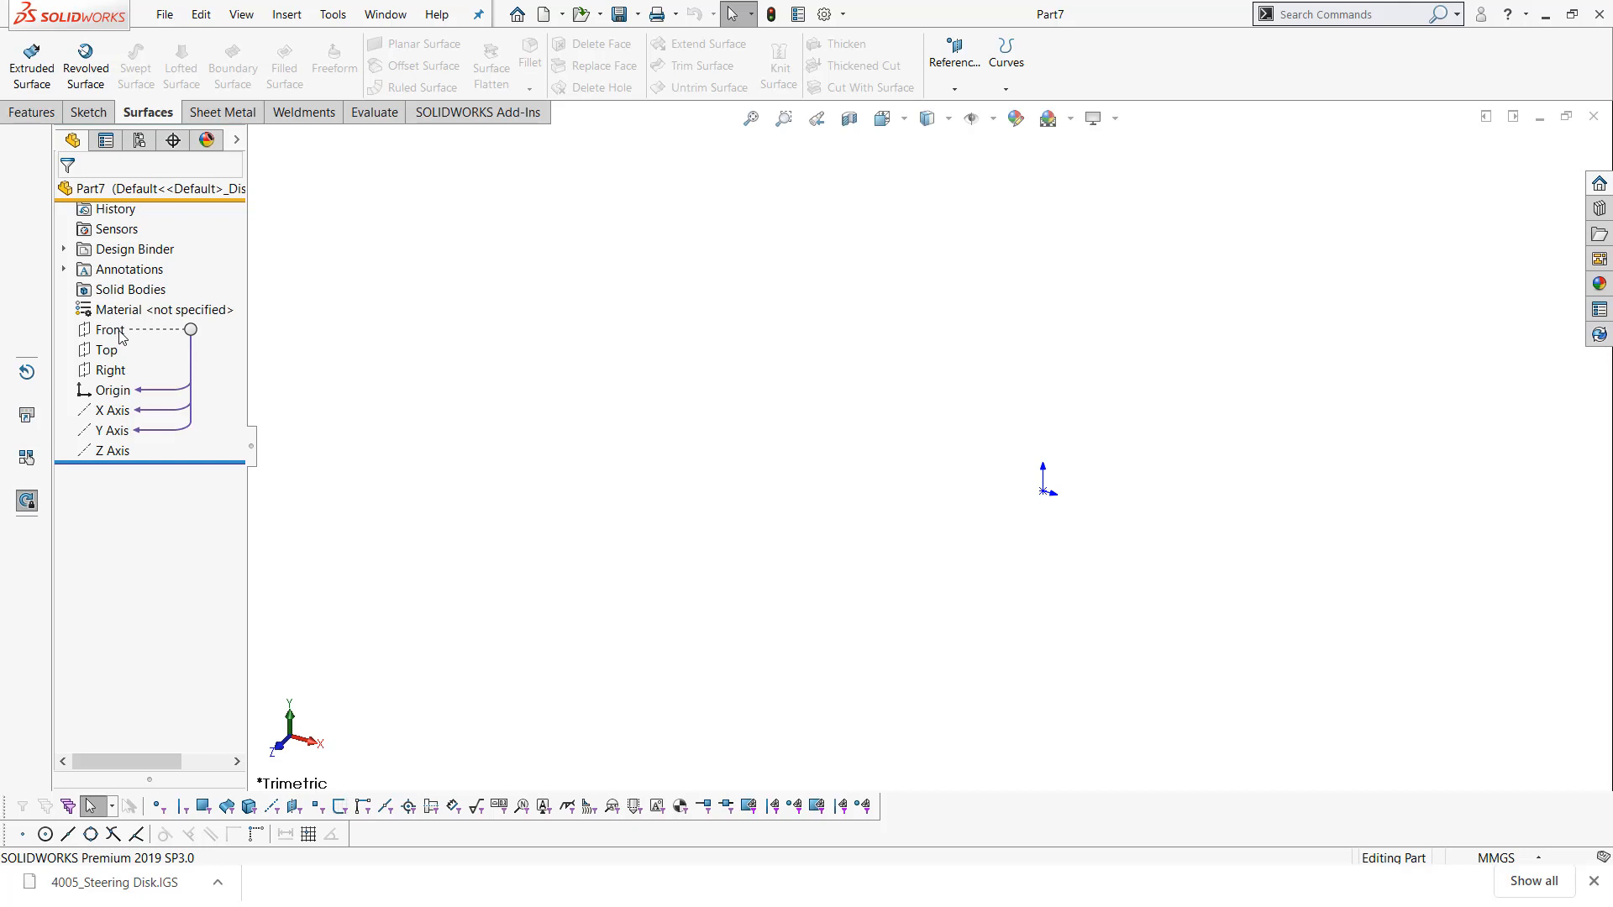
Undock the Quick Snaps toolbar and close it
left_click_drag(23, 834, 412, 593)
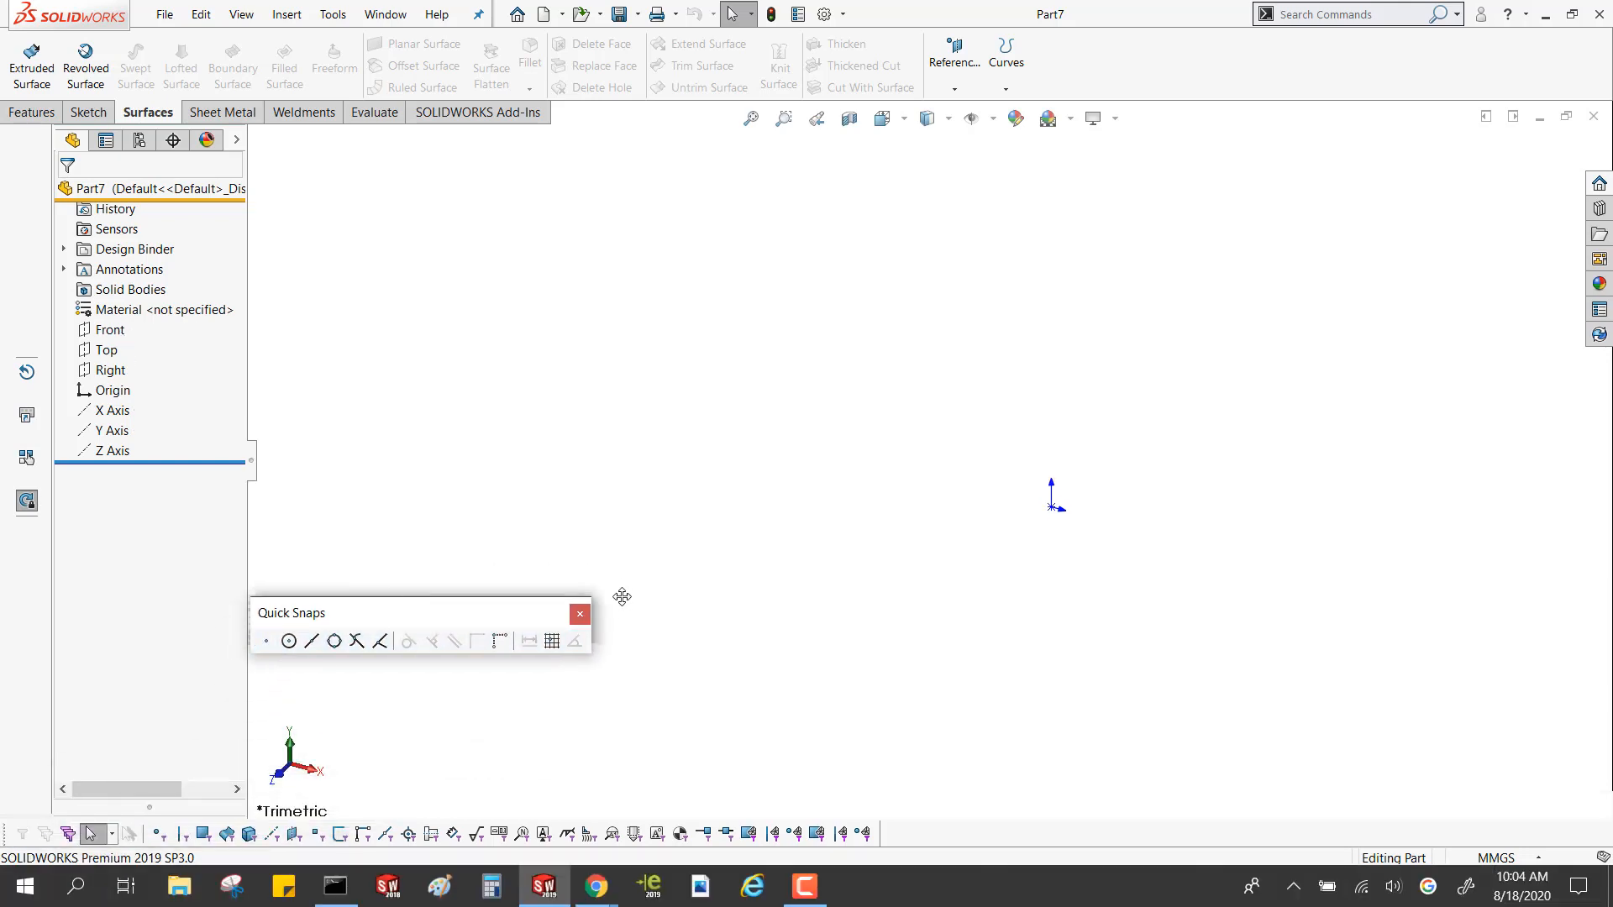
left_click(579, 612)
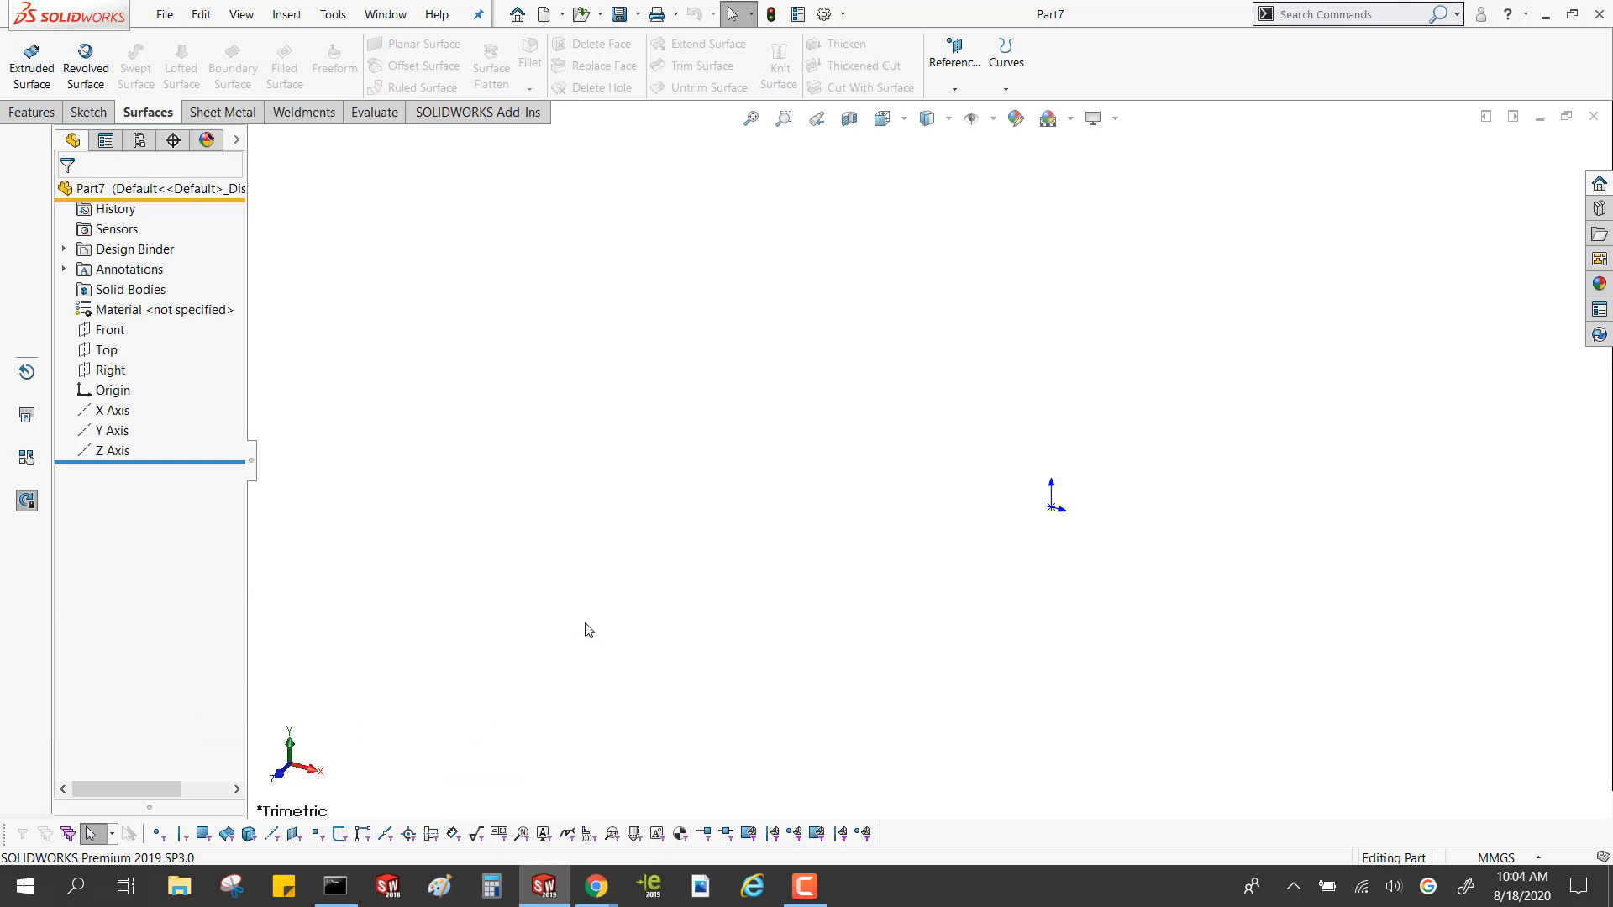
left_click(26, 112)
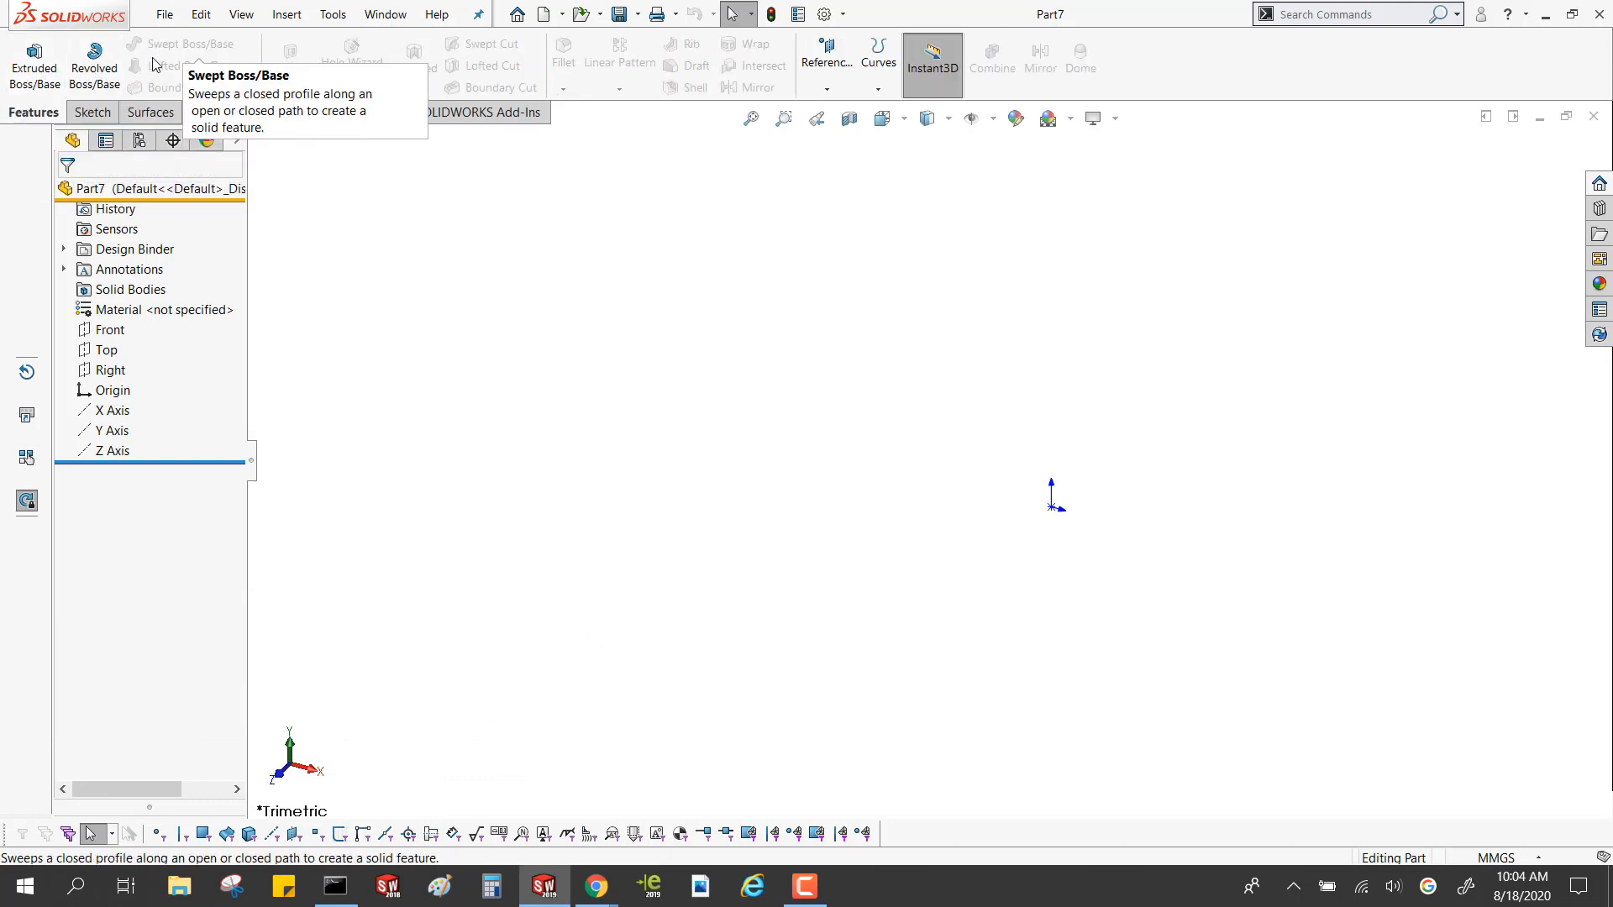
left_click(94, 113)
left_click(143, 114)
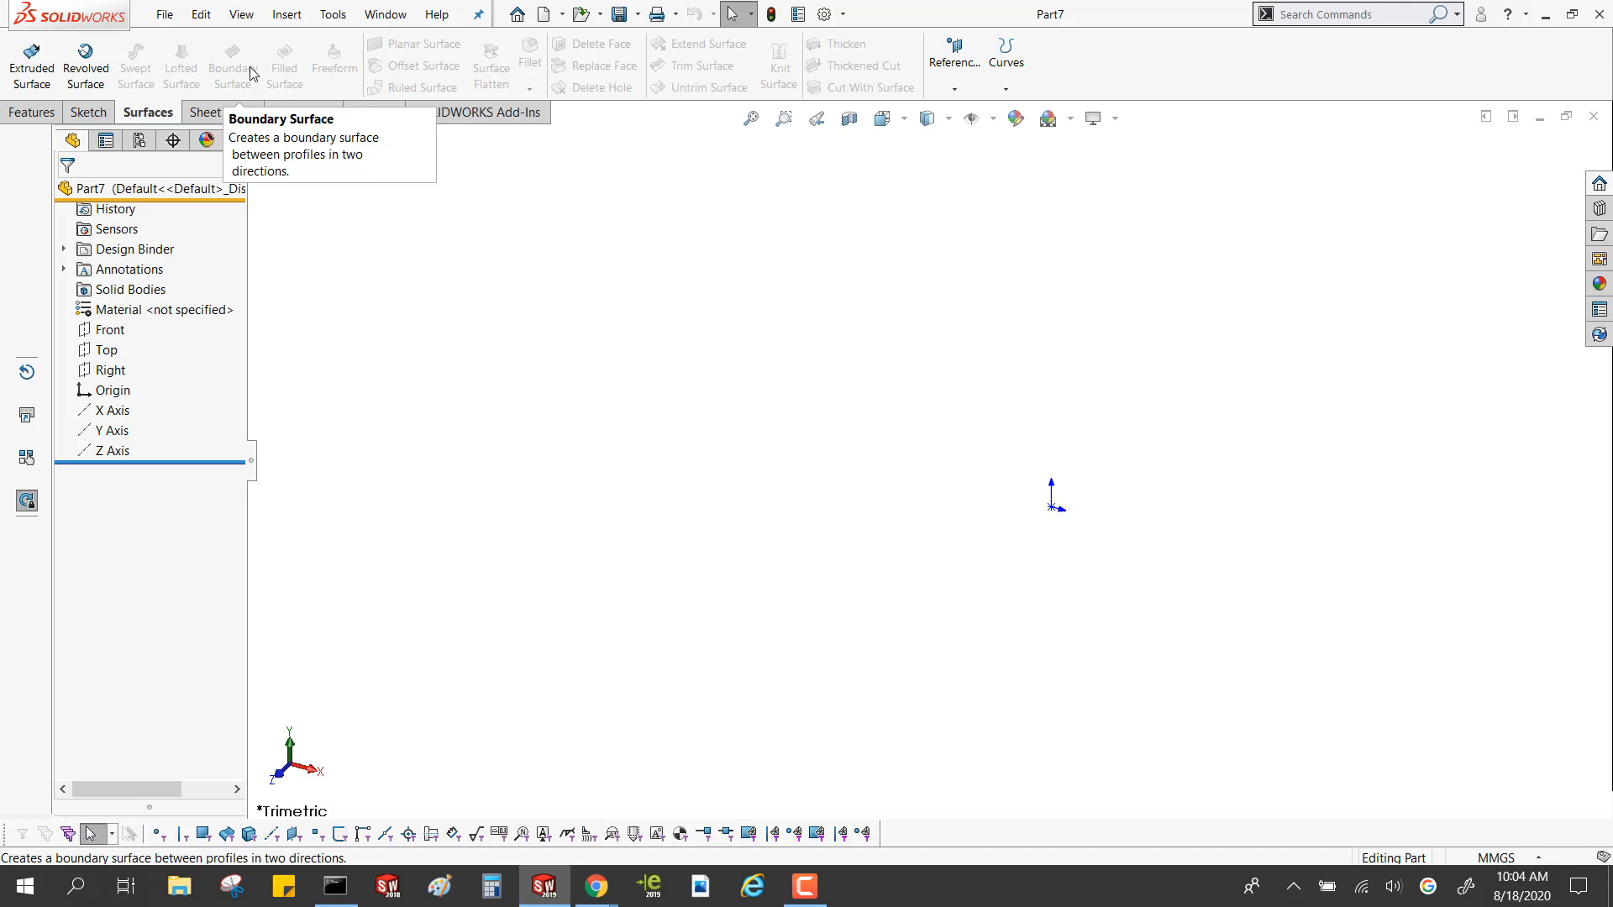
Start a sketch on the Front plane and draw a vertical construction line about 33 mm long upward from the origin
left_click(99, 331)
left_click(117, 304)
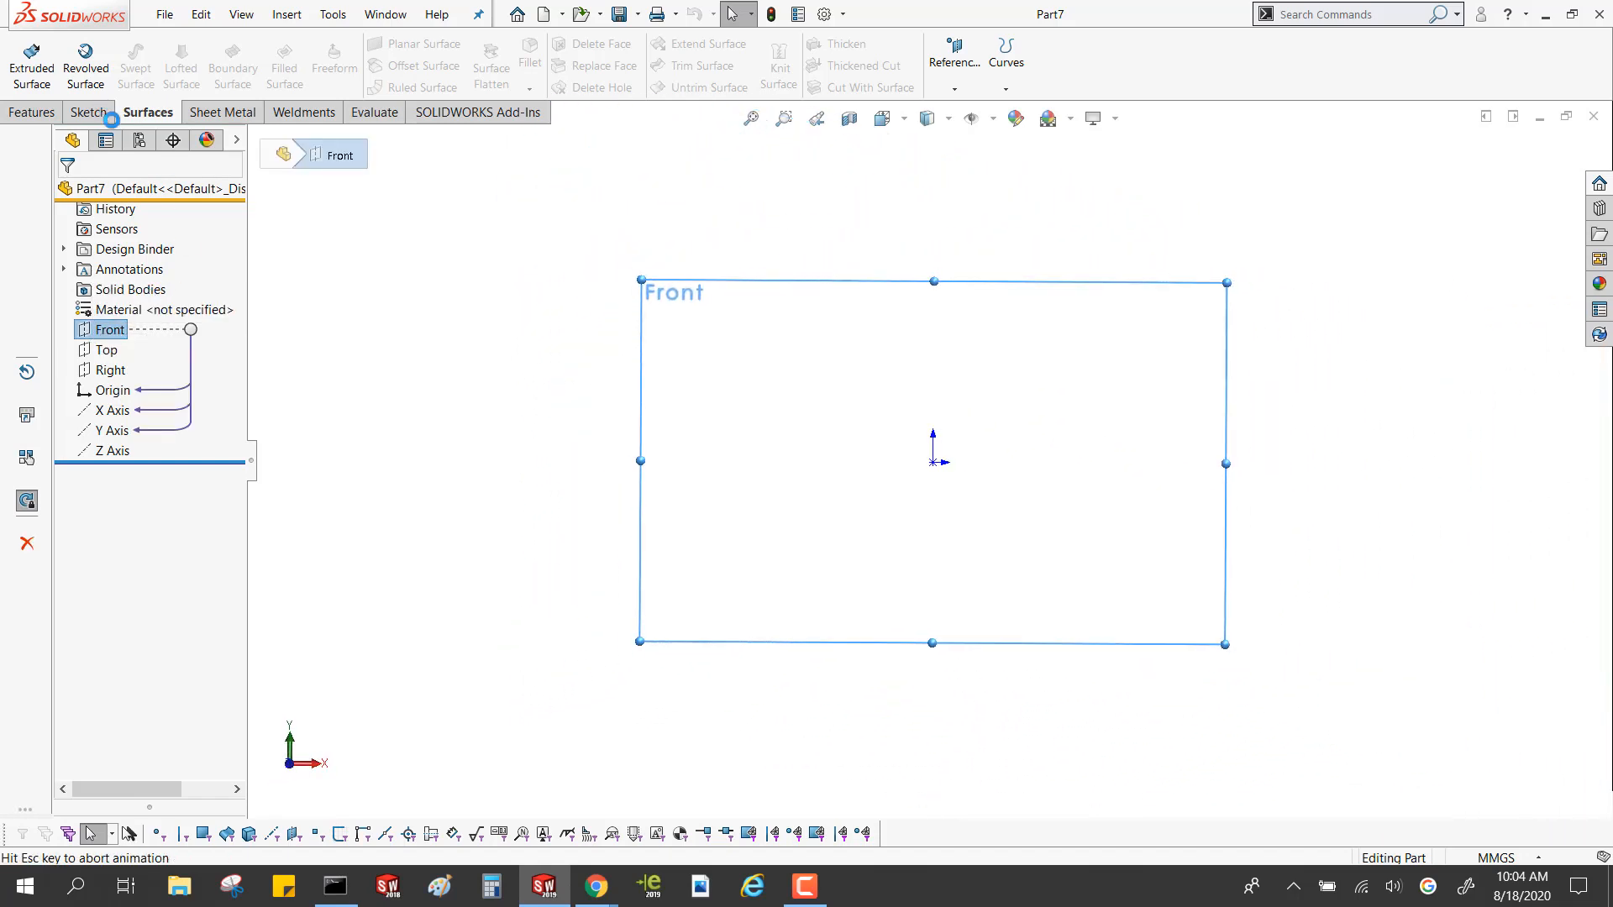
right_click_drag(1040, 511, 896, 508)
left_click(929, 460)
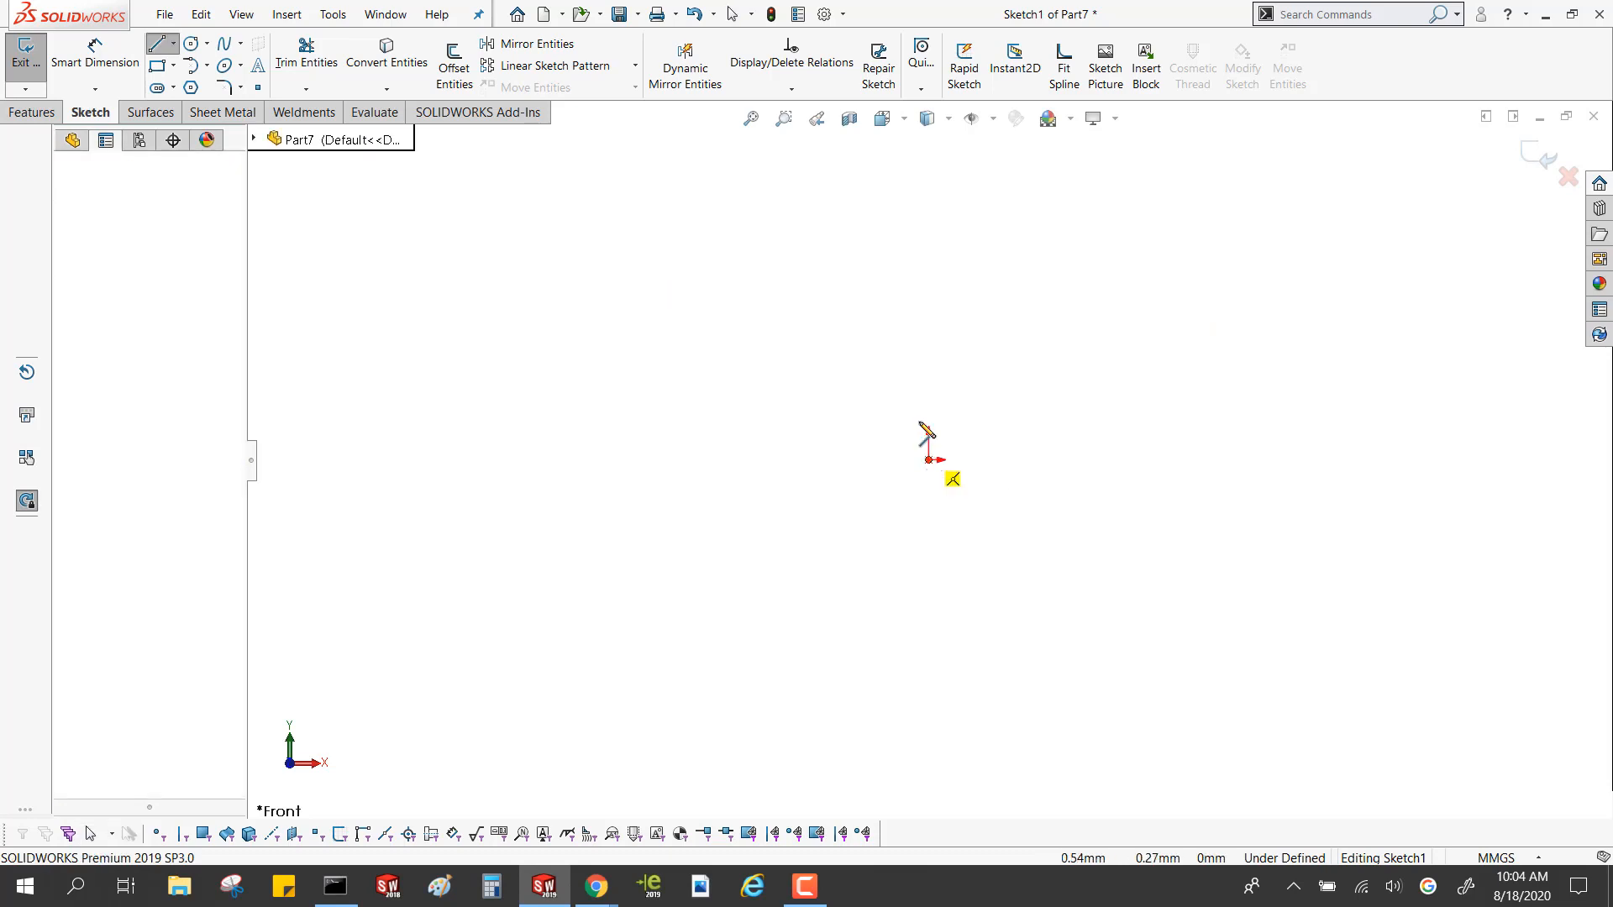
left_click(928, 357)
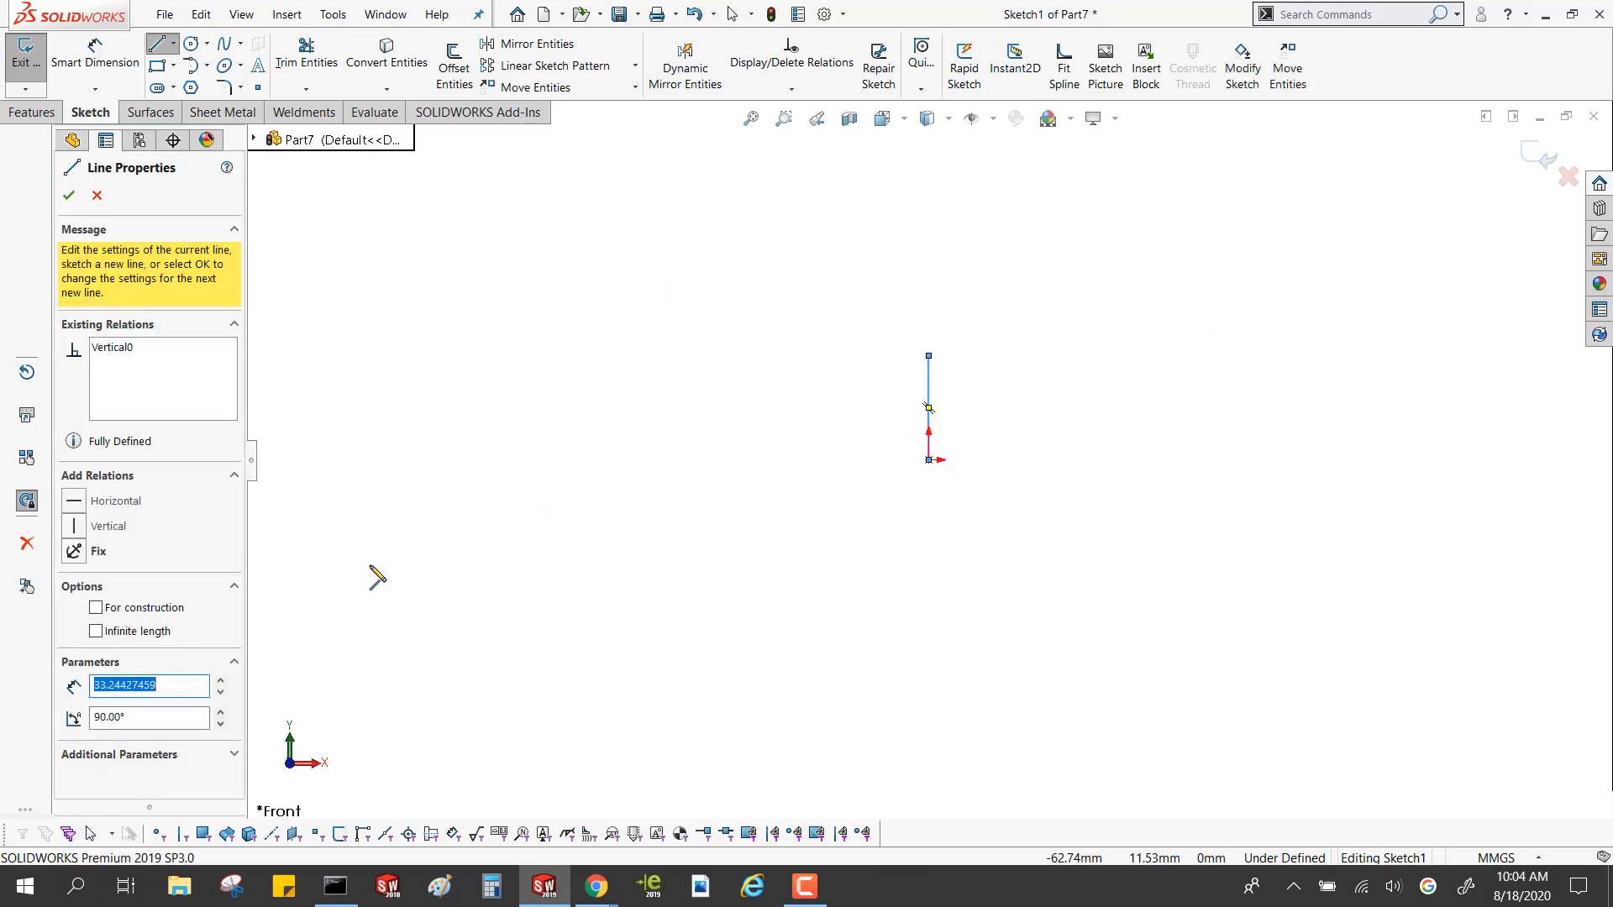
left_click(96, 608)
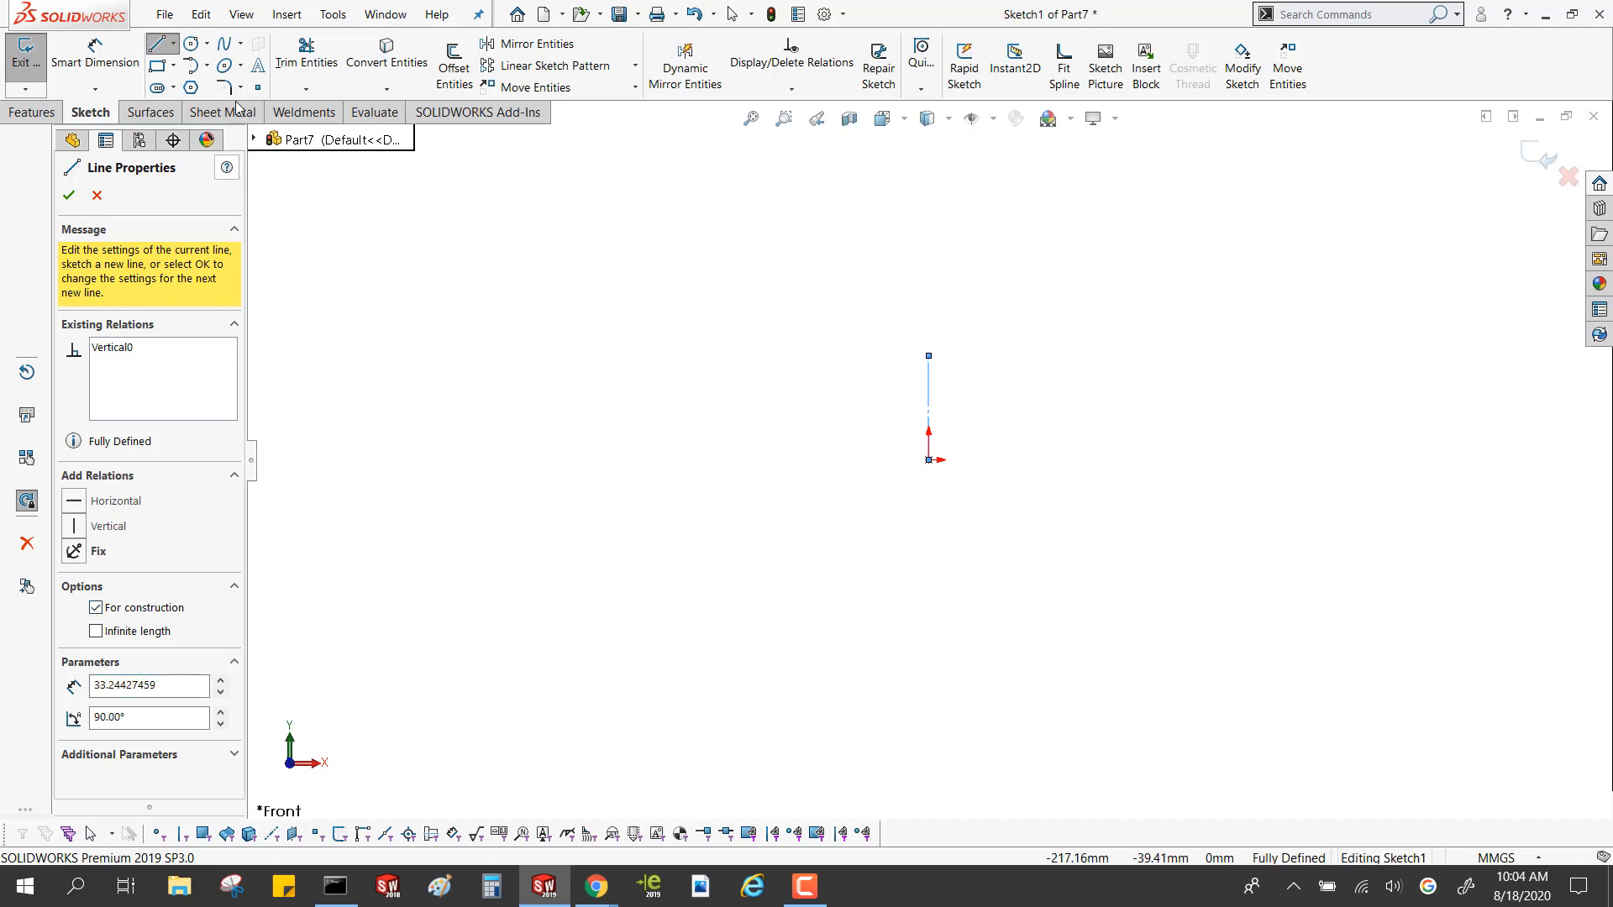
Sketch a two-point spline beside the construction line, from about X 74, Y 0 mm to about X 82.8, Y 33.2 mm
left_click(229, 42)
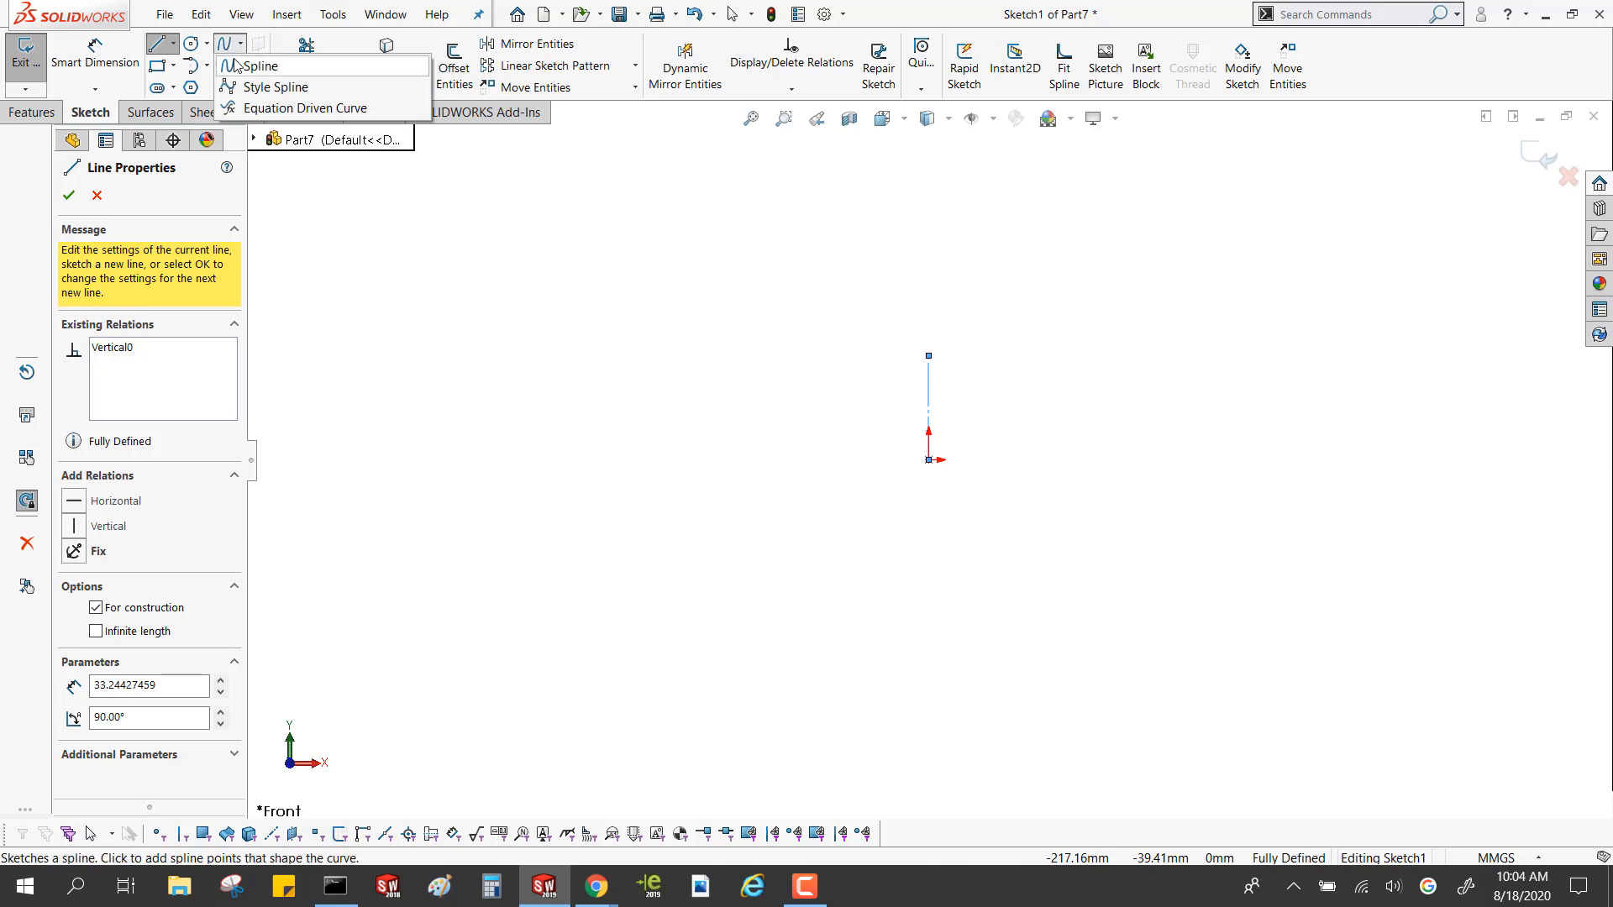
left_click(237, 66)
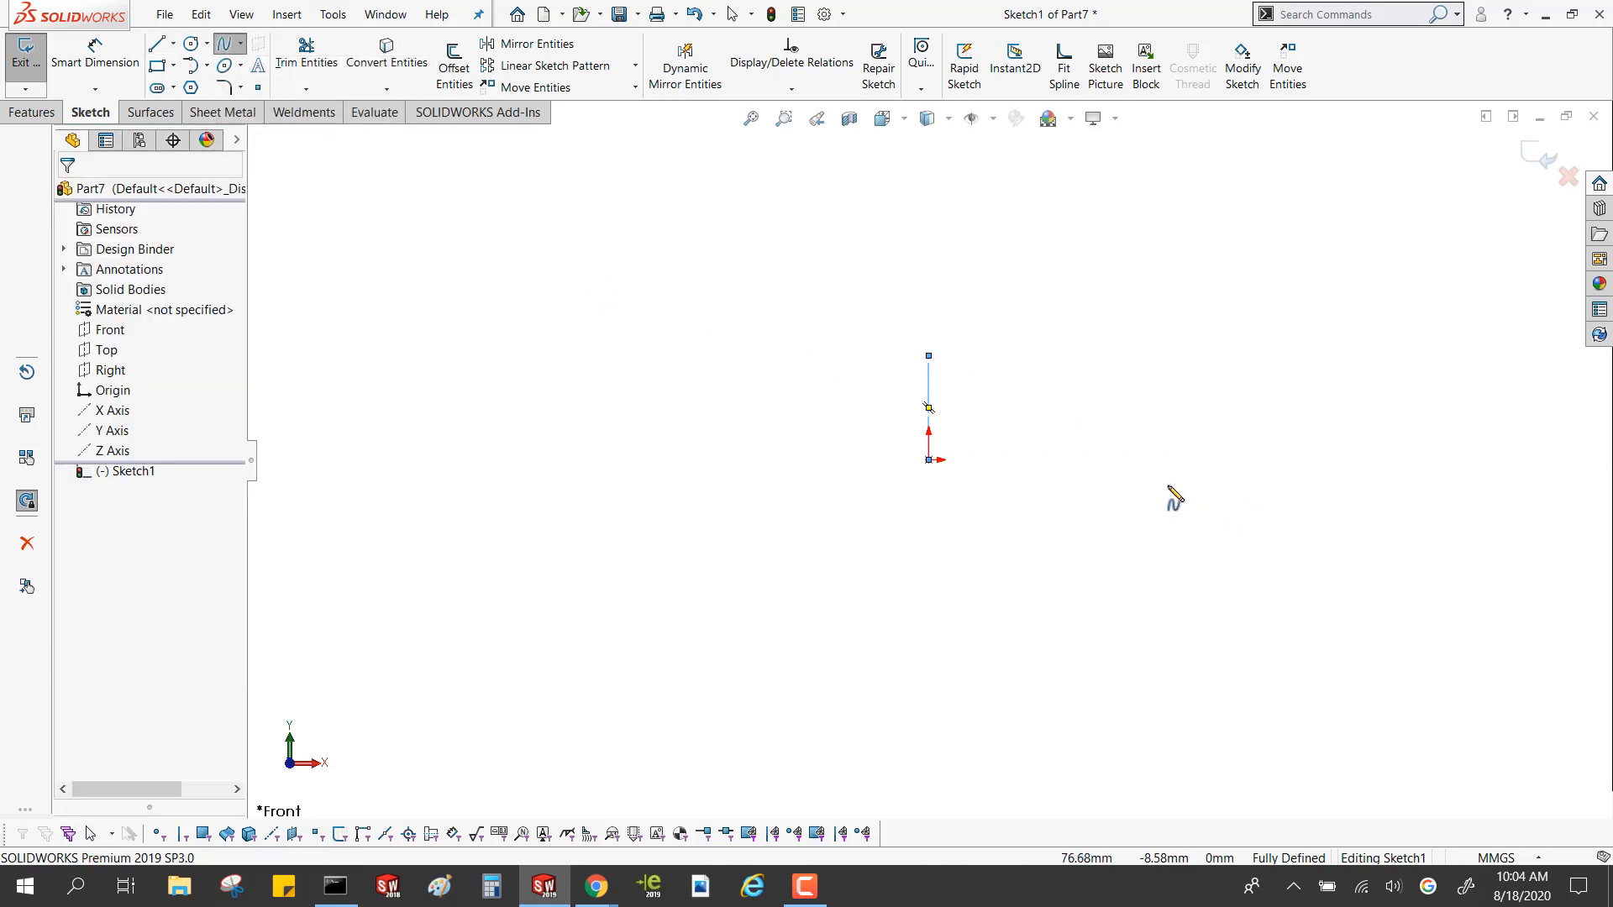
left_click(1160, 460)
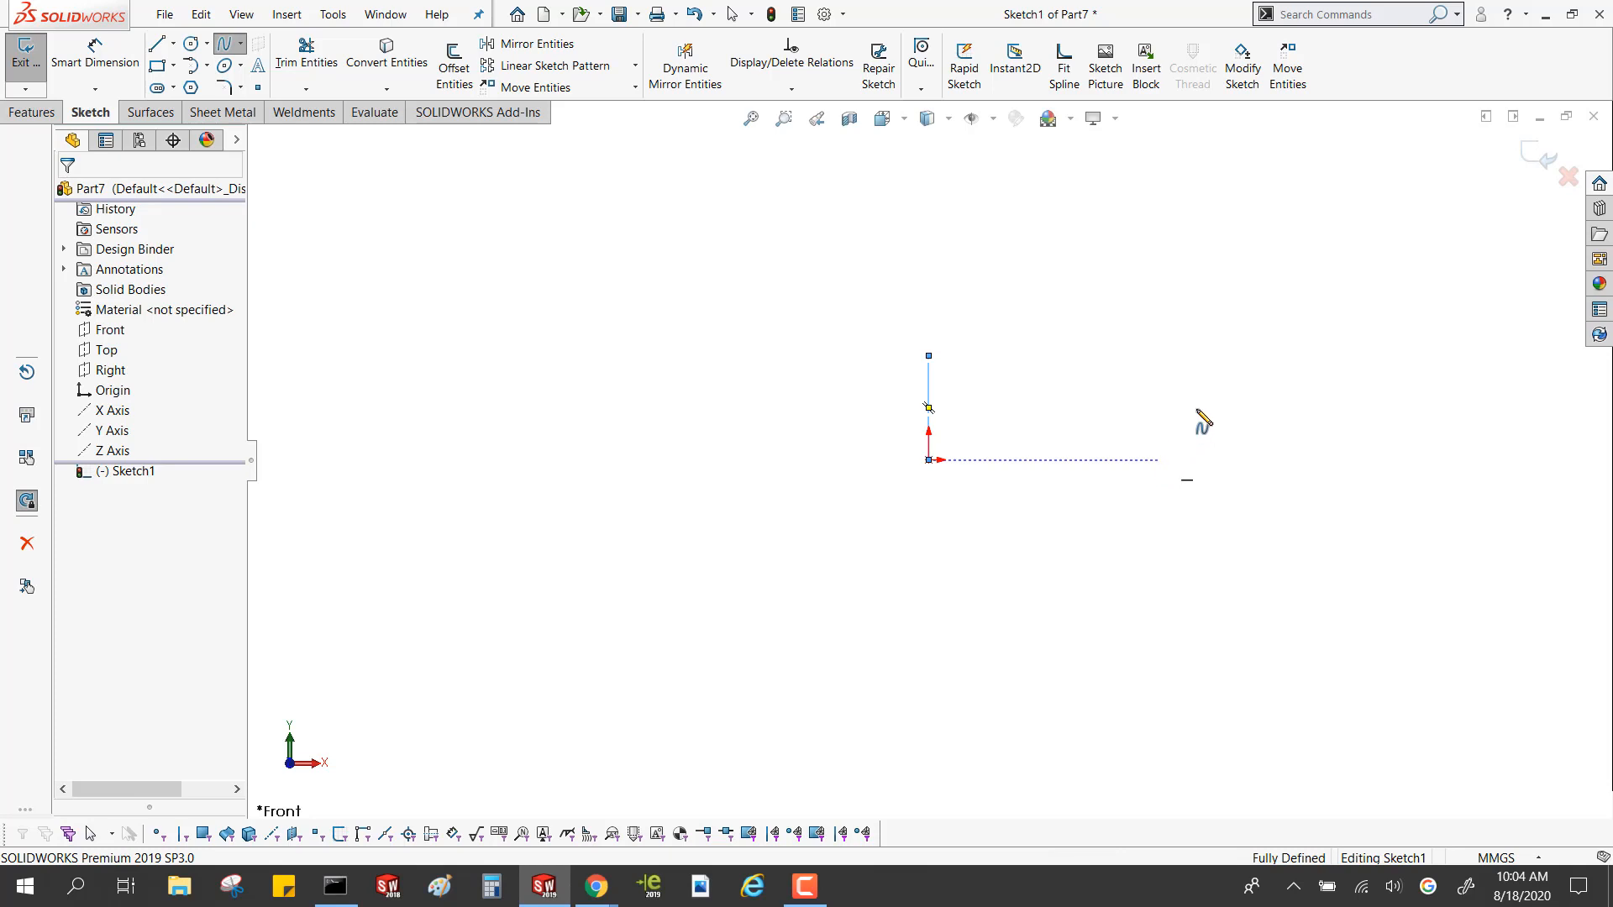
left_click(1189, 358)
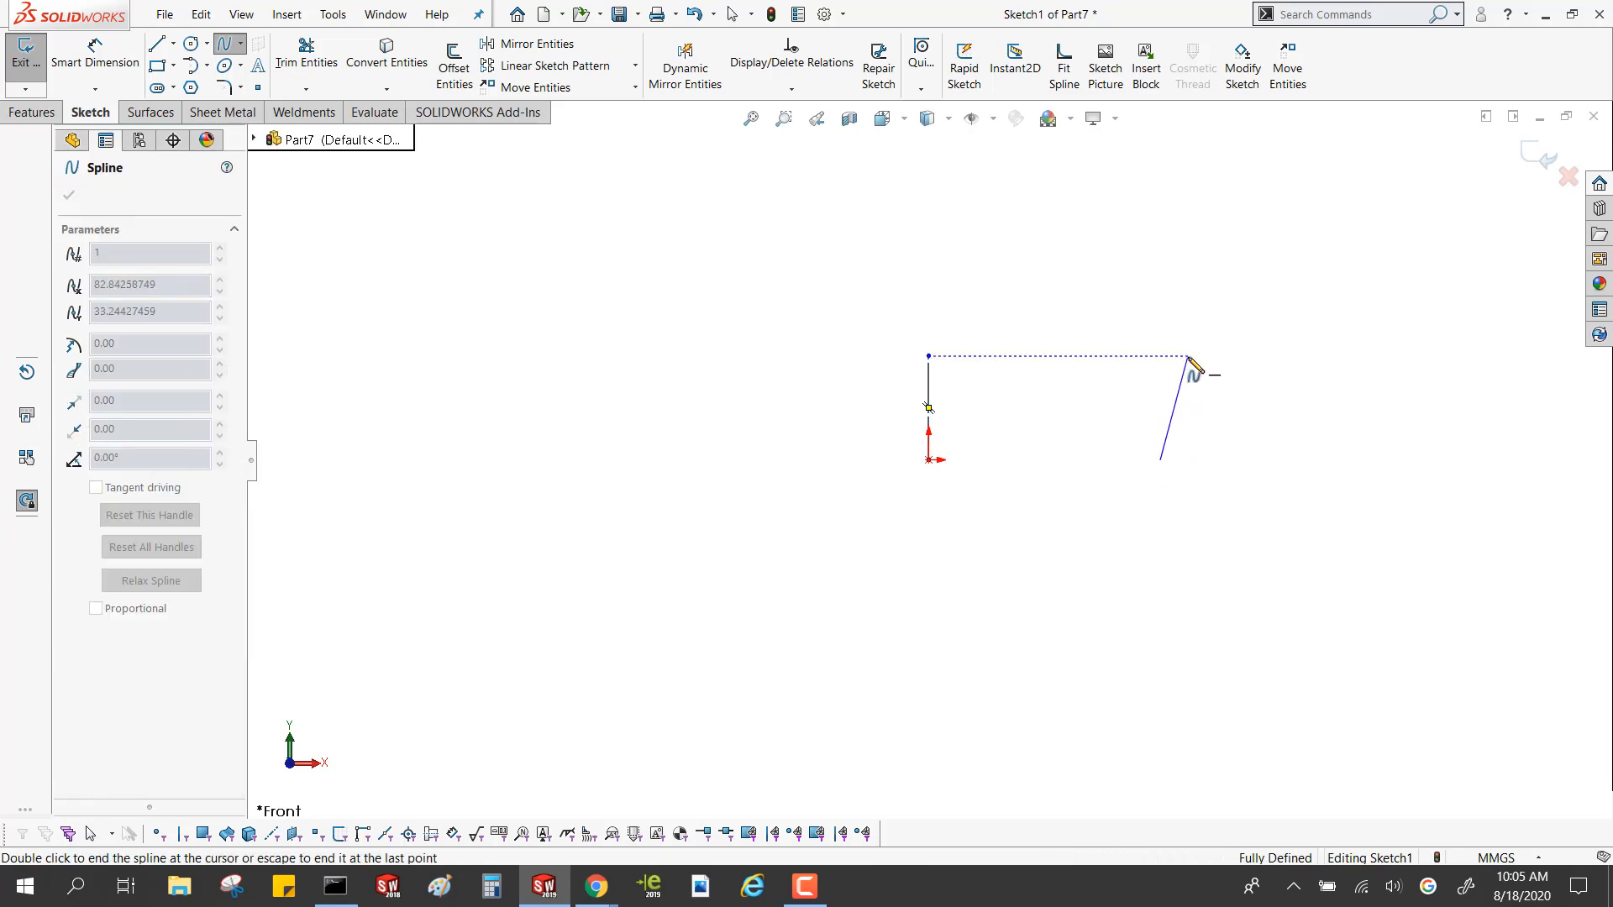
key("Escape")
Bend the straight spline into a gentle S-curve by adjusting its end tangency handles
scroll(1183, 418, "down", 5)
scroll(1092, 419, "up", 2)
scroll(1039, 427, "down", 2)
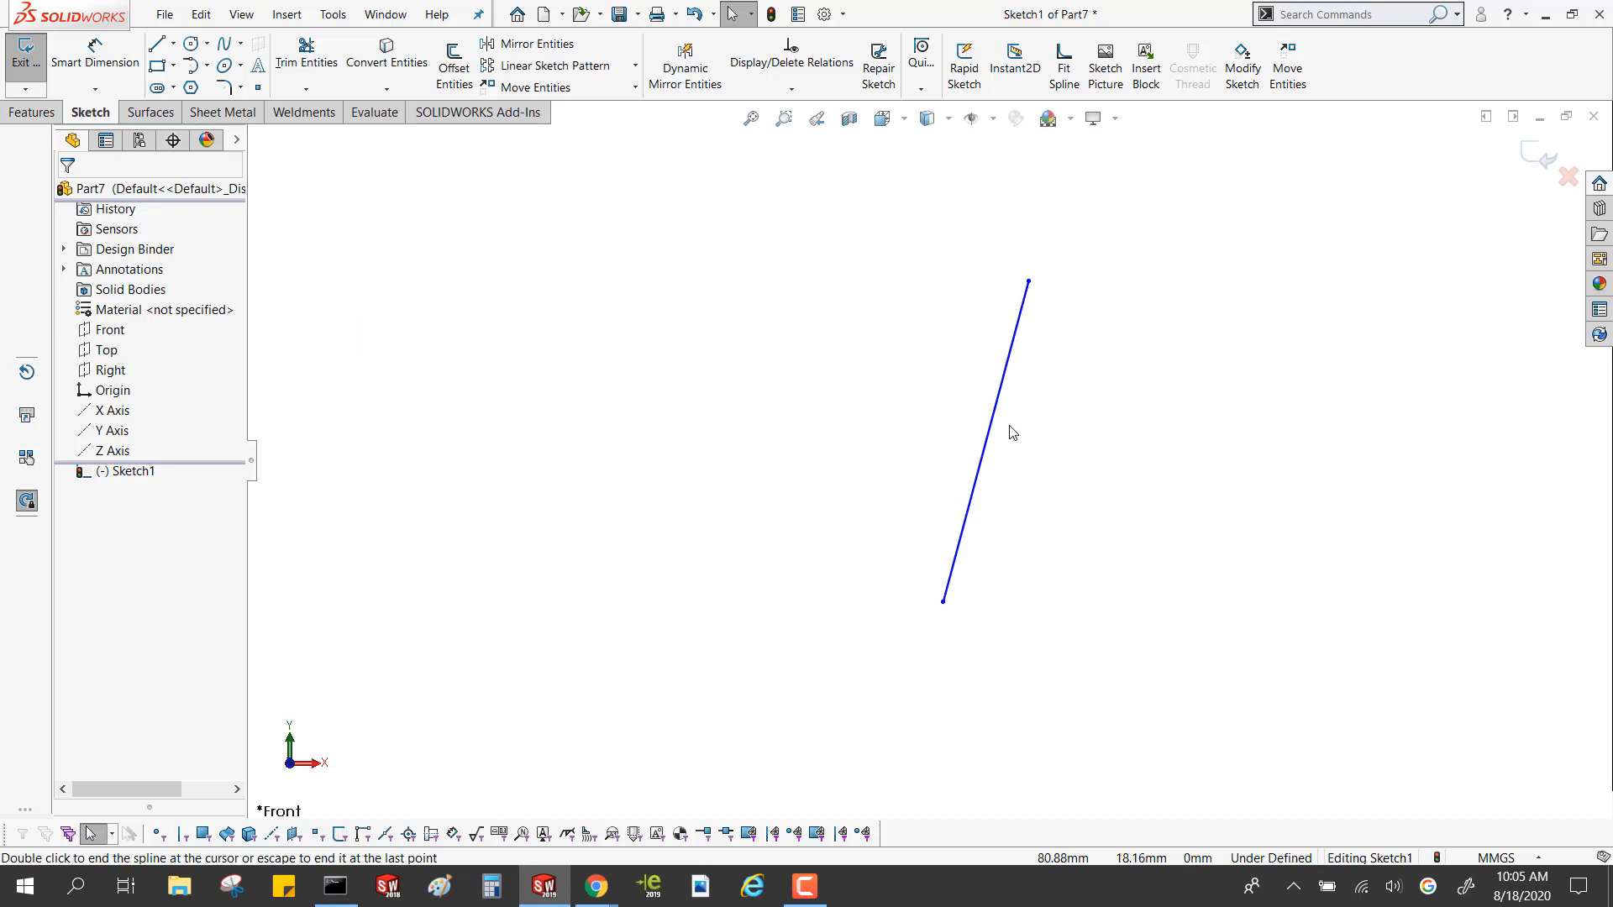
left_click(1001, 422)
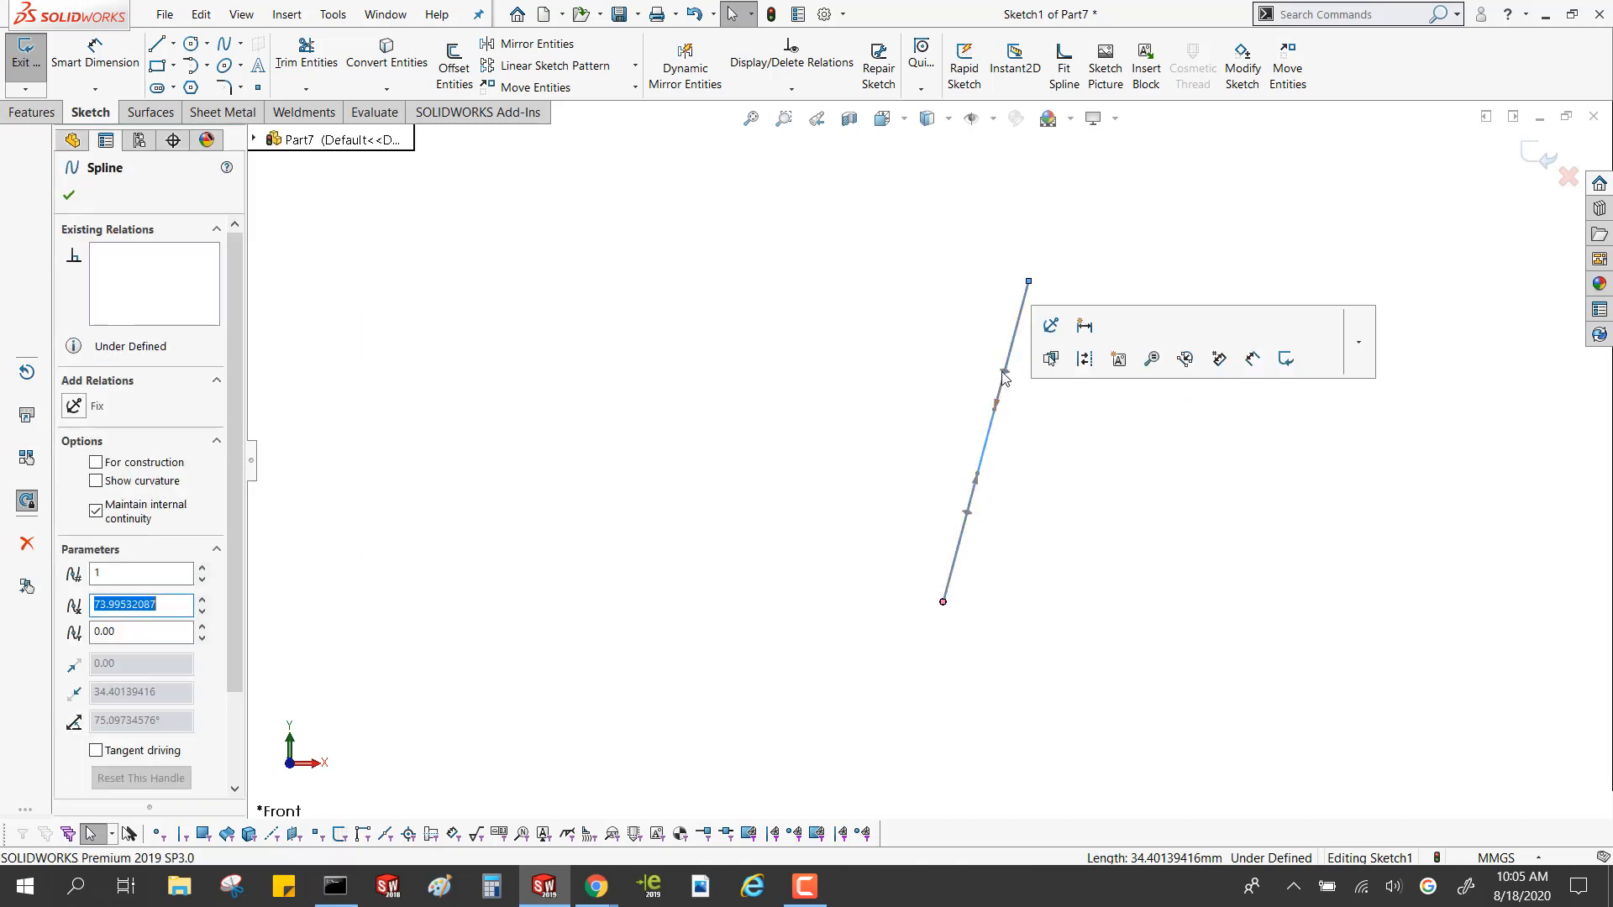
left_click_drag(1007, 374, 946, 515)
left_click(865, 460)
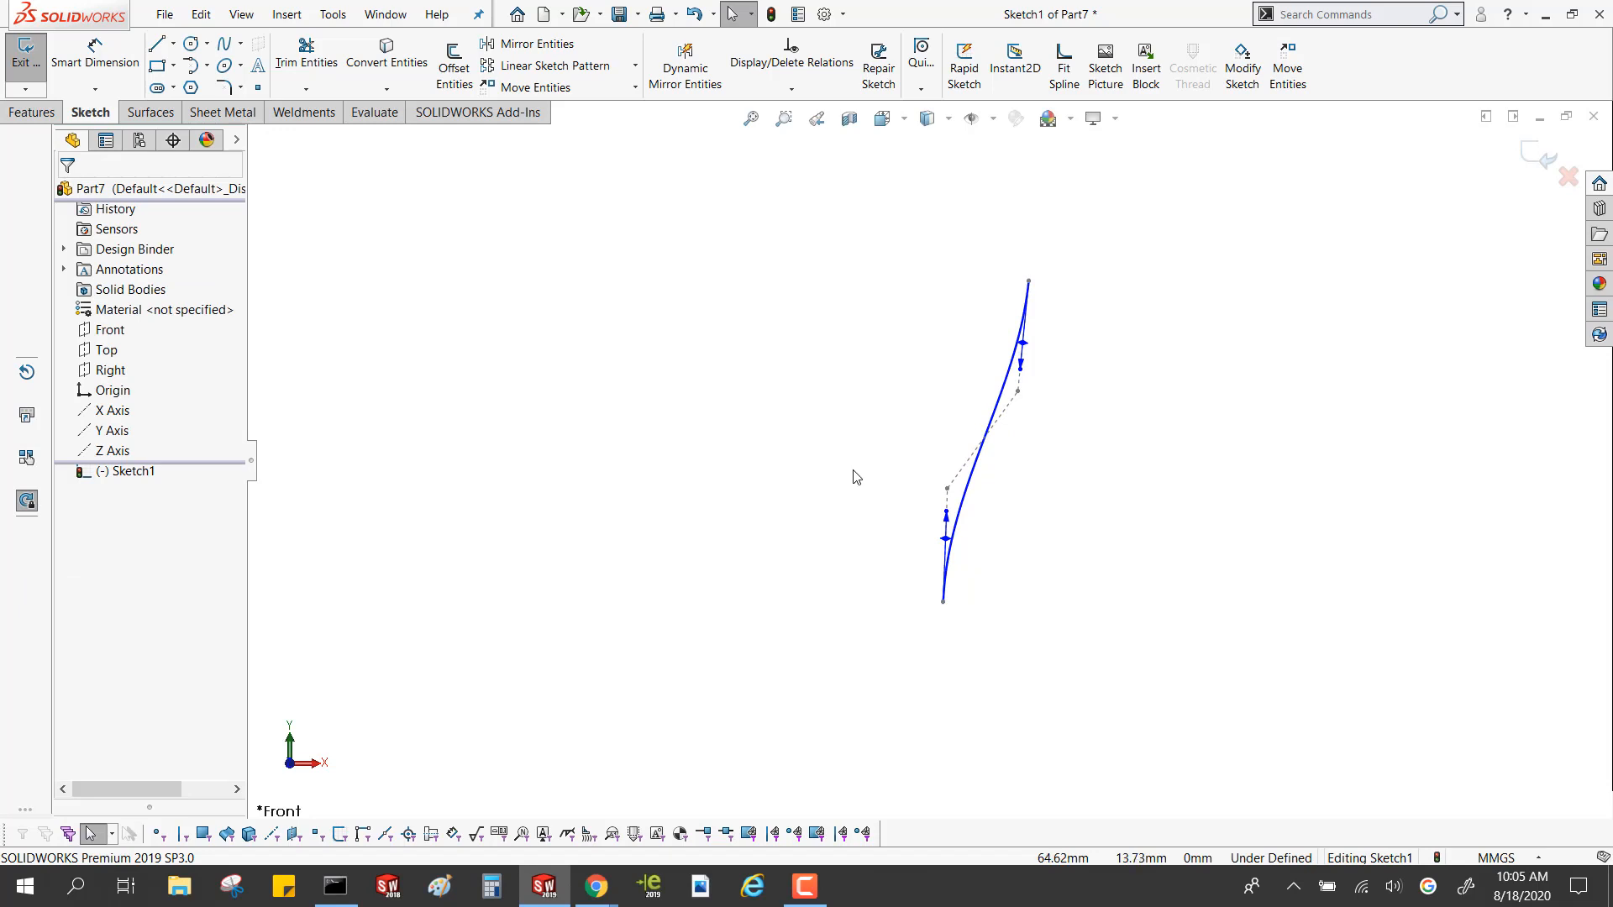
Reshape the spline by moving its two inner control polygon vertices, raising the lower one and lowering the upper one
left_click(966, 504)
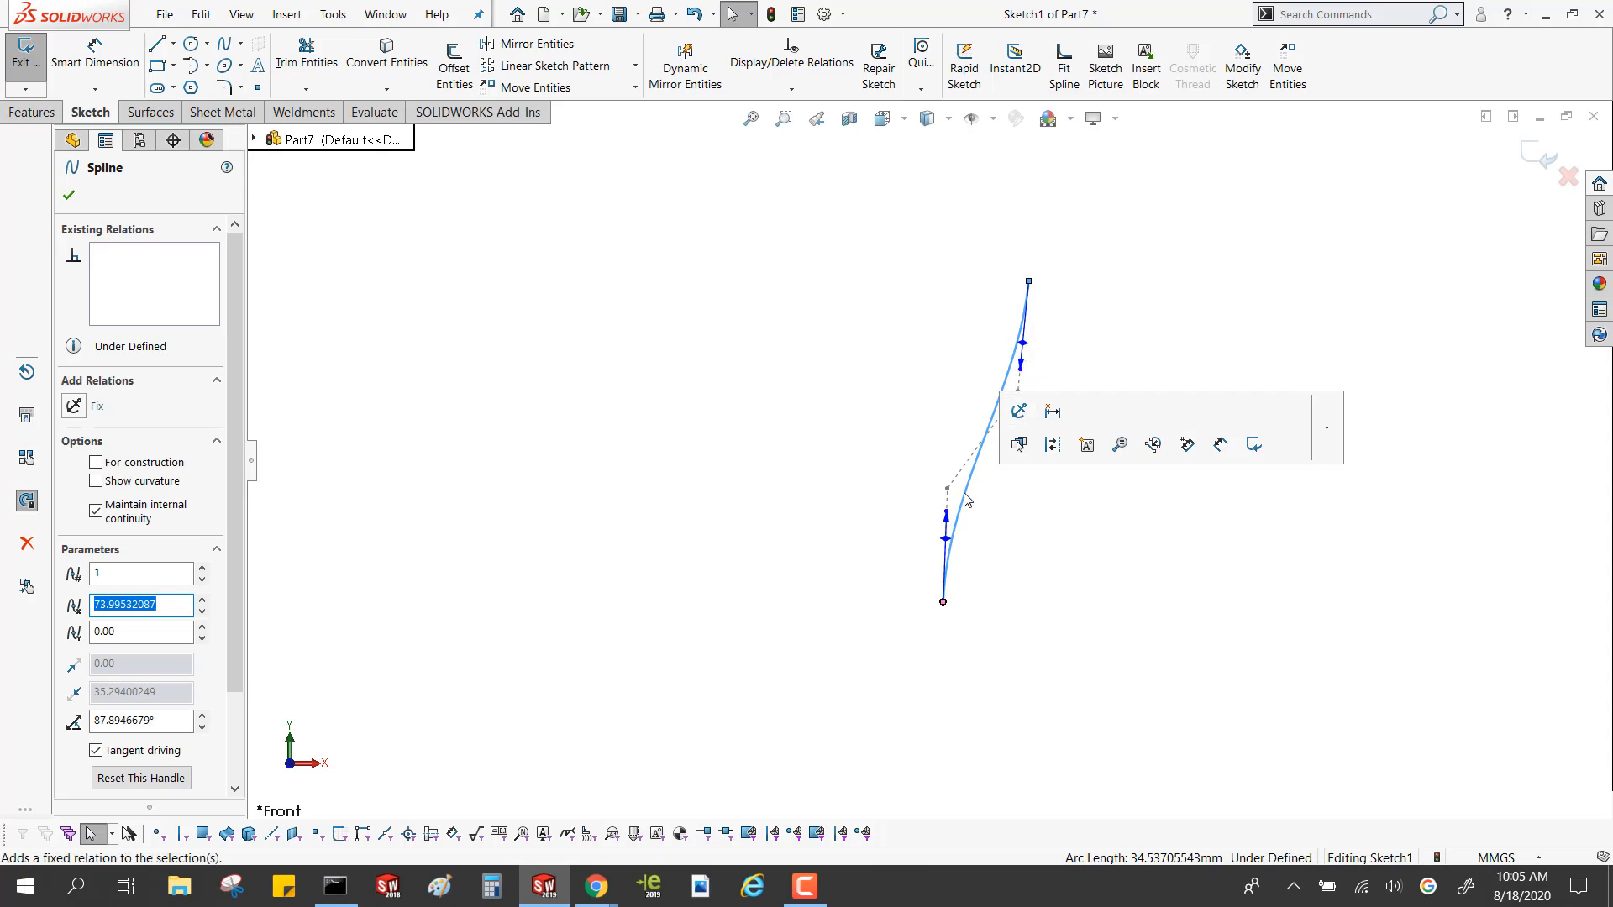
right_click(970, 509)
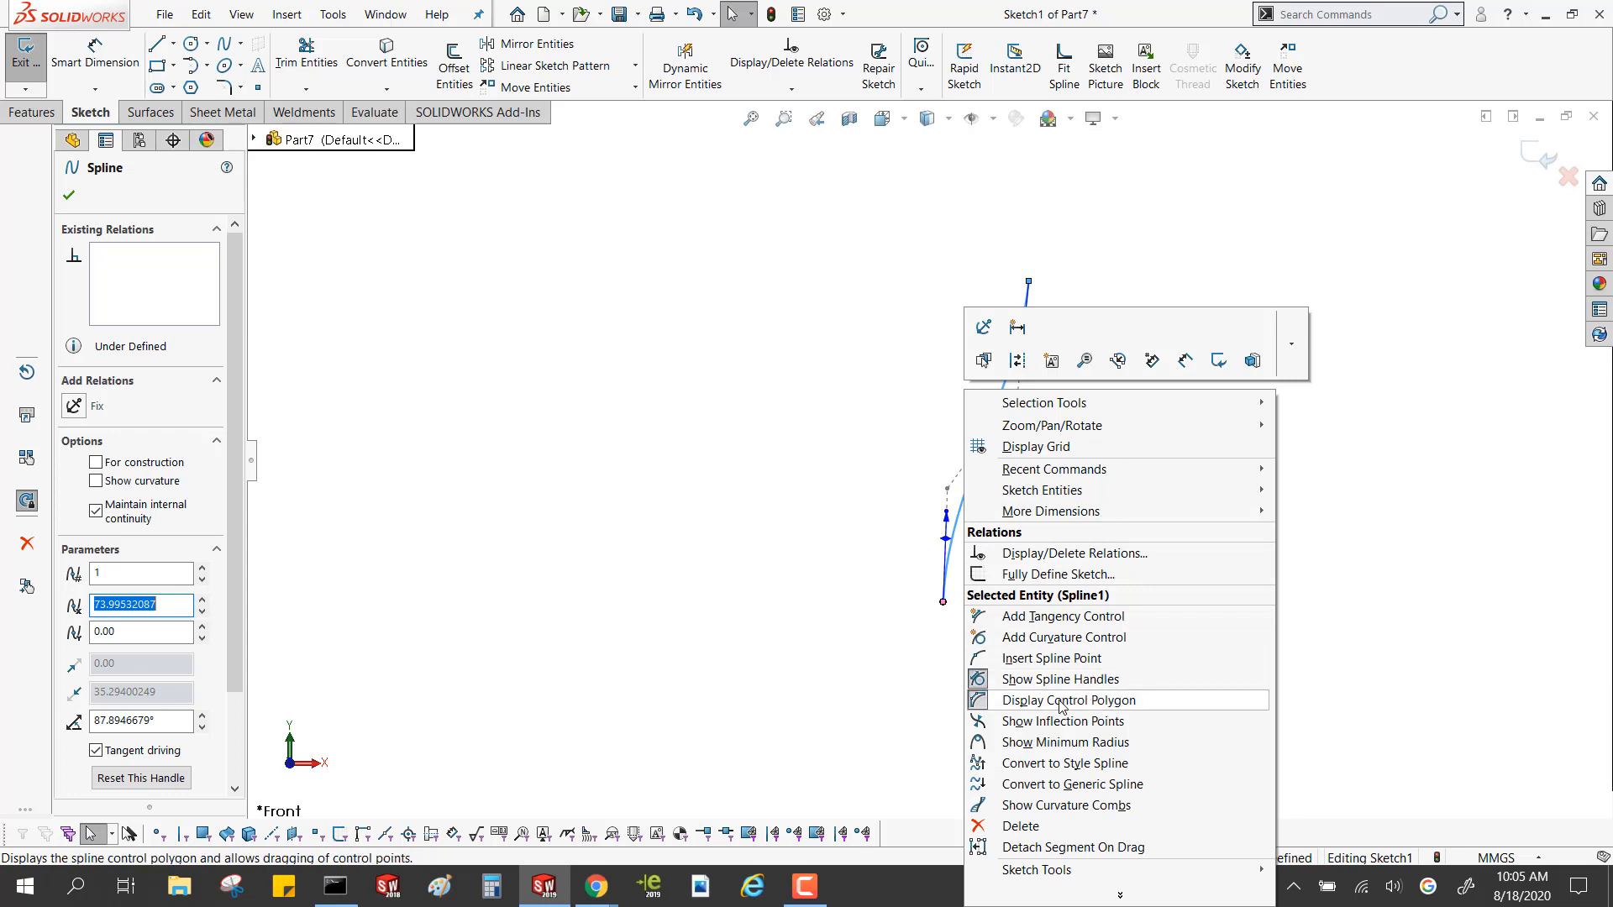
left_click(868, 688)
mouse_move(948, 488)
left_mouse_down()
mouse_move(1033, 529)
mouse_move(941, 468)
left_mouse_up()
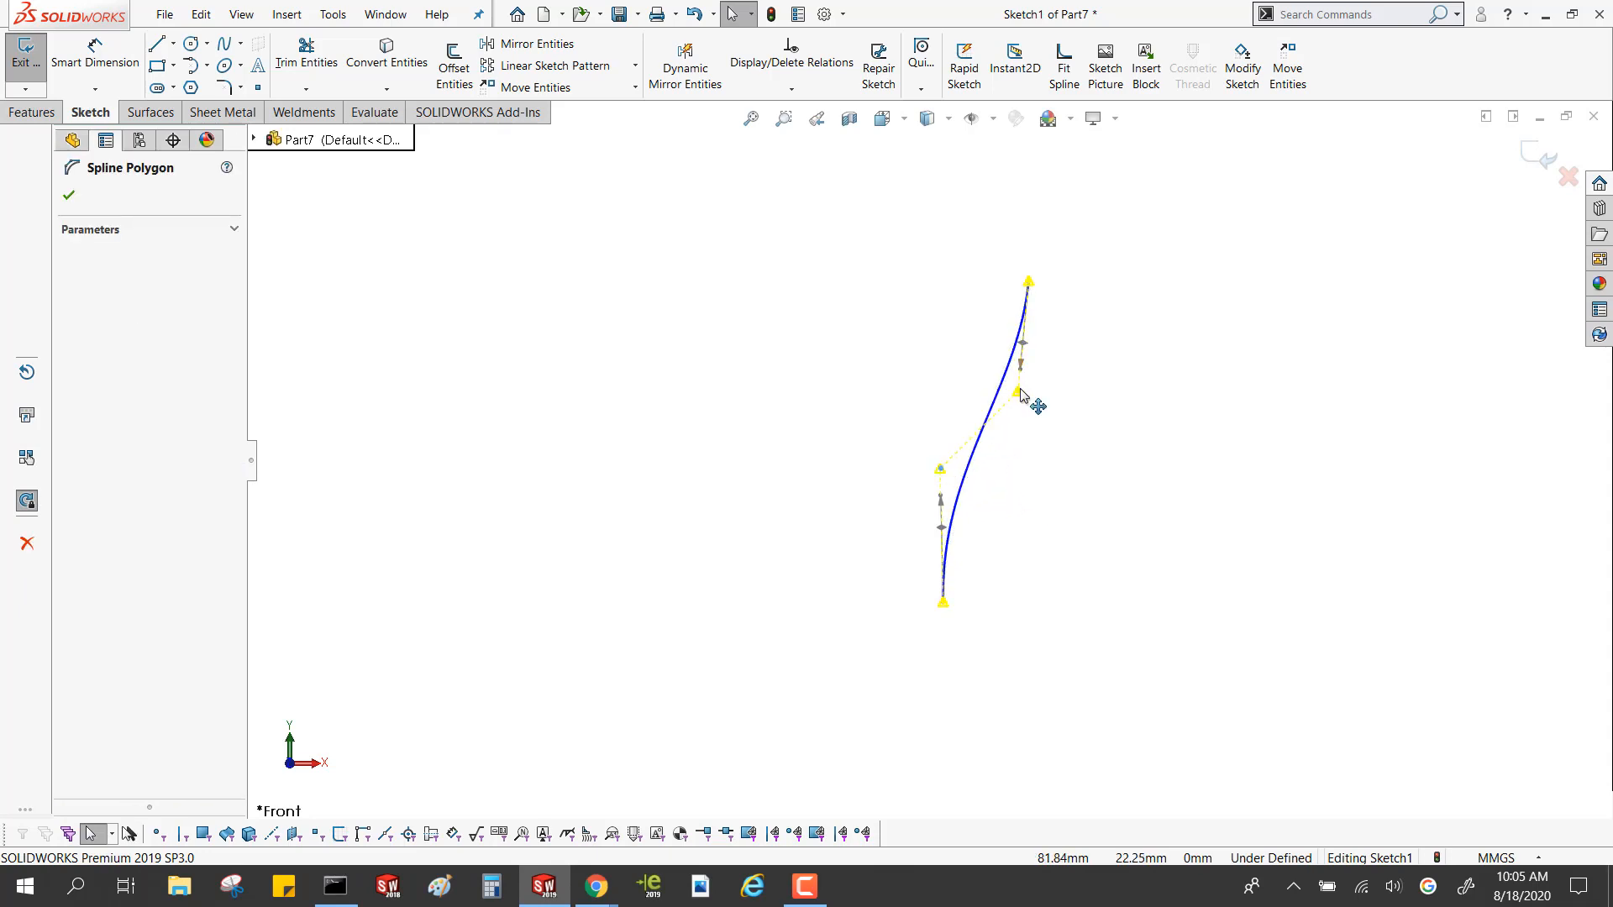
mouse_move(1021, 391)
left_mouse_down()
mouse_move(1055, 477)
mouse_move(1064, 426)
mouse_move(1025, 417)
left_mouse_up()
left_click_drag(941, 468, 933, 397)
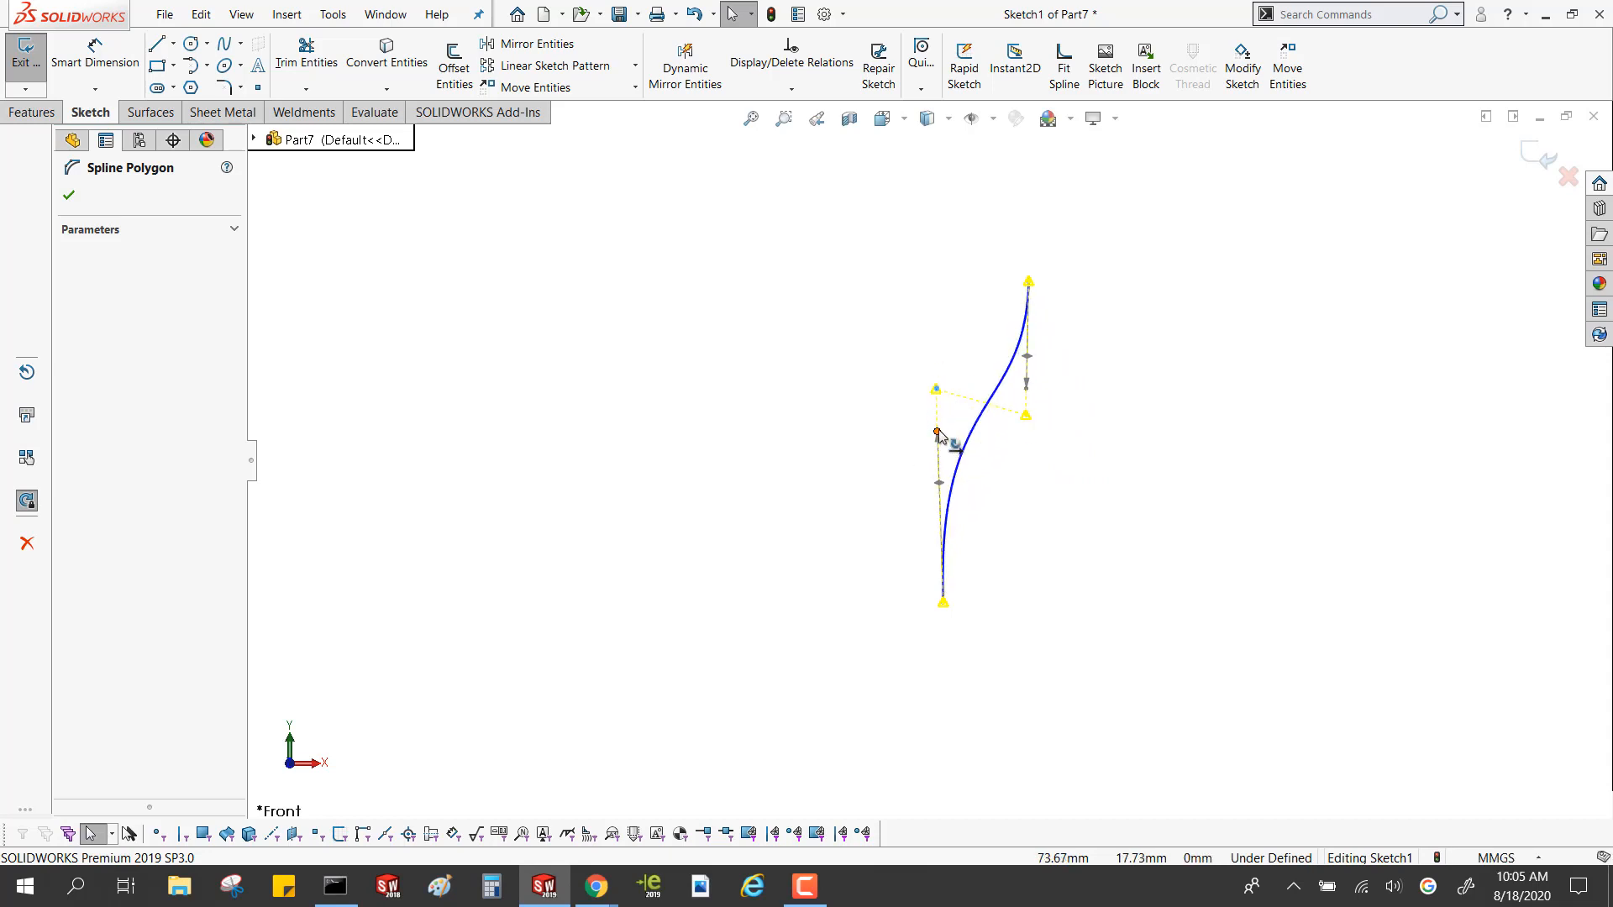
Adjust the tangency handle at the spline's lower endpoint to an angle of about 84.2° and a weight of about 45.9
left_click(952, 496)
scroll(960, 535, "down", 2)
scroll(961, 535, "down", 3)
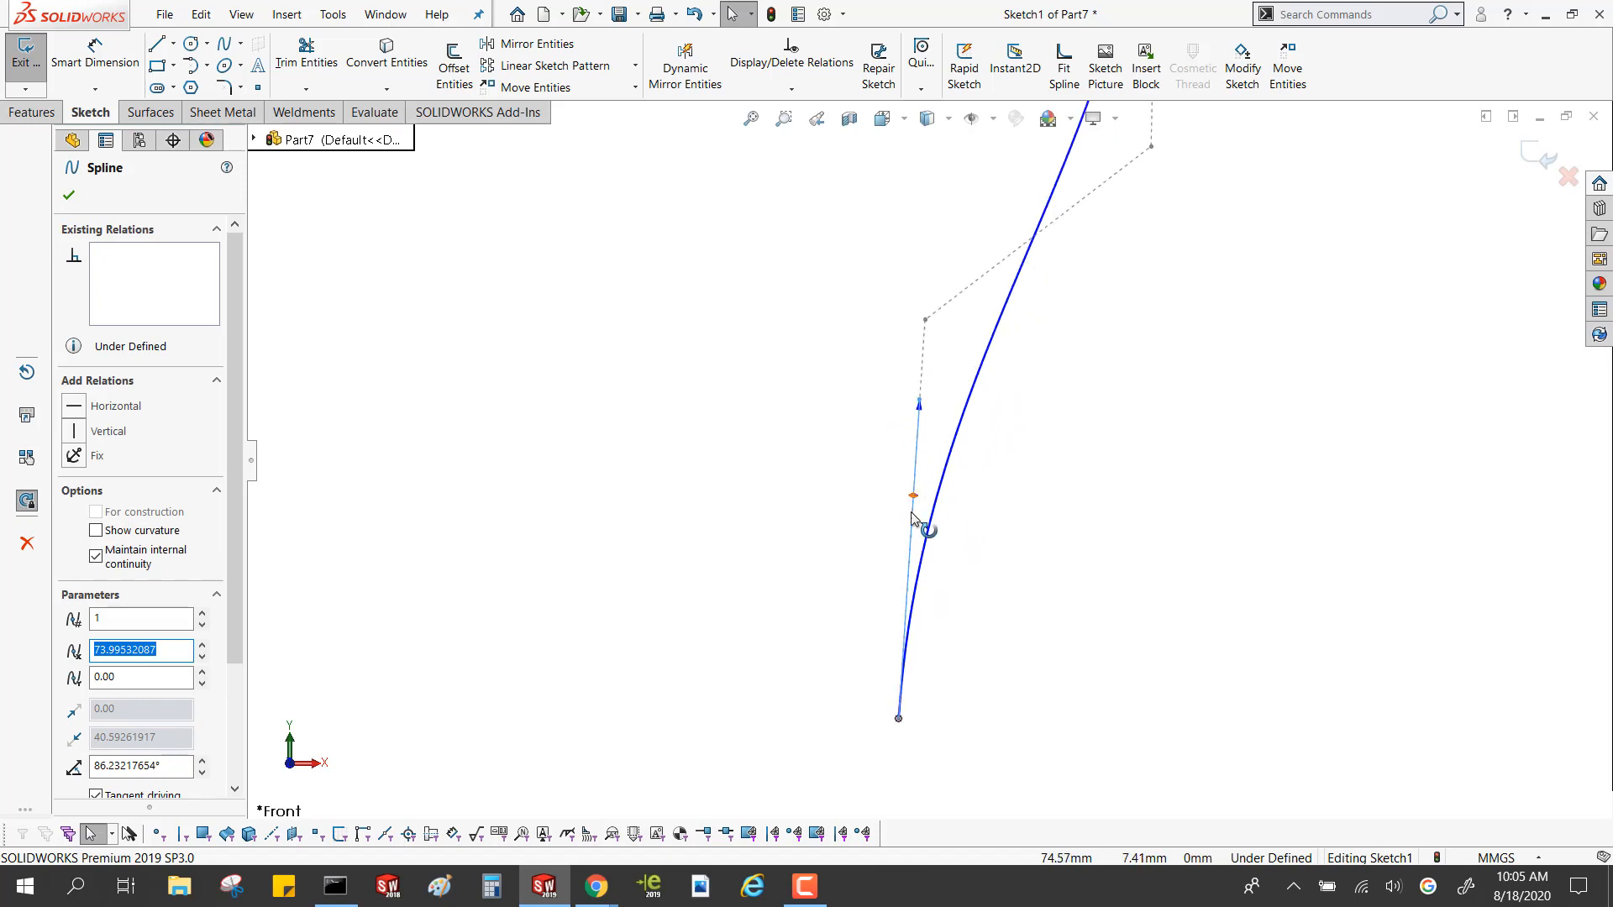
left_click_drag(914, 501, 913, 541)
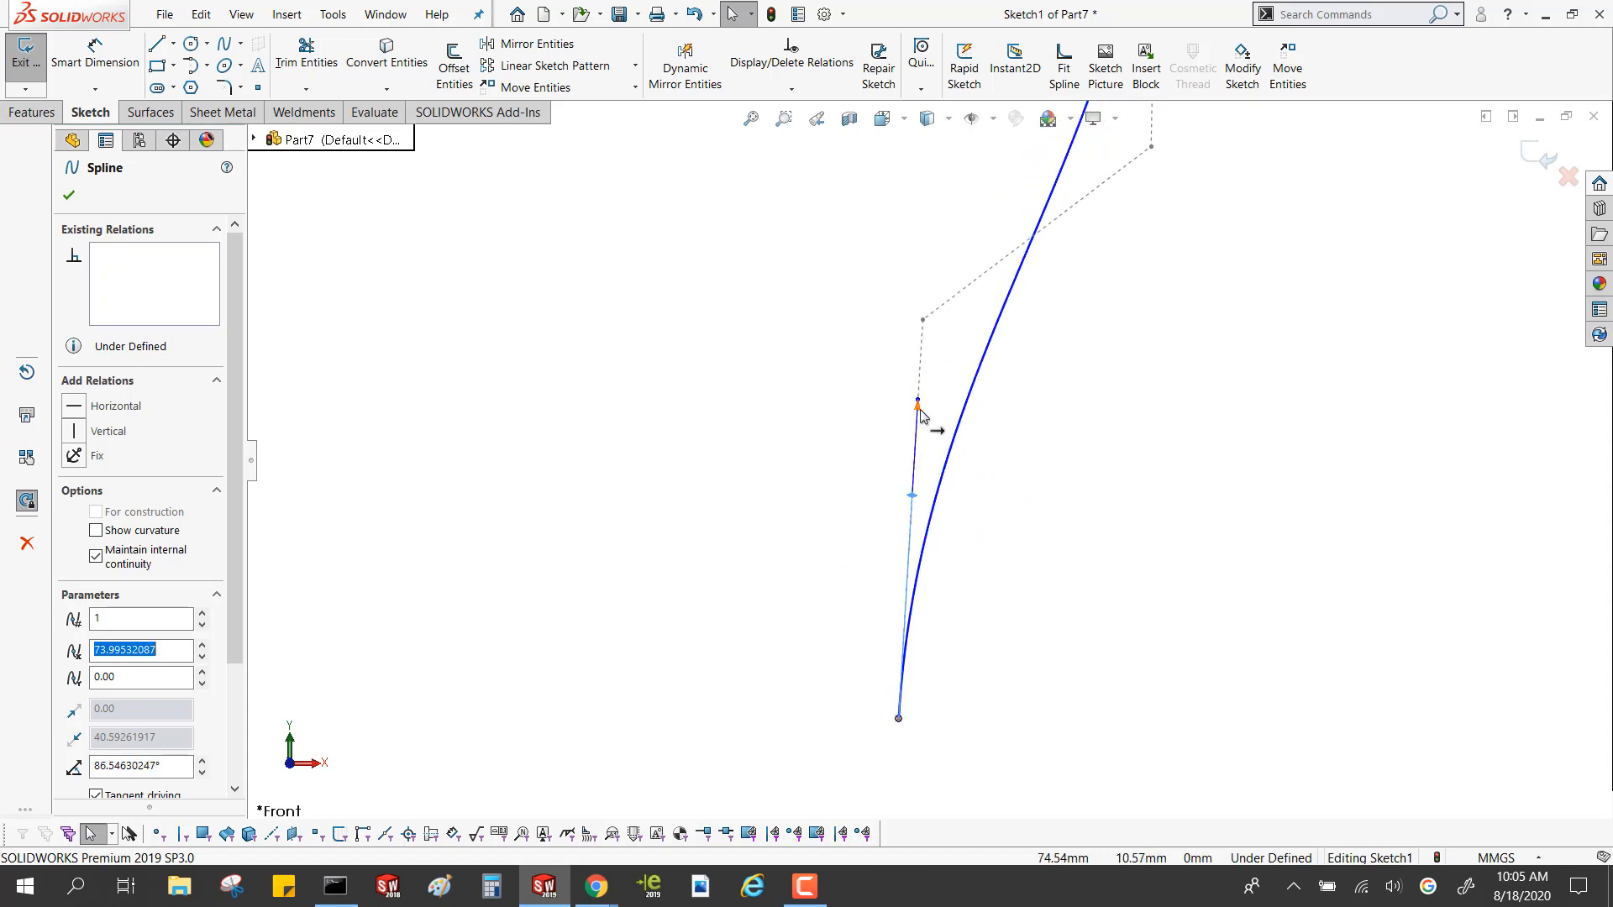
left_click_drag(919, 411, 929, 209)
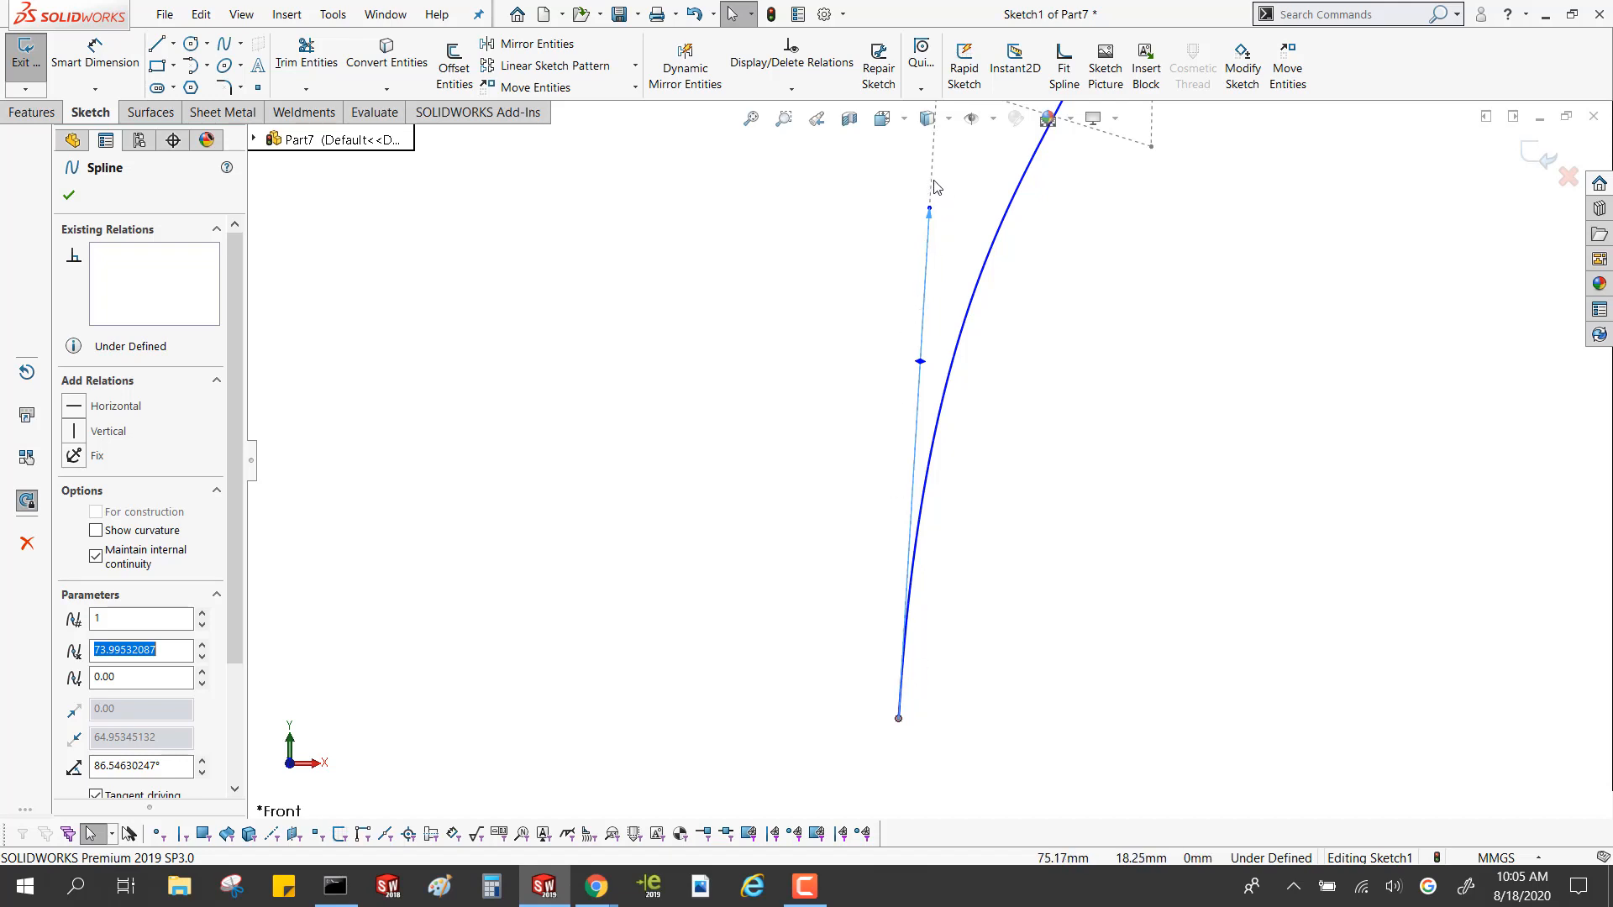
scroll(937, 296, "up", 4)
scroll(938, 306, "down", 3)
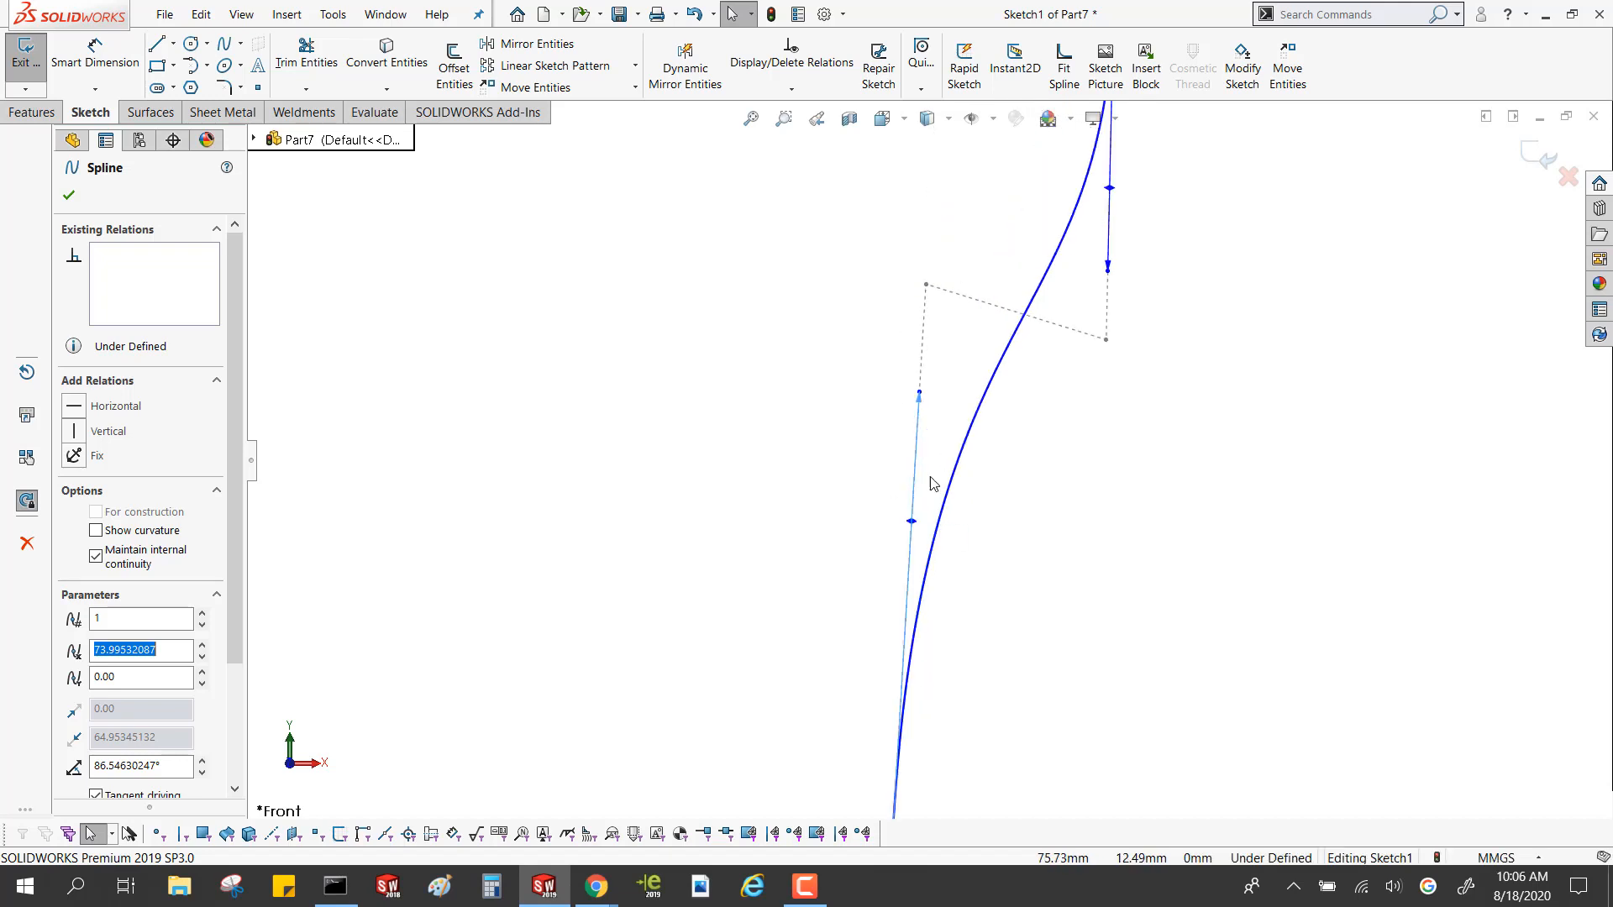
mouse_move(924, 402)
left_mouse_down()
mouse_move(929, 515)
mouse_move(806, 560)
mouse_move(831, 619)
mouse_move(952, 573)
mouse_move(1041, 491)
mouse_move(875, 507)
mouse_move(694, 551)
mouse_move(764, 641)
mouse_move(954, 554)
mouse_move(921, 519)
left_mouse_up()
Insert a new spline point near the middle of the curve
scroll(933, 458, "up", 3)
scroll(965, 450, "down", 2)
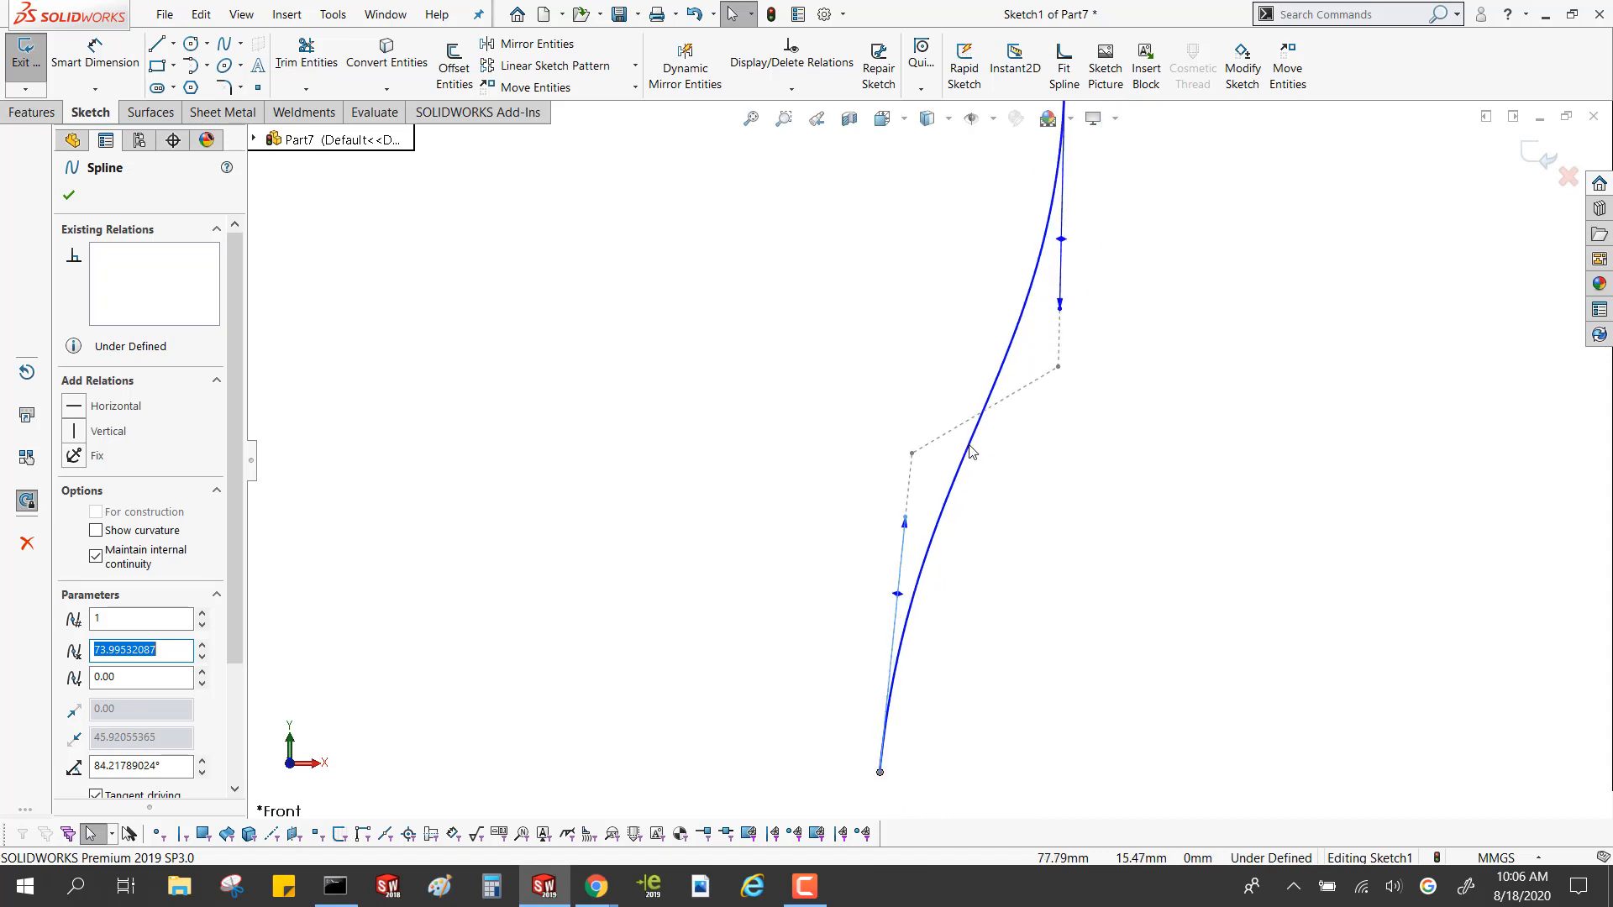
left_click(971, 448)
right_click(973, 446)
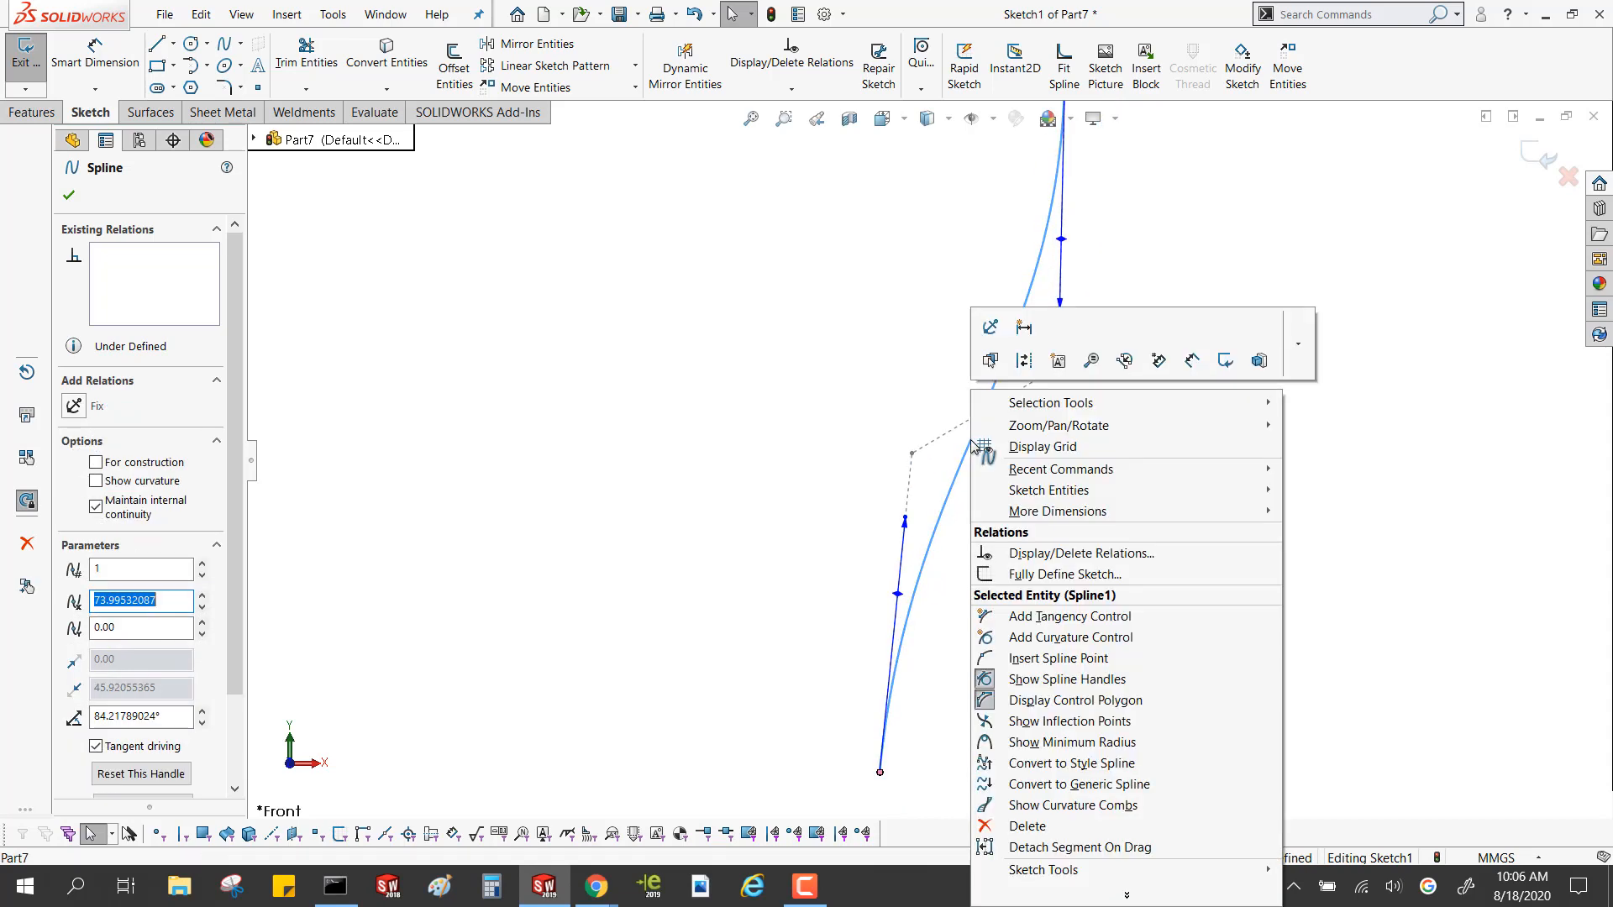
left_click(1042, 656)
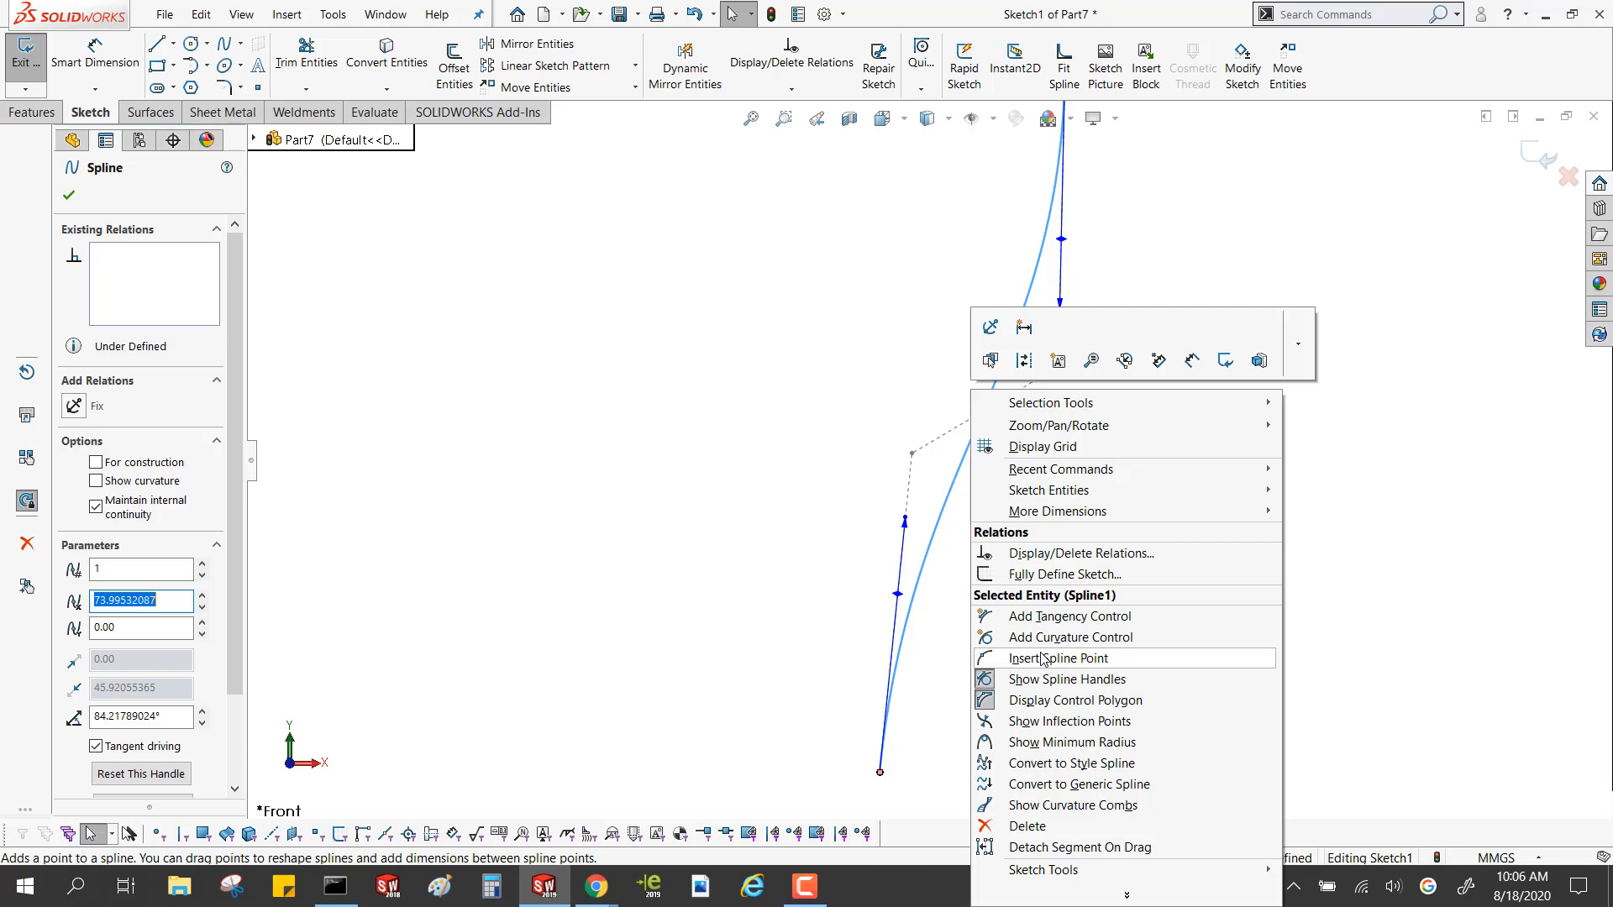
left_click(1041, 659)
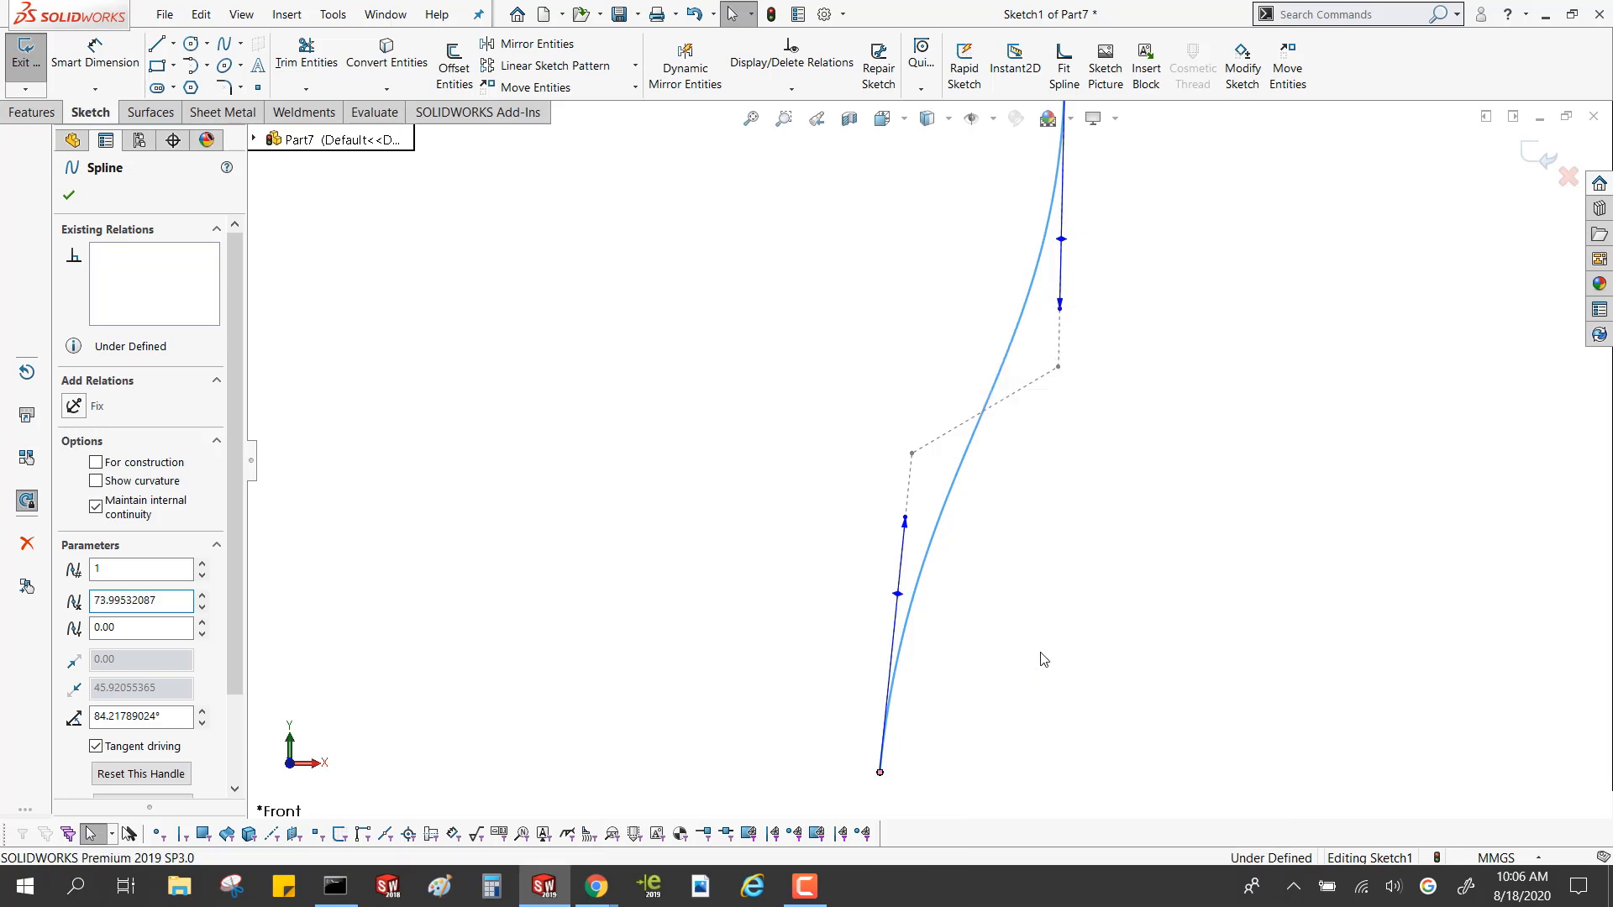
left_click(988, 407)
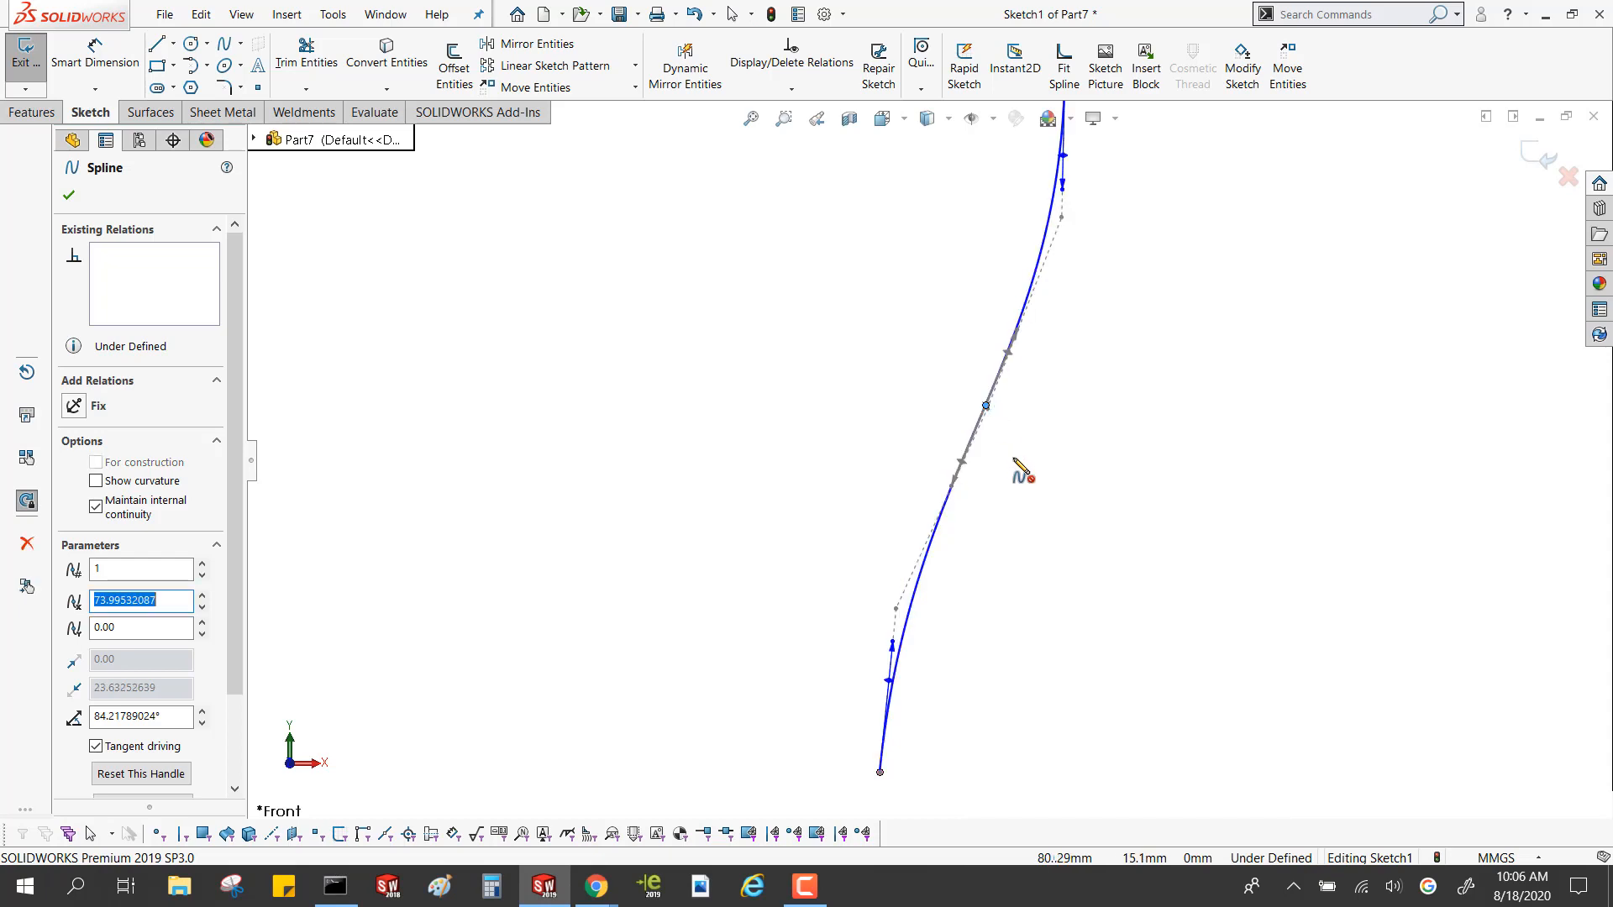
key("Escape")
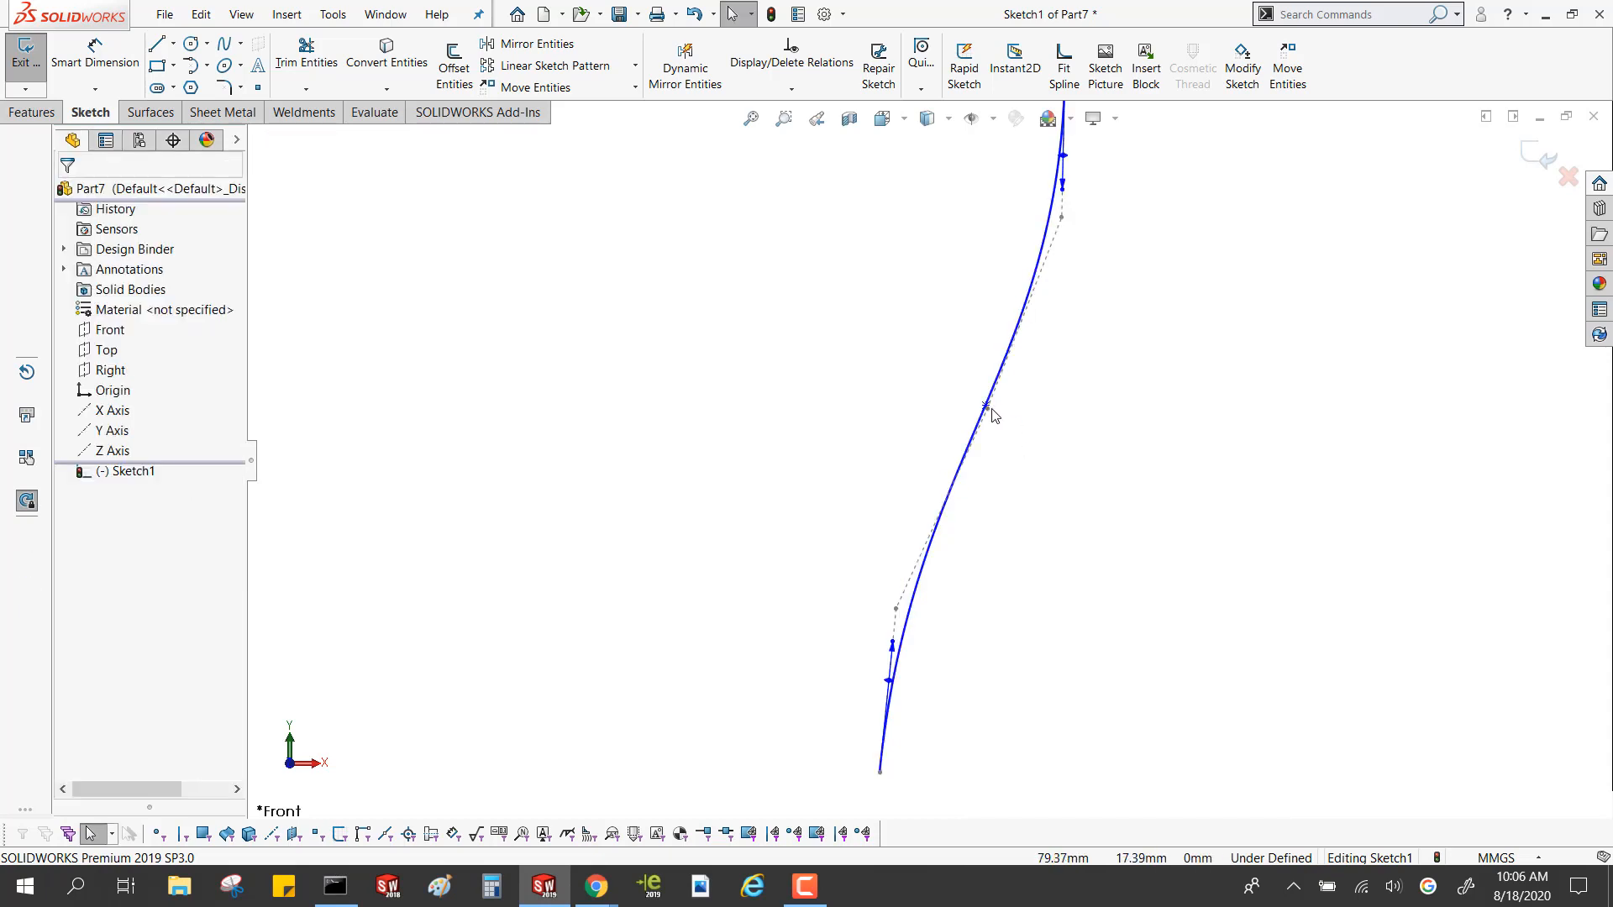
Move the middle spline point to about X 78.3, Y 16.3 mm and adjust its tangency handle to sharpen the S-bend
left_click_drag(987, 408, 947, 415)
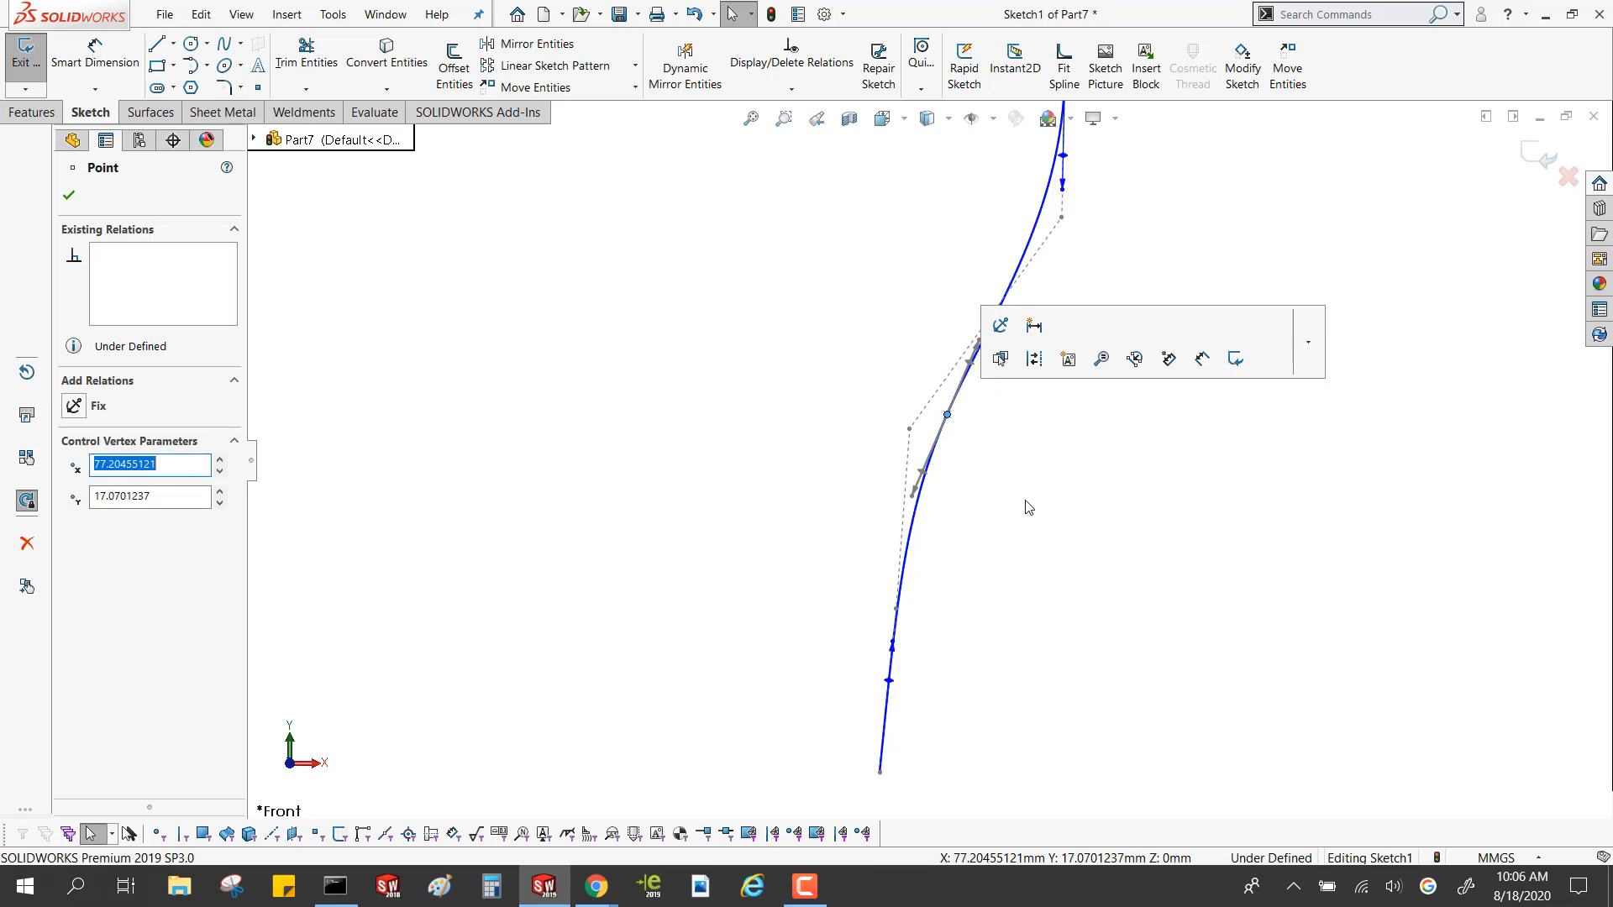
left_click(1048, 522)
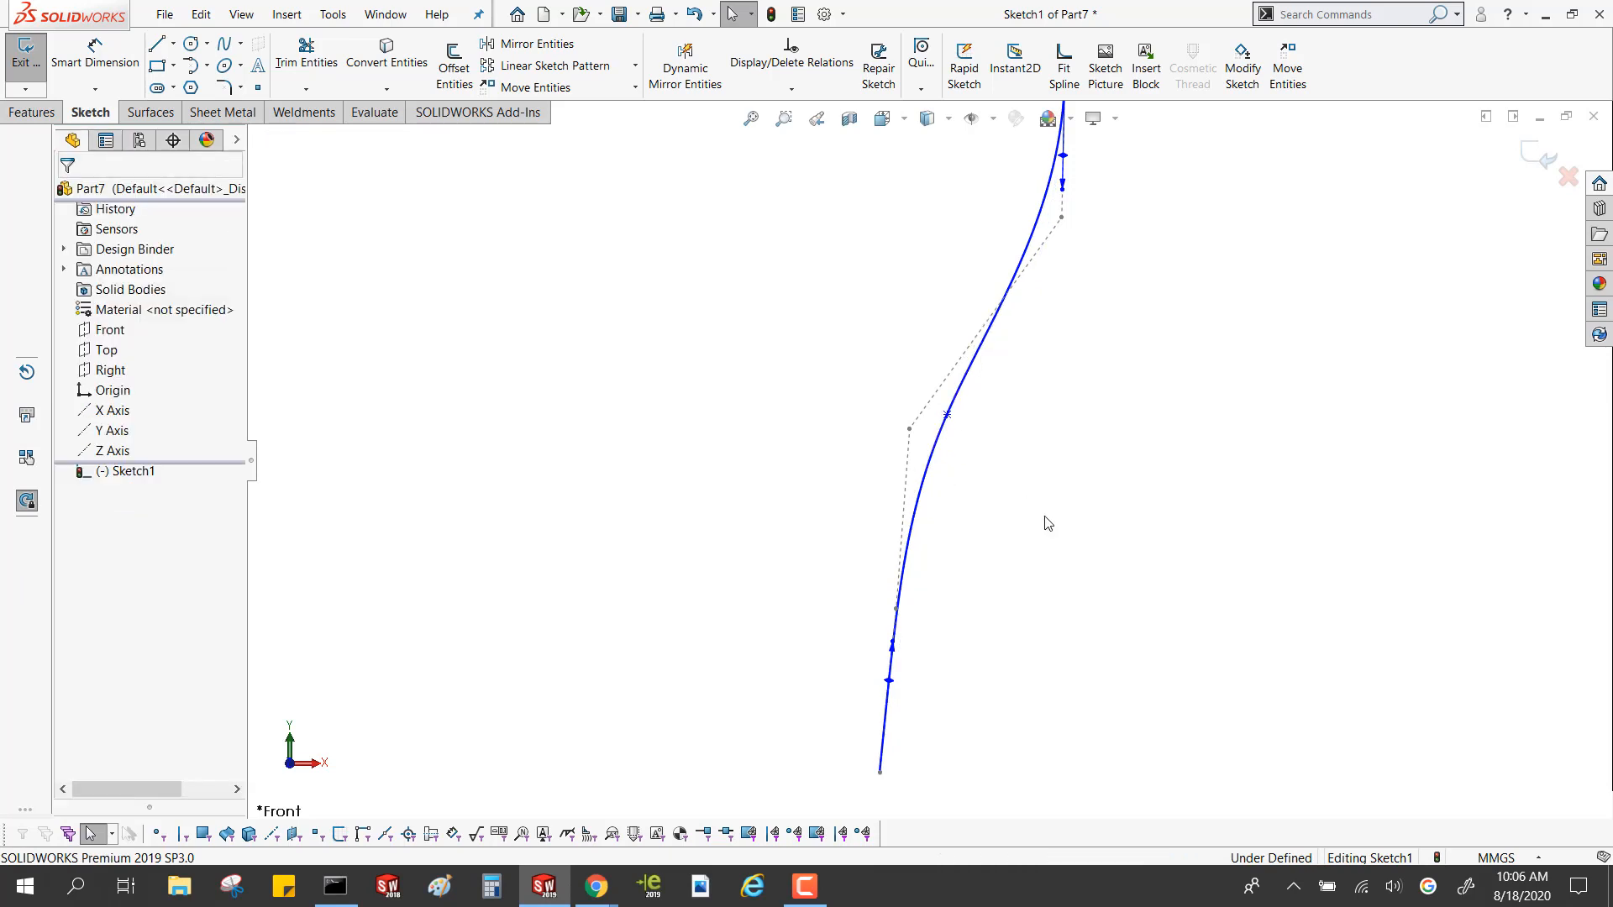
left_click(947, 415)
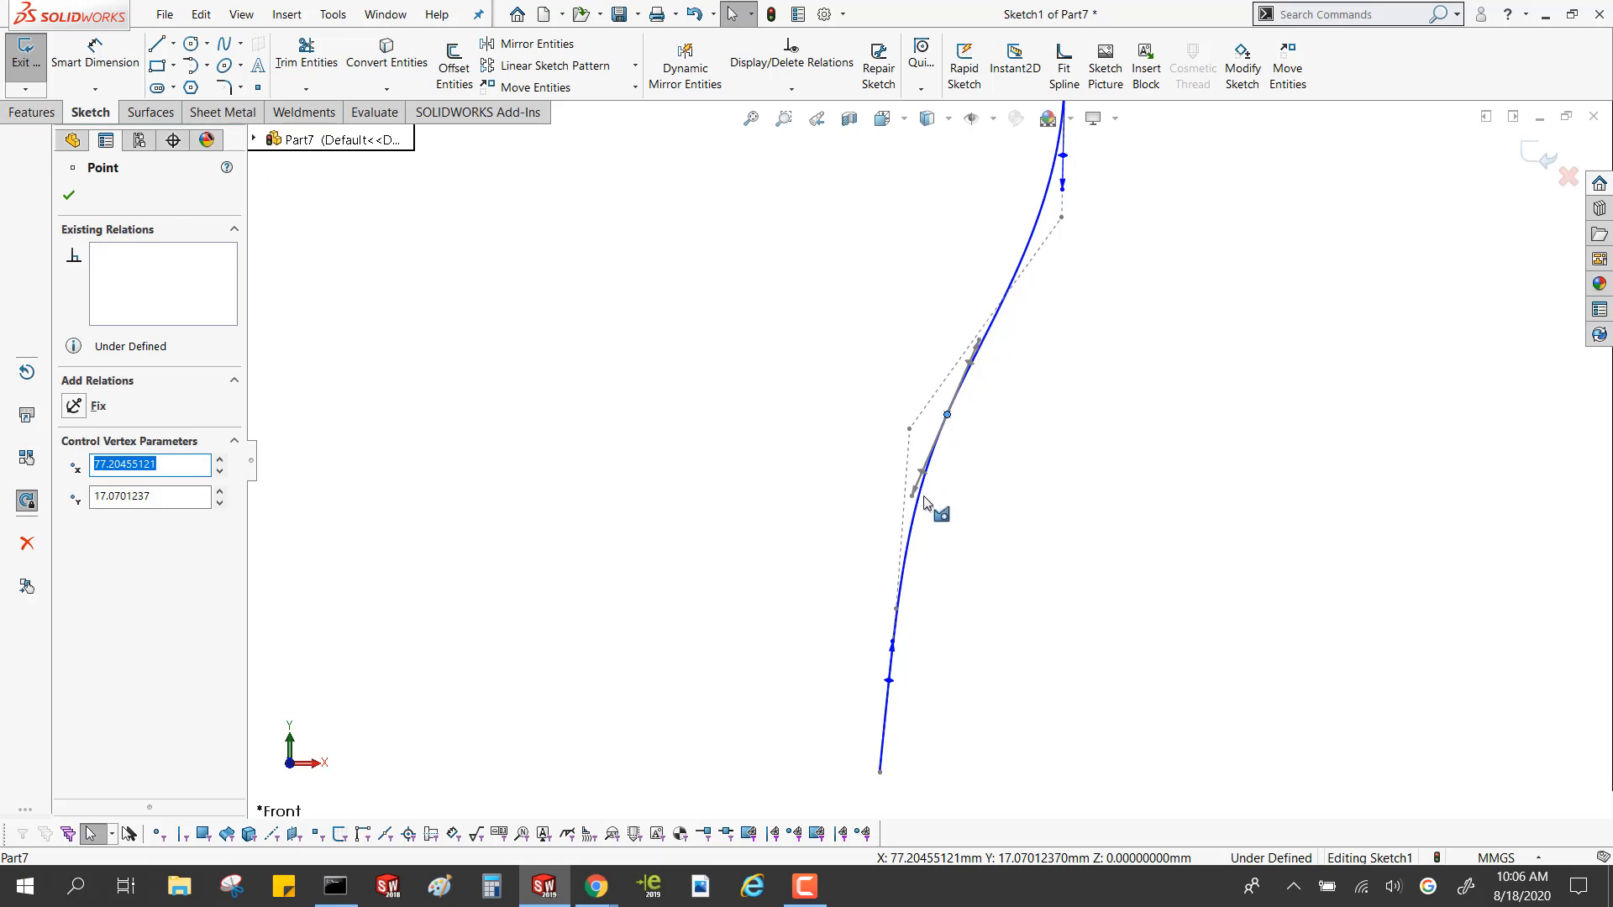
mouse_move(913, 495)
left_mouse_down()
mouse_move(877, 546)
mouse_move(934, 494)
mouse_move(881, 503)
mouse_move(813, 430)
mouse_move(687, 430)
mouse_move(849, 422)
mouse_move(879, 462)
mouse_move(868, 505)
mouse_move(914, 490)
mouse_move(906, 475)
mouse_move(842, 553)
mouse_move(877, 537)
mouse_move(893, 475)
left_mouse_up()
left_click_drag(868, 415, 969, 431)
Move the spline's upper endpoint horizontally away from the construction line to about X 87.2 mm
scroll(903, 358, "up", 3)
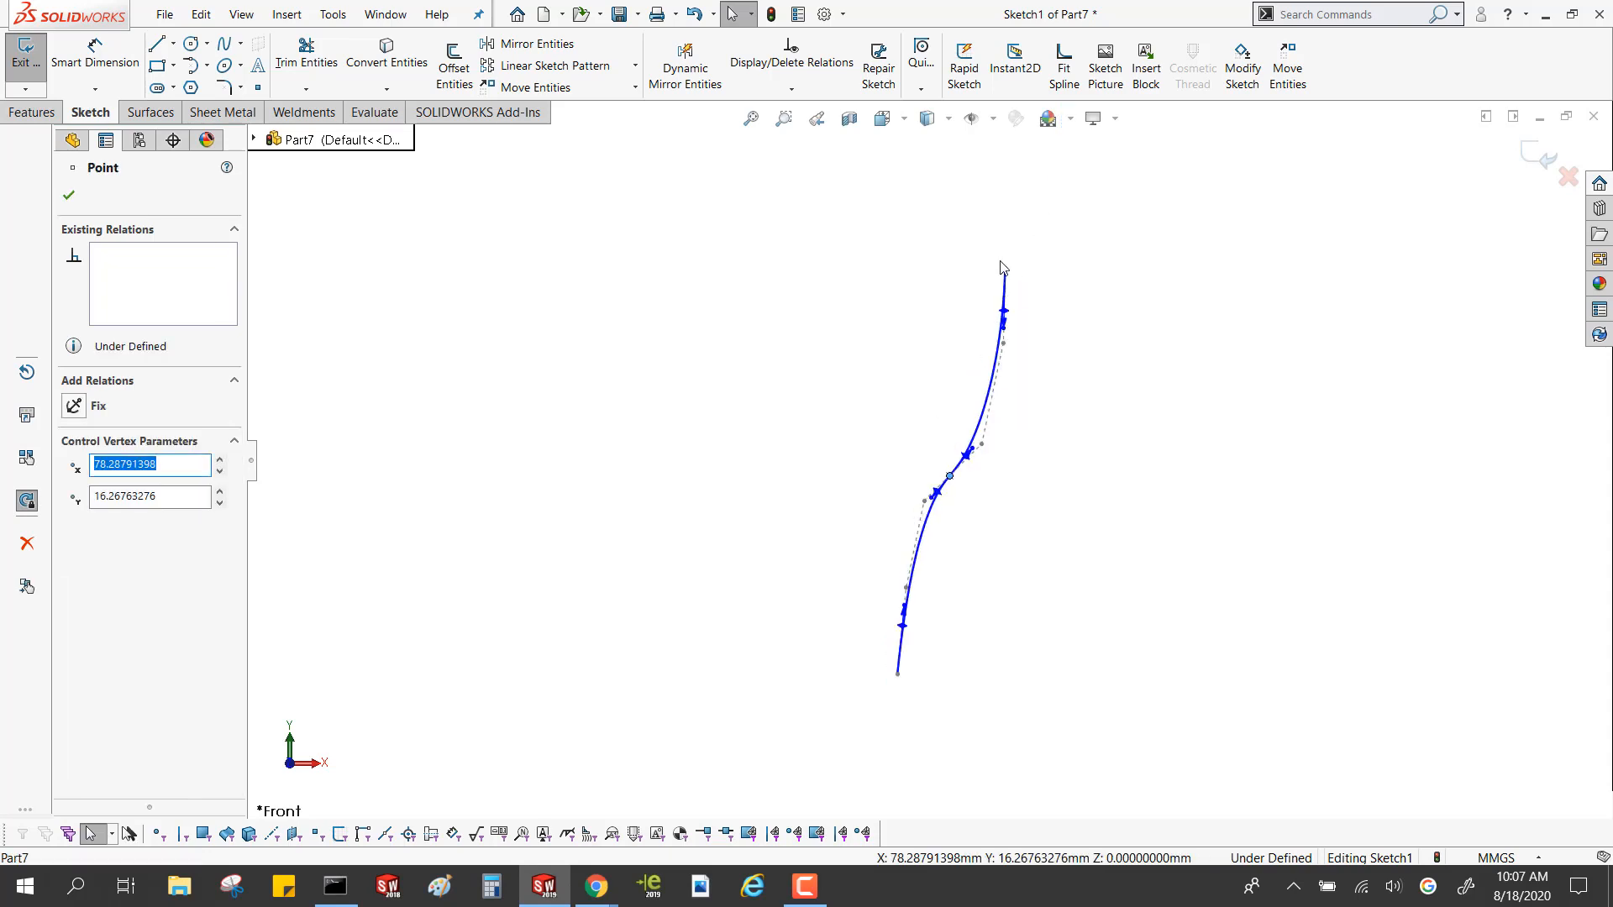
left_click_drag(1008, 275, 1060, 276)
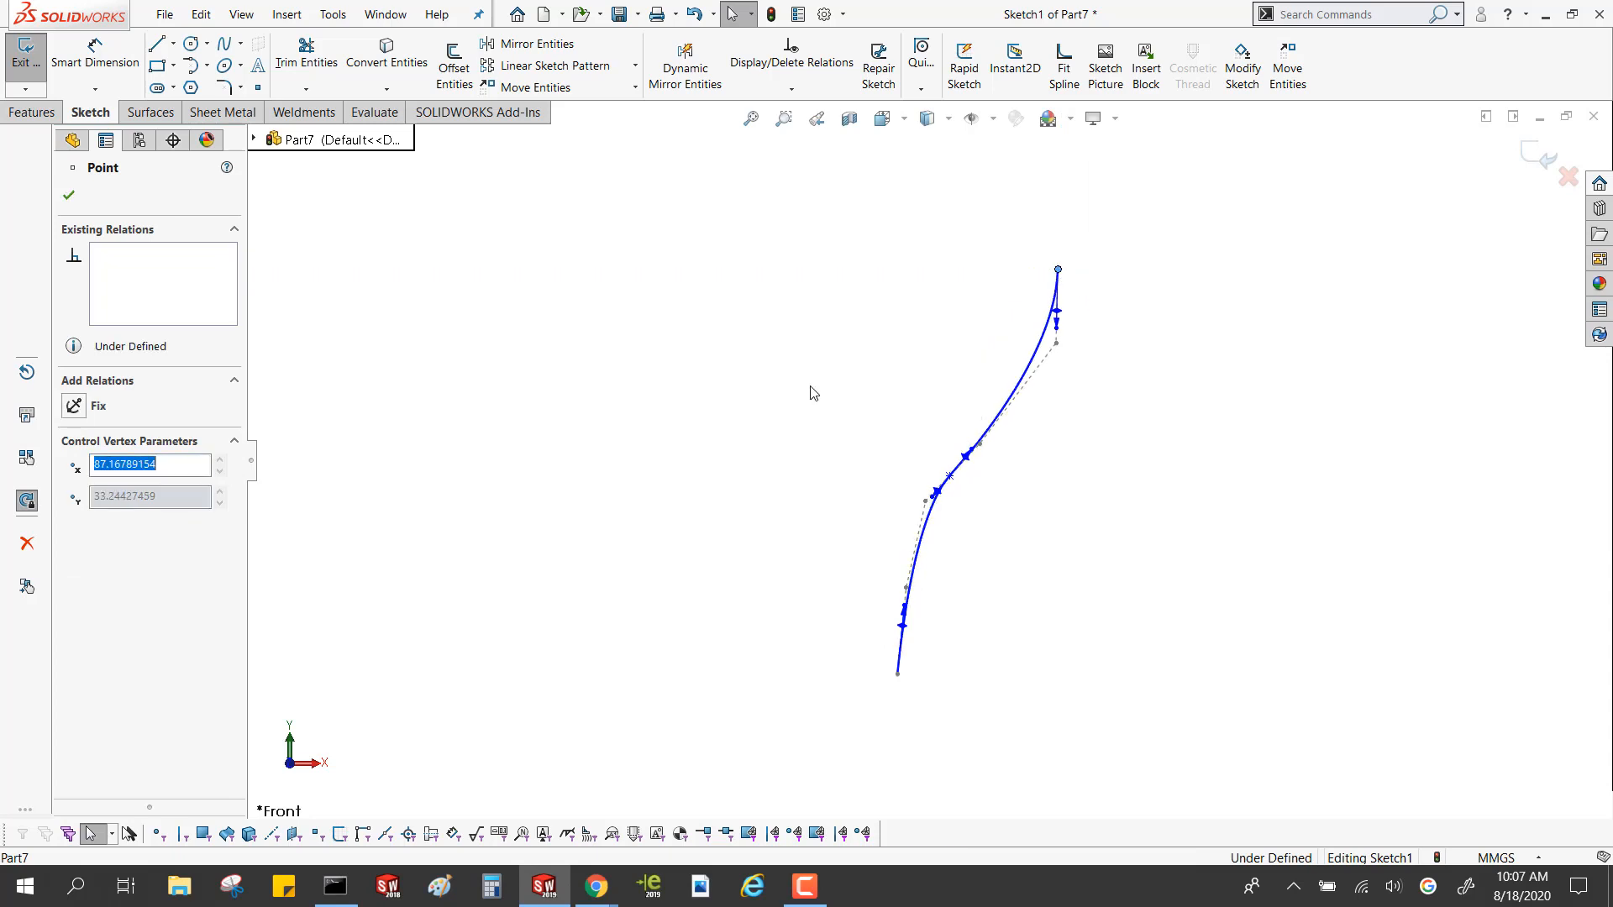
left_click(801, 563)
Create a revolved surface from the spline profile about the construction line, 180° with the revolve direction reversed
scroll(694, 457, "up", 3)
scroll(695, 457, "down", 2)
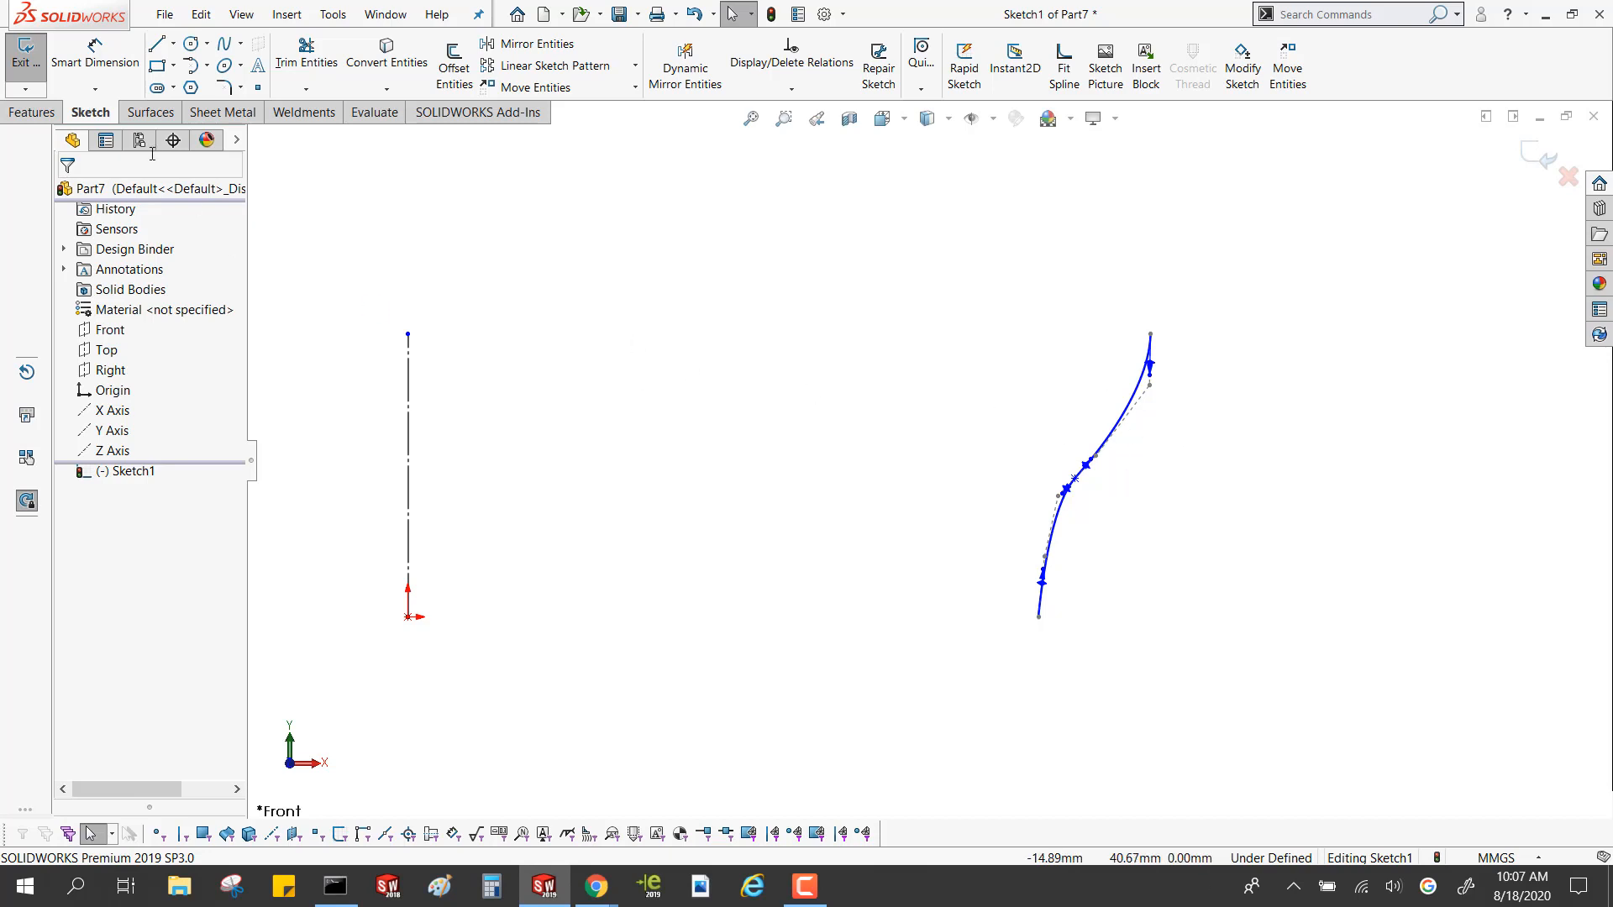
left_click(143, 113)
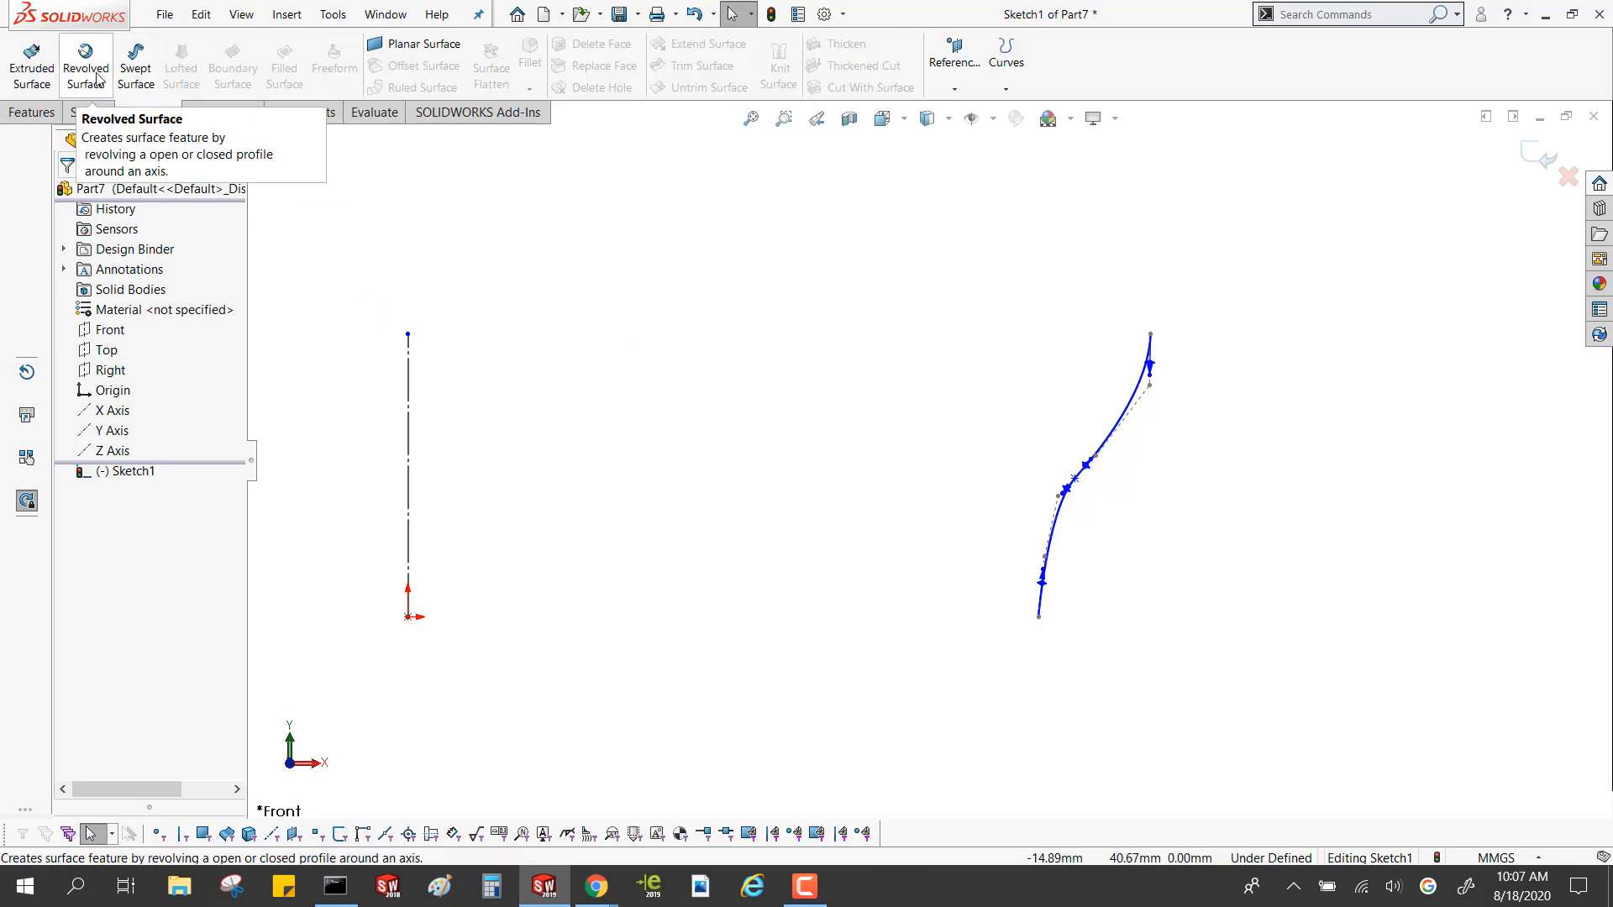
left_click(98, 80)
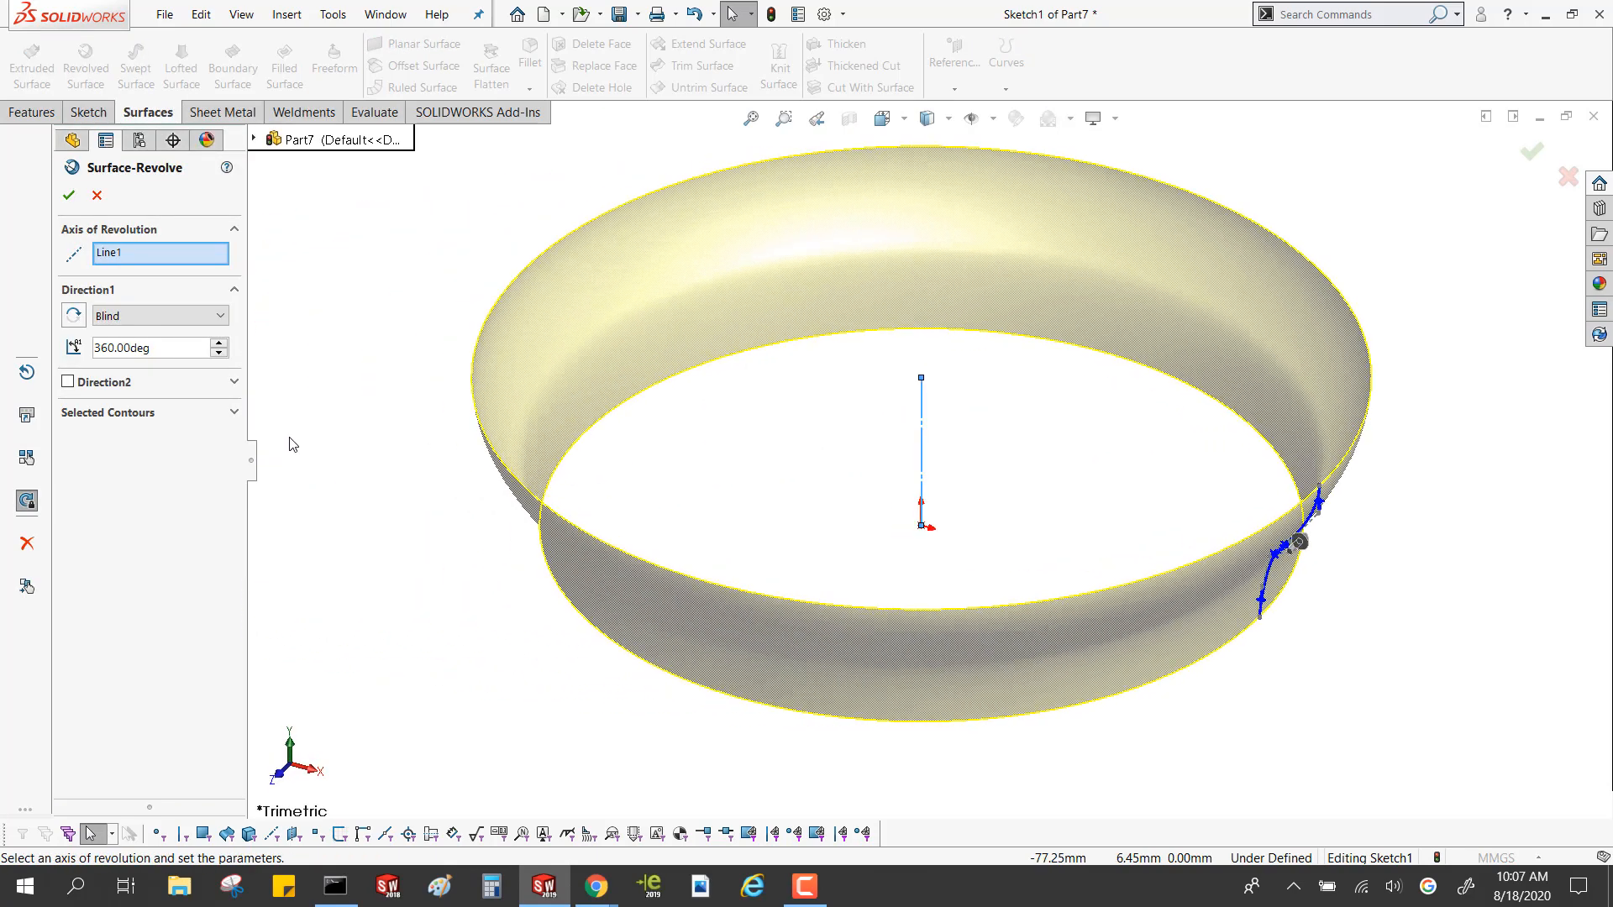
double_click(181, 348)
type("180")
key("Return")
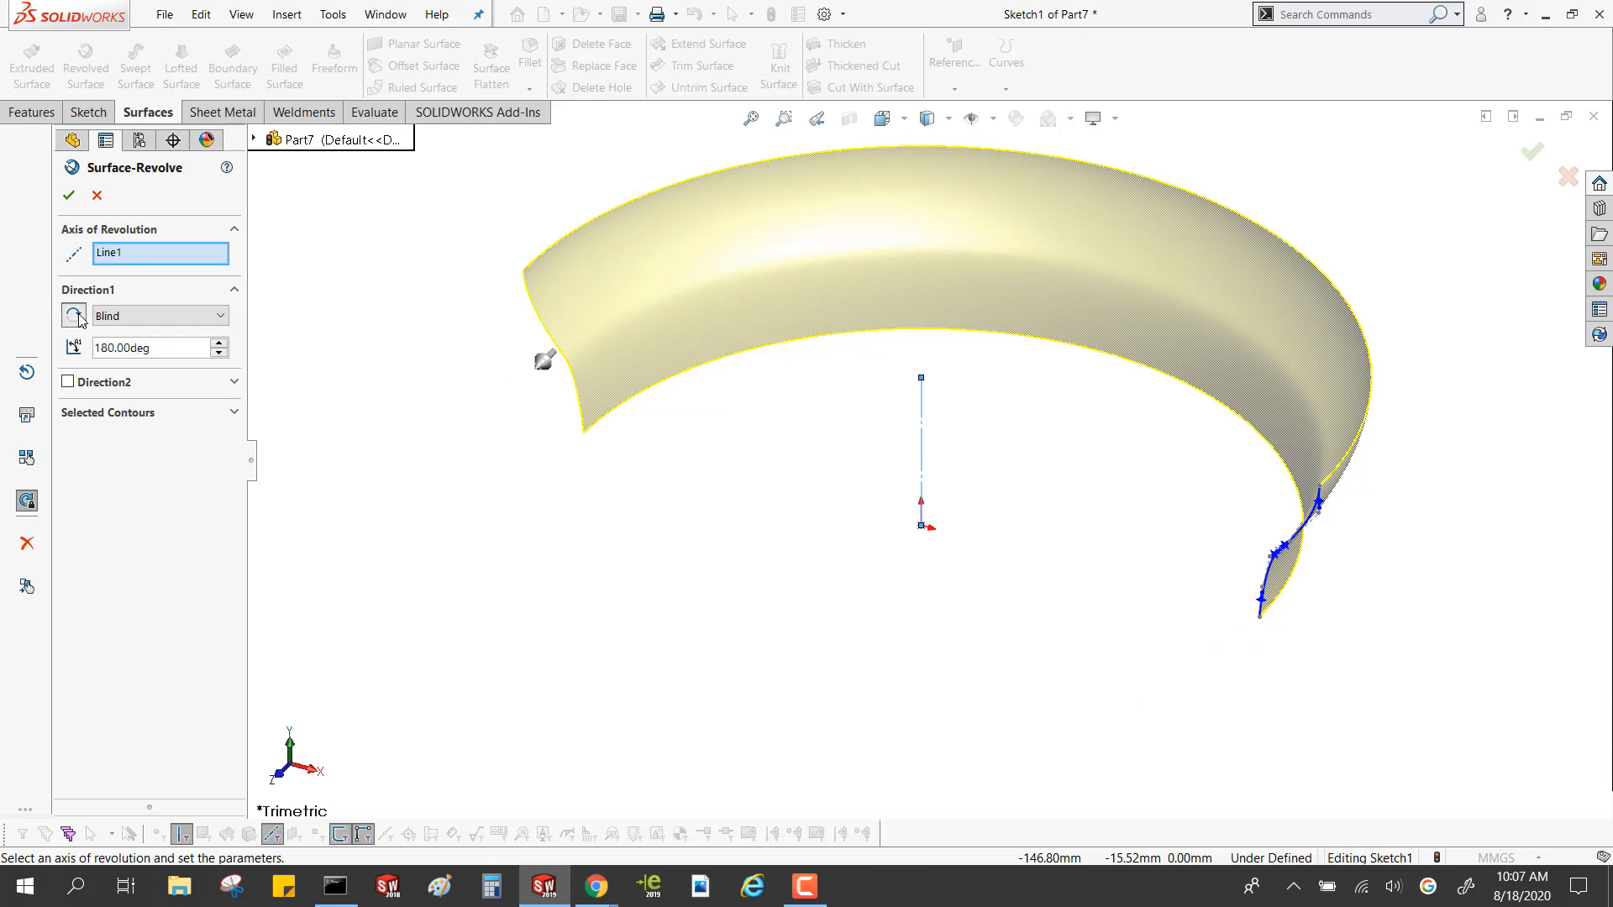
left_click(80, 319)
left_click(79, 319)
left_click(74, 318)
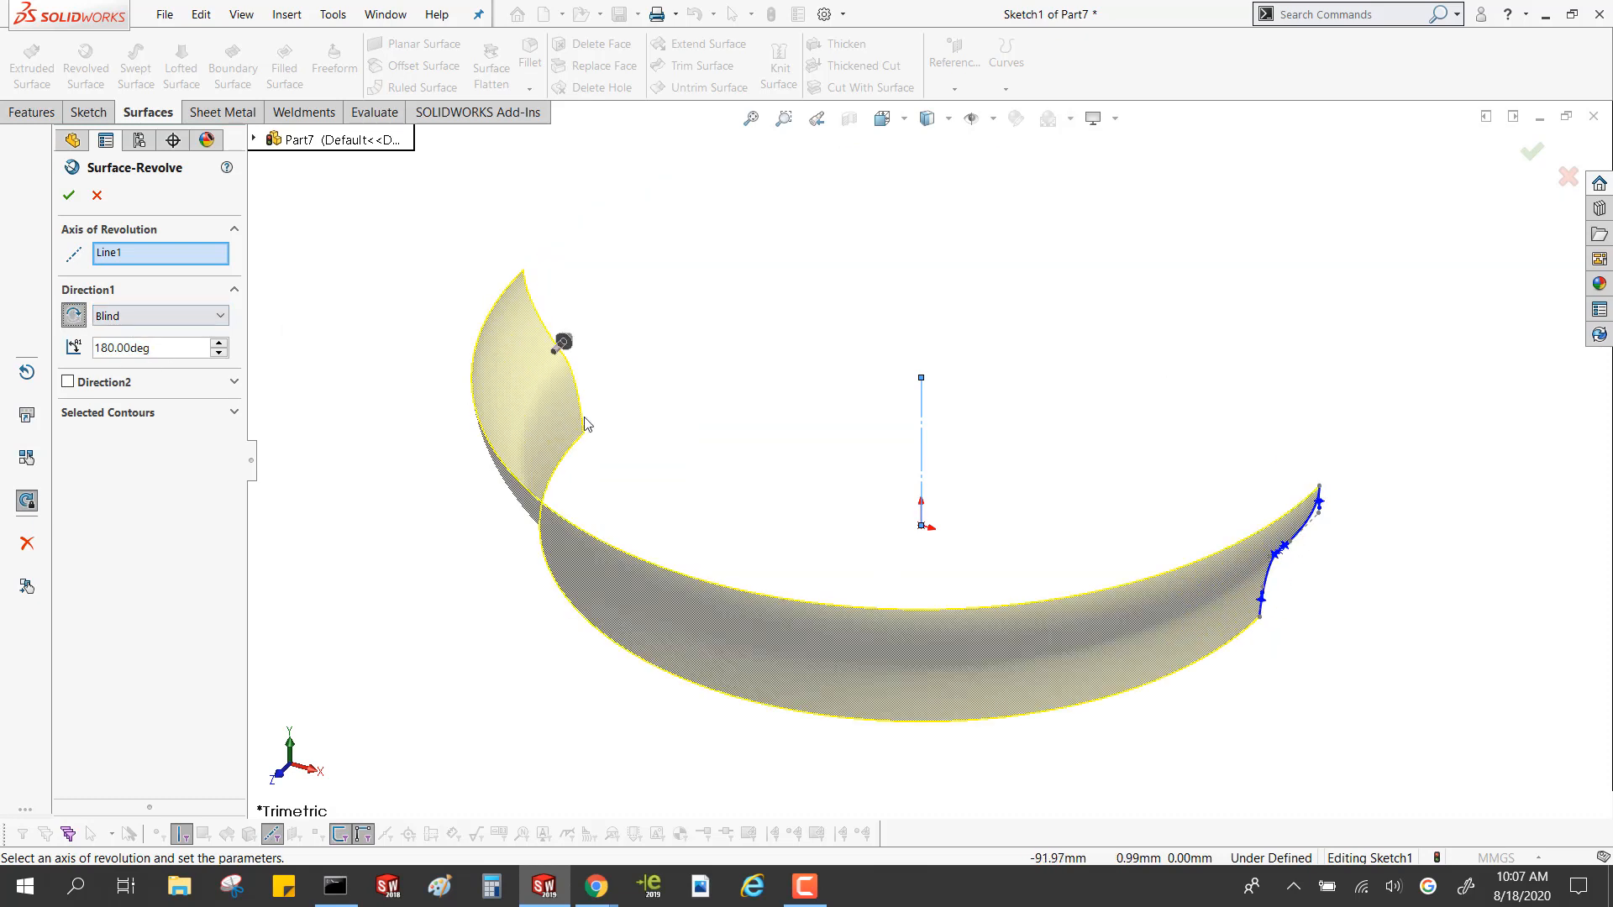
left_click(69, 197)
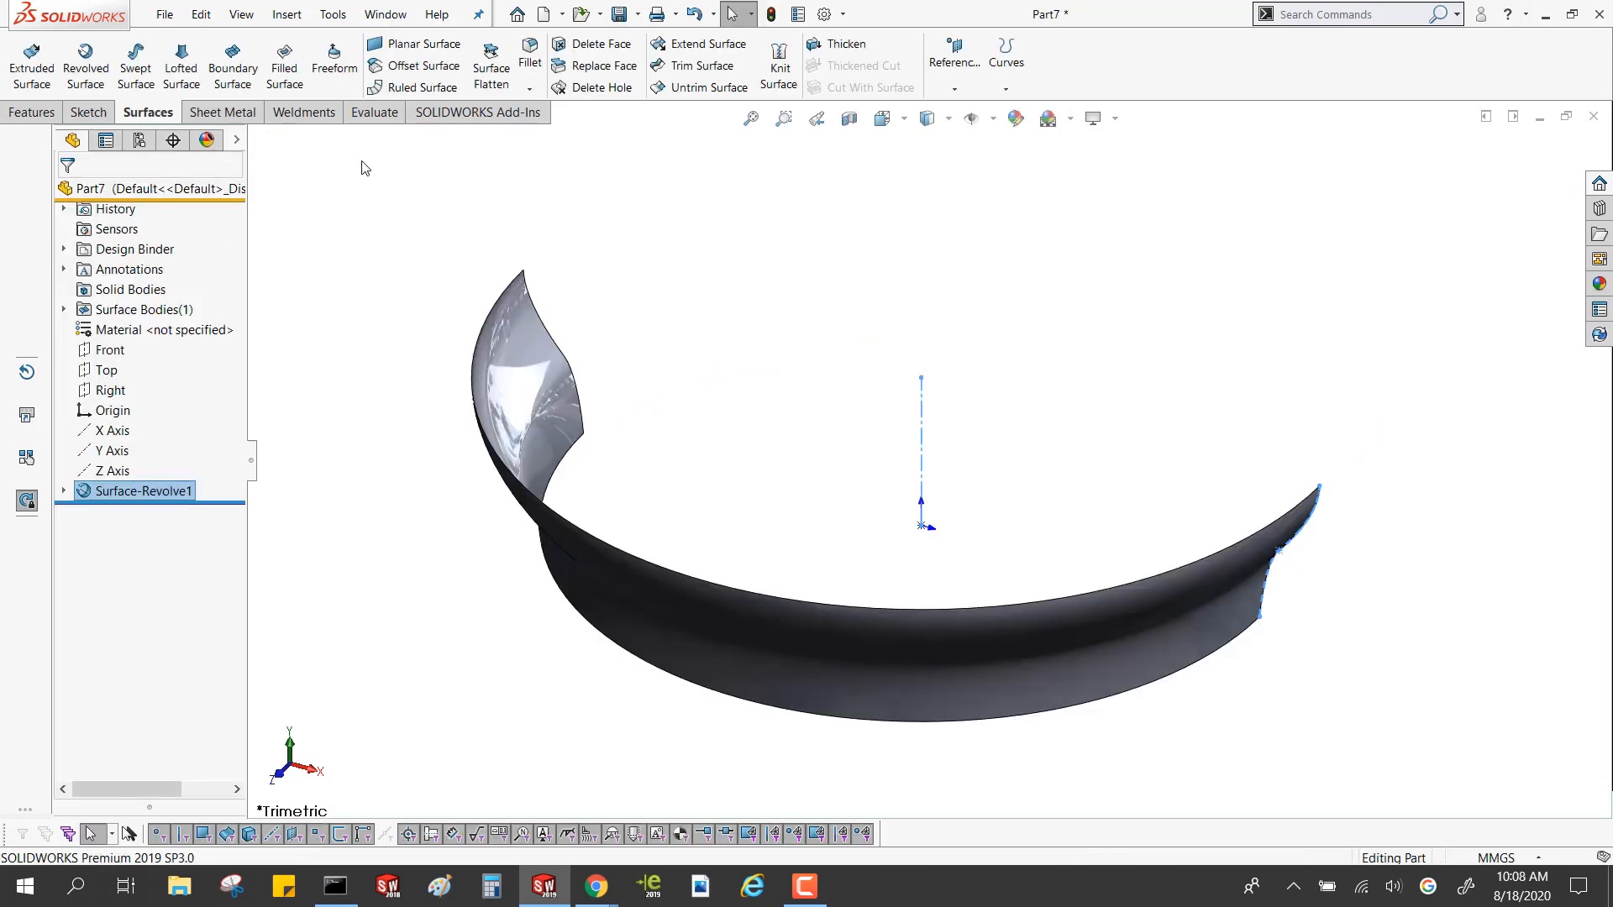
Start a sketch on the Front plane and convert the revolved surface's far end edge into a sketch curve
left_click(374, 113)
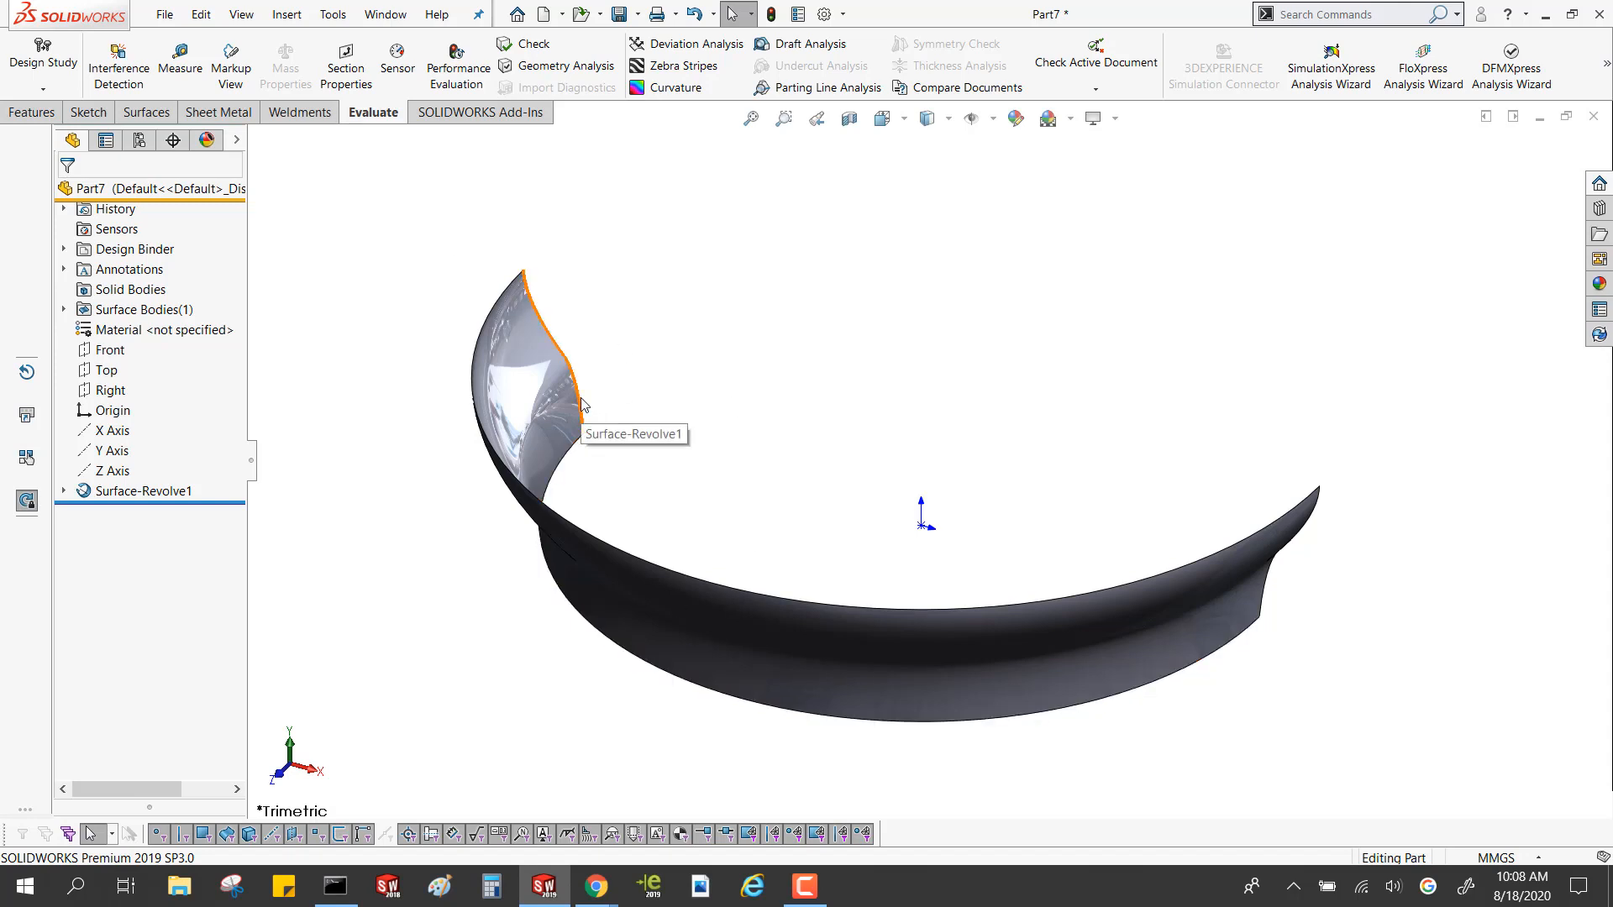
left_click(109, 353)
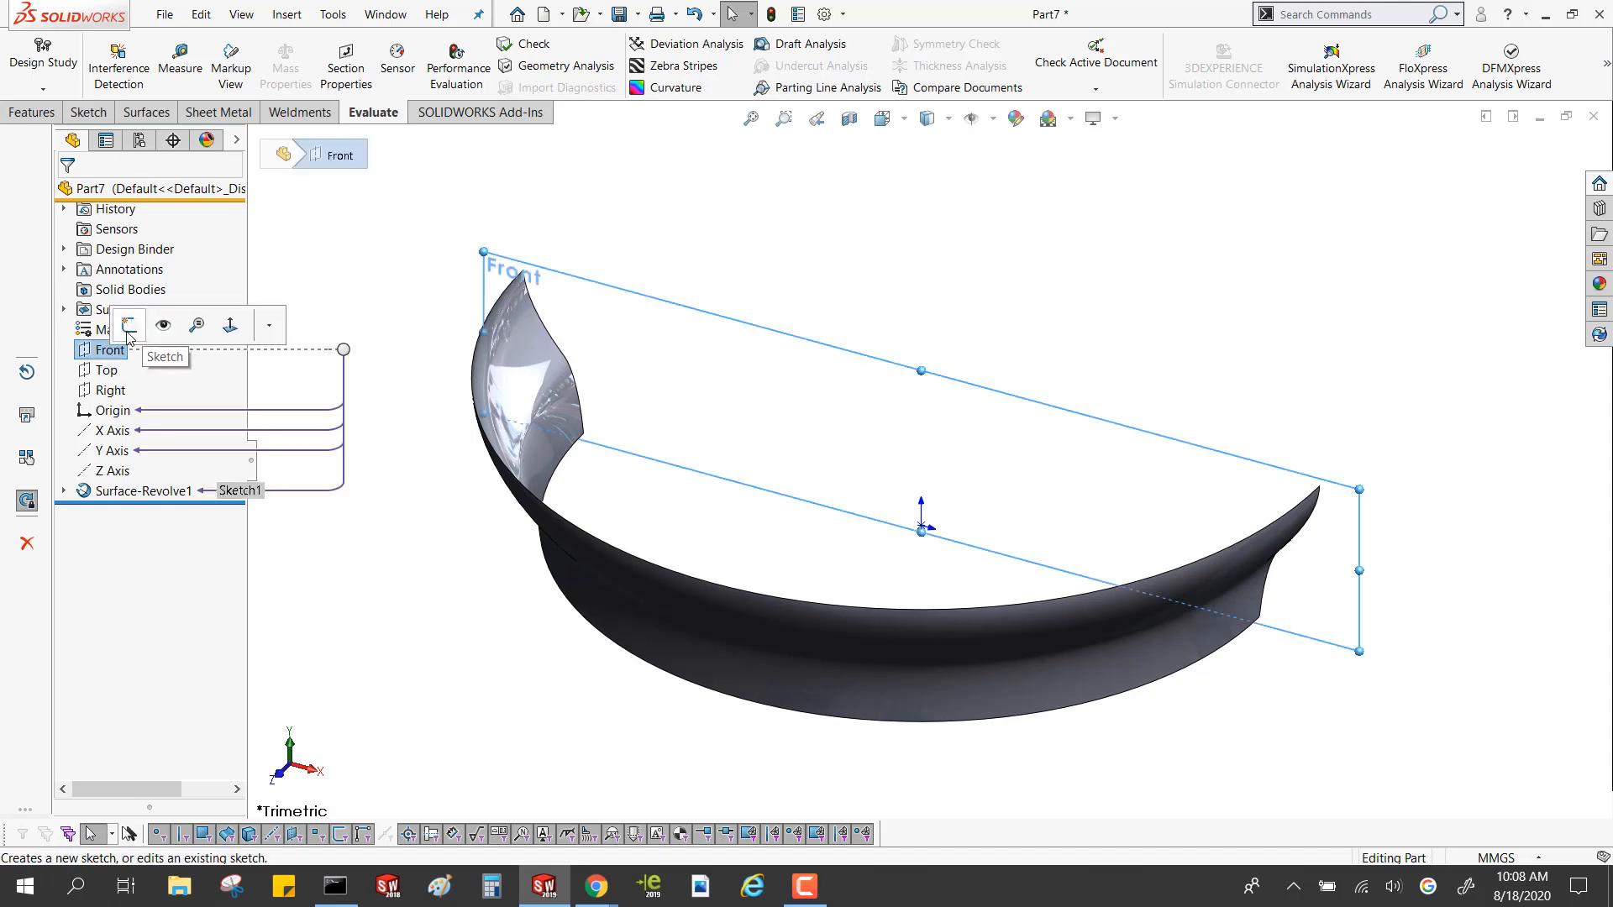
left_click(128, 329)
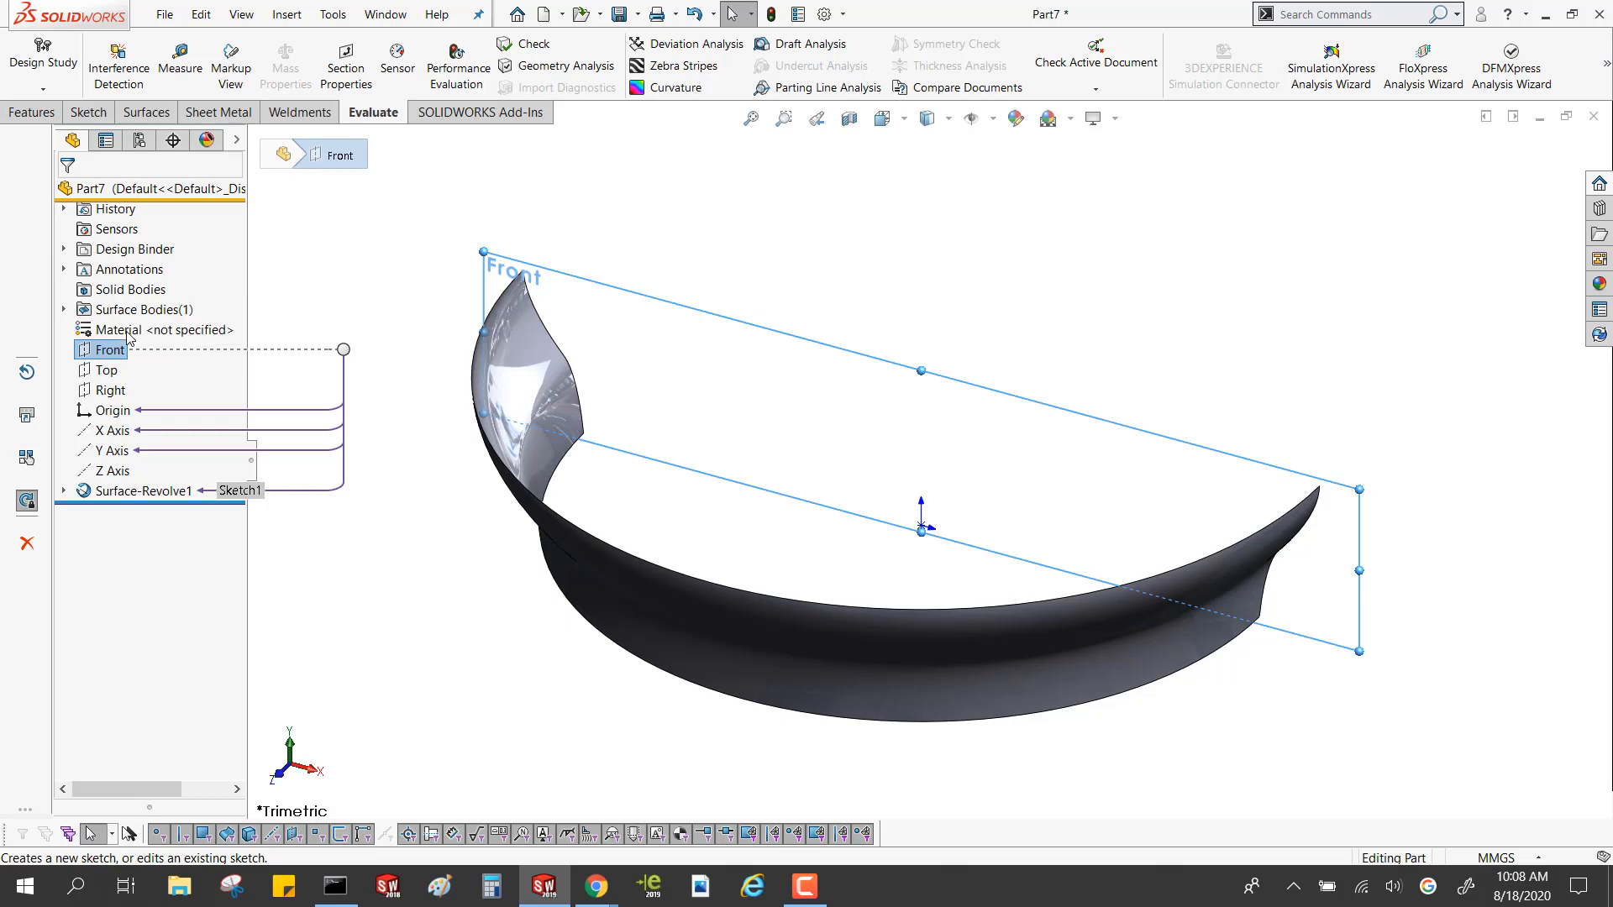
left_click(551, 338)
left_click(387, 52)
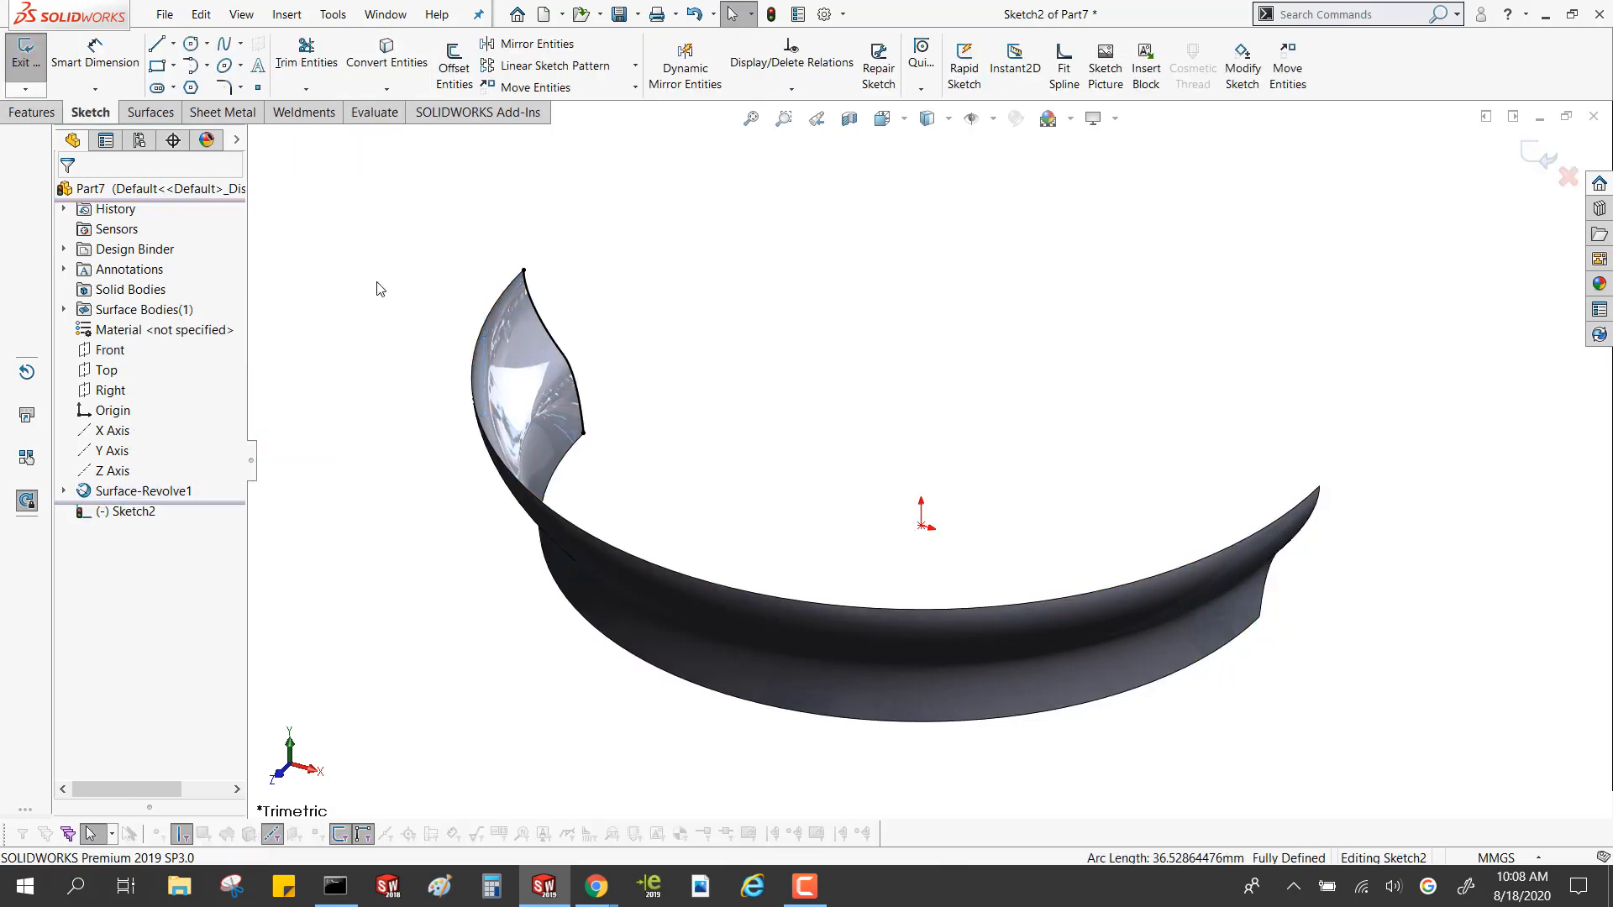
Extrude the converted edge as a surface about 86 mm, directed away from the revolved surface
left_click(149, 112)
left_click(32, 67)
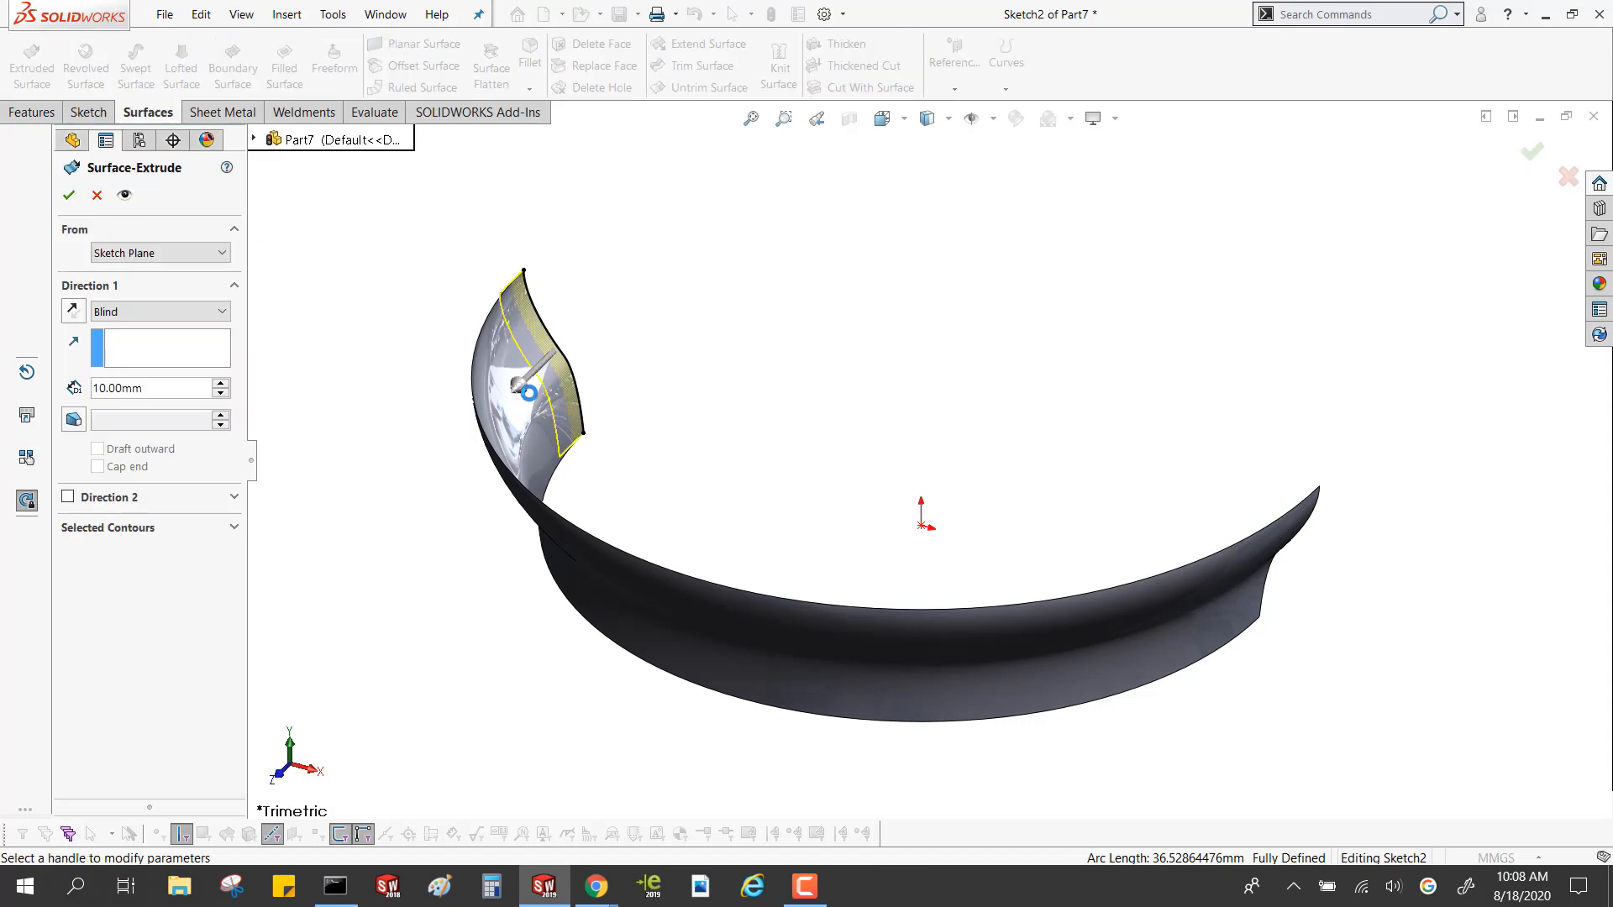
mouse_move(525, 380)
left_mouse_down()
mouse_move(819, 336)
mouse_move(886, 174)
left_mouse_up()
scroll(504, 436, "up", 1)
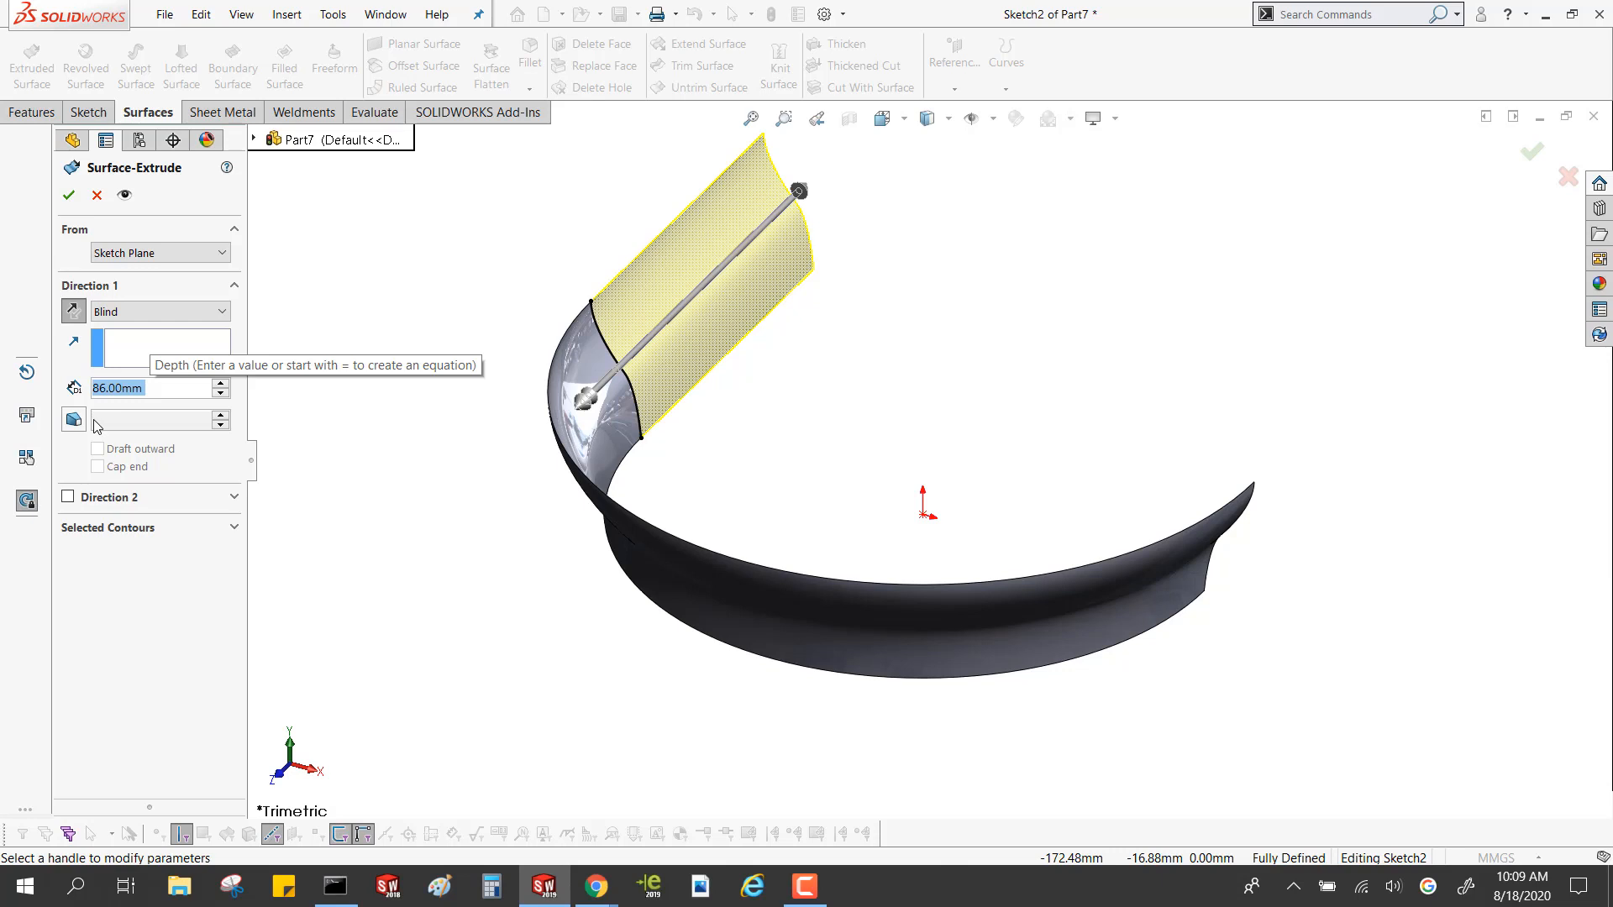
left_click(69, 195)
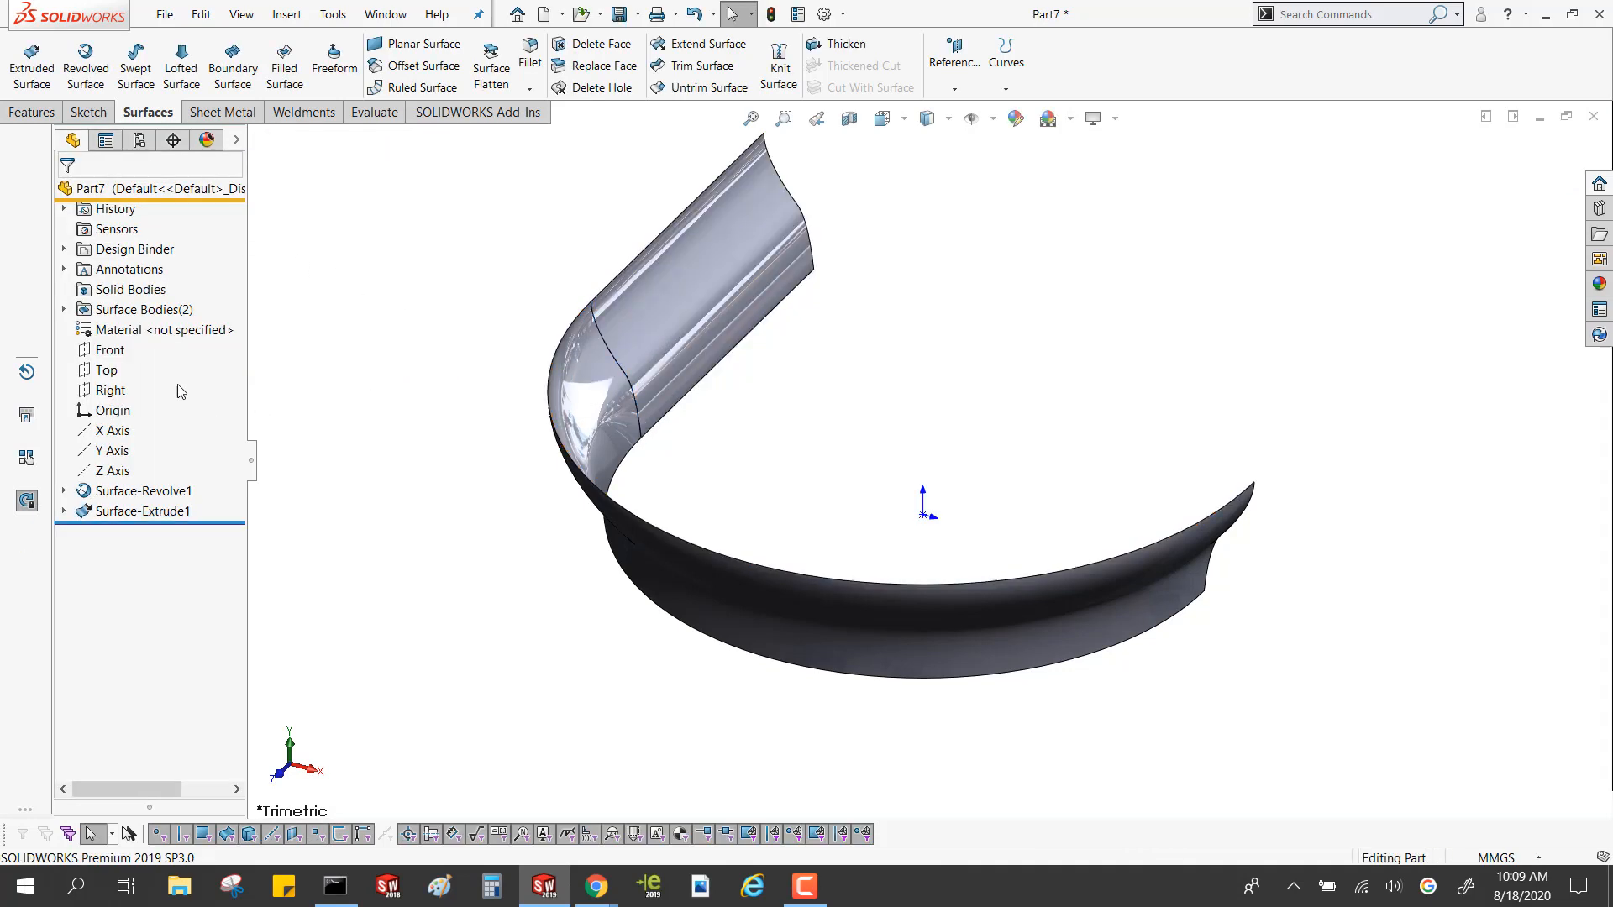
Examine the revolved and extruded features and their entries in the list of surface bodies
left_click(133, 493)
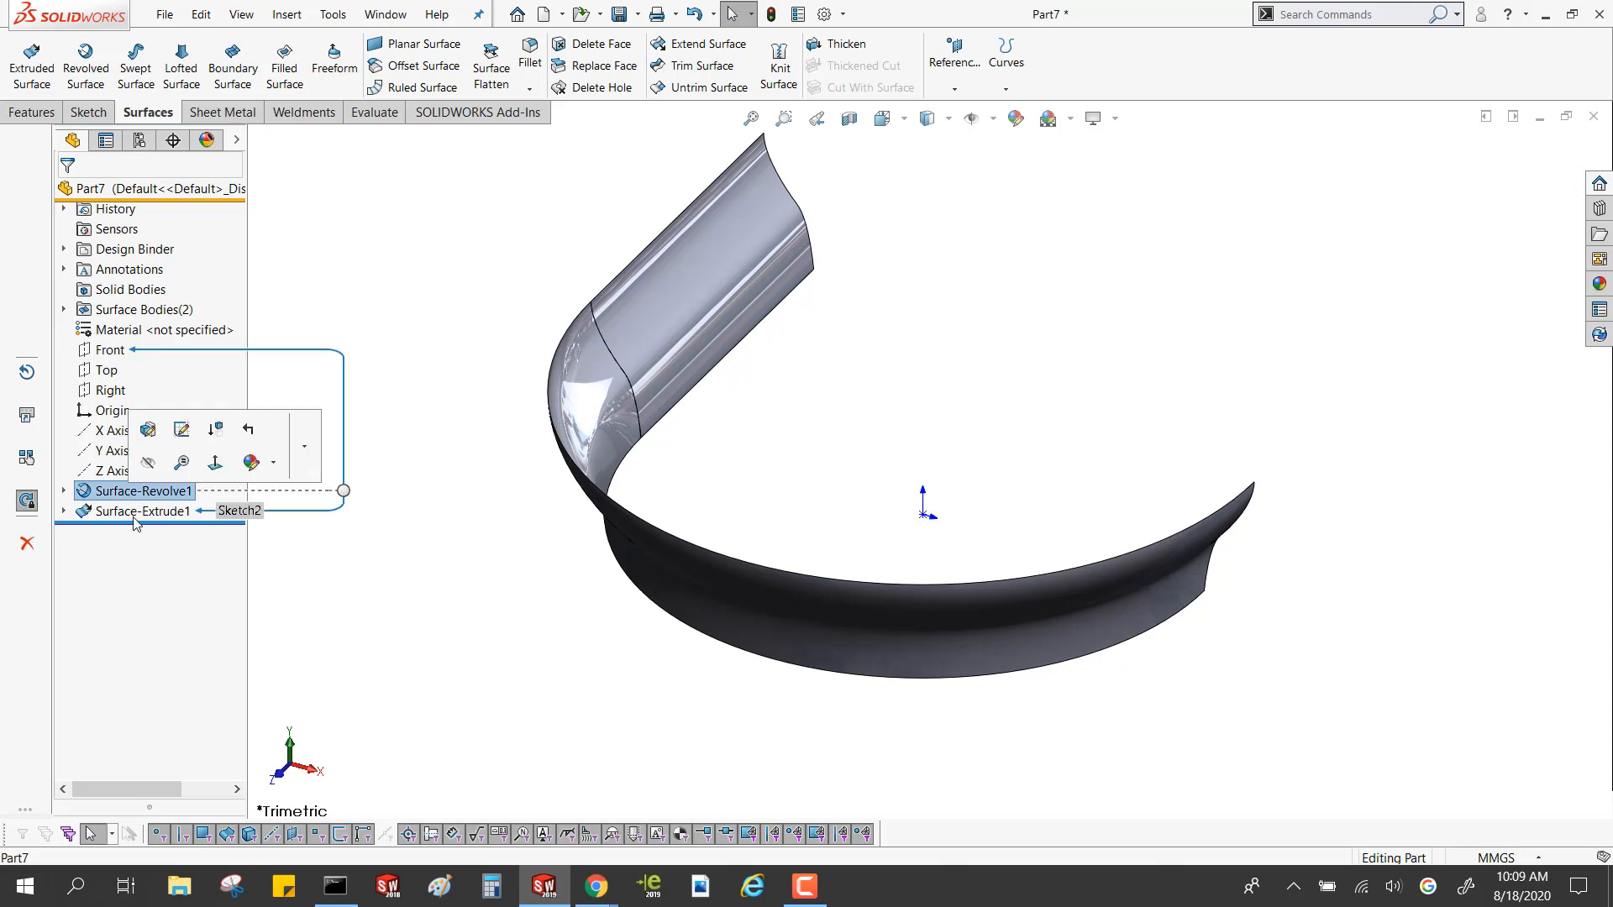
left_click(133, 514)
left_click(63, 309)
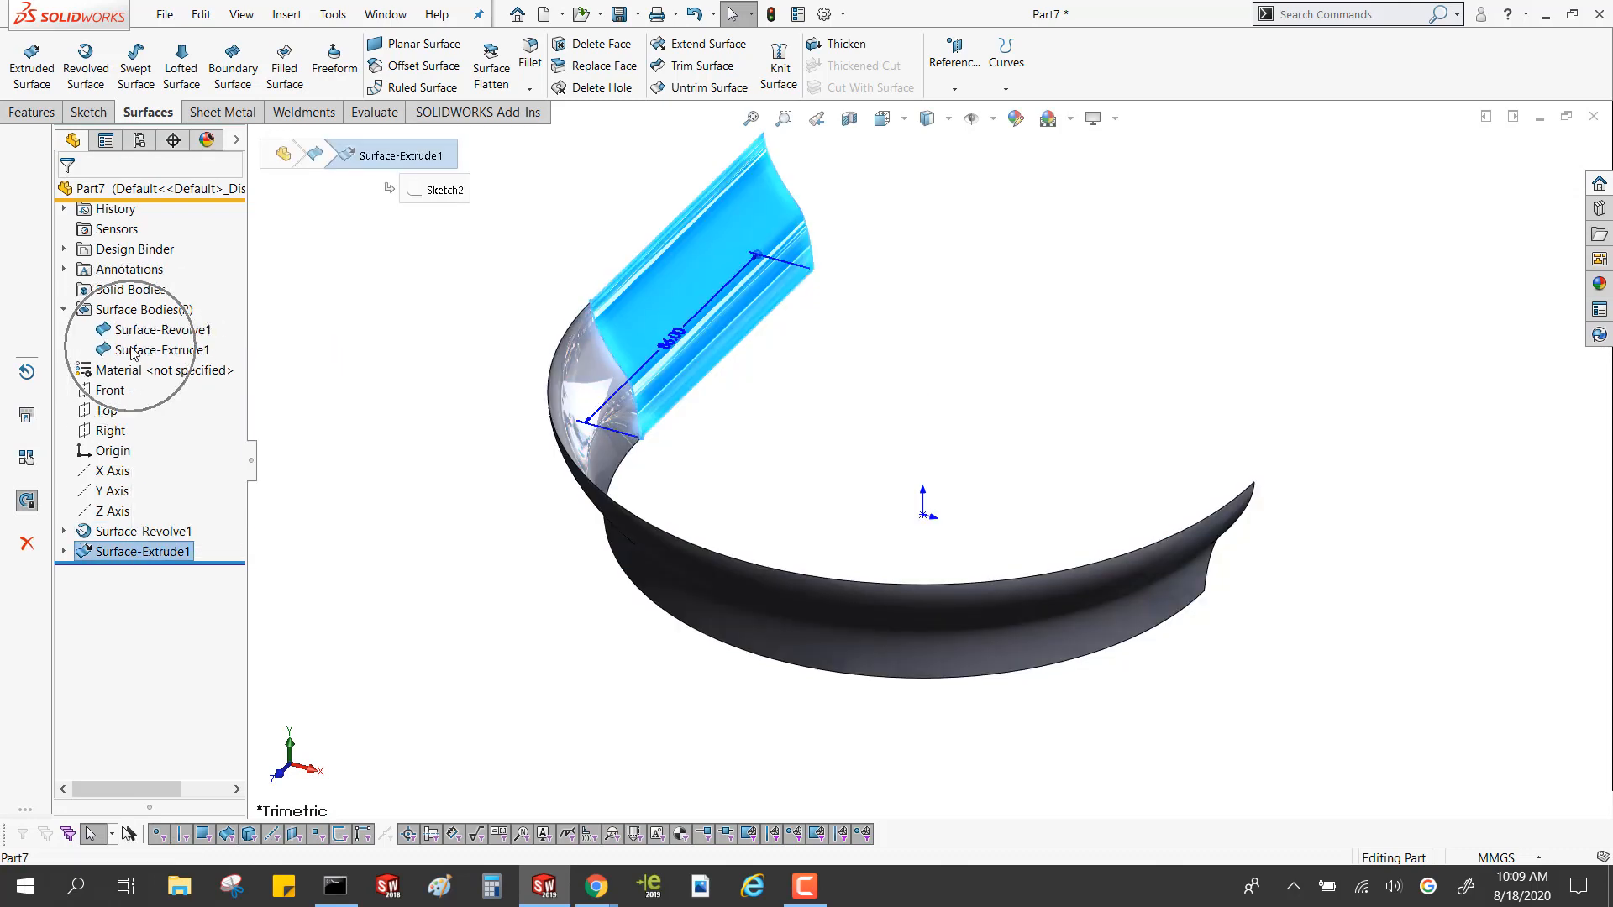
left_click(132, 349)
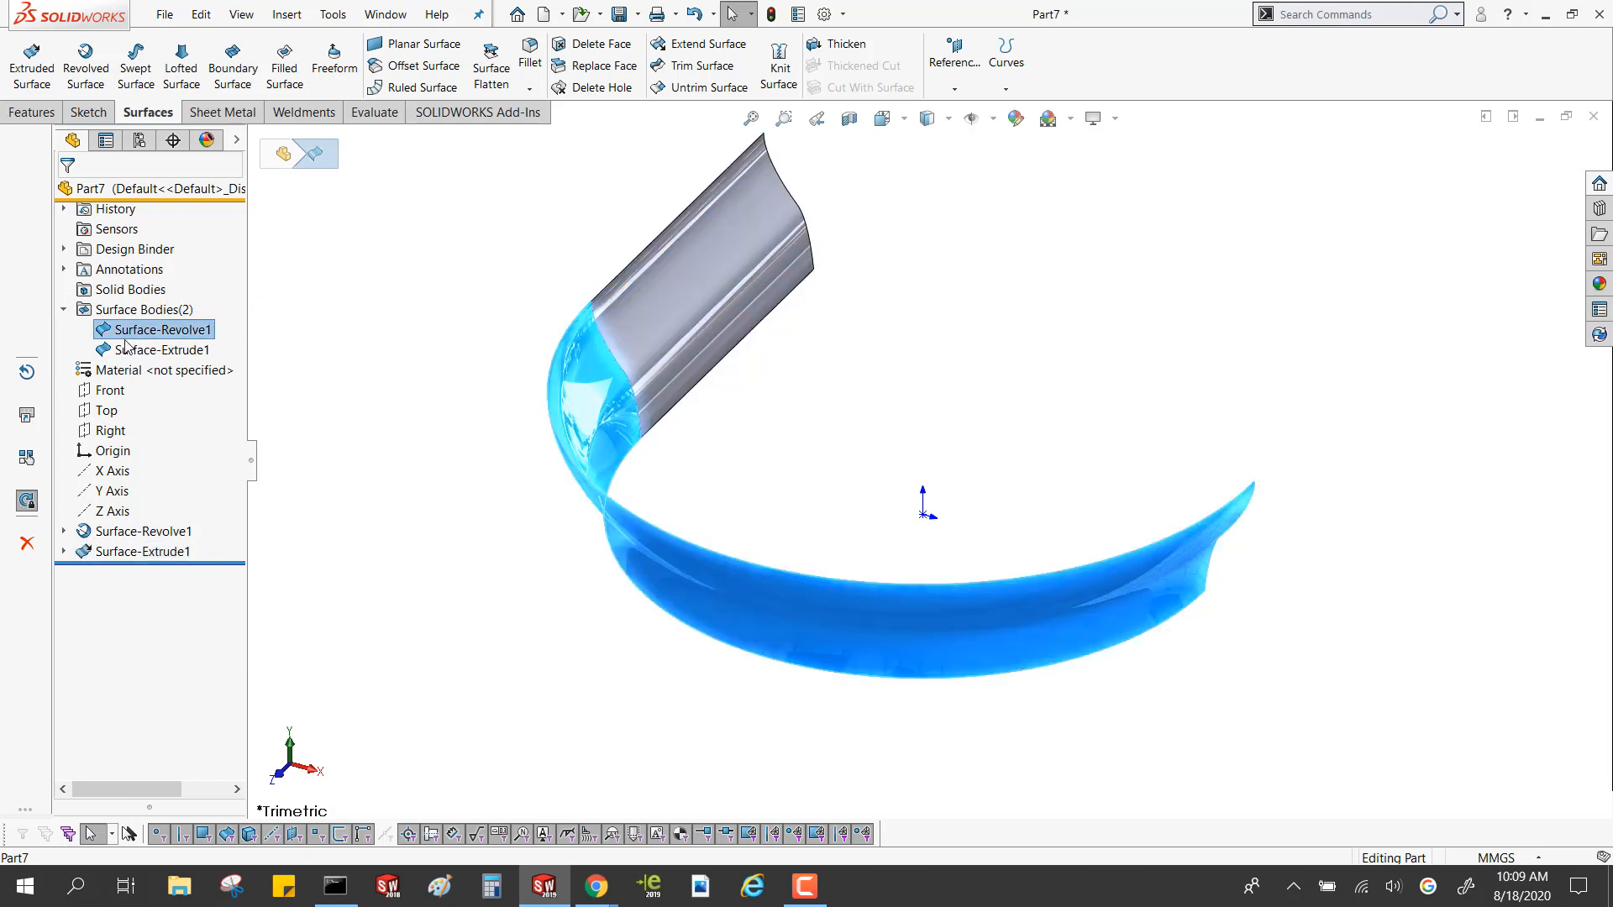
left_click(118, 331)
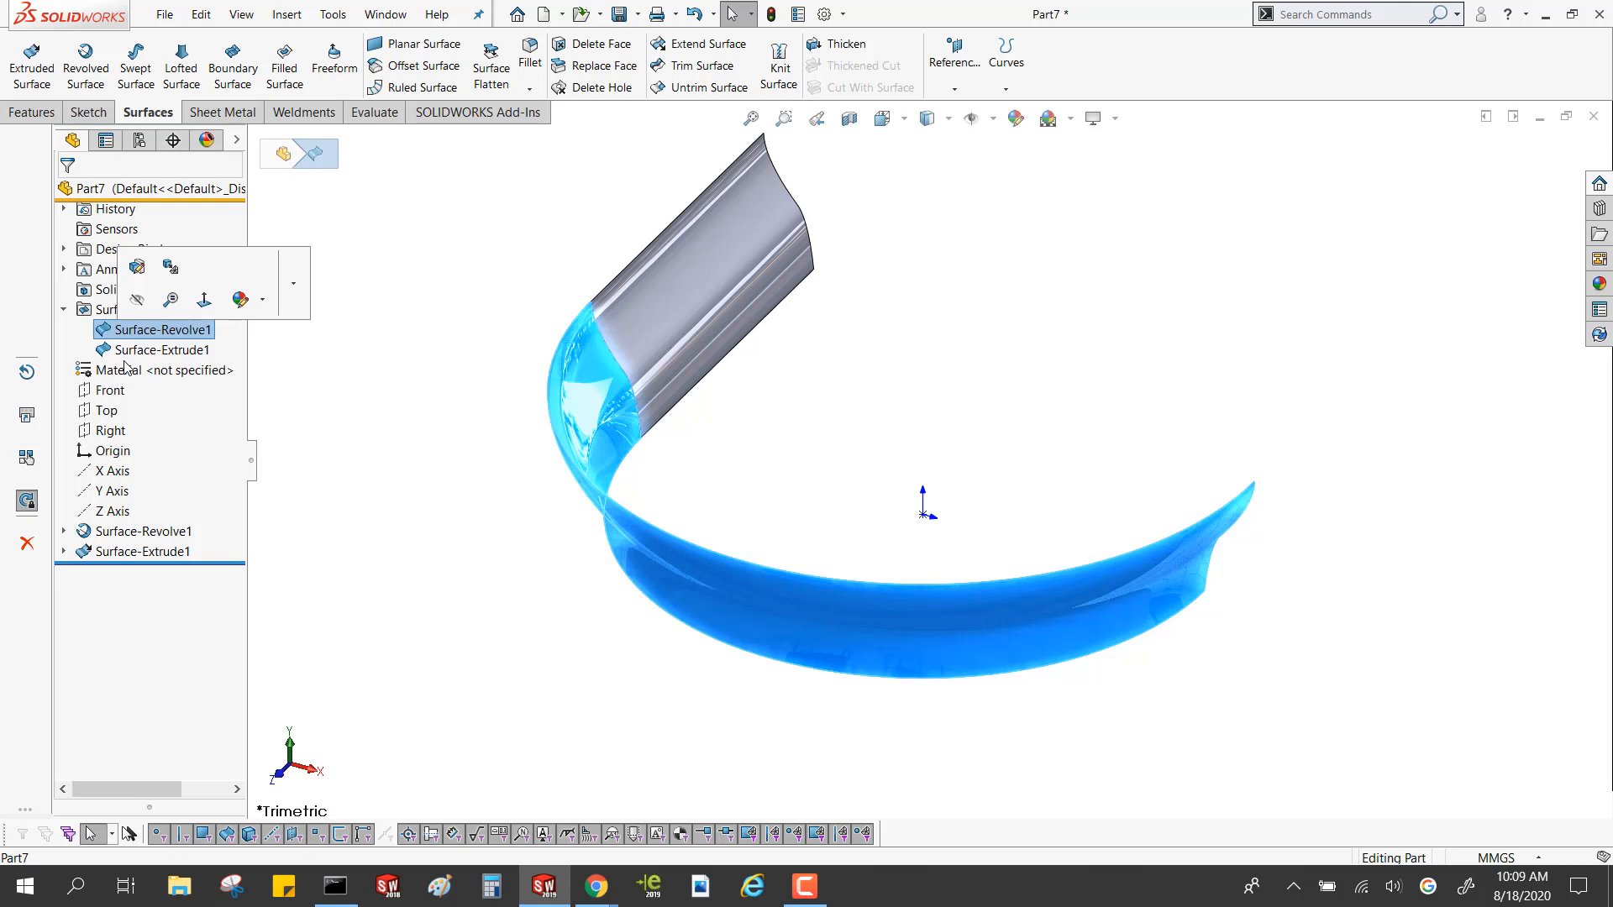
Delete the extruded surface feature, keeping its absorbed sketch
left_click(134, 551)
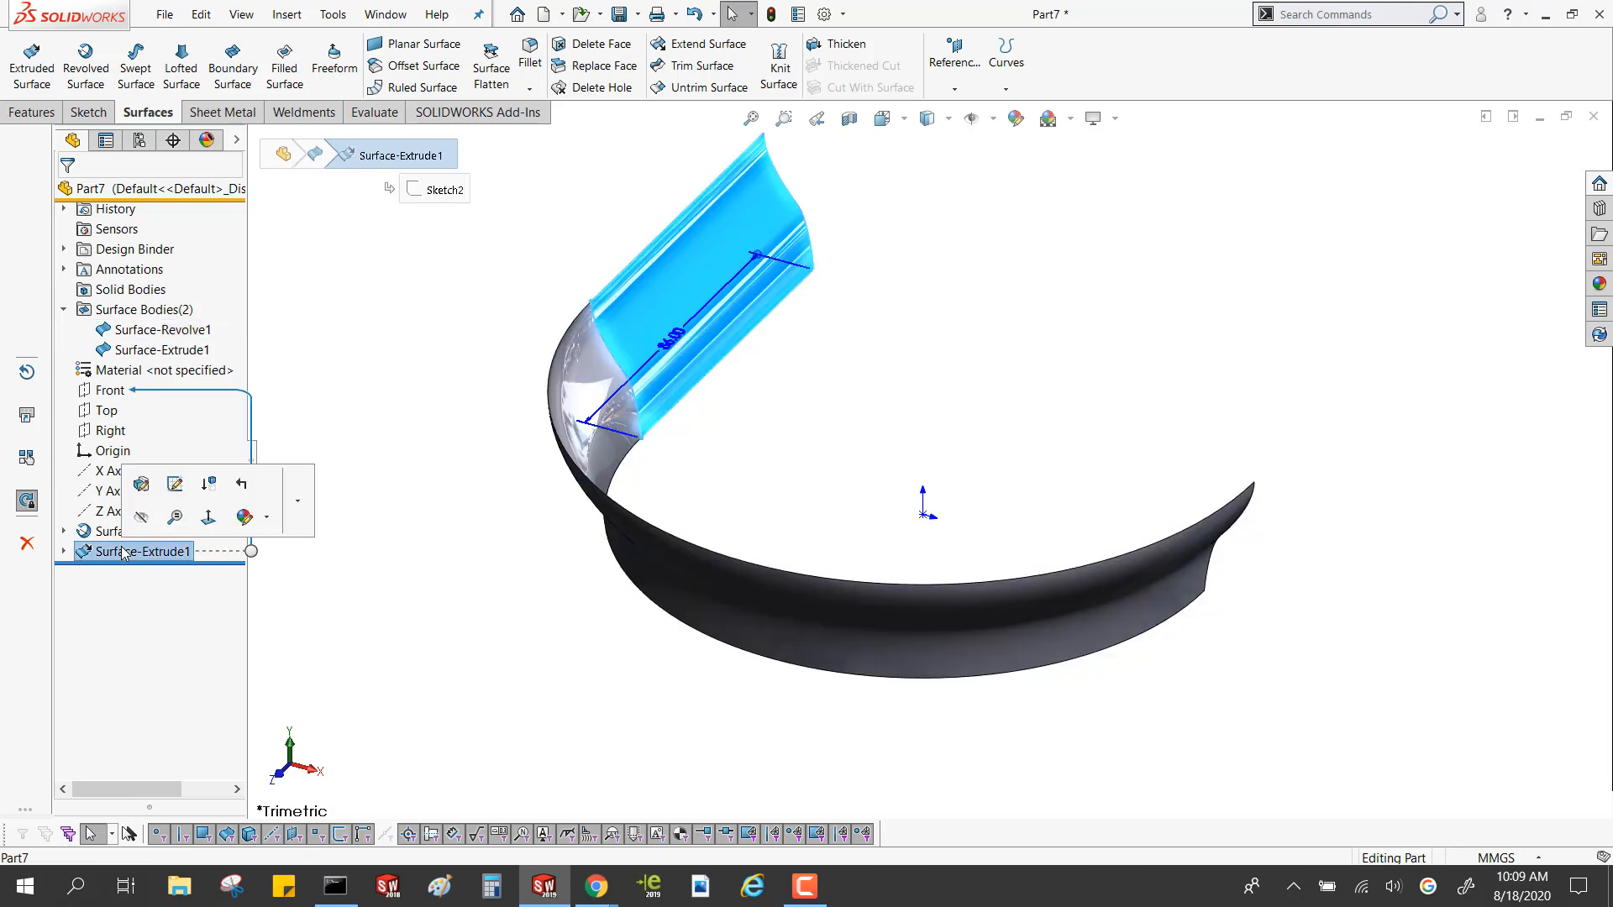
key("Delete")
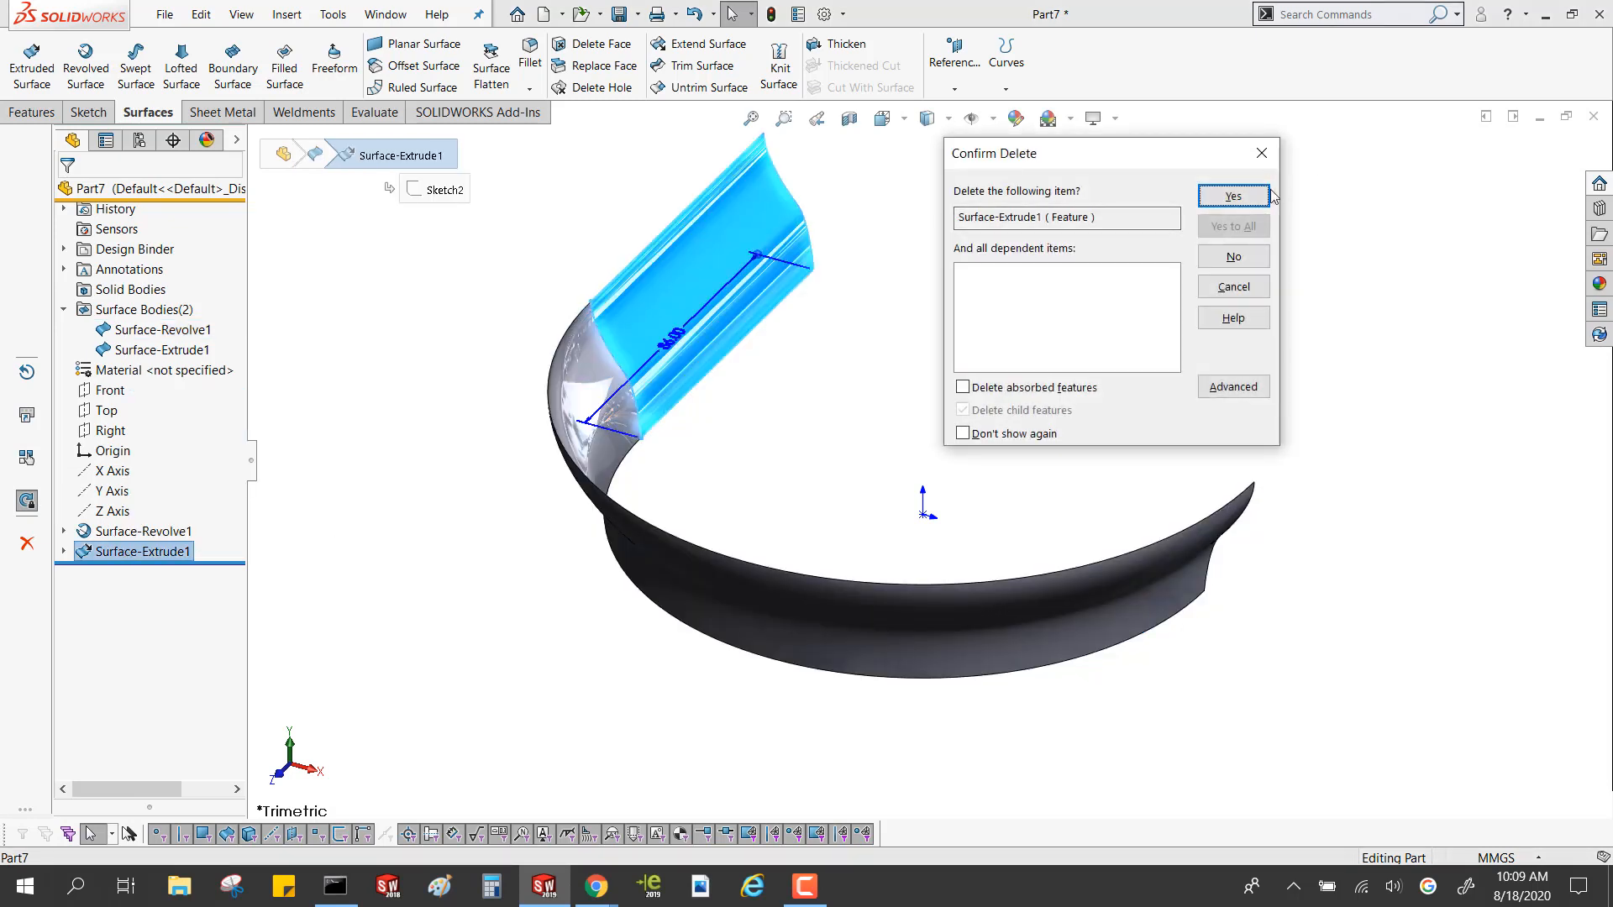
left_click(1233, 196)
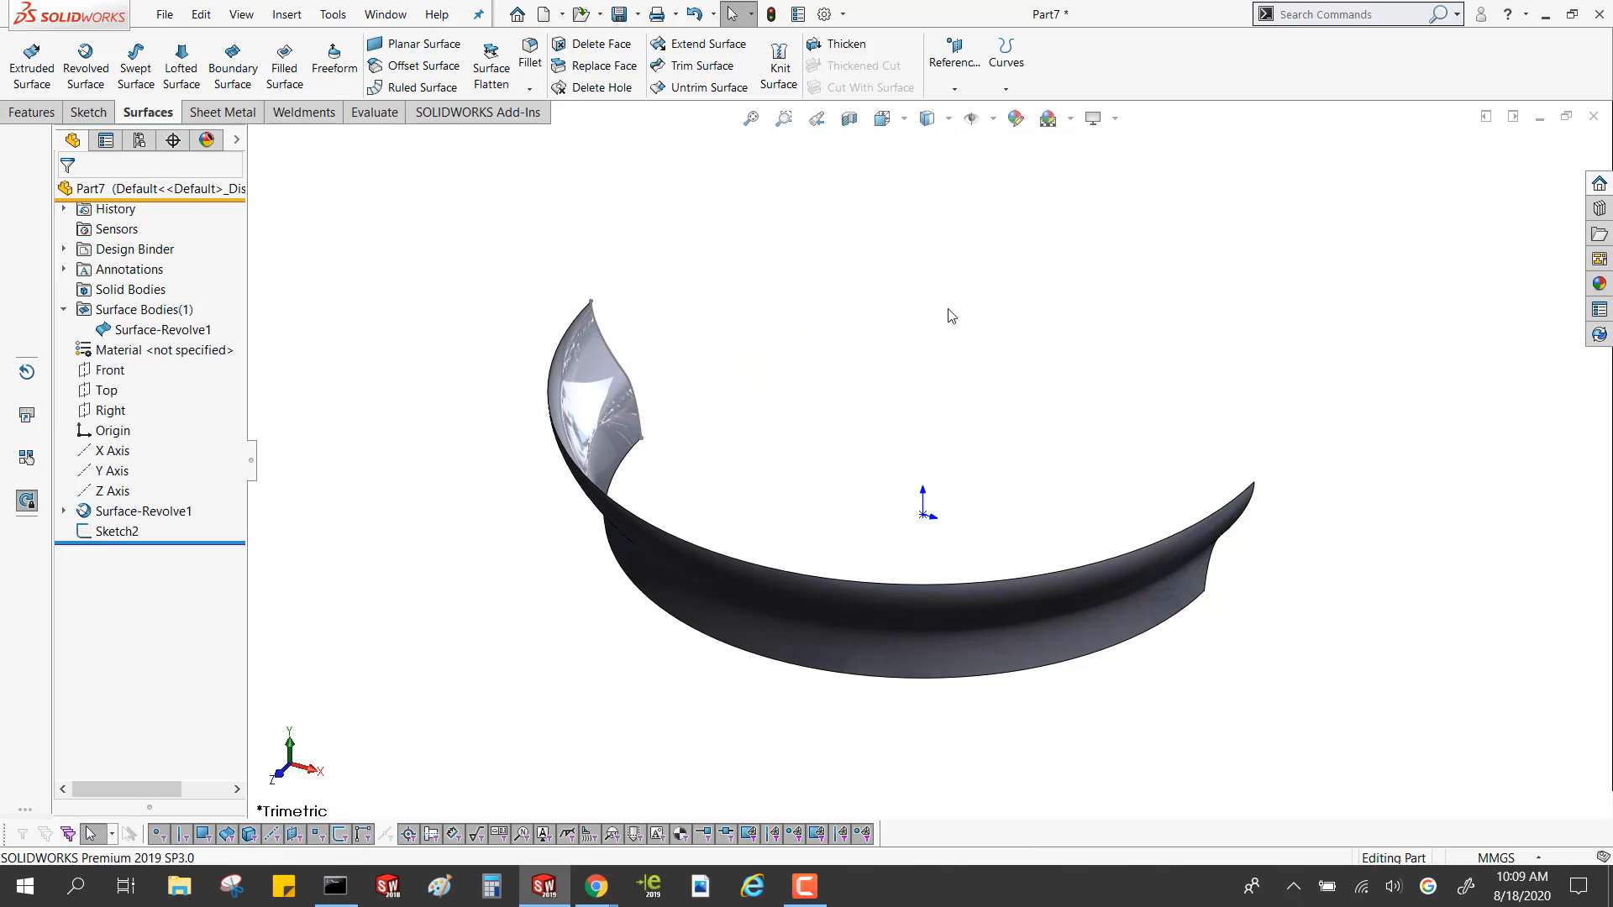
Extend the revolved surface 120 mm from its far end edge using the Same surface extension type
left_click(703, 42)
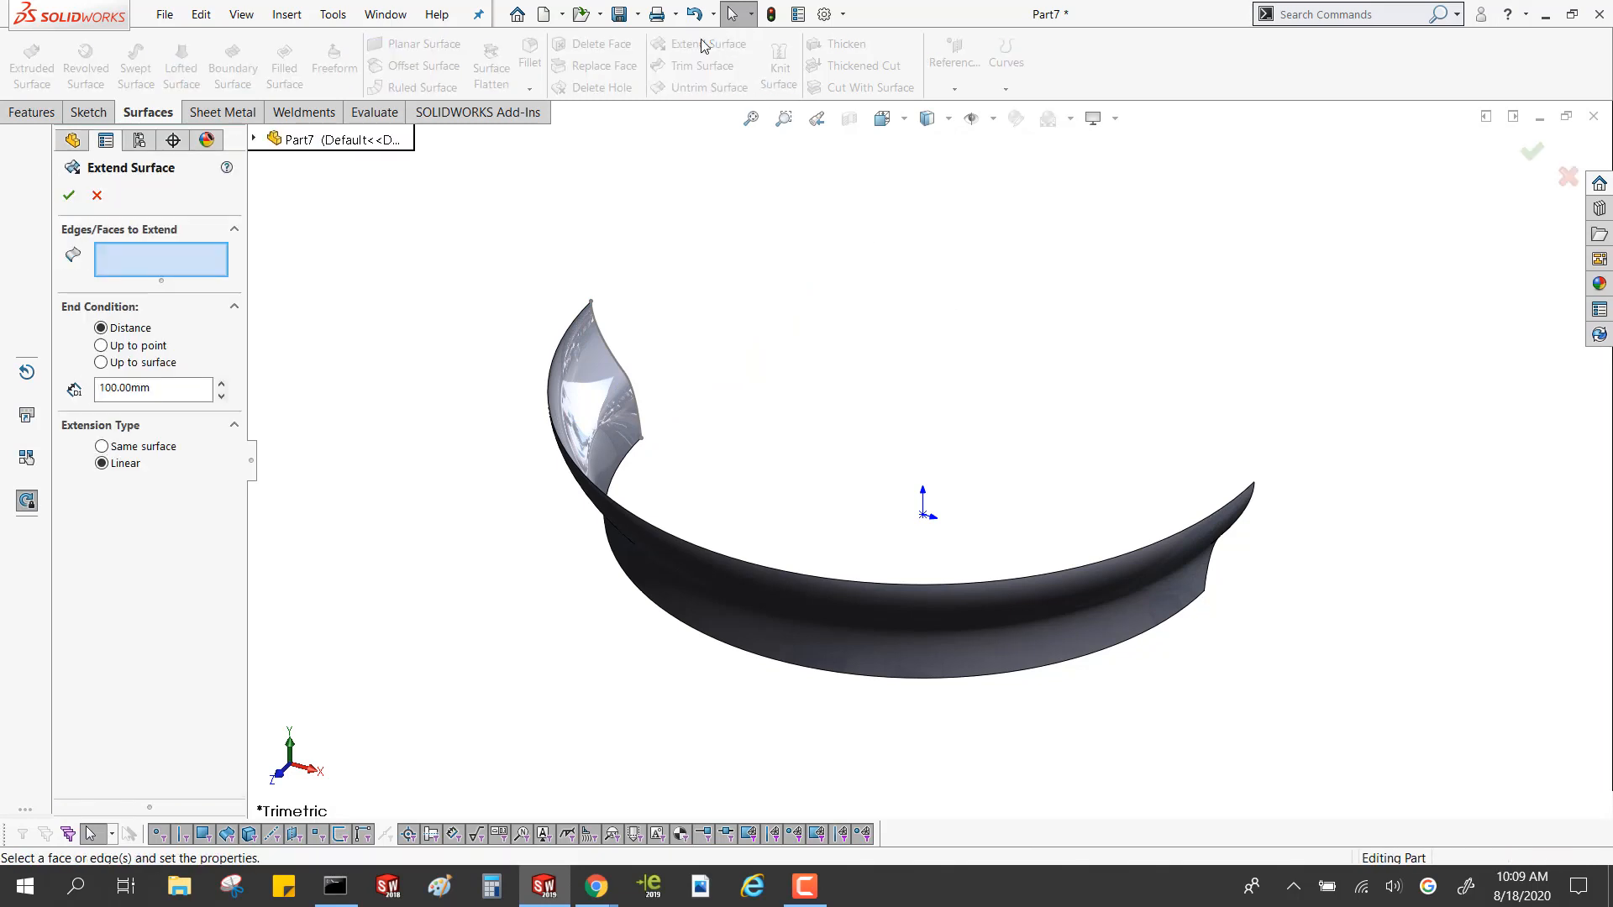
left_click(611, 351)
middle_click_drag(612, 348, 641, 412)
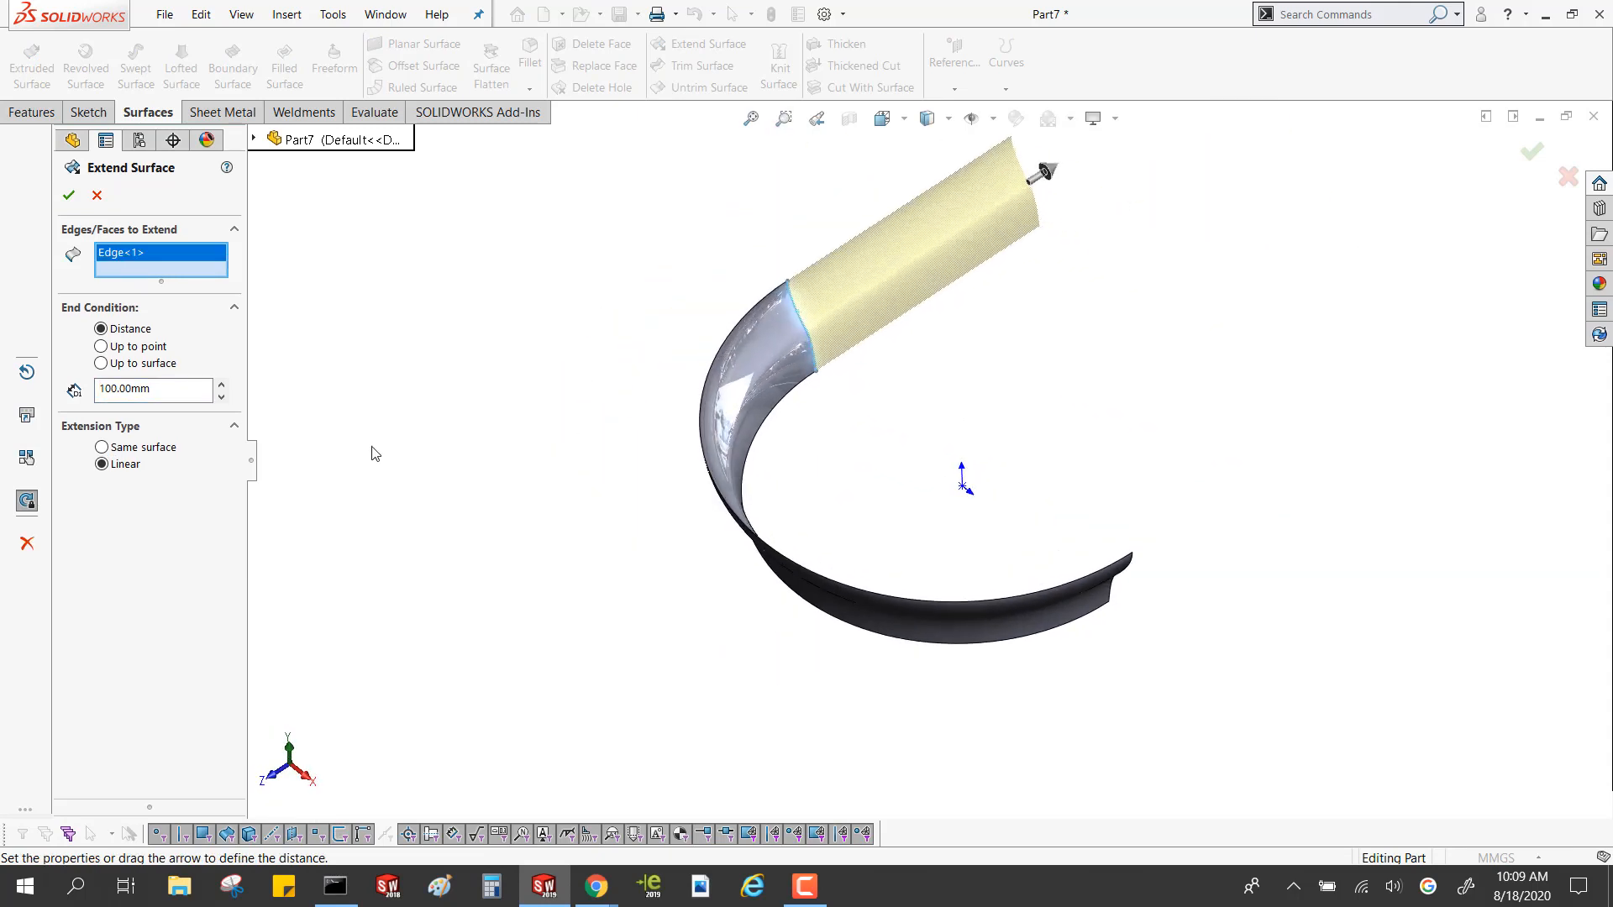
left_click(124, 452)
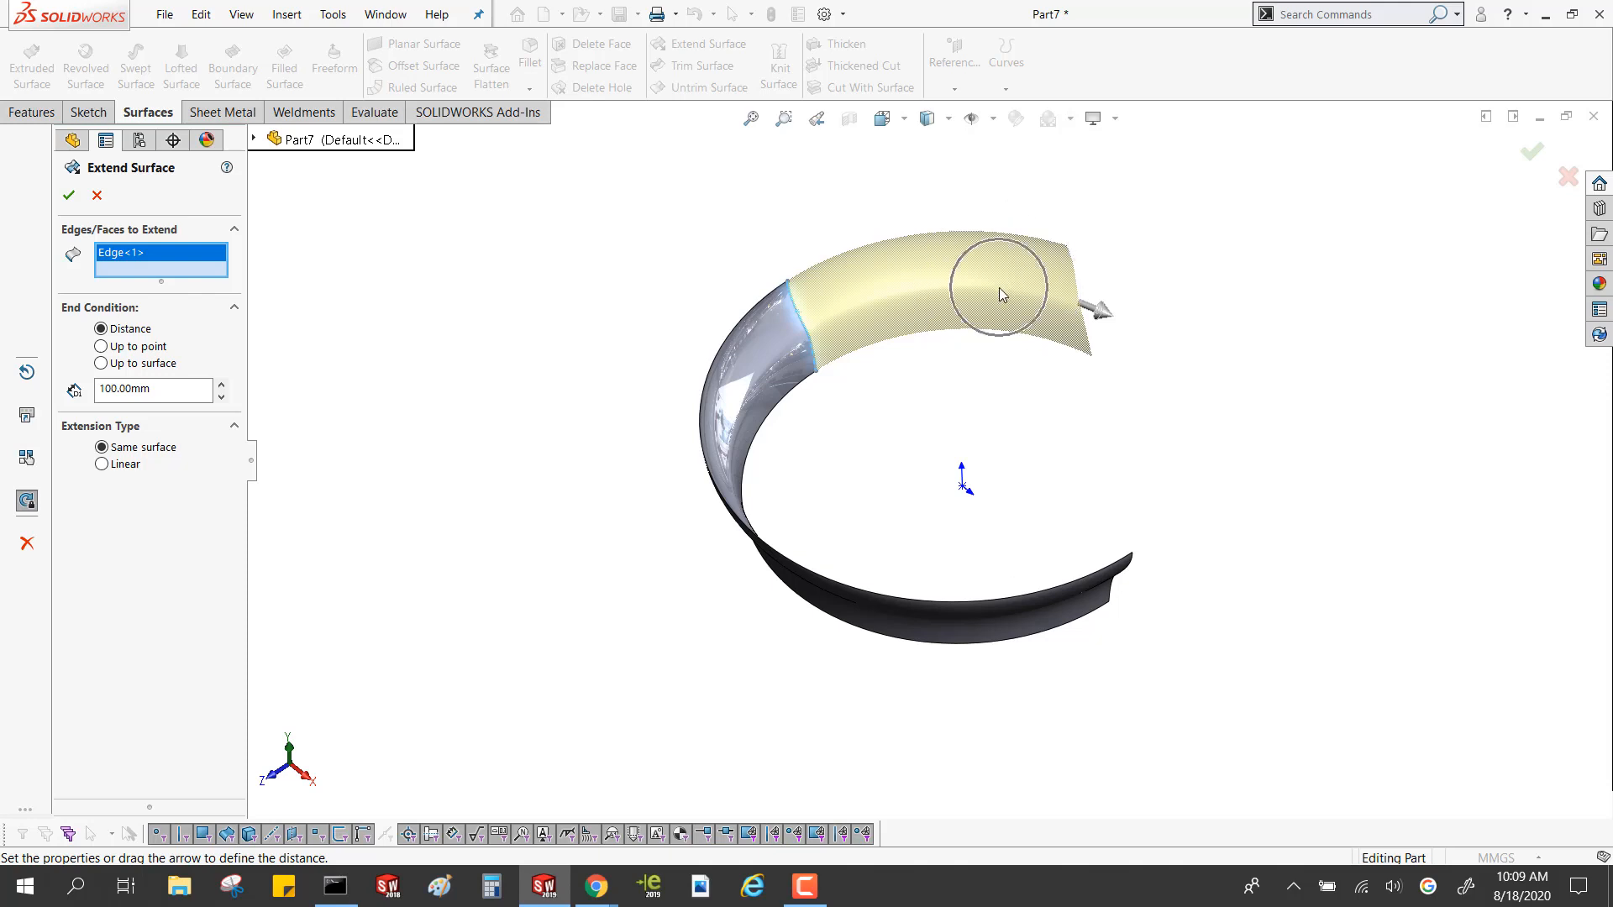
middle_click_drag(999, 287, 986, 349)
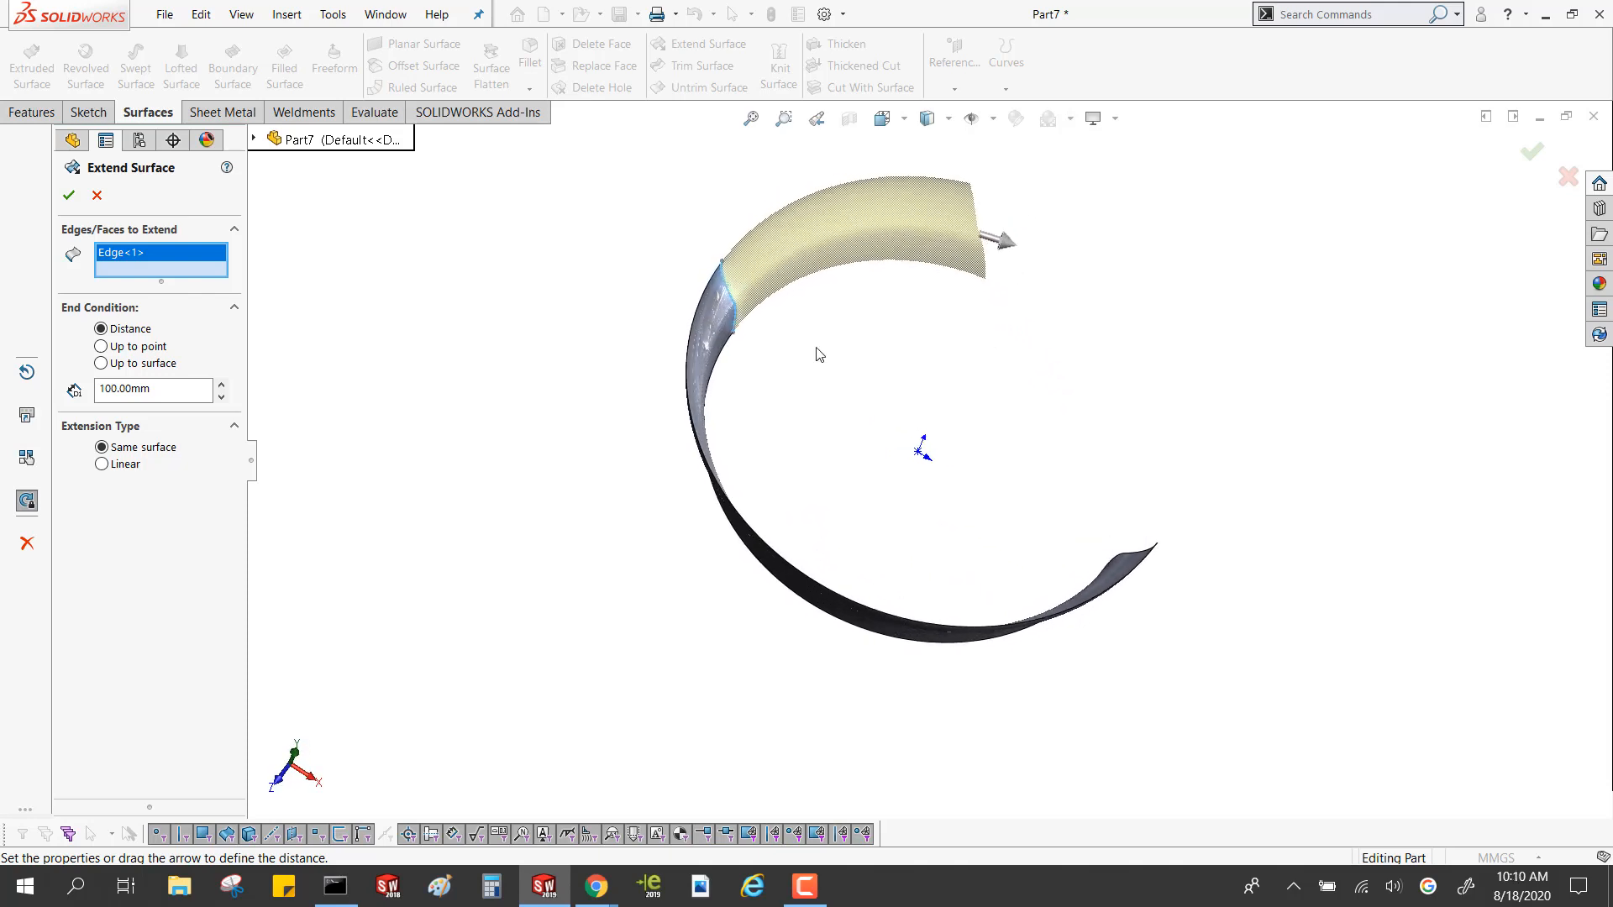
double_click(222, 386)
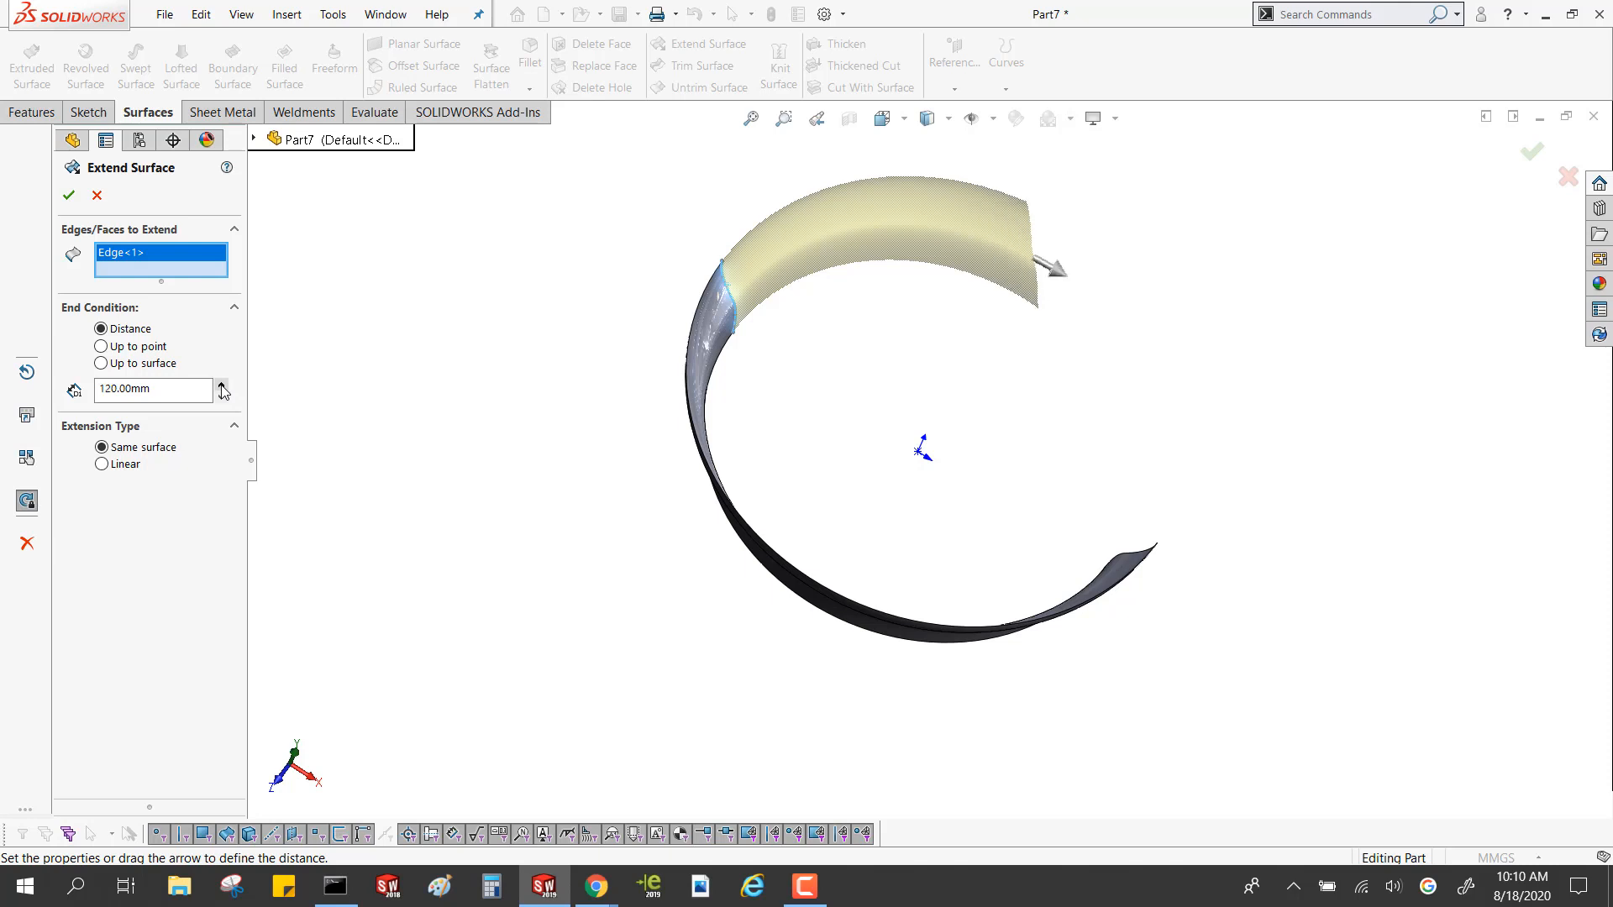
middle_click_drag(474, 349, 440, 195)
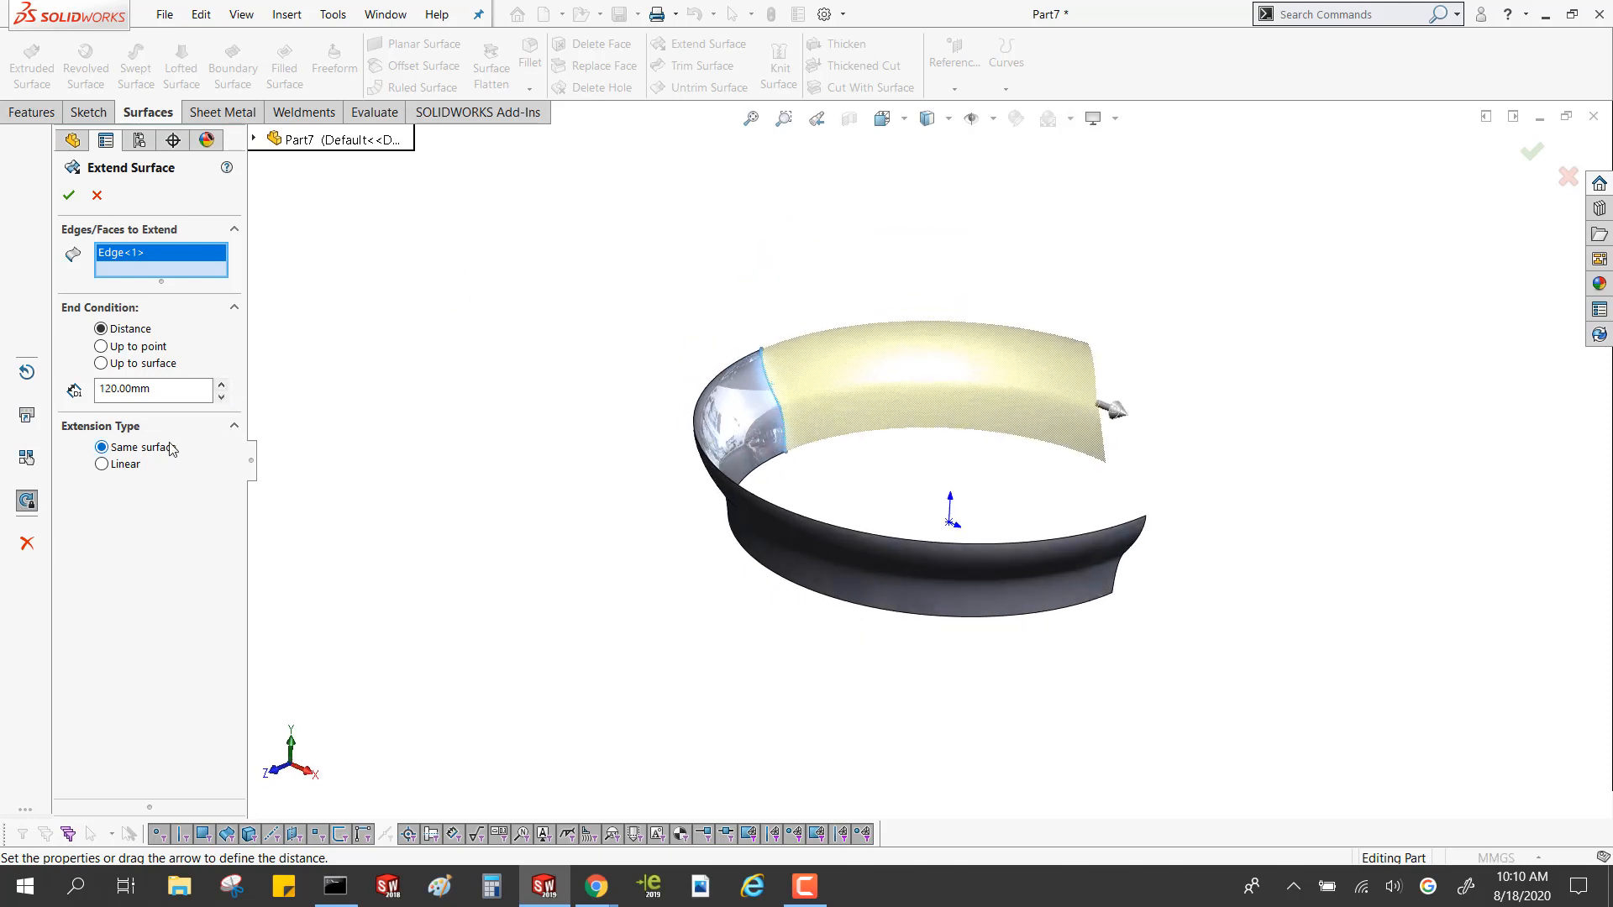
left_click(69, 196)
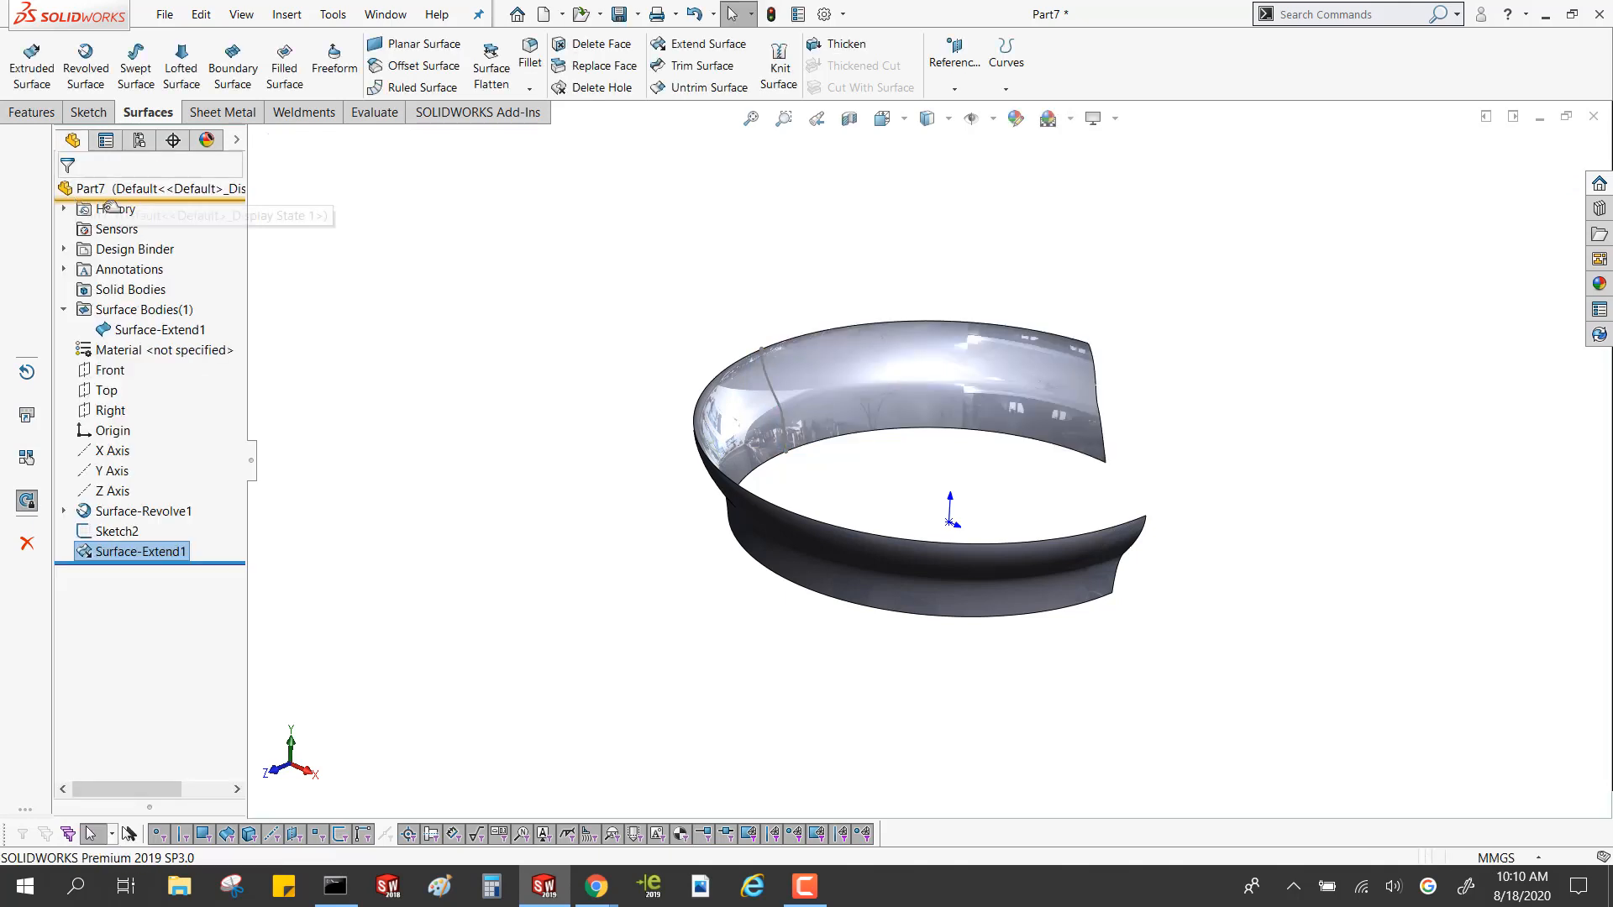
Check the extended surface body and delete the leftover sketch of the converted edge
left_click(156, 328)
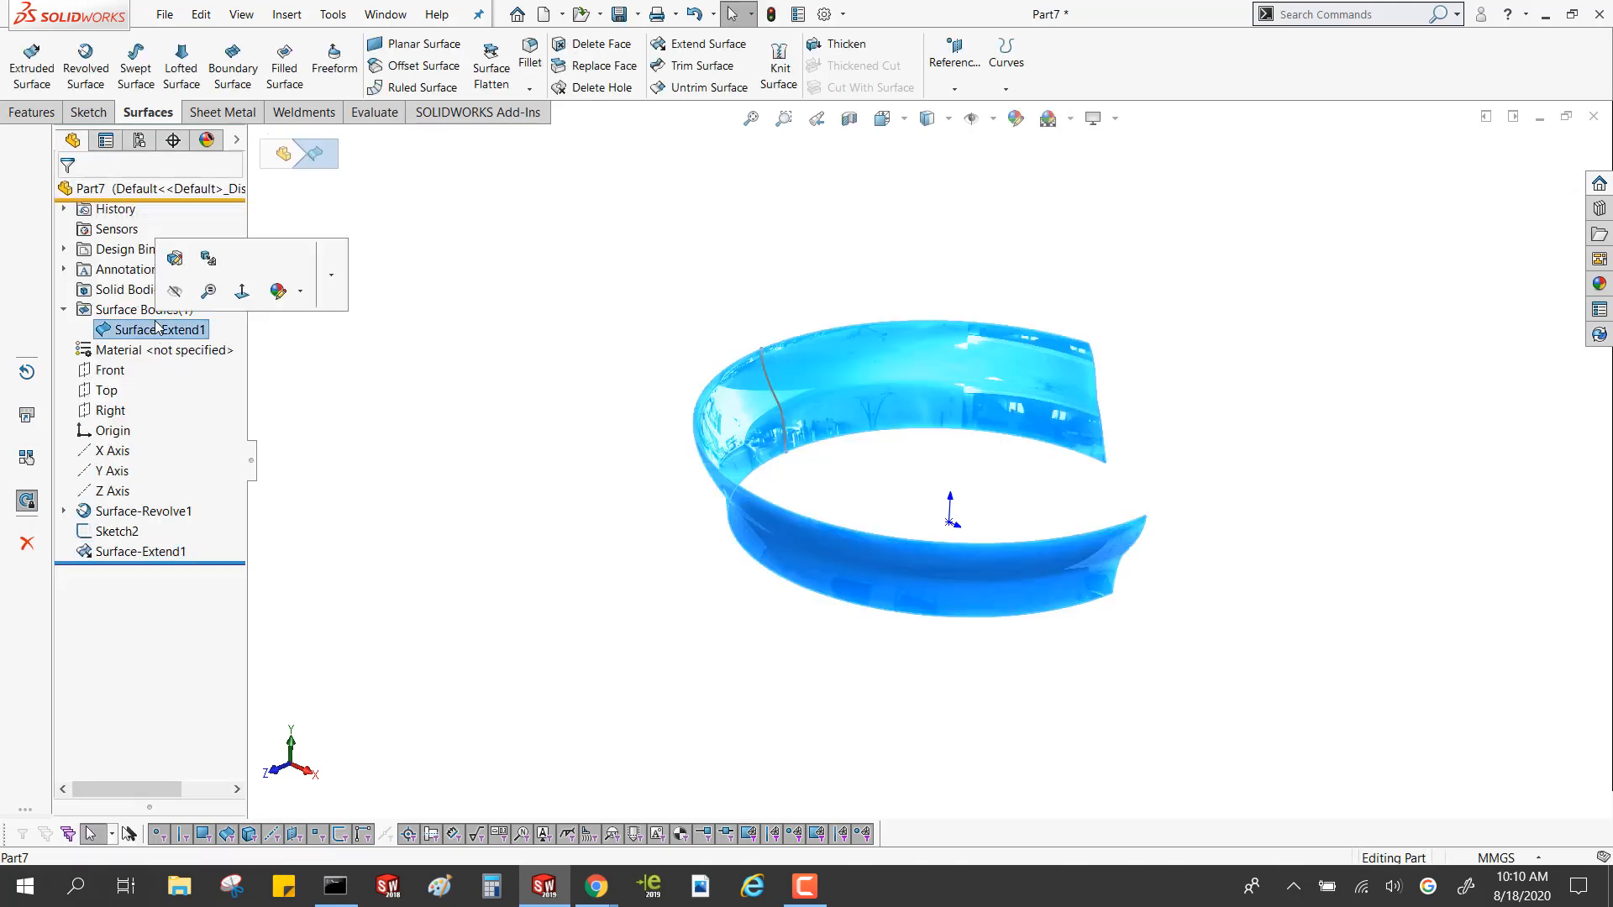
left_click(437, 366)
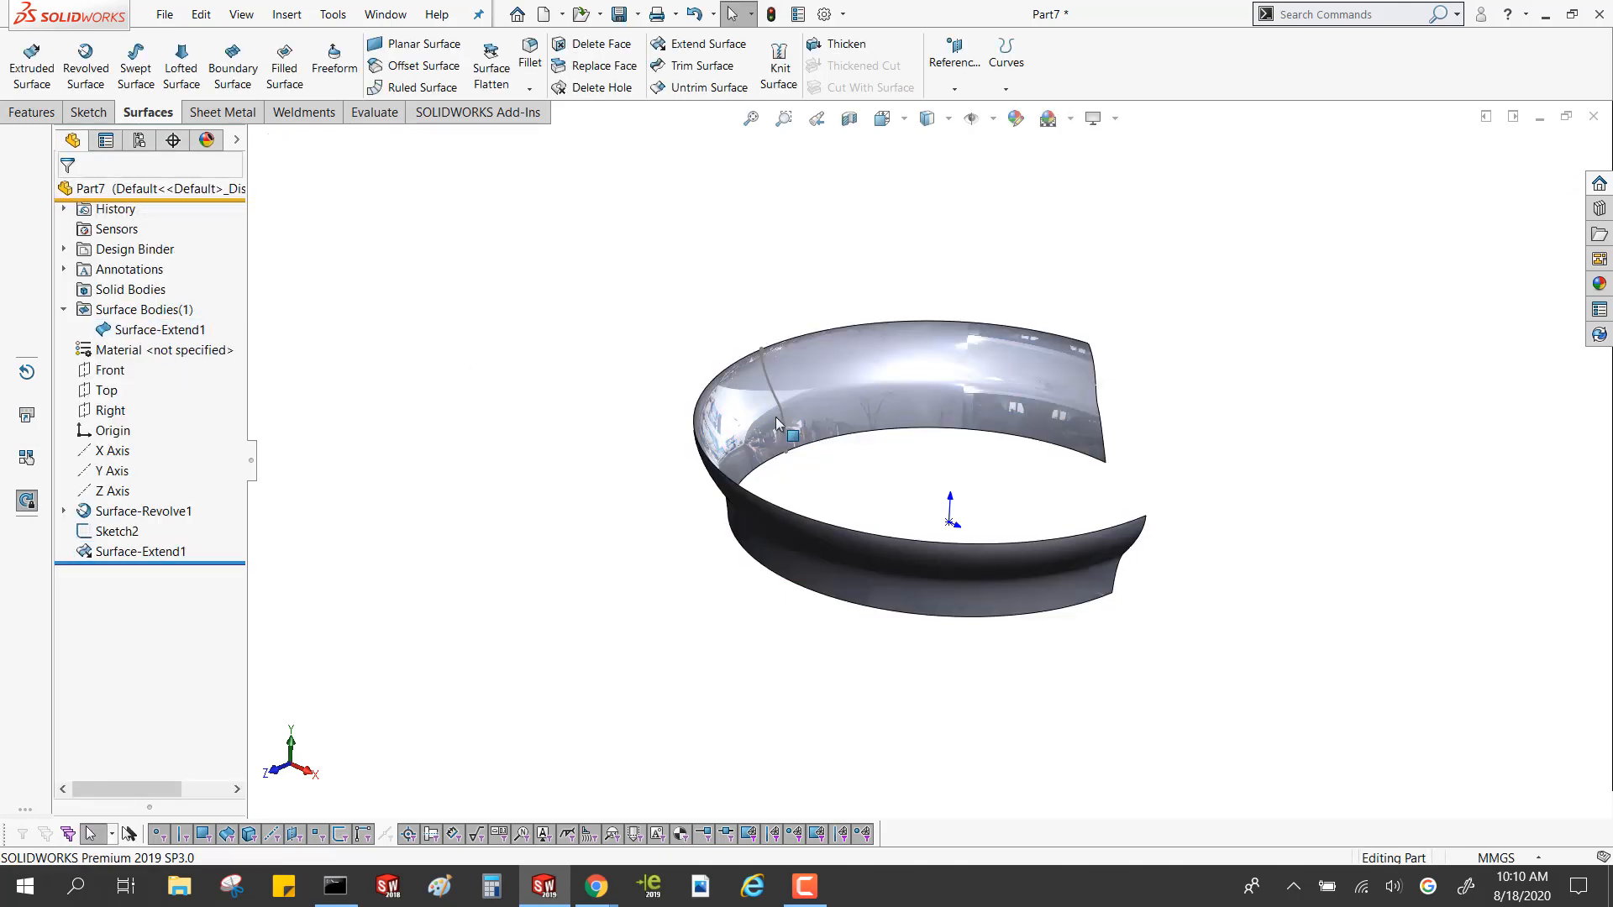
left_click(92, 529)
key("Delete")
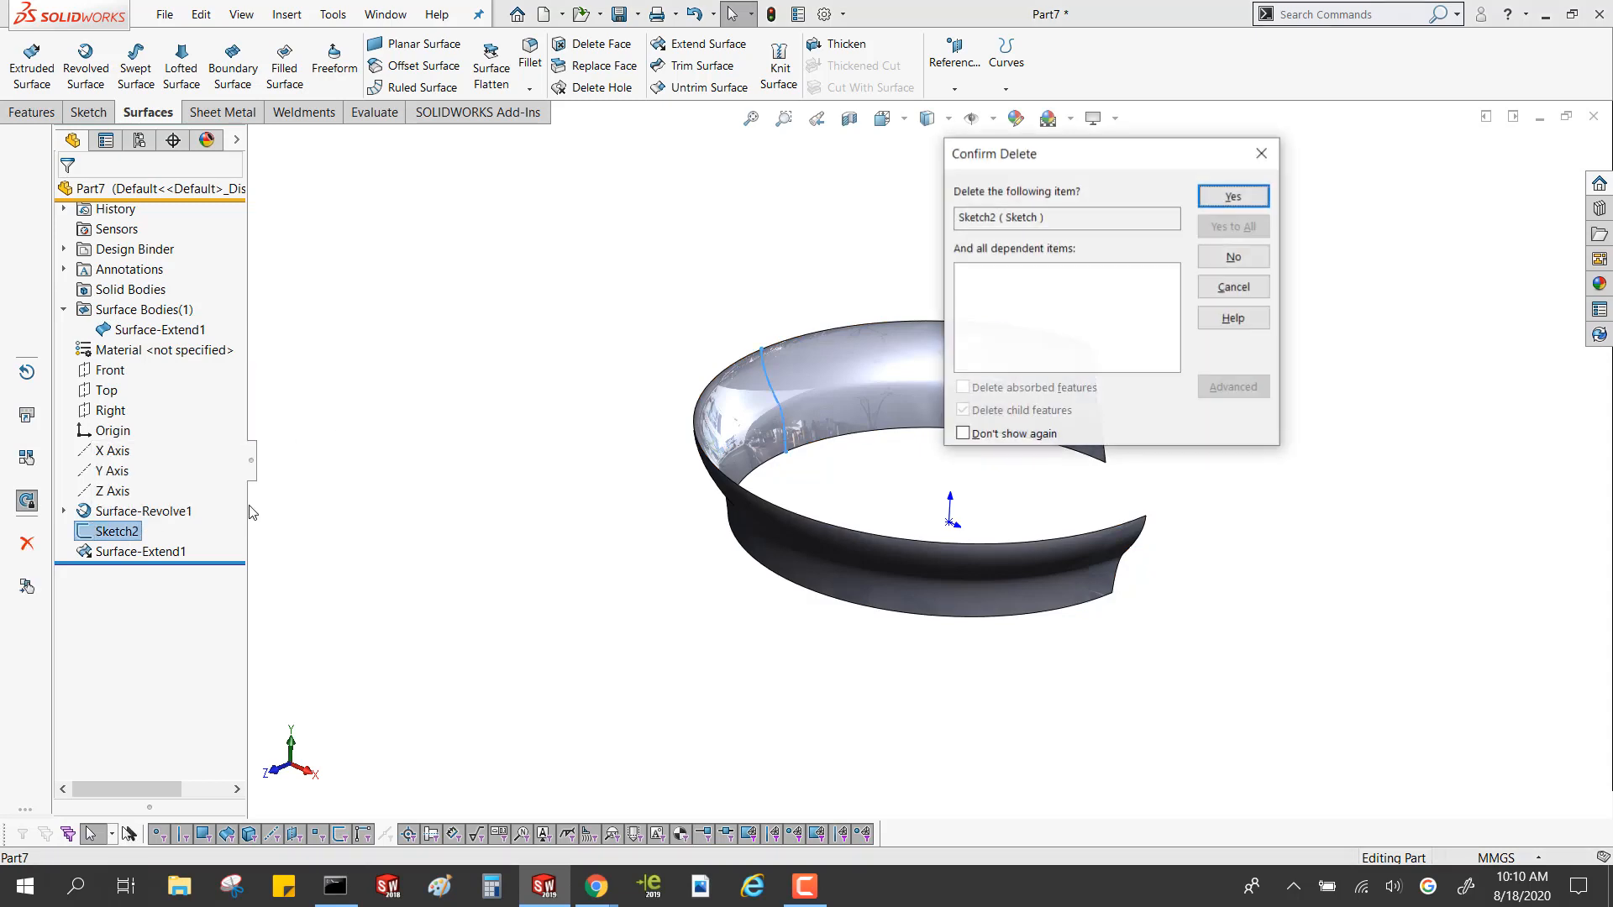
left_click(1244, 199)
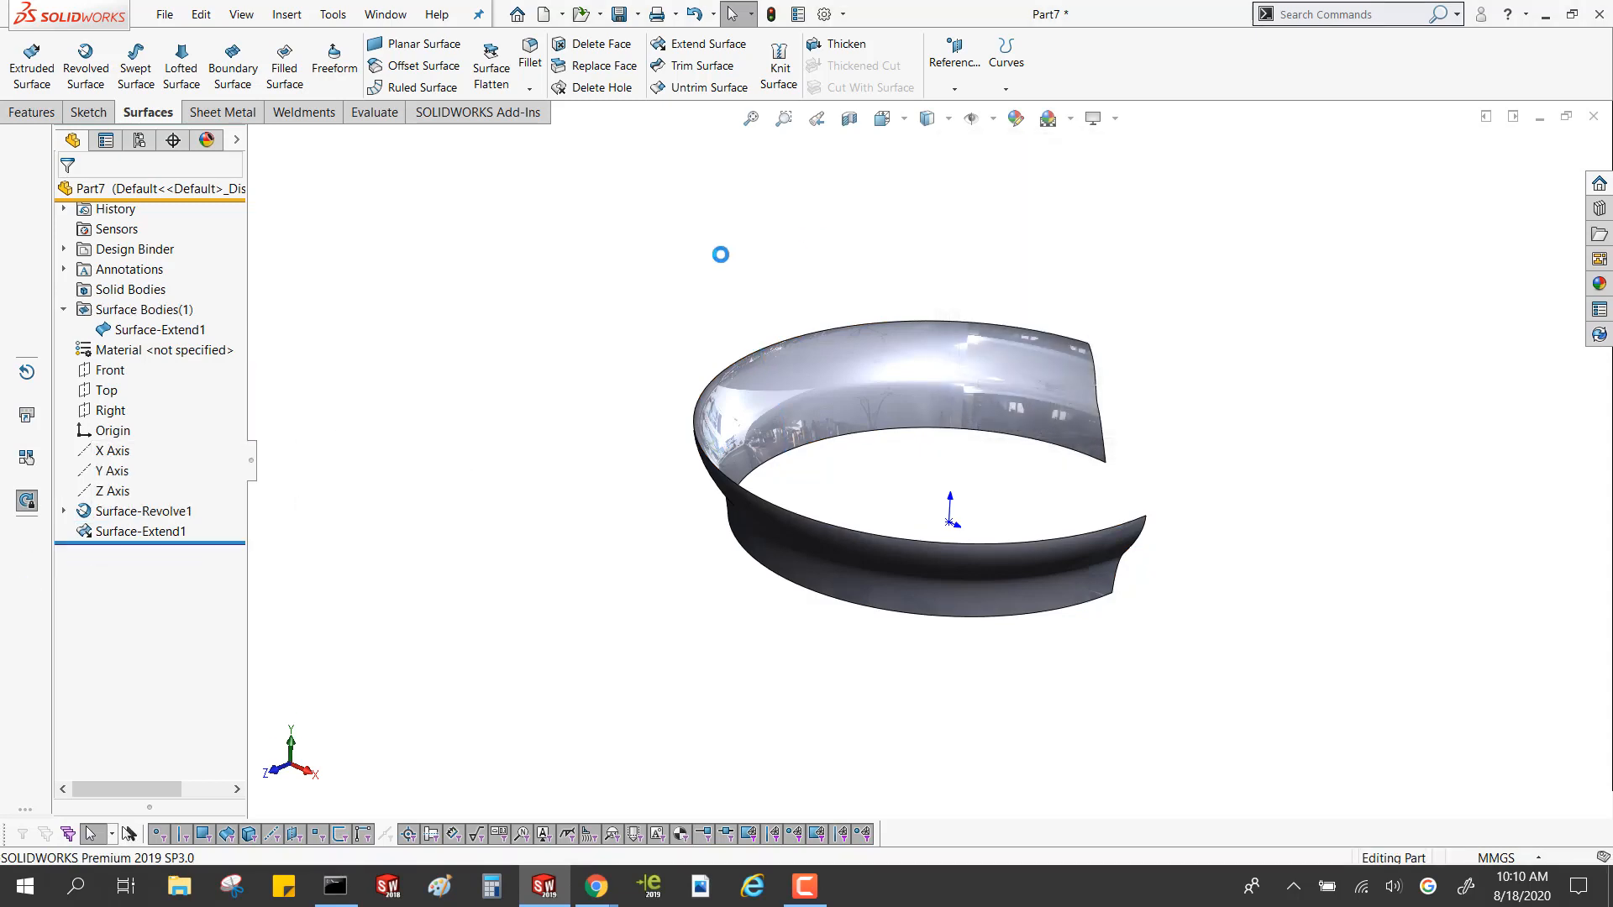
left_click(811, 389)
left_click(526, 494)
Edit the surface extension and change its extension type to Linear
left_click(163, 531)
left_click(190, 473)
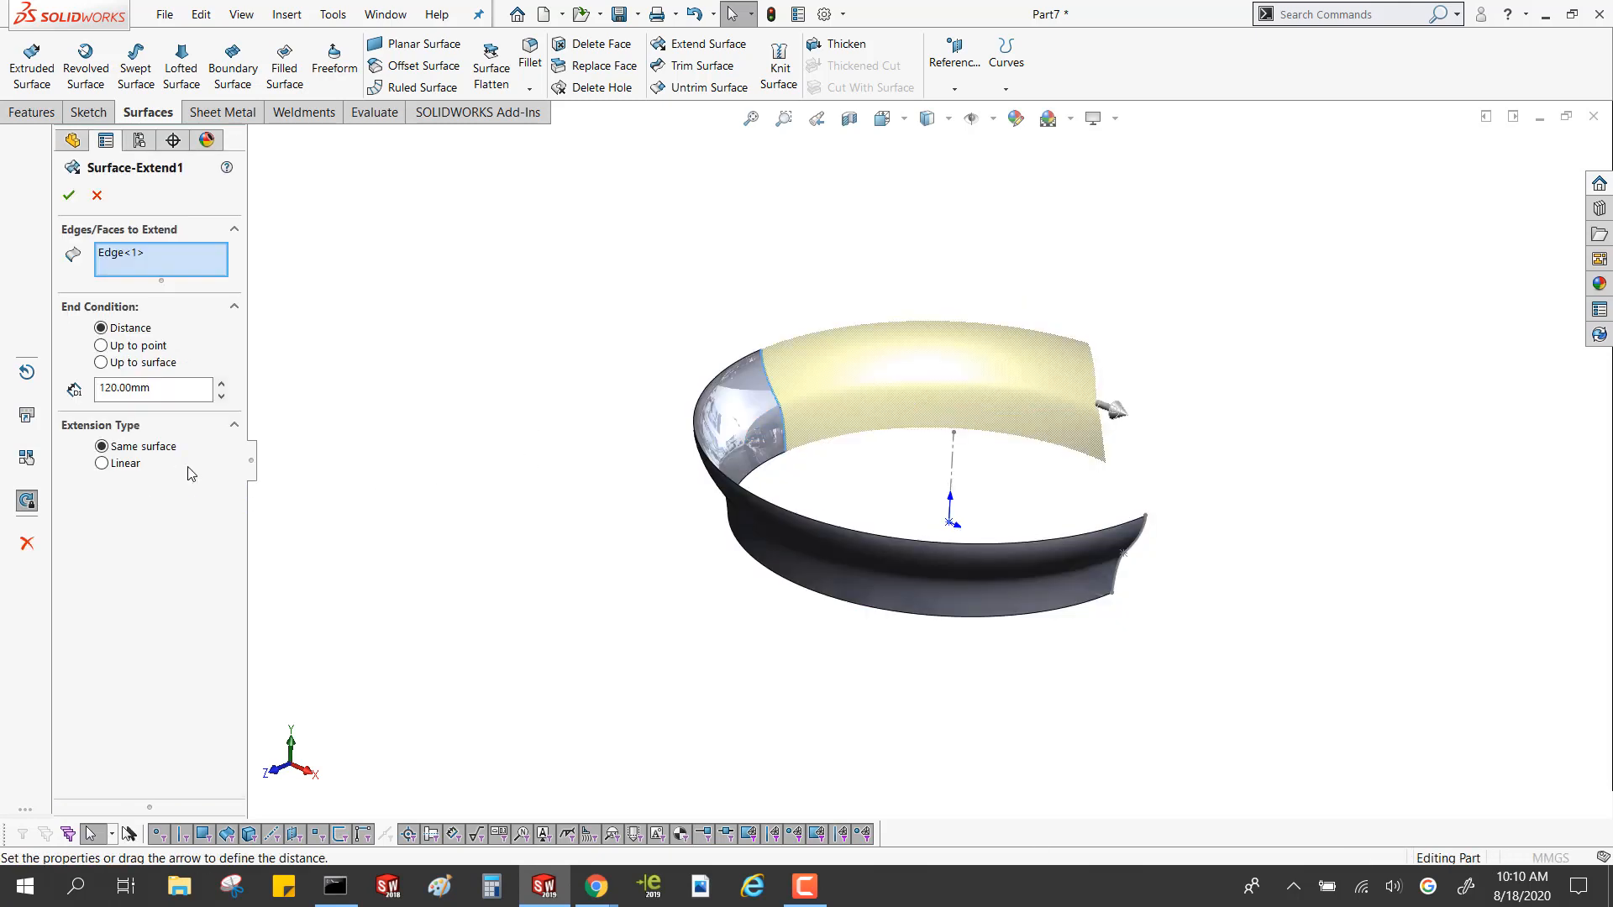
left_click(102, 463)
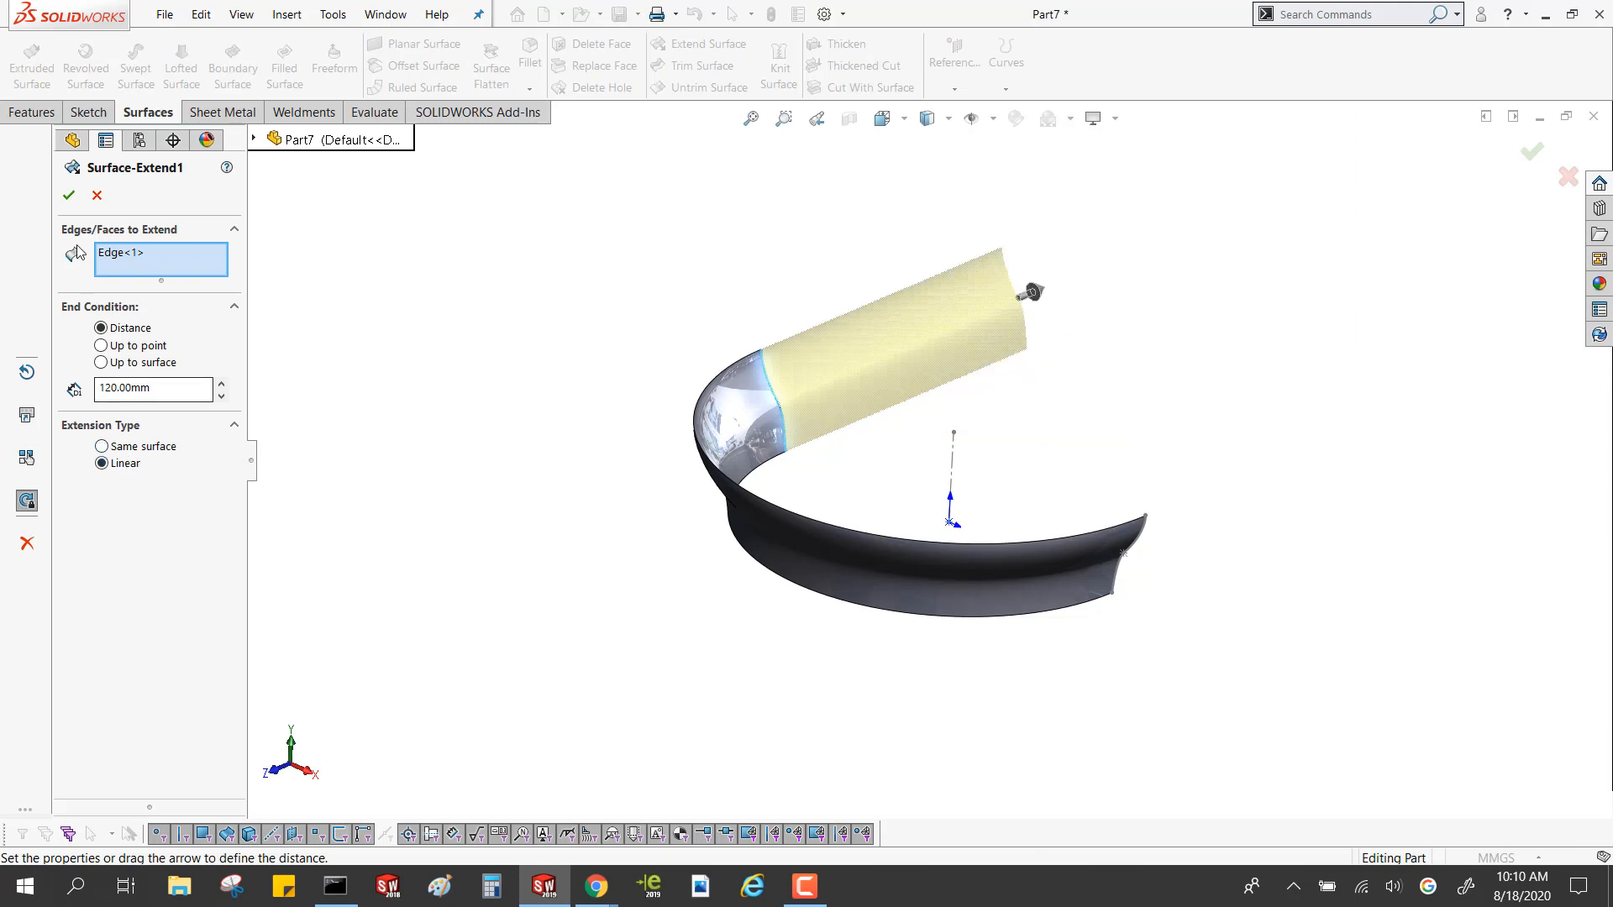
left_click(69, 196)
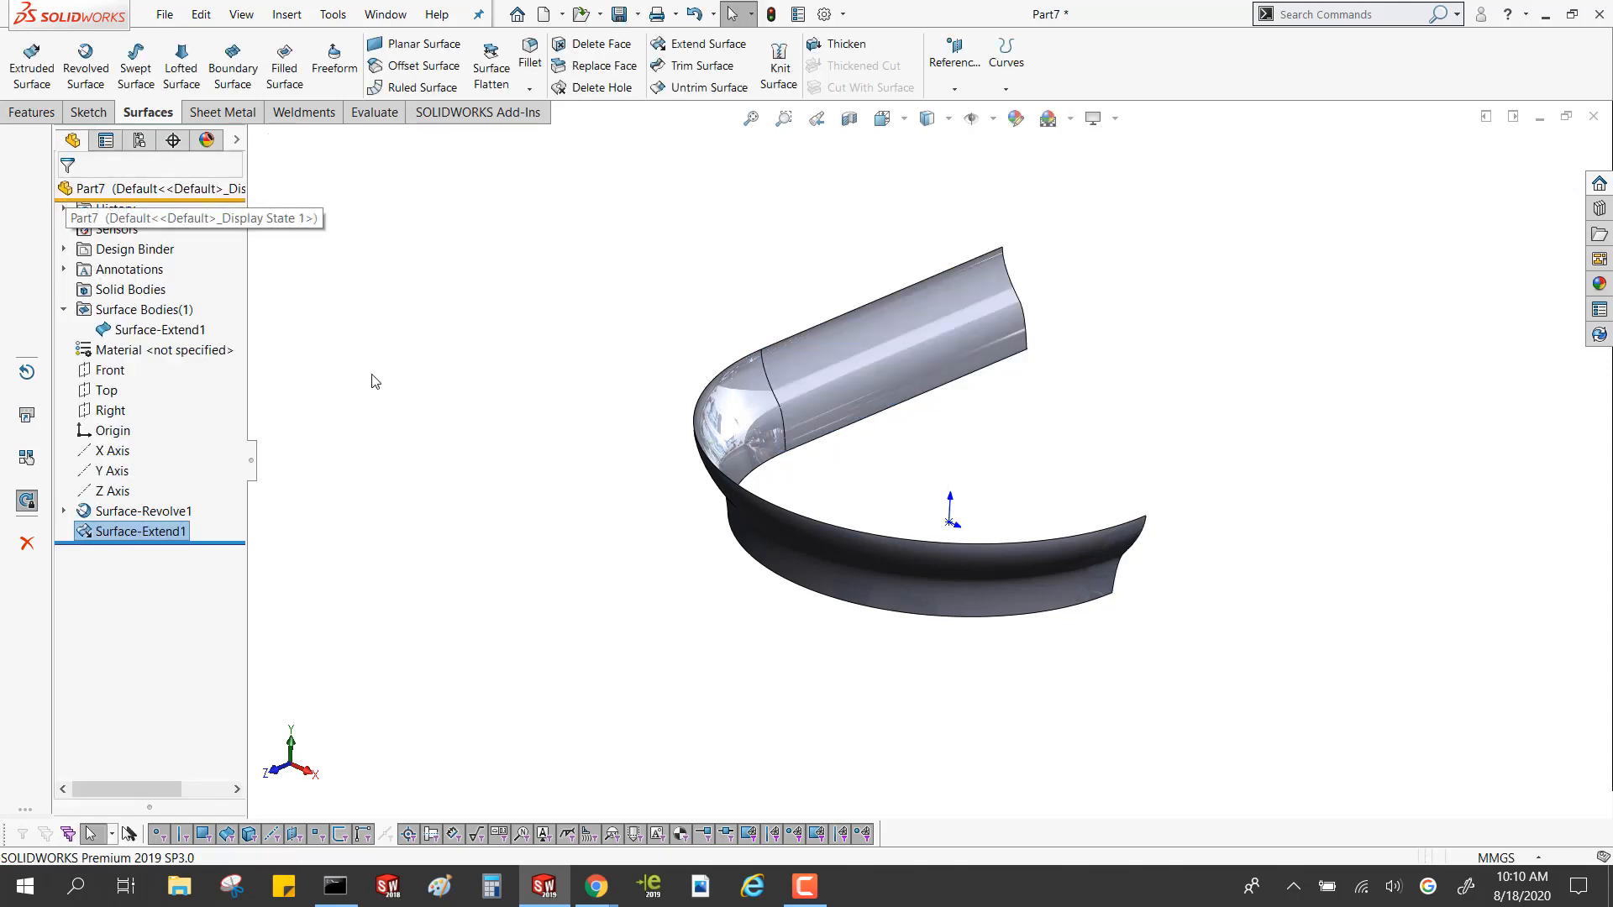
Examine the linear surface extension, its body and the boundary edge with the revolved surface from several angles
left_click(395, 388)
middle_click_drag(409, 420, 374, 437)
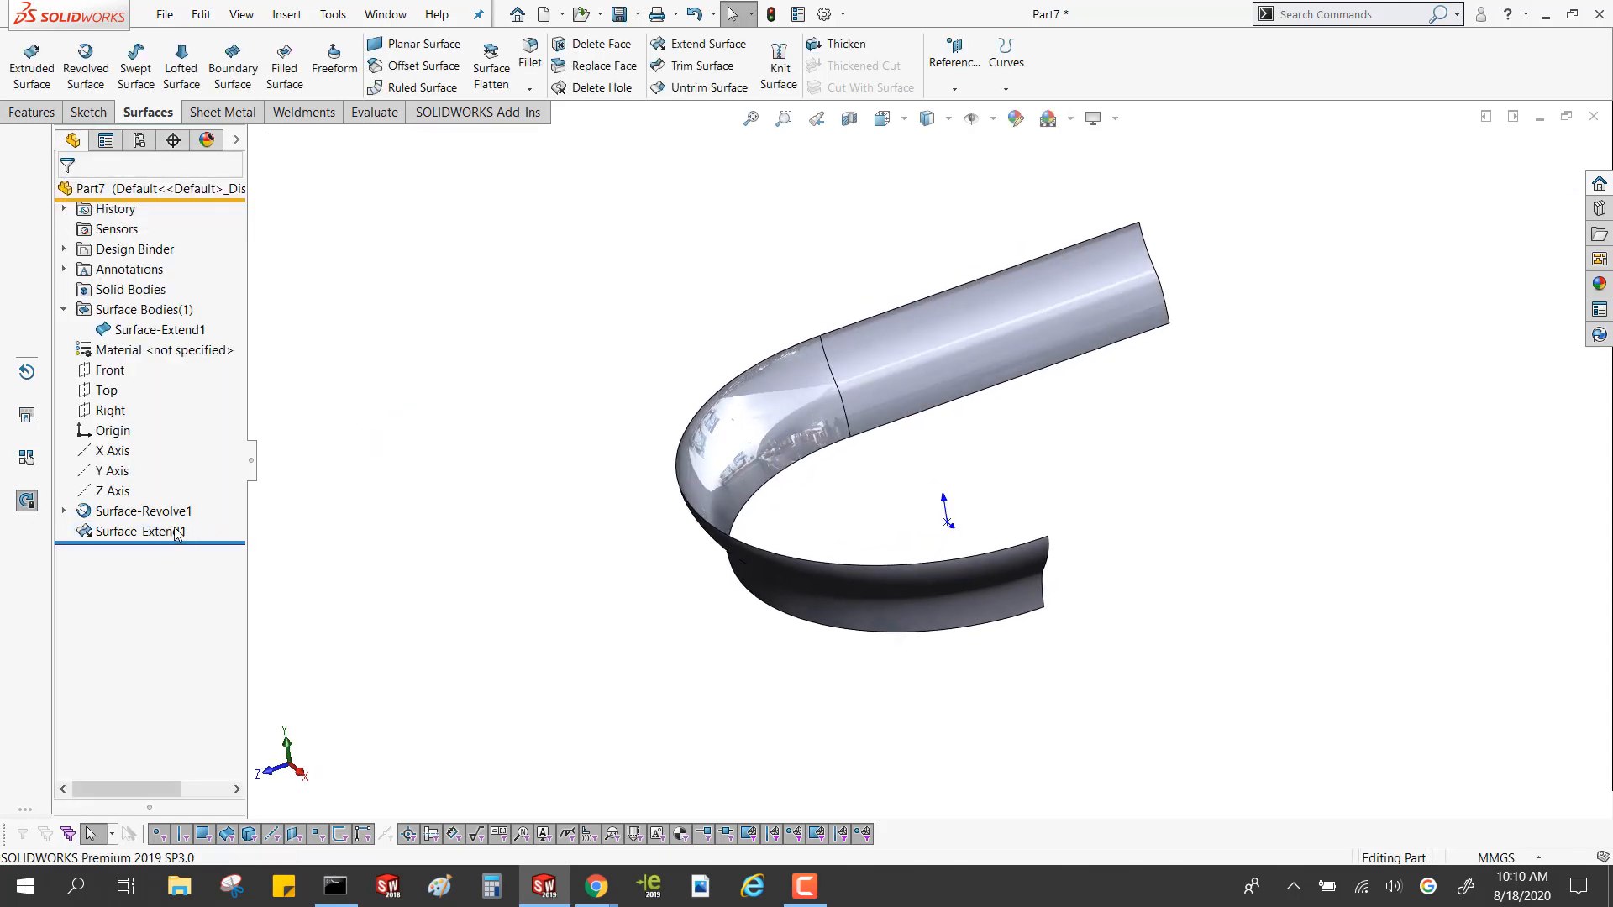
left_click(160, 533)
middle_click_drag(616, 395, 831, 493)
left_click(838, 494)
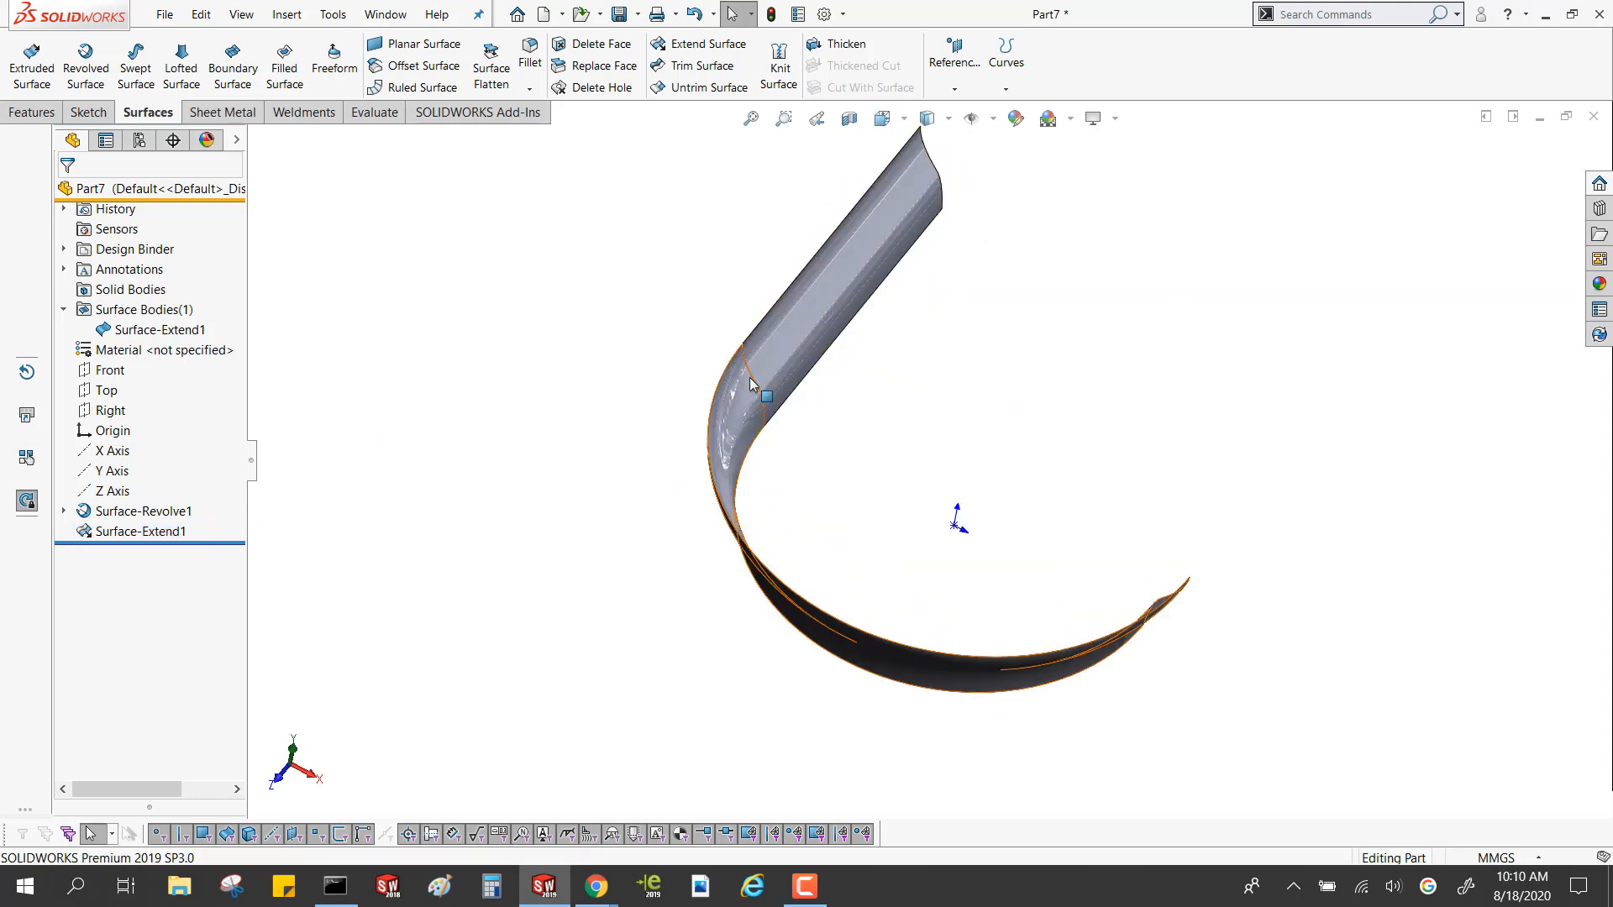
left_click(165, 330)
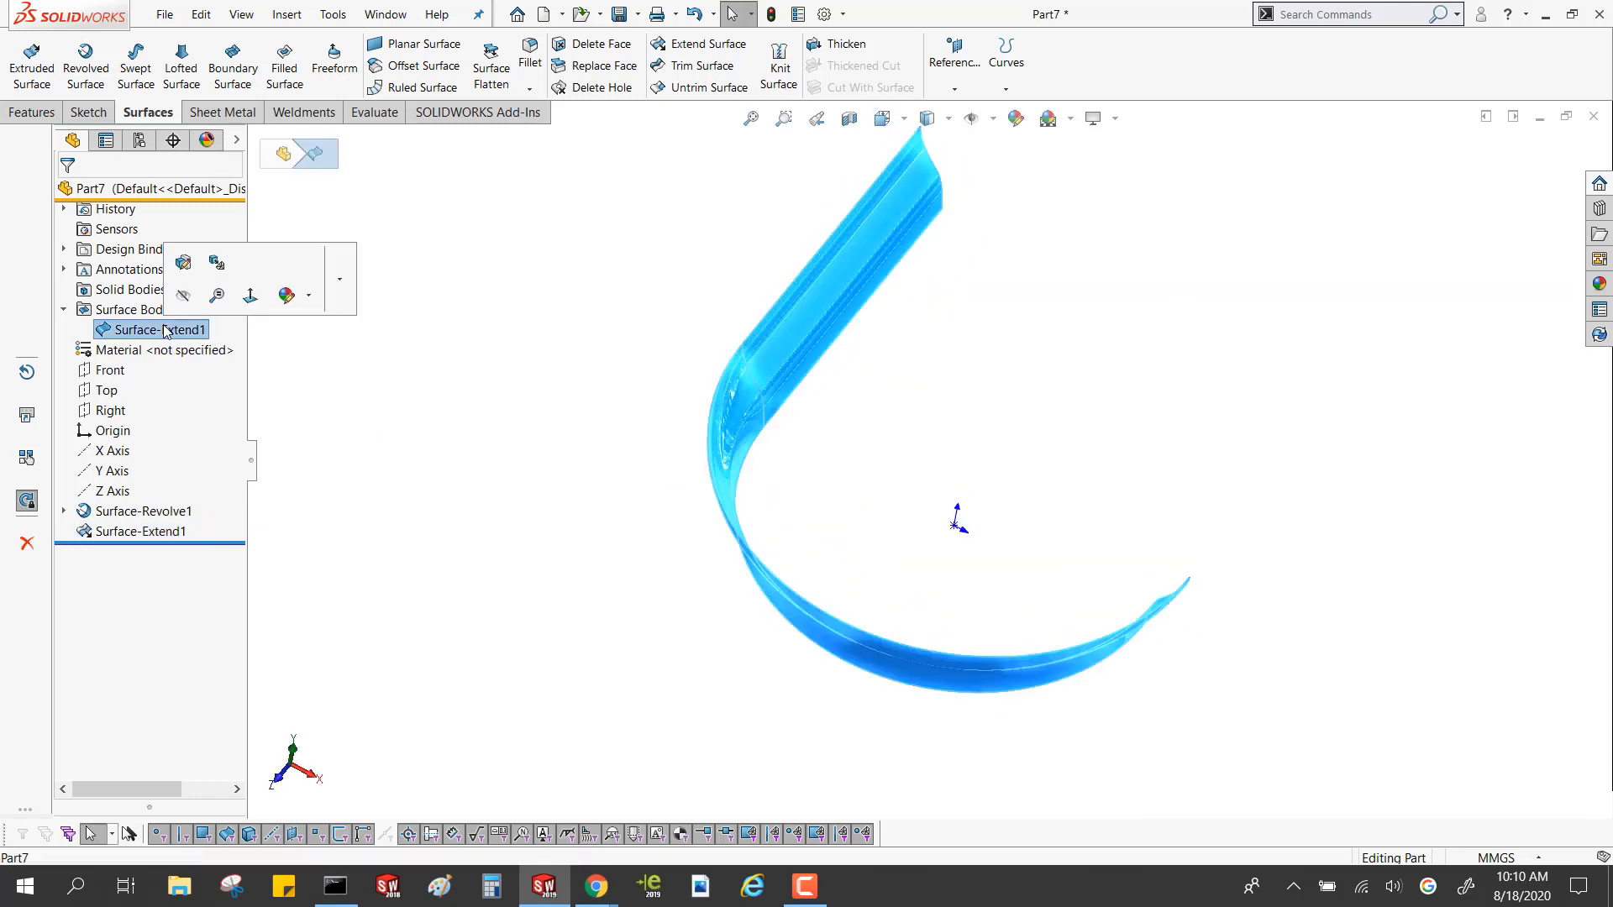
key("ctrl")
left_click(738, 328)
middle_click_drag(773, 359, 764, 315)
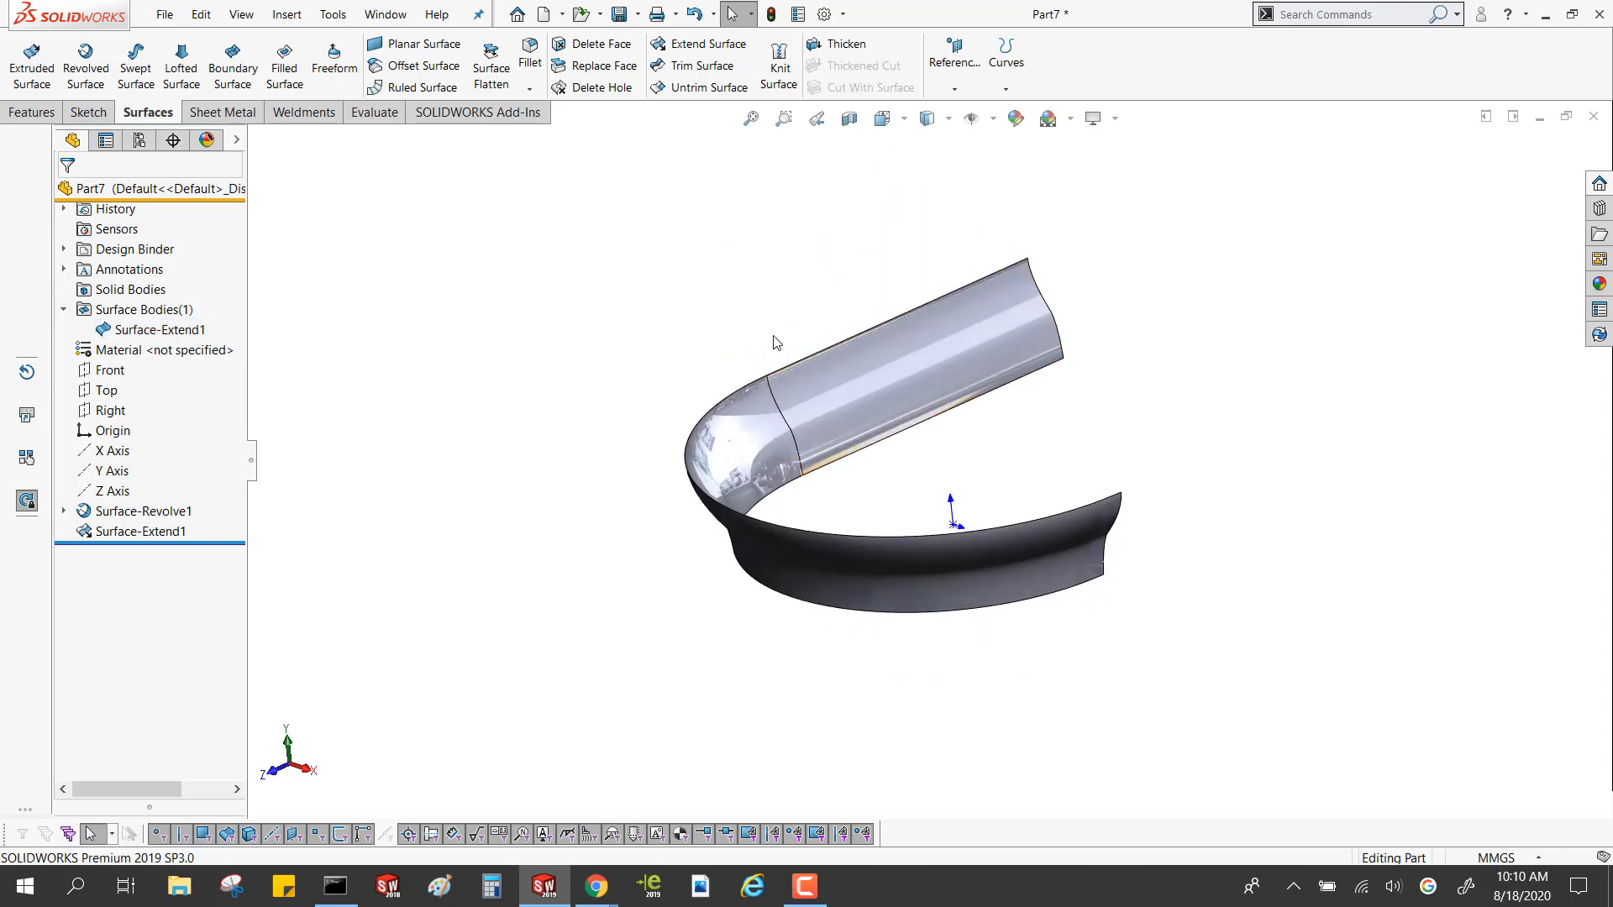
left_click(784, 424)
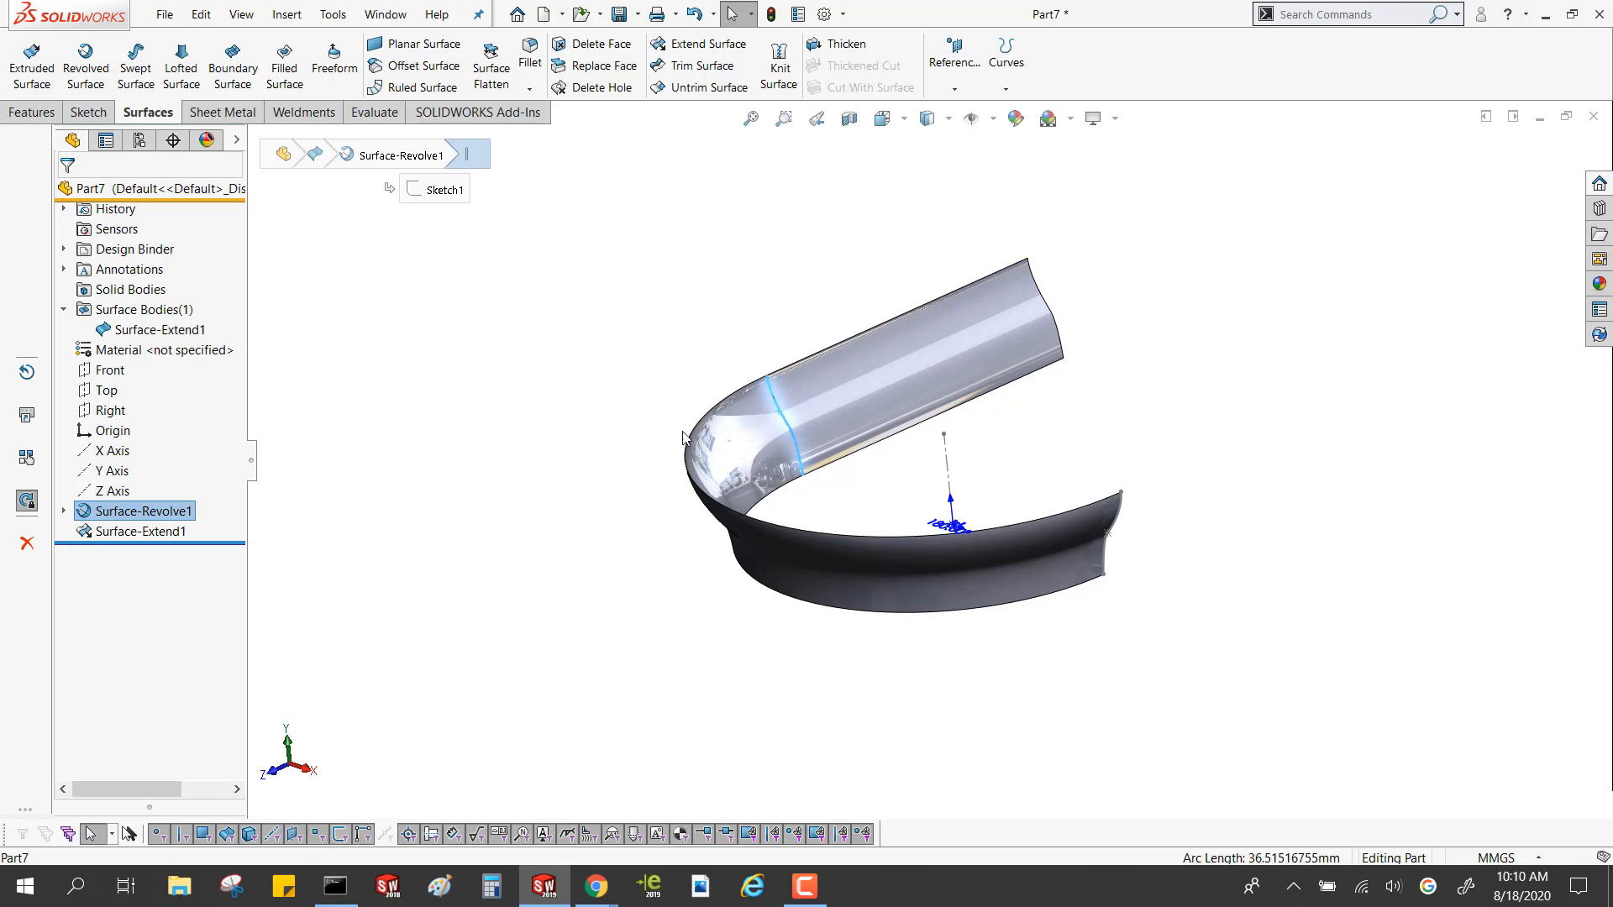
left_click(617, 450)
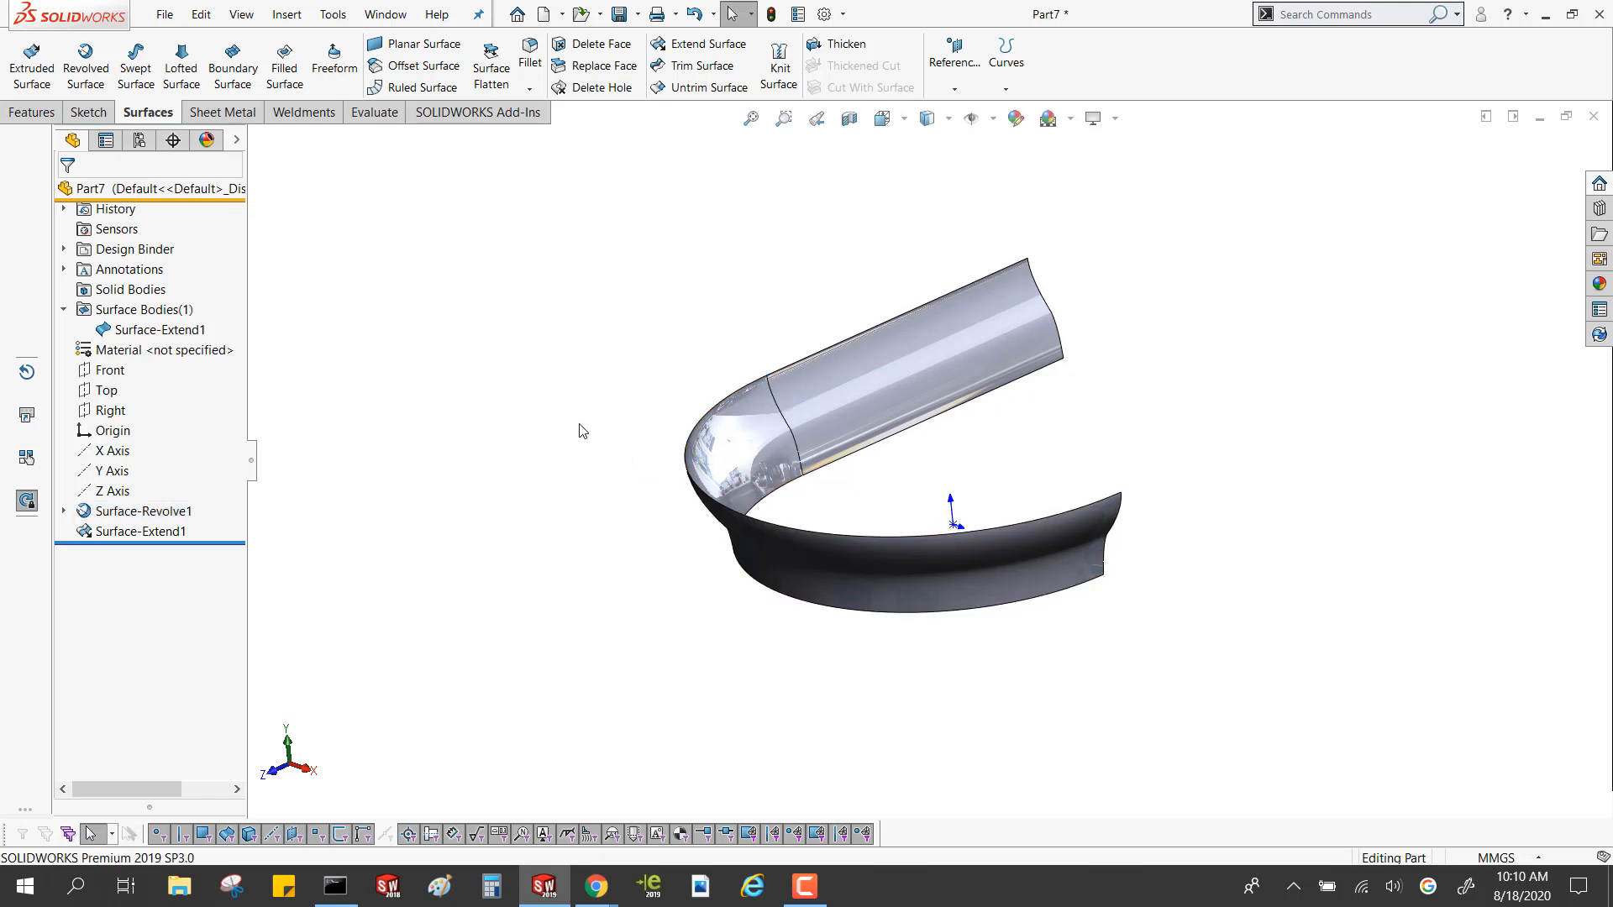
Sketch a four-vertex Bezier style spline on the Top plane, starting at the lower corner of the revolved surface's free end
left_click(108, 392)
left_click(127, 368)
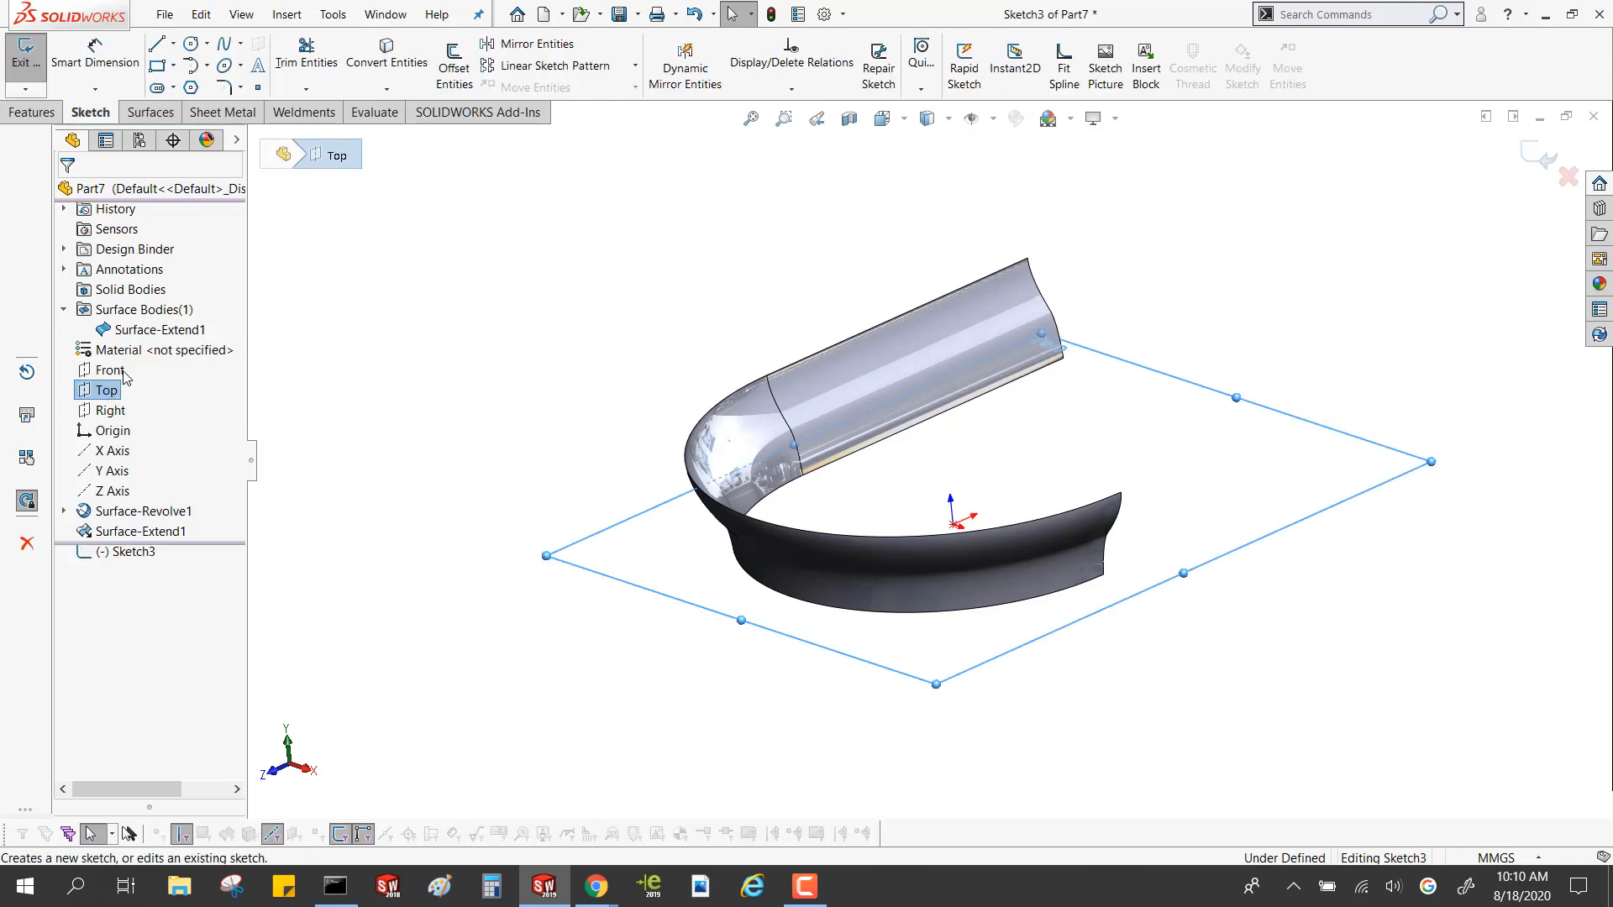
left_click(241, 46)
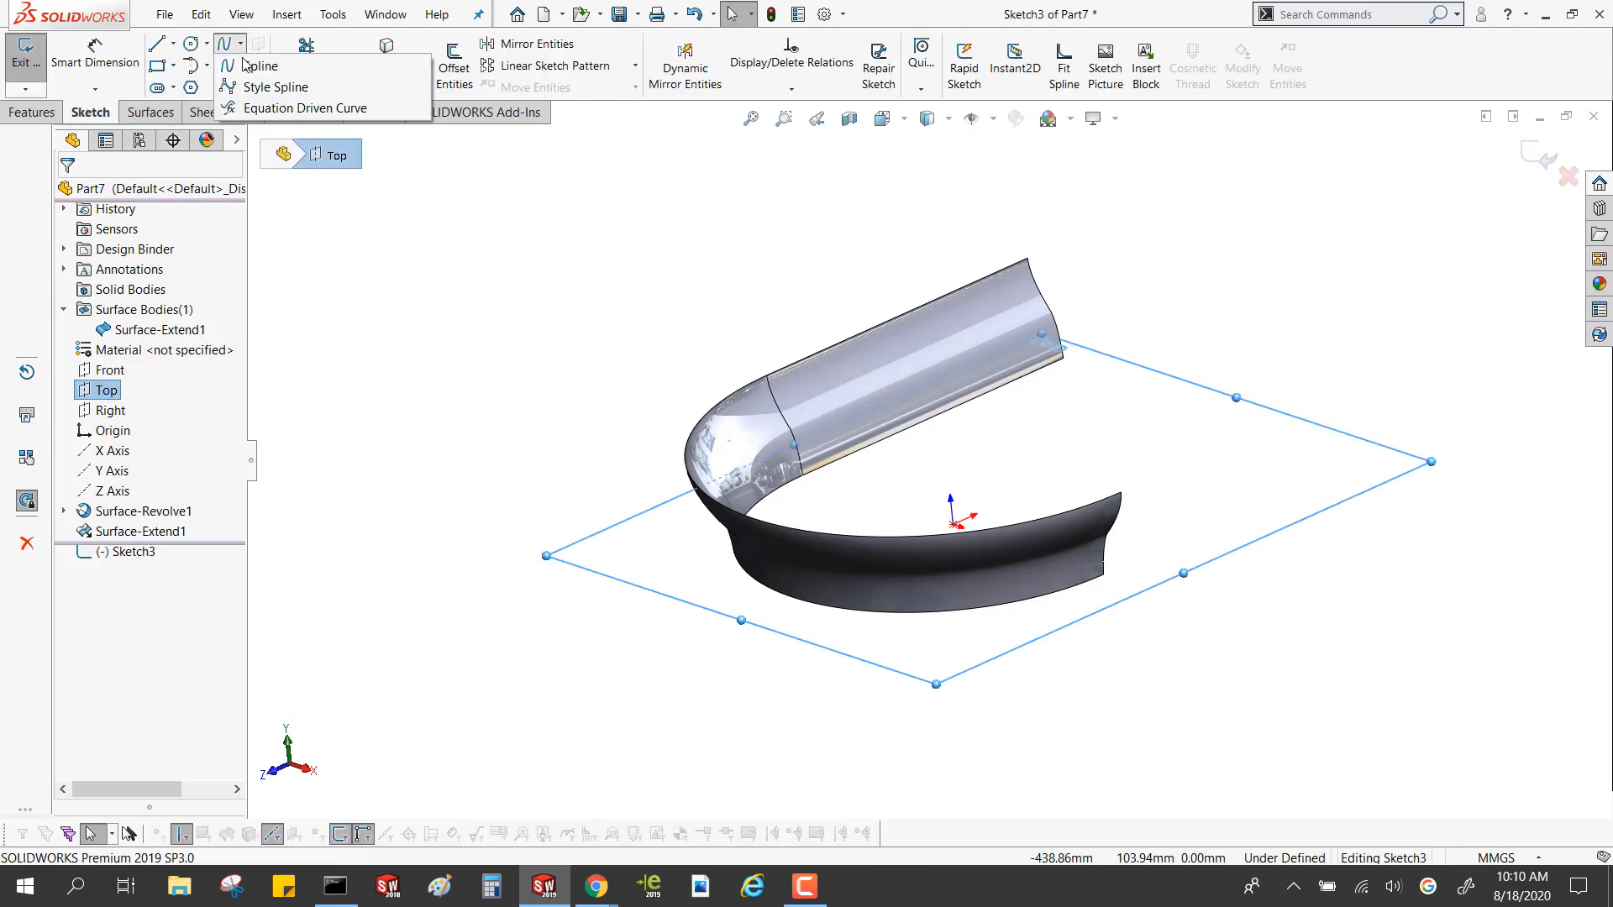
left_click(249, 93)
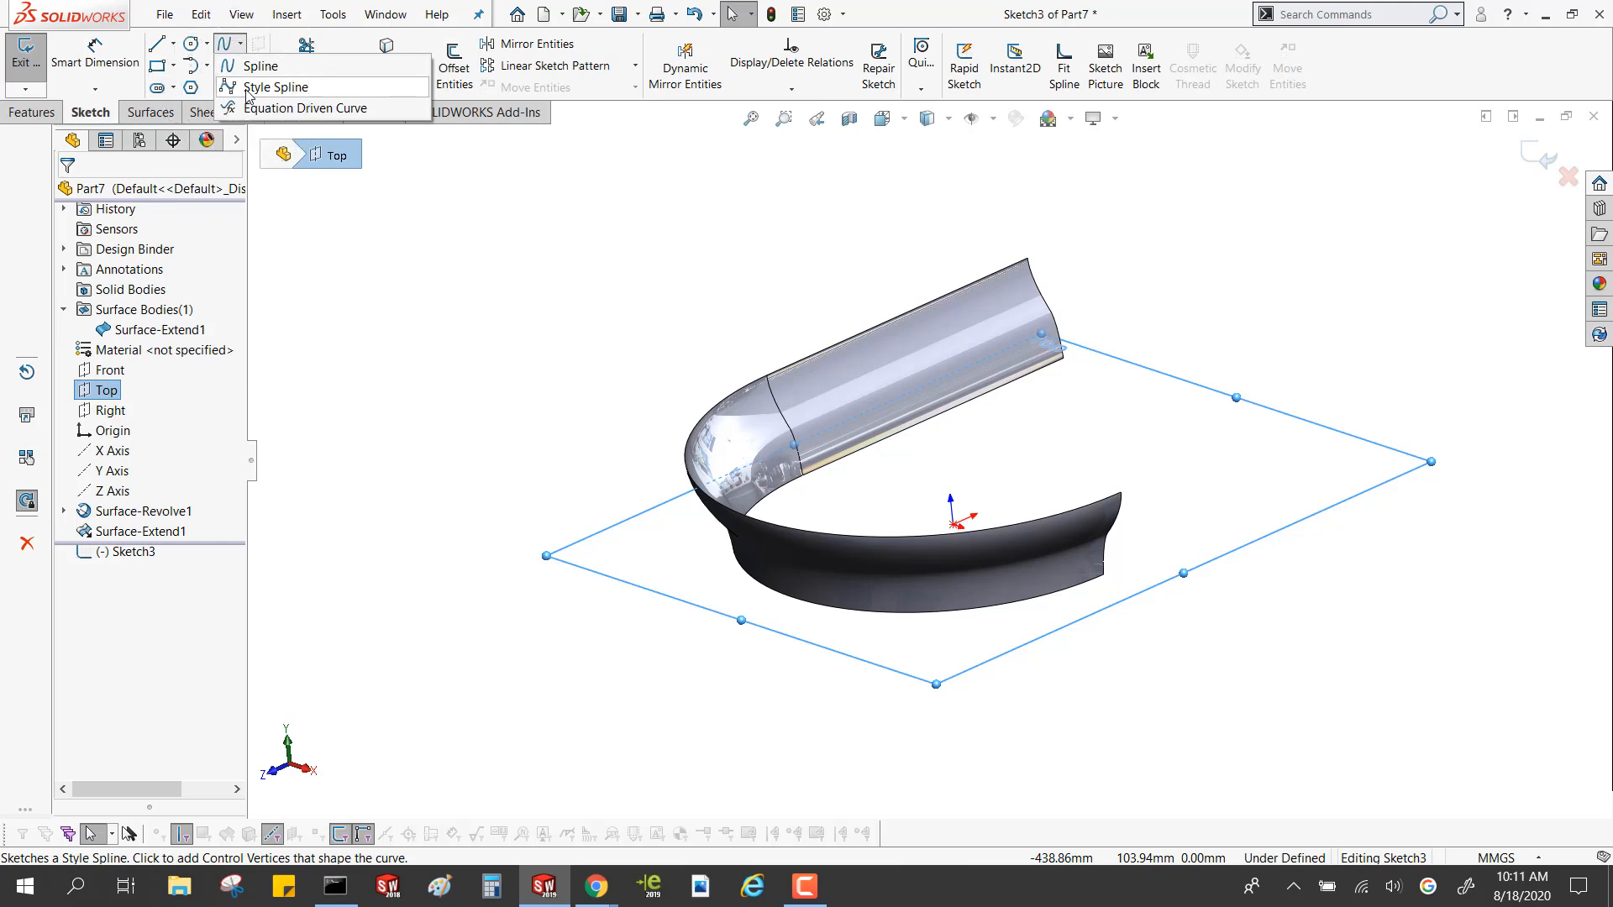
left_click(248, 92)
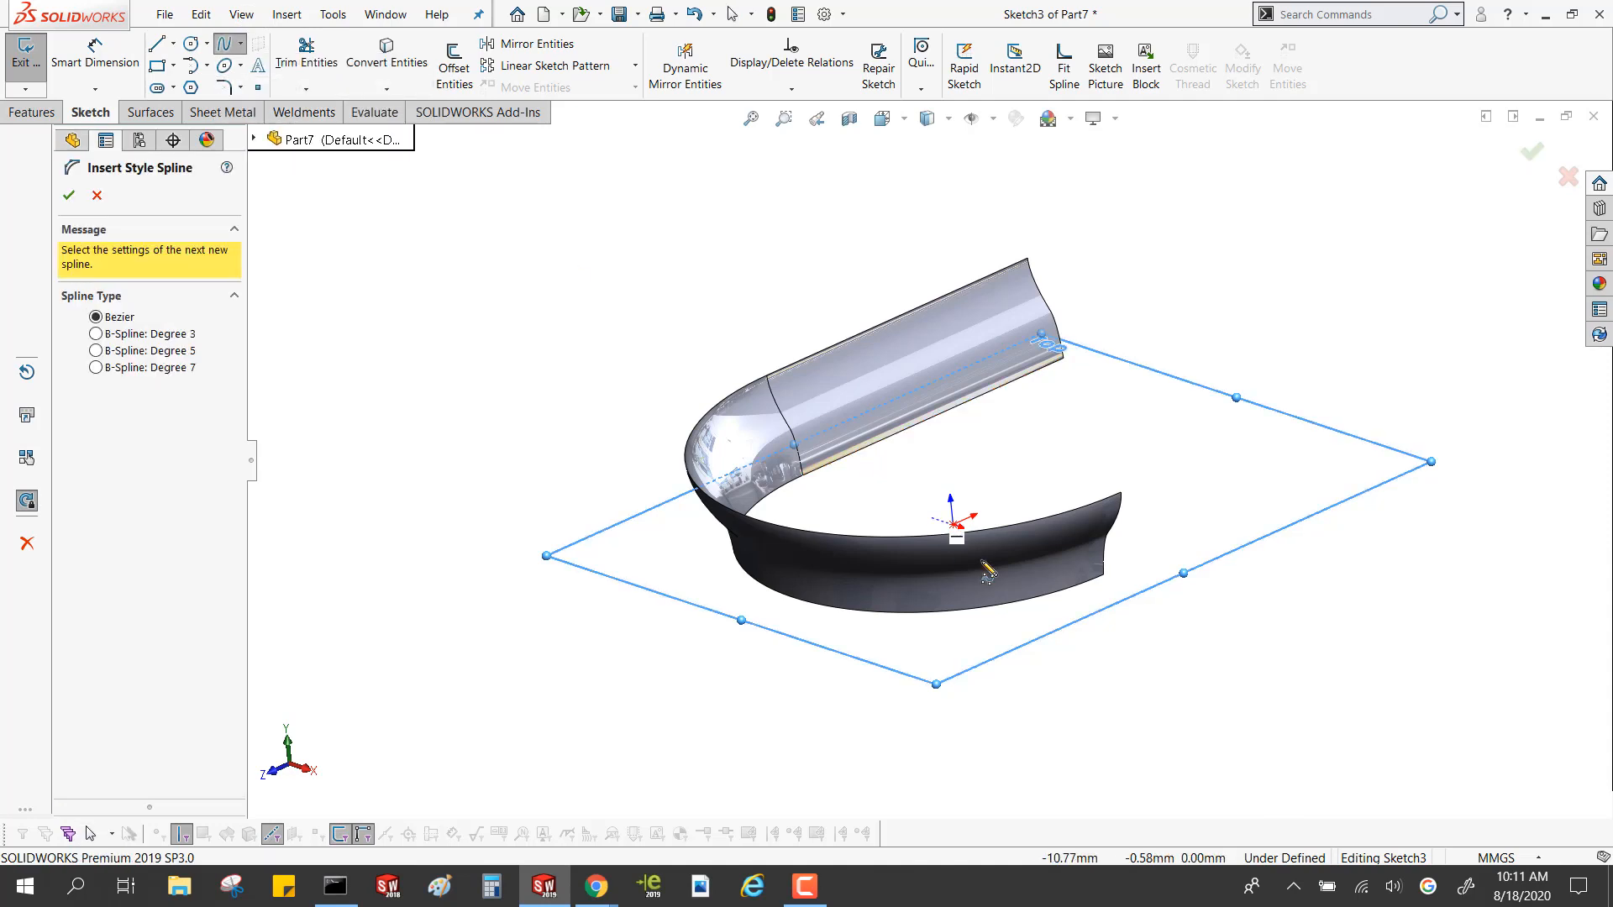
left_click(1103, 574)
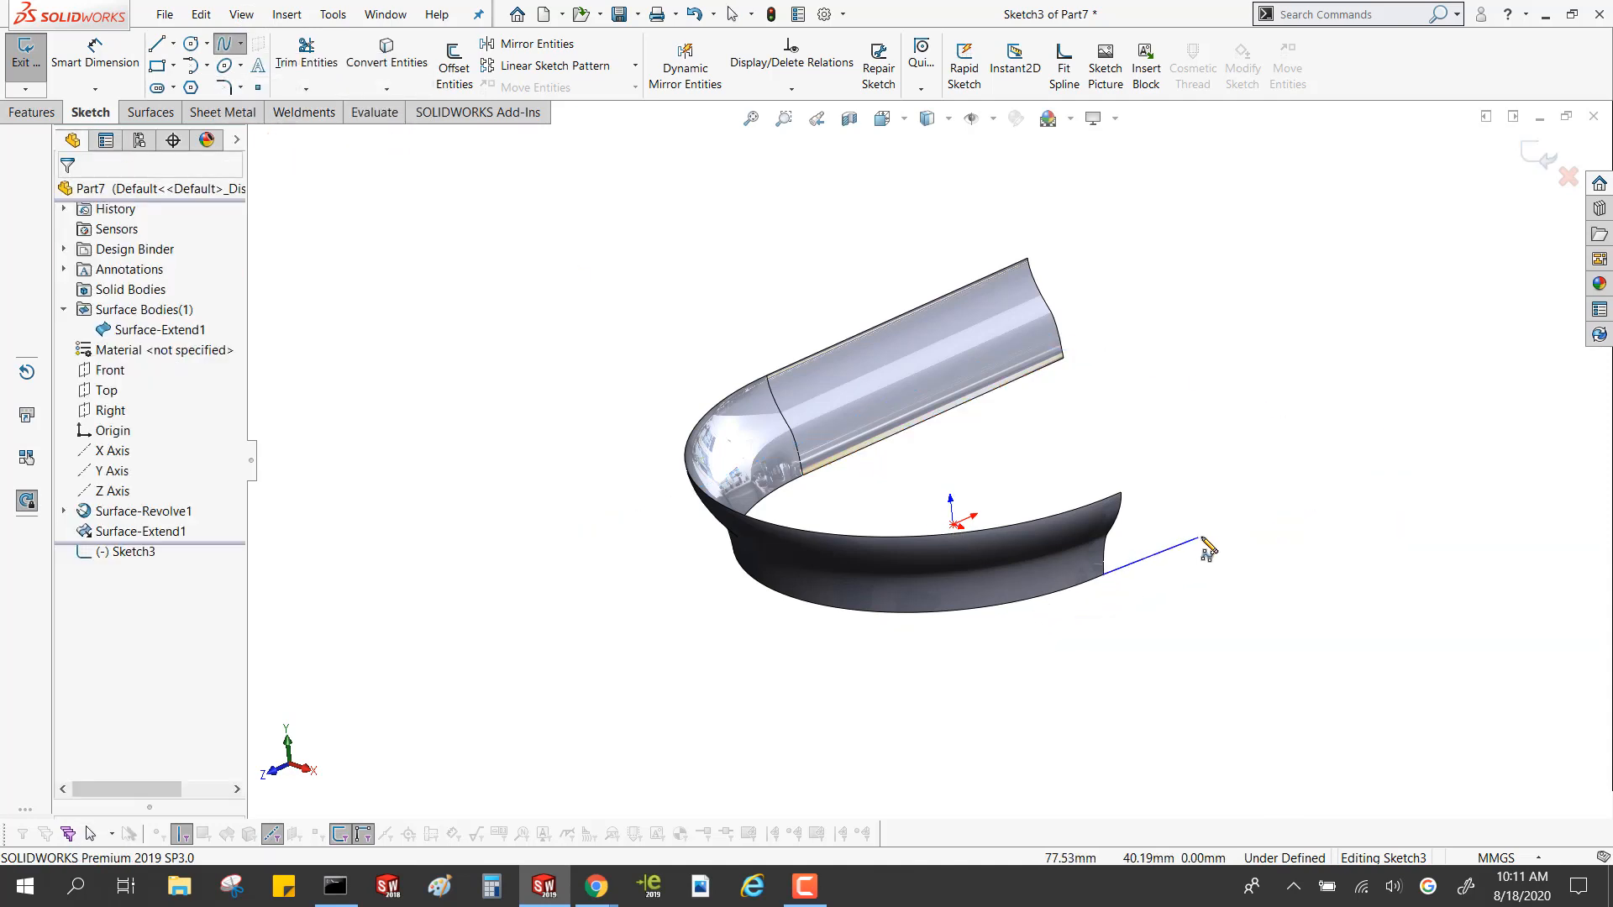
left_click(1201, 536)
left_click(1307, 552)
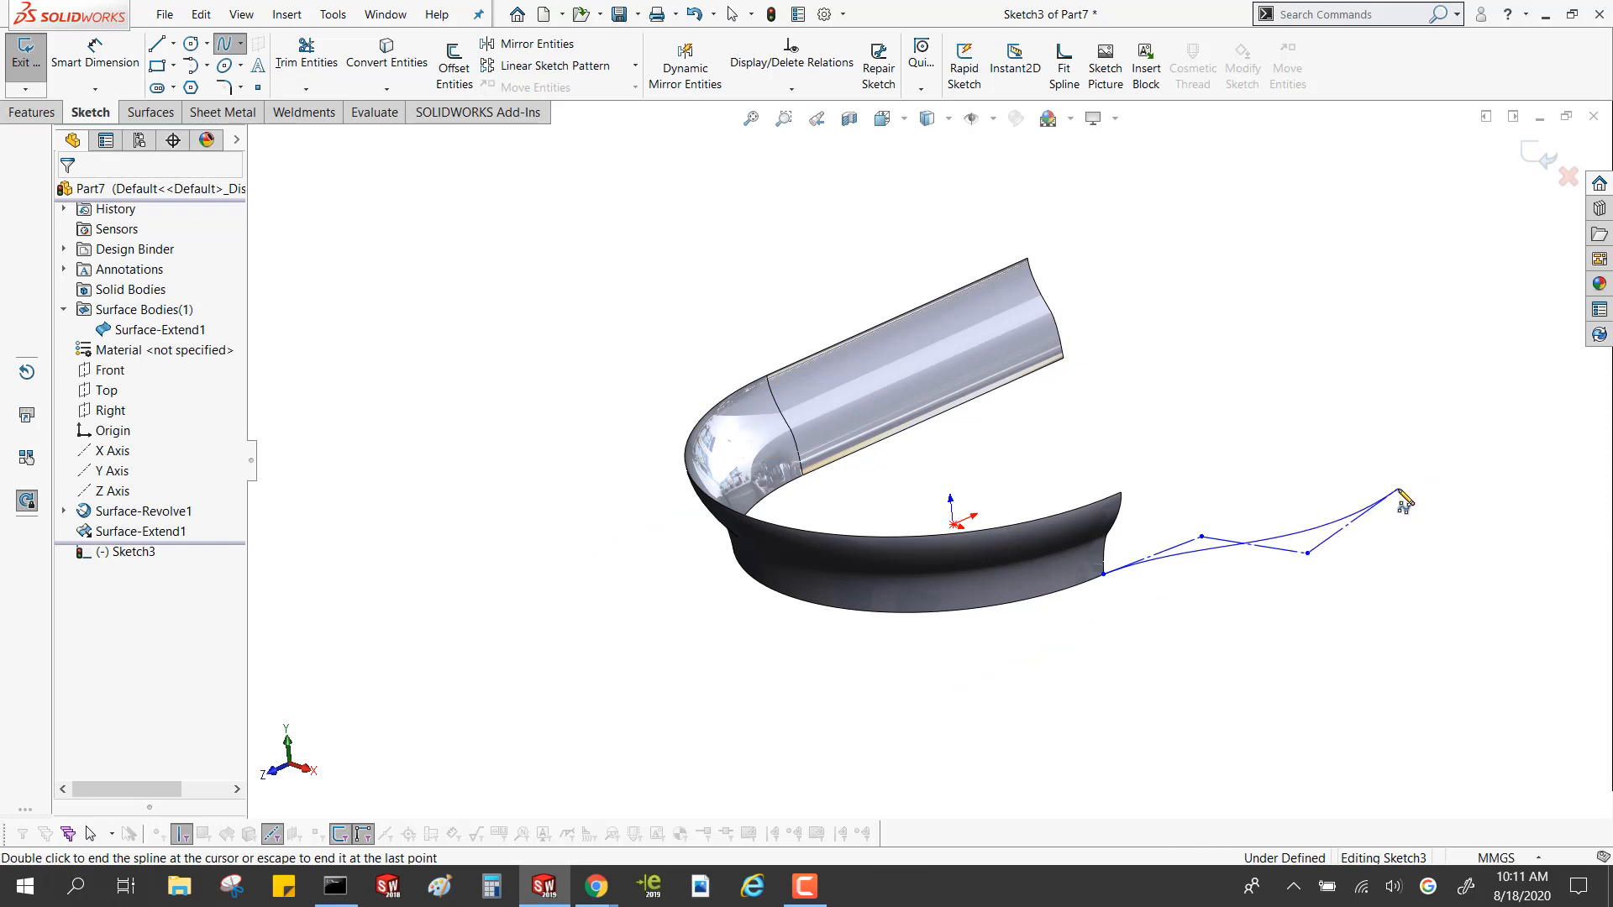
double_click(1399, 491)
Reshape the style spline by moving its two middle control vertices to about (39, 75) and (125, 42) mm
middle_click_drag(1328, 571, 1332, 680)
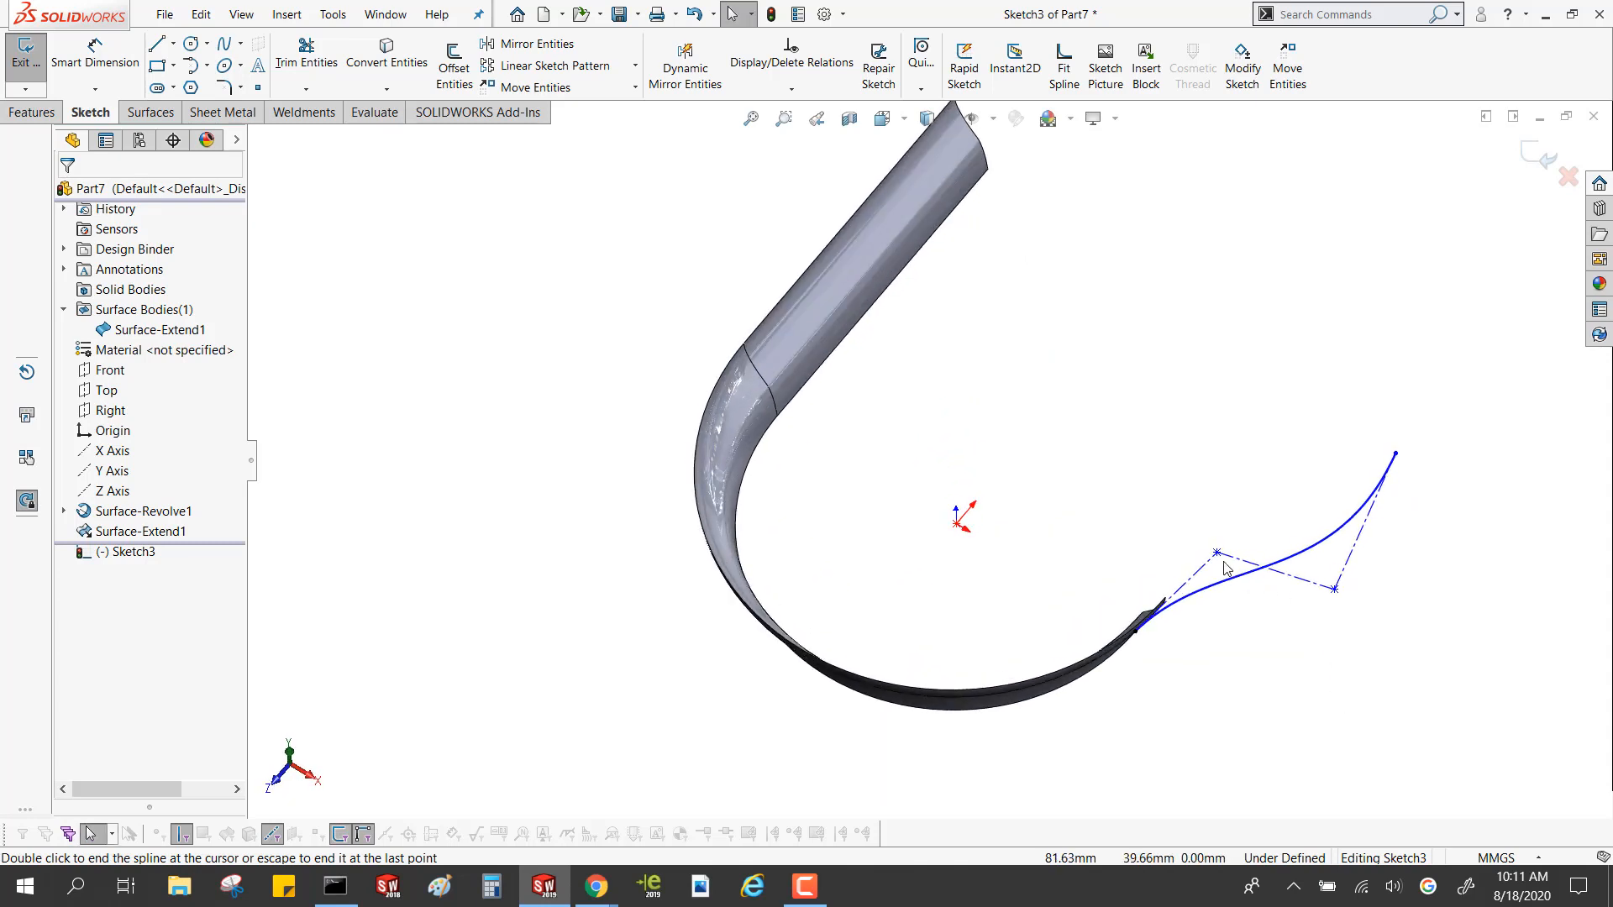
left_click_drag(1217, 553, 1181, 426)
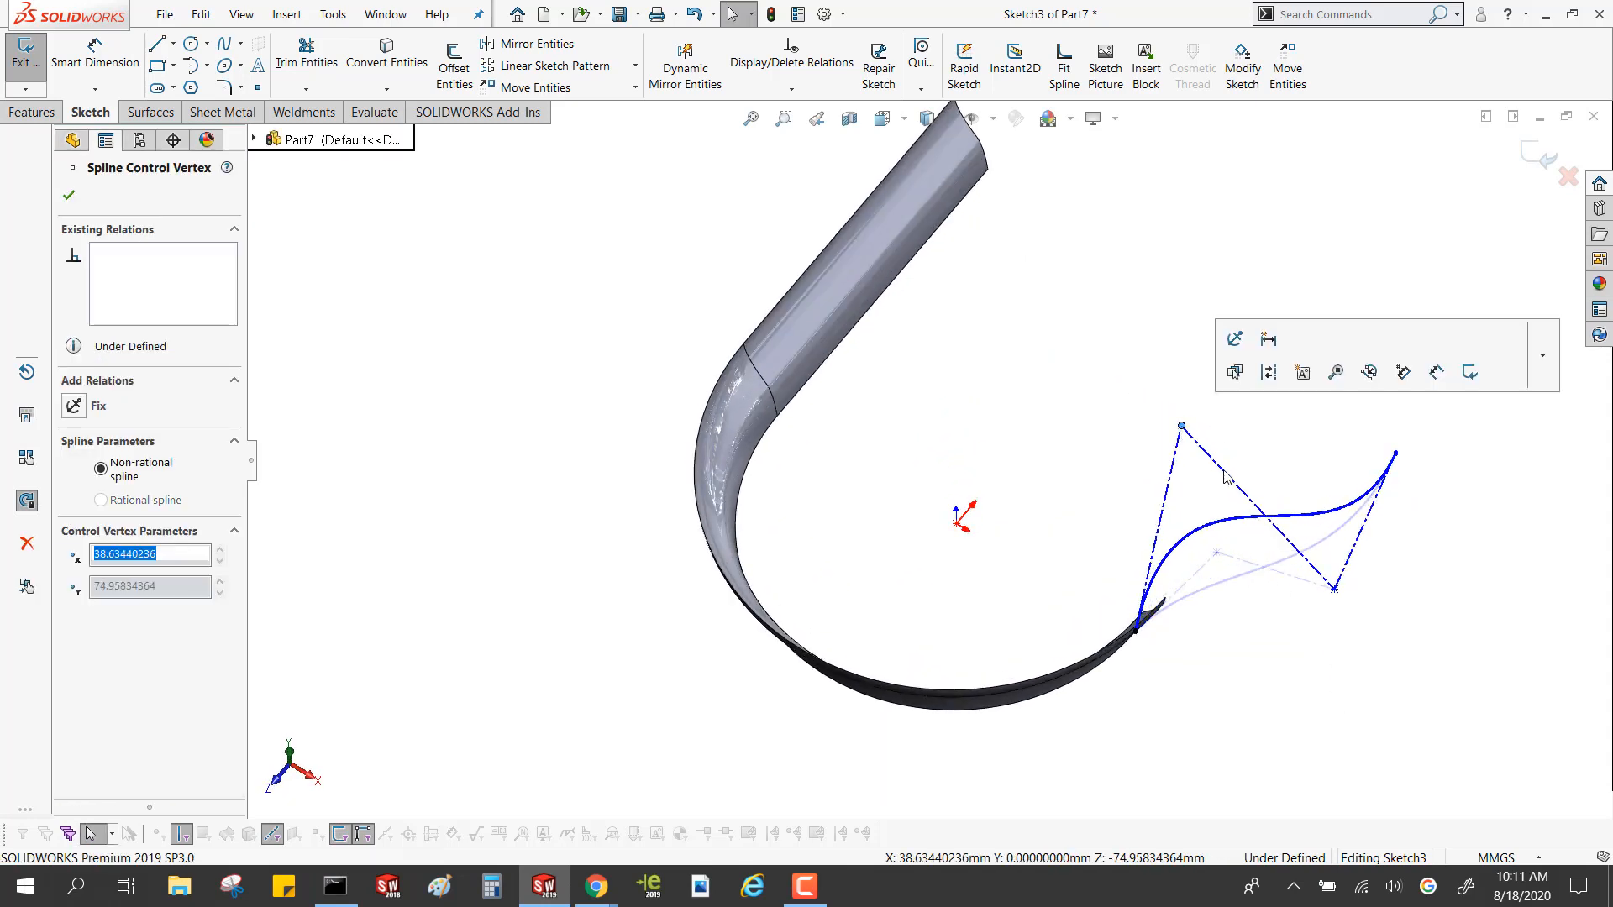
left_click(1315, 529)
left_click(1296, 547)
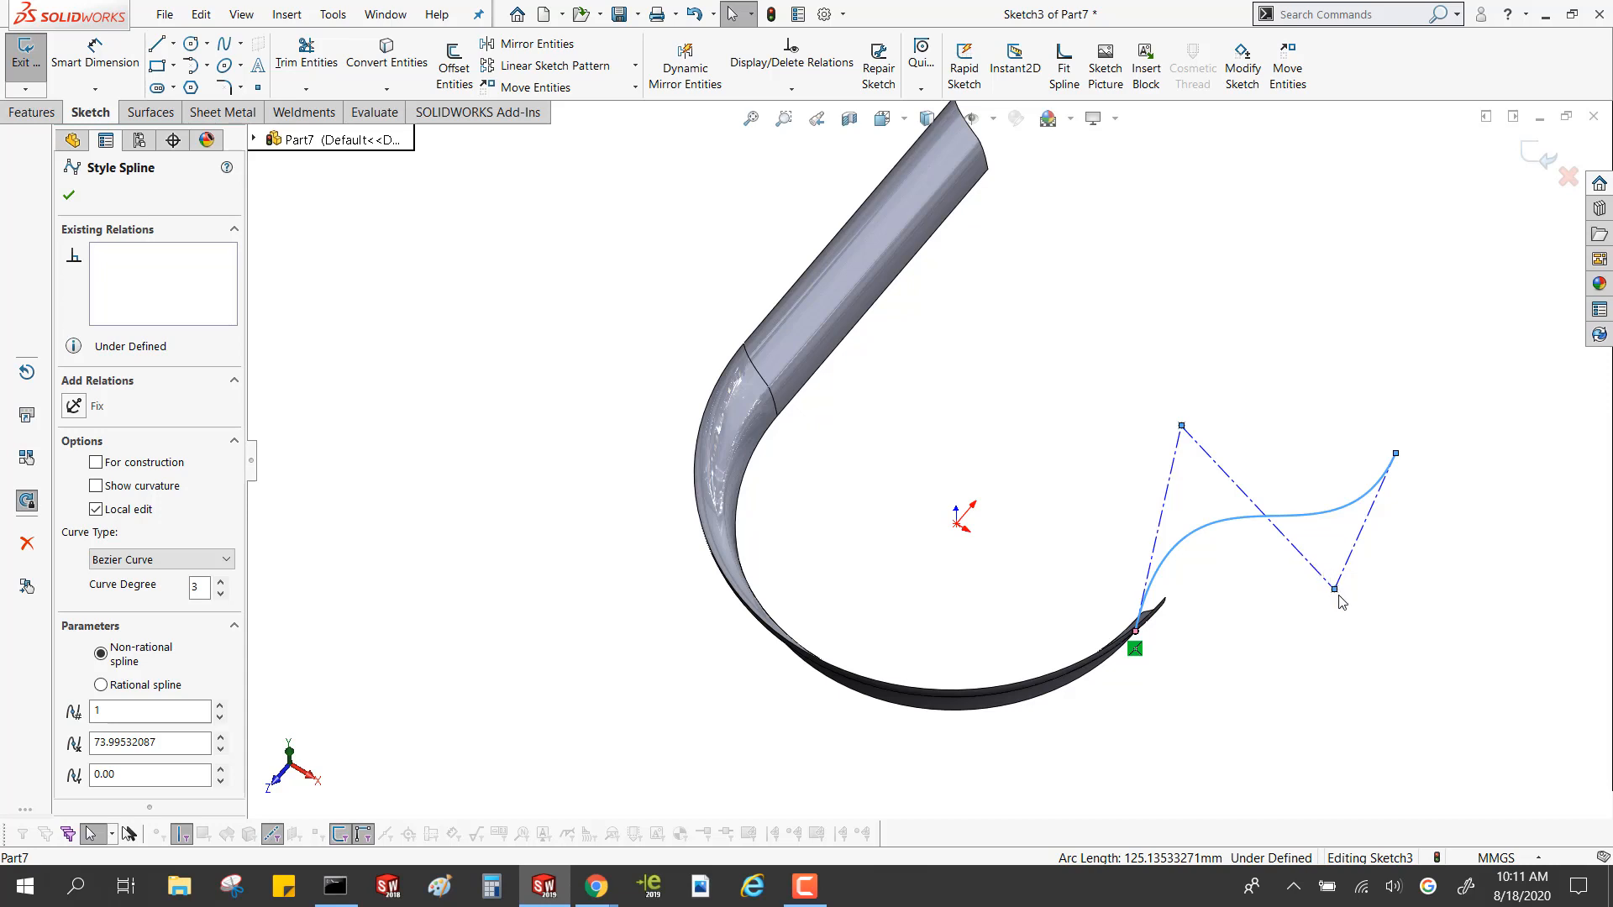
left_click_drag(1334, 589, 1312, 437)
left_click_drag(1341, 513, 1333, 618)
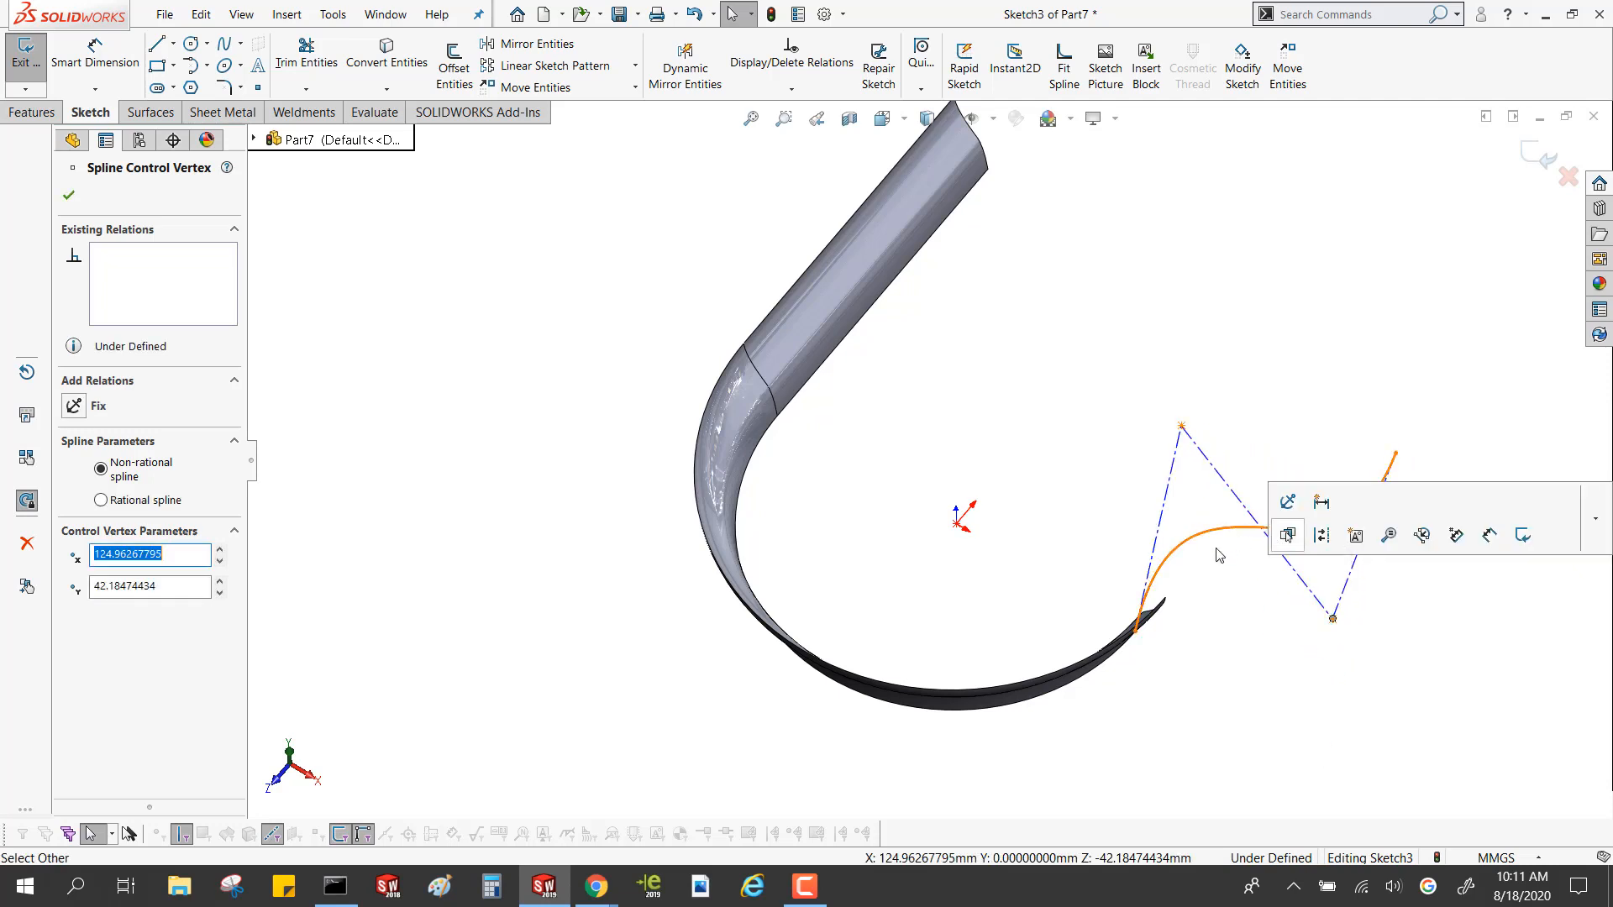
left_click(1289, 660)
Add a tangent relation between the style spline and the revolved surface's lower edge
scroll(1246, 557, "down", 5)
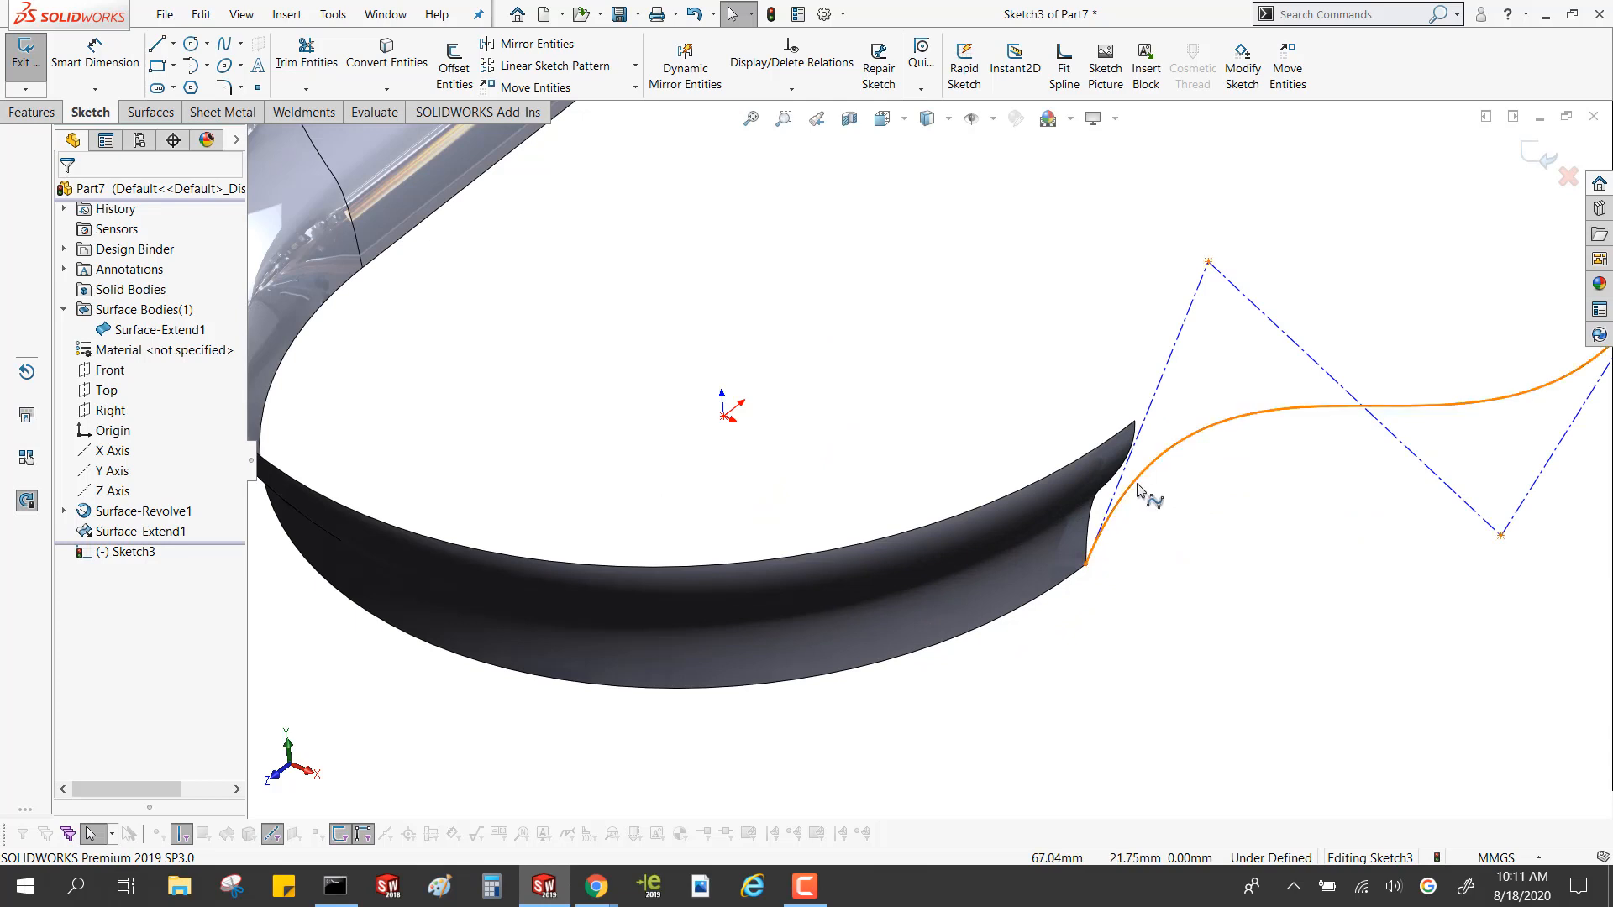
left_click(1145, 503)
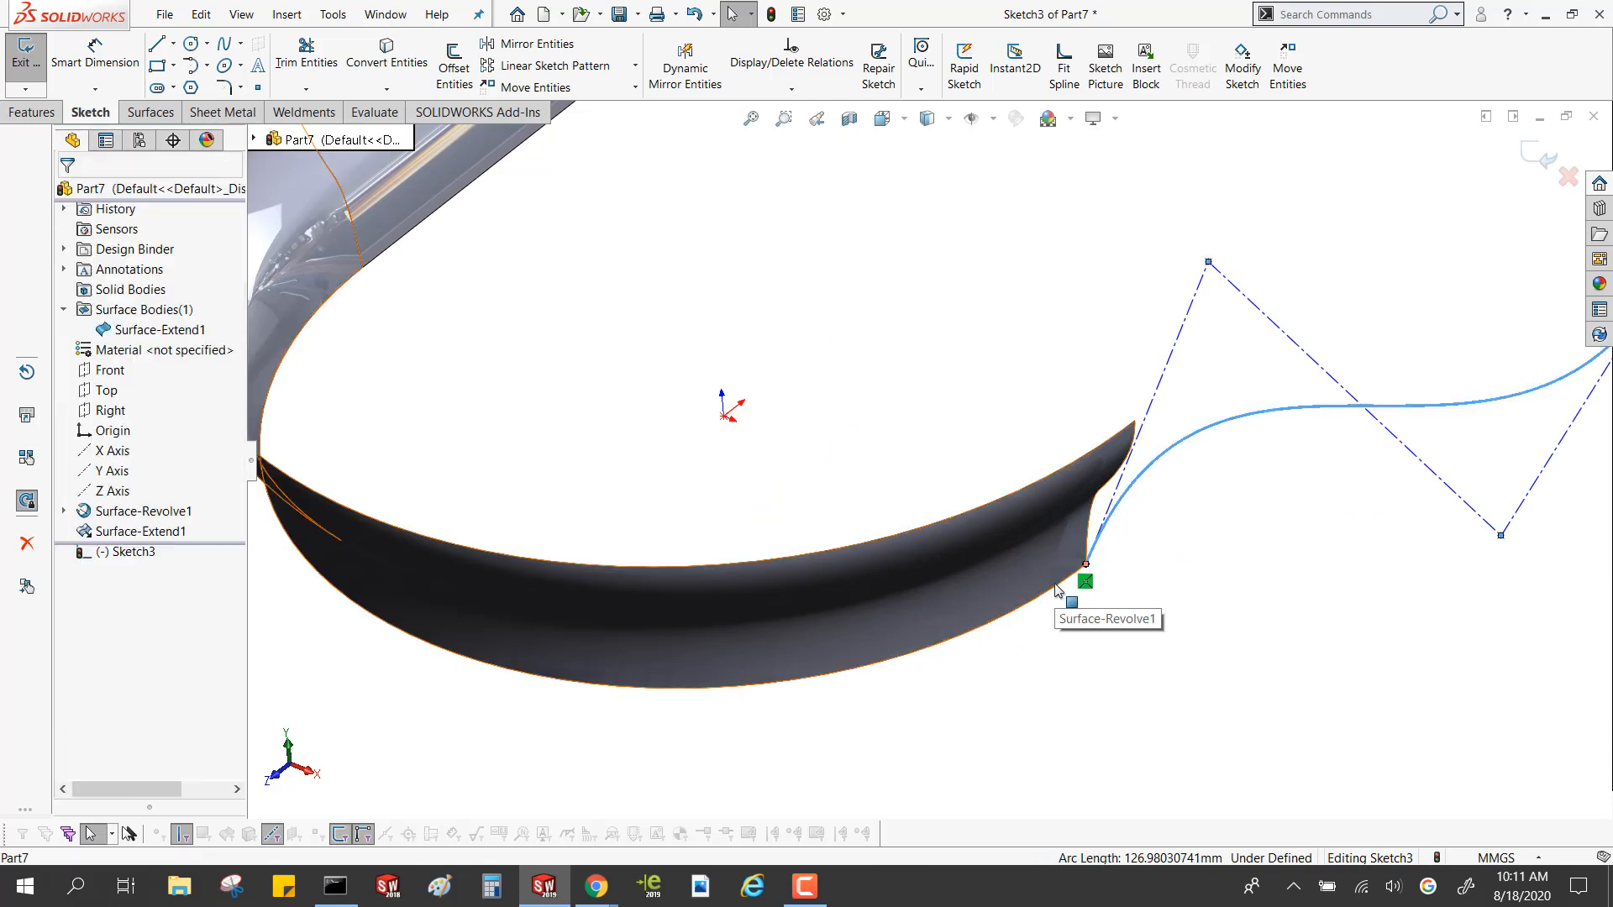
left_click(1056, 589, "ctrl")
left_click(1055, 586, "ctrl")
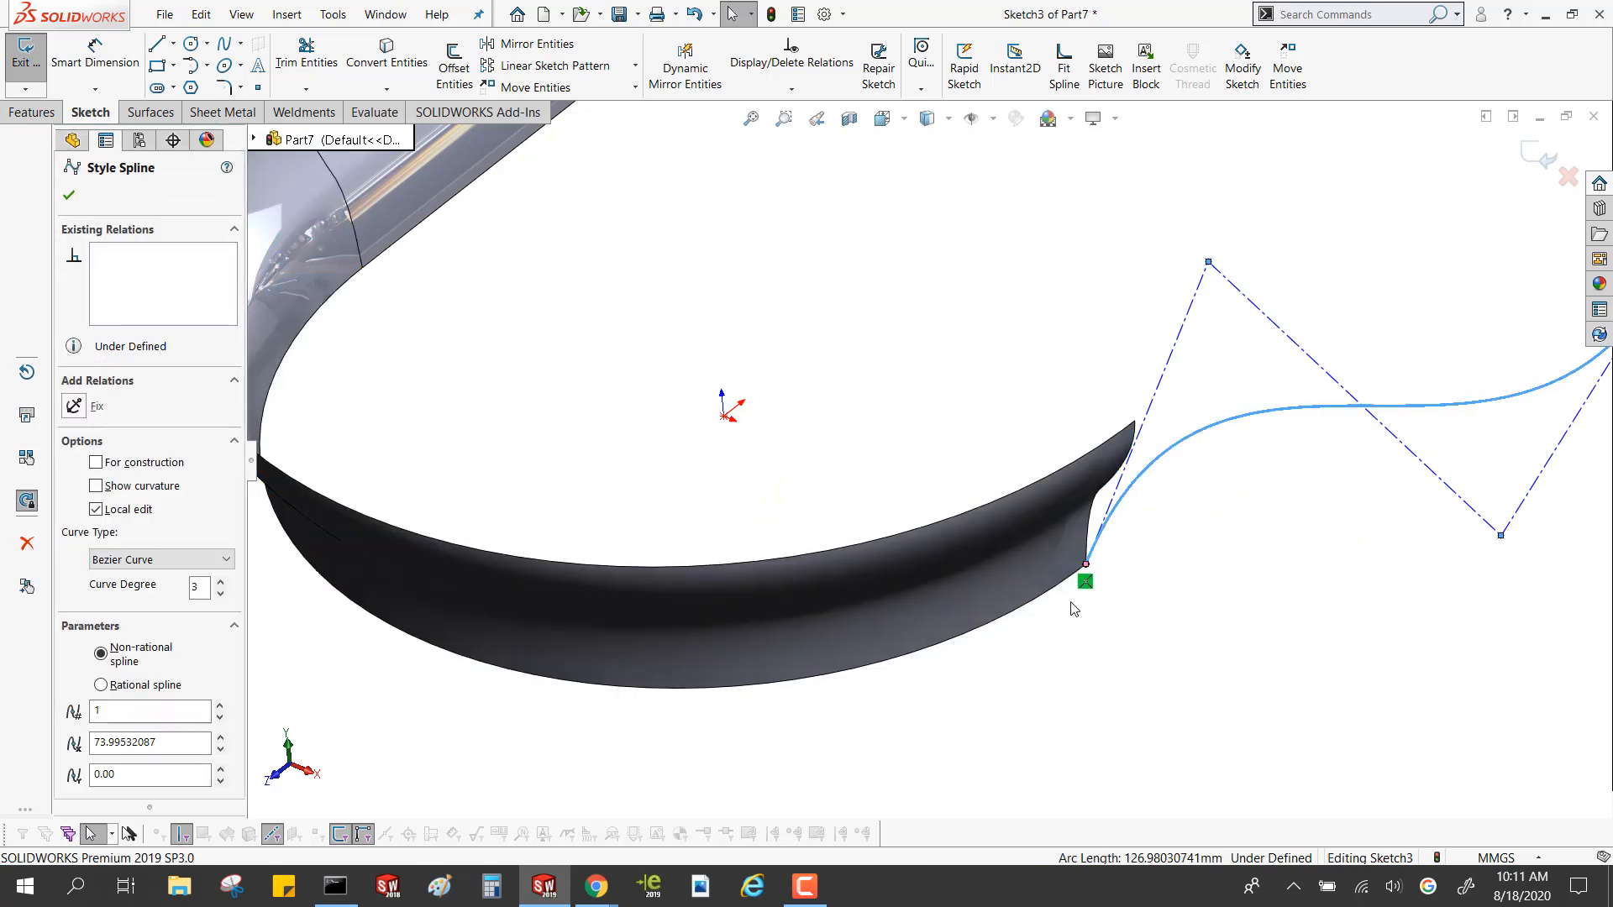
left_click(1057, 586, "ctrl")
left_click(1057, 590, "ctrl")
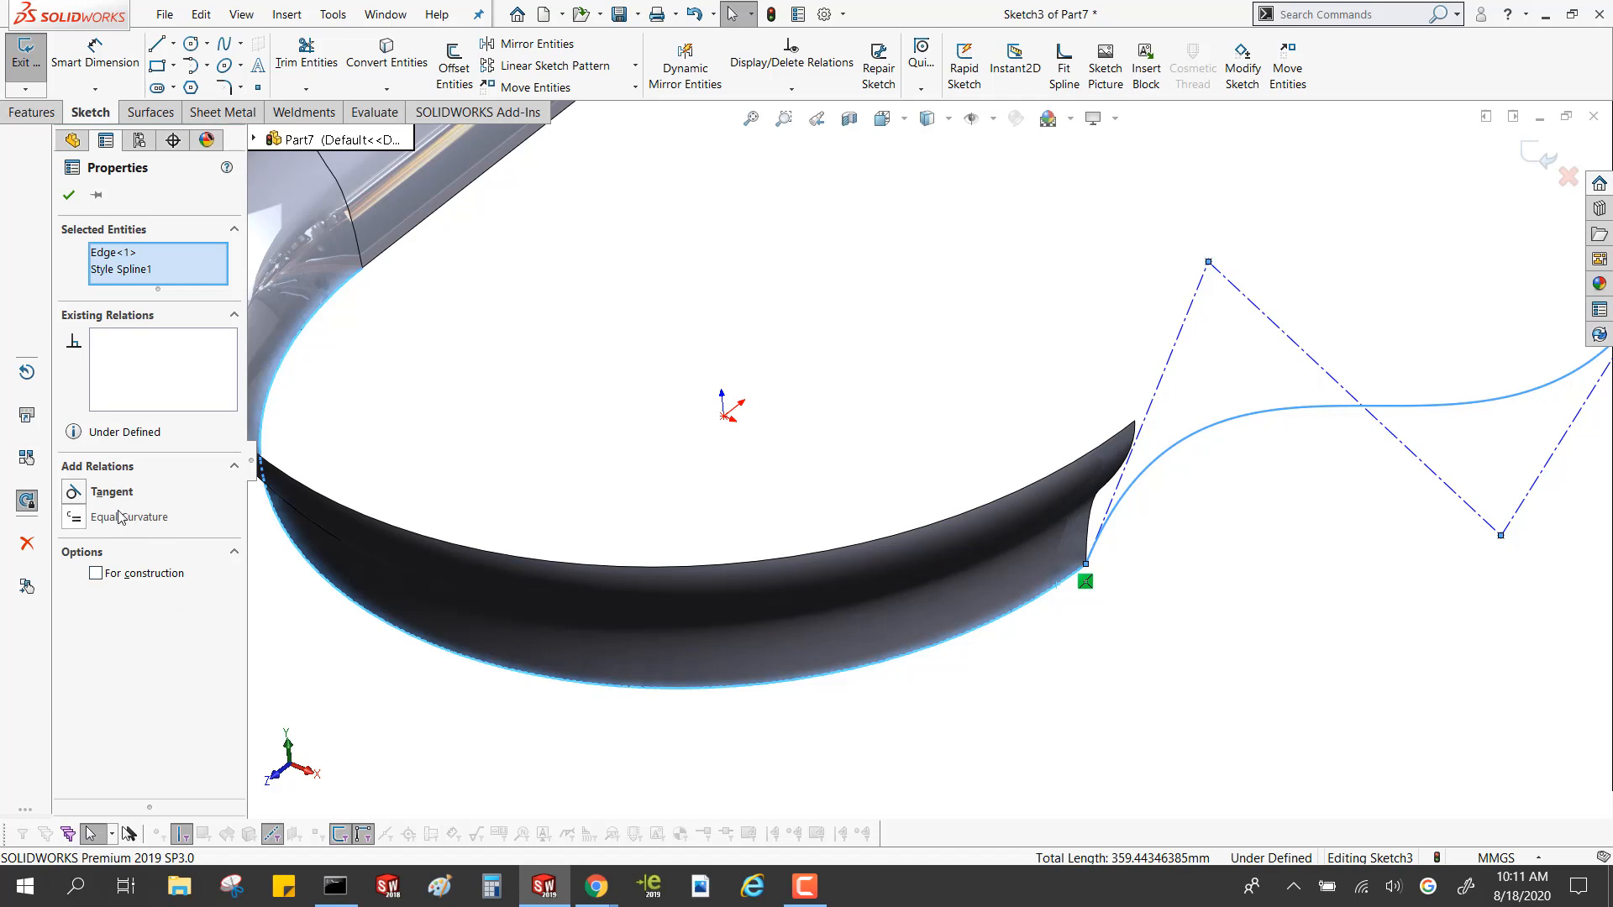
left_click(88, 493)
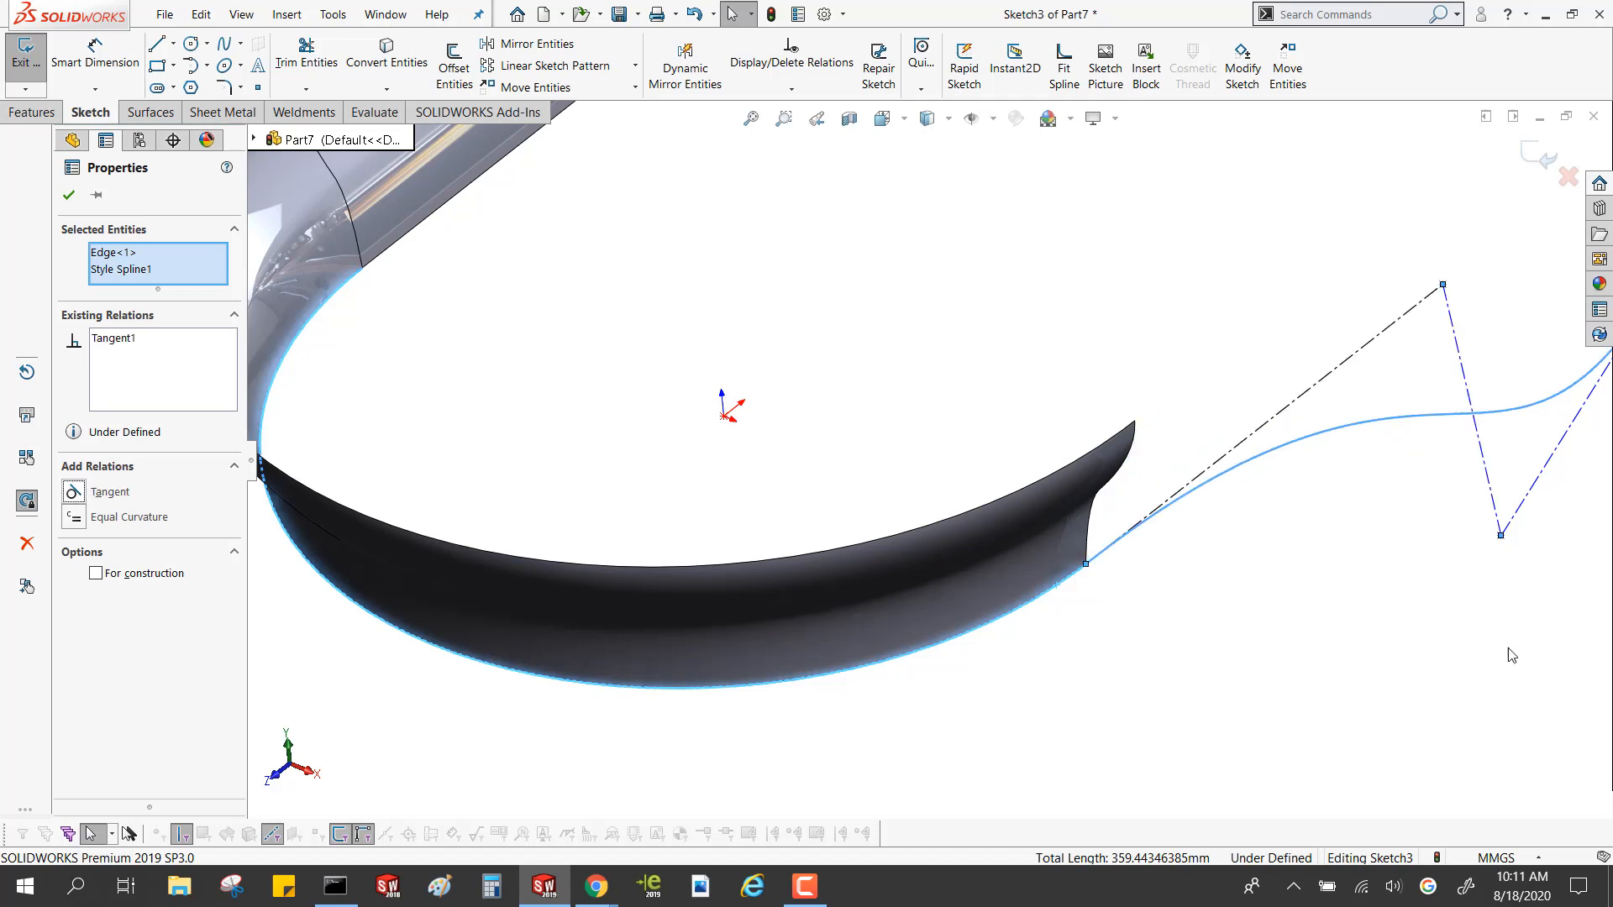
left_click(1263, 543)
Make the last line of the spline's control polygon vertical
scroll(1212, 413, "up", 4)
scroll(1211, 413, "down", 3)
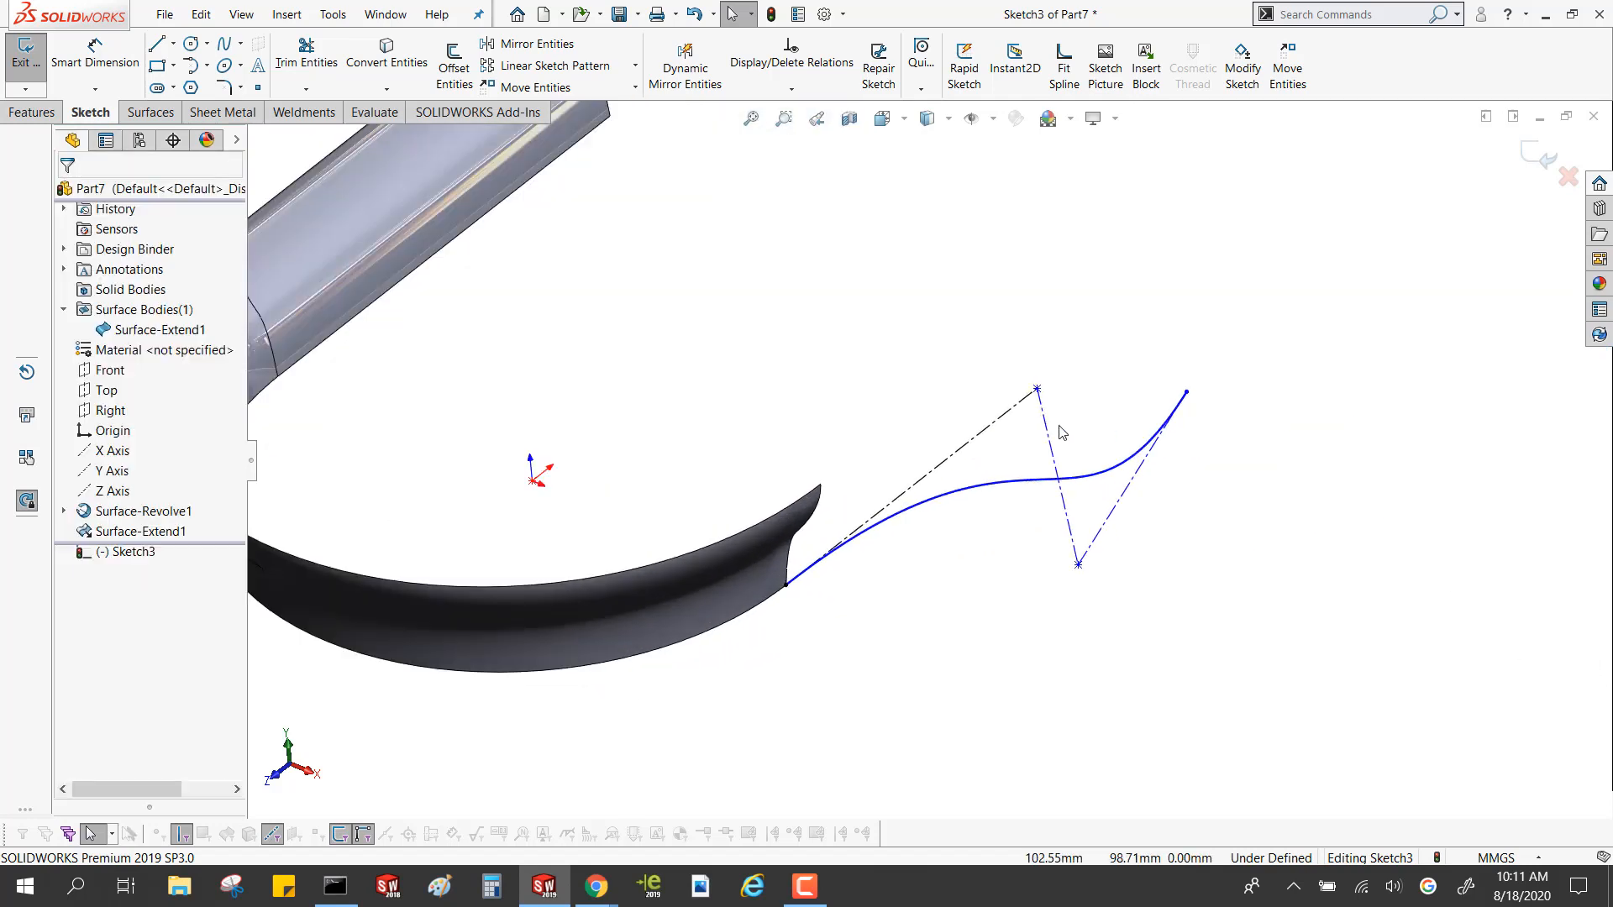
left_click(1117, 514)
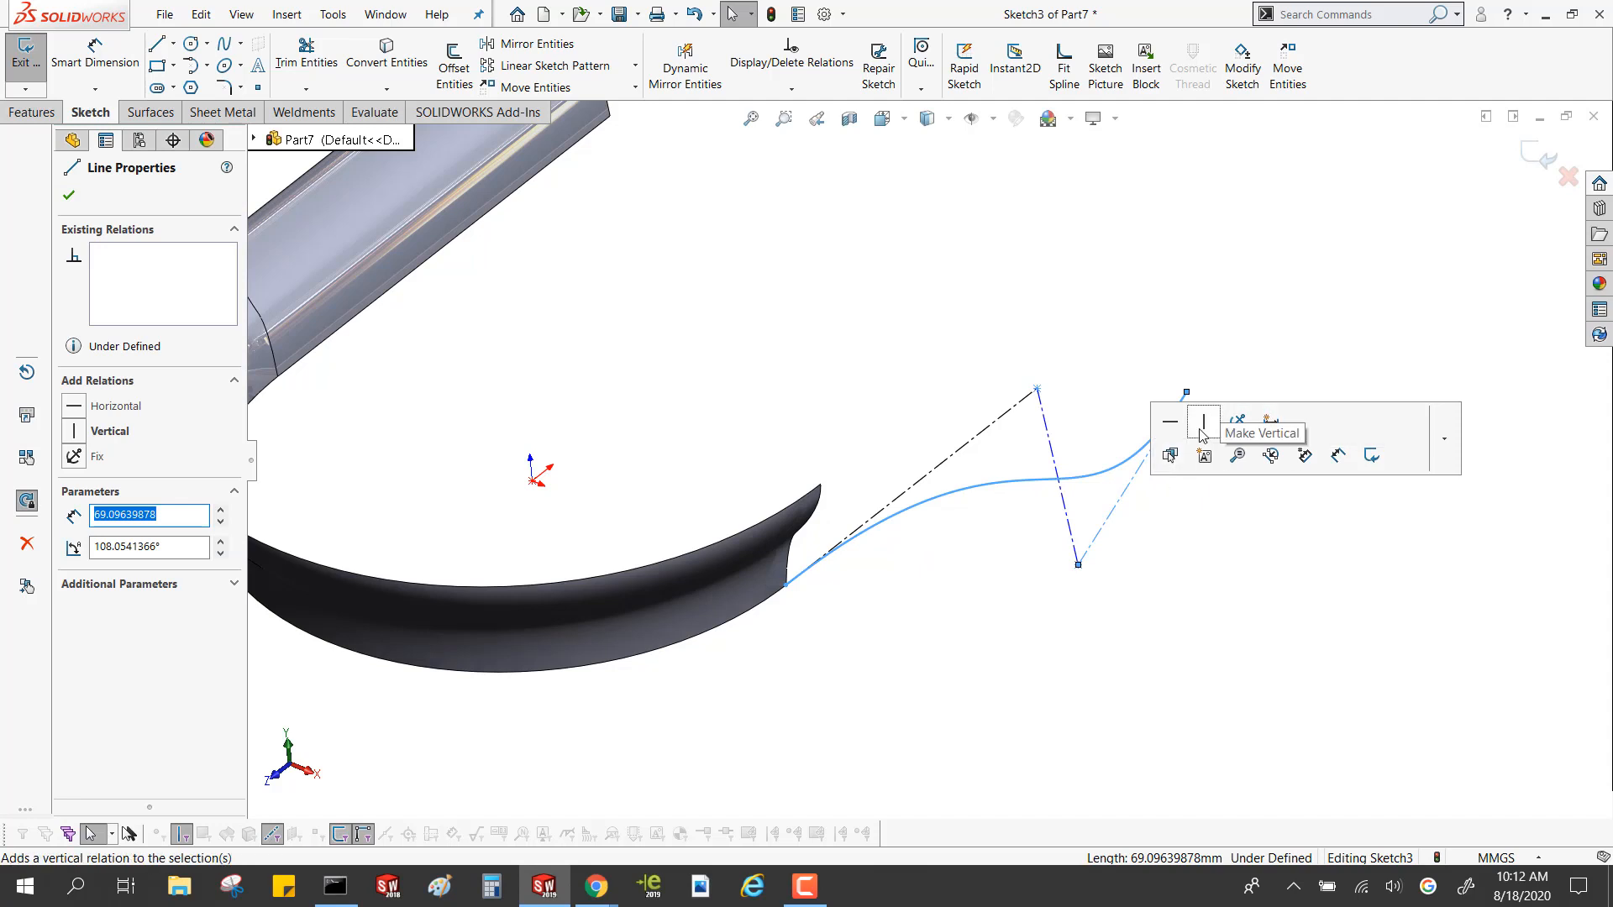
left_click(1201, 430)
left_click(1094, 357)
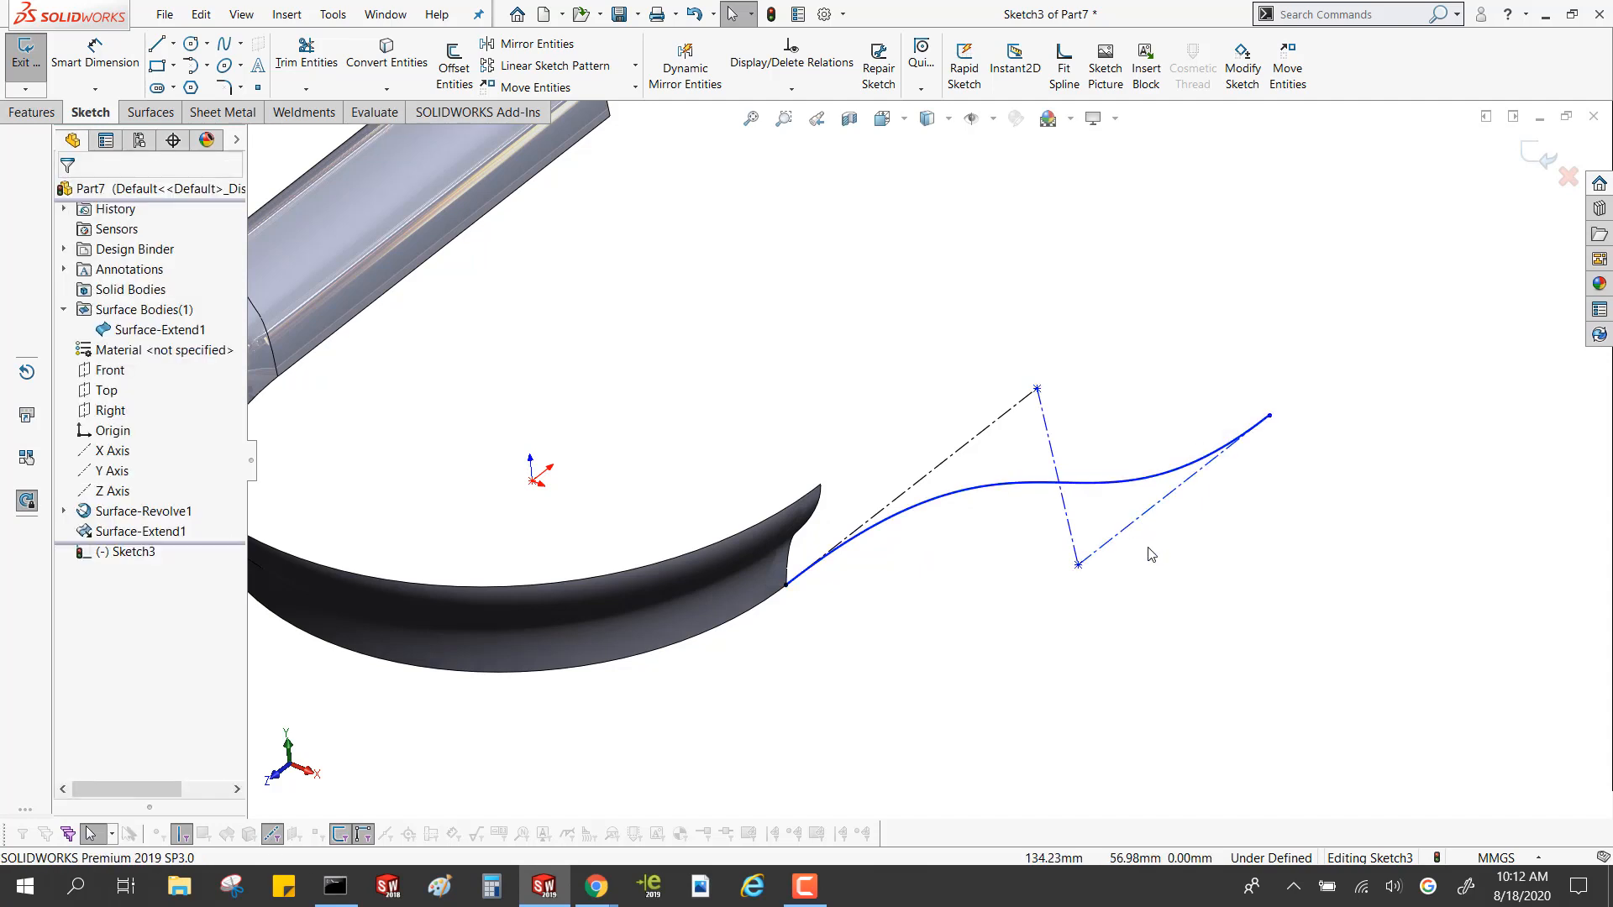
Move the middle control vertices to about (115, 80) and (74, 39) mm and insert another control vertex between them
left_click_drag(1078, 563, 1151, 468)
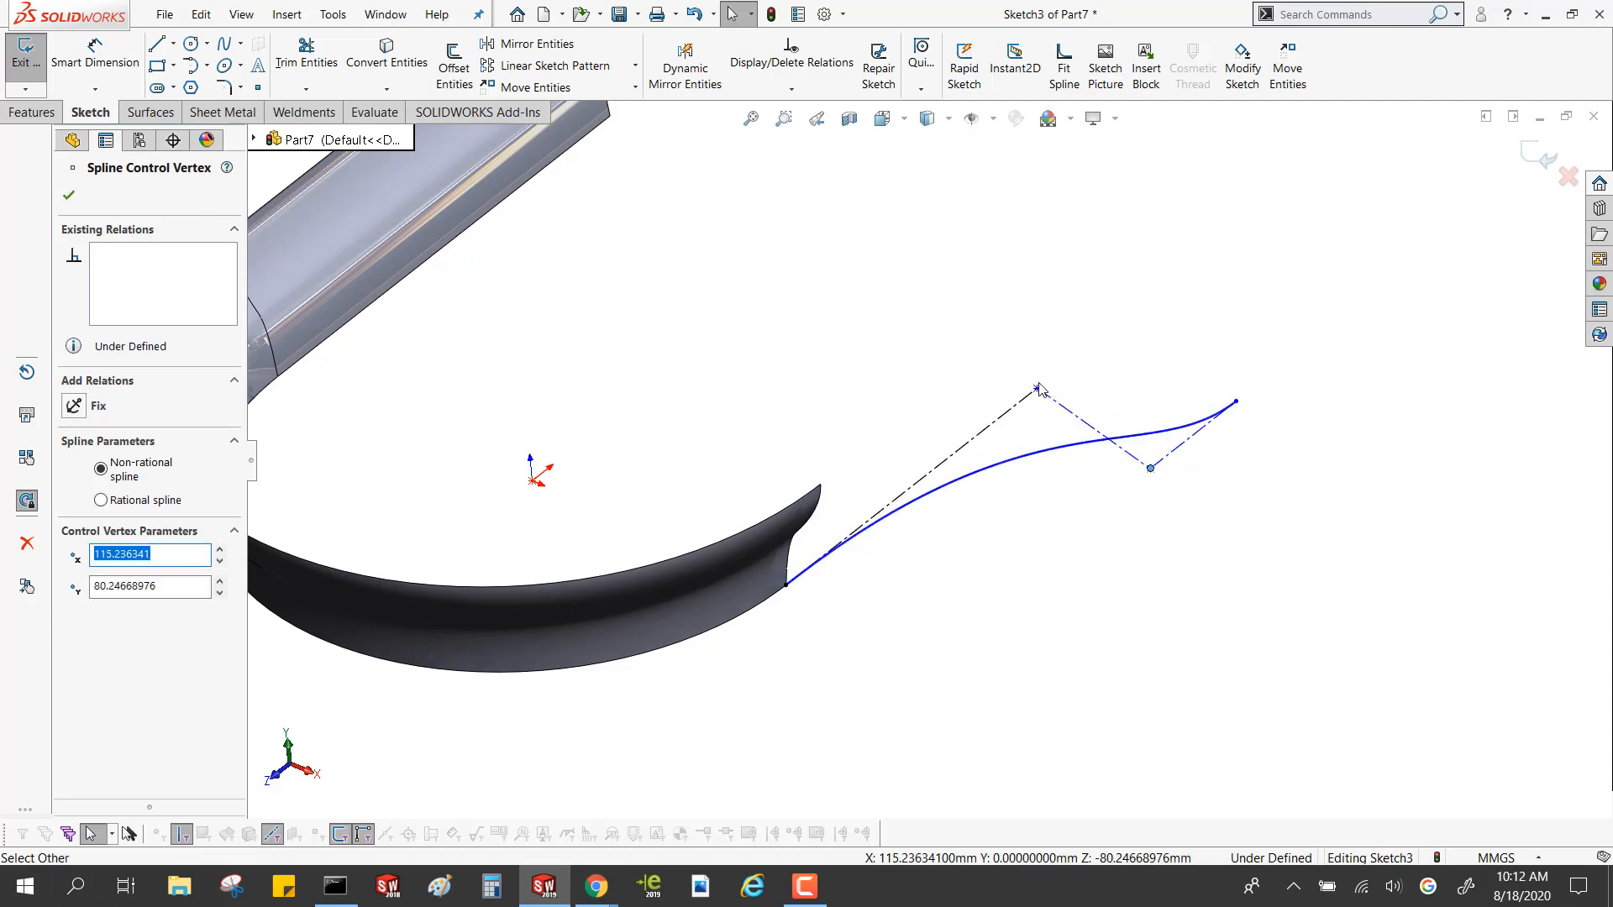
left_click_drag(1038, 391, 894, 501)
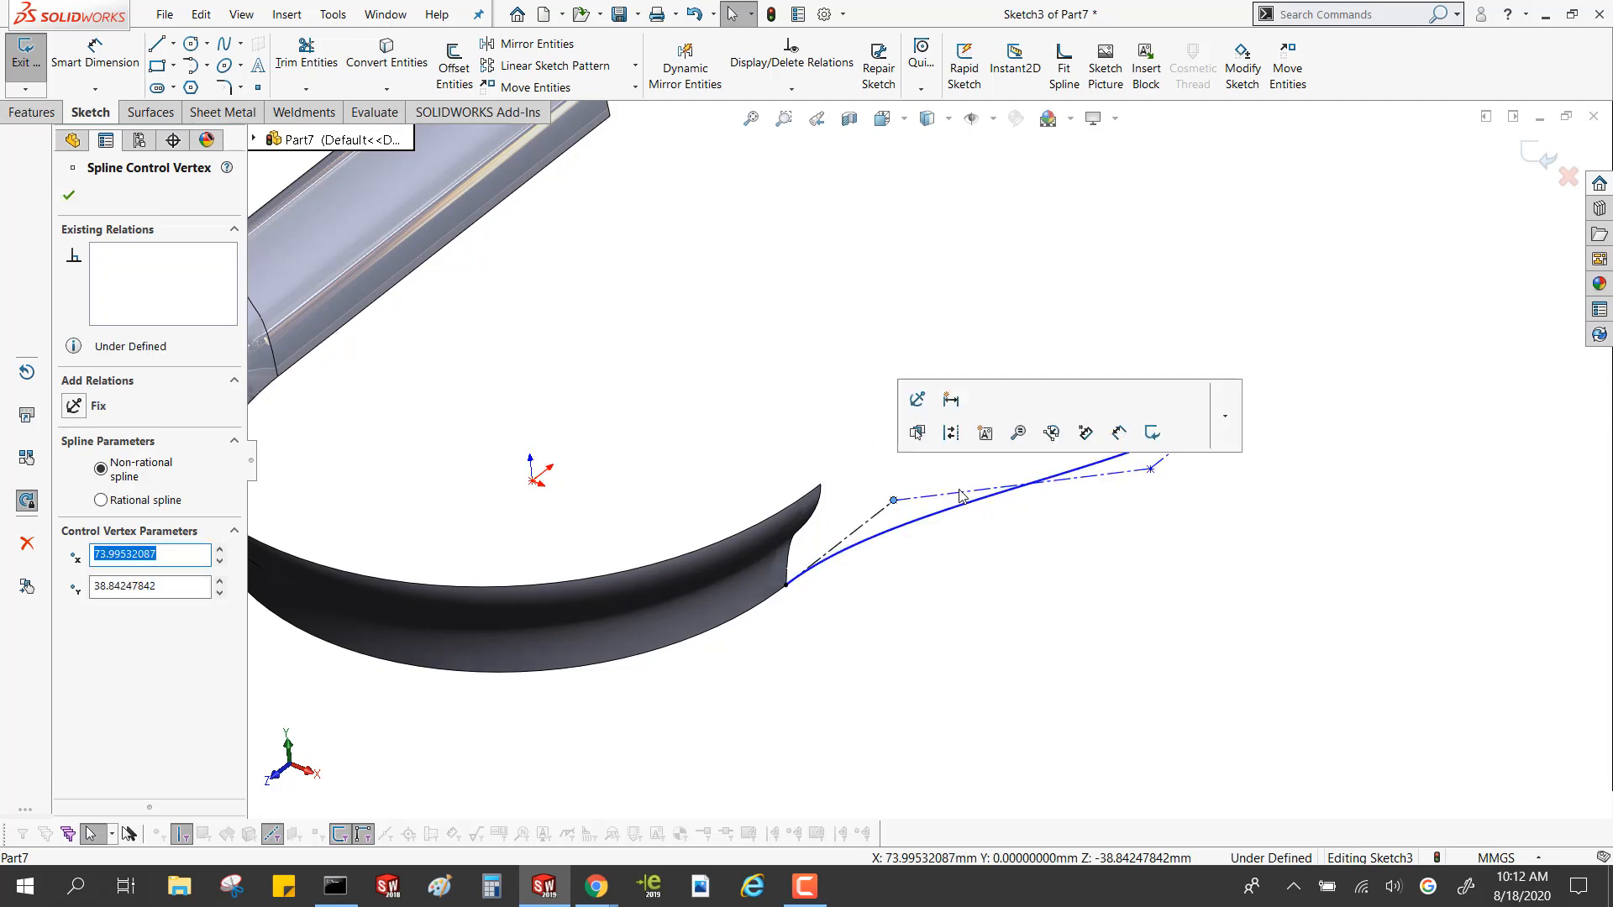
right_click(960, 496)
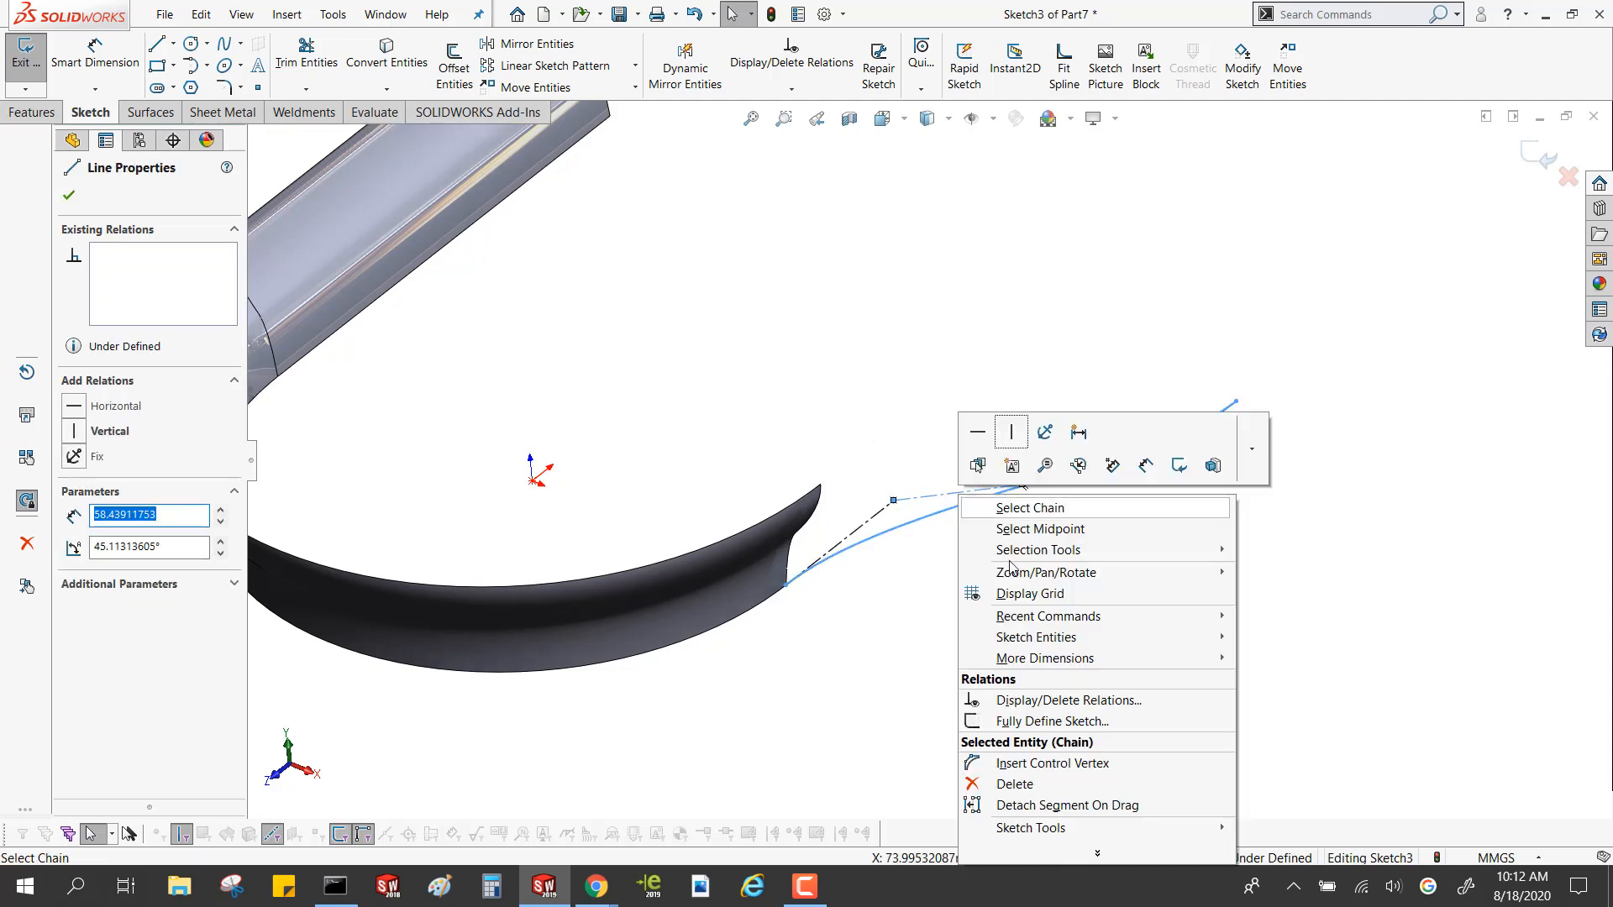
left_click(1059, 764)
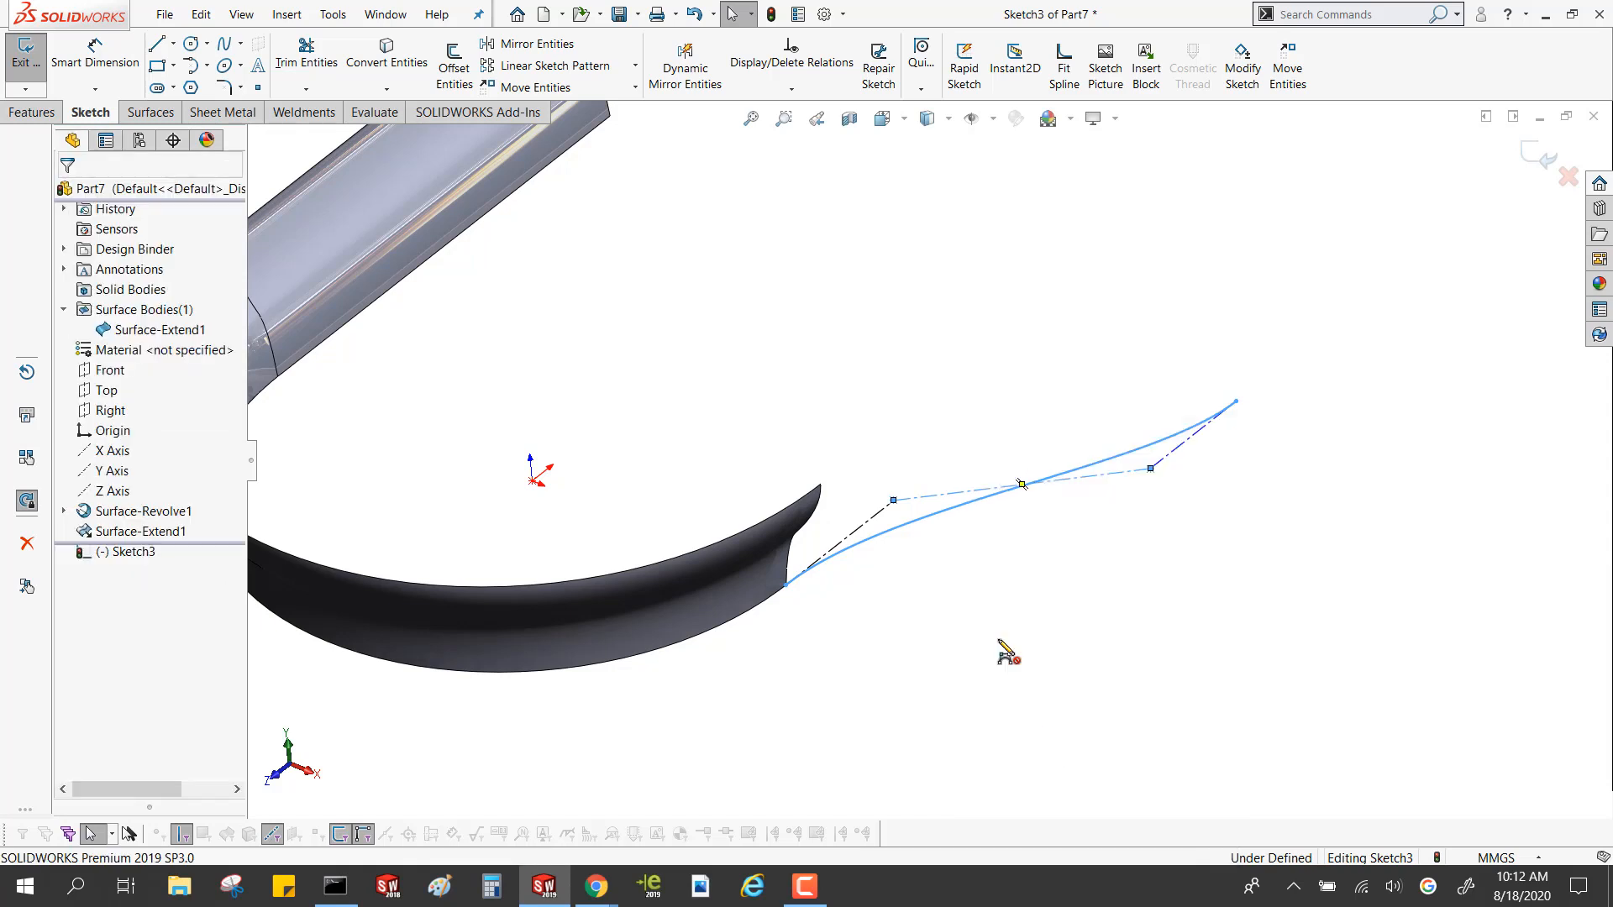
left_click(977, 491)
key("Escape")
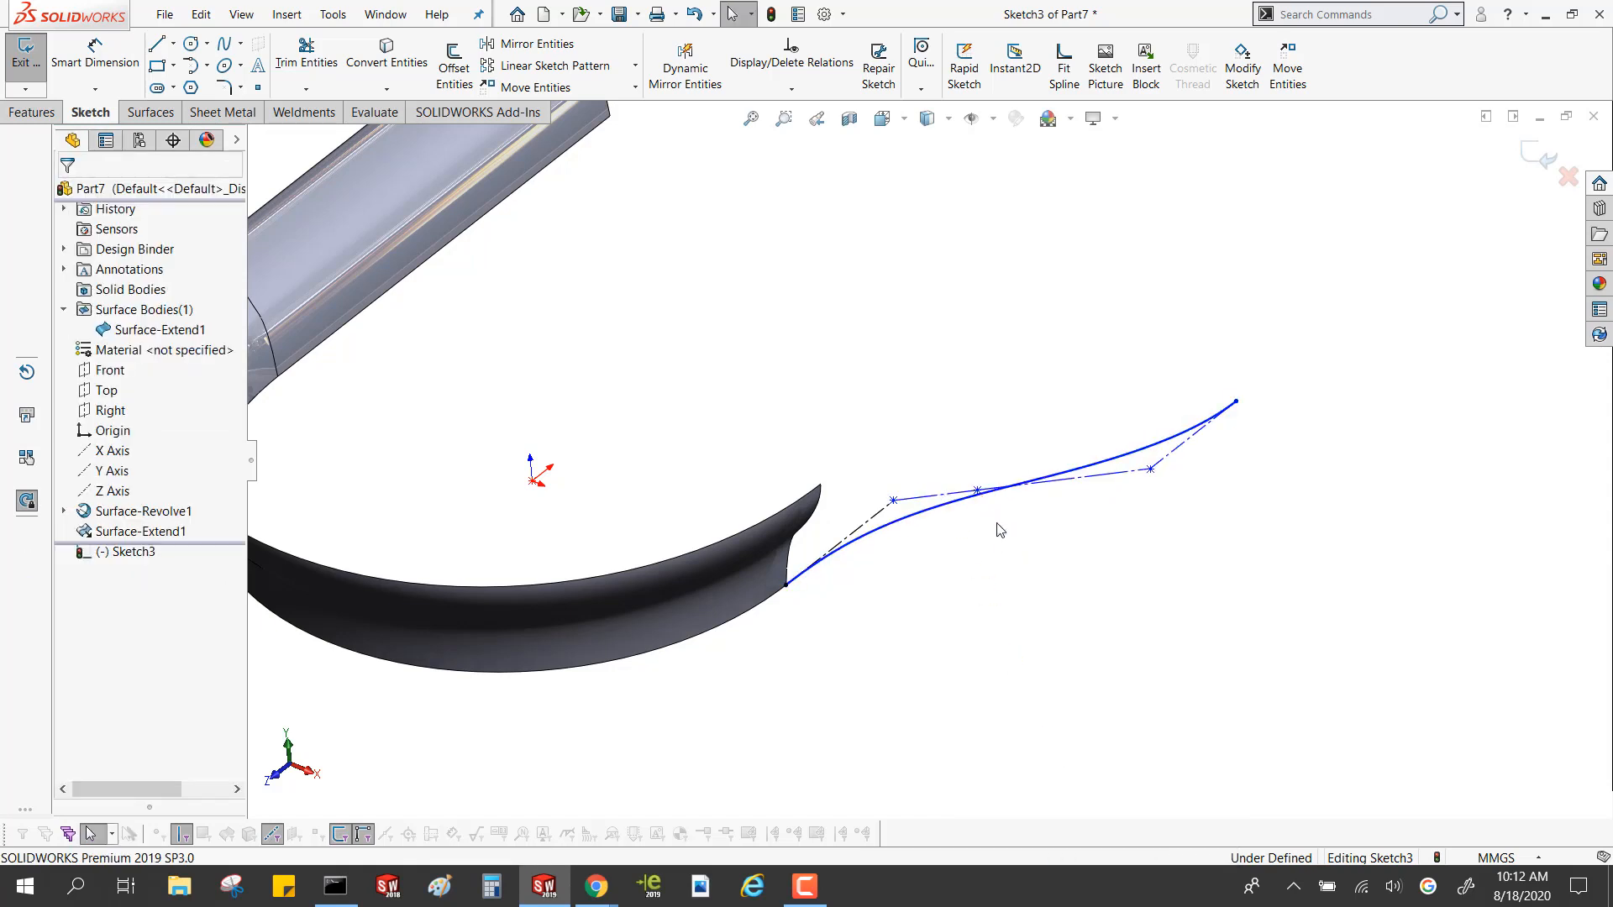
Bend the spline into an S-curve by moving the inserted control vertex to about (132, 31) mm
left_click_drag(978, 490, 1069, 598)
middle_click_drag(989, 381, 890, 447)
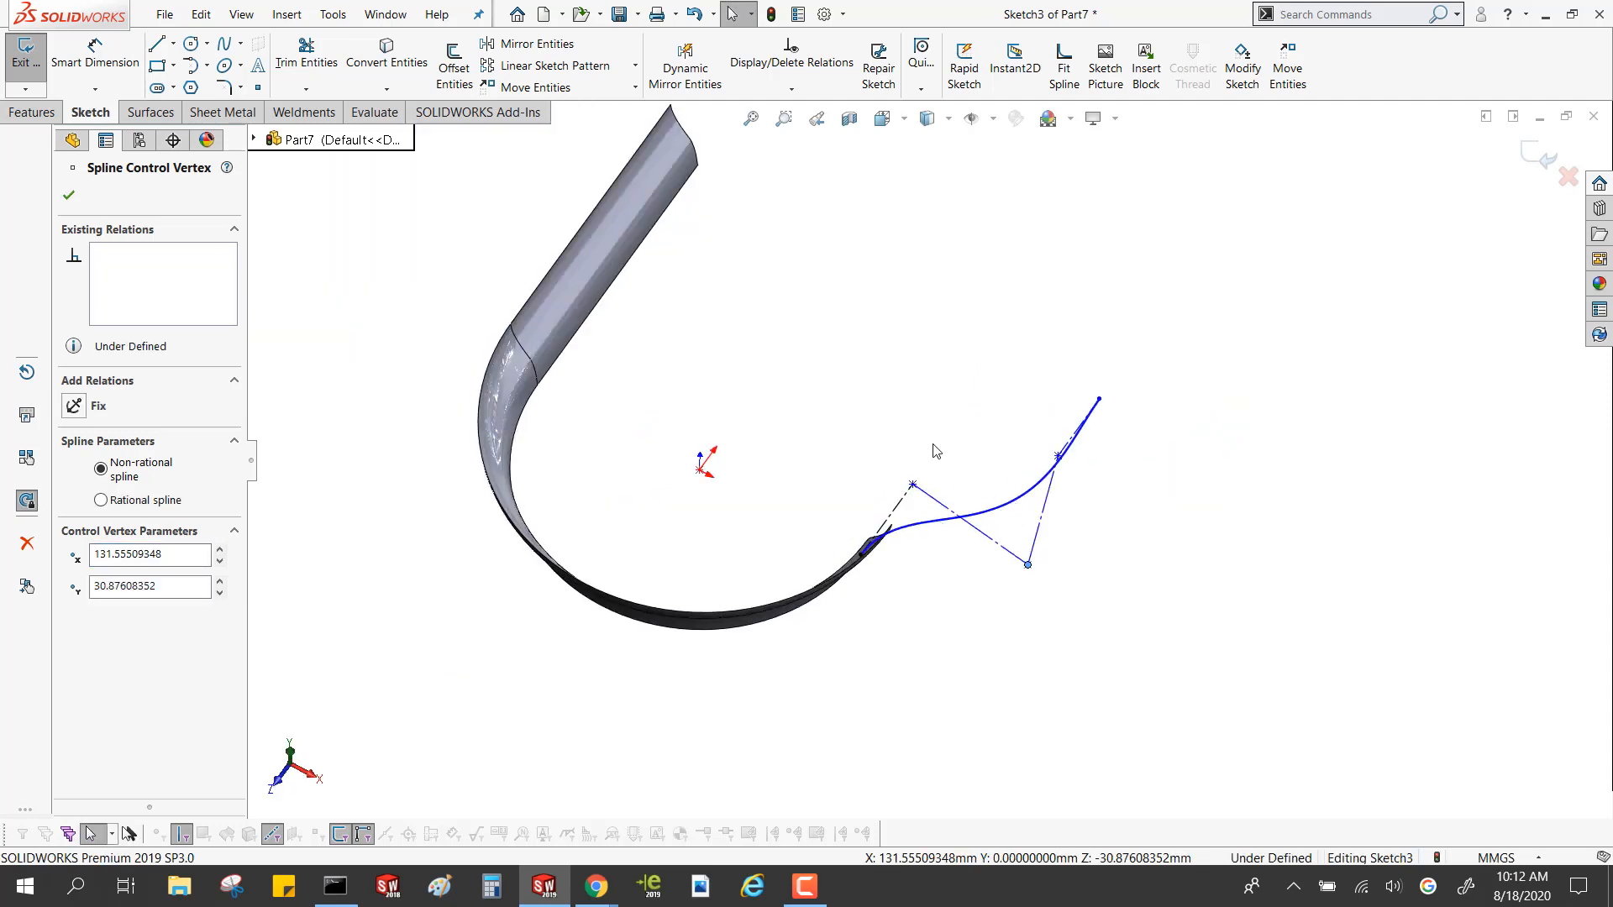
left_click(918, 343)
middle_click_drag(918, 345, 934, 287)
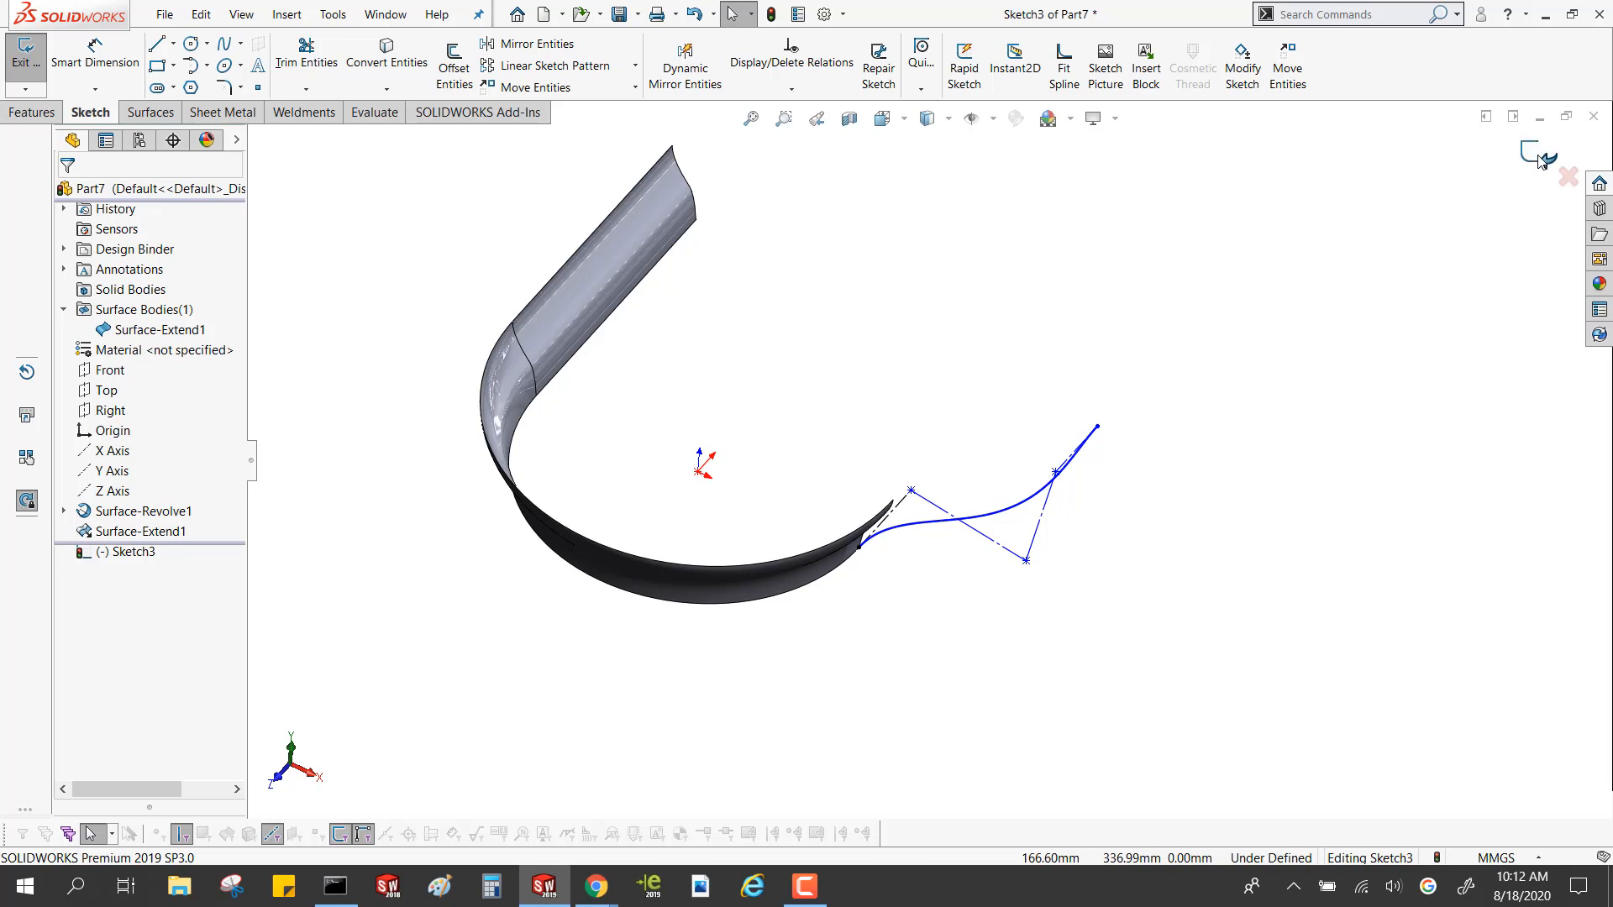
Align the spline's free endpoint horizontally with the lower corner of the linear extension's far edge
left_click(1098, 428)
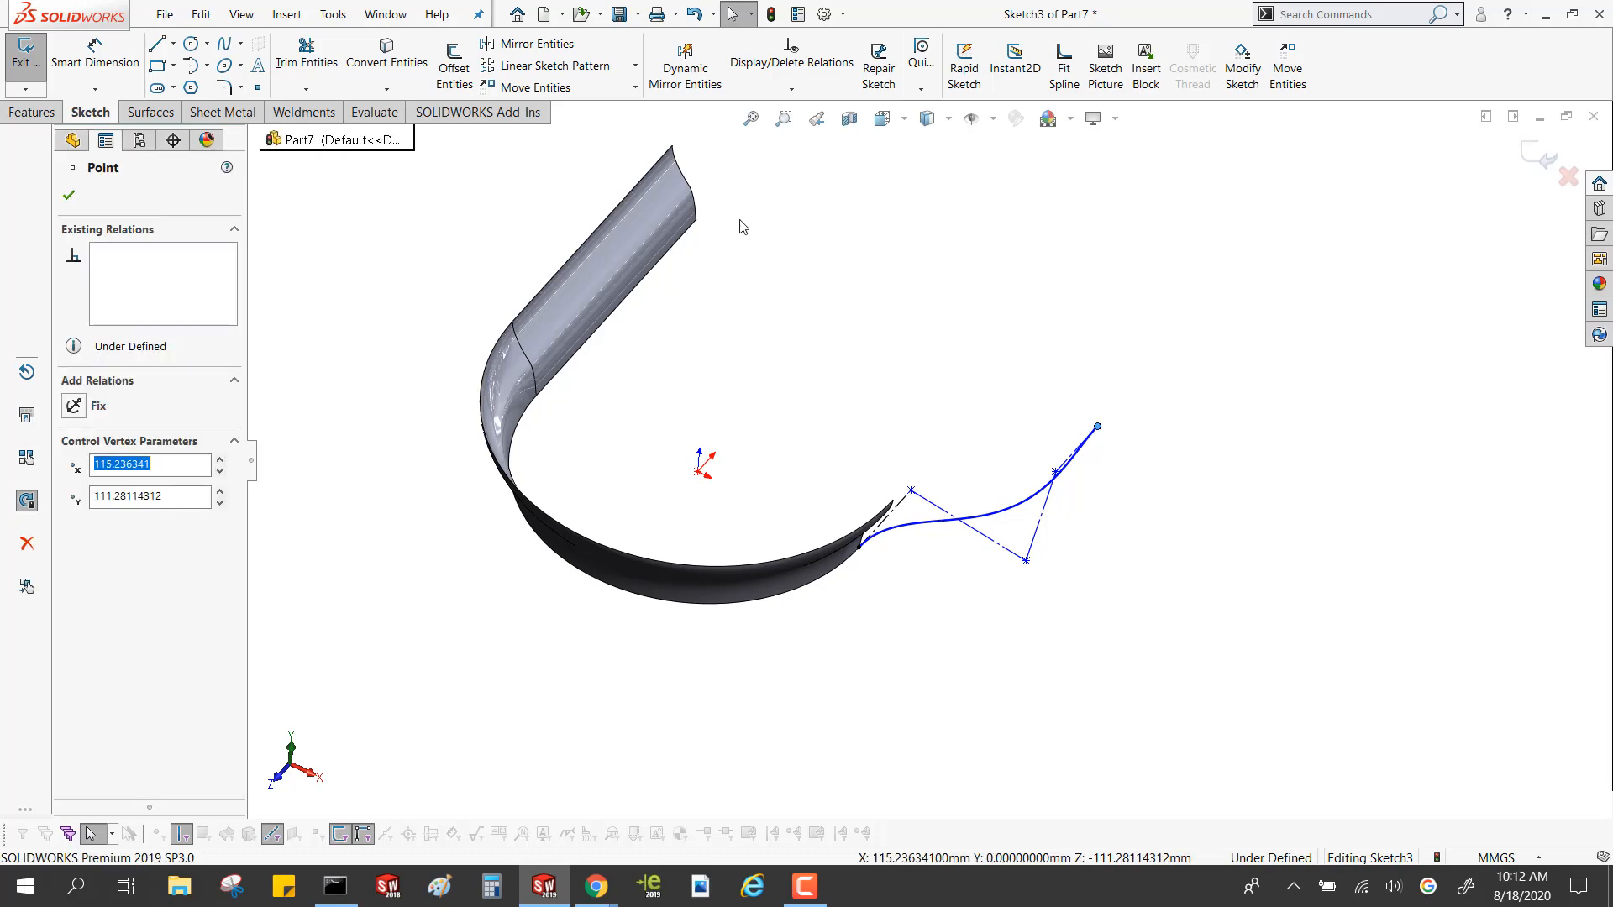
left_click(696, 220, "ctrl")
left_click(754, 139)
left_click(827, 319)
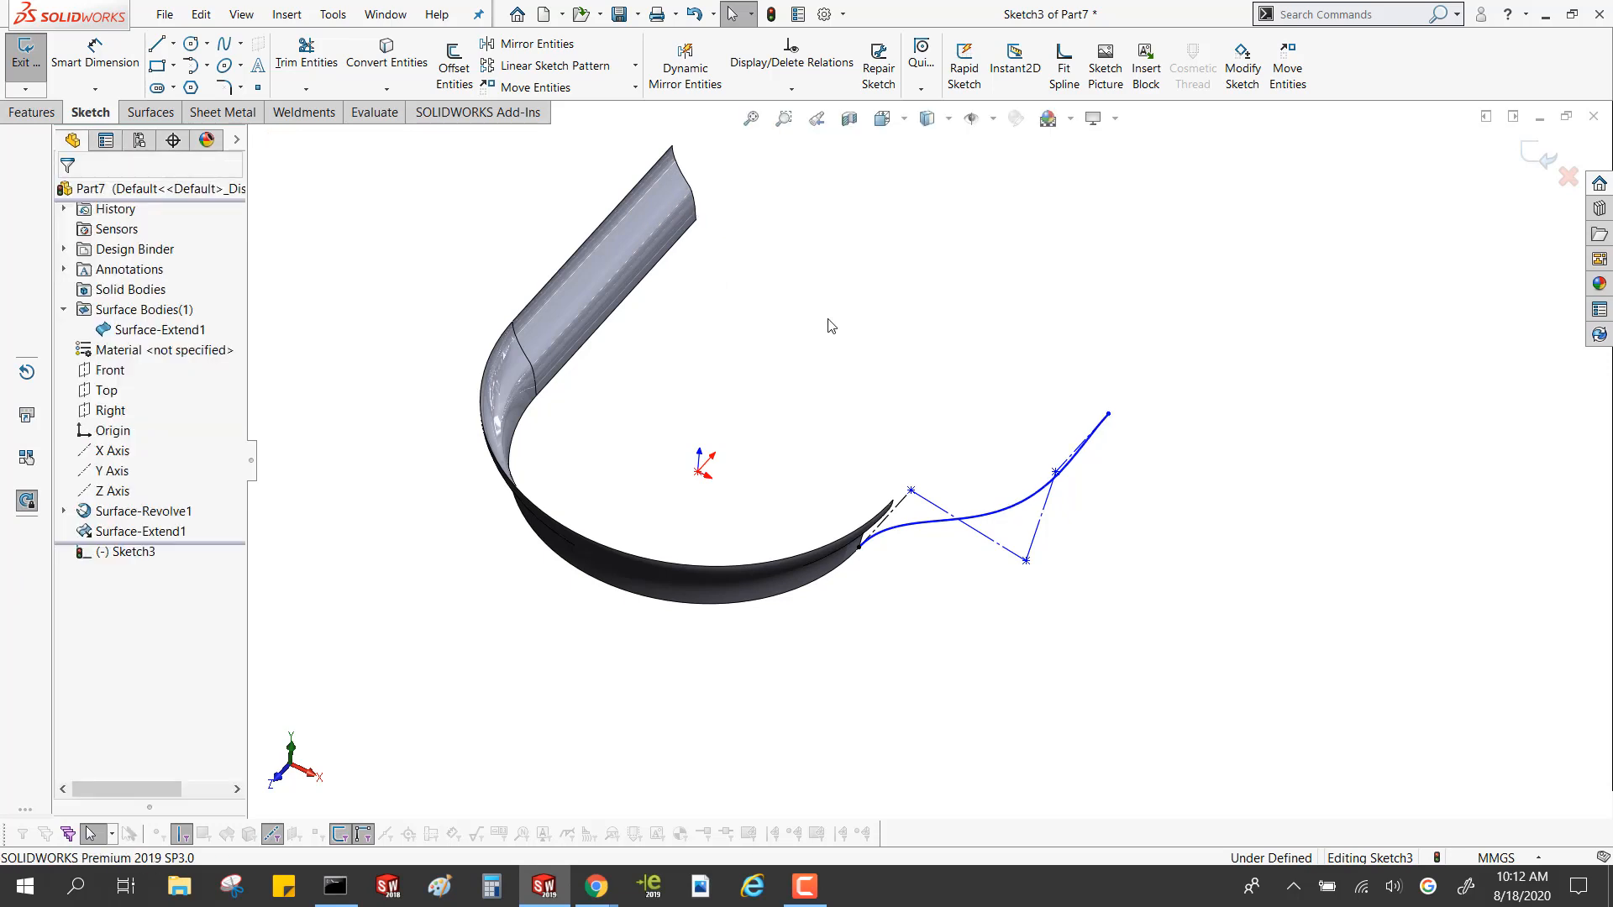
Create a swept surface using the revolve's sketch, Sketch1, as the profile and the spline sketch, Sketch3, as the path
left_click(149, 112)
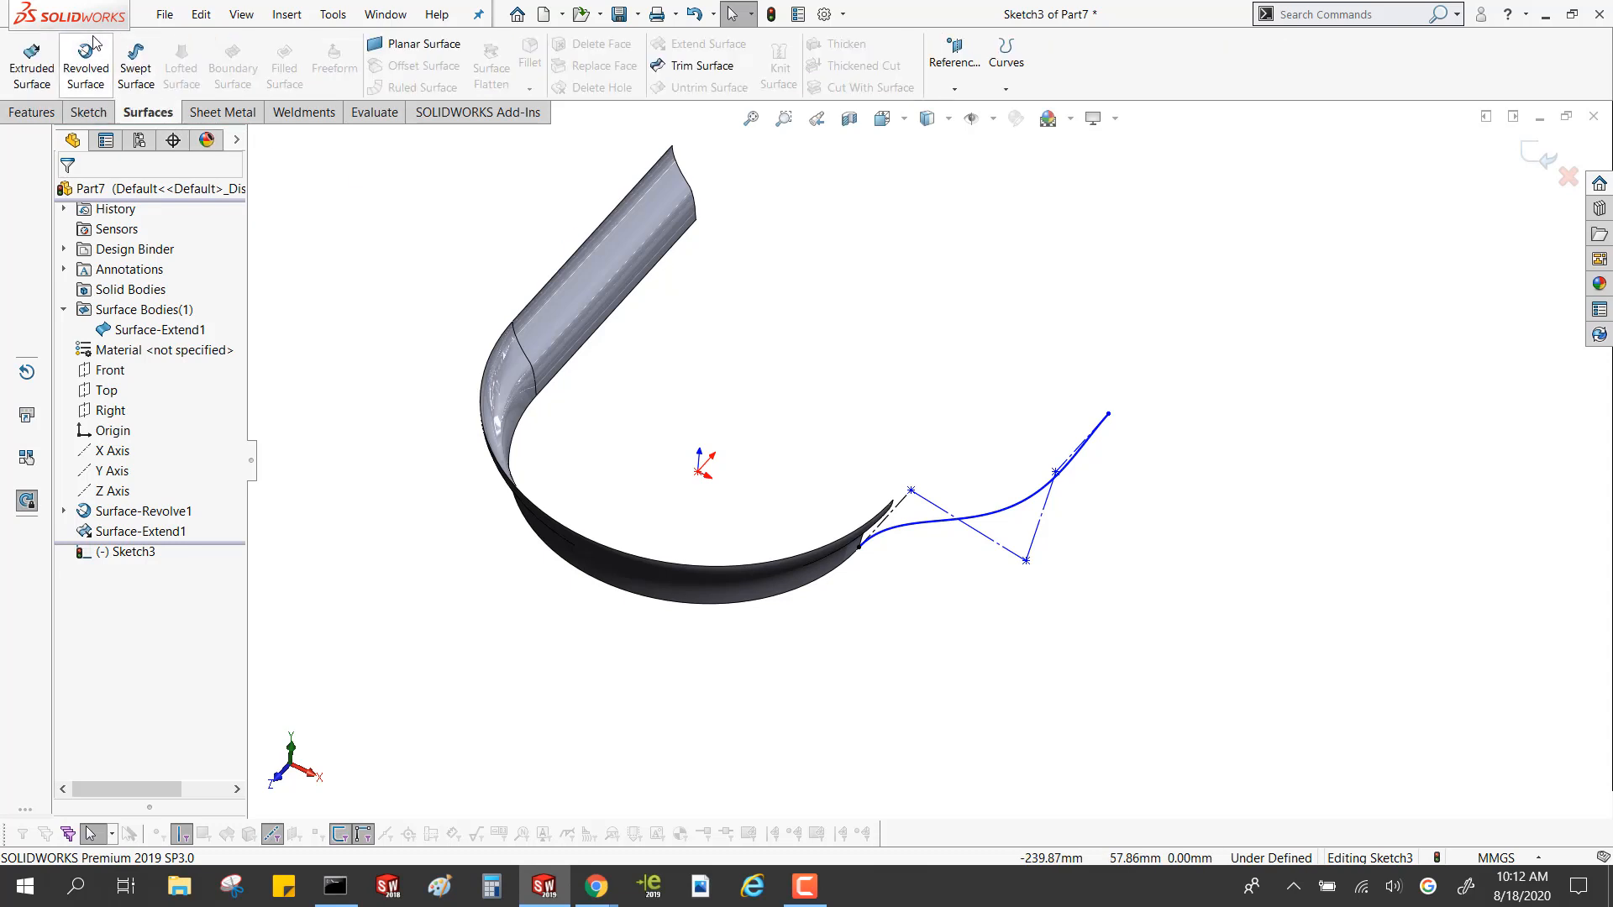
left_click(126, 57)
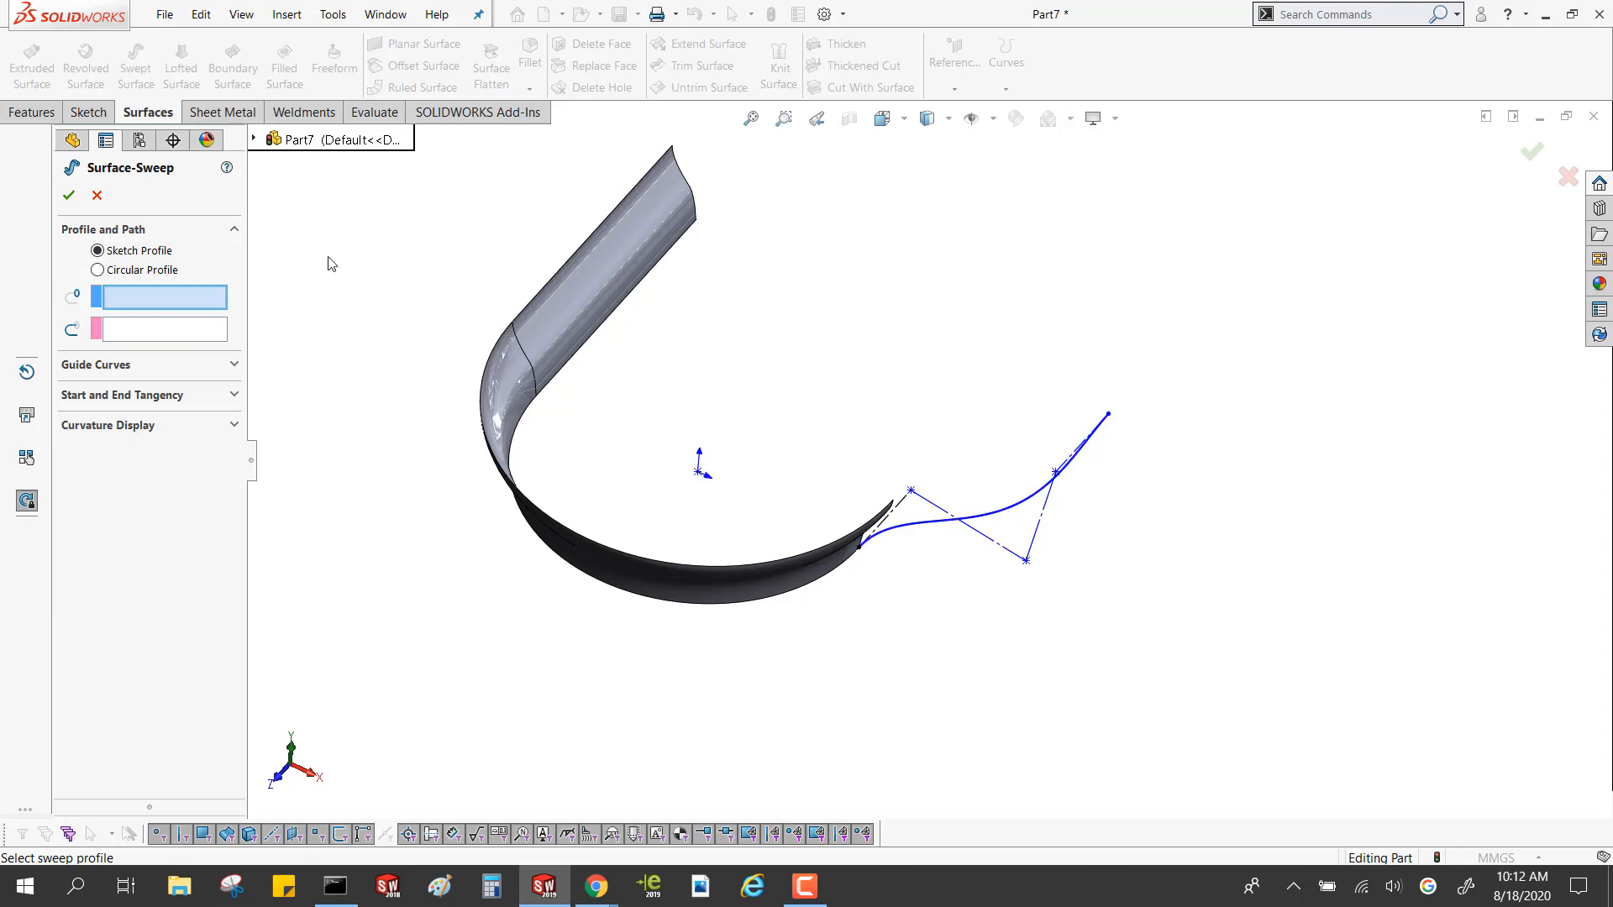
left_click(254, 139)
left_click(253, 139)
left_click(254, 139)
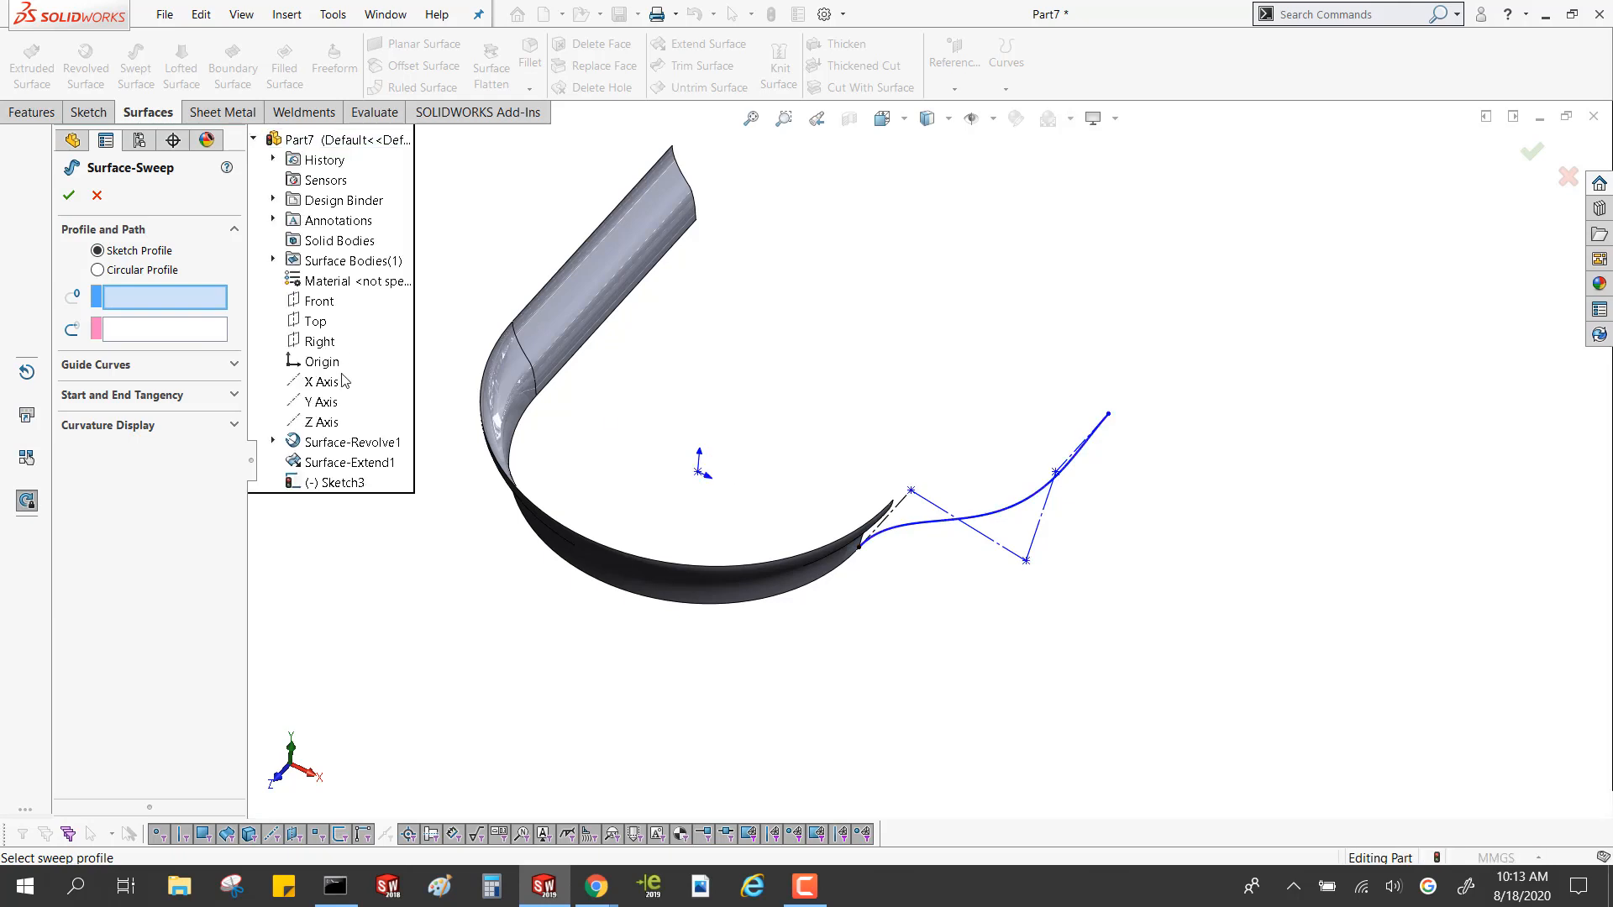
left_click(273, 443)
left_click(319, 463)
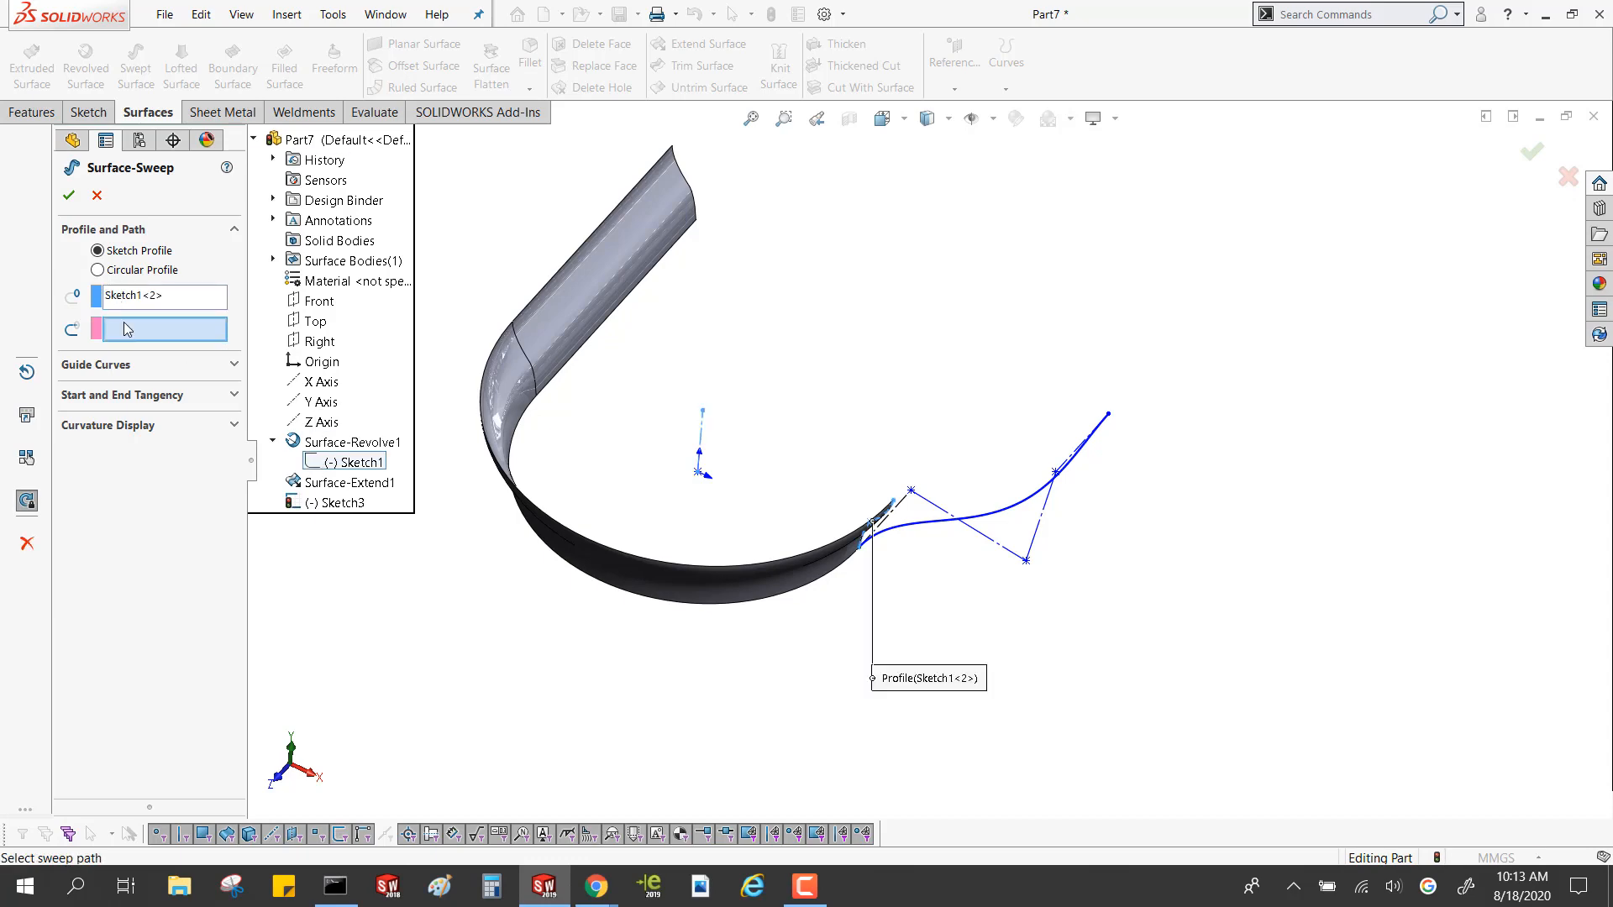
left_click(906, 530)
mouse_move(907, 532)
middle_mouse_down()
mouse_move(824, 346)
mouse_move(648, 358)
mouse_move(745, 462)
middle_mouse_up()
left_click(74, 197)
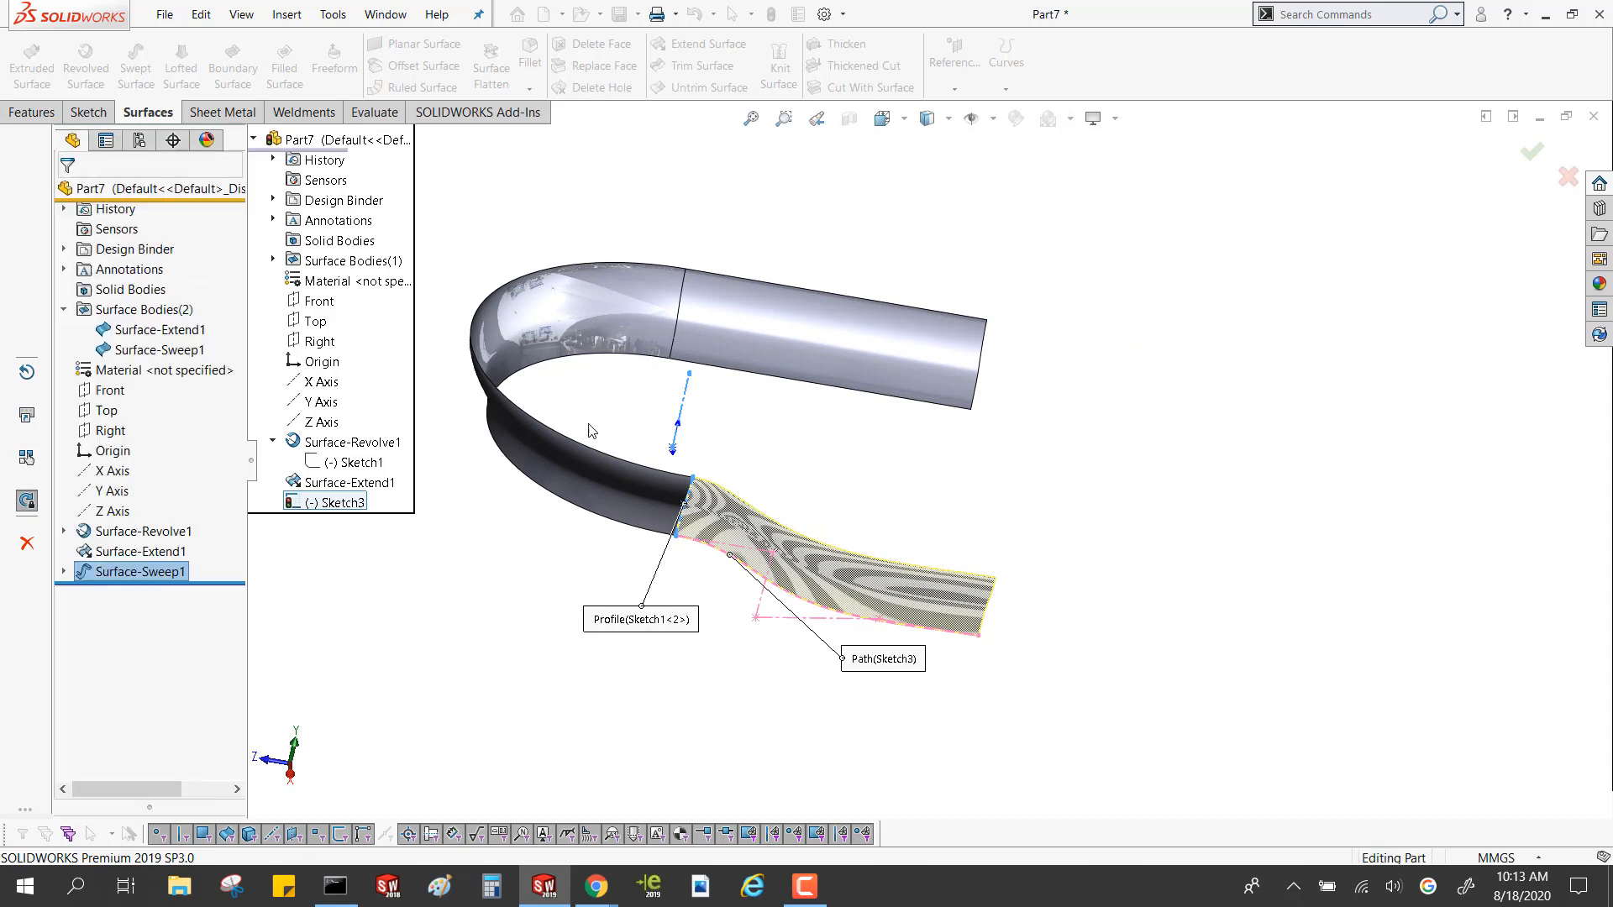
Sketch a 3-point arc of about 38 mm radius on the Right plane, beyond the surfaces' open ends, and exit the sketch
middle_click_drag(688, 361, 802, 296)
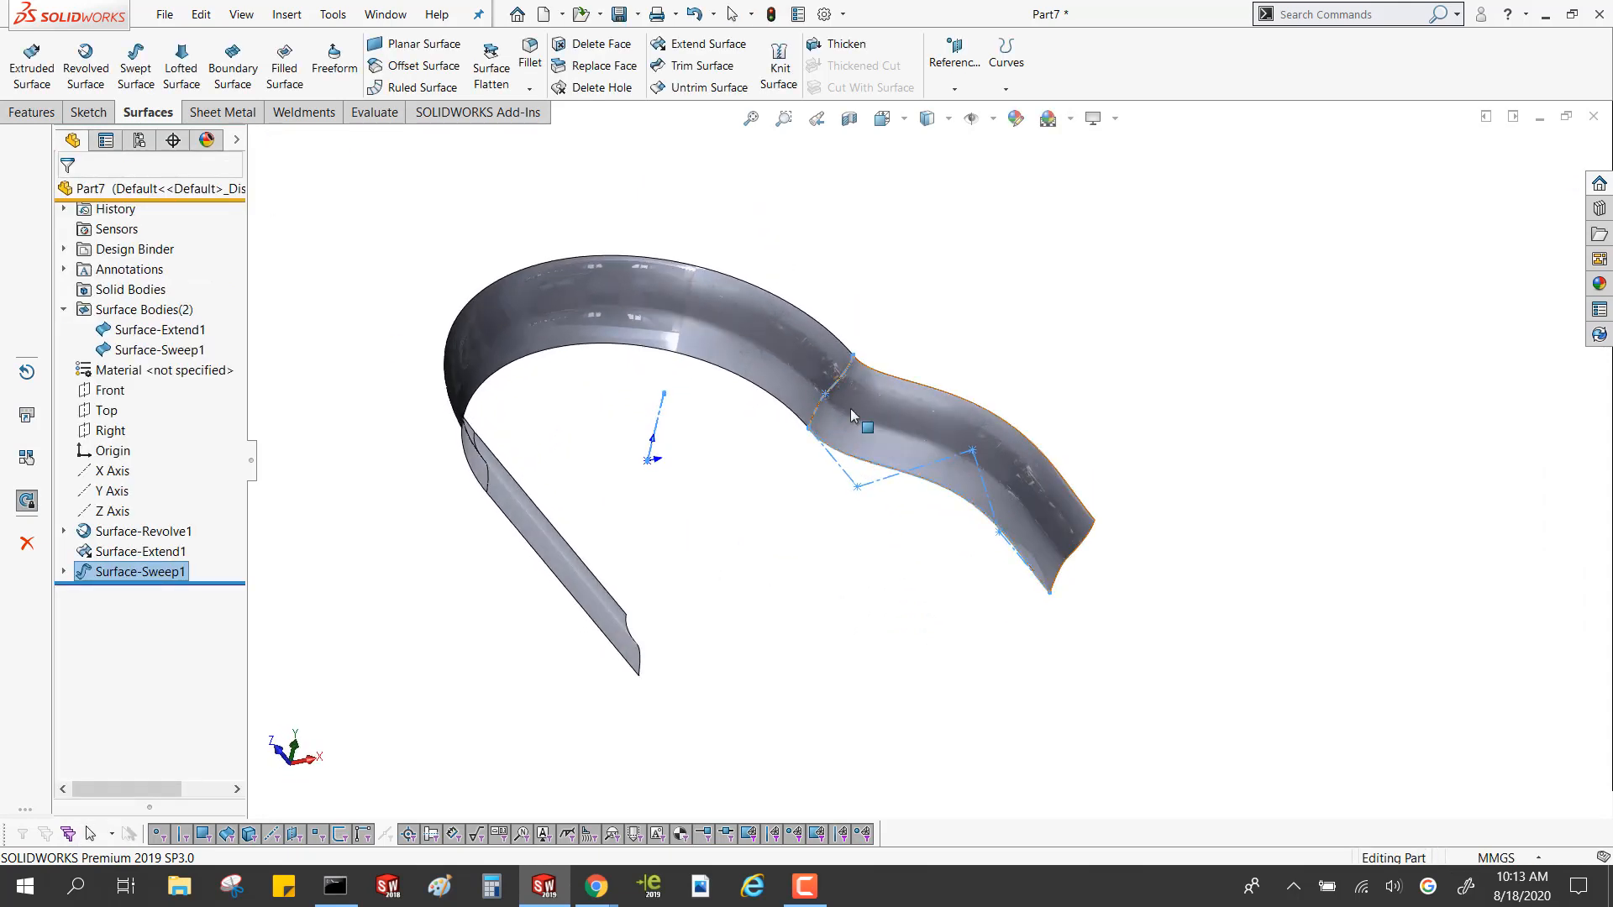
scroll(850, 406, "down", 5)
scroll(714, 453, "up", 3)
middle_click_drag(713, 453, 610, 486)
left_click(727, 468)
mouse_move(728, 468)
middle_mouse_down()
mouse_move(810, 435)
mouse_move(802, 487)
middle_mouse_up()
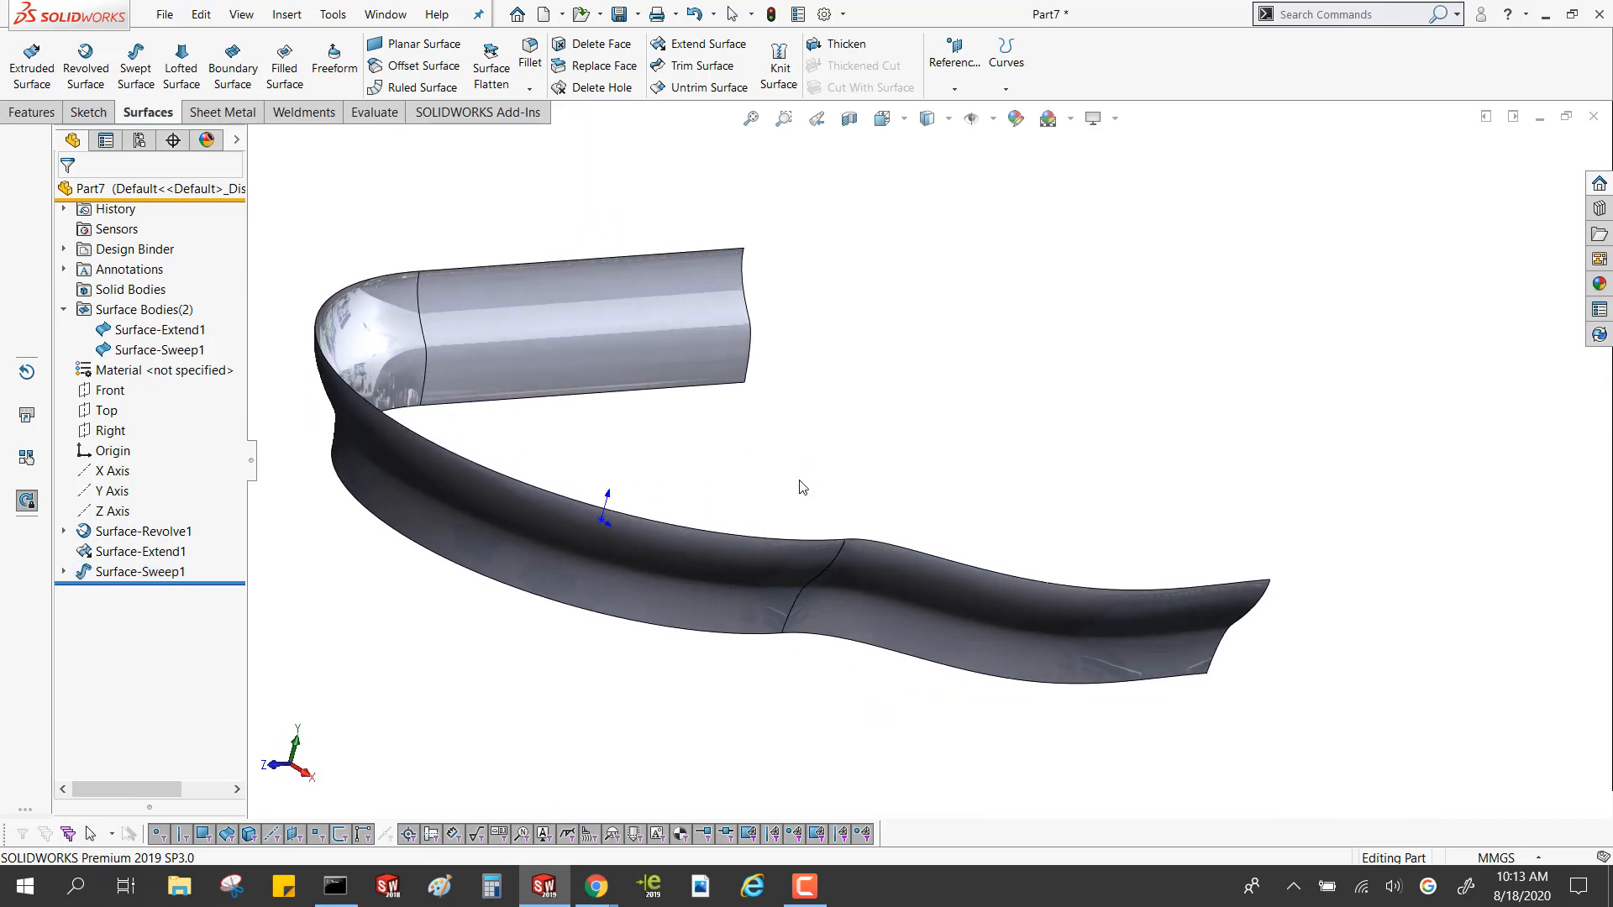
left_click(116, 431)
left_click(137, 409)
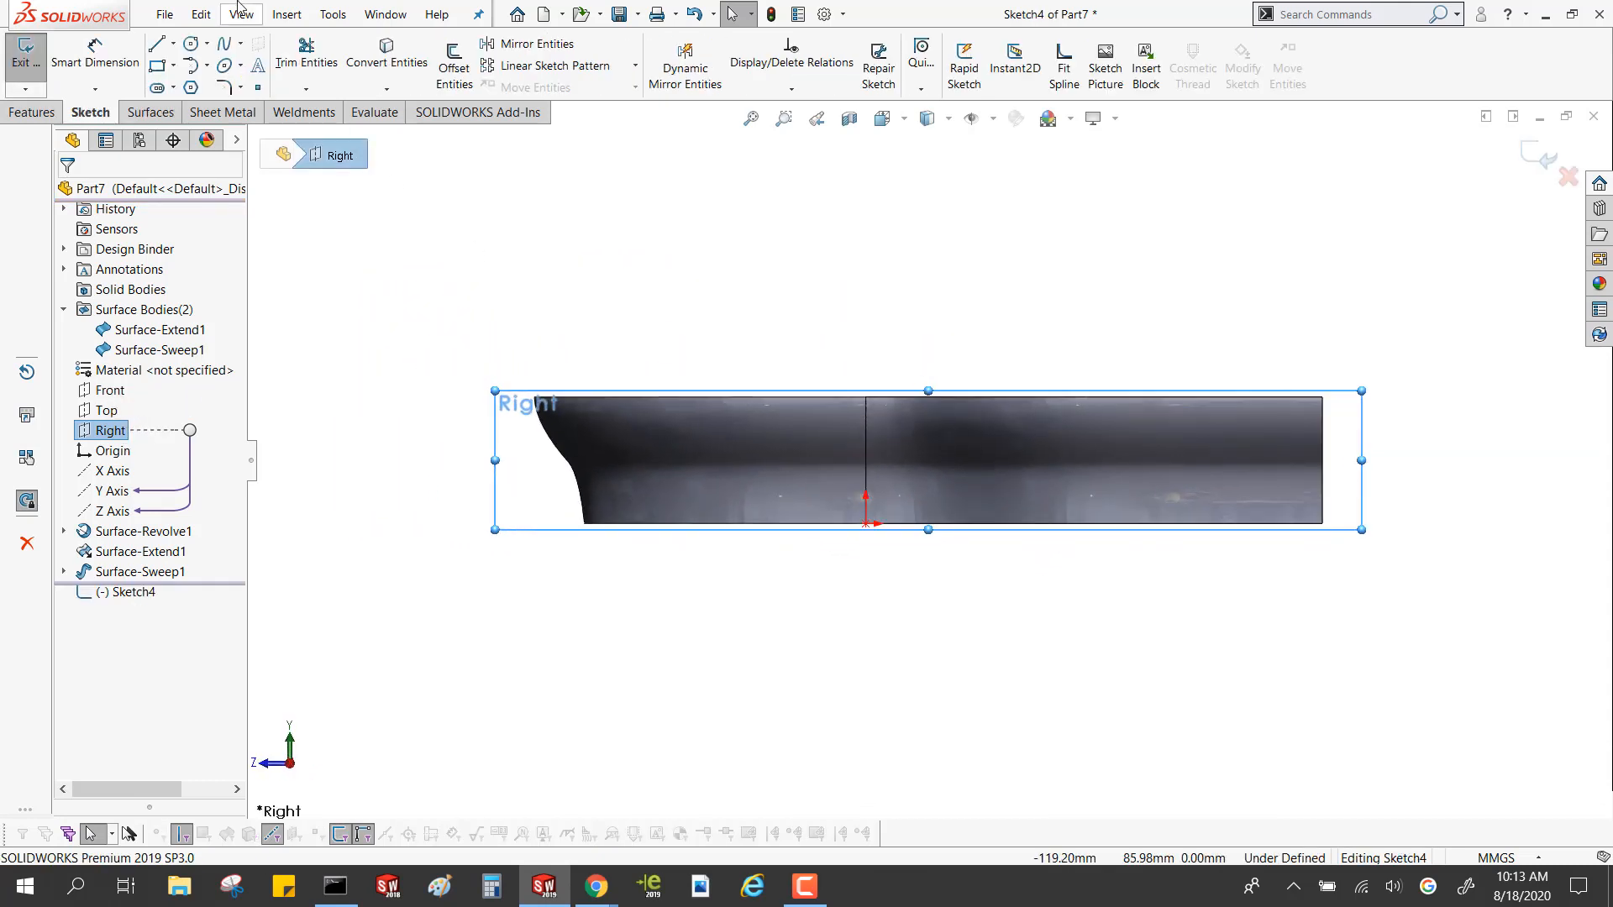
left_click(206, 66)
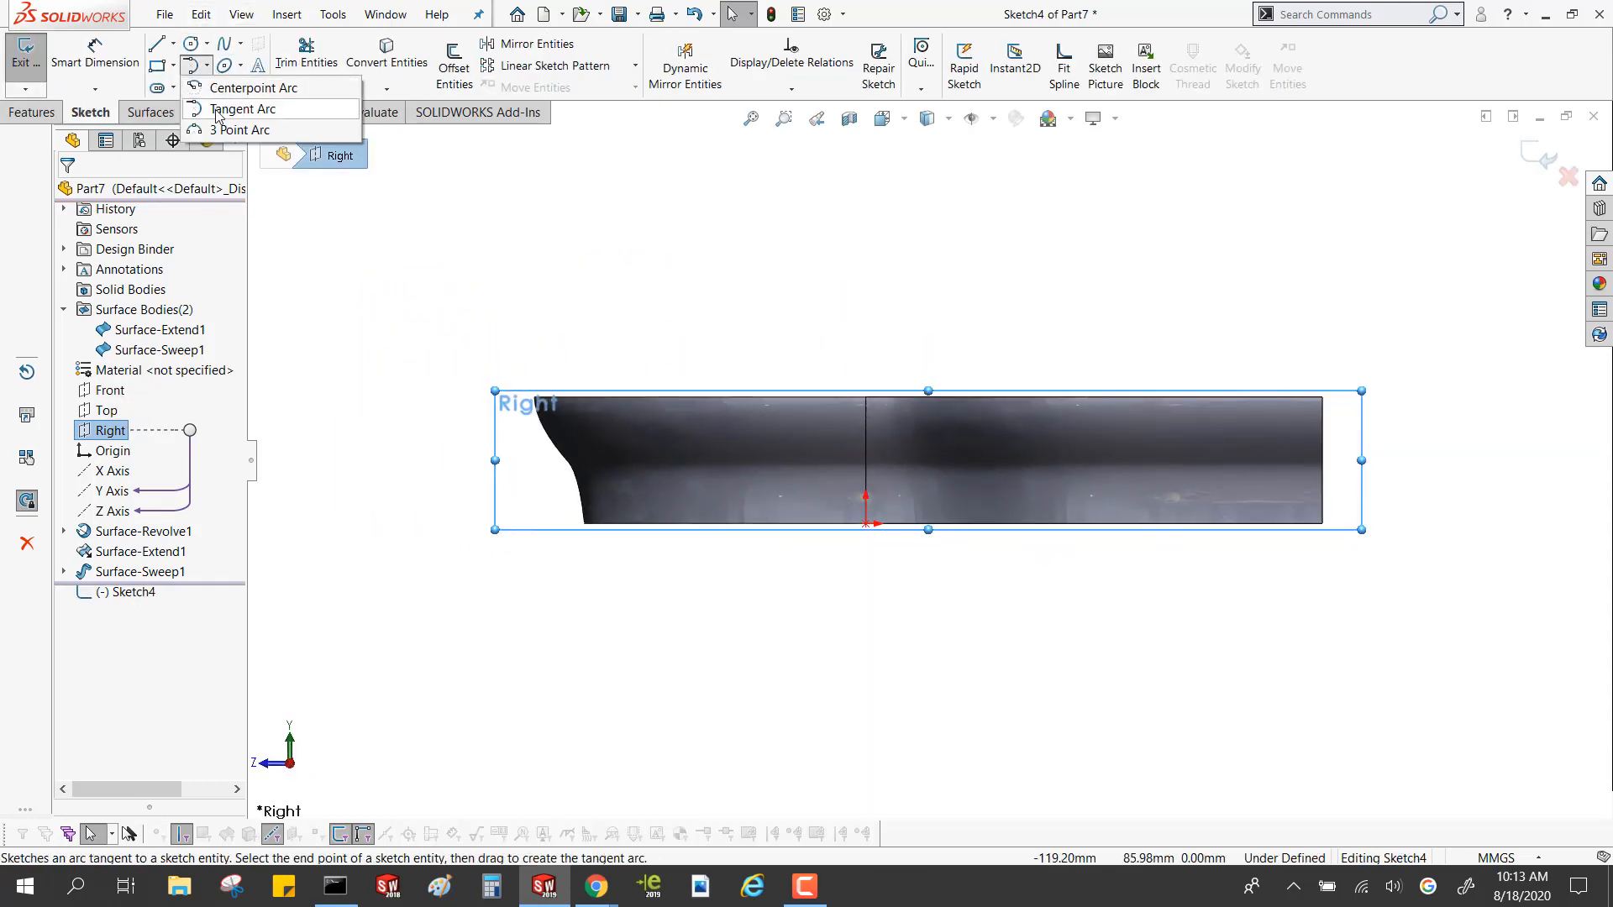
left_click(220, 129)
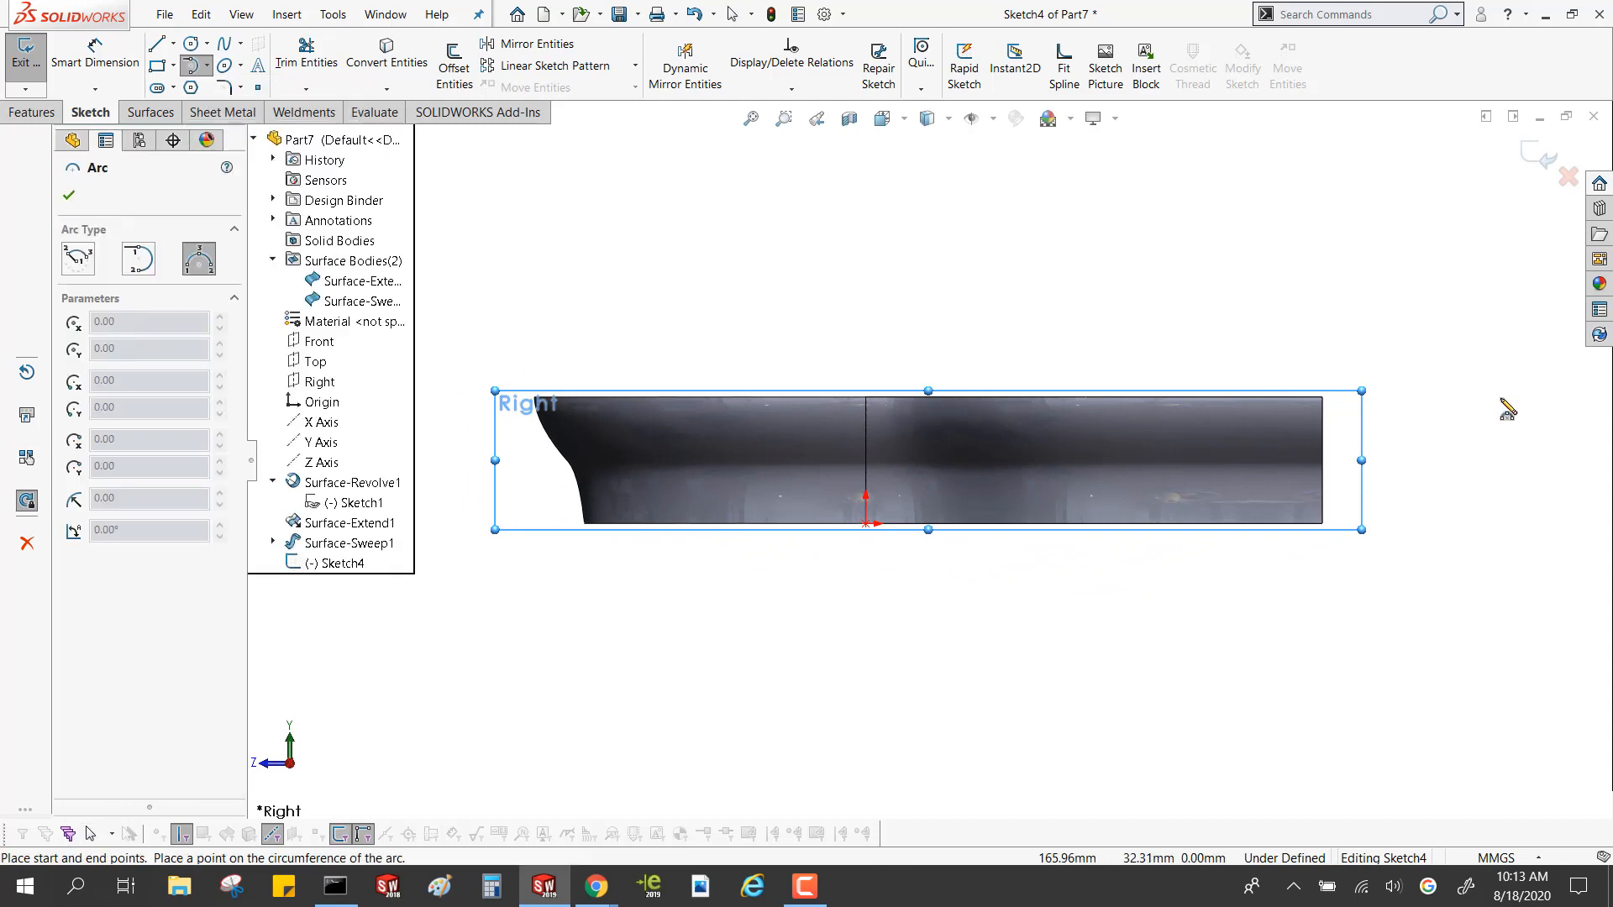
mouse_move(1540, 382)
left_mouse_down()
mouse_move(1539, 522)
mouse_move(1529, 503)
left_mouse_up()
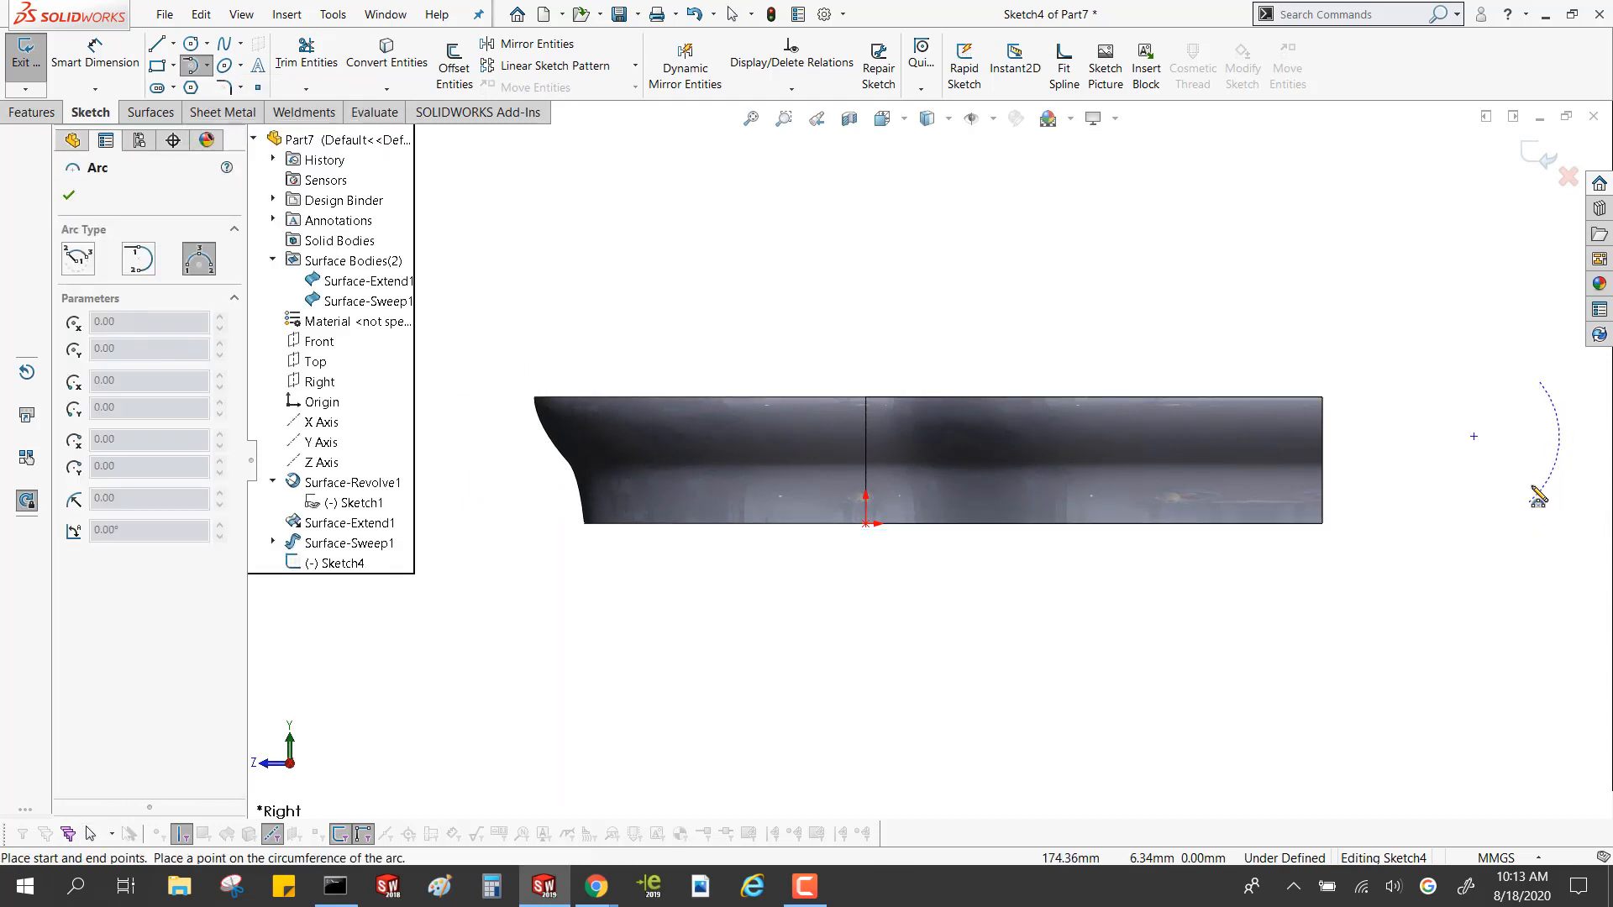
left_click(1548, 438)
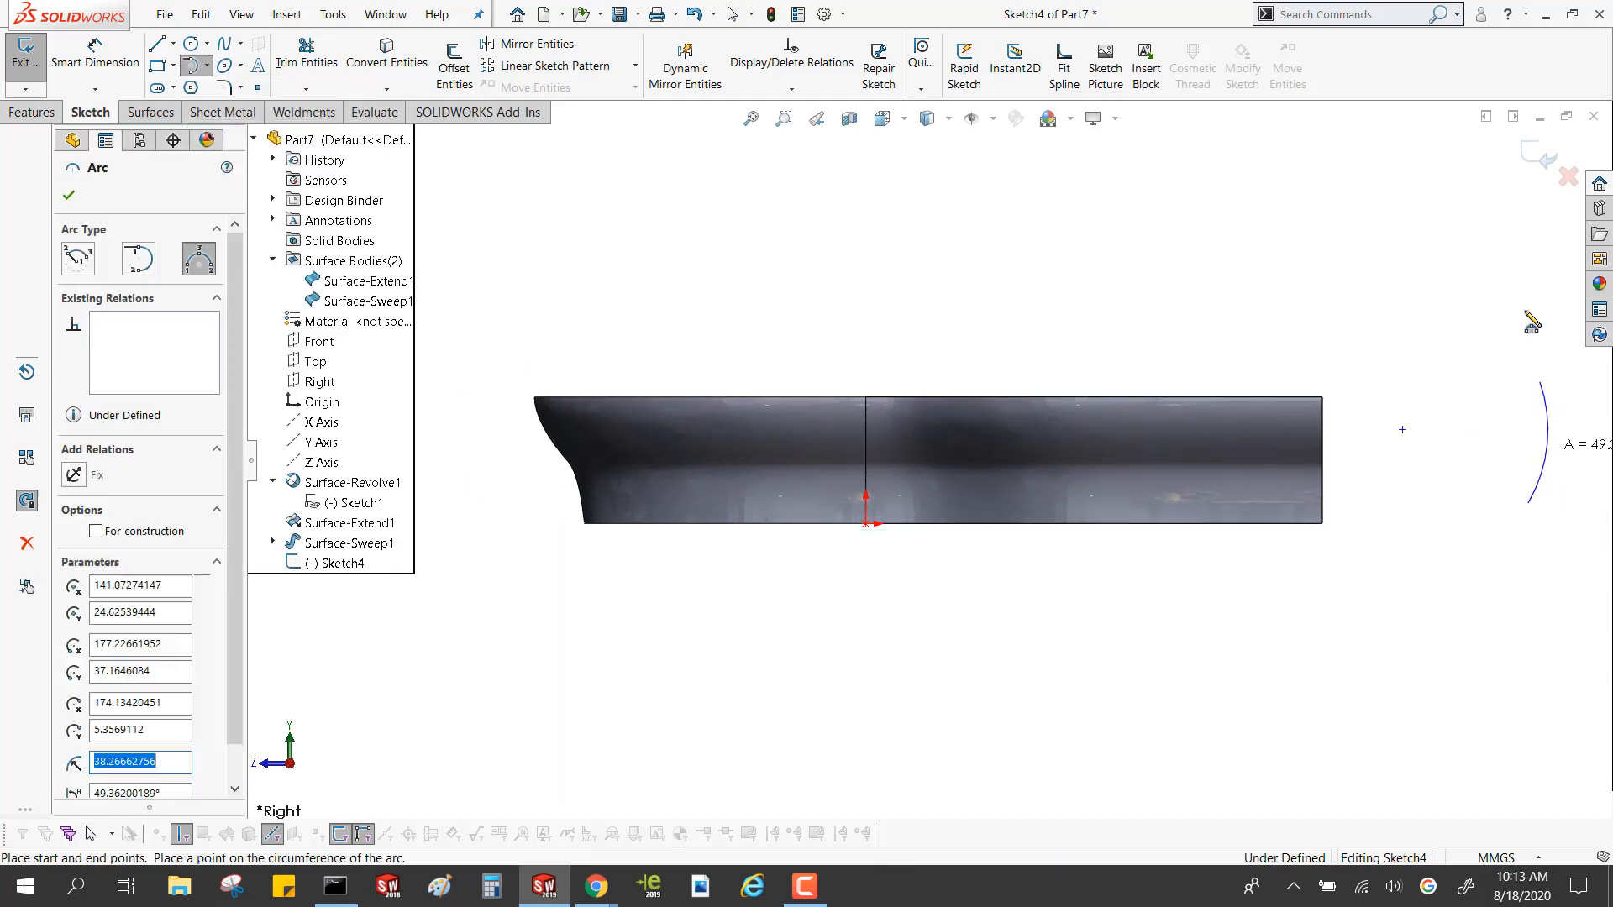
left_click(1538, 156)
Set up a lofted surface from the sweep's end edge through the arc to the linear extension's end edge, with the connector on the arc's lower endpoint
mouse_move(1199, 209)
middle_mouse_down()
mouse_move(1180, 314)
mouse_move(1193, 340)
middle_mouse_up()
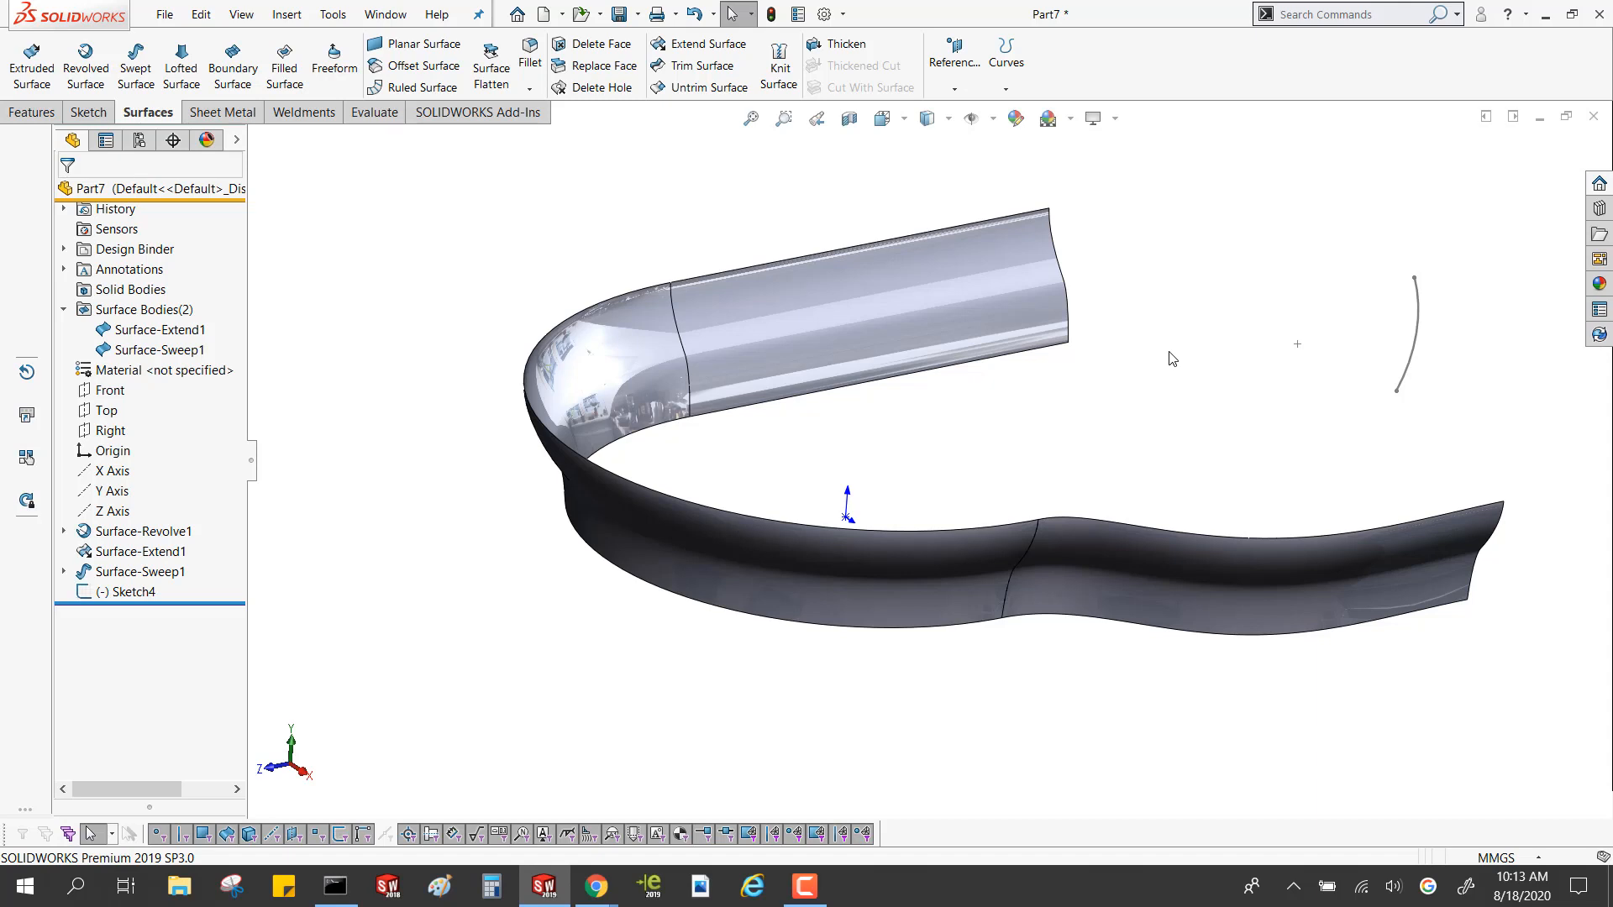
left_click(182, 72)
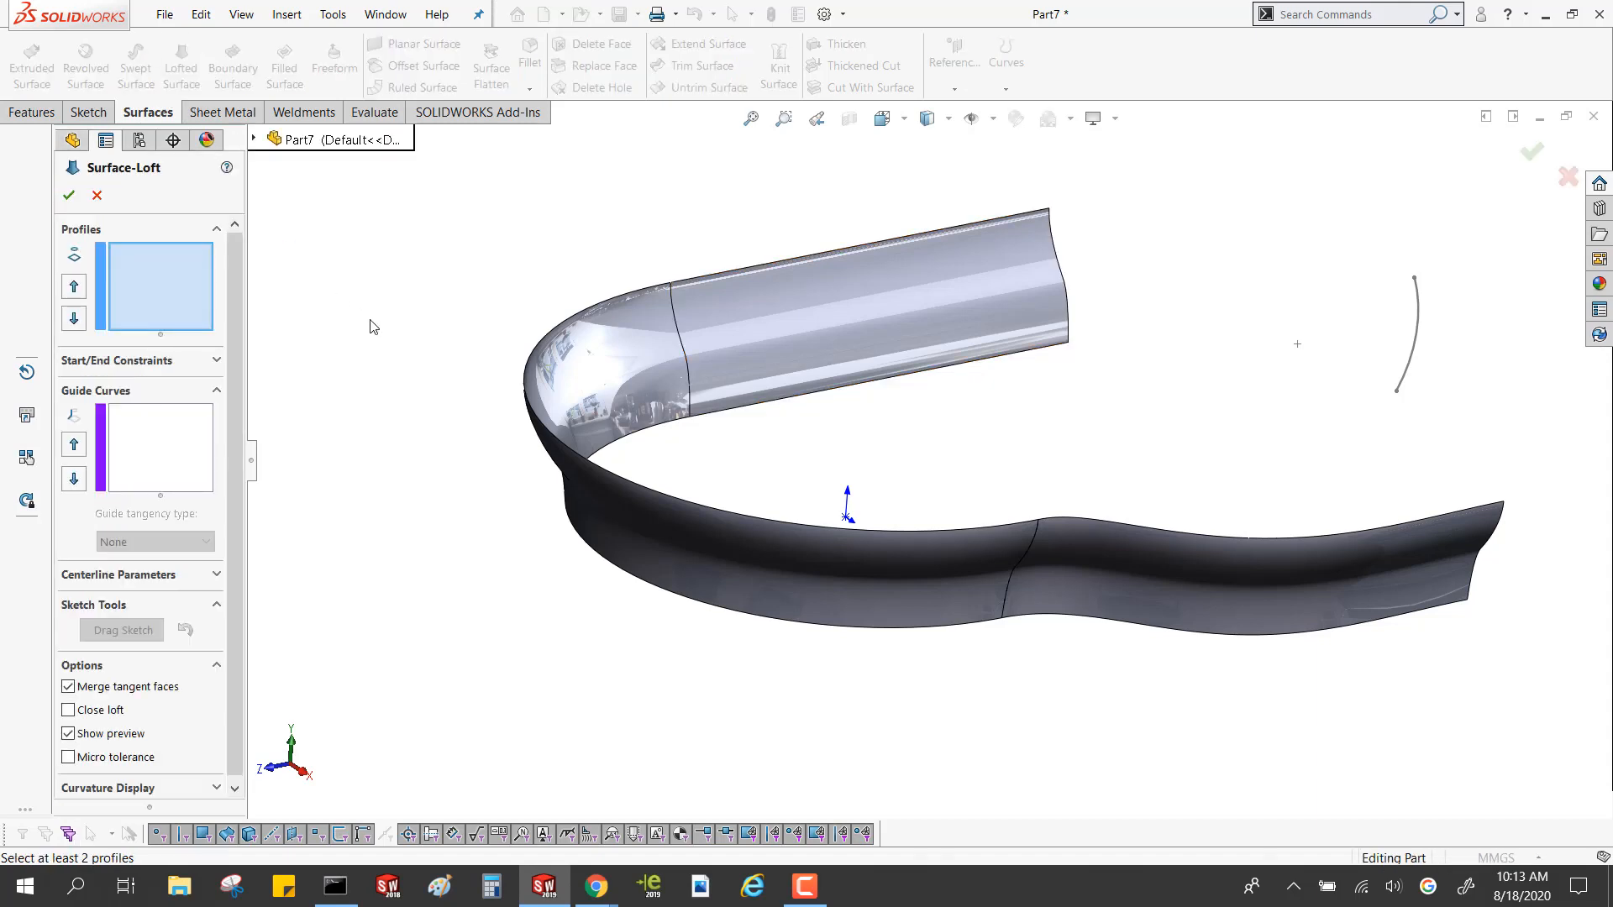
left_click(1485, 558)
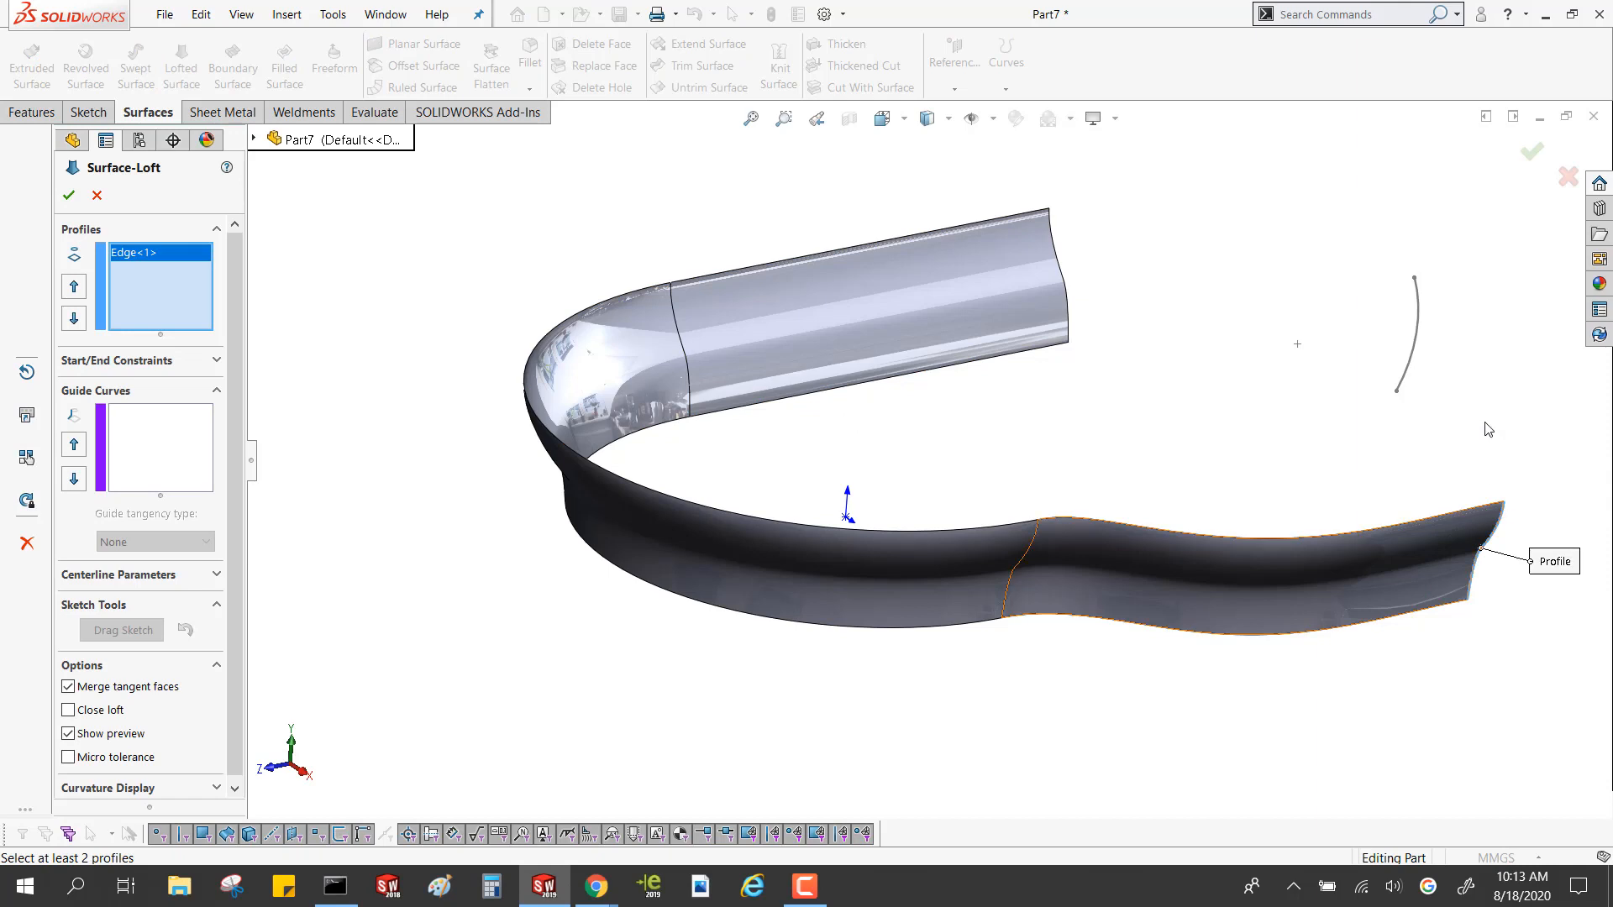
left_click(1418, 334)
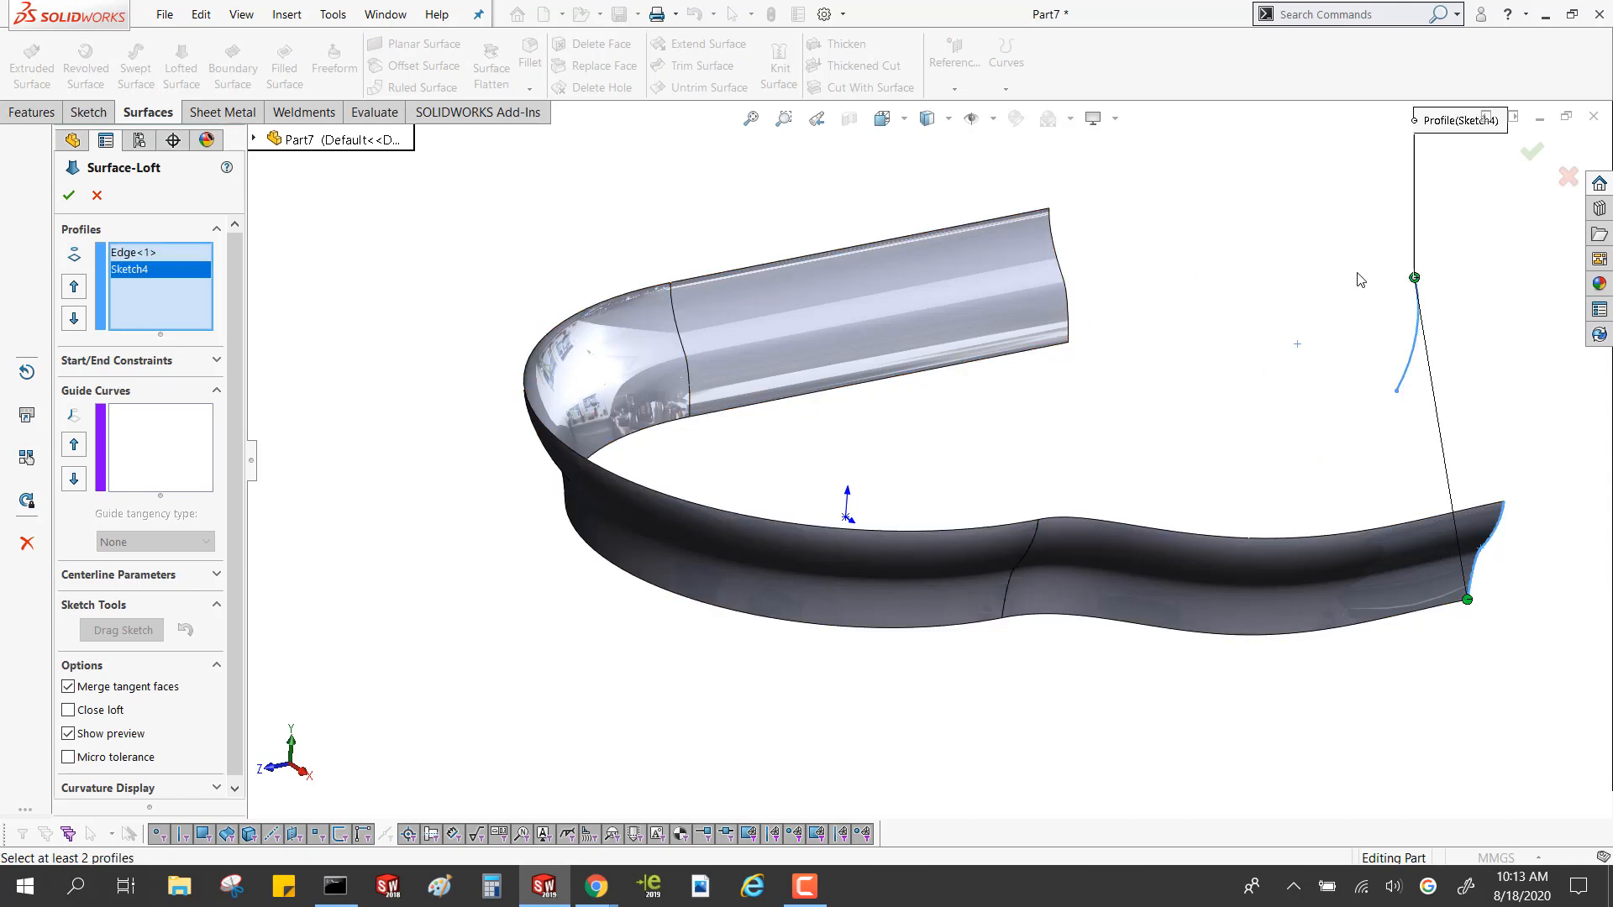
left_click_drag(1414, 280, 1396, 391)
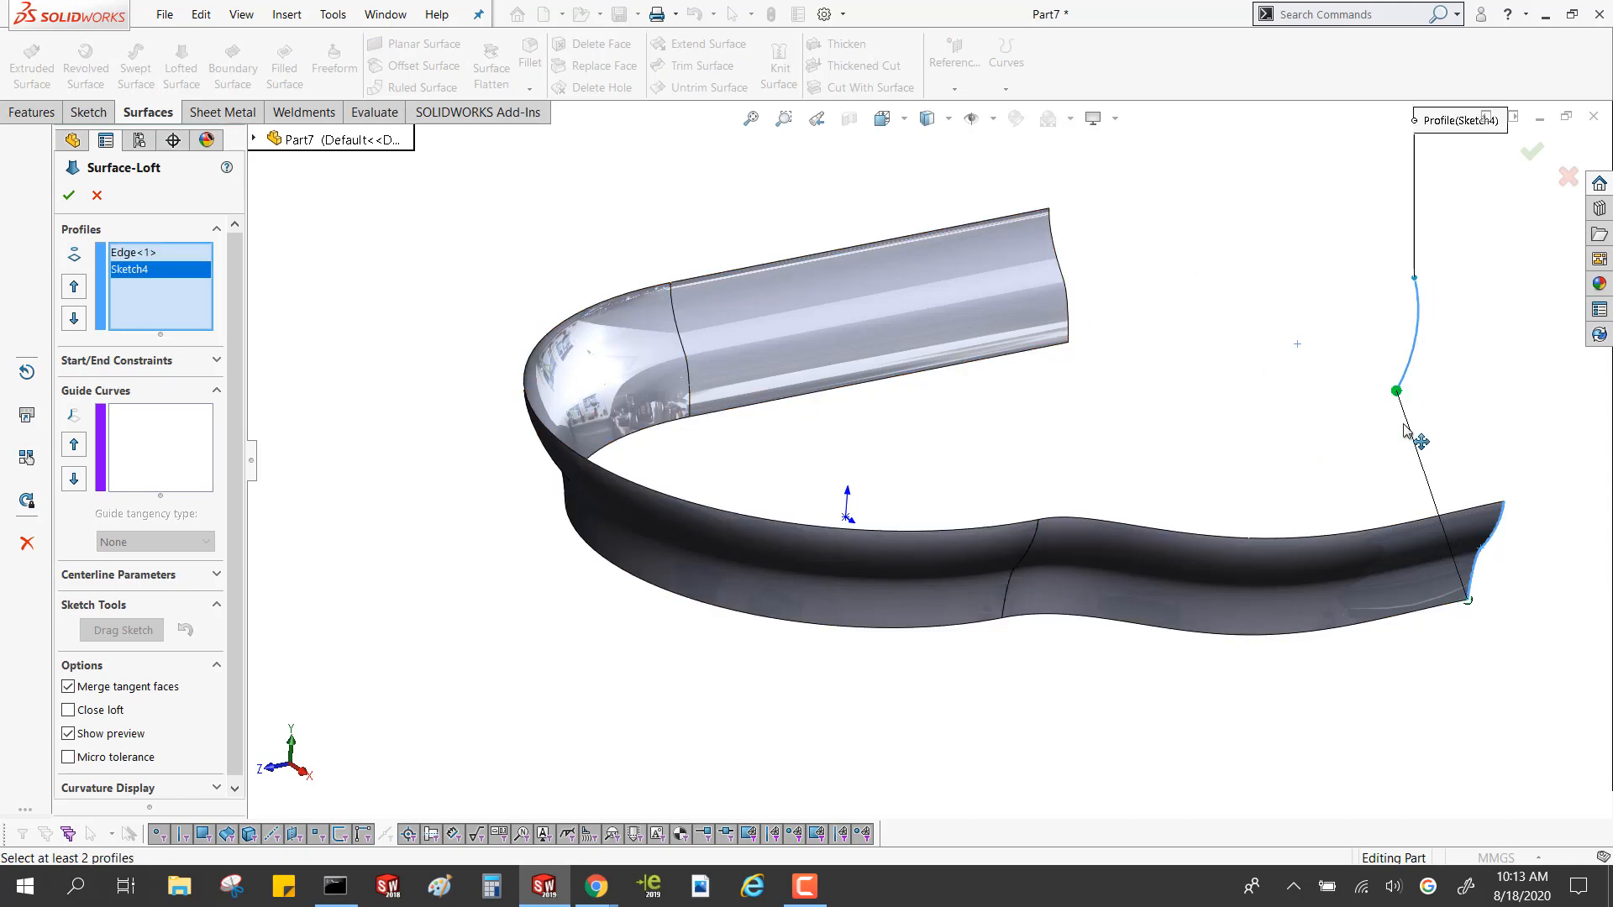
left_click(1067, 291)
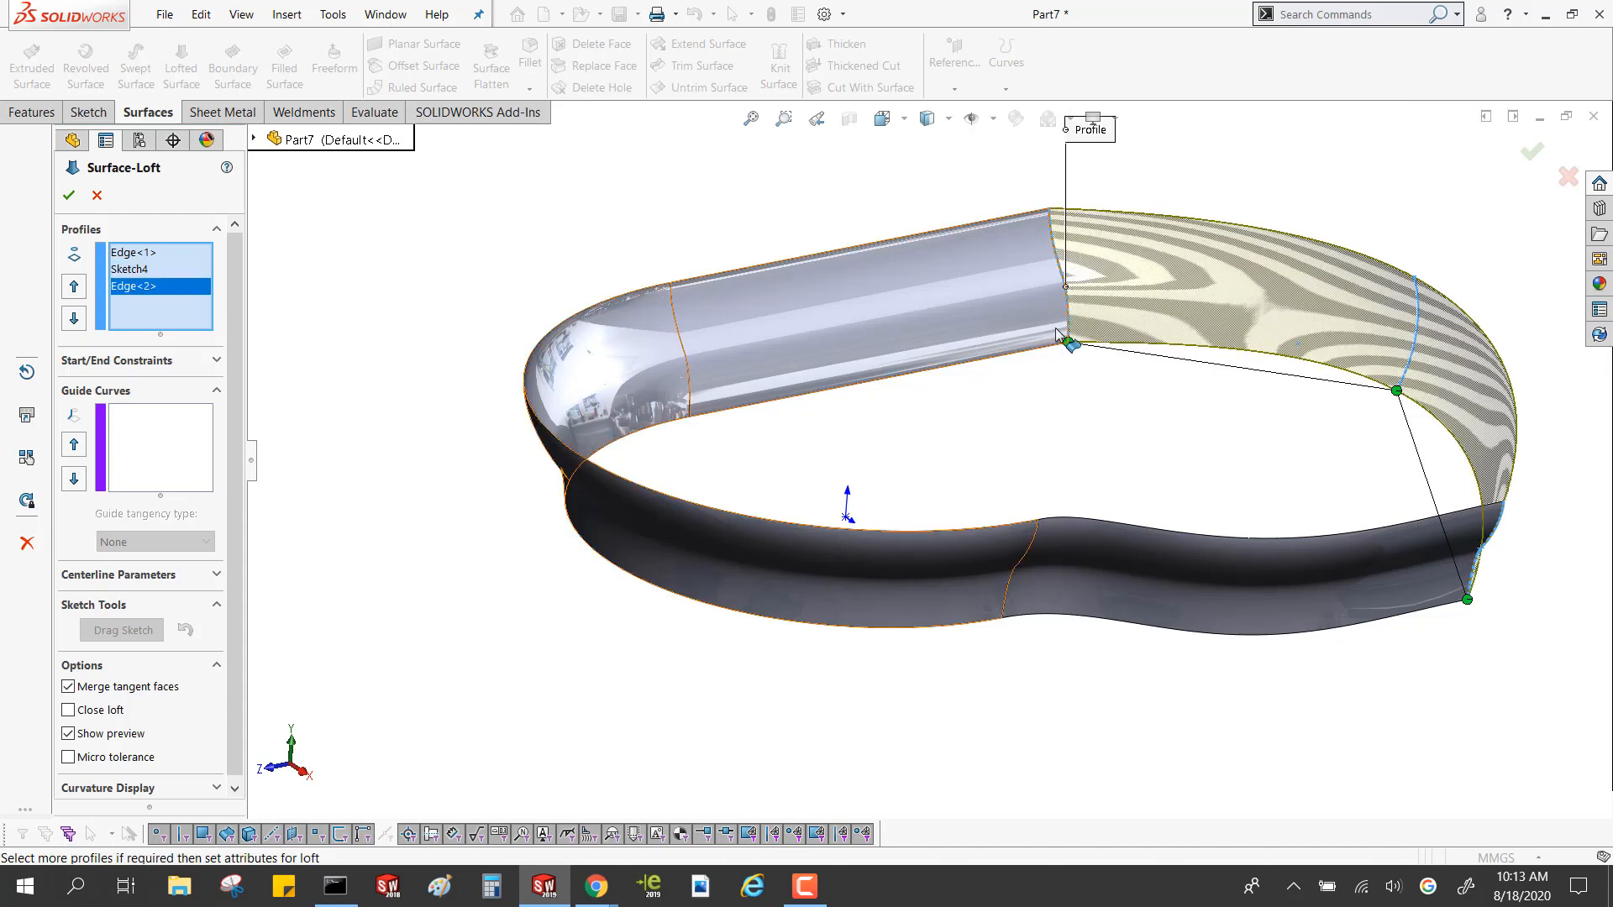
Try the loft connector at the upper corner of the linear extension's edge, and return it to the lower corner
left_click_drag(1068, 341, 1050, 208)
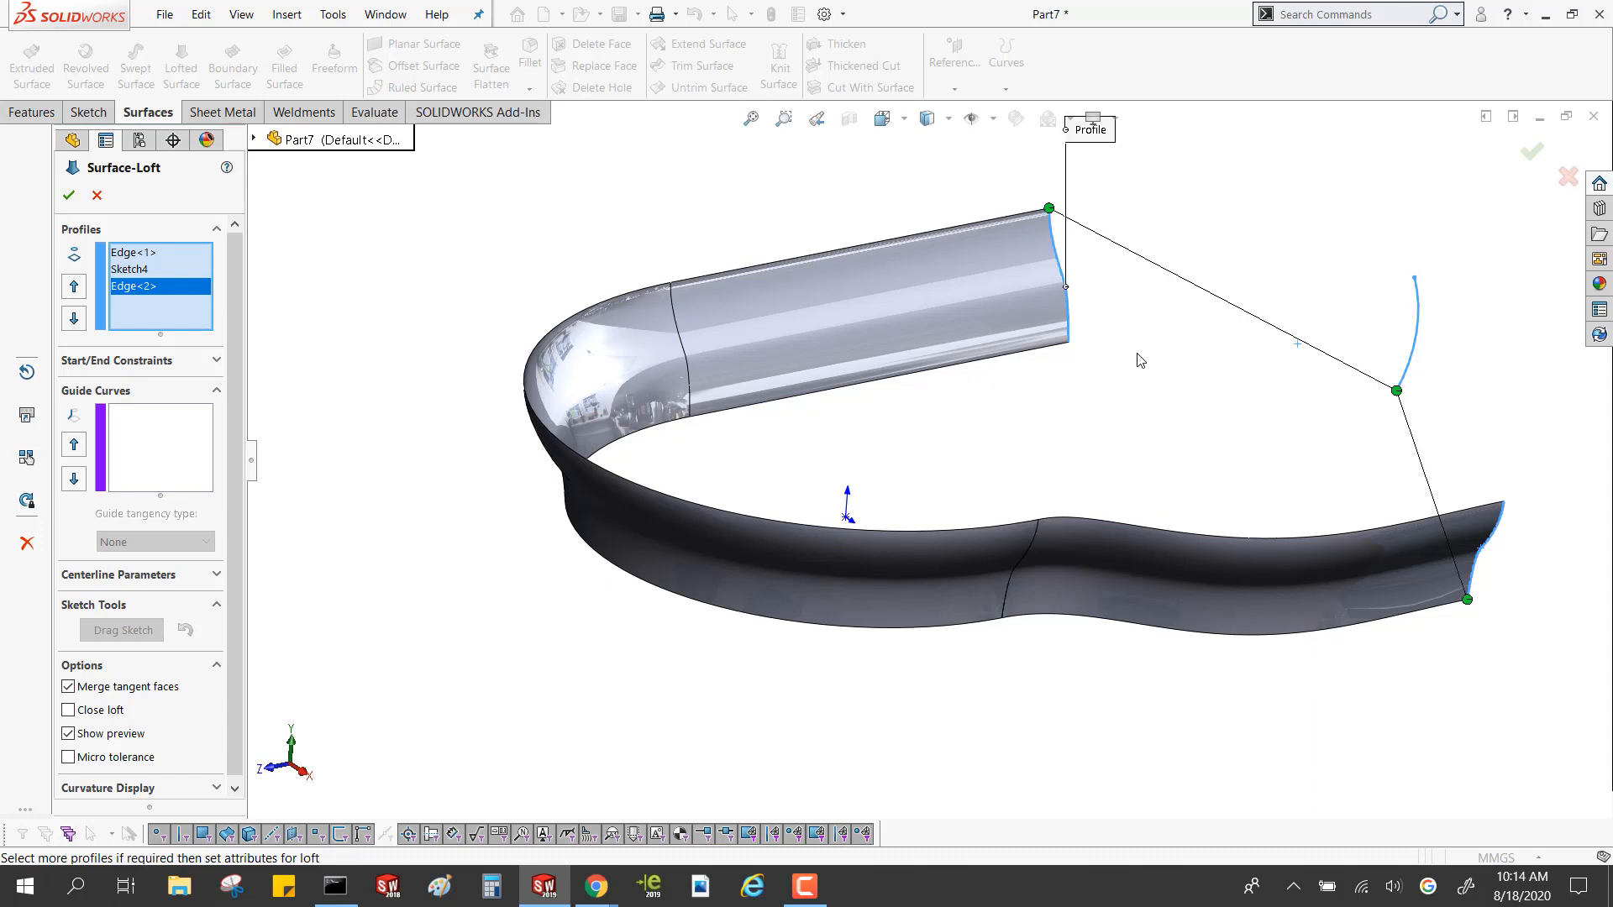
right_click(1118, 293)
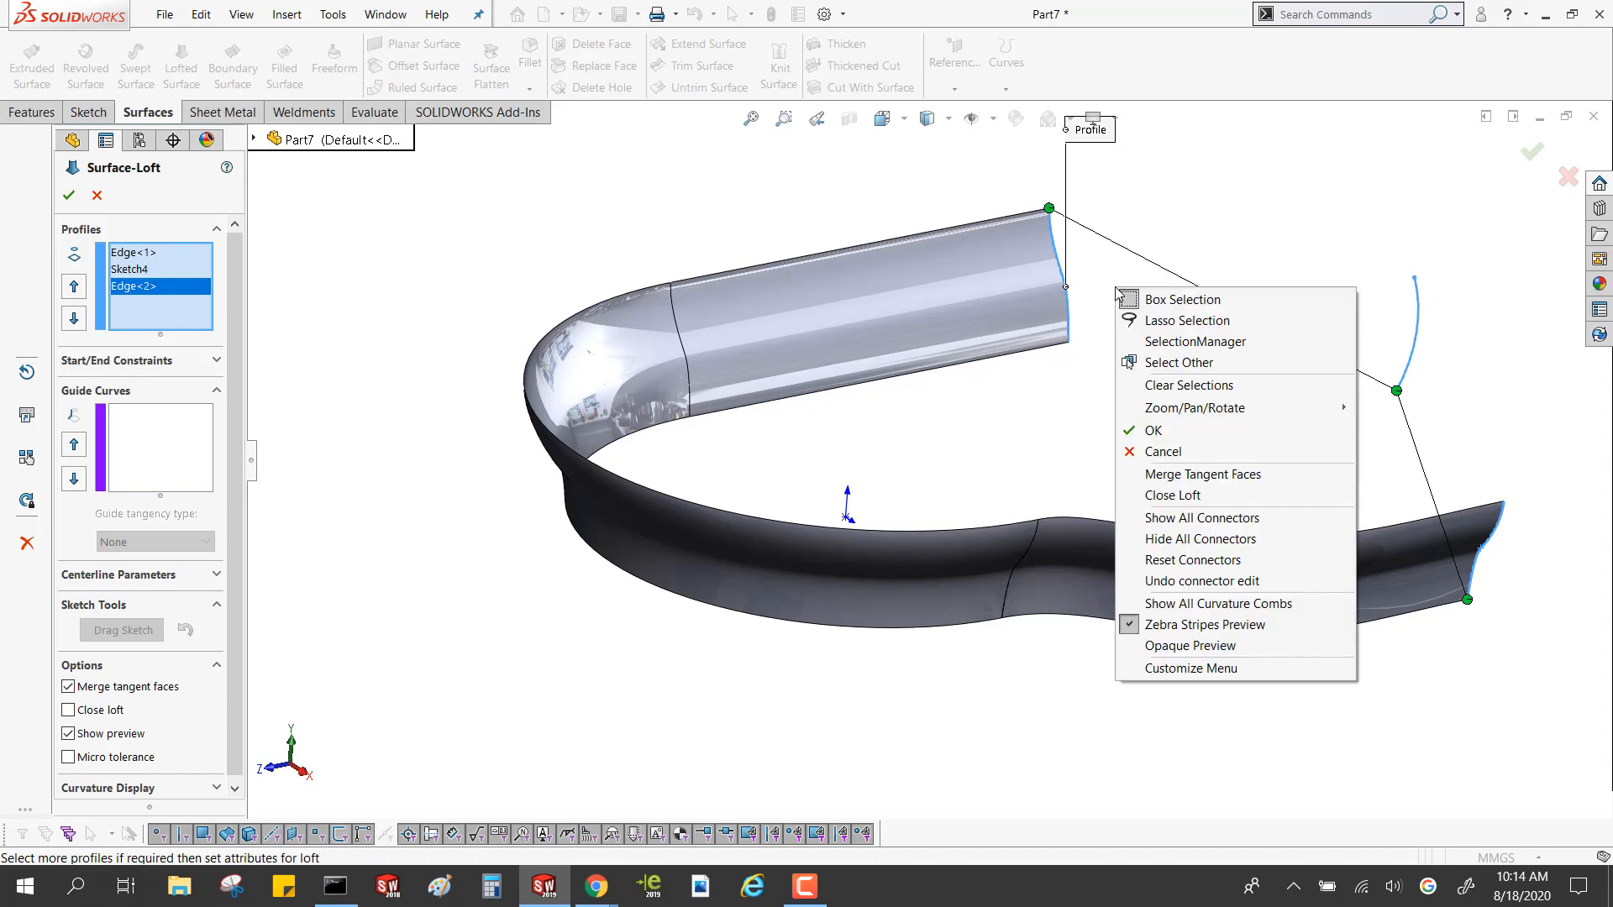
left_click(1099, 264)
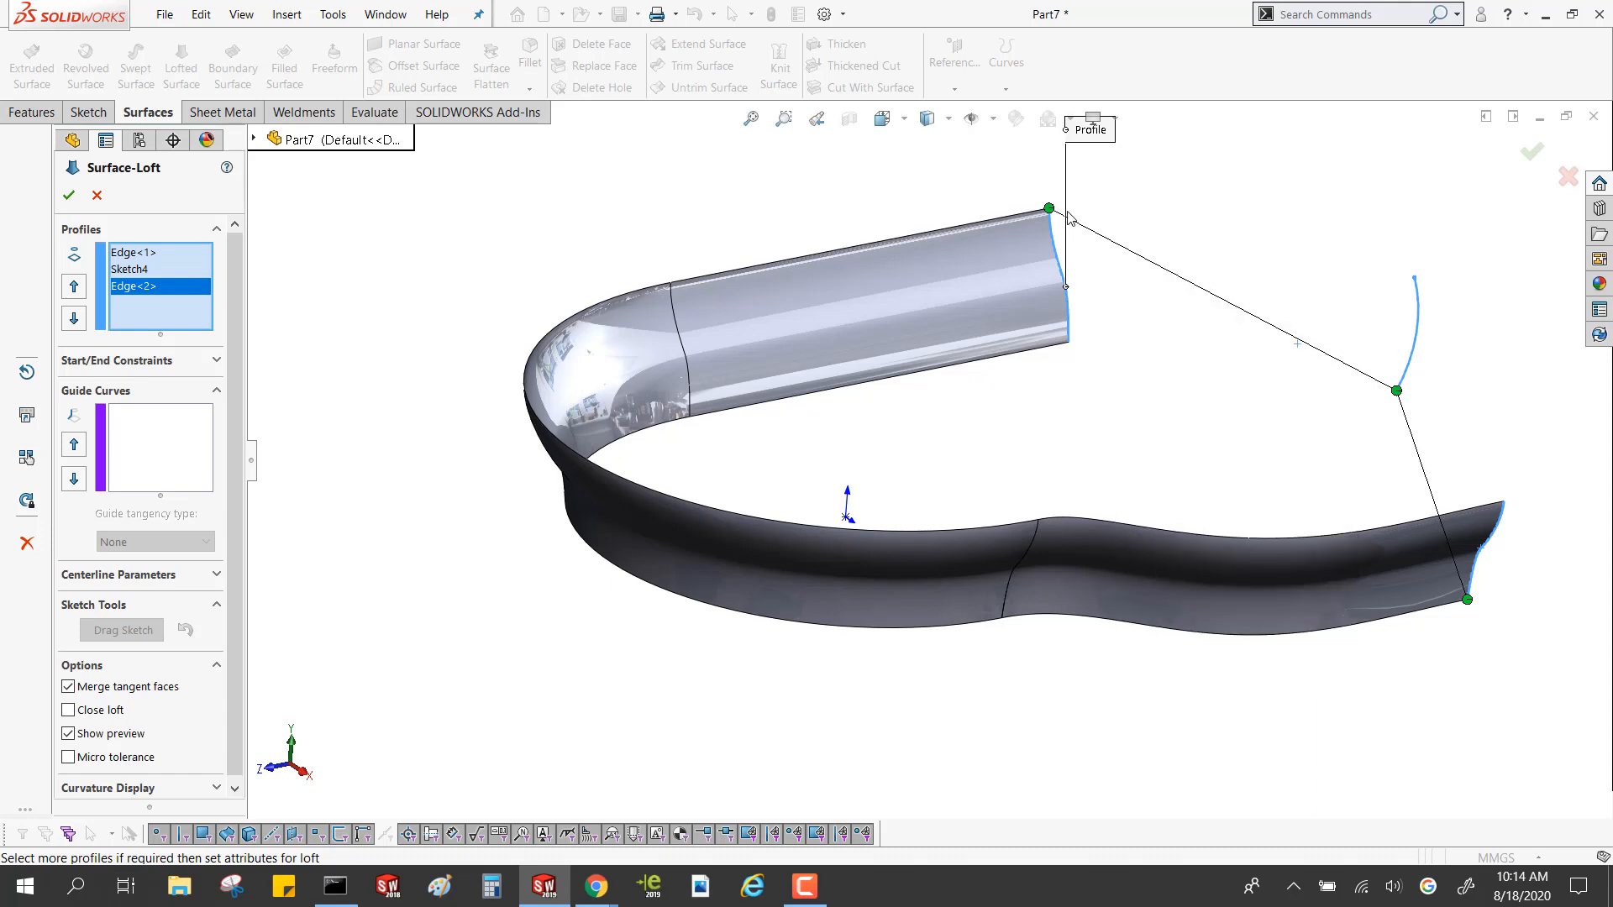
right_click(1050, 216)
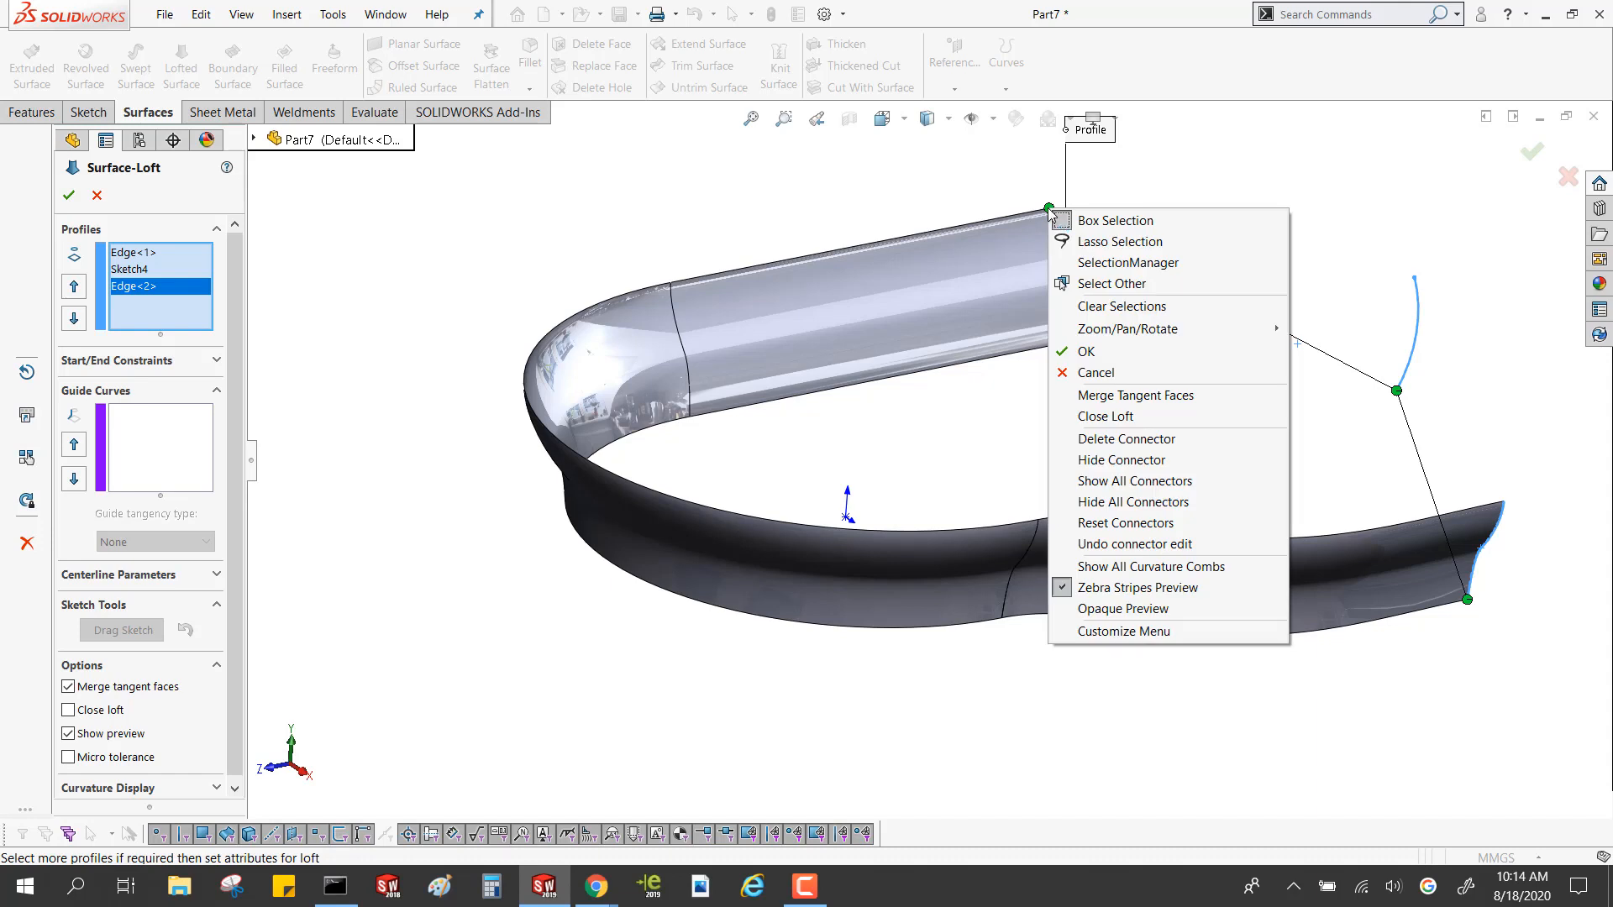
left_click(996, 198)
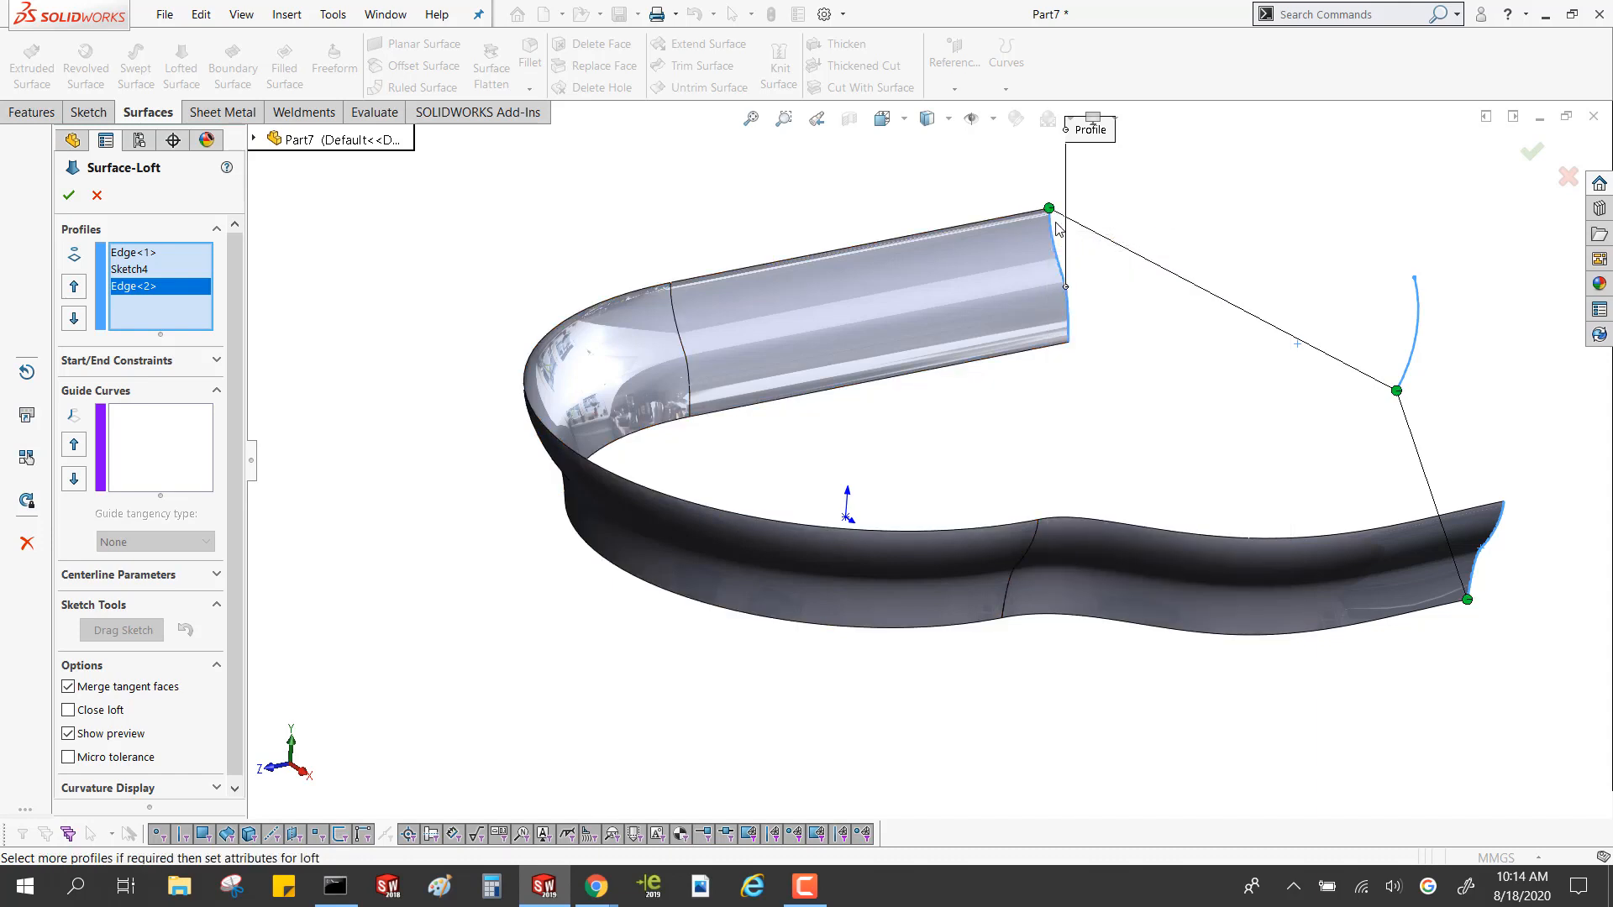
left_click_drag(1049, 212, 1083, 367)
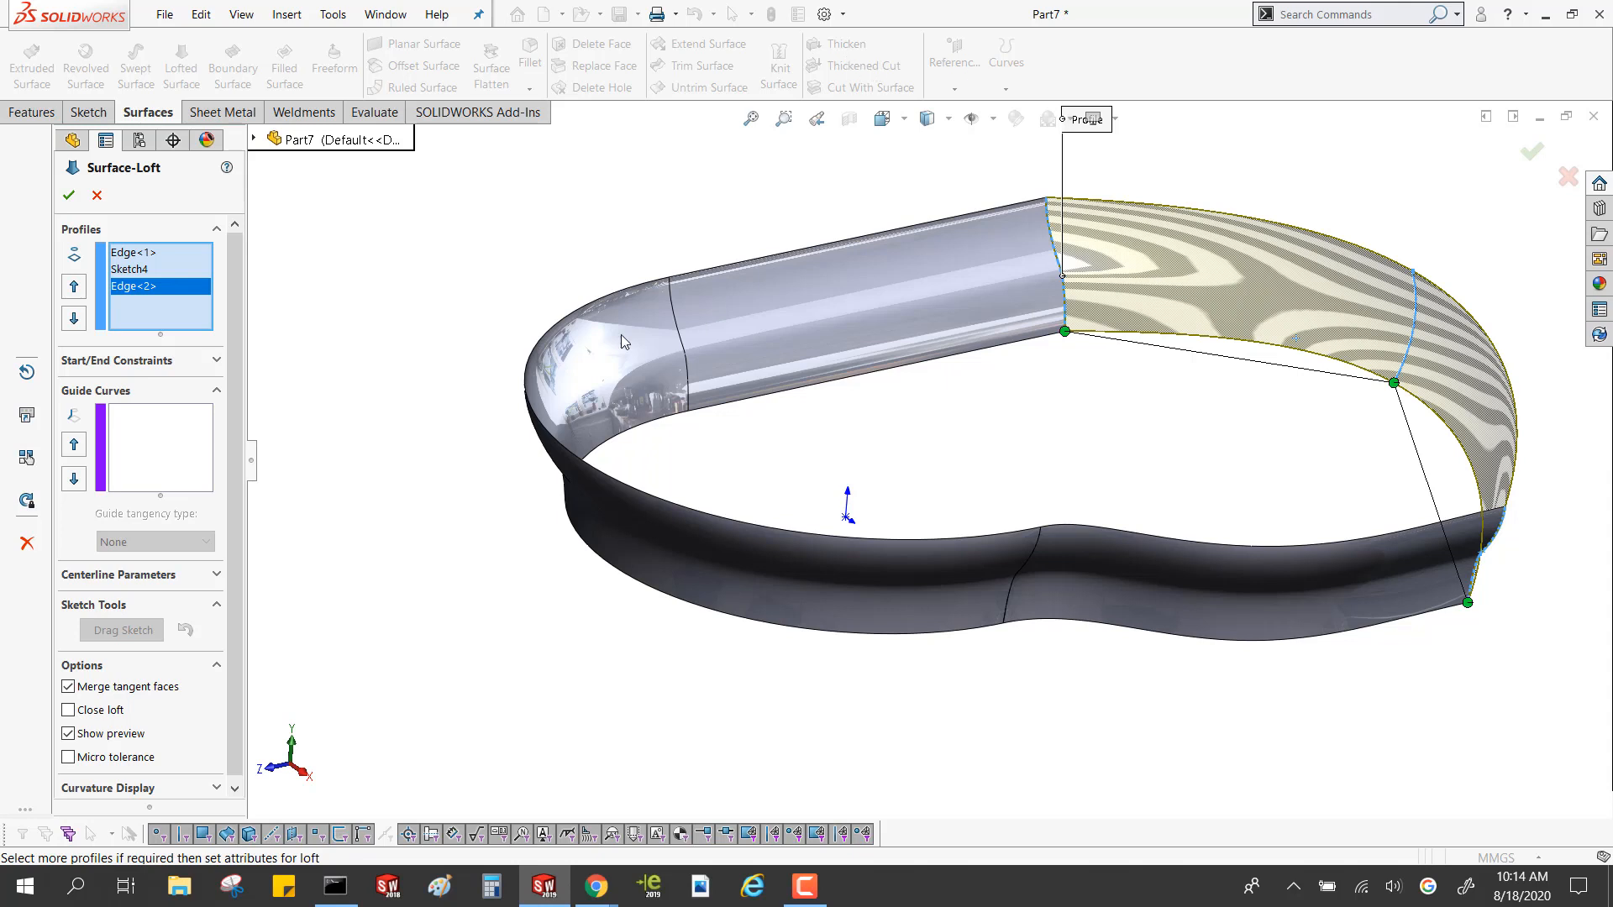
Set the loft's start constraint to Curvature To Face and check the zebra stripes where it meets the swept surface
left_click(216, 362)
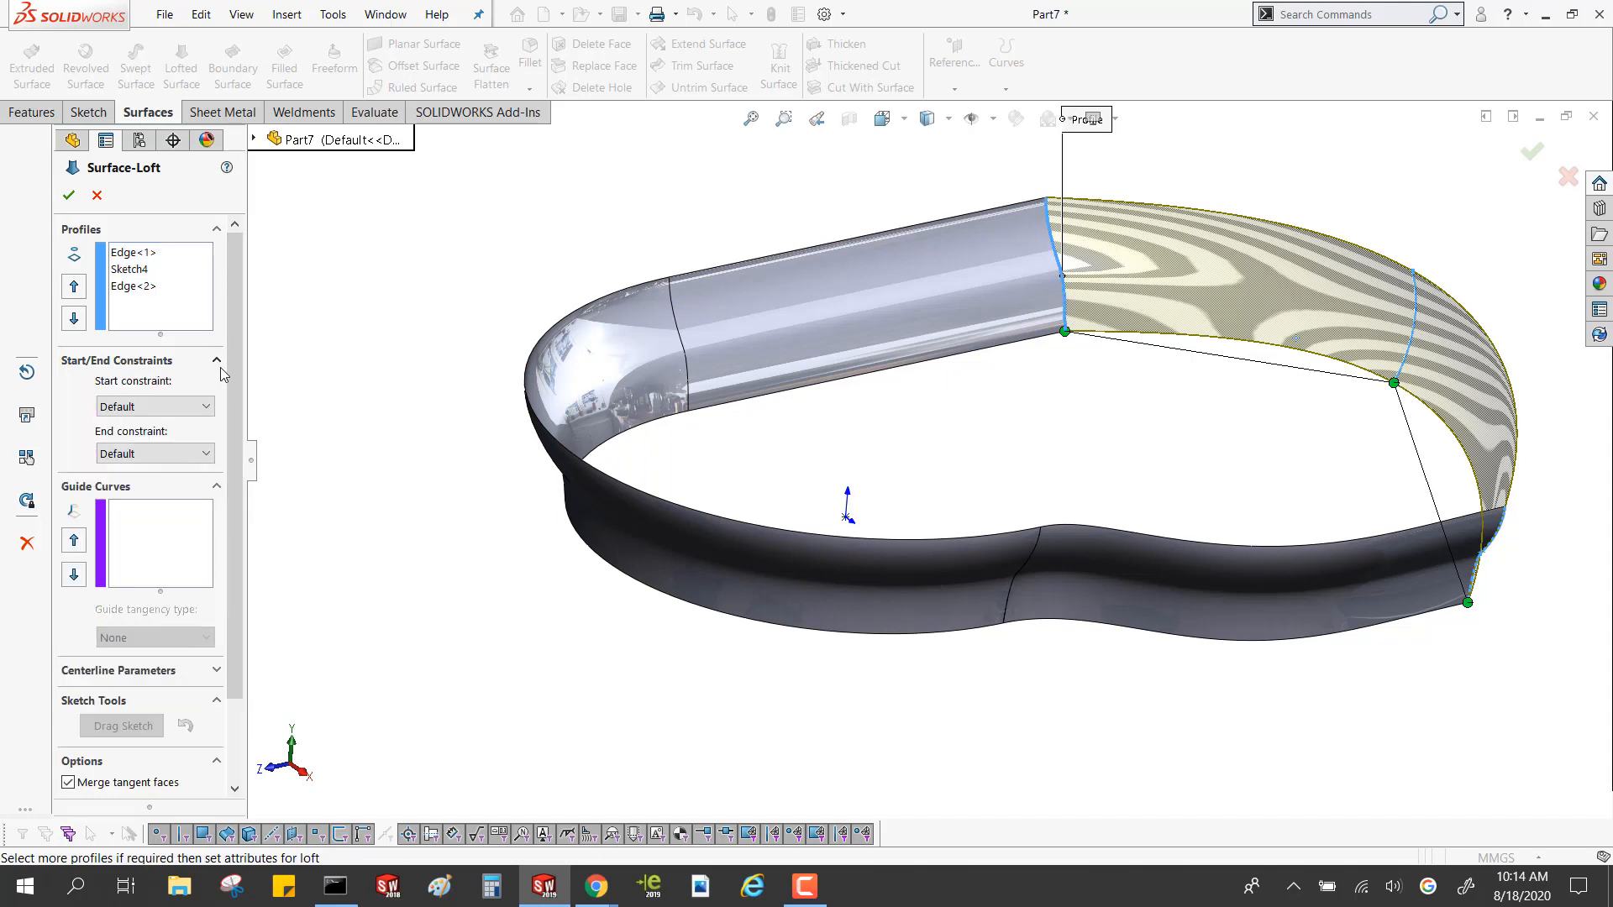
left_click(158, 407)
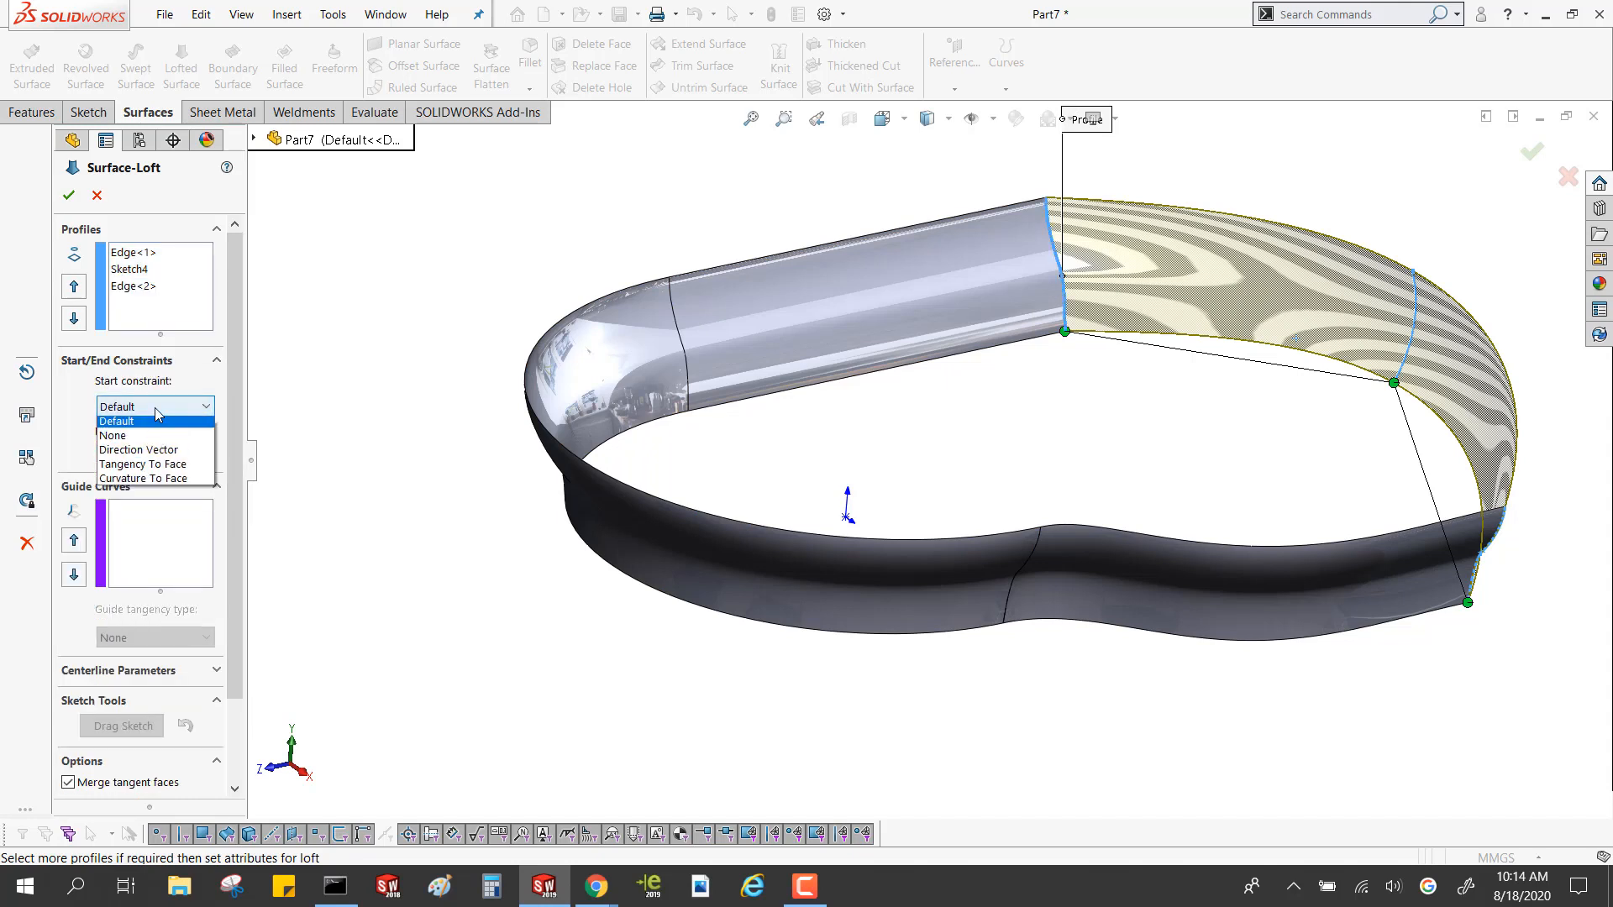
left_click(160, 483)
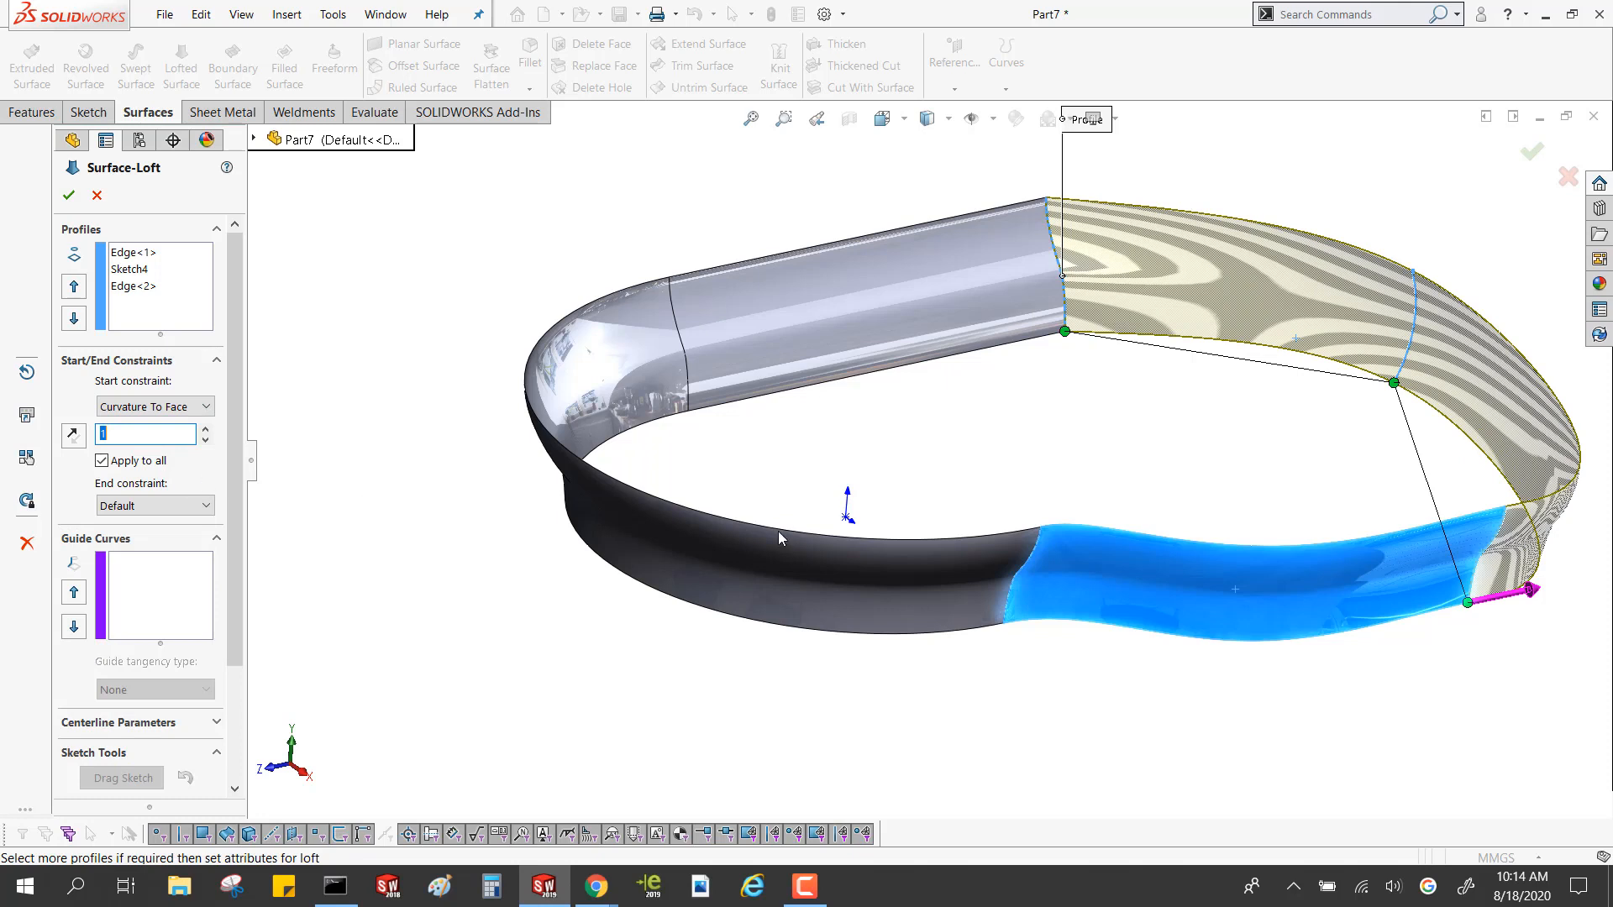
middle_click_drag(1375, 511, 1332, 480)
scroll(1411, 500, "down", 5)
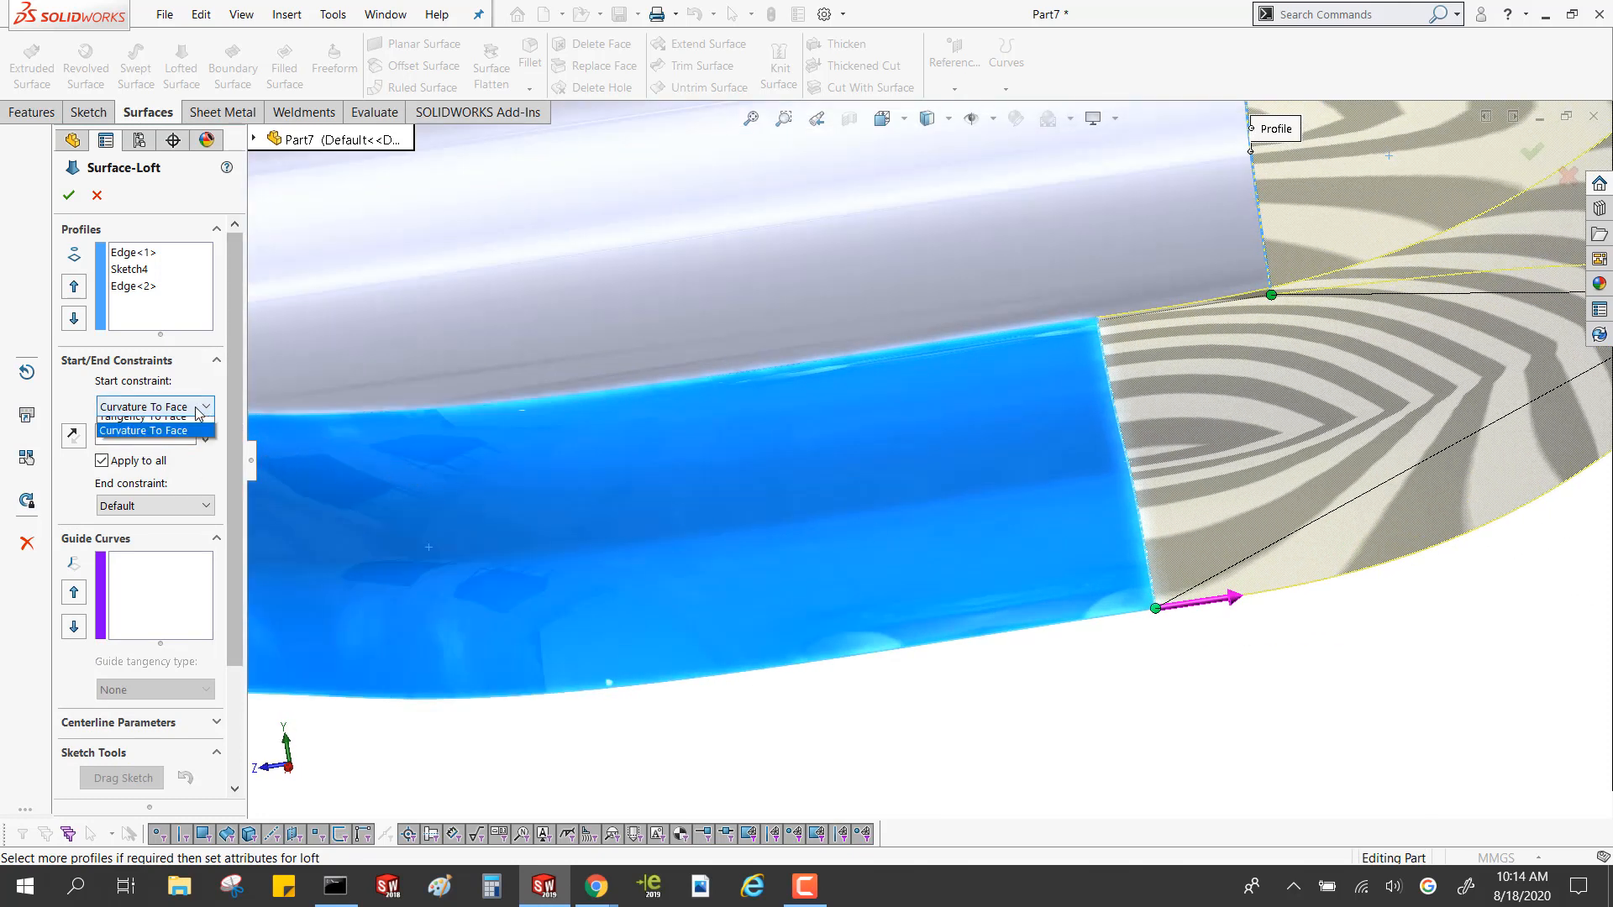
Set the loft's start constraint to None and compare the zebra stripes at the swept surface's end edge
left_click(158, 406)
left_click(126, 439)
scroll(1343, 536, "up", 5)
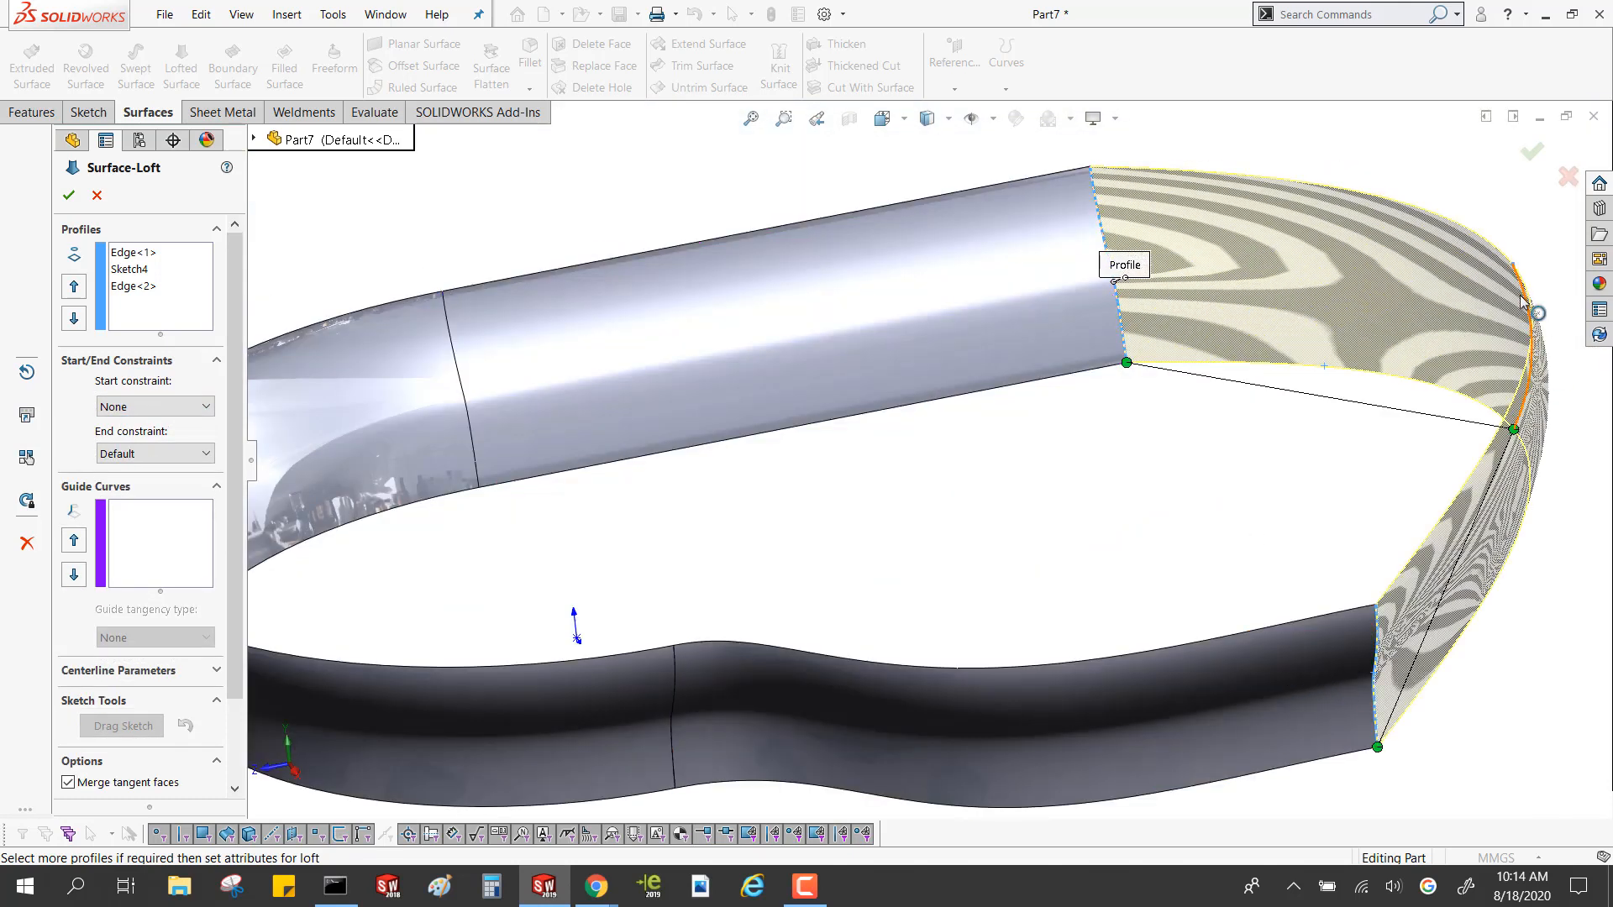
scroll(1416, 516, "down", 5)
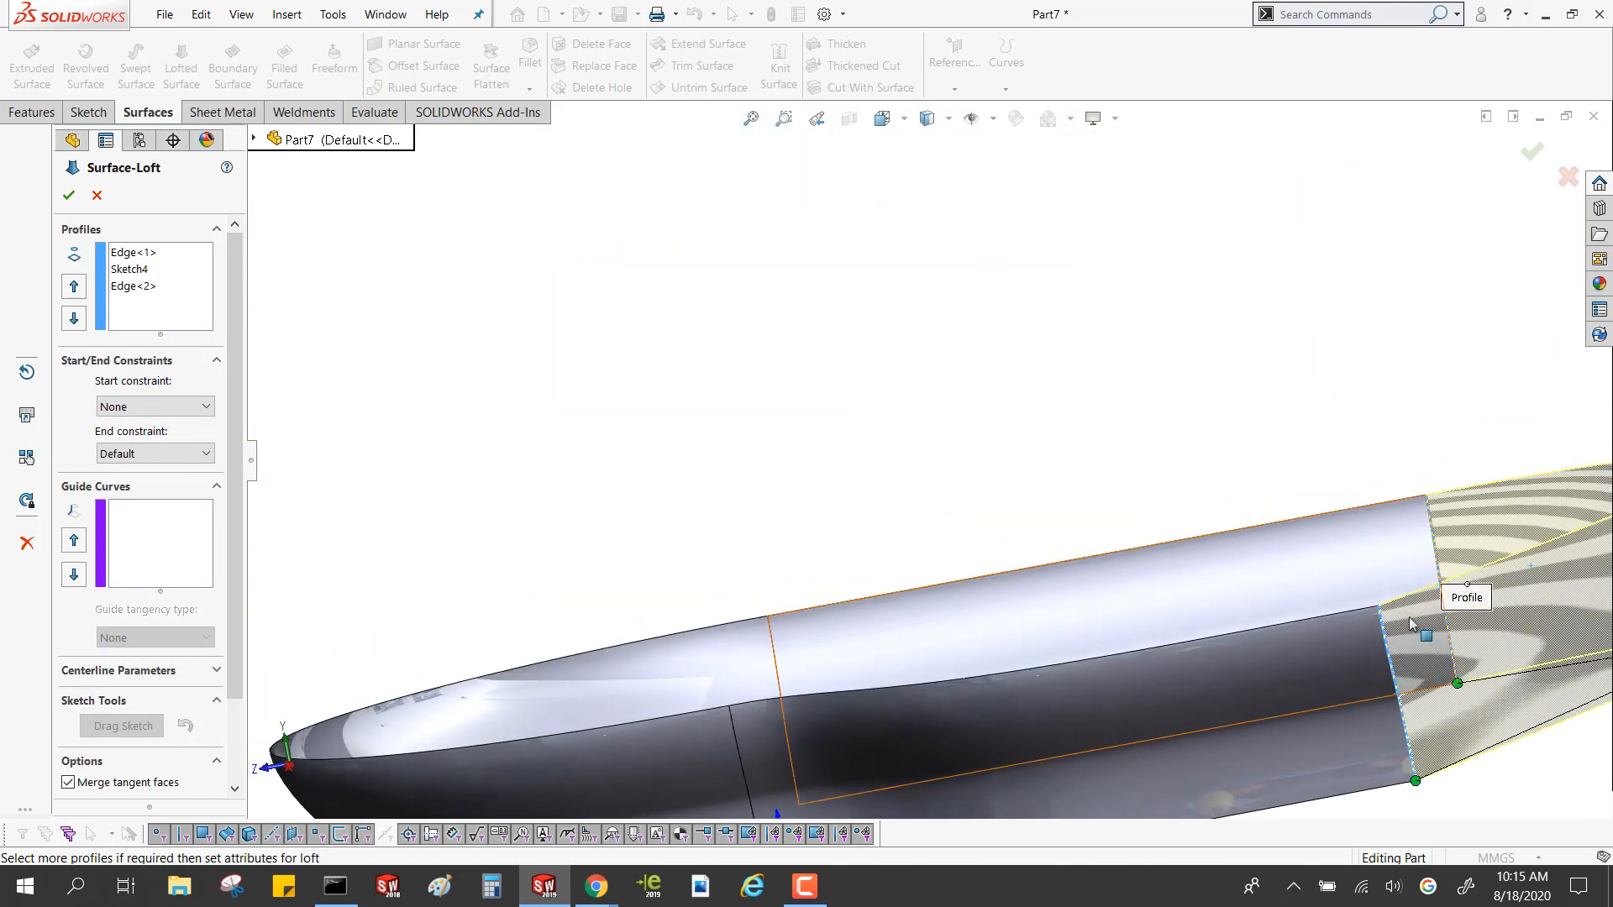
scroll(851, 539, "up", 5)
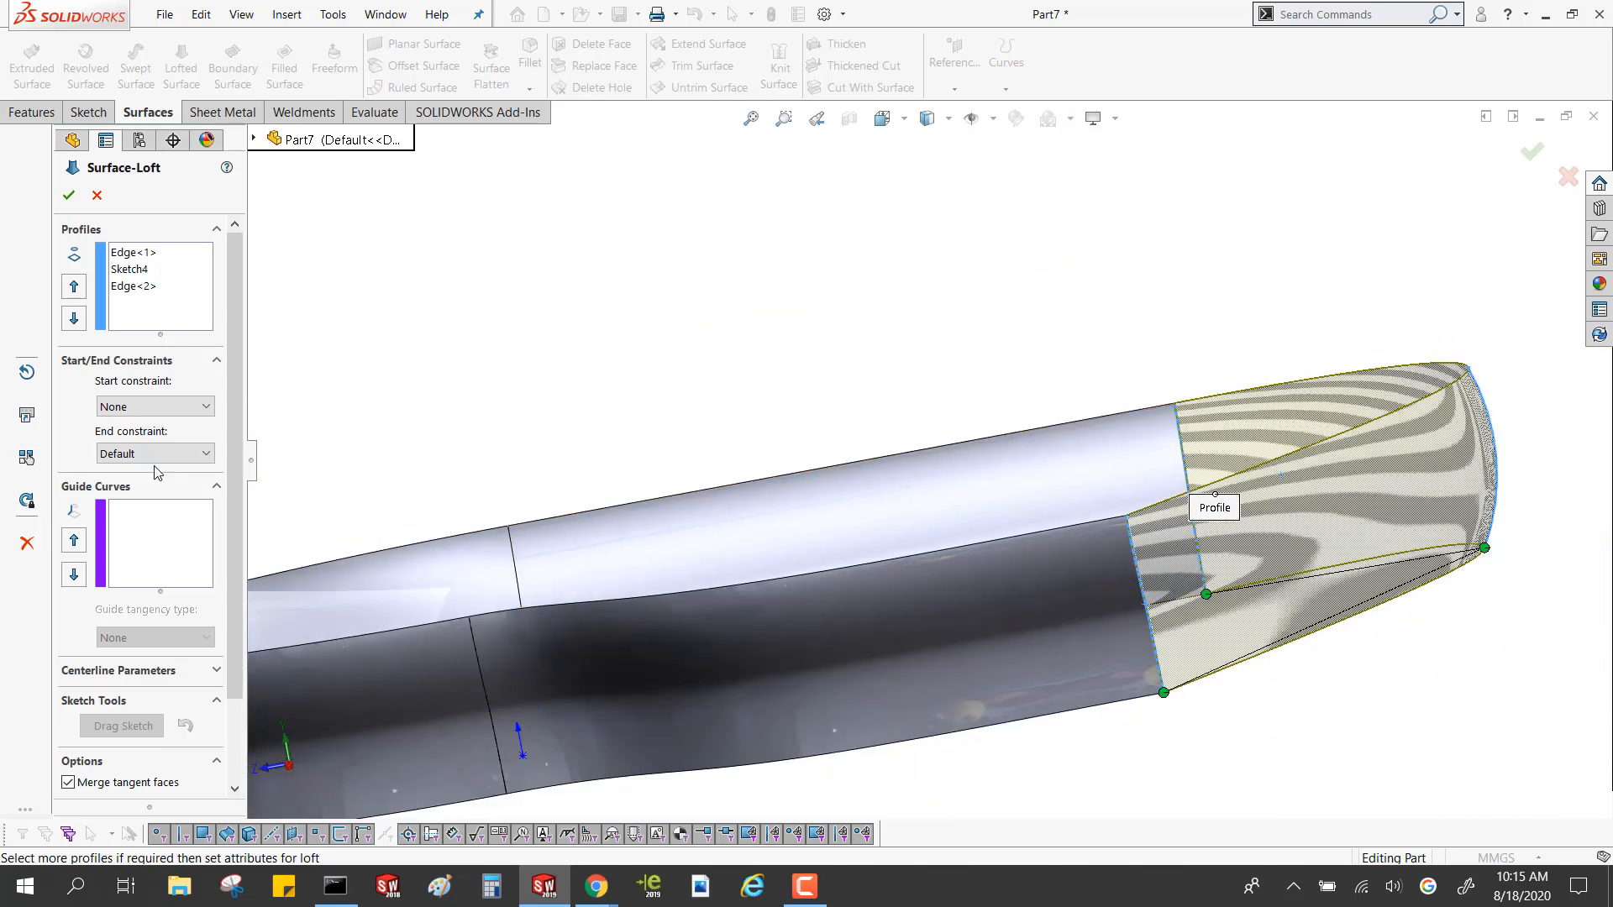
Change the loft's start constraint to Tangency To Face and view the preview from another angle
left_click(147, 407)
left_click(154, 470)
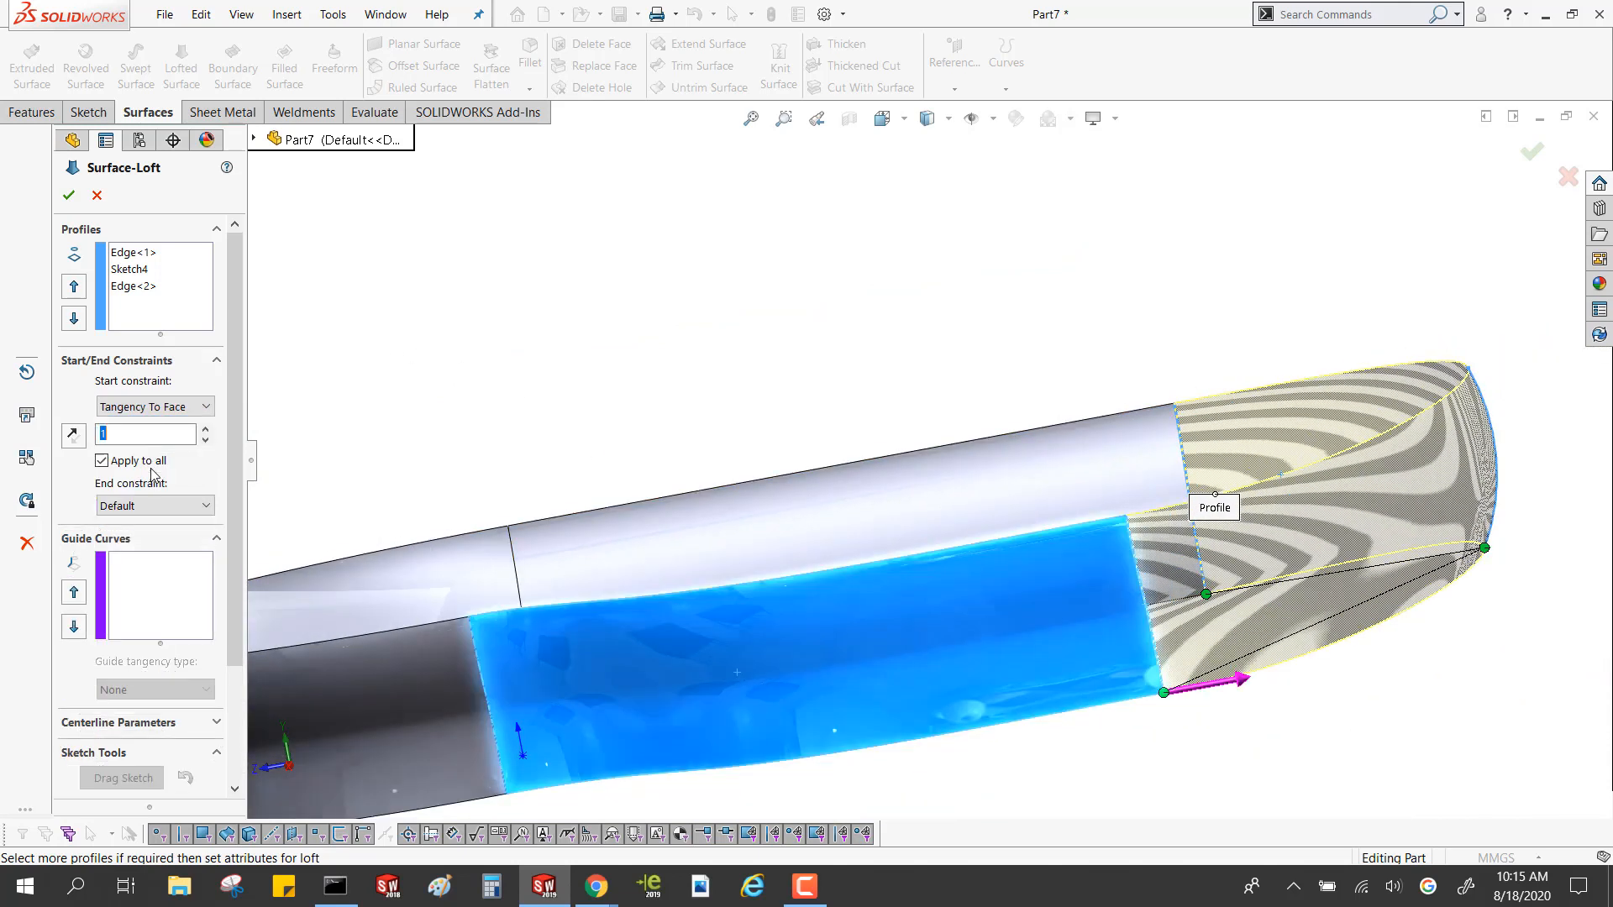
middle_click_drag(919, 439, 1279, 681)
Set both the loft's start and end constraints to Curvature To Face, check the zebra stripes, and create the surface
left_click(158, 408)
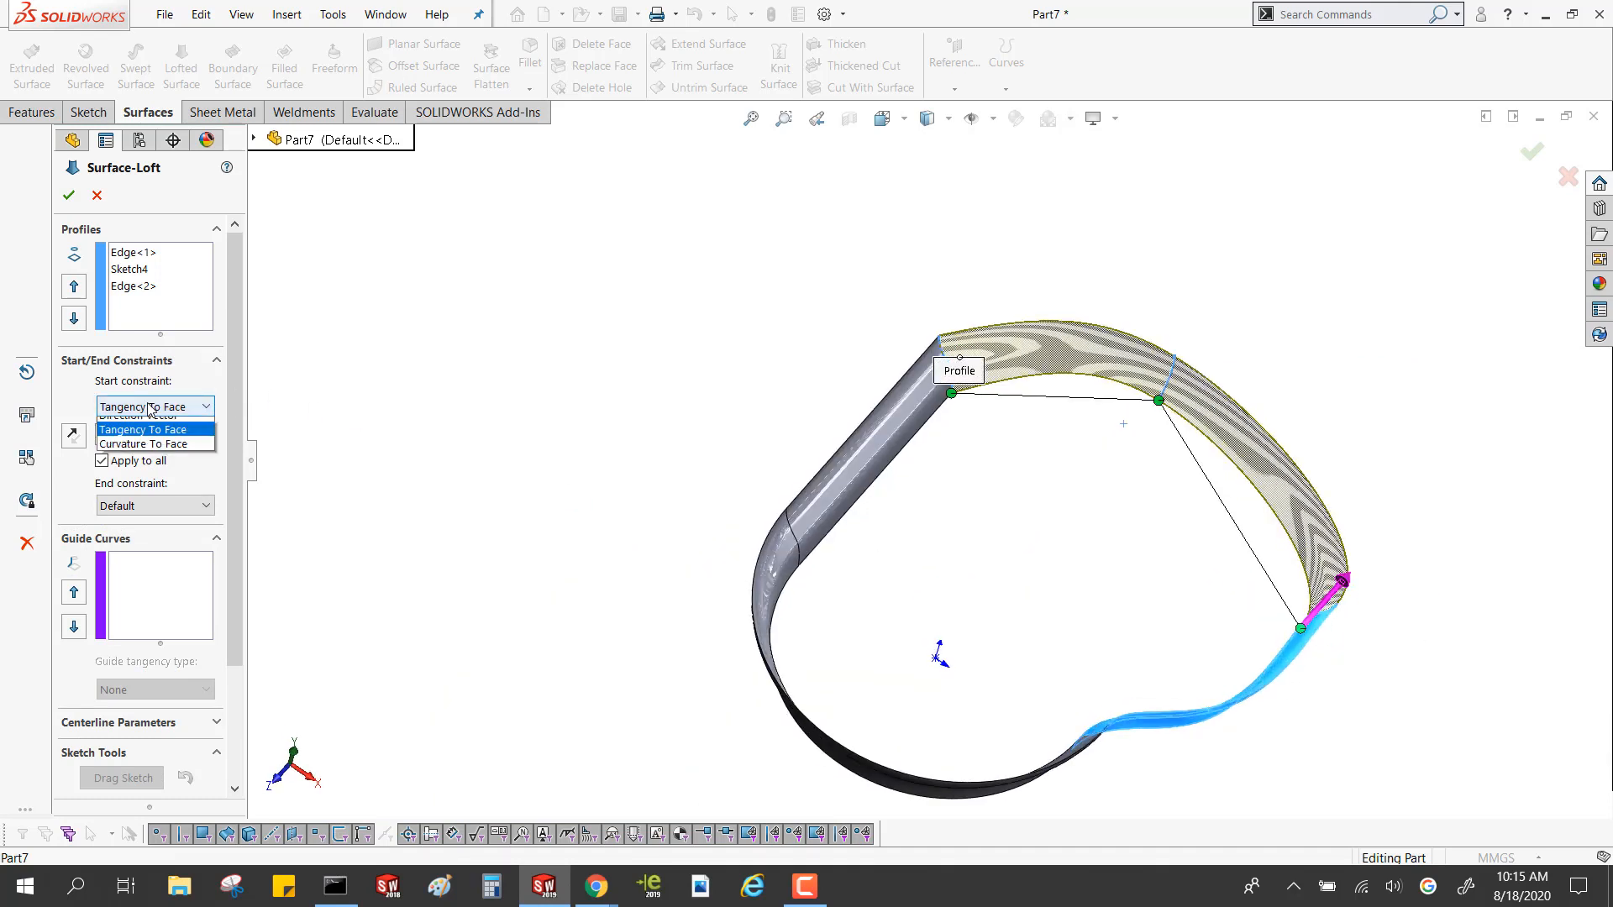
left_click(162, 483)
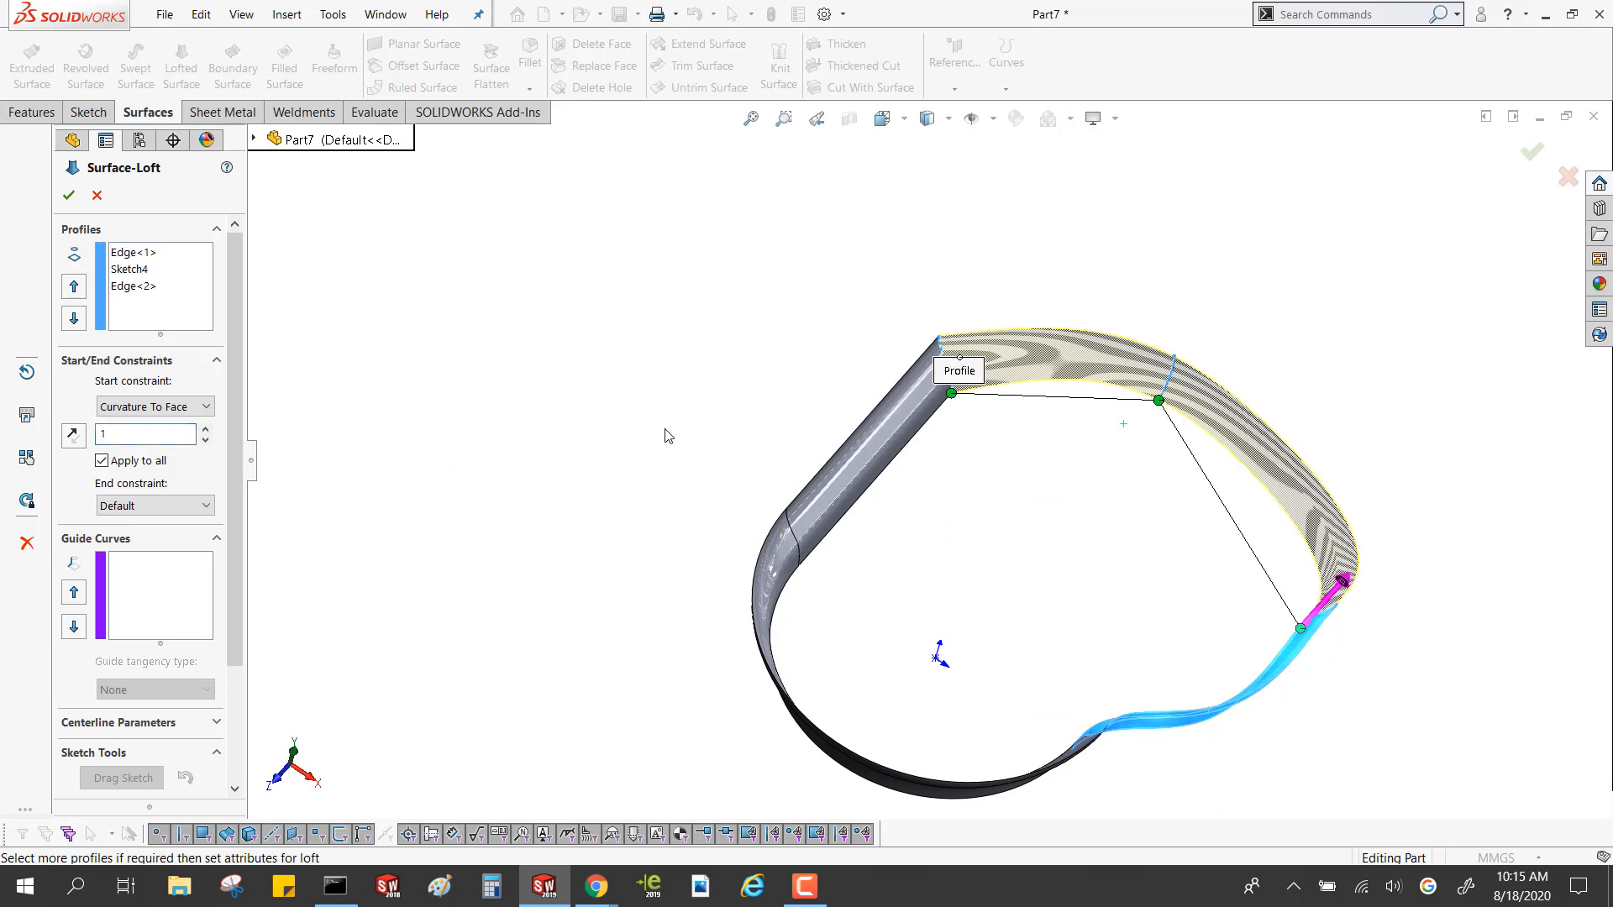
left_click(134, 506)
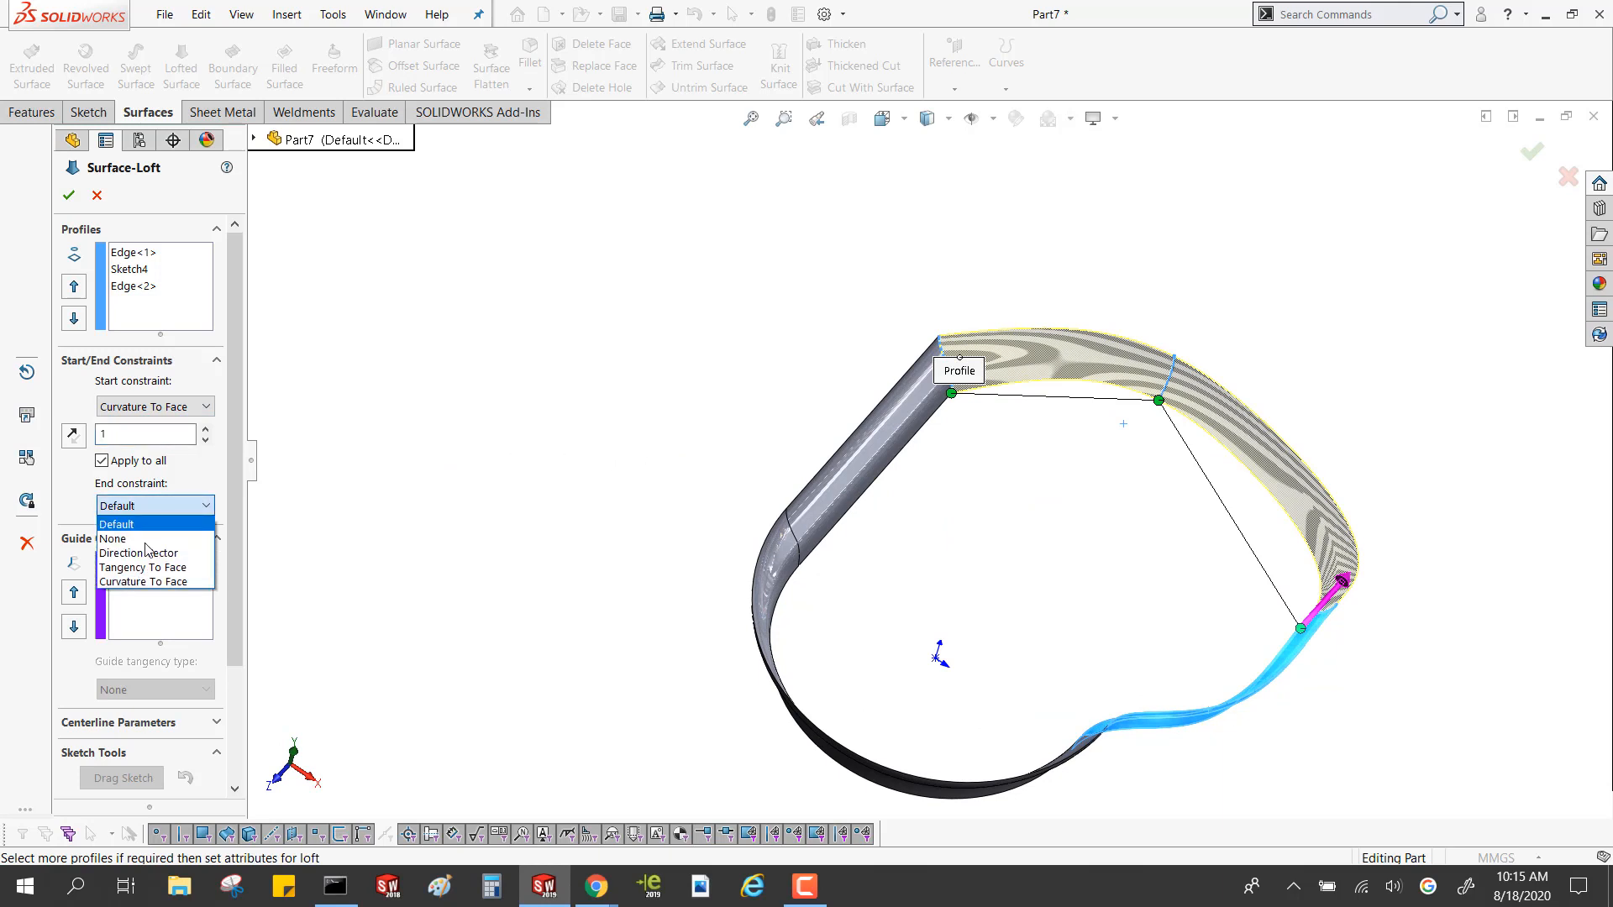
left_click(142, 581)
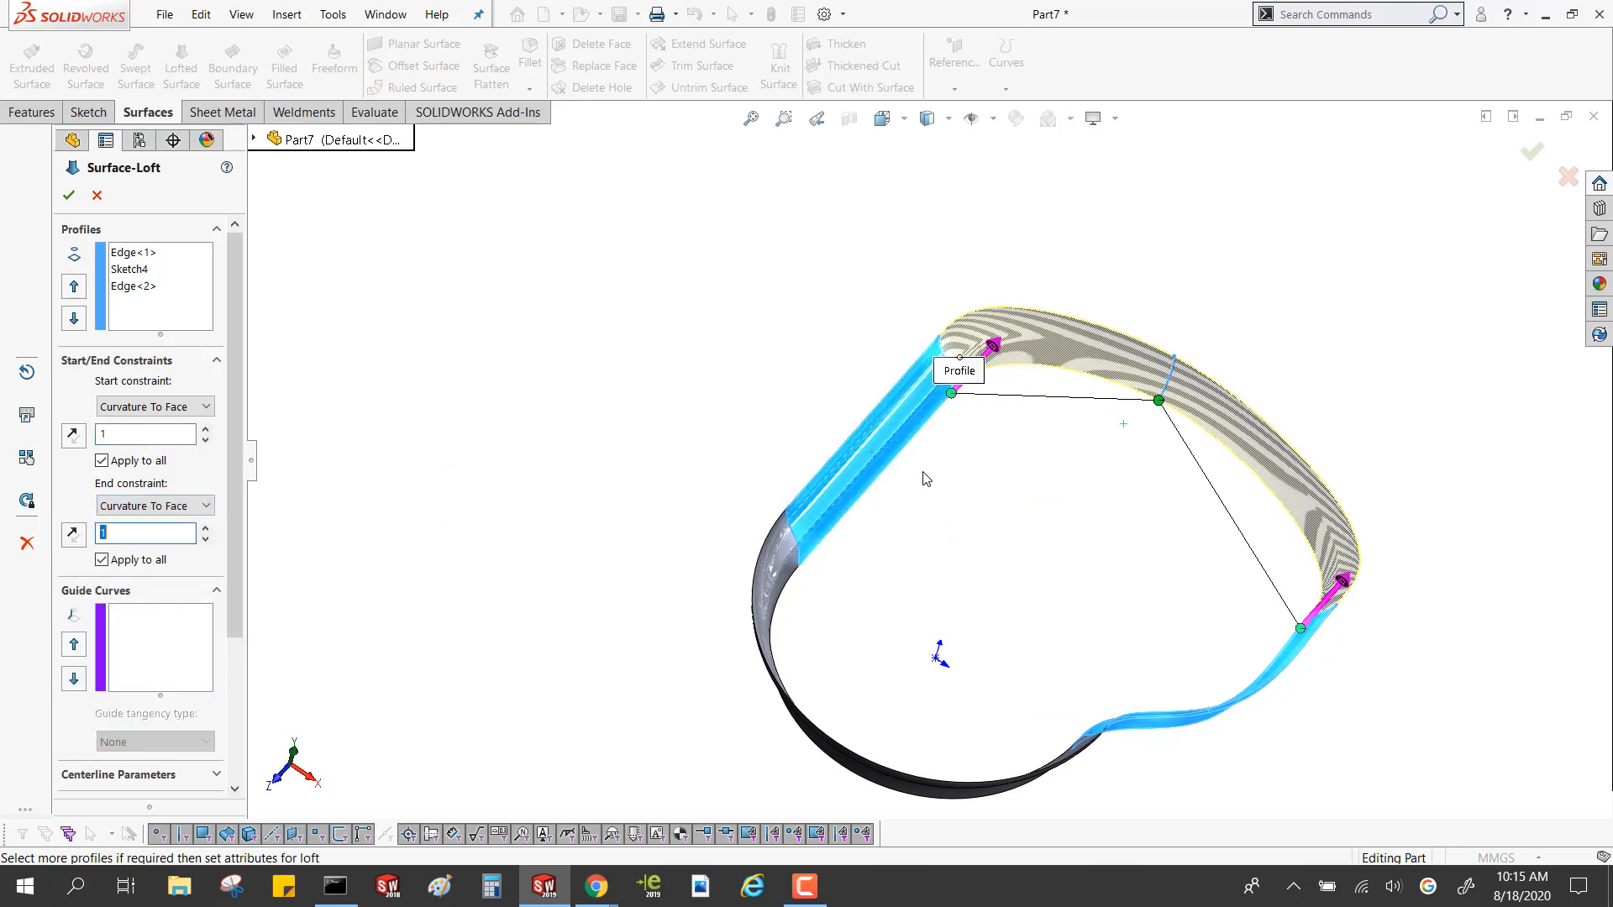
middle_click_drag(923, 472, 935, 383)
scroll(932, 388, "down", 5)
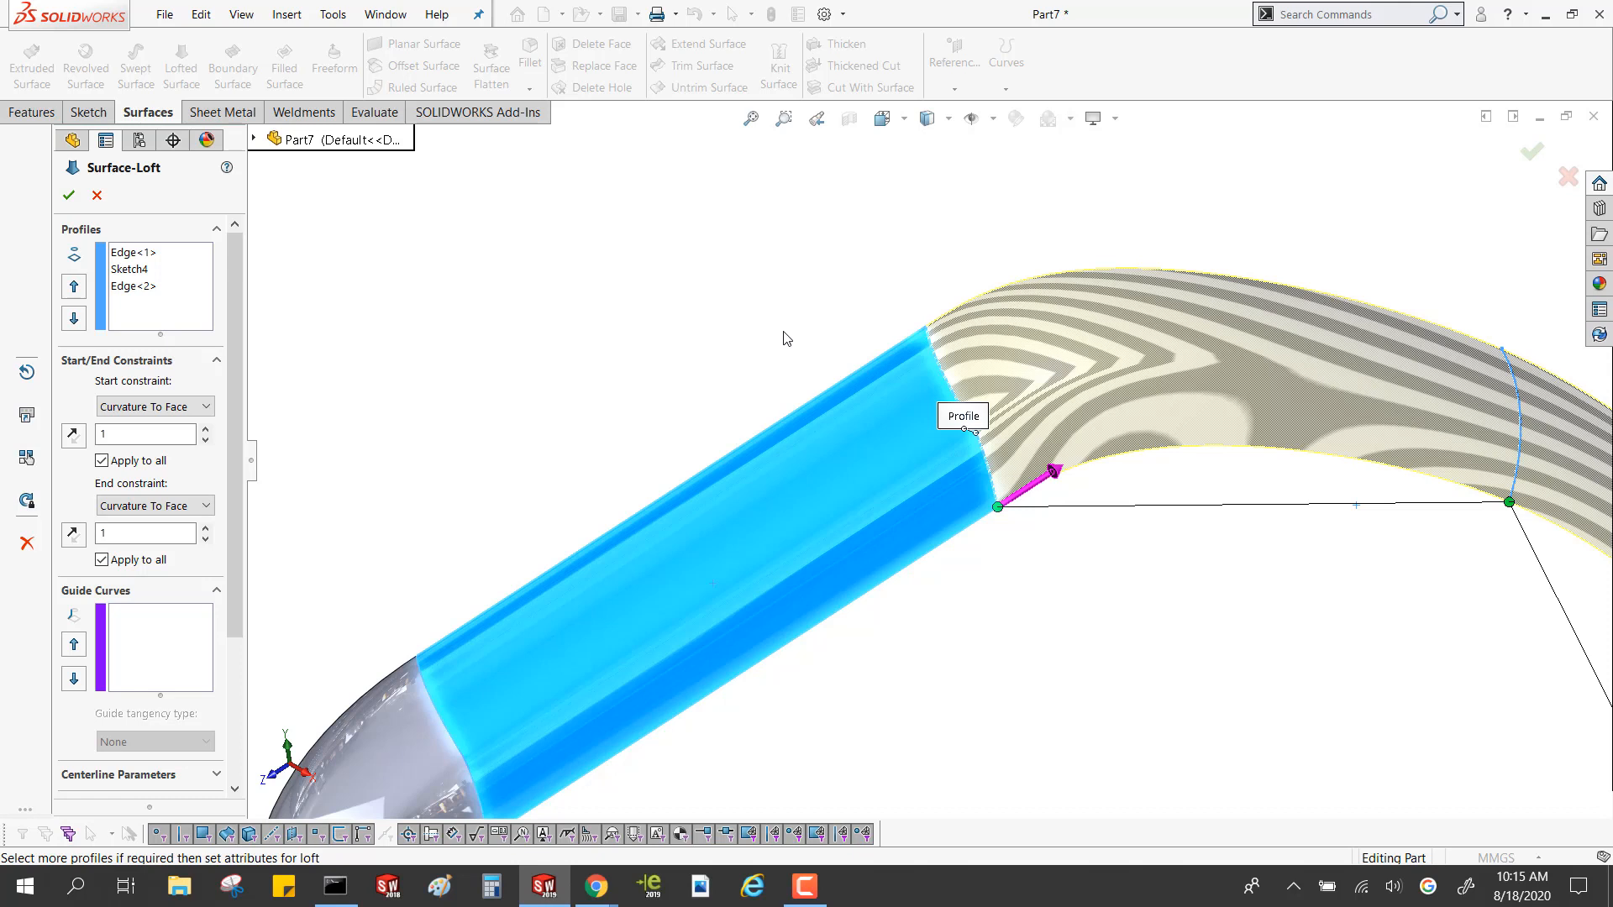
left_click(68, 195)
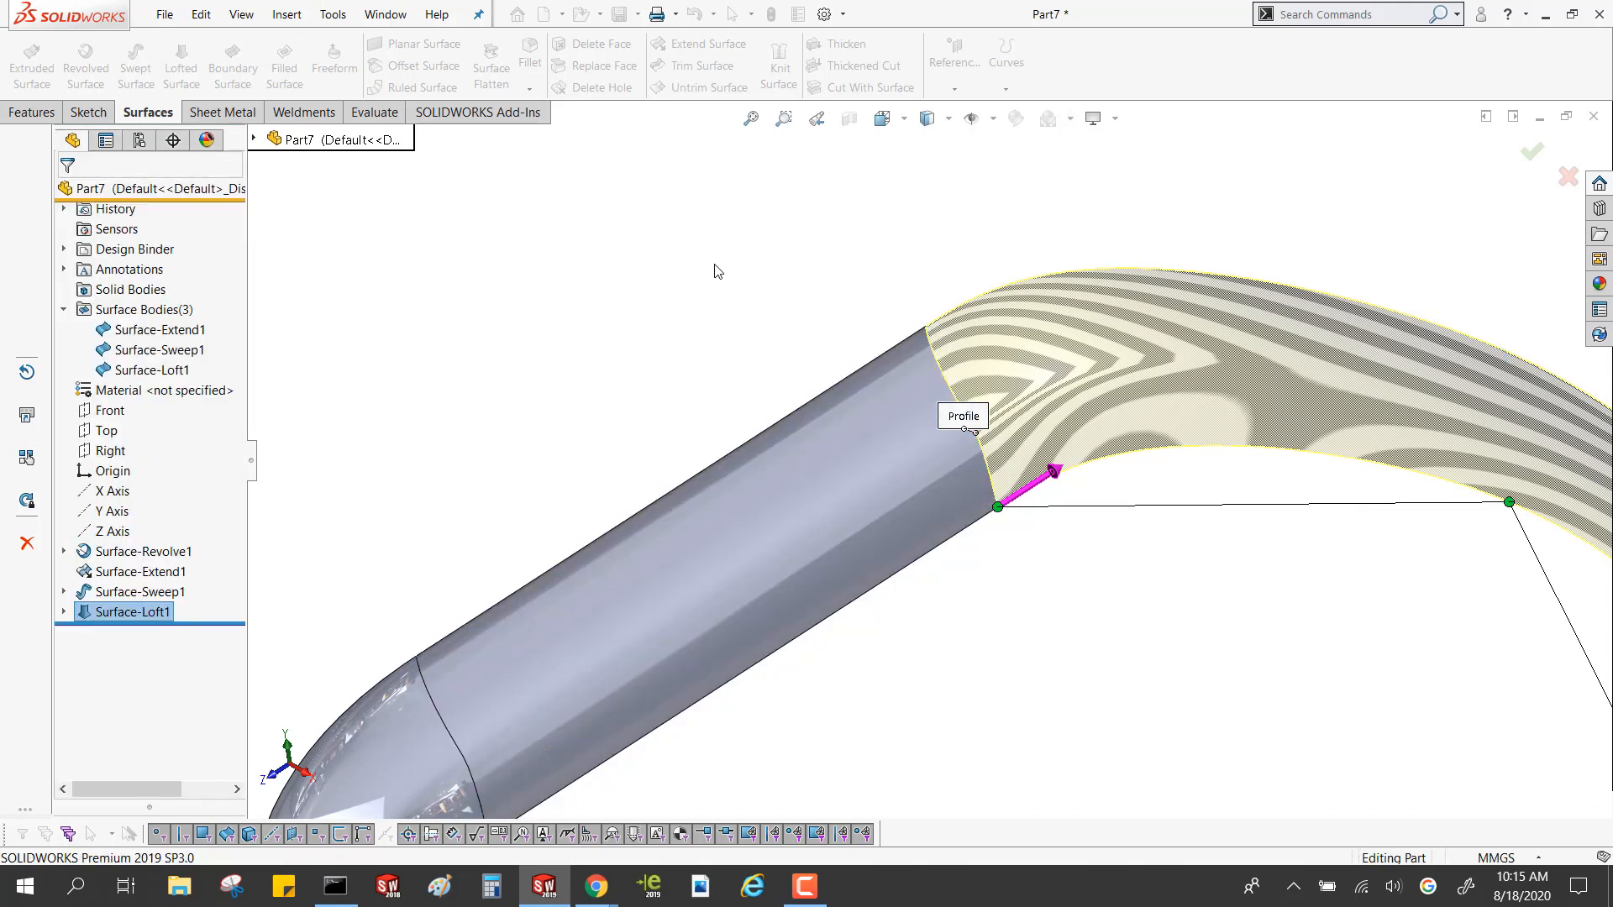
Compare the loft's lower edge with the Top plane in the right view
middle_click_drag(751, 291, 793, 324)
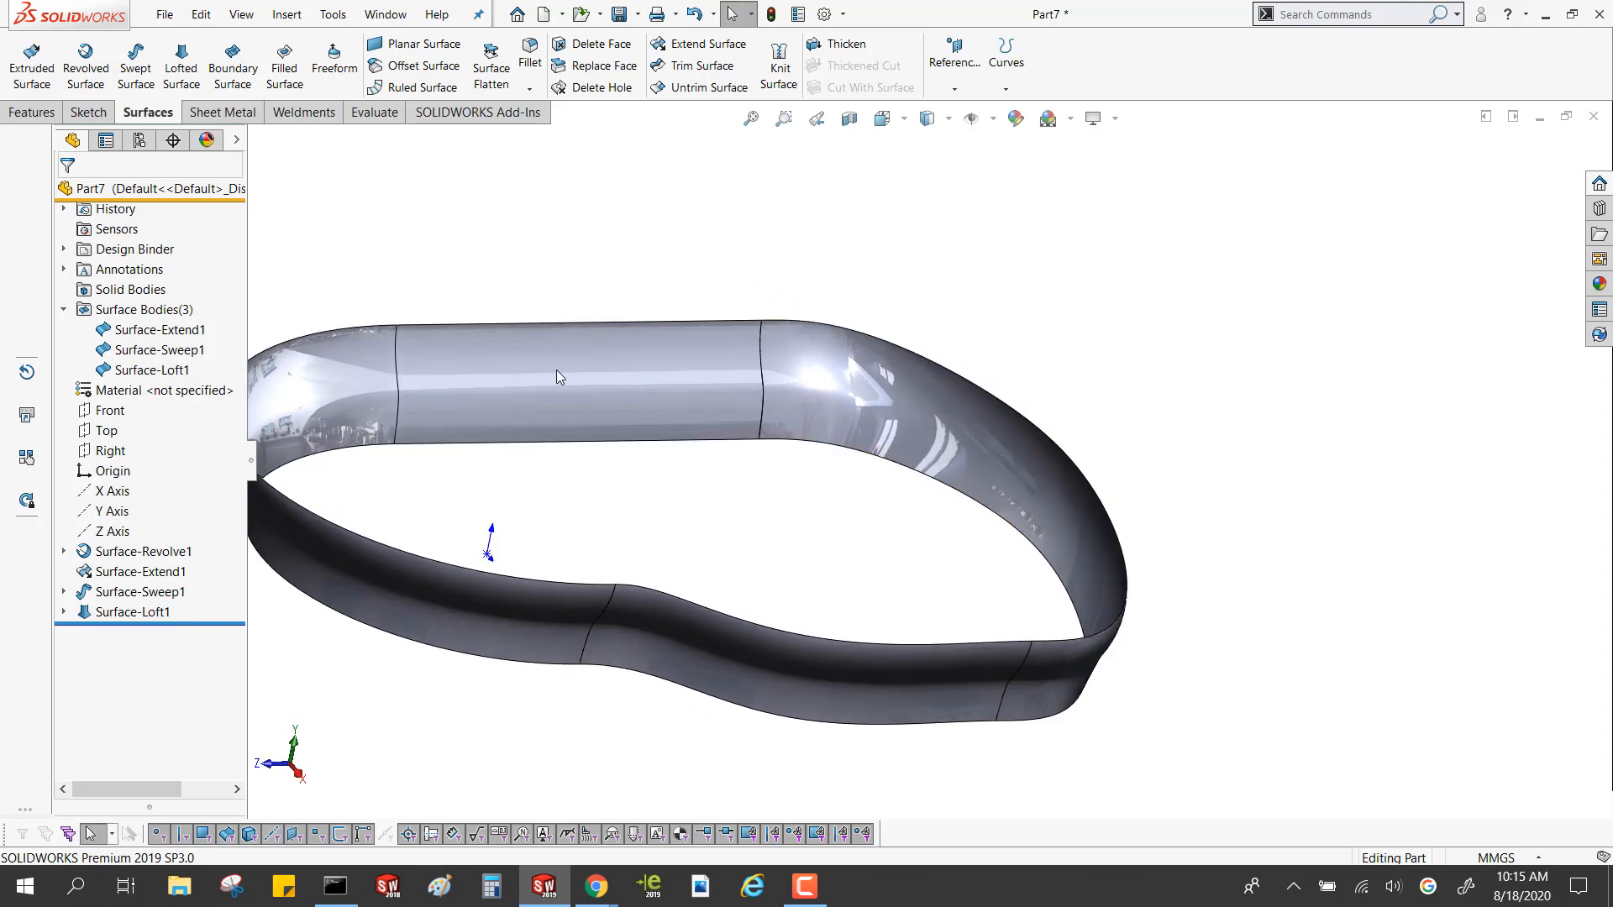
left_click(109, 435)
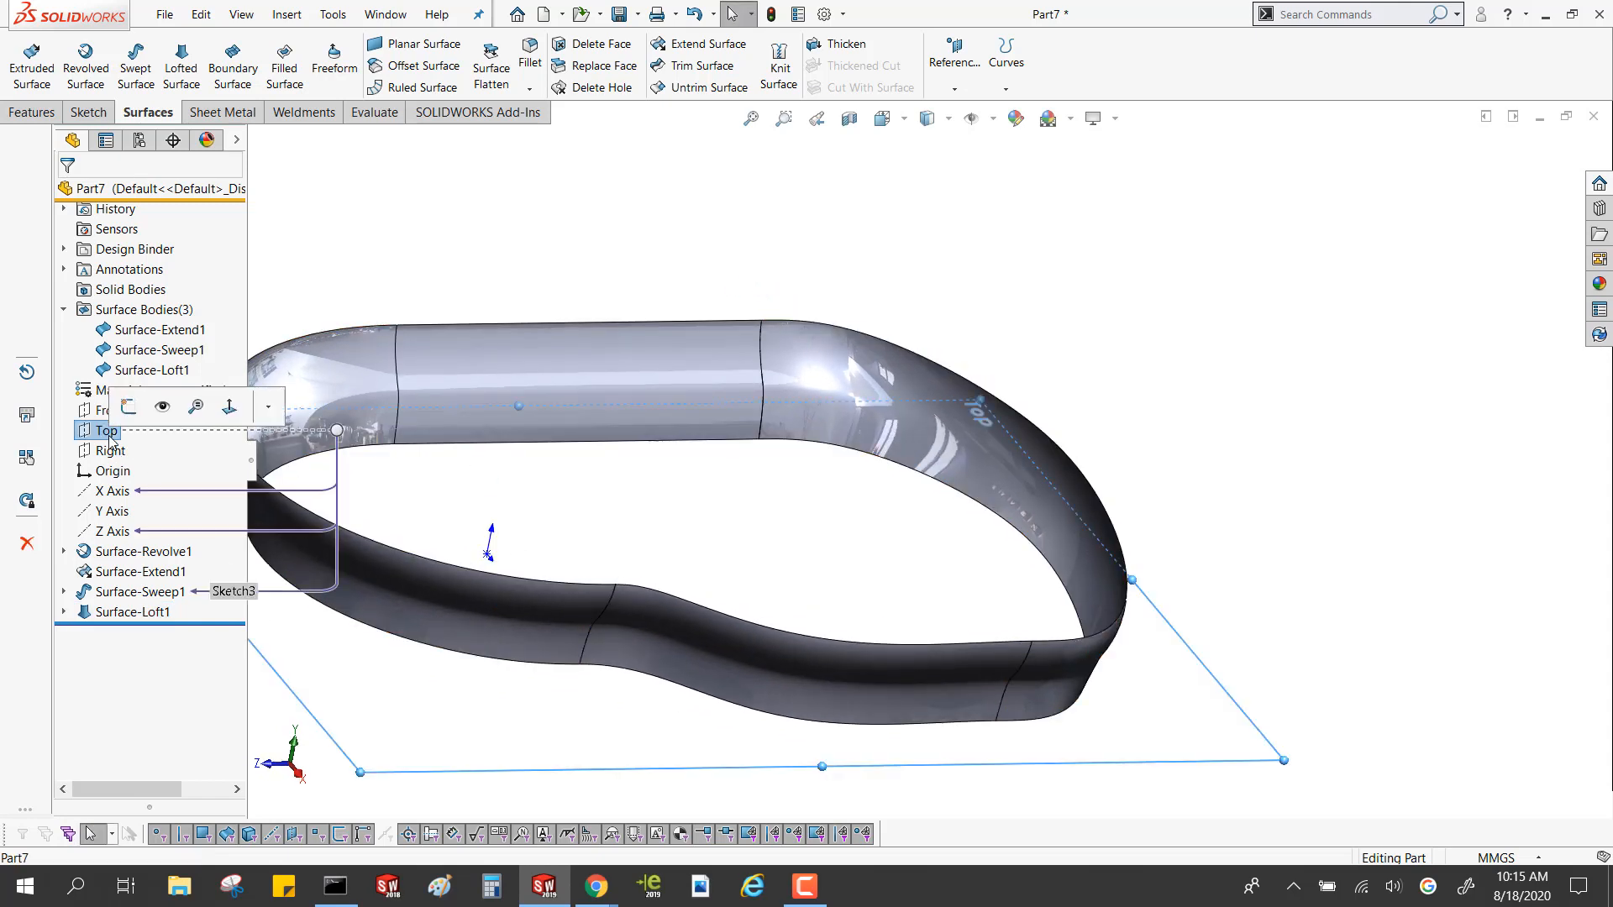
left_click(299, 775)
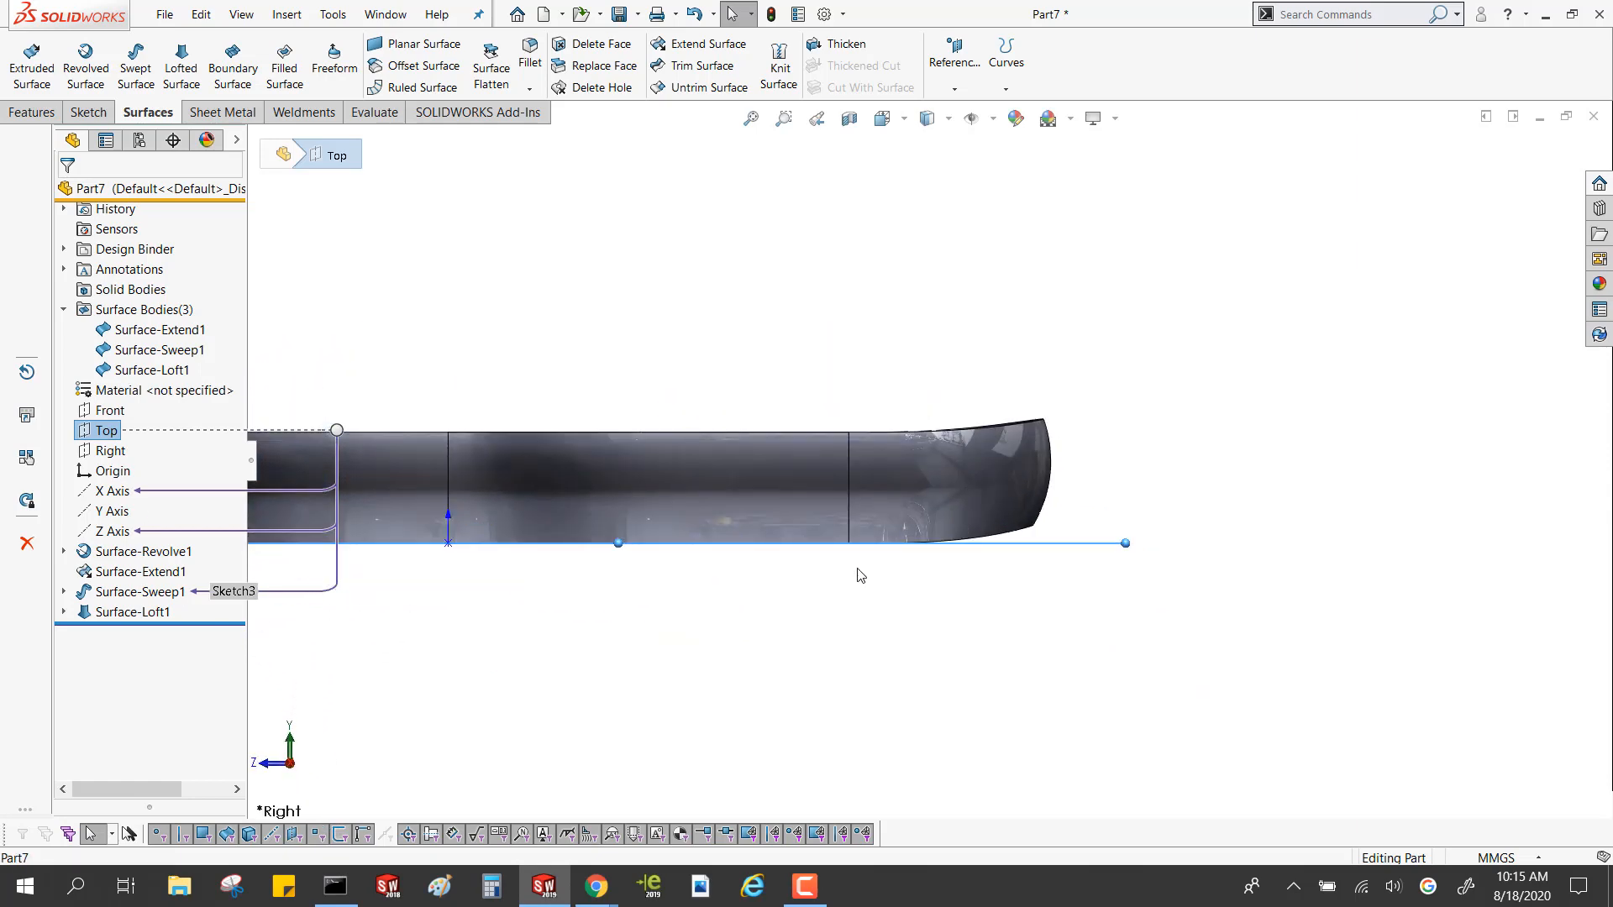
scroll(966, 555, "down", 3)
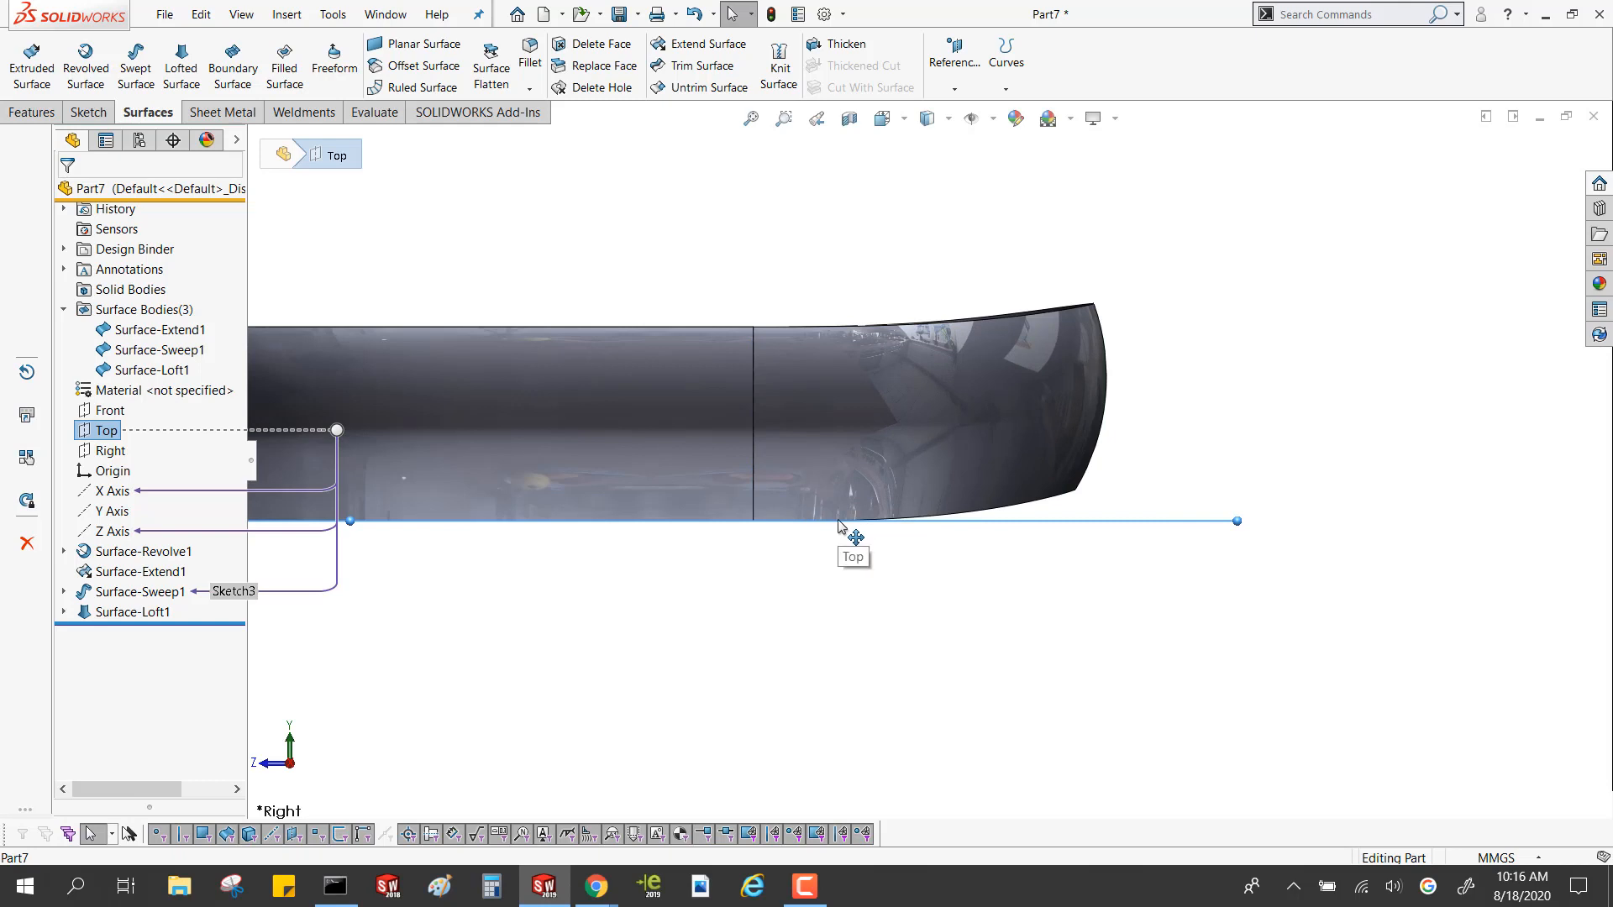
In the loft's arc sketch, make the lower endpoint horizontal with the origin, raise the upper endpoint to about 40.8 mm, and rebuild
left_click(65, 612)
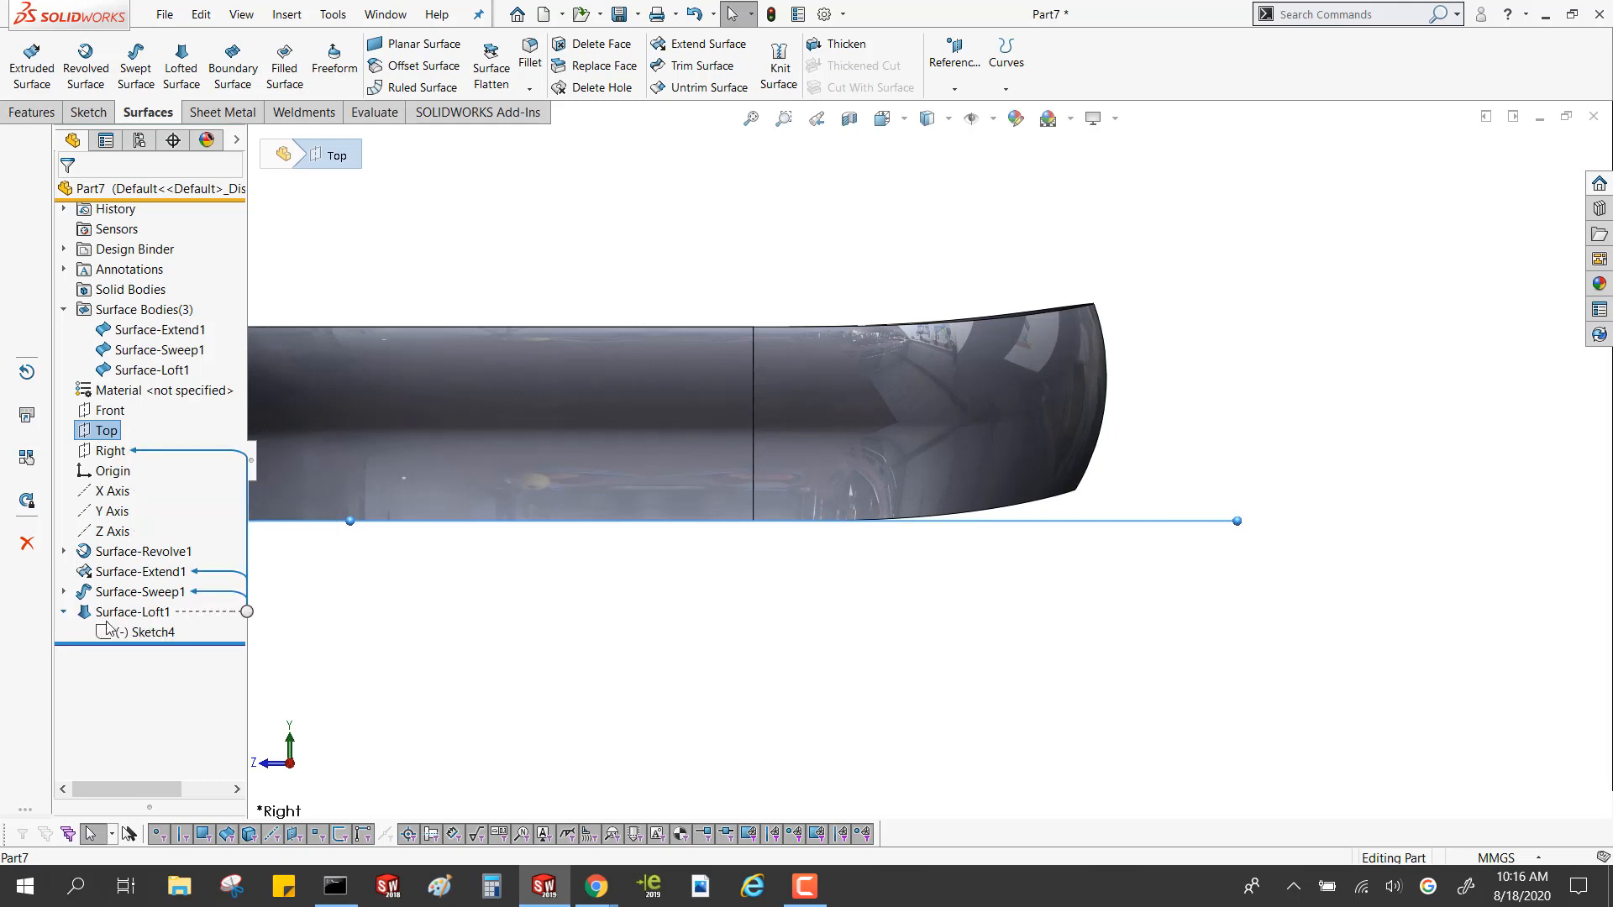
left_click(126, 632)
left_click(154, 564)
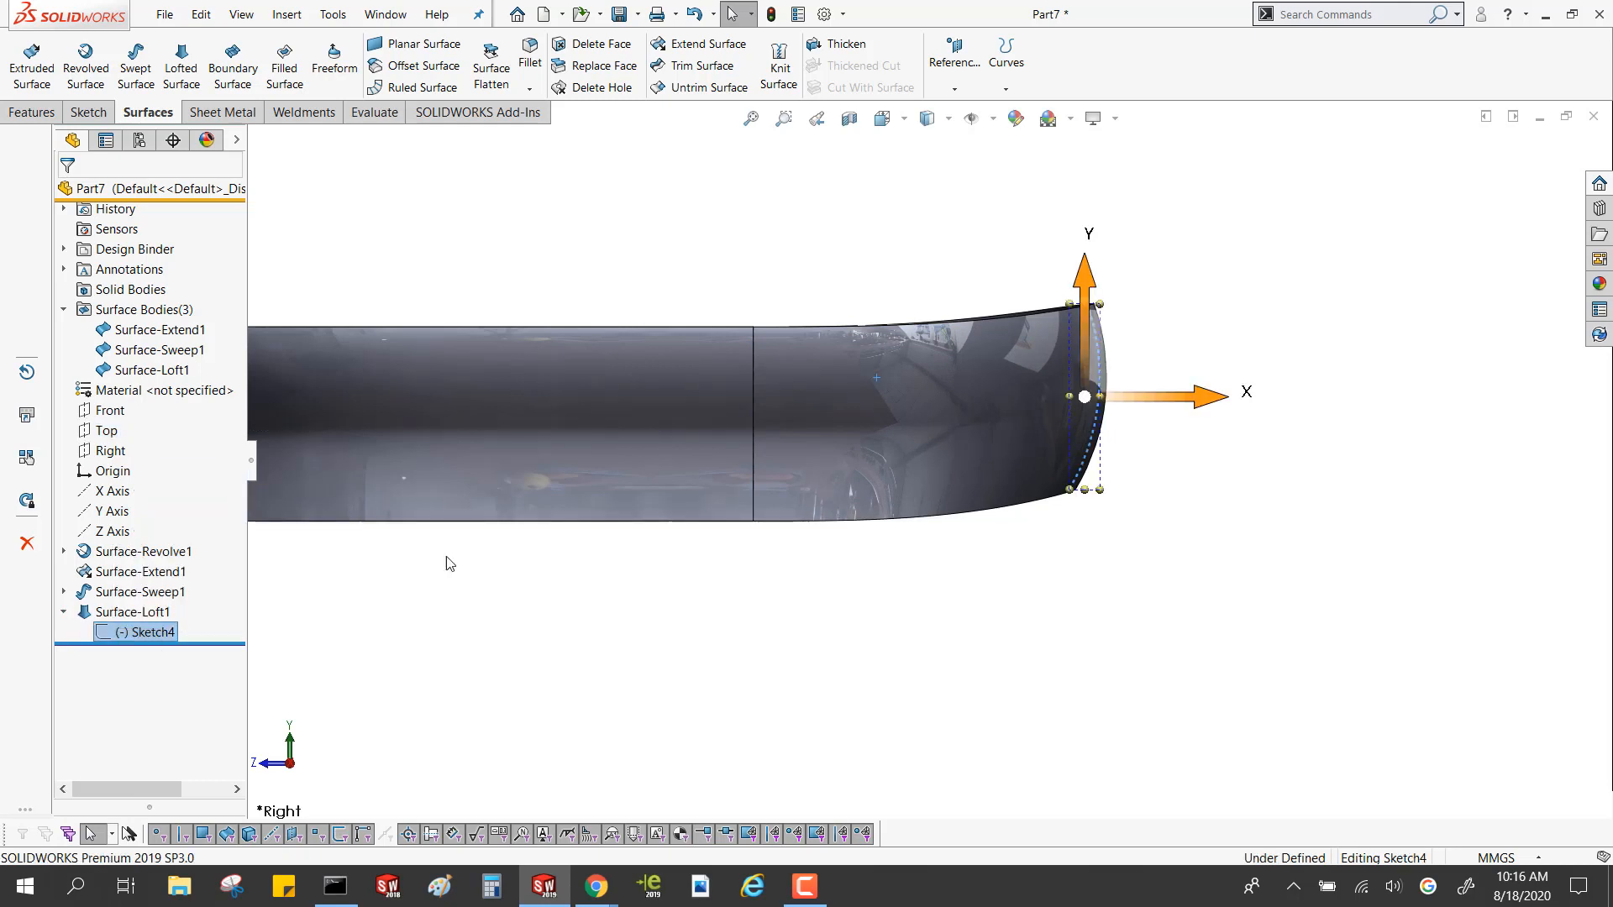
left_click(1068, 491)
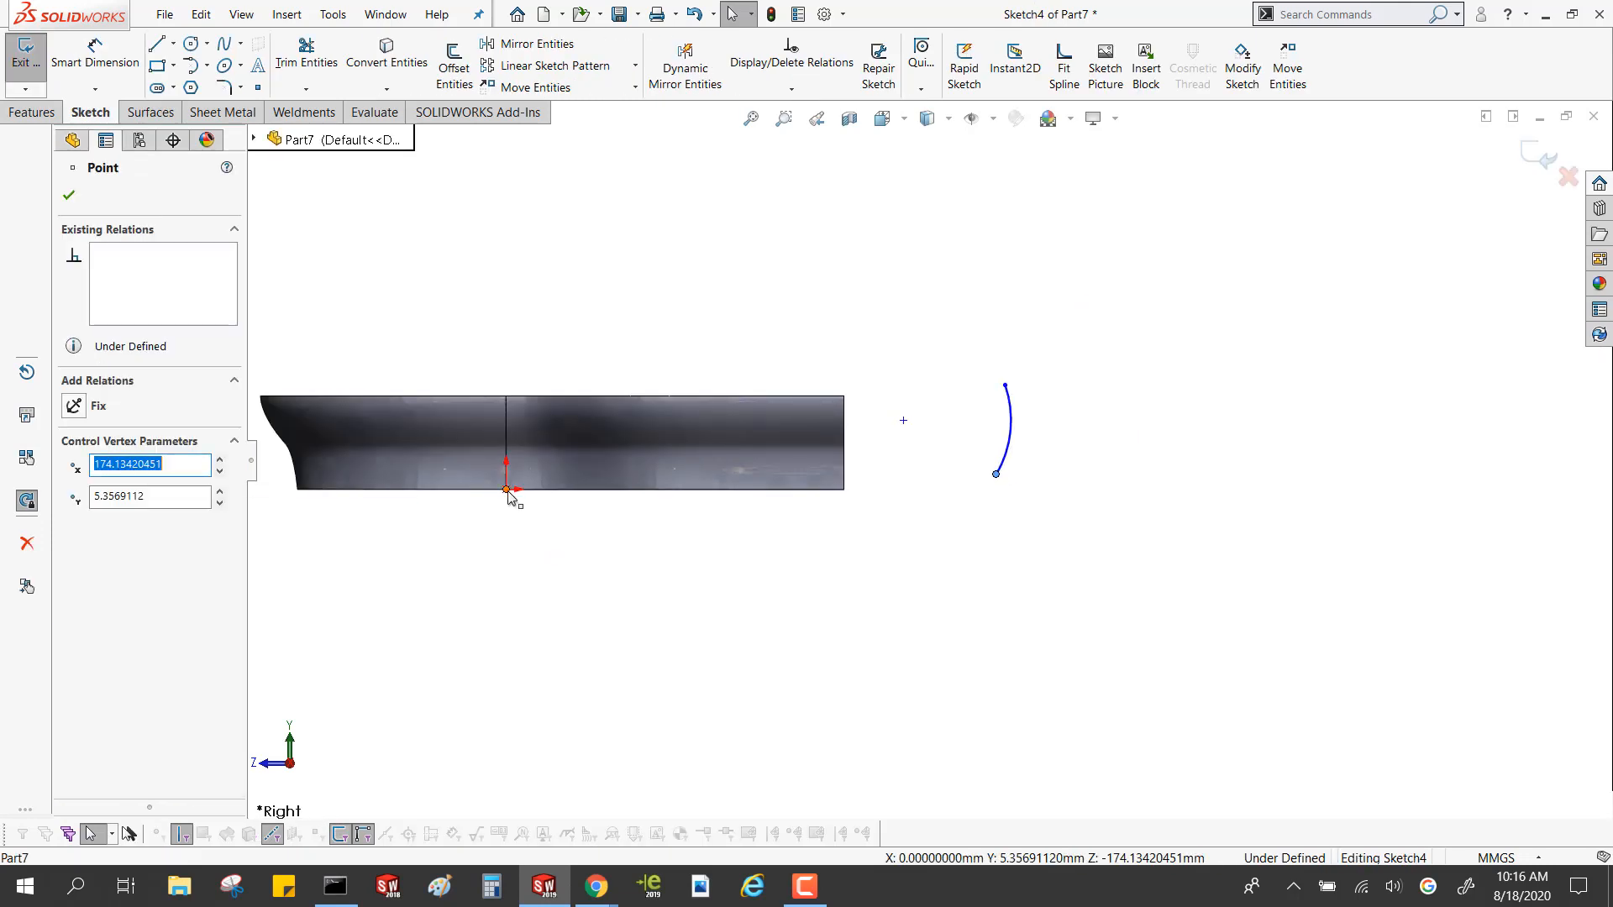
left_click(508, 491, "ctrl")
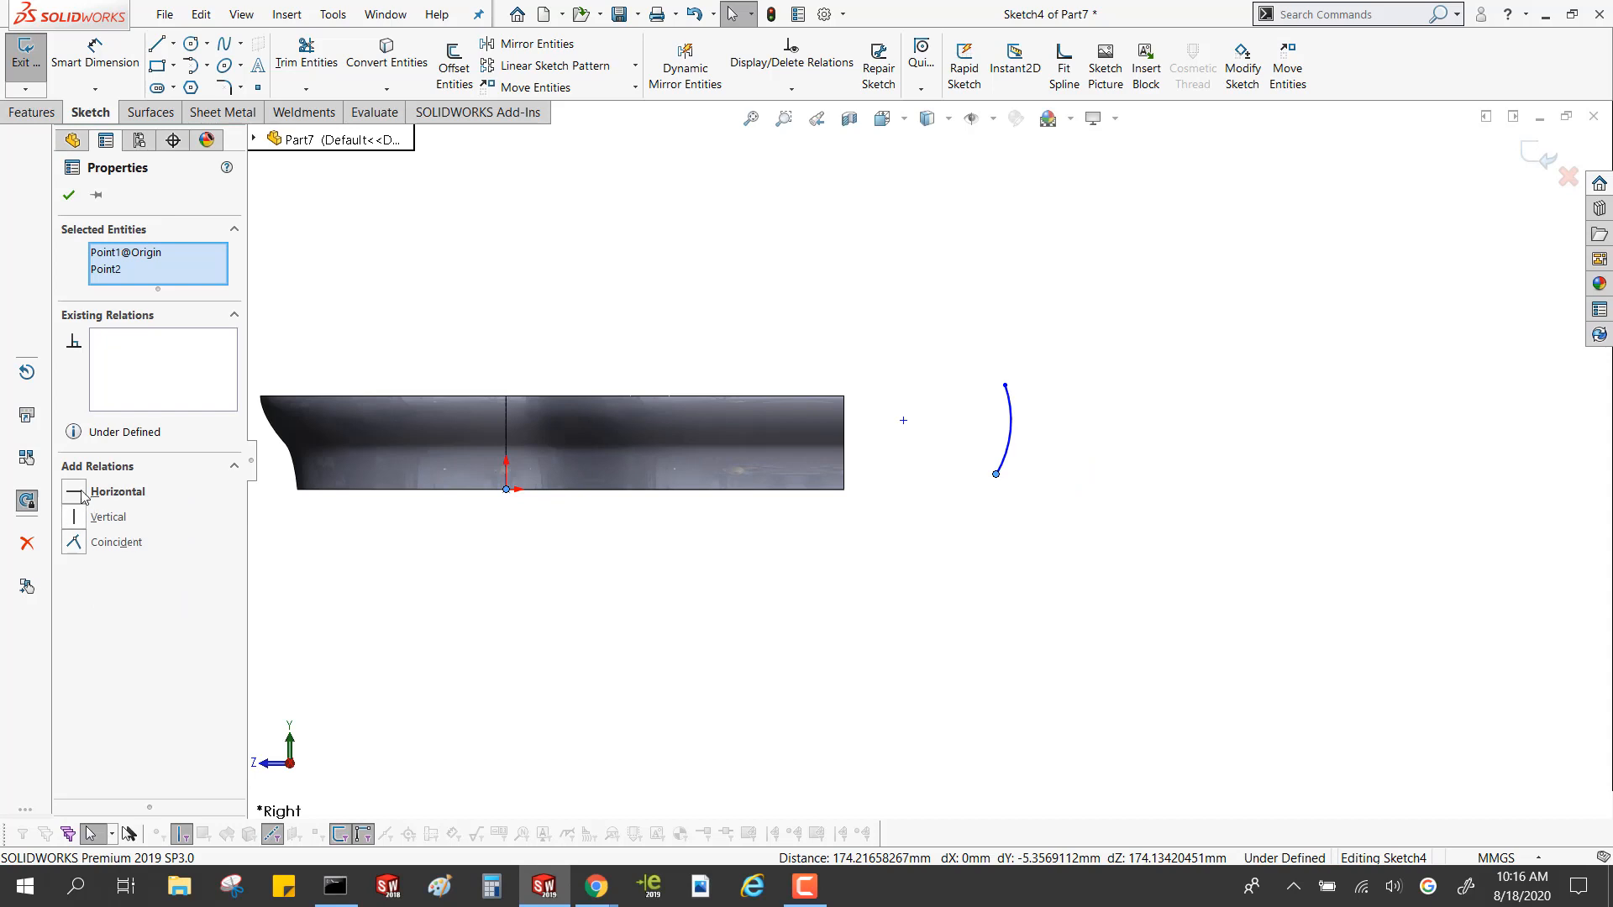
left_click(82, 493)
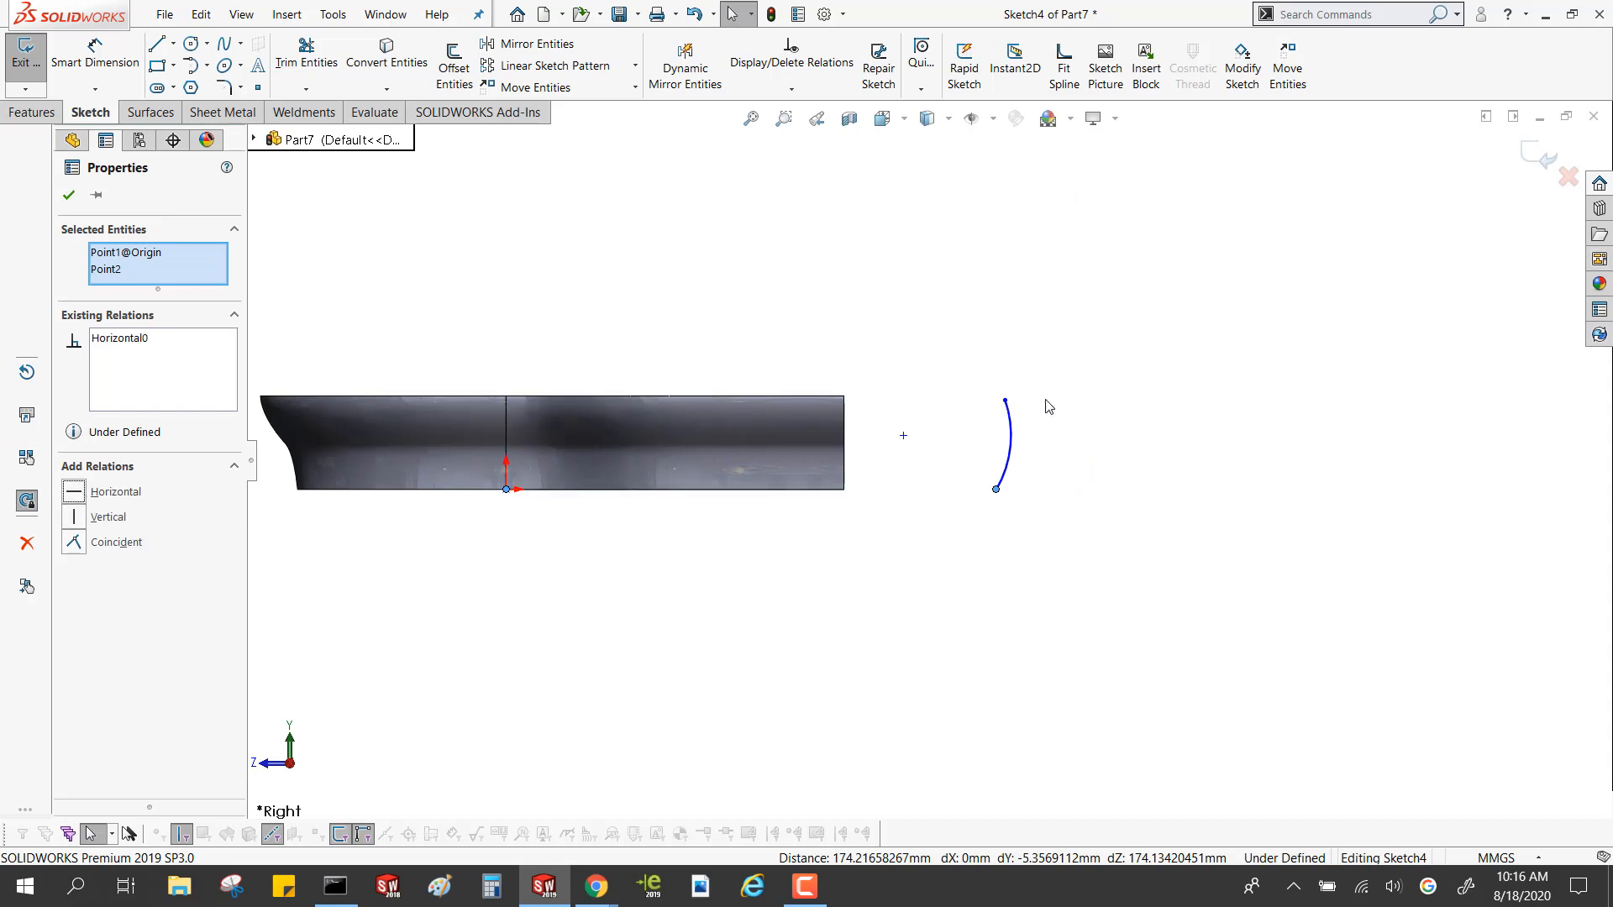
left_click_drag(1004, 402, 1002, 374)
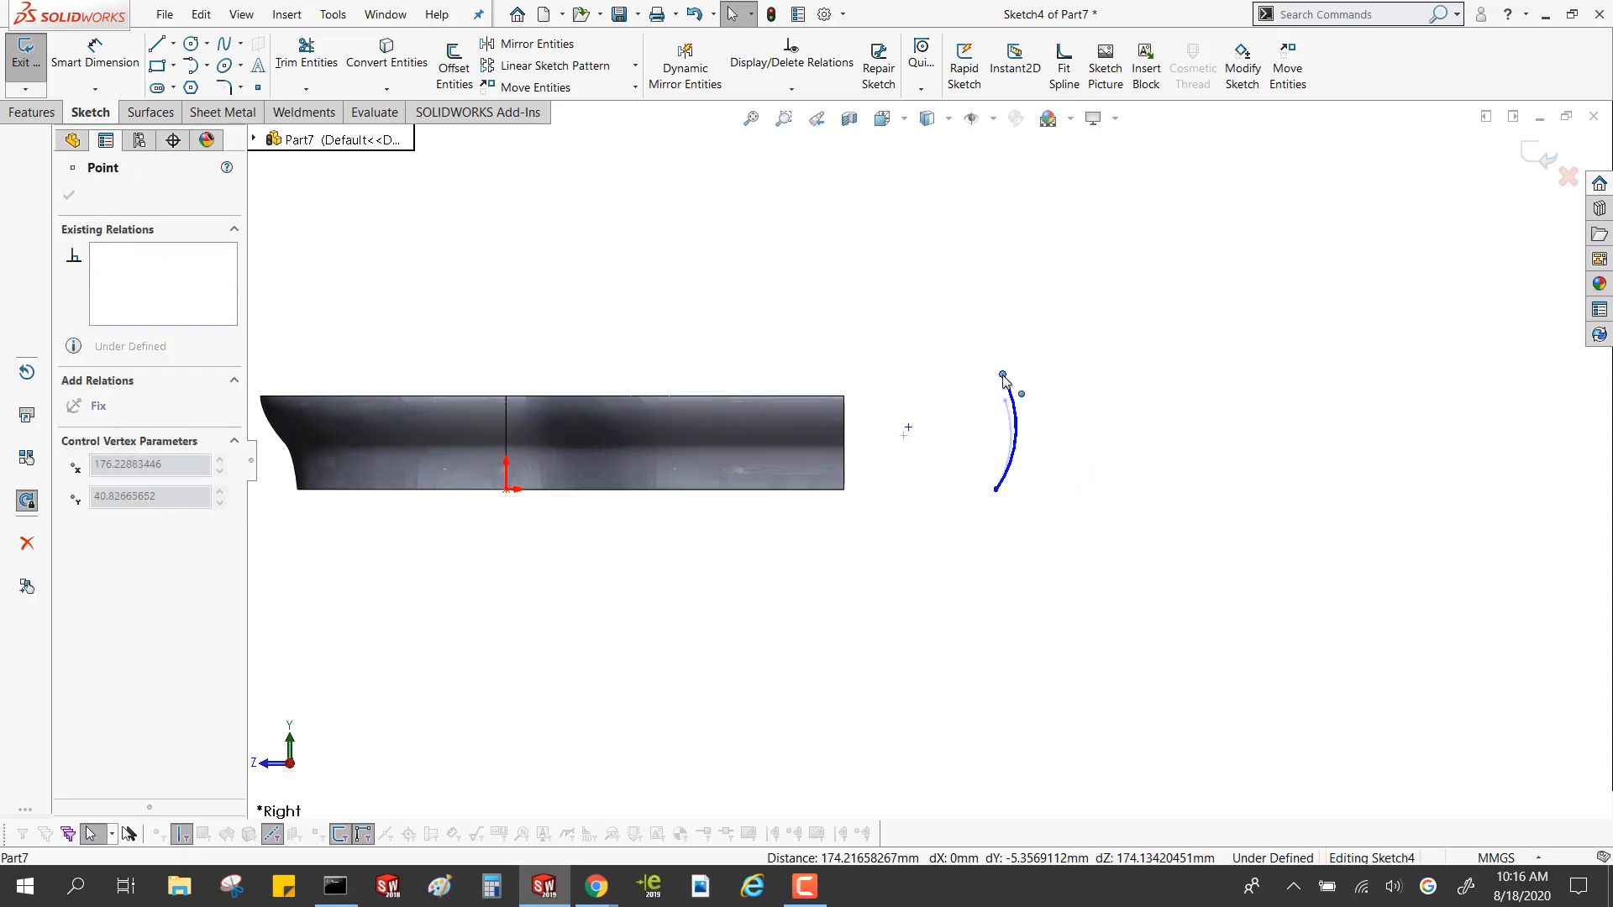
left_click(1159, 228)
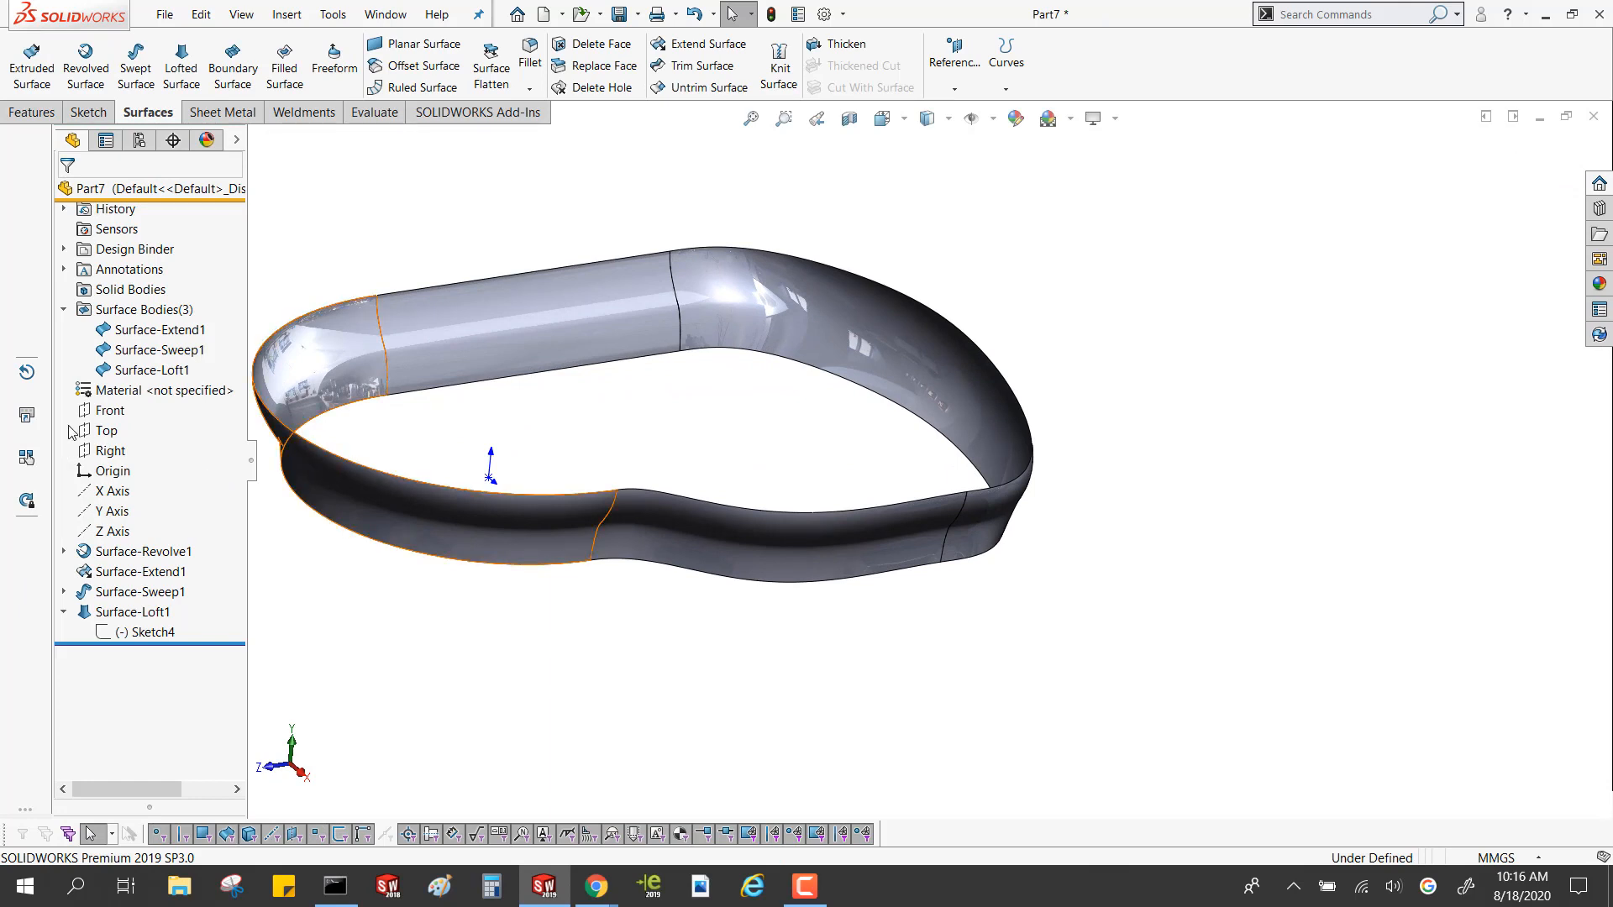
Start a sketch on the Top plane and convert the lower edges of the revolved, extended, lofted and swept surfaces into sketch entities
left_click(112, 436)
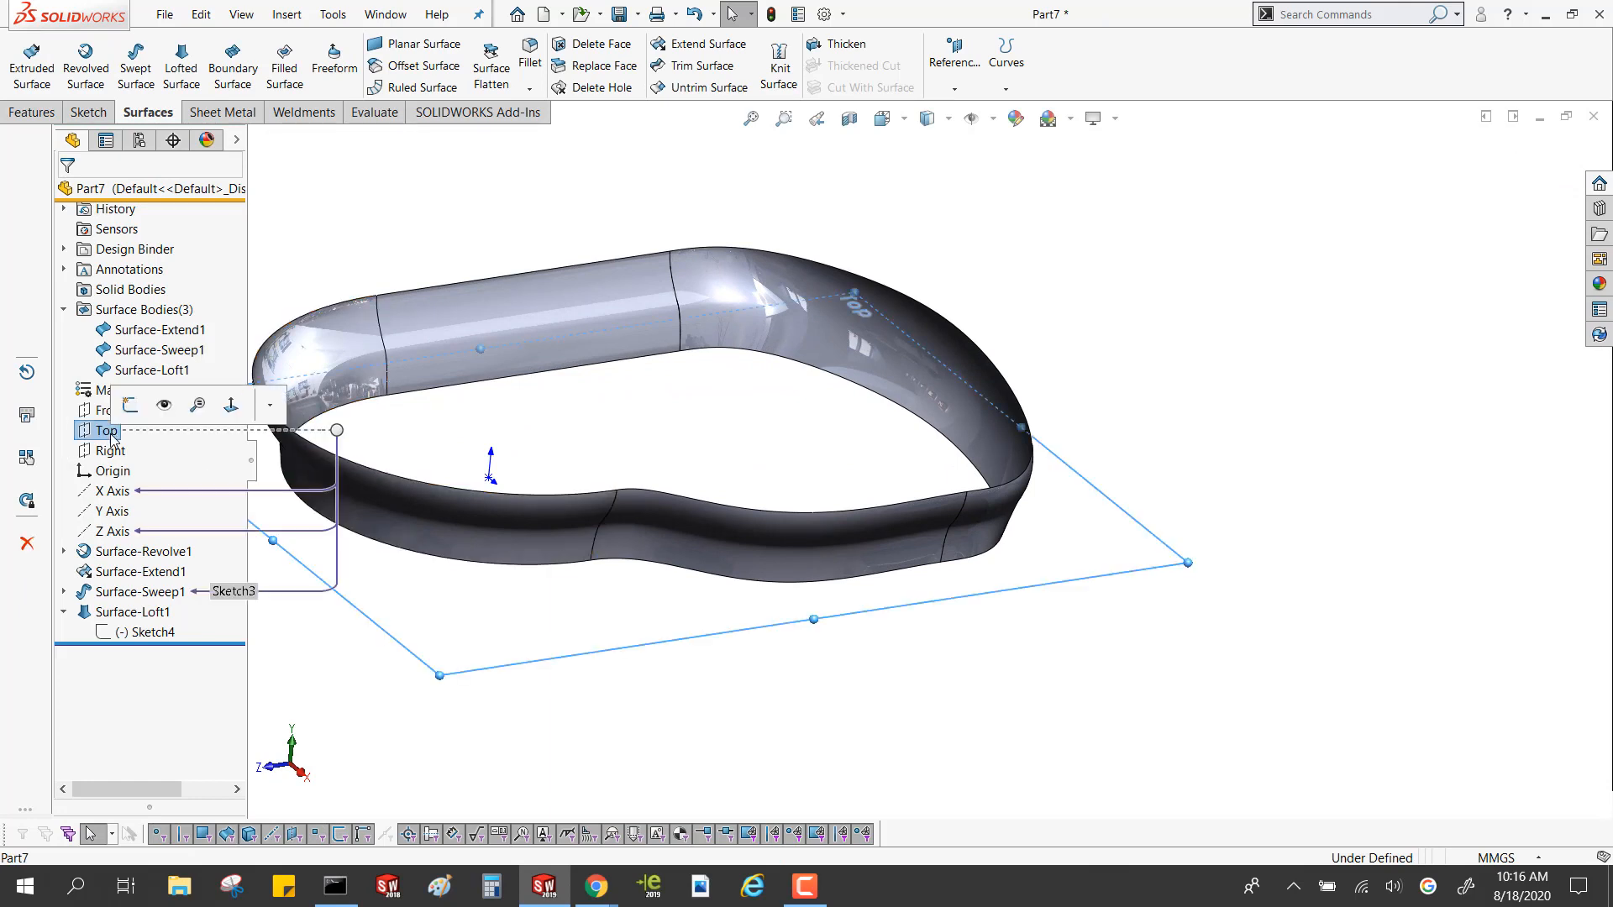
left_click(140, 411)
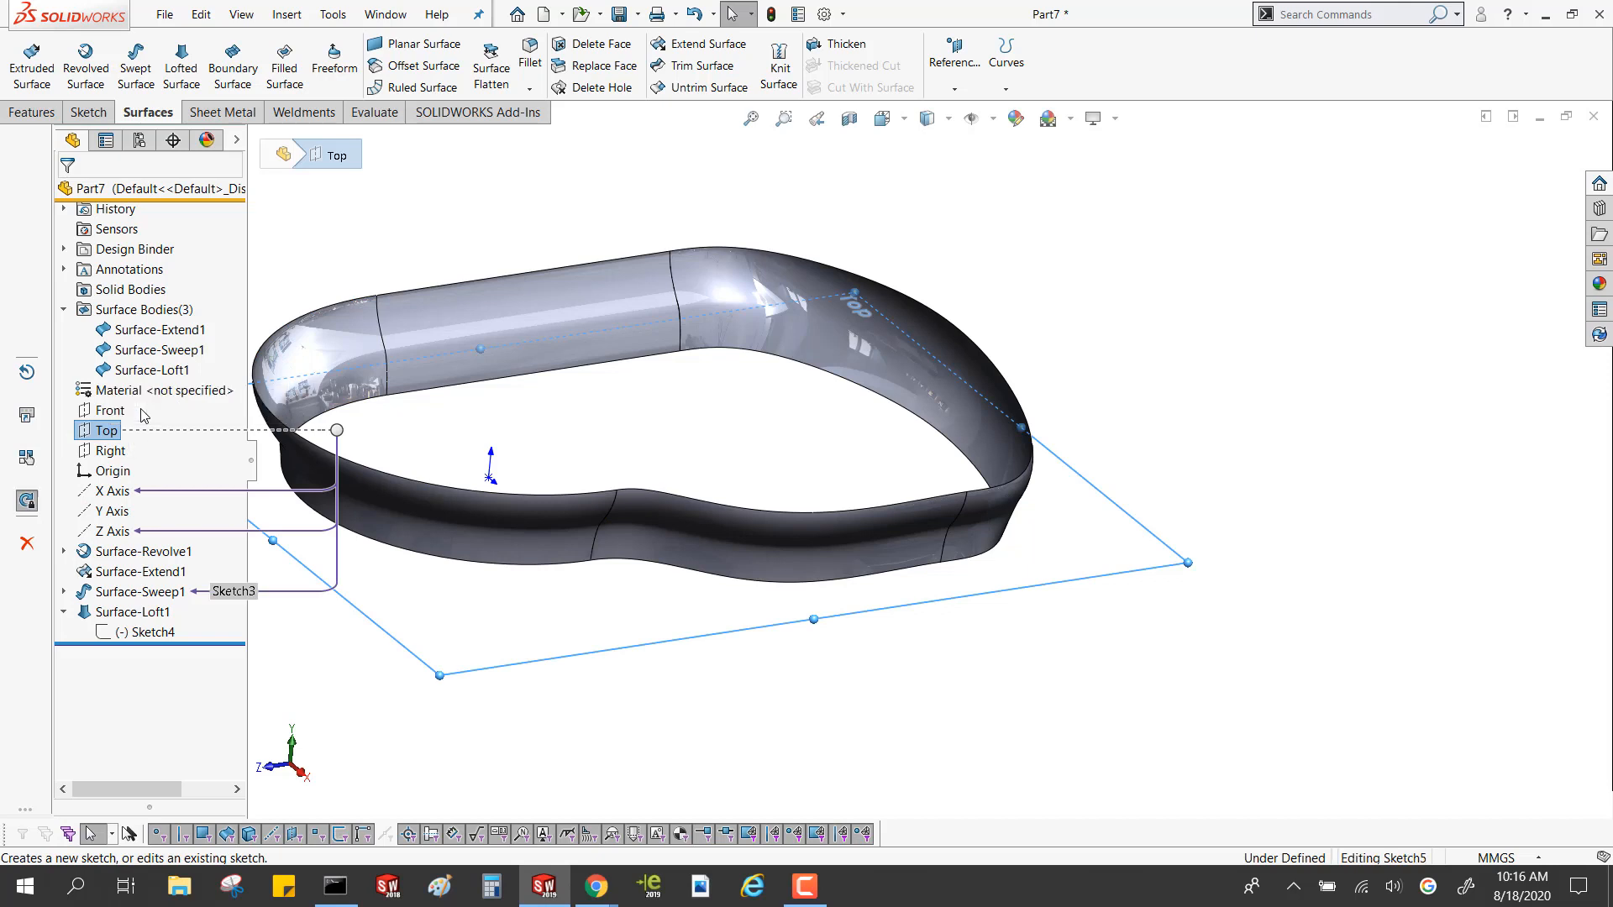
left_click(495, 382)
left_click(687, 353)
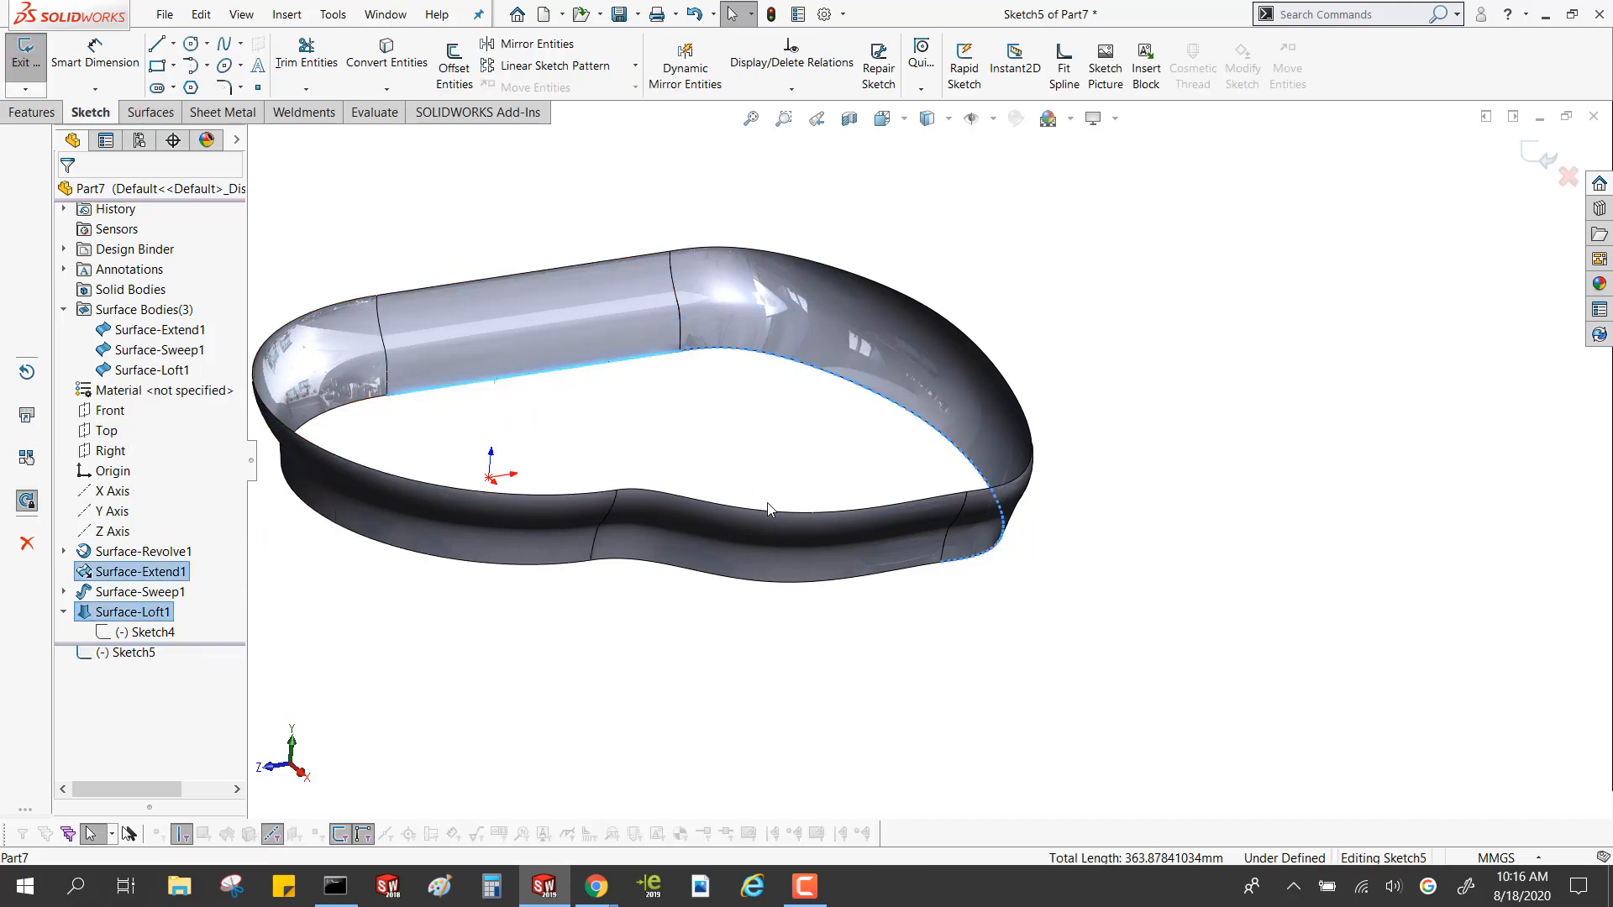
left_click(687, 581)
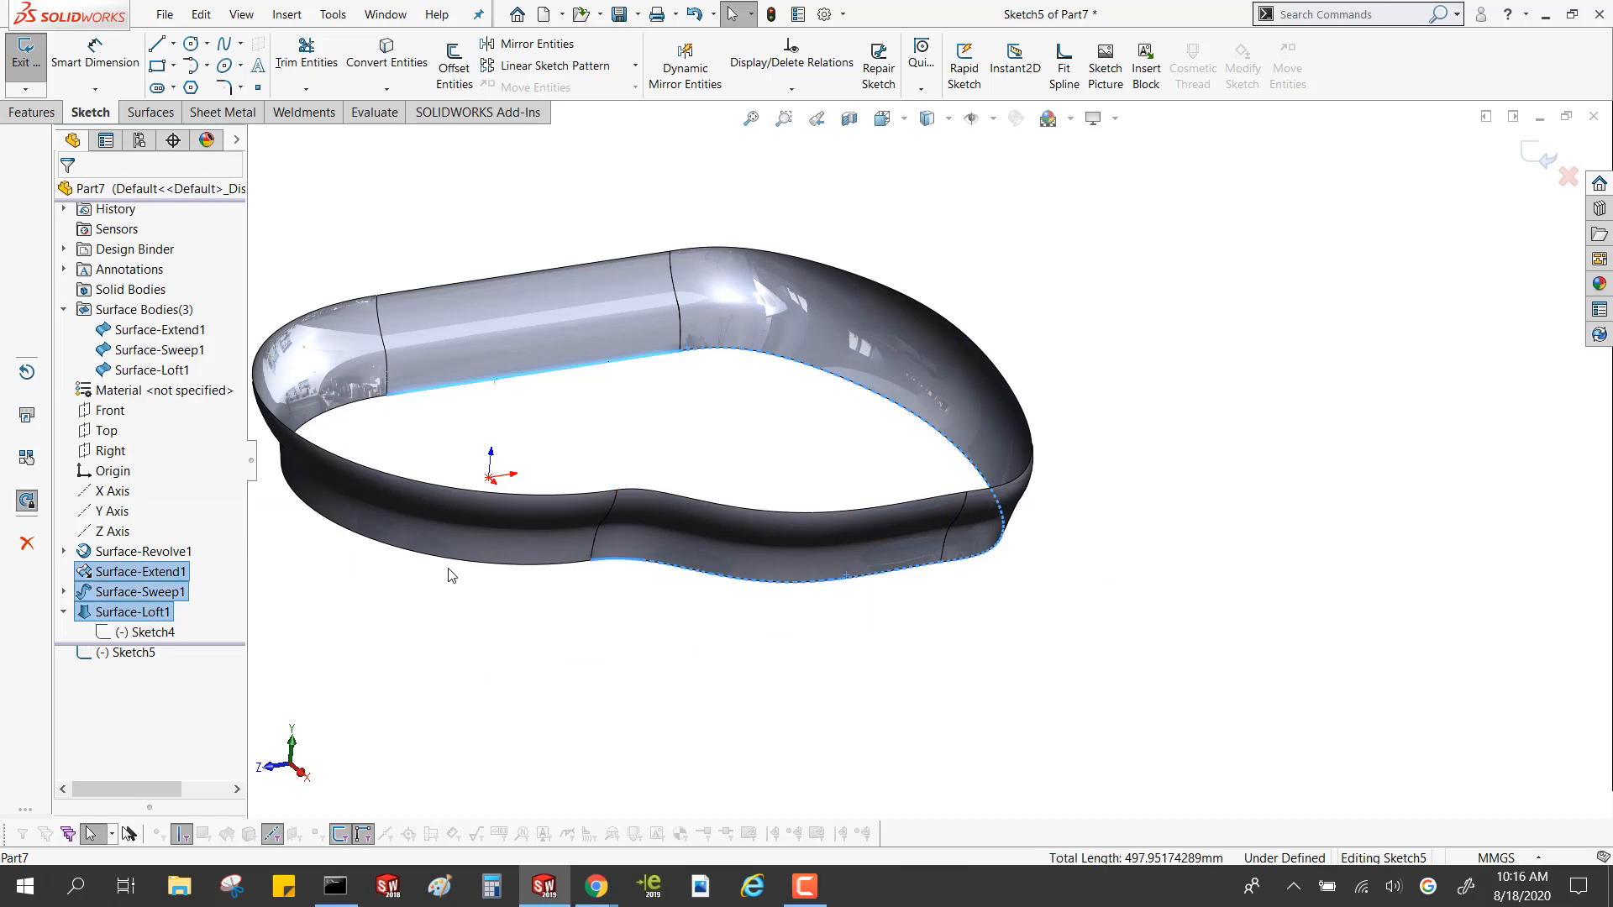
left_click(447, 561)
left_click(386, 58)
Create a planar surface from the closed outline sketch and inspect it
middle_click_drag(595, 353, 615, 439)
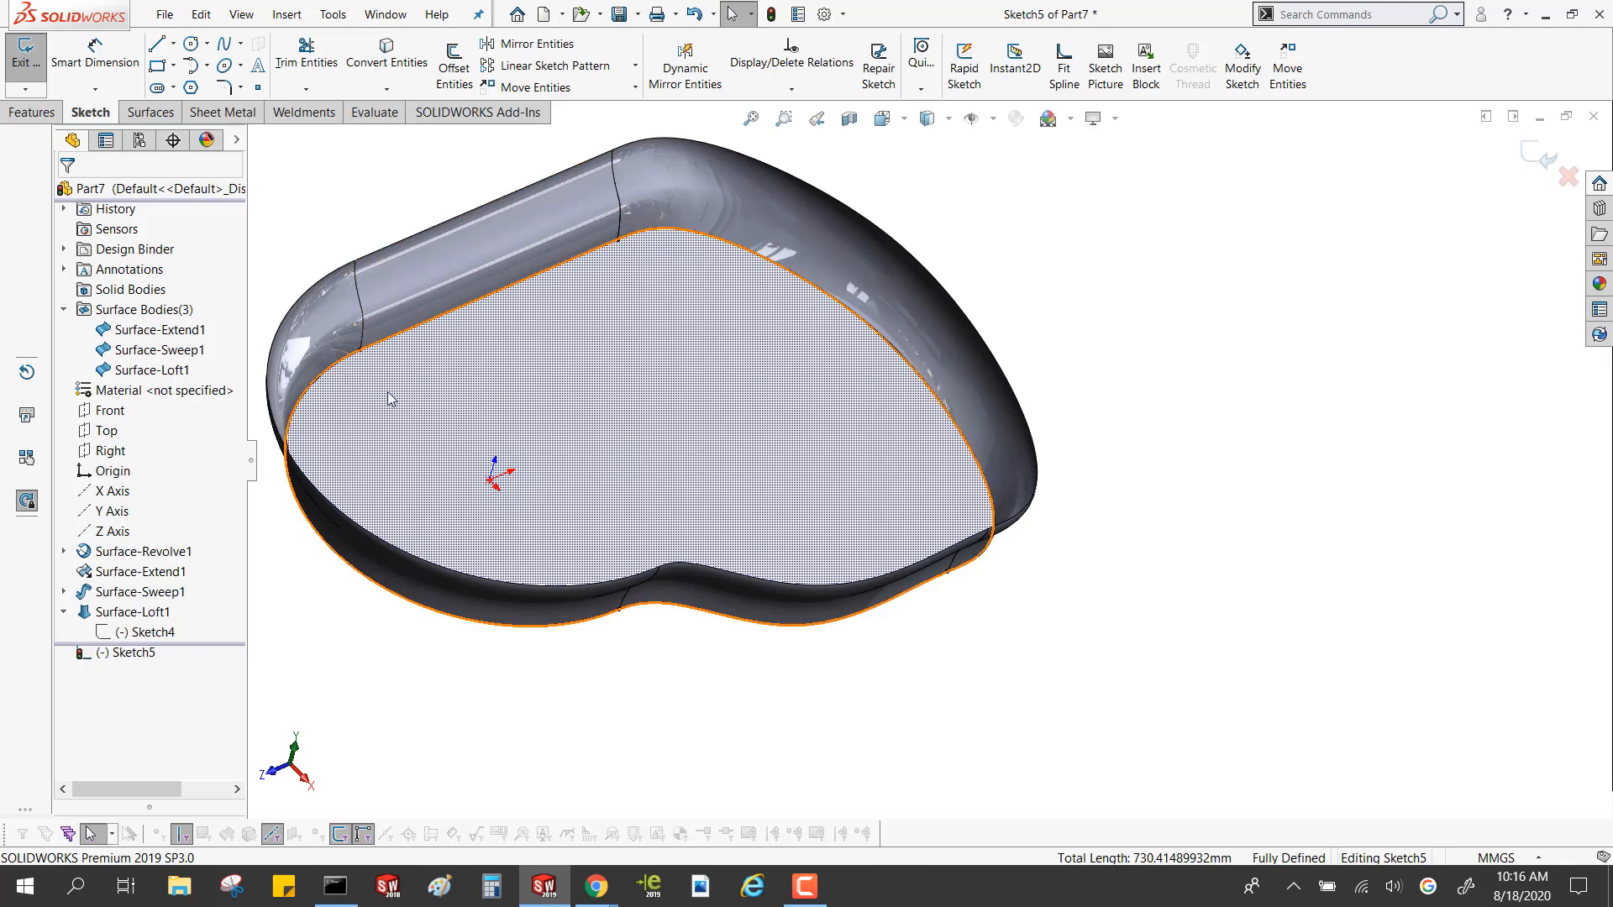
middle_click_drag(500, 493, 421, 324)
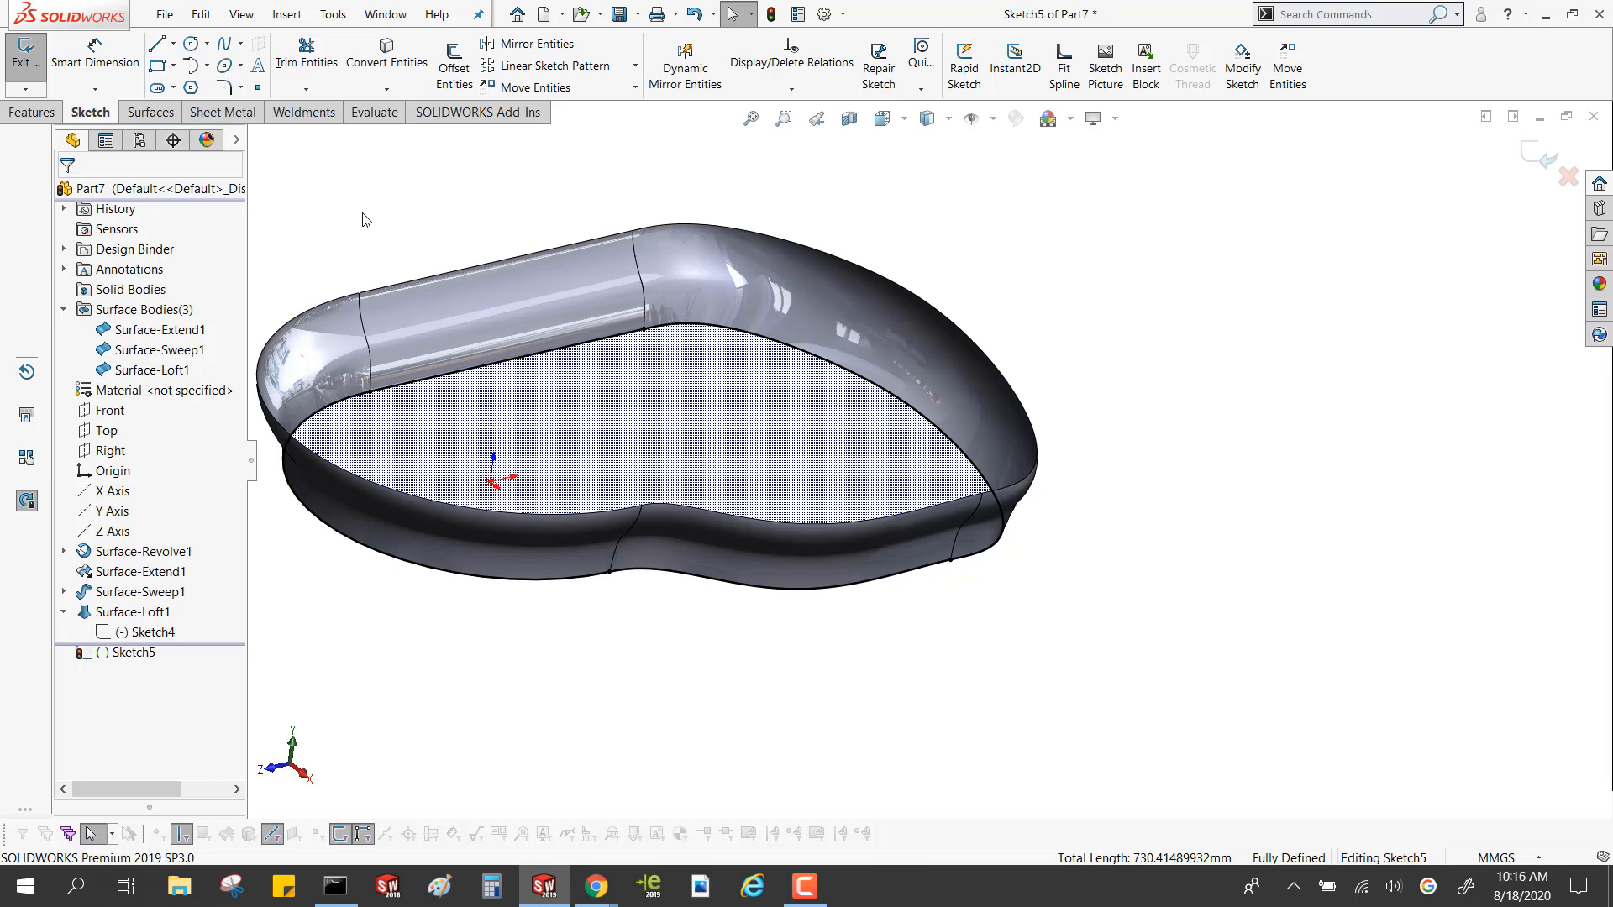
left_click(135, 110)
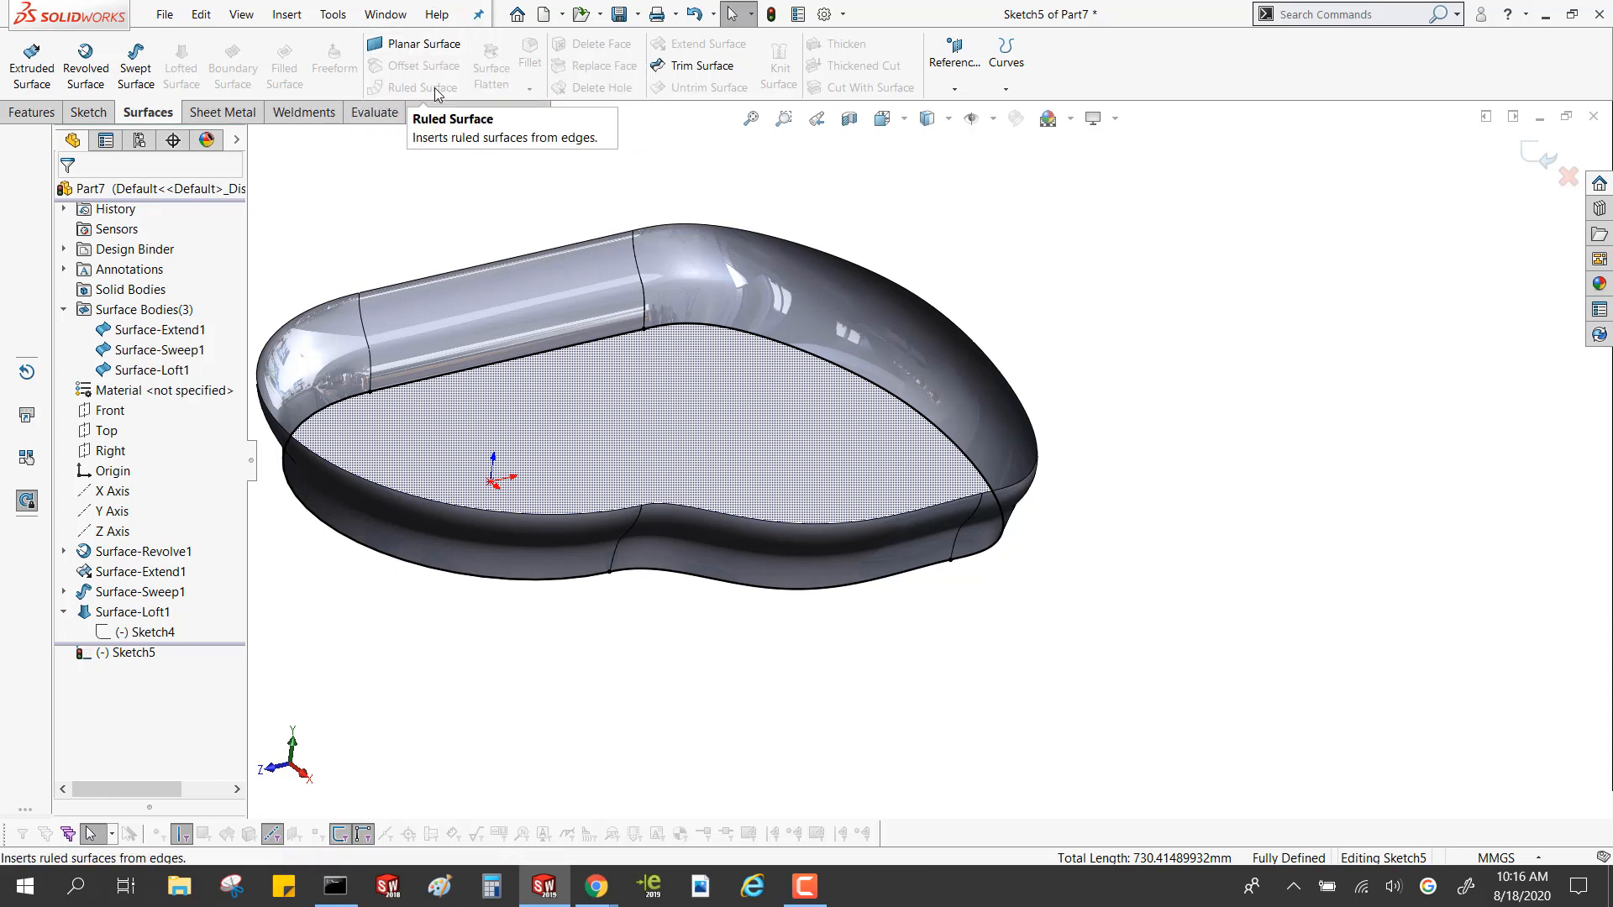
left_click(409, 45)
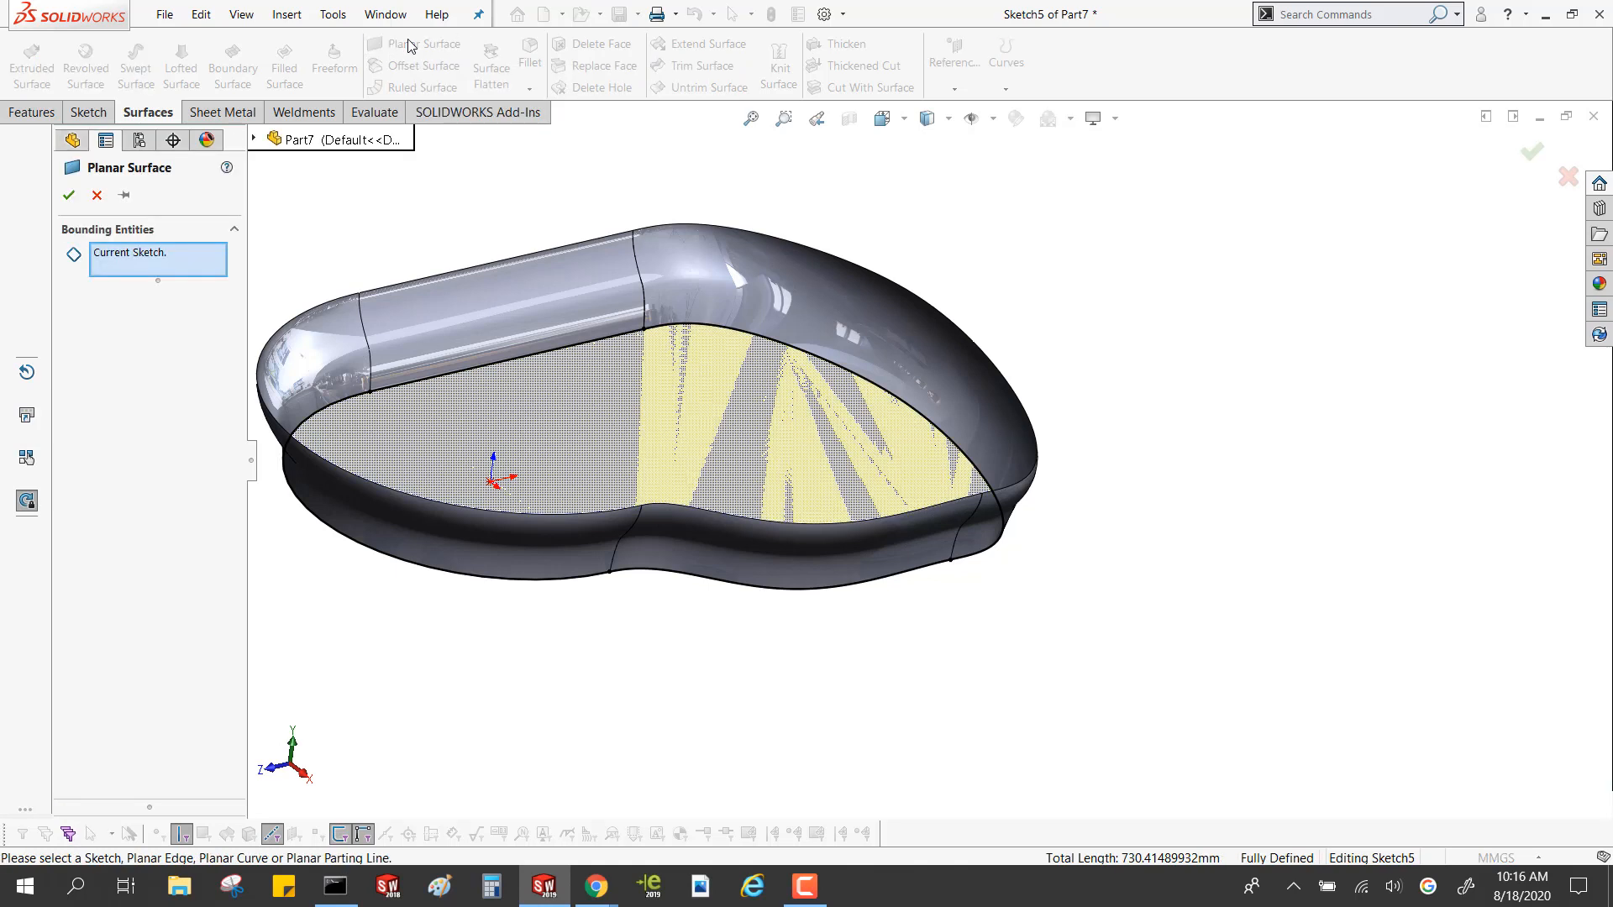
left_click(69, 194)
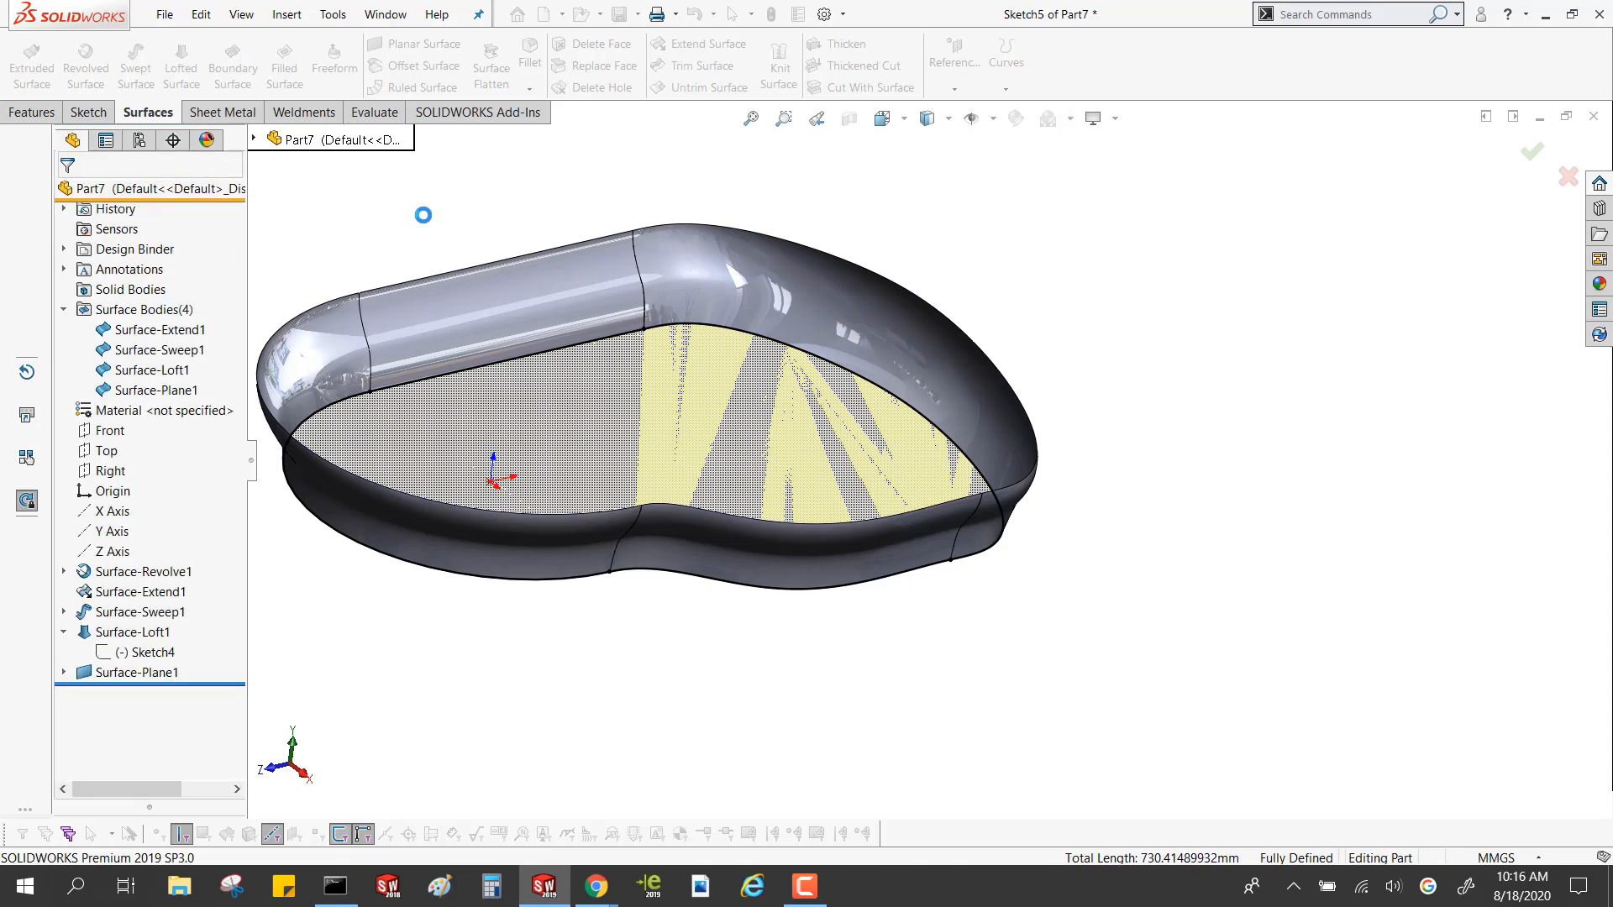
mouse_move(504, 353)
middle_mouse_down()
mouse_move(514, 55)
mouse_move(522, 341)
middle_mouse_up()
left_click(546, 455)
middle_click_drag(548, 461, 504, 601)
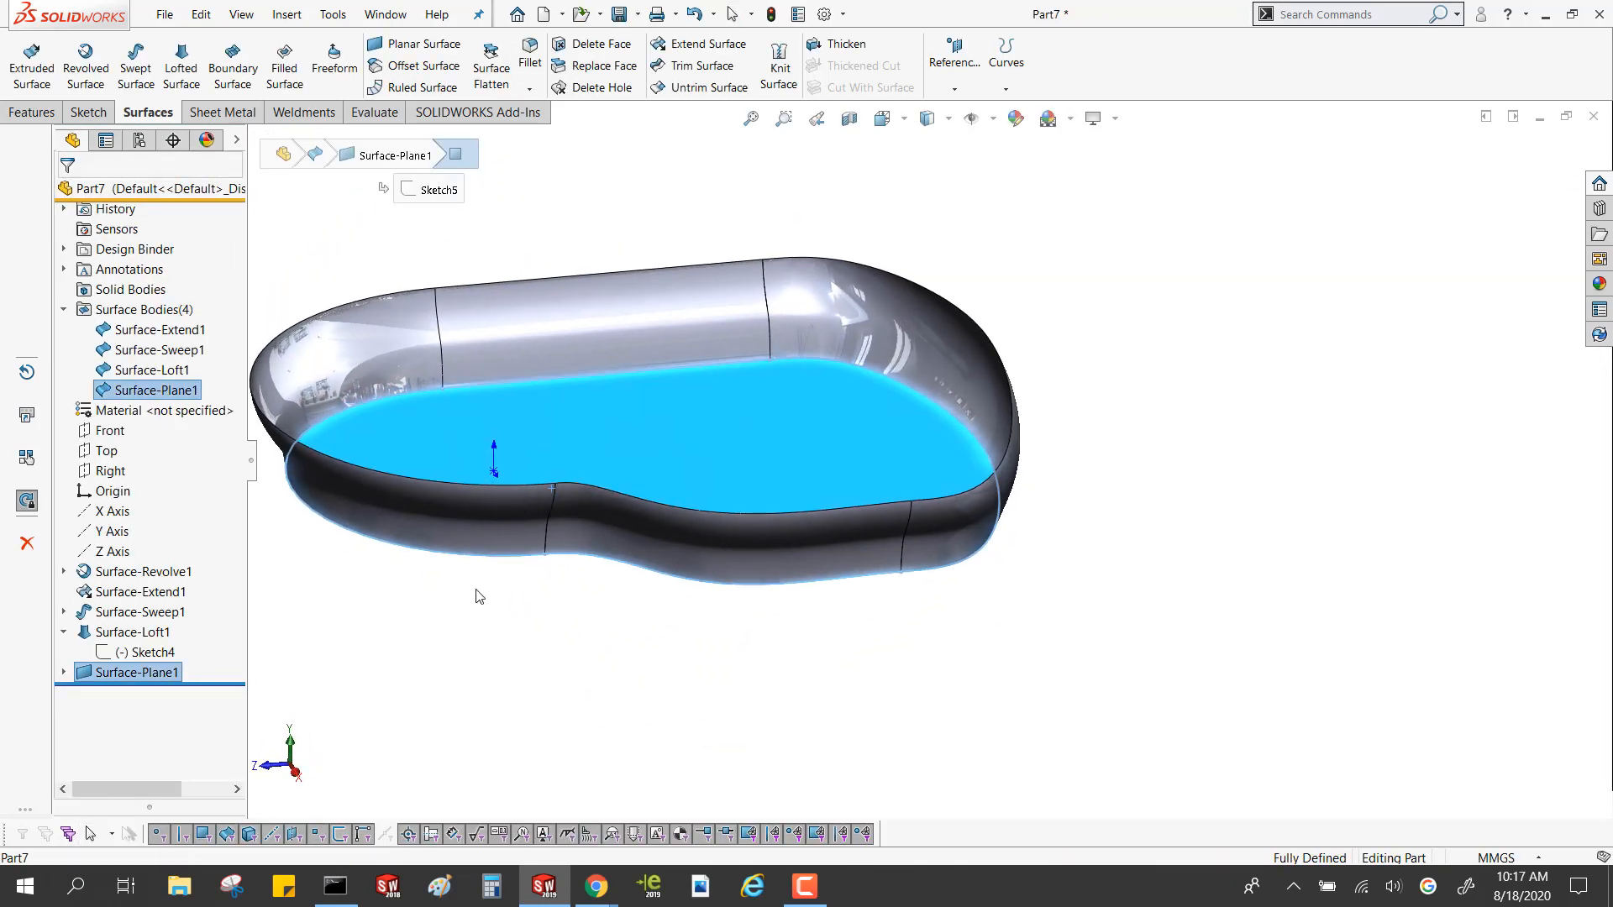
left_click(506, 607)
Knit the planar, extended, lofted and swept surfaces together and highlight the resulting body to check it
left_click(147, 351)
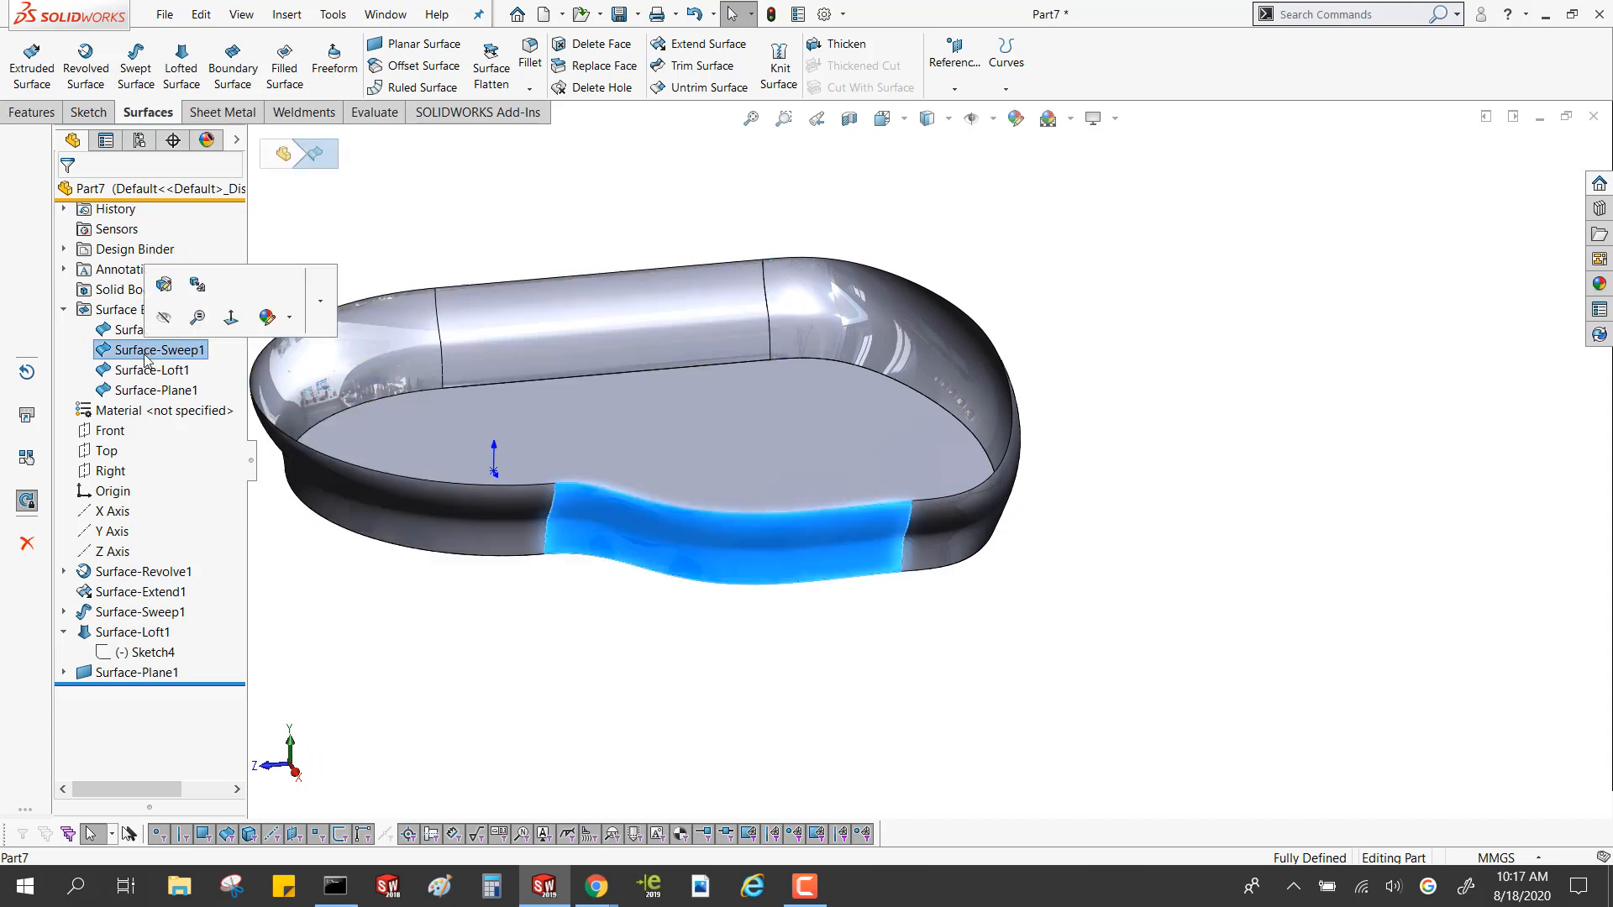
left_click(147, 371)
left_click(145, 391)
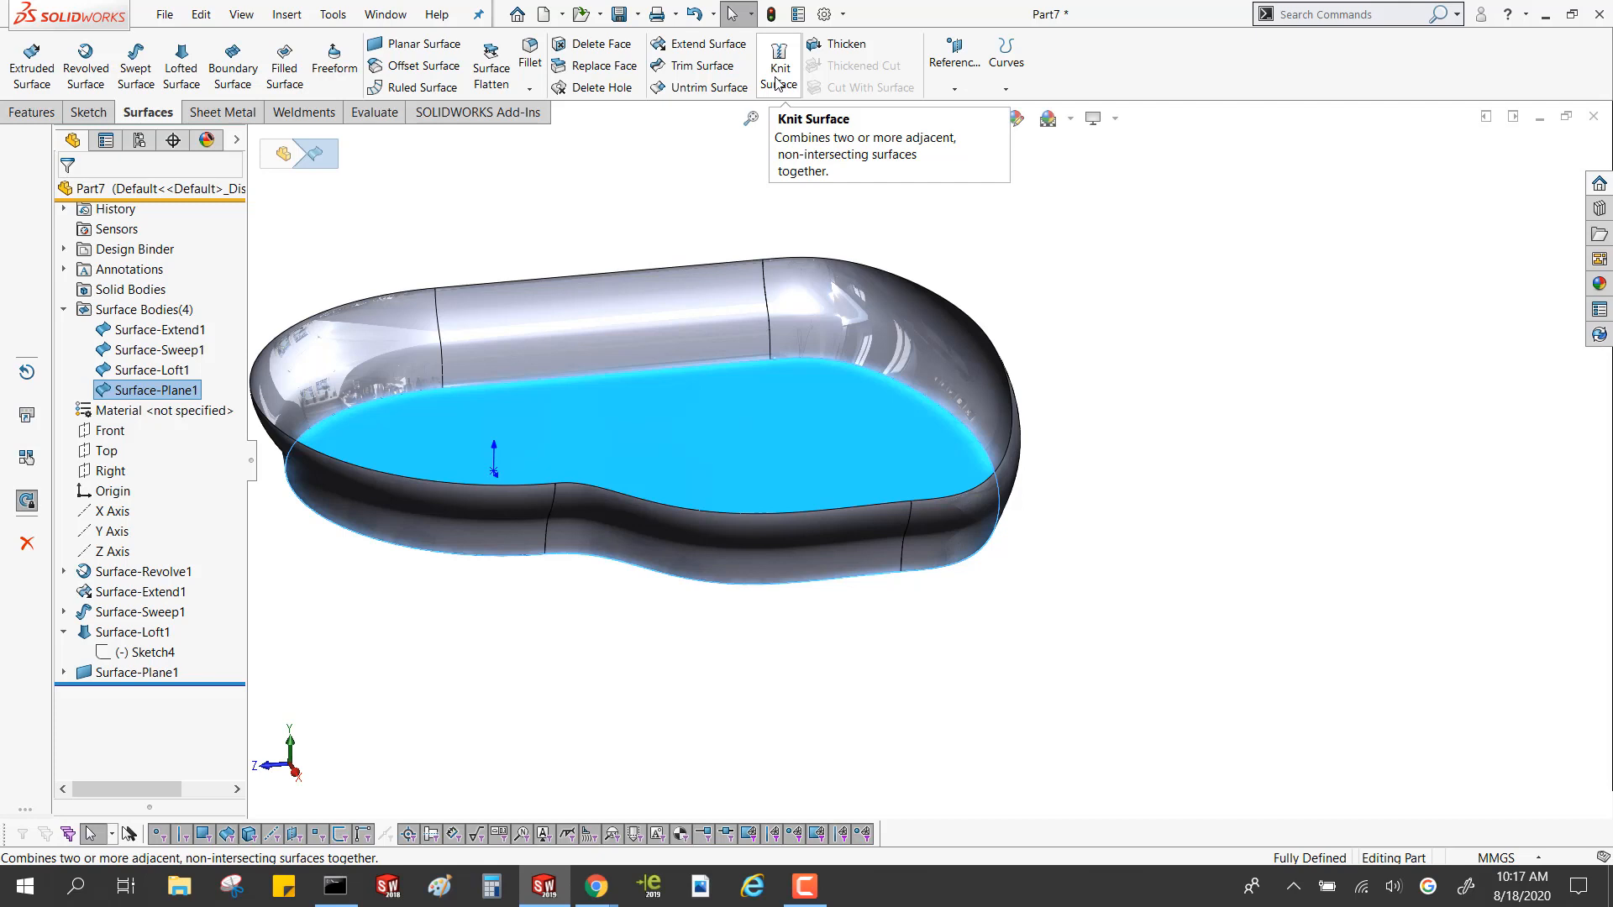
left_click(777, 83)
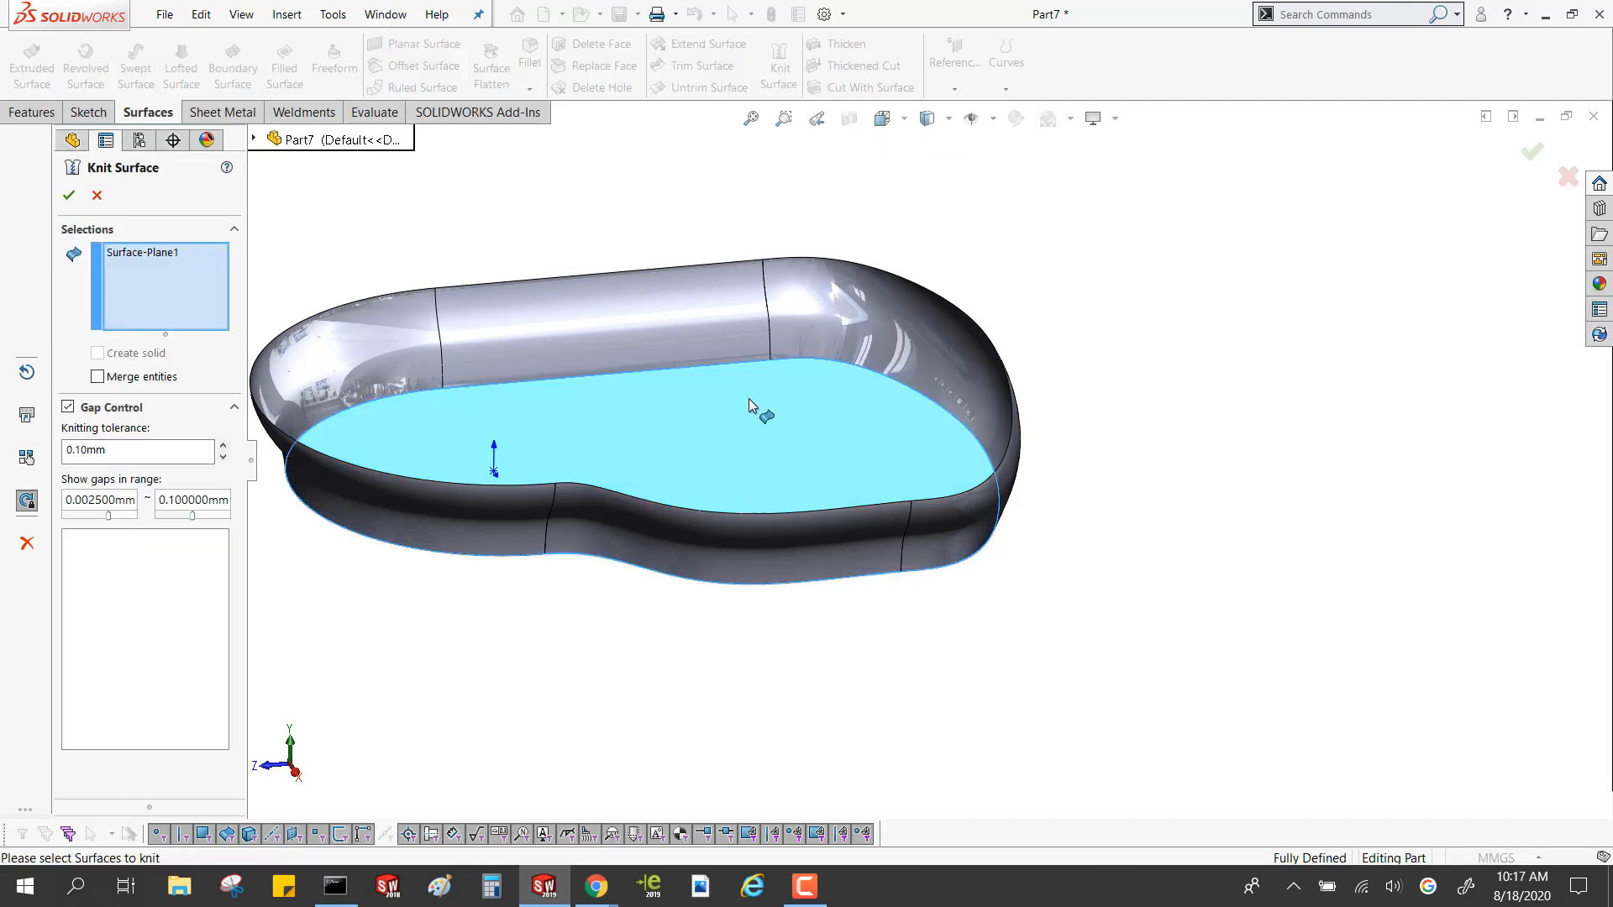
left_click(694, 348)
left_click(823, 321)
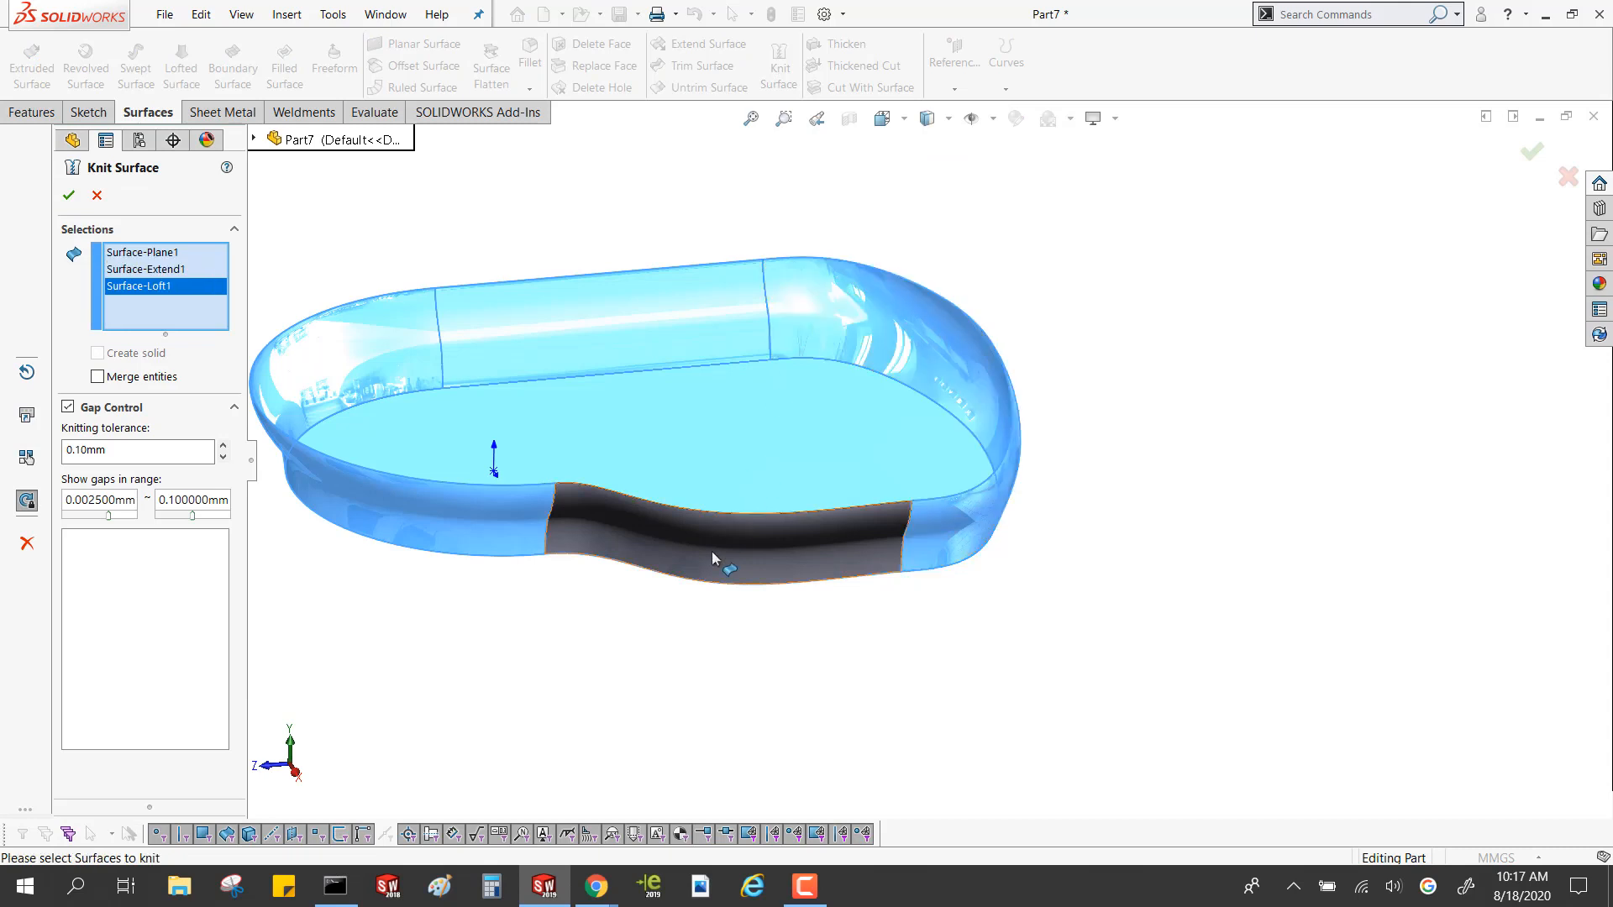
left_click(712, 553)
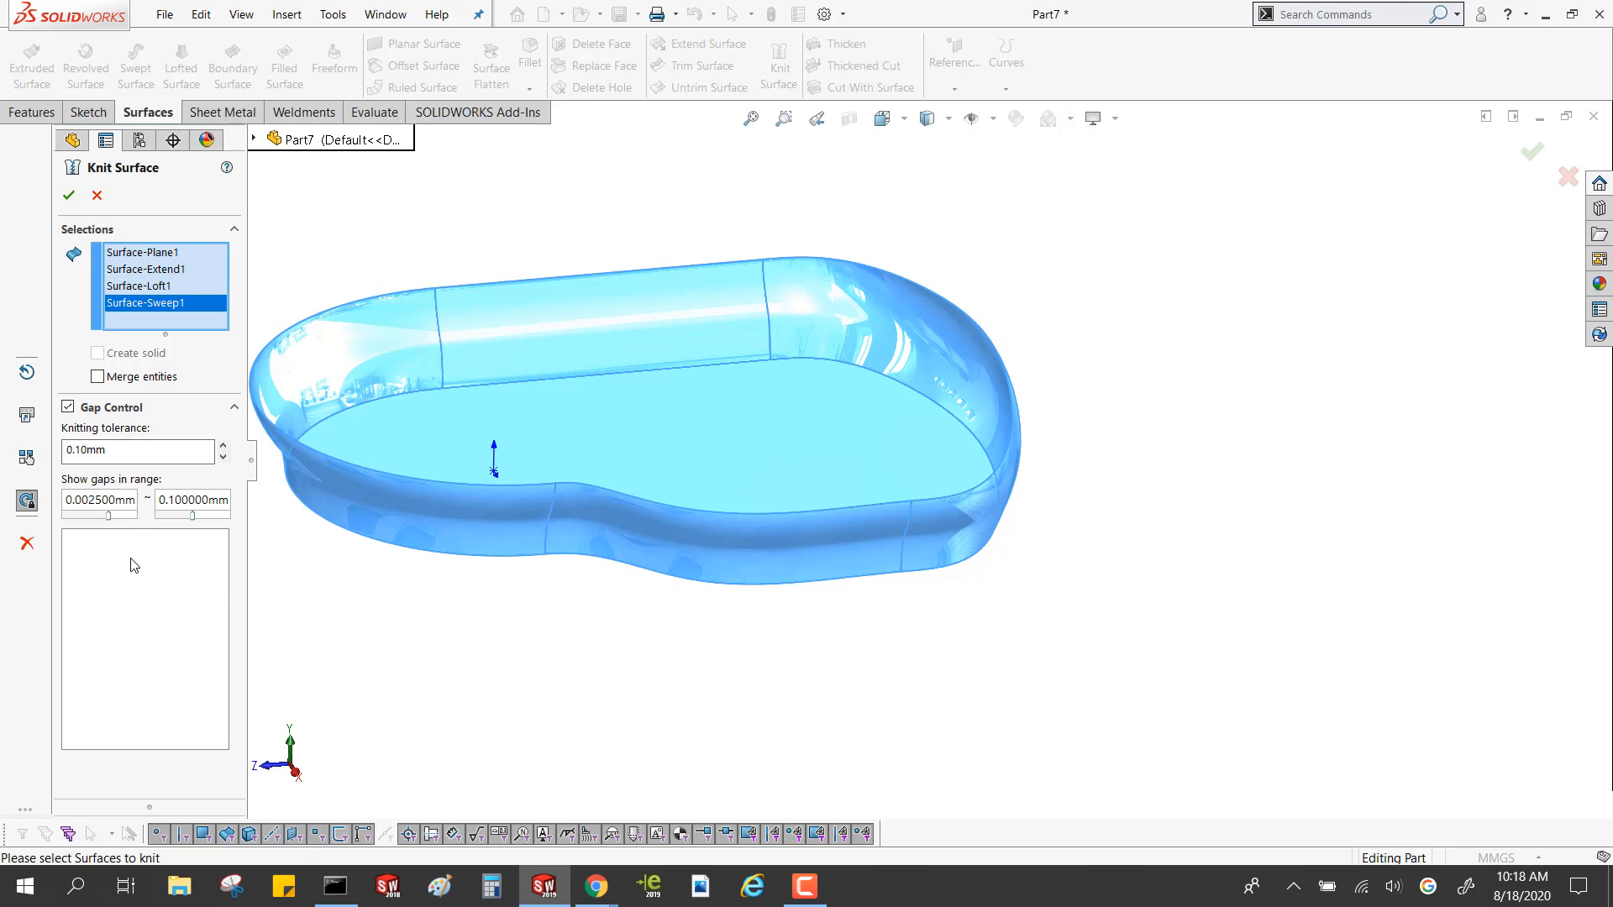
left_click(69, 195)
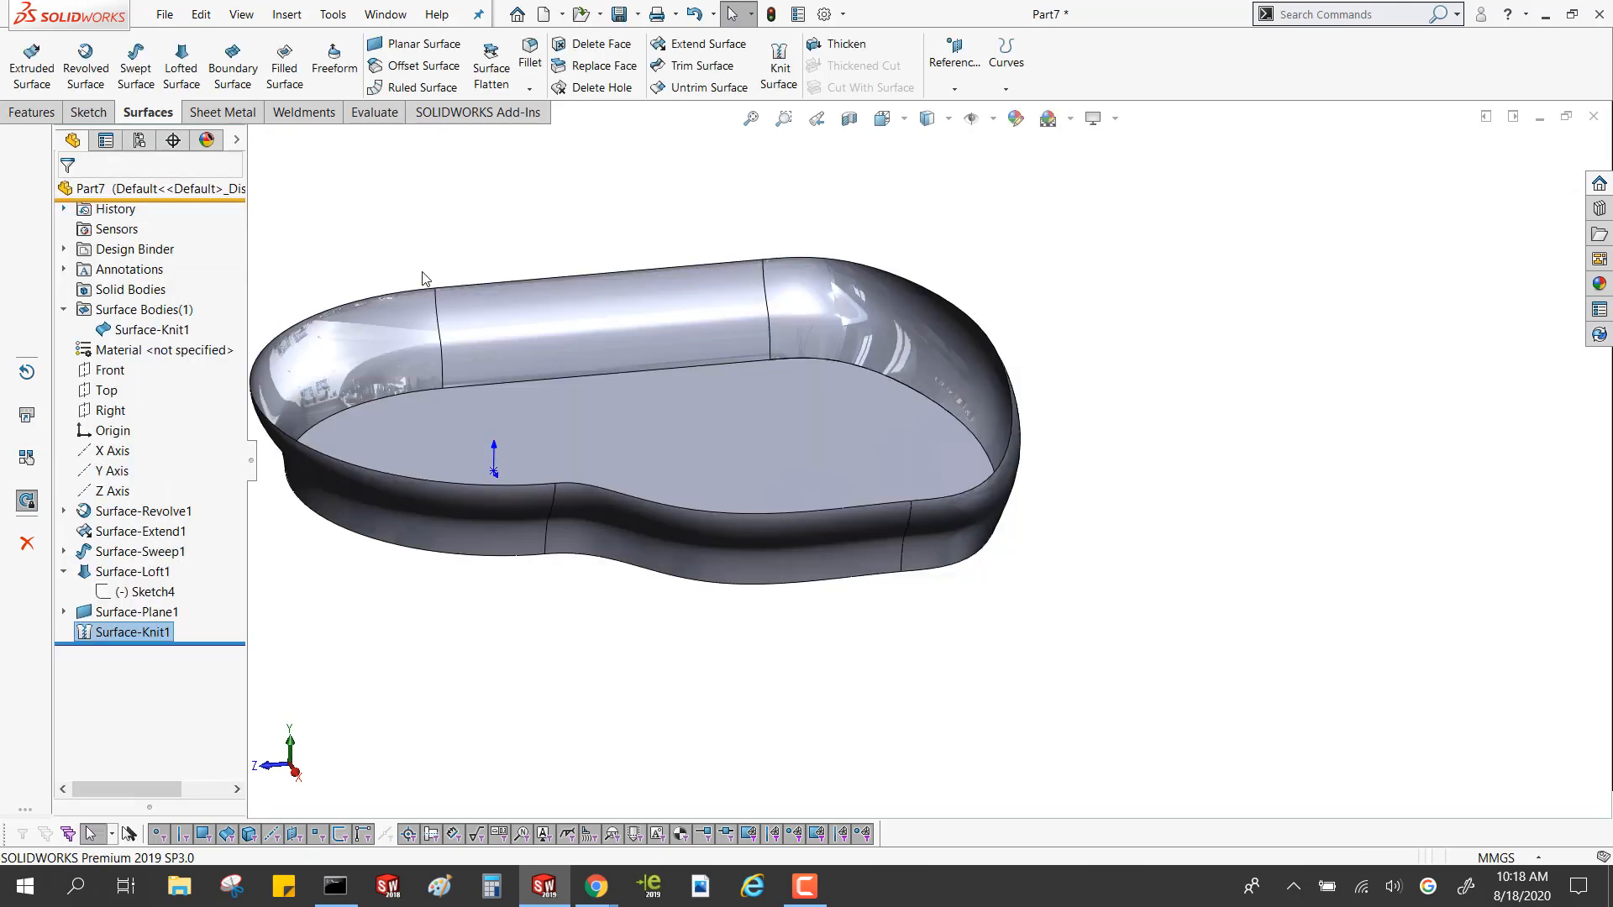
left_click(182, 330)
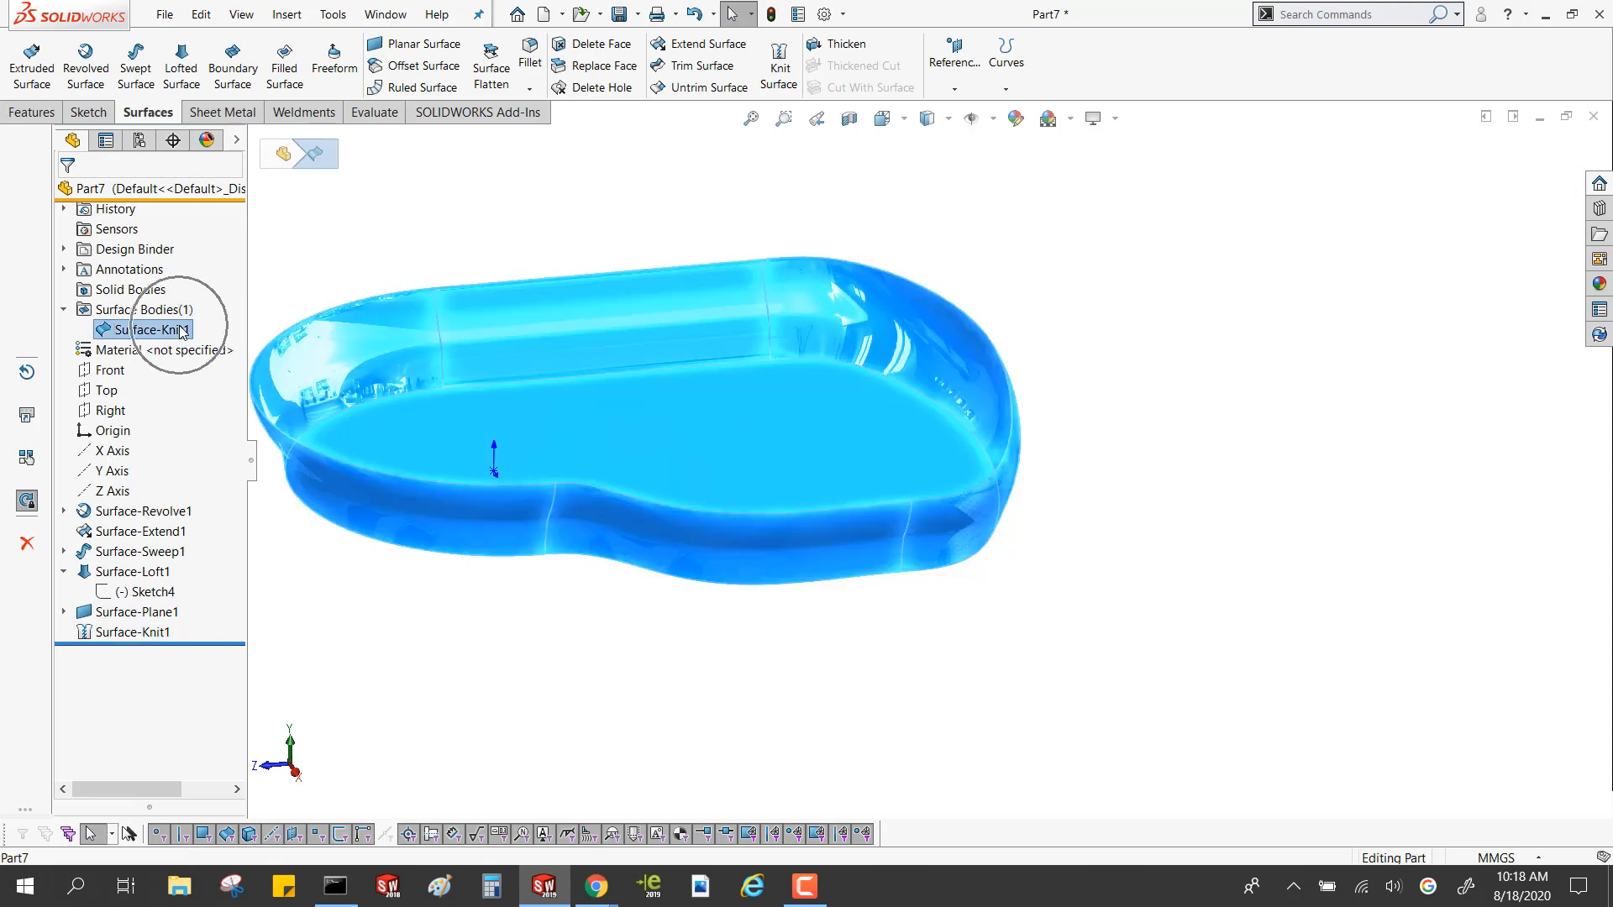
left_click(571, 248)
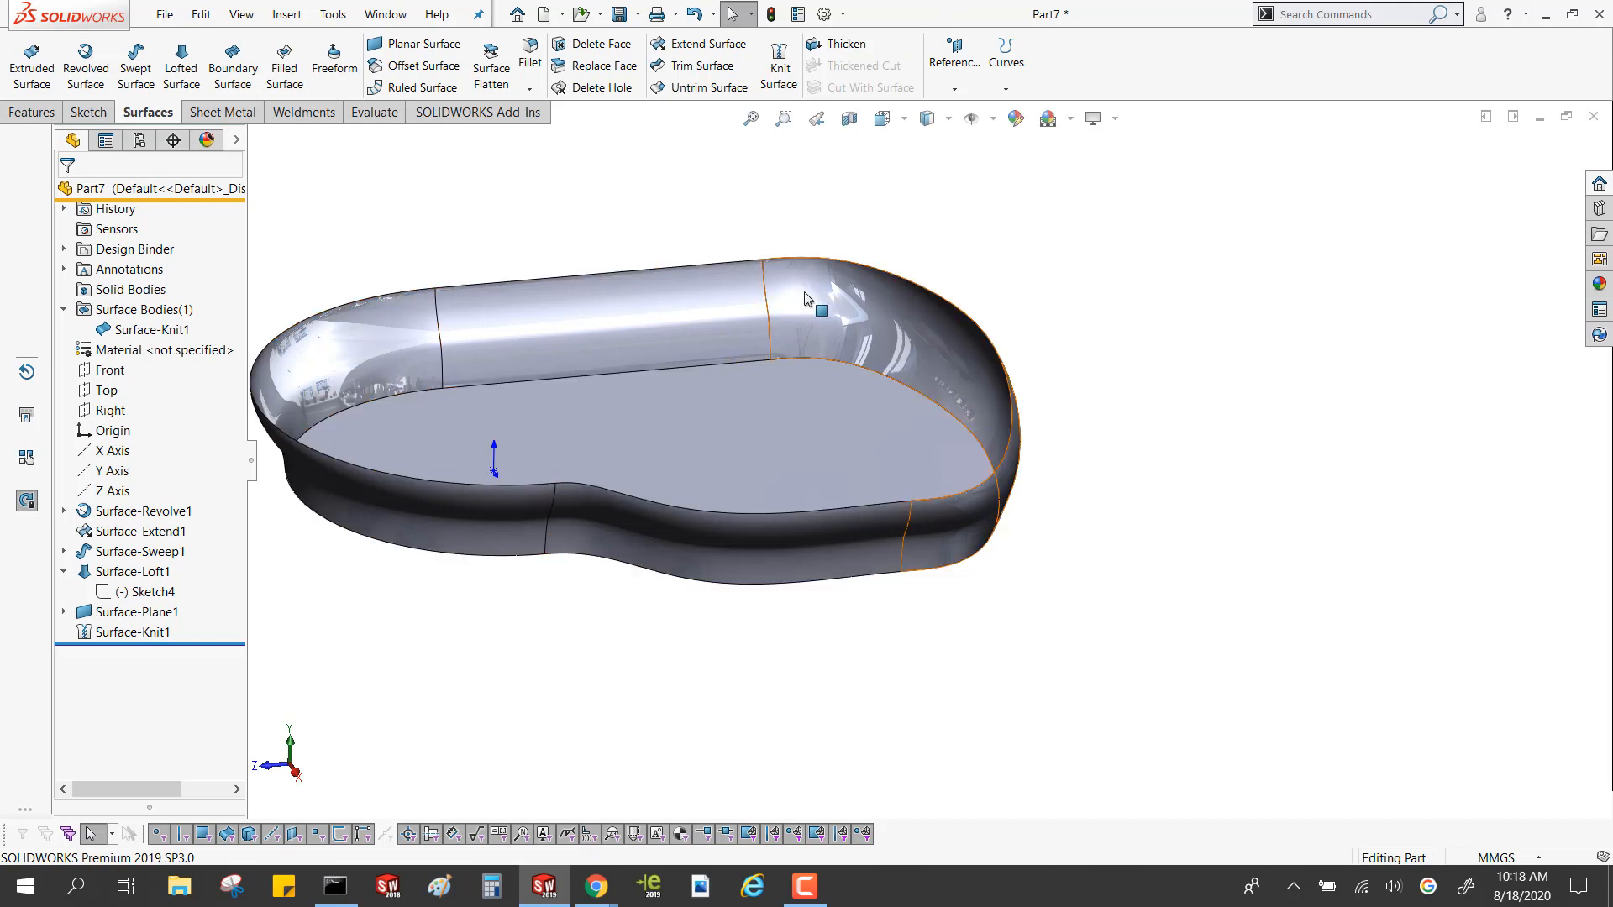
Preview a 10 mm Thicken of the knitted surface with the different thickness direction options, without applying it
left_click(835, 49)
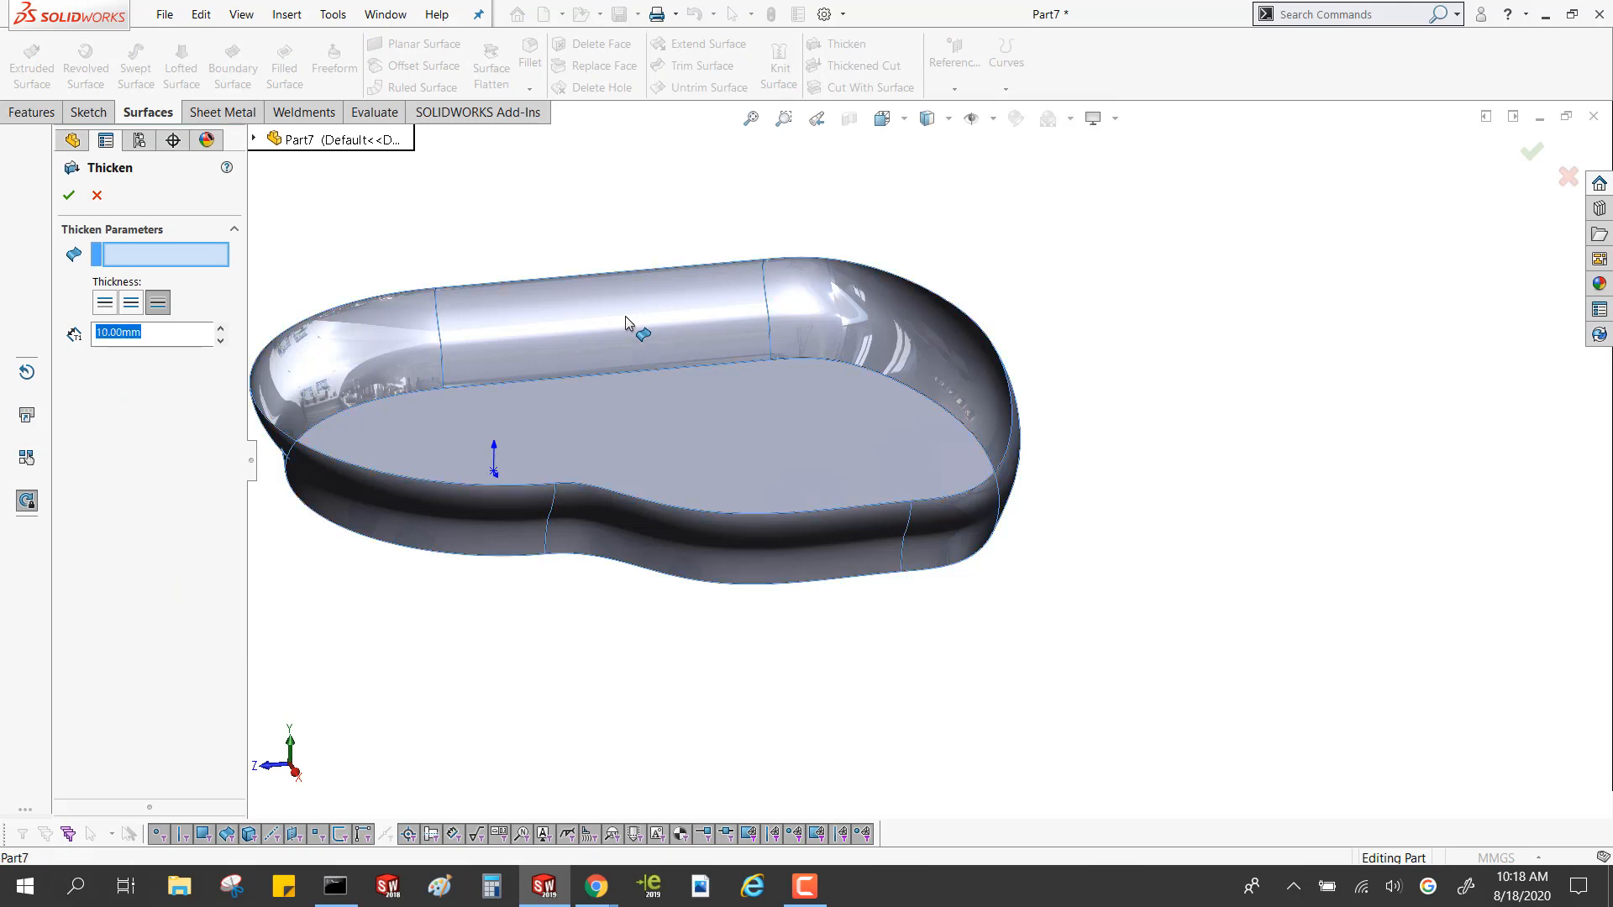
left_click(626, 321)
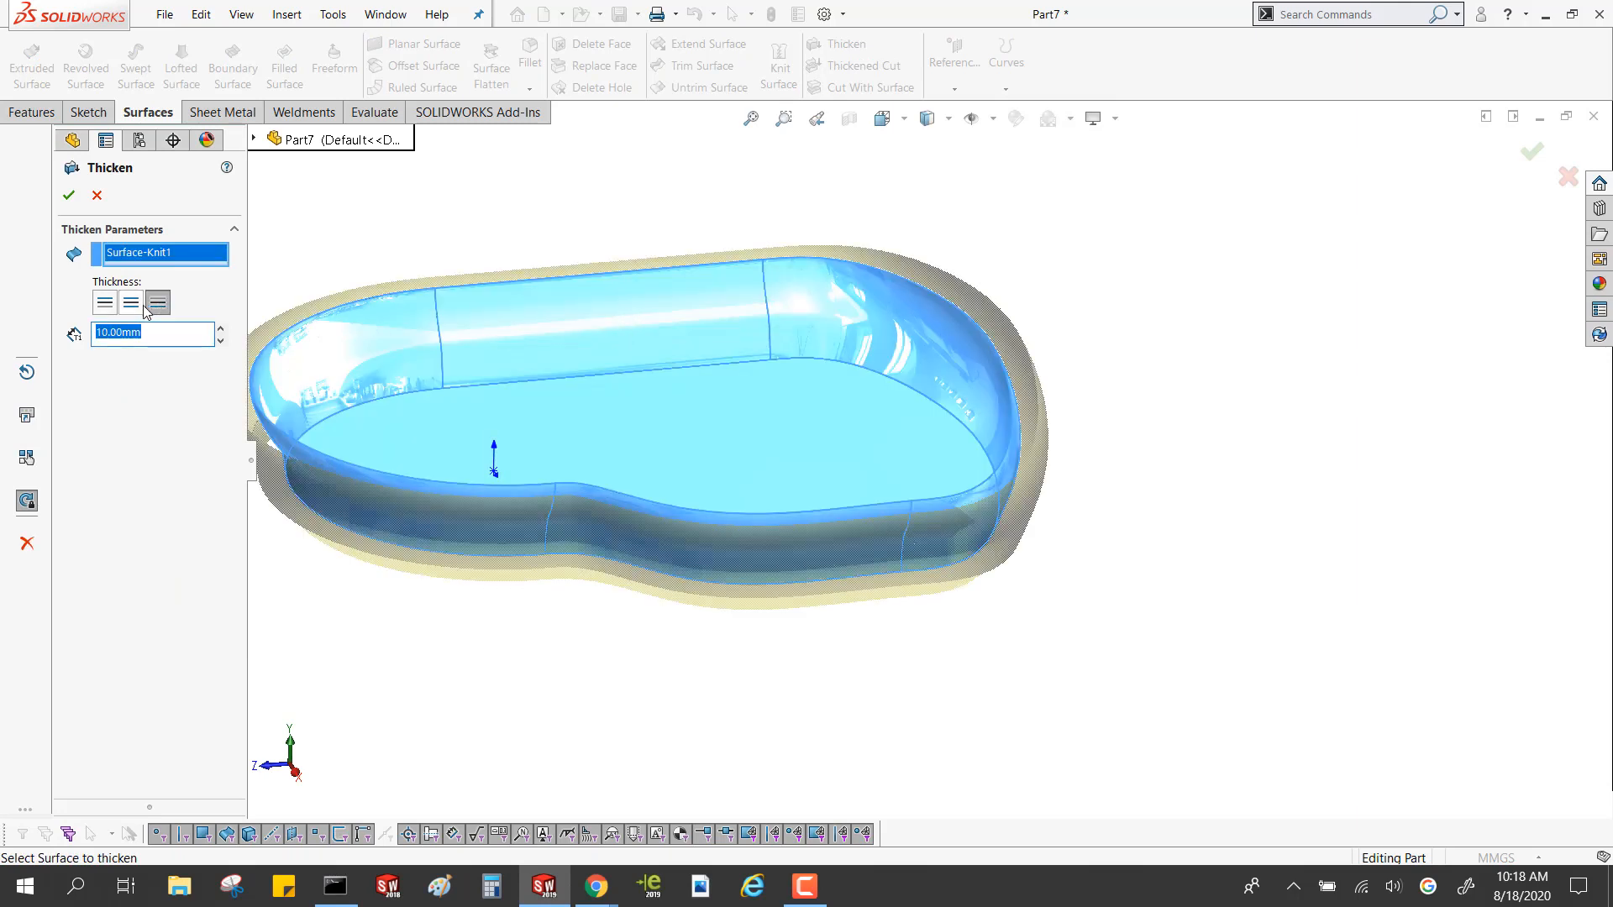
left_click(130, 303)
left_click(105, 306)
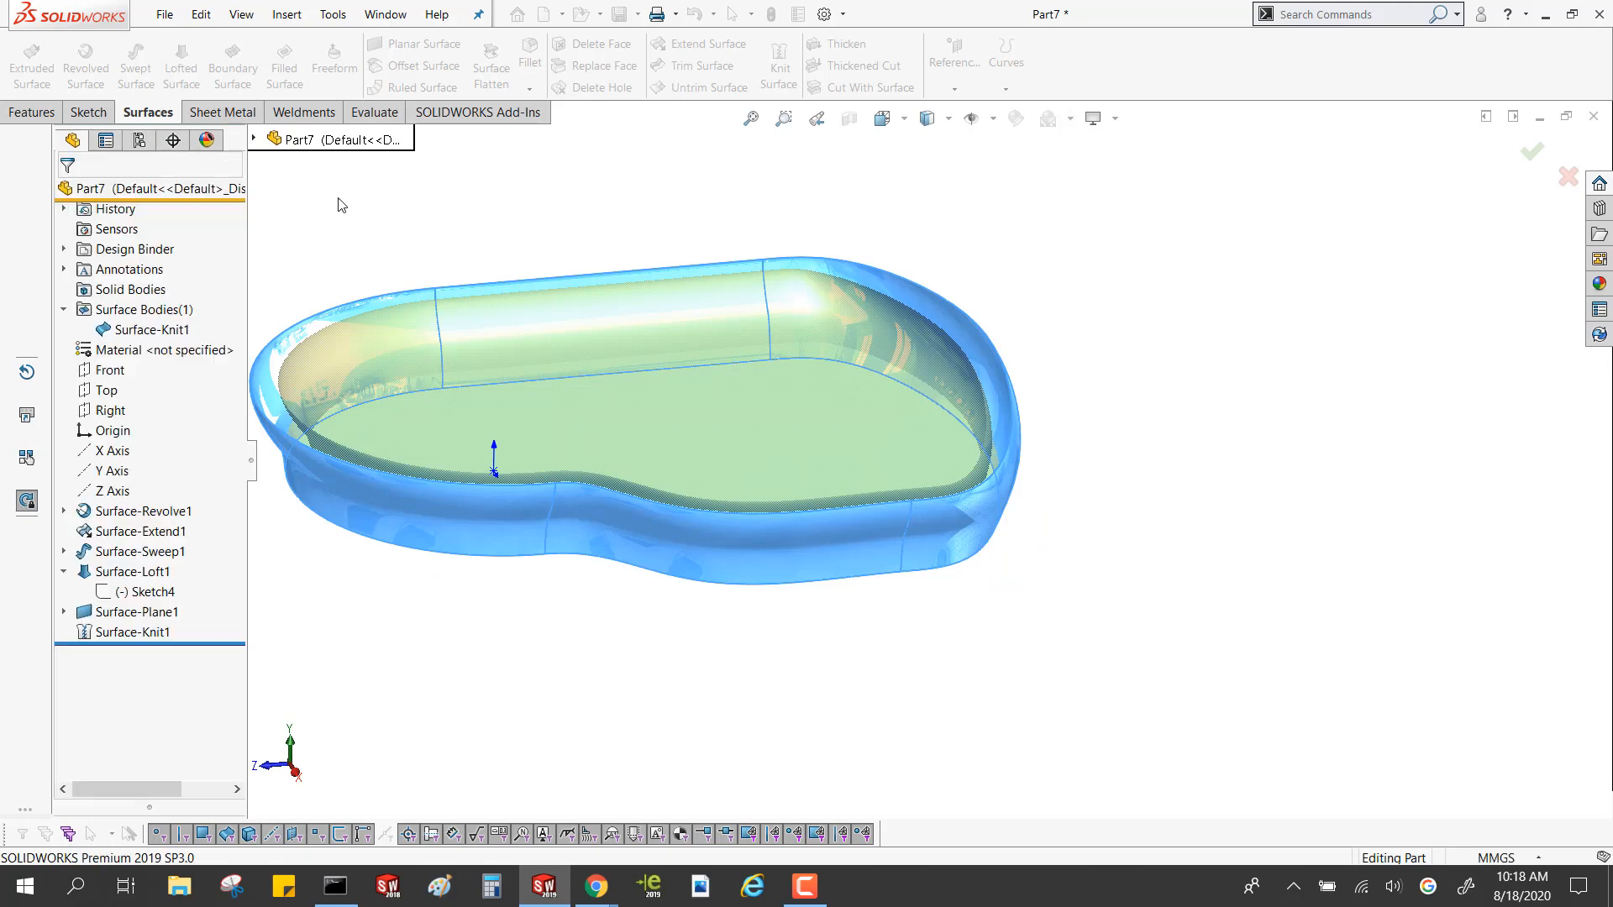
left_click(97, 195)
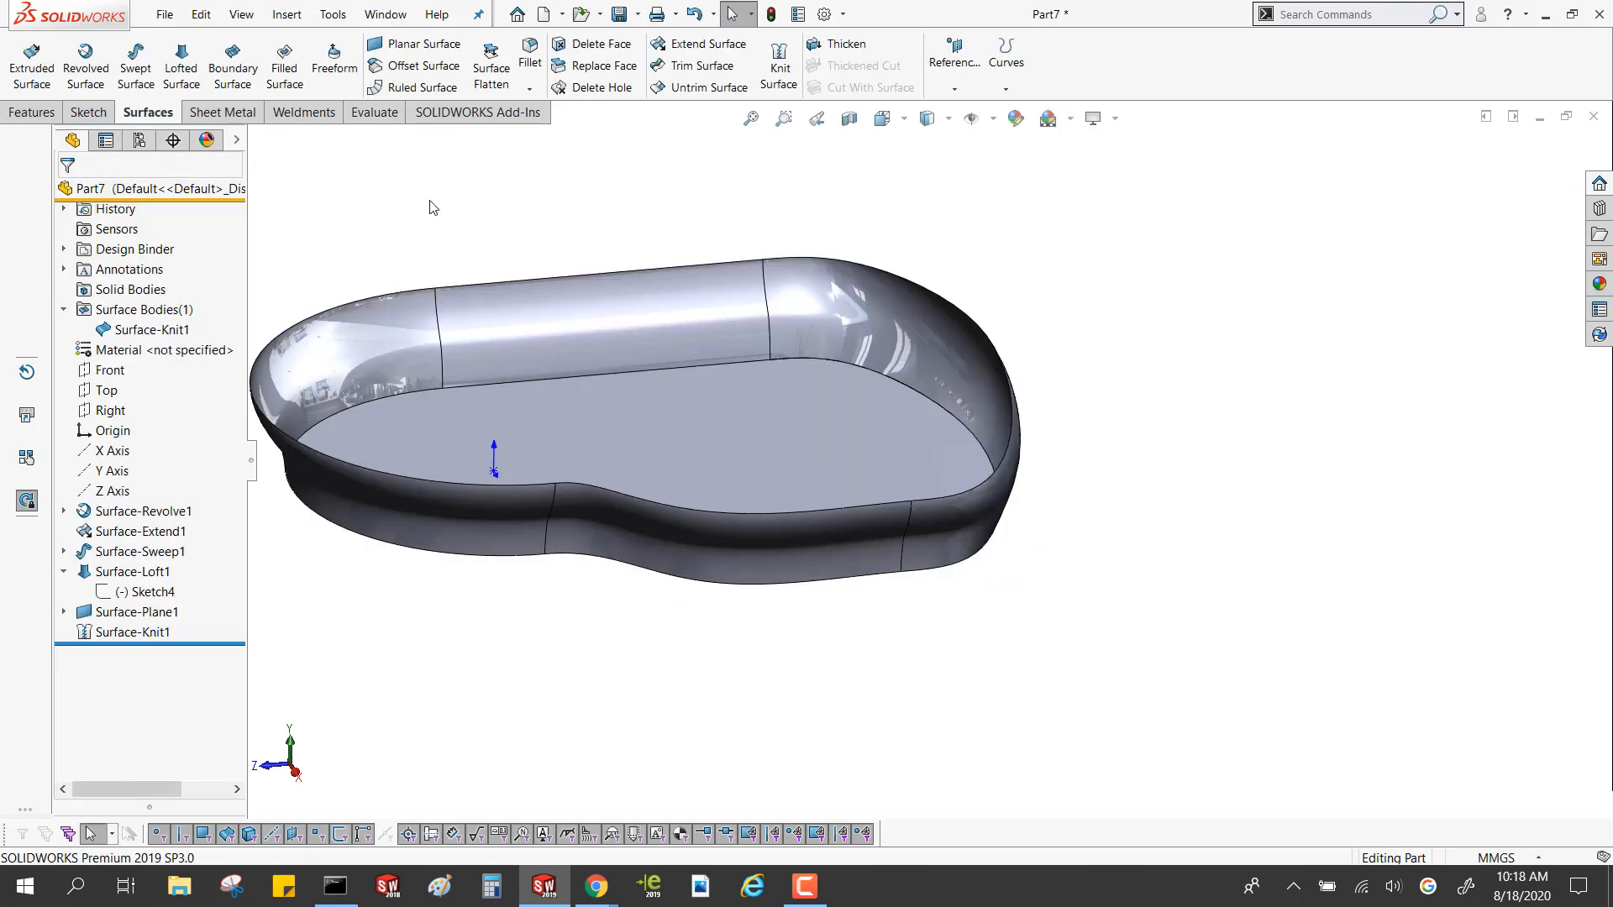
Select the loop of upper rim edges and close the opening with a filled surface using Contact edge settings
middle_click_drag(611, 291, 425, 378)
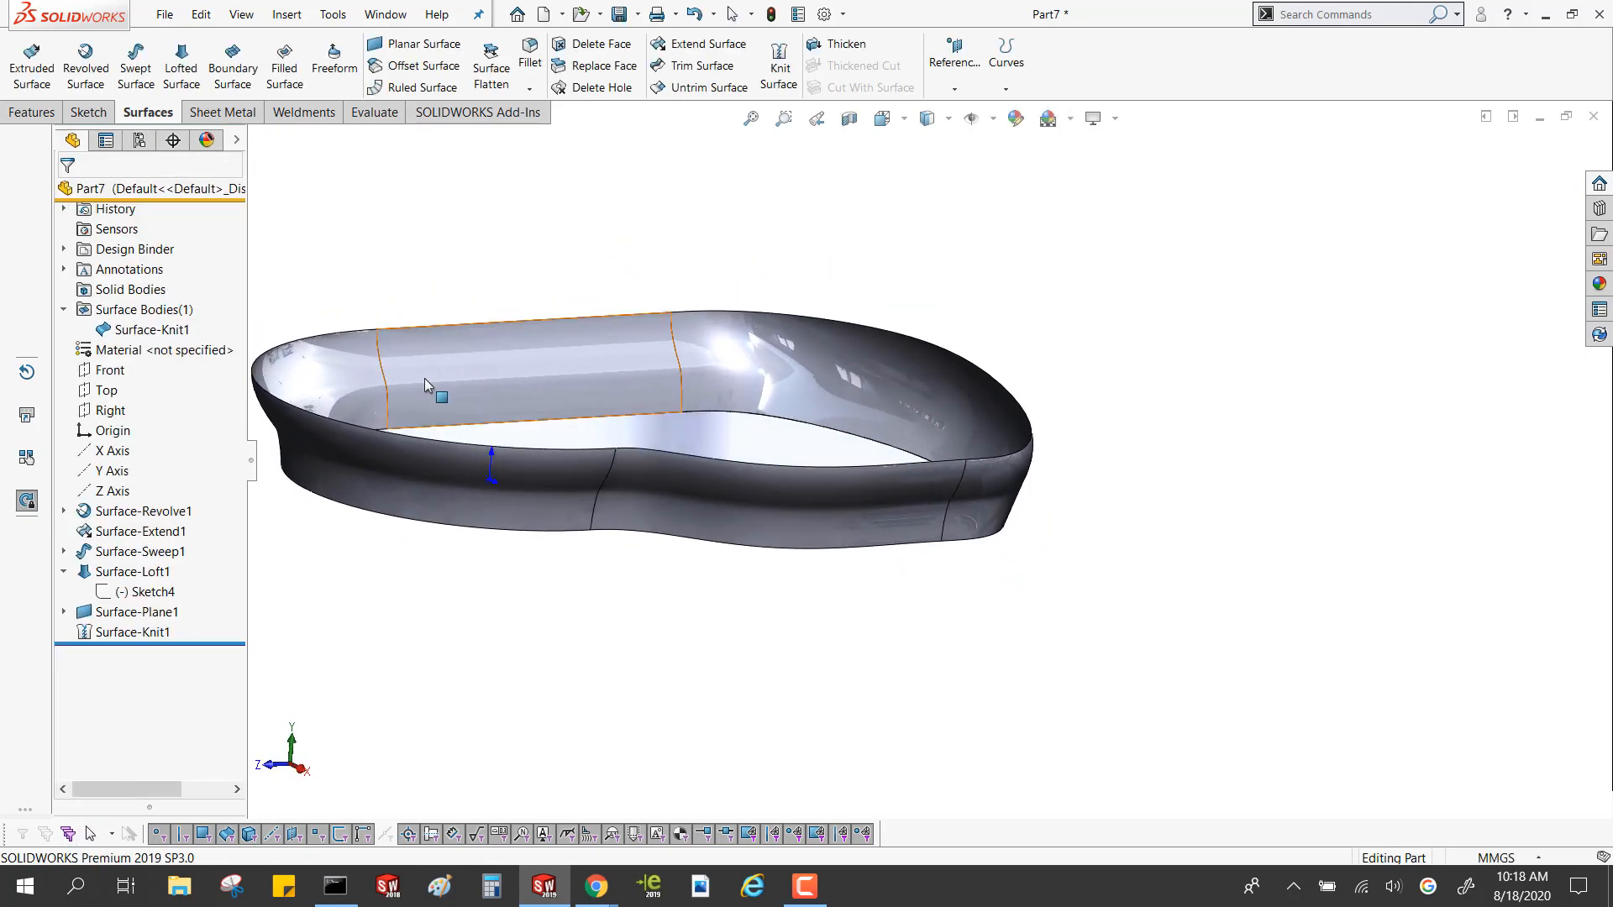
right_click(486, 329)
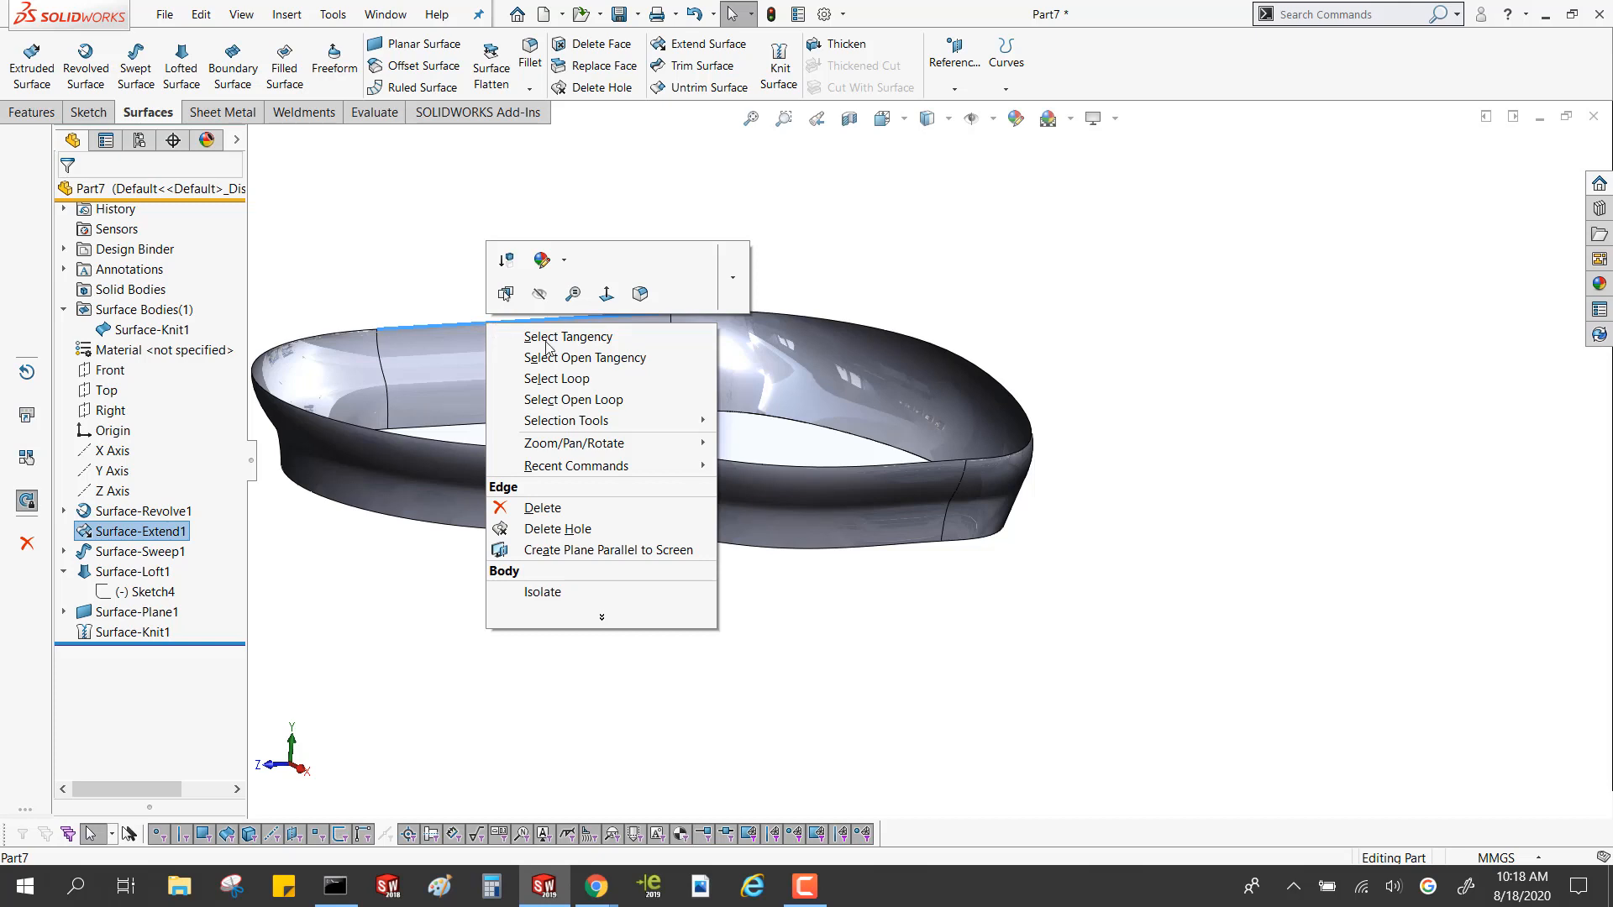
left_click(555, 402)
middle_click_drag(553, 396, 601, 393)
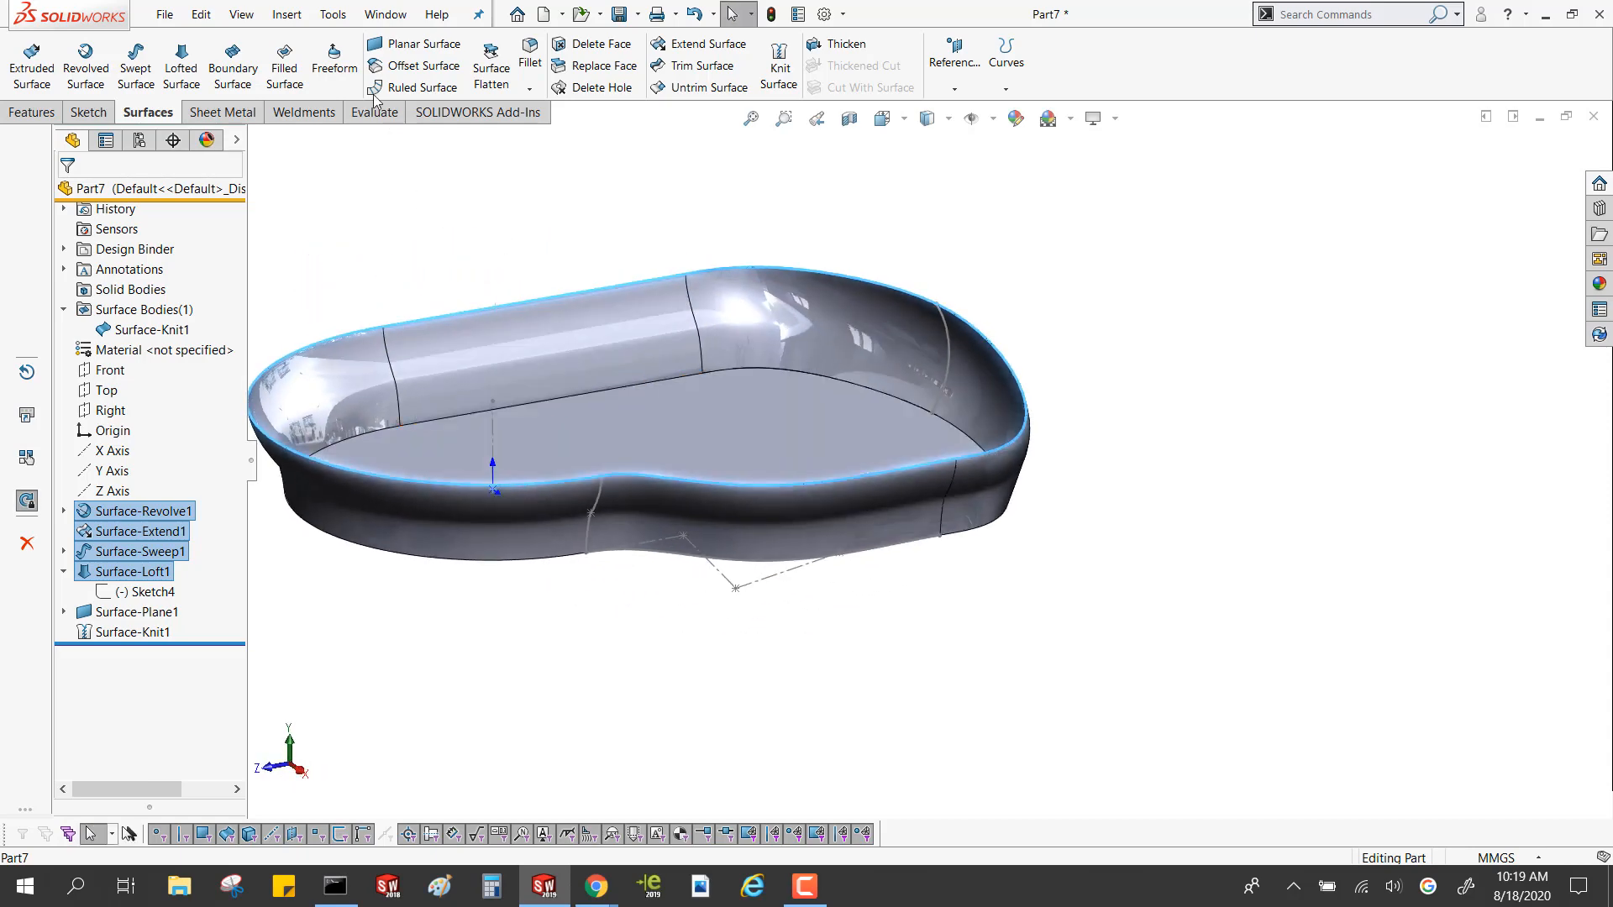
left_click(286, 73)
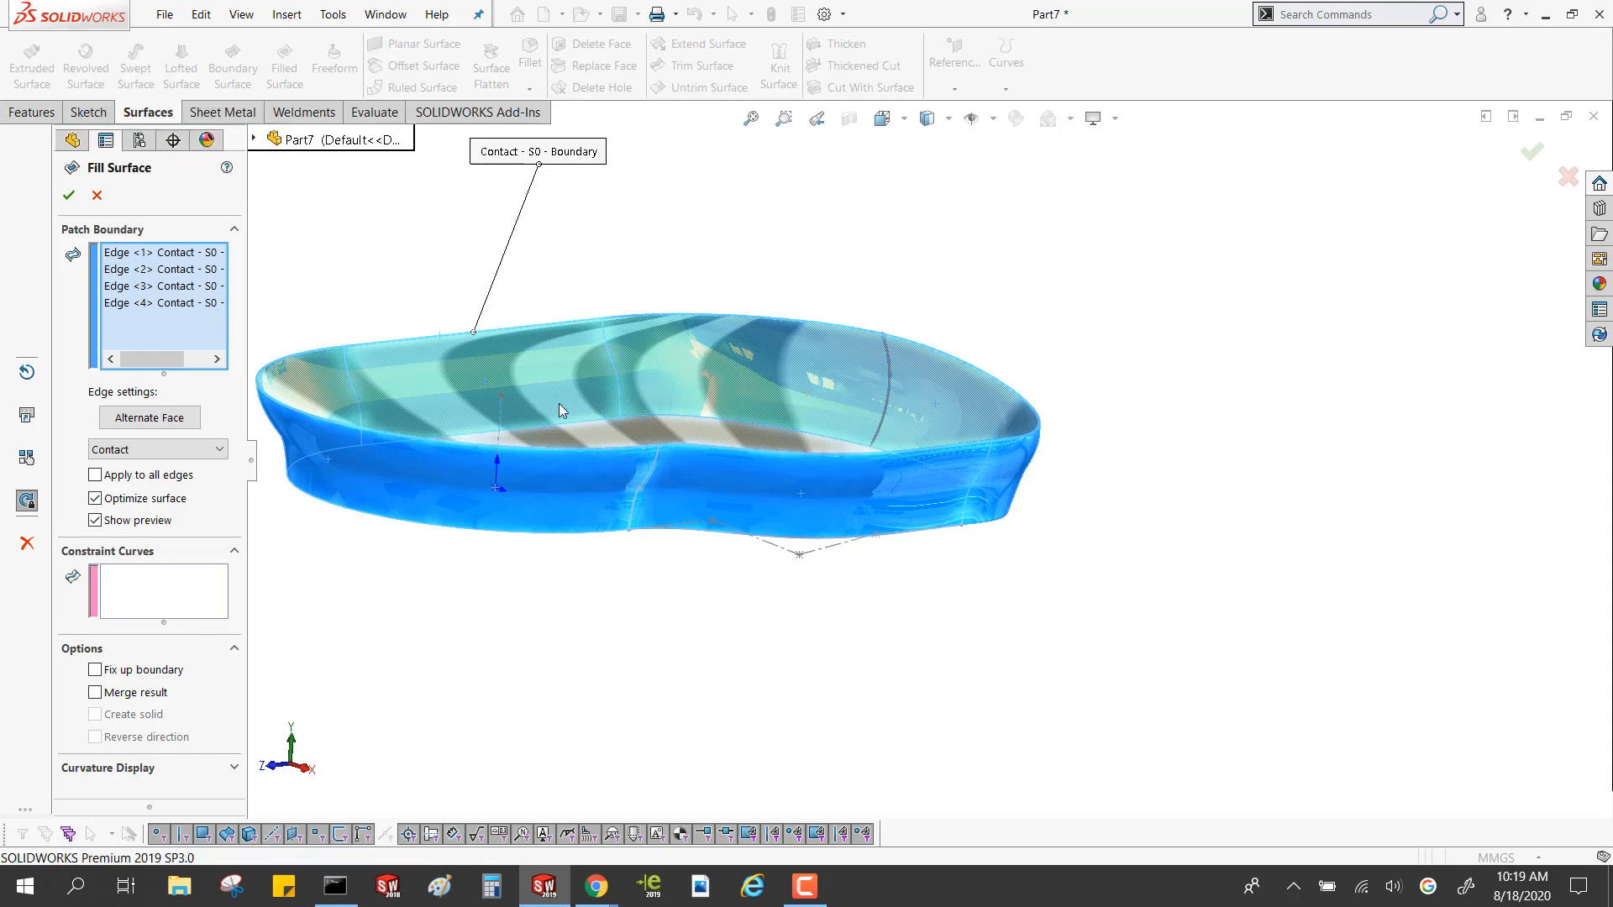
scroll(360, 412, "down", 2)
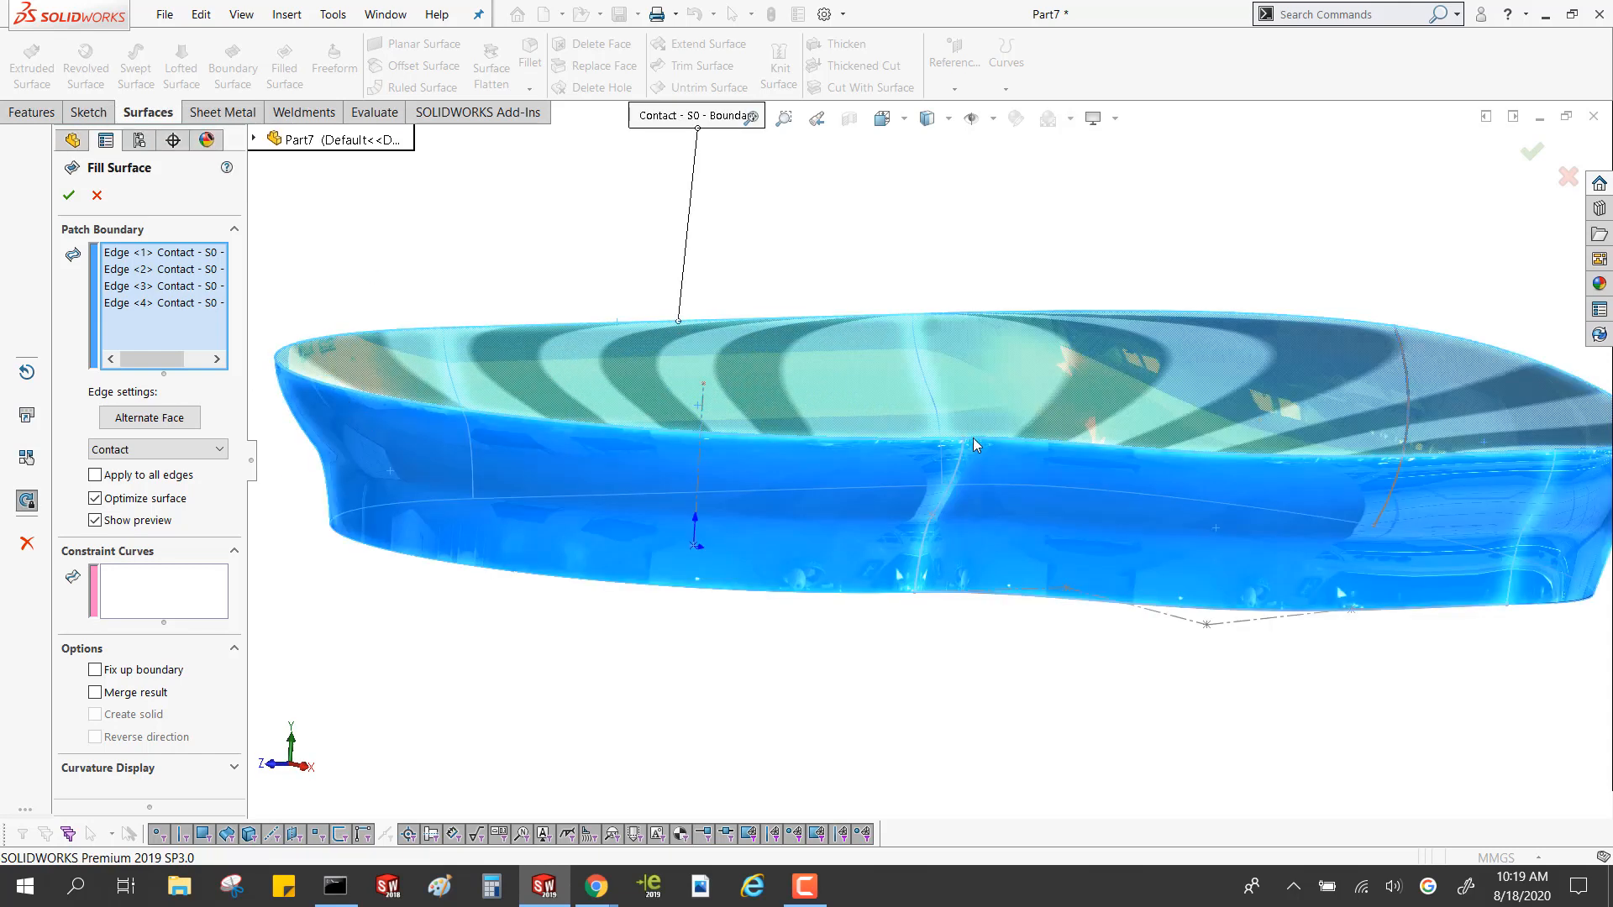
scroll(751, 408, "up", 3)
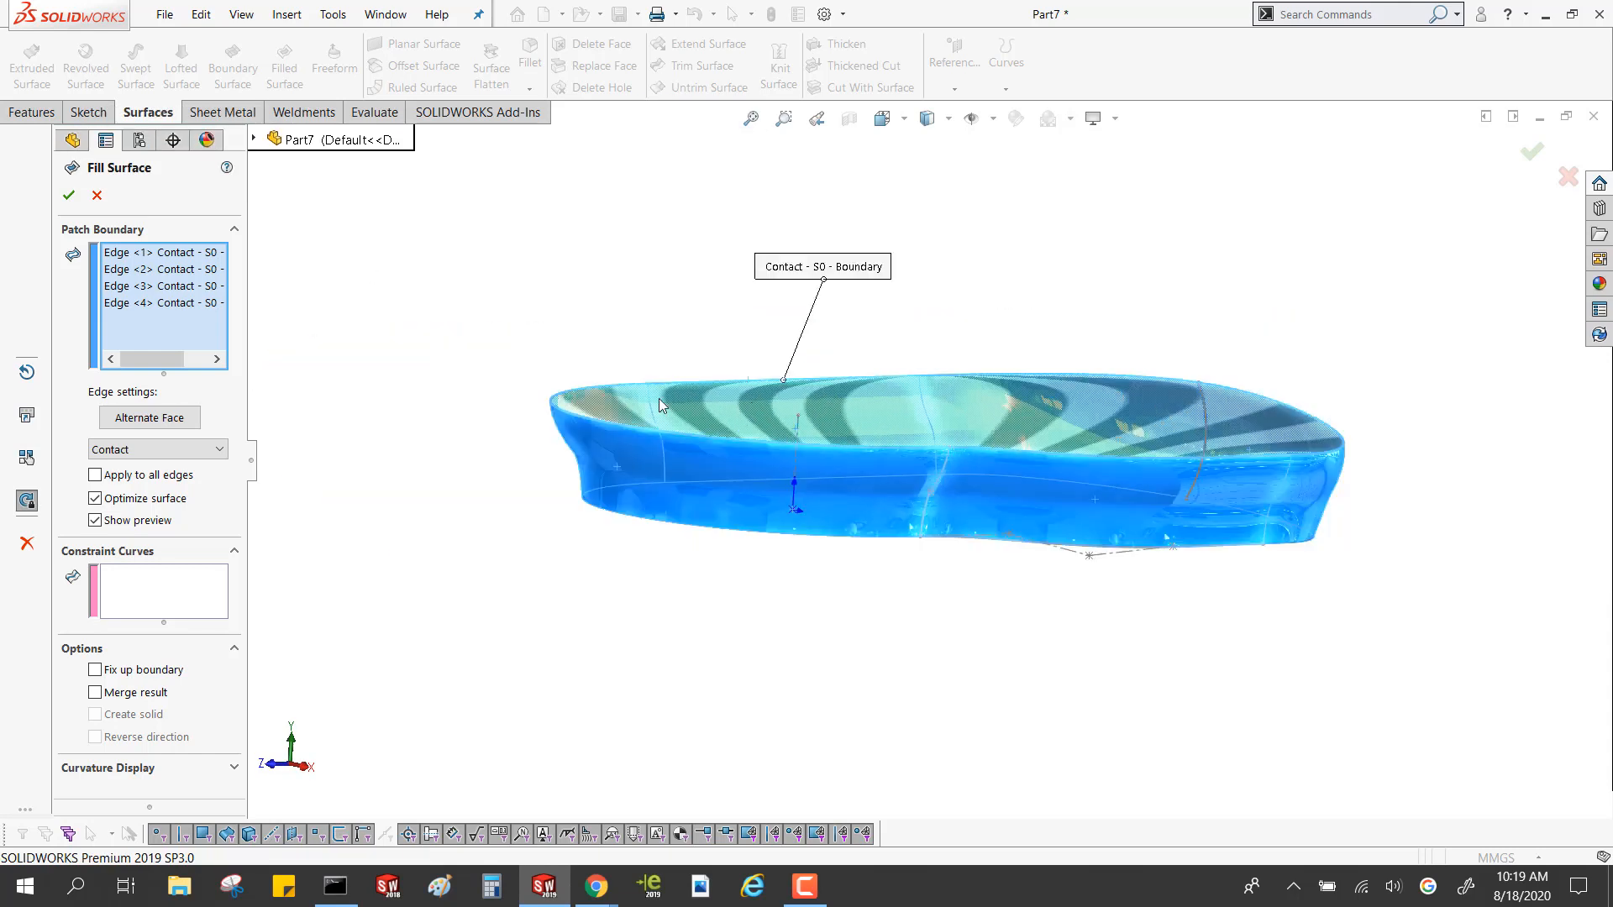
left_click(69, 195)
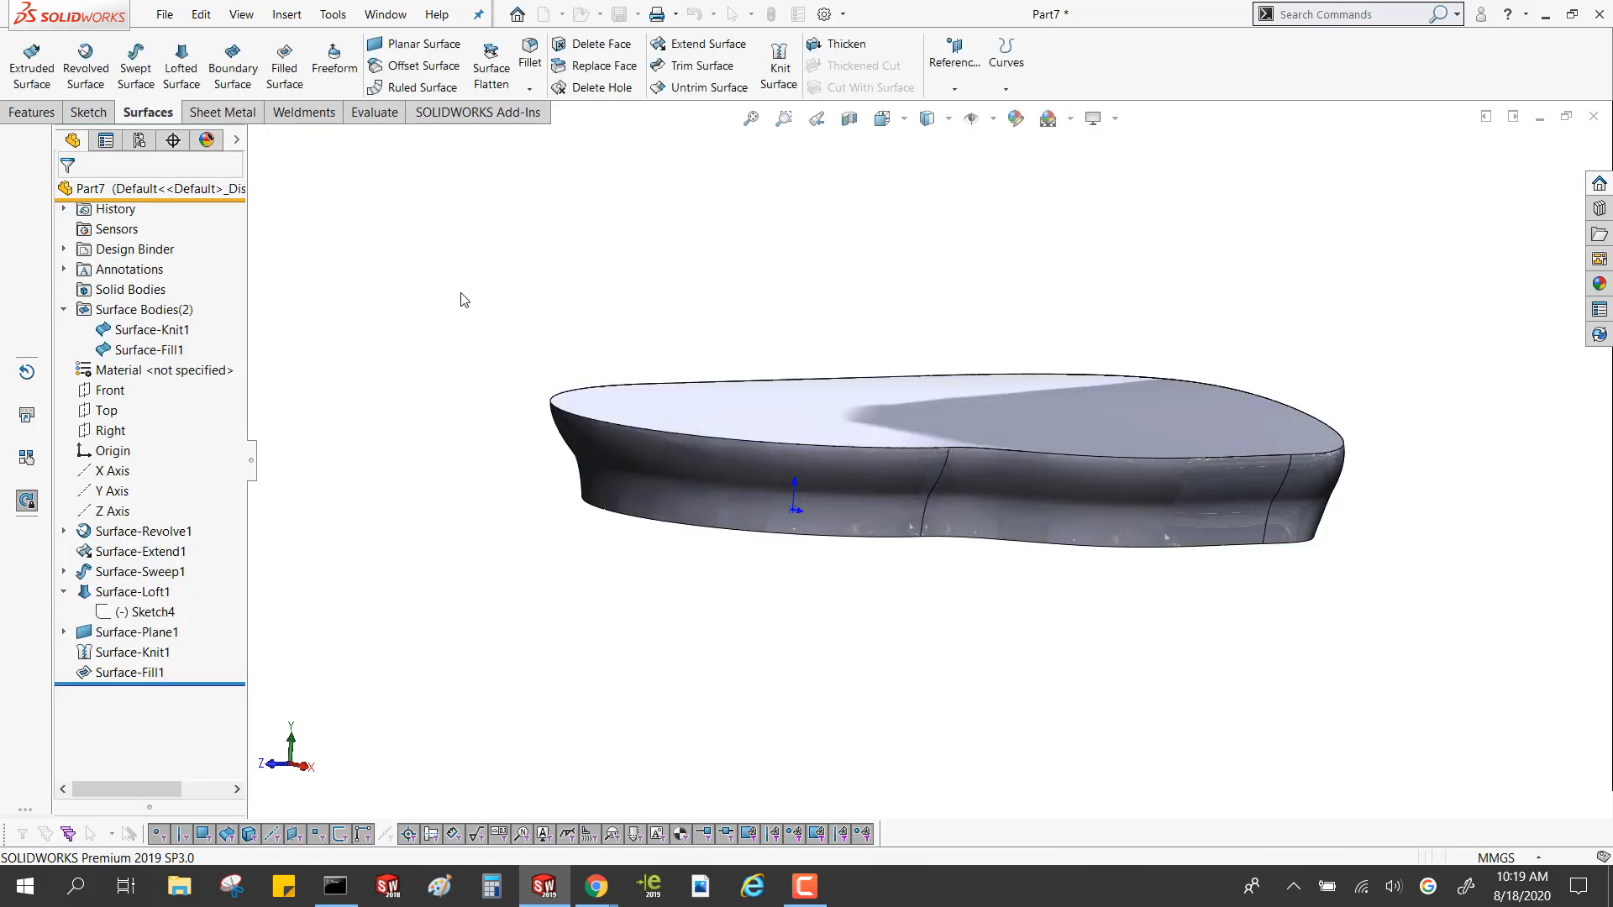
Highlight the knitted surface body and the filled surface body in turn to compare what each one covers
middle_click_drag(482, 342, 866, 430)
left_click(892, 435)
left_click(520, 259)
left_click(141, 329)
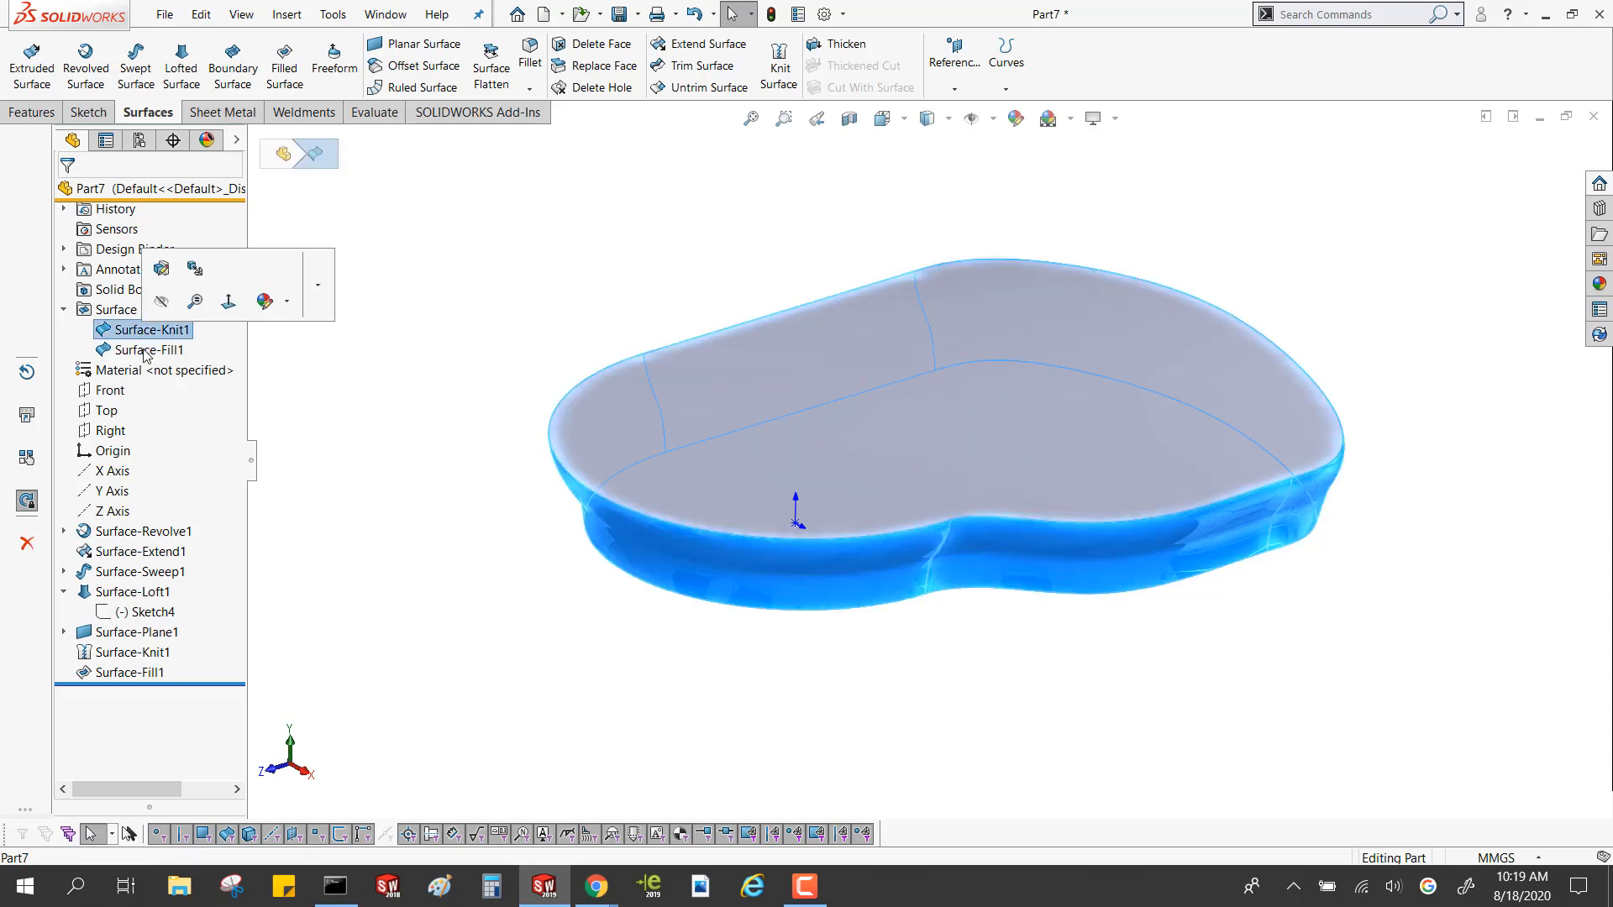
left_click(145, 351)
left_click(513, 468)
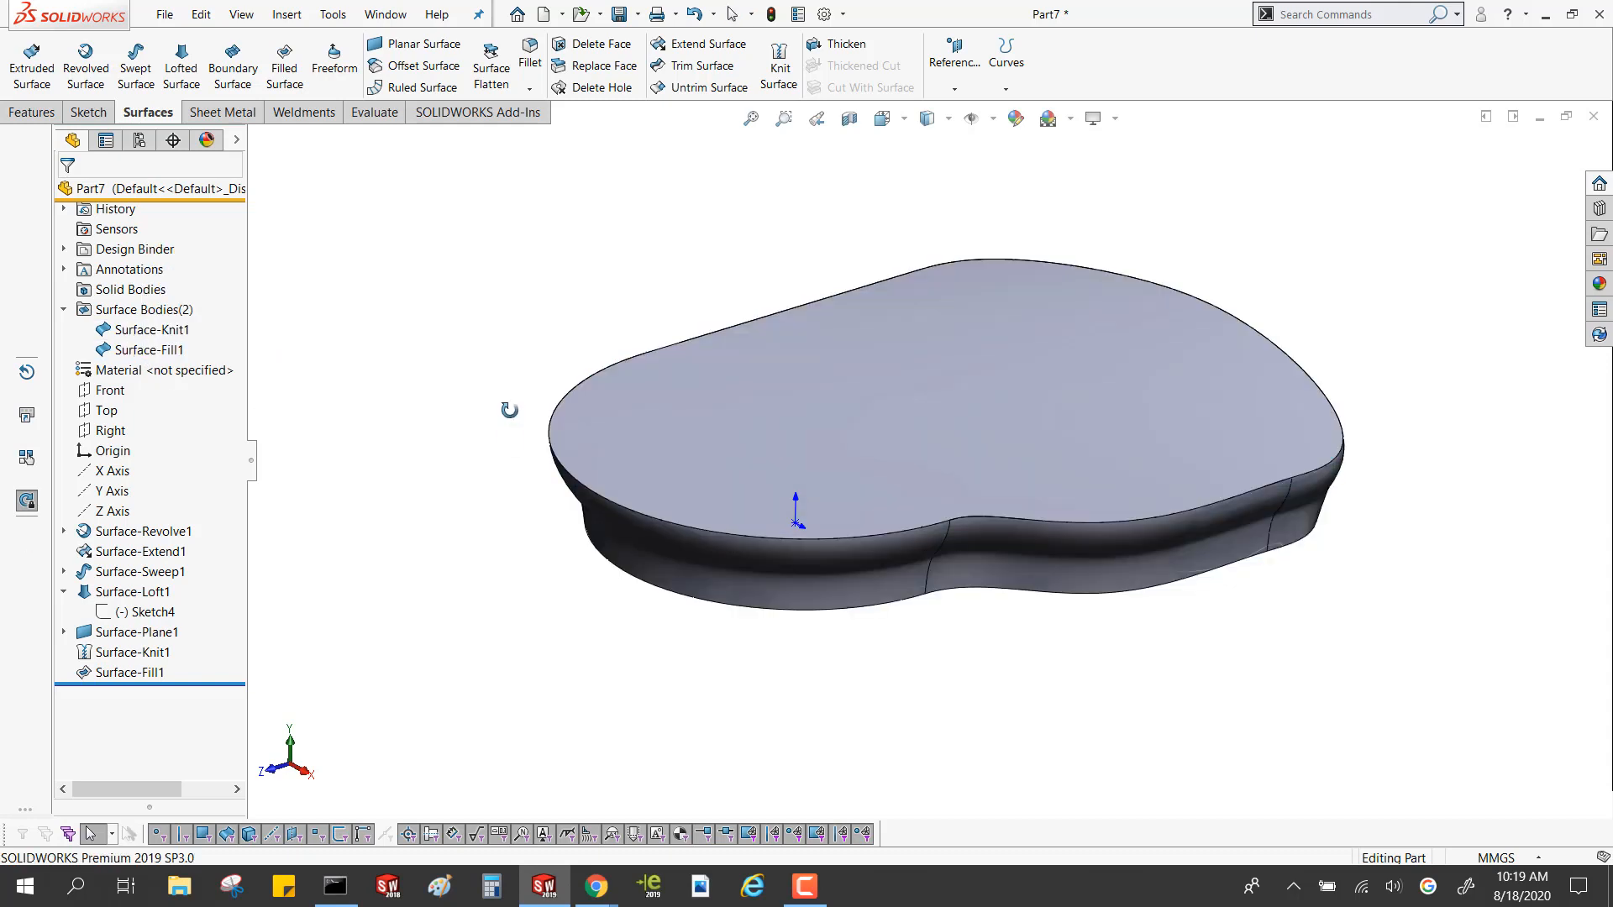
Examine the planar base from below and the filled top face from above to check the closed shape
middle_click_drag(511, 439, 514, 214)
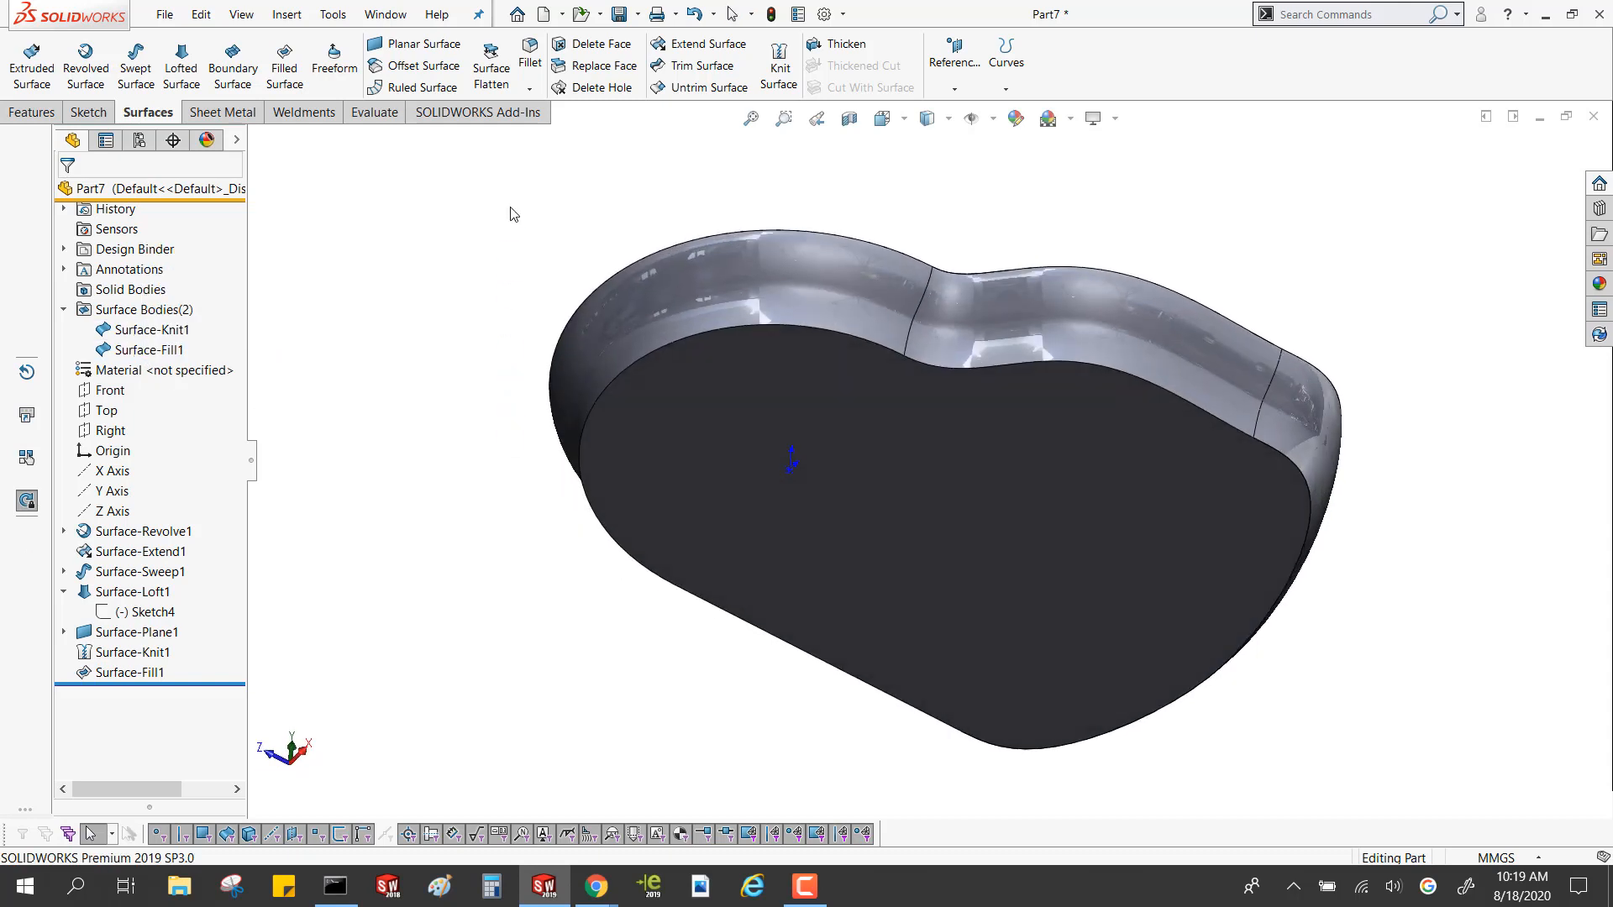
left_click(991, 470)
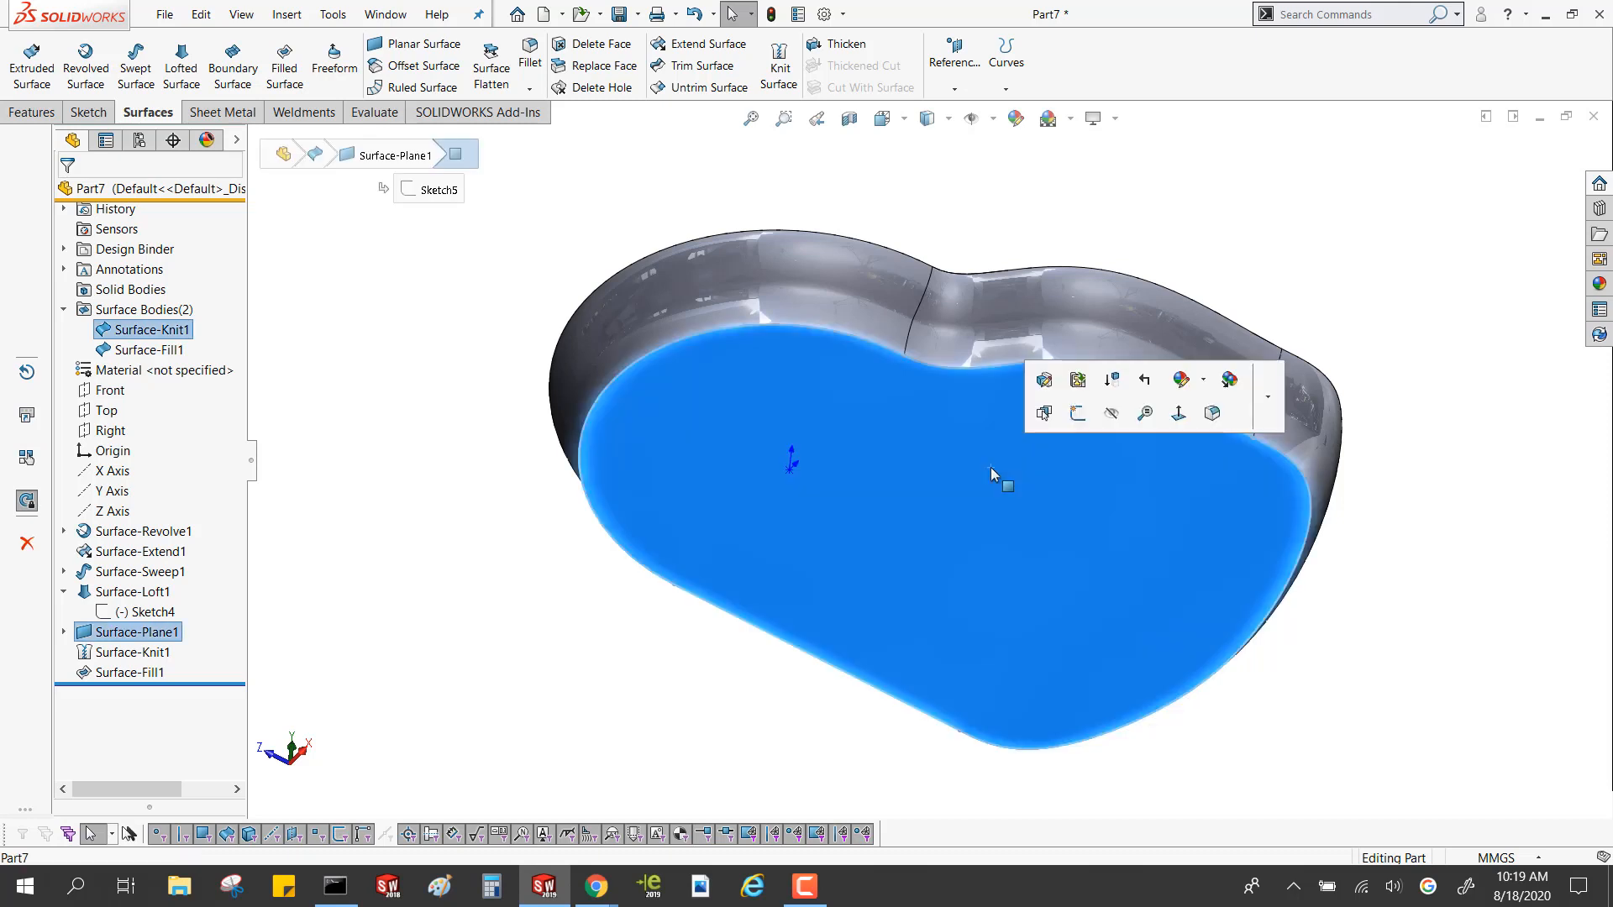
key("ctrl")
key("Return")
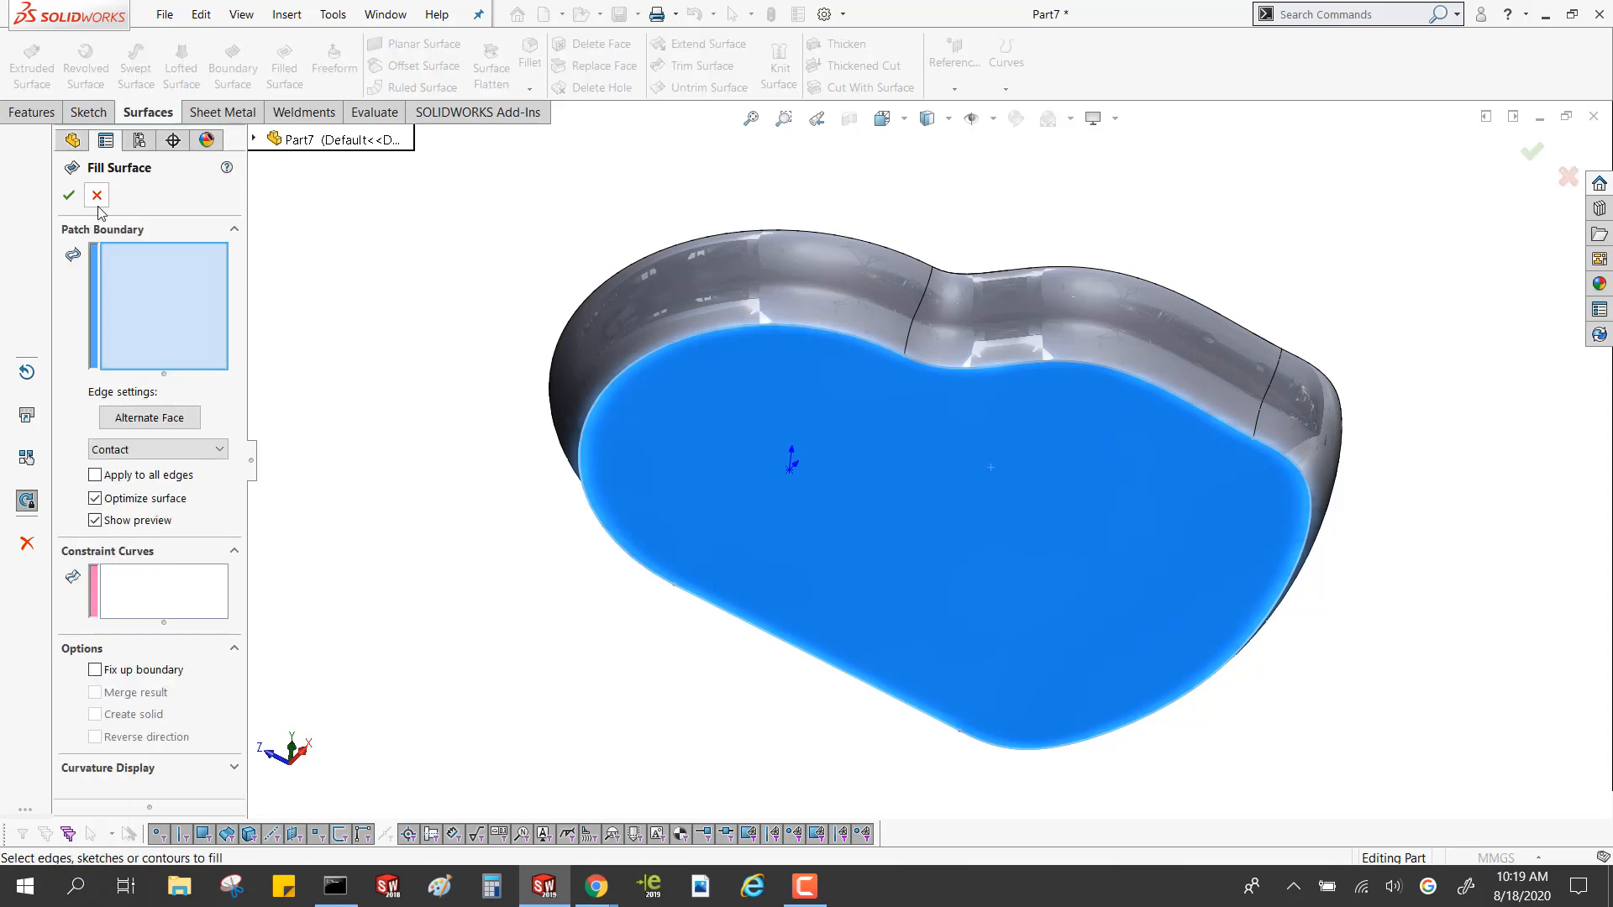
left_click(69, 195)
left_click(703, 481)
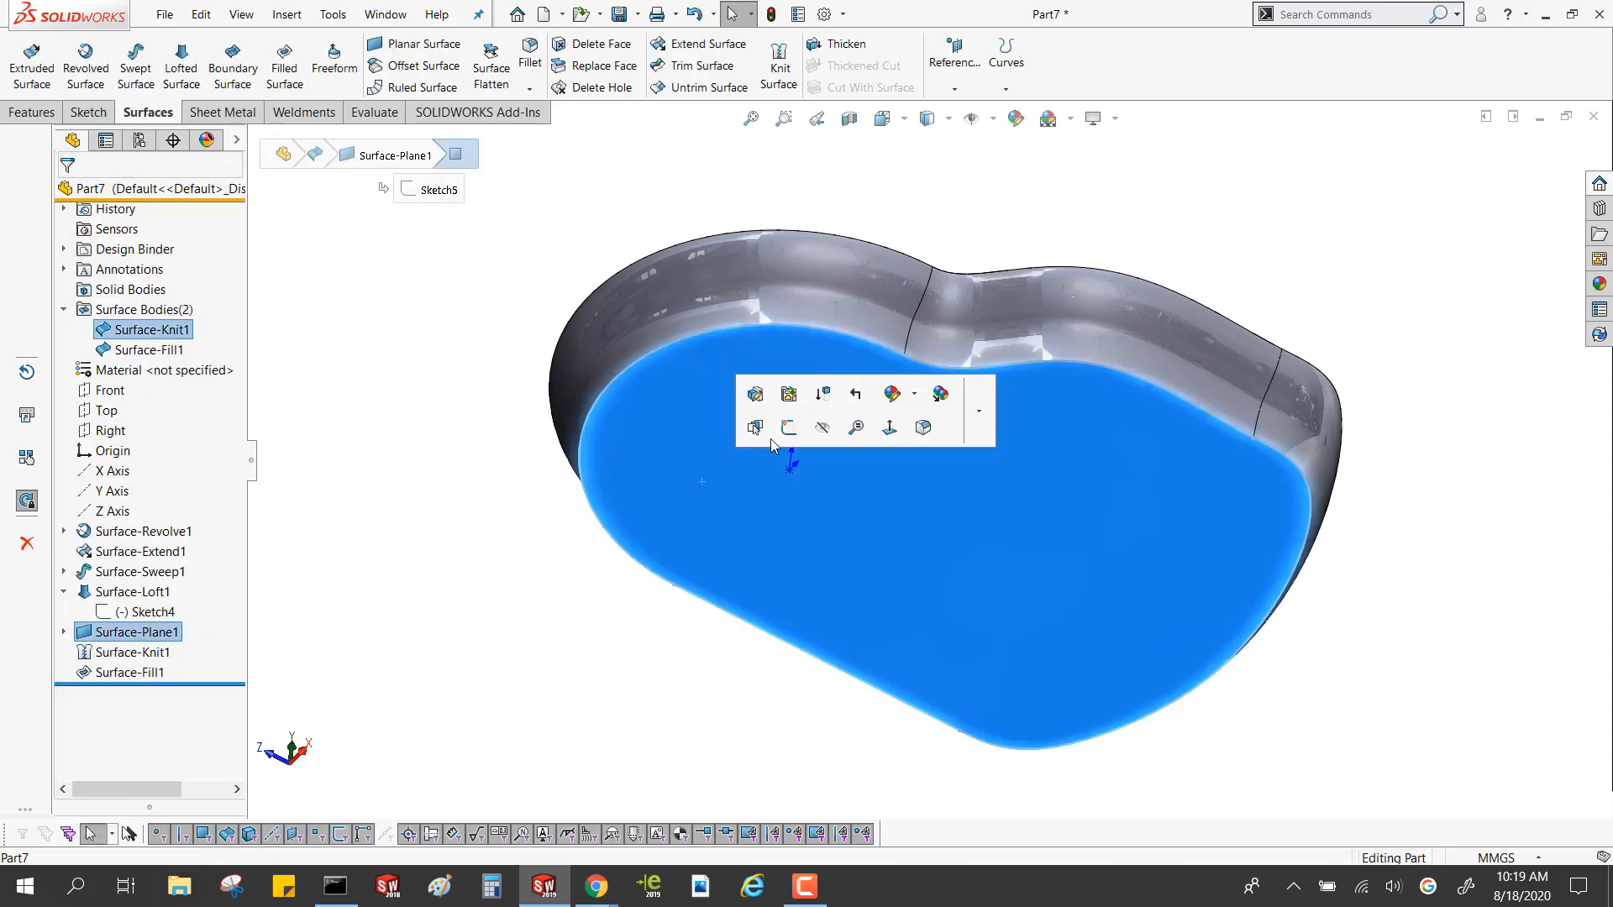
left_click(482, 404)
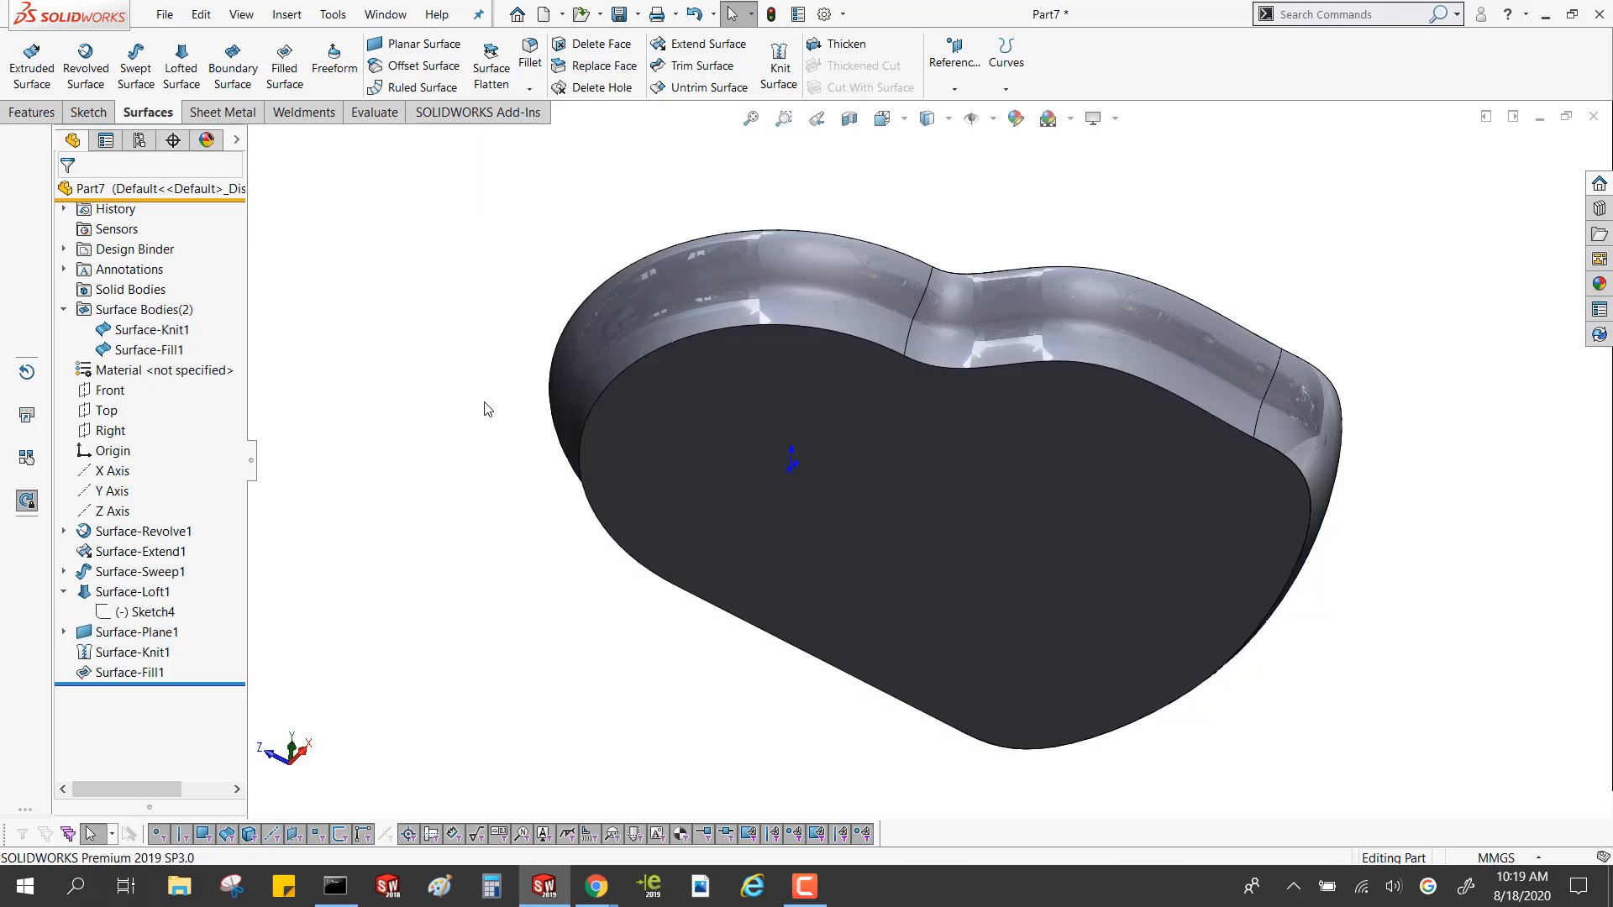
middle_click_drag(482, 403, 468, 655)
left_click(852, 406)
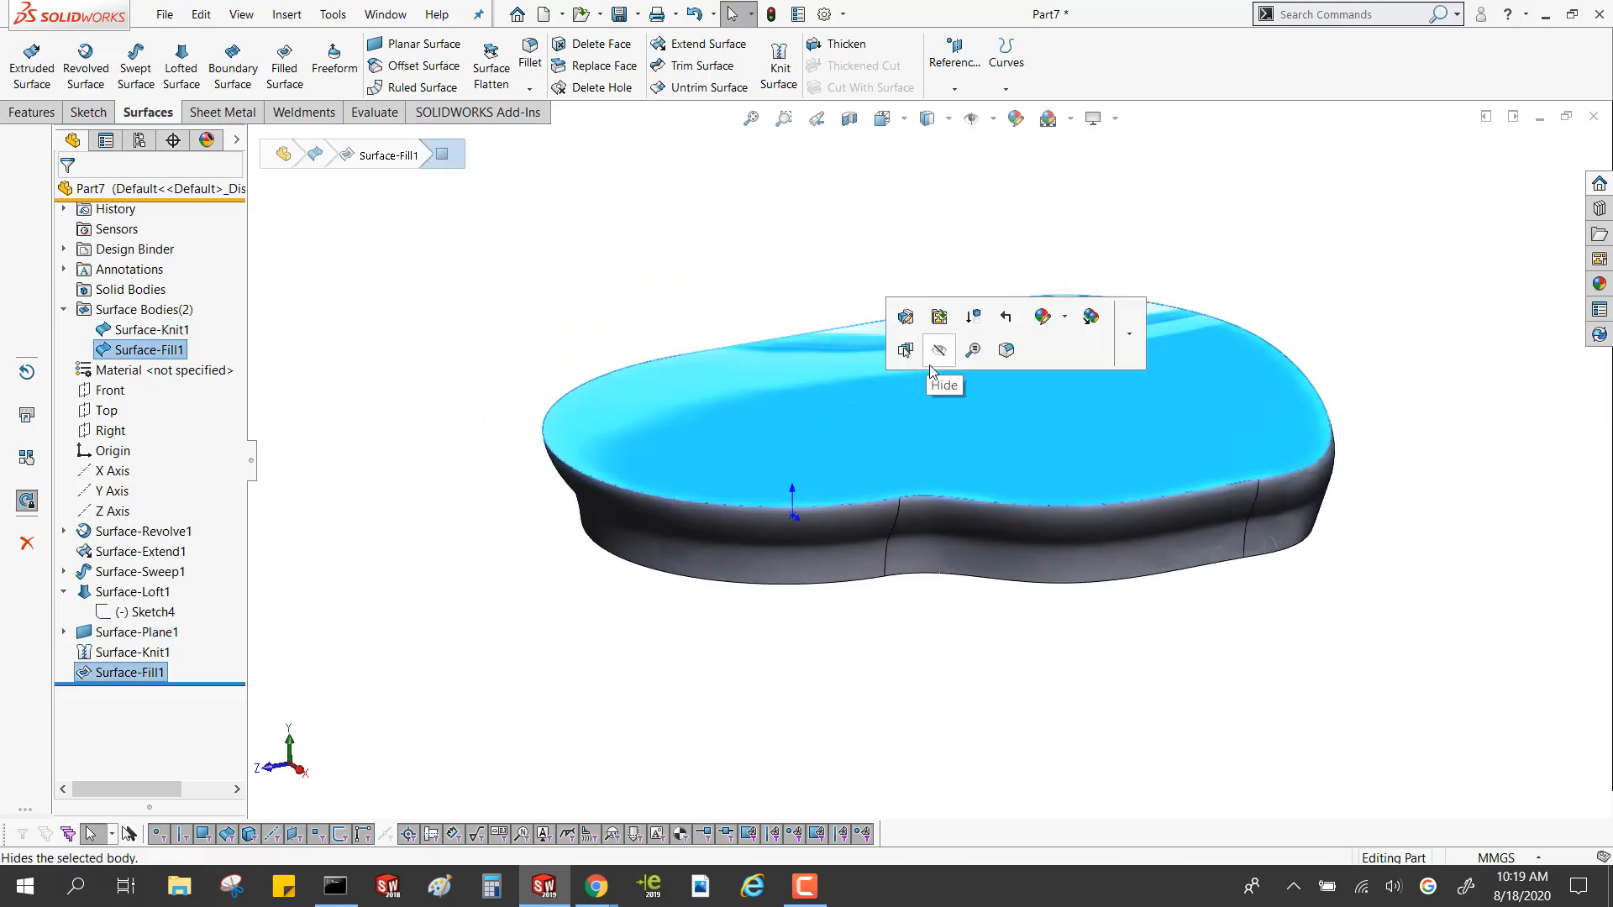
left_click(600, 229)
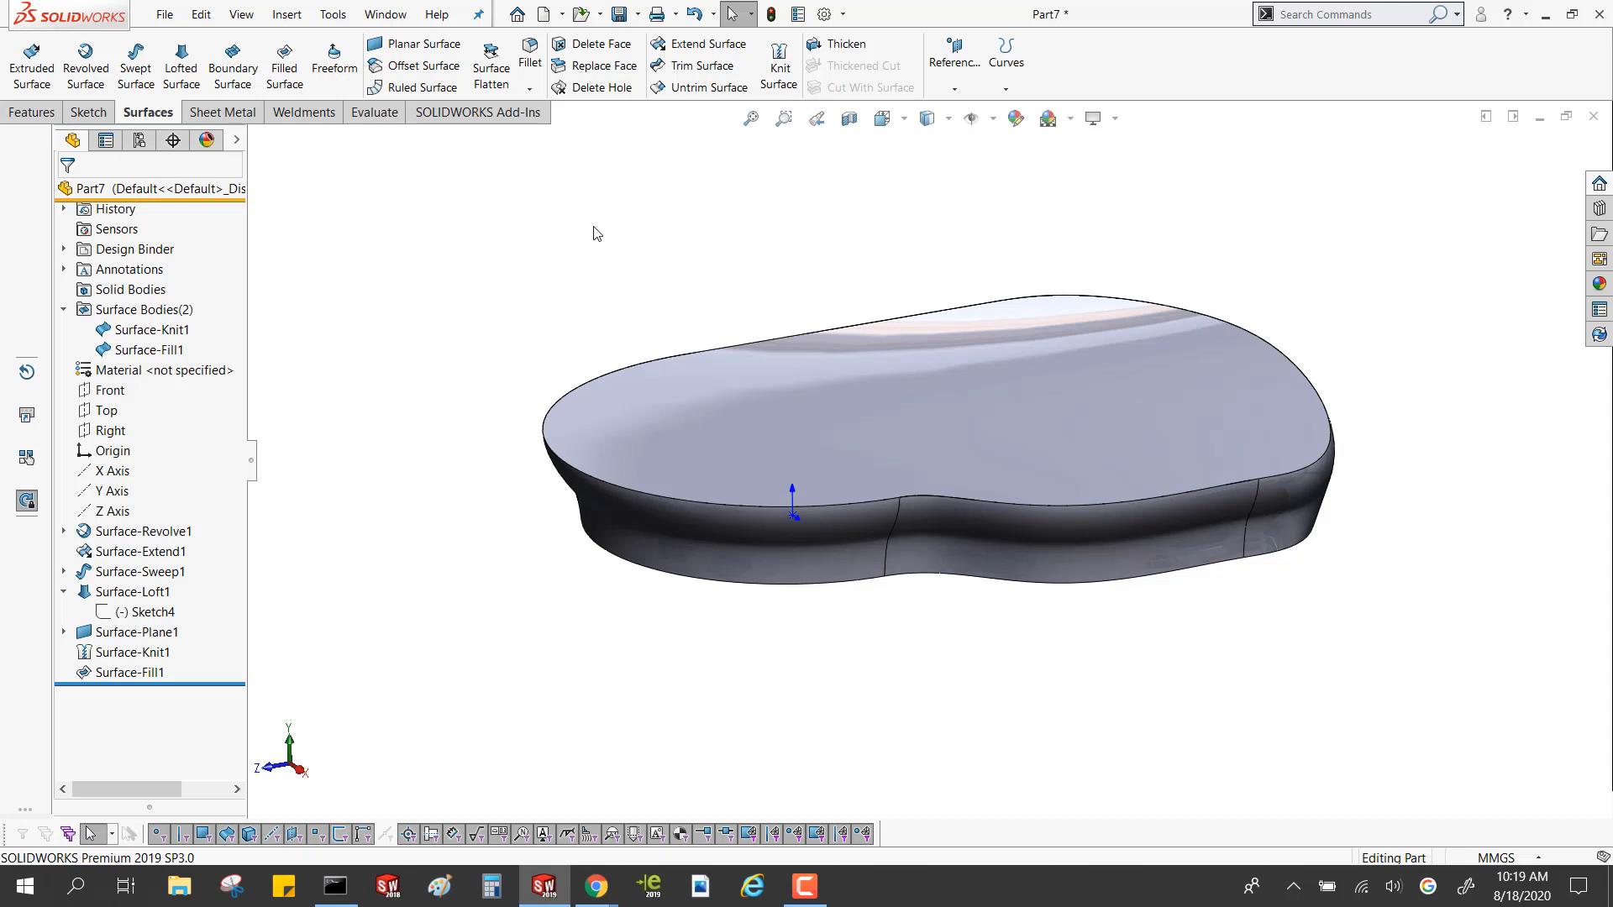
middle_click_drag(738, 568, 895, 504)
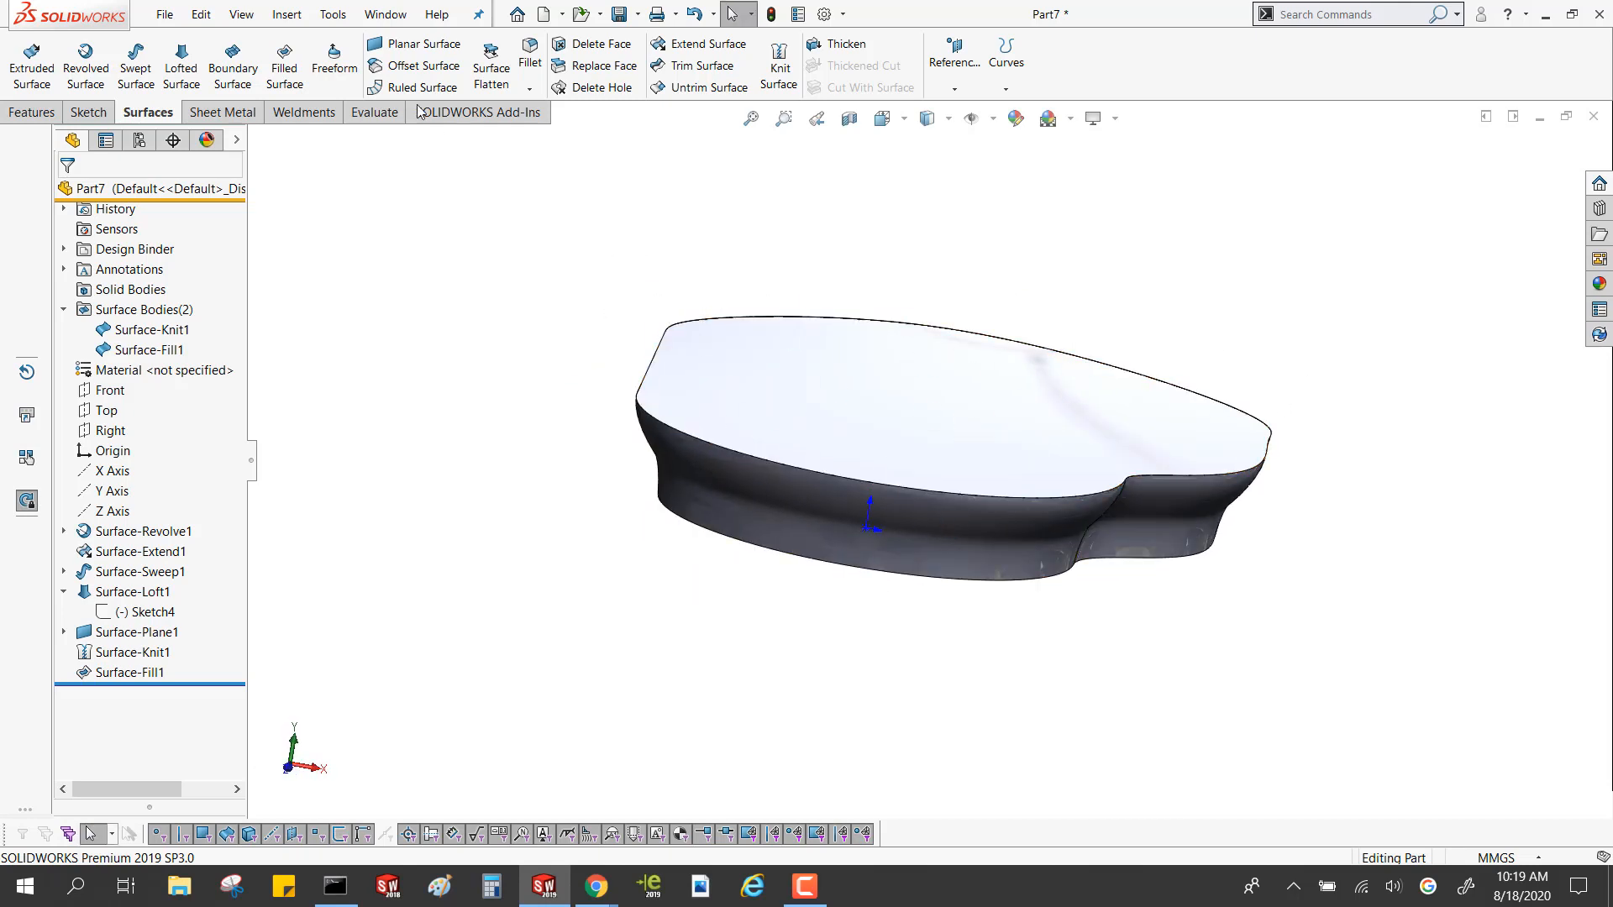
left_click(293, 49)
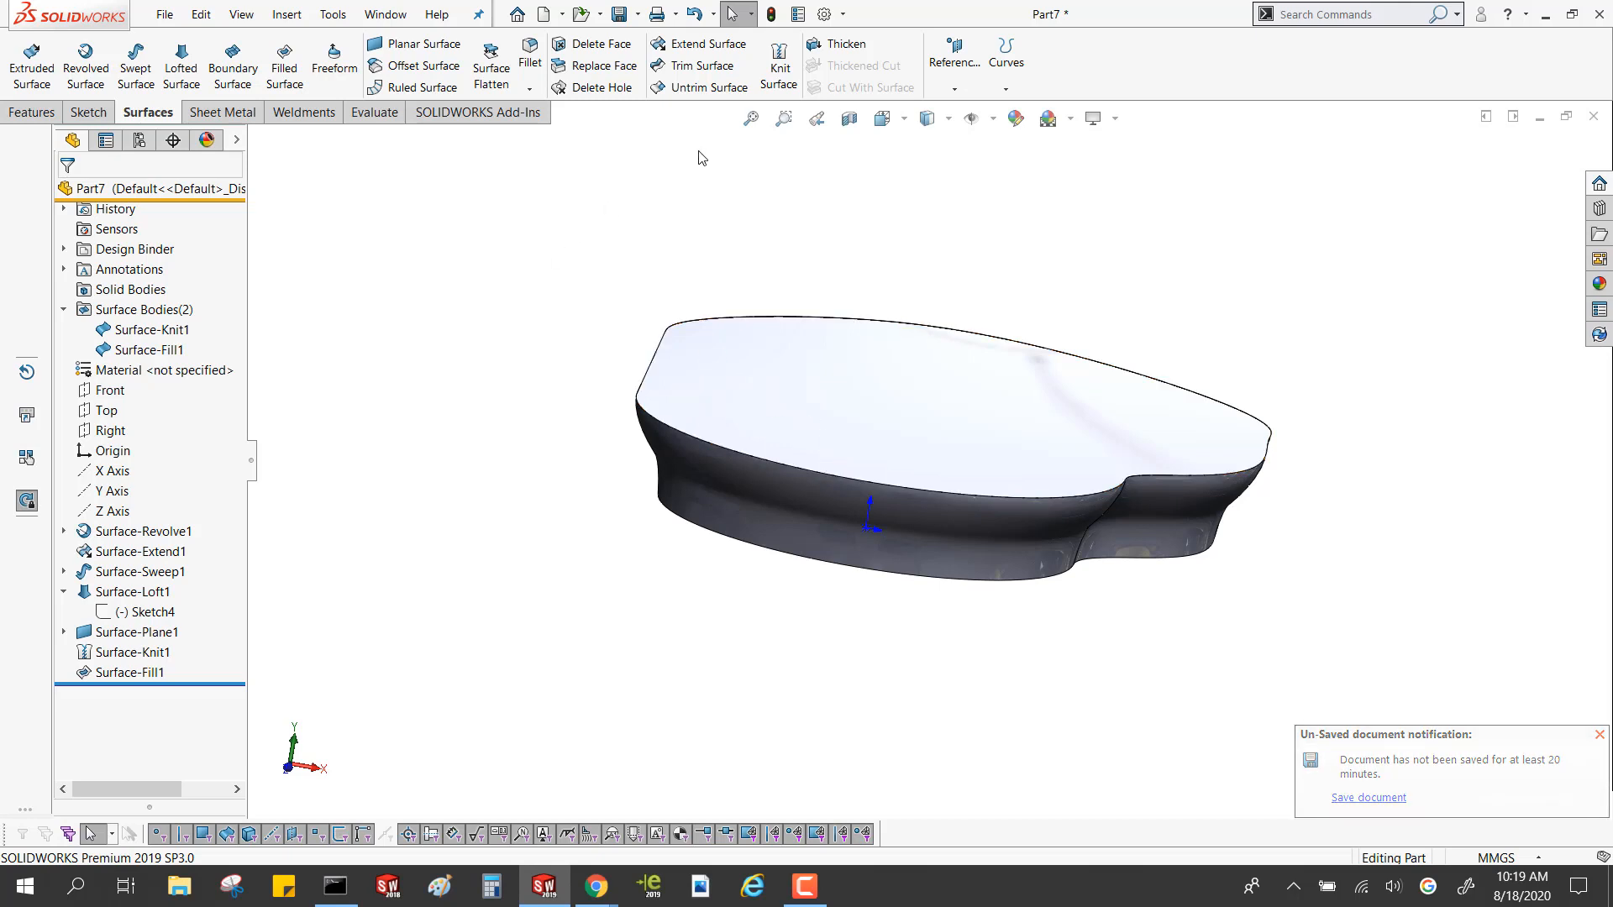
left_click(777, 81)
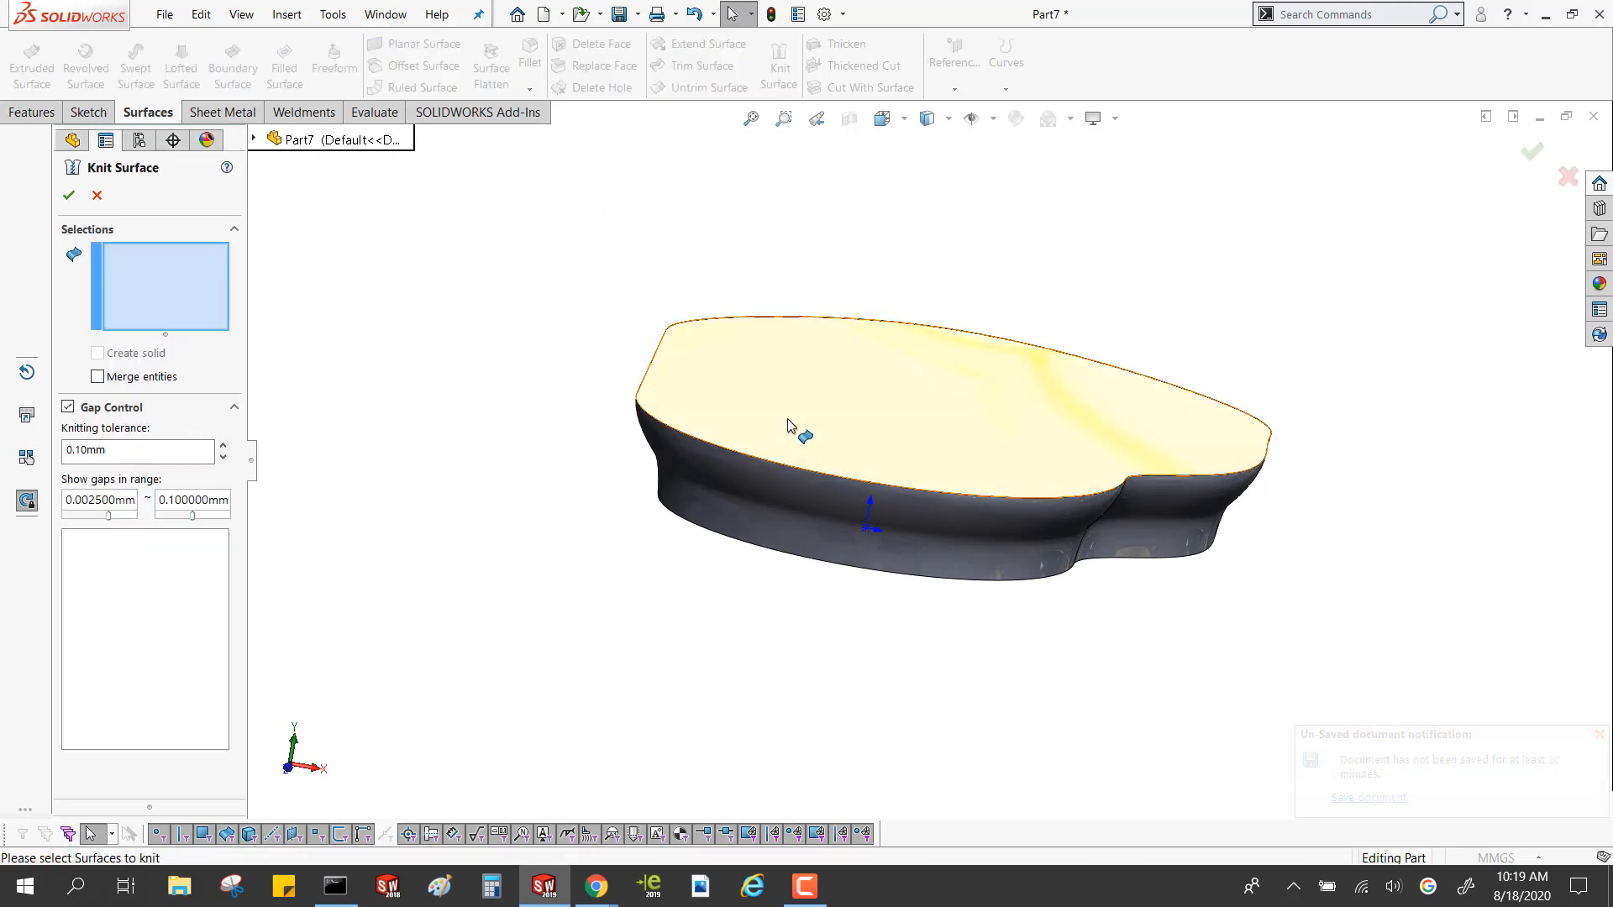
left_click(771, 467)
left_click(762, 504)
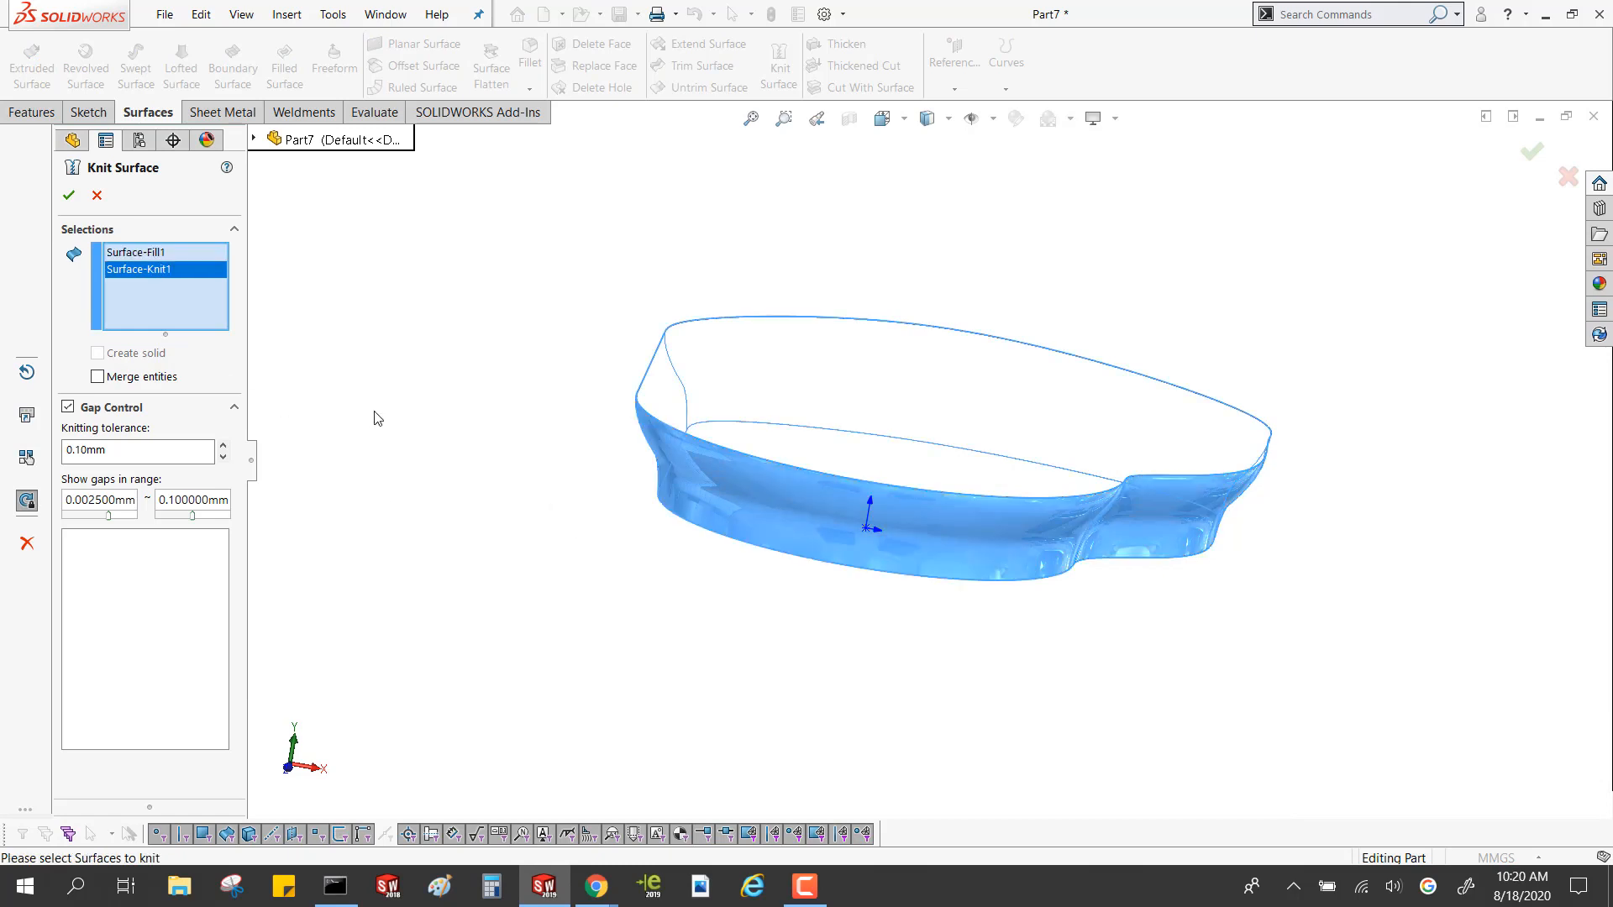
left_click(842, 415)
left_click(835, 407)
left_click(97, 195)
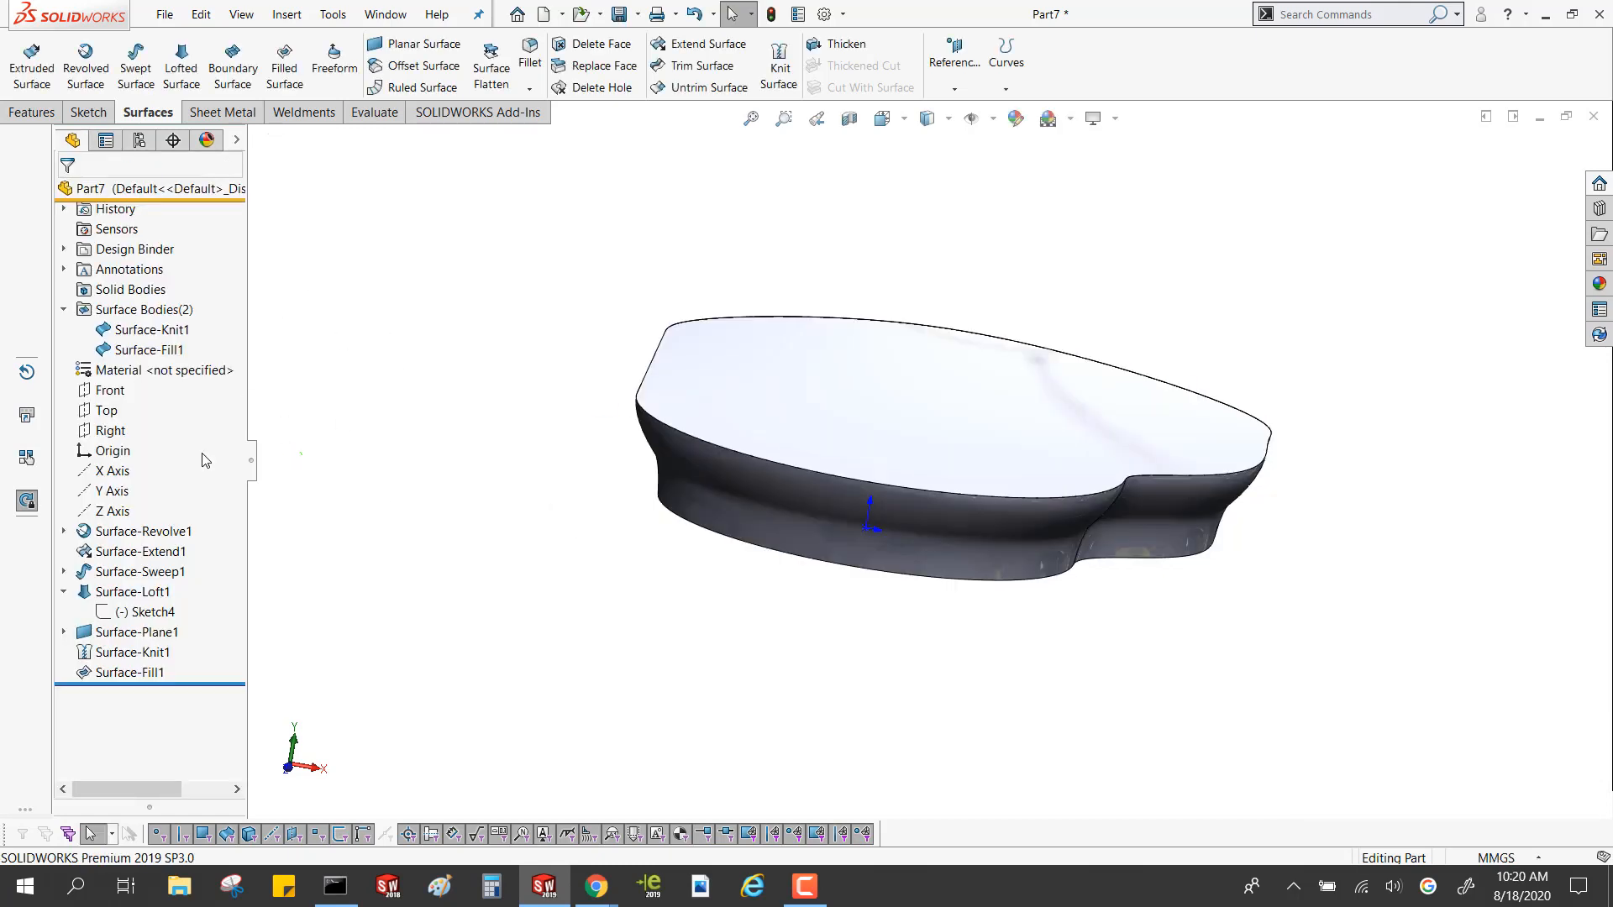
Knit the filled top surface and the previously knitted wall-and-base surface into one surface body
left_click(131, 354)
left_click(454, 387)
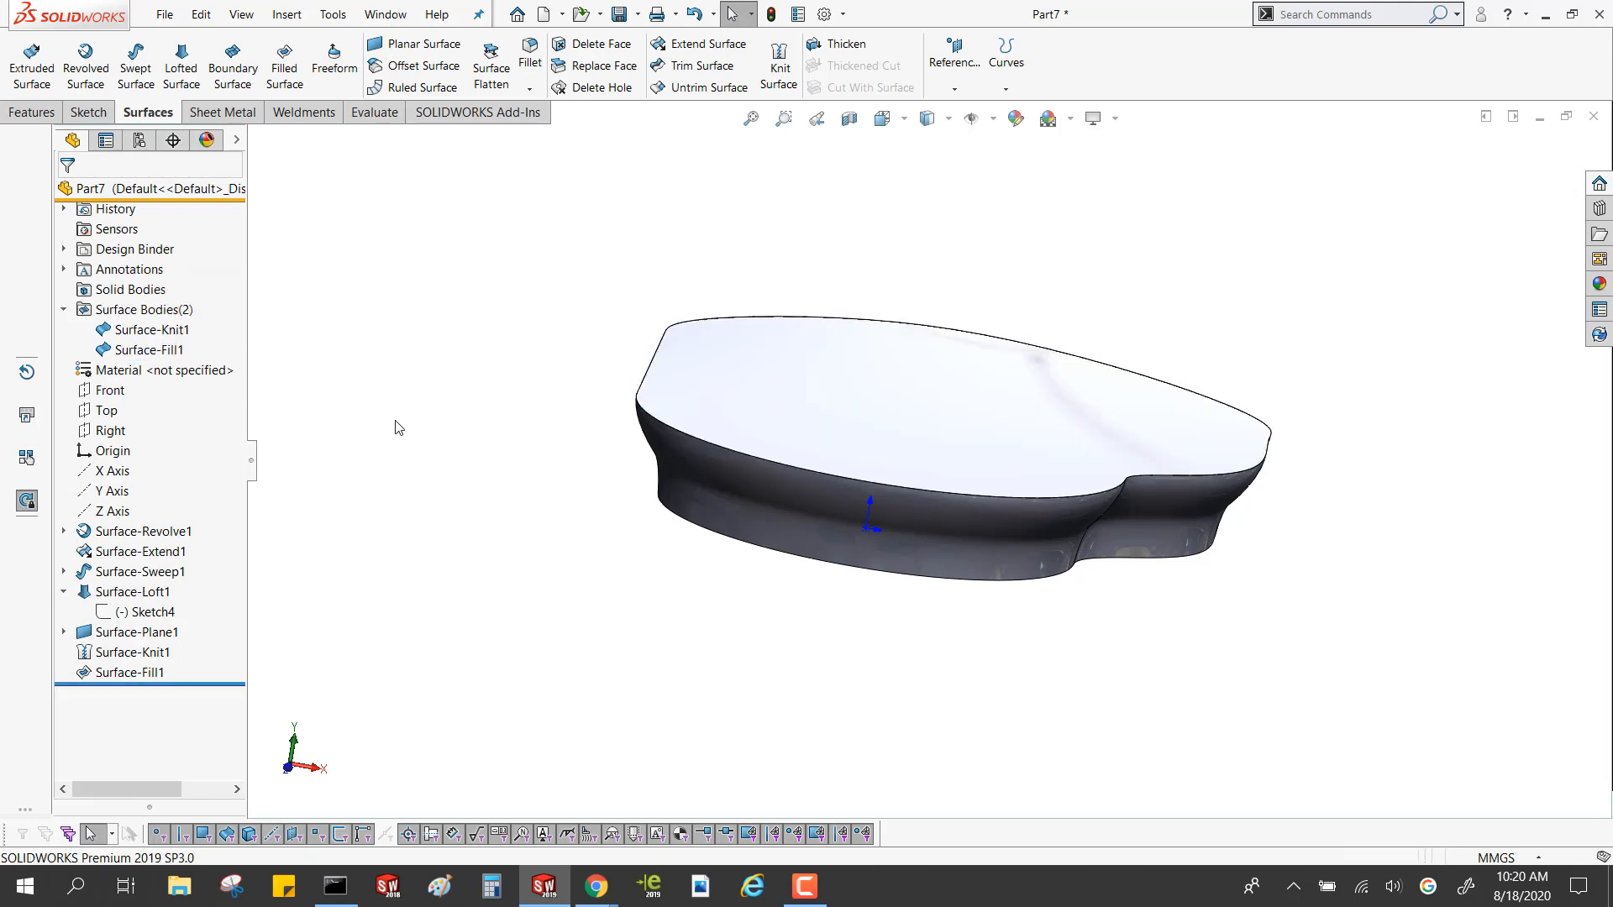
left_click(105, 673)
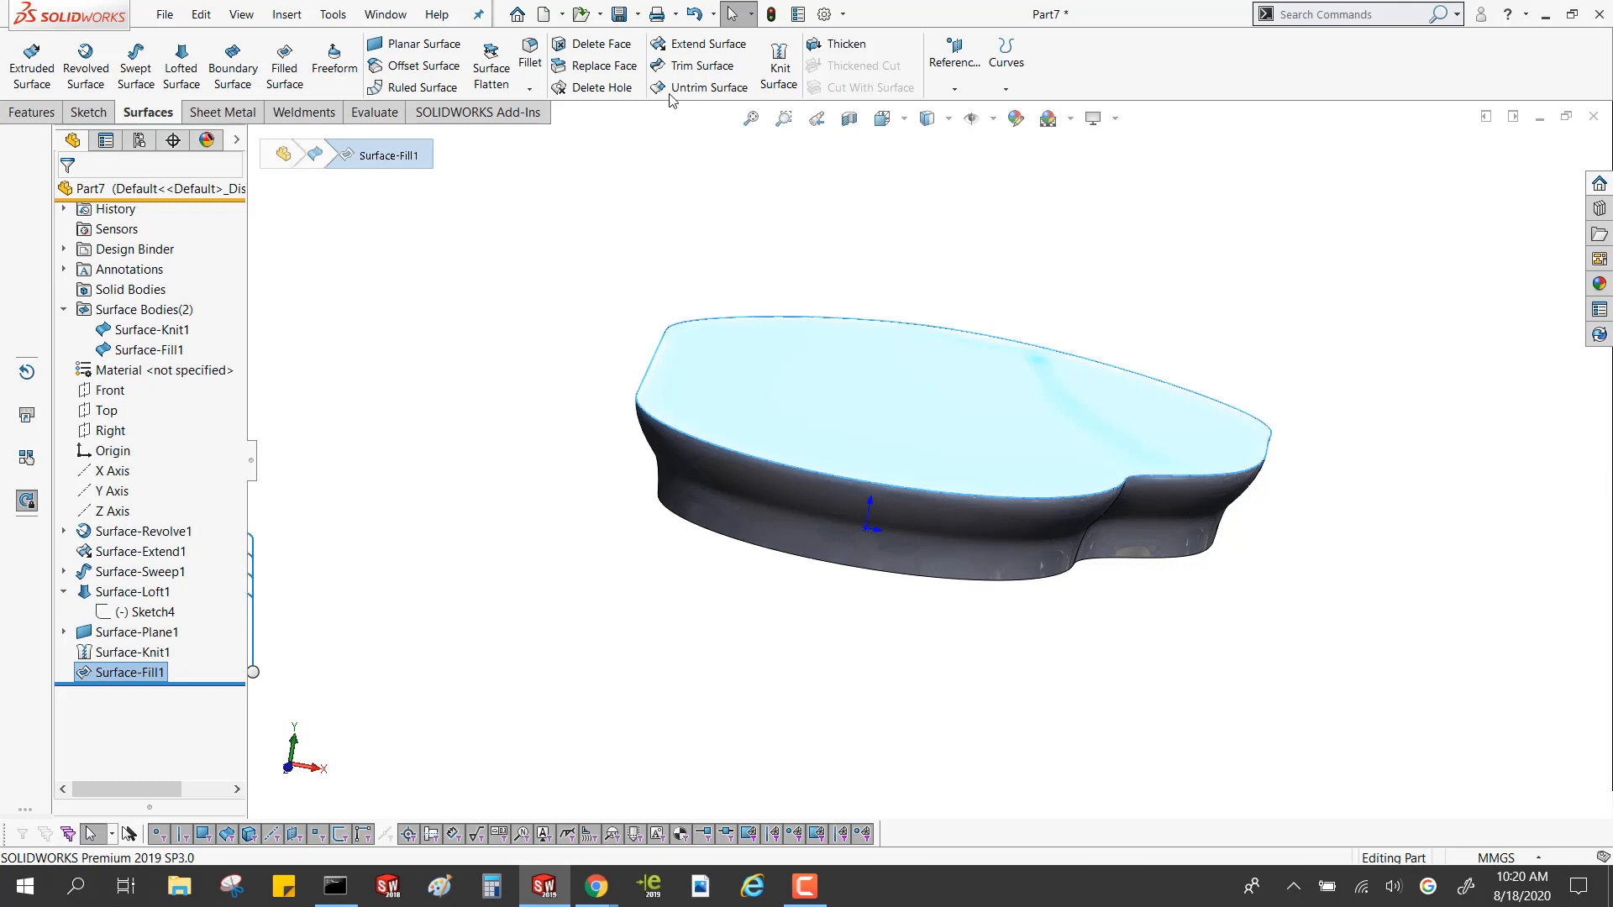
left_click(647, 139)
left_click(779, 65)
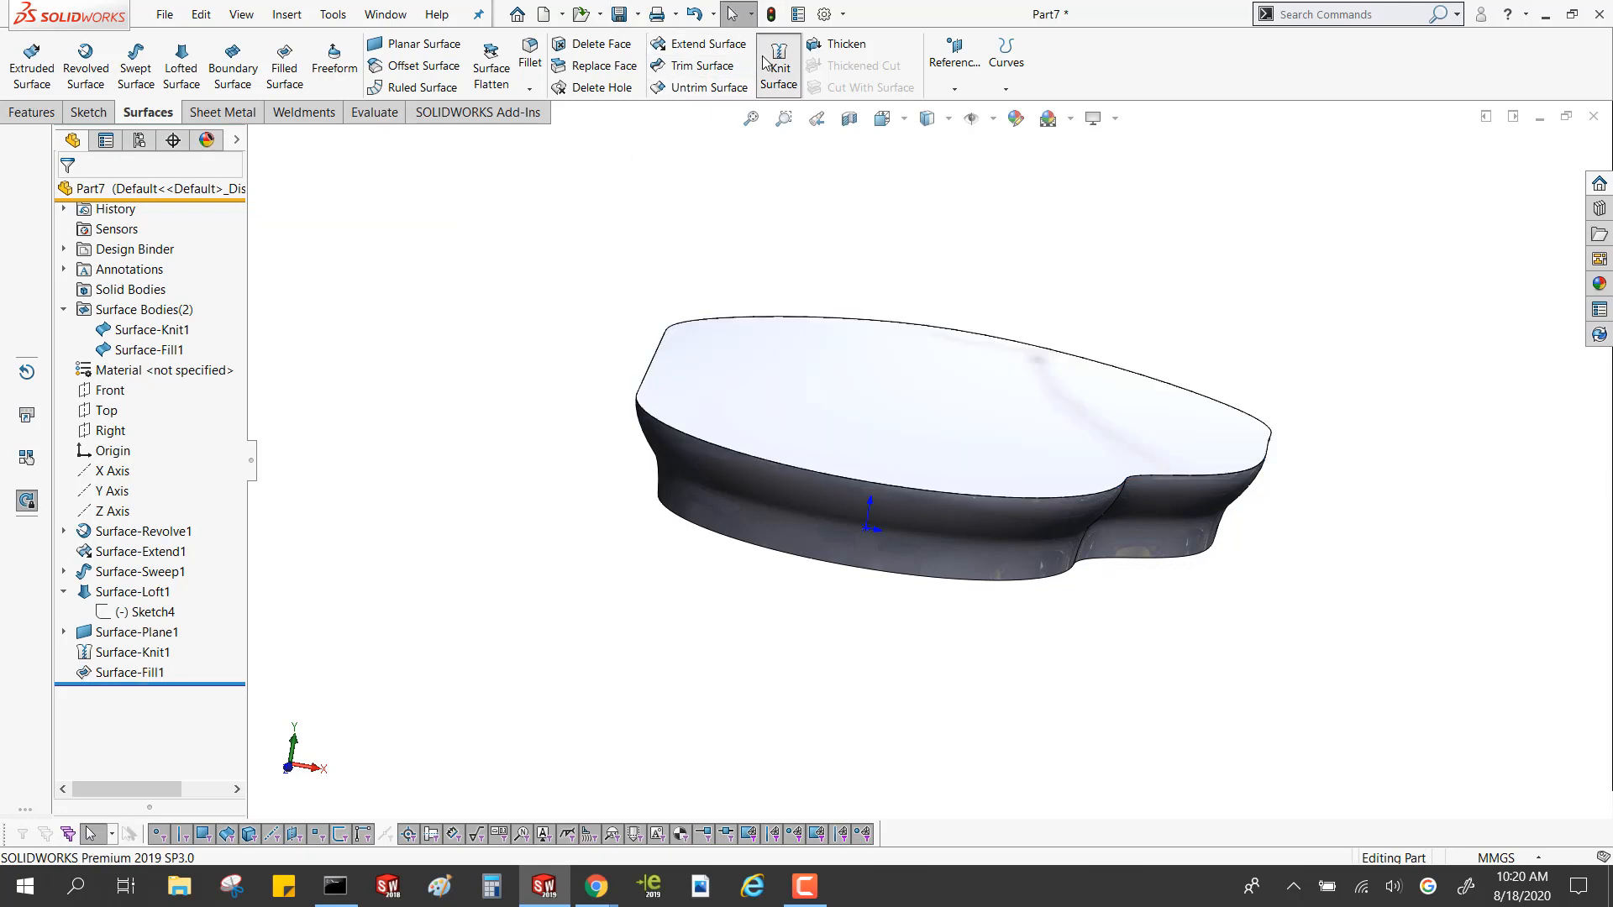
left_click(828, 408)
left_click(806, 480)
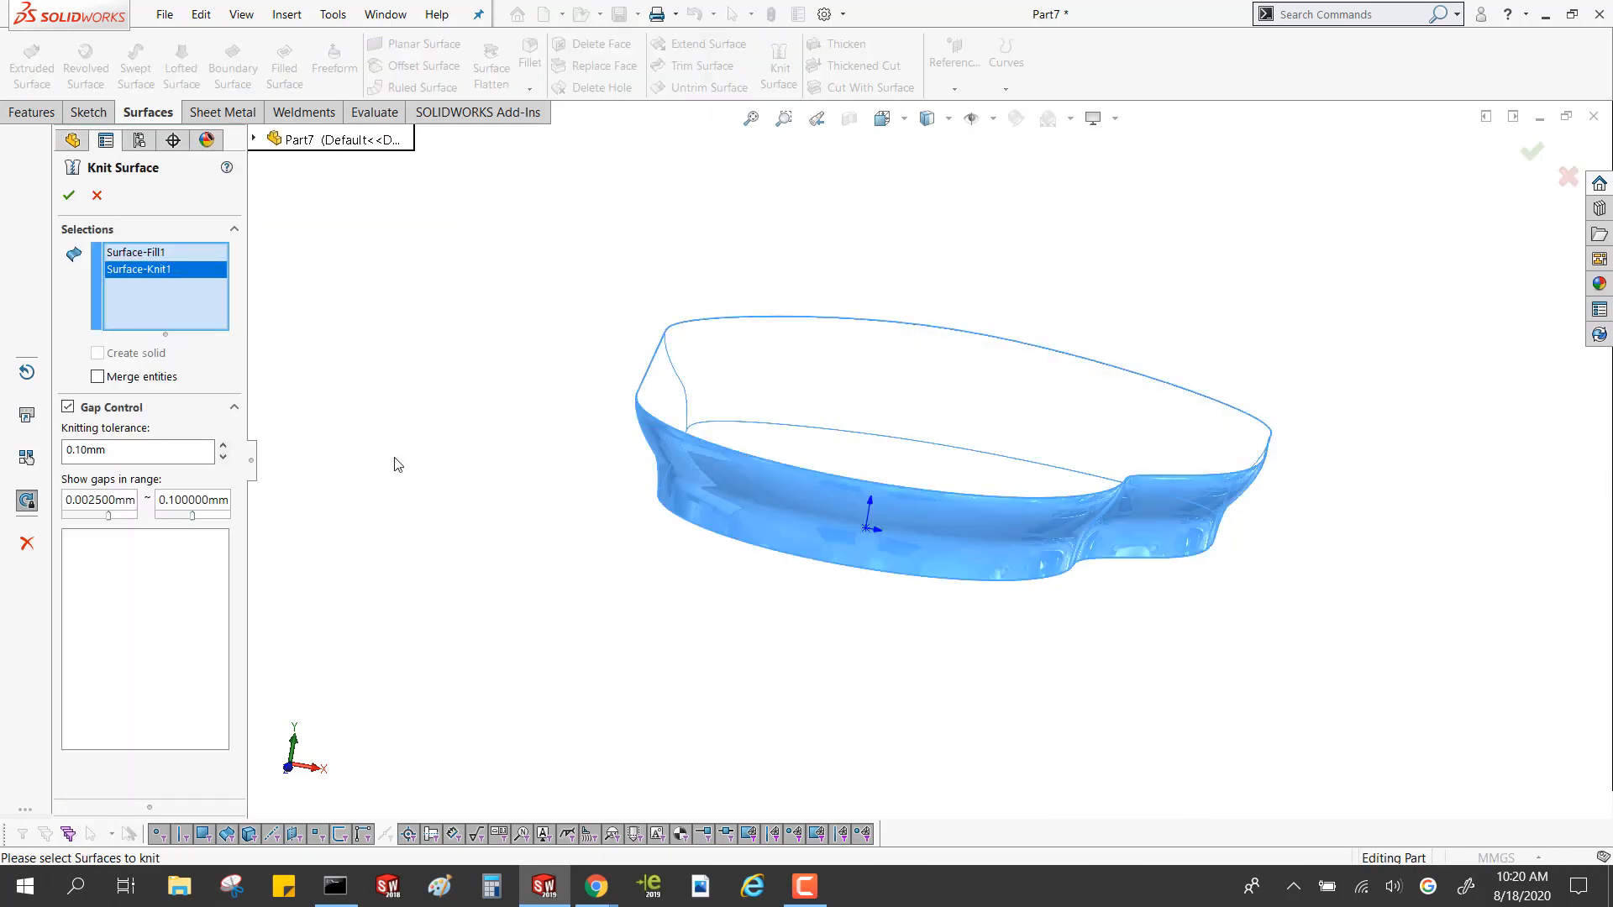
left_click(69, 197)
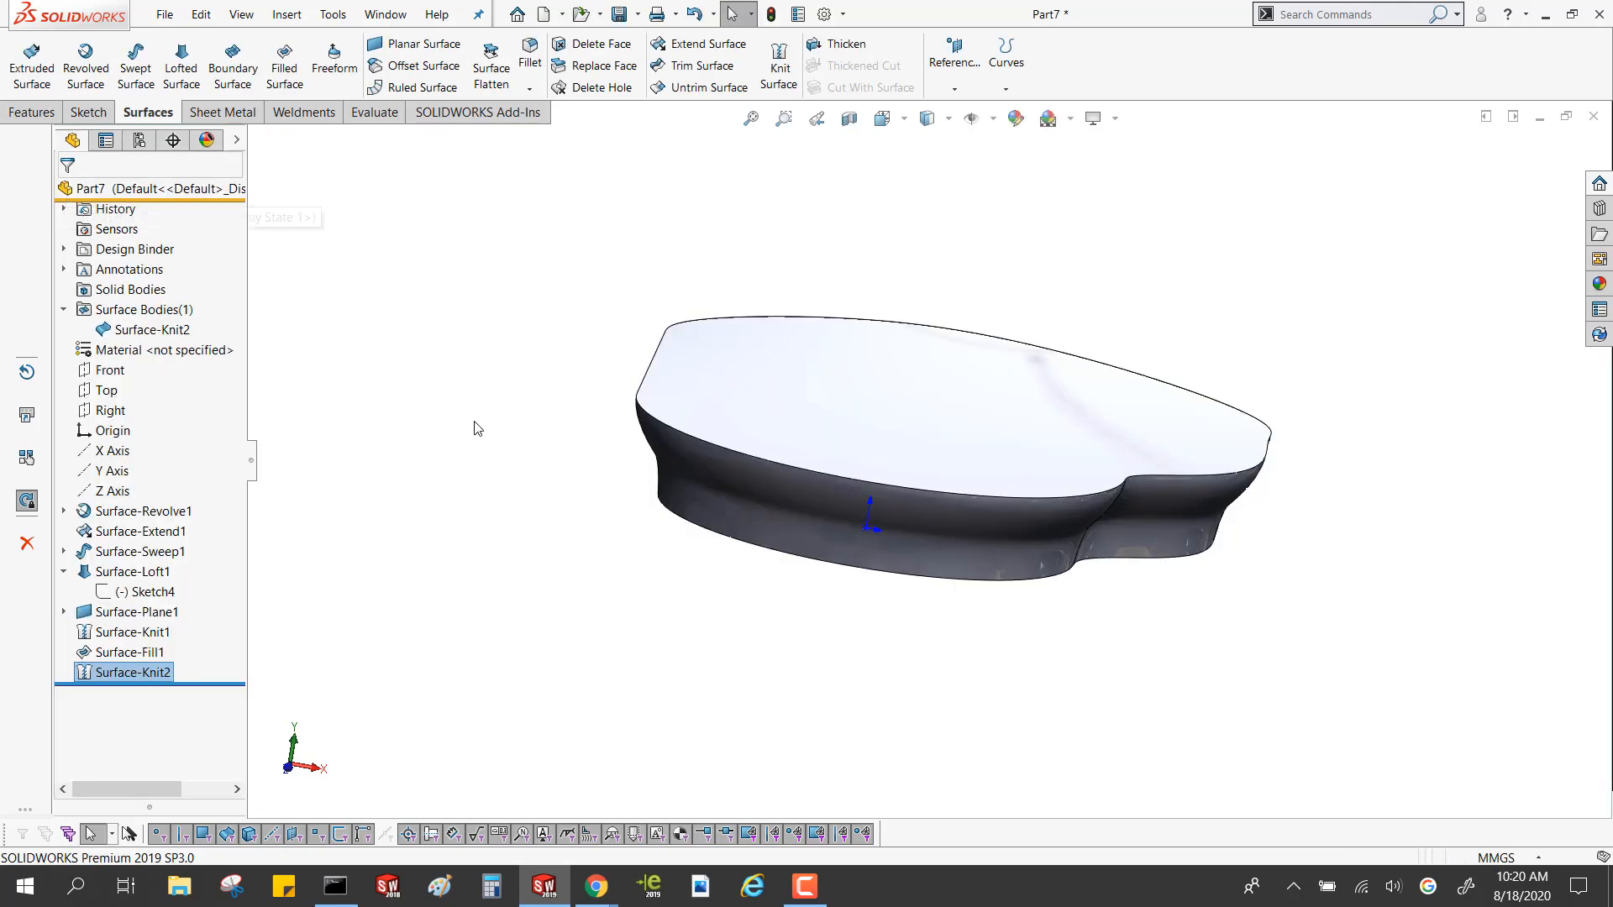
Try a 10 mm Thicken on the newly knitted closed body and inspect the shape from the side
left_click(151, 329)
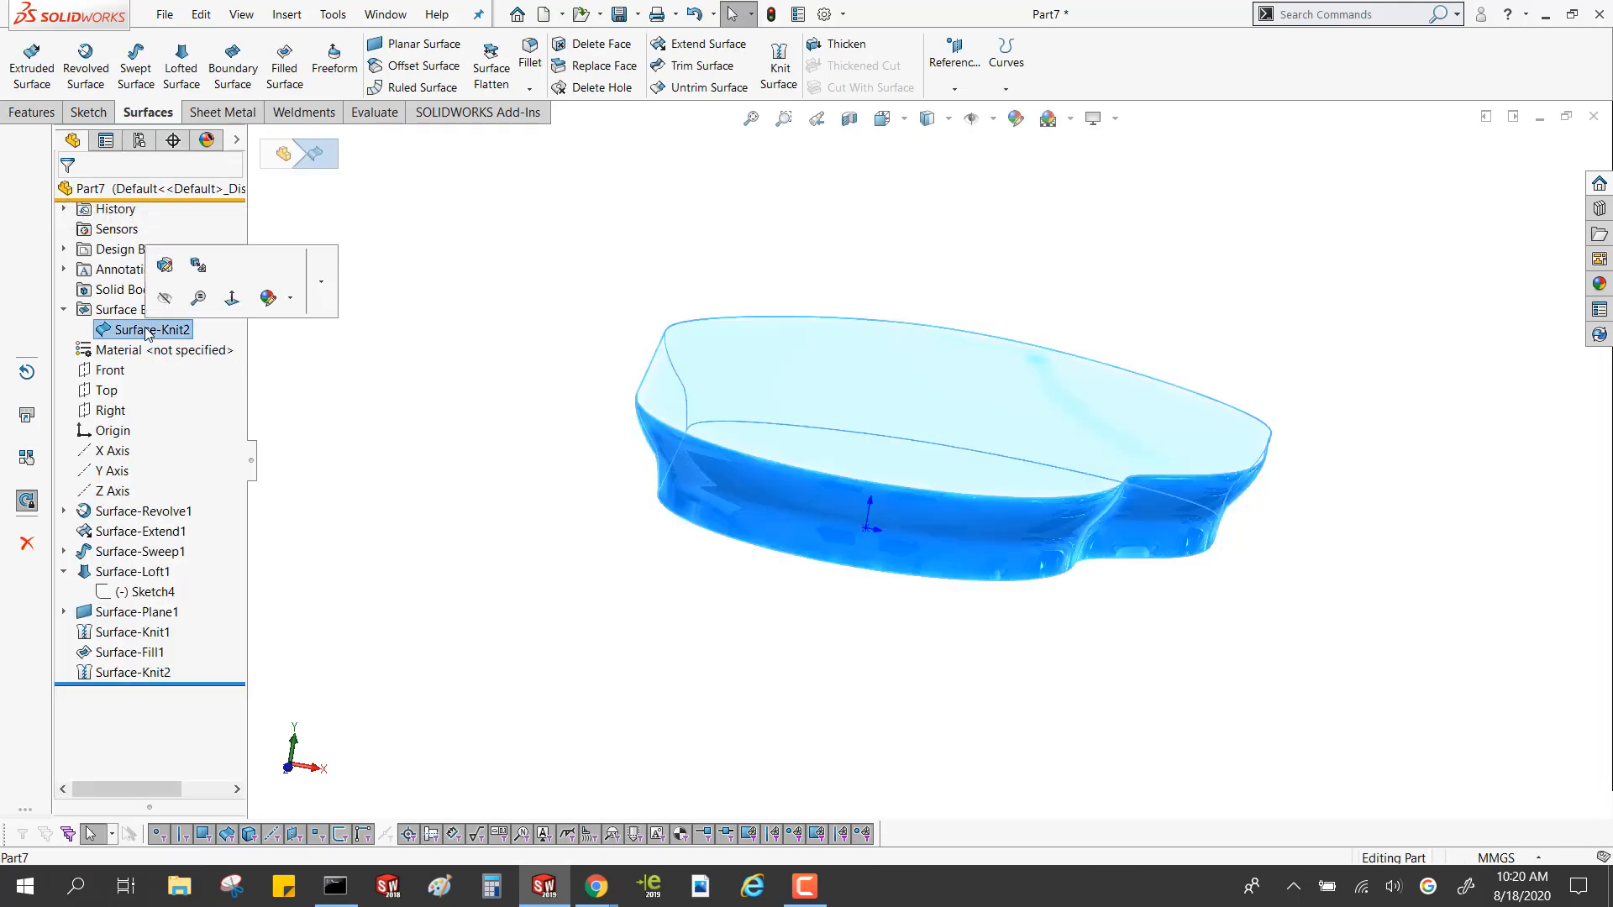
left_click(813, 49)
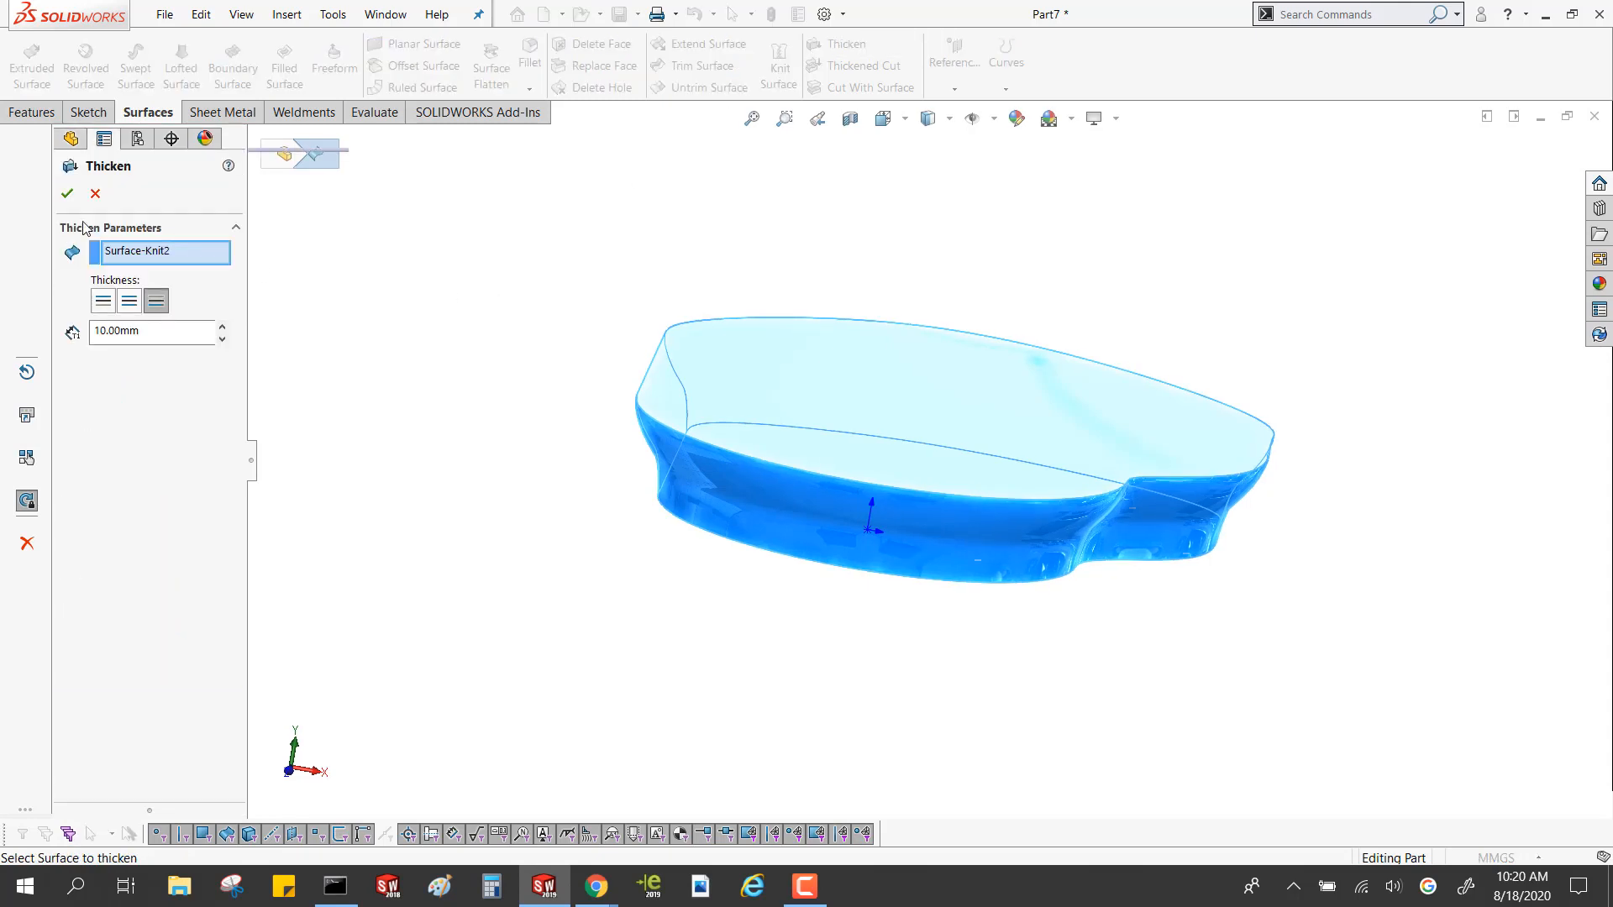
left_click(95, 194)
middle_click_drag(388, 295, 513, 658)
middle_click_drag(597, 546, 934, 464)
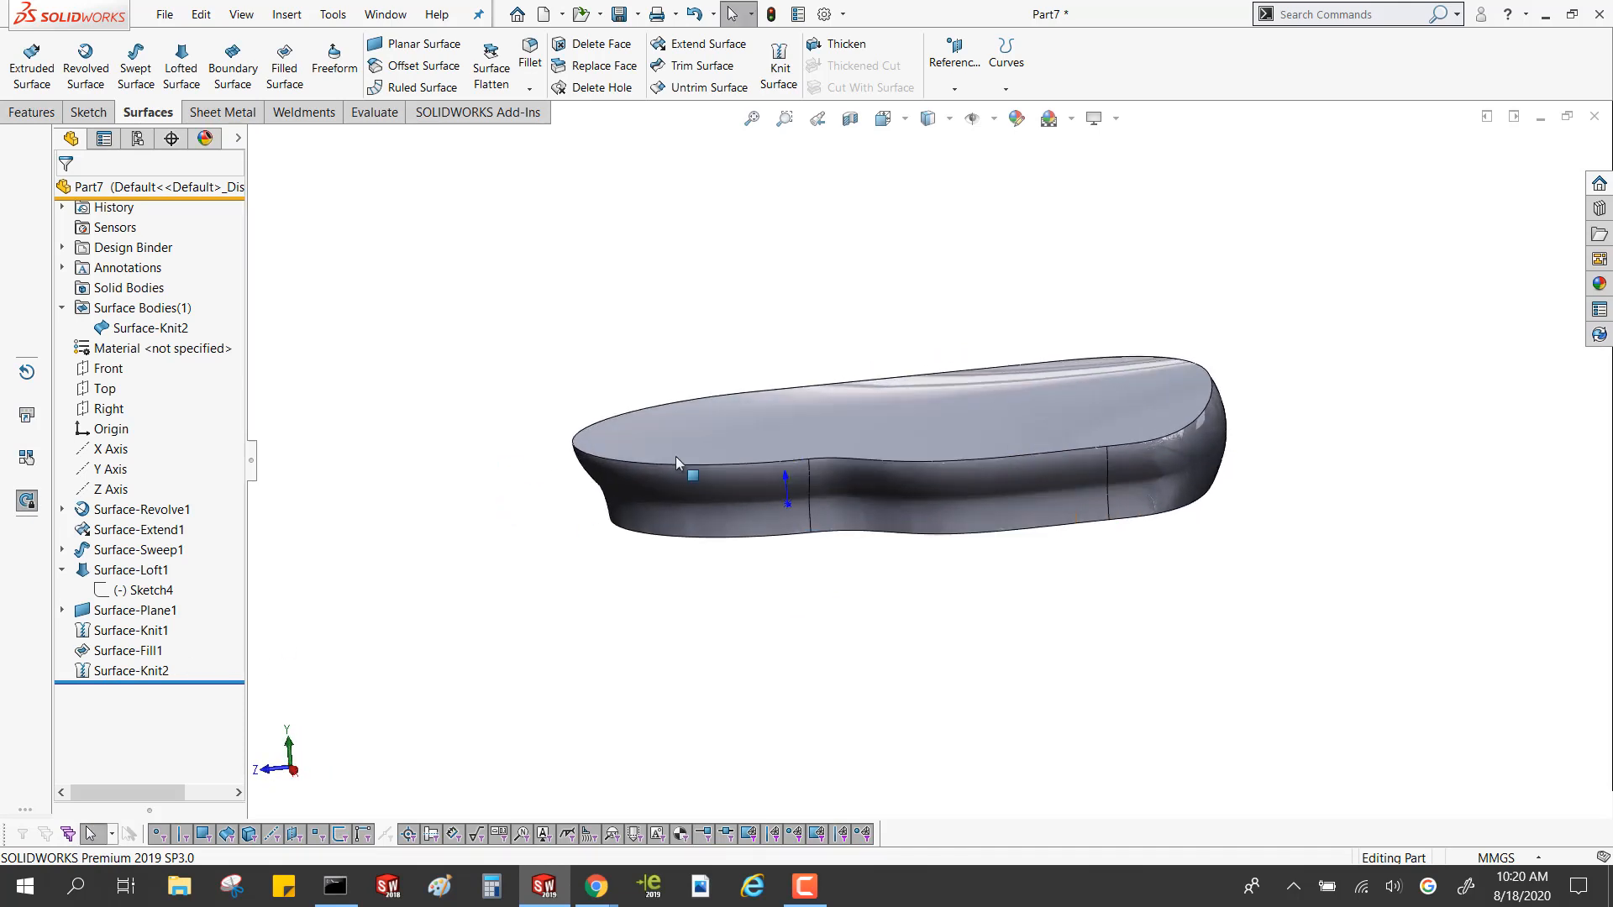
Move the upper endpoint of the loft's arc sketch to about X 176.85, Y 33.47 mm and rebuild the model
left_click(120, 593)
left_click(131, 529)
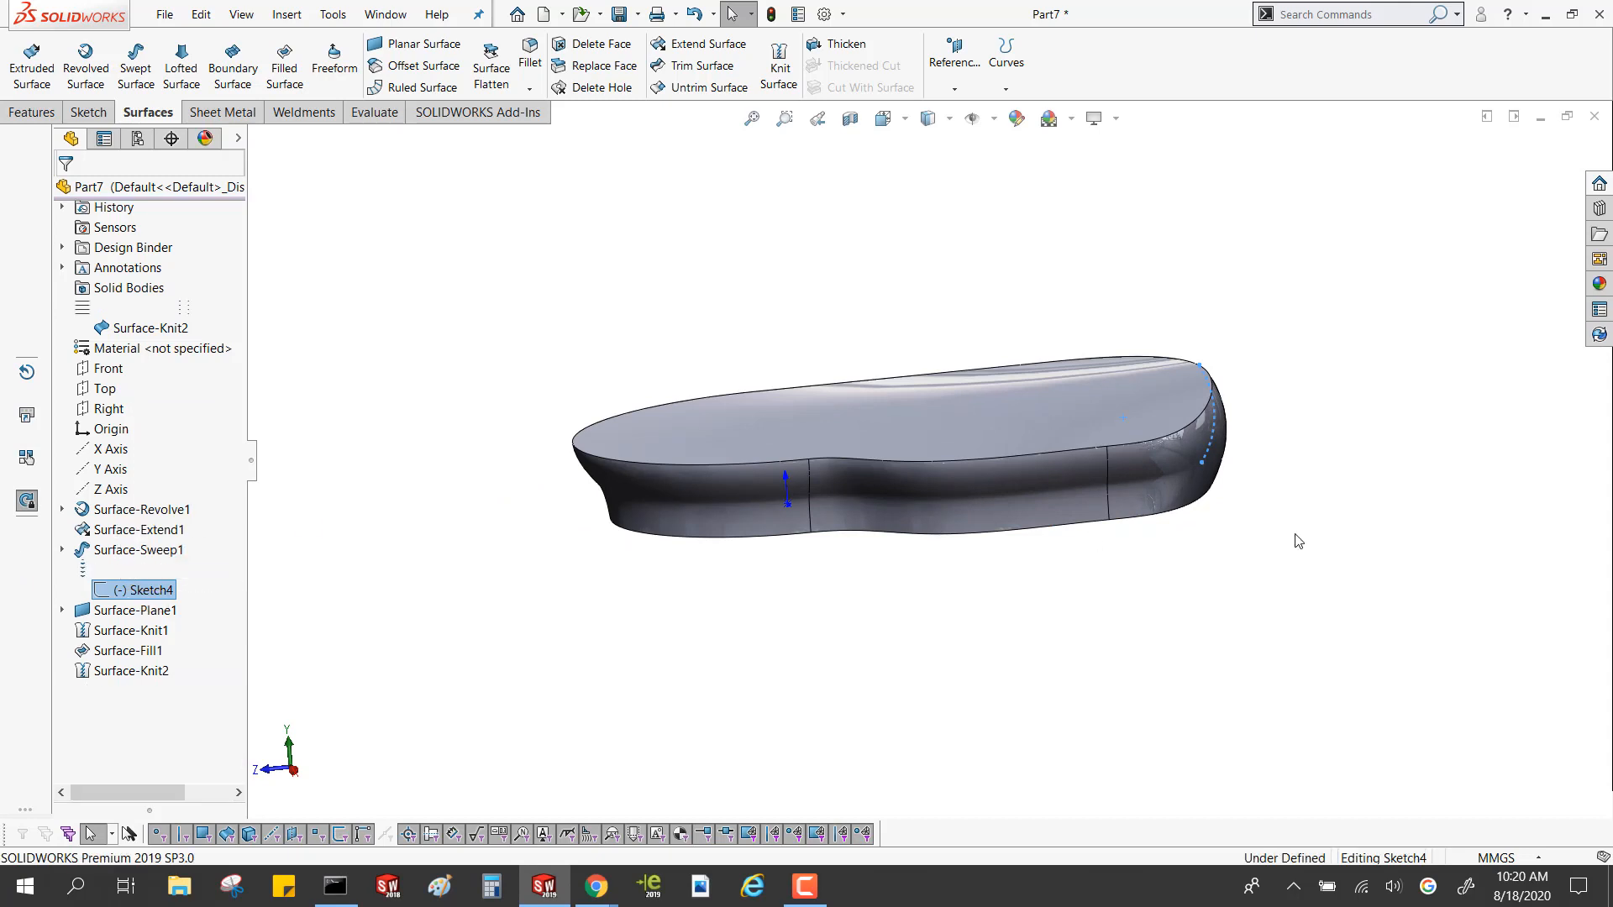
left_click_drag(1172, 351, 1178, 385)
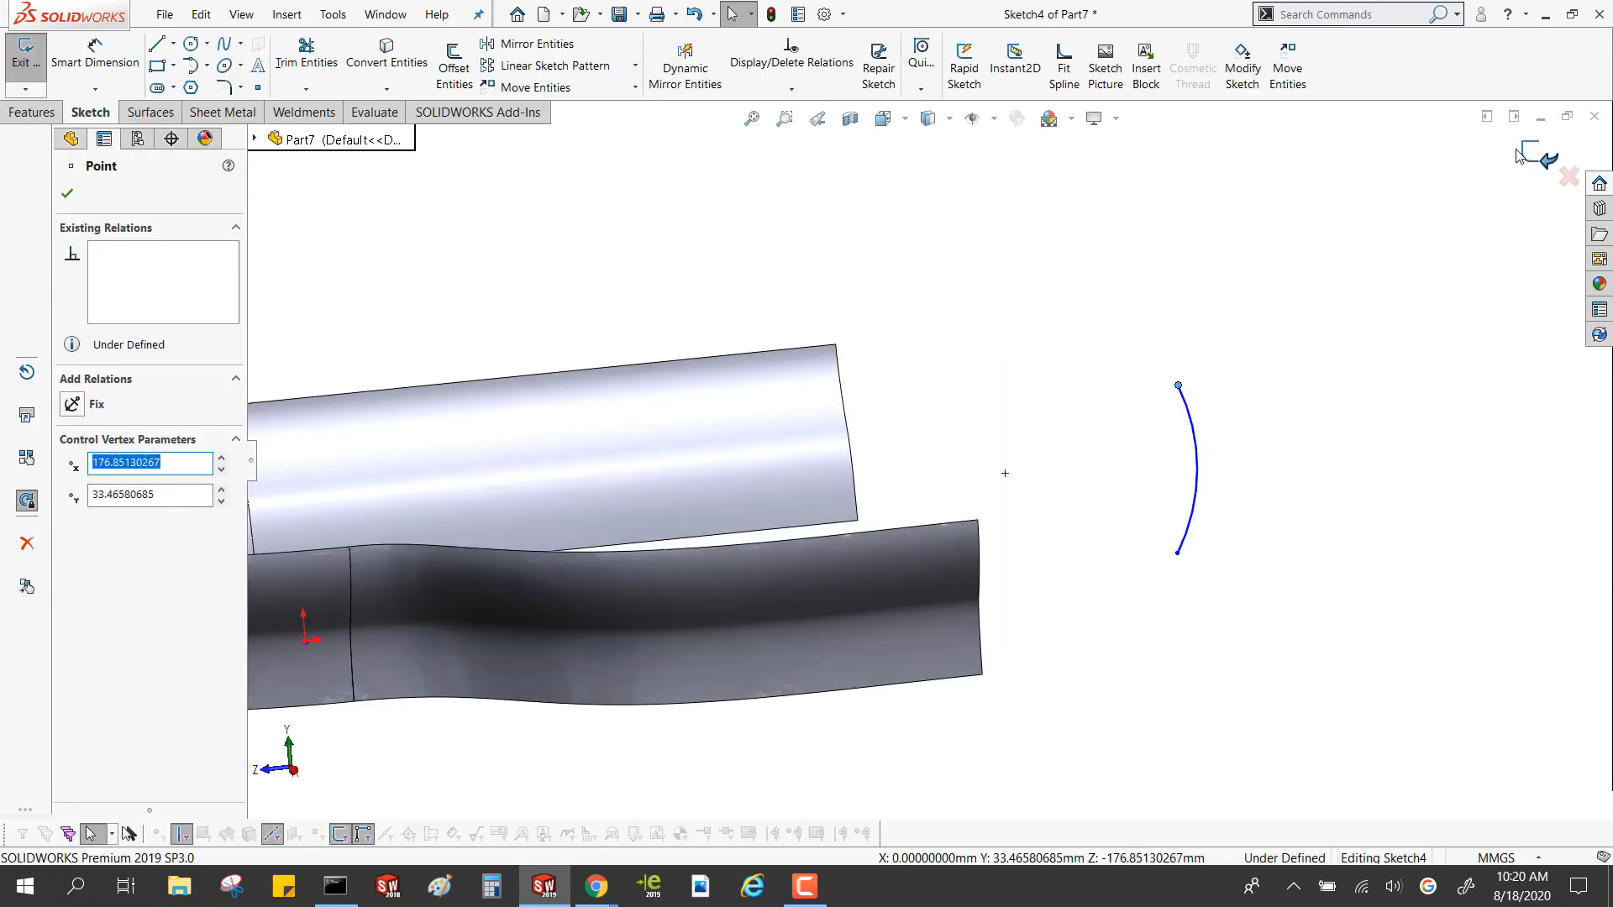
left_click(1530, 154)
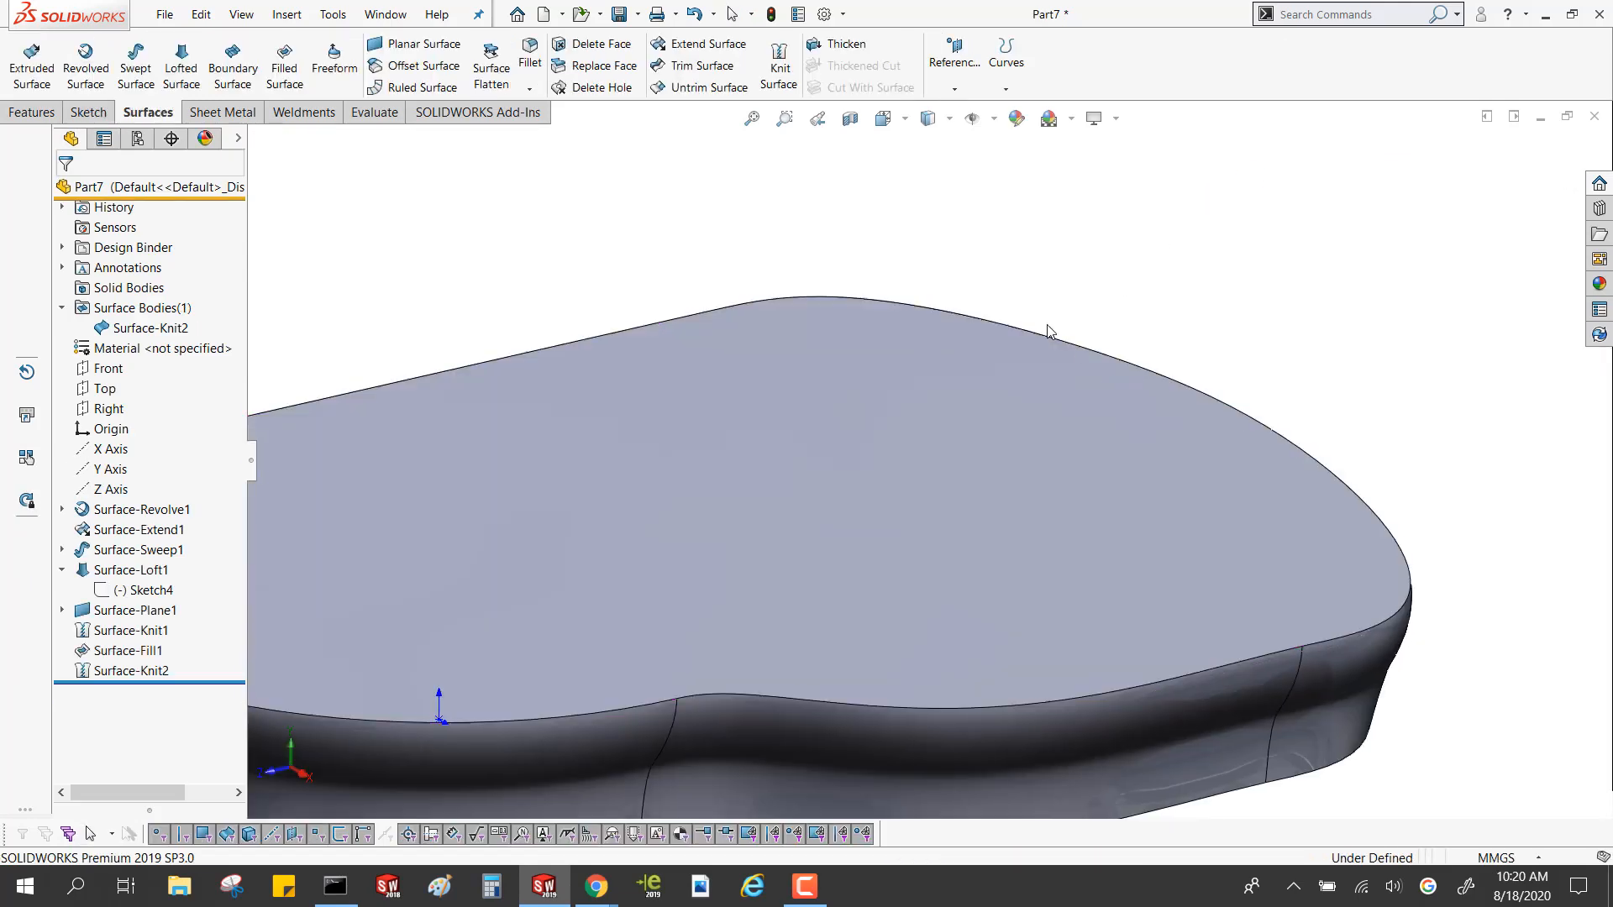
scroll(911, 234, "up", 3)
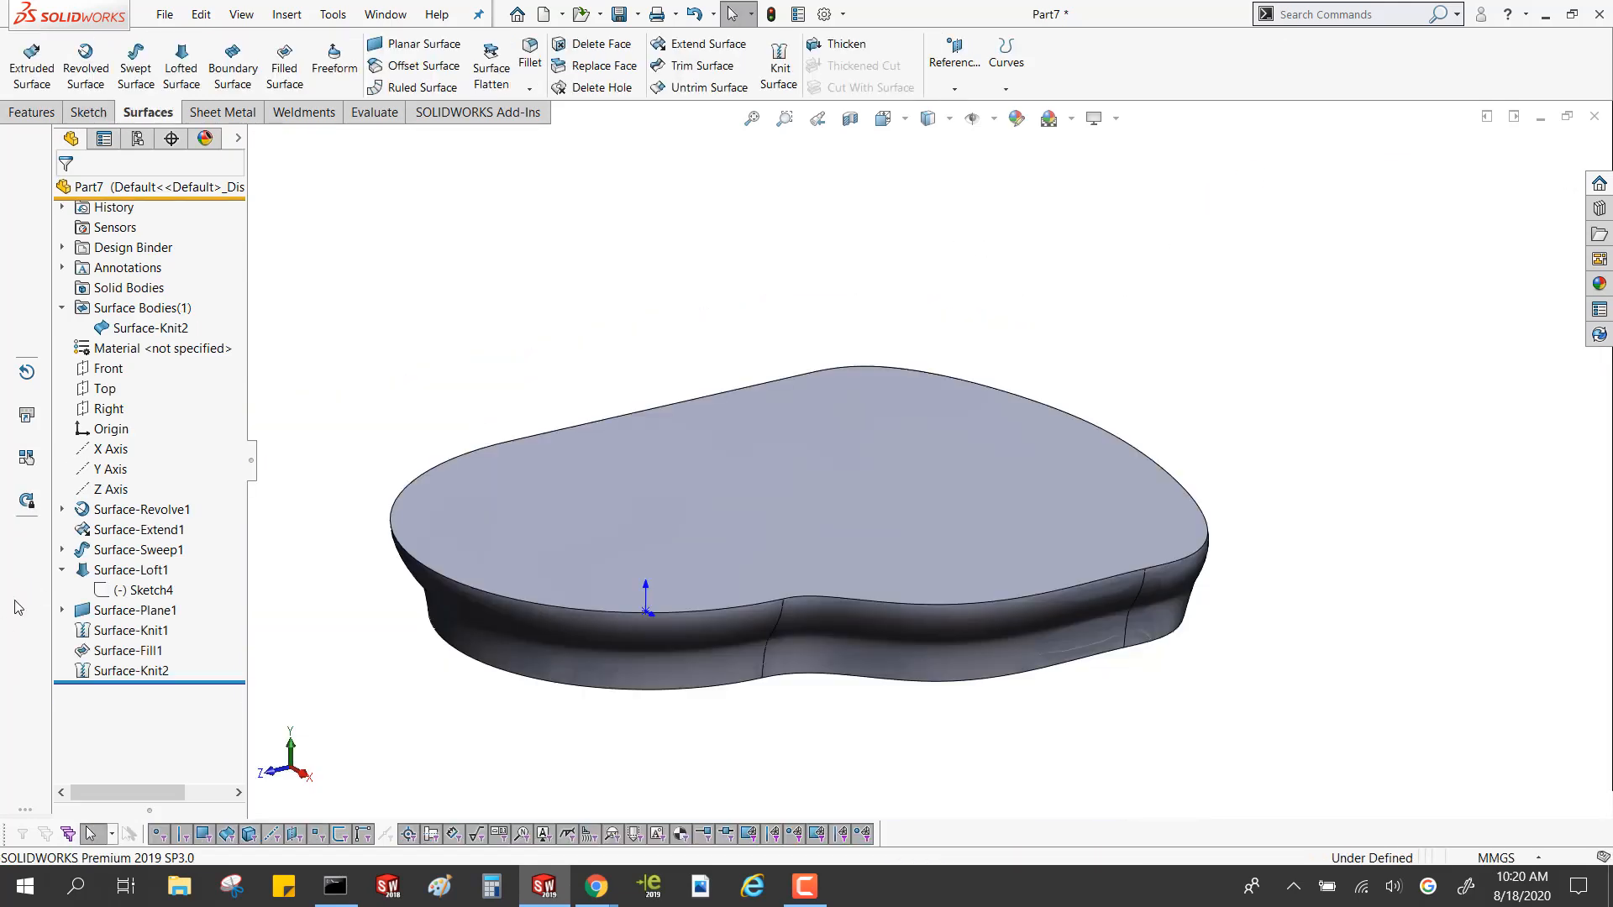
Review which surfaces the final knit joins, and delete the filled top surface together with that dependent knit
left_click(139, 326)
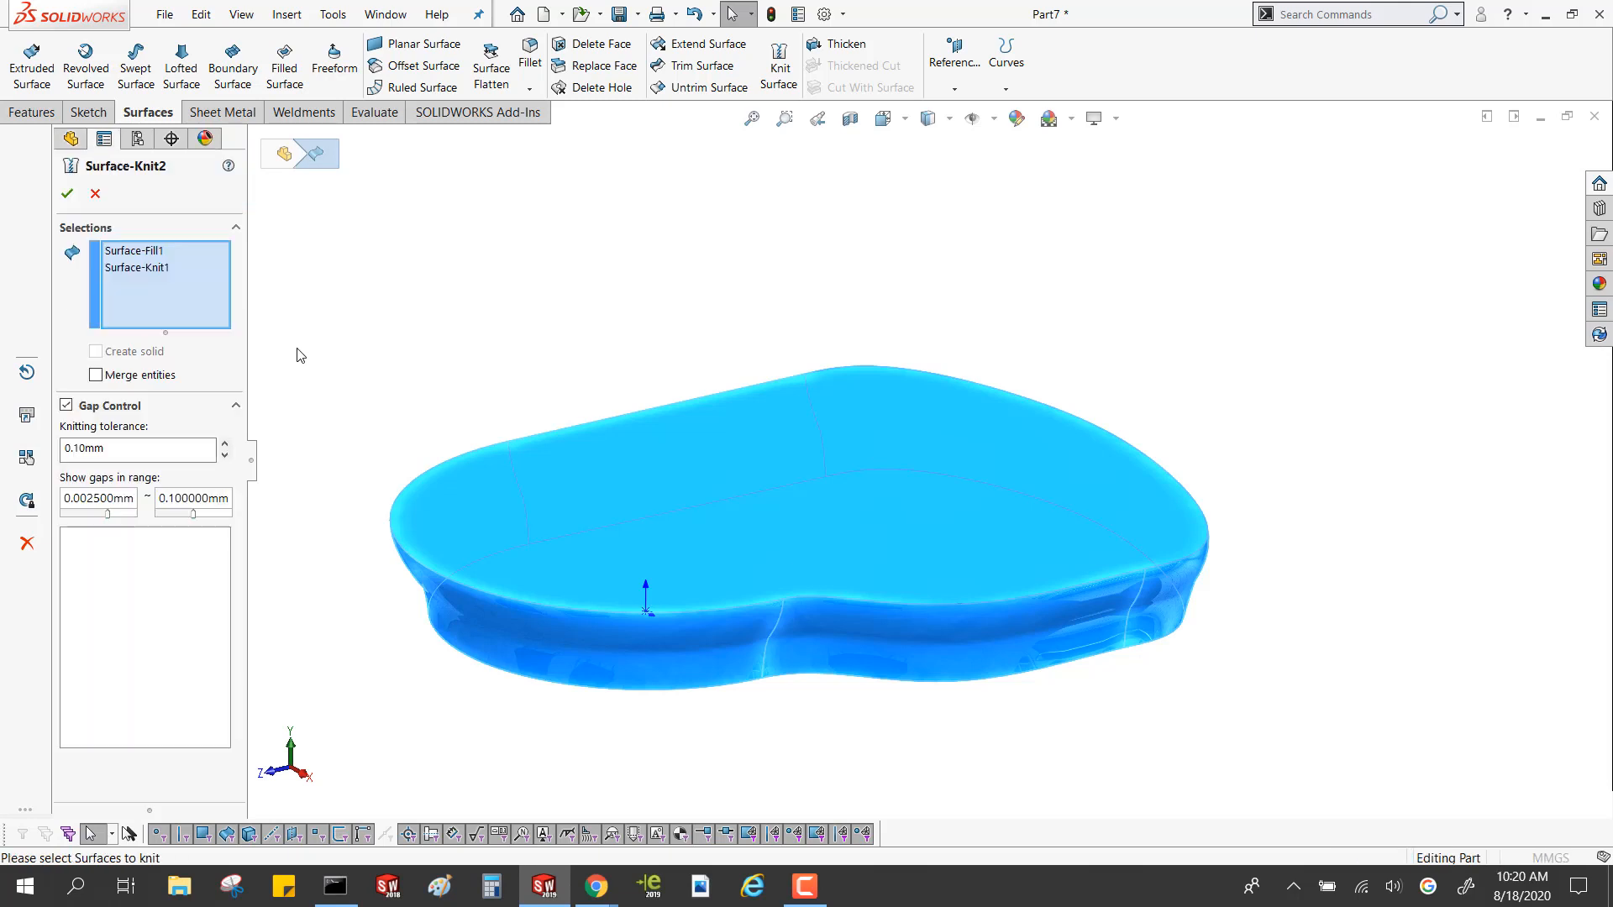
left_click(93, 198)
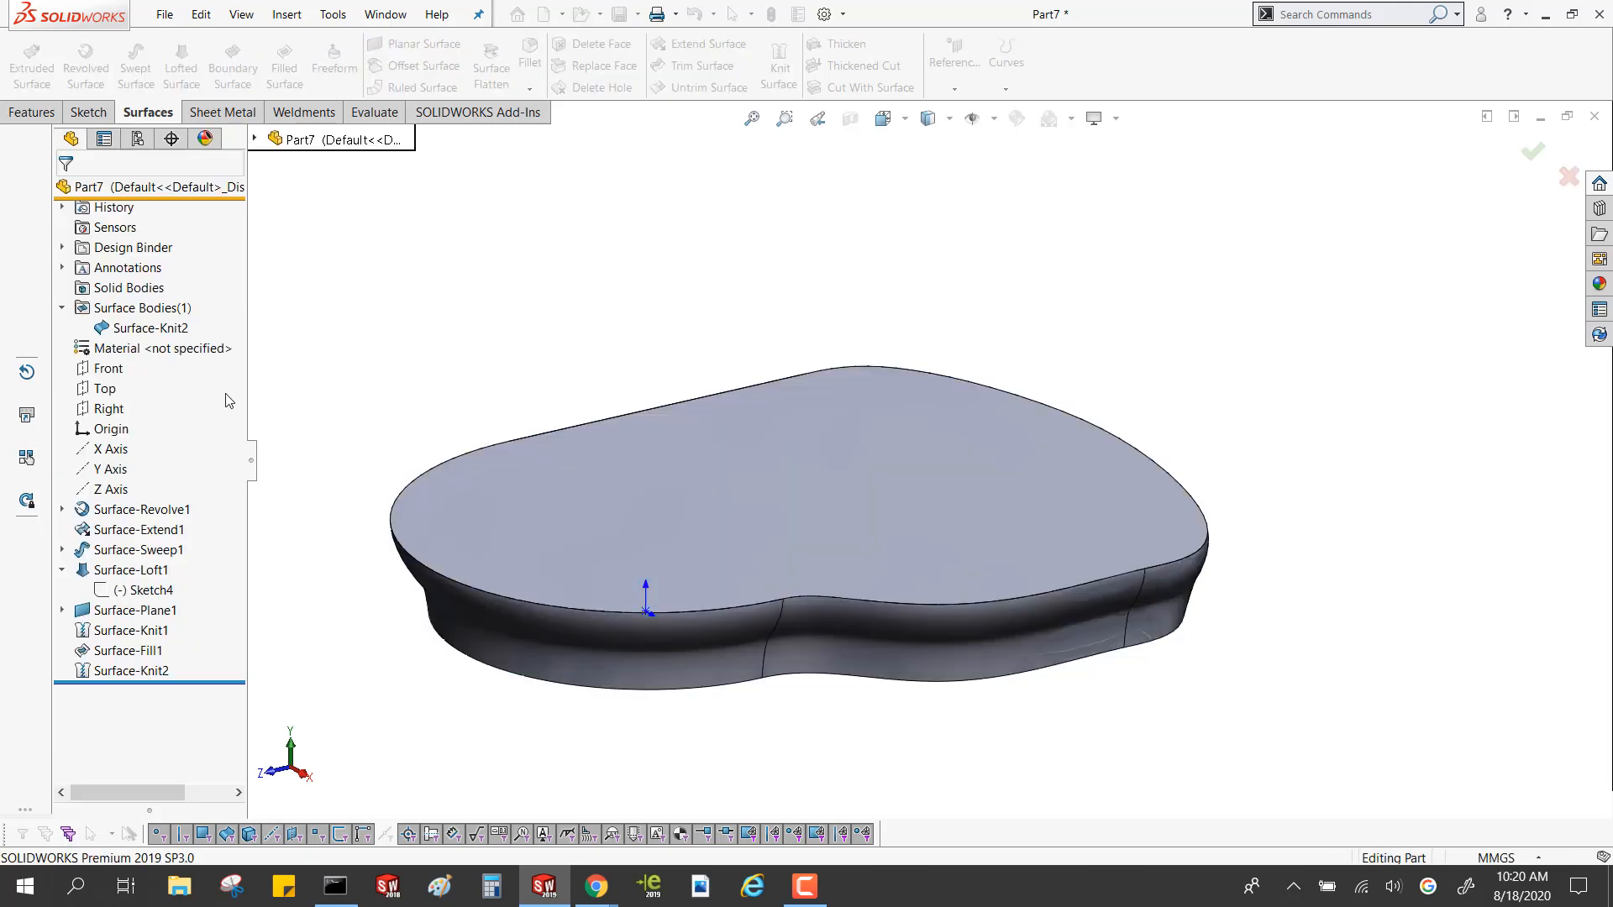
left_click(534, 447)
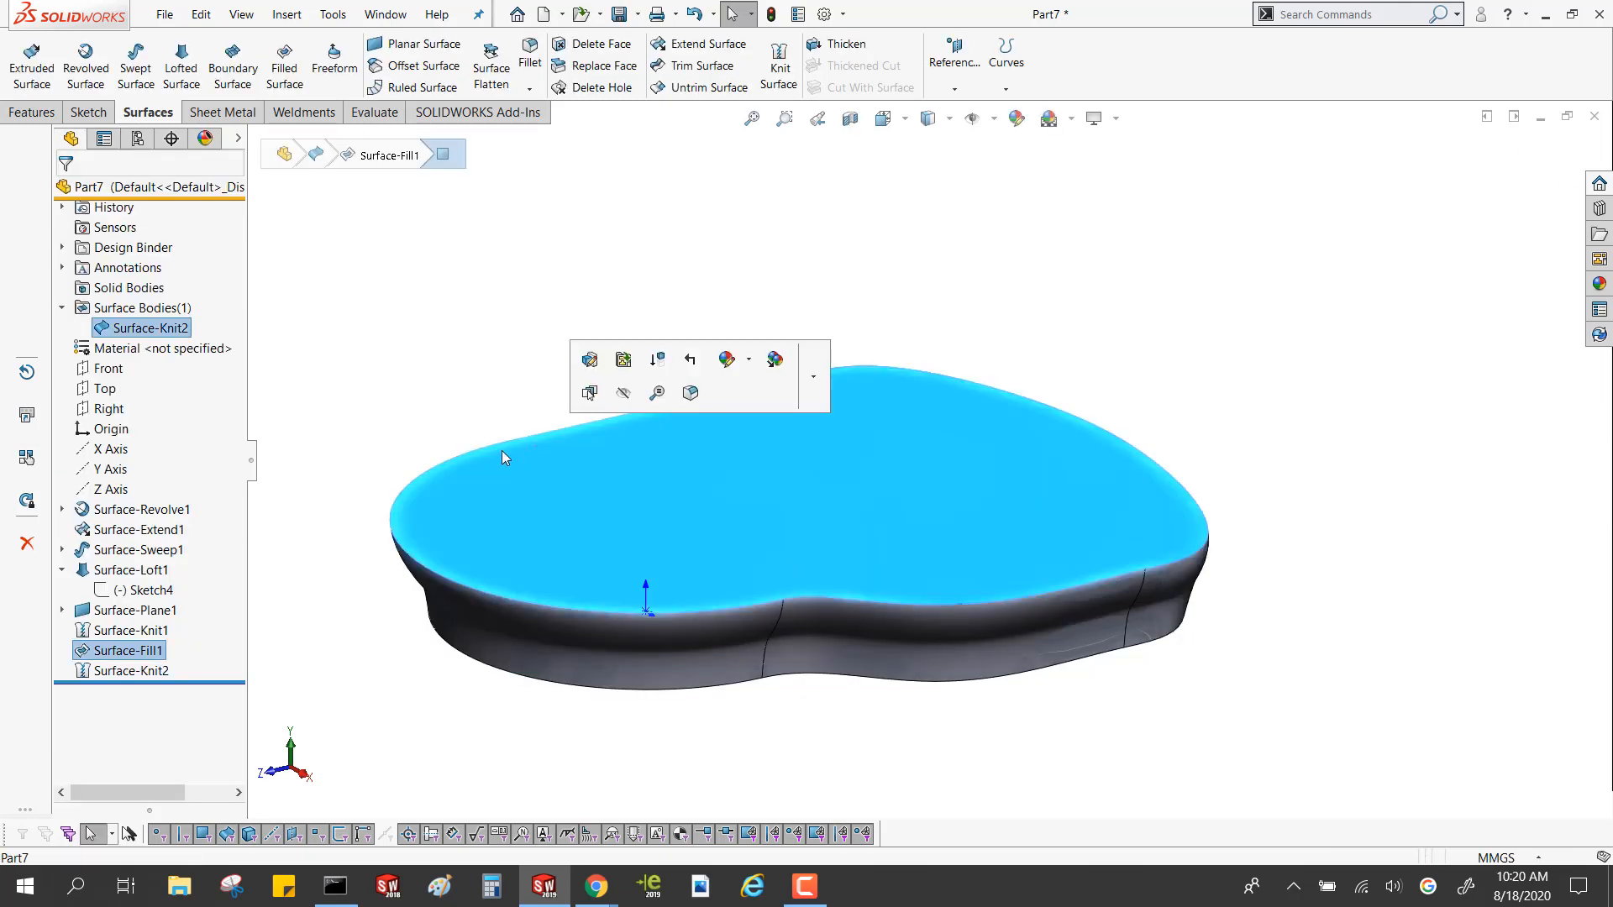
left_click(122, 651)
key("Delete")
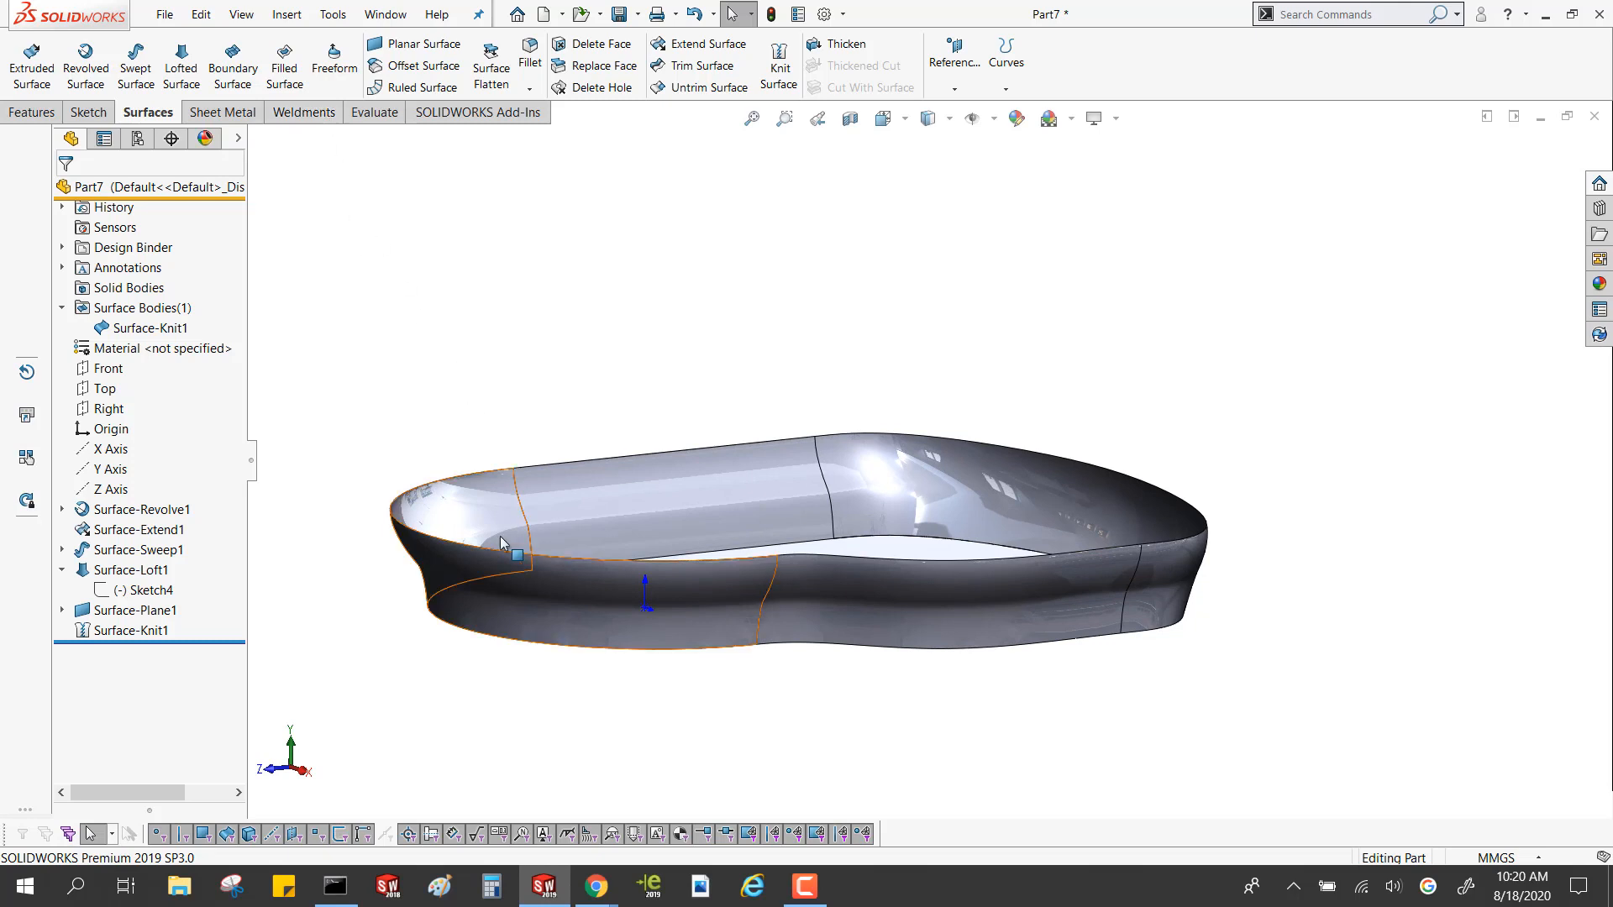
Close the wall's open upper edge loop with a Filled Surface, applying the Contact setting to all edges
right_click(466, 482)
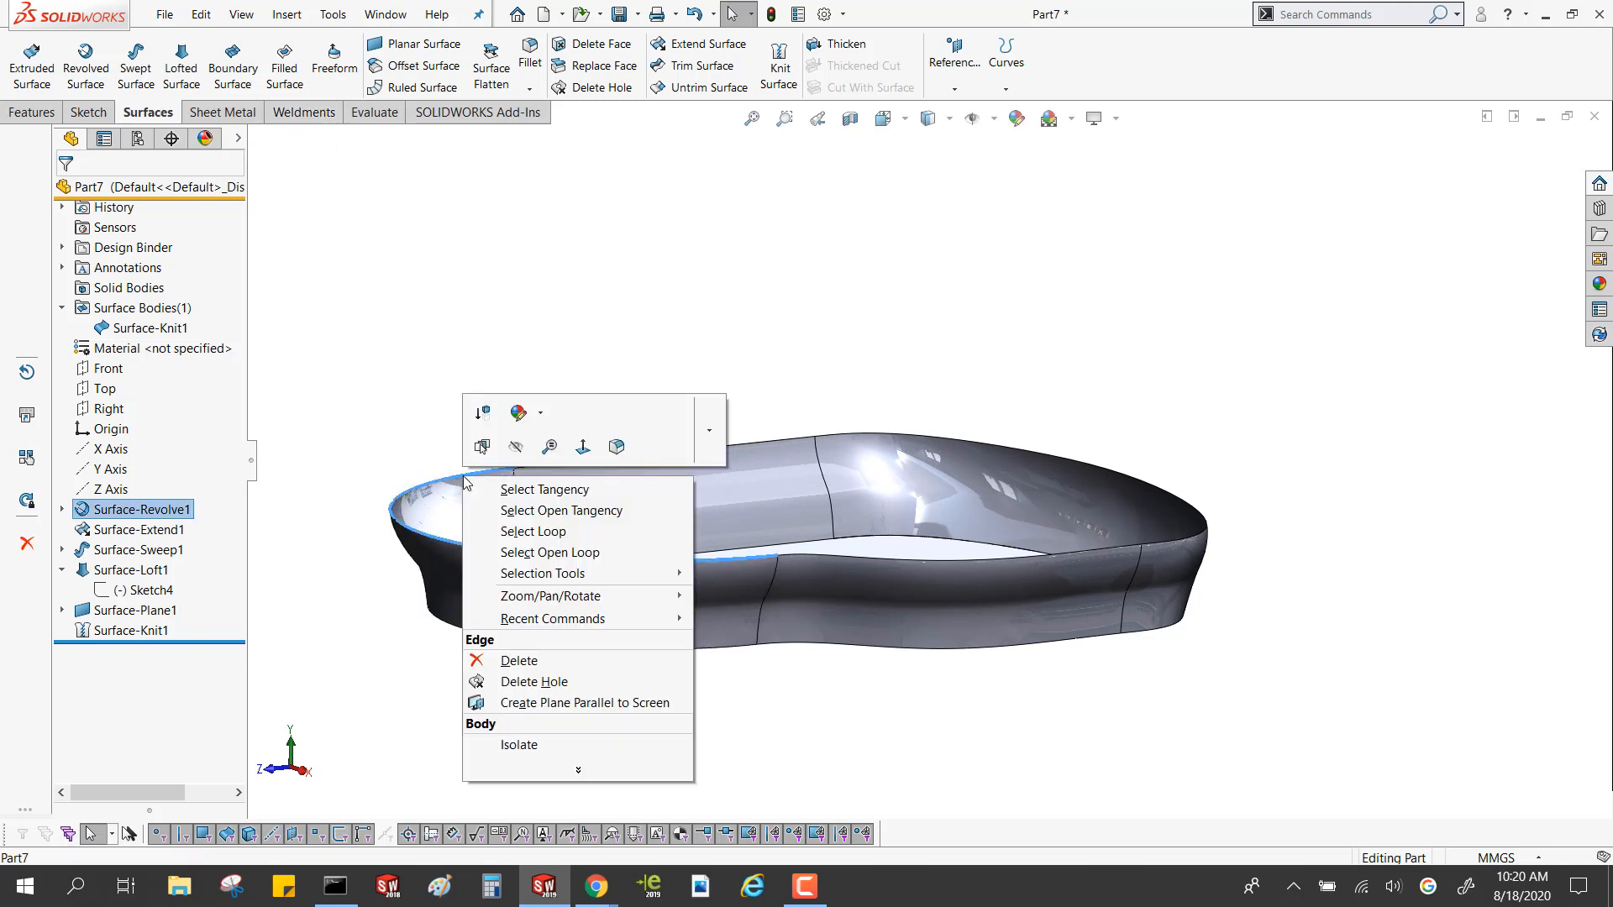
left_click(531, 552)
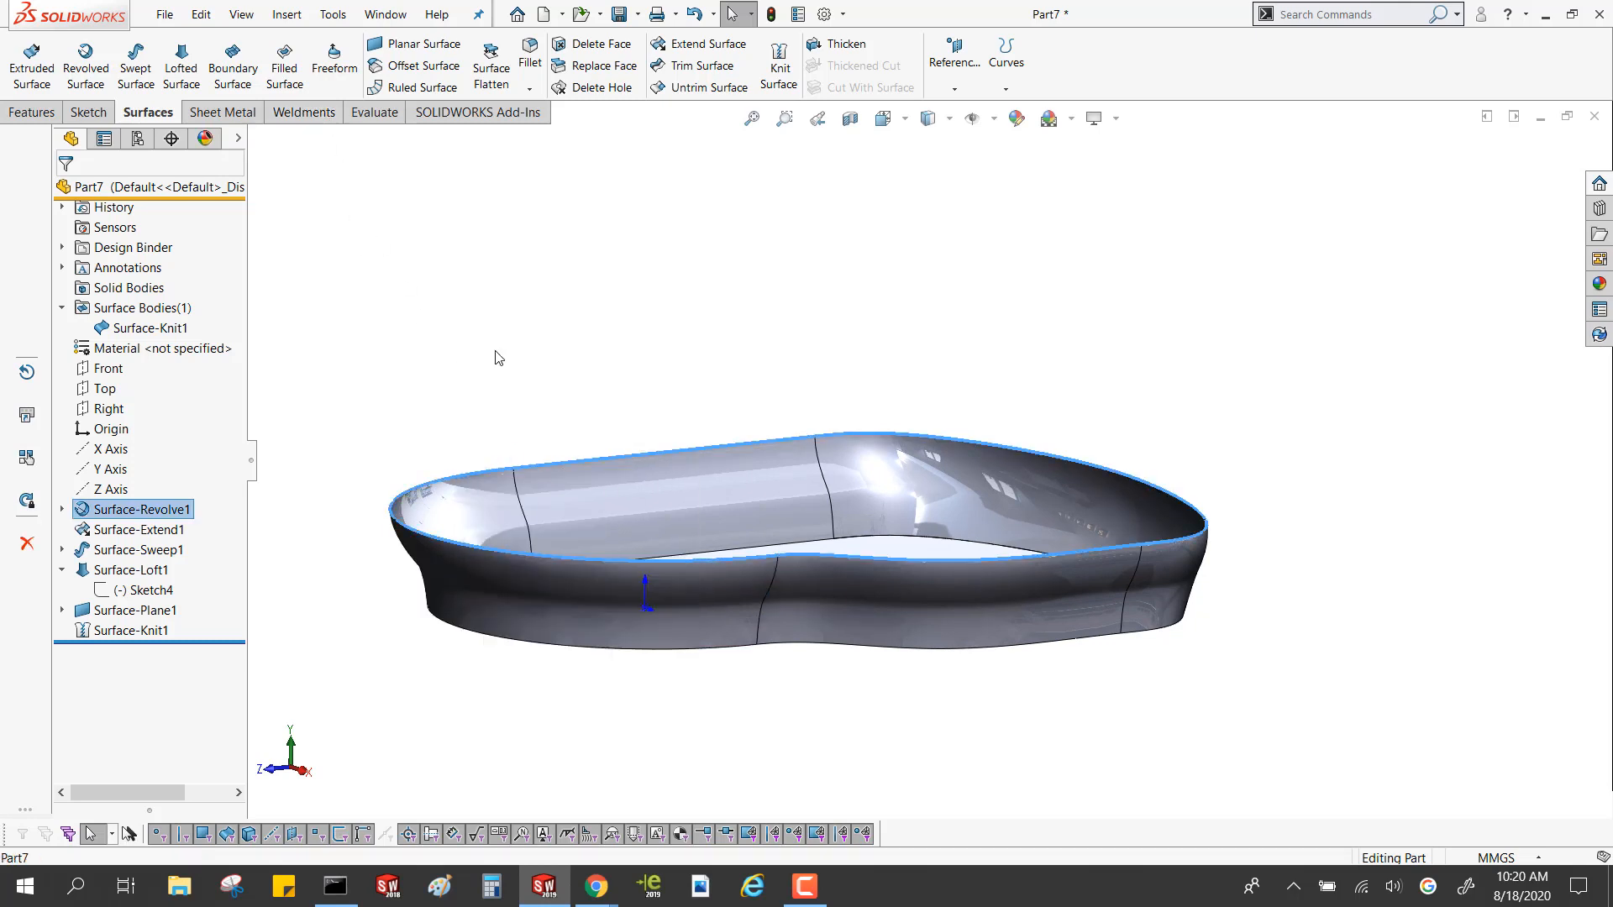
left_click(284, 67)
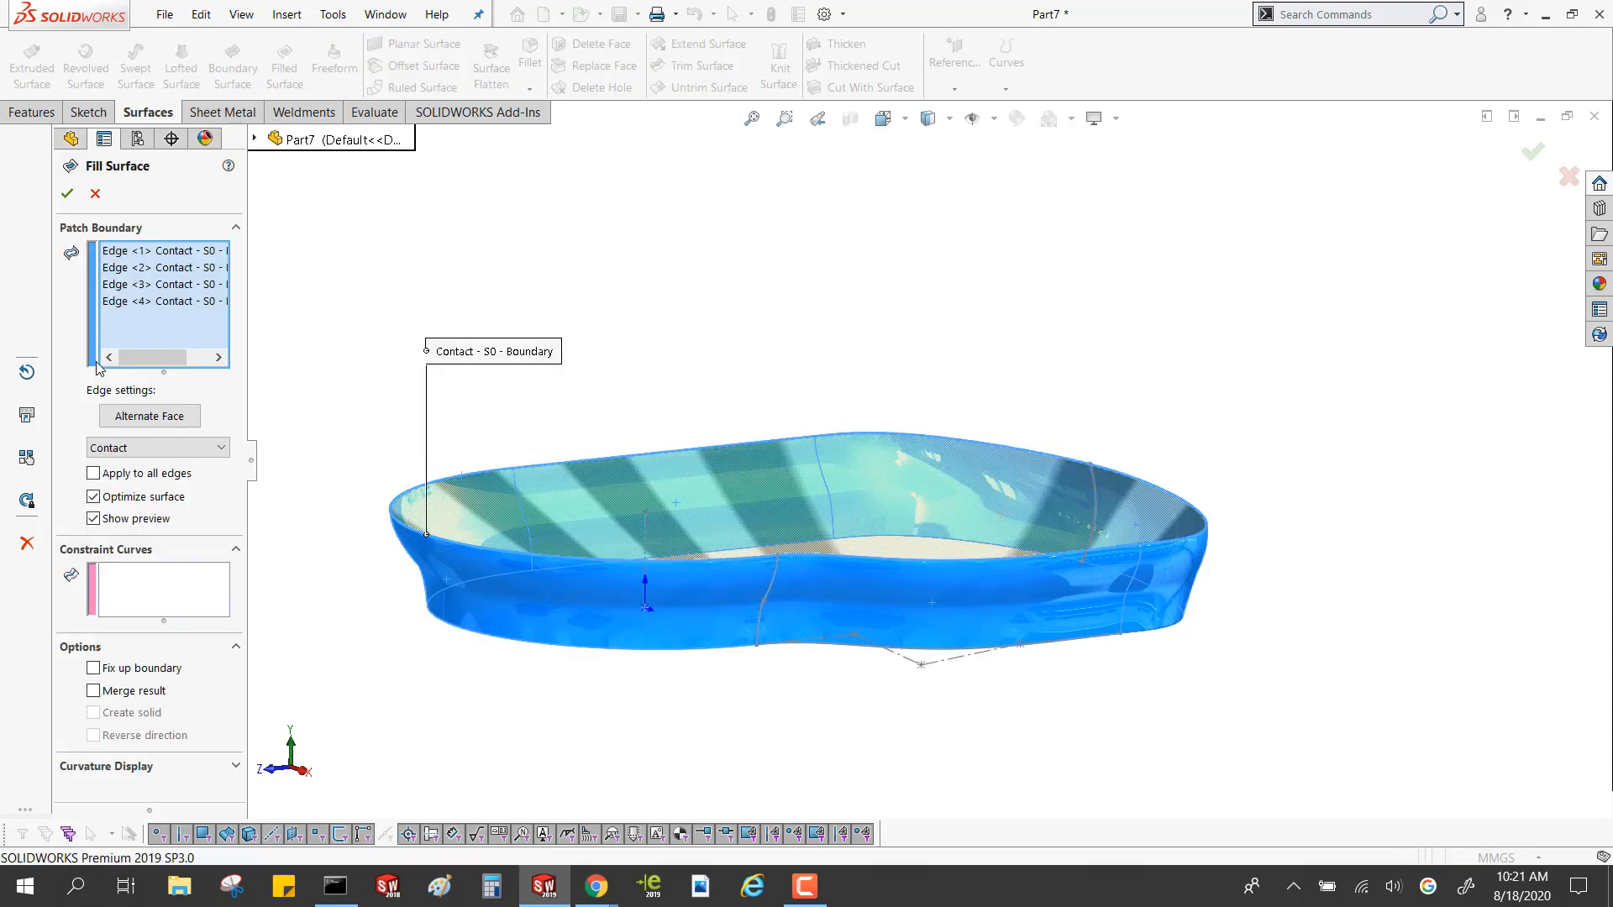
left_click(93, 473)
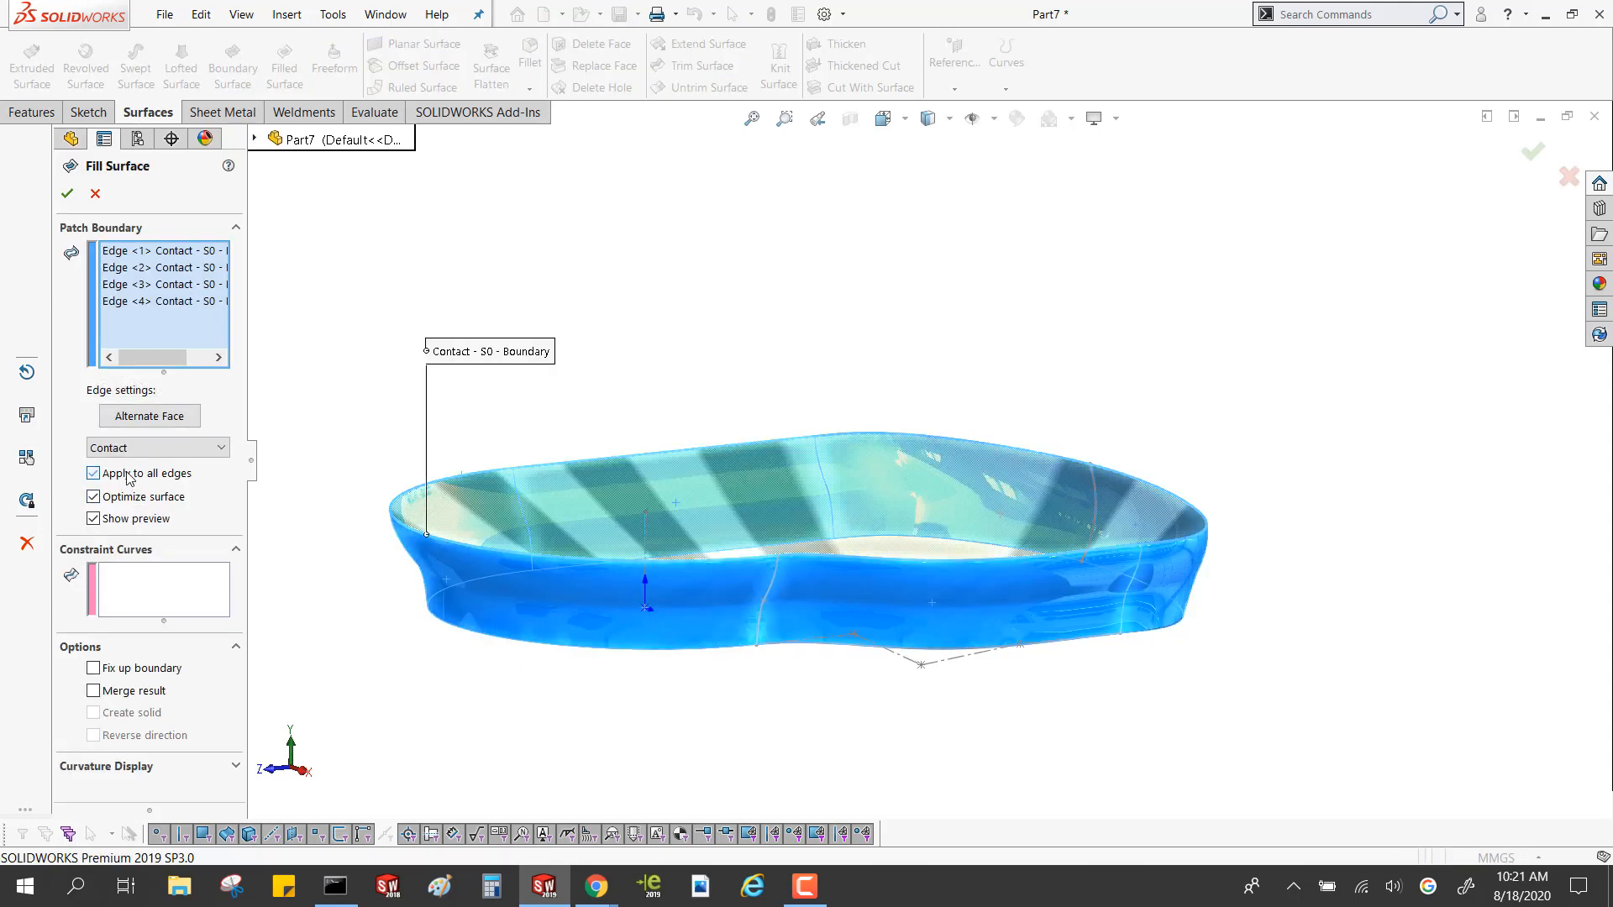
left_click(67, 194)
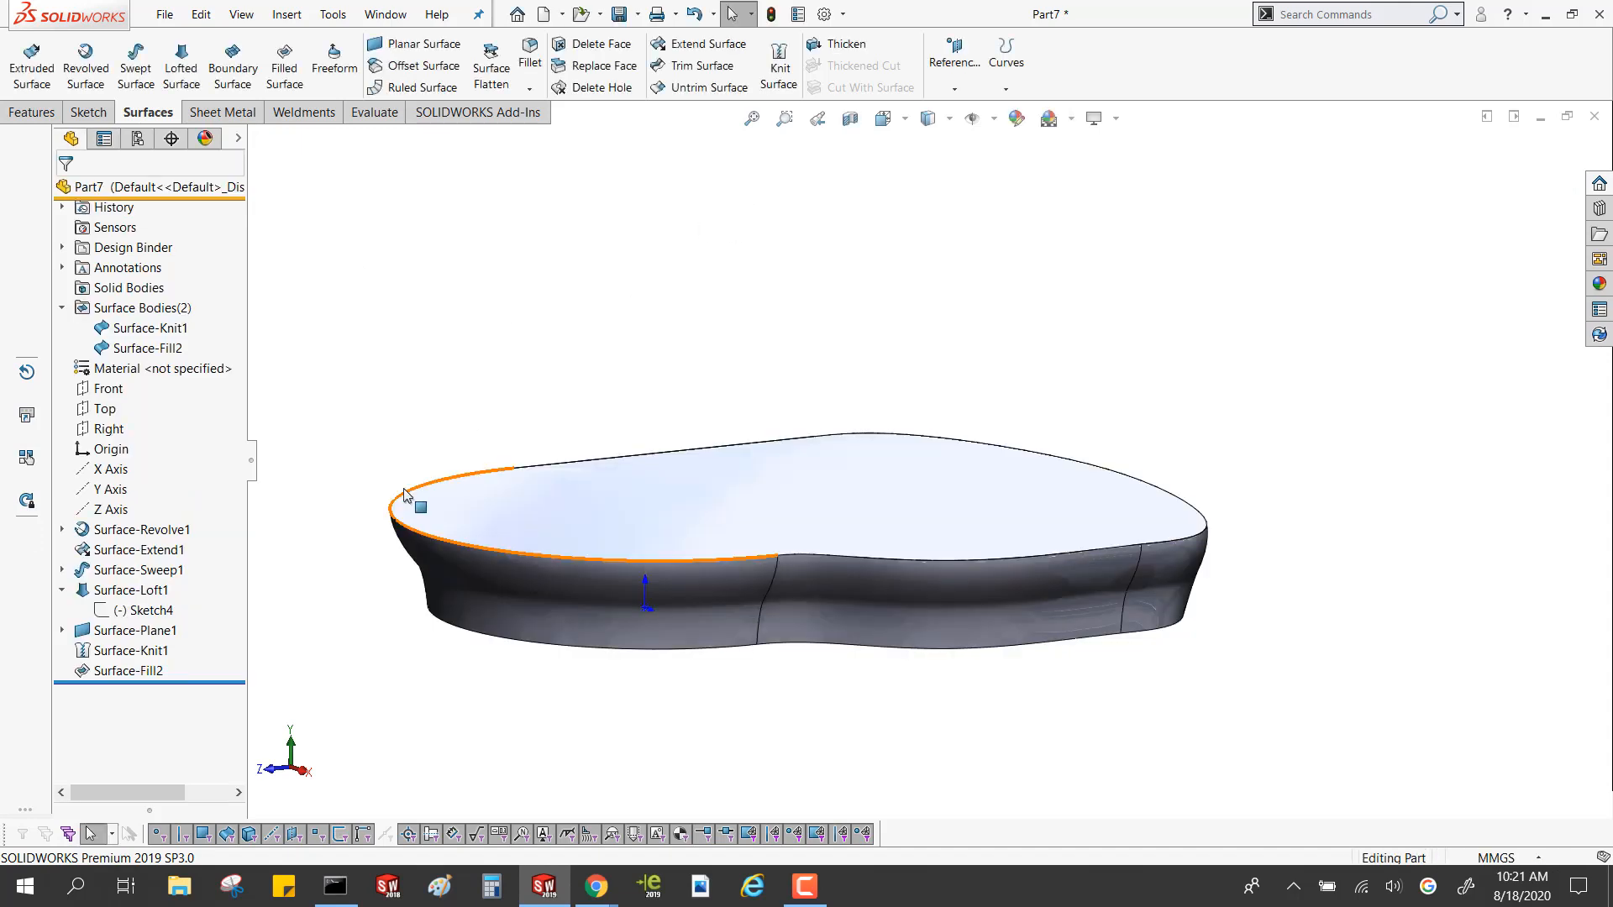
Knit the new filled top with the wall-and-base surface at 0.10 mm tolerance, and inspect the body from below
left_click(777, 65)
left_click(716, 508)
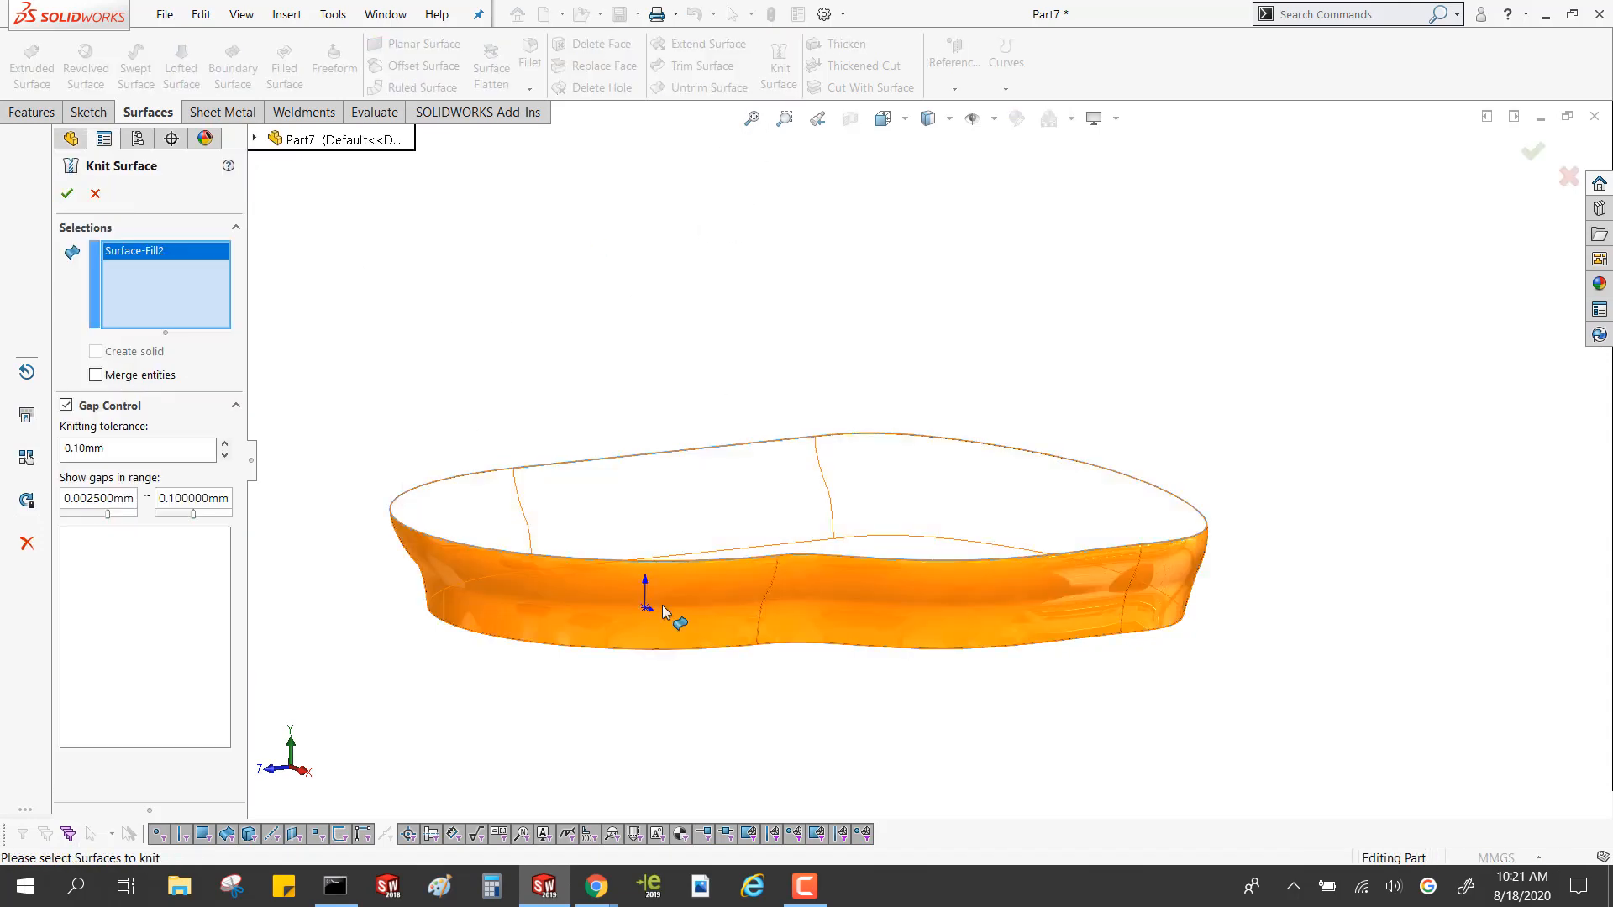
left_click(662, 605)
left_click(68, 194)
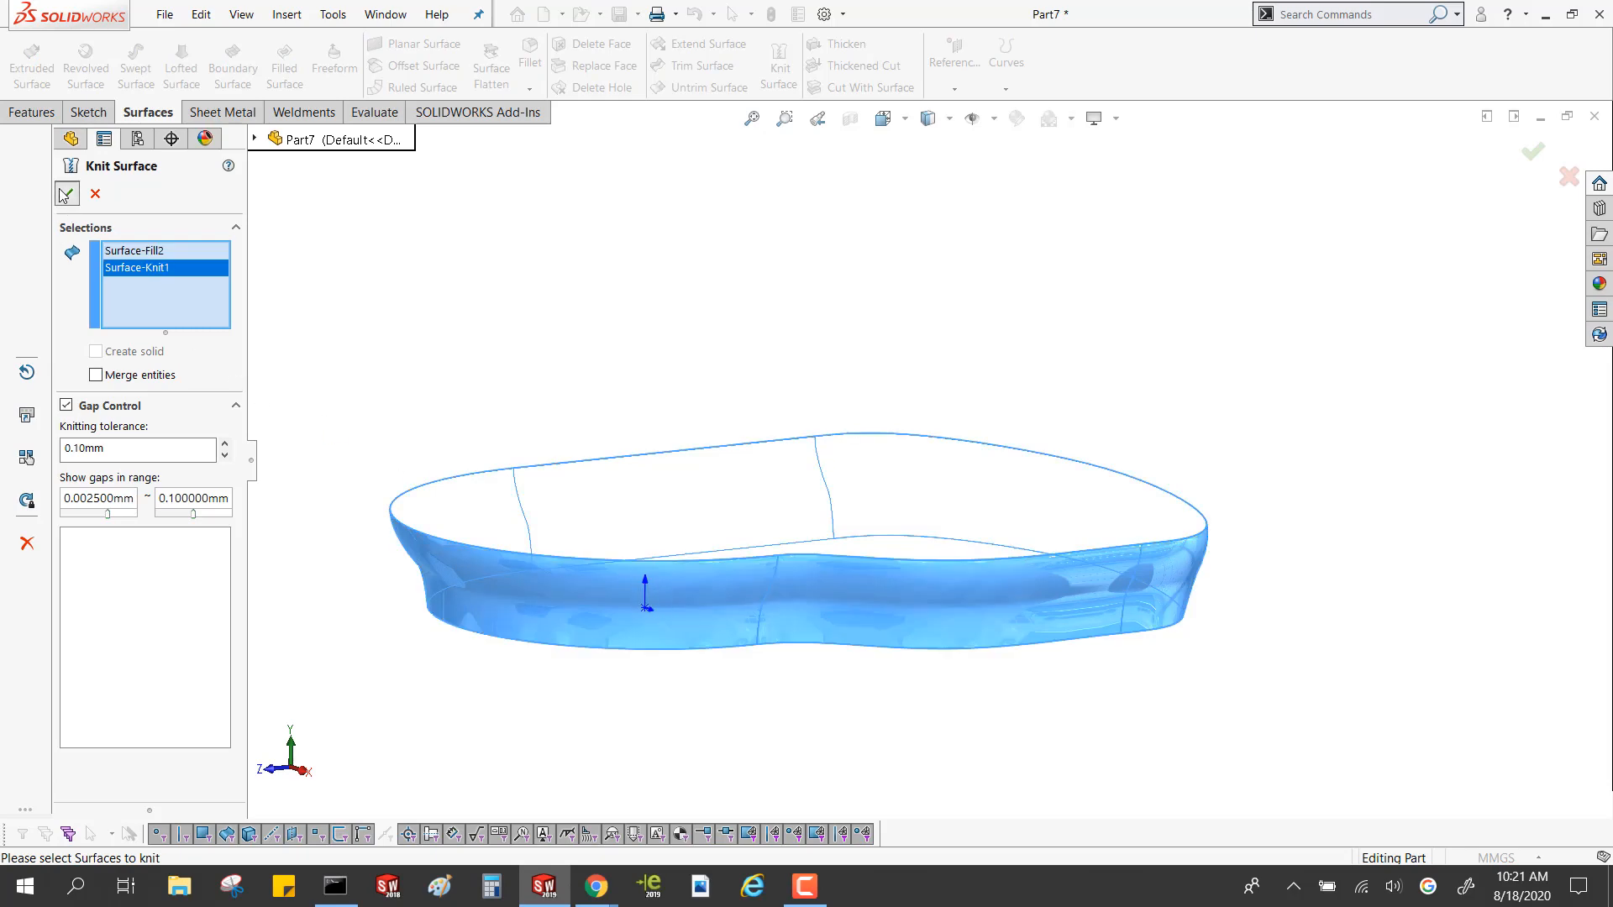
middle_click_drag(533, 436, 762, 819)
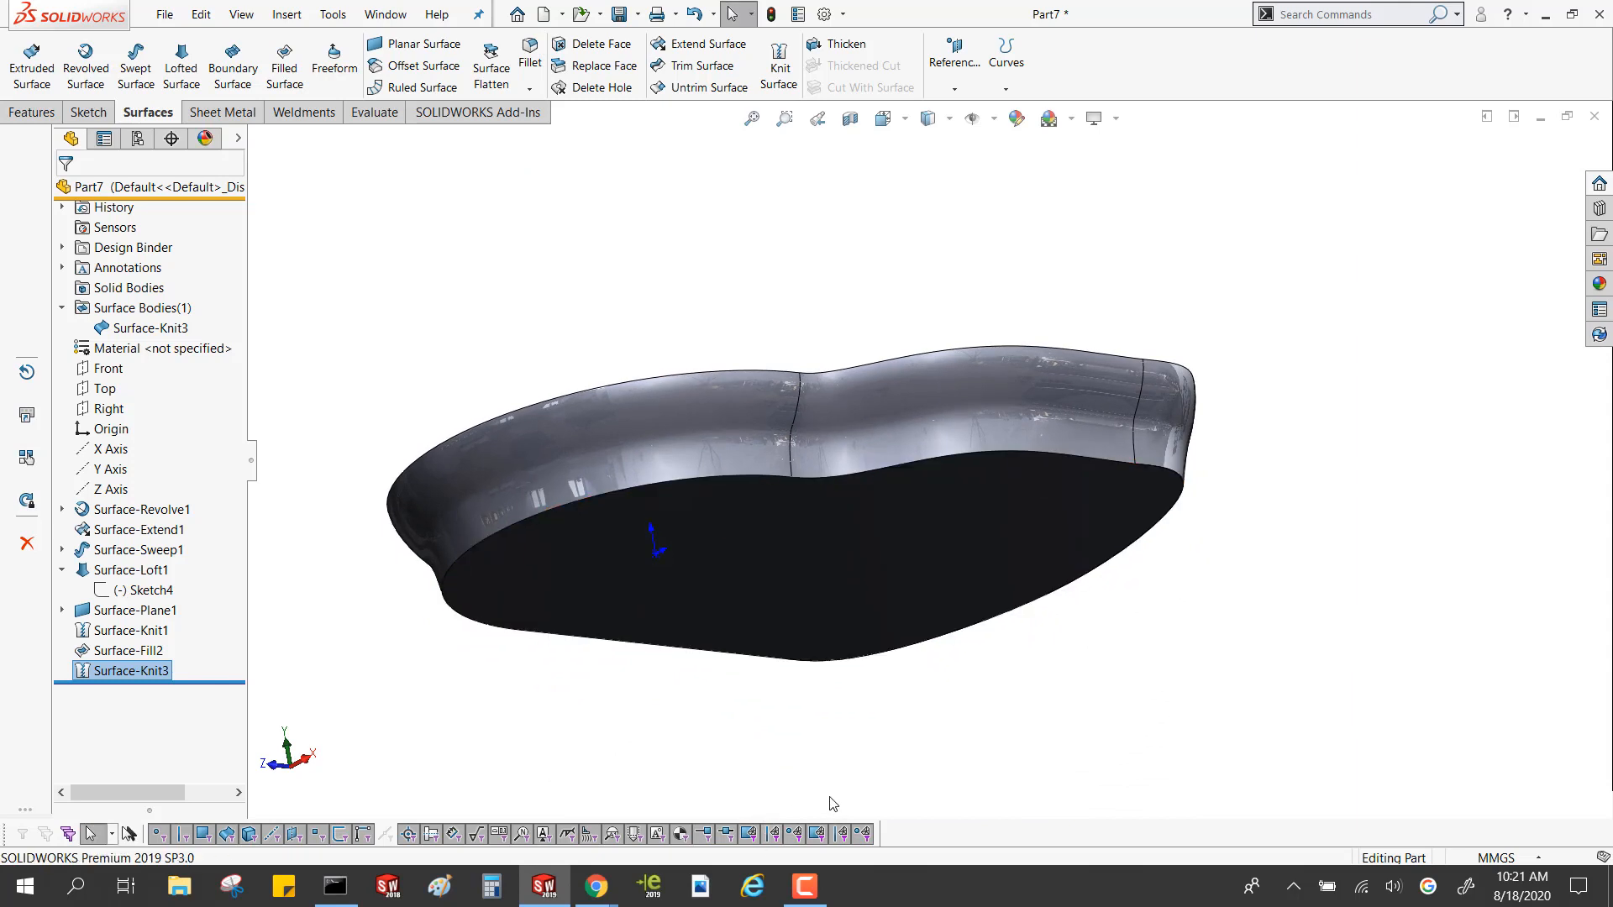
scroll(832, 805, "up", 3)
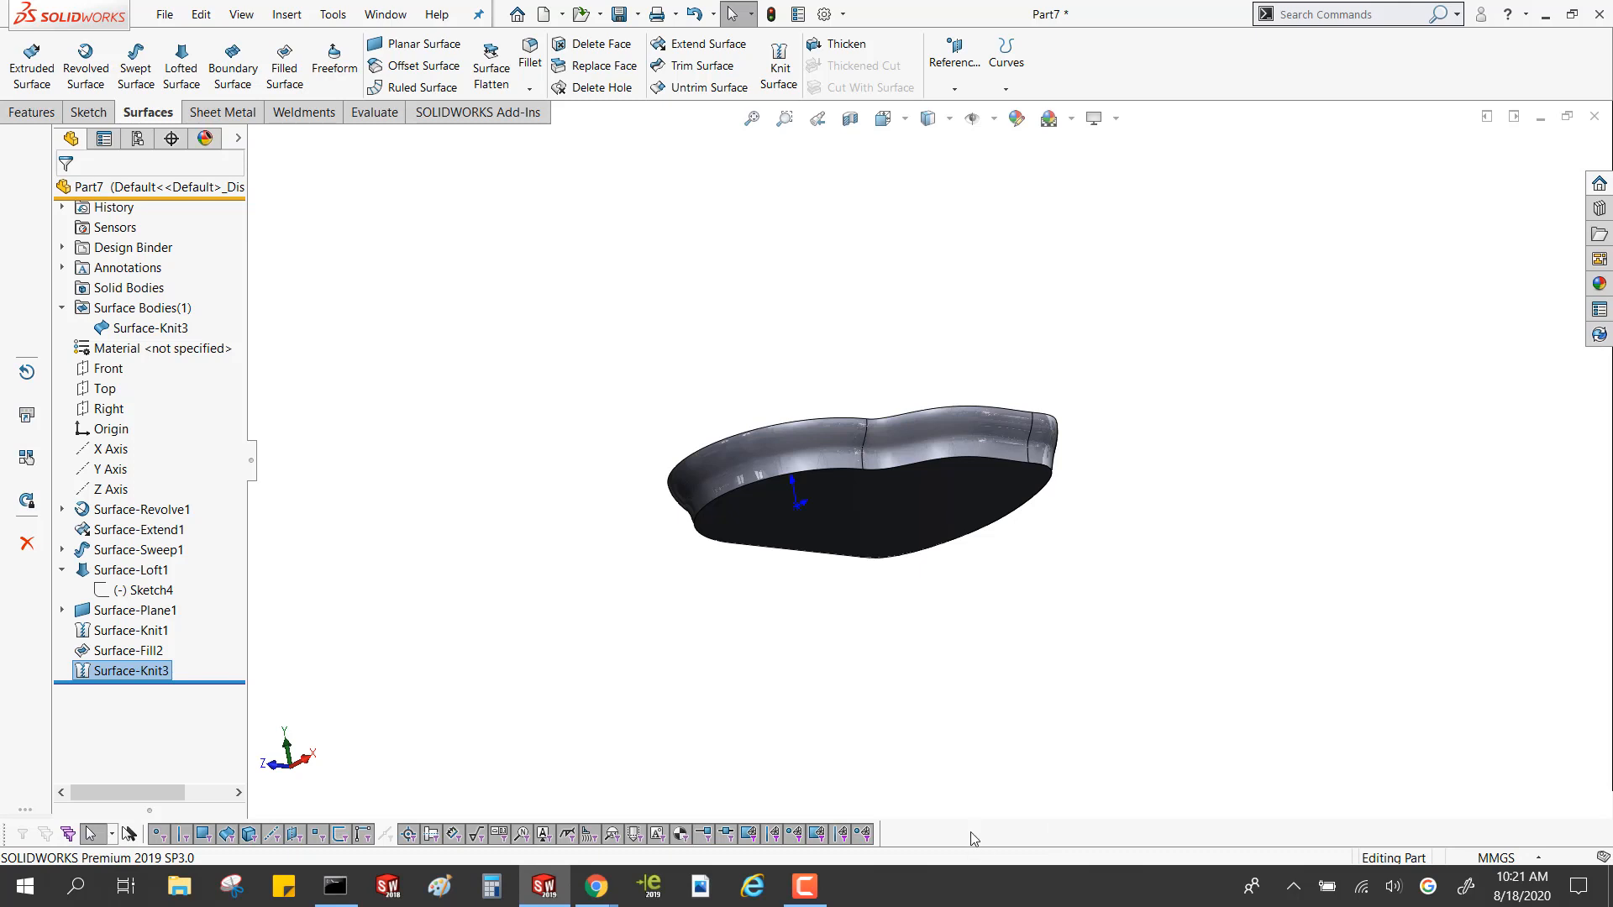
Create a new part document from the Google Part MM template
left_click(591, 397)
left_click(561, 15)
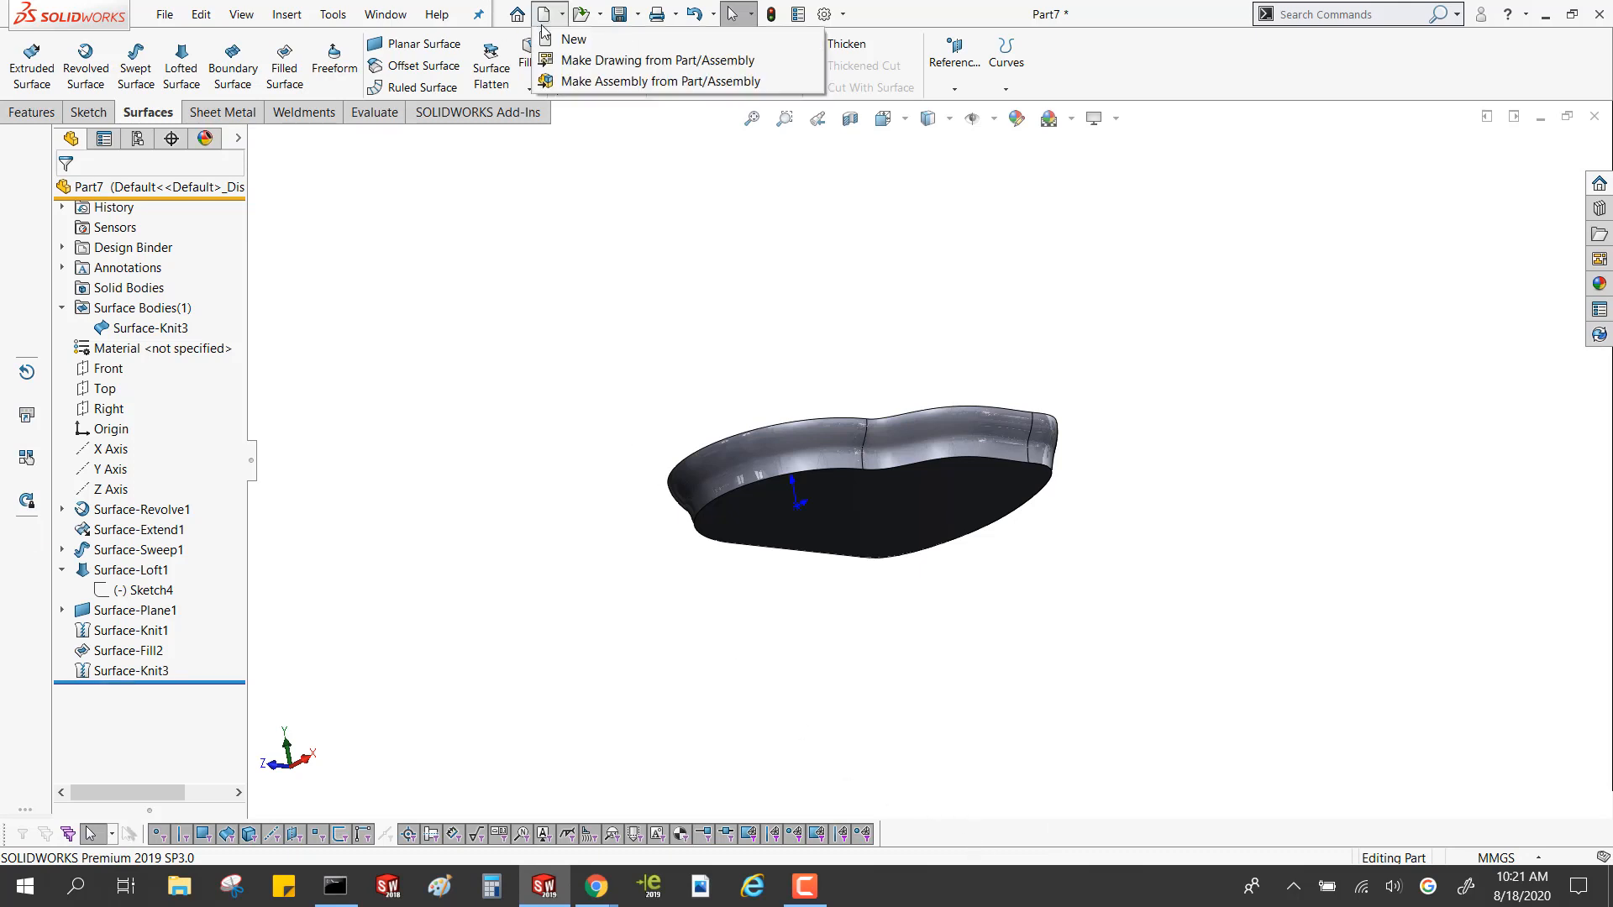
left_click(571, 36)
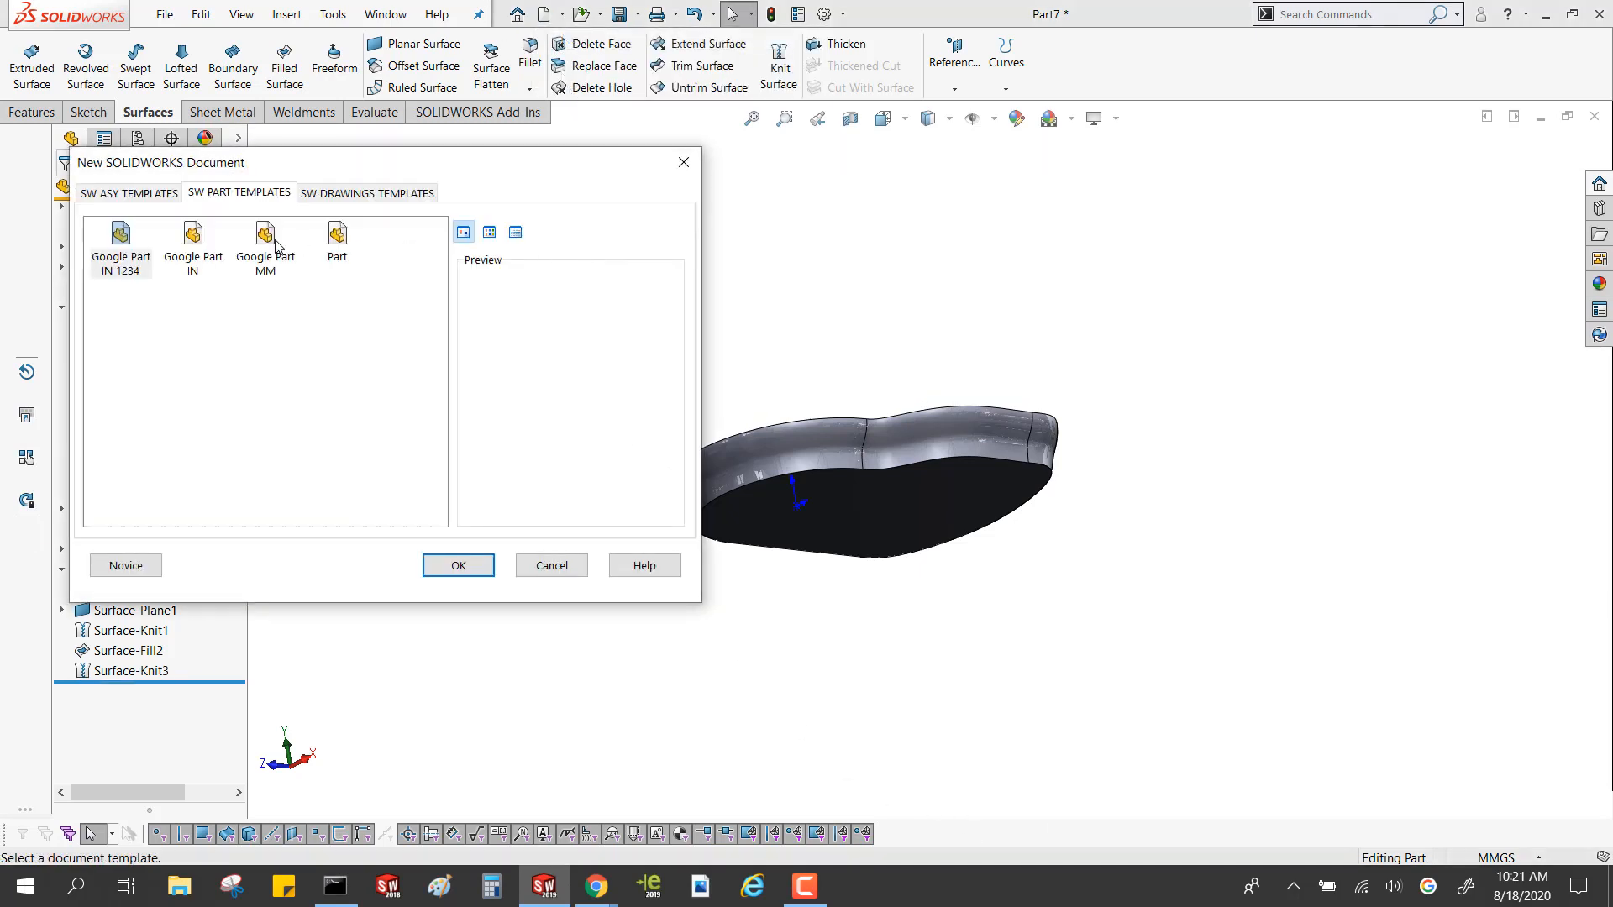
left_click(267, 242)
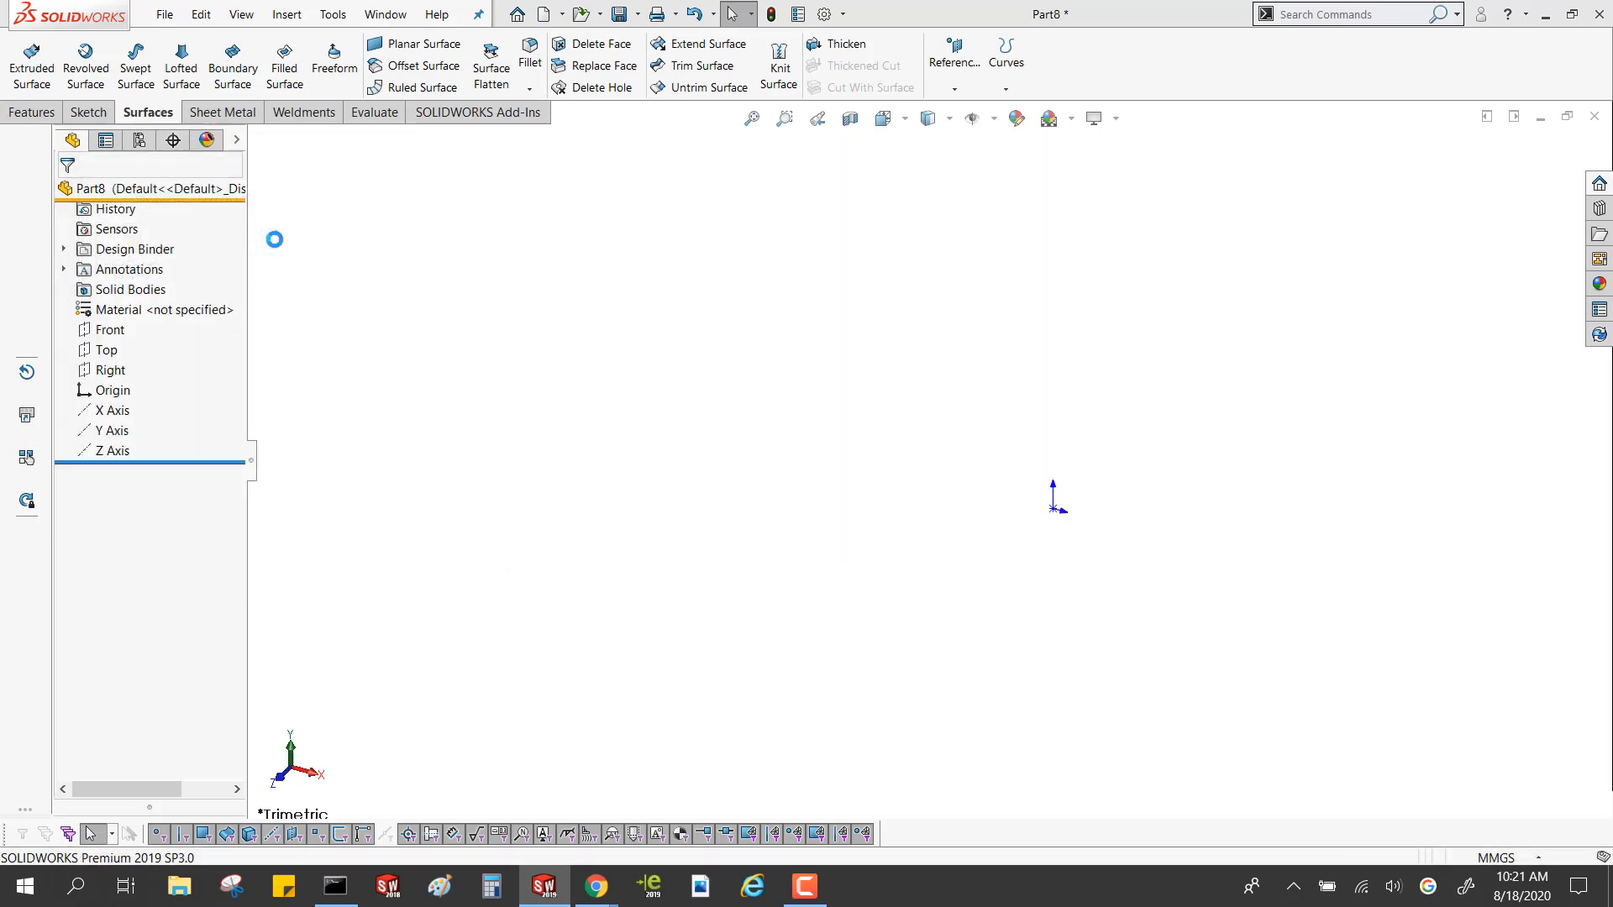
Sketch a tilted ellipse with radii about 68 and 30 mm, centred on the Front plane's origin, and make it a planar surface
left_click(126, 332)
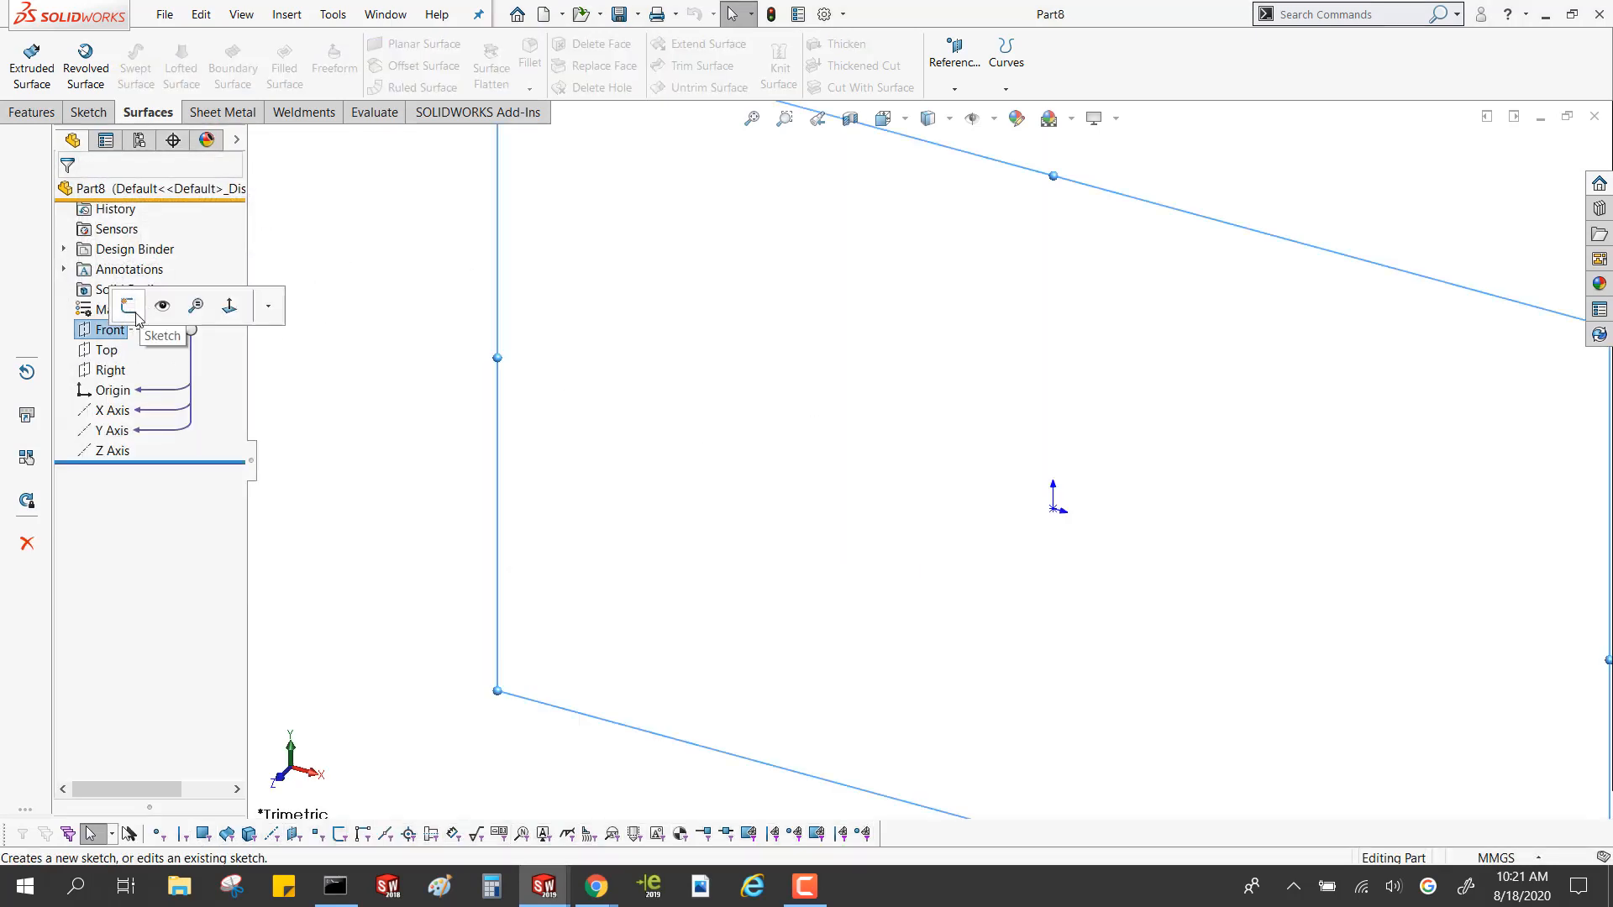
left_click(129, 305)
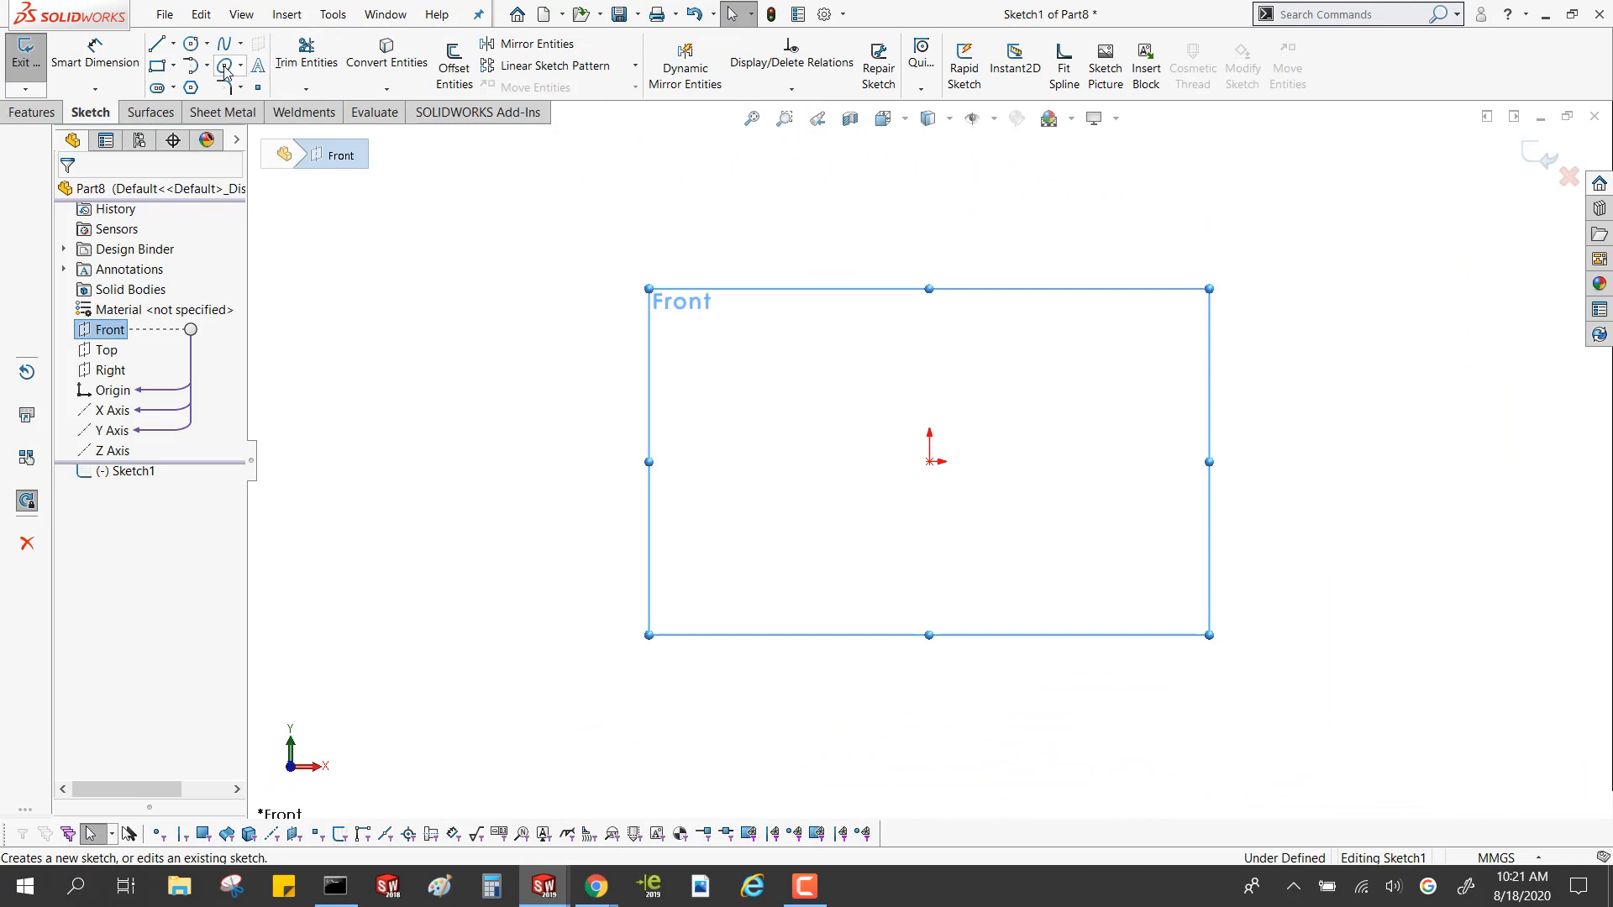
left_click(241, 67)
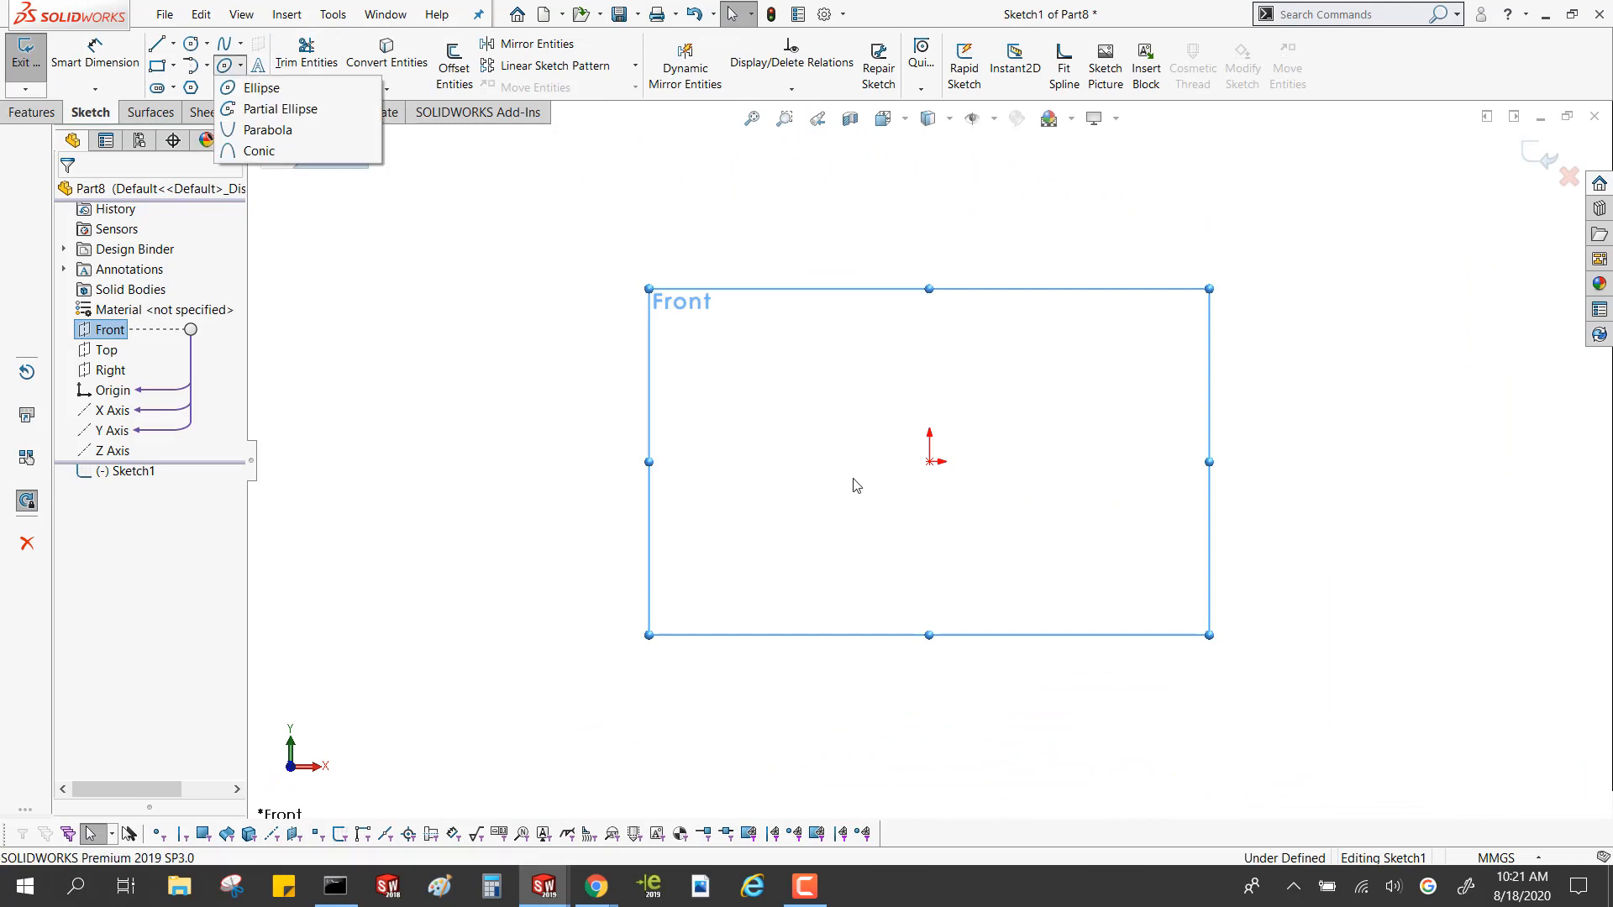
left_click(313, 96)
left_click(929, 461)
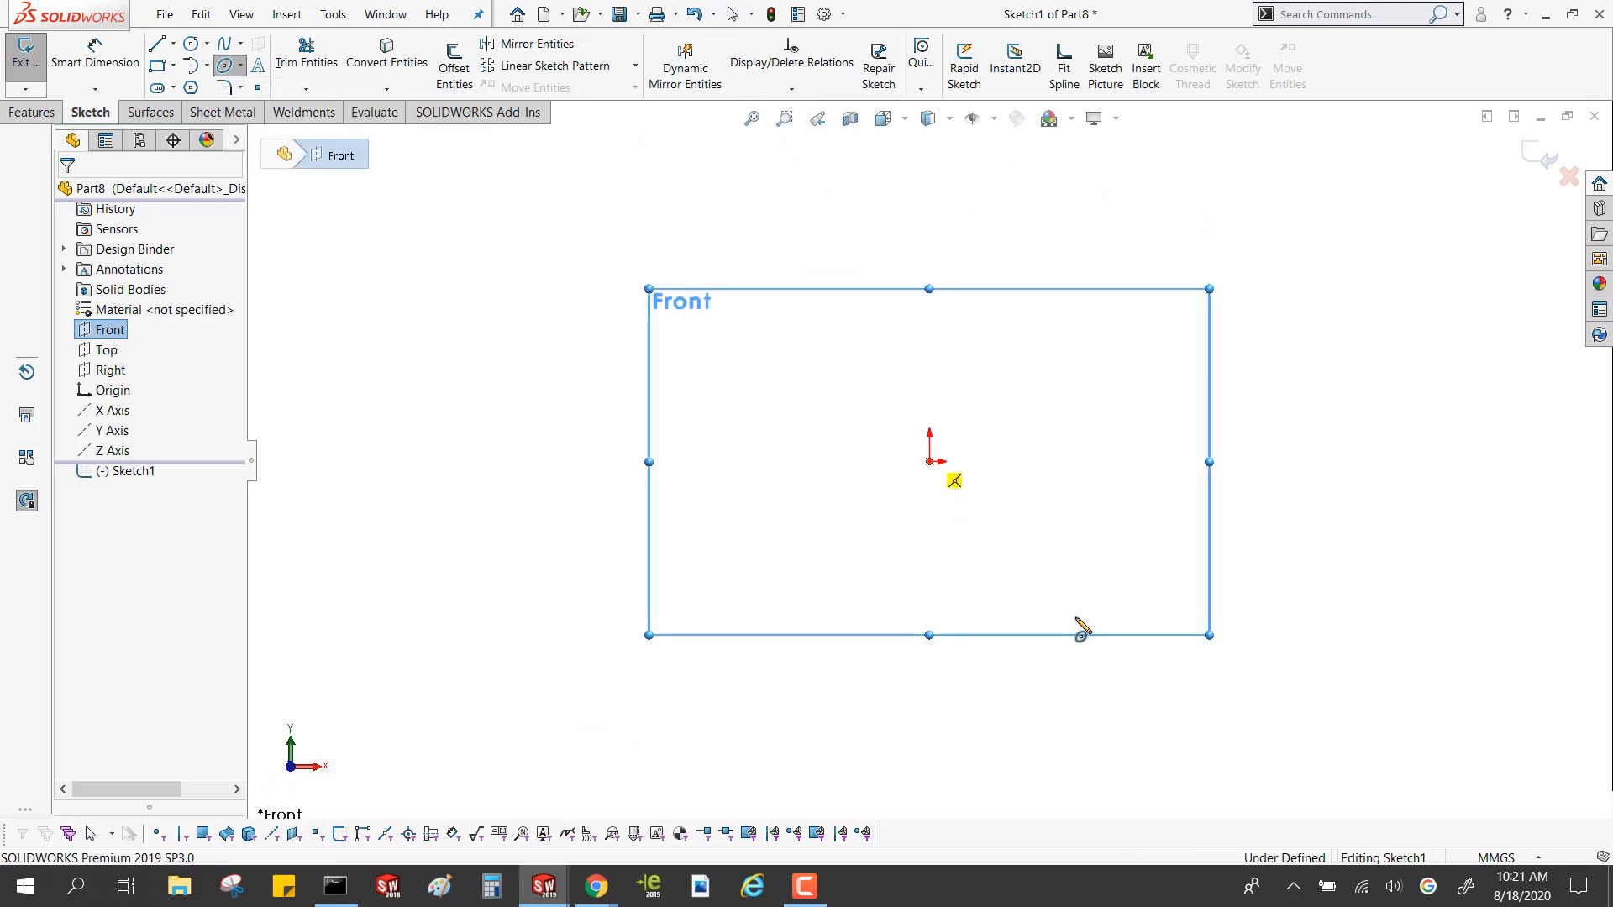
left_click(1072, 587)
left_click(1048, 436)
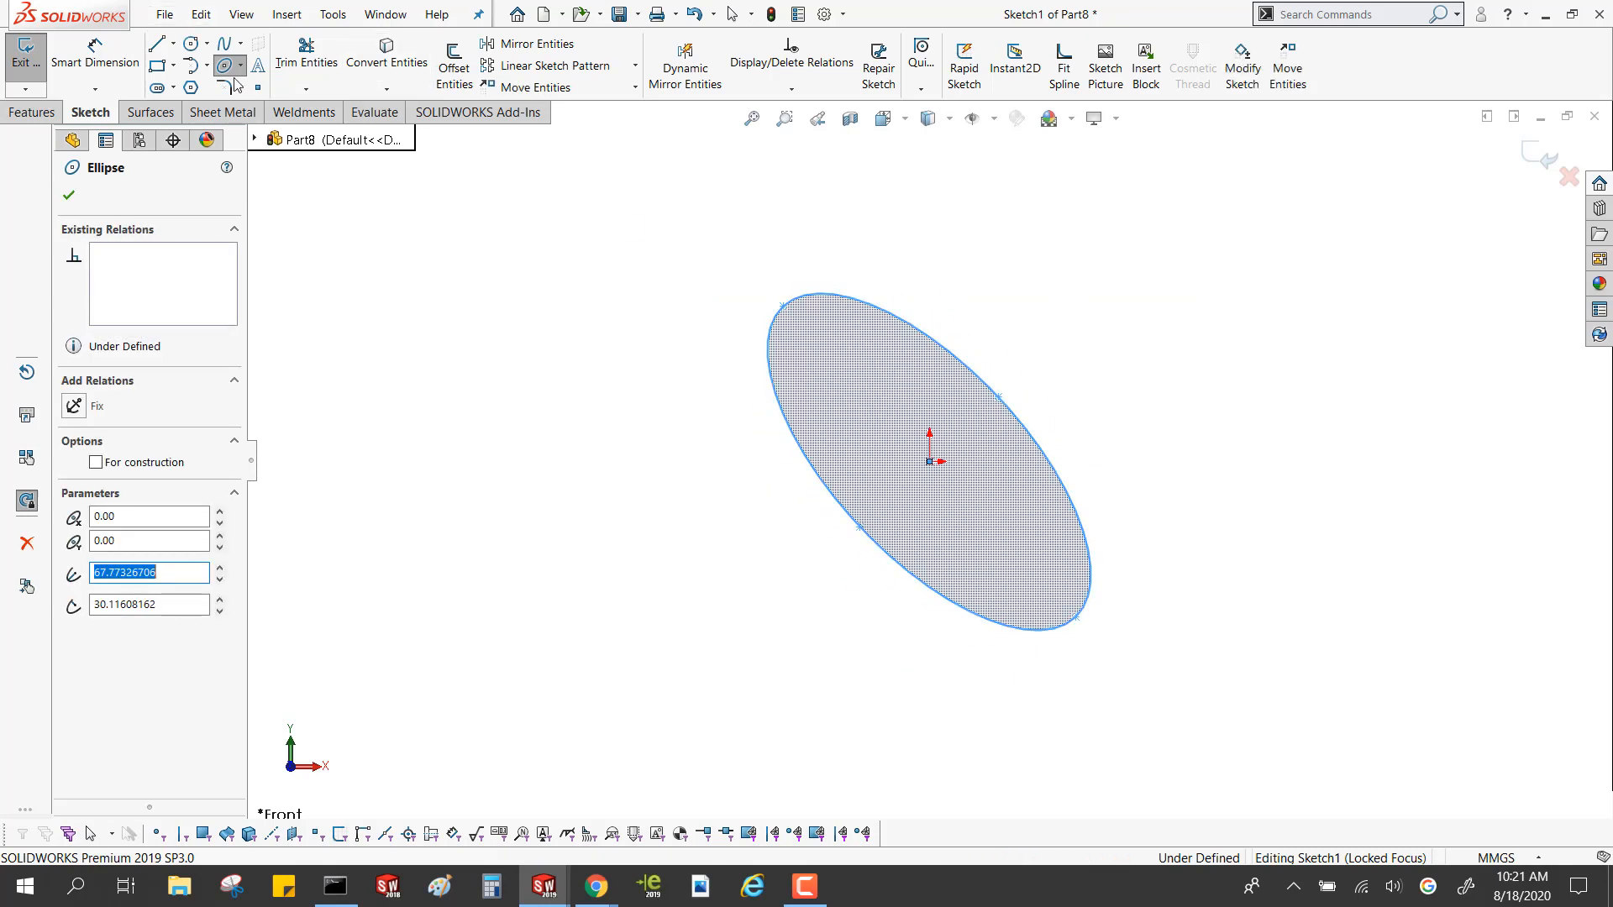
left_click(178, 113)
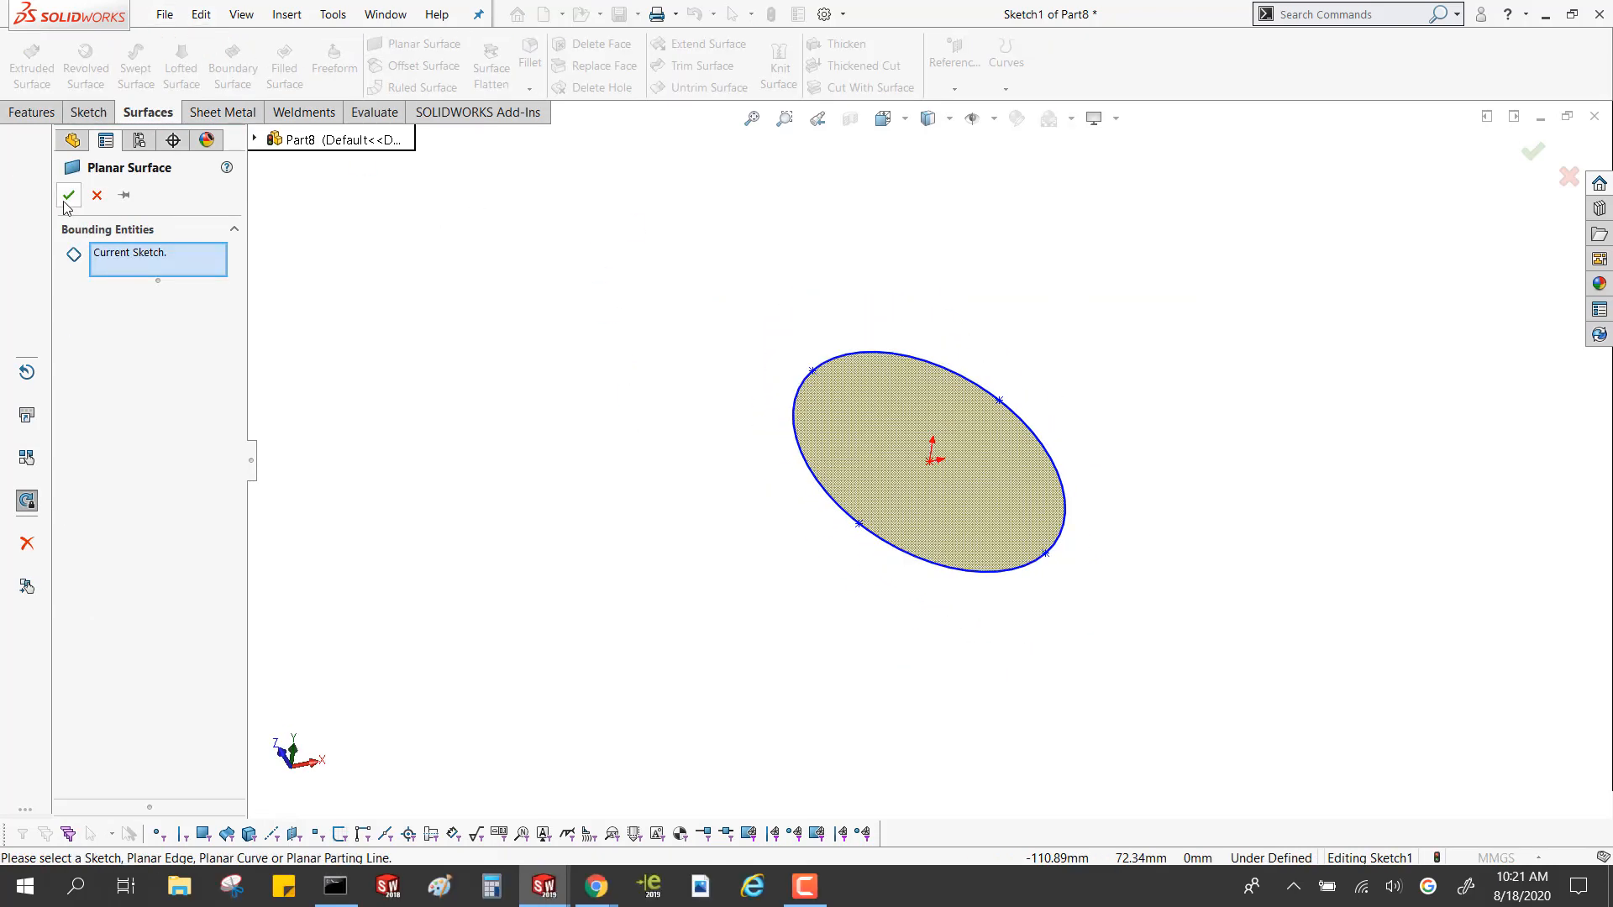
key("Return")
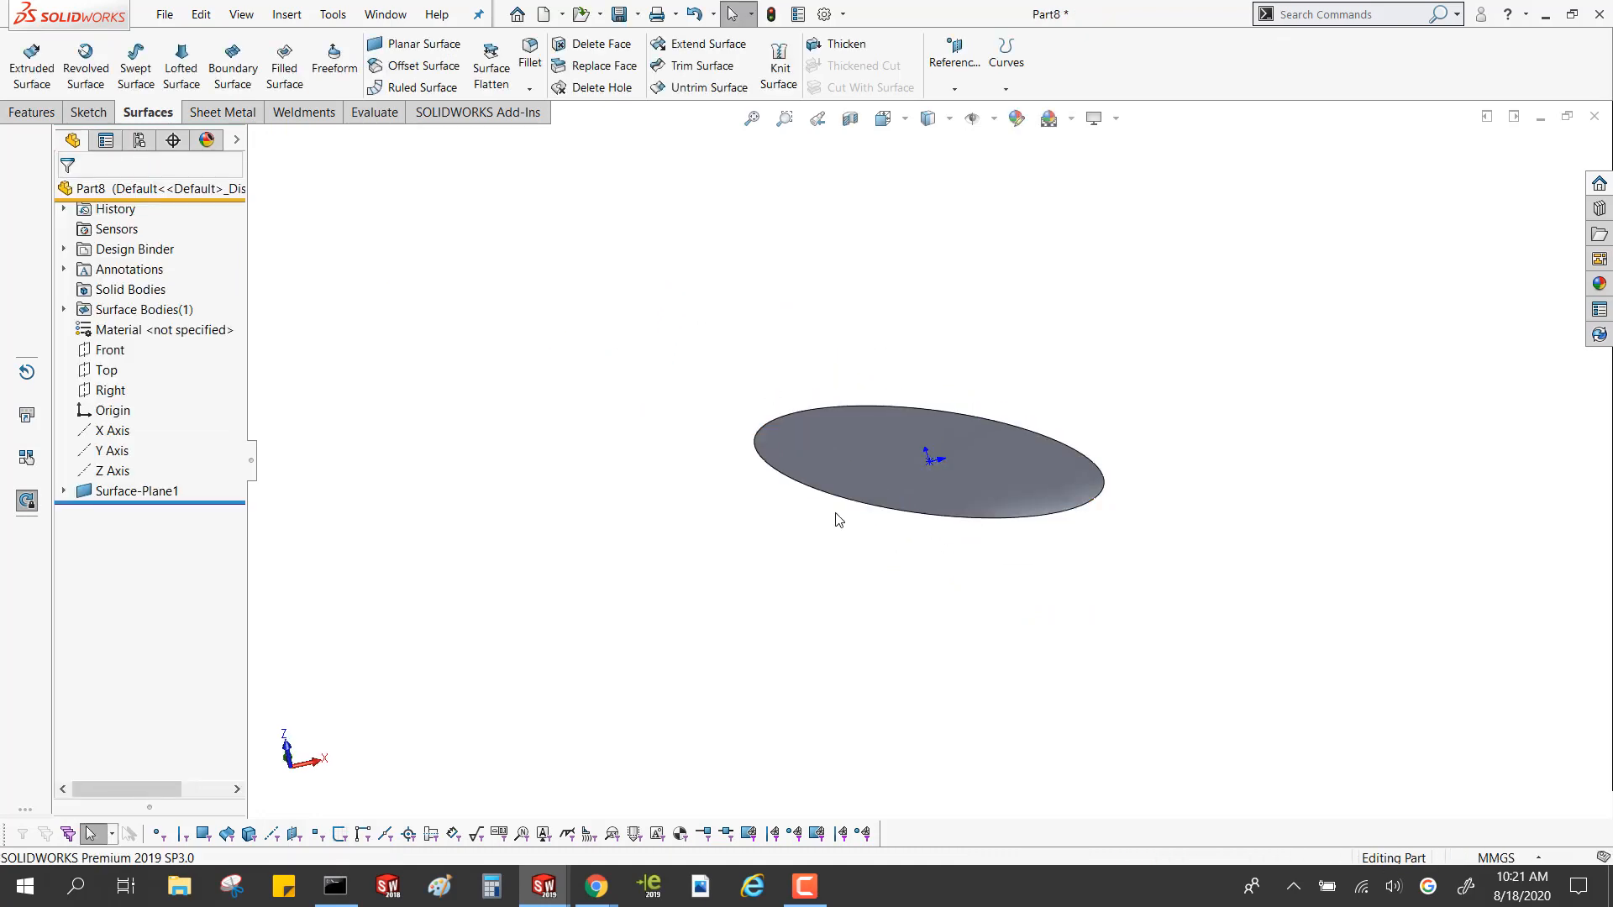
left_click(834, 508)
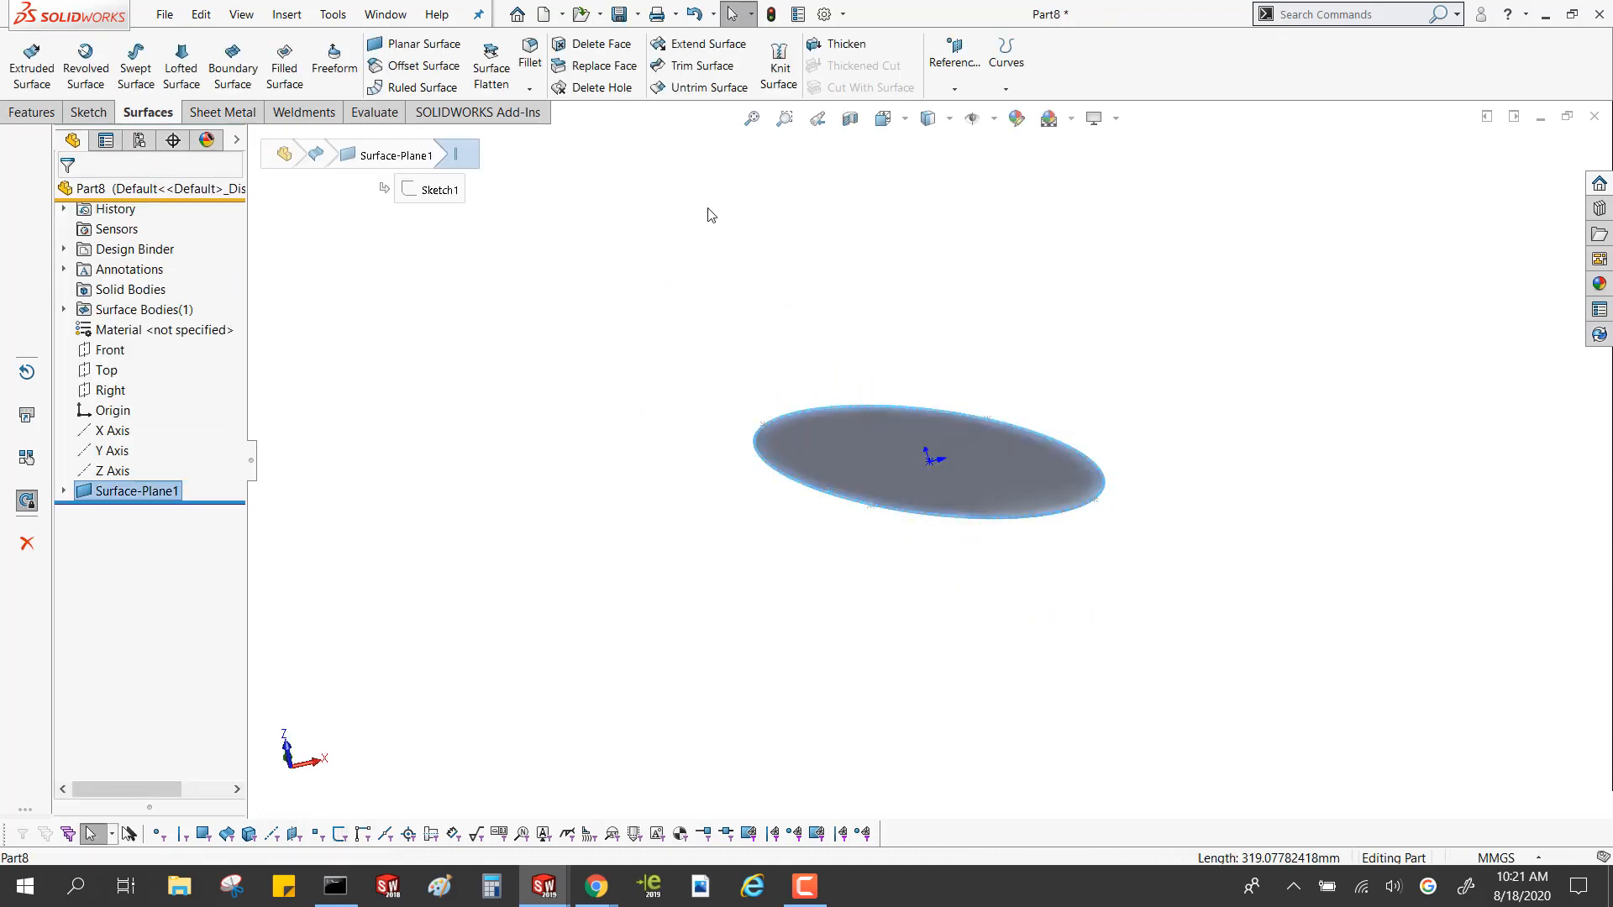
left_click(691, 43)
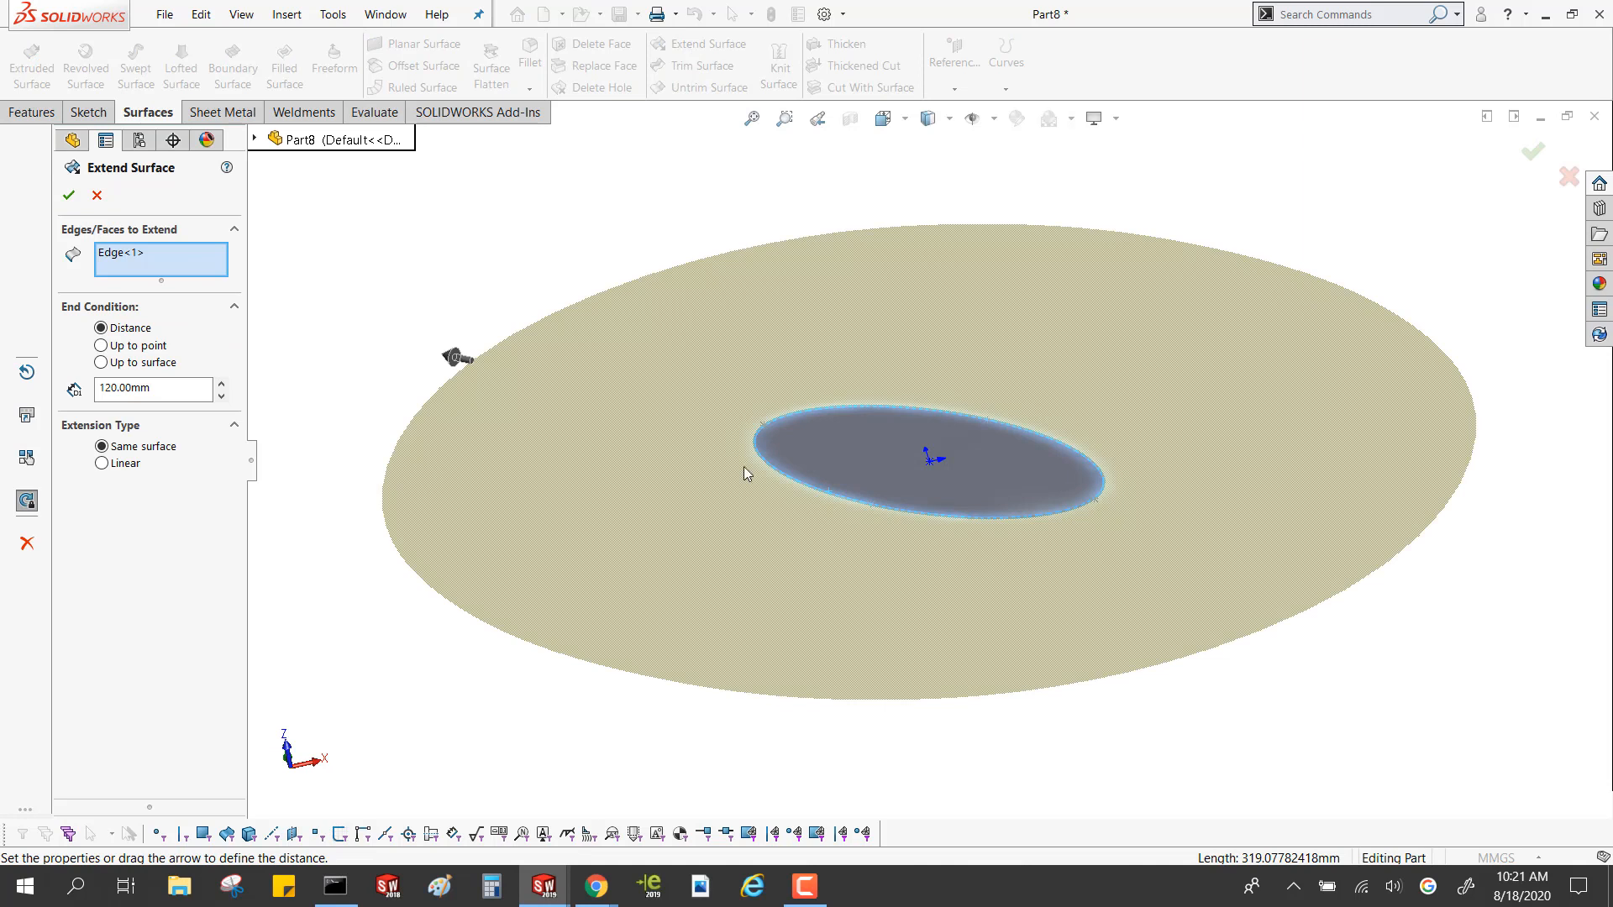
left_click(96, 195)
left_click(328, 211)
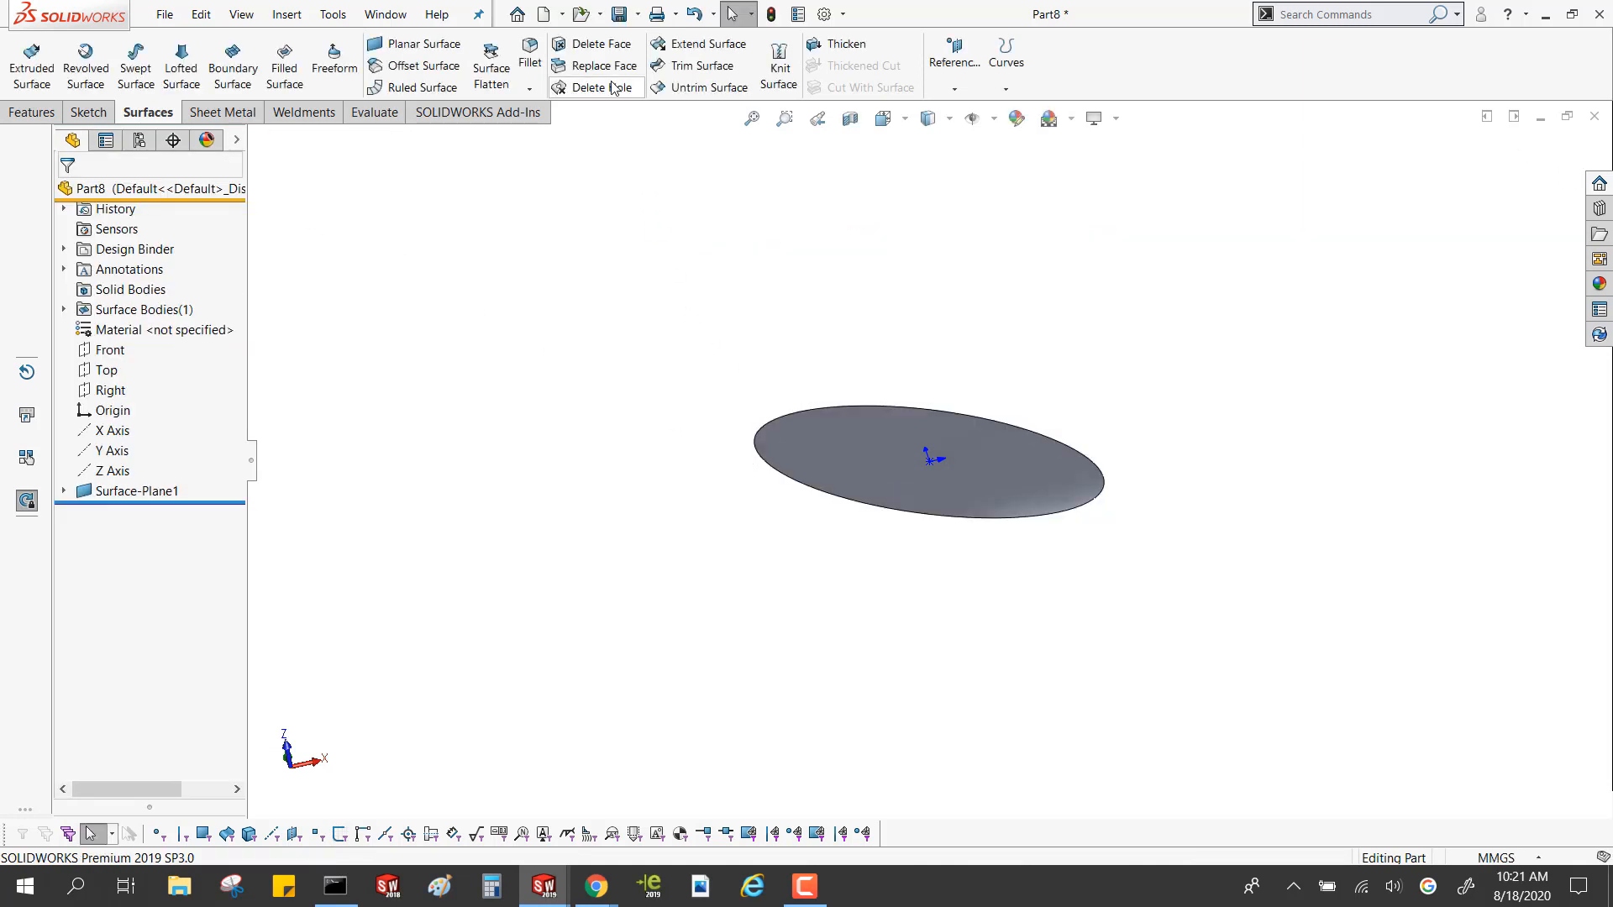
Set up a 10 mm Ruled Surface normal to the planar face along the ellipse's outer edge
left_click(420, 87)
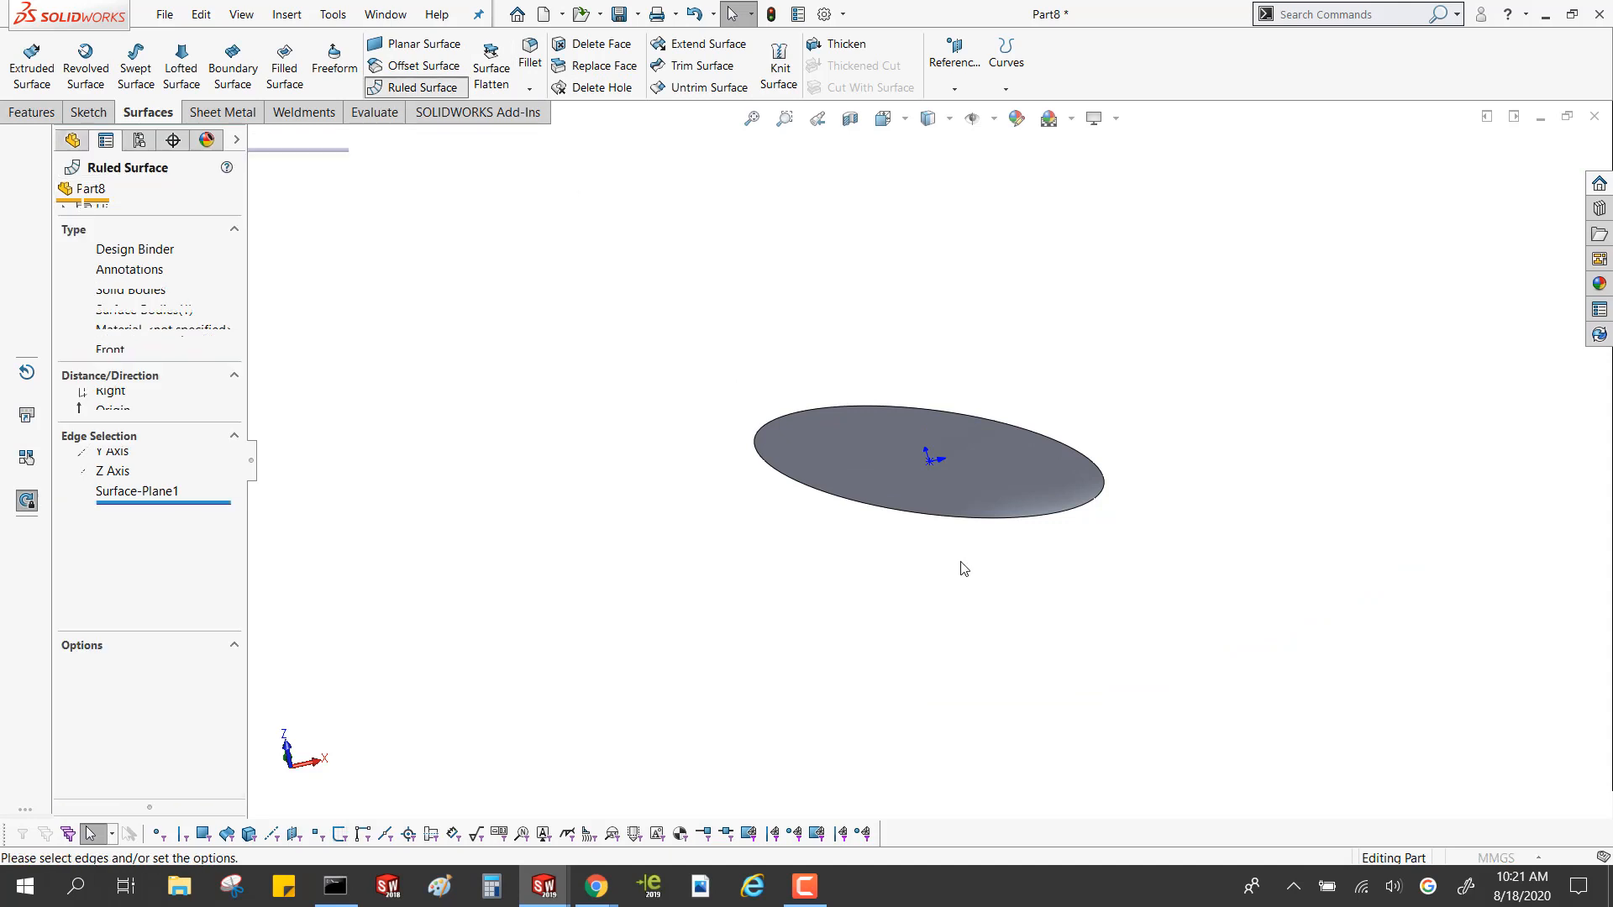
left_click(904, 517)
middle_click_drag(907, 529, 909, 456)
key("ctrl")
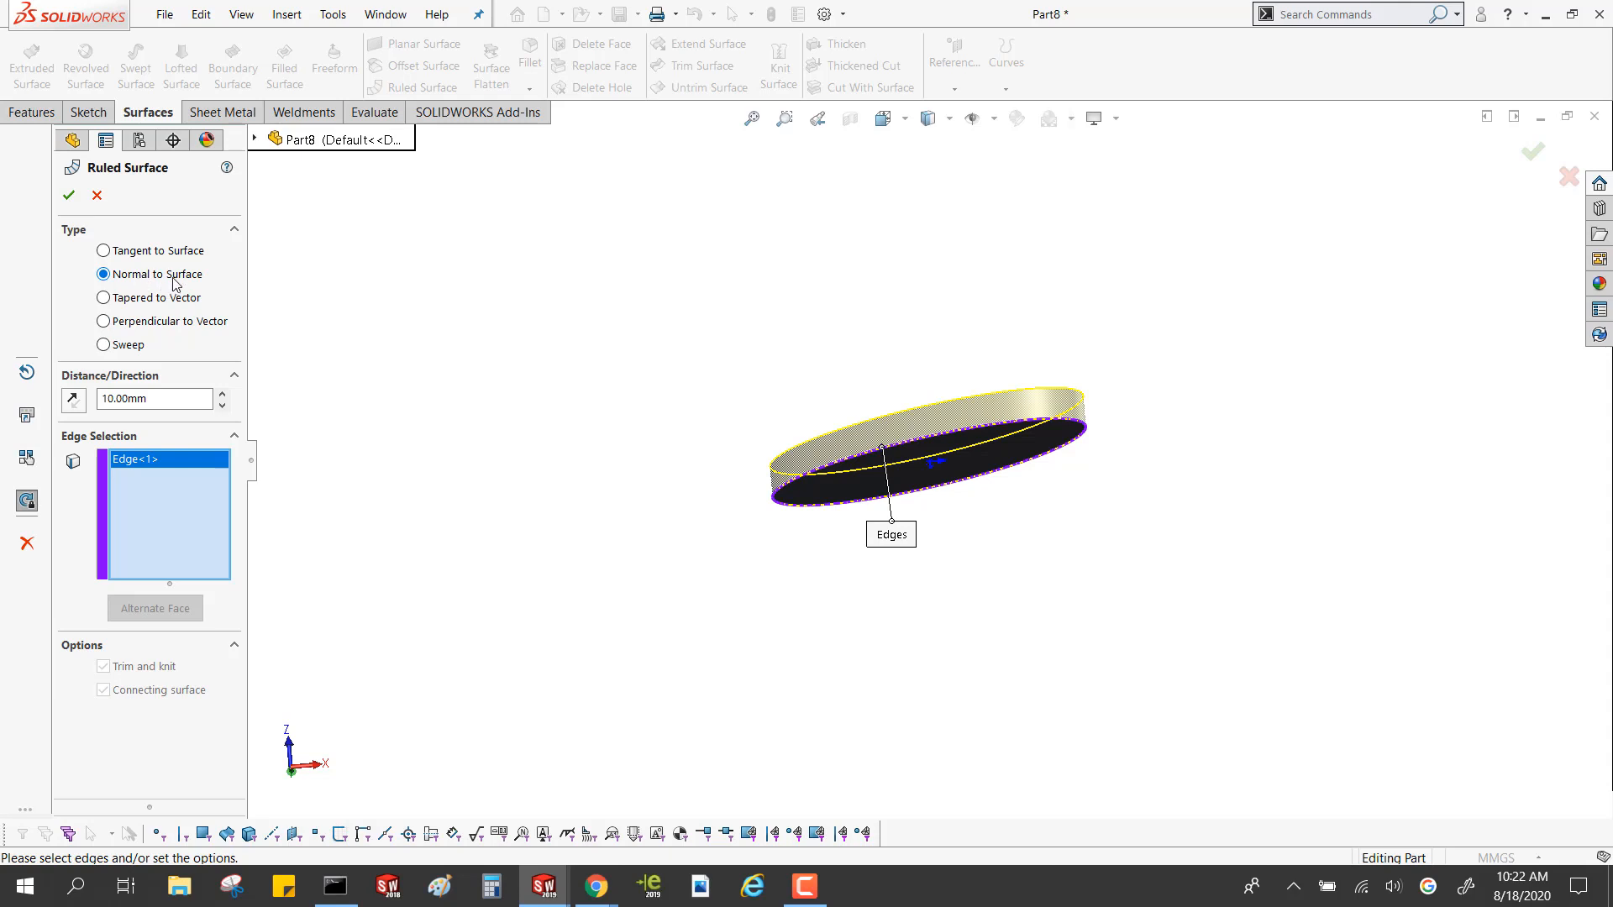
Preview the Tapered to Vector type, return to Normal to Surface, and create the 10 mm Ruled Surface around the ellipse
left_click(172, 299)
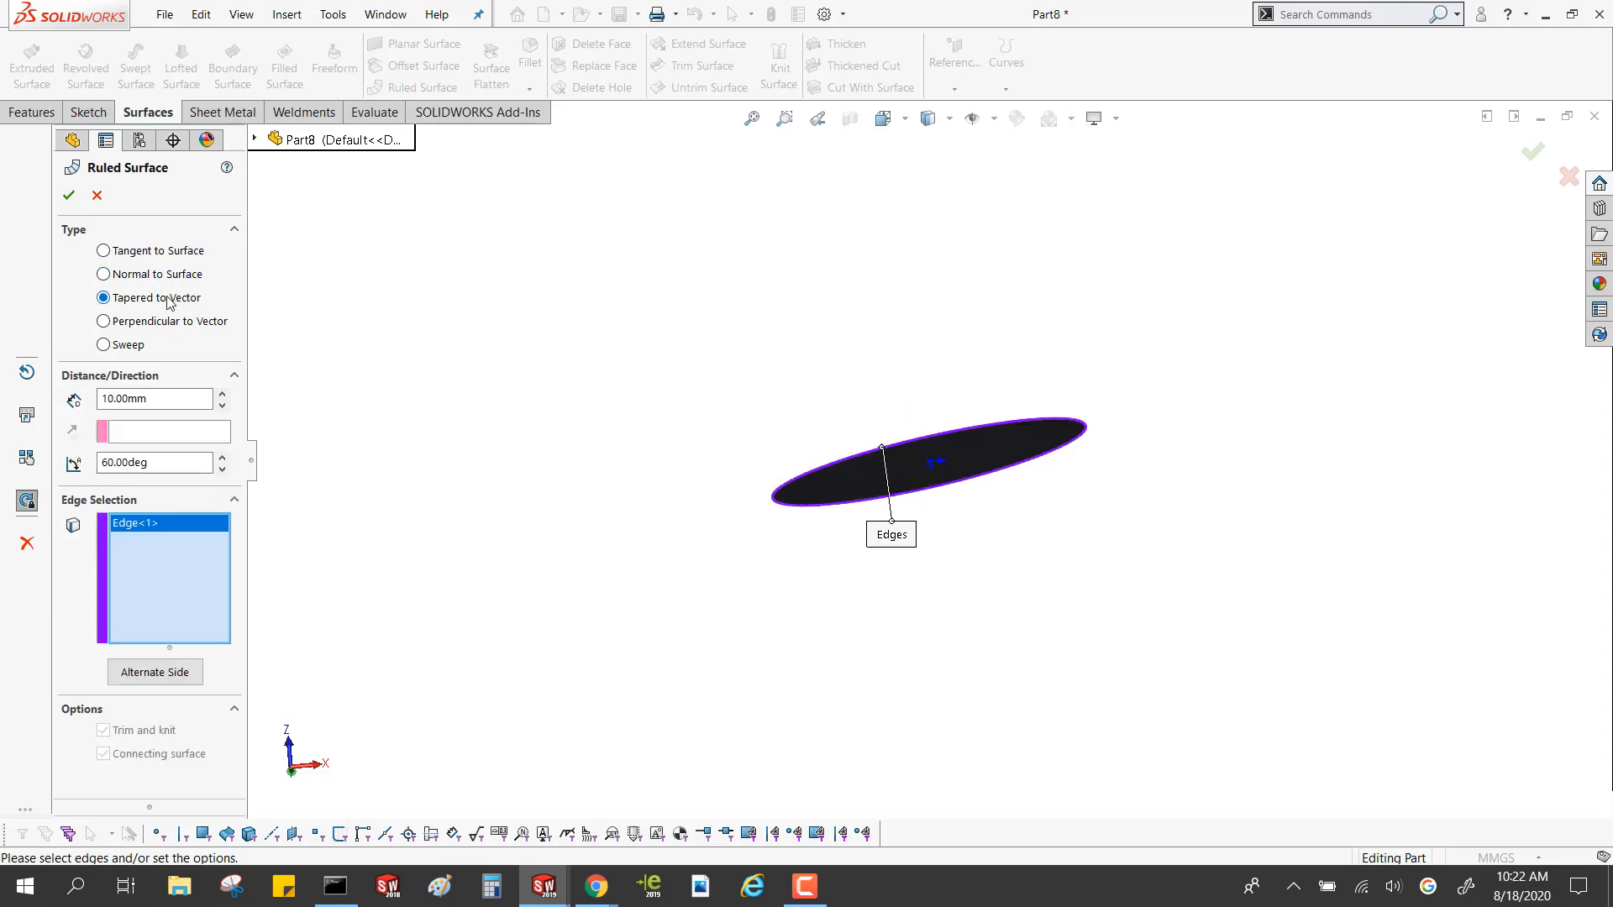
left_click(139, 277)
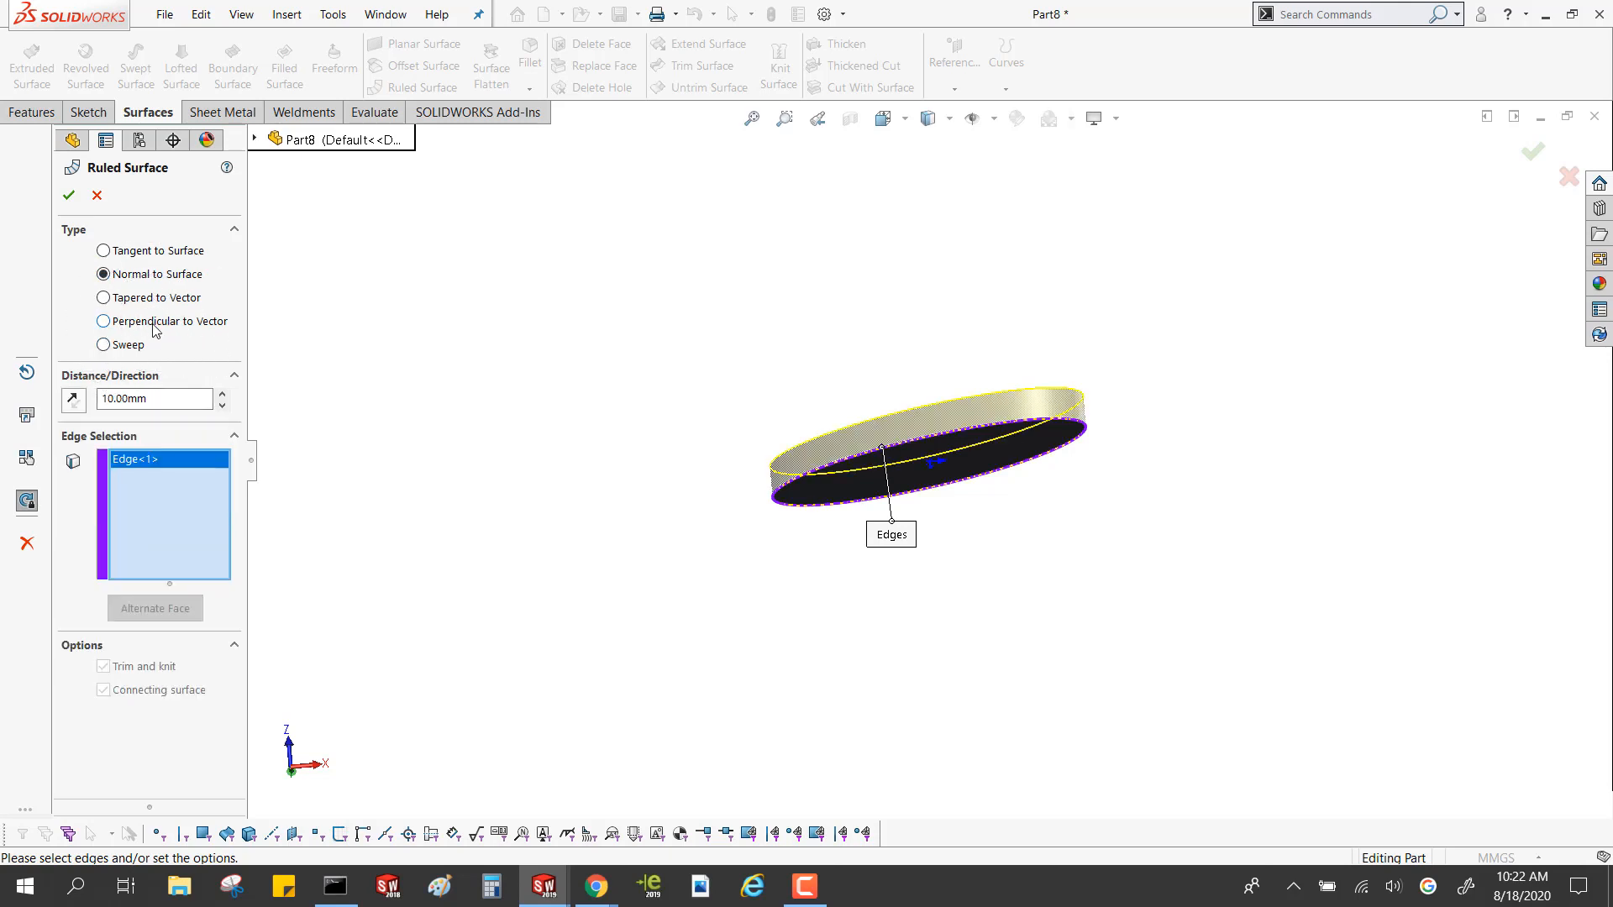
middle_click_drag(594, 421, 622, 543)
scroll(948, 430, "down", 2)
middle_click_drag(947, 429, 849, 375)
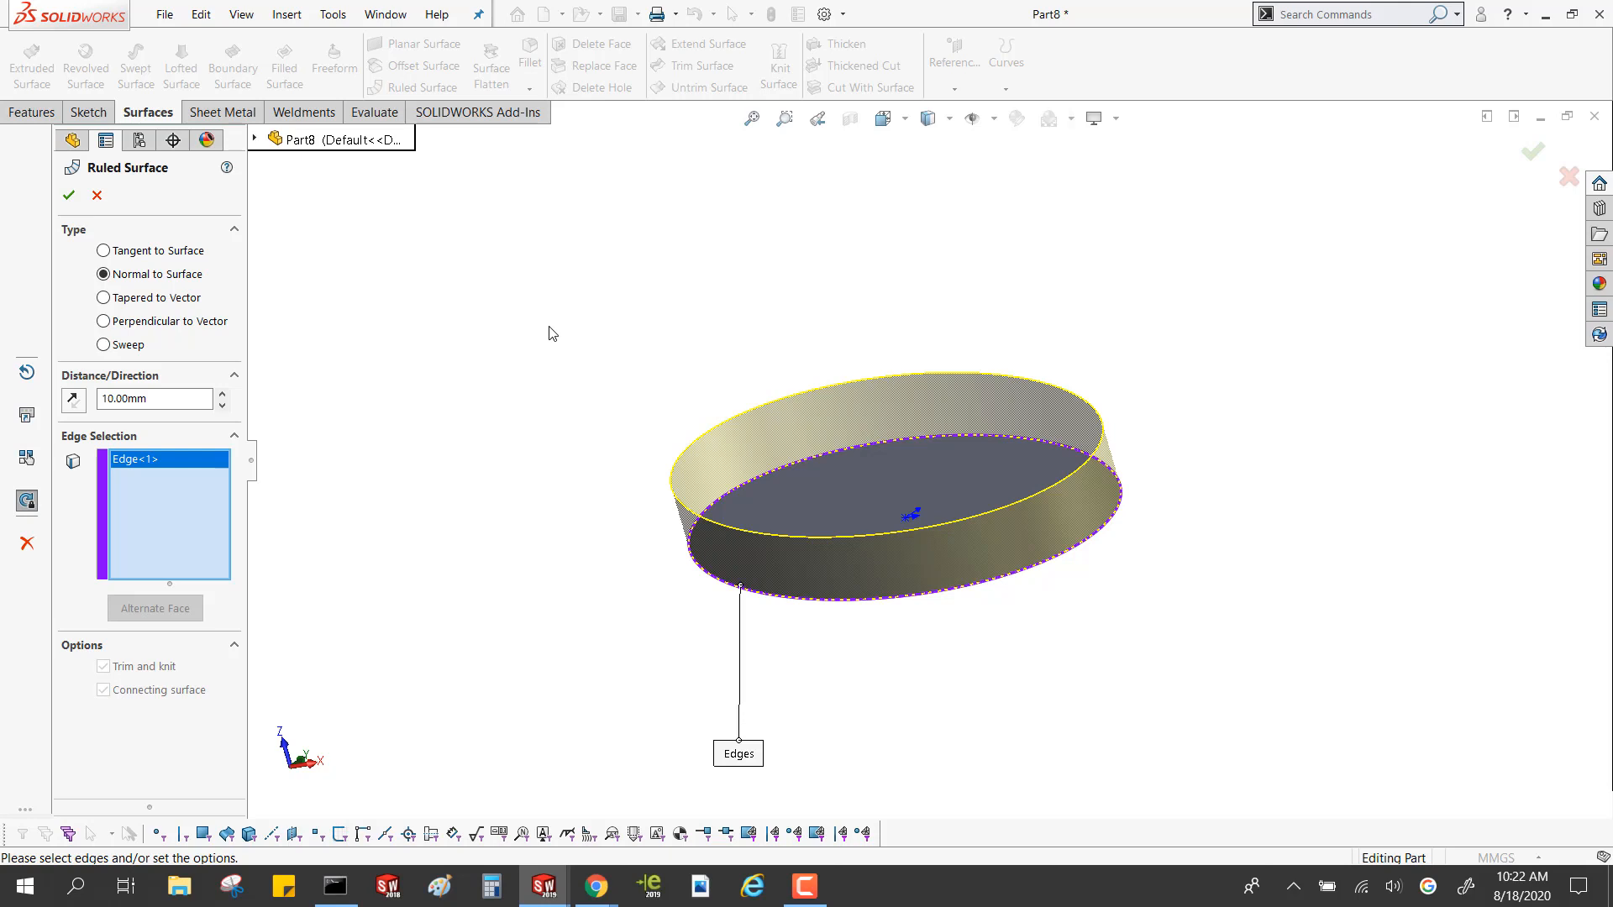
left_click(69, 195)
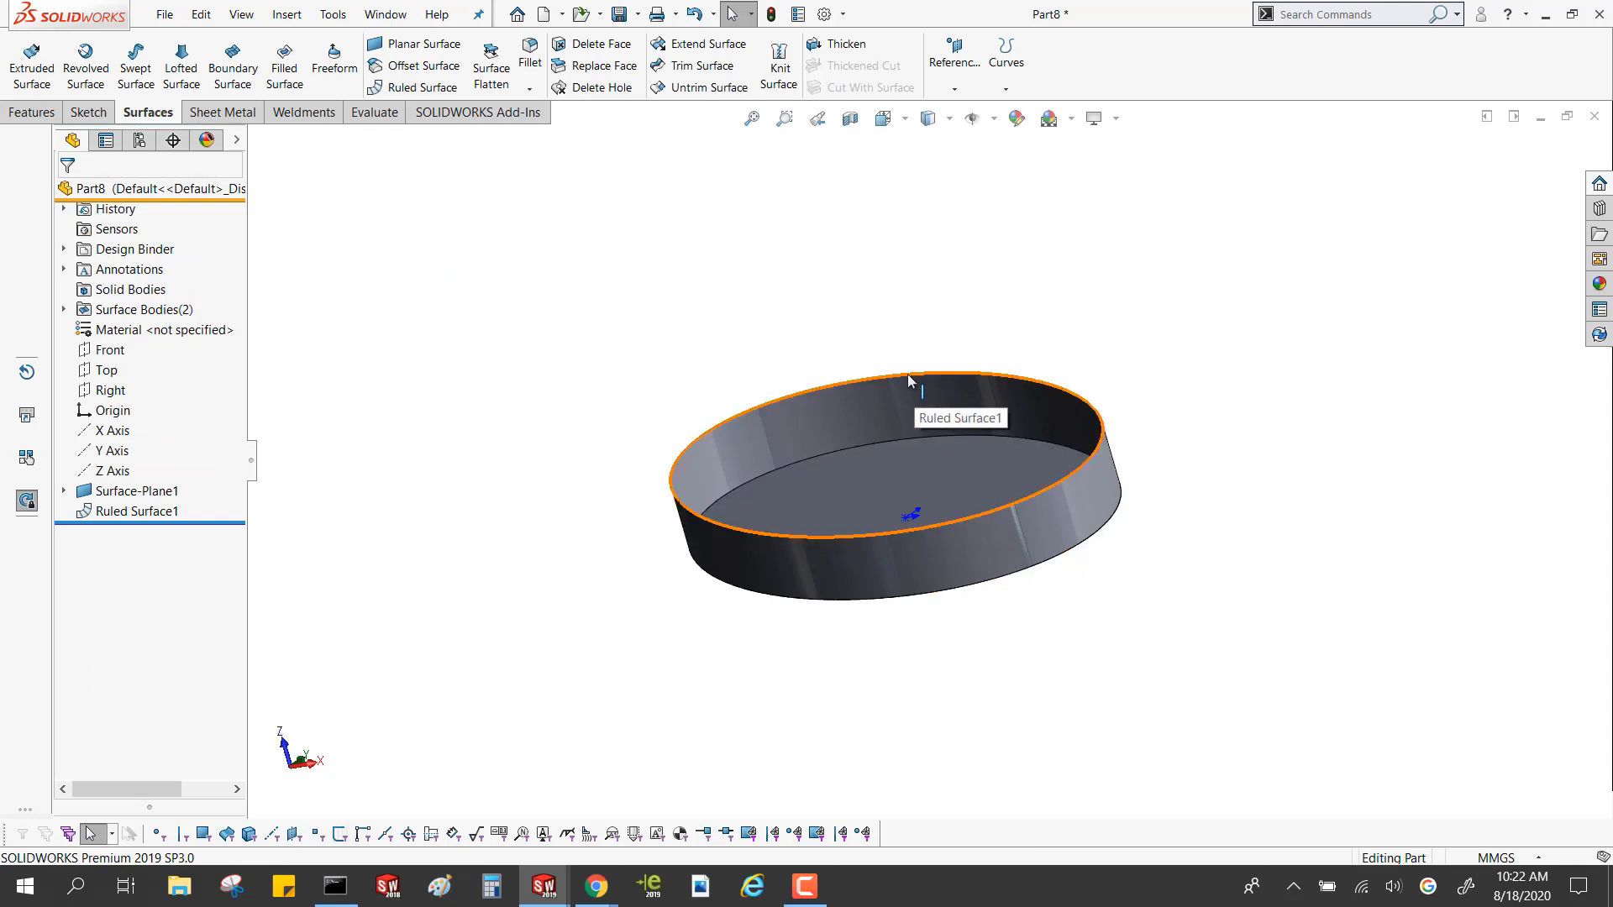
Close the open upper rim of the ruled surface with a Filled Surface using Contact edge settings
left_click(908, 382)
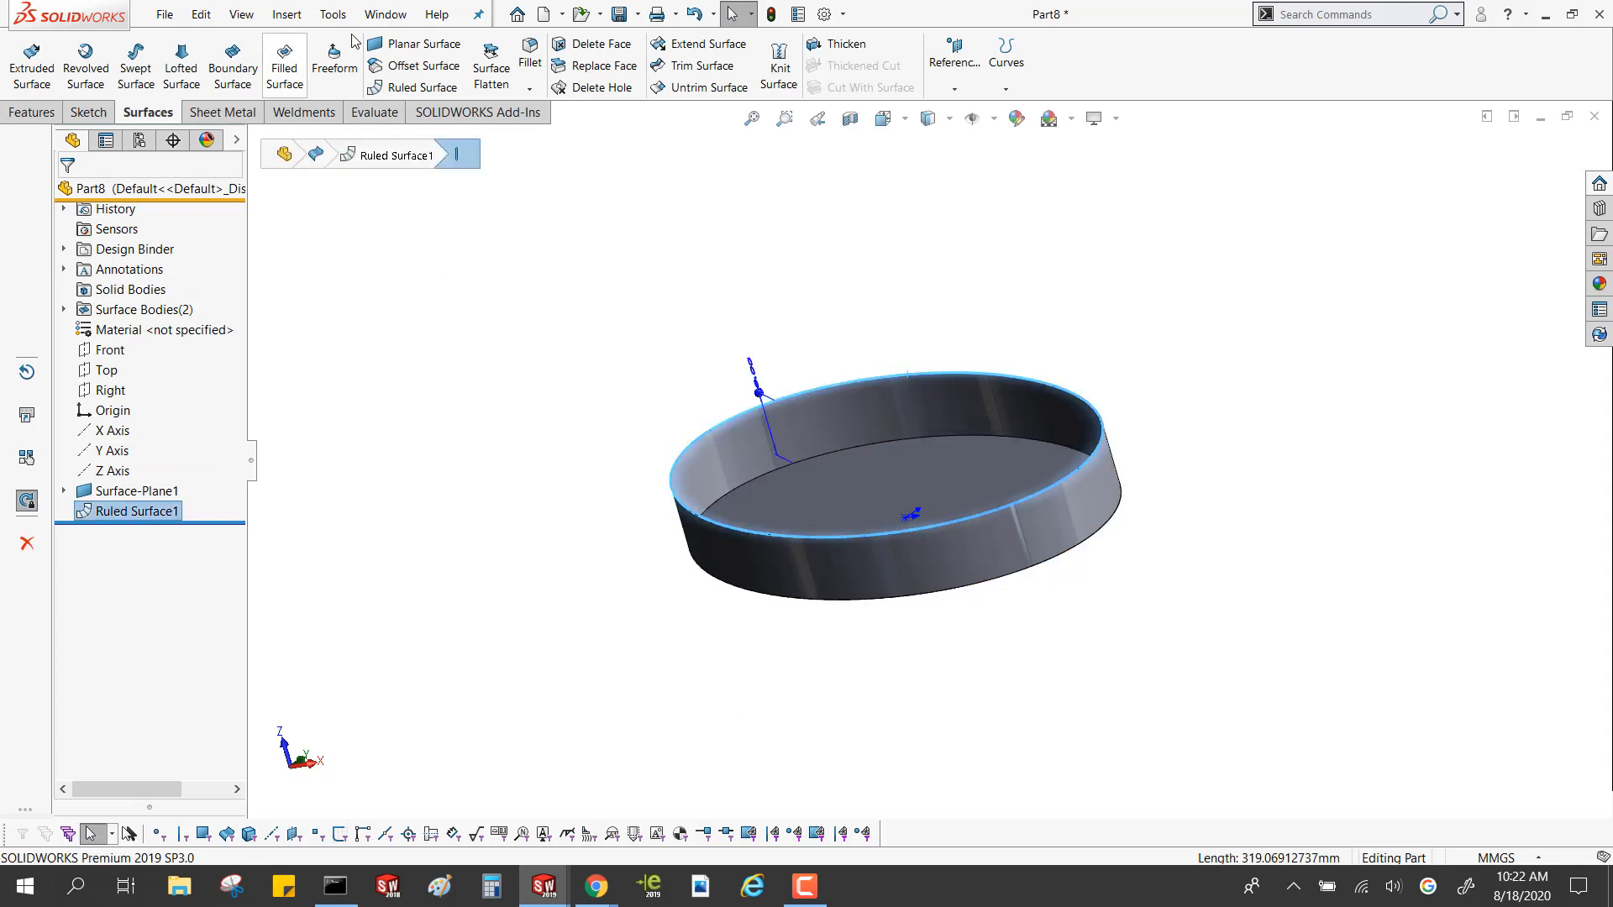
left_click(302, 67)
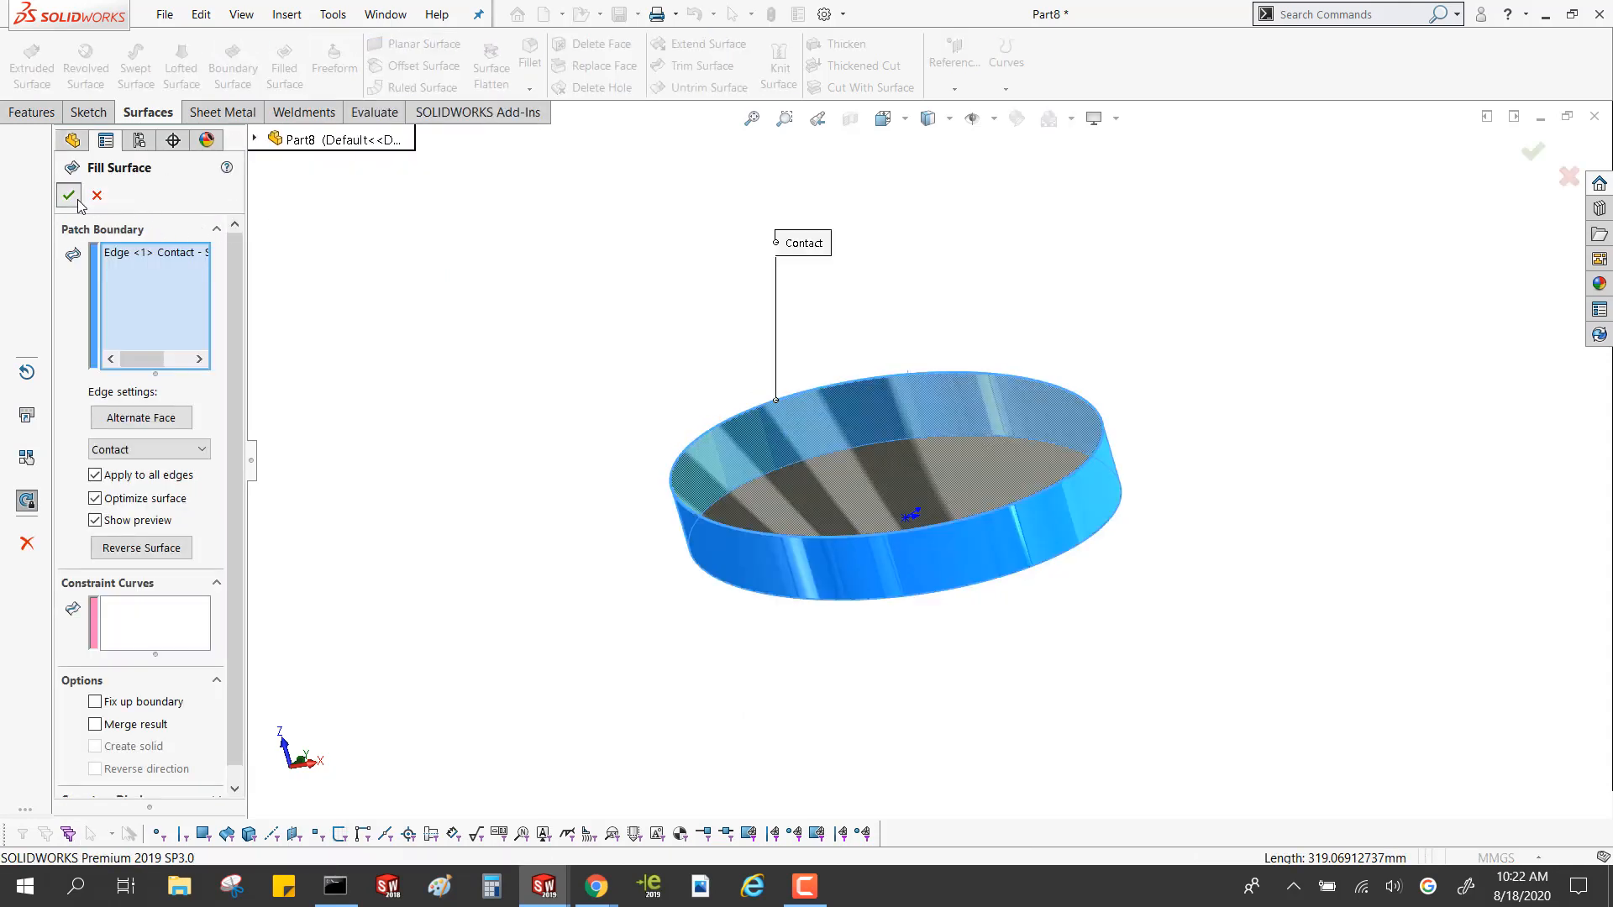
left_click(78, 202)
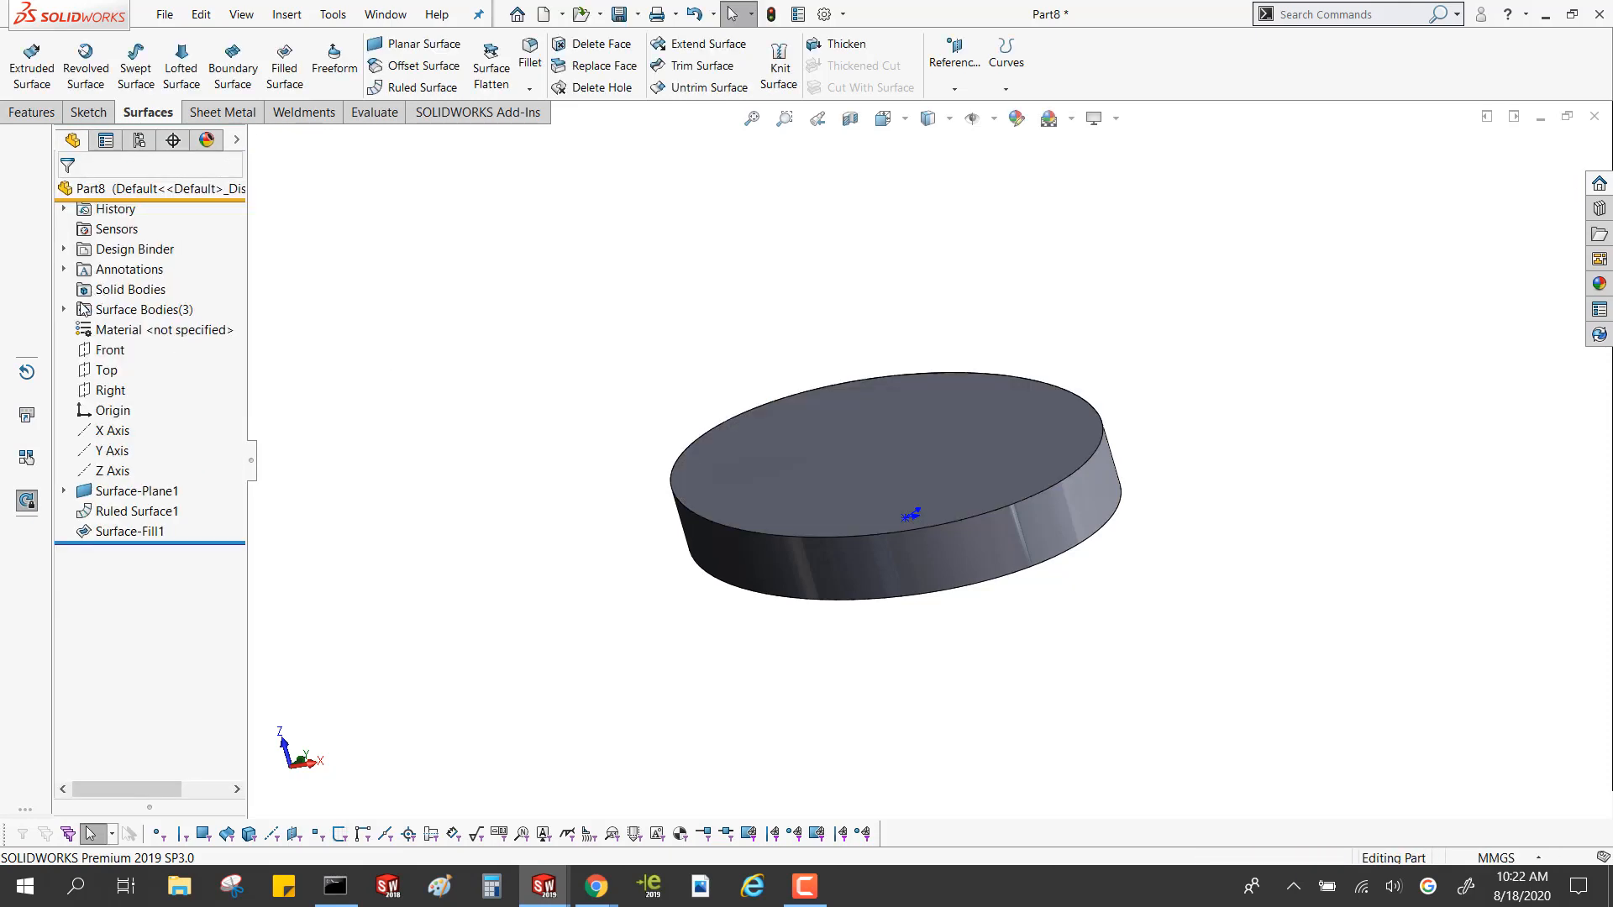
Knit the planar, ruled and filled surface bodies into a solid with a 0.10 mm knitting tolerance
double_click(87, 308)
left_click(111, 331)
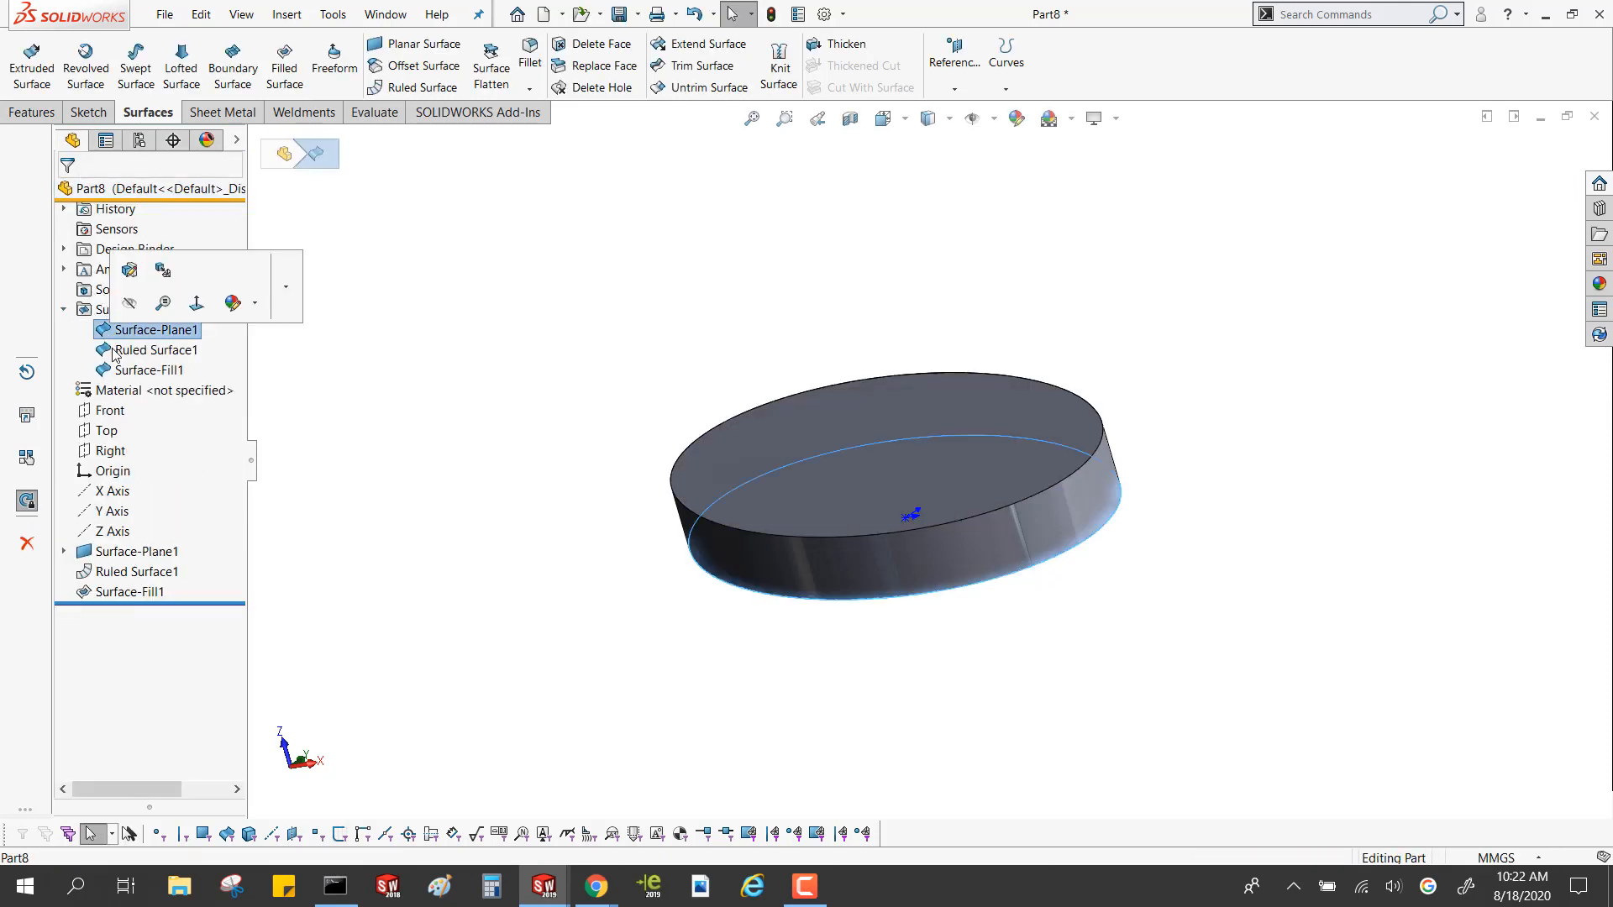
left_click(116, 351, "ctrl")
left_click(118, 371, "ctrl")
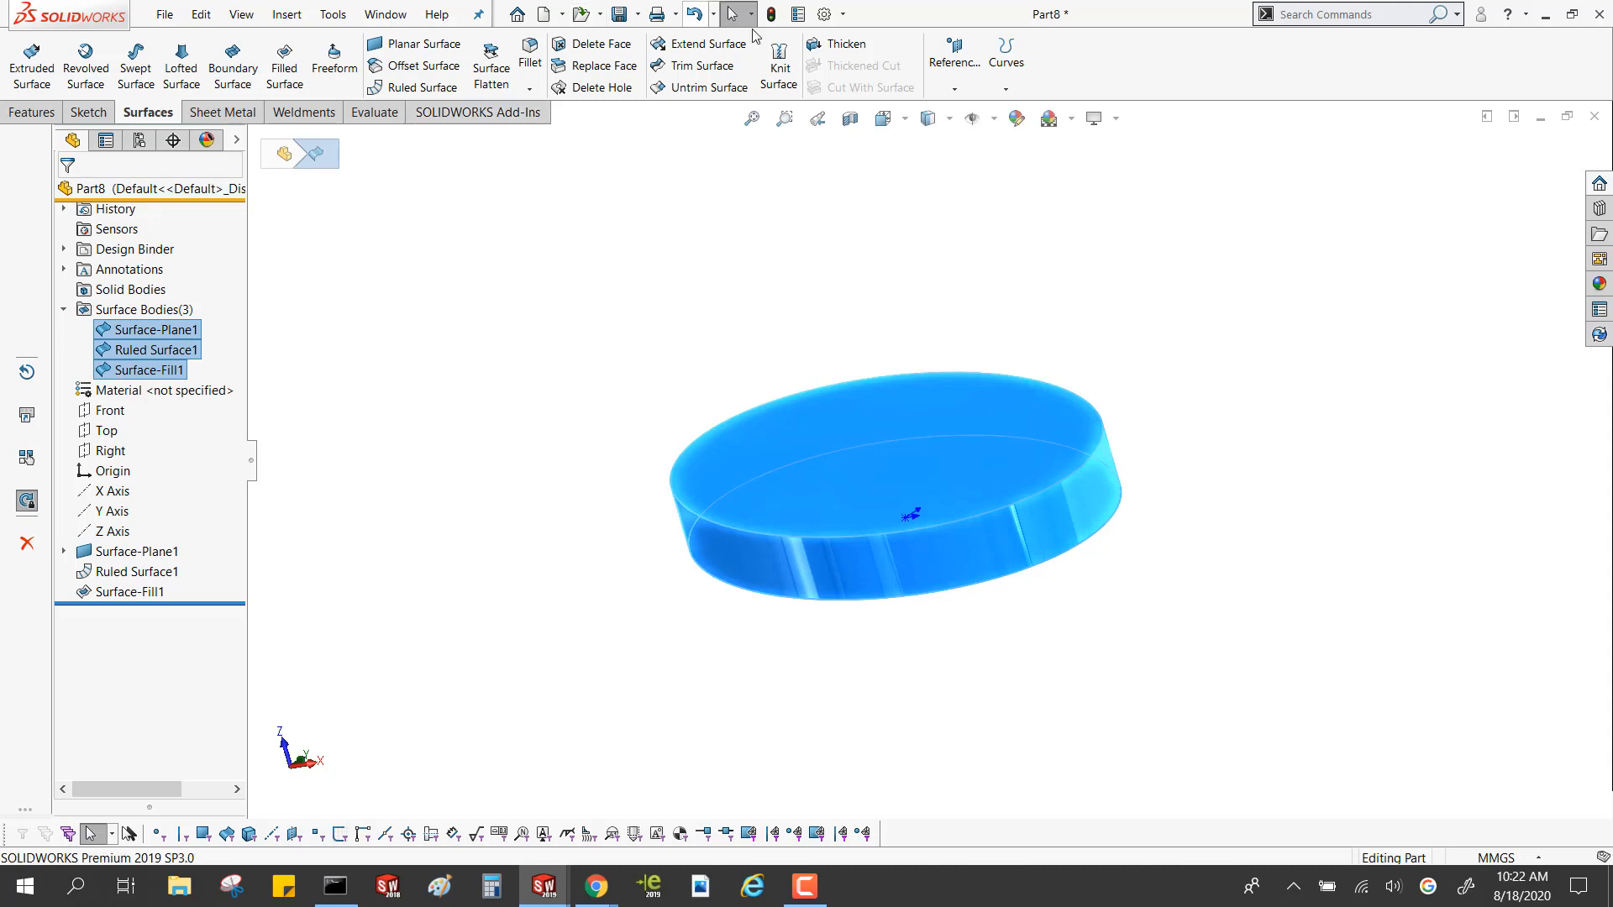
left_click(769, 84)
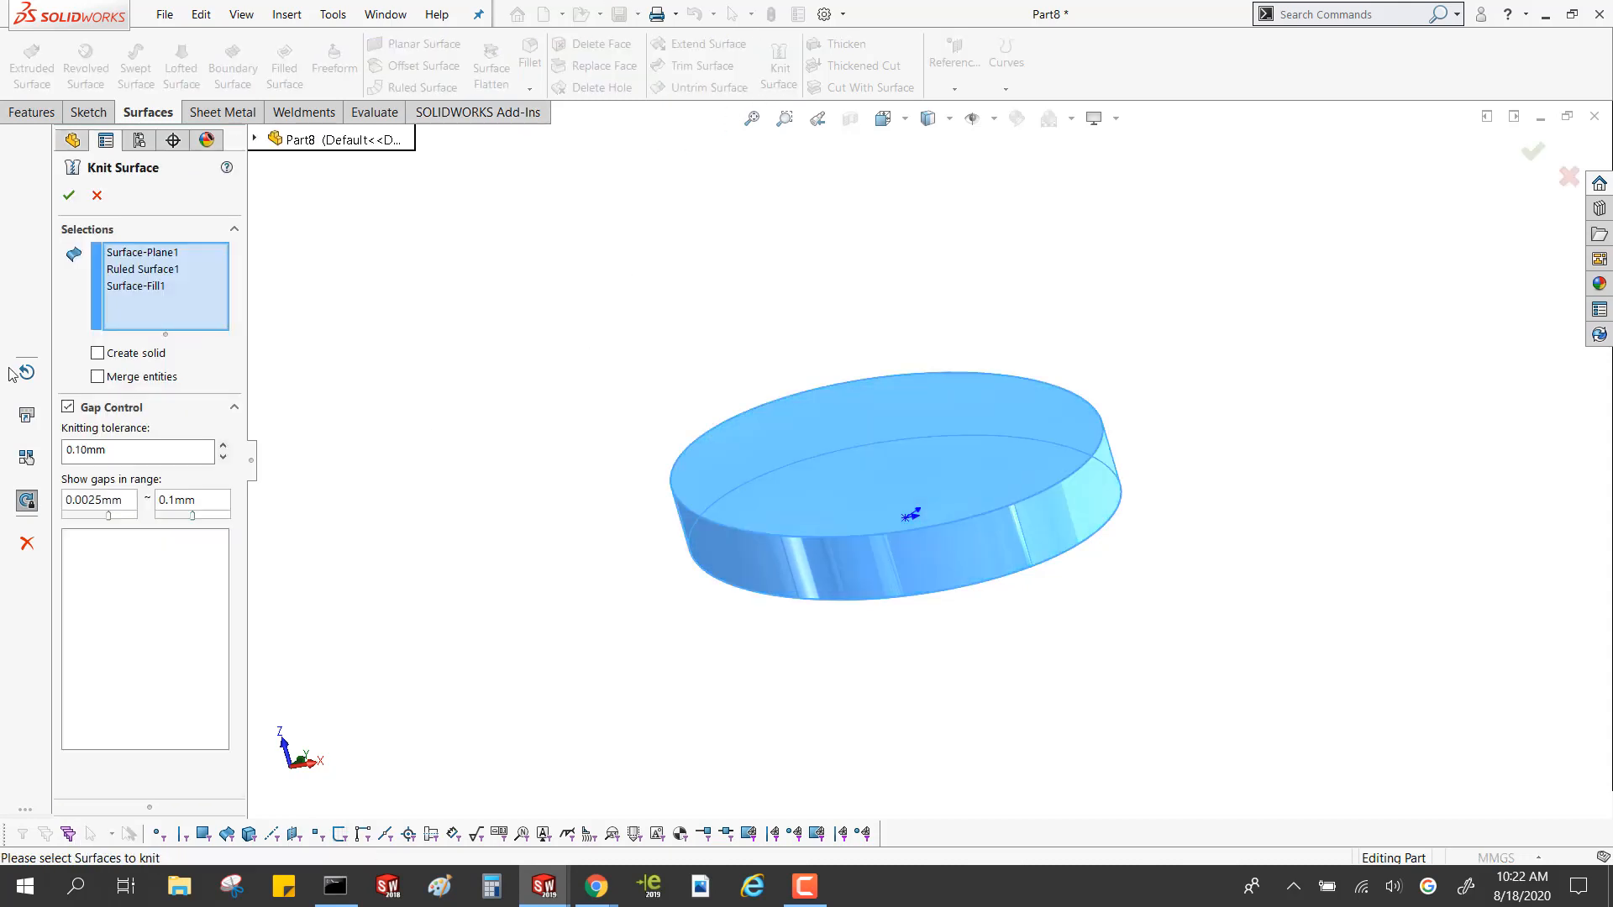
key("ctrl")
key("ctrl")
left_click(69, 195)
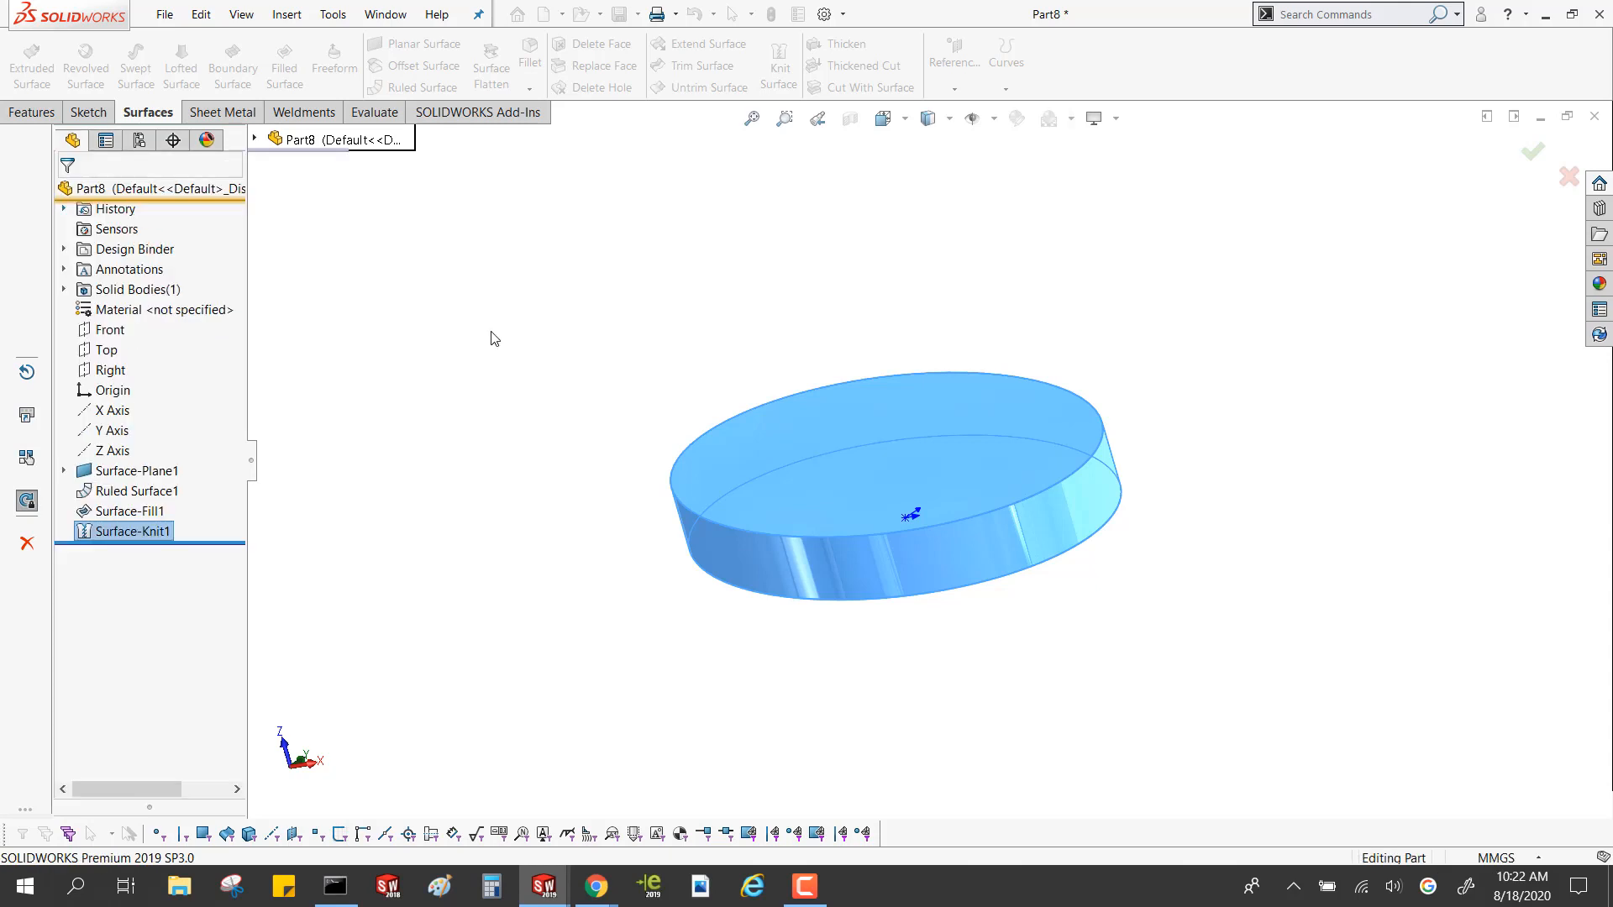
Highlight the knitted solid body of the elliptical part, and close that part without saving
left_click(65, 289)
left_click(143, 309)
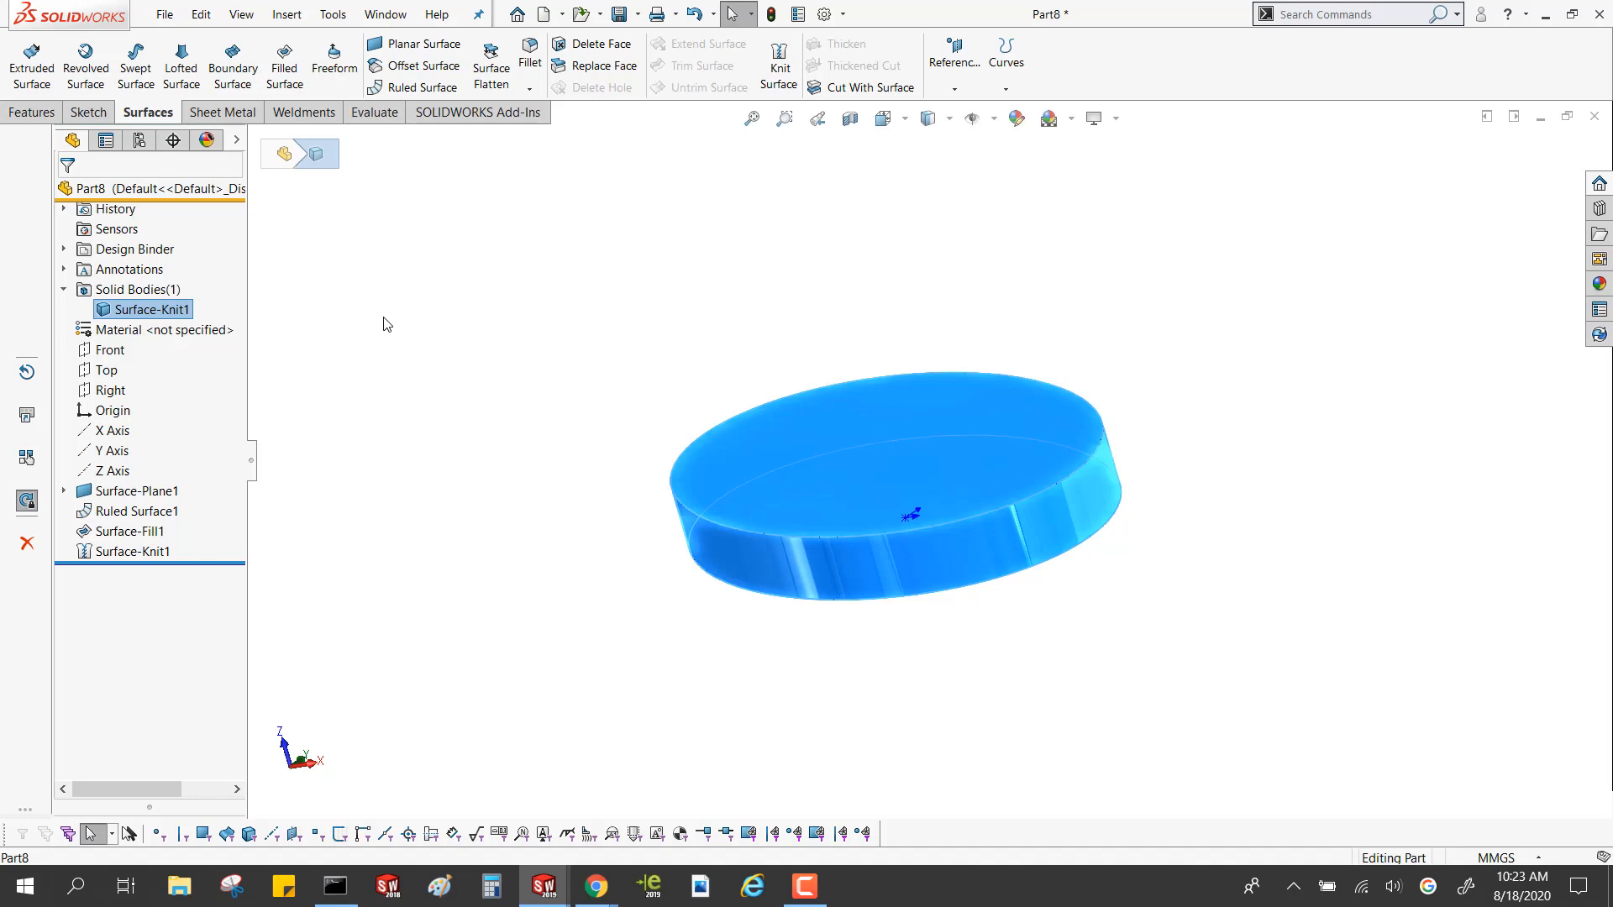
left_click(1276, 143)
left_click(1595, 116)
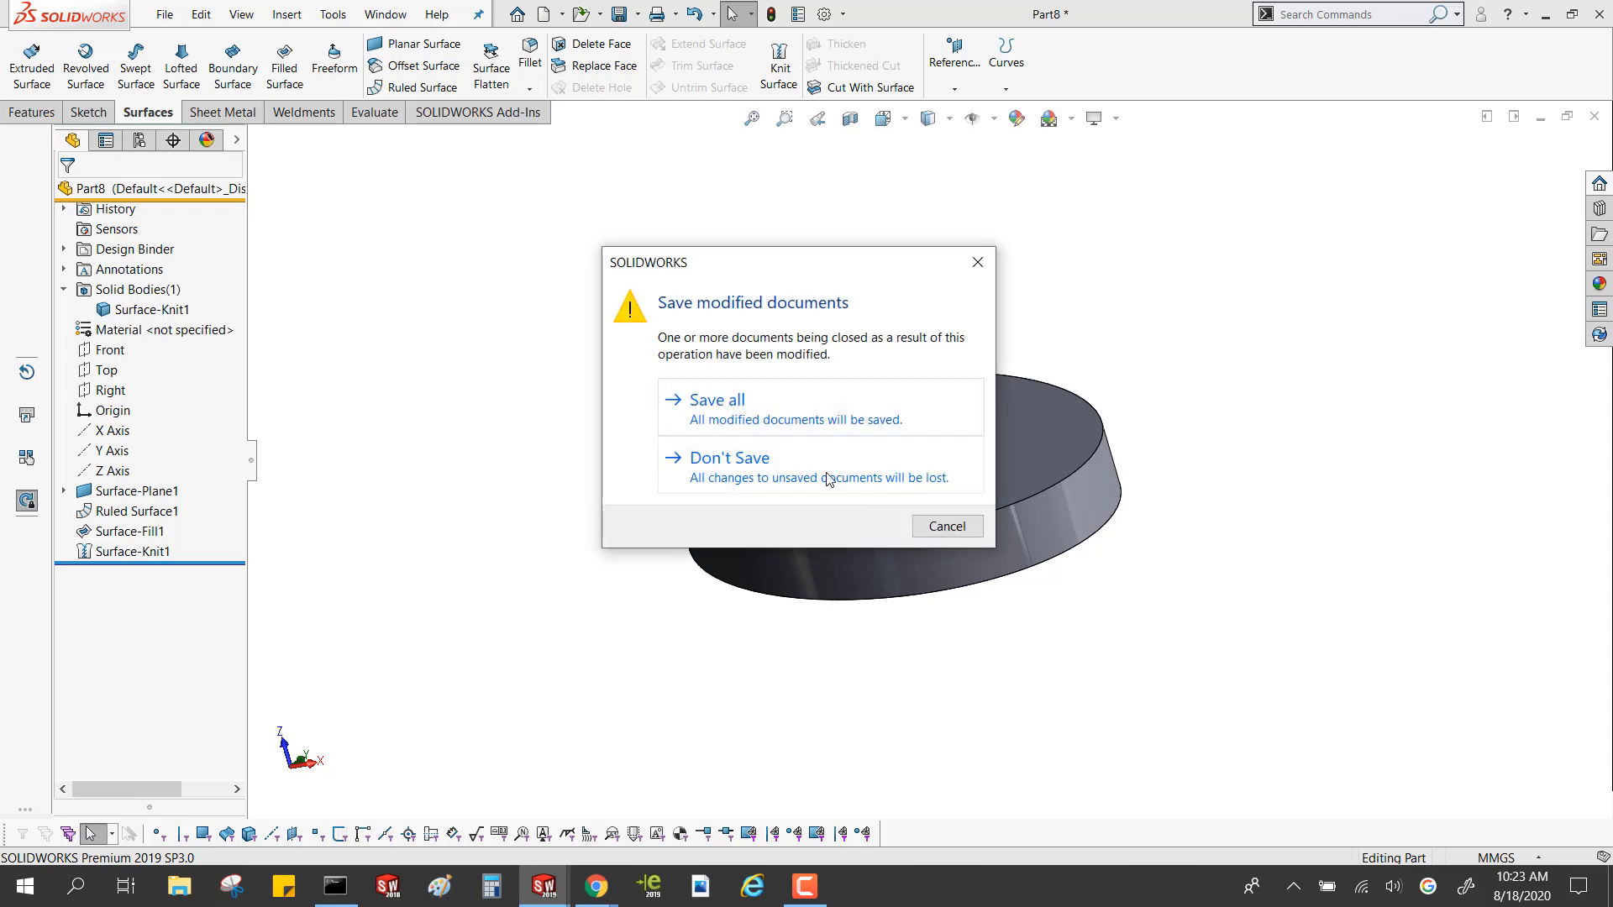
left_click(847, 450)
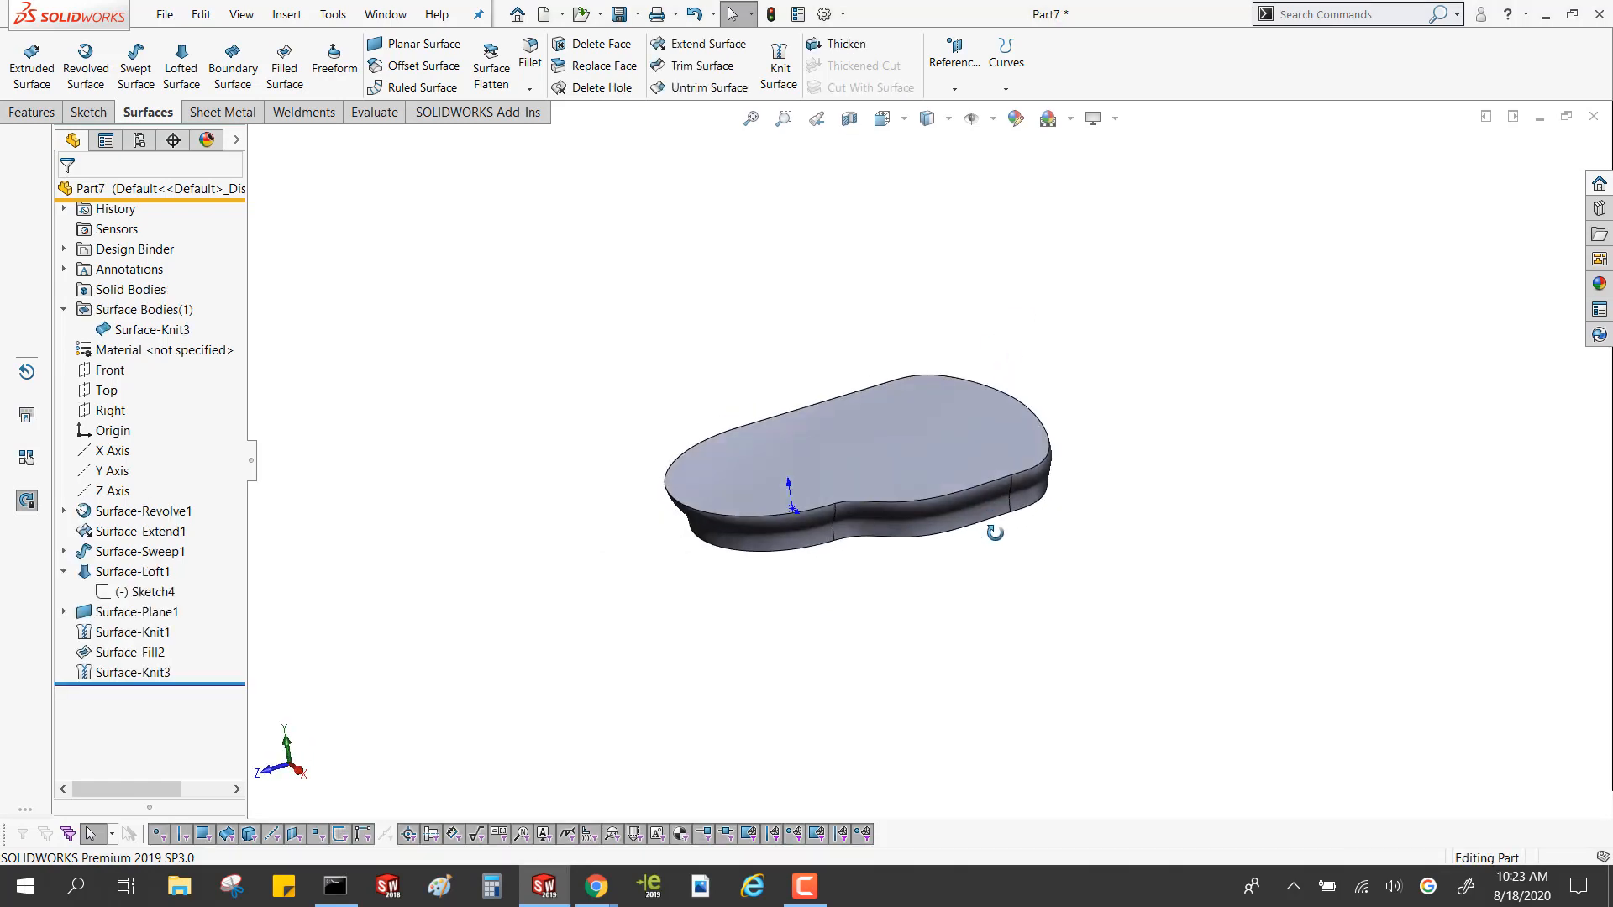
Inspect the knitted surface body of the remaining wall model, and close its part without saving
scroll(897, 384, "down", 2)
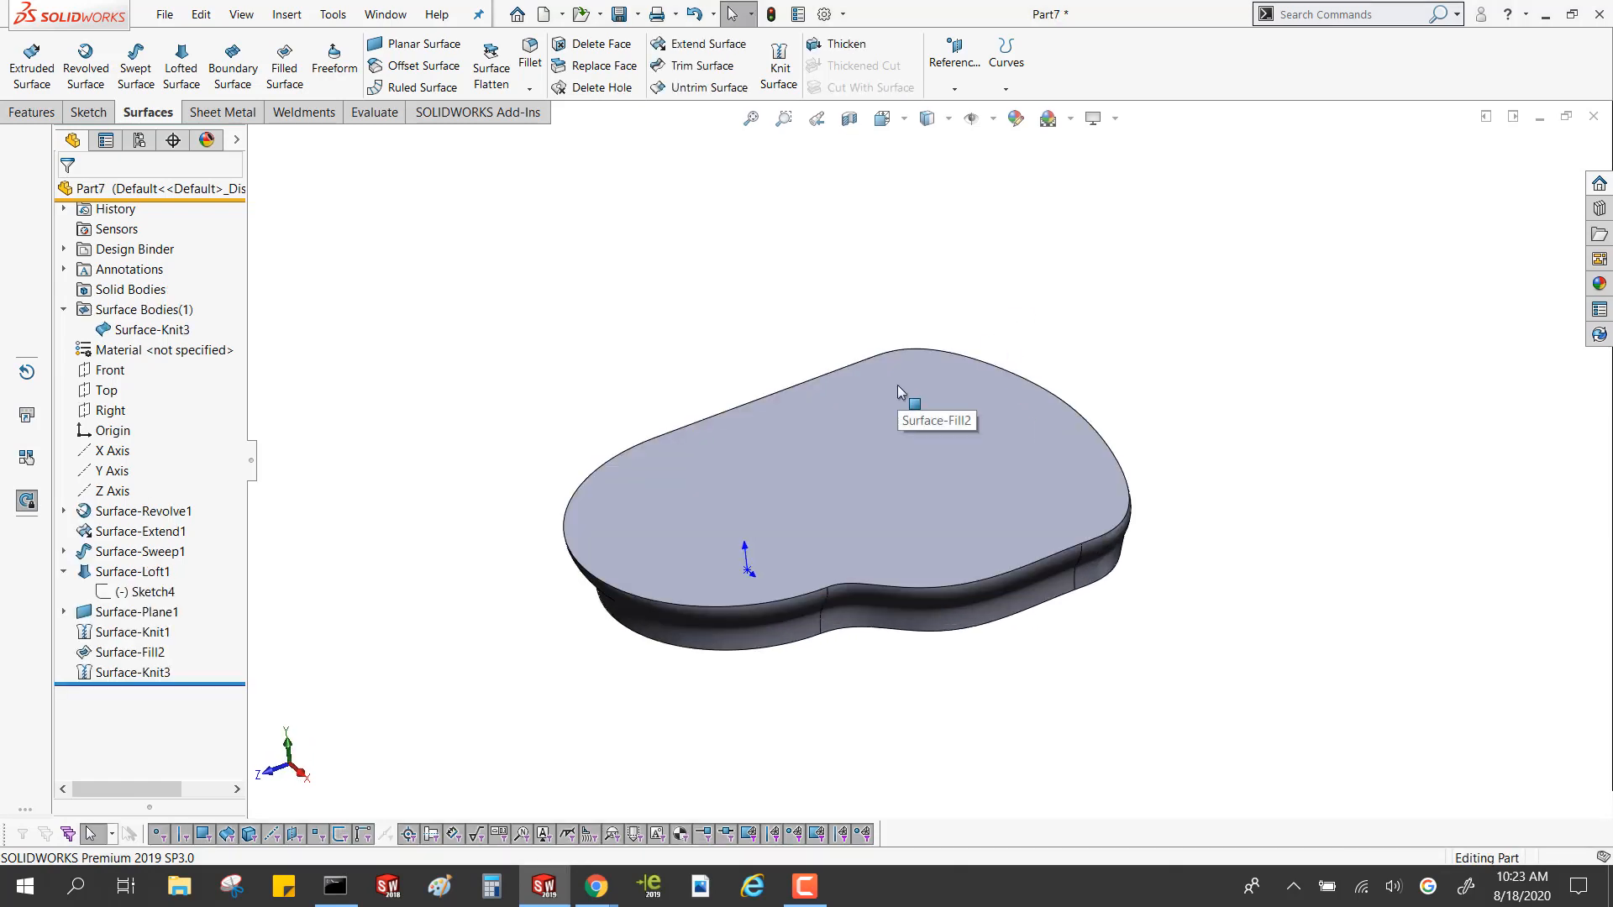
left_click(145, 330)
left_click(817, 335)
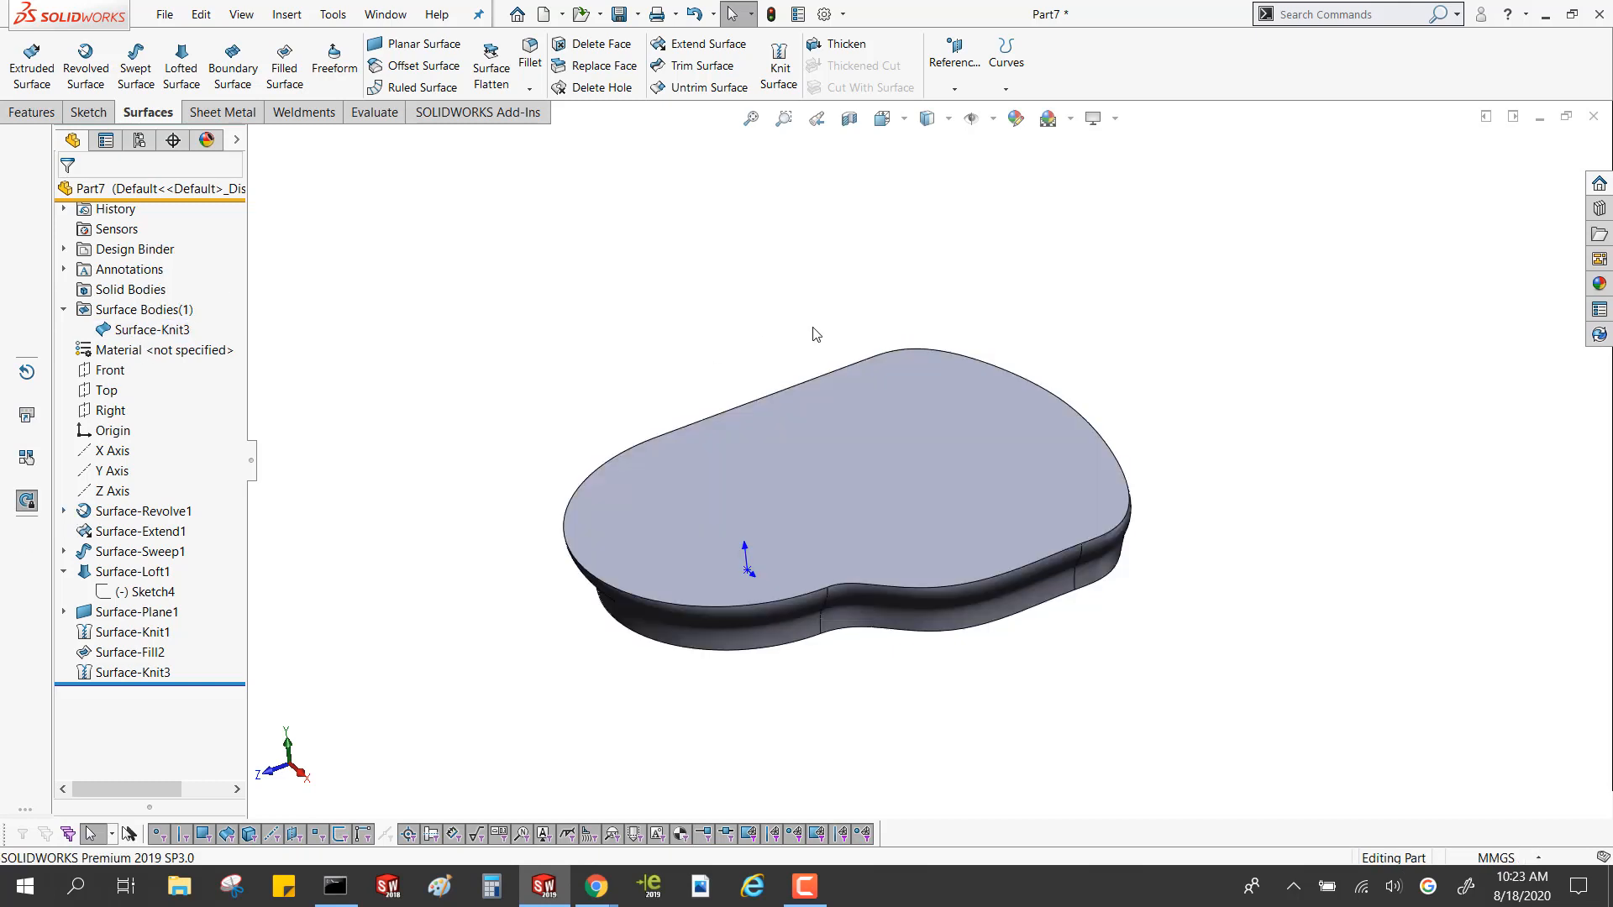
left_click(1600, 122)
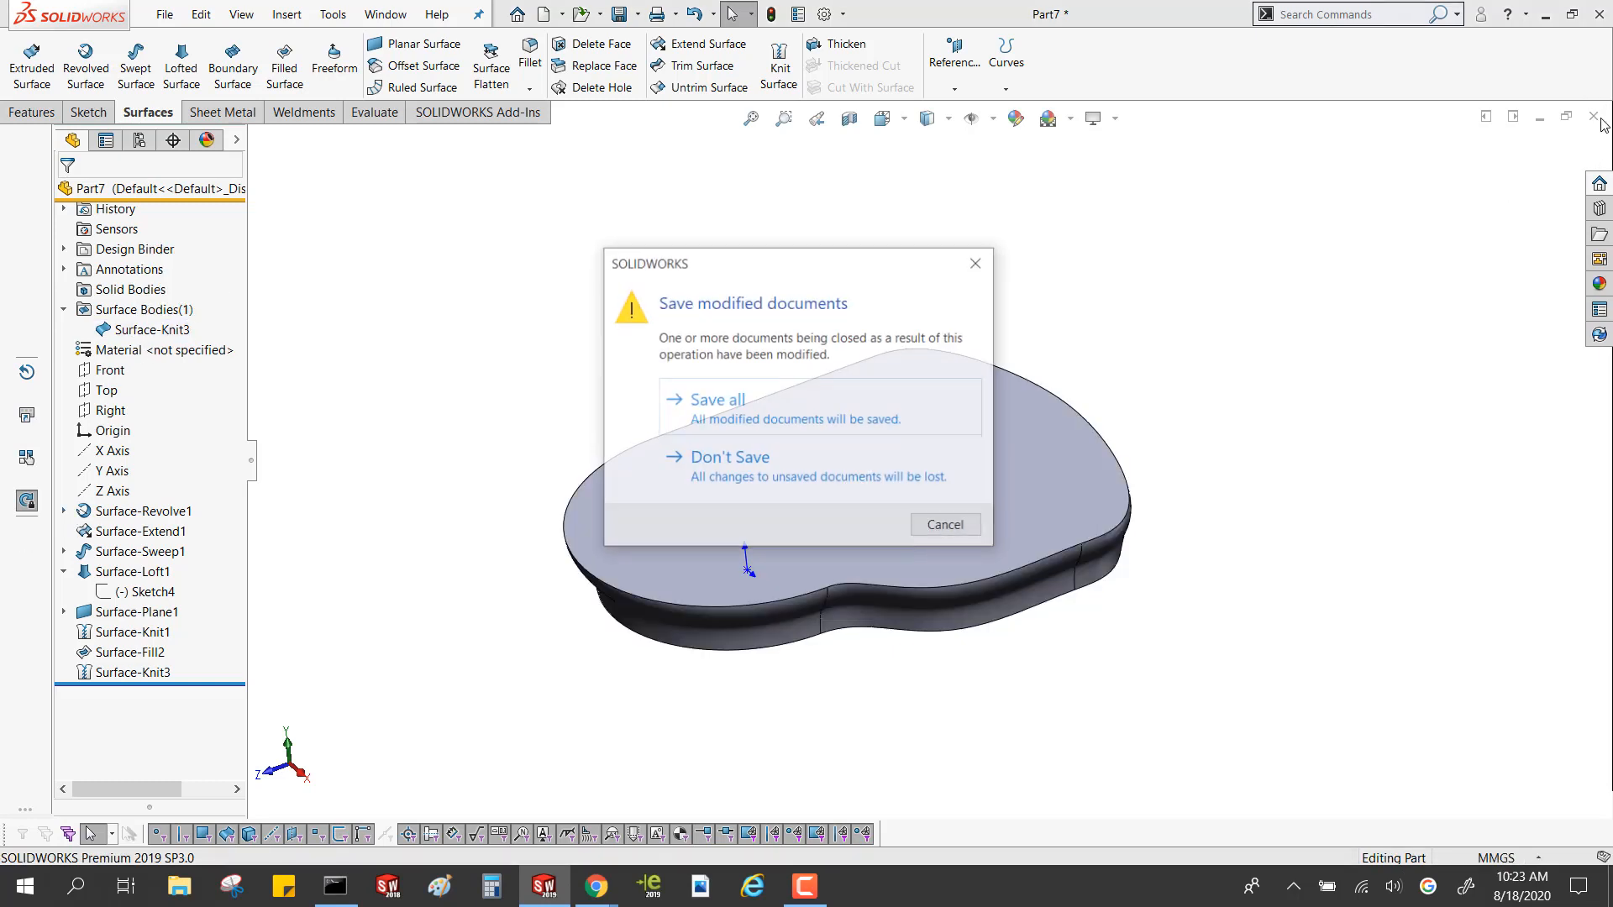
left_click(836, 487)
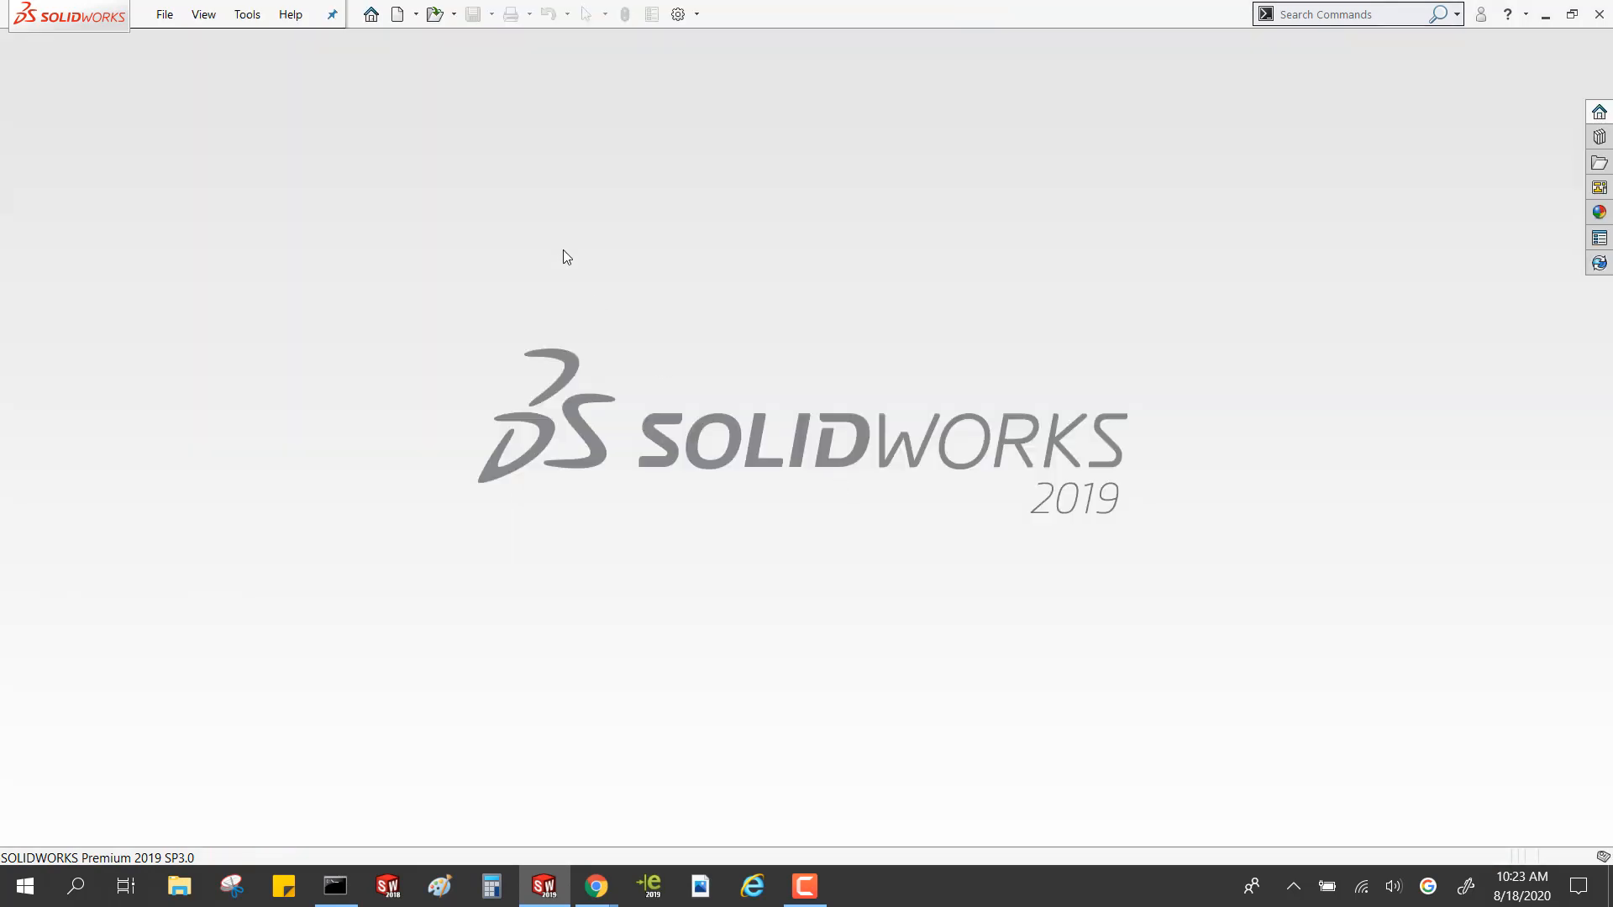
double_click(252, 556)
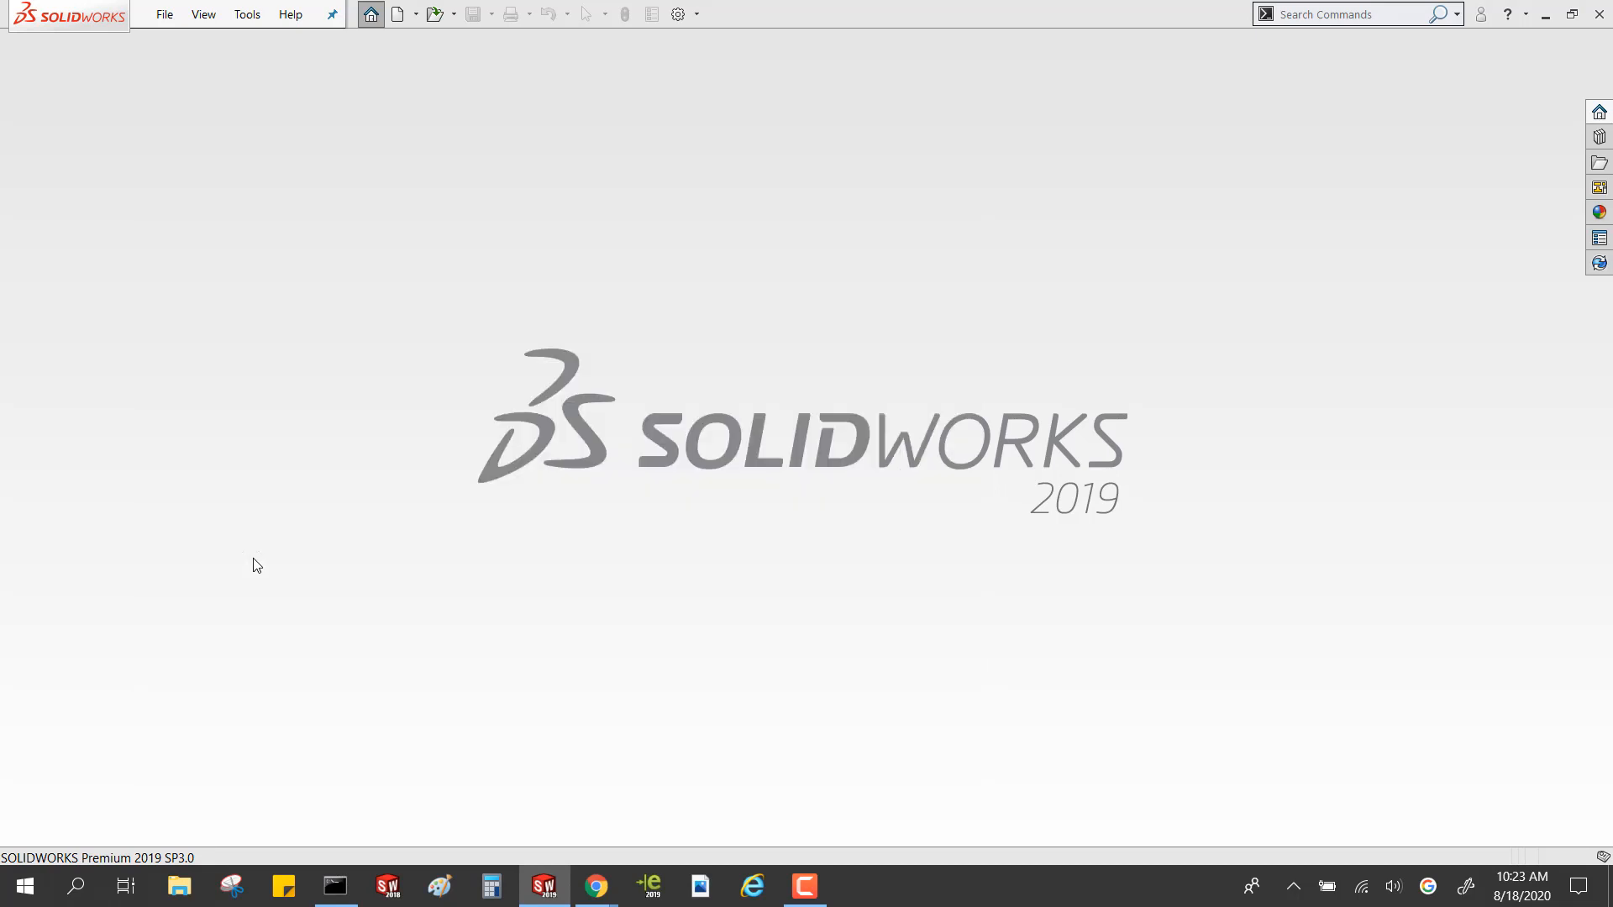
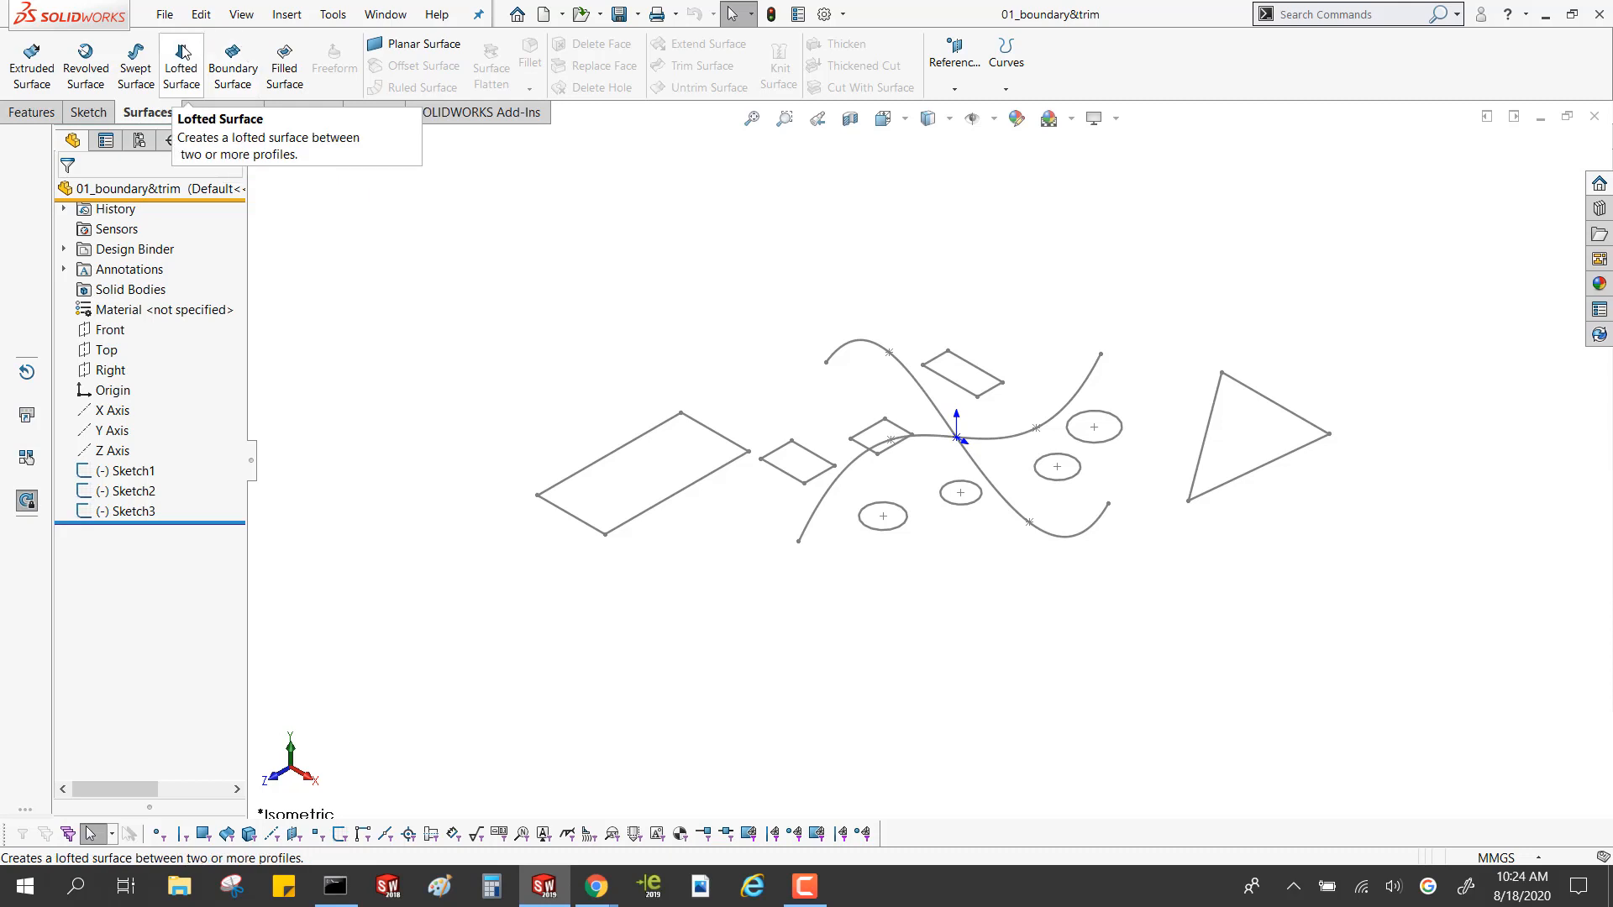
left_click(182, 59)
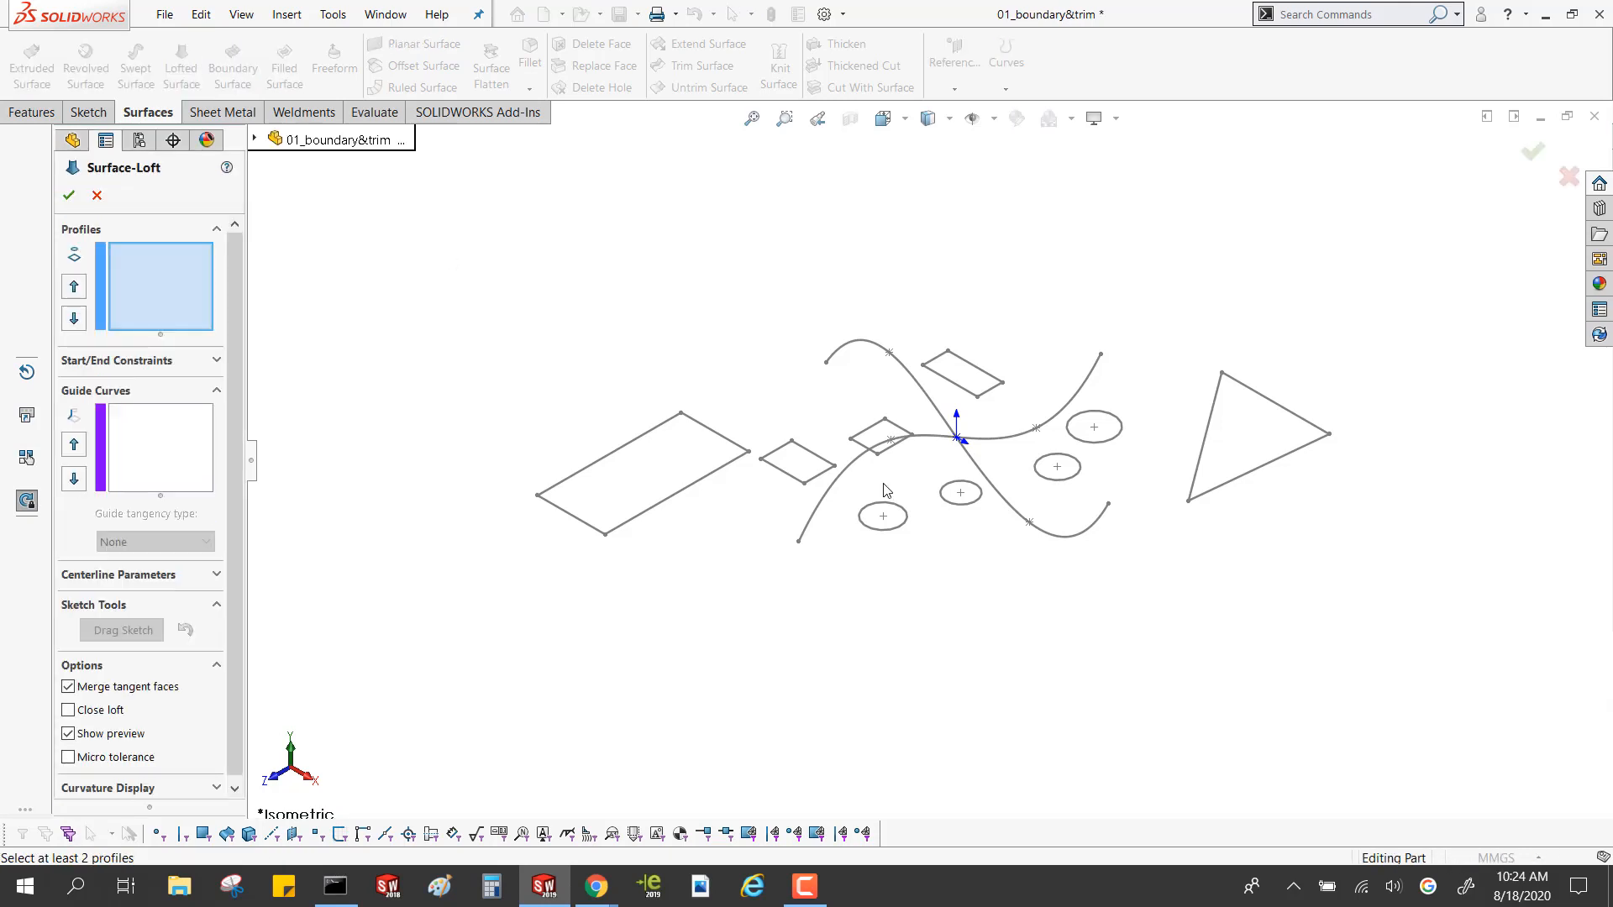
left_click(914, 385)
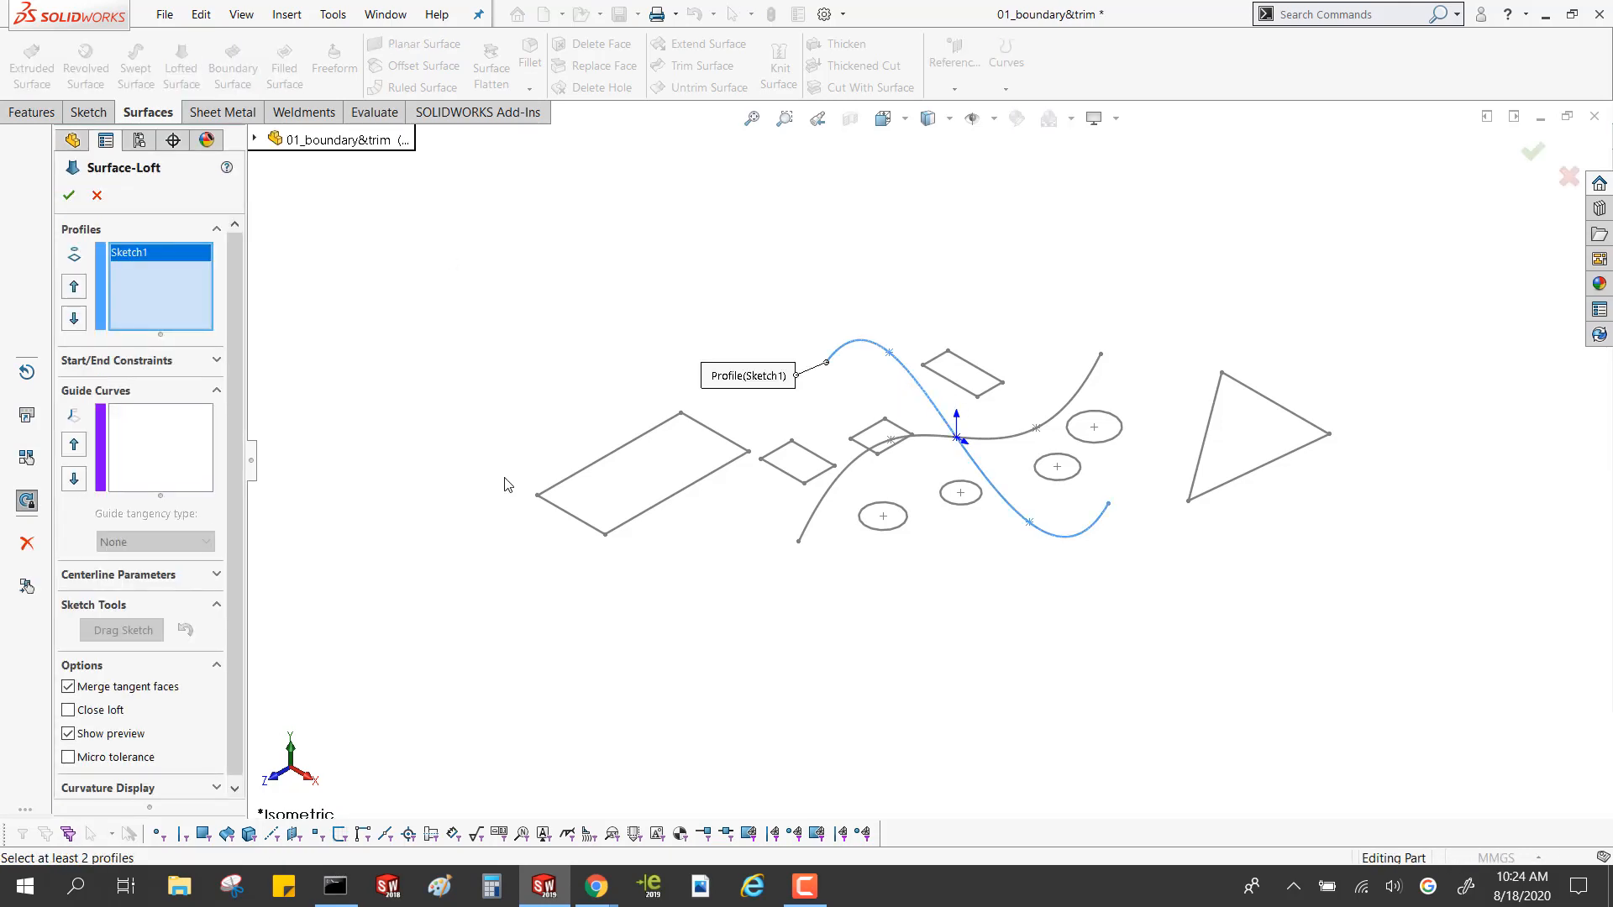
left_click(152, 486)
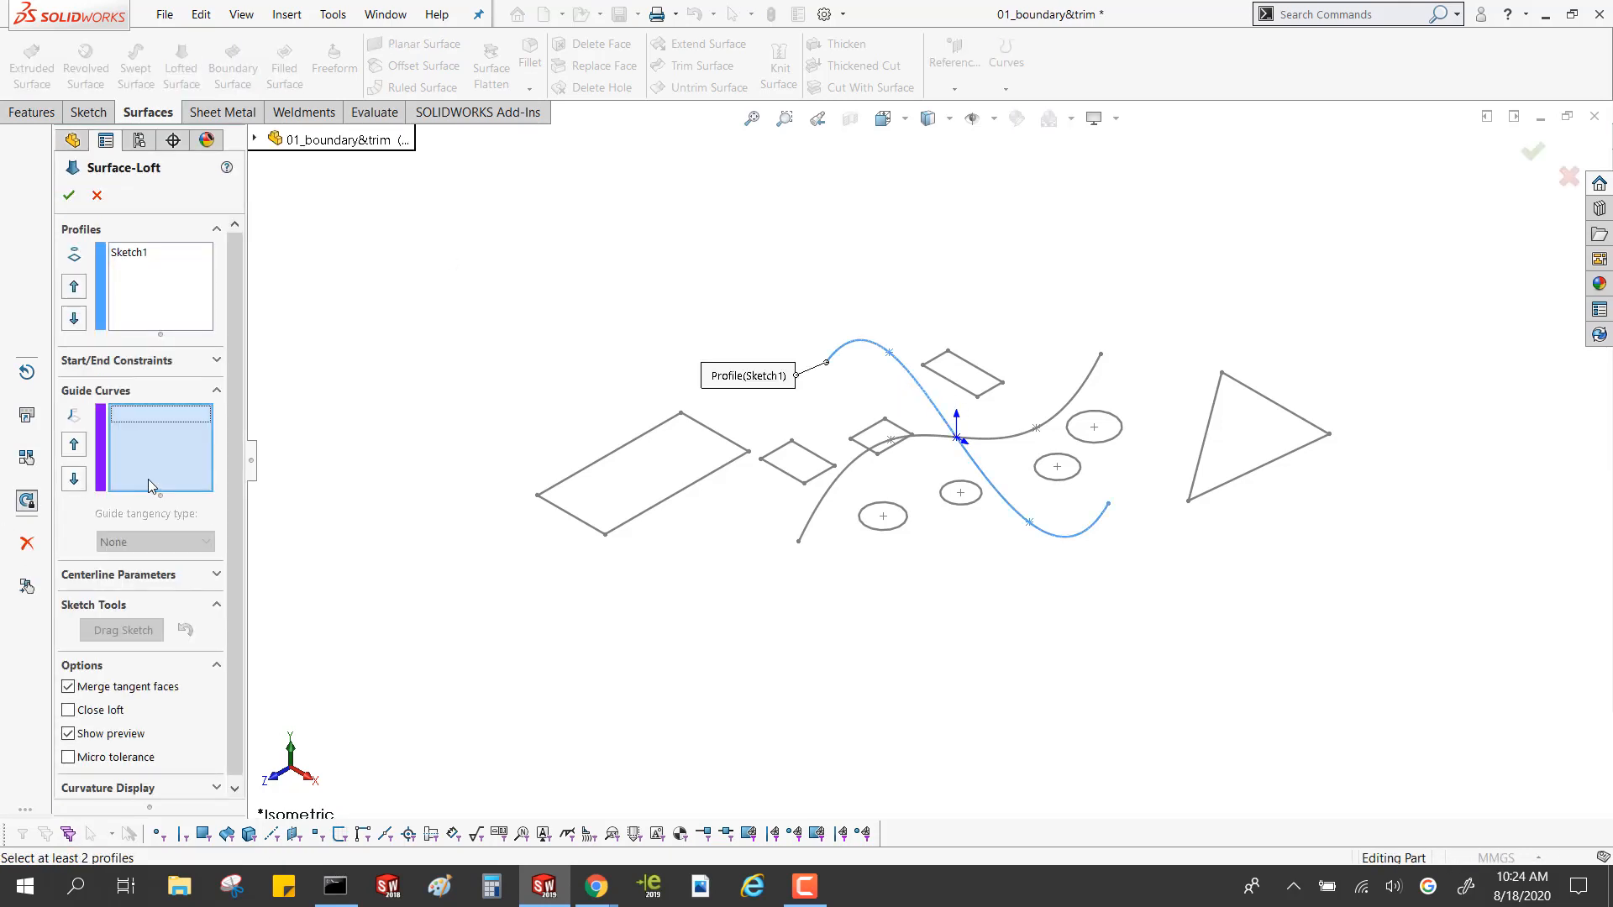
left_click(895, 439)
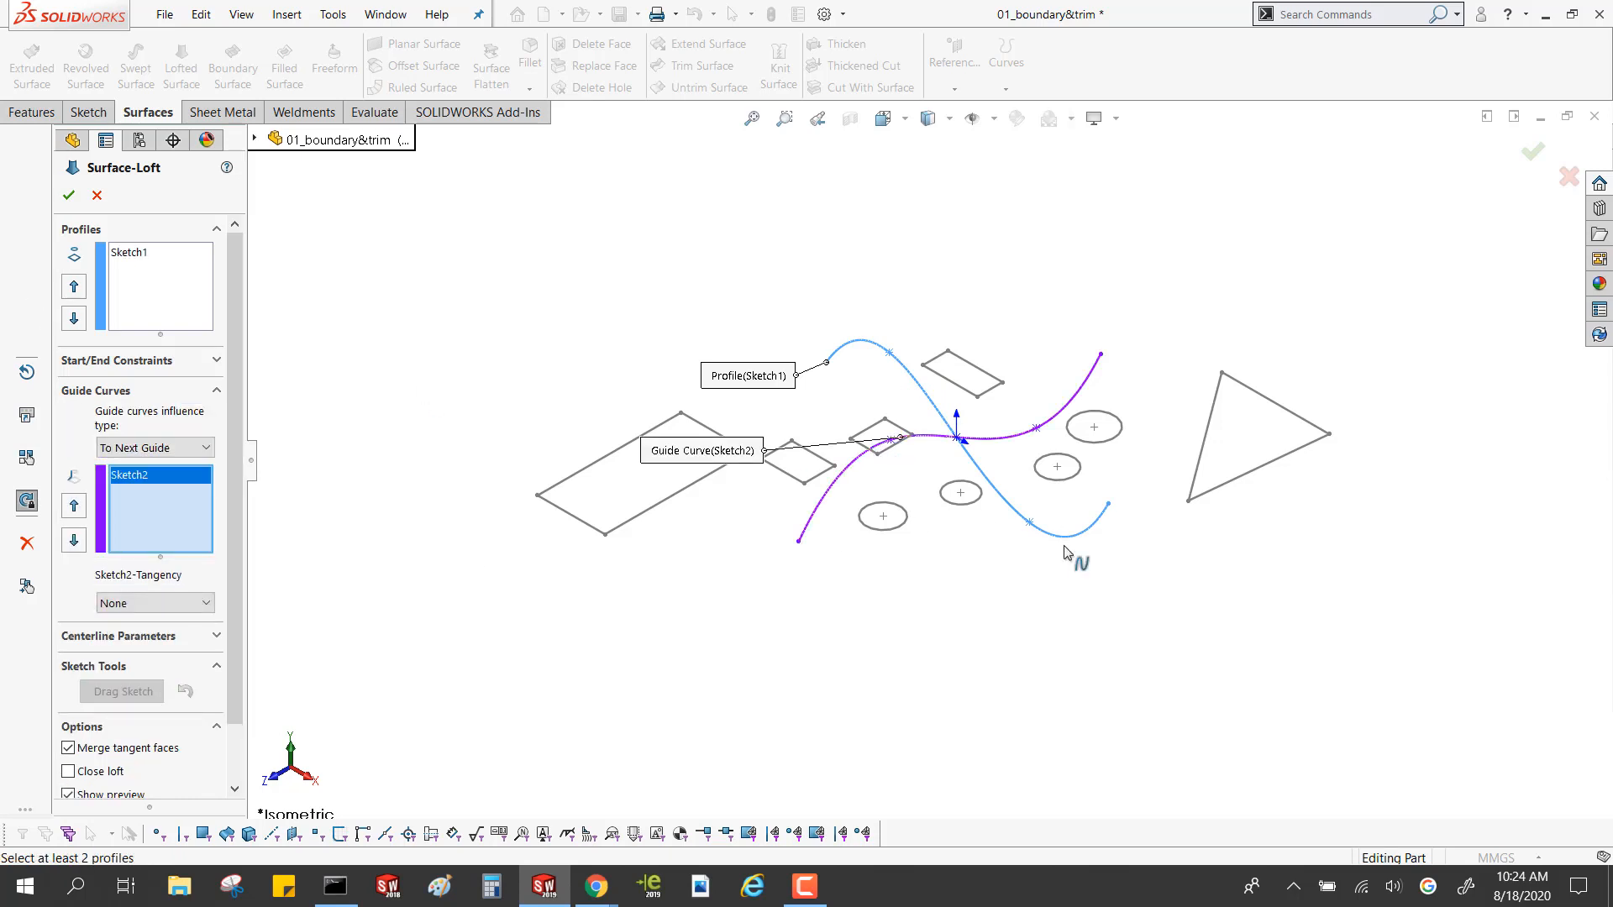
key("Escape")
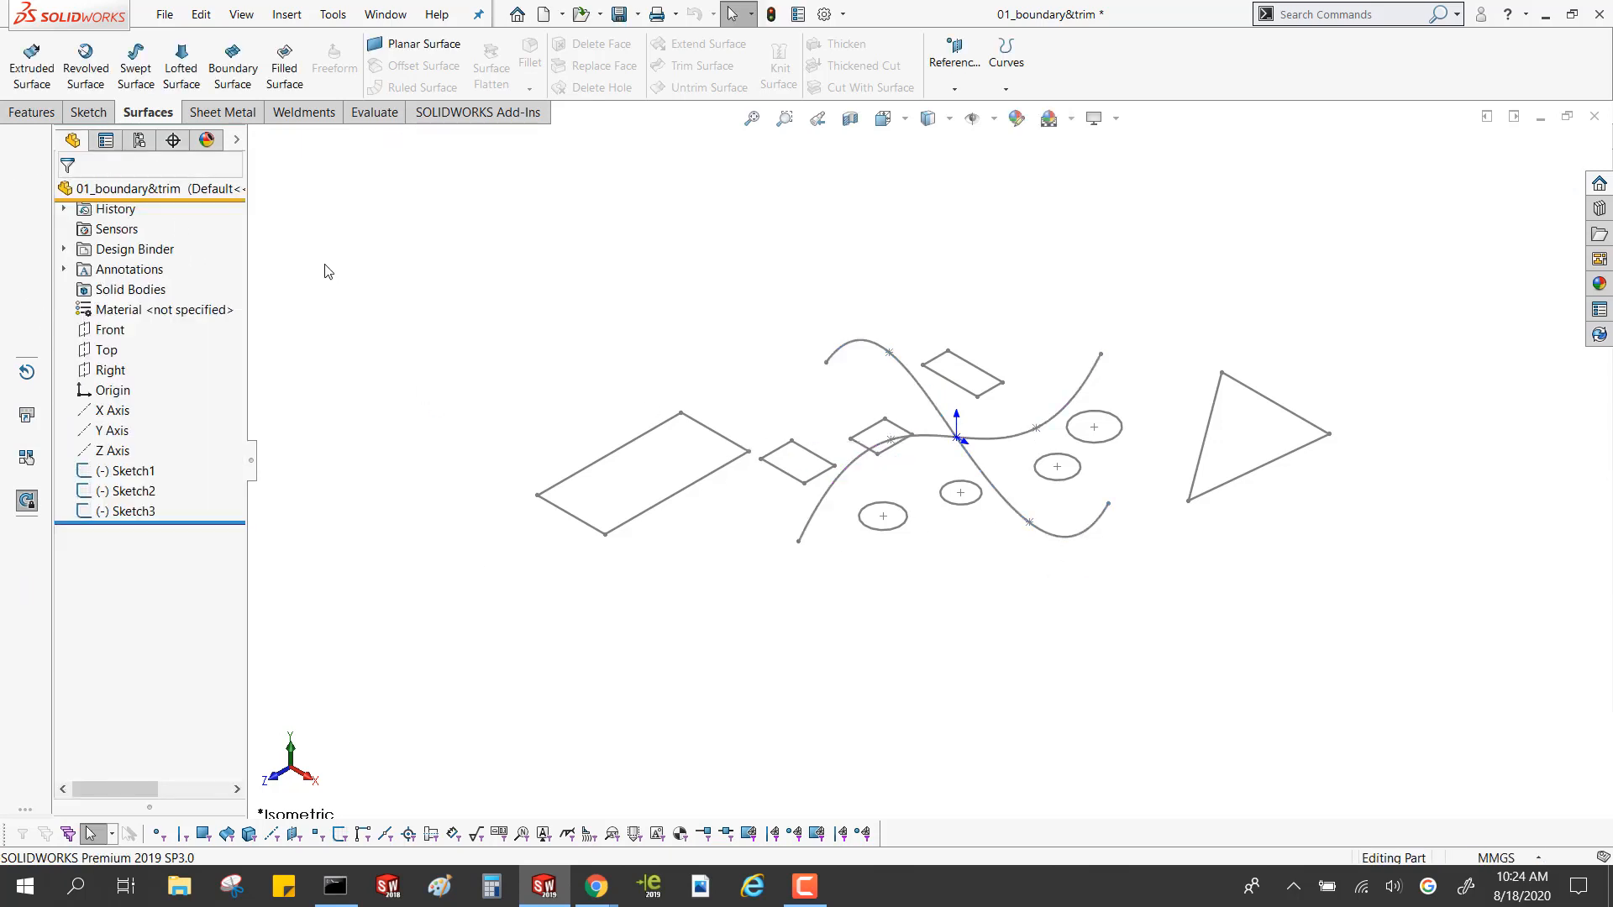
Create a boundary surface from the two crossing curves, using Sketch1 in Direction 1 and Sketch2 in Direction 2
left_click(852, 346)
left_click(844, 468)
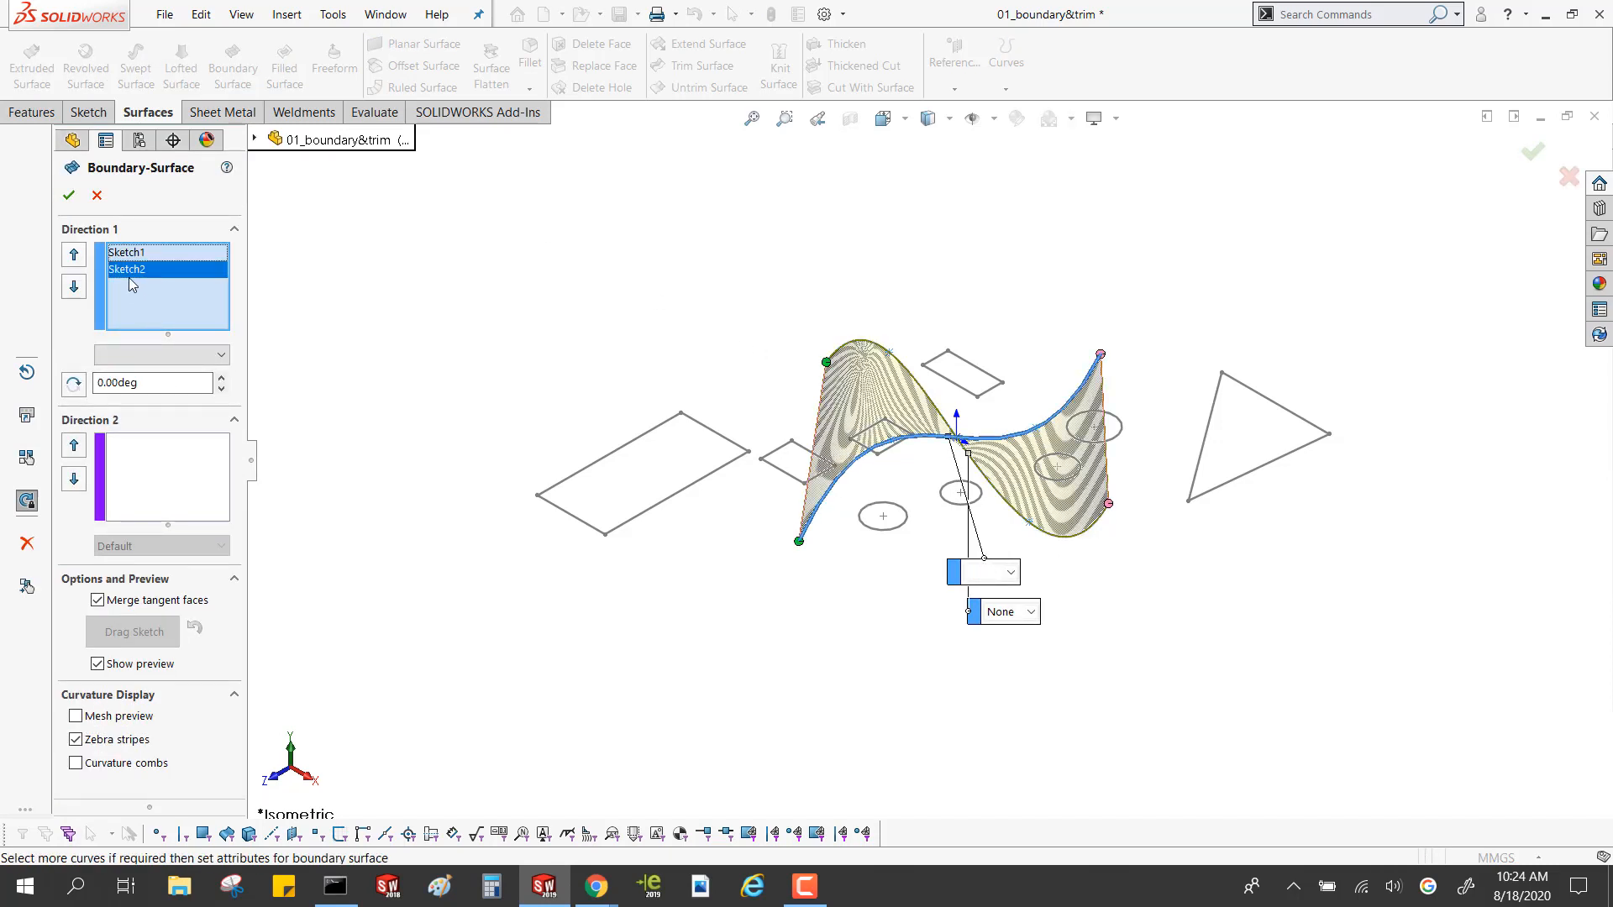
key("Delete")
left_click(148, 442)
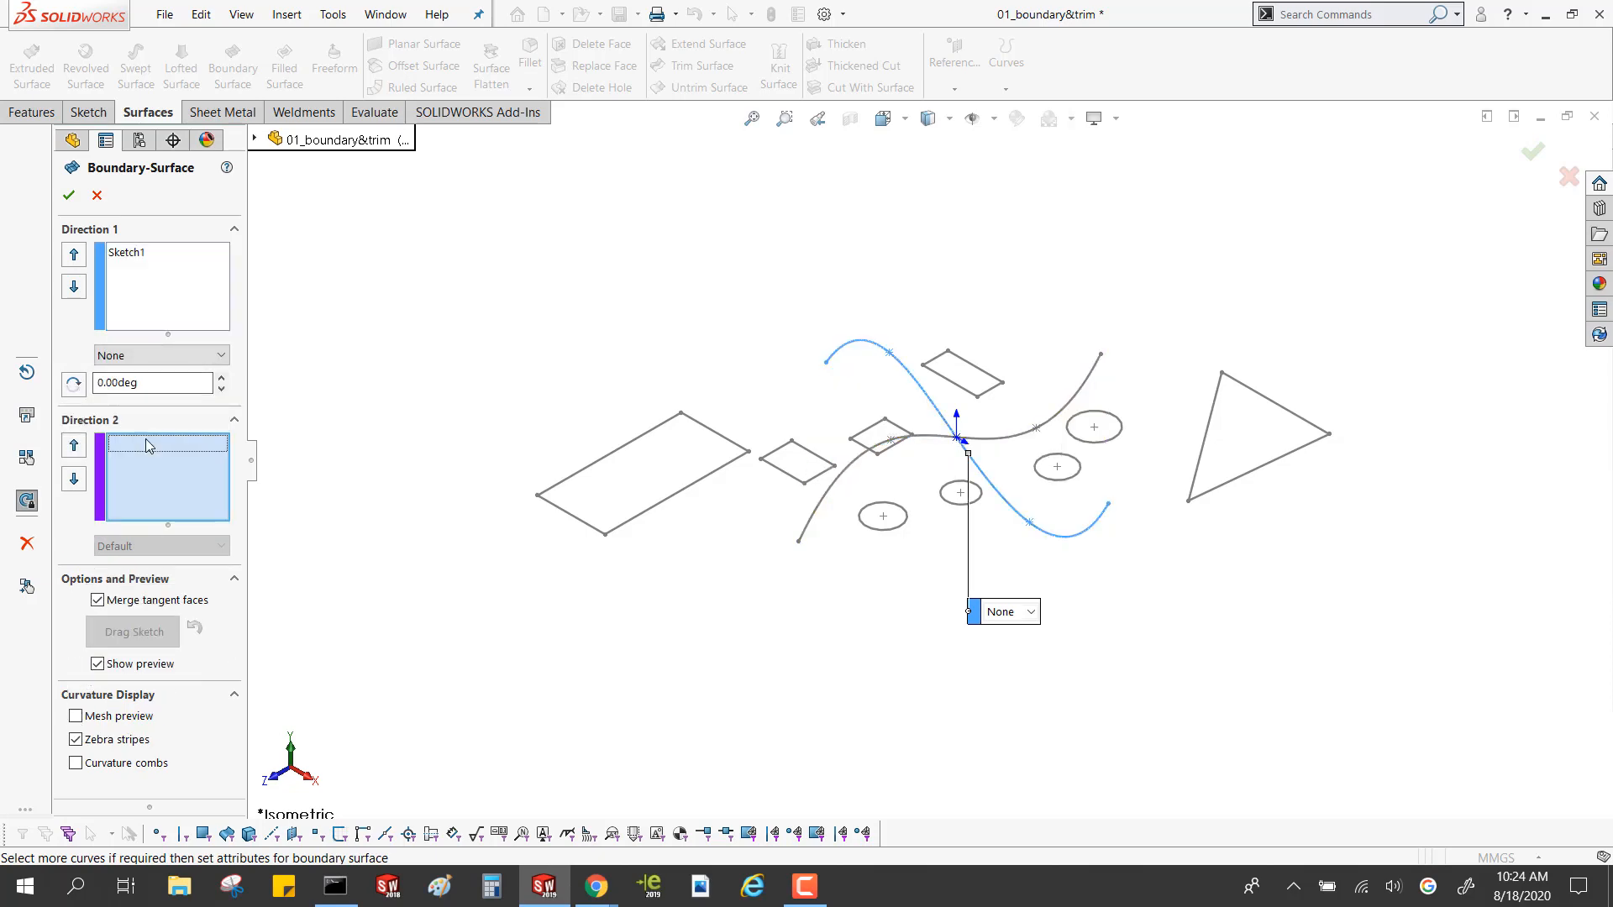
left_click(874, 451)
mouse_move(803, 500)
middle_mouse_down()
mouse_move(832, 596)
mouse_move(791, 506)
mouse_move(897, 391)
middle_mouse_up()
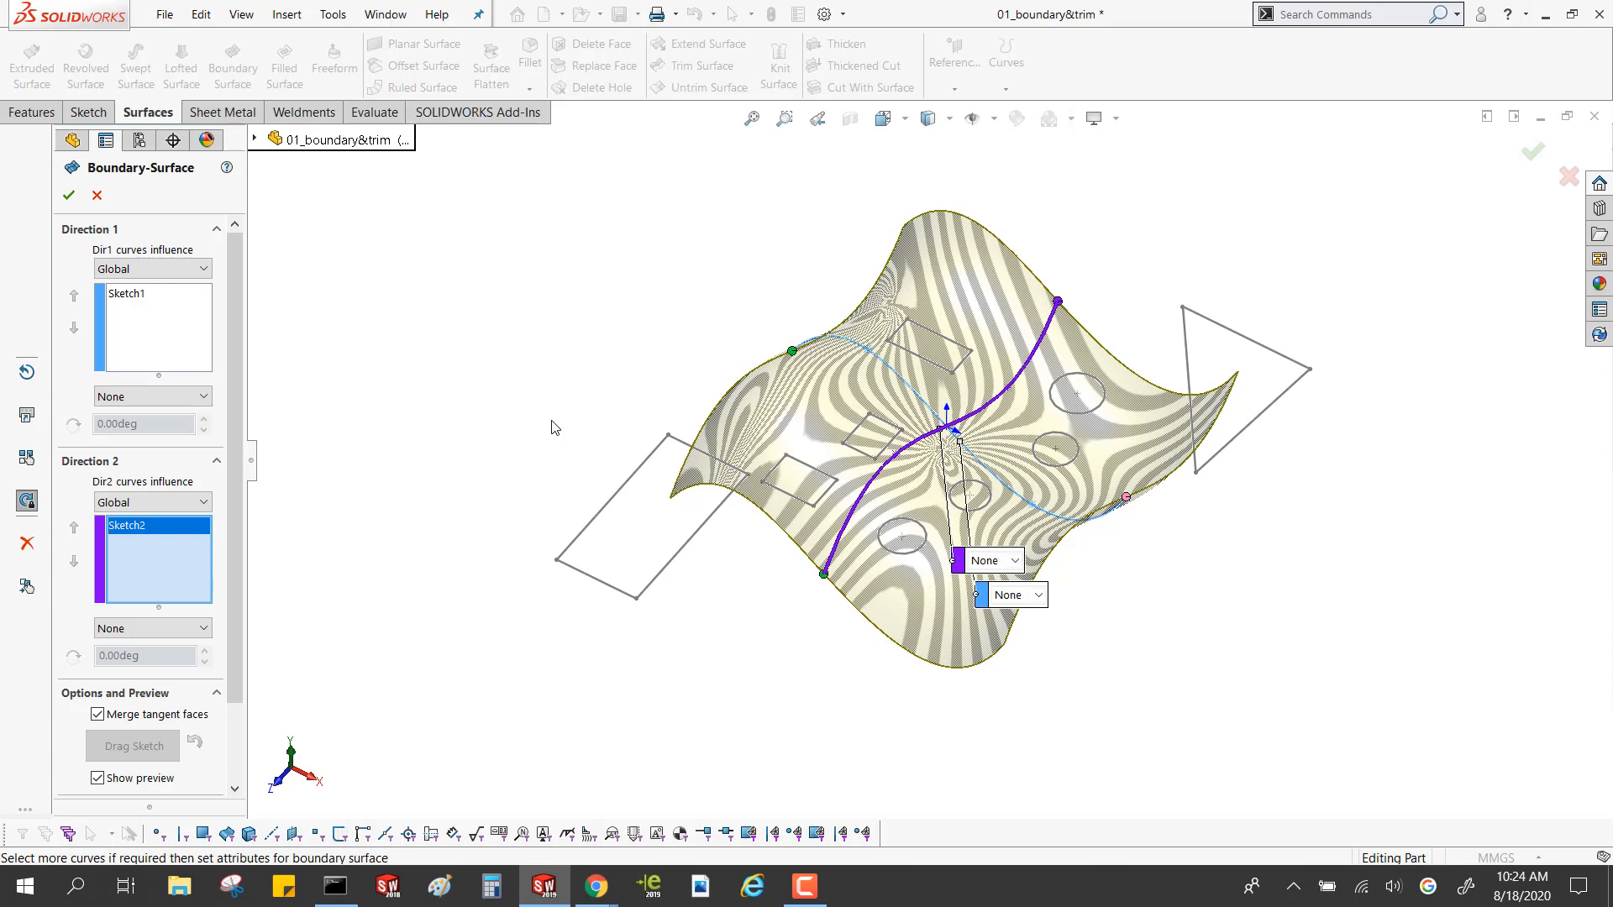
left_click(148, 397)
left_click(146, 415)
left_click(141, 527)
left_click(66, 195)
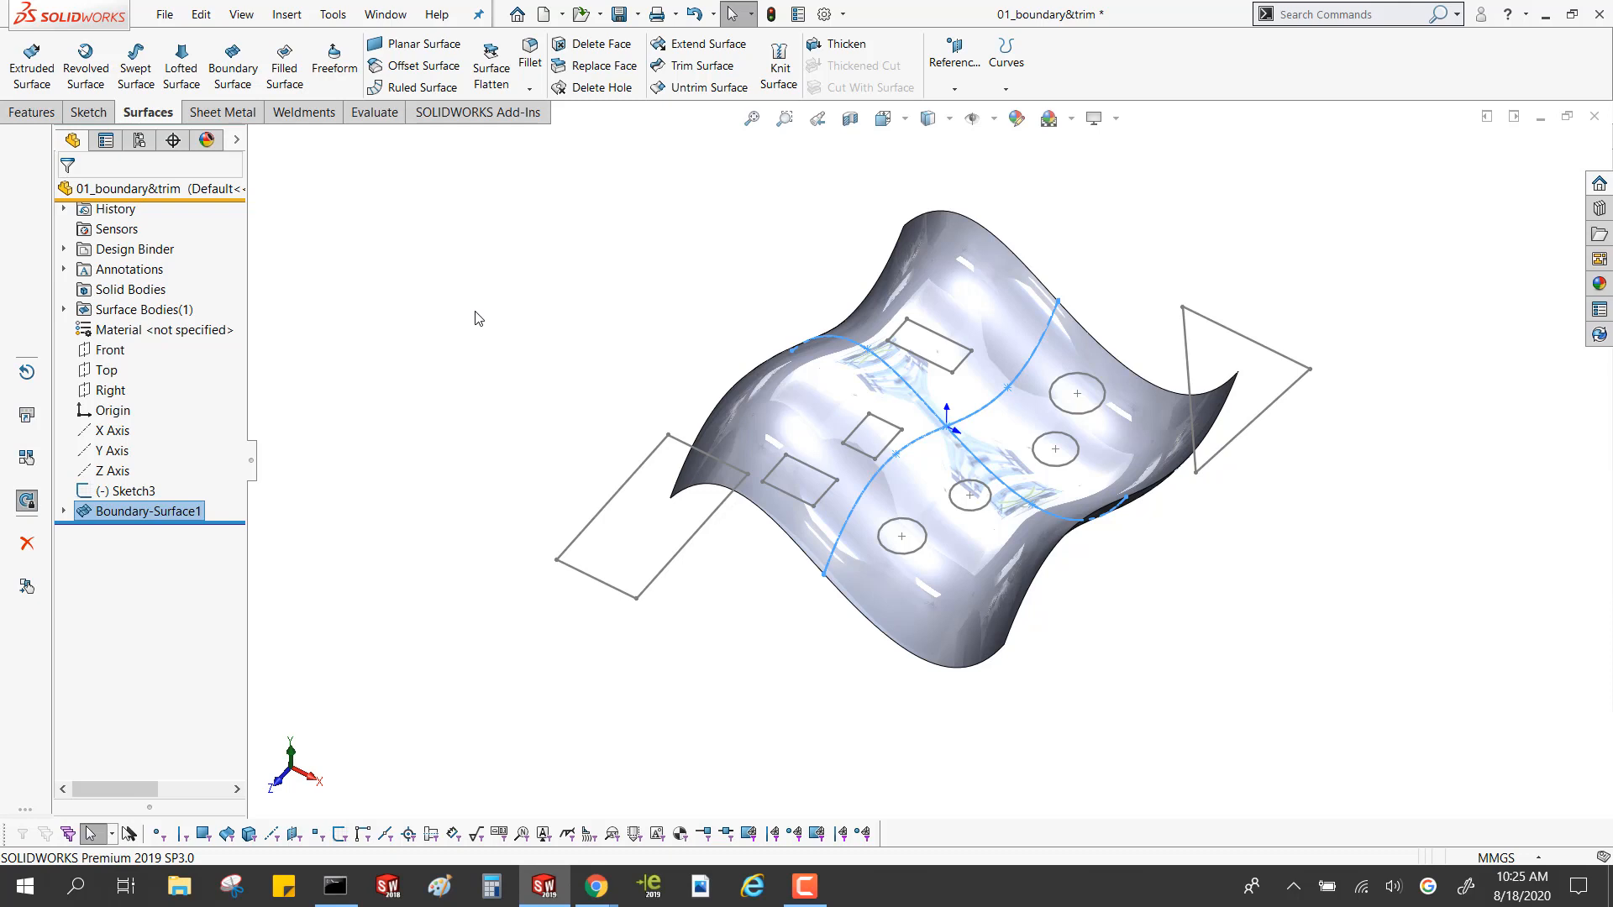
left_click(481, 319)
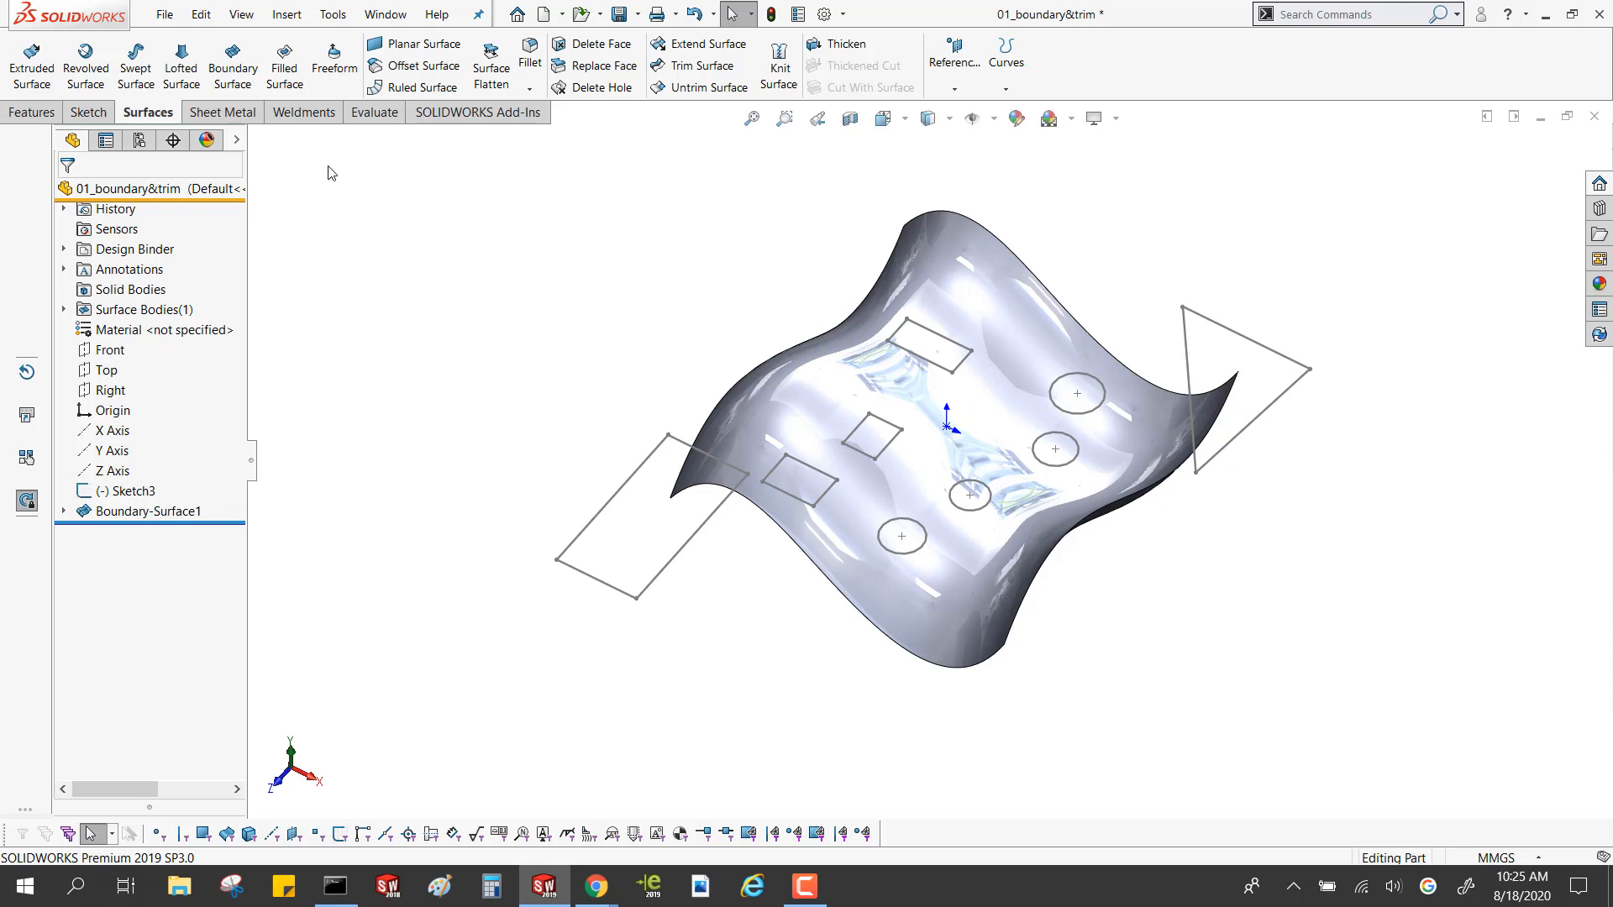
left_click(118, 494)
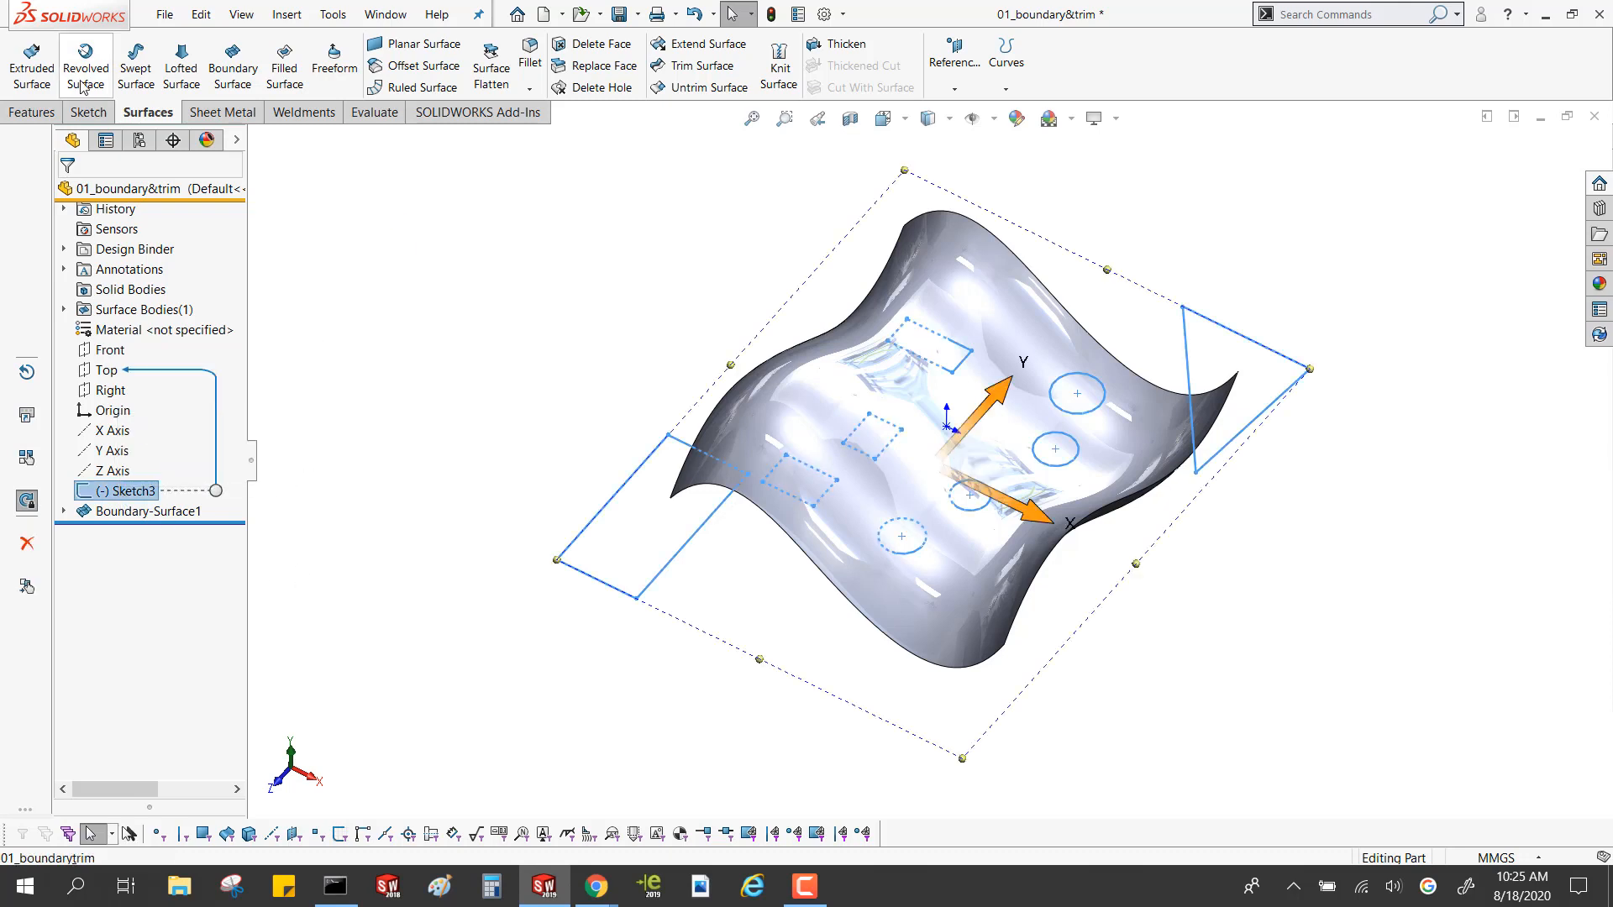
left_click(32, 112)
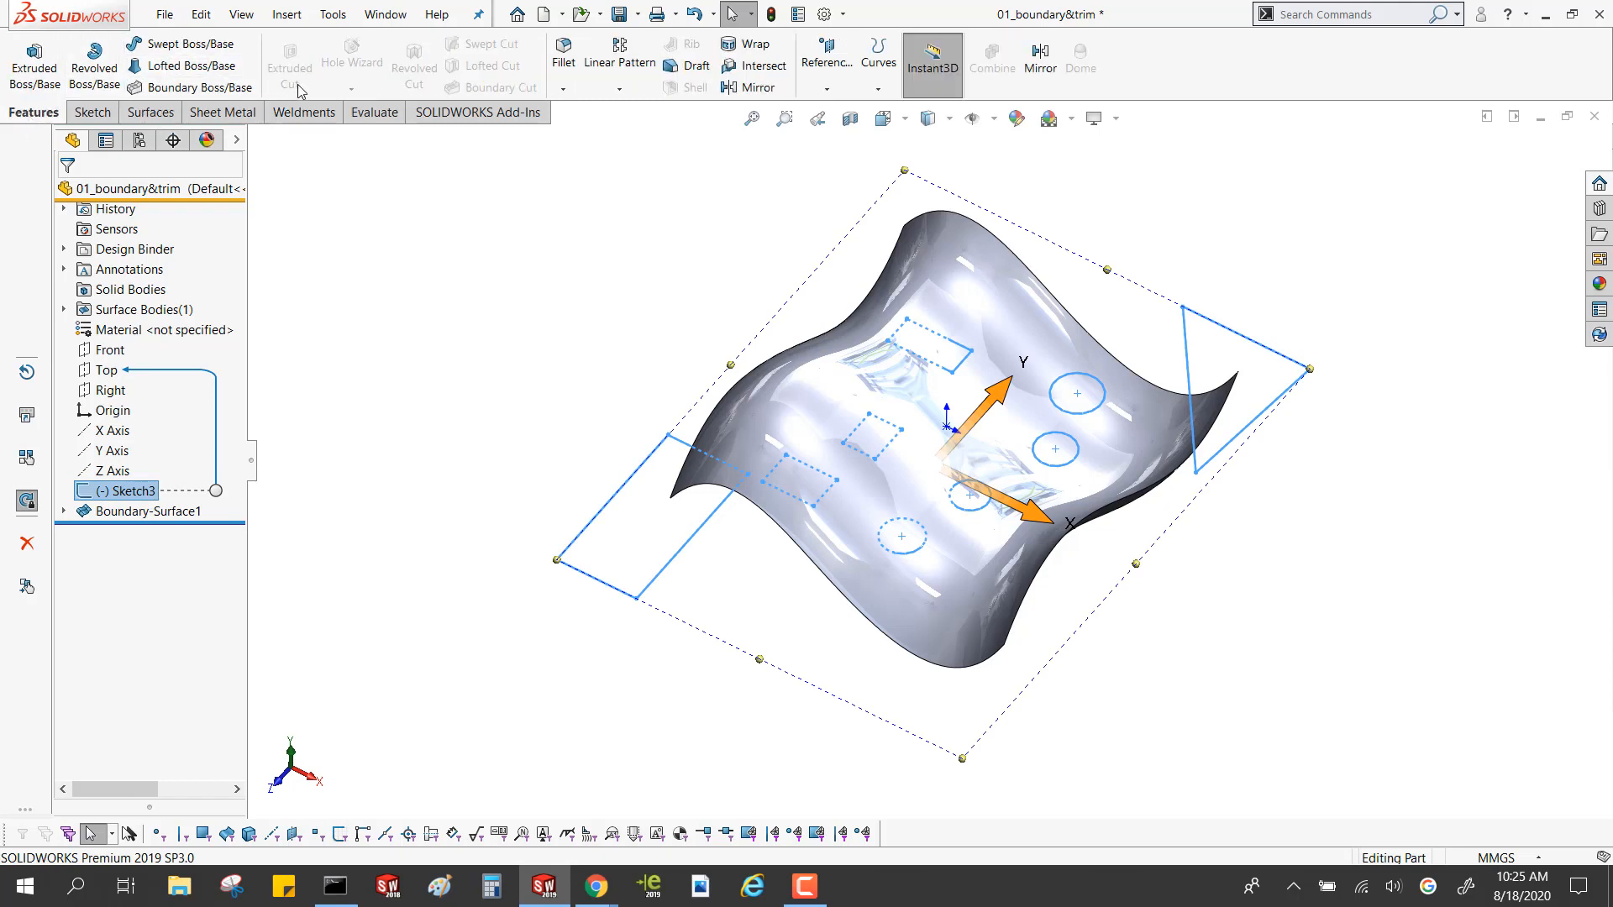
key("ctrl")
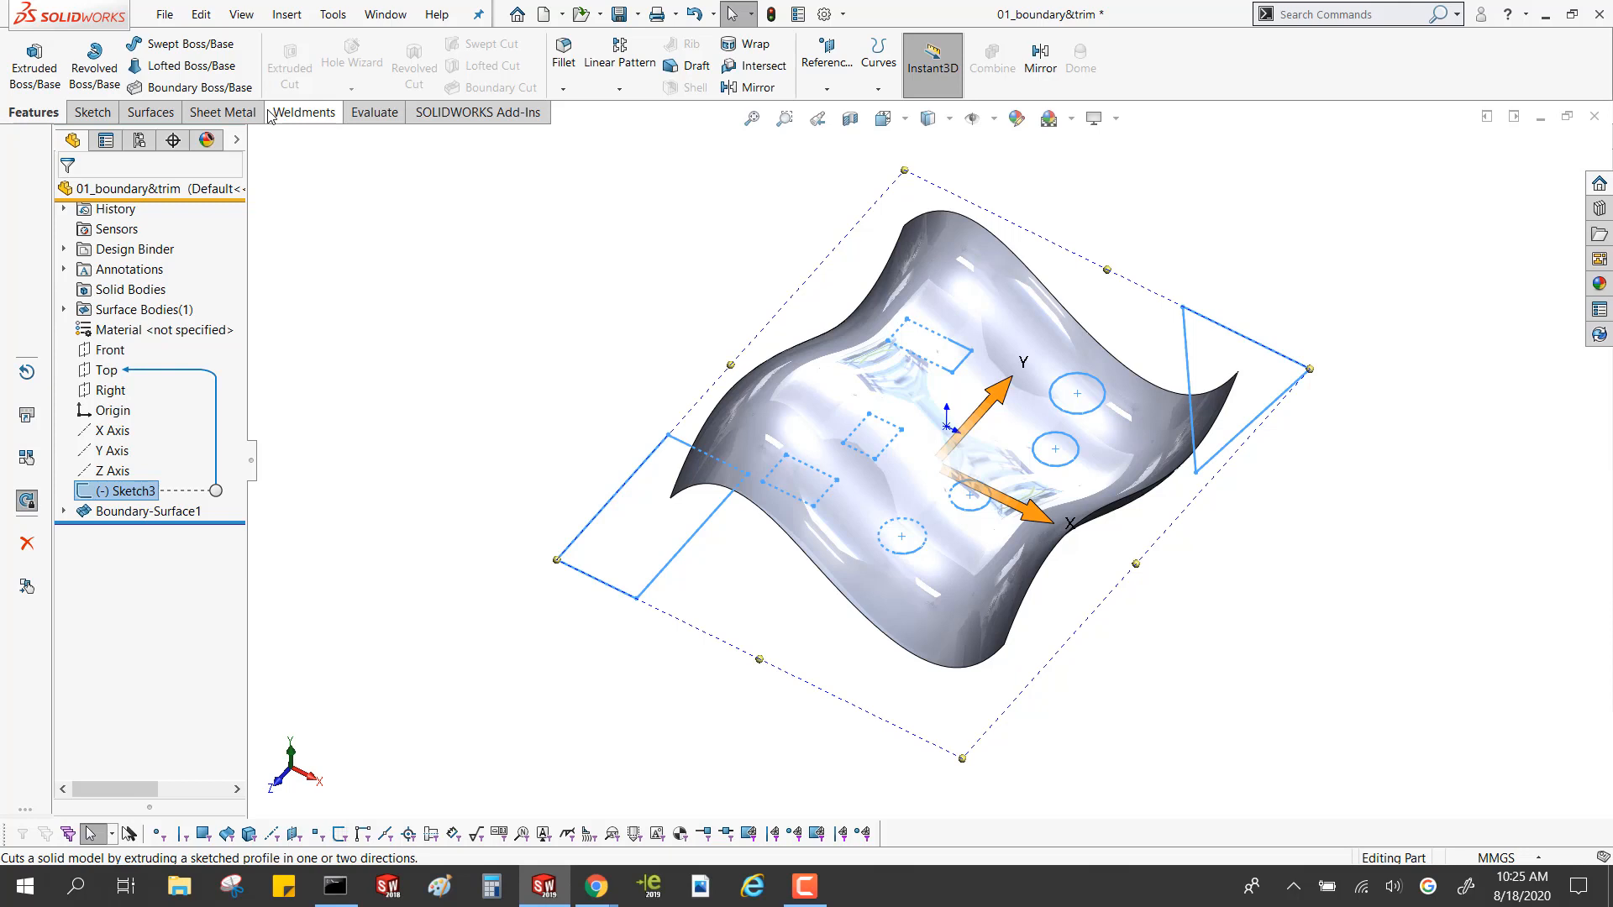
key("Escape")
Trim the boundary surface with a Standard trim using Sketch3 as the trim tool, keeping the large piece around the sketched outlines
left_click(148, 112)
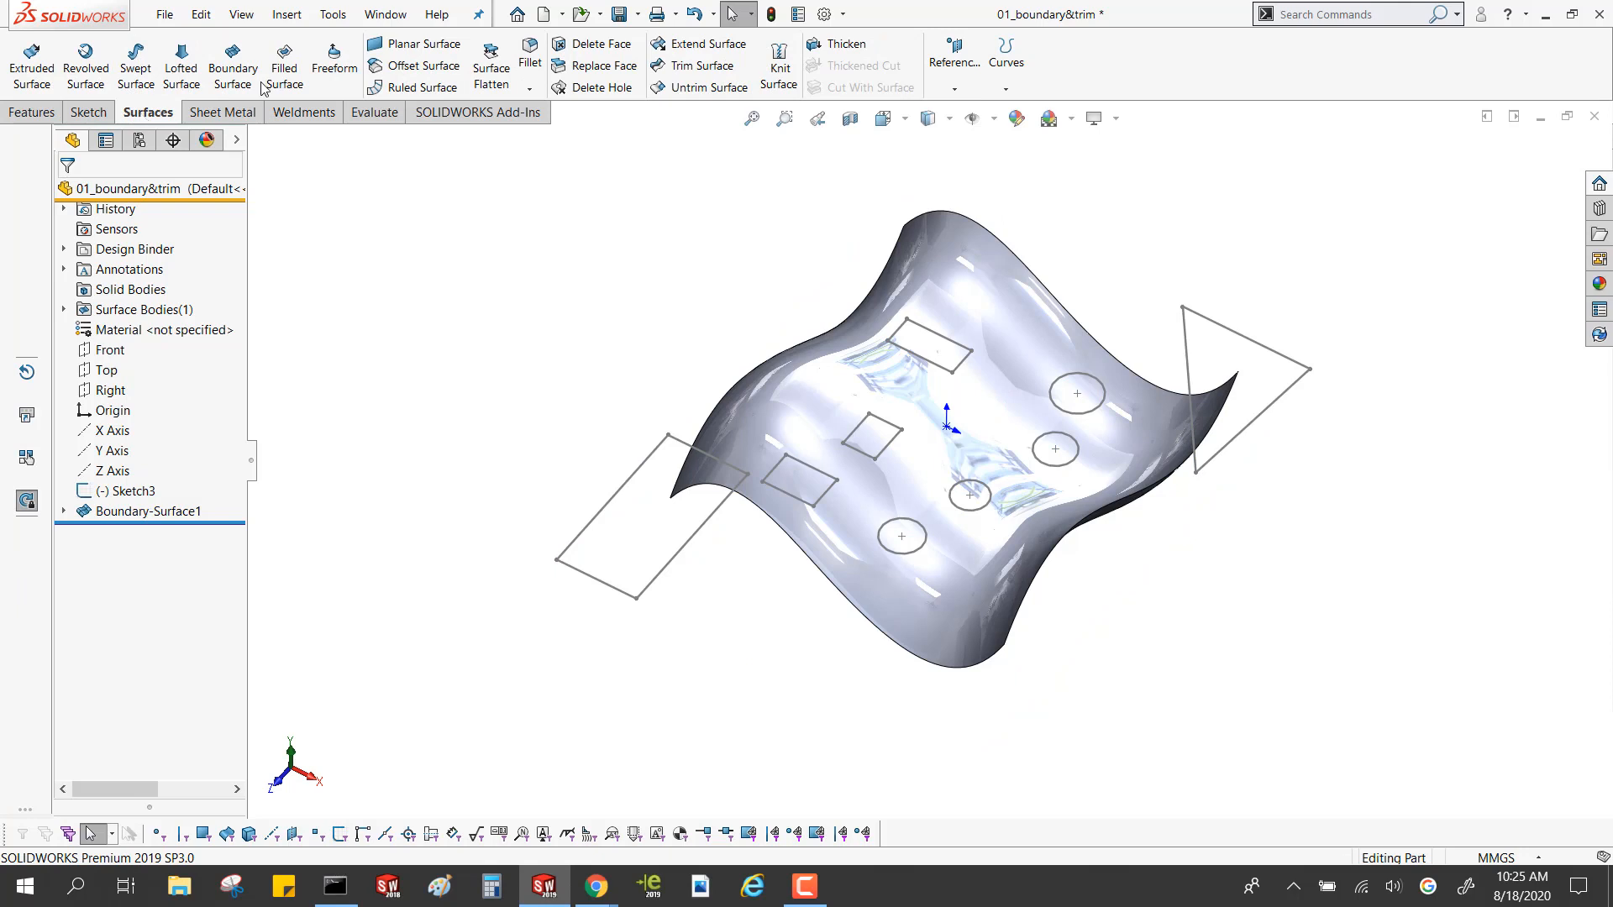
left_click(704, 67)
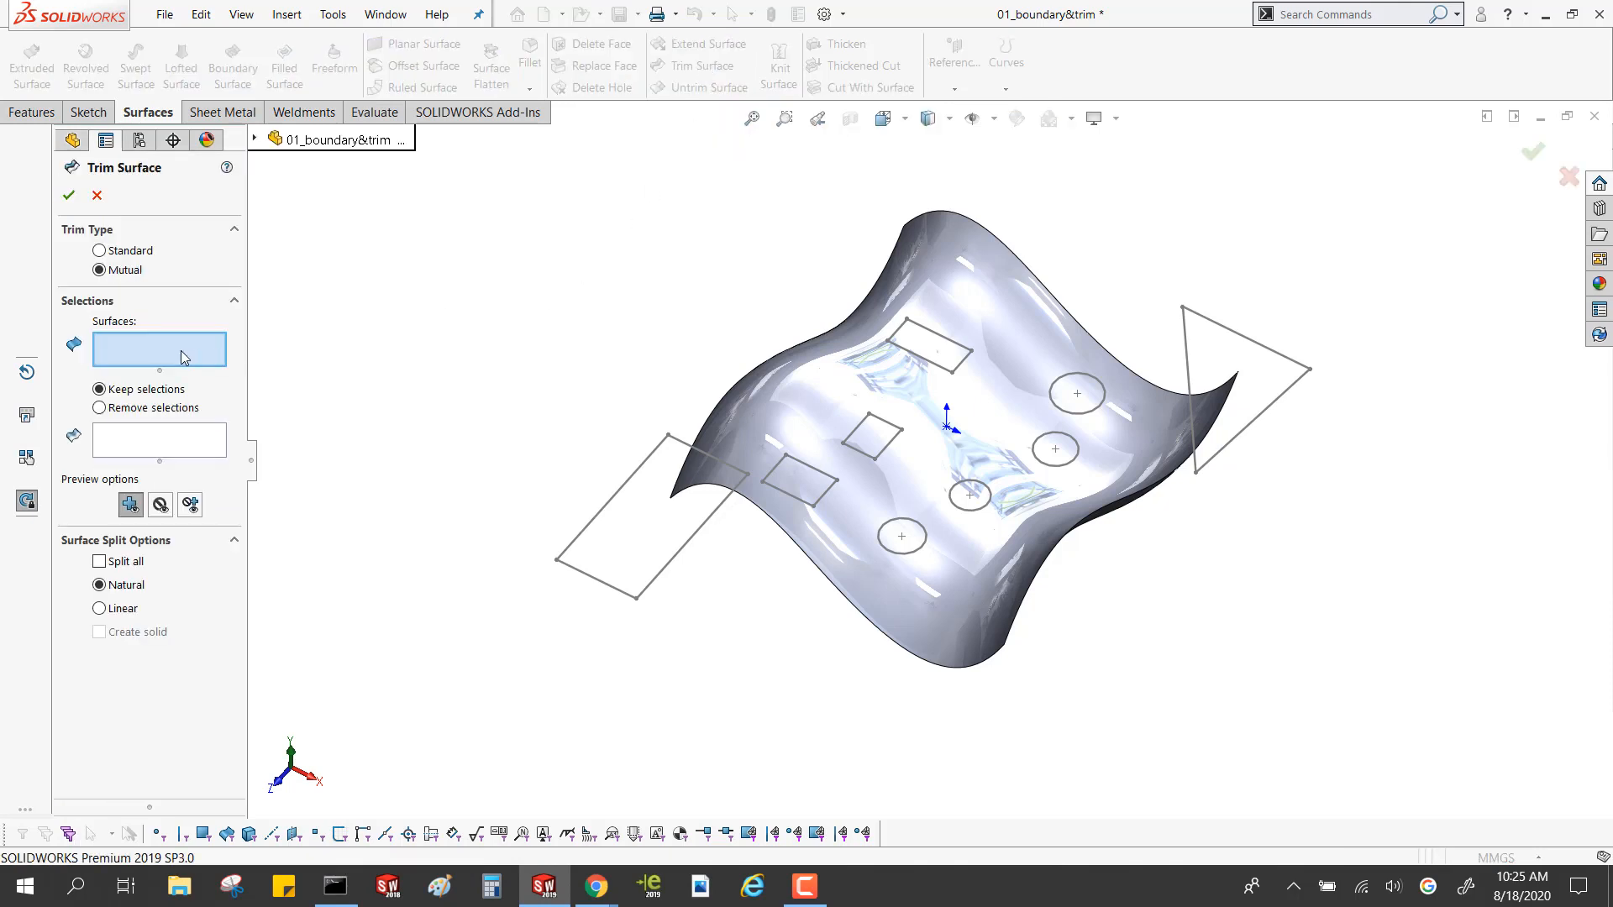
left_click(99, 250)
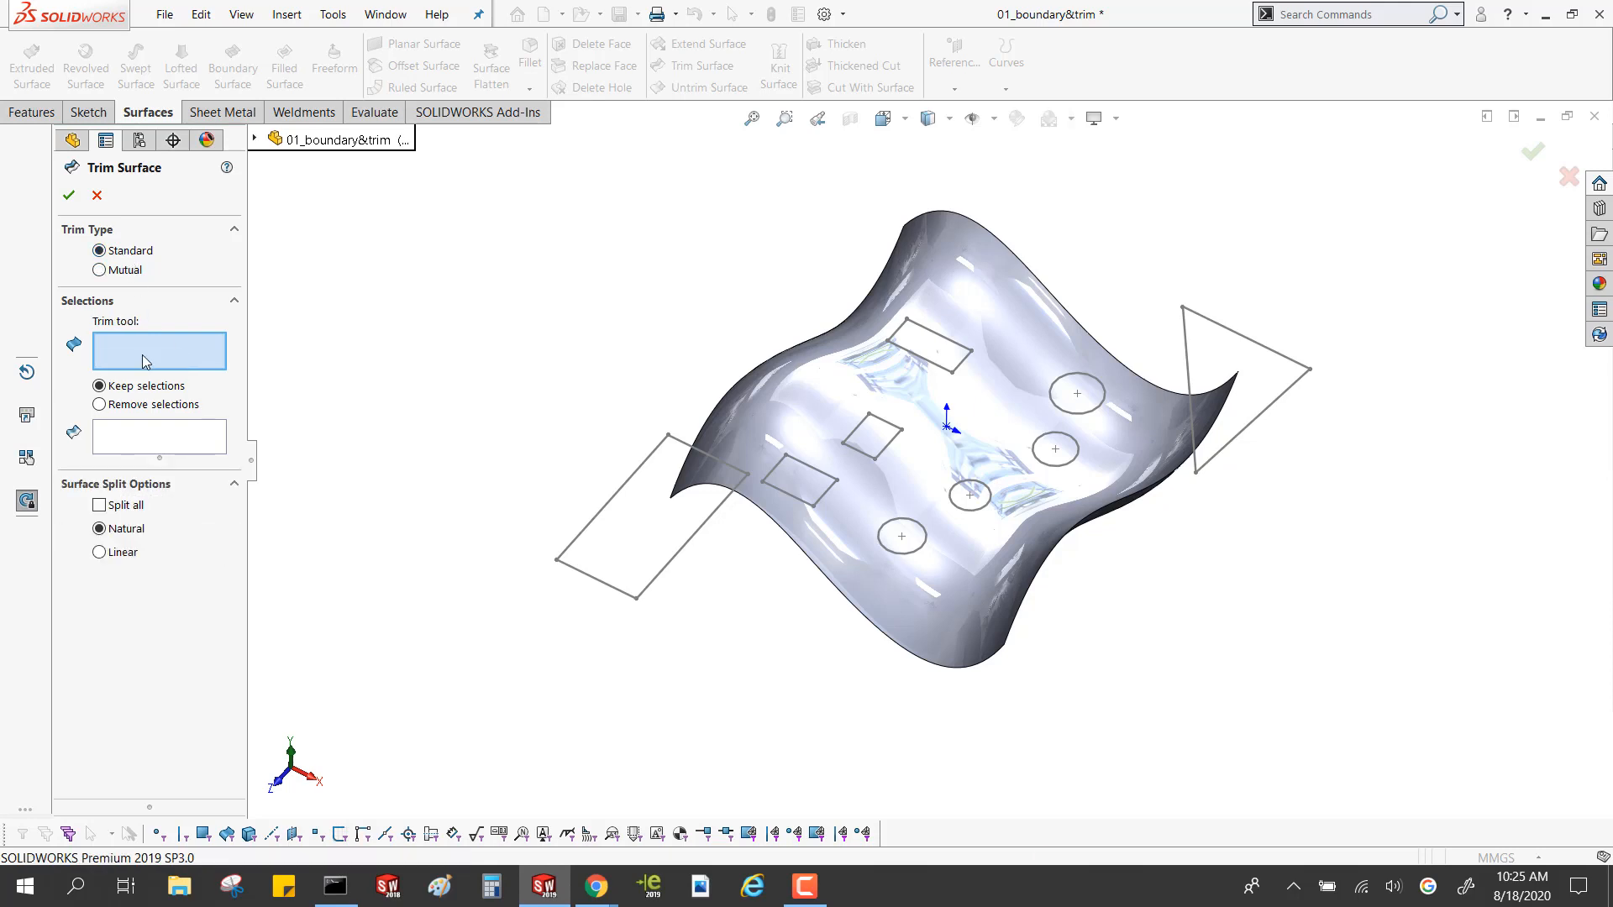
left_click(636, 471)
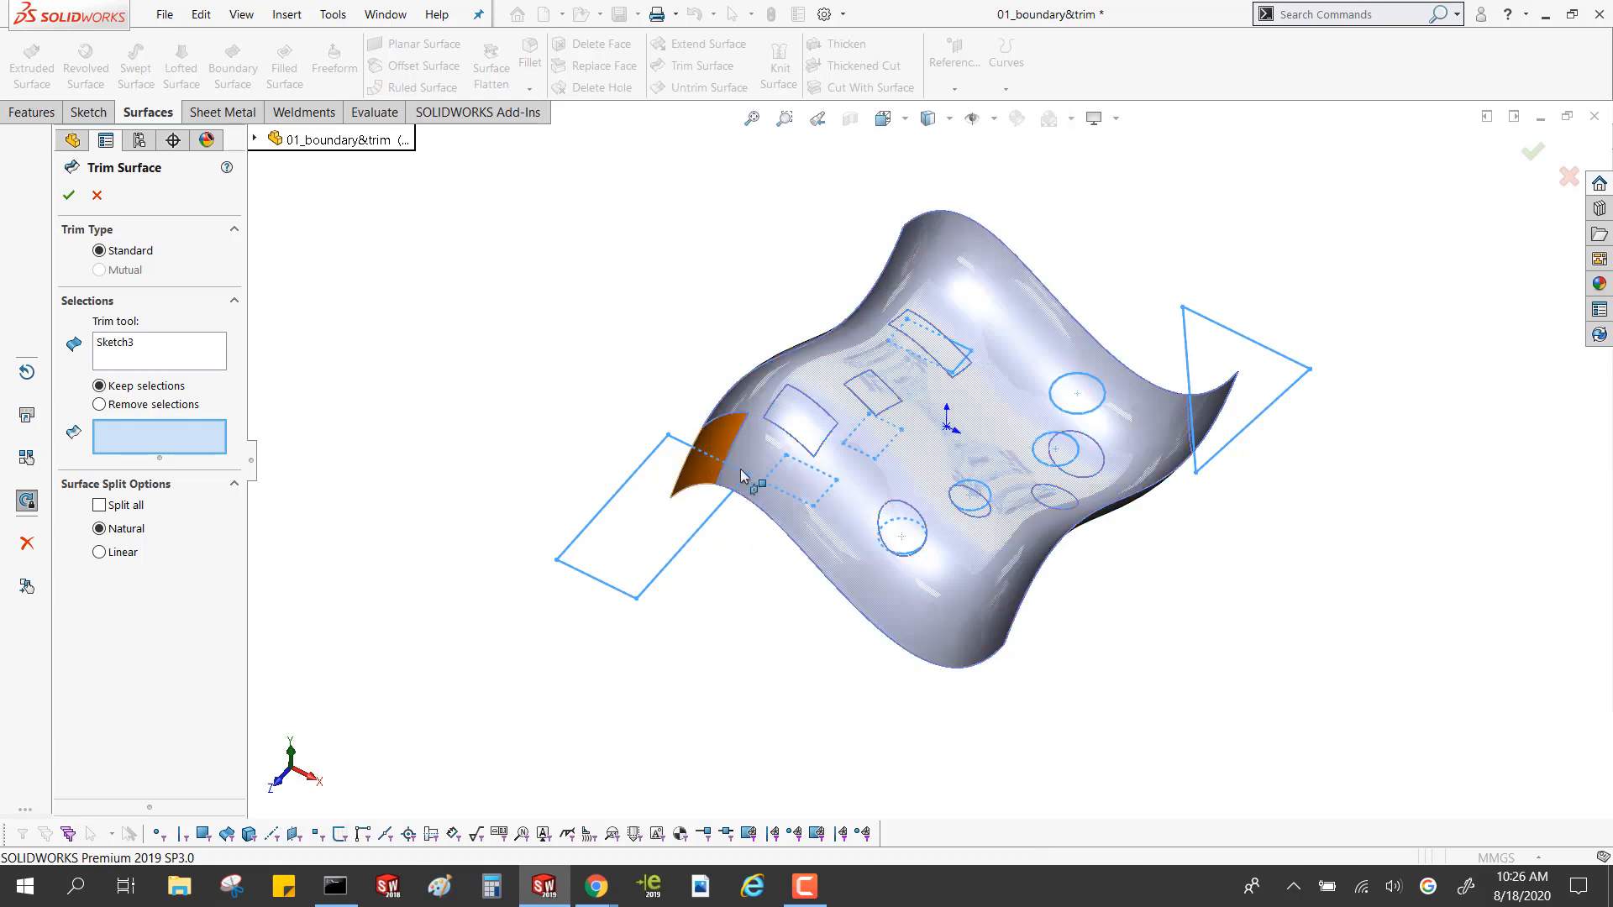
left_click(825, 477)
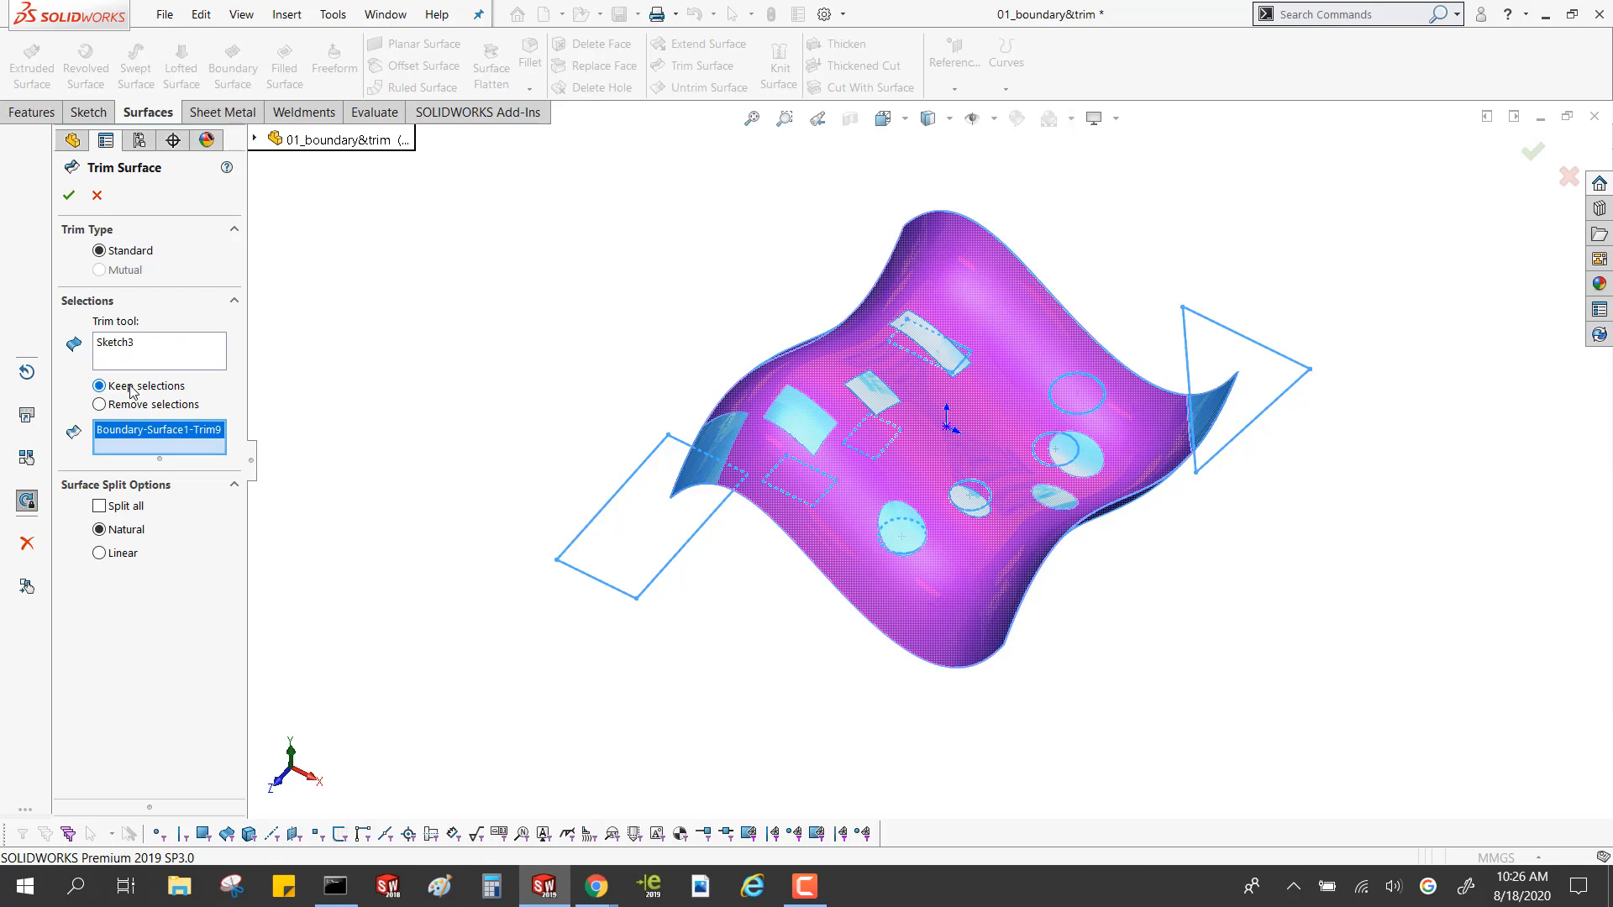
left_click(68, 196)
mouse_move(635, 409)
middle_mouse_down()
mouse_move(647, 474)
mouse_move(558, 317)
mouse_move(562, 411)
mouse_move(487, 341)
mouse_move(627, 448)
mouse_move(526, 342)
middle_mouse_up()
scroll(1042, 421, "down", 4)
scroll(1042, 421, "up", 4)
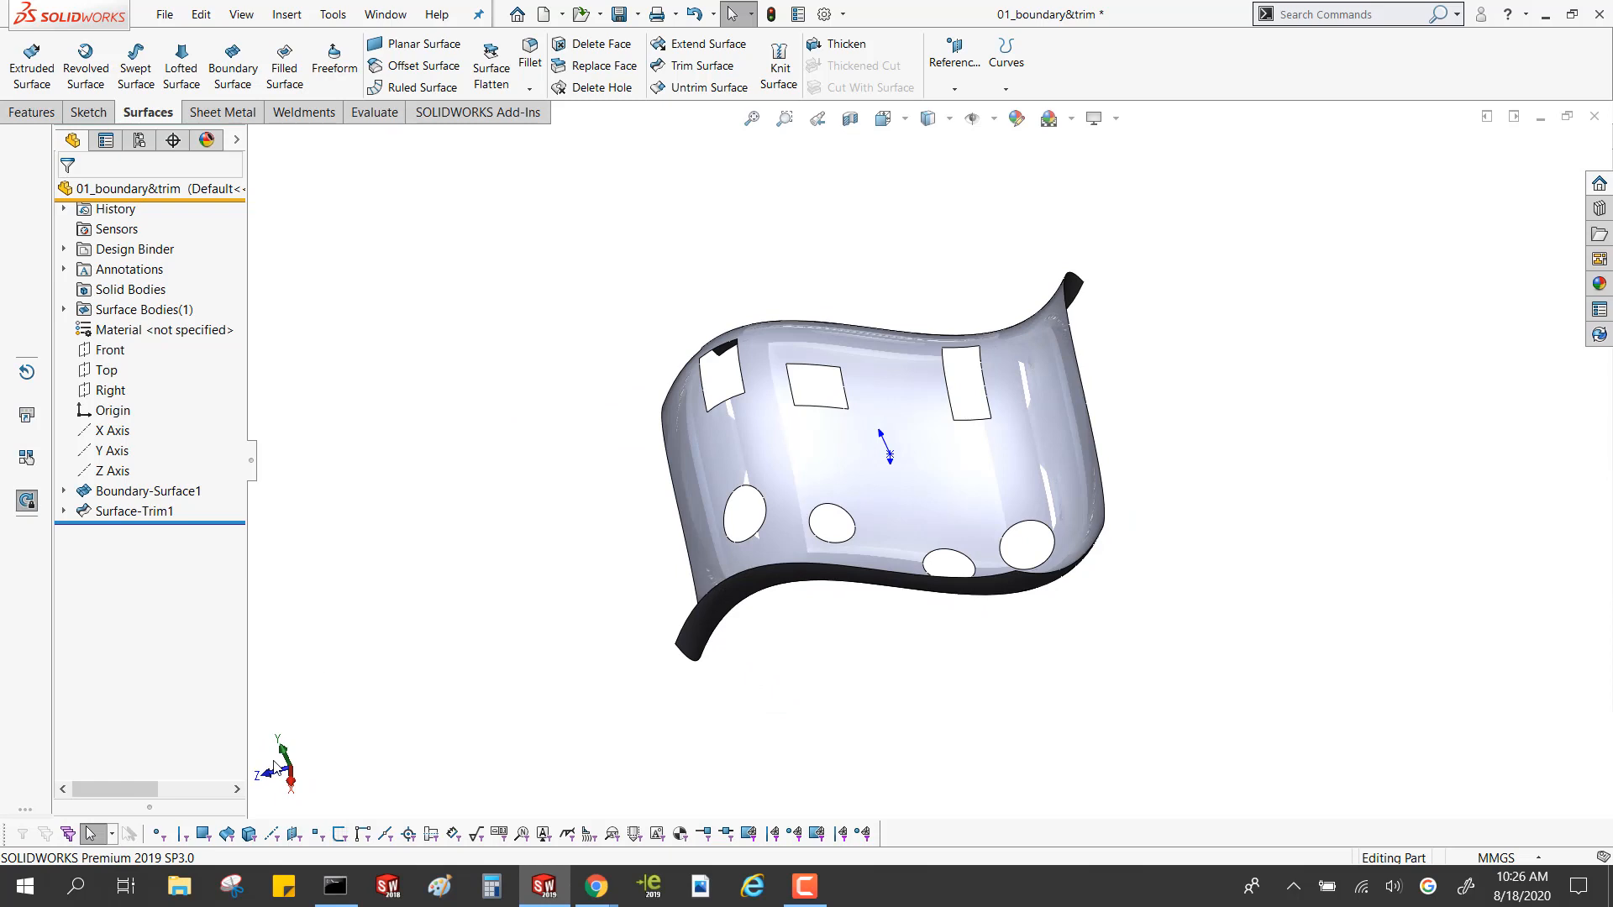
Start a Filled Surface with one elliptical hole's edge and the four edges of the largest rectangular hole as patch boundary
middle_click_drag(555, 709, 766, 707)
scroll(899, 574, "down", 3)
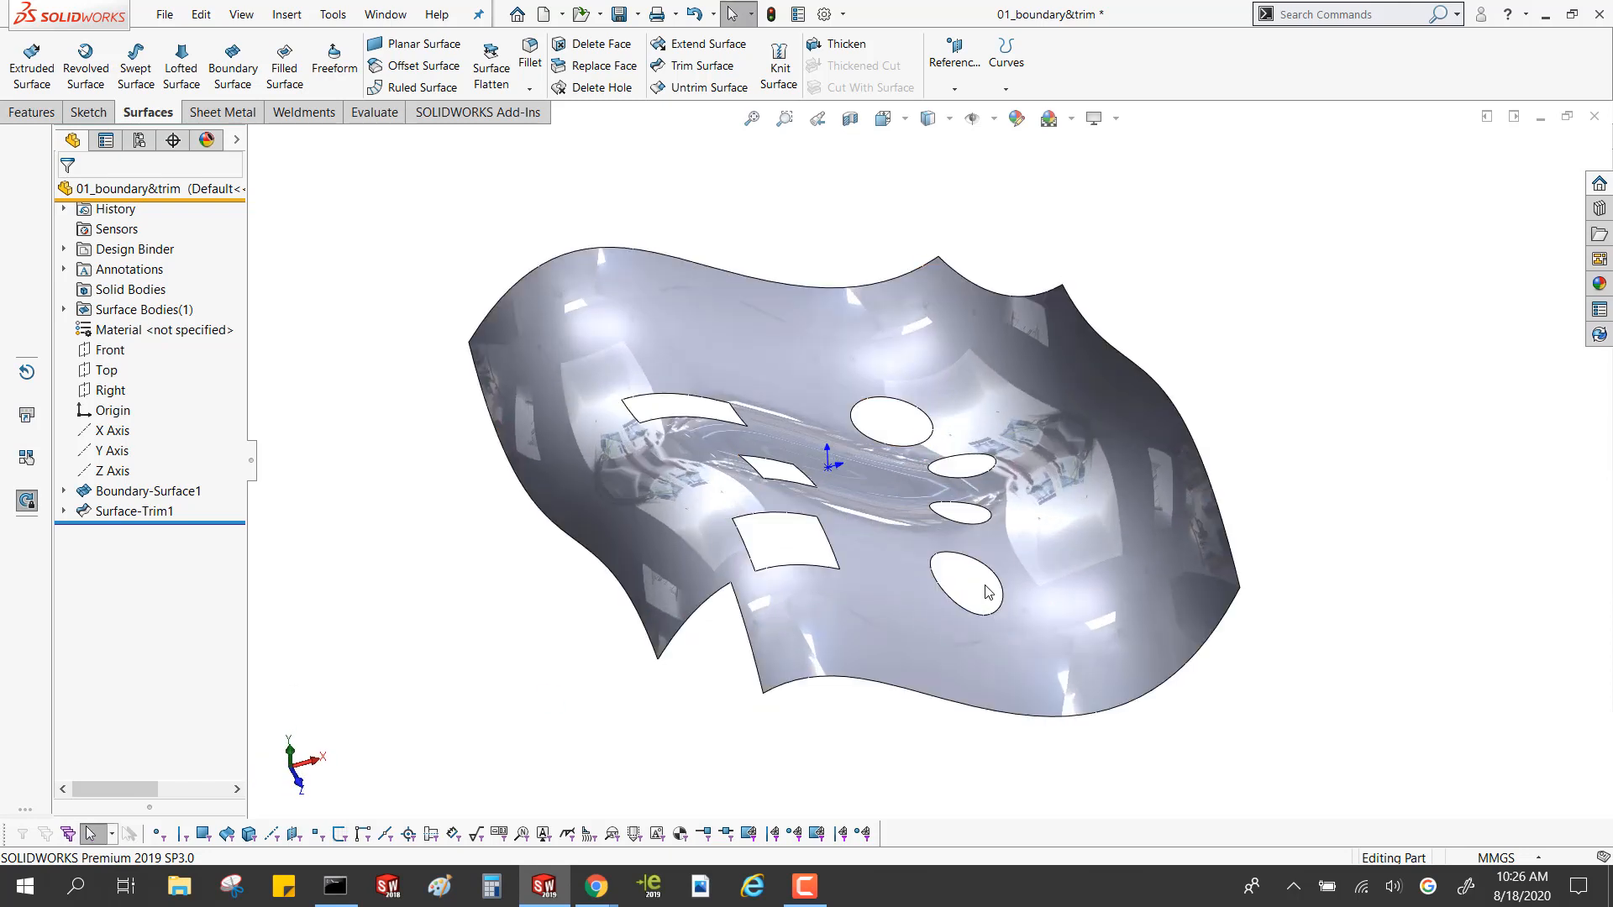
left_click(288, 72)
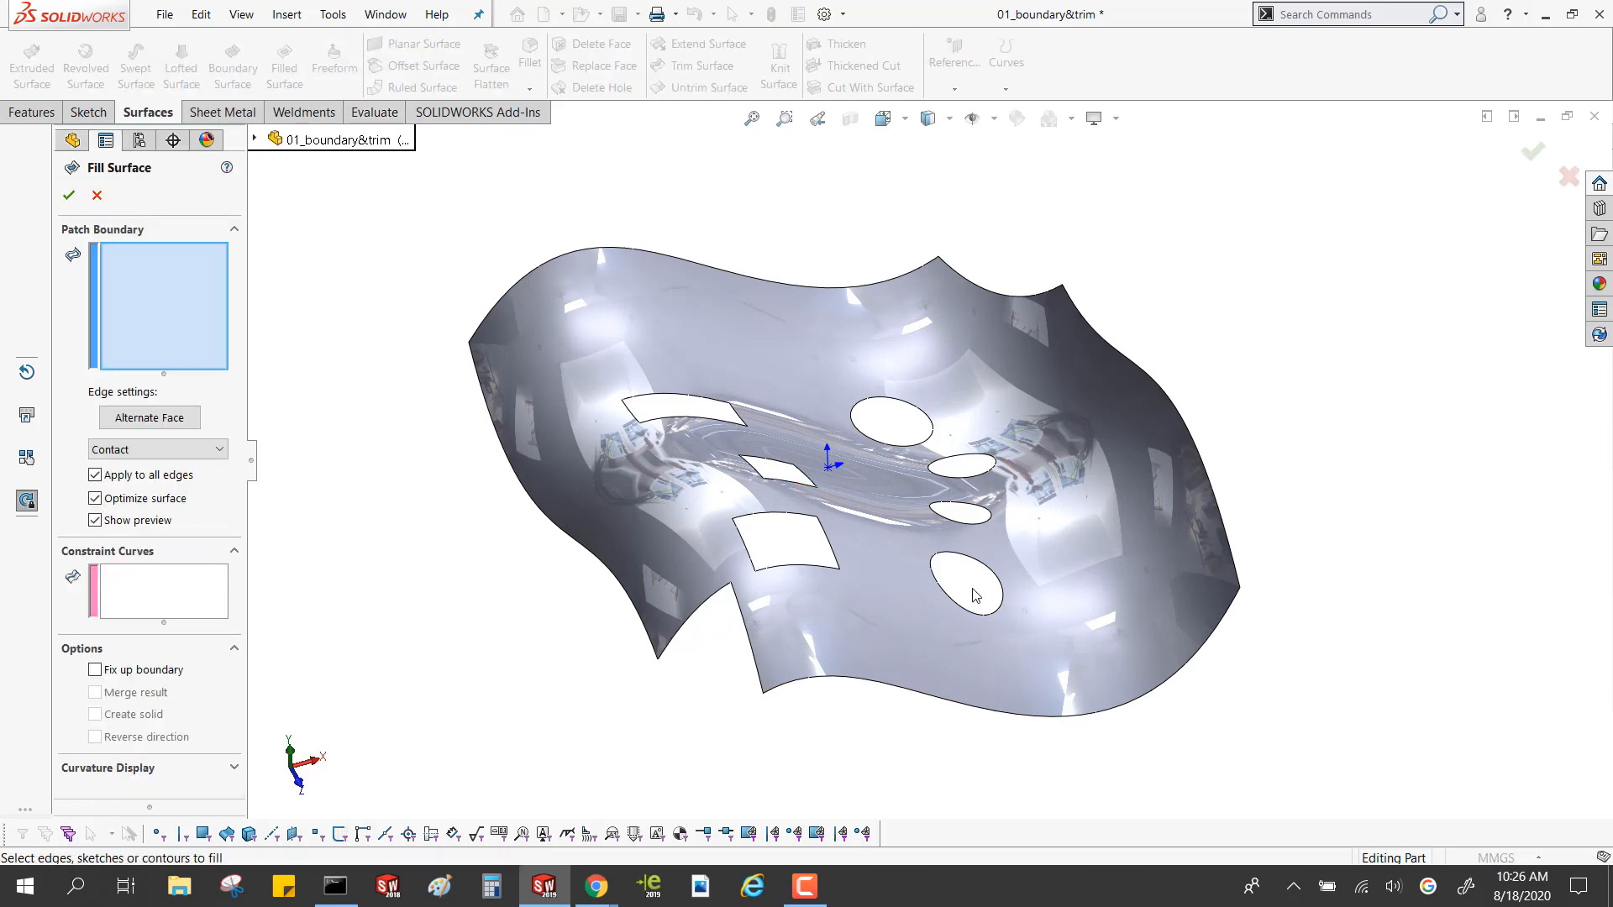
left_click(1001, 588)
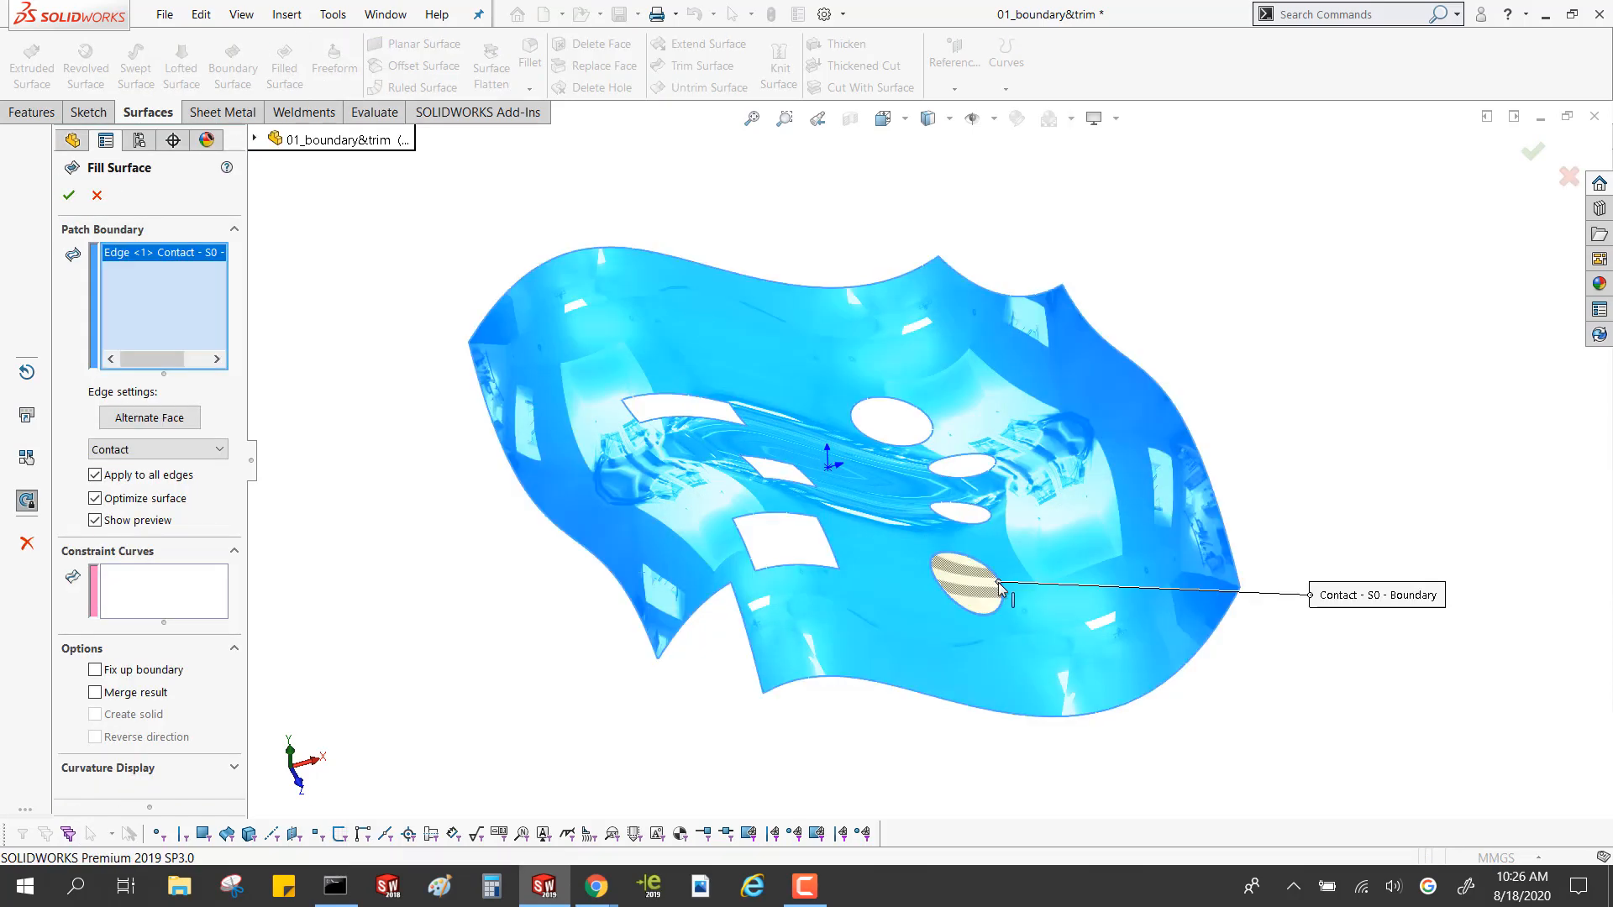
left_click(829, 542)
left_click(801, 517)
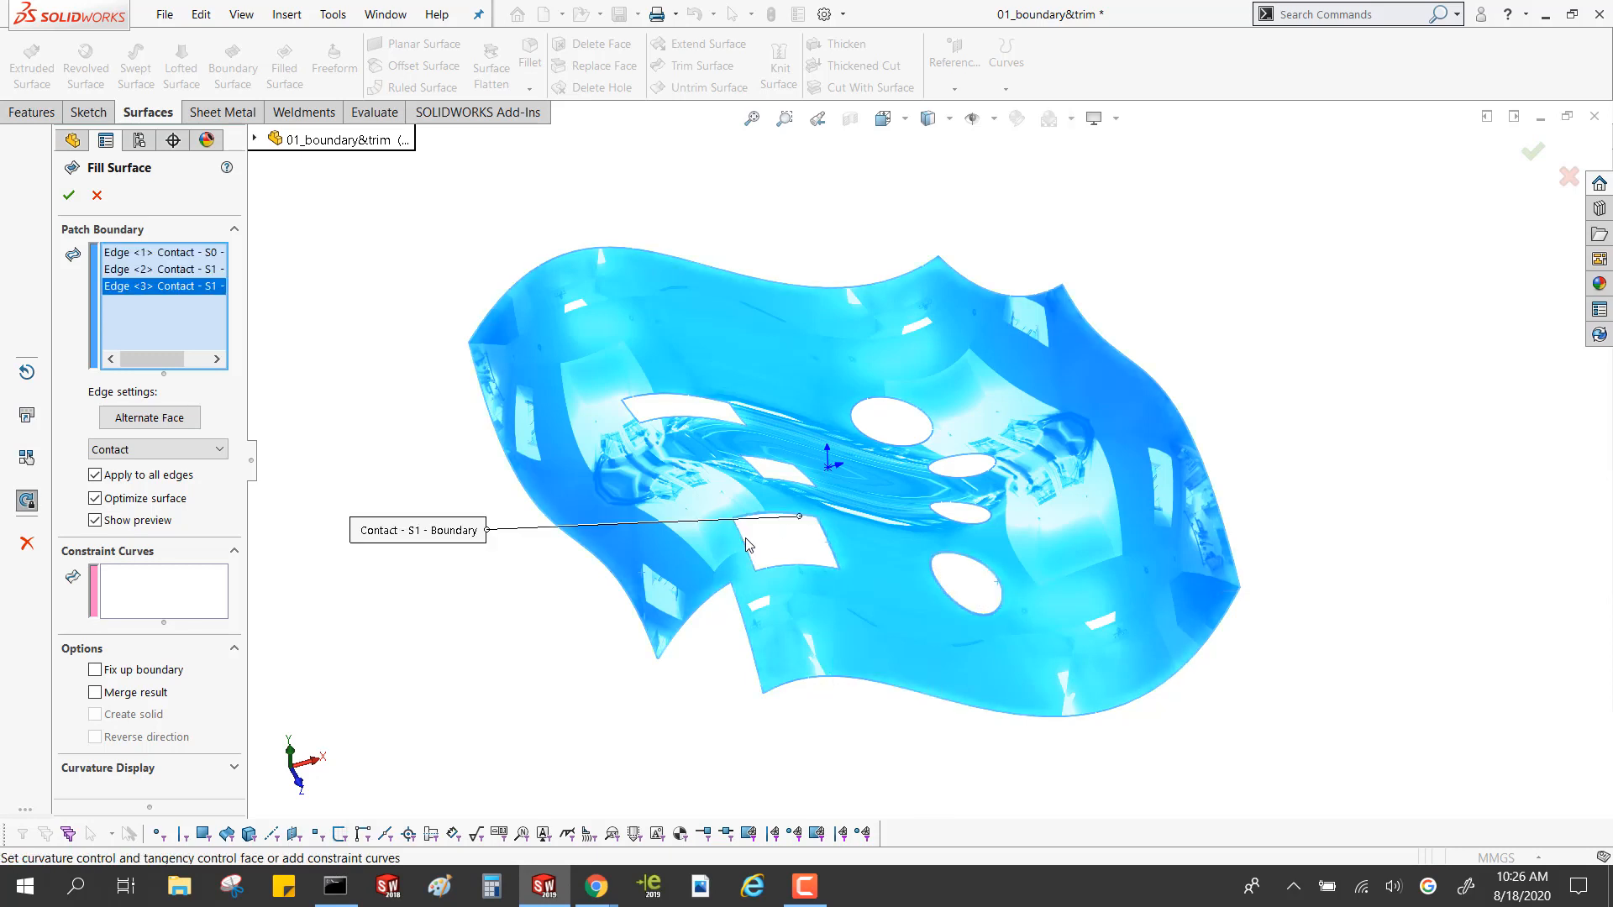
left_click(746, 545)
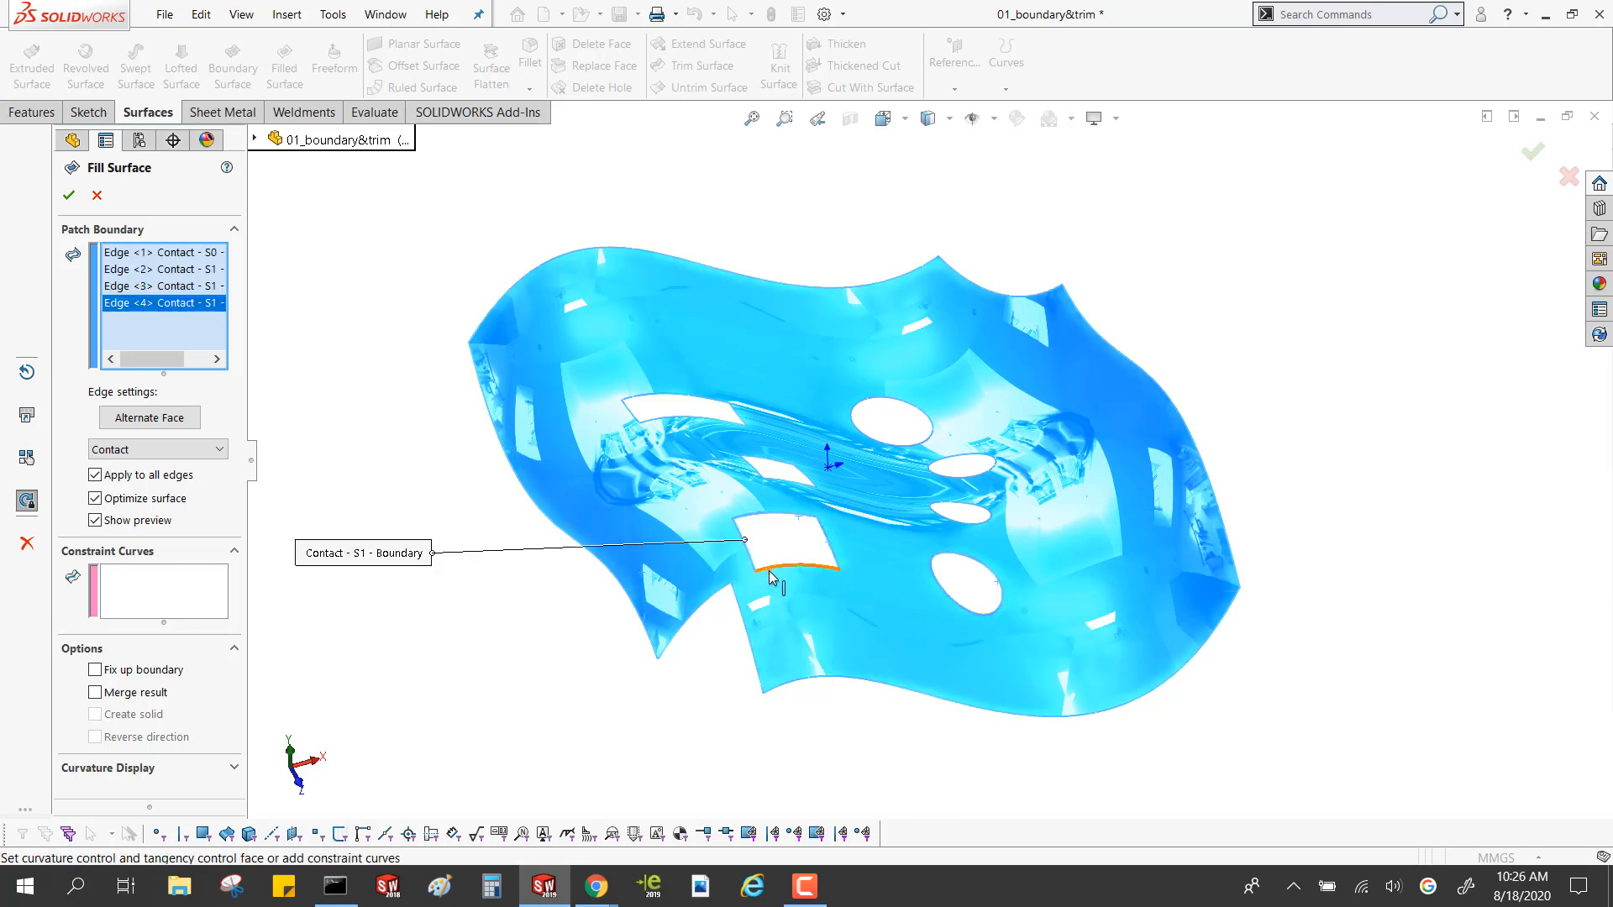
left_click(769, 571)
middle_click_drag(769, 571, 811, 567)
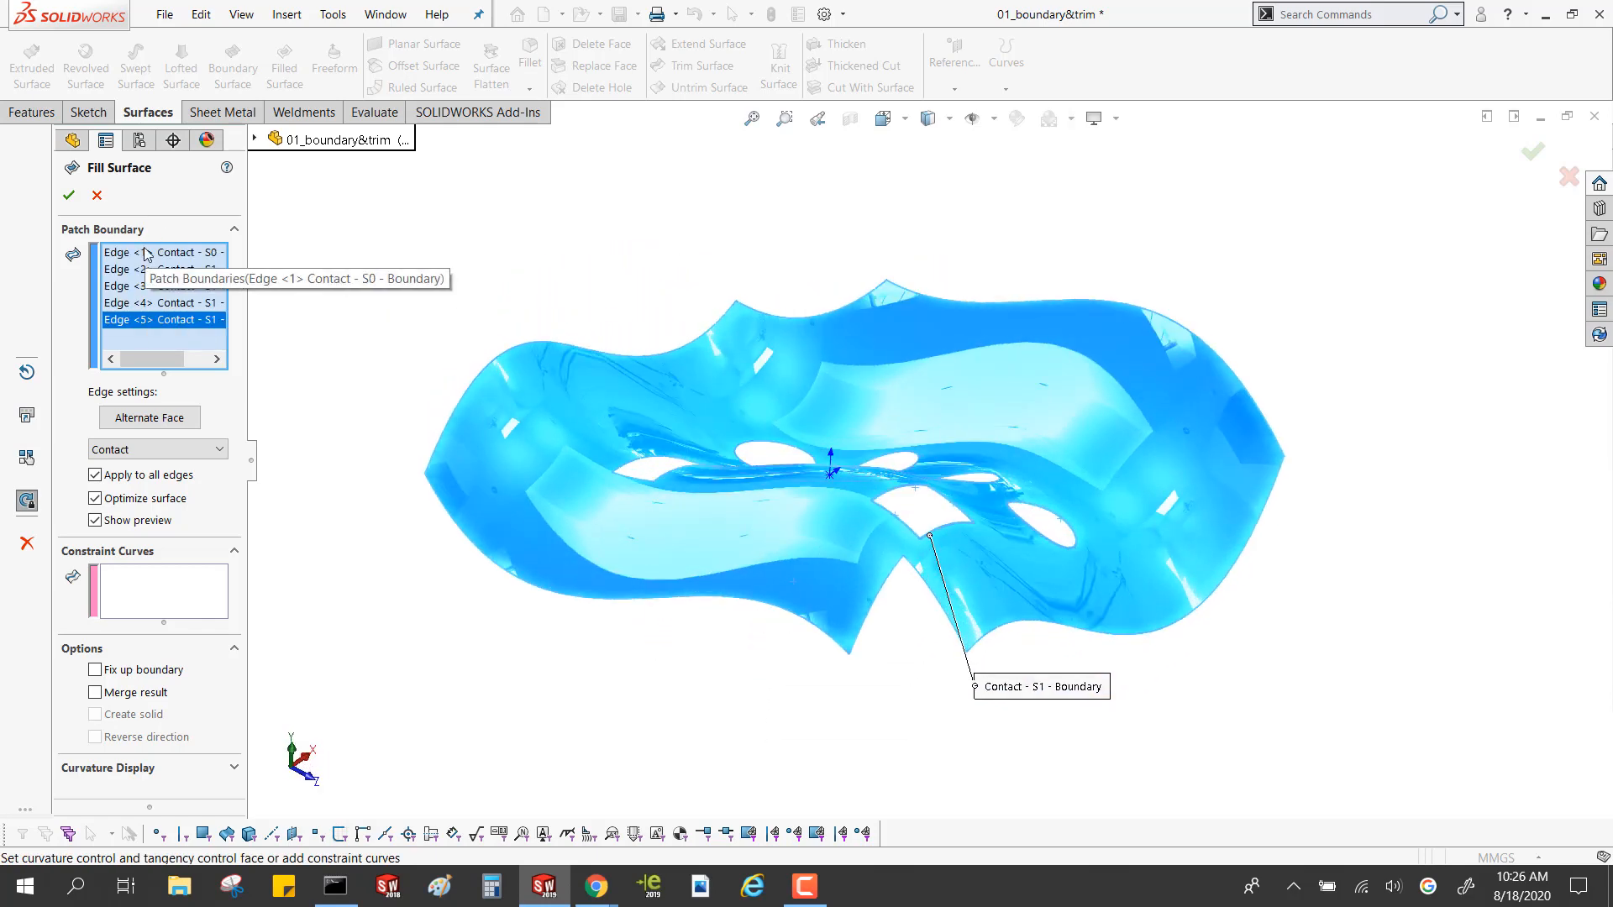
Remove the elliptical hole's edge from the patch boundary and fill the rectangular hole with Contact edge settings
left_click(145, 252)
key("Delete")
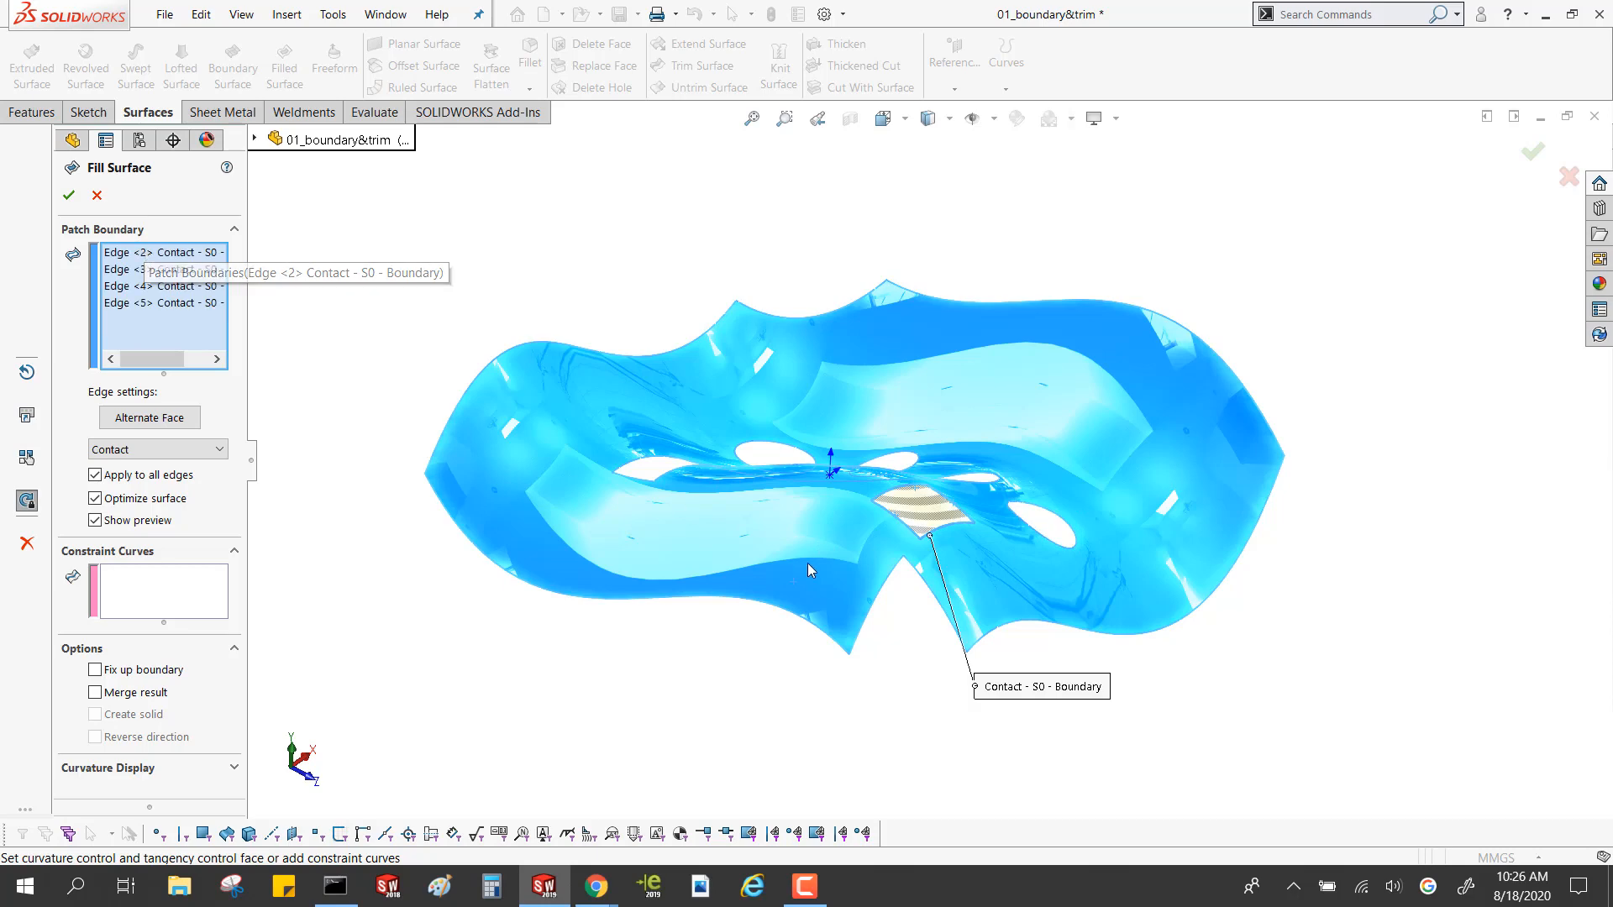
middle_click_drag(949, 539, 981, 558)
scroll(994, 554, "down", 5)
middle_click_drag(857, 497, 694, 429)
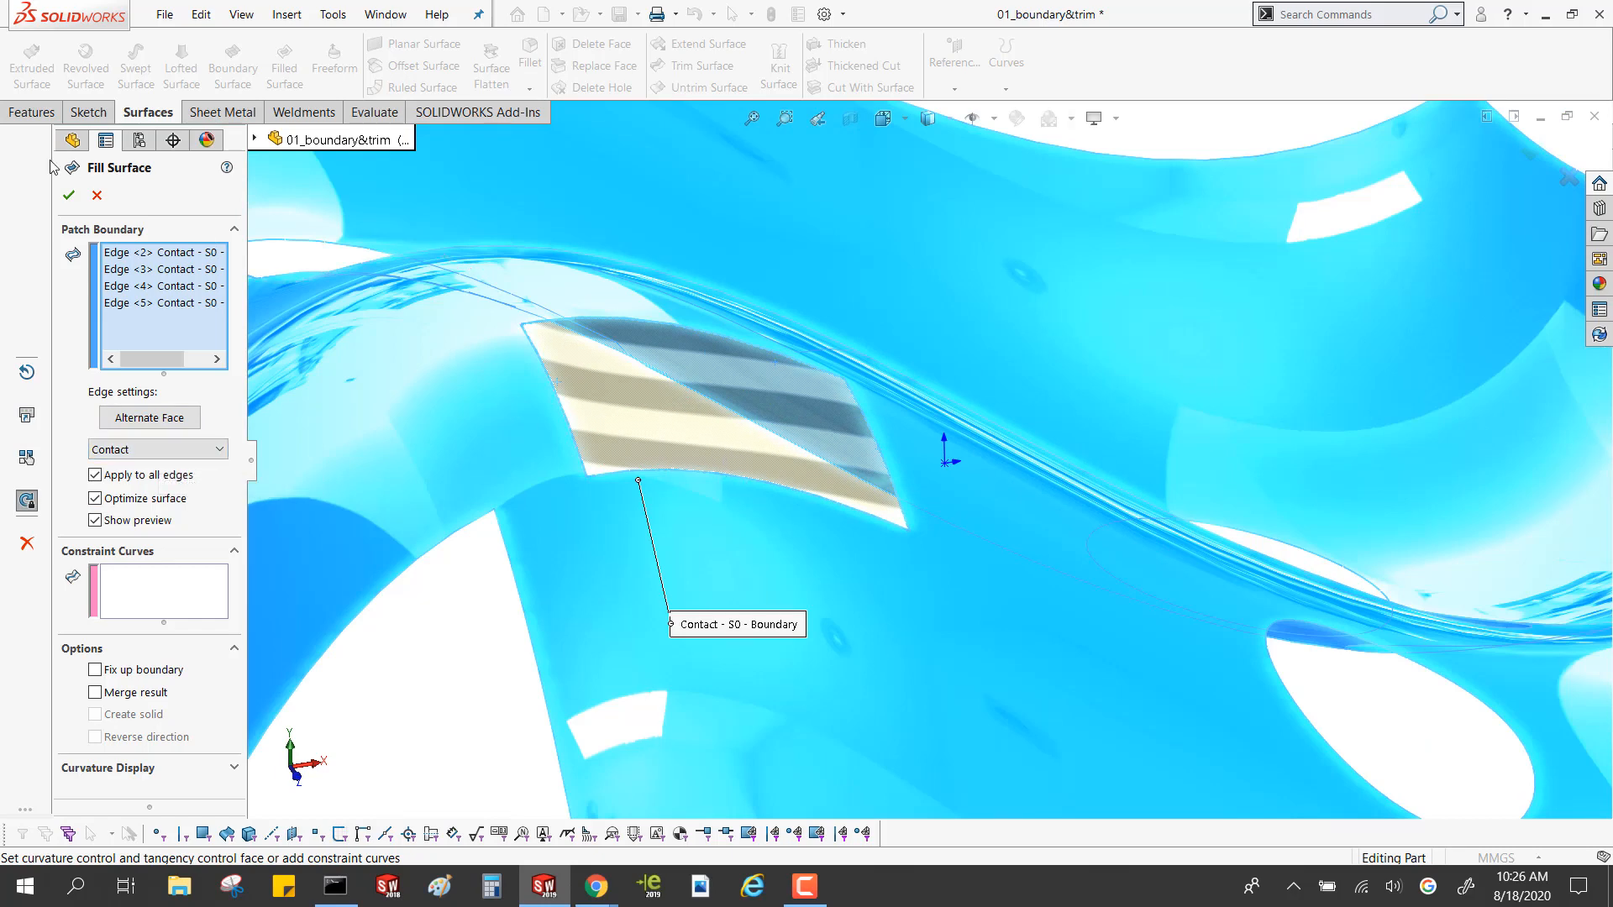
left_click(69, 195)
Edit the filled surface, try Tangent edge settings, and apply Curvature to all its boundary edges
middle_click_drag(626, 369, 623, 414)
left_click(130, 531)
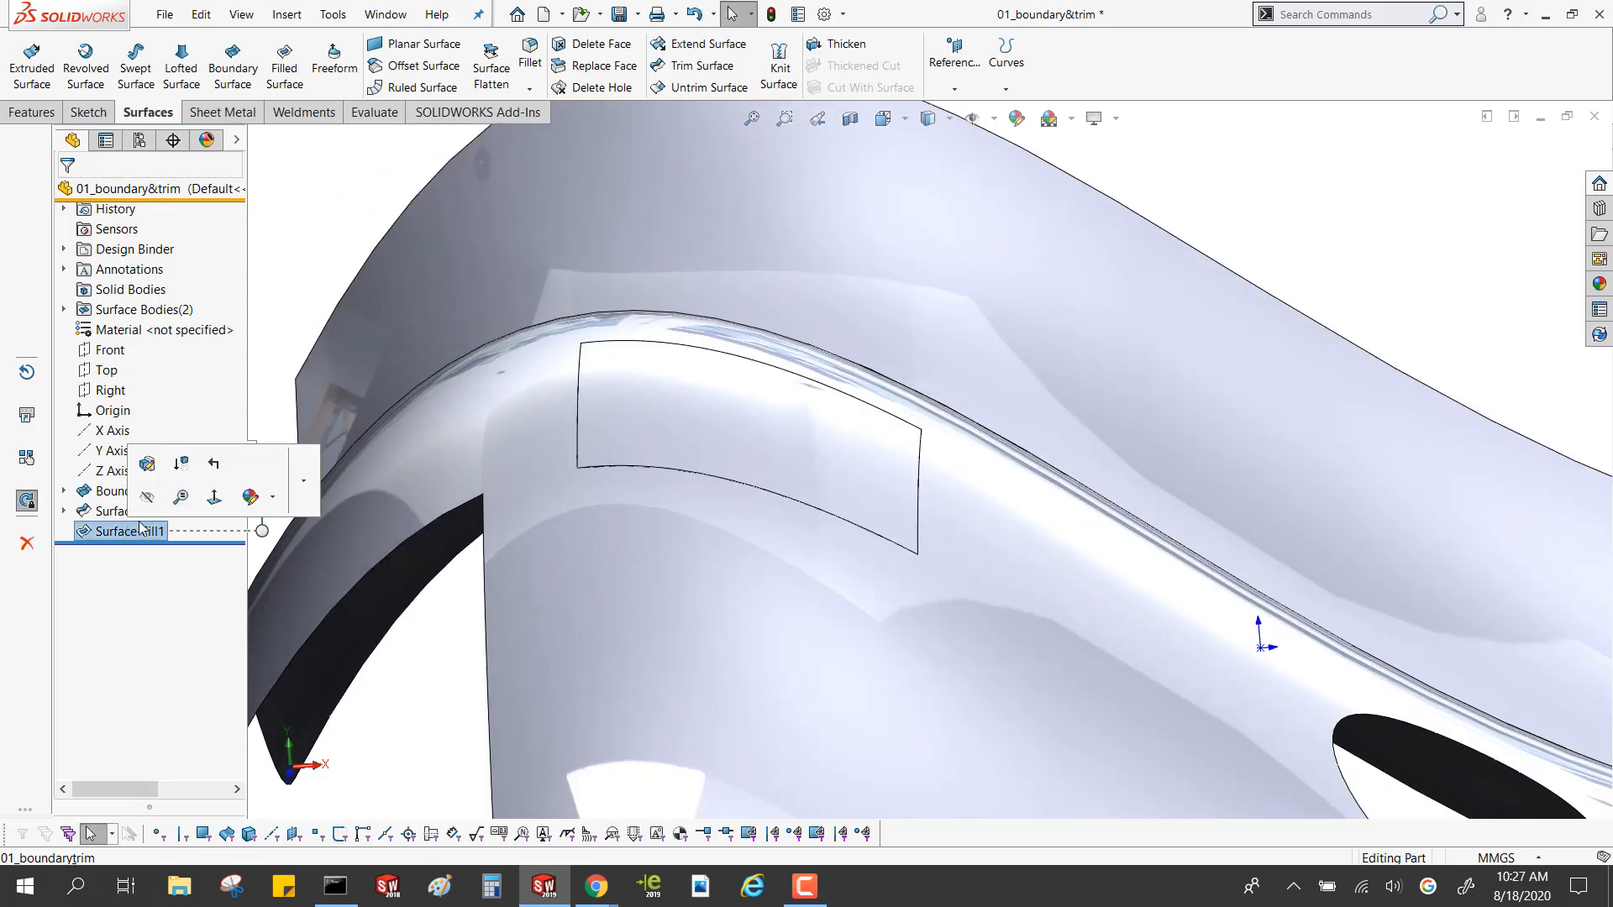
left_click(146, 463)
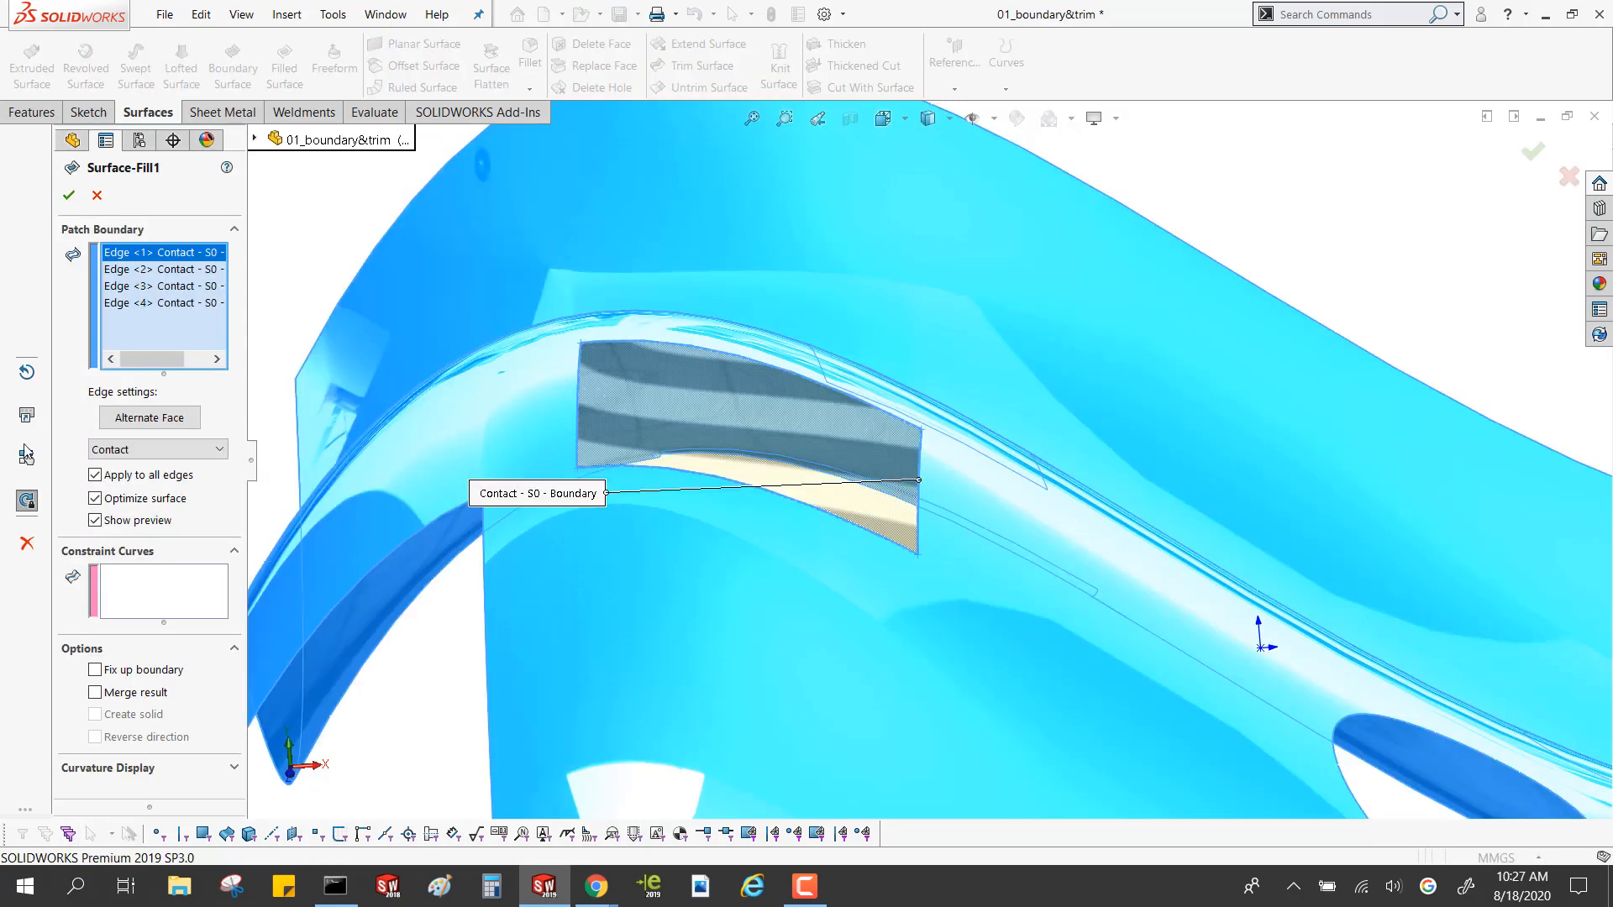
left_click(138, 450)
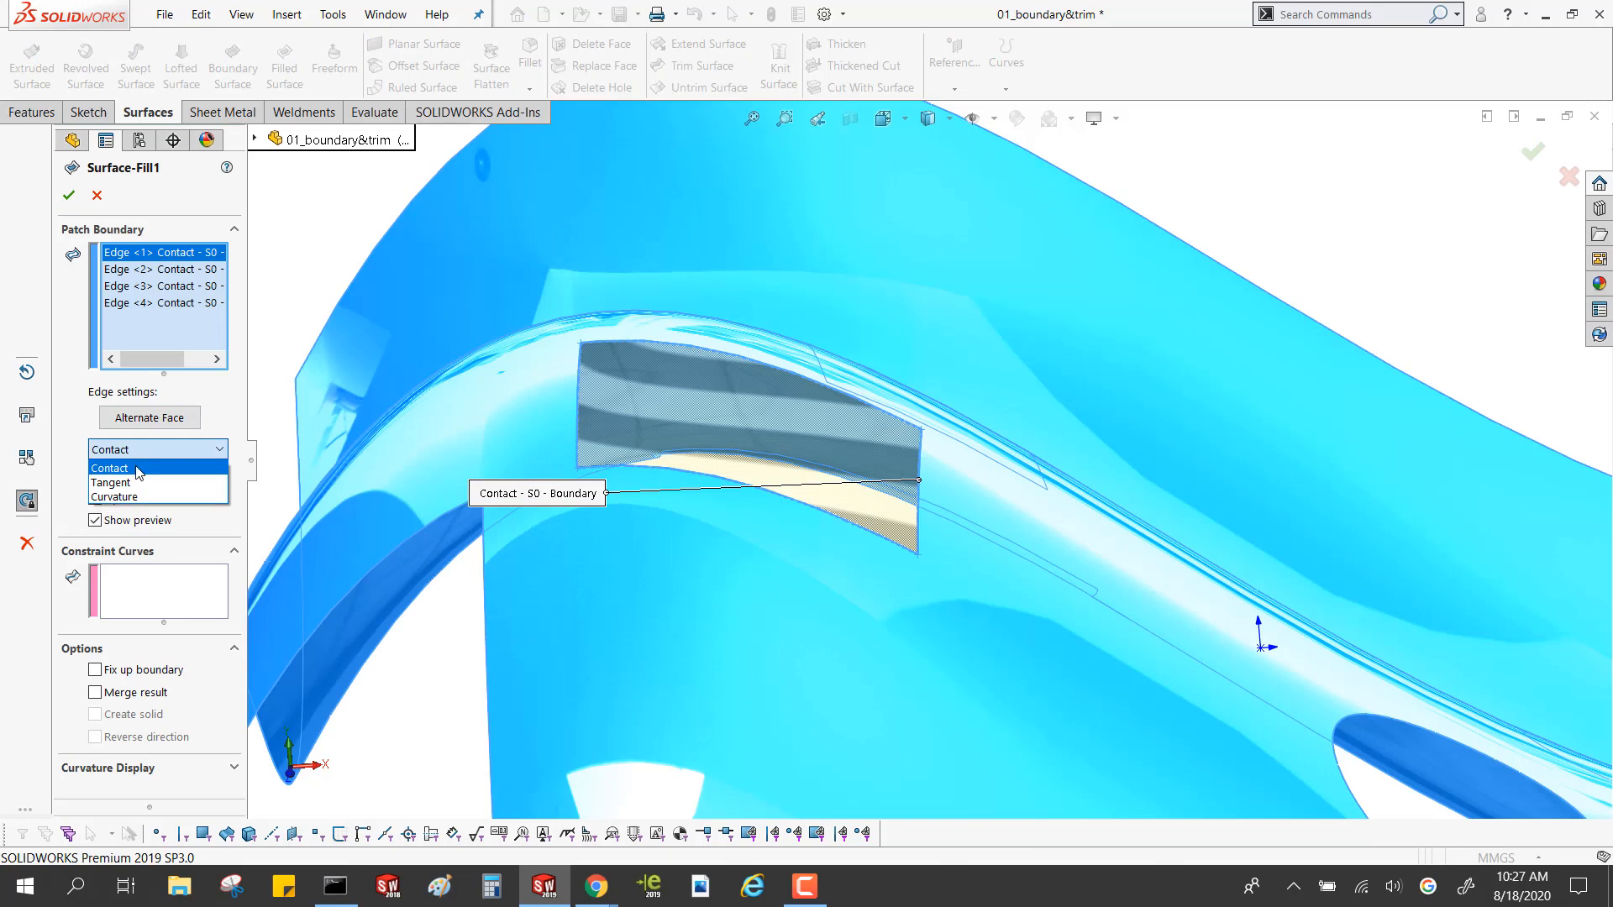
left_click(136, 483)
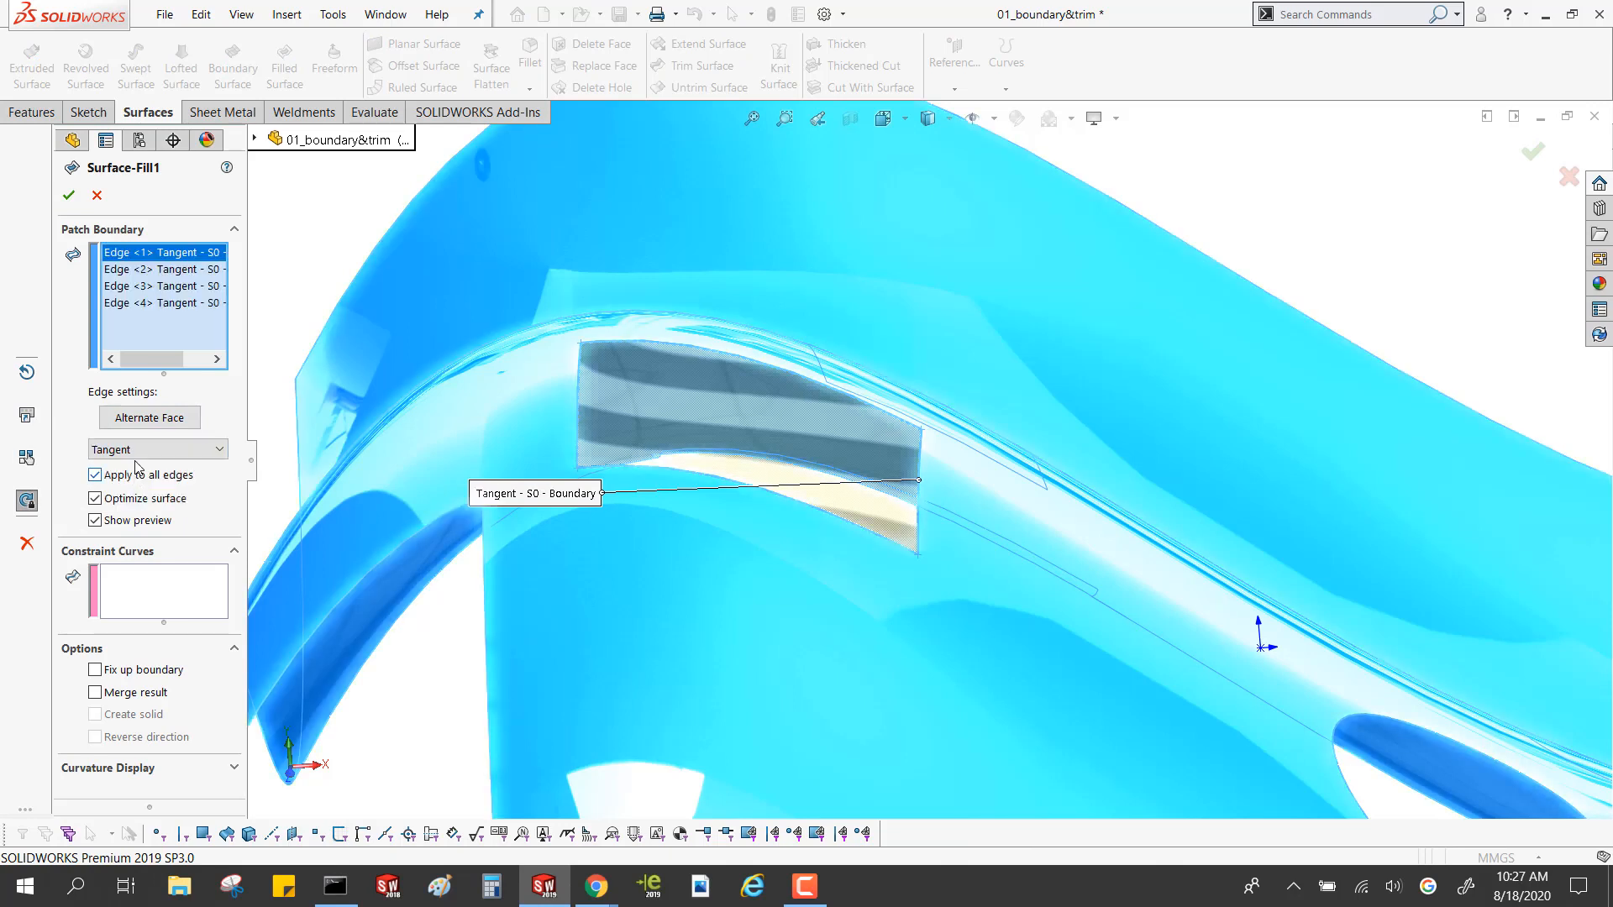
left_click(139, 449)
left_click(138, 497)
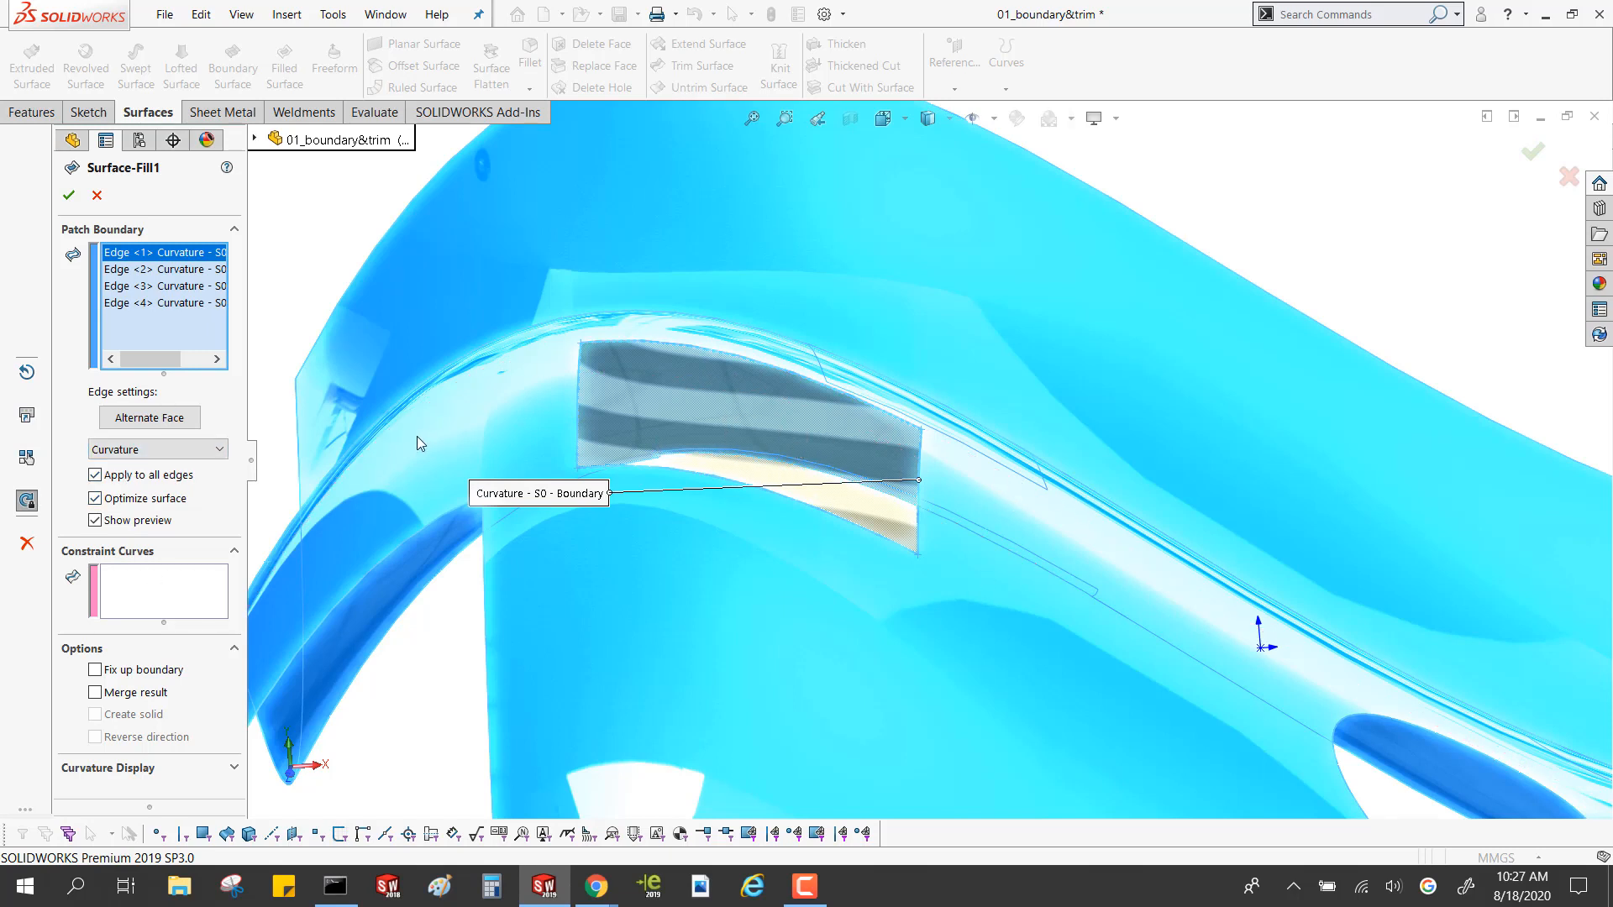
left_click(187, 456)
left_click(187, 458)
left_click(69, 195)
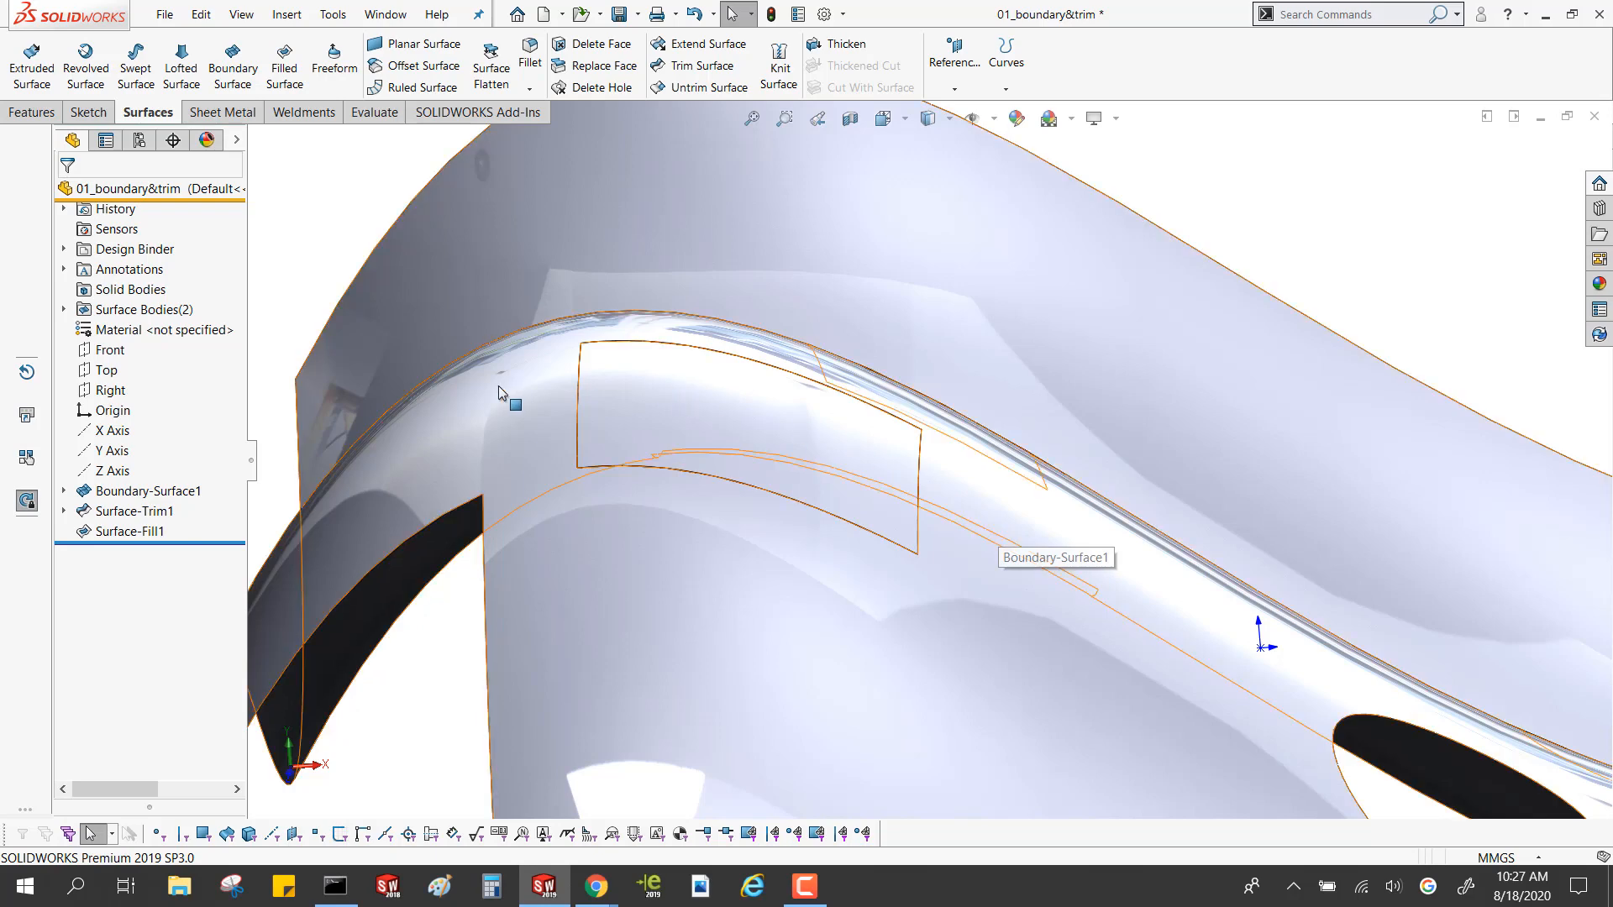
Edit the filled surface in the rectangular hole and apply Contact edge settings to all its boundary edges
scroll(826, 472, "up", 3)
middle_click_drag(827, 469, 823, 652)
scroll(909, 492, "down", 5)
scroll(807, 407, "up", 2)
middle_click_drag(817, 403, 825, 324)
scroll(825, 311, "down", 2)
left_click(150, 536)
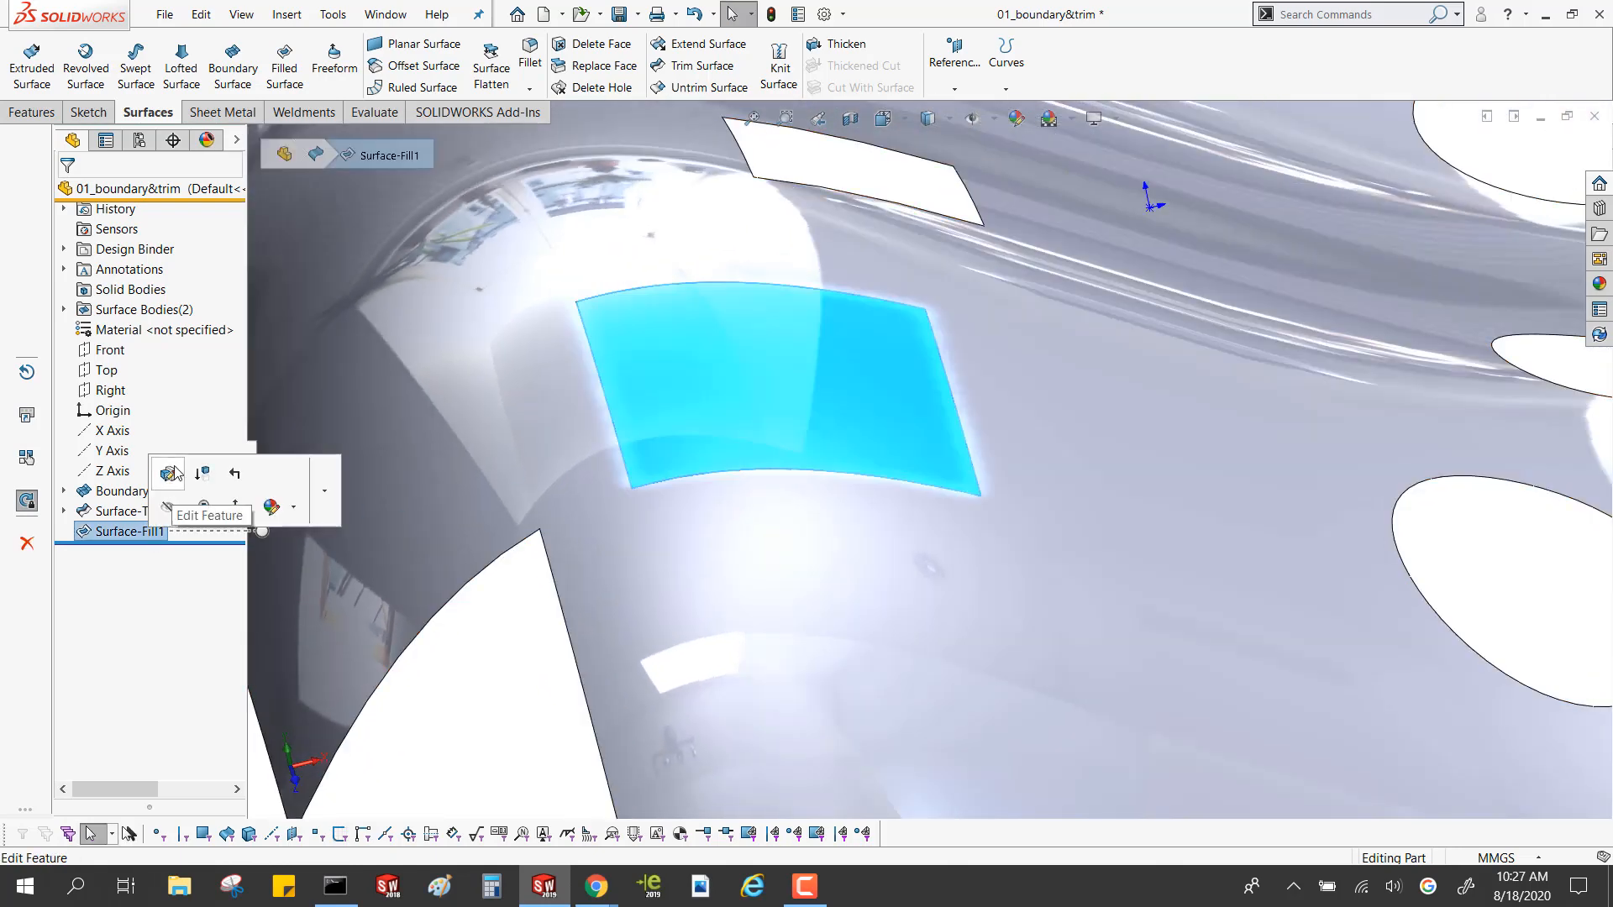
left_click(169, 474)
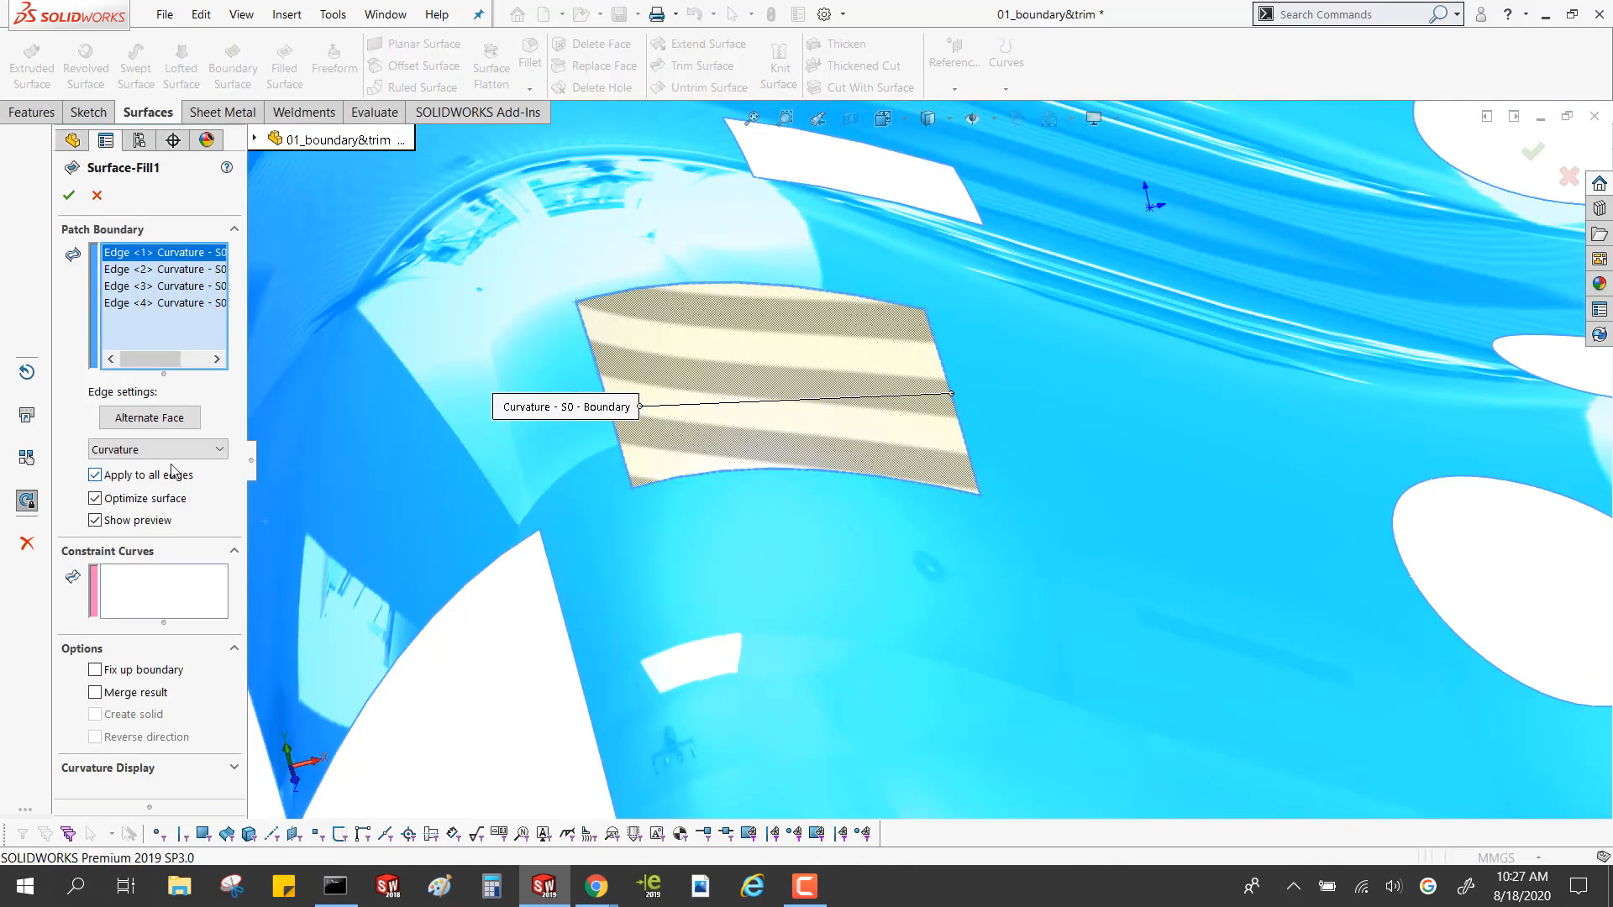
left_click(169, 453)
left_click(160, 463)
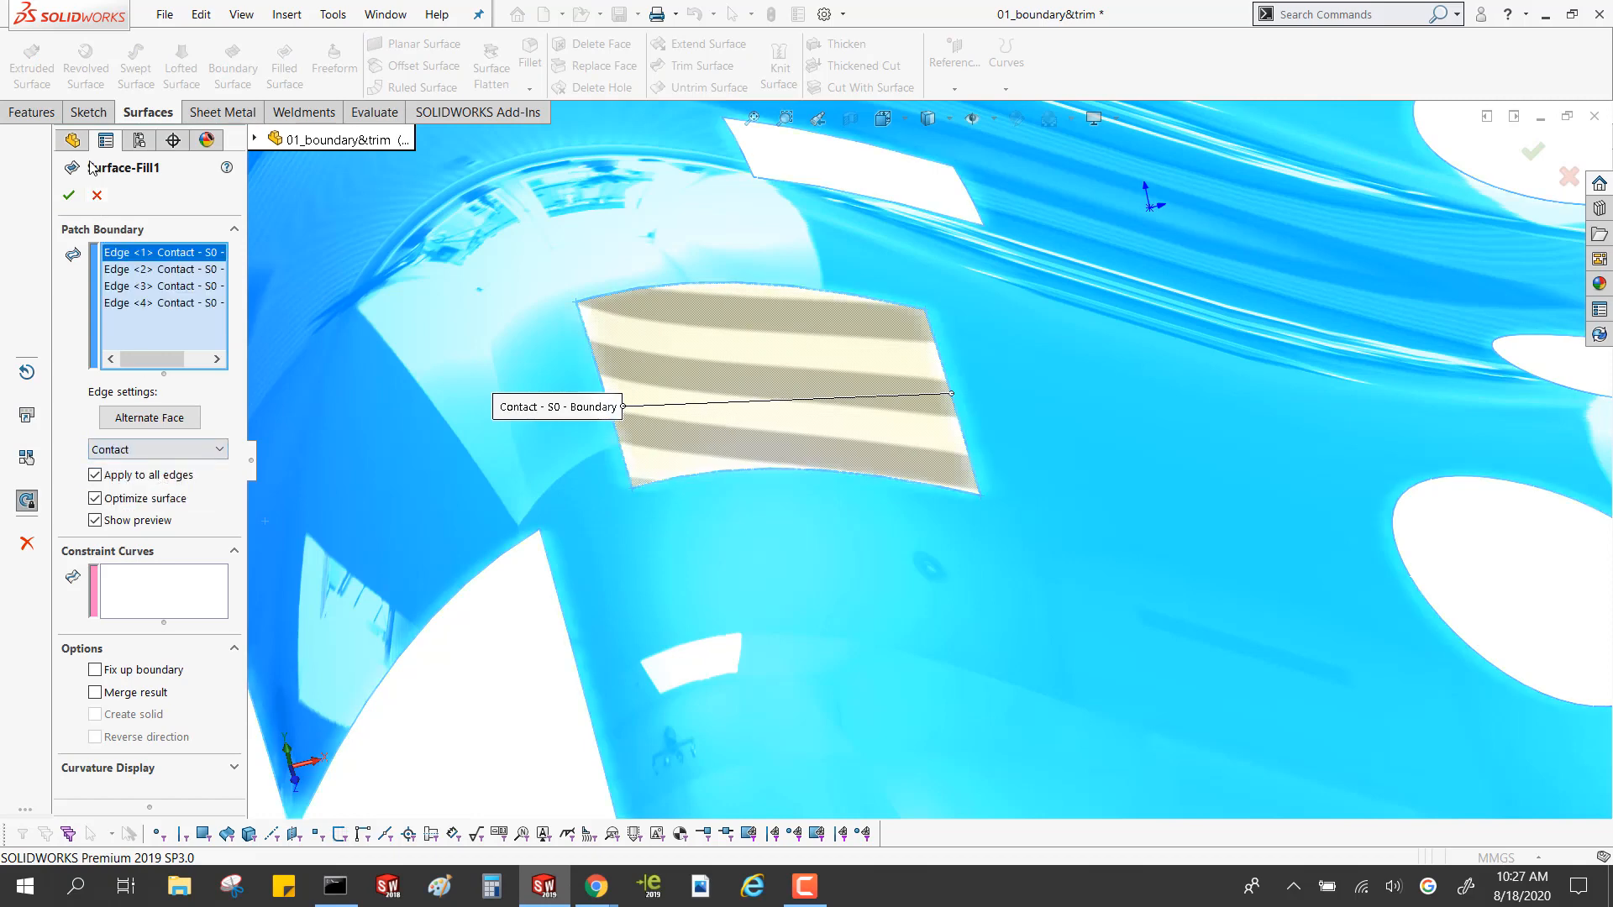
left_click(68, 195)
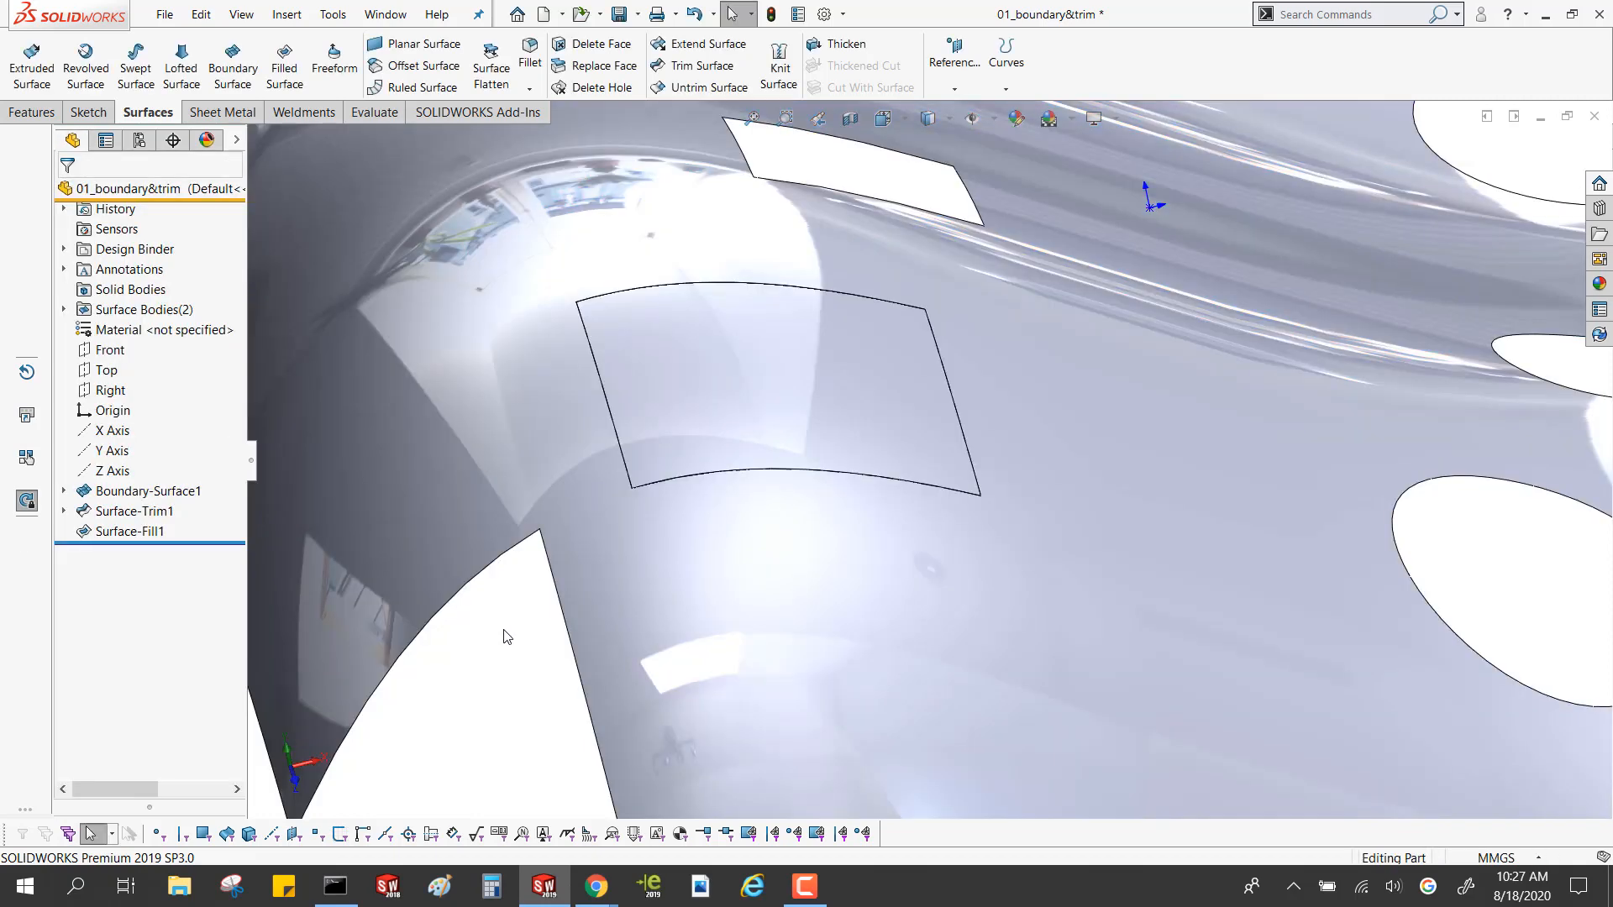
Fill the large elliptical hole beside the rectangular patch with a Filled Surface using Contact edge settings
middle_click_drag(728, 479, 839, 346)
scroll(903, 373, "down", 5)
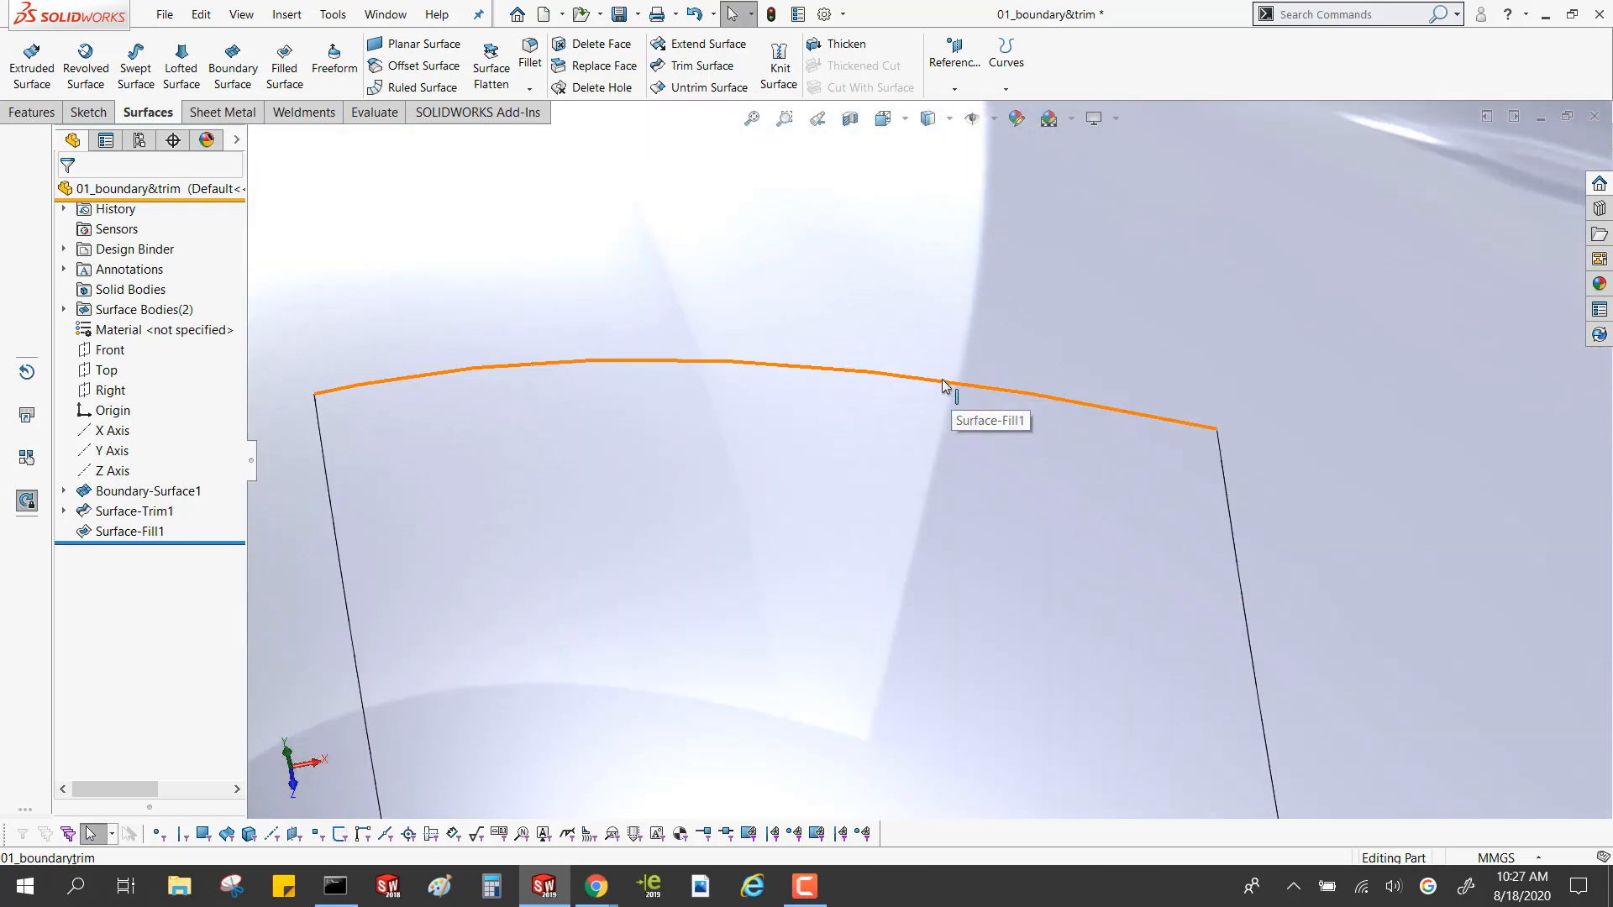
scroll(1036, 381, "up", 5)
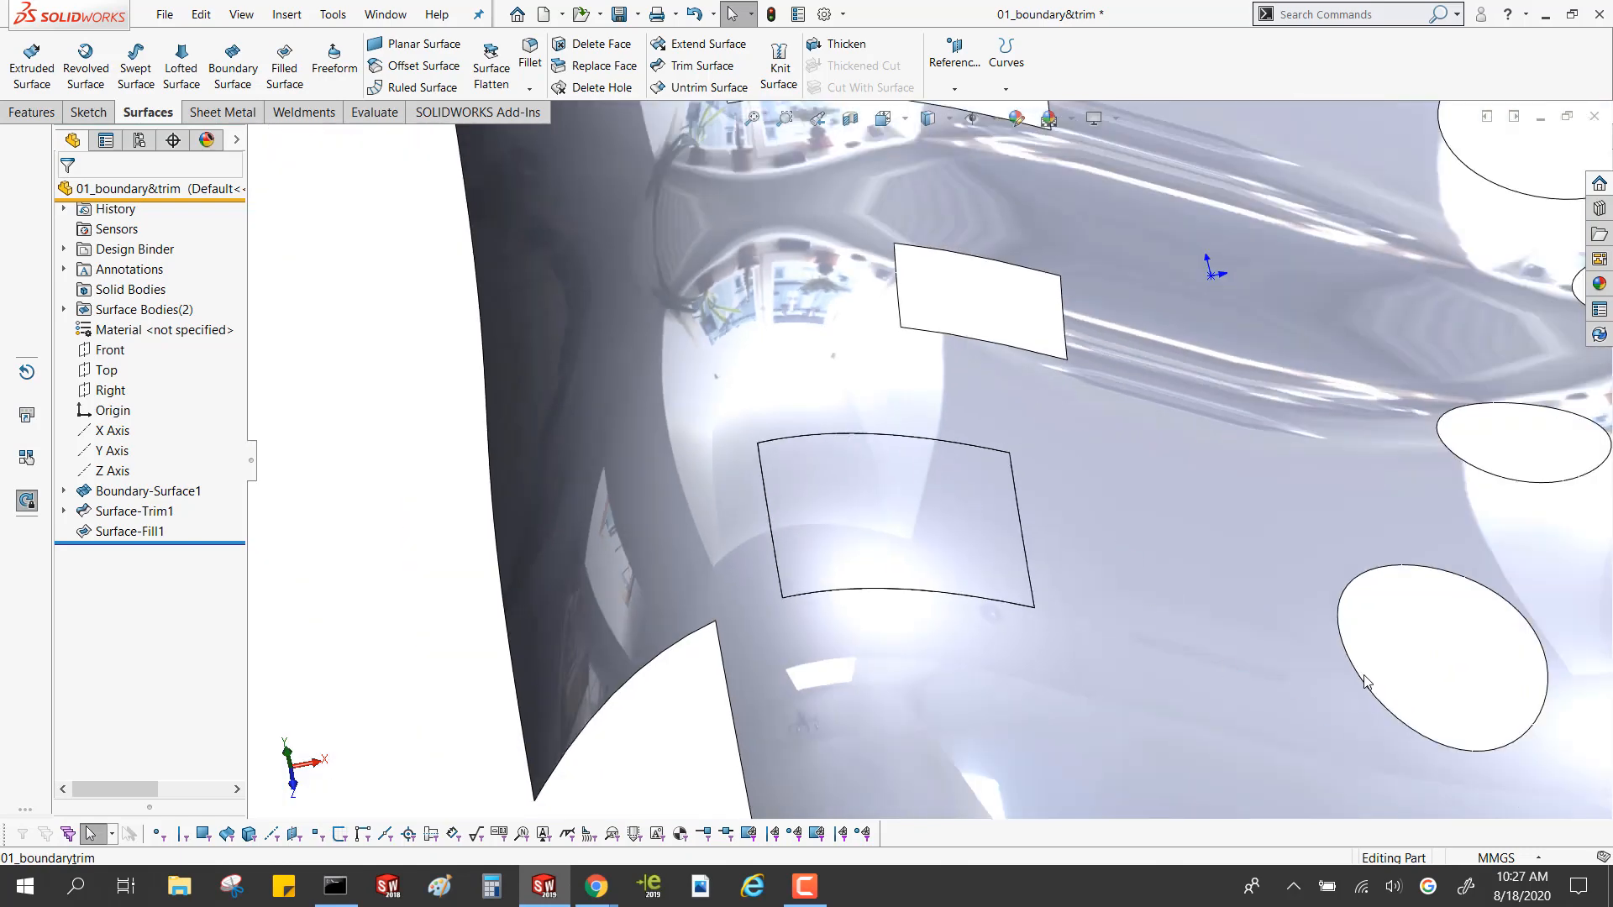
left_click(1361, 681)
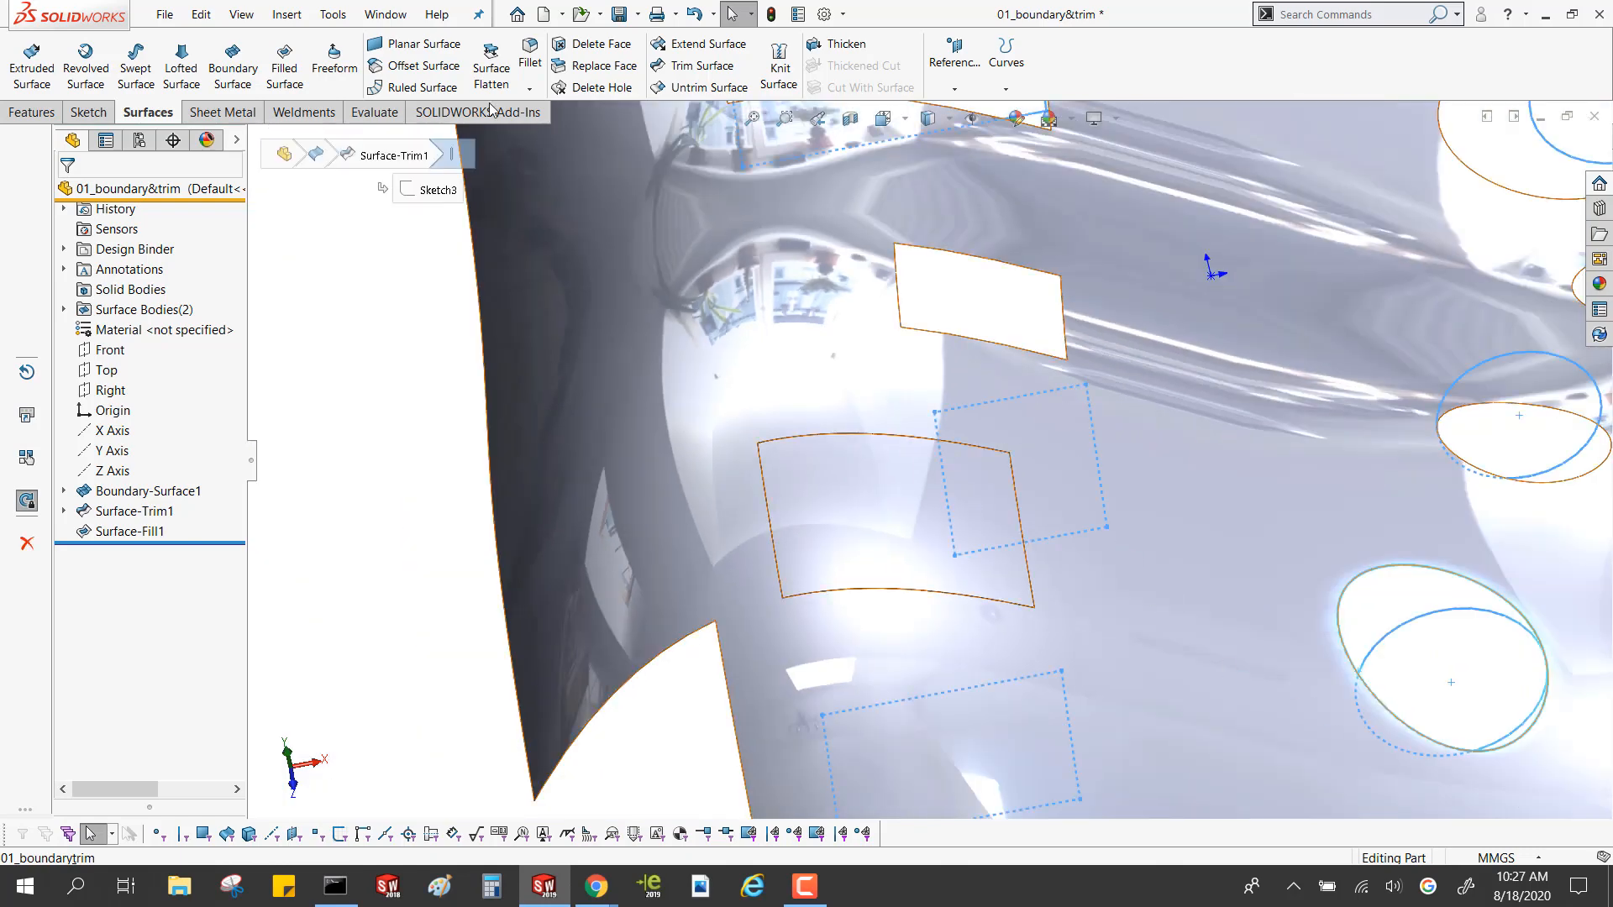
left_click(284, 67)
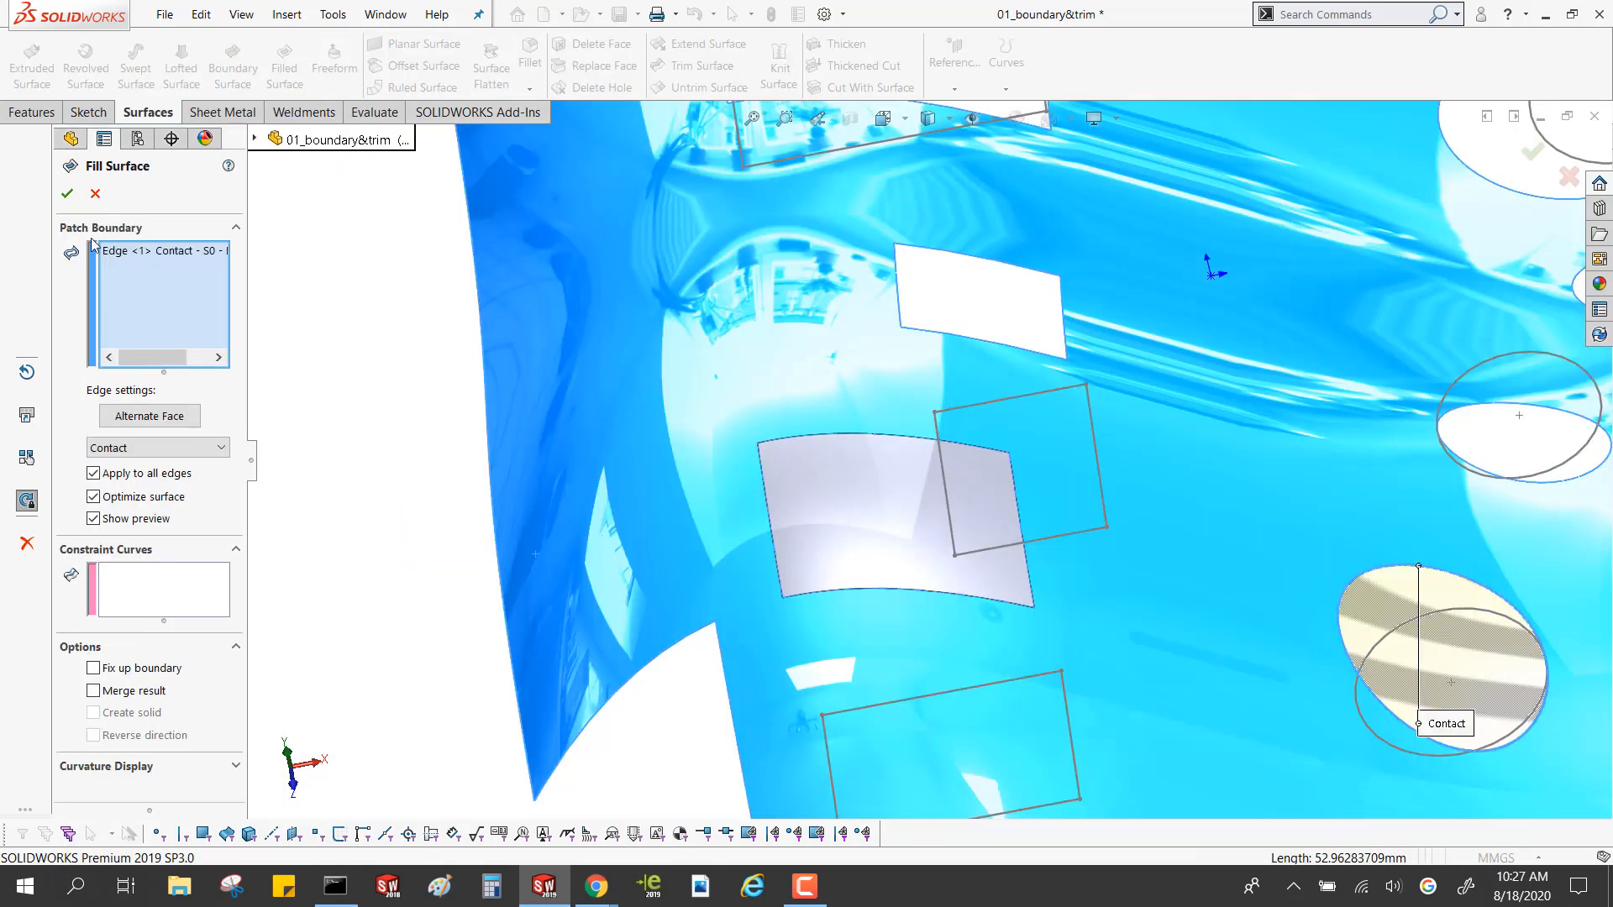
left_click(67, 193)
Display zebra stripes on the model's surfaces
mouse_move(1423, 681)
middle_mouse_down()
mouse_move(1342, 688)
mouse_move(1339, 617)
middle_mouse_up()
scroll(1252, 553, "down", 8)
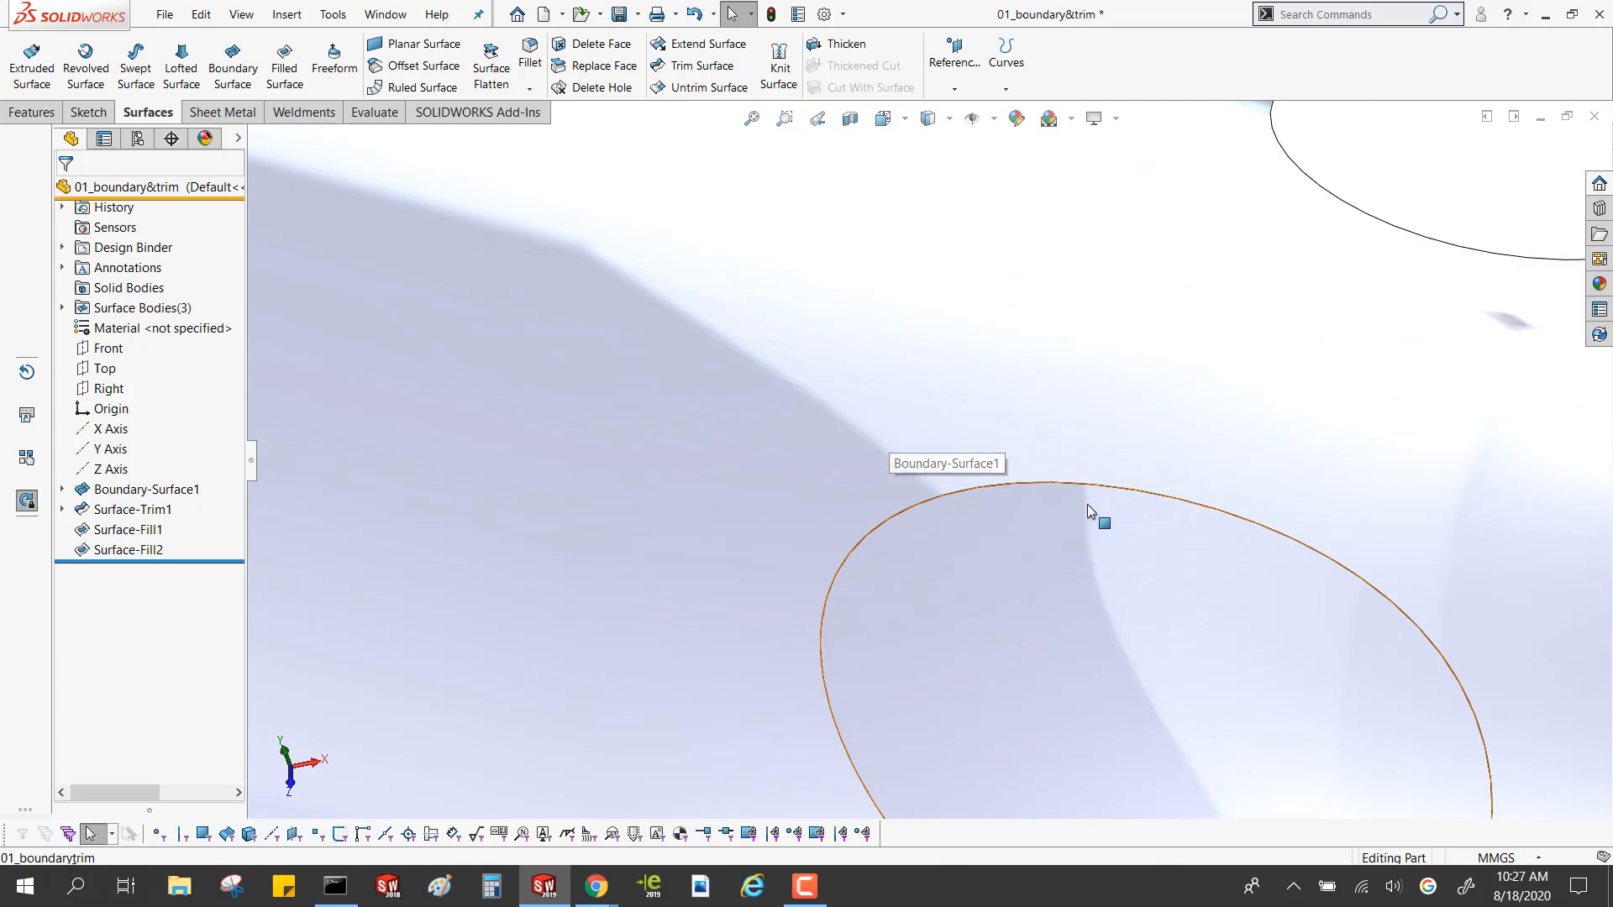
key("f")
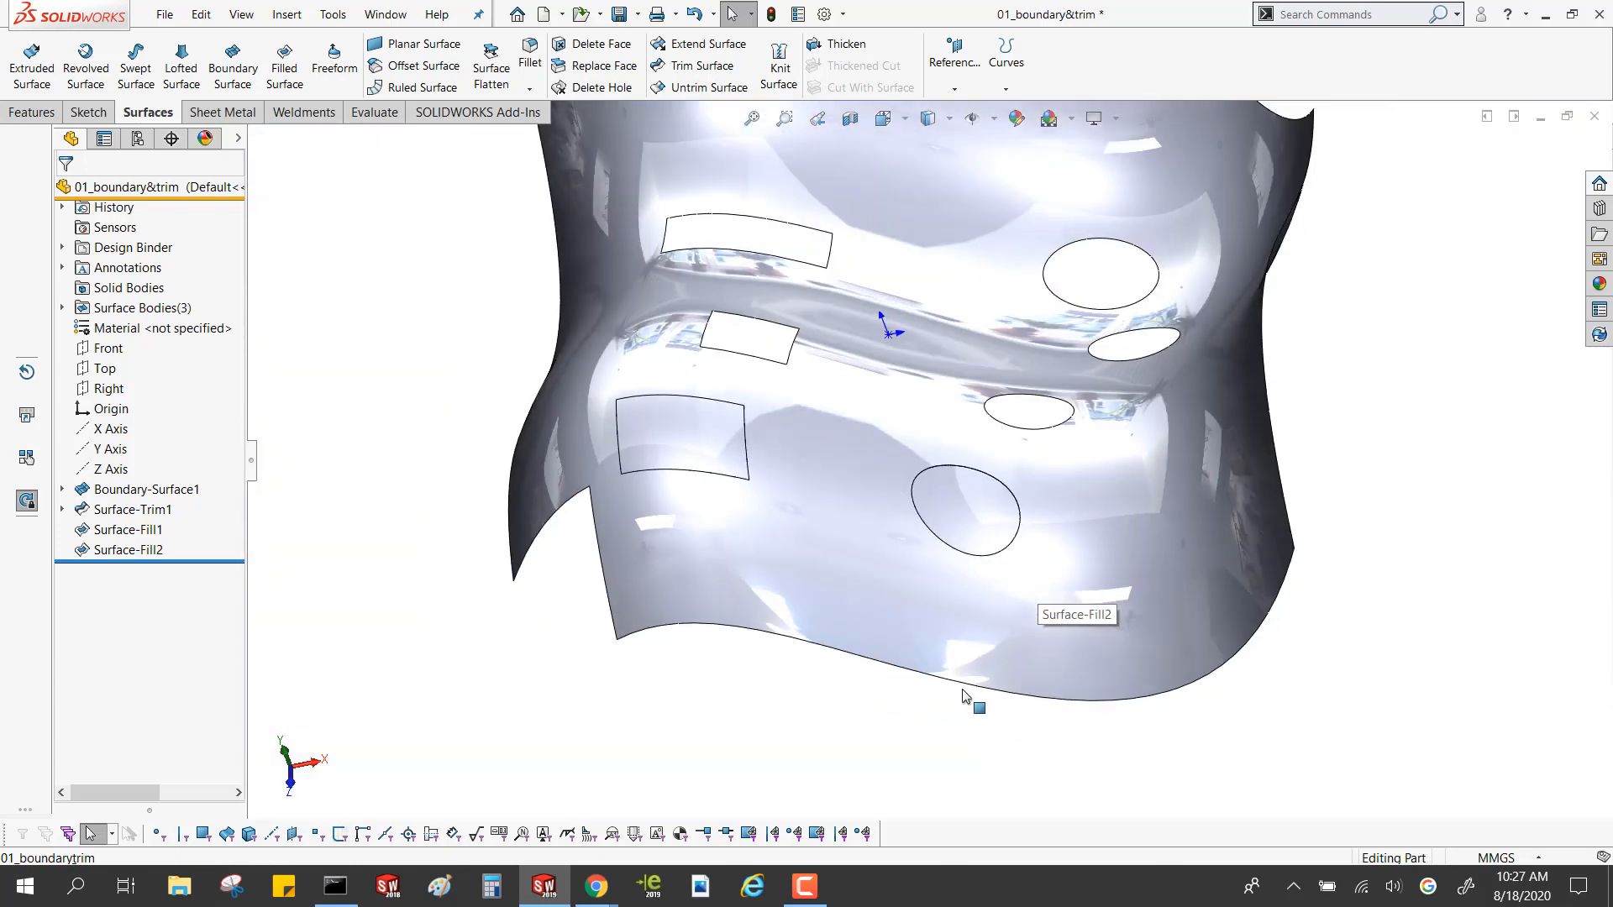
left_click(1116, 119)
left_click(1096, 148)
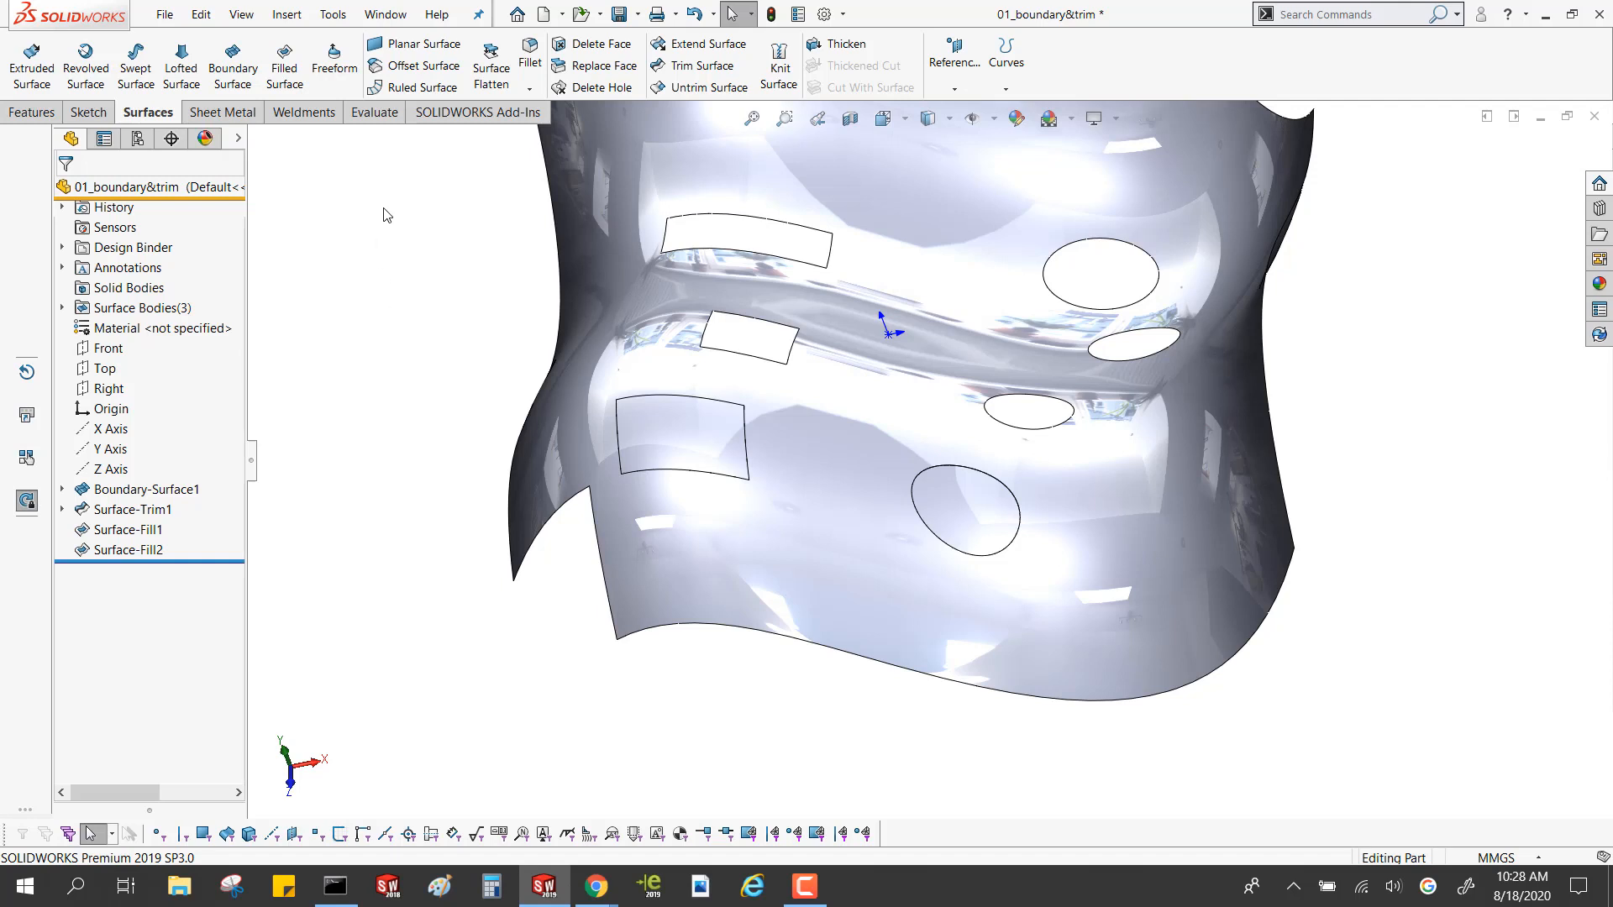
left_click(375, 112)
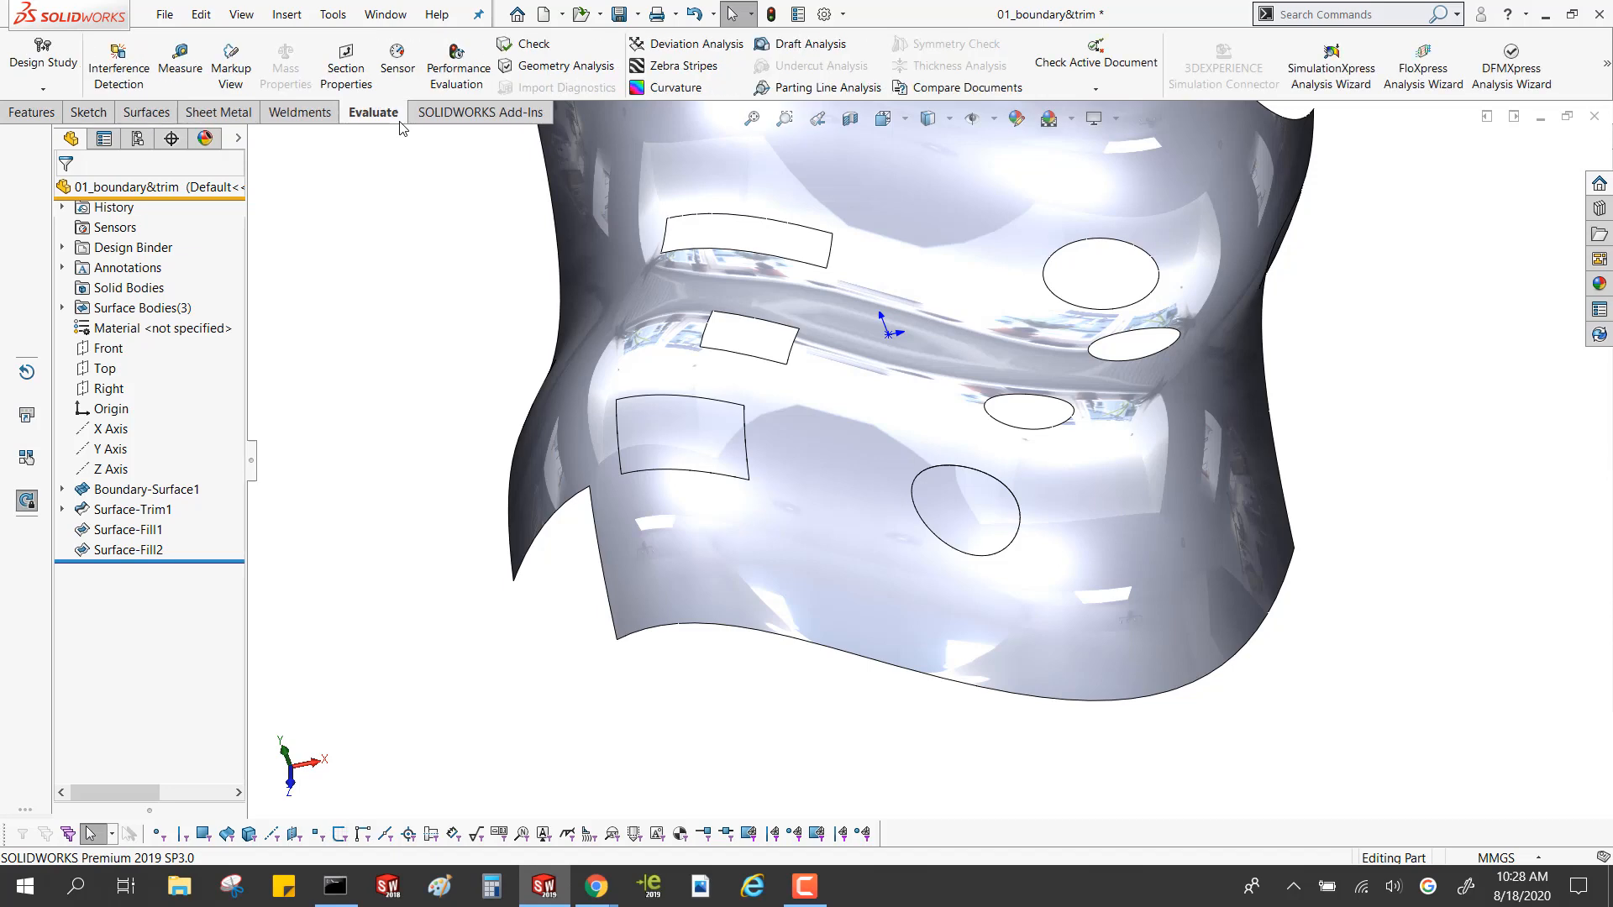
left_click(682, 65)
key("Return")
Examine how the zebra stripes flow across the edges of the rectangular and elliptical patches
middle_click_drag(732, 436, 769, 447)
scroll(771, 448, "down", 6)
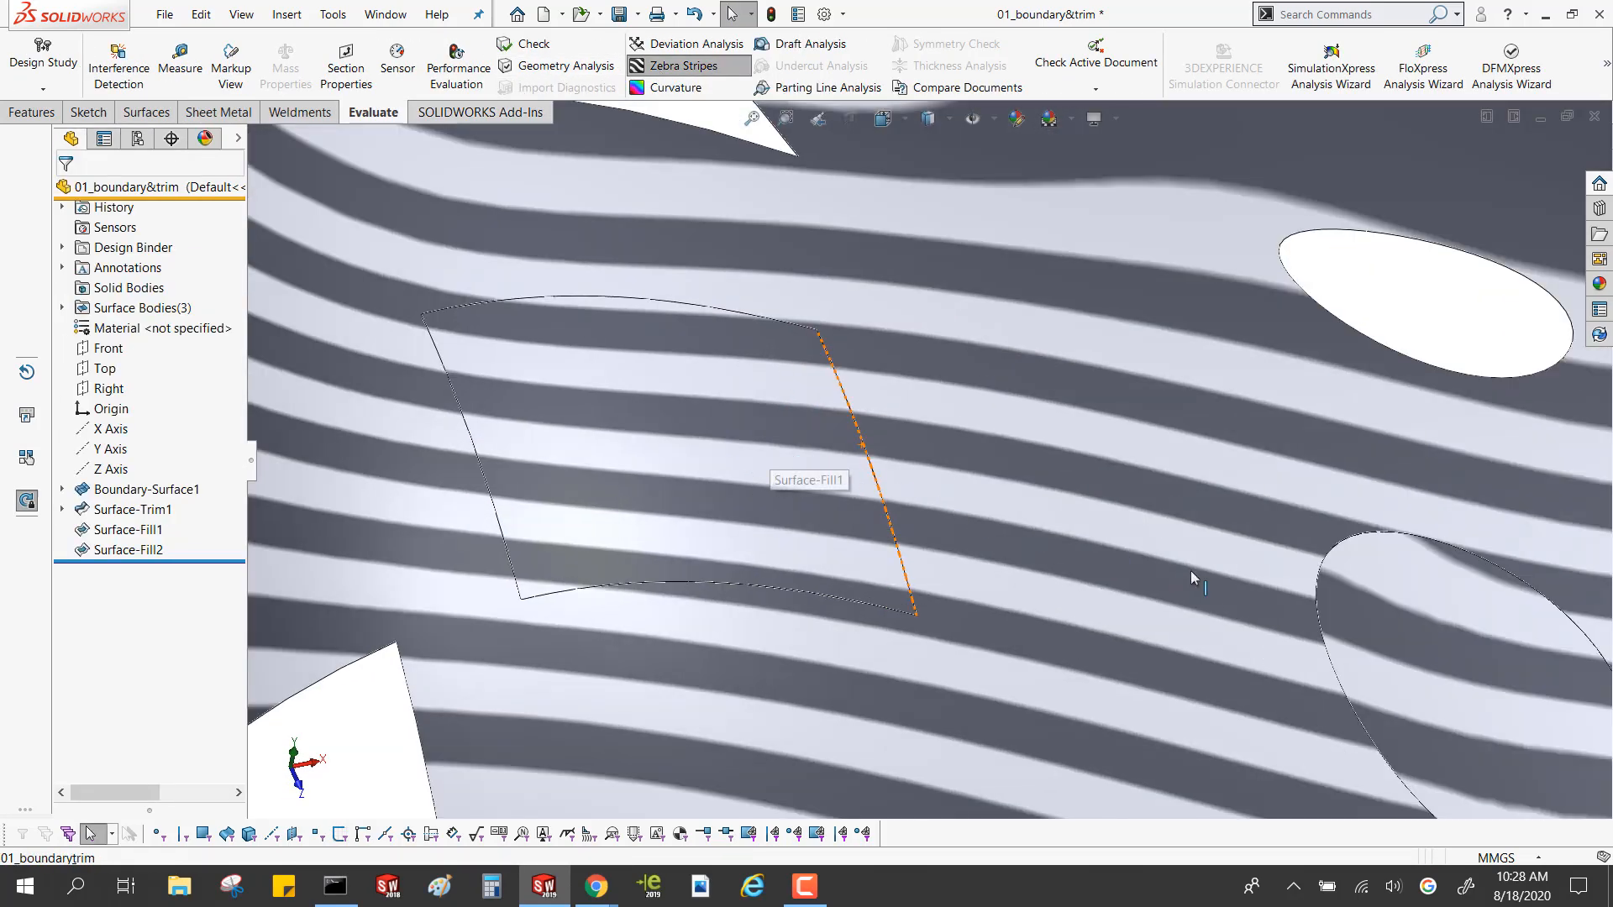
scroll(1209, 588, "up", 1)
scroll(1251, 611, "down", 3)
middle_click_drag(1248, 614, 1100, 613)
scroll(1241, 596, "up", 3)
scroll(1188, 502, "up", 3)
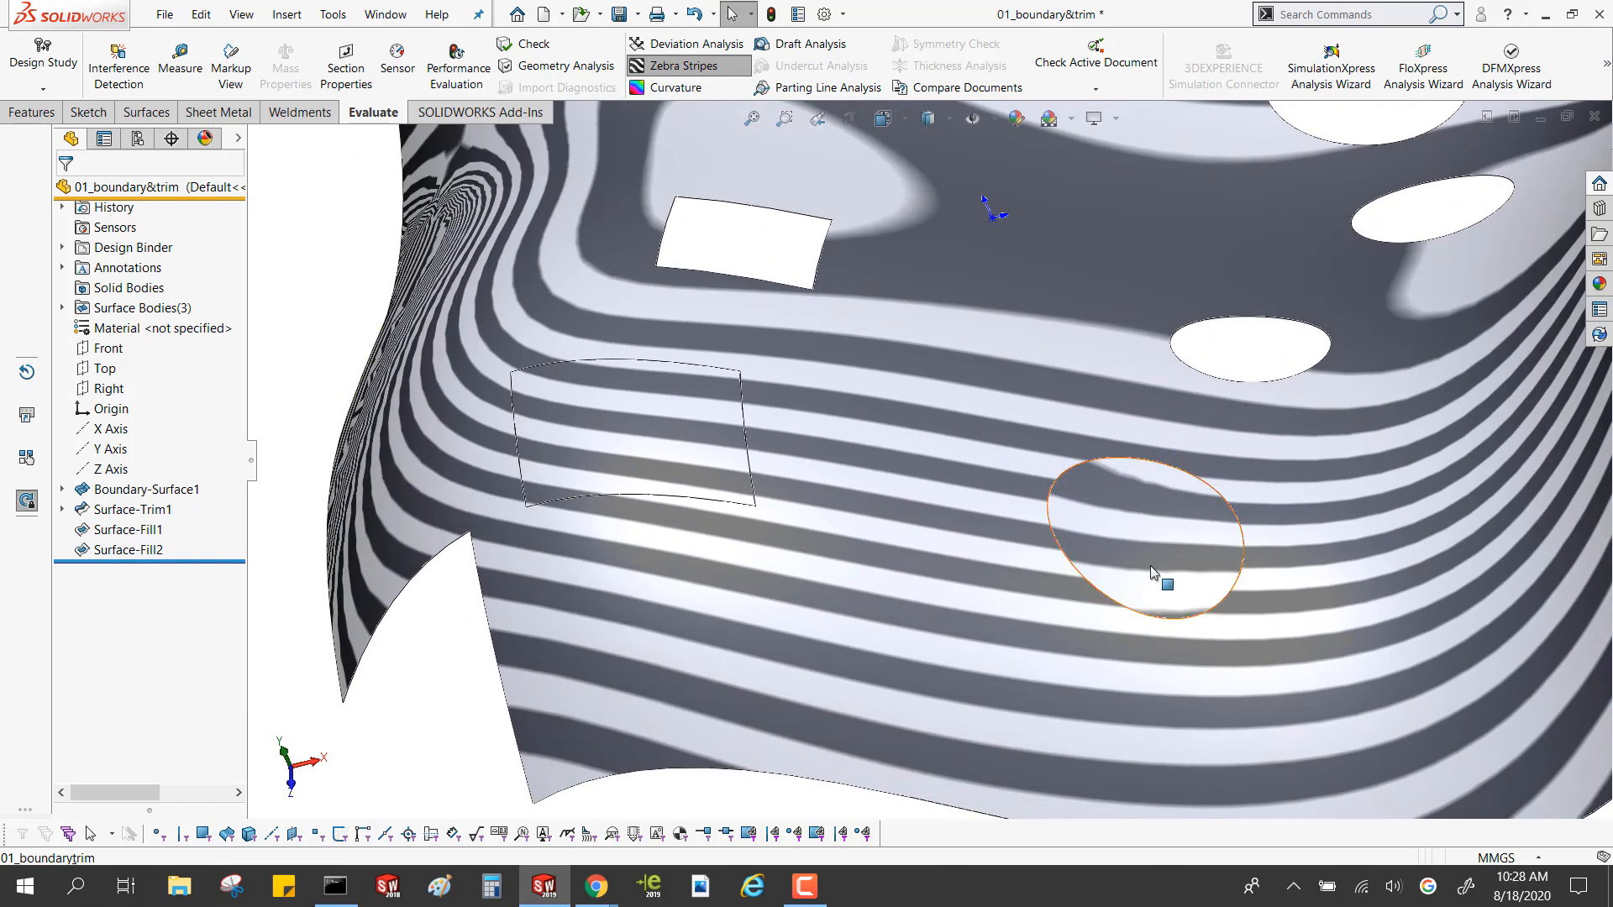
scroll(1151, 566, "down", 4)
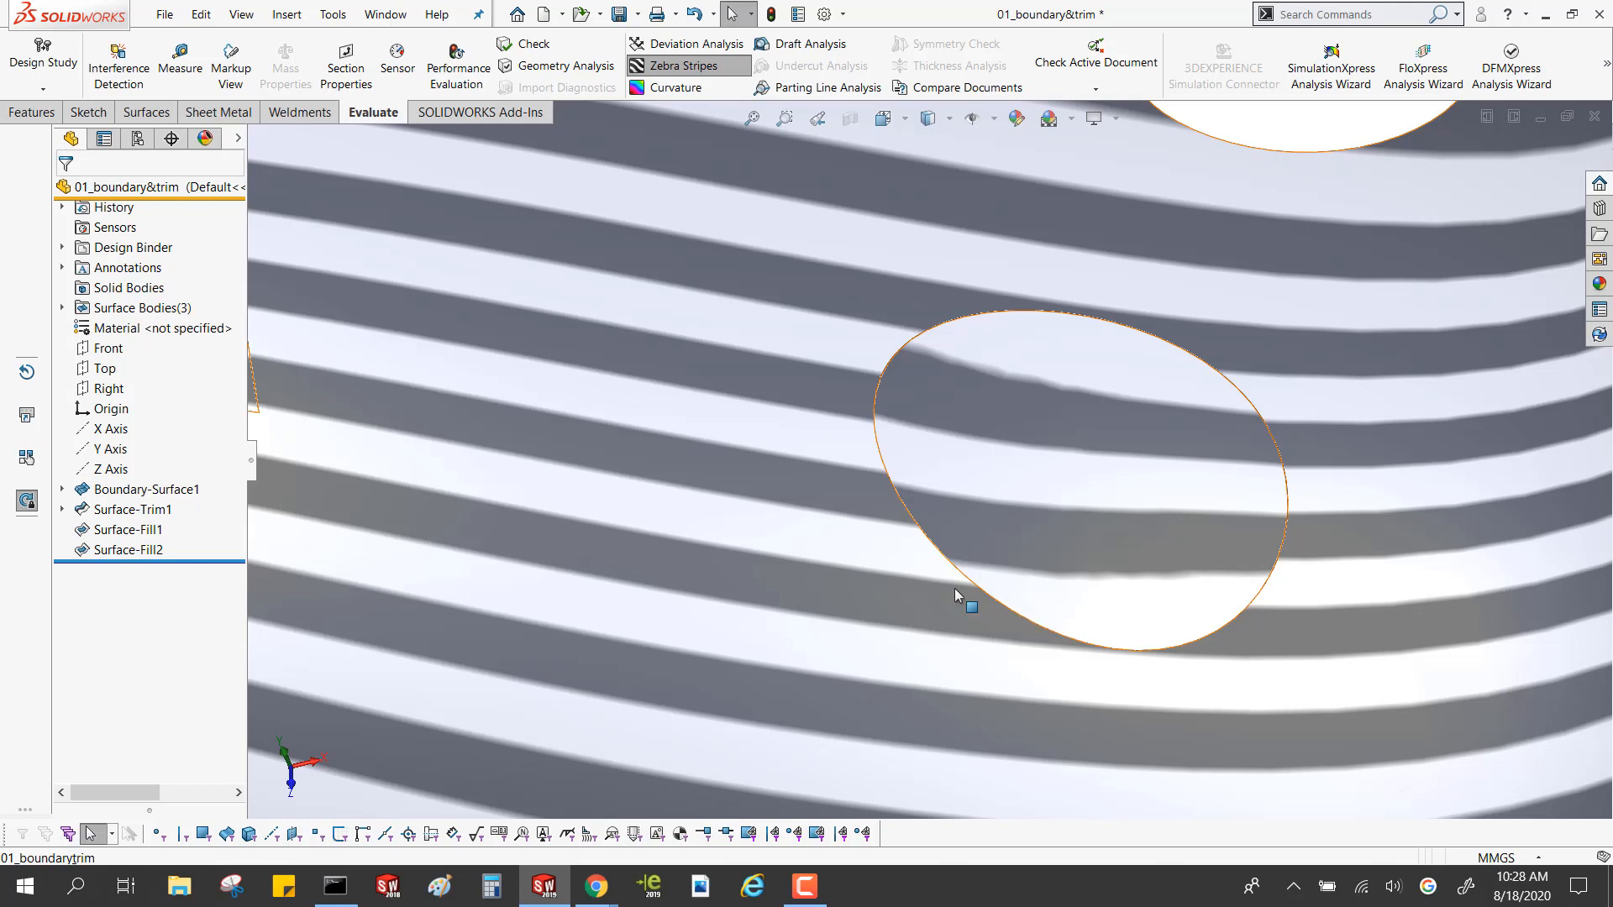
scroll(966, 550, "up", 5)
scroll(937, 542, "up", 2)
scroll(932, 366, "down", 2)
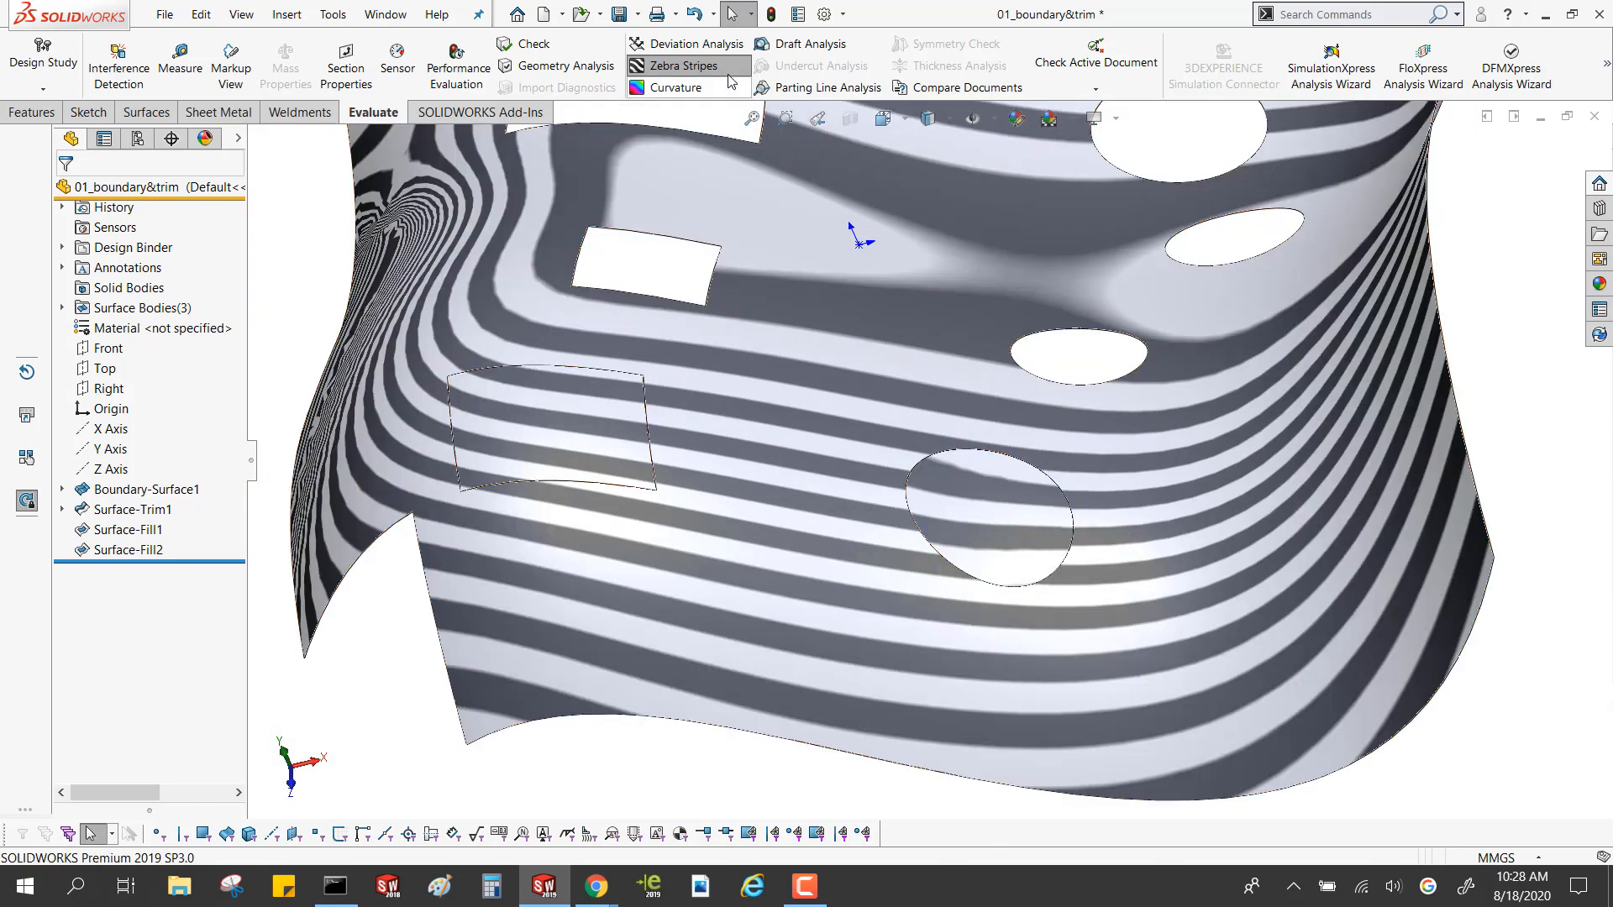
Edit the filled surface in the elliptical hole and change its edge setting to Curvature
left_click(105, 548)
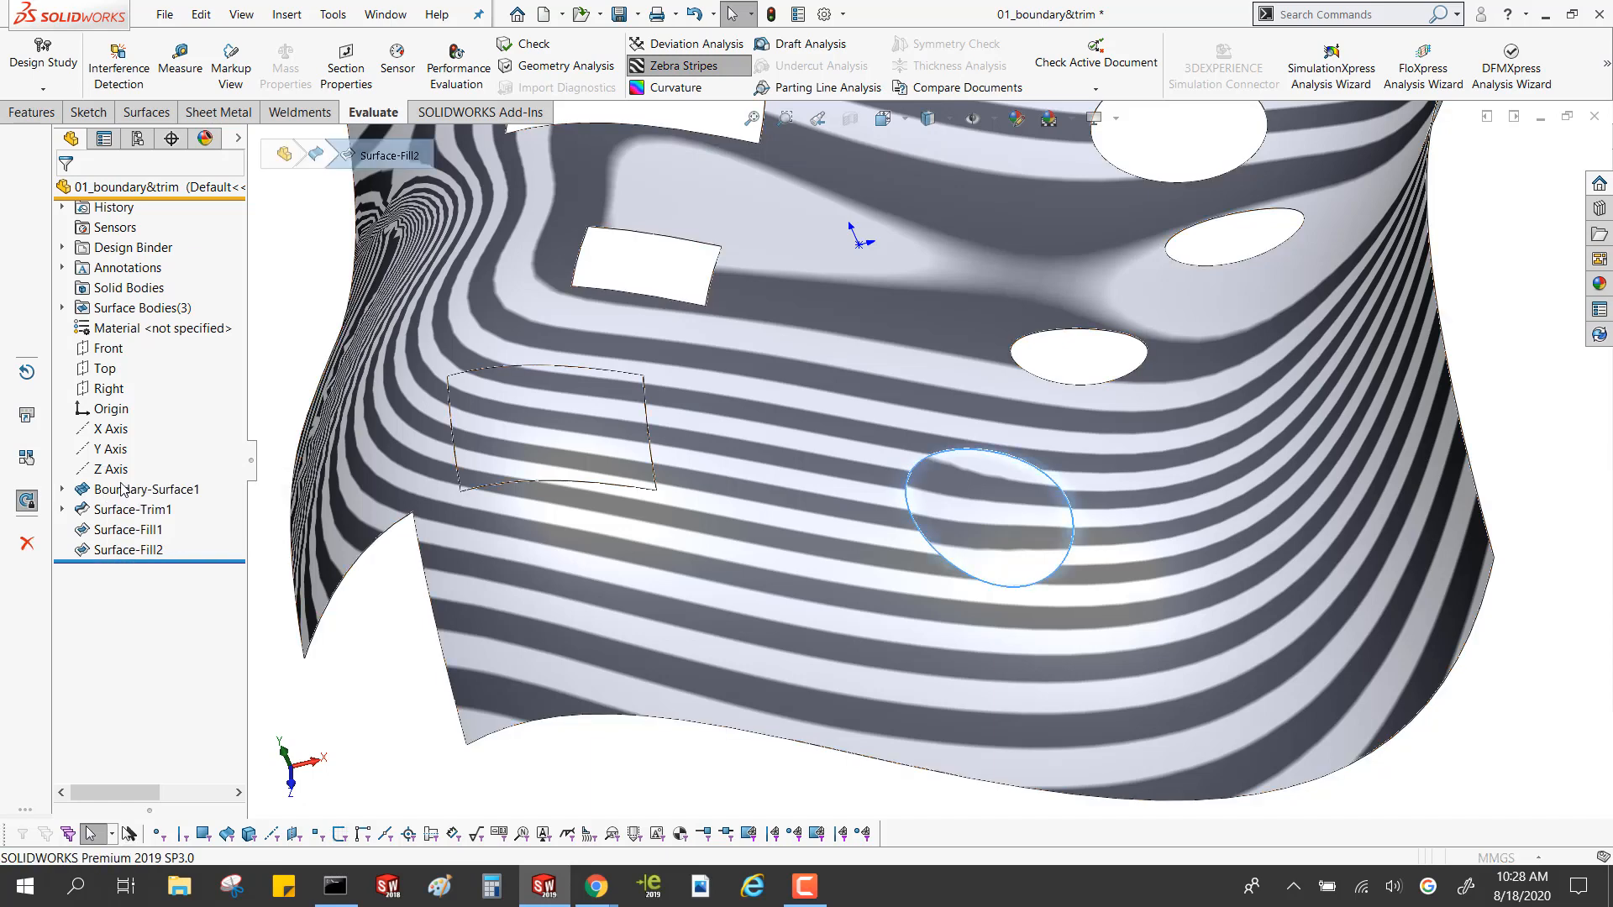
left_click(122, 489)
left_click(141, 449)
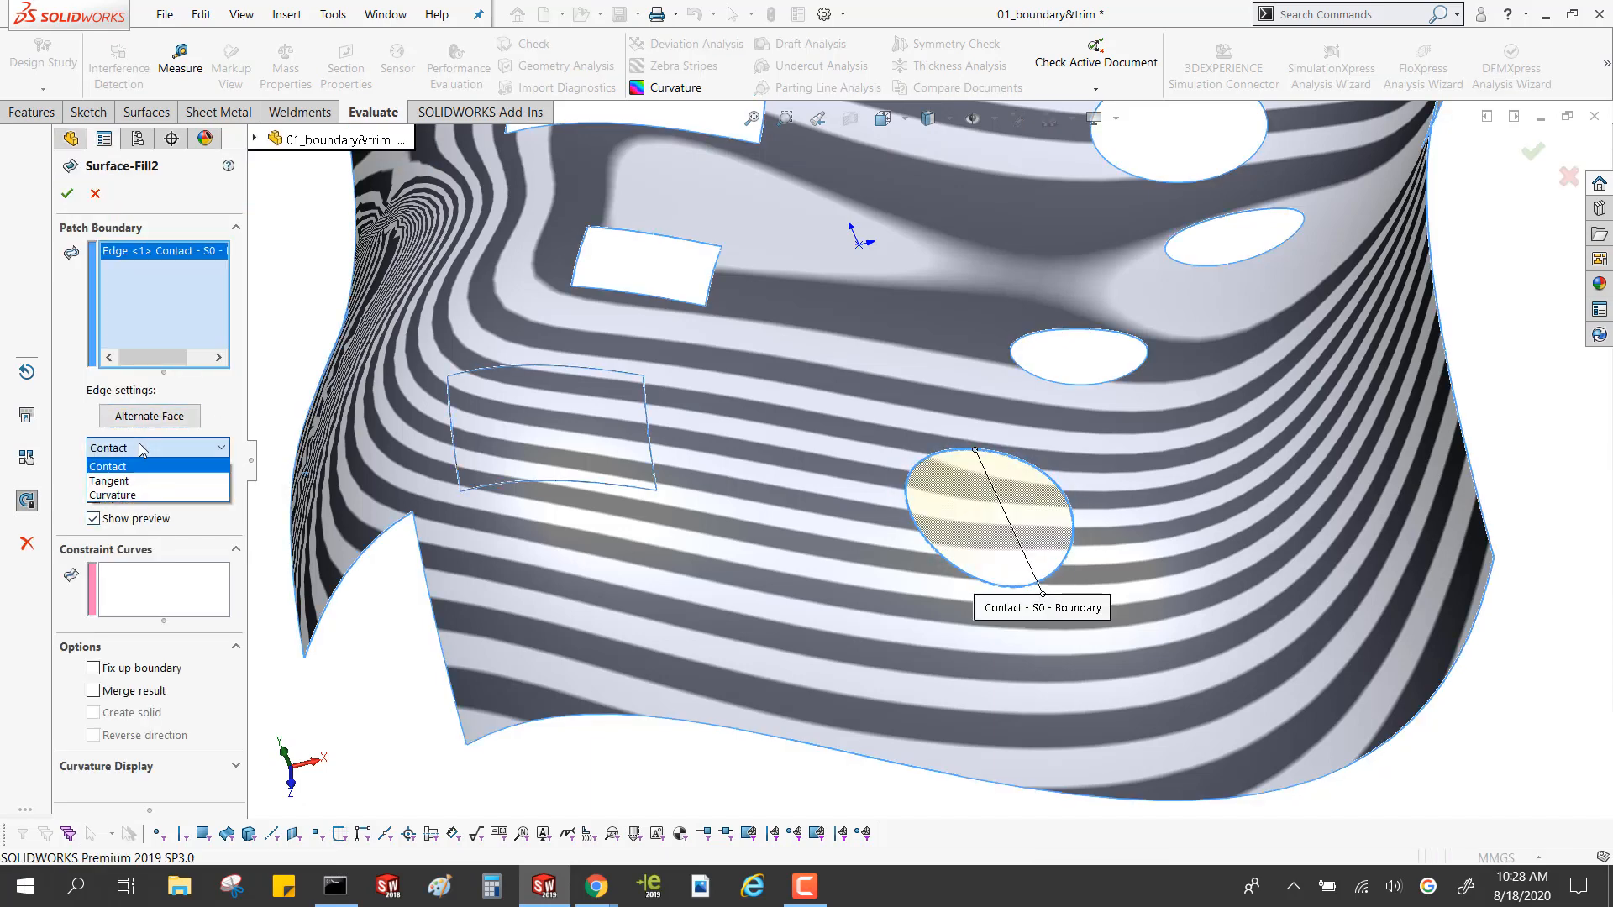
left_click(143, 495)
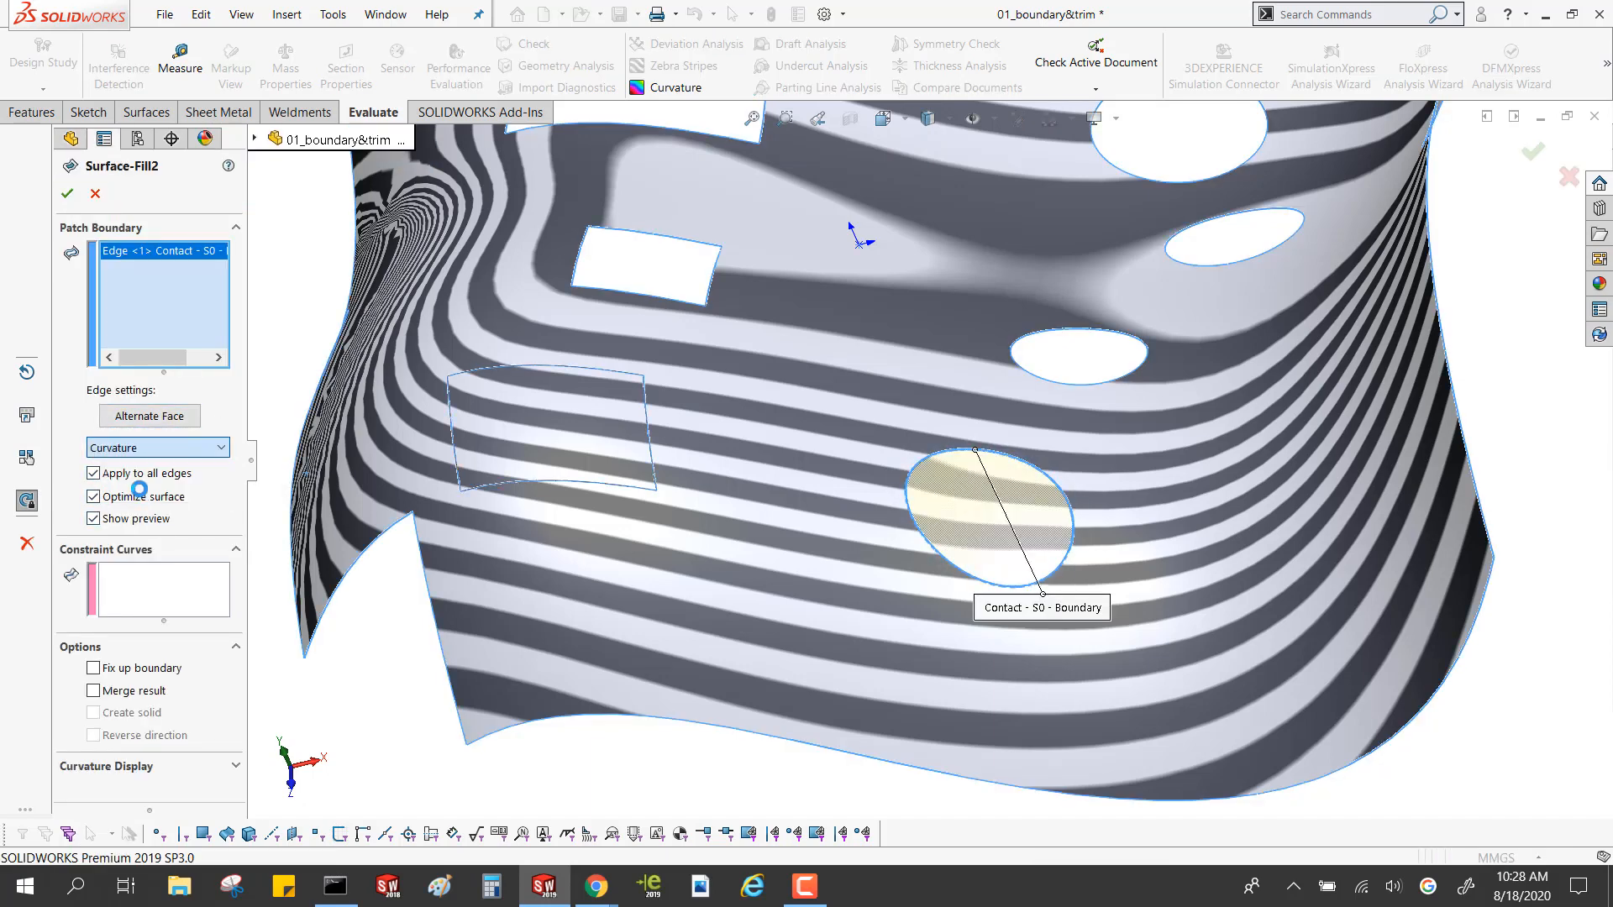
left_click(66, 194)
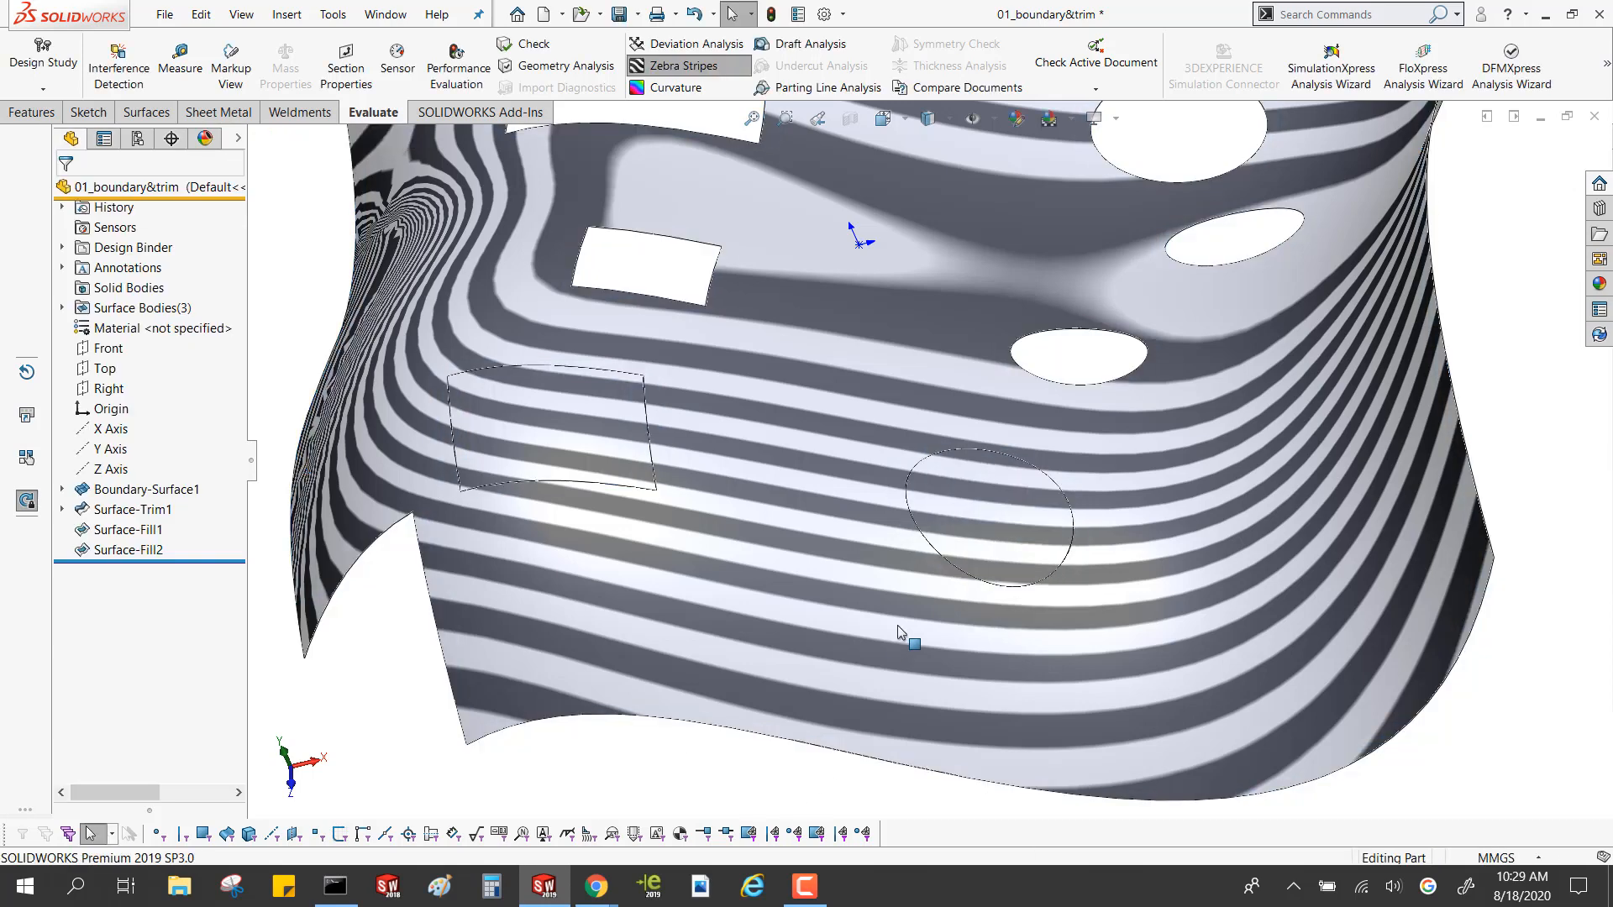
Expand the surface bodies to identify the two filled patches, and turn off the zebra stripes
scroll(908, 560, "down", 5)
scroll(953, 555, "up", 3)
mouse_move(991, 551)
middle_mouse_down()
mouse_move(1001, 577)
mouse_move(1041, 564)
mouse_move(1026, 522)
mouse_move(992, 512)
mouse_move(1001, 524)
mouse_move(1170, 316)
mouse_move(1008, 443)
mouse_move(1008, 533)
middle_mouse_up()
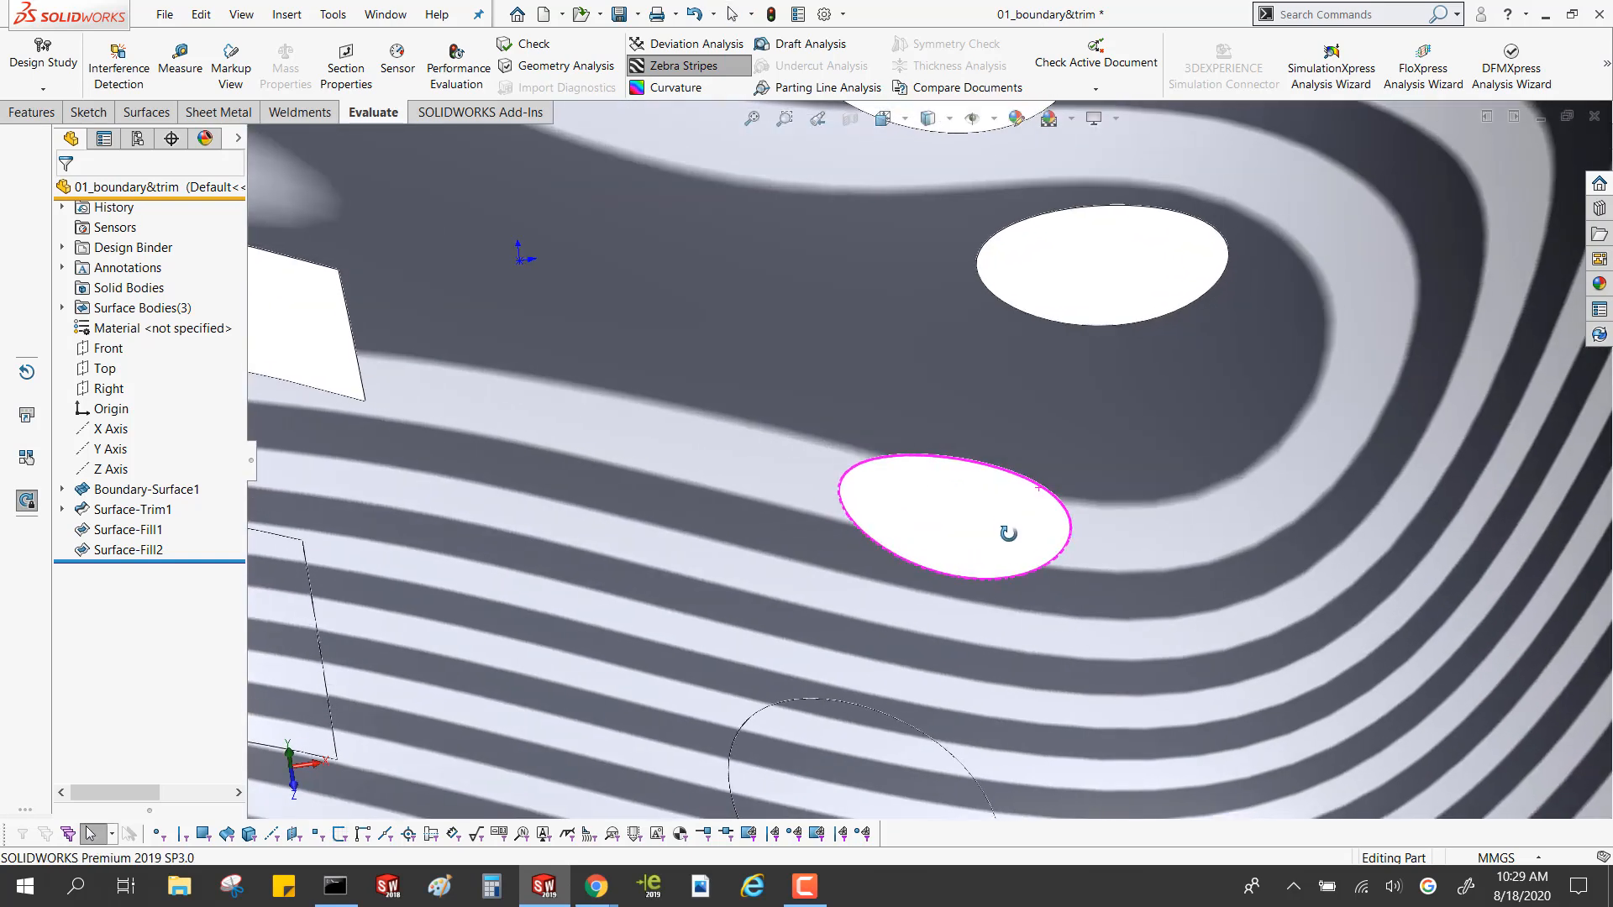
key("f")
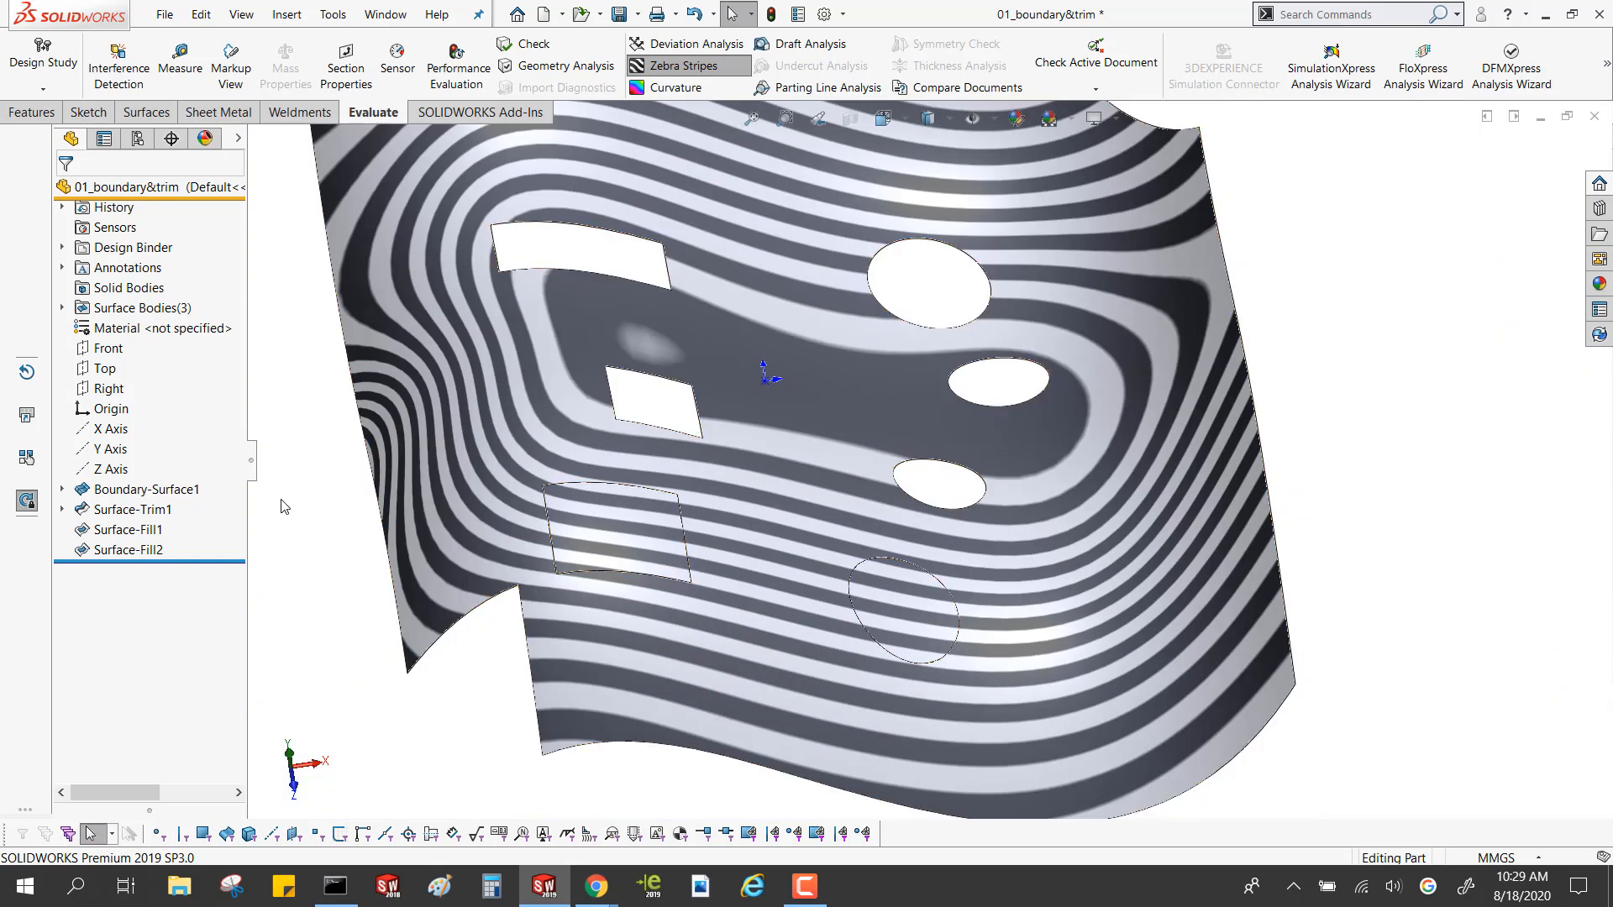
left_click(157, 549)
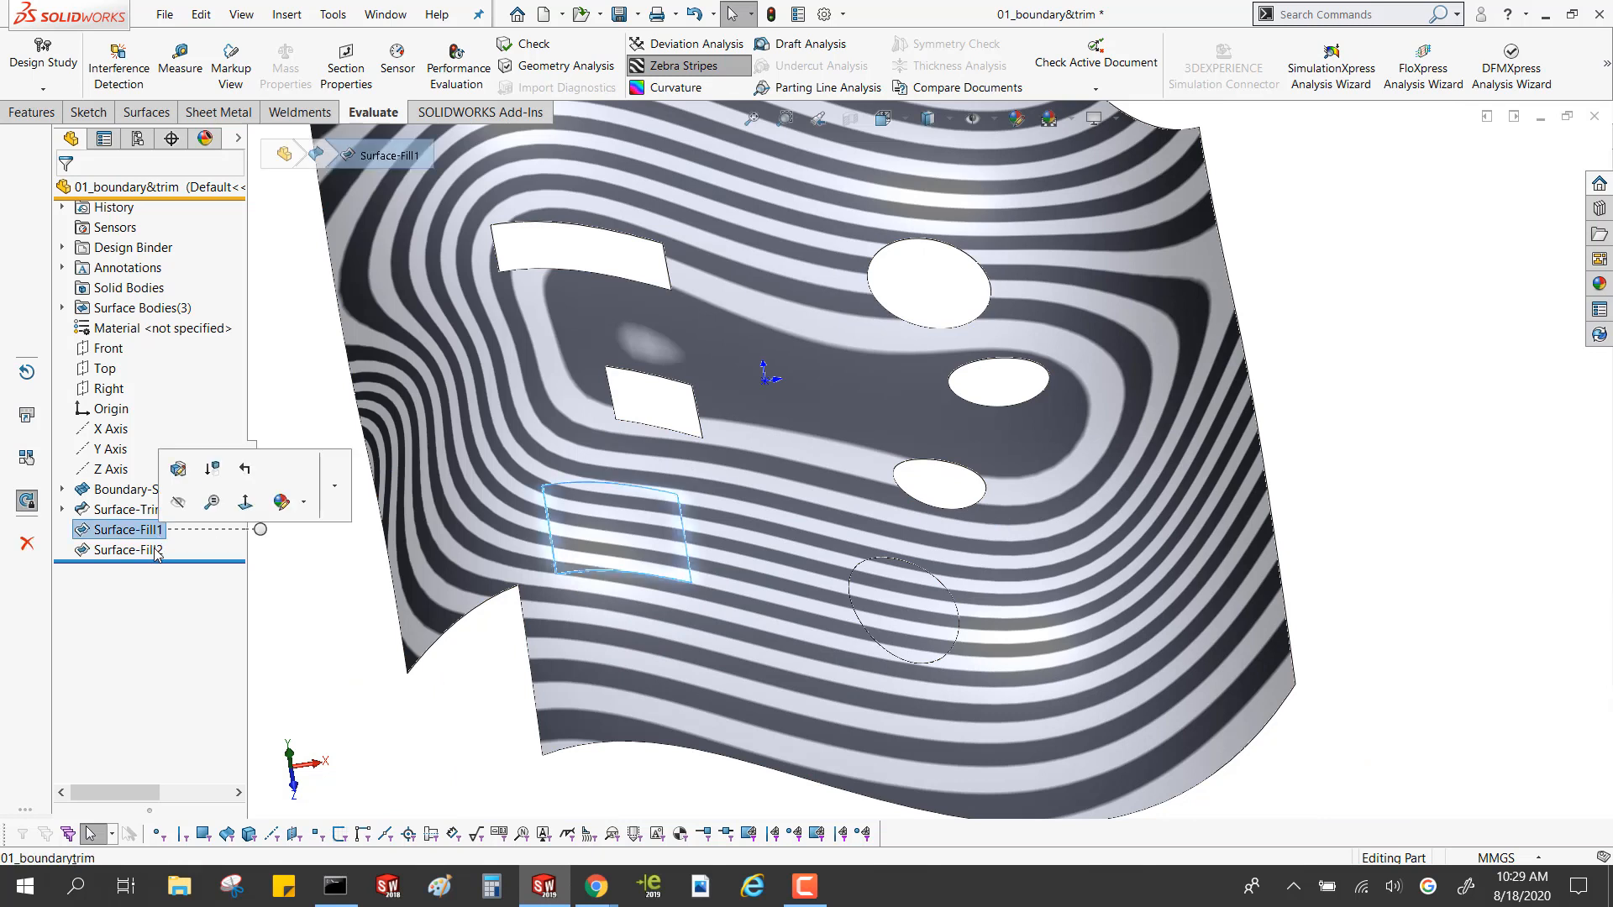
left_click(63, 309)
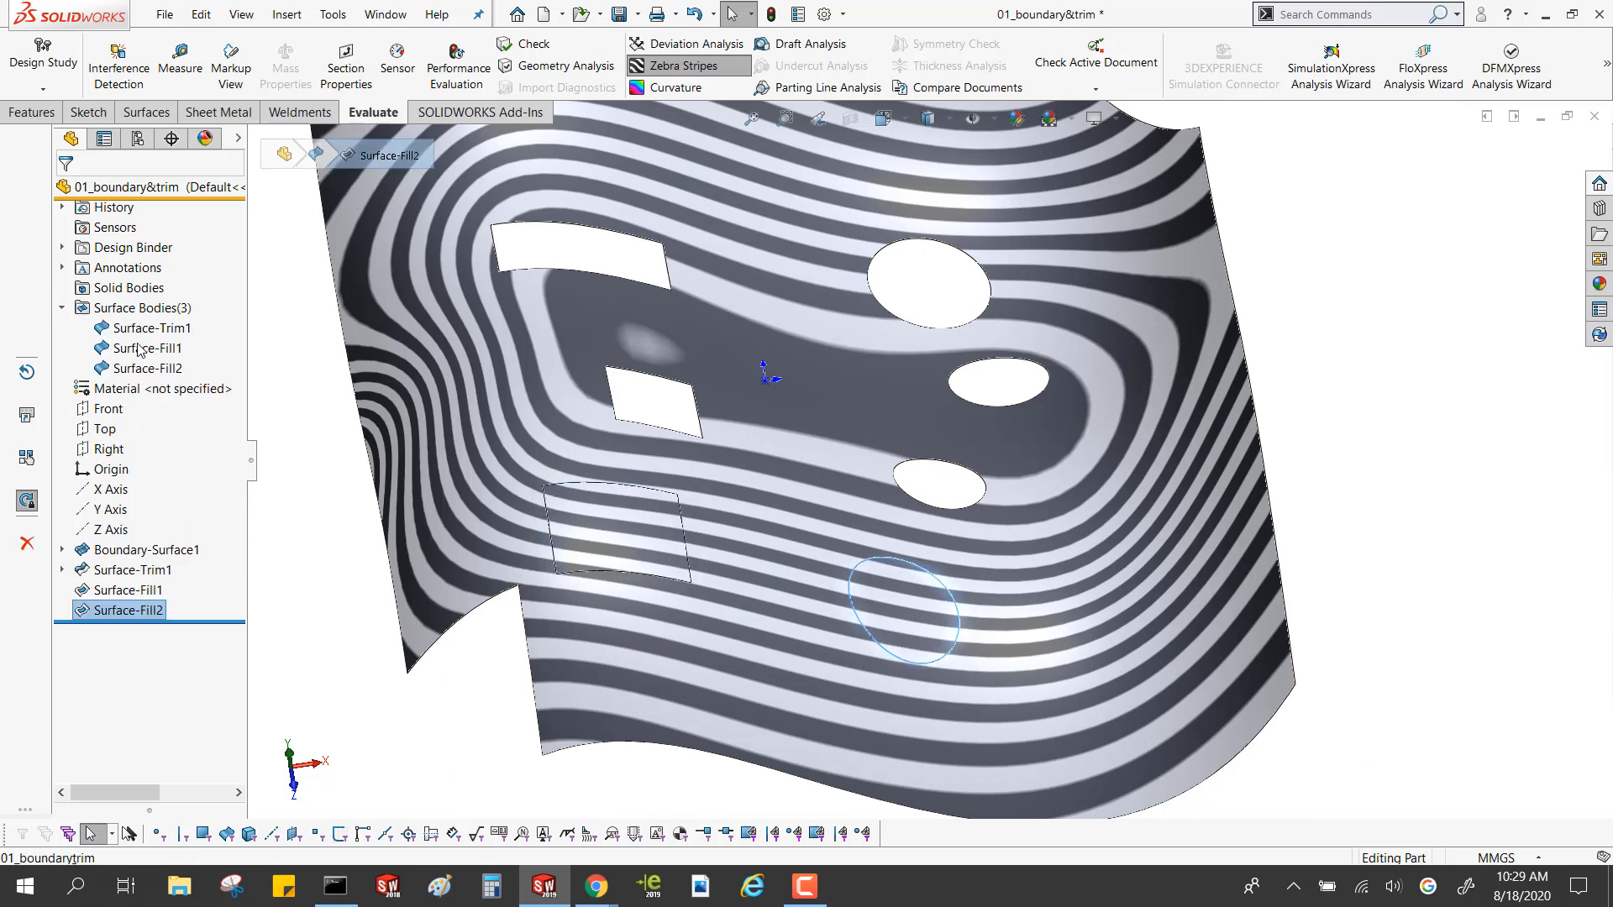
left_click(139, 350)
left_click(142, 369)
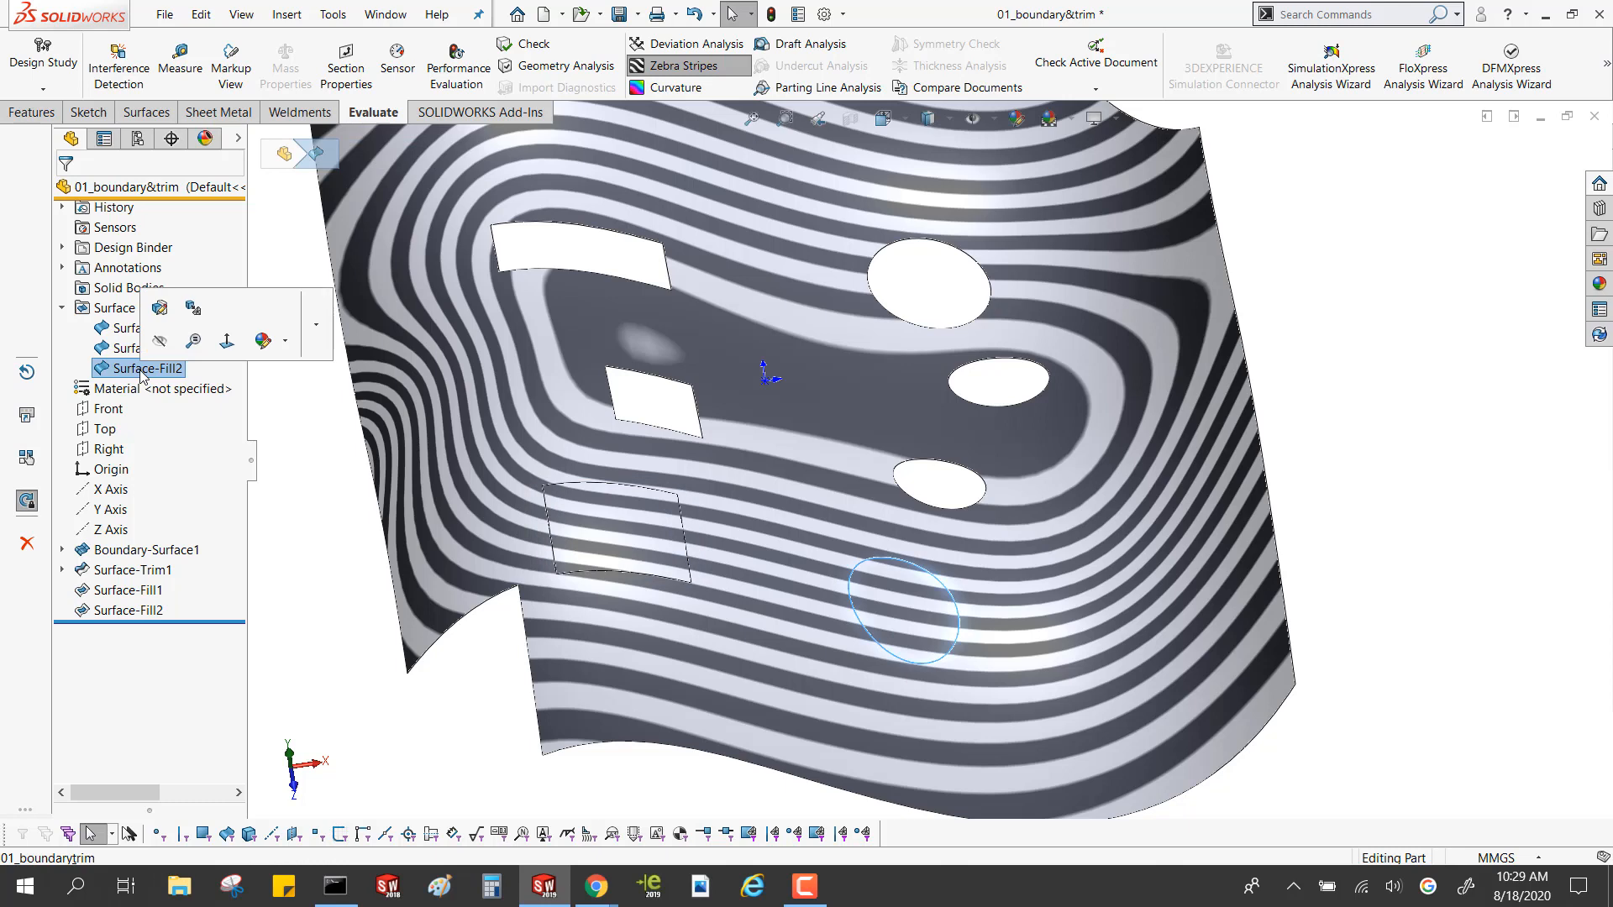
left_click(683, 66)
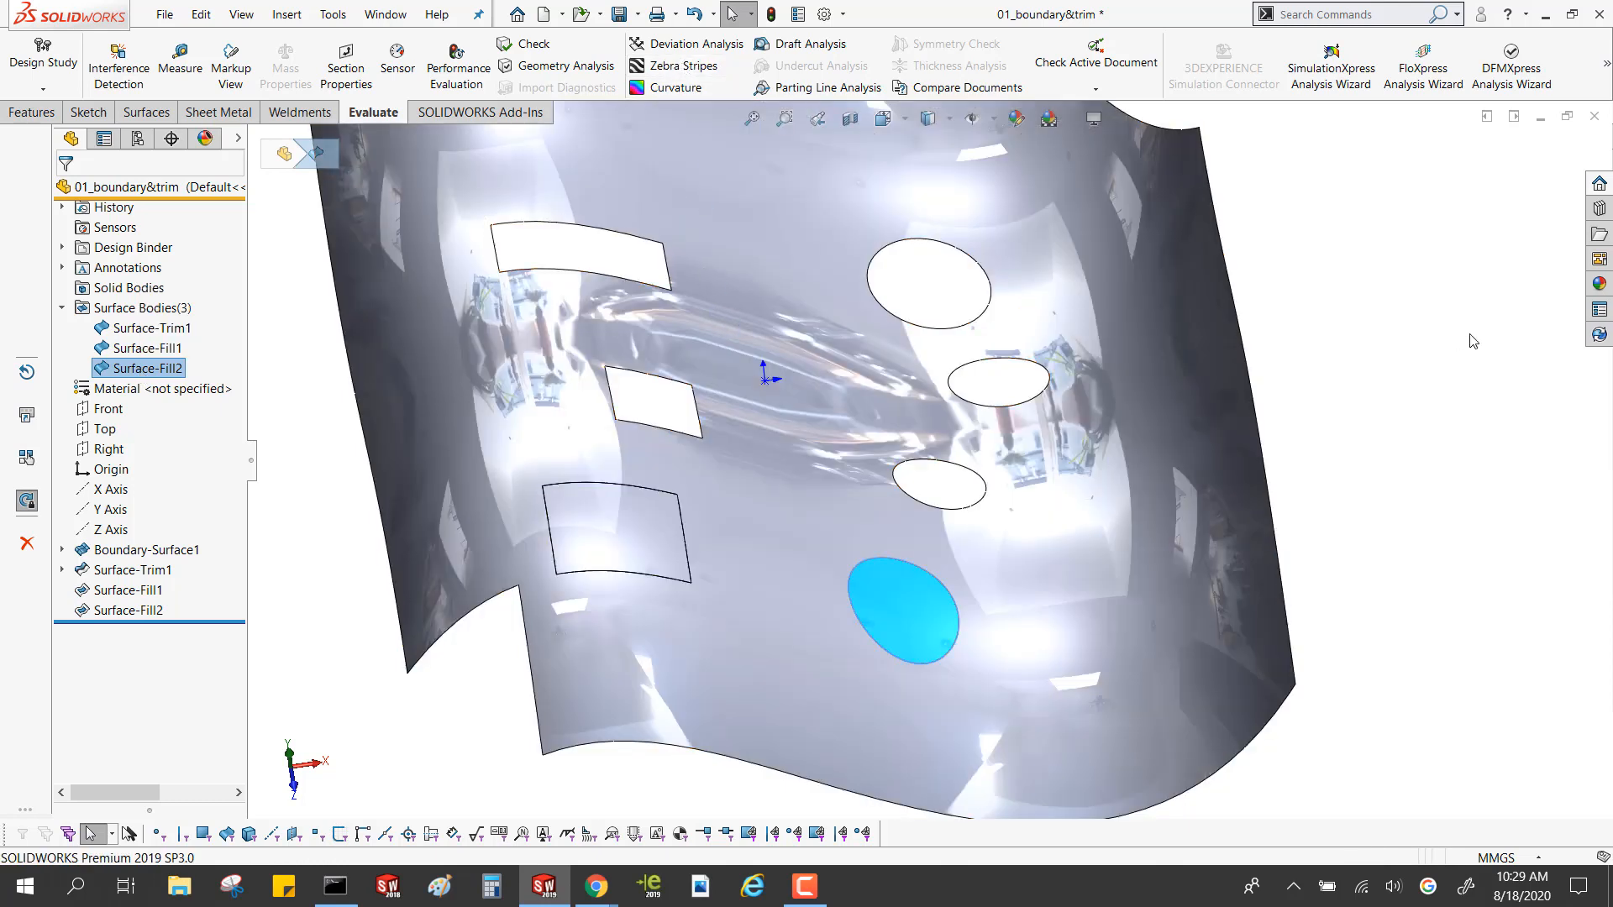
left_click(1495, 346)
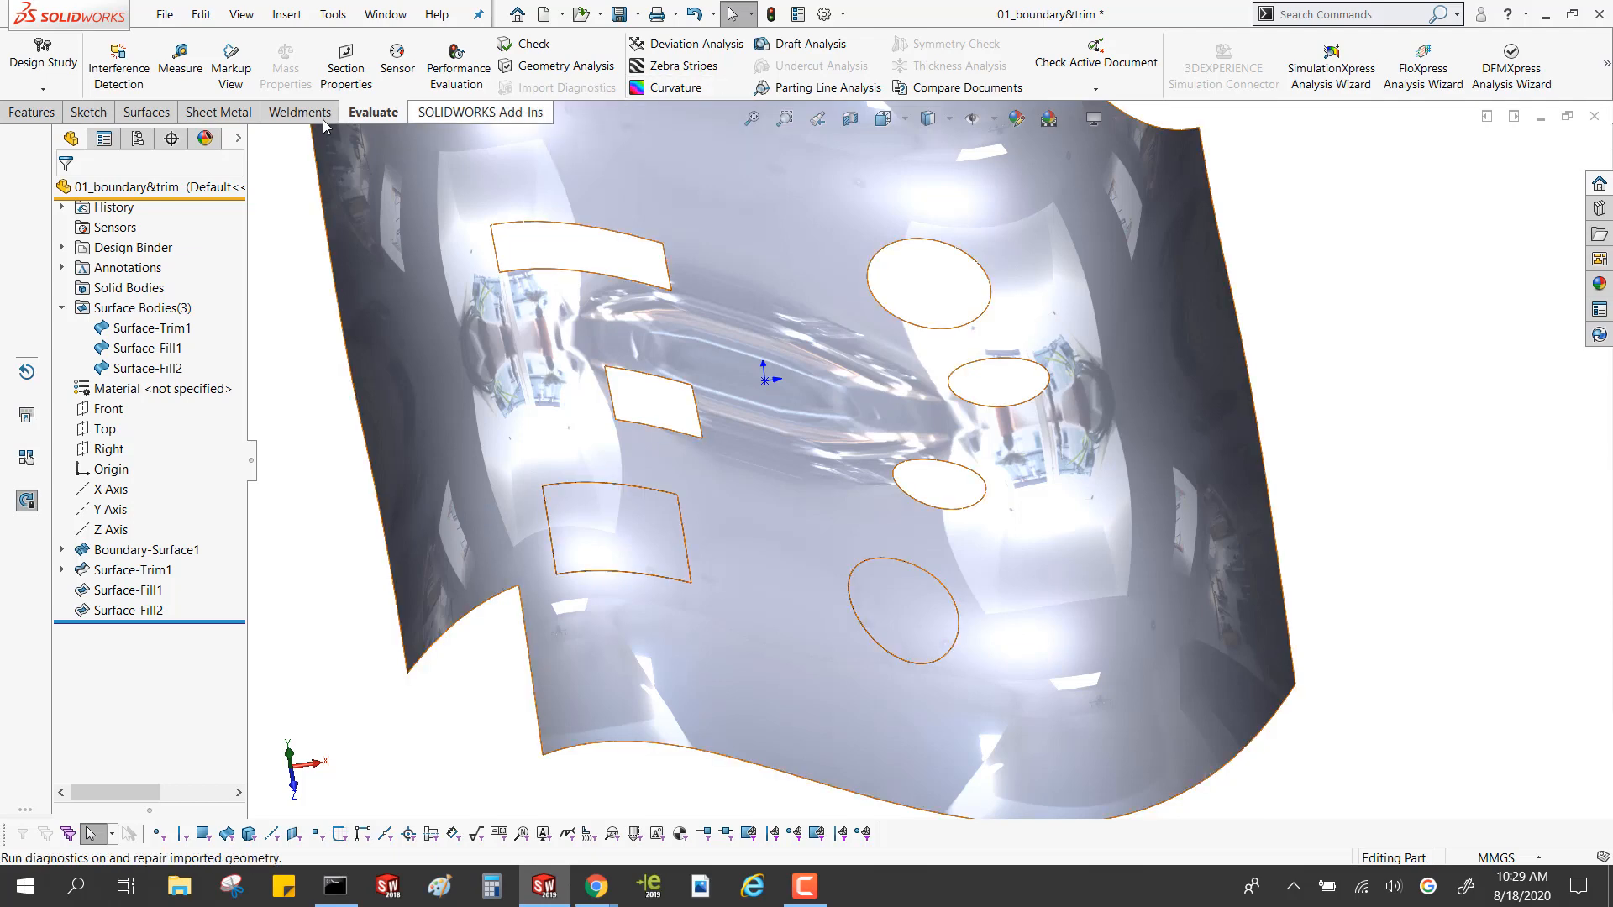
Start an Untrim Surface with the edge of the small elliptical hole nearest the filled ellipse
left_click(153, 119)
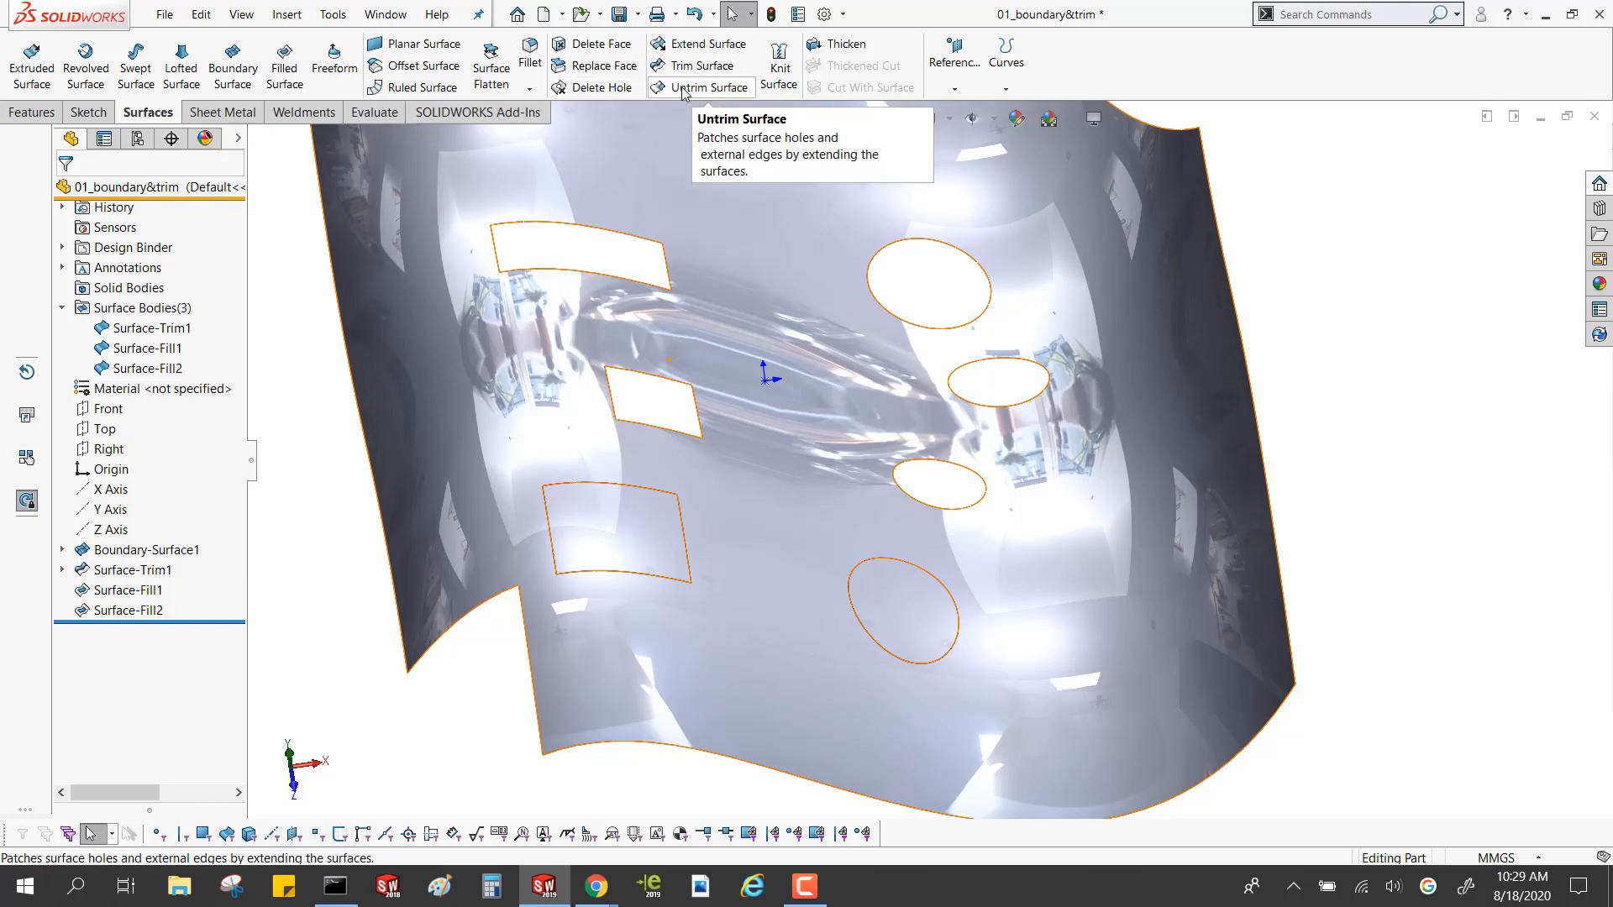
left_click(1309, 279)
scroll(1286, 322, "up", 3)
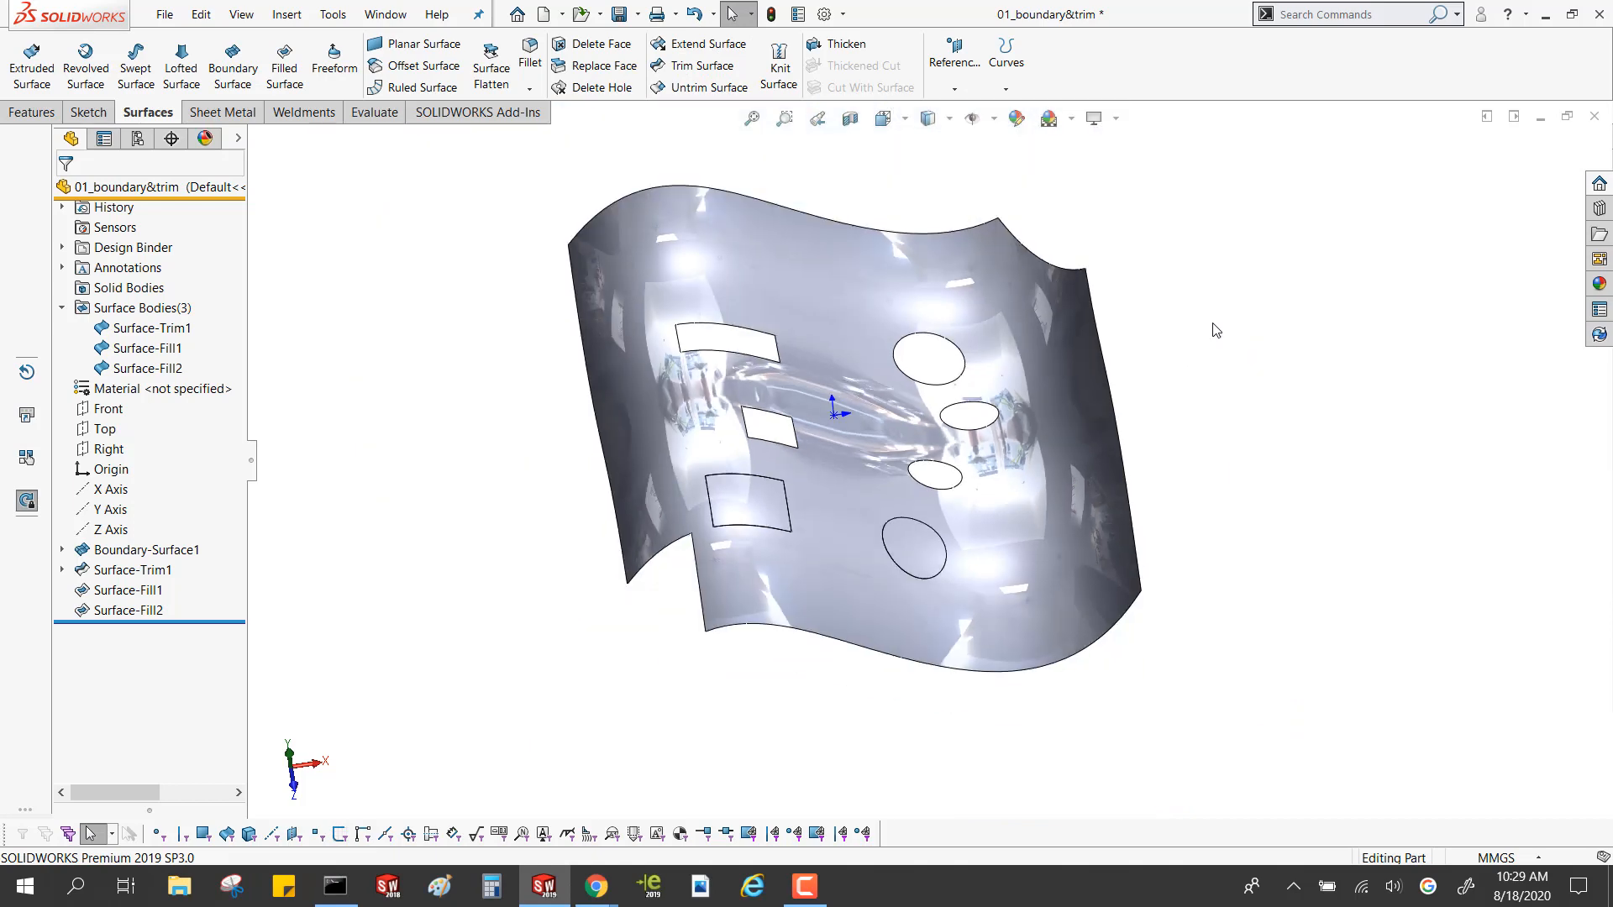
left_click(698, 88)
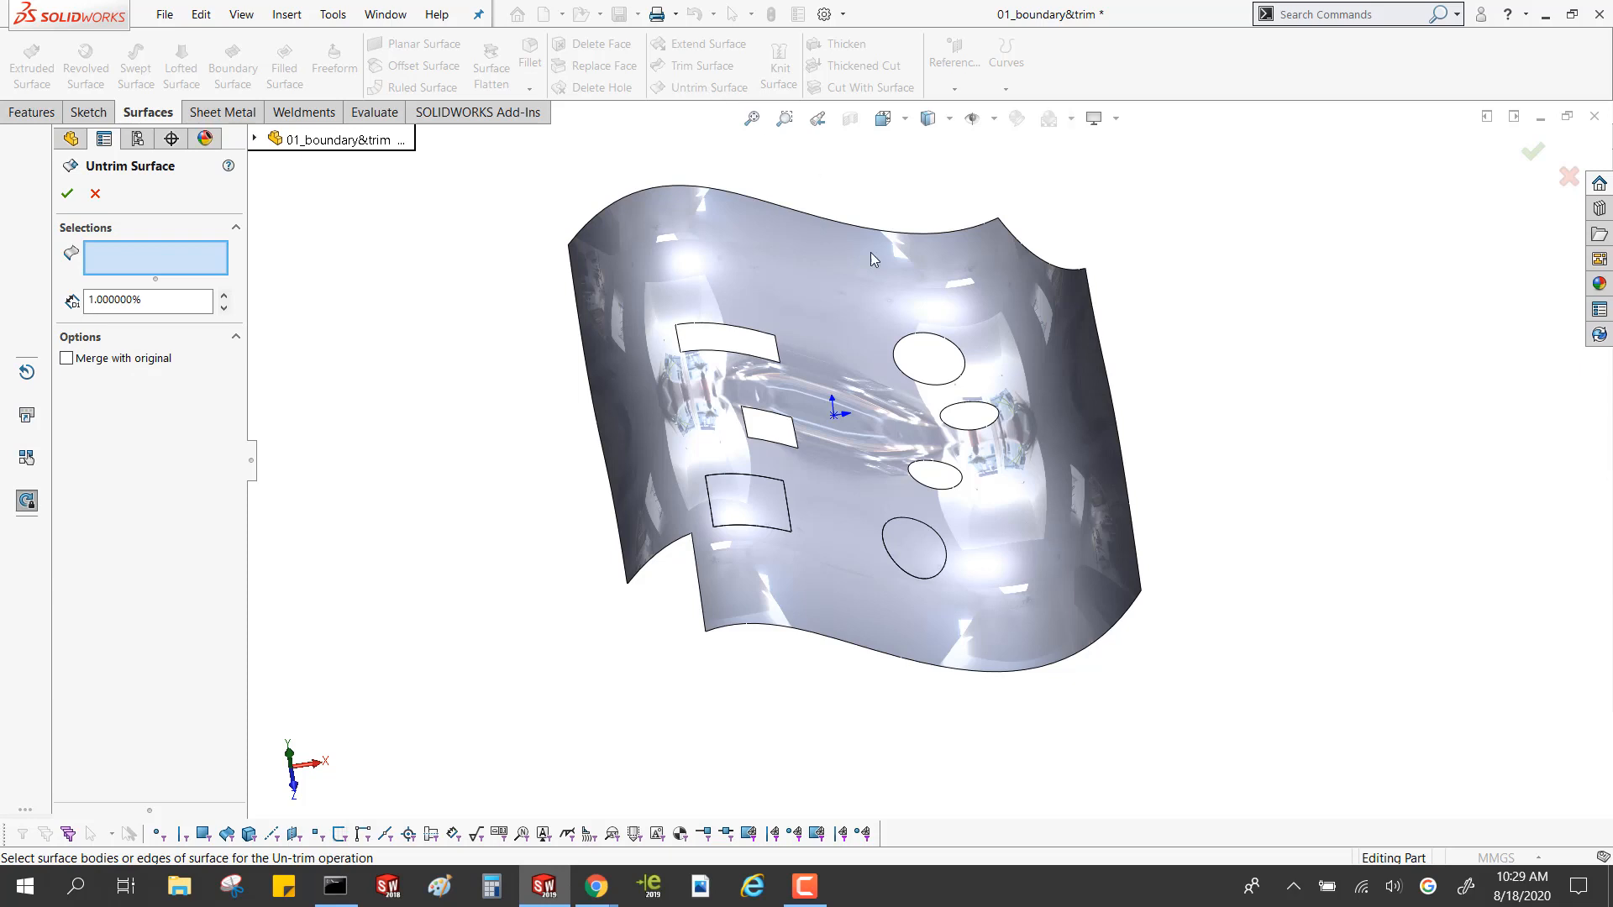
left_click(955, 493)
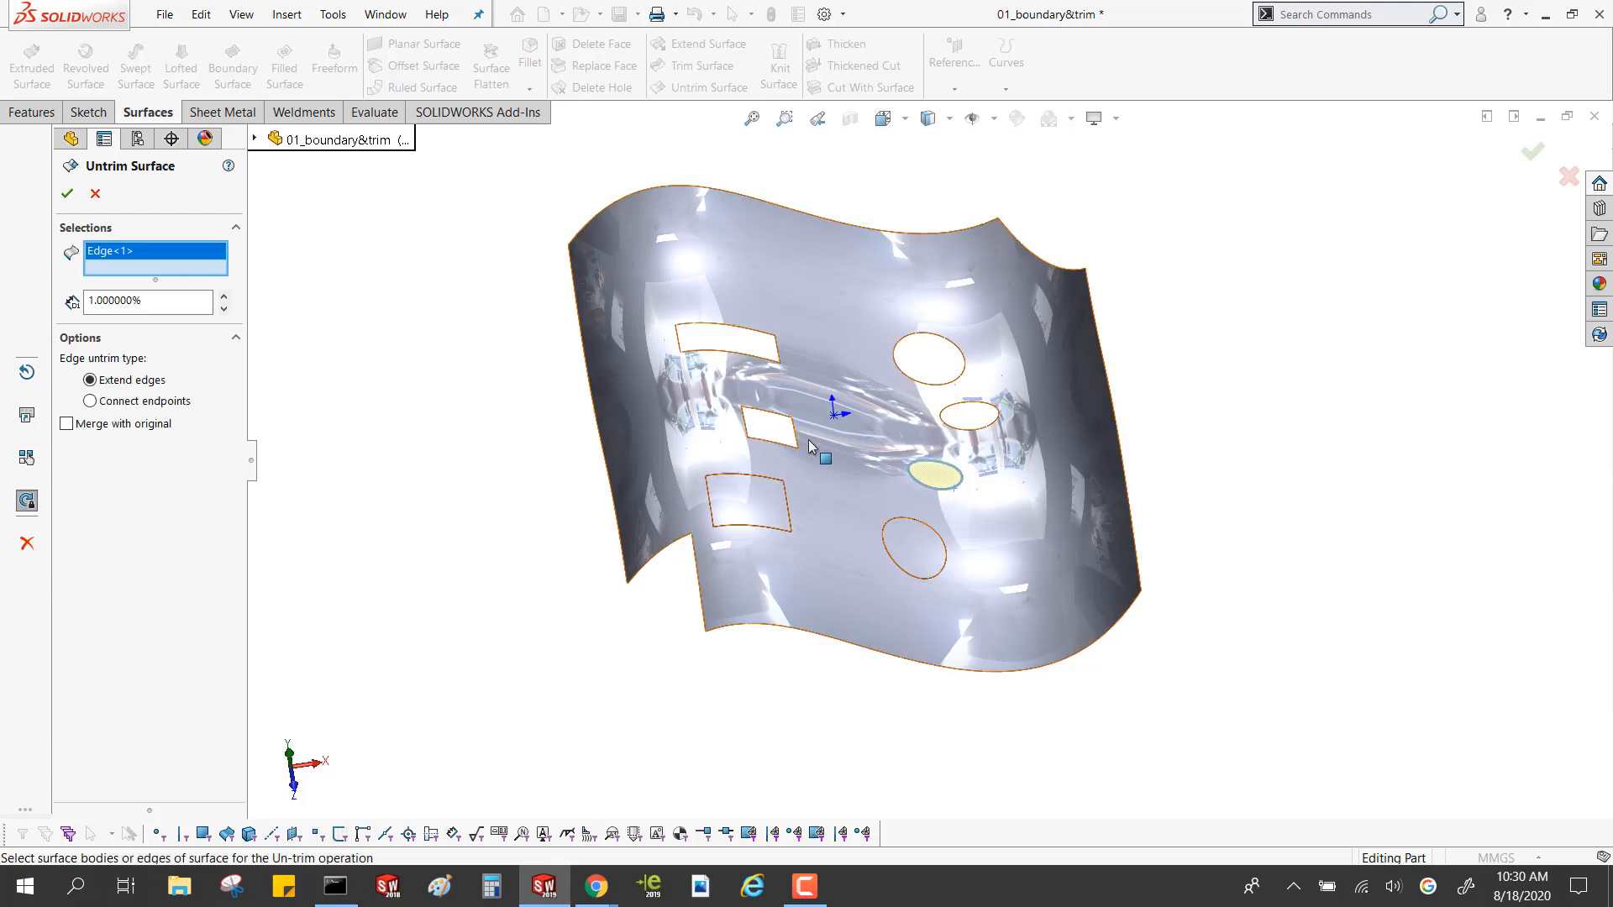
Add the smallest rectangular hole's four edges to the selection and untrim both holes with Extend edges at 1%
scroll(798, 436, "down", 3)
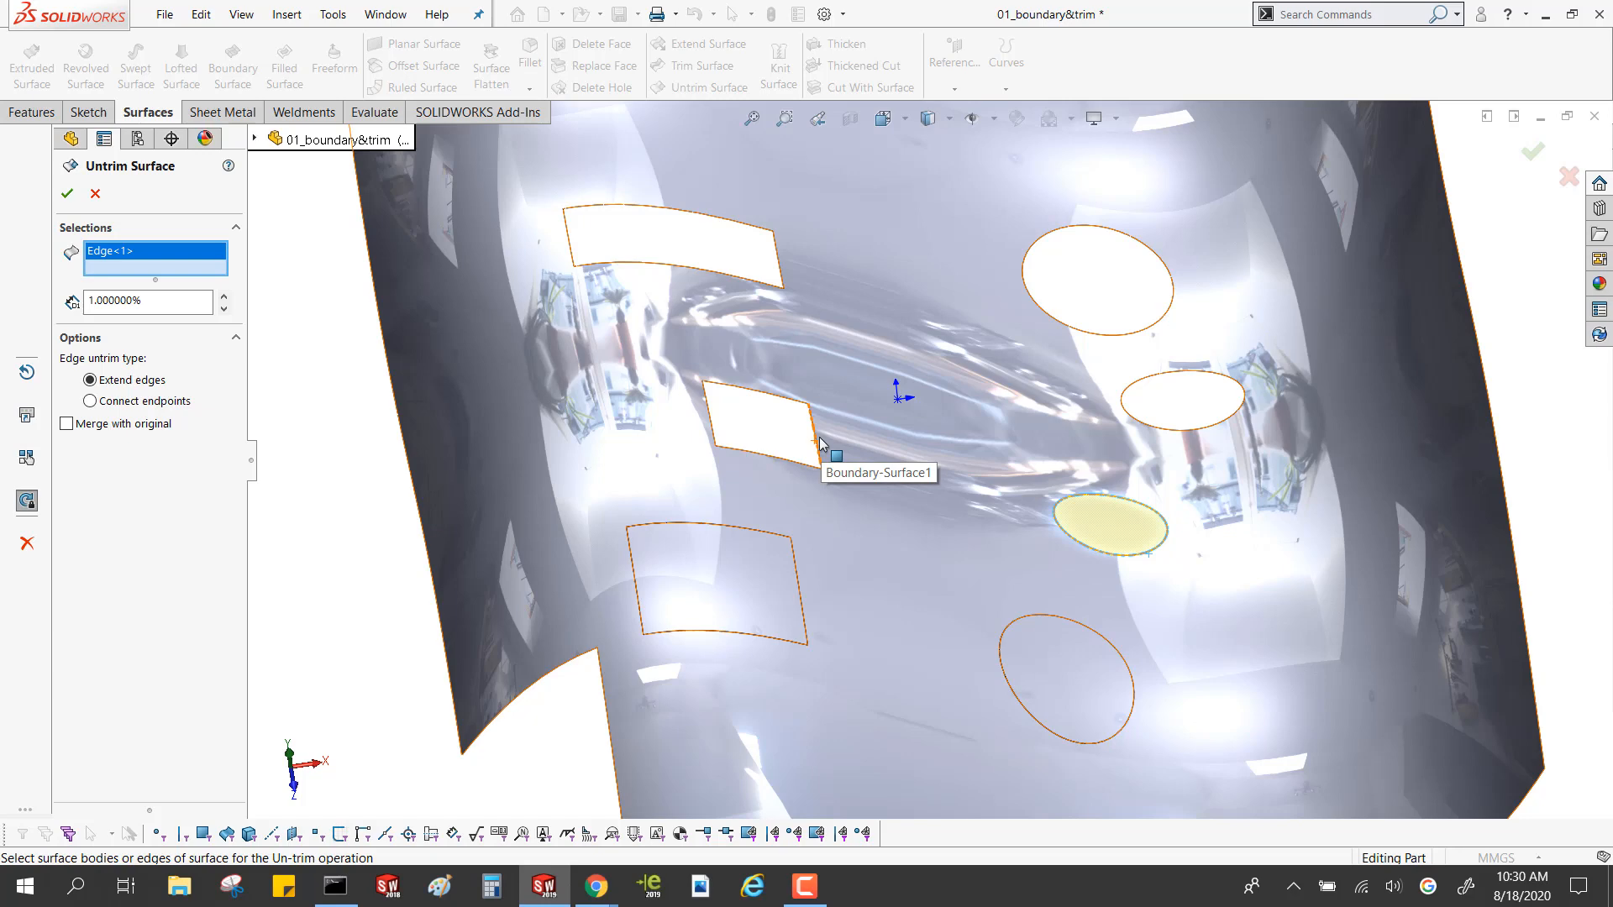
left_click(815, 439)
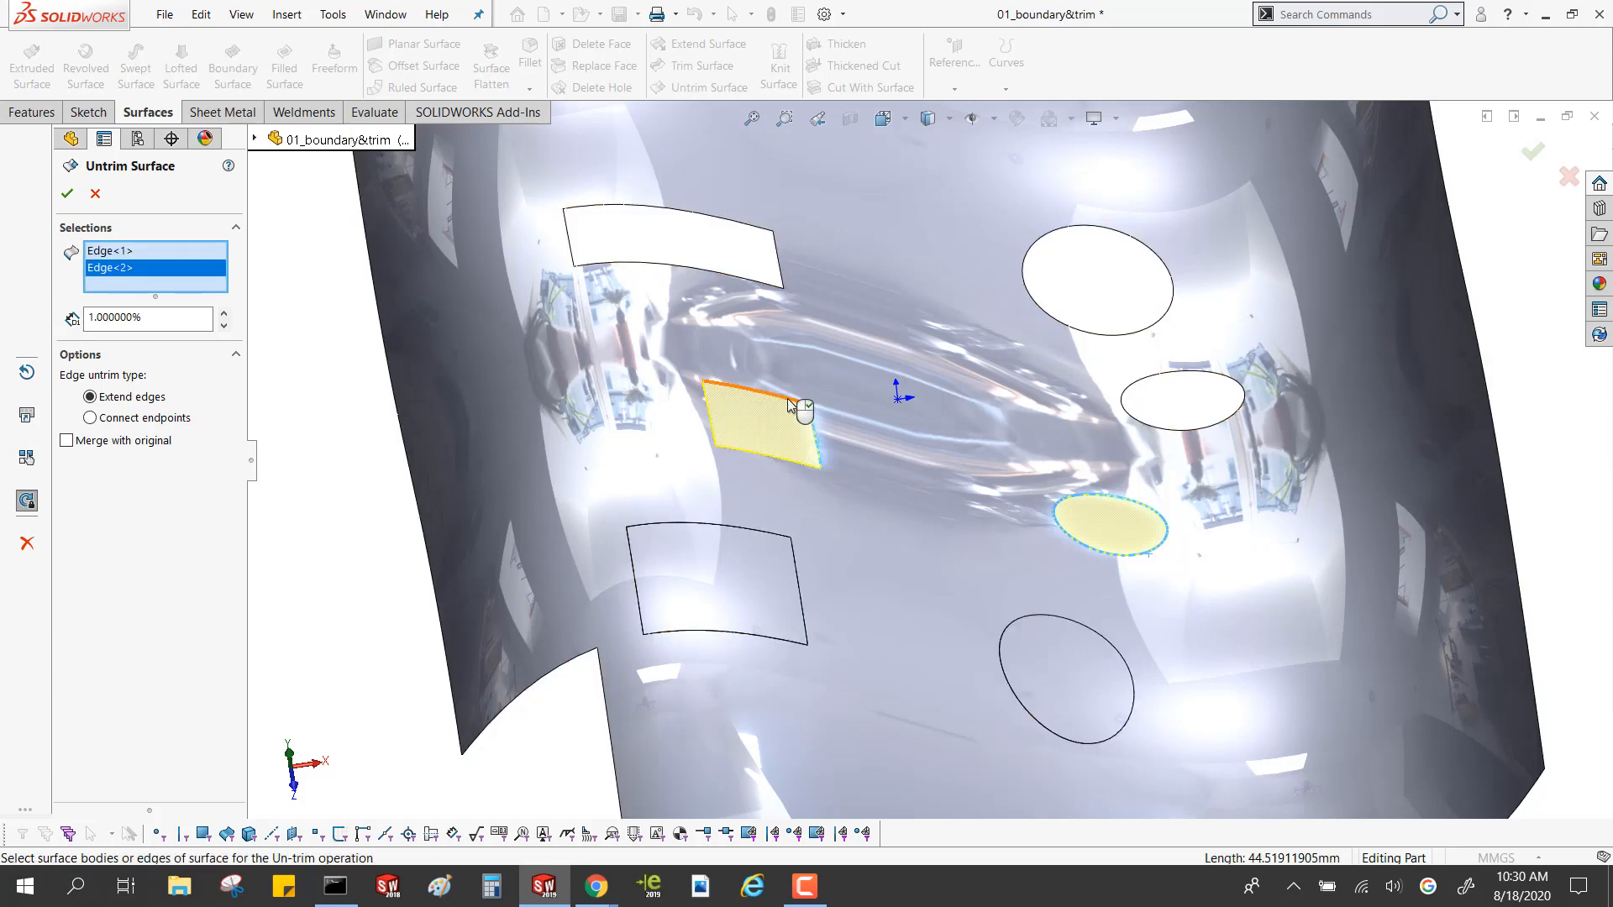
left_click(760, 395)
left_click(725, 446)
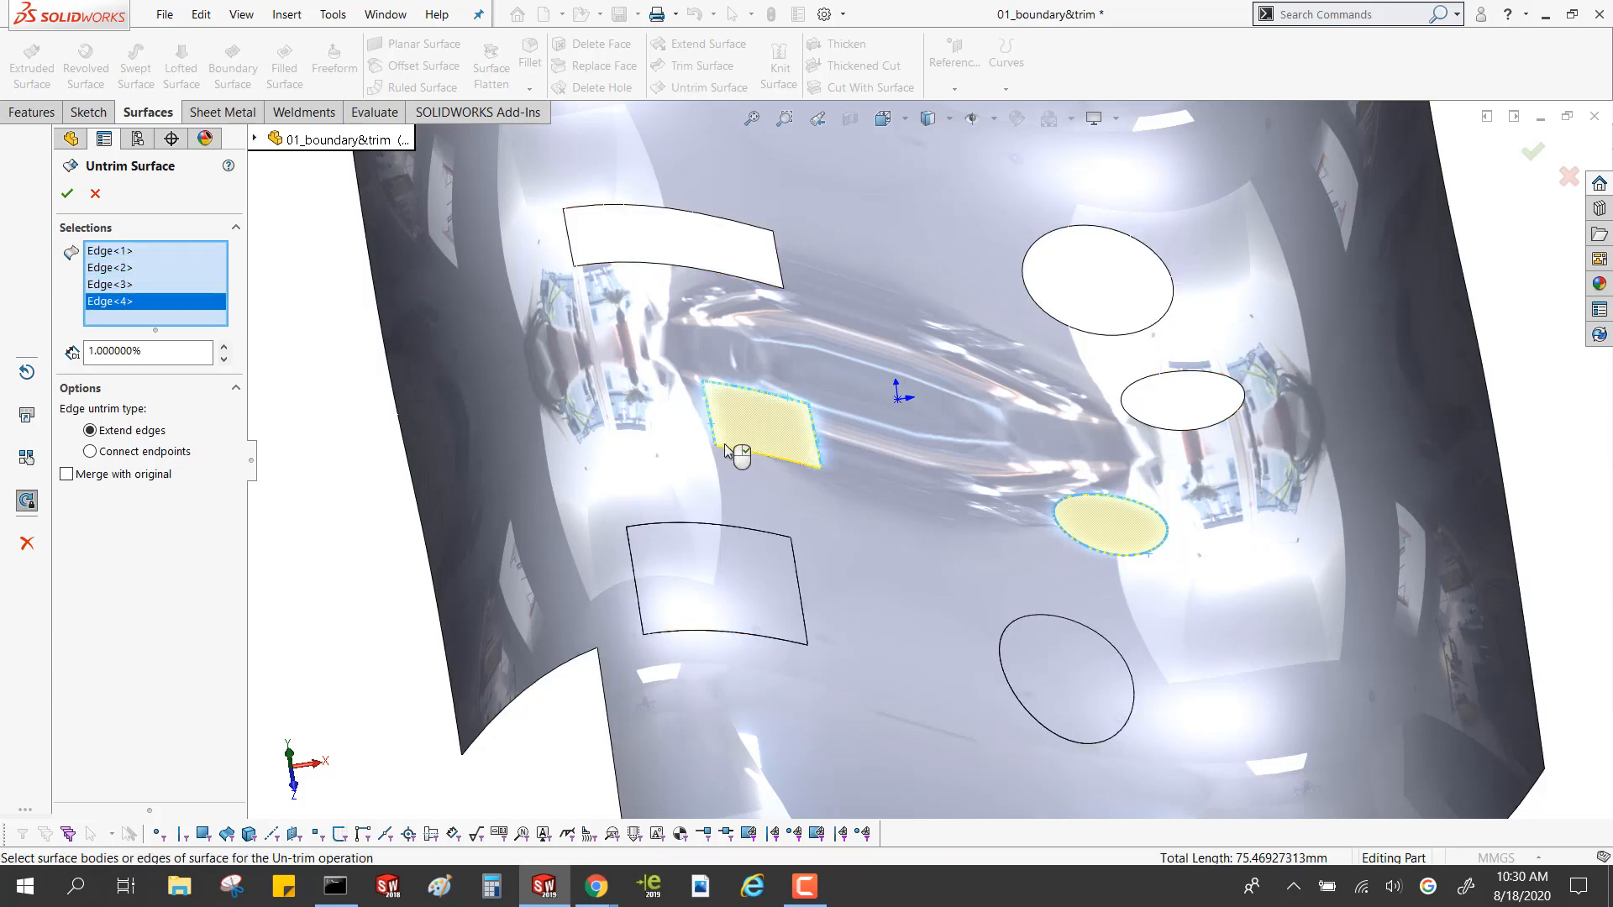
left_click(756, 456)
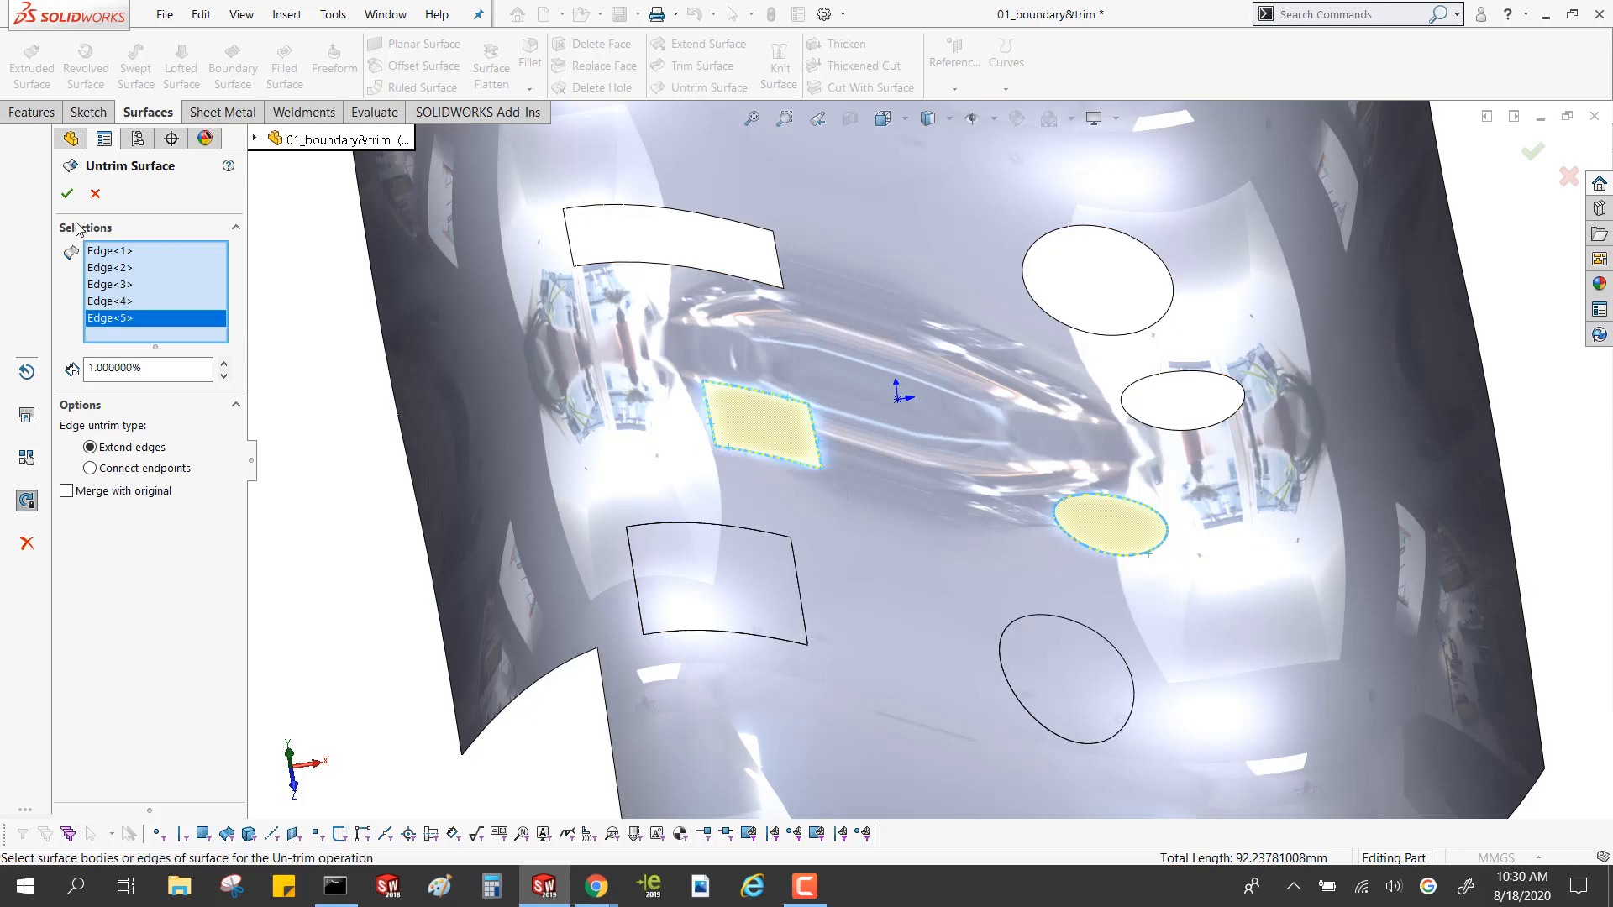
left_click(68, 193)
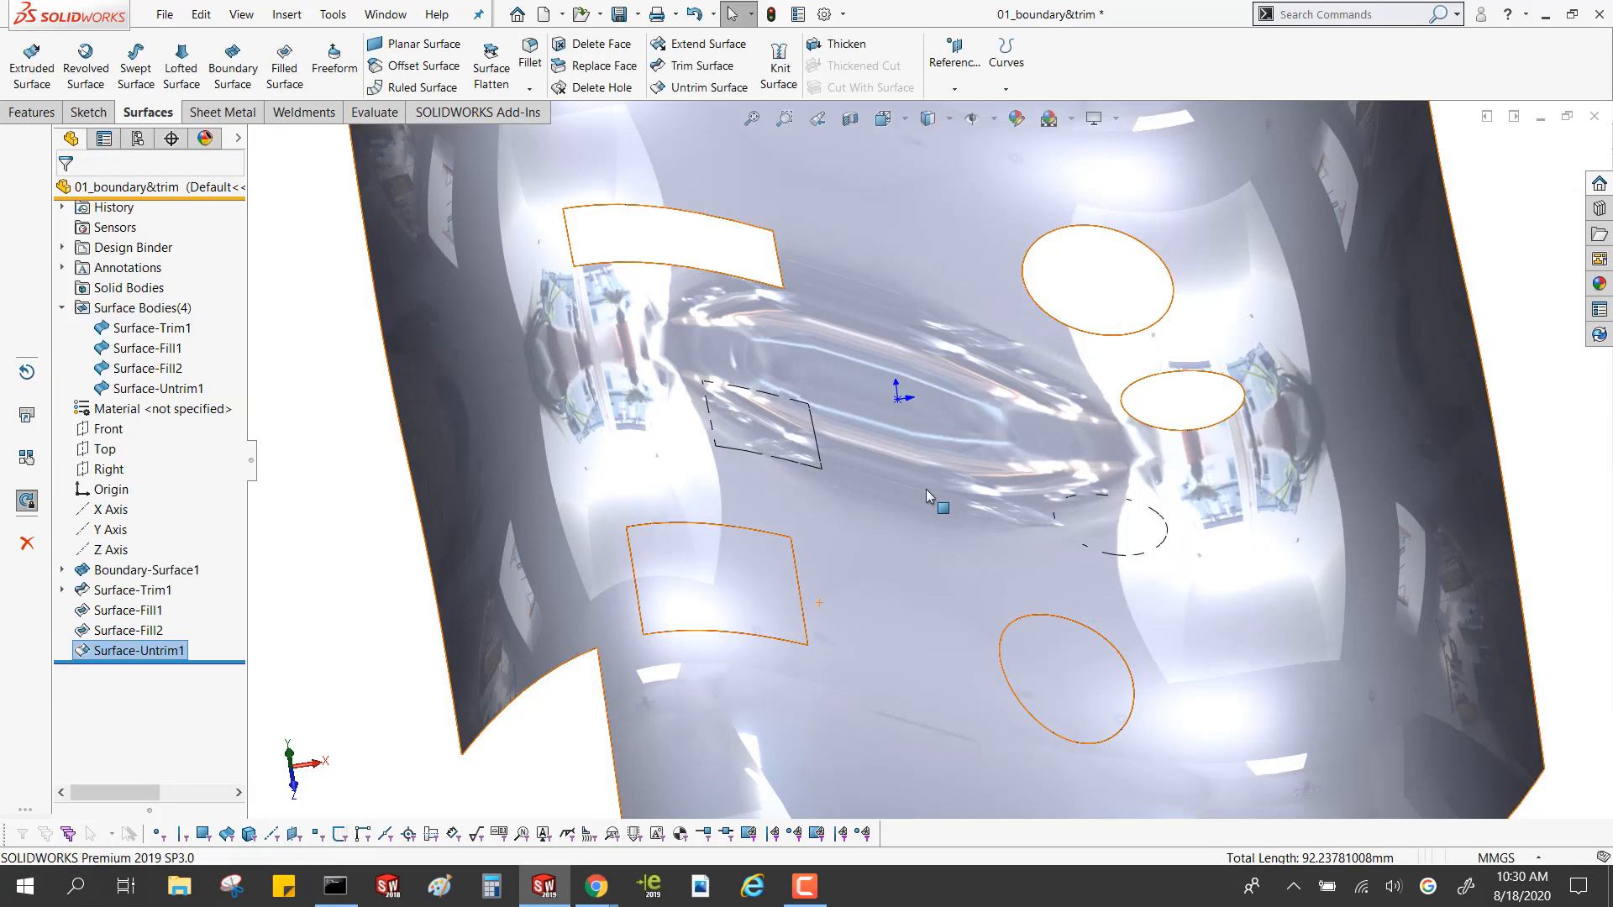
Edit the untrim feature to merge the restored holes with the original surface, and select the merged face to check it
right_click(134, 651)
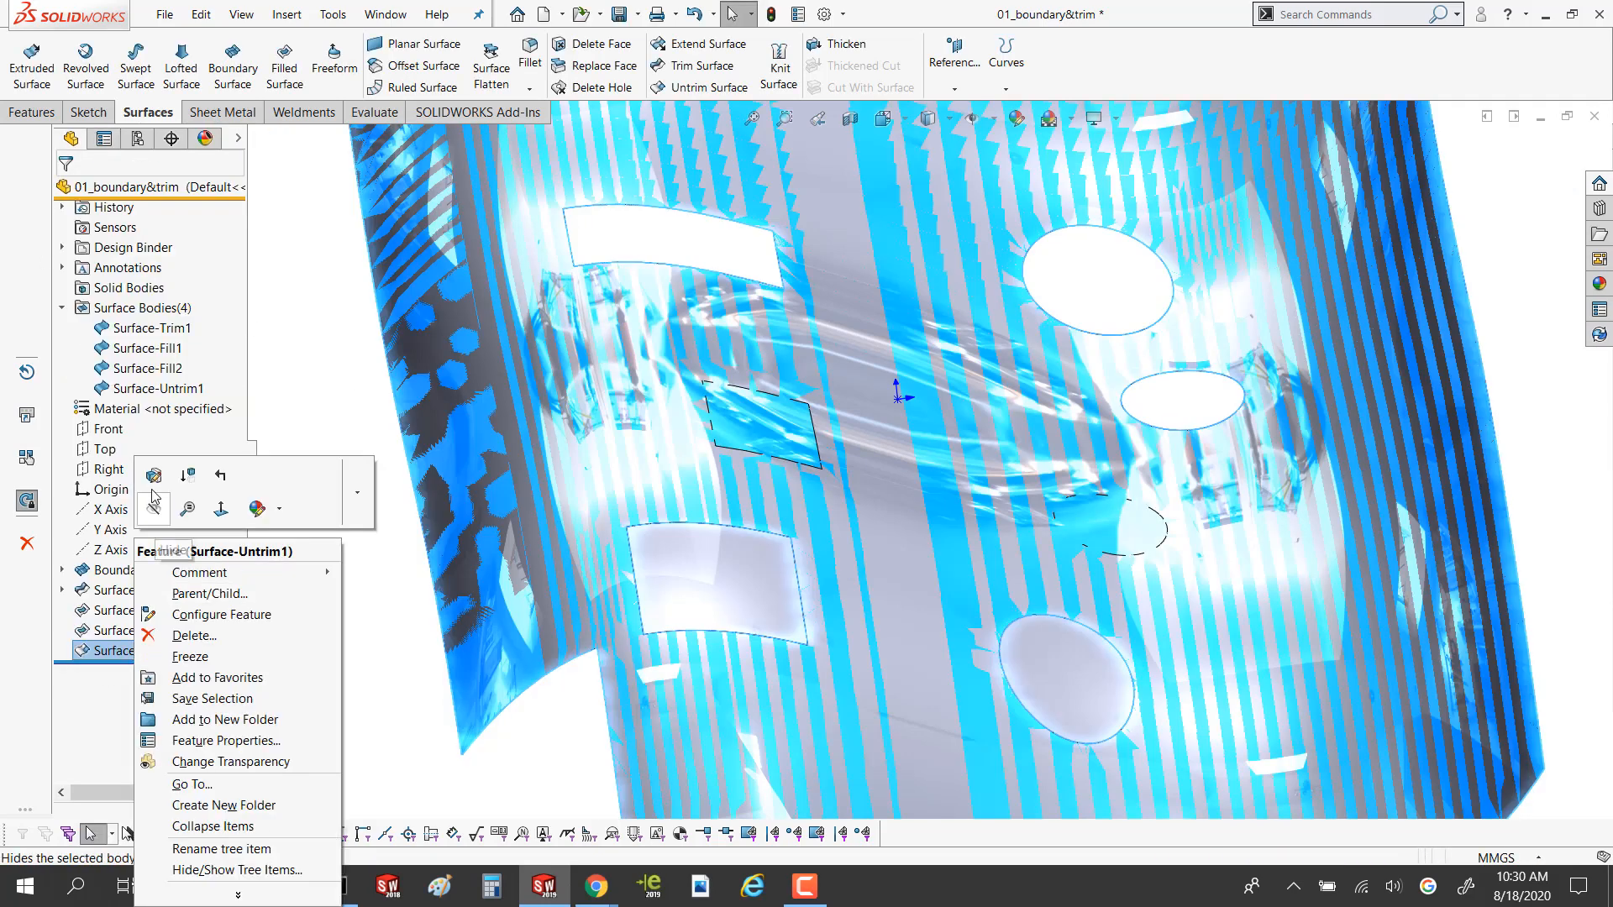
left_click(154, 475)
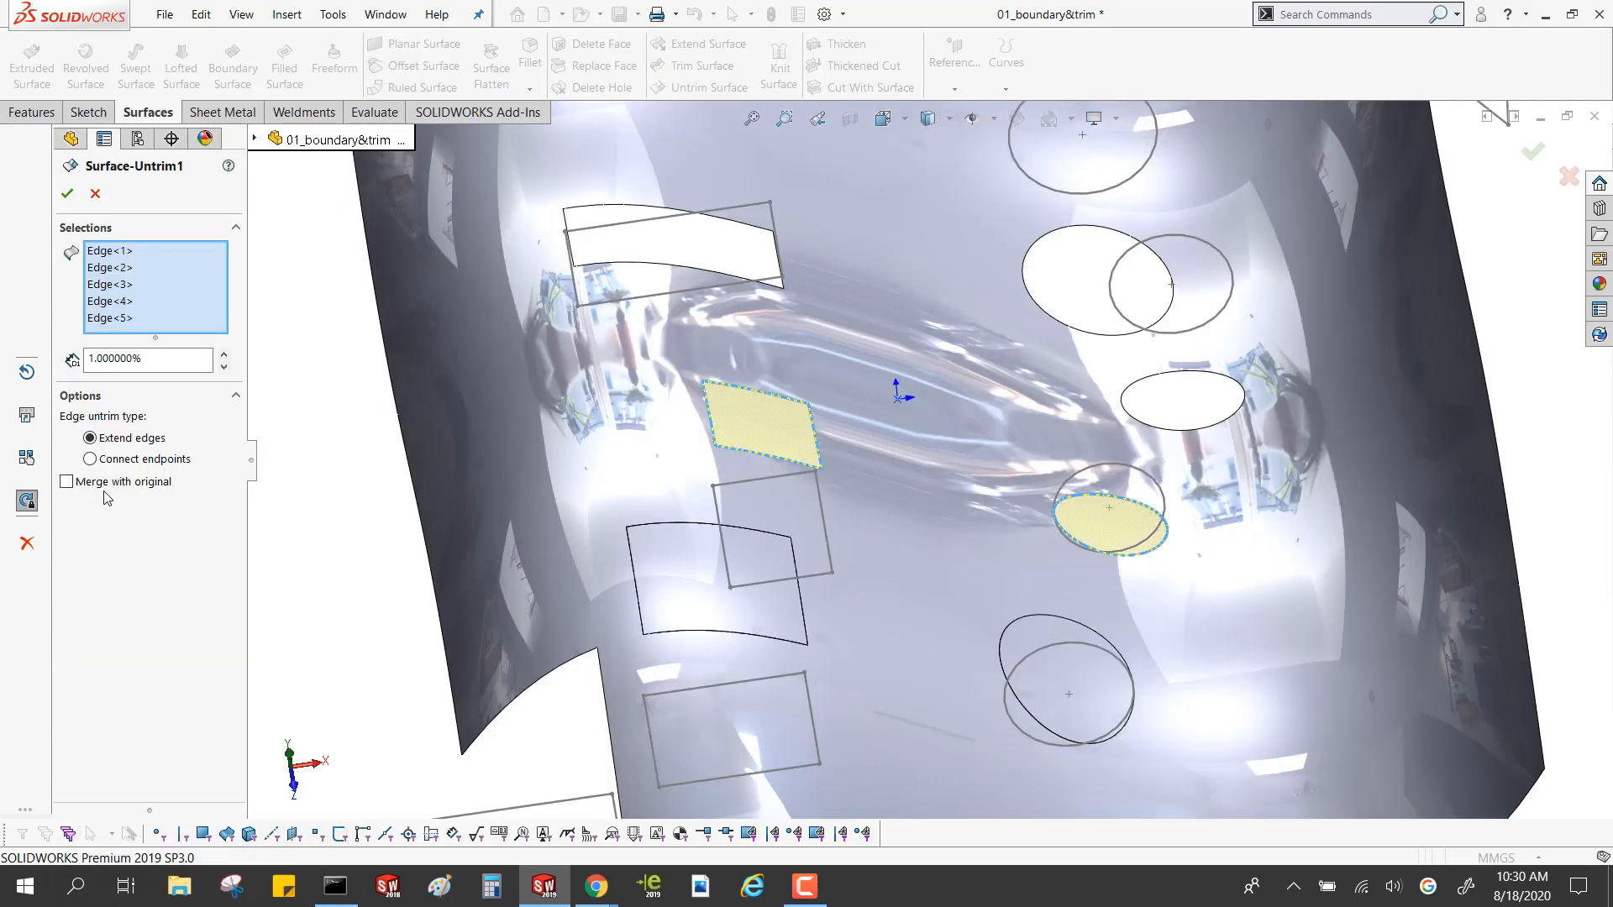
left_click(68, 481)
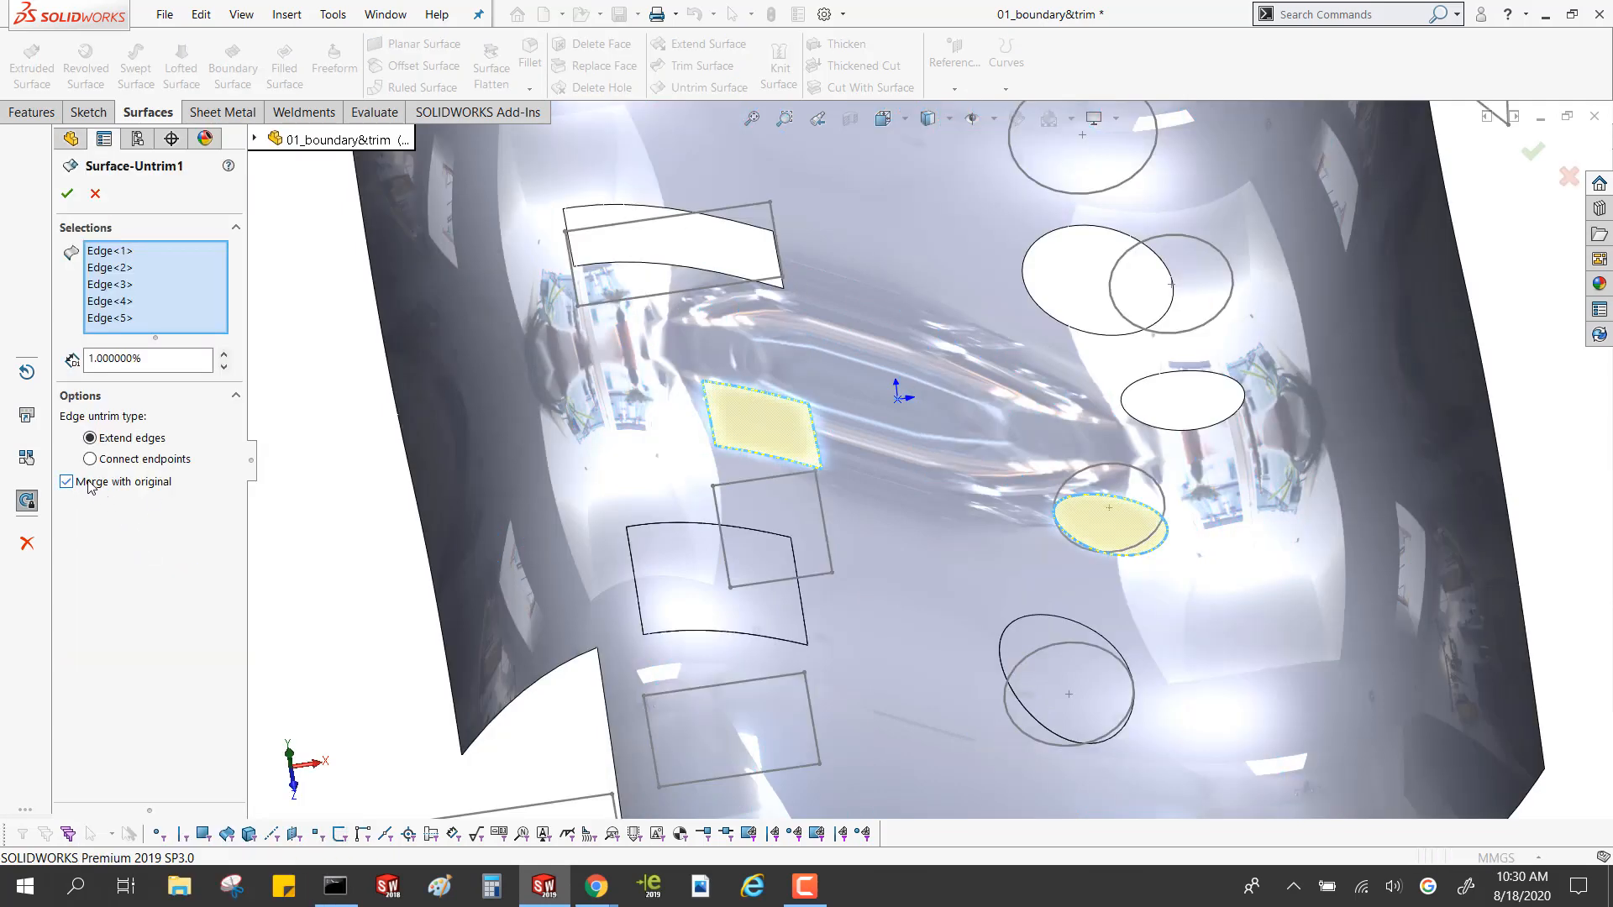
left_click(67, 193)
left_click(713, 533)
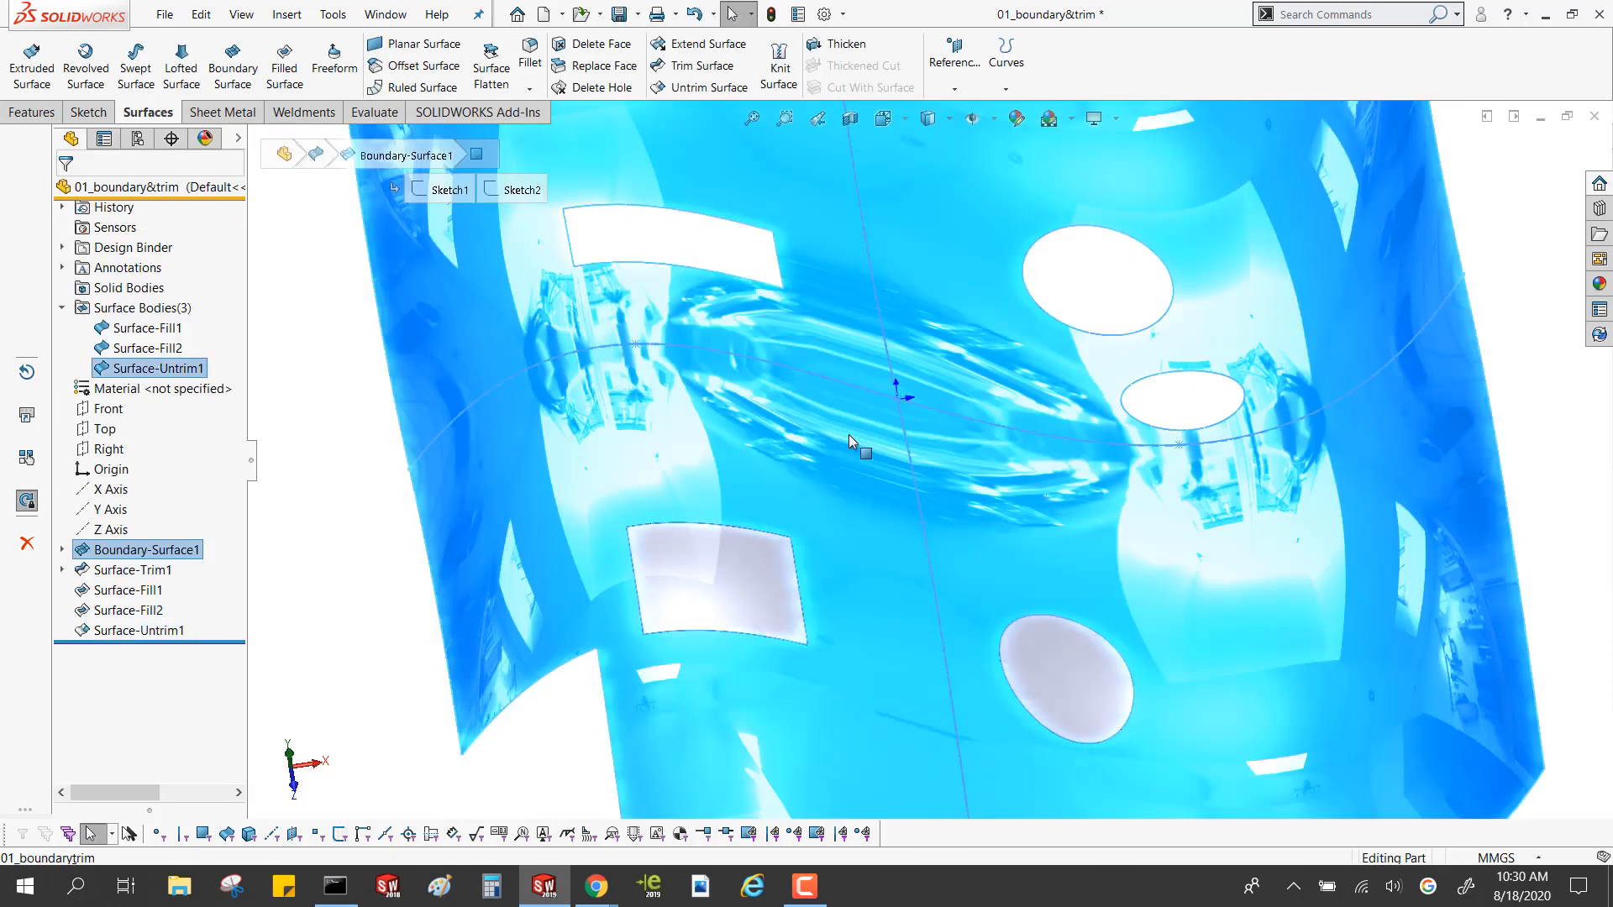
middle_click_drag(707, 405, 702, 353)
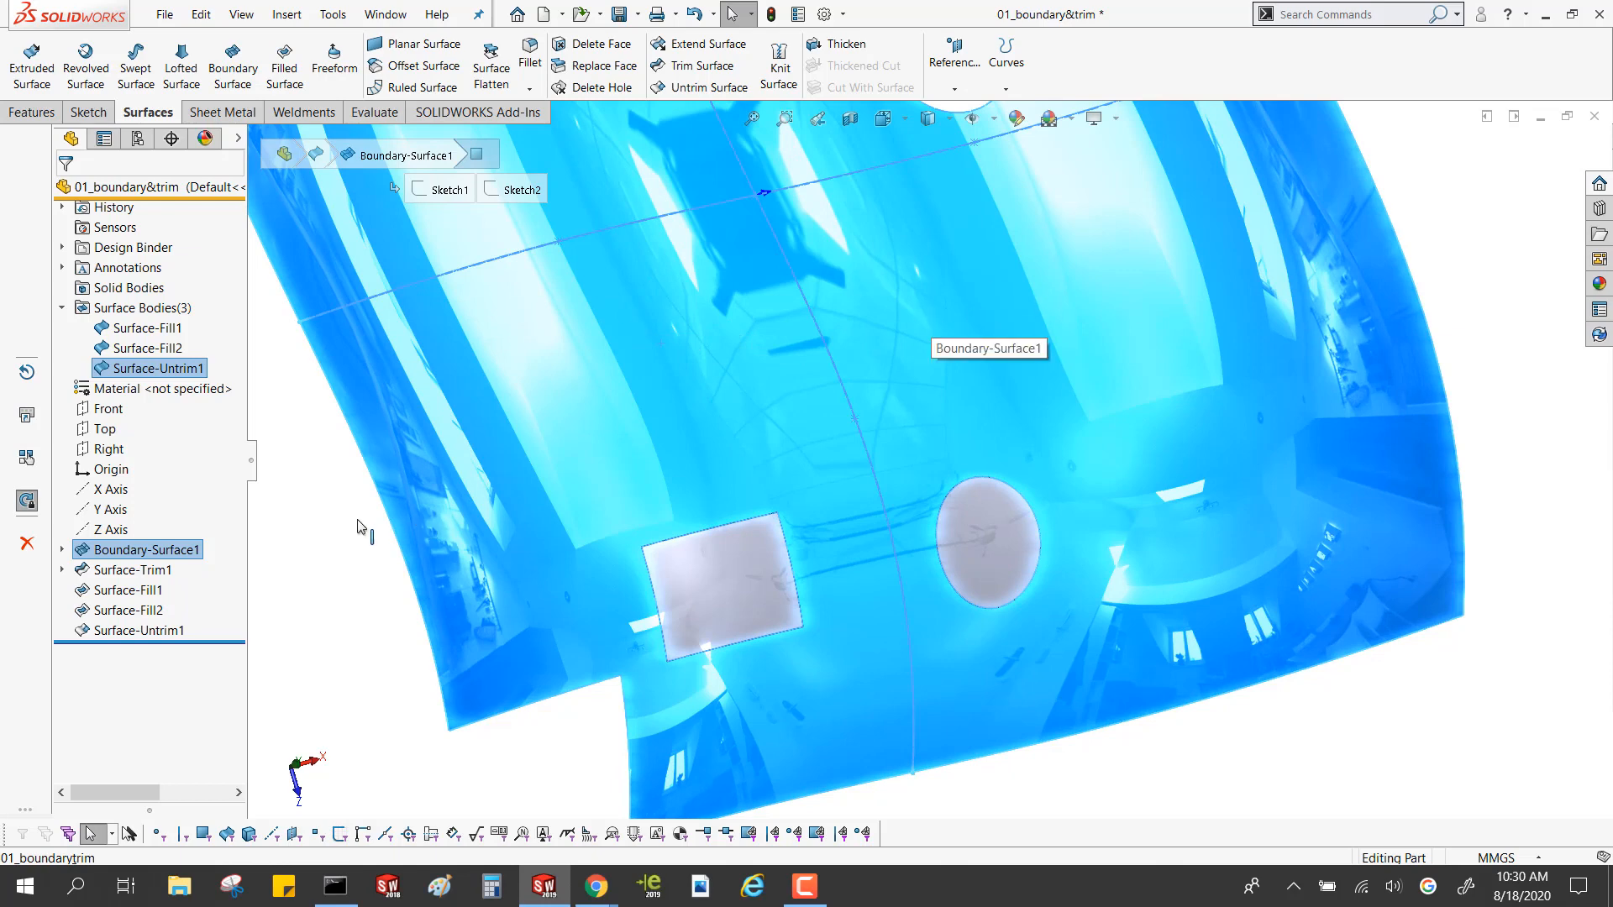
left_click(322, 542)
middle_click_drag(322, 542, 473, 459)
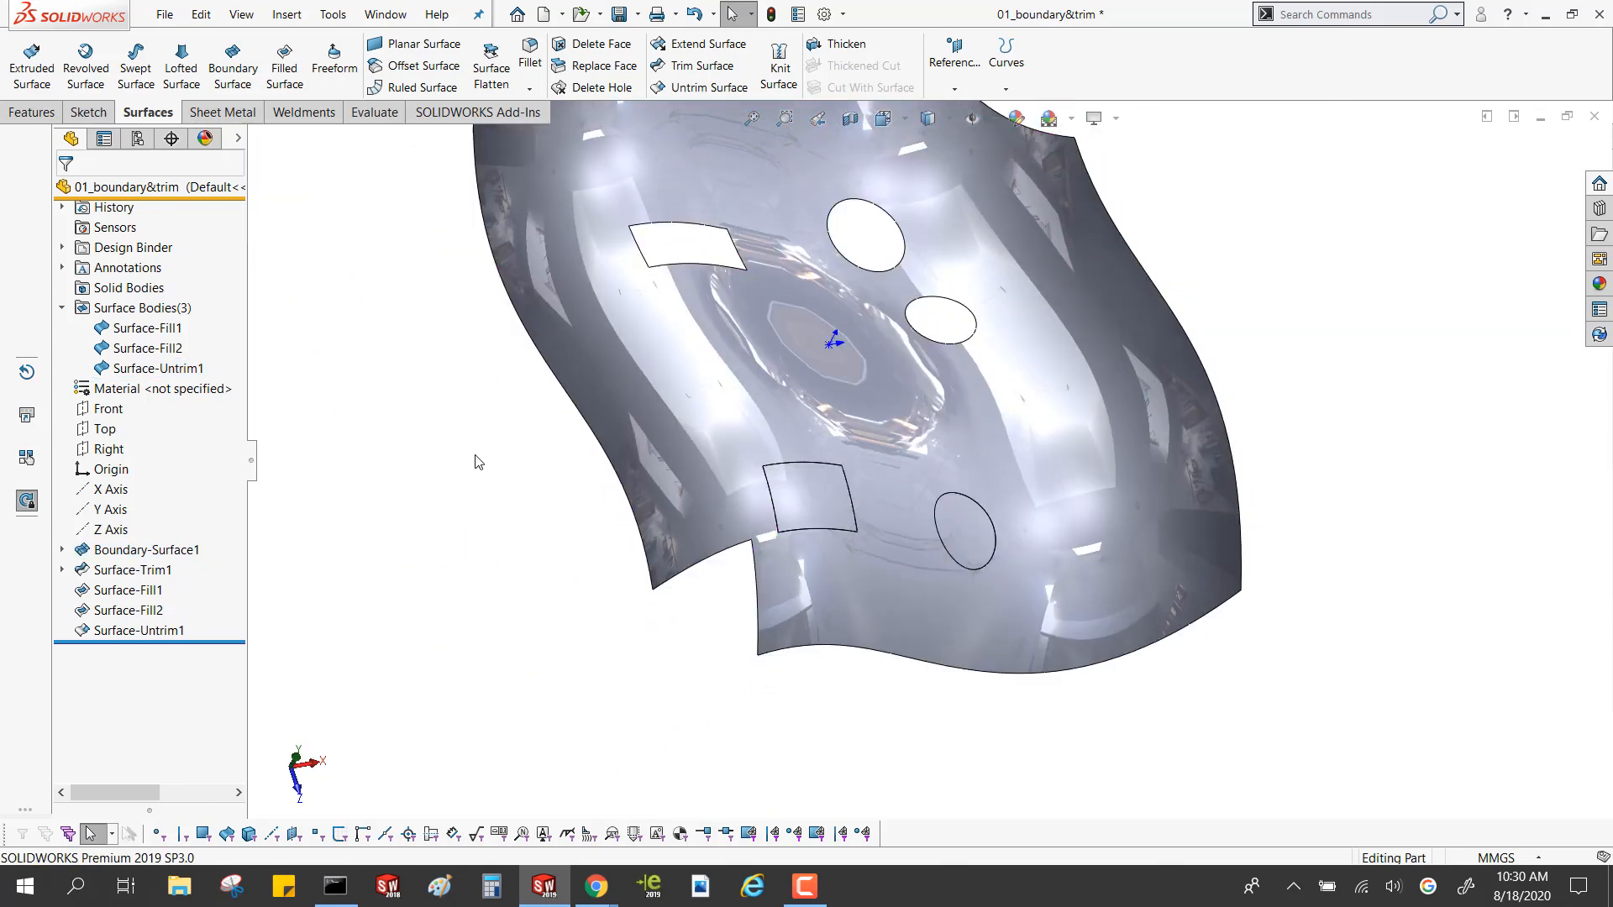
Start an Untrim Surface on the whole main face, preview its Internal, External and All edges options, and clear the face selection
scroll(476, 458, "up", 3)
scroll(859, 279, "down", 4)
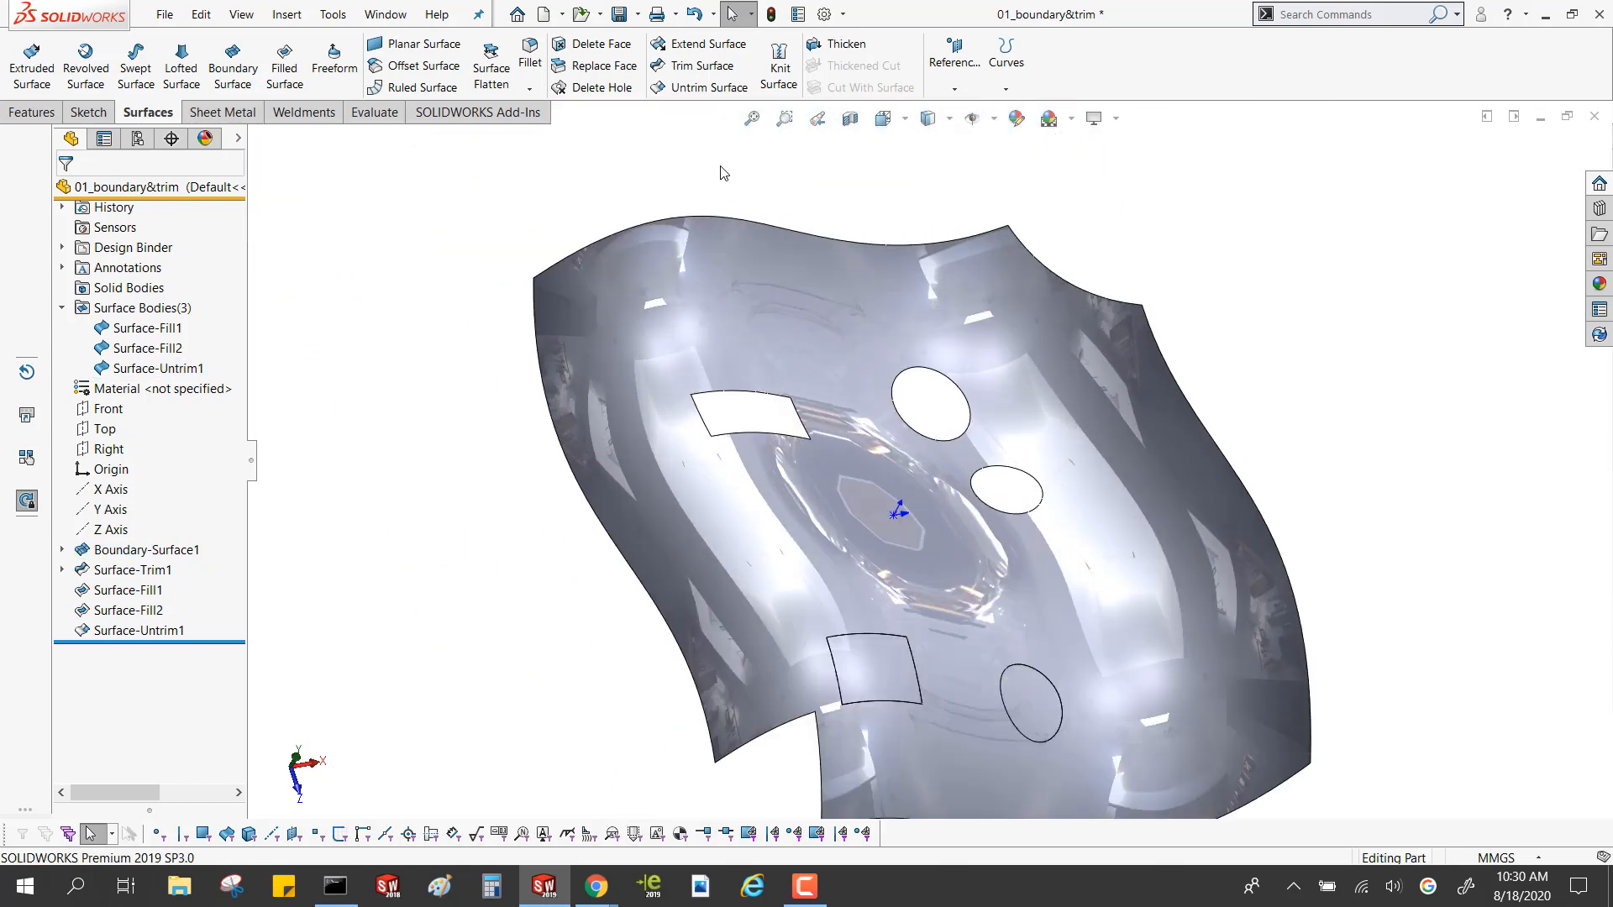
left_click(709, 86)
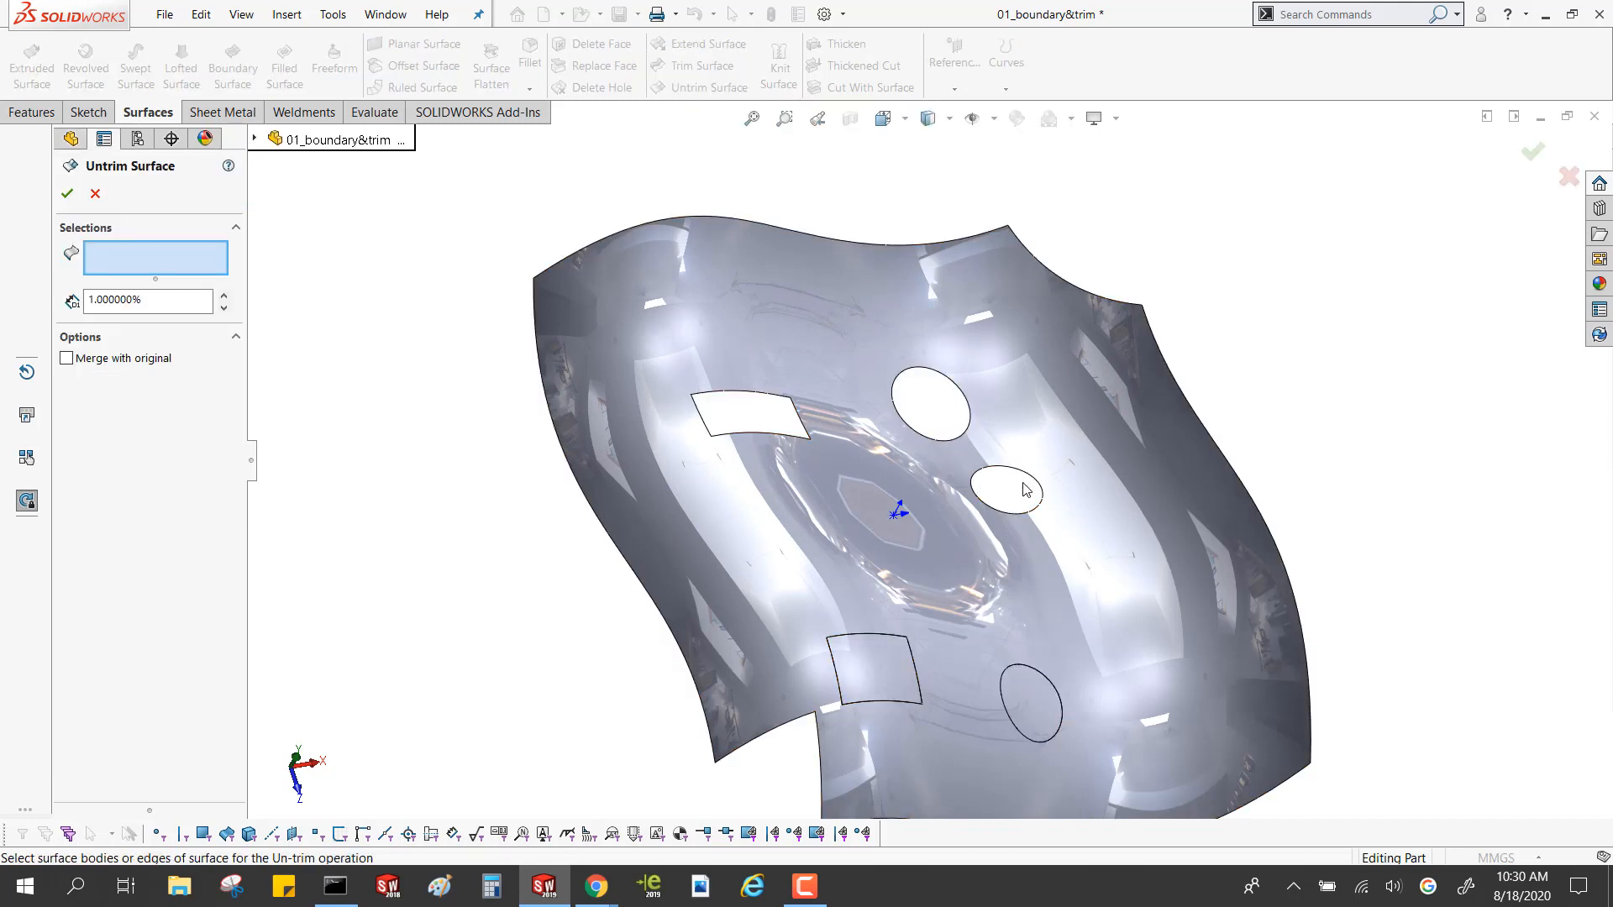
left_click(1038, 401)
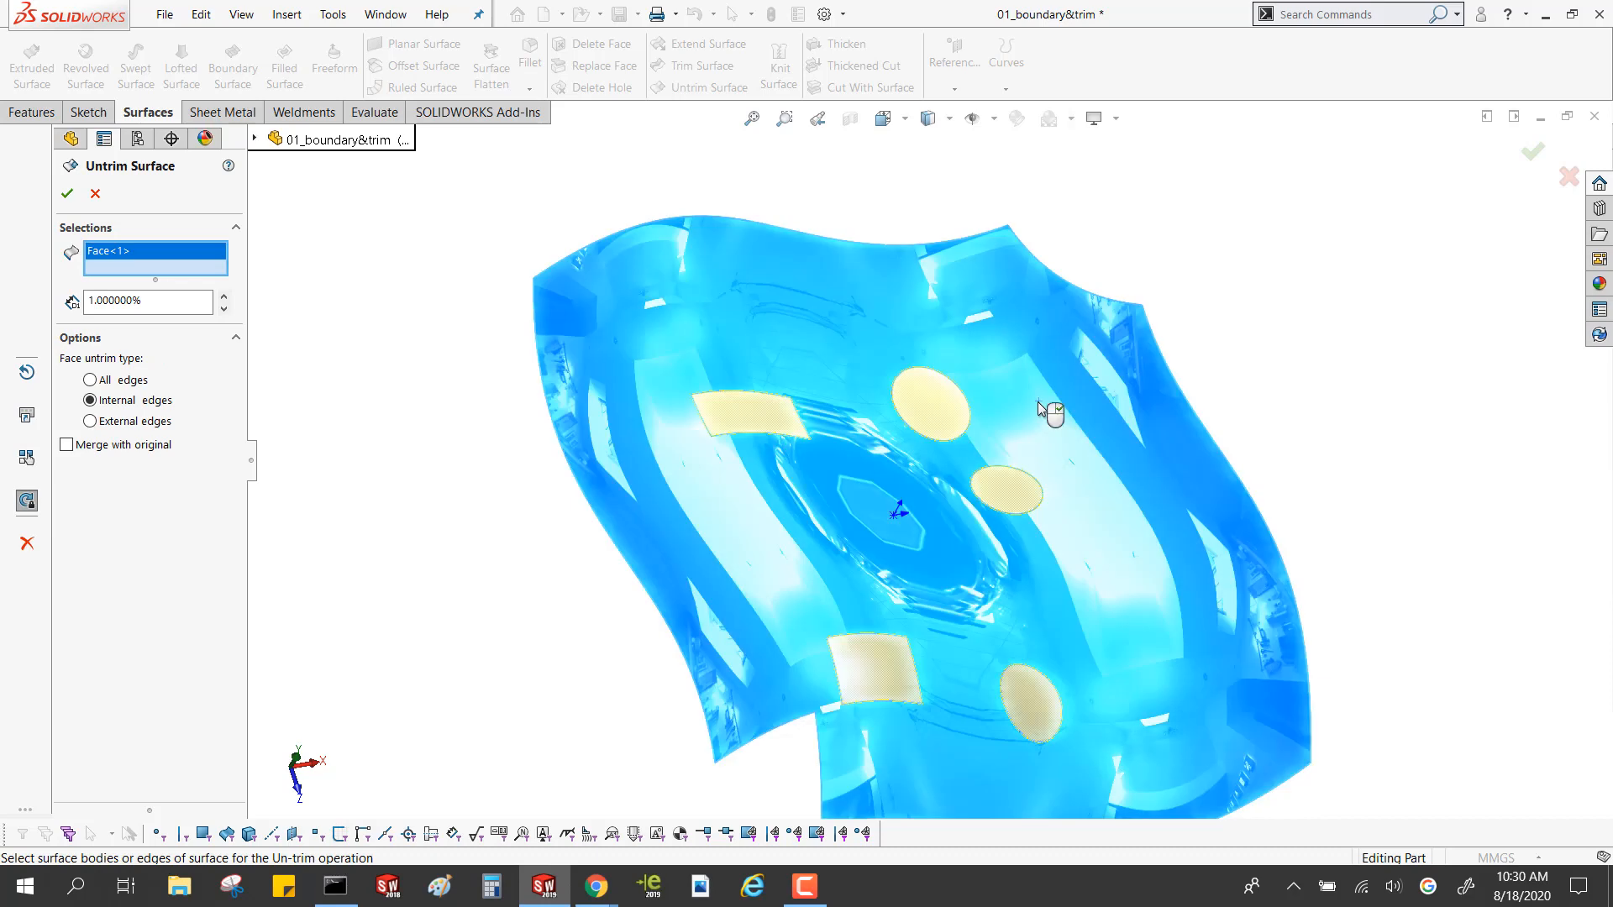
middle_click_drag(1037, 402, 974, 399)
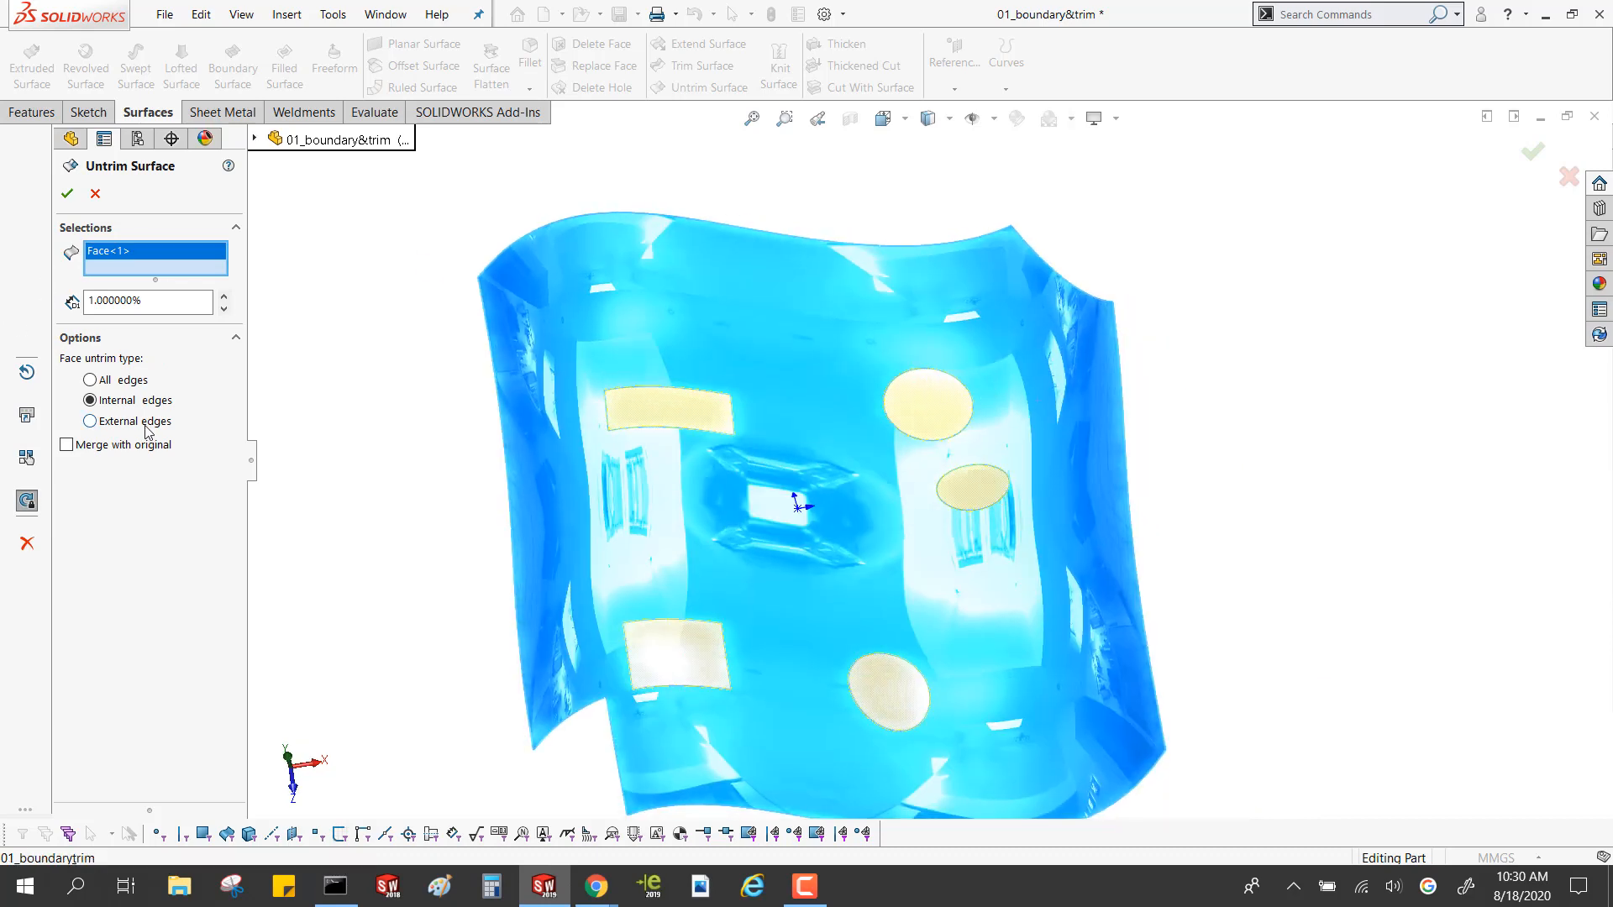
left_click(90, 421)
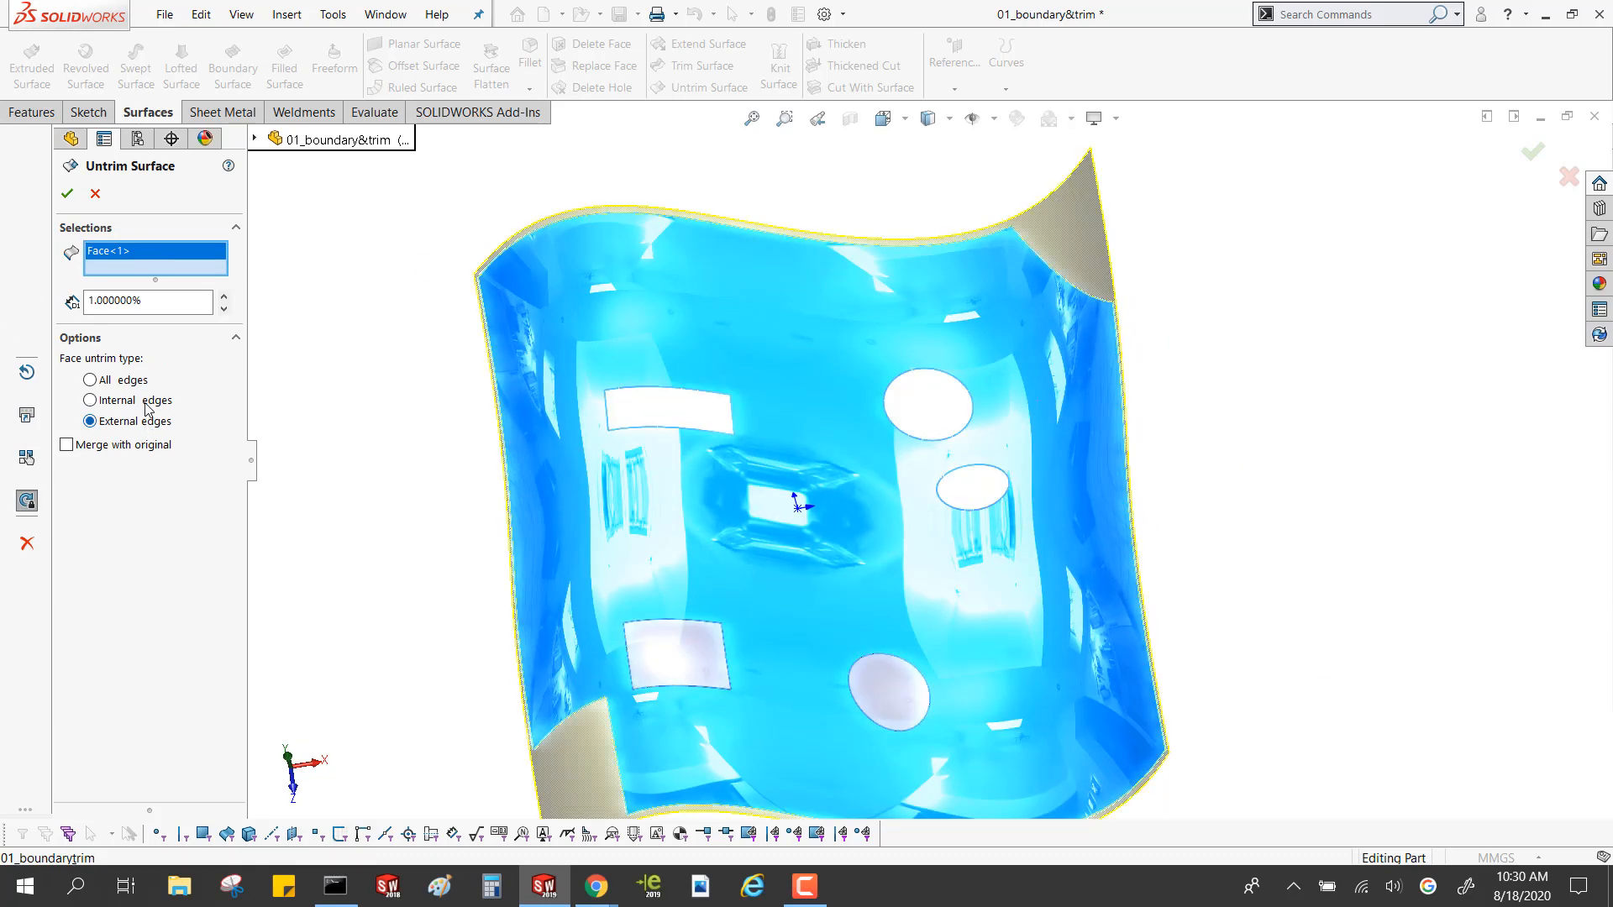
left_click(145, 404)
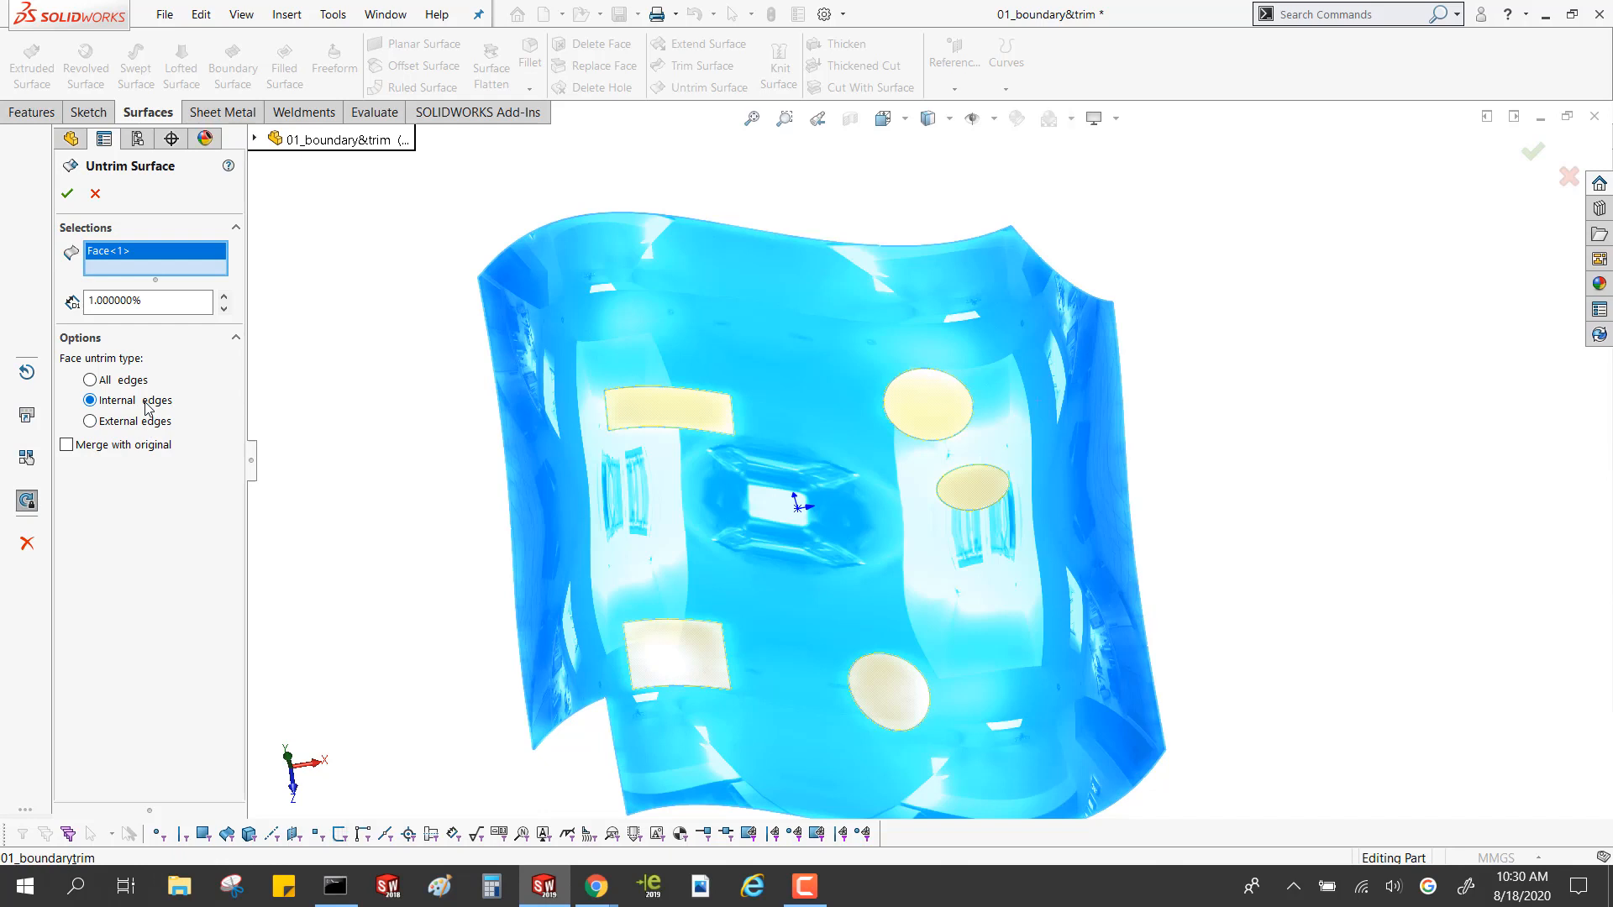
left_click(133, 382)
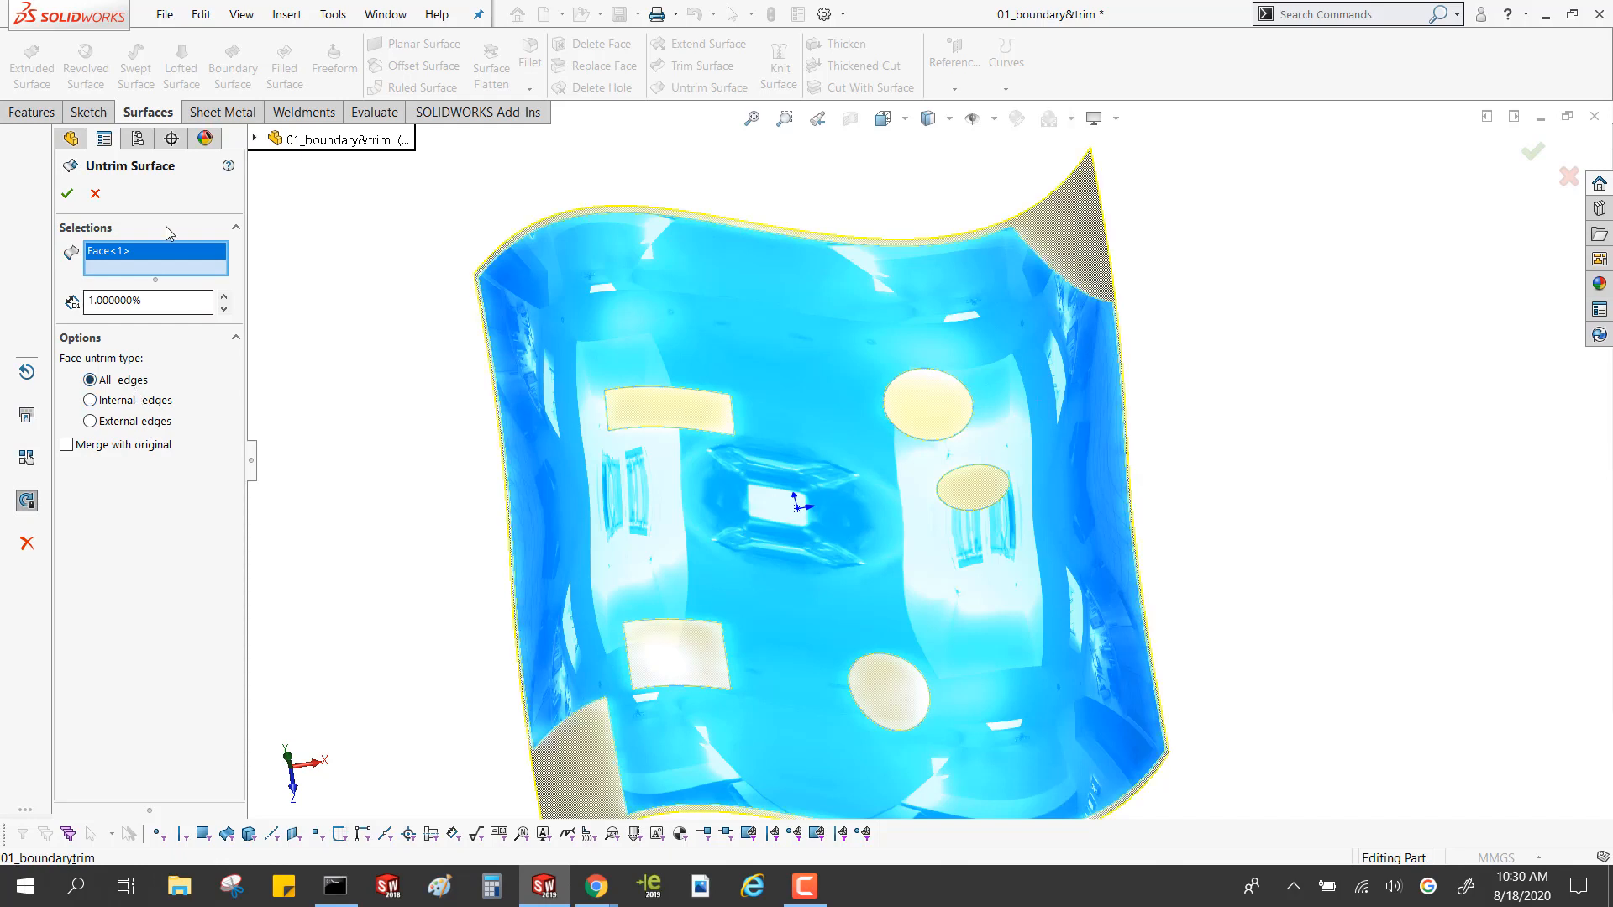
right_click(169, 259)
left_click(201, 270)
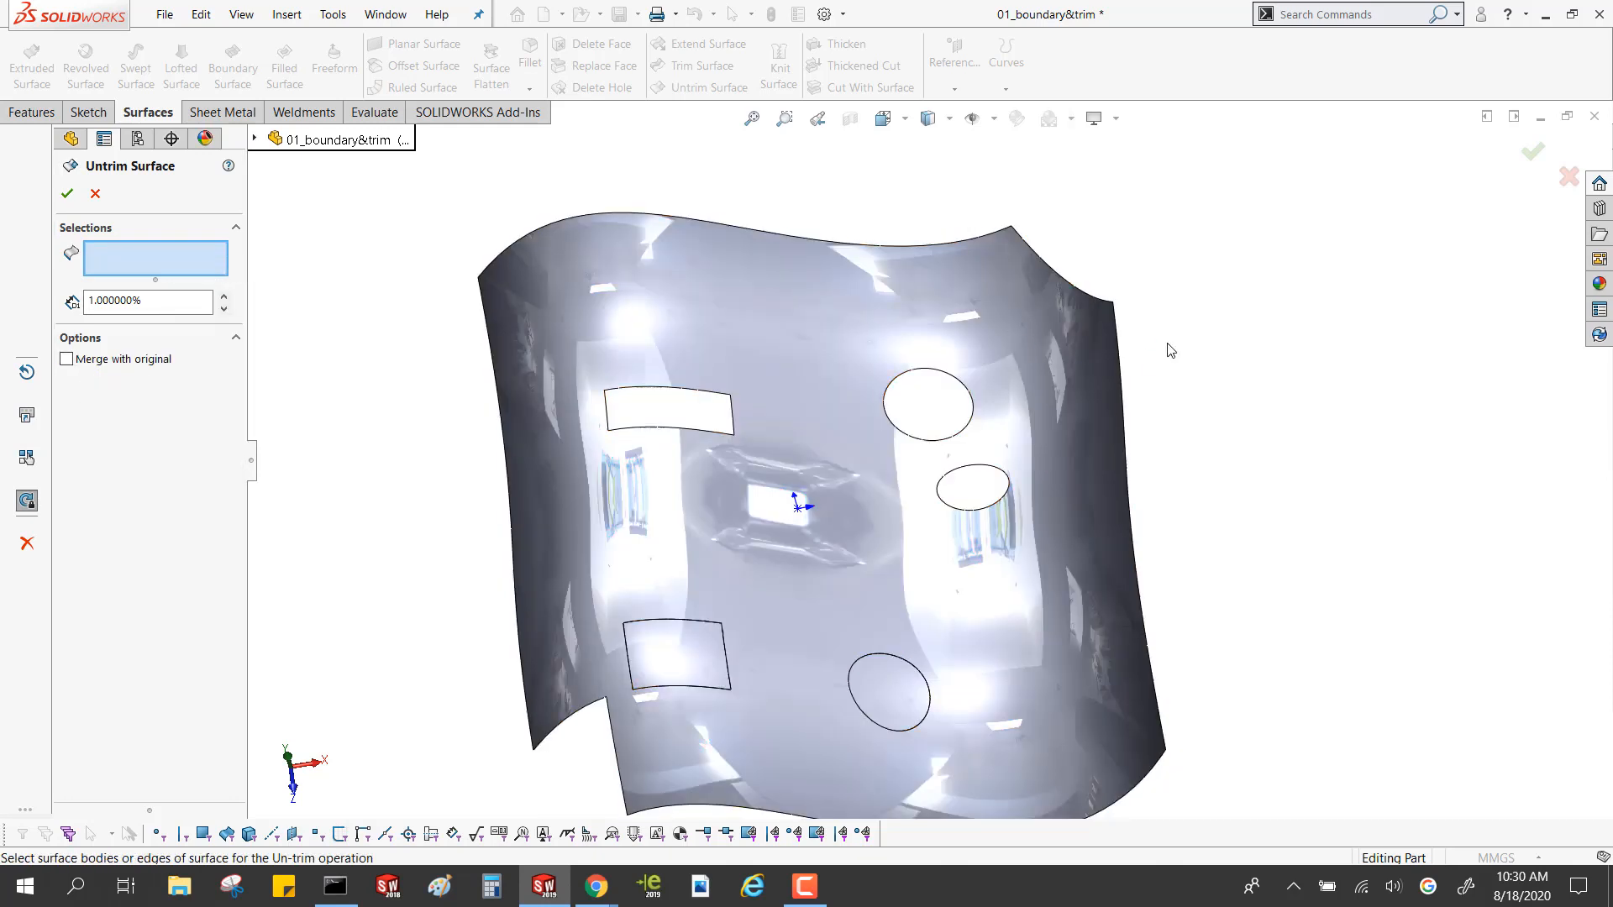
Untrim the curved cut edge at the far corner, previewing Connect endpoints before restoring the corner with Extend edges
left_click(1073, 291)
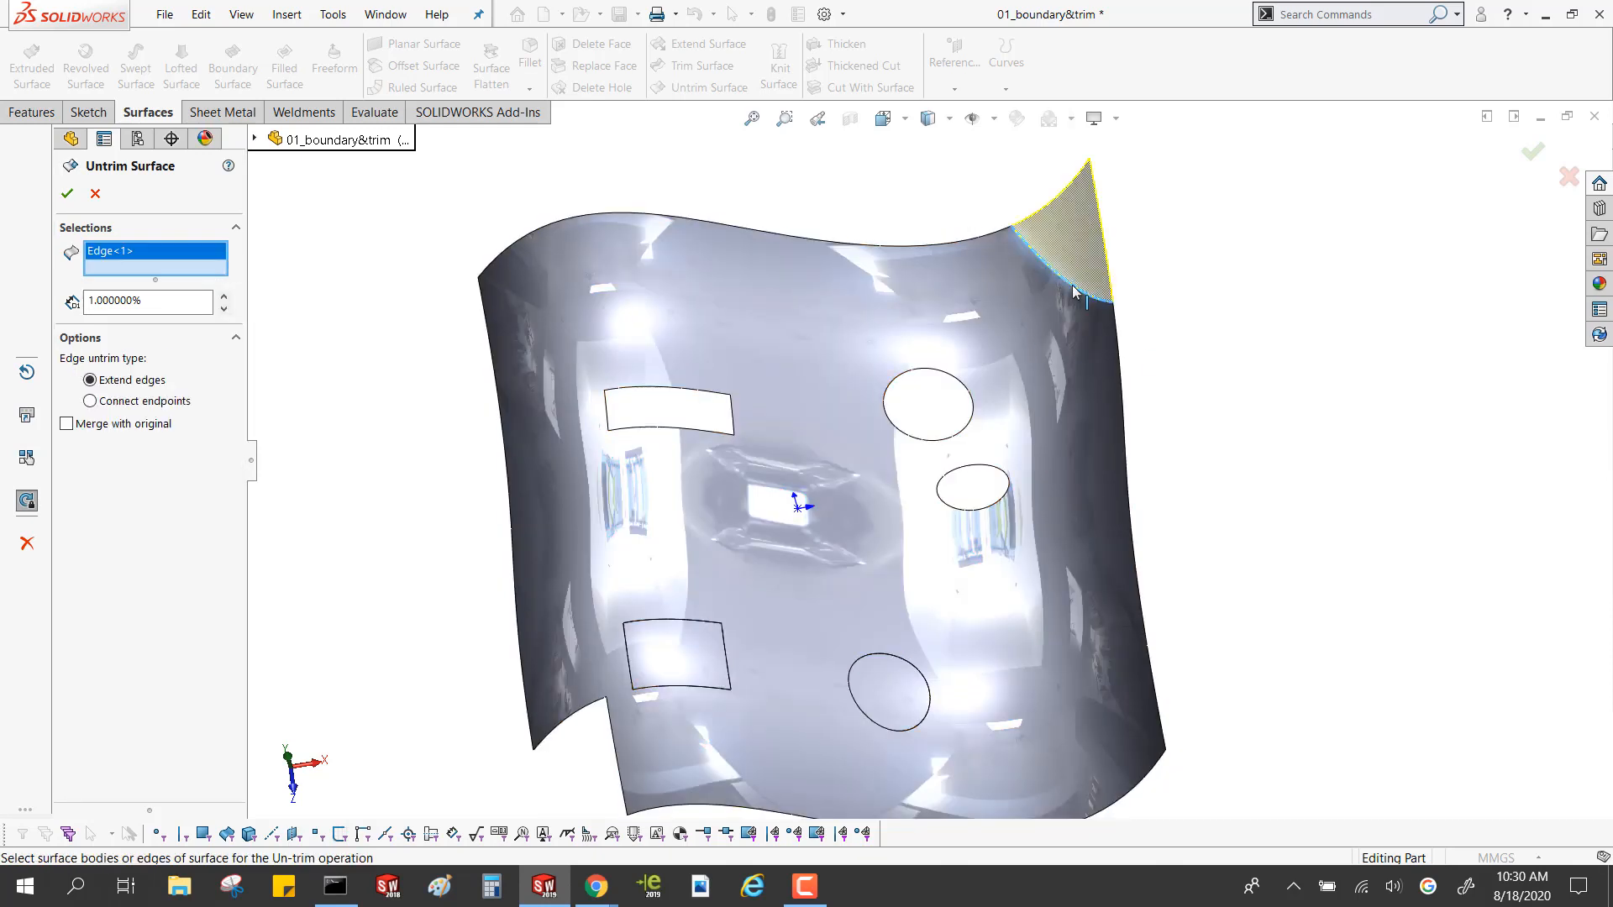
left_click(119, 401)
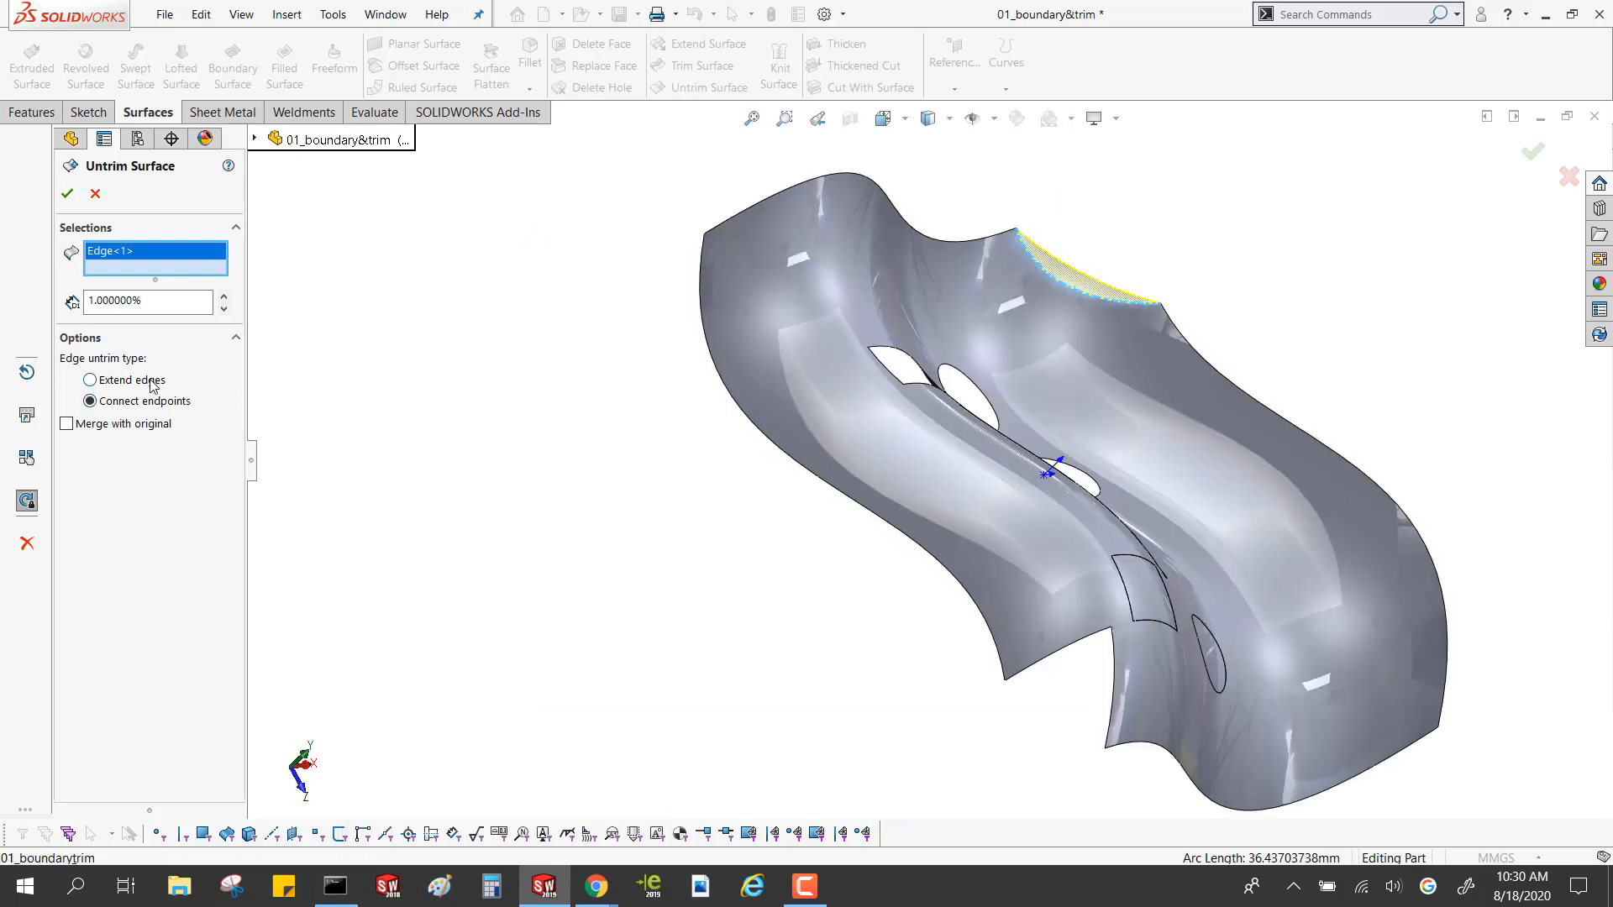
left_click(150, 378)
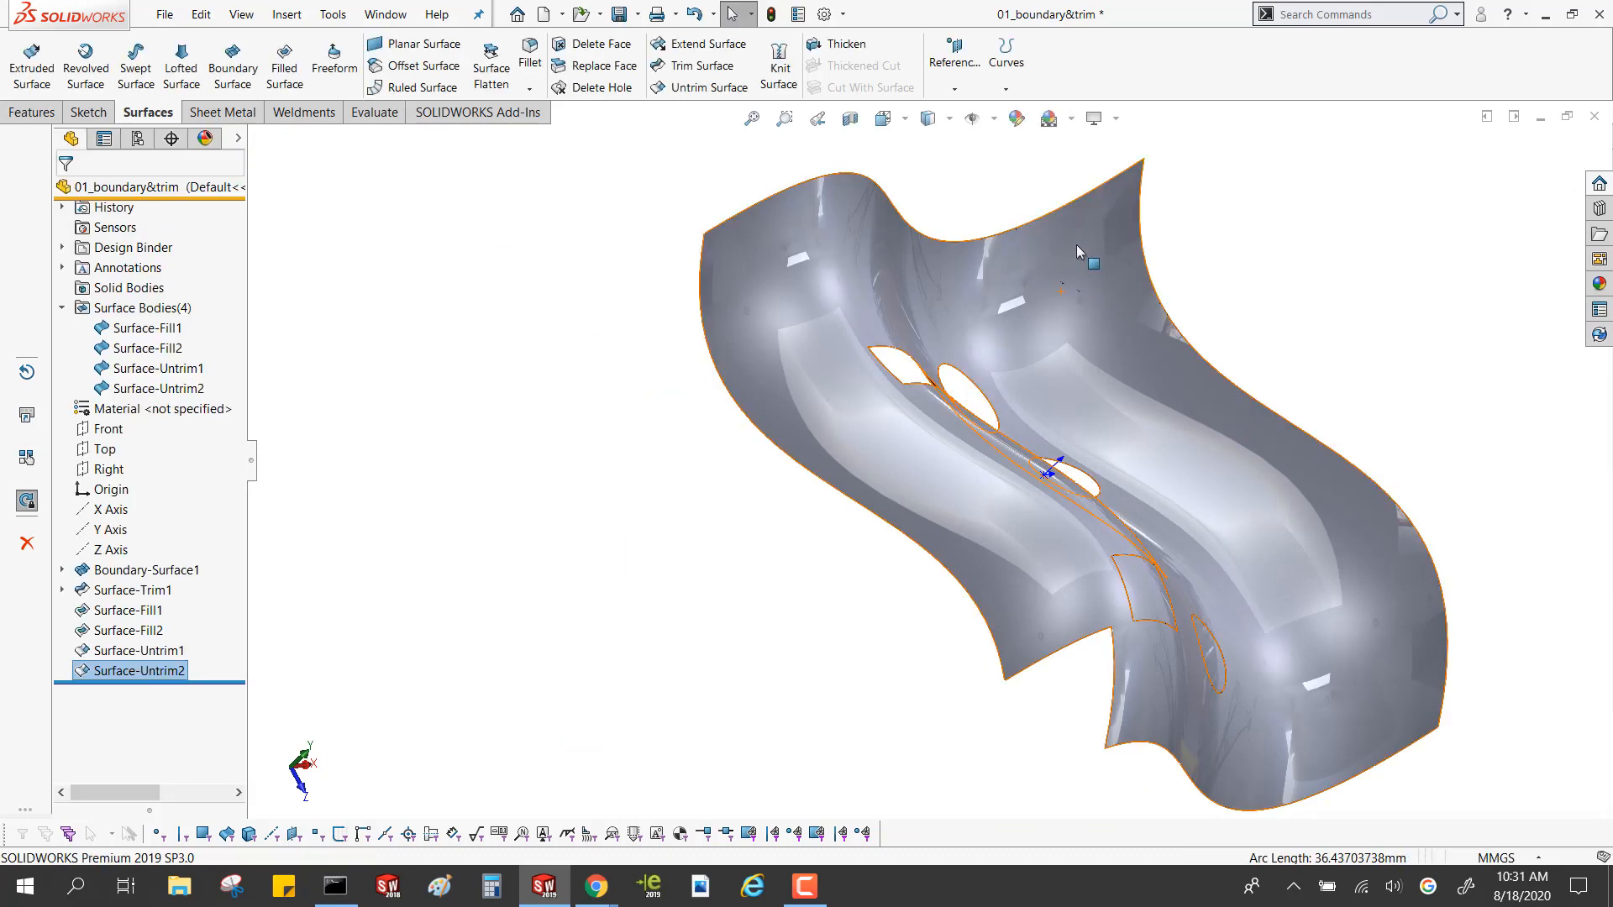
Identify the separate corner surface body and edit its untrim feature to merge it with the original surface
left_click(179, 392)
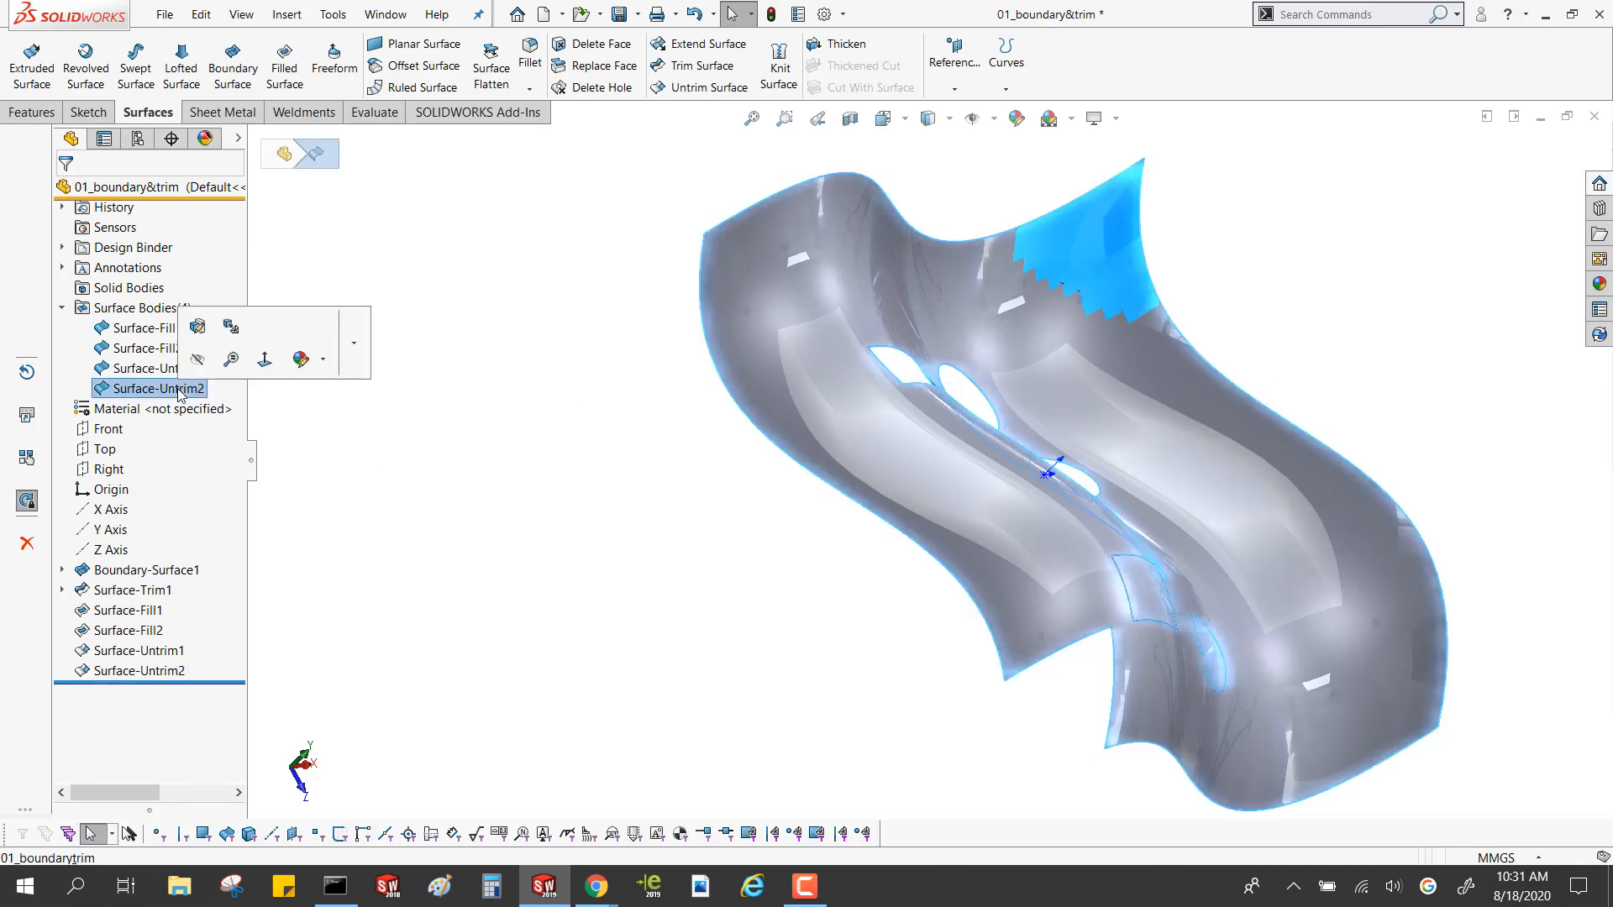
left_click(165, 672)
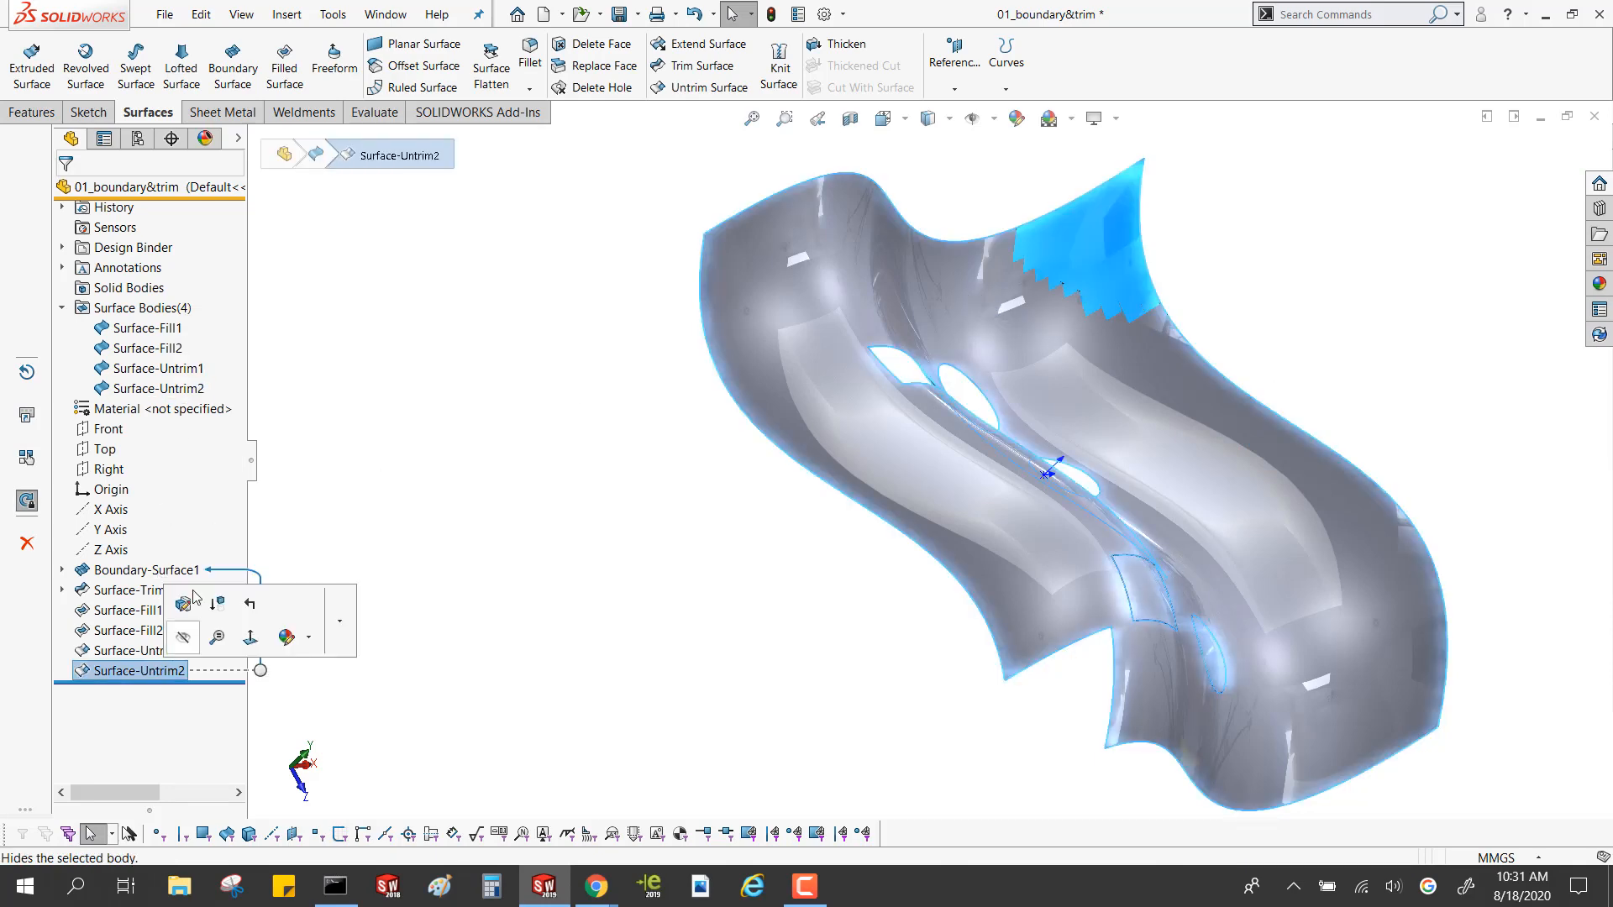
left_click(195, 598)
left_click(67, 423)
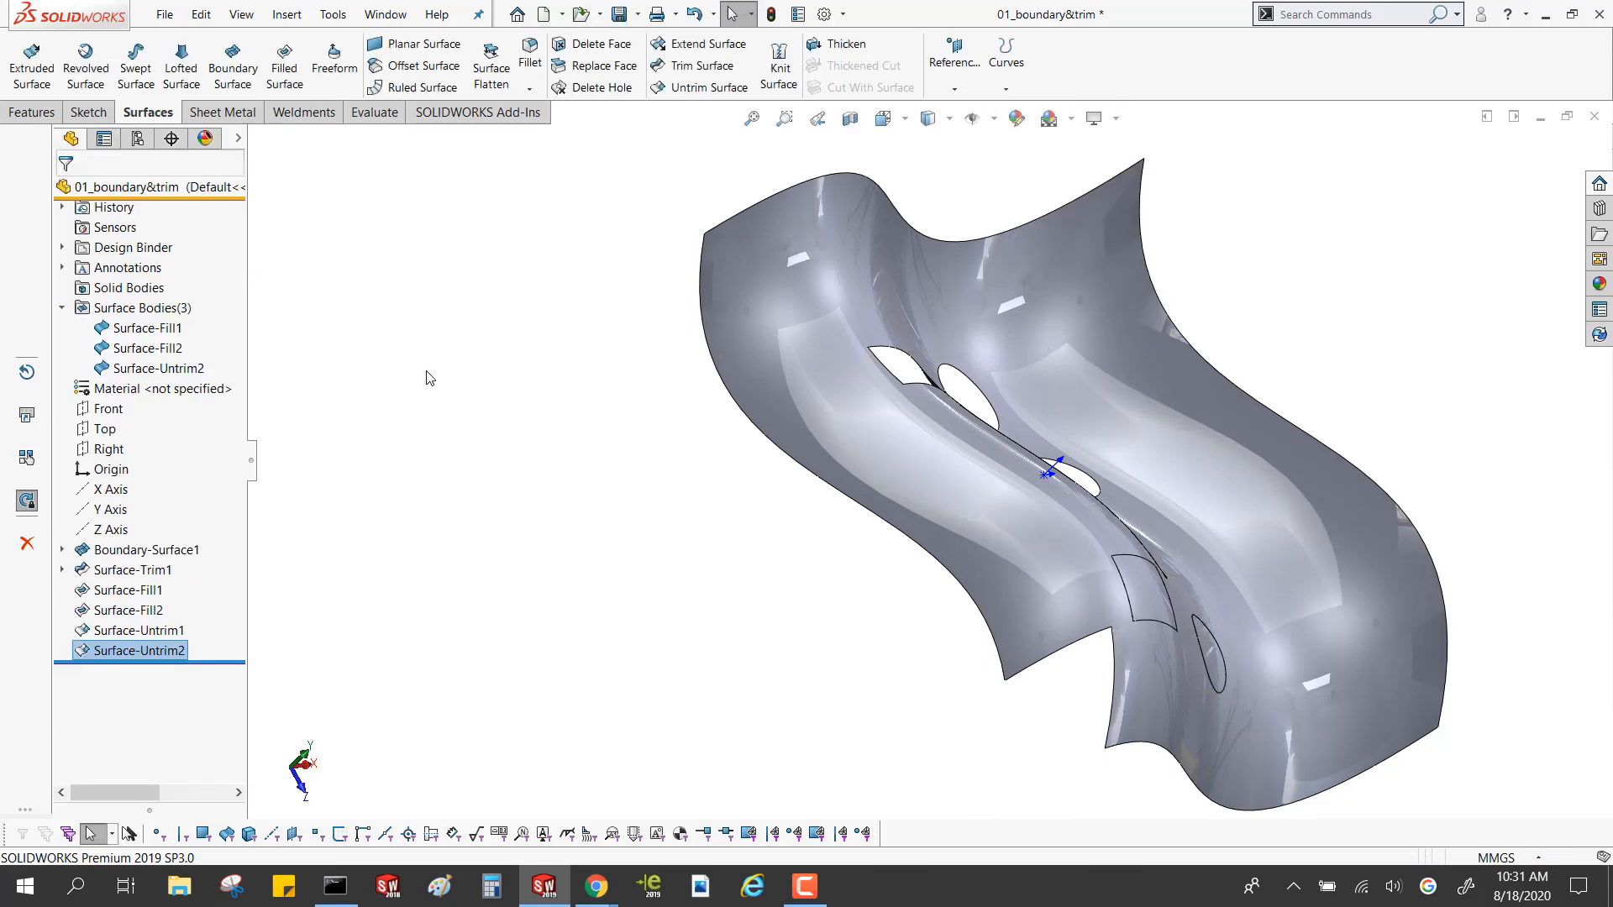
left_click(174, 368)
middle_click_drag(822, 558, 766, 576)
left_click(765, 575)
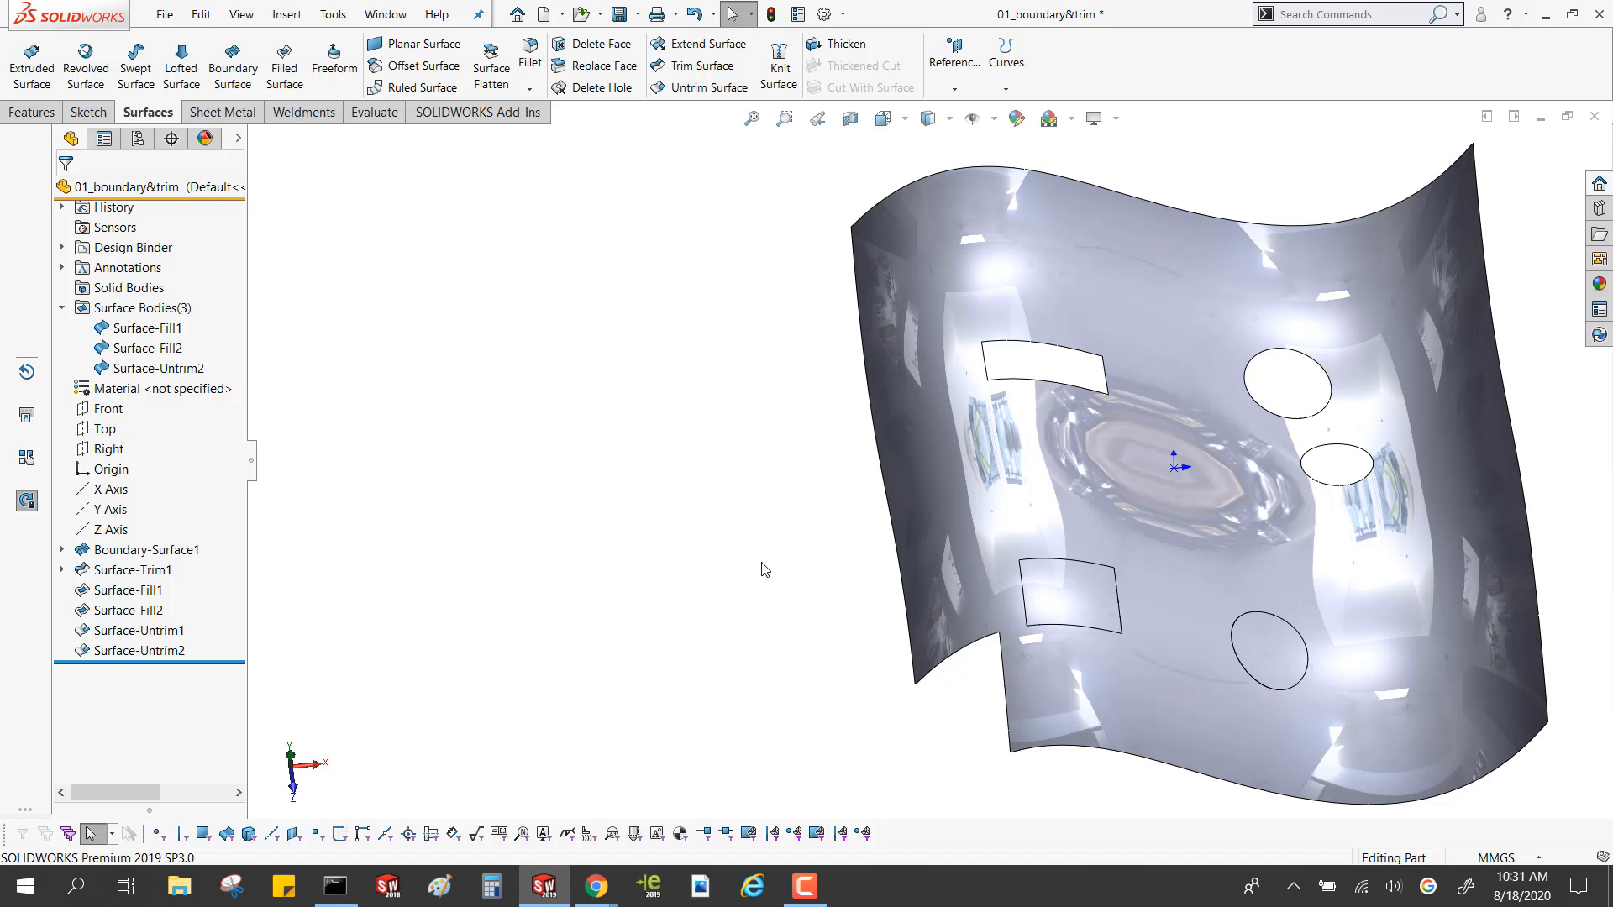
Remove the large open elliptical hole and the open rectangular hole with Delete Hole, and check the resulting surface body
left_click(617, 87)
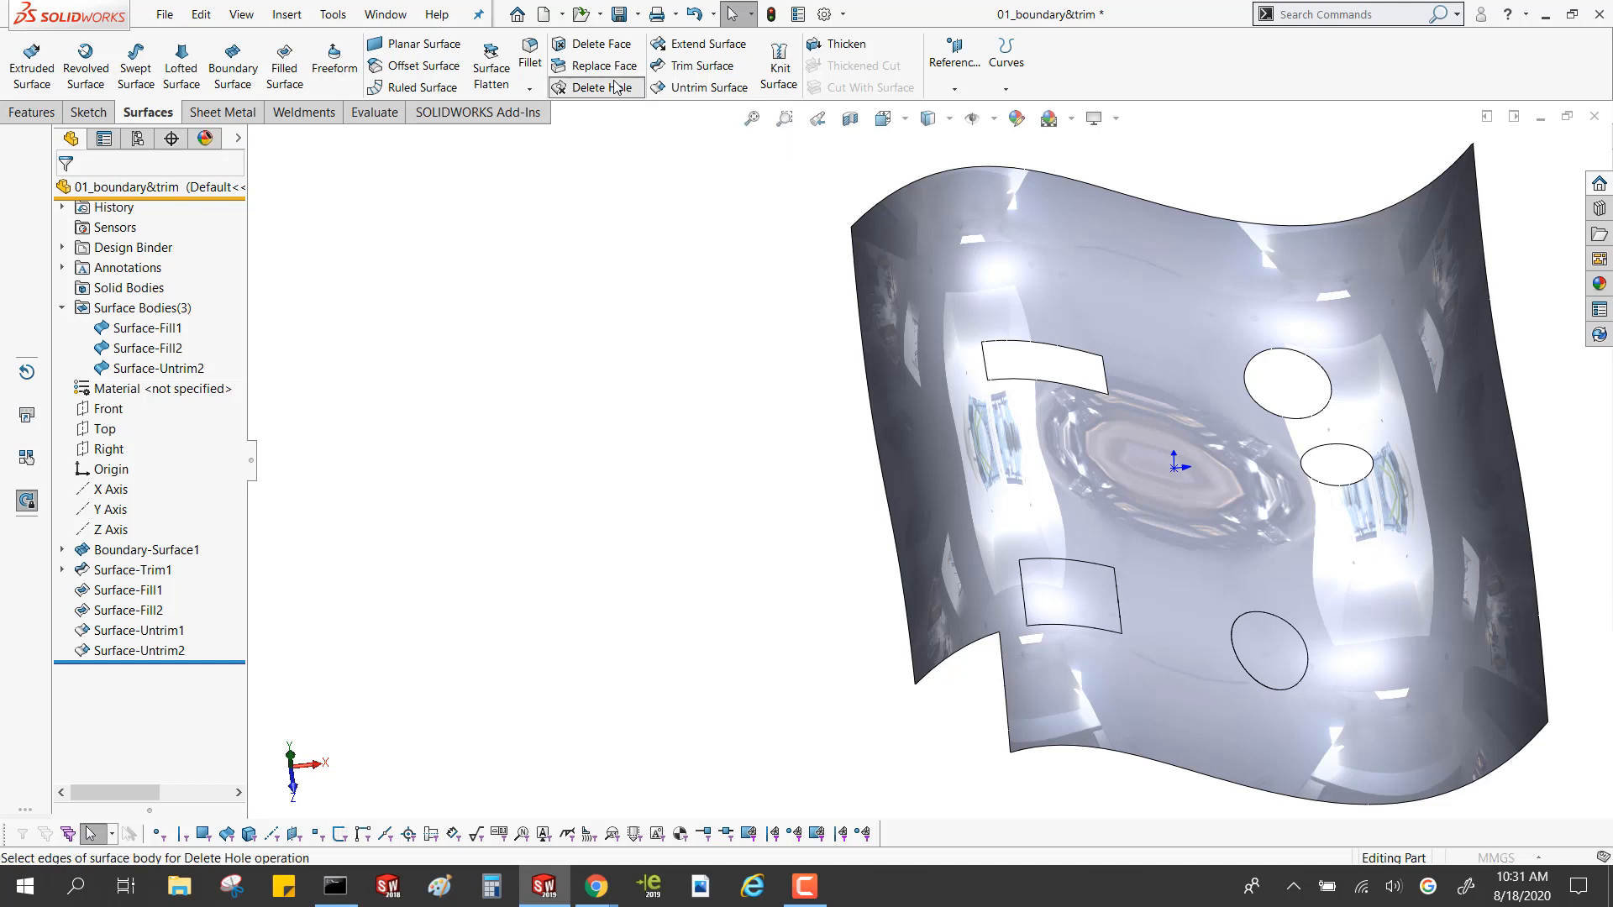
left_click(1248, 391)
left_click(1103, 380)
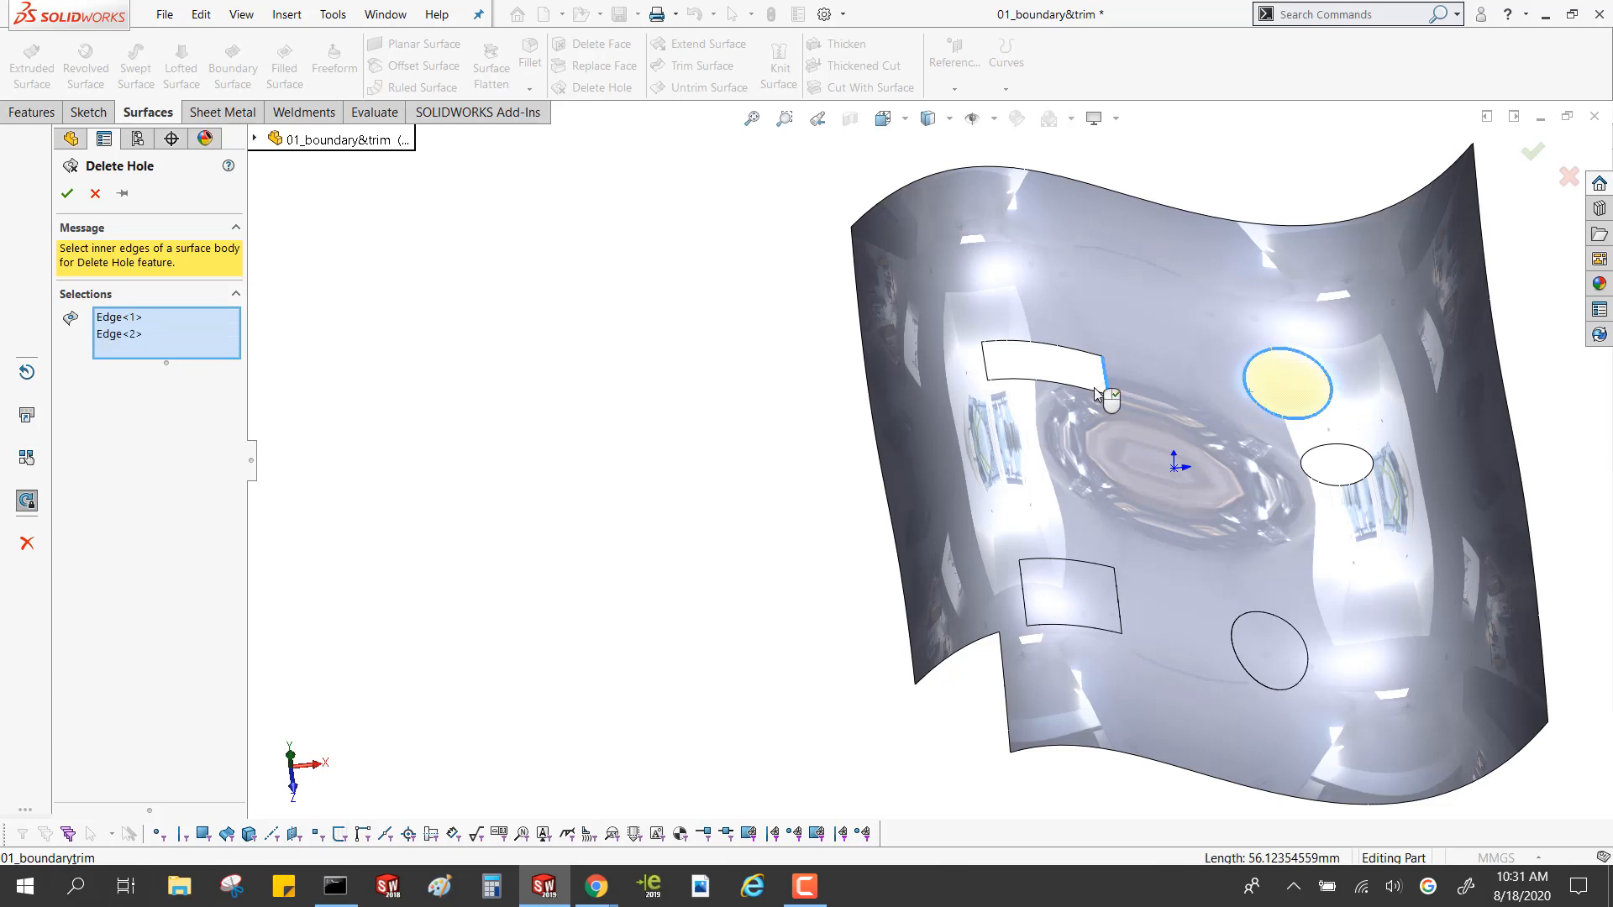
left_click(993, 368)
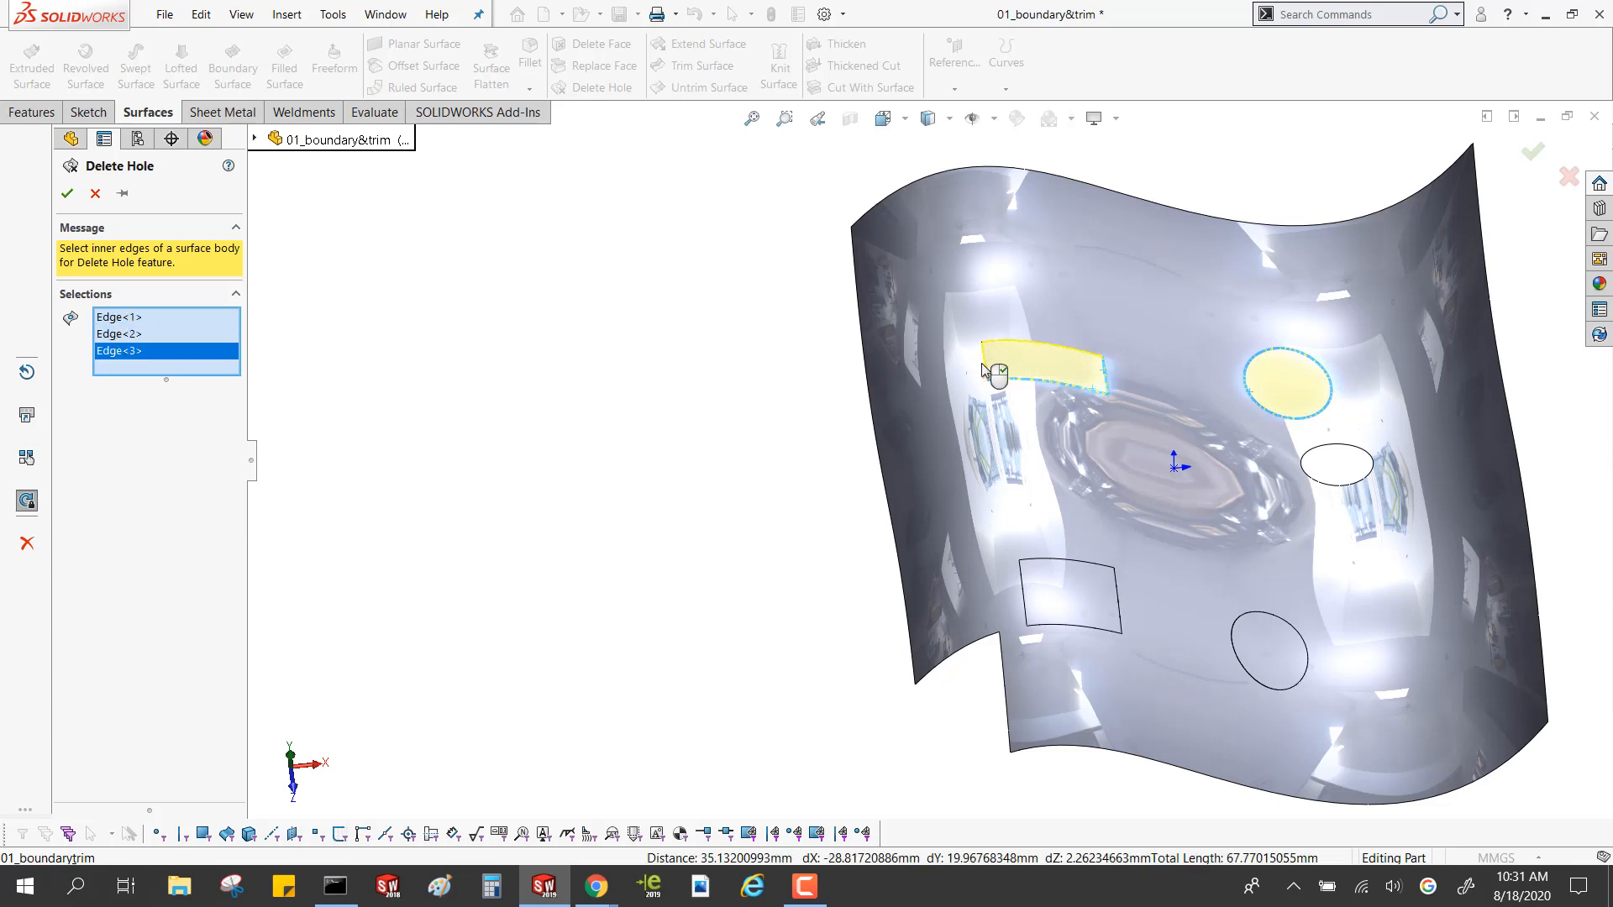
left_click(994, 342)
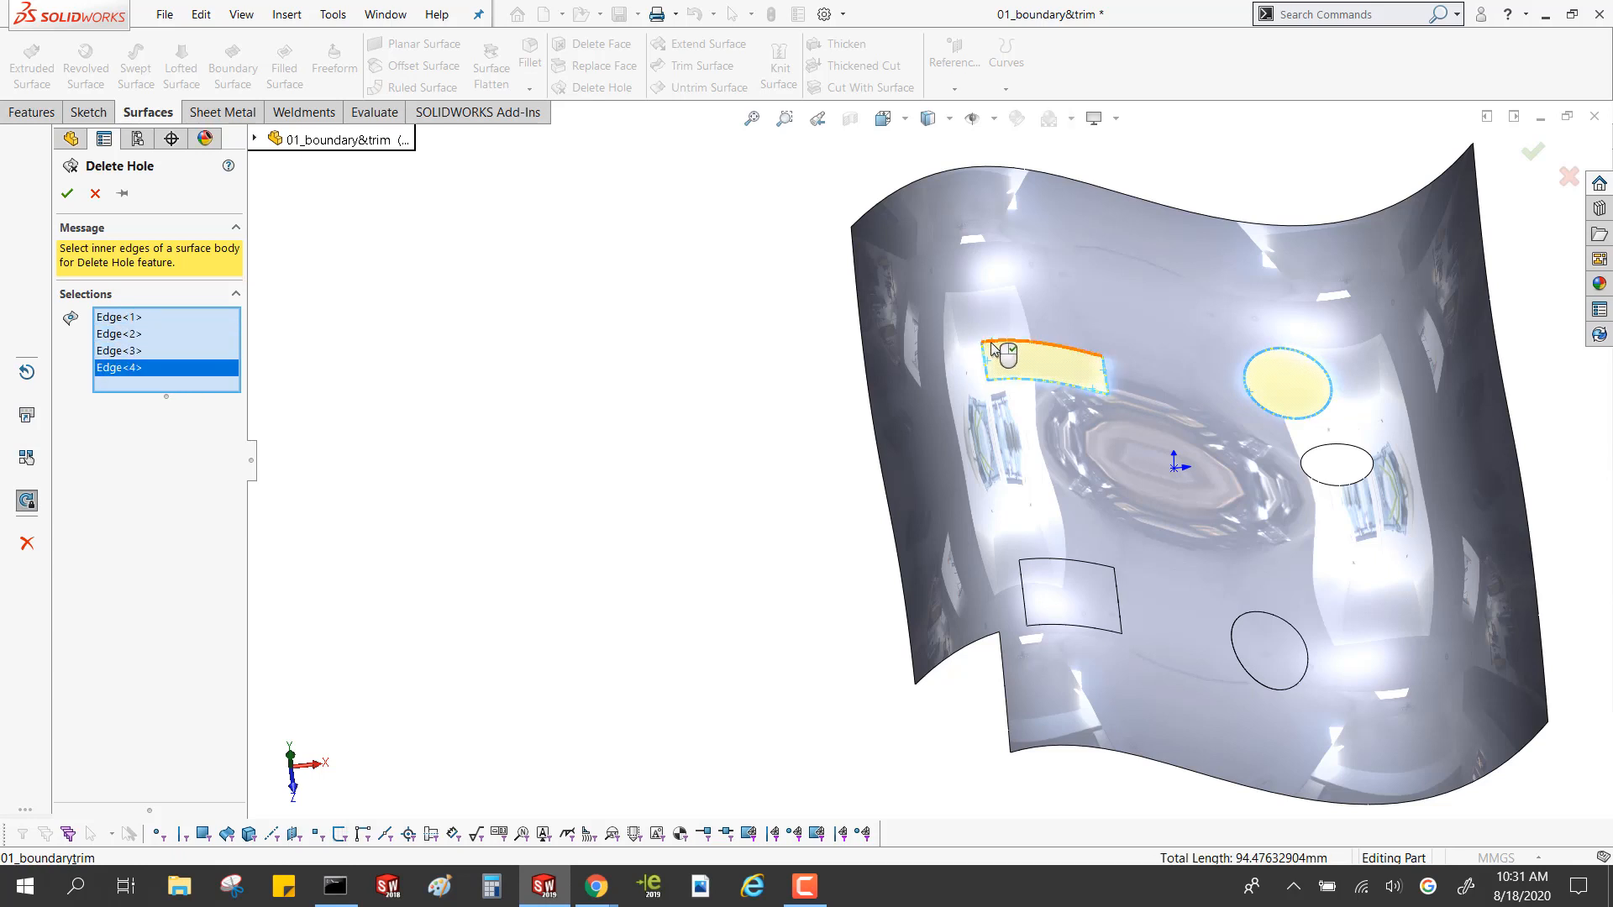
left_click(998, 344)
left_click(67, 194)
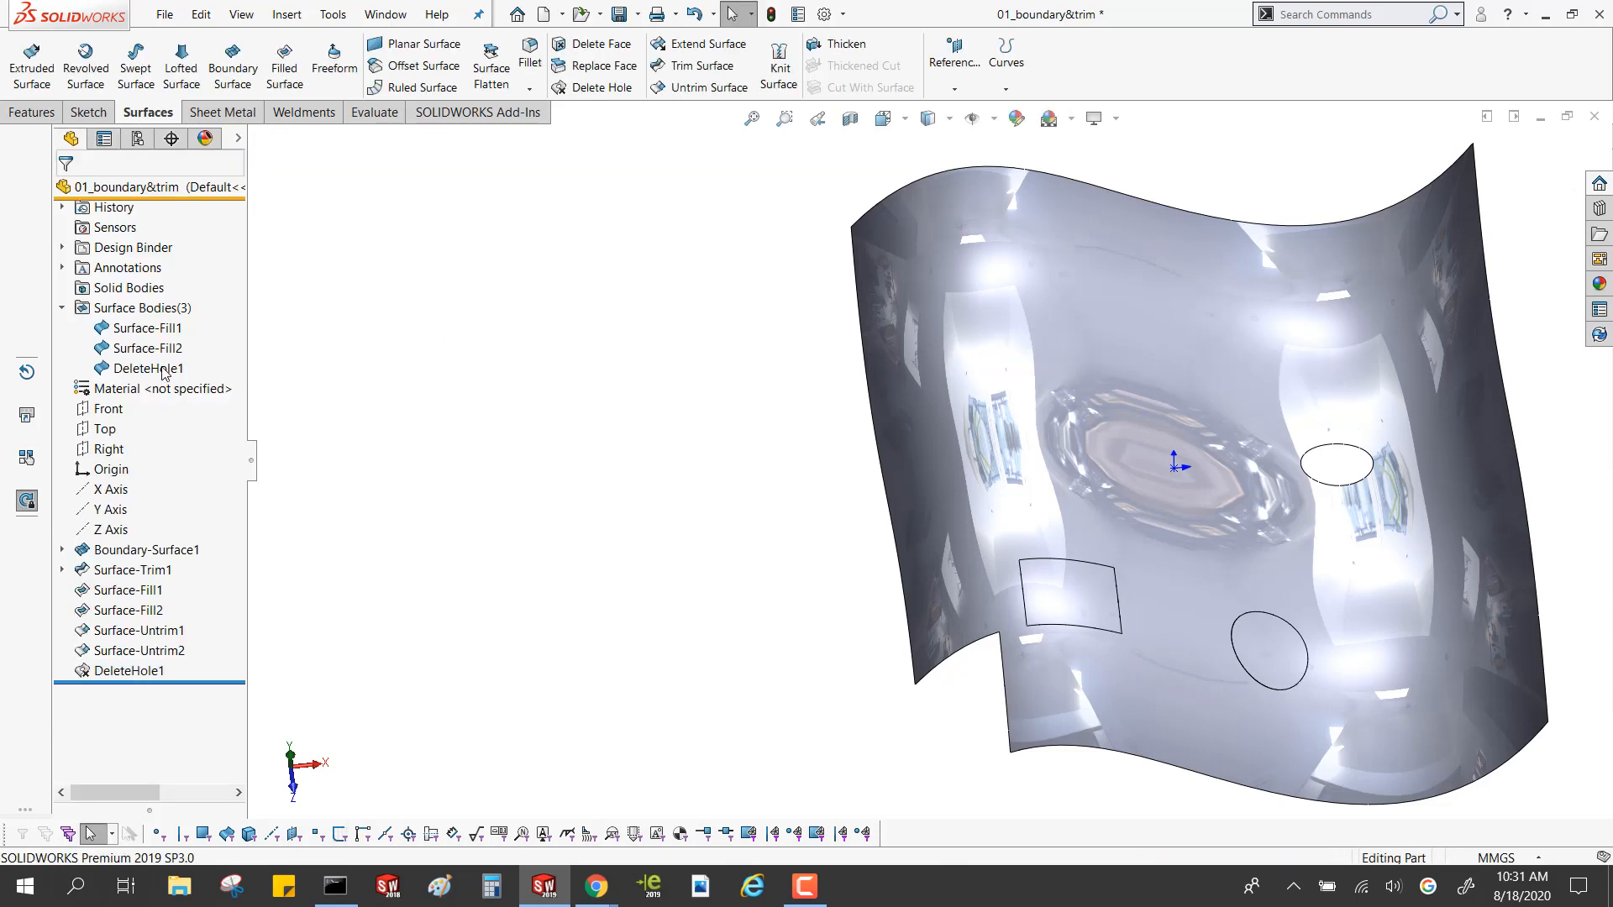
left_click(160, 369)
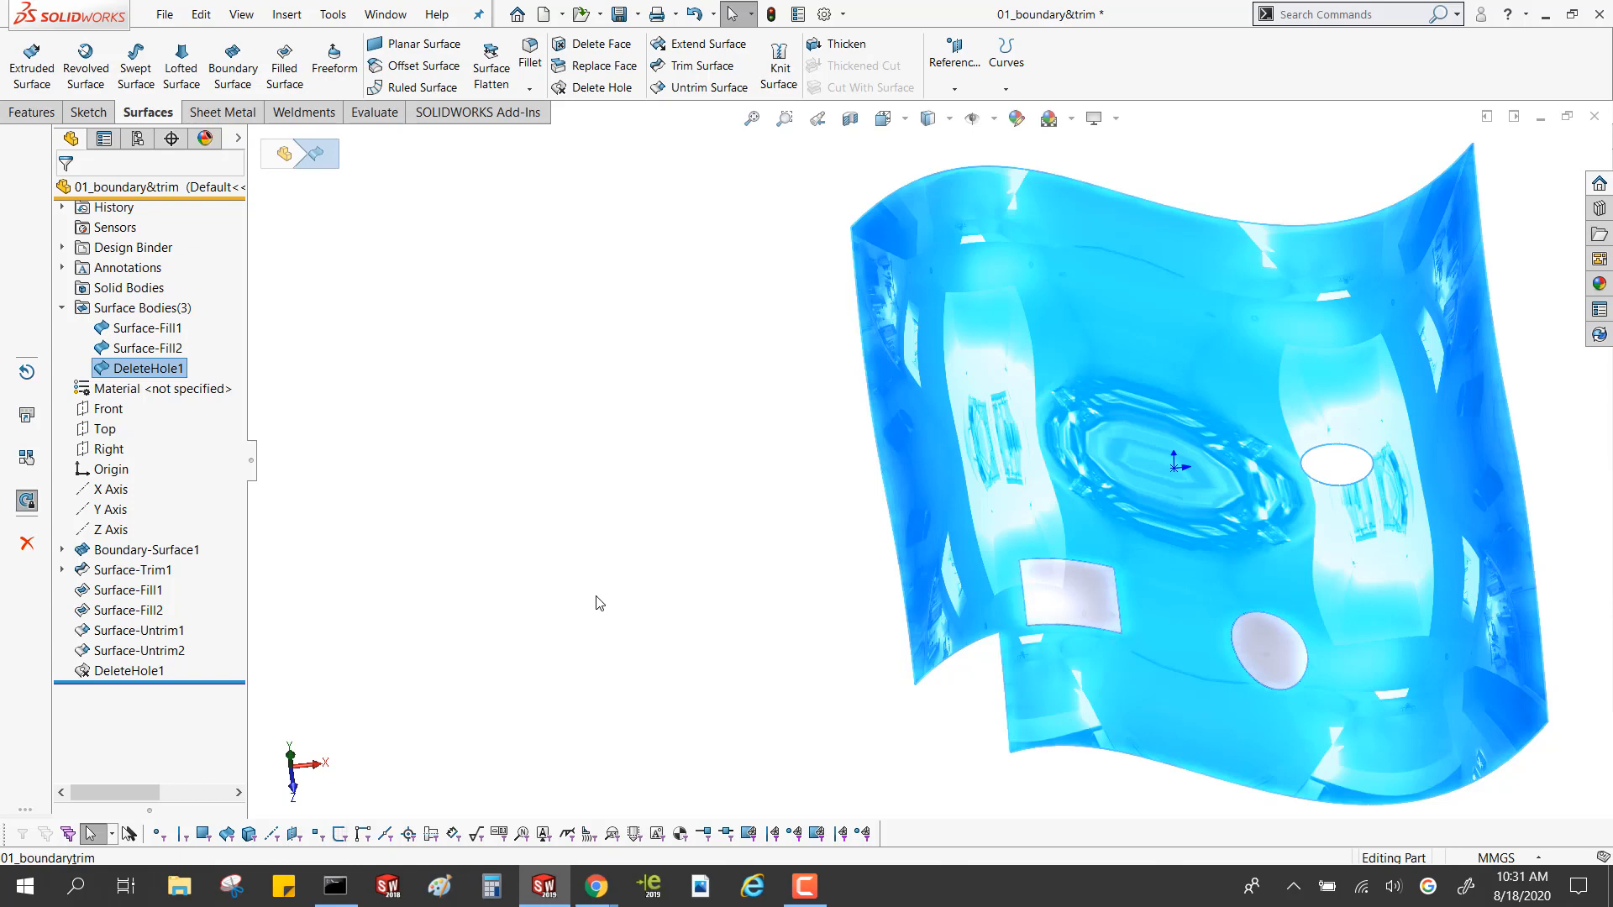
left_click(712, 694)
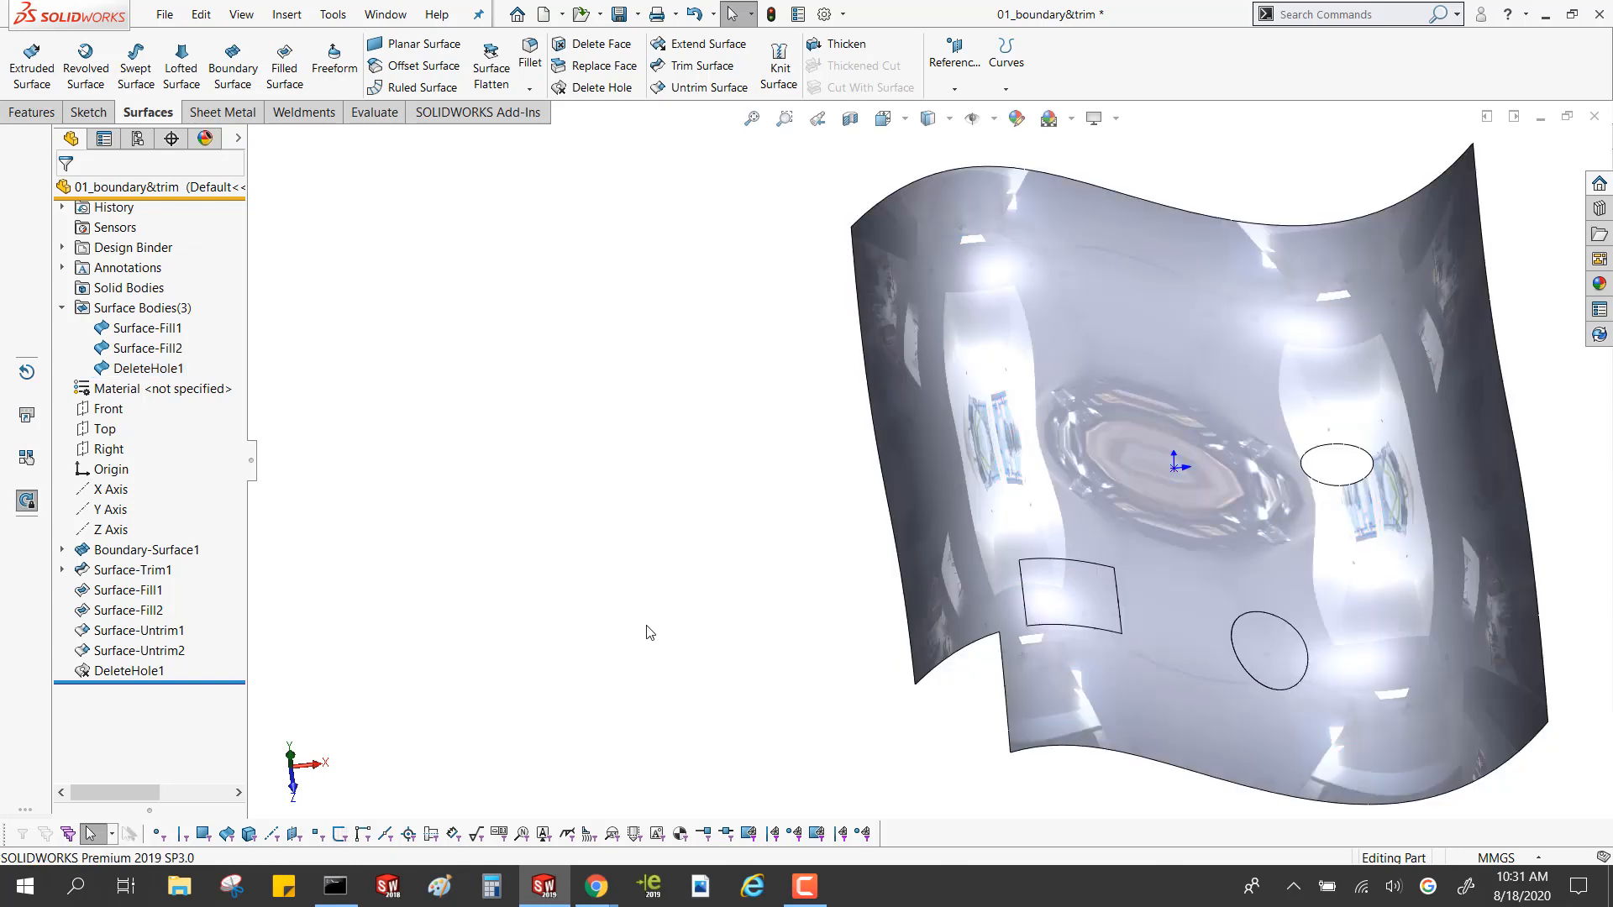
Delete the remaining small open elliptical hole by its edge, using the Delete Hole(s) option
left_click(1341, 491)
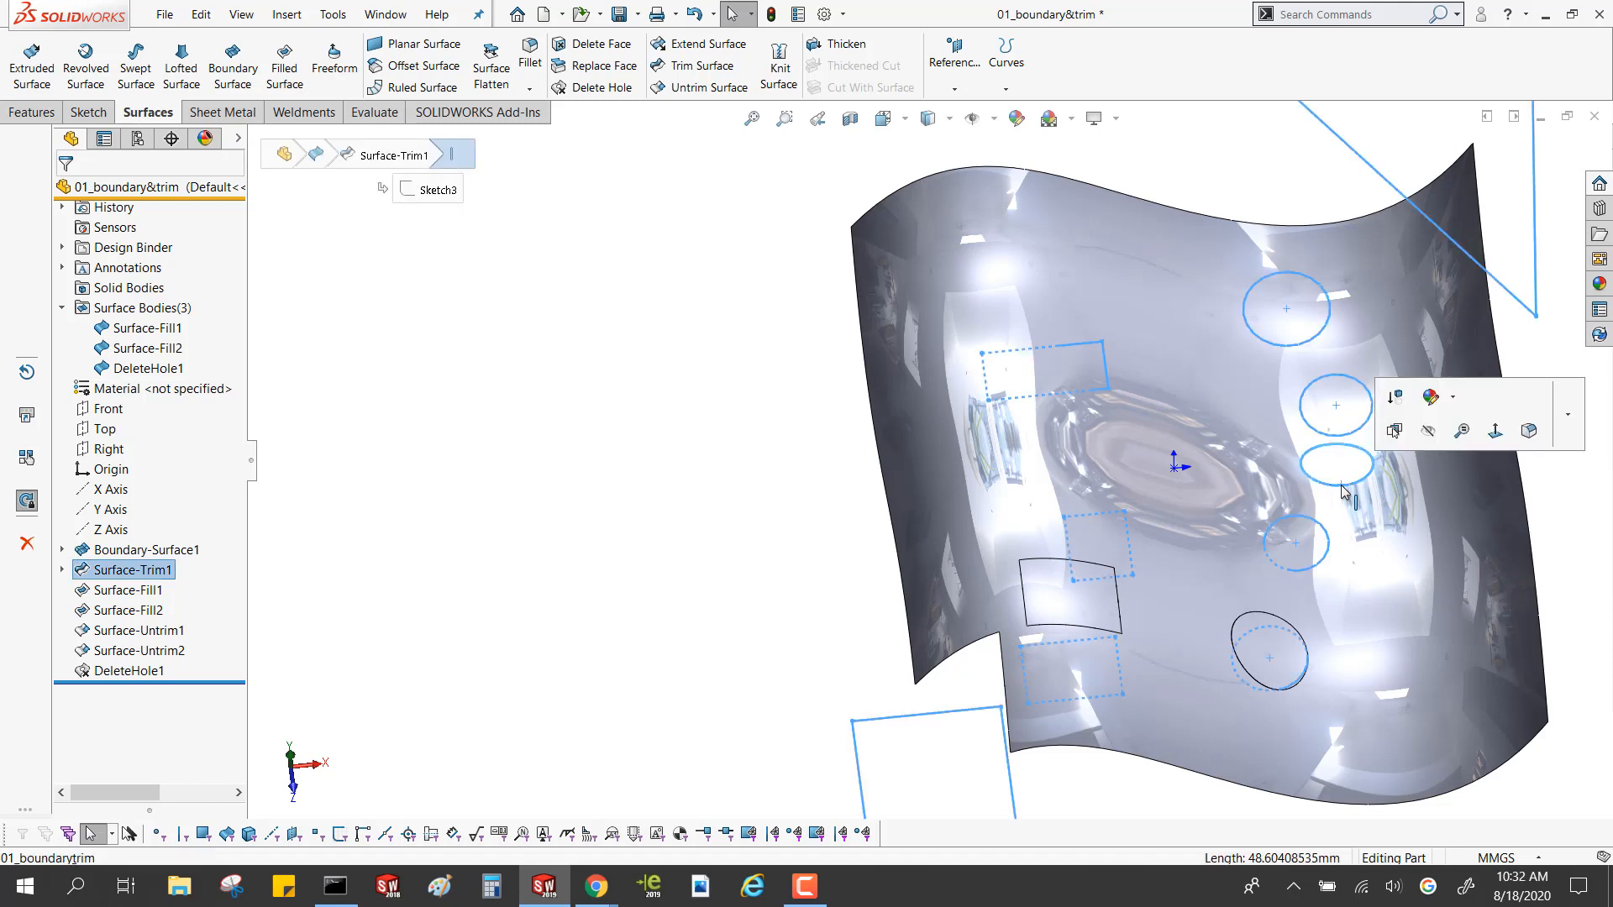
key("Delete")
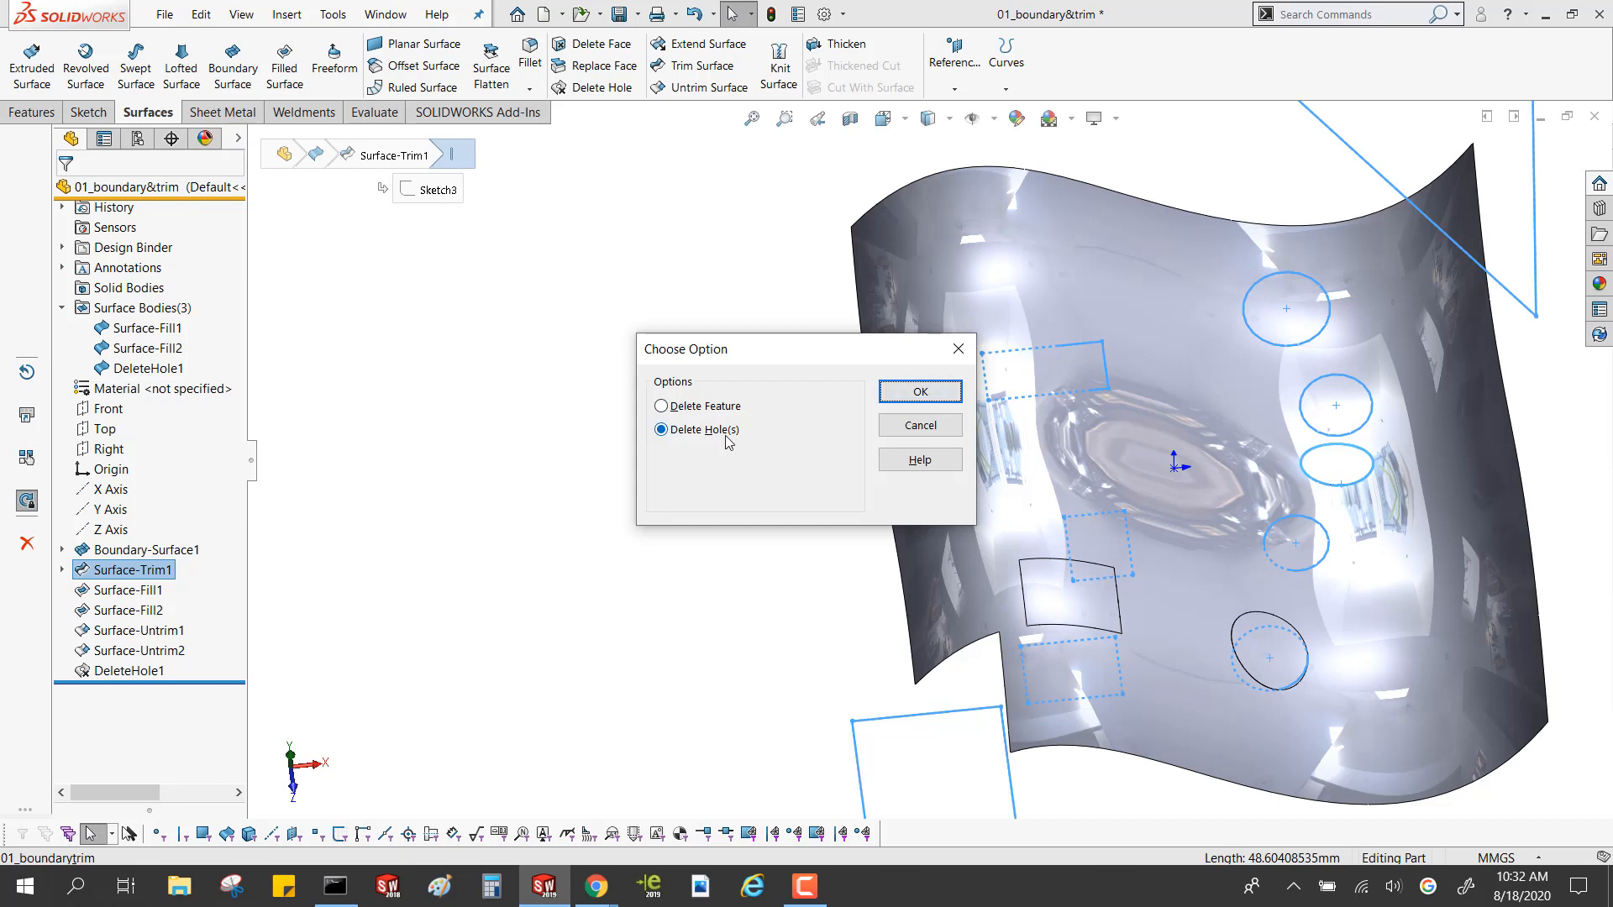
left_click(925, 390)
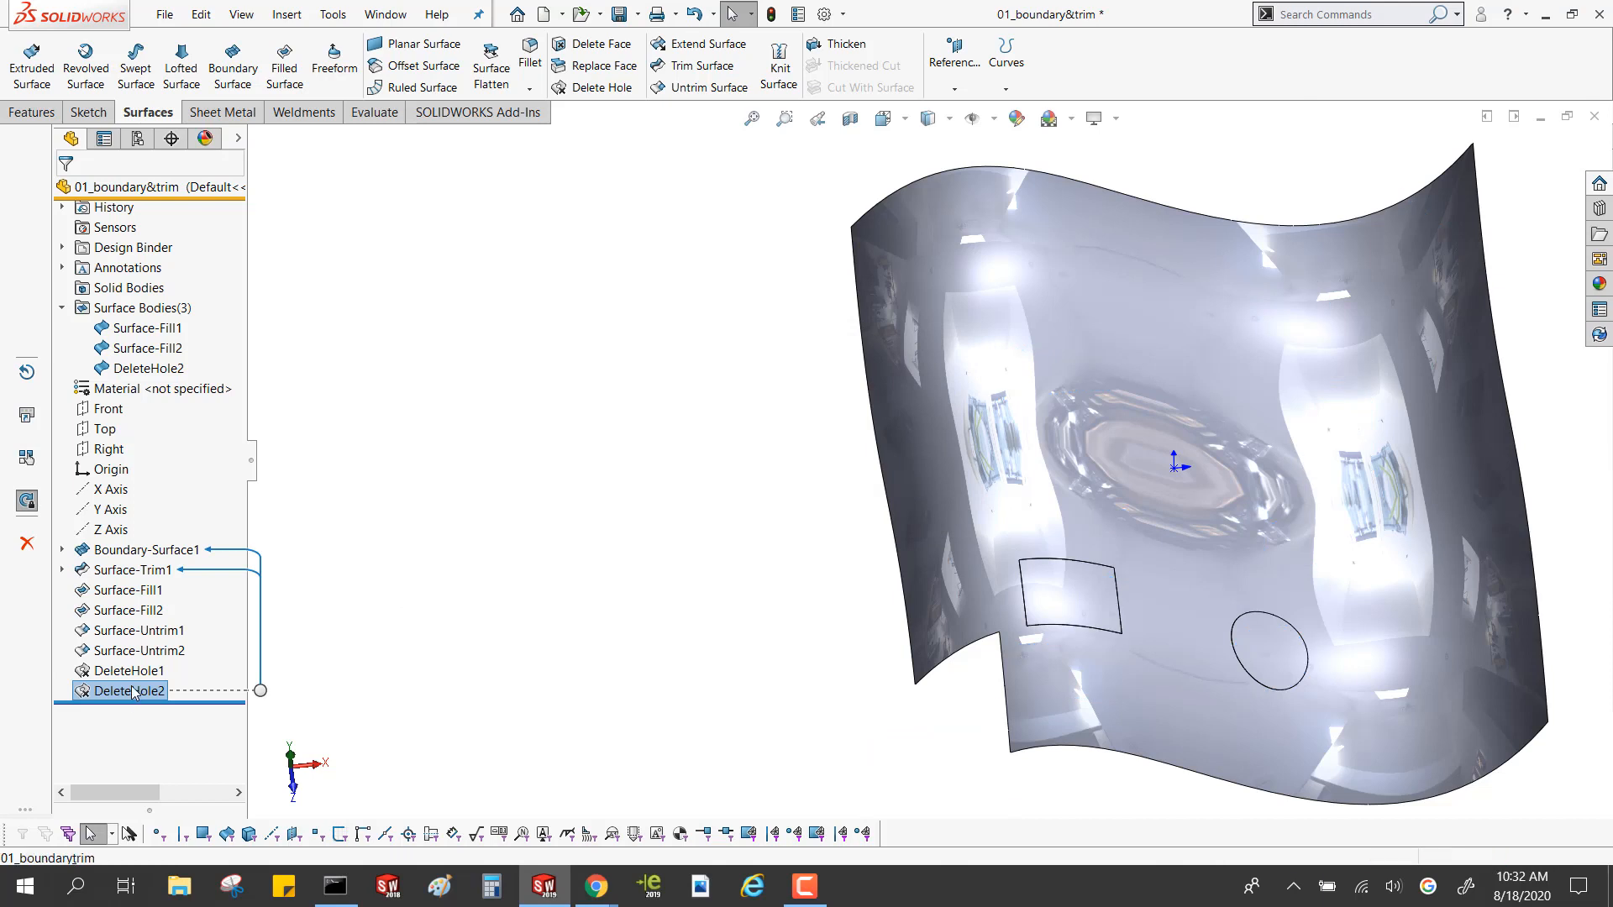
left_click(451, 571)
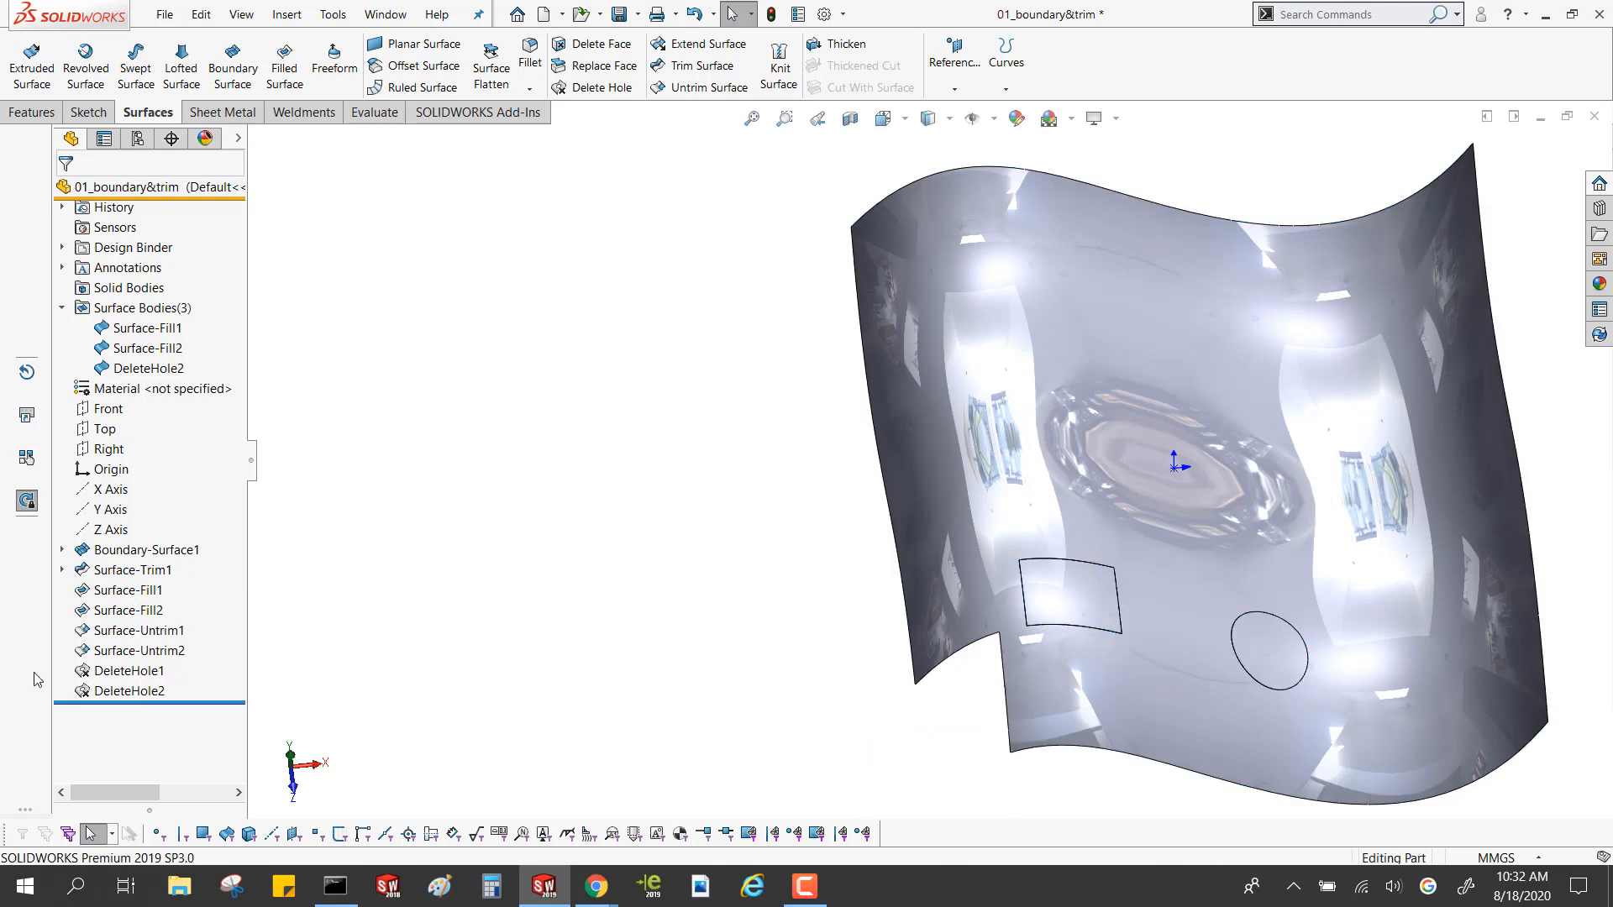
left_click(615, 89)
Create a 10 mm ruled surface, Normal to Surface, along the long side edge that ends at the notched corner
middle_click_drag(720, 324, 821, 342)
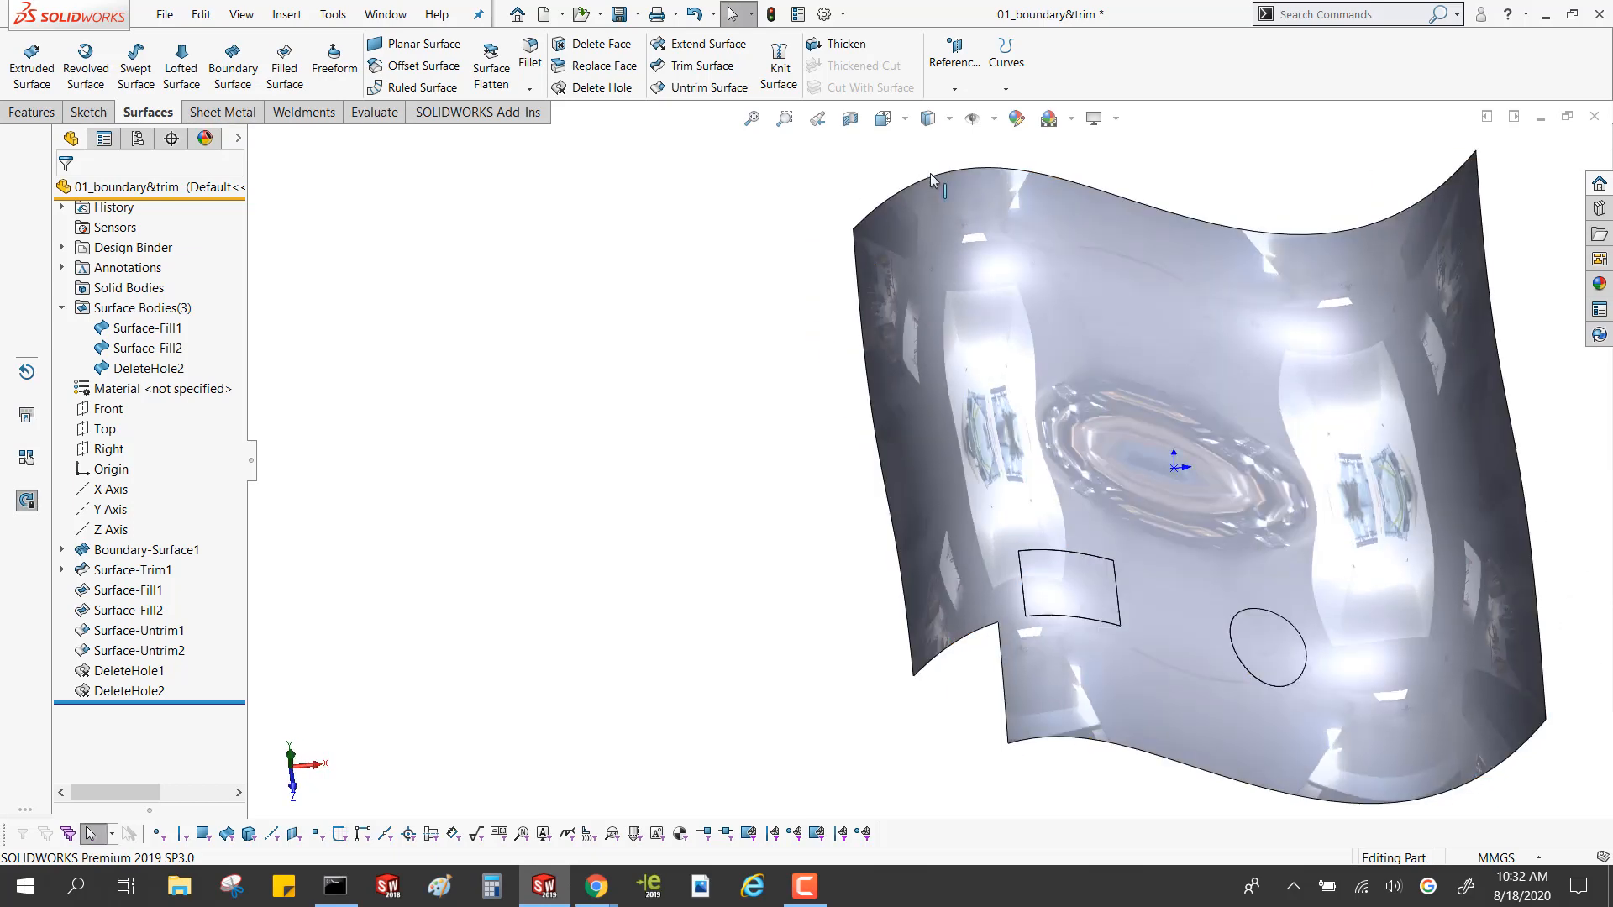
left_click(856, 327)
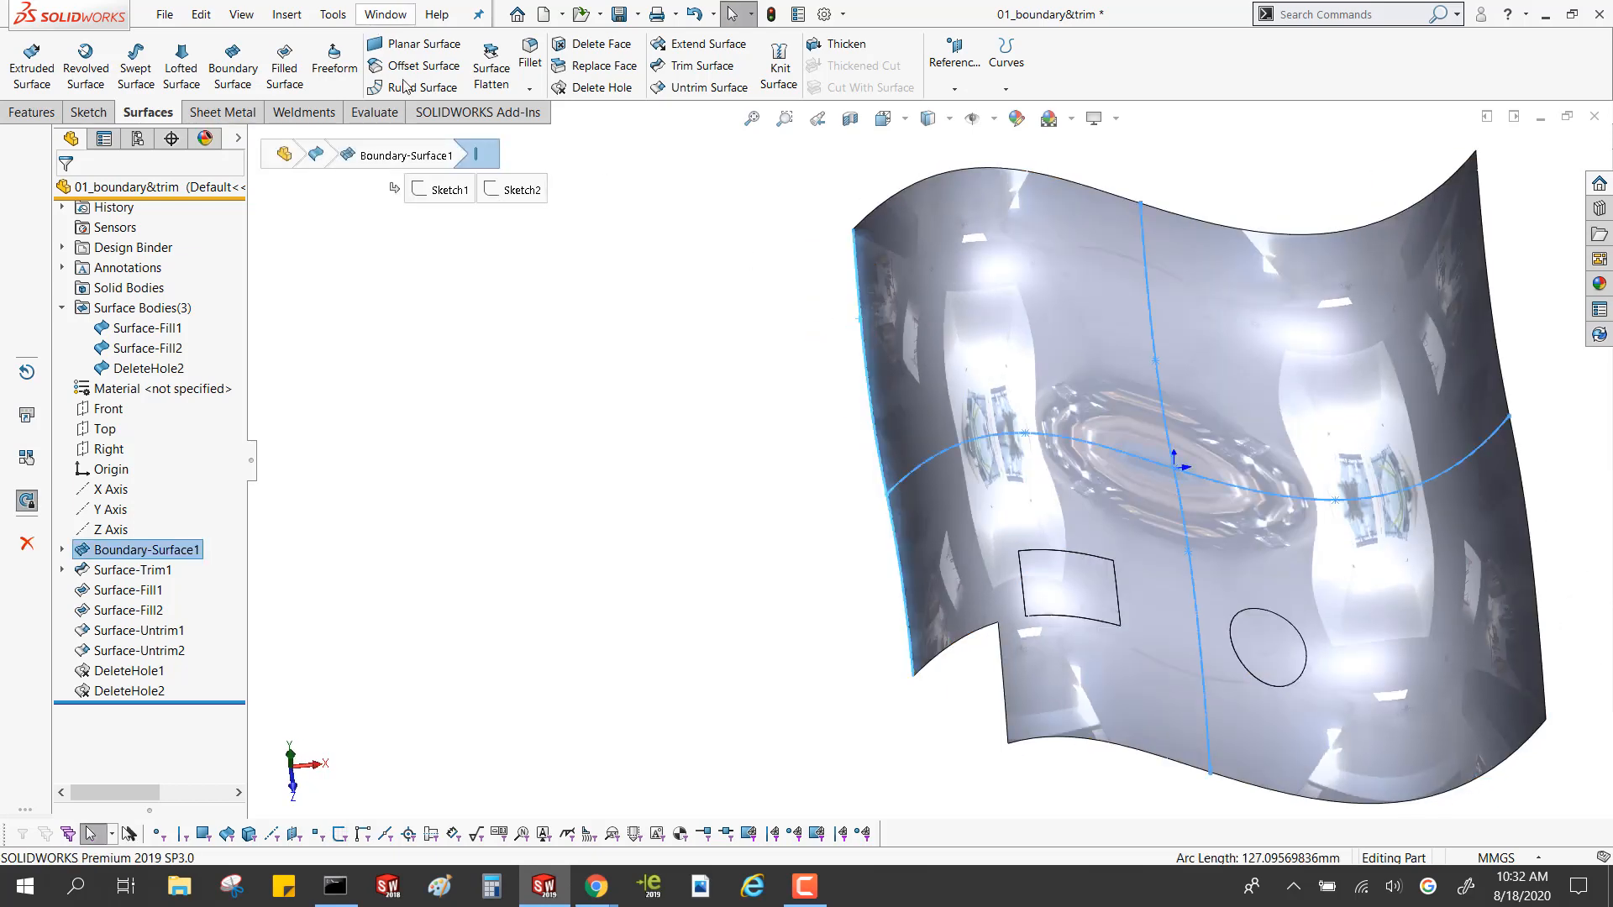
left_click(405, 87)
middle_click_drag(622, 342, 616, 172)
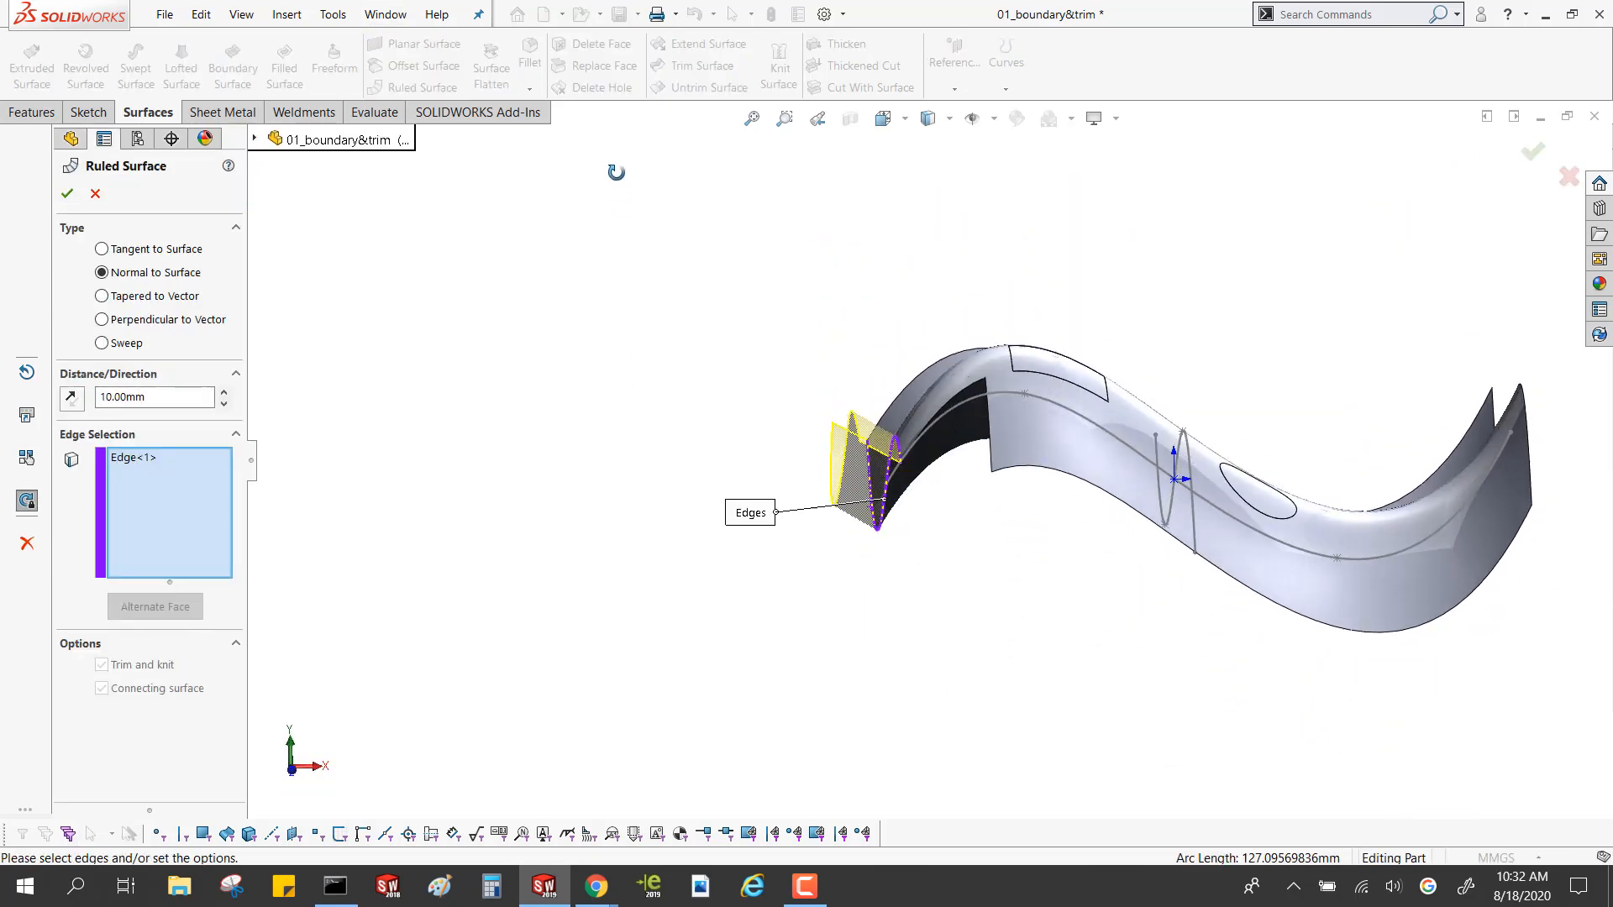
left_click(67, 193)
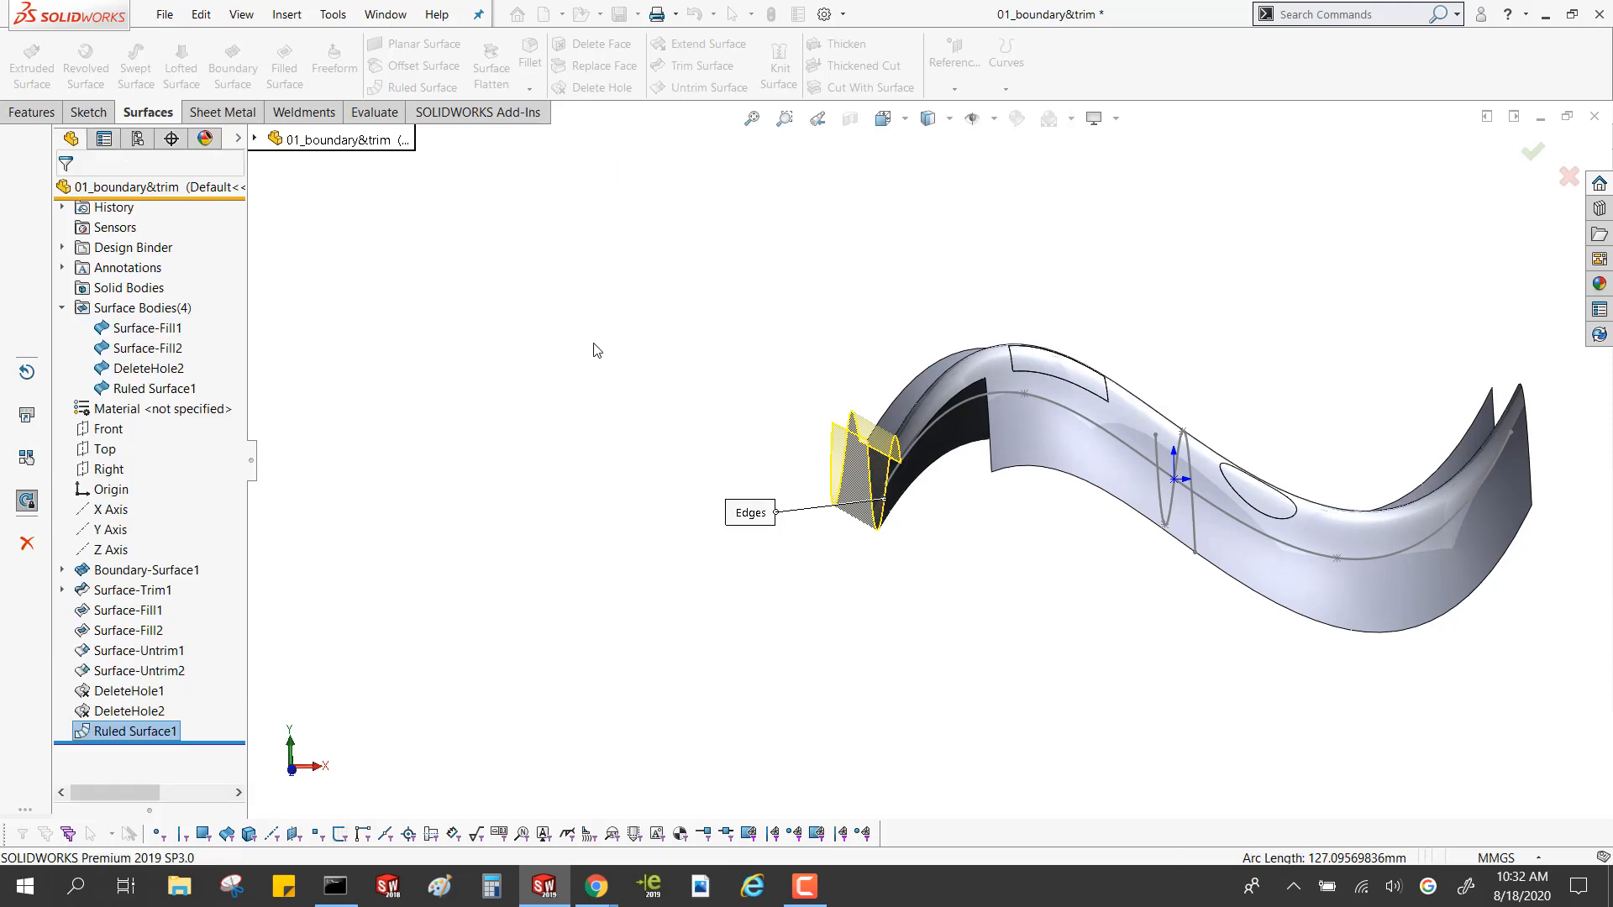
Extend the wavy outer edge beside the corner notch by a distance of 120 mm, using the Same surface extension type
middle_click_drag(706, 442, 1336, 345)
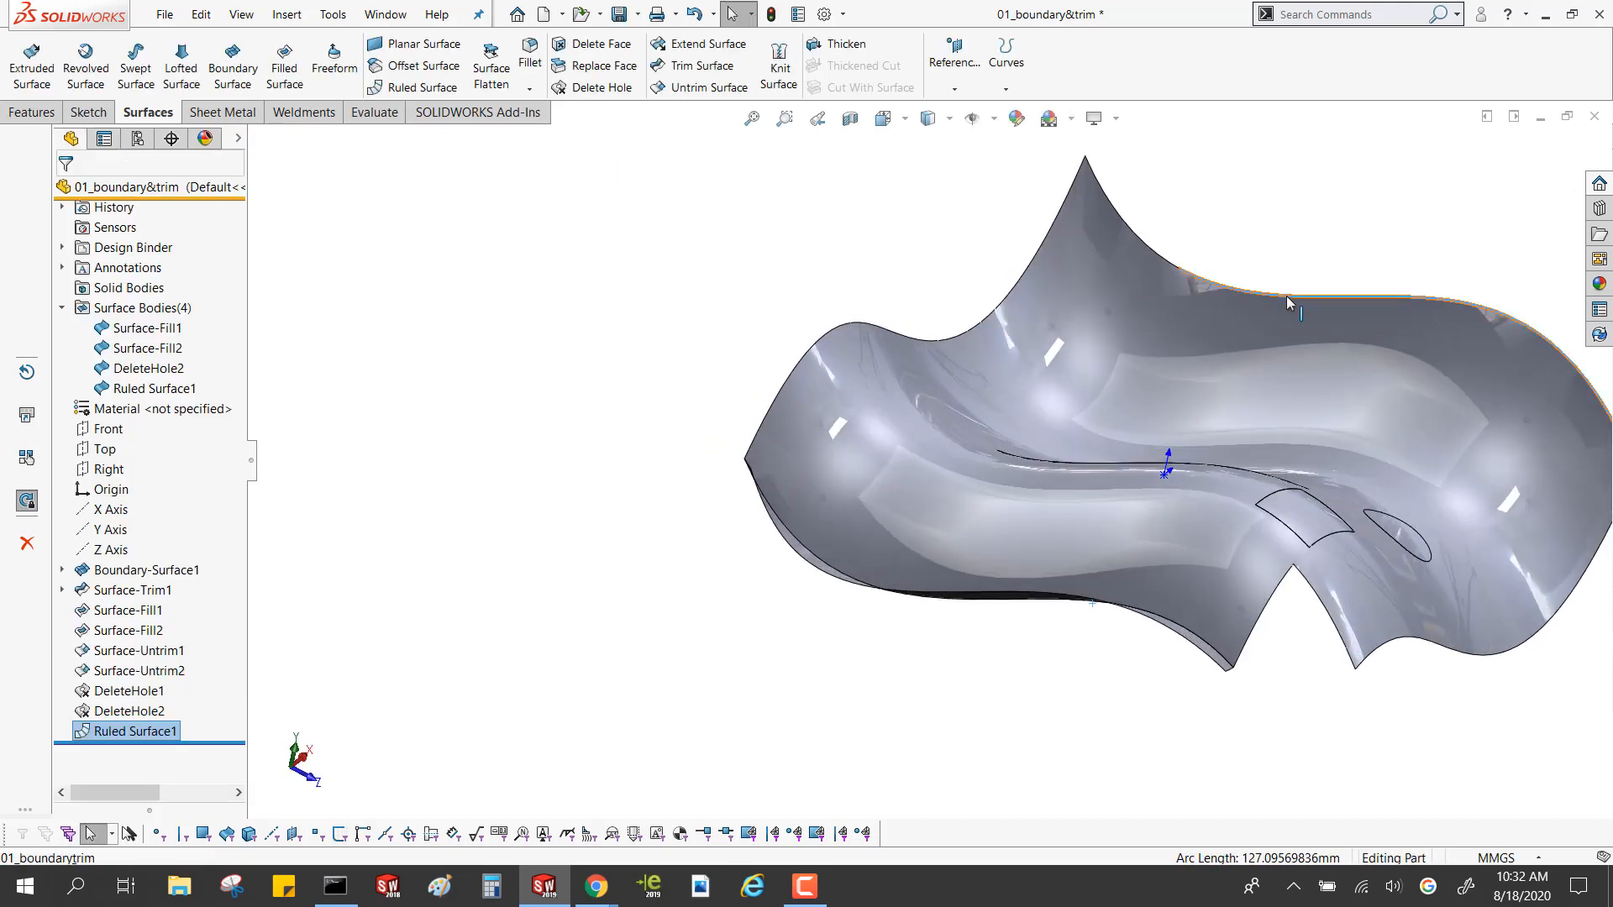
left_click(1122, 276)
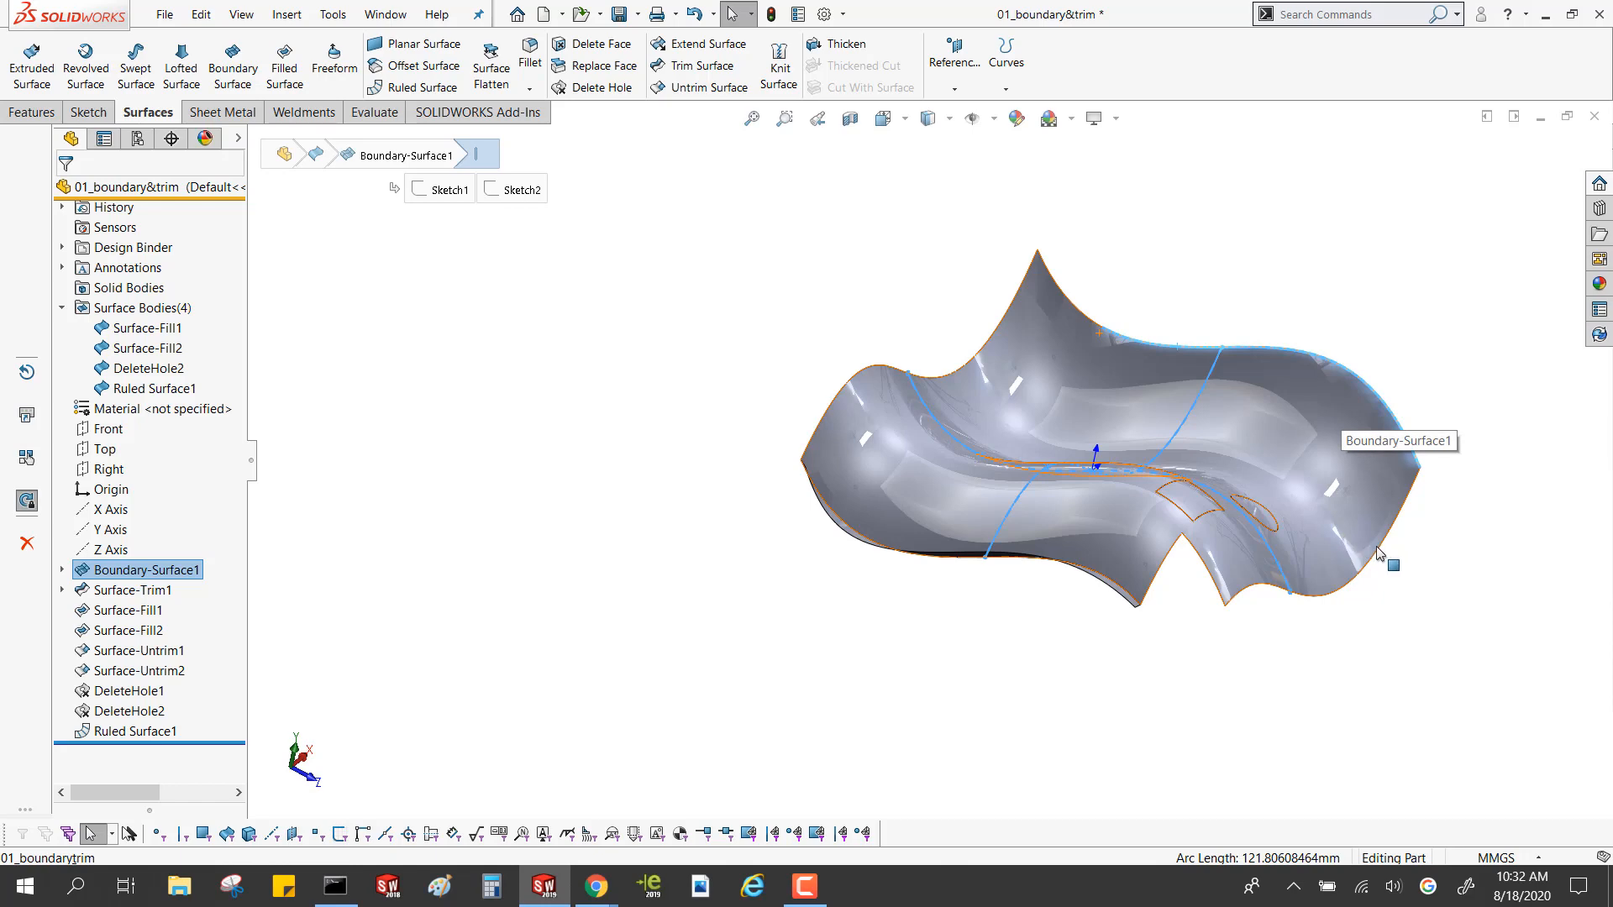
left_click(1378, 550)
left_click(1378, 550)
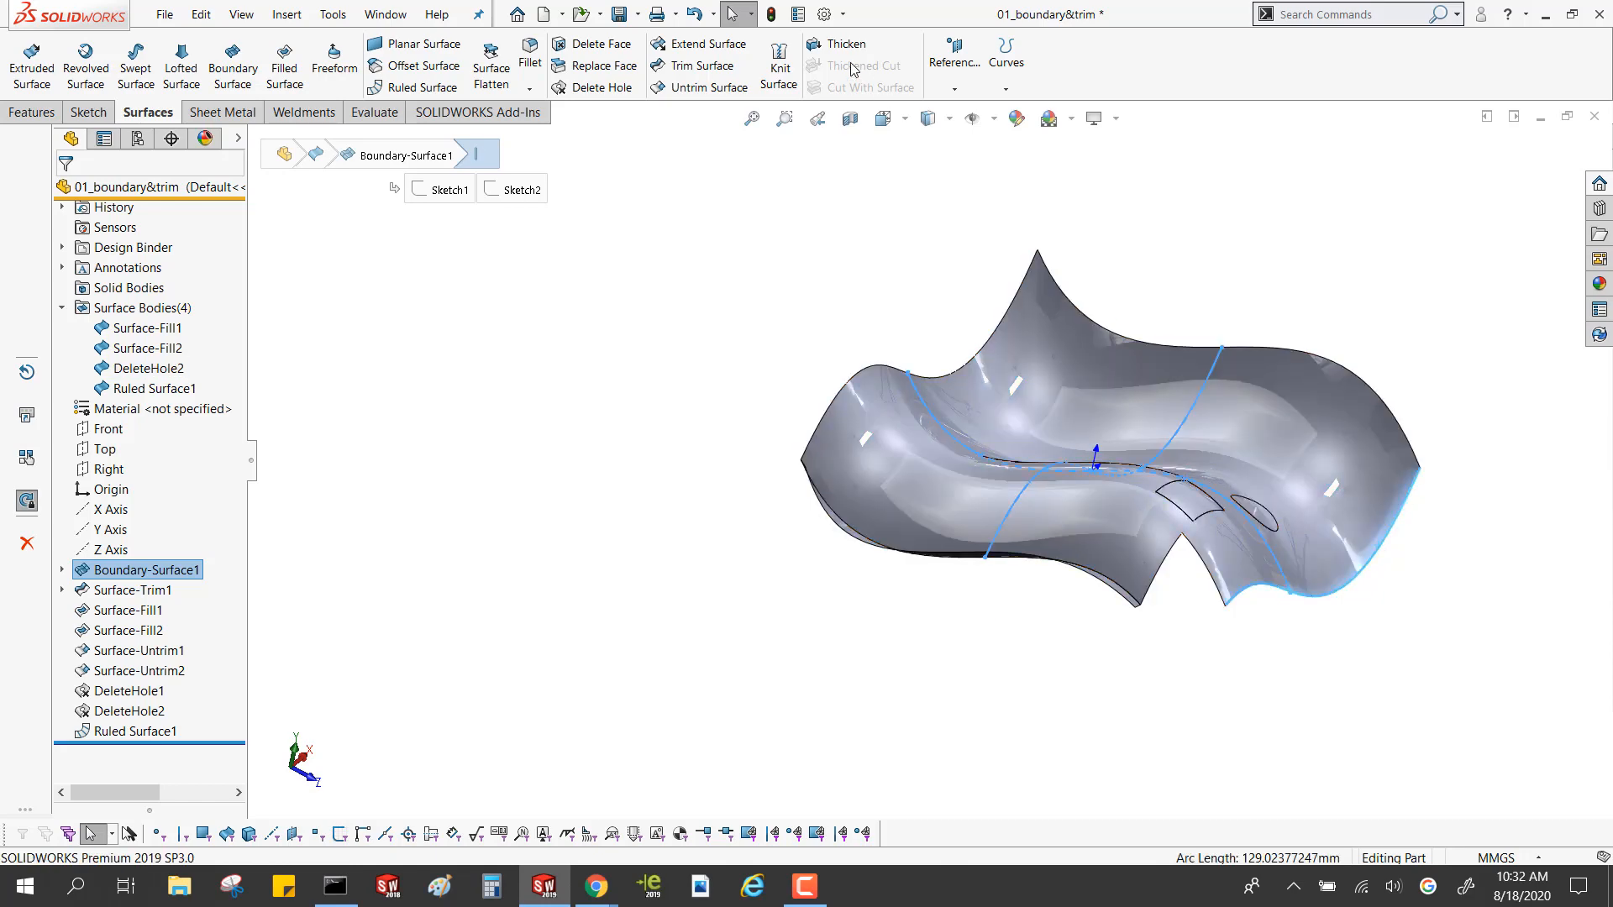
left_click(697, 43)
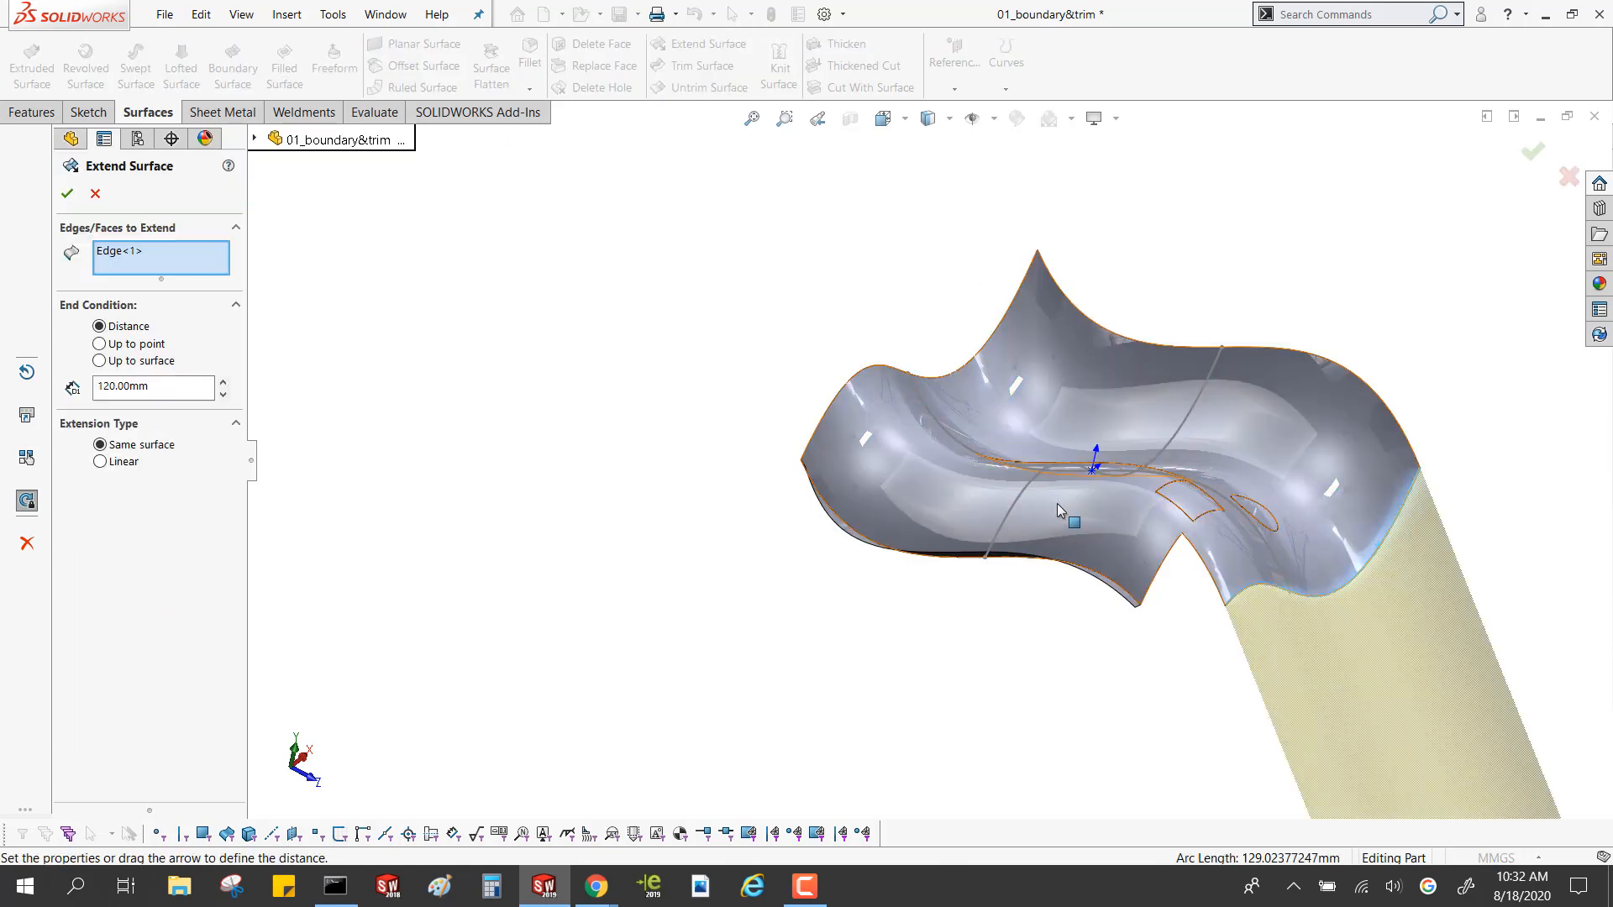
scroll(1008, 487, "down", 3)
left_click(68, 193)
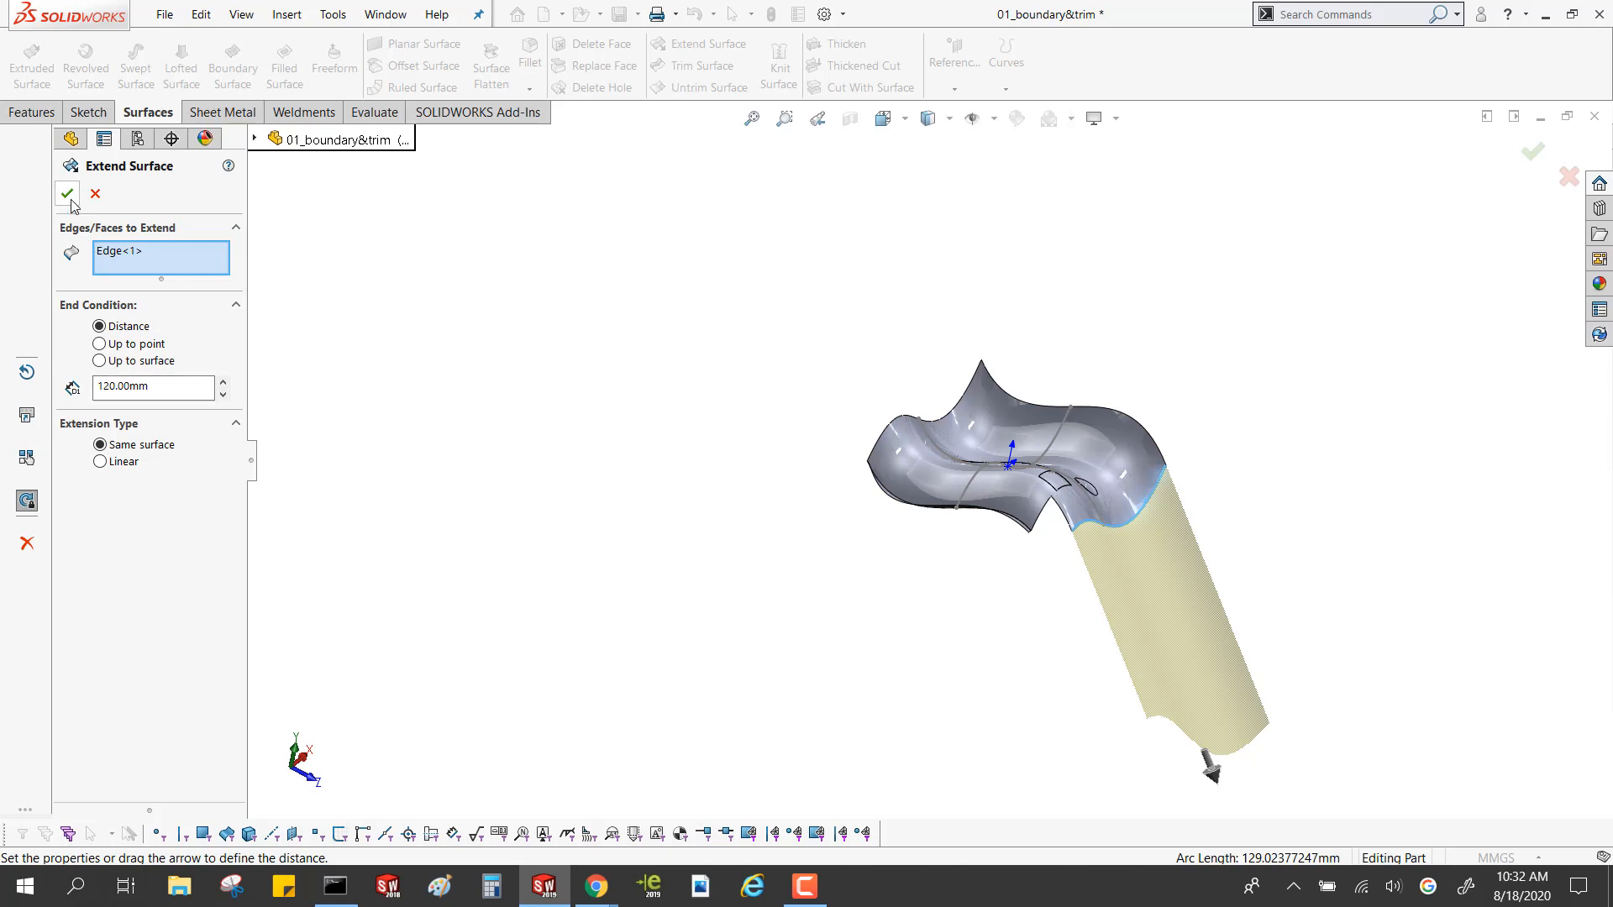
Look over the extended surface and close the part without saving its changes
middle_click_drag(1216, 578, 1180, 569)
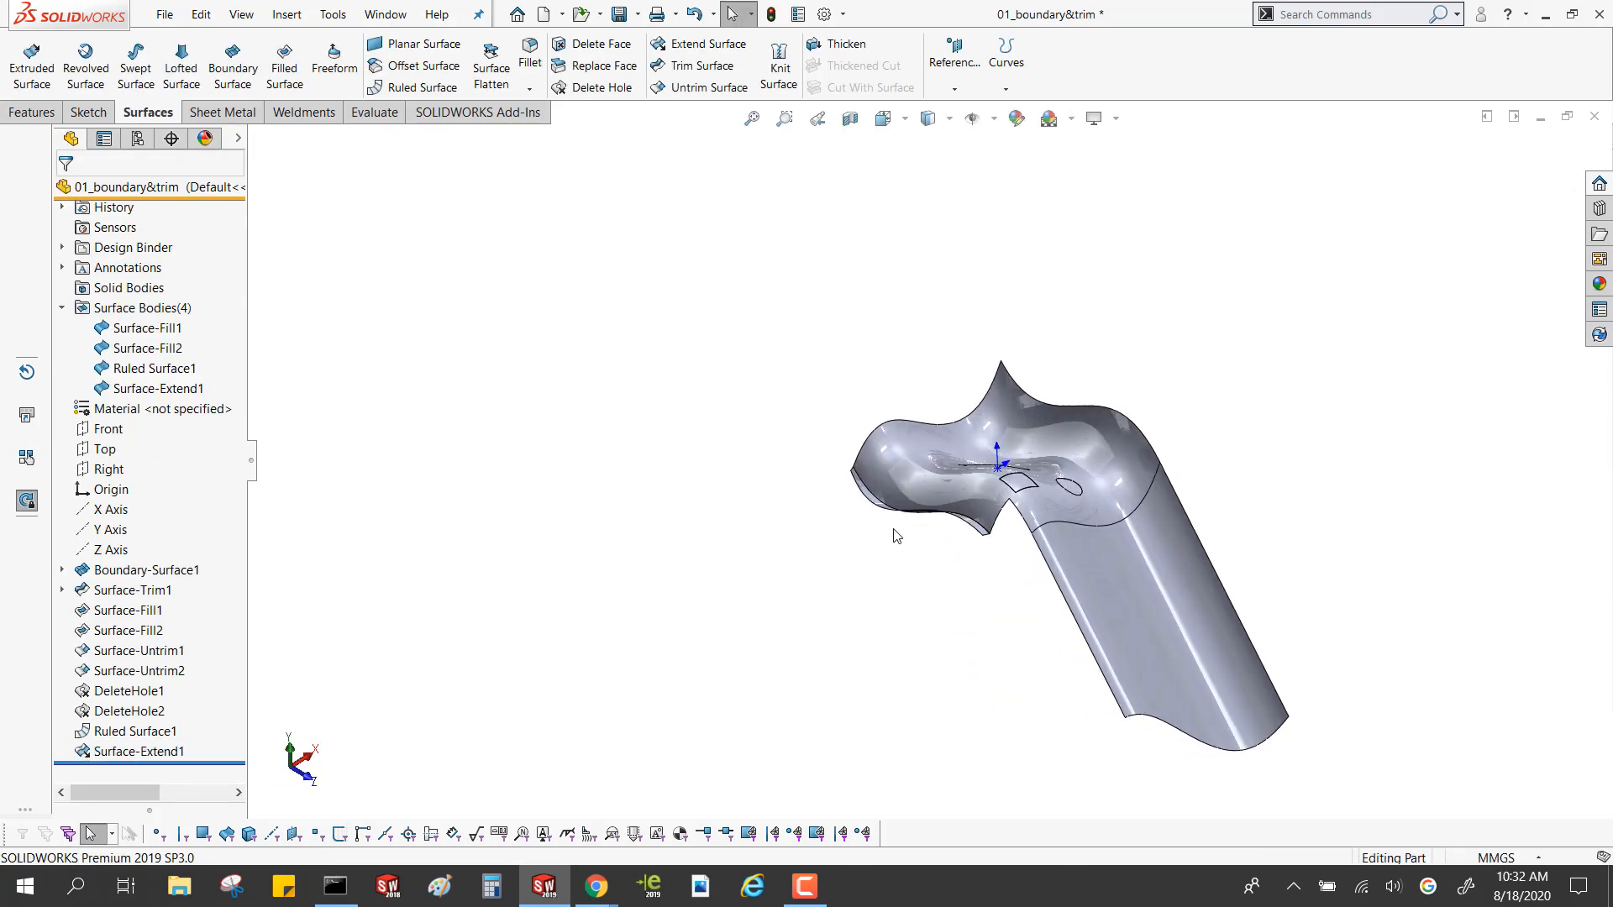
scroll(881, 518, "up", 3)
scroll(986, 427, "down", 5)
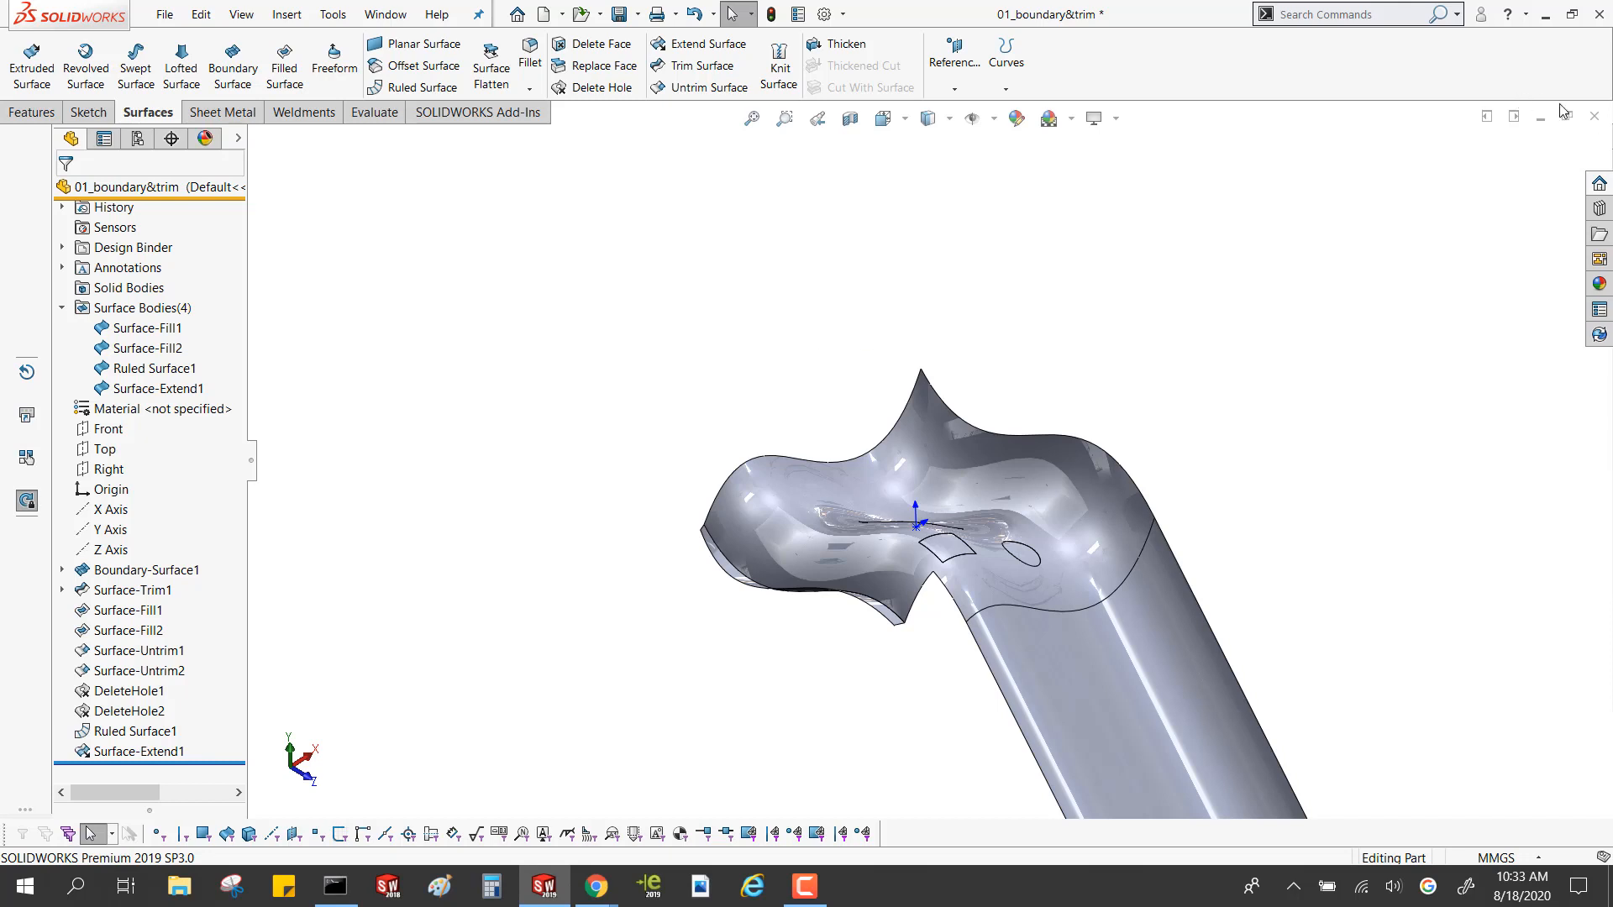
left_click(1594, 116)
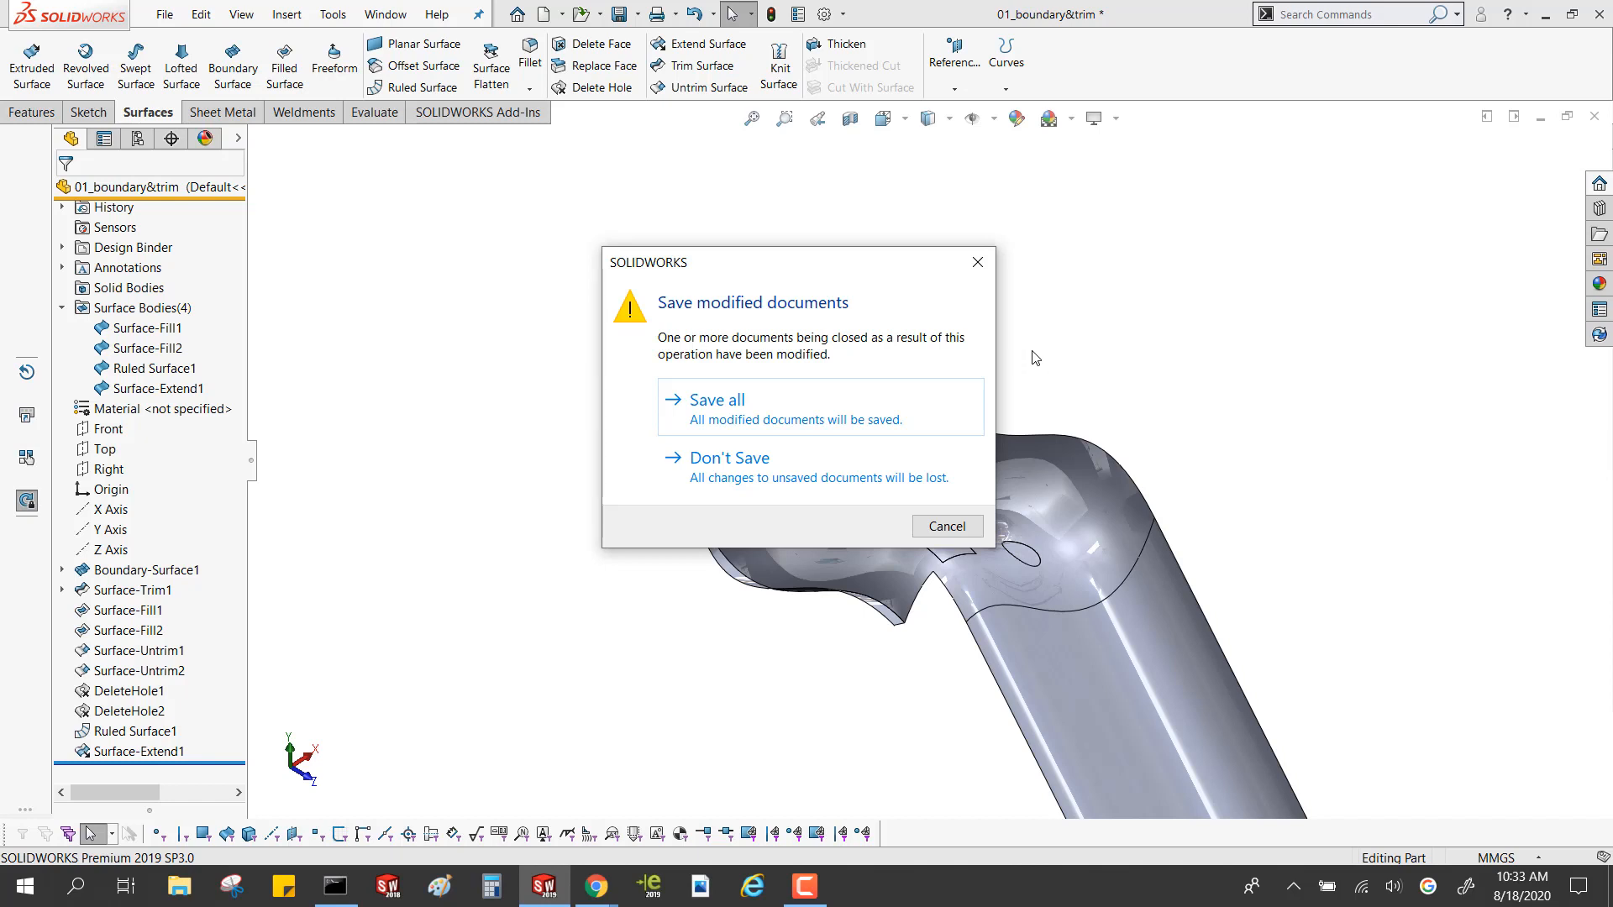
left_click(768, 461)
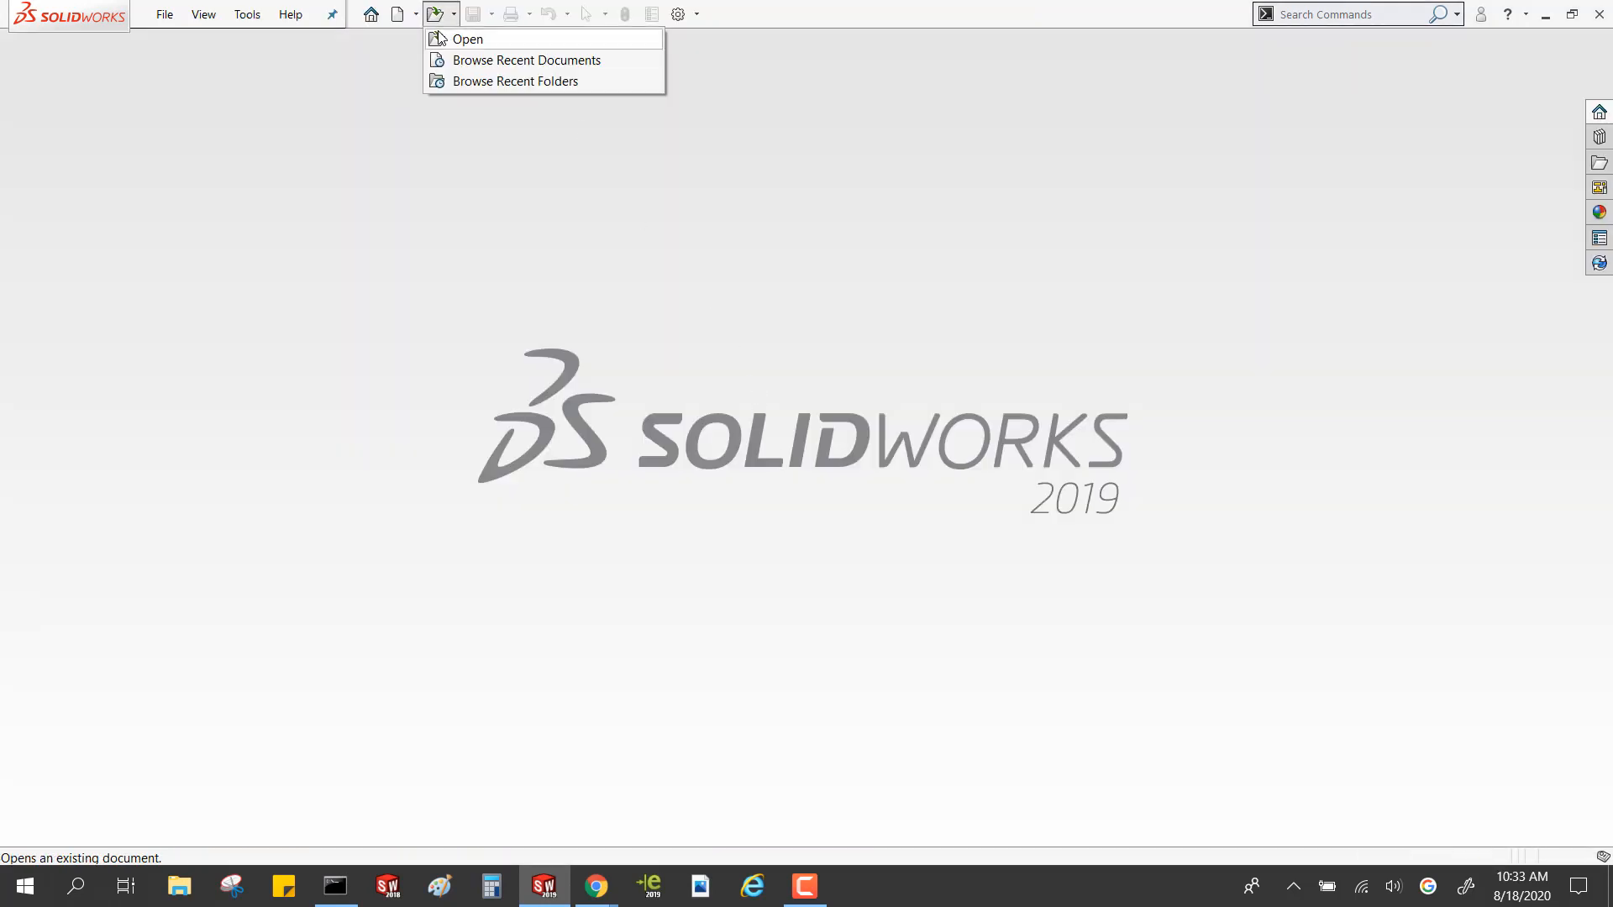
Import 4005_Steering Disk.IGS from the _LECTURE EXAMPLES folder with the Google Part MM template, declining the automatic Import Diagnostics
key("ctrl+o")
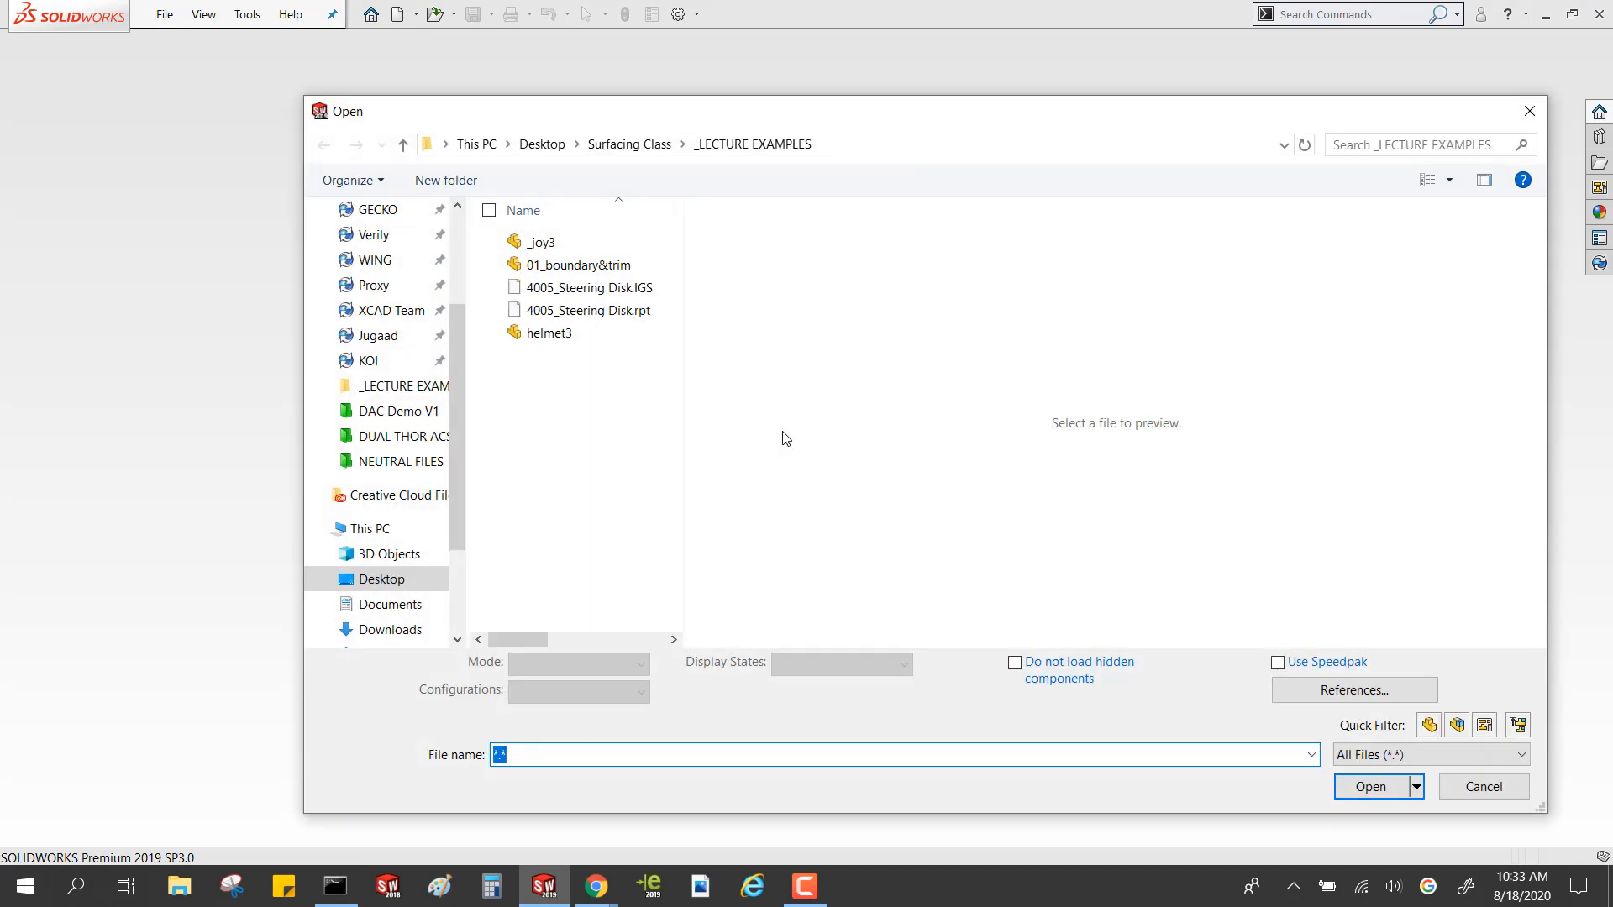
left_click(624, 288)
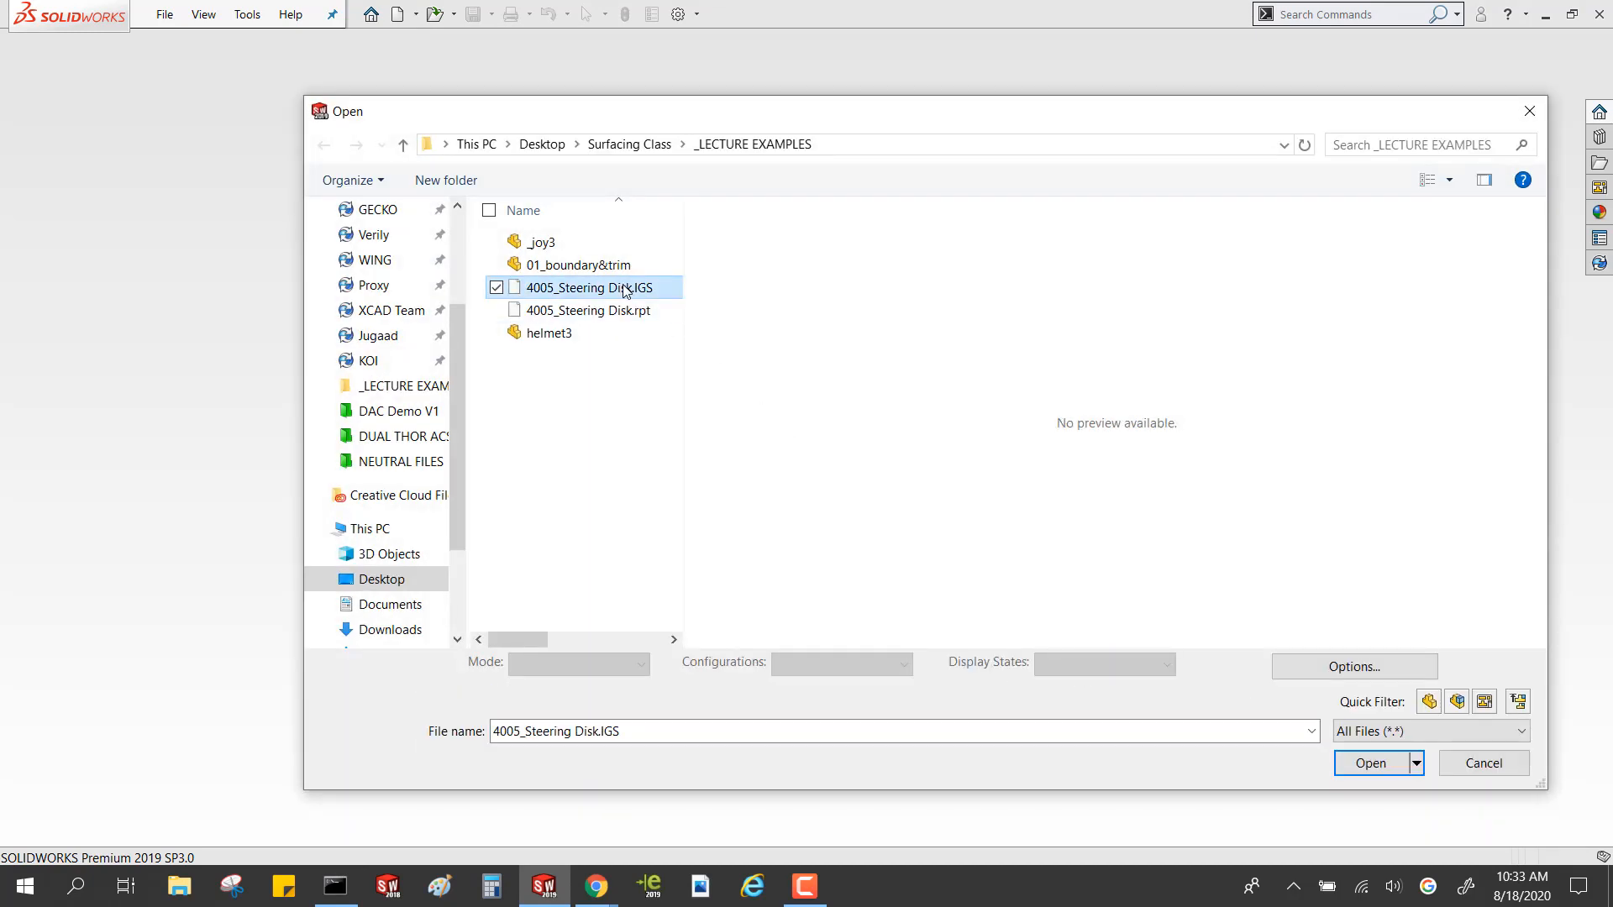
key("ctrl")
key("ctrl")
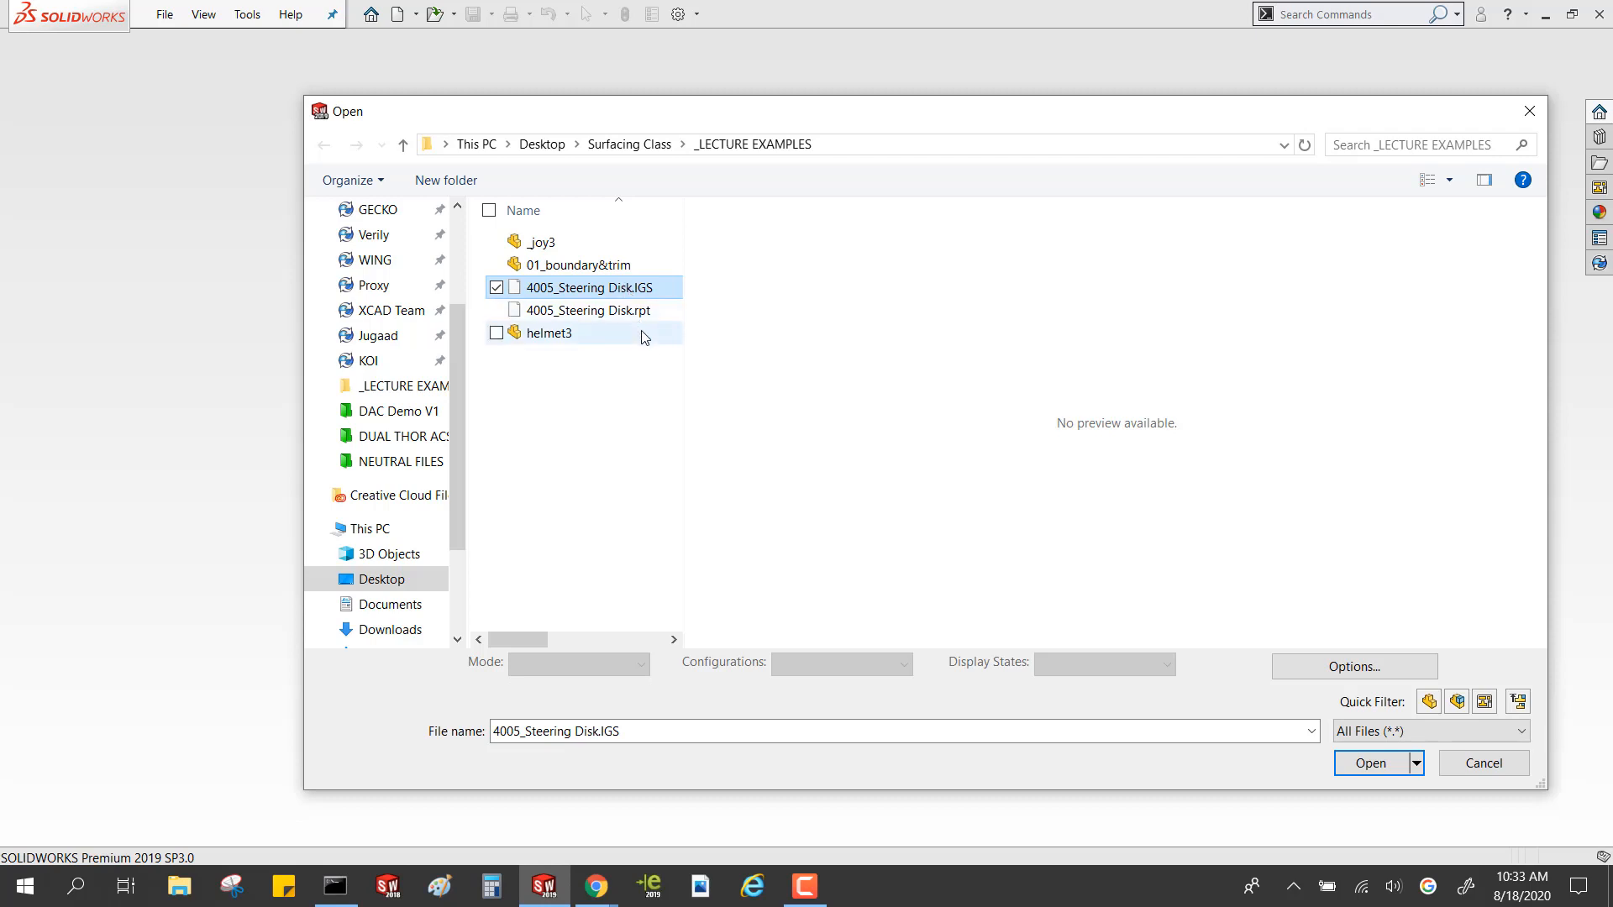
mouse_move(644, 337)
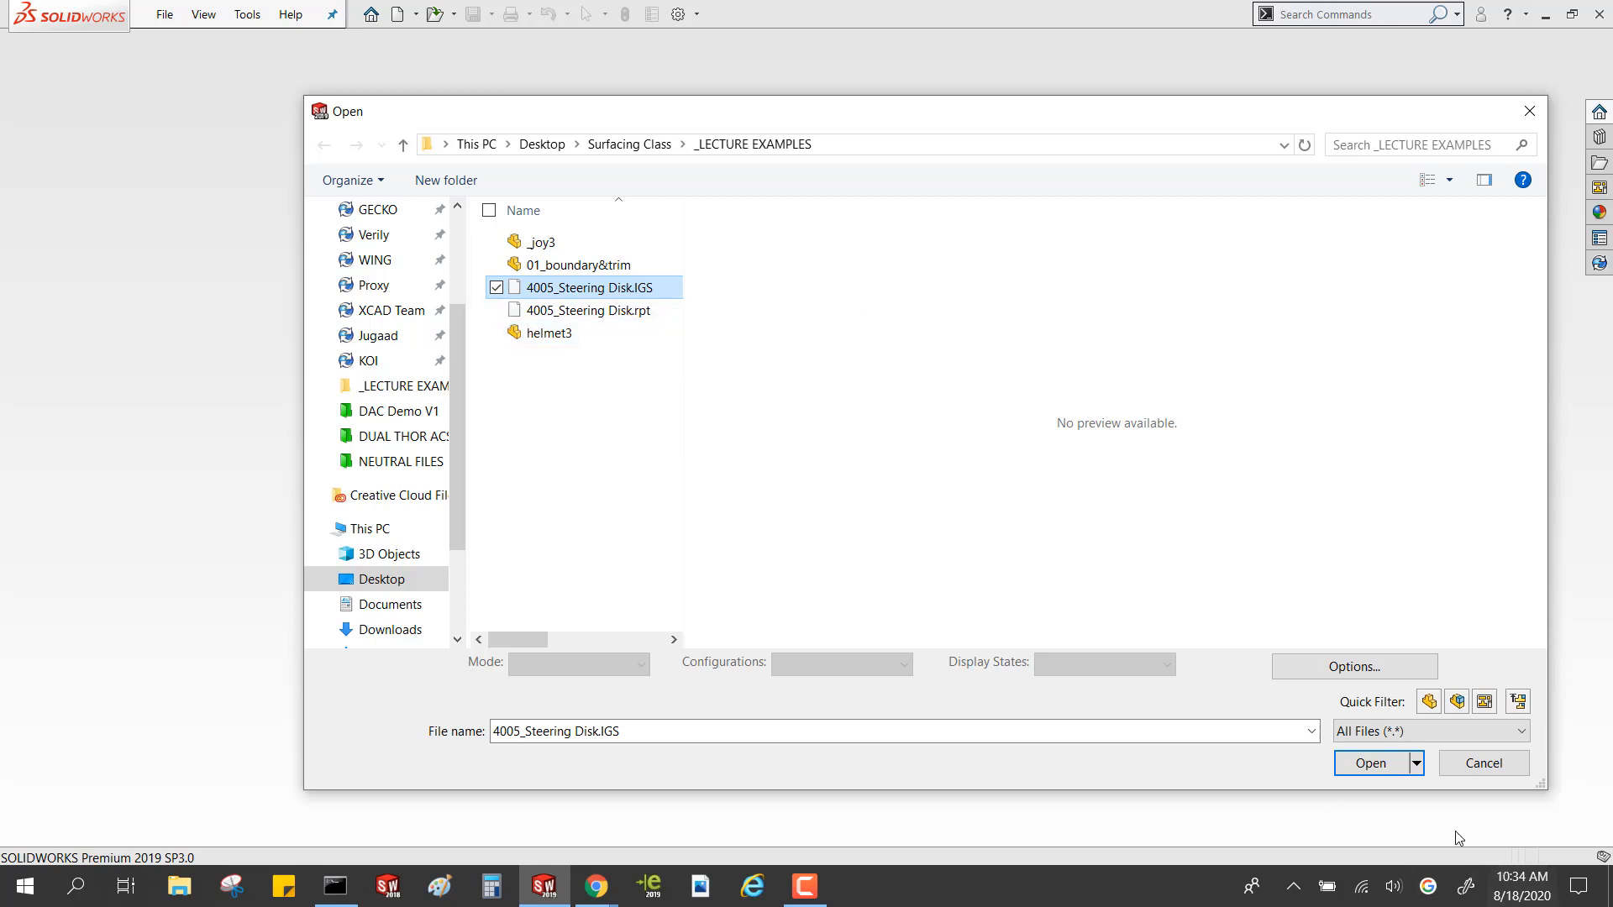
left_click(1379, 767)
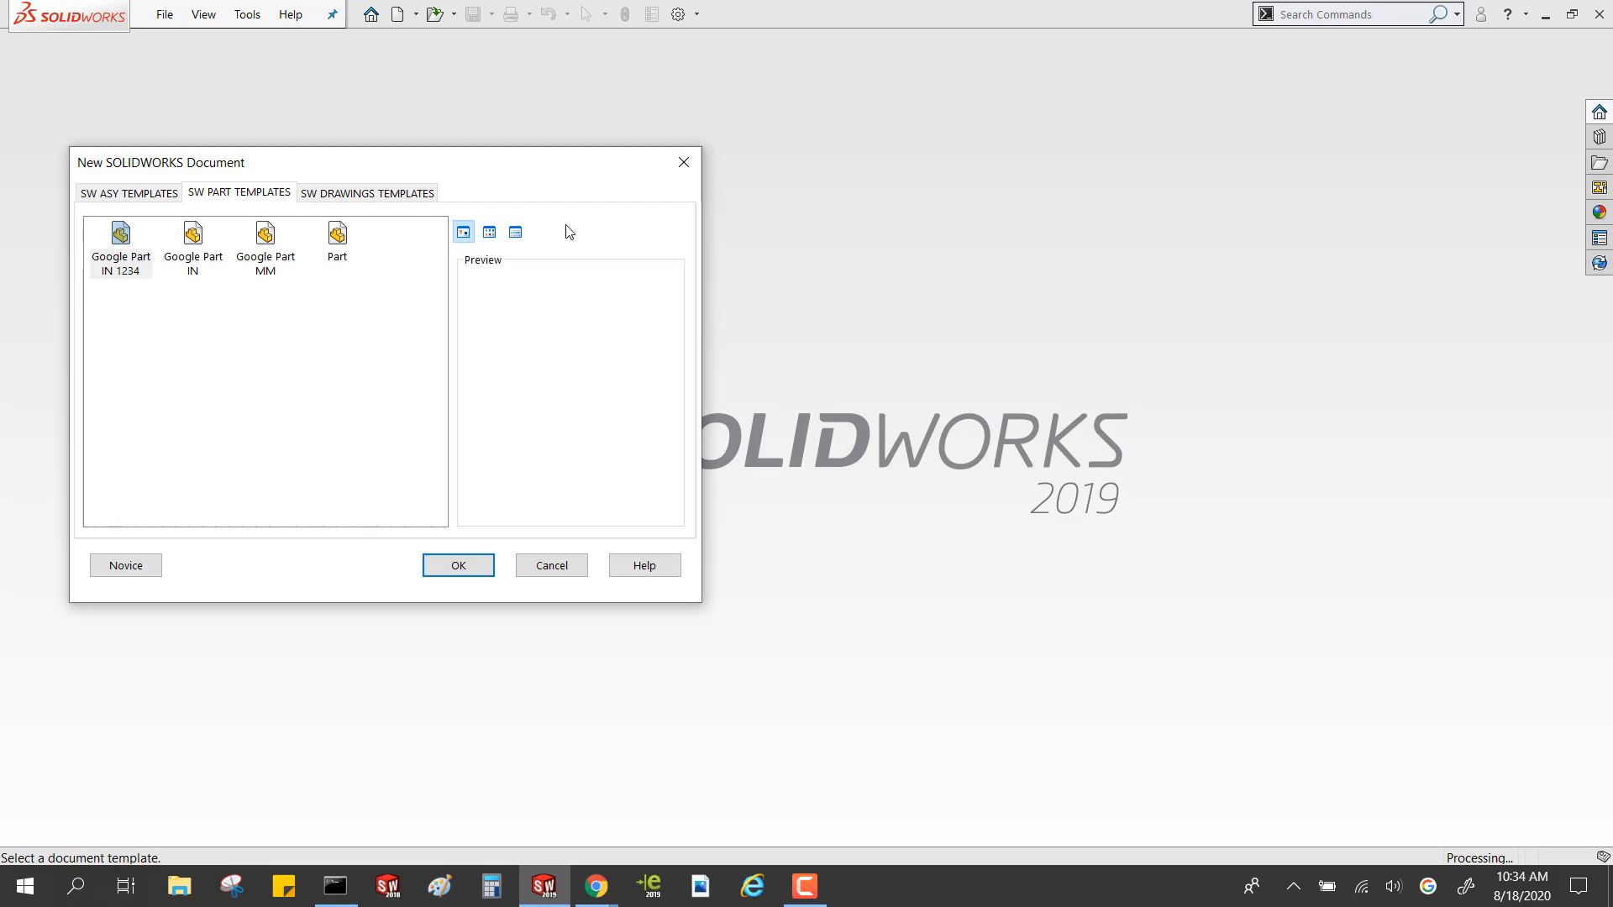
double_click(265, 244)
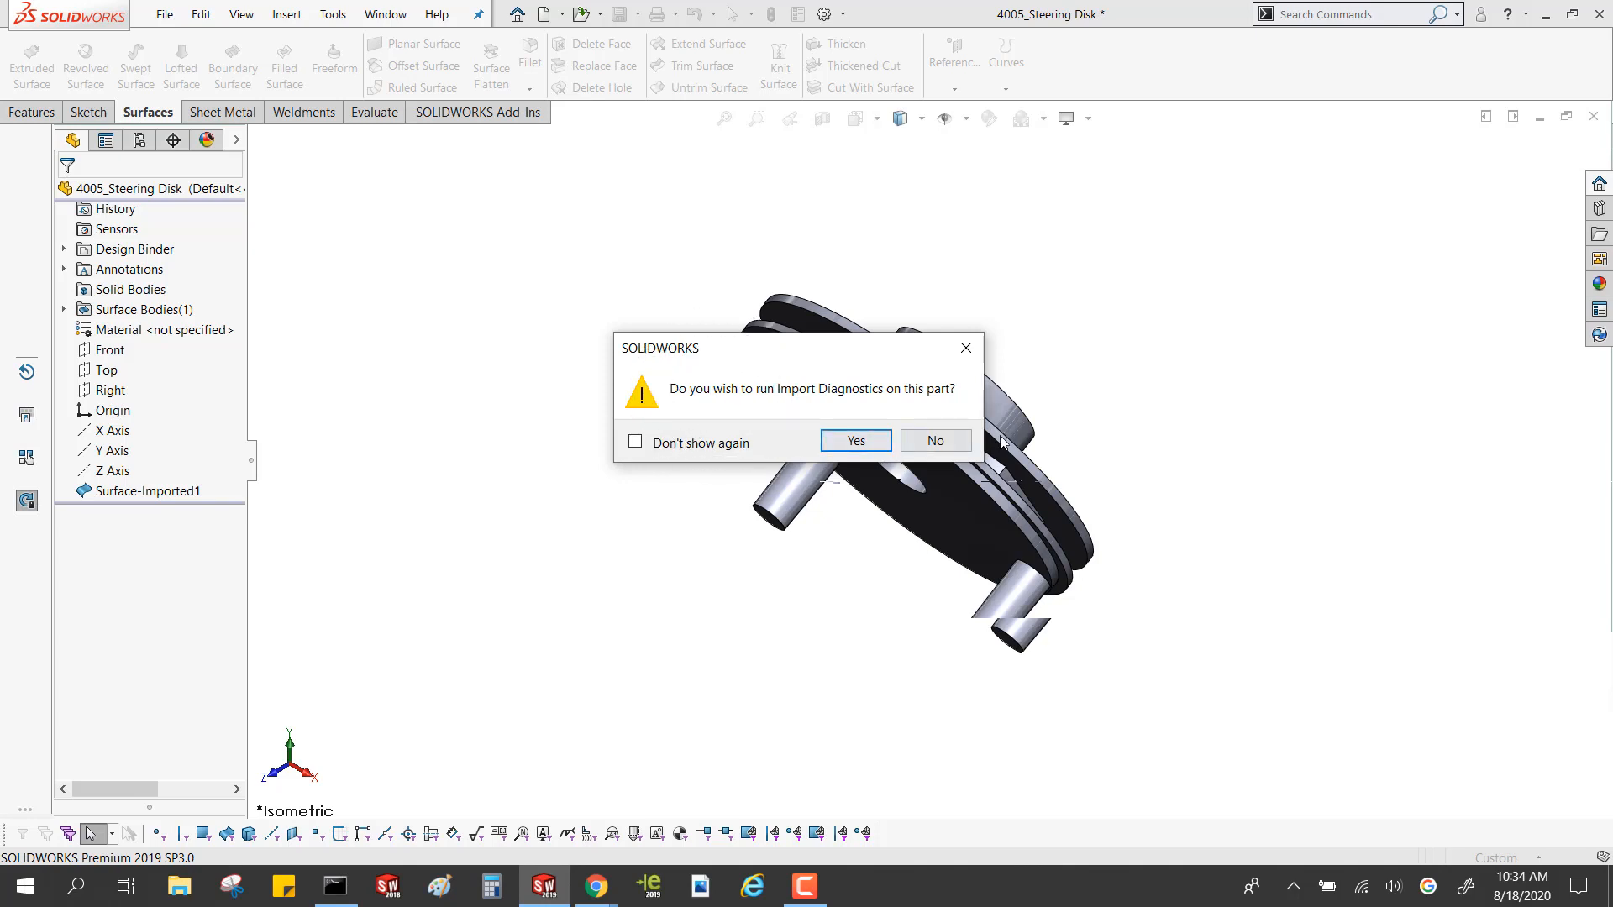
left_click(935, 441)
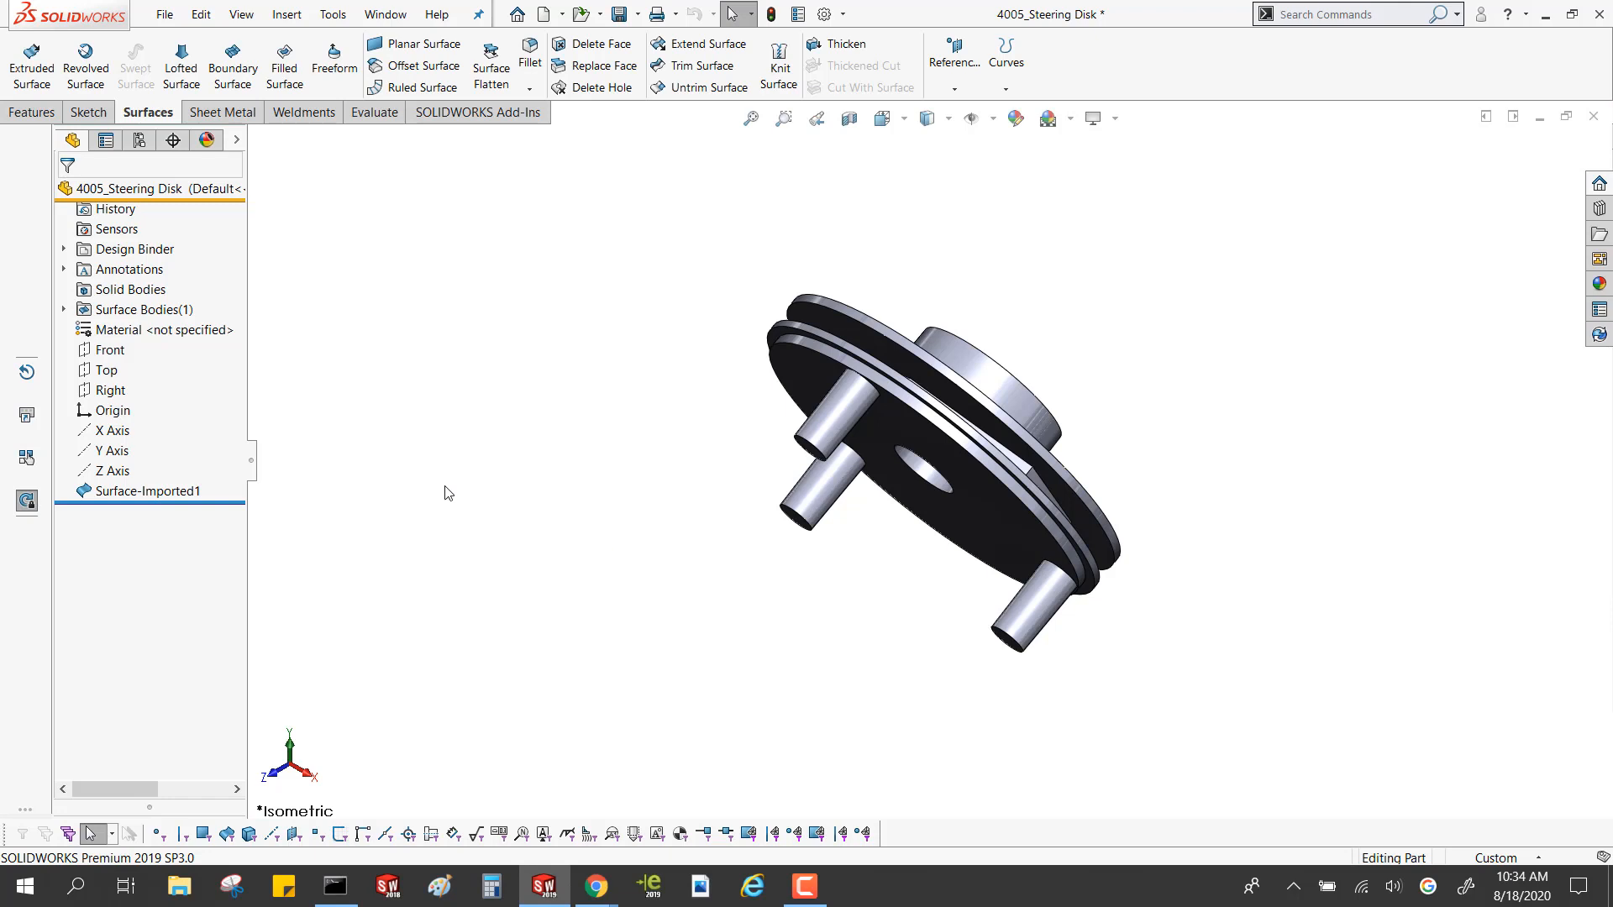
Check the imported surface feature and the surface bodies of the steering disk
left_click(153, 492)
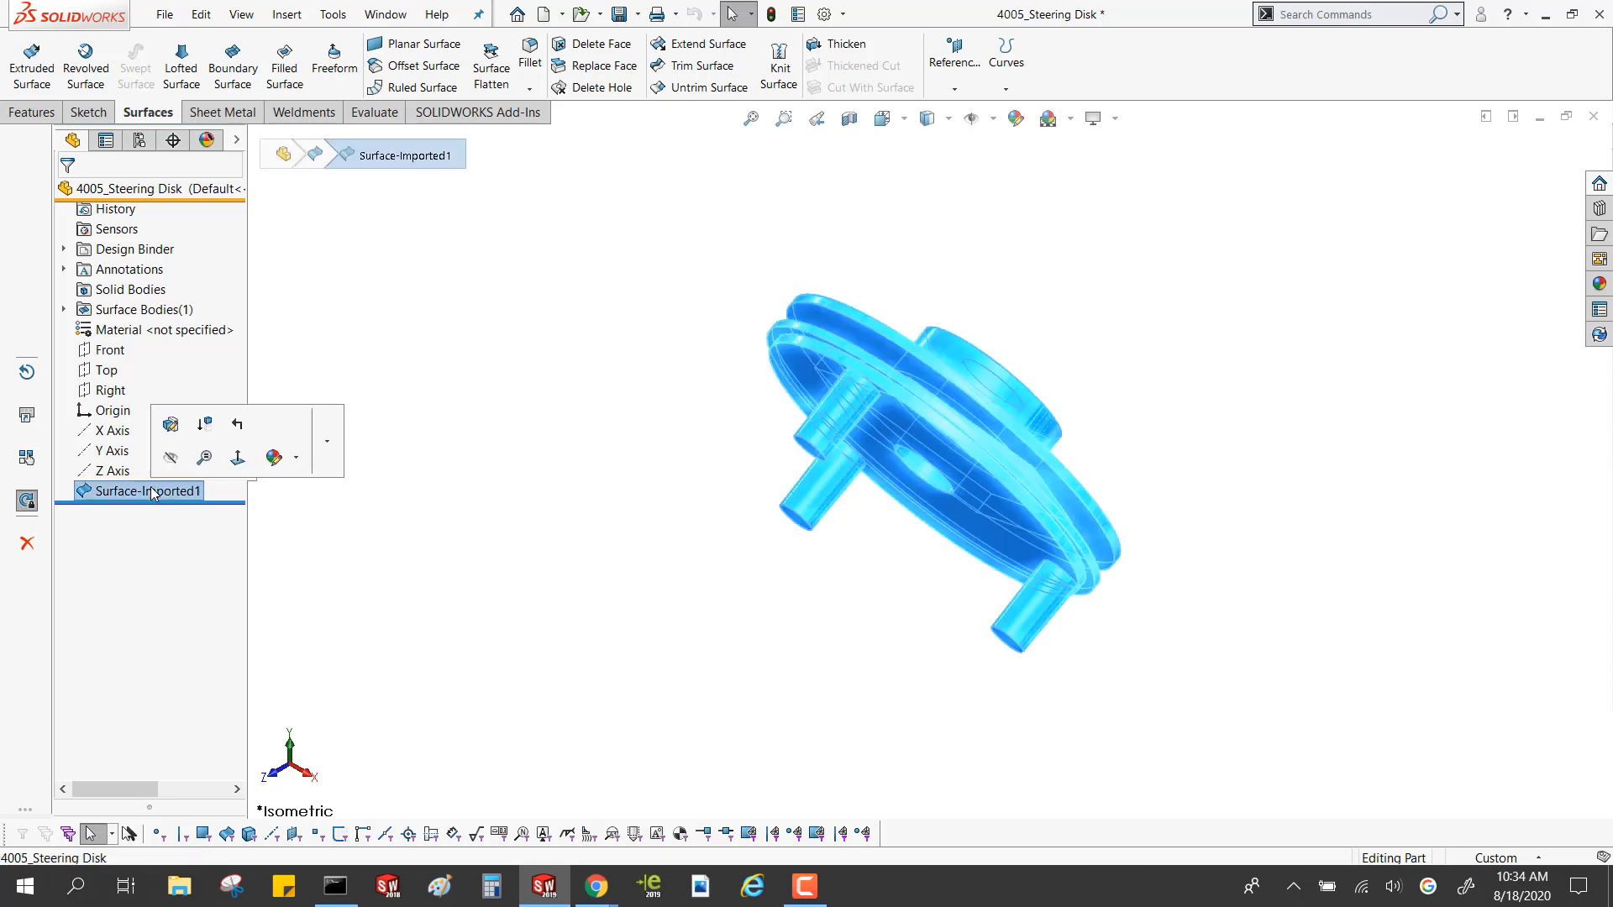
left_click(116, 310)
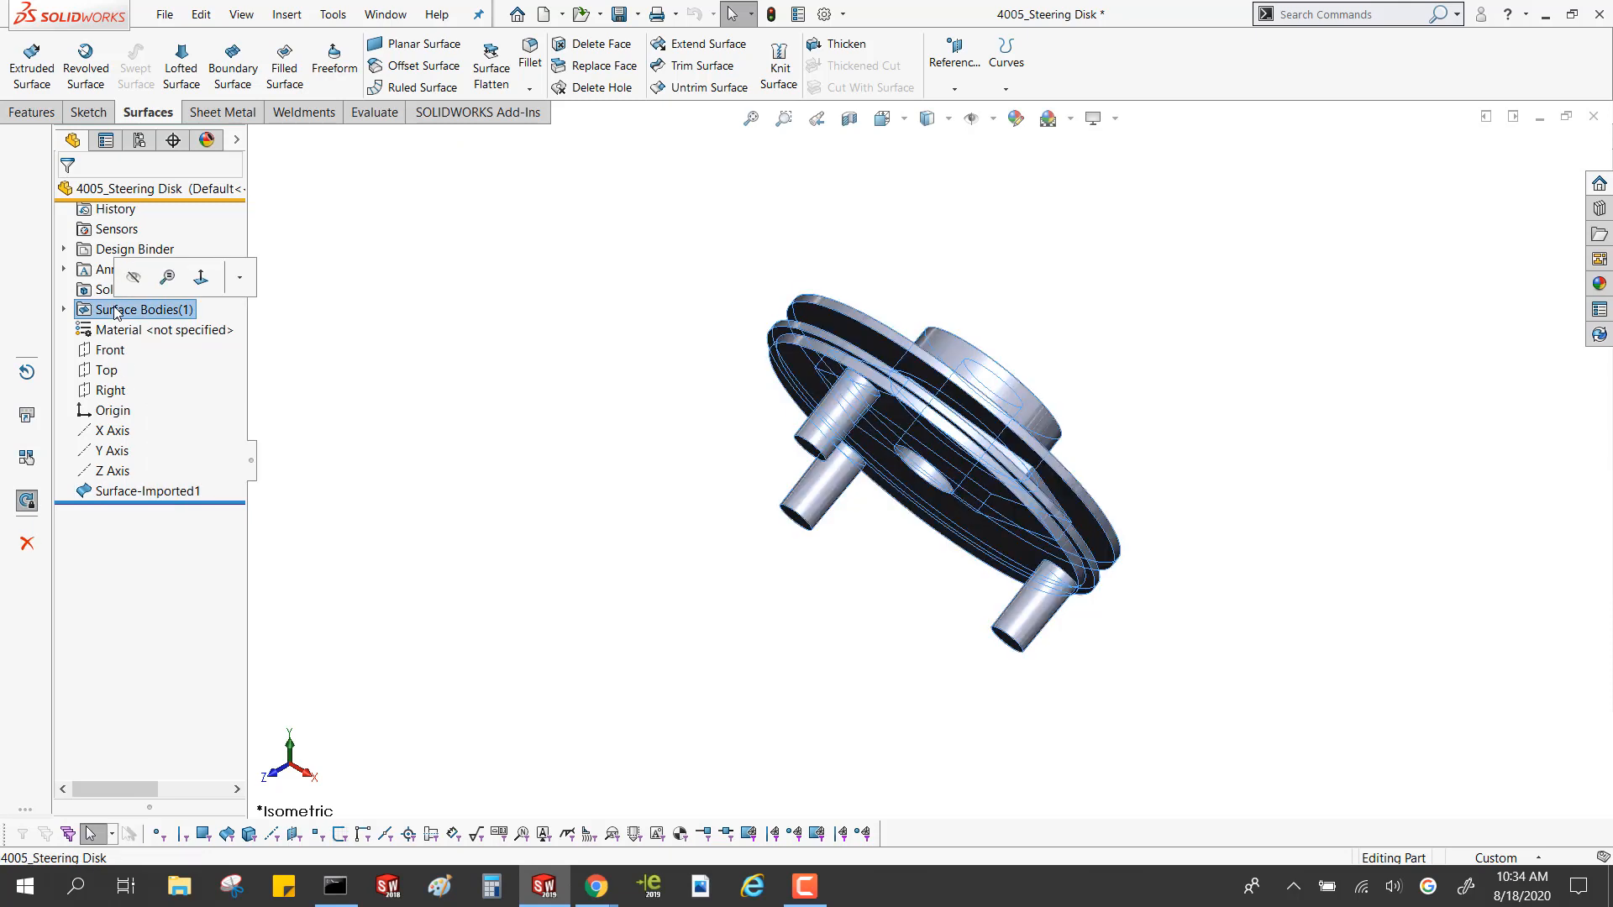
left_click(378, 387)
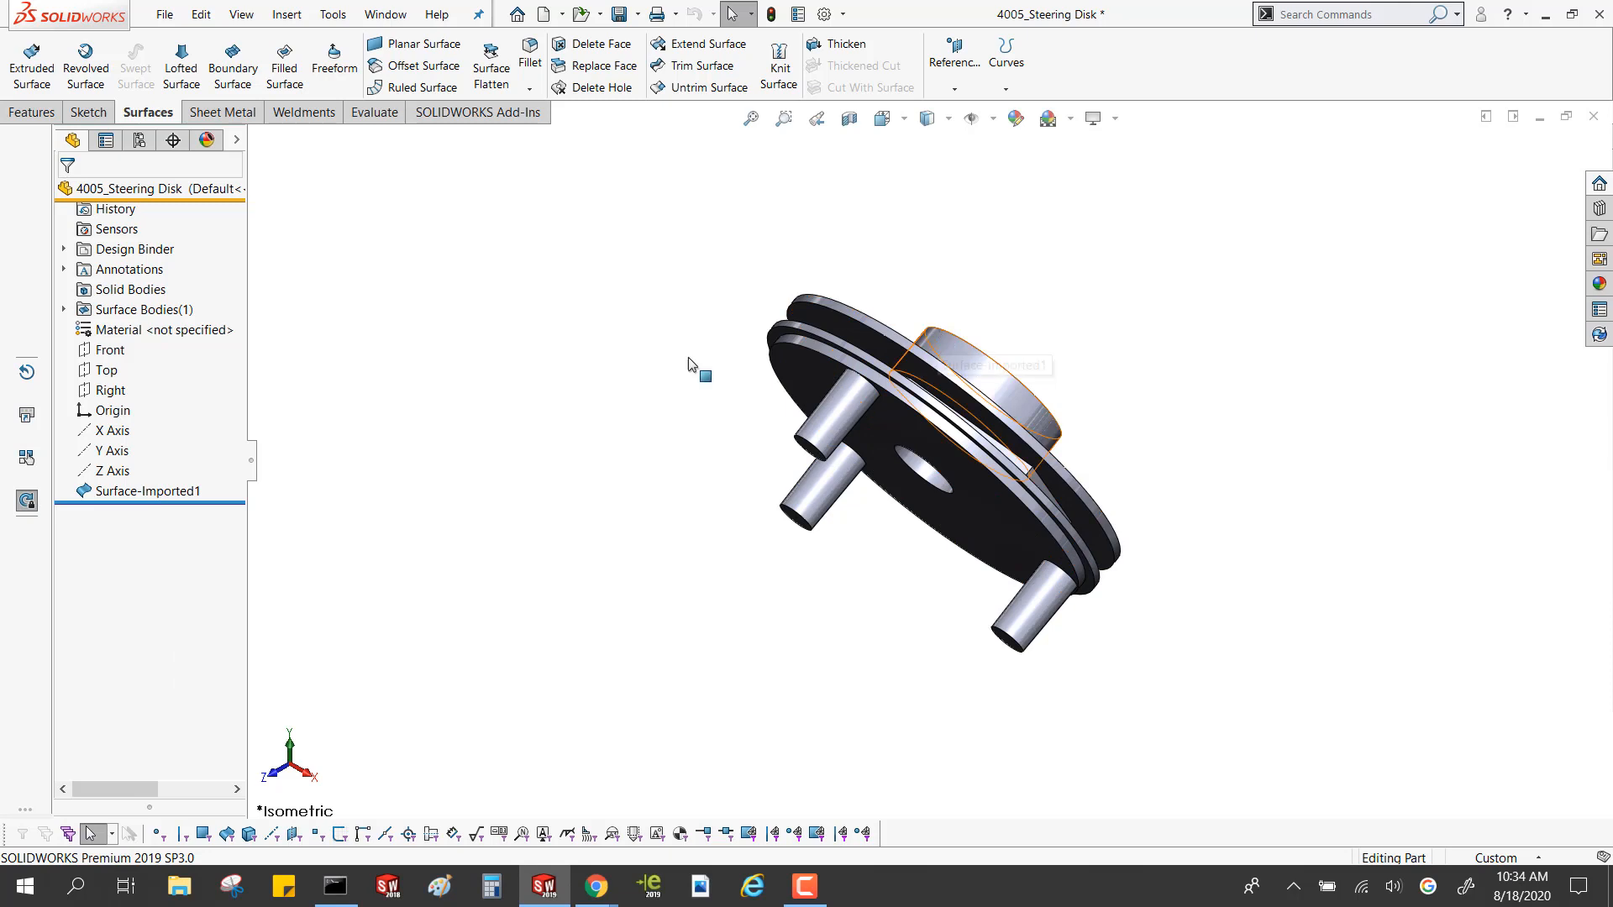
mouse_move(680, 471)
middle_mouse_down()
mouse_move(619, 540)
mouse_move(668, 472)
middle_mouse_up()
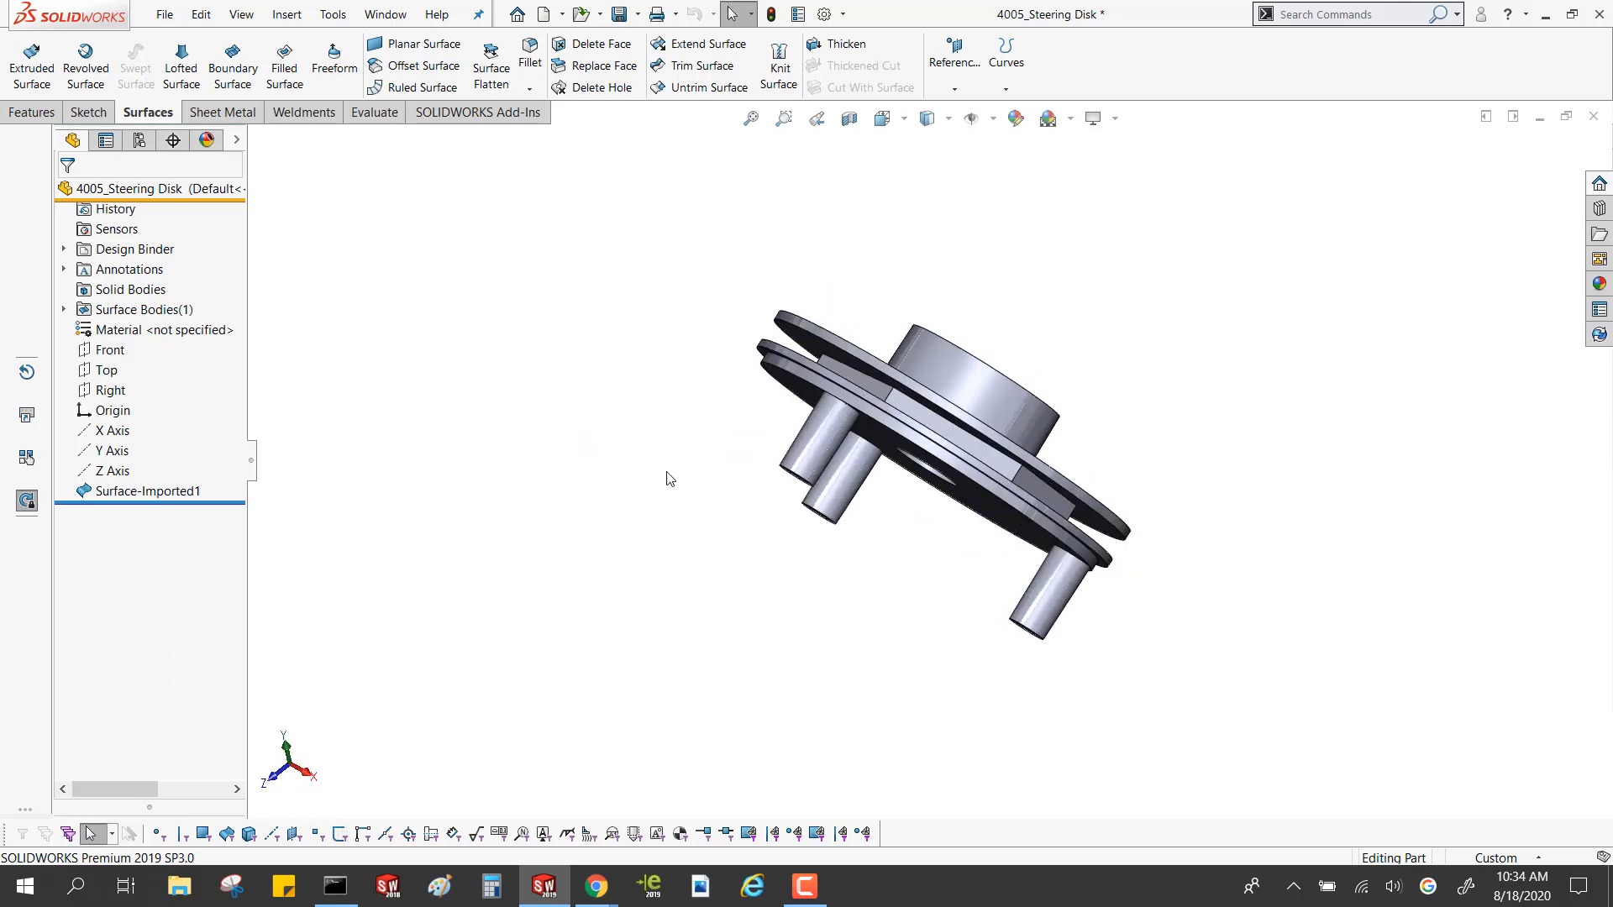
Run Import Diagnostics on the imported surface and highlight the listed faulty face and gap on the model
right_click(167, 495)
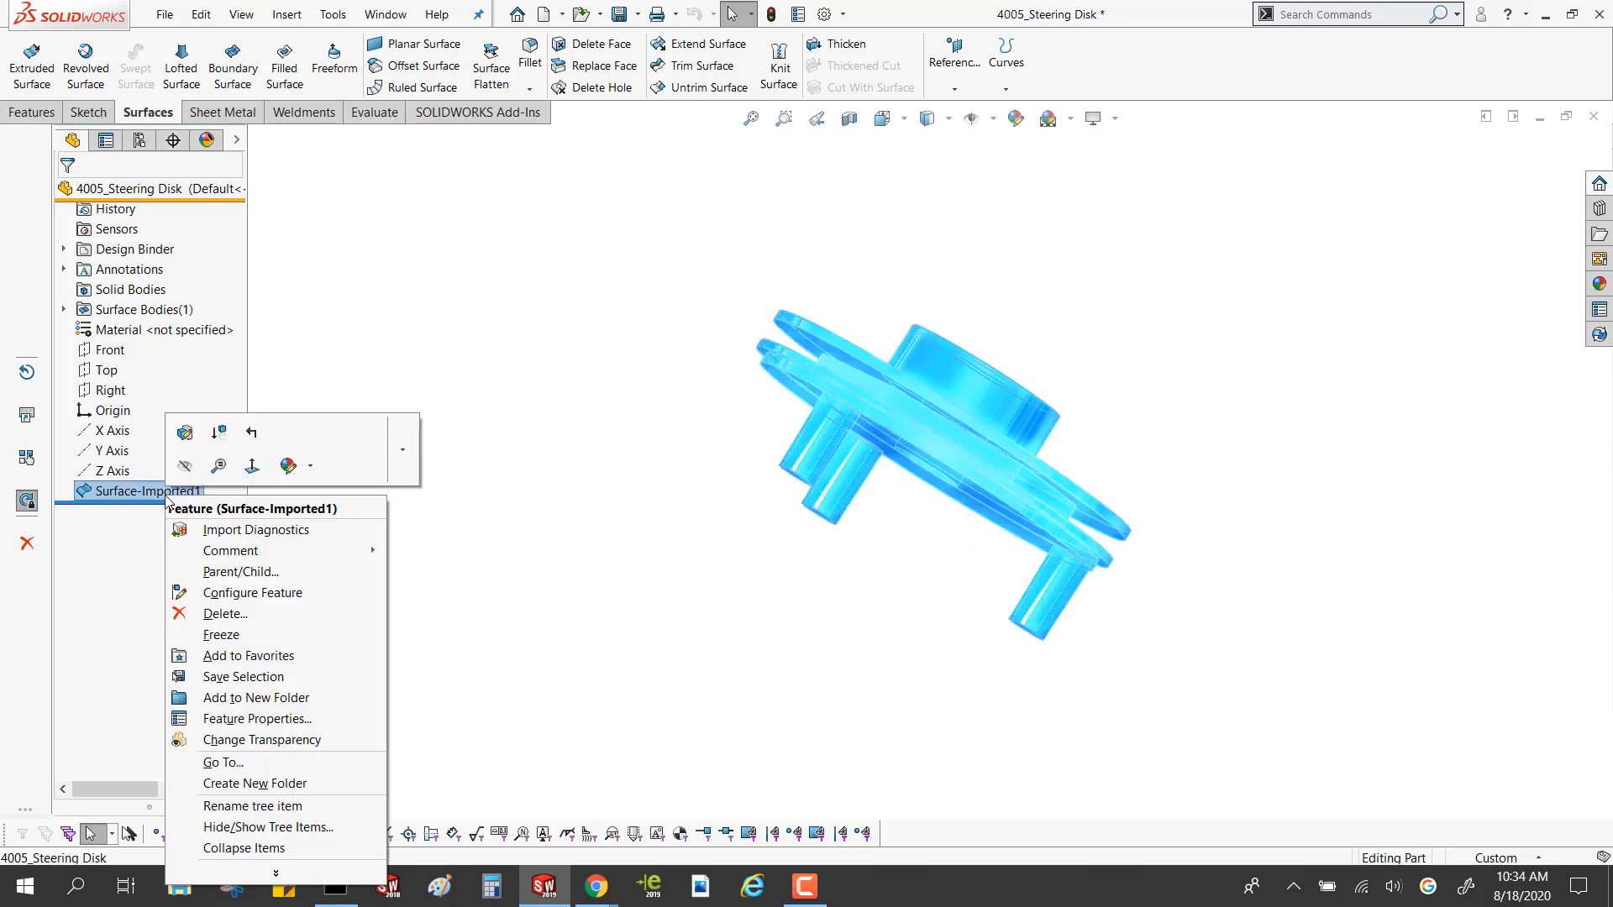
left_click(250, 531)
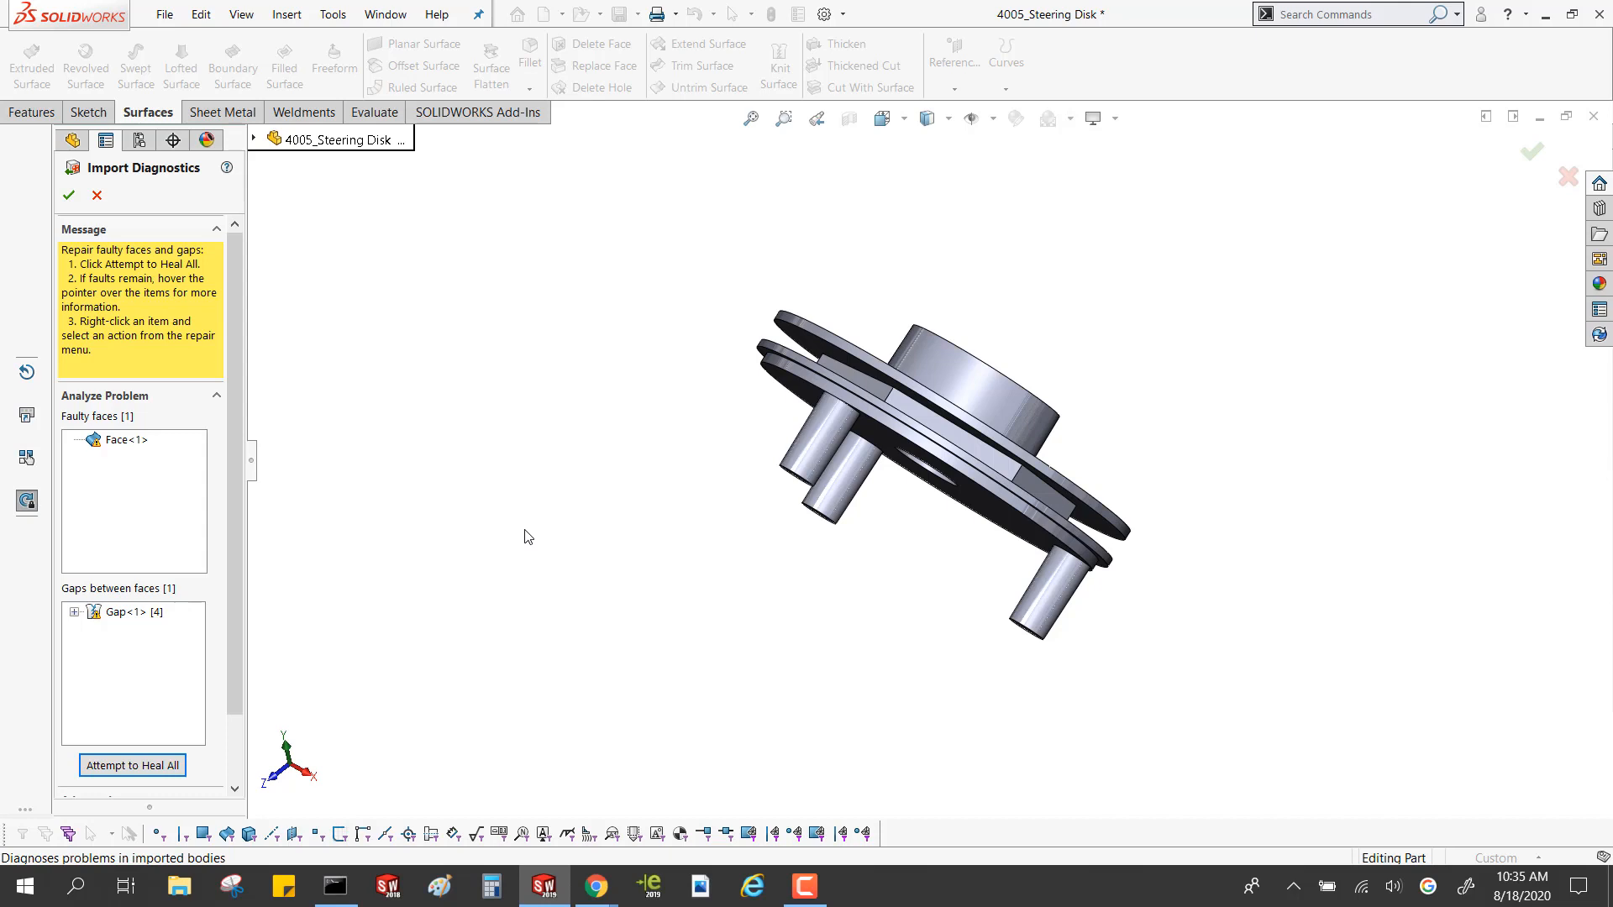
left_click(124, 441)
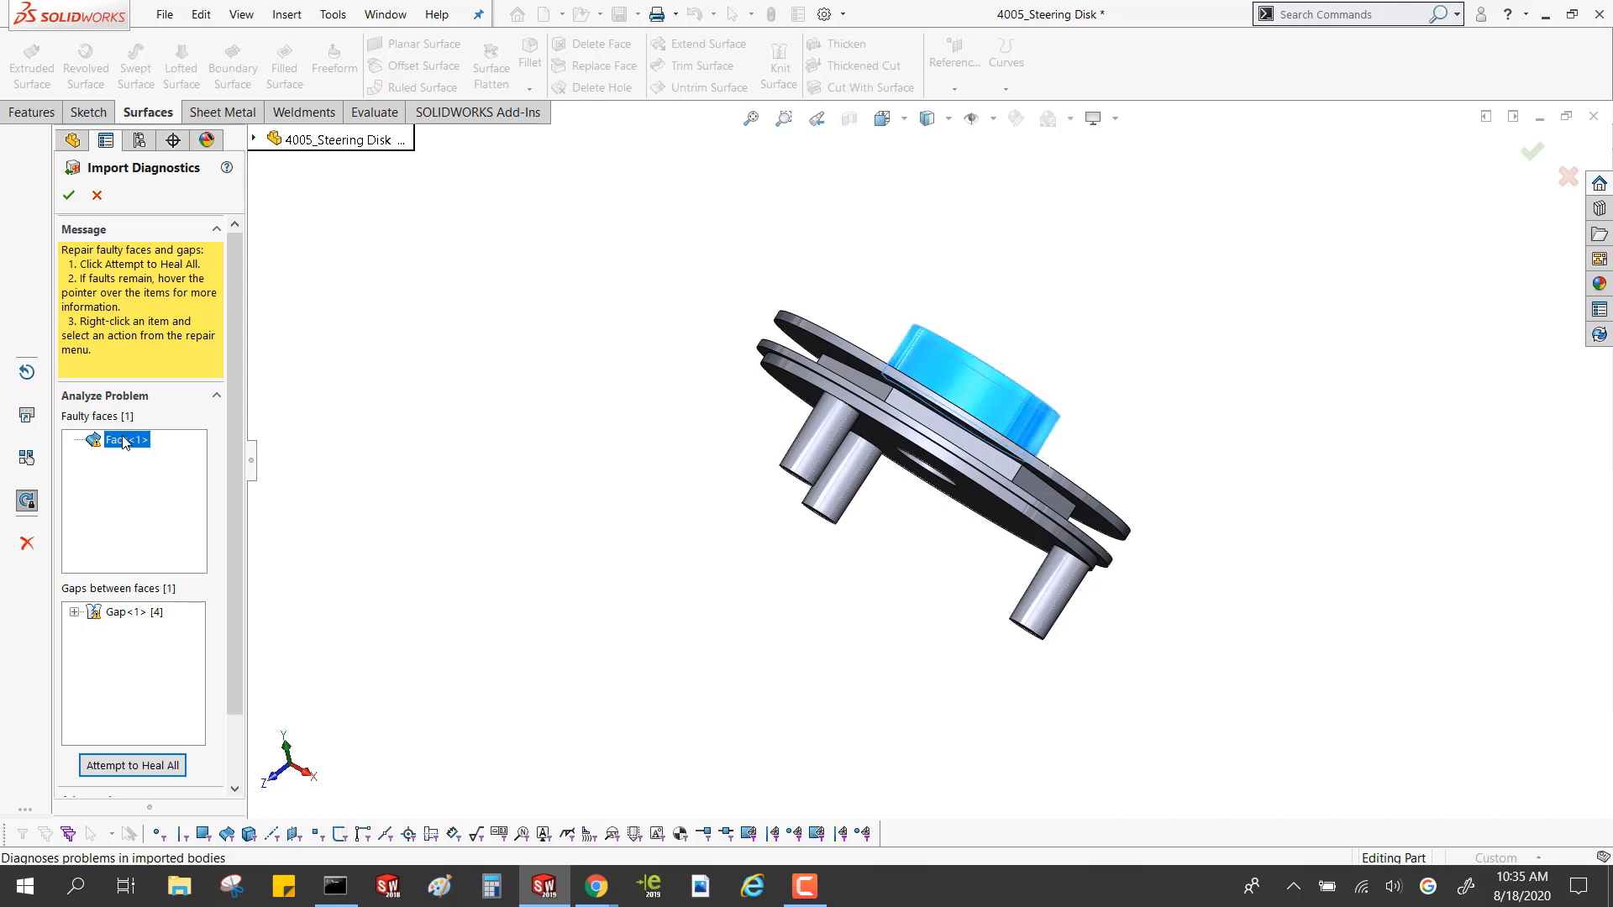
middle_click_drag(768, 440, 678, 473)
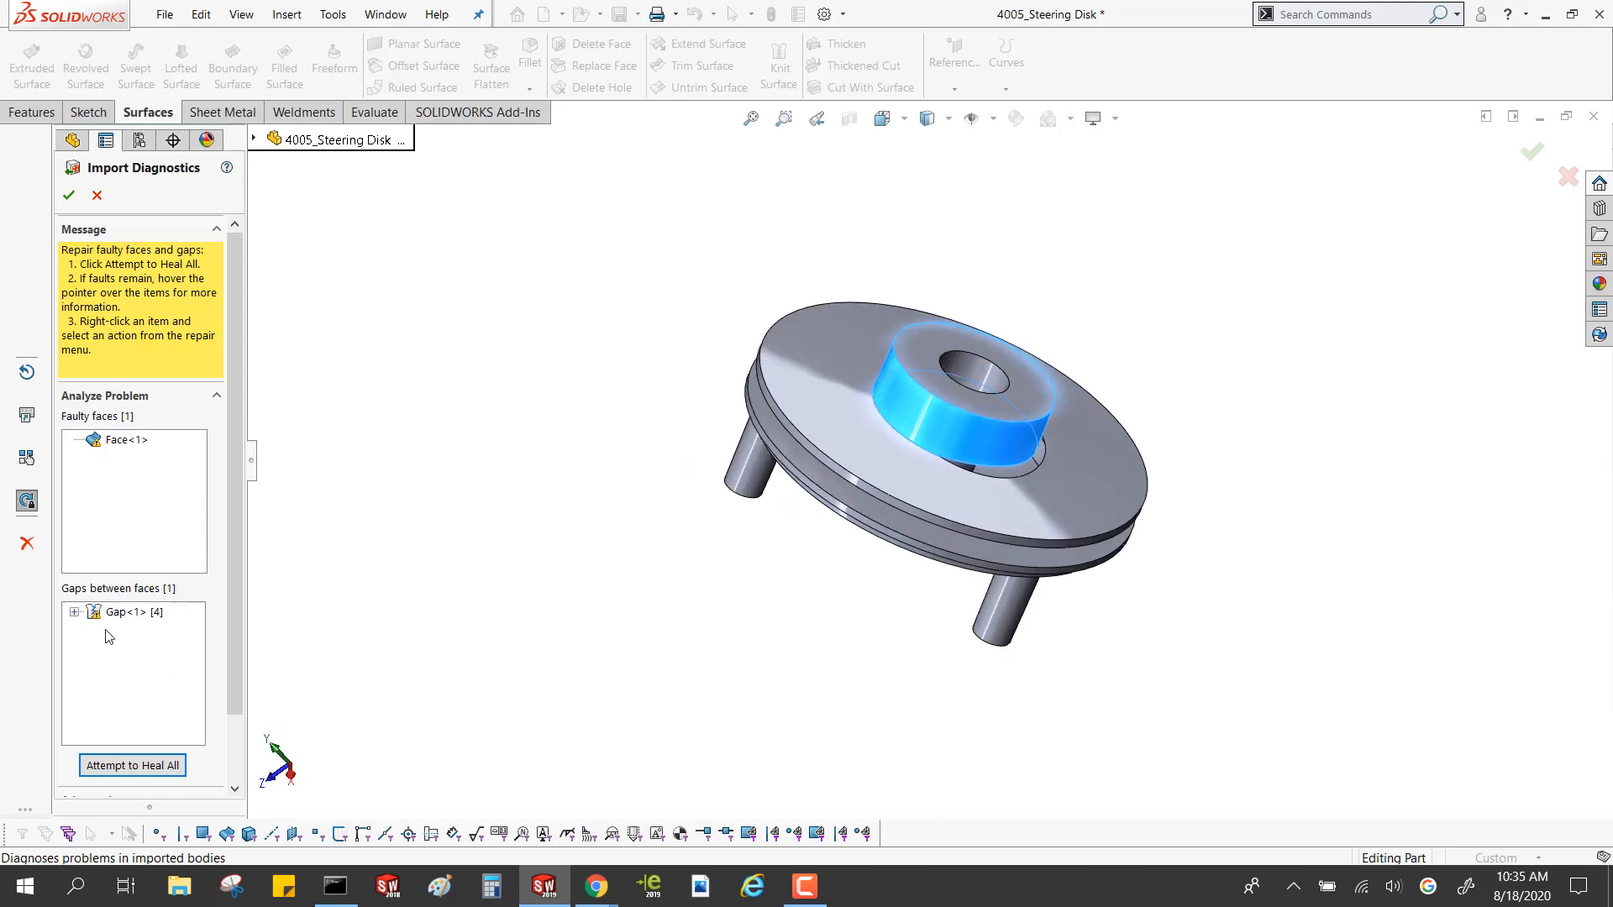
left_click(126, 612)
middle_click_drag(927, 444, 940, 404)
scroll(954, 441, "down", 3)
scroll(954, 441, "up", 4)
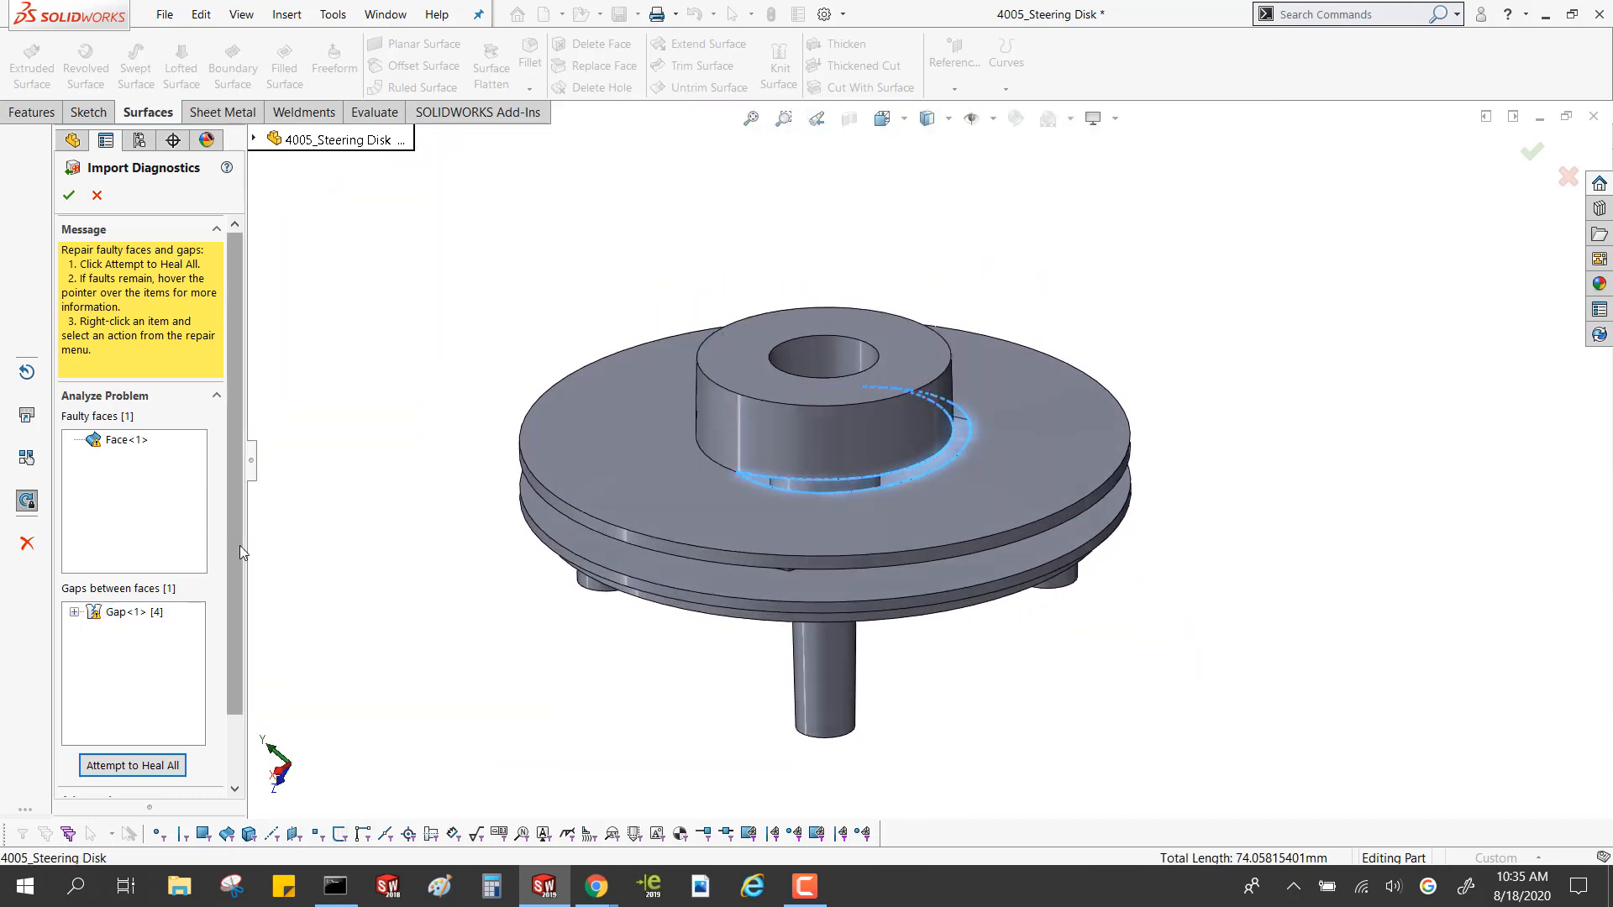
scroll(240, 546, "down", 2)
Heal all faulty faces and gaps of the imported surface, check the repaired hub face and accept the diagnostics
left_click(150, 687)
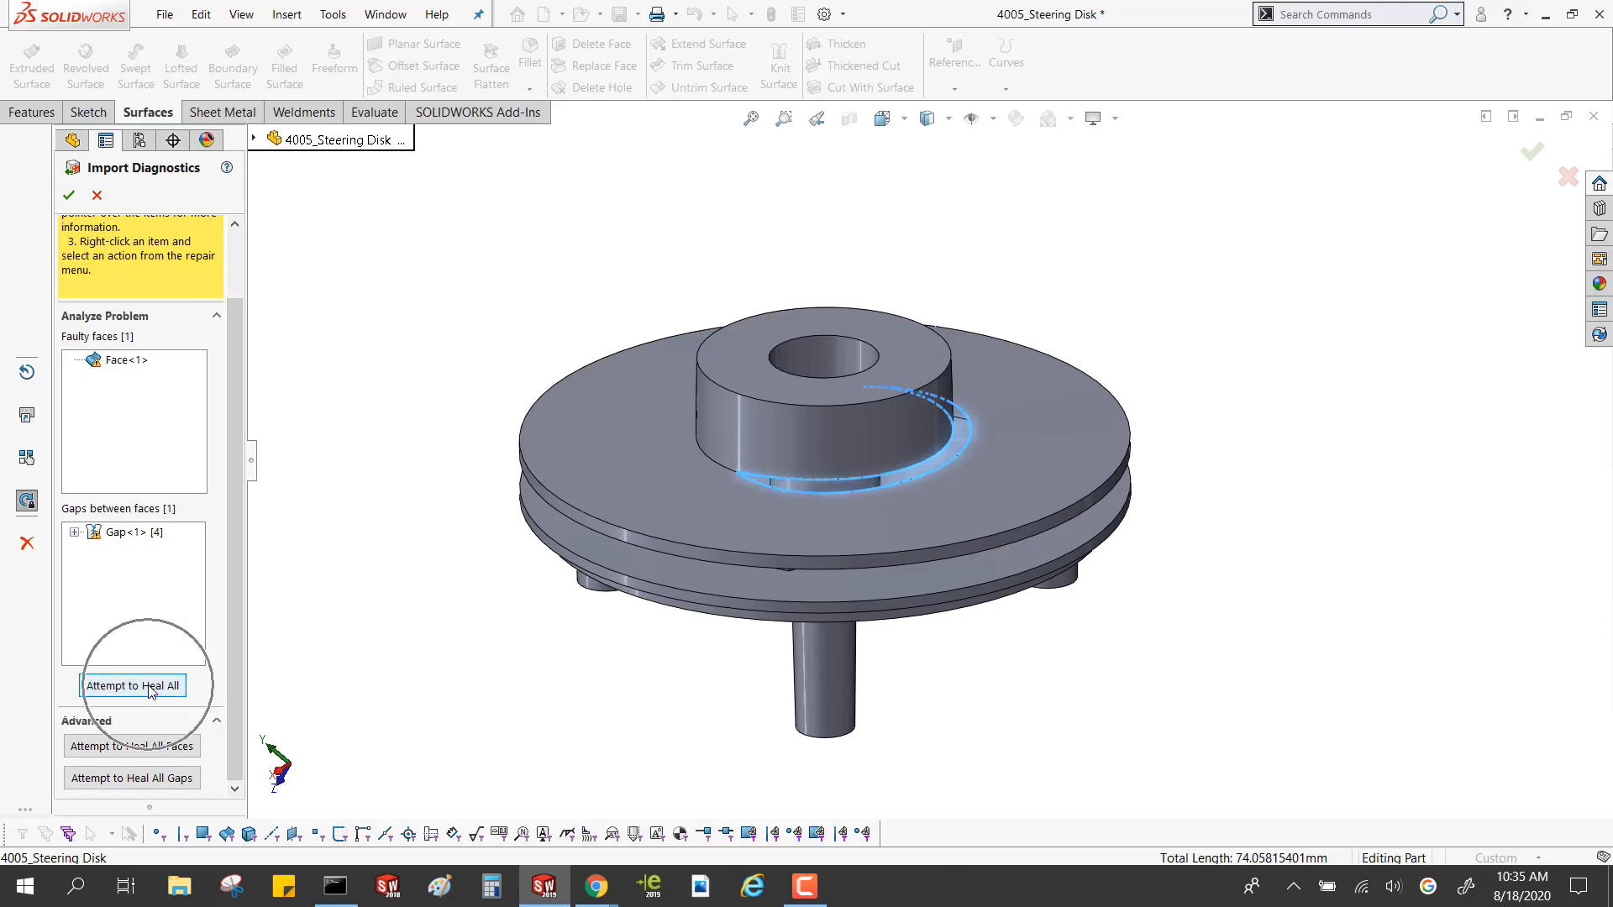
key("ctrl")
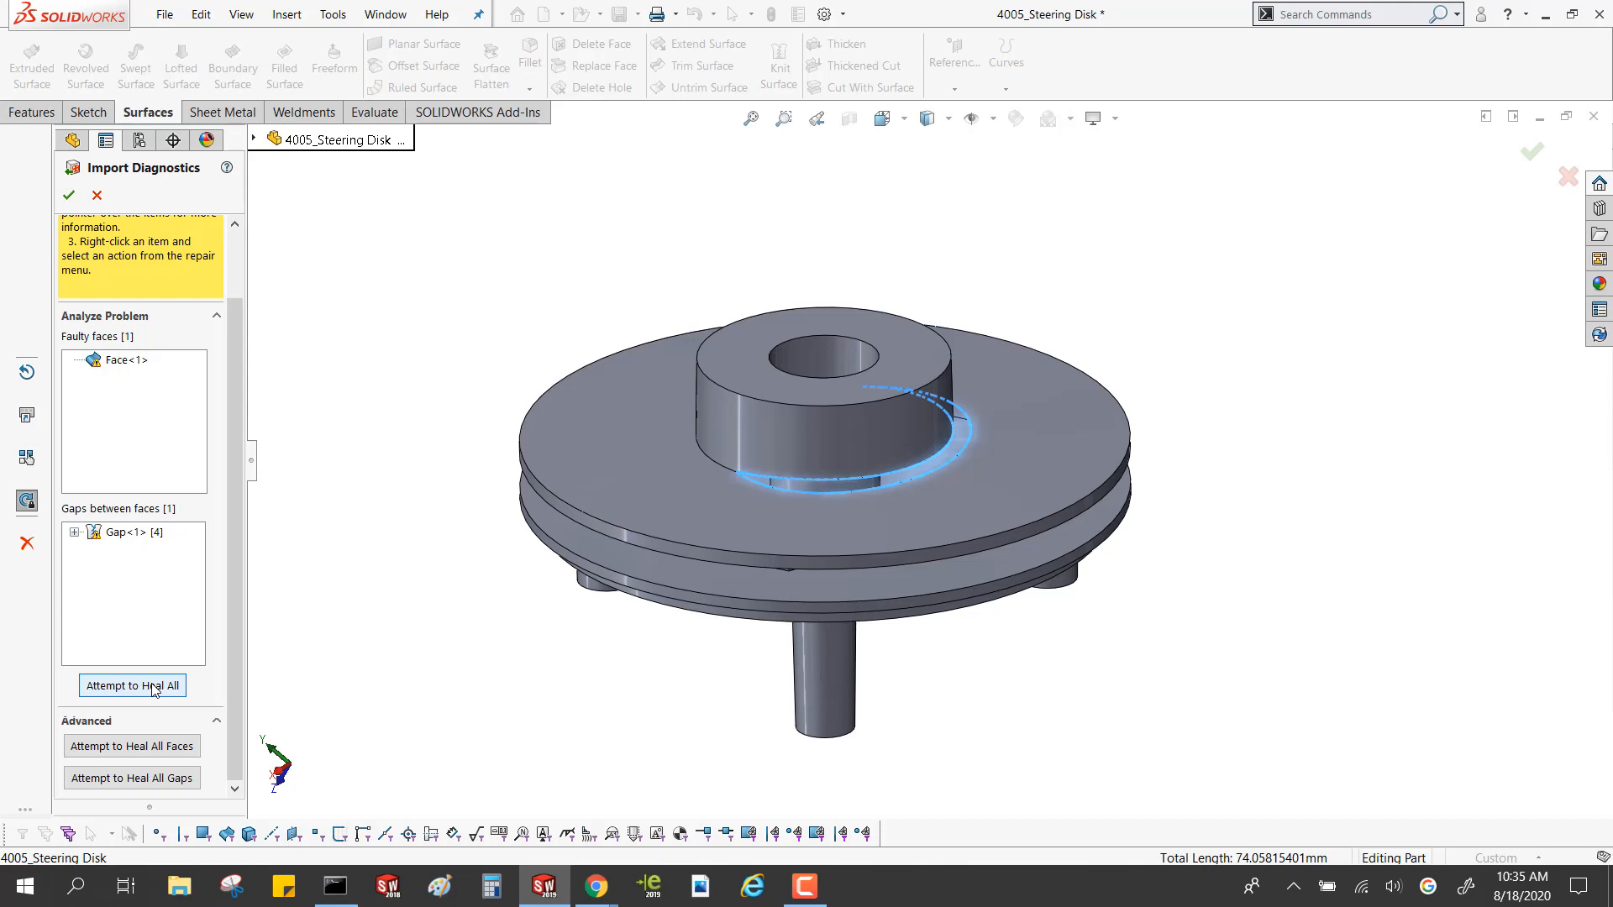
left_click(153, 687)
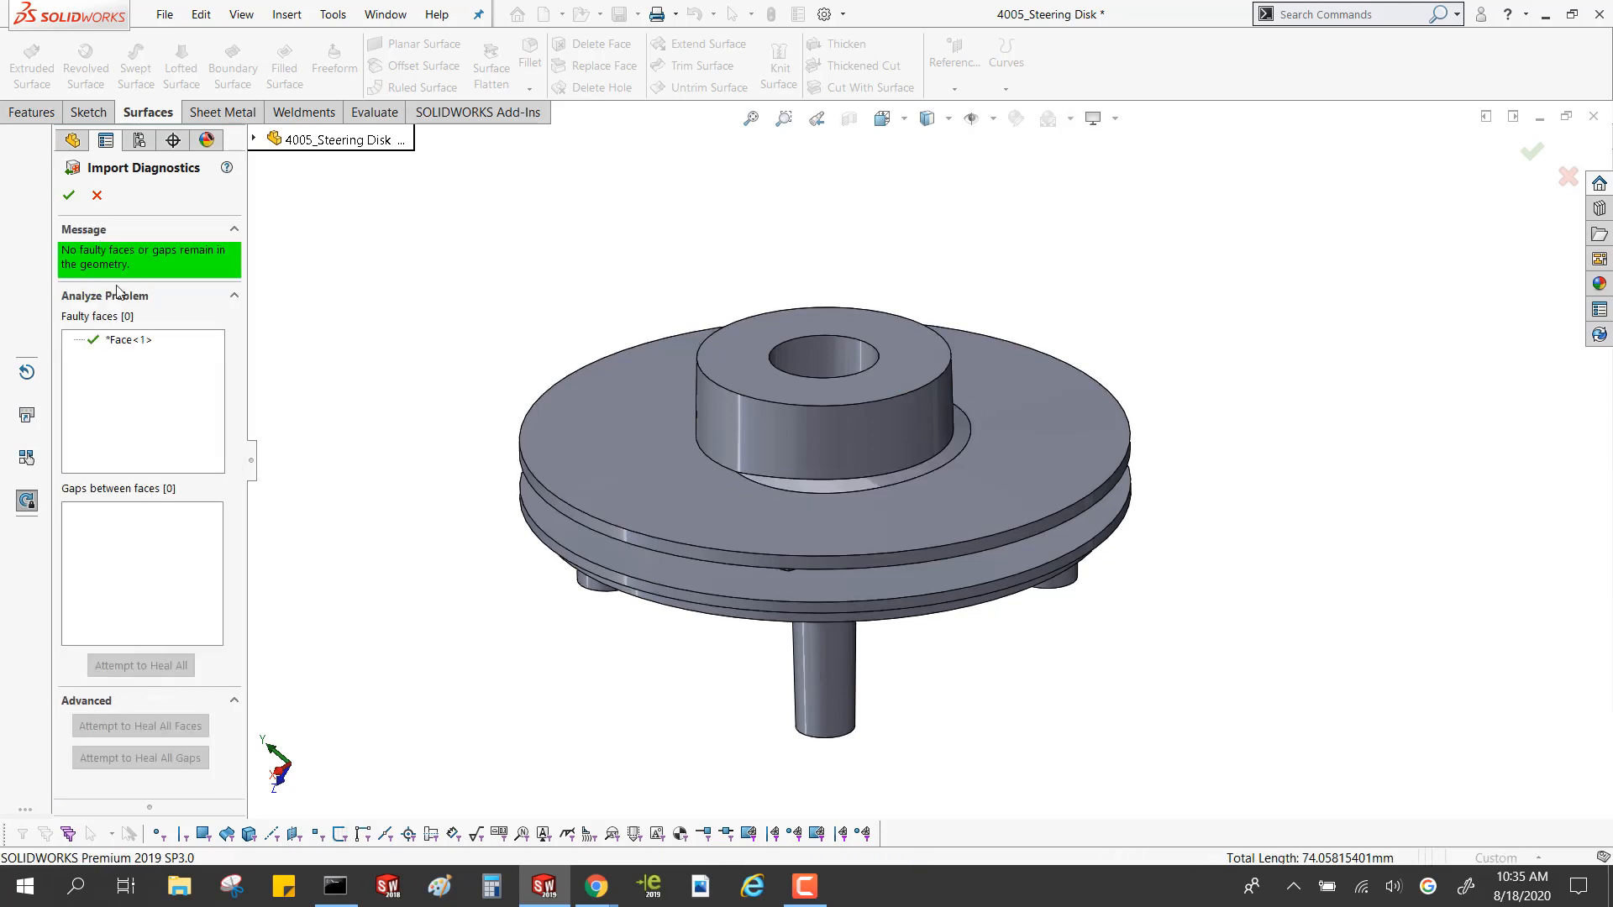
left_click(126, 340)
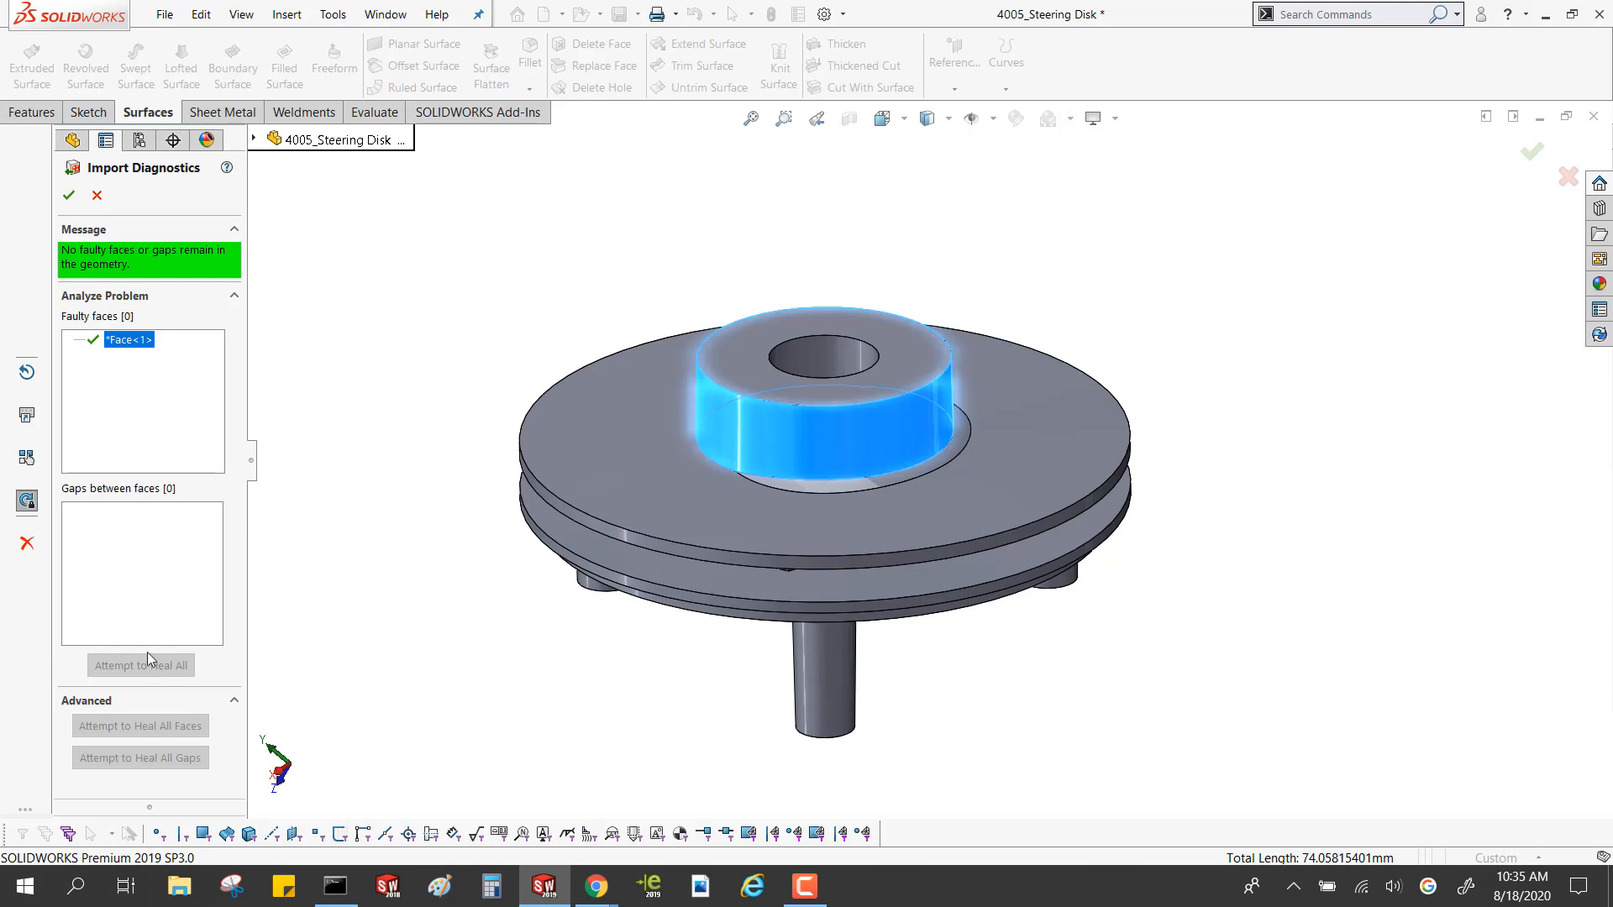
left_click(69, 195)
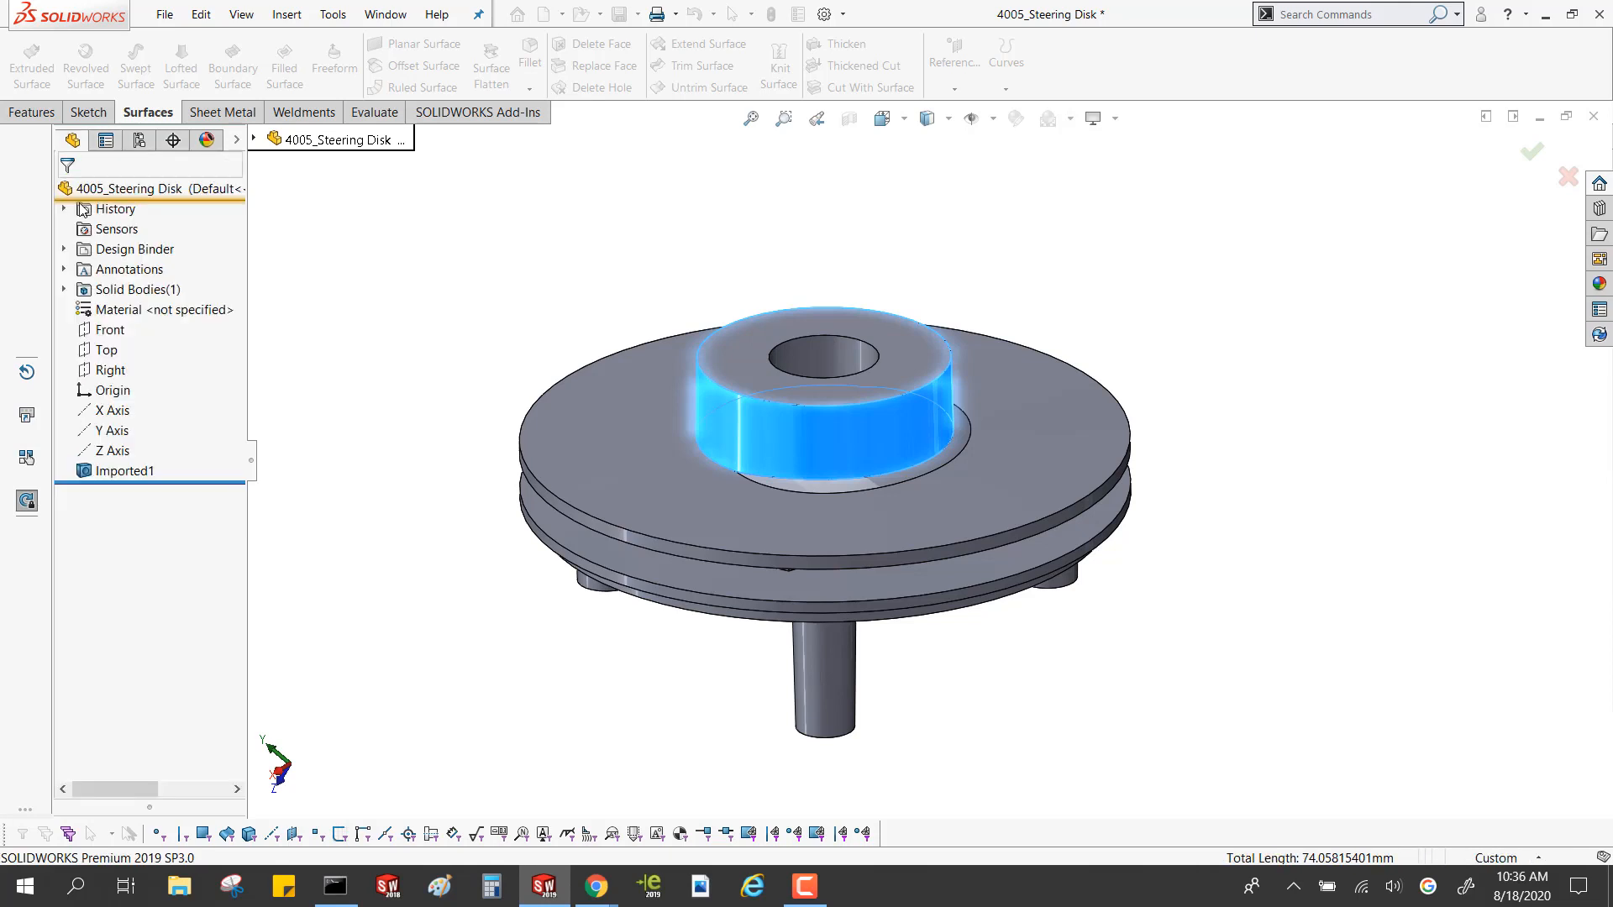
scroll(840, 506, "down", 5)
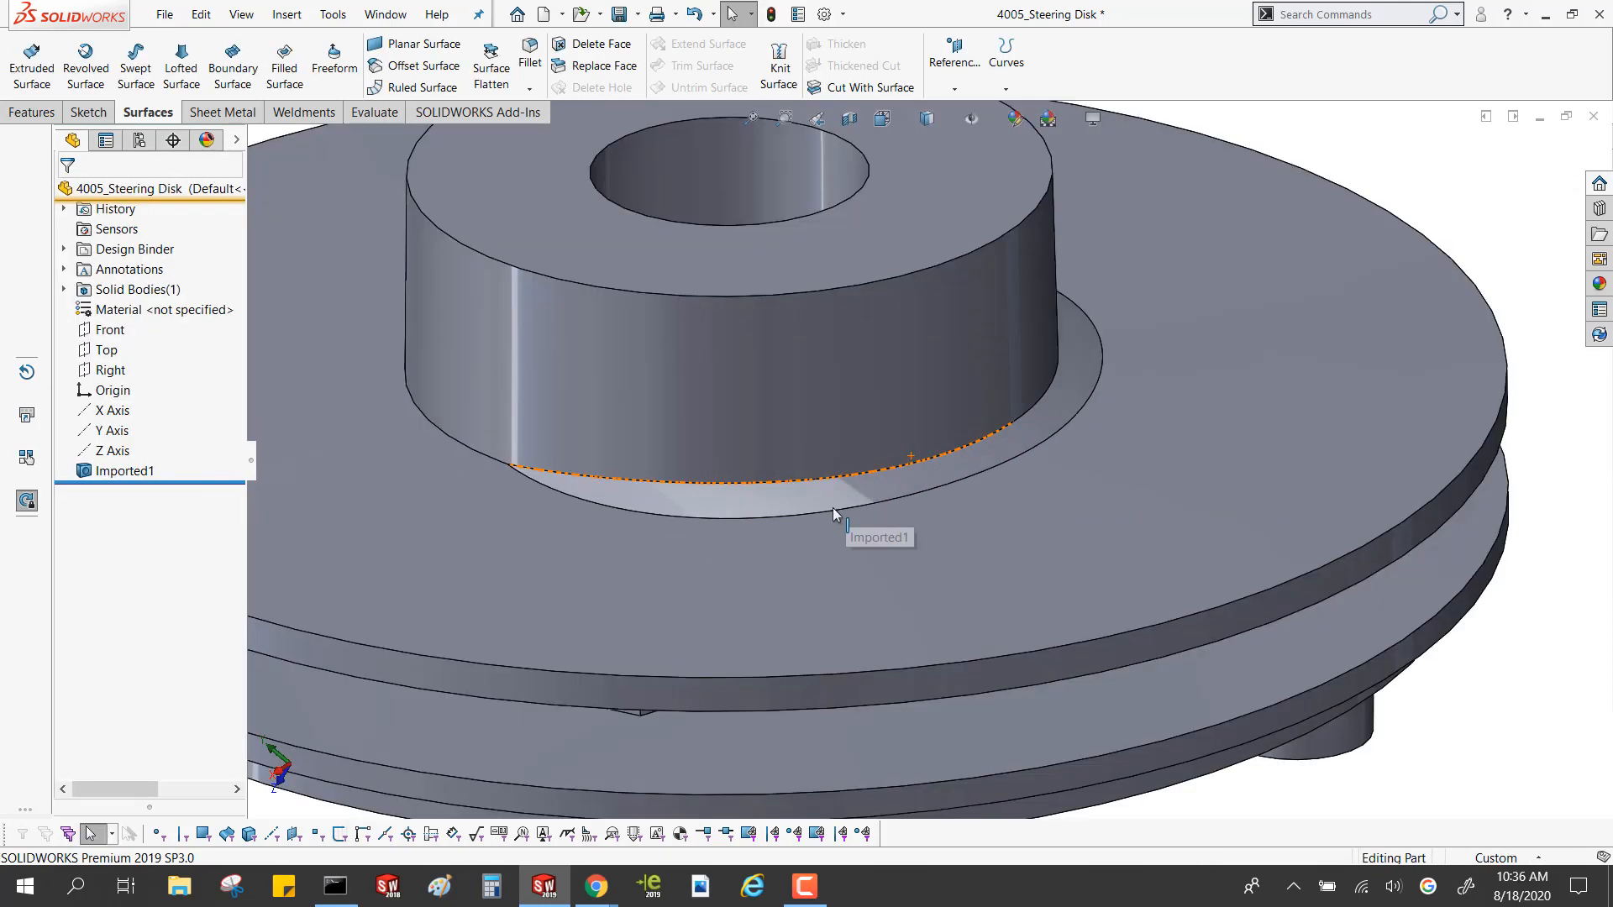
Inspect the healed ring face around the hub base and the imported solid body of the steering disk
left_click(789, 497)
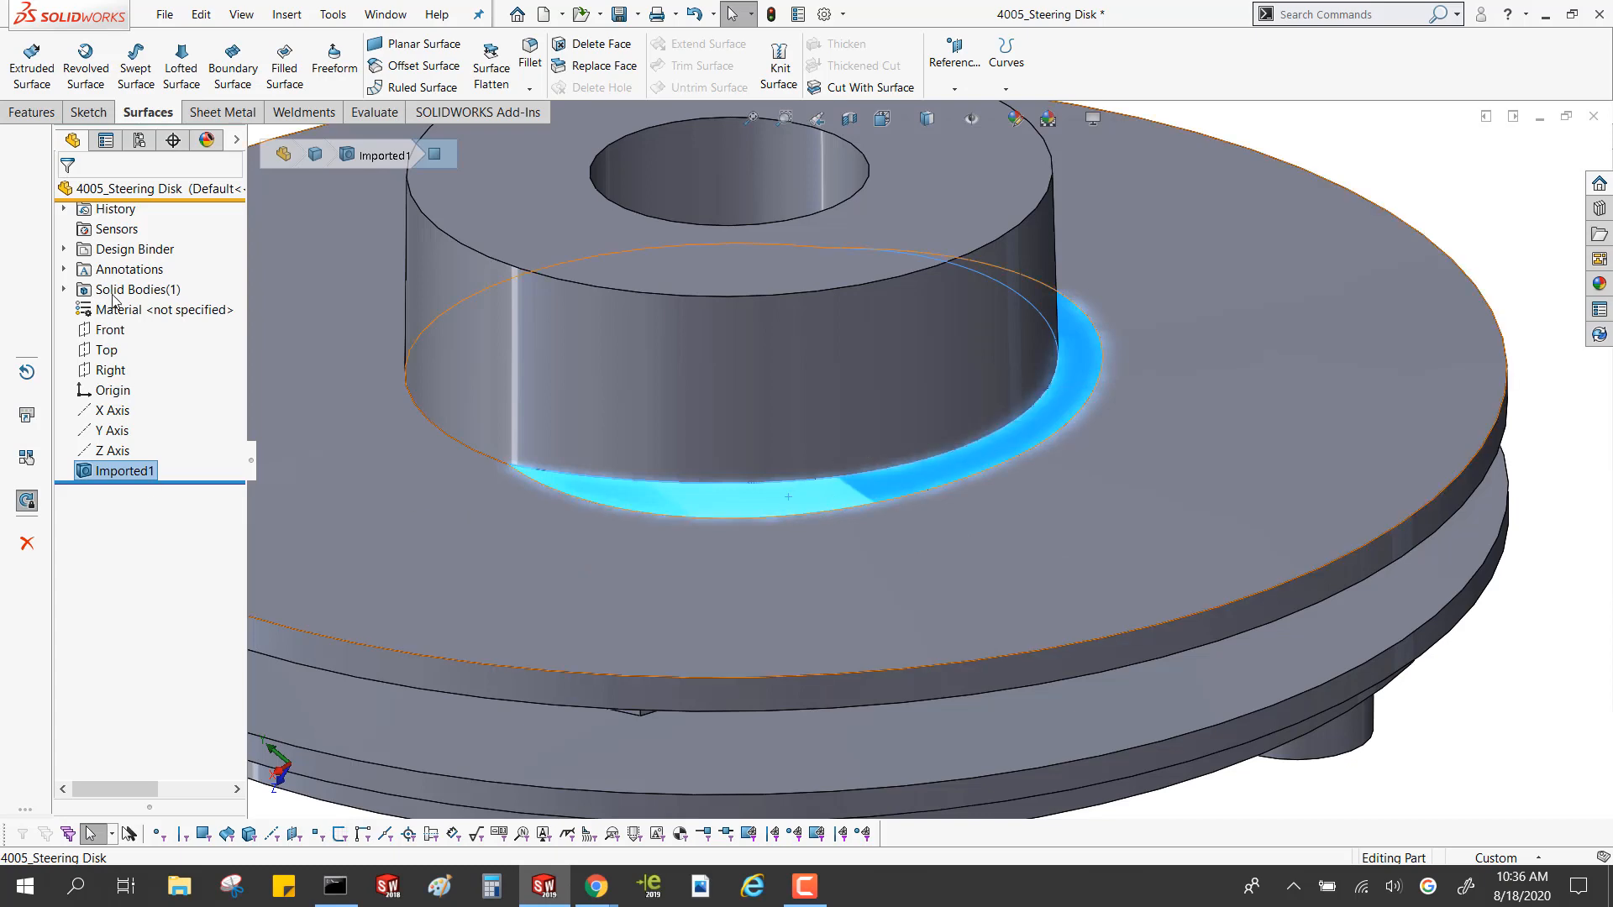
left_click(65, 290)
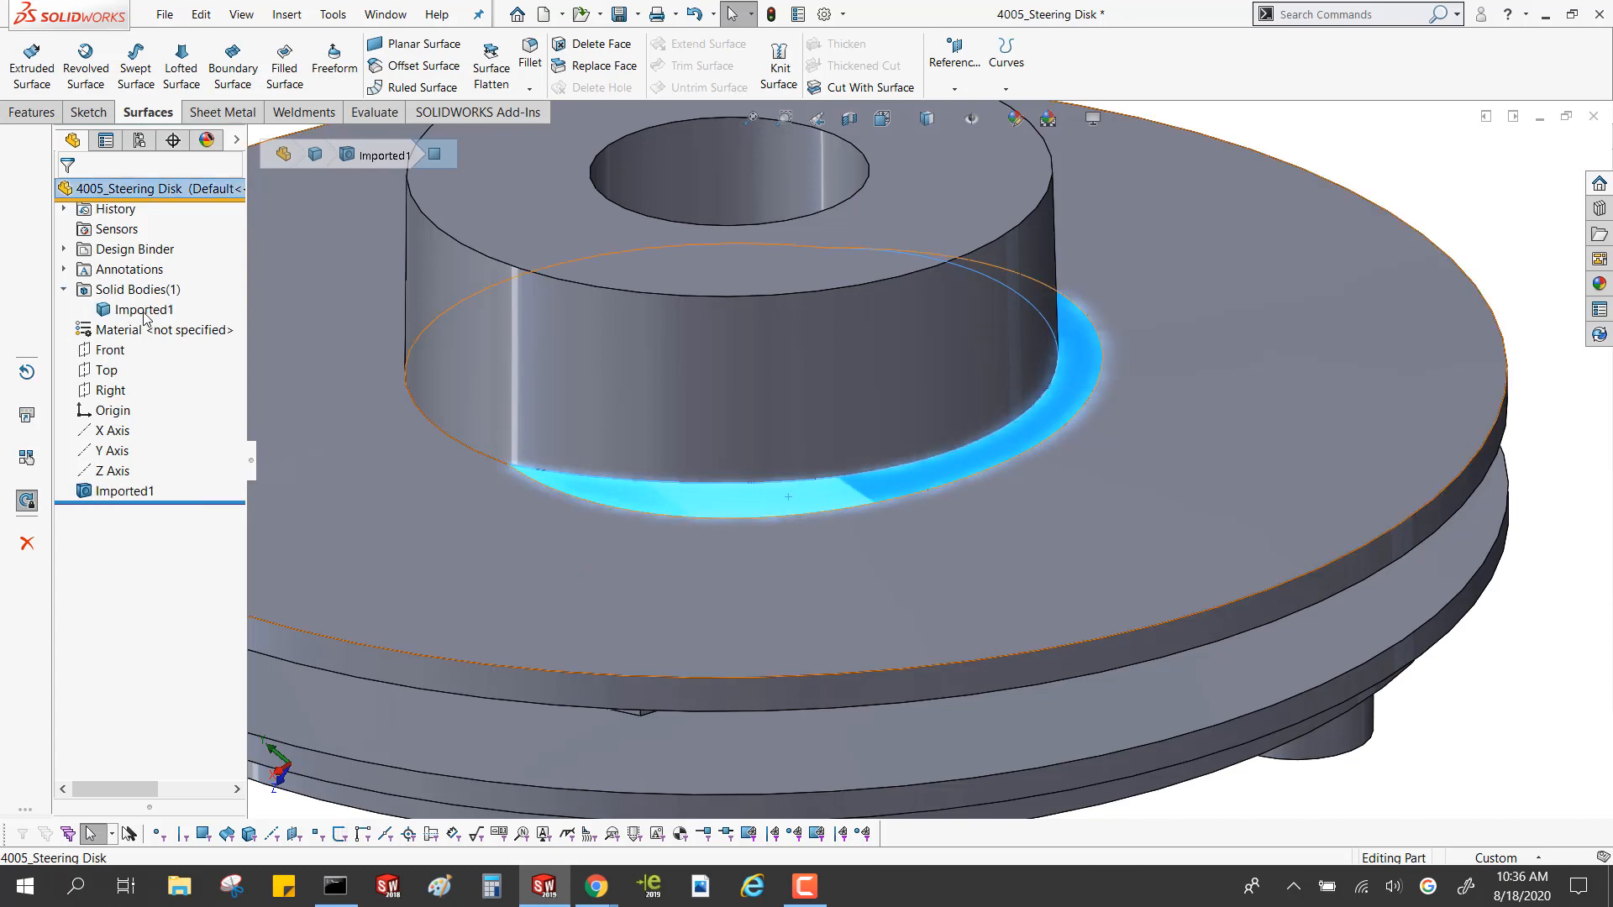
left_click(142, 313)
scroll(614, 477, "up", 3)
scroll(614, 484, "up", 1)
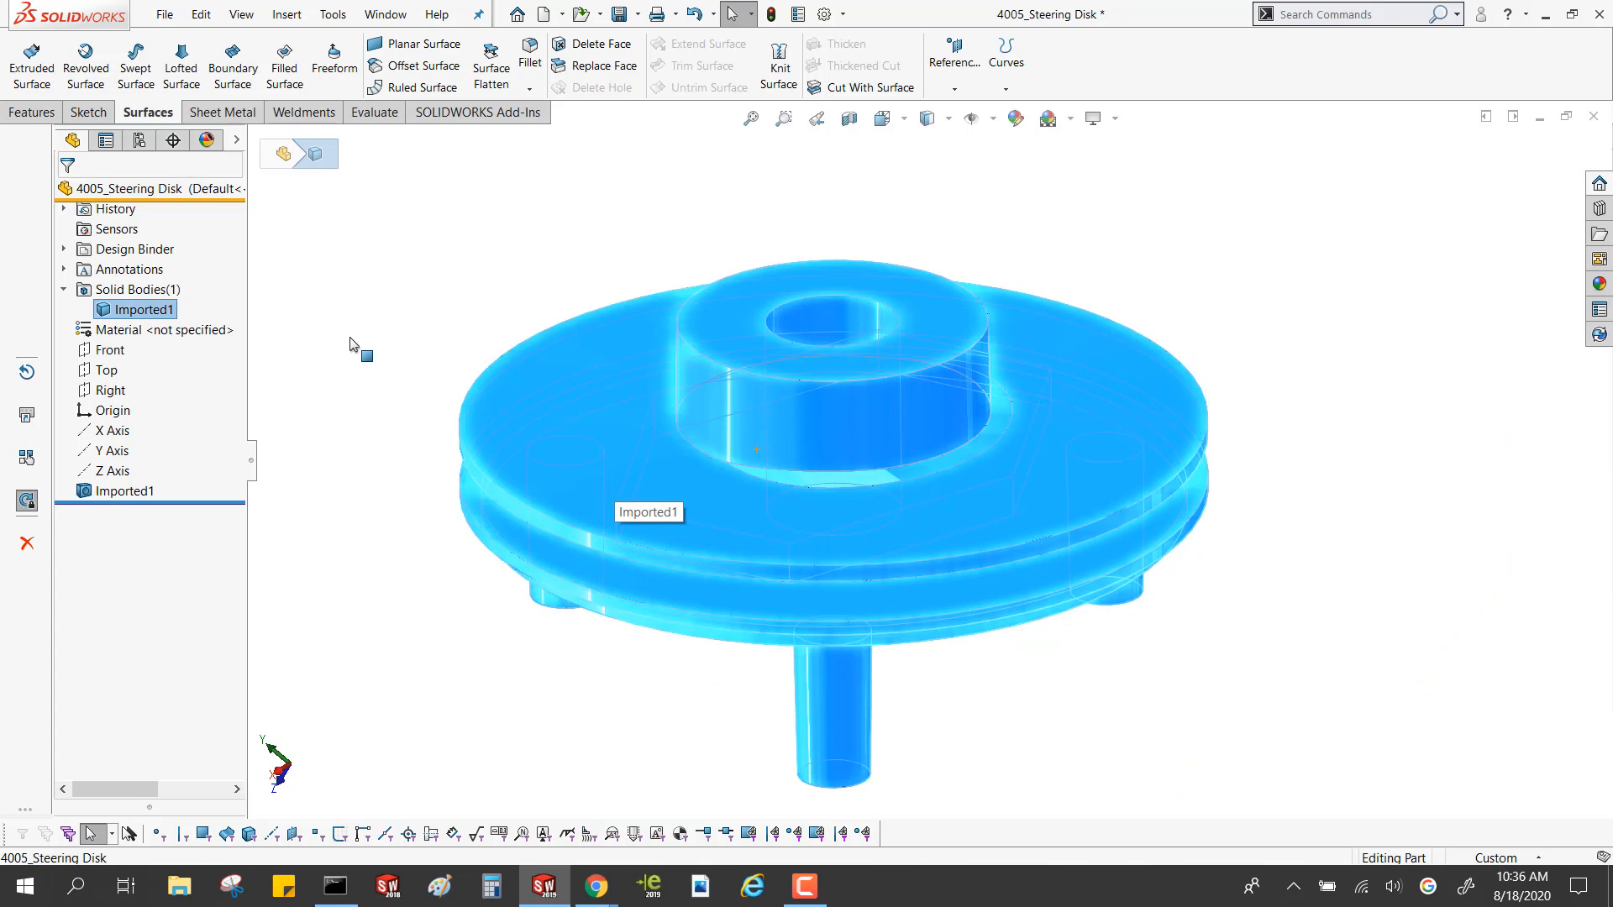
middle_click_drag(367, 378, 486, 342)
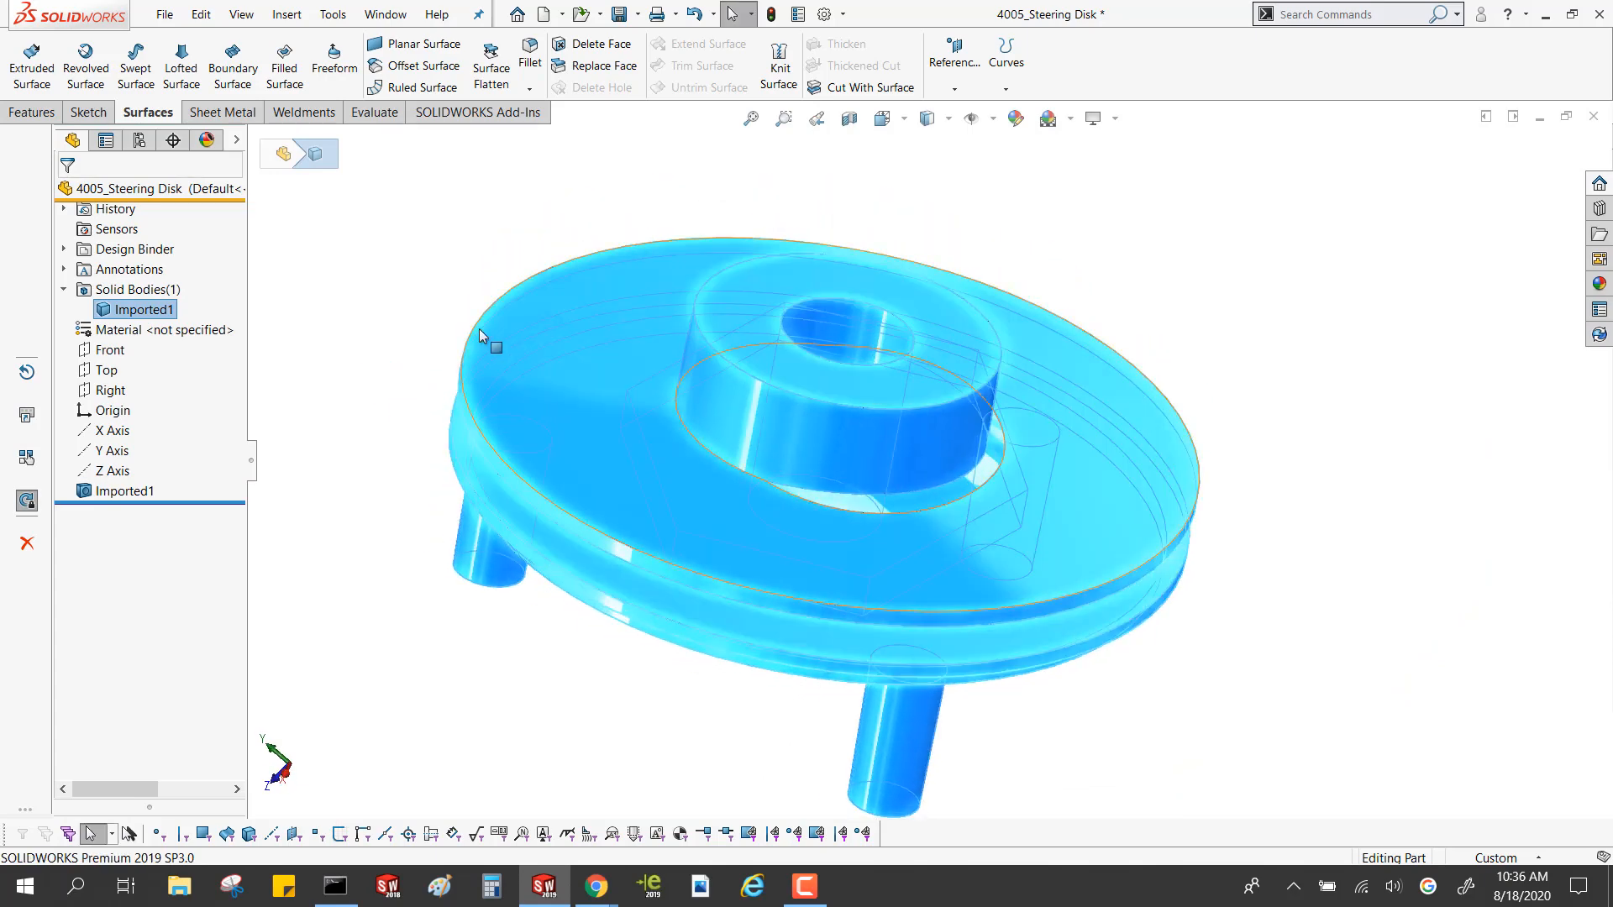
left_click(1001, 534)
scroll(839, 420, "down", 10)
middle_click_drag(813, 398, 680, 454)
scroll(688, 365, "up", 7)
key("Escape")
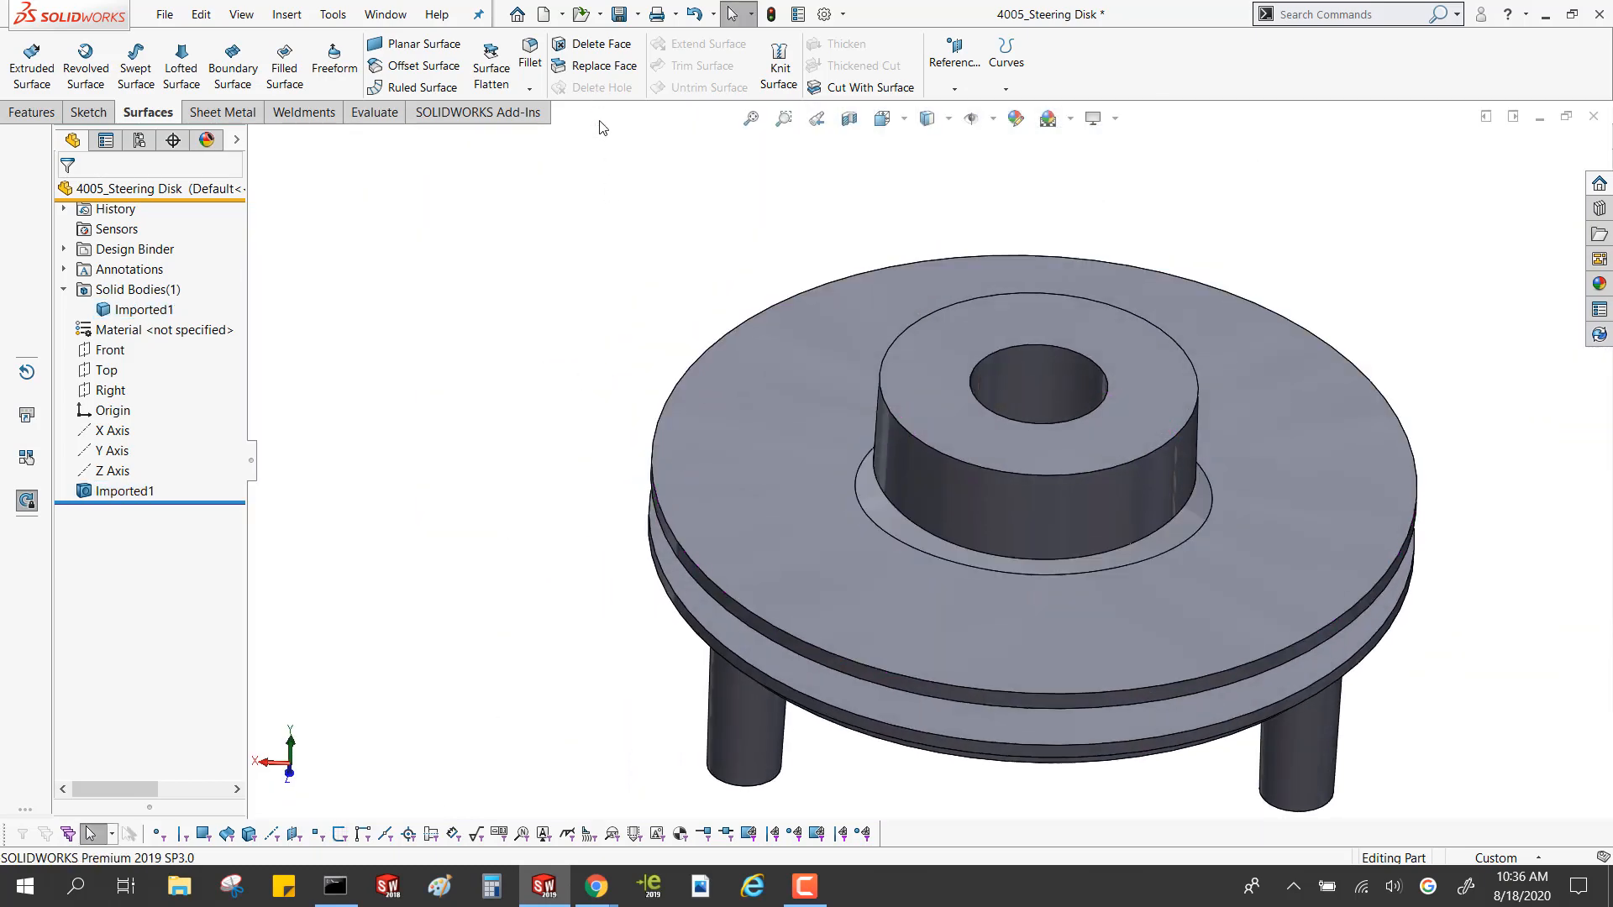
Remove the ring face around the hub base with Delete Face using the Delete option, and check the surface body
left_click(593, 48)
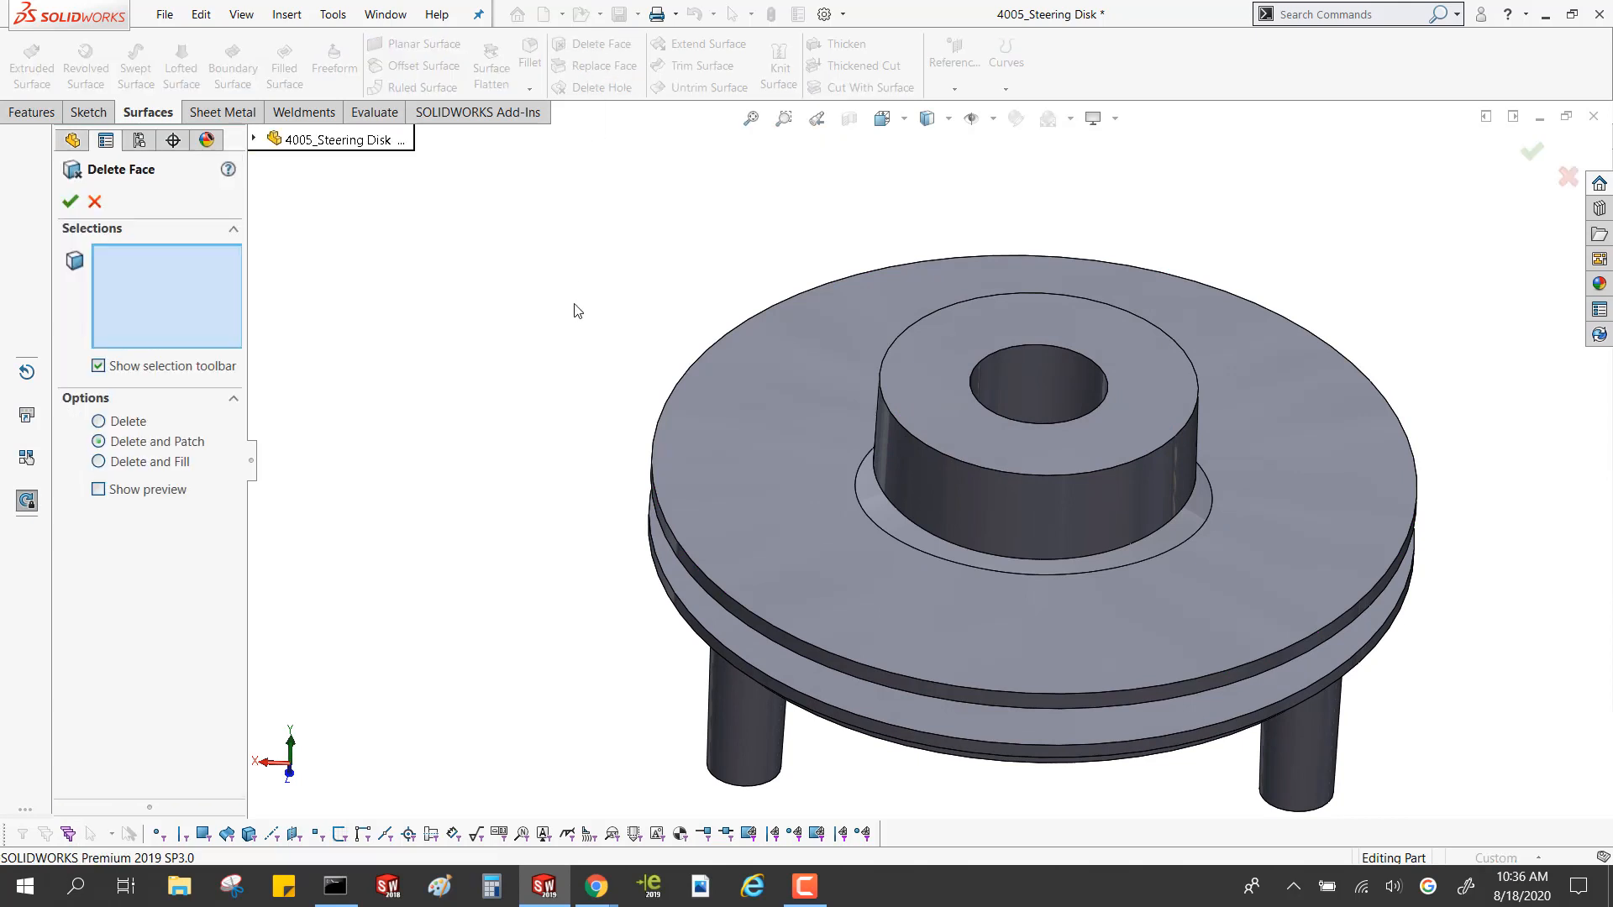
left_click(116, 421)
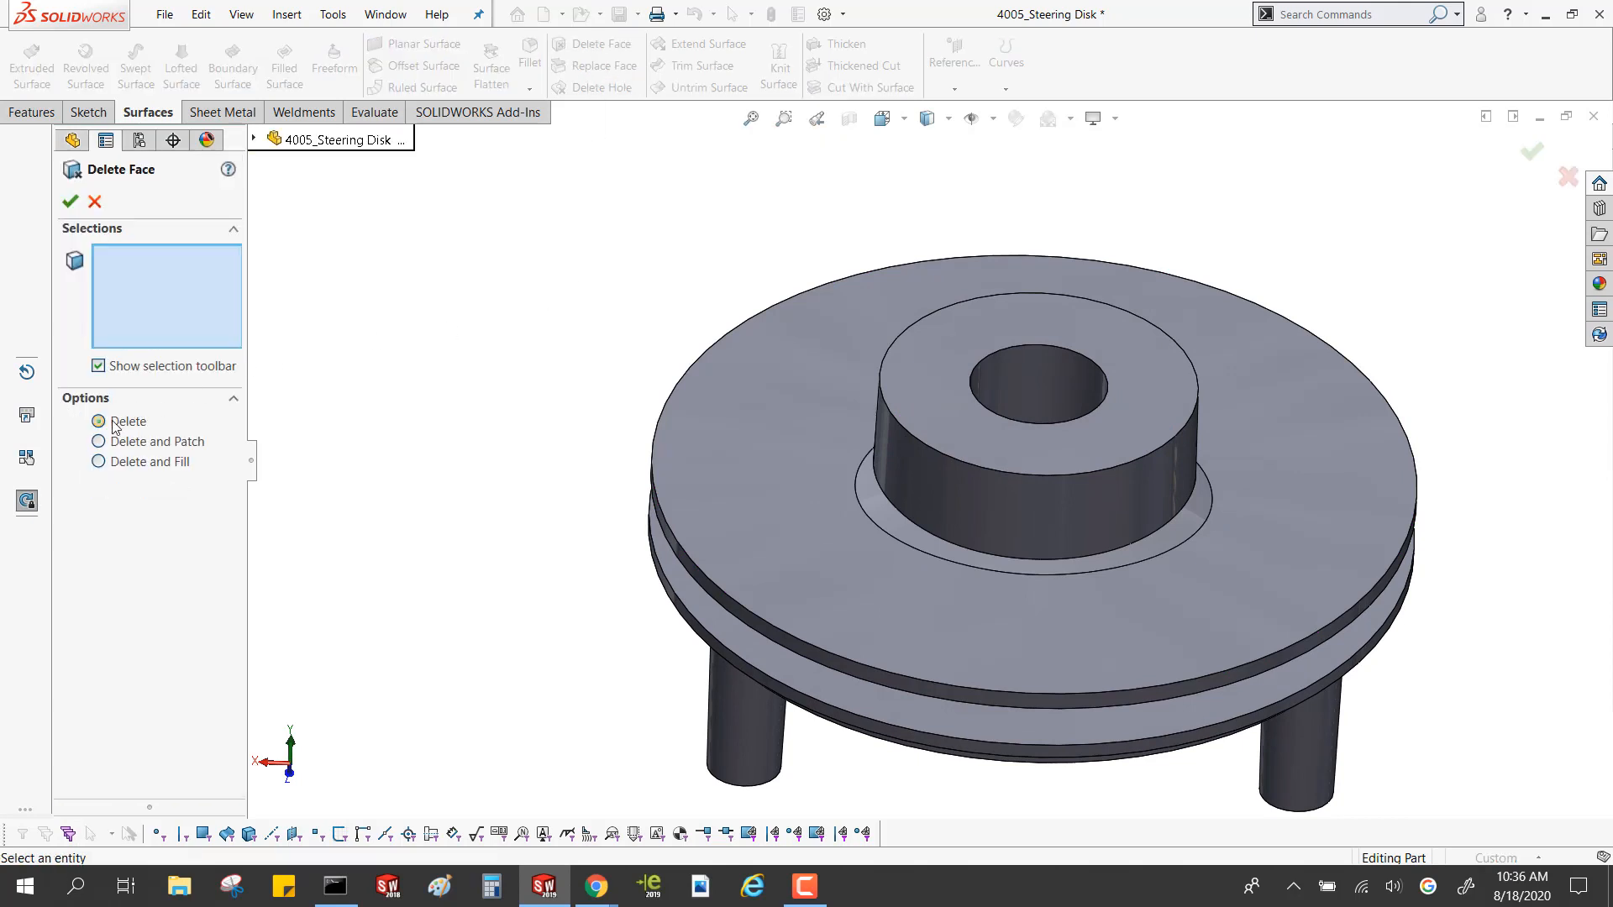
left_click(989, 557)
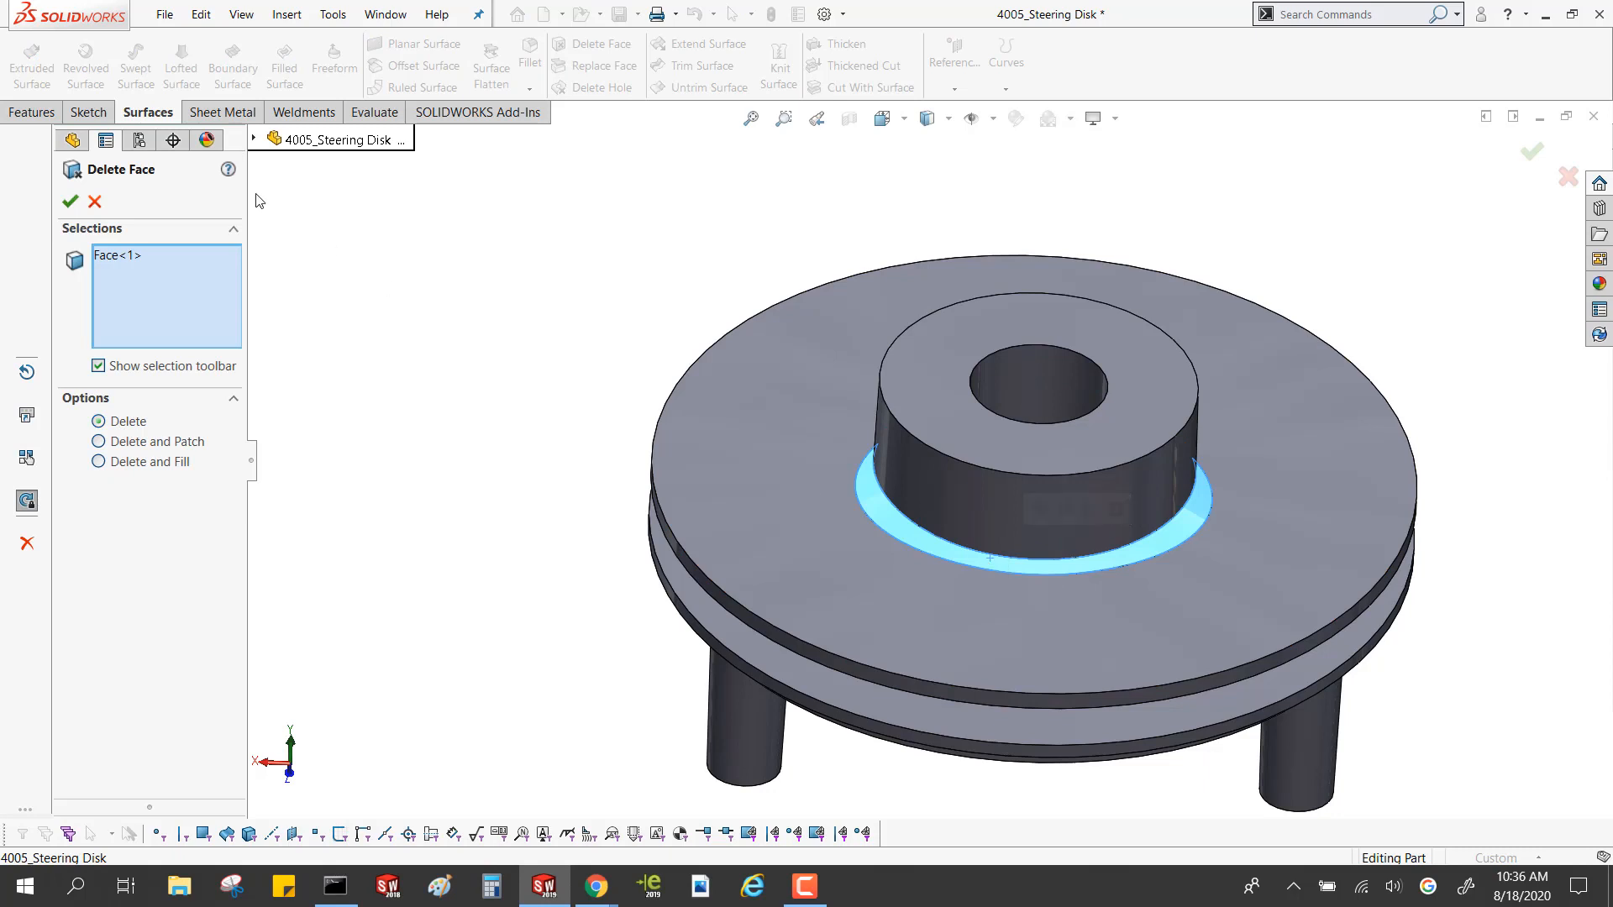
left_click(70, 201)
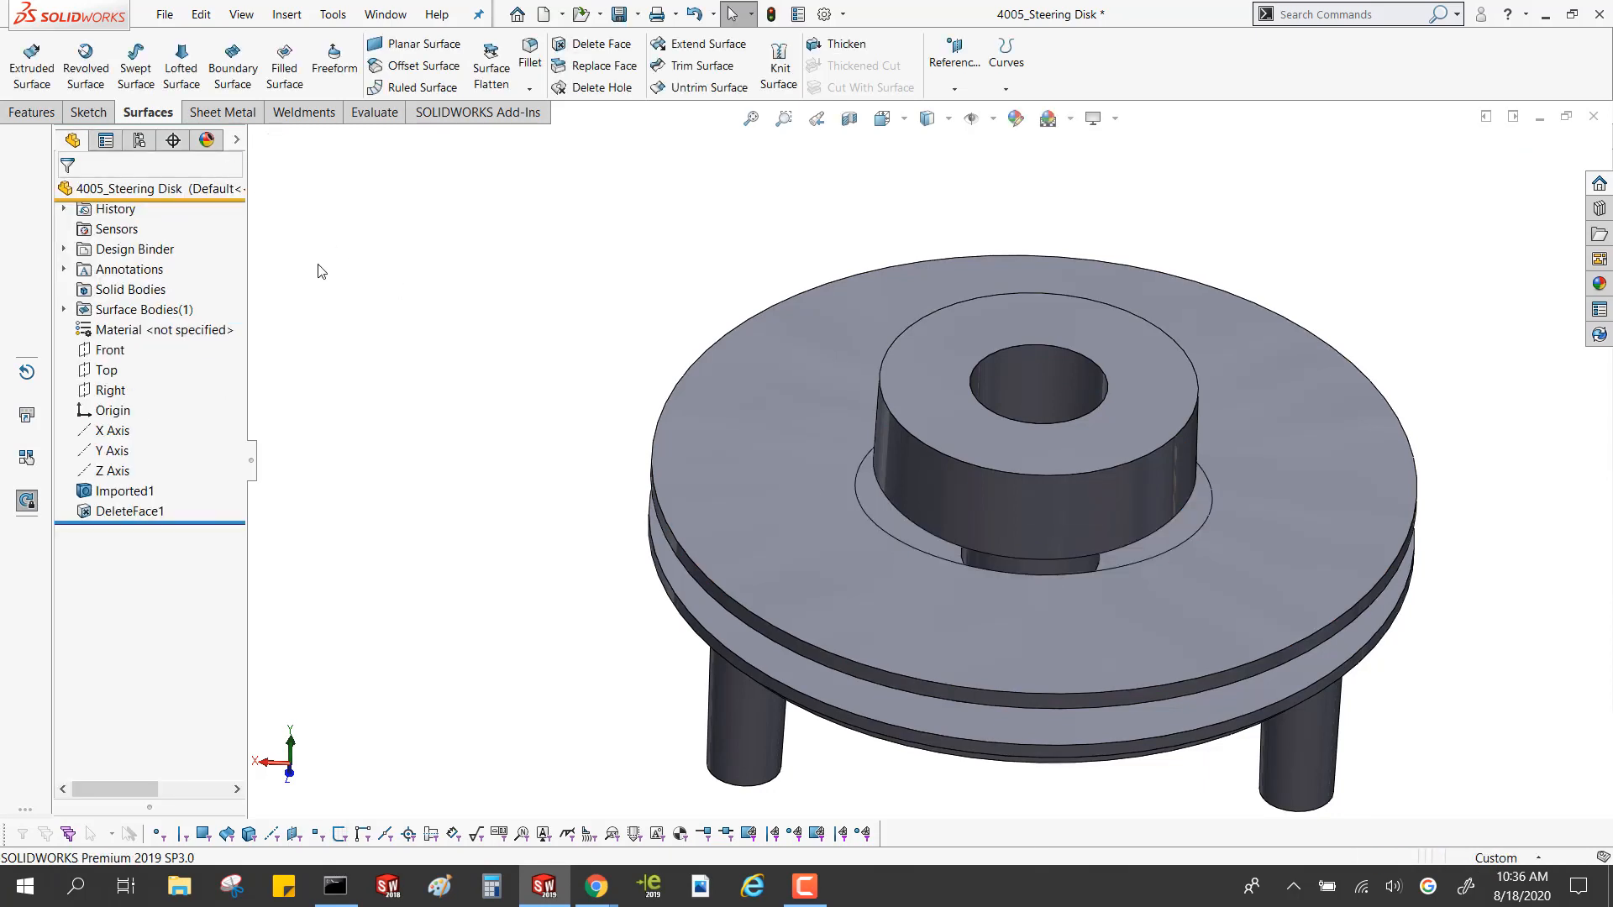
left_click(70, 307)
left_click(150, 329)
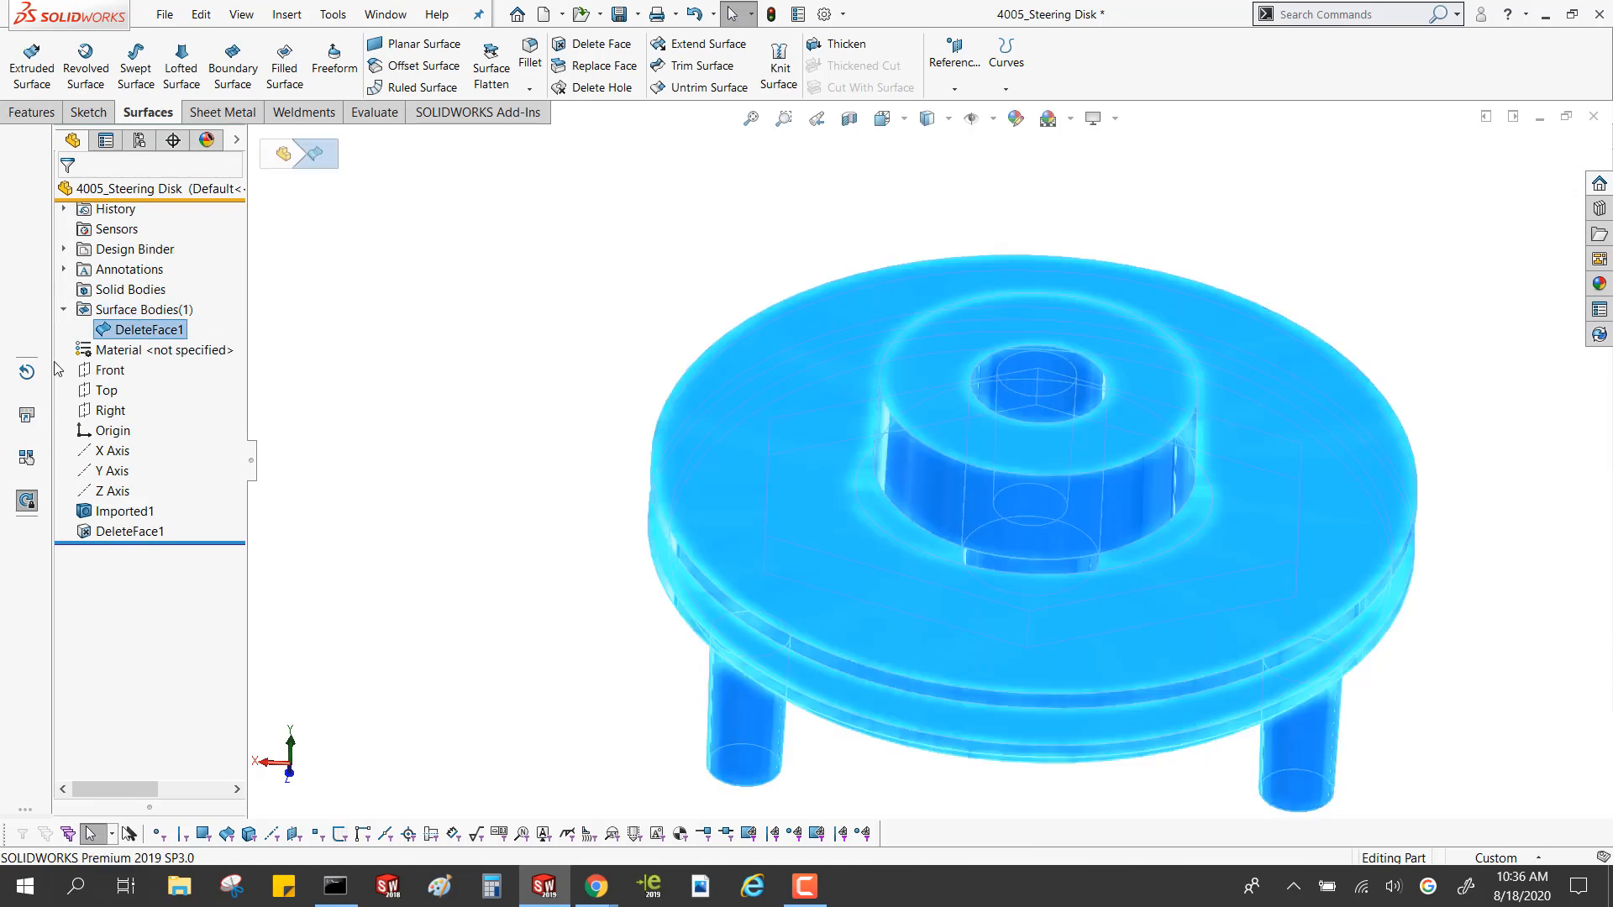
key("Escape")
Change the ring face deletion to the Delete and Fill option
left_click(120, 535)
left_click(137, 474)
left_click(184, 470)
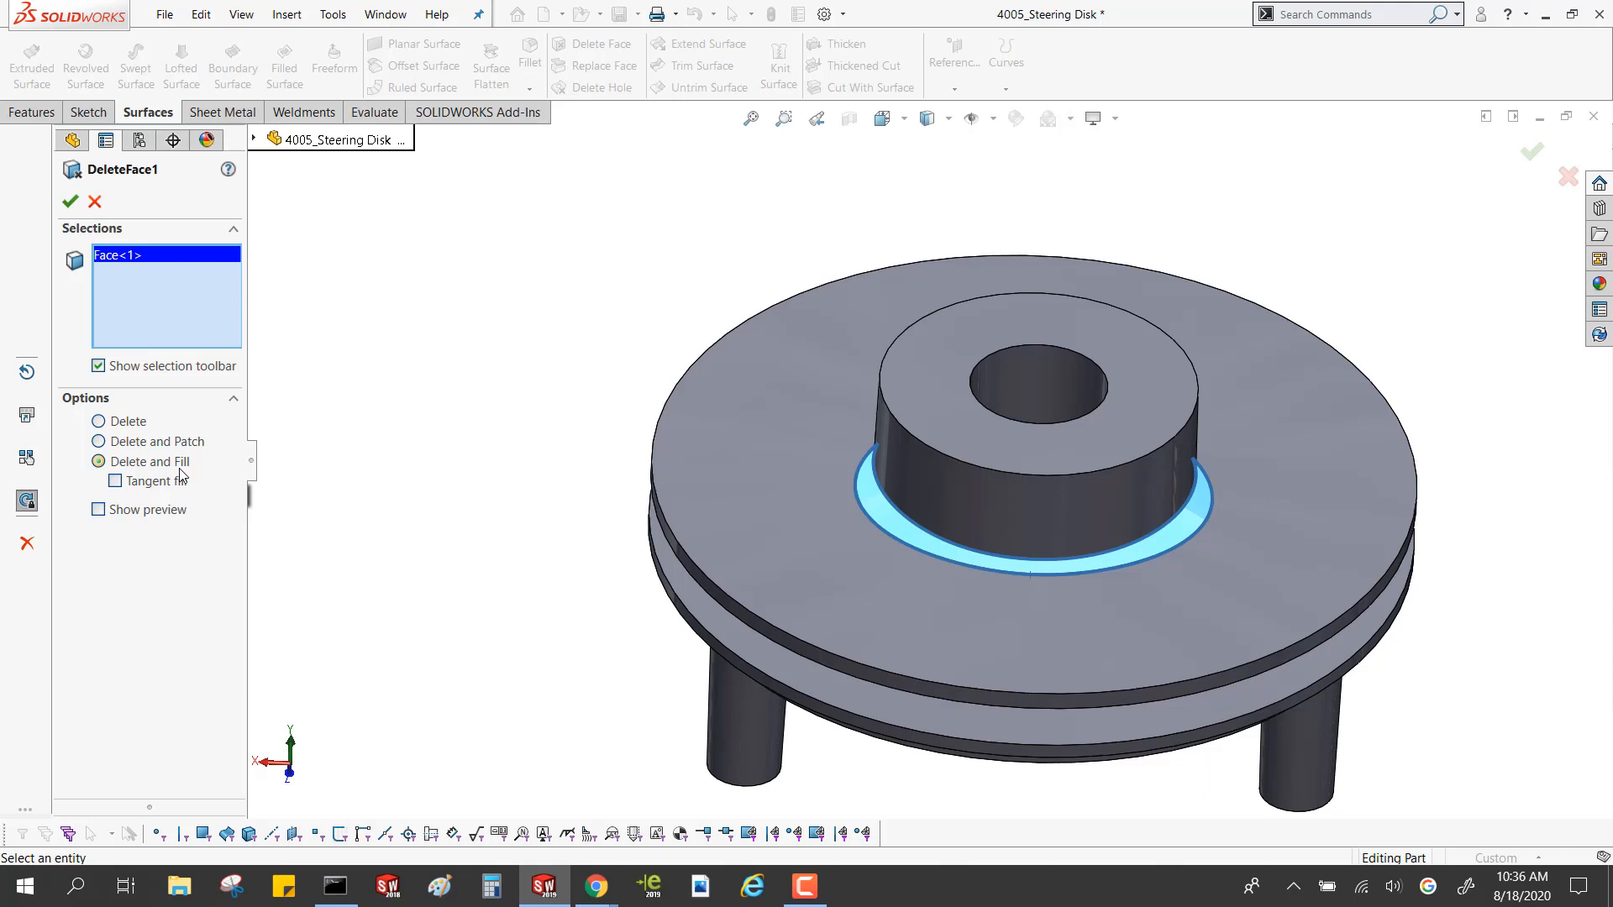
left_click(69, 201)
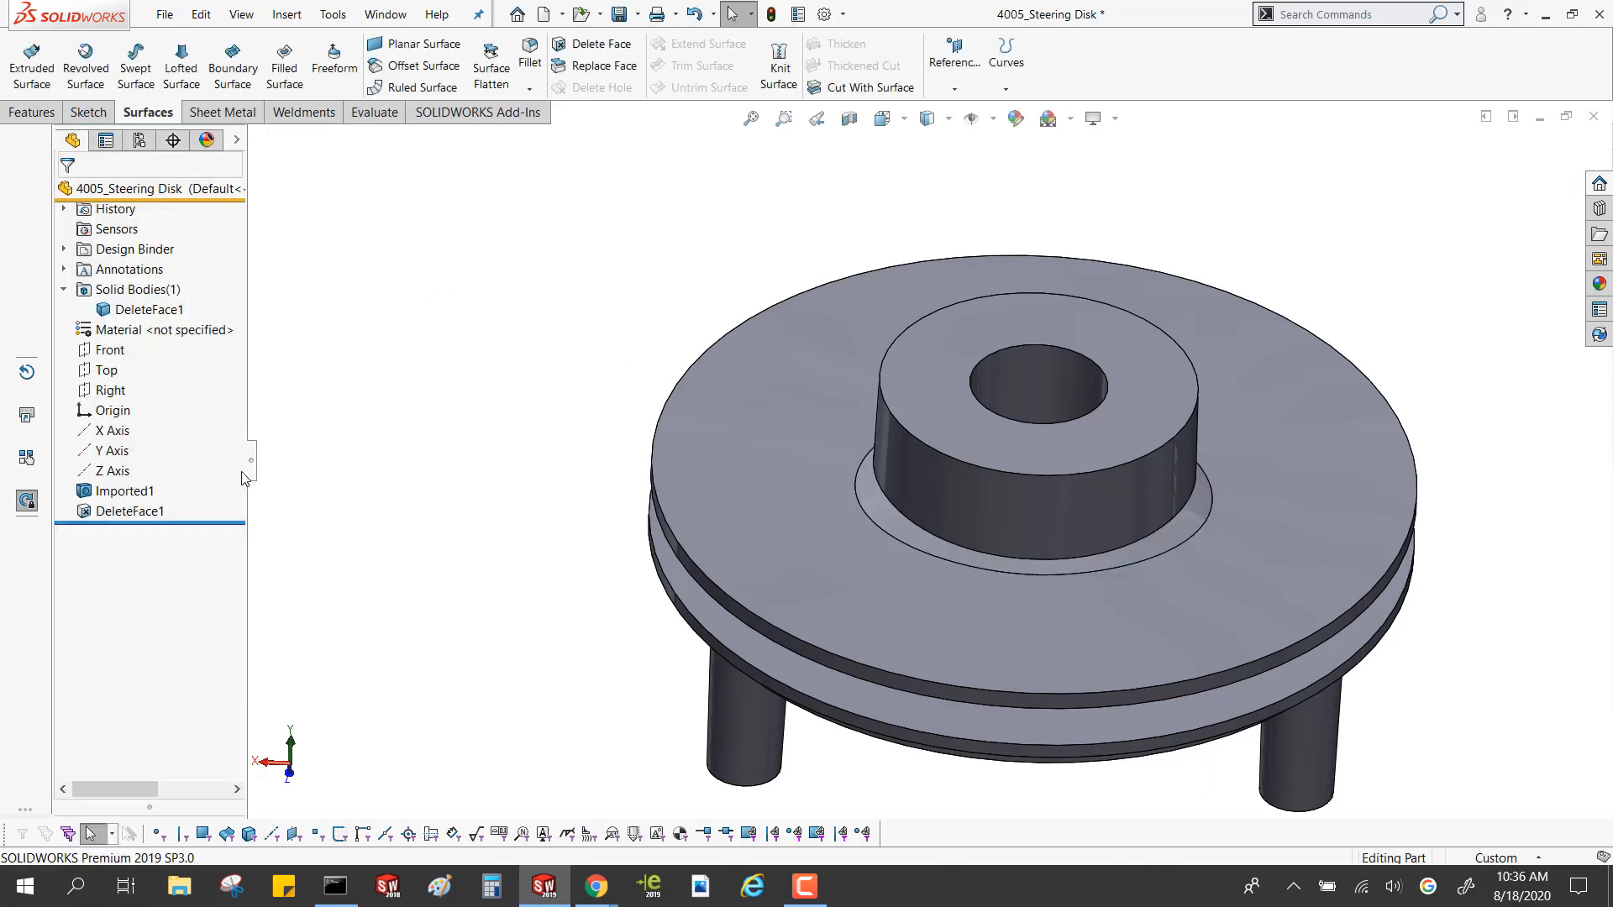
Edit the Delete Face feature of the ring face to use the Delete and Patch option
left_click(134, 512)
left_click(152, 434)
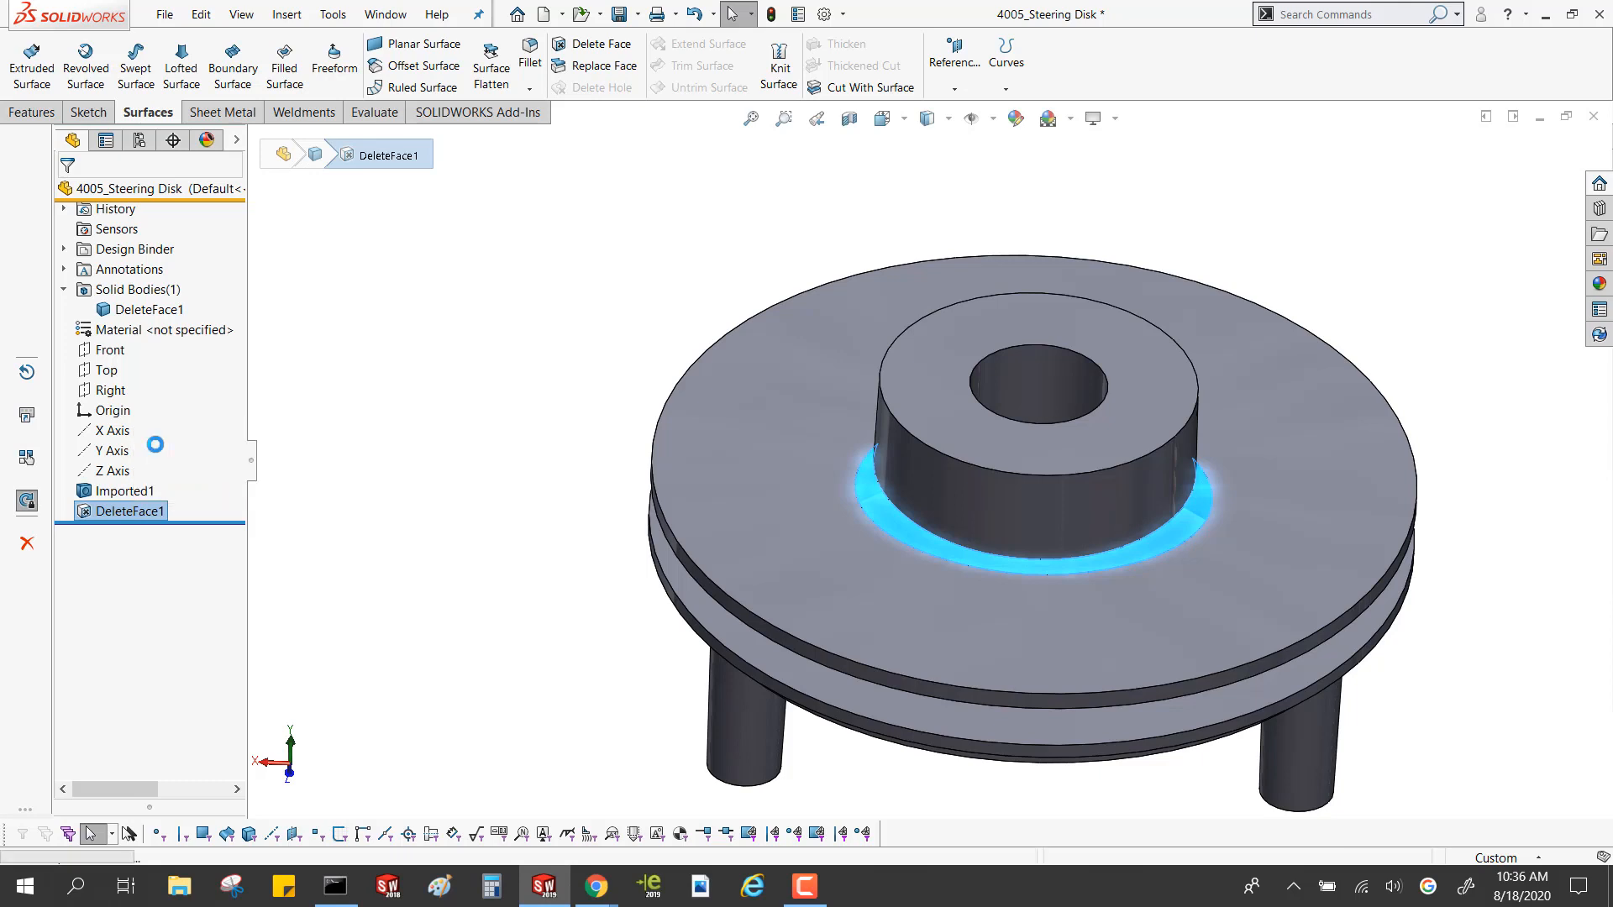
left_click(116, 442)
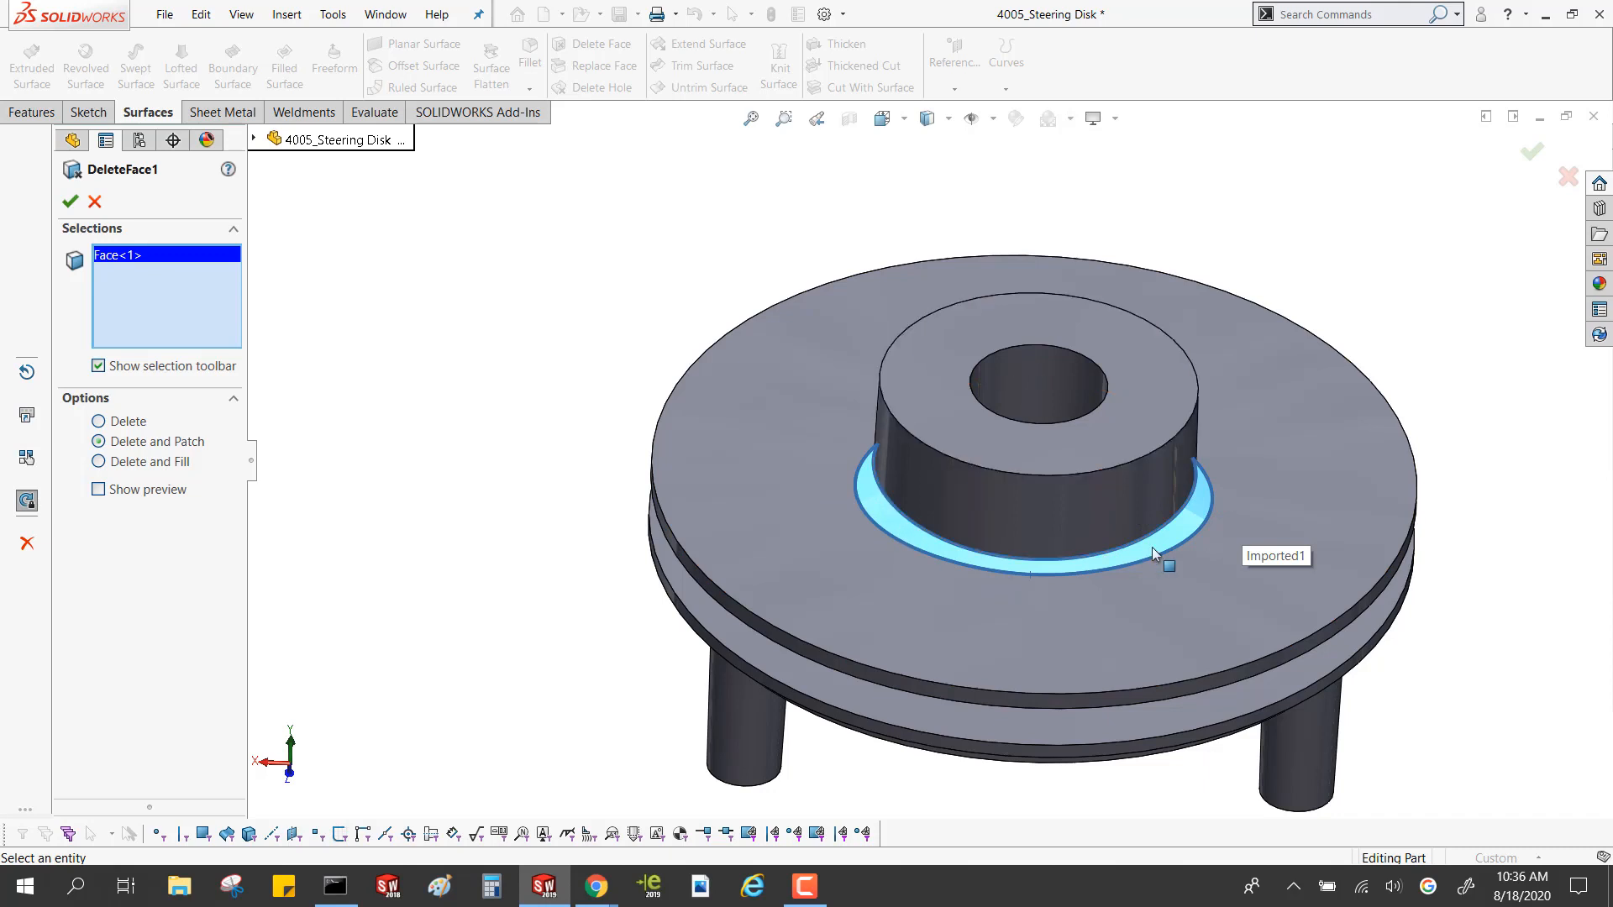
left_click(69, 200)
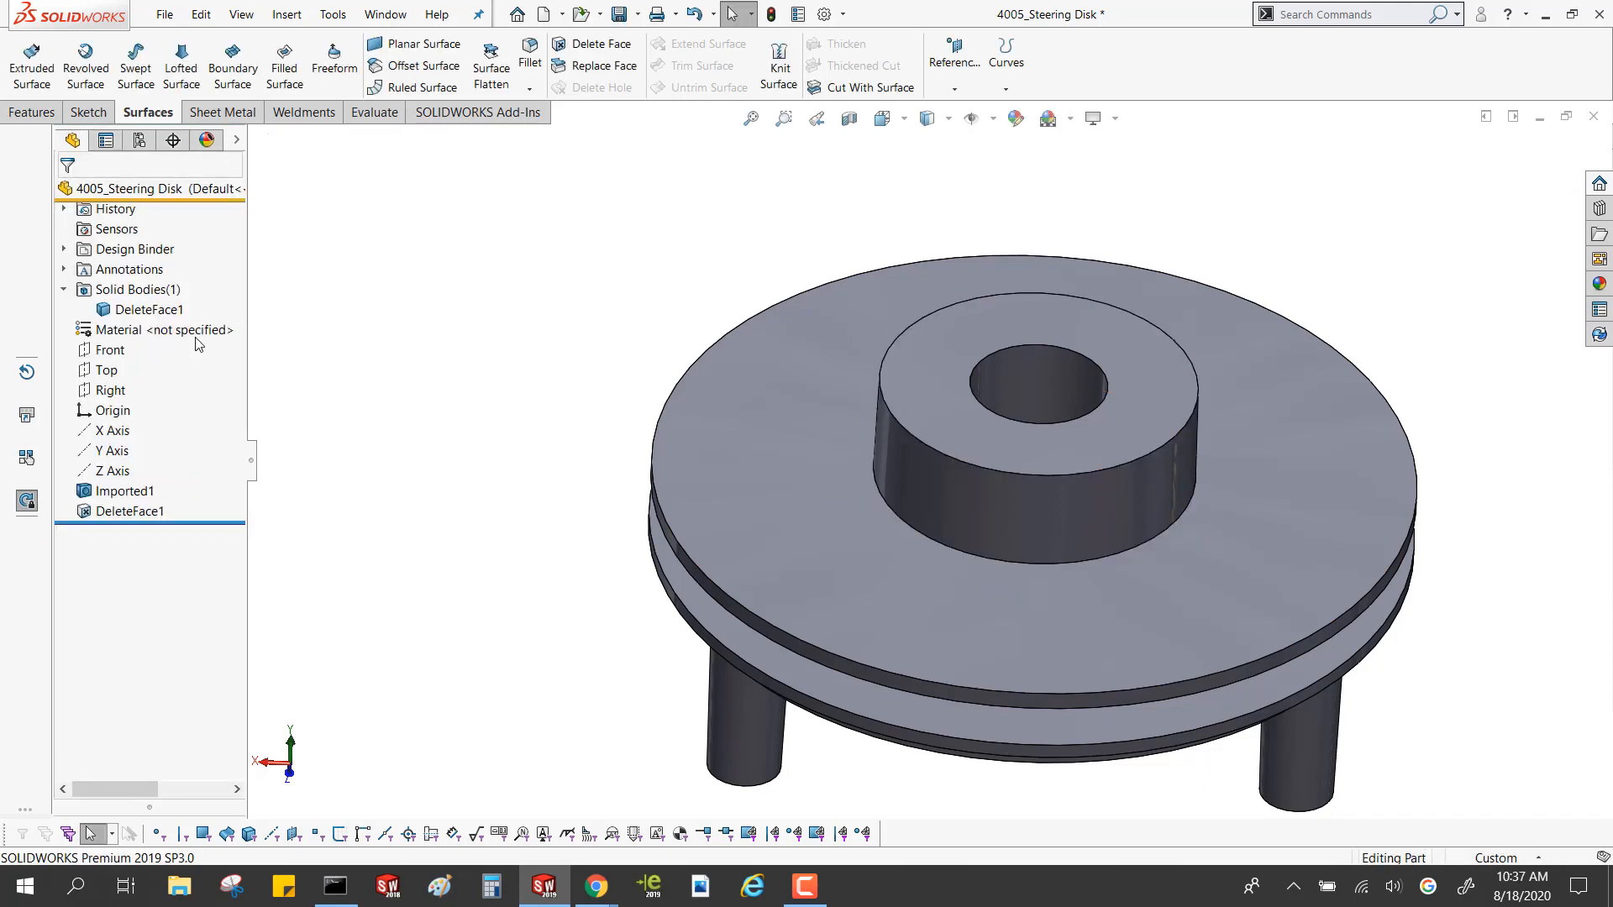
Check the patched outer hub face and the solid body of the steering disk
left_click(779, 509)
left_click(966, 522)
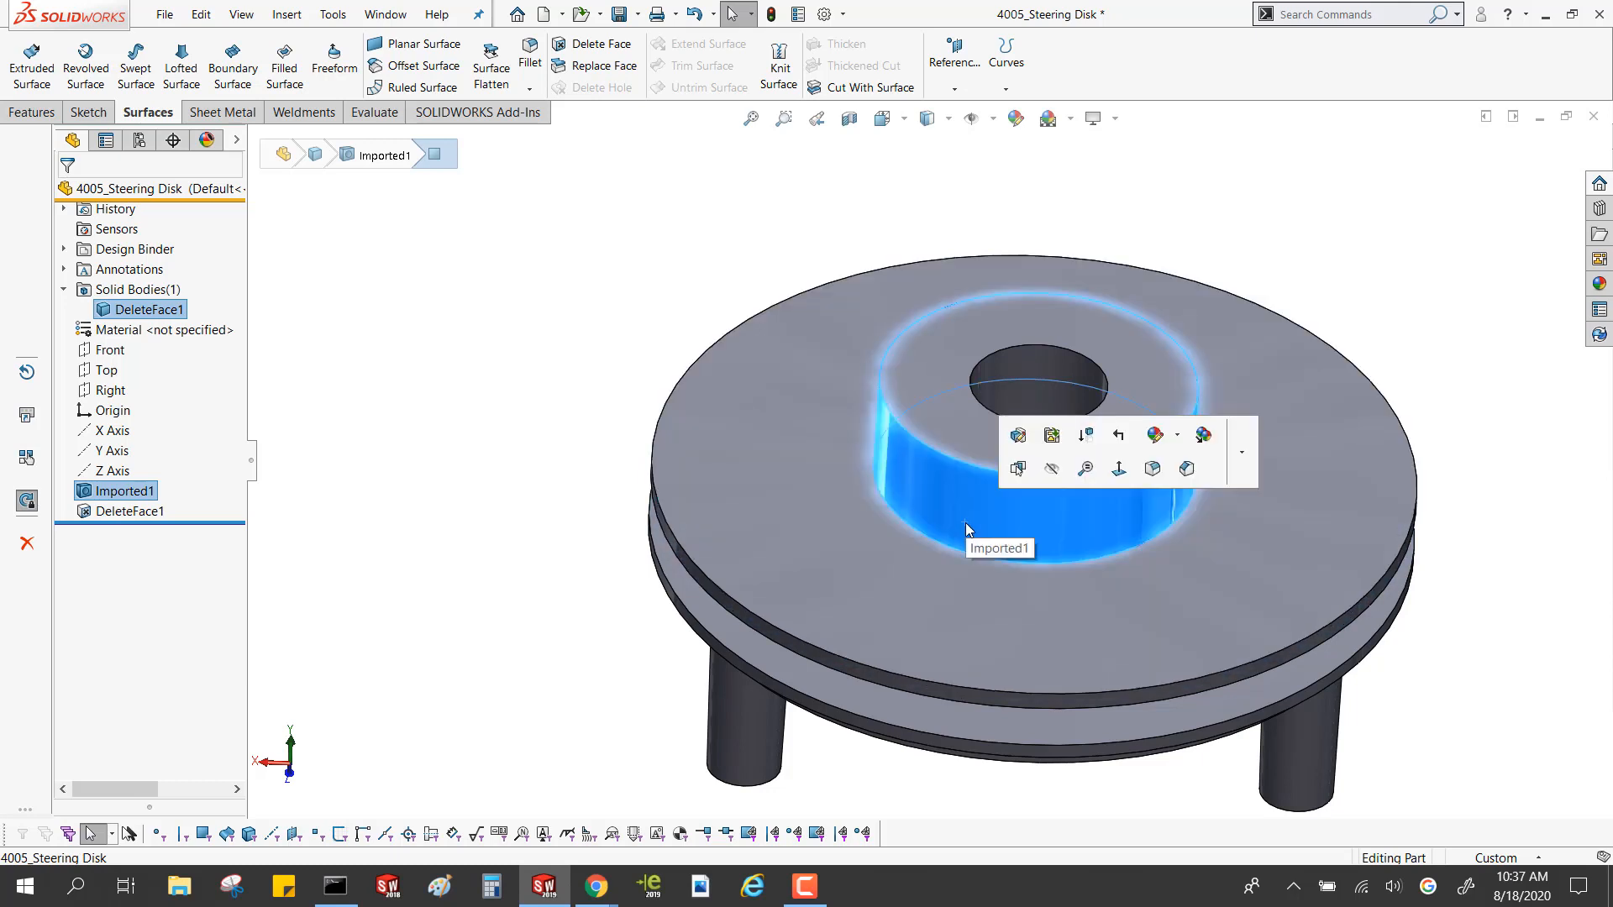
left_click(491, 489)
left_click(145, 310)
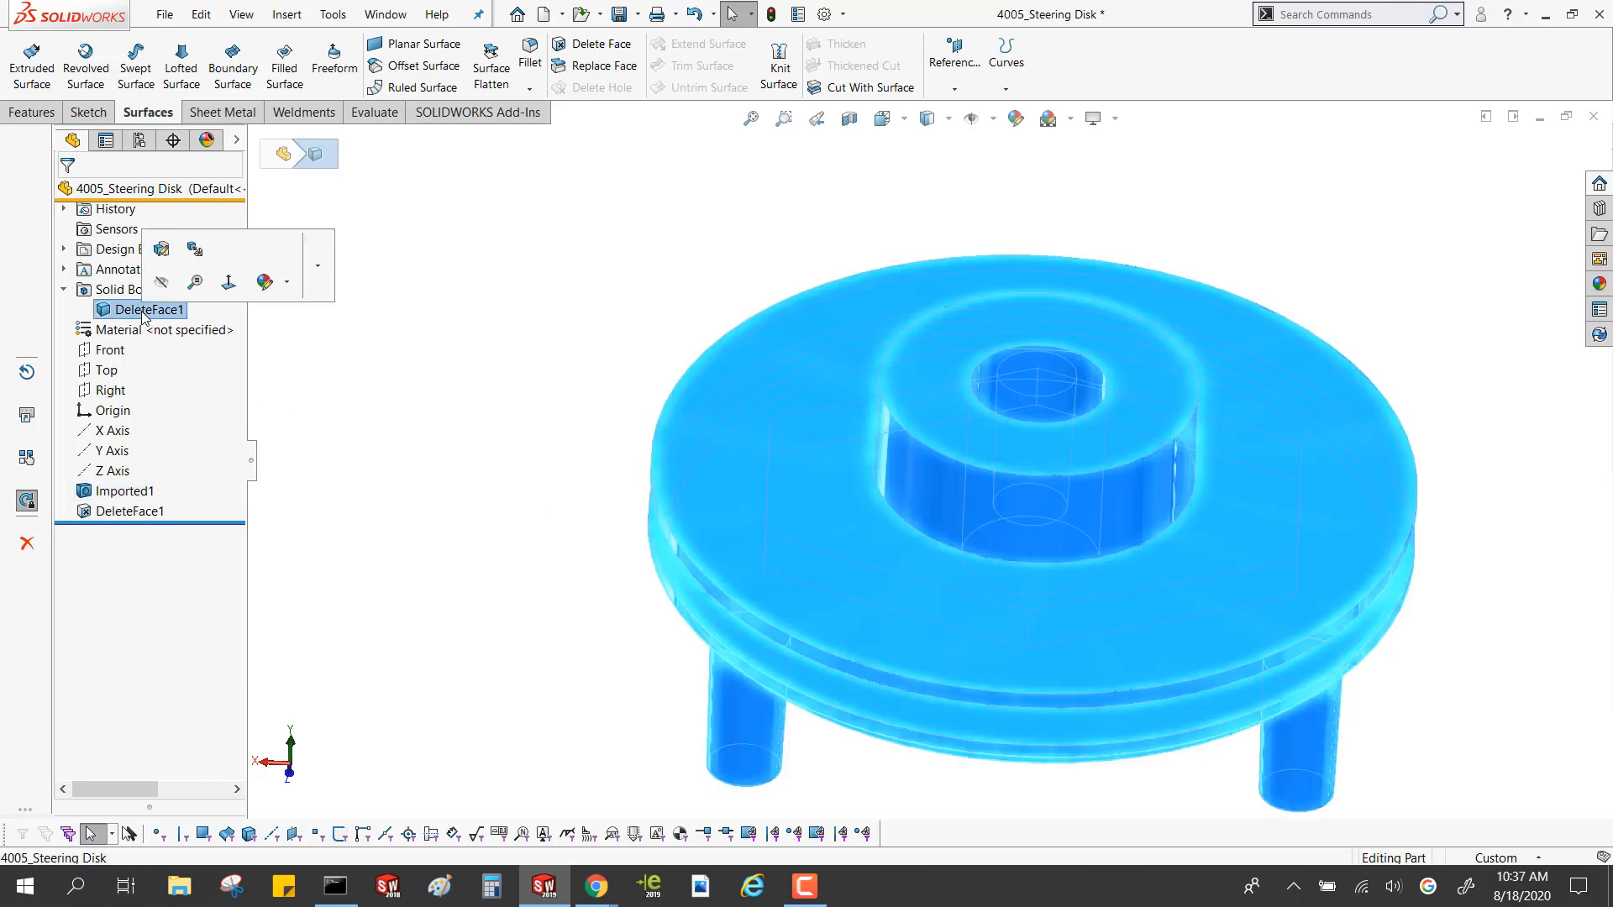
left_click(144, 310)
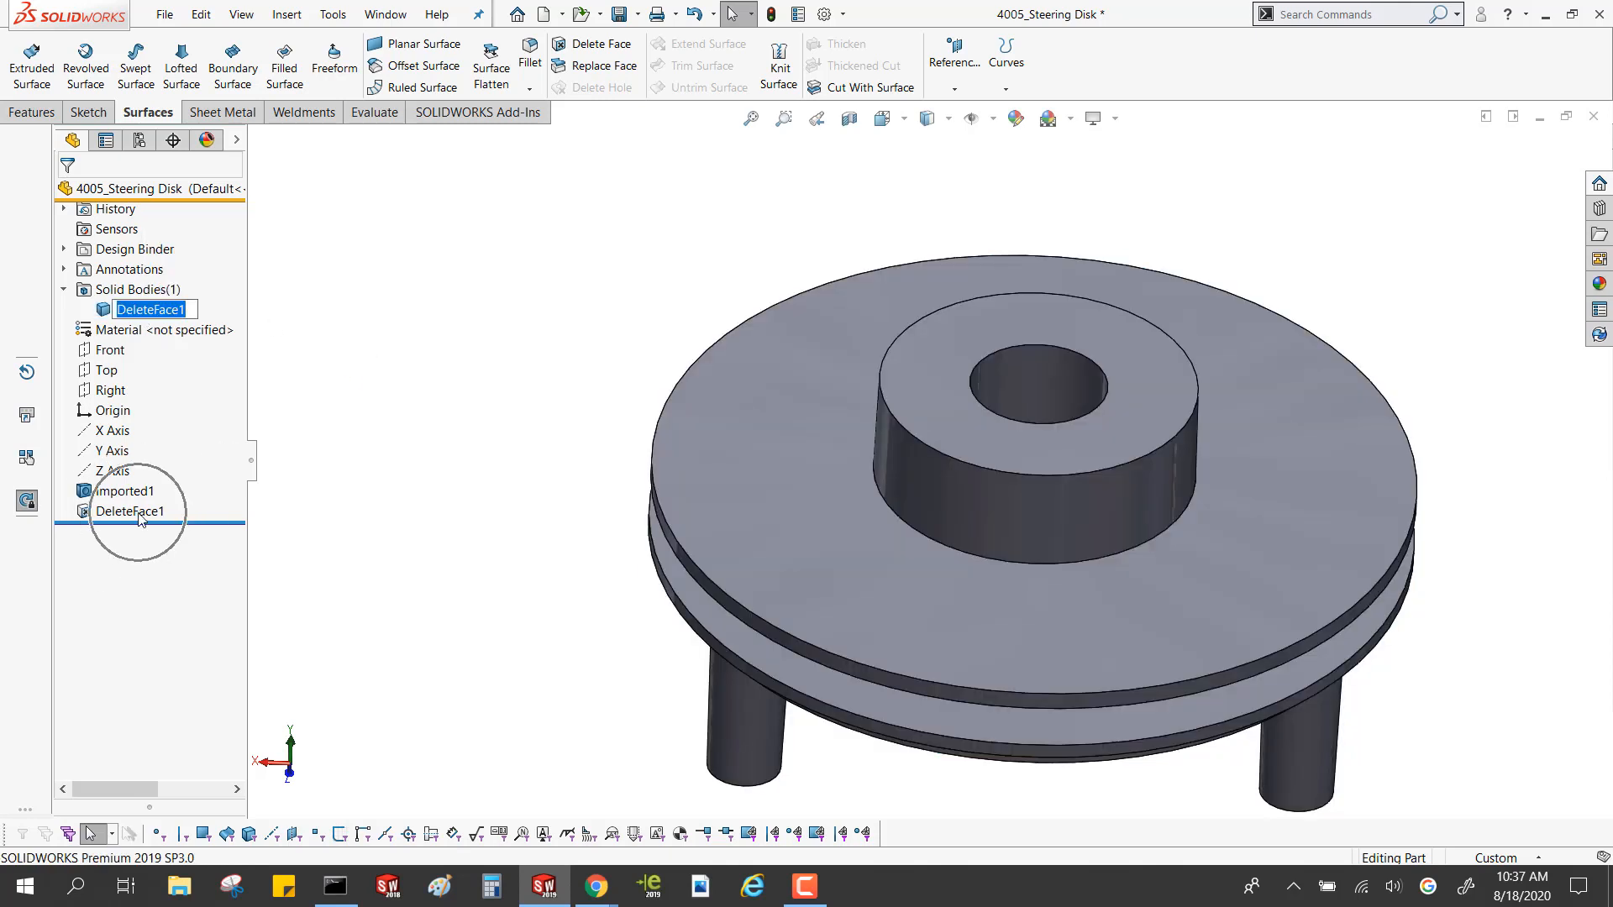
left_click(509, 480)
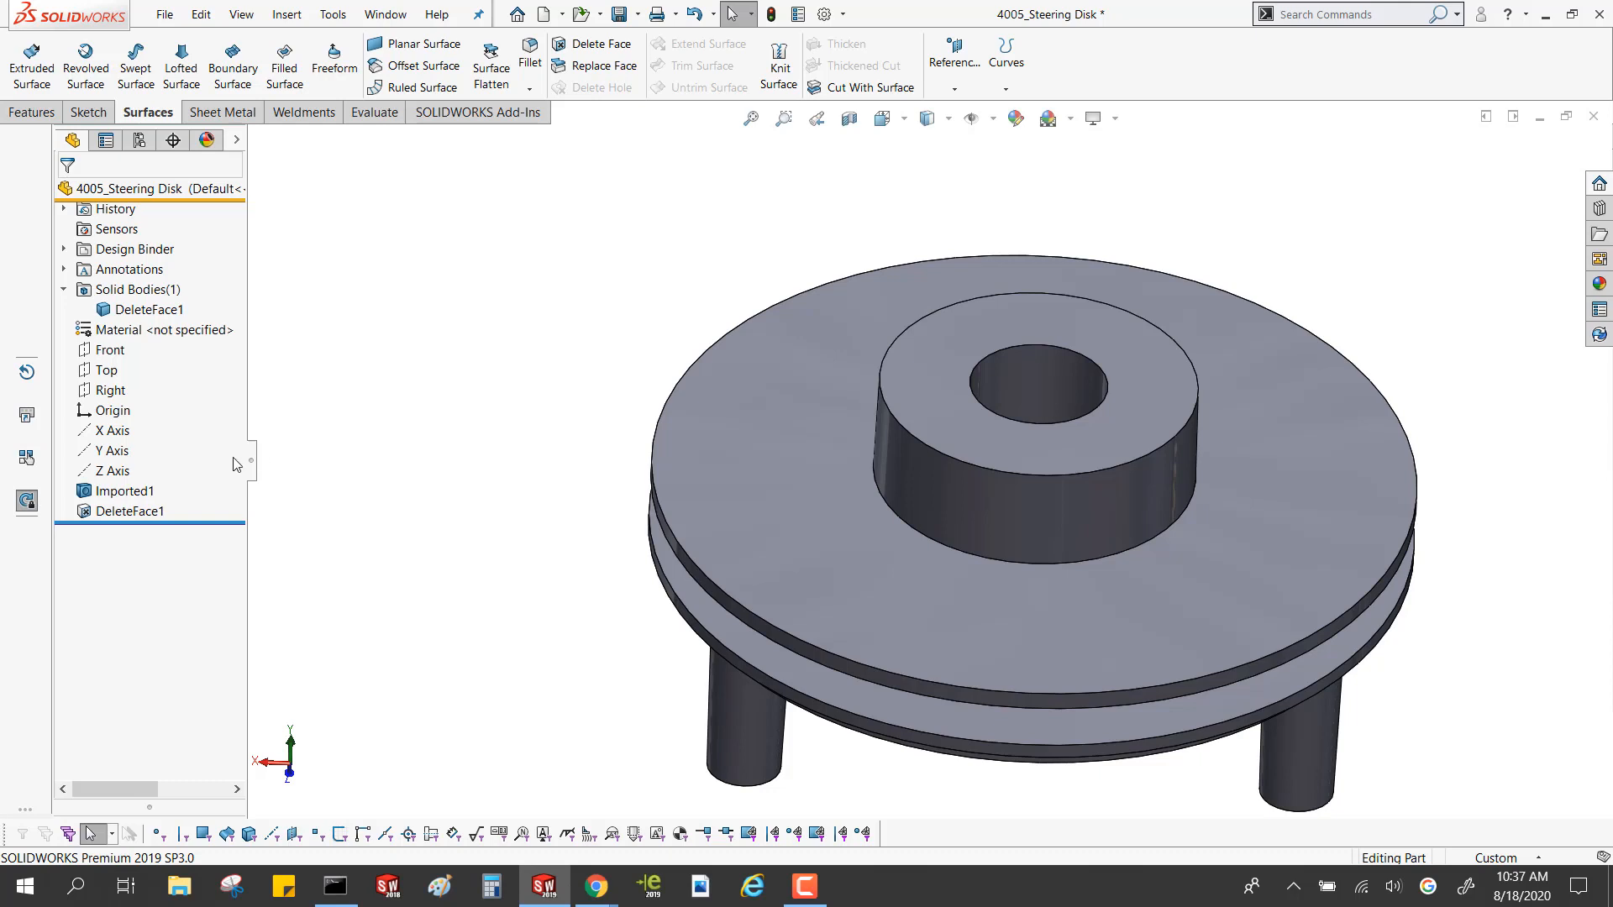
Close the steering disk part without saving its changes
key("ctrl")
left_click(1588, 122)
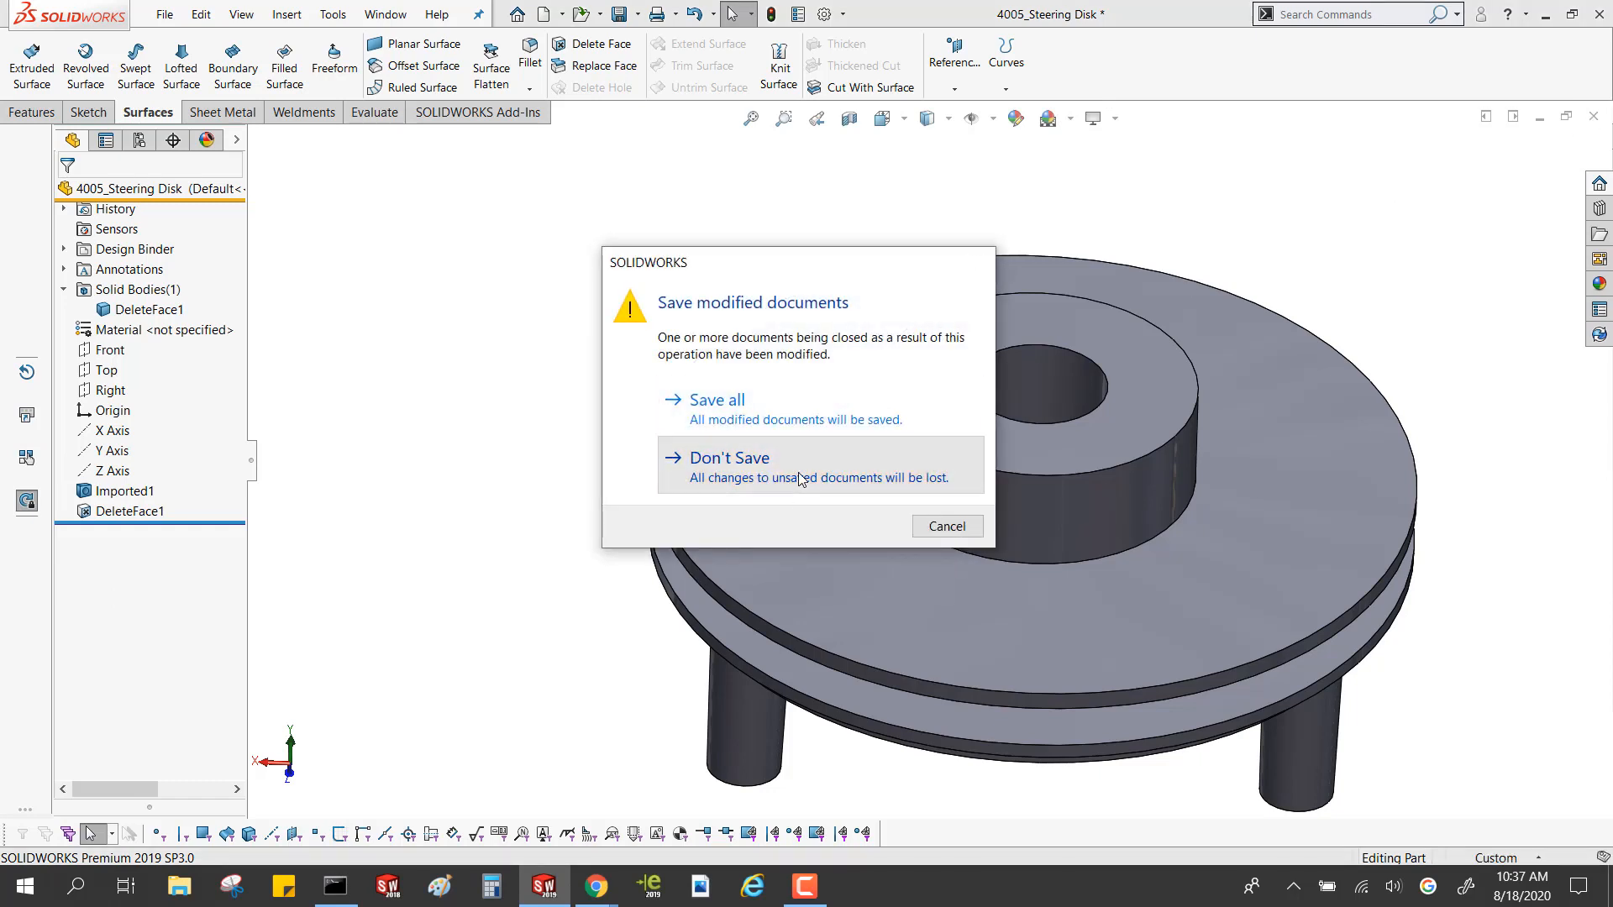
left_click(799, 477)
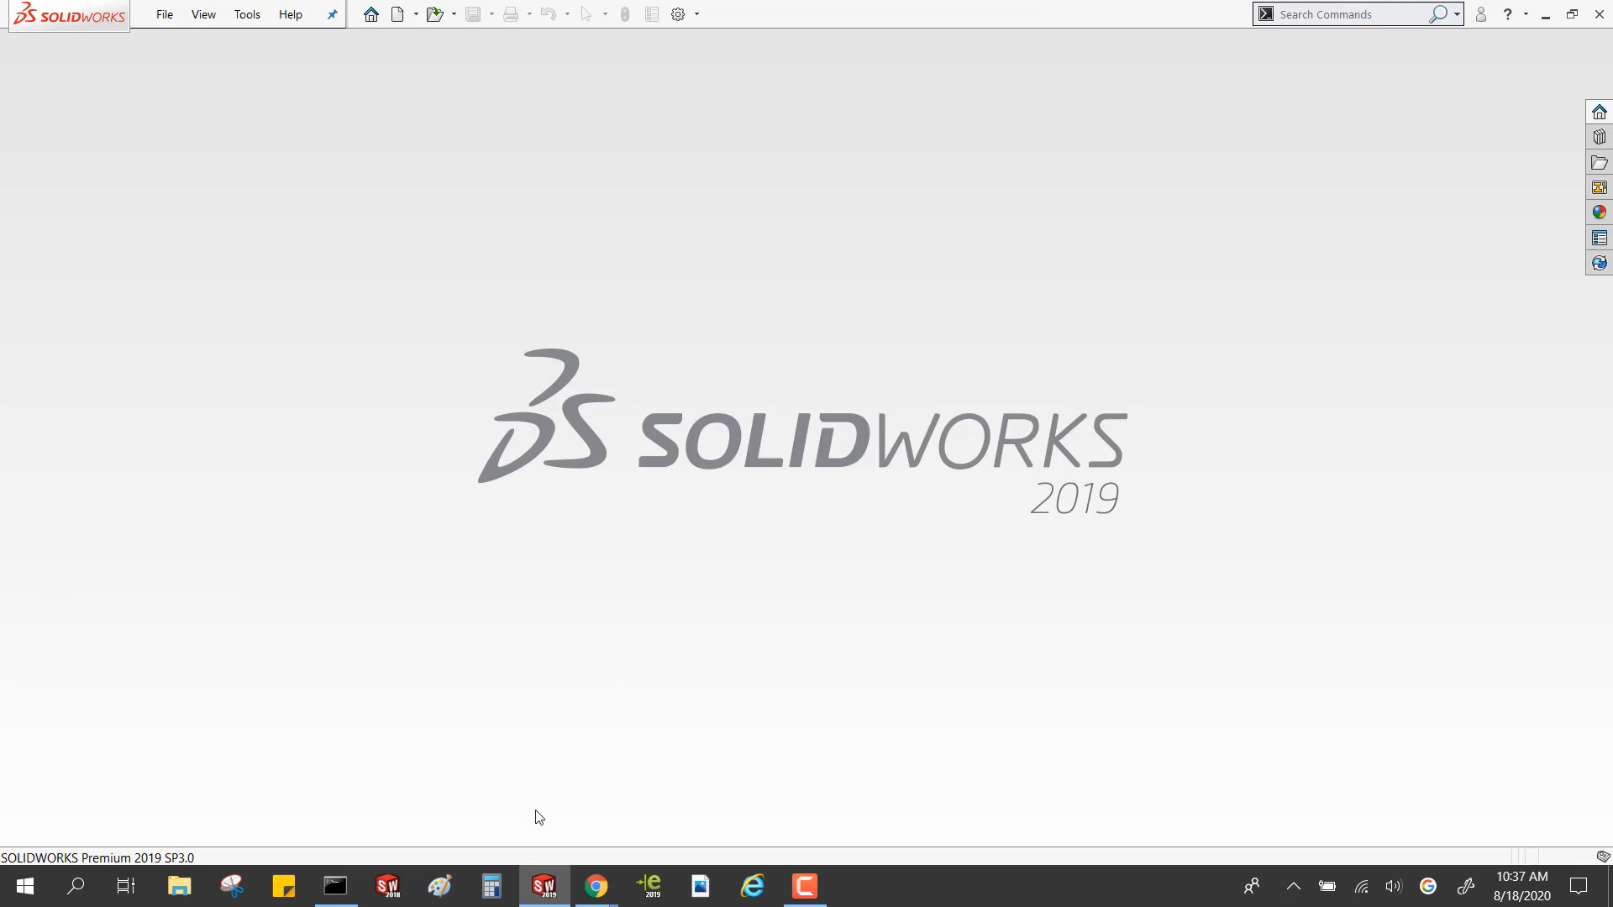
Switch to the SolidWorks Surfacing presentation in Chrome and look over the slide with the joystick handle and helmets
left_click(596, 886)
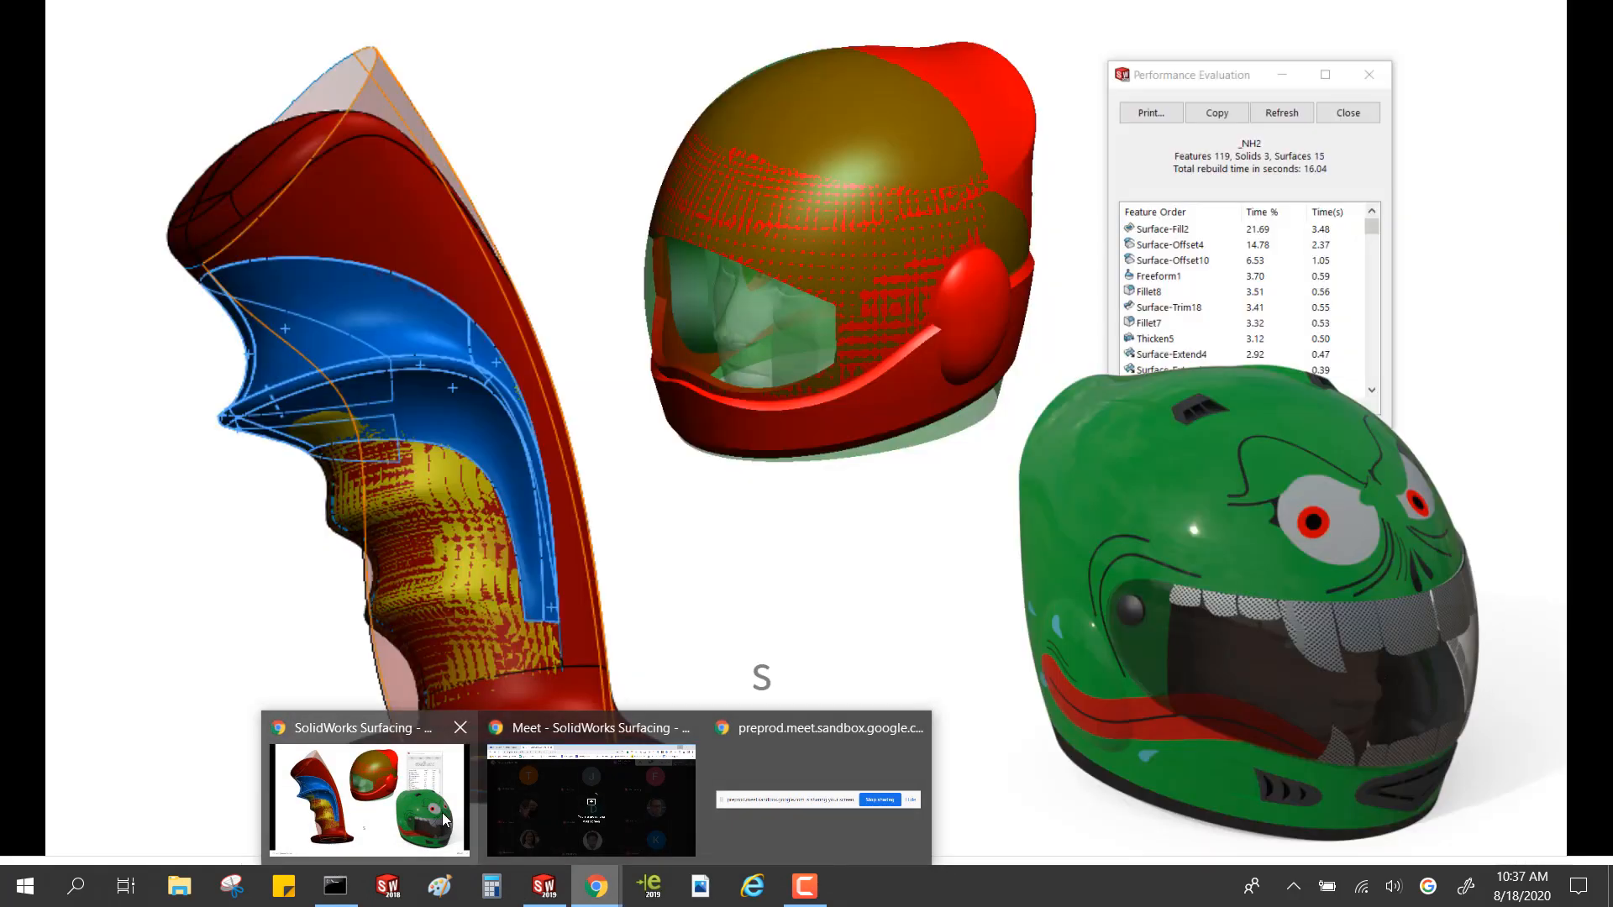
left_click(460, 827)
key("Left")
key("Left")
key("Right")
key("Right")
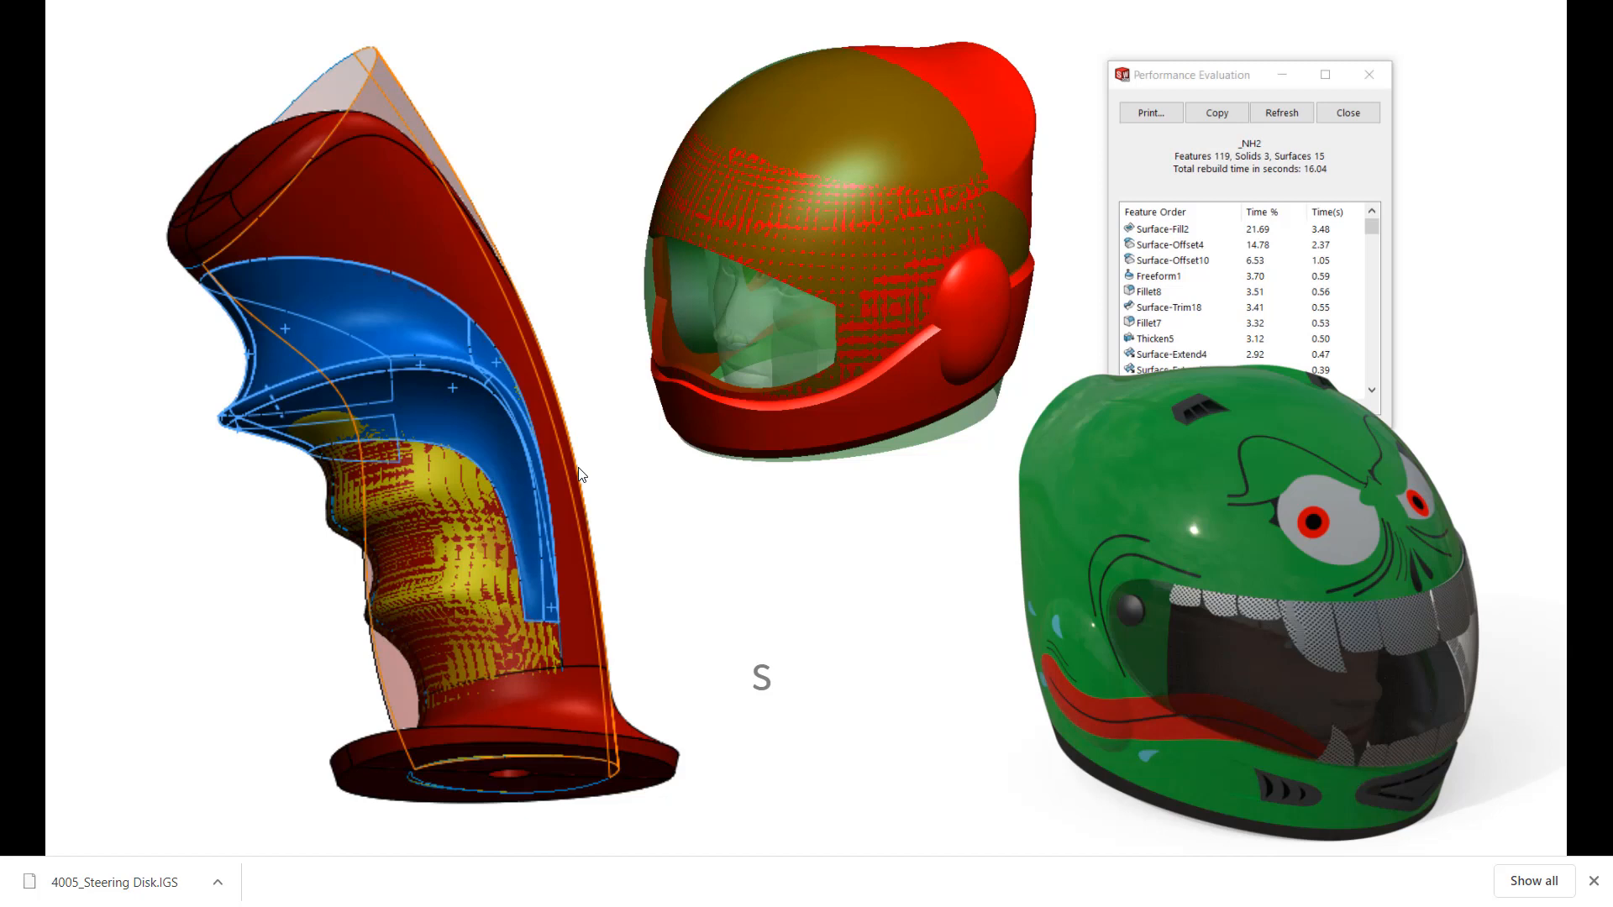
left_click(368, 289)
Switch back to SOLIDWORKS and open _joy3.SLDPRT from the recent documents
key("super")
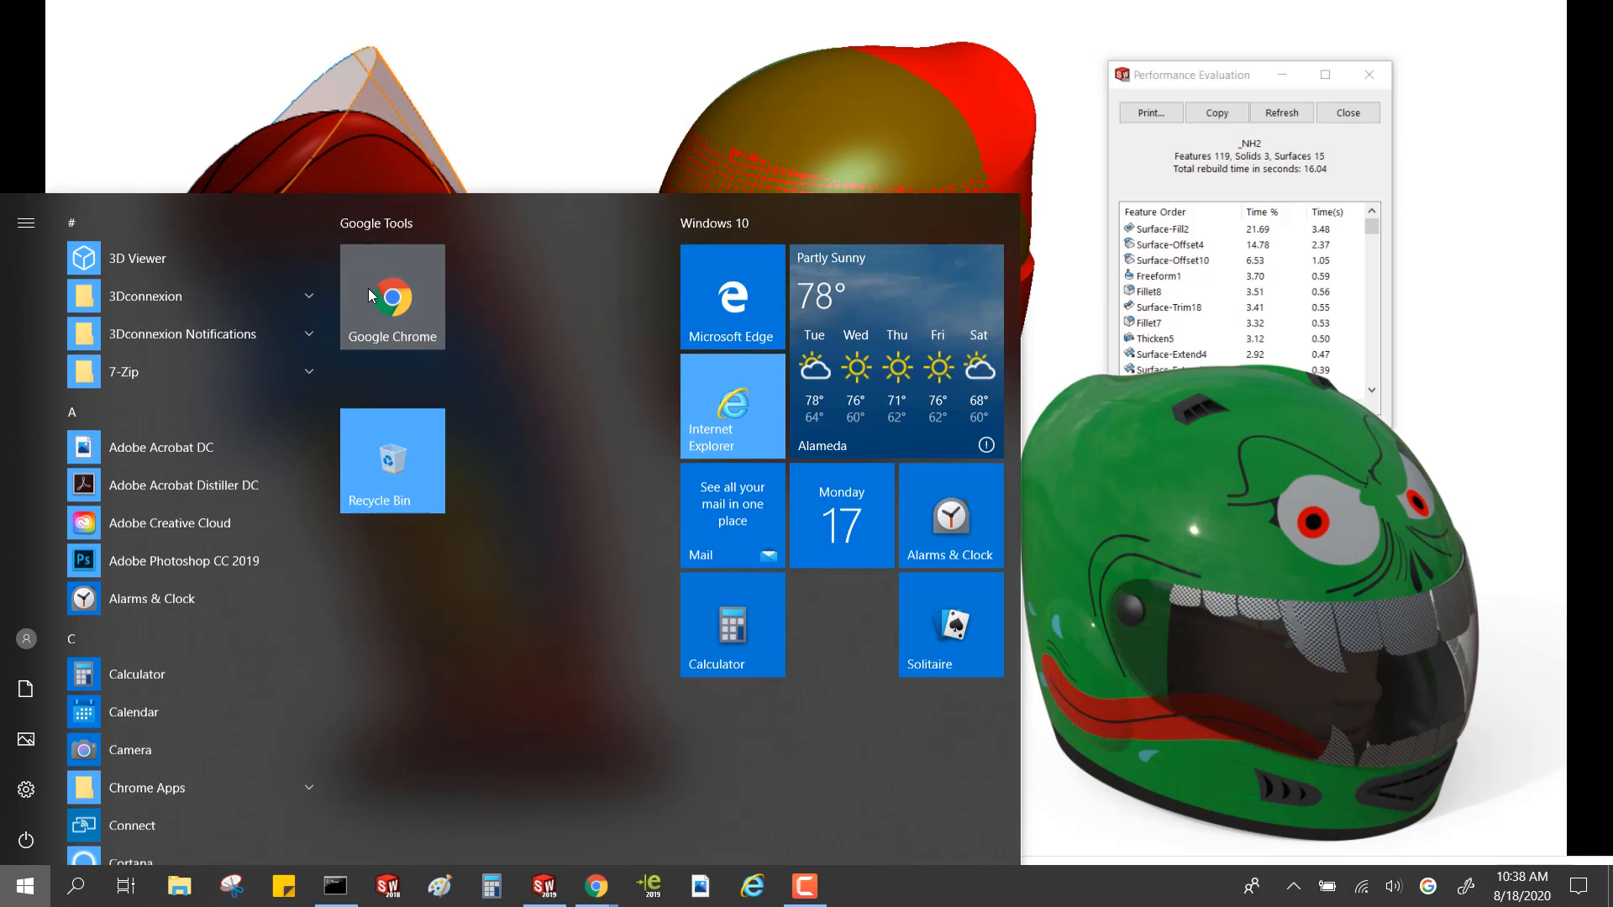
left_click(544, 887)
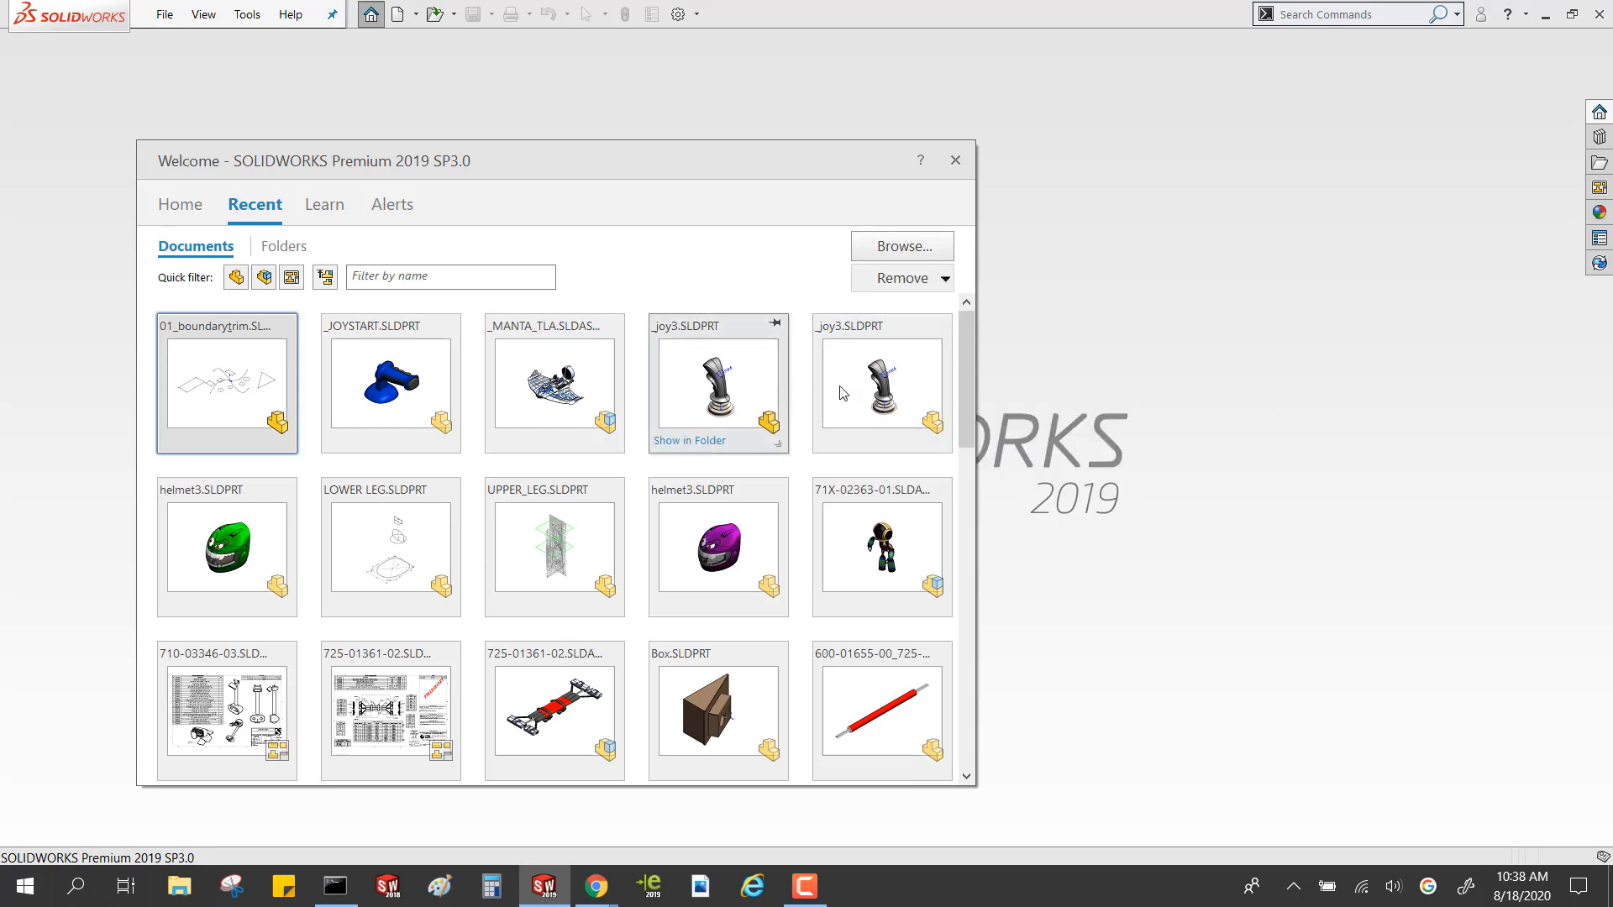
left_click(762, 398)
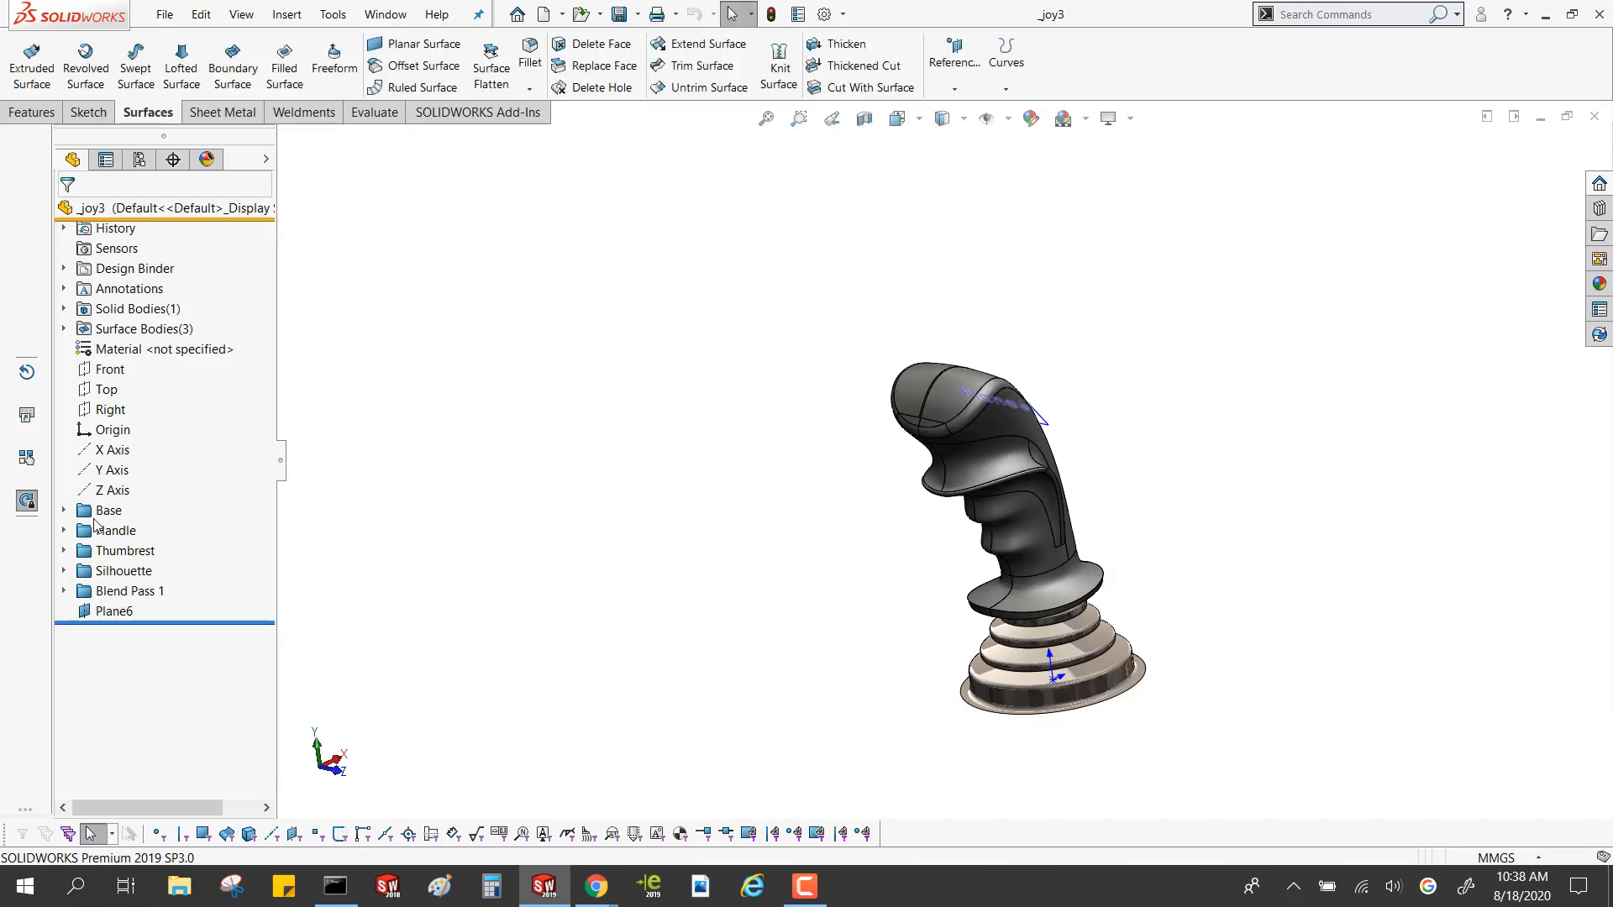
key("ctrl")
key("ctrl")
Group Boss-Extrude1 through Replace Face1 in the Handle folder into a new subfolder named "sub catagory"
left_click(64, 511)
left_click(65, 592)
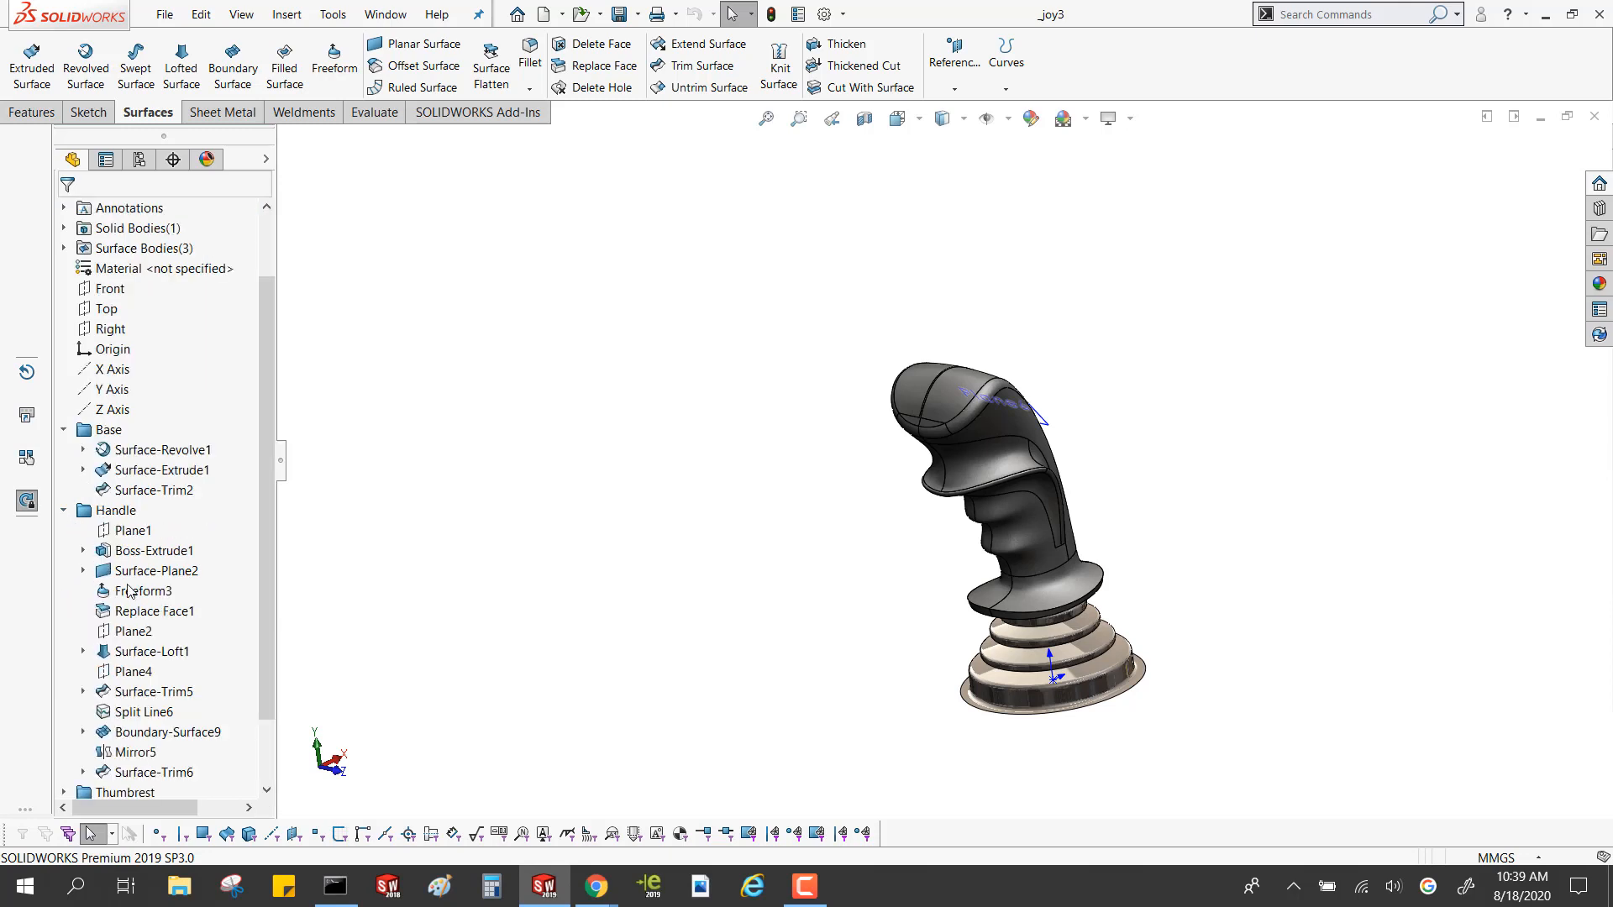
left_click(125, 609, "shift")
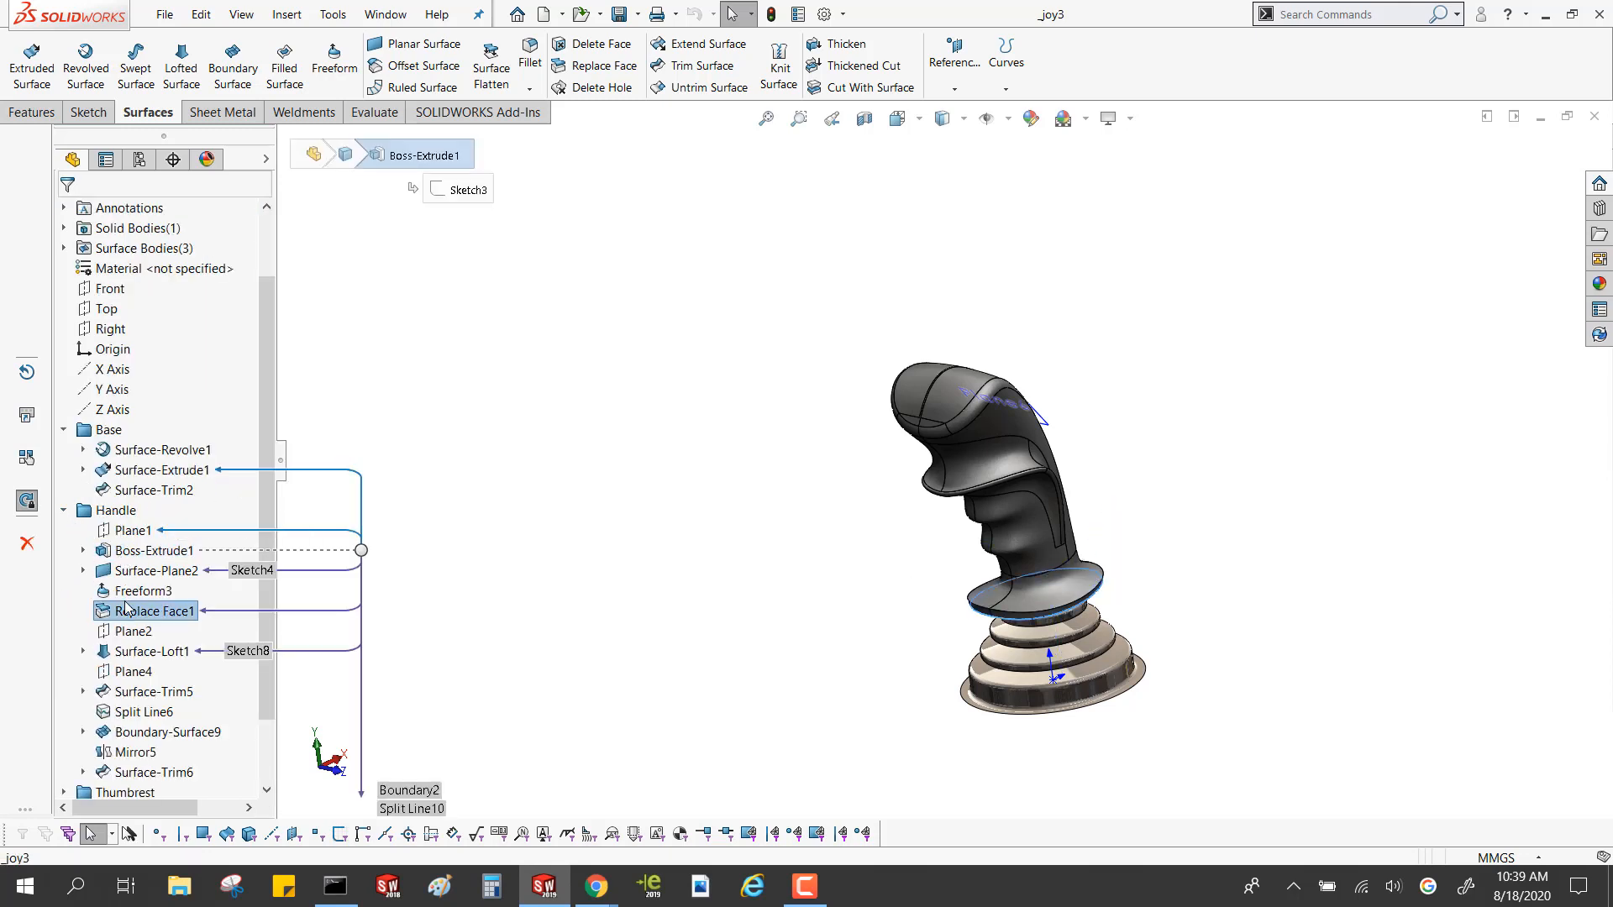
right_click(124, 607)
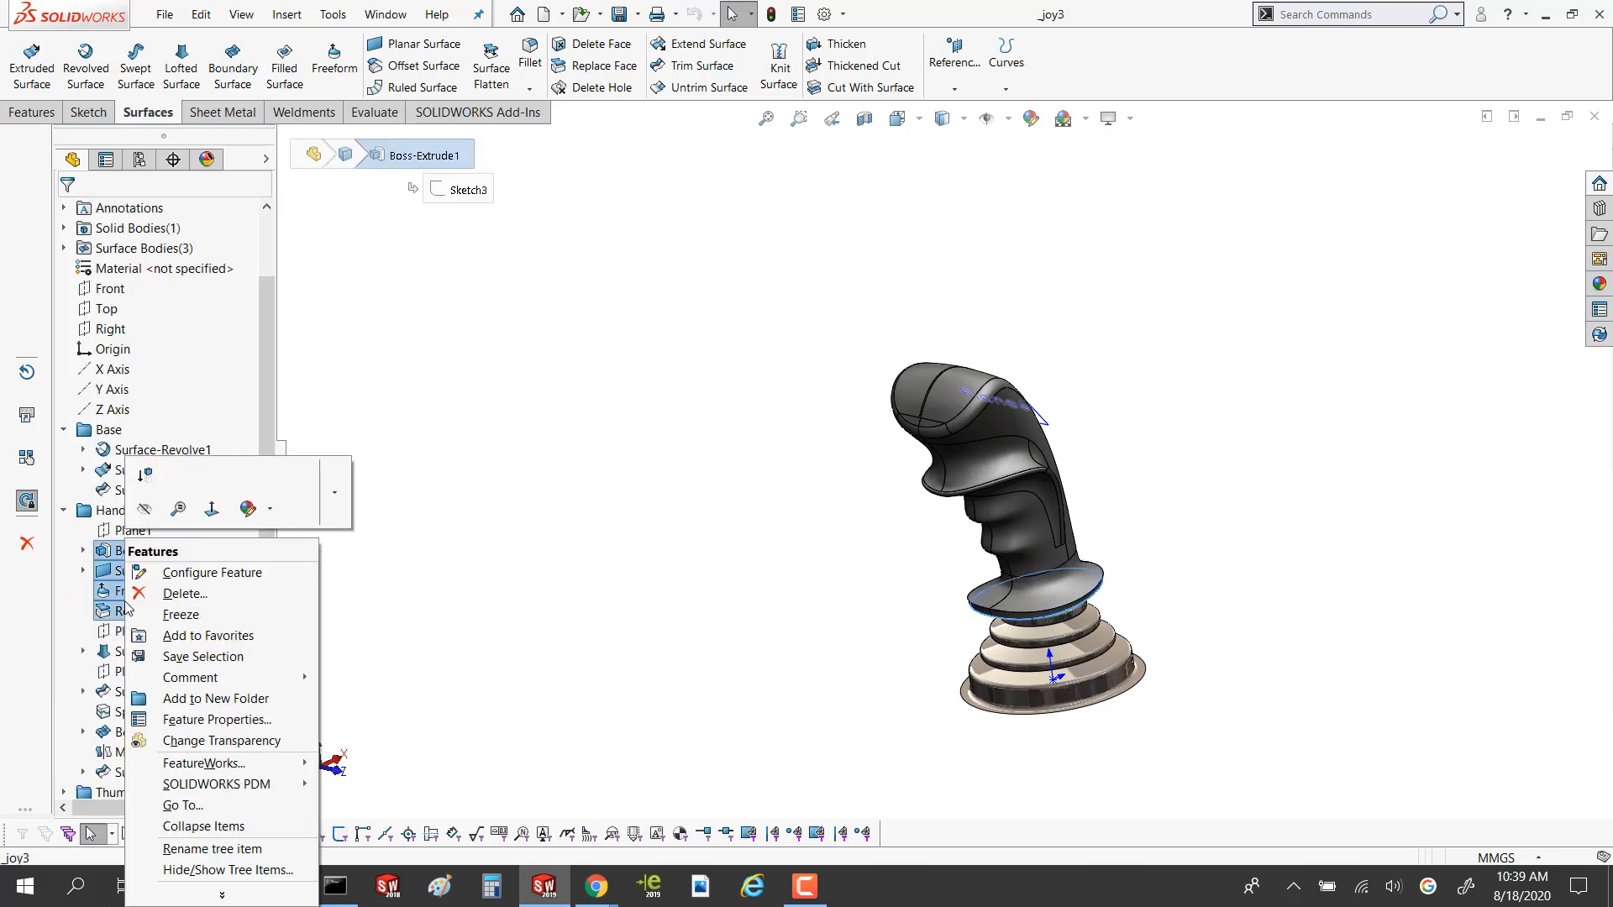
left_click(197, 698)
type("sub catagory")
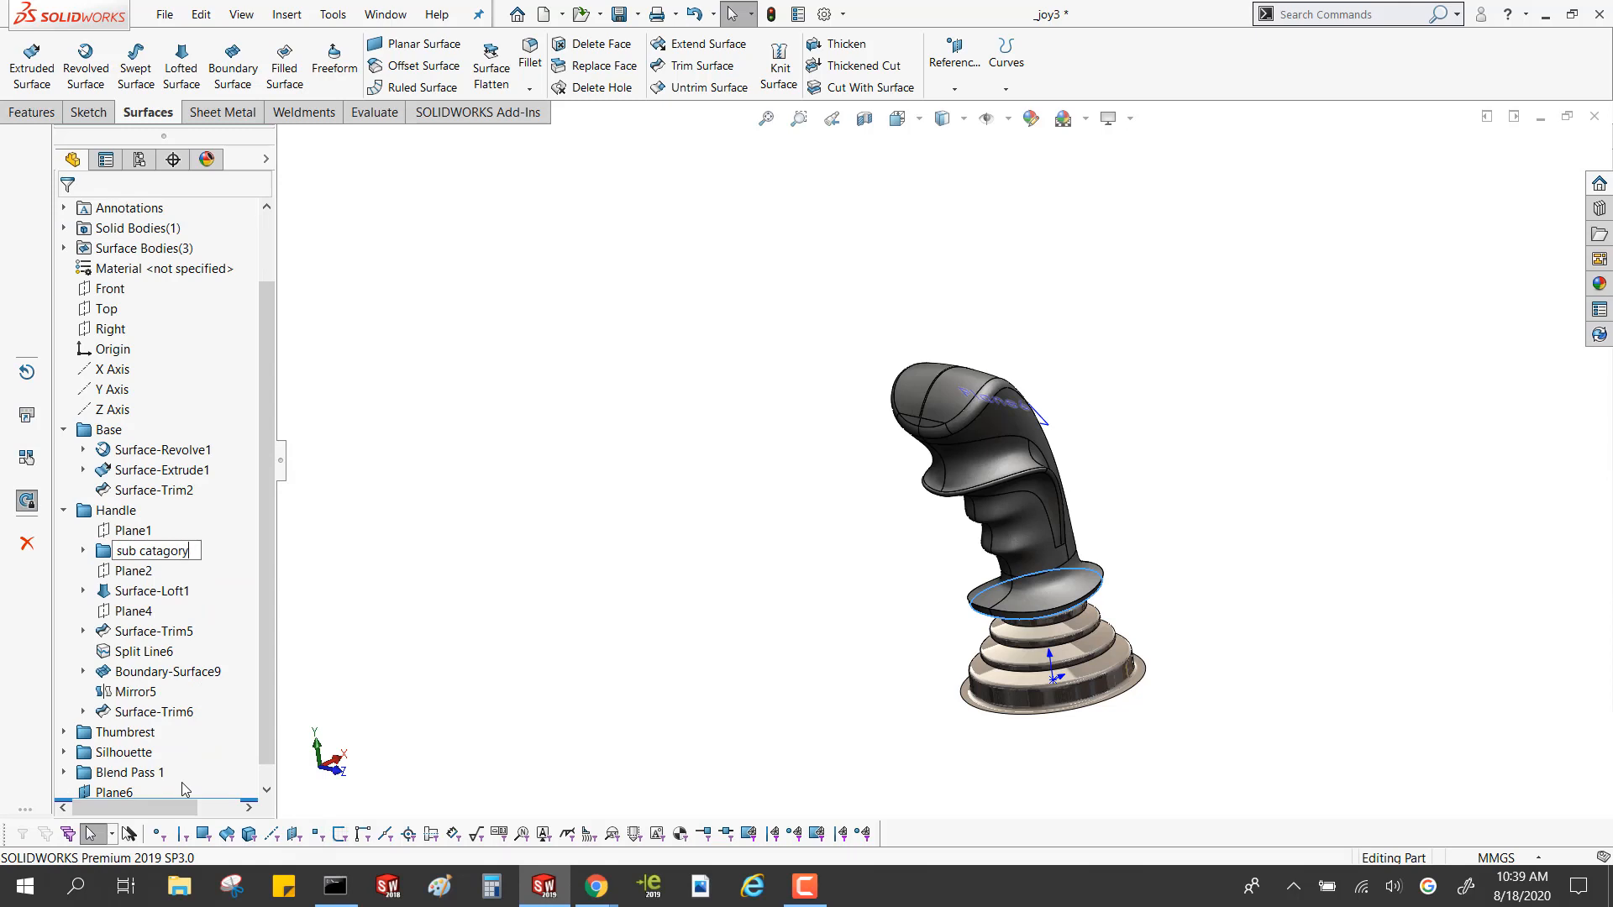
left_click(392, 605)
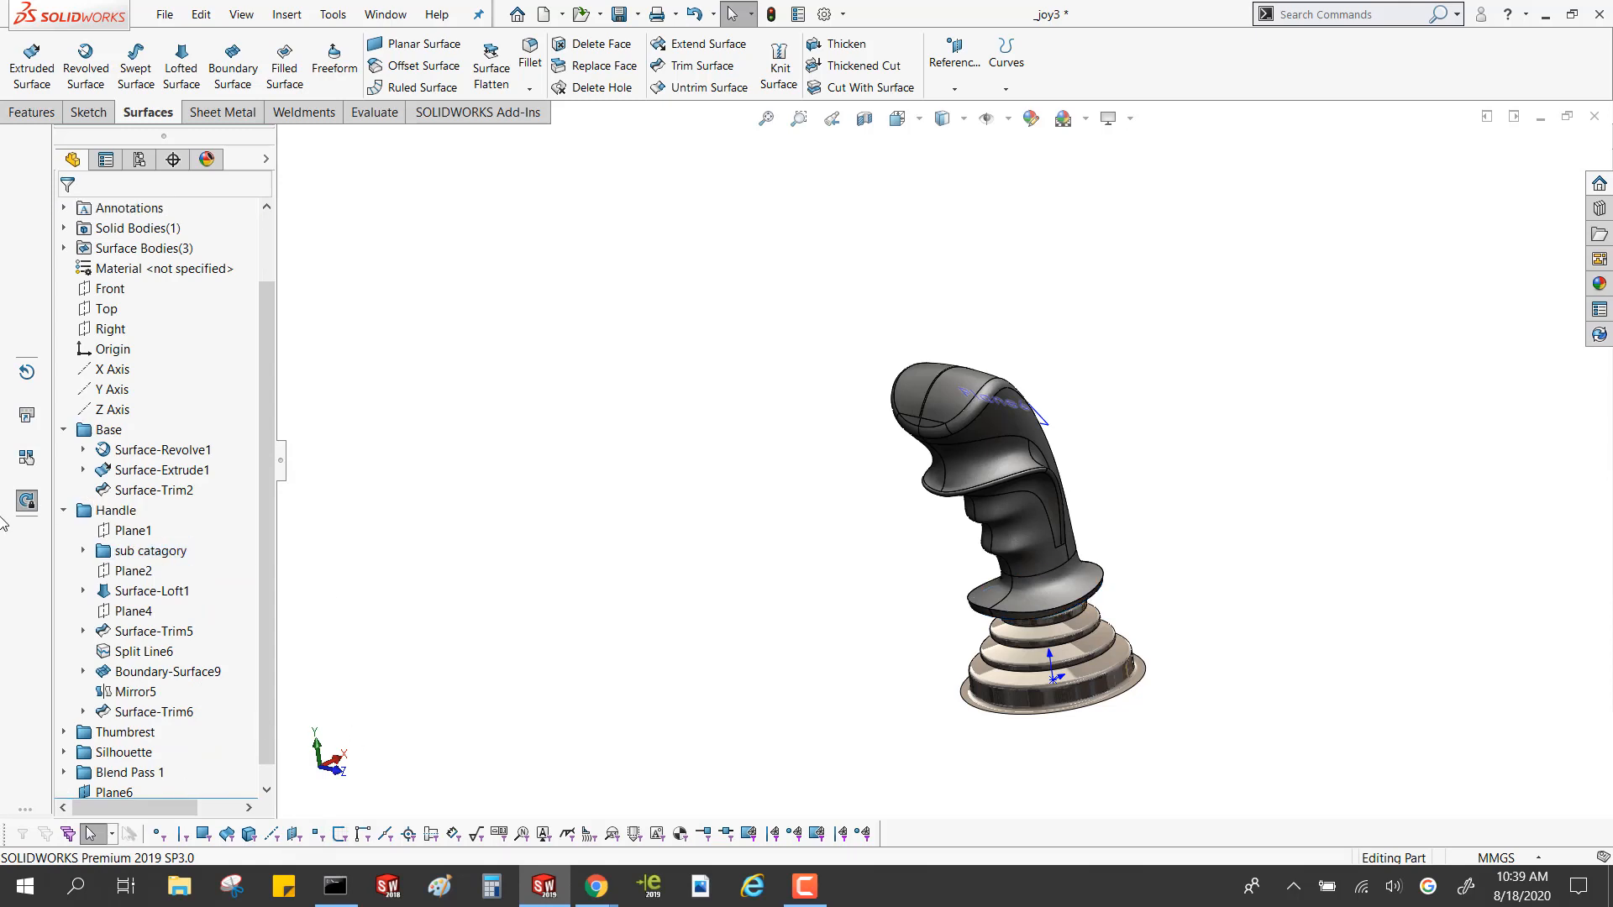
Highlight the Handle and Thumbrest folders on the joystick and examine the features inside the Thumbrest folder
left_click(63, 510)
left_click(64, 510)
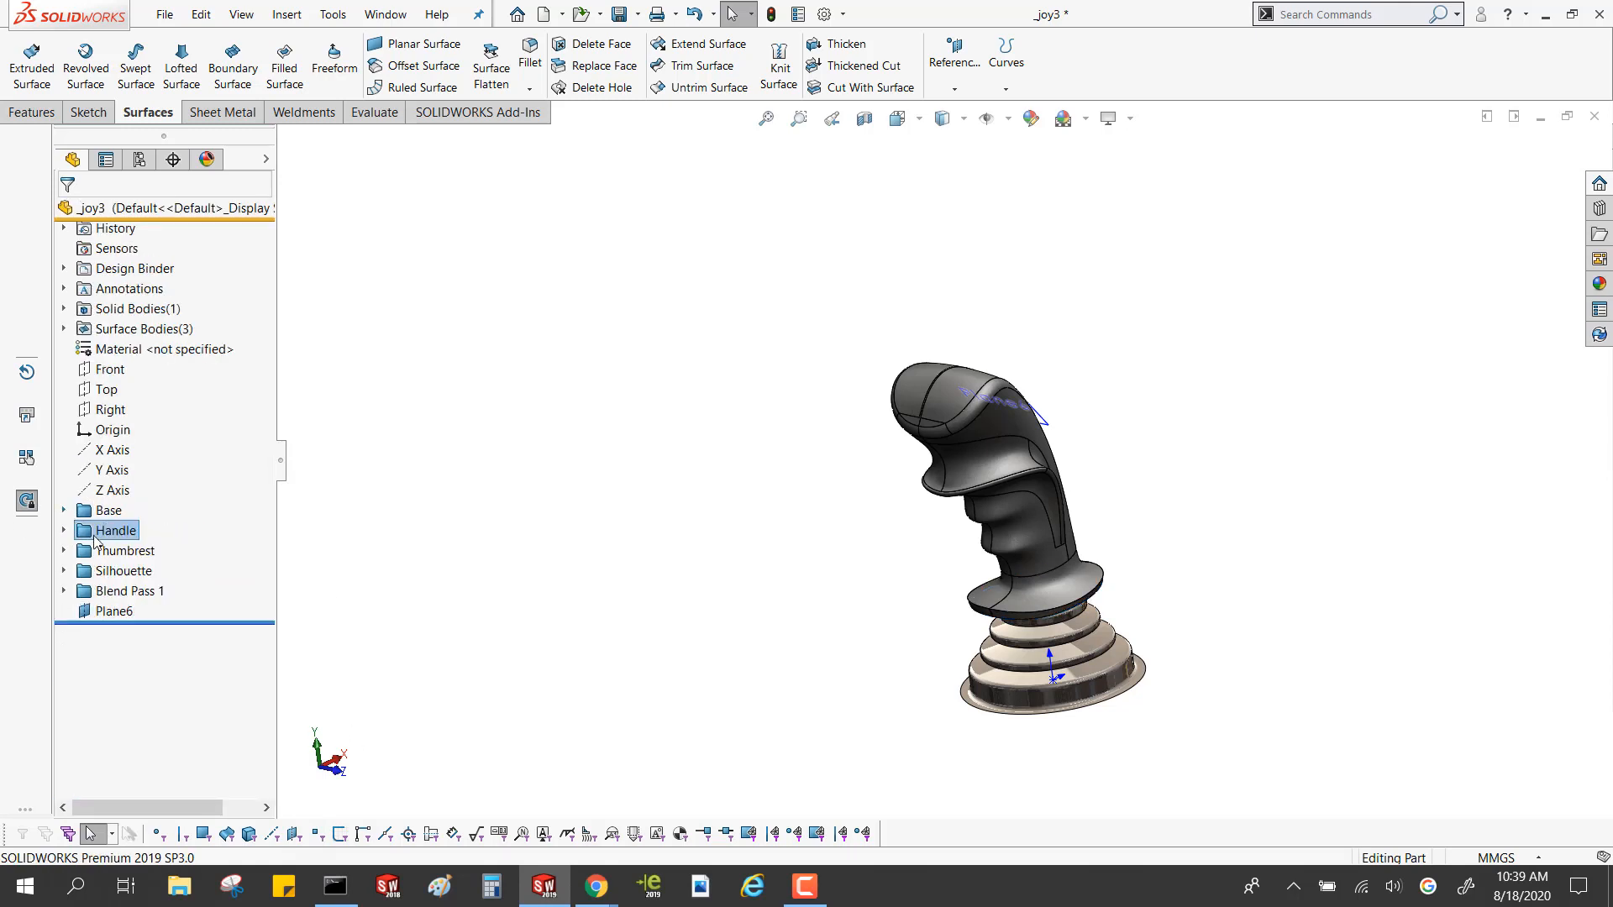
left_click(99, 531)
left_click(103, 551)
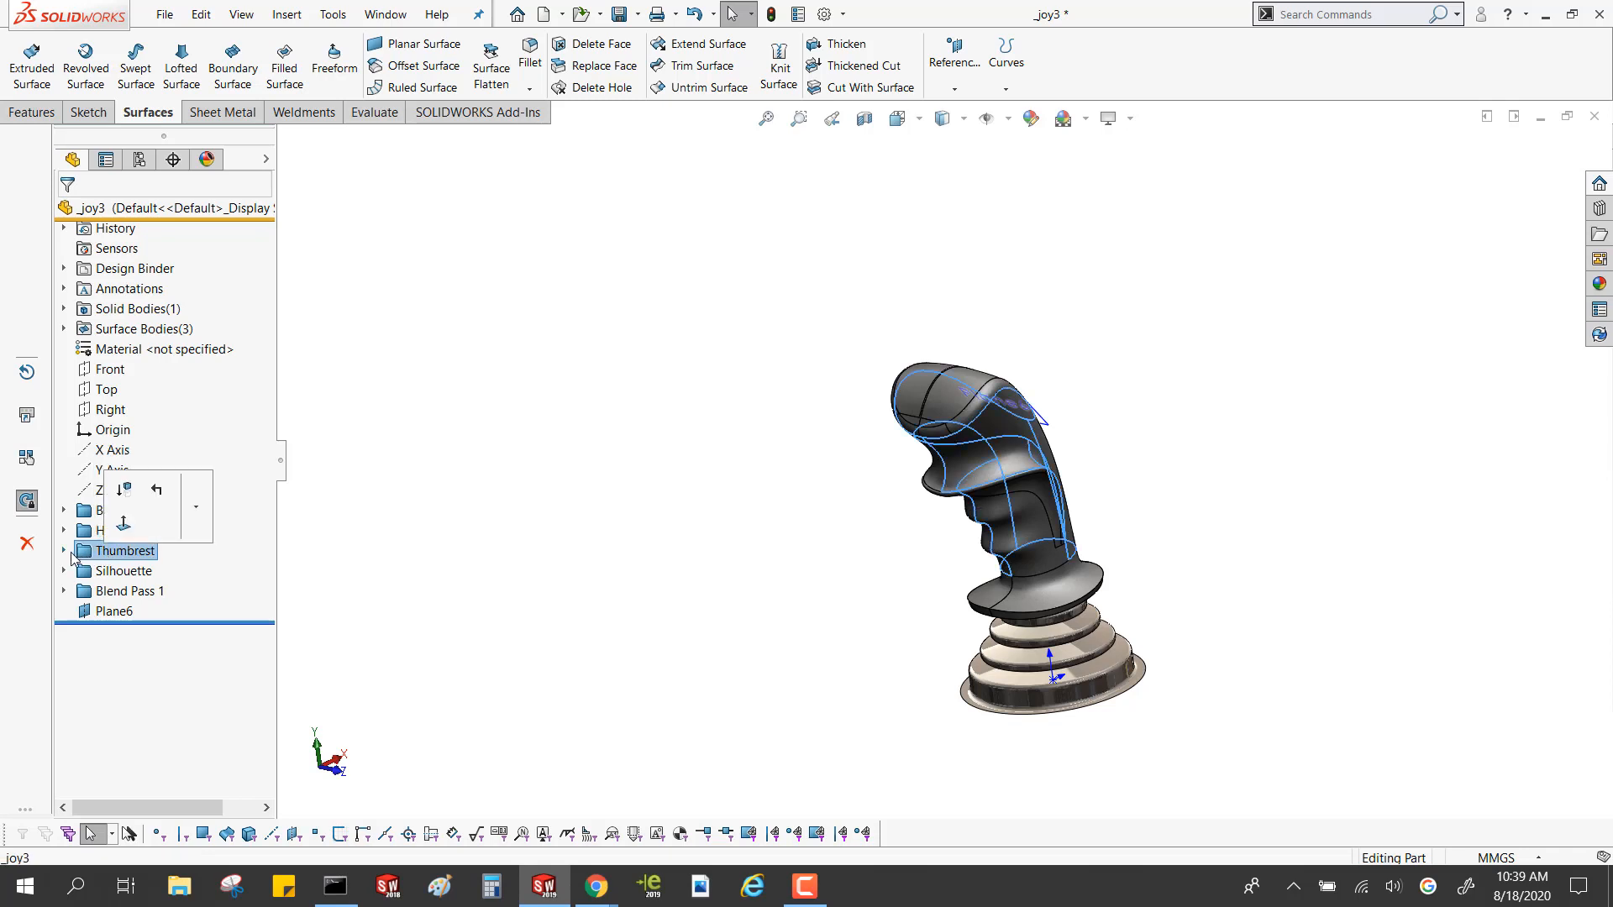
left_click(63, 551)
left_click(151, 631)
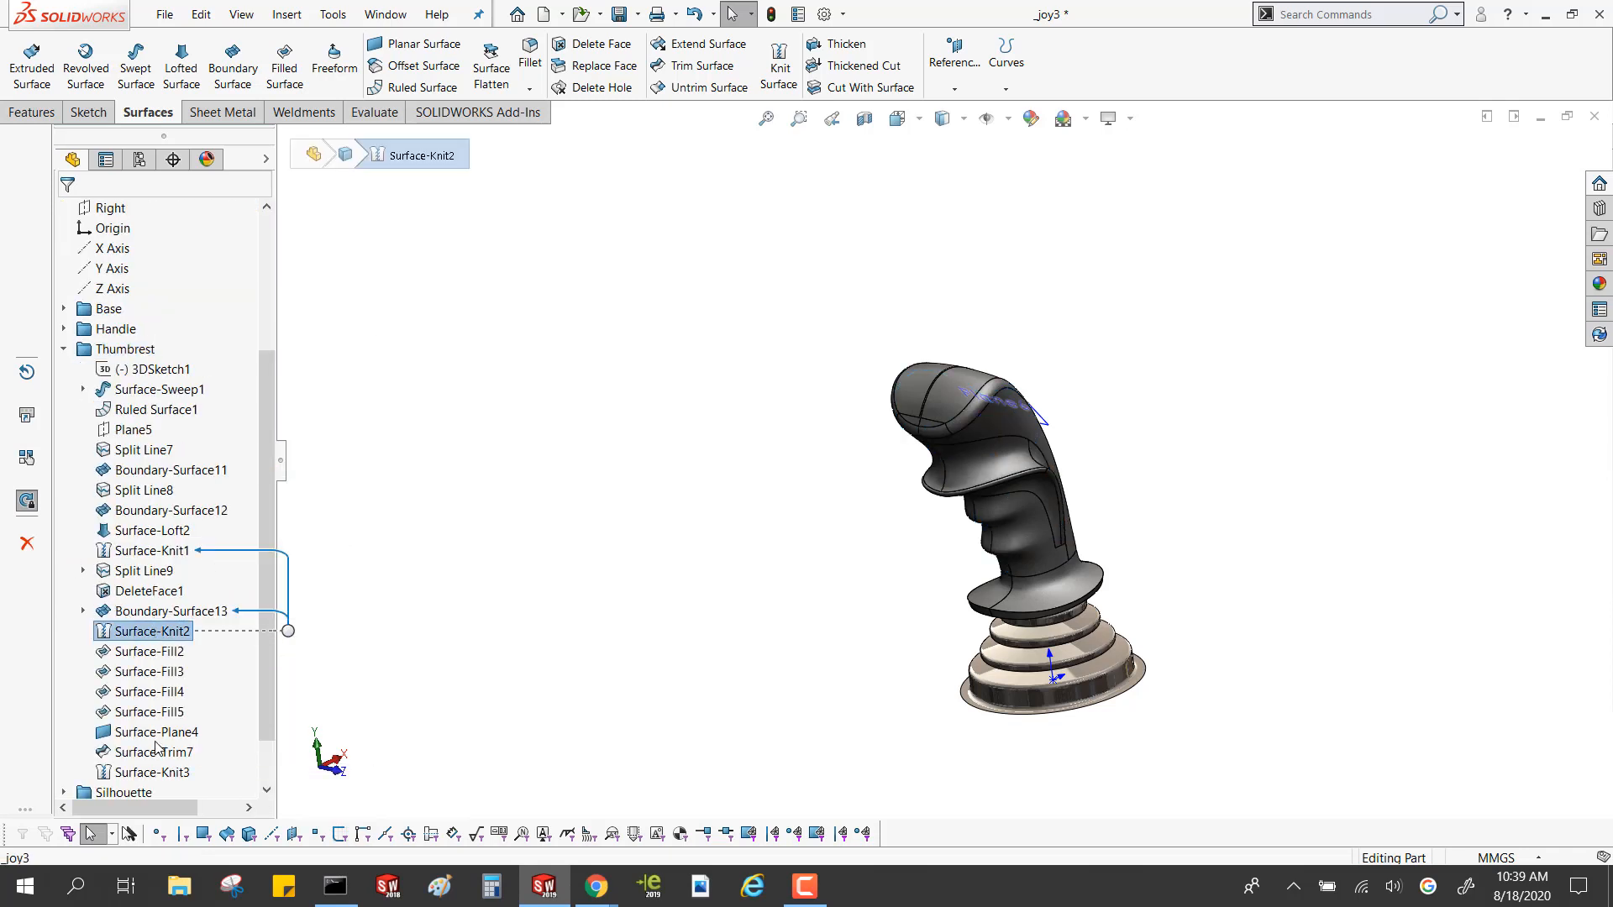
scroll(156, 747, "down", 1)
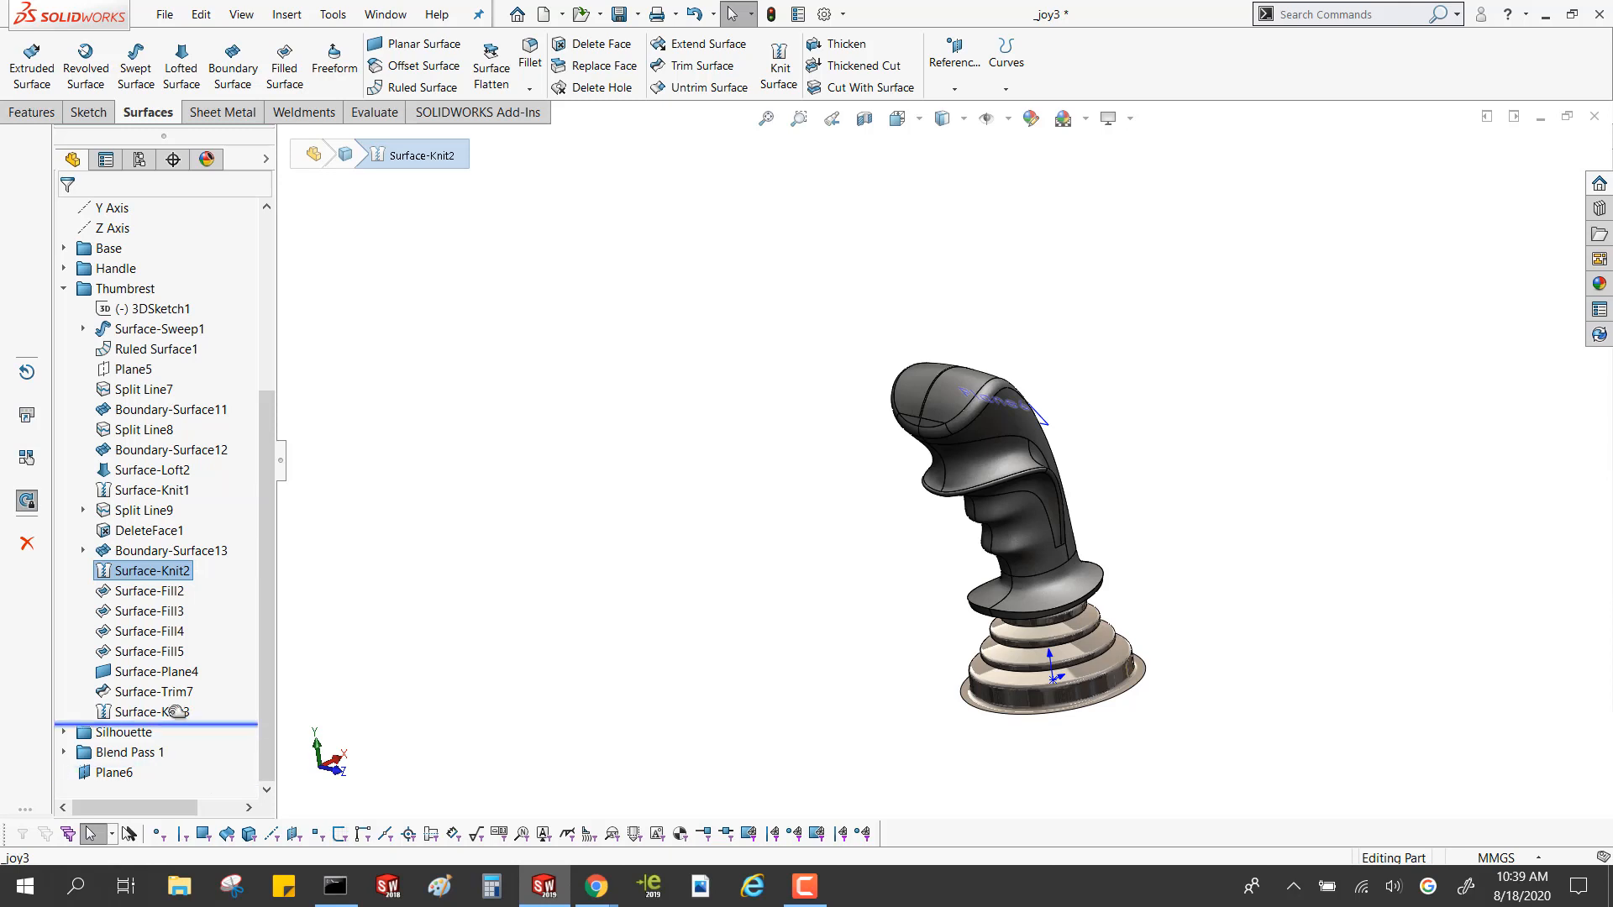
Roll the model back to just after Surface-Knit3 and expand the Base, Handle and Thumbrest folders in the feature tree
left_click_drag(177, 711, 168, 722)
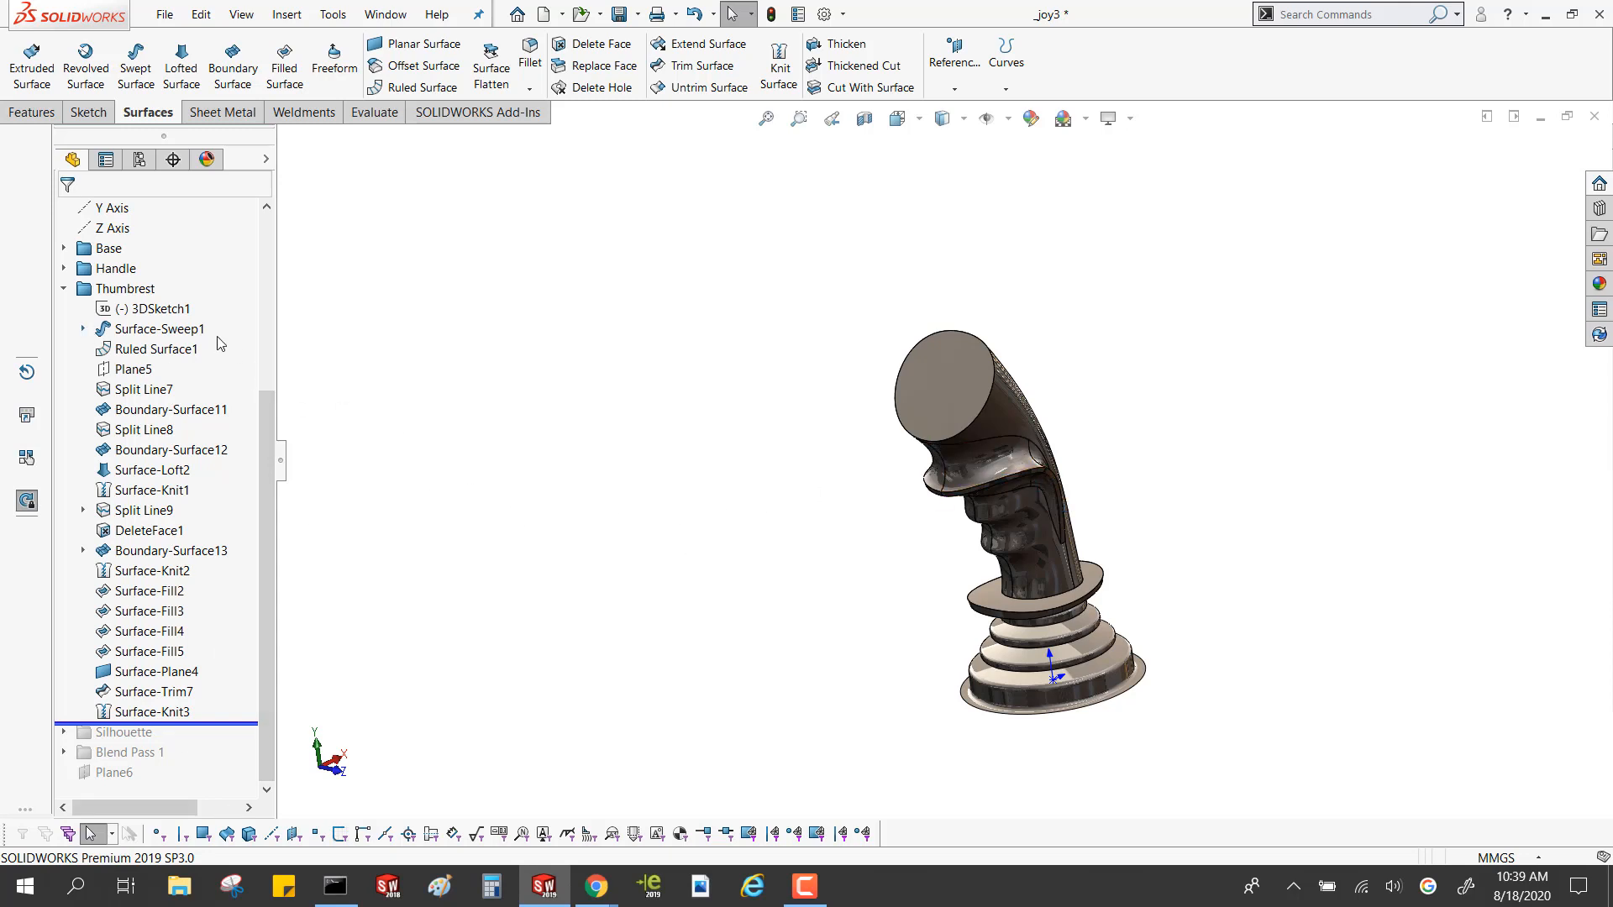
left_click(66, 289)
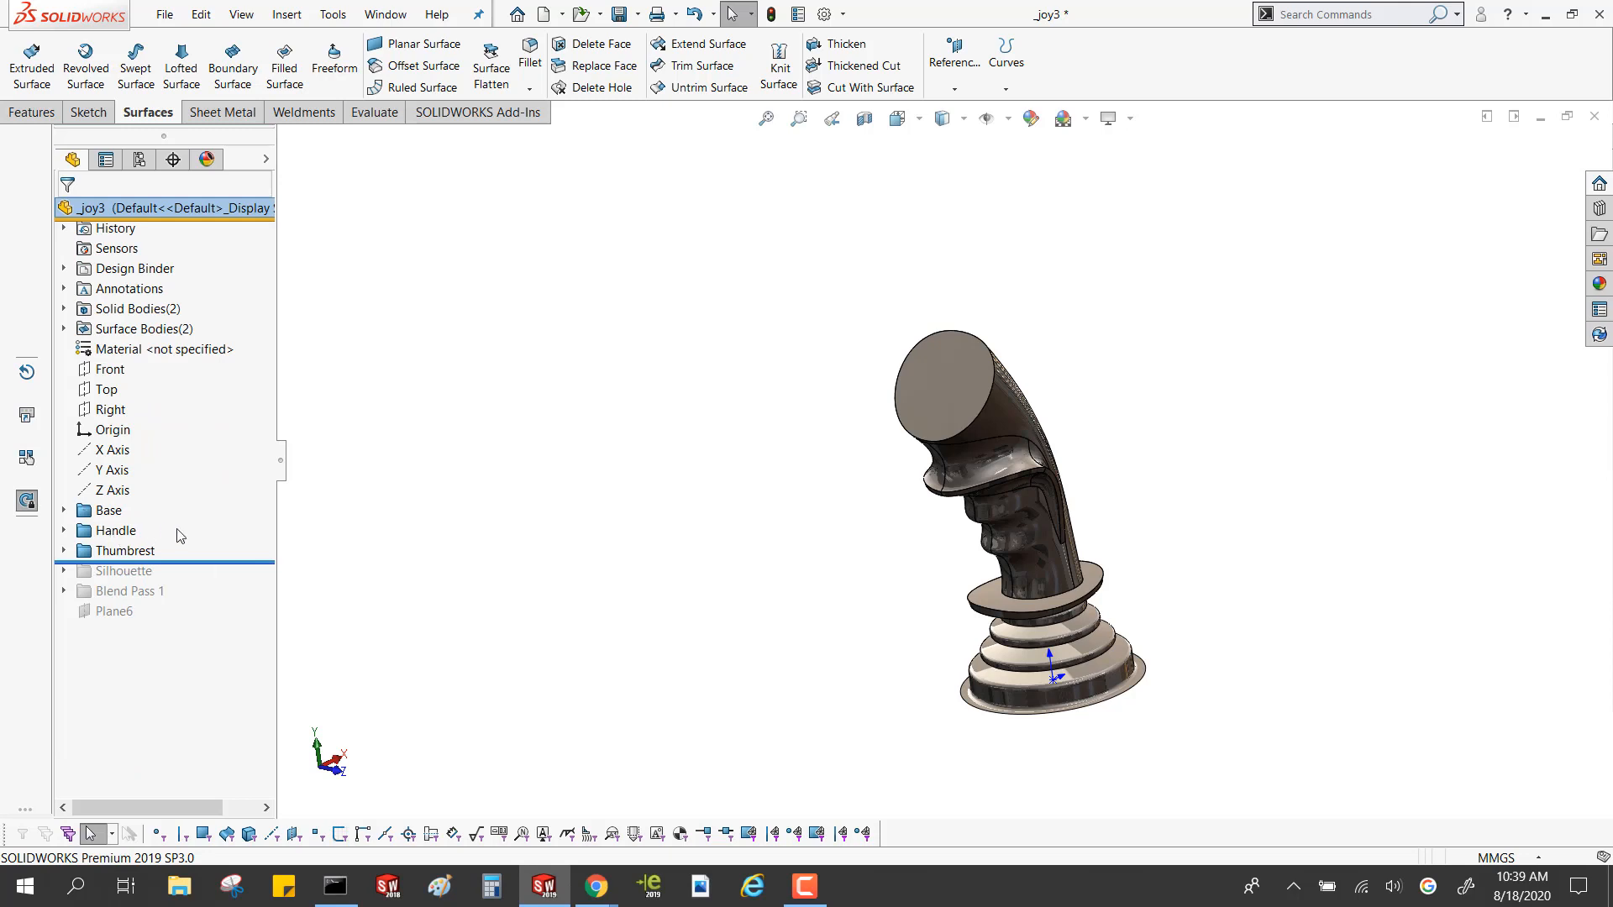
left_click(65, 510)
left_click(65, 591)
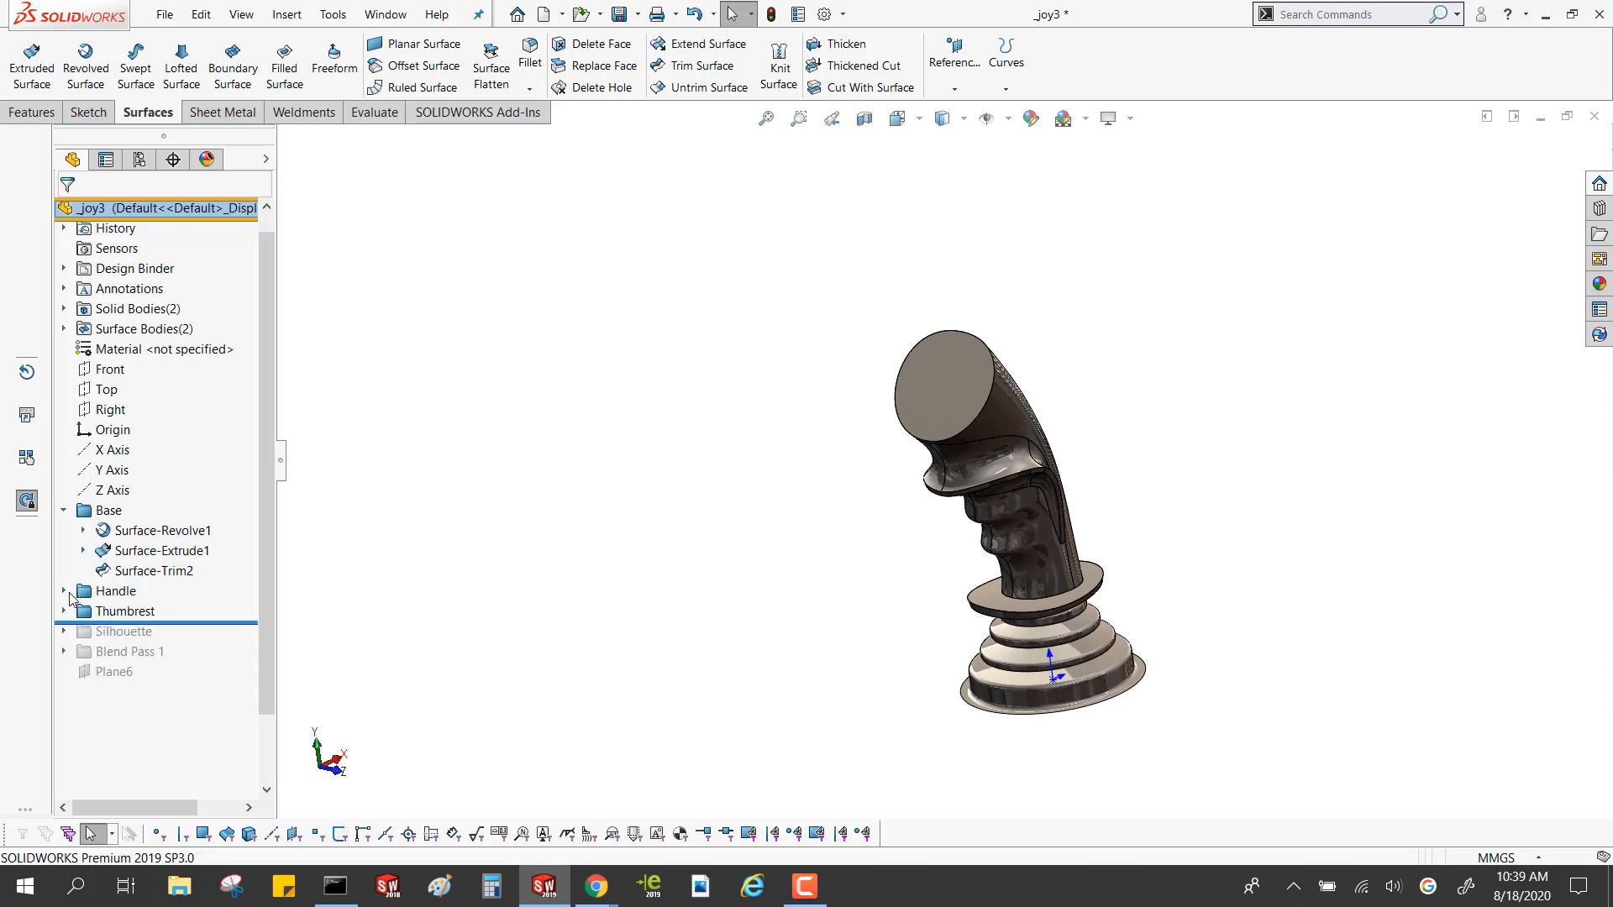
left_click(64, 711)
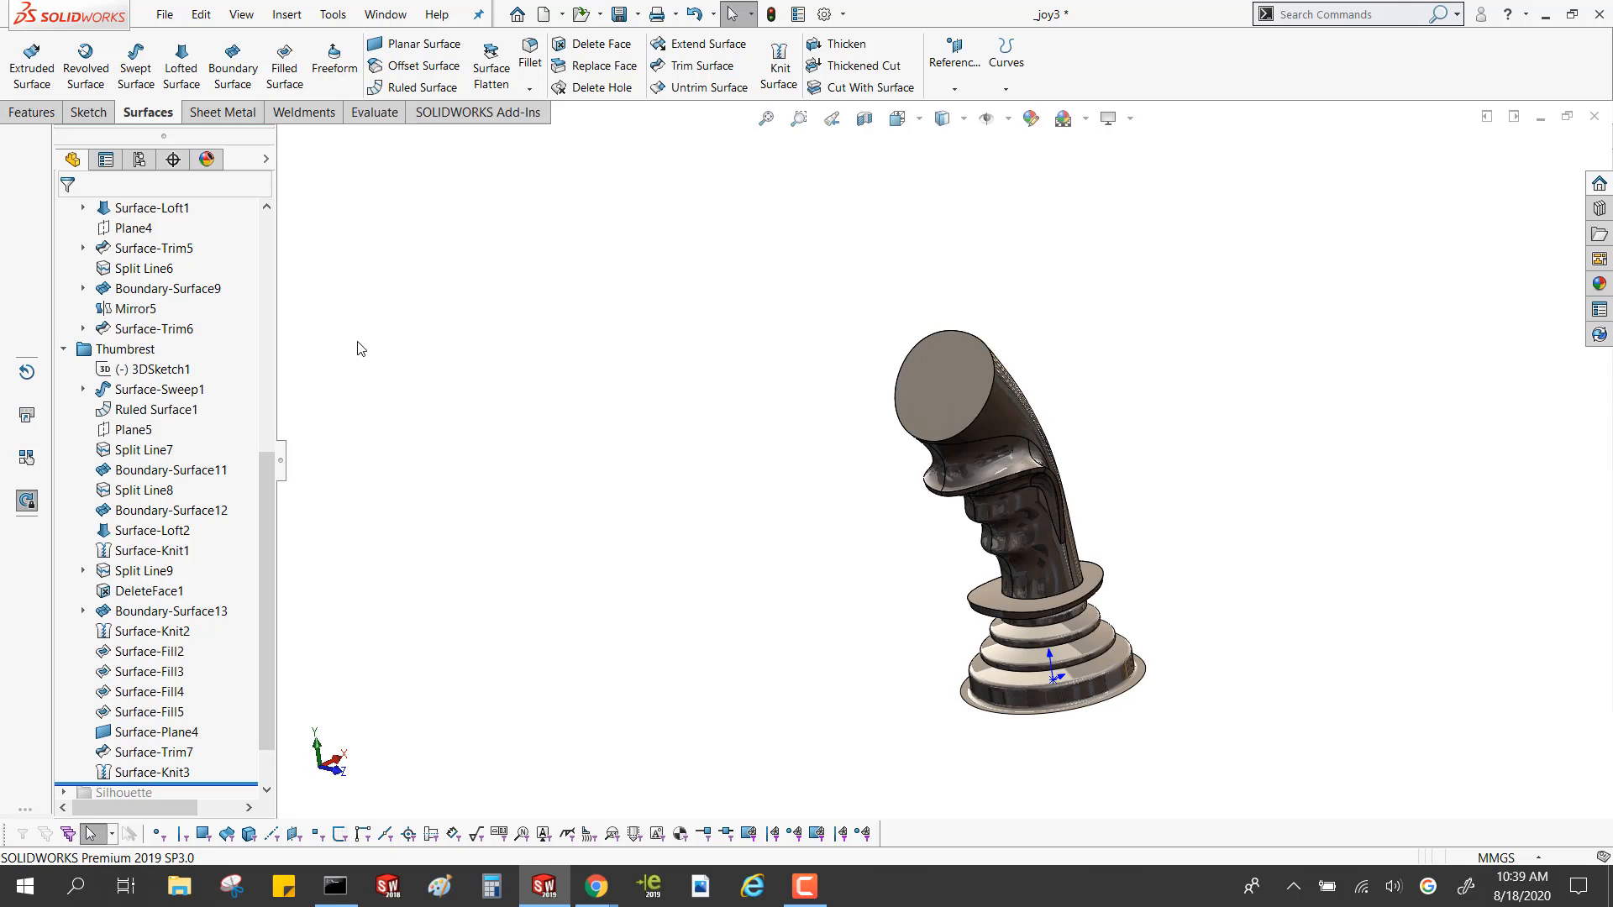
scroll(183, 462, "up", 3)
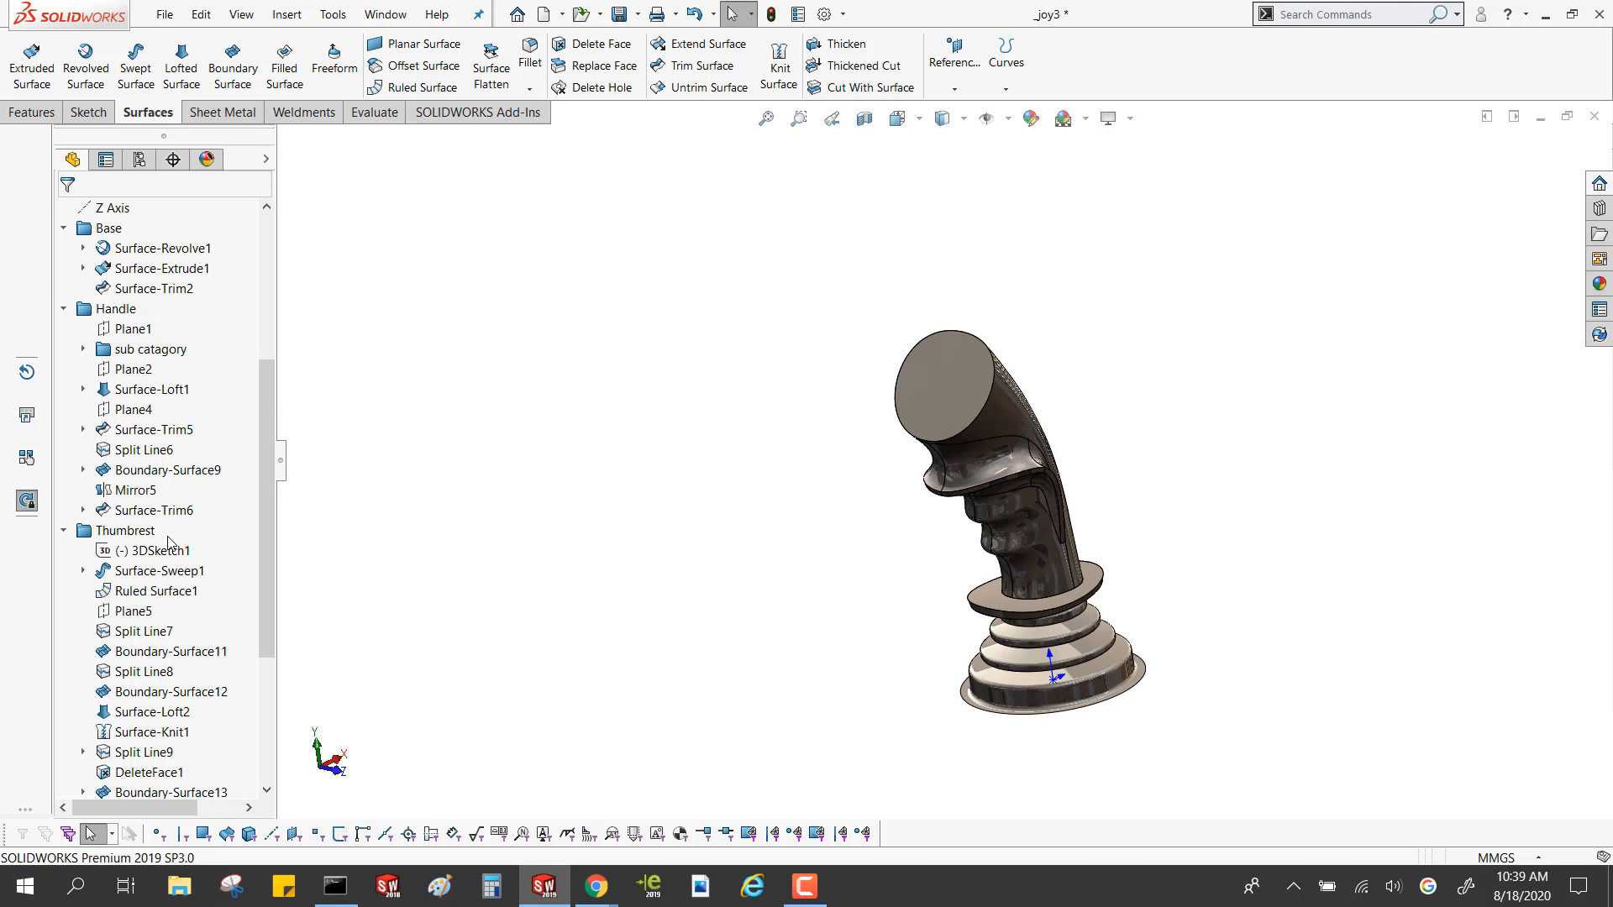
Highlight the Handle folder's features, and roll the model back to the end of the Base folder, just after Surface-Trim2
left_click(92, 312)
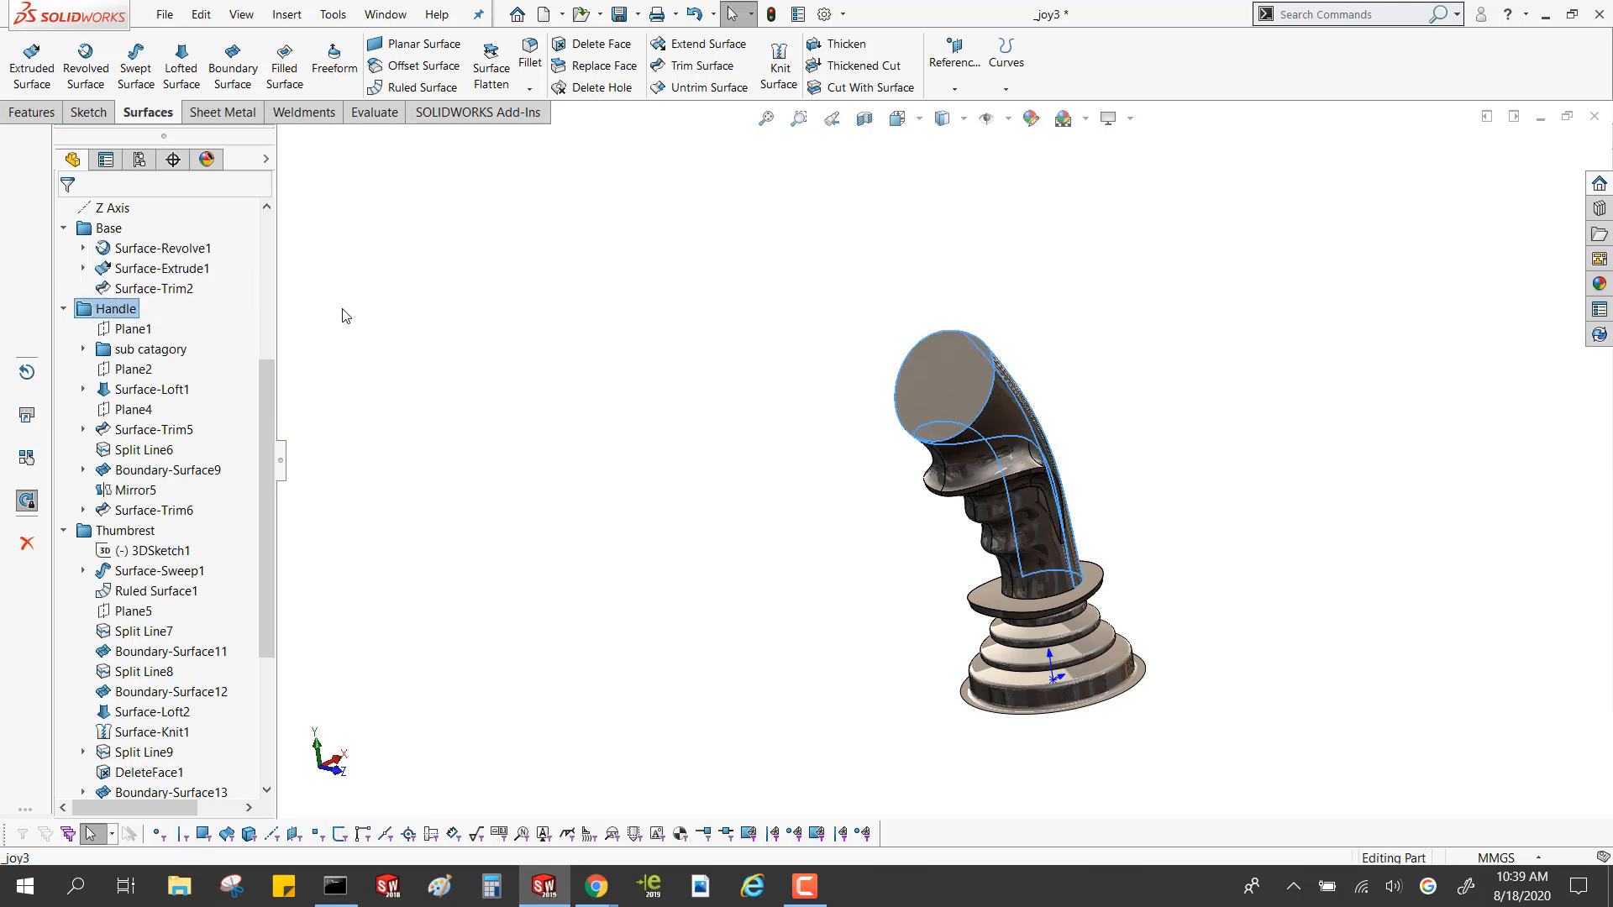
left_click(163, 249)
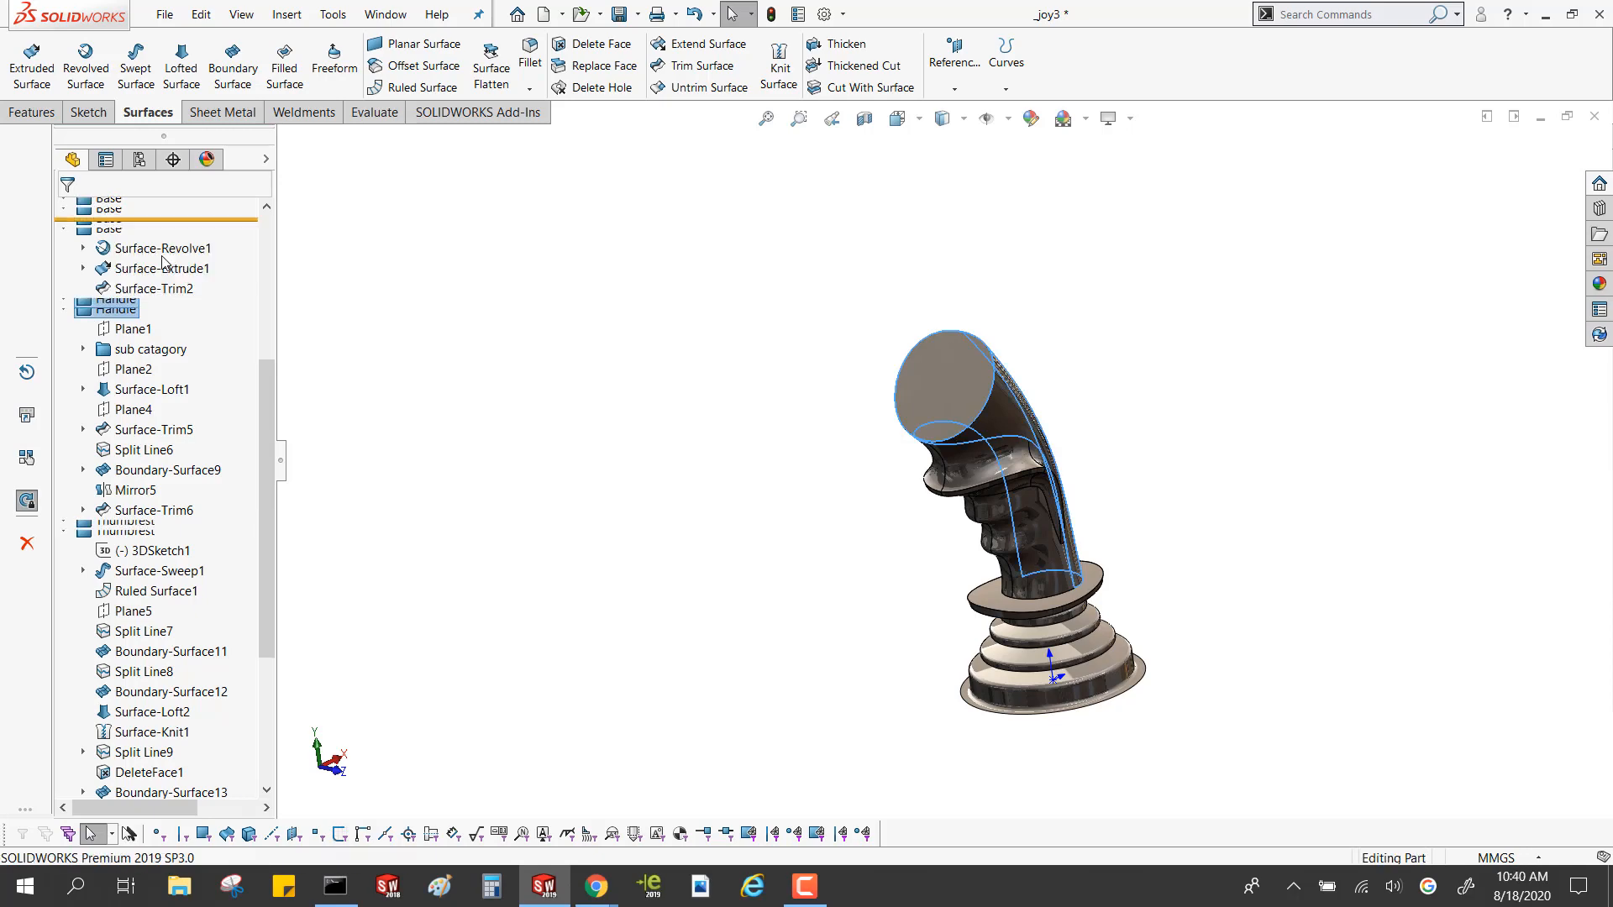
scroll(906, 501, "down", 4)
middle_click_drag(905, 502, 704, 487)
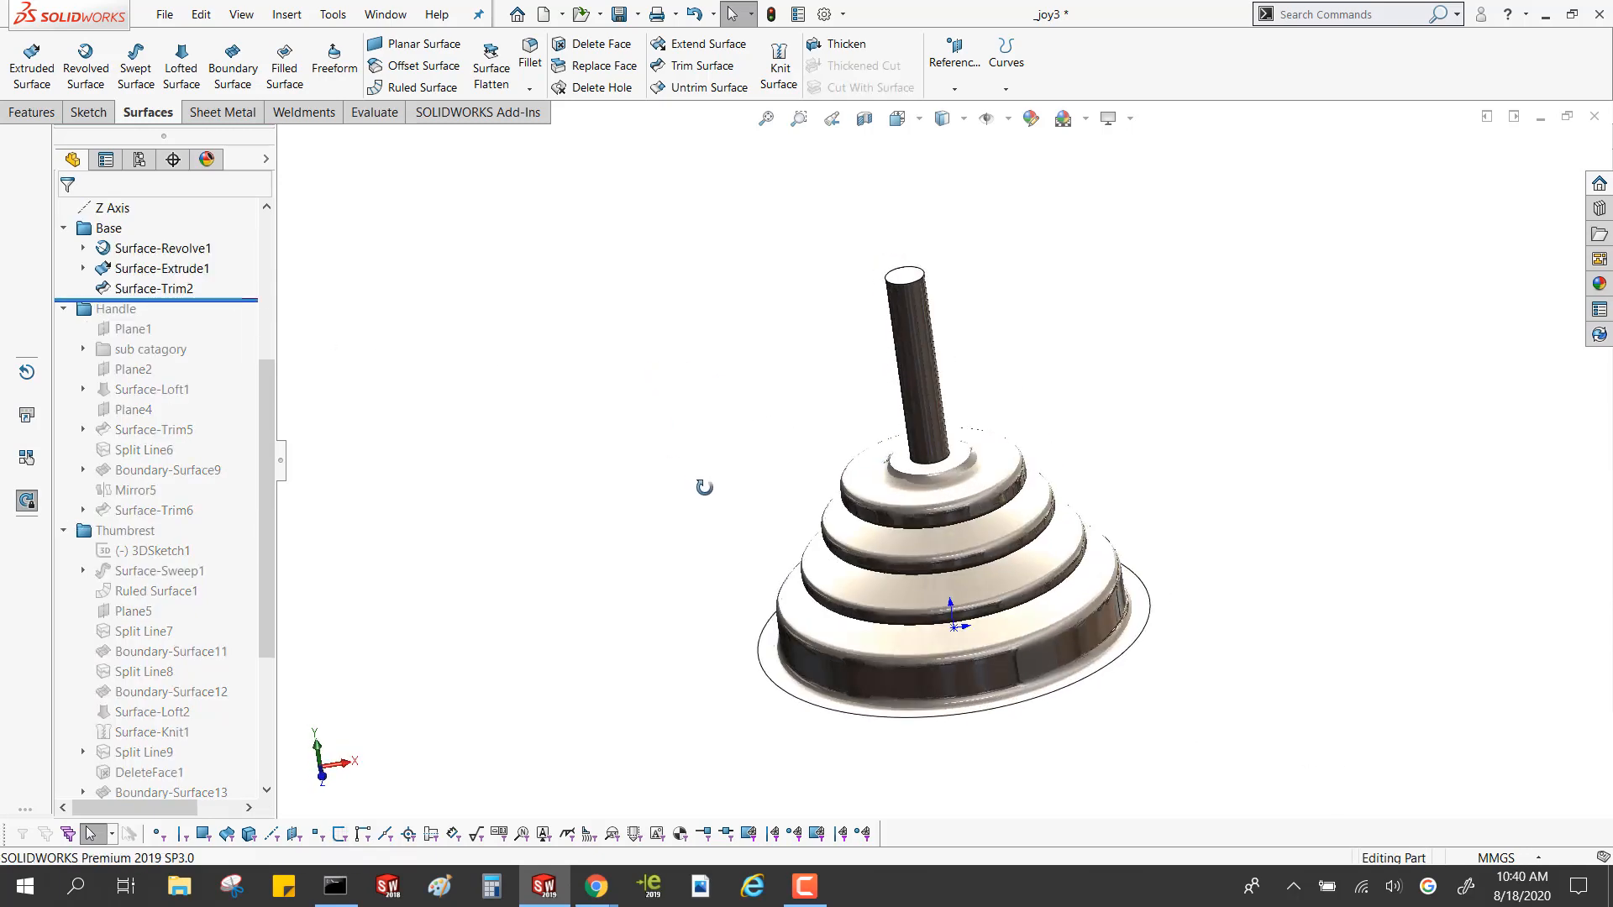
Highlight Surface-Revolve1 on the base, and list the surface bodies to highlight the BASE body
left_click(164, 250)
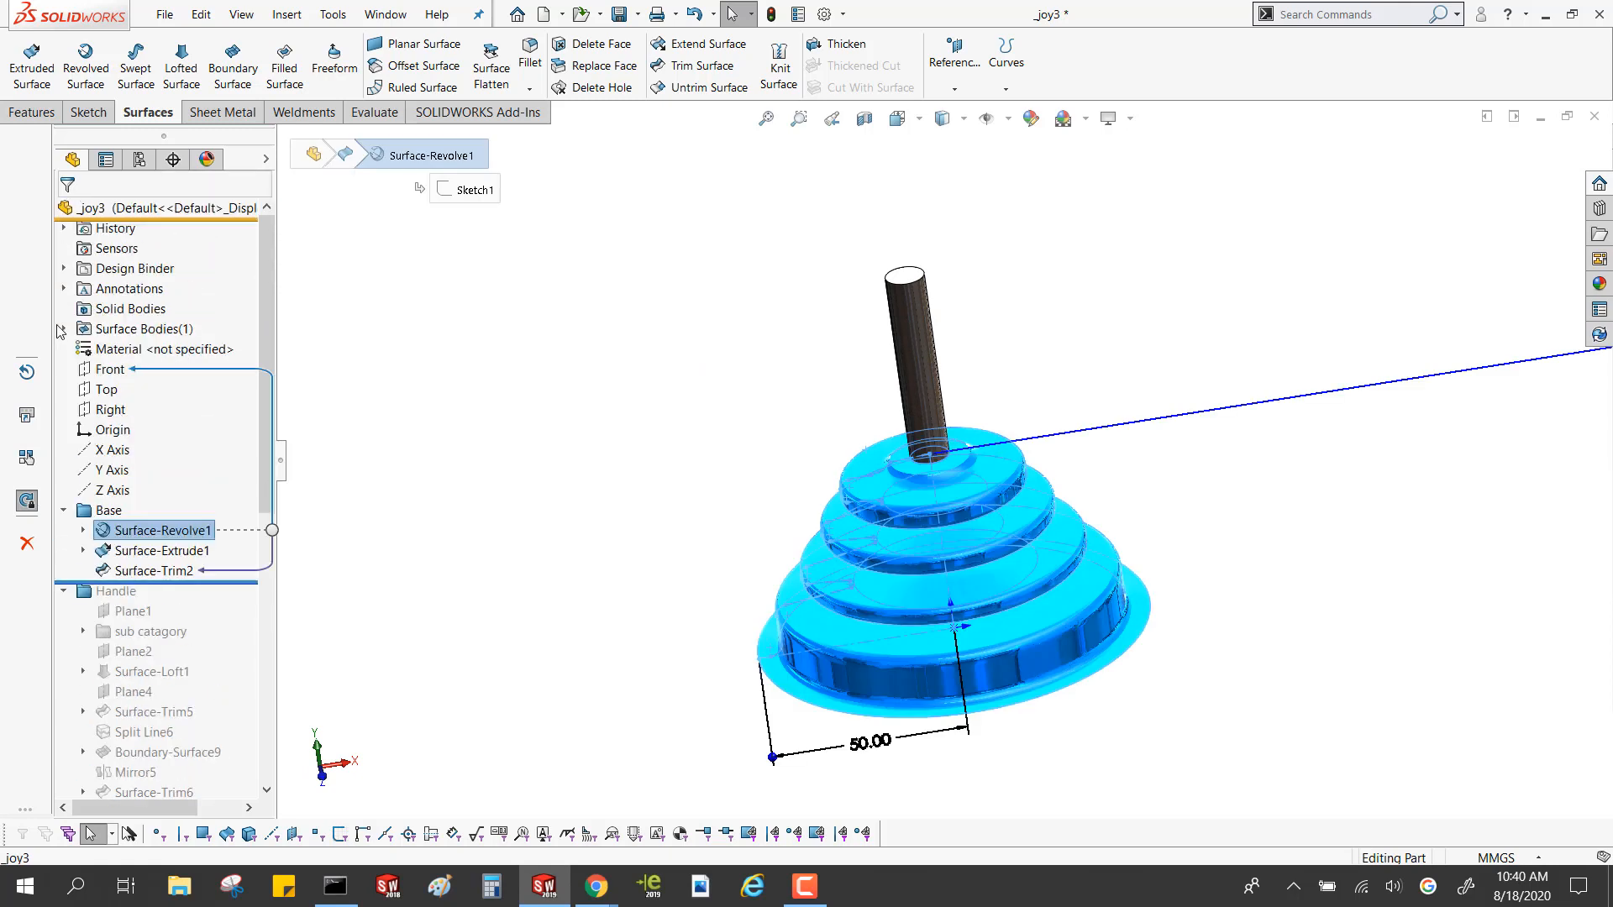
left_click(65, 328)
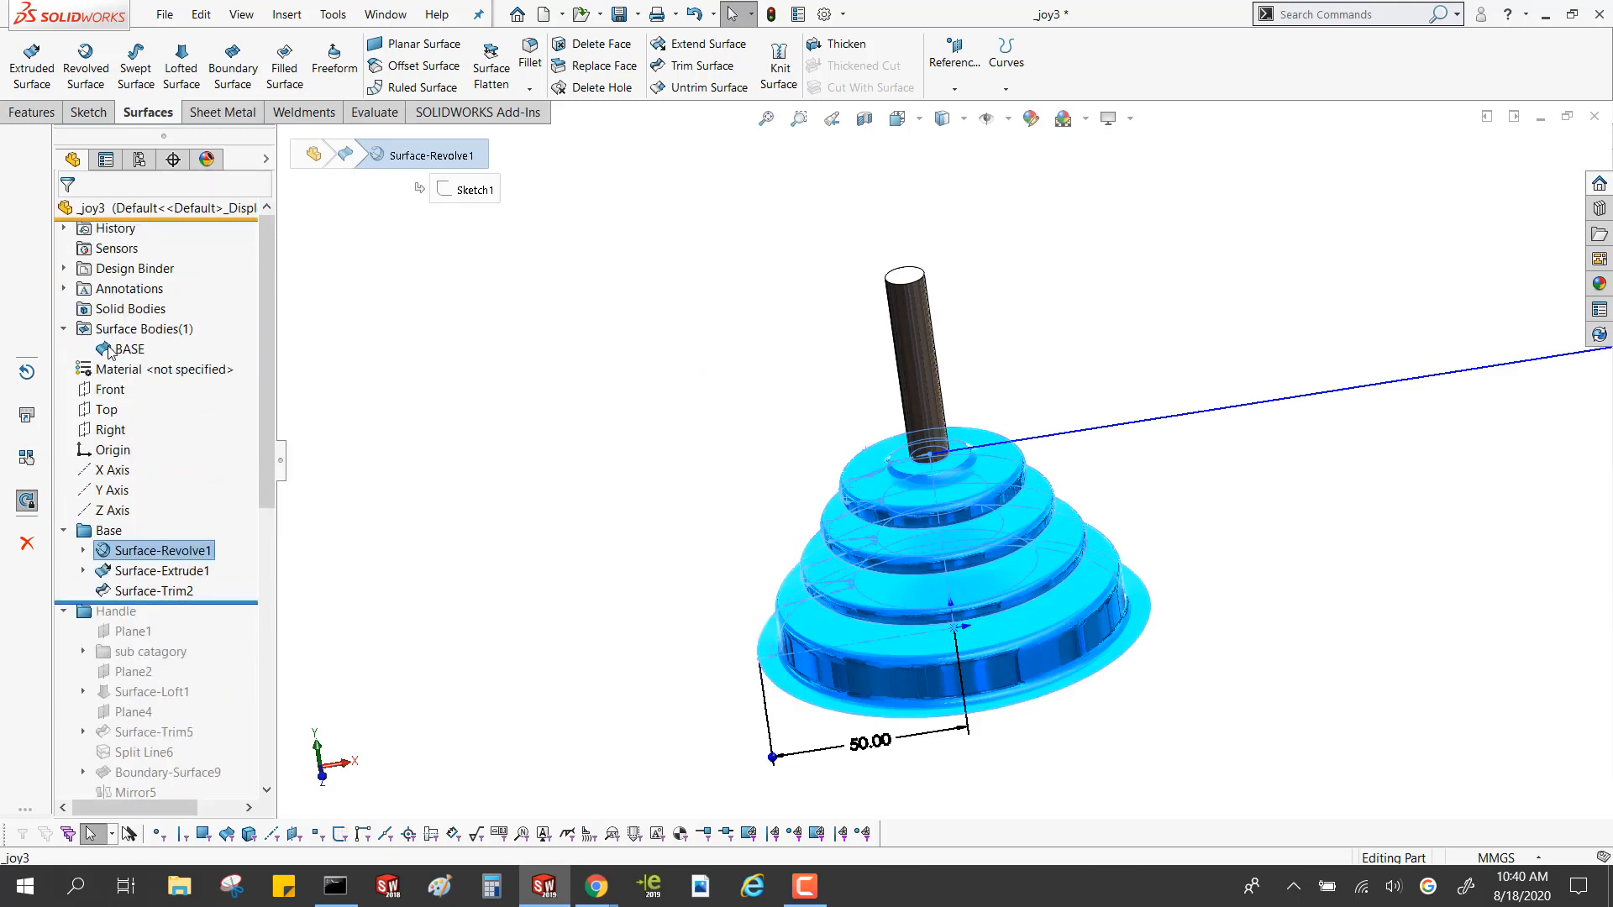
left_click(124, 351)
Roll the model forward to the end of the Handle folder, just after Surface-Trim6
scroll(659, 389, "up", 3)
middle_click_drag(676, 393, 572, 383)
left_click_drag(183, 605, 194, 513)
scroll(201, 708, "down", 5)
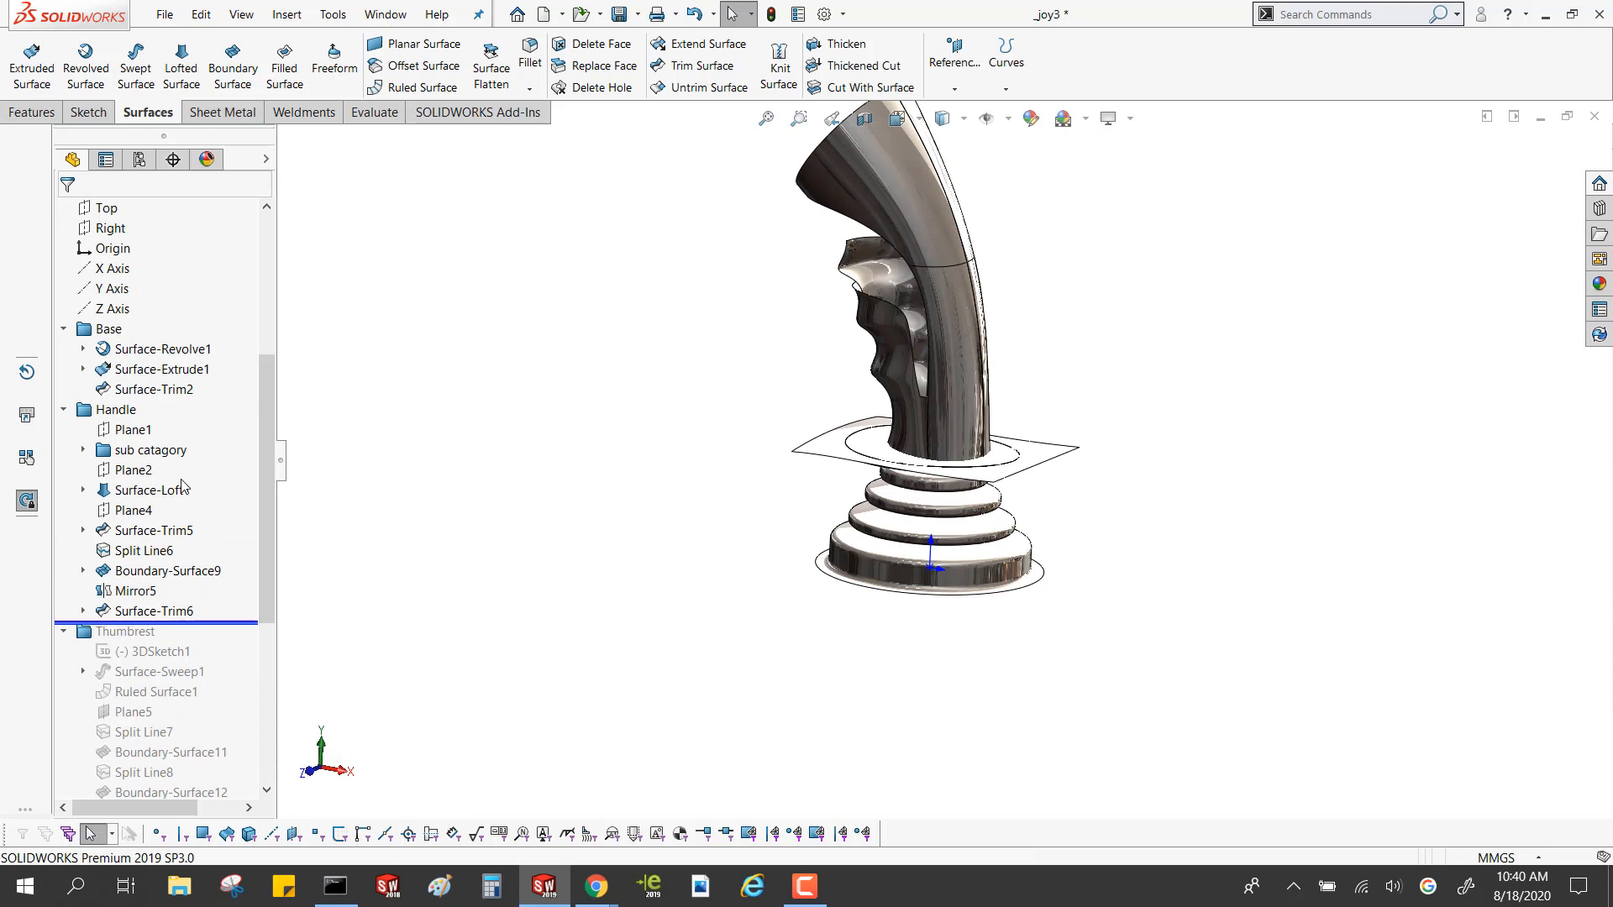
Expand the "sub catagory" folder and highlight Boss-Extrude1 with its related features
left_click(83, 450)
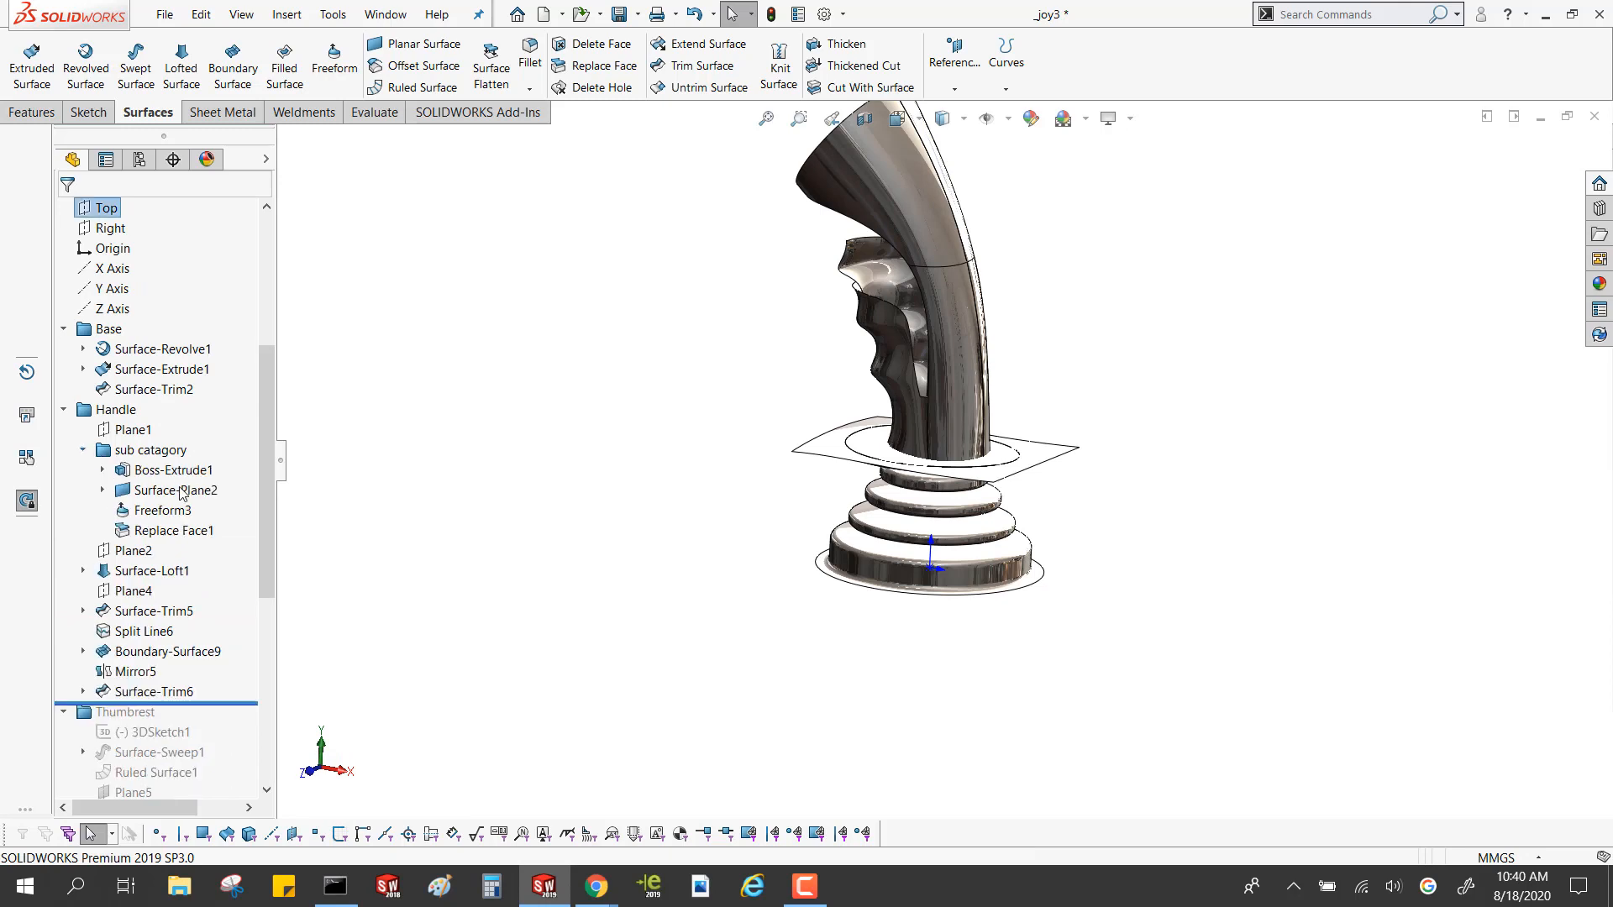
left_click(183, 468)
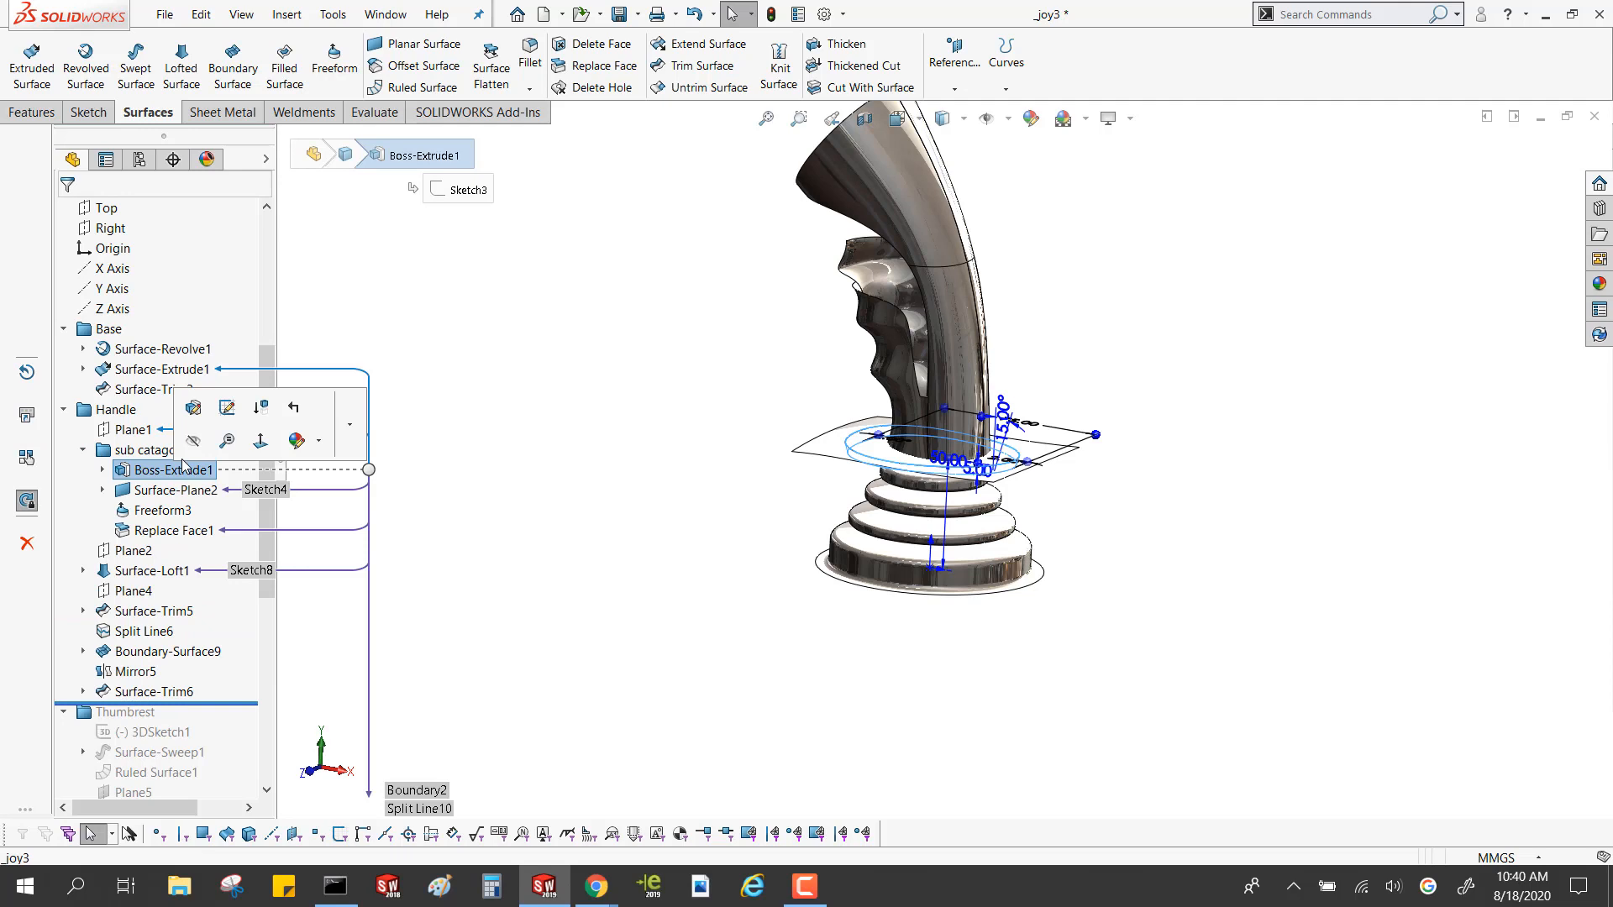
left_click(473, 534)
Roll the model back to just after Surface-Plane2 and highlight the Boss-Extrude1 disk around the stem
left_click_drag(241, 706, 228, 497)
scroll(903, 466, "down", 3)
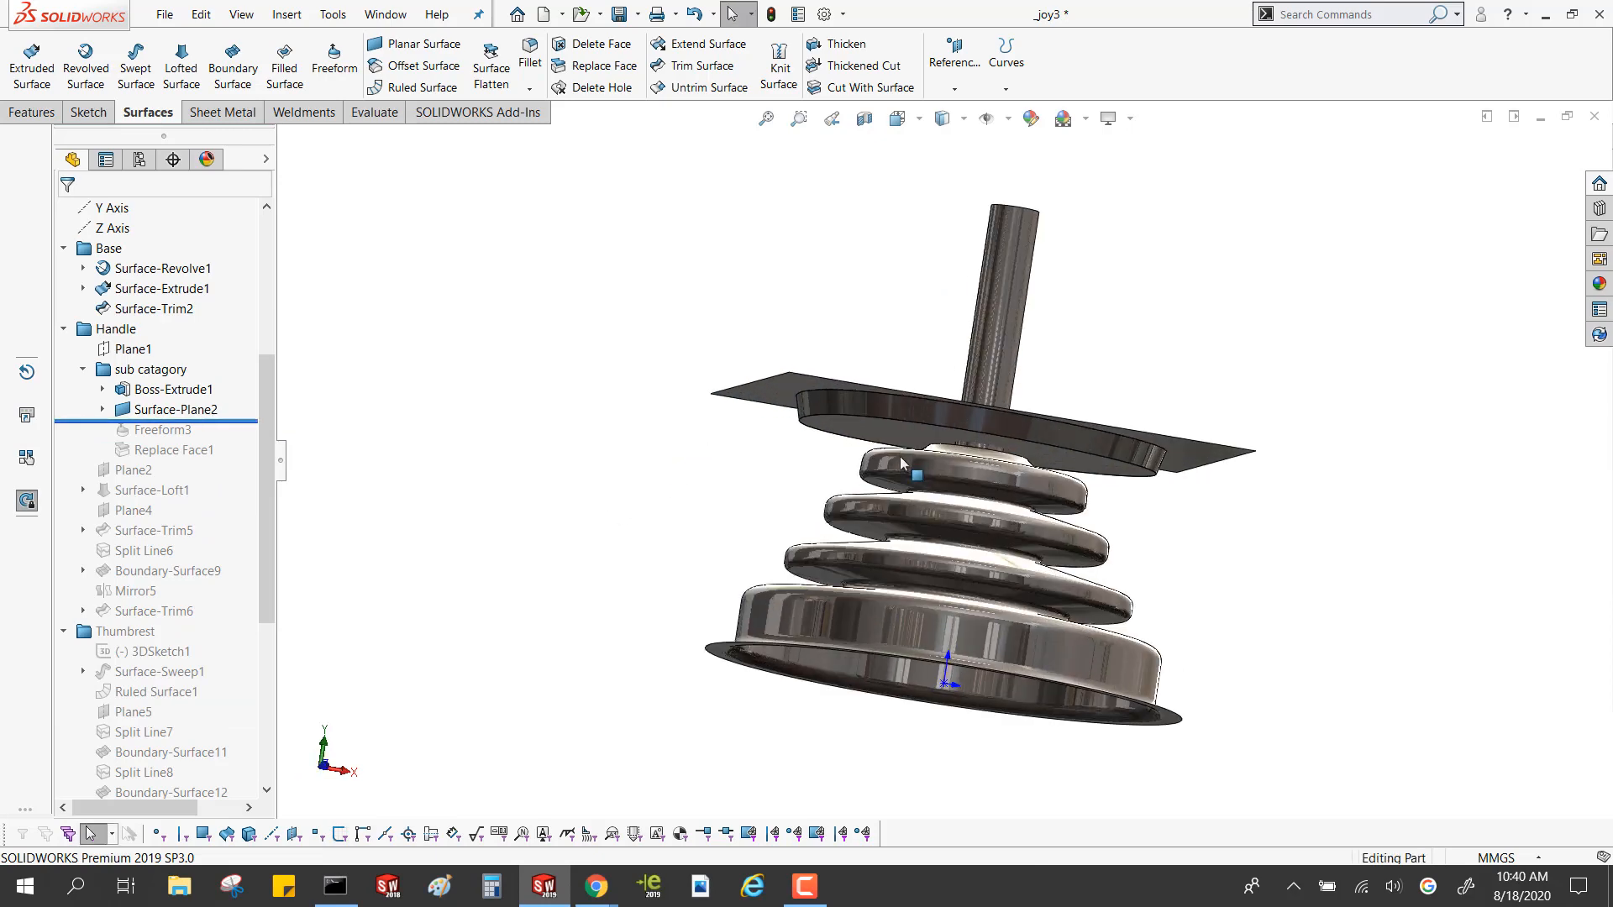
scroll(903, 466, "down", 2)
left_click(849, 390)
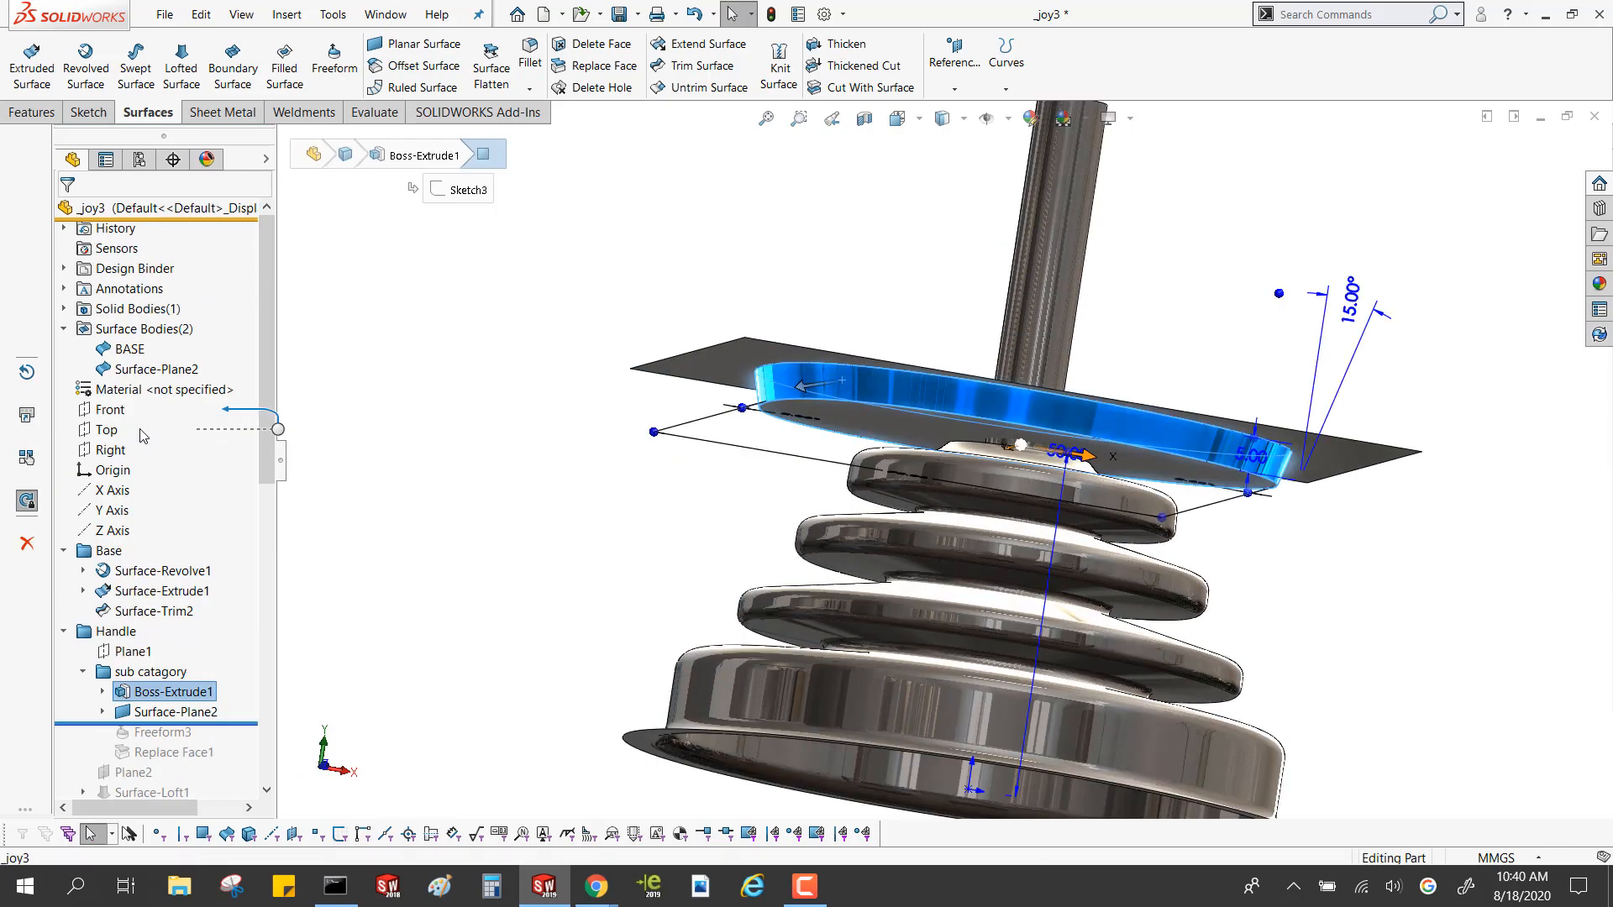
List the solid bodies and highlight the BASE and Surface-Plane2 surface bodies one after the other
left_click(64, 308)
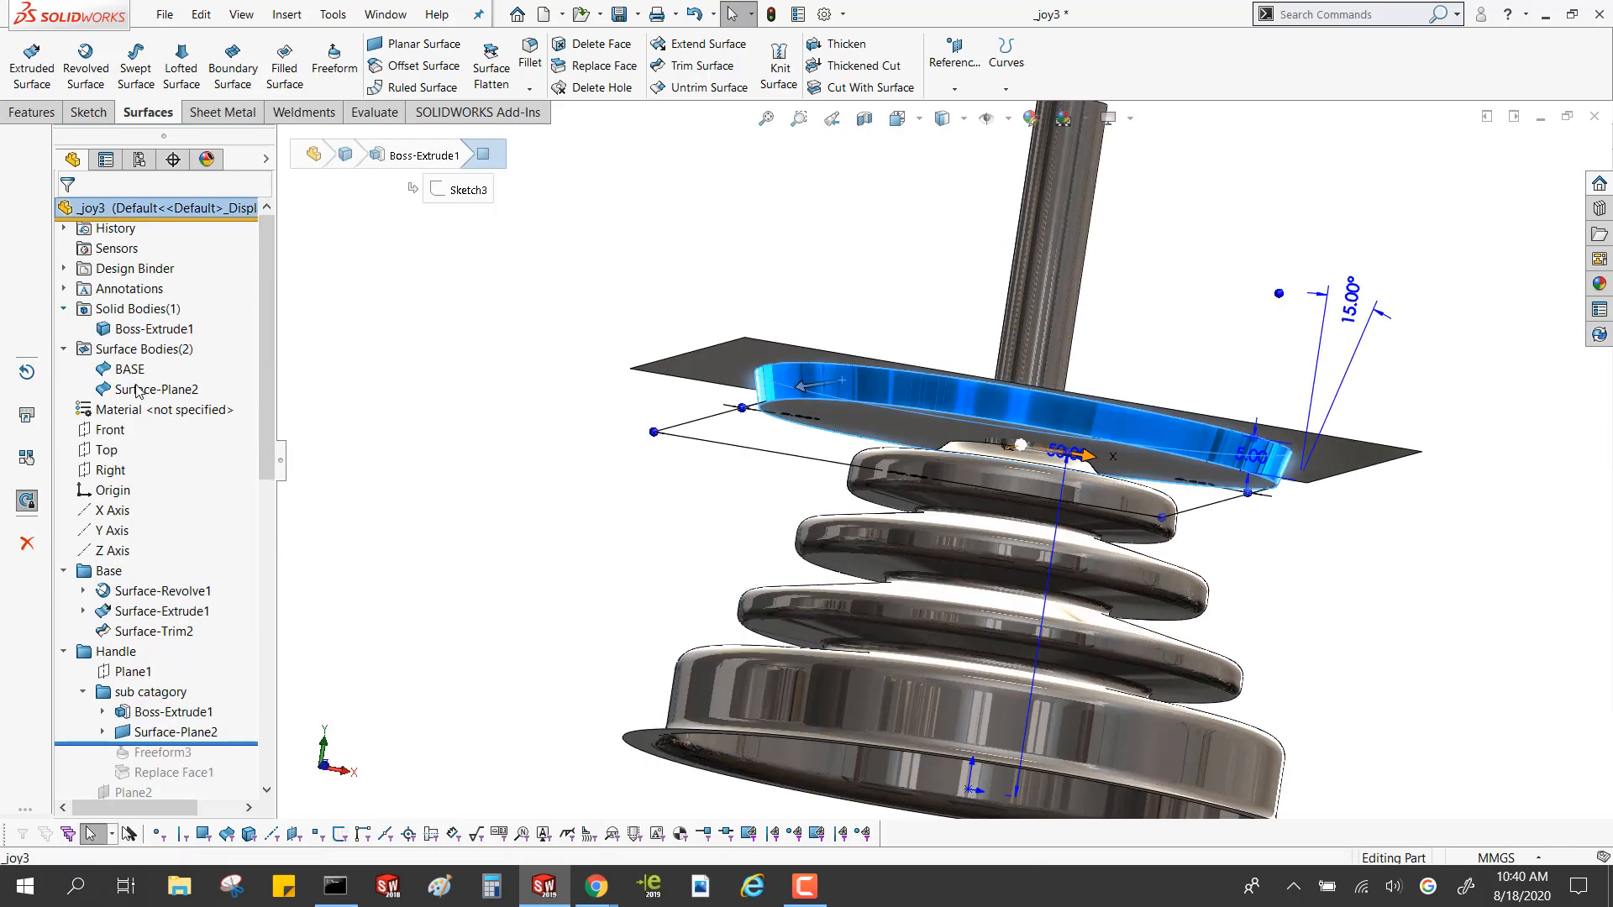
left_click(131, 372)
left_click(136, 390)
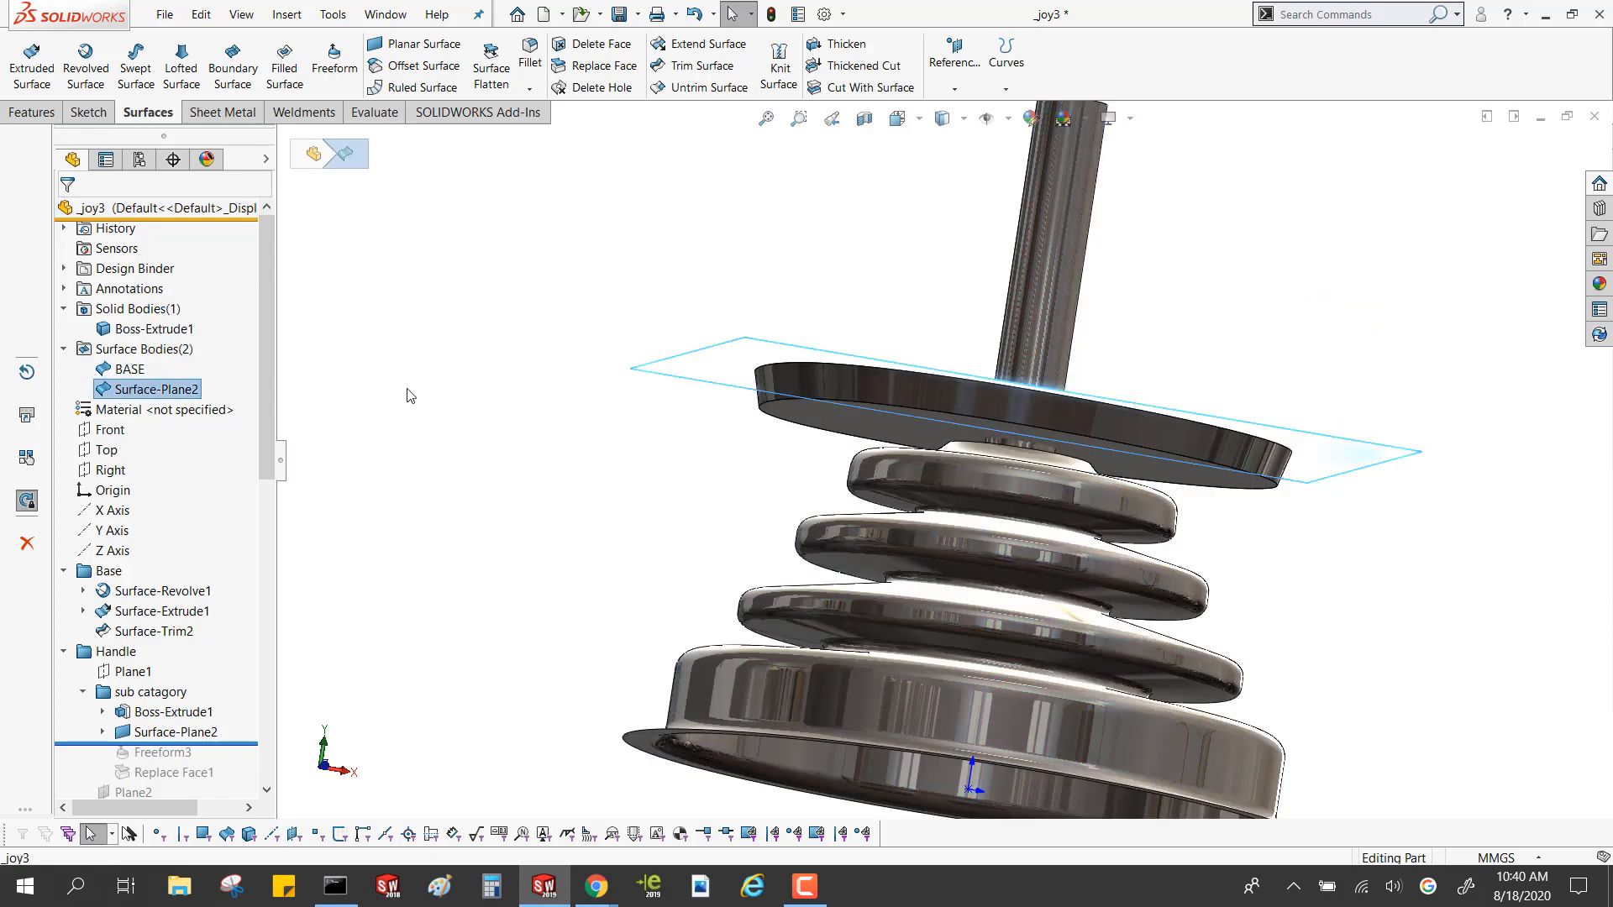
left_click(409, 396)
Roll the model forward to just after Surface-Loft1 in the Handle folder
left_click_drag(264, 364, 299, 554)
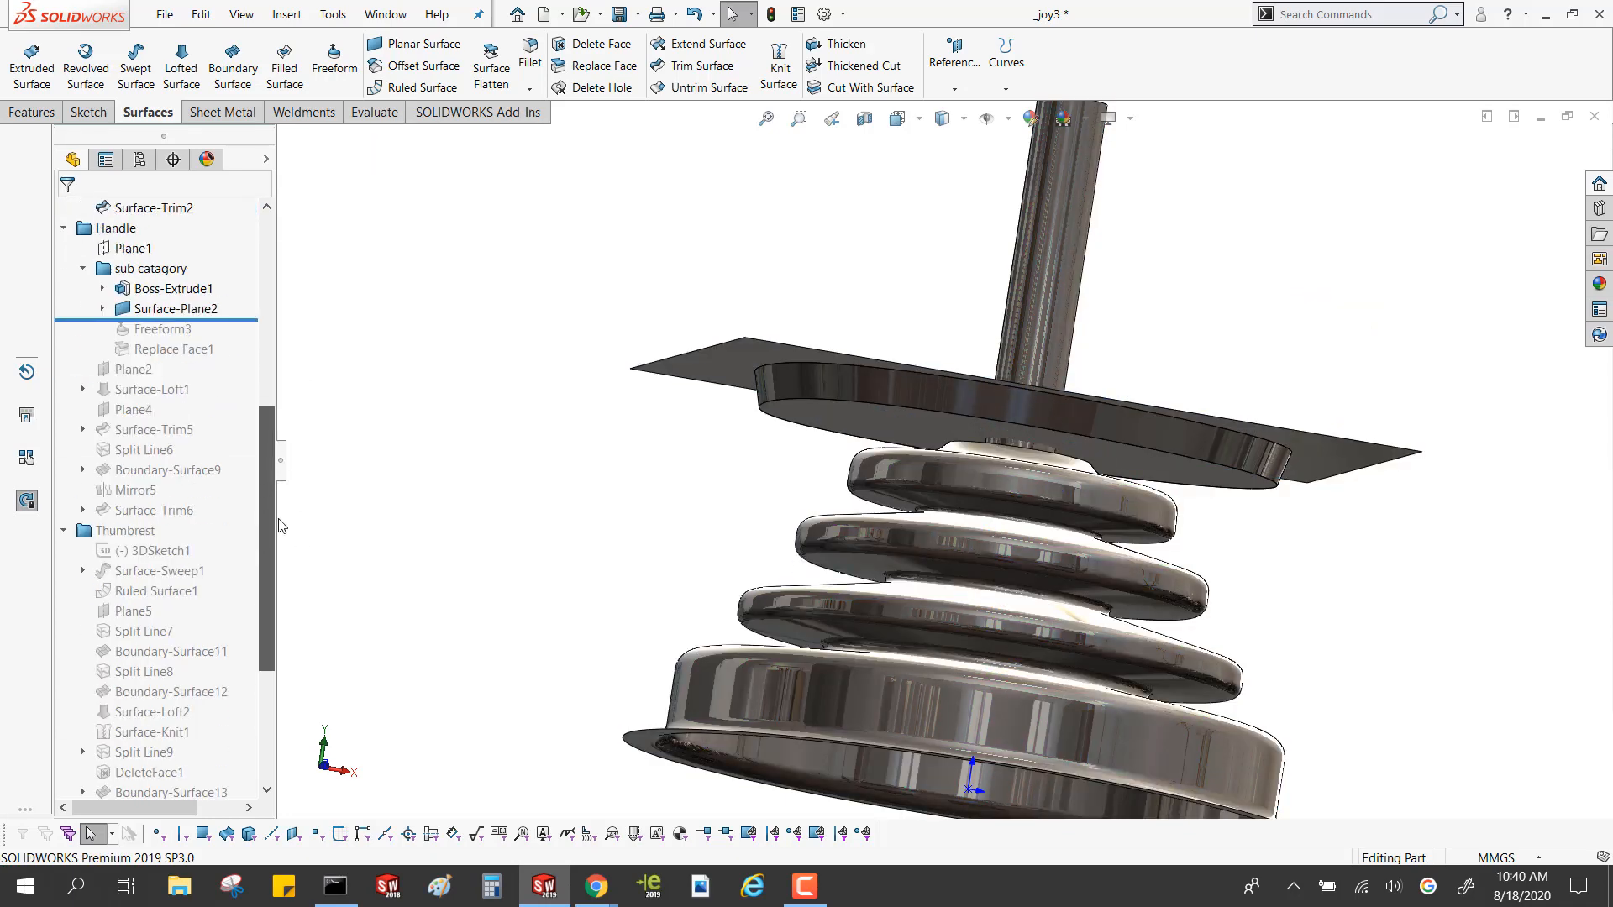
left_click_drag(239, 320, 244, 352)
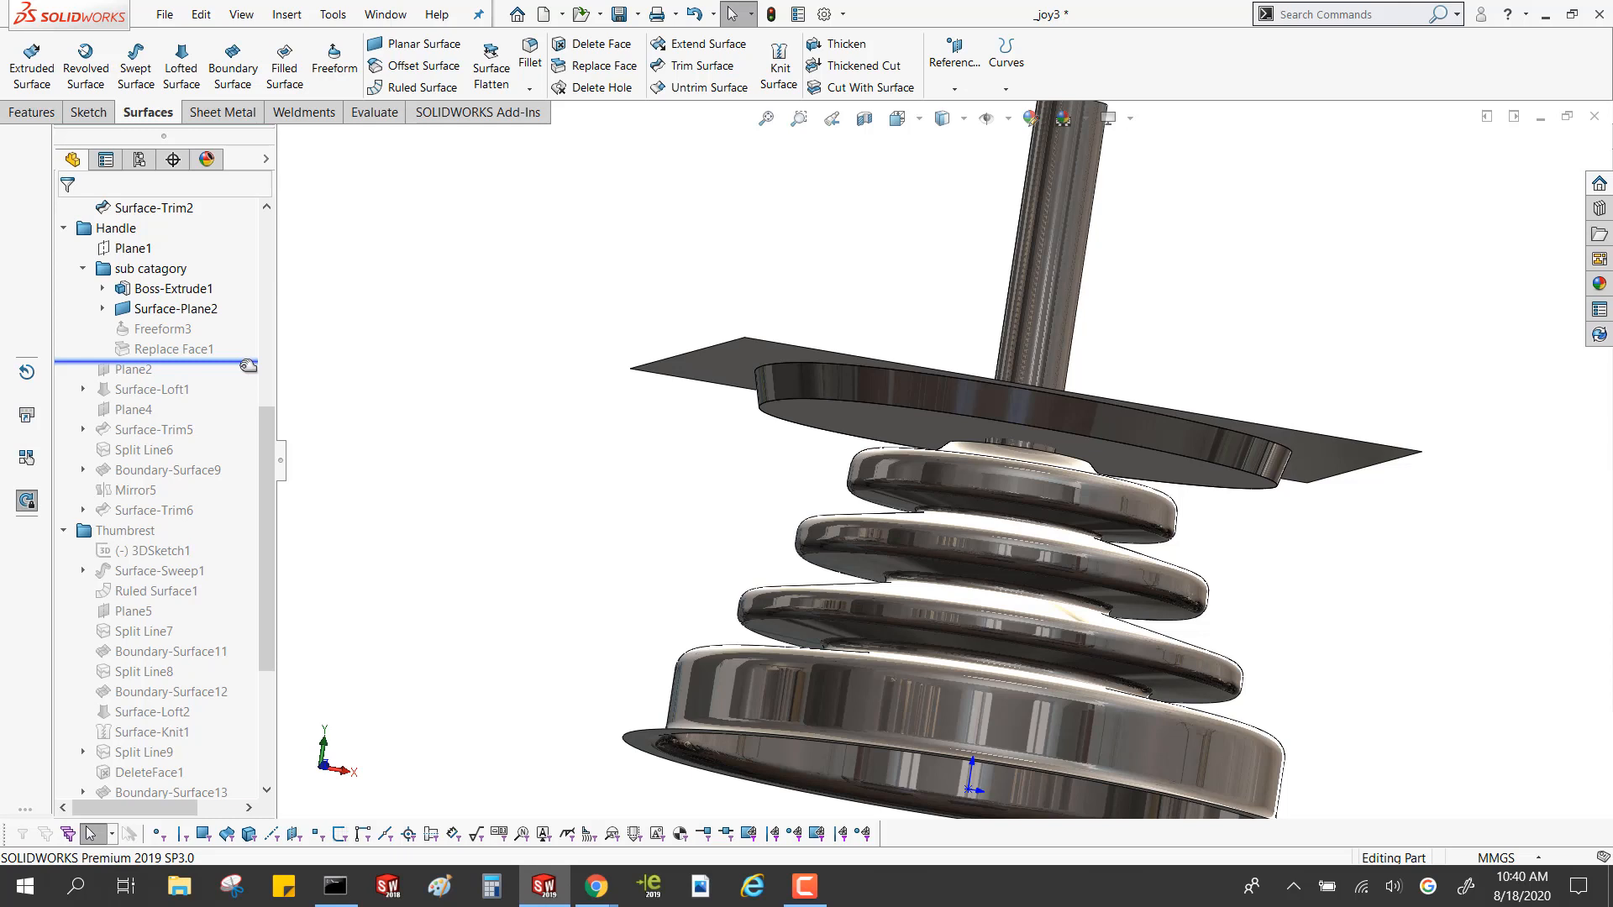
left_click_drag(248, 366, 251, 403)
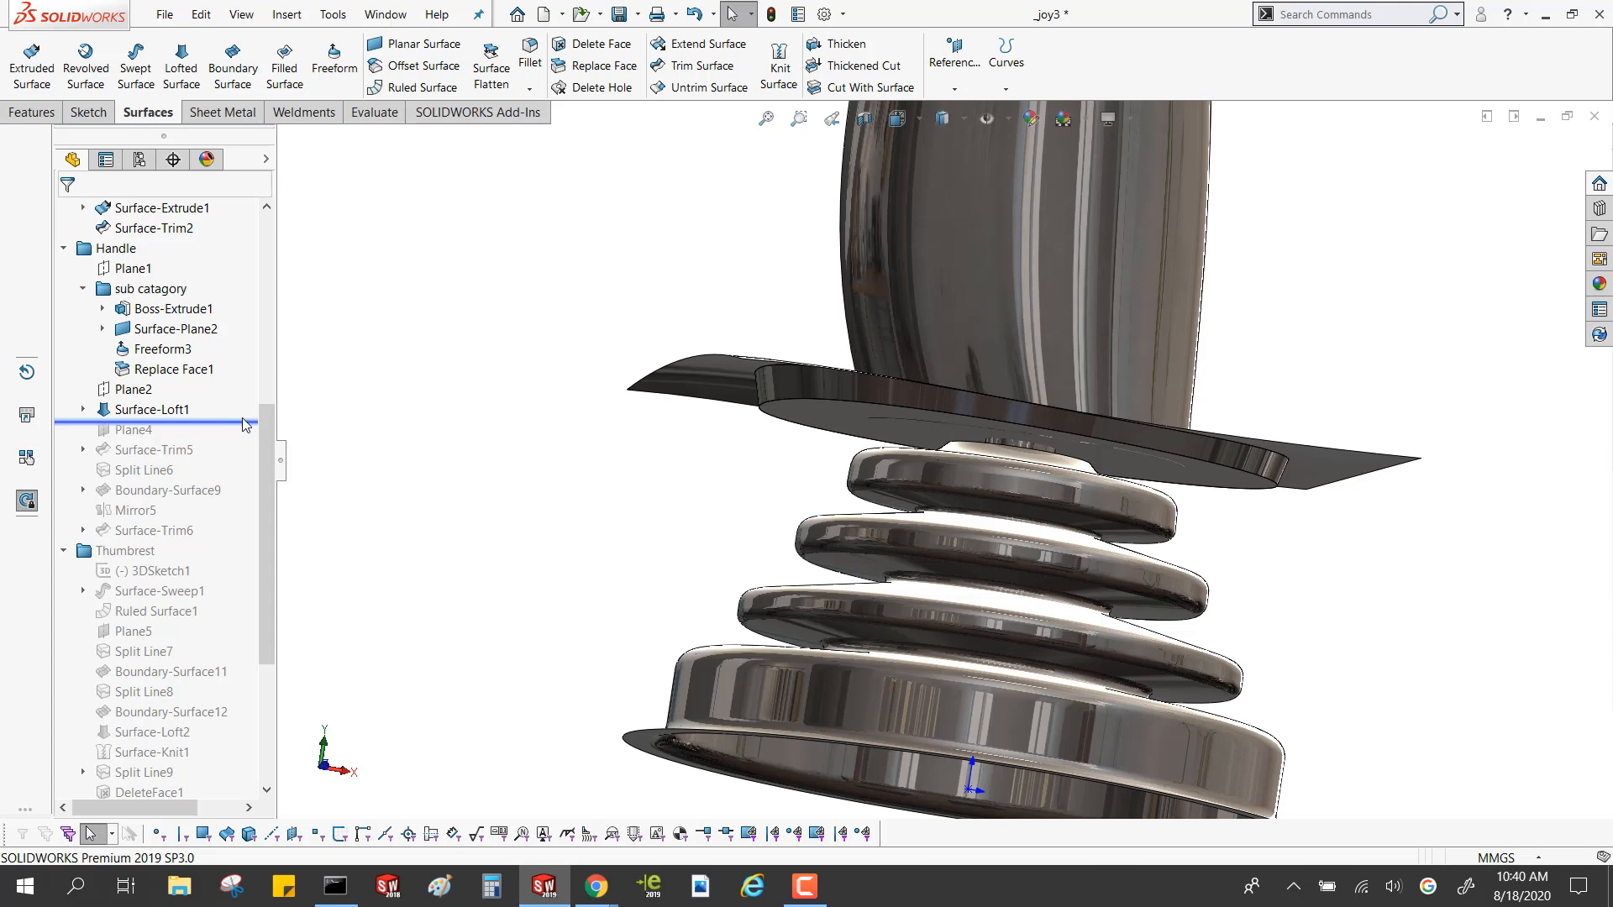
Open the Freeform3 feature for editing and examine its deformed plane surface around the disk from above
left_click(162, 348)
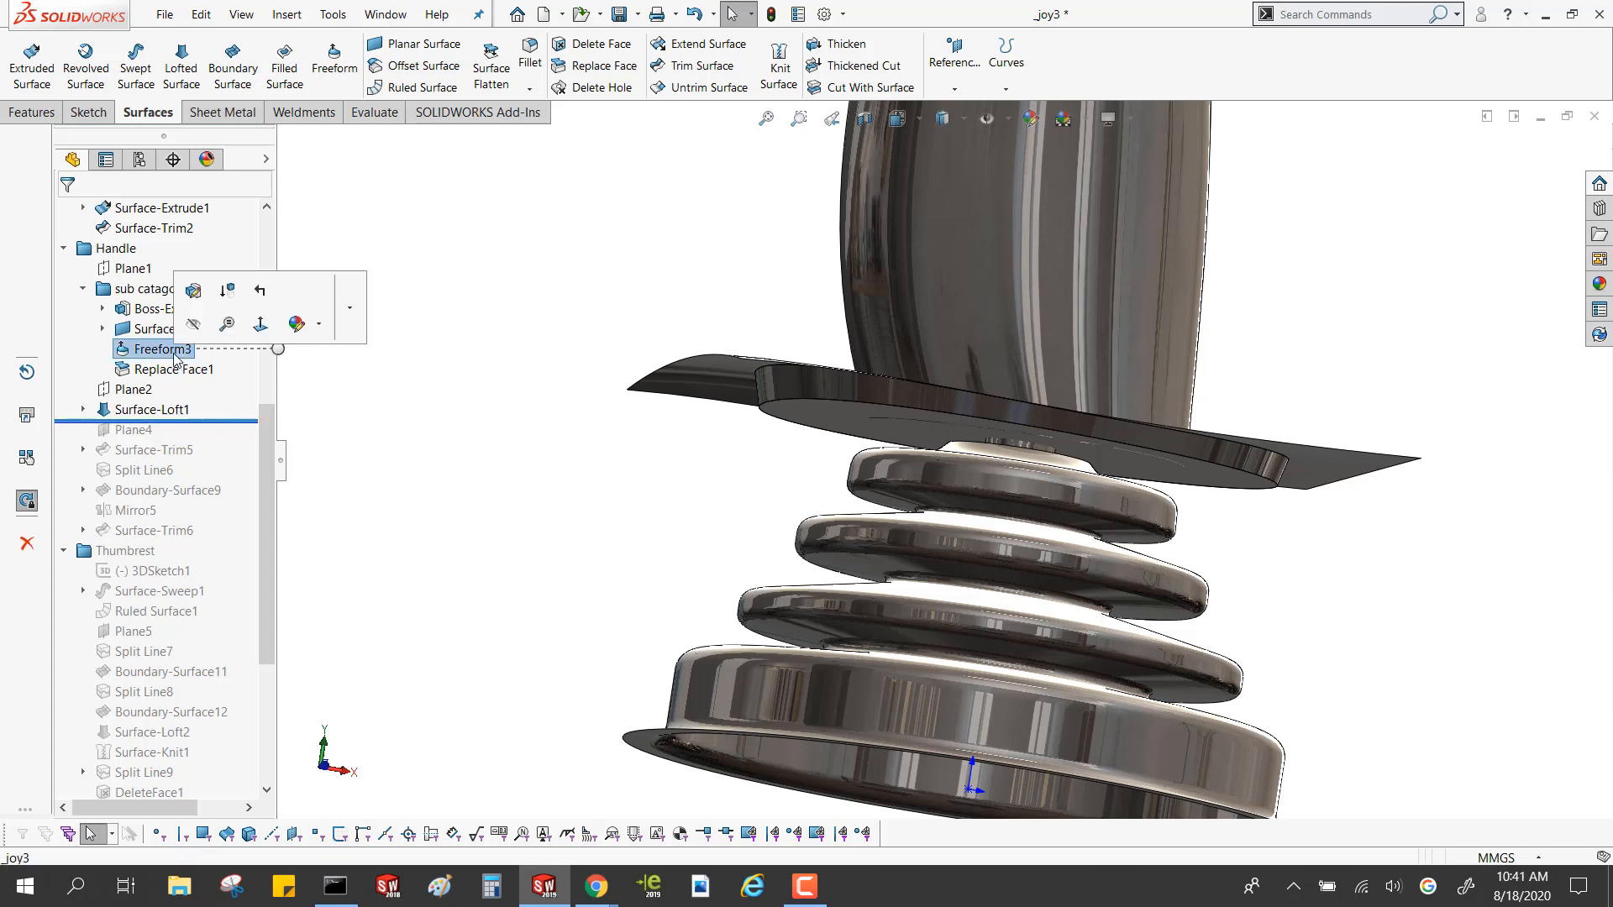
left_click(196, 291)
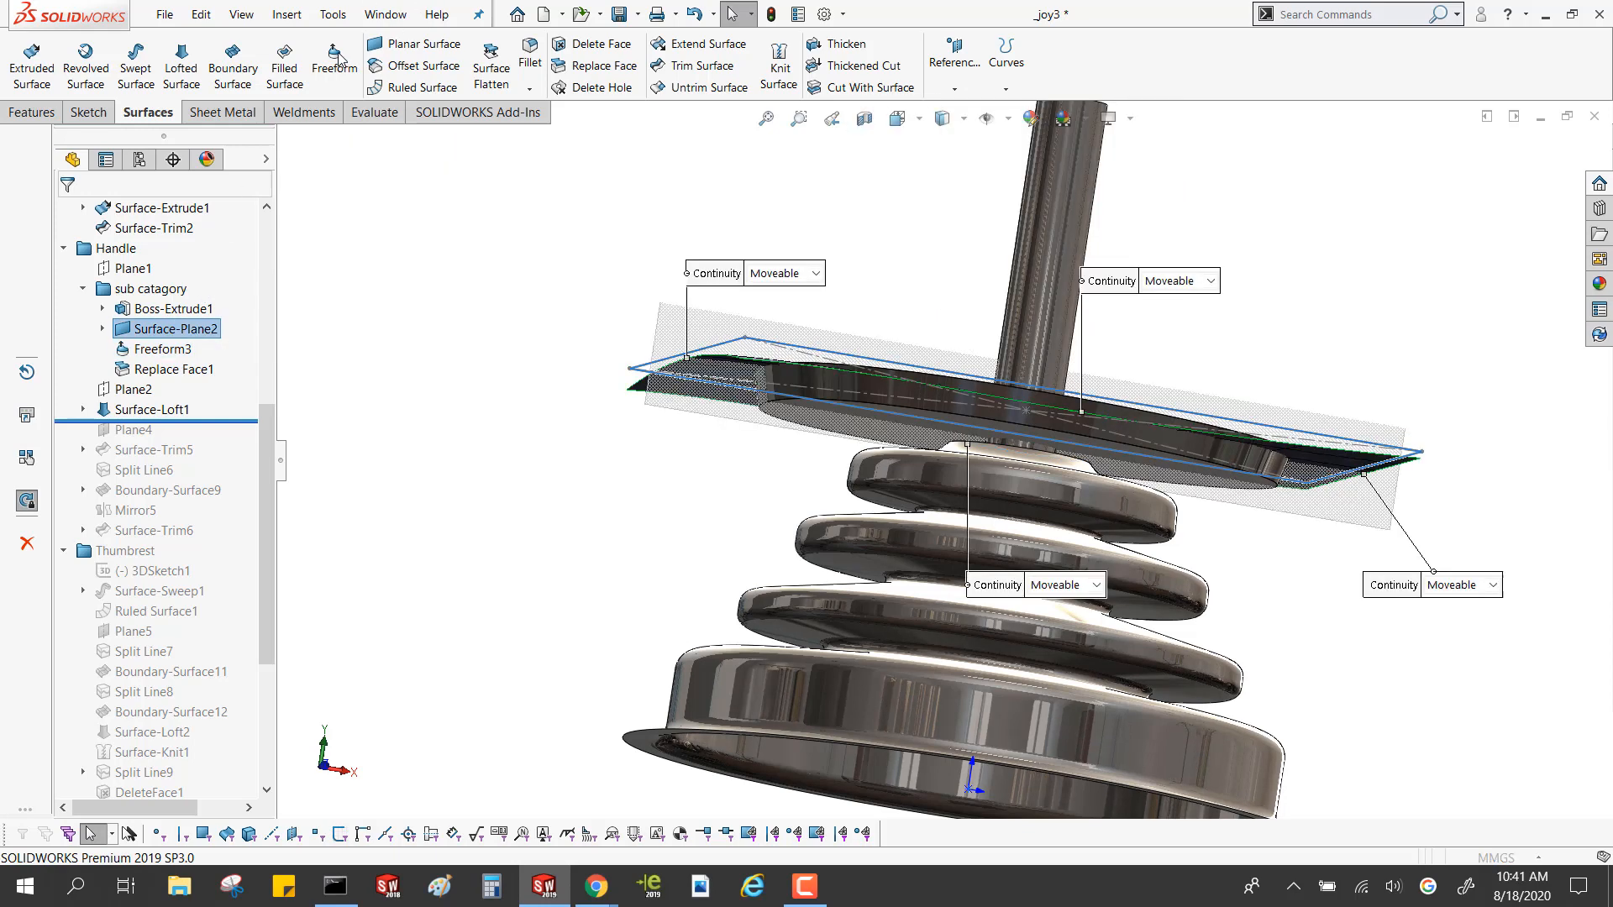
middle_click_drag(909, 407, 983, 546)
scroll(1041, 606, "up", 4)
scroll(1082, 714, "down", 6)
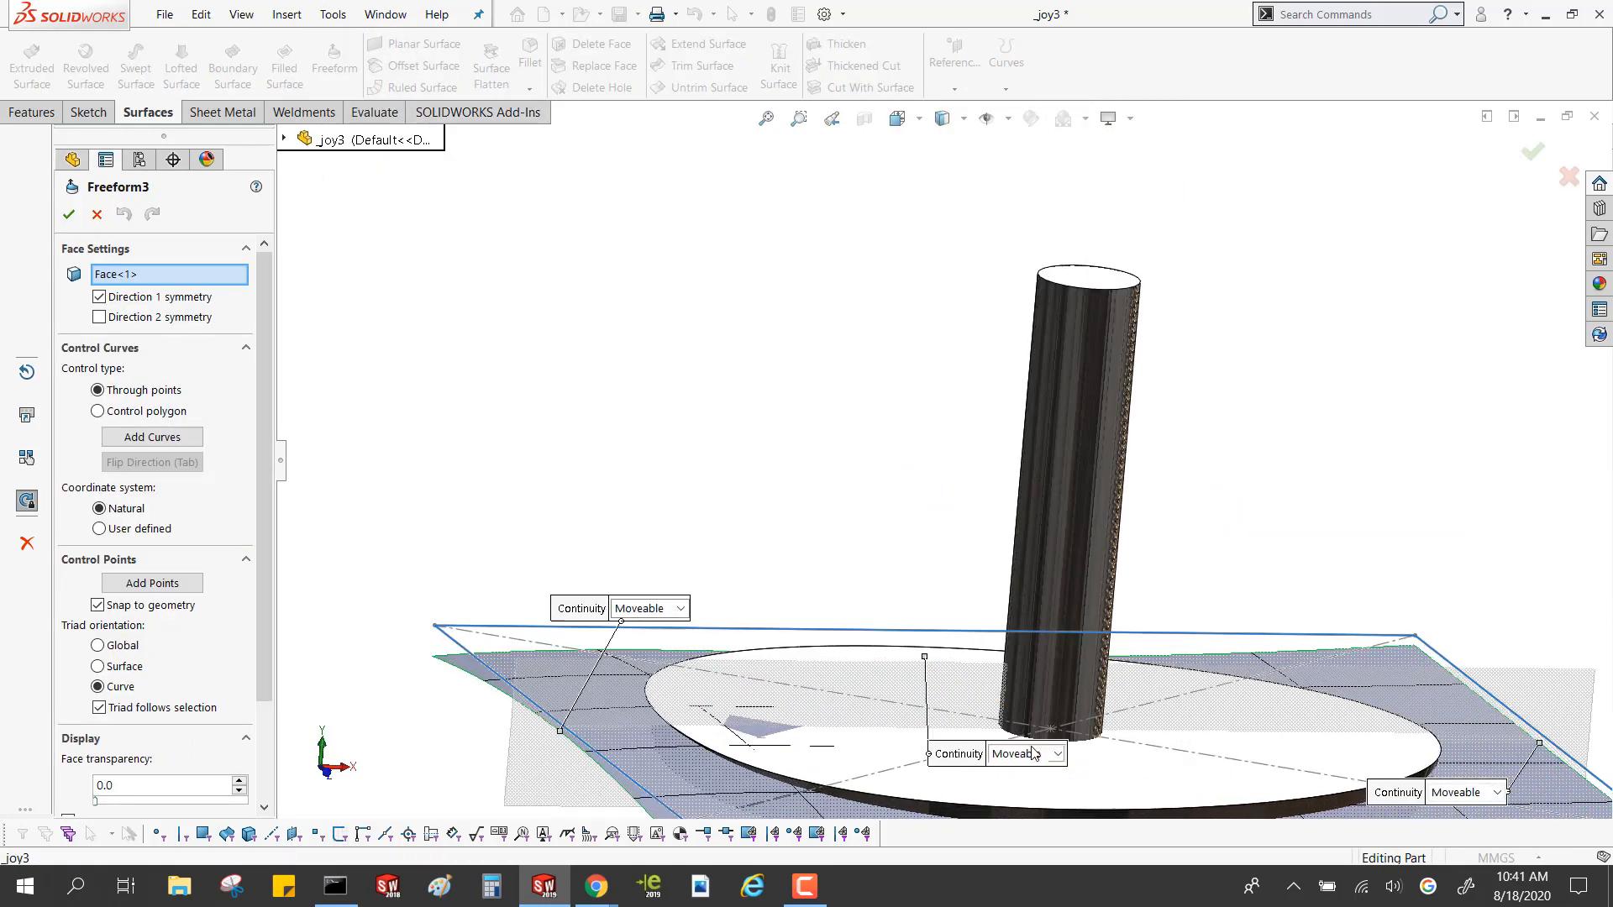
scroll(930, 697, "up", 3)
middle_click_drag(855, 631, 869, 679)
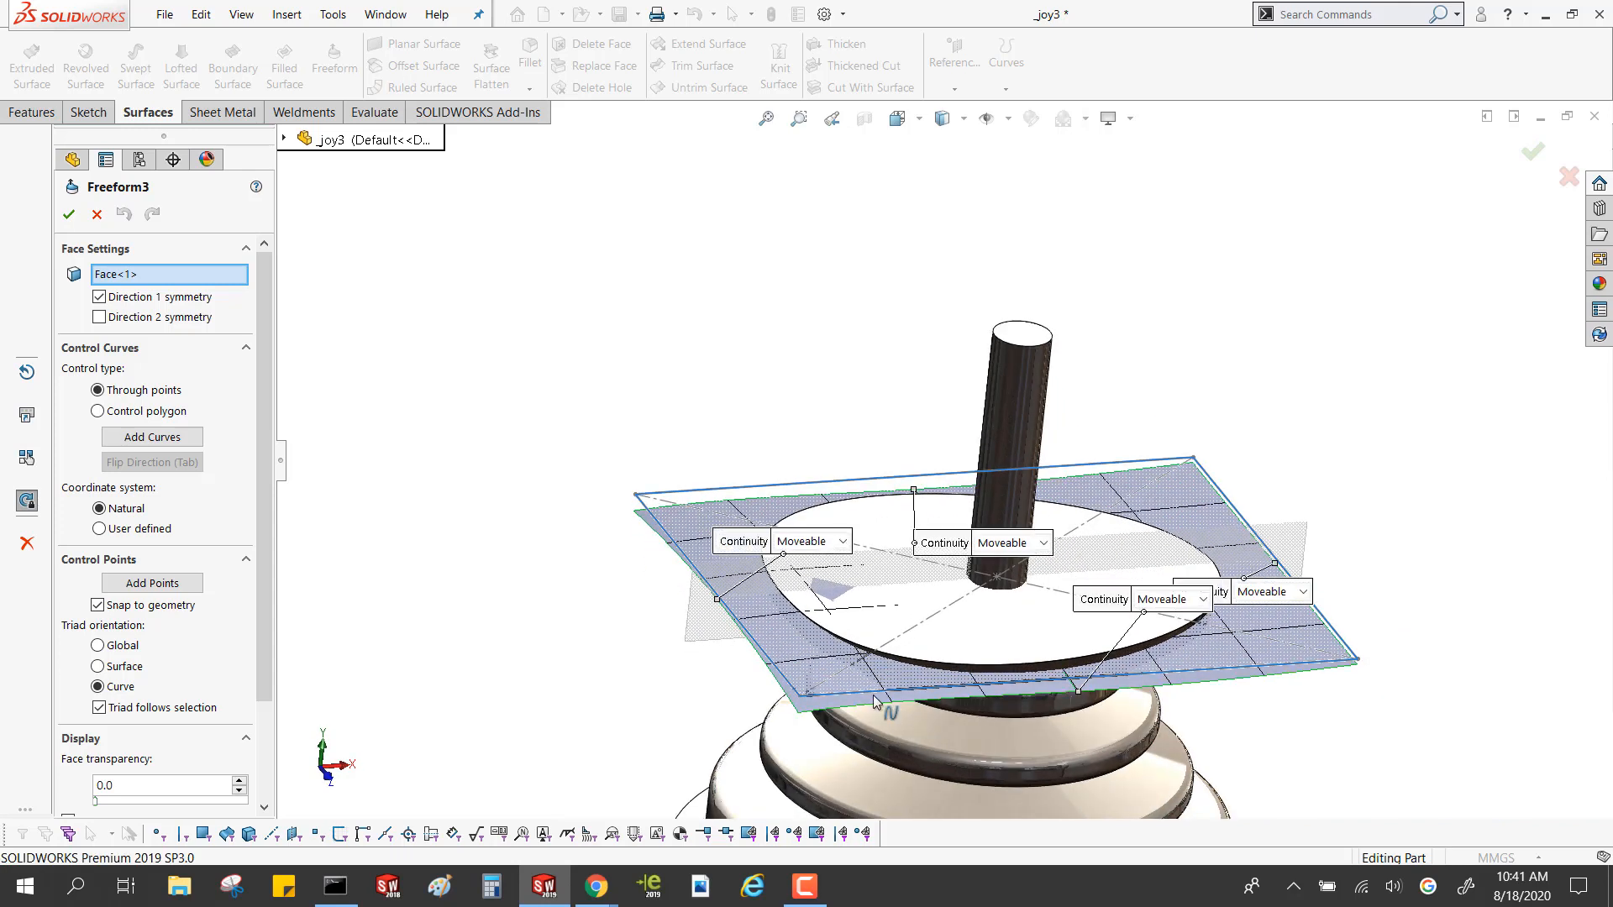
left_click_drag(800, 710, 794, 592)
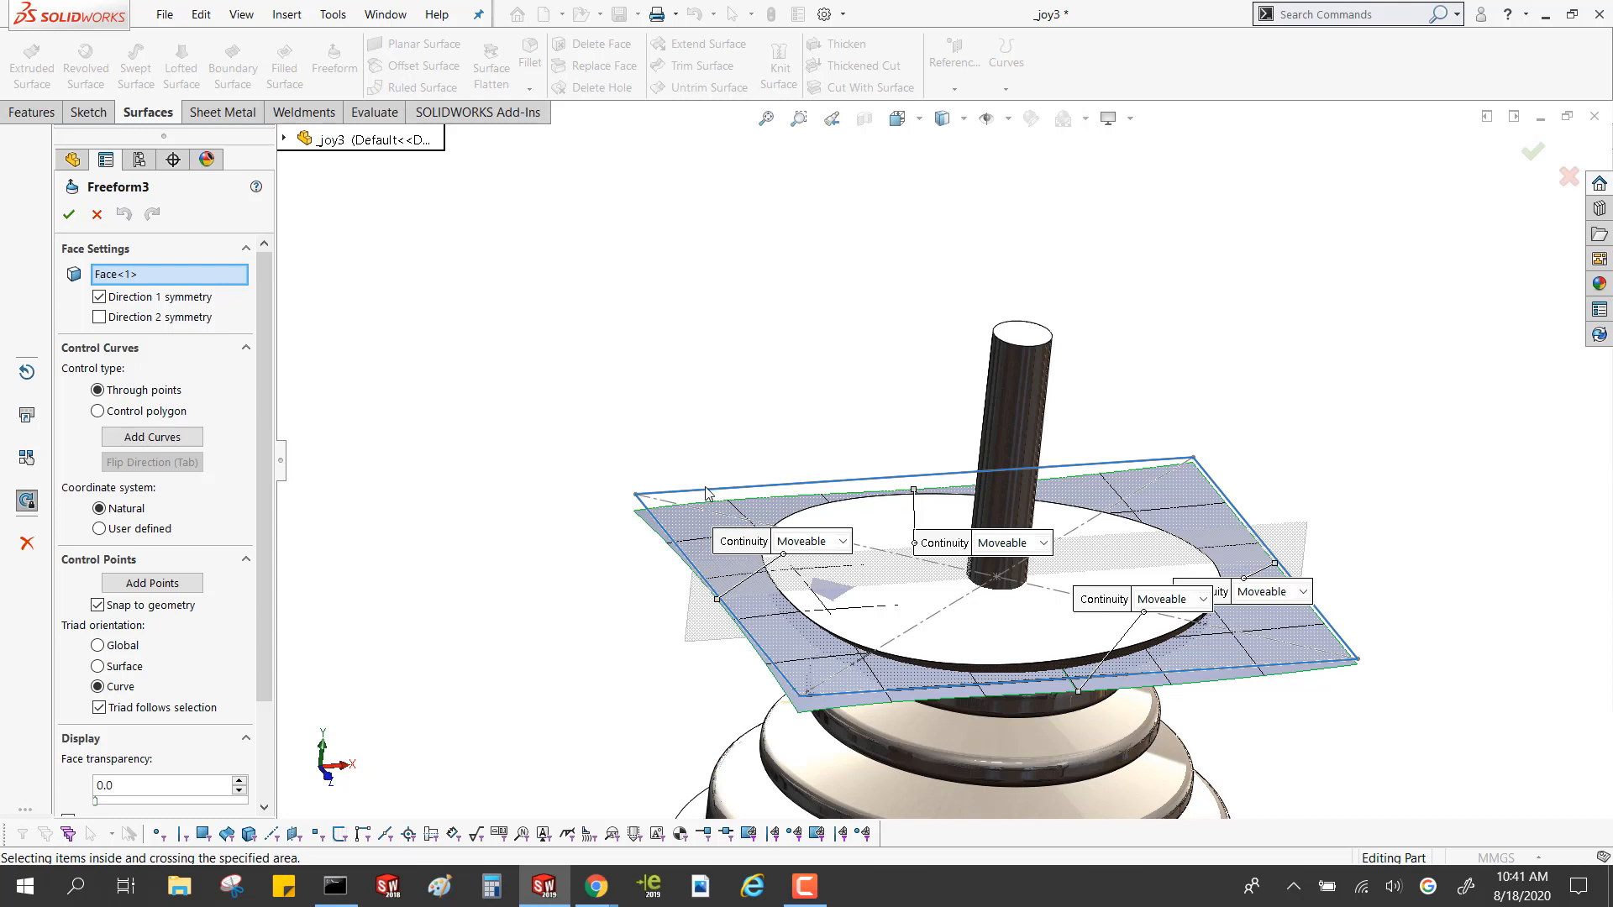
Add a control curve near the symmetry plane of the freeform surface and select it to show its control points
left_click(152, 436)
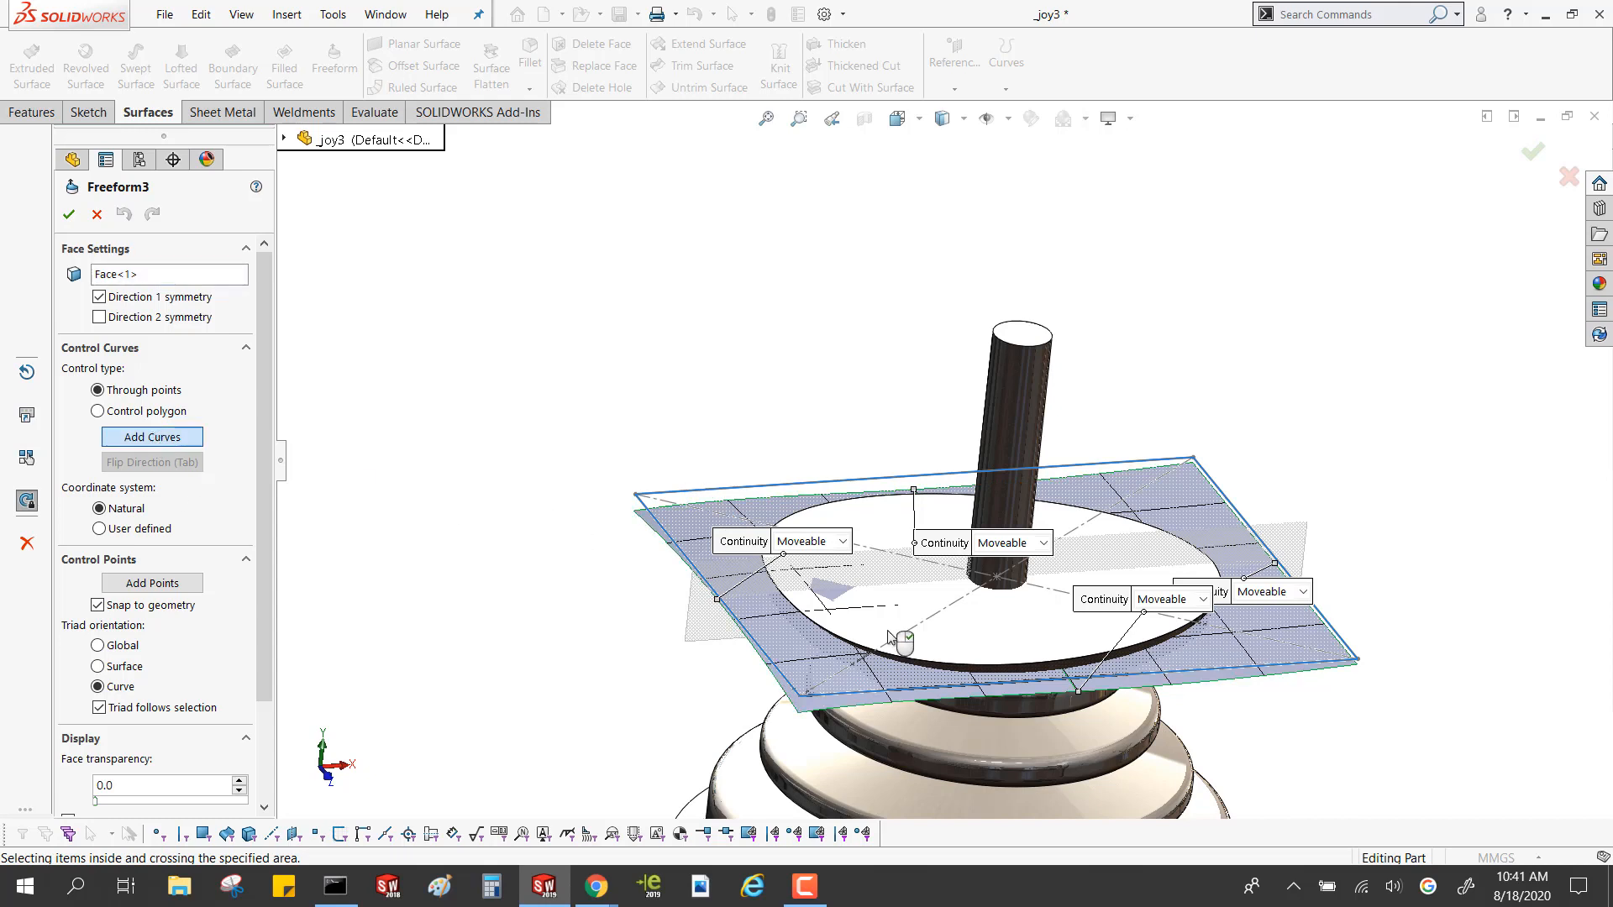
left_click(1213, 561)
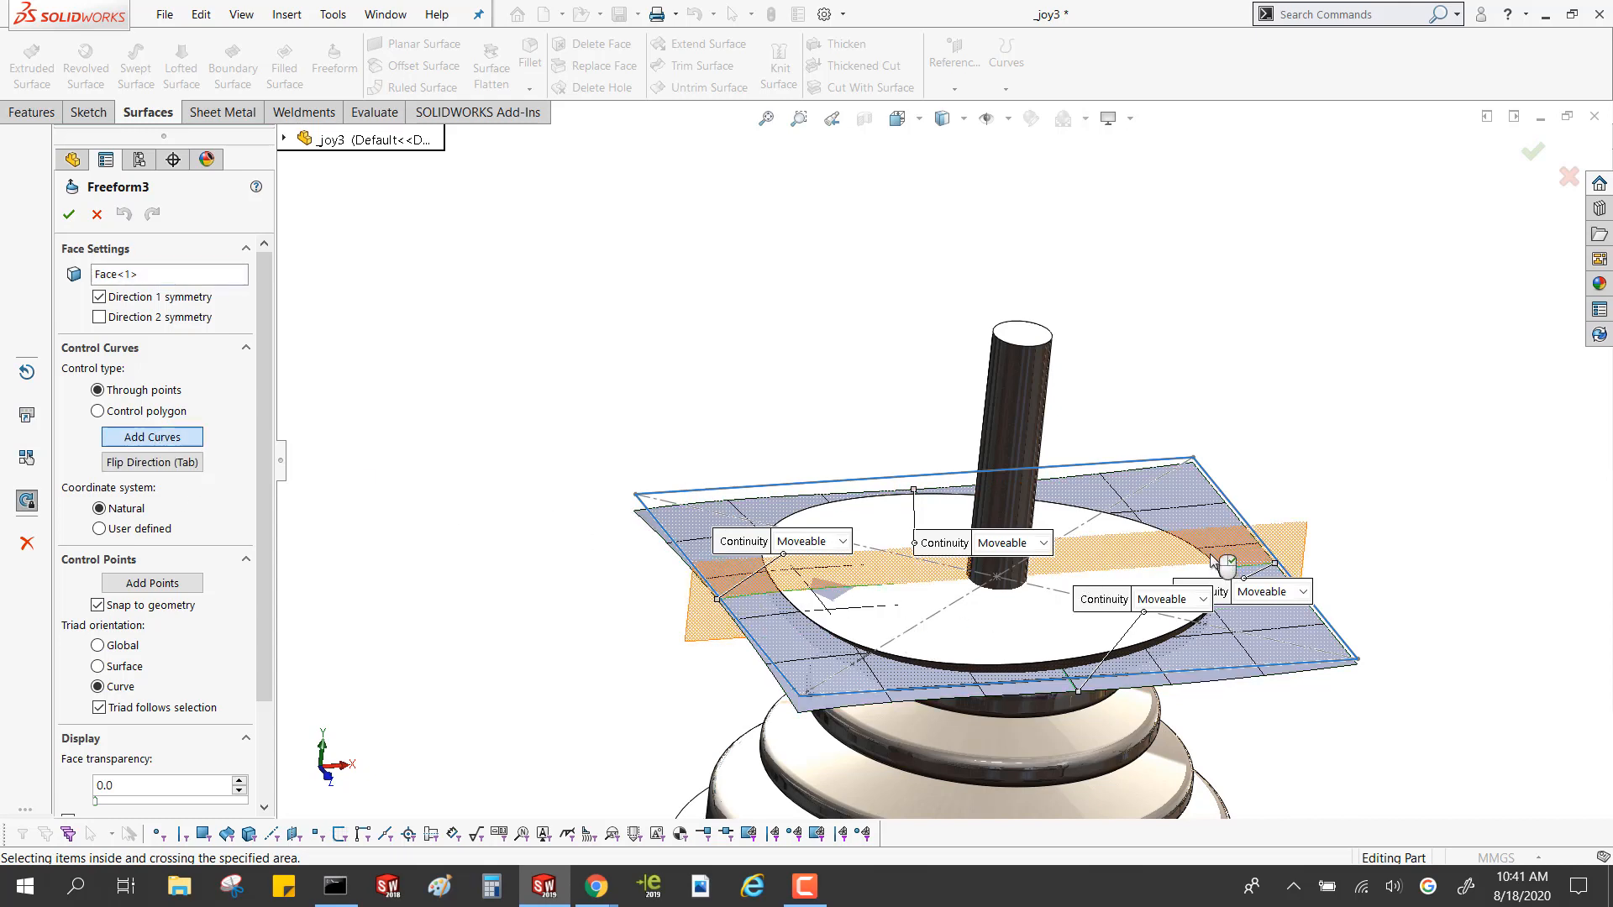
left_click(152, 583)
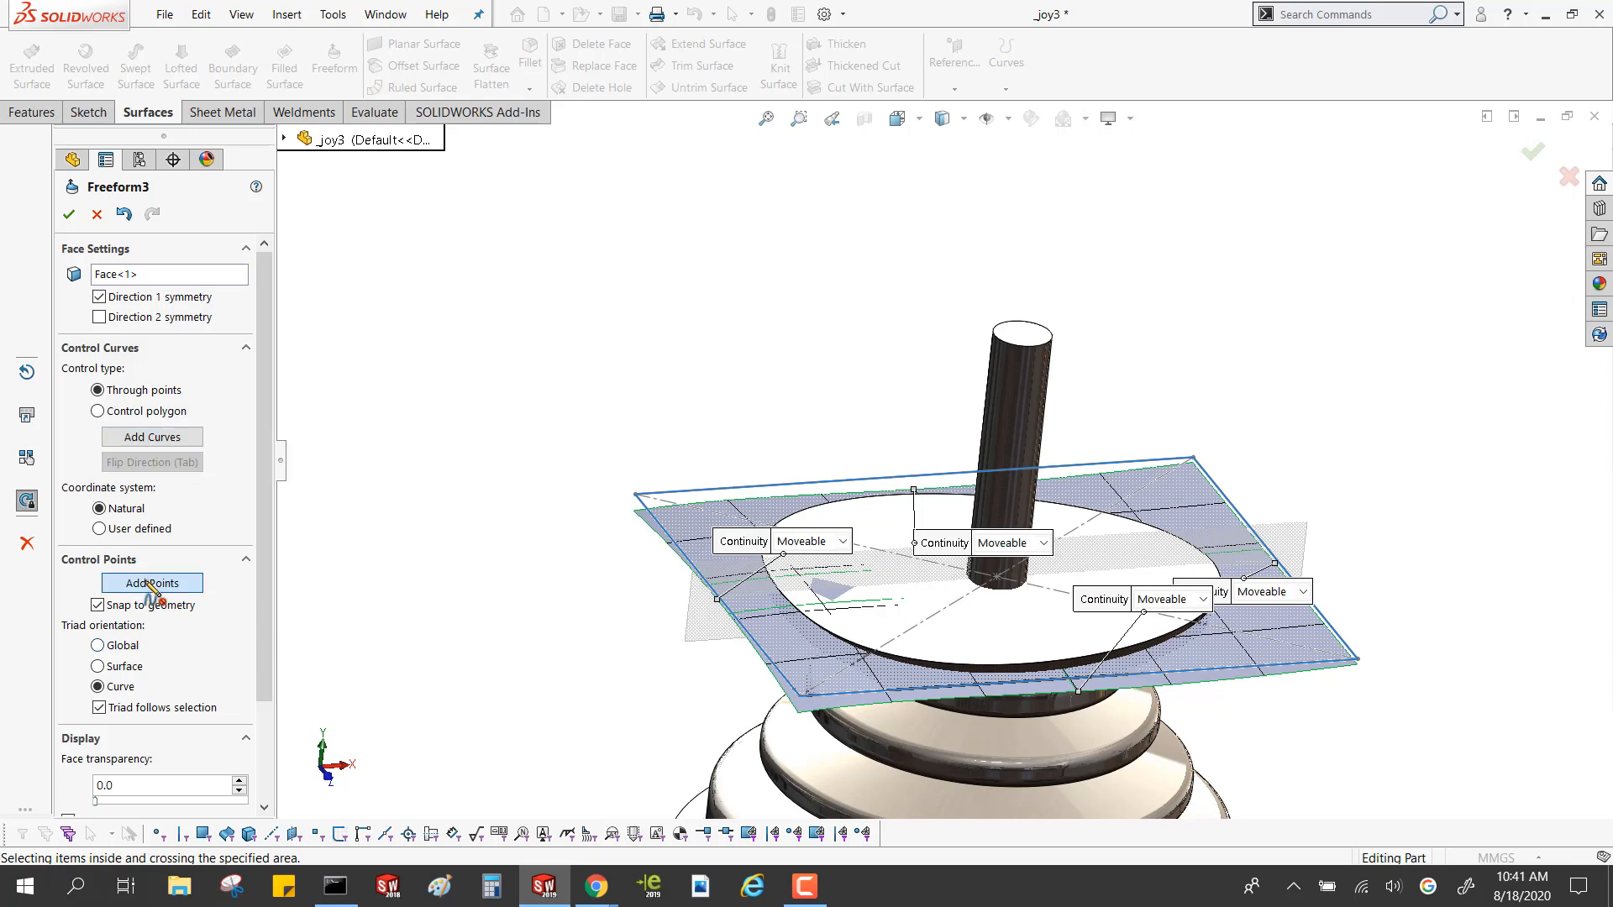
left_click(813, 618)
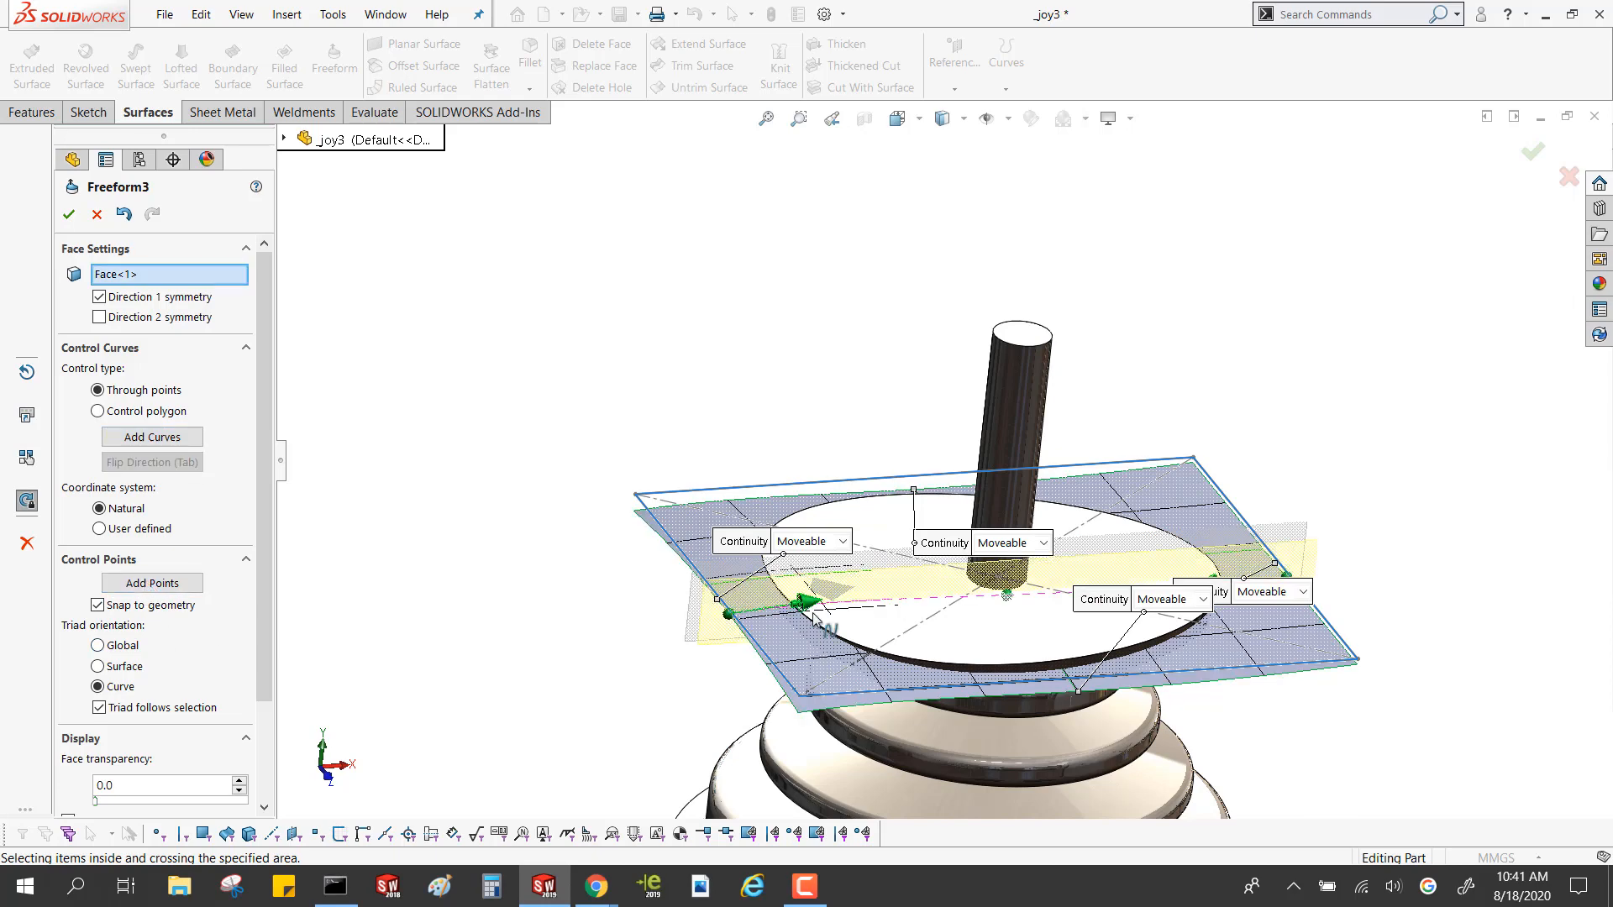
Pull a control point near the far end of the selected curve, with triad offsets of about -0.29 mm and 0.83 mm
scroll(813, 617, "down", 3)
mouse_move(837, 571)
left_mouse_down()
mouse_move(828, 511)
mouse_move(853, 550)
mouse_move(827, 544)
mouse_move(840, 561)
left_mouse_up()
left_click(1184, 562)
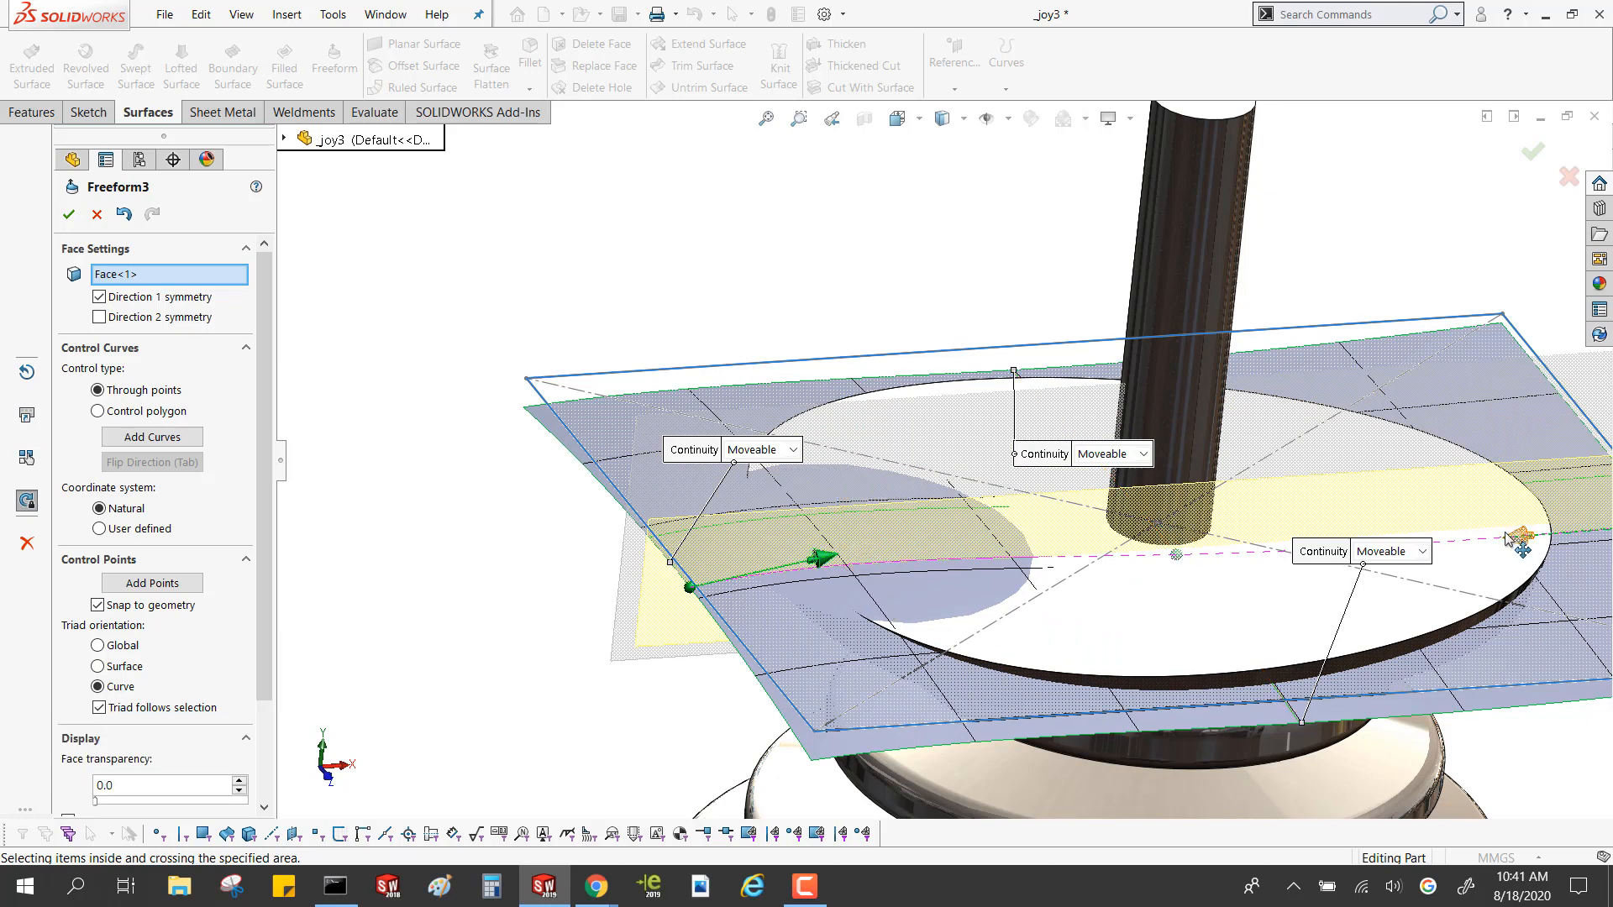
mouse_move(1519, 539)
left_mouse_down()
mouse_move(1522, 487)
mouse_move(1504, 522)
left_mouse_up()
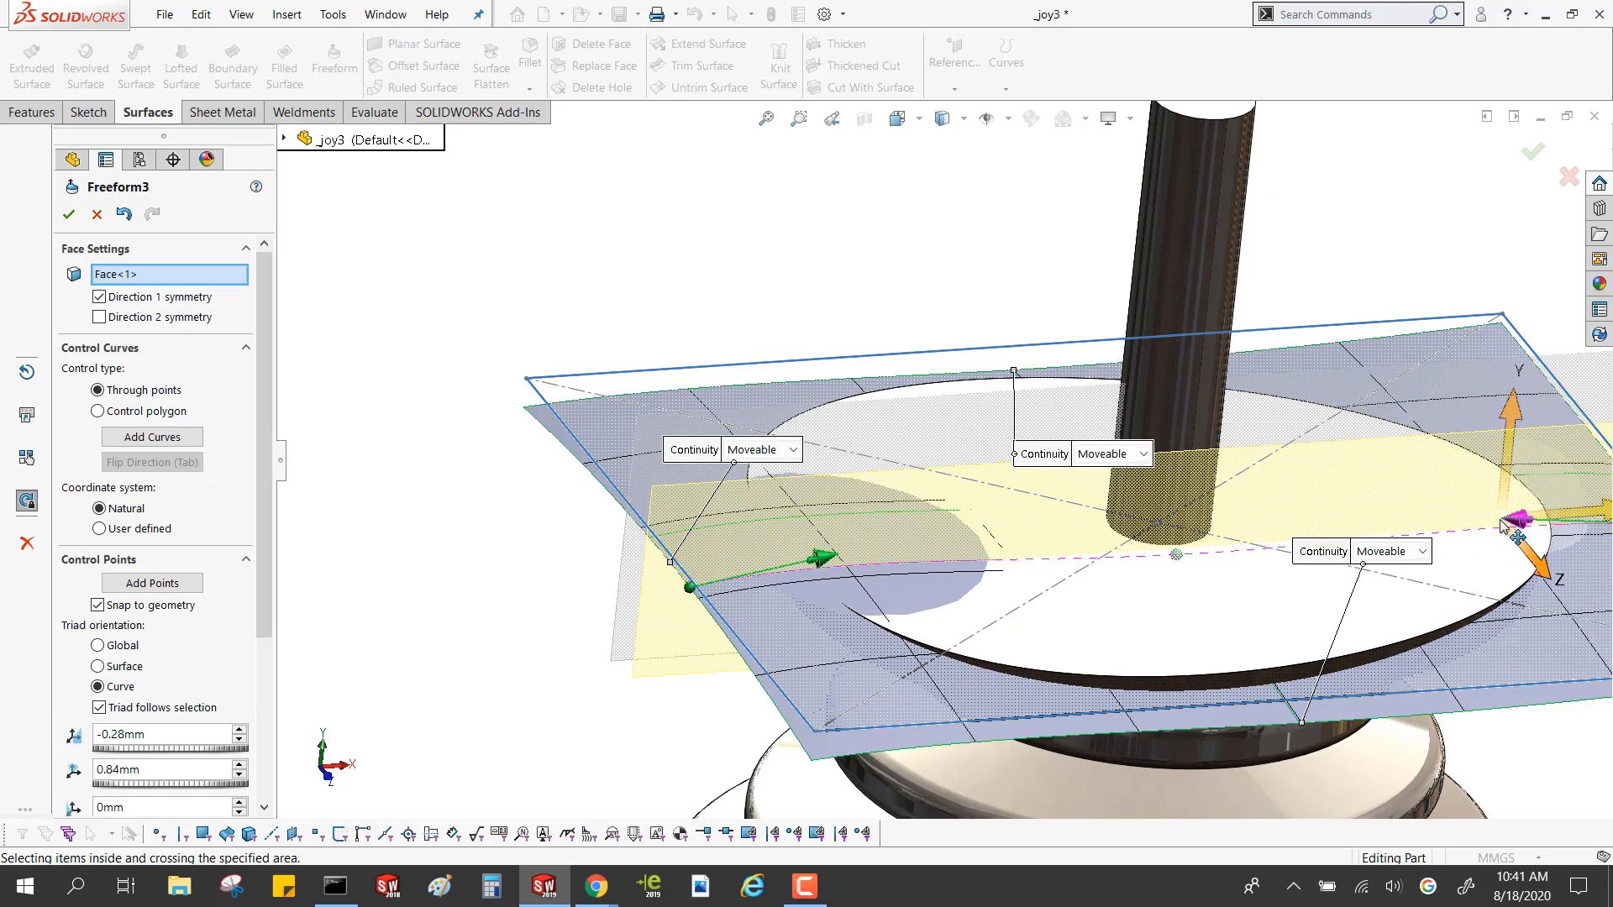
Add further control curves to the freeform surface, running alongside the symmetry plane
scroll(1200, 622, "up", 2)
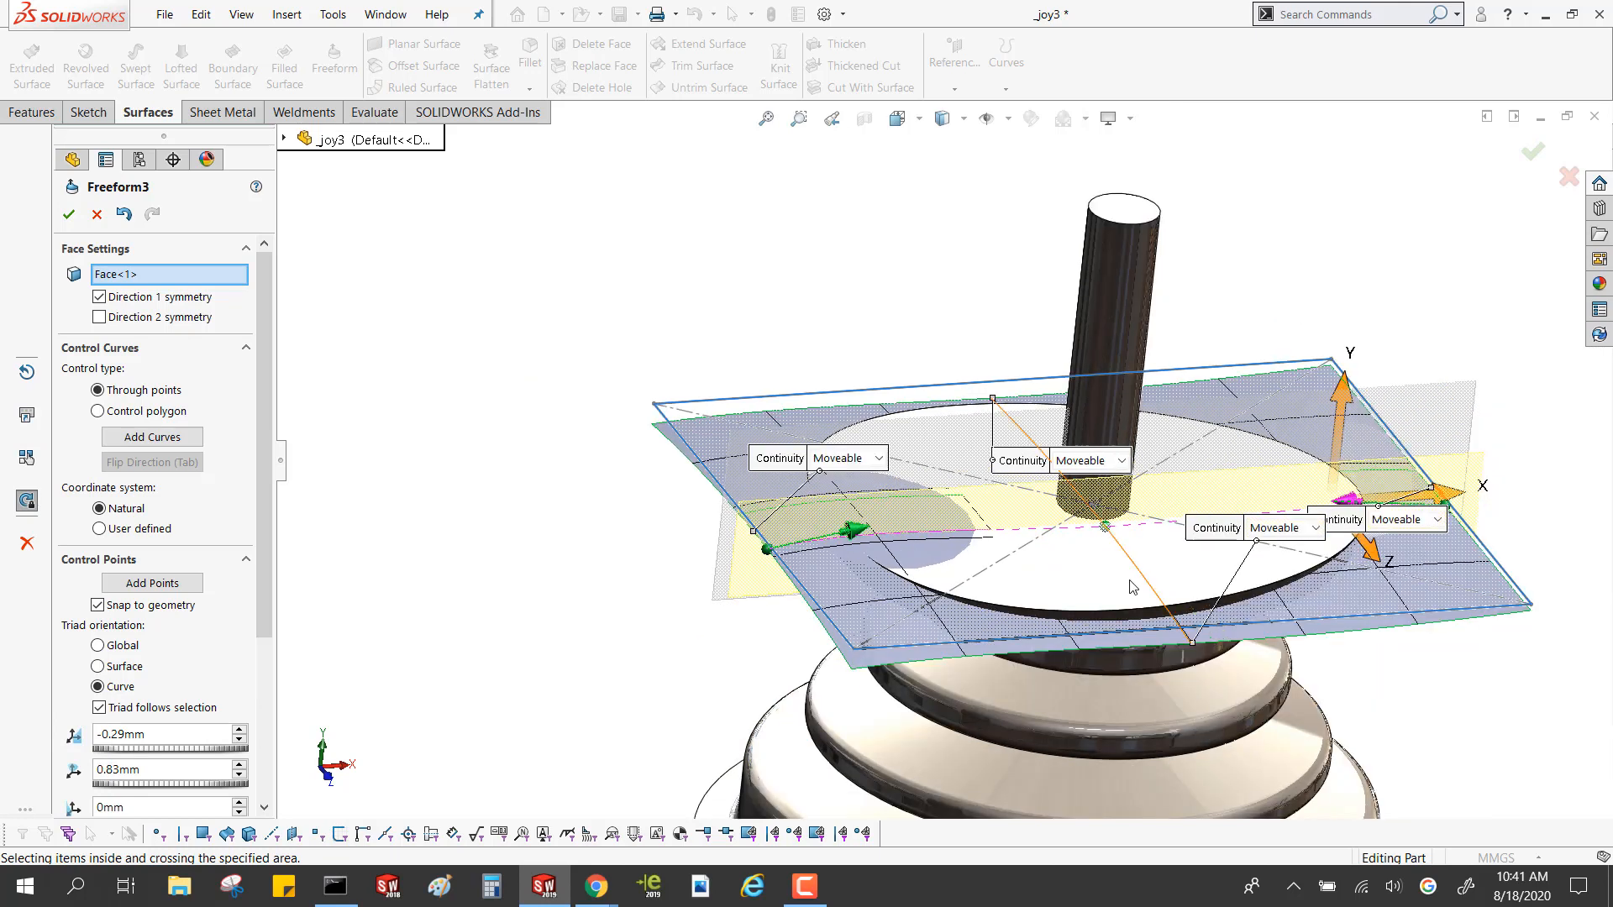
left_click(144, 442)
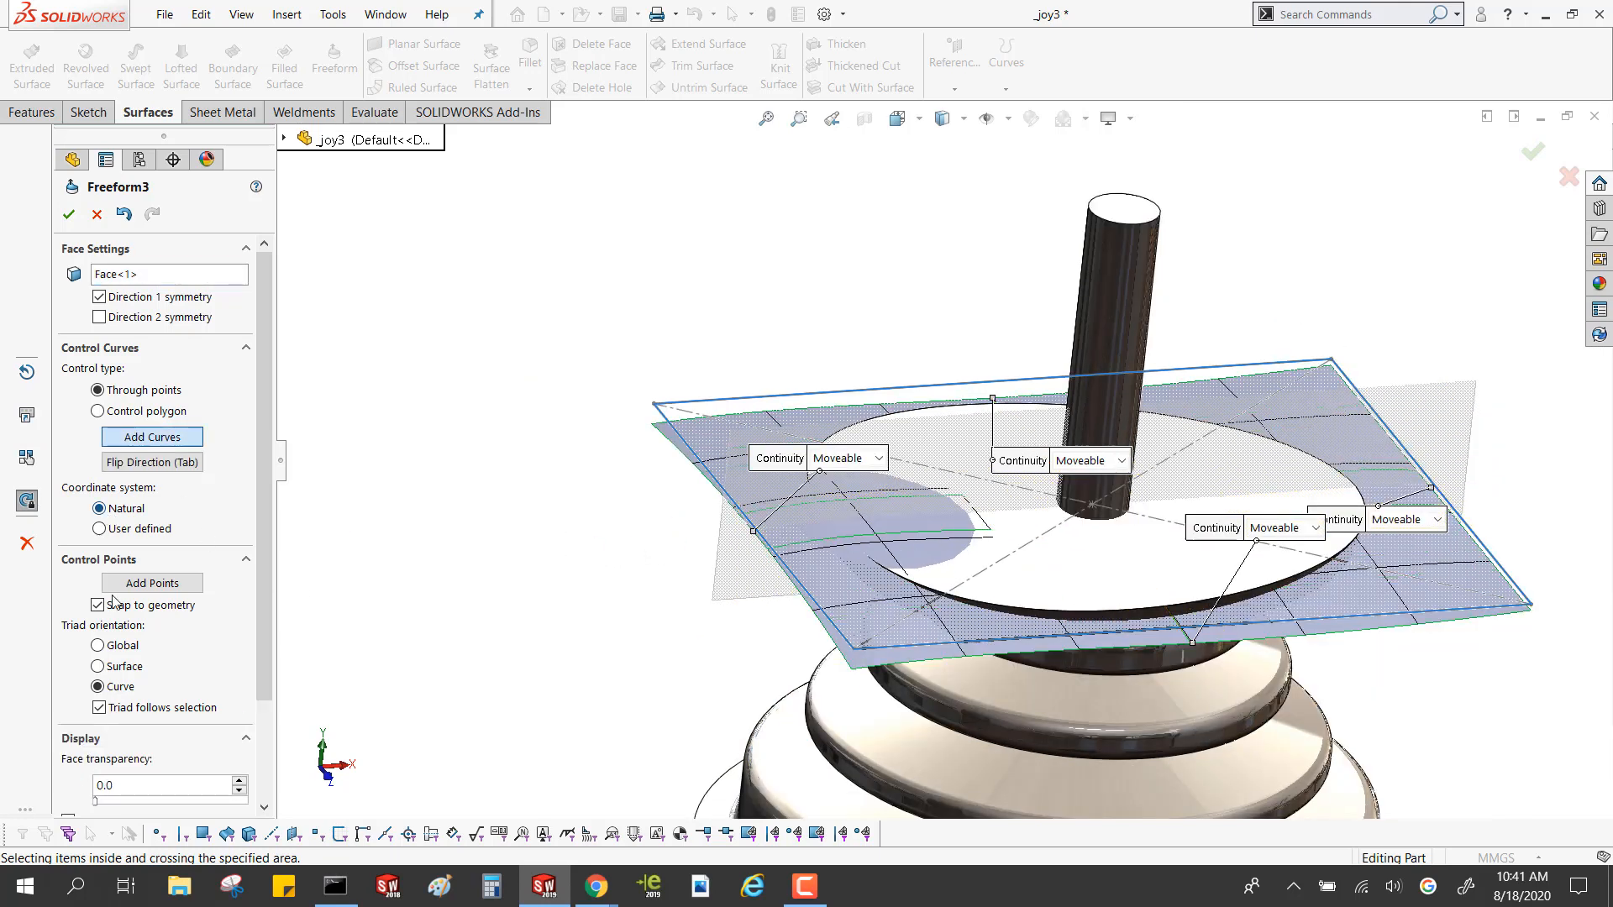
left_click(822, 554)
left_click(1084, 473)
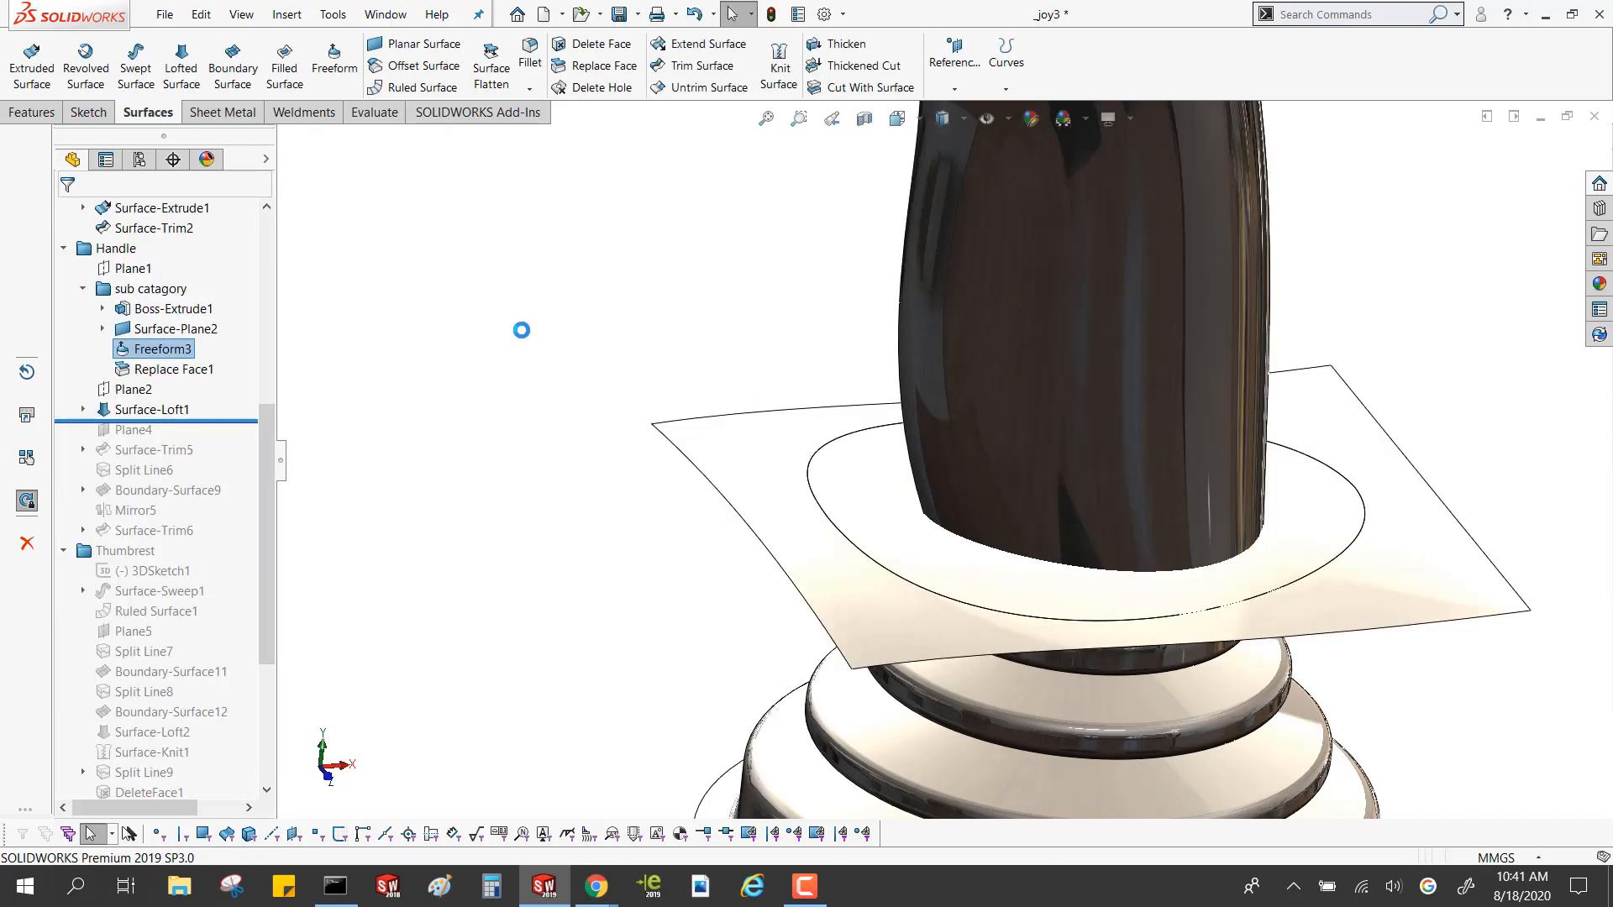
Roll the feature history back to just after Freeform3, so that Replace Face1 is suppressed
left_click_drag(210, 422, 191, 354)
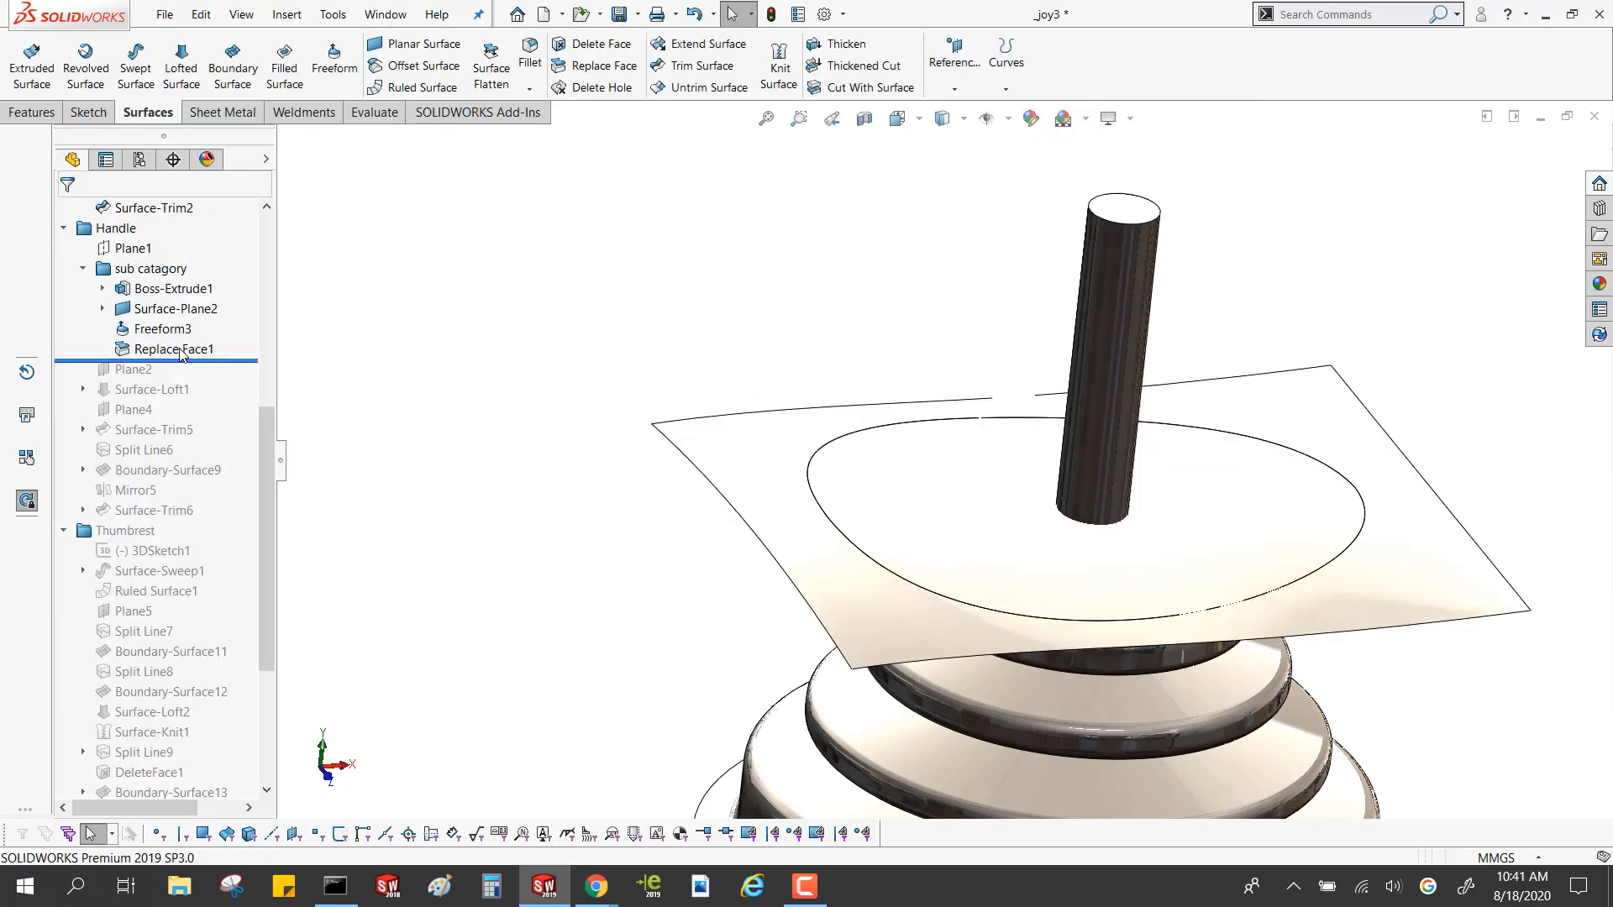
left_click(181, 349)
left_click(391, 414)
left_click_drag(235, 367, 232, 340)
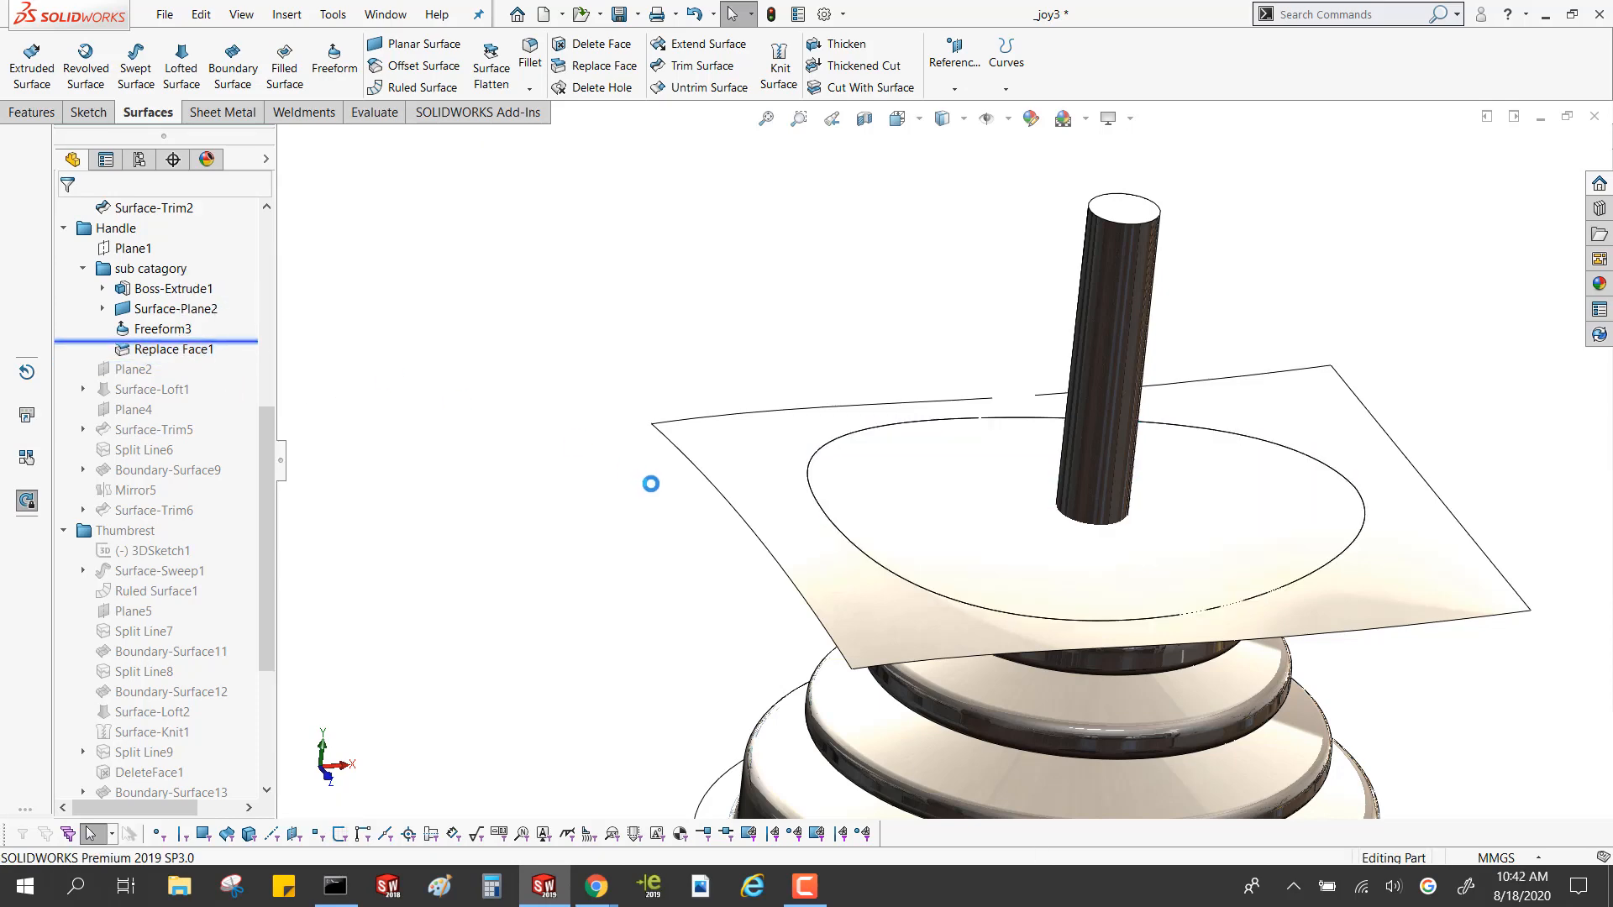
Examine how the solid disk's edge meets the freeform surface from the side and close up
middle_click_drag(655, 495, 684, 390)
scroll(932, 537, "down", 6)
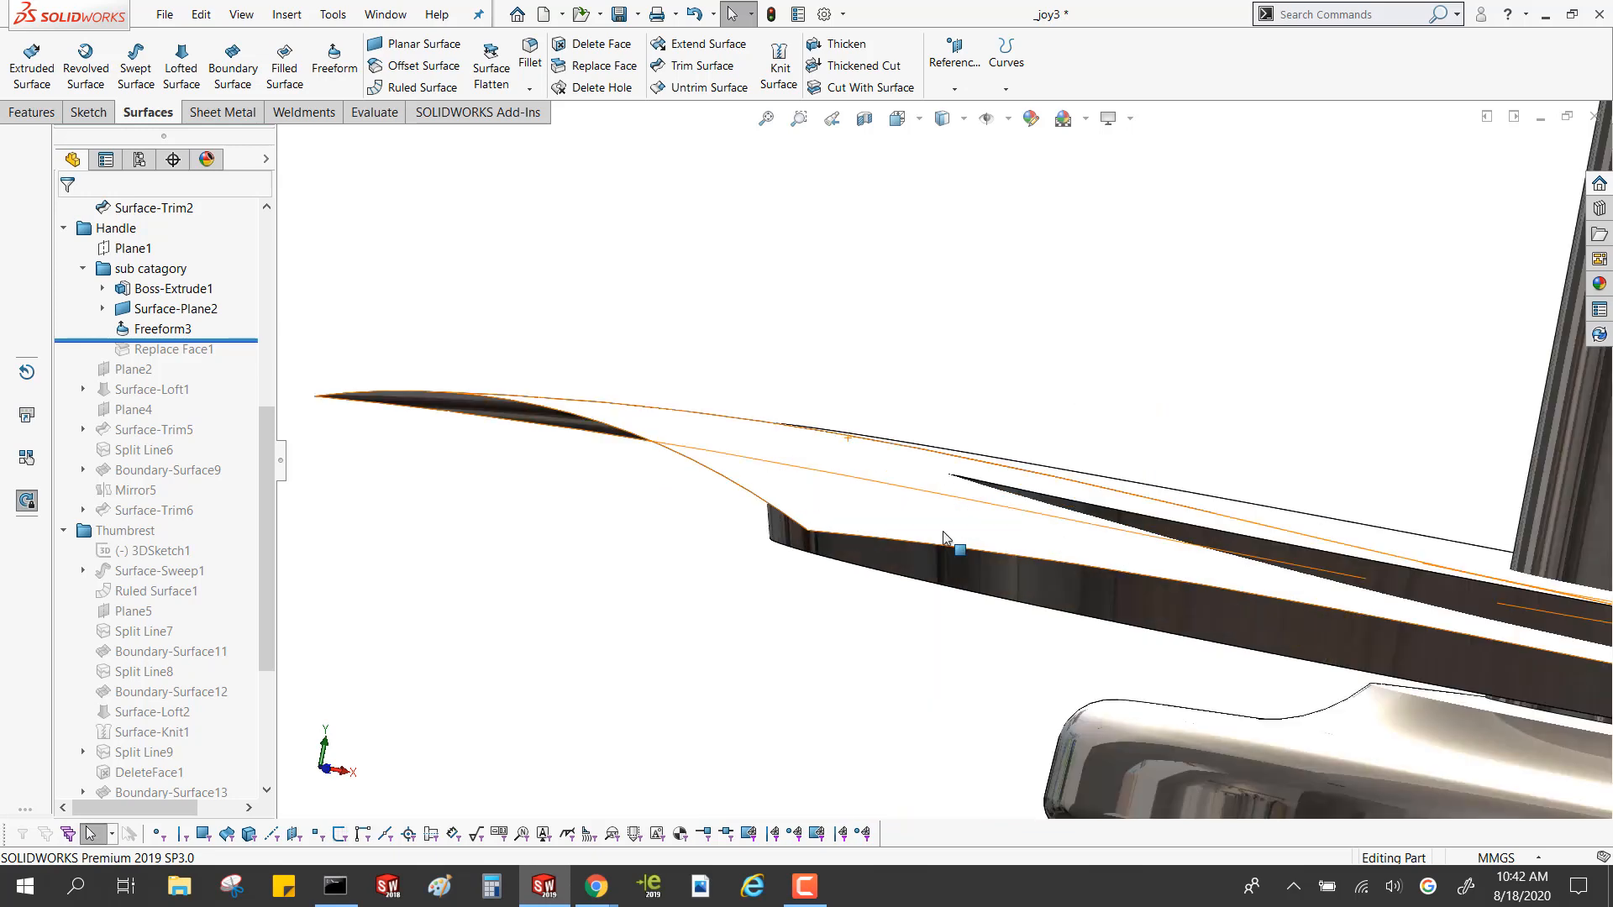
scroll(947, 540, "up", 2)
scroll(947, 539, "down", 1)
scroll(945, 540, "up", 3)
middle_click_drag(1048, 530, 1048, 562)
scroll(1050, 559, "up", 3)
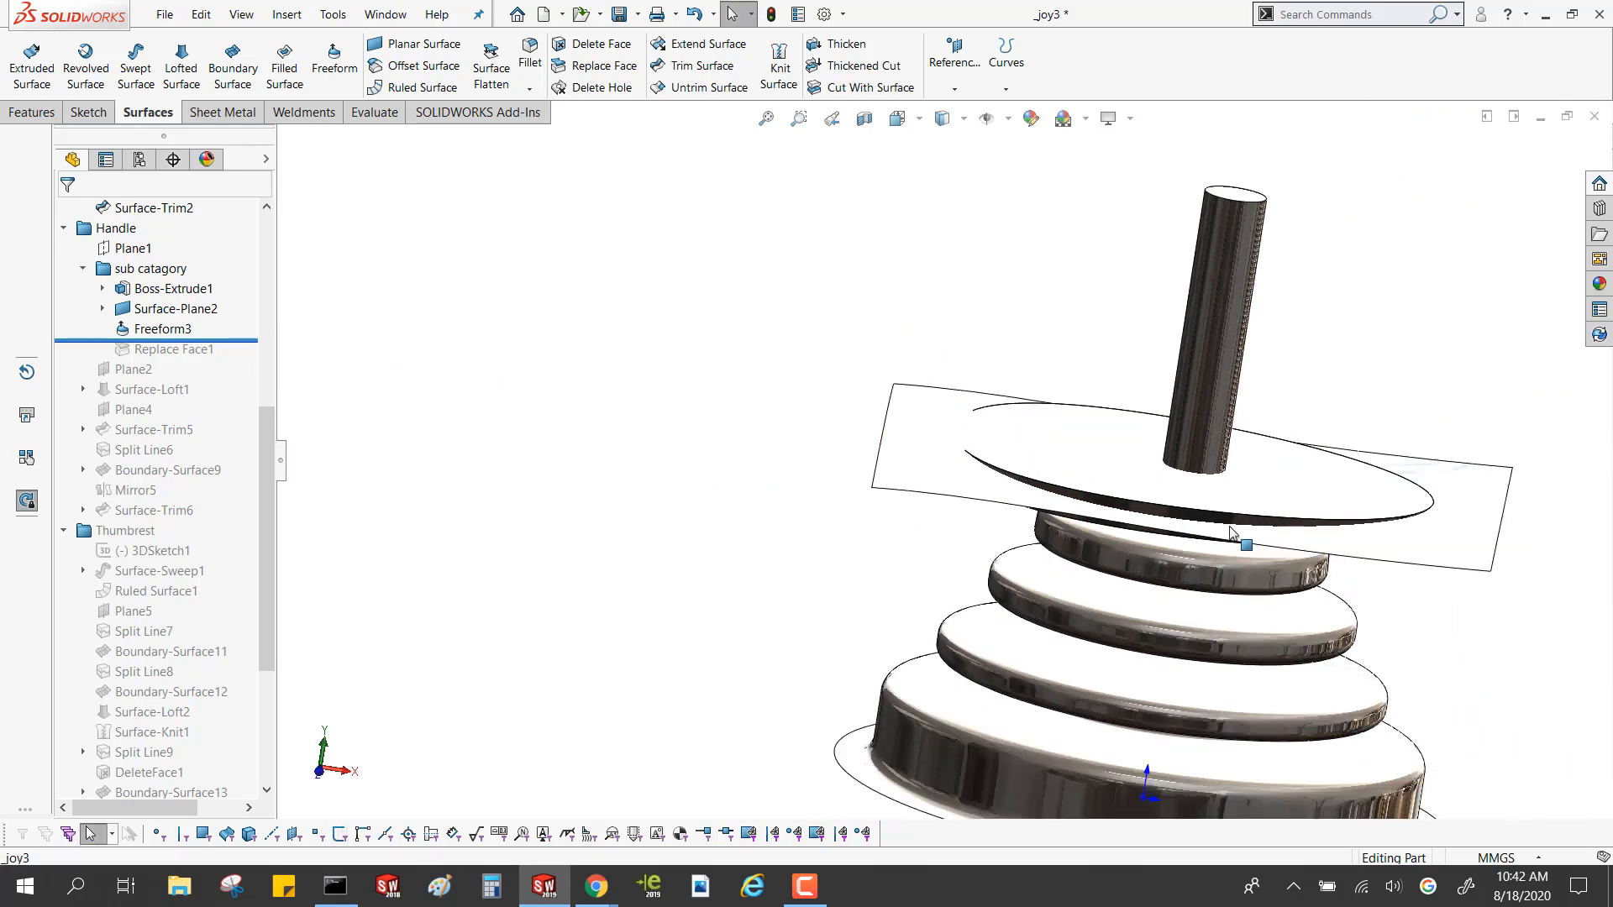
scroll(1251, 533, "down", 3)
Cut the solid disk with the Freeform3 surface using Cut With Surface, and inspect the cut face
left_click(1258, 527)
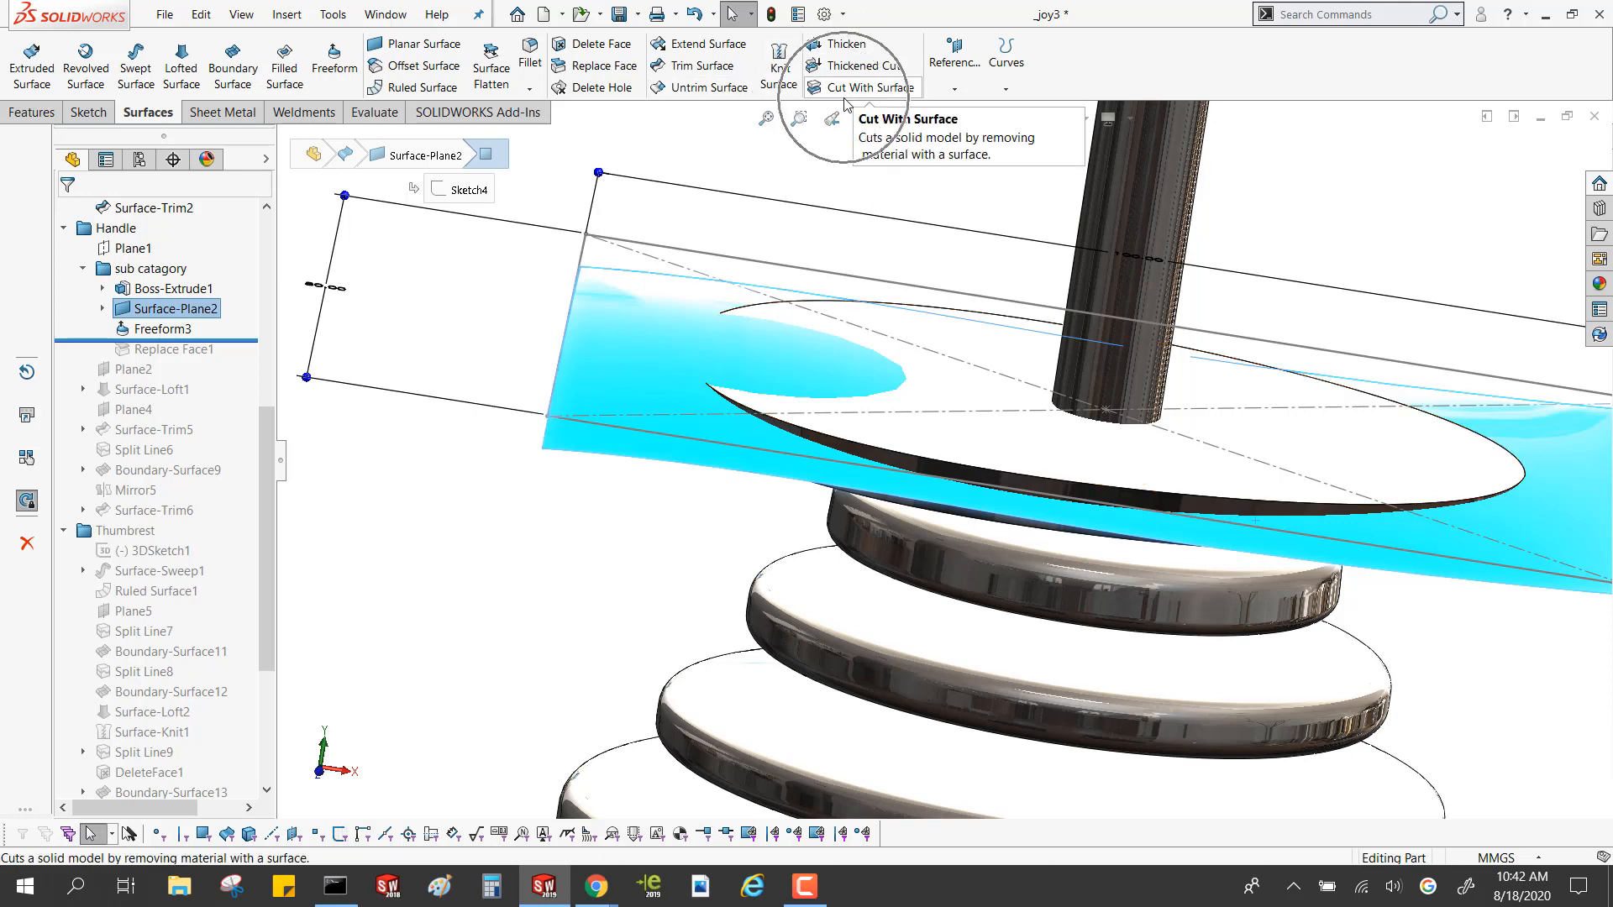
left_click(642, 298)
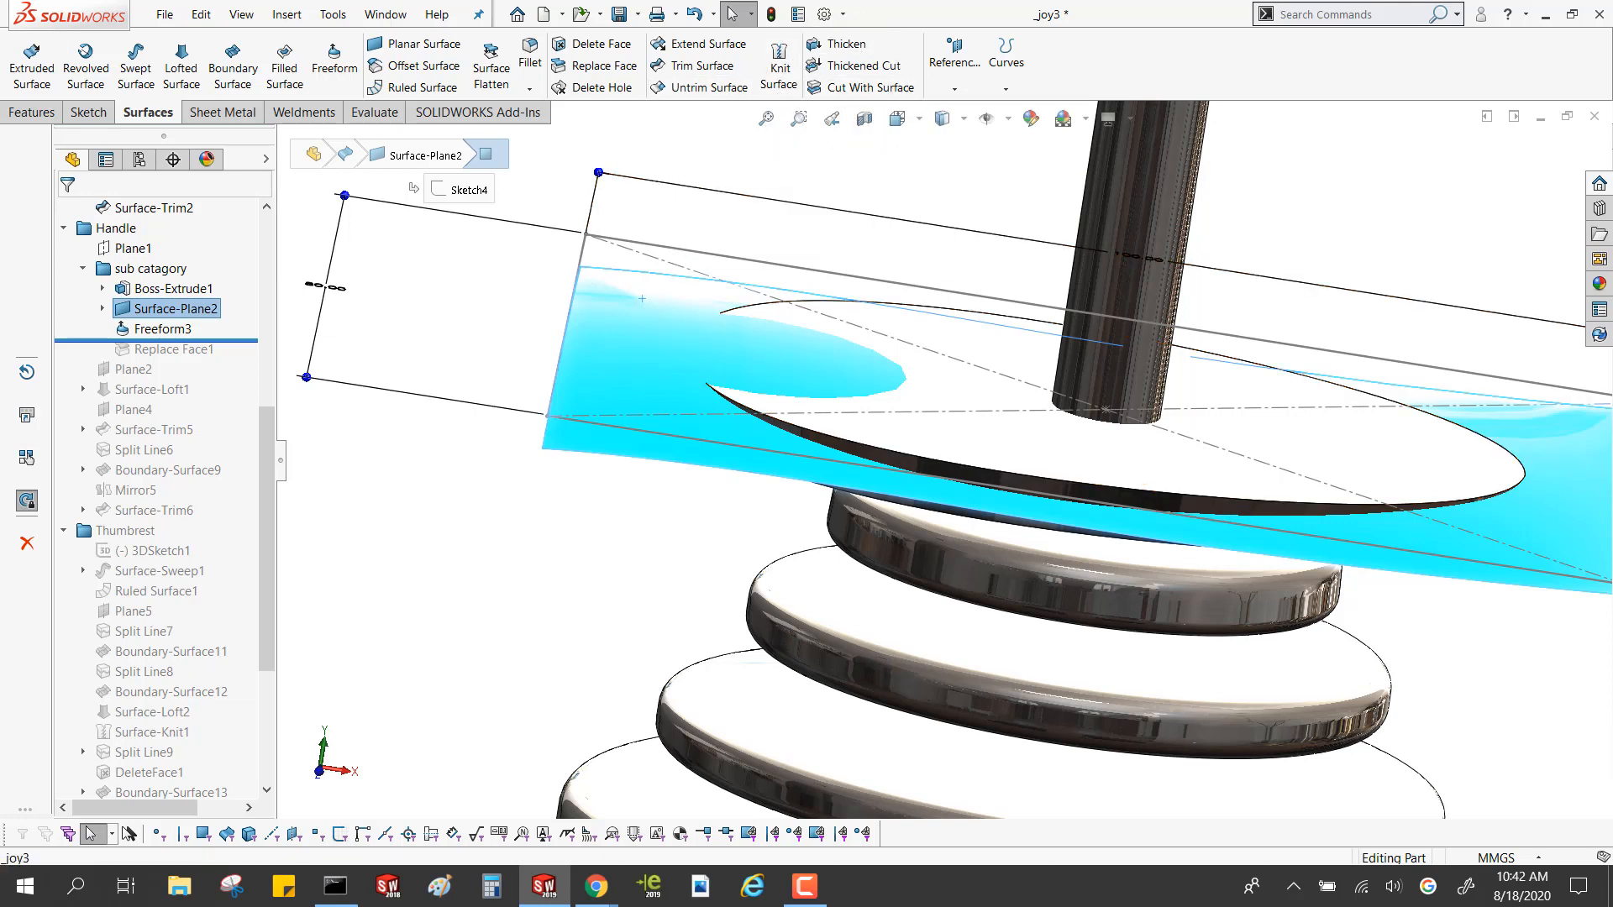
left_click(827, 87)
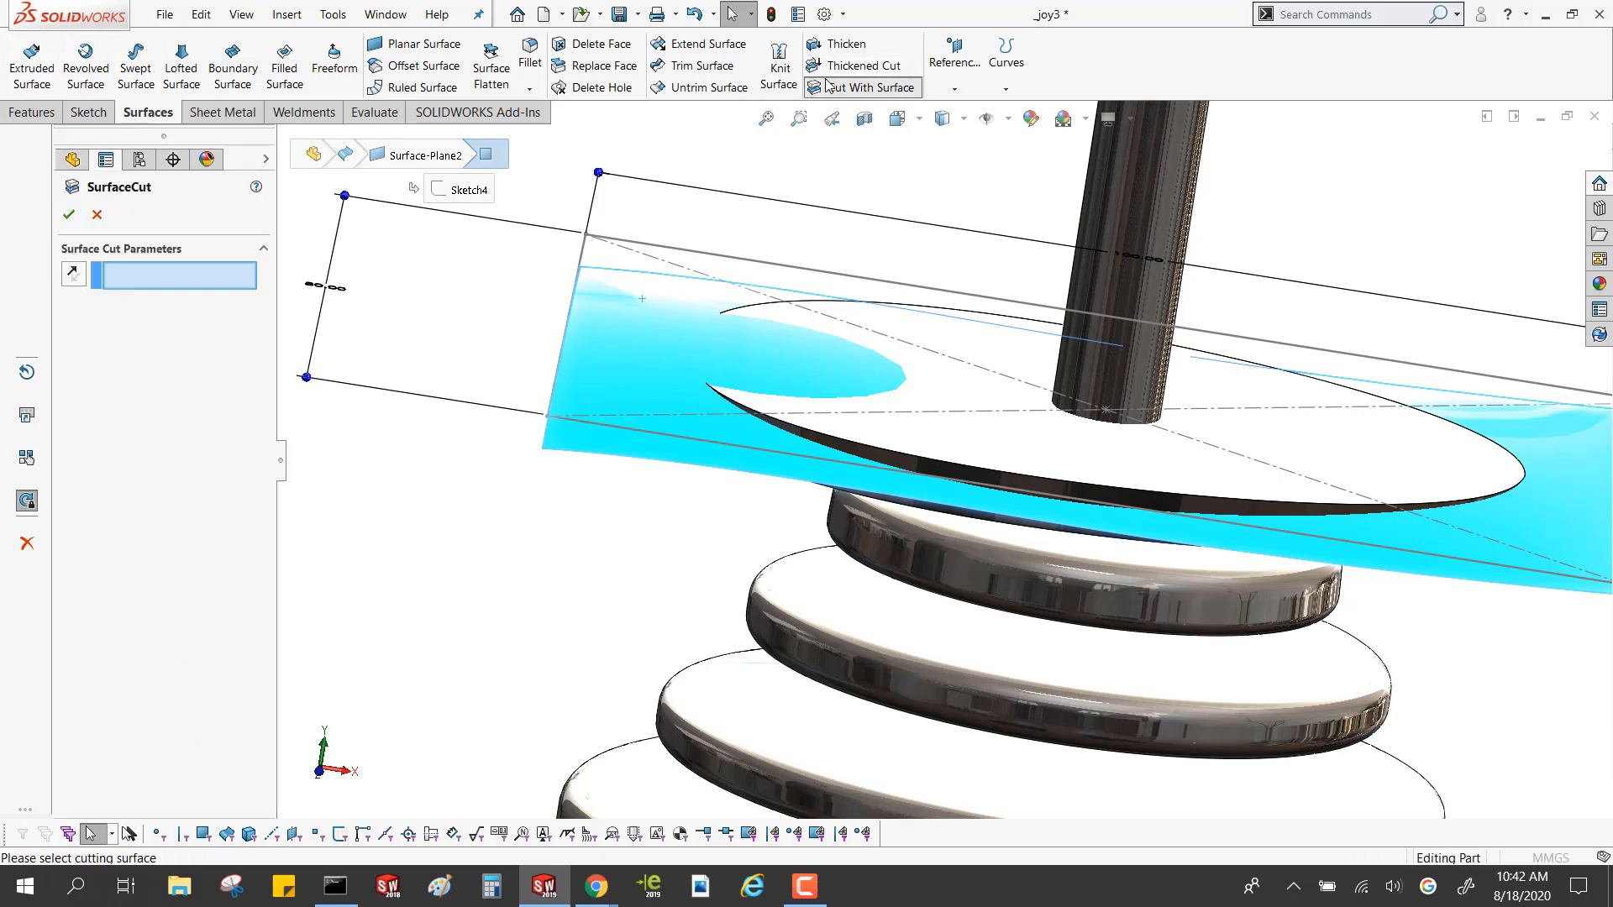
scroll(893, 359, "up", 3)
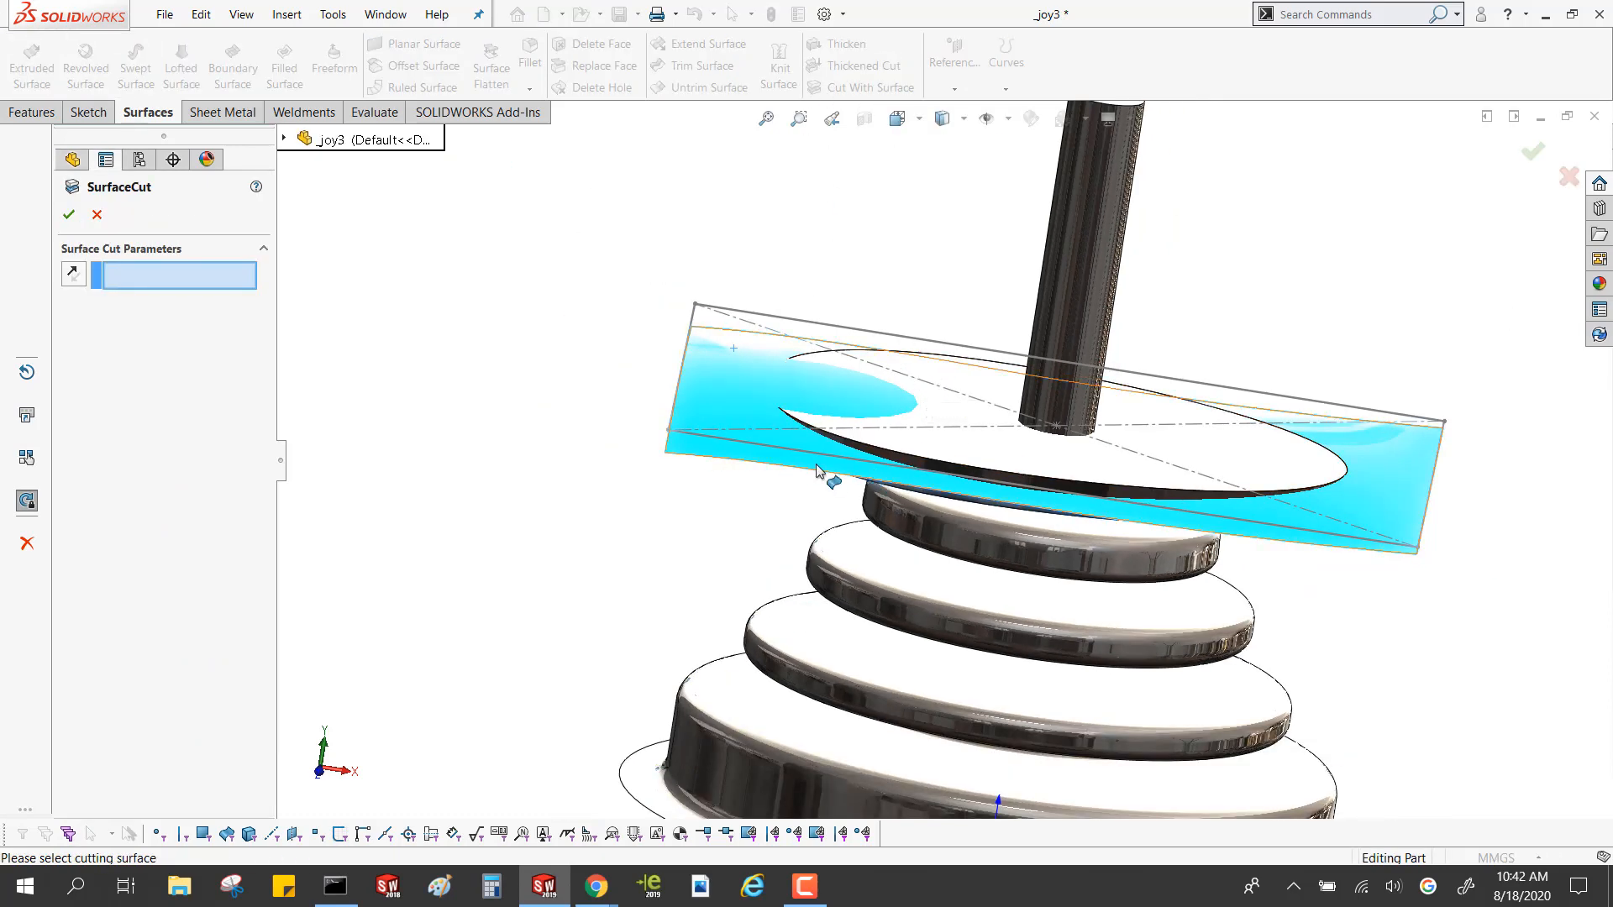
left_click(793, 449)
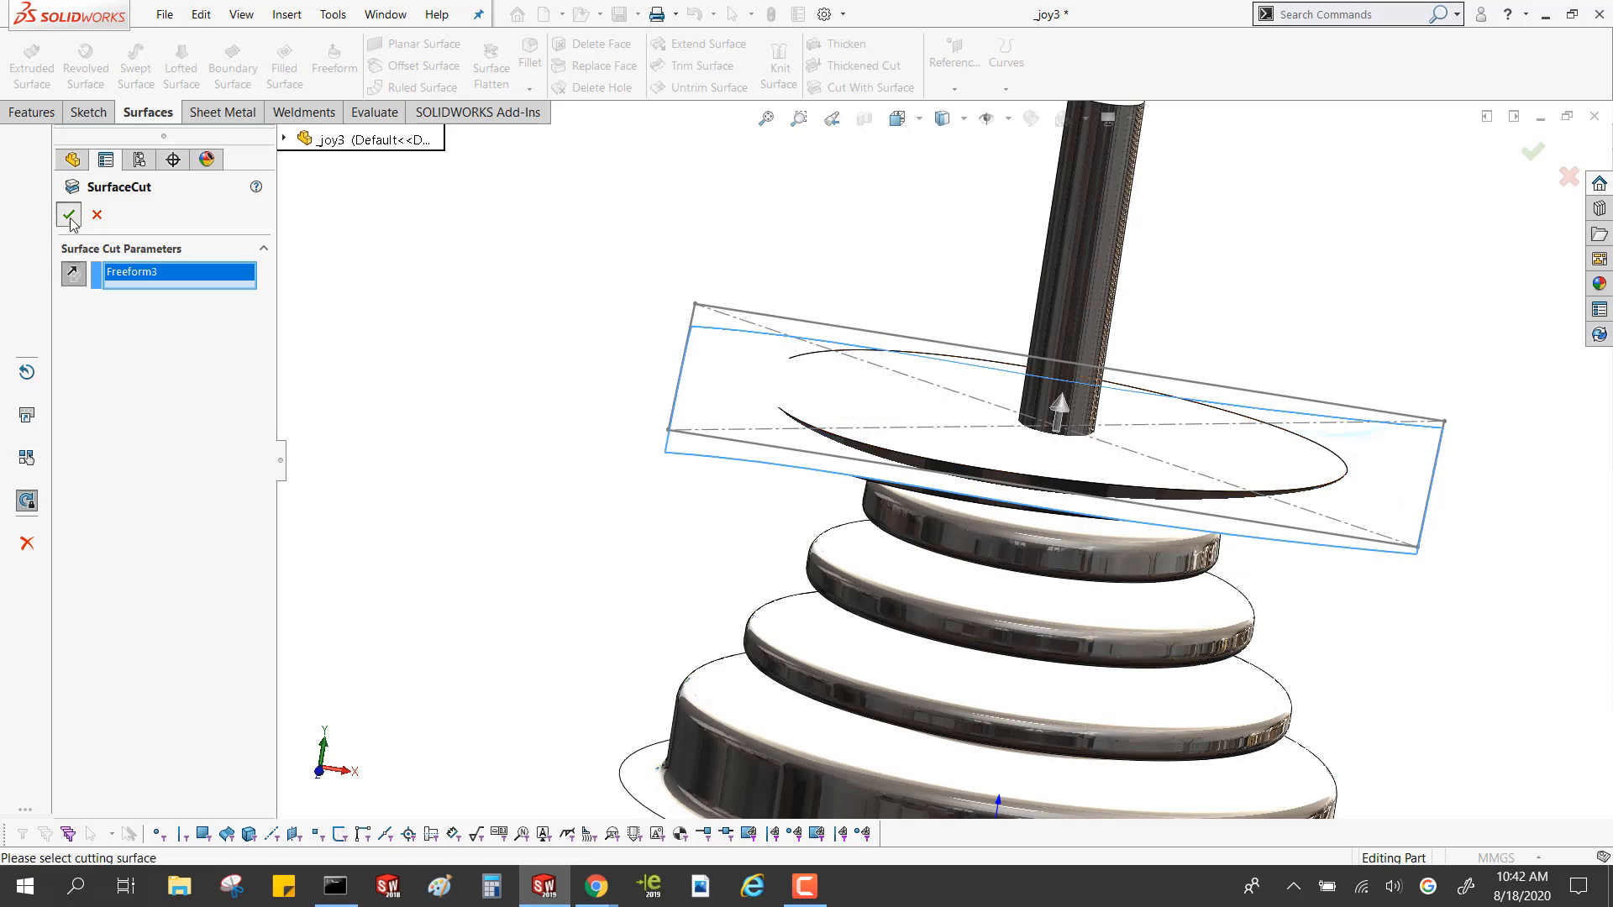
left_click(69, 217)
middle_click_drag(555, 353, 747, 209)
left_click(902, 418)
scroll(749, 504, "down", 3)
scroll(749, 504, "up", 3)
middle_click_drag(735, 554, 780, 581)
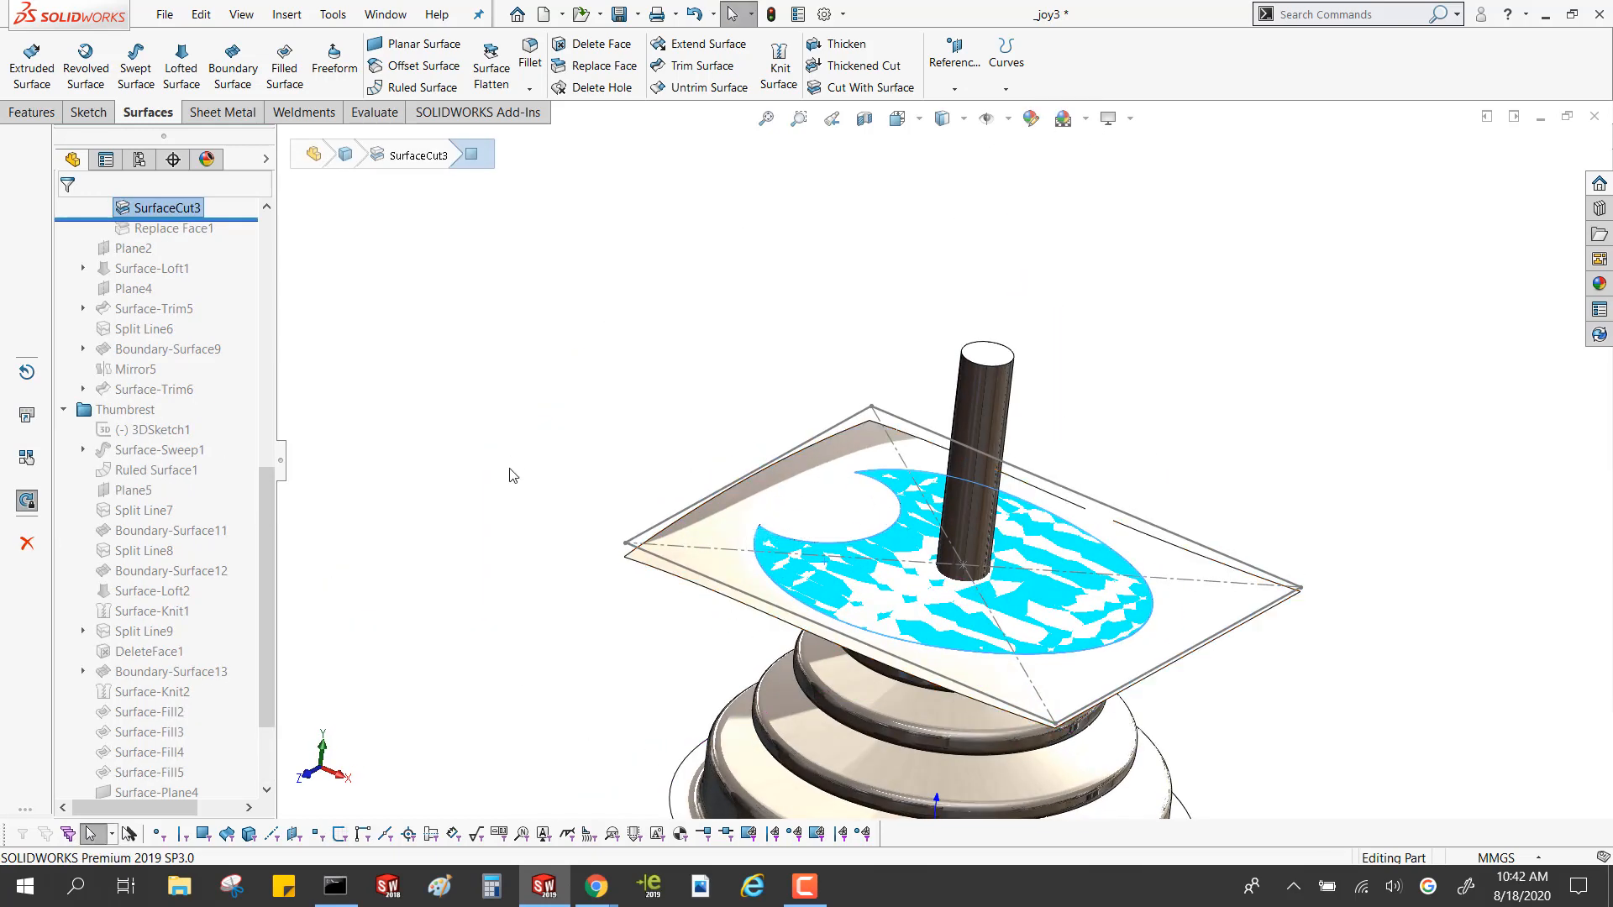
Delete the SurfaceCut3 feature from the handle's sub catagory folder
scroll(256, 285, "up", 2)
left_click(148, 335)
key("Delete")
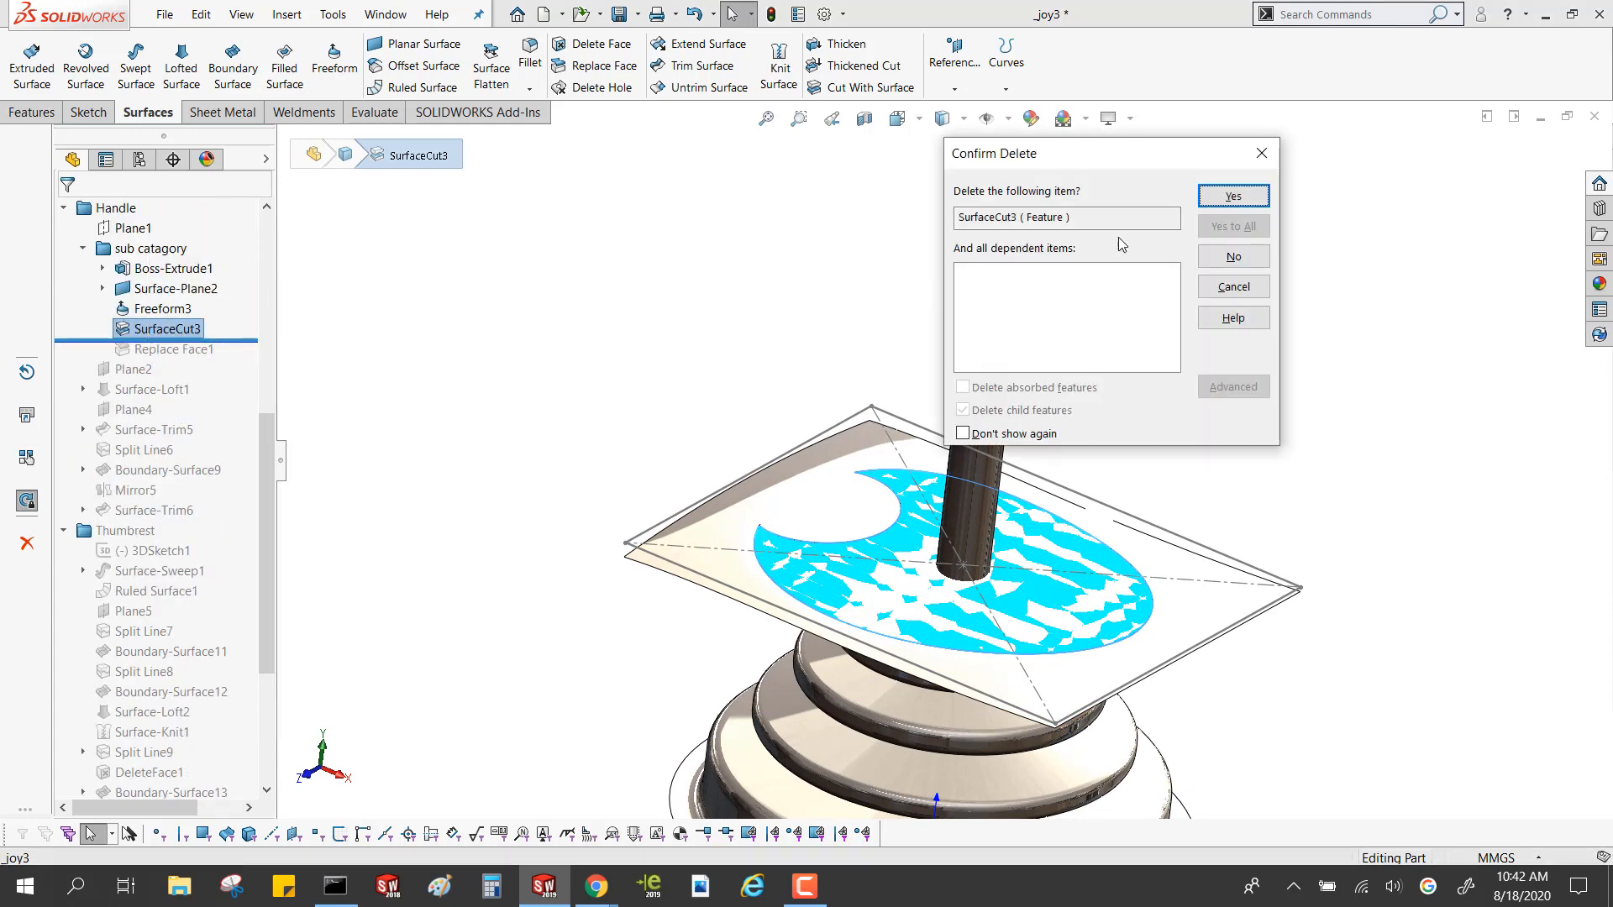
left_click(1233, 196)
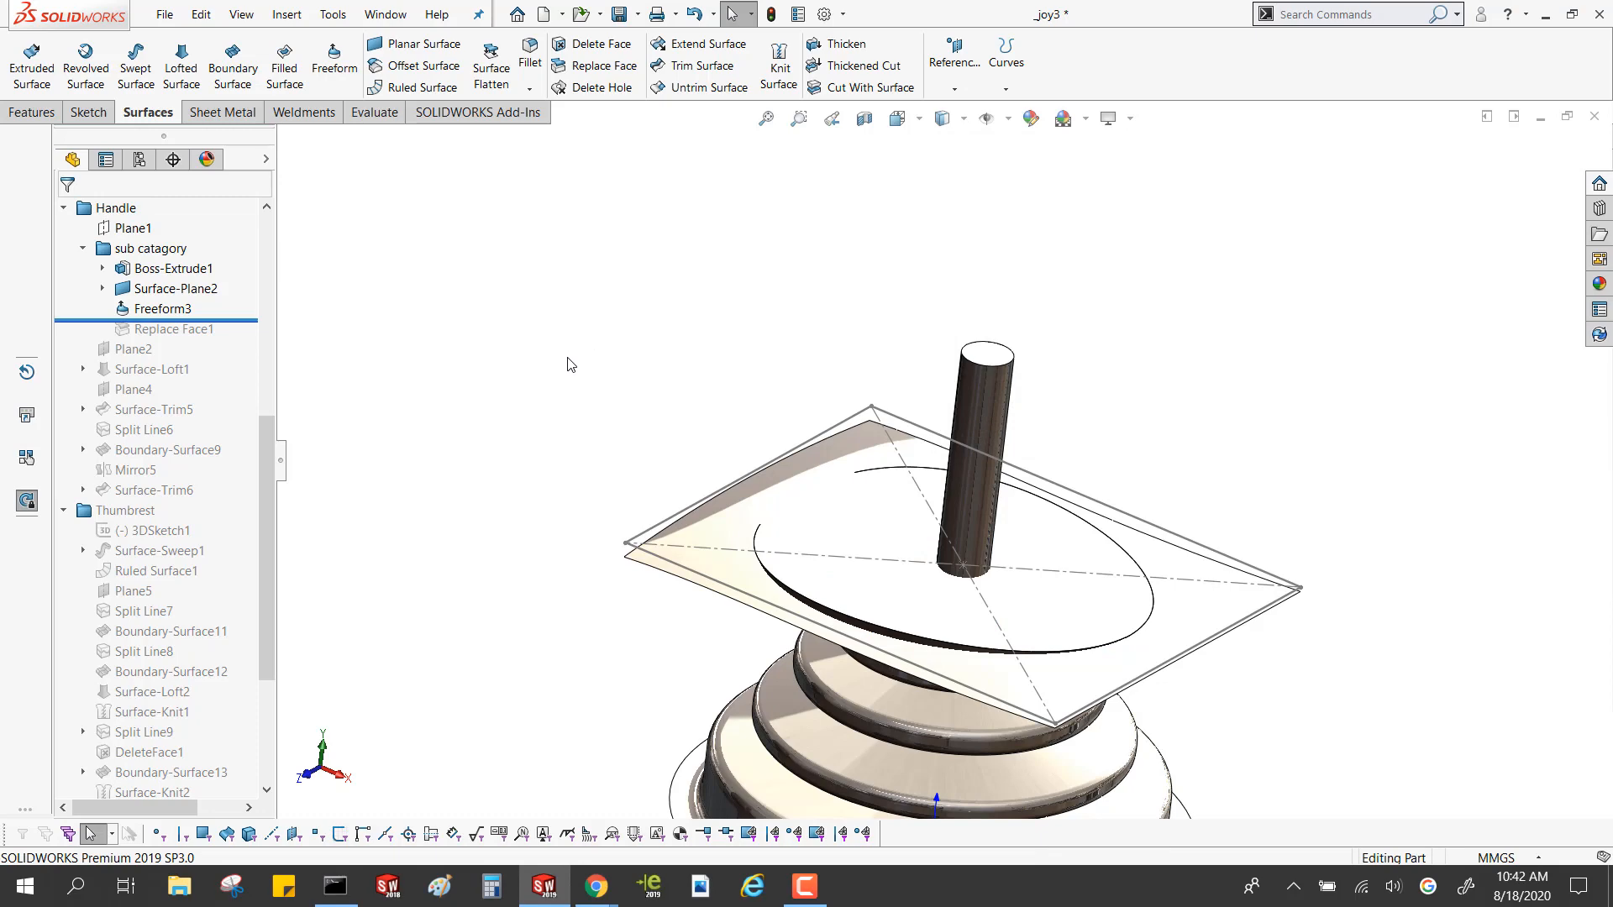
Select the freeform surface and examine where it runs along the disk's edge from below and above
middle_click_drag(850, 573, 836, 470)
scroll(832, 521, "down", 6)
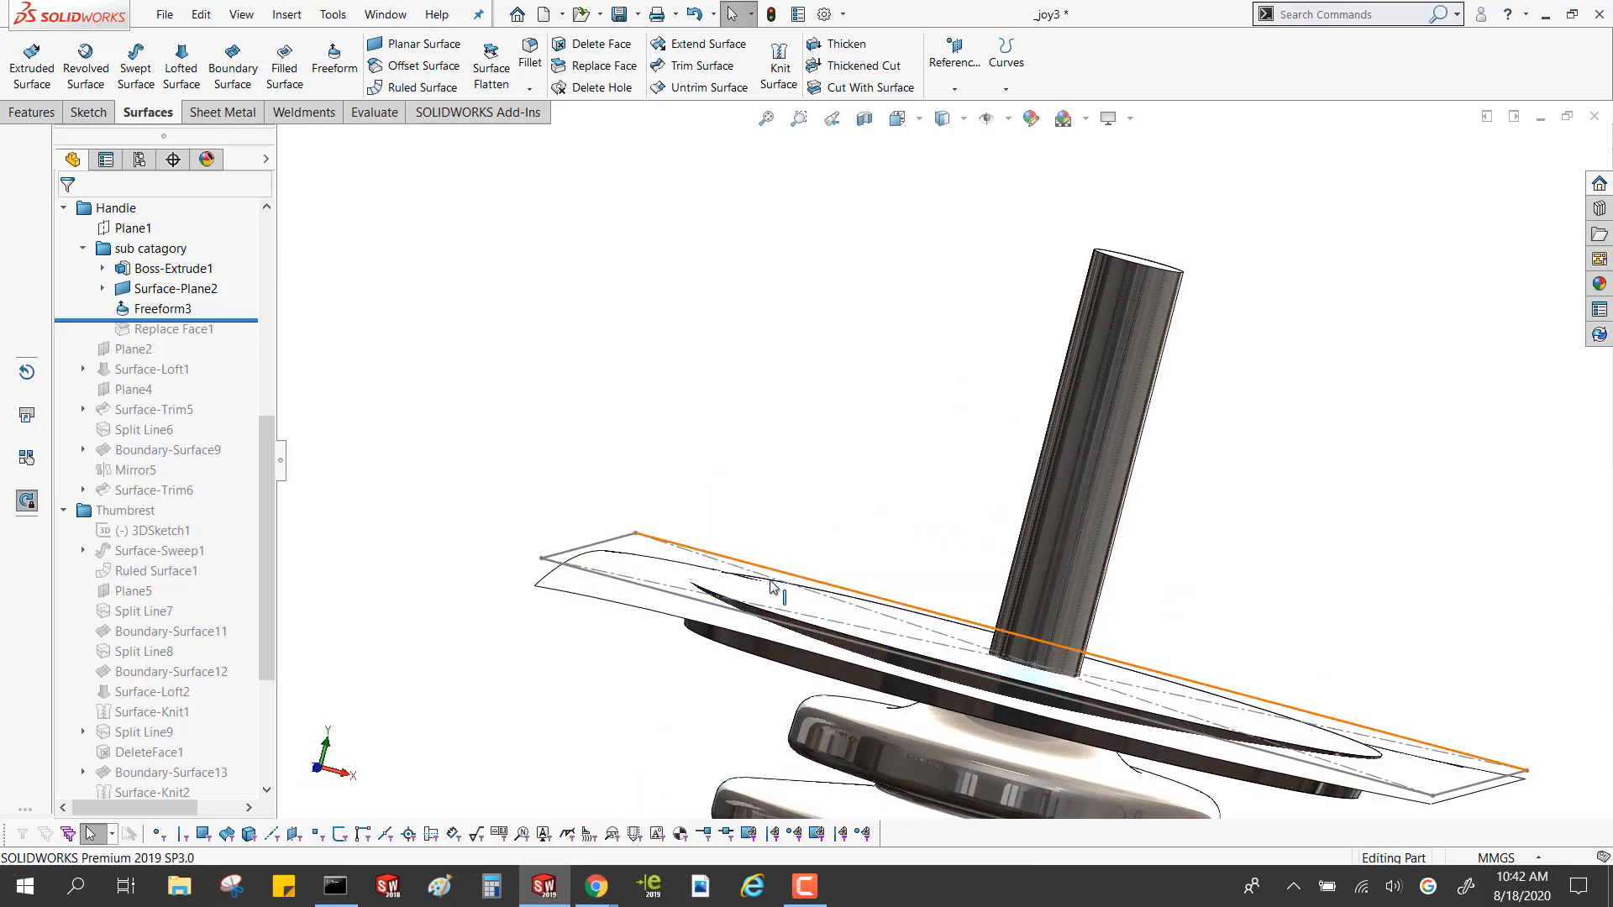
left_click(721, 539)
middle_click_drag(713, 533, 795, 524)
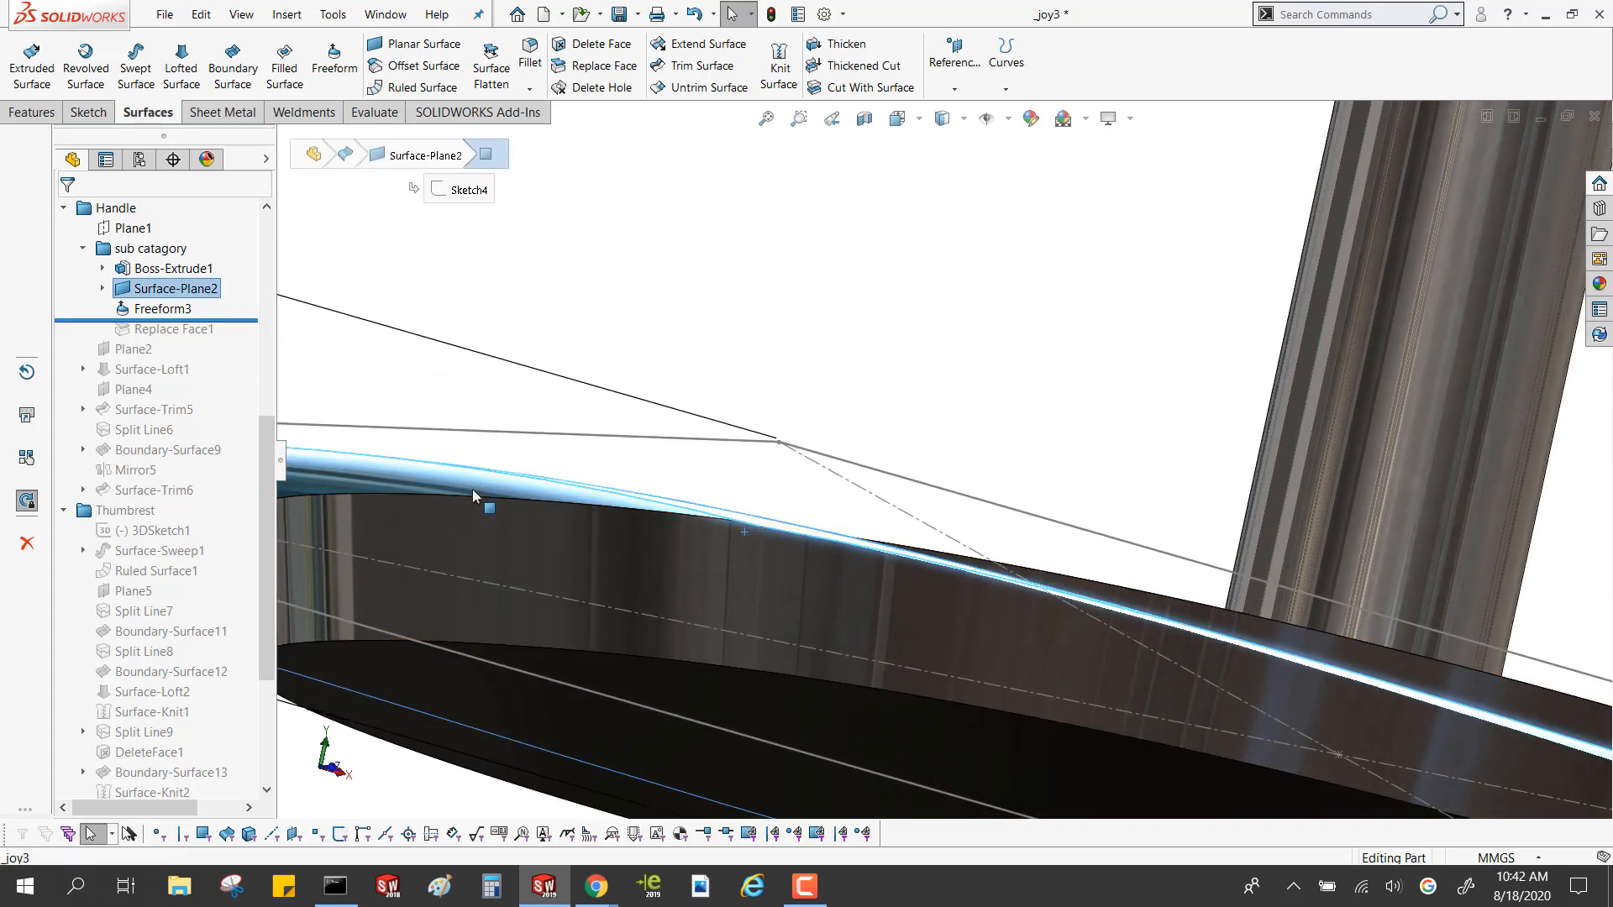
scroll(611, 499, "up", 8)
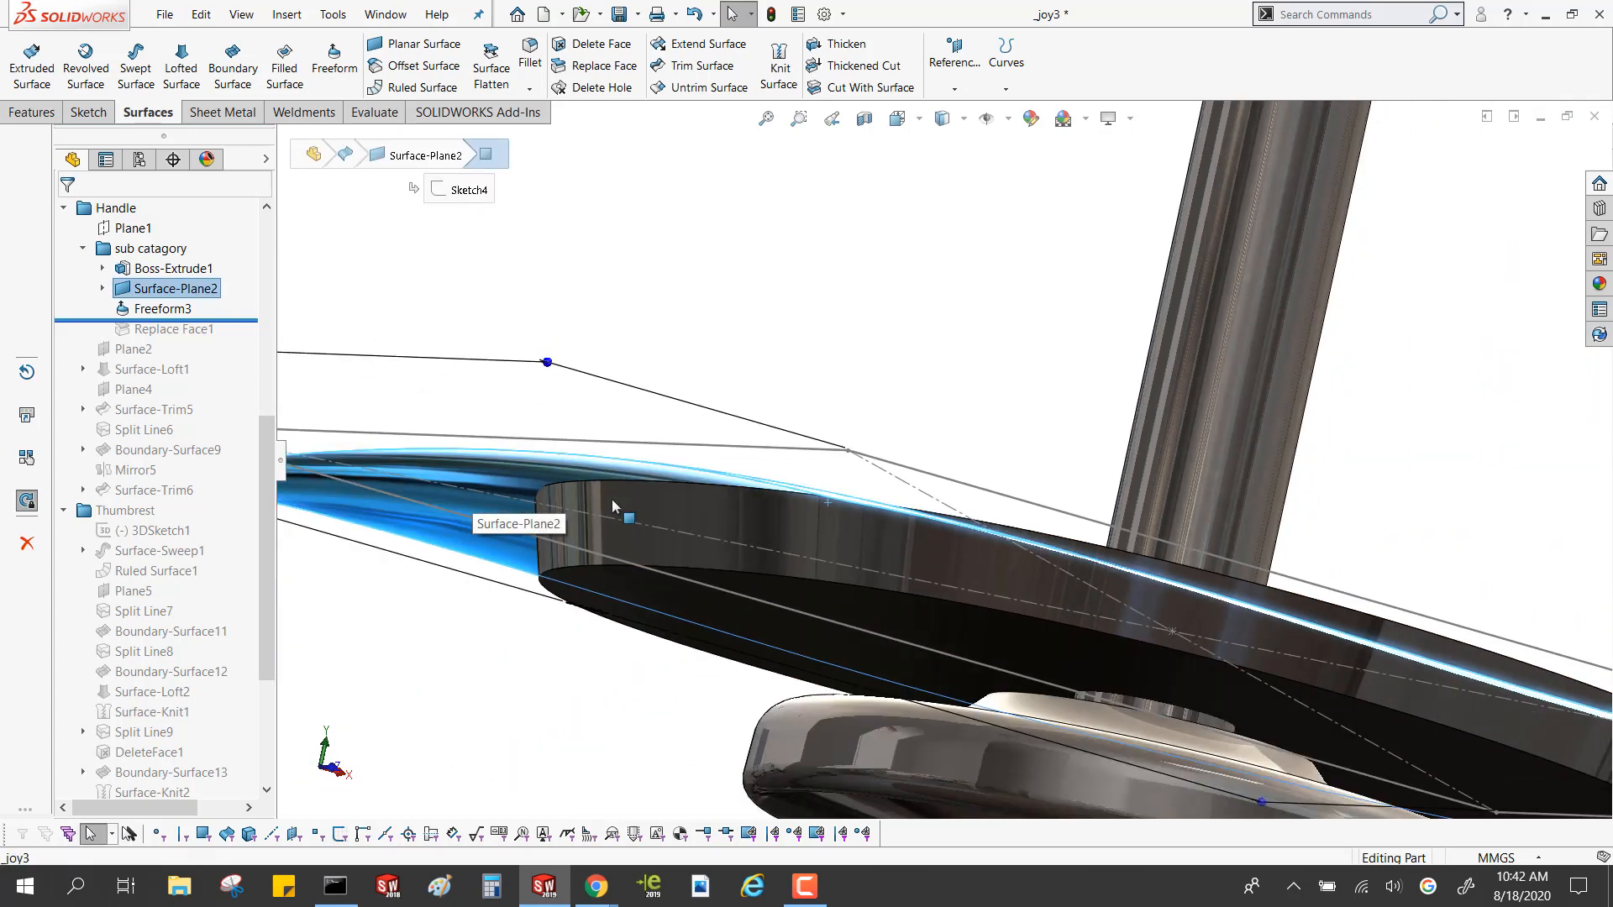
middle_click_drag(820, 513, 767, 515)
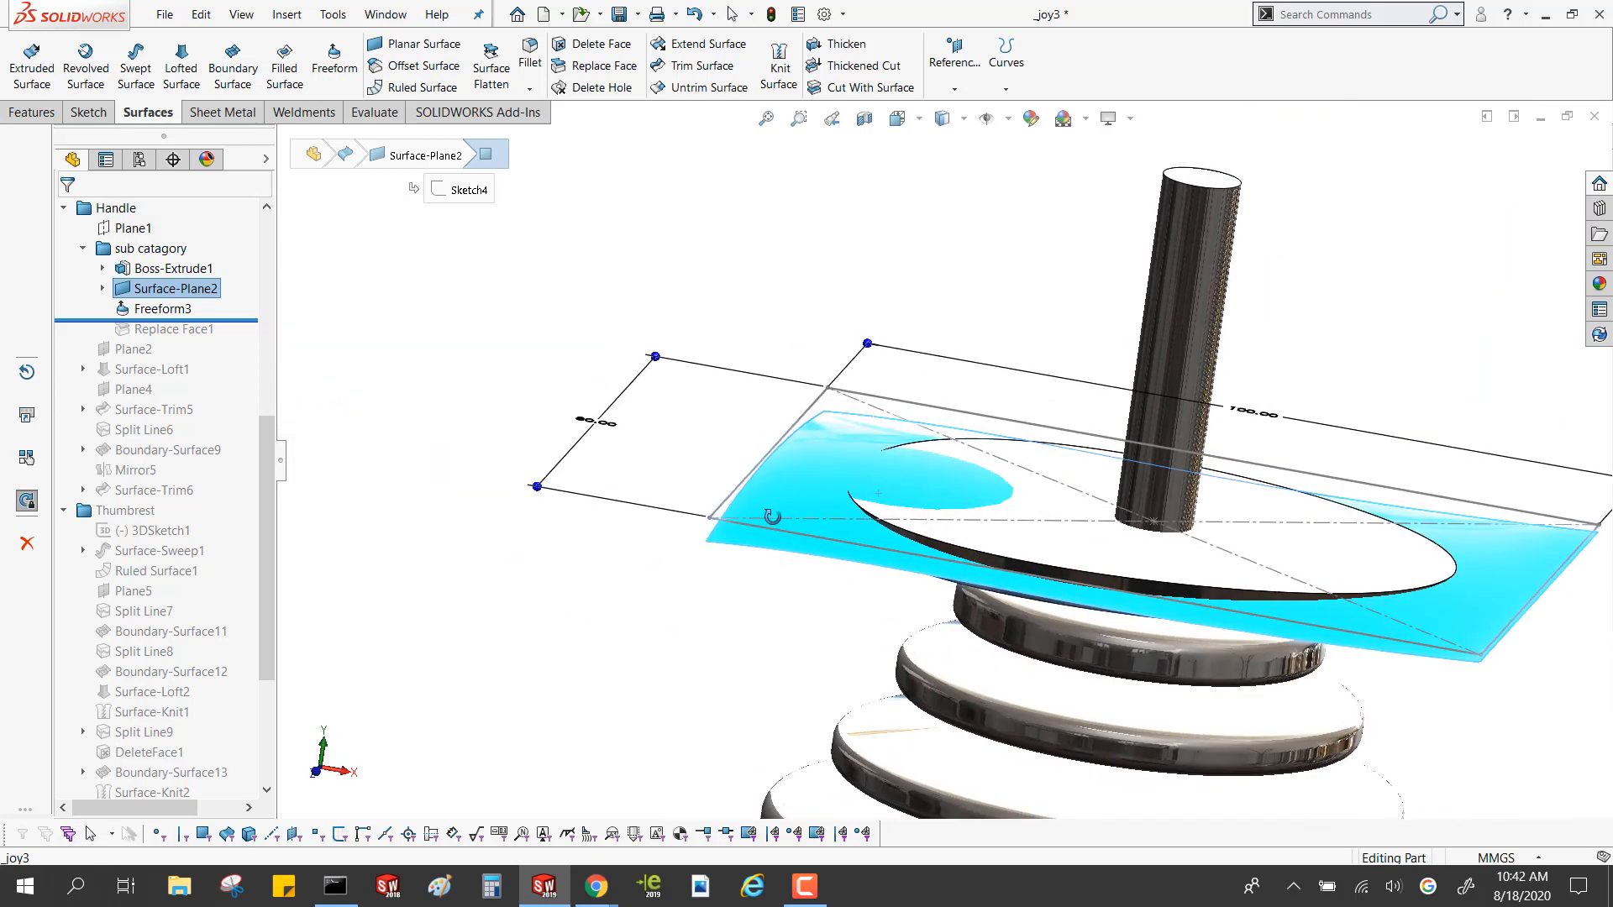
left_click(522, 551)
Roll forward past Replace Face1 and open its definition to review the replaced face and the replacement surface Surface-Plane2
left_click_drag(232, 323, 223, 341)
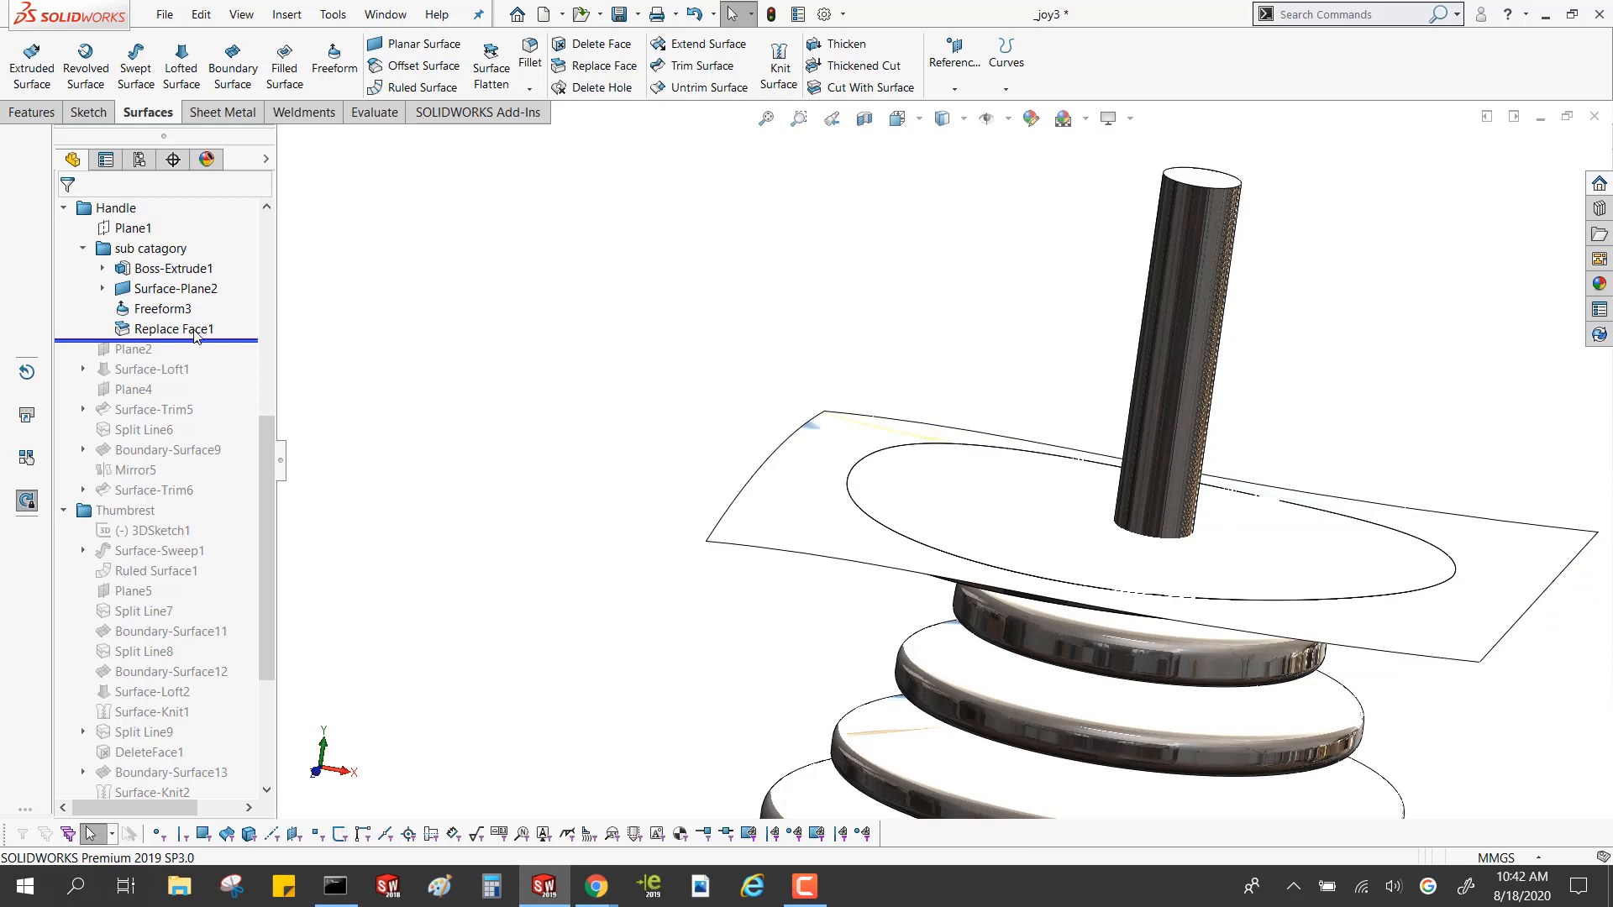
left_click(195, 330)
left_click(215, 269)
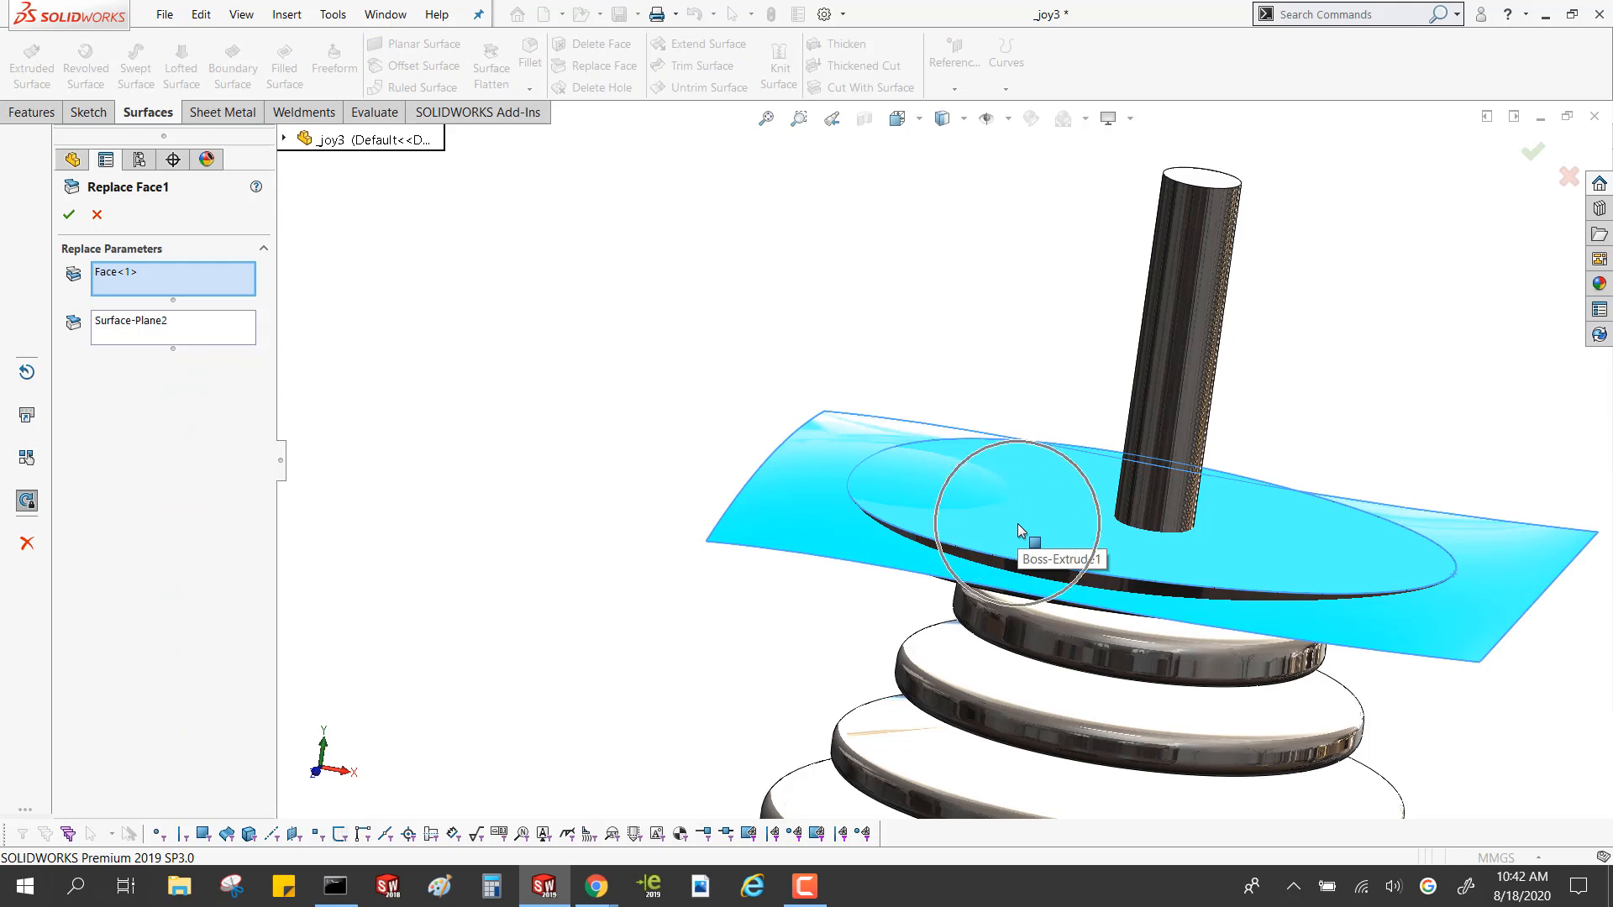
left_click(202, 335)
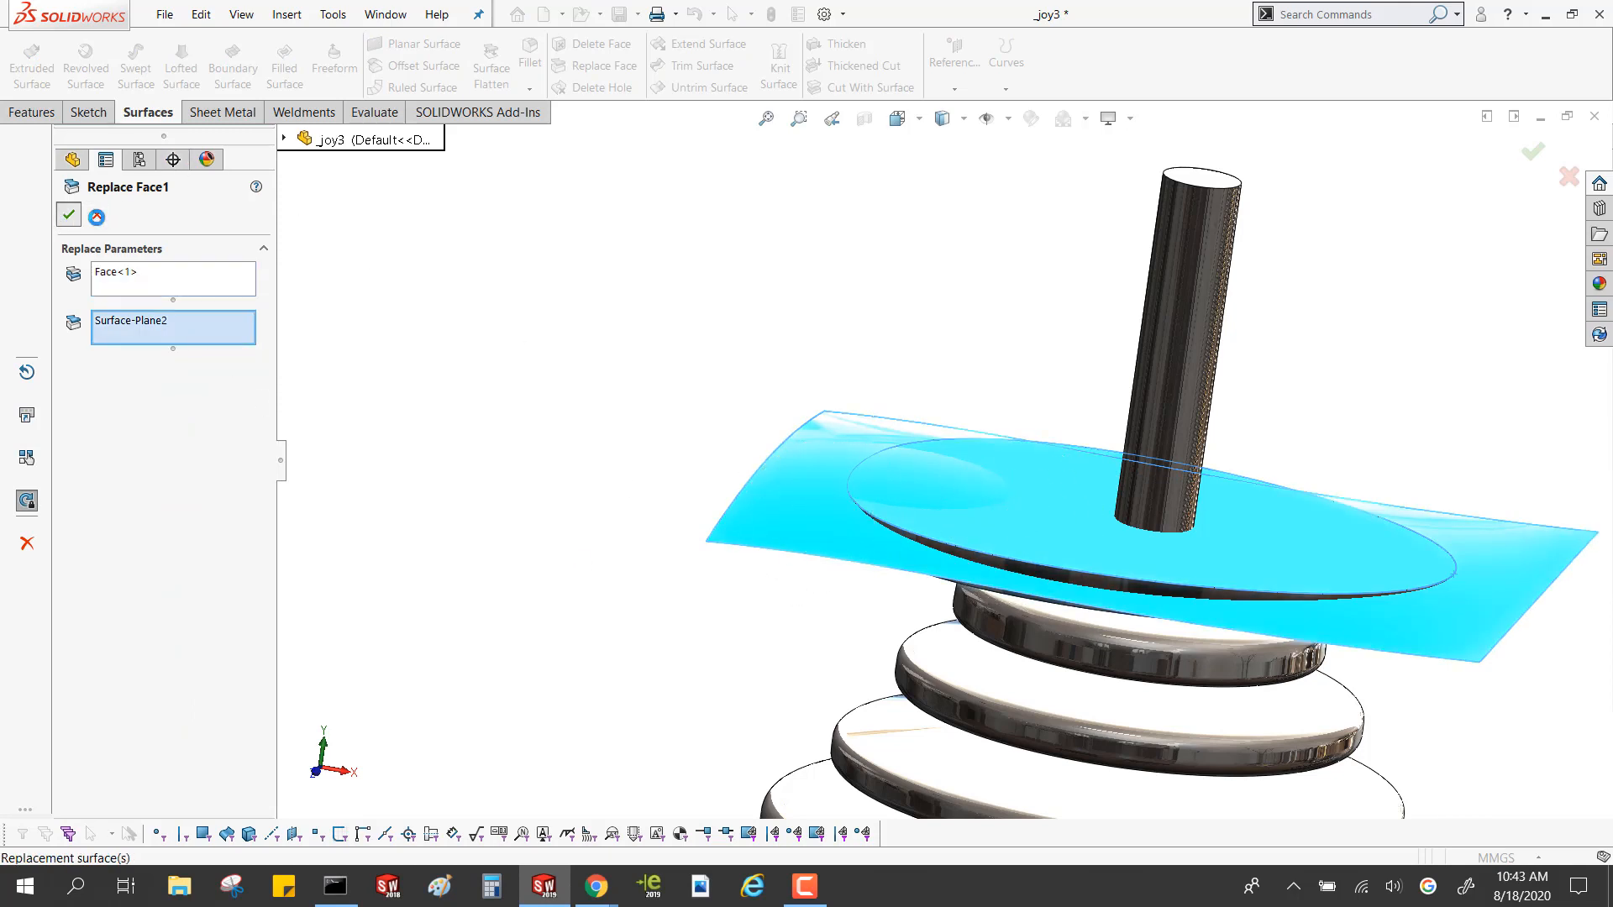
left_click(67, 215)
Select the disk's replaced top face and examine it against the freeform surface from several sides
left_click(914, 522)
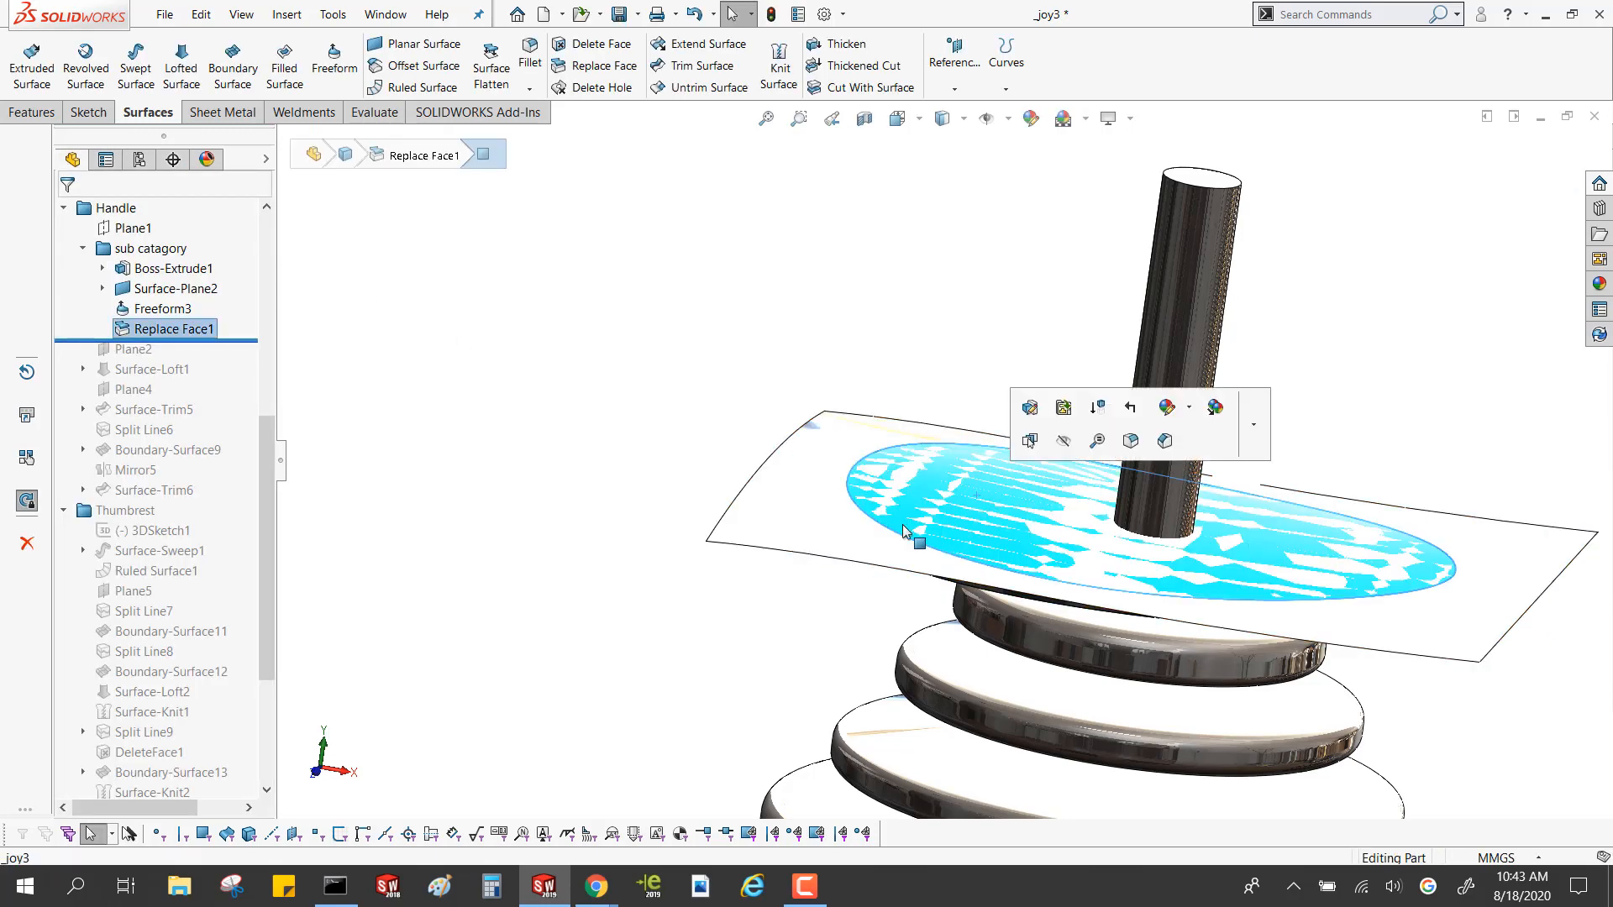
middle_click_drag(914, 521, 965, 479)
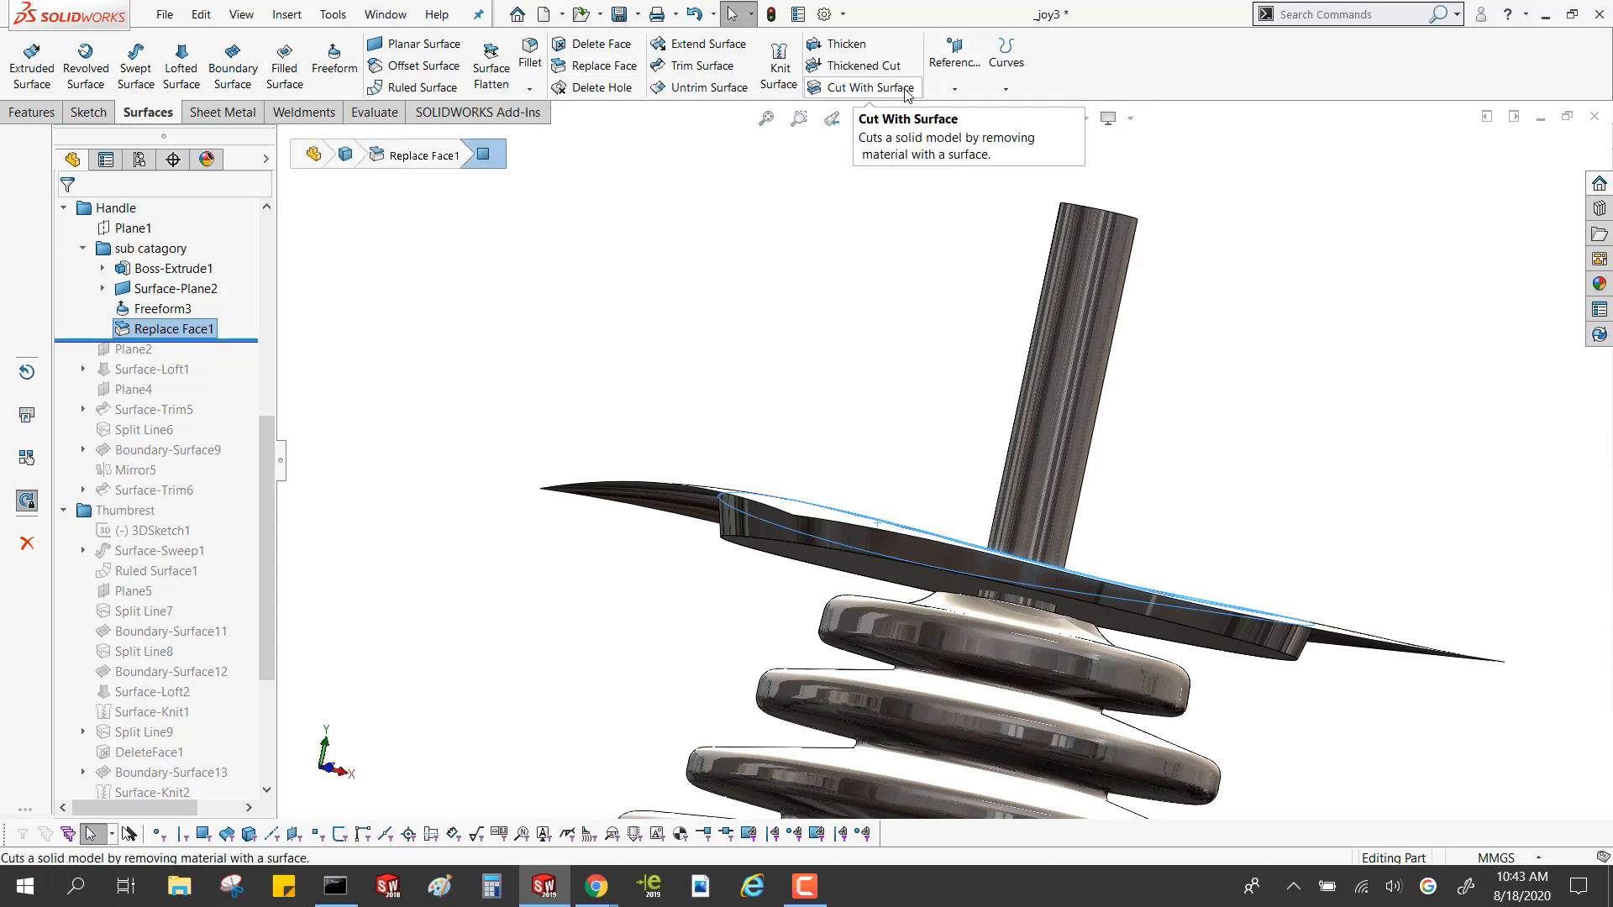
left_click(507, 341)
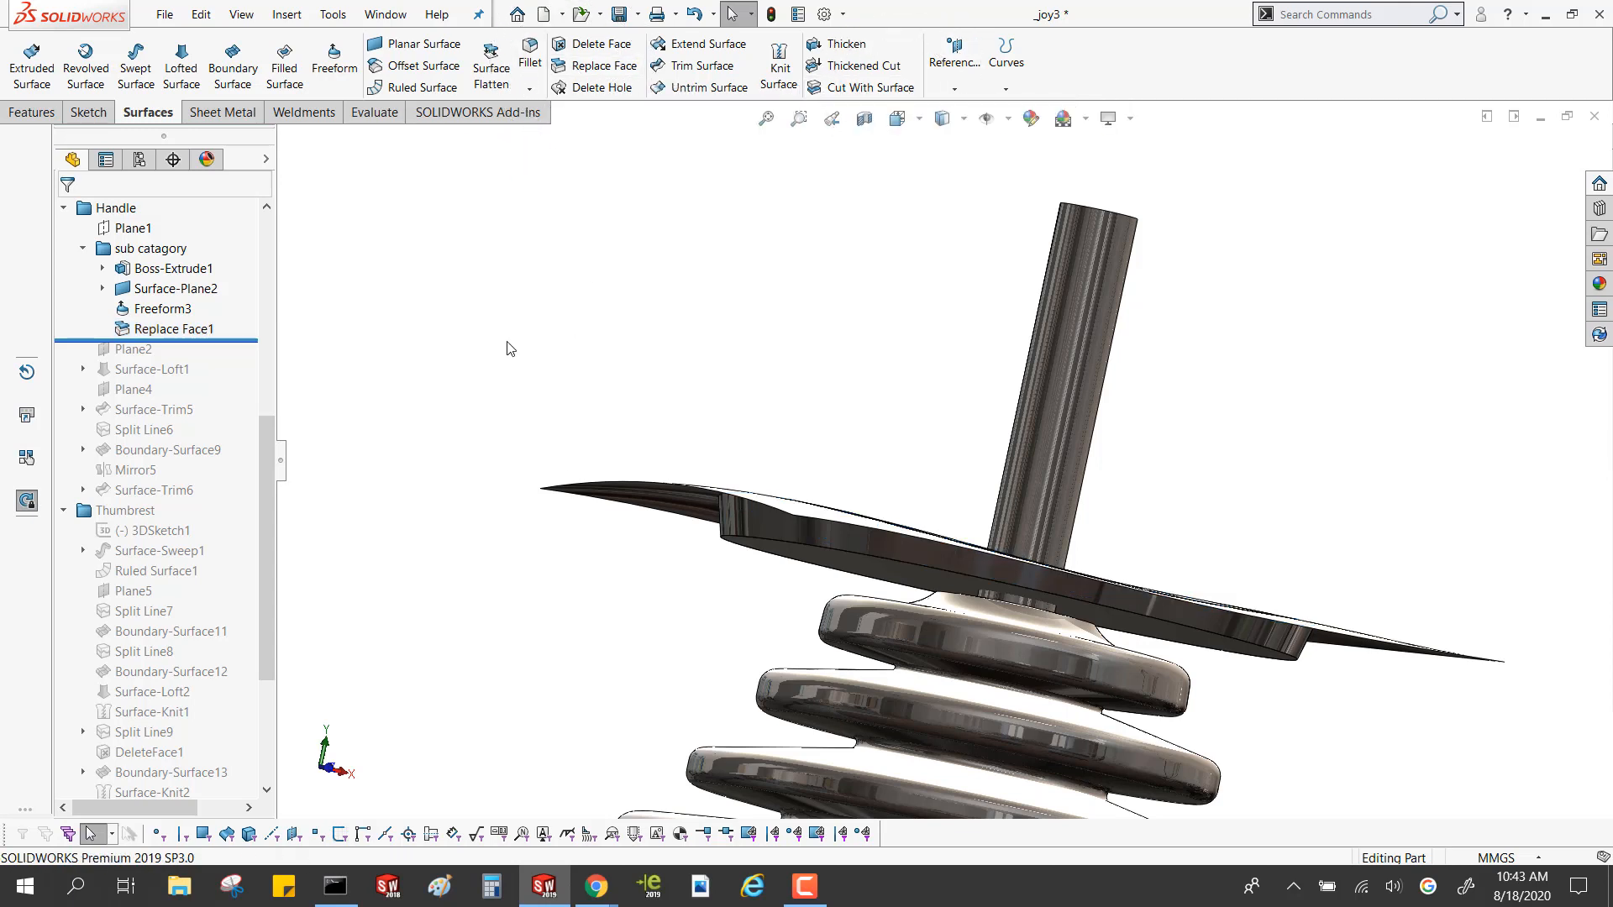
middle_click_drag(506, 336, 473, 444)
scroll(474, 443, "up", 4)
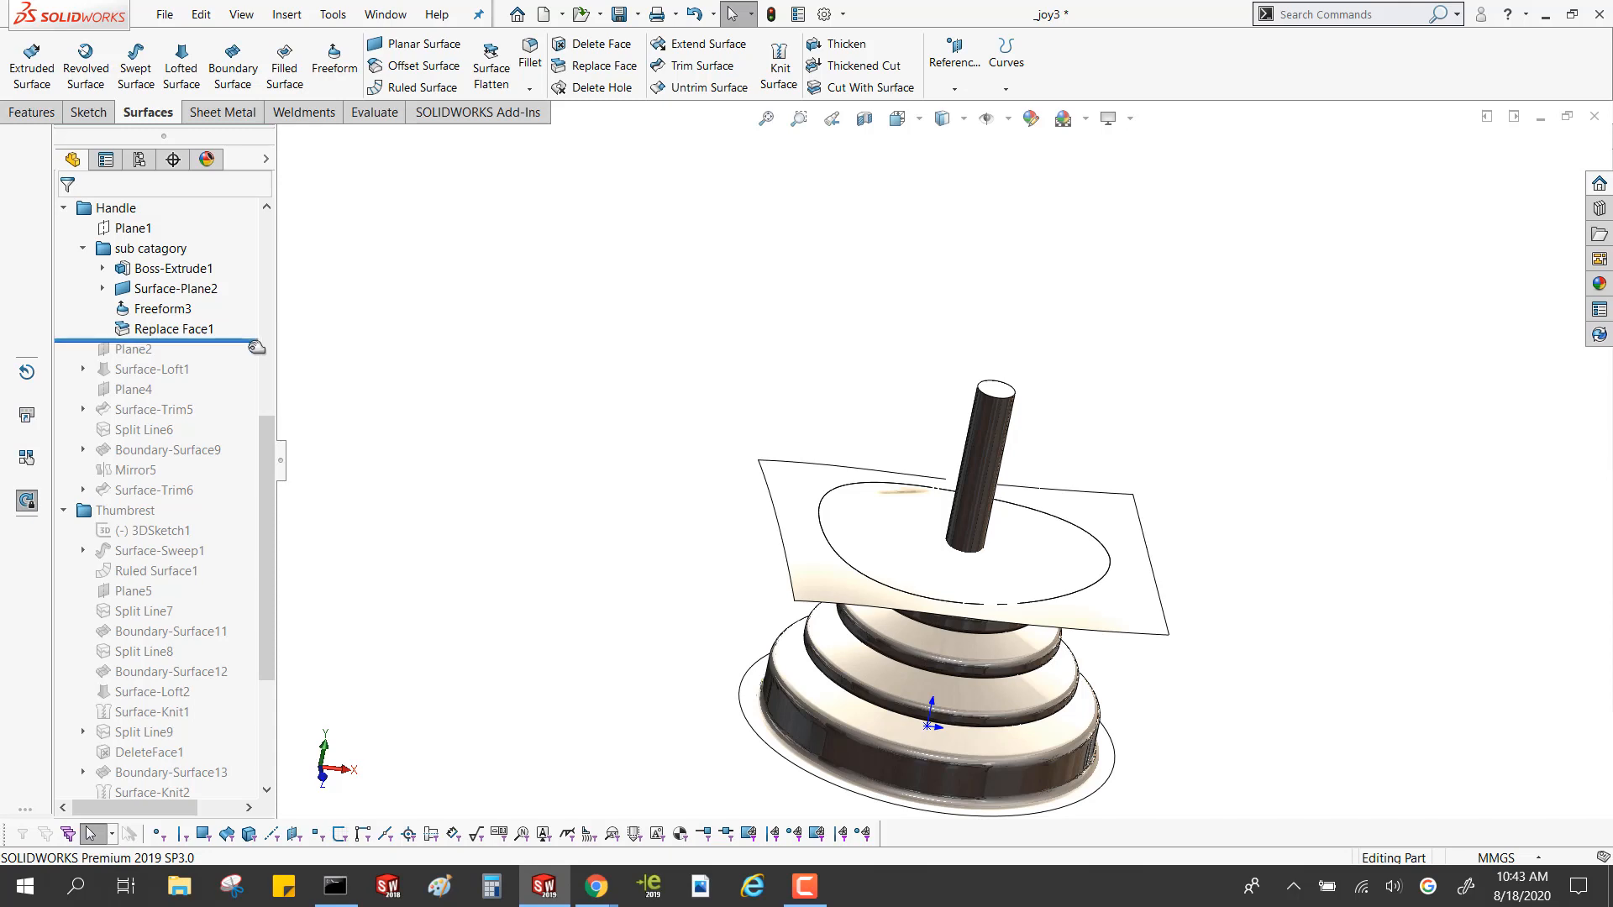
Roll the history forward through Surface-Trim6 to view the handle, and step back to just after Surface-Loft1
left_click_drag(257, 347, 229, 499)
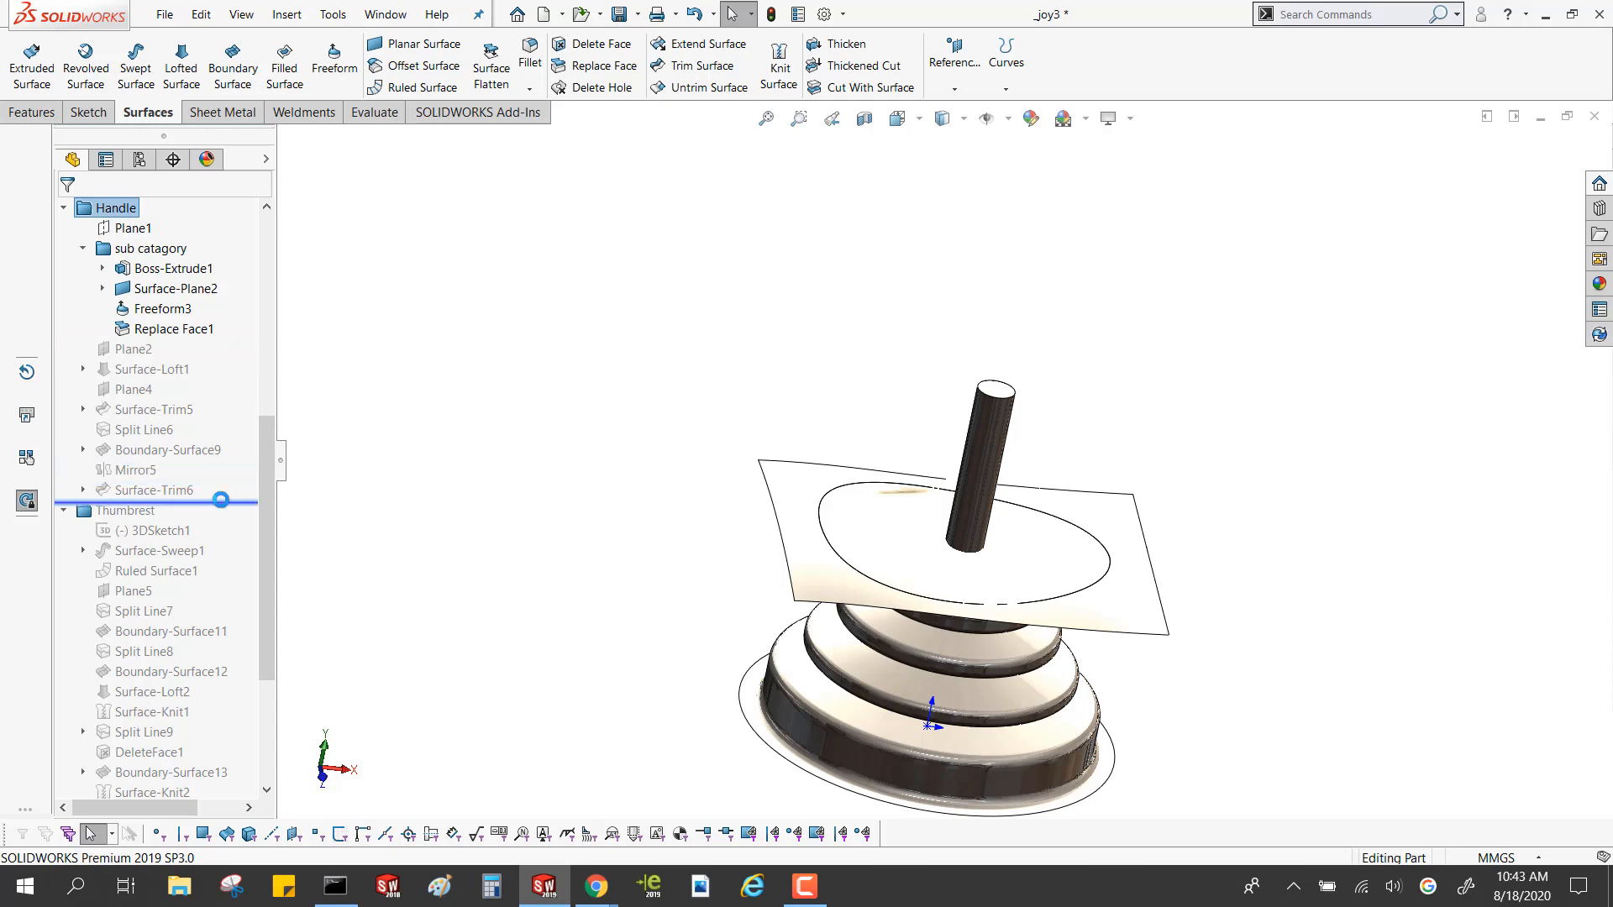
middle_click_drag(778, 360, 958, 269)
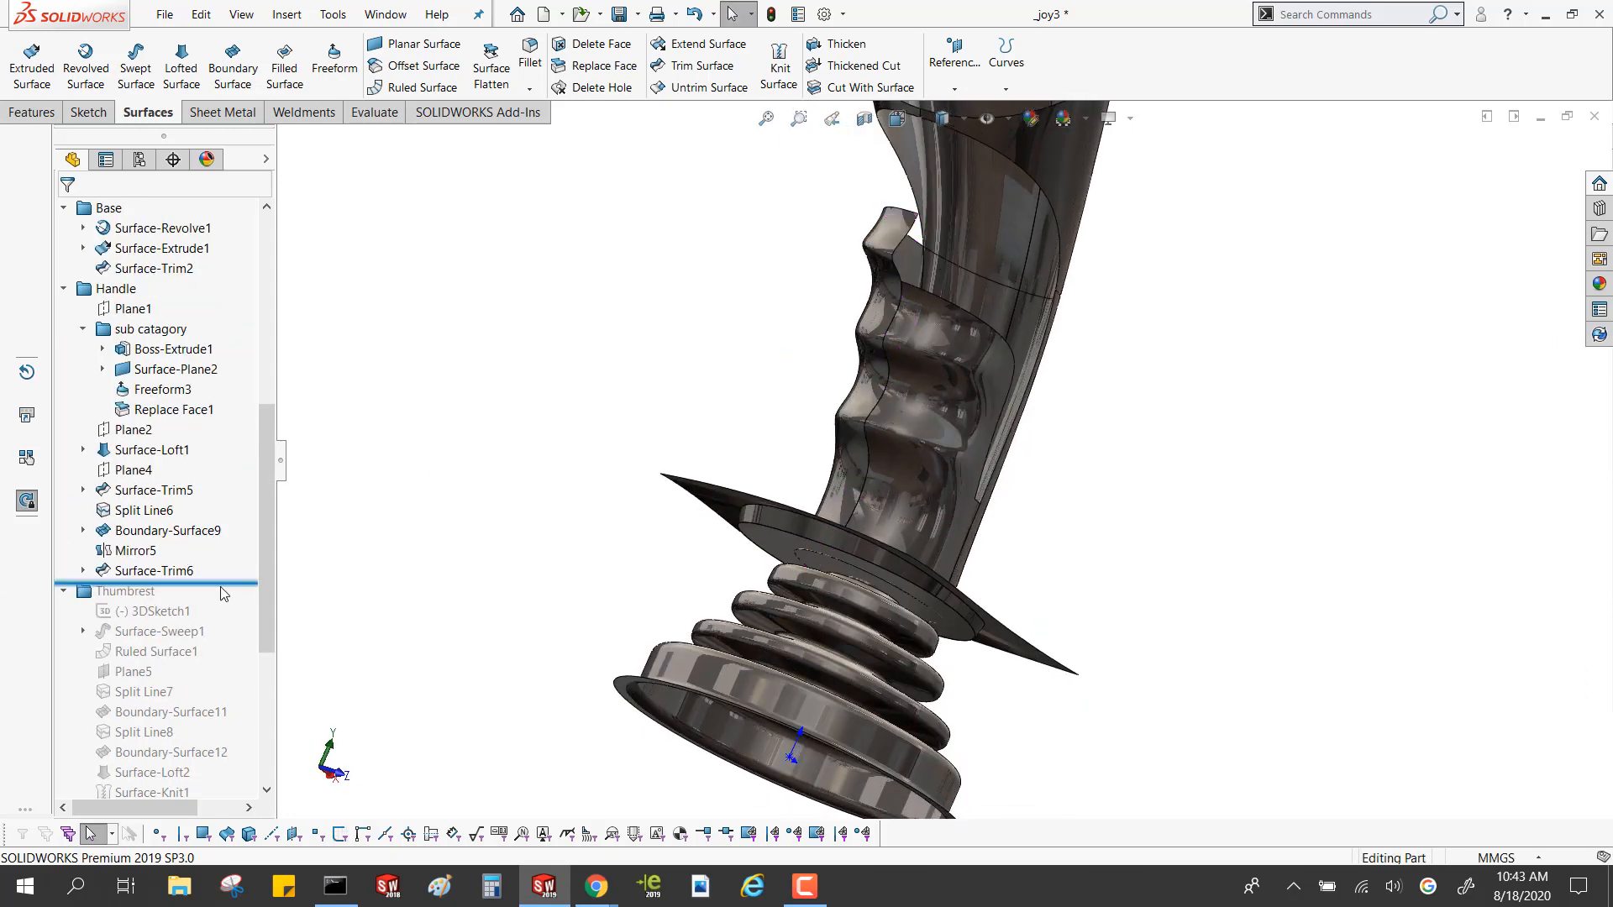
left_click_drag(228, 586, 221, 521)
middle_click_drag(1044, 461, 954, 441)
left_click_drag(259, 461, 252, 401)
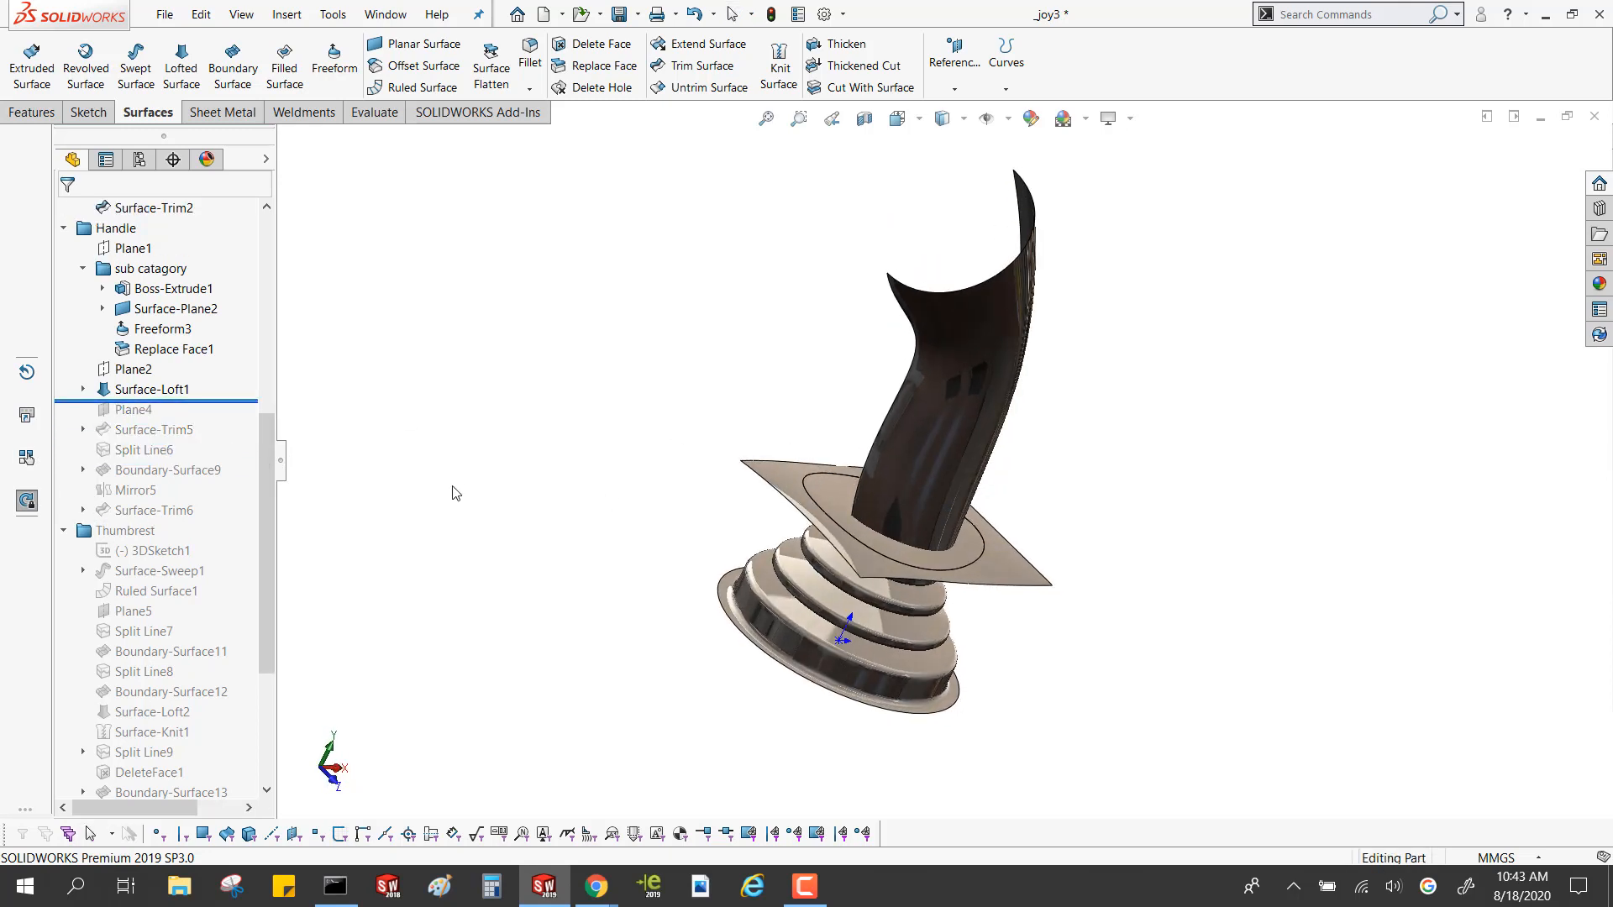
Roll forward past Boundary-Surface9 and examine its Sketch32 profile along the finger grips
left_click_drag(252, 401, 246, 480)
left_click(83, 490)
left_click(168, 510)
middle_click_drag(950, 557, 991, 609)
scroll(1071, 447, "down", 5)
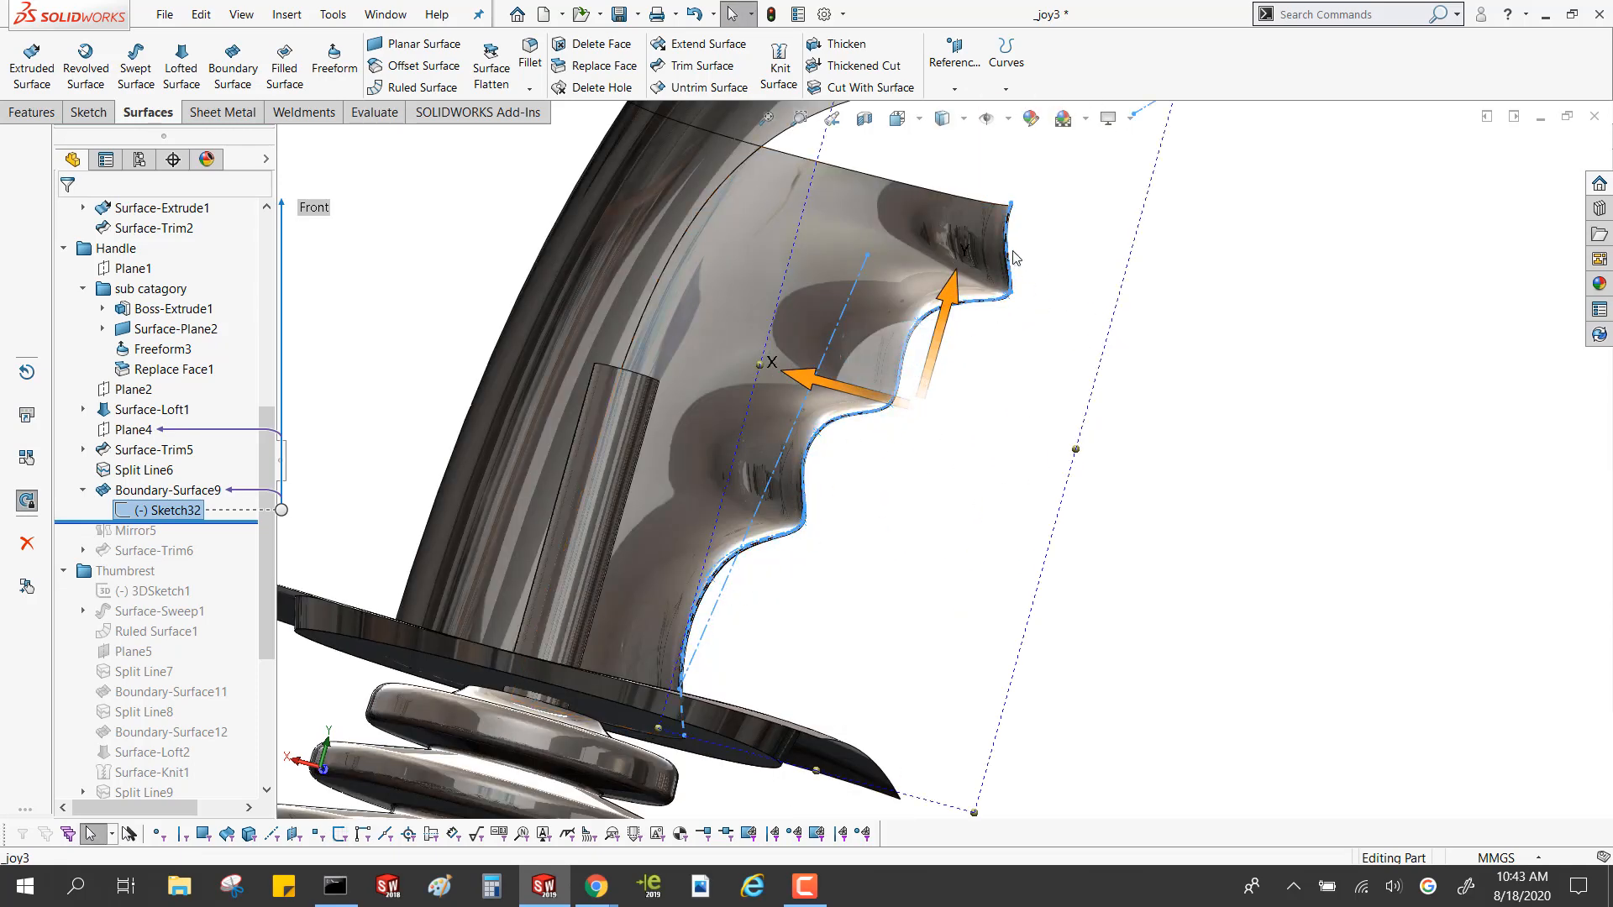
scroll(1016, 258, "up", 3)
middle_click_drag(974, 323, 622, 323)
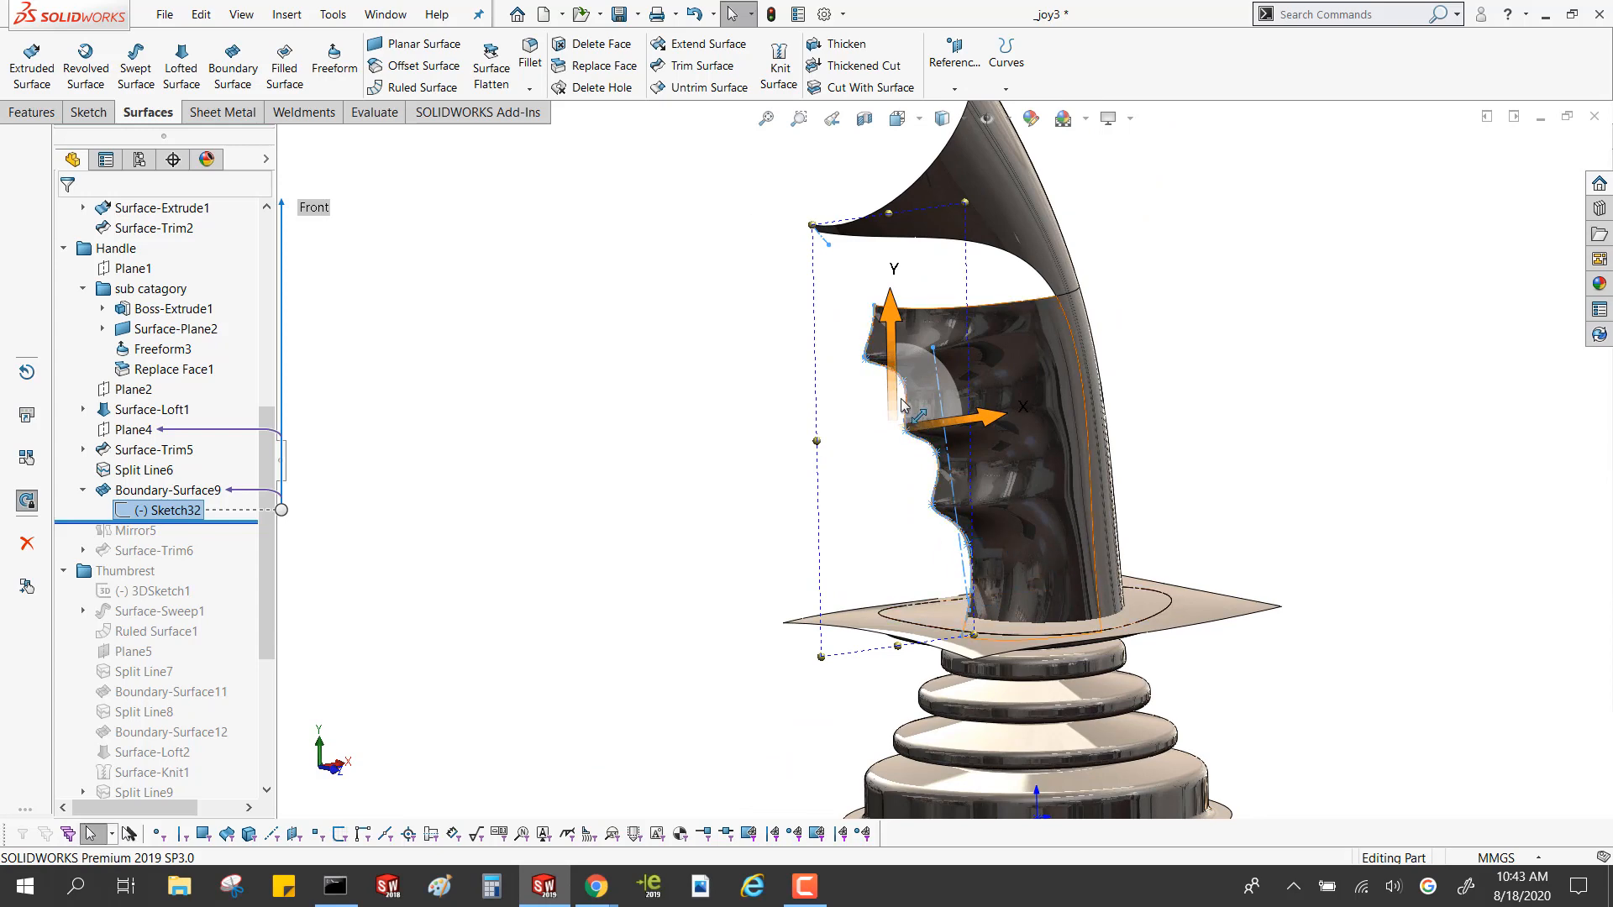
Select Surface-Loft1 and examine its profile and guide sketches around the handle
left_click(124, 408)
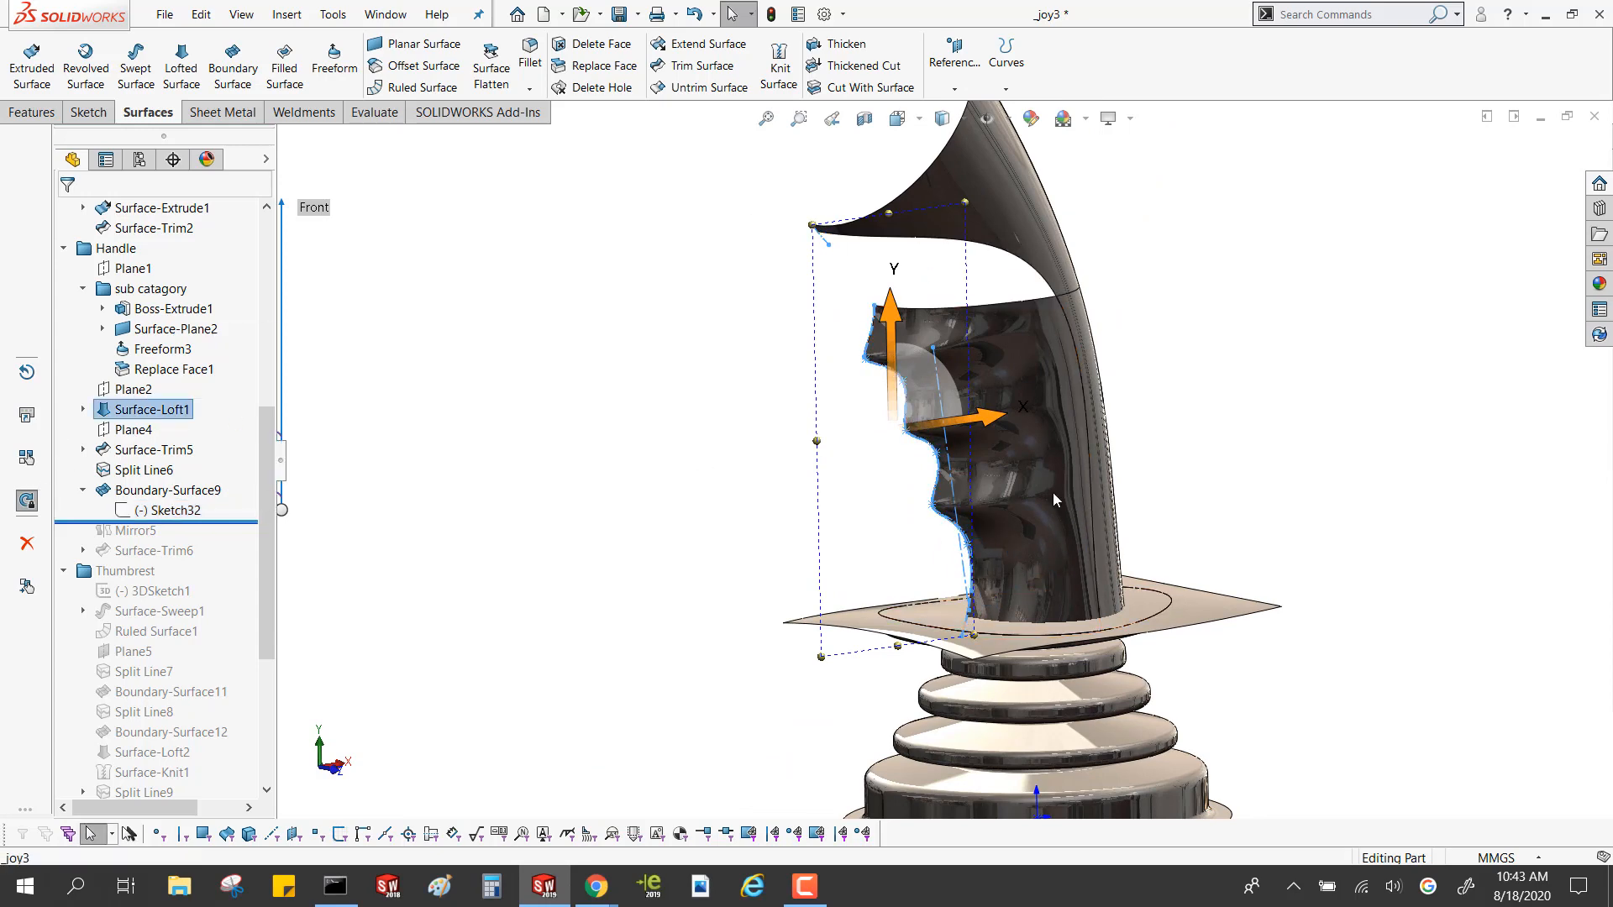
middle_click_drag(1060, 485, 895, 449)
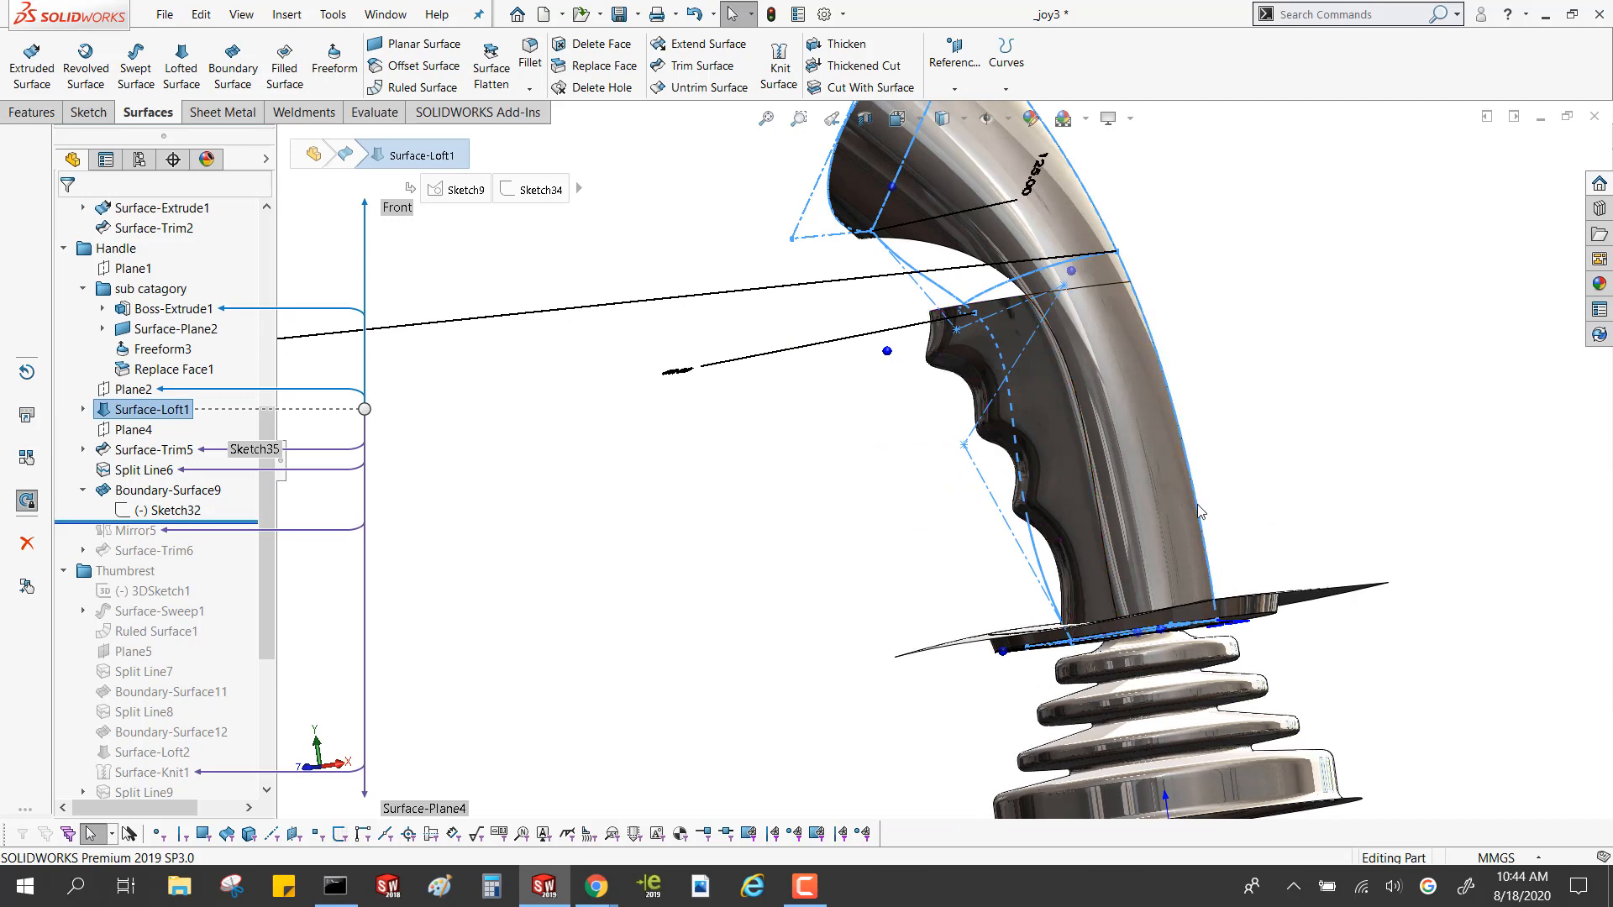
middle_click_drag(1294, 542, 1299, 532)
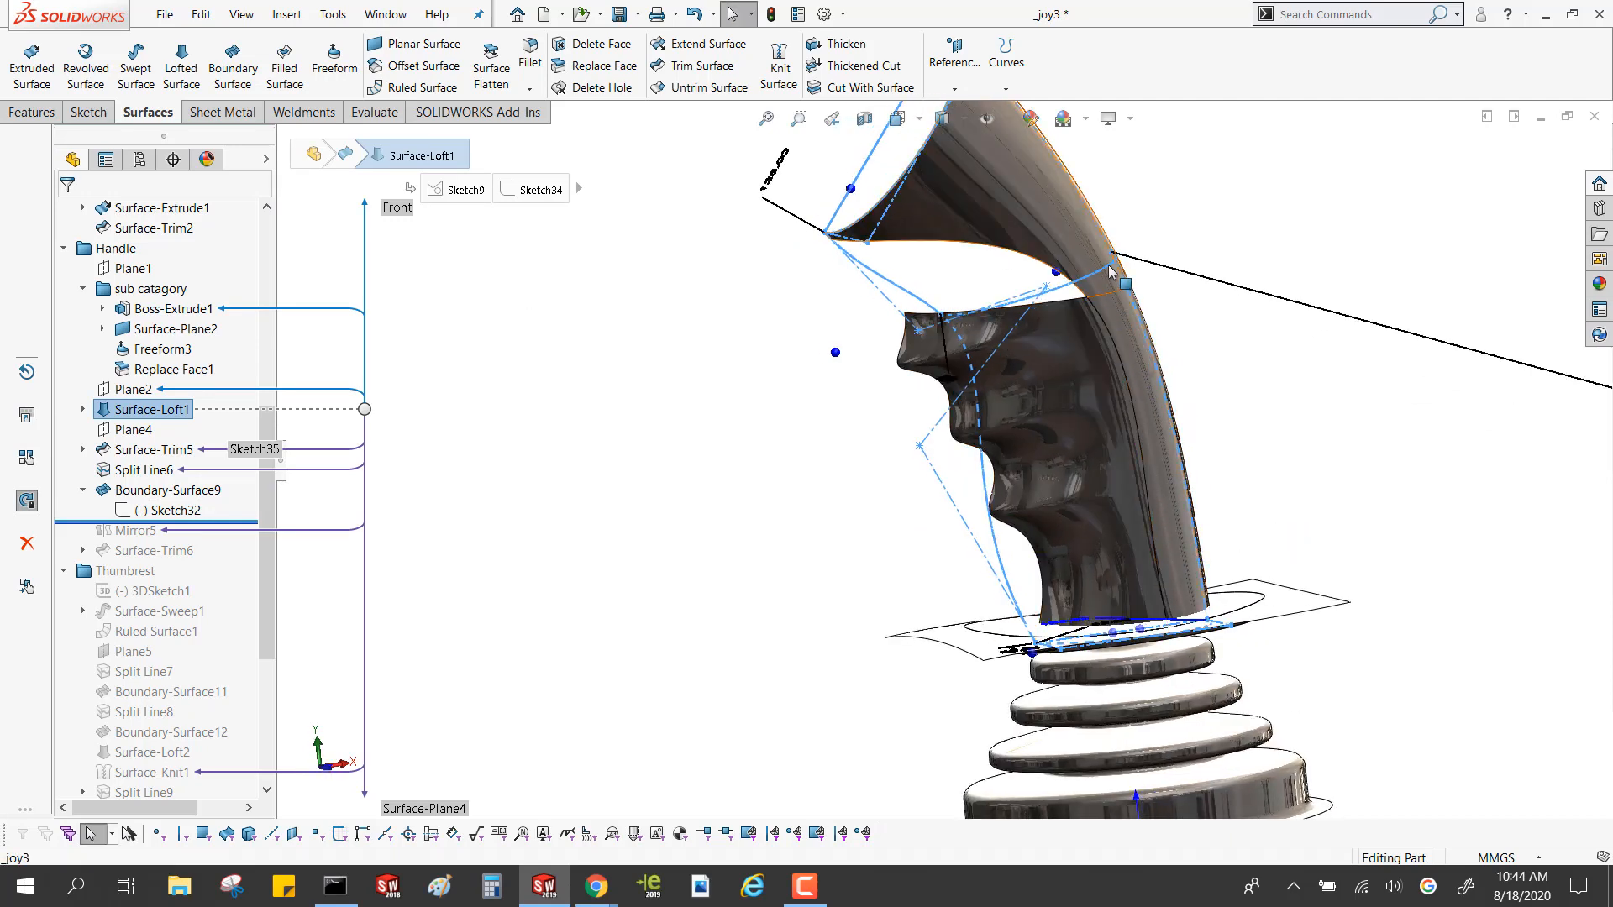
left_click(732, 310)
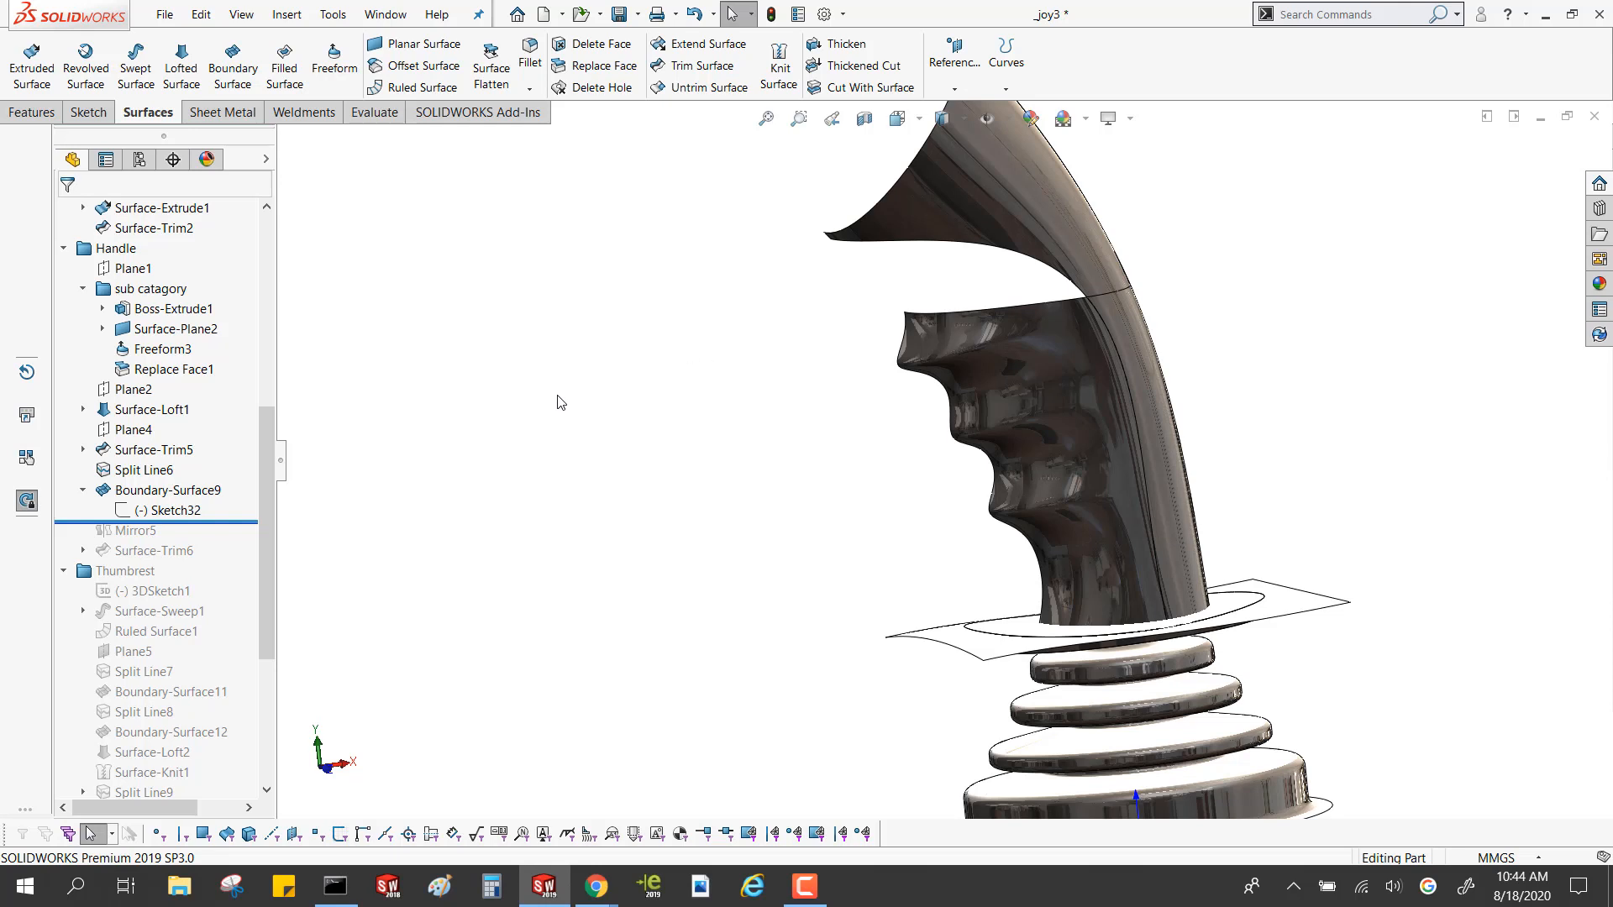
Compare the handle rolled back to Surface-Loft1 with its state after Boundary-Surface9, viewing the finger grips from the open side
mouse_move(240, 522)
left_mouse_down()
mouse_move(214, 362)
mouse_move(215, 388)
left_mouse_up()
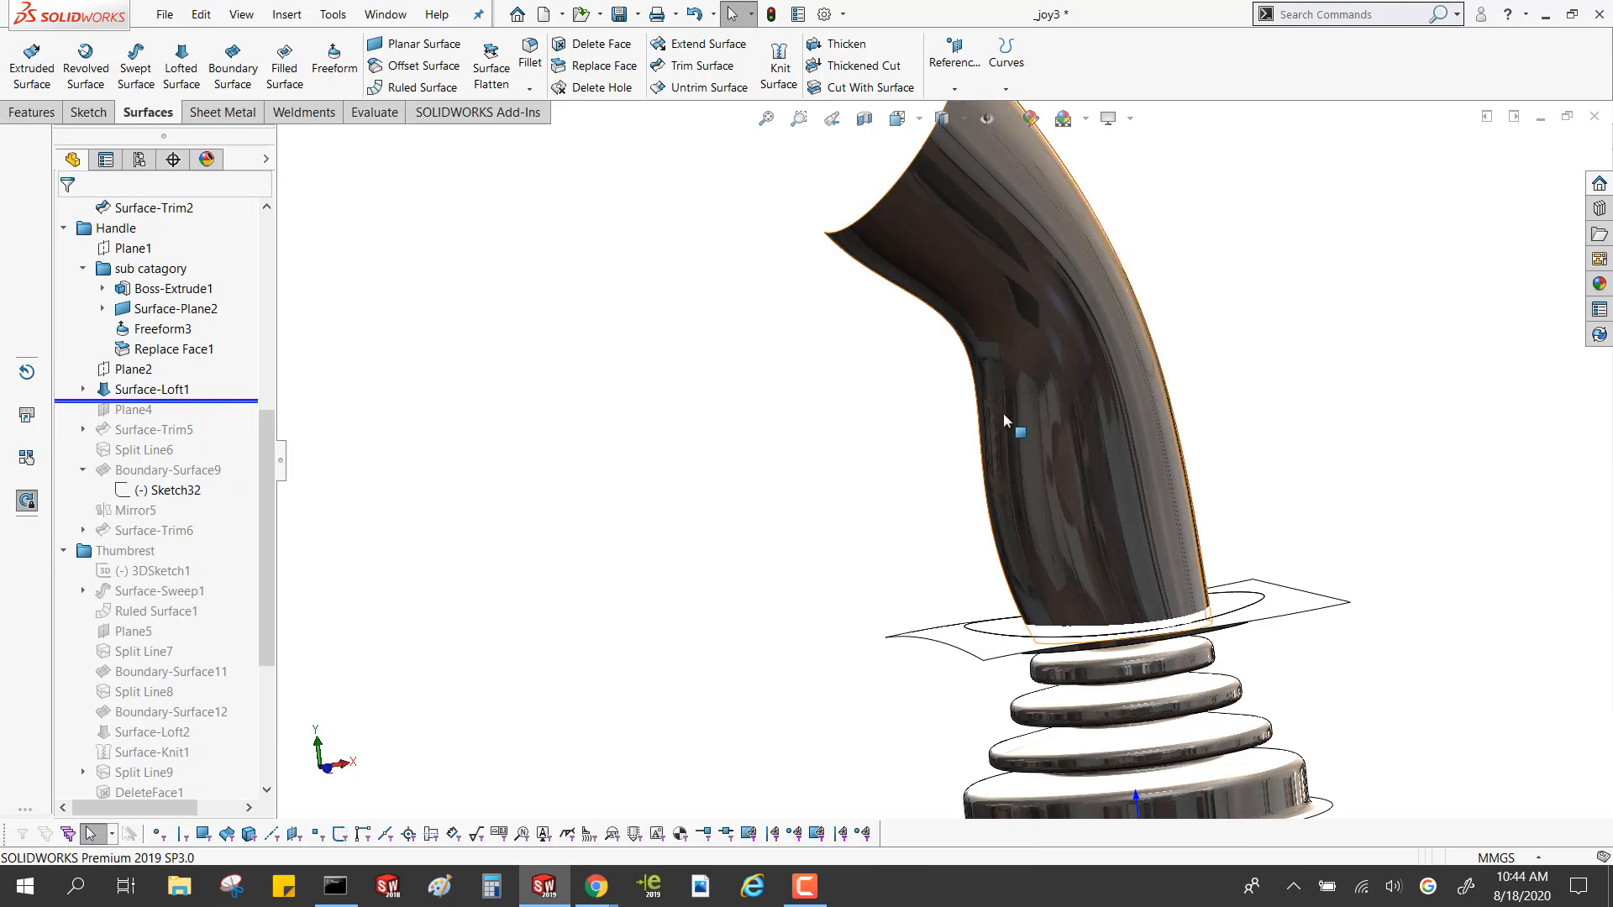
left_click_drag(210, 404, 220, 503)
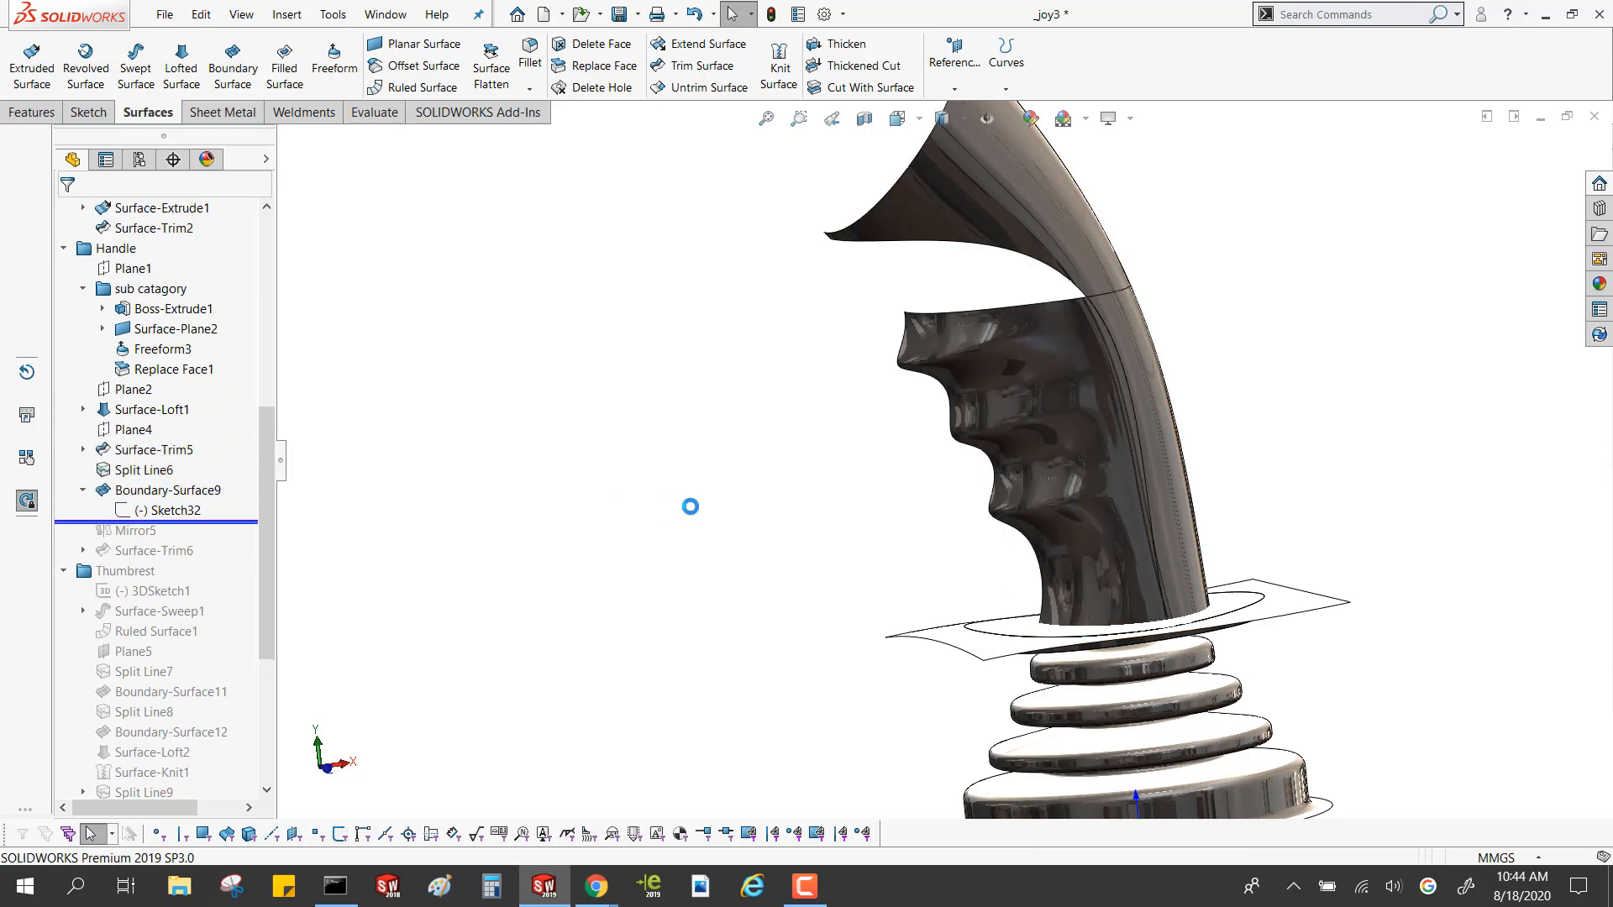
middle_click_drag(690, 506, 882, 339)
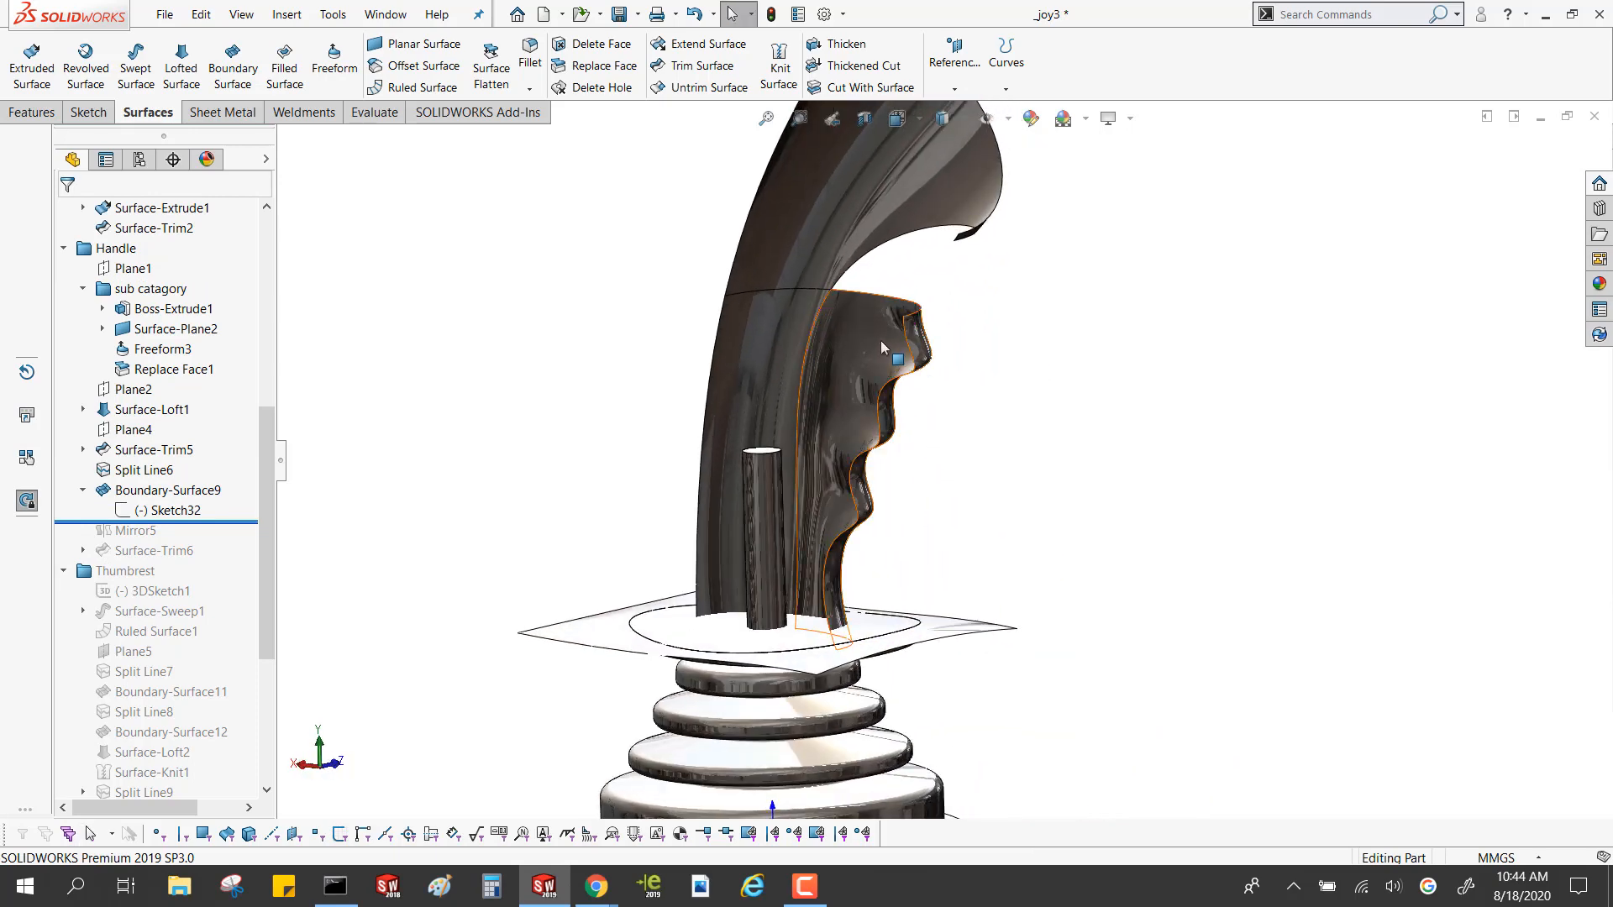
Select the Split Line6 face beside the finger grips and examine the half-built handle from both sides
left_click(837, 399)
left_click(749, 334)
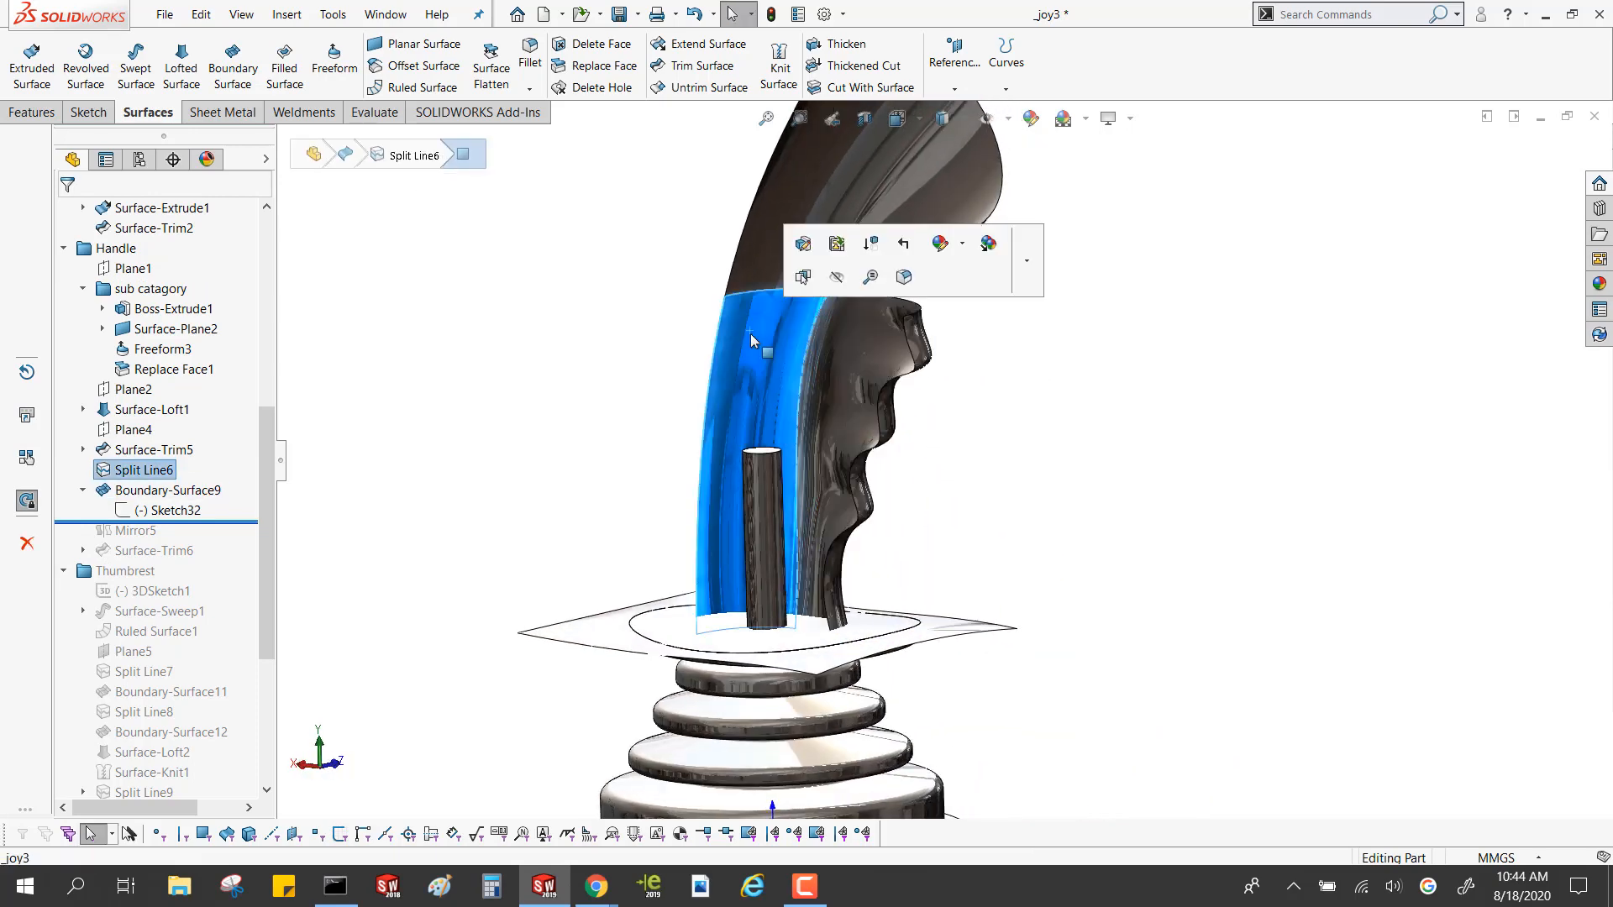
middle_click_drag(749, 335, 349, 532)
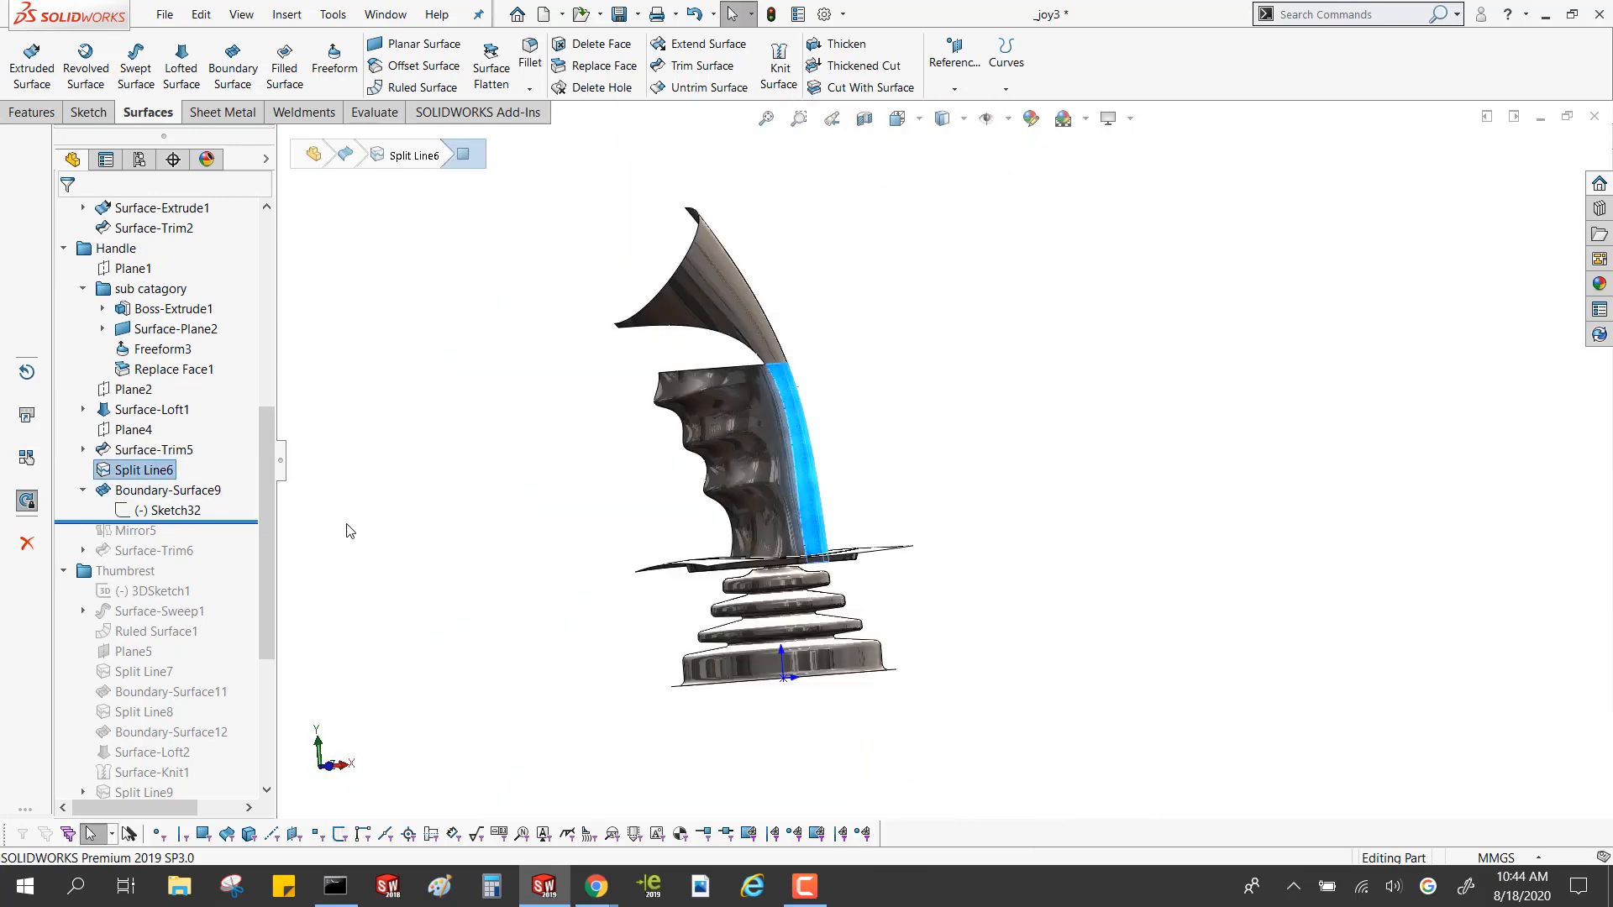
Roll the history forward past Surface-Trim6 and Boundary-Surface13 to the end after Plane6, restoring the complete joystick
left_click_drag(250, 521, 240, 574)
scroll(540, 455, "up", 2)
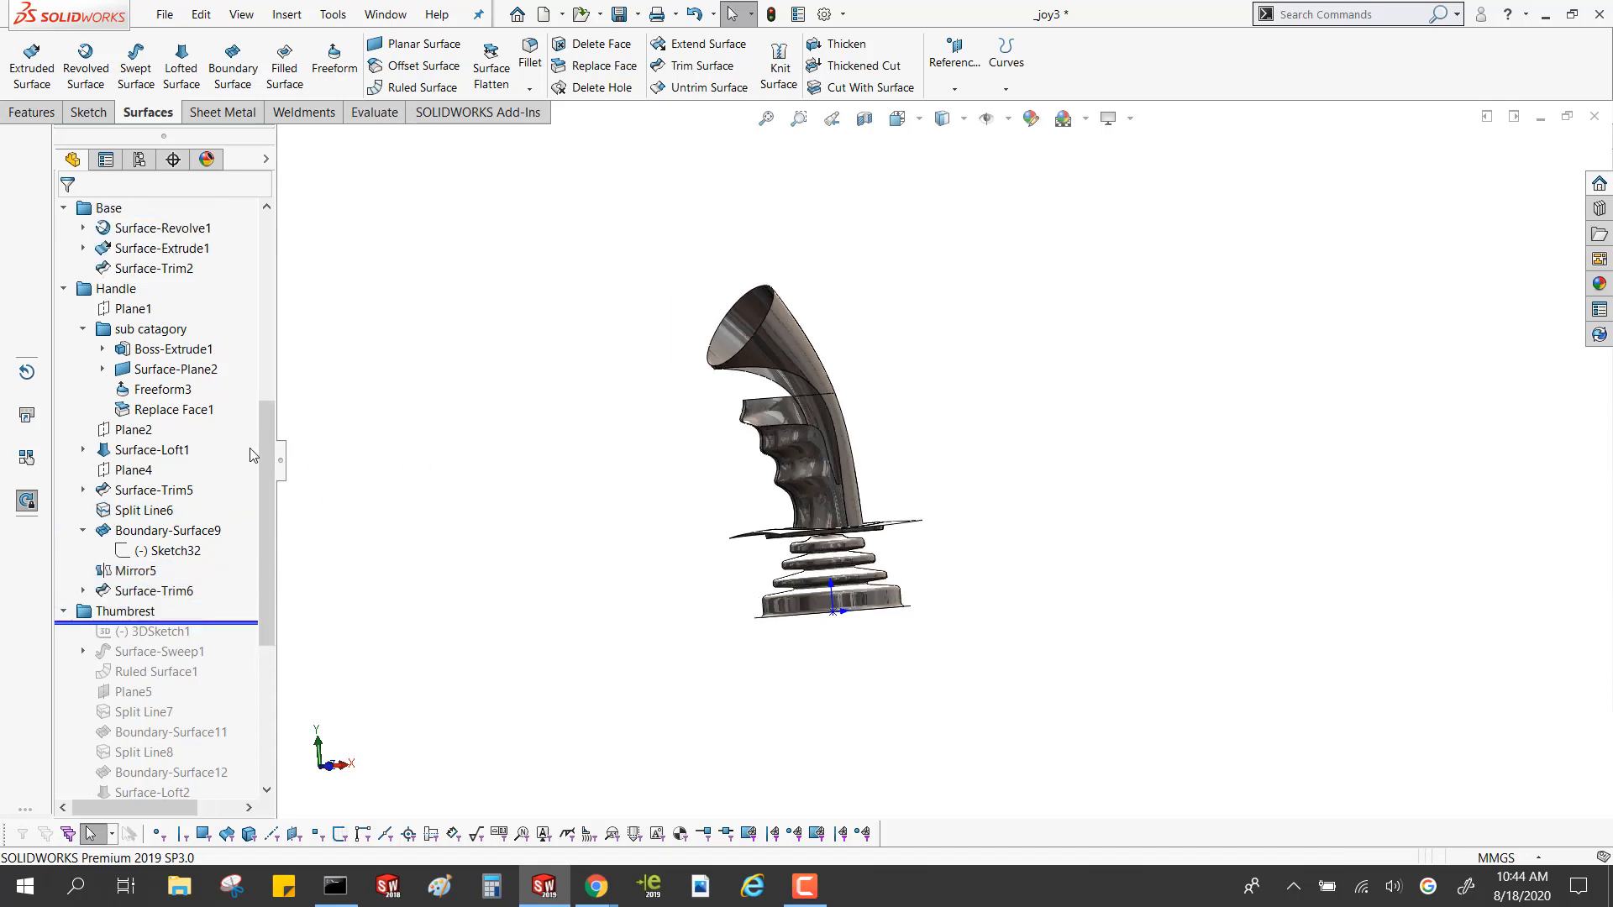
left_click_drag(267, 441, 267, 566)
left_click_drag(241, 319, 248, 583)
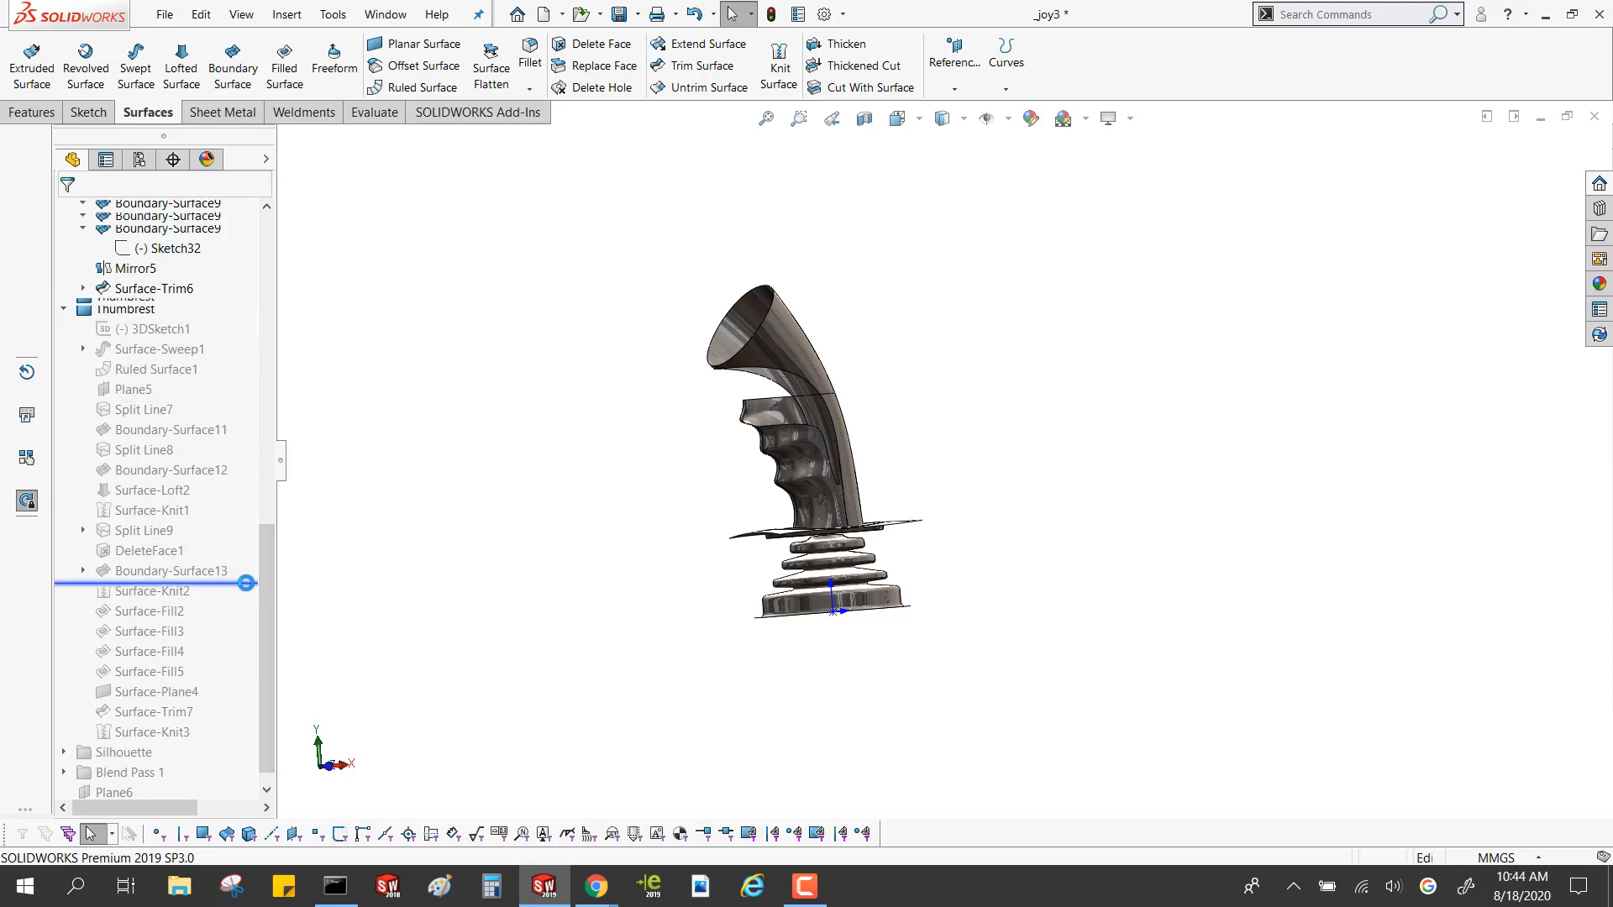
middle_click_drag(443, 510, 470, 487)
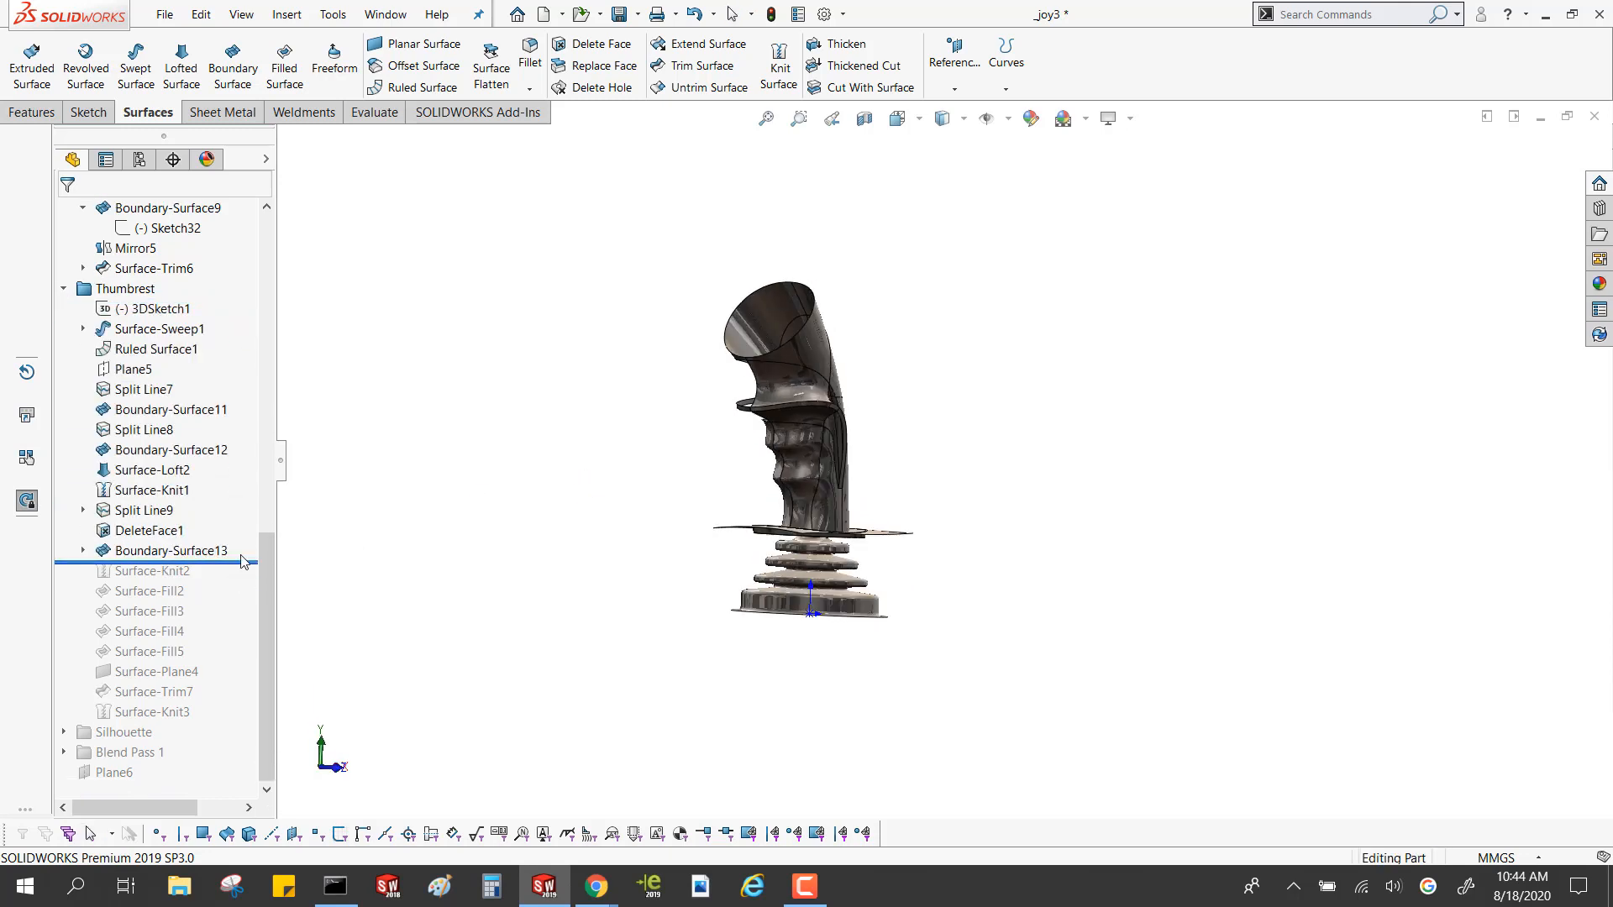
left_click_drag(225, 560, 227, 784)
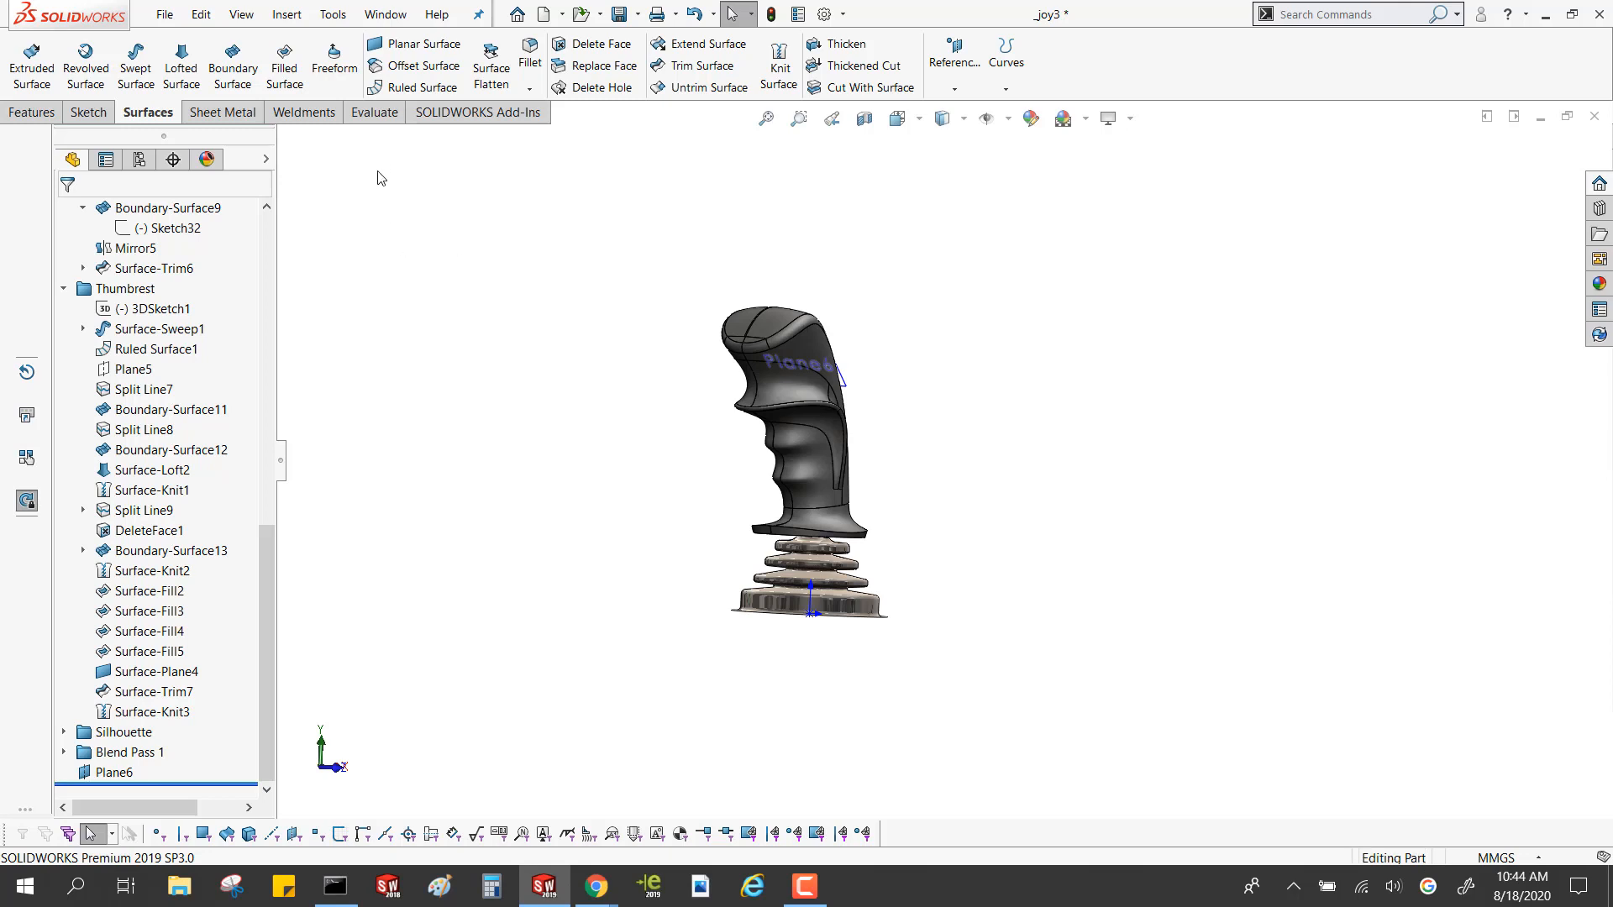
Run Performance Evaluation on the joystick part and review the rebuild time of each feature
left_click(375, 113)
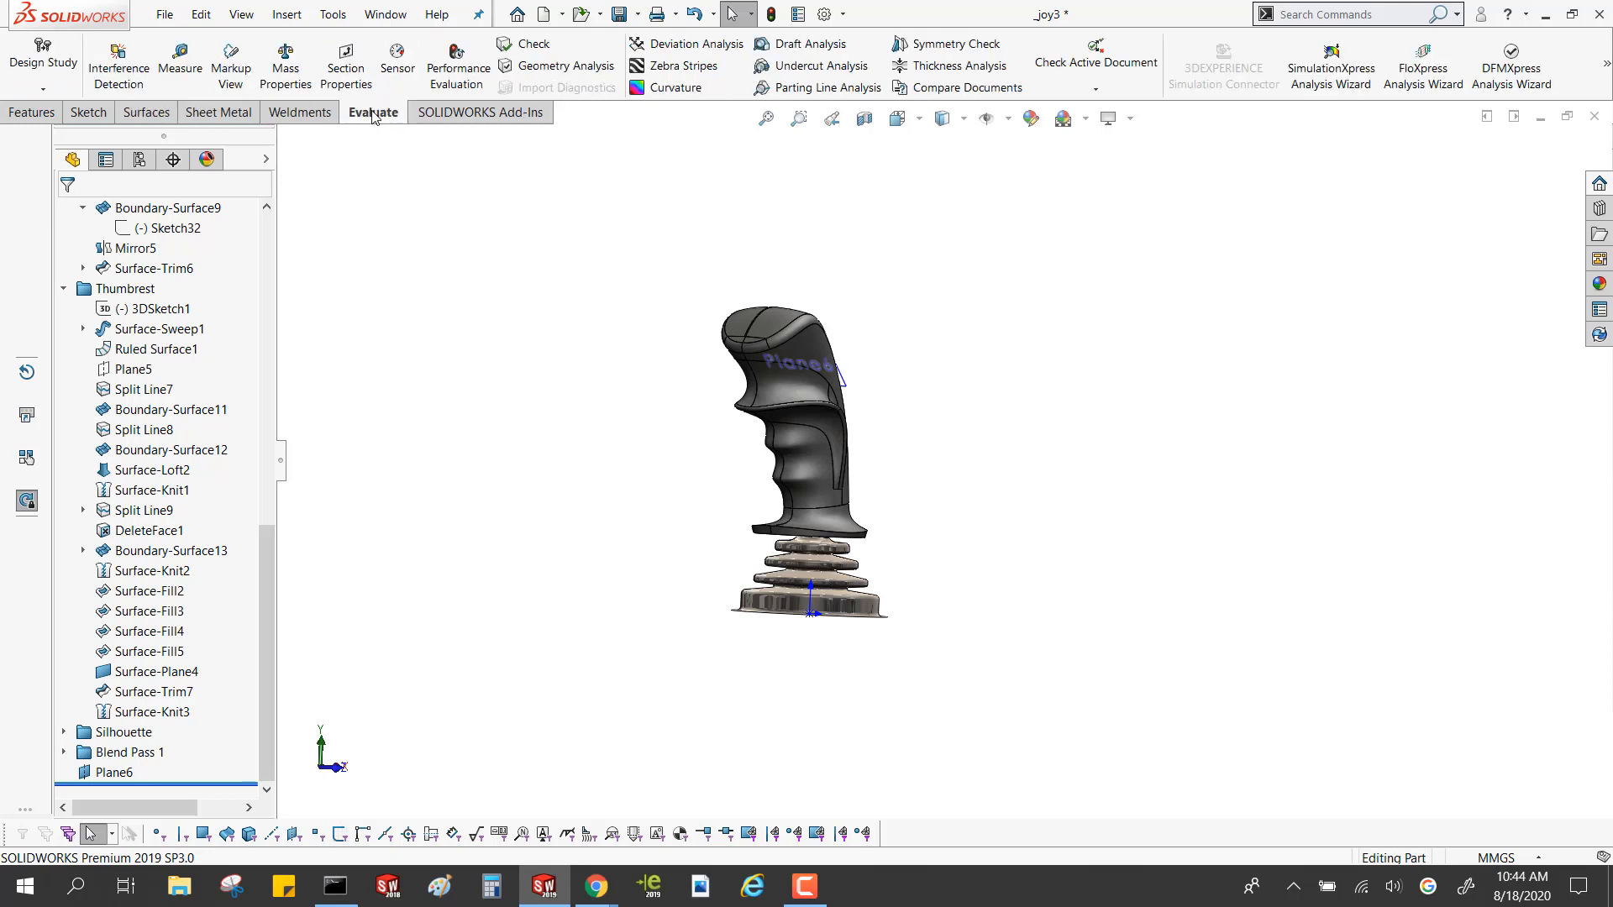
left_click(457, 65)
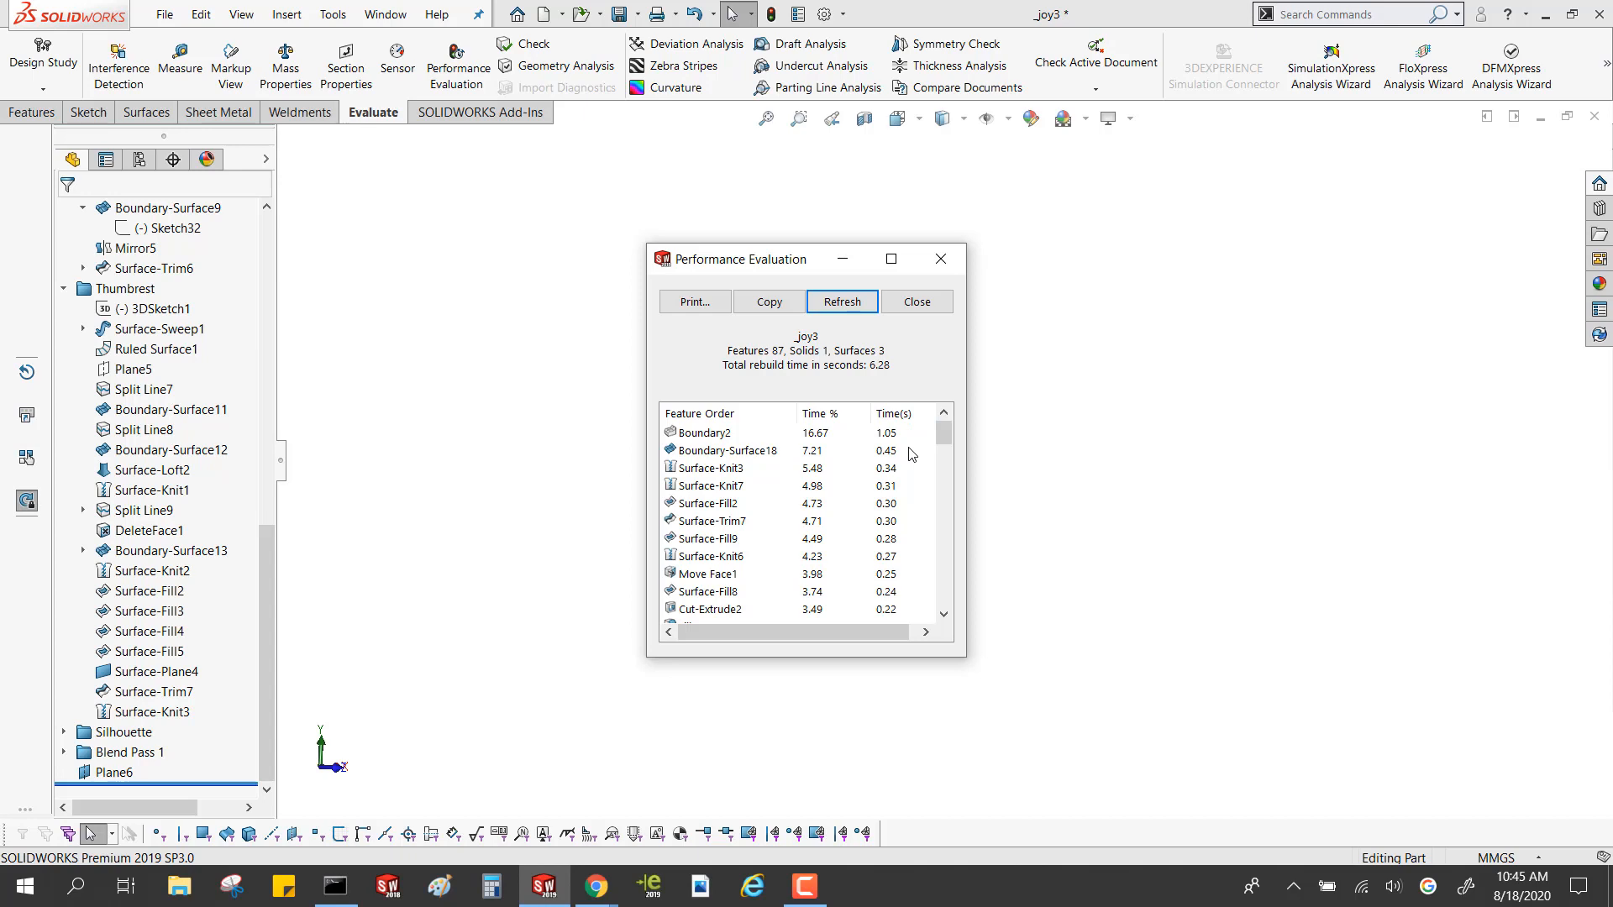
key("ctrl")
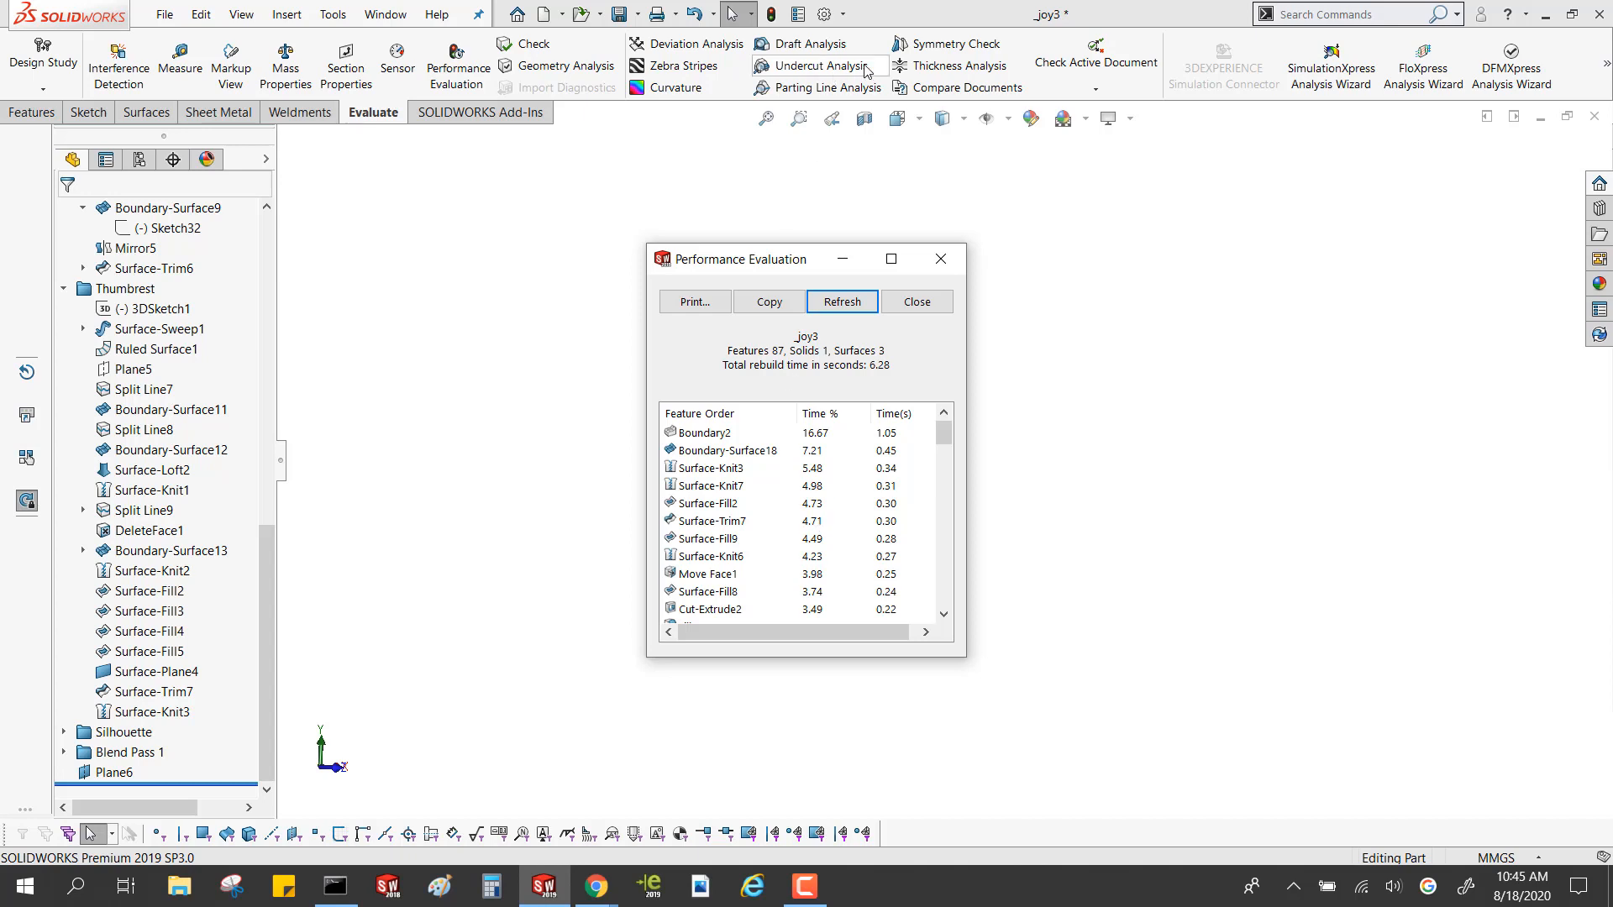
Close the performance report and collapse the Thumbrest, Handle and Base folders in the feature tree
left_click(941, 260)
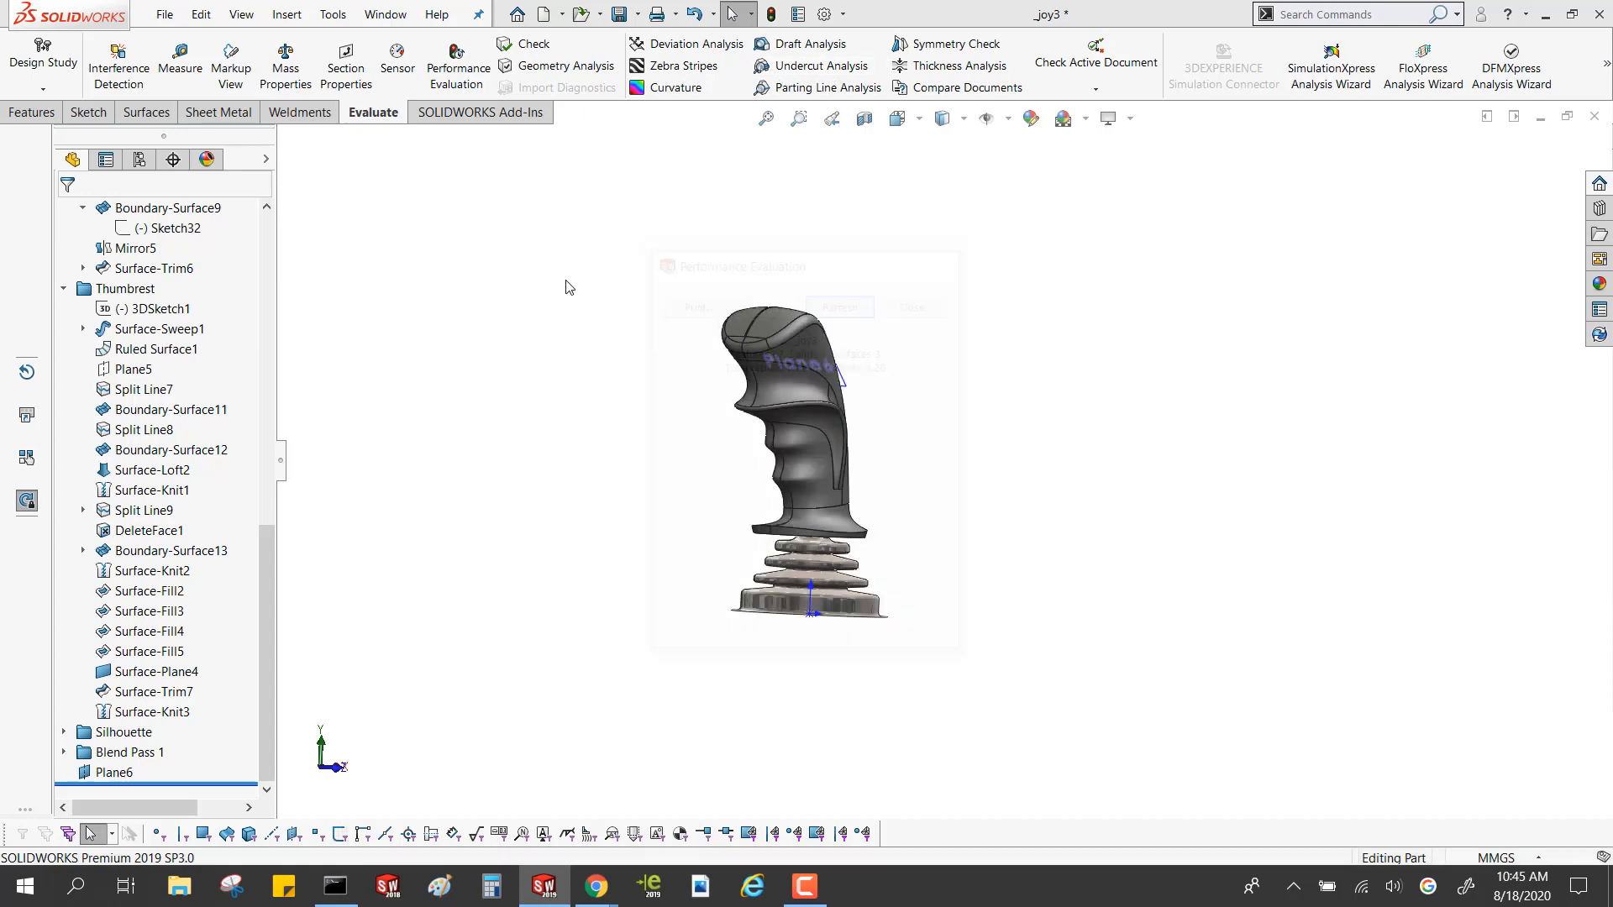
left_click(63, 288)
left_click(64, 389)
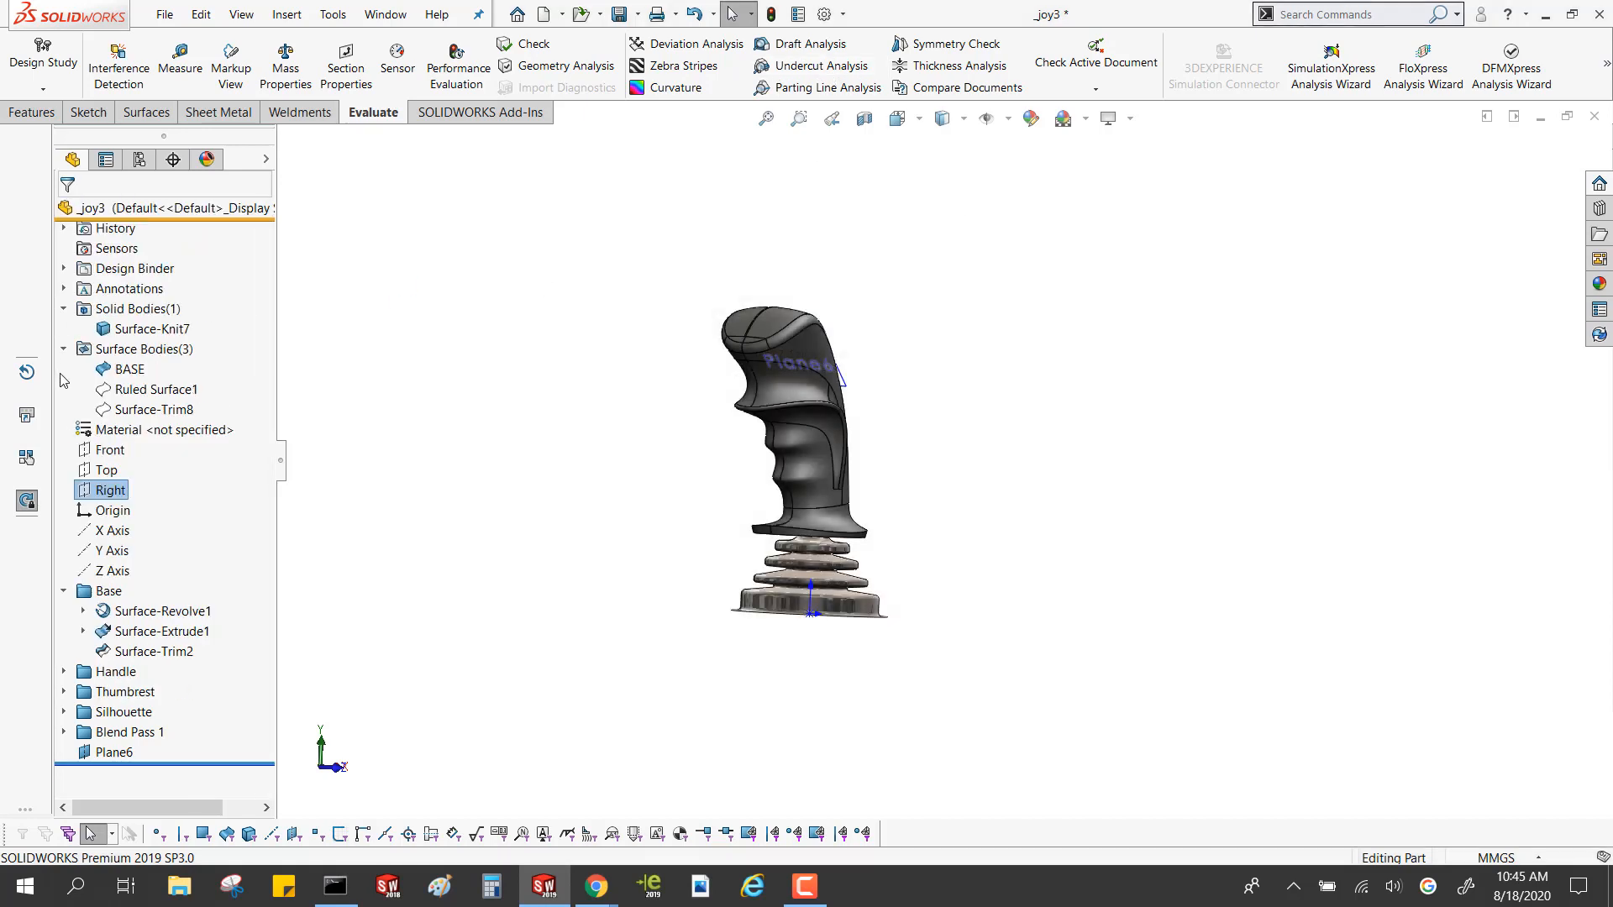
left_click(64, 592)
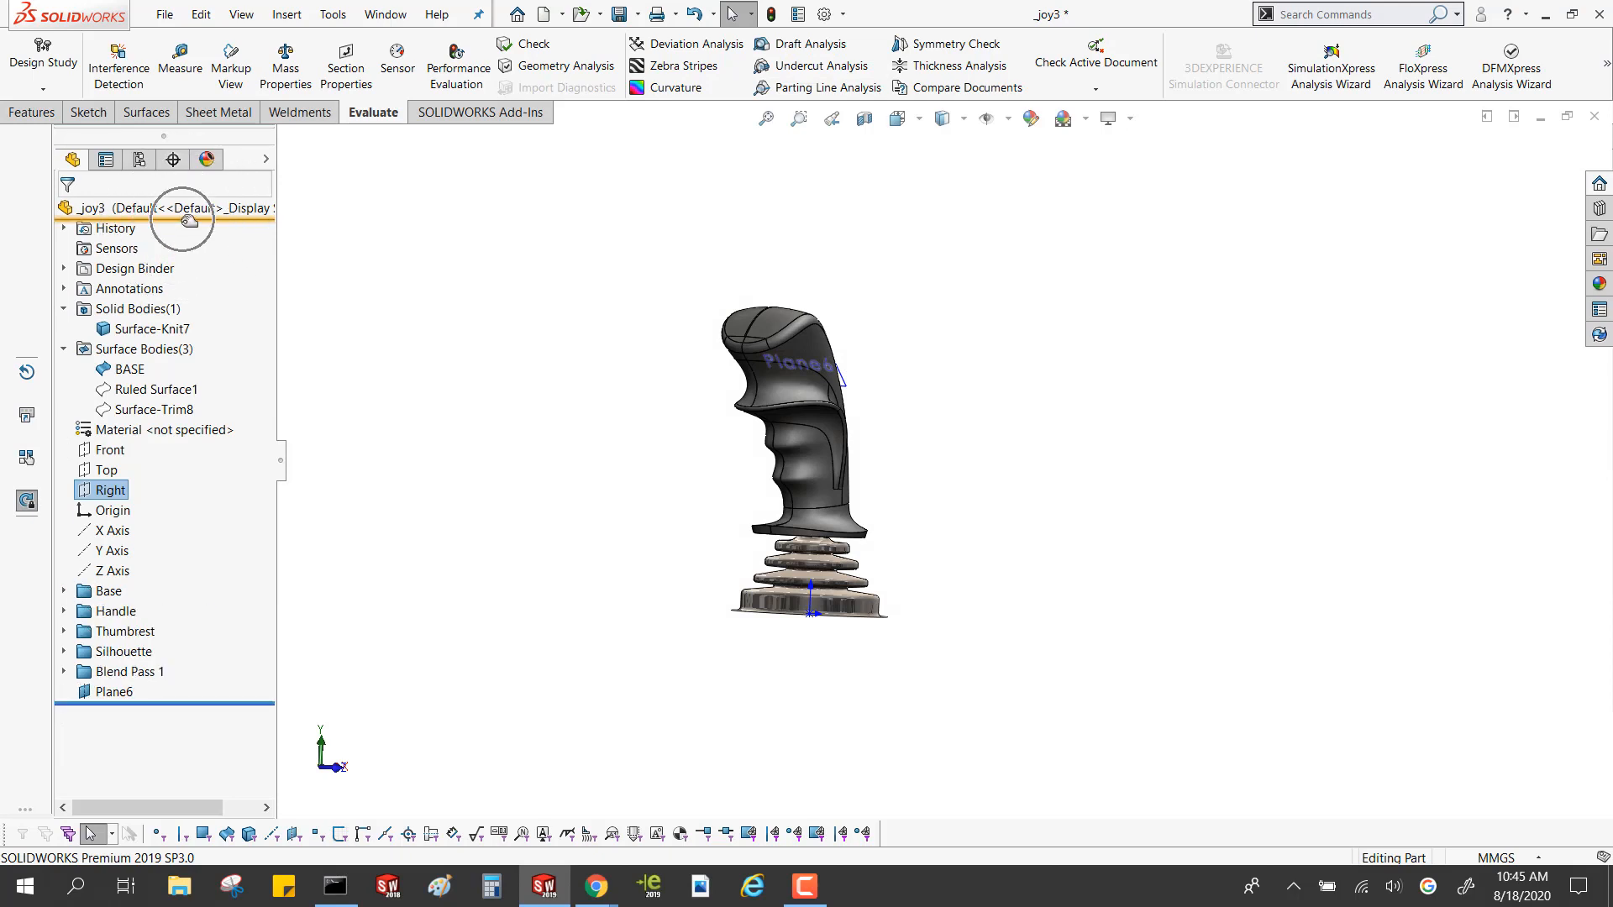
Review the Enable Freeze bar setting in the general system options and accept the options
left_click(842, 15)
left_click(834, 40)
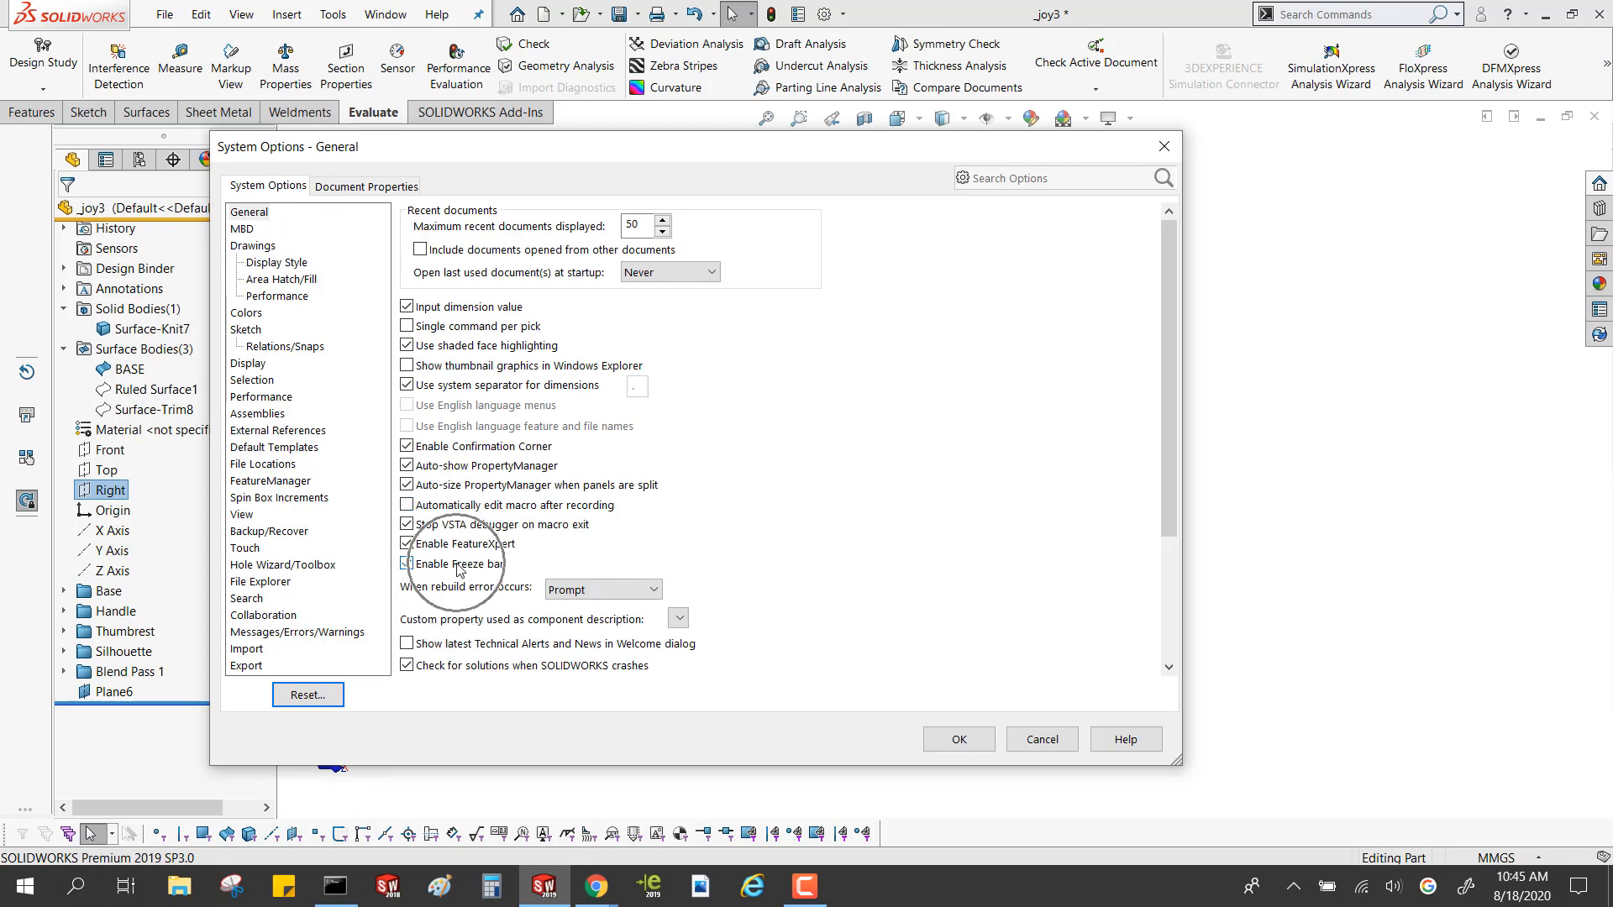
left_click(980, 750)
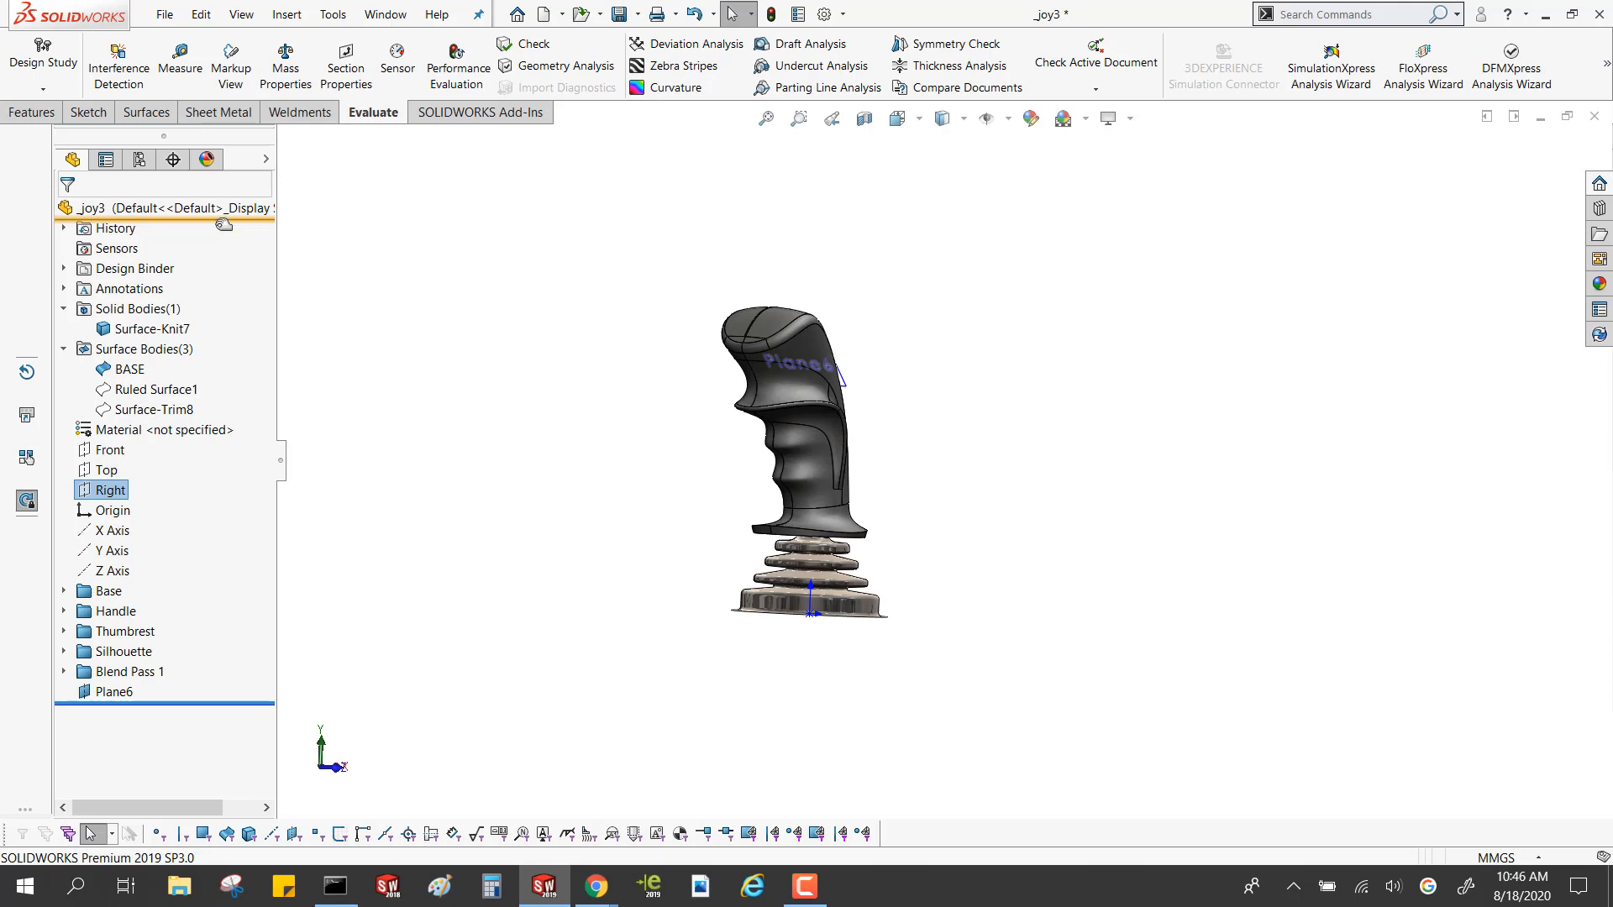
Freeze all features down through the Silhouette folder and check the rebuild time with Performance Evaluation
left_click_drag(223, 224, 216, 657)
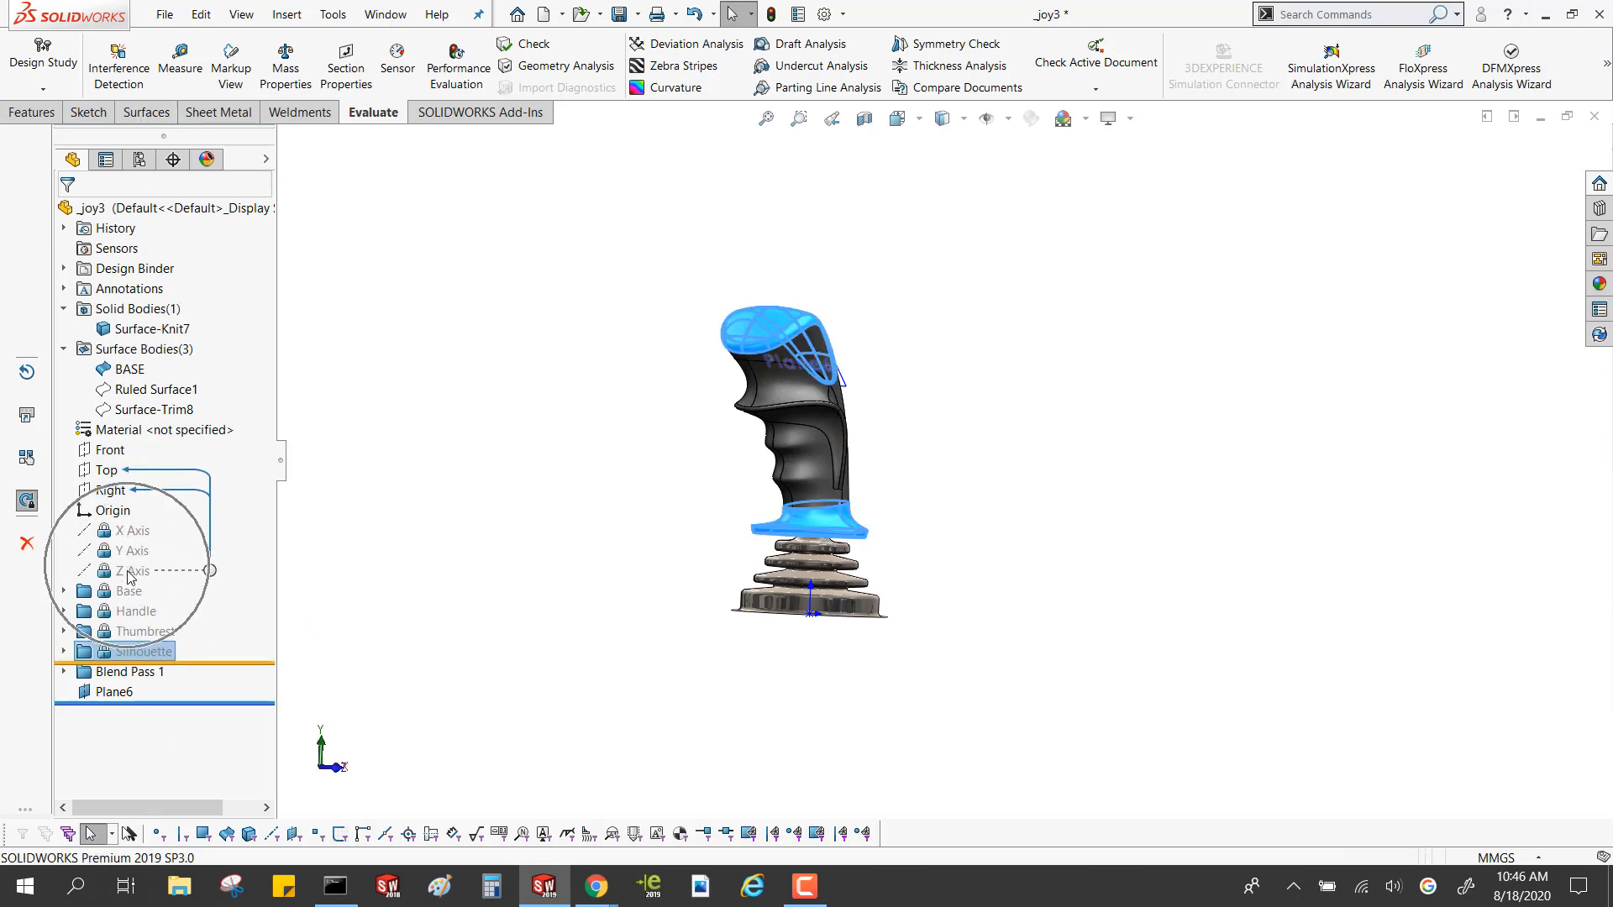
left_click(357, 547)
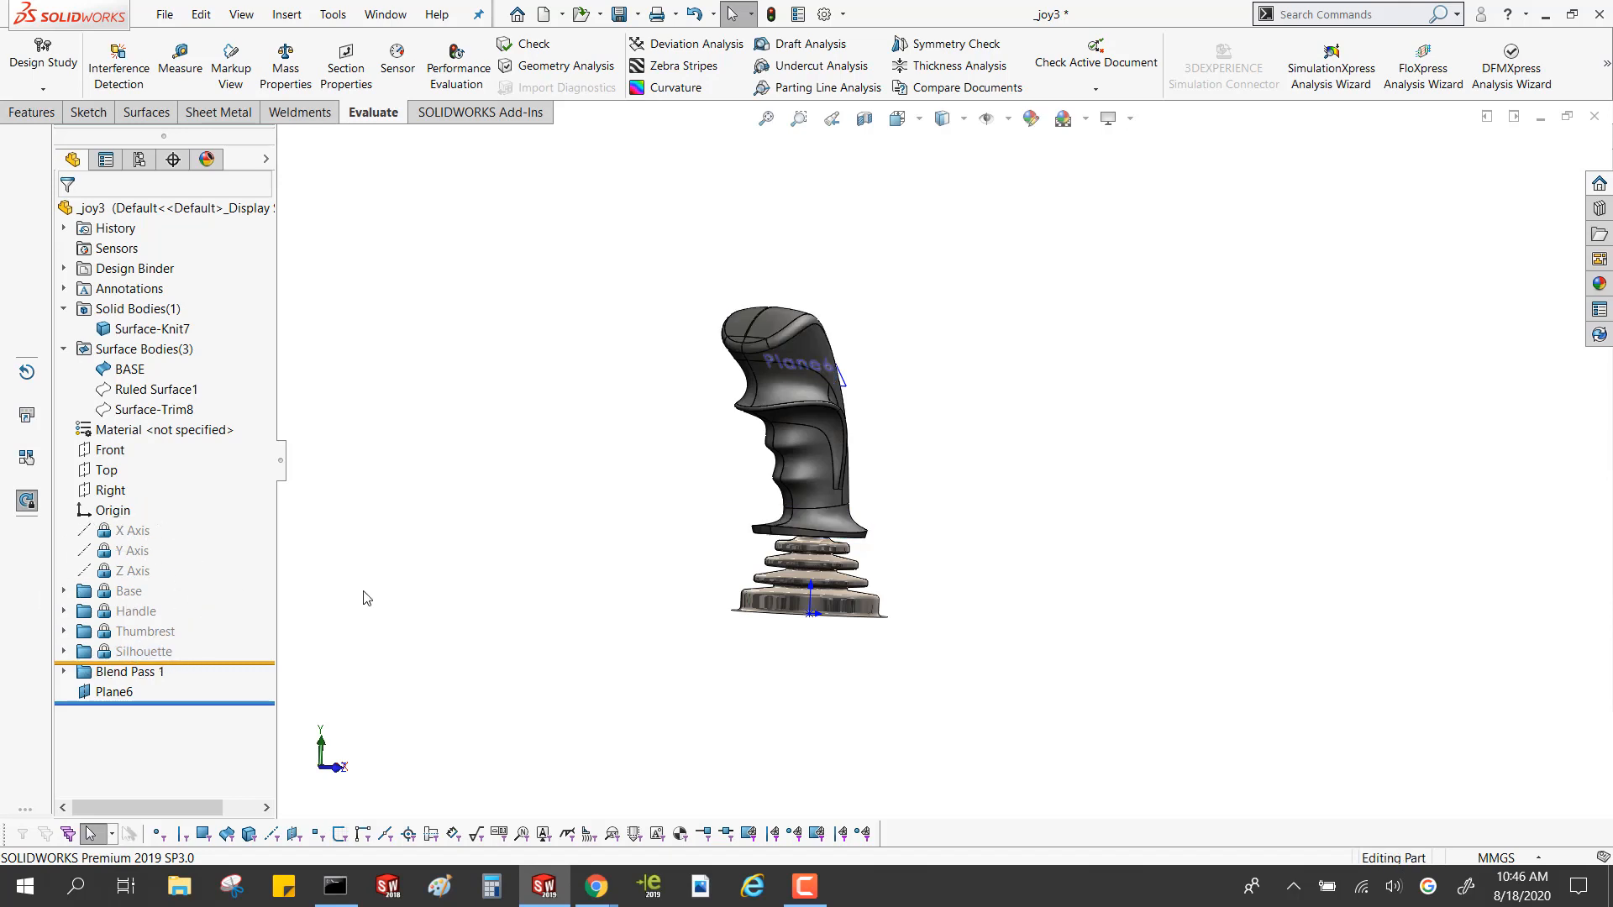
left_click(458, 69)
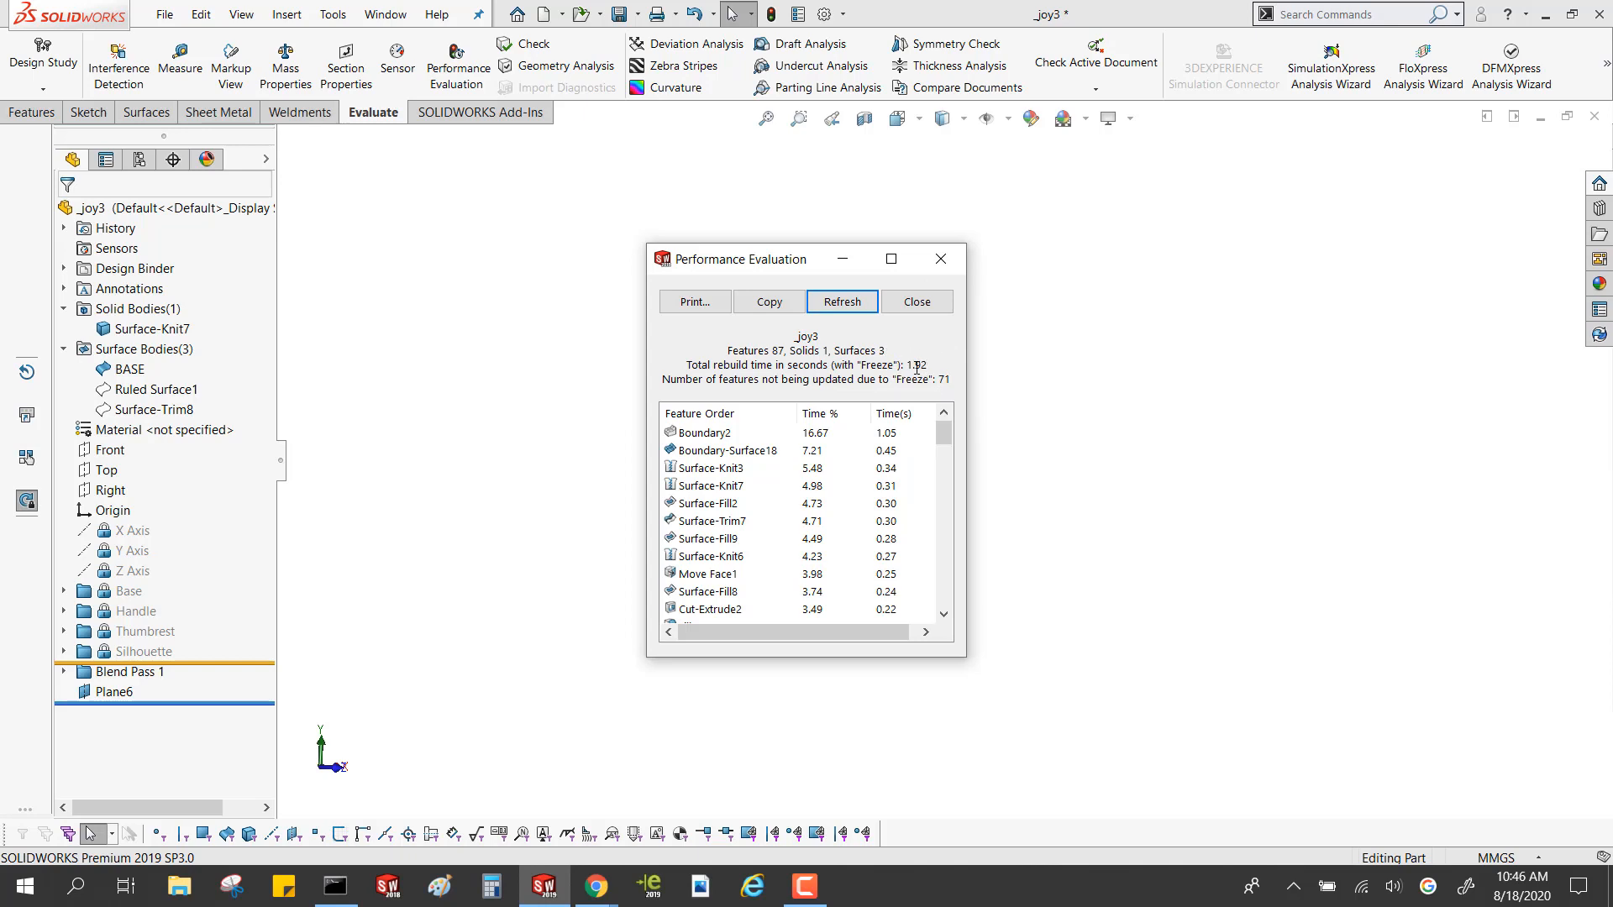
left_click(941, 259)
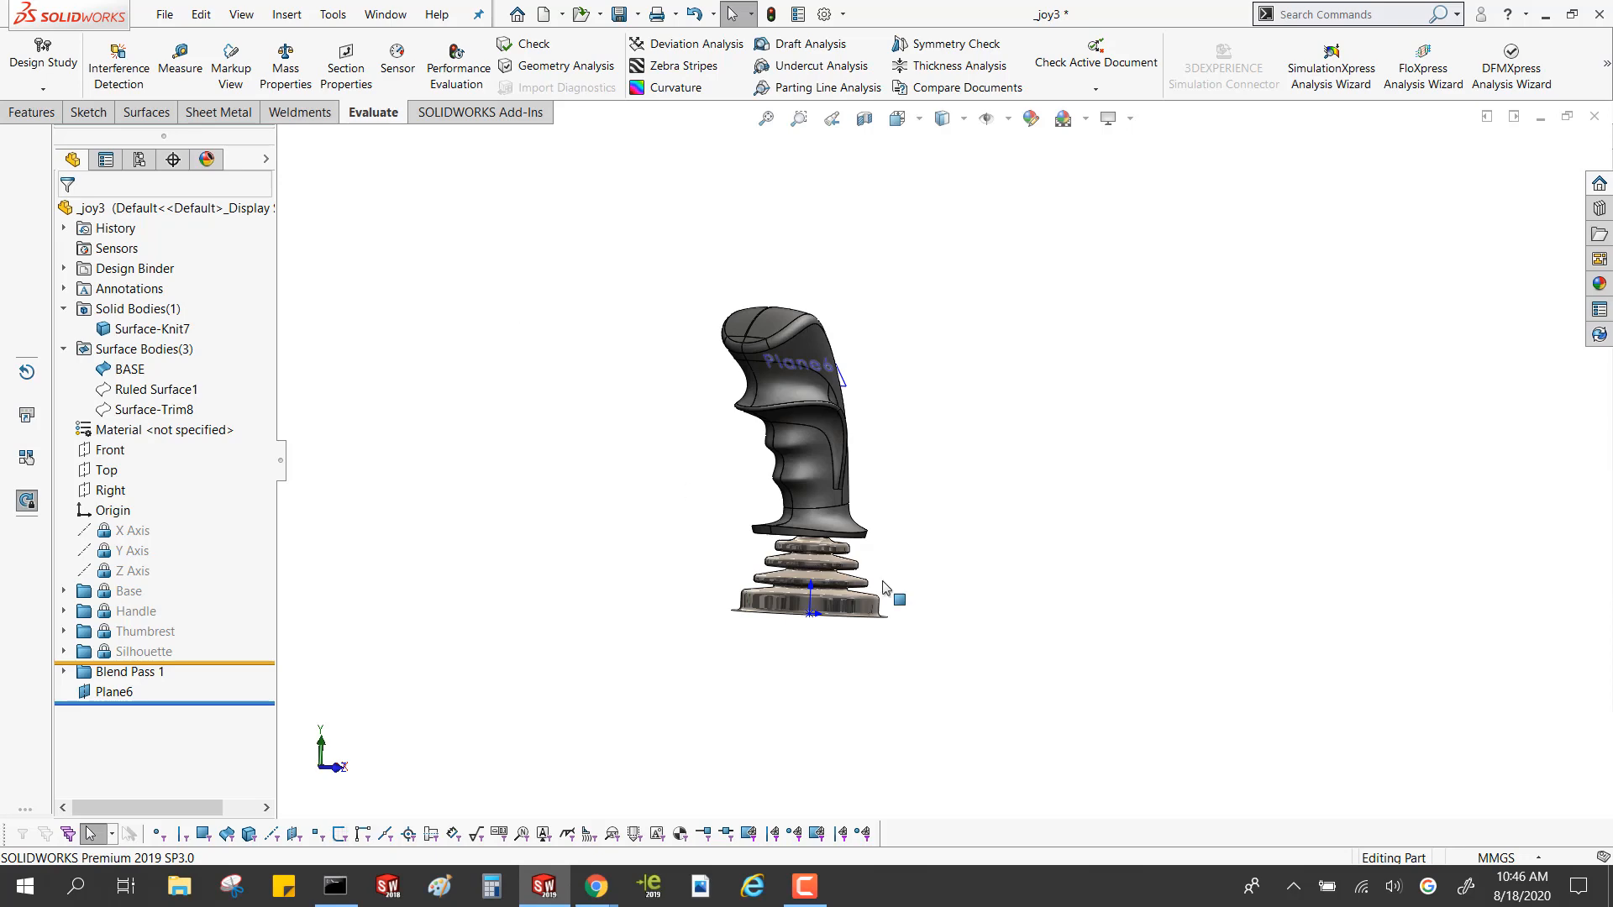
Select the Surface-Fill8 face beside the finger grips and examine the blends on the joystick handle
scroll(785, 391, "down", 10)
left_click(910, 522)
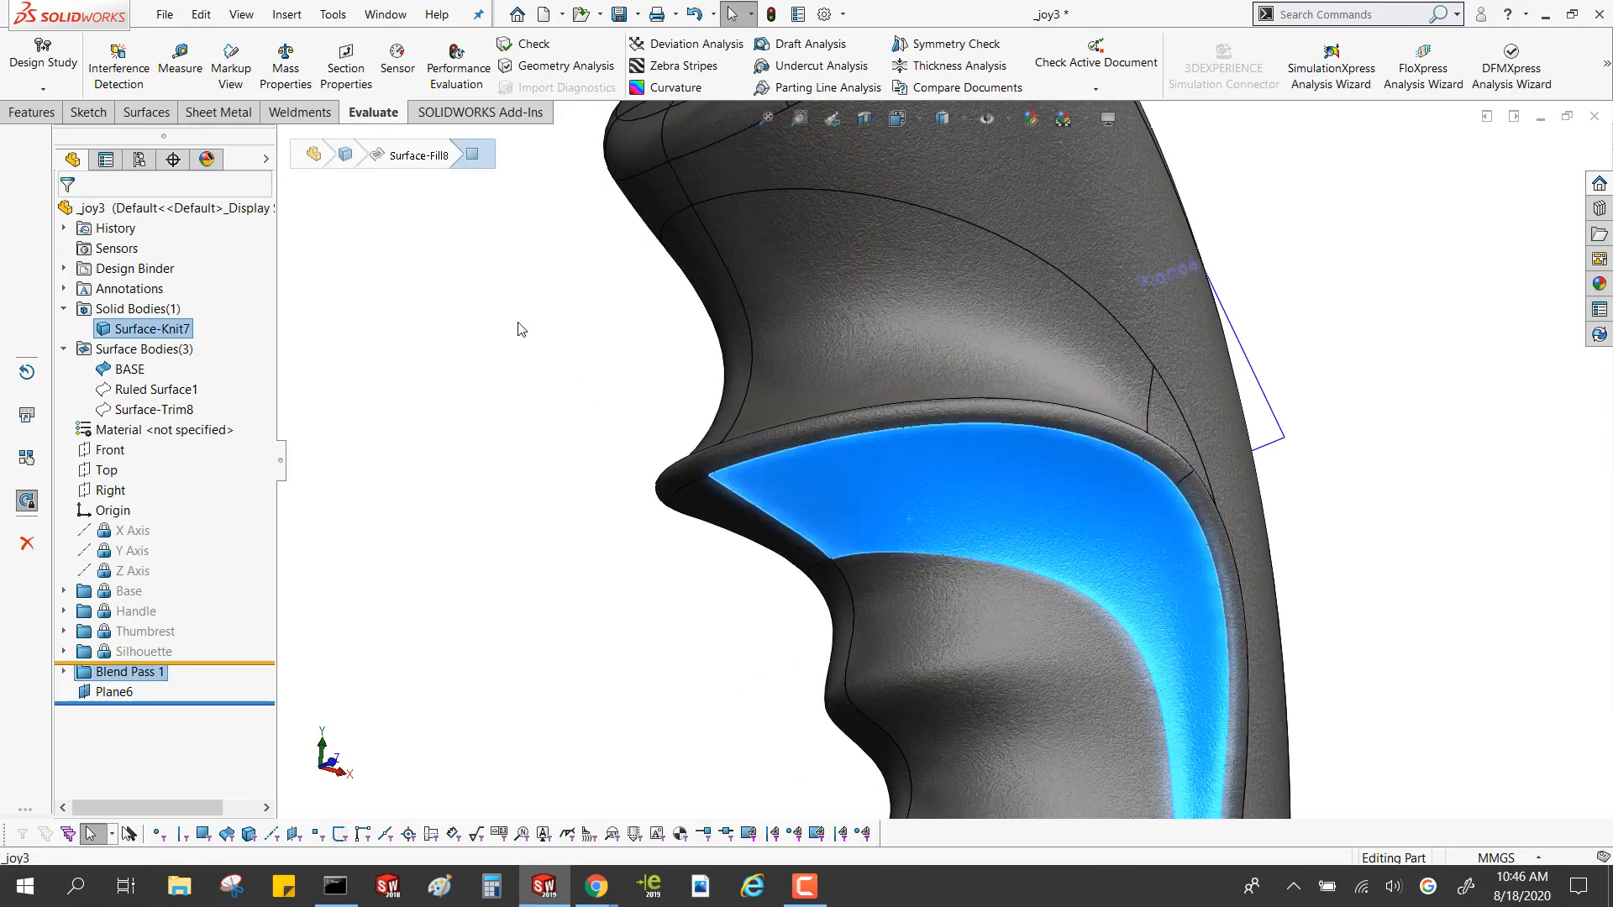
left_click(576, 259)
scroll(588, 479, "up", 10)
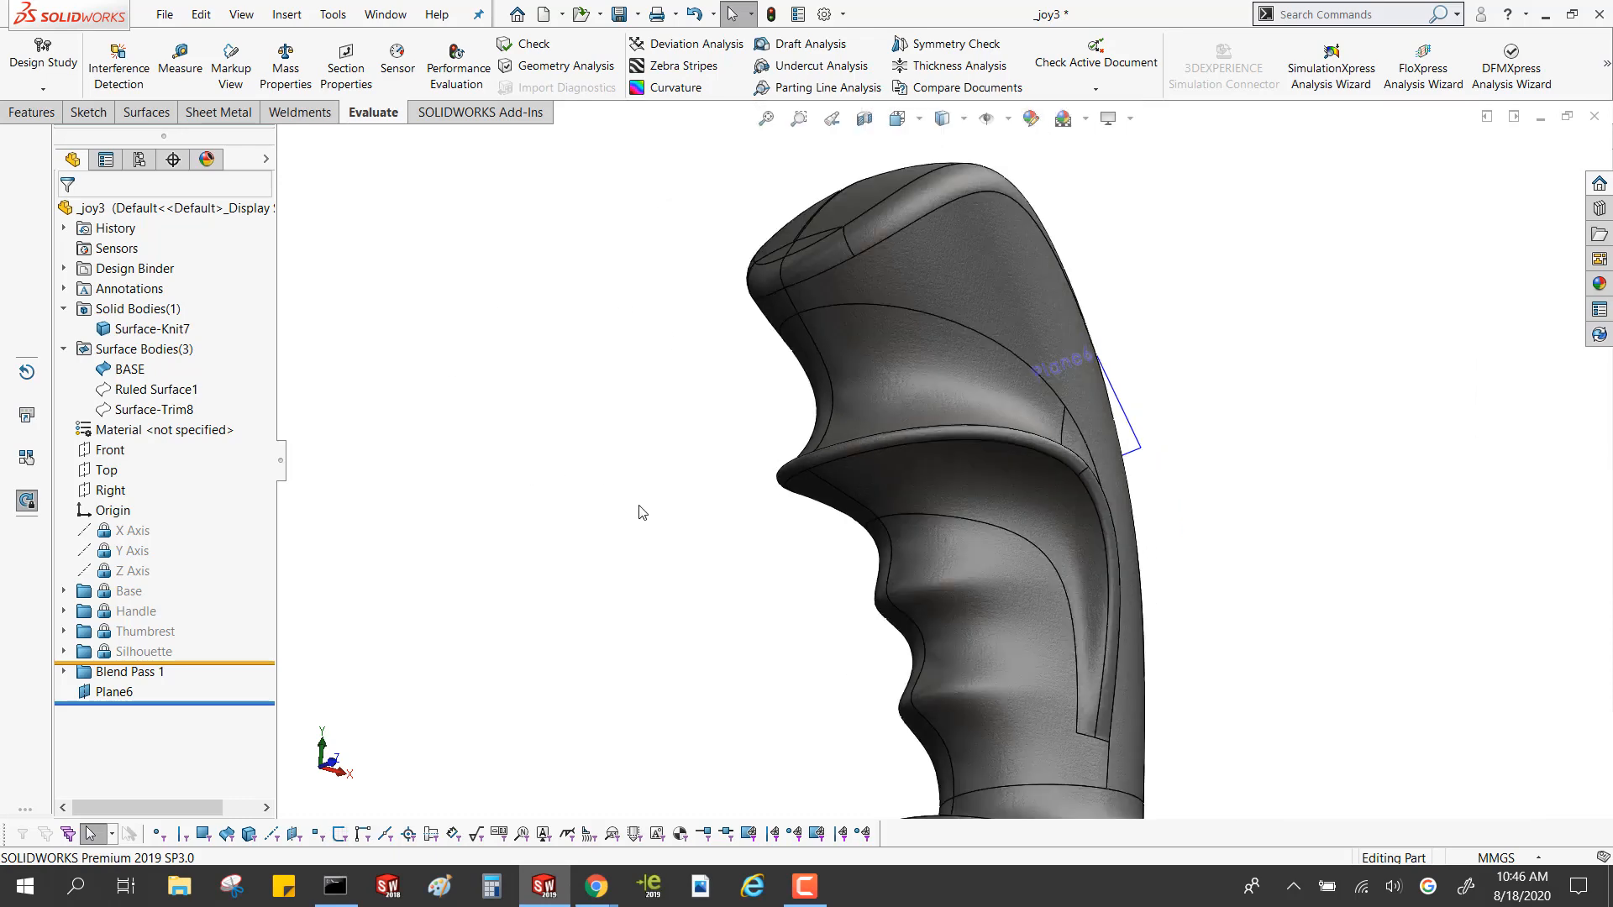
middle_click_drag(708, 572, 747, 611)
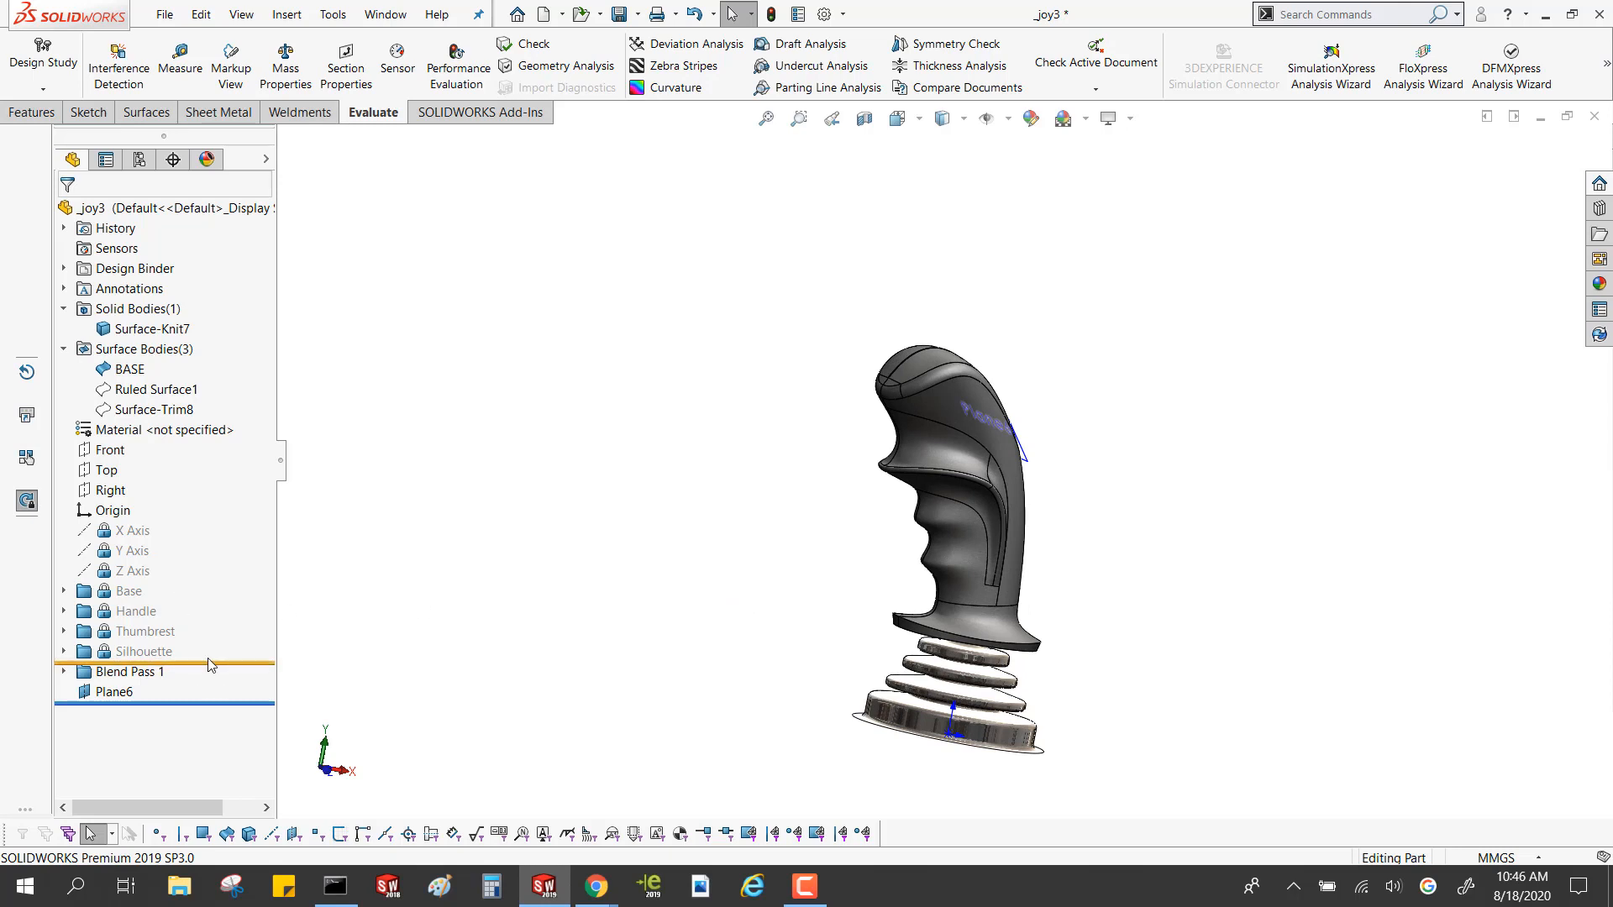
Extend the freeze through the Blend Pass 1 folder and check the rebuild time again with Performance Evaluation
left_click_drag(214, 662, 211, 682)
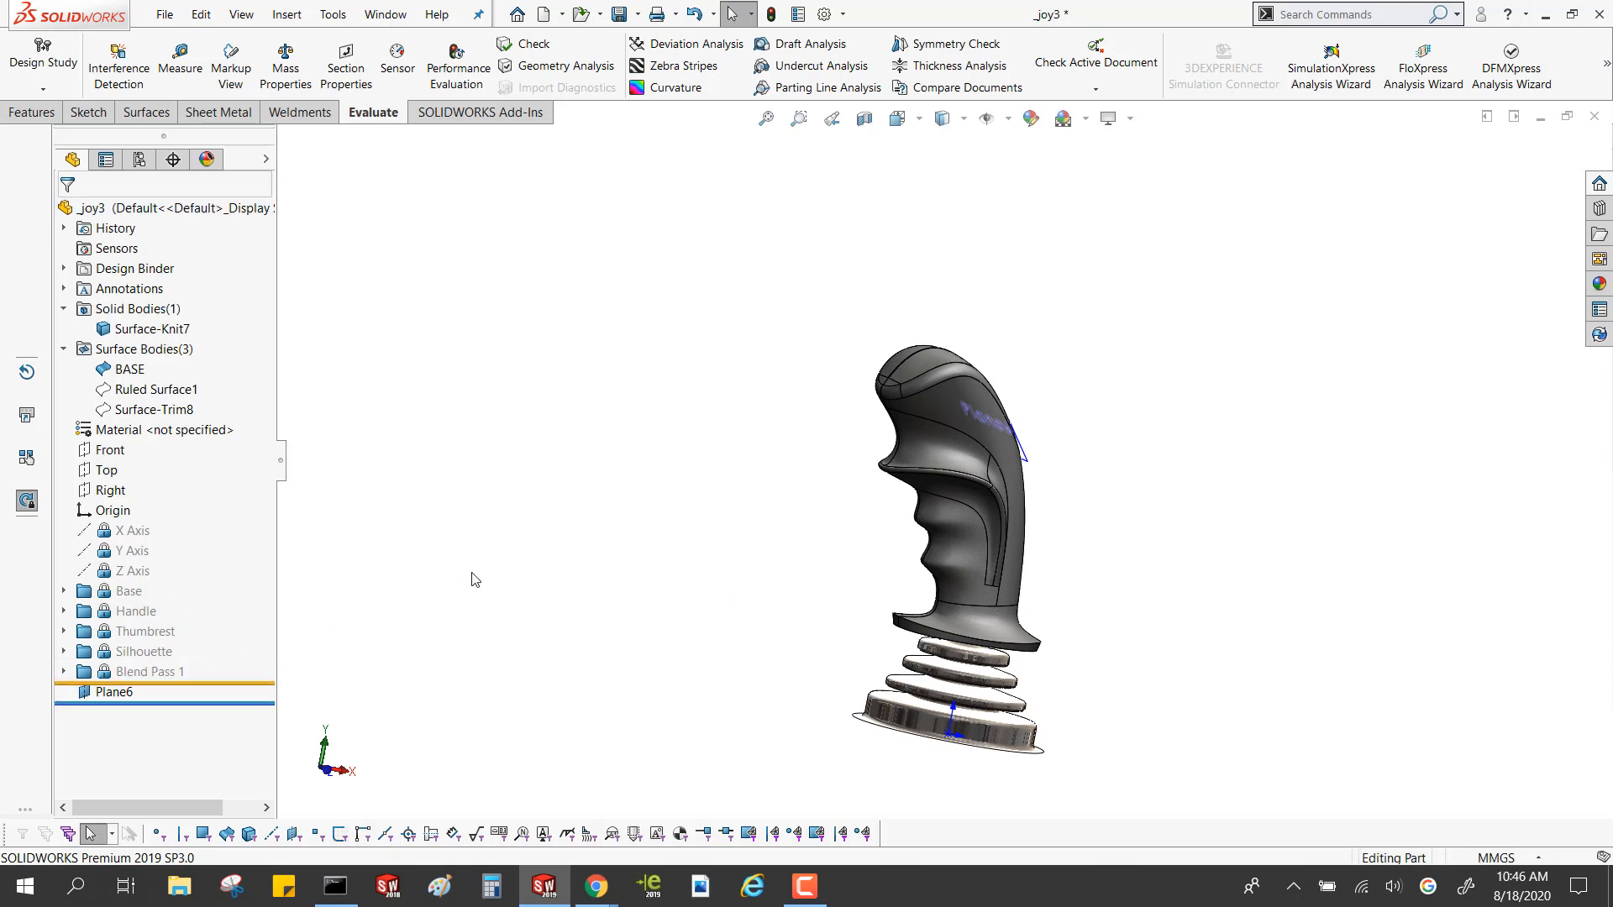
left_click(458, 68)
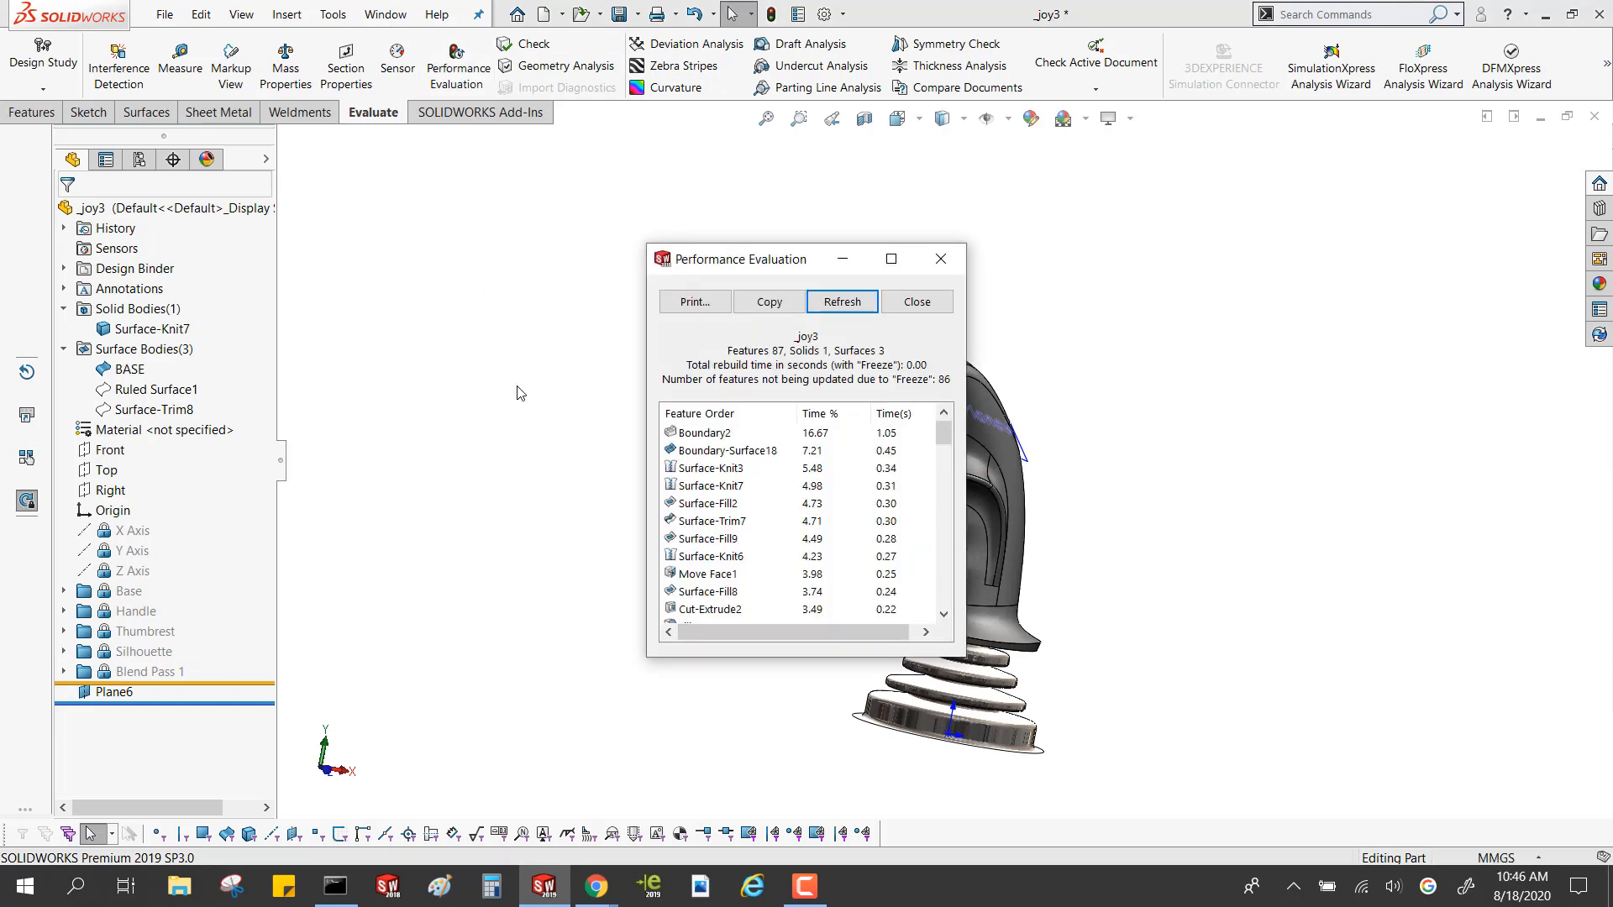
left_click(940, 260)
middle_click_drag(872, 622, 677, 645)
key("ctrl")
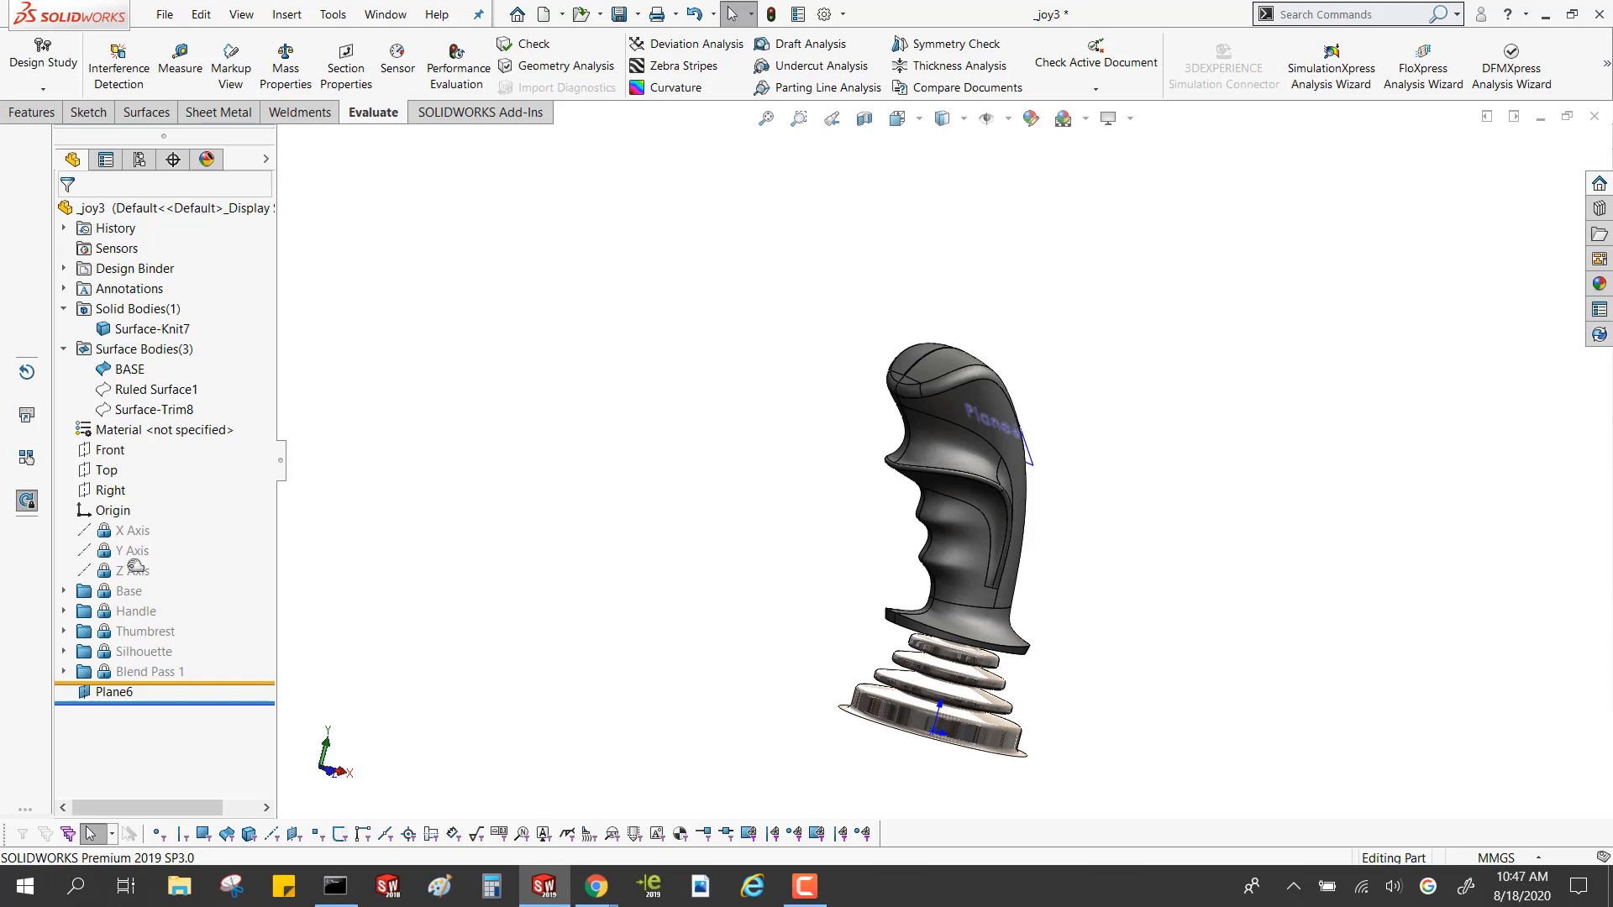
Move the freeze bar back up to just below the Base folder and expand the Handle and Base folders
left_click_drag(241, 682, 237, 624)
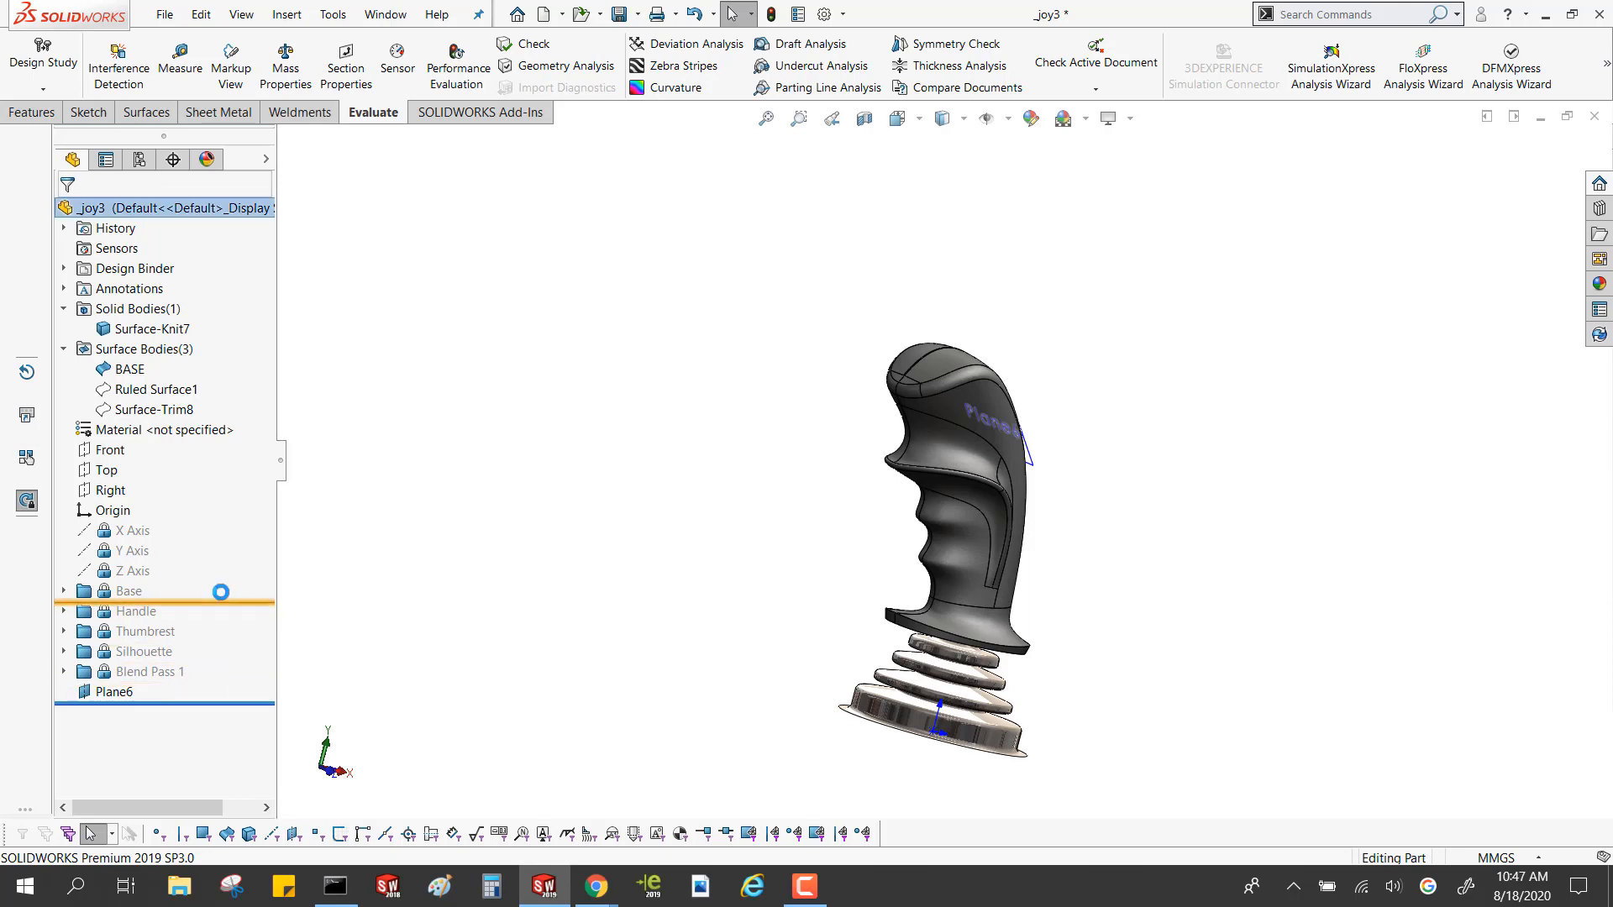
left_click(65, 612)
left_click(62, 471)
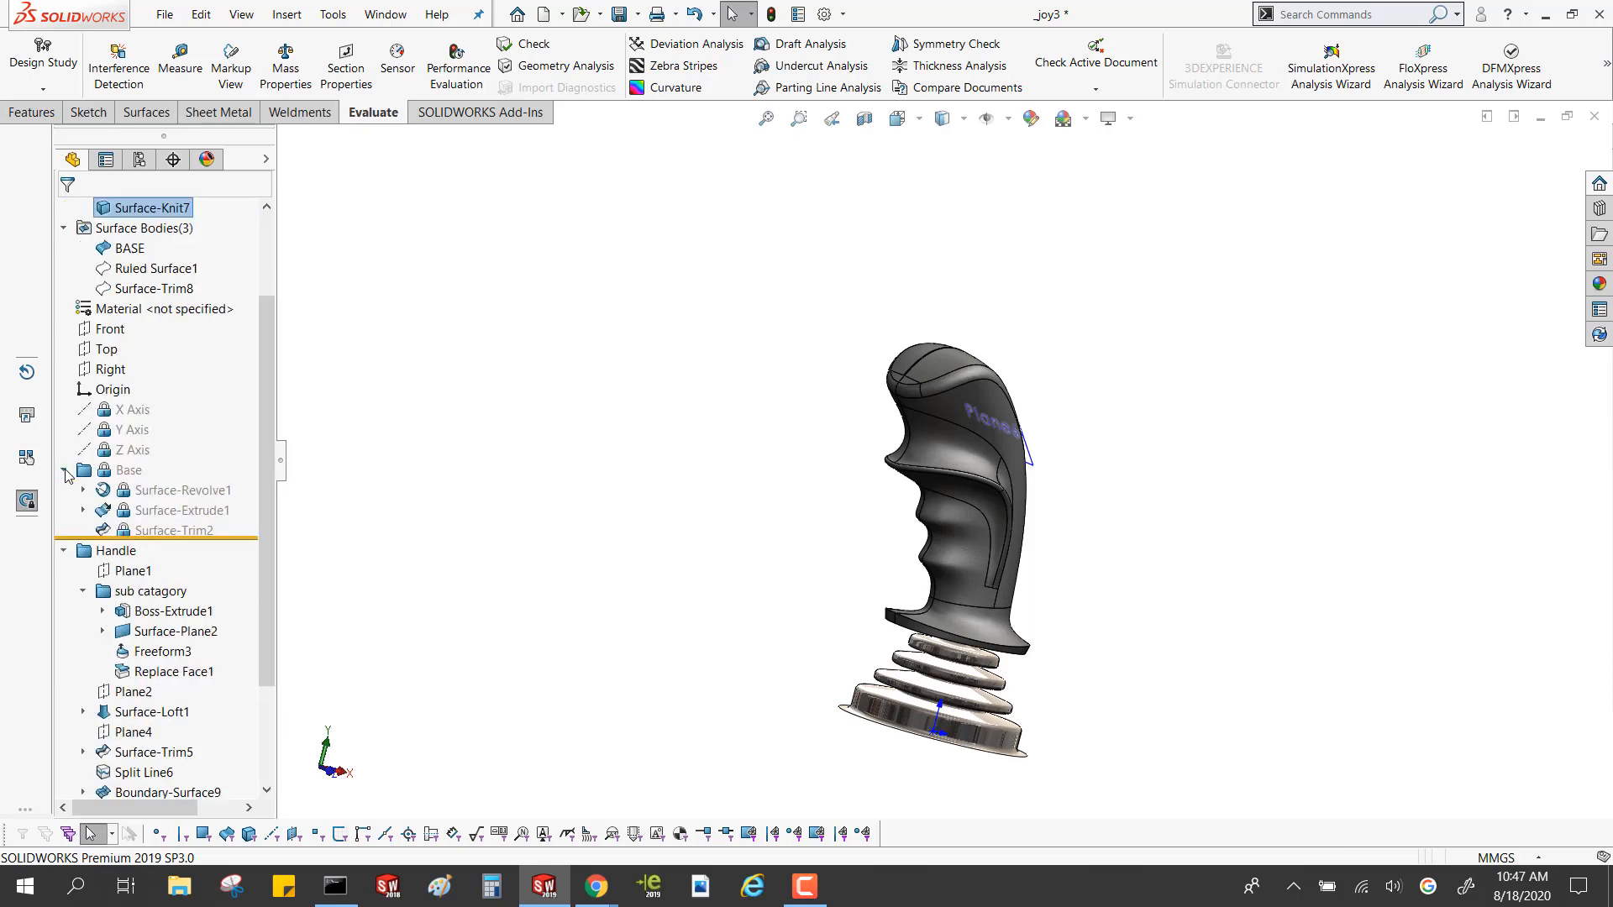
Compare the commands available for the frozen Surface-Revolve1 feature with those for the unfrozen Boss-Extrude1
right_click(144, 491)
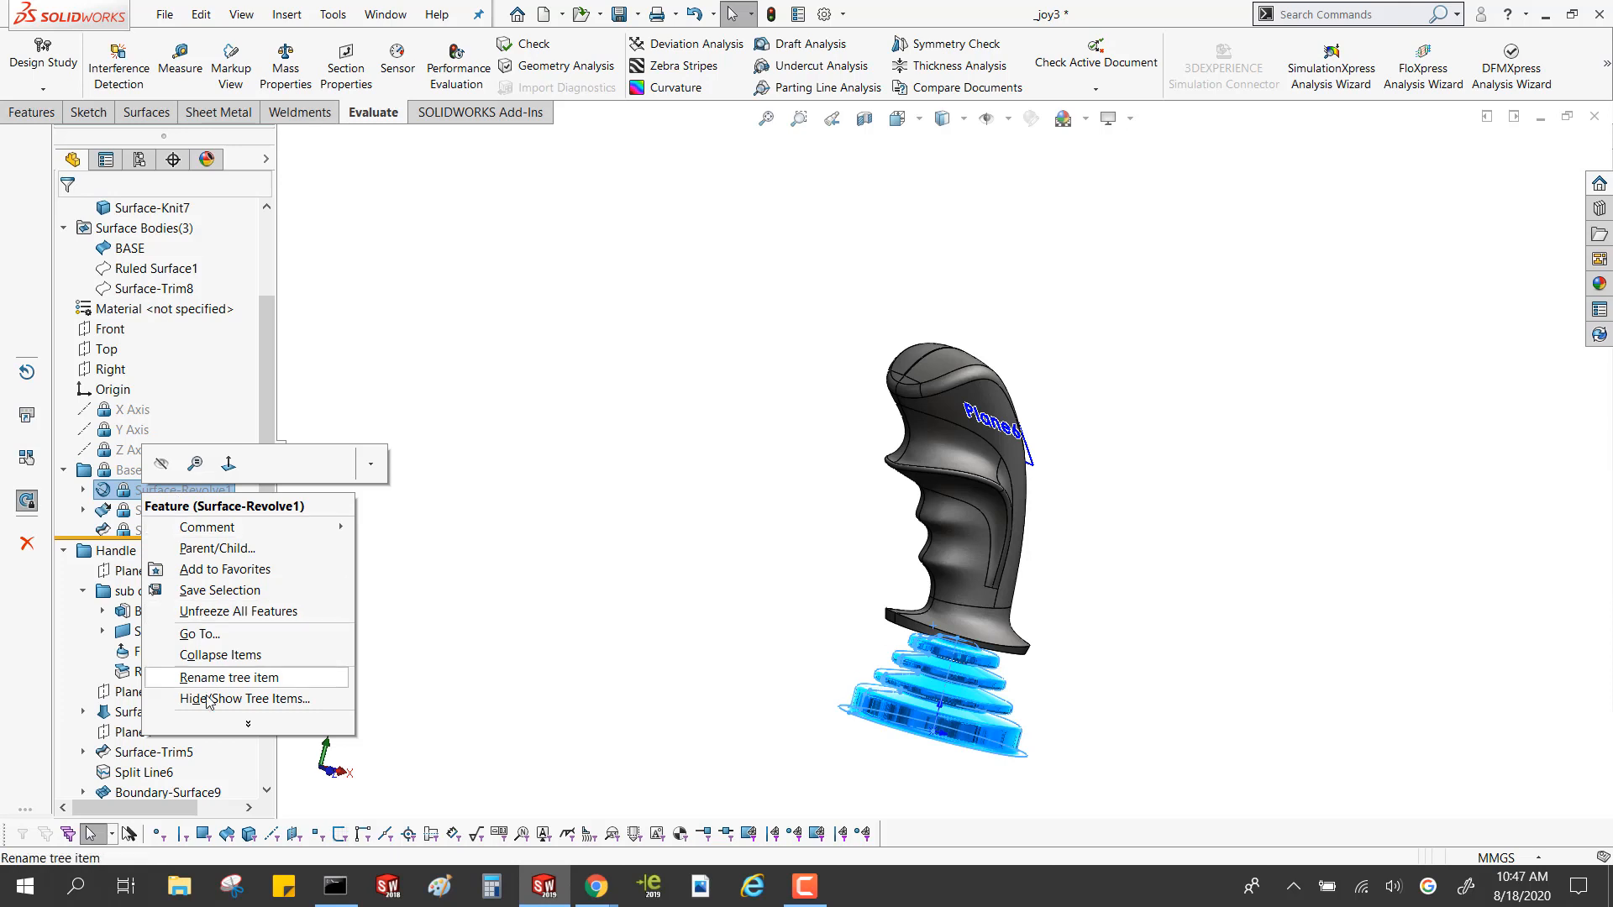
left_click(288, 525)
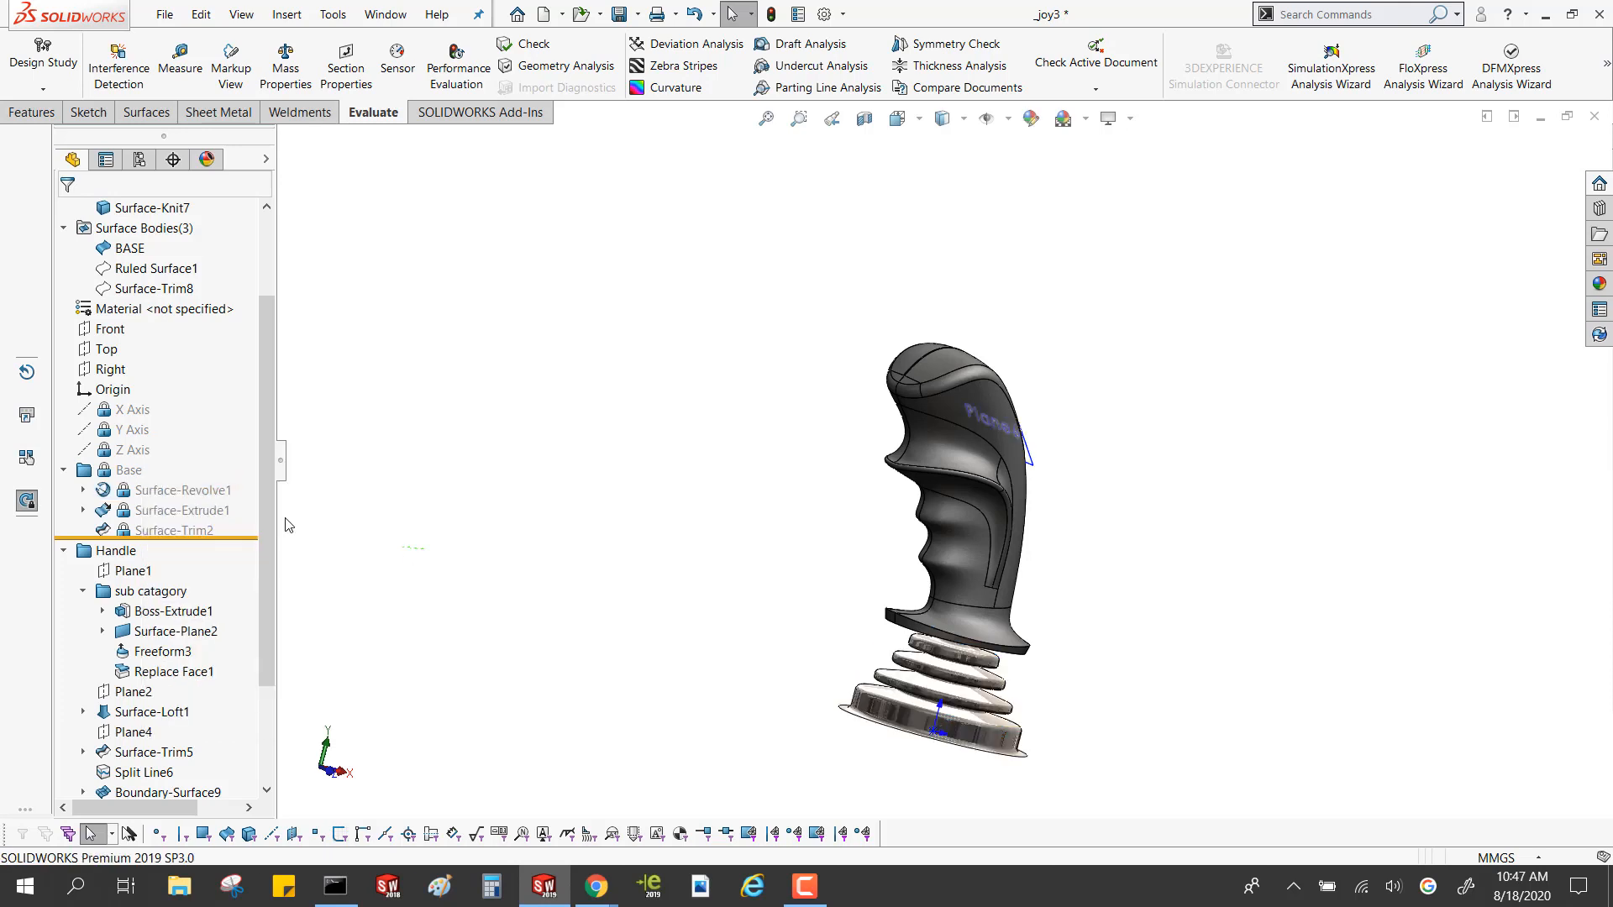
left_click(204, 489)
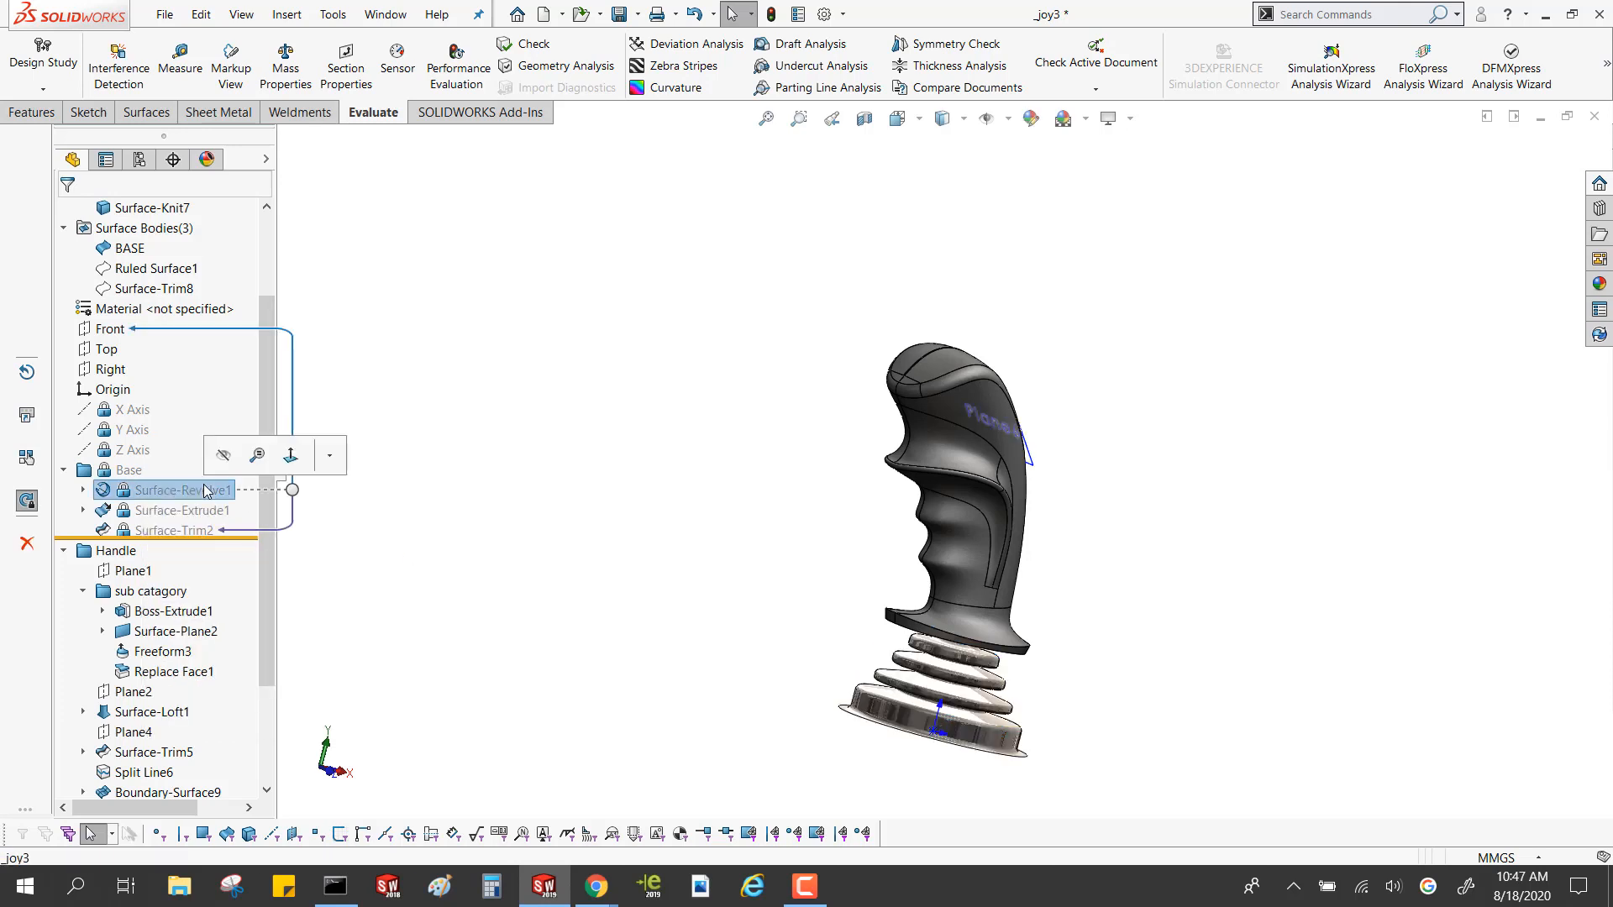
left_click(151, 613)
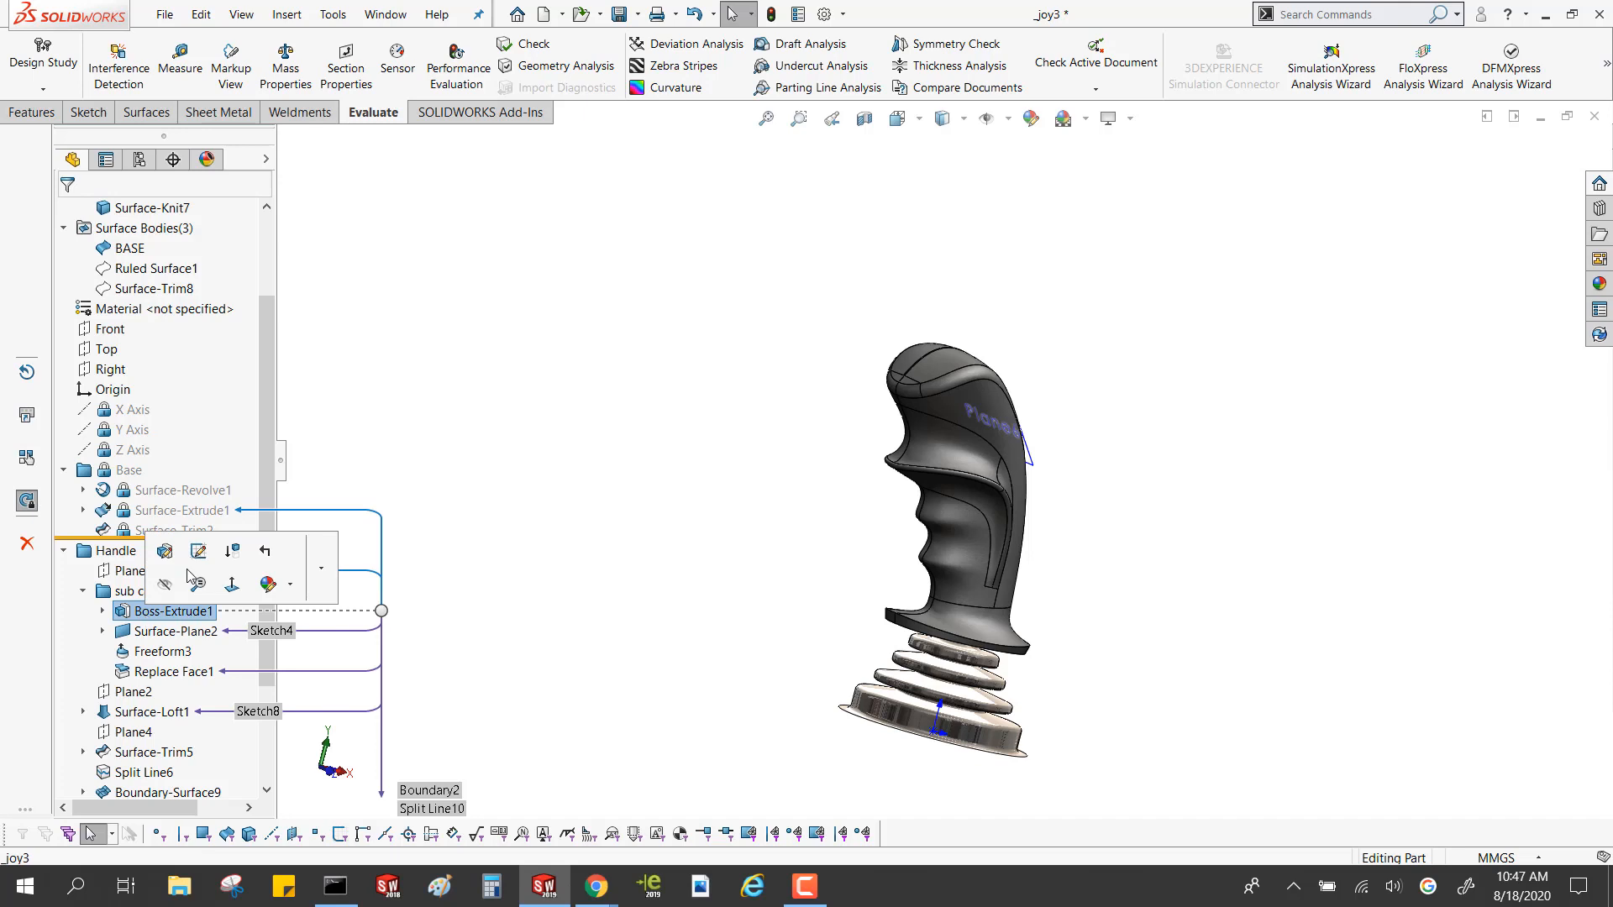
left_click(554, 558)
Freeze the joystick features down through the Silhouette folder again and close the part
left_click_drag(254, 538, 210, 744)
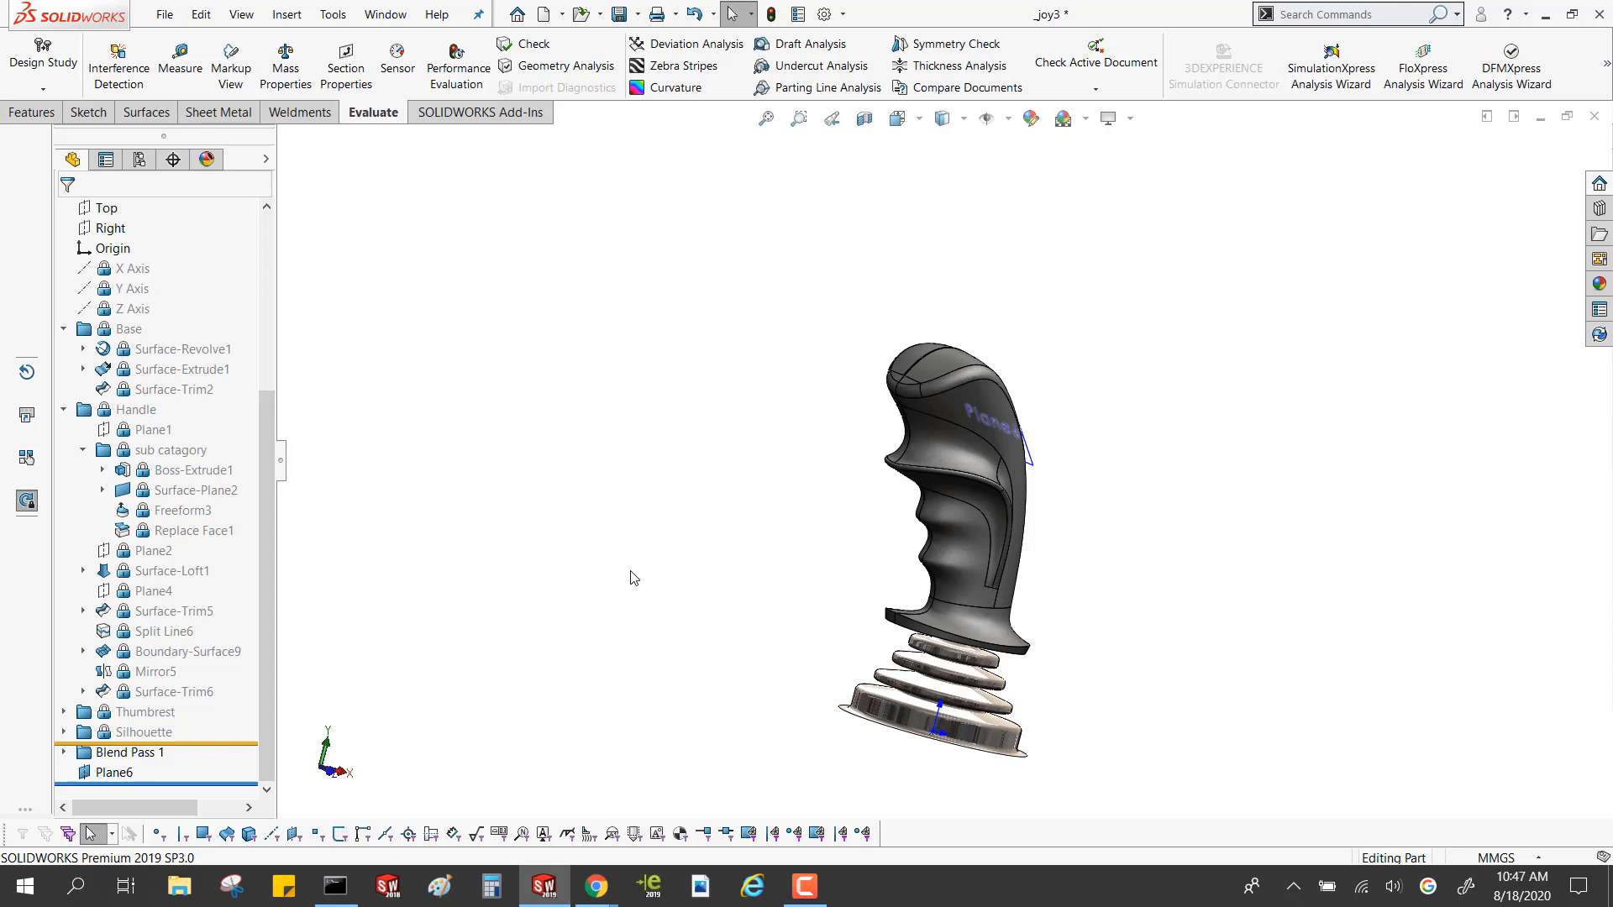
left_click(1596, 116)
left_click(708, 458)
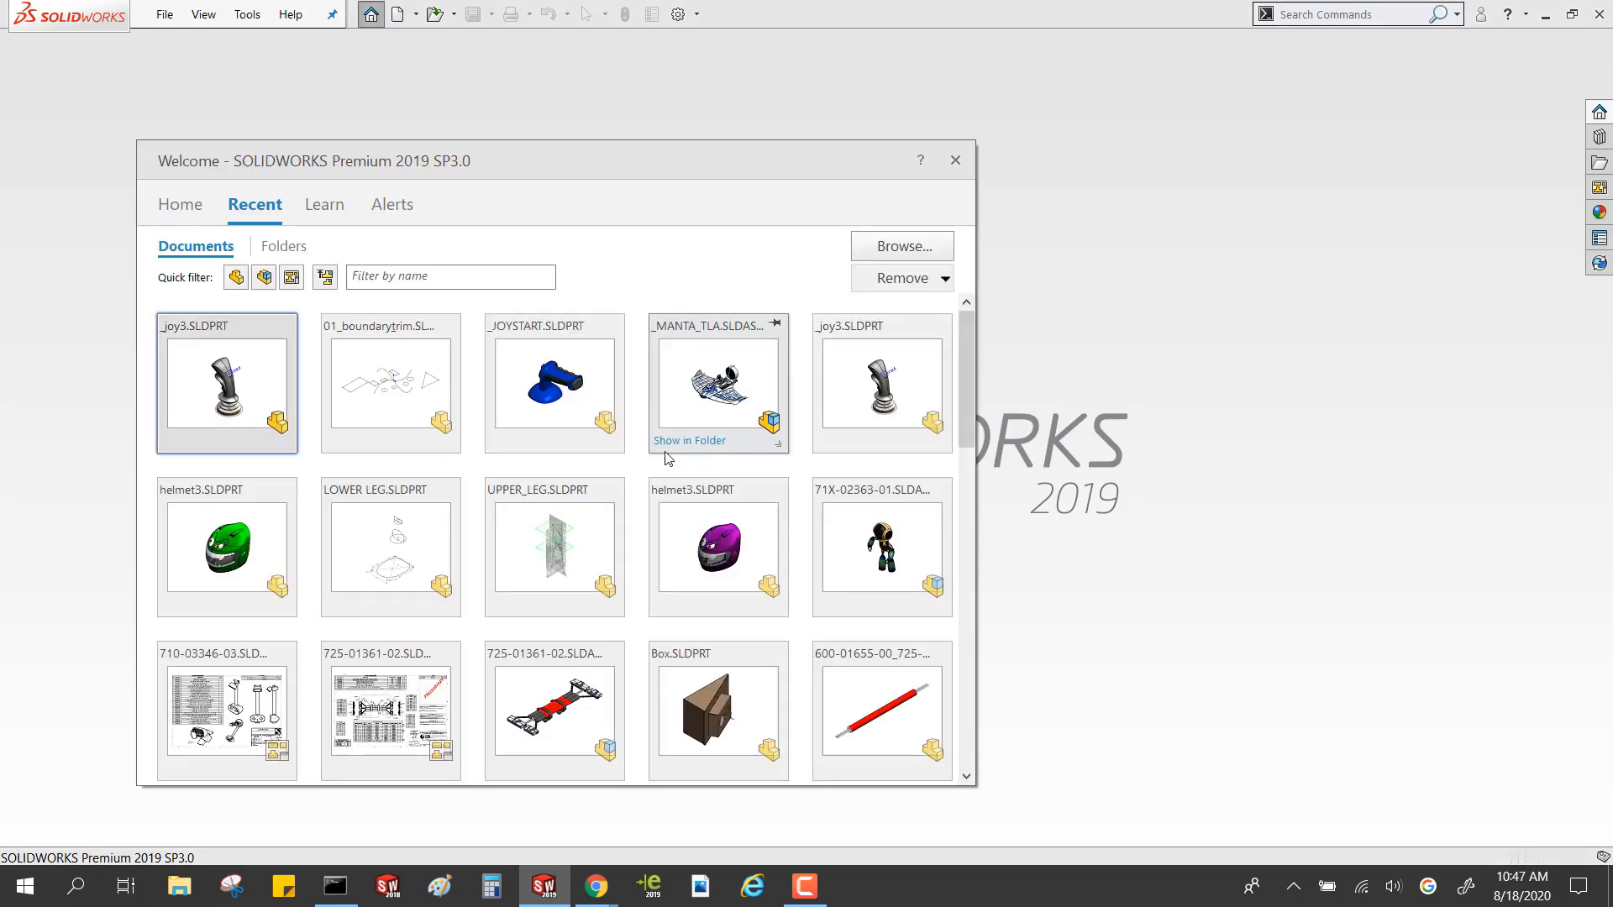
Open the recent green helmet3 part and show its feature tree in a widened pane
left_click(252, 548)
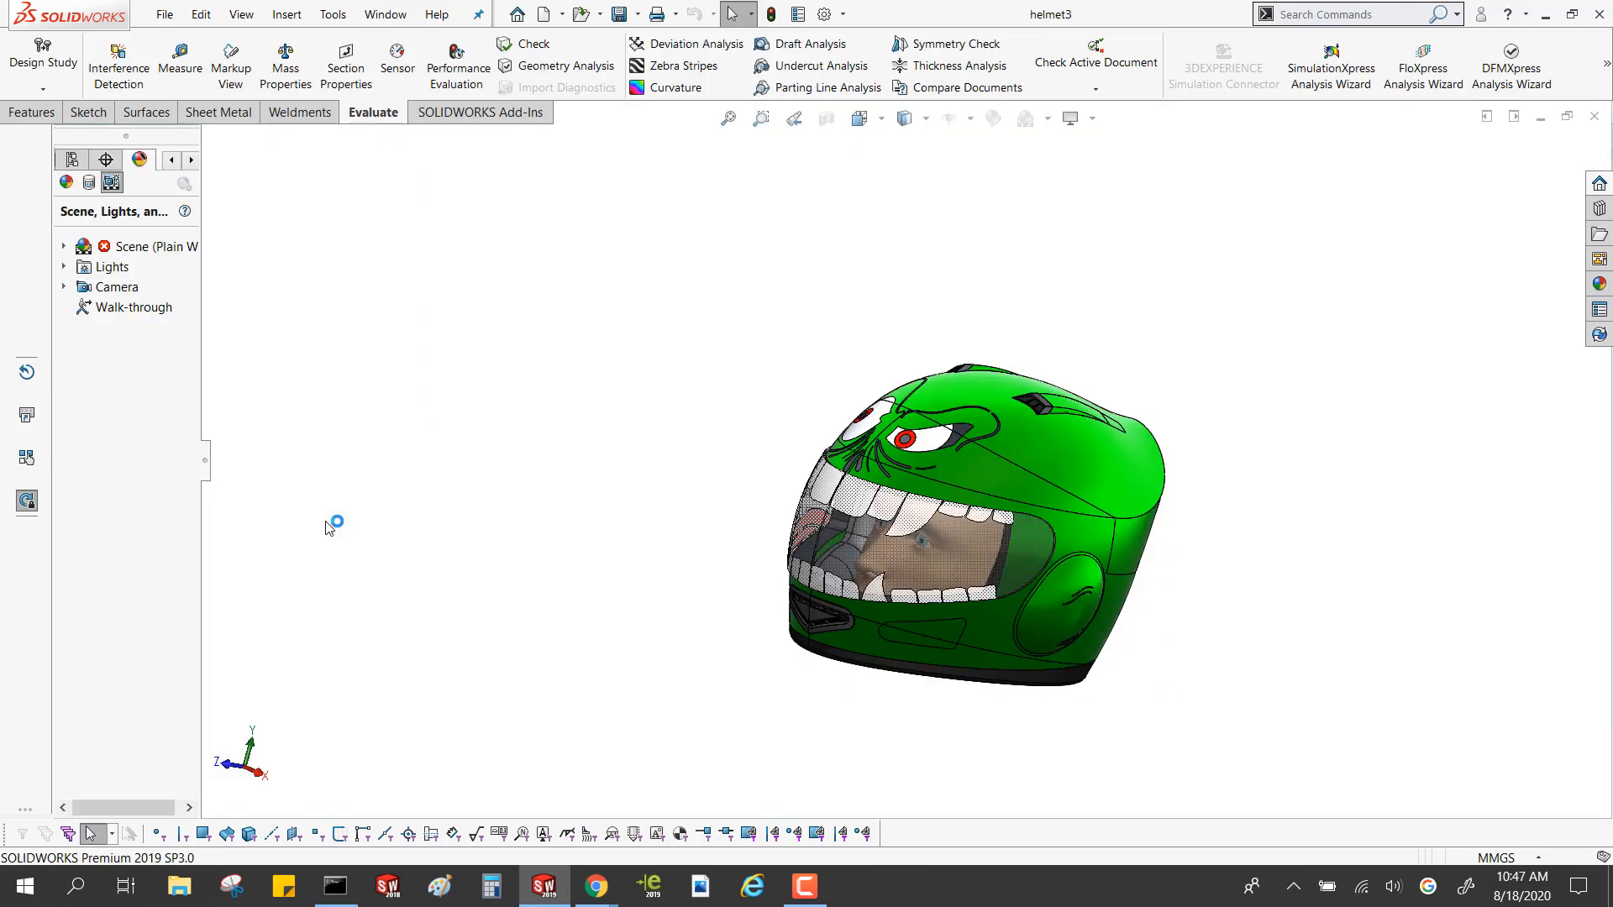
left_click(73, 165)
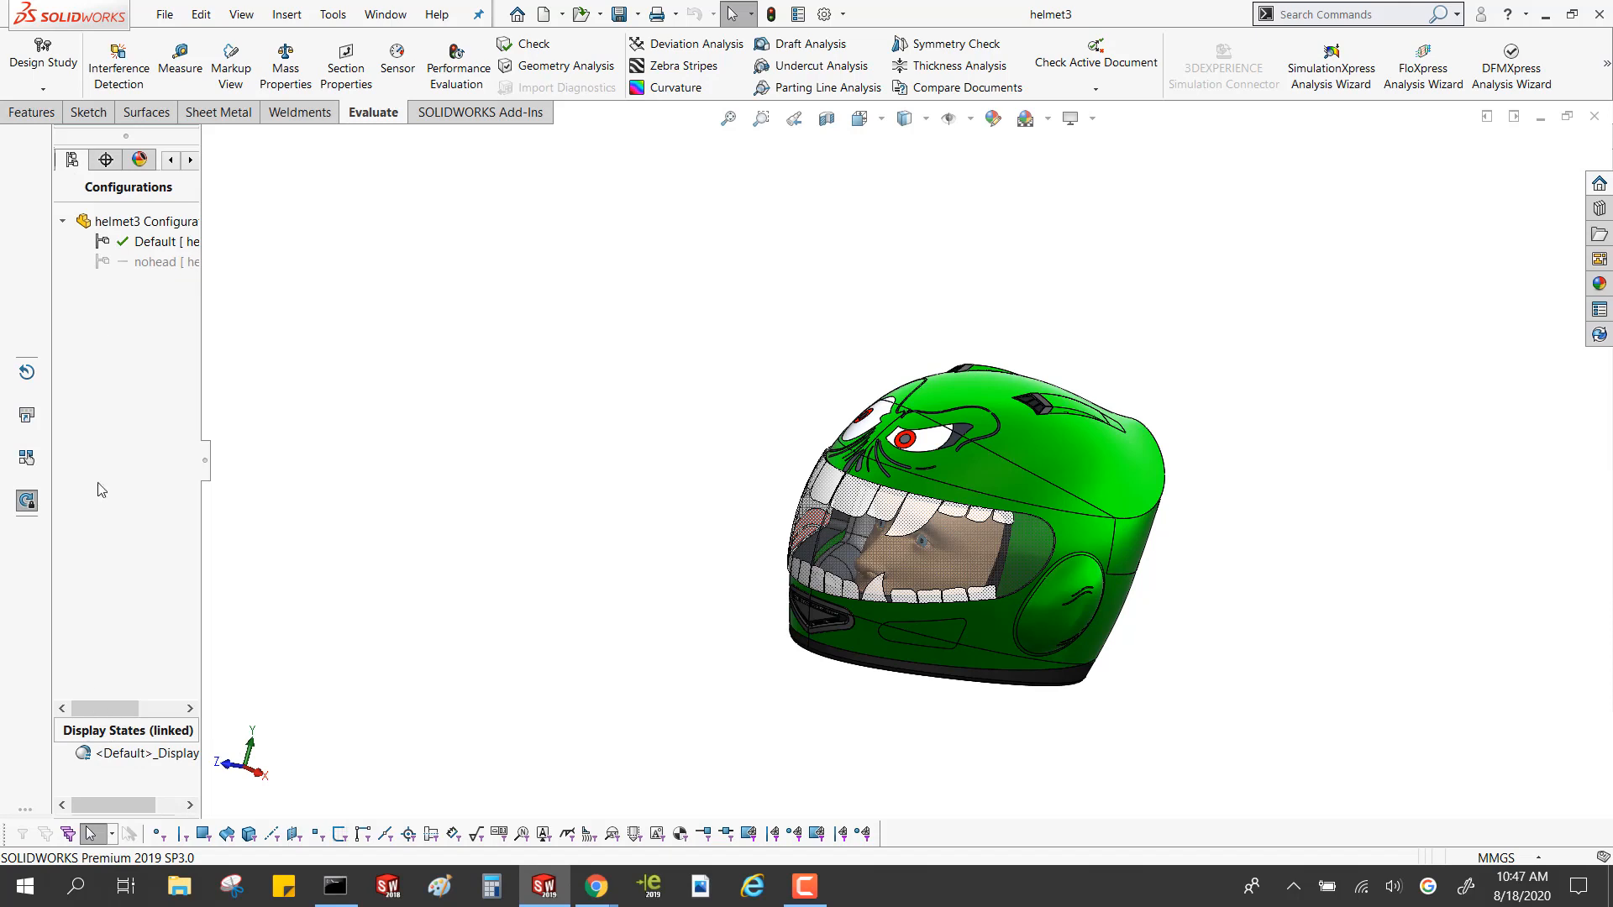
left_click_drag(246, 387, 344, 387)
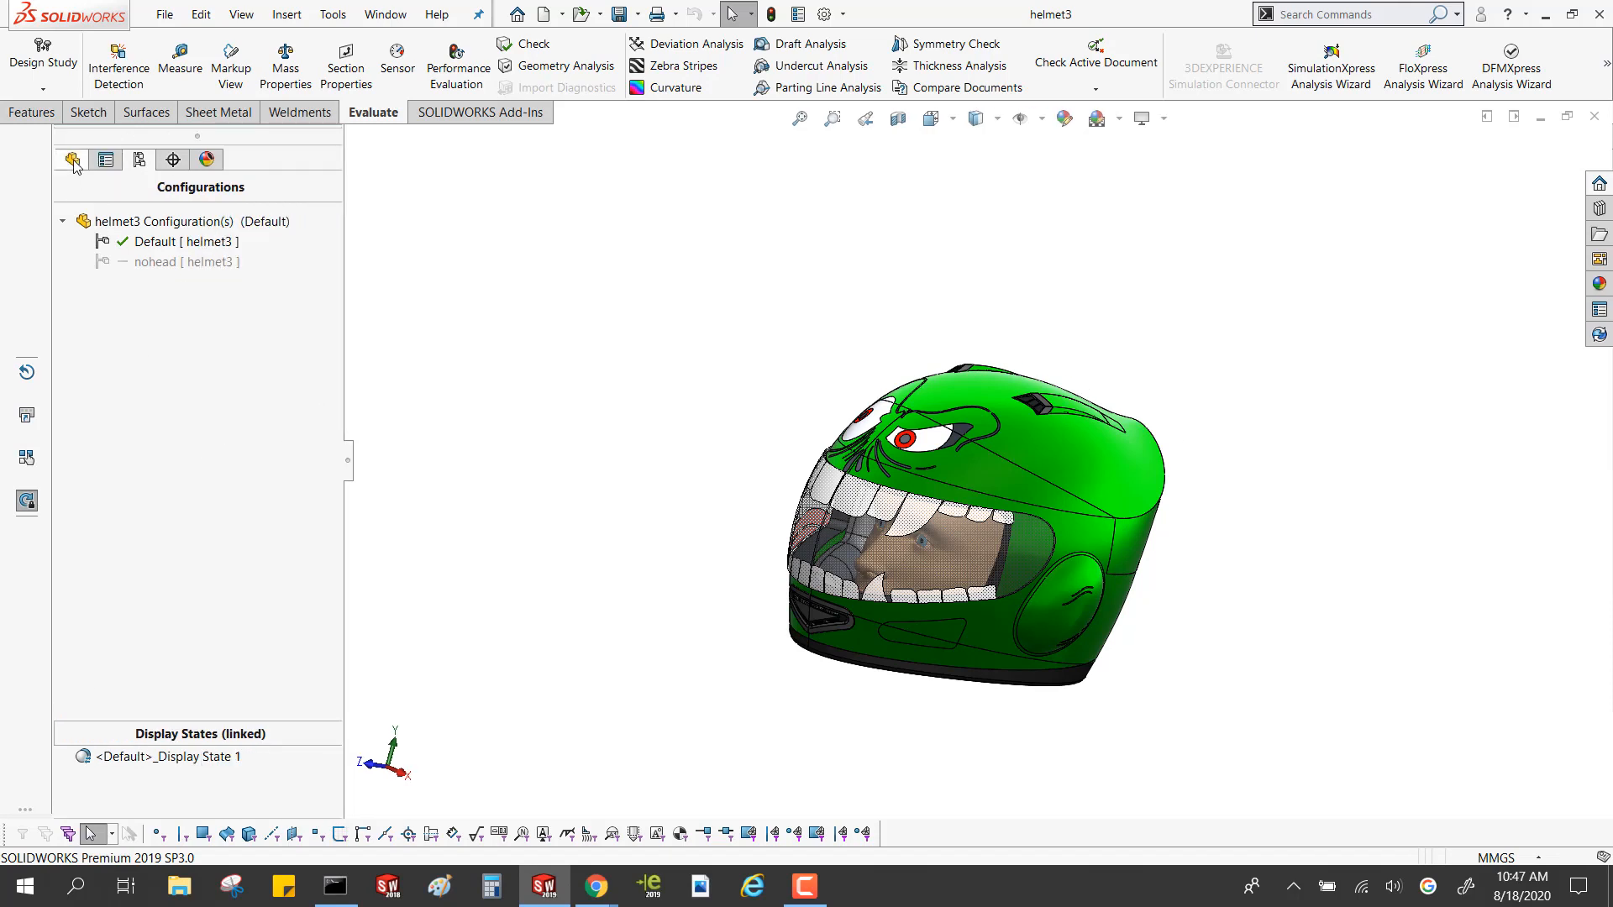
left_click(72, 159)
Review the helmet's rebuild times with Performance Evaluation and highlight its MAIN SHAPE, STYLED, VISOR & PADS and PAINT JOB folders
left_click(456, 67)
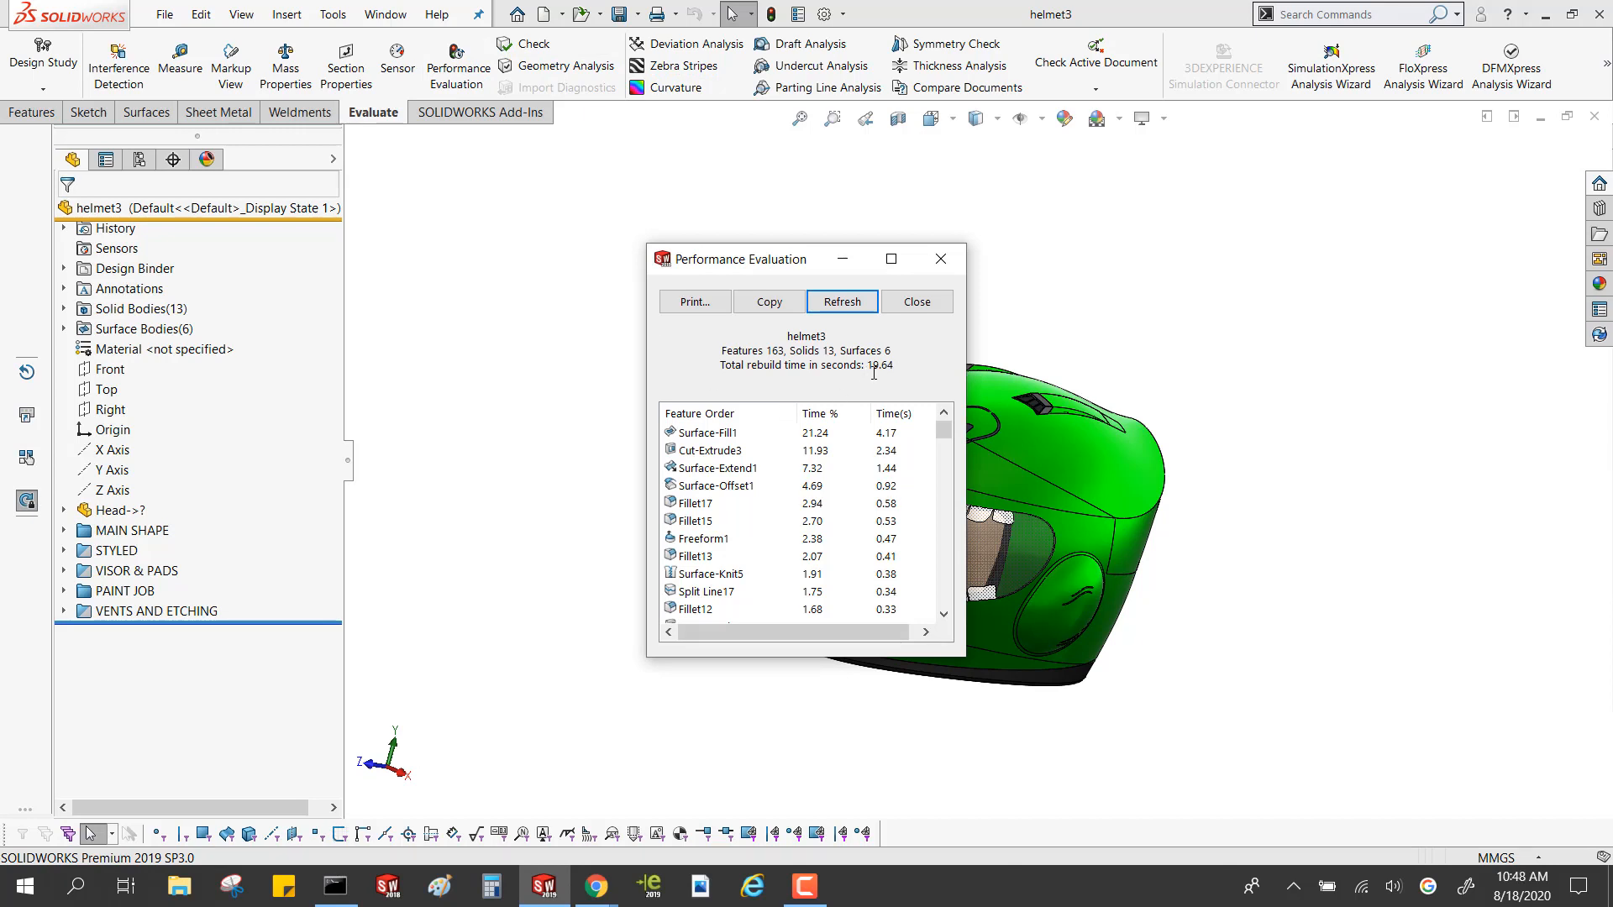
left_click(943, 261)
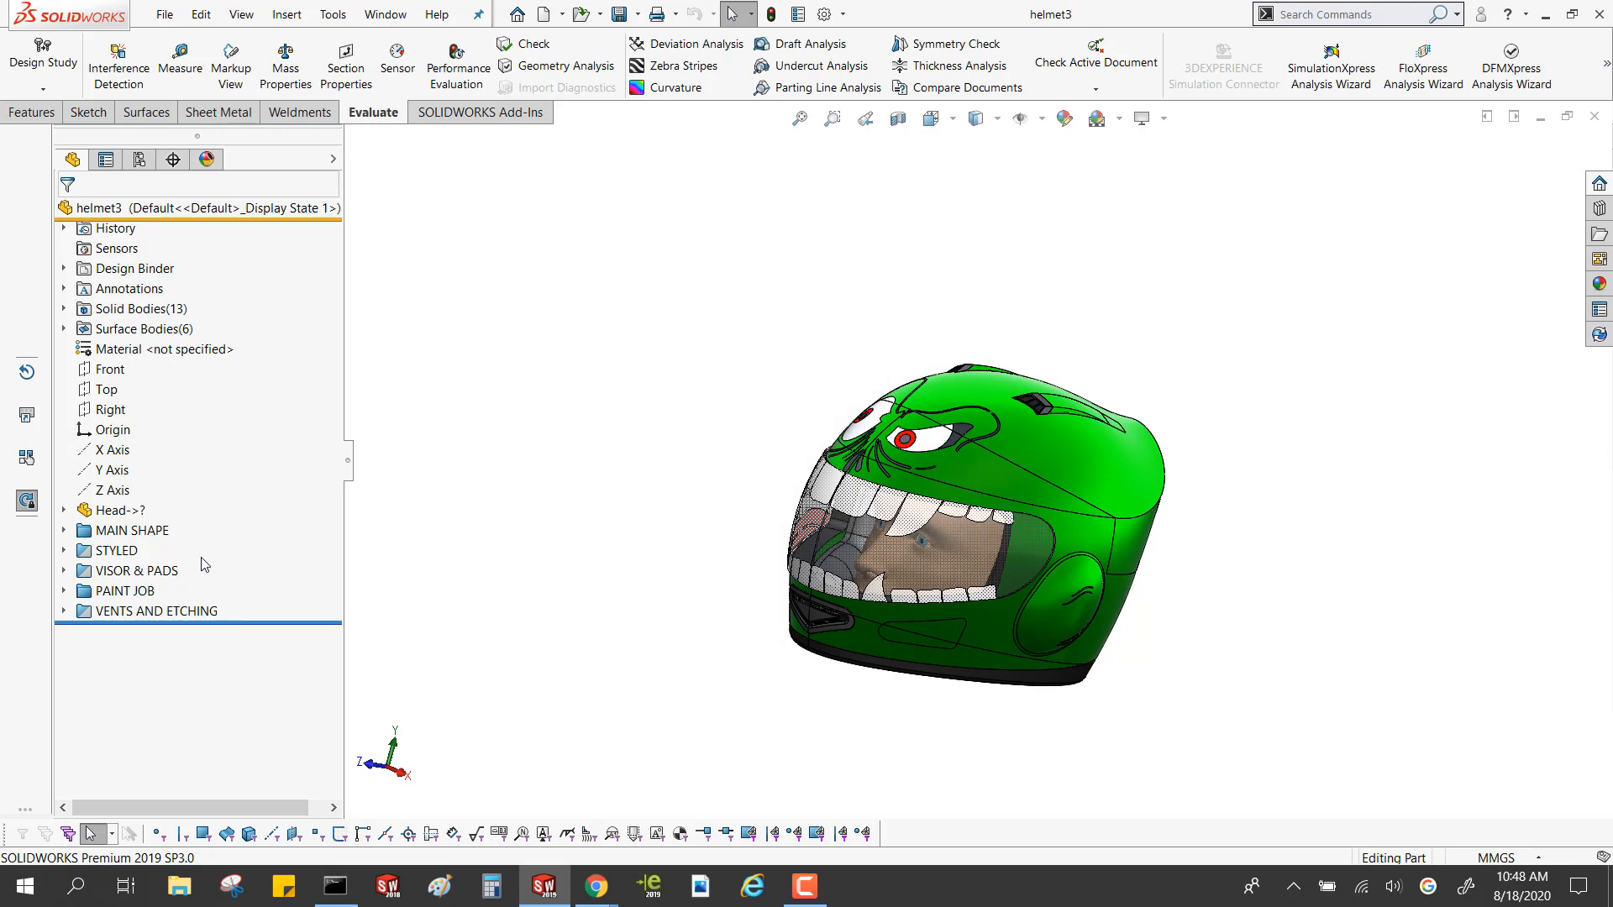
left_click(120, 531)
left_click(119, 552)
left_click(126, 572)
left_click(126, 592)
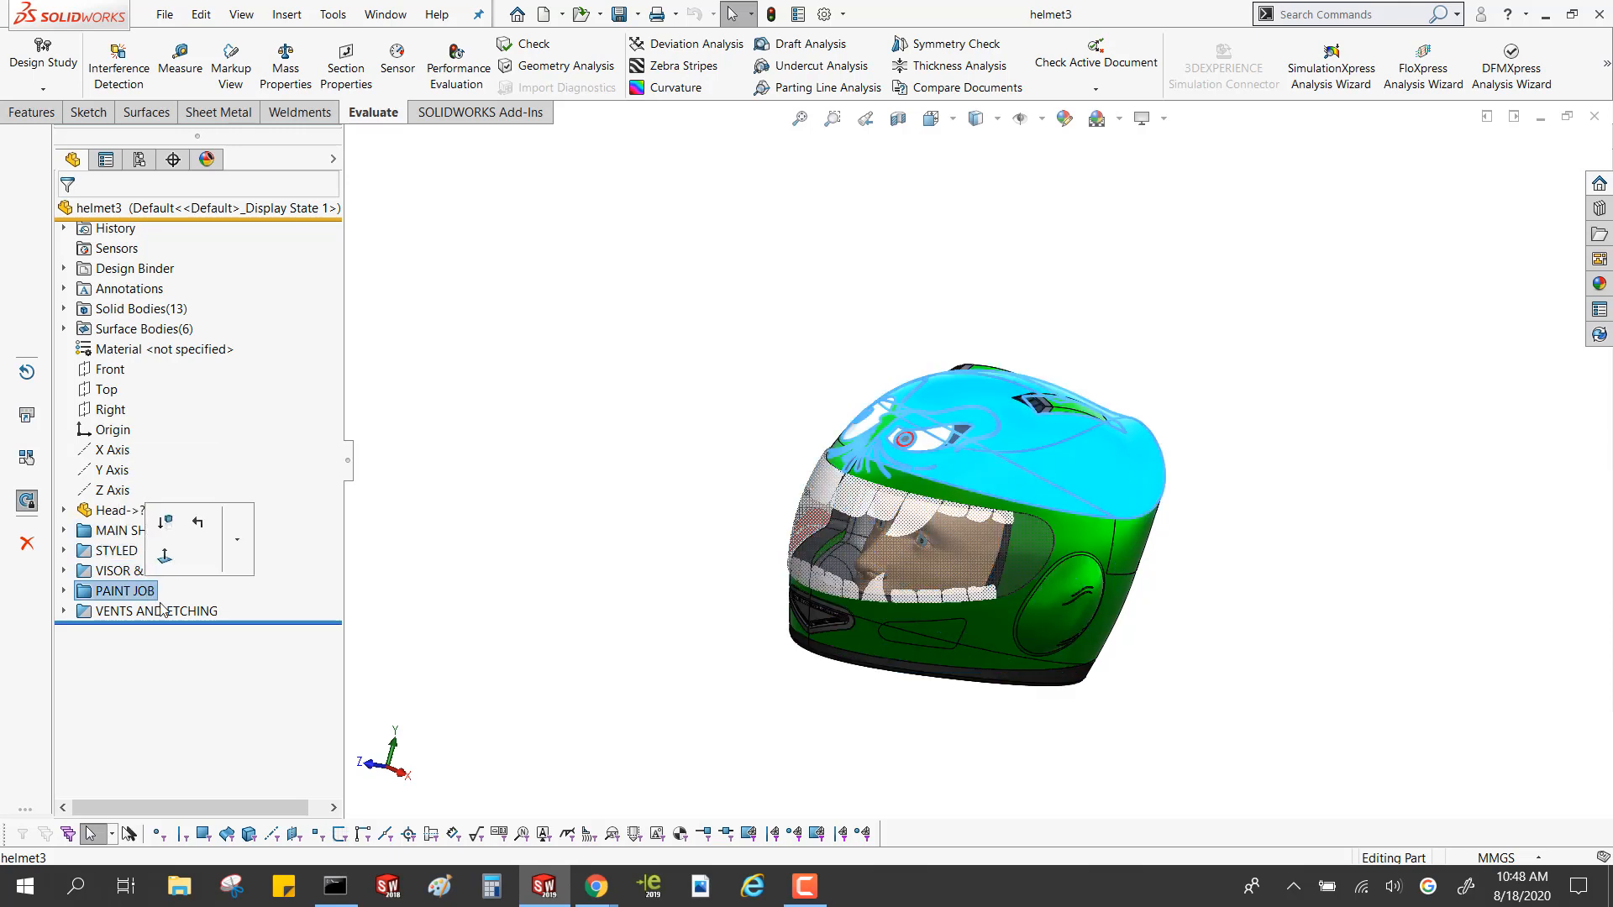
left_click(566, 513)
Roll the helmet history back past MAIN SHAPE to just after the Head part and view the head alone
left_click_drag(305, 621, 278, 540)
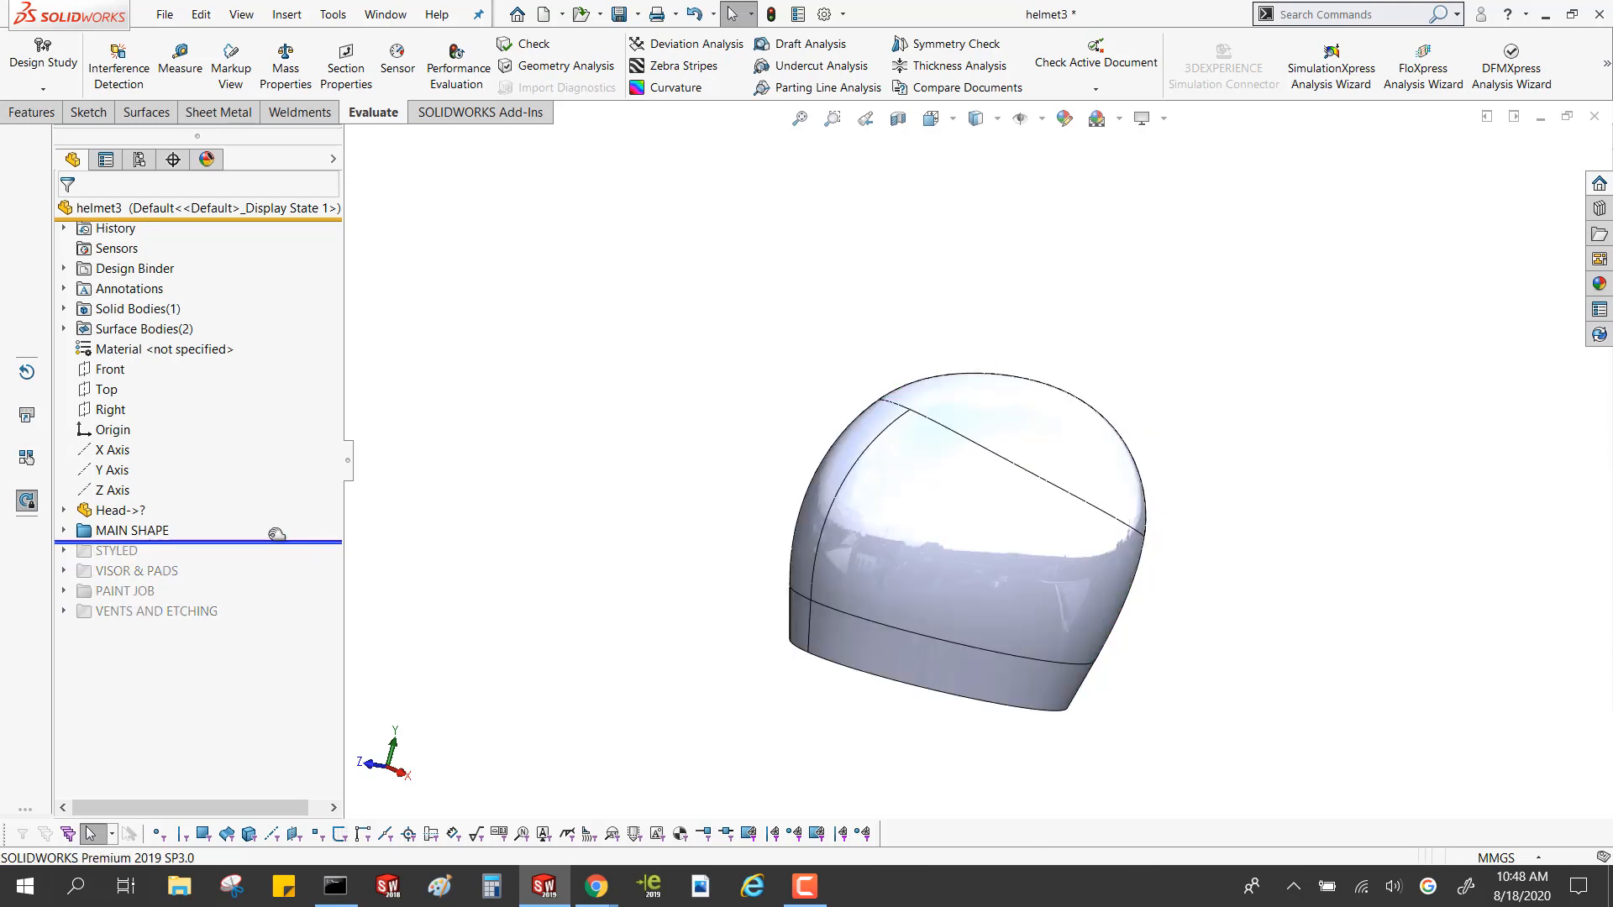
left_click_drag(279, 542, 280, 521)
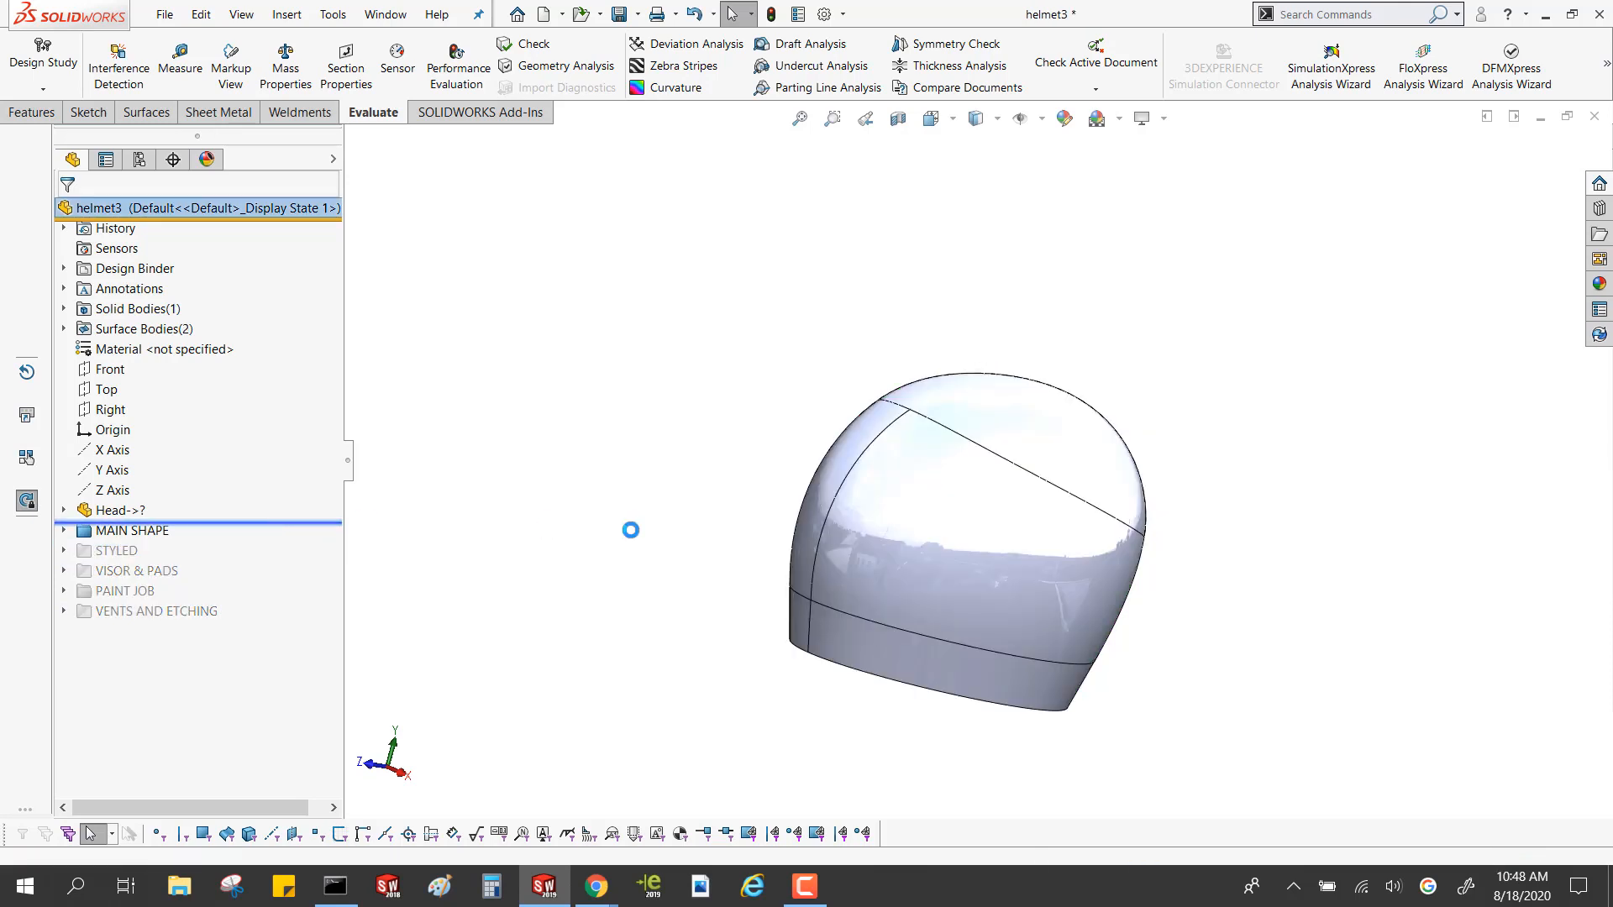
middle_click_drag(779, 513, 788, 518)
scroll(974, 578, "down", 6)
scroll(974, 504, "up", 4)
middle_click_drag(830, 446, 612, 439)
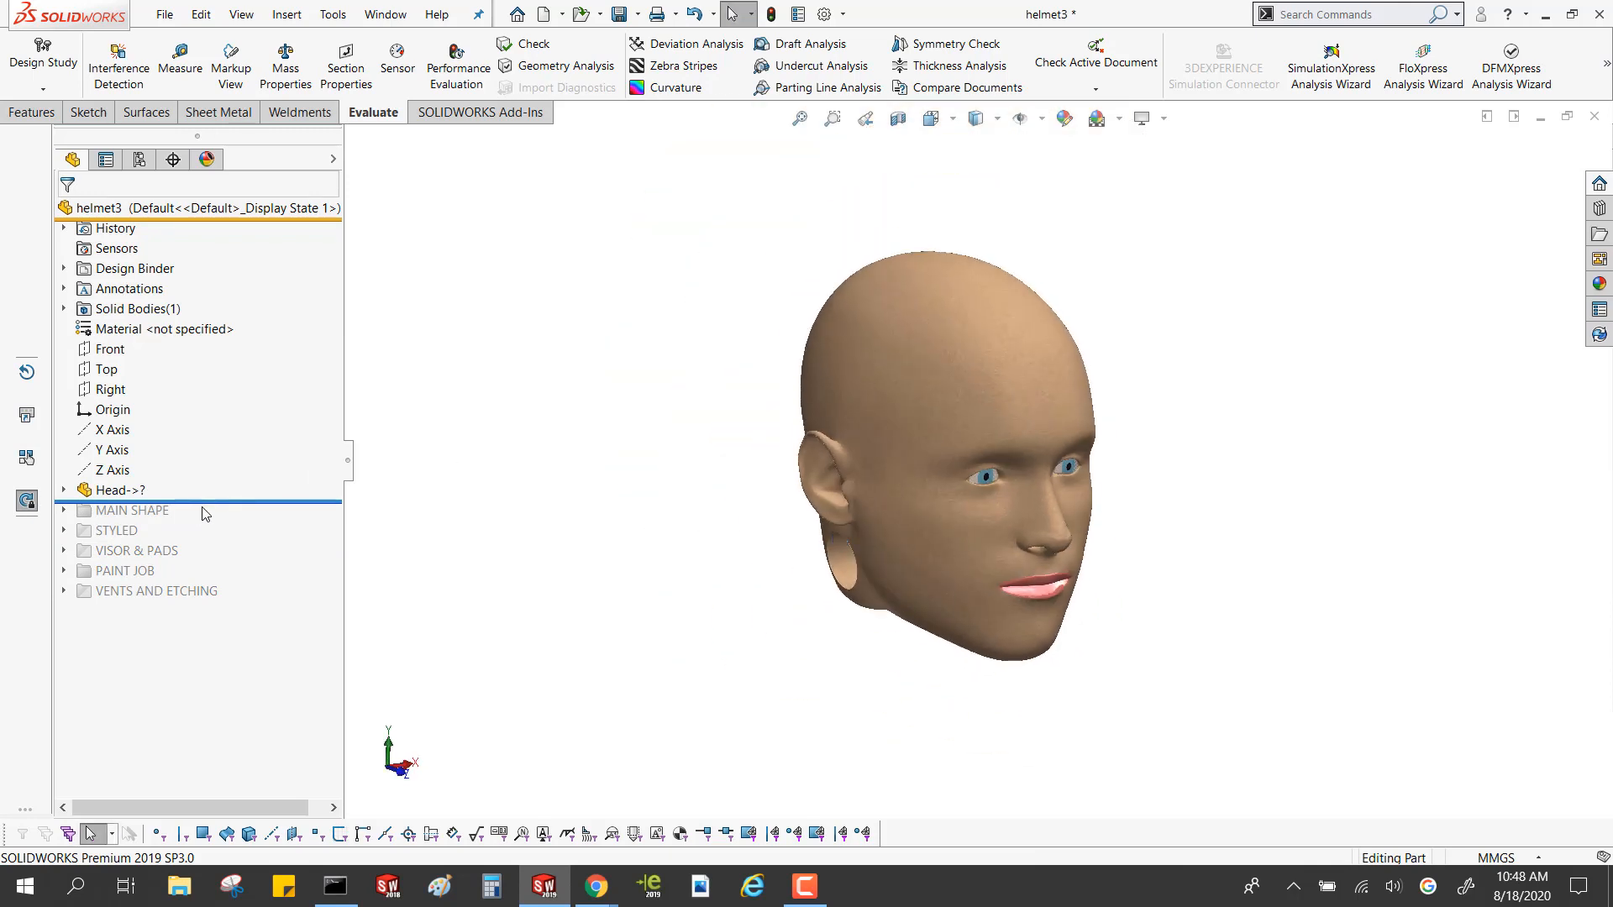
Roll the history forward past the MAIN SHAPE folder and select the upper face of the helmet shell
left_click_drag(209, 501, 210, 521)
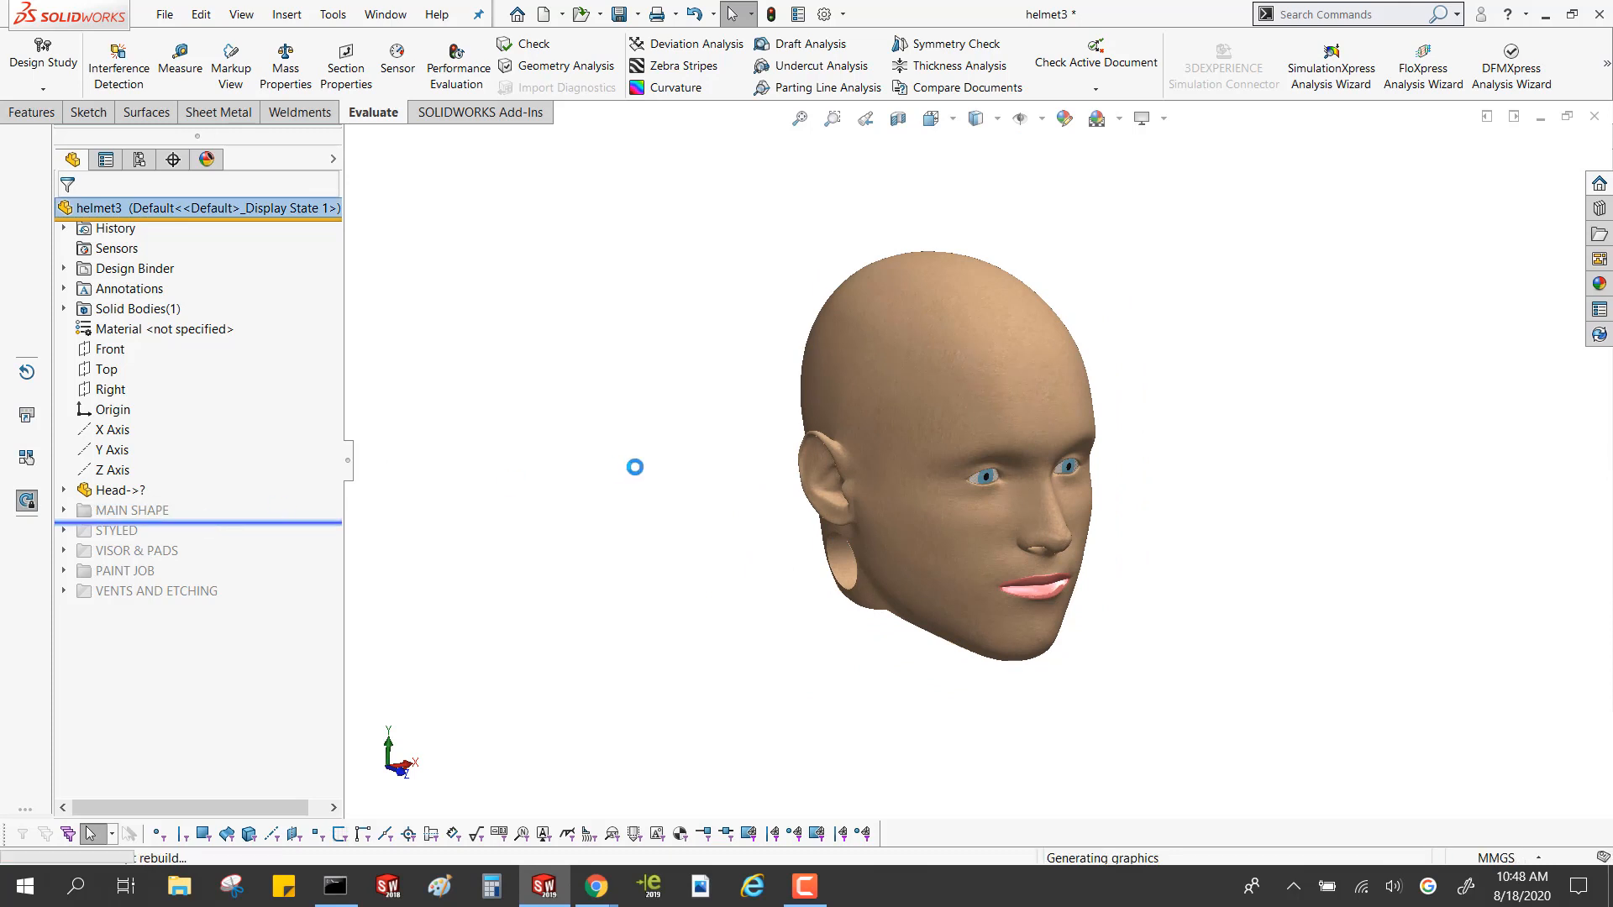
middle_click_drag(630, 454, 696, 441)
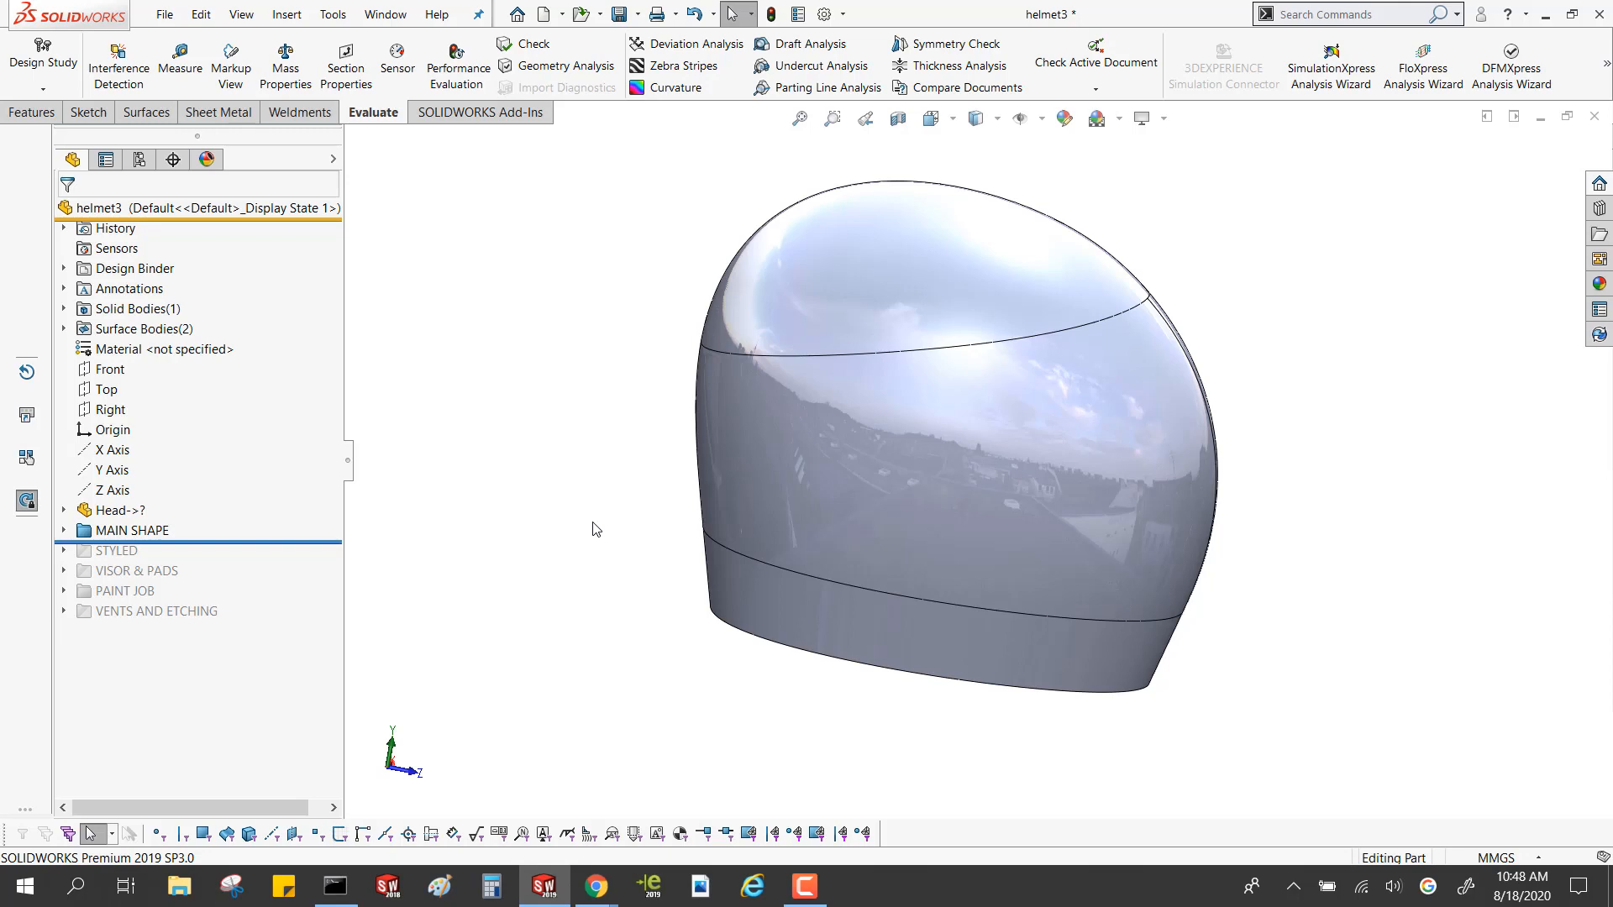
left_click(854, 313)
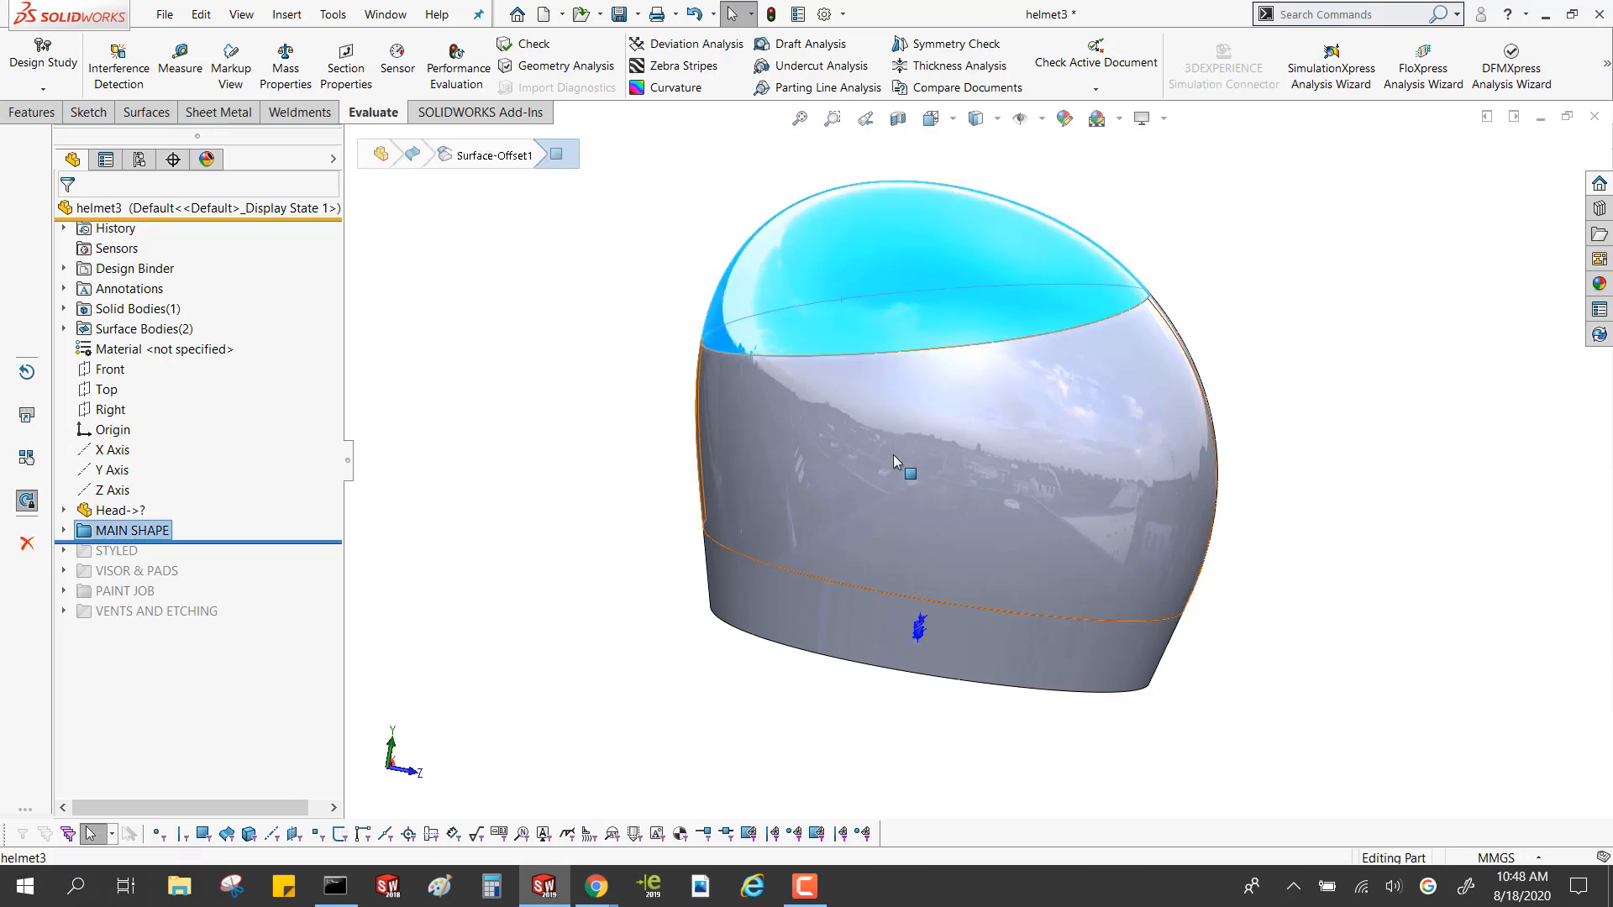
Clear the face selection and inspect the helmet's main shape with zebra stripes
left_click(574, 209)
left_click(672, 66)
middle_click_drag(636, 260, 664, 210)
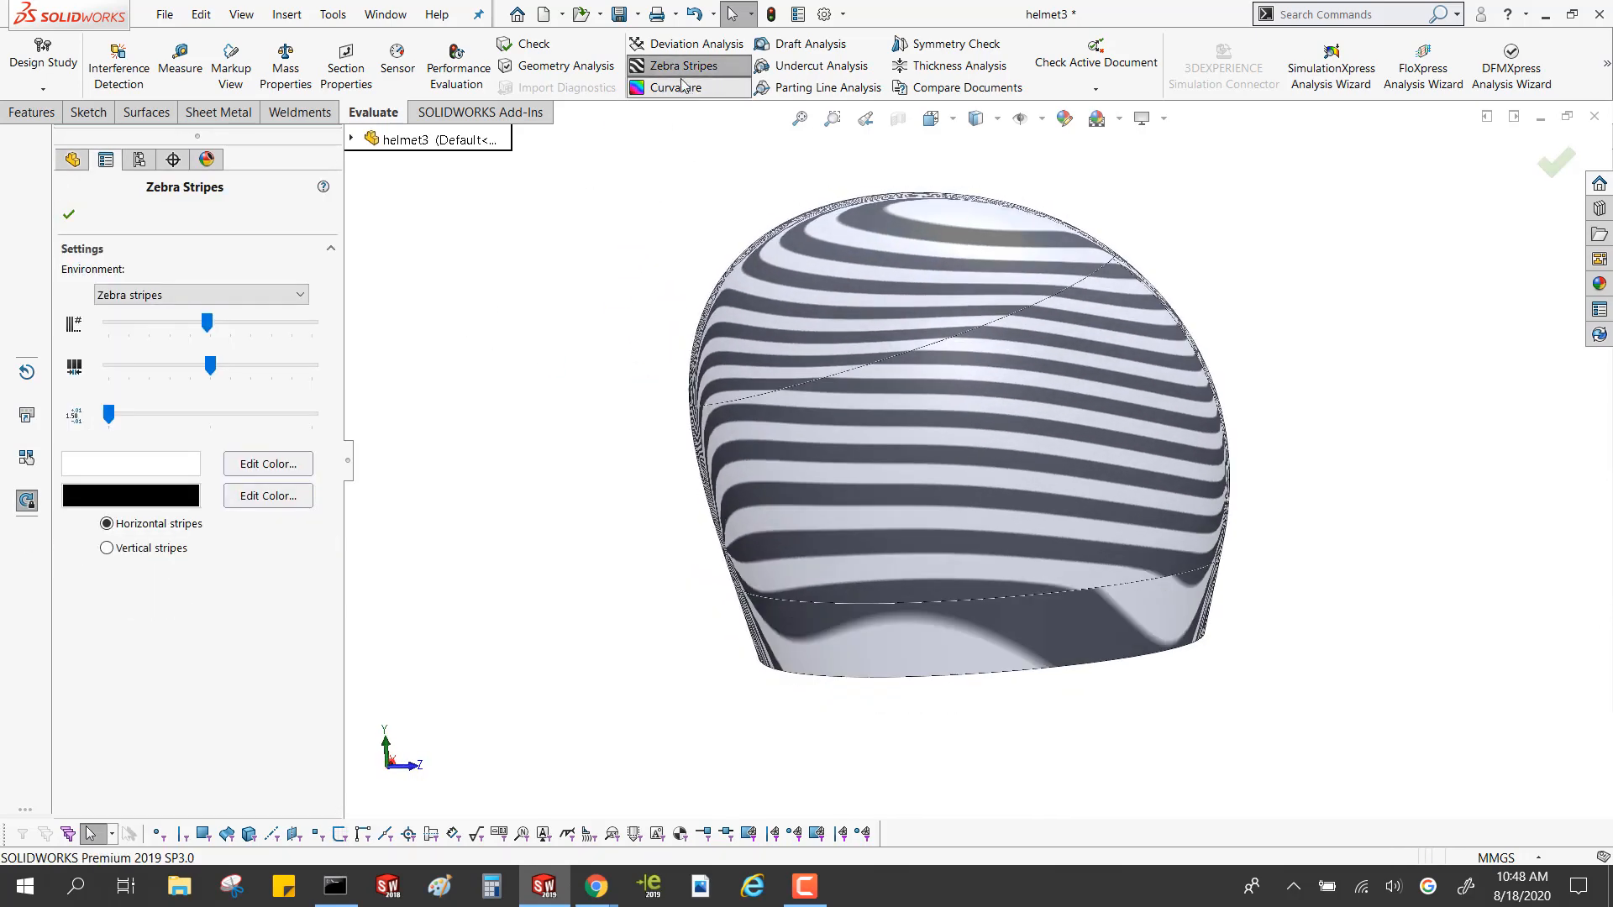
Replace the zebra stripes with the curvature display and examine the upper faces of the helmet shell
left_click(675, 88)
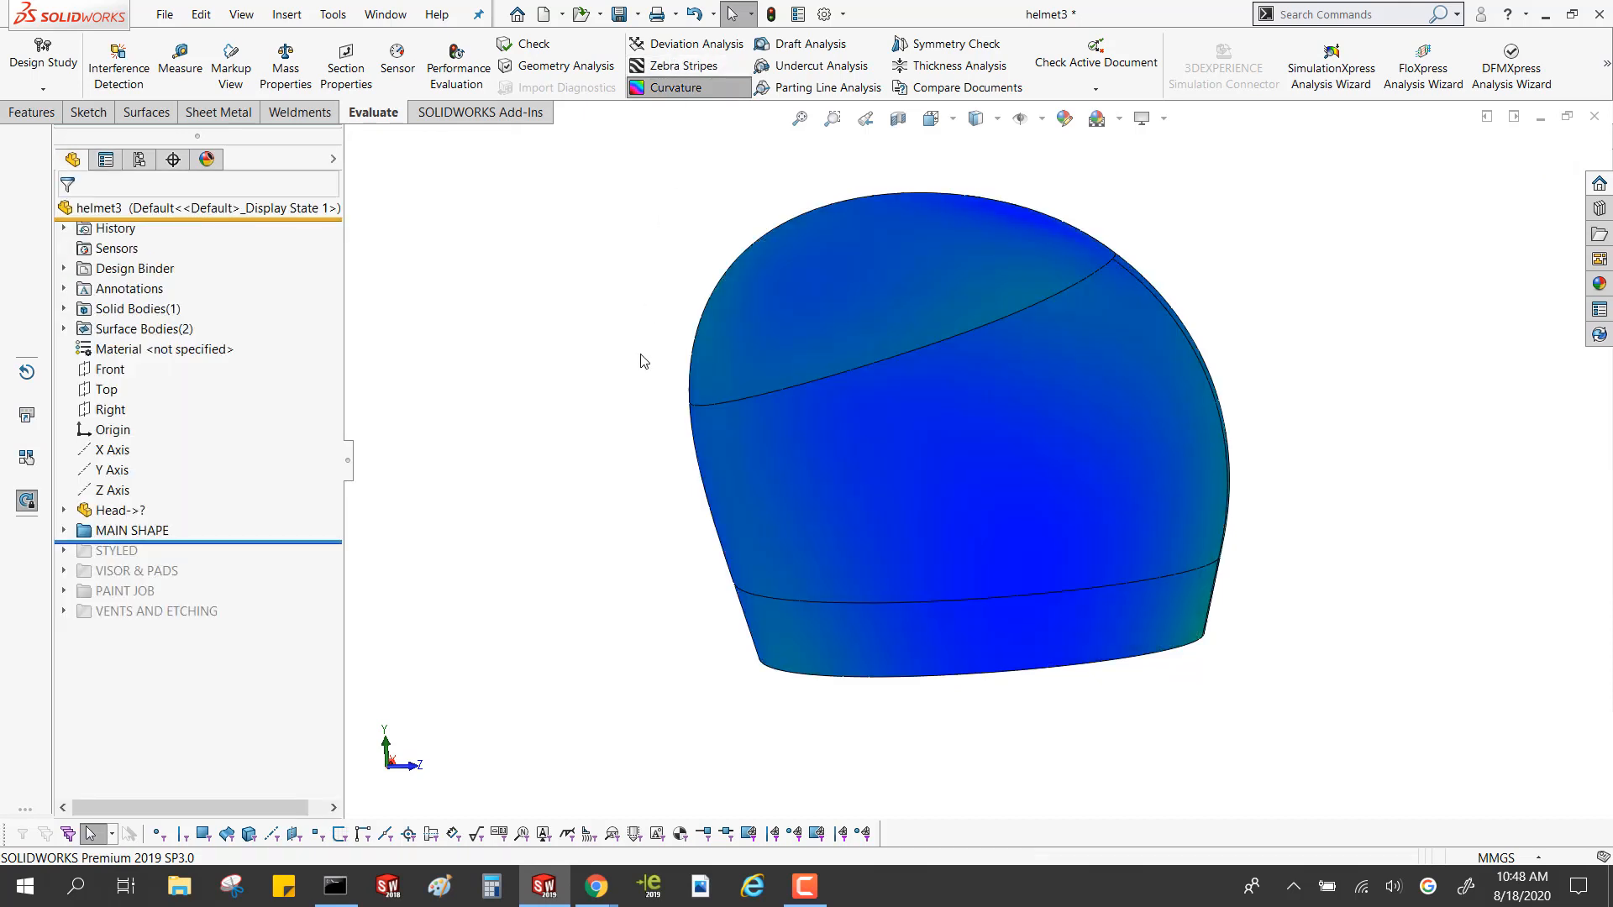
middle_click_drag(761, 349, 882, 336)
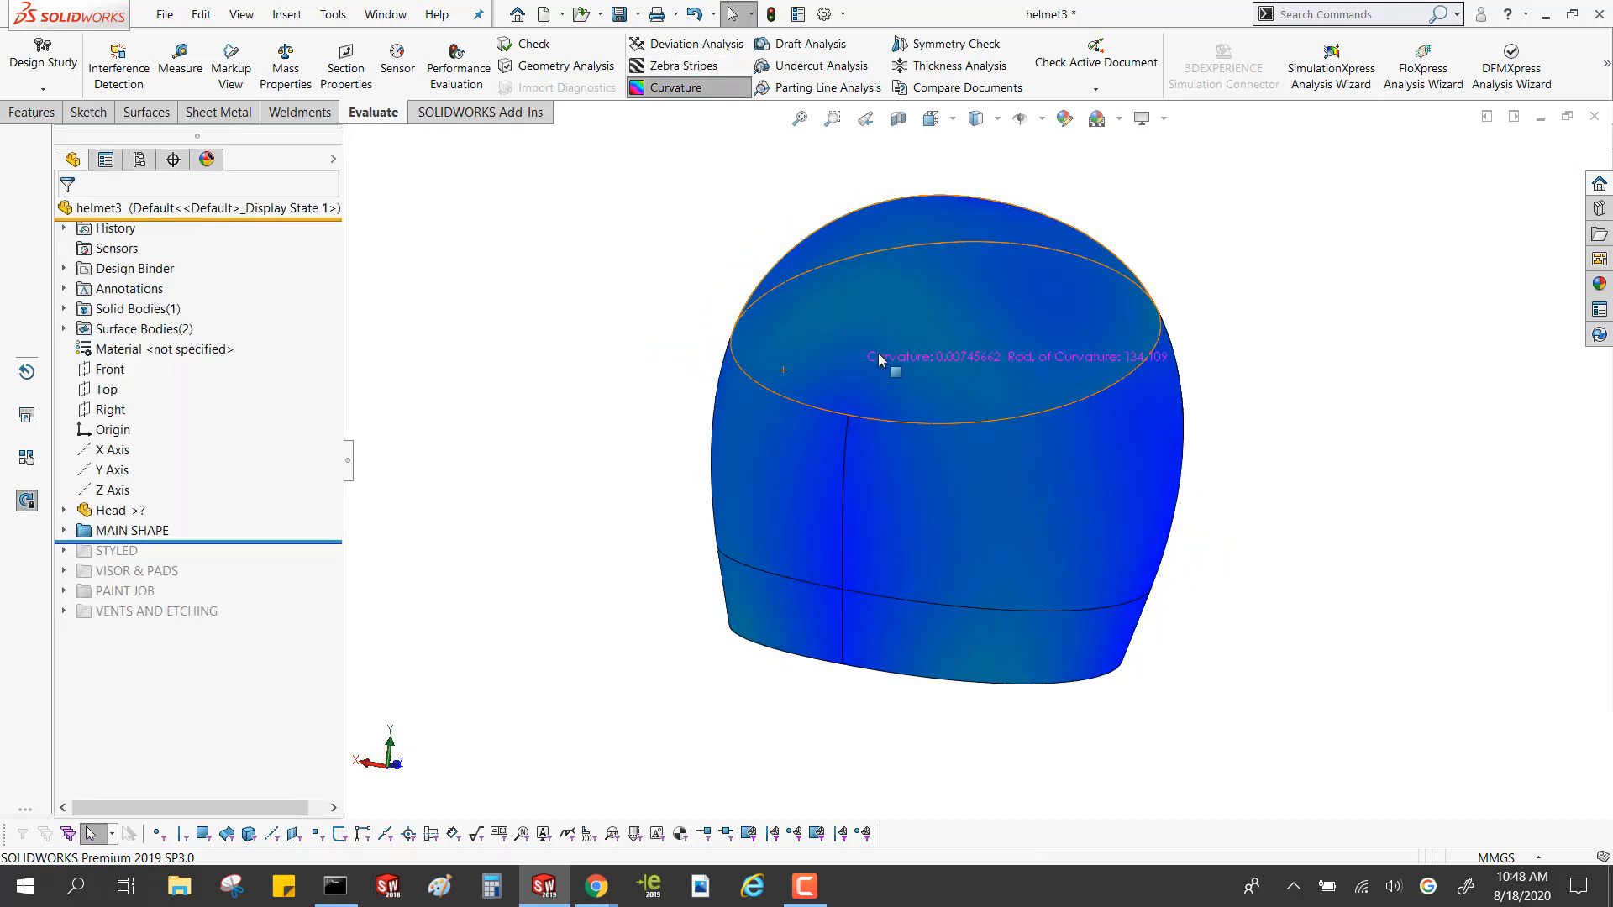
scroll(882, 315, "down", 3)
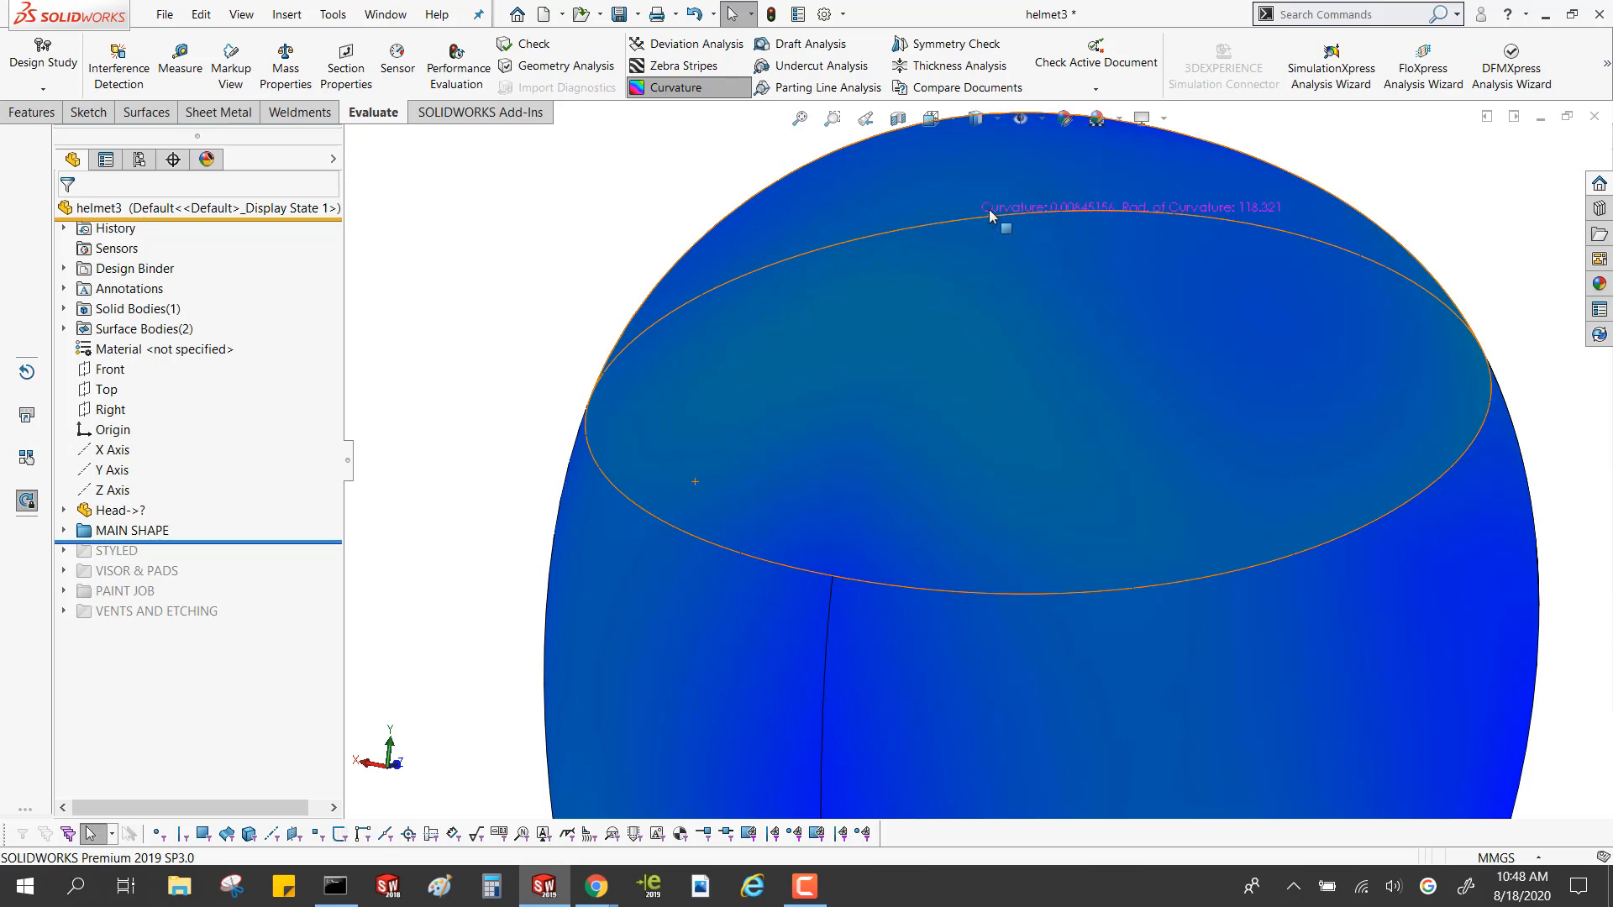
scroll(889, 353, "up", 5)
middle_click_drag(922, 363, 651, 345)
scroll(1021, 495, "down", 3)
scroll(1022, 495, "up", 3)
Examine the curvature colours on the helmet's underside, around the neck opening and on the outer side faces
middle_click_drag(1033, 537, 1216, 296)
scroll(975, 622, "down", 4)
mouse_move(1053, 546)
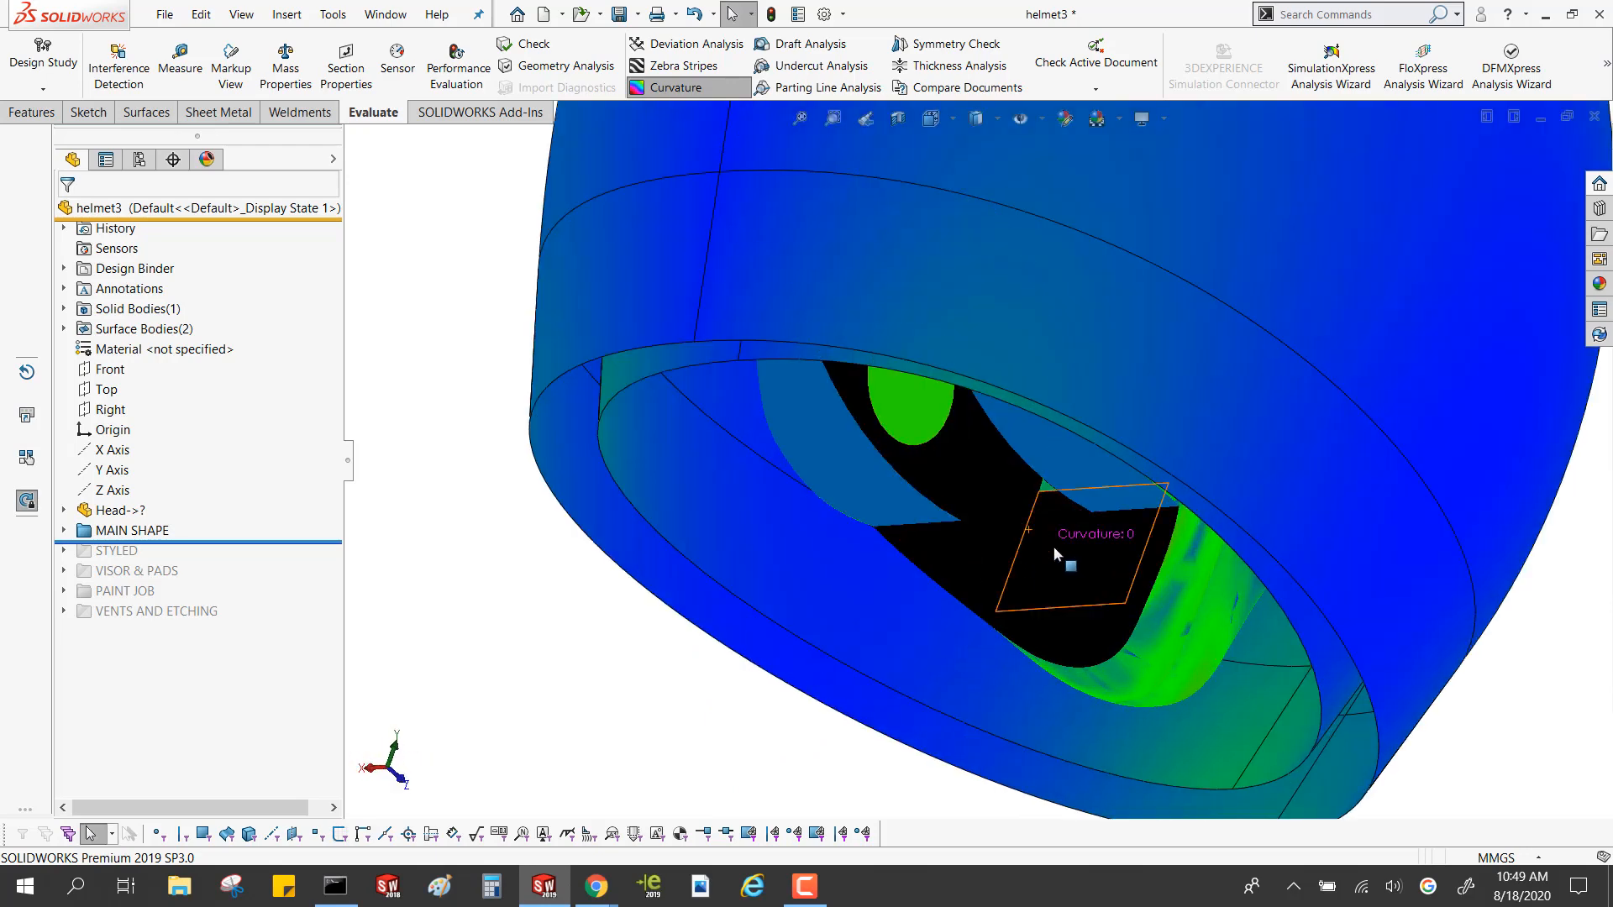
scroll(1054, 546, "up", 4)
middle_click_drag(964, 605, 838, 424)
mouse_move(904, 279)
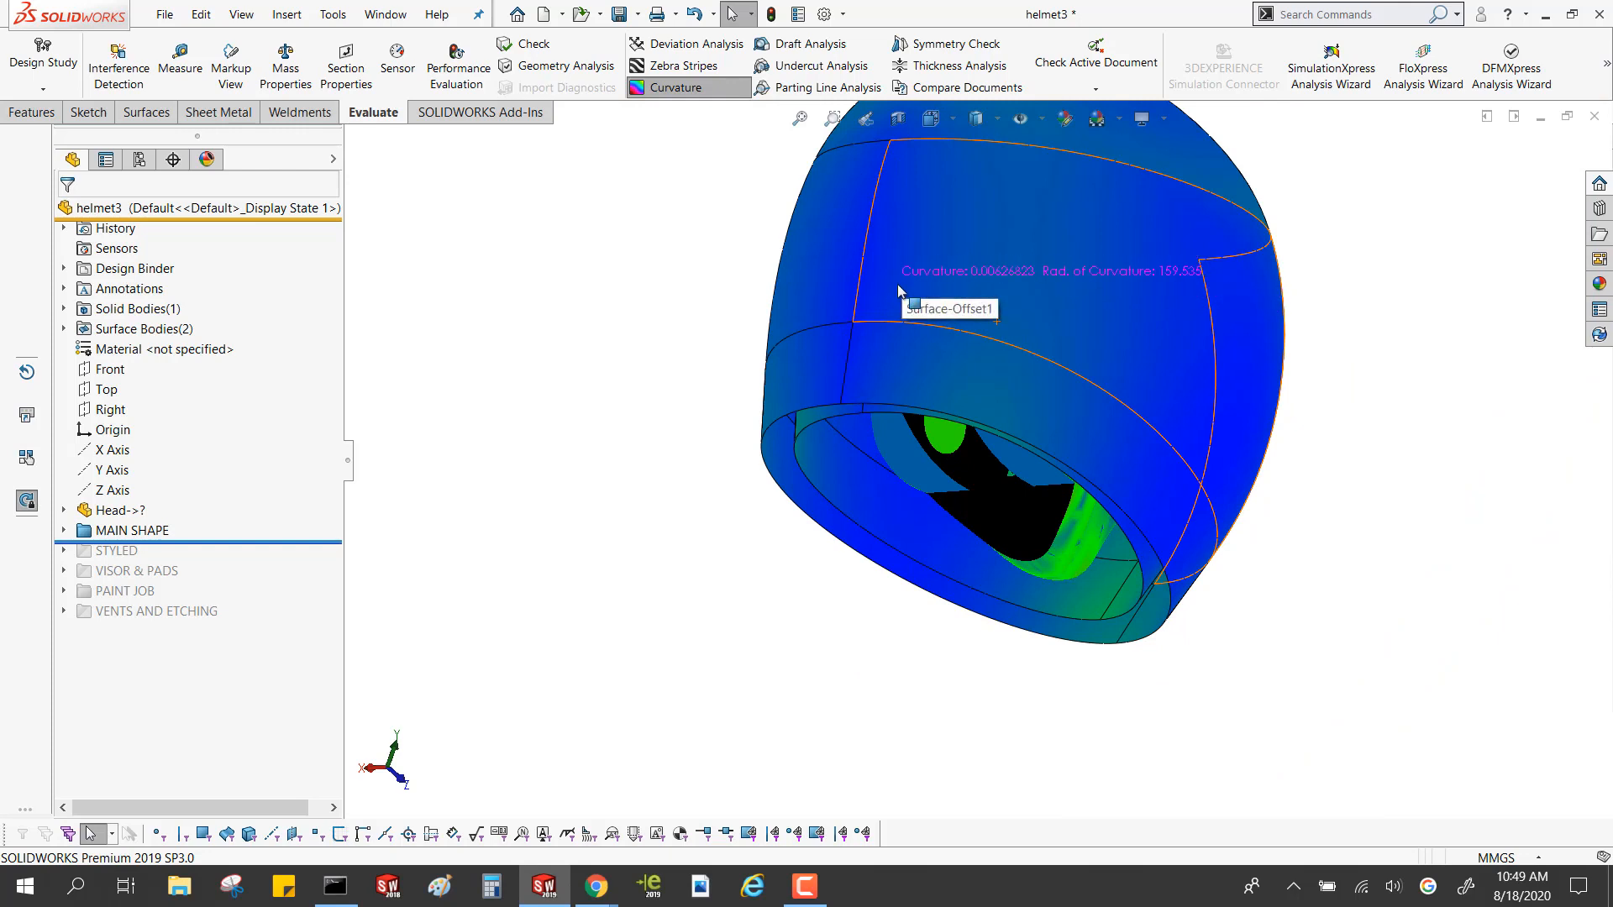
middle_click_drag(666, 386, 573, 474)
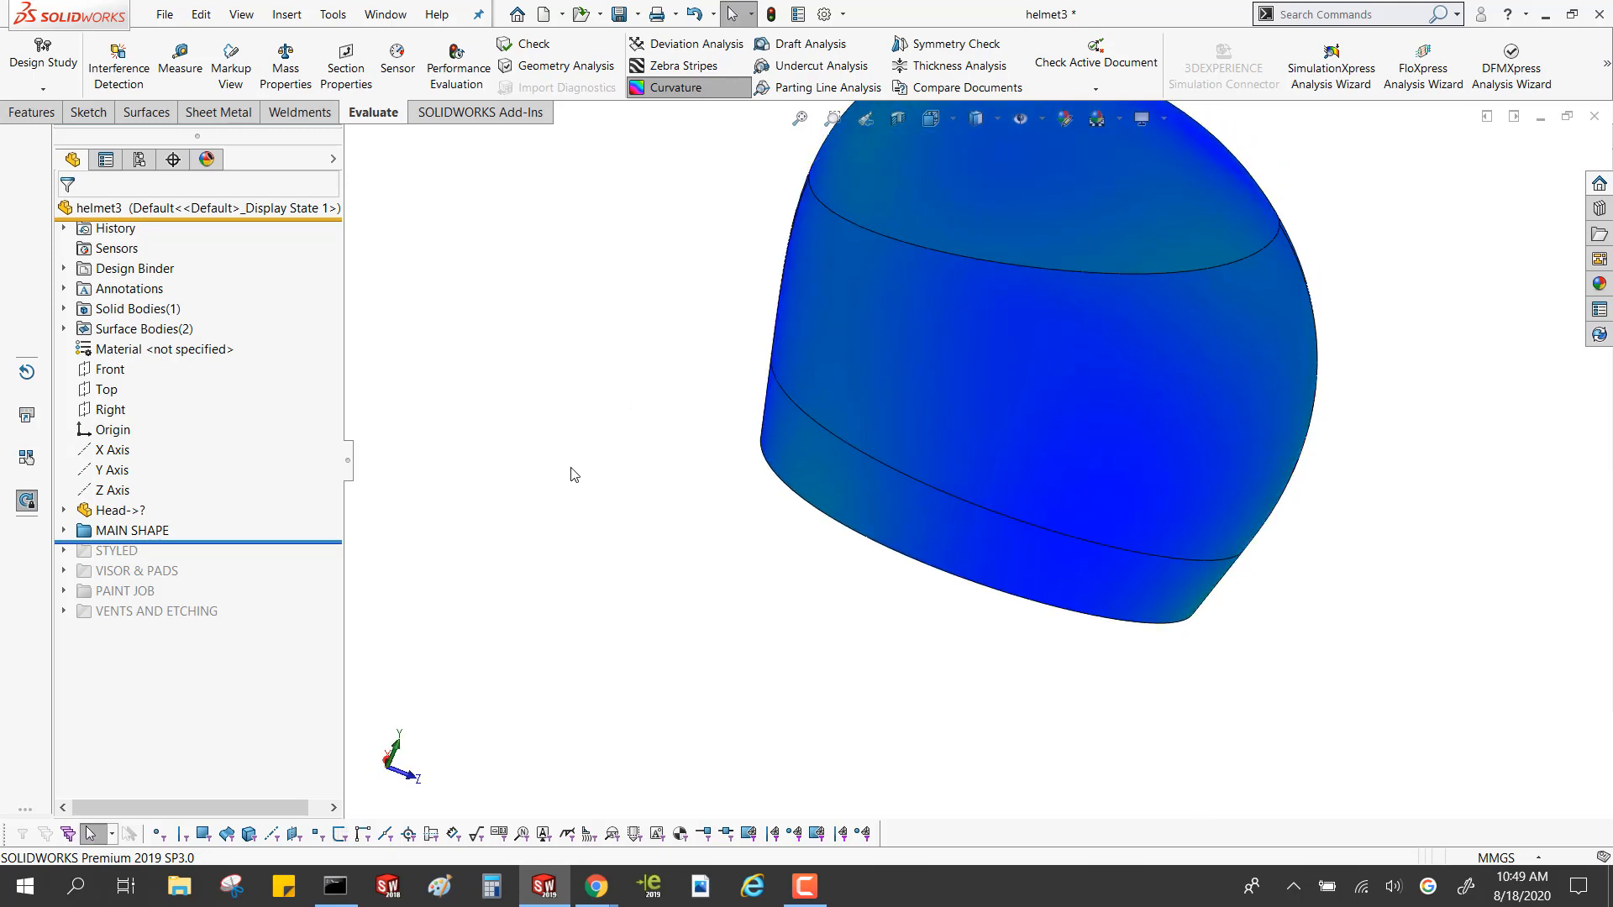
Roll the history forward past the STYLED folder and view the oval side indent up close
mouse_move(228, 543)
left_mouse_down()
mouse_move(224, 585)
mouse_move(218, 571)
left_mouse_up()
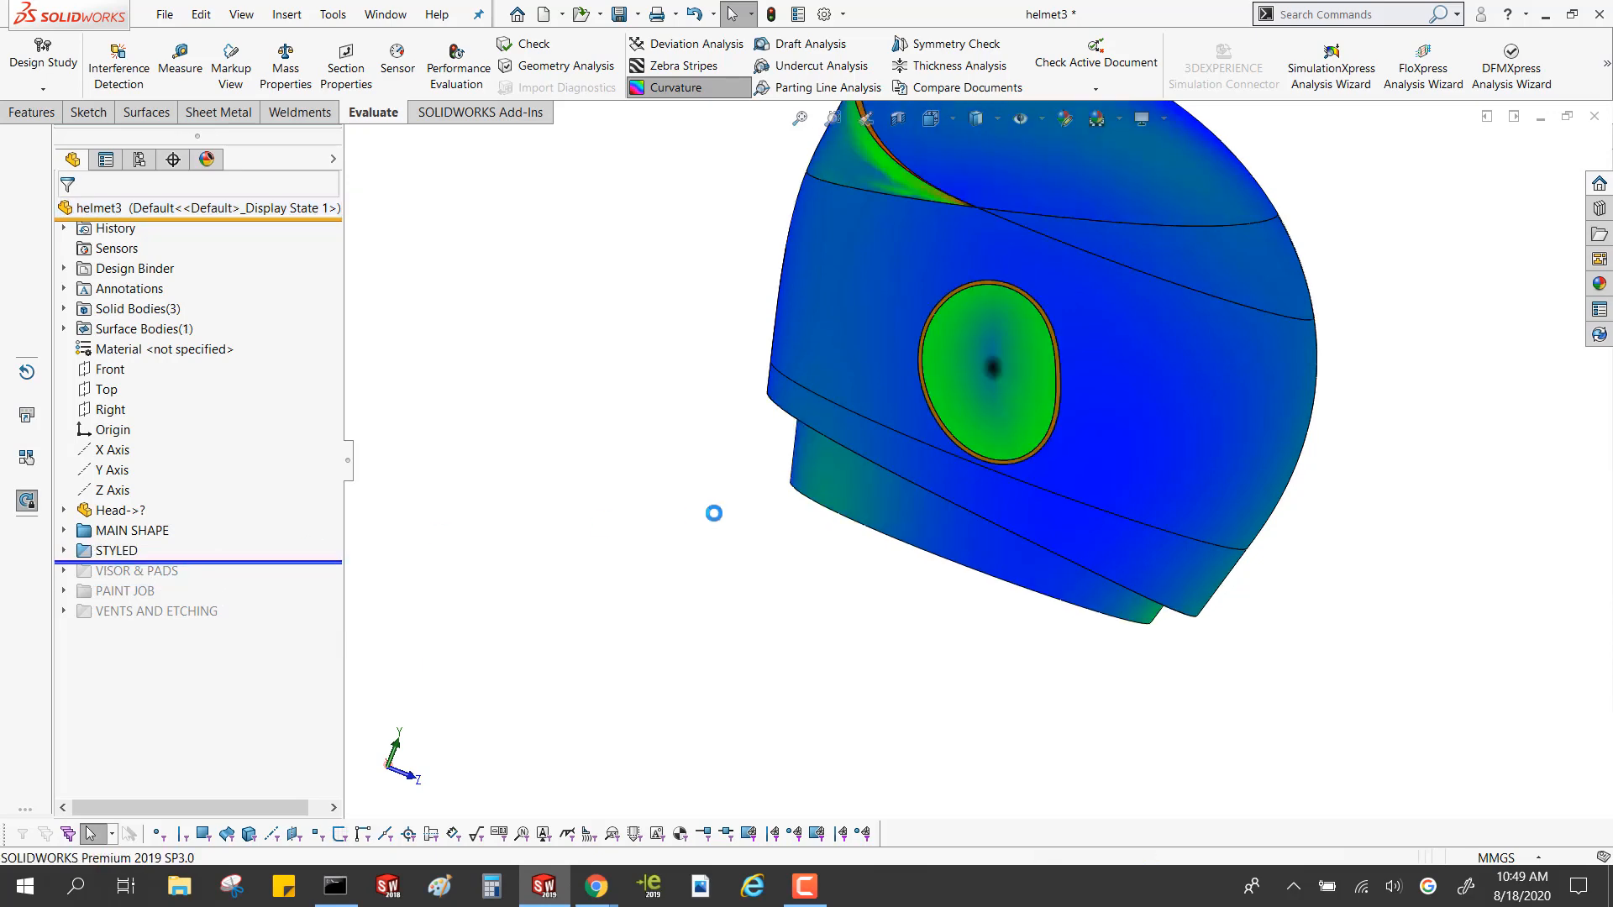
scroll(1031, 340, "down", 5)
scroll(1131, 516, "down", 8)
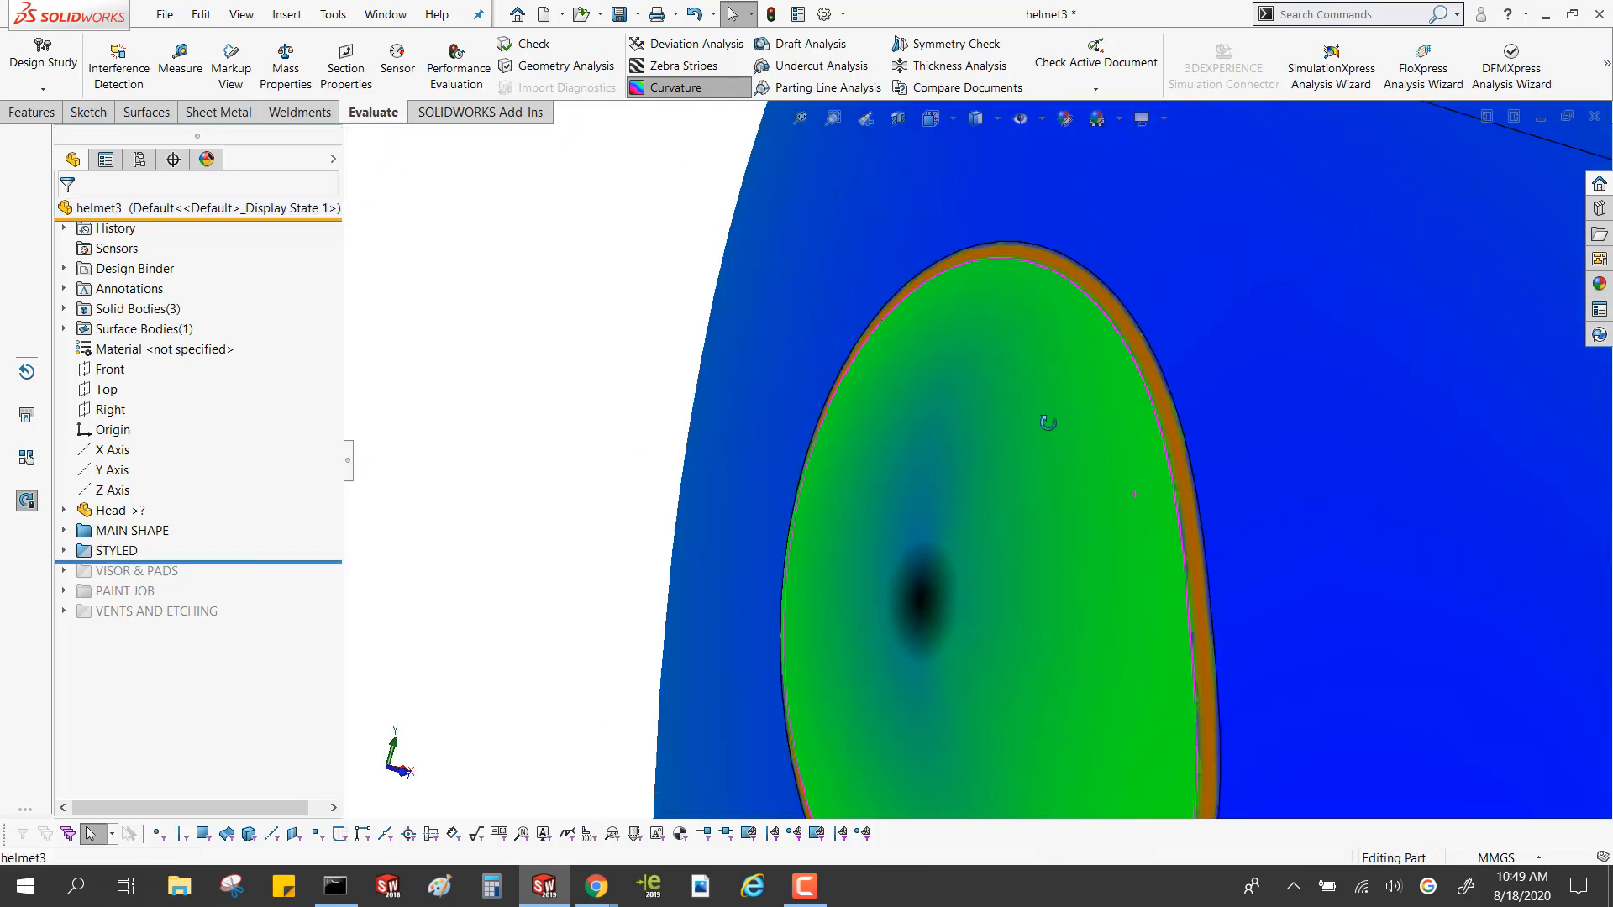
left_click(977, 382)
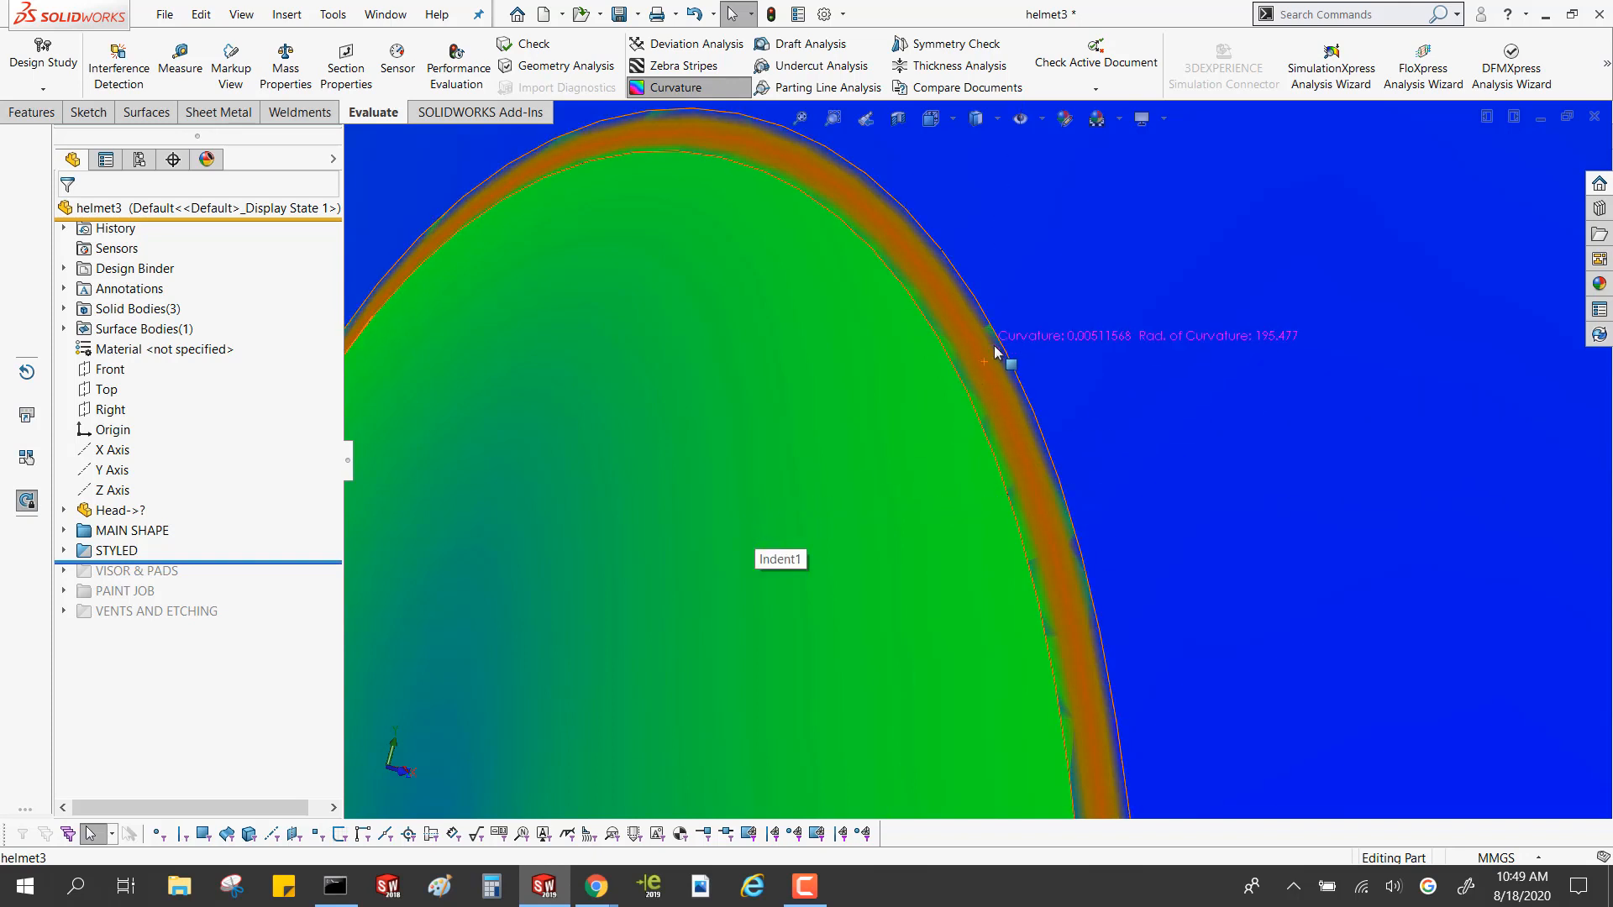
Compare the side indent with curvature colours off and on, and examine the curvature across its edge fillet
left_click(685, 88)
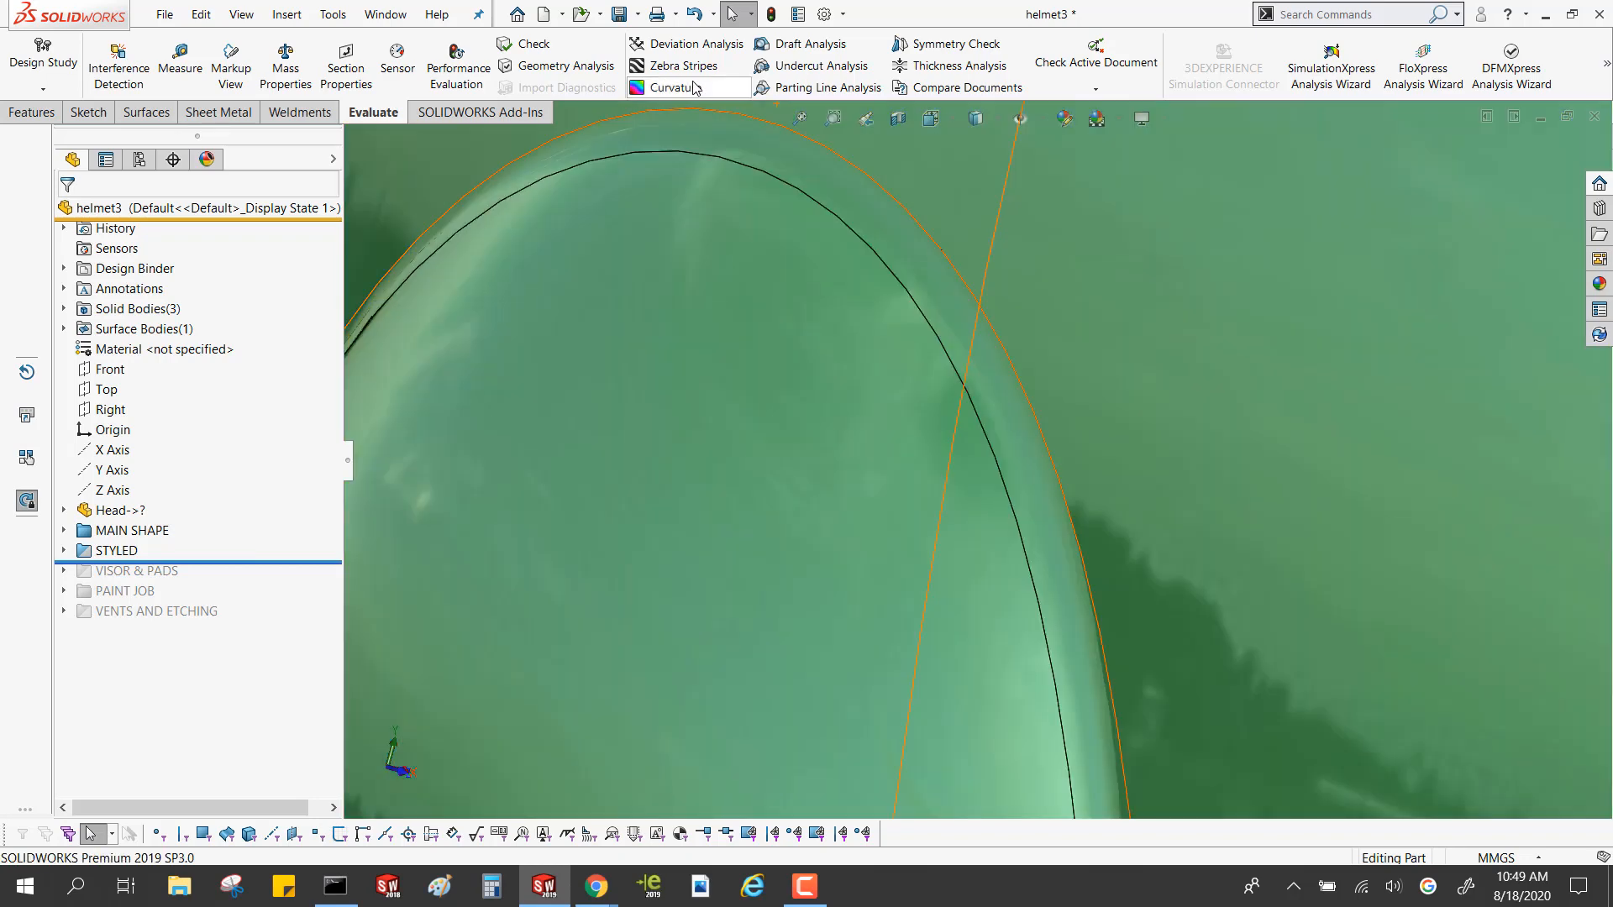
left_click(694, 88)
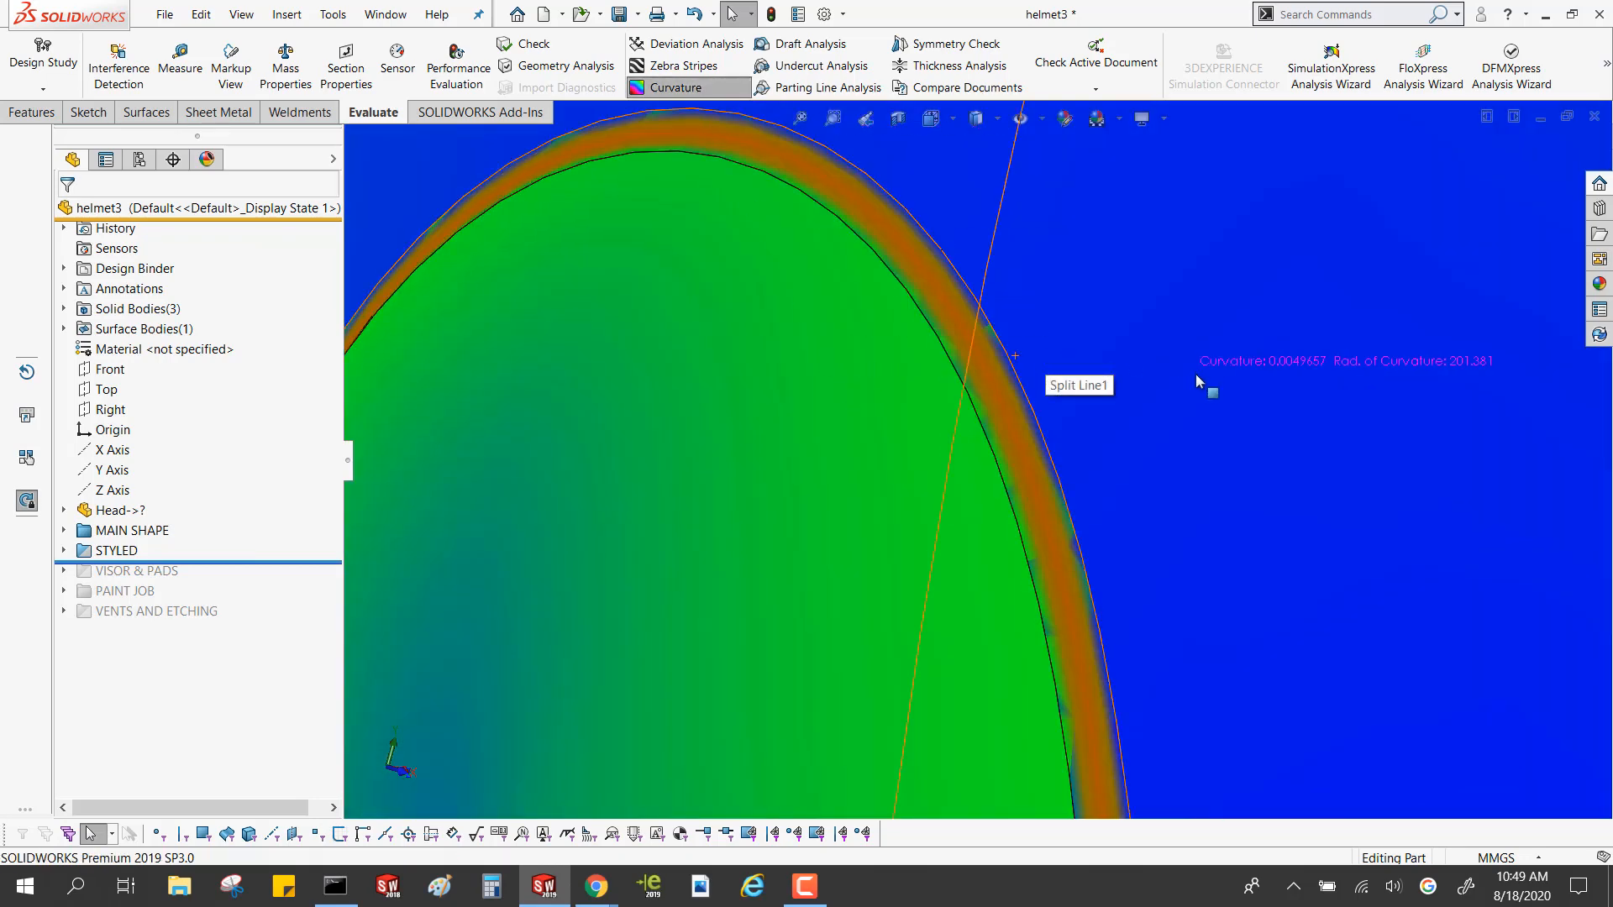
scroll(1196, 373, "up", 1)
scroll(1196, 372, "up", 1)
scroll(1042, 445, "down", 1)
scroll(934, 442, "down", 3)
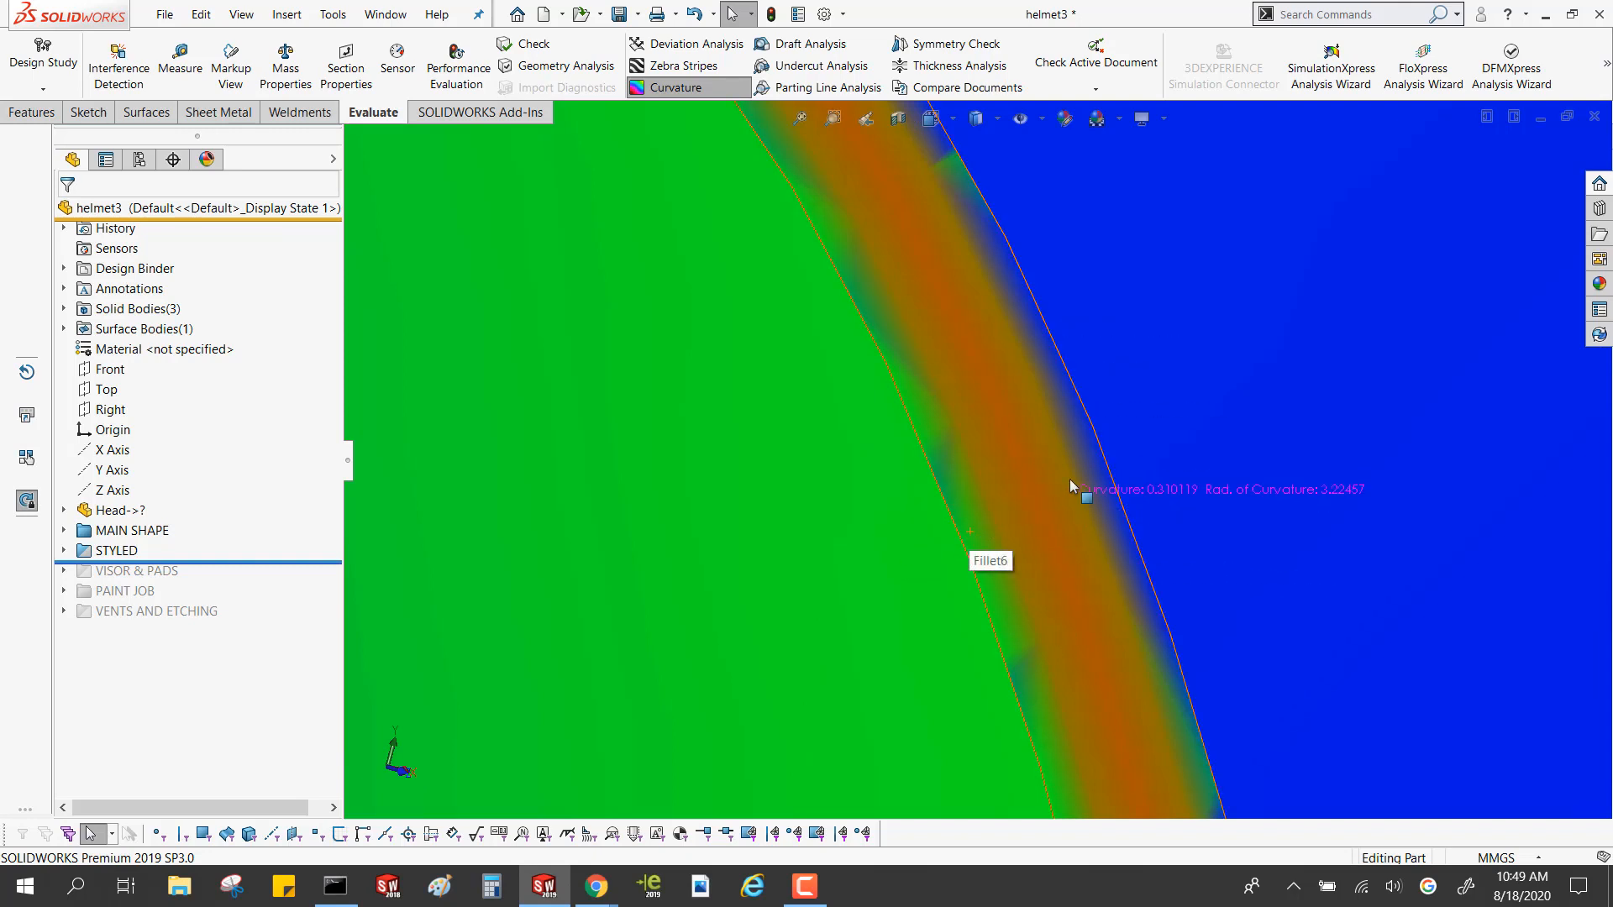
scroll(1034, 561, "up", 5)
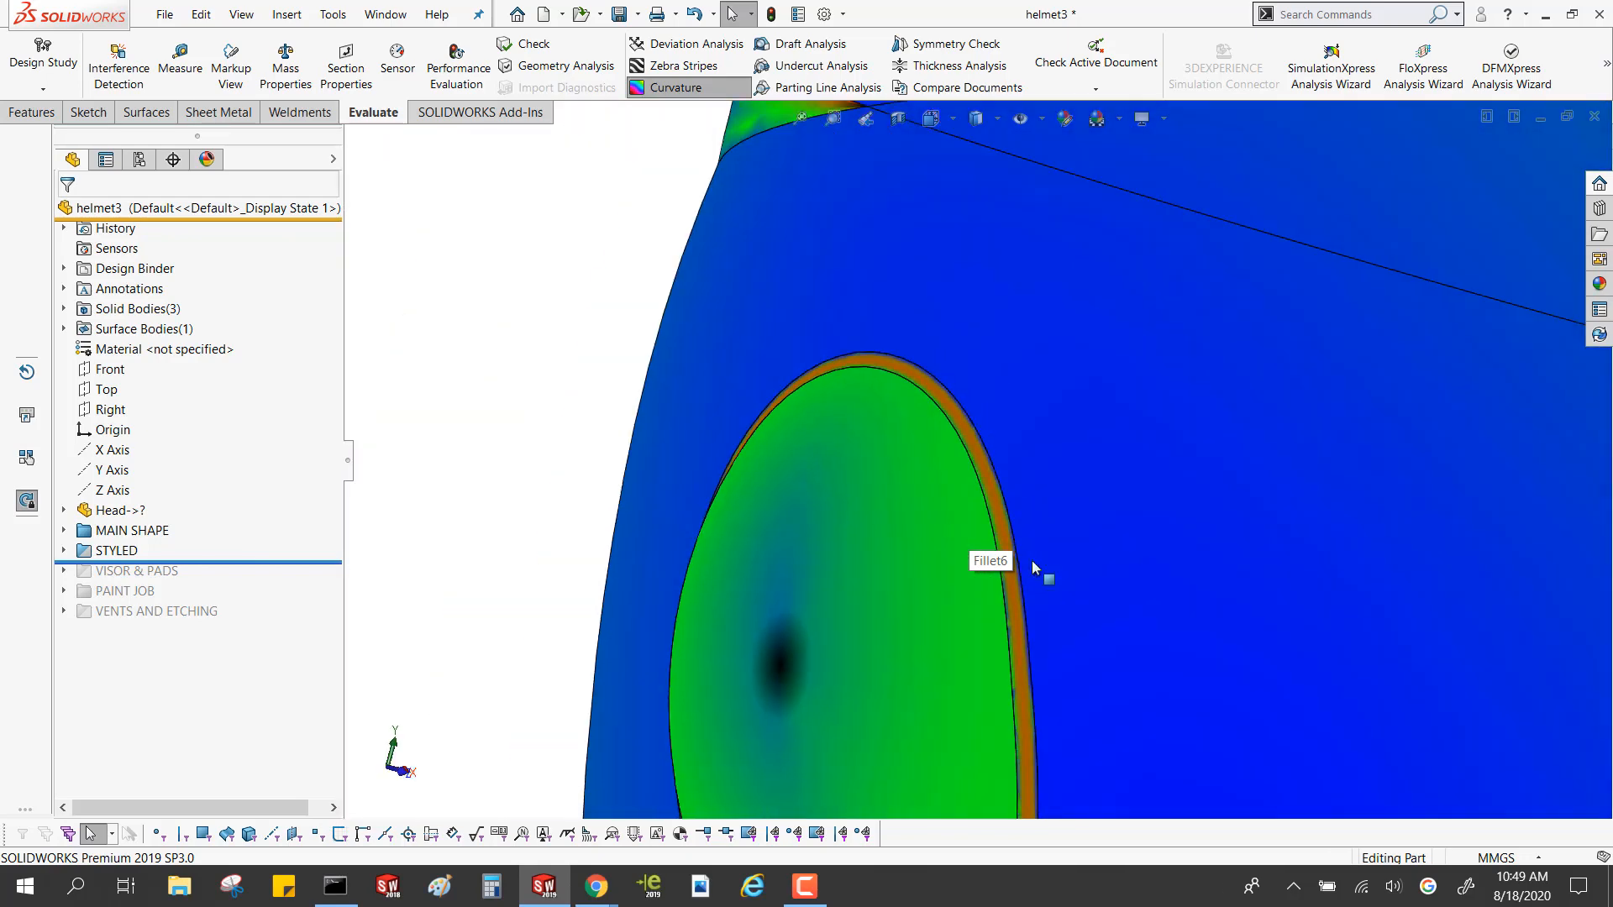
scroll(1031, 560, "up", 3)
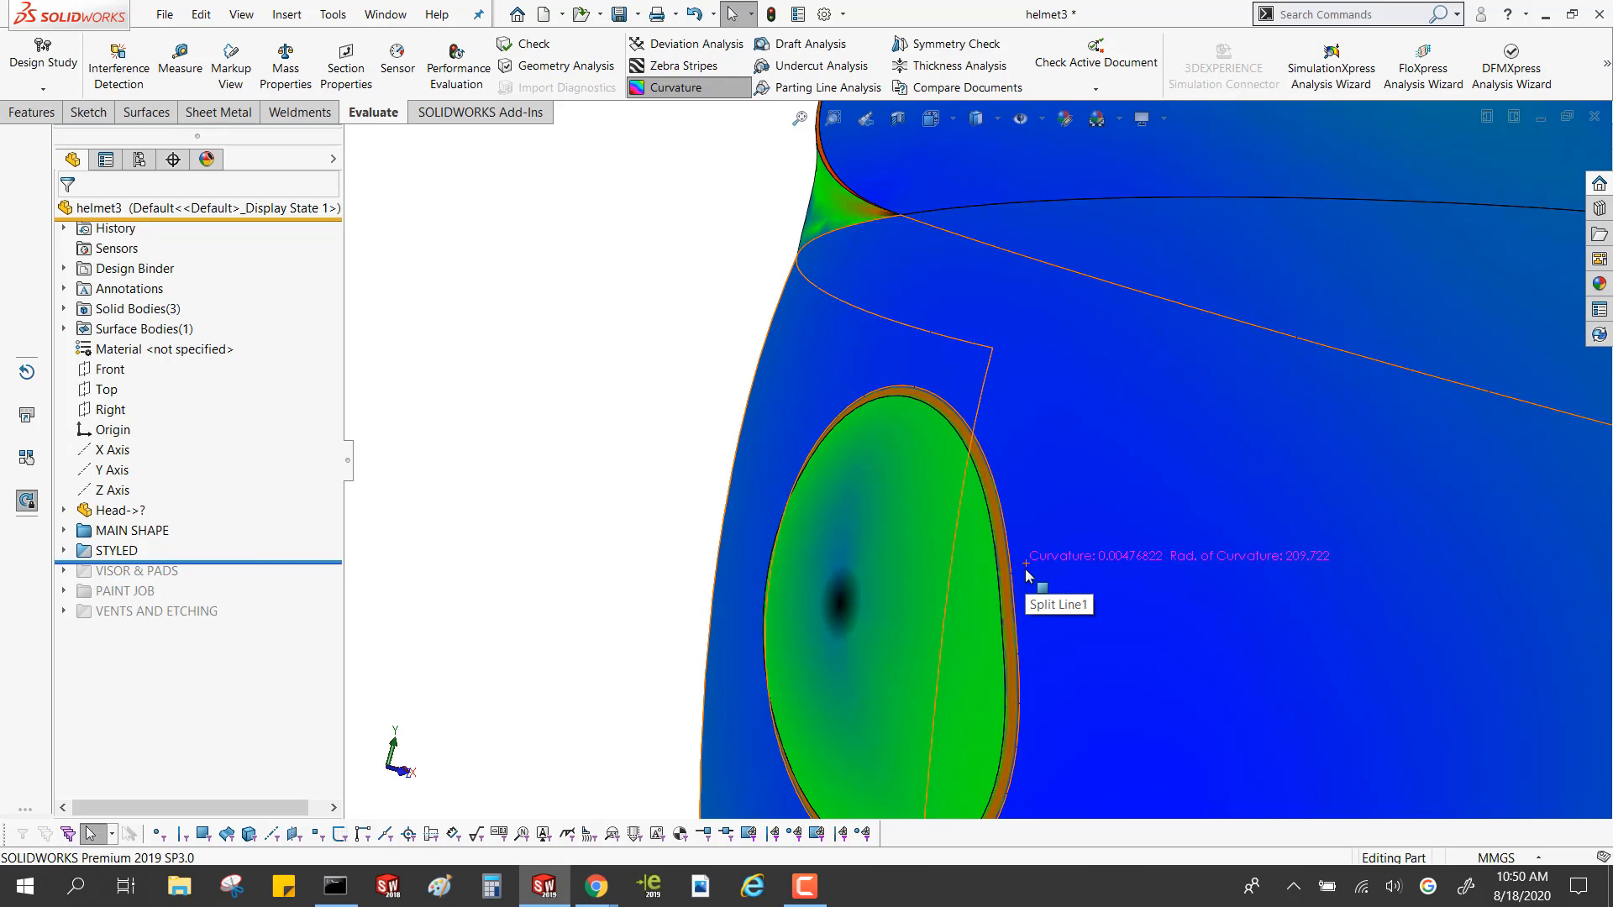
scroll(946, 567, "down", 6)
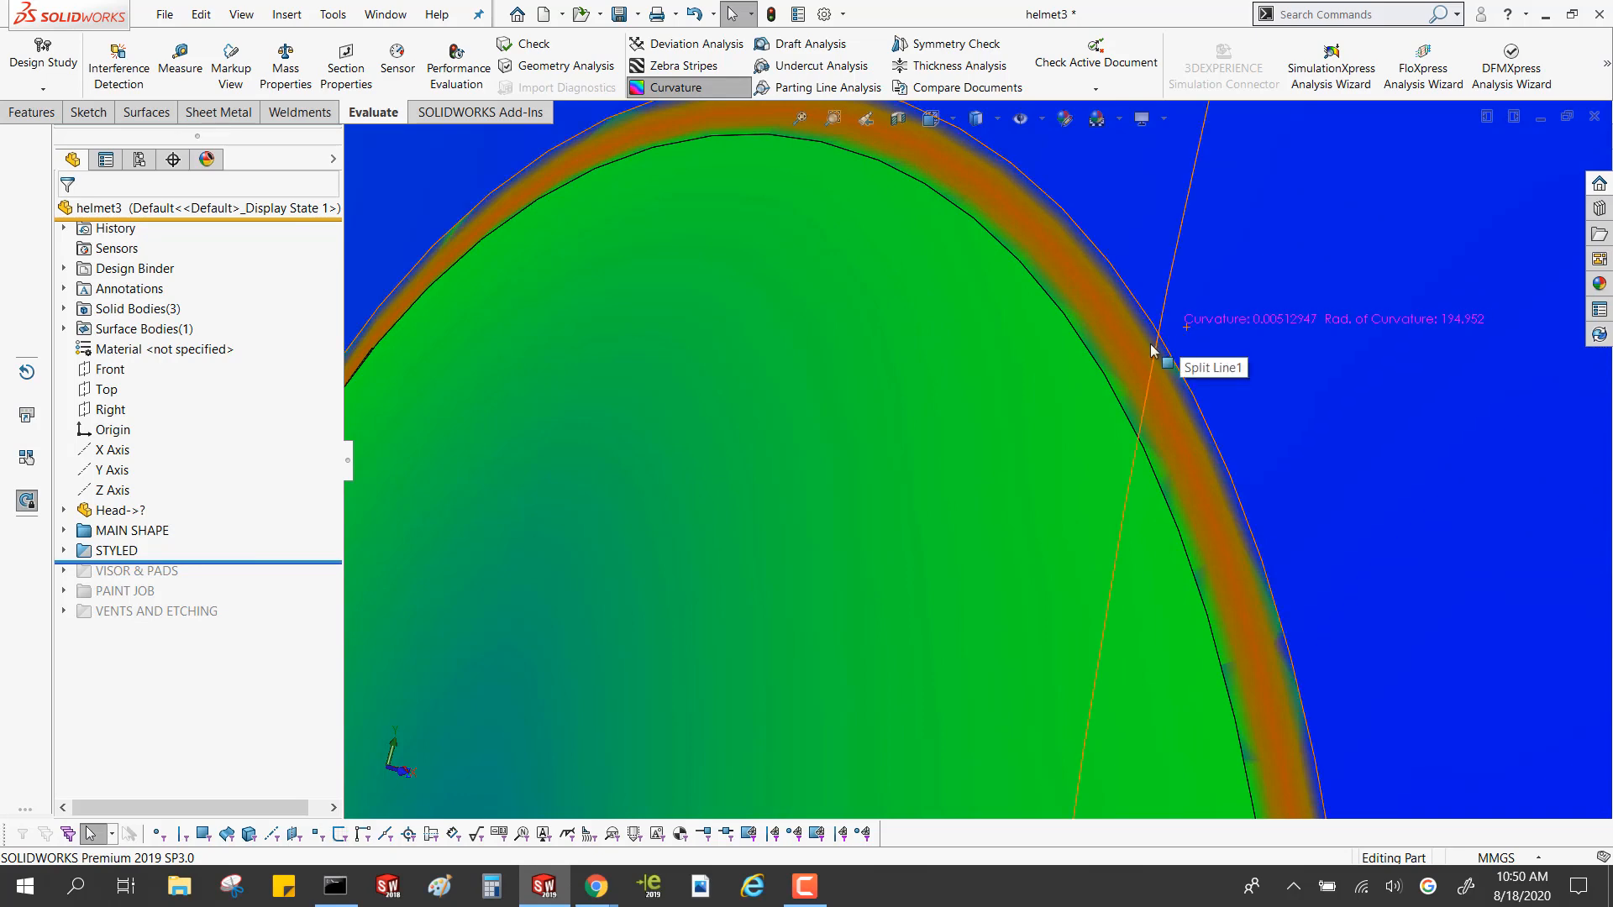
Examine the curvature of the fill surface under the rear spoiler, particularly where it tapers to a point at the sides
scroll(1104, 368, "up", 8)
middle_click_drag(874, 330, 962, 343)
scroll(915, 256, "down", 4)
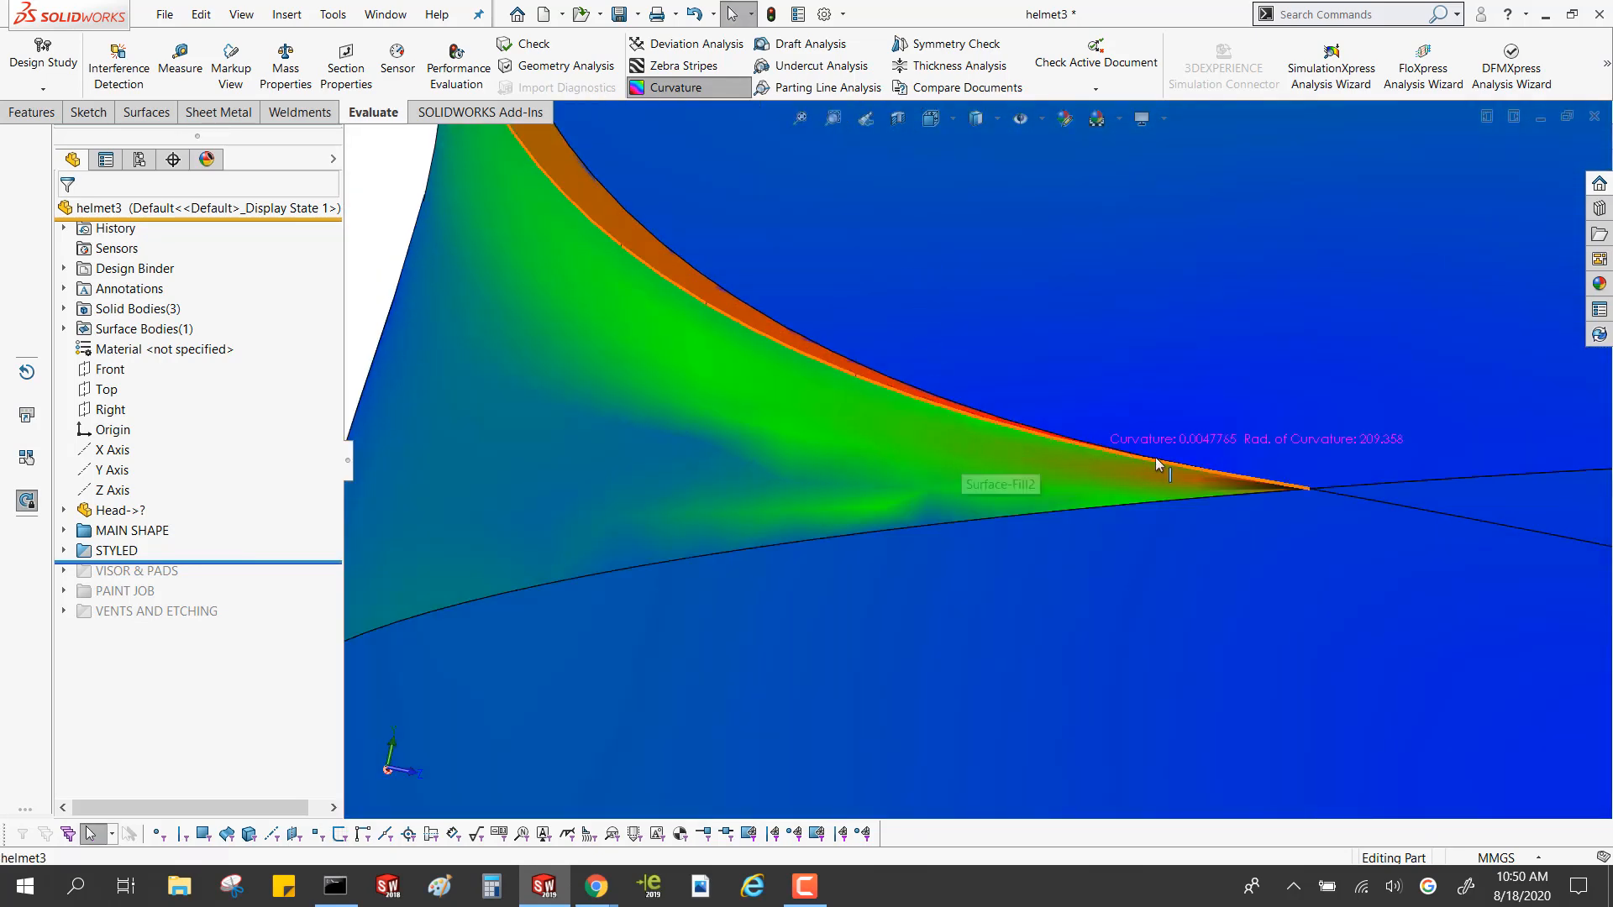
scroll(1176, 487, "down", 6)
middle_click_drag(1226, 541, 910, 455)
scroll(894, 465, "up", 8)
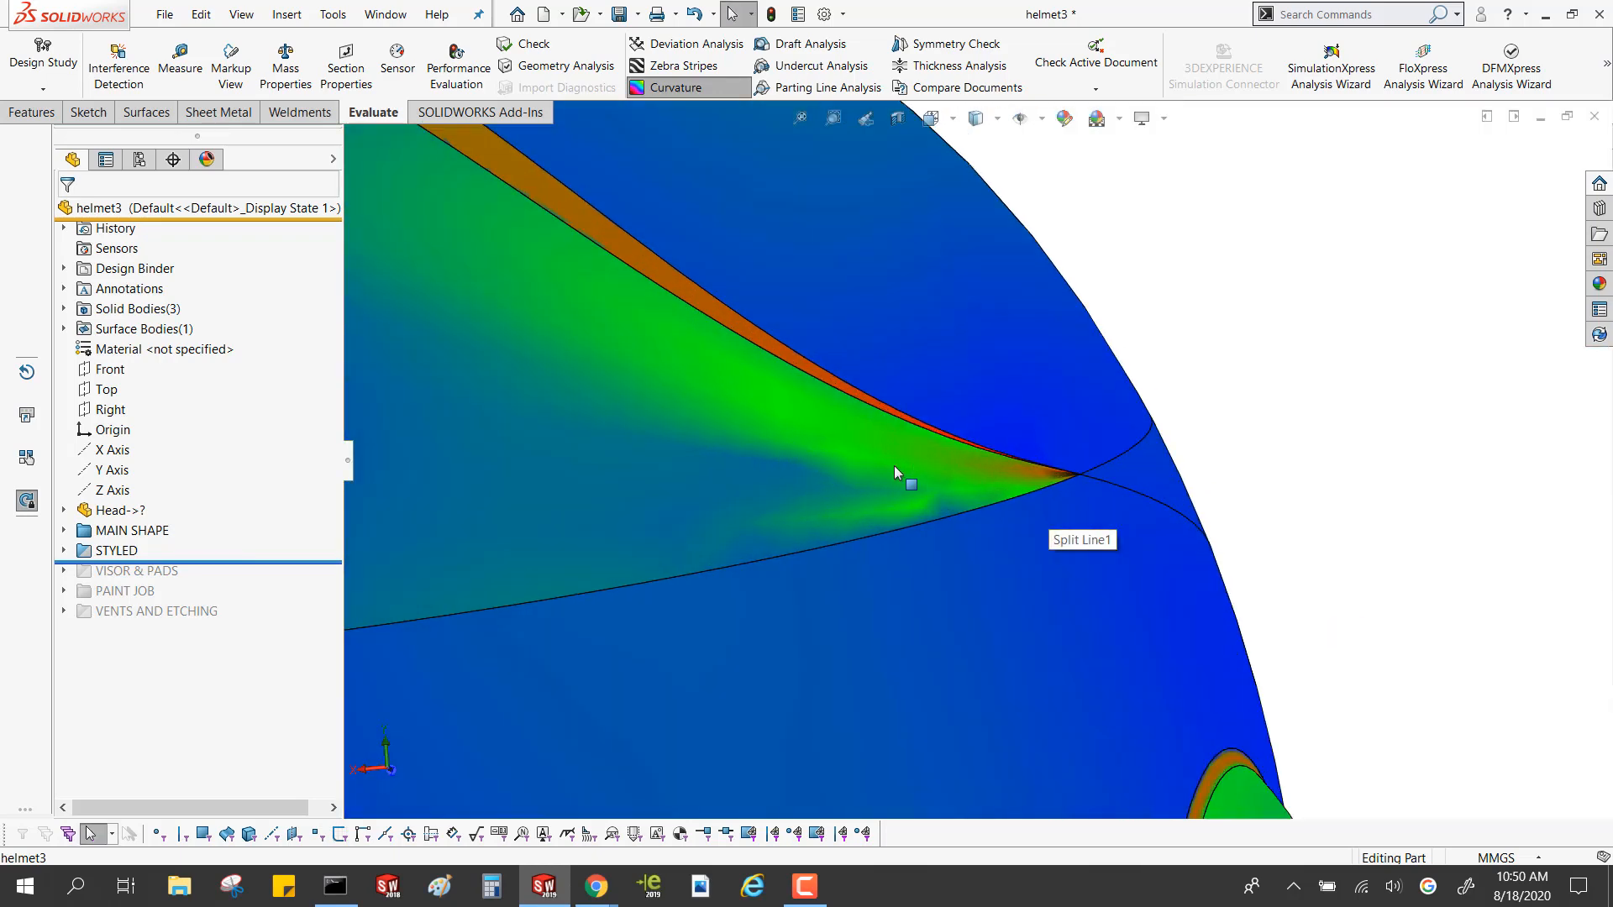
scroll(768, 460, "down", 6)
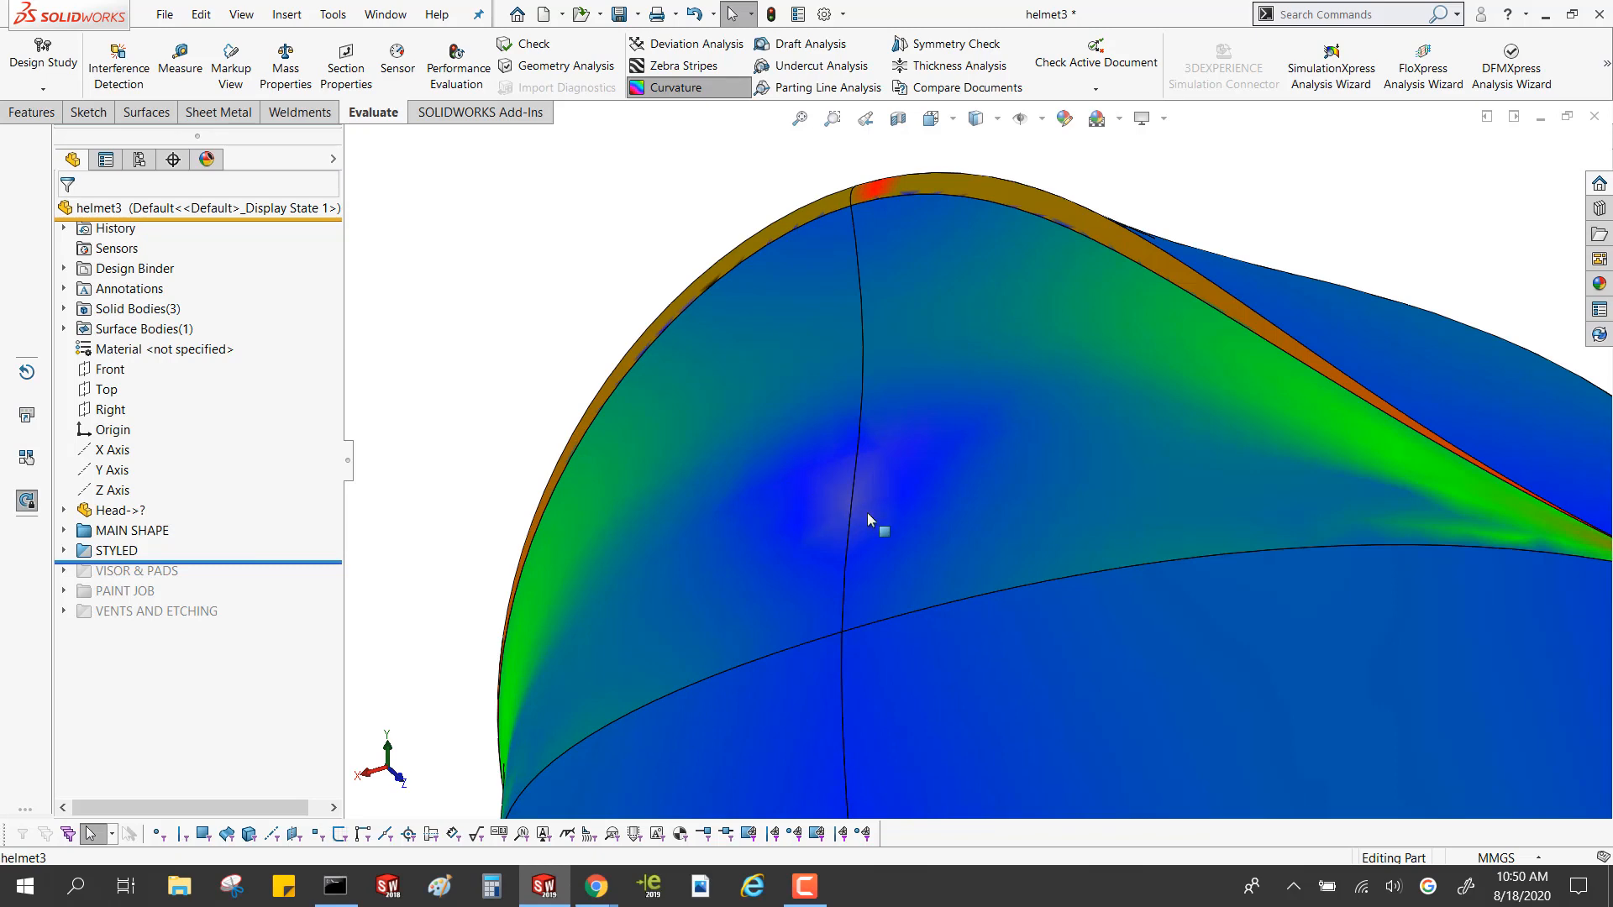
scroll(1470, 533, "down", 5)
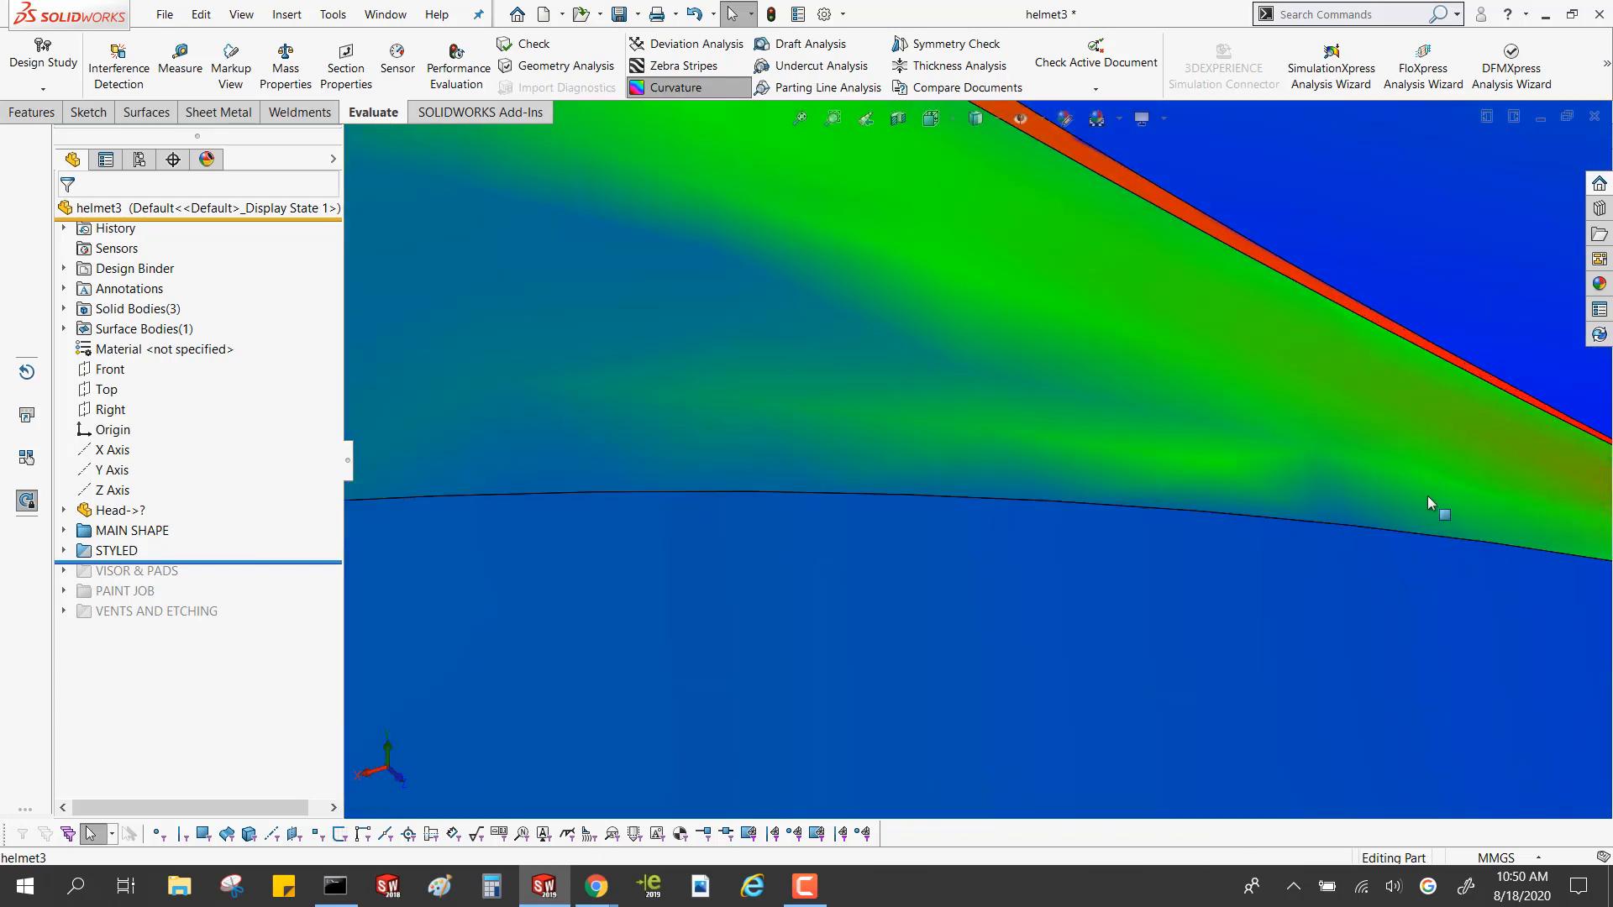
scroll(1197, 412, "up", 3)
scroll(1145, 510, "down", 6)
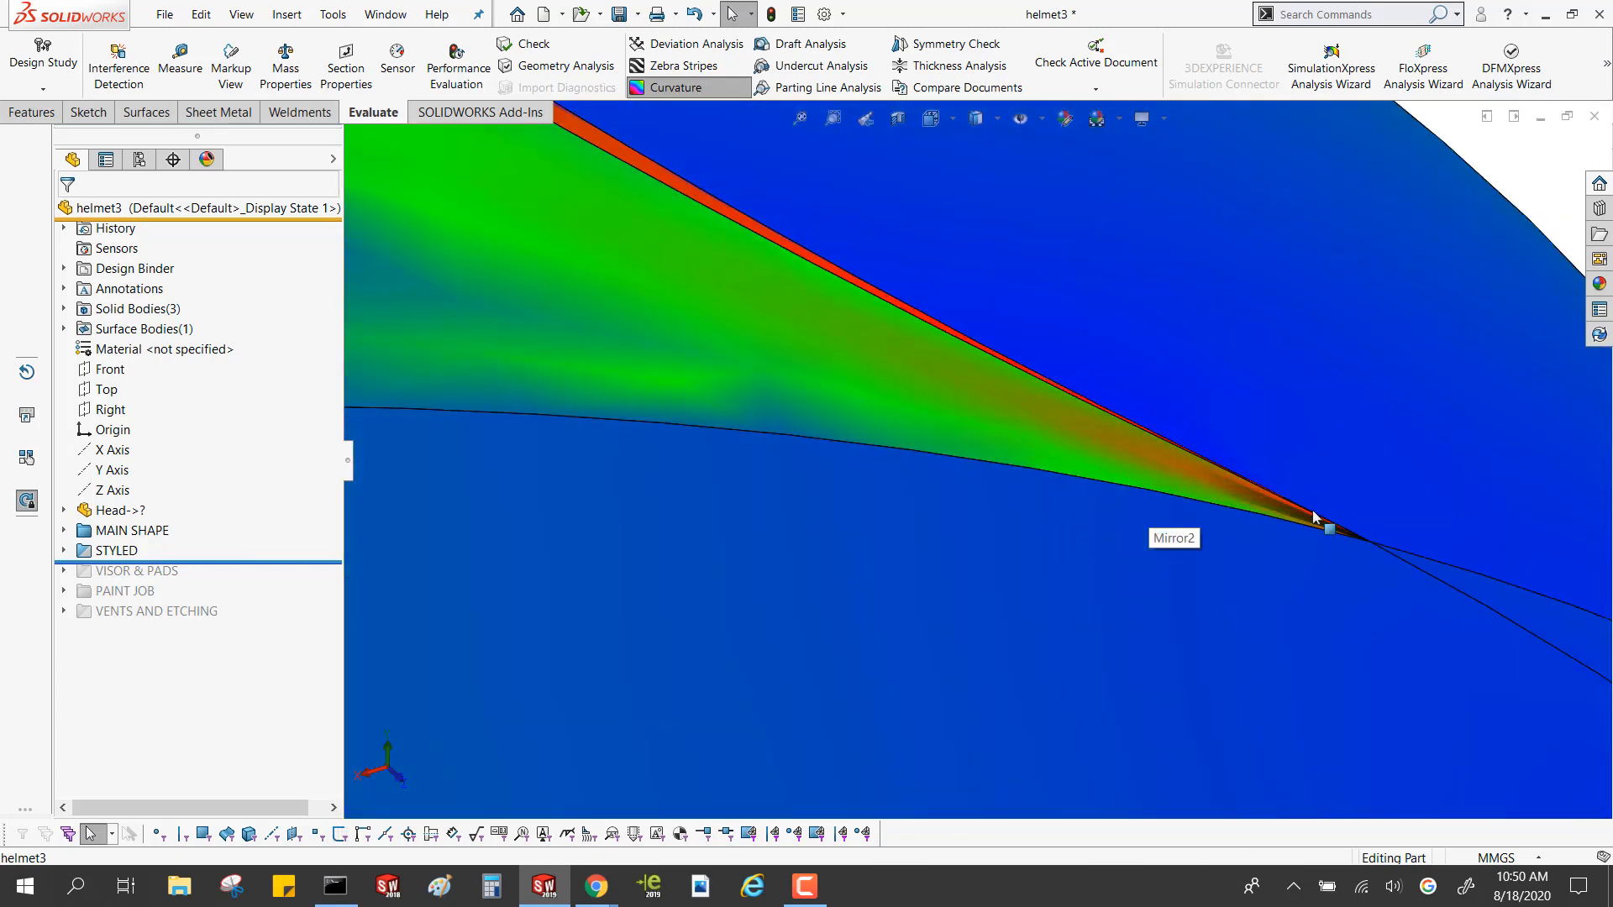
scroll(1249, 508, "up", 10)
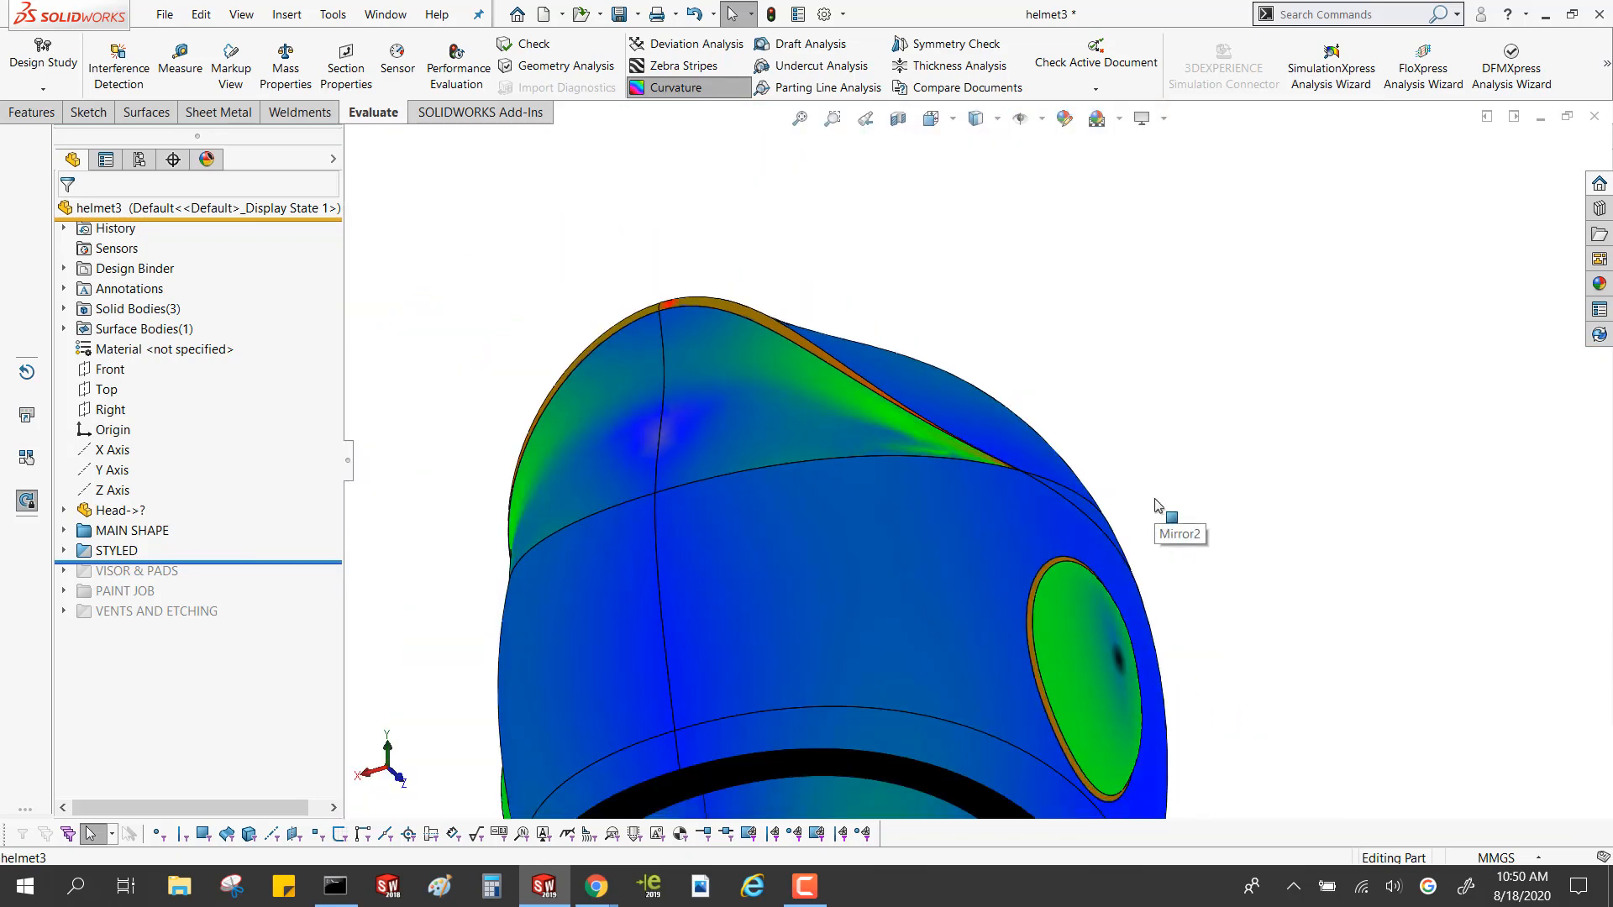
Compare the styled helmet's side with the curvature display off and on
left_click(675, 87)
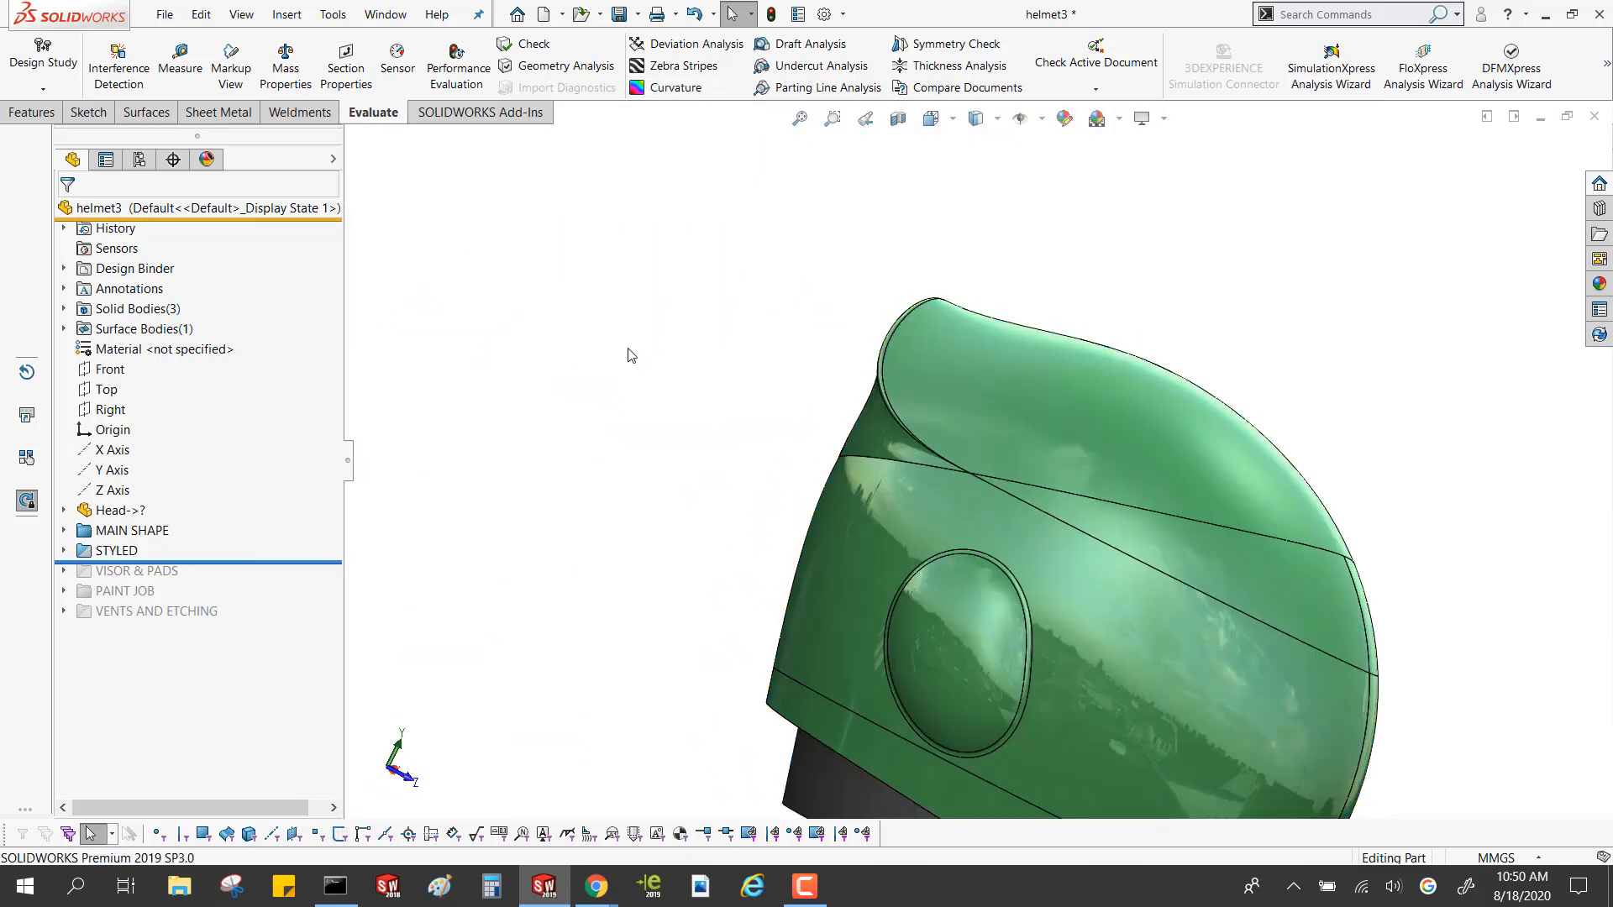
left_click(675, 87)
middle_click_drag(878, 449, 811, 155)
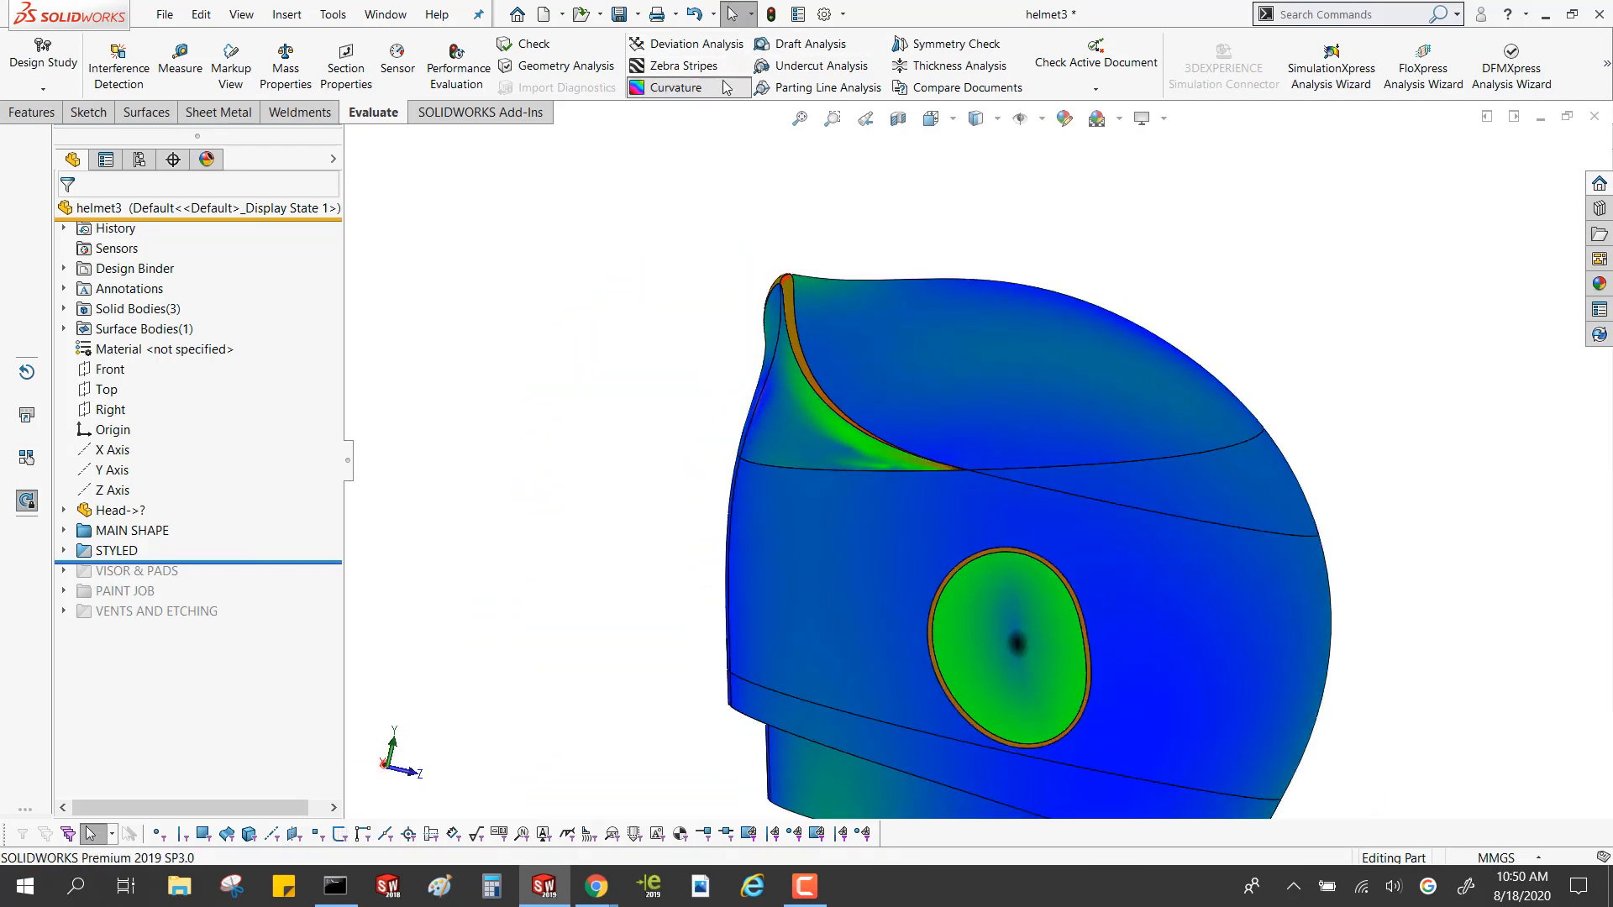
left_click(676, 87)
Roll the history forward past the VENTS AND ETCHING folder and turn off the curvature display on the complete helmet
left_click_drag(261, 563, 252, 622)
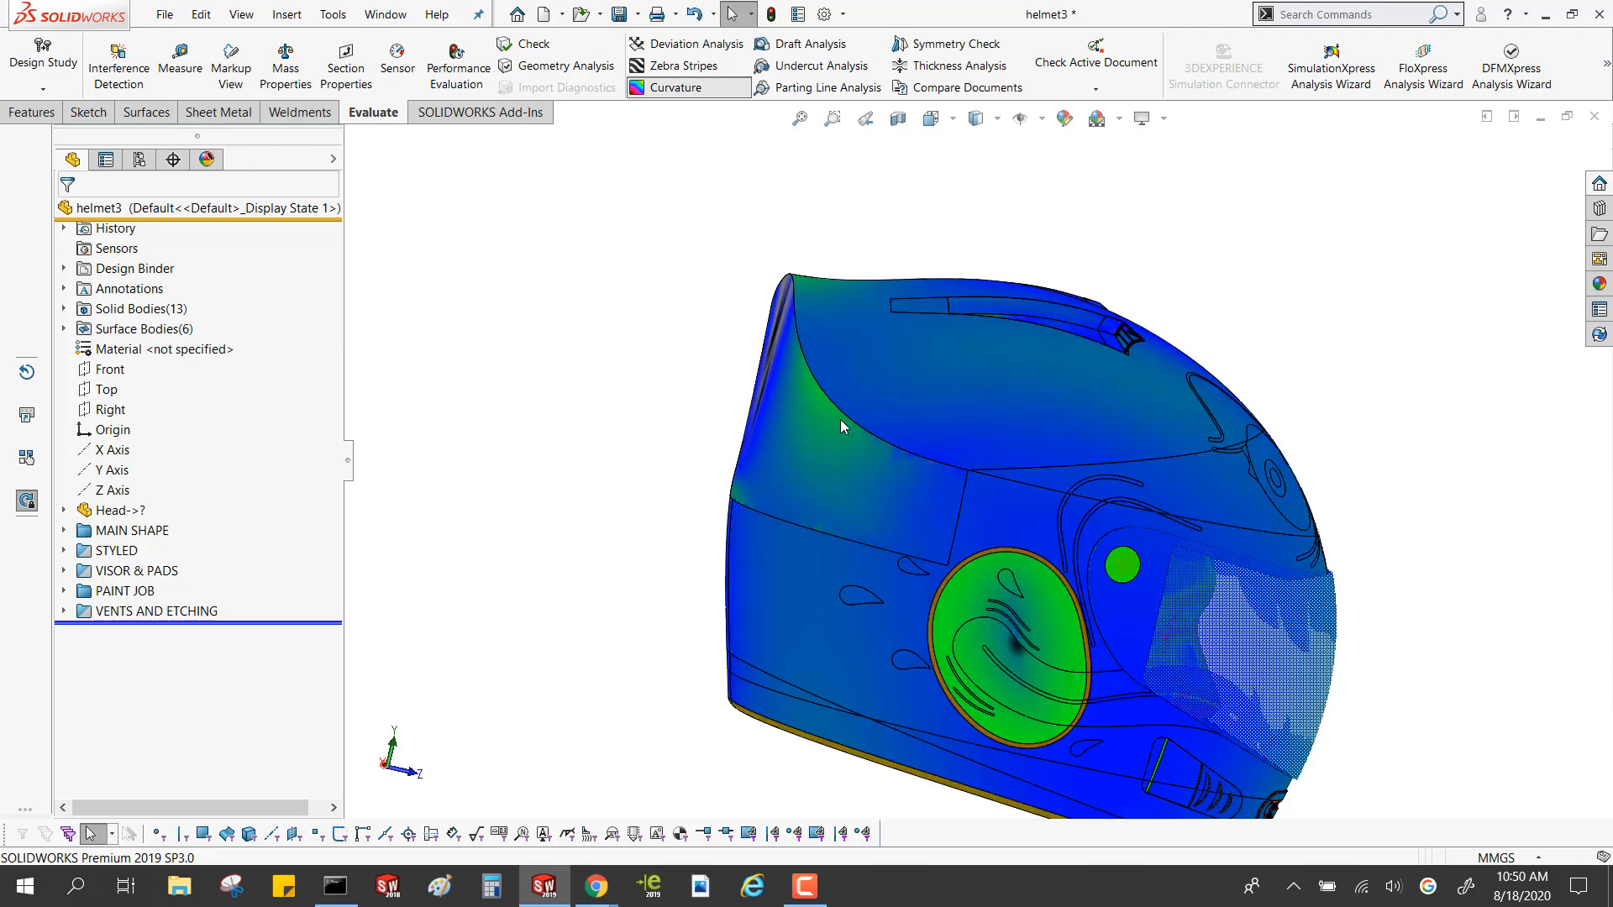
middle_click_drag(952, 485, 874, 478)
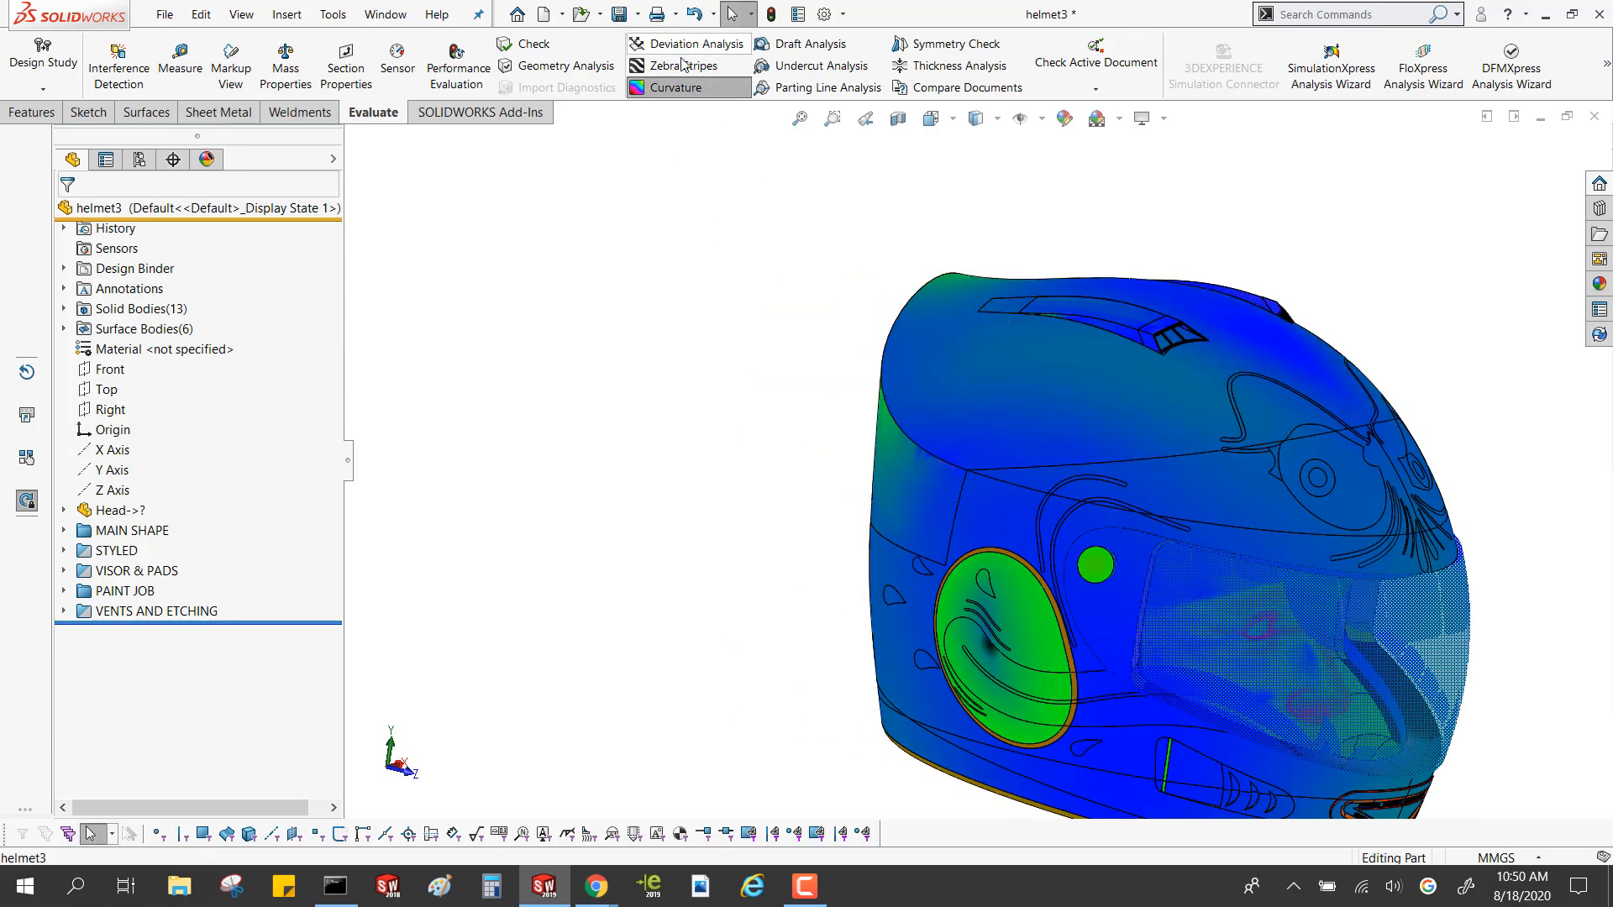
left_click(676, 87)
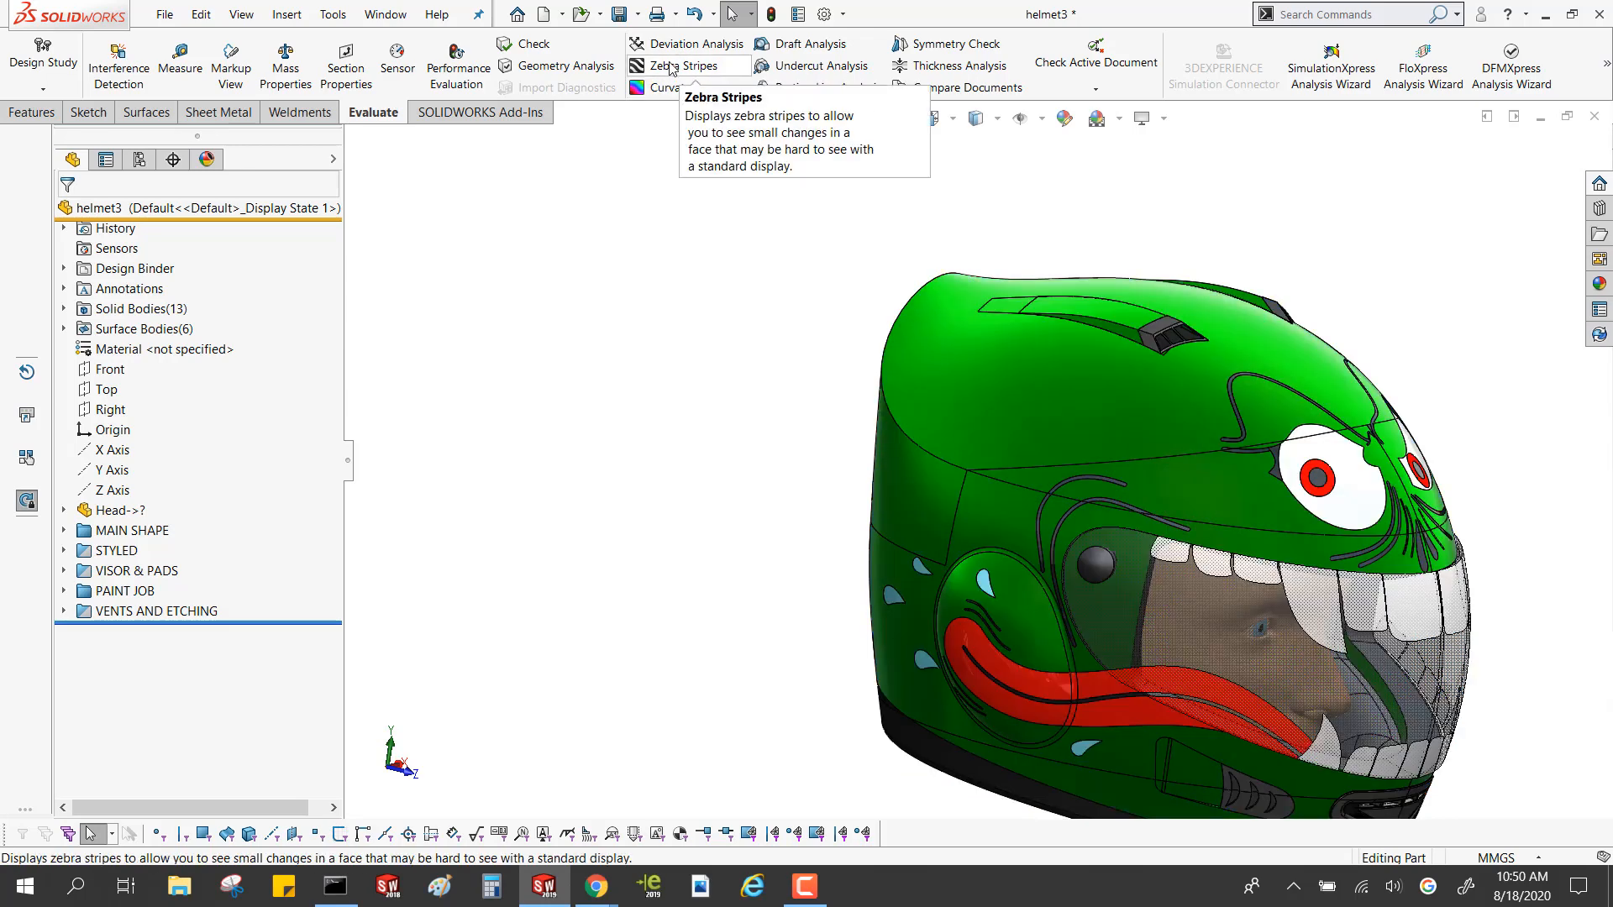
Inspect the complete helmet's upper shell with zebra stripes, ending with the stripes turned off
left_click(674, 67)
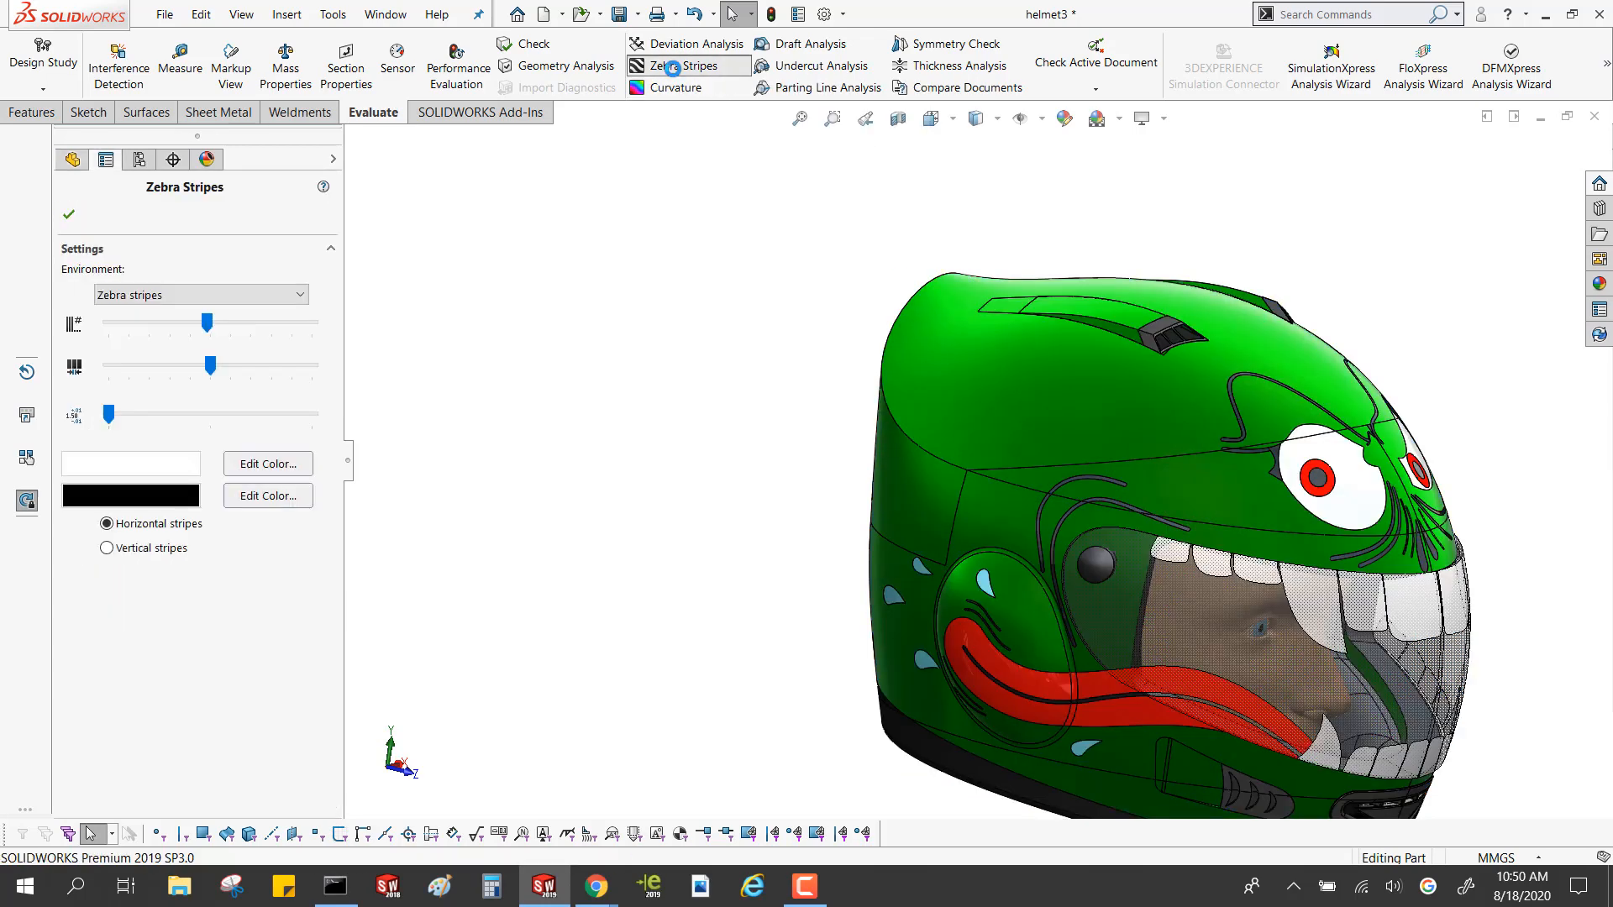
scroll(1207, 476, "down", 3)
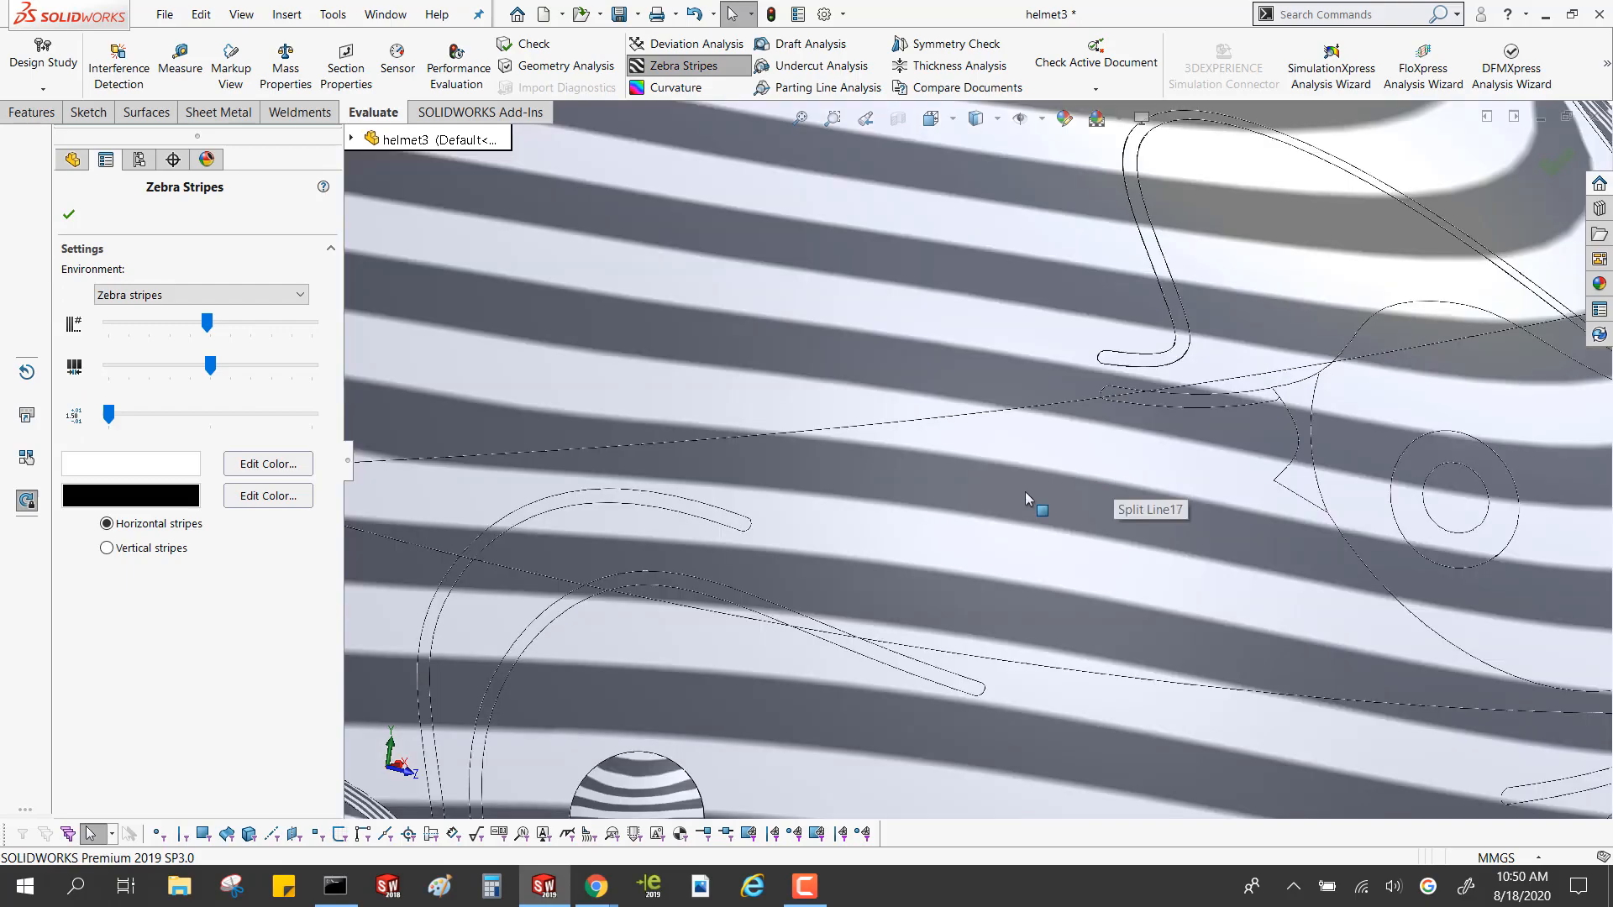
scroll(1006, 568, "up", 4)
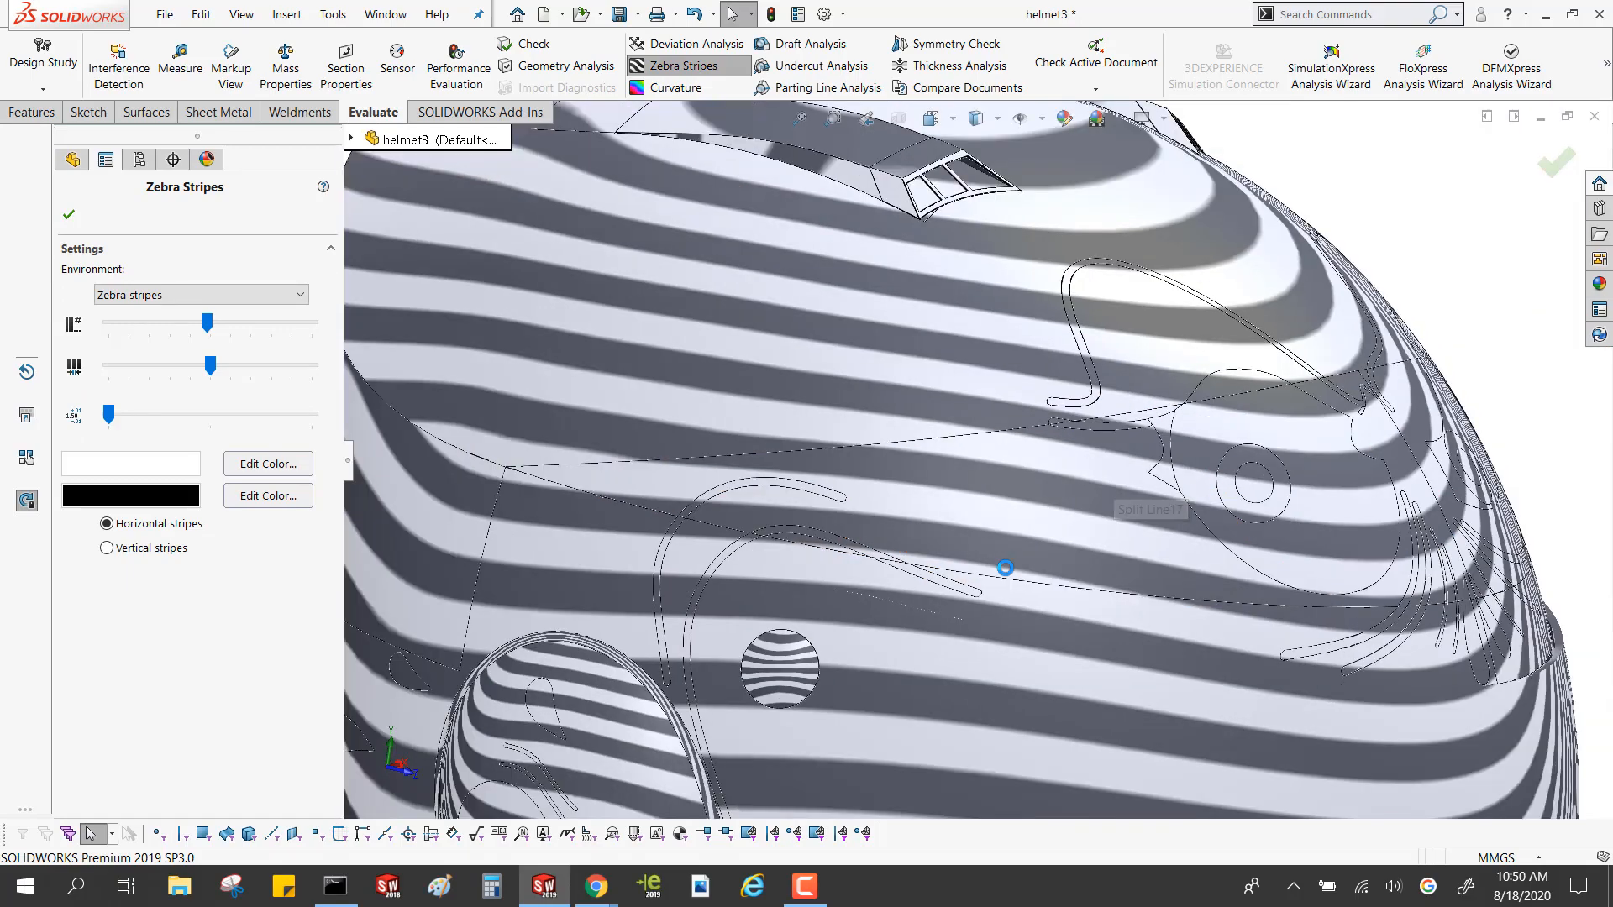
middle_click_drag(1002, 569, 958, 594)
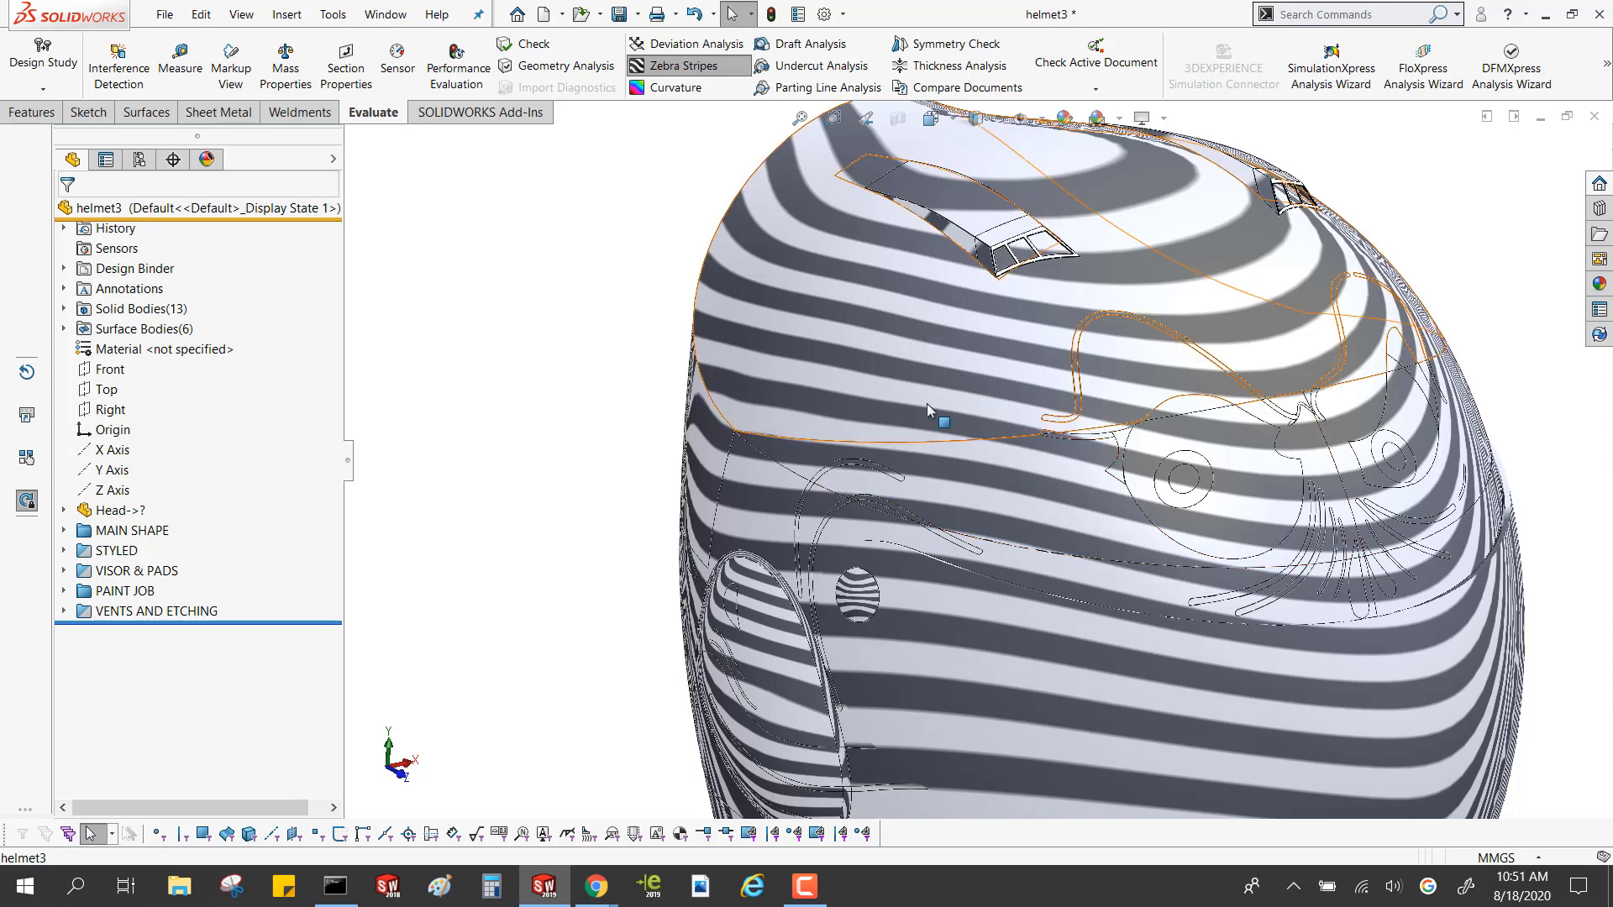
left_click(672, 65)
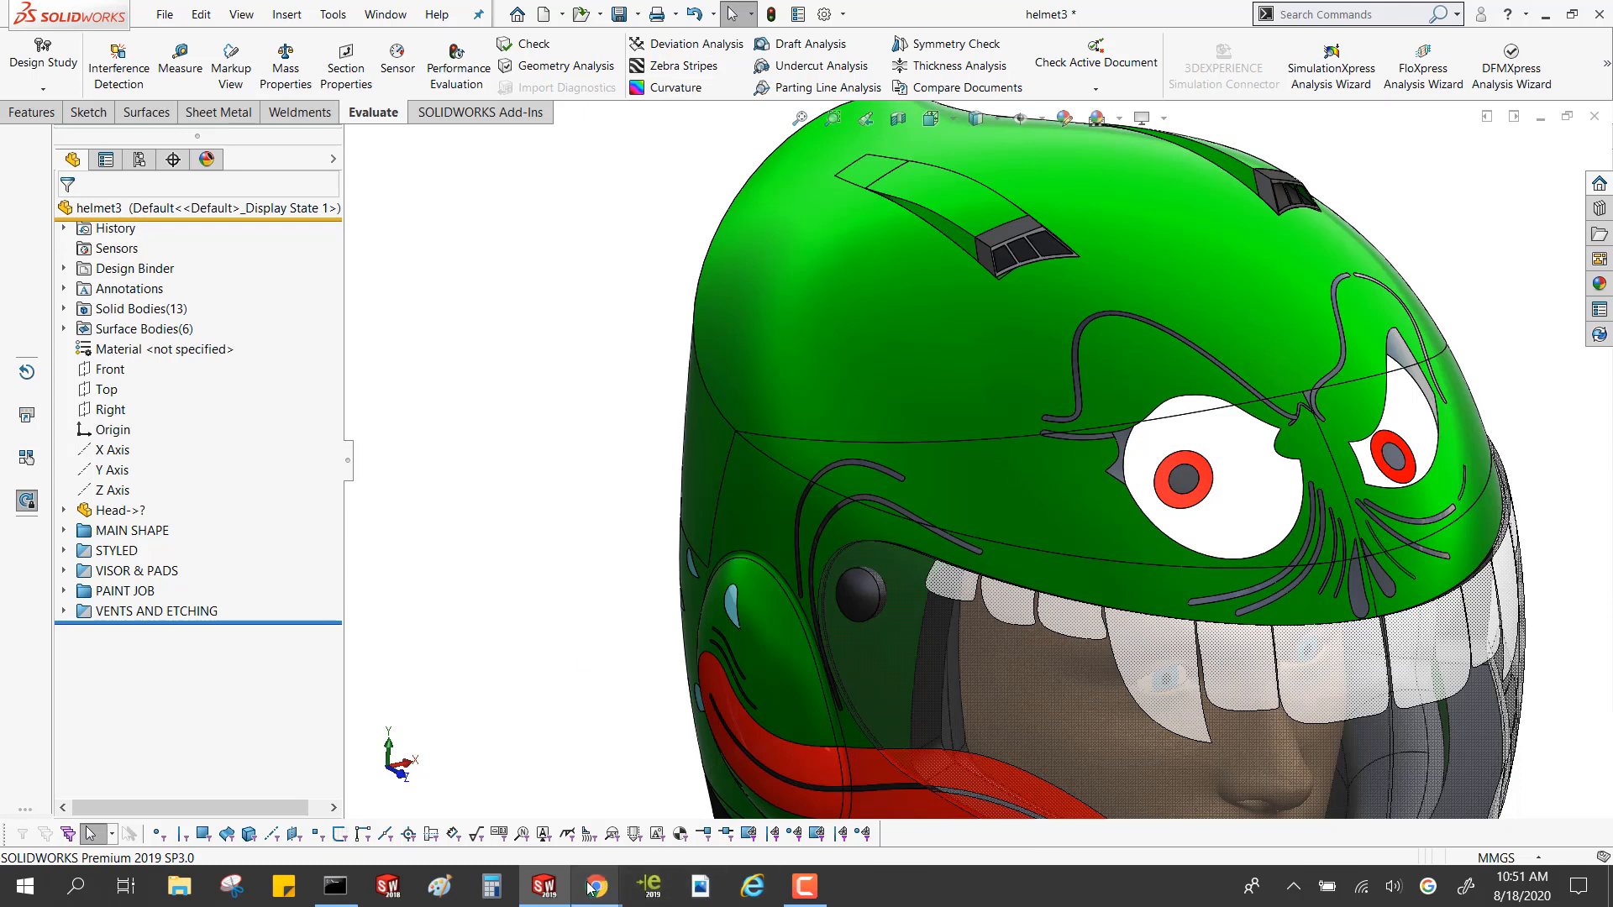
Switch to the slide presentation in Chrome and advance to the "What is Curvature Continuity?" slide
mouse_move(591, 887)
left_click(378, 802)
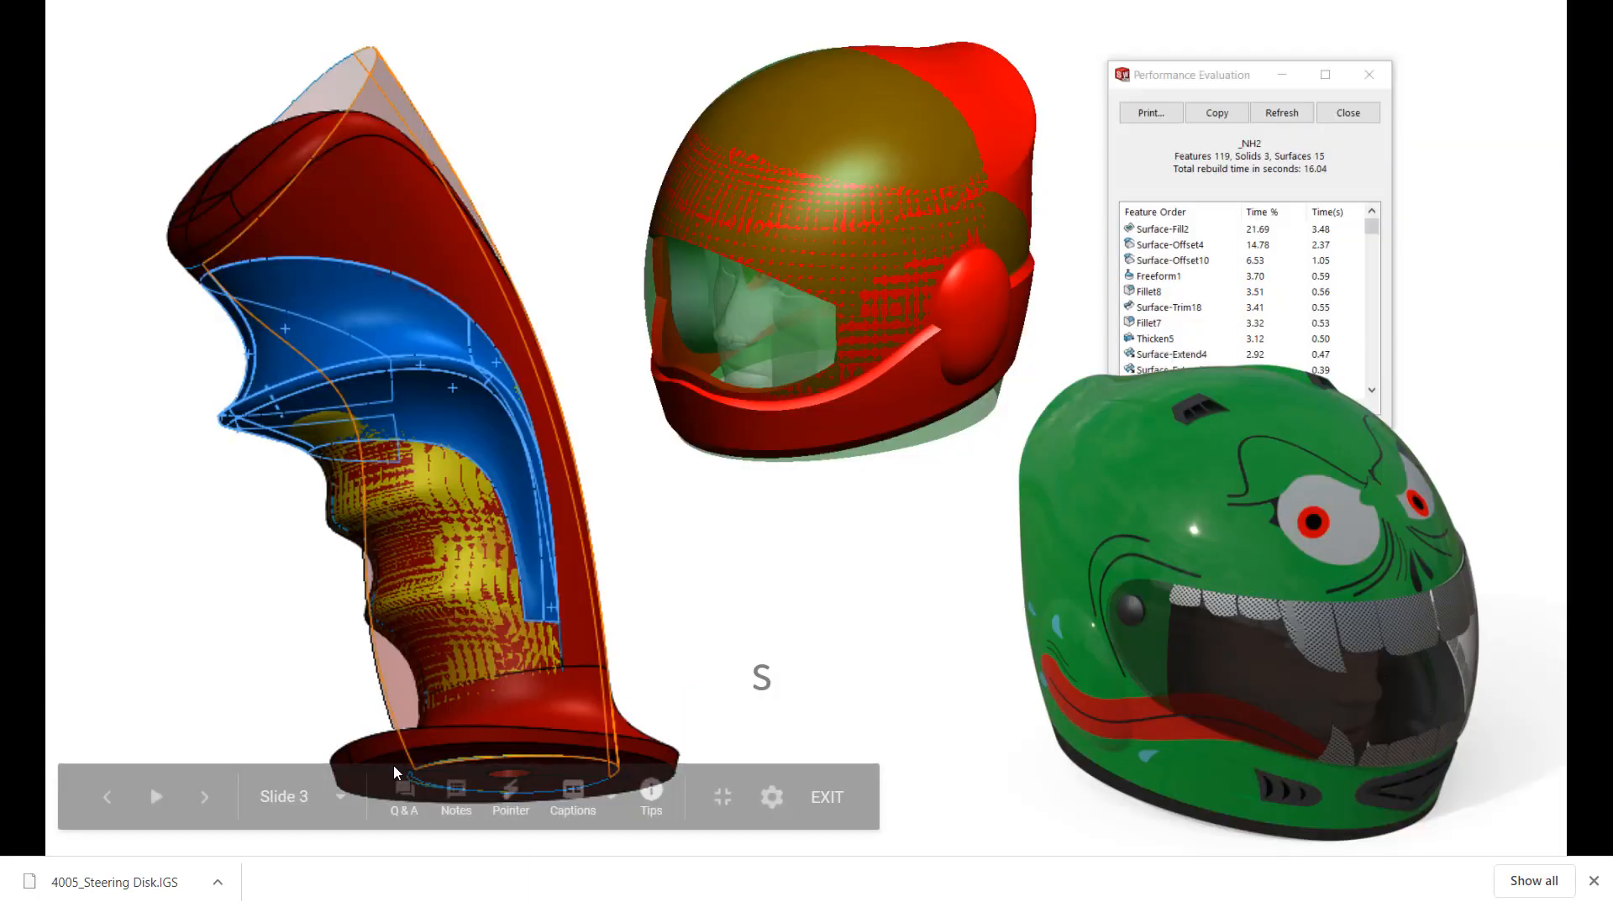
key("Right")
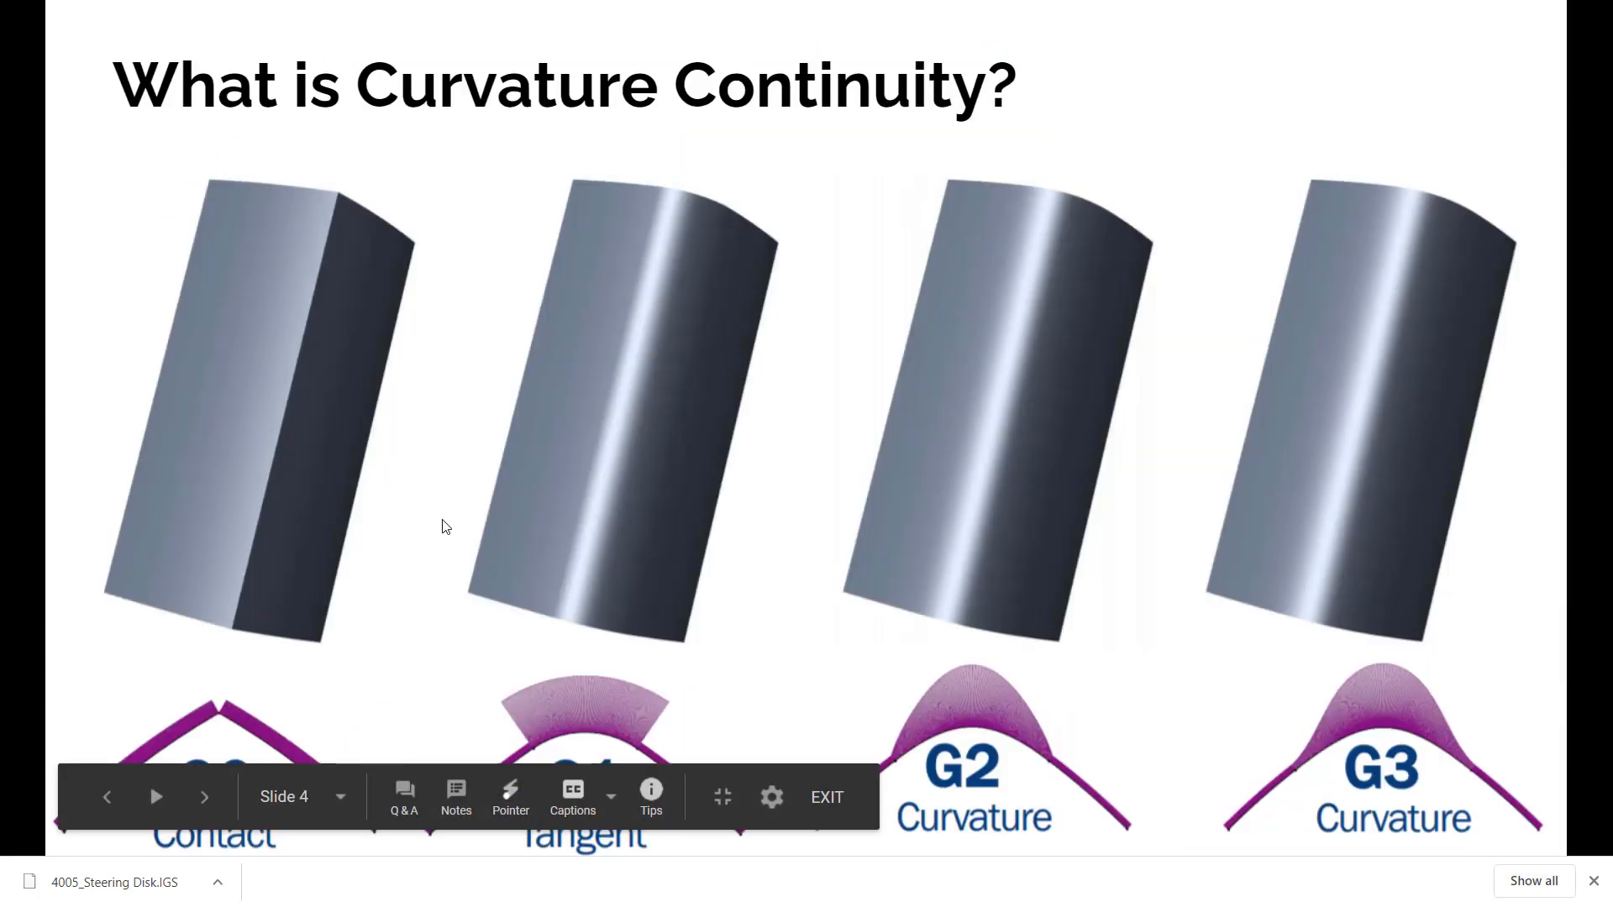
left_click(802, 646)
key("Left")
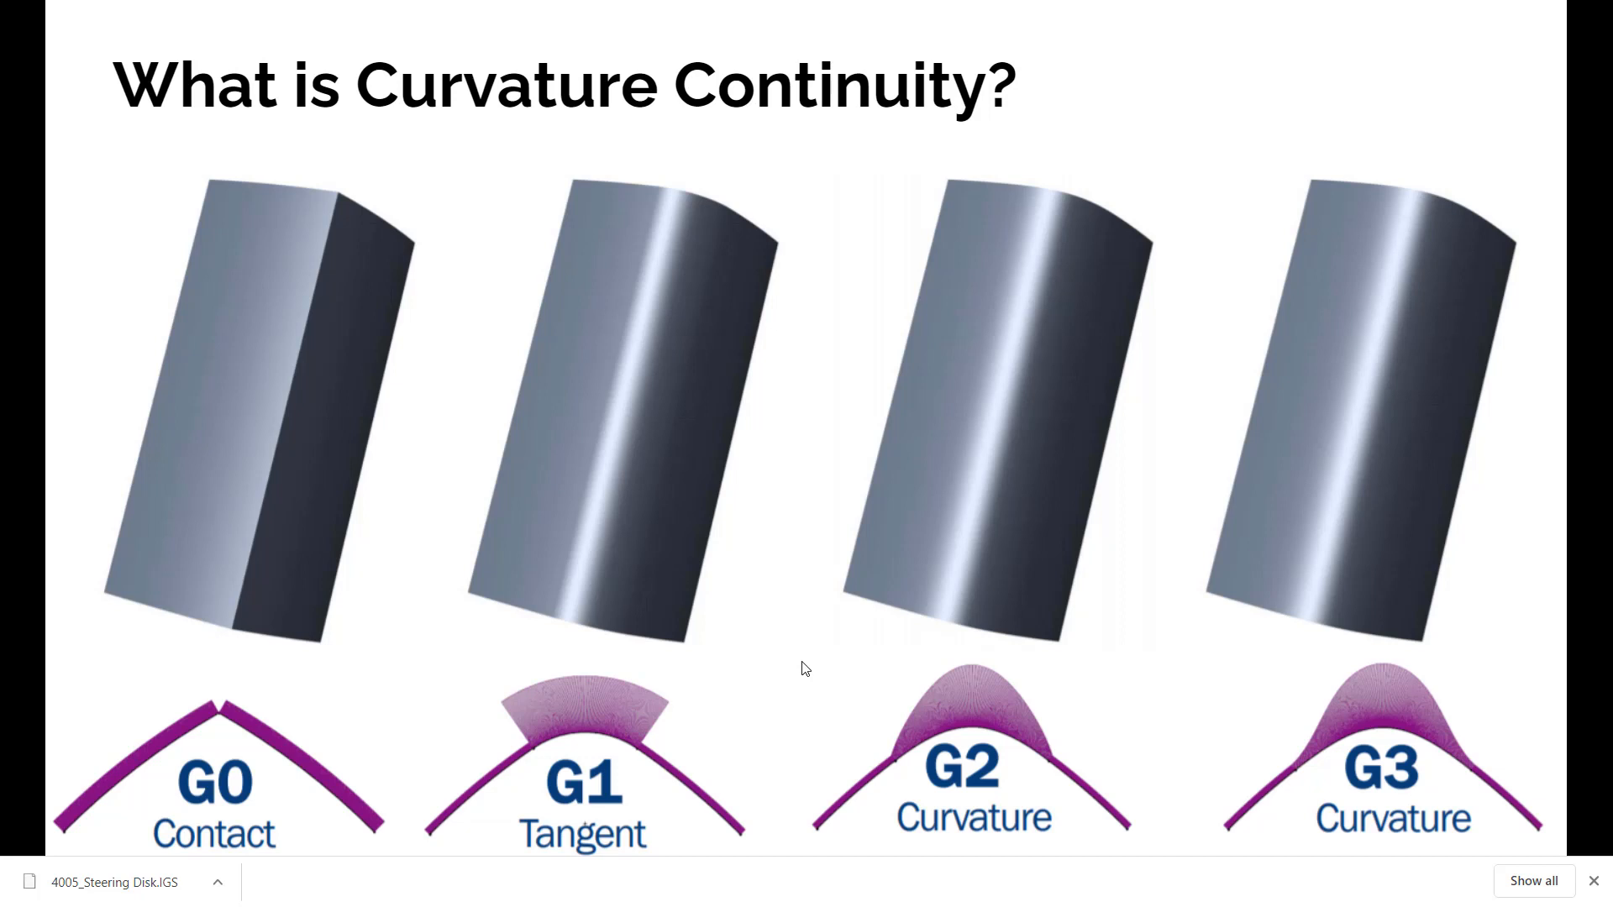
mouse_move(691, 716)
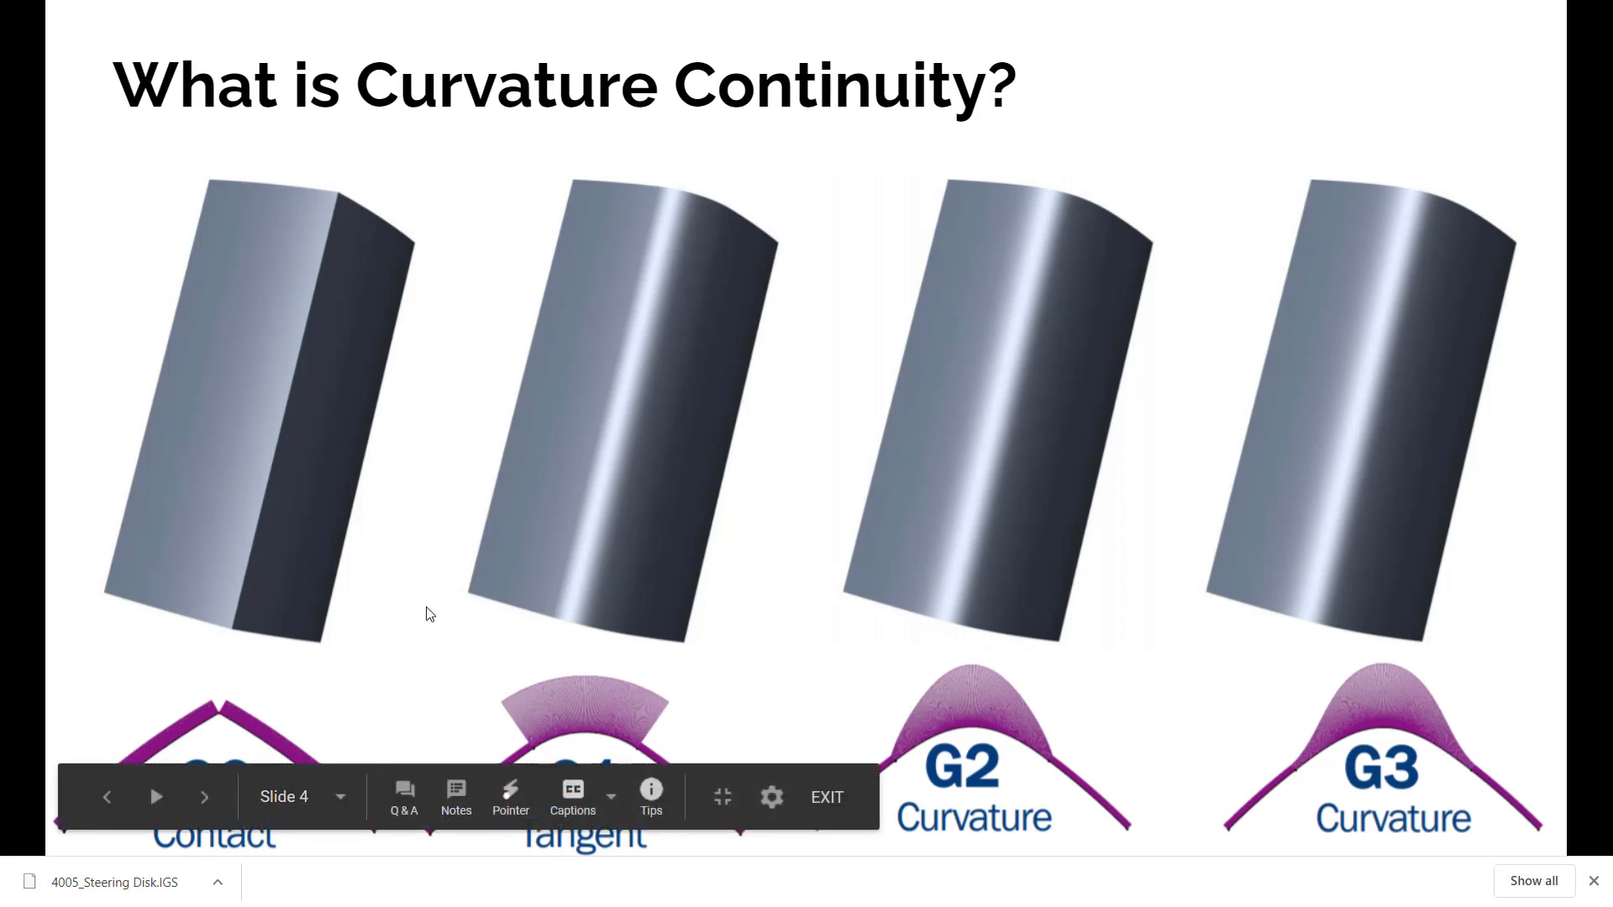
key("Right")
key("Left")
key("ctrl")
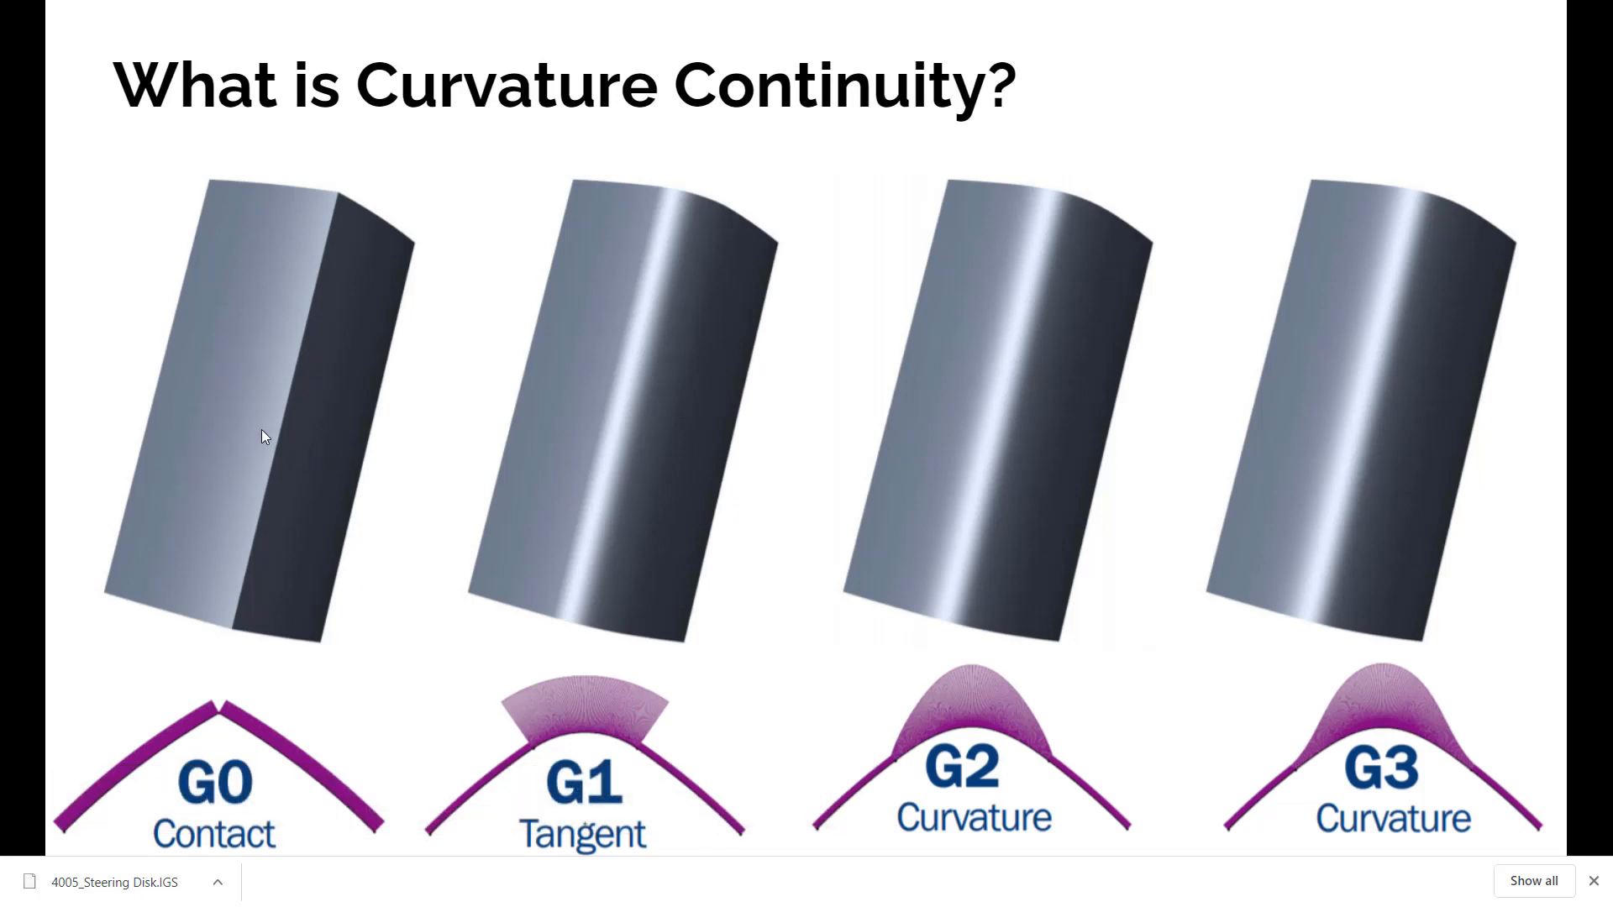
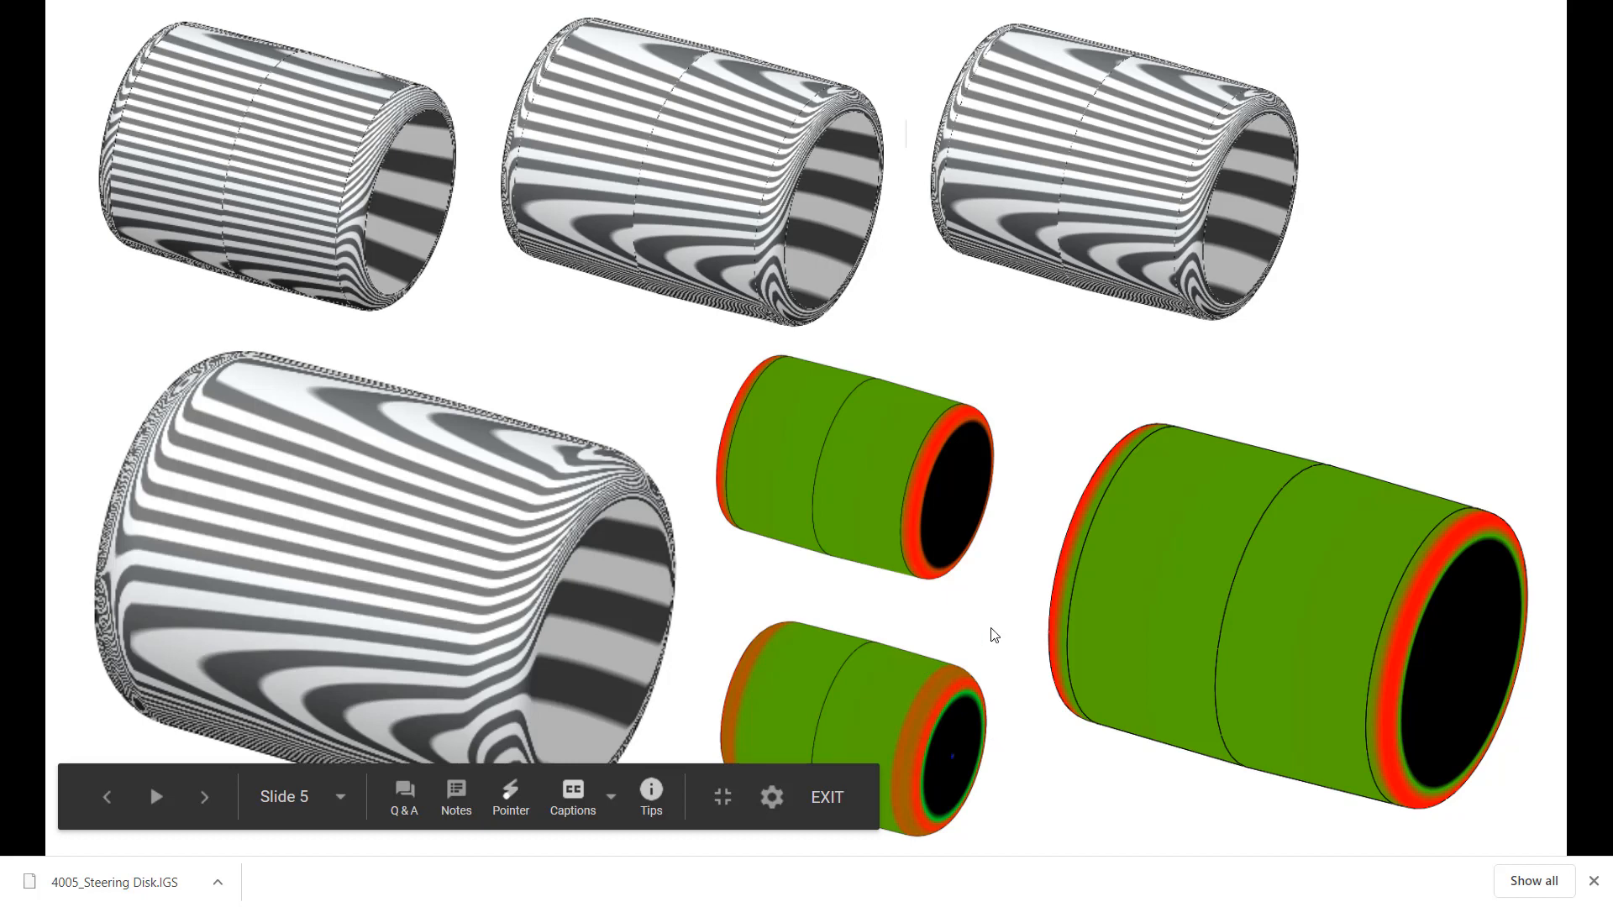
Advance the presentation to slide 7 with the leg reference planes and the copper boot, and exit the slideshow
left_click(682, 568)
left_click(759, 571)
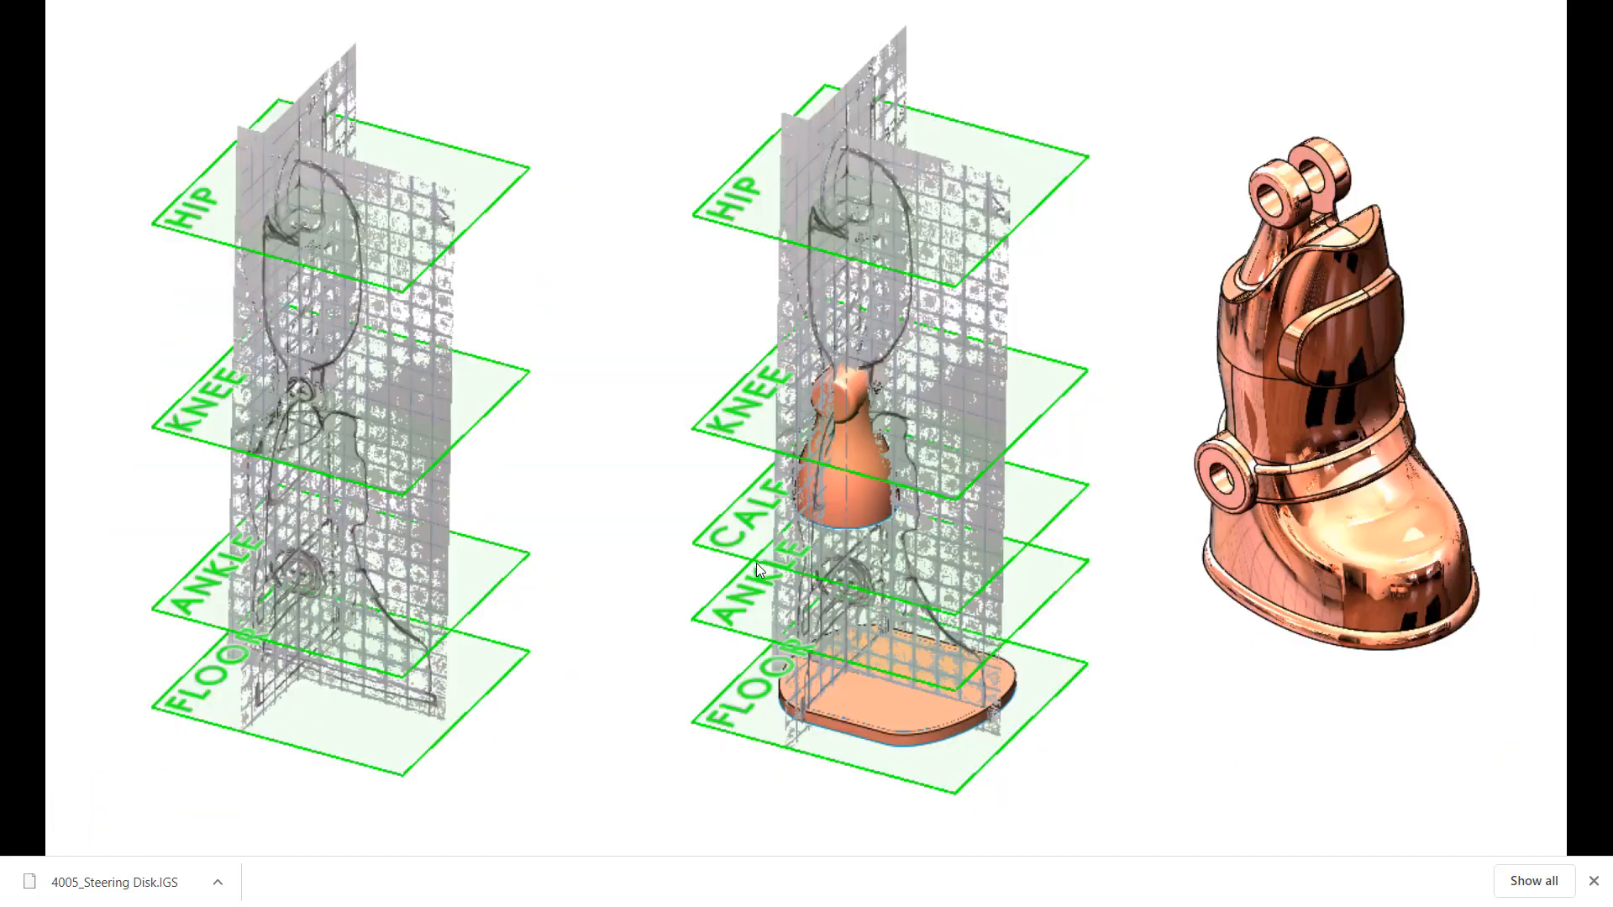
key("Escape")
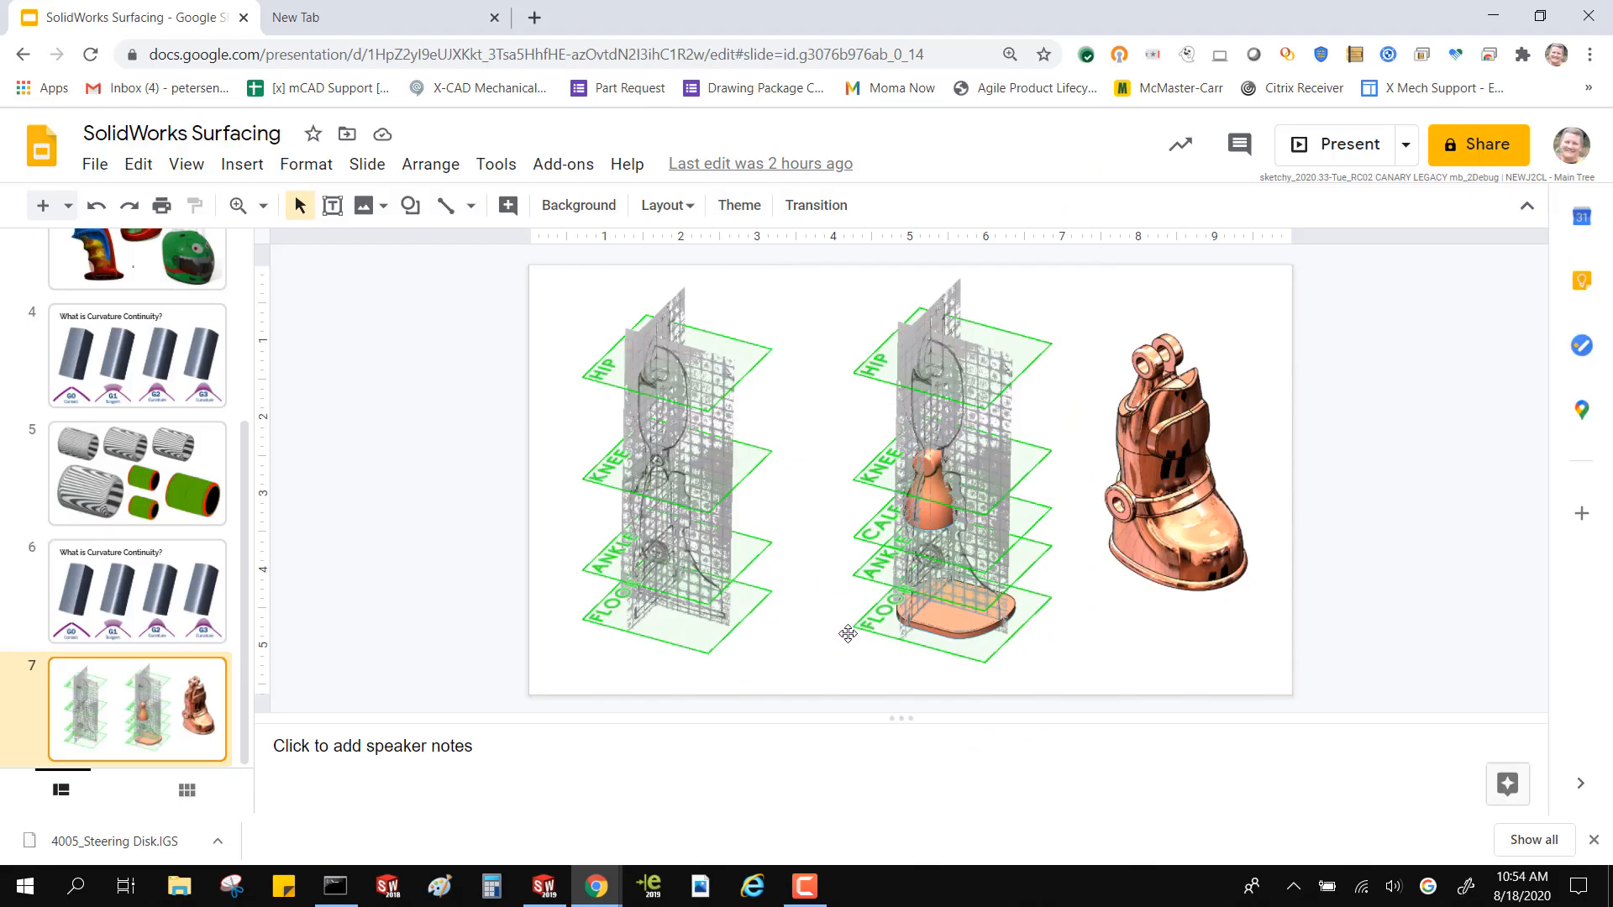
Minimize the slide presentation and return to the complete helmet model in SOLIDWORKS
left_click(543, 896)
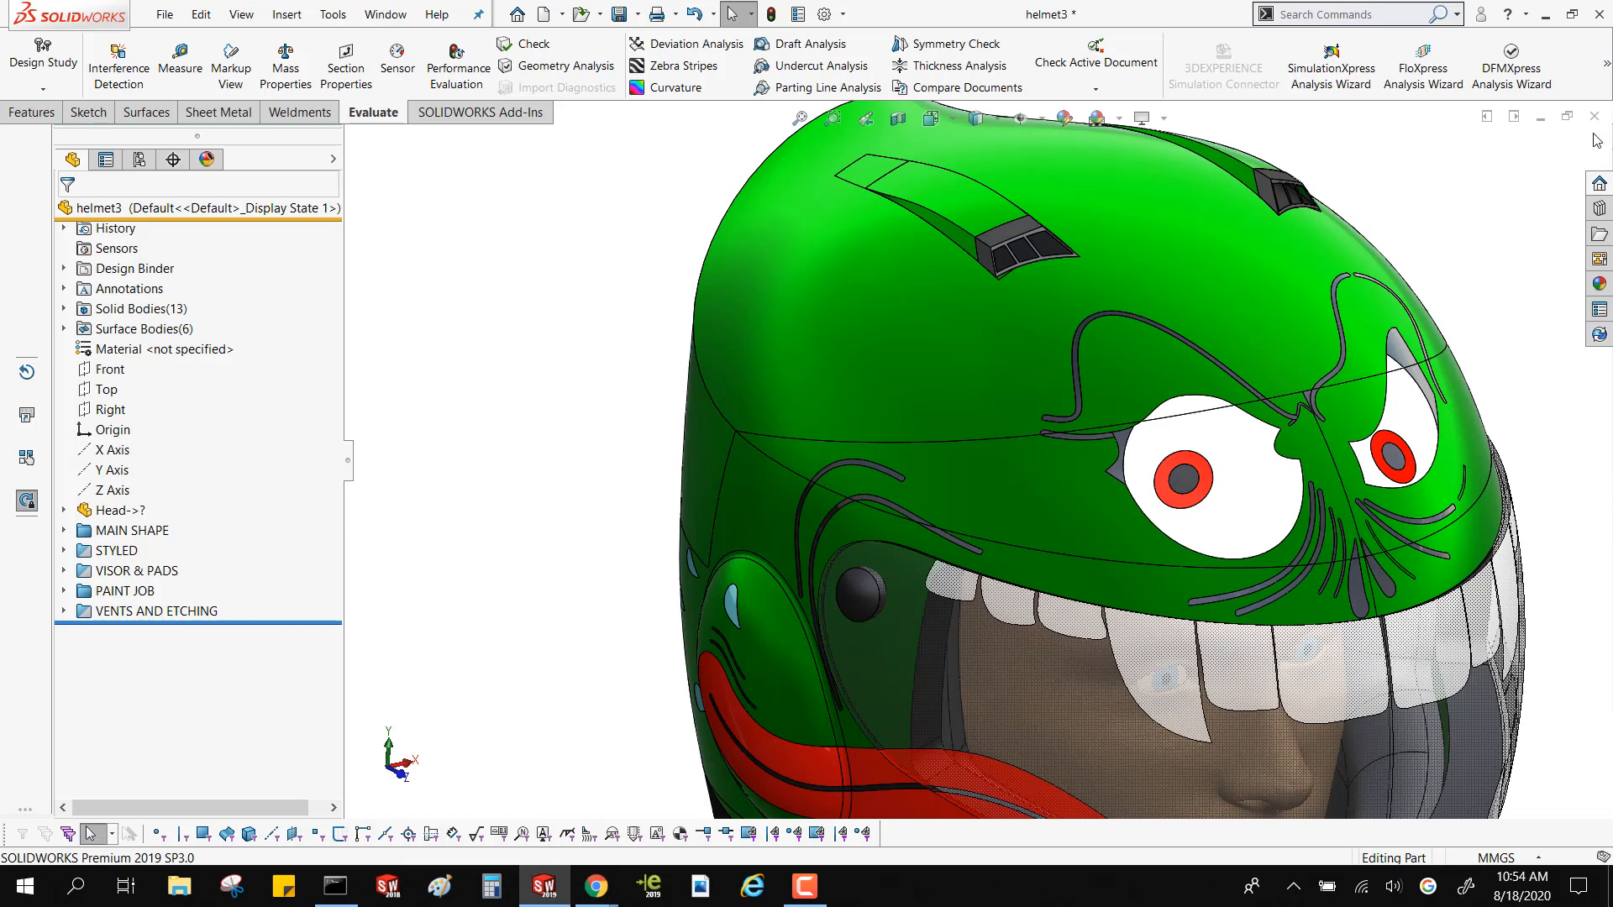
mouse_move(598, 896)
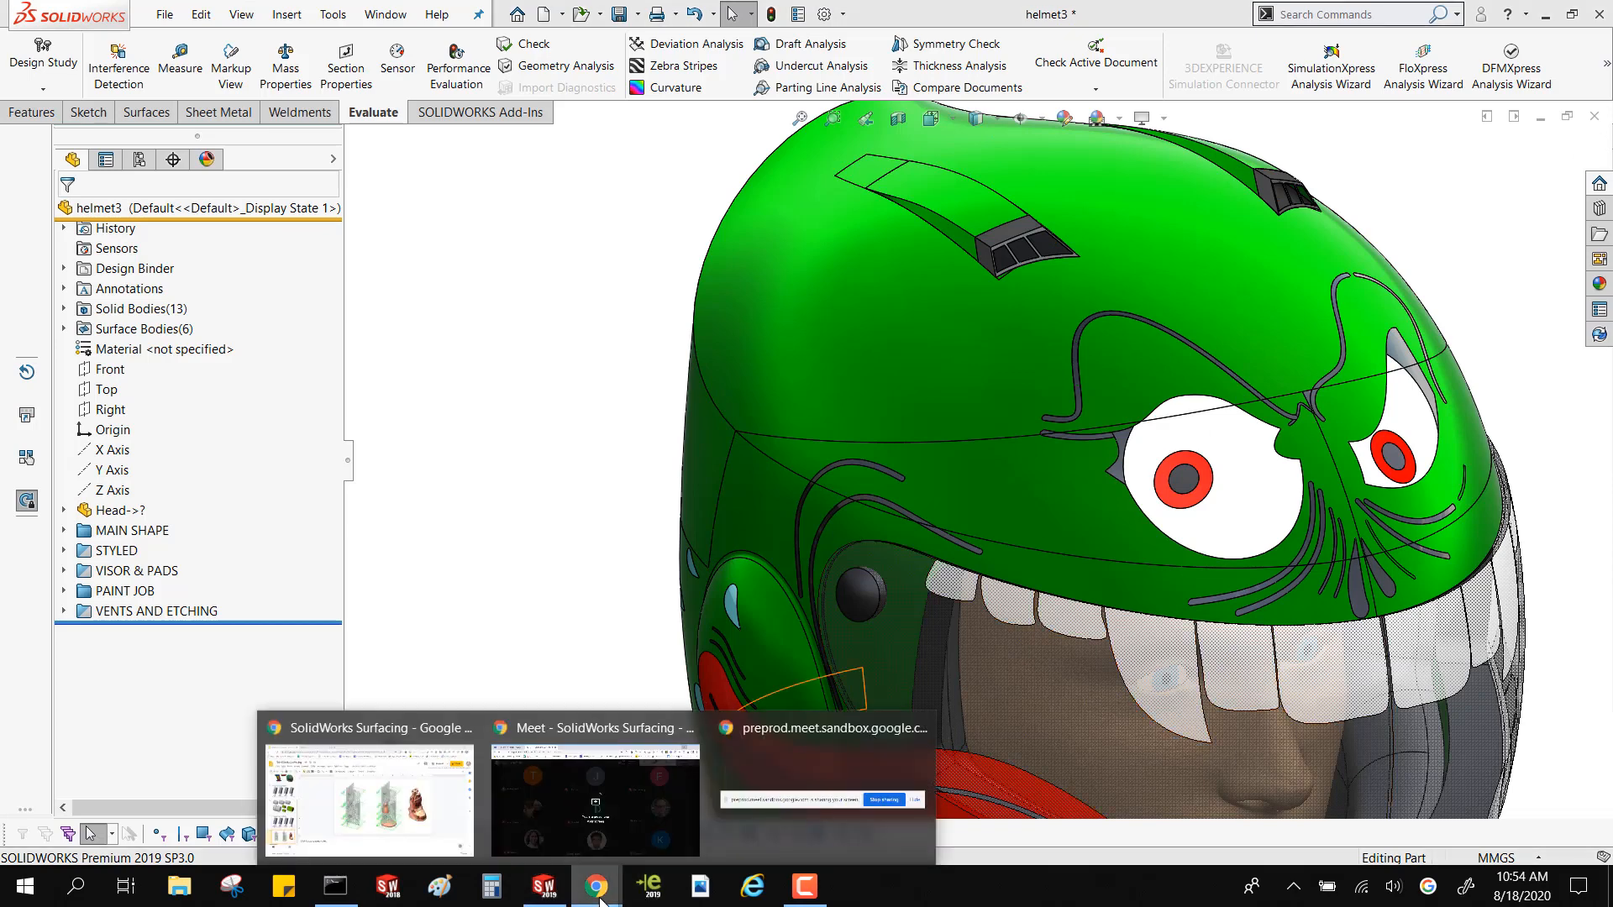
left_click(333, 823)
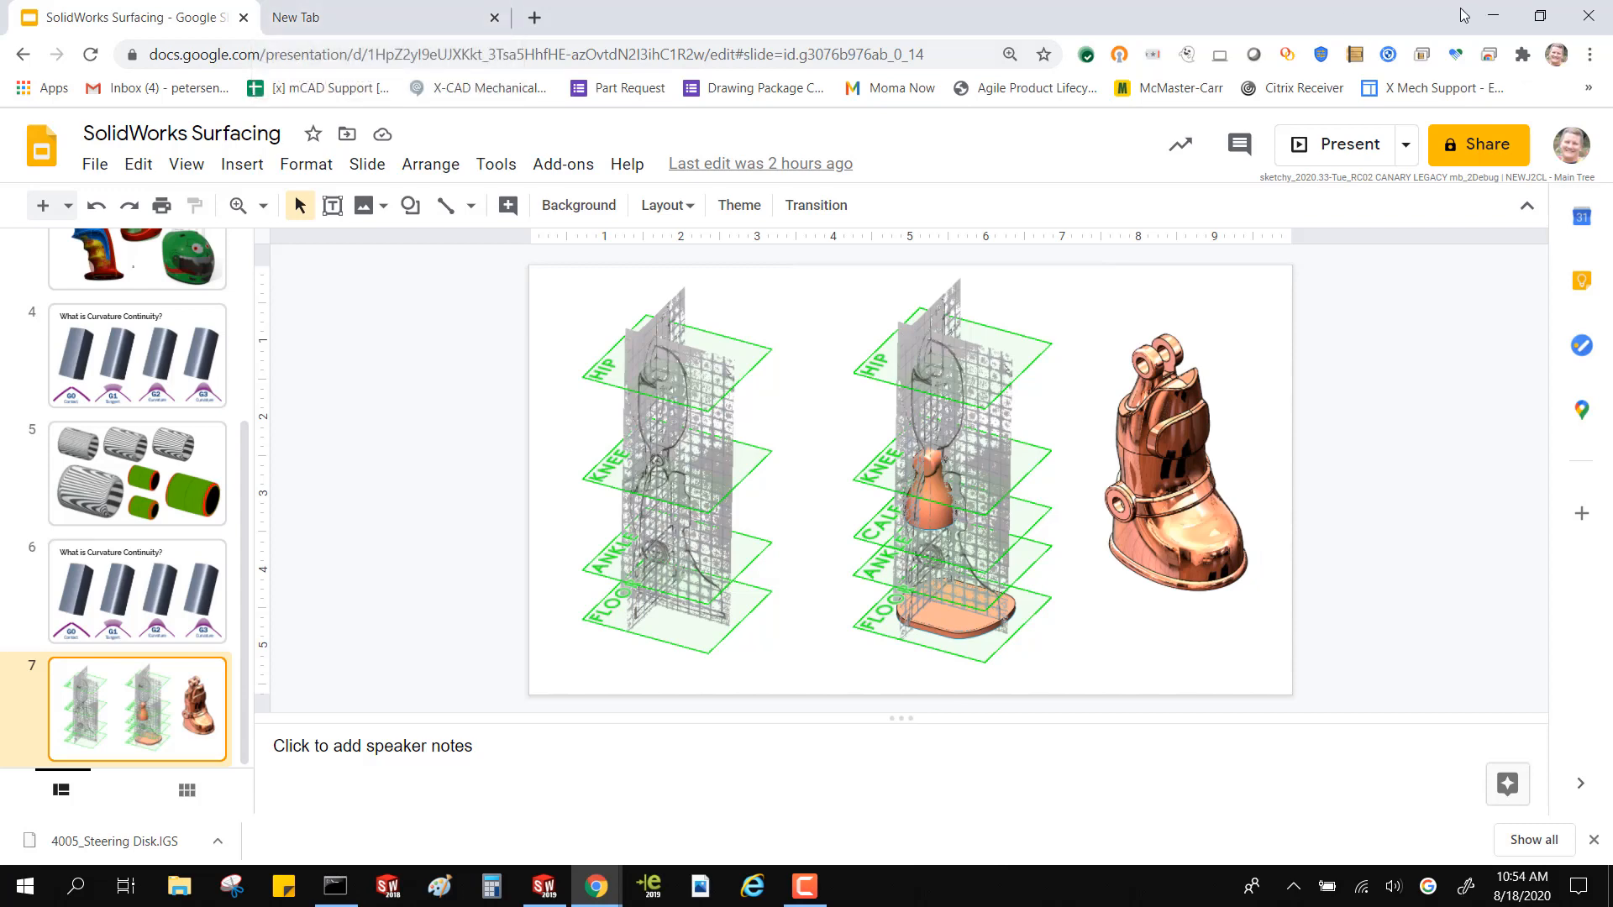
left_click(1489, 20)
scroll(633, 432, "up", 3)
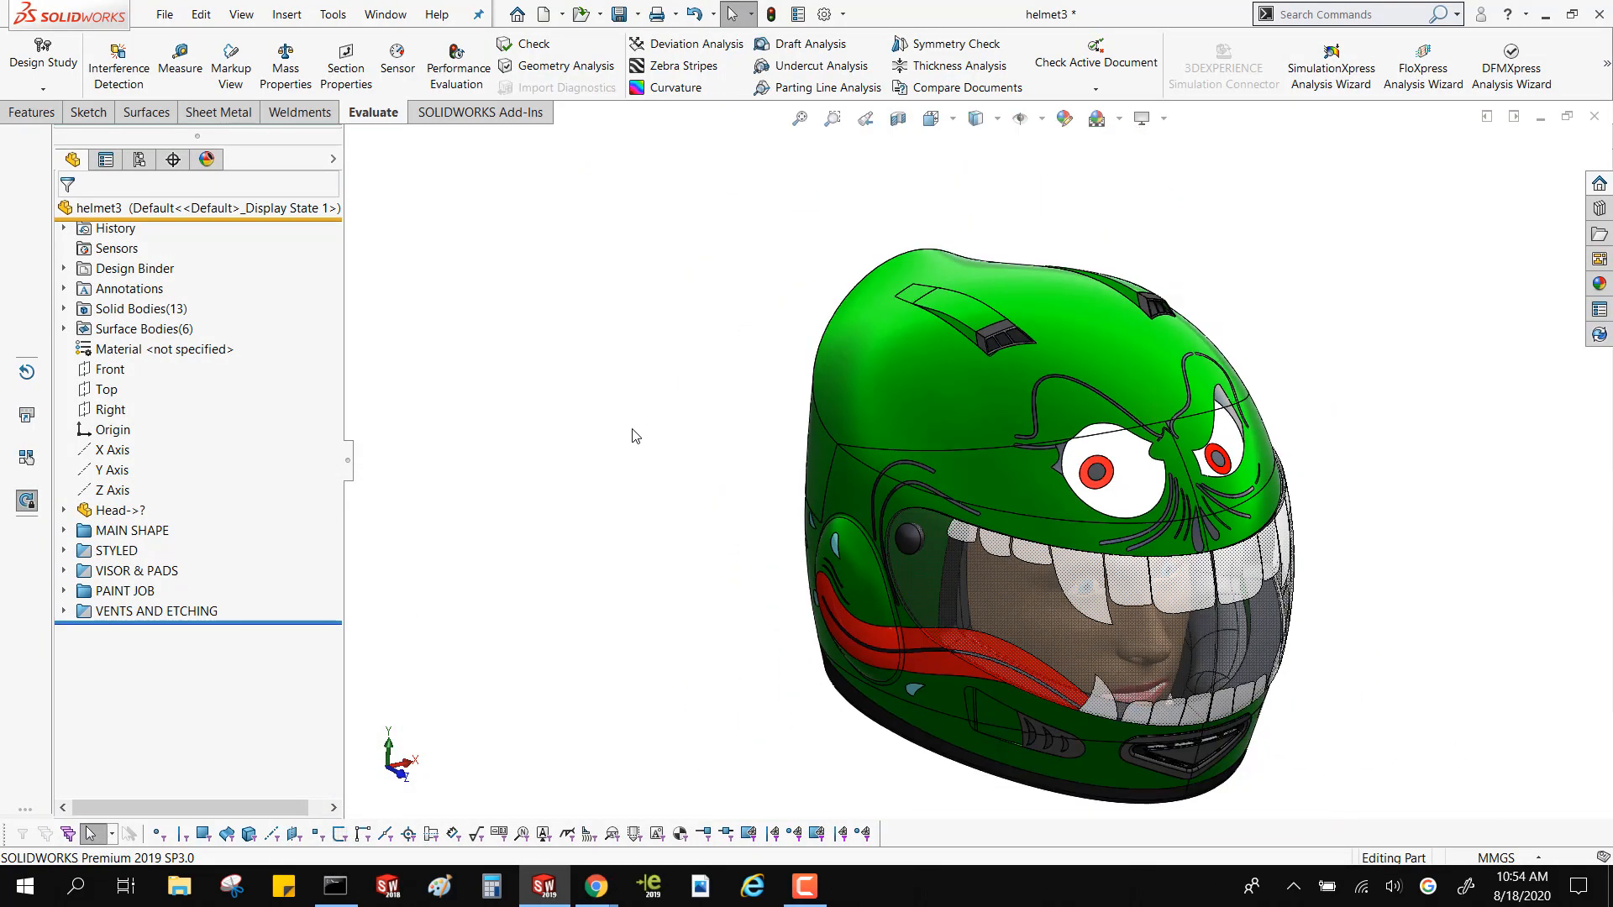
scroll(987, 573, "down", 2)
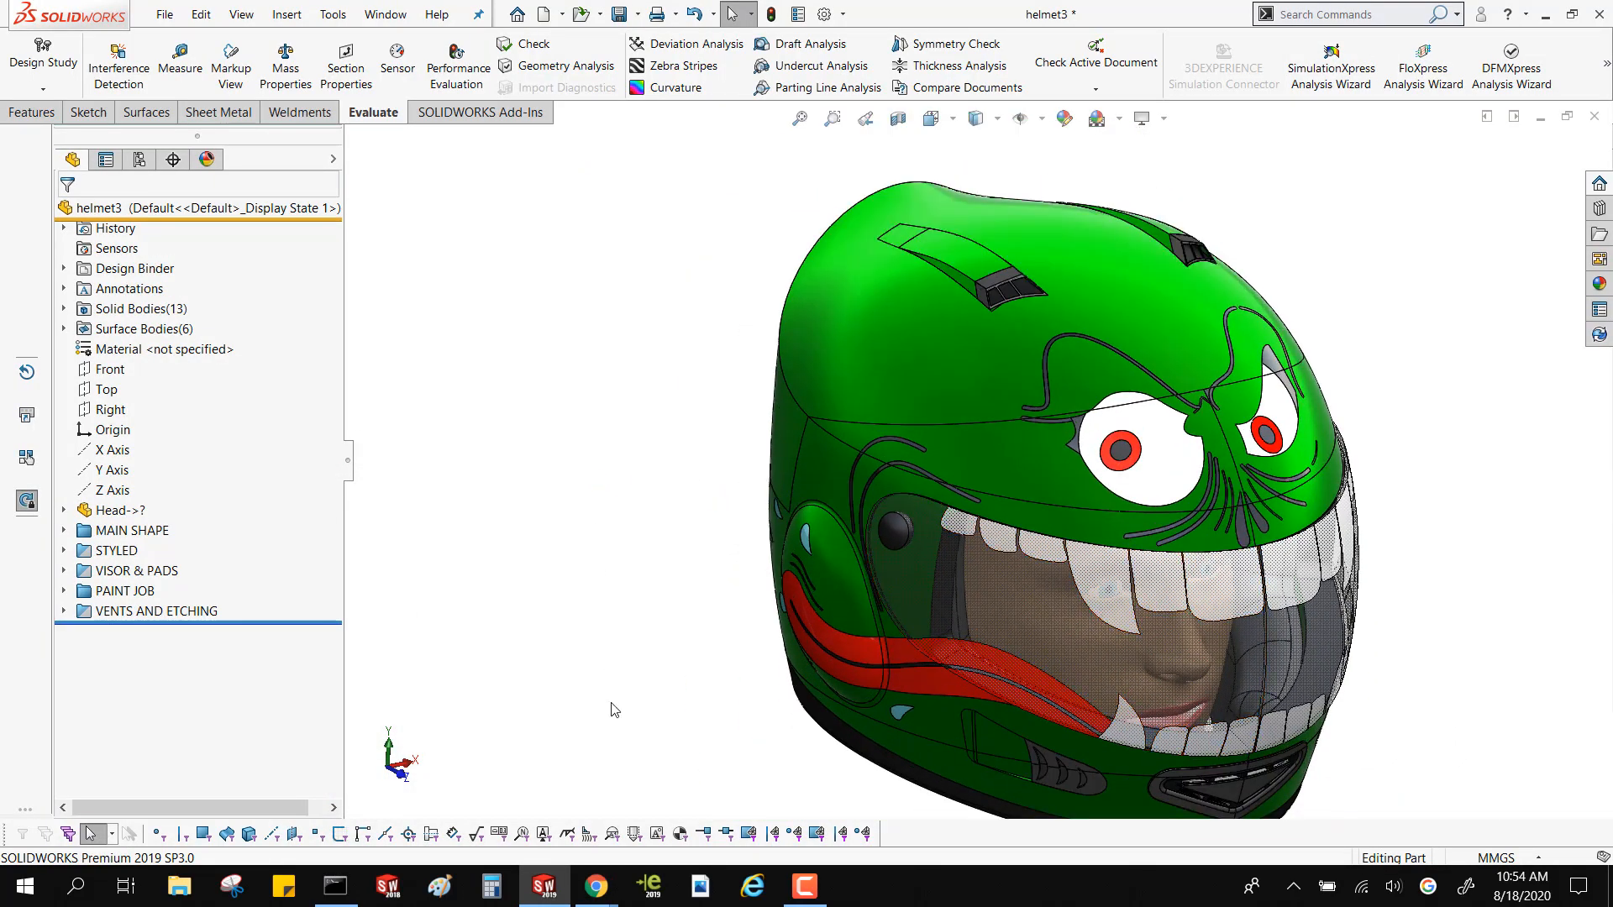
Return to SOLIDWORKS and close the helmet3 part without saving its changes
left_click(567, 819)
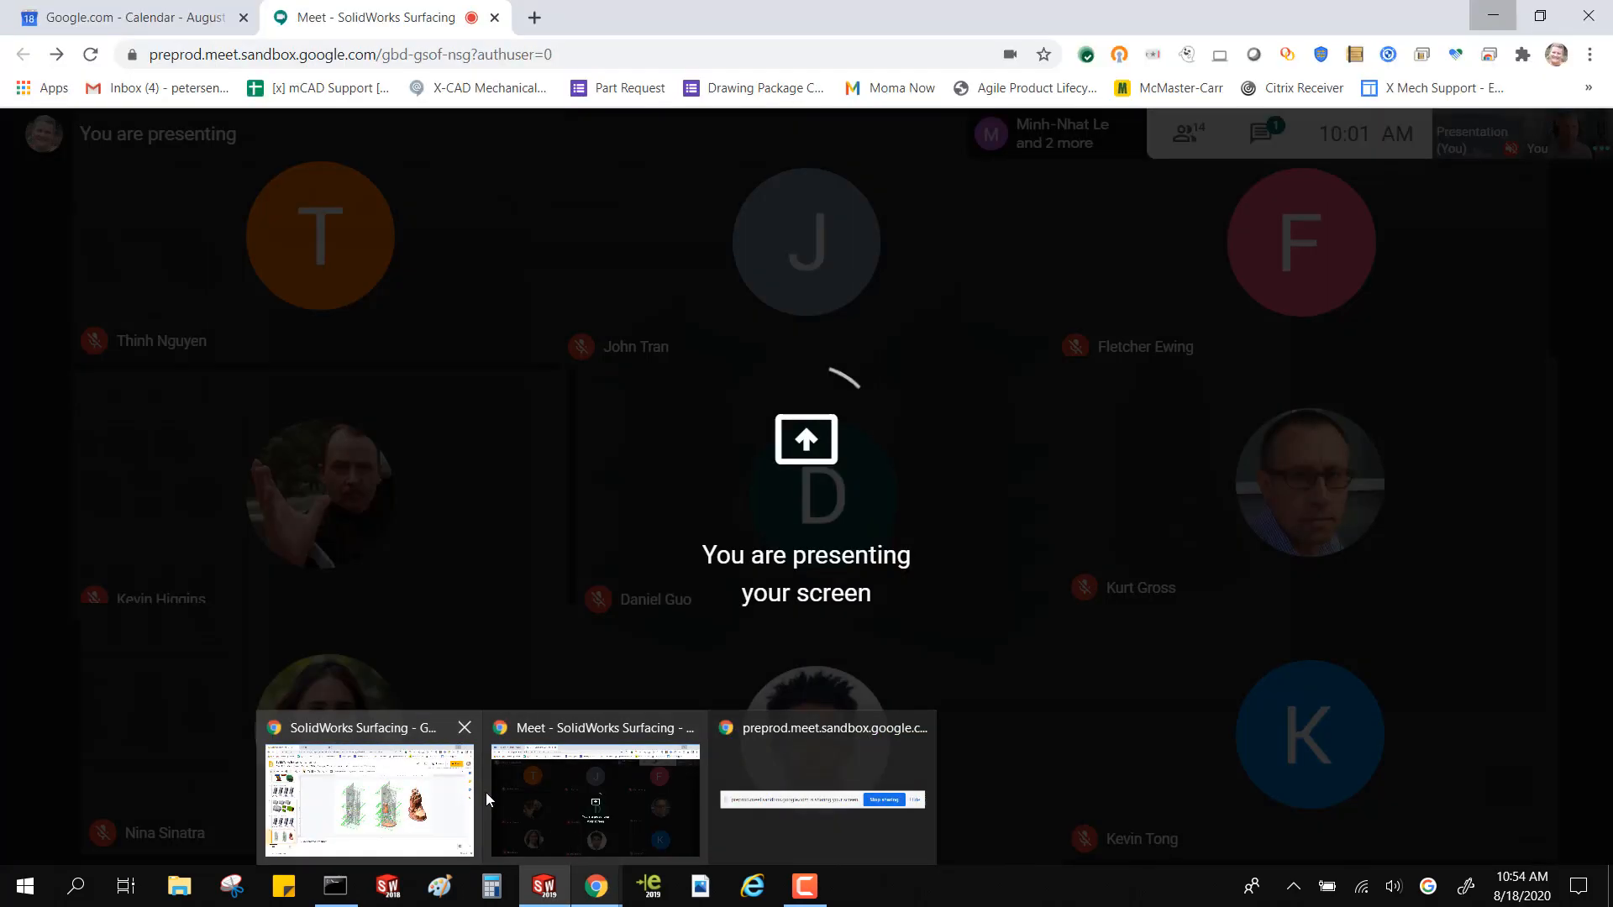
left_click(561, 882)
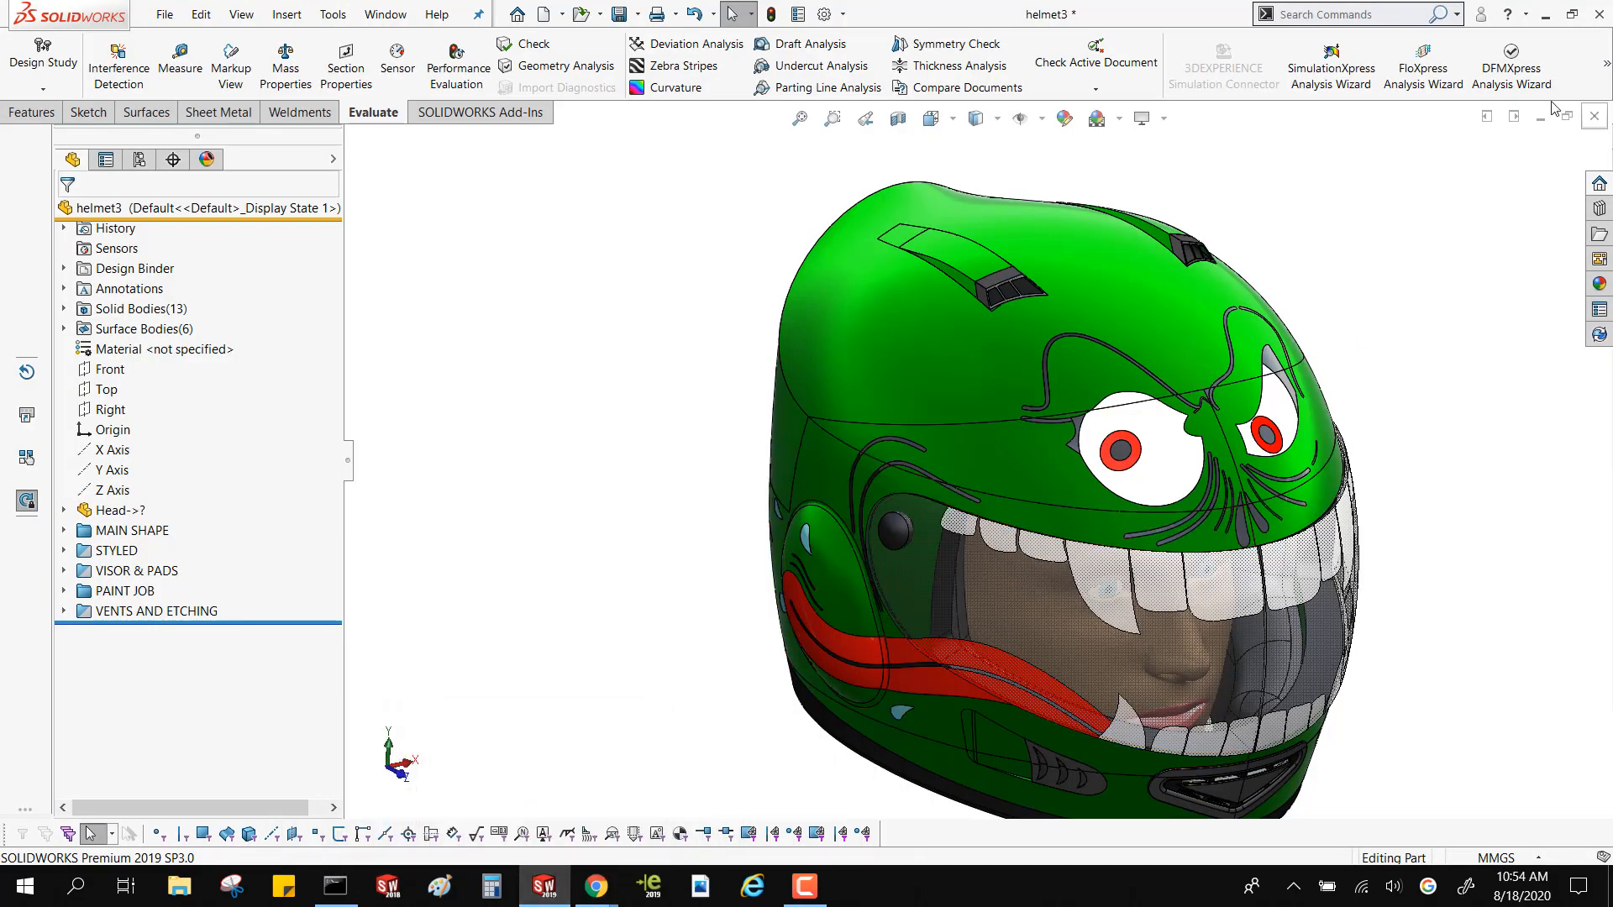
left_click(1594, 116)
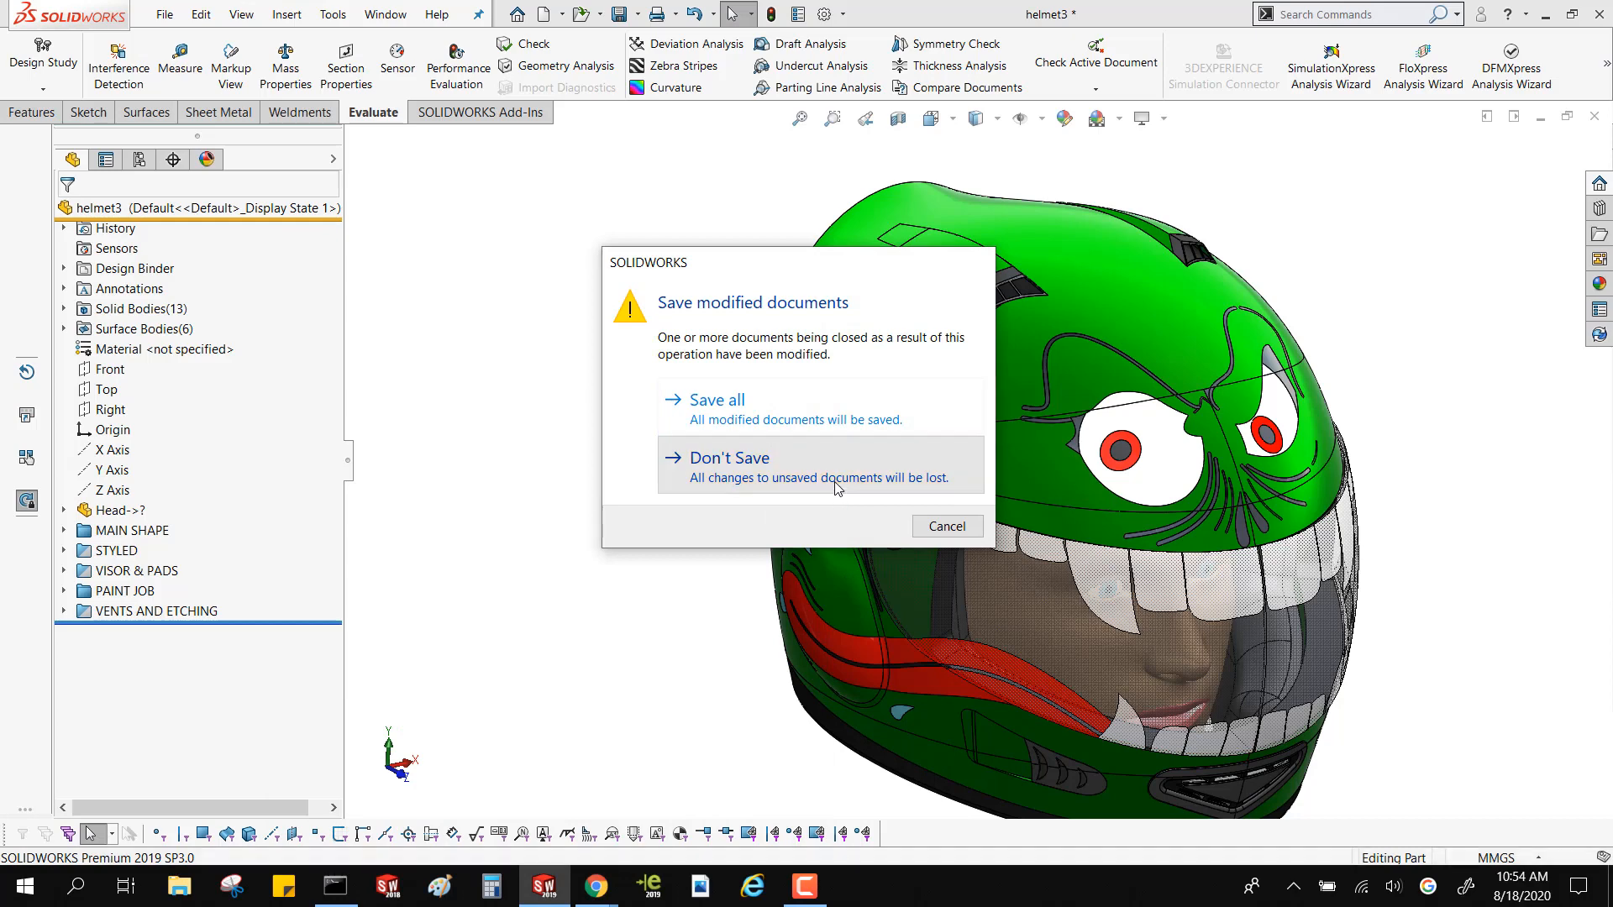
left_click(835, 488)
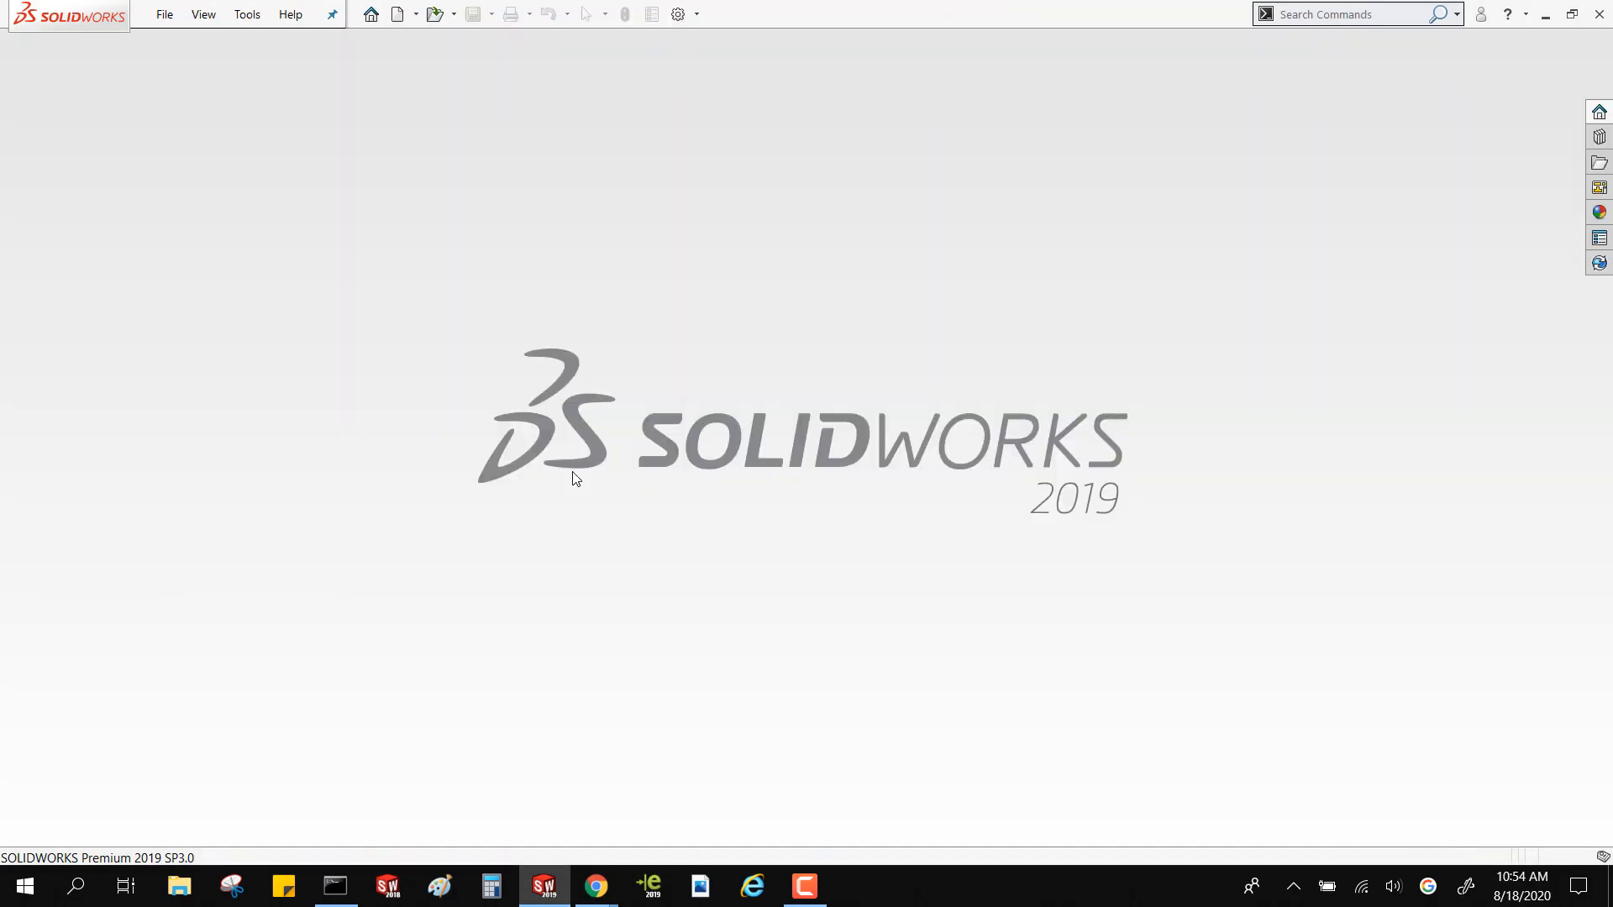
Open the 71X-02363-01 robot assembly as read-only, with its check-out option cleared
left_click(814, 544)
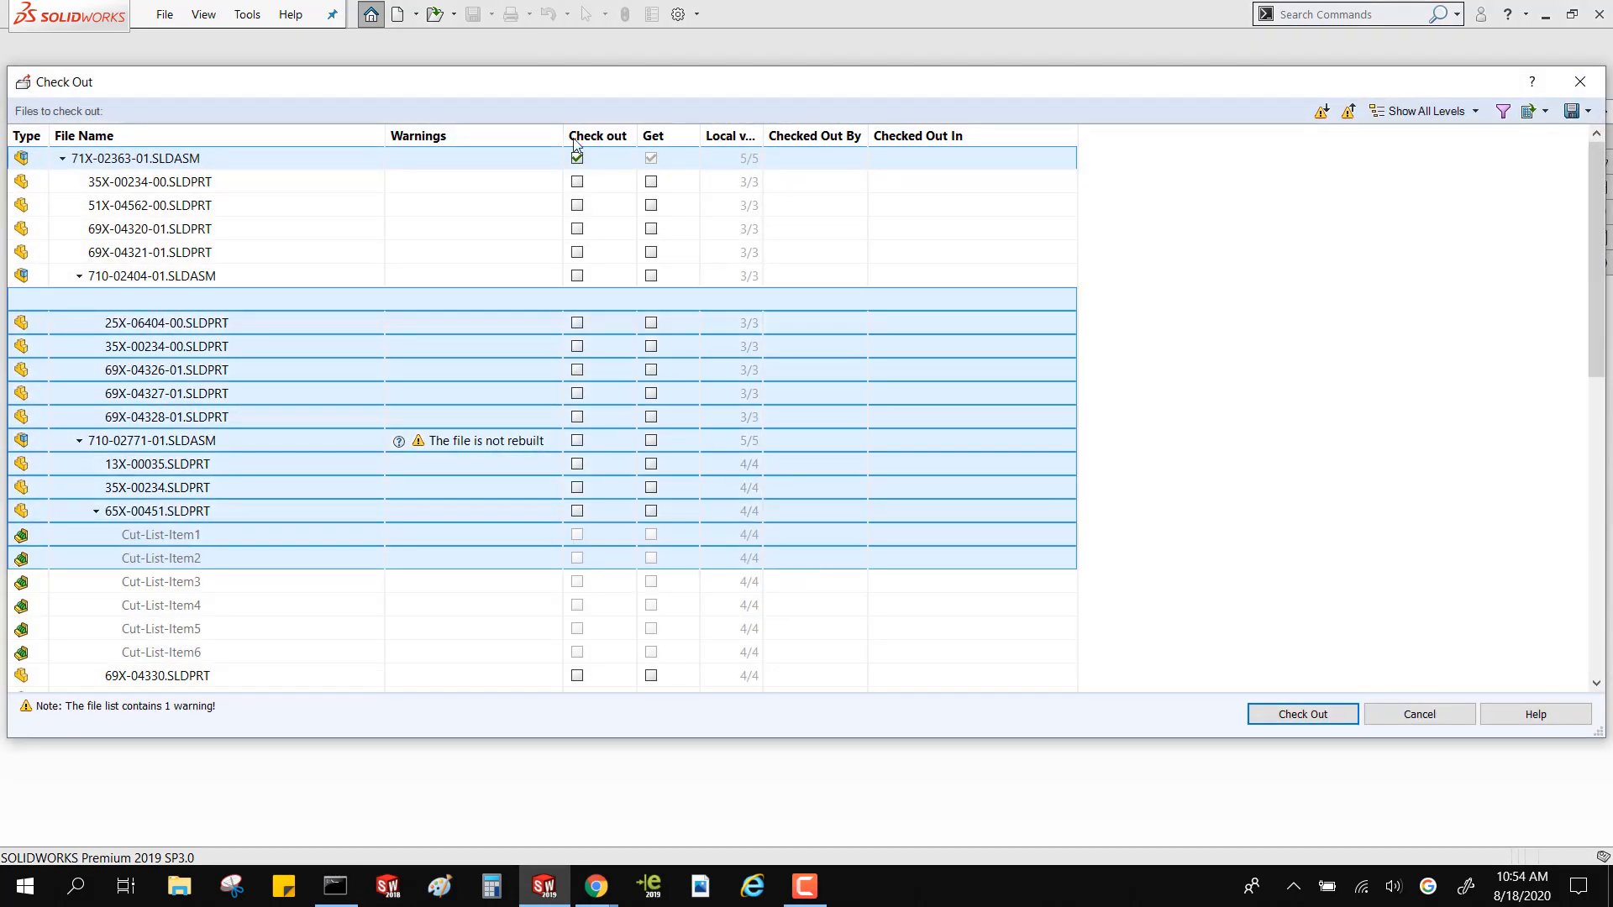
left_click(577, 158)
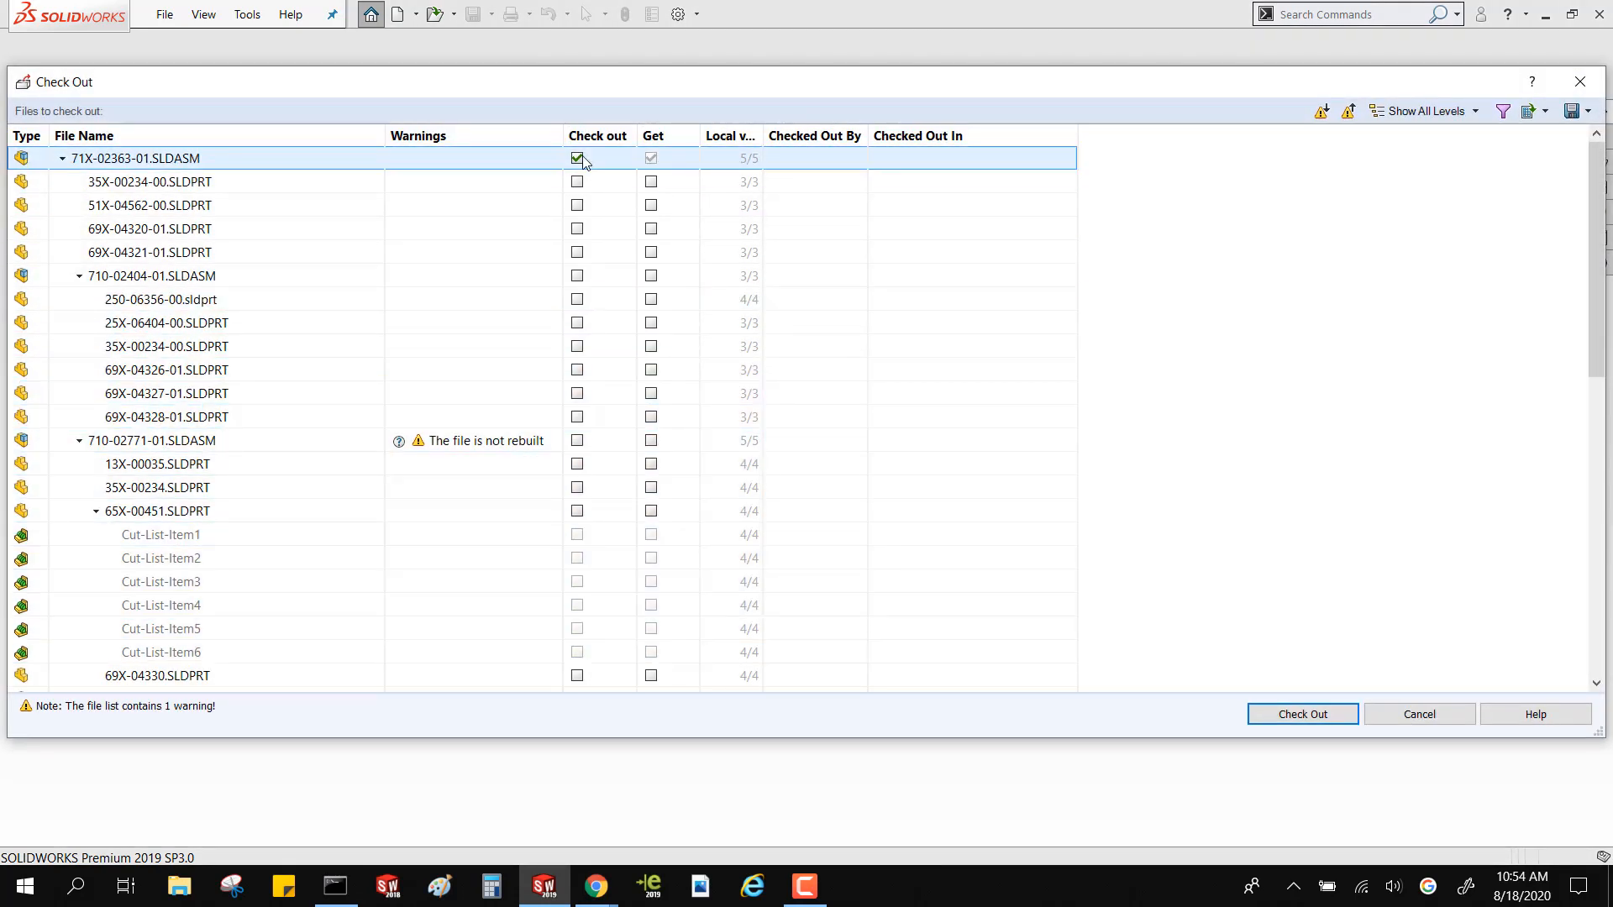
left_click(1281, 716)
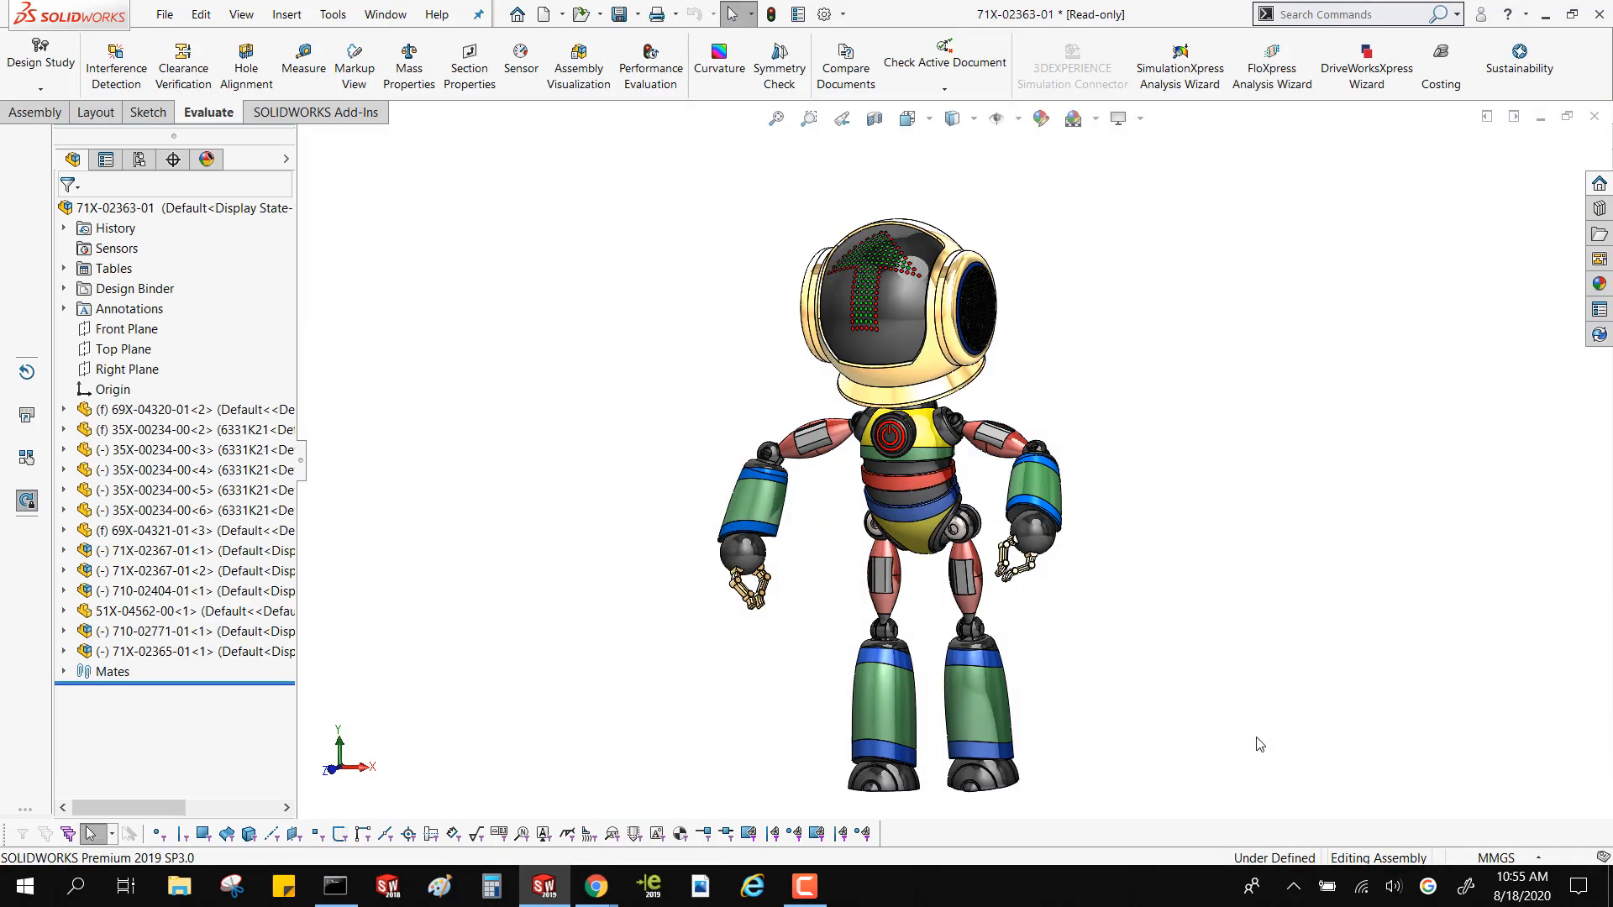
Point out the robot's lower and upper leg parts by selecting them, and clear the selection
left_click(951, 697)
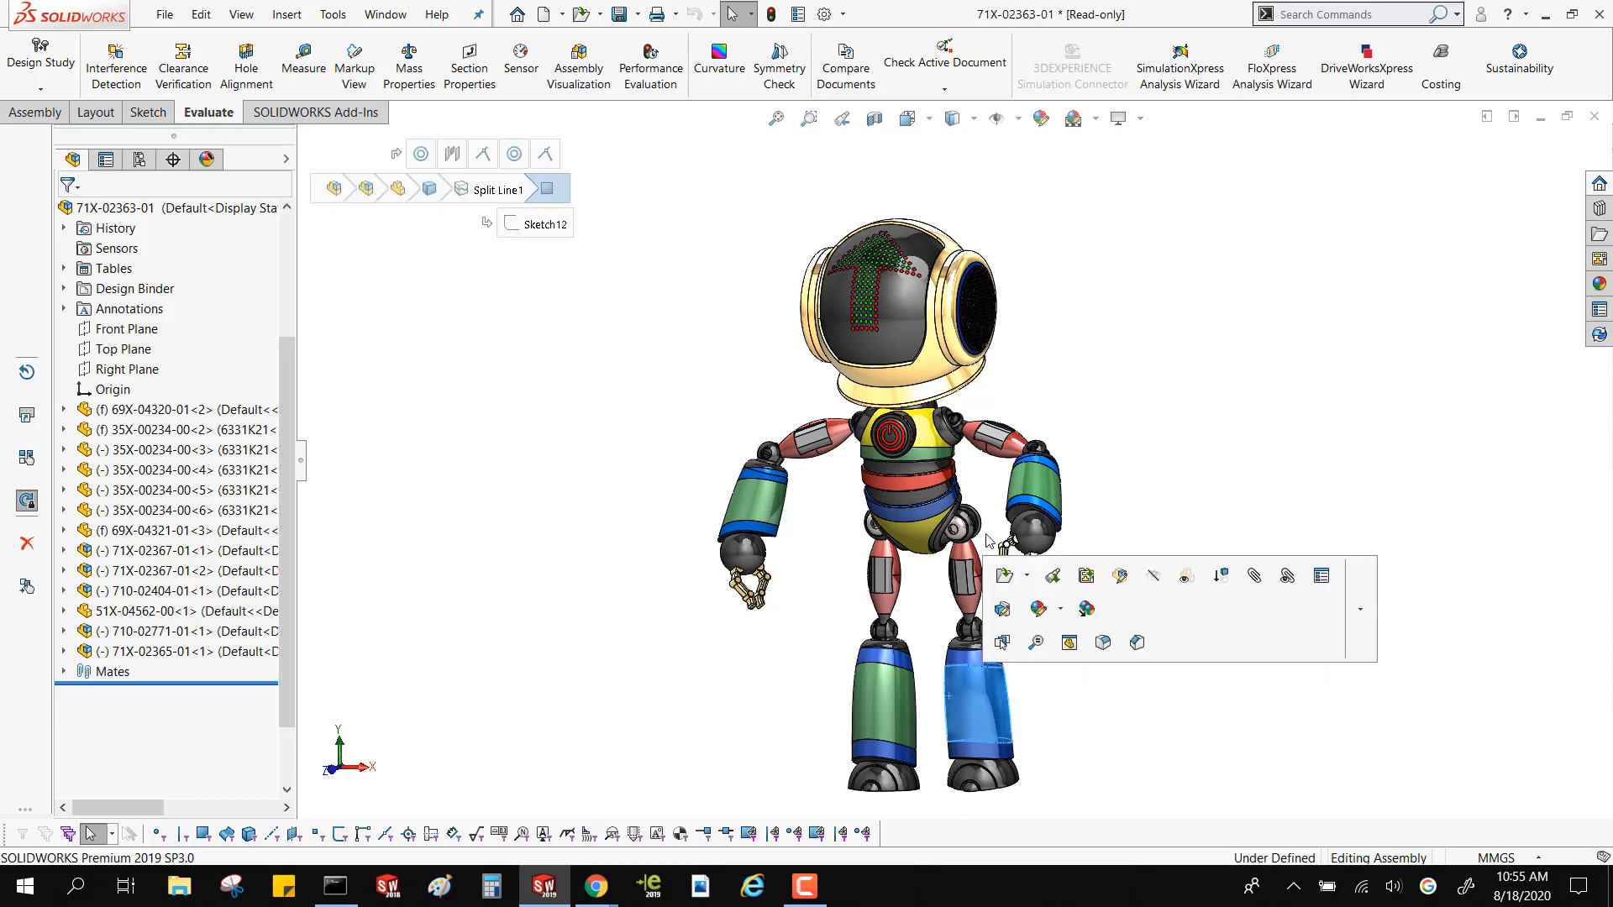
left_click(974, 561)
left_click(462, 468)
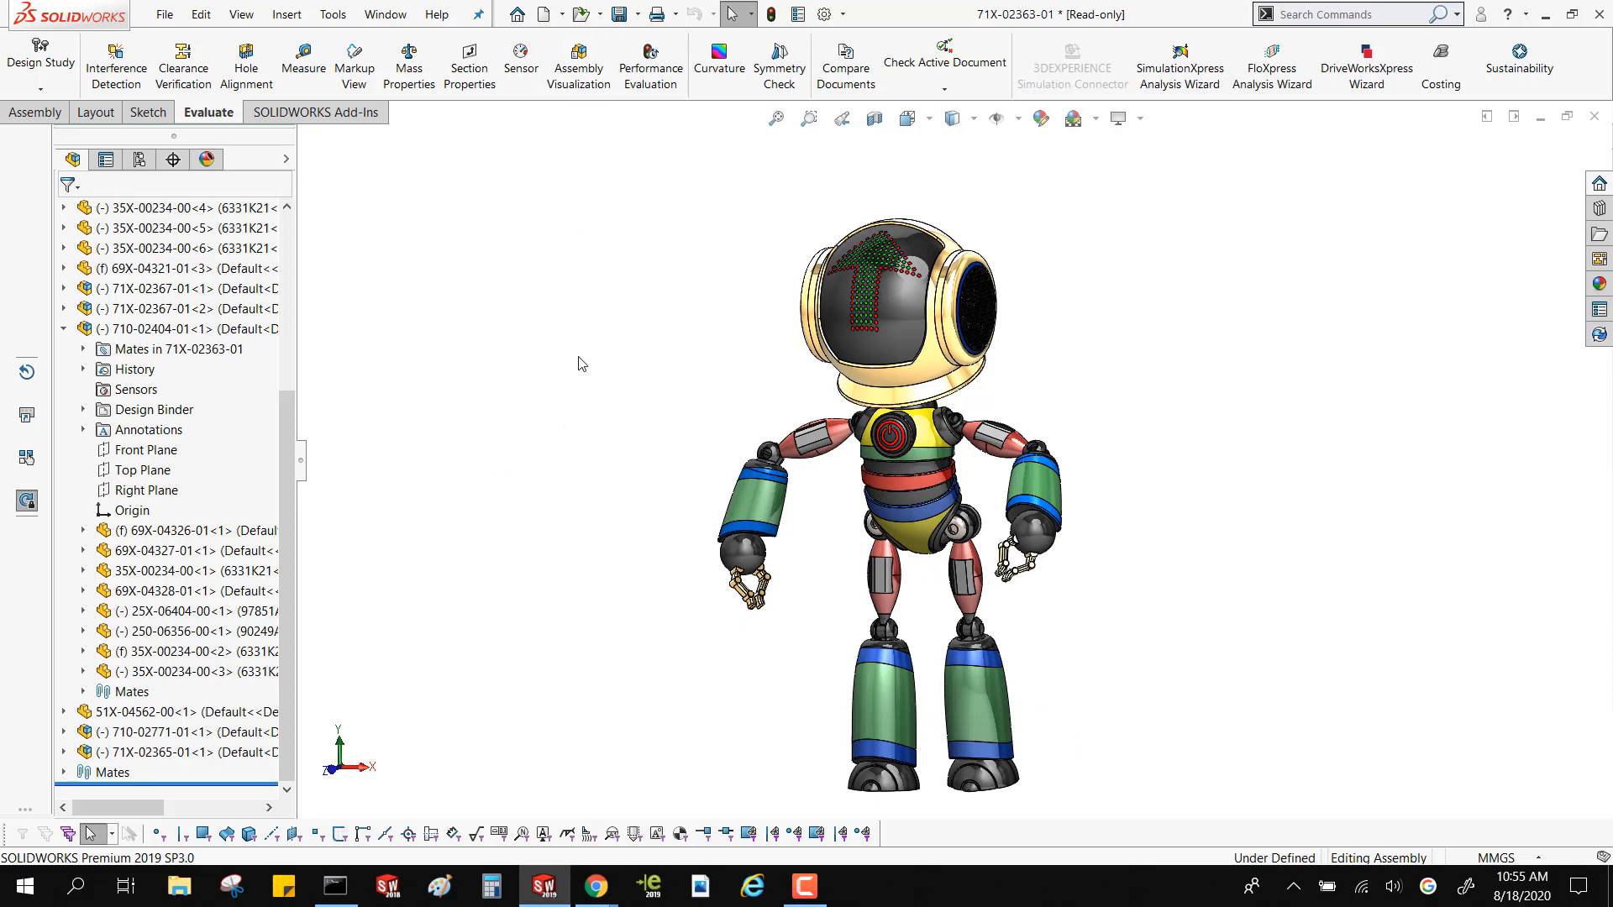
Open the UPPER_LEG part from the Surfacing Class folder on the Desktop
key("ctrl+F2")
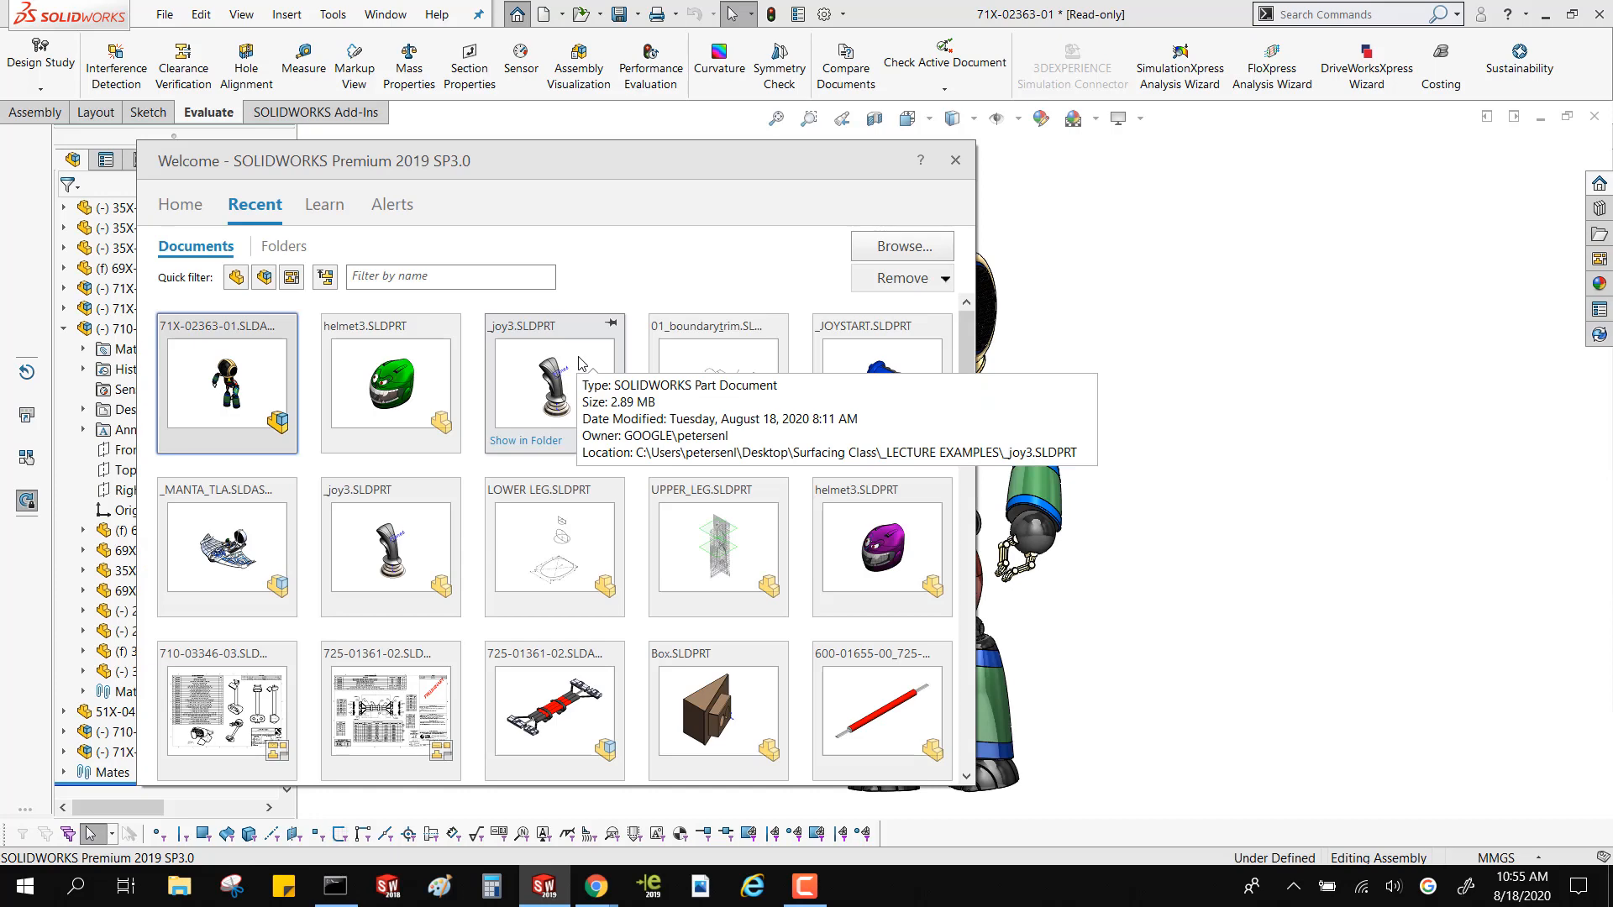
left_click(1318, 335)
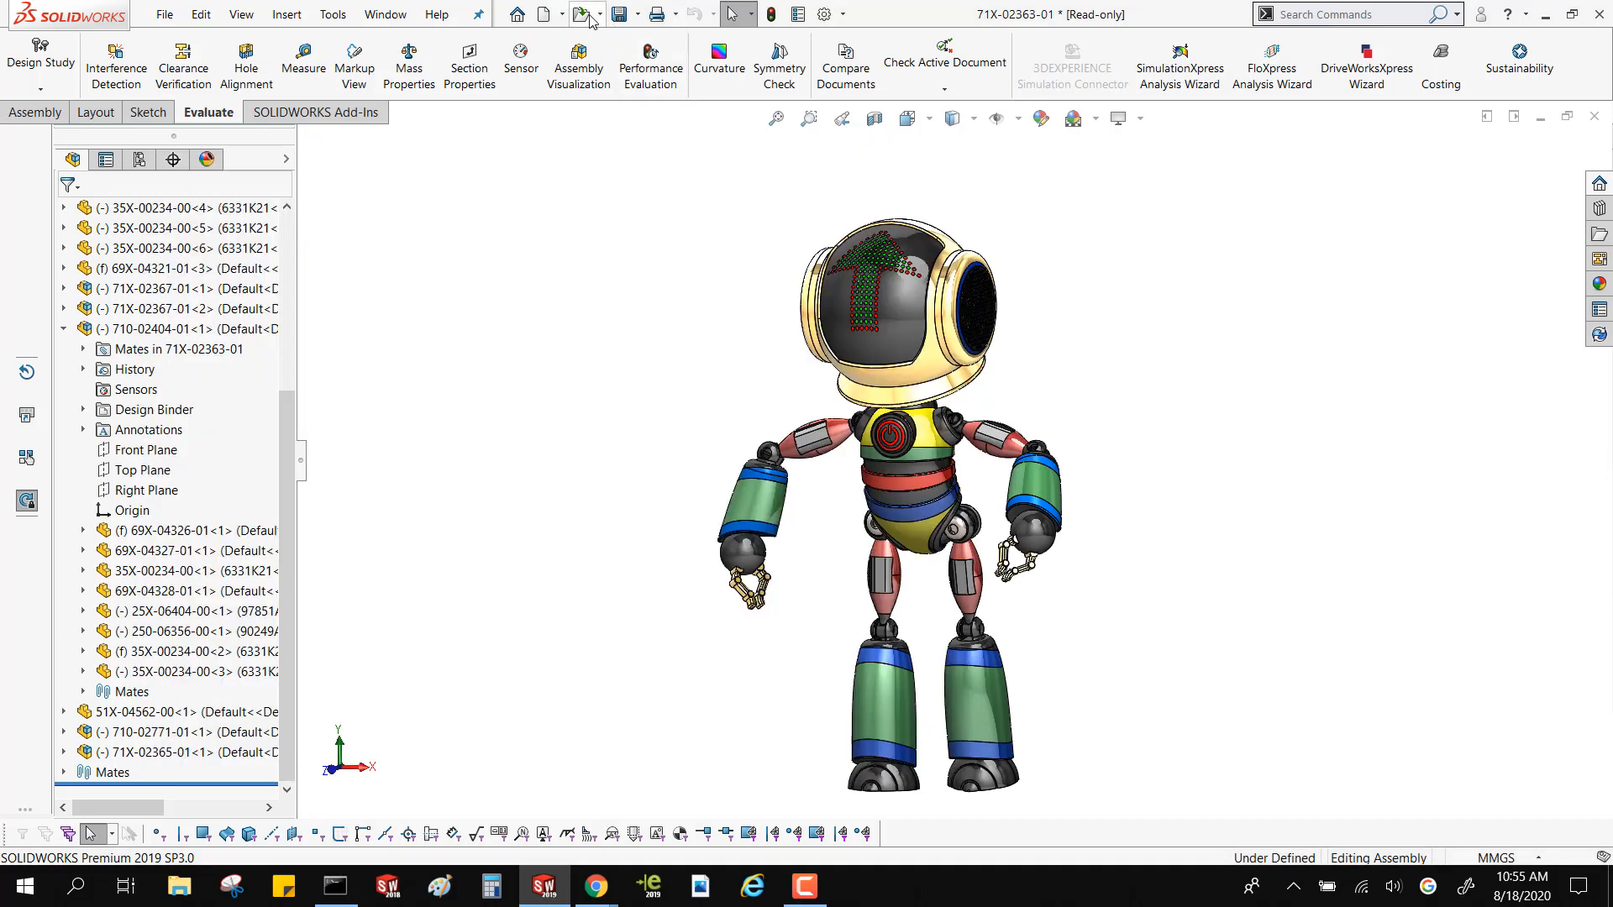
left_click(591, 17)
left_click(595, 39)
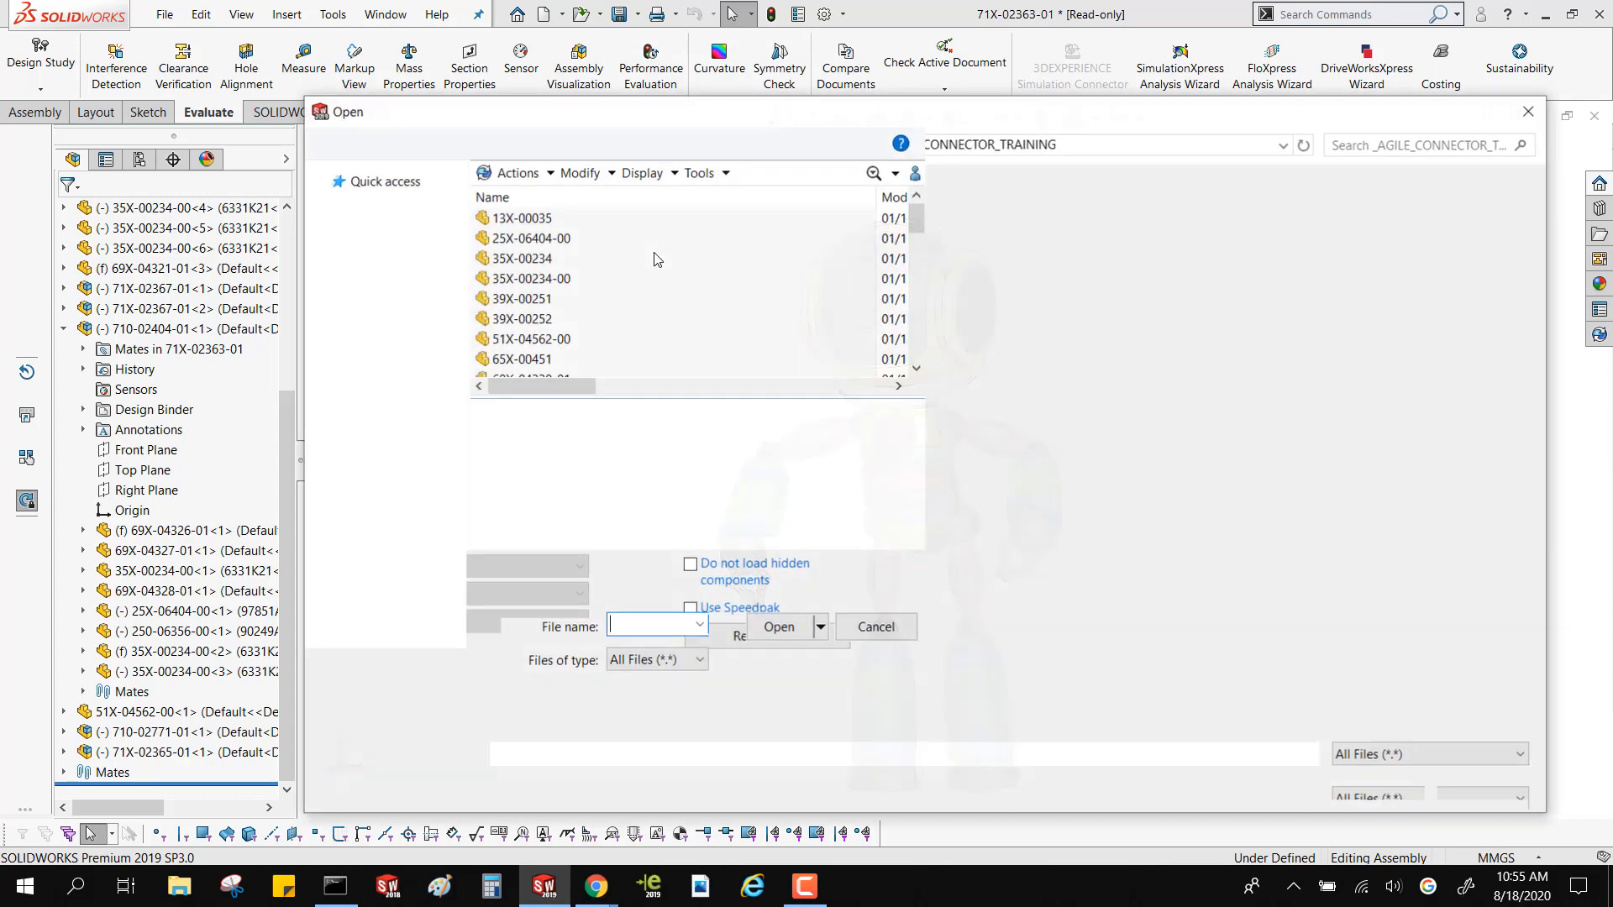
scroll(639, 310, "down", 7)
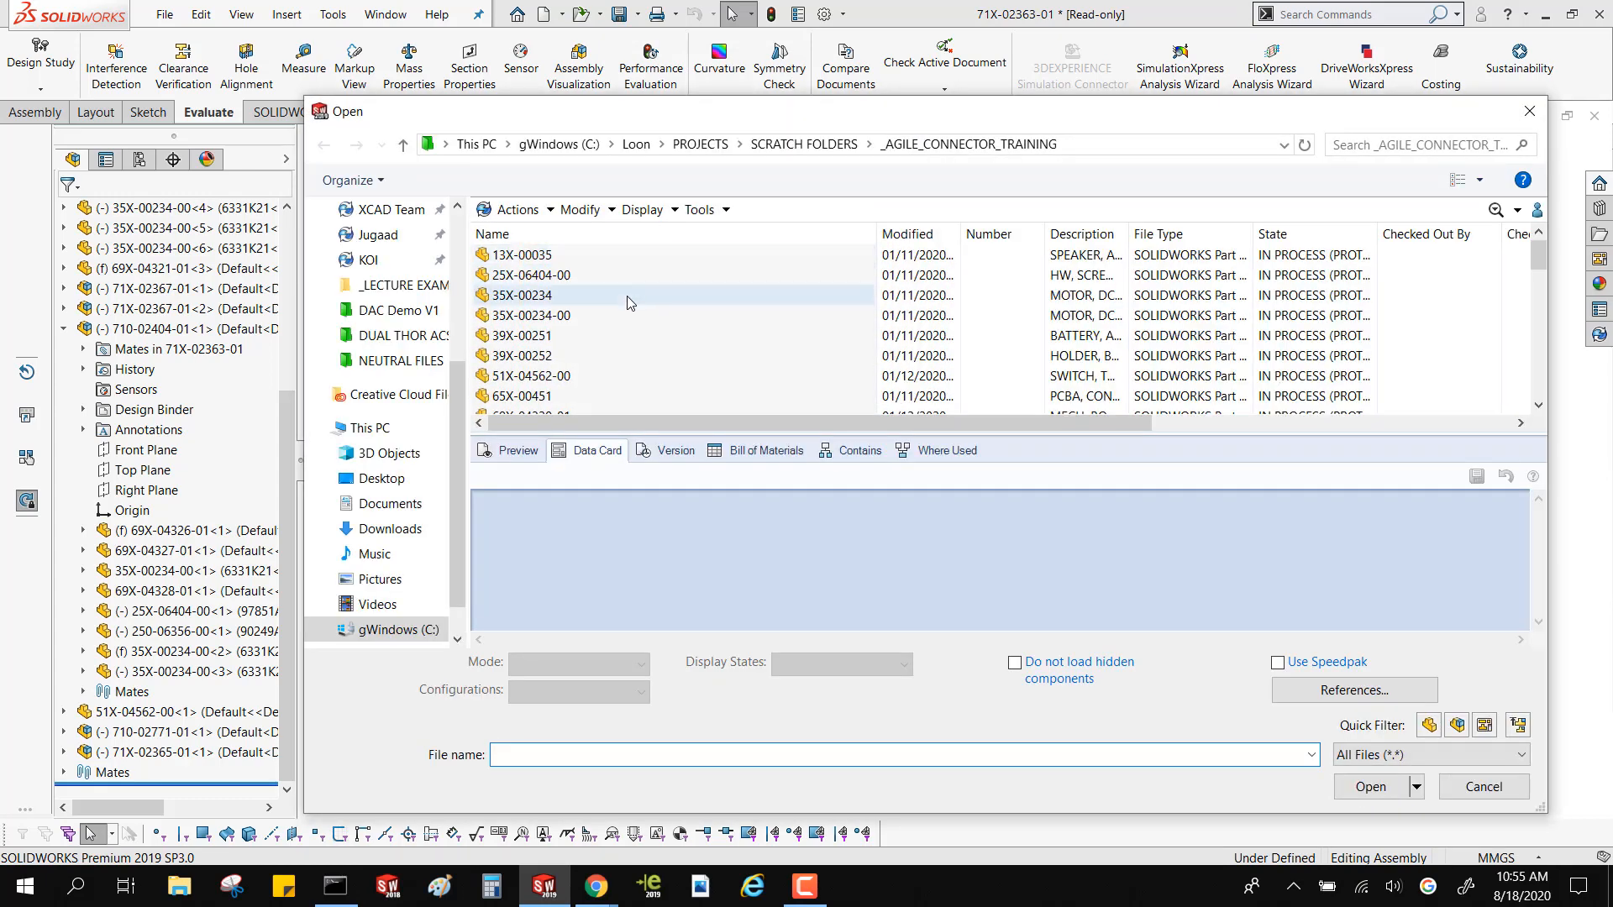
scroll(639, 317, "up", 5)
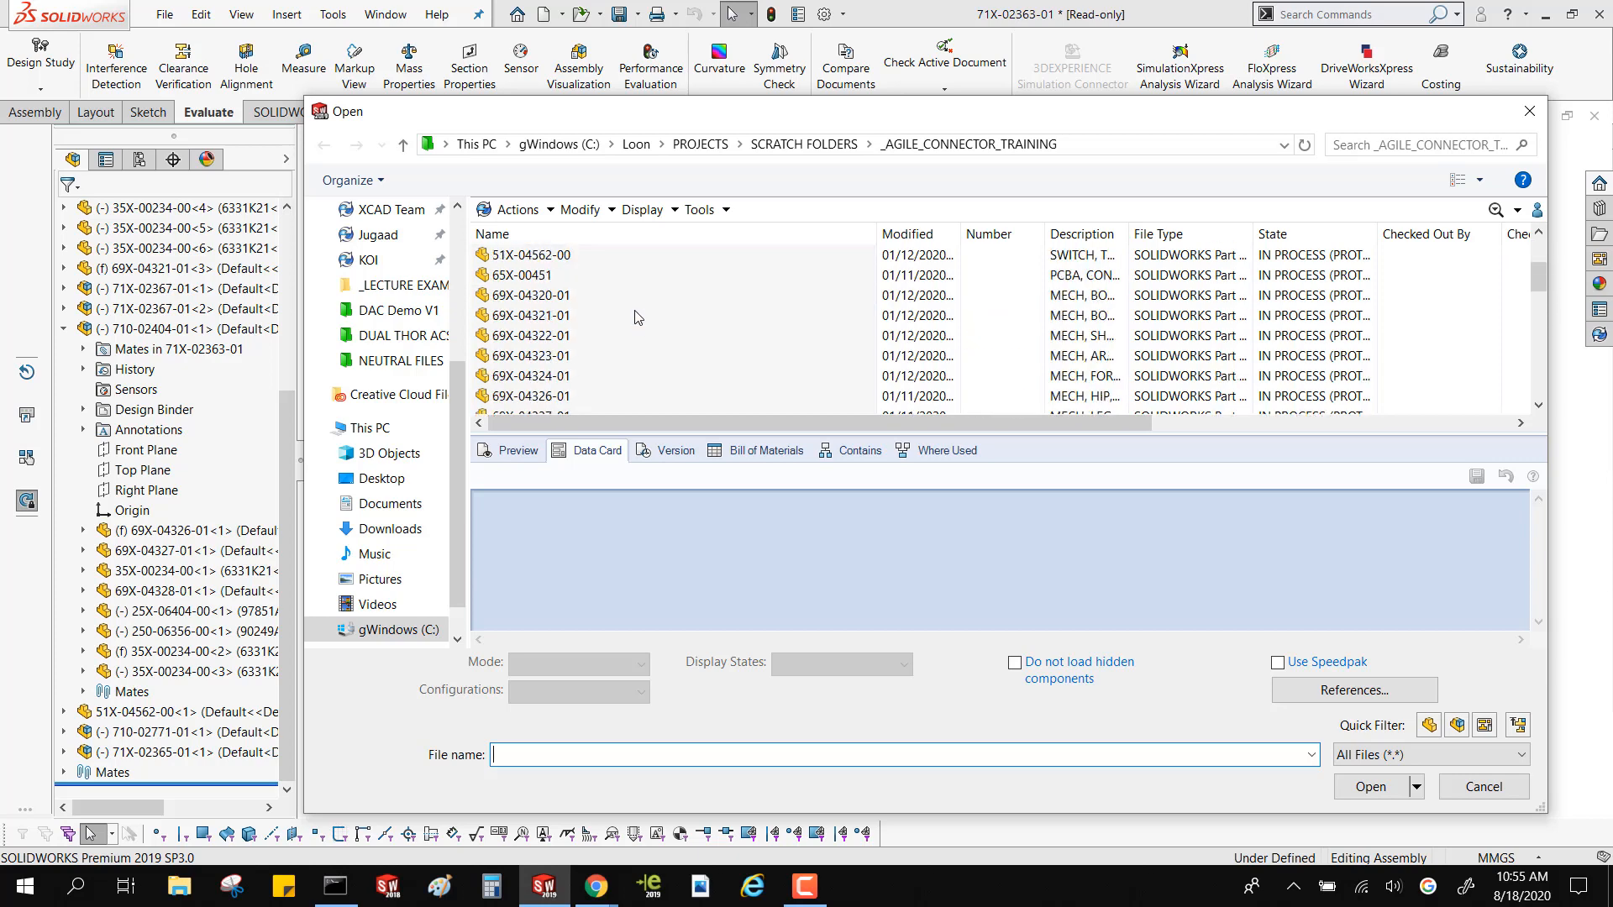
left_click(417, 286)
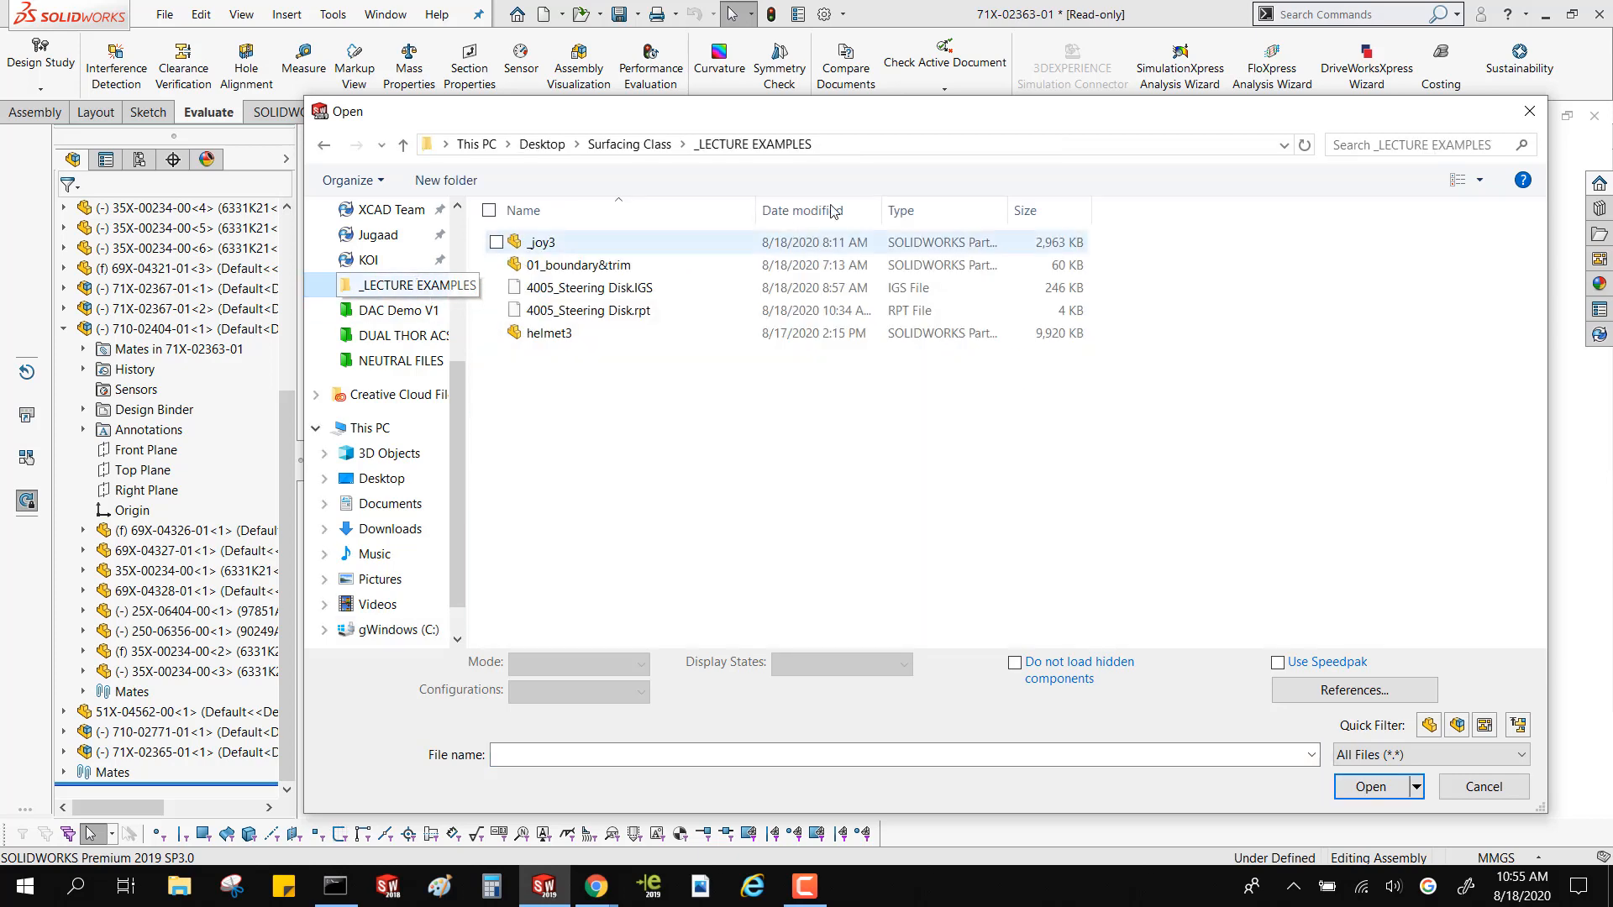
left_click(649, 146)
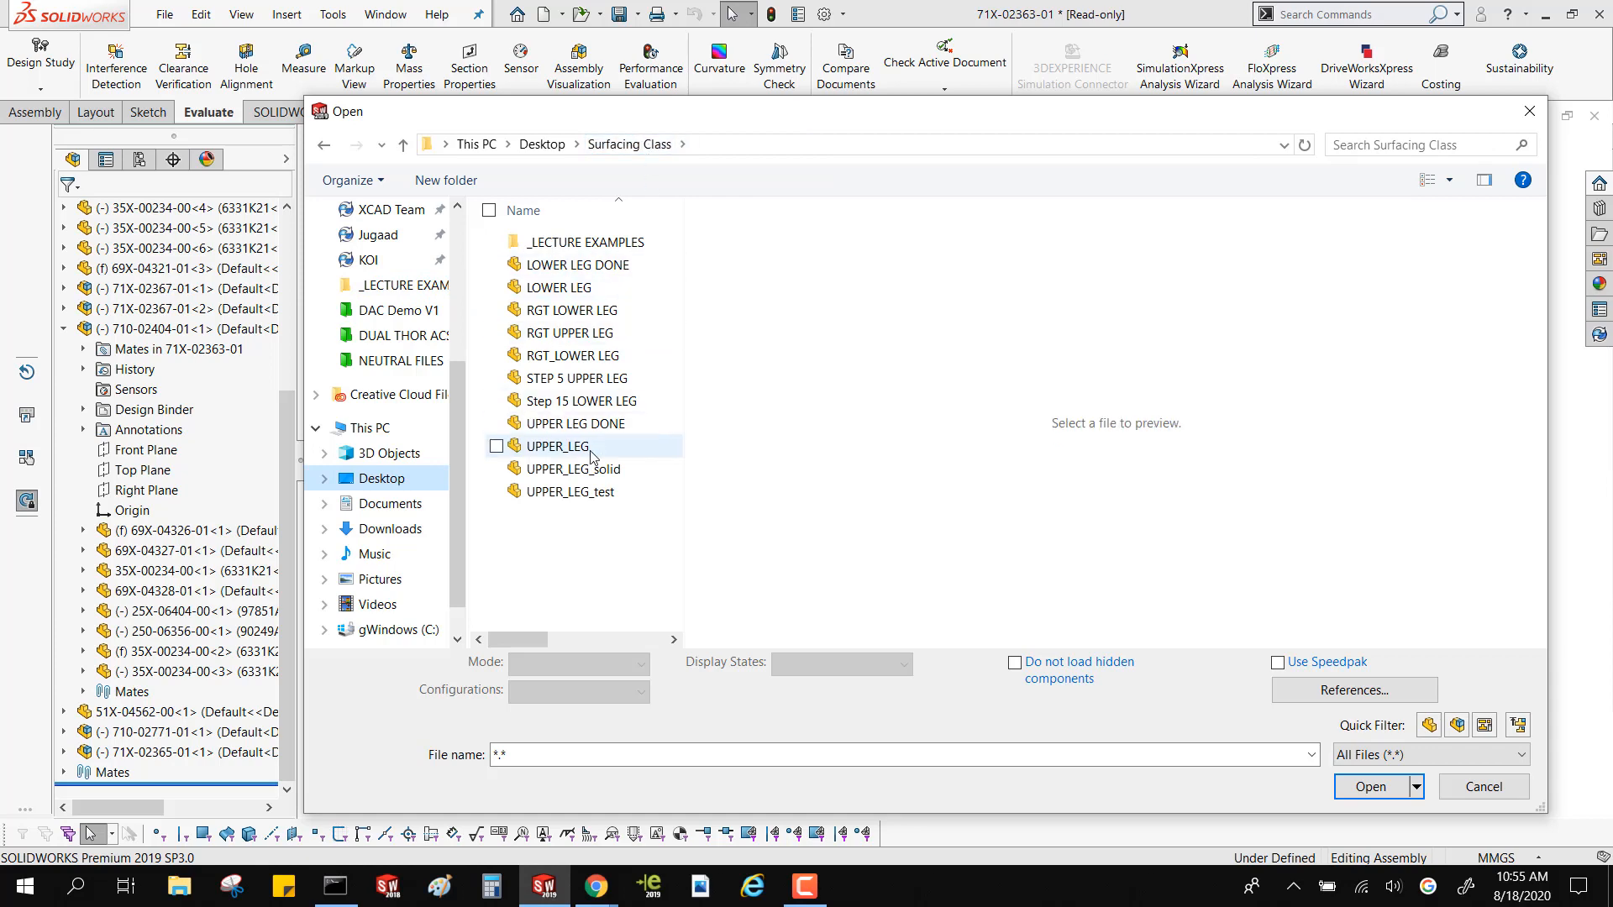
double_click(550, 446)
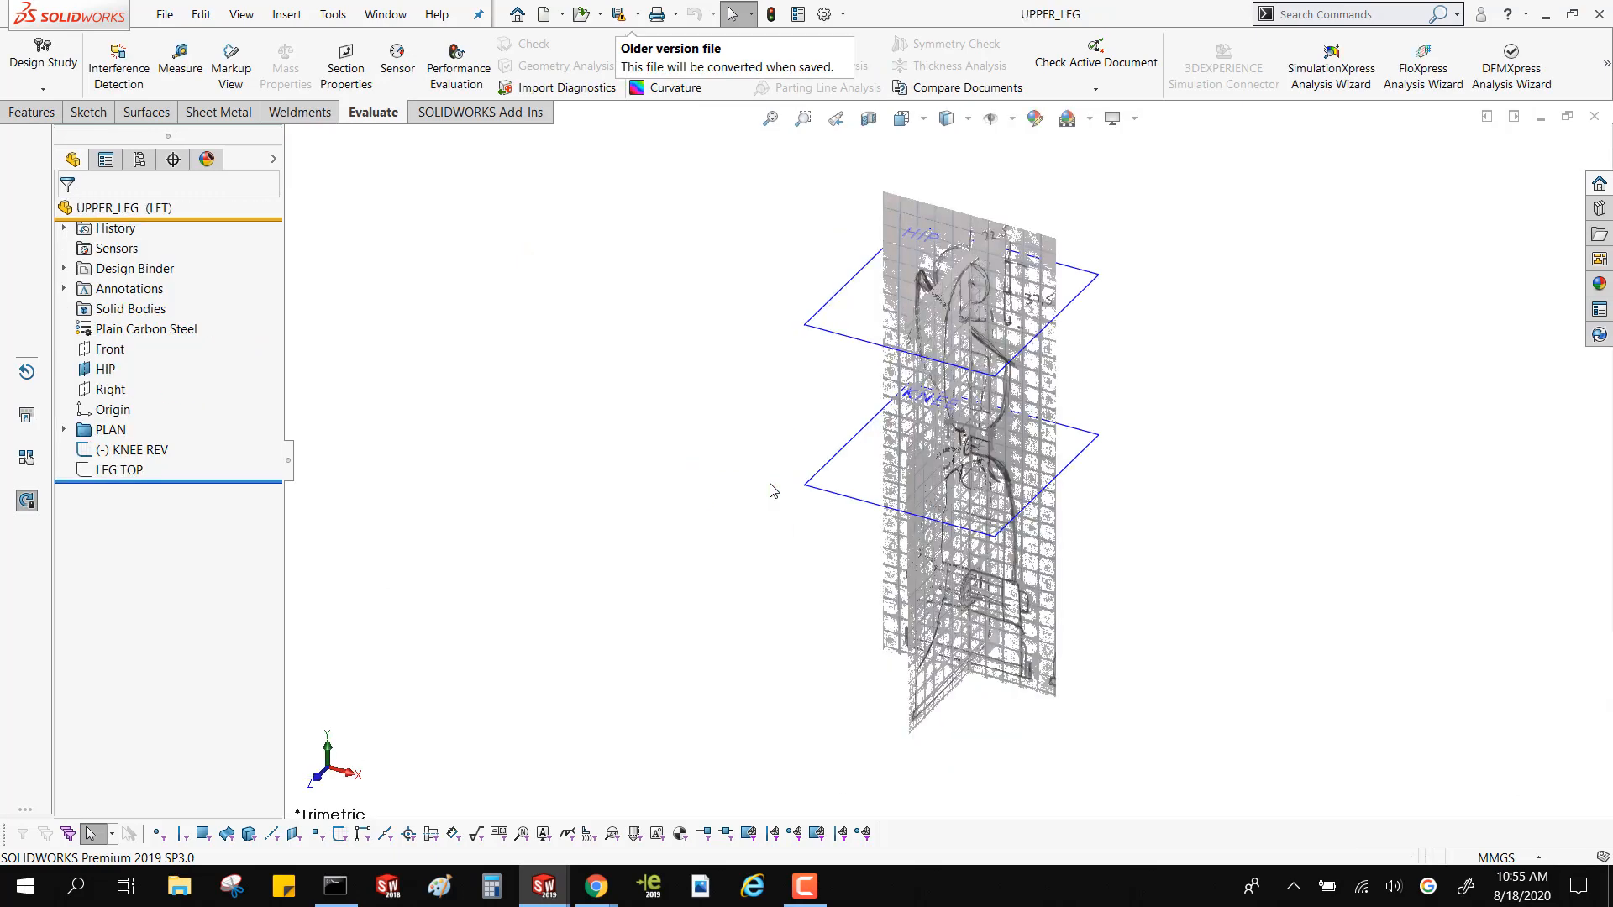
Start a new sketch on the Front plane of the upper leg part
mouse_move(840, 537)
middle_mouse_down()
mouse_move(705, 439)
mouse_move(861, 559)
middle_mouse_up()
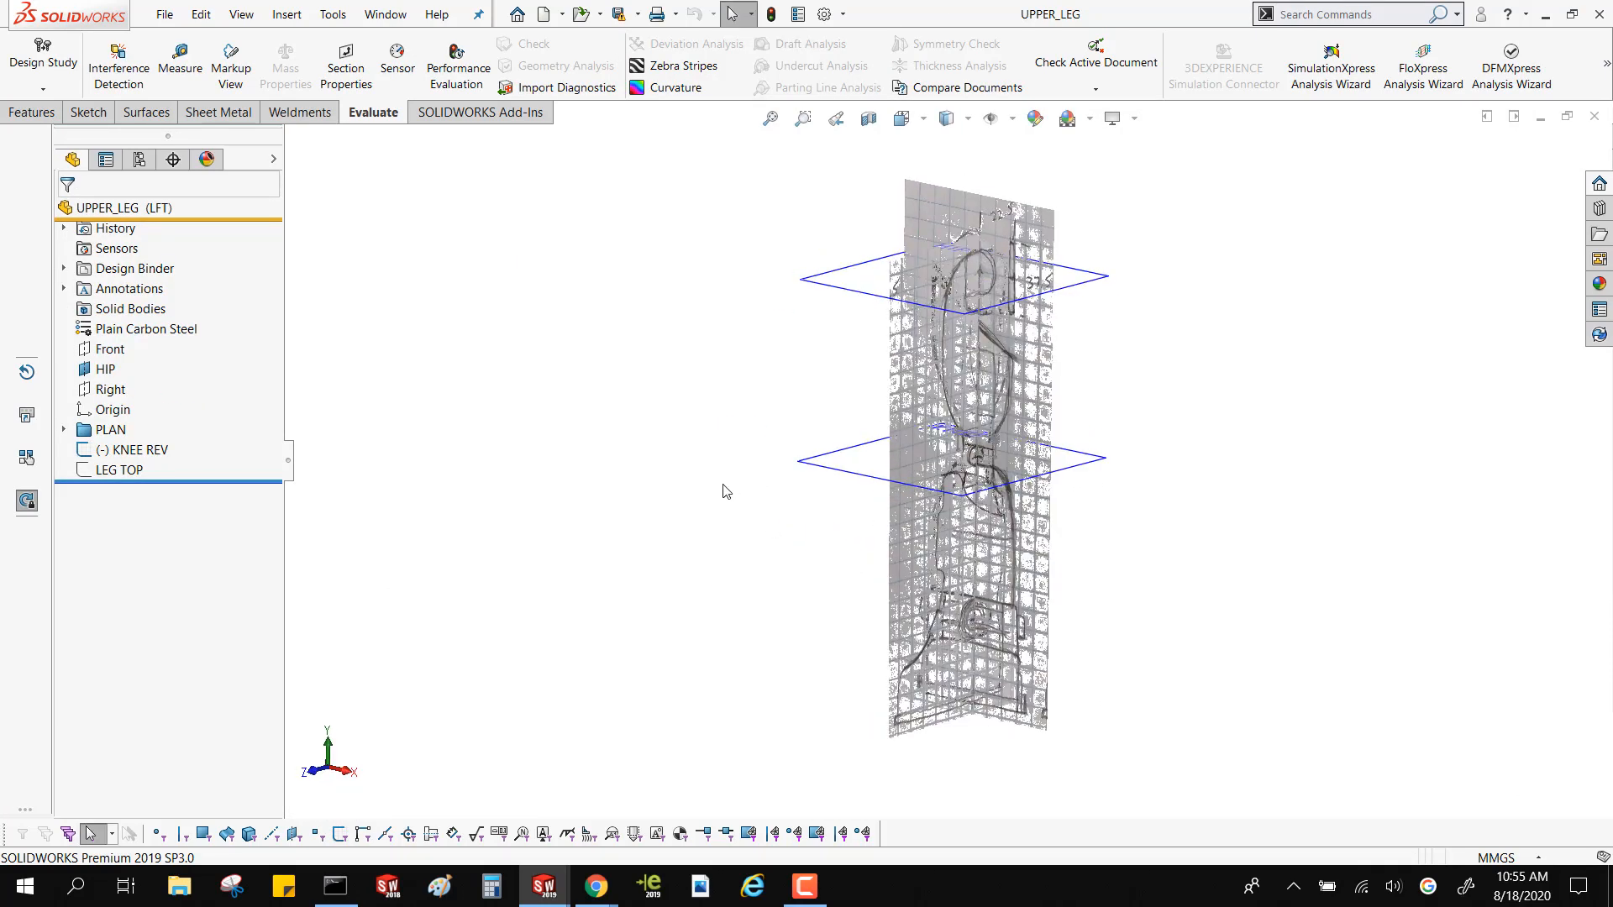
mouse_move(838, 486)
middle_mouse_down()
mouse_move(742, 395)
mouse_move(824, 468)
mouse_move(691, 389)
mouse_move(731, 450)
mouse_move(695, 400)
mouse_move(731, 446)
mouse_move(697, 436)
middle_mouse_up()
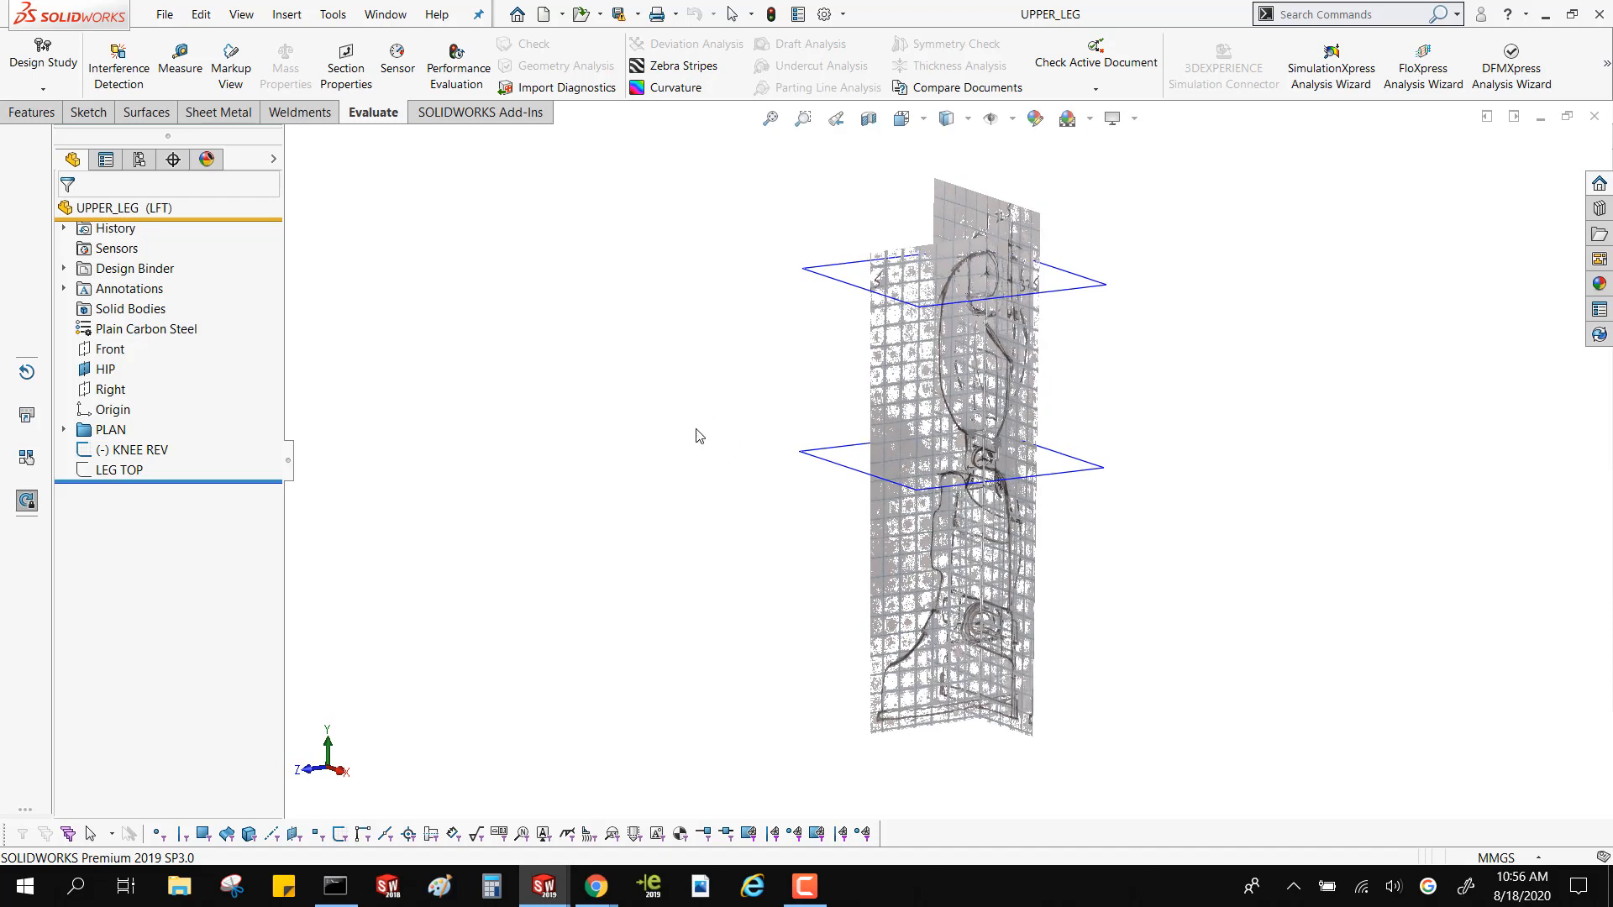
left_click(114, 348)
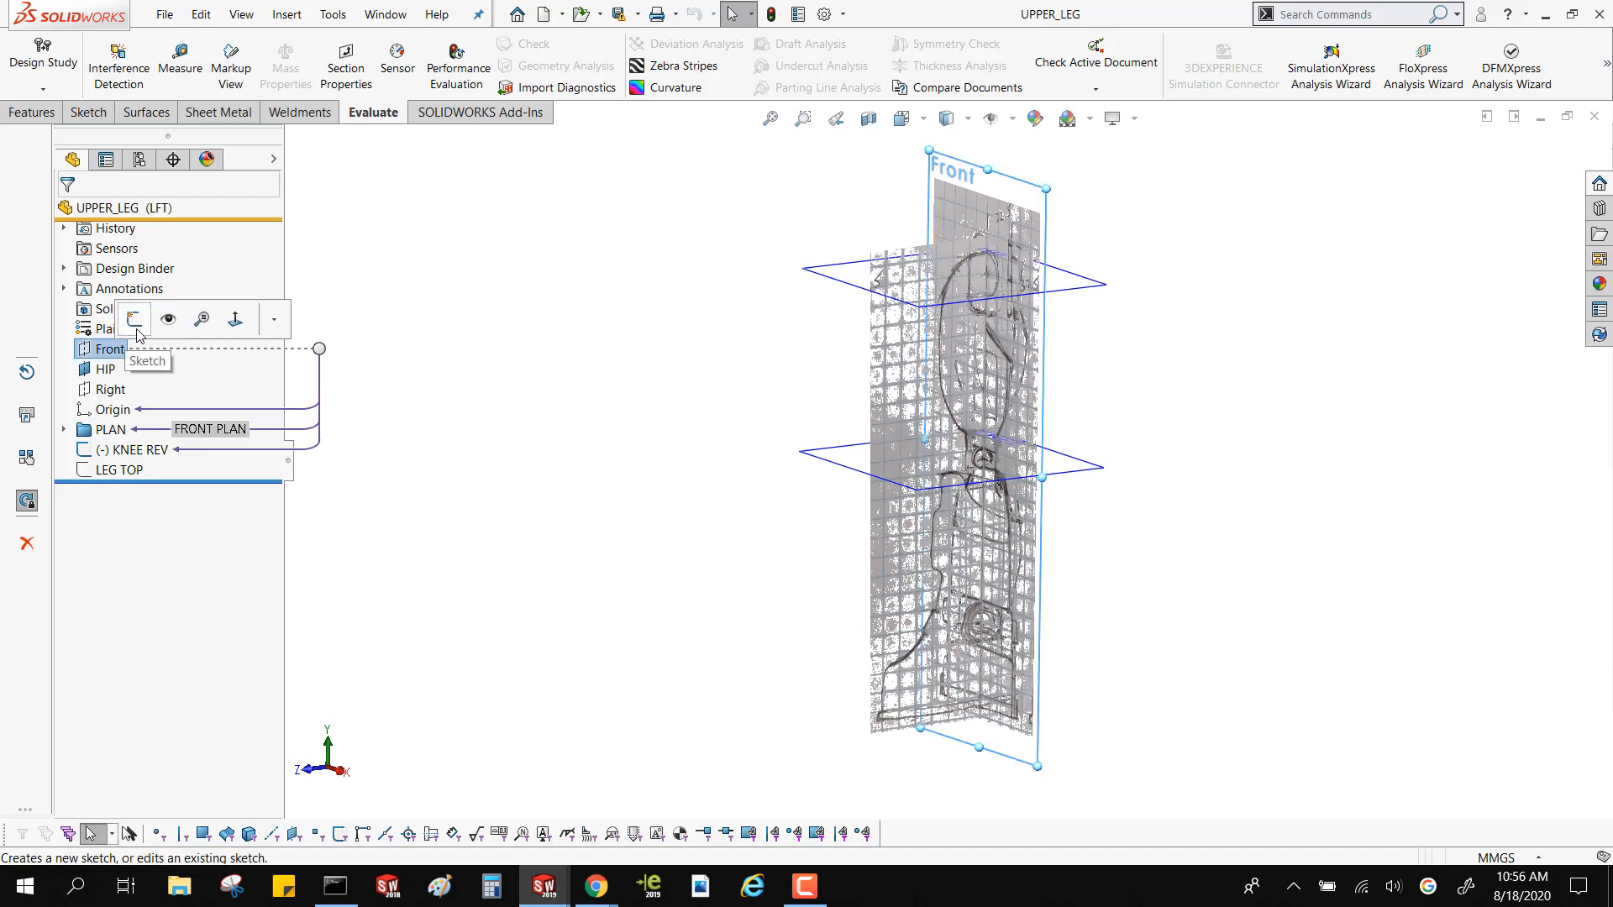
left_click(136, 330)
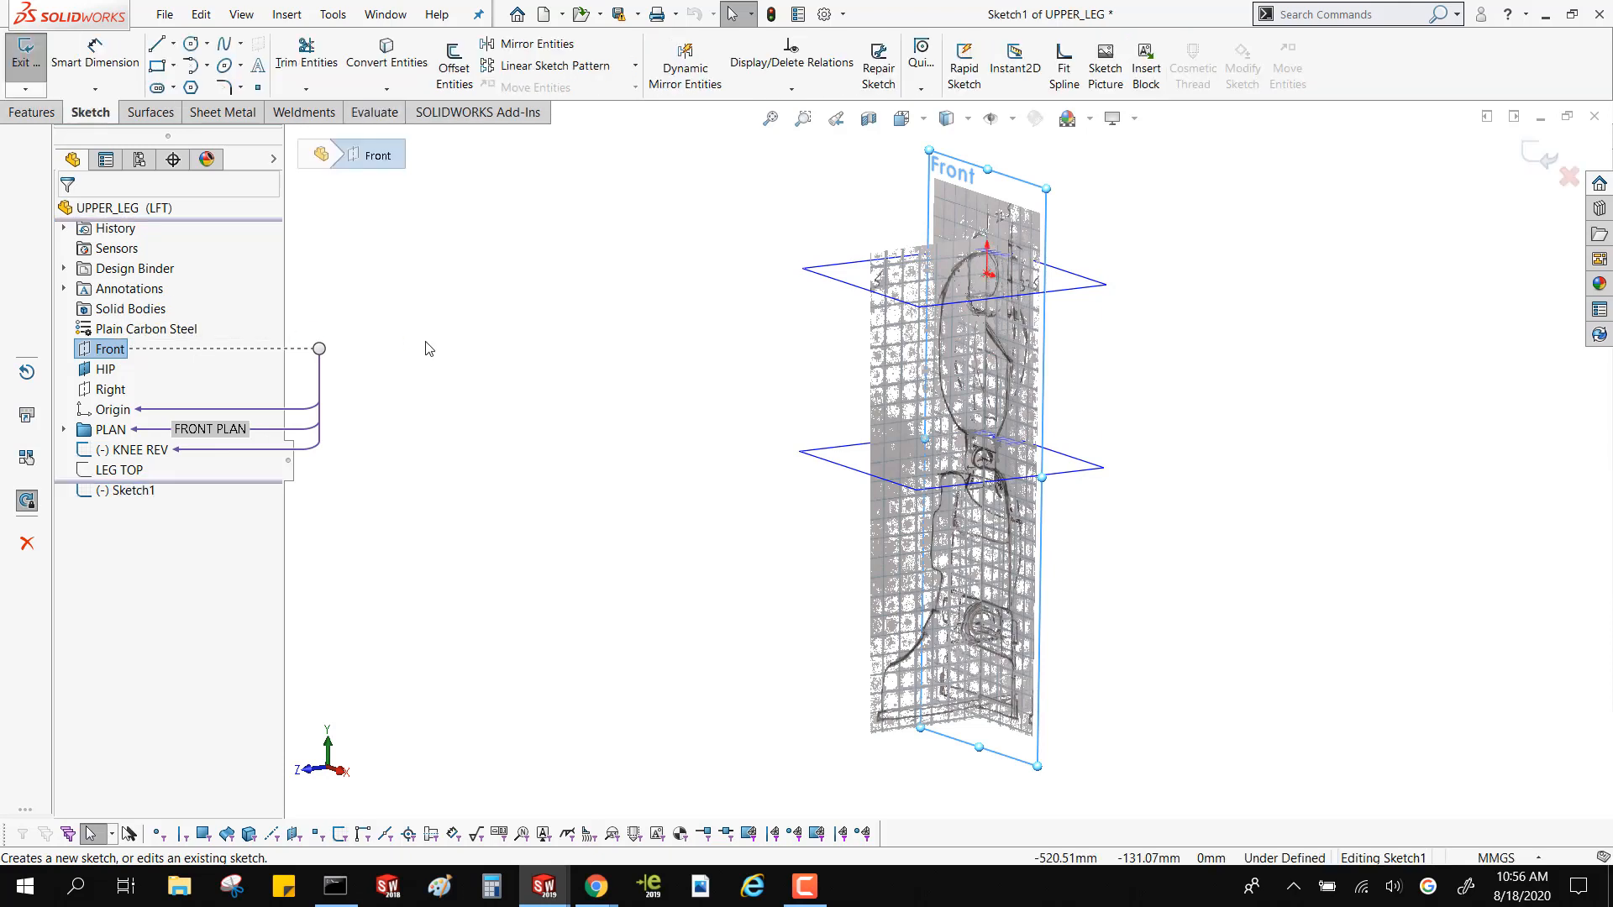
Start a Sketch Picture and filter the image files by PNG, Windows bitmap and finally JPEG format
left_click(1316, 10)
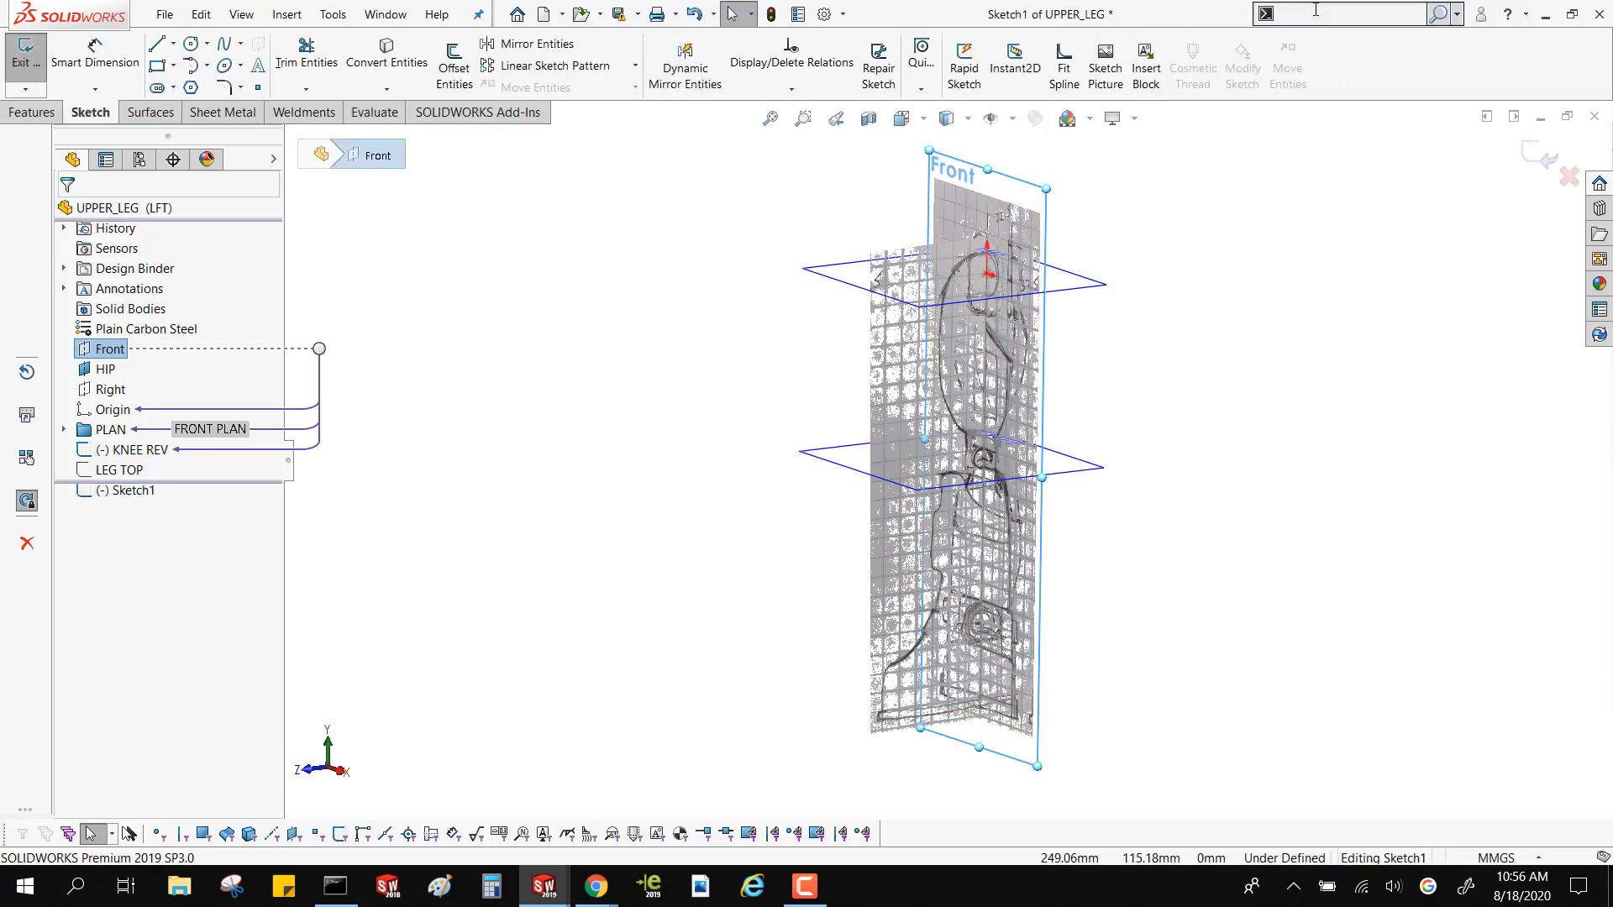
left_click(1106, 74)
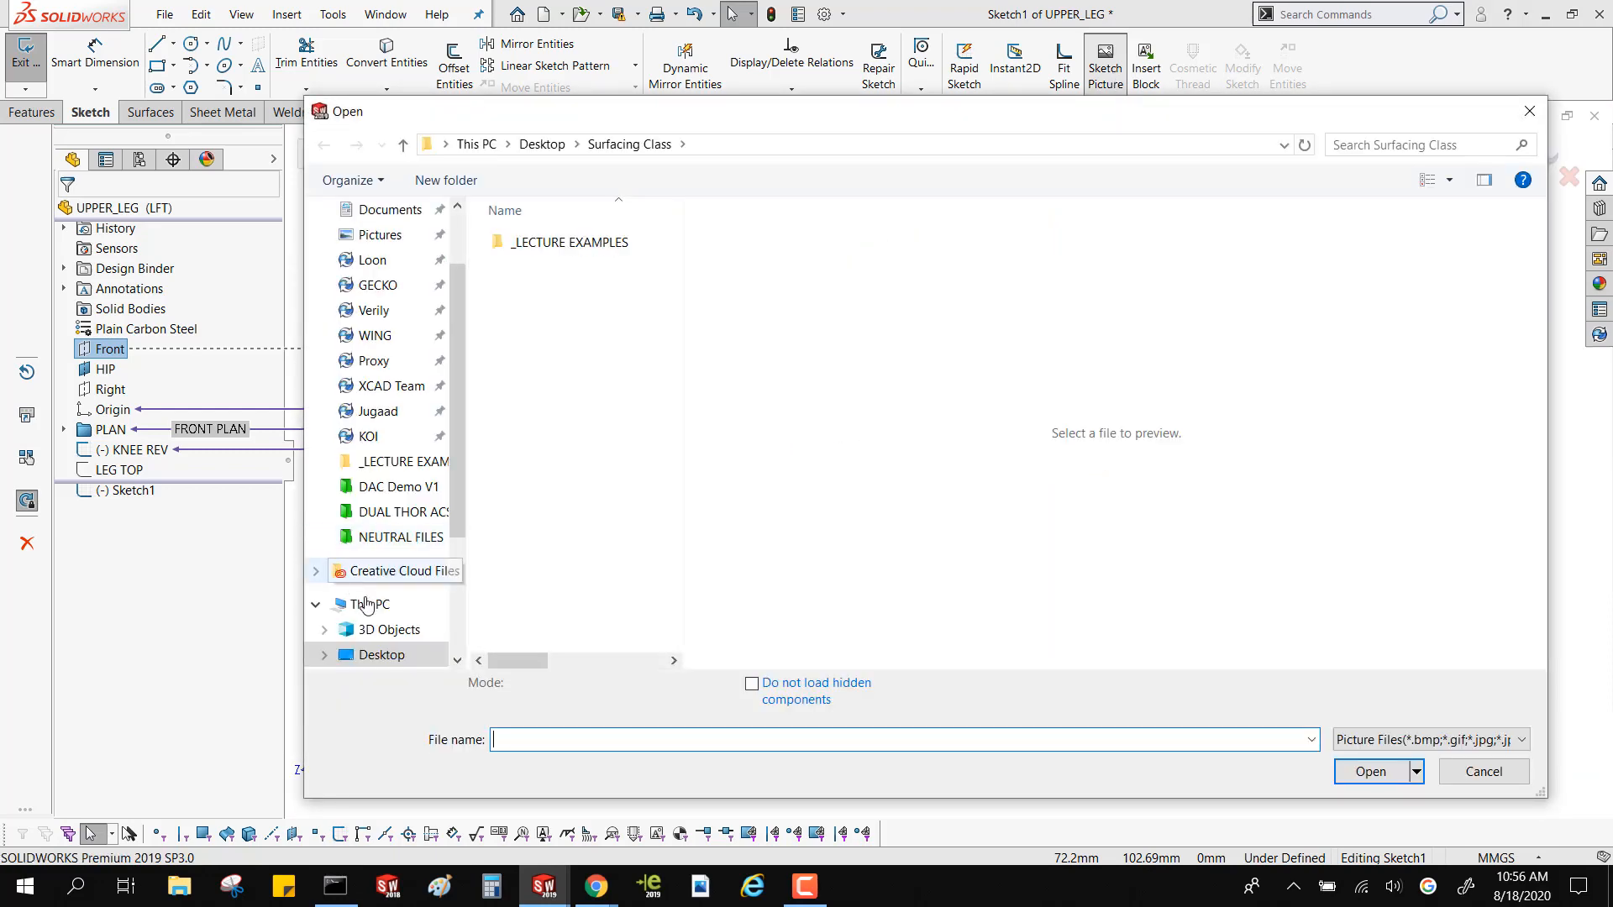
left_click(1466, 741)
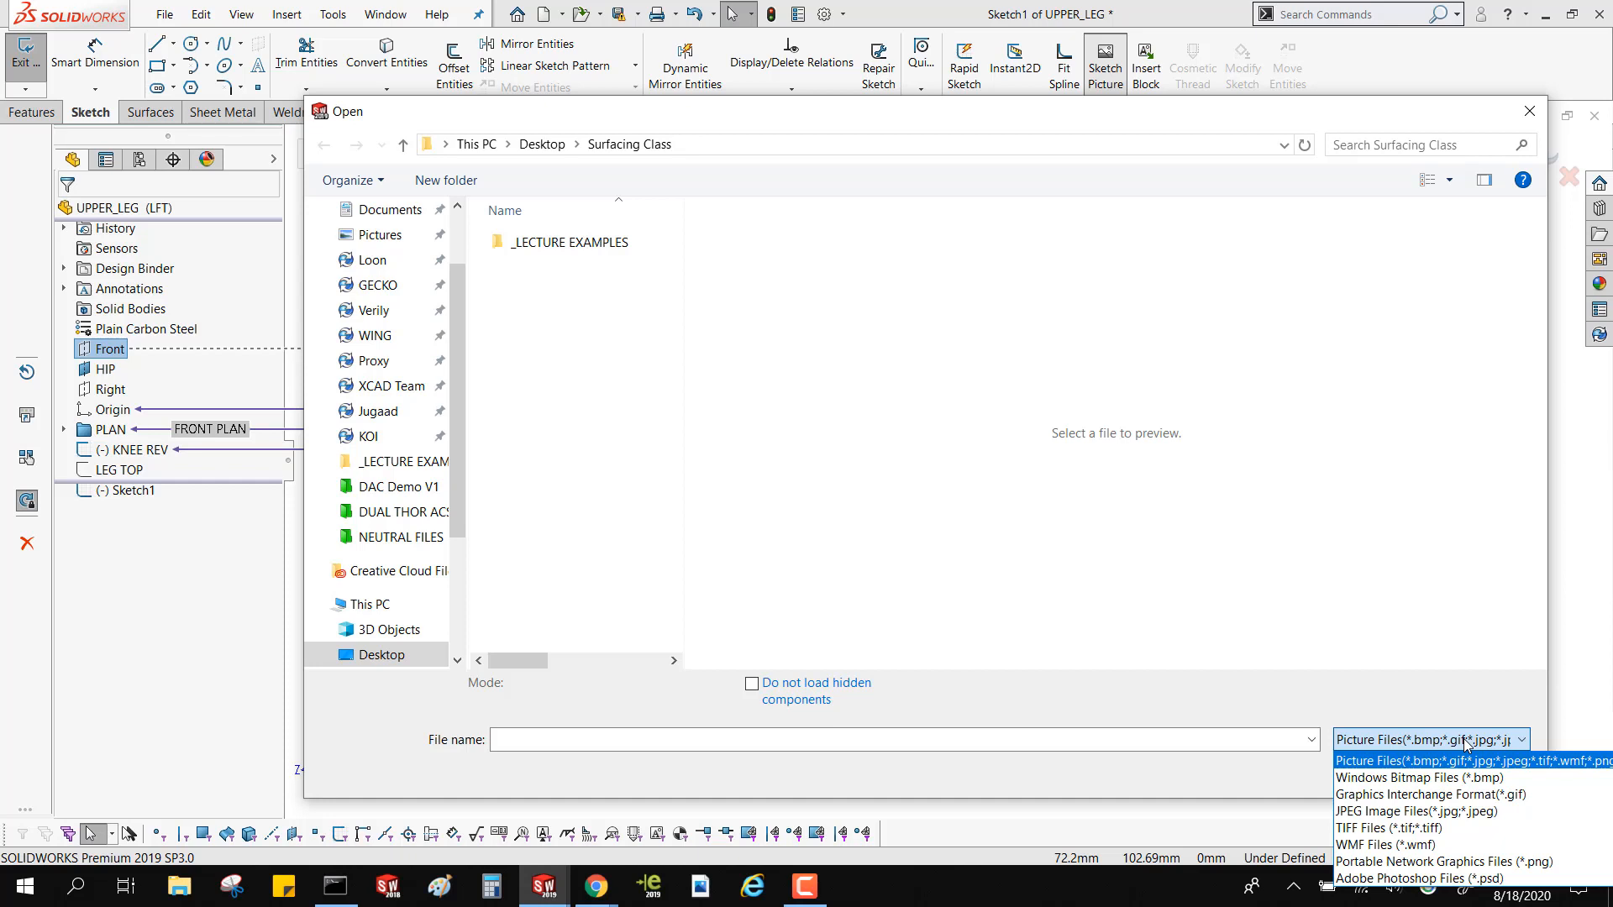
left_click(1466, 861)
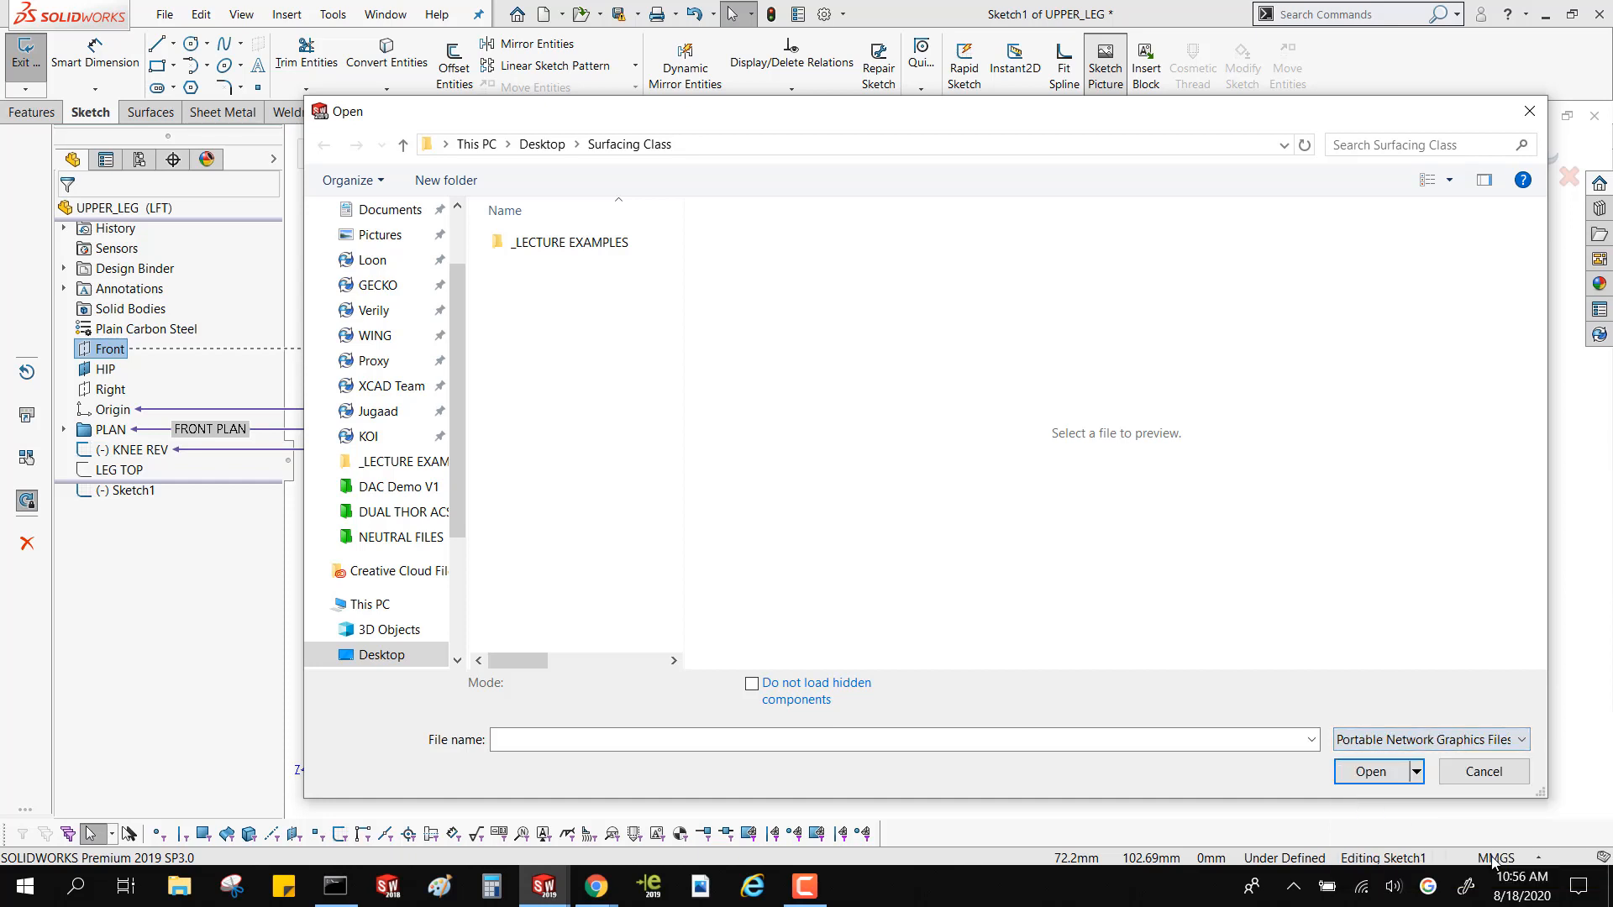
left_click(1420, 739)
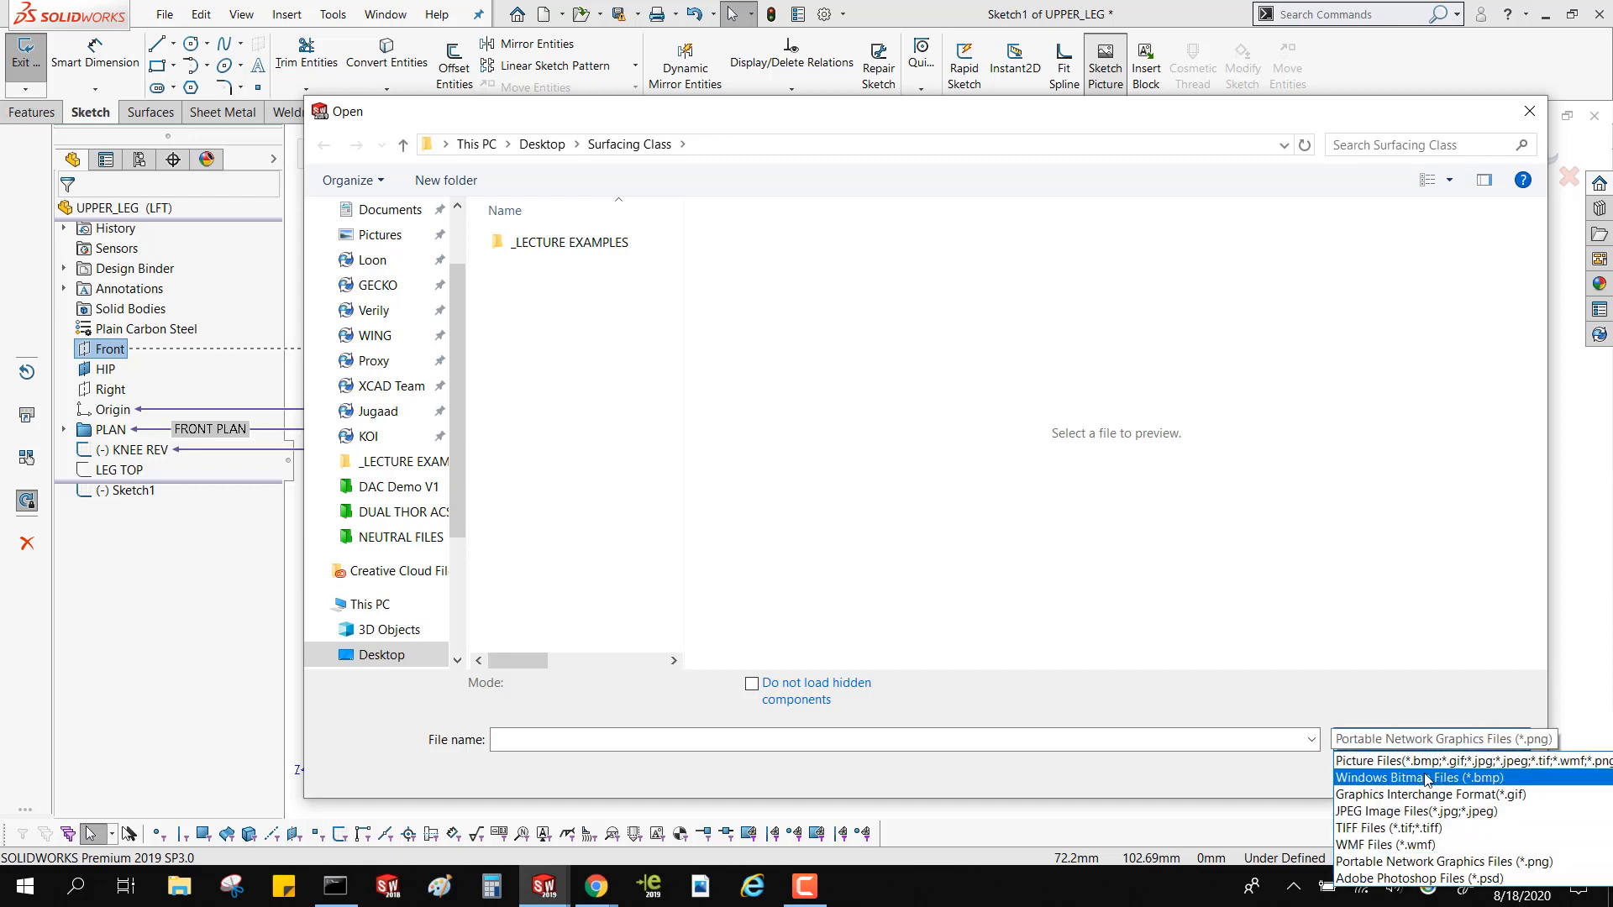
left_click(1420, 776)
left_click(1418, 742)
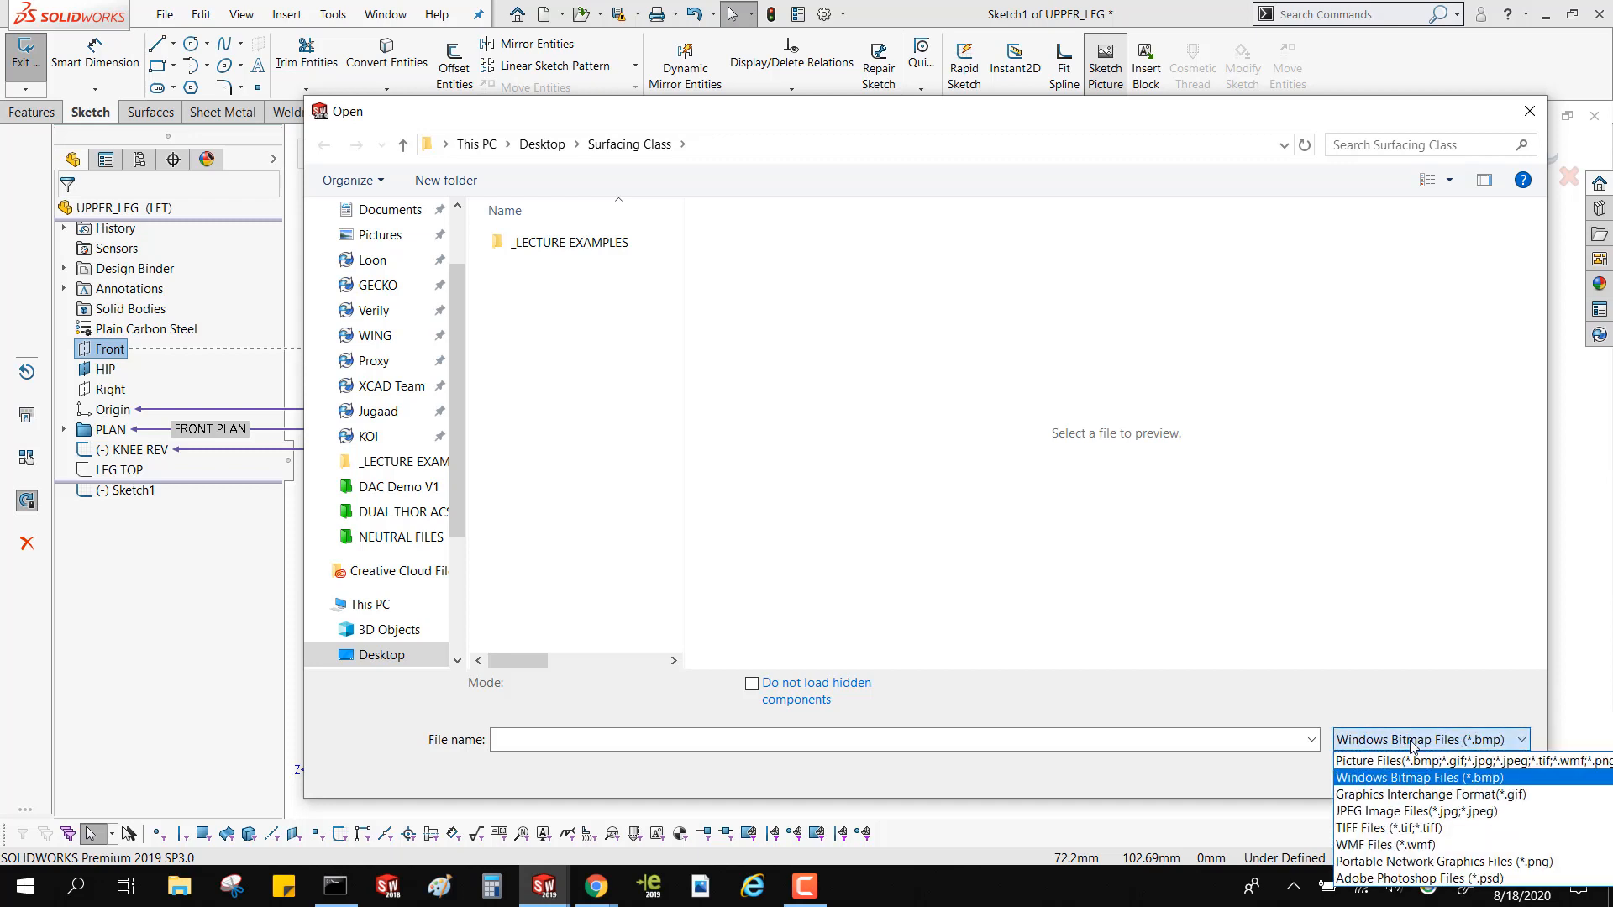
left_click(1420, 811)
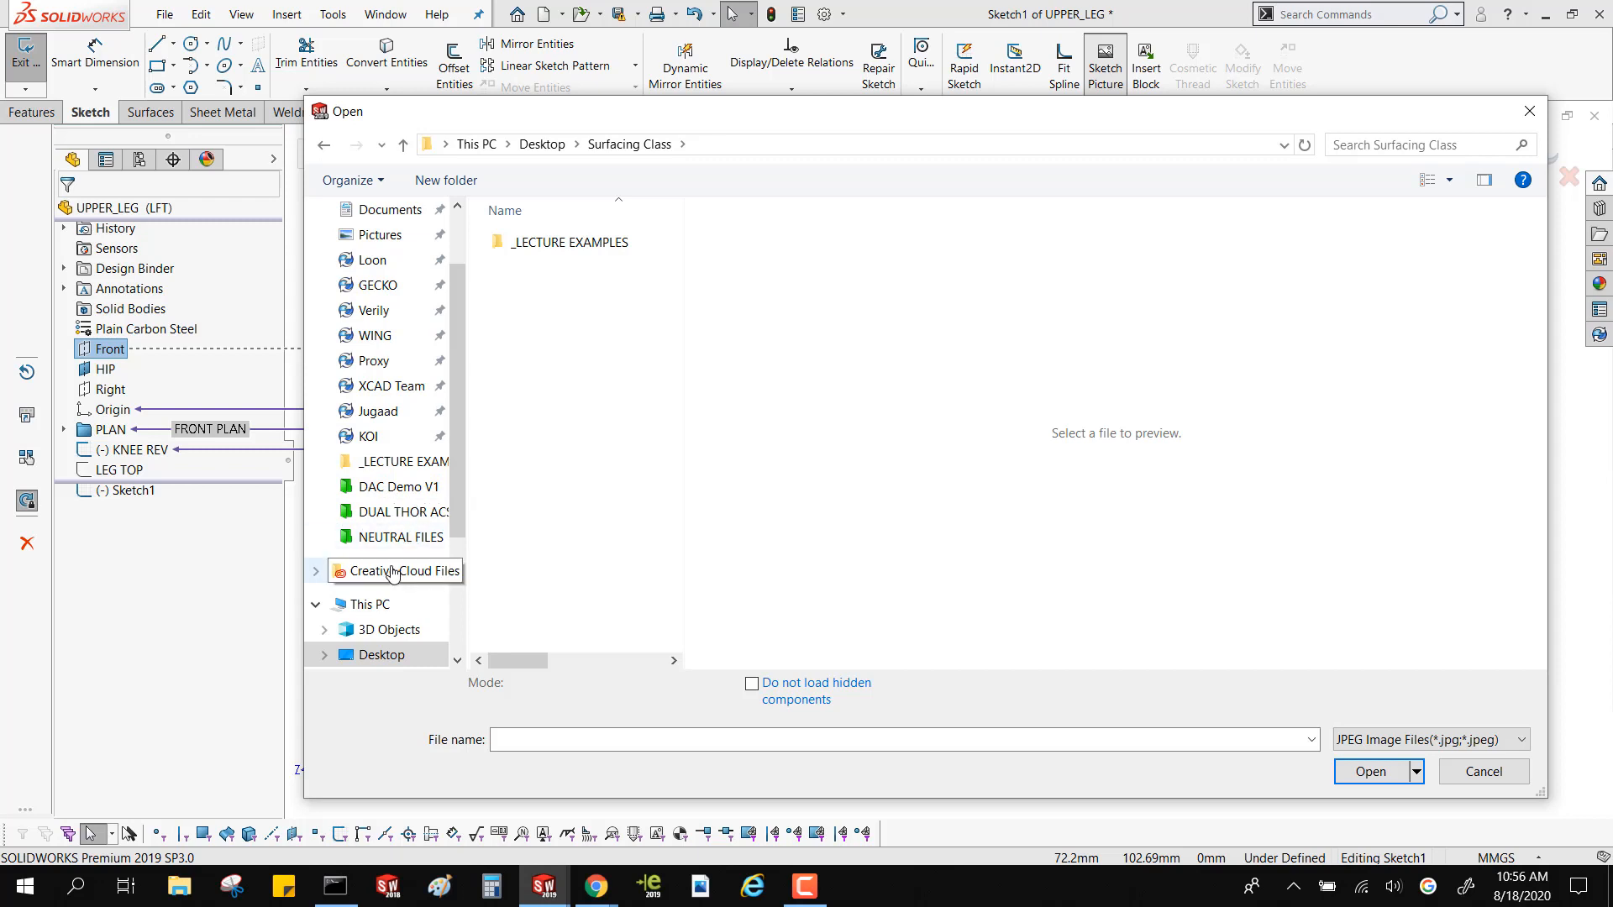
Search the BOOGIEBOT folder on the Desktop, including its DRAWINGS and NEEDED FILES subfolders, for a JPEG image to insert
scroll(403, 537, "up", 2)
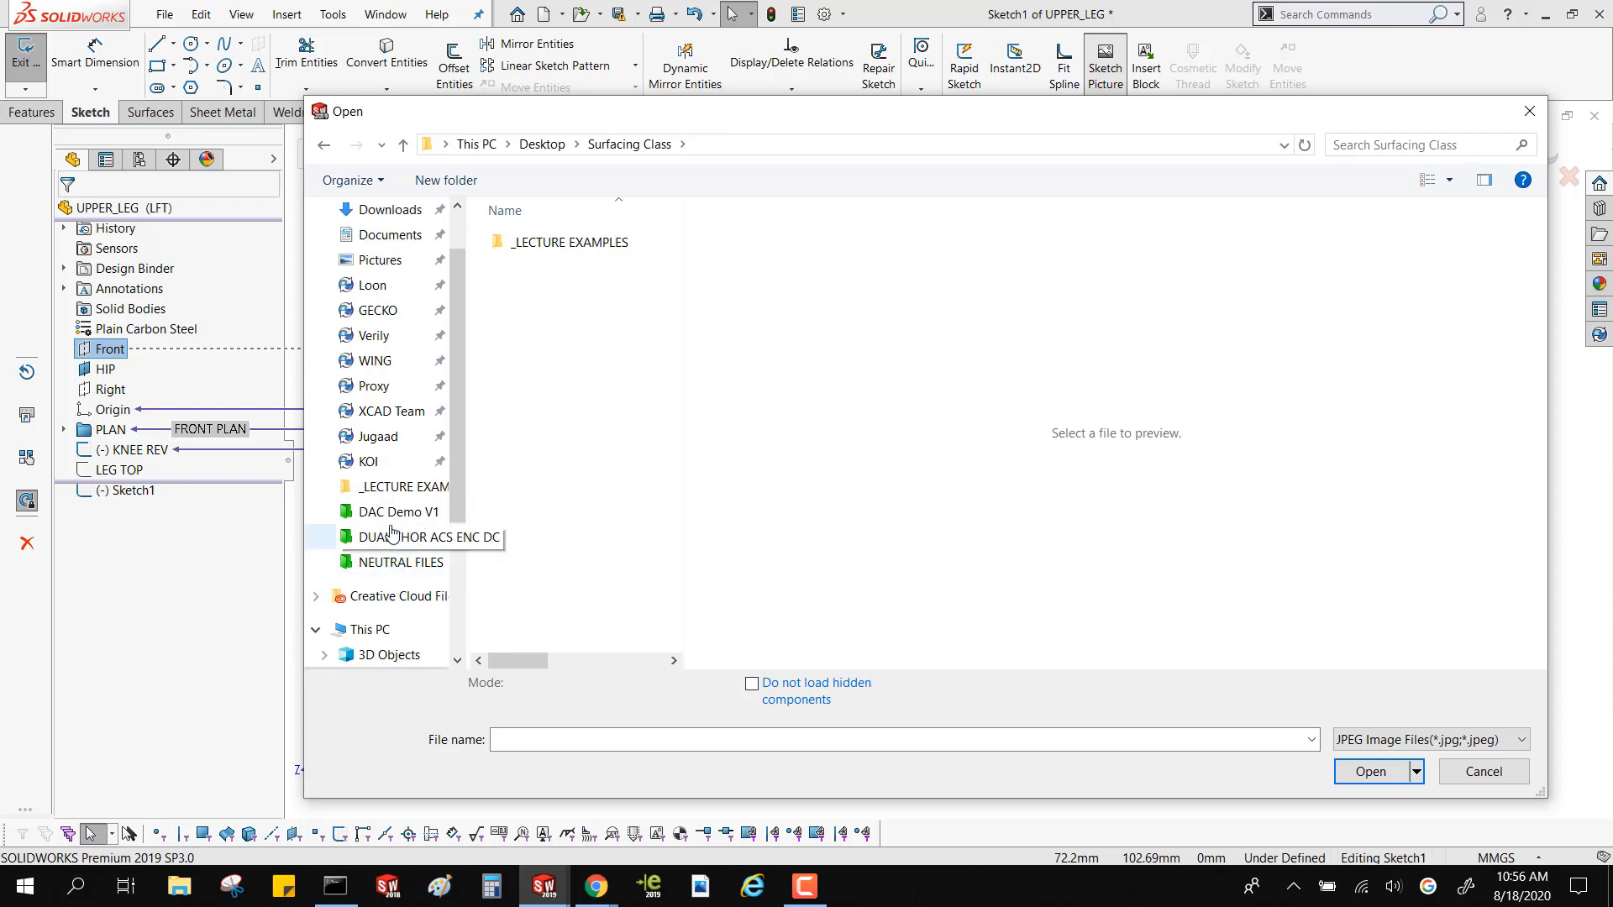
left_click(407, 254)
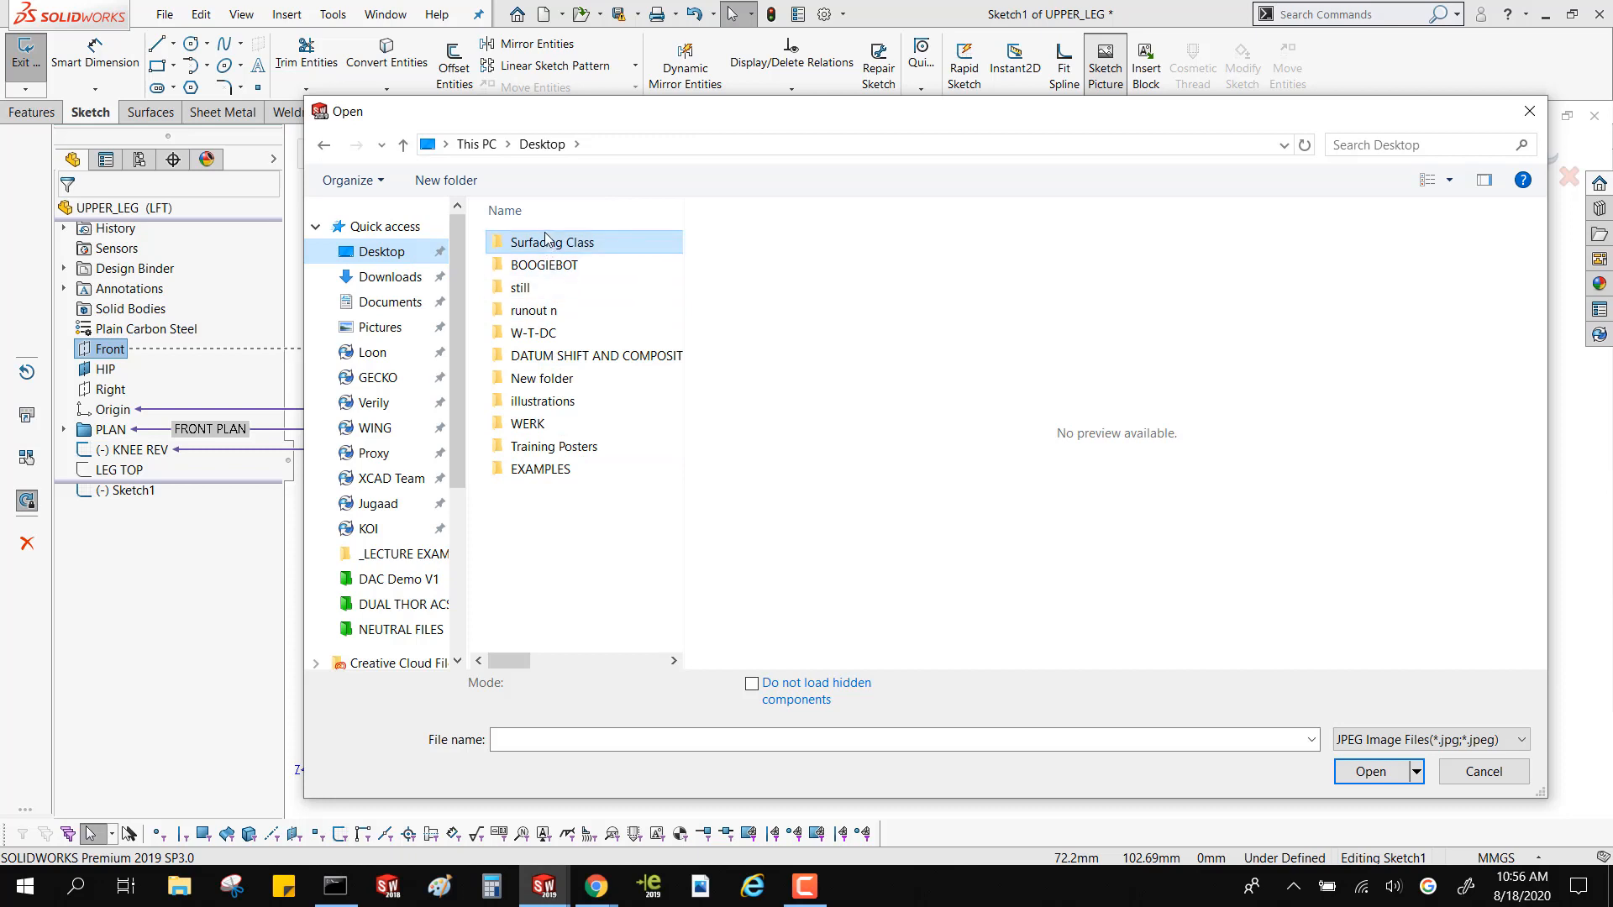
double_click(543, 267)
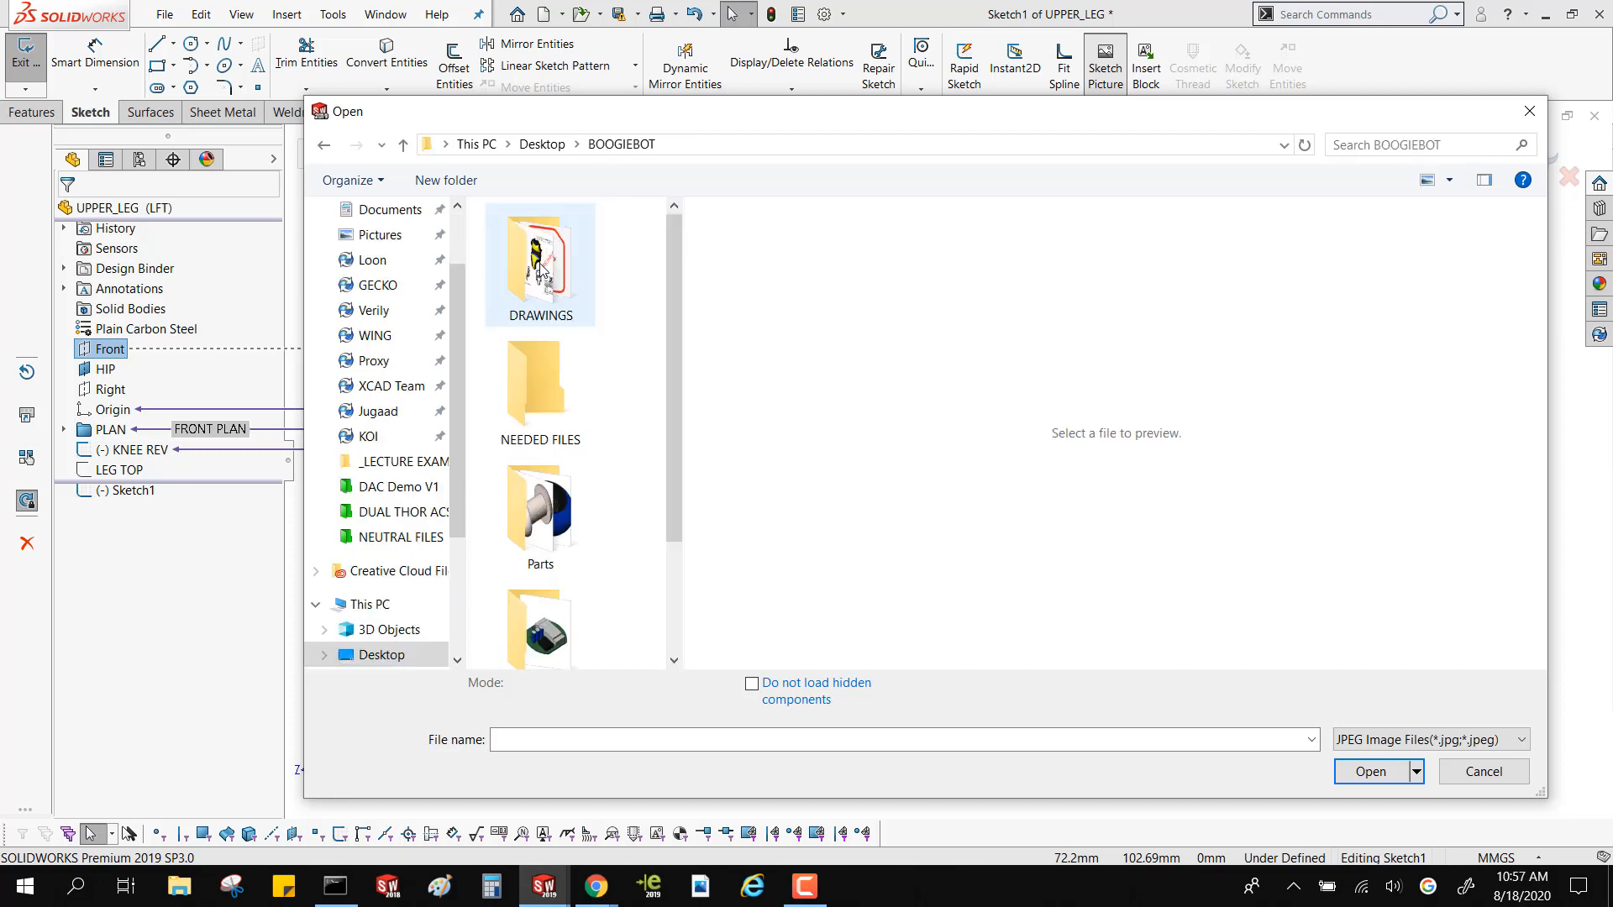
scroll(538, 451, "down", 2)
scroll(539, 450, "up", 2)
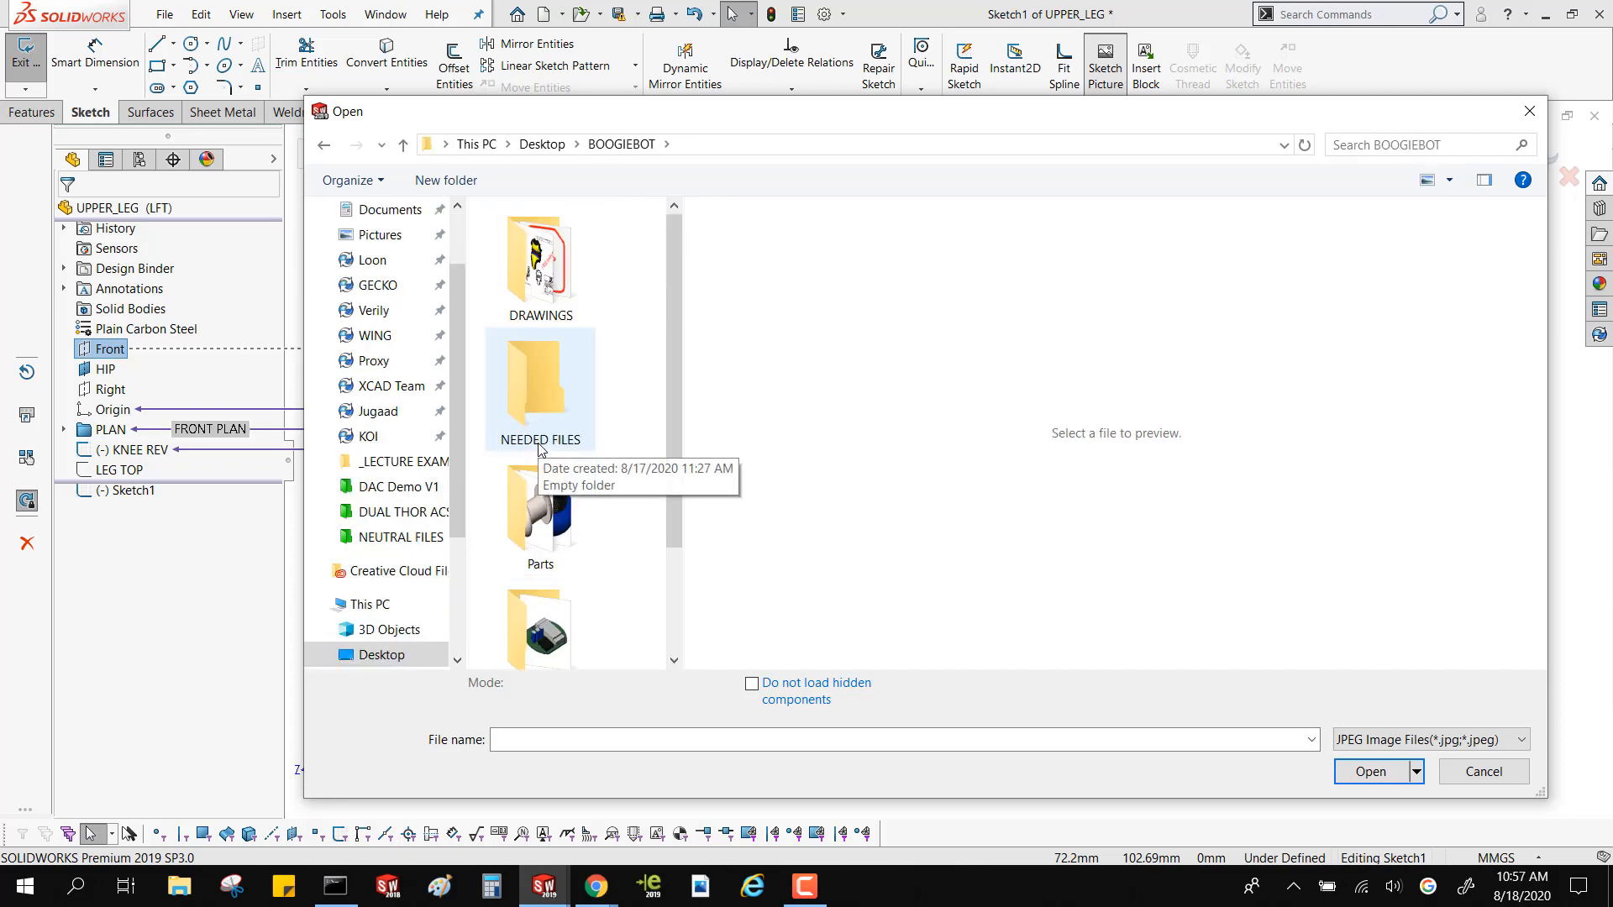
double_click(541, 289)
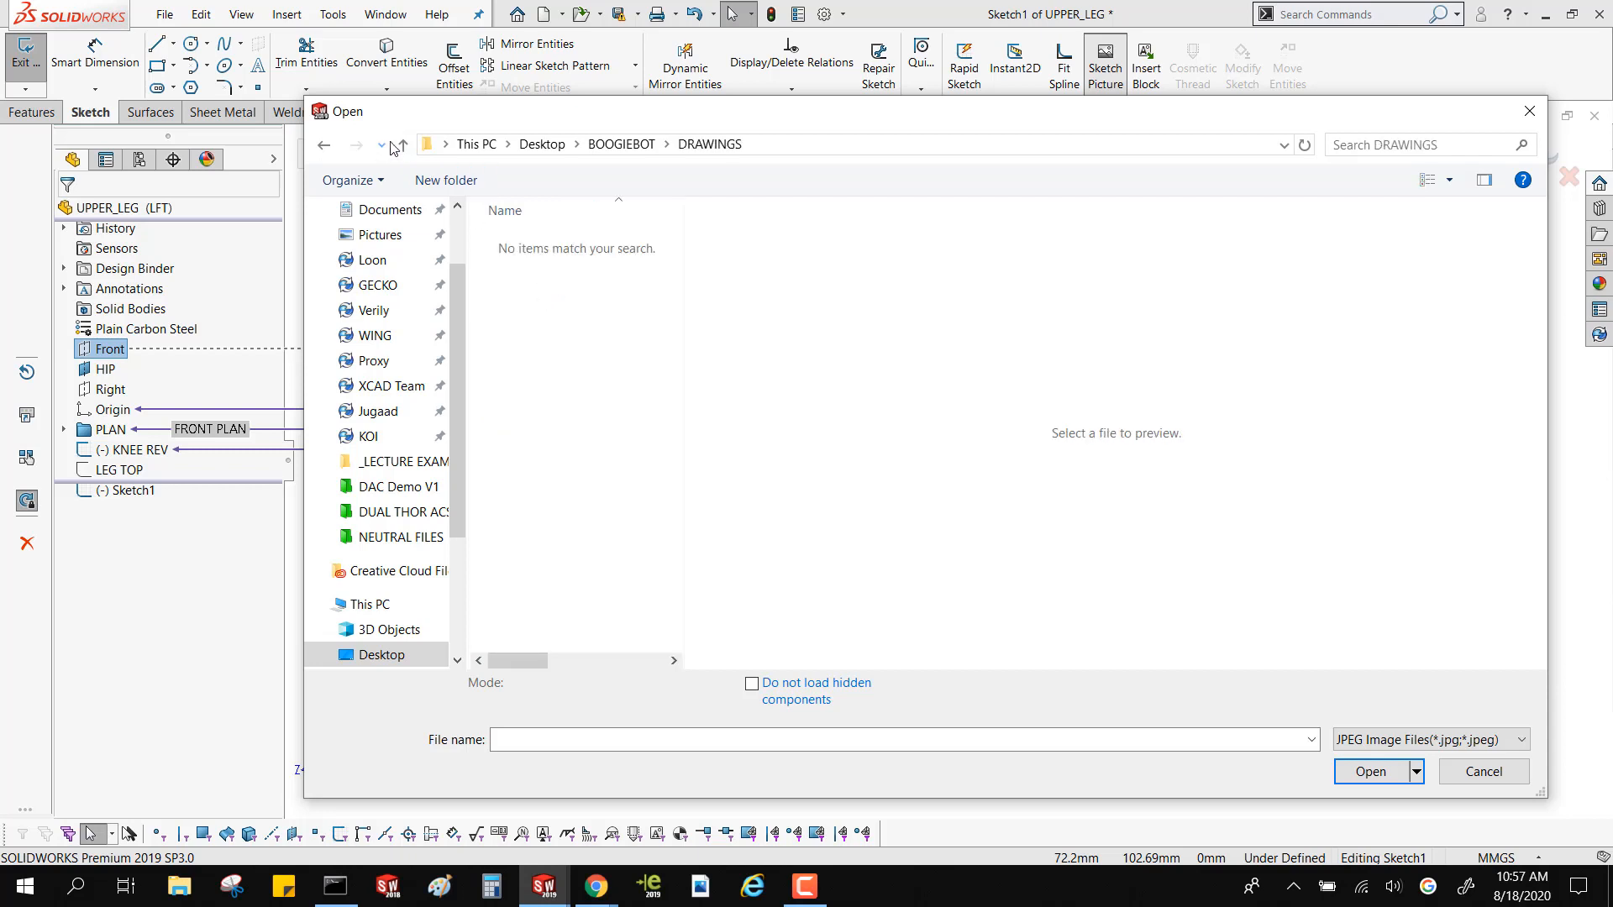
left_click(403, 145)
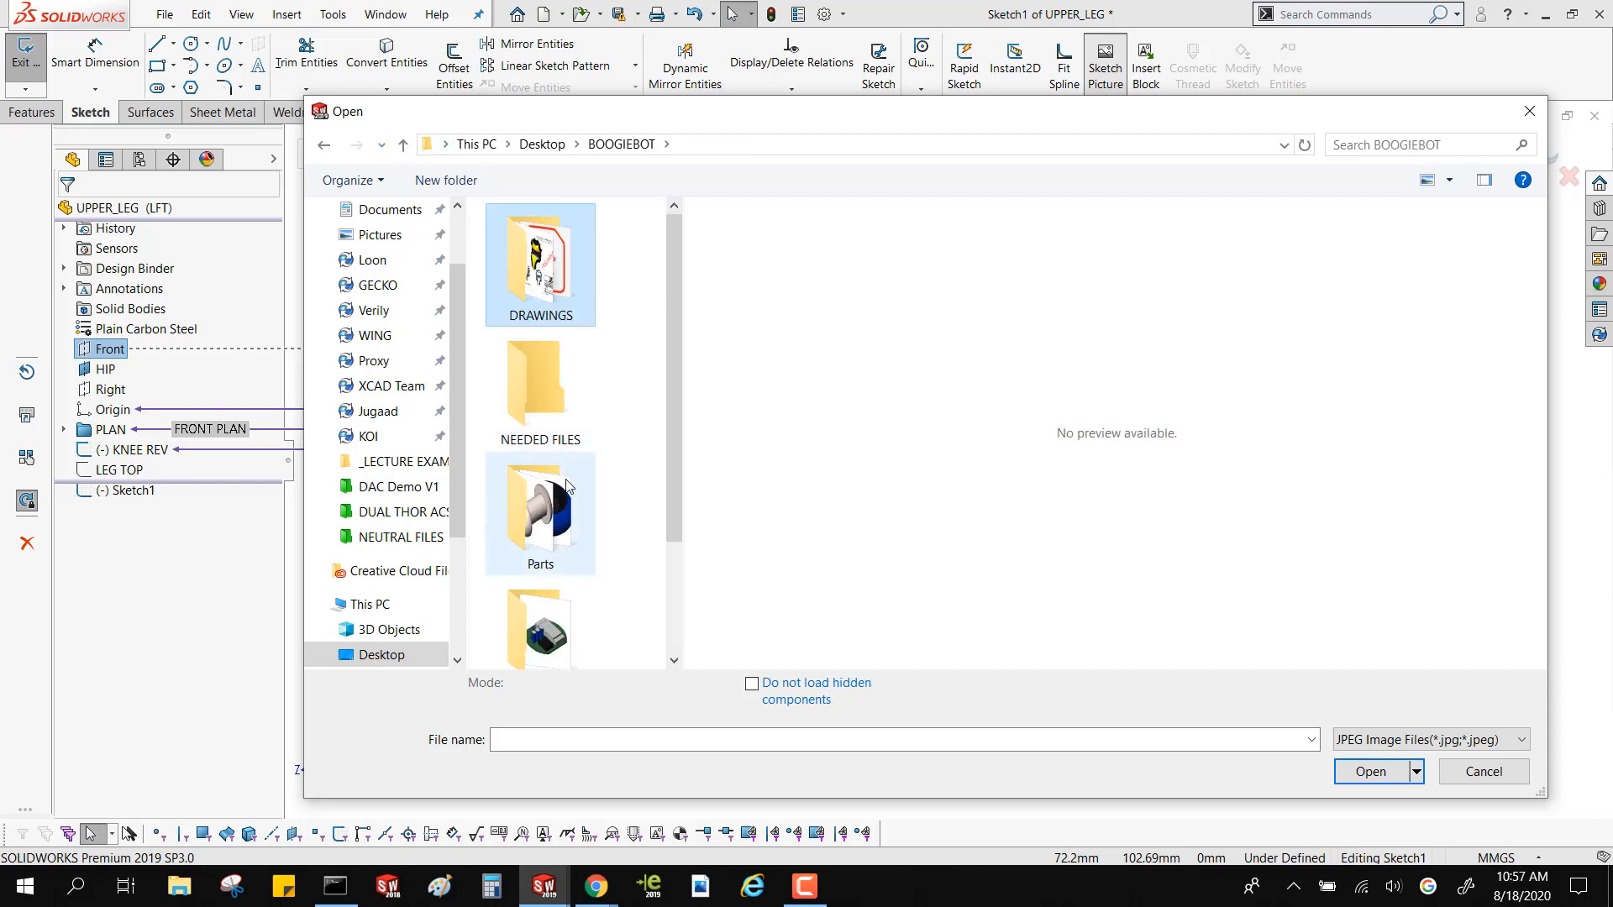
scroll(568, 485, "down", 2)
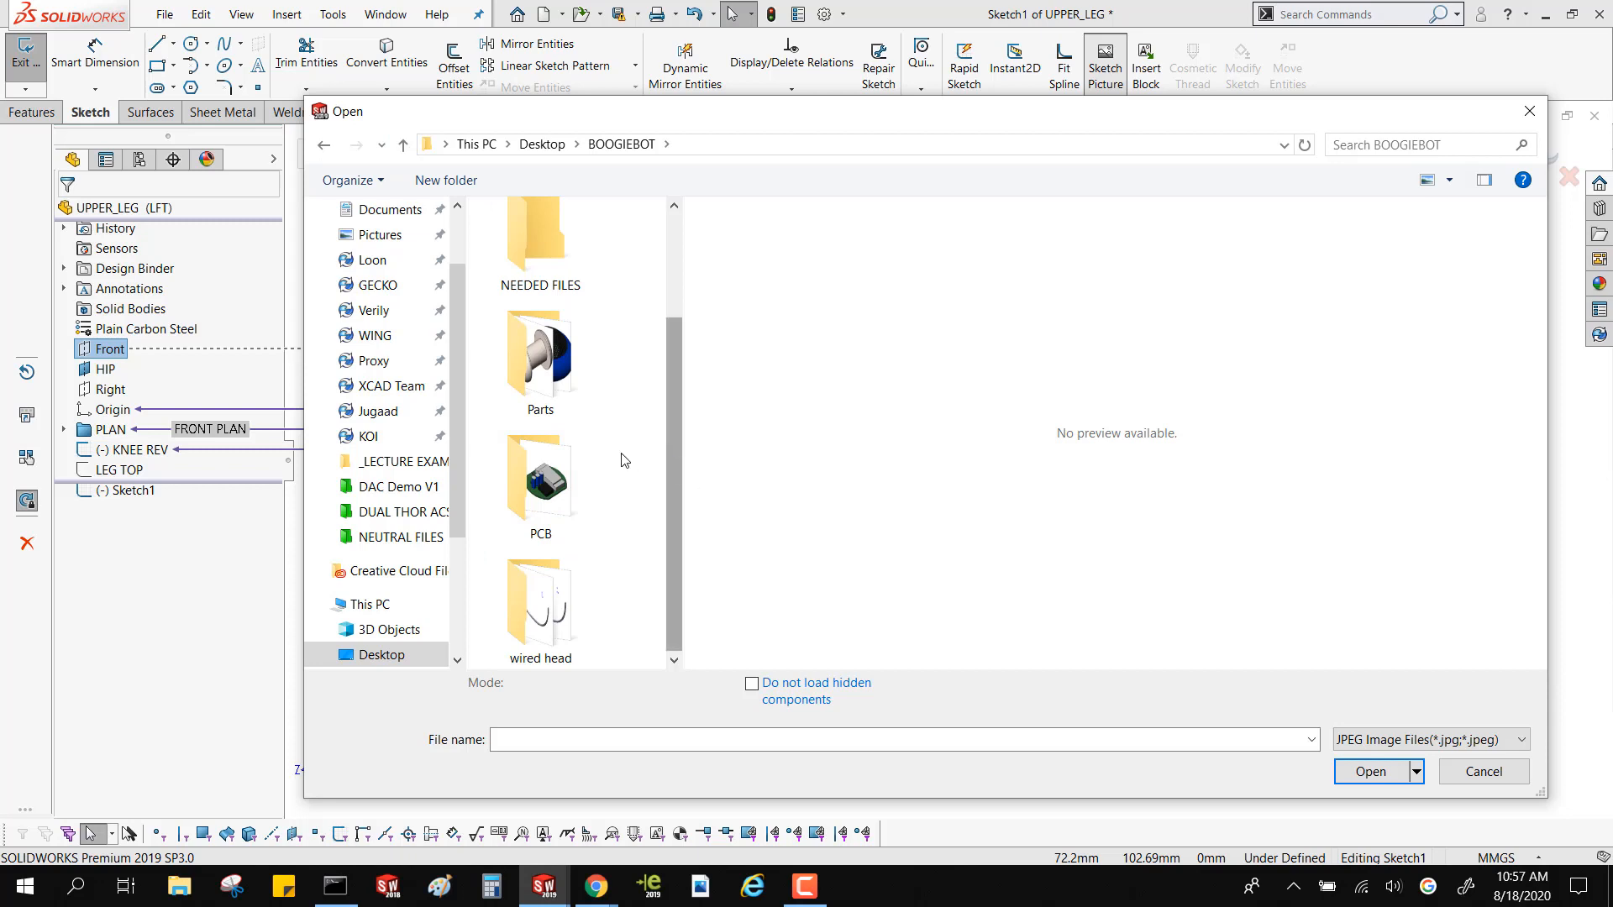
scroll(619, 457, "up", 2)
double_click(564, 415)
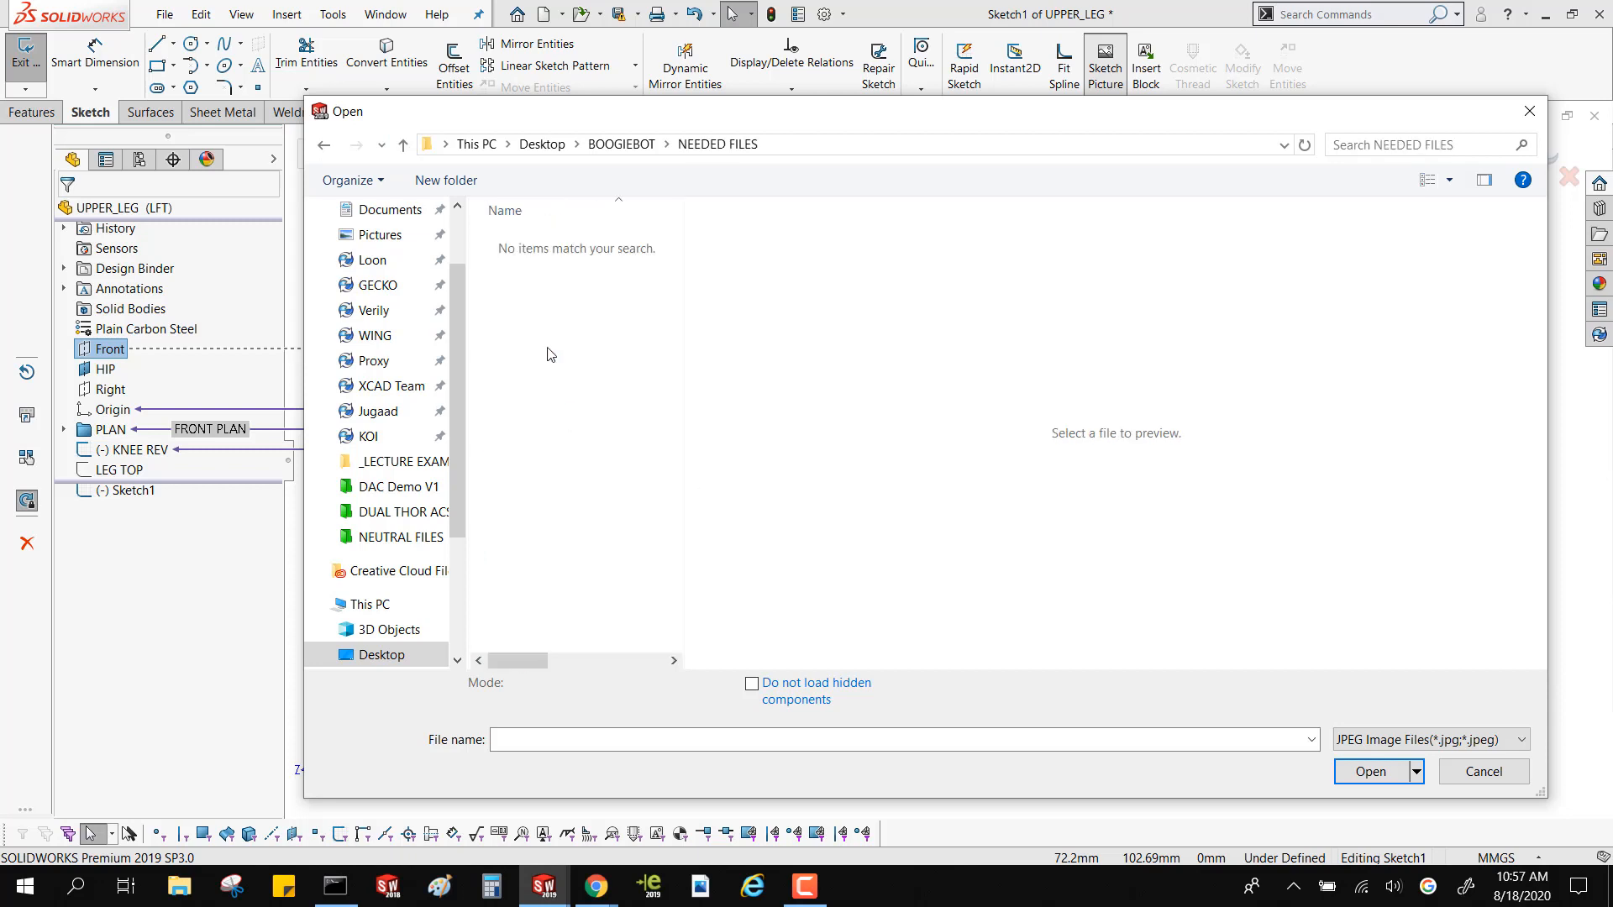
left_click(622, 144)
scroll(601, 384, "down", 2)
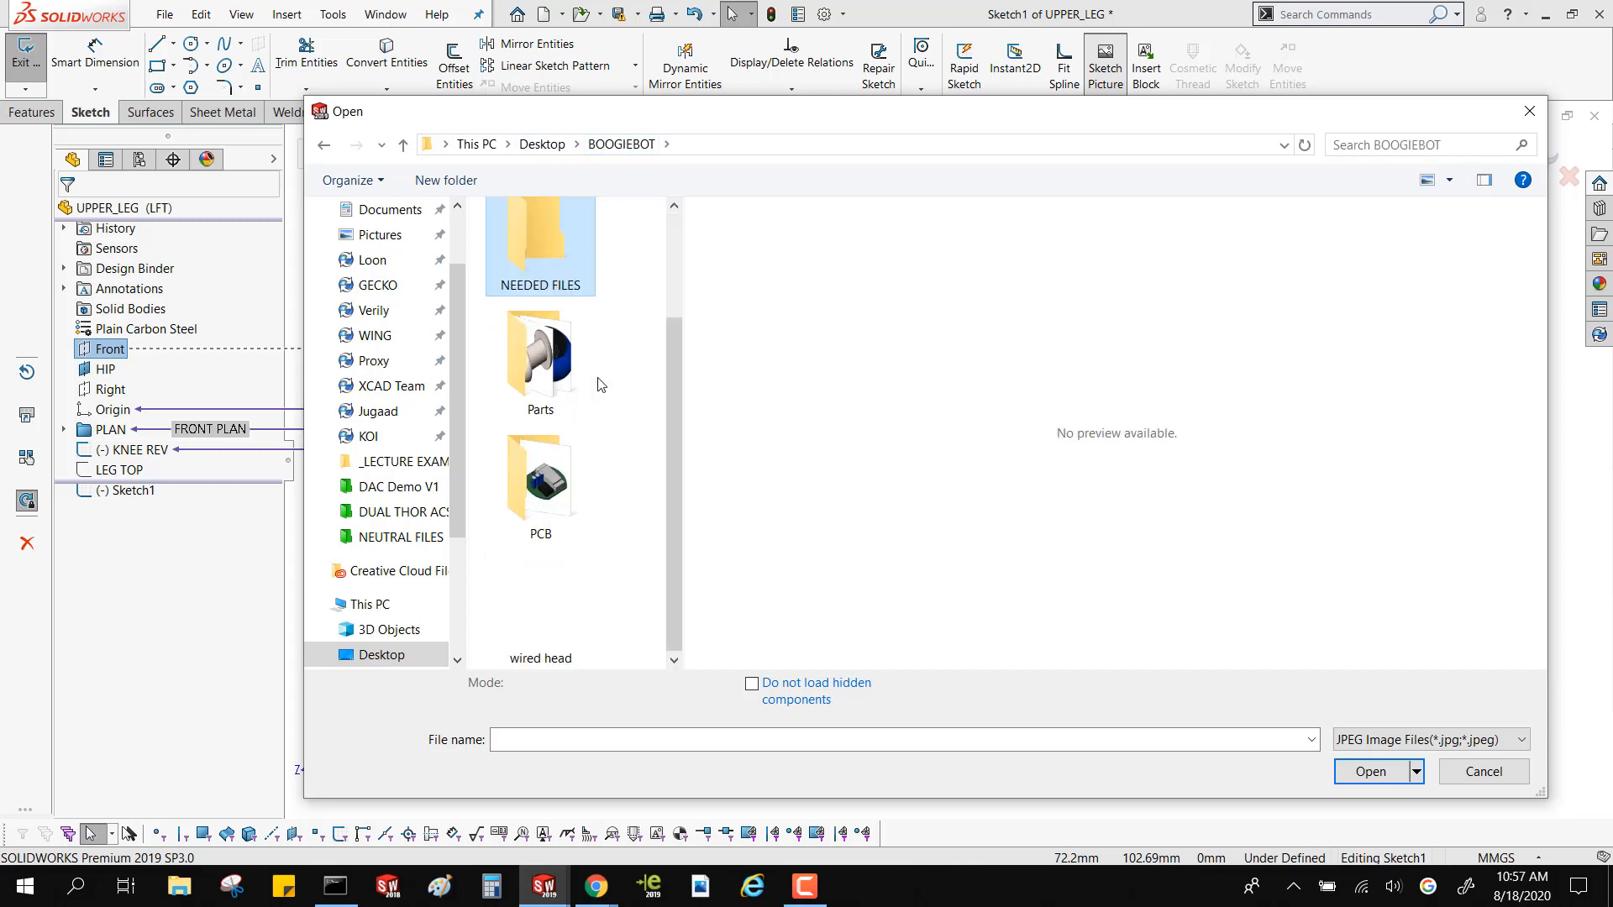
scroll(600, 385, "up", 1)
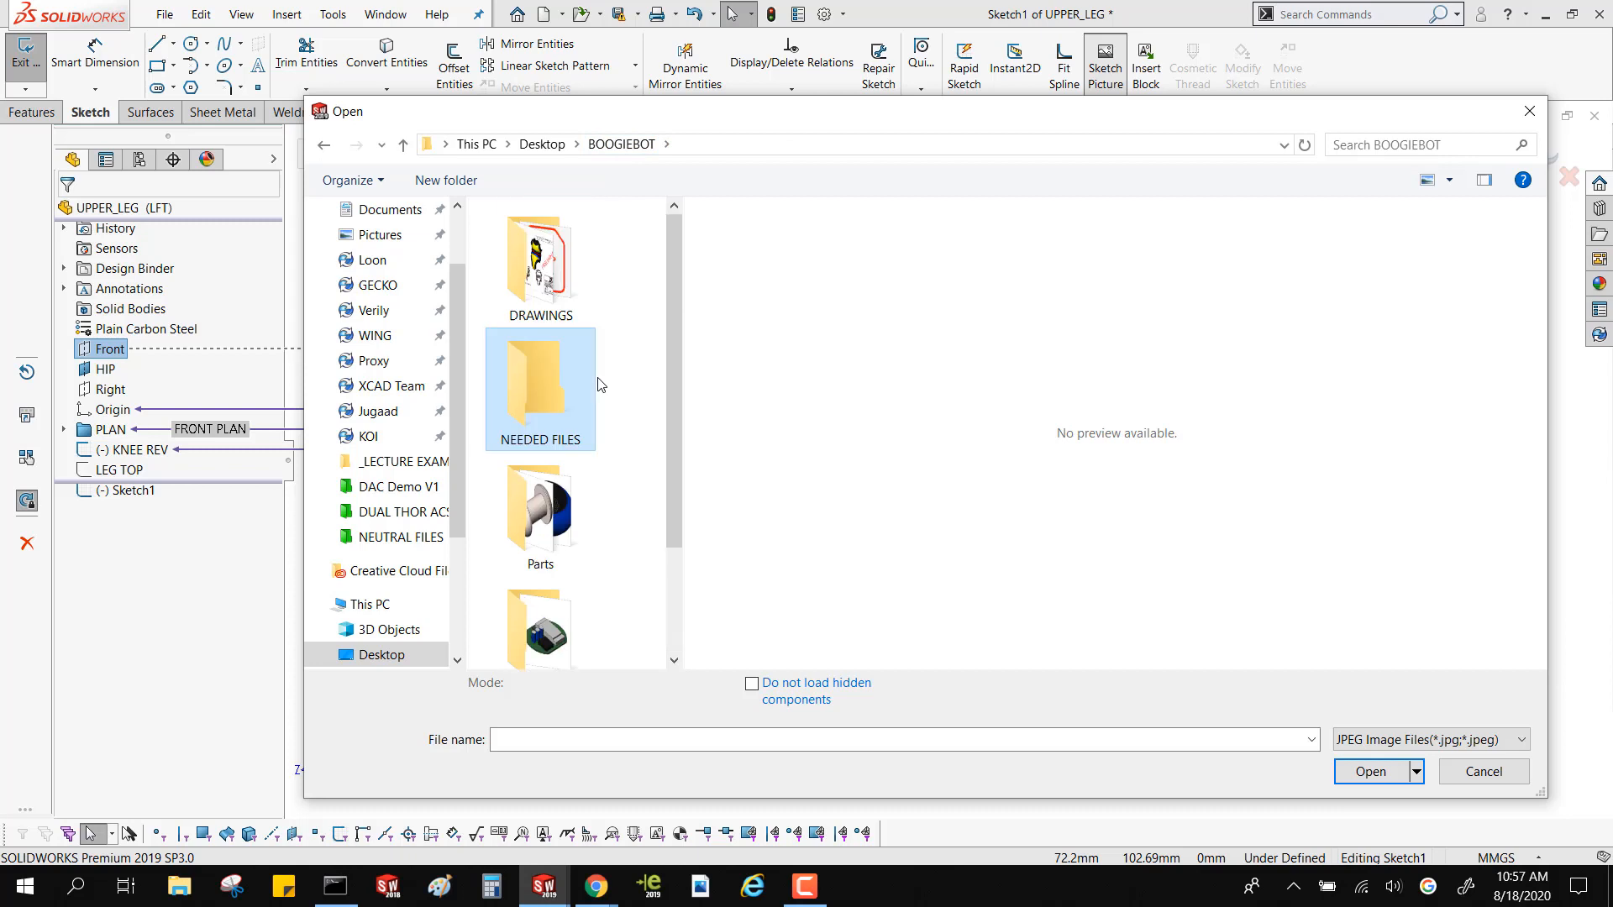
Look for a JPEG in the _LECTURE EXAMPLES subfolder of the Desktop's Surfacing Class folder, and close the file selection dialog
left_click(551, 149)
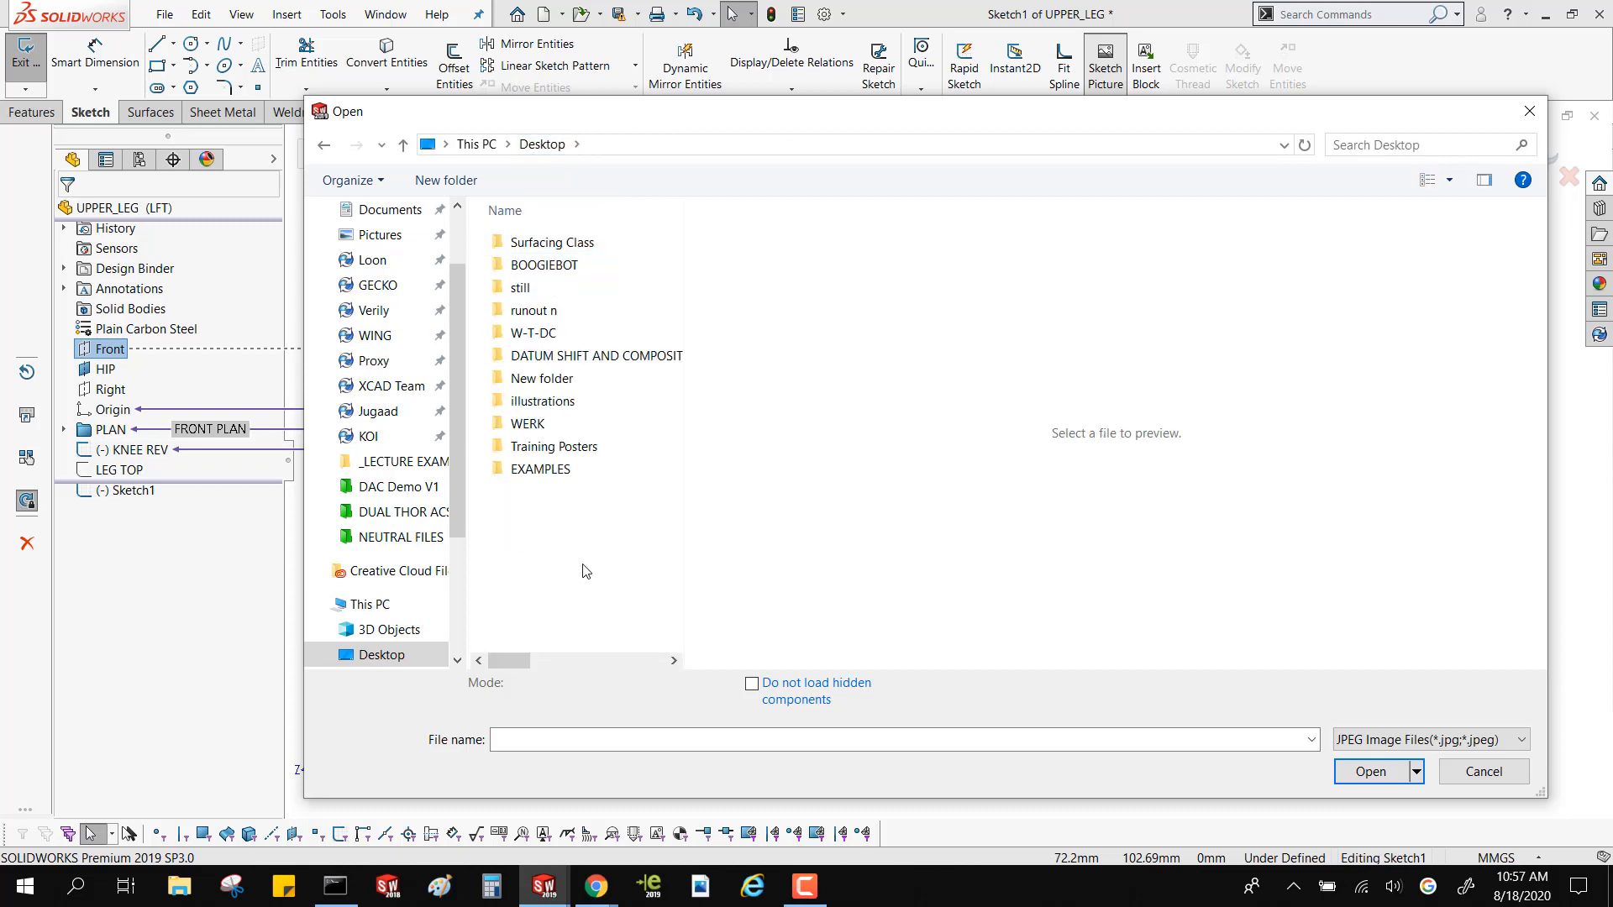
double_click(546, 244)
double_click(546, 244)
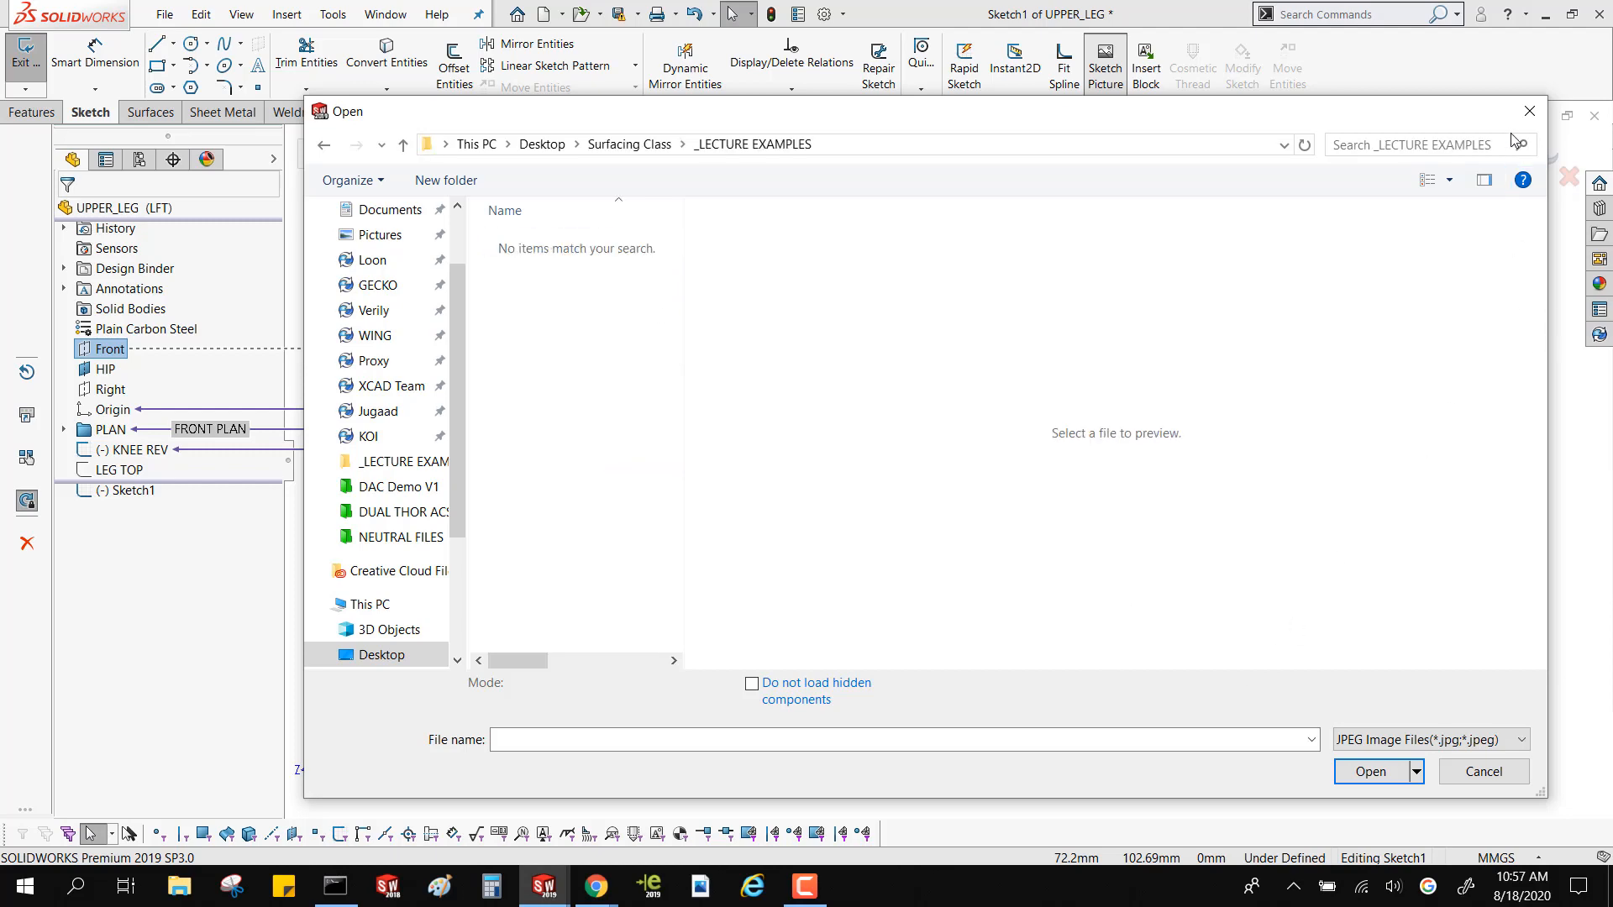
left_click(1529, 111)
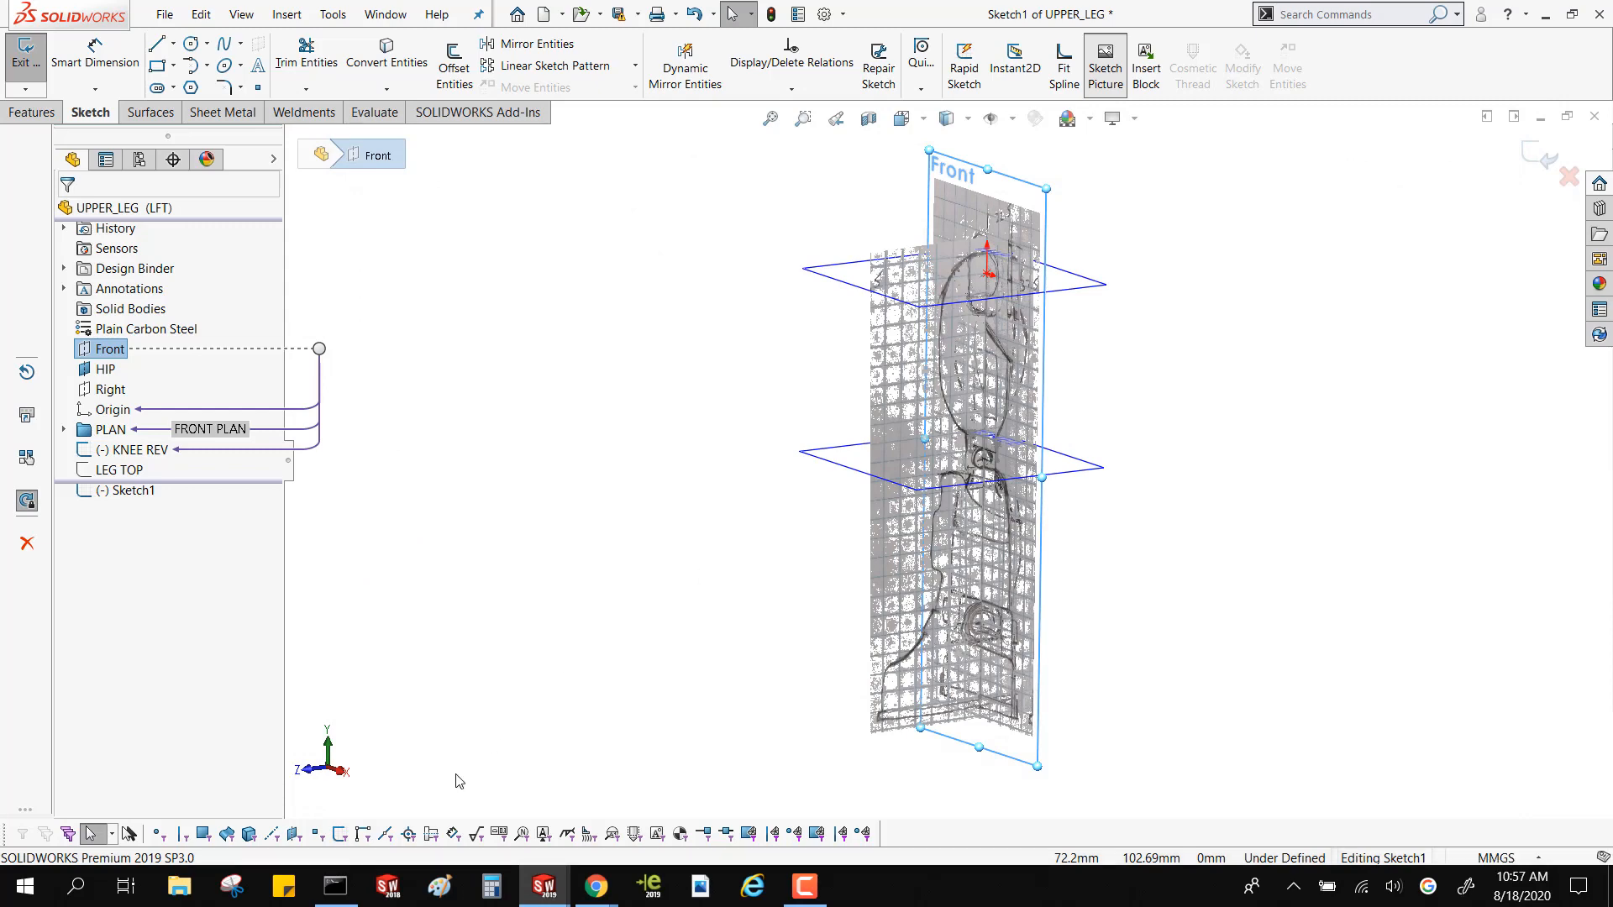
Switch to File Explorer and examine the Surface Hands On archive in Downloads for image files, returning to the Downloads folder
left_click(179, 886)
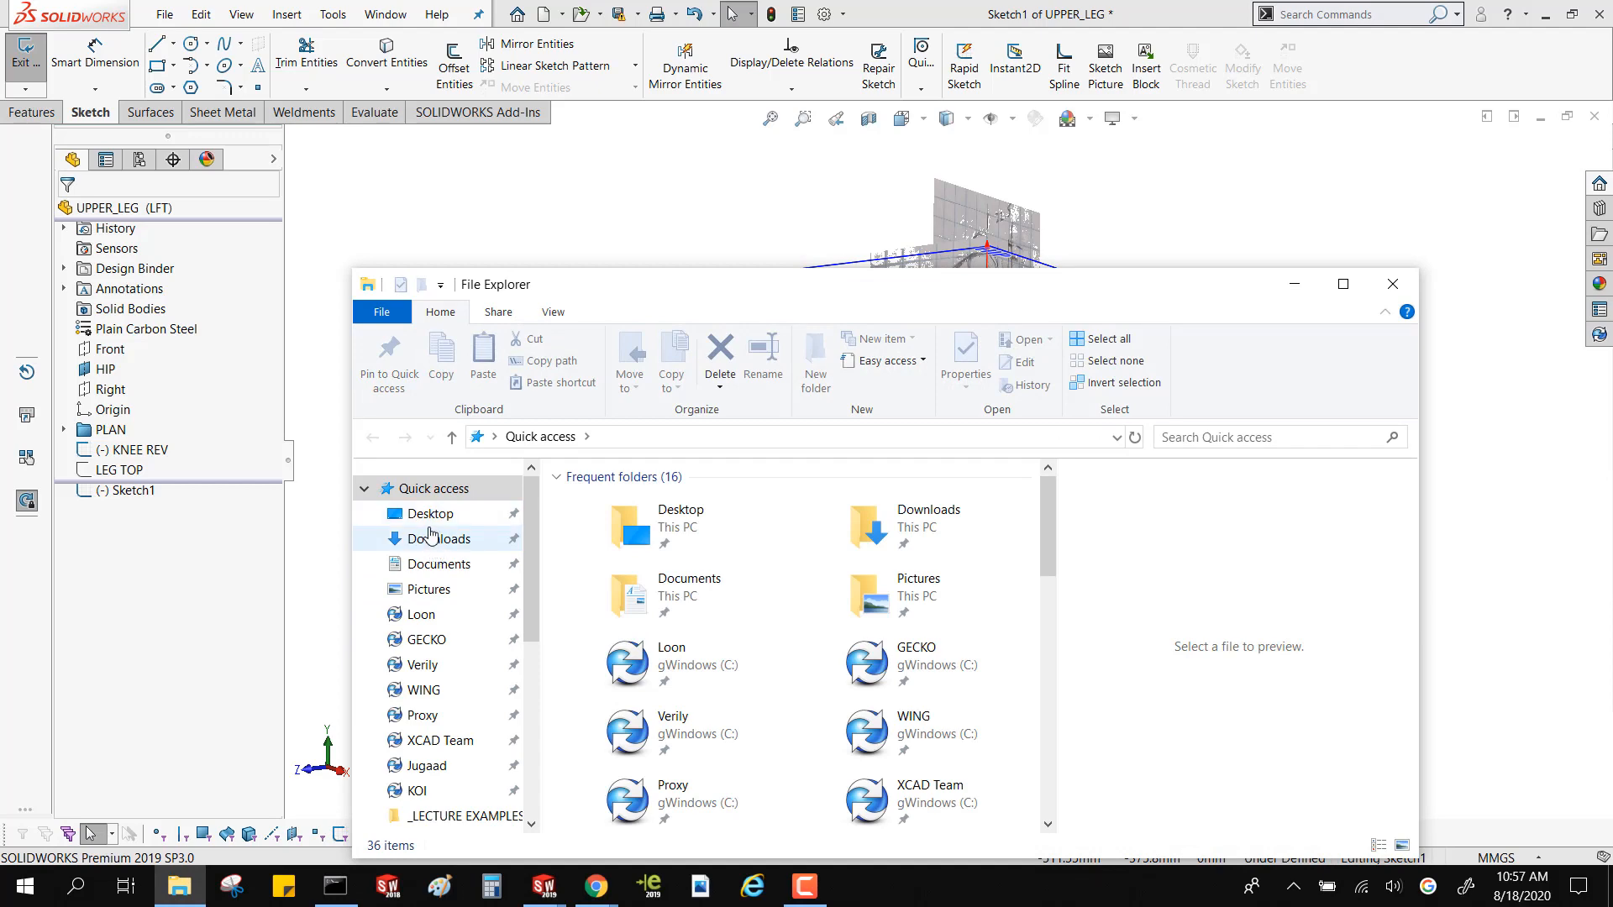
left_click(430, 538)
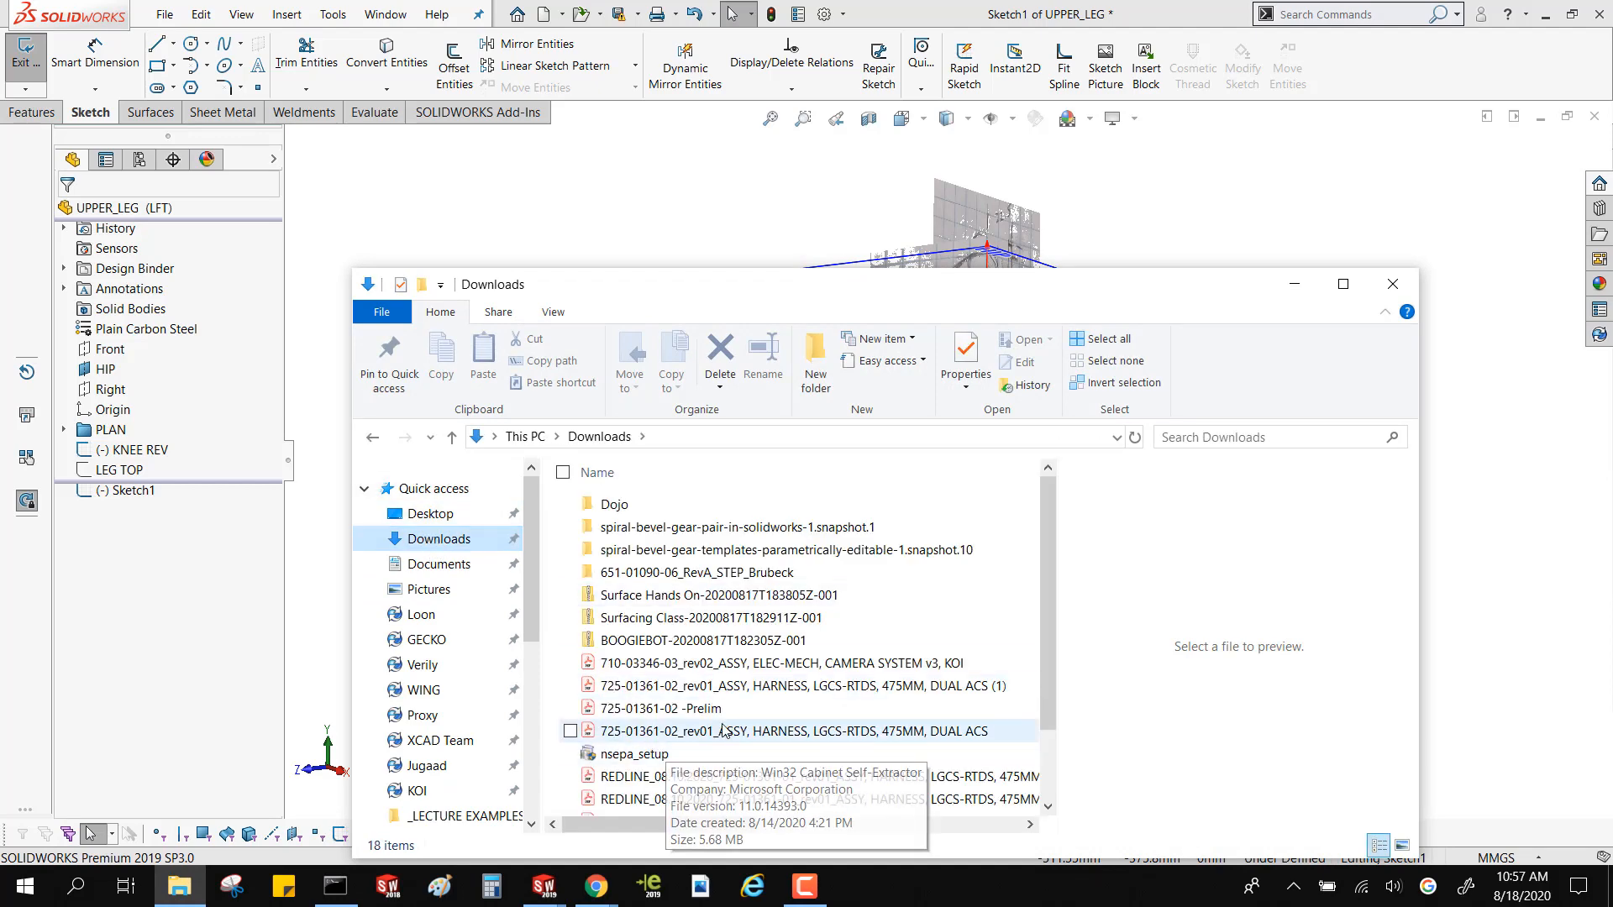
scroll(722, 731, "down", 1)
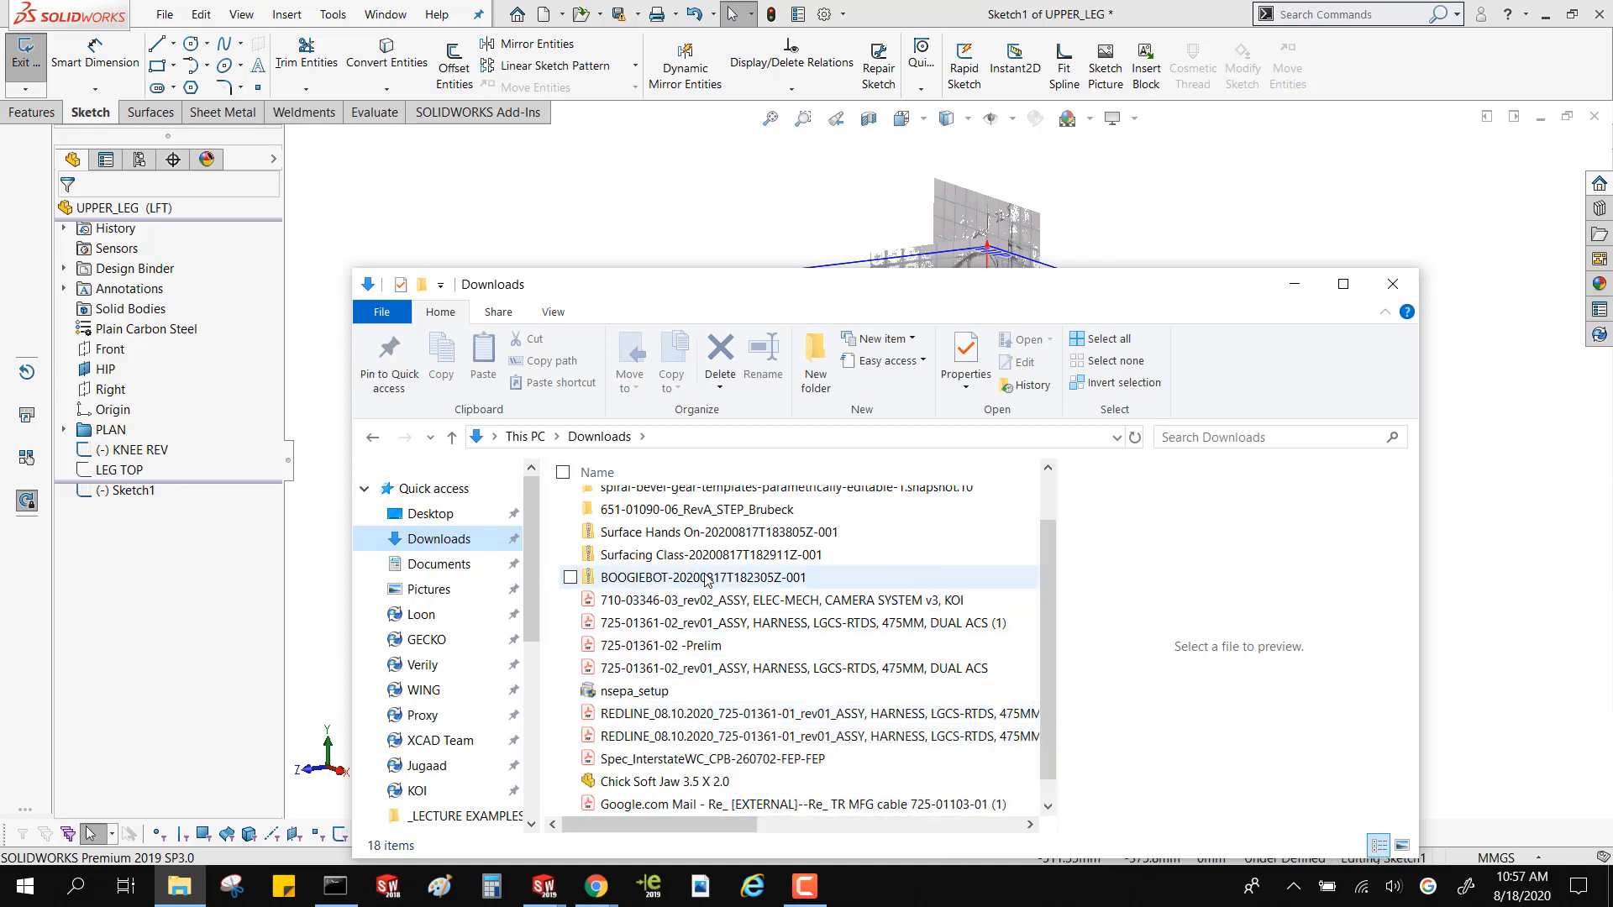
double_click(702, 532)
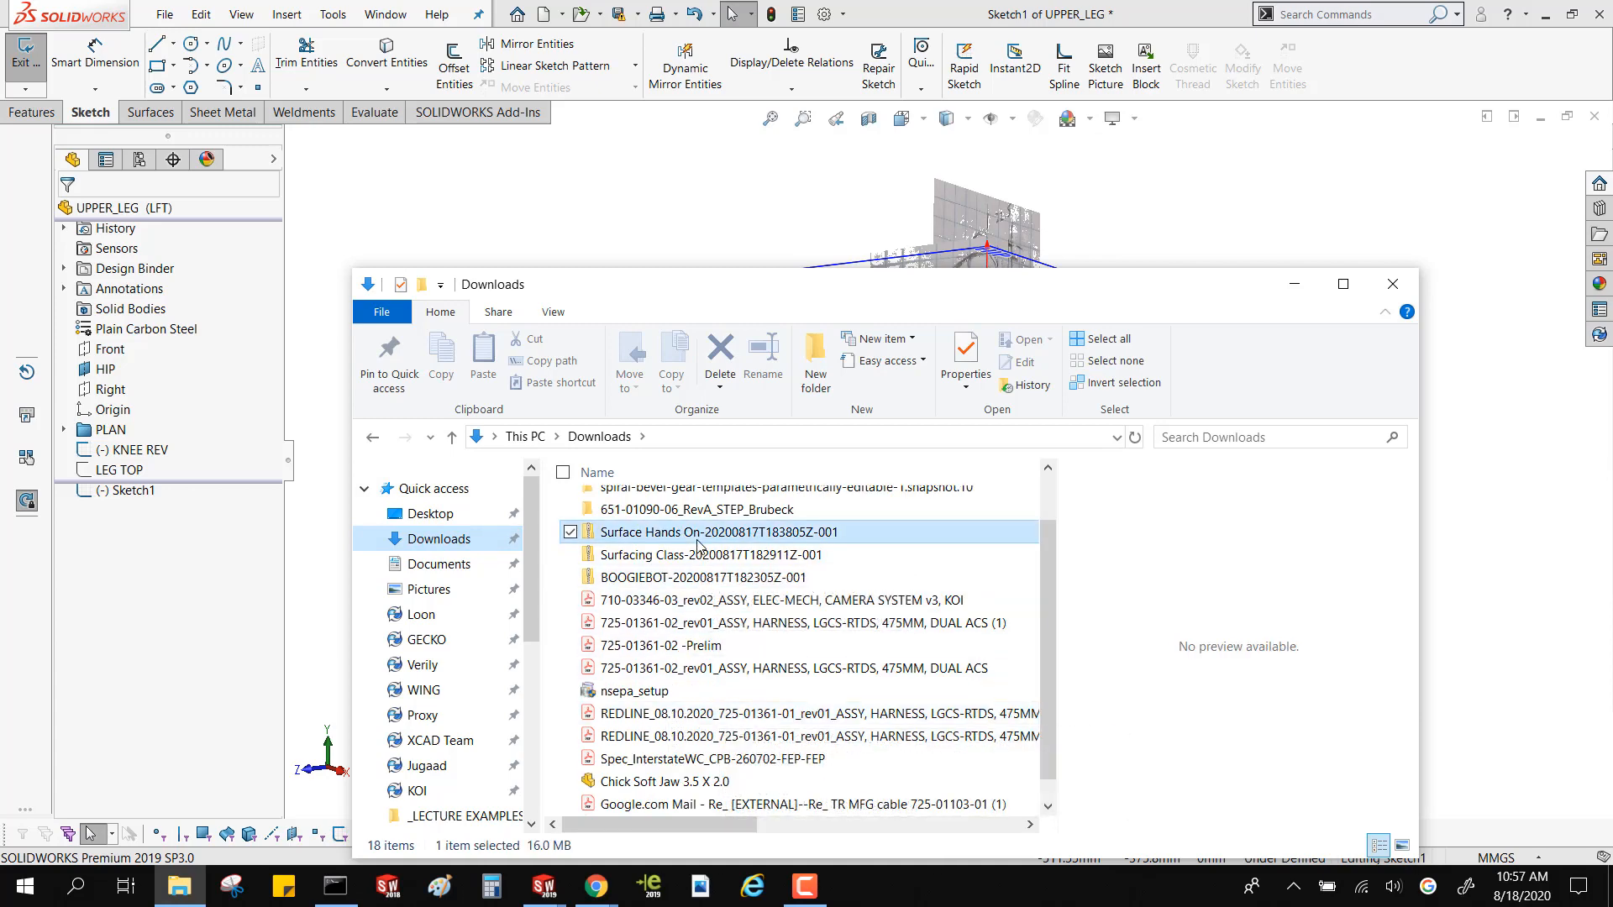
left_click(680, 509)
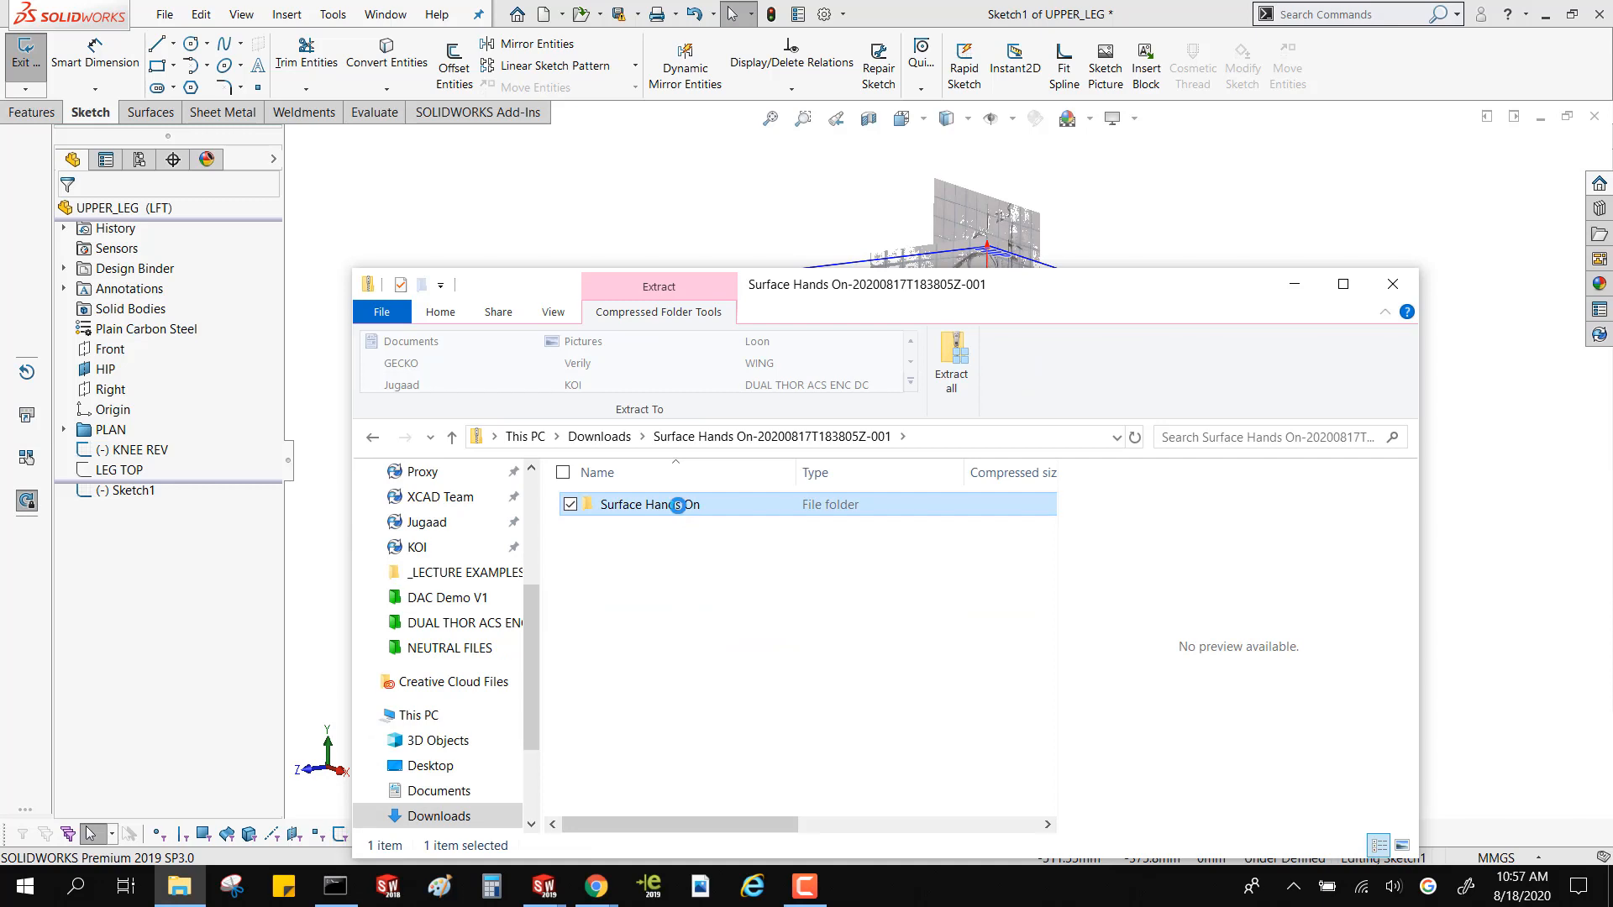
double_click(678, 505)
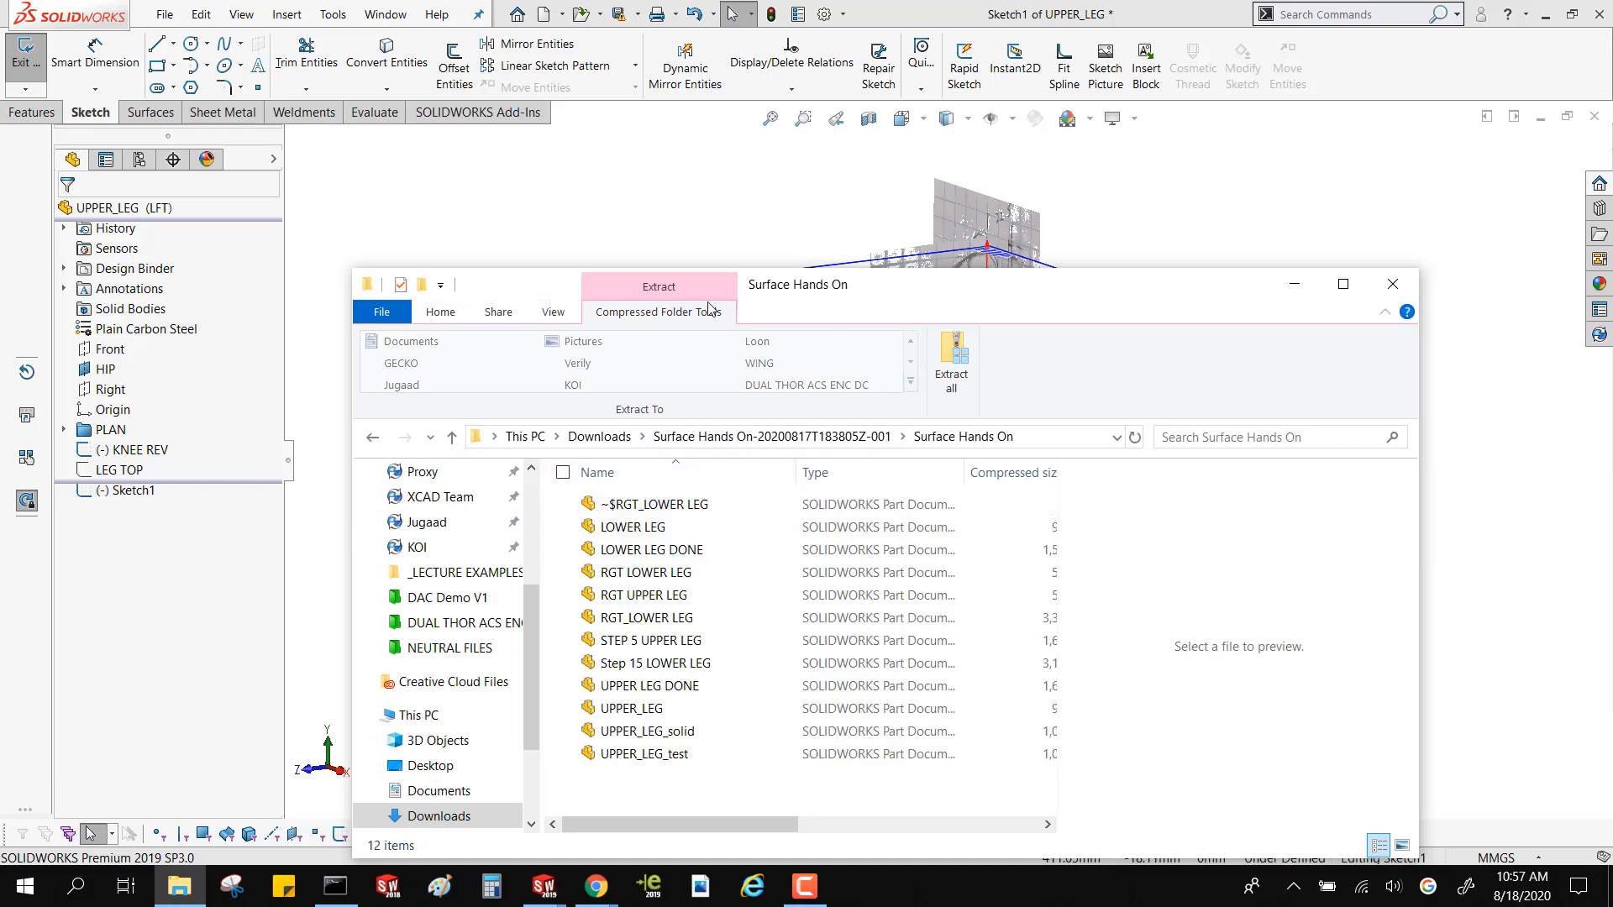
left_click(451, 436)
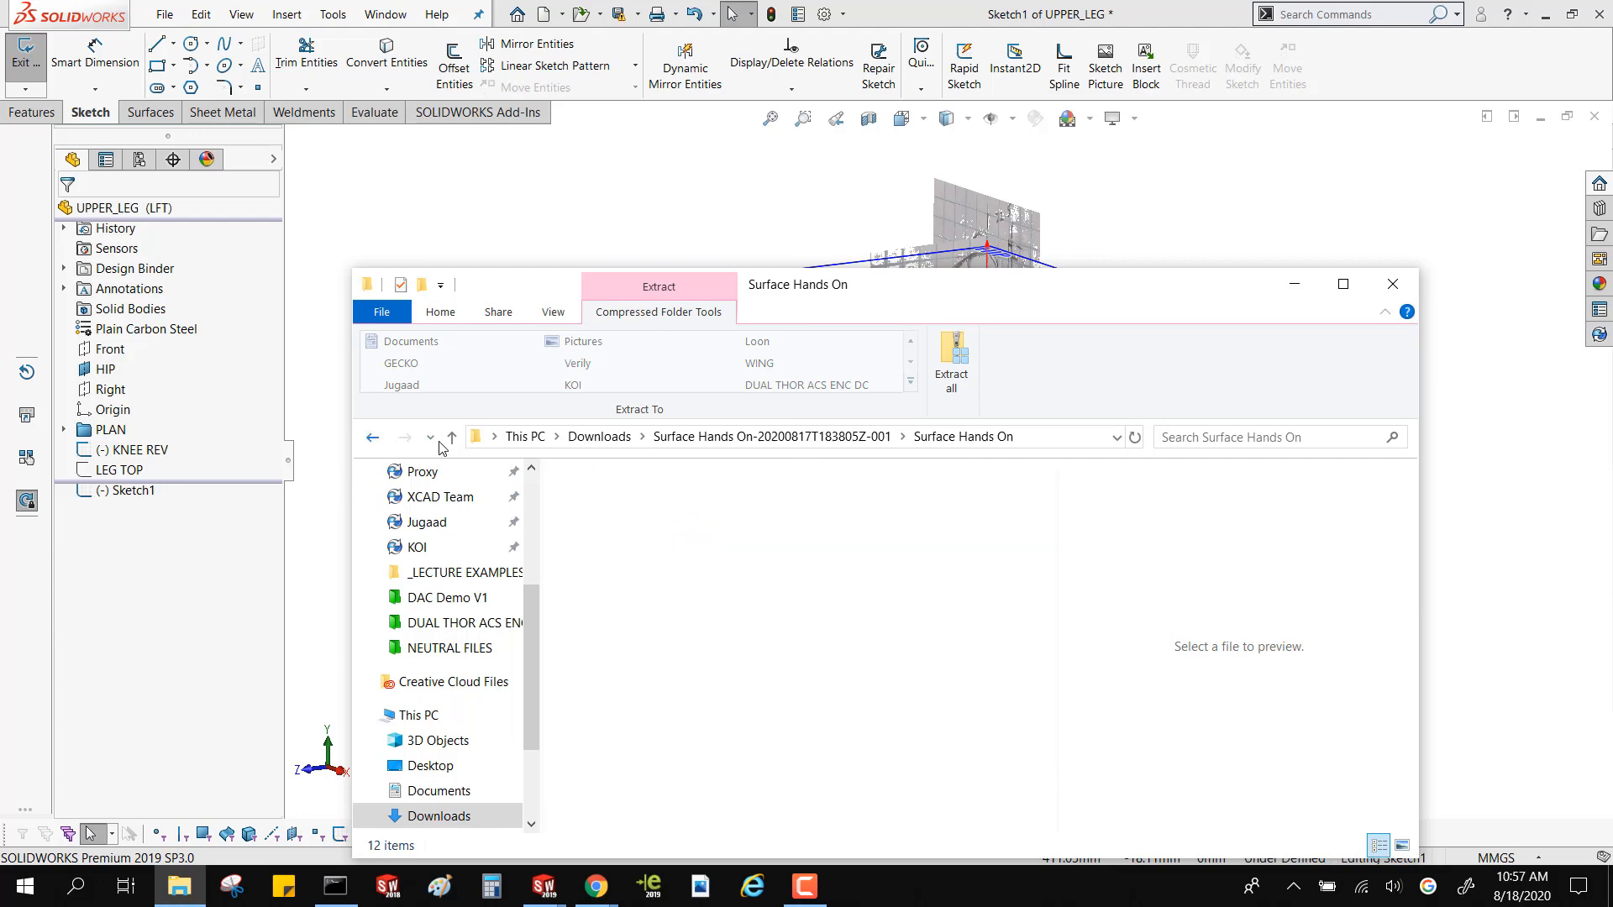
left_click(451, 437)
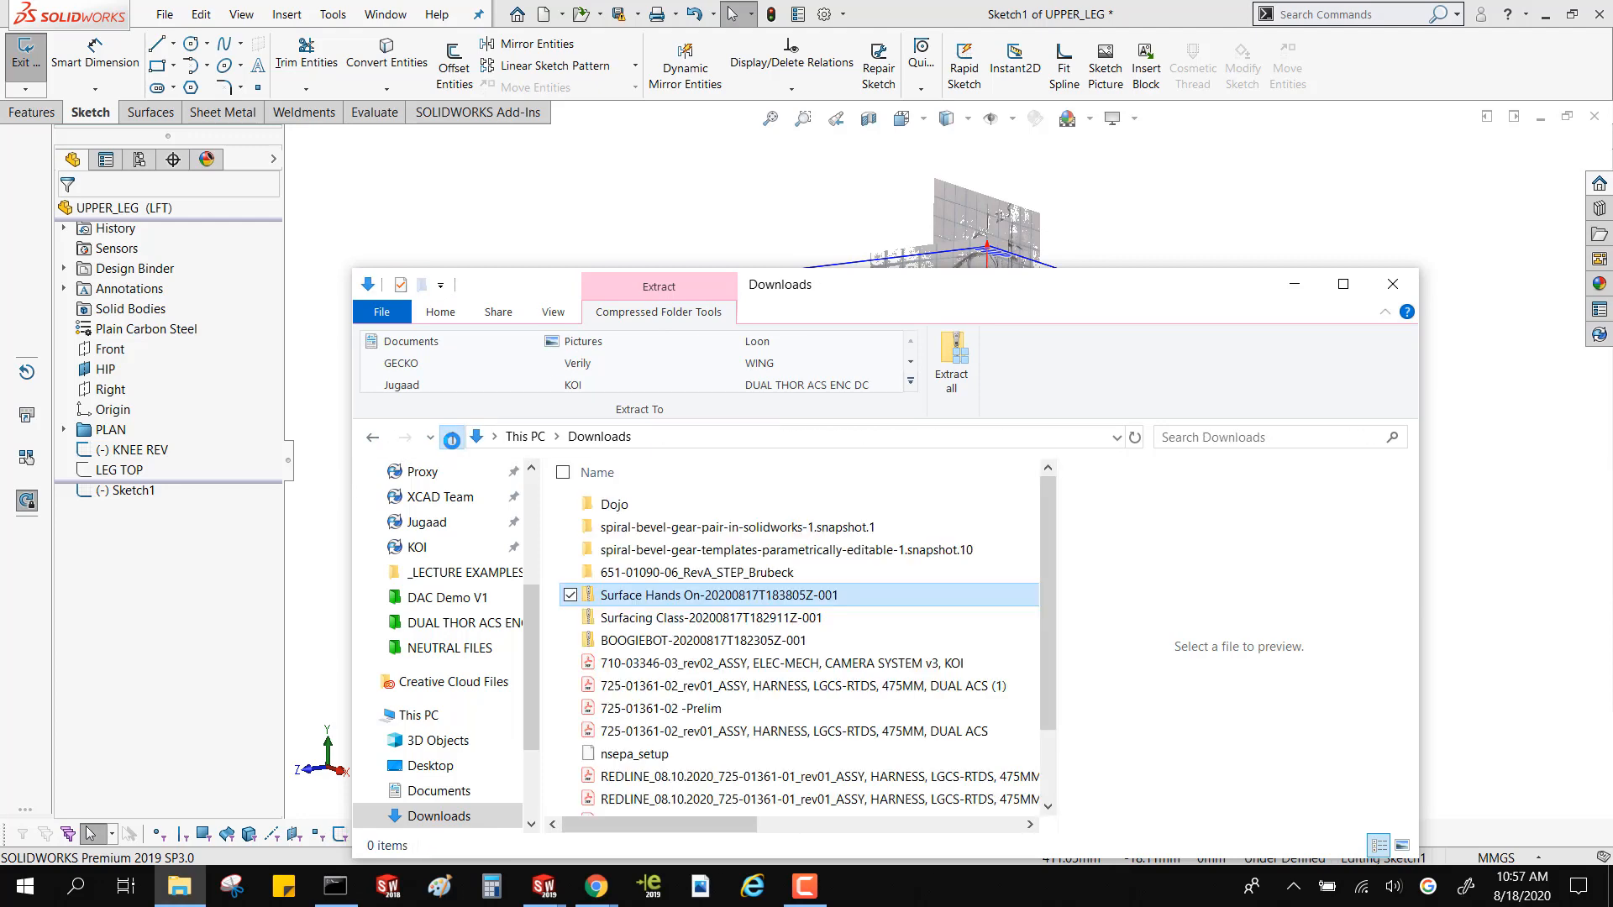
Examine the contents of the Surfacing Class archive in Downloads for image files, and close File Explorer
left_click(623, 629)
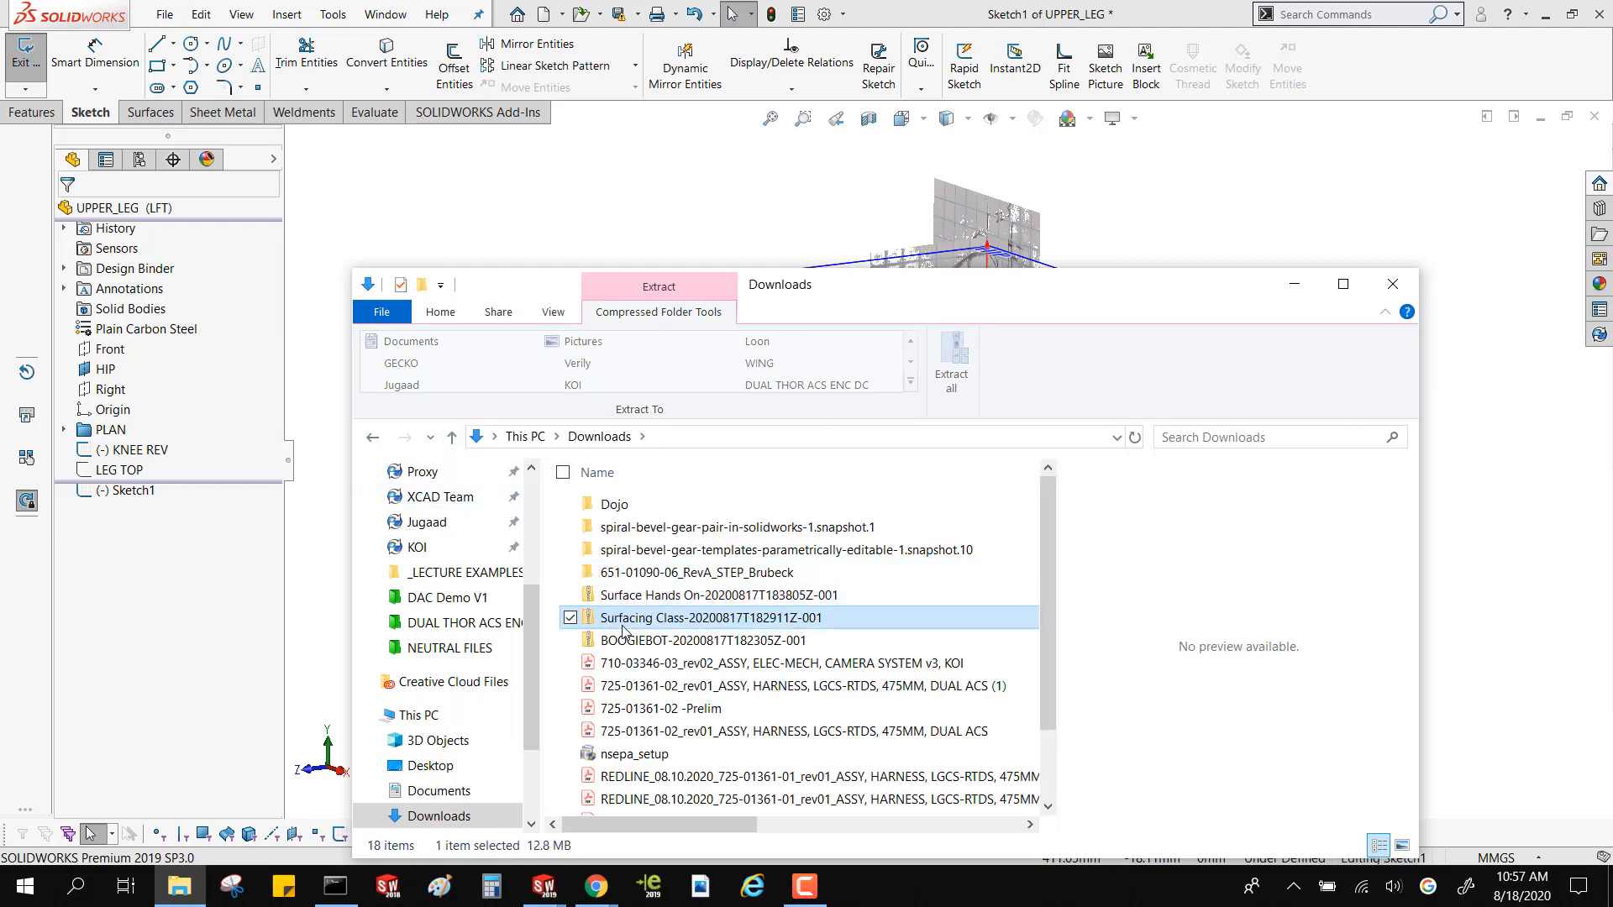
double_click(624, 629)
left_click(631, 514)
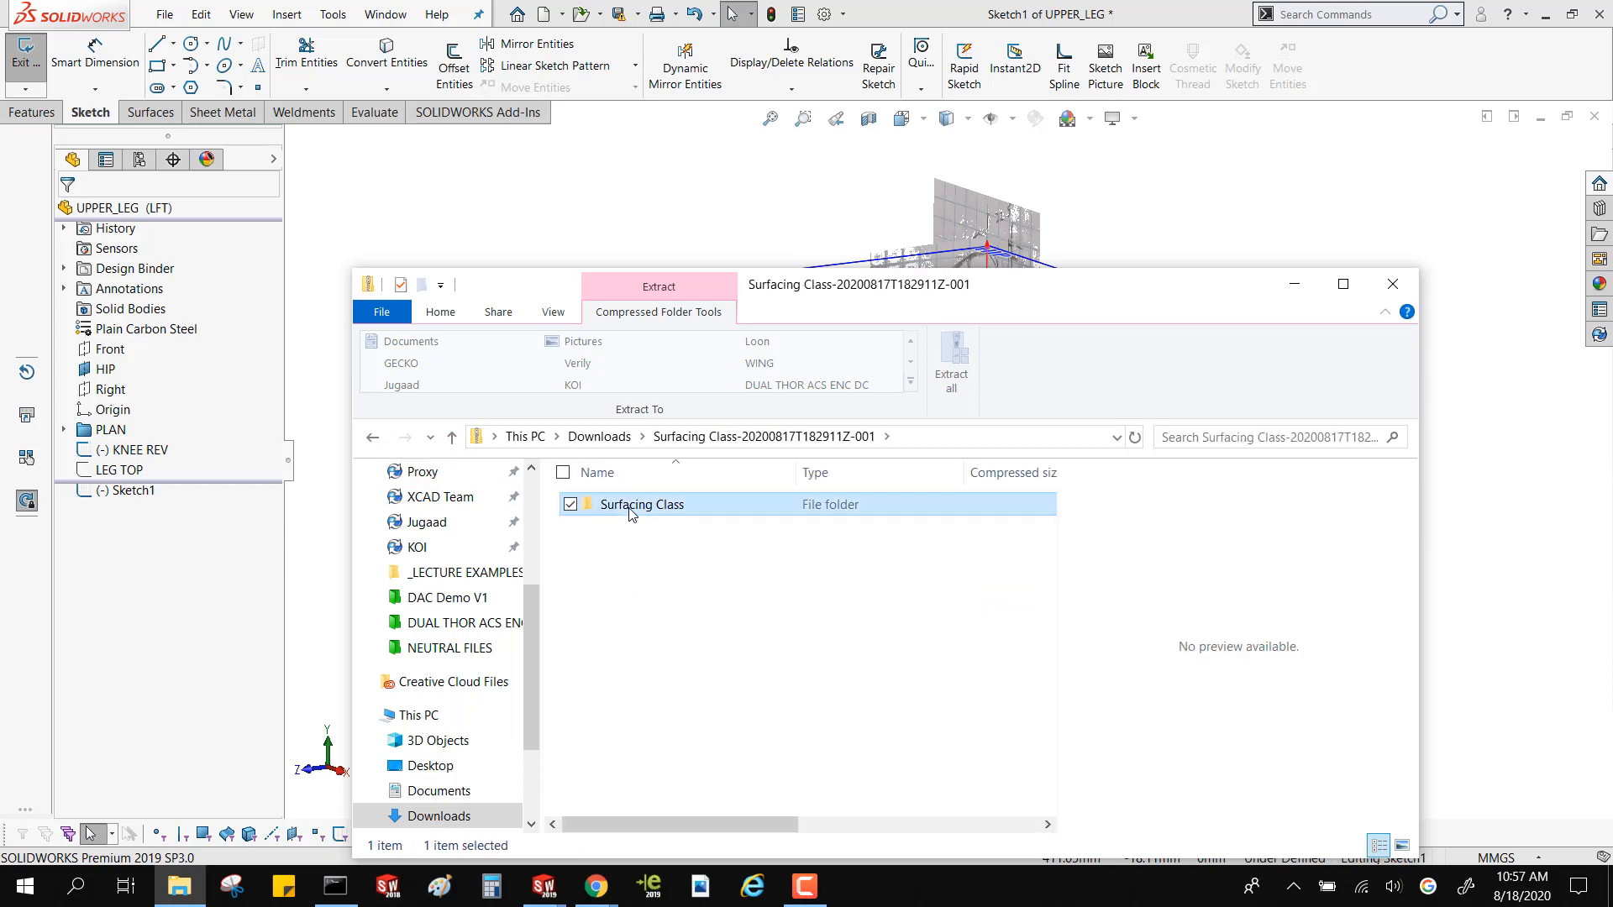
double_click(631, 507)
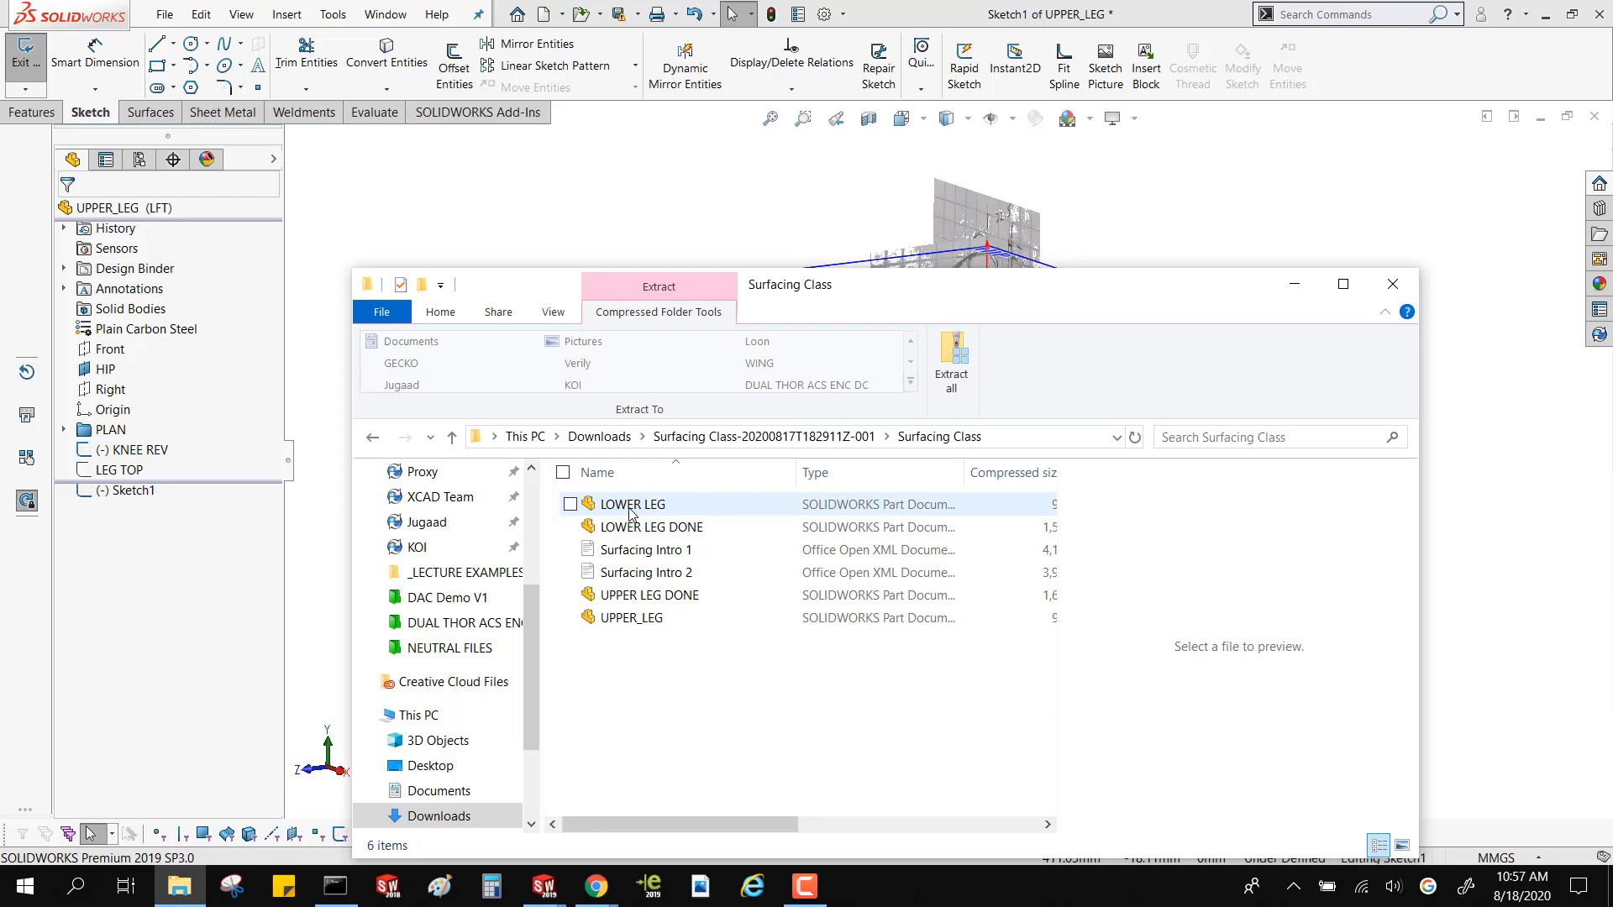
left_click(1393, 284)
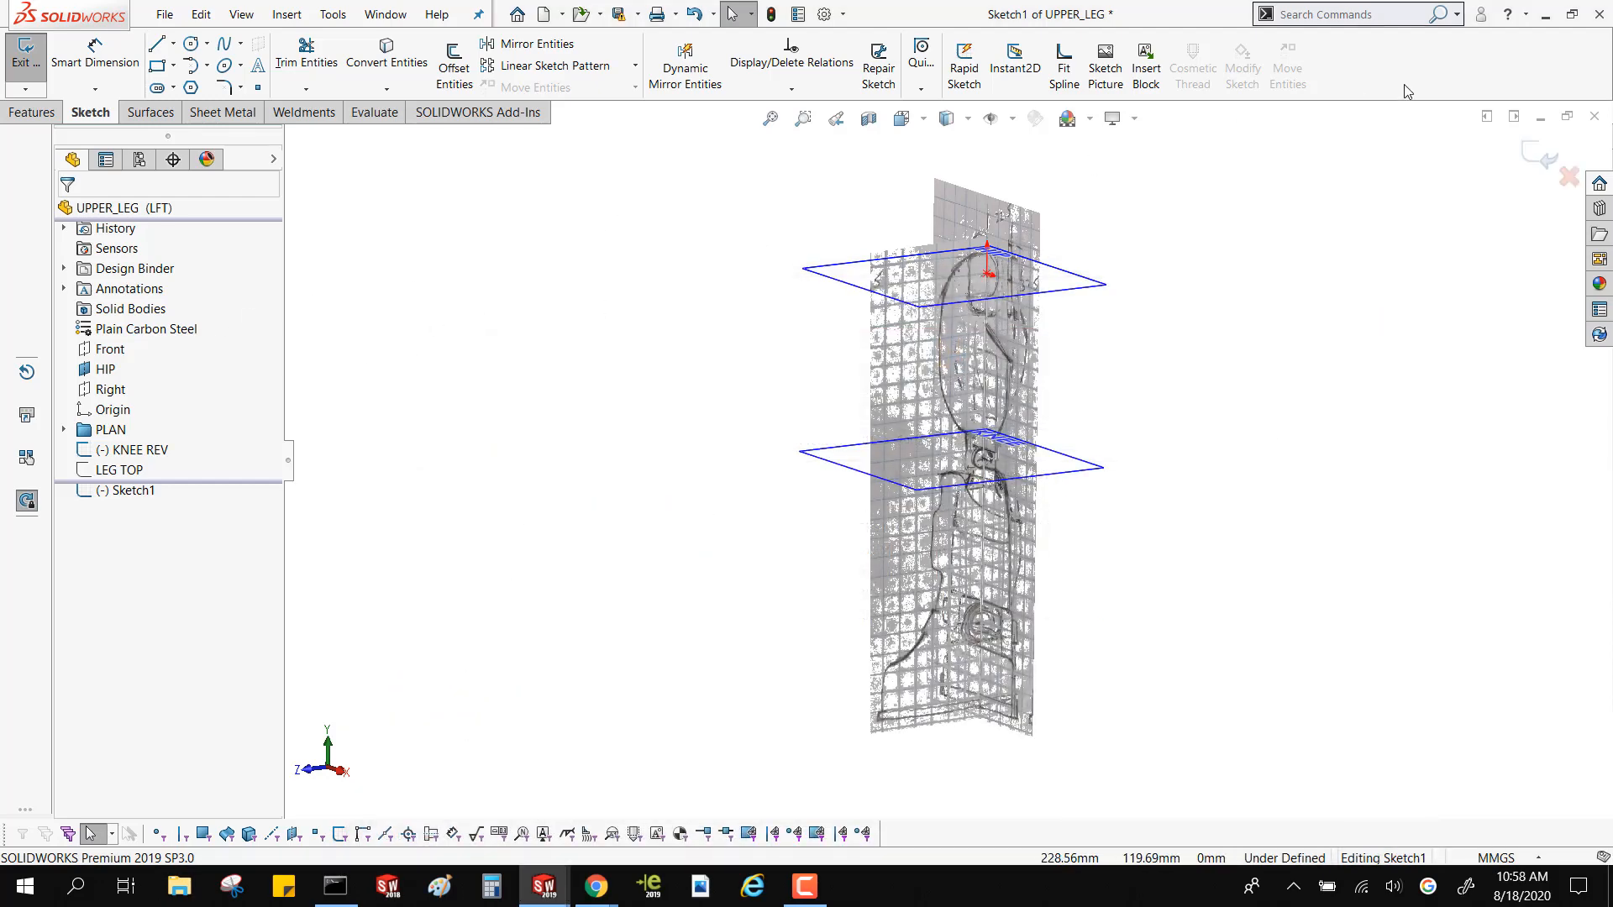
Restart Sketch Picture and search the _LECTURE EXAMPLES and Saved Pictures folders for an image
left_click(1105, 68)
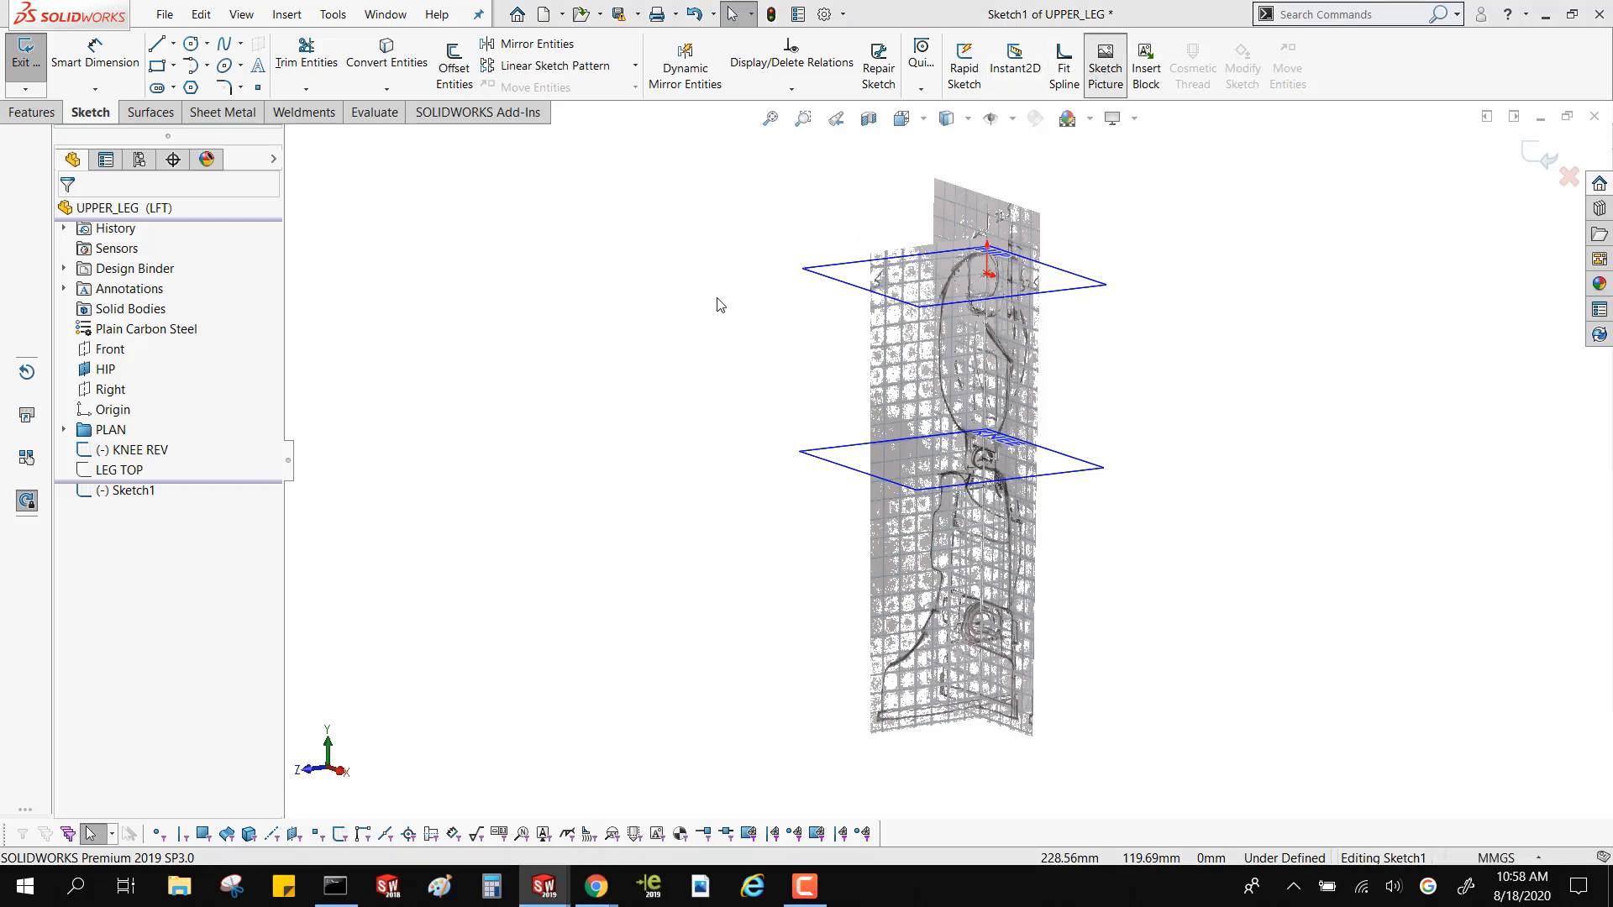
double_click(574, 240)
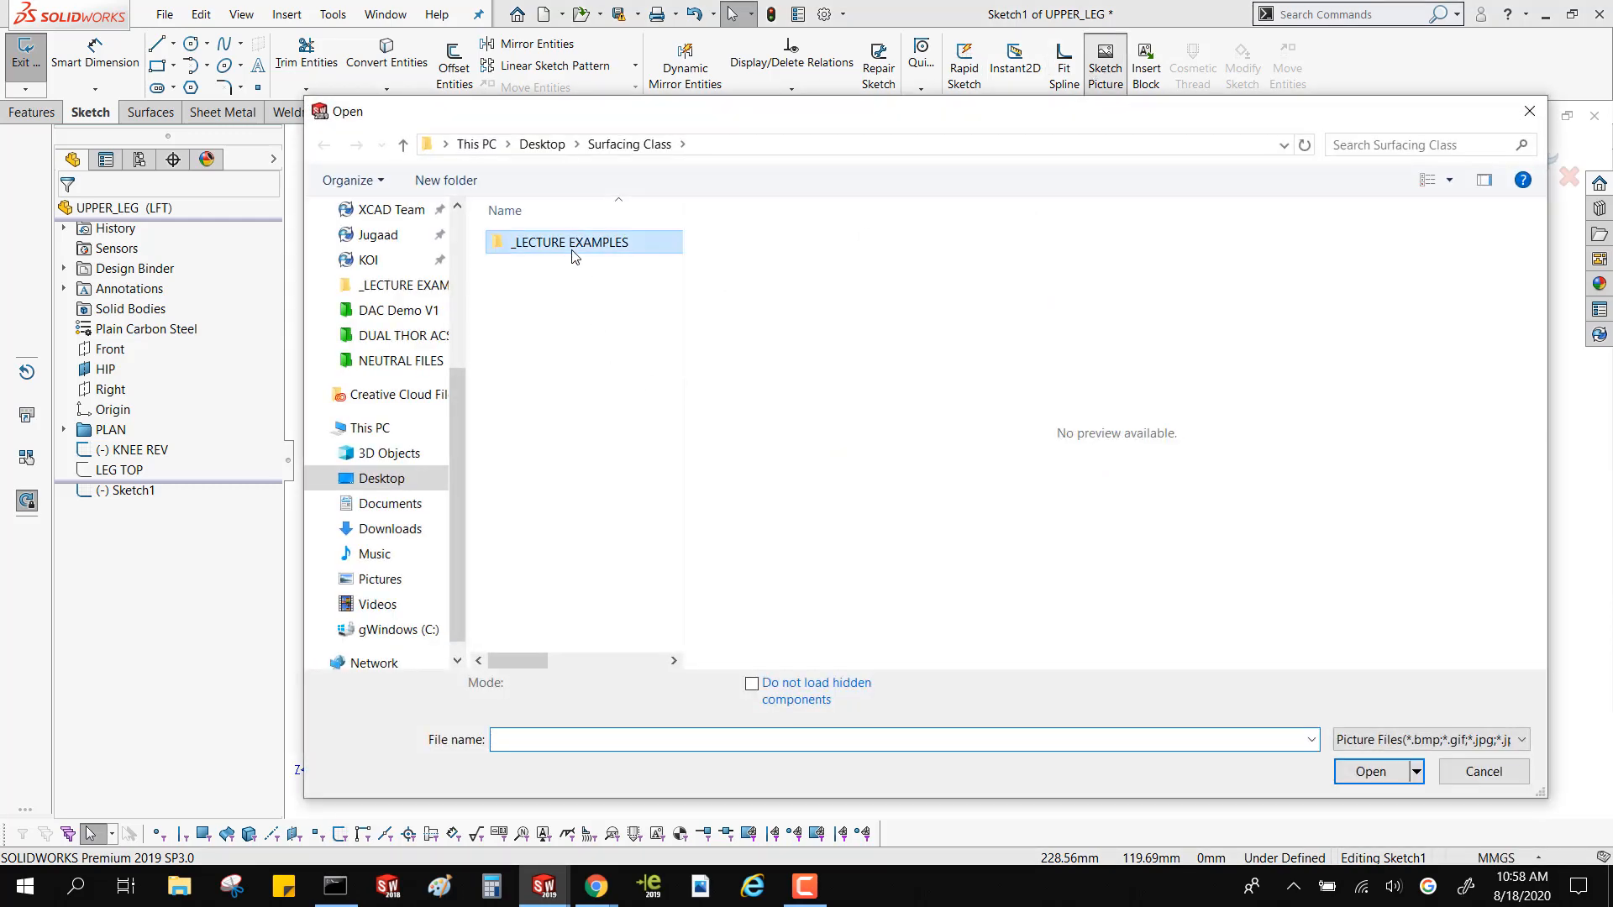
scroll(395, 361, "up", 2)
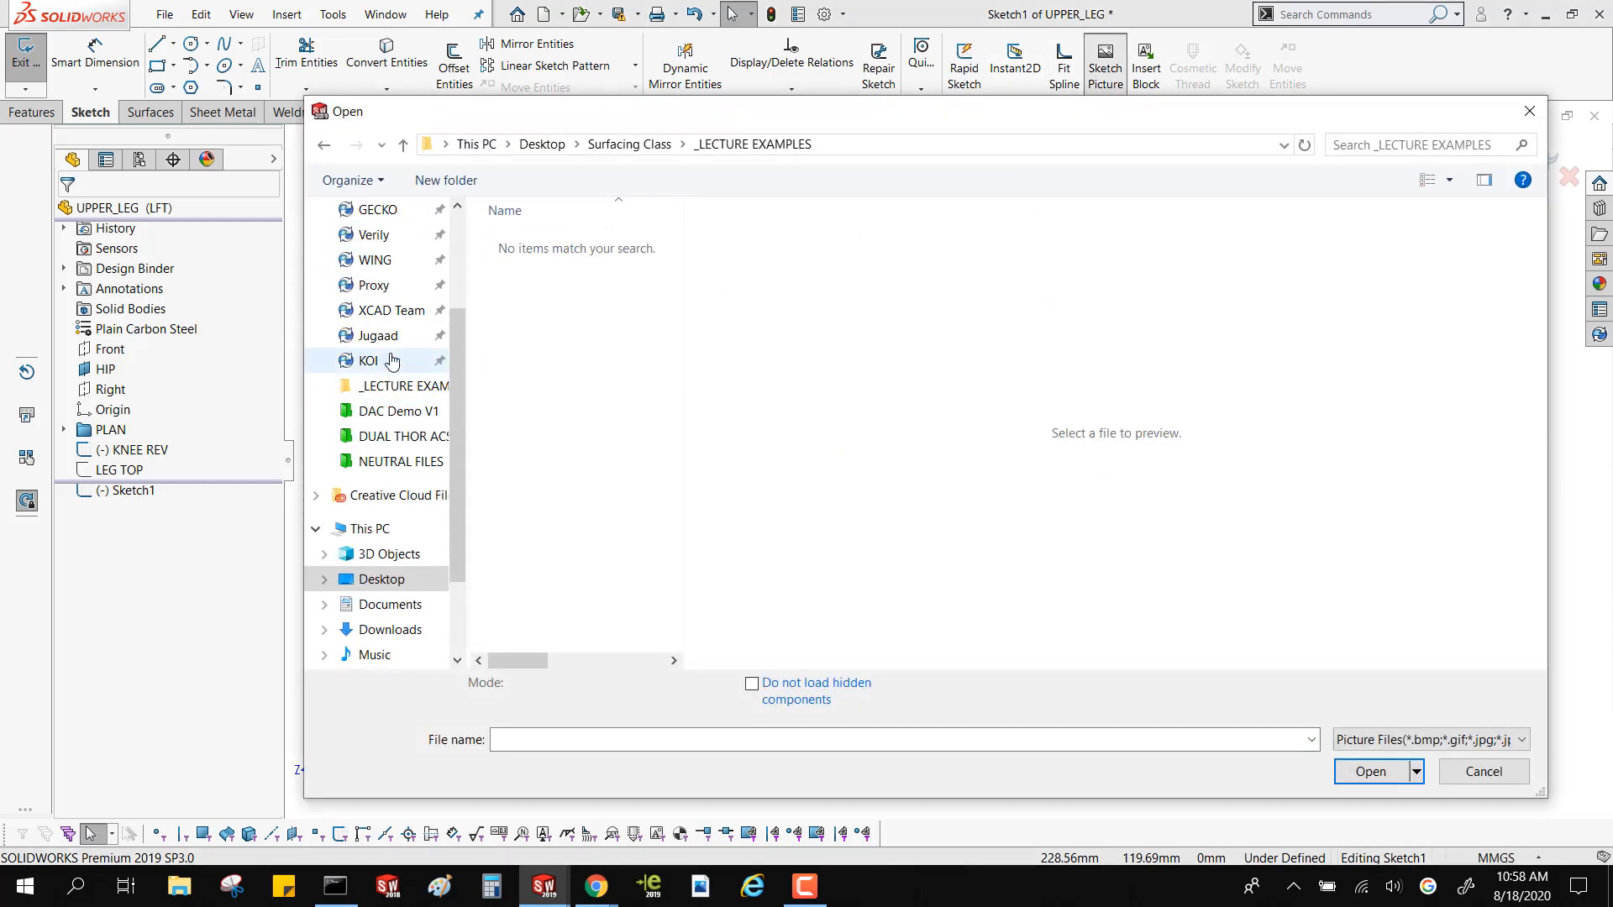
scroll(370, 491, "down", 1)
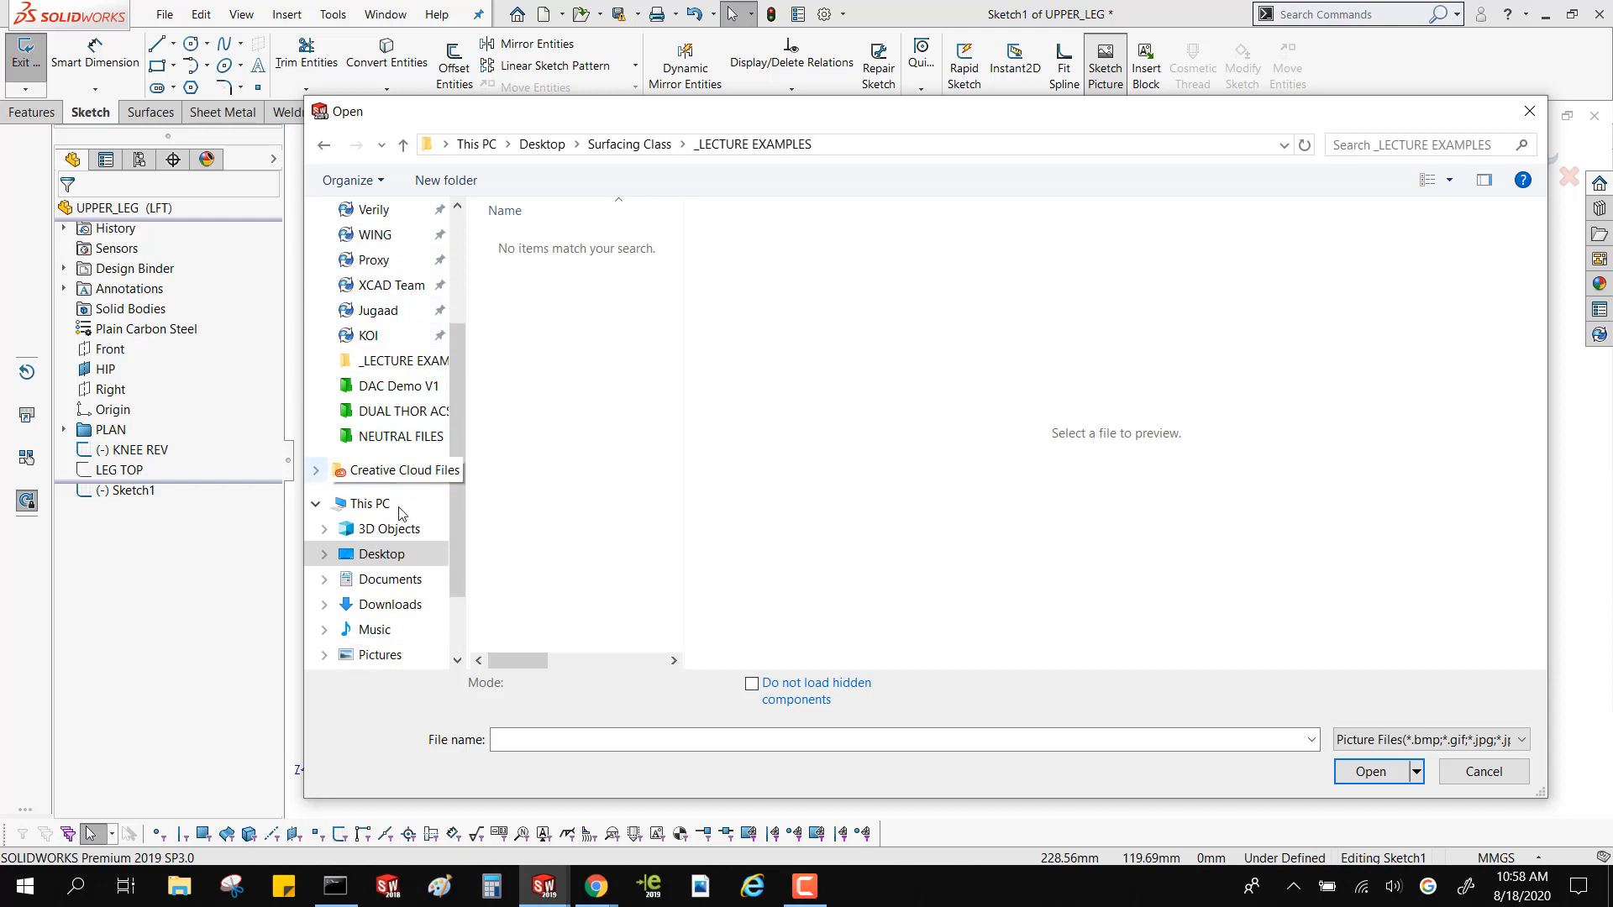
scroll(406, 580, "down", 1)
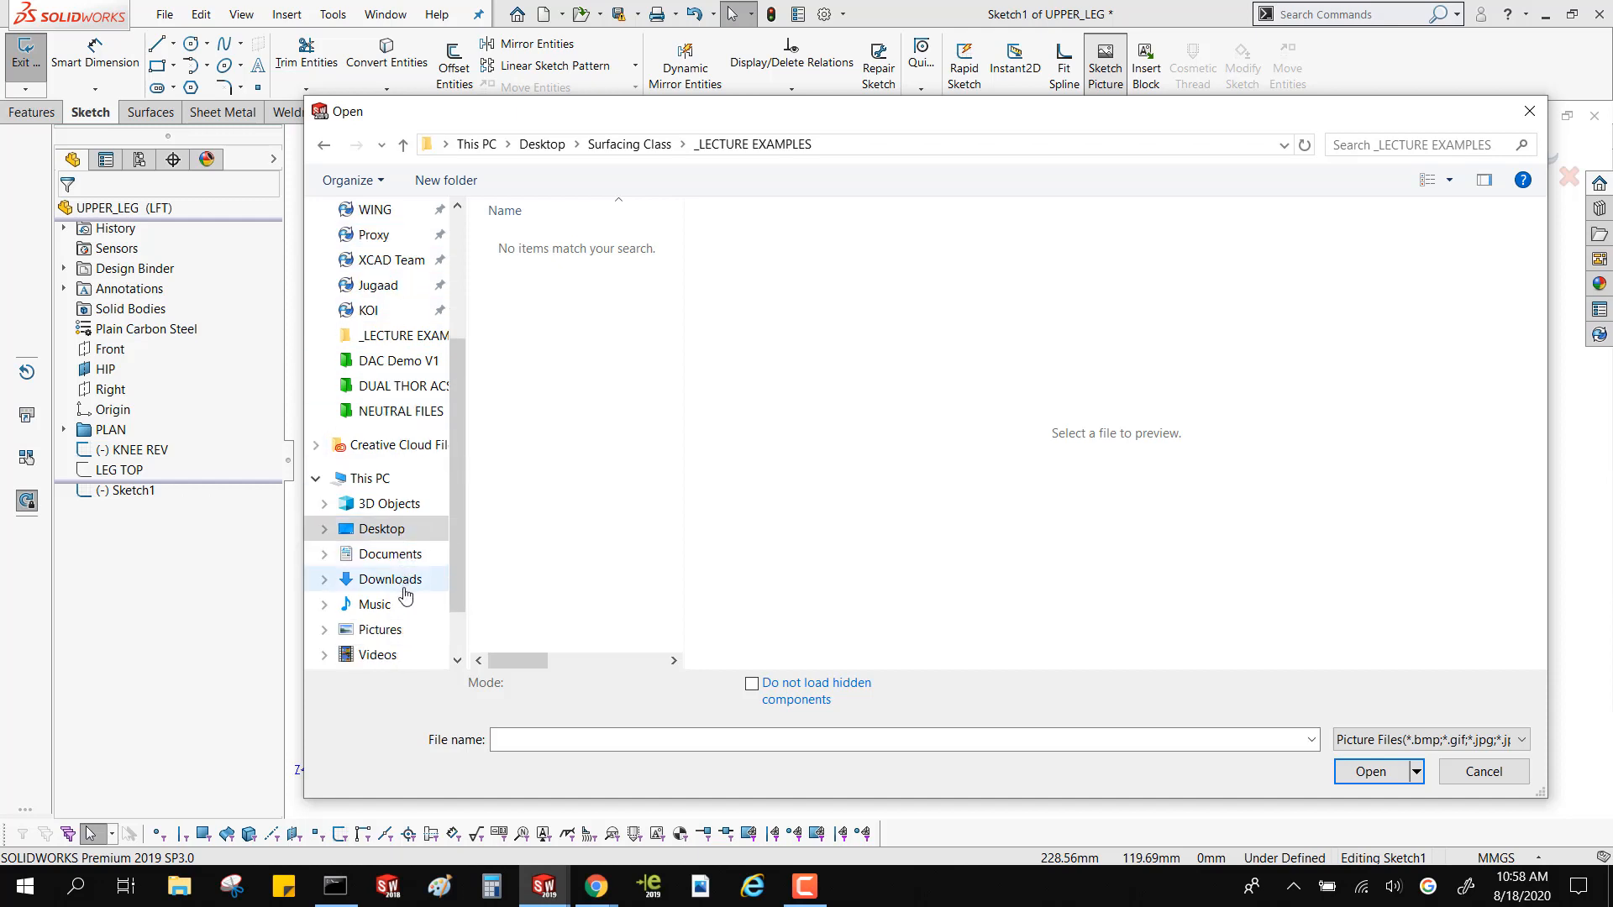
left_click(407, 628)
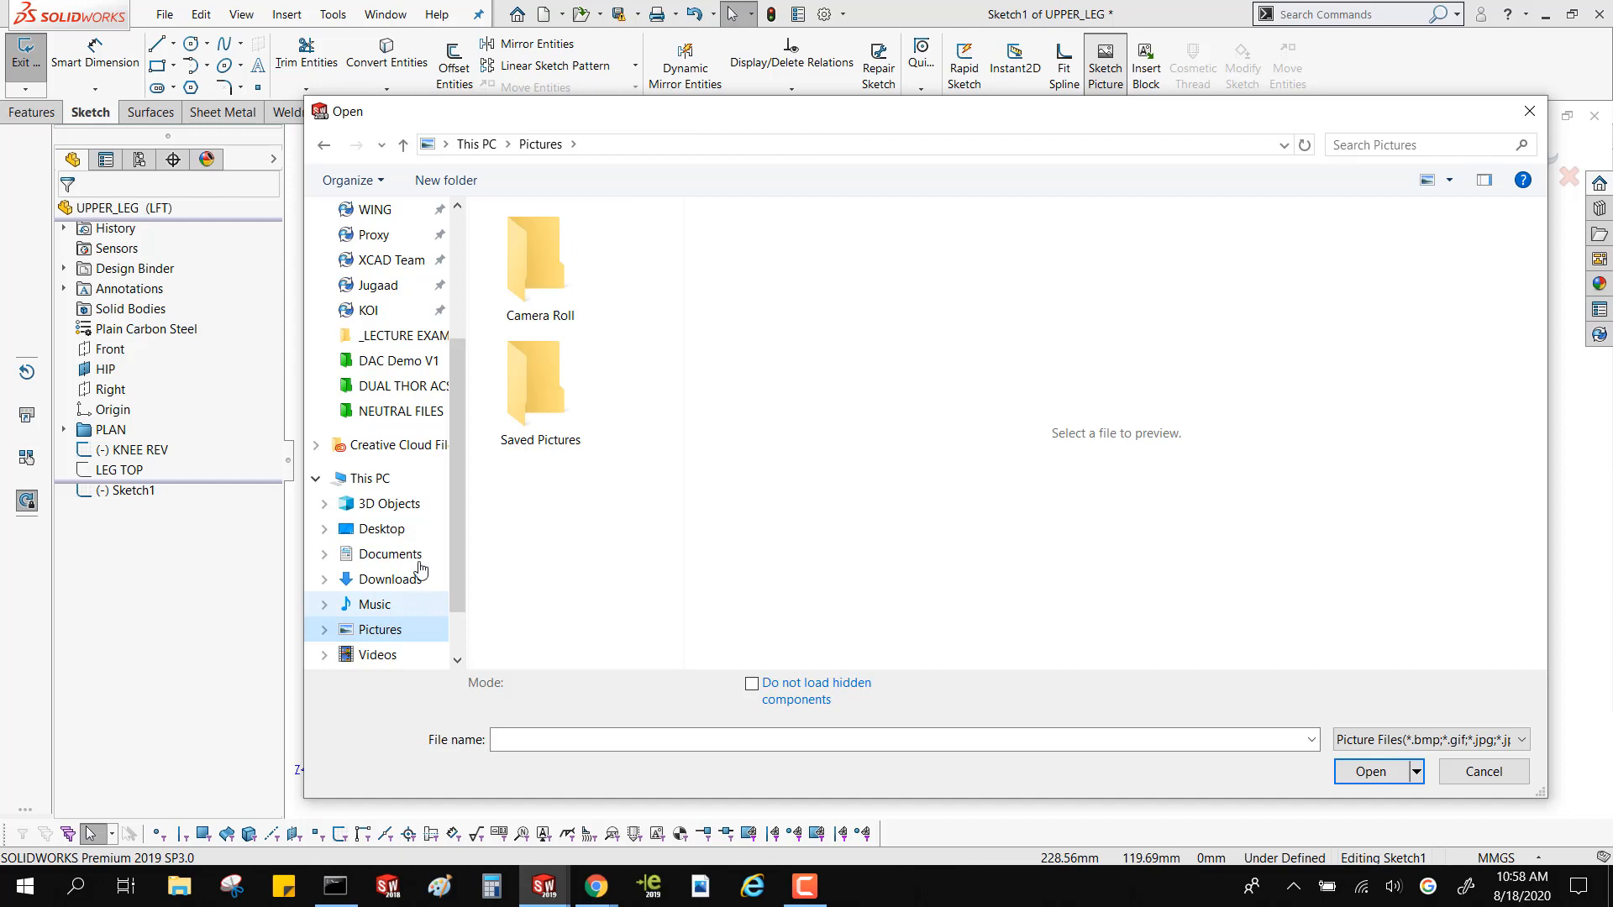
double_click(528, 400)
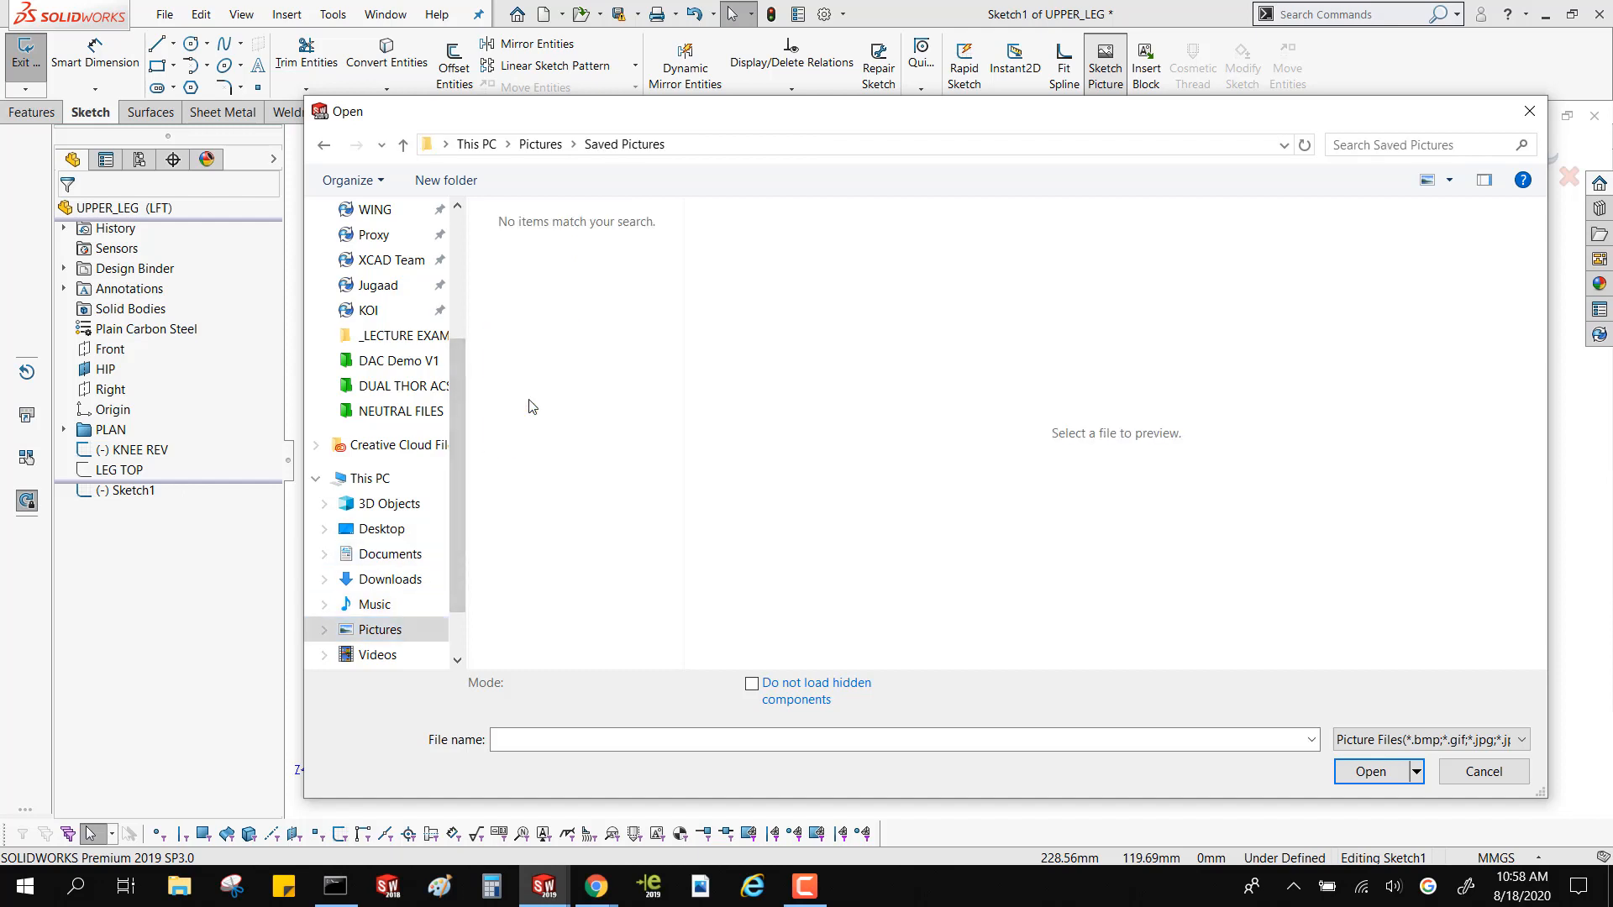
Choose the "uberproxy issue" image from the Desktop and insert it as the sketch picture
left_click(383, 532)
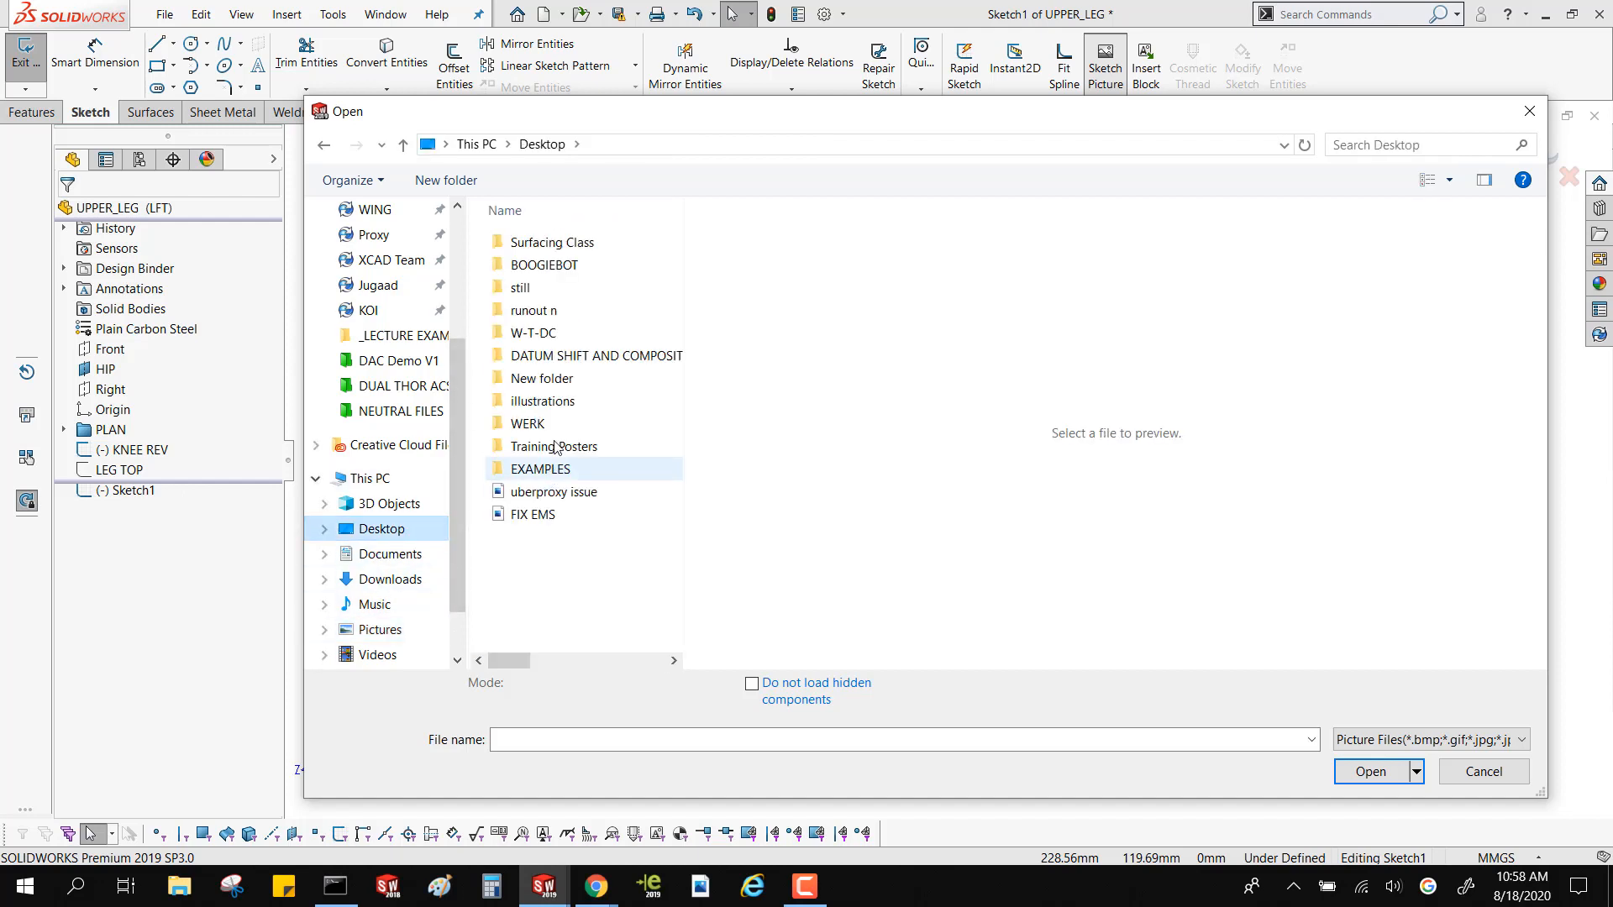
left_click(535, 494)
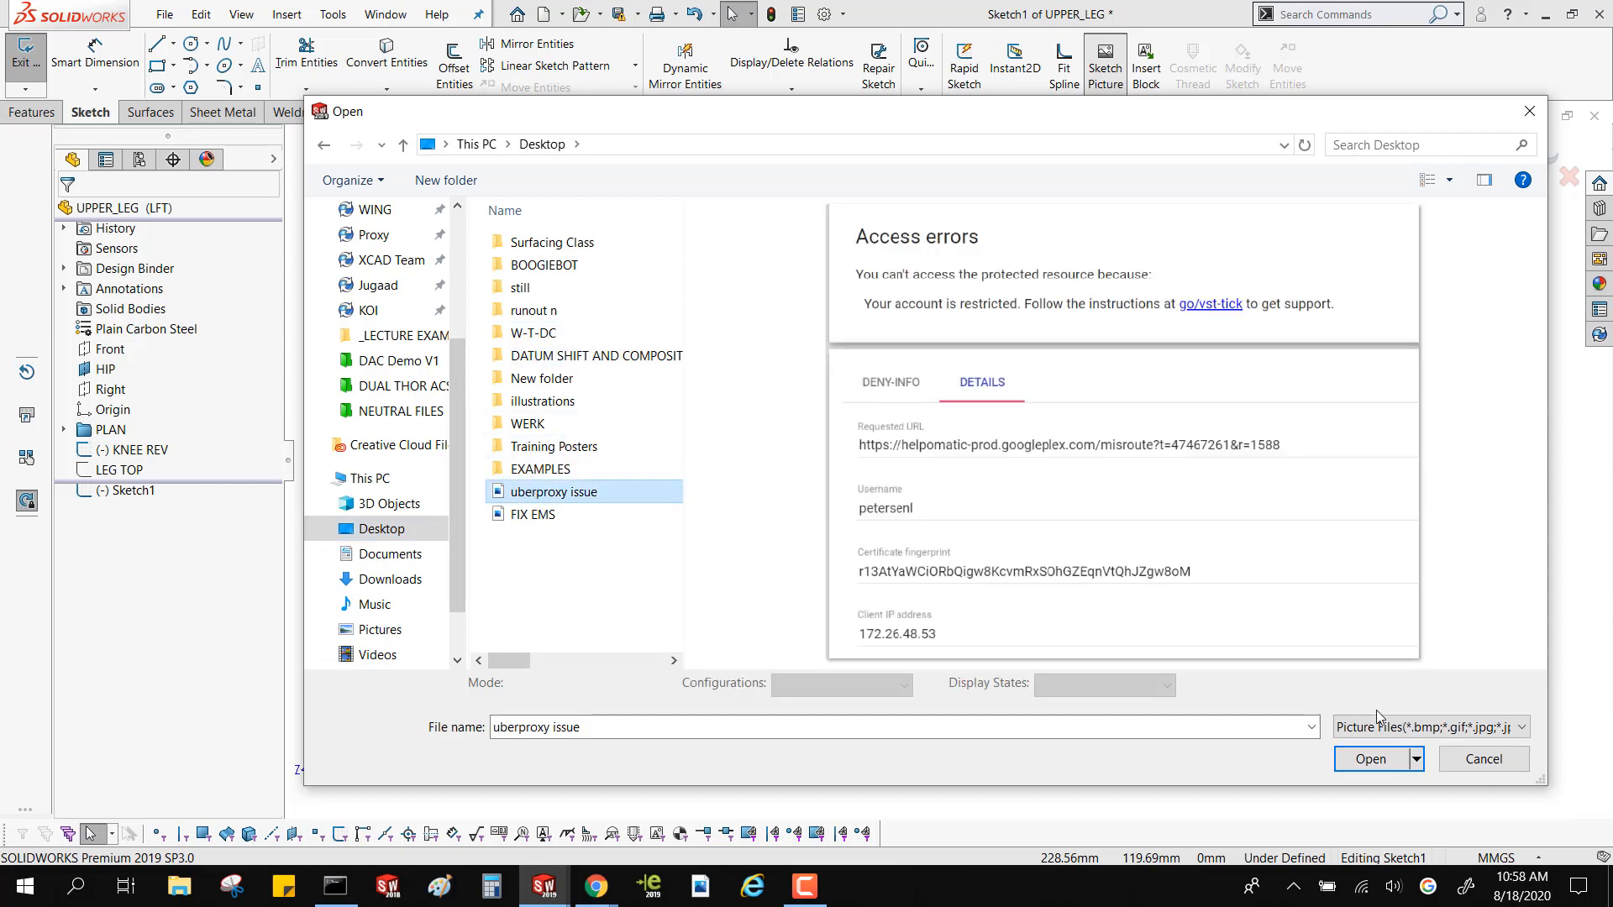
left_click(1371, 759)
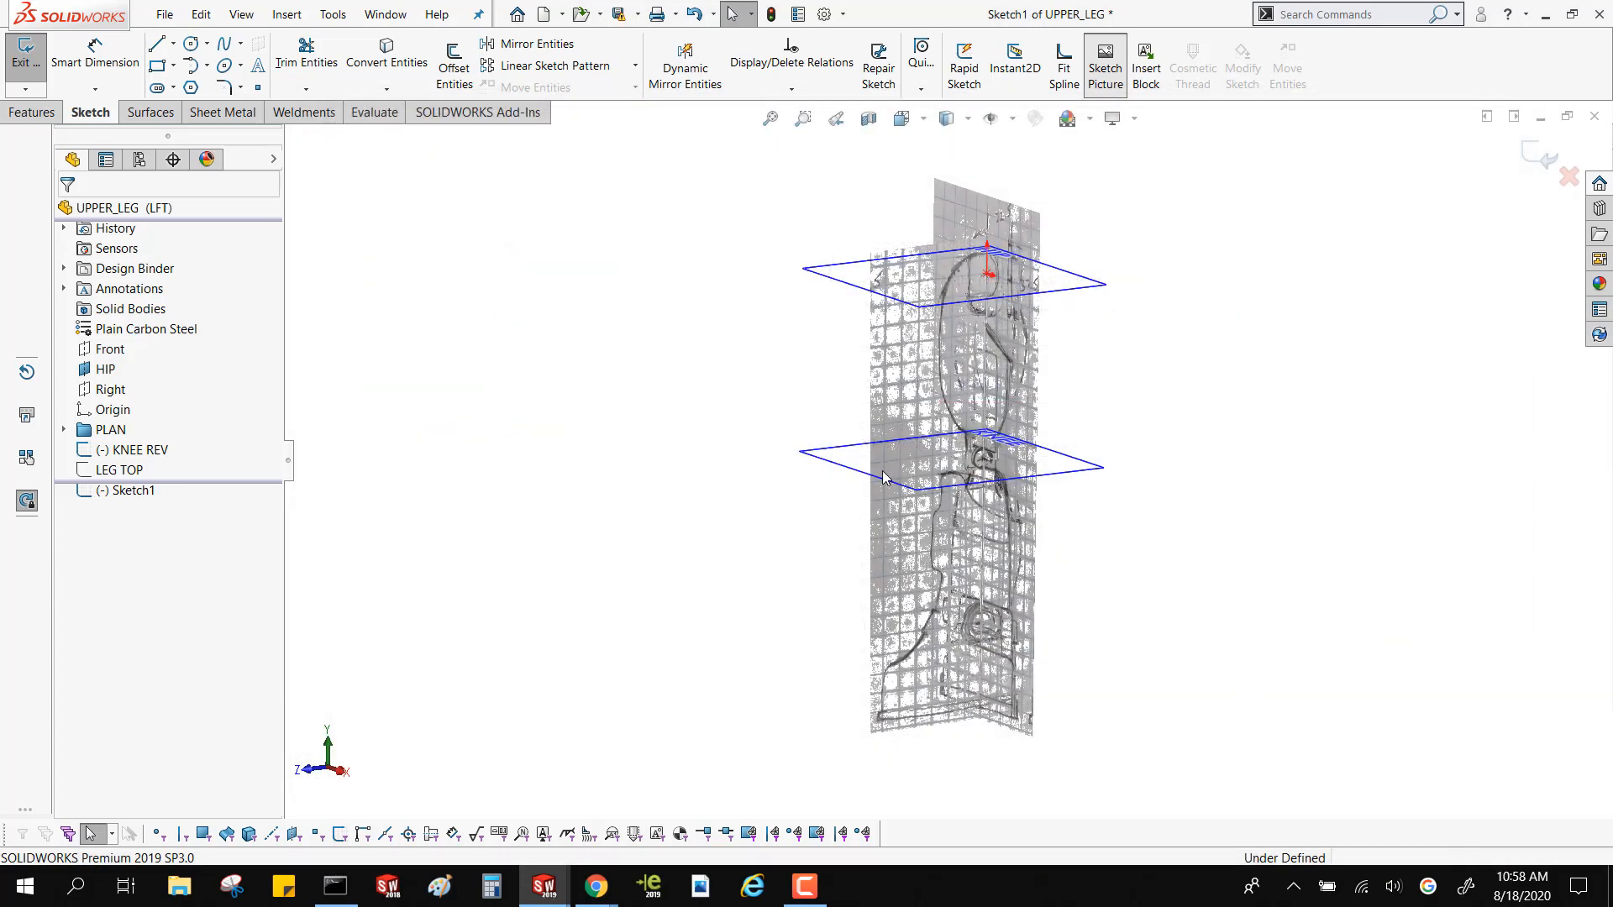
Place the sketch picture's scaling line vertically across the Requested URL field, from the divider above it to the divider below it
scroll(1153, 409, "up", 3)
middle_click_drag(1154, 409, 1221, 310)
scroll(1218, 308, "up", 3)
scroll(1207, 295, "down", 3)
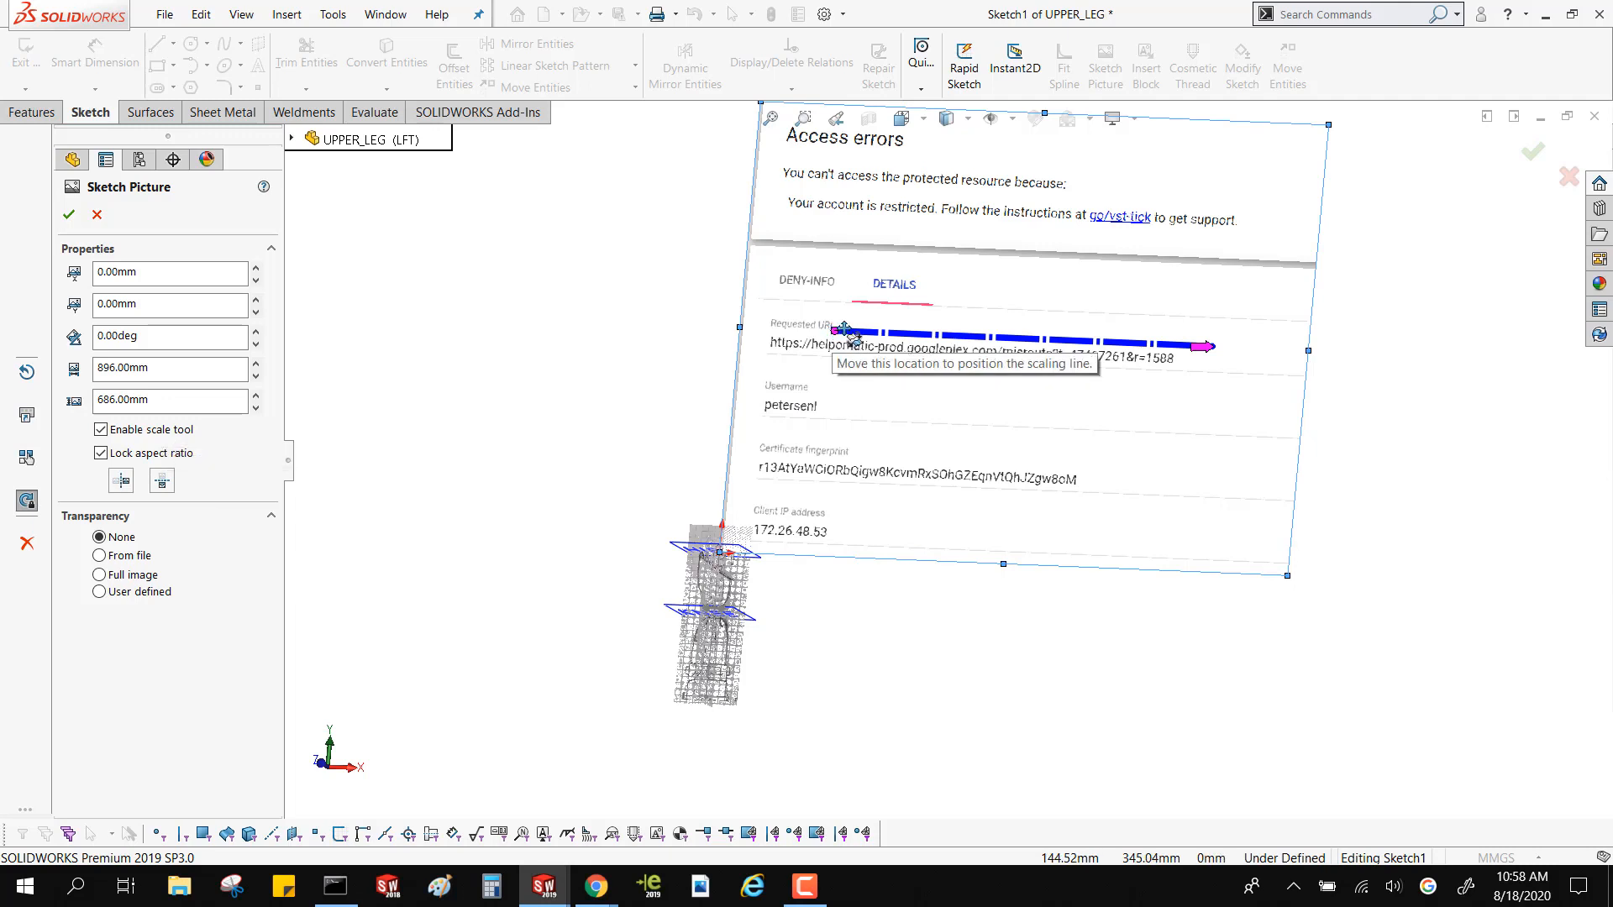
left_click_drag(832, 333, 958, 308)
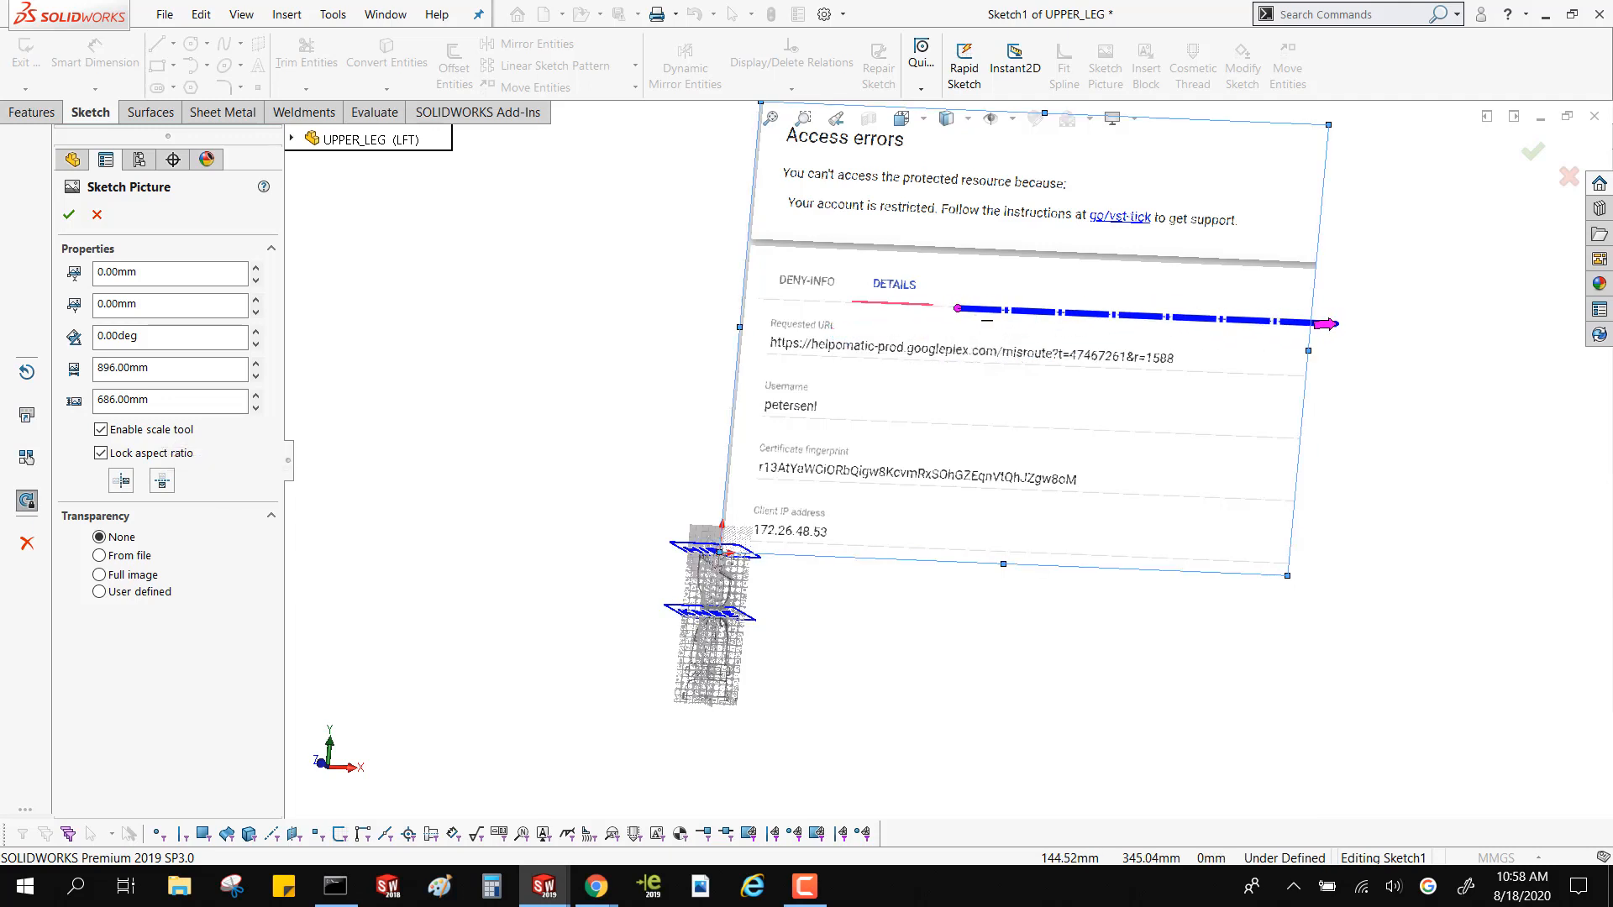
left_click_drag(1340, 331, 959, 361)
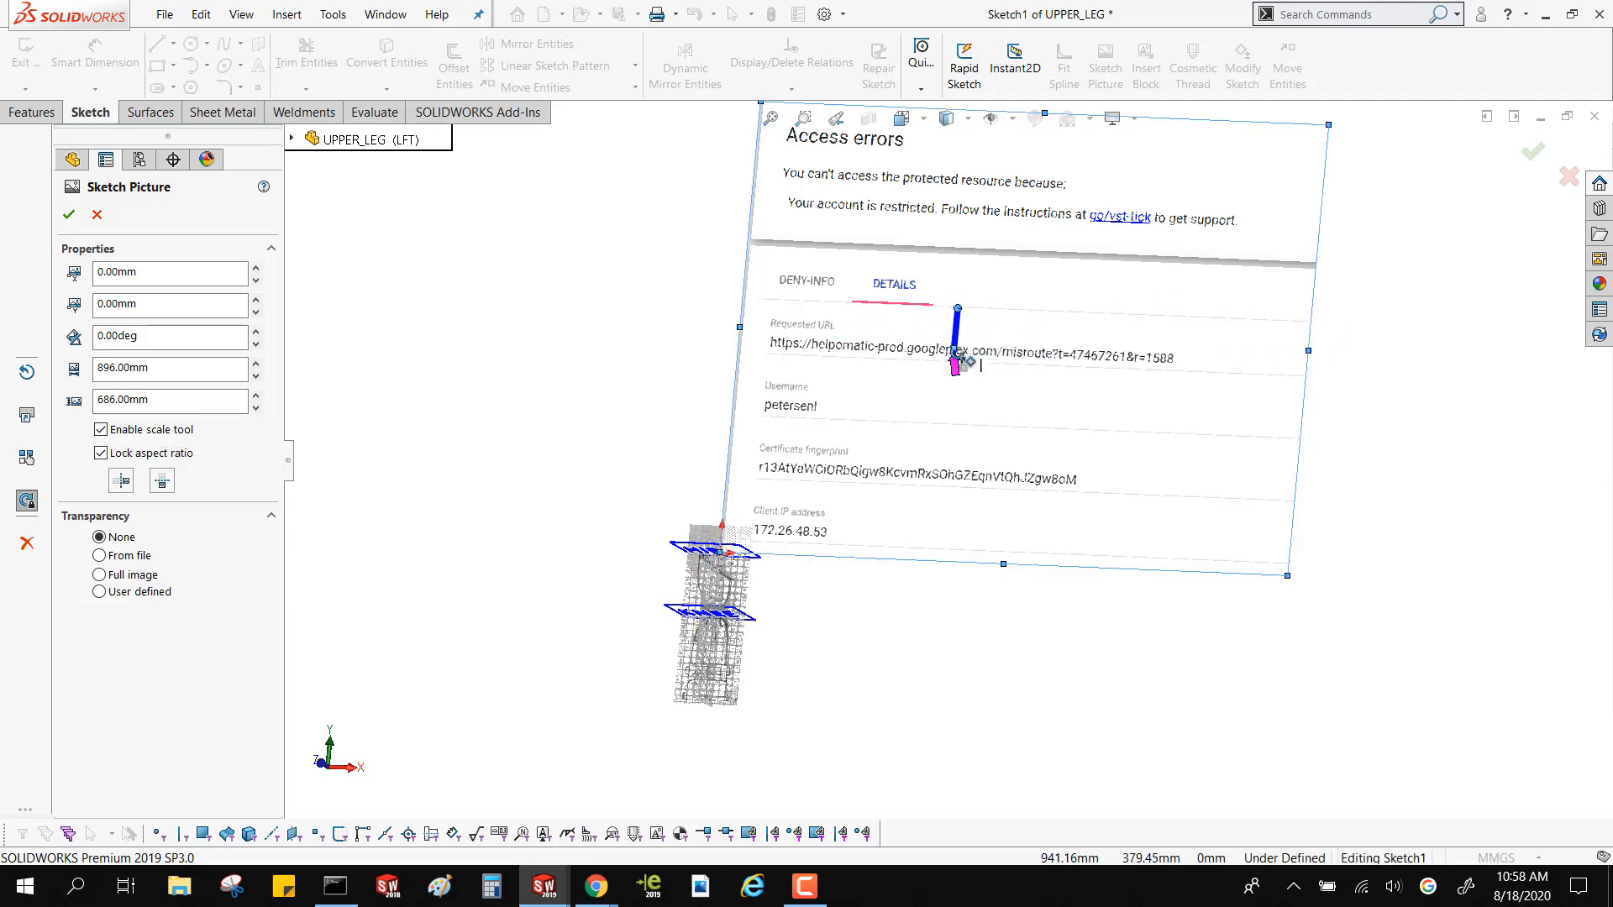
scroll(955, 367, "down", 10)
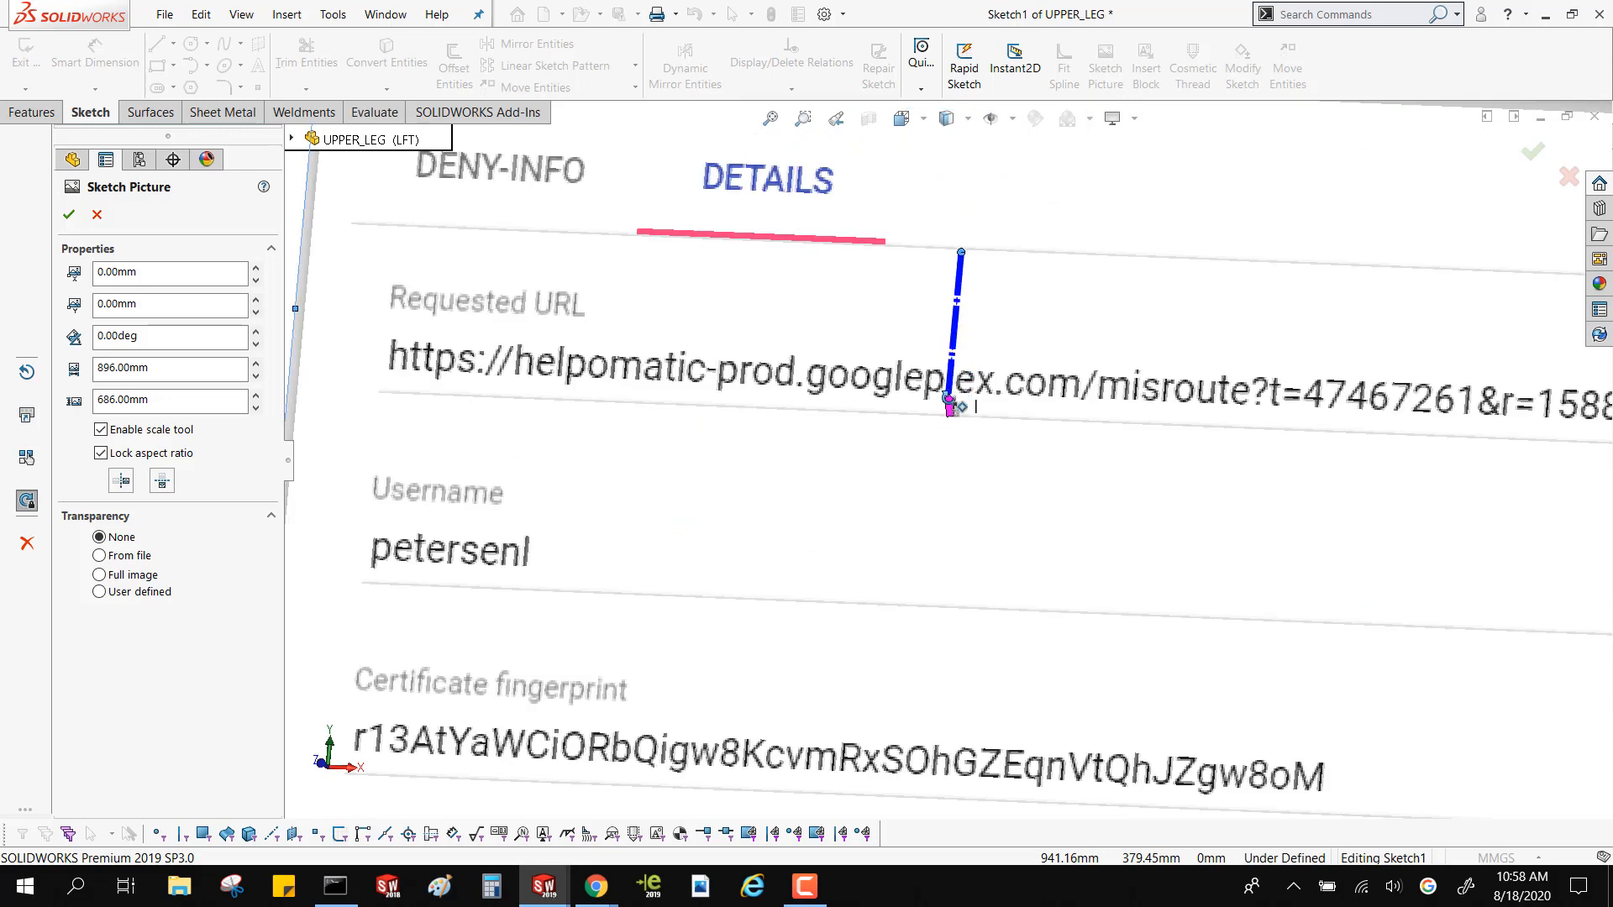
left_click_drag(938, 470, 945, 491)
Set the scaling line's length to 75 mm and reposition the sketch picture nearer to the leg plans
scroll(945, 492, "up", 2)
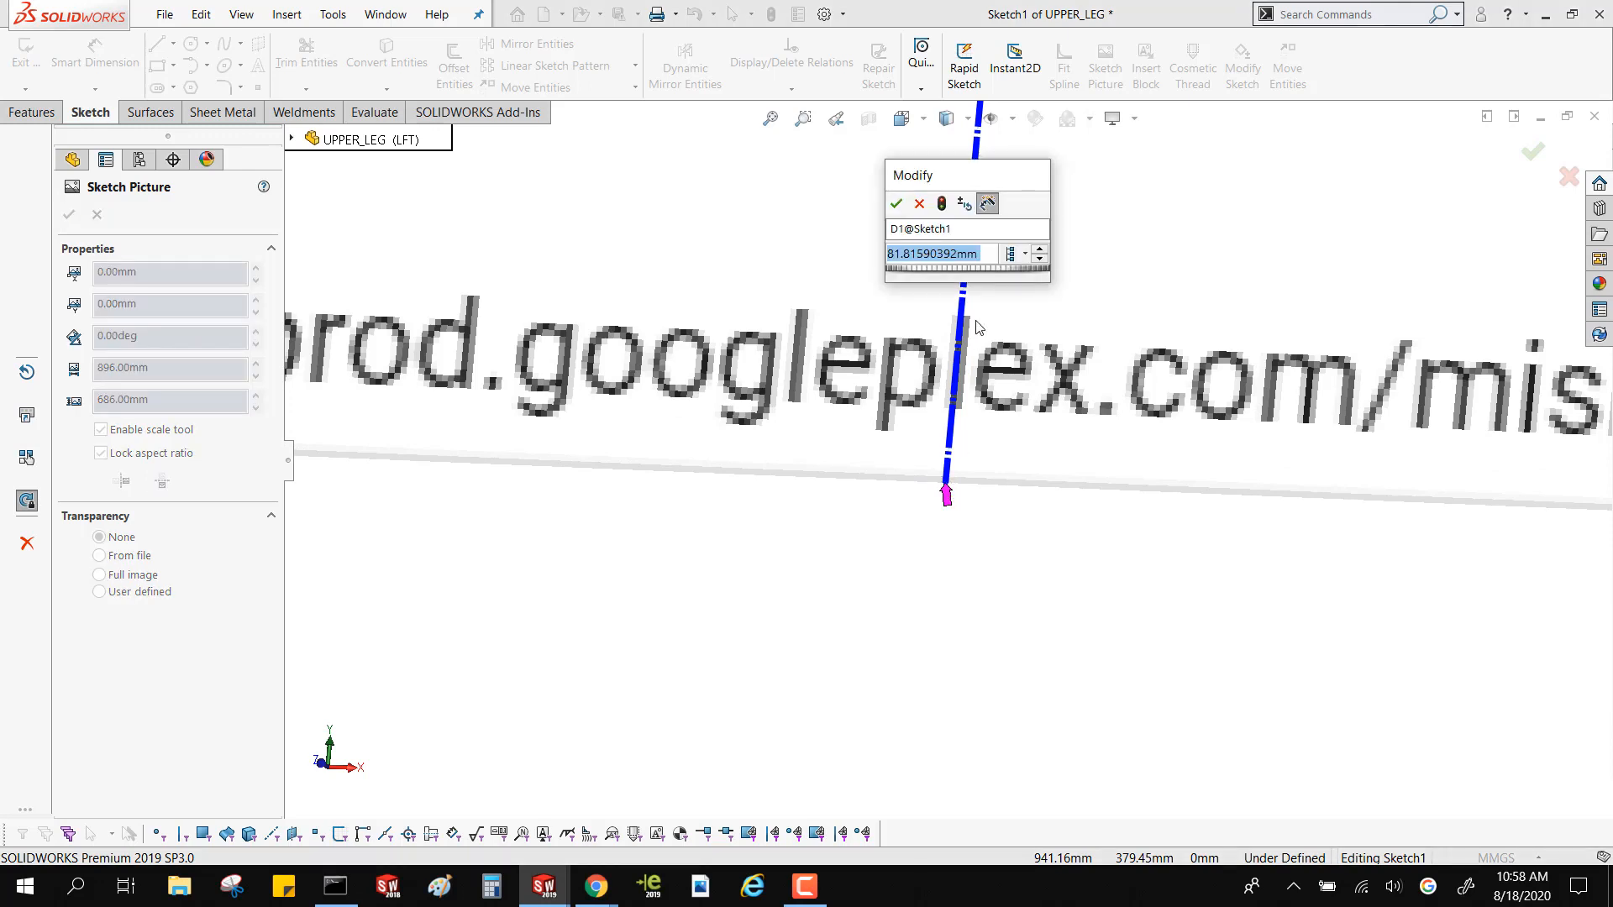
type("725")
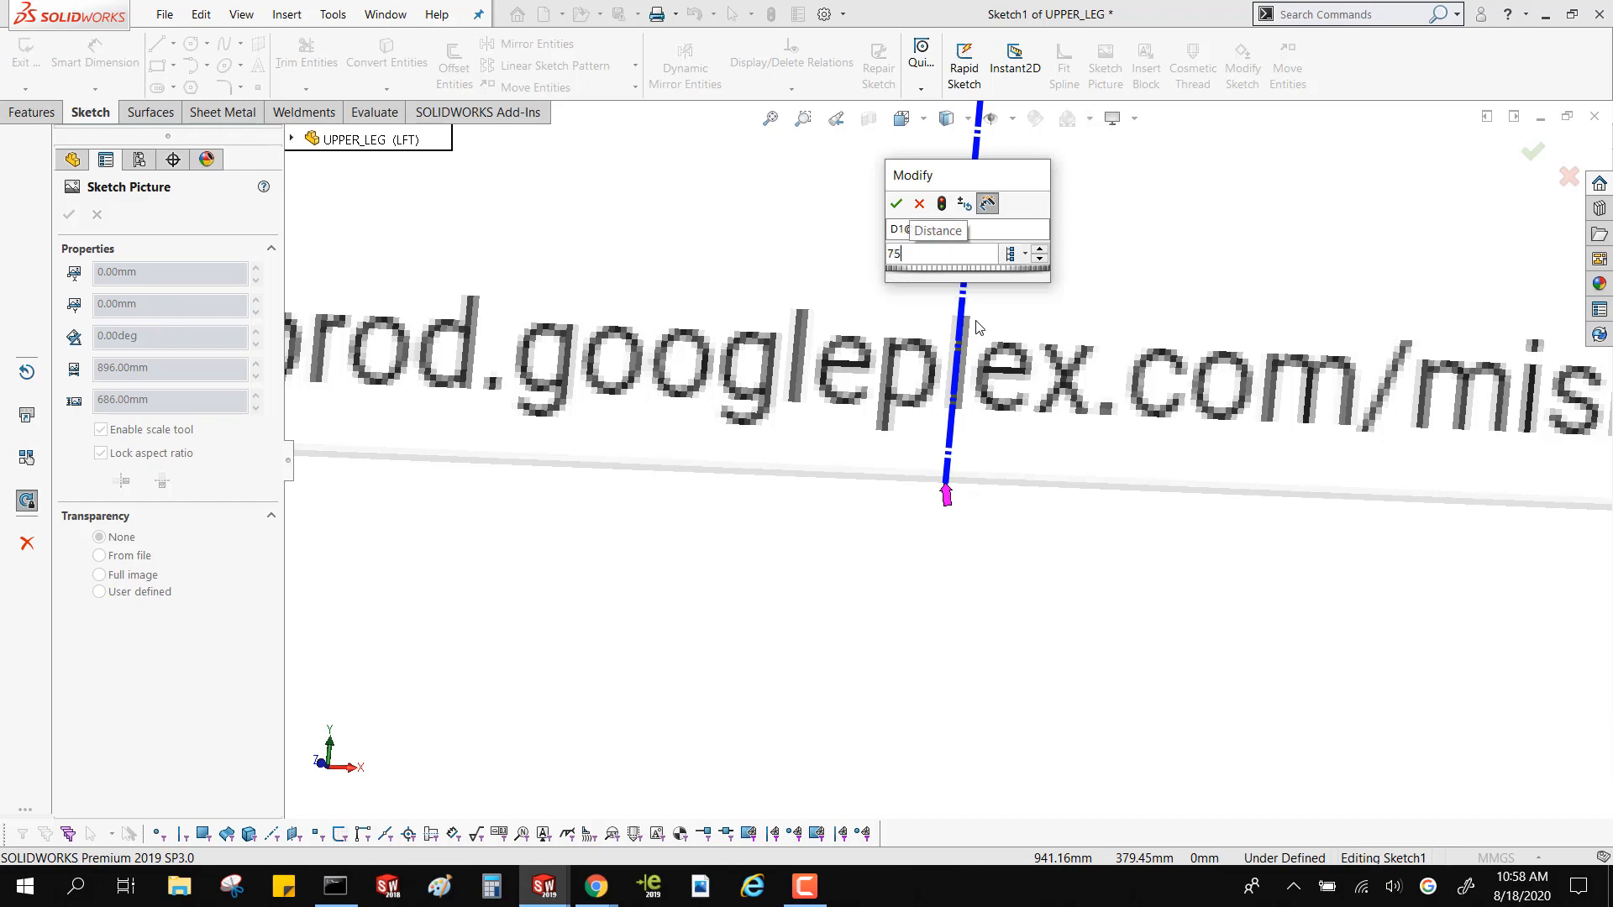
key("Return")
scroll(975, 458, "up", 10)
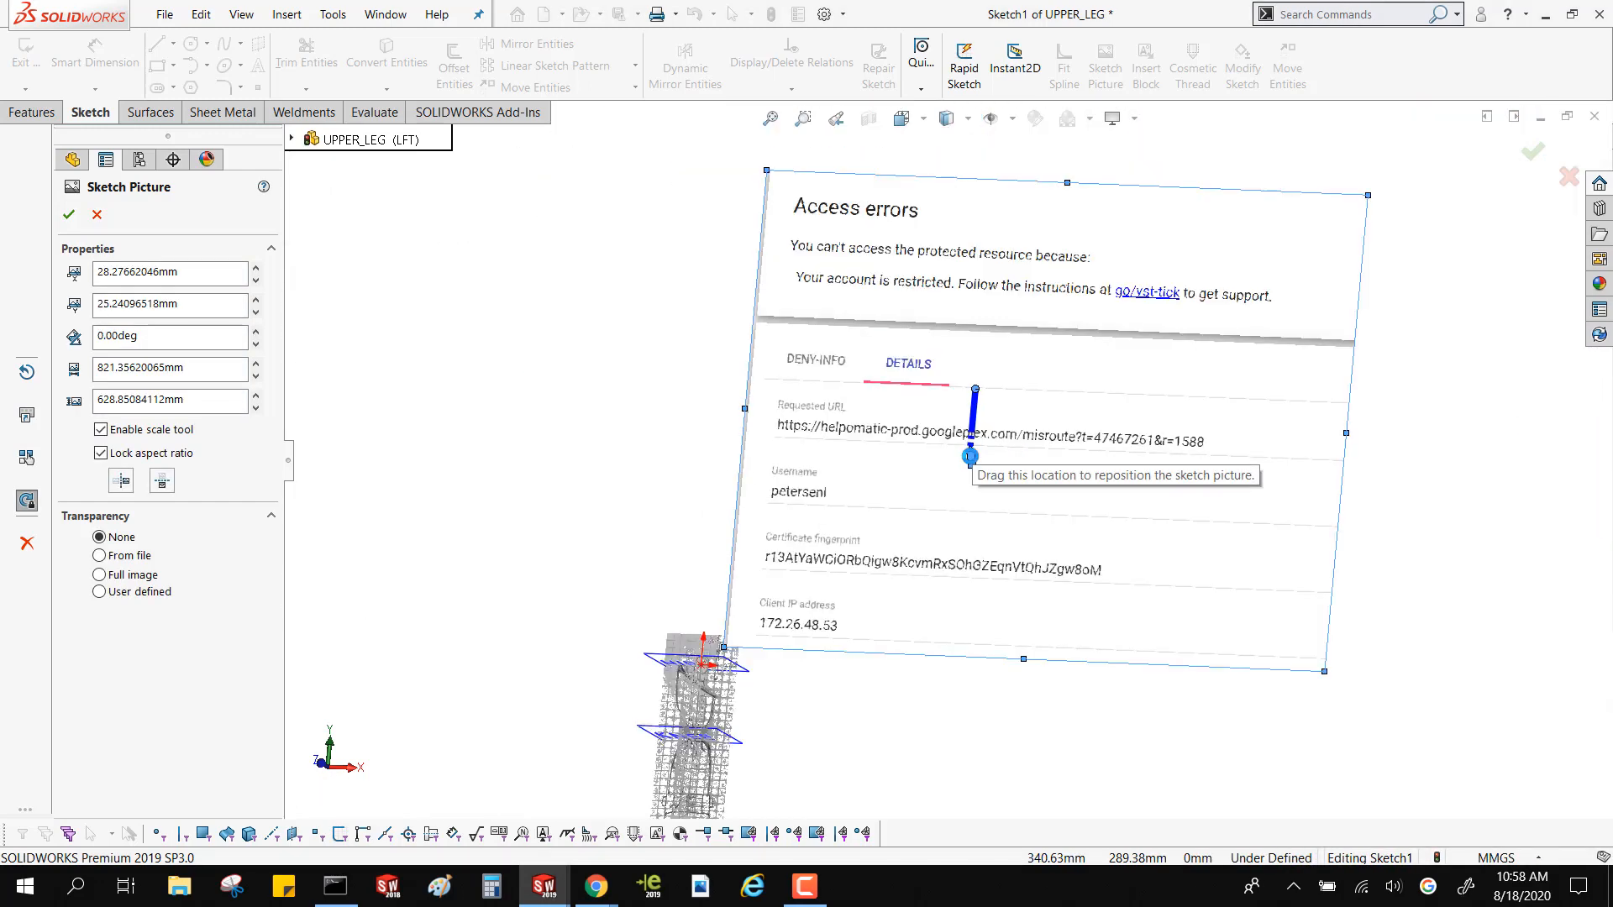
mouse_move(967, 458)
left_mouse_down()
mouse_move(1039, 639)
mouse_move(945, 478)
mouse_move(811, 401)
left_mouse_up()
left_click(356, 439)
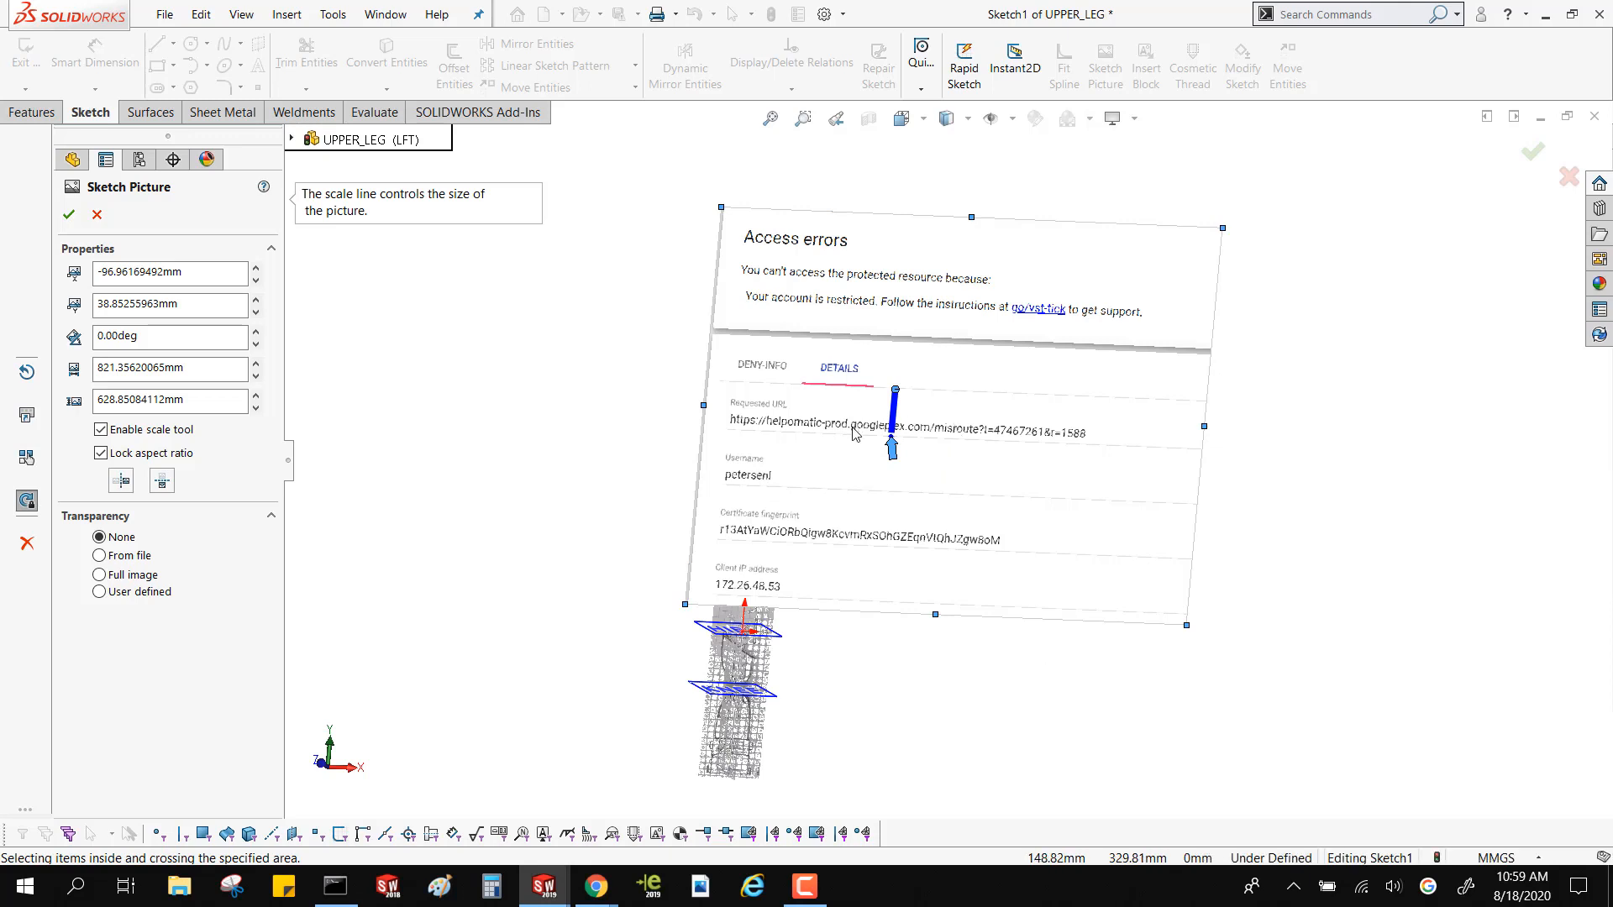
Disable the scale tool, unlock the aspect ratio, and resize the sketch picture to about 285 mm wide by 509 mm high
left_click(145, 436)
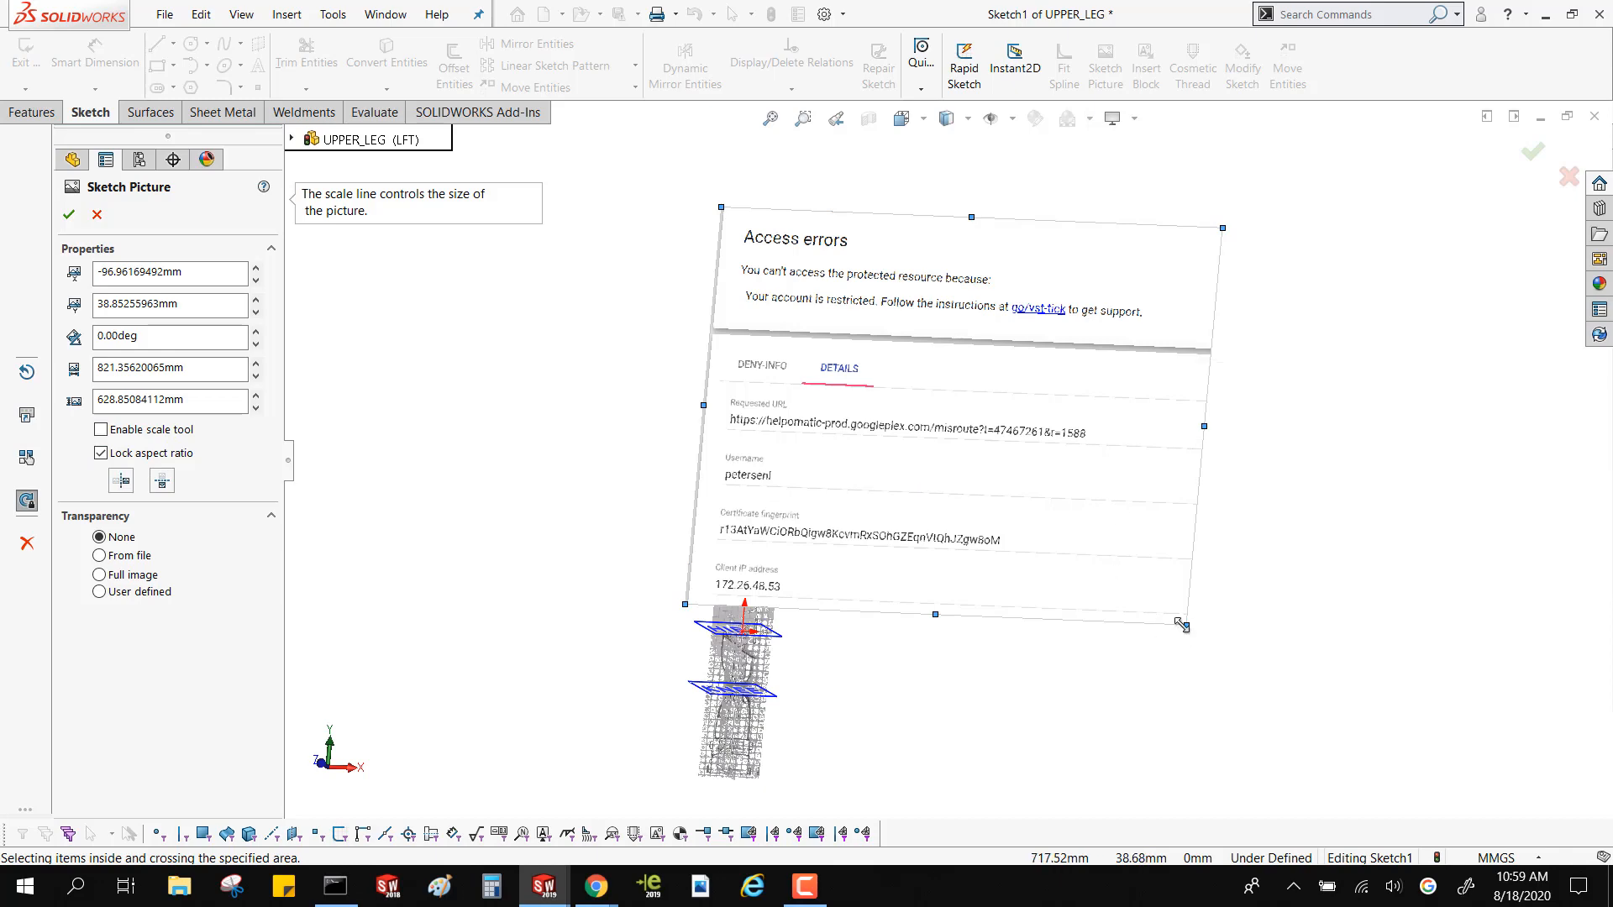
mouse_move(1187, 625)
left_mouse_down()
mouse_move(966, 403)
mouse_move(850, 319)
mouse_move(1294, 806)
mouse_move(933, 537)
left_mouse_up()
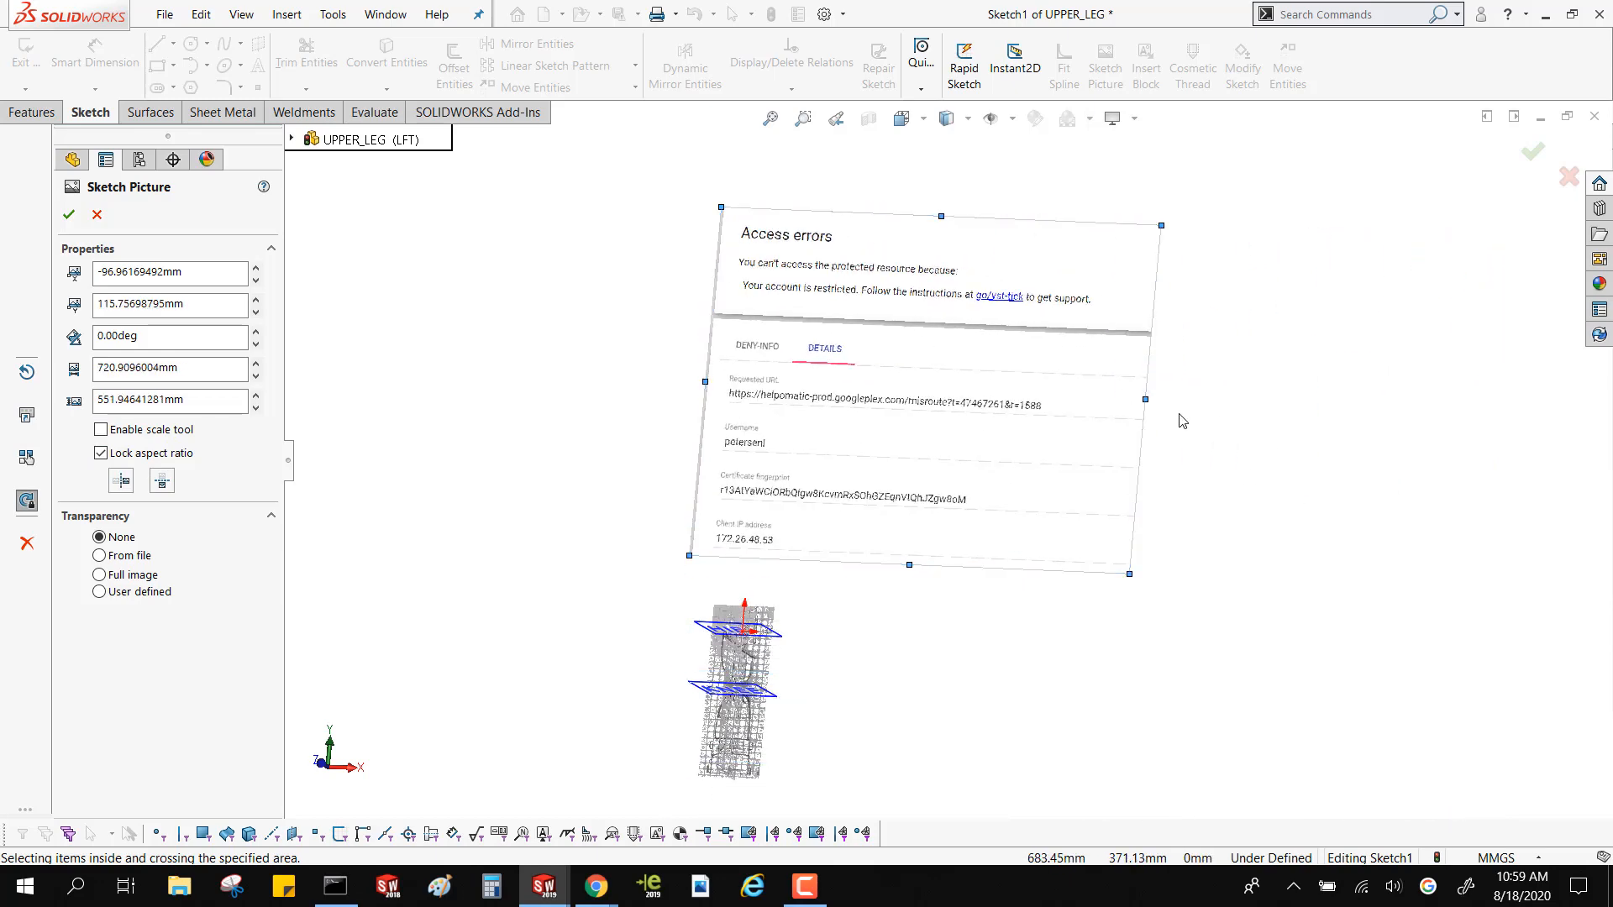
mouse_move(1146, 400)
left_mouse_down()
mouse_move(1184, 387)
mouse_move(1474, 397)
mouse_move(1453, 411)
mouse_move(941, 434)
mouse_move(1091, 479)
mouse_move(1158, 522)
left_mouse_up()
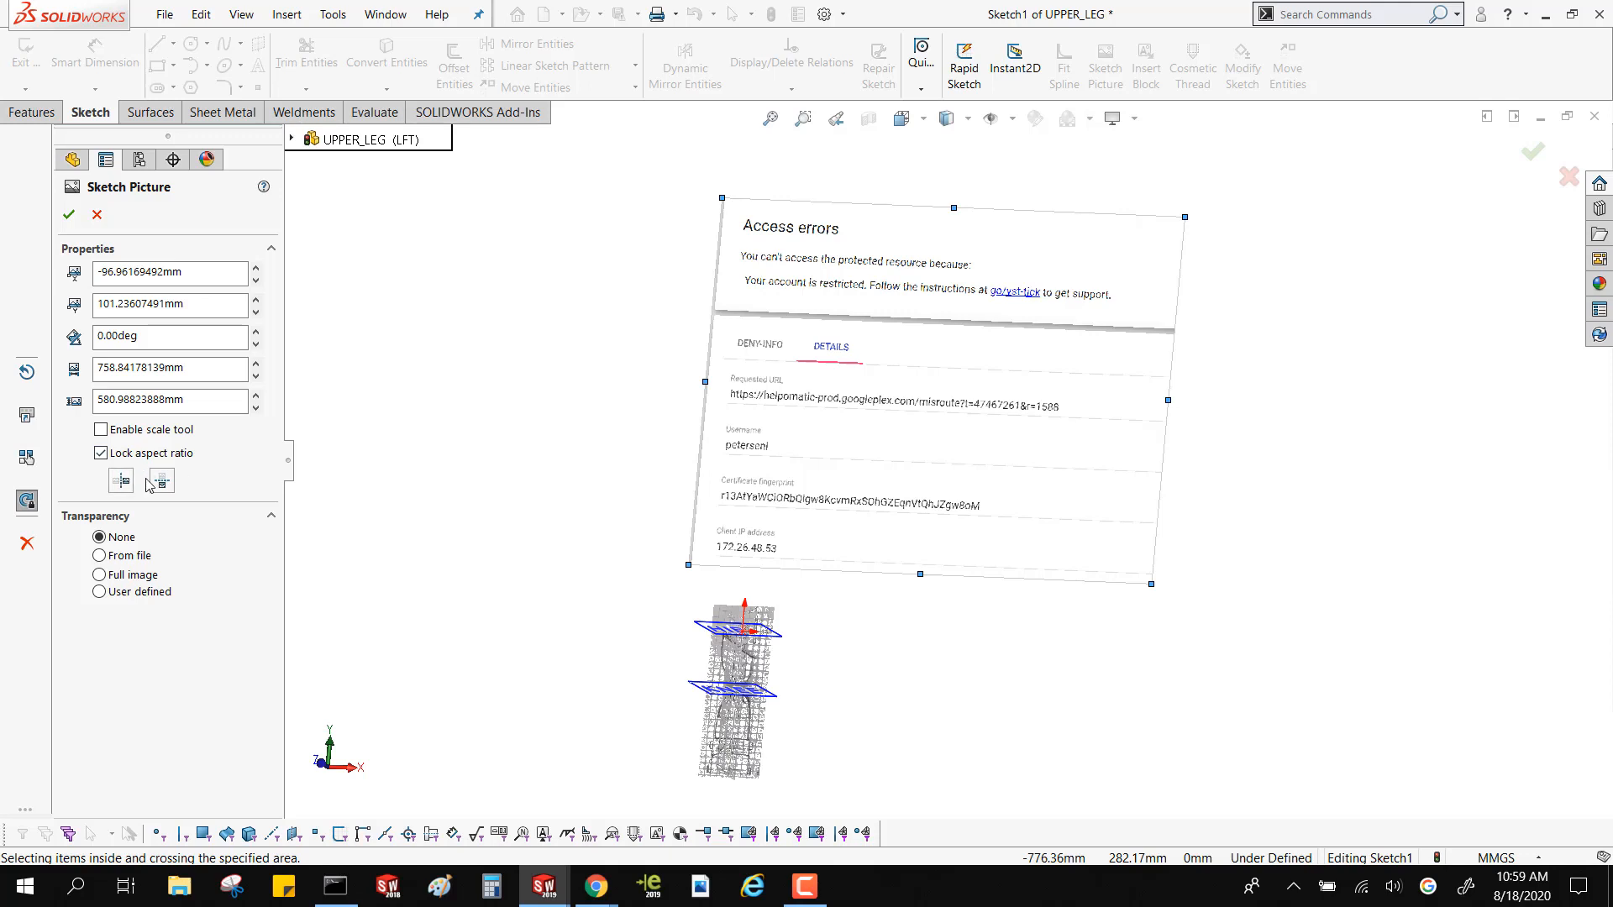
left_click(131, 455)
left_click_drag(1151, 584, 866, 526)
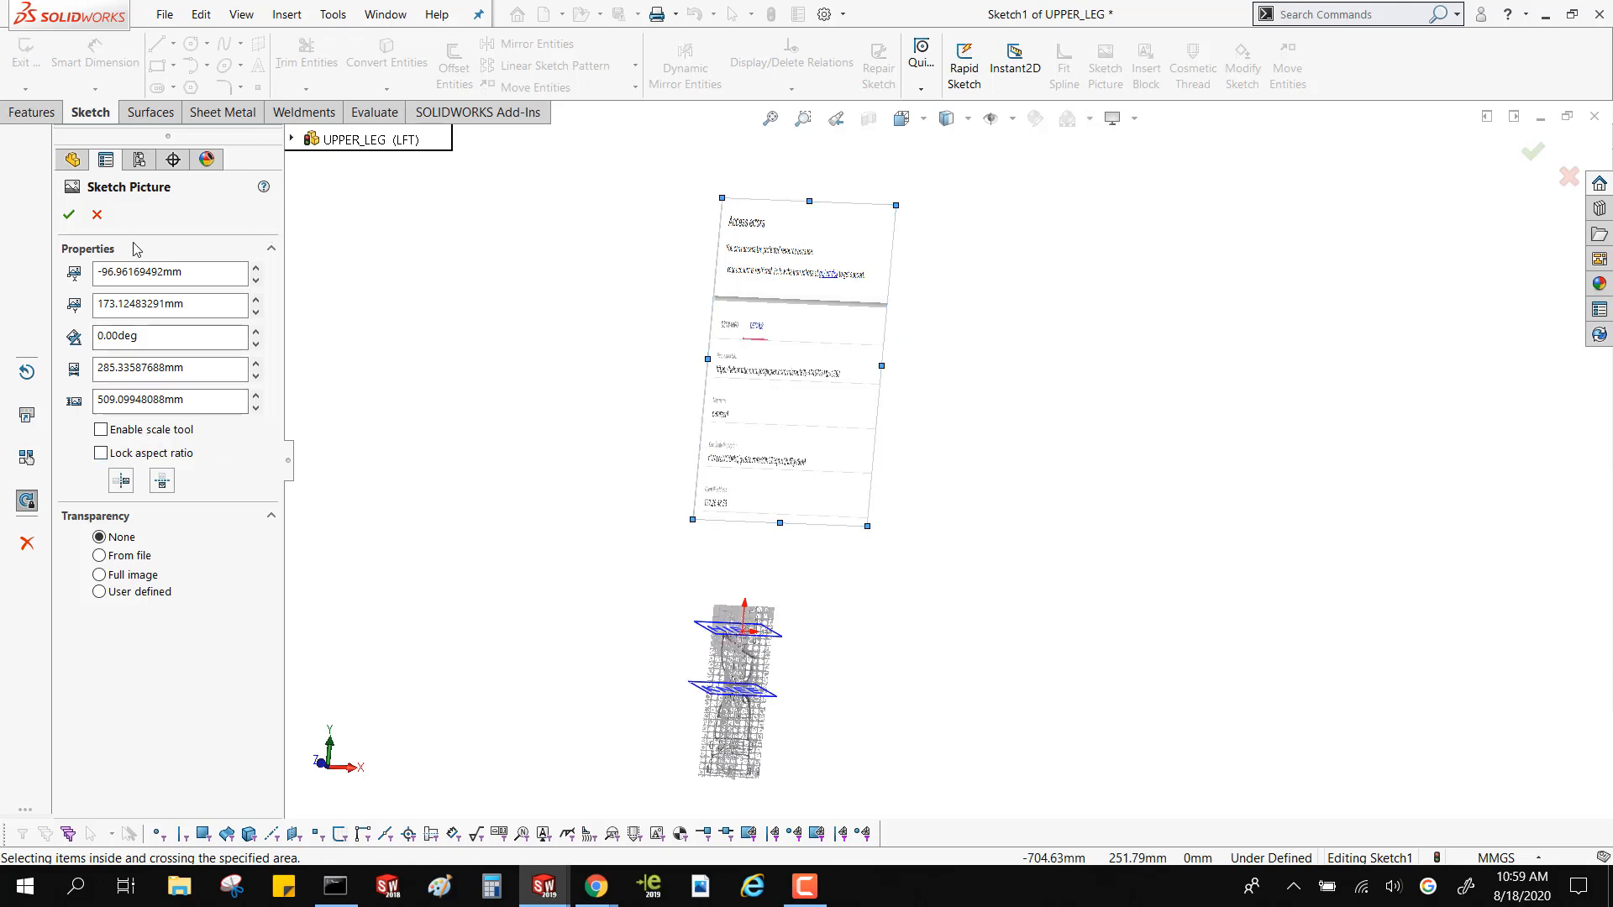
Try the horizontal and vertical flips on the sketch picture, ending with it flipped vertically, and close its properties
left_click(172, 483)
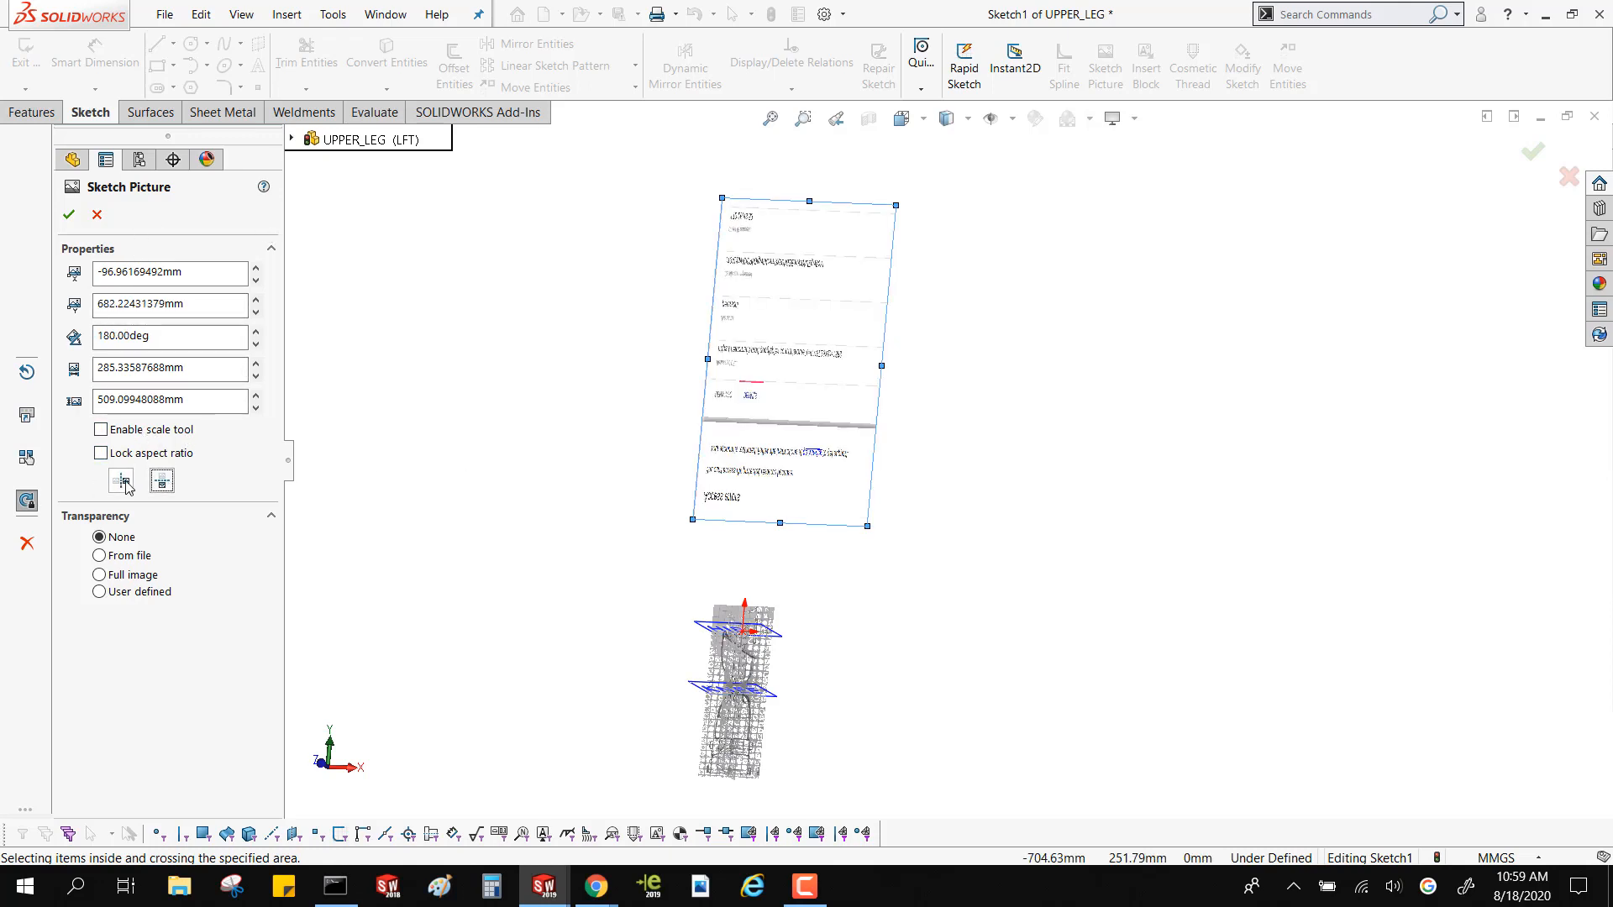
left_click(123, 483)
left_click(162, 480)
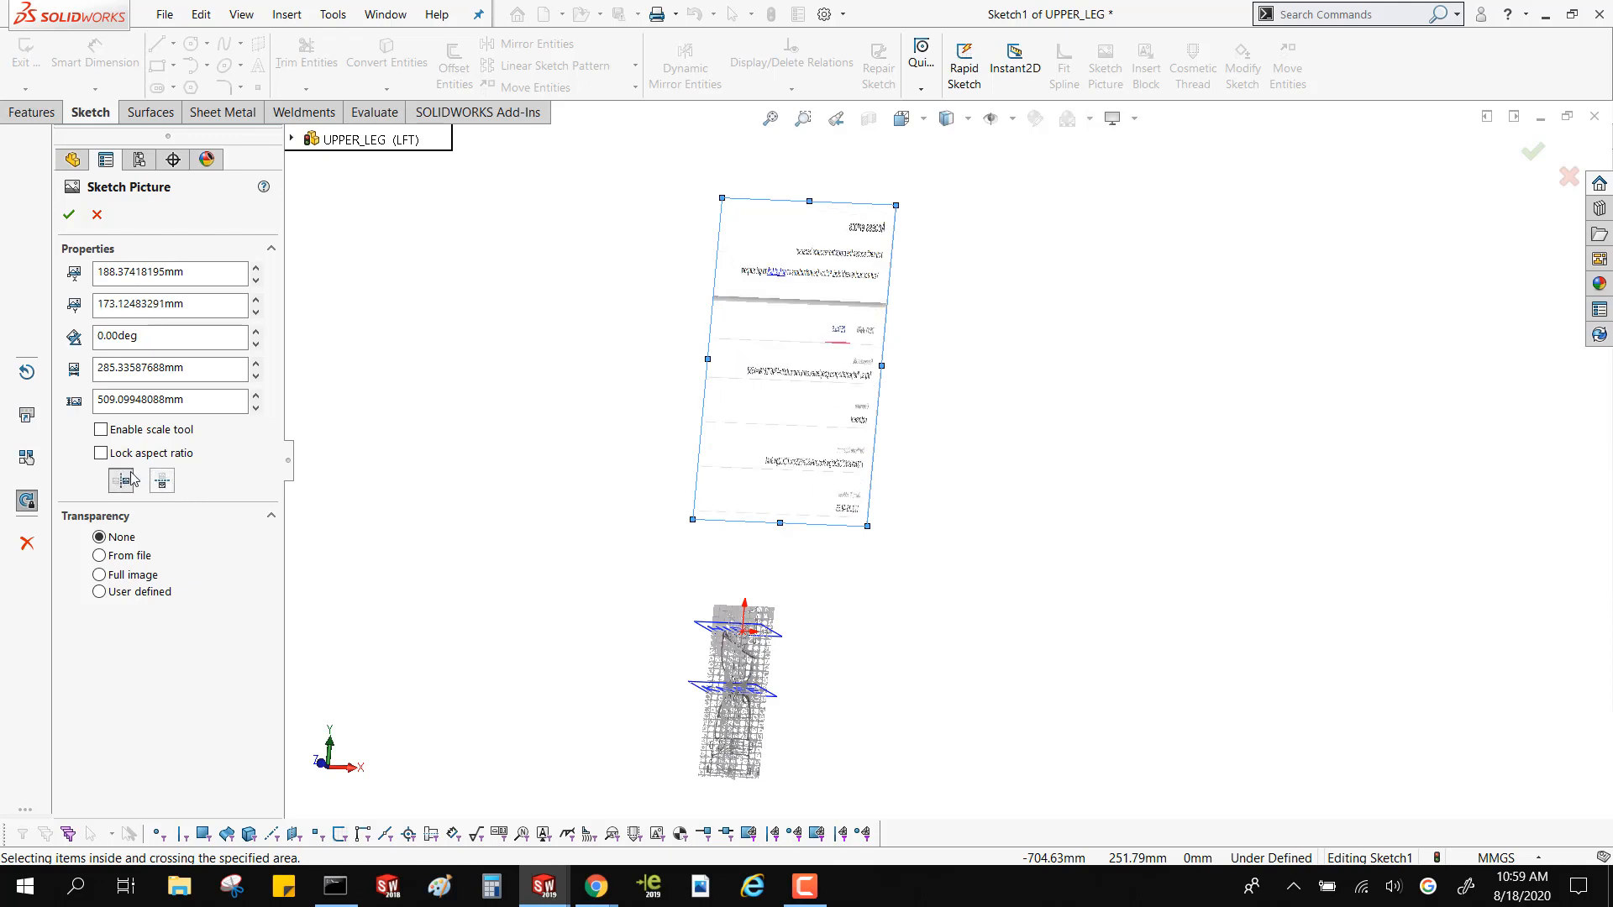
left_click(122, 480)
left_click(162, 480)
scroll(875, 475, "down", 6)
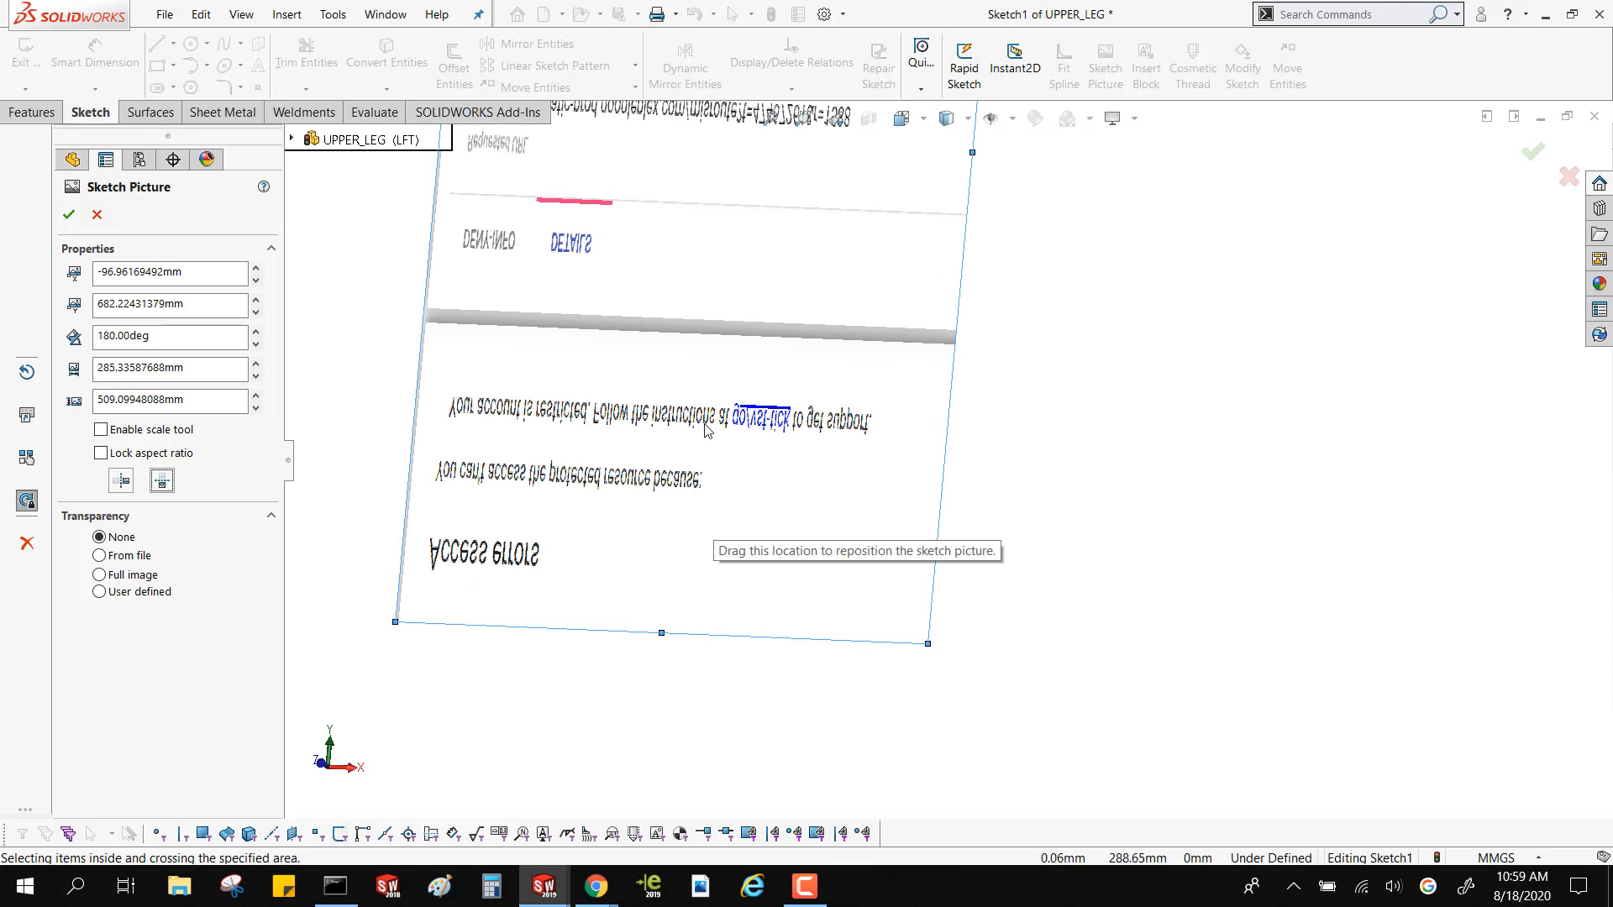
scroll(706, 430, "up", 5)
left_click(97, 214)
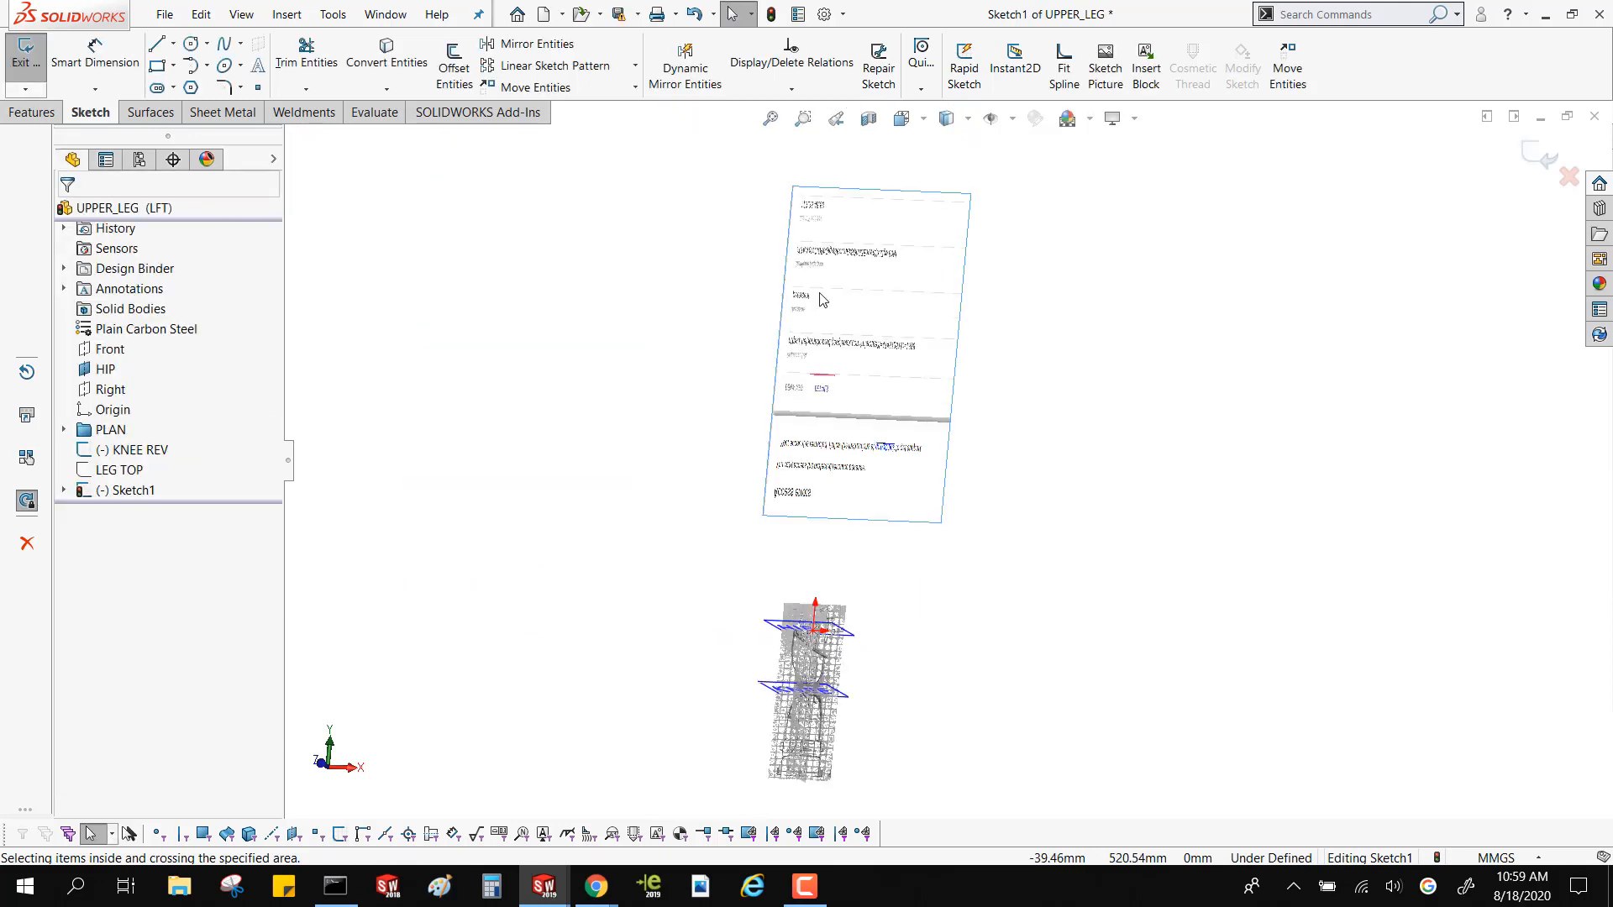
Delete the error-message sketch picture from the sketch
key("Delete")
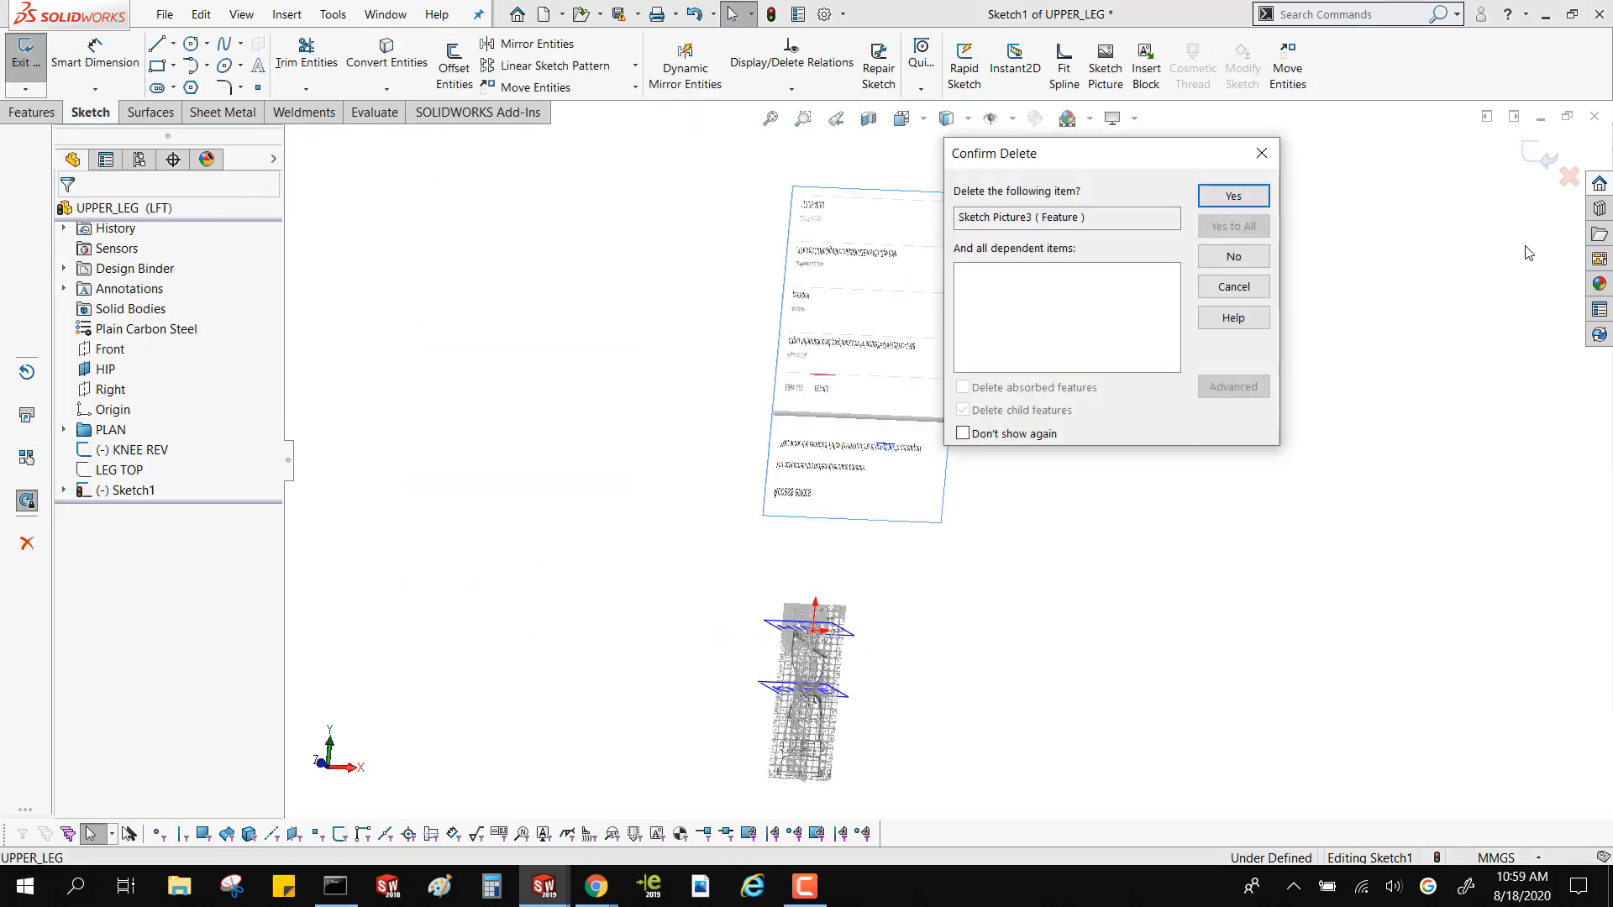
left_click(1233, 196)
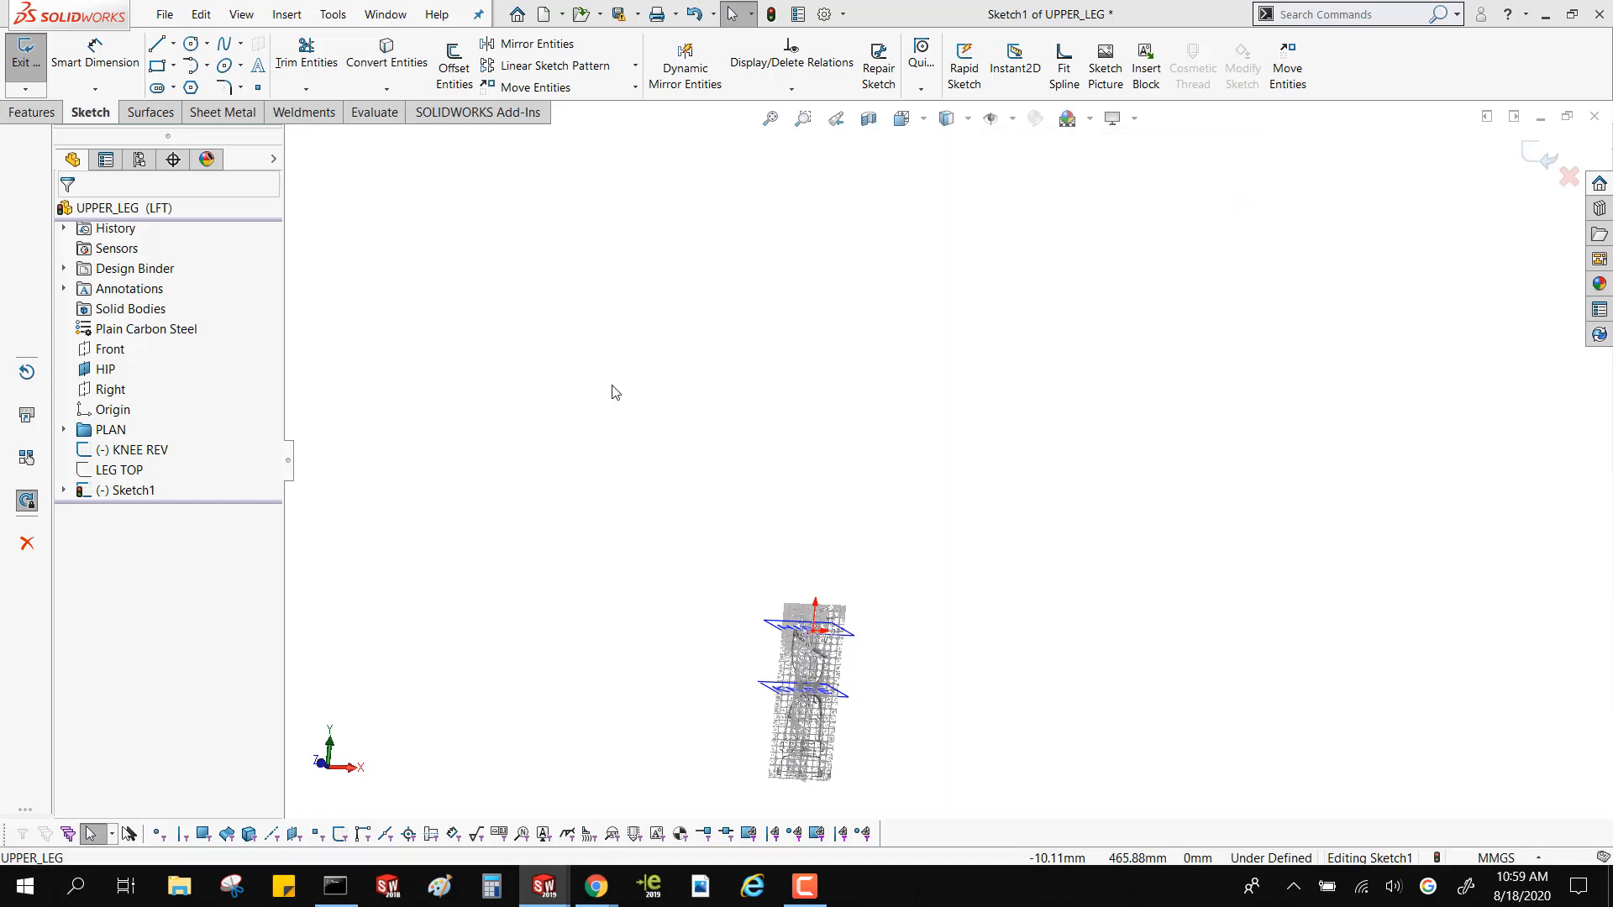
Exit the empty sketch, edit the FRONT PLAN sketch in the PLAN folder, and open its sketch picture's properties
left_click(64, 430)
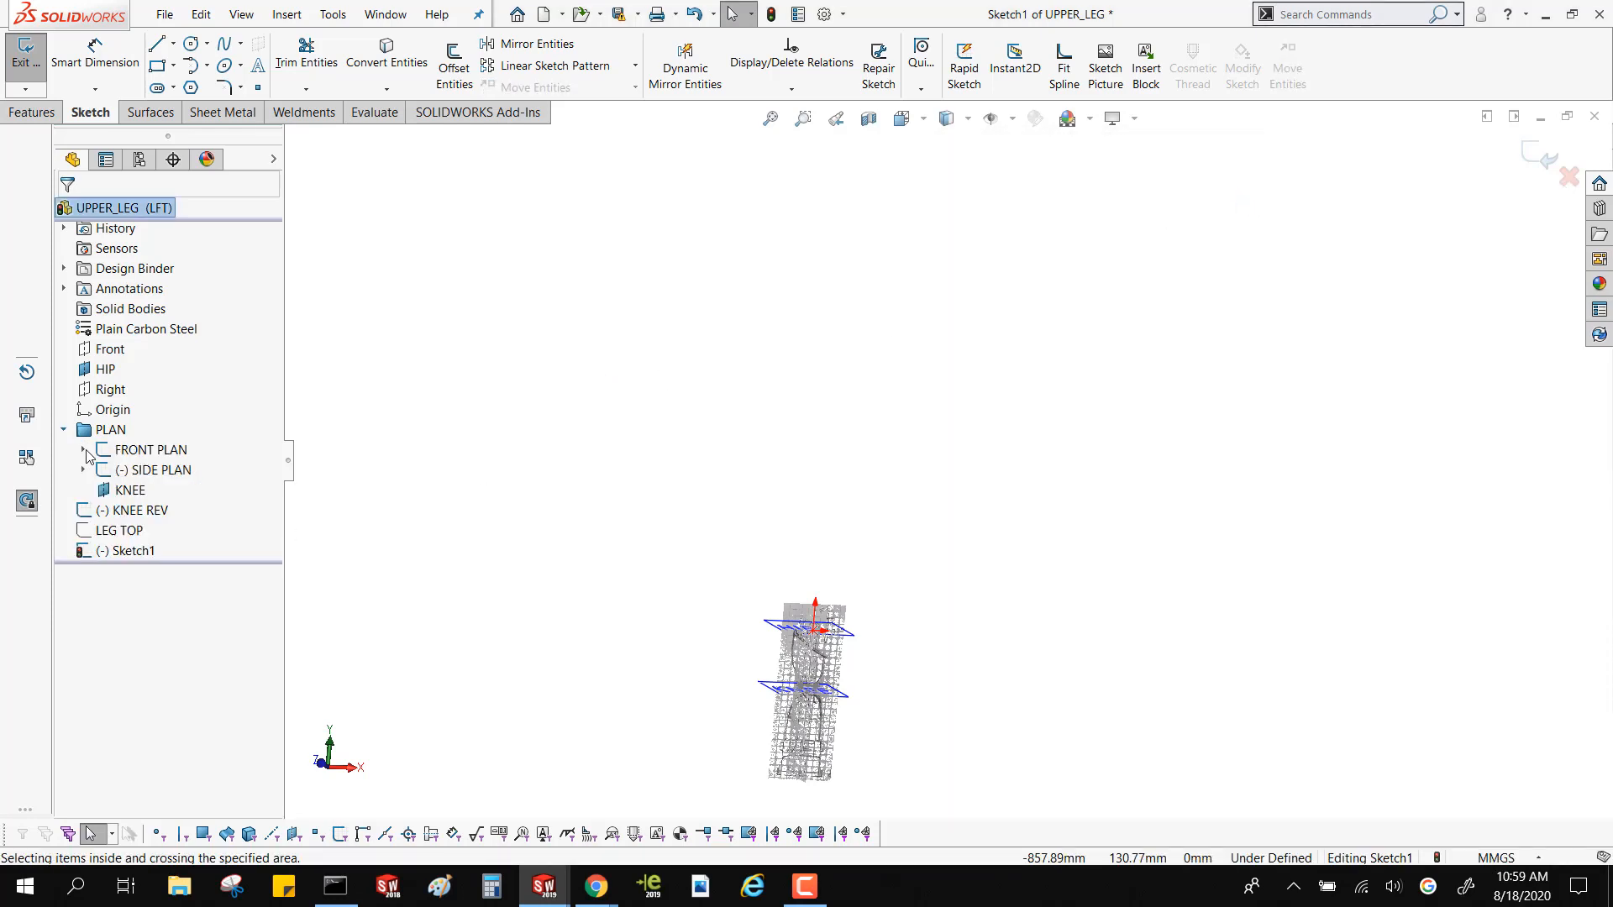
left_click(83, 450)
right_click(151, 472)
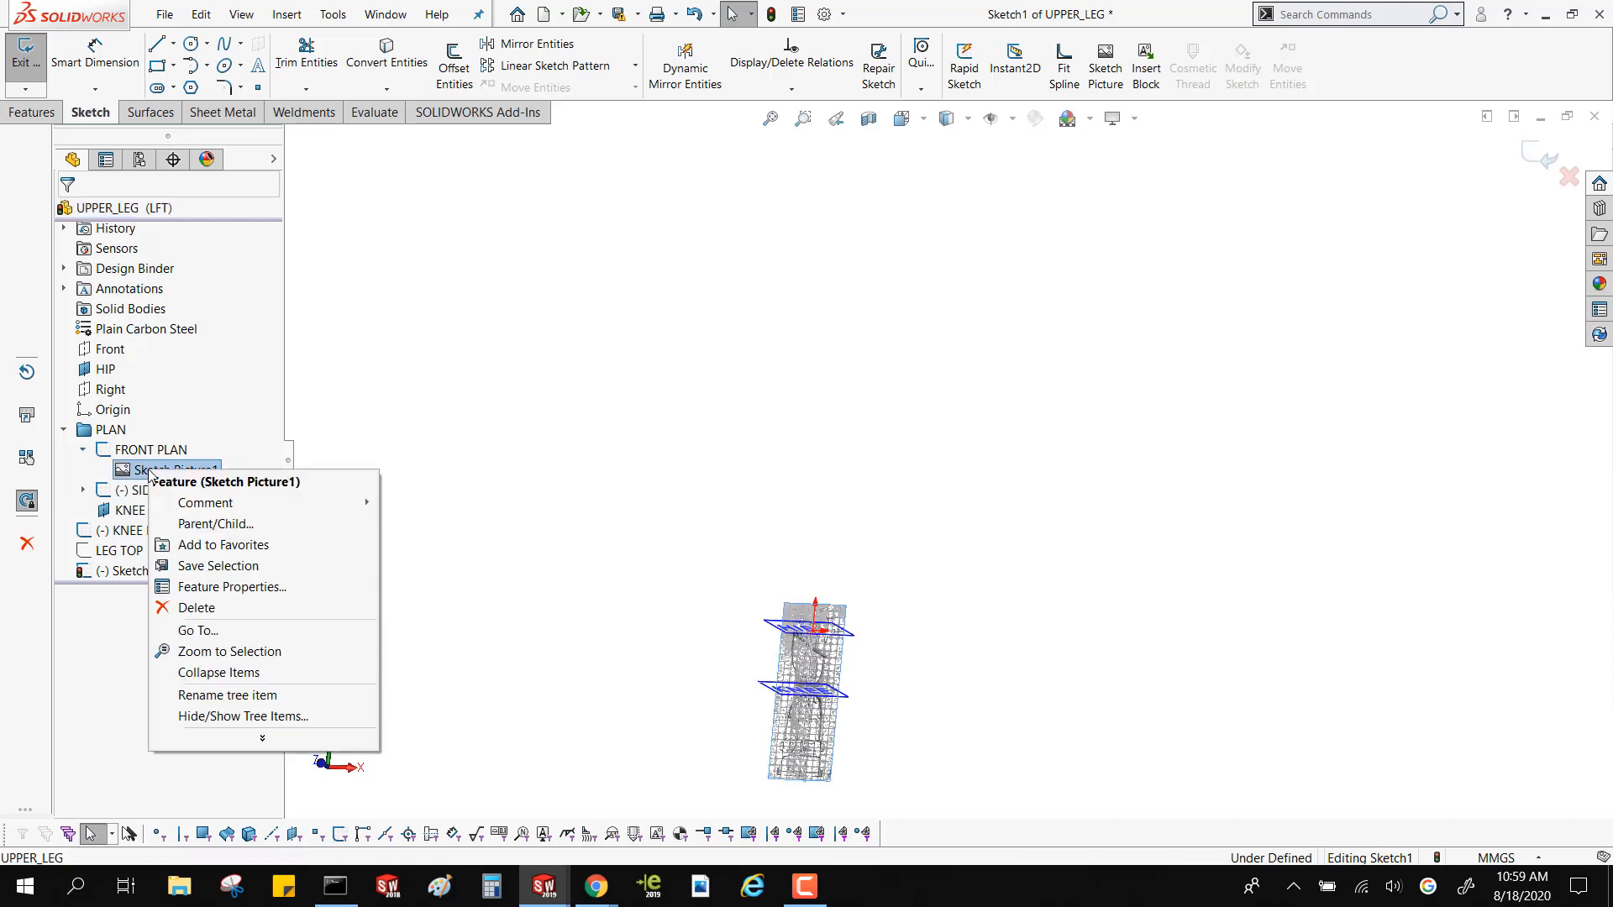
left_click(617, 427)
left_click(1546, 160)
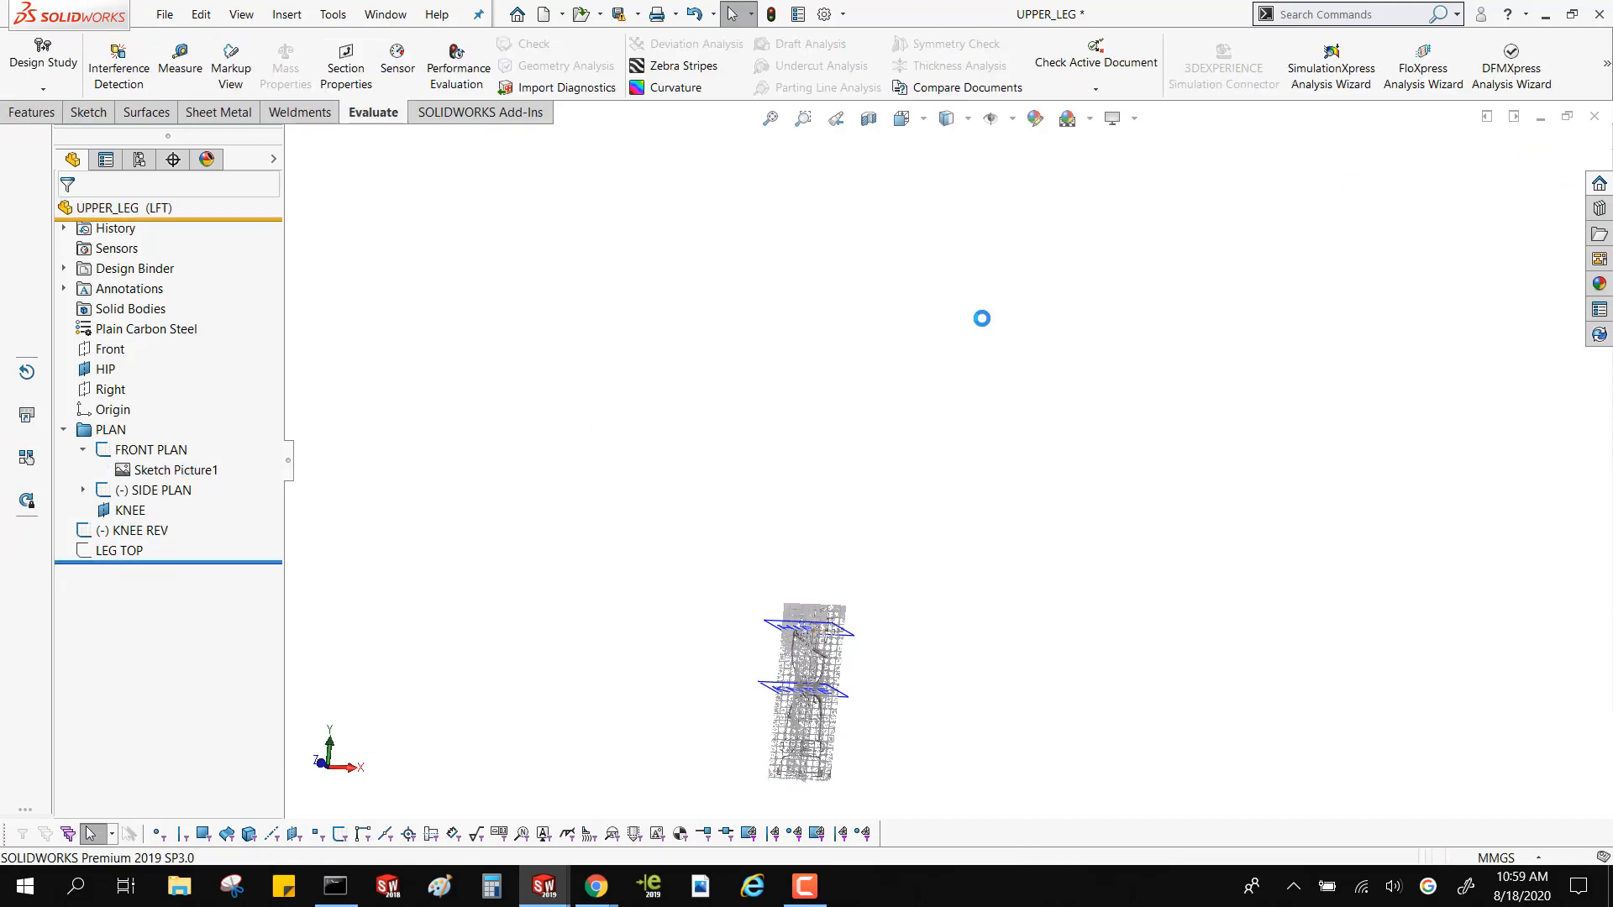
left_click(139, 452)
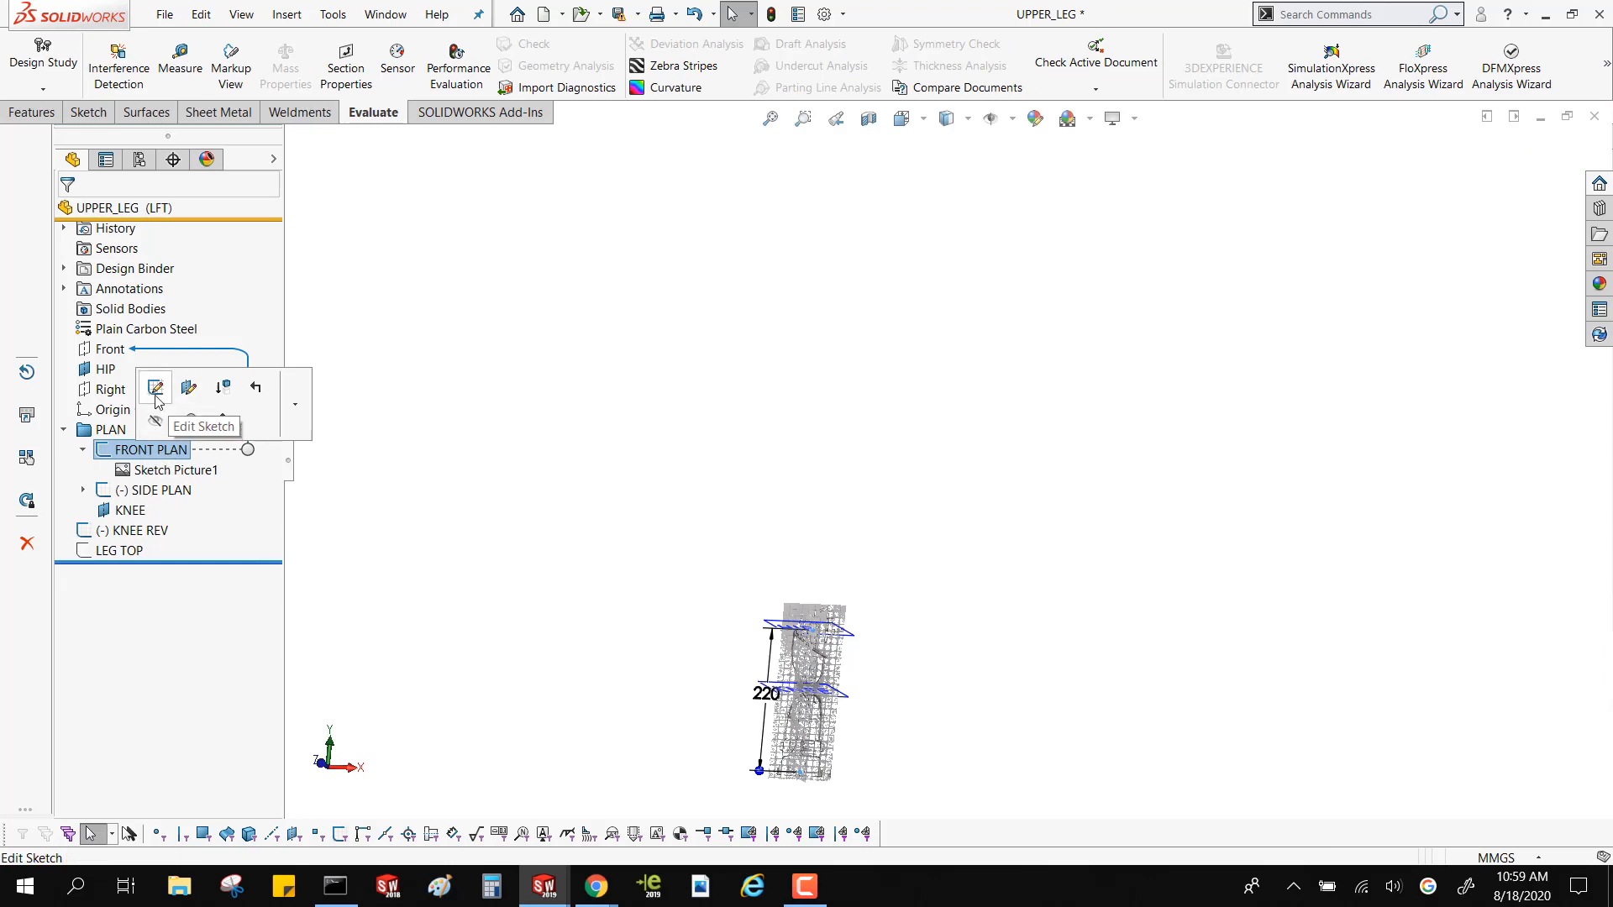
left_click(154, 388)
scroll(844, 737, "down", 8)
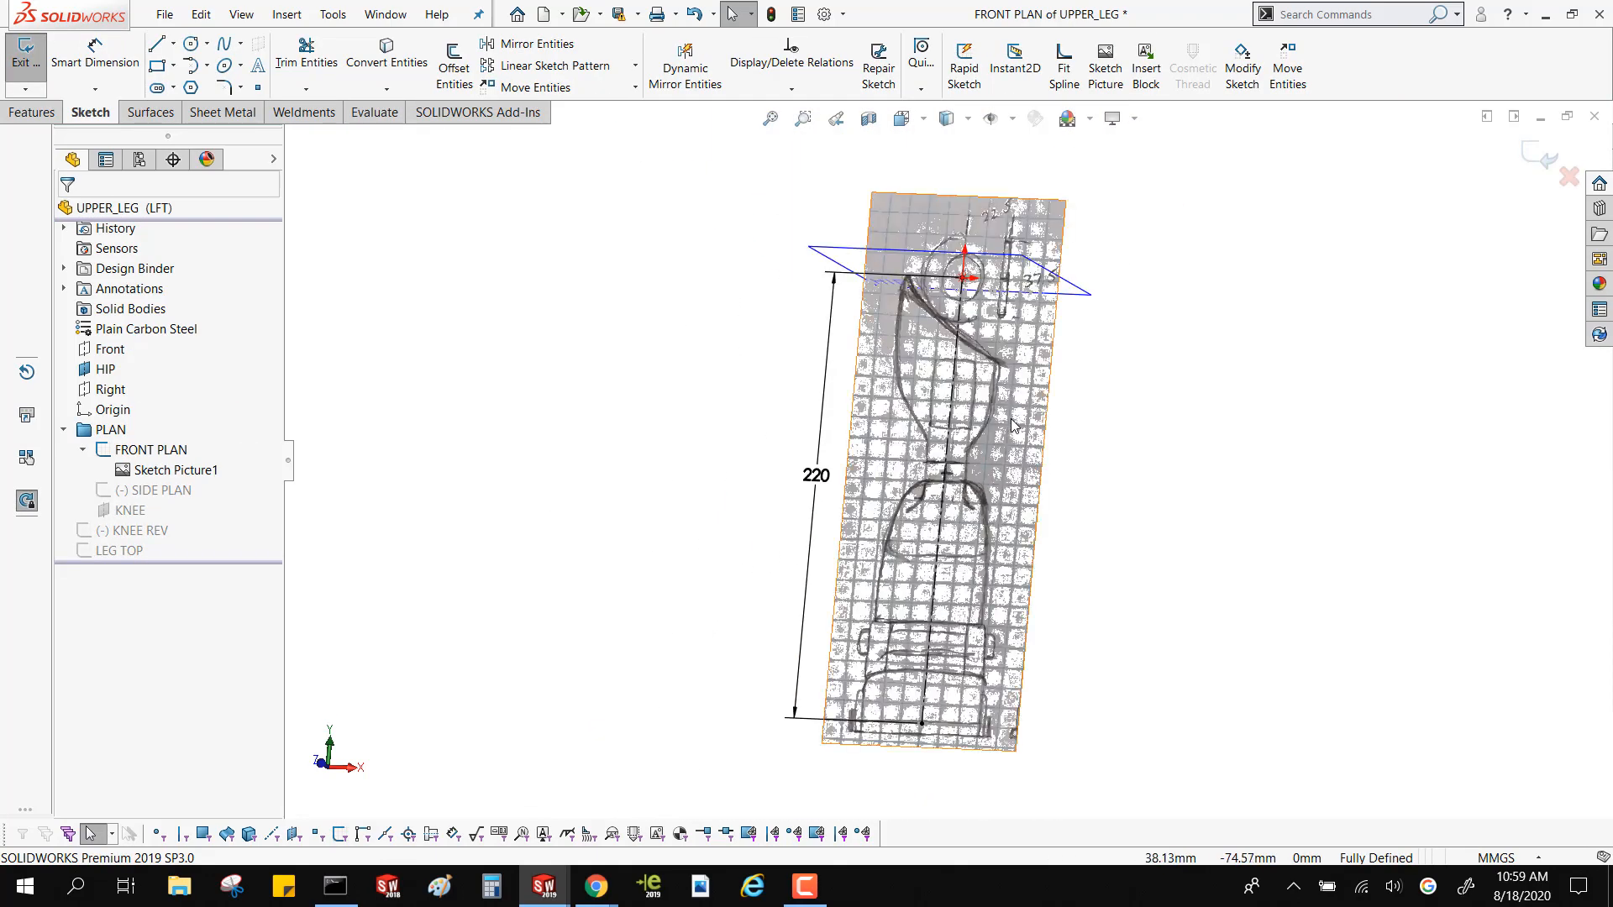
left_click(1006, 420)
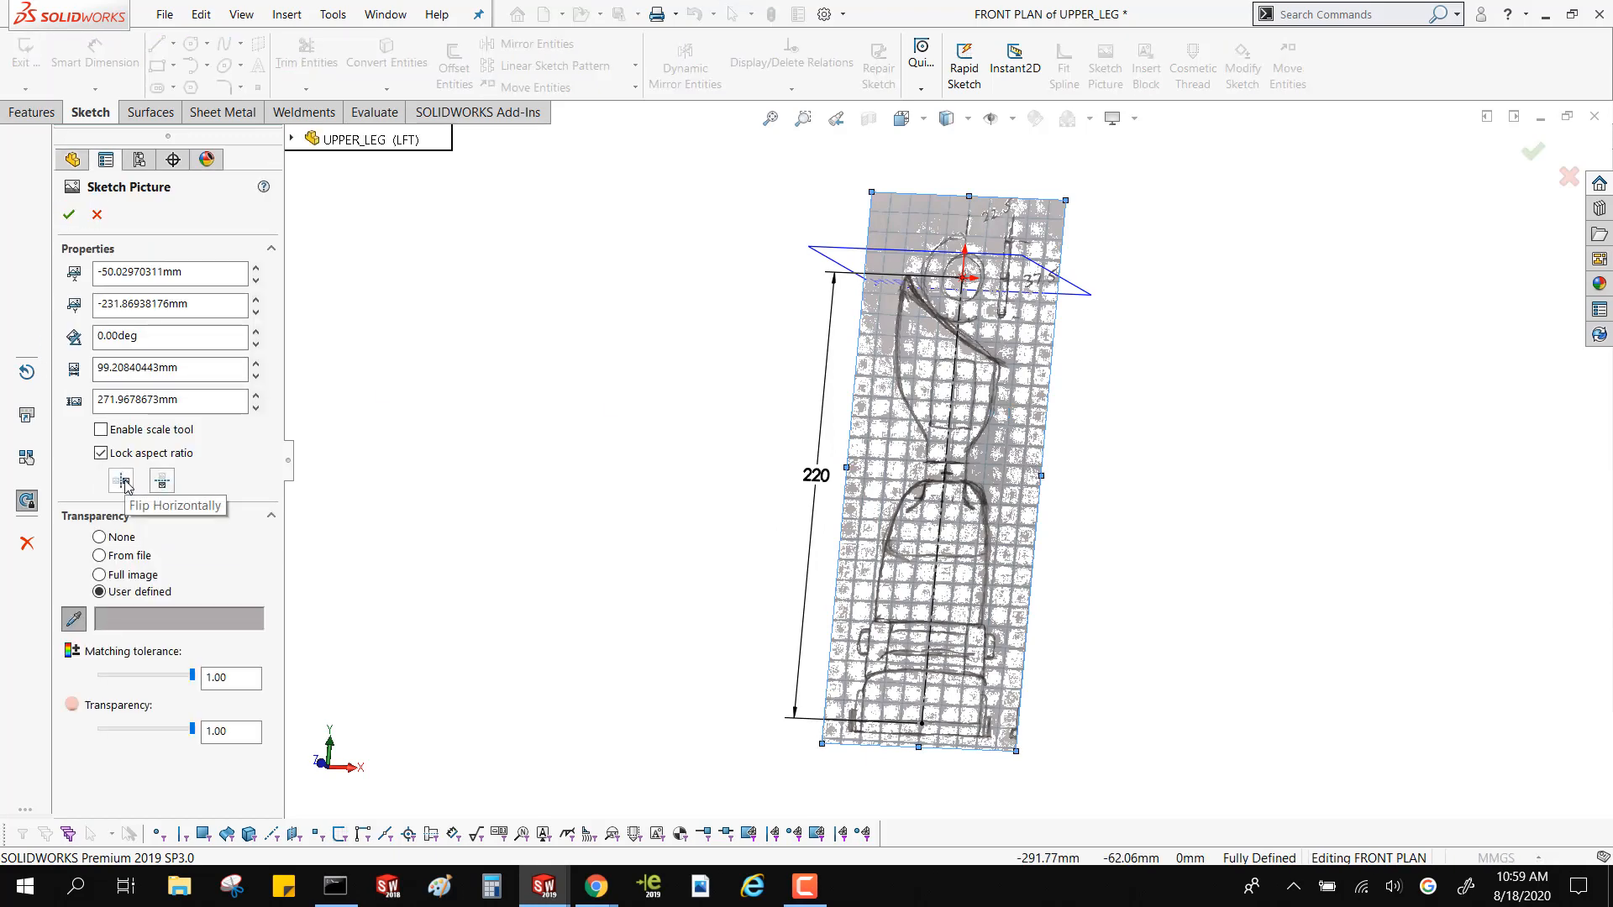
Switch the front plan picture's transparency to None, compare its appearance, and switch it back to User defined
scroll(876, 513, "down", 1)
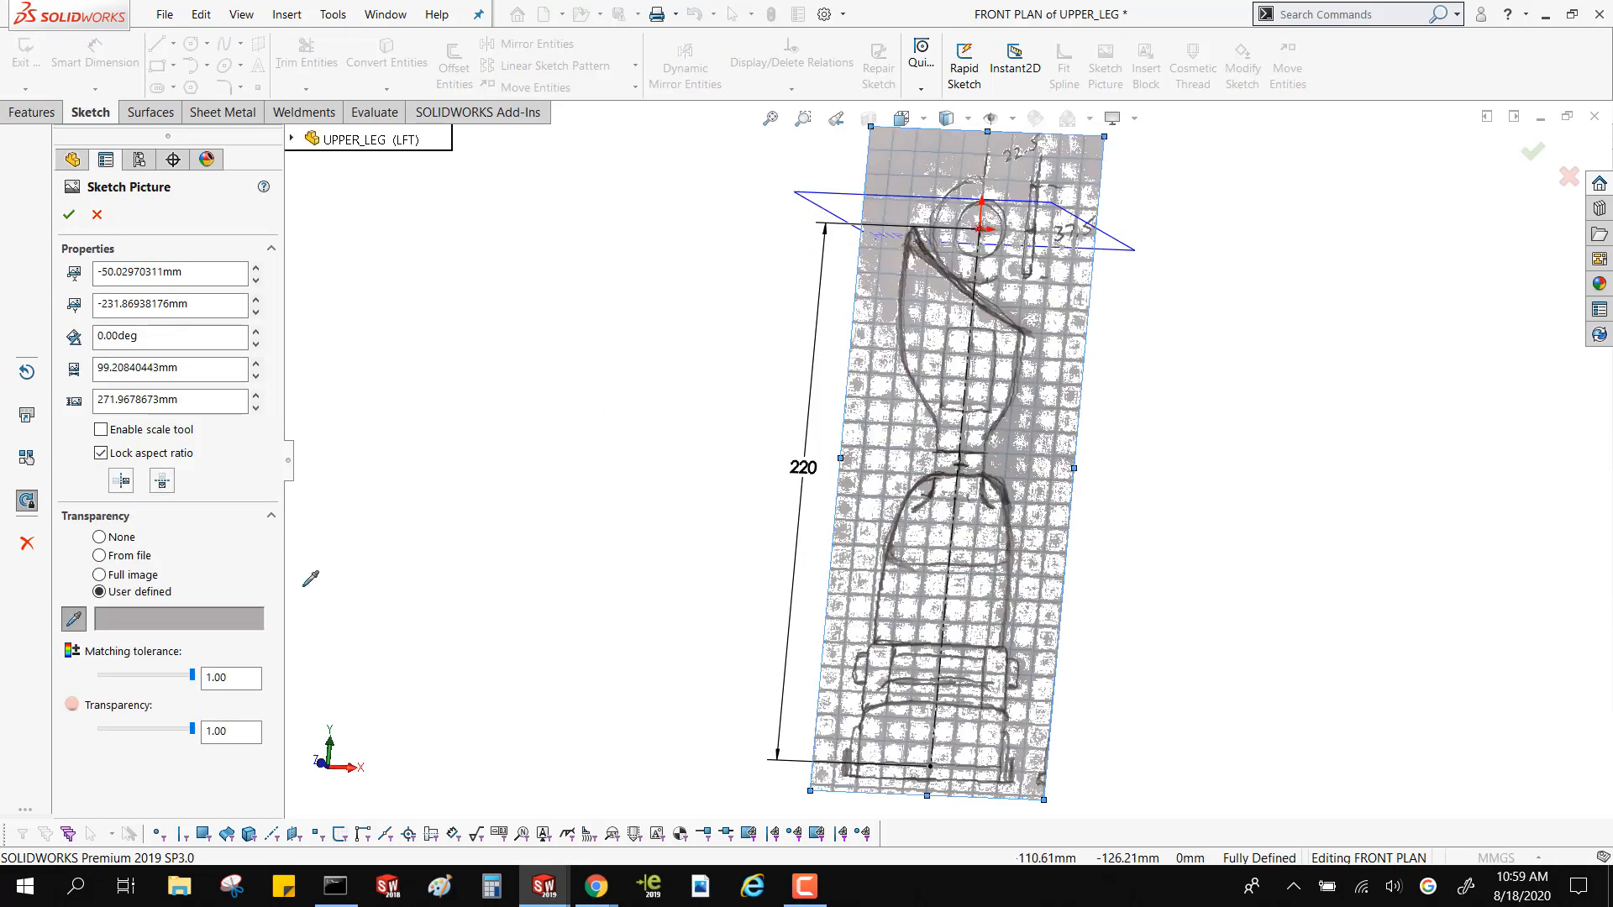
left_click(99, 537)
middle_click_drag(764, 588, 779, 554)
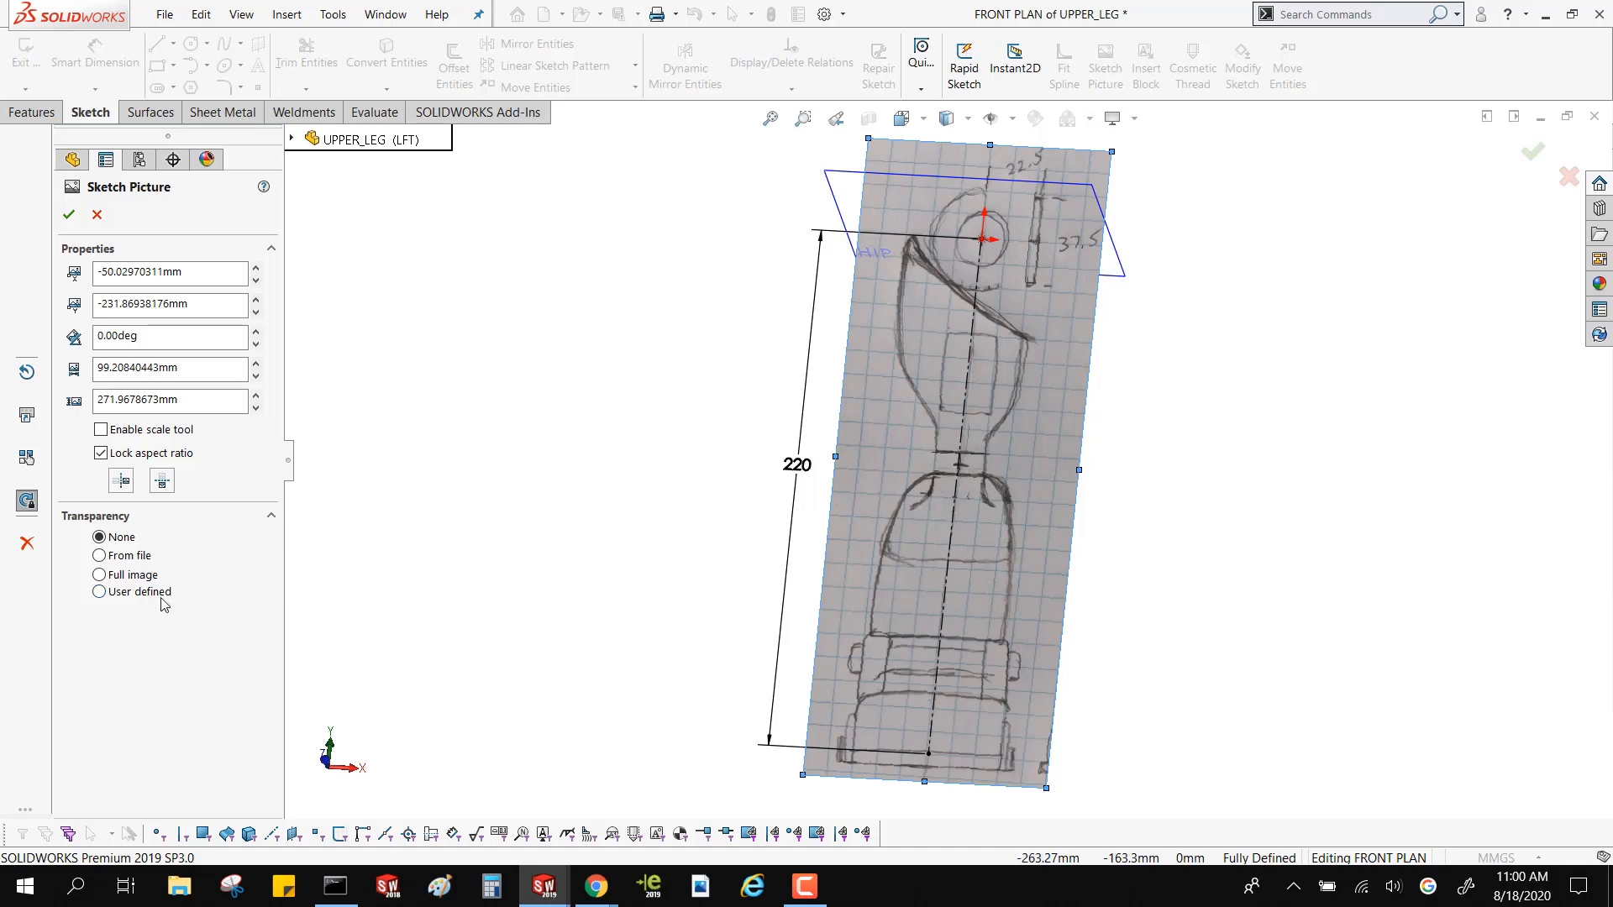
left_click(99, 592)
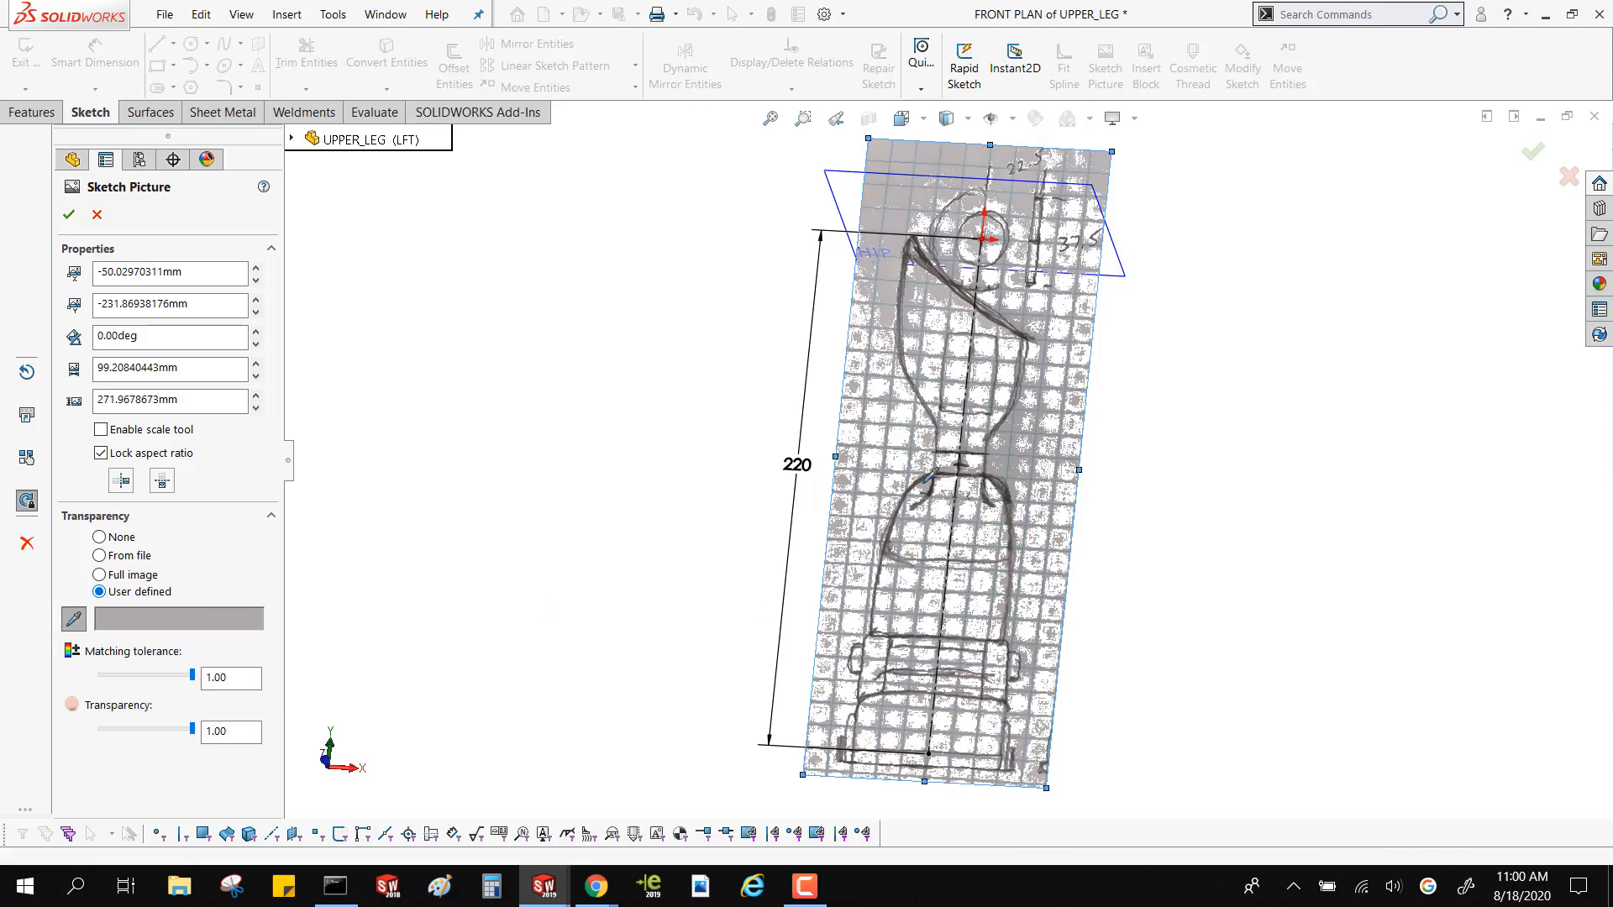
Sample several transparency colours from the front plan picture with the eyedropper, ending on the grey paper background, and inspect the result
left_click(910, 409)
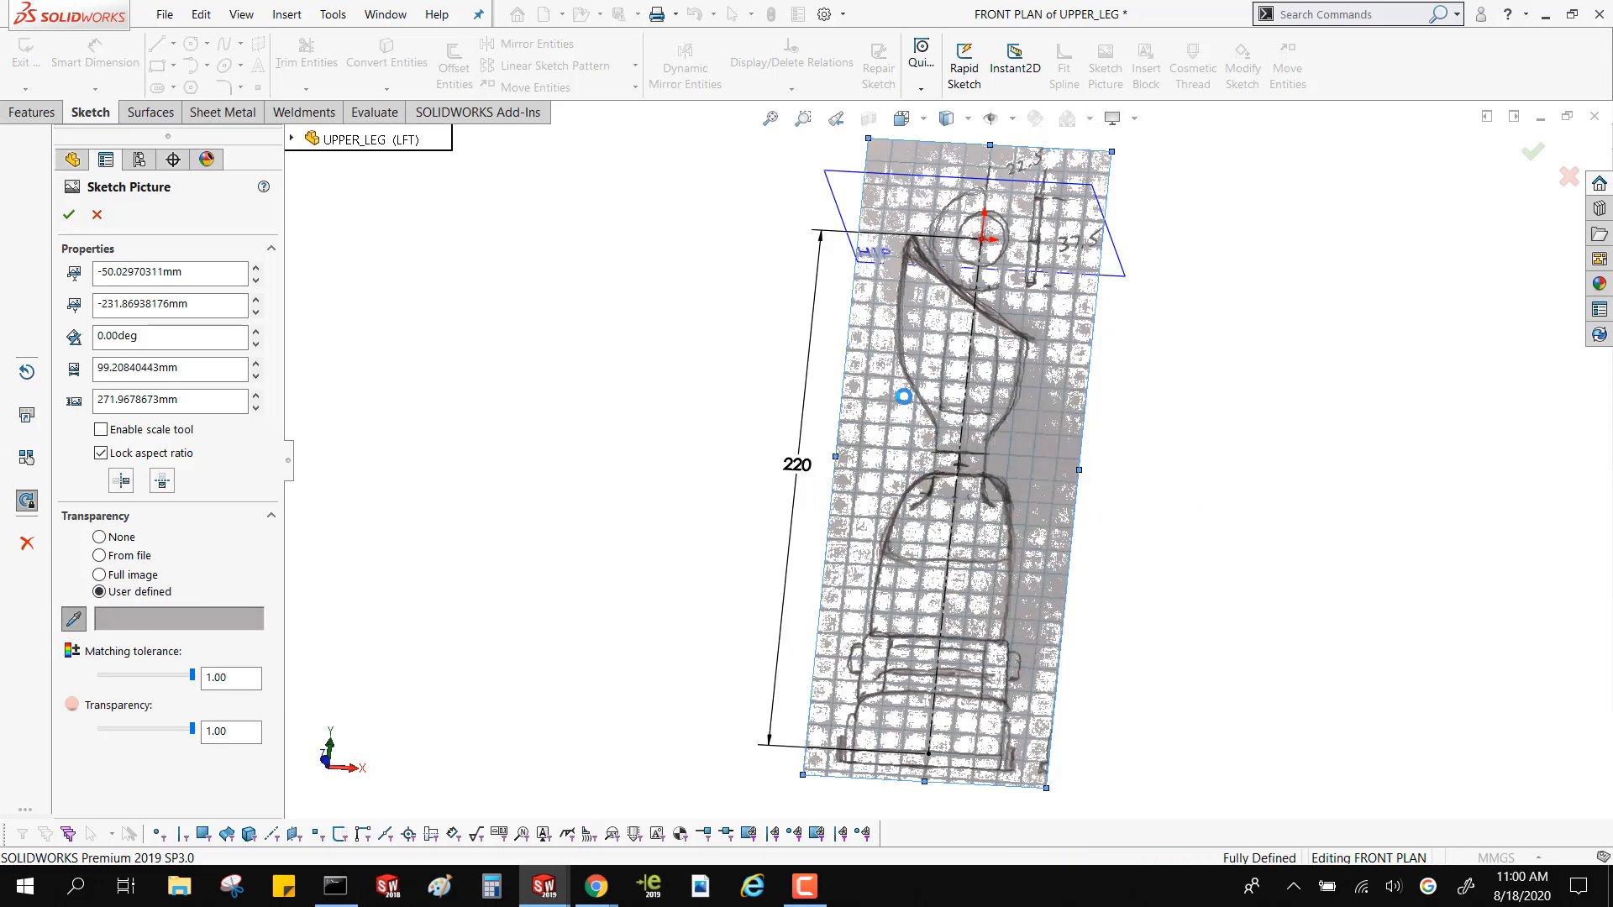
left_click(1029, 435)
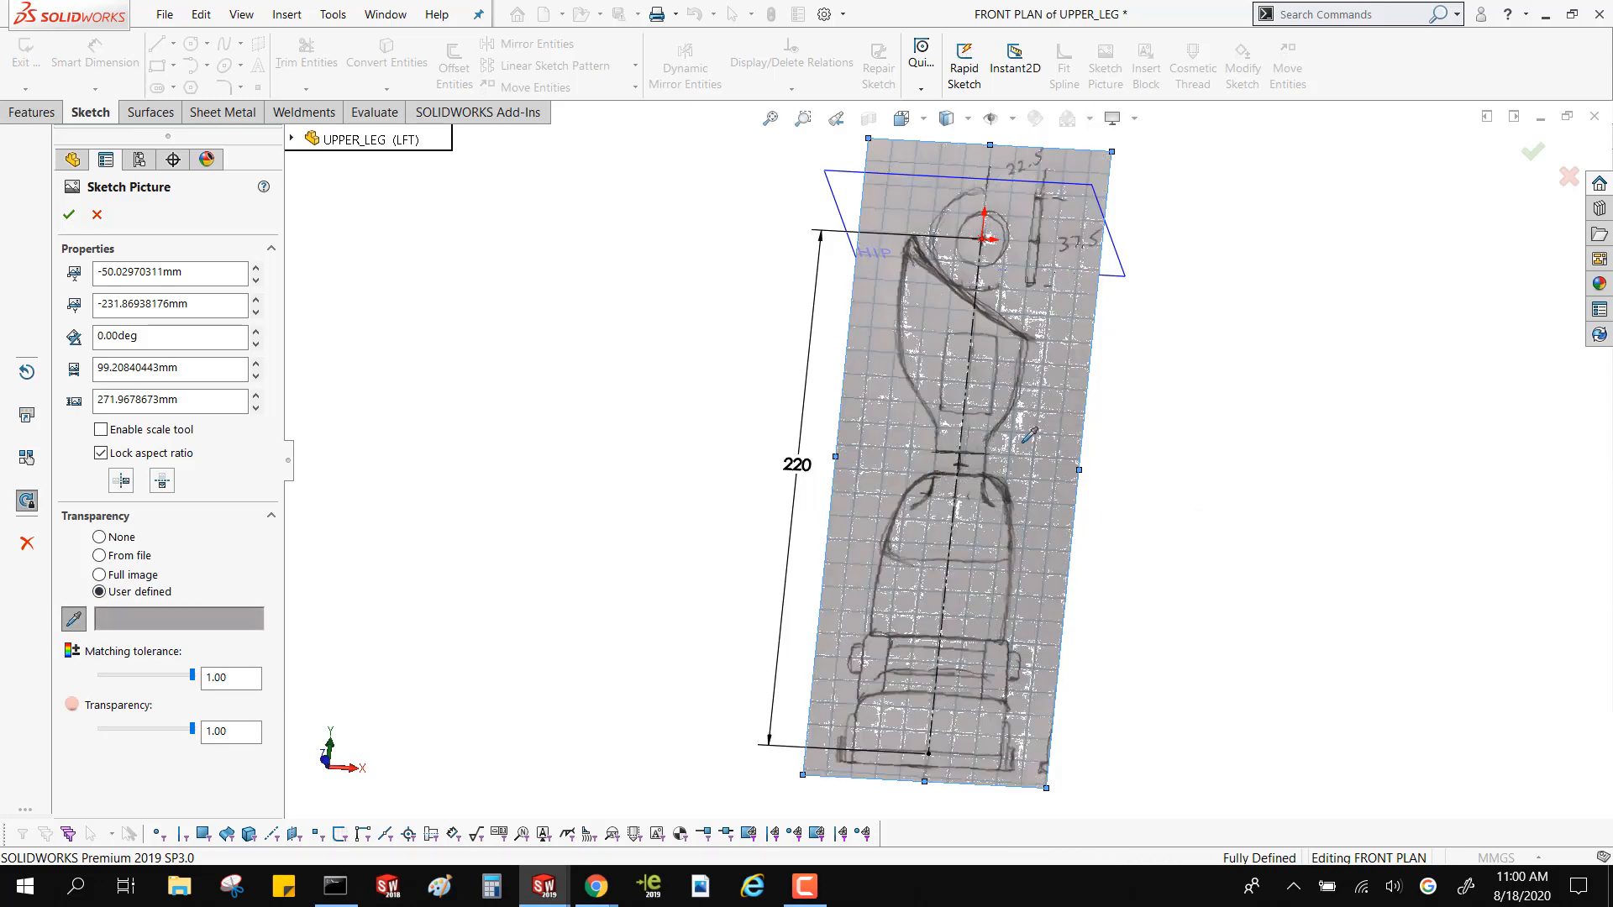
left_click(933, 385)
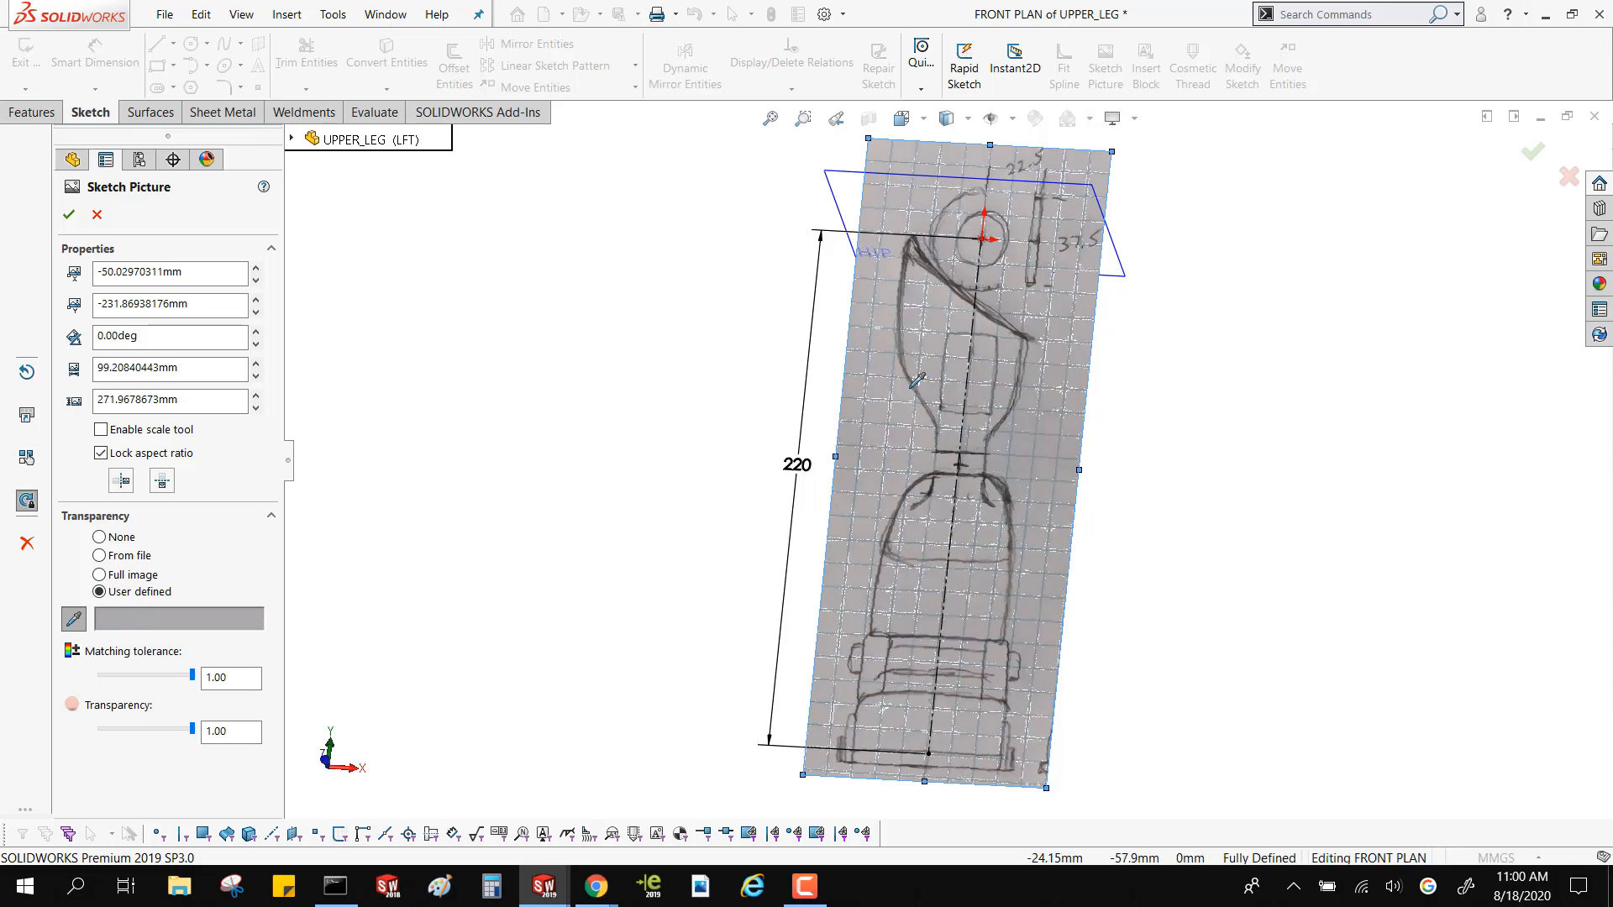
left_click(871, 418)
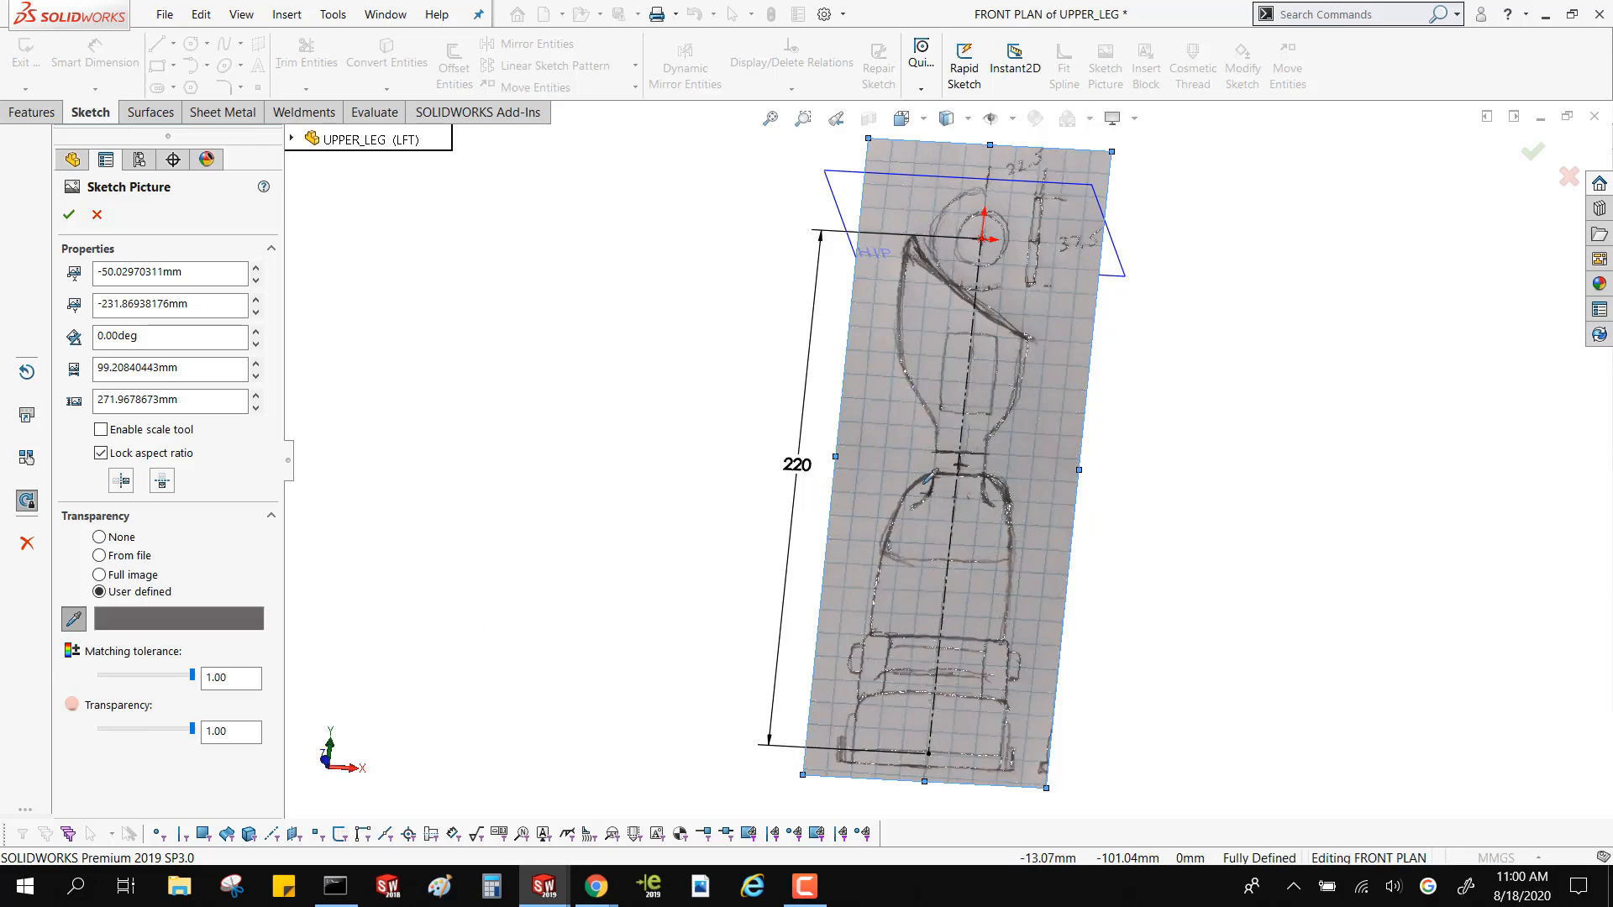
left_click(874, 483)
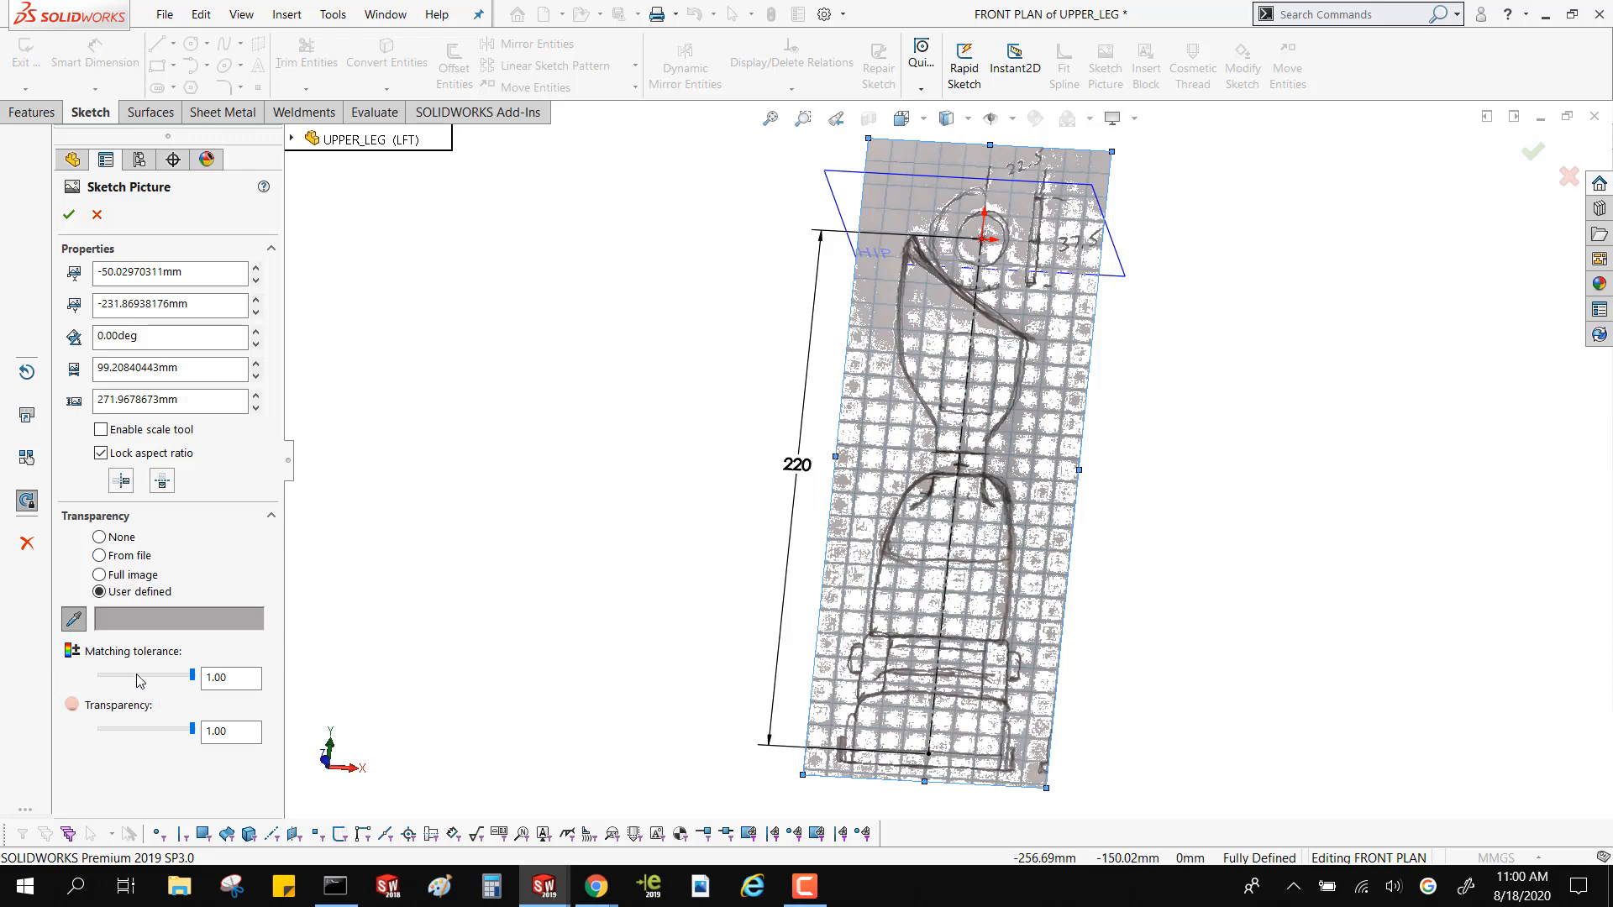
mouse_move(1043, 490)
middle_mouse_down()
mouse_move(810, 432)
mouse_move(784, 405)
mouse_move(984, 500)
middle_mouse_up()
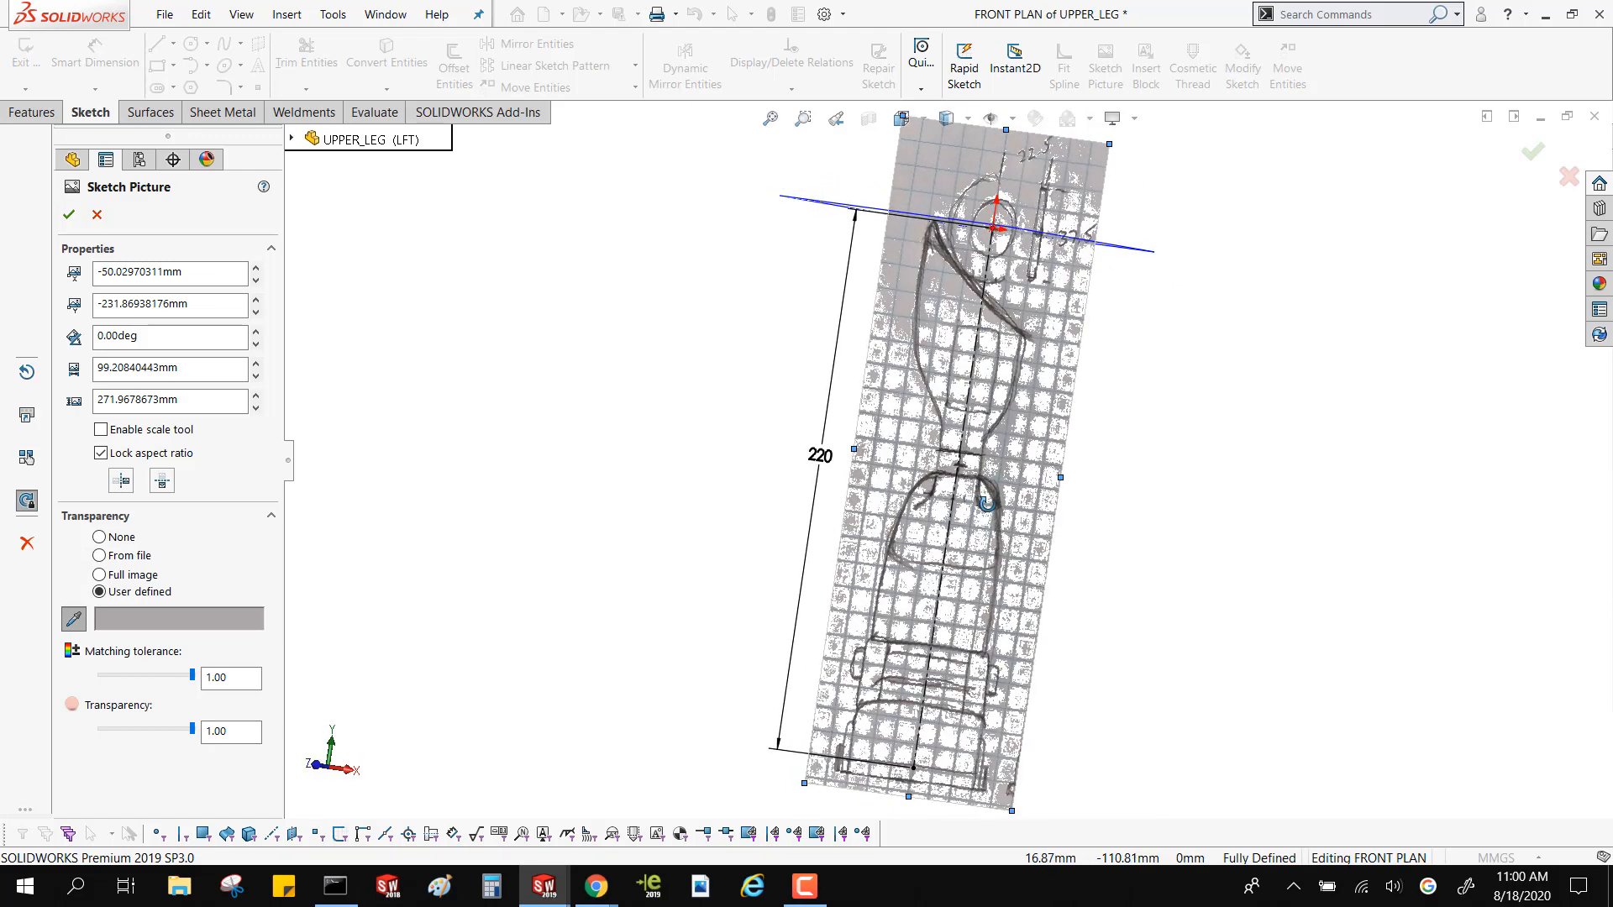
scroll(941, 558, "down", 4)
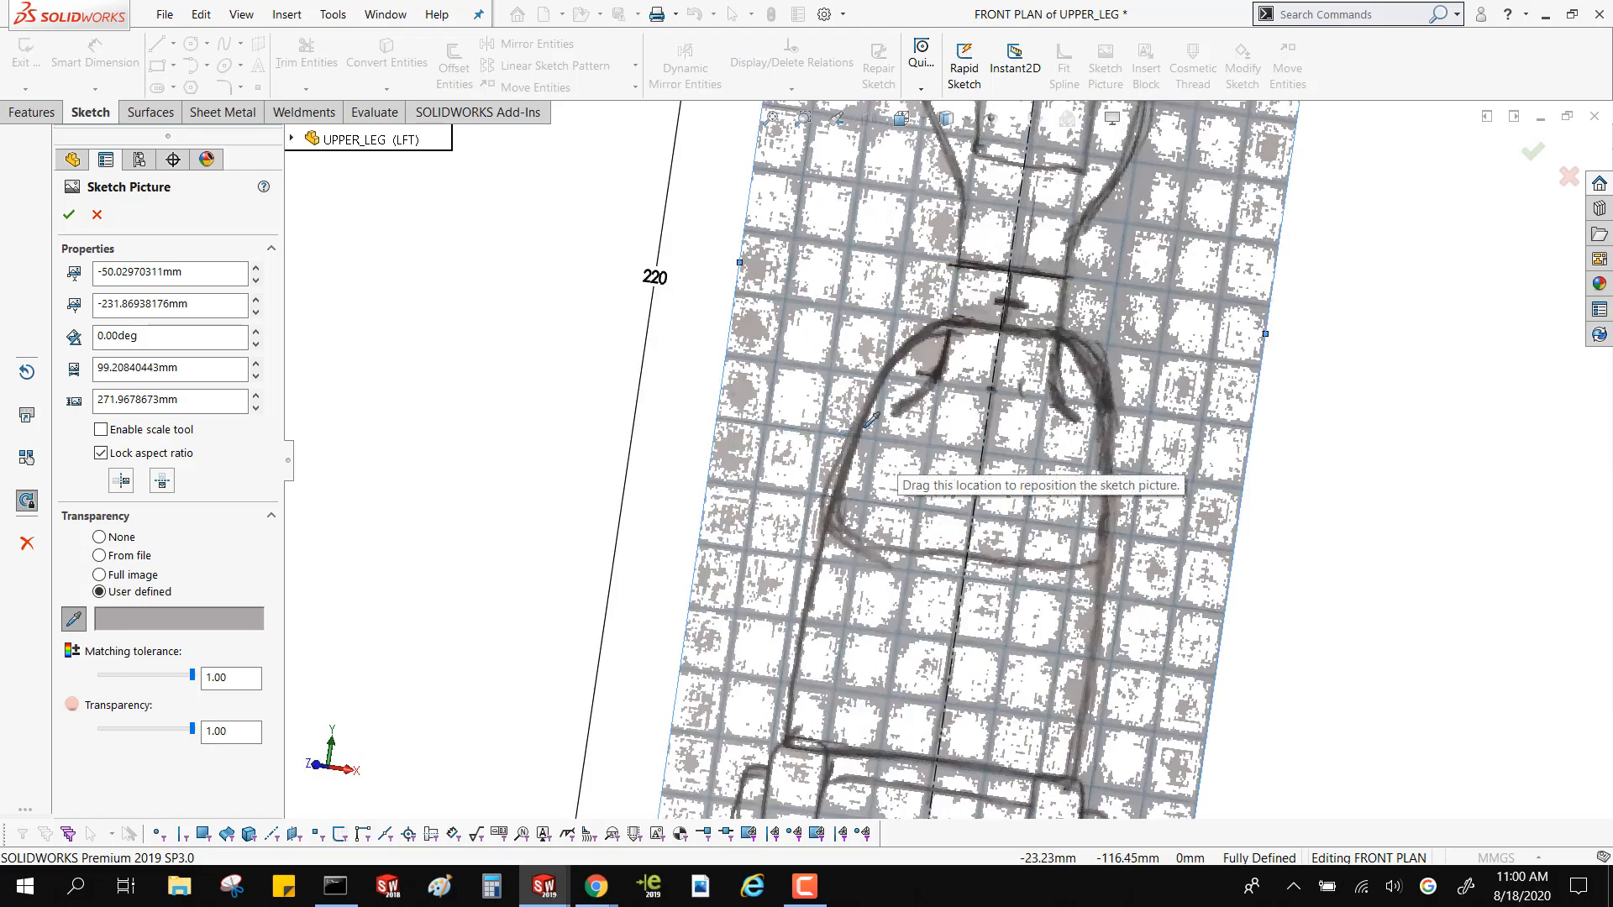
scroll(830, 429, "up", 5)
scroll(587, 416, "up", 1)
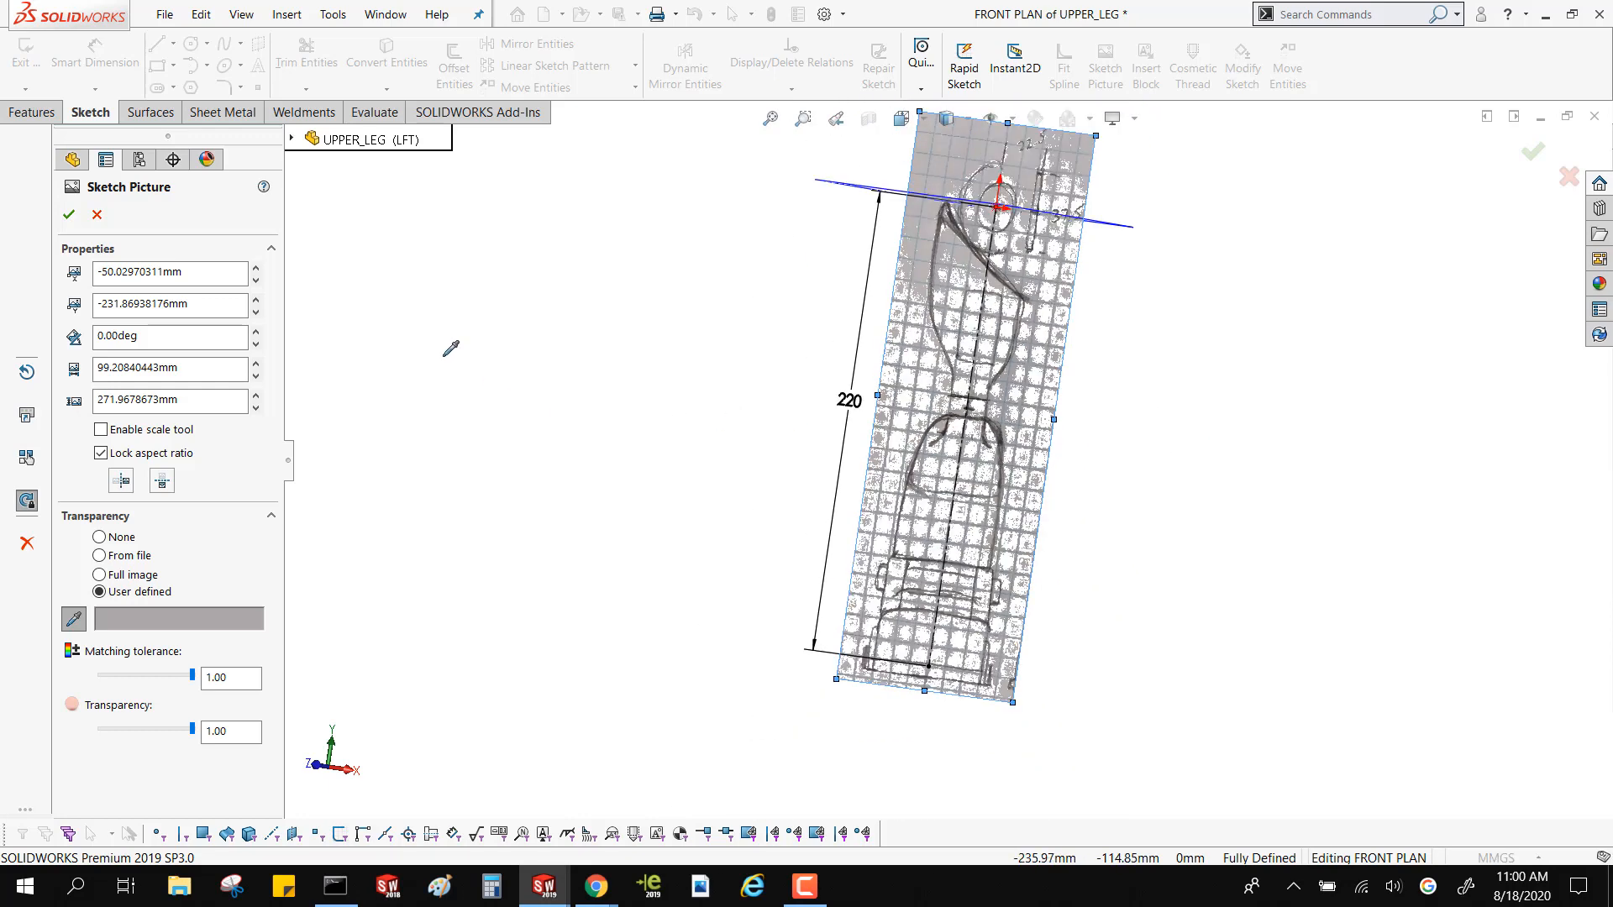
Accept the front plan picture's transparency settings and exit the FRONT PLAN sketch
left_click(74, 218)
left_click(848, 401)
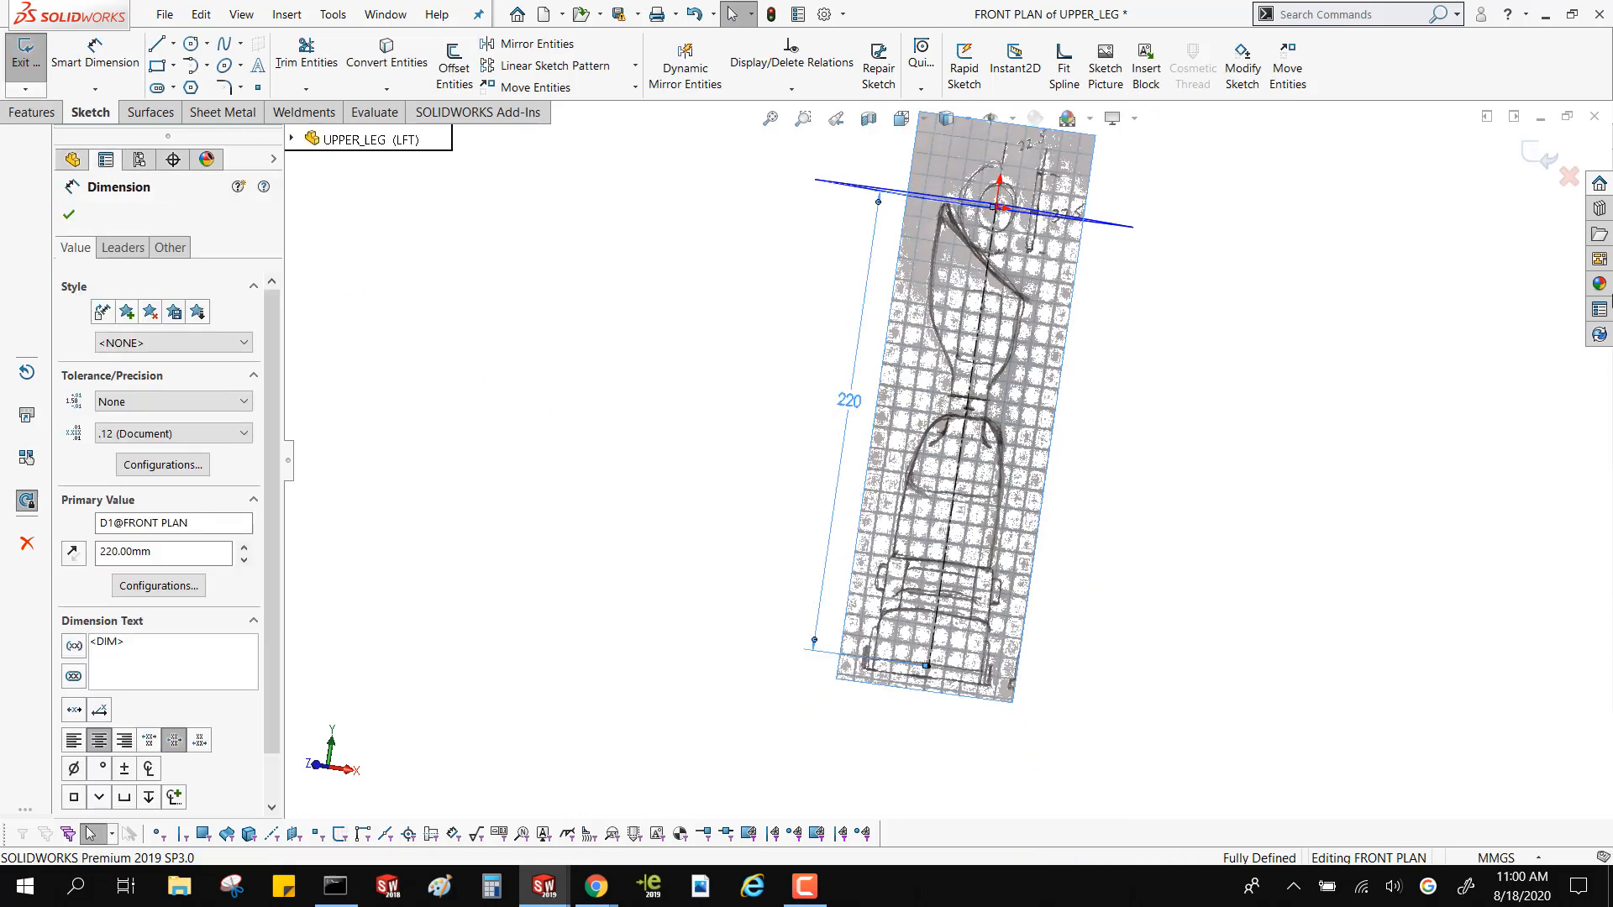
mouse_move(806, 313)
middle_mouse_down()
mouse_move(705, 331)
mouse_move(1362, 352)
middle_mouse_up()
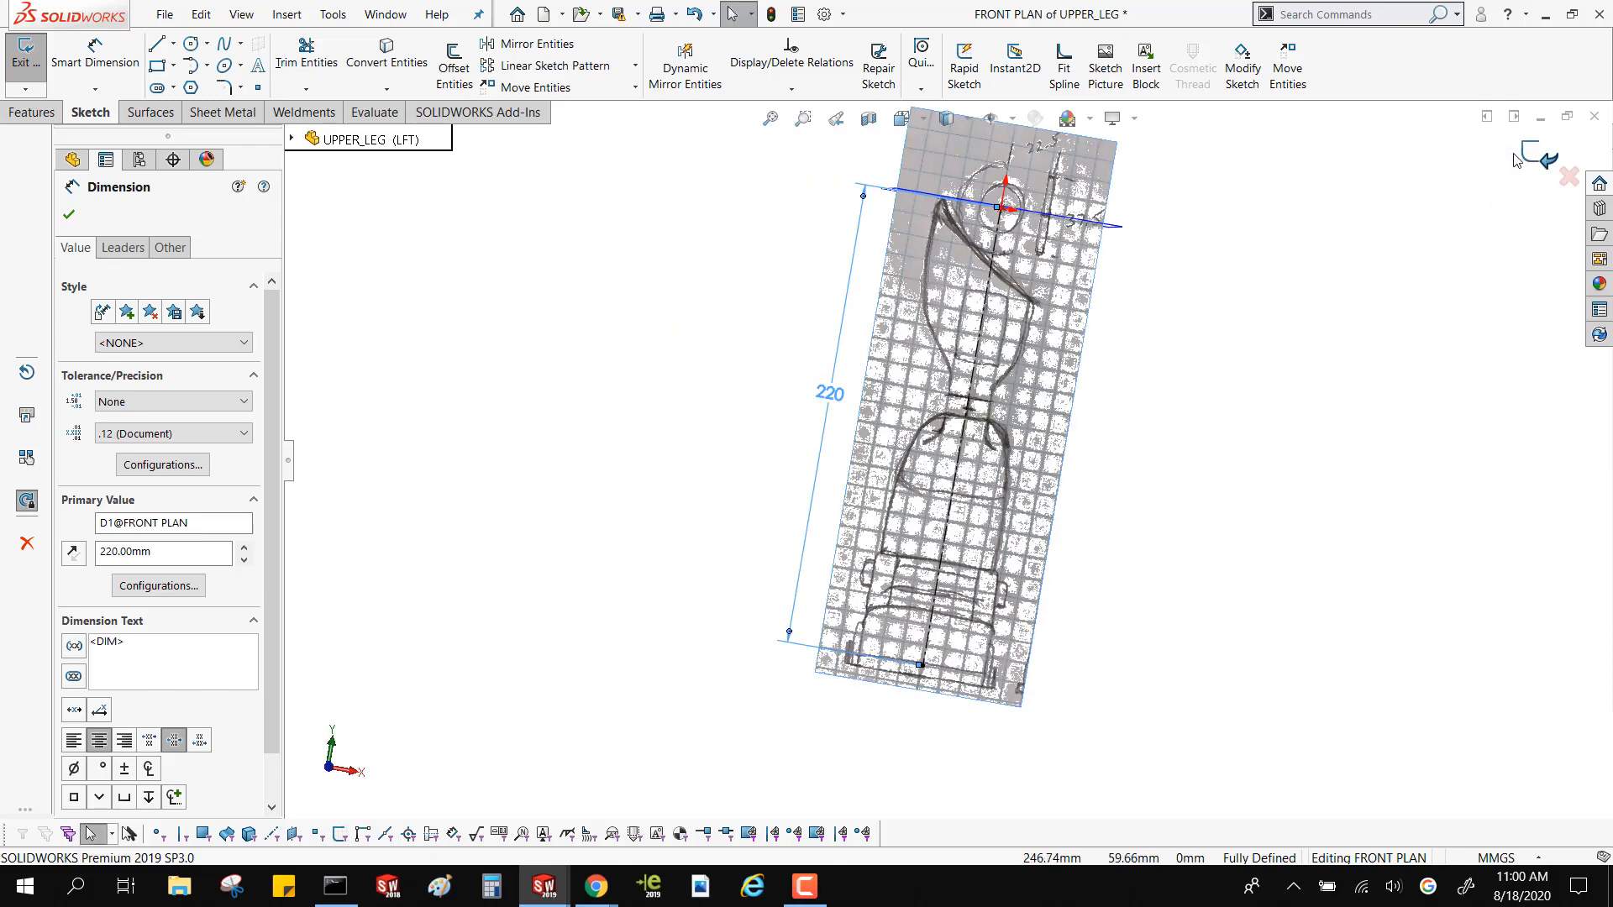
left_click(1537, 156)
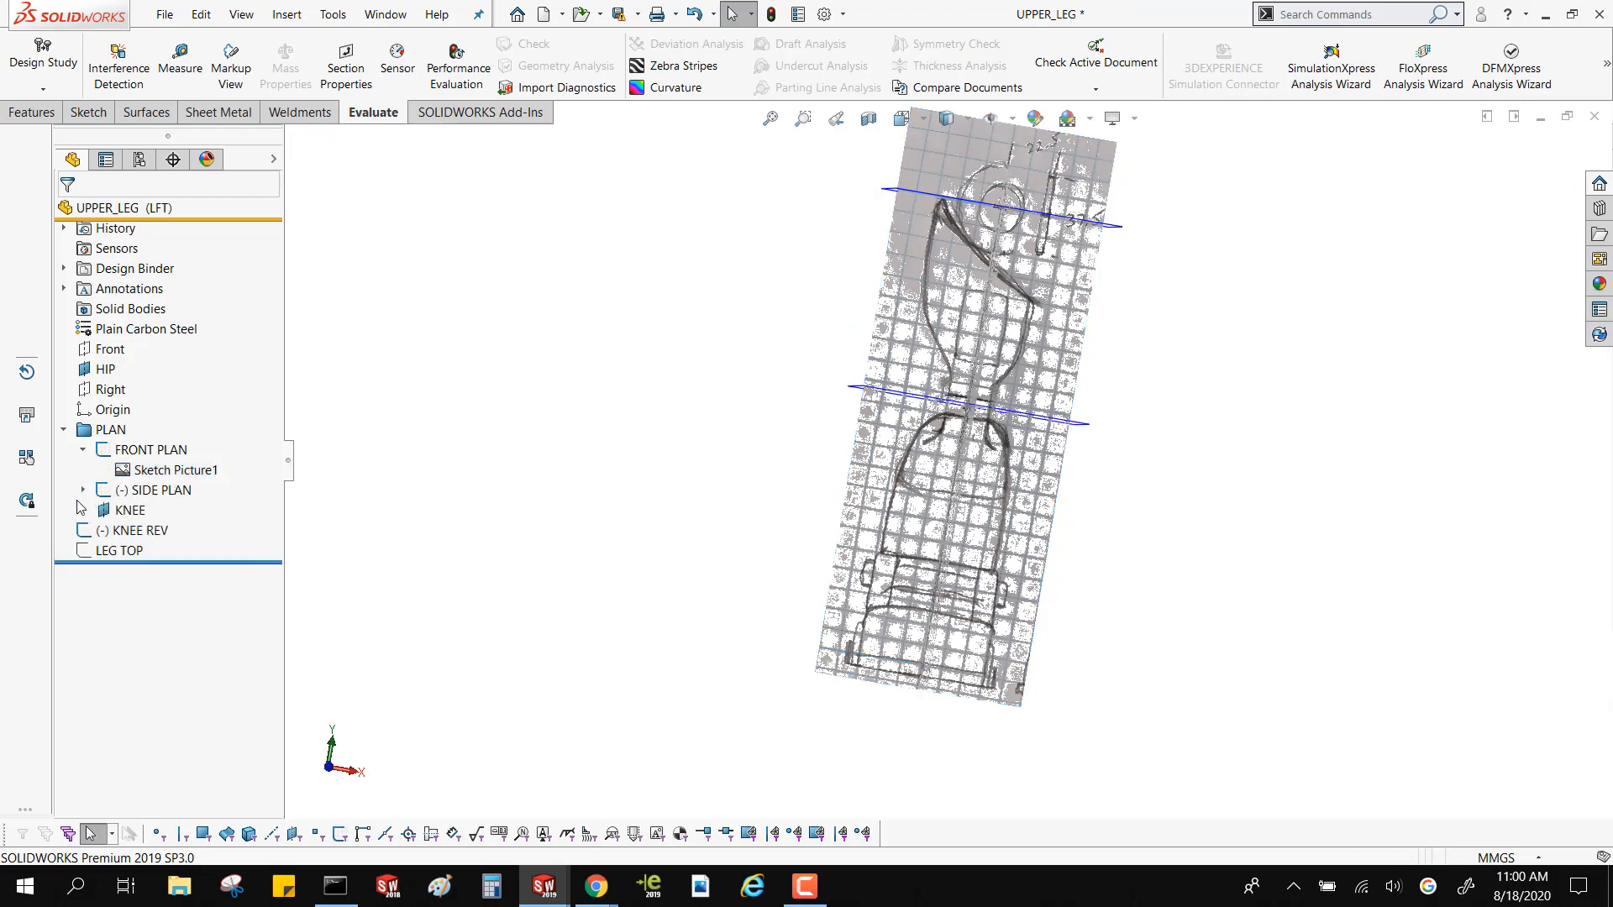
Expand the SIDE PLAN sketch, select its sketch picture, and inspect how the front and side pictures cross in 3D
left_click(82, 490)
left_click(172, 510)
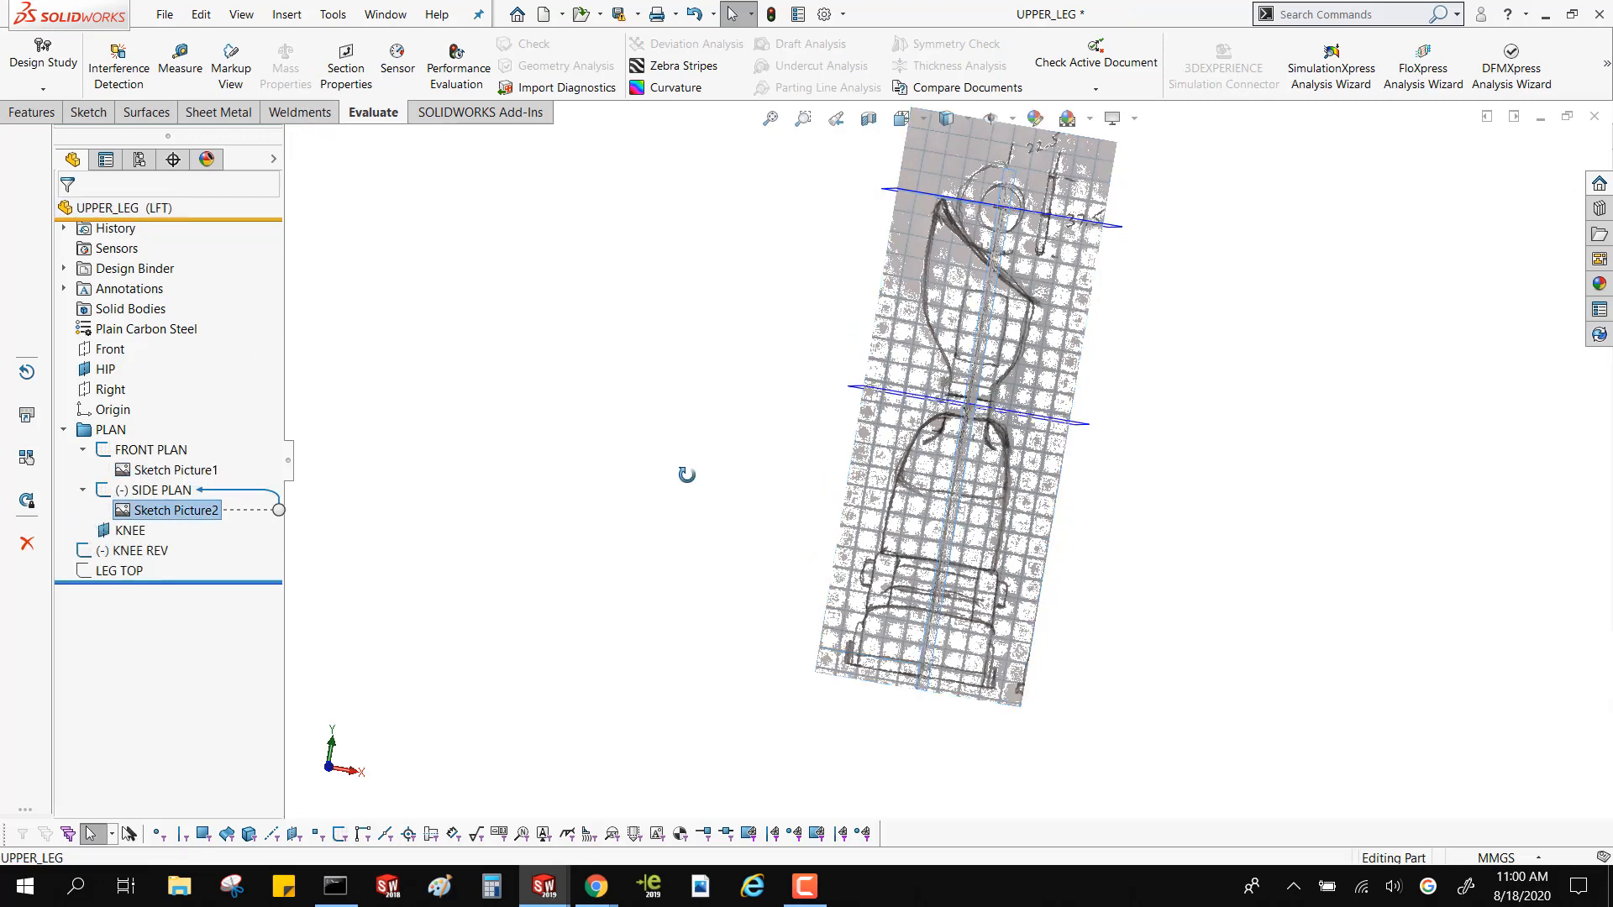
mouse_move(684, 471)
middle_mouse_down()
mouse_move(599, 485)
mouse_move(525, 324)
mouse_move(551, 385)
mouse_move(709, 496)
mouse_move(702, 517)
mouse_move(694, 504)
middle_mouse_up()
left_click(692, 501)
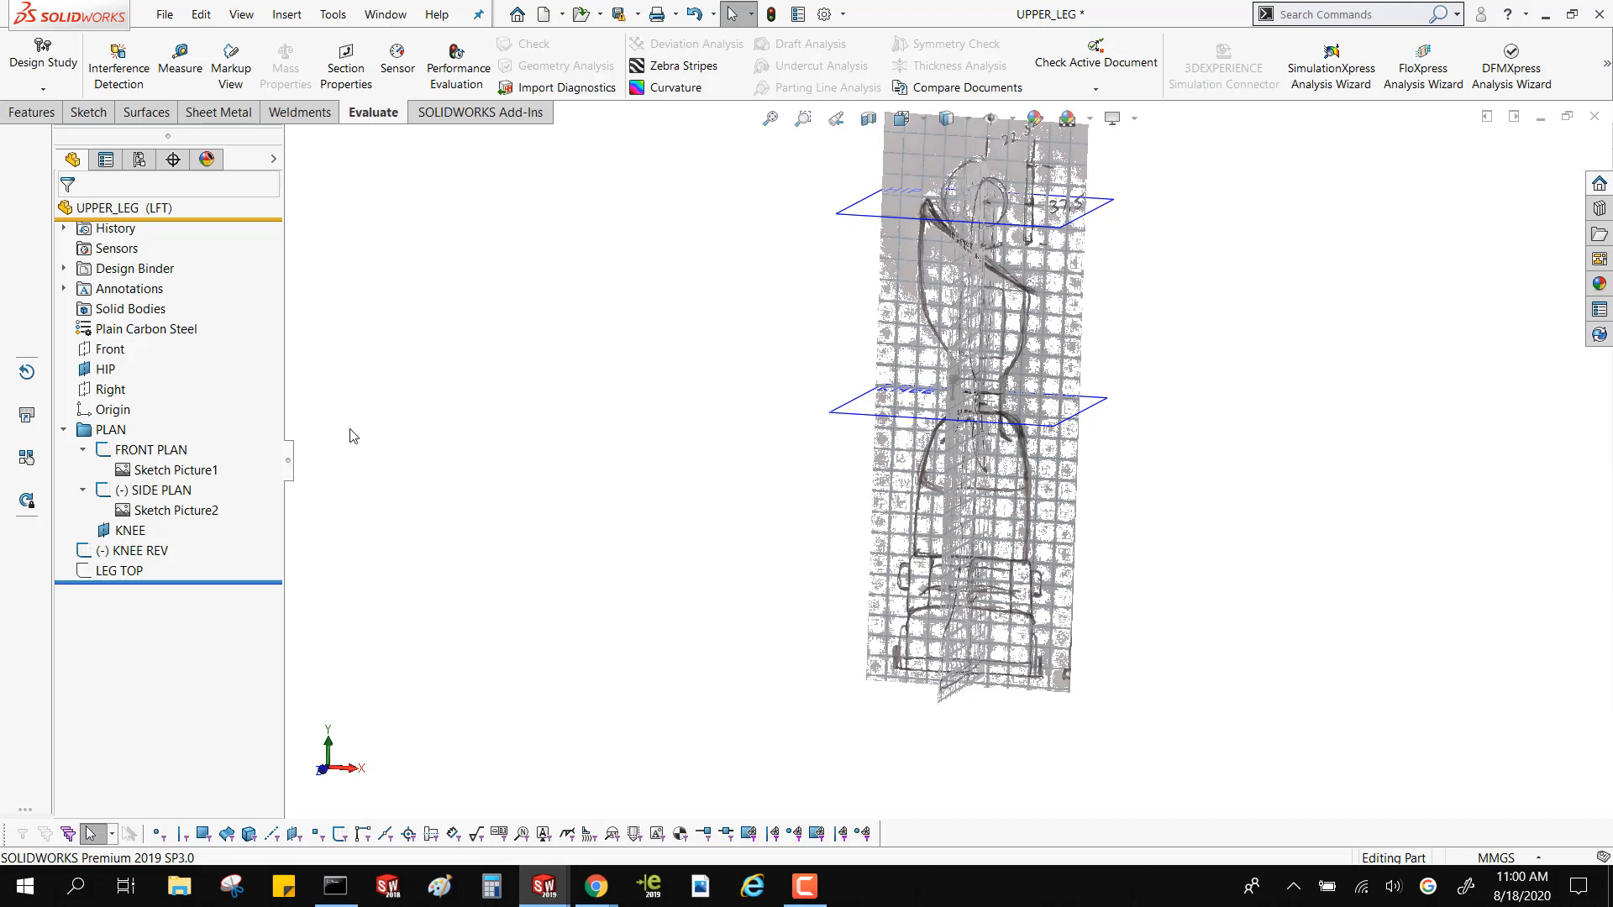
Open the KNEE REV sketch for editing and hide the FRONT PLAN and SIDE PLAN sketches
left_click(126, 554)
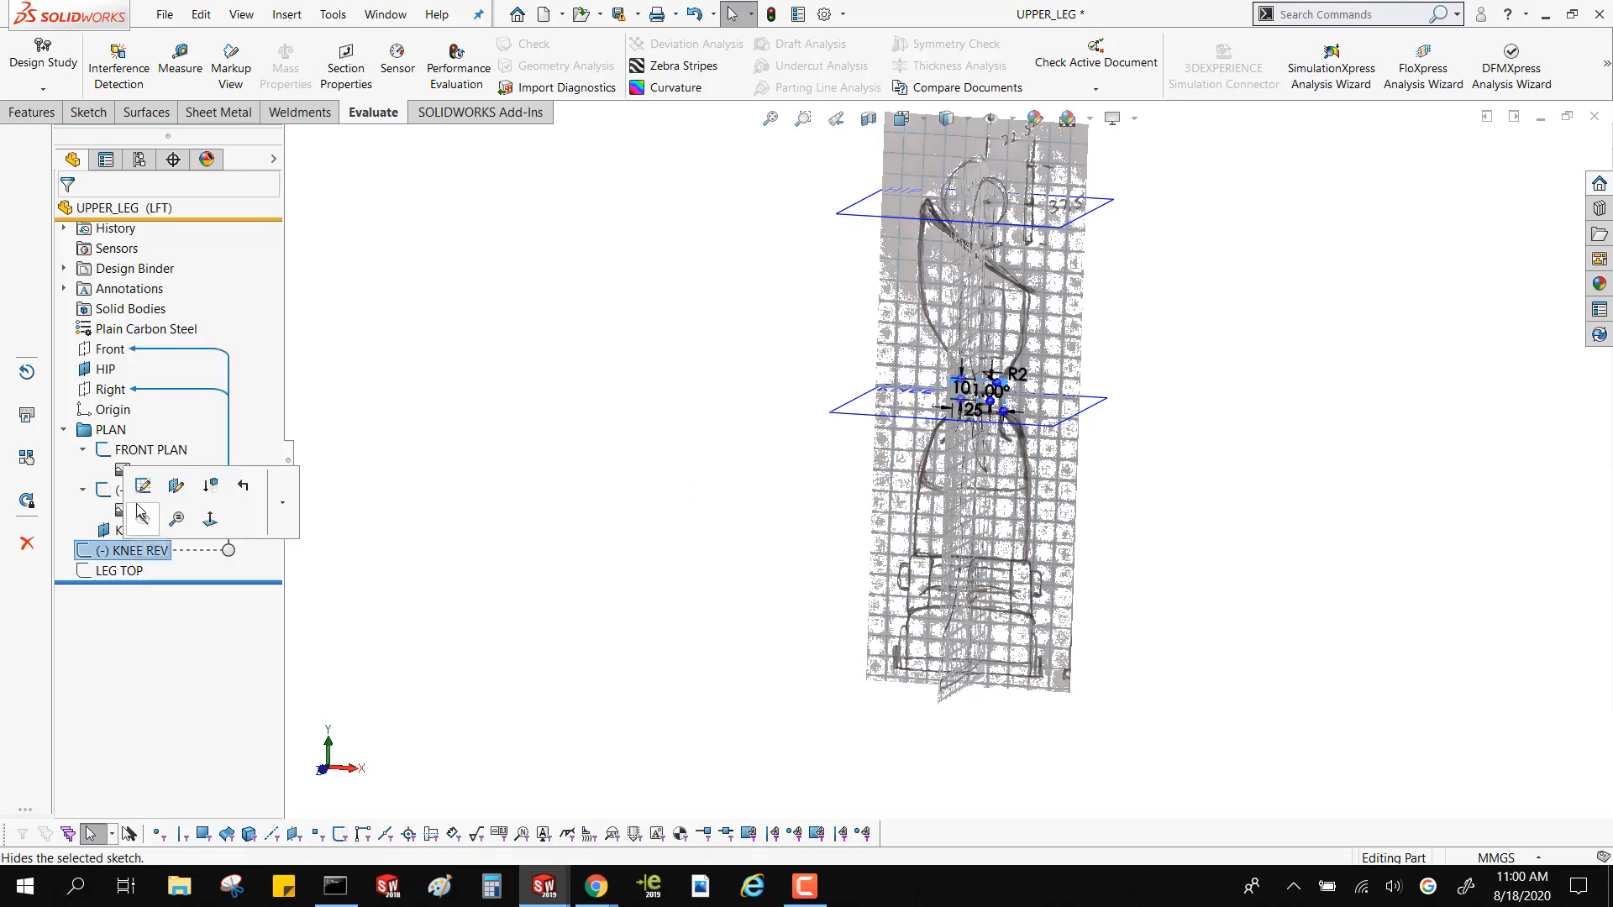
left_click(140, 489)
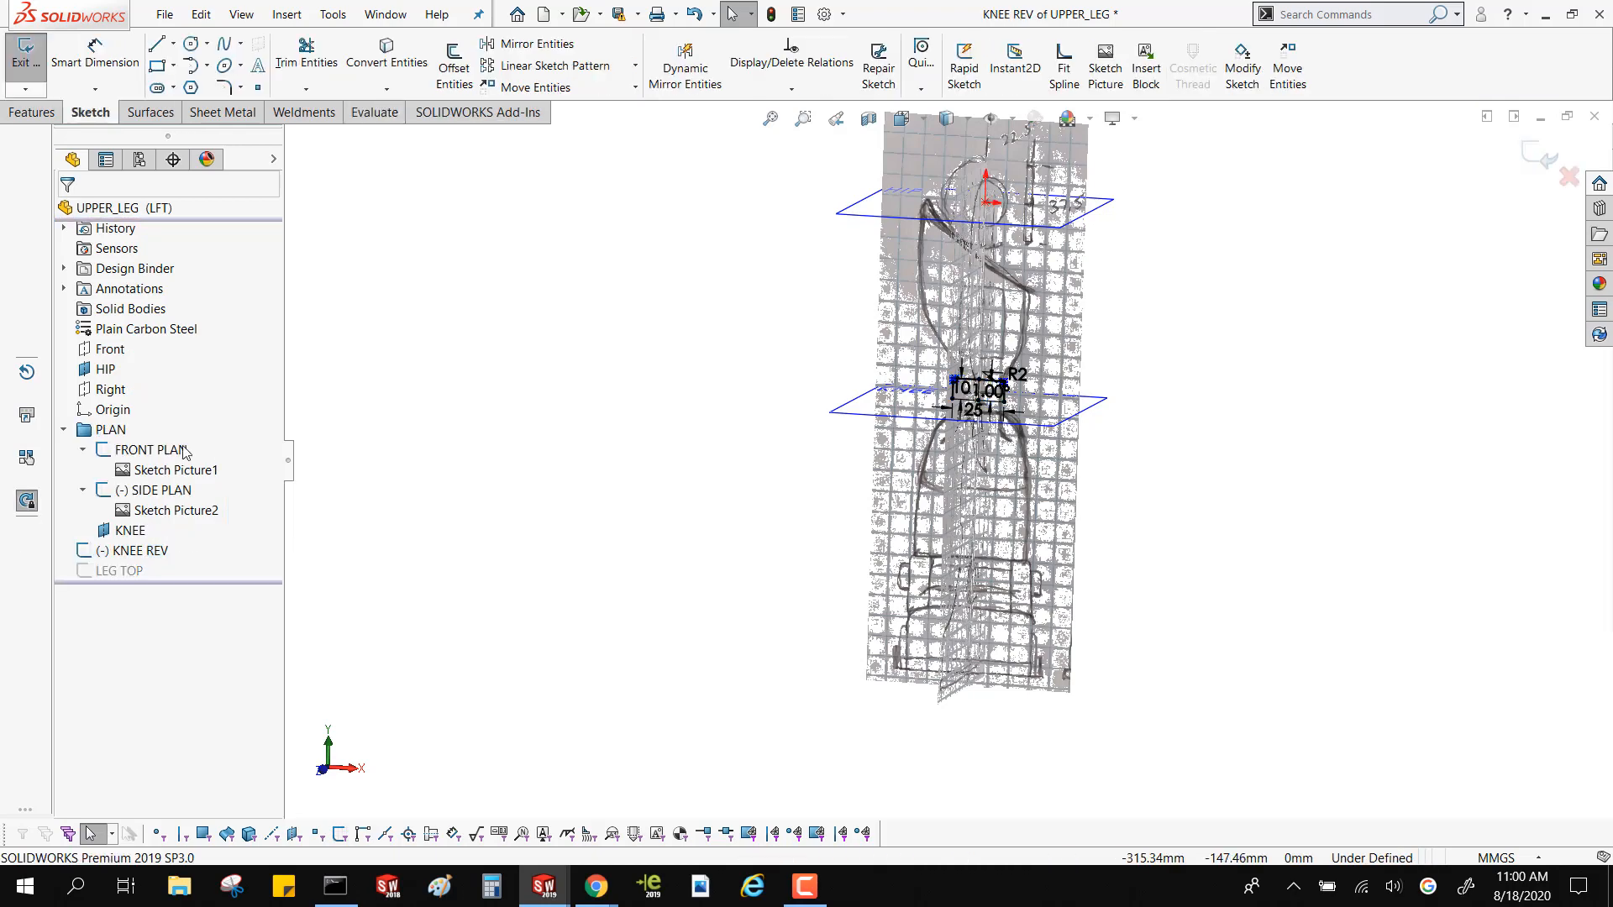
right_click(181, 454)
left_click(220, 416)
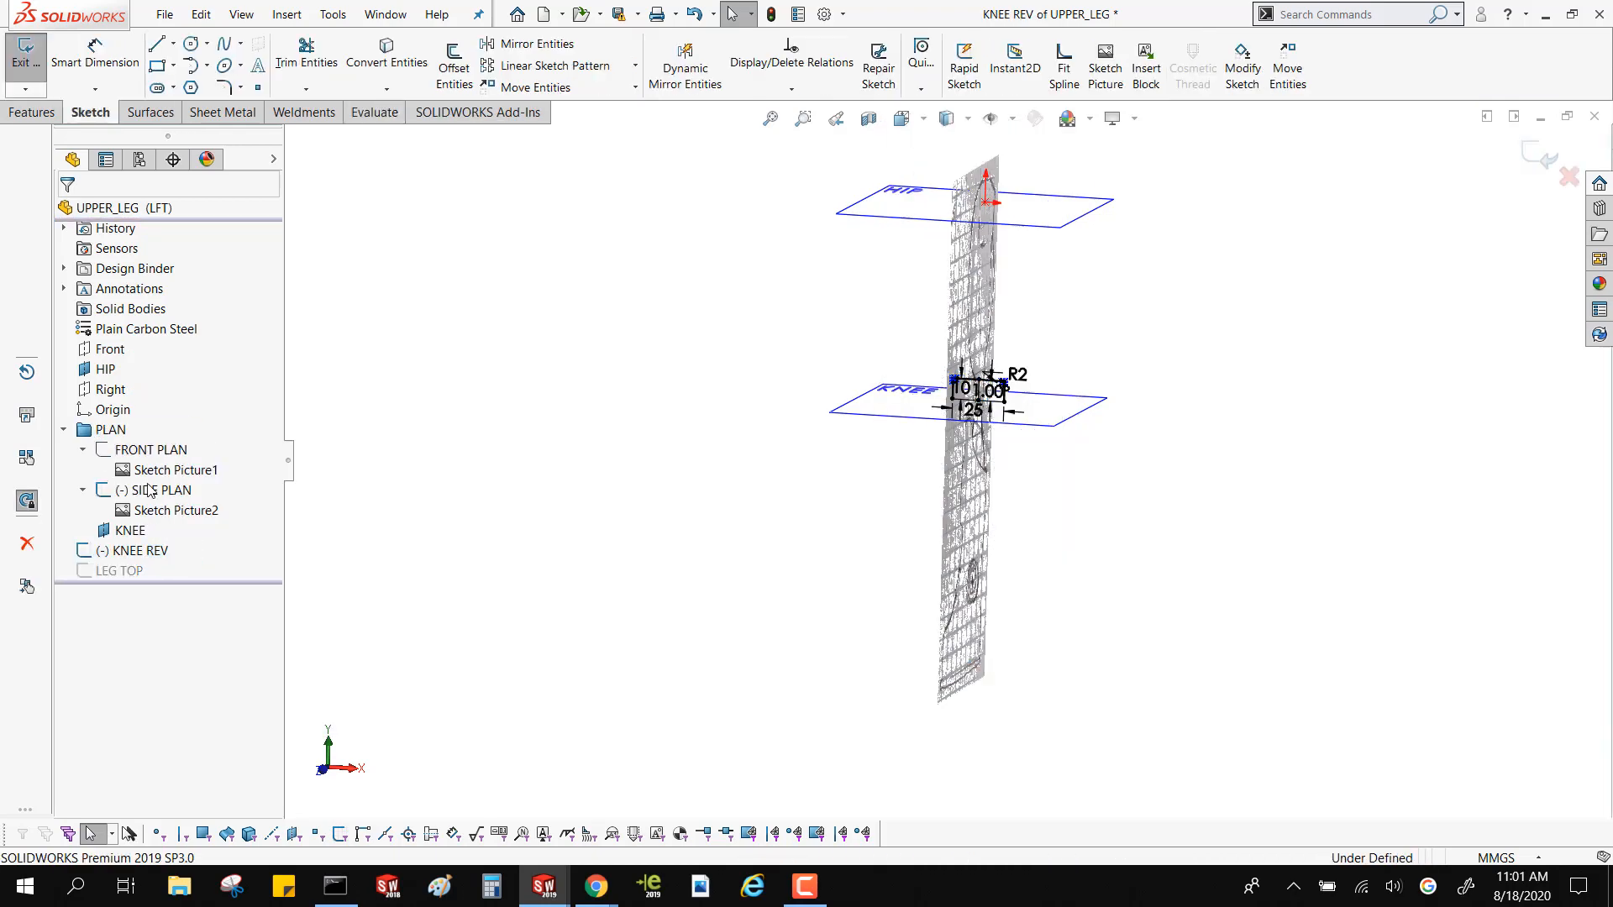
right_click(149, 492)
left_click(179, 464)
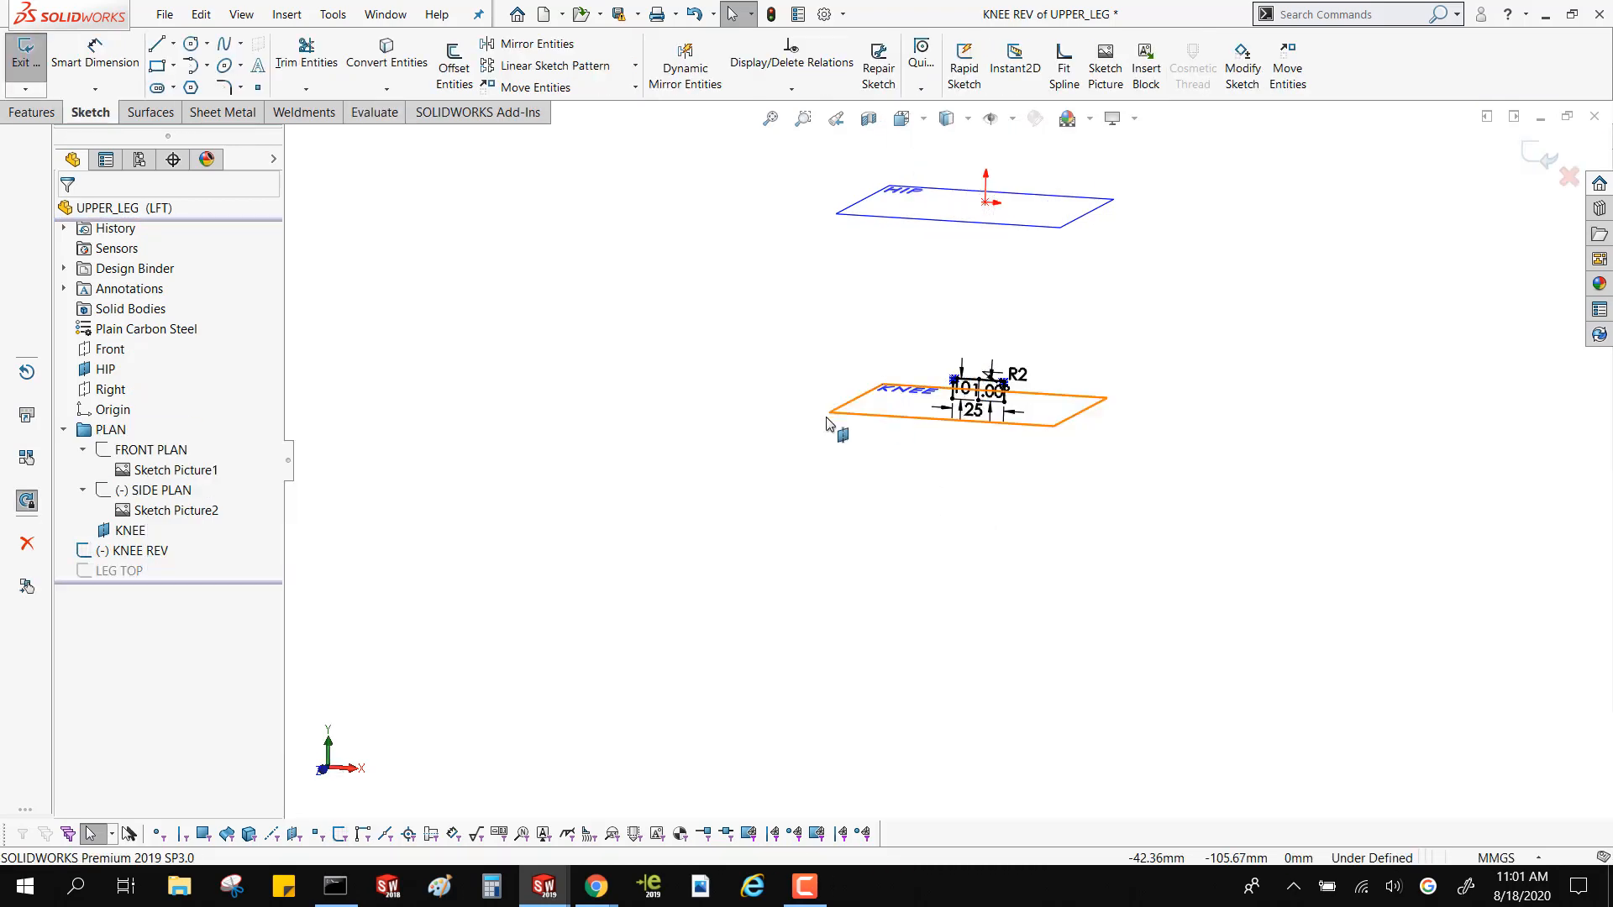
Examine the relations and control polygon of the style splines rounding the two upper corners of the knee profile
scroll(951, 354, "down", 20)
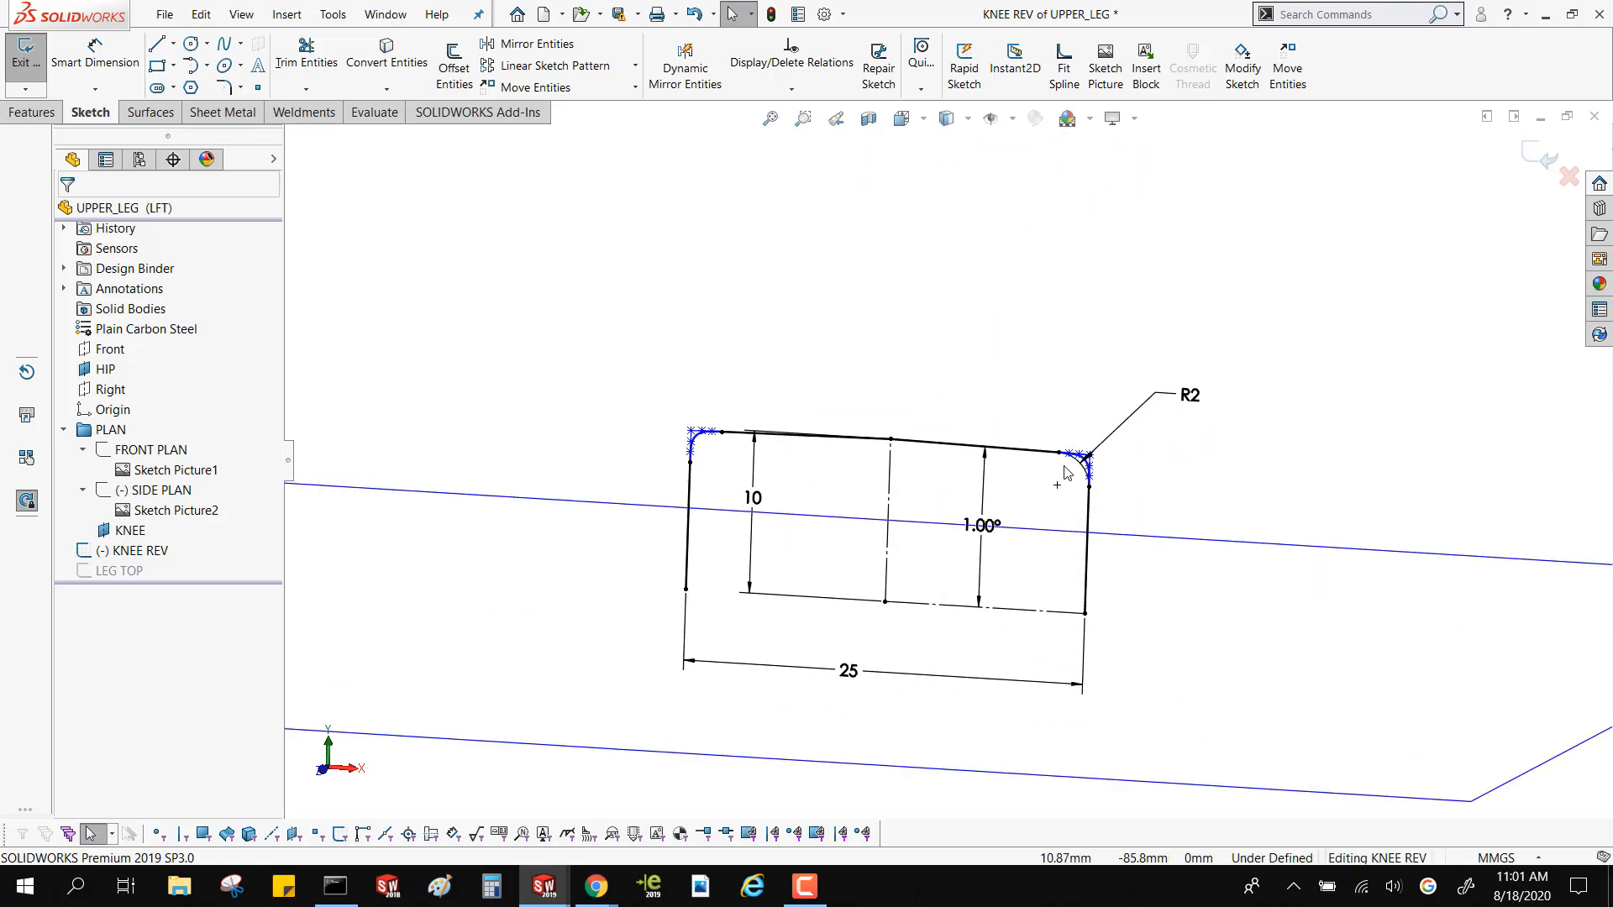
left_click(1058, 447)
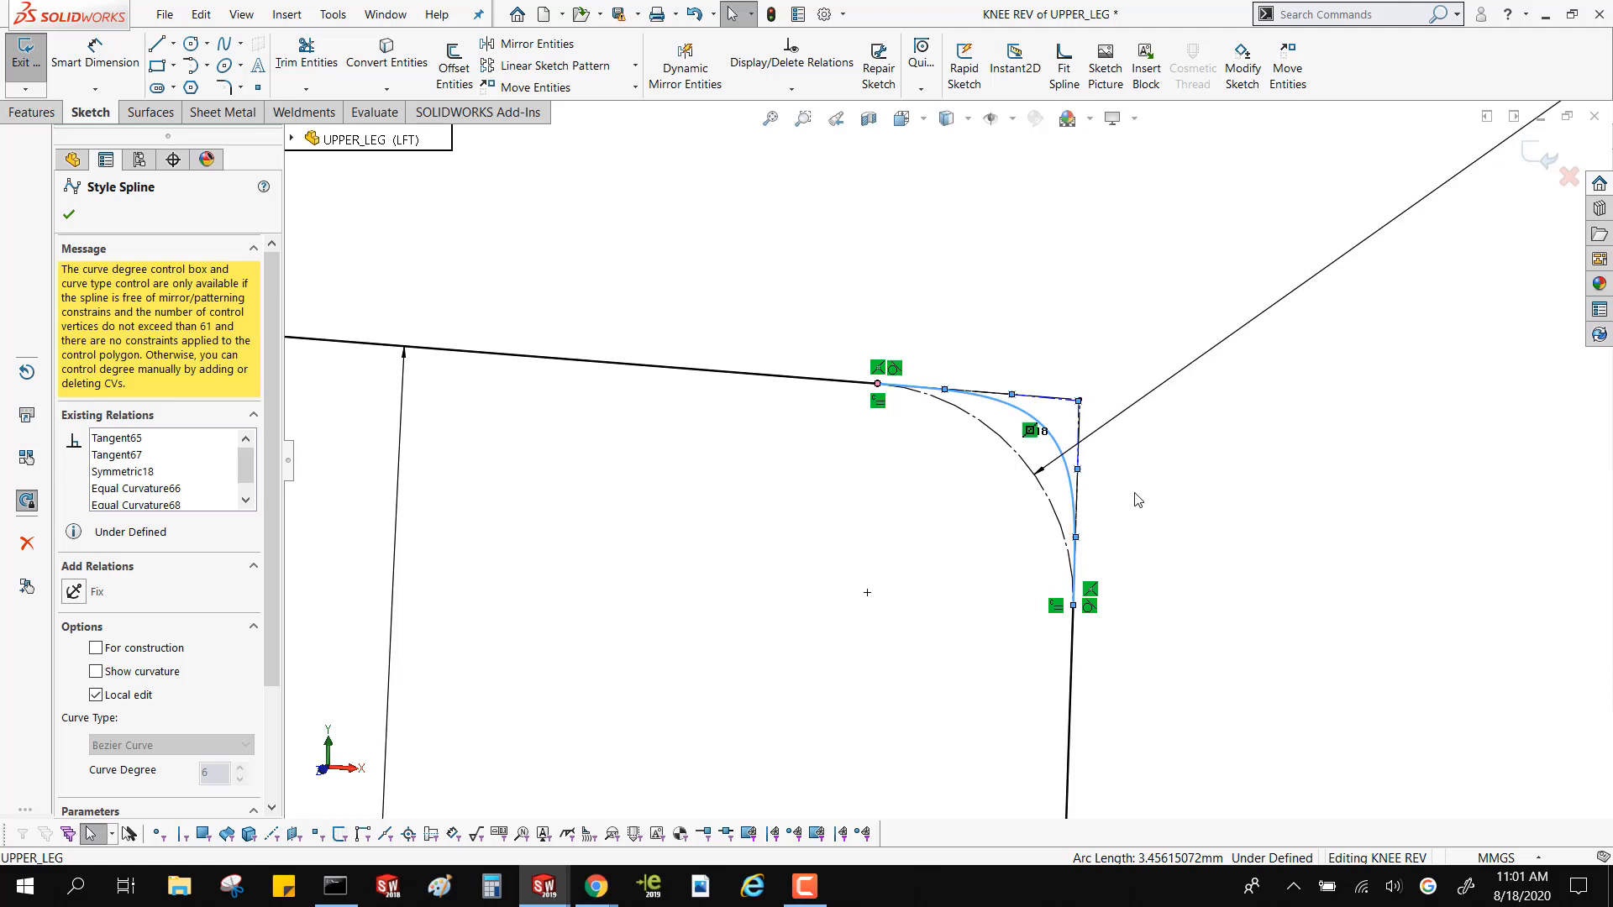
scroll(567, 396, "up", 4)
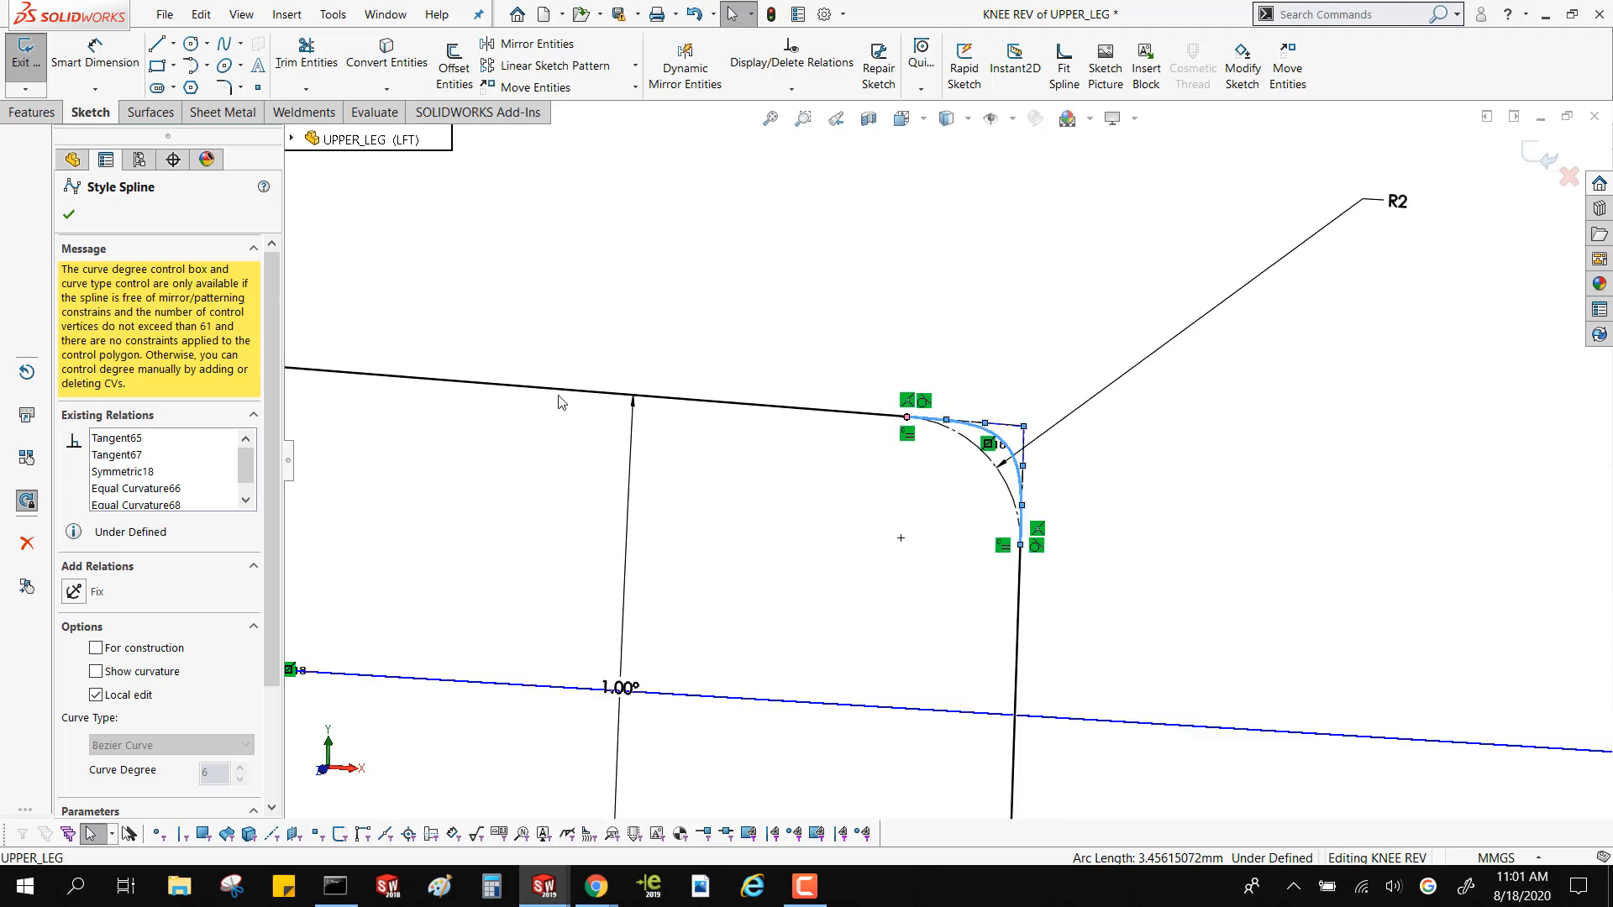
scroll(494, 449, "down", 7)
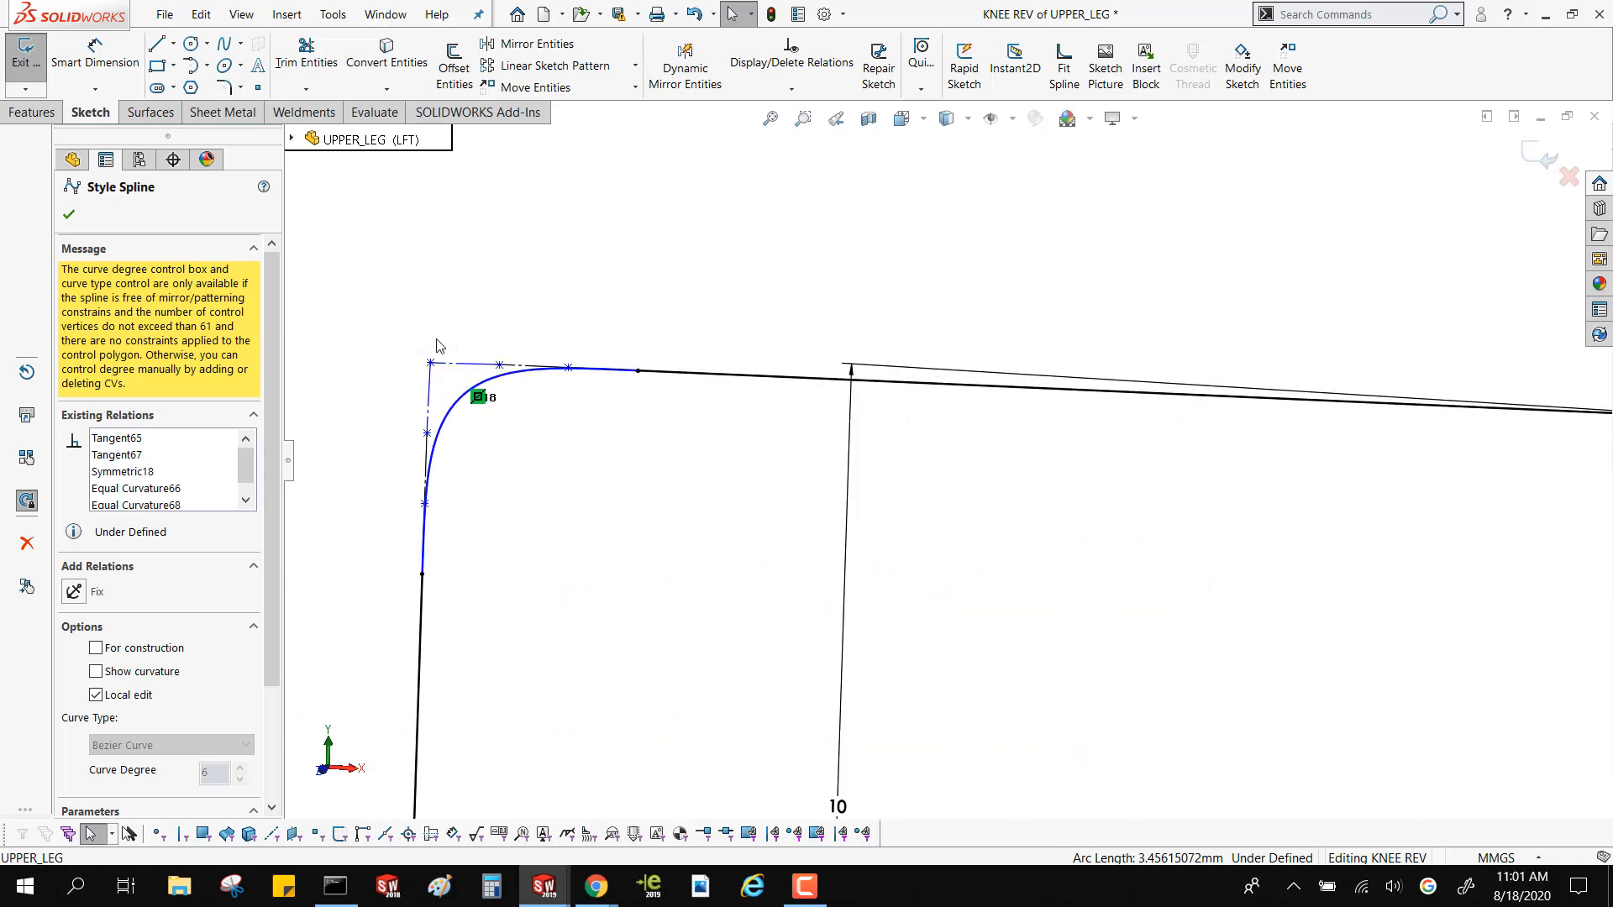
left_click(423, 226)
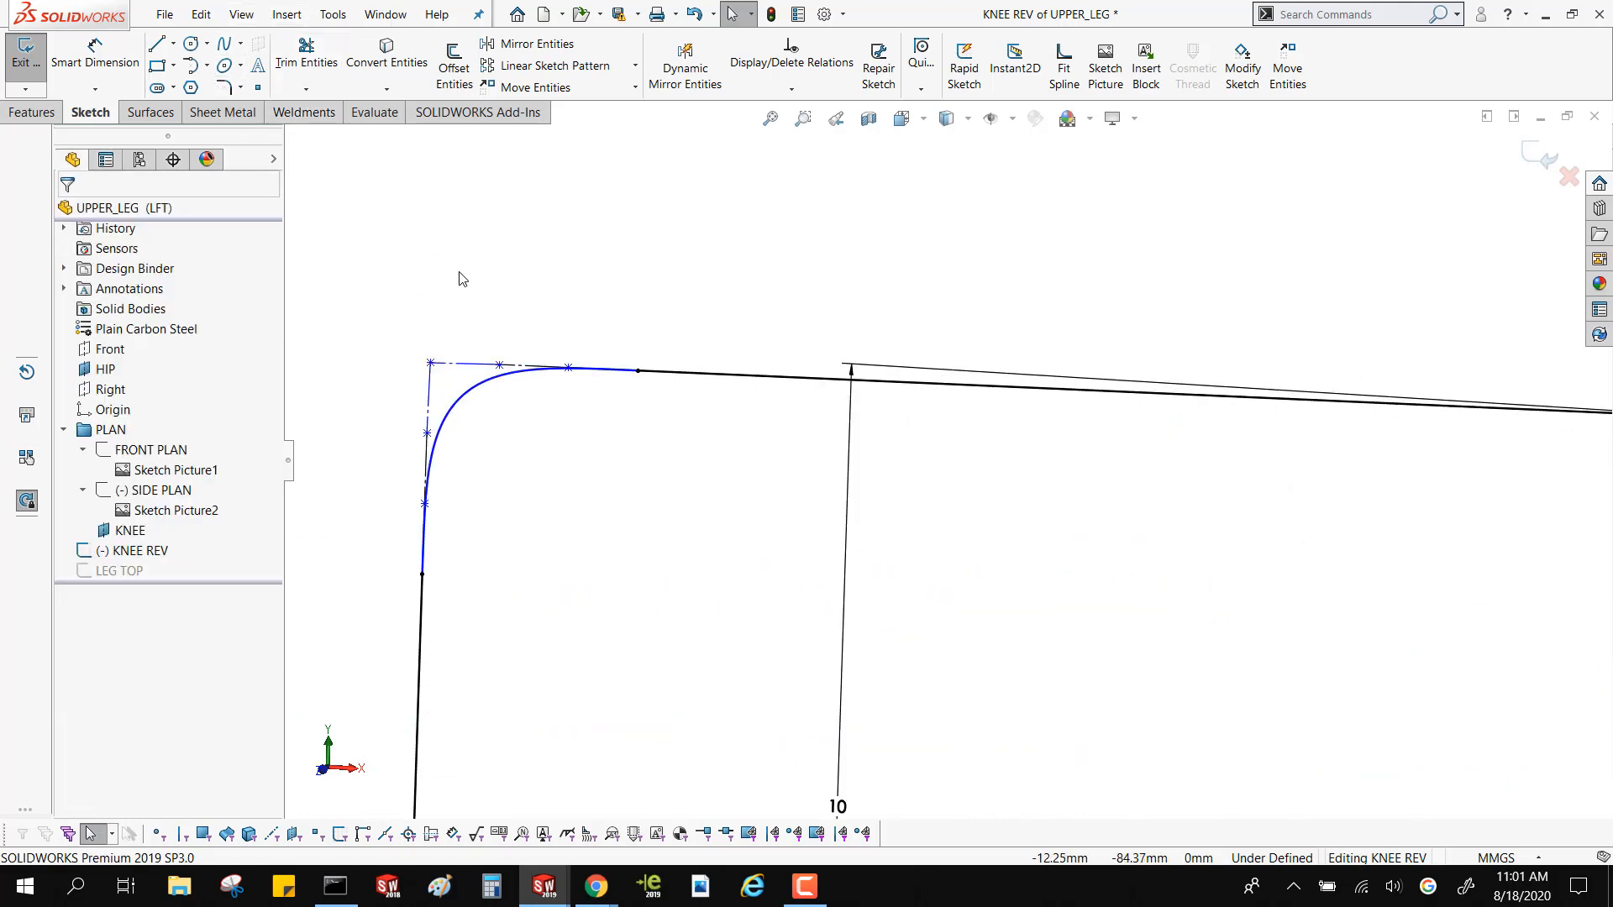
Sketch a seven-vertex style spline above the knee profile, running up, turning a square corner and continuing sideways
scroll(461, 291, "up", 3)
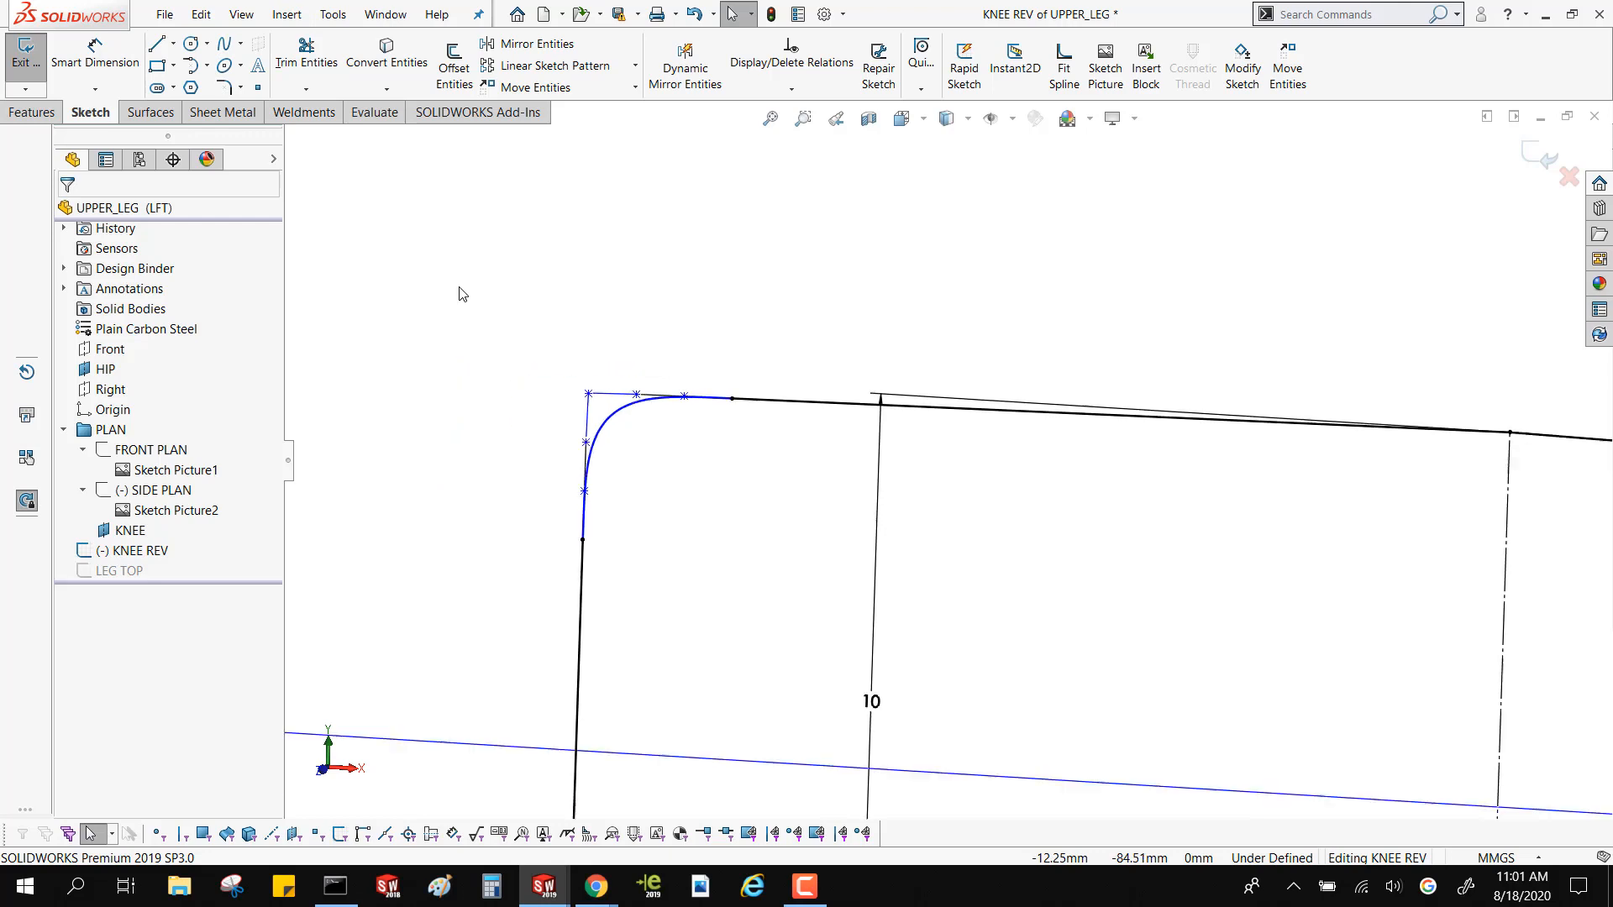
left_click(240, 43)
left_click(243, 88)
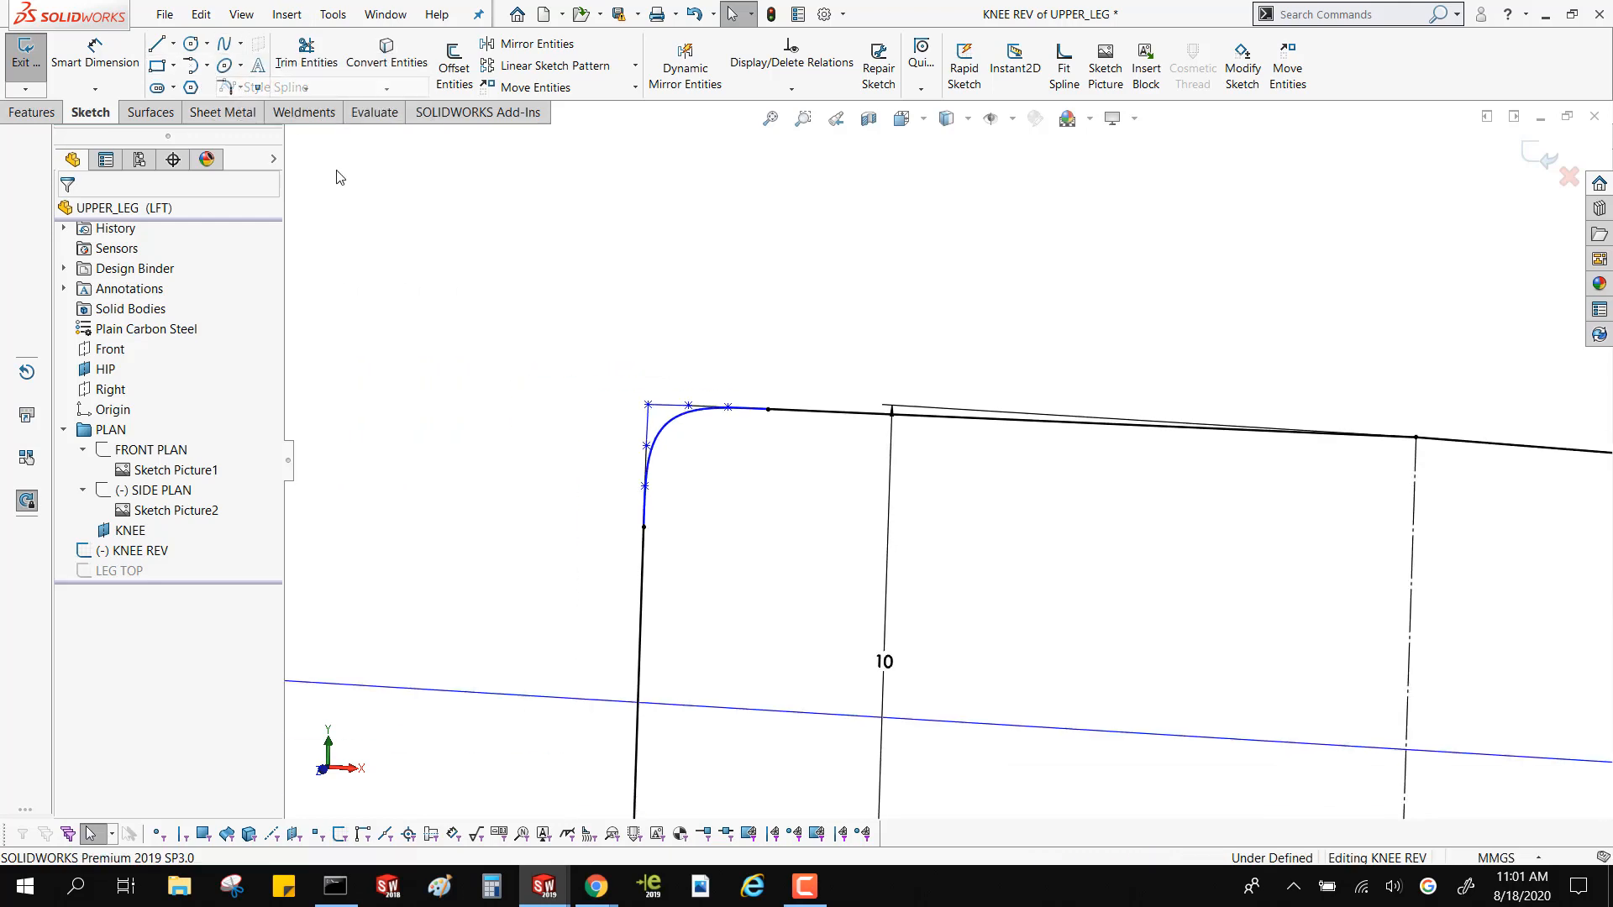
left_click(581, 310)
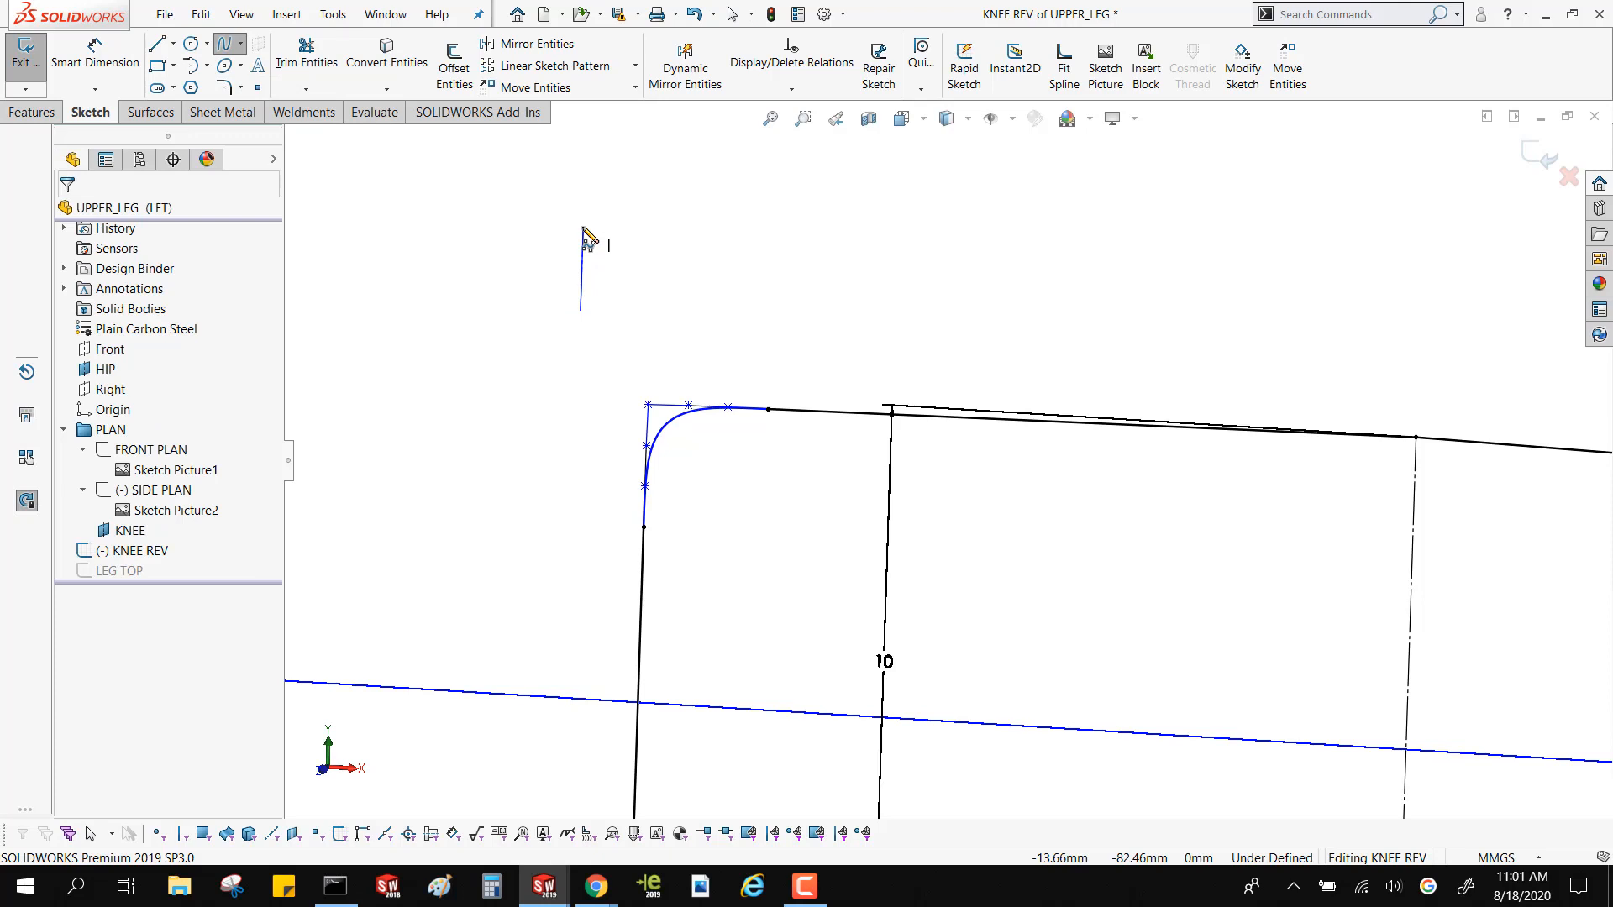
left_click(583, 227)
left_click(584, 170)
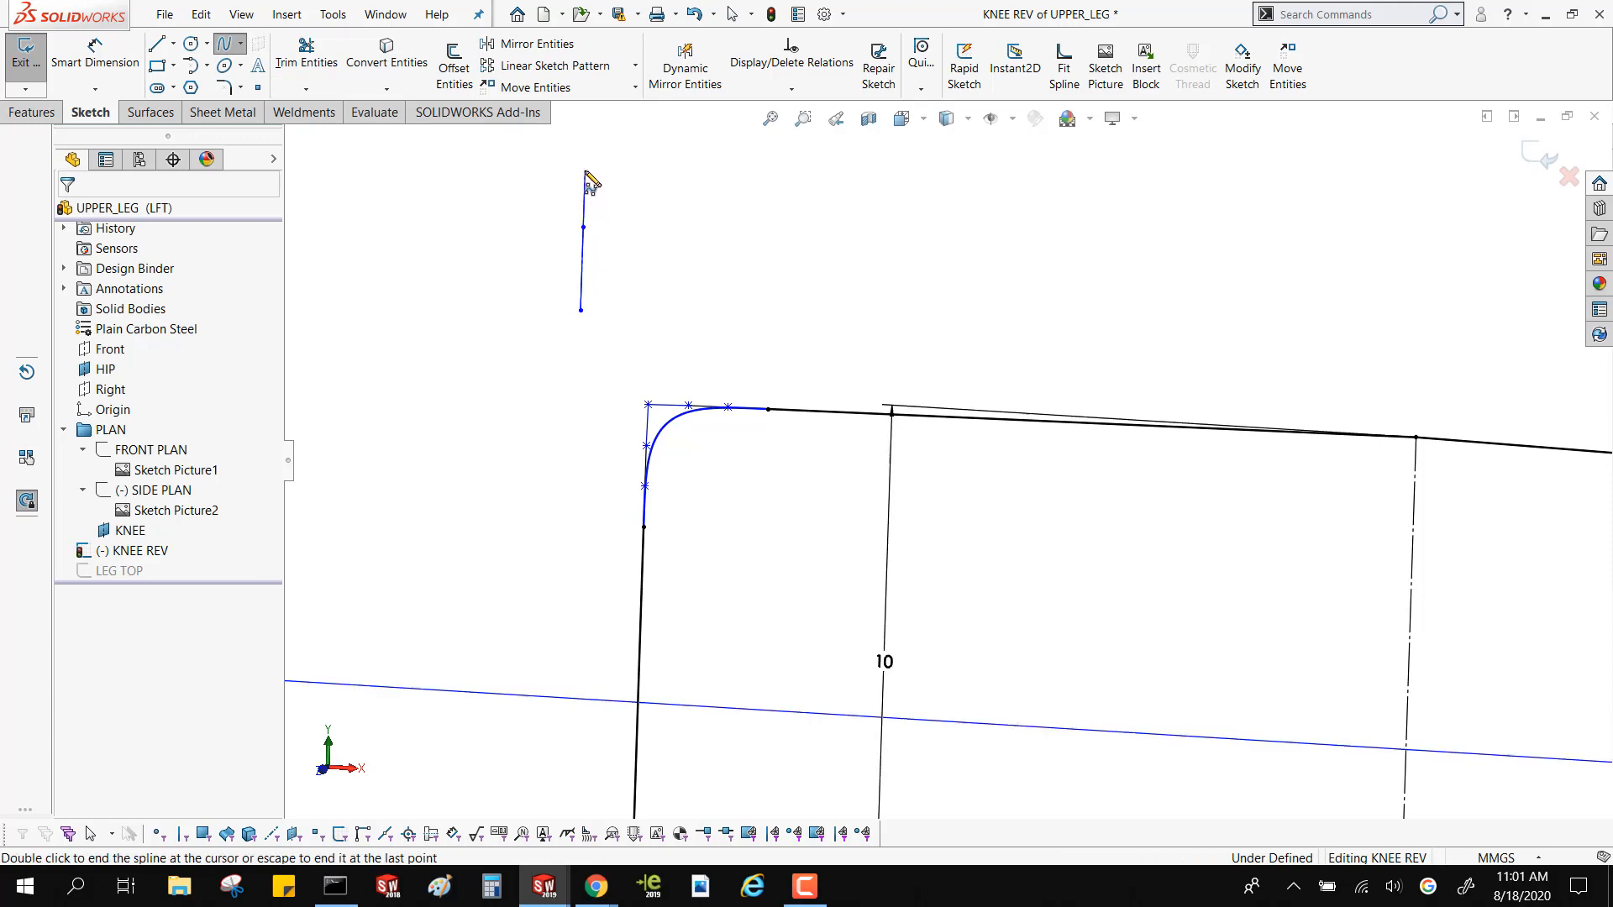
left_click(586, 127)
left_click(636, 131)
left_click(677, 131)
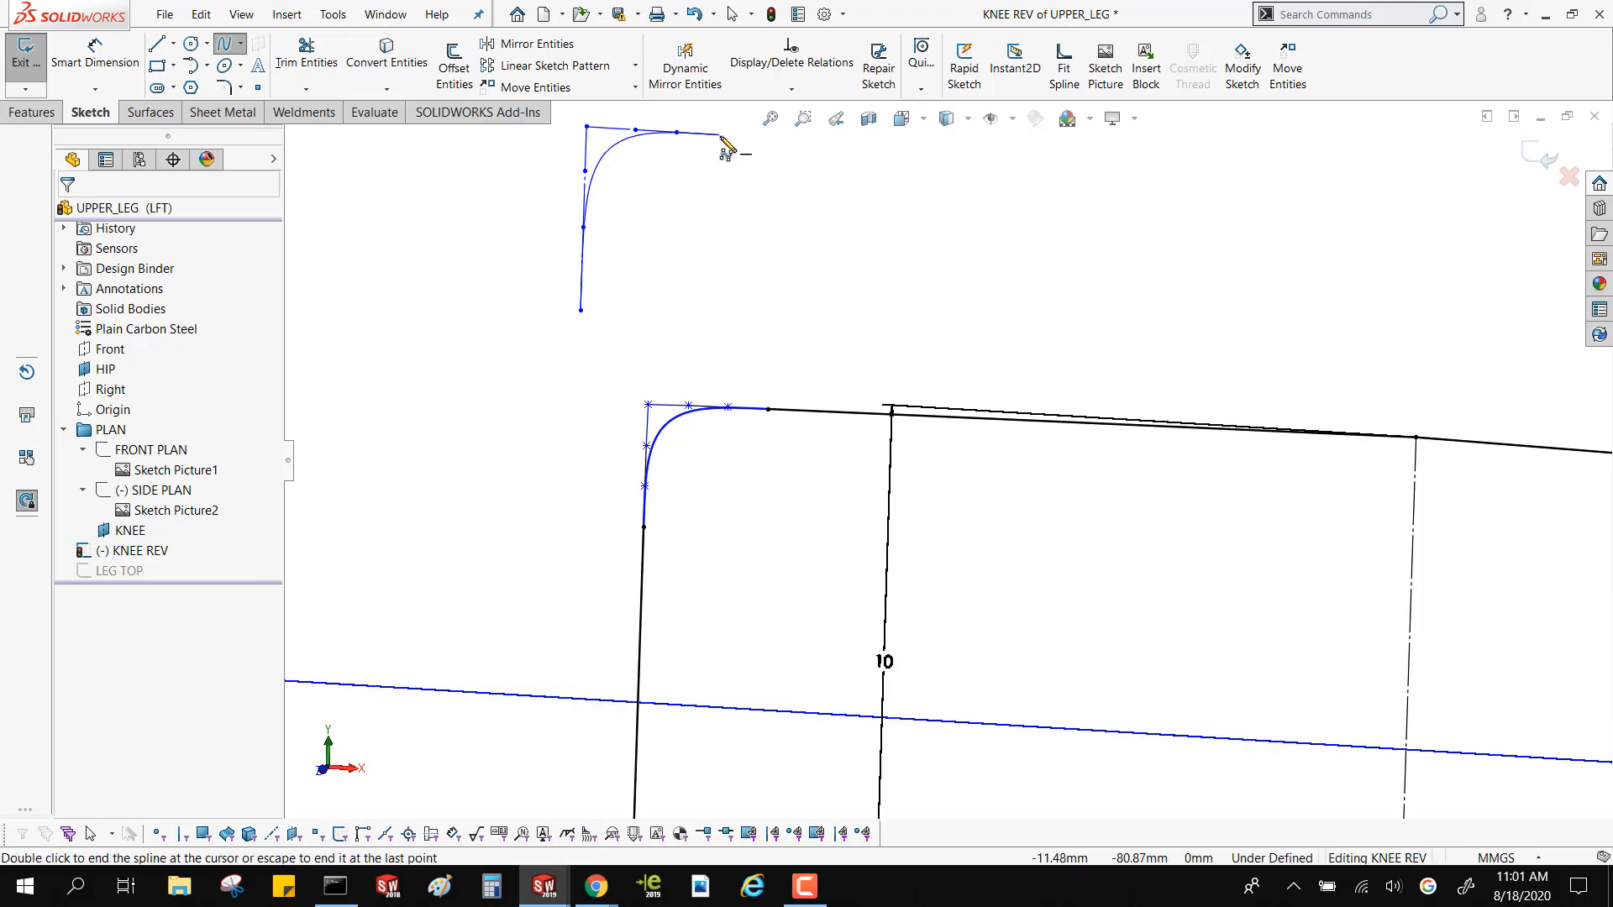
left_click(723, 135)
key("Escape")
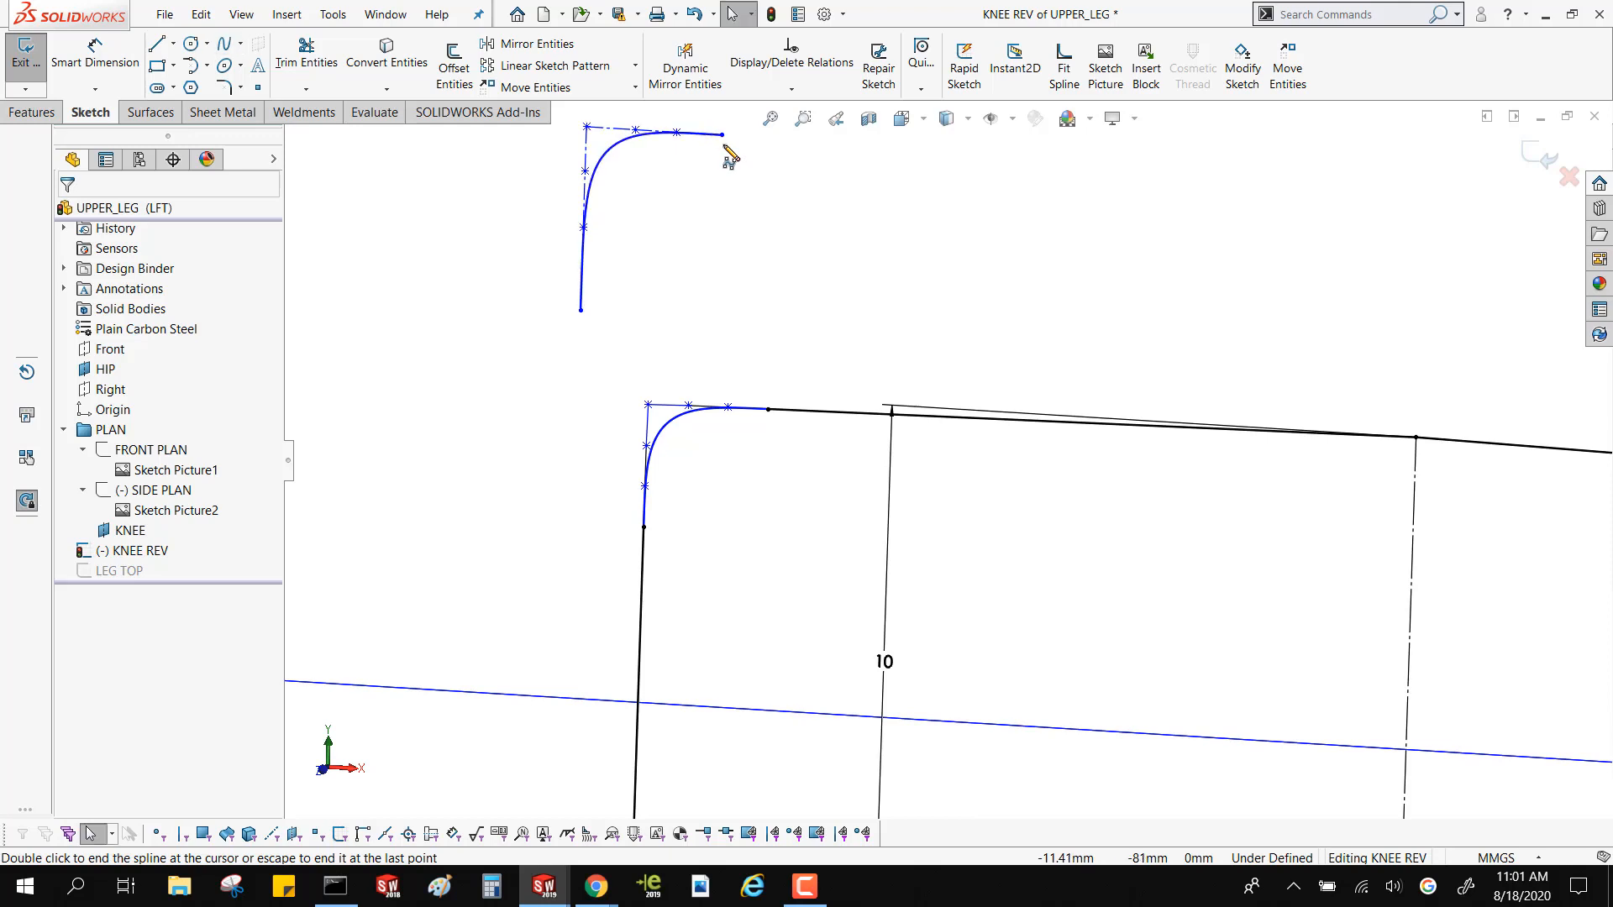
Make the three upper, near-horizontal control polygon lines of the new style spline equal in length
scroll(677, 236, "down", 2)
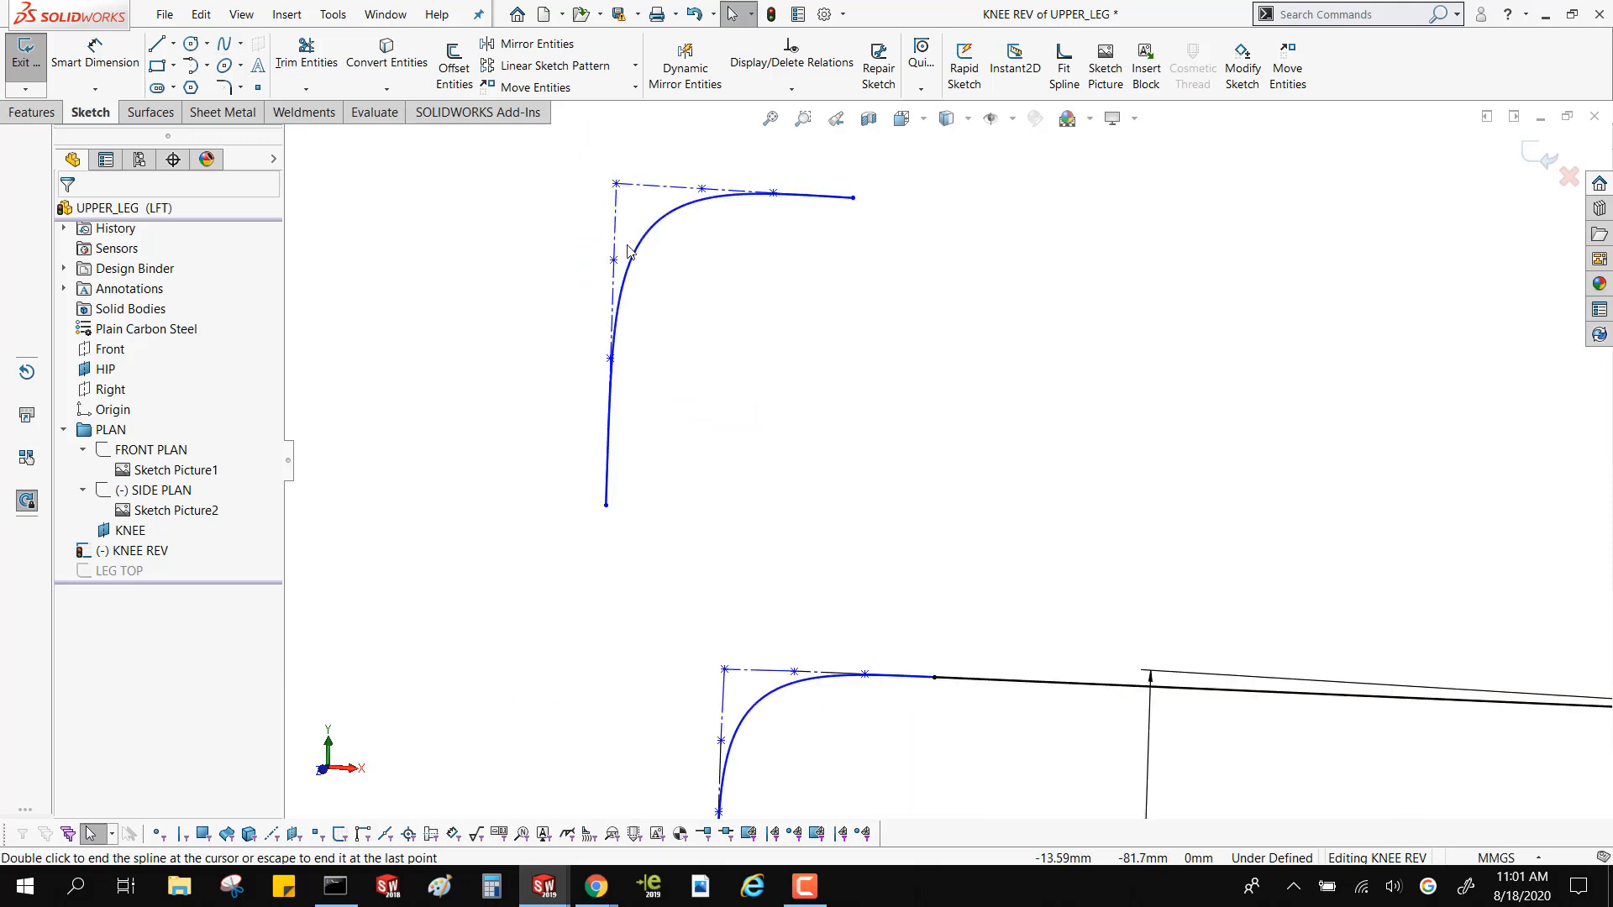
scroll(653, 202, "down", 2)
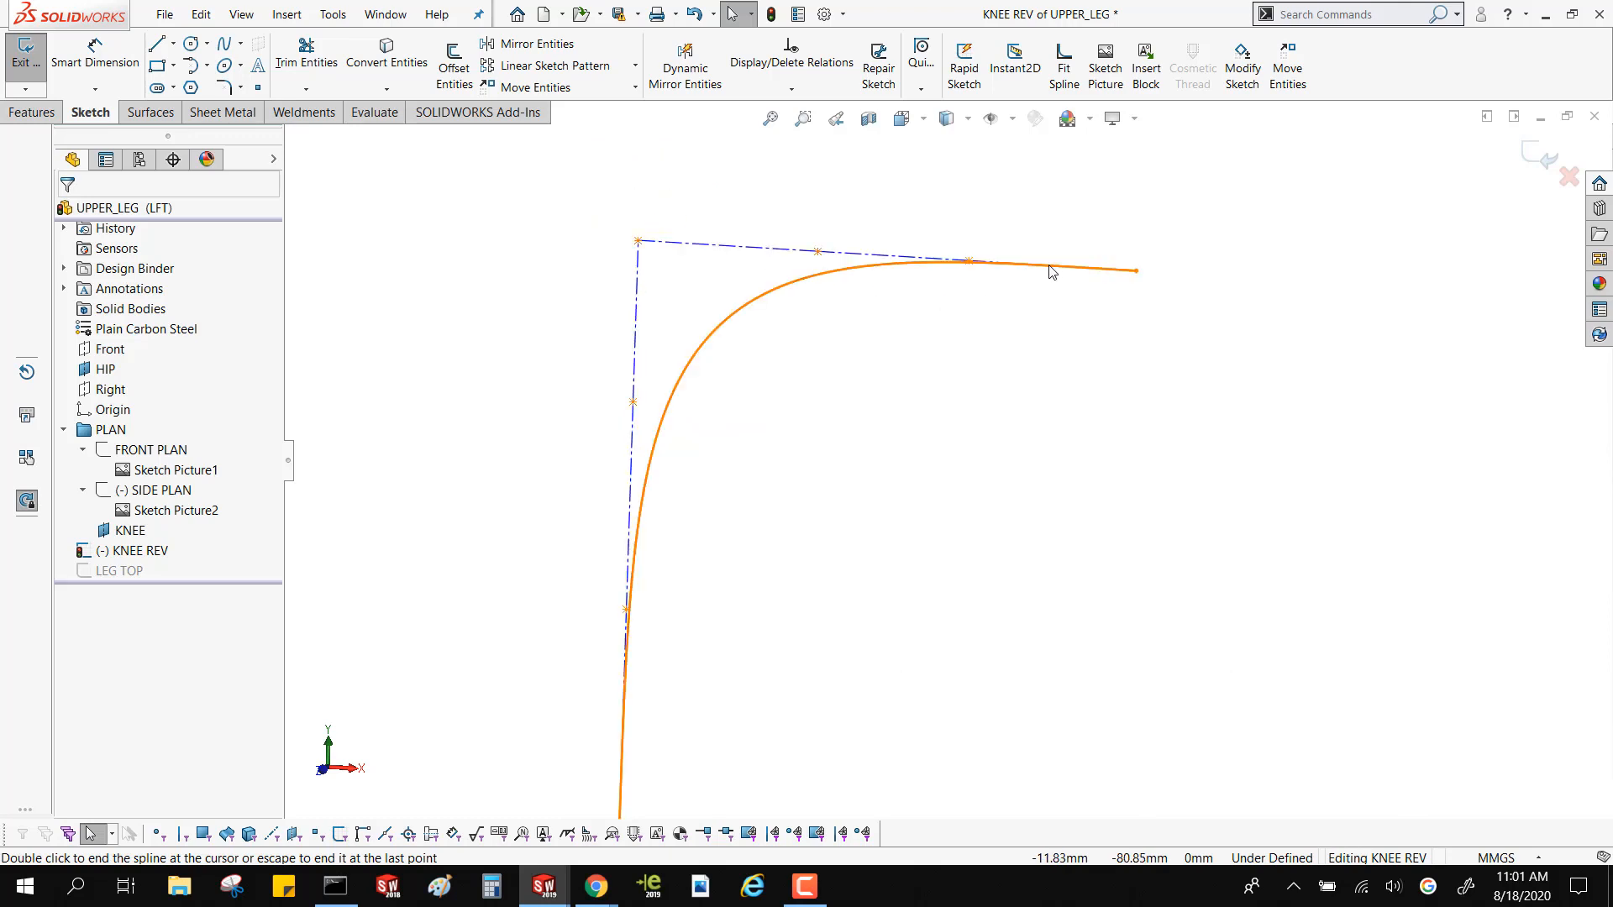
left_click(979, 273)
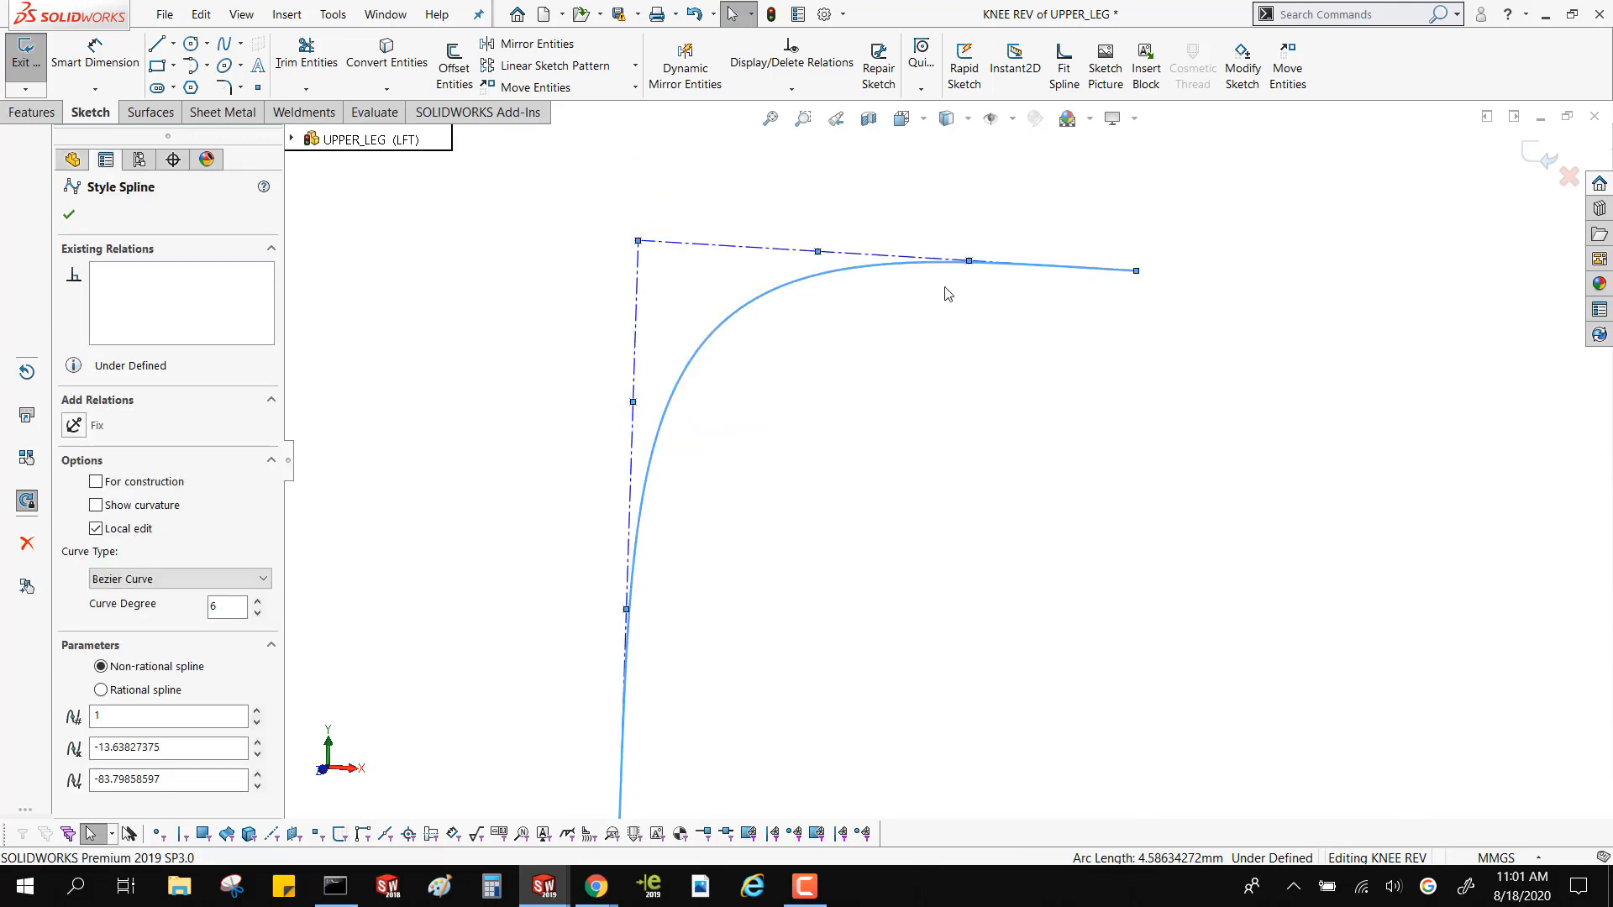
left_click(620, 228)
left_click_drag(588, 198, 1139, 270)
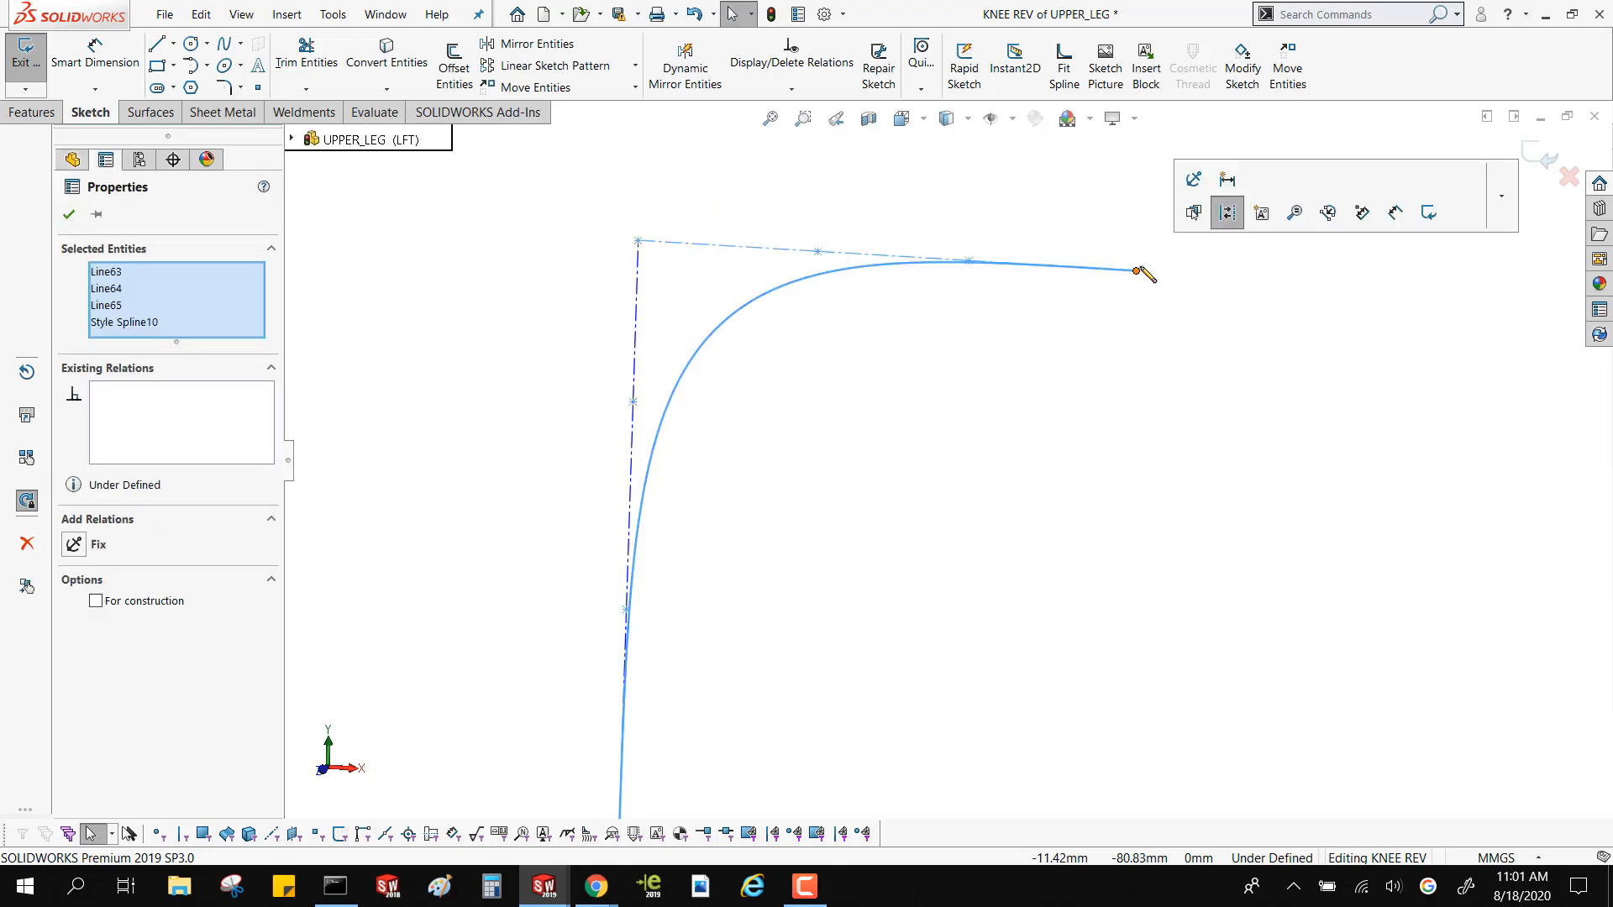
left_click(147, 324)
key("Delete")
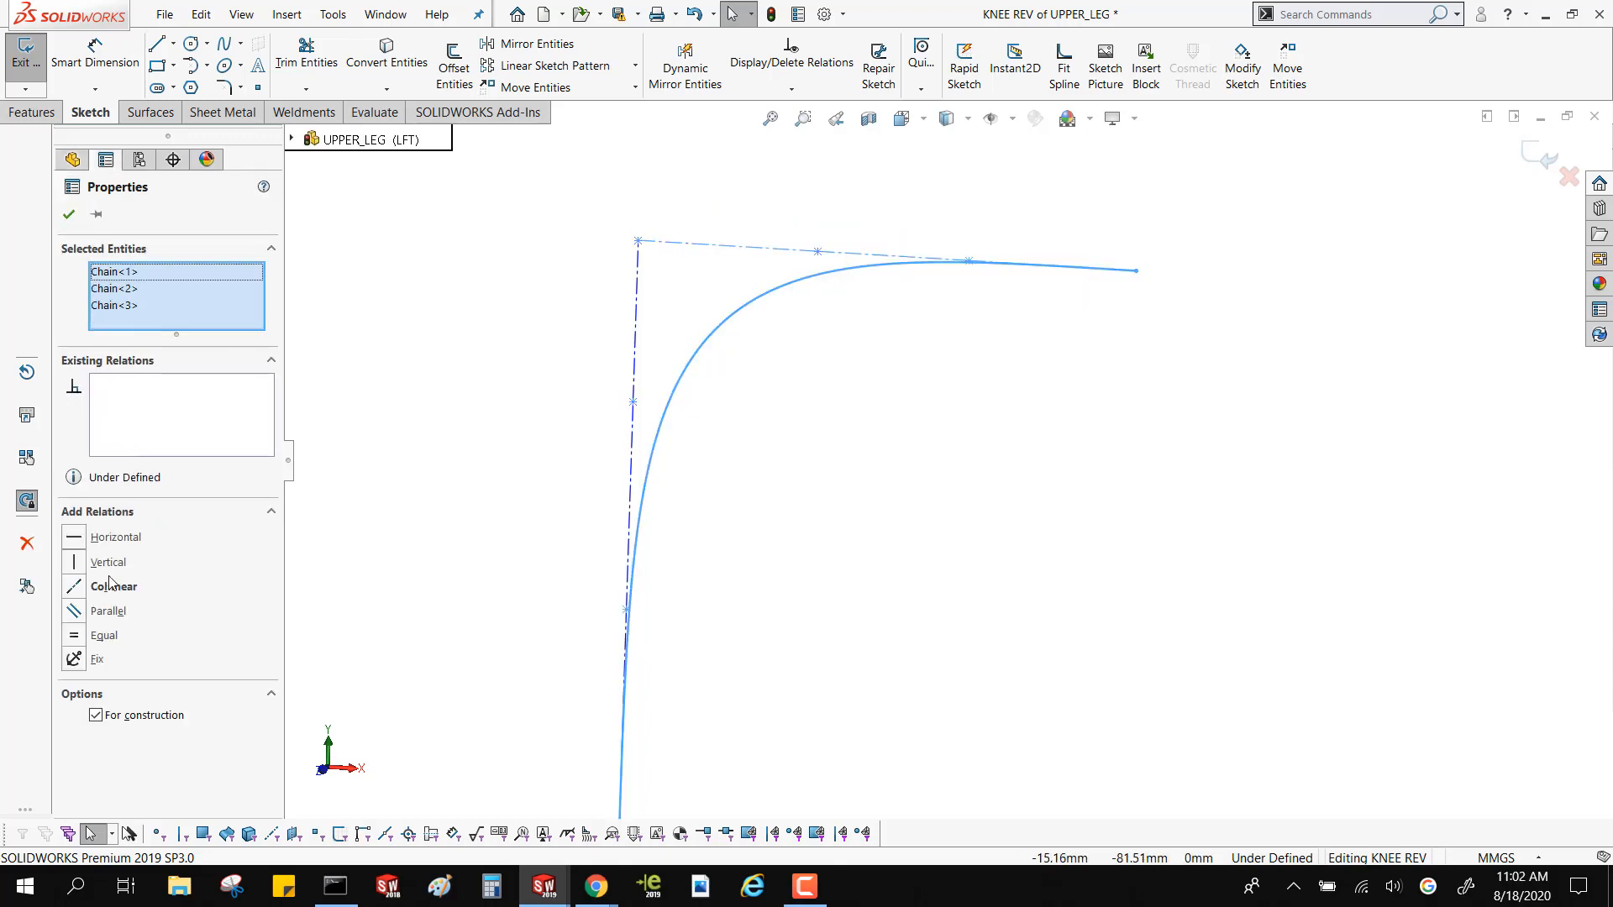
left_click(74, 641)
left_click(576, 446)
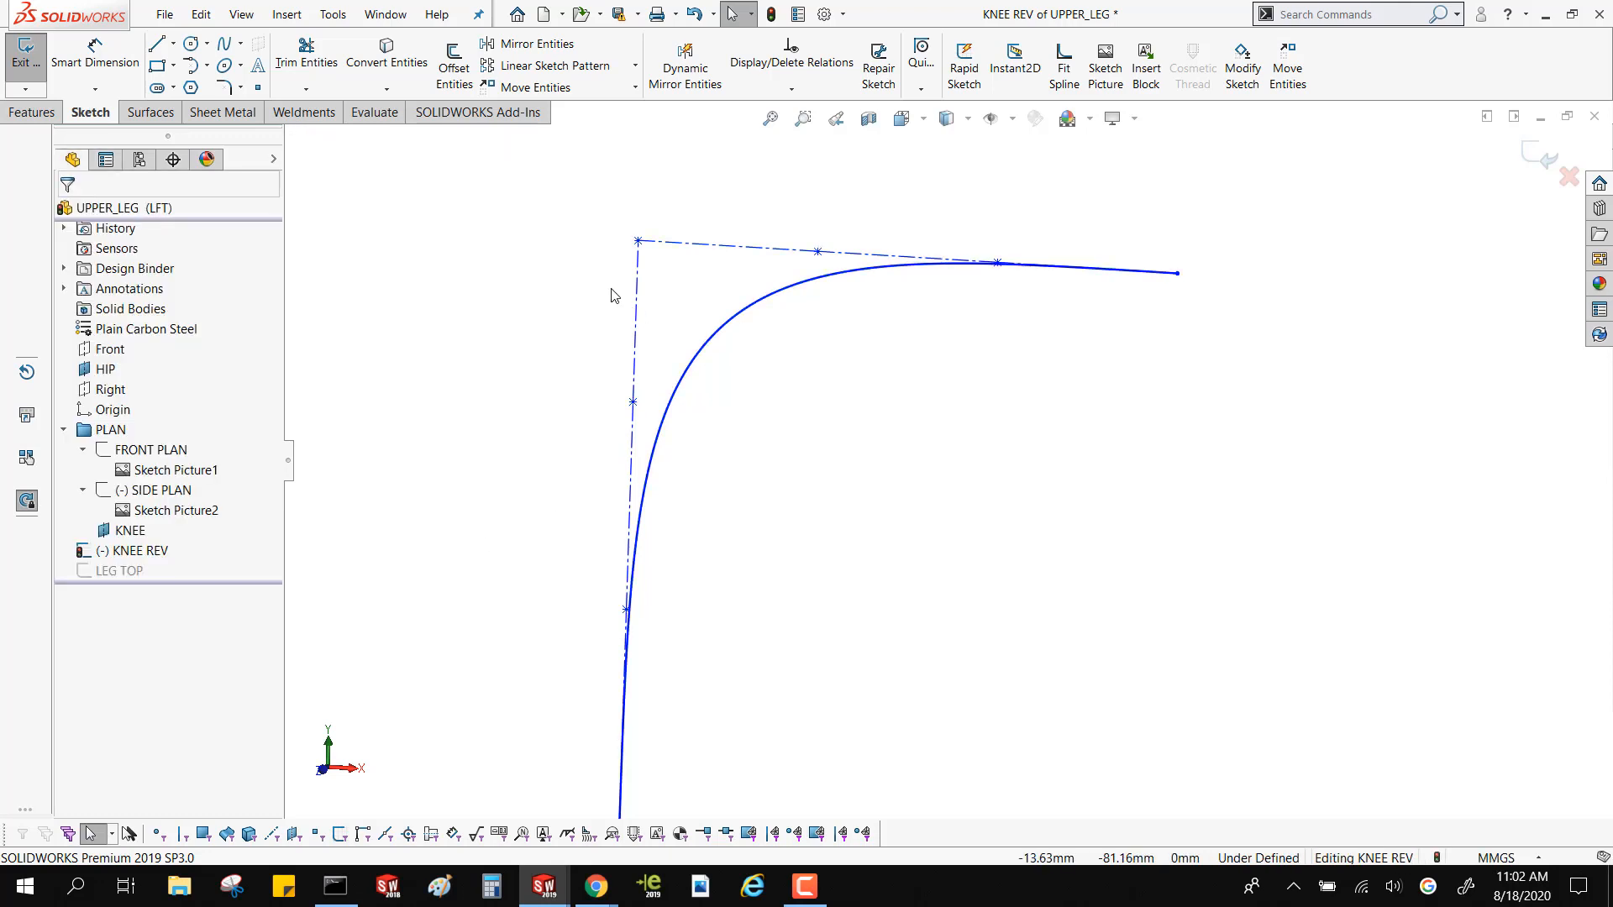
Make the three near-vertical control polygon lines of the new style spline equal in length
mouse_move(599, 218)
left_mouse_down()
mouse_move(648, 525)
mouse_move(611, 677)
left_mouse_up()
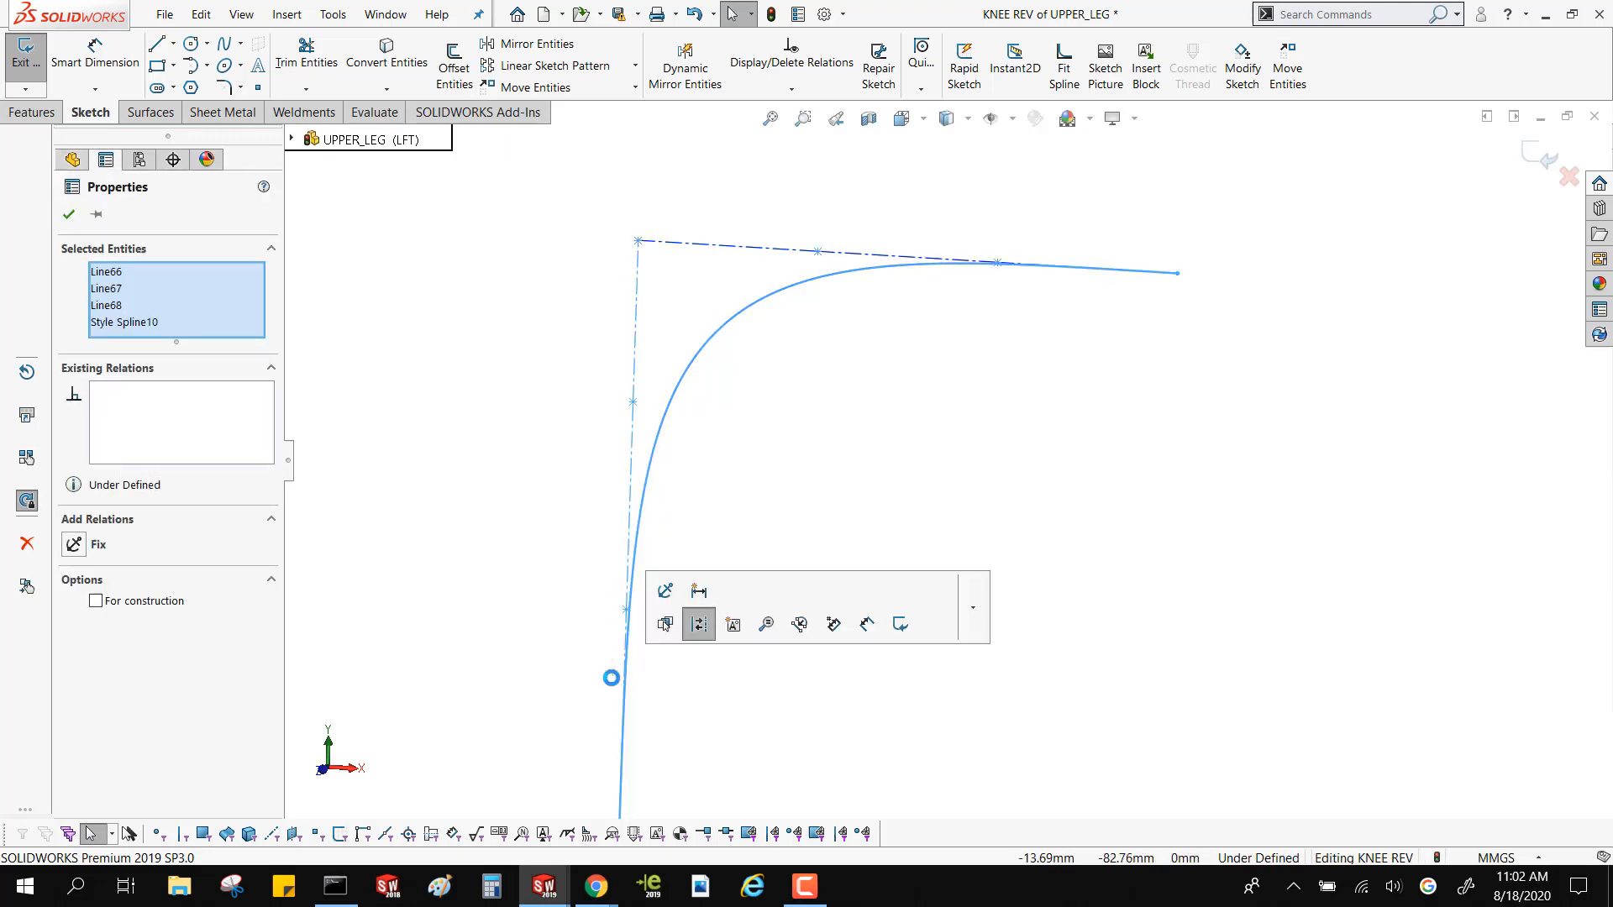
left_click(145, 324)
key("Delete")
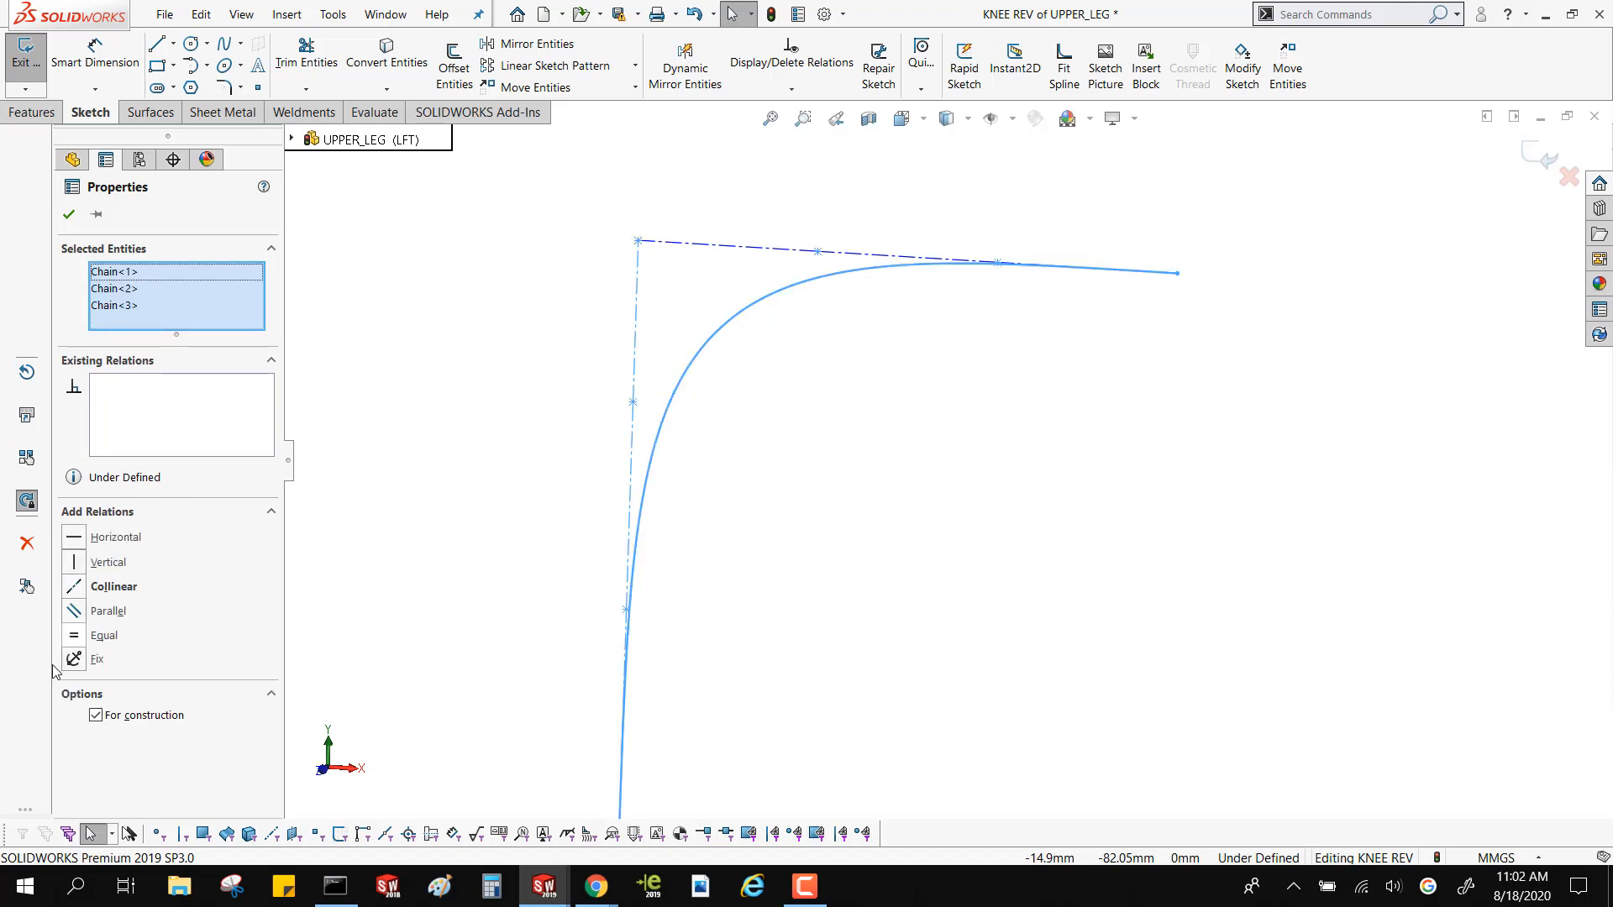
left_click(72, 638)
left_click(465, 376)
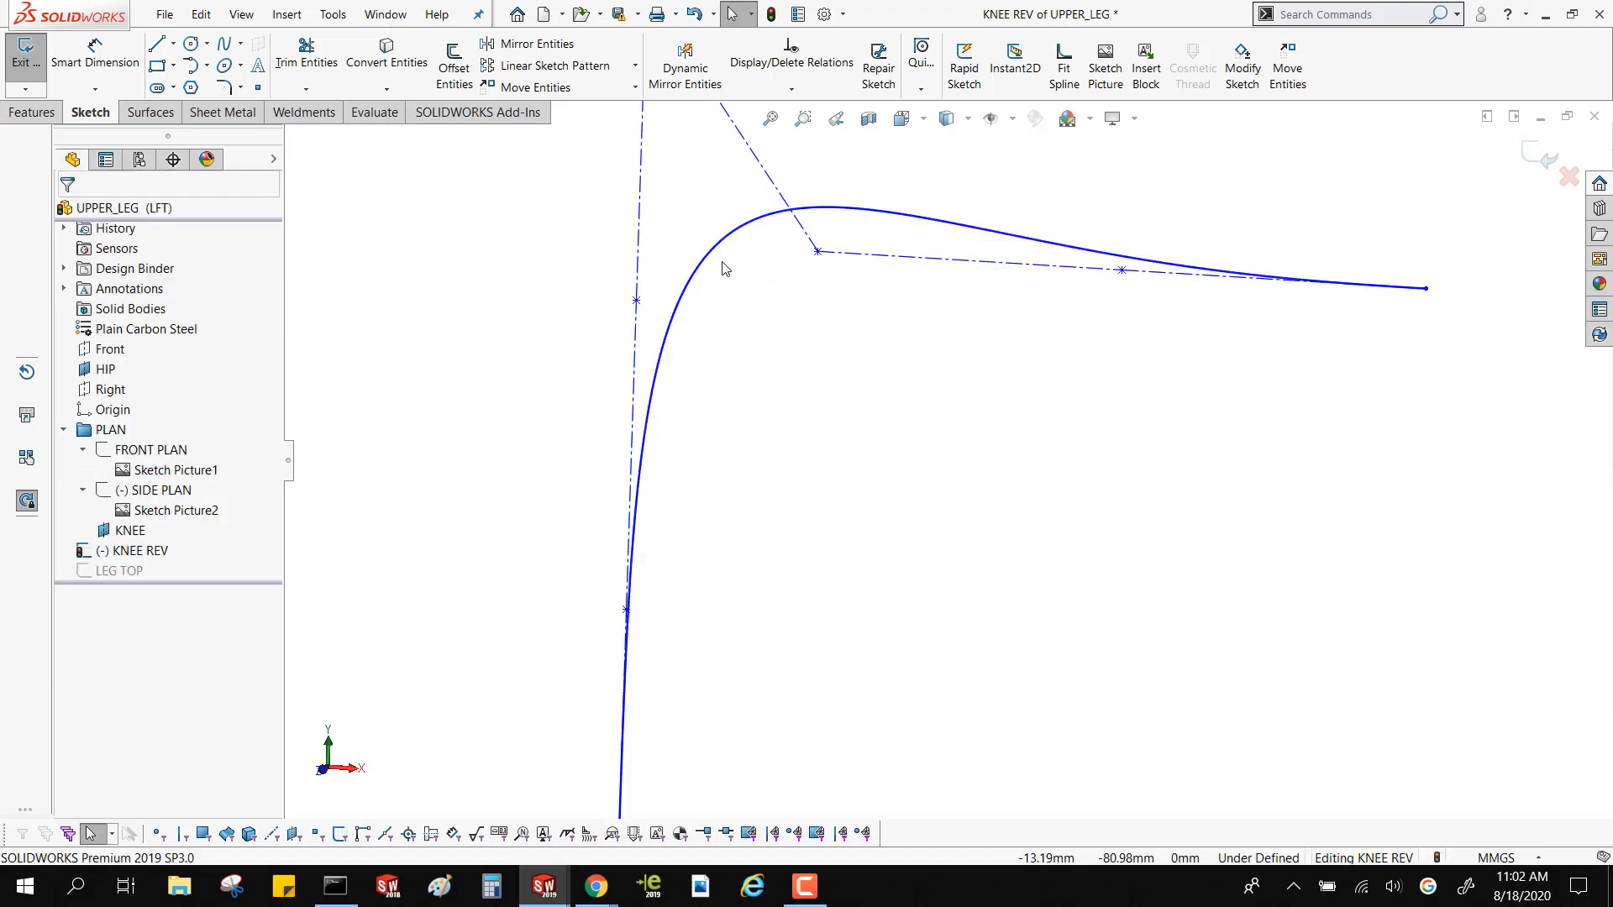
Try moving the style spline's corner and adjacent control vertices, and undo the moves
scroll(727, 258, "up", 4)
left_click_drag(802, 235, 785, 272)
left_click(883, 384)
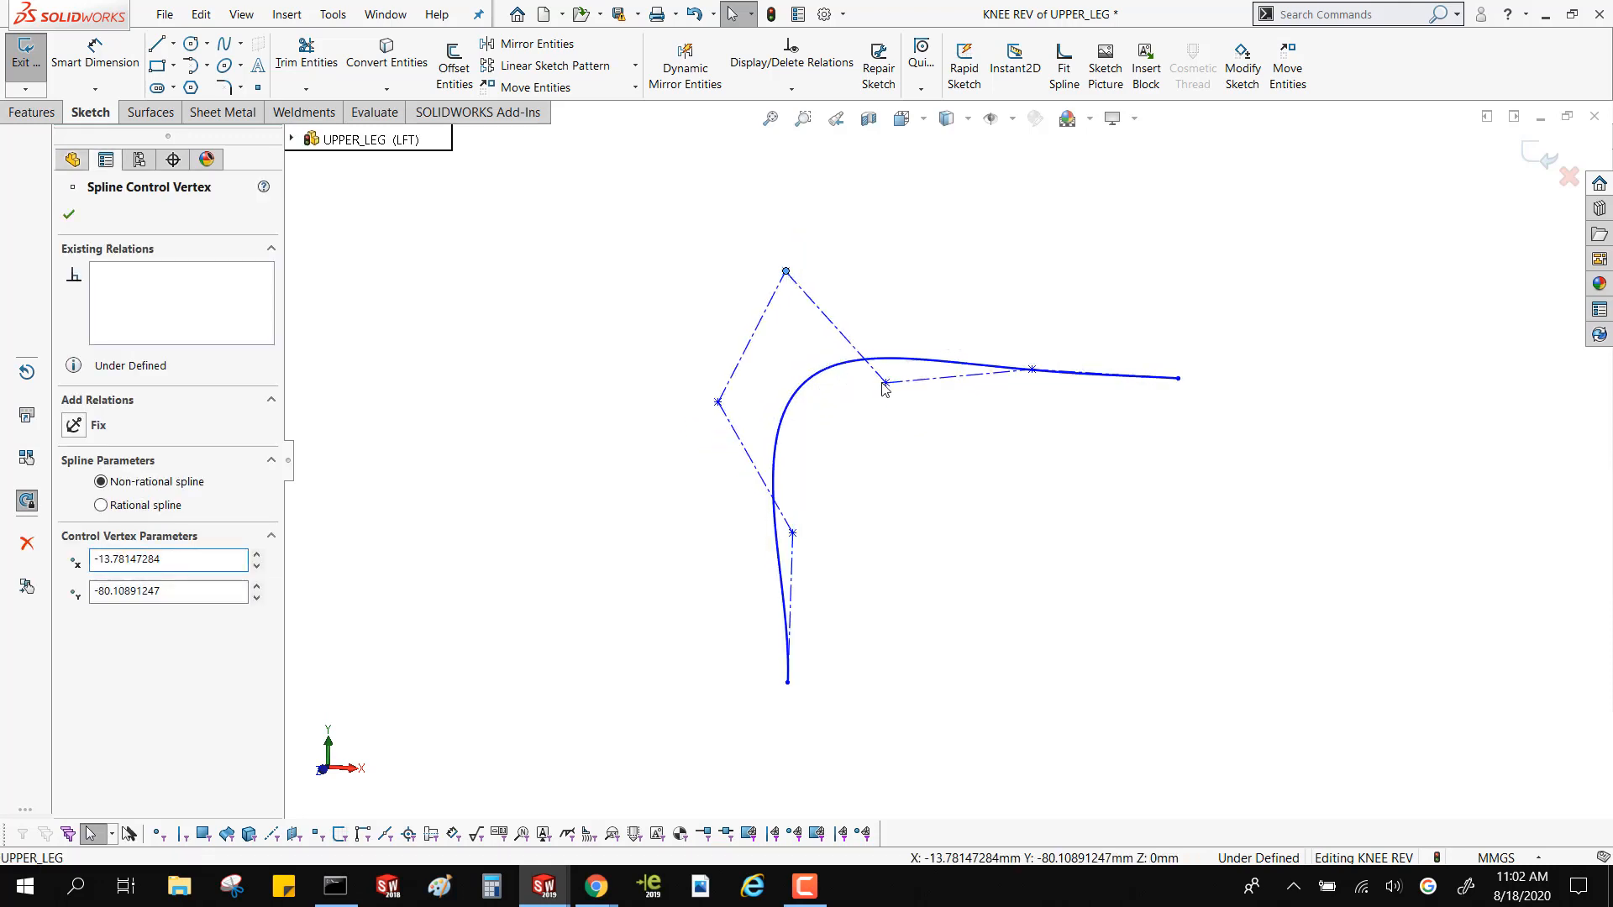
key("ctrl+z")
key("ctrl+z")
key("ctrl+z")
left_click(696, 329)
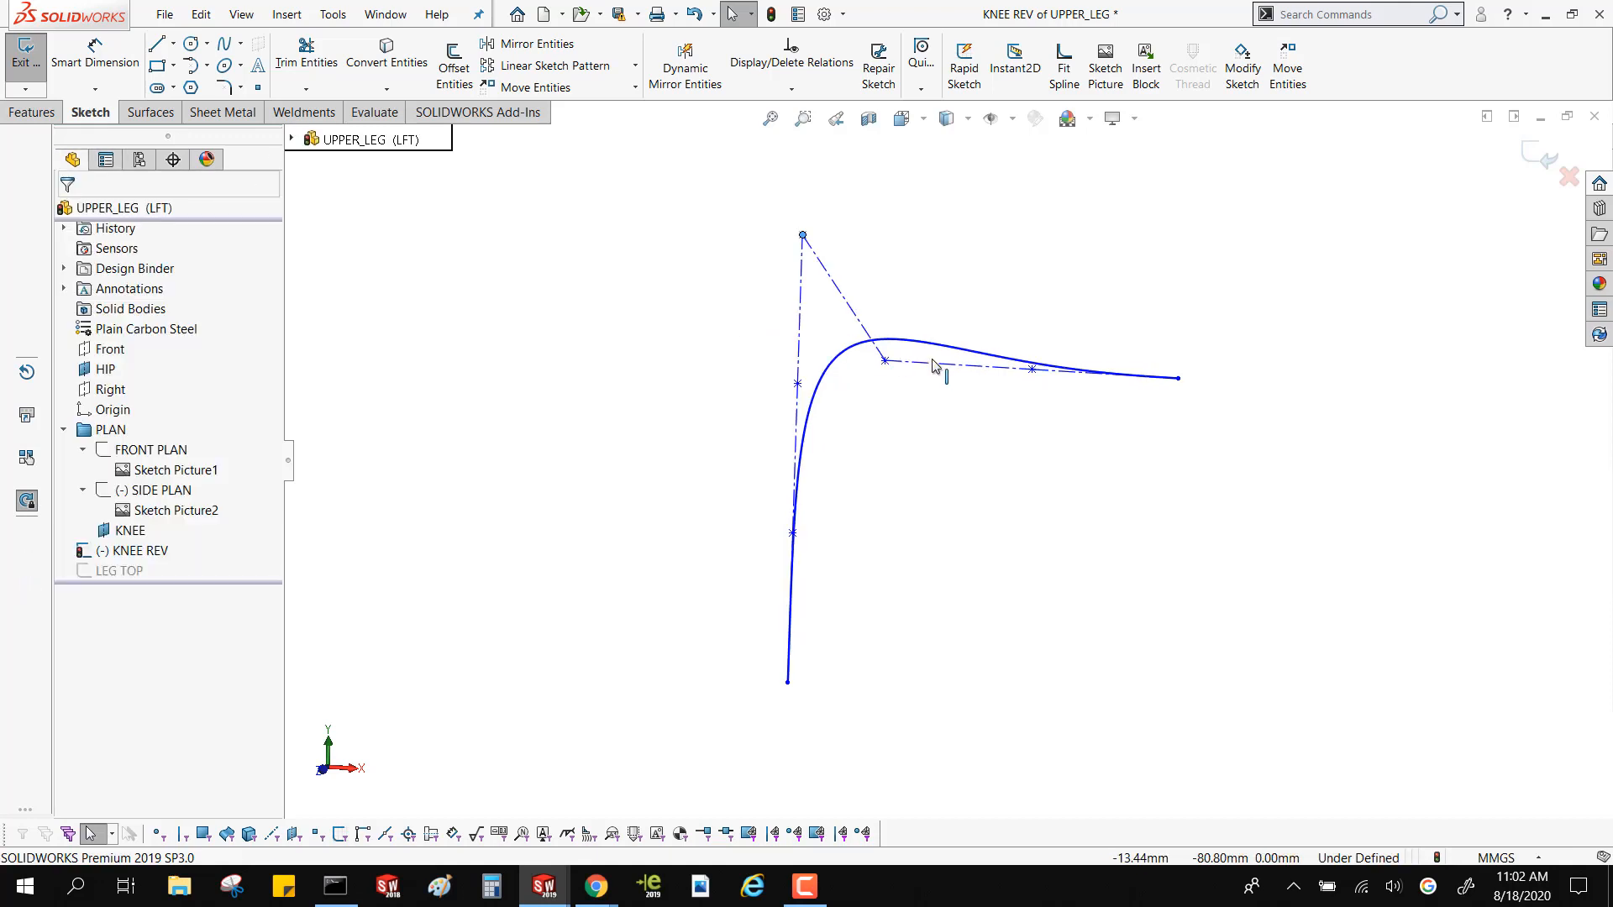
Add a Parallel relation between the three control polygon lines on the upper side of the style spline
left_click(885, 362)
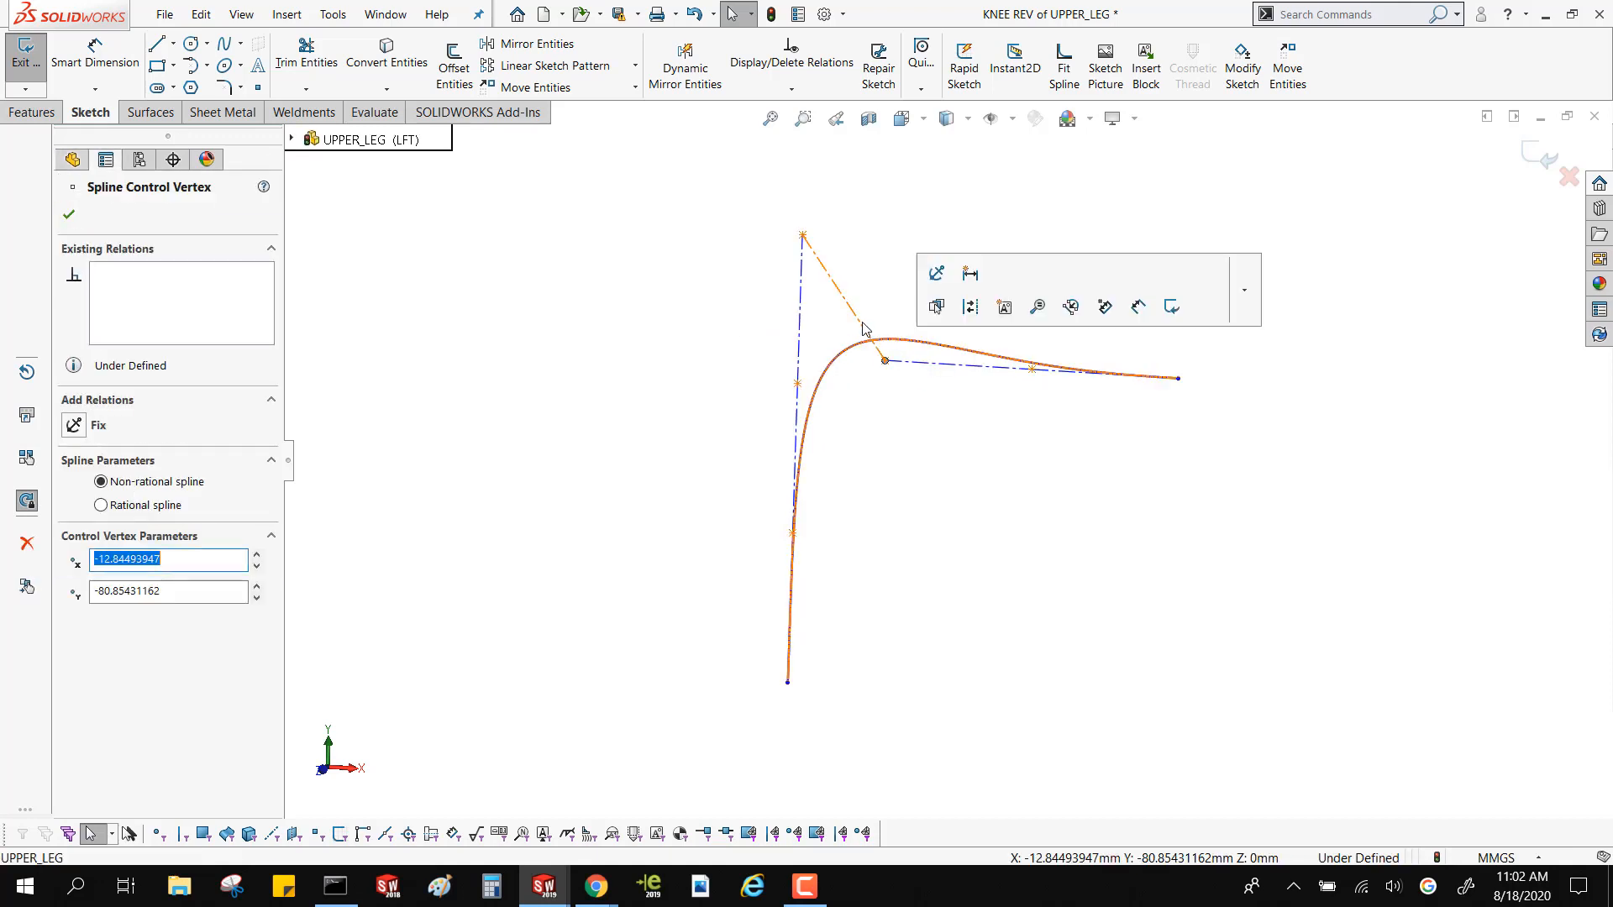
left_click(912, 365)
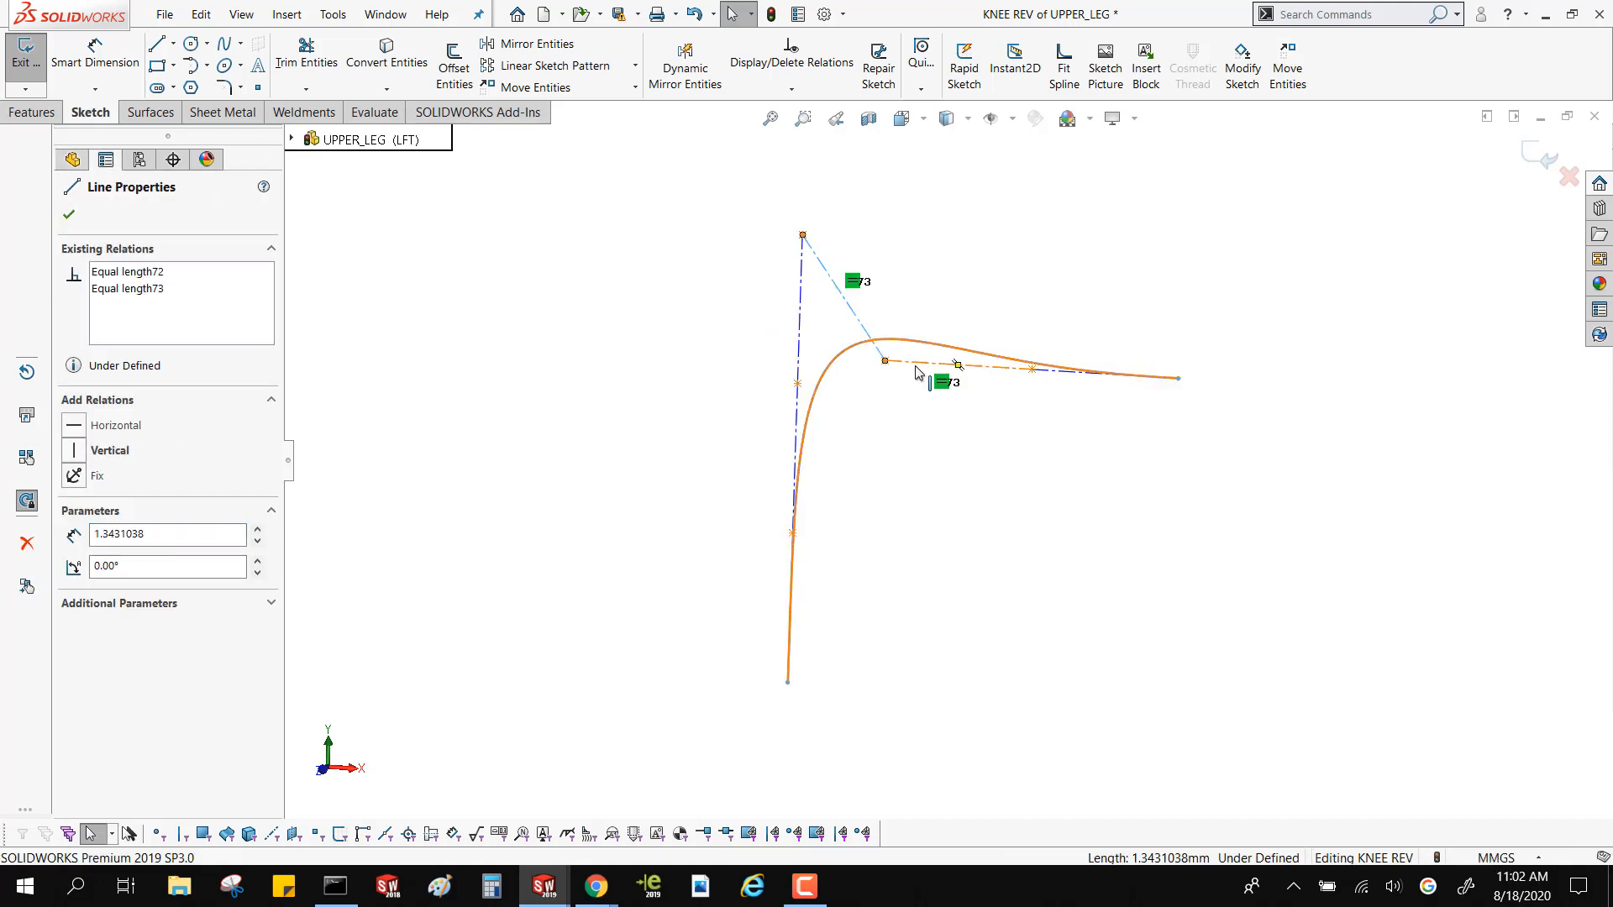
left_click(1053, 375, "ctrl")
left_click(1051, 377, "ctrl")
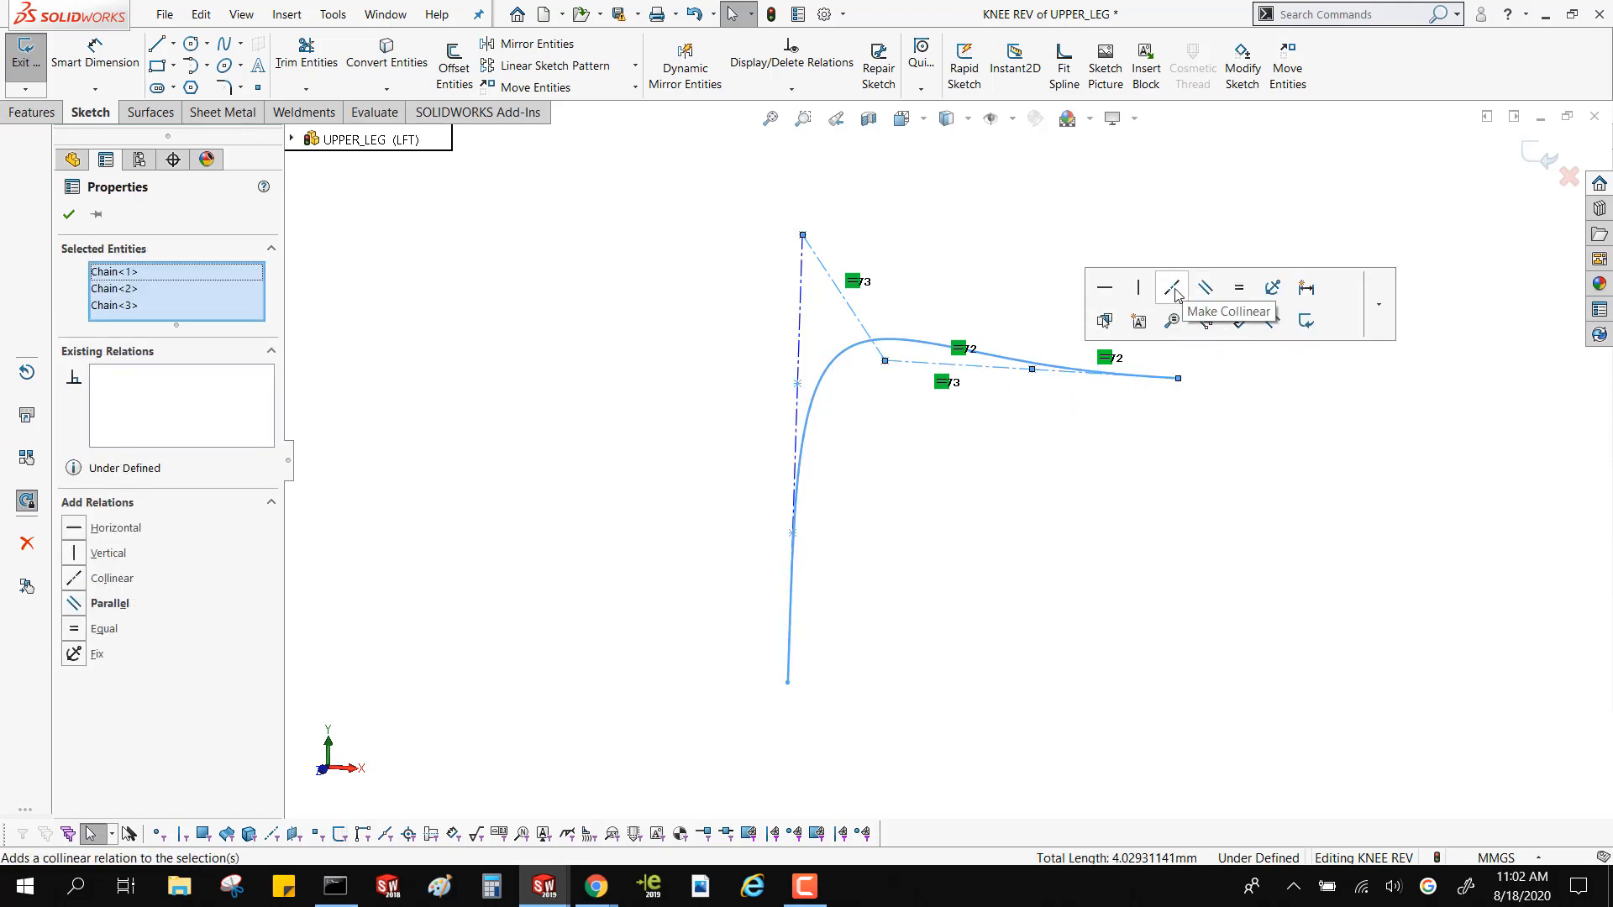
left_click(1199, 292)
left_click(1040, 242)
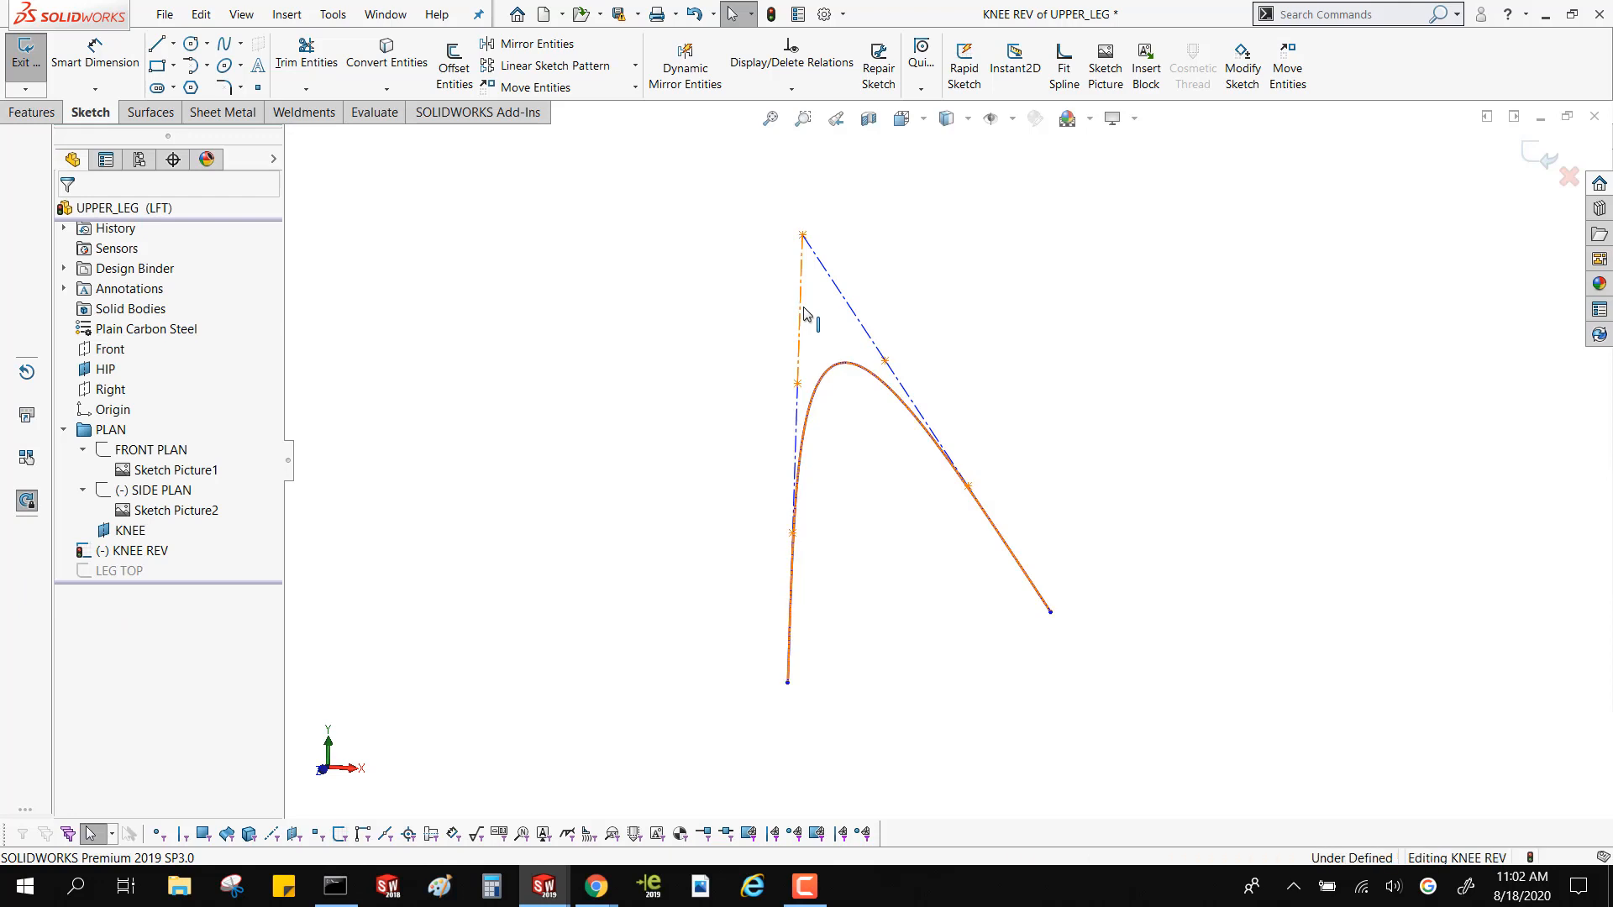
Add a Collinear relation between the two near-vertical control polygon lines nearest the corner, and move the spline's free end to about X -9.67, Y -79.51
left_click(798, 441)
left_click(790, 586, "ctrl")
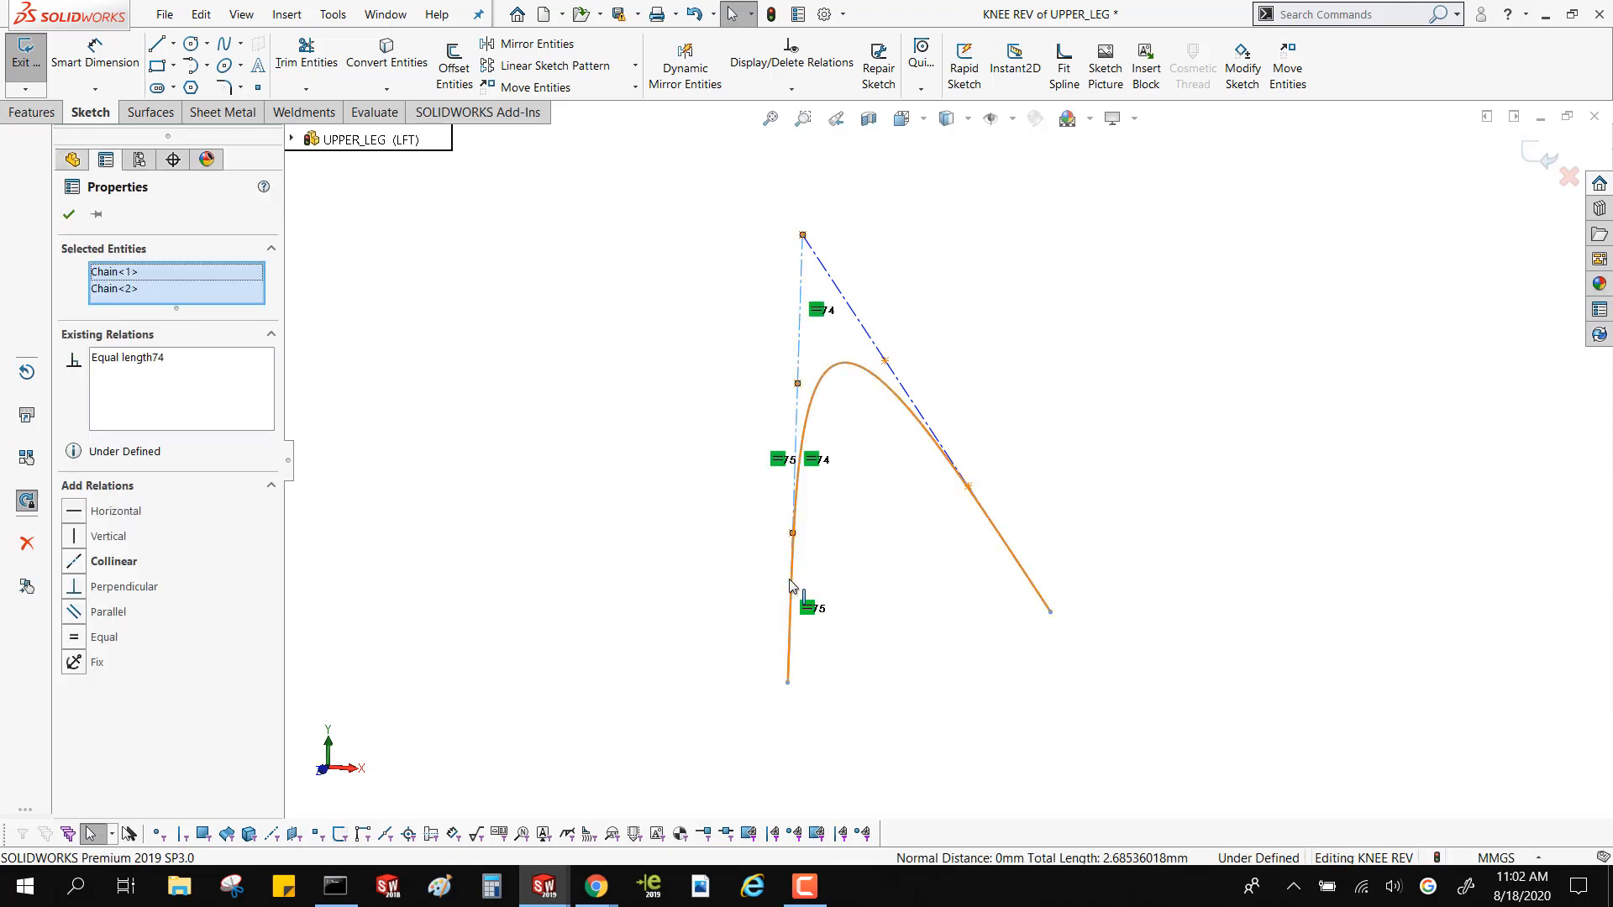
left_click(789, 587, "ctrl")
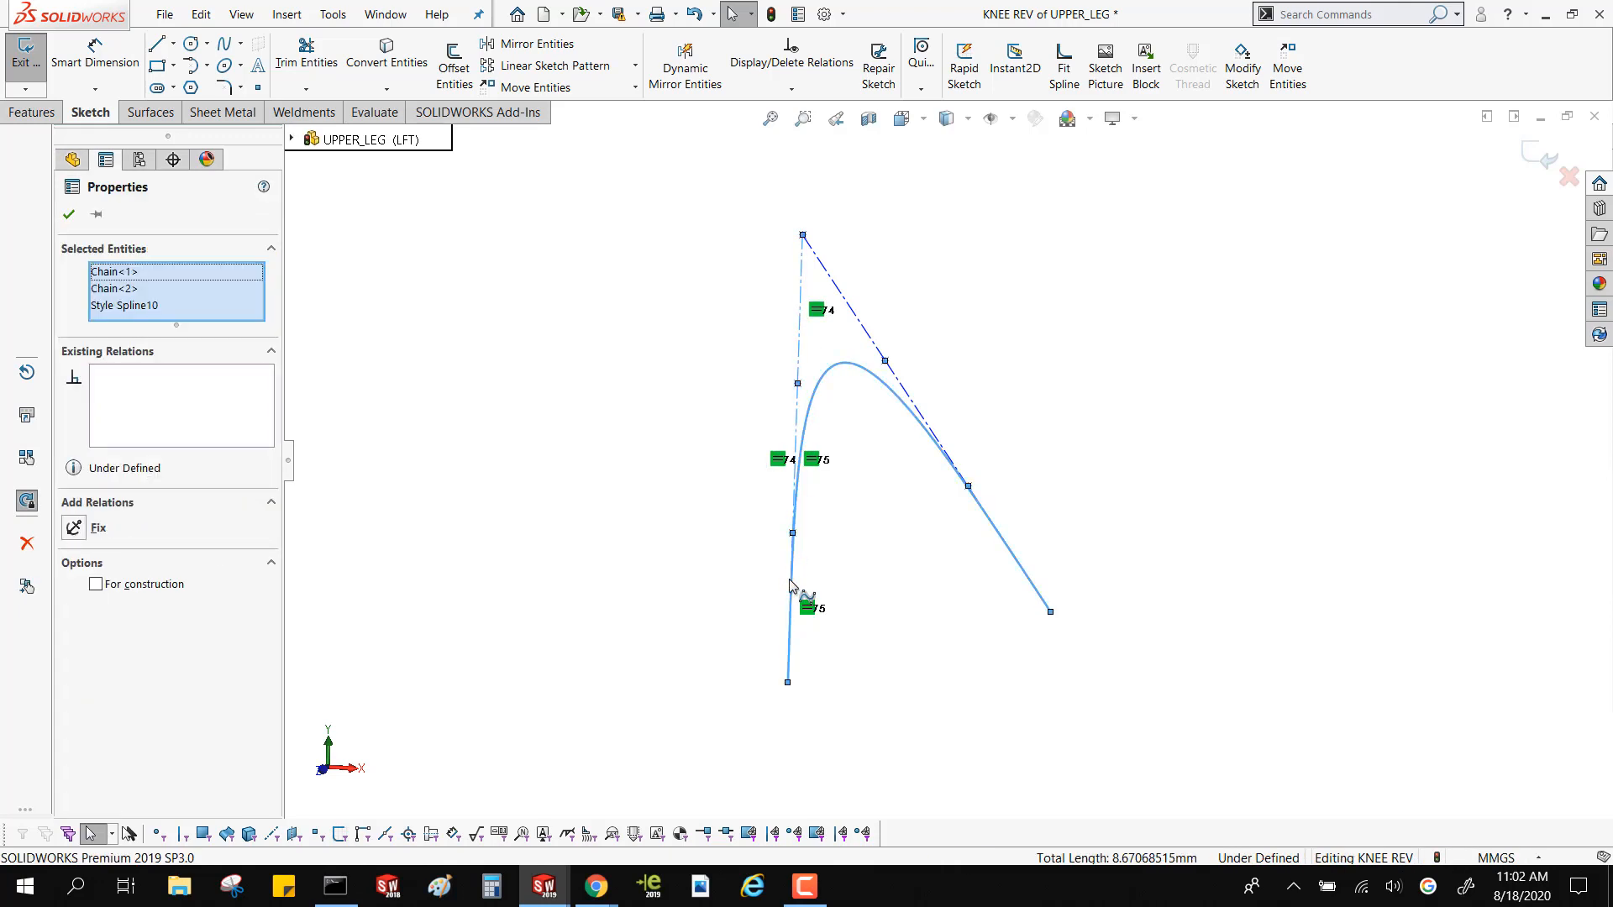
left_click(143, 308)
key("Delete")
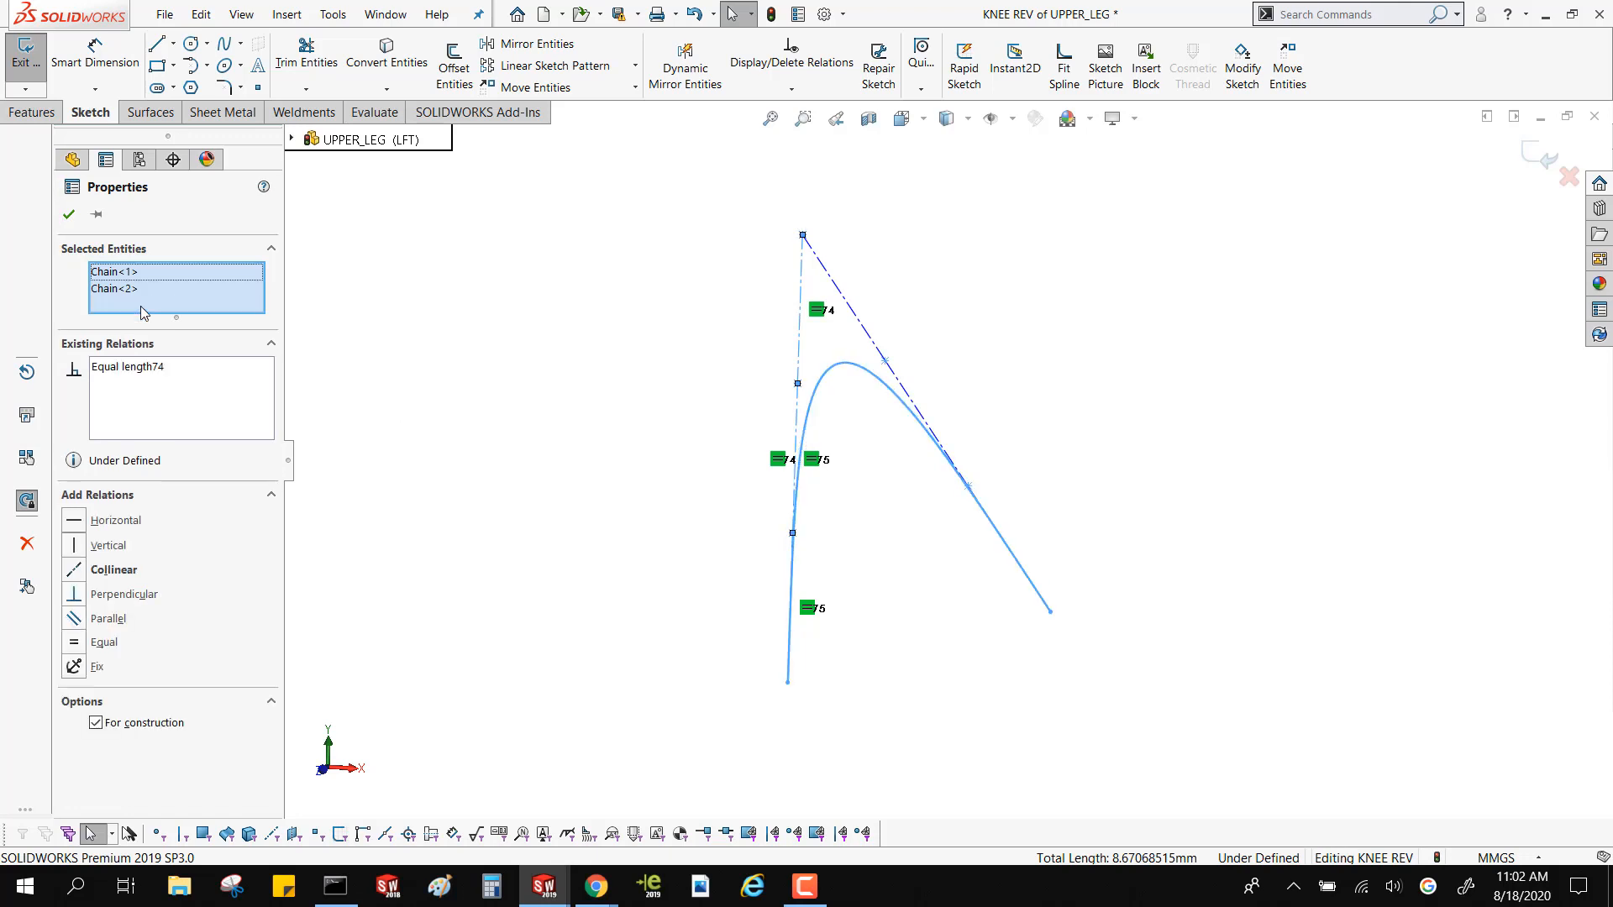
left_click(85, 571)
key("Escape")
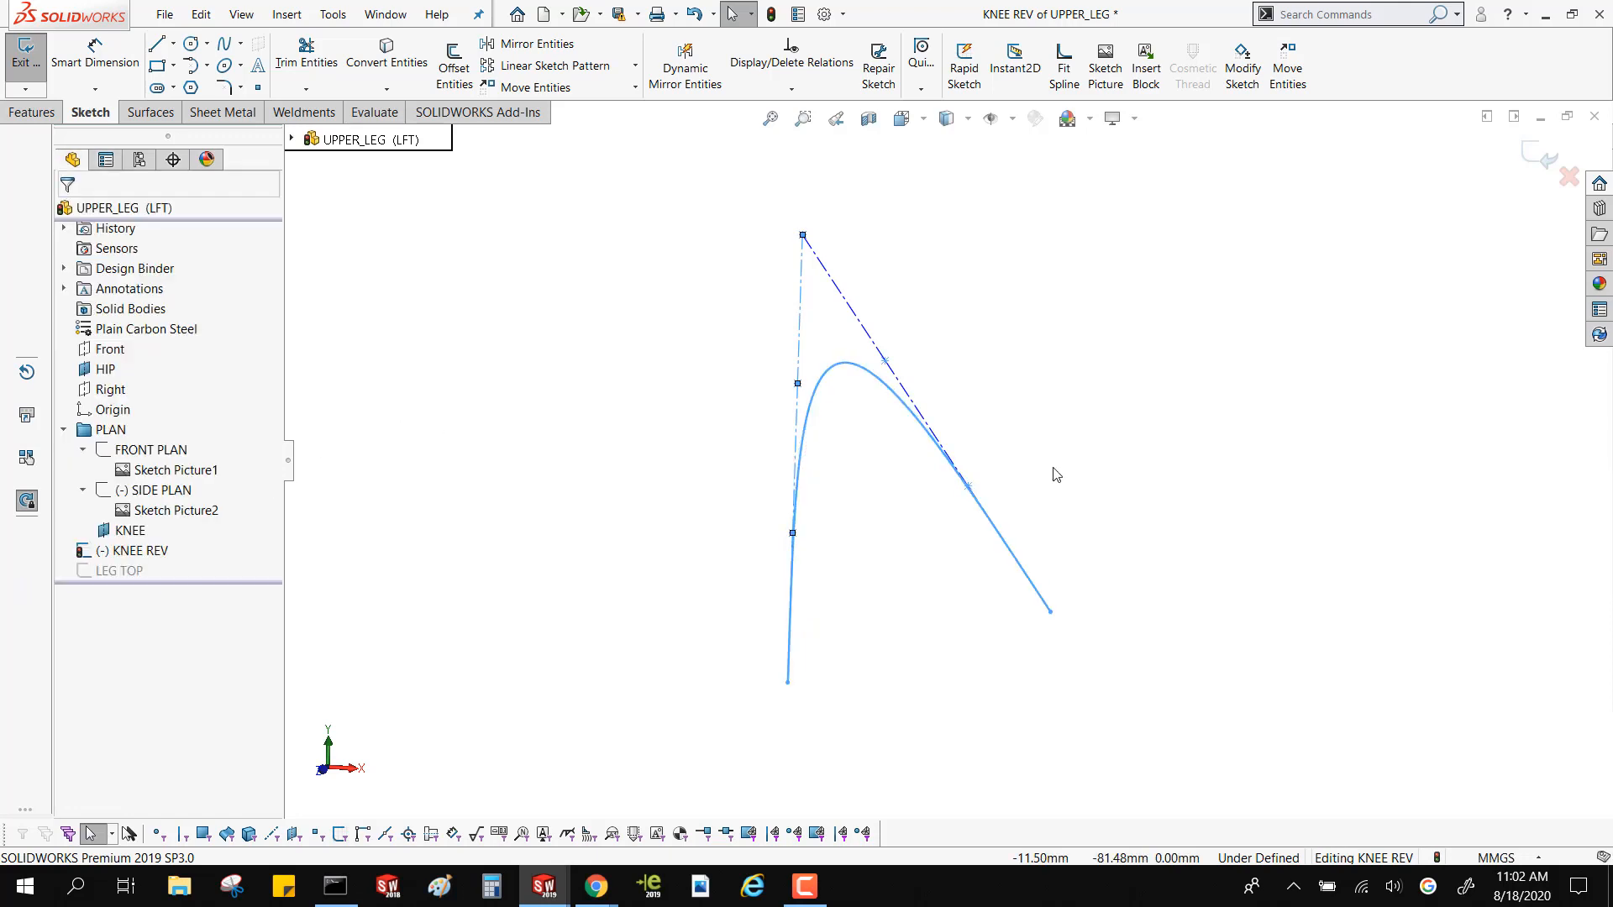
left_click_drag(1050, 612, 1239, 240)
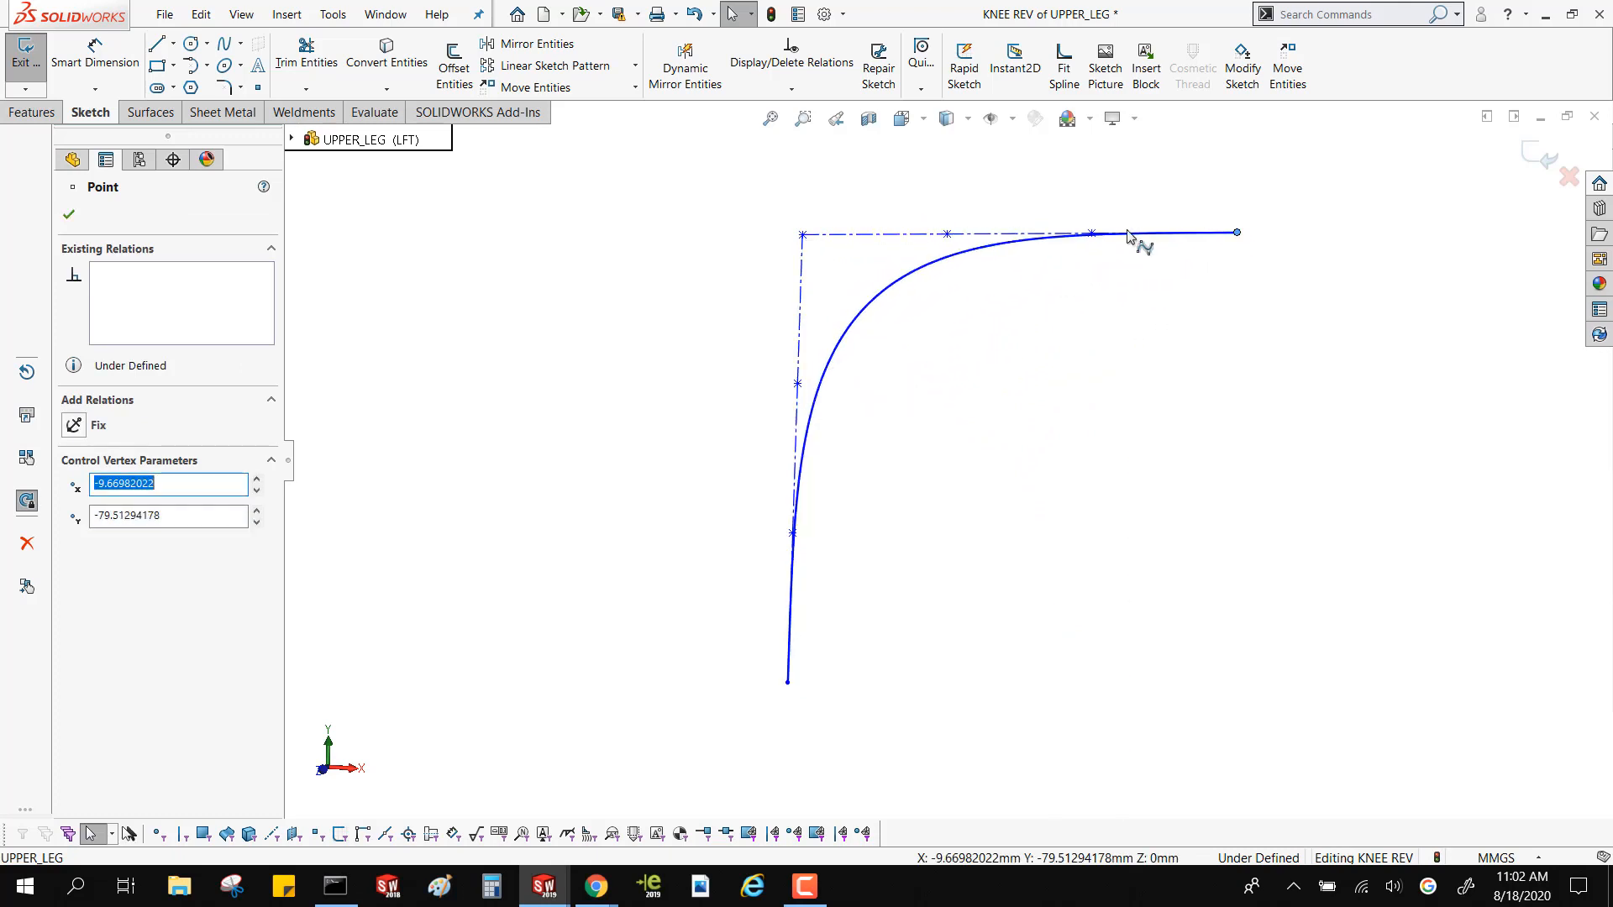
Delete the practice style spline and its control polygon above the knee profile, and exit the sketch
left_click(908, 282)
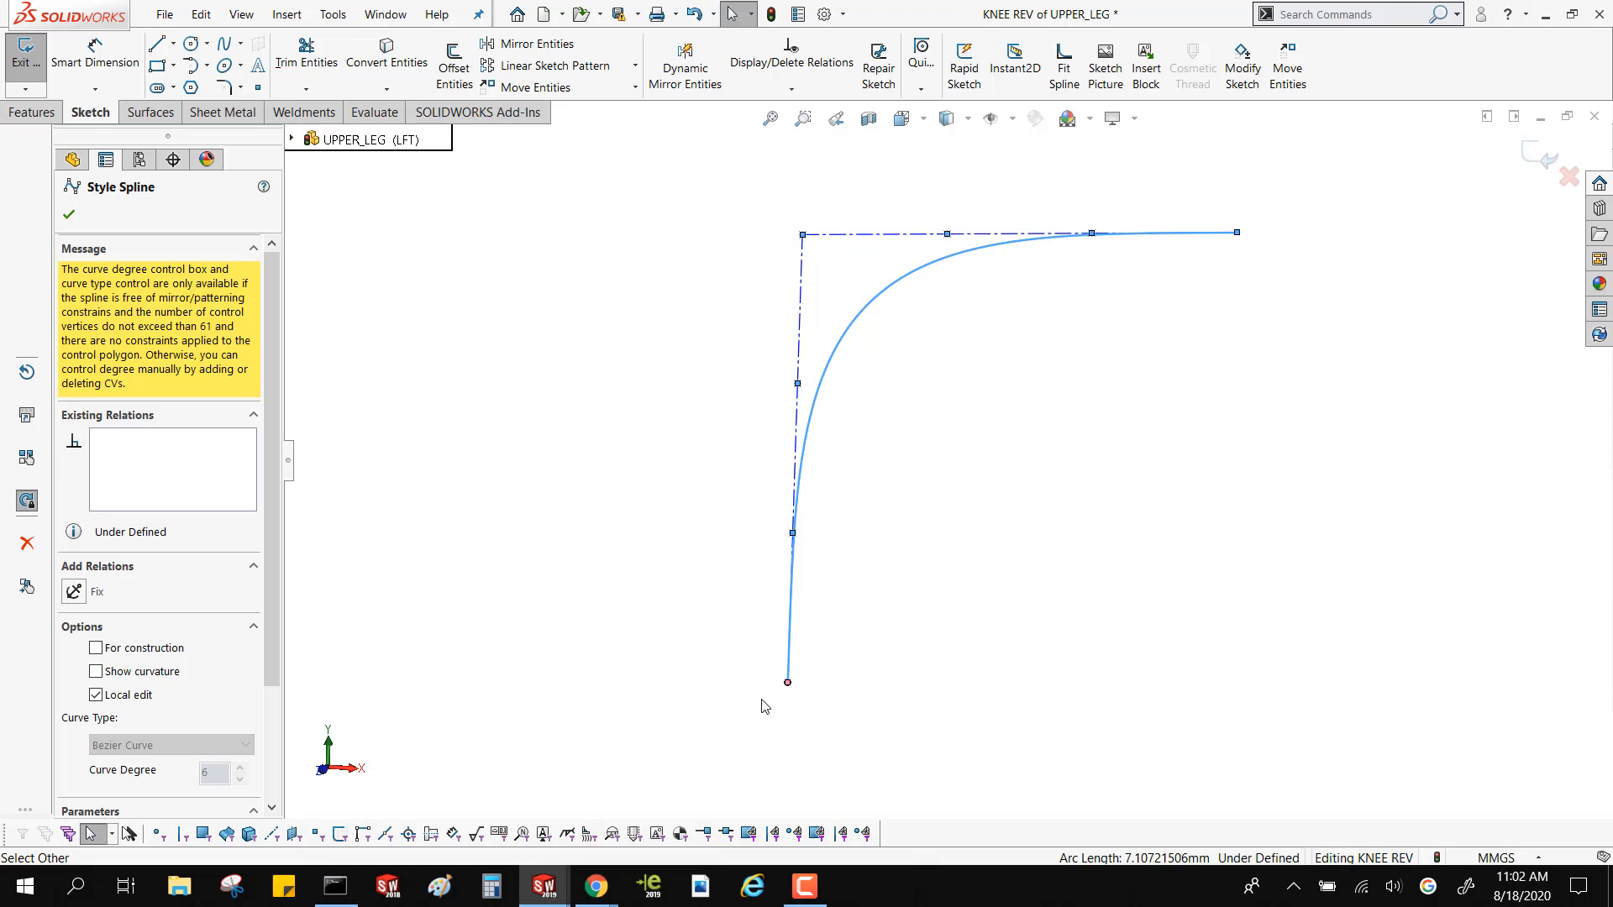
scroll(1063, 454, "up", 4)
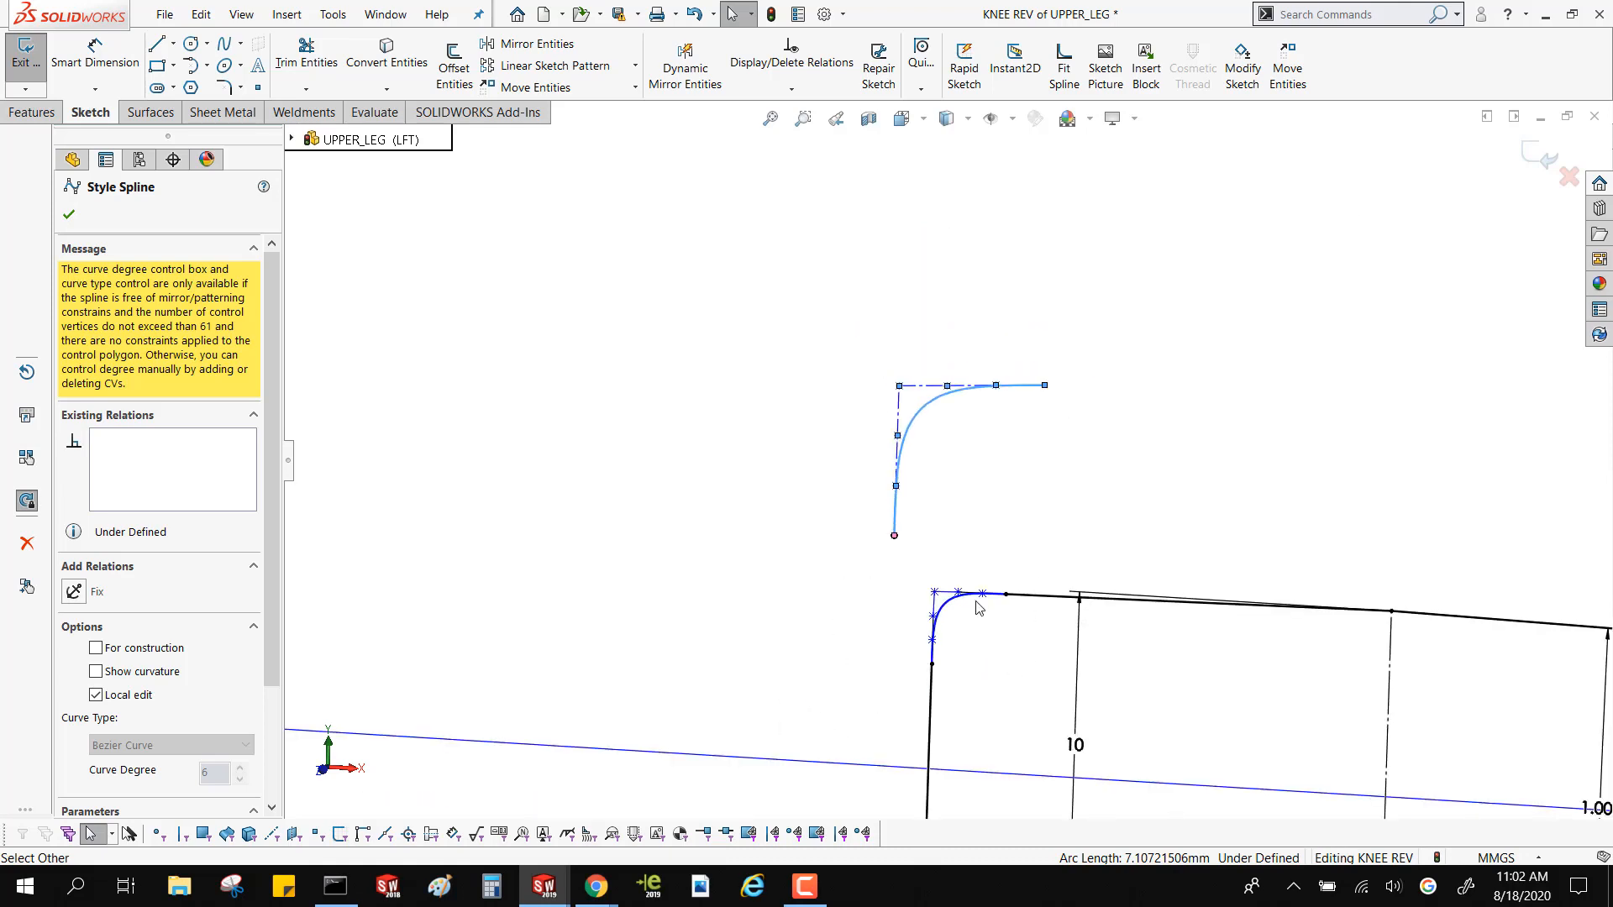
scroll(1044, 532, "up", 5)
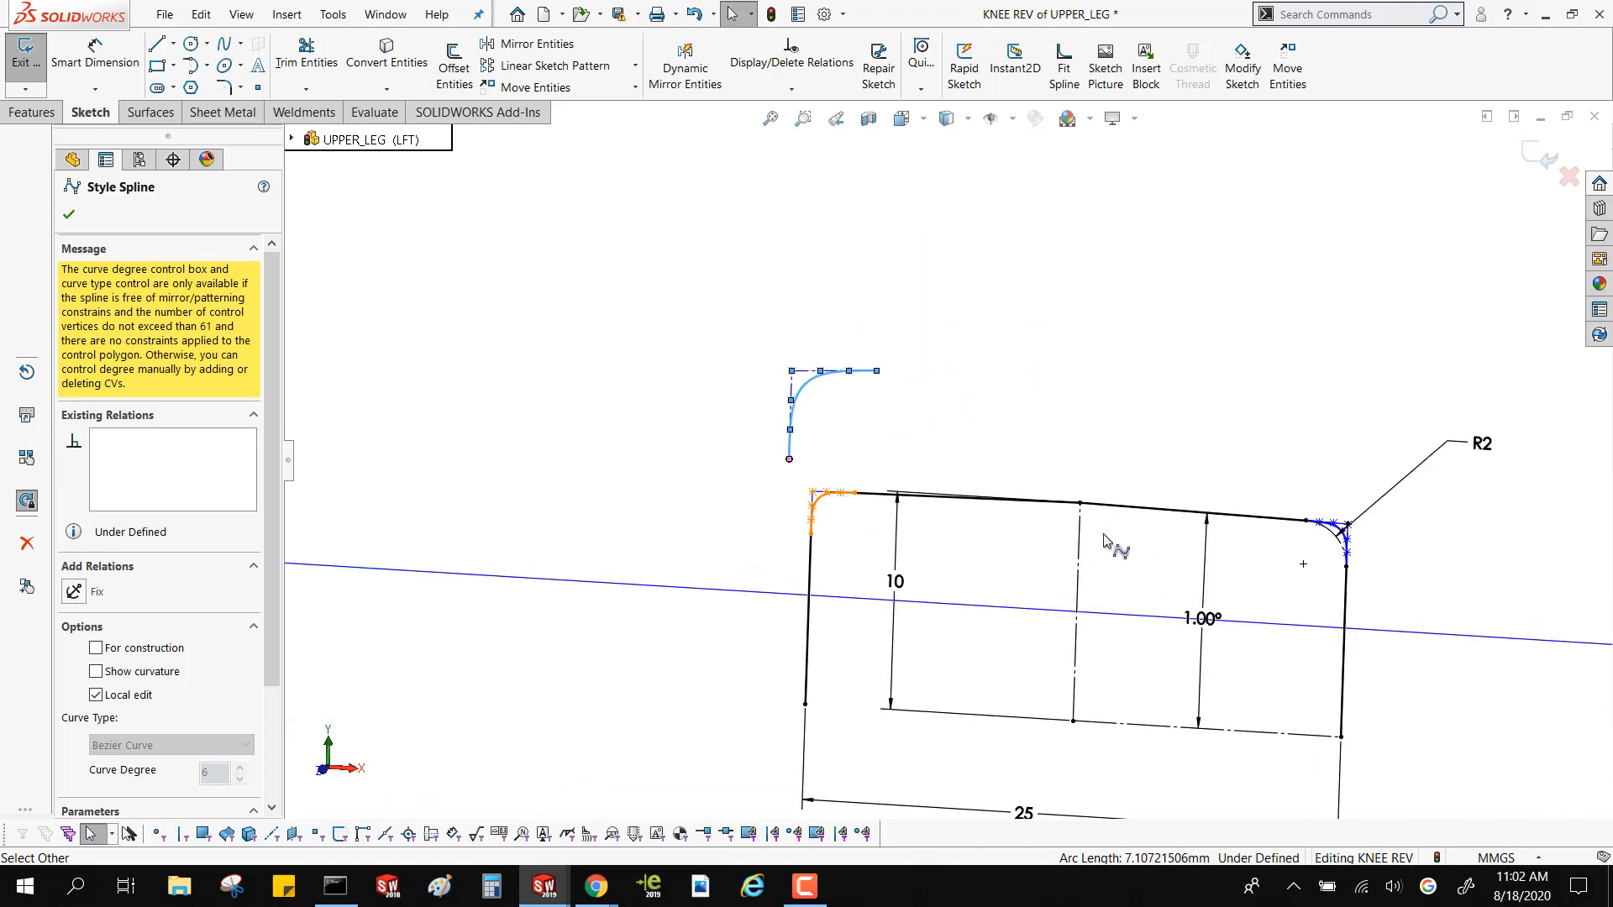
scroll(1107, 541, "down", 2)
left_click(1244, 644)
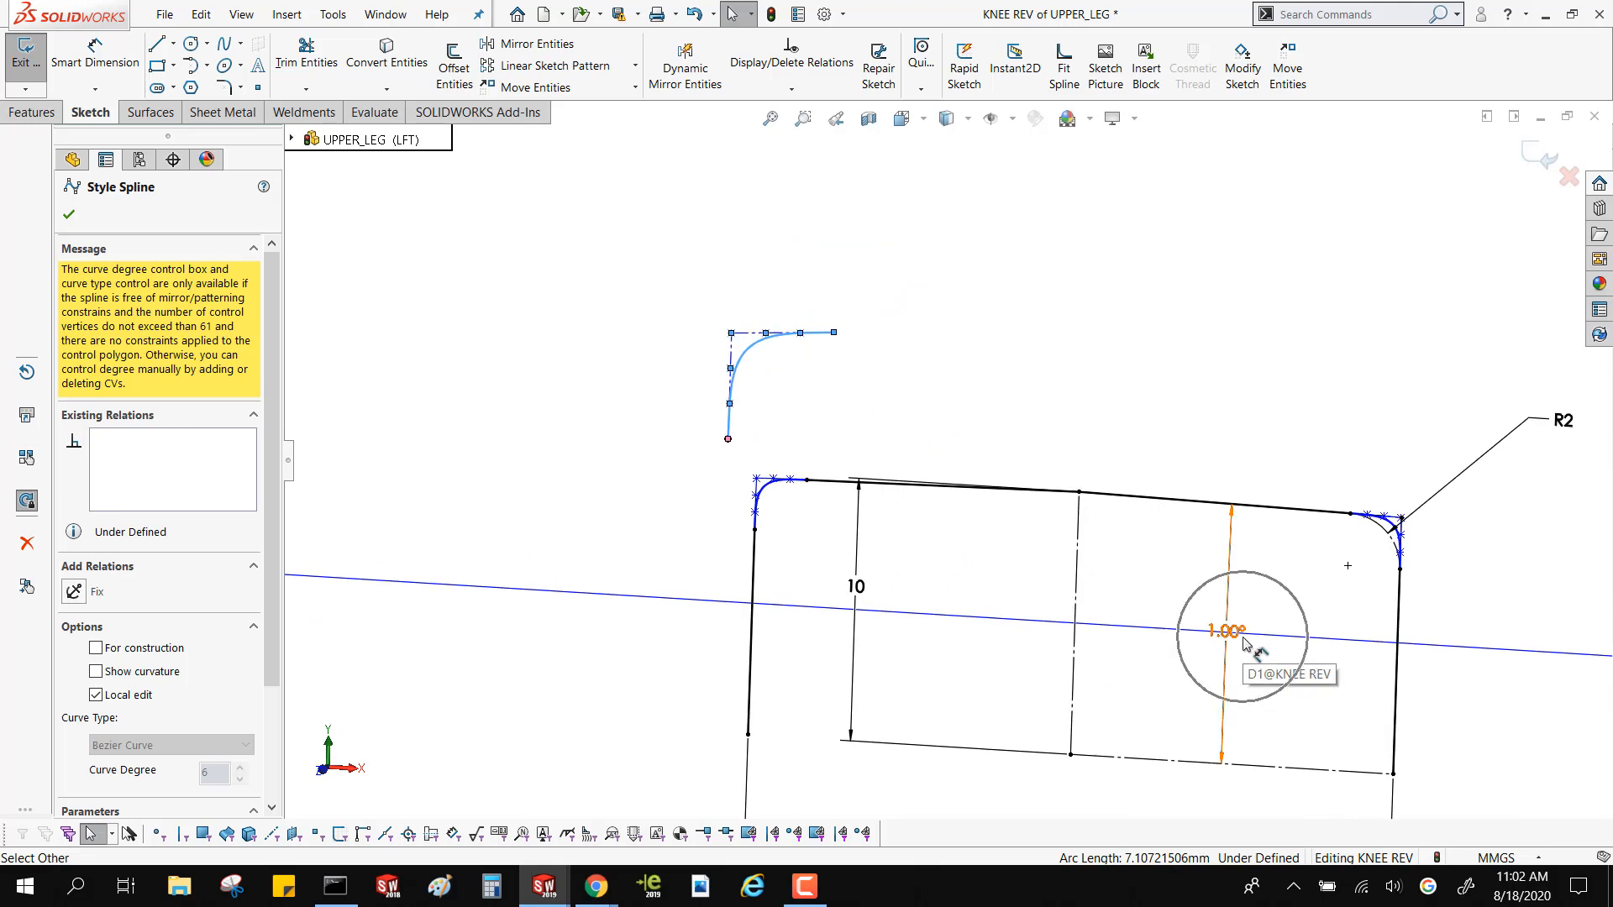
mouse_move(646, 235)
left_mouse_down()
mouse_move(762, 443)
mouse_move(847, 403)
mouse_move(876, 350)
left_mouse_up()
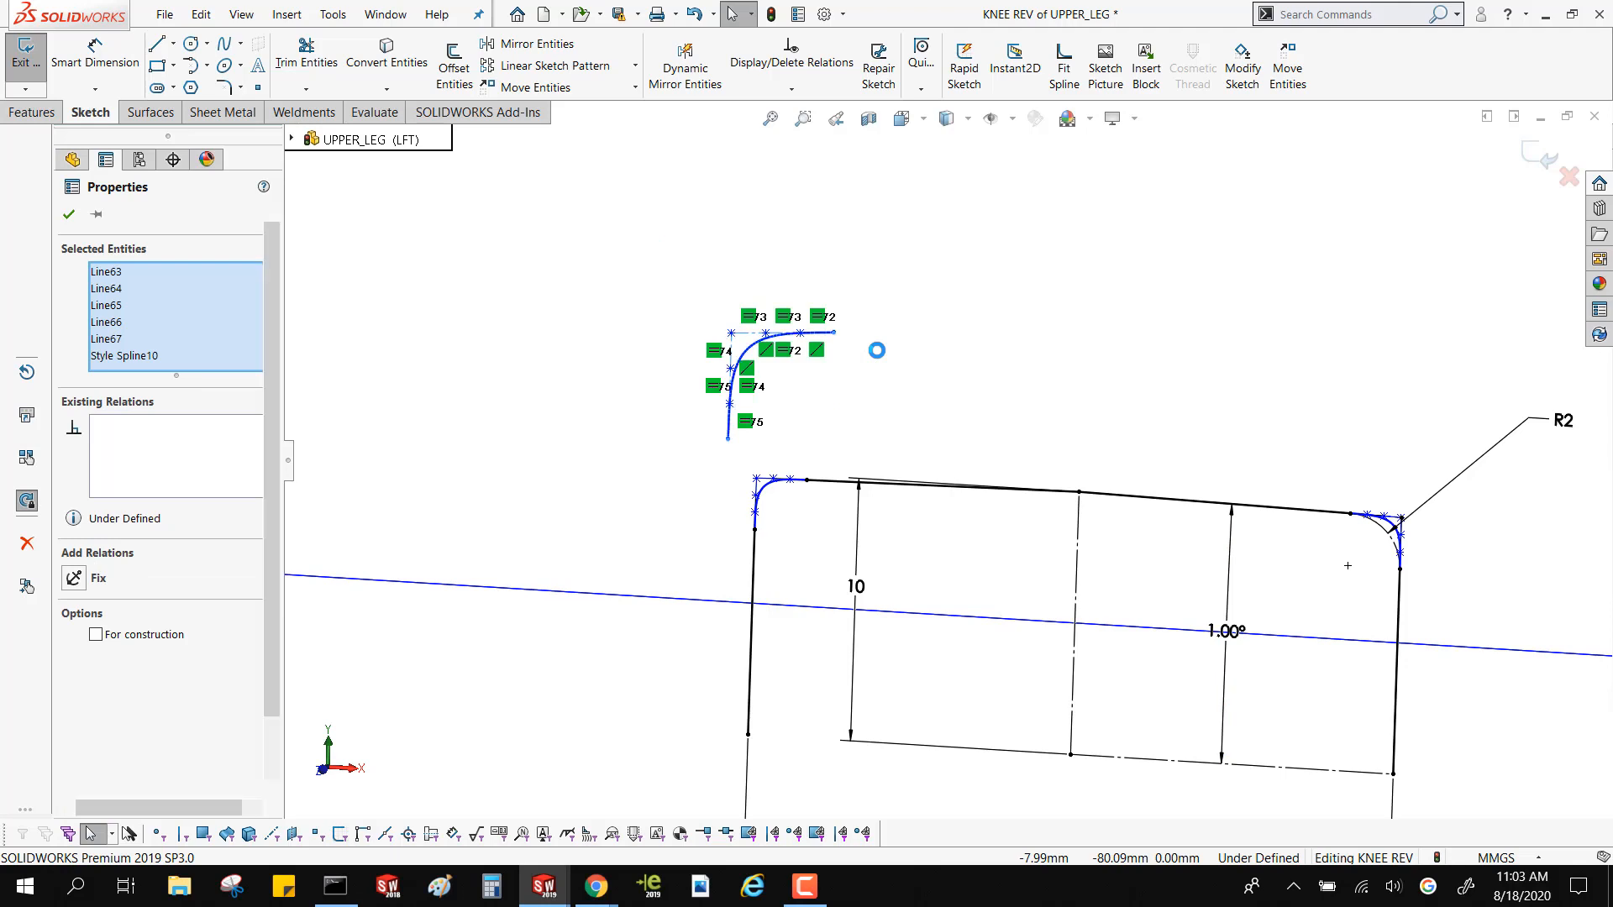
key("Delete")
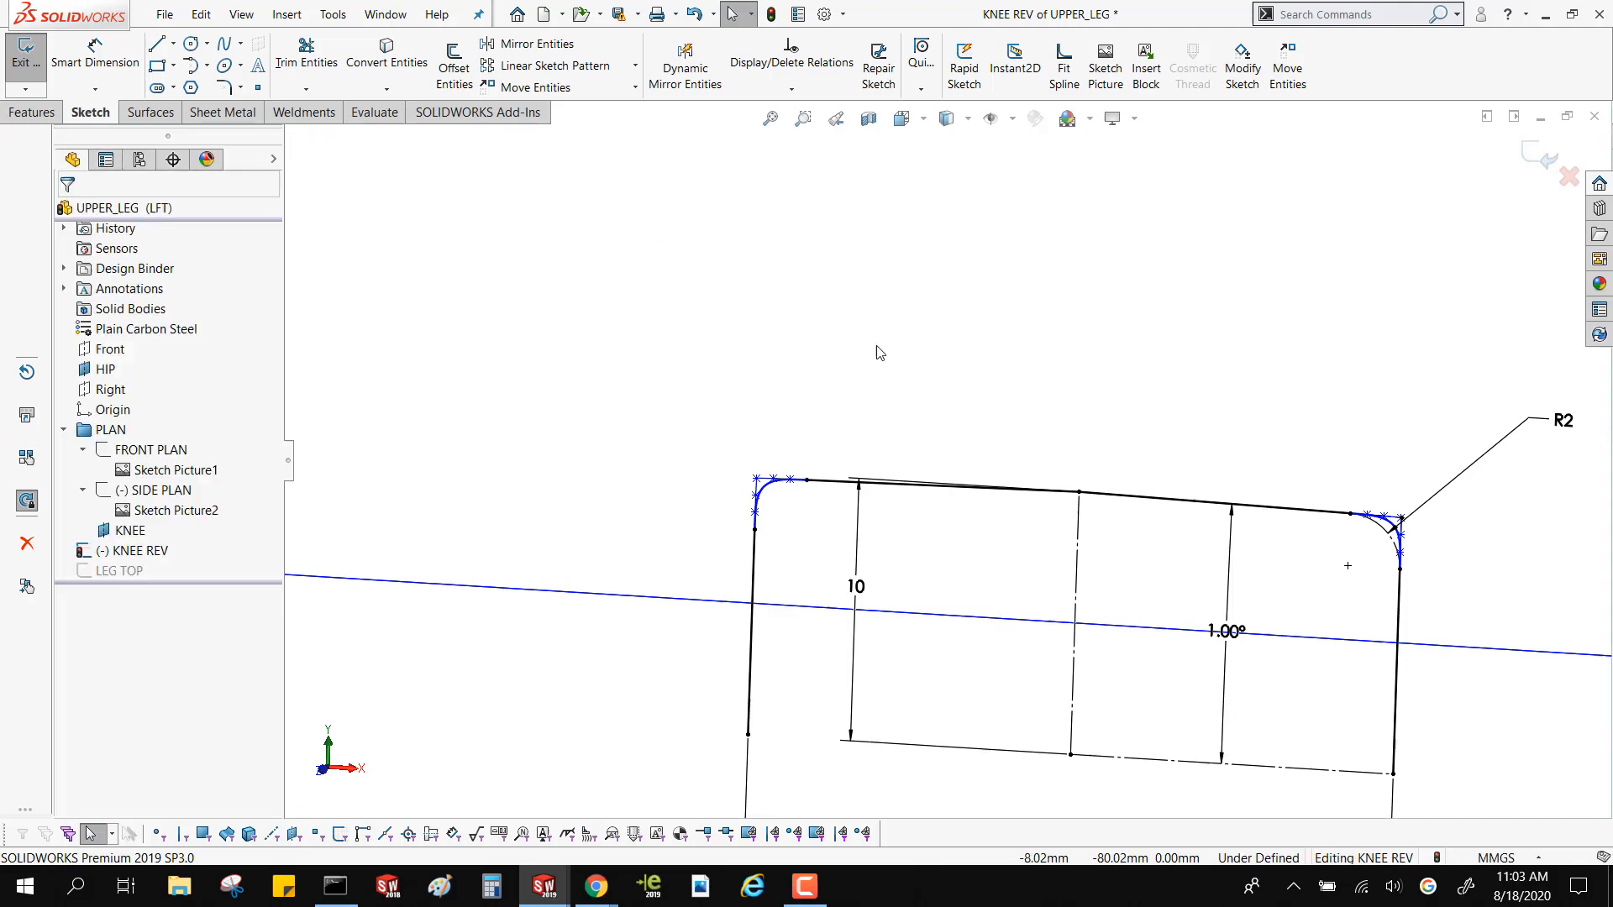
left_click(1544, 157)
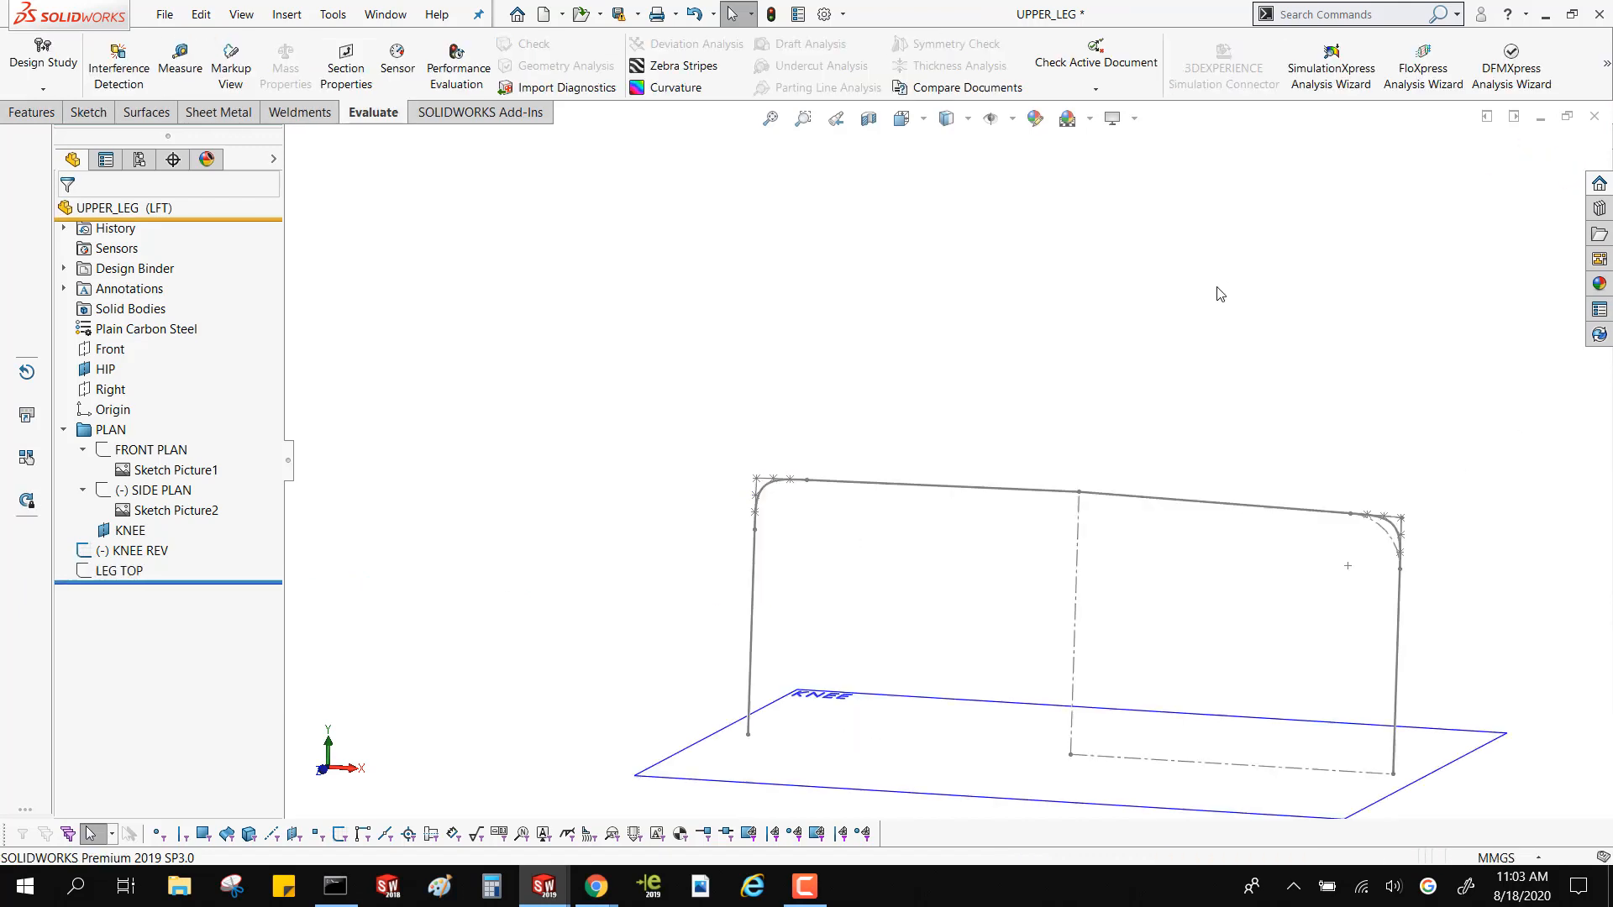
Examine the knee profile's lower centerline and how the profile sits relative to the Right plane
middle_click_drag(1105, 398, 1017, 542)
scroll(981, 574, "down", 2)
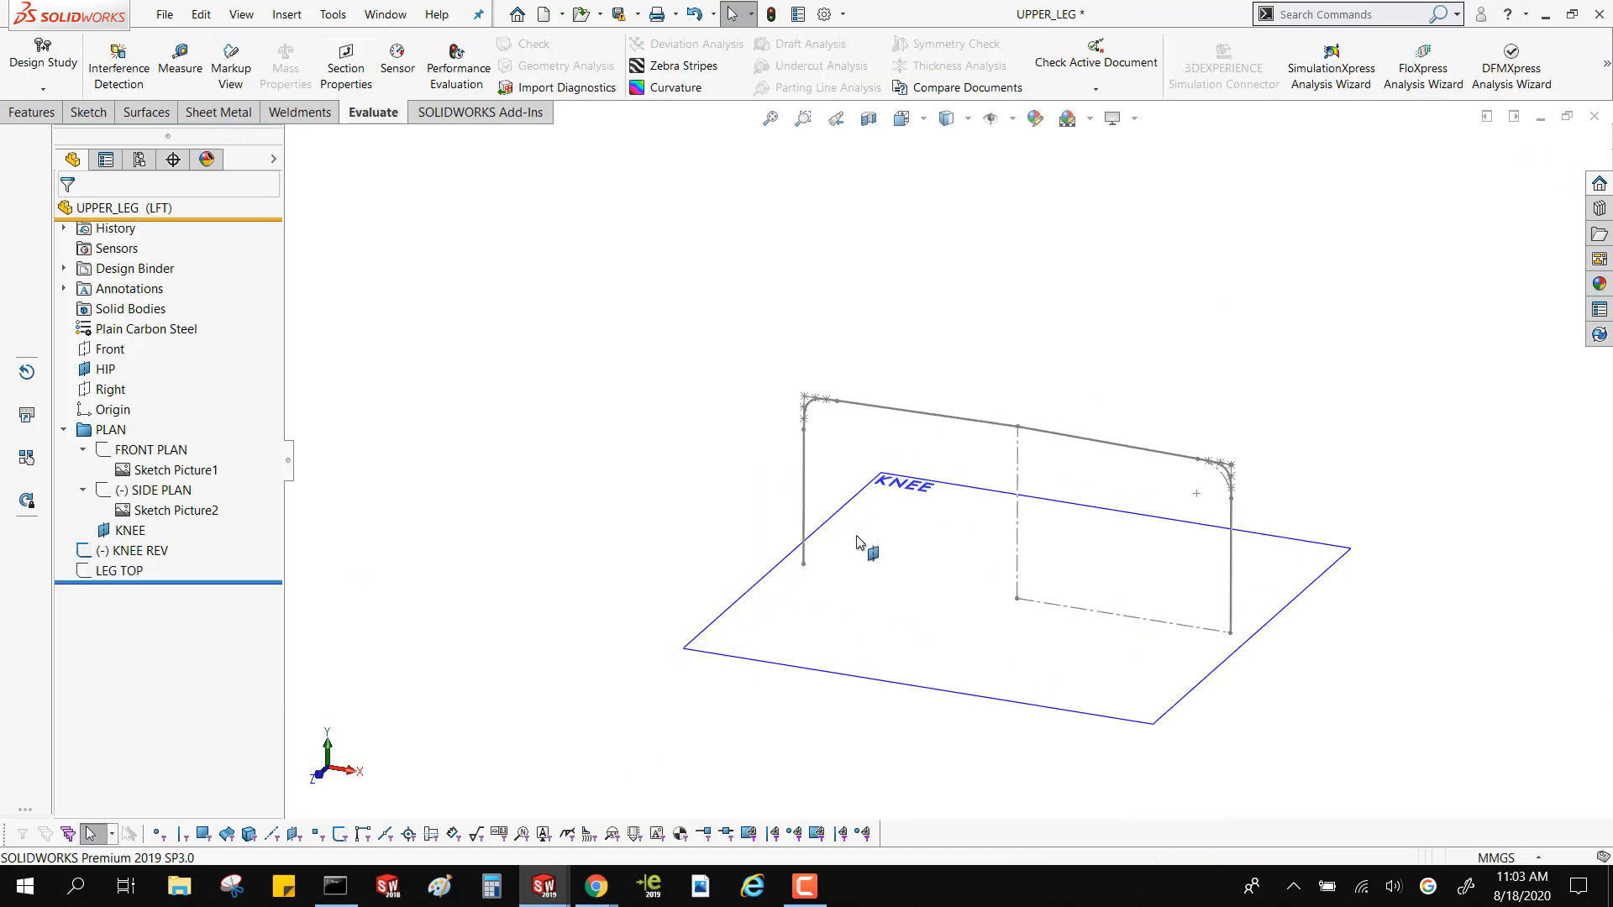
left_click(1075, 607)
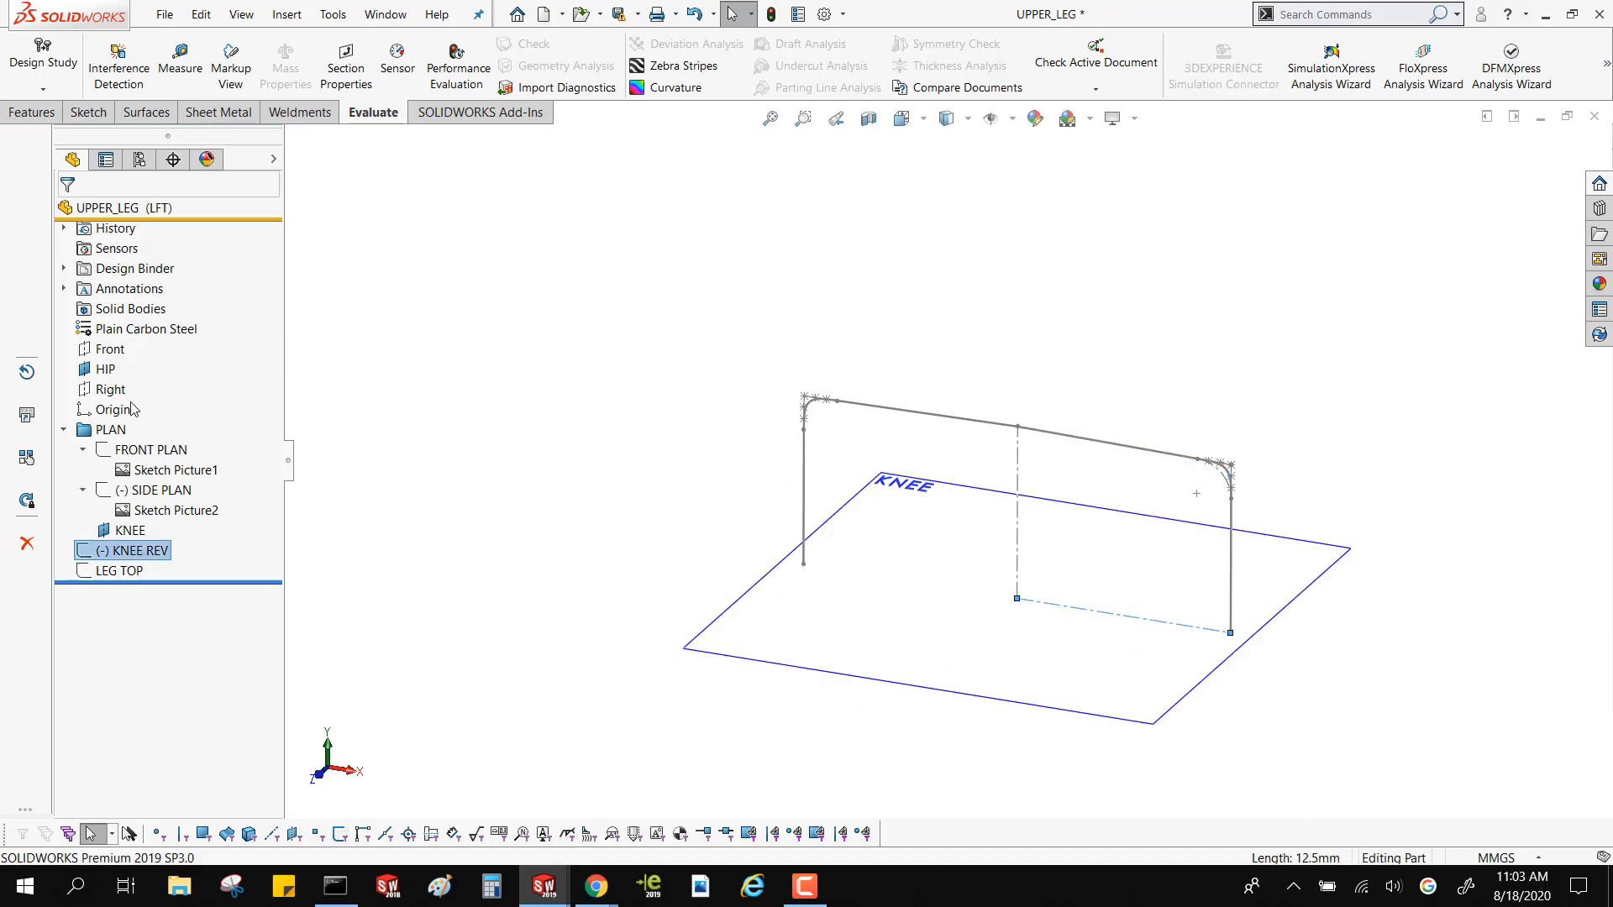
left_click(110, 389)
mouse_move(749, 449)
middle_mouse_down()
mouse_move(849, 421)
mouse_move(722, 431)
mouse_move(799, 378)
mouse_move(768, 405)
middle_mouse_up()
scroll(890, 441, "down", 4)
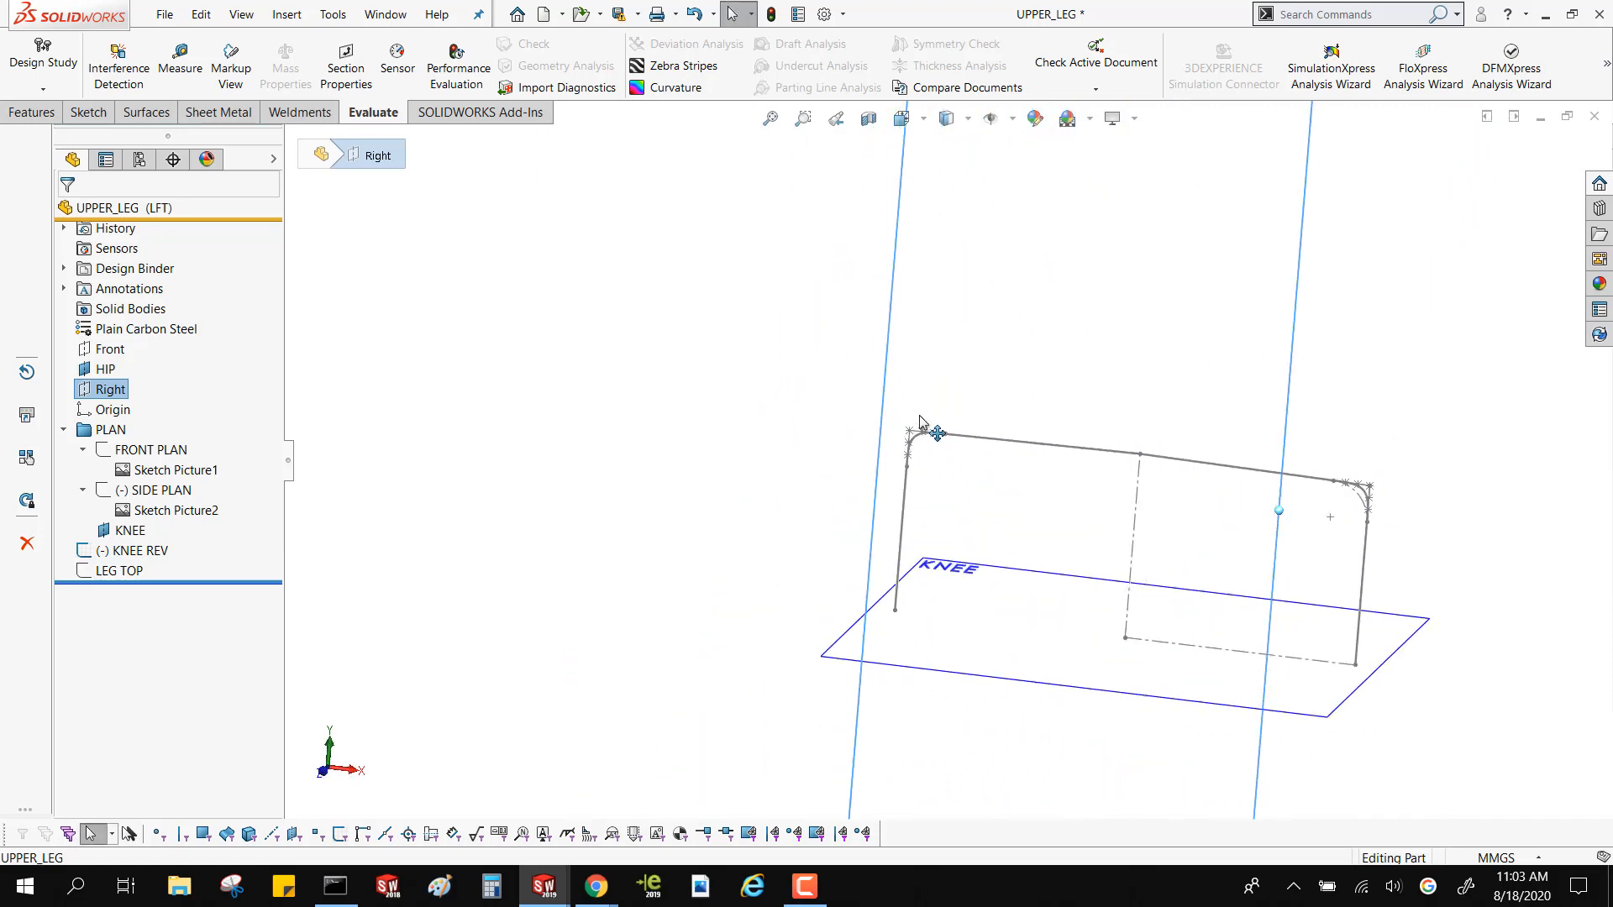
left_click(699, 445)
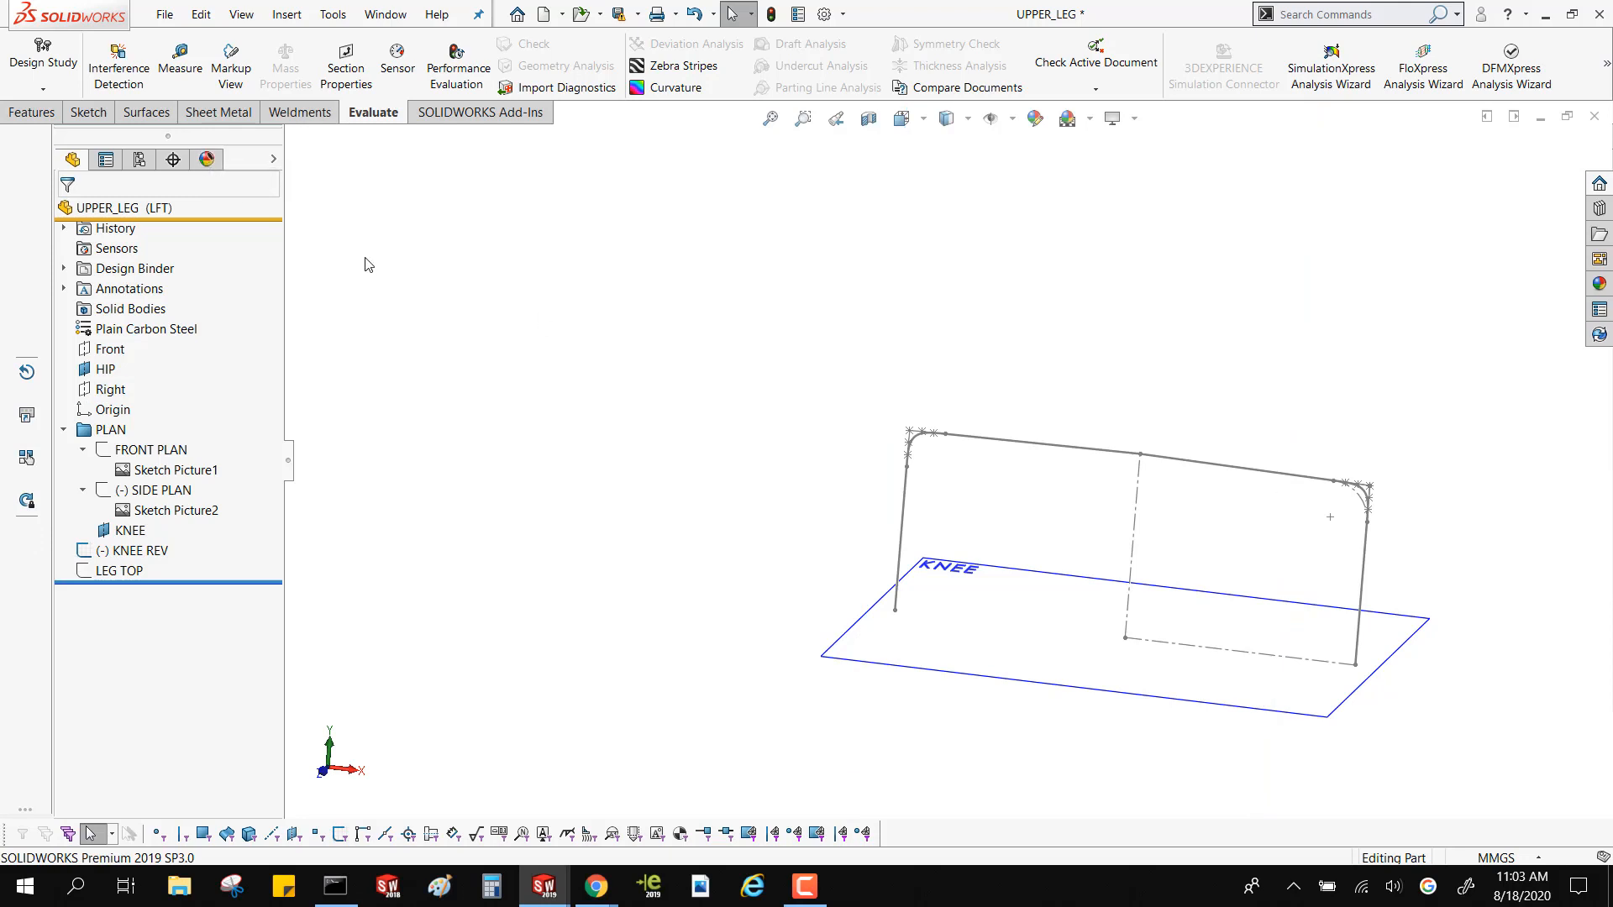
Create a 360-degree revolved surface from the KNEE REV sketch about its lower centerline
left_click(148, 112)
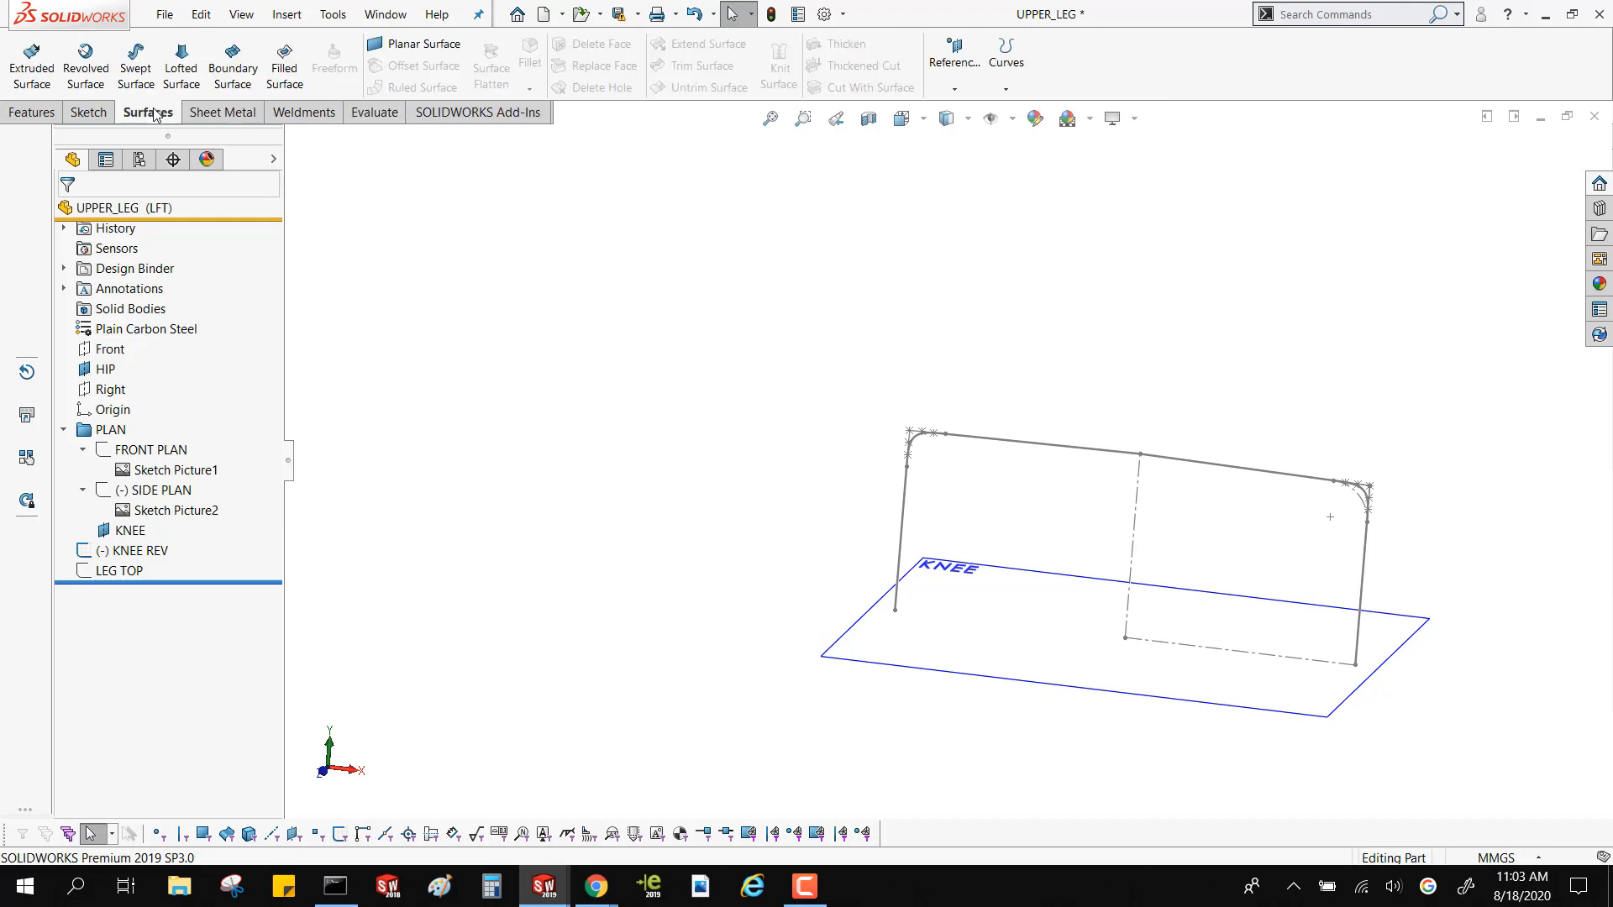
left_click(67, 63)
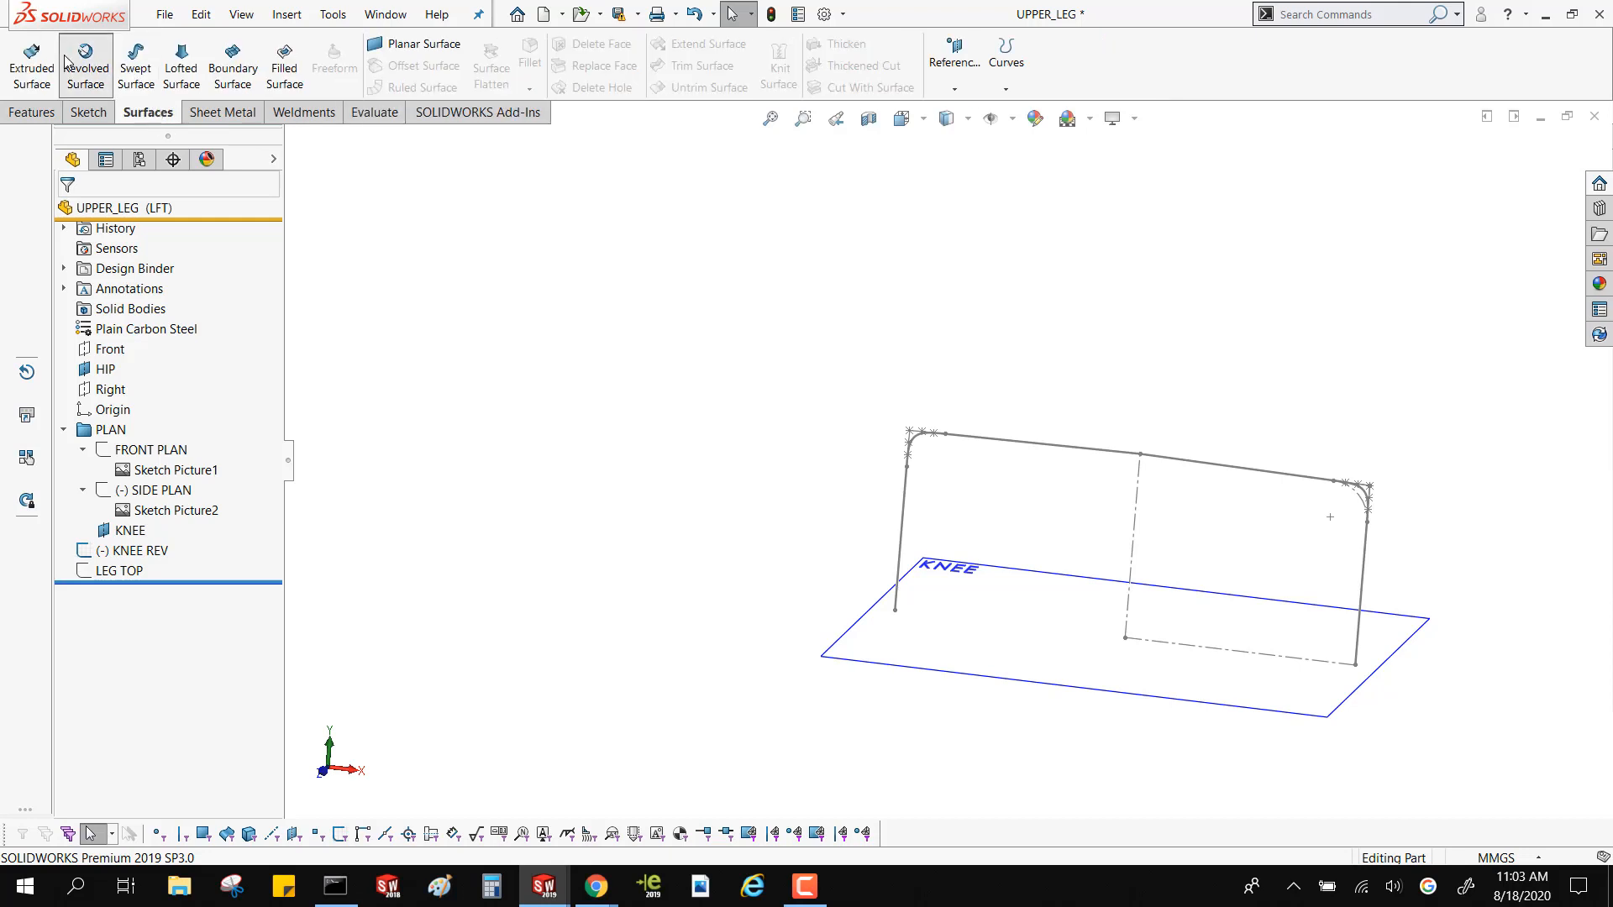
left_click(1276, 657)
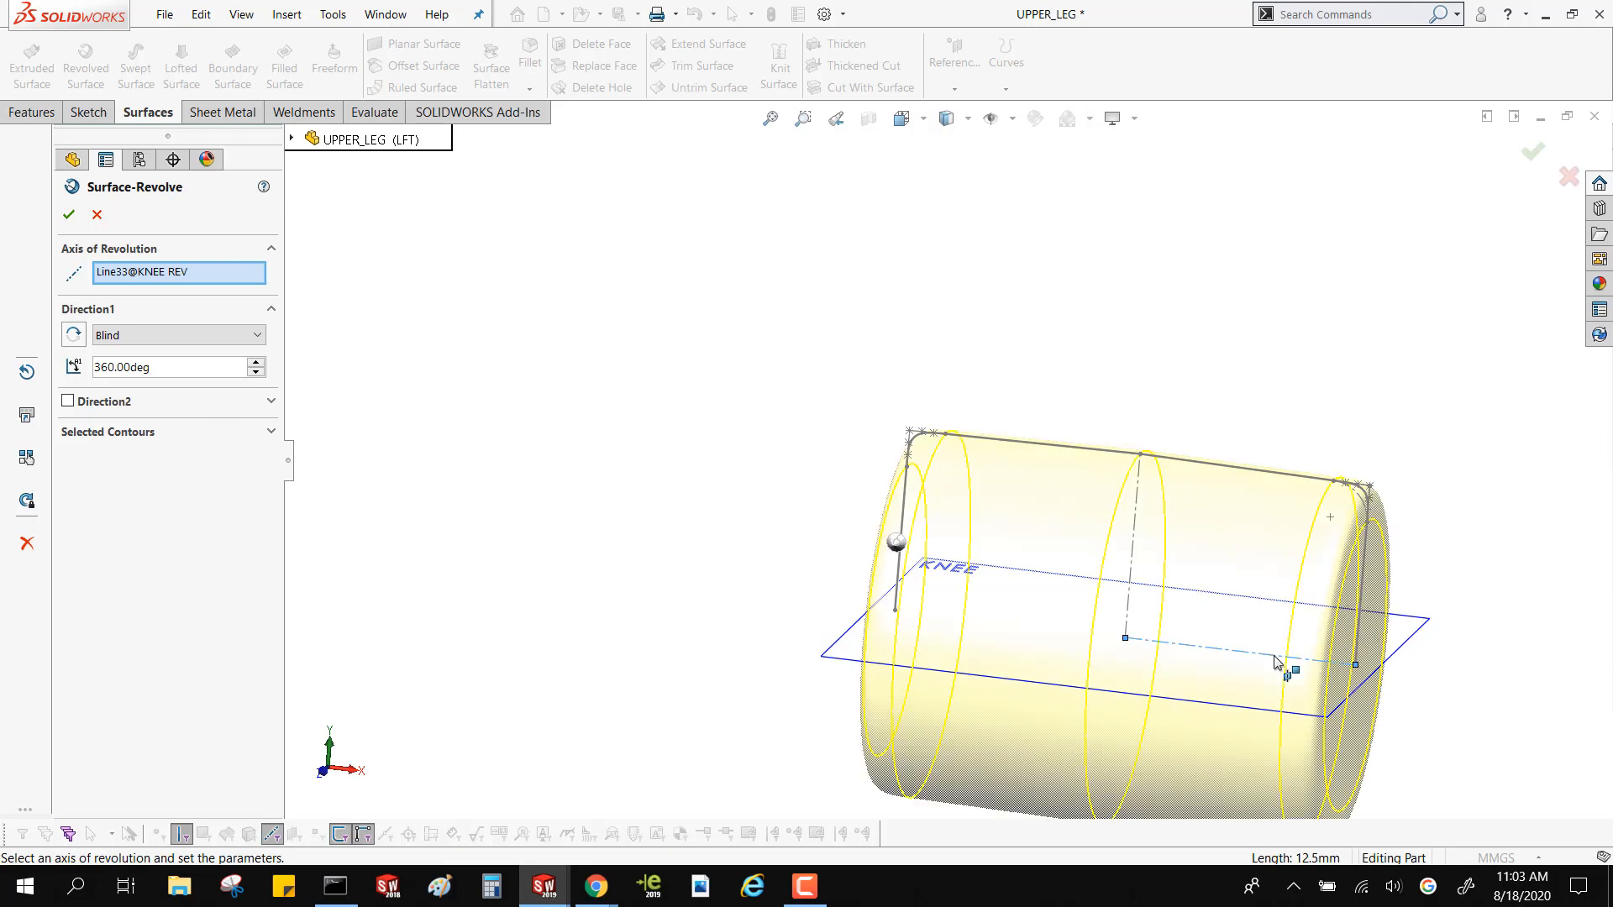
left_click(72, 215)
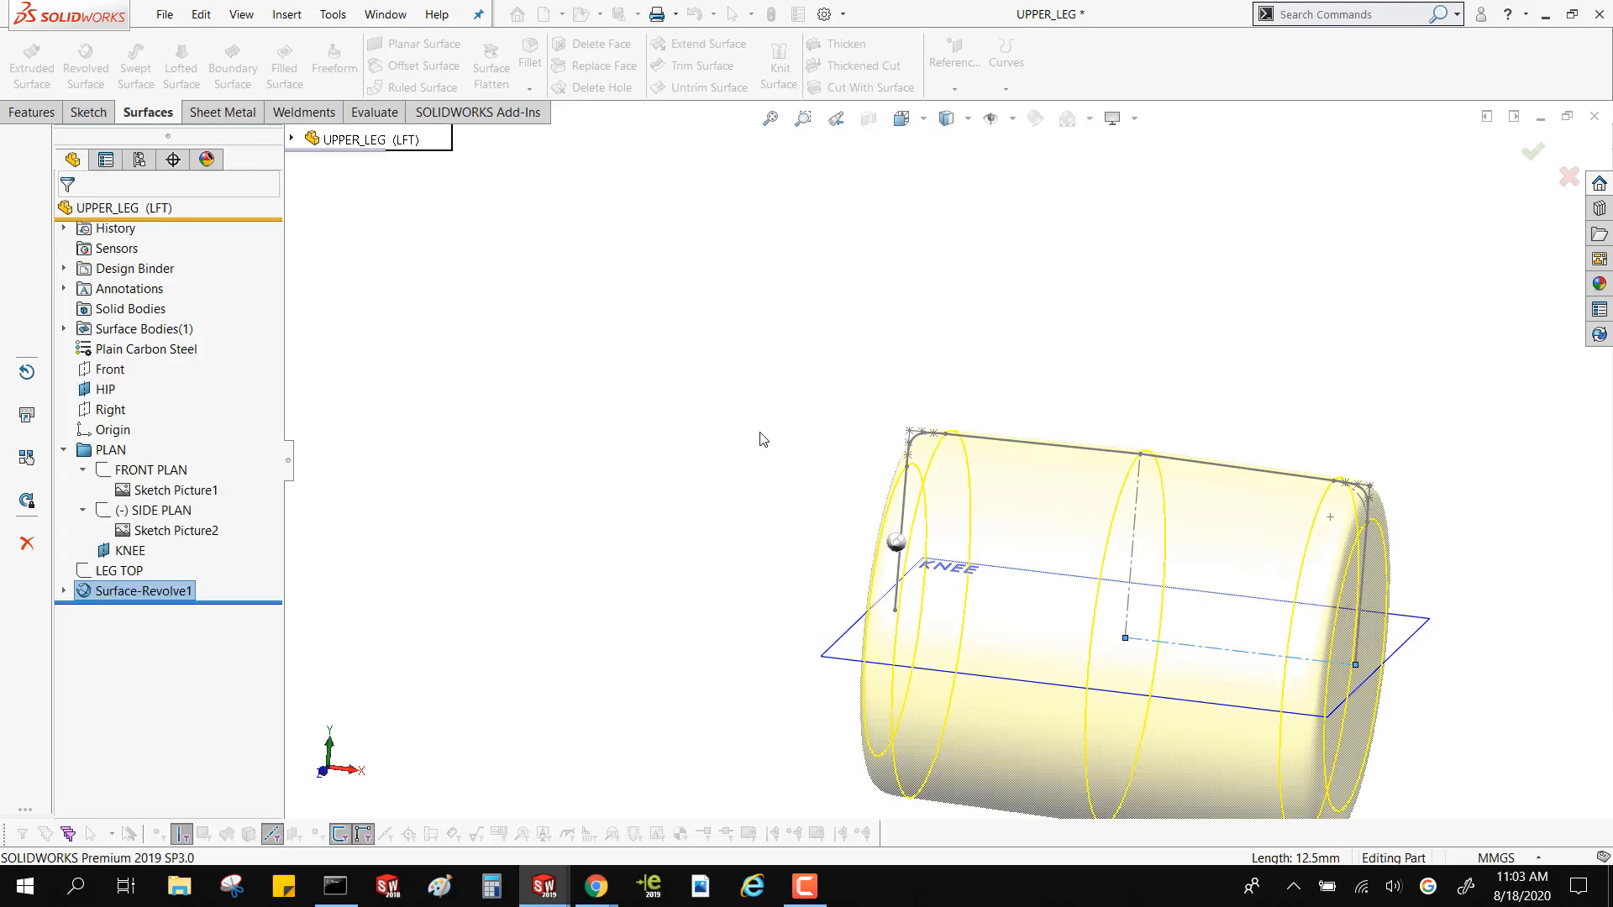
Review the LEG TOP sketch and create a reference plane offset 55 mm above the KNEE plane
scroll(798, 597, "up", 8)
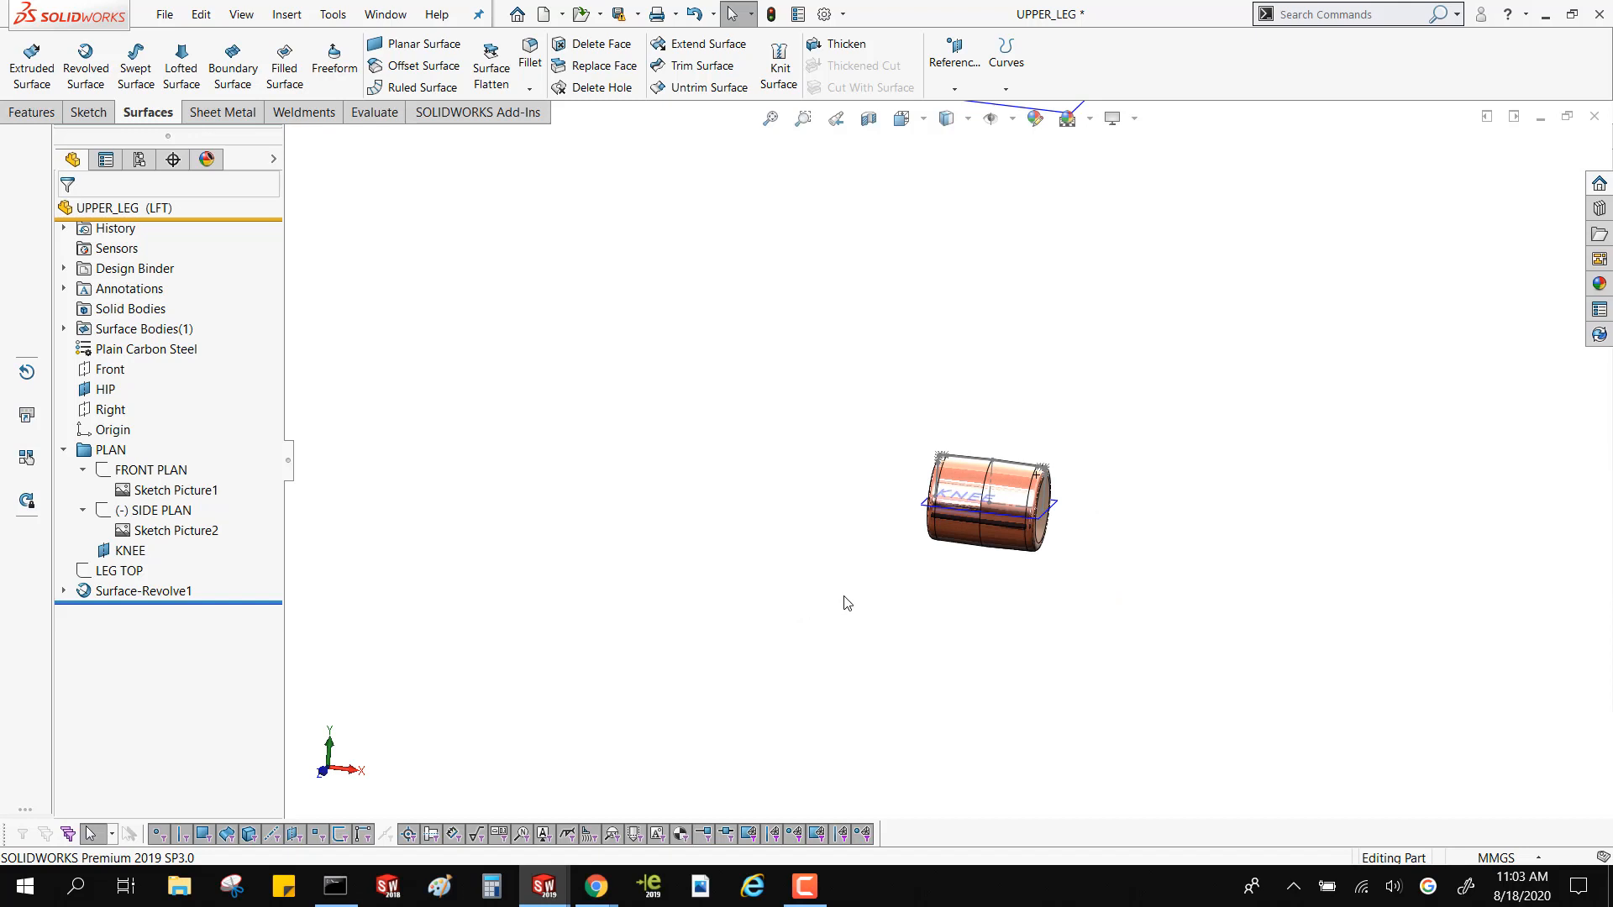
middle_click_drag(845, 602, 856, 512)
left_click(115, 572)
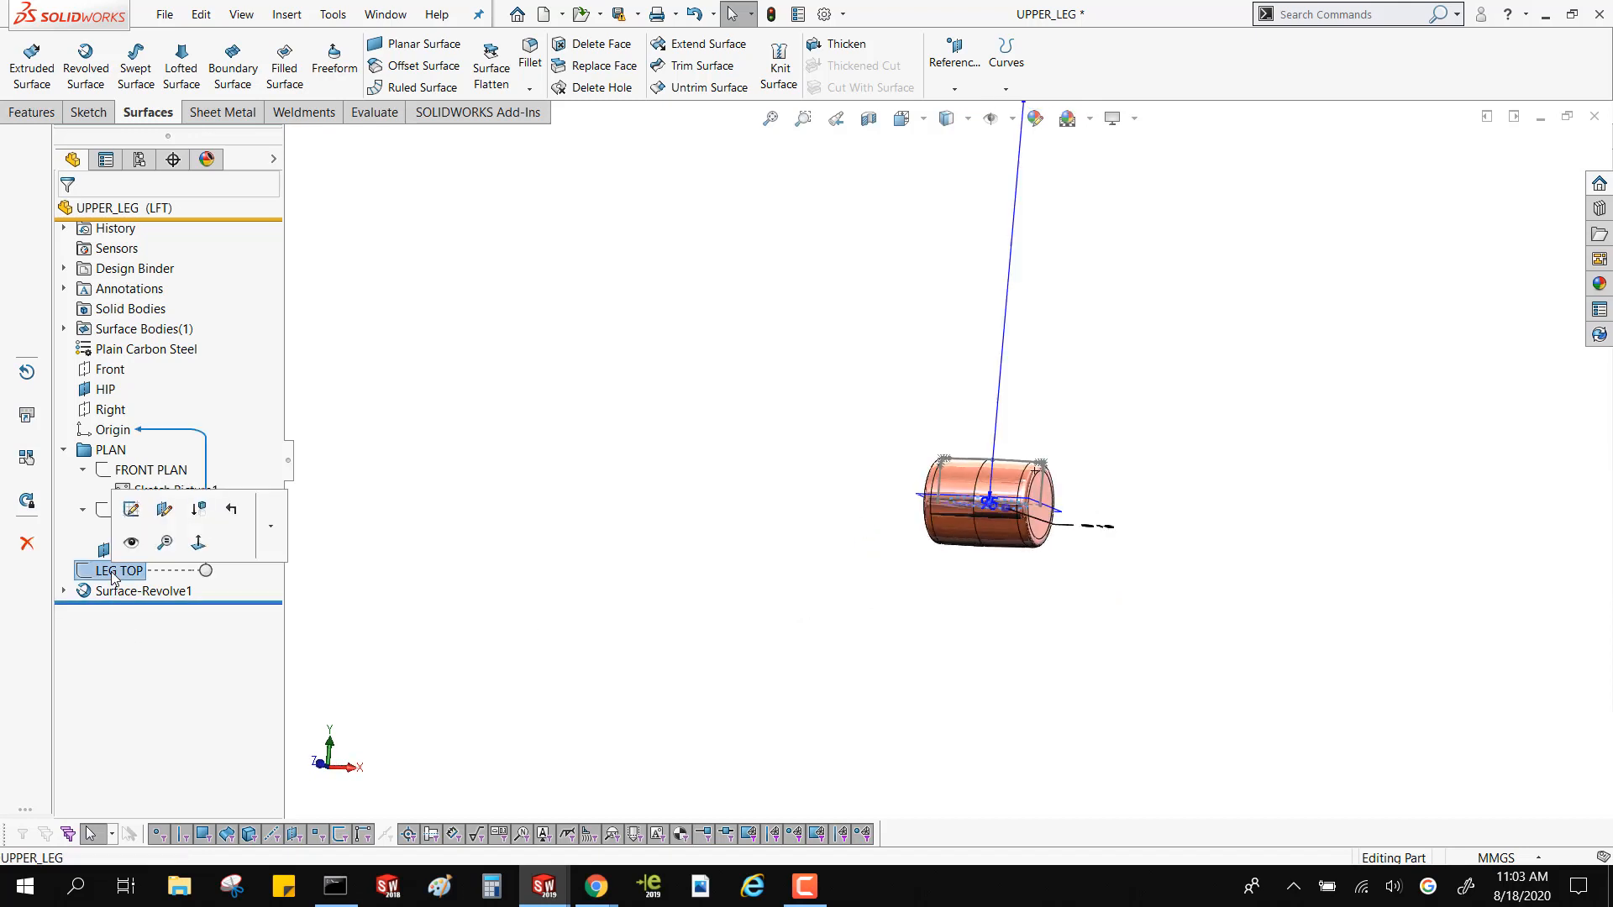
middle_click_drag(839, 547, 906, 584)
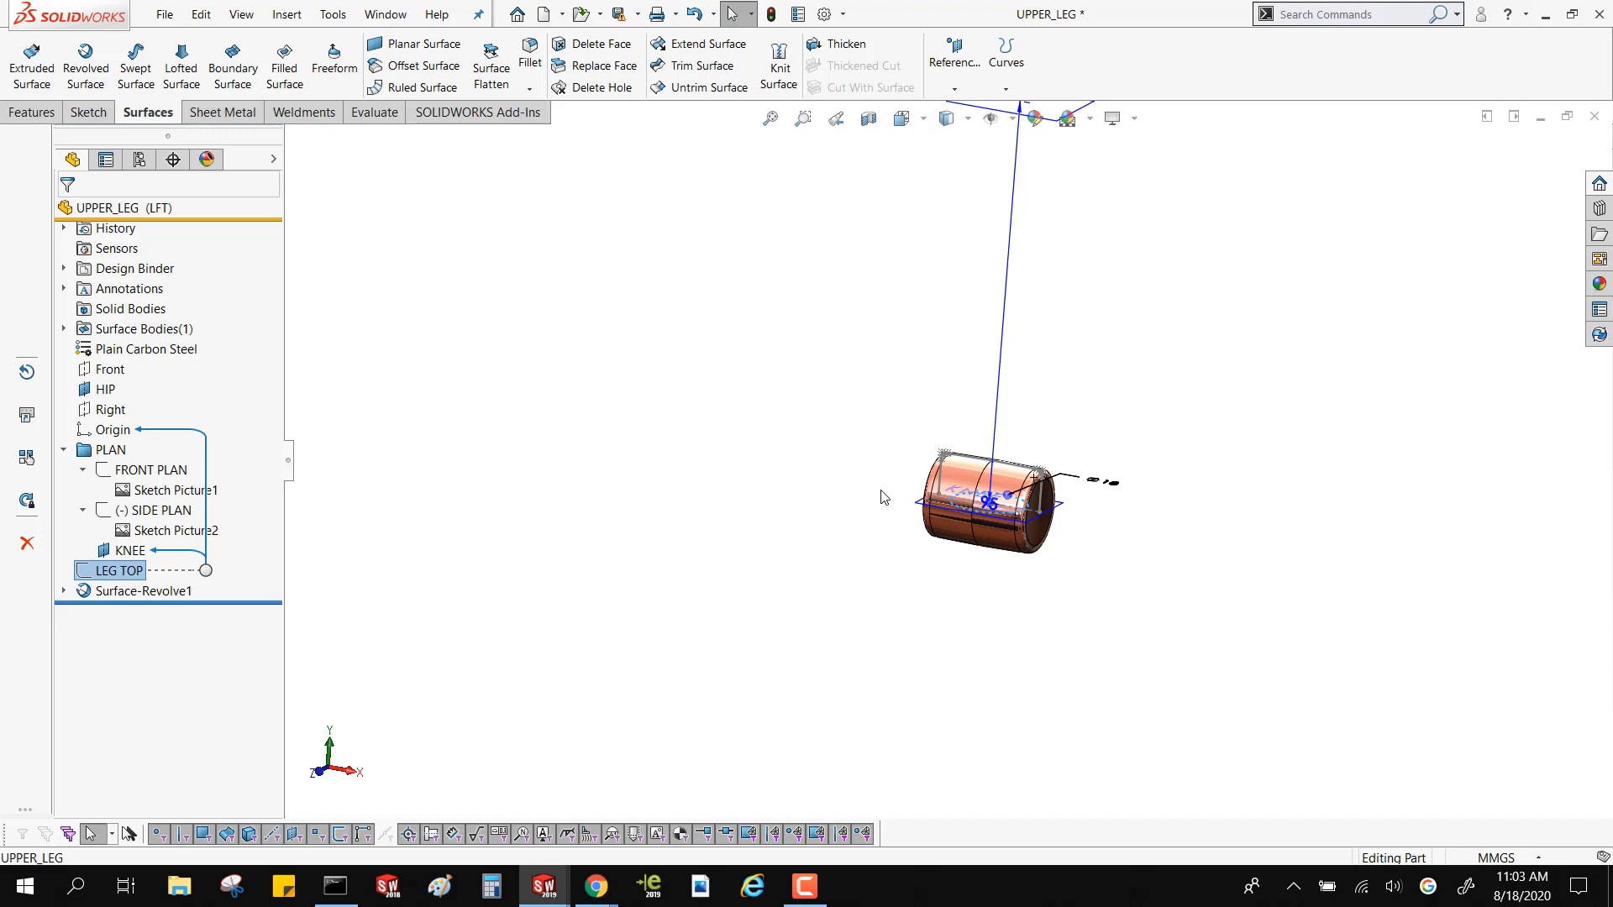
left_click(835, 496)
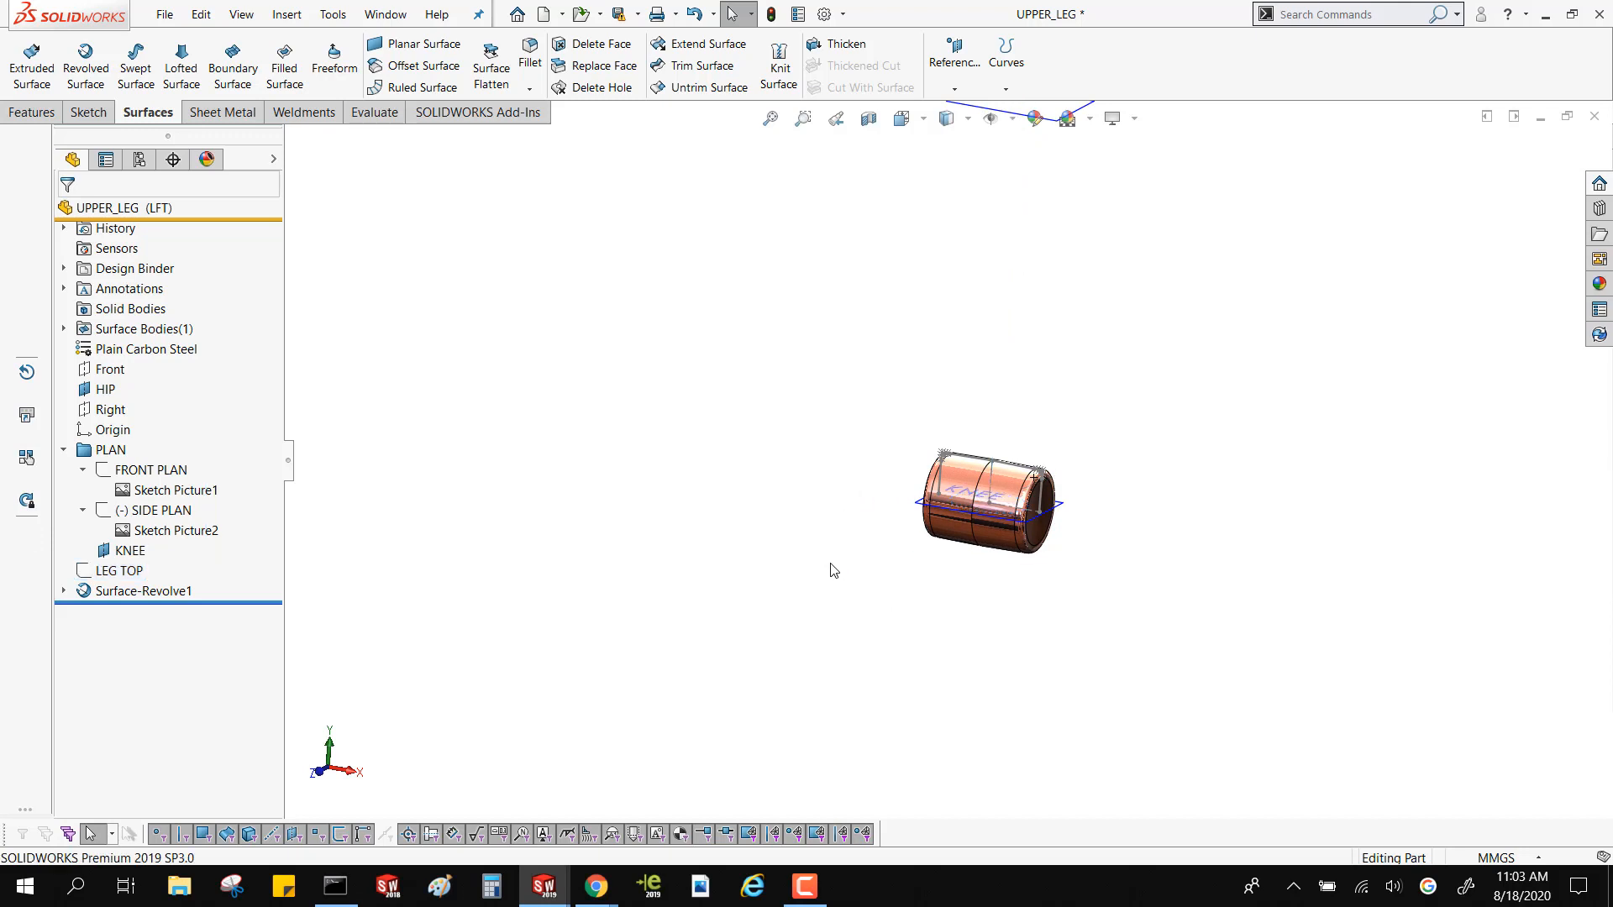
middle_click_drag(830, 572, 826, 607)
left_click(927, 515)
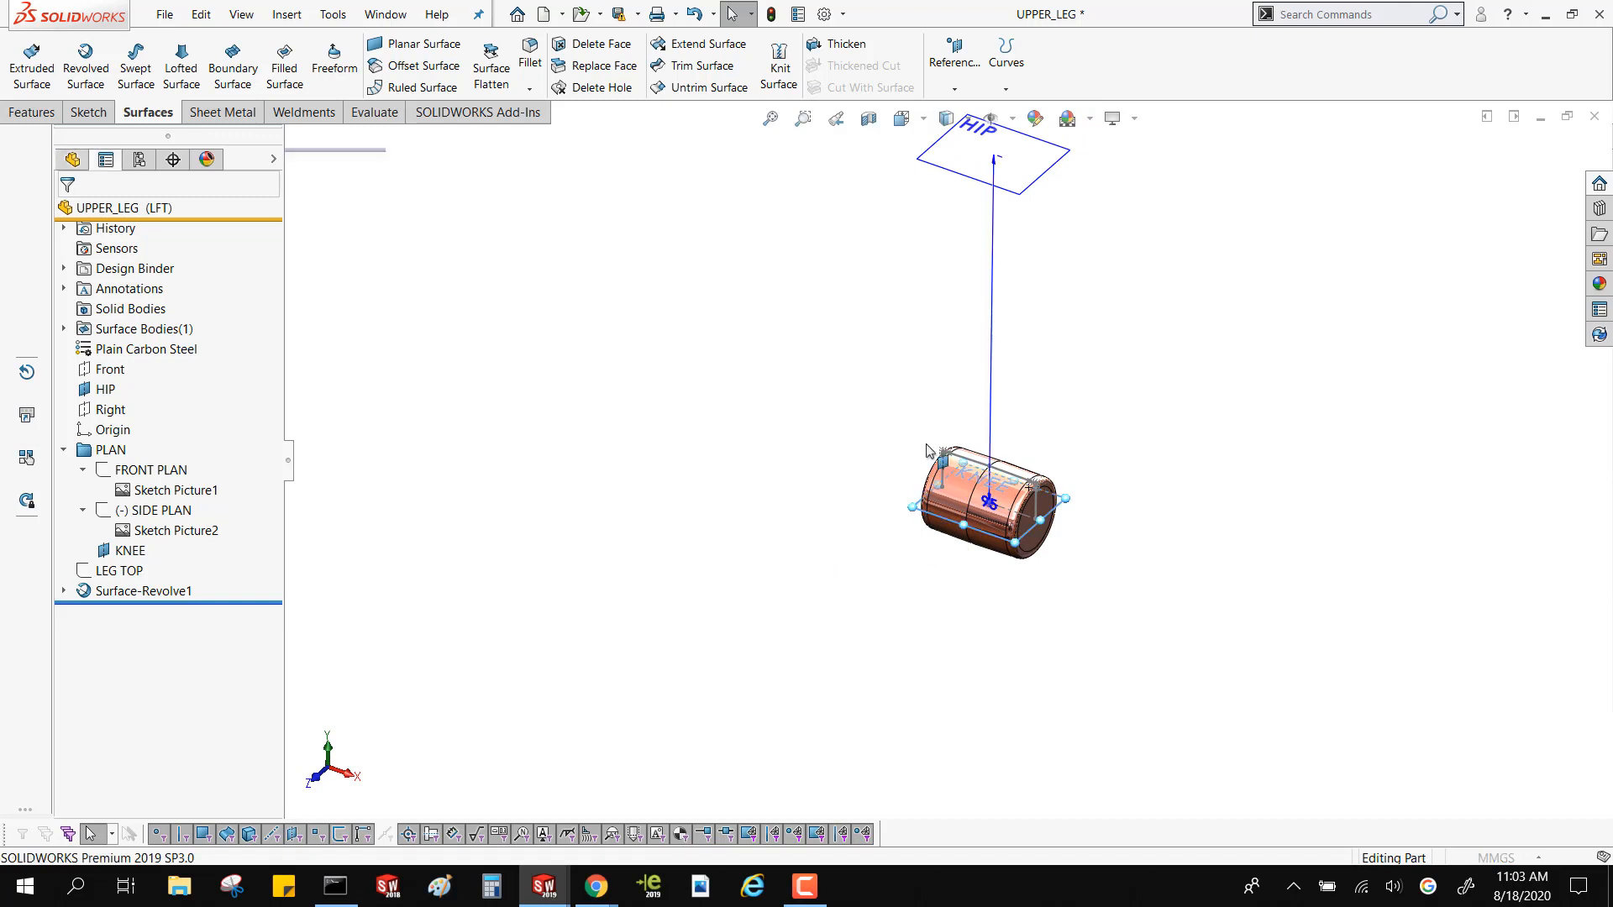
left_click_drag(927, 451, 944, 302, "ctrl")
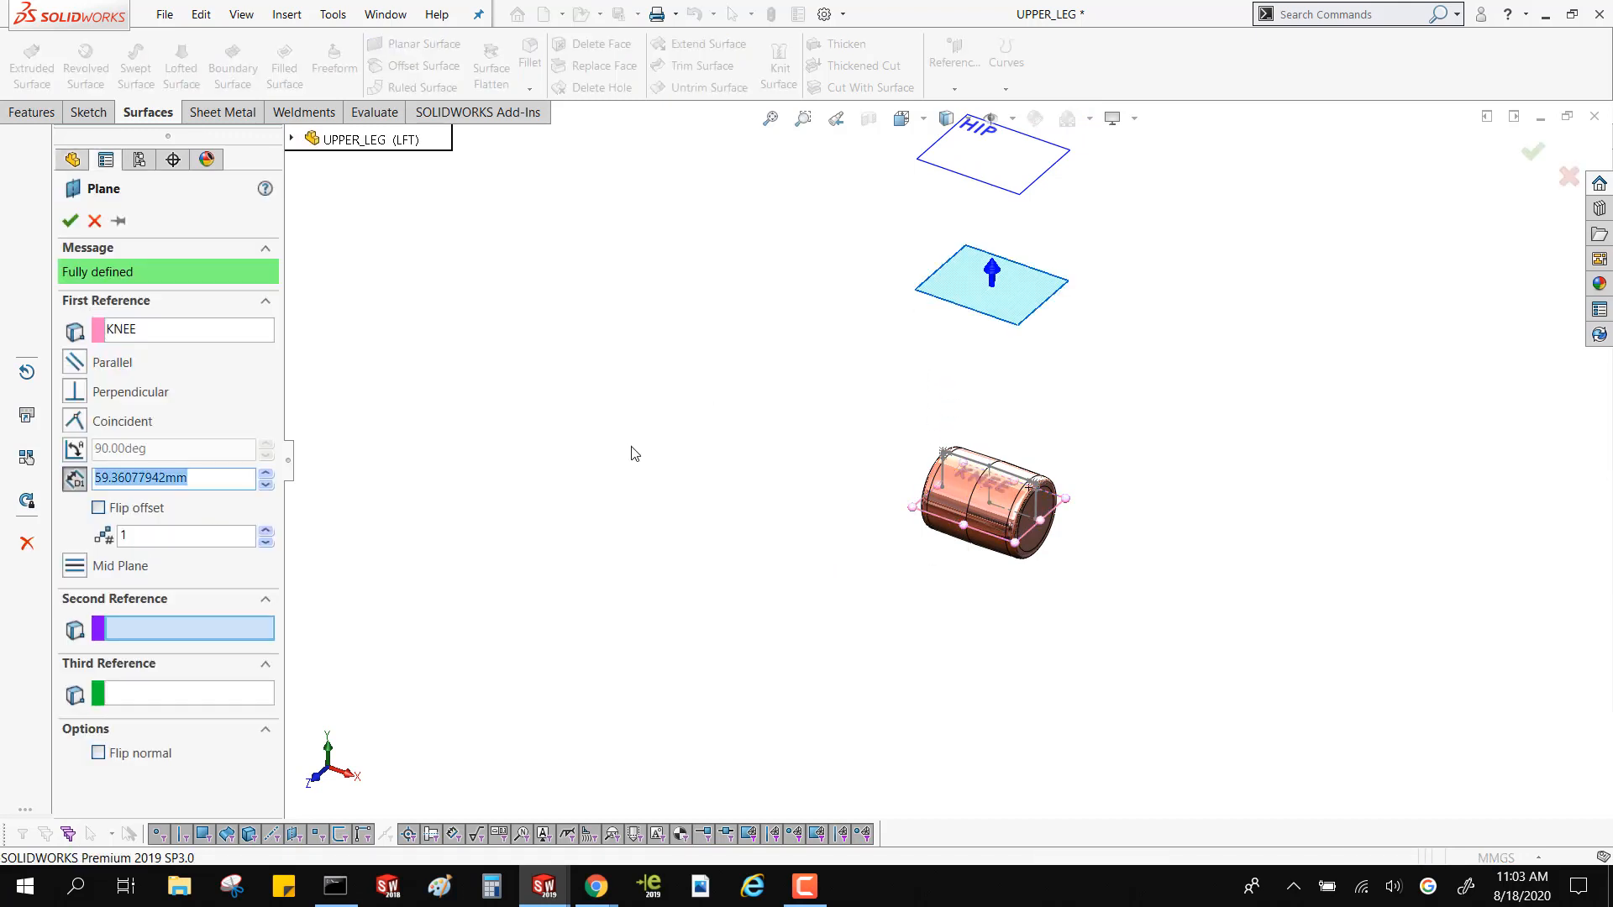
type("55")
key("Return")
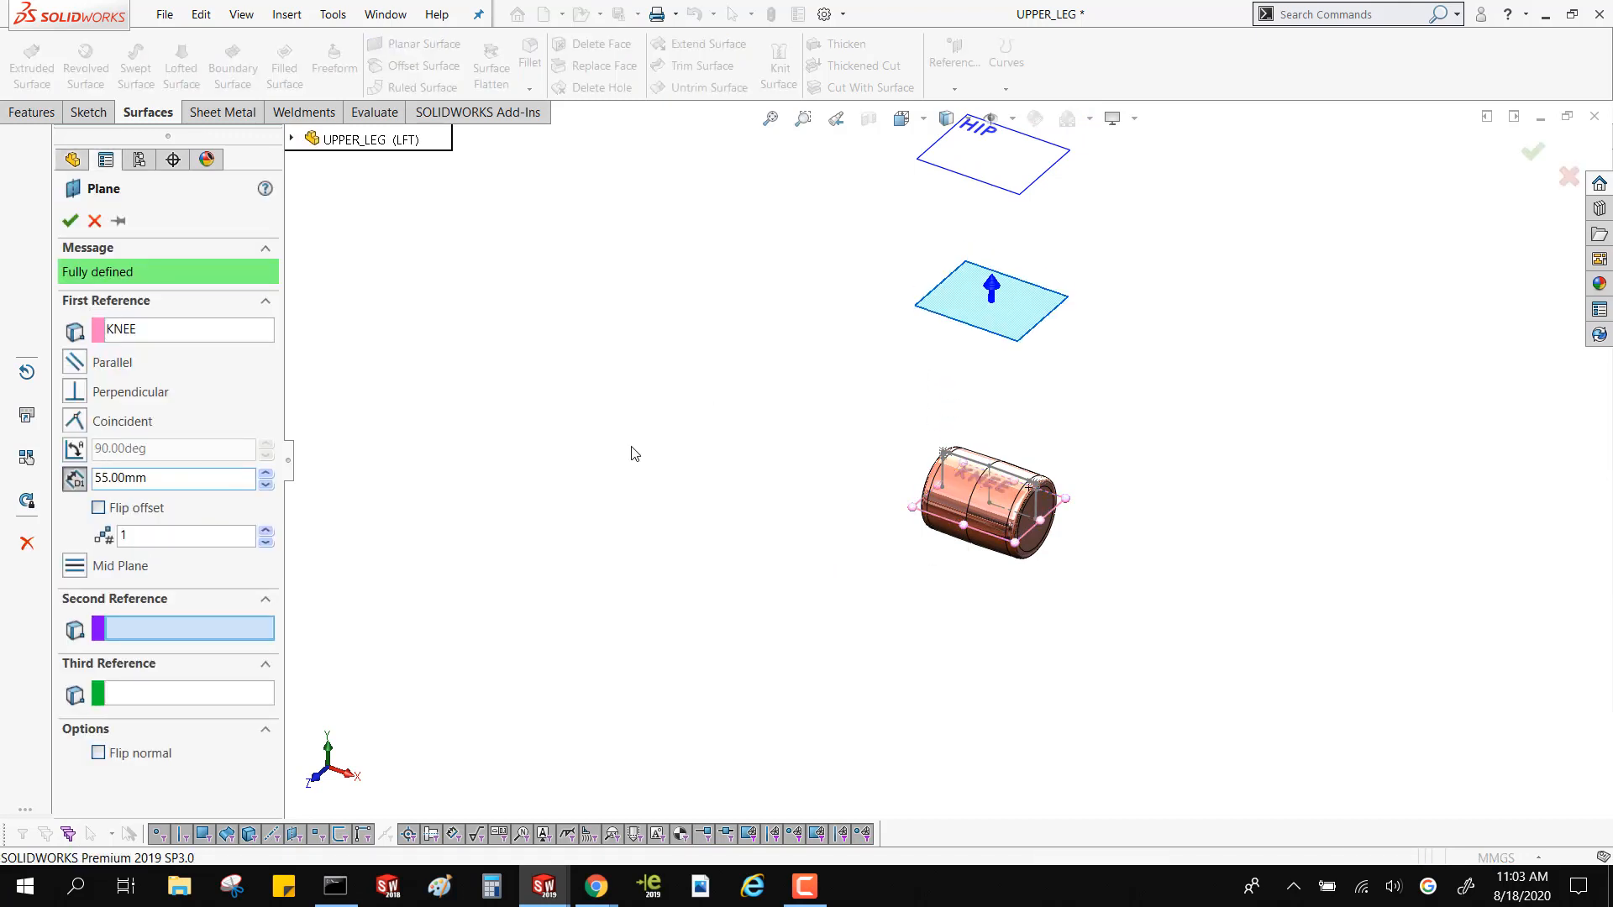
left_click(69, 221)
Start a sketch on the new offset plane and draw an origin-centered ellipse with semi-axes of about 38.8 mm and 27.6 mm
right_click(798, 332)
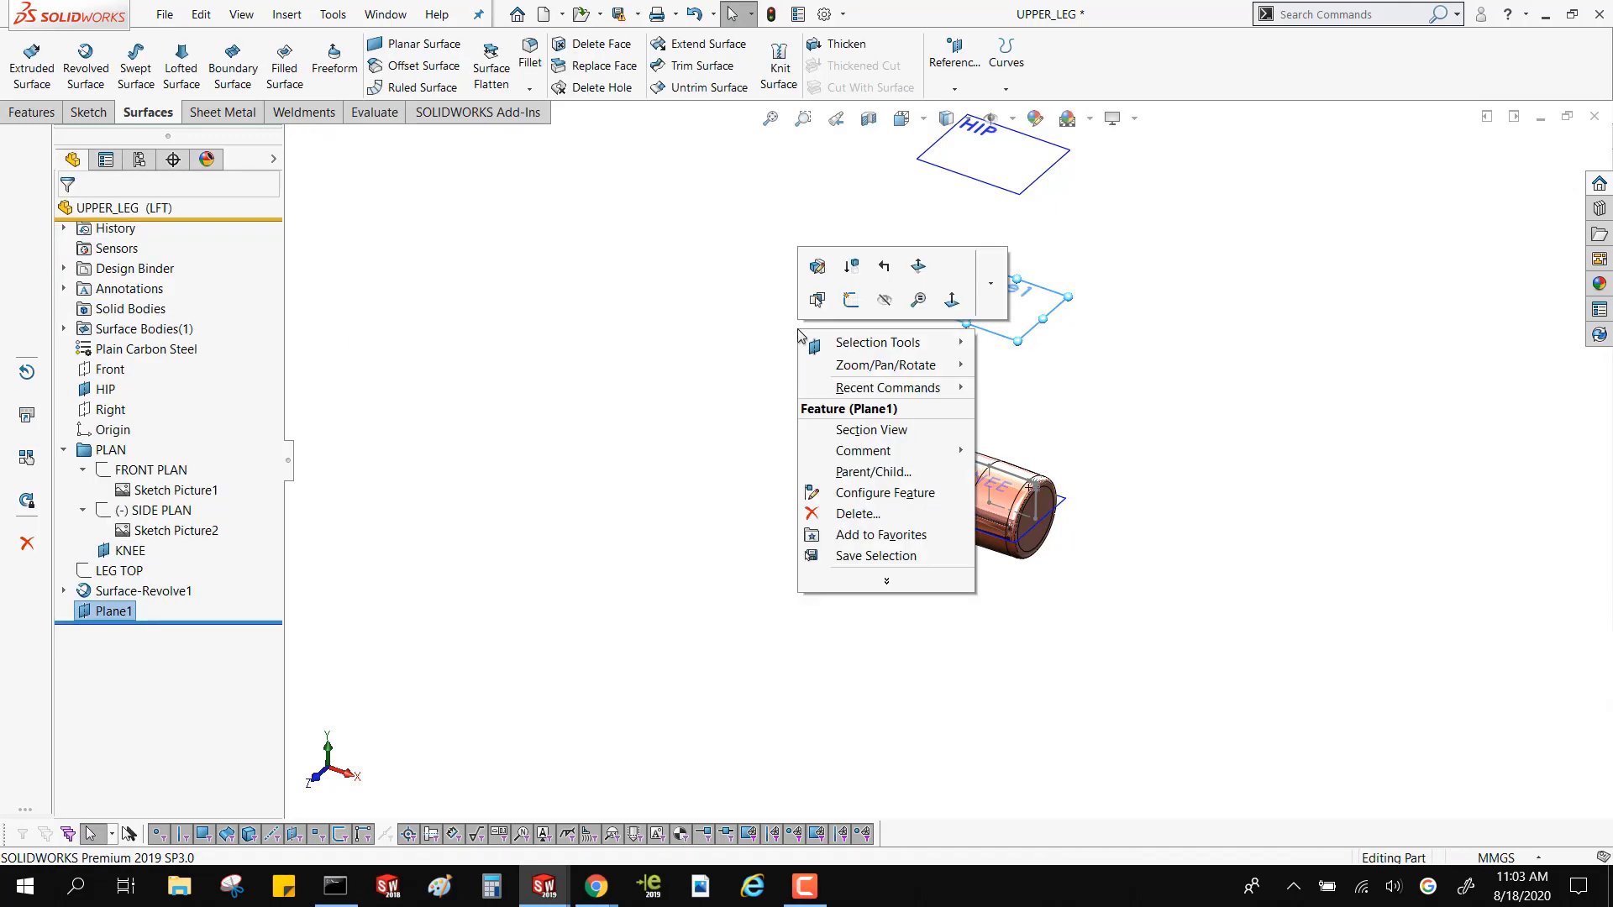
left_click(850, 299)
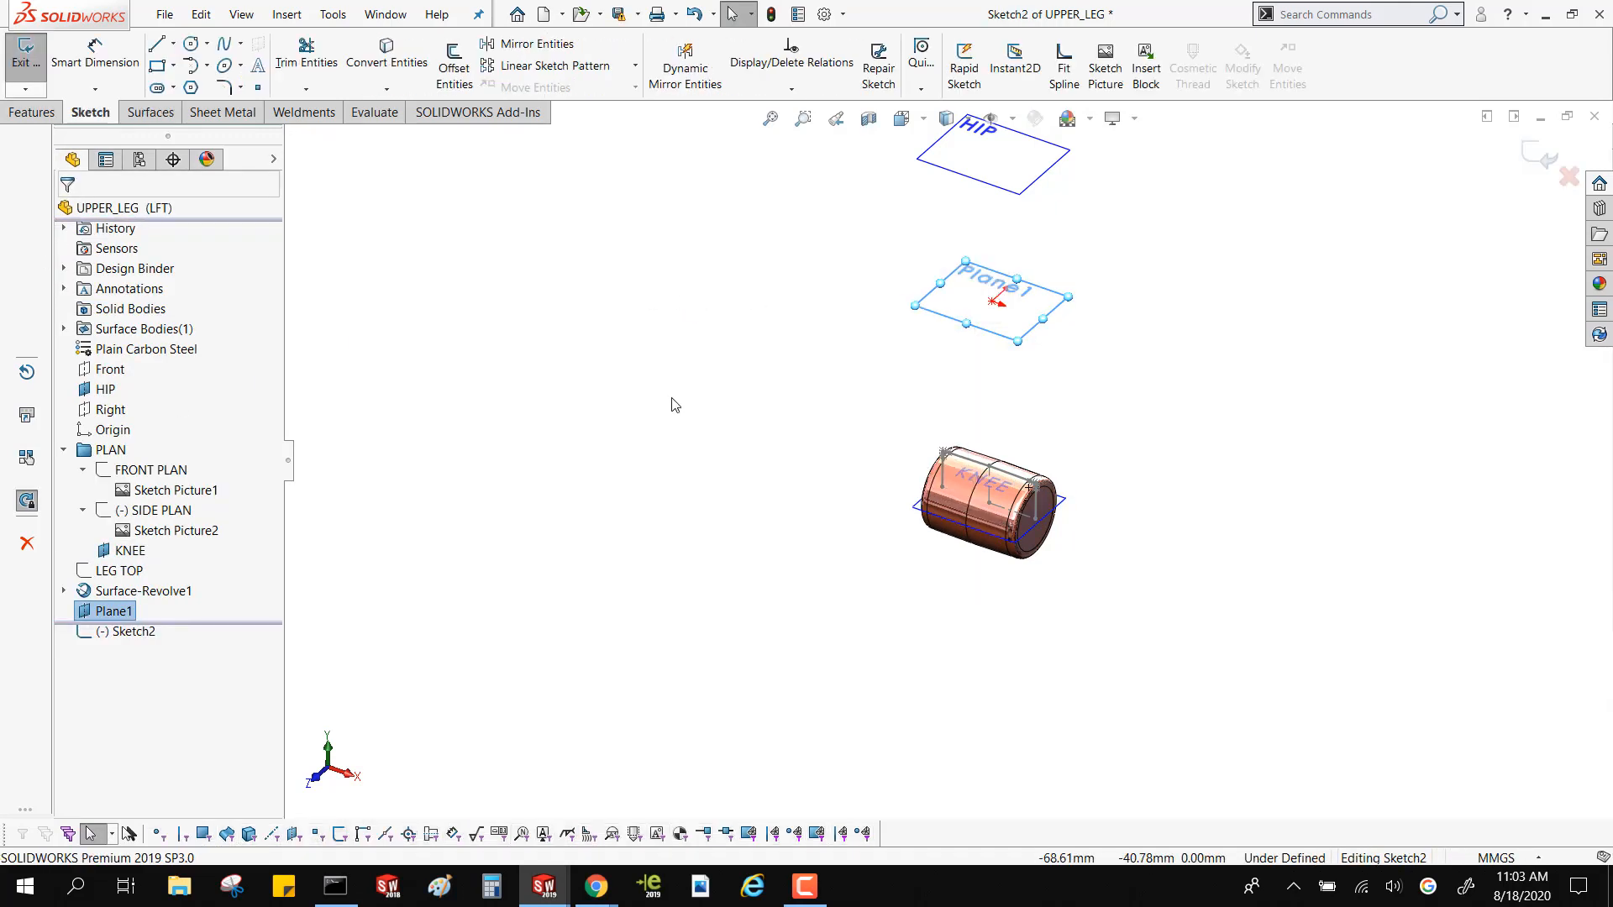
key("s")
left_click(706, 556)
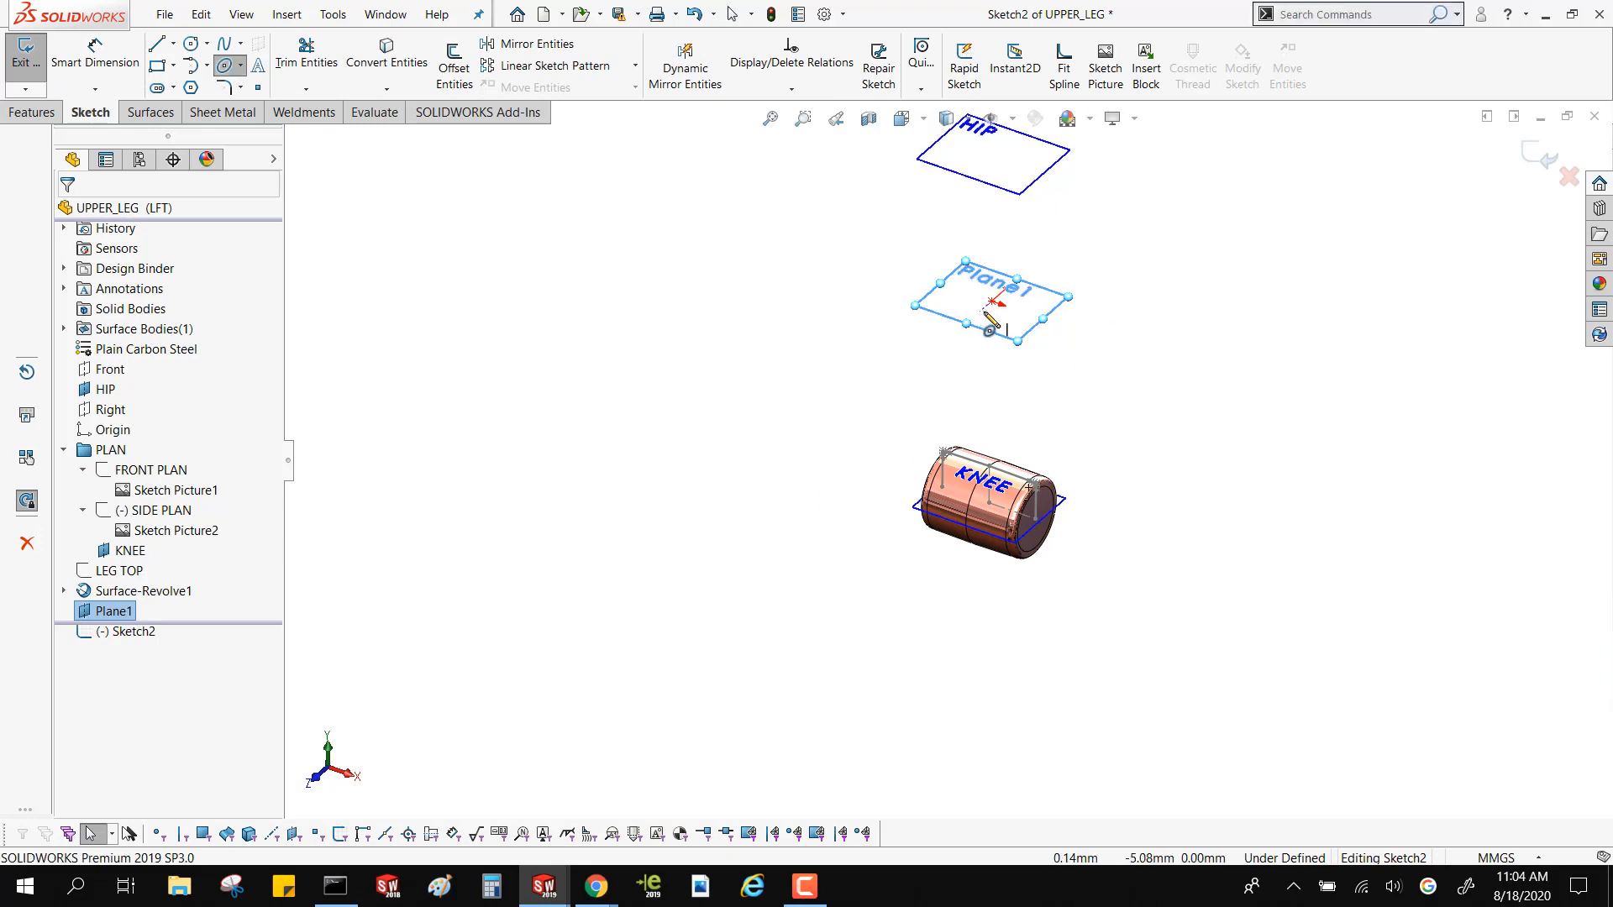
left_click(994, 301)
left_click(1078, 223)
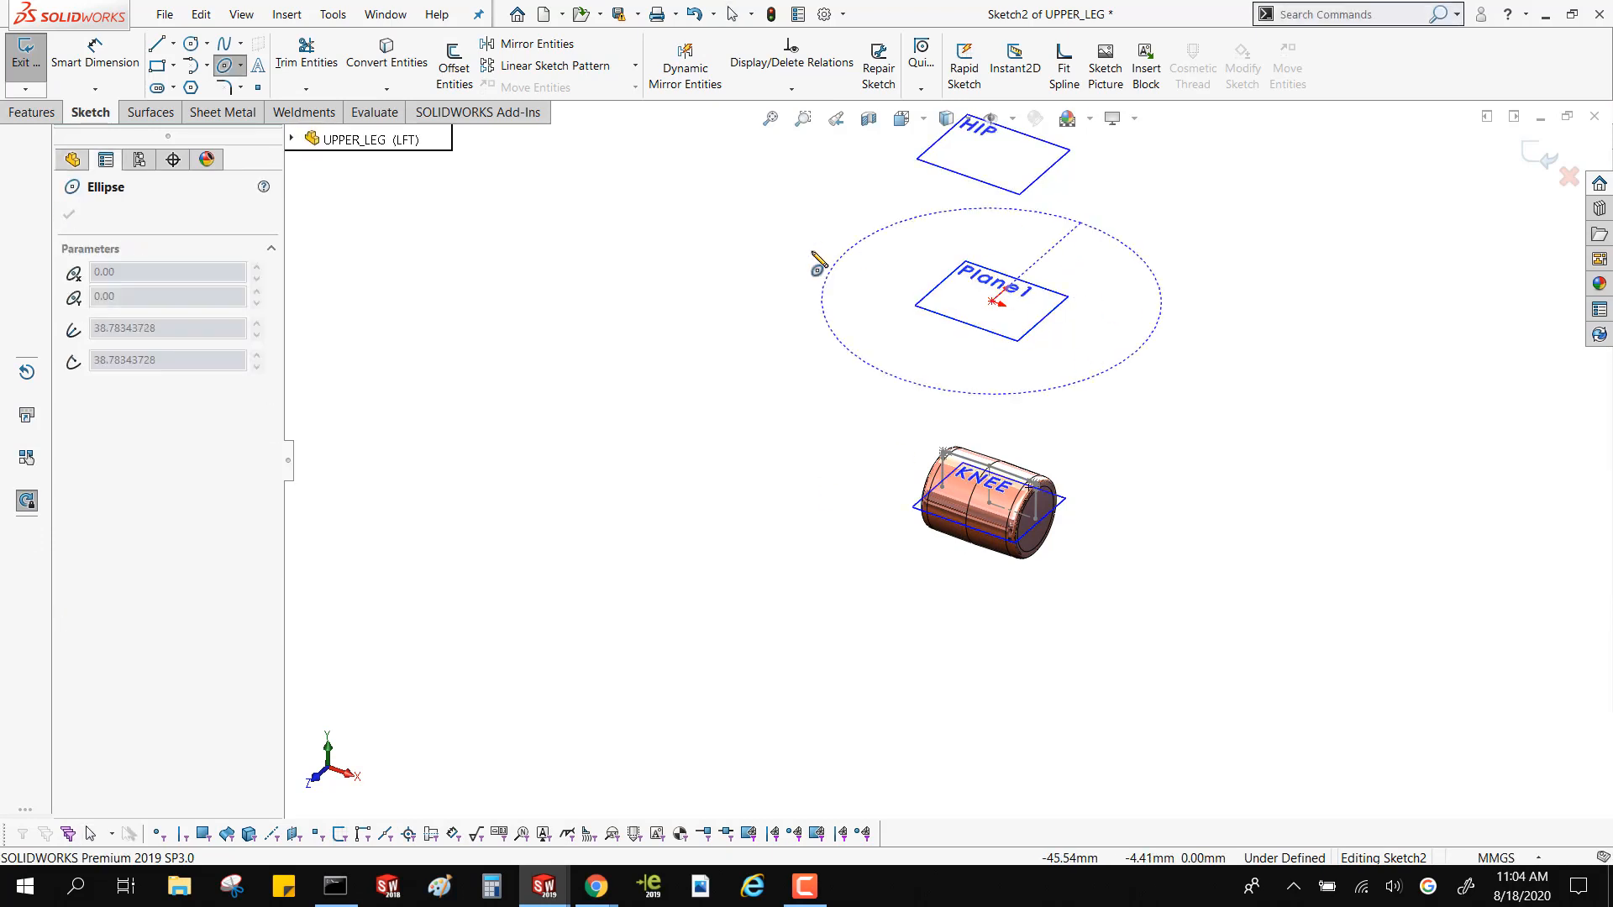
left_click(887, 267)
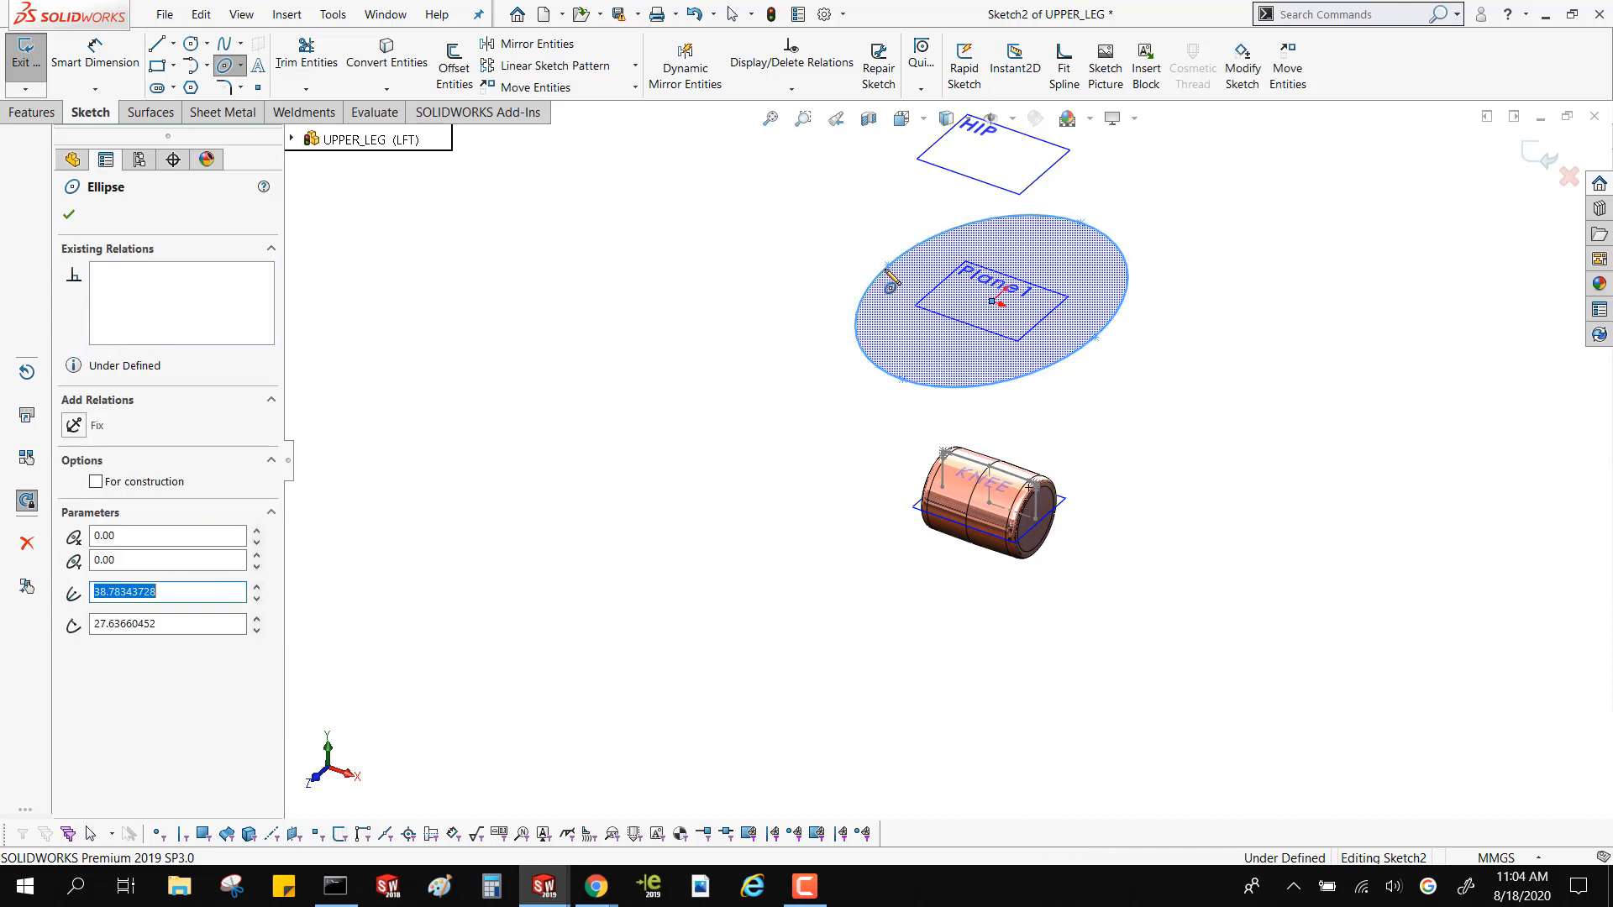
key("Escape")
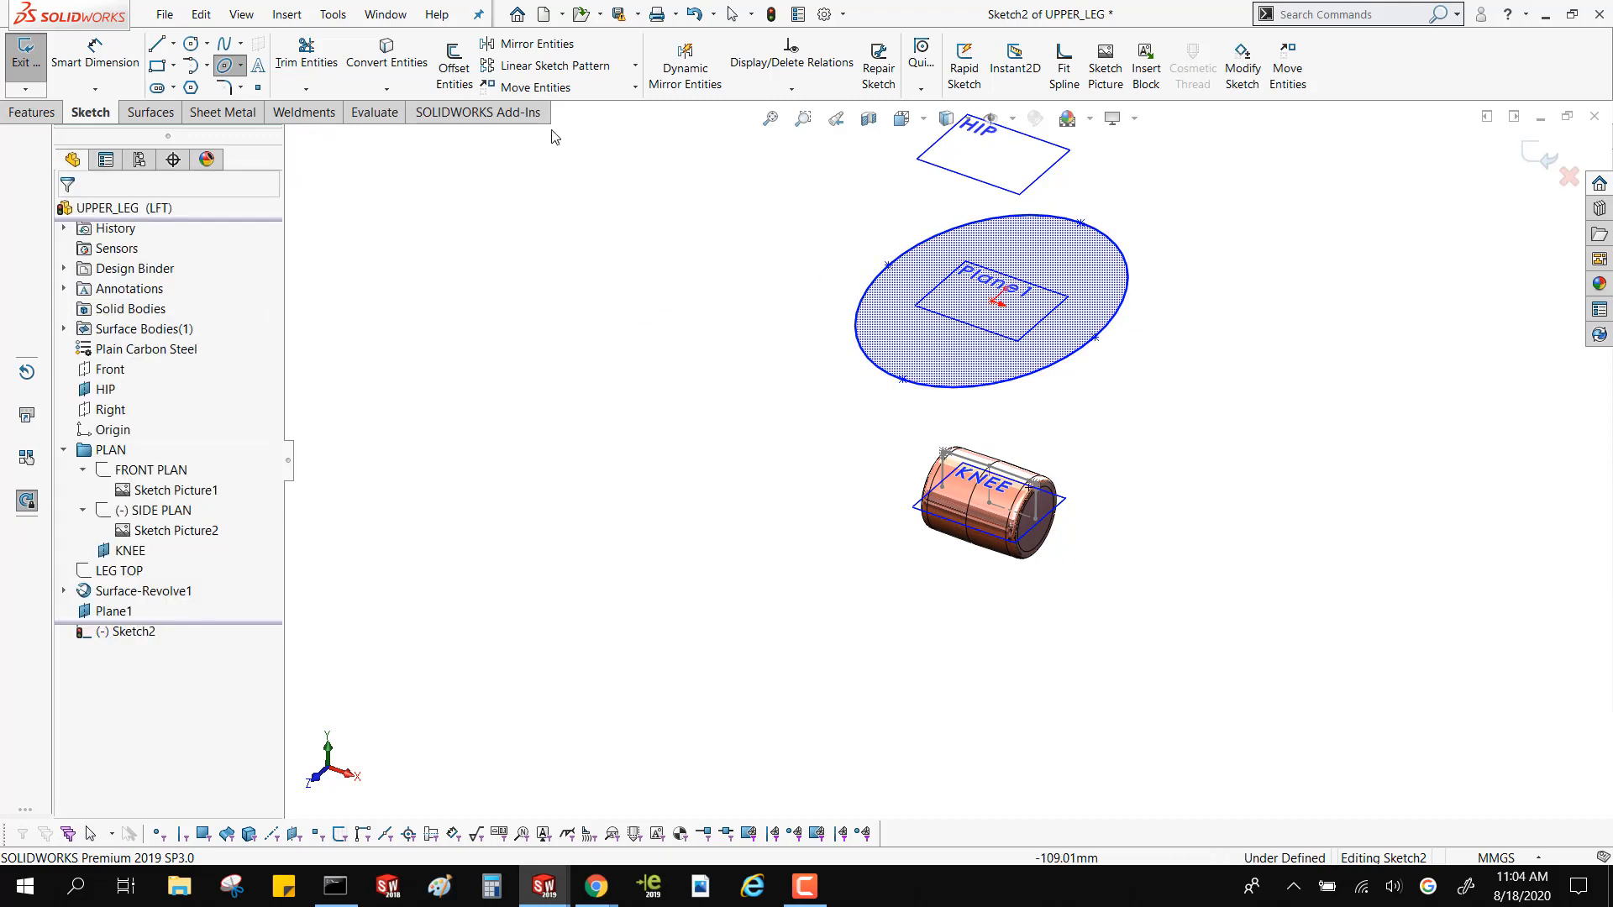
Dimension the ellipse's full width between its two X-direction end points as 60 mm
left_click(126, 76)
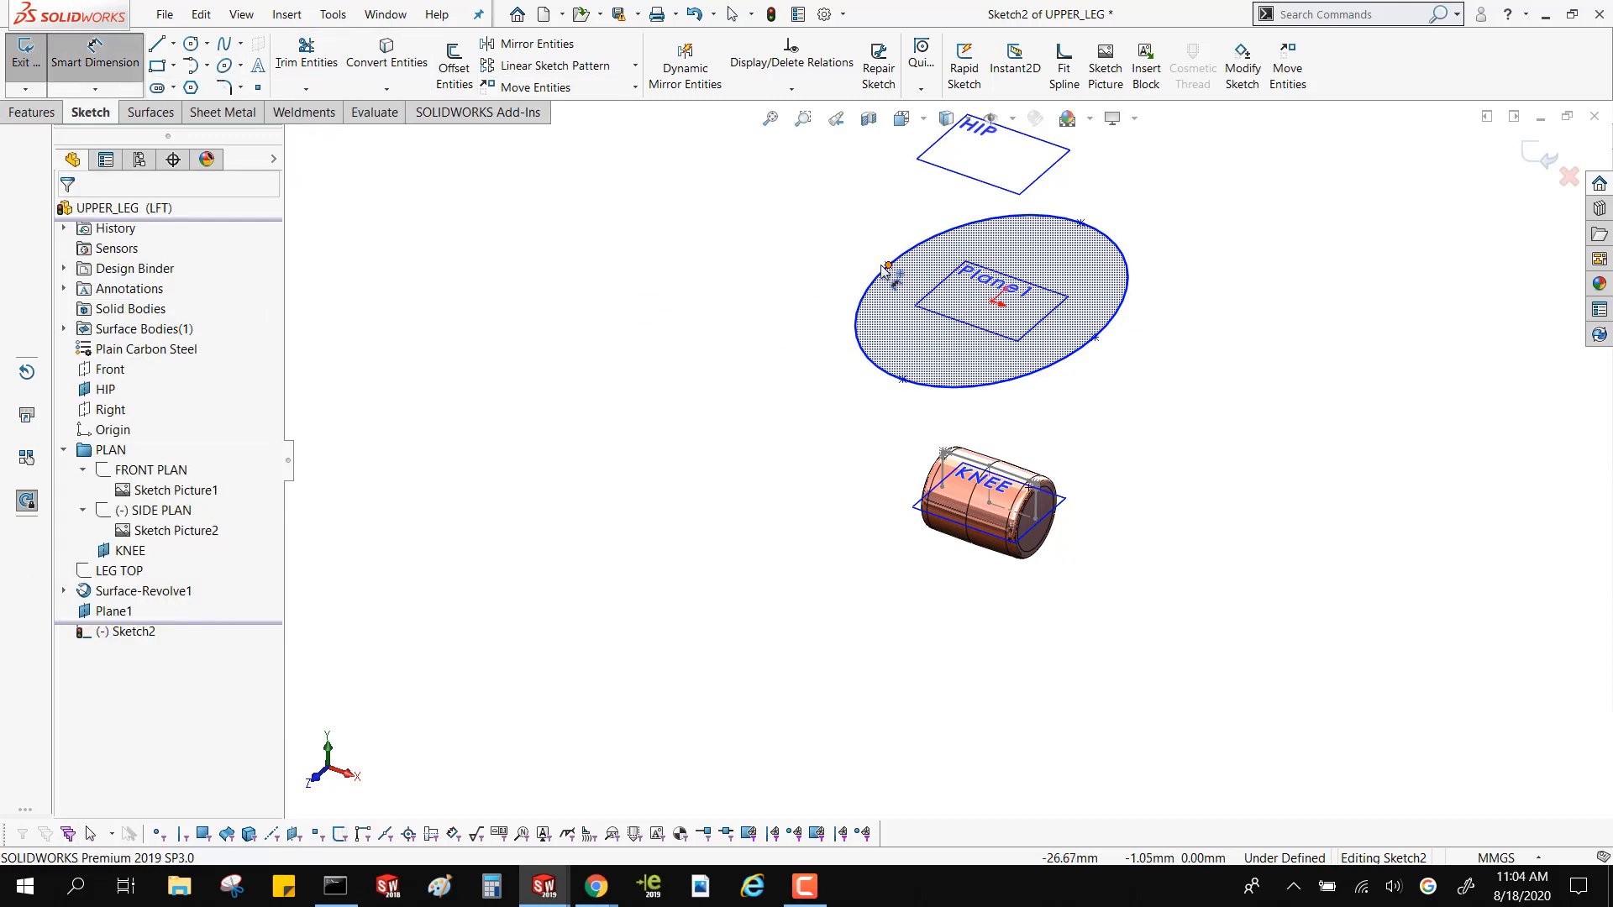
left_click(888, 265)
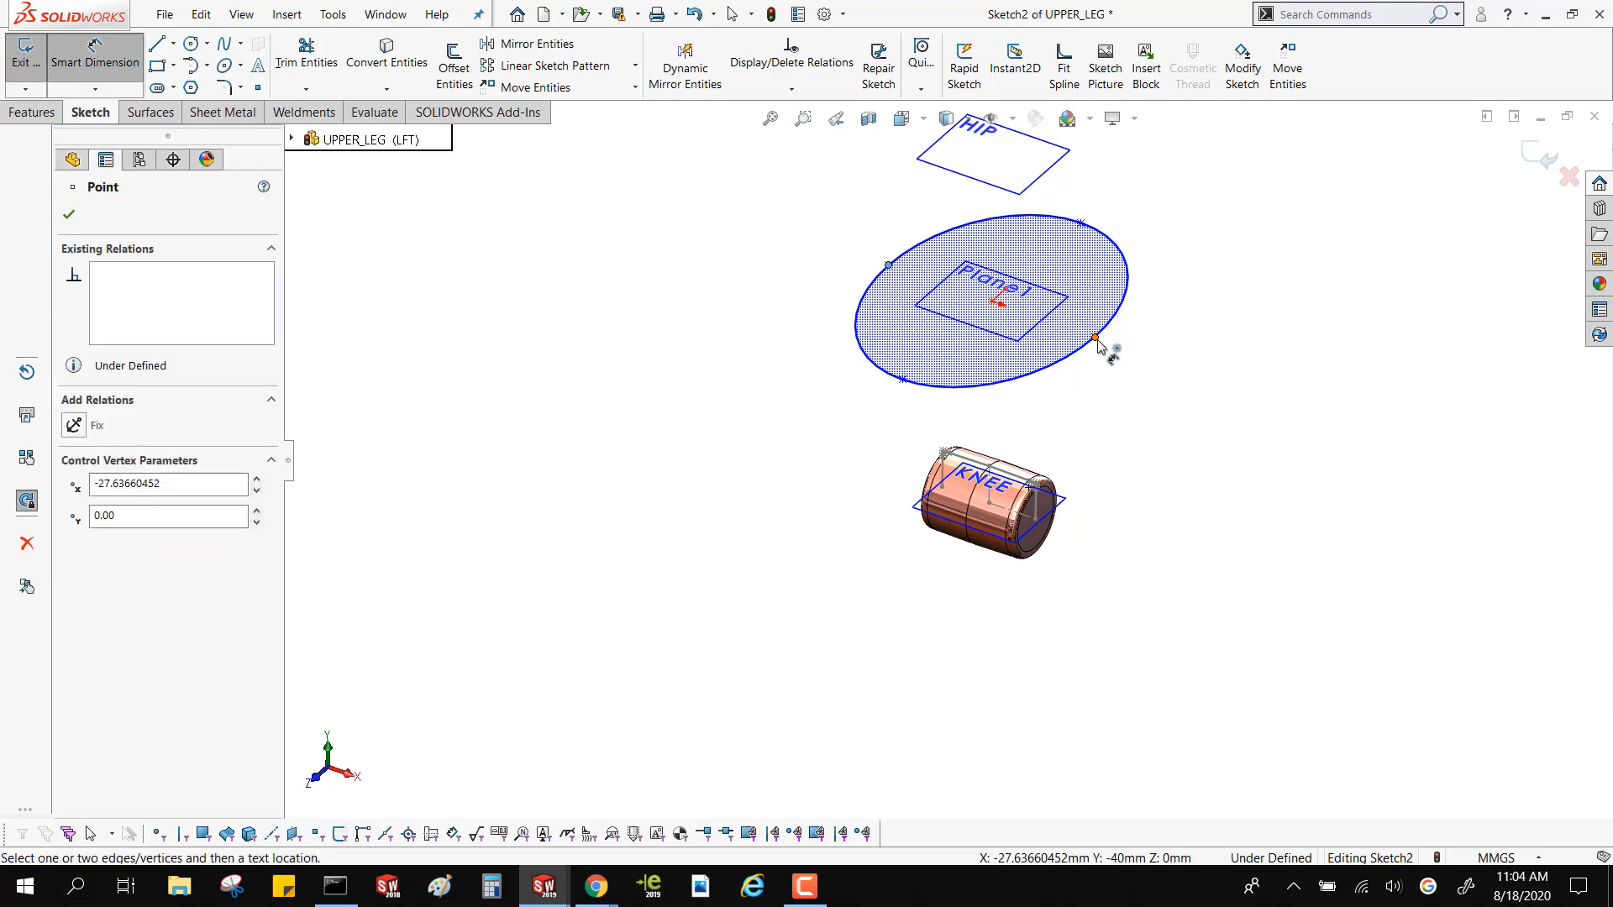
left_click(1094, 337)
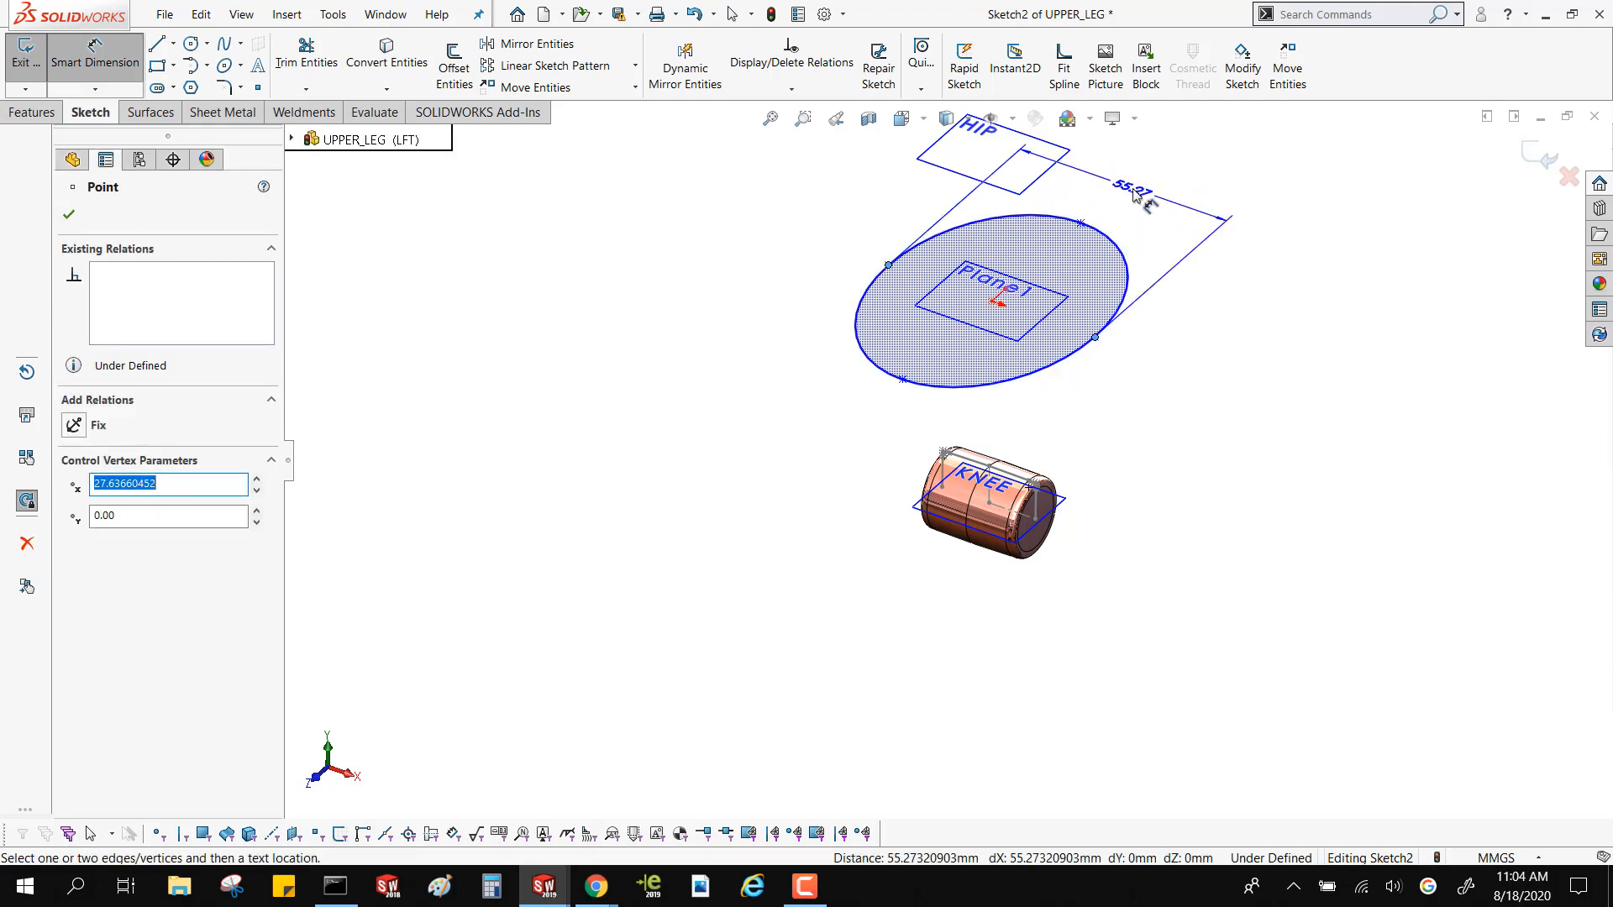
left_click(1136, 196)
type("60")
key("Return")
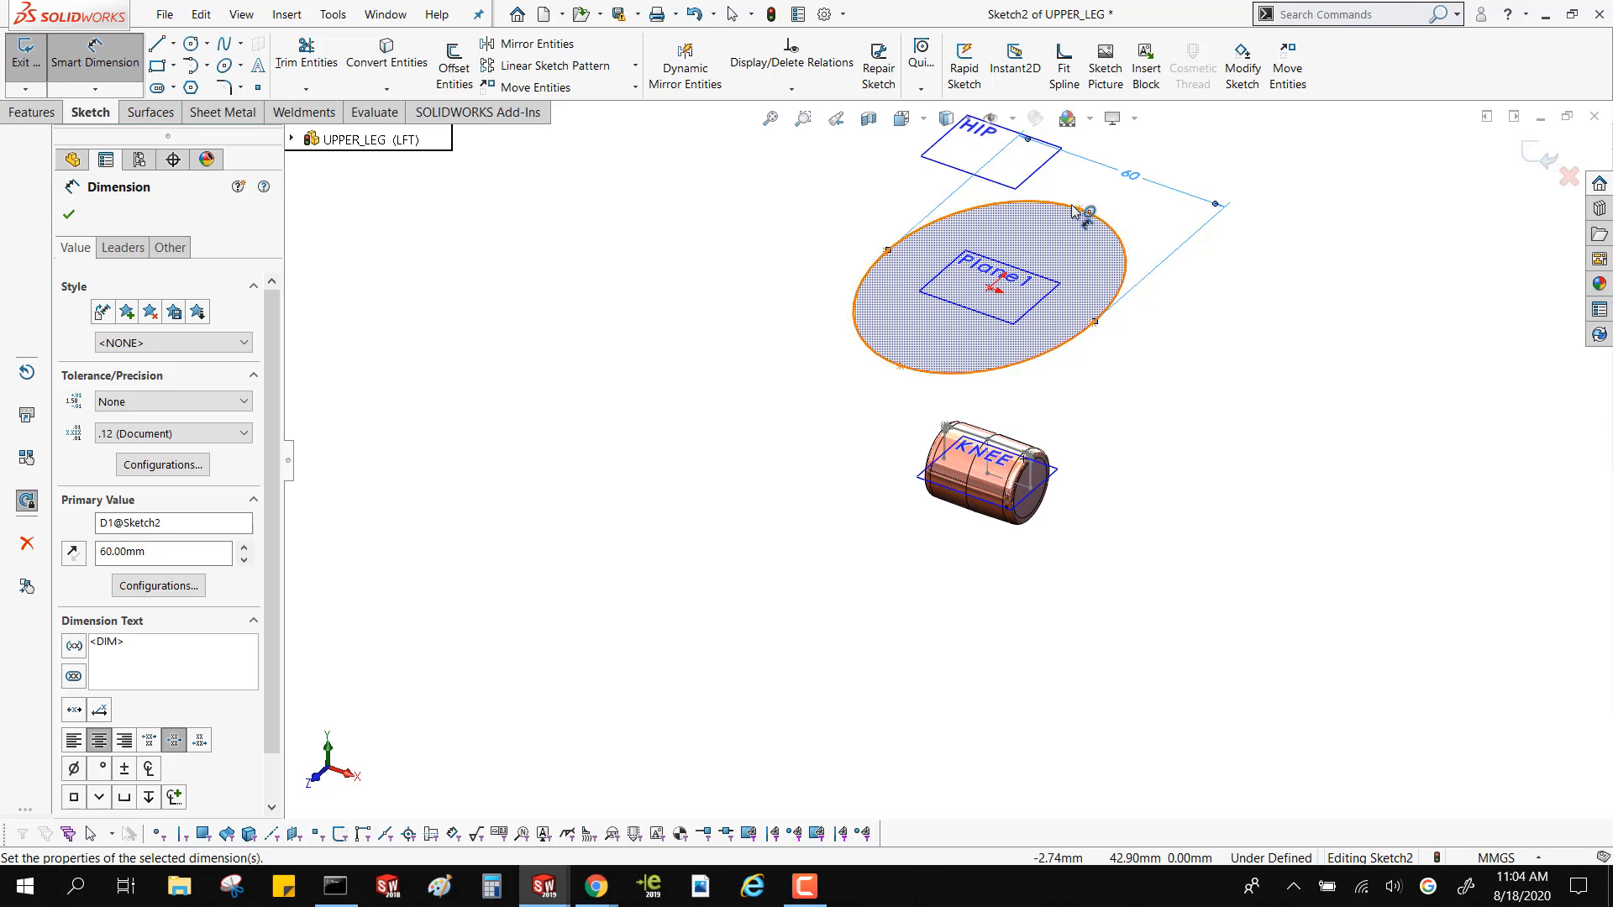
Dimension the ellipse's other axis, between its front and back end points, as 47 mm
key("Escape")
left_click(899, 367)
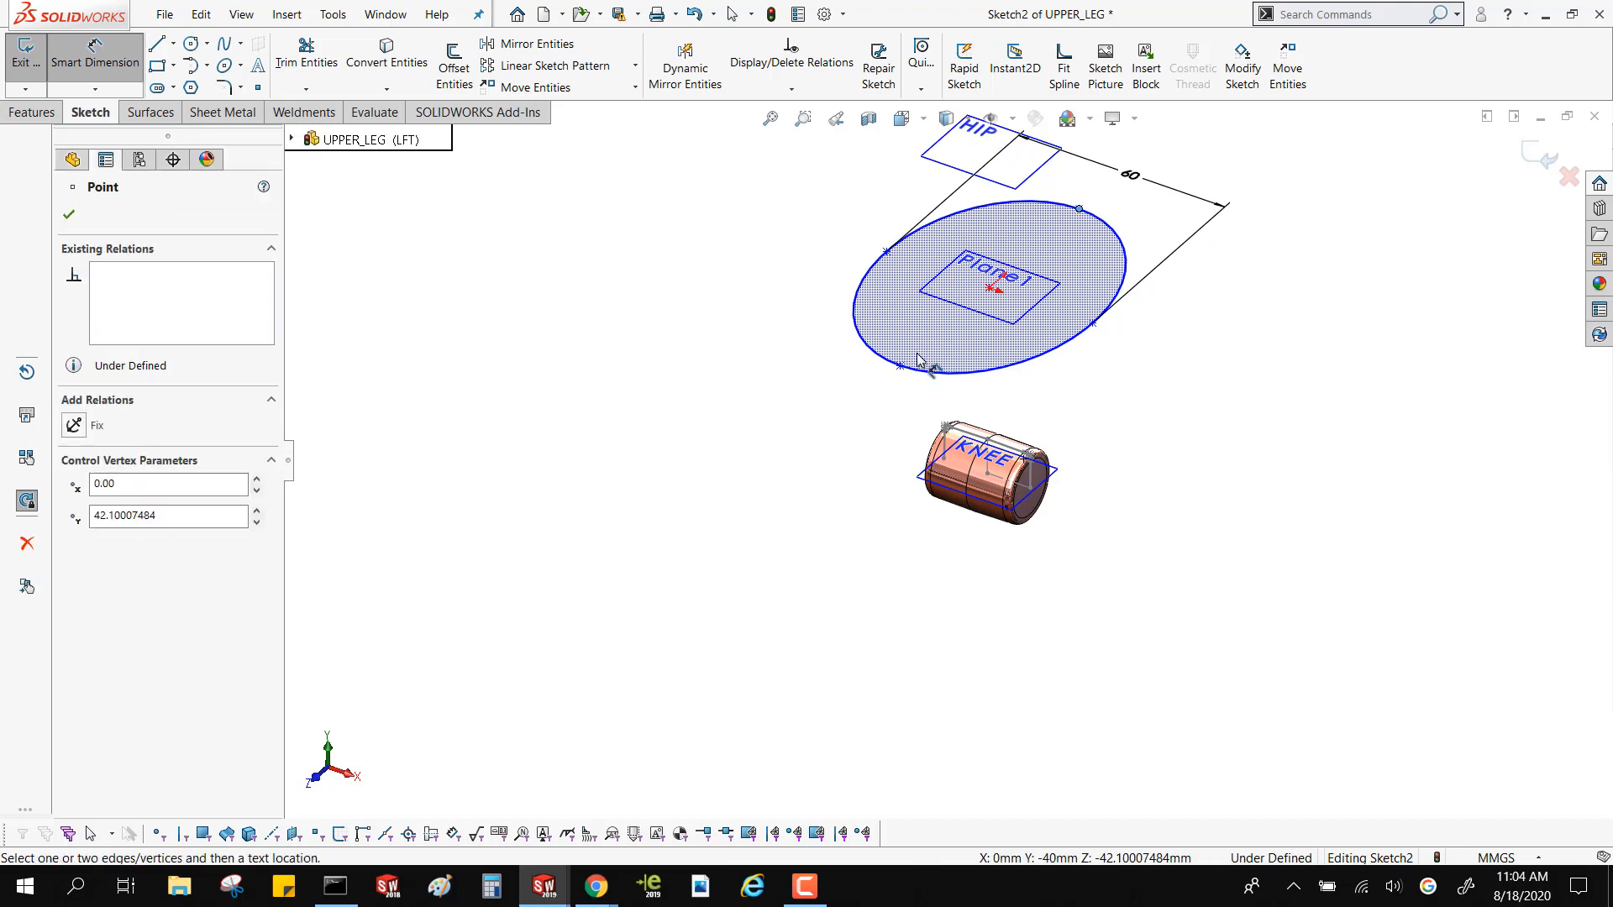
left_click(902, 366)
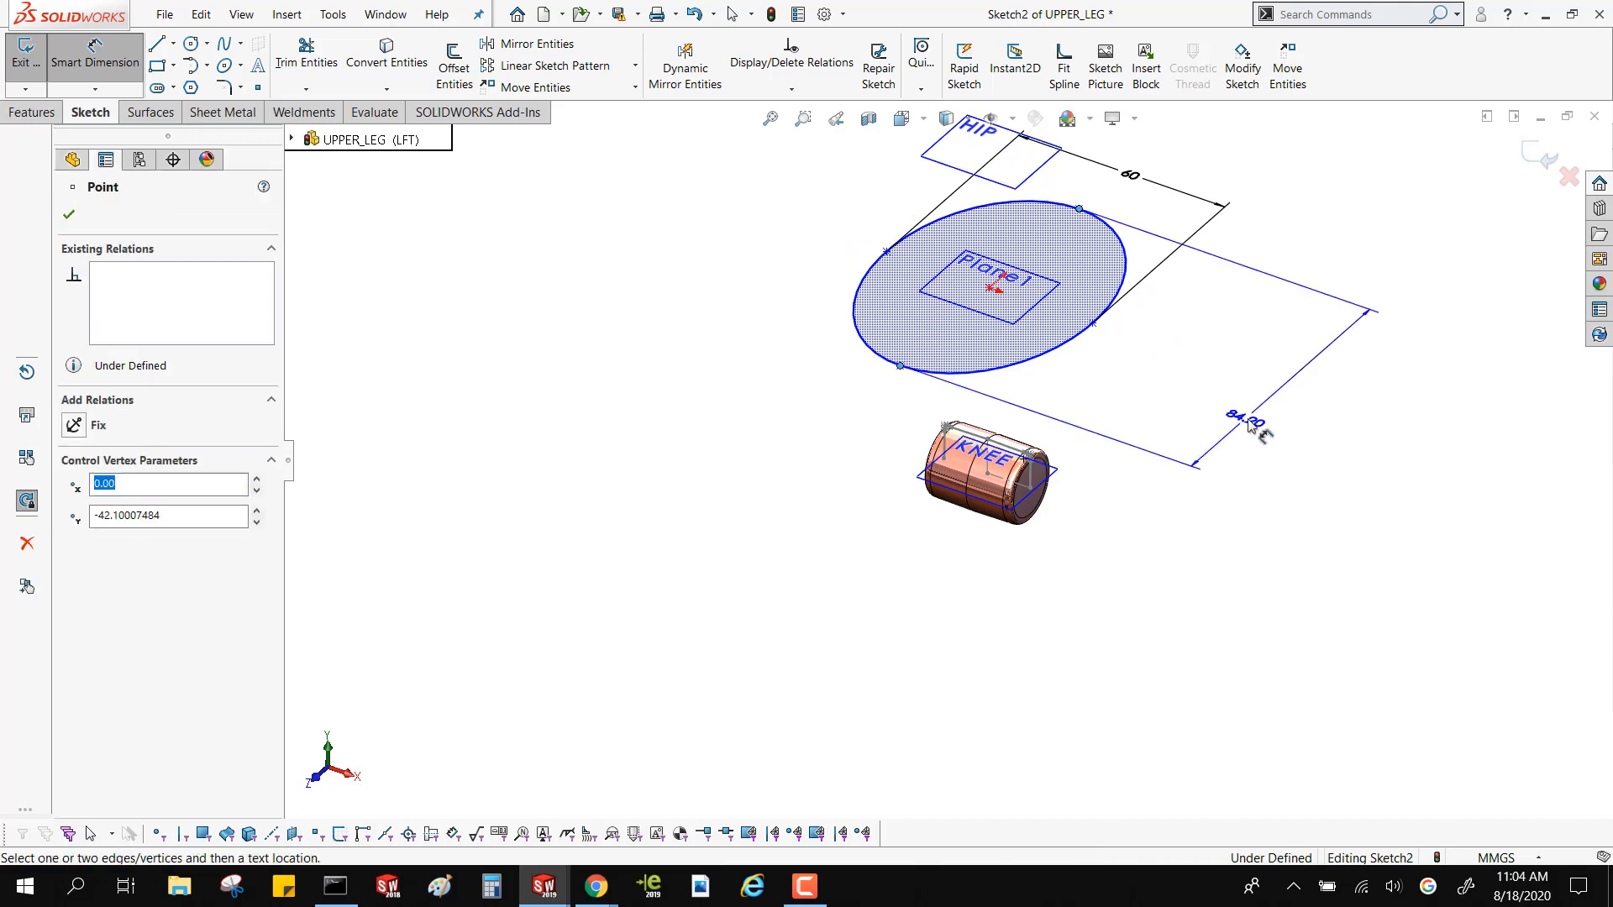
left_click(1222, 360)
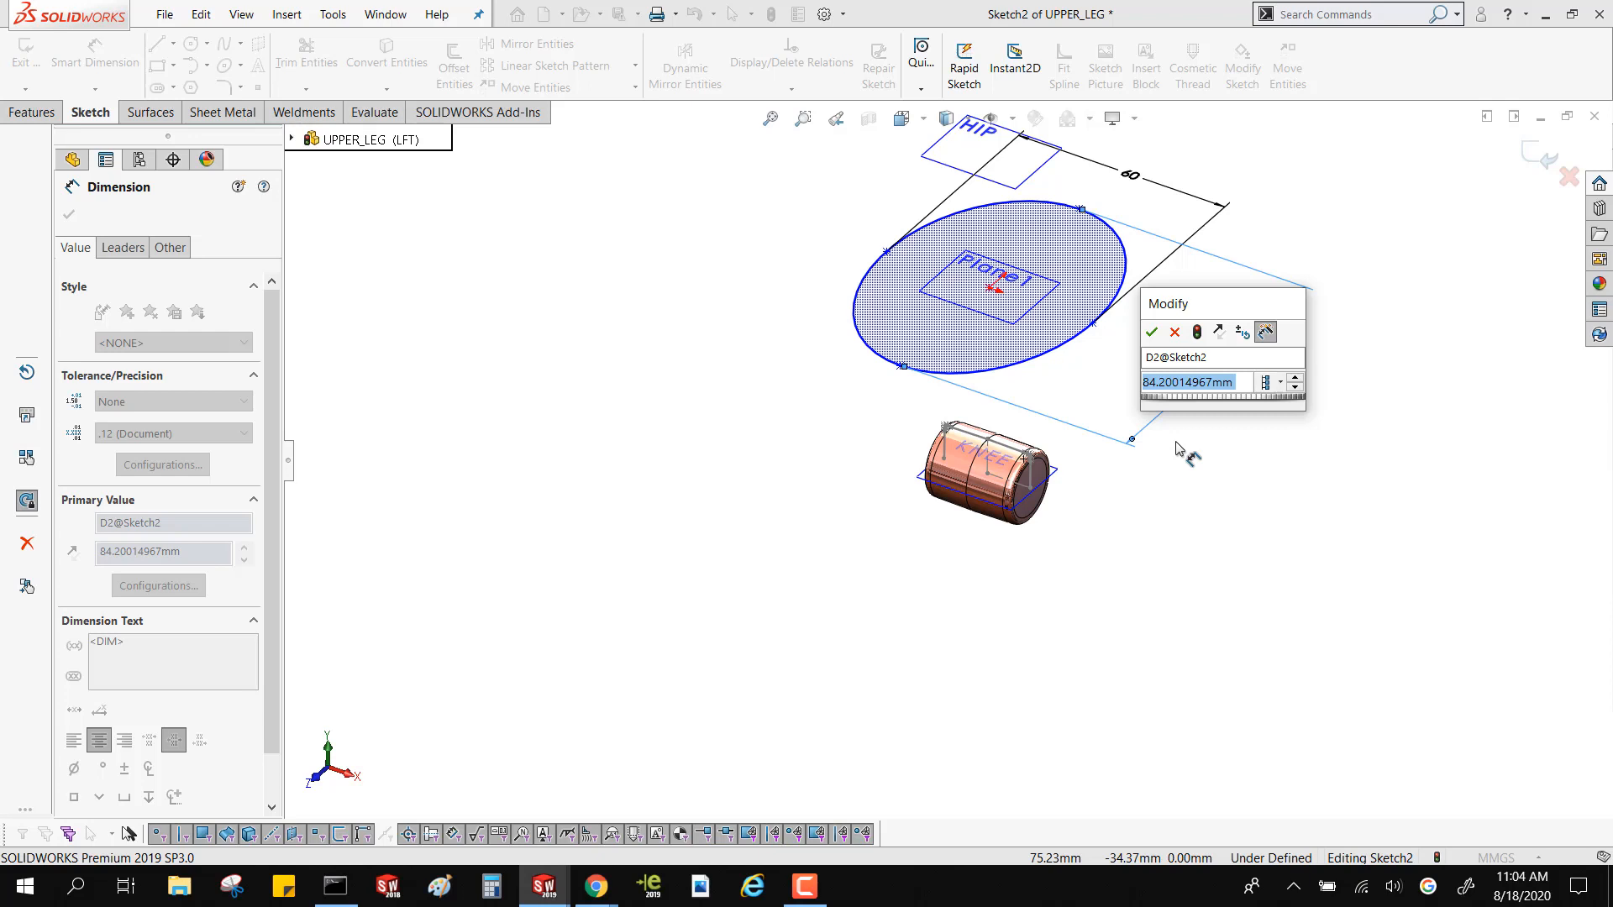
type("47")
key("Return")
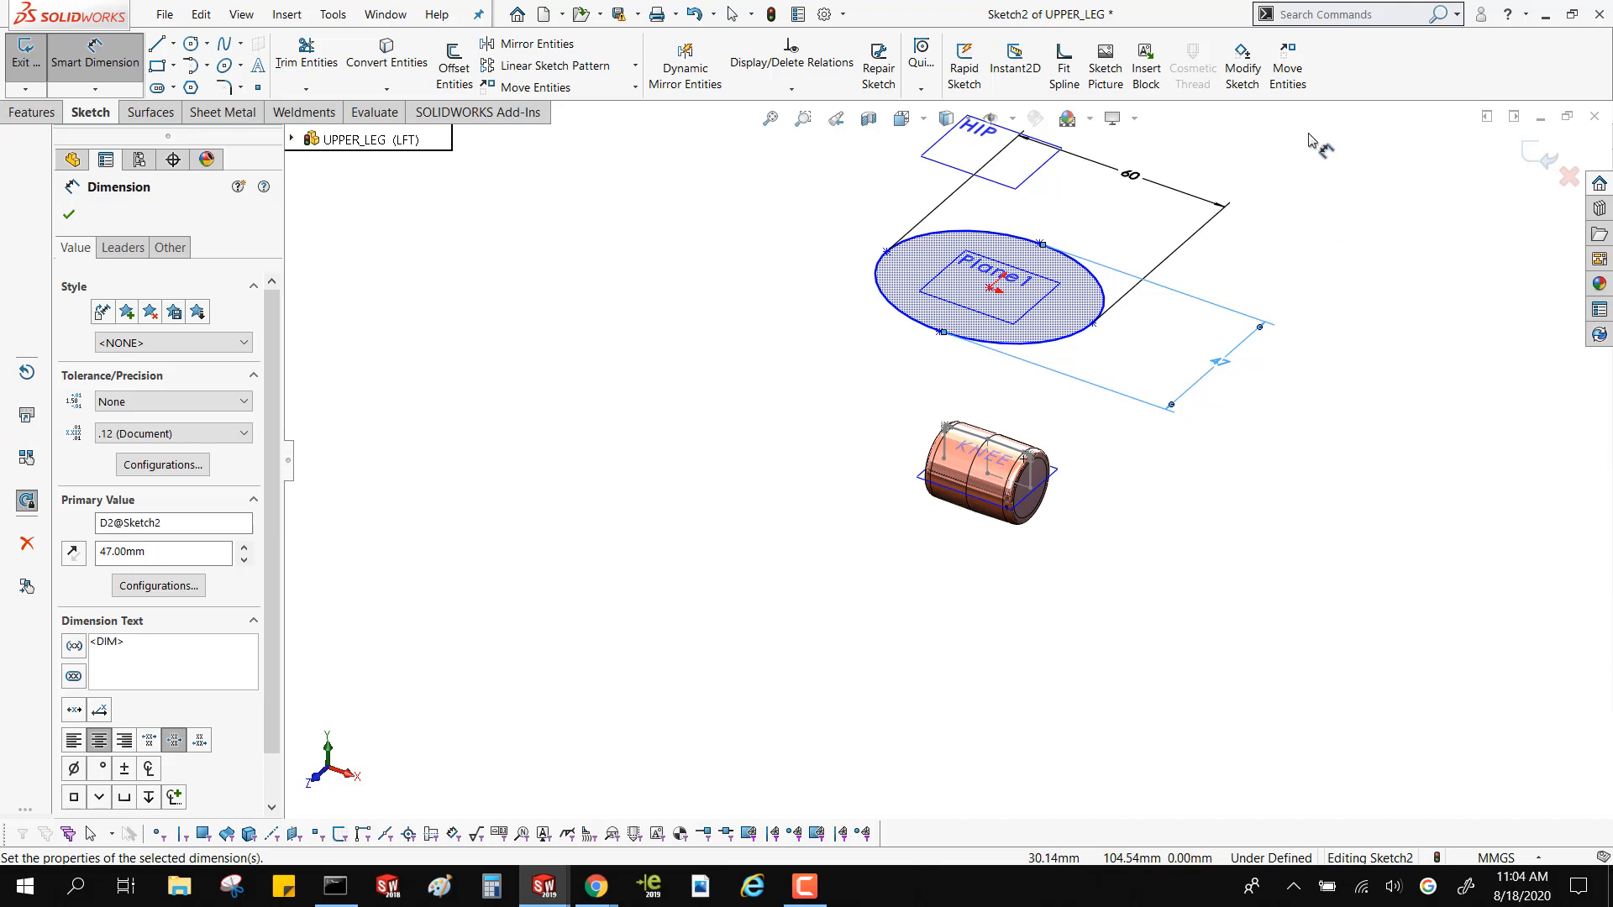
Change the ellipse's X-direction width dimension to 40 mm
double_click(1129, 174)
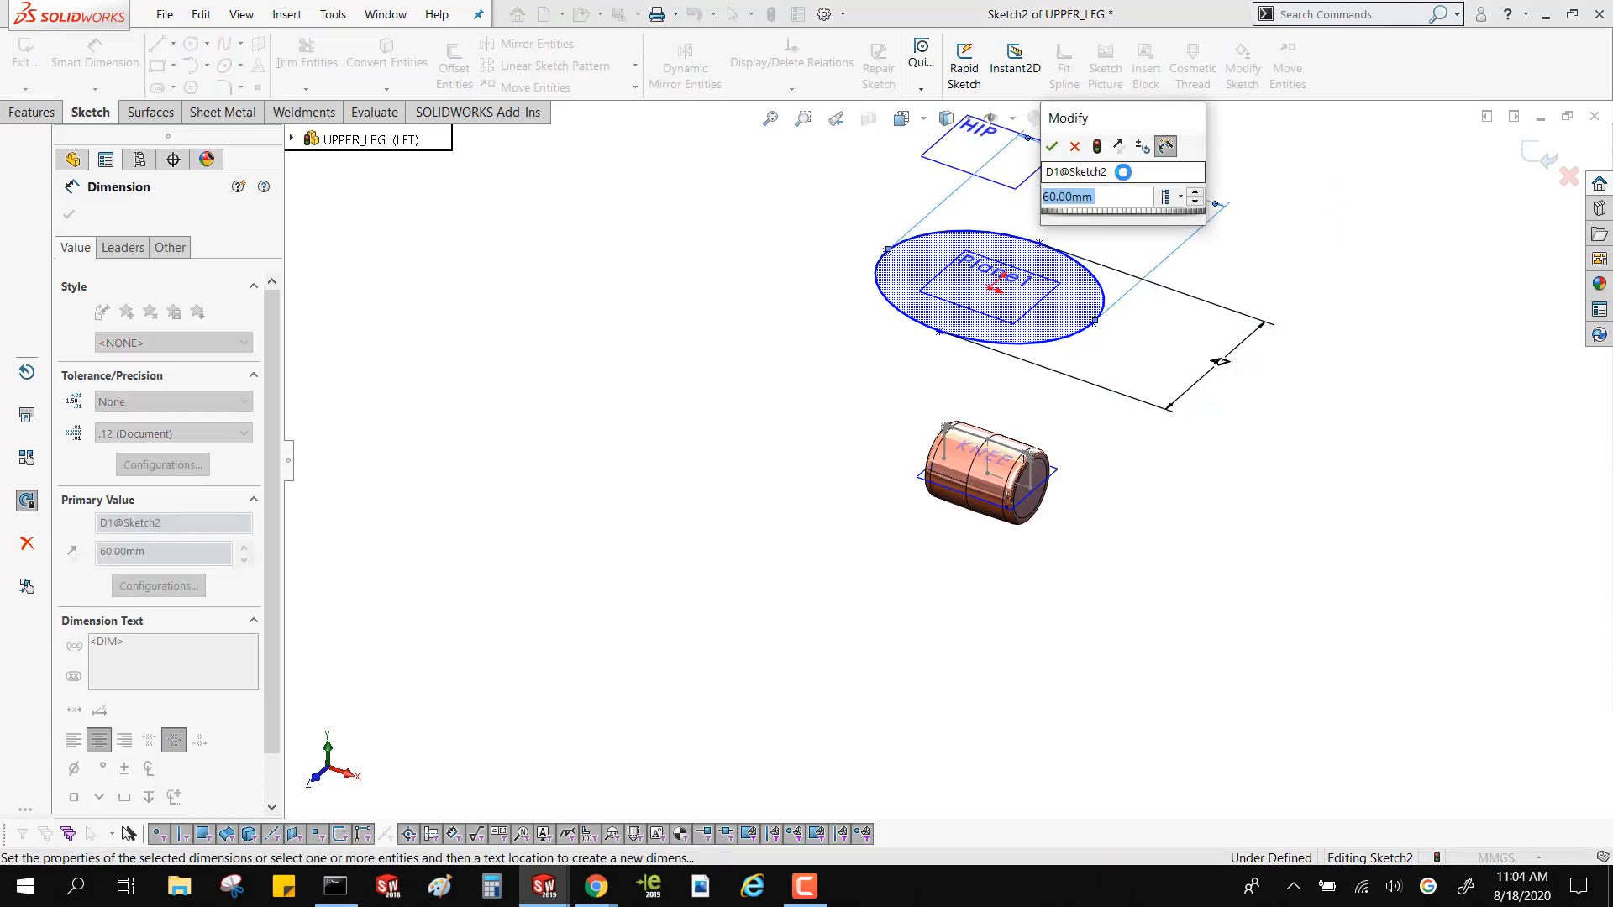
type("40")
key("Return")
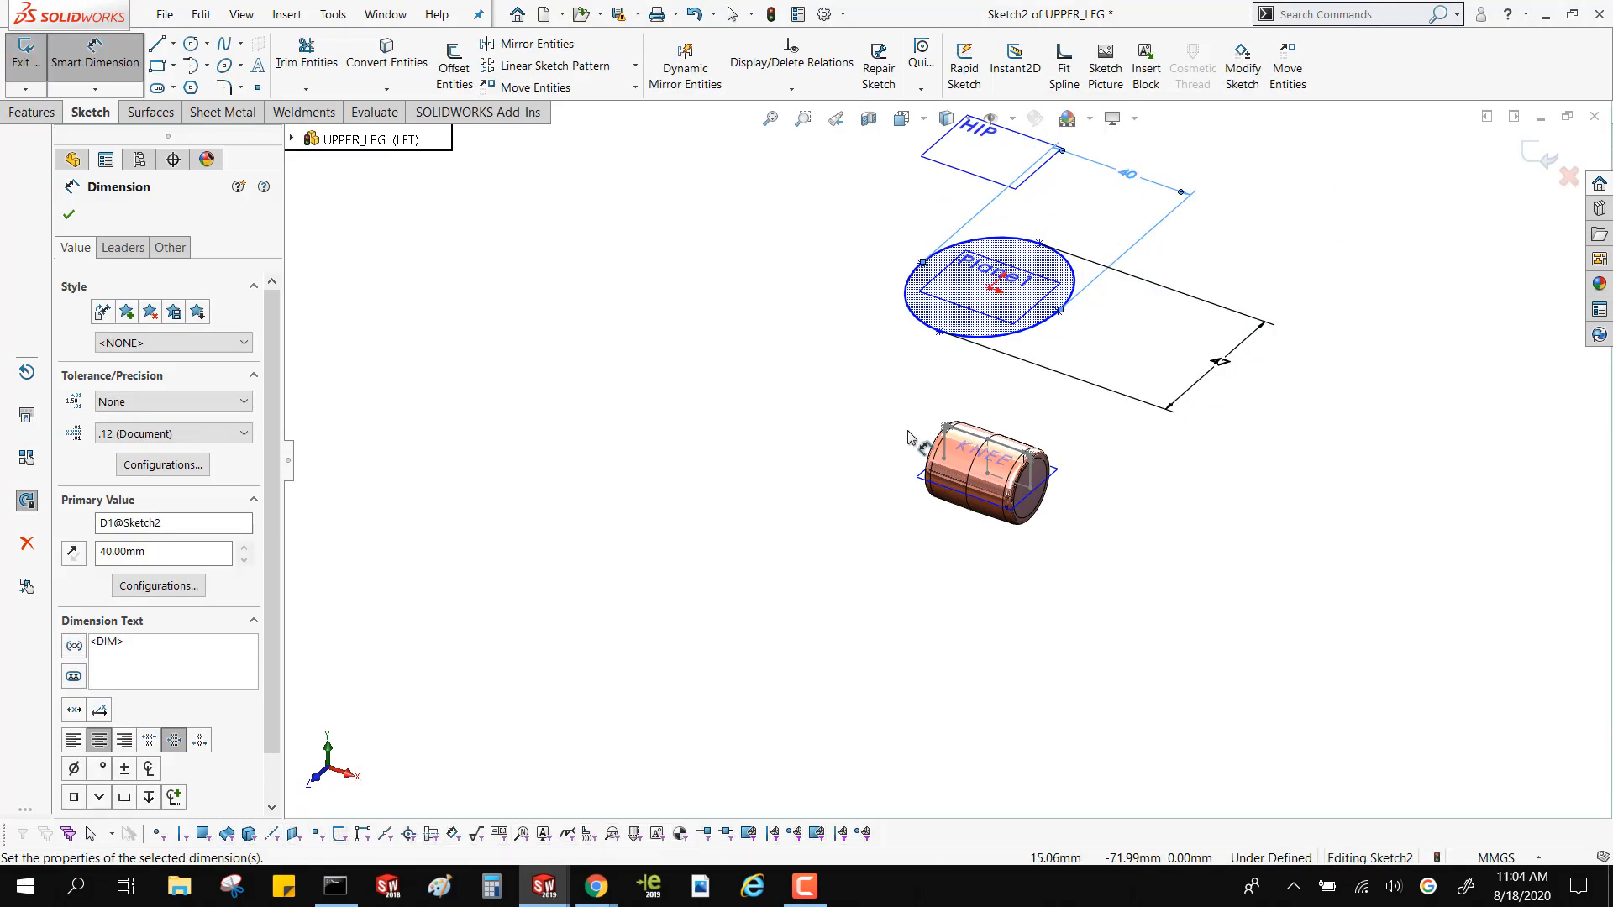
scroll(979, 378, "down", 2)
scroll(978, 378, "down", 1)
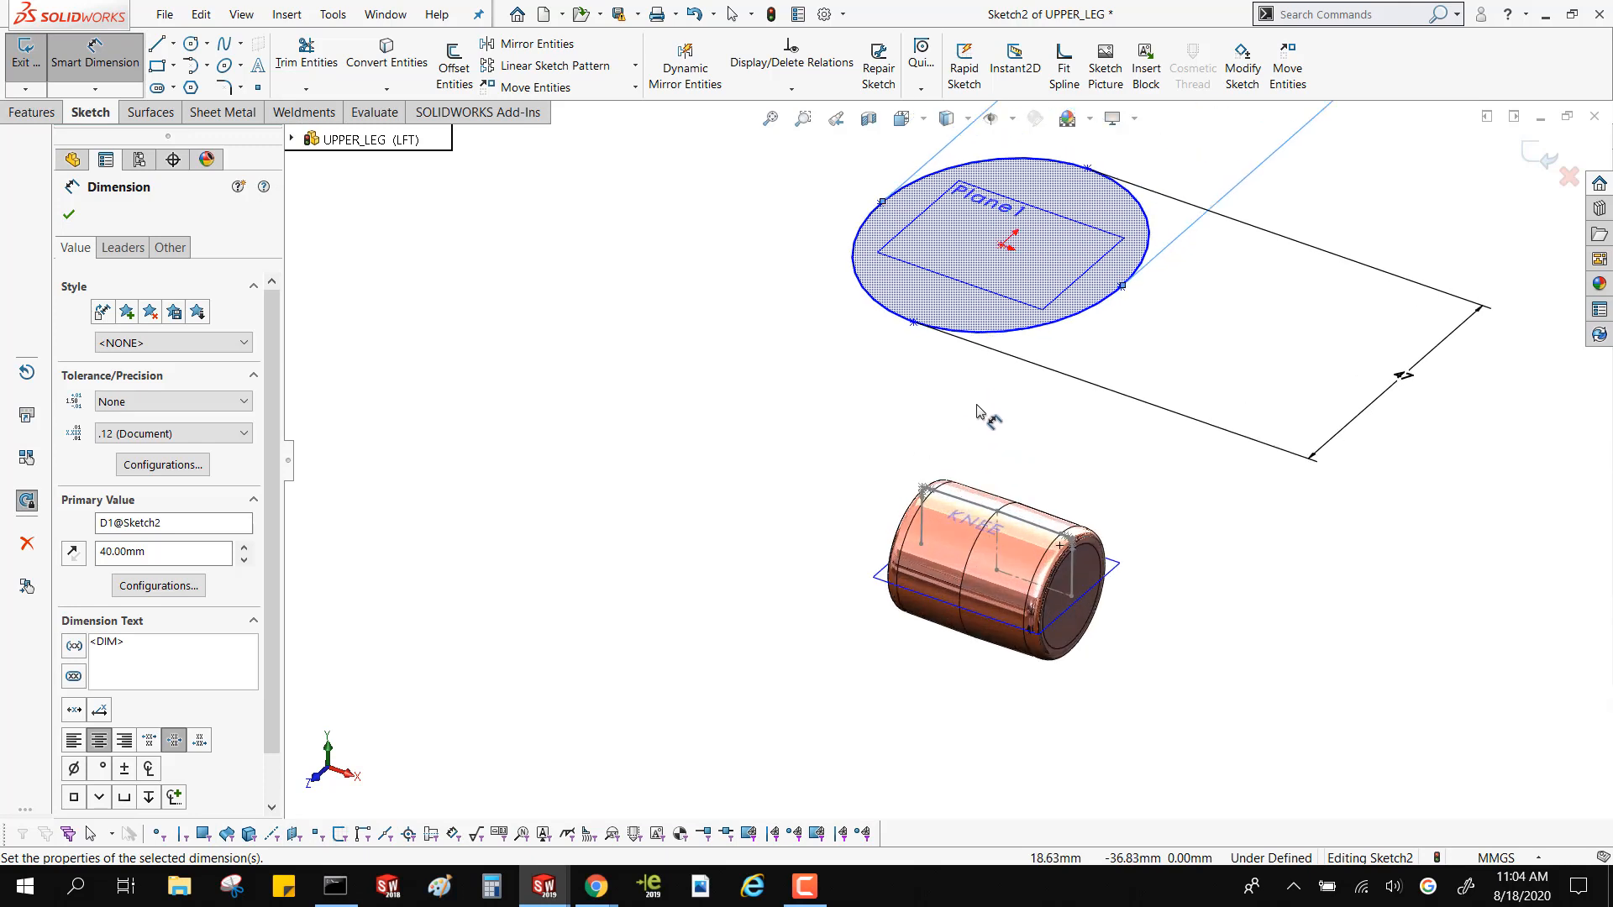
middle_click_drag(977, 407, 943, 396)
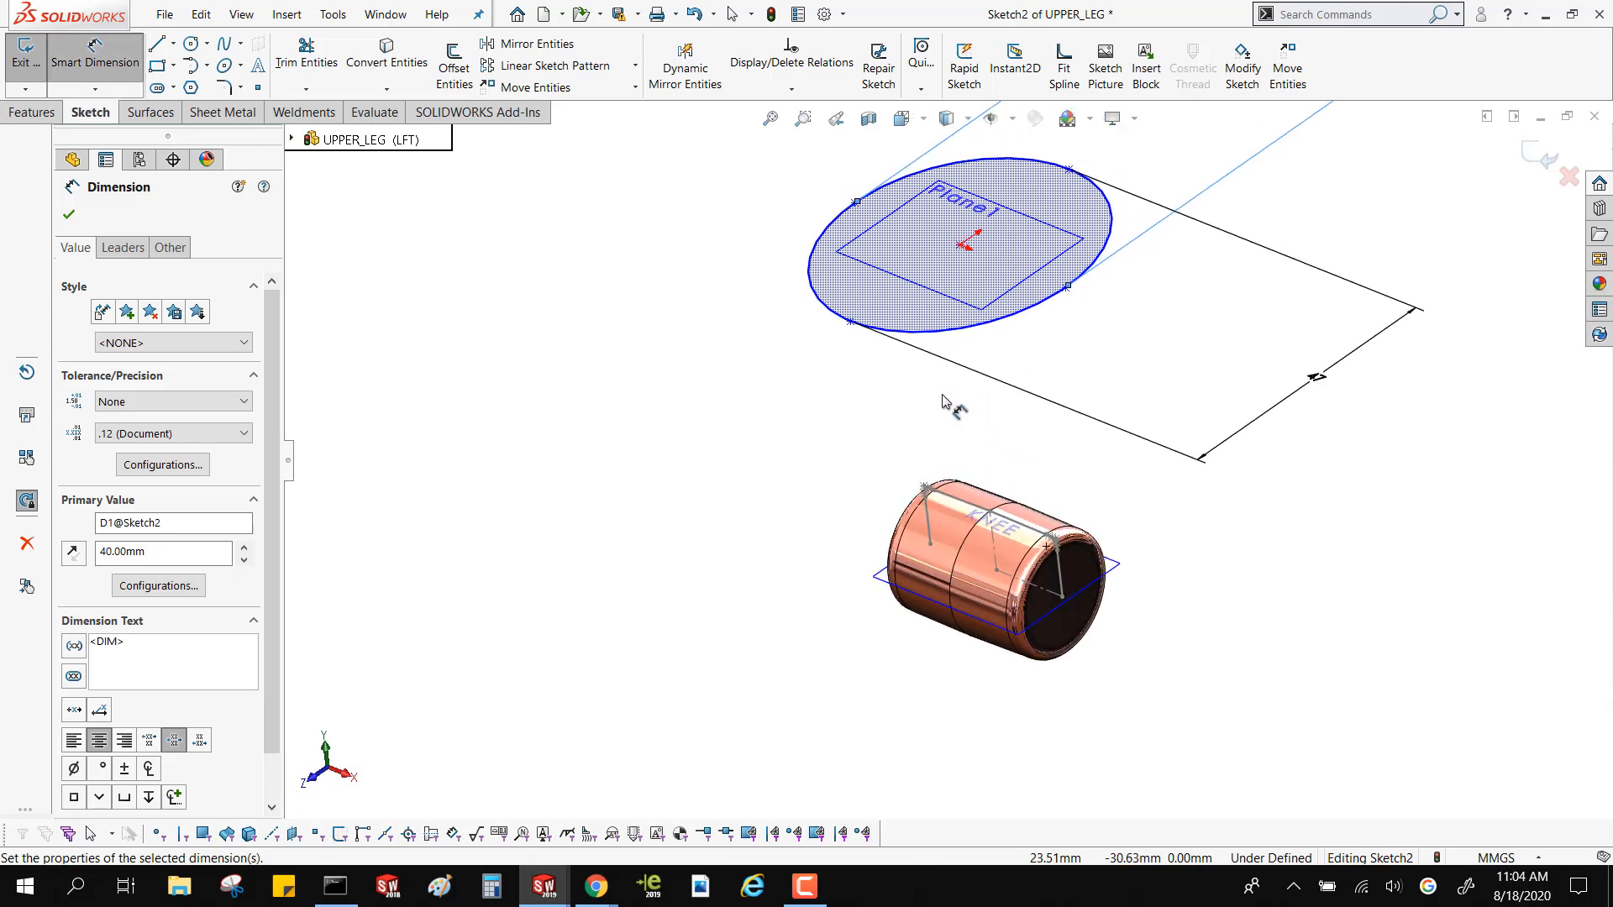
Add a Horizontal relation between the ellipse's X-direction end point and its center point
key("Escape")
left_click_drag(961, 244, 964, 257)
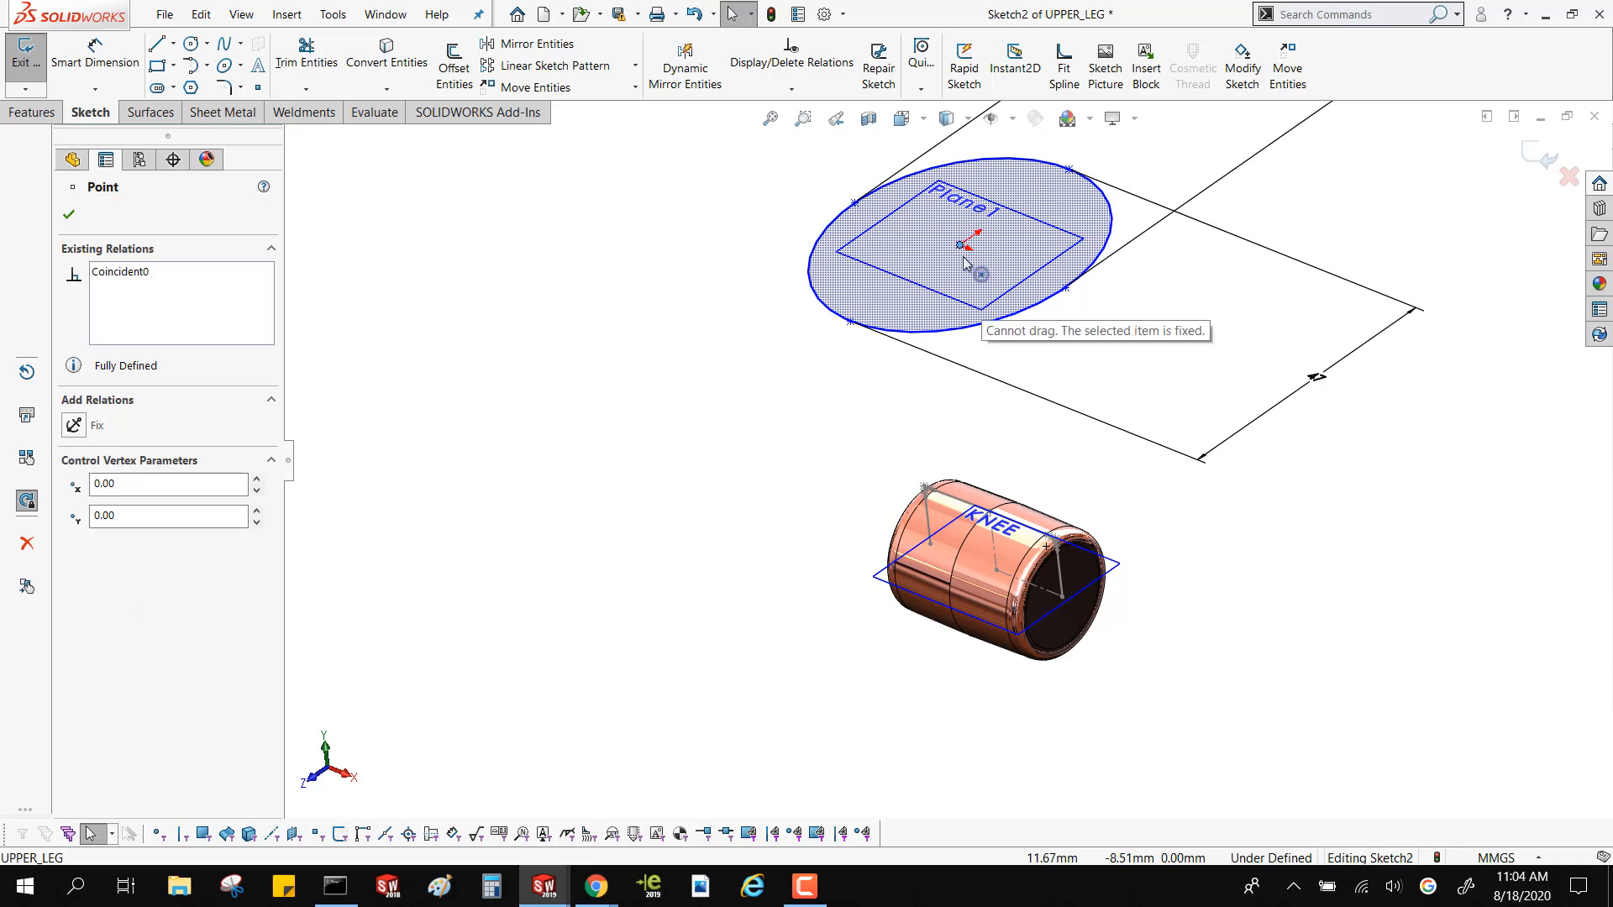
mouse_move(853, 201)
left_mouse_down()
mouse_move(872, 326)
mouse_move(1214, 237)
mouse_move(941, 389)
mouse_move(833, 167)
mouse_move(853, 203)
left_mouse_up()
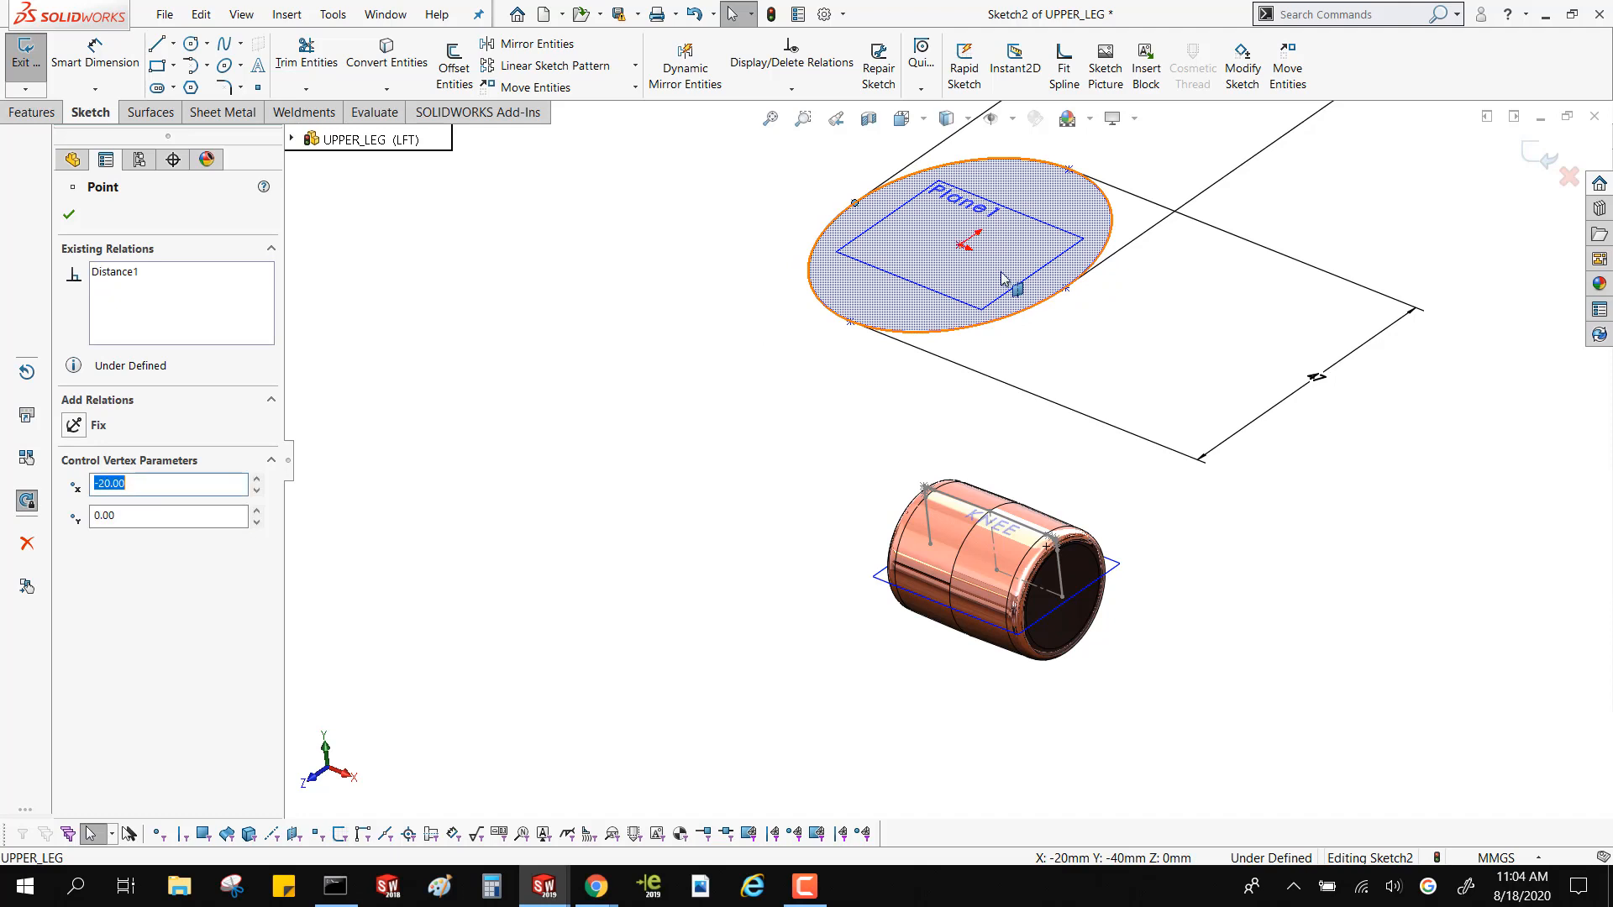
left_click(960, 258, "ctrl")
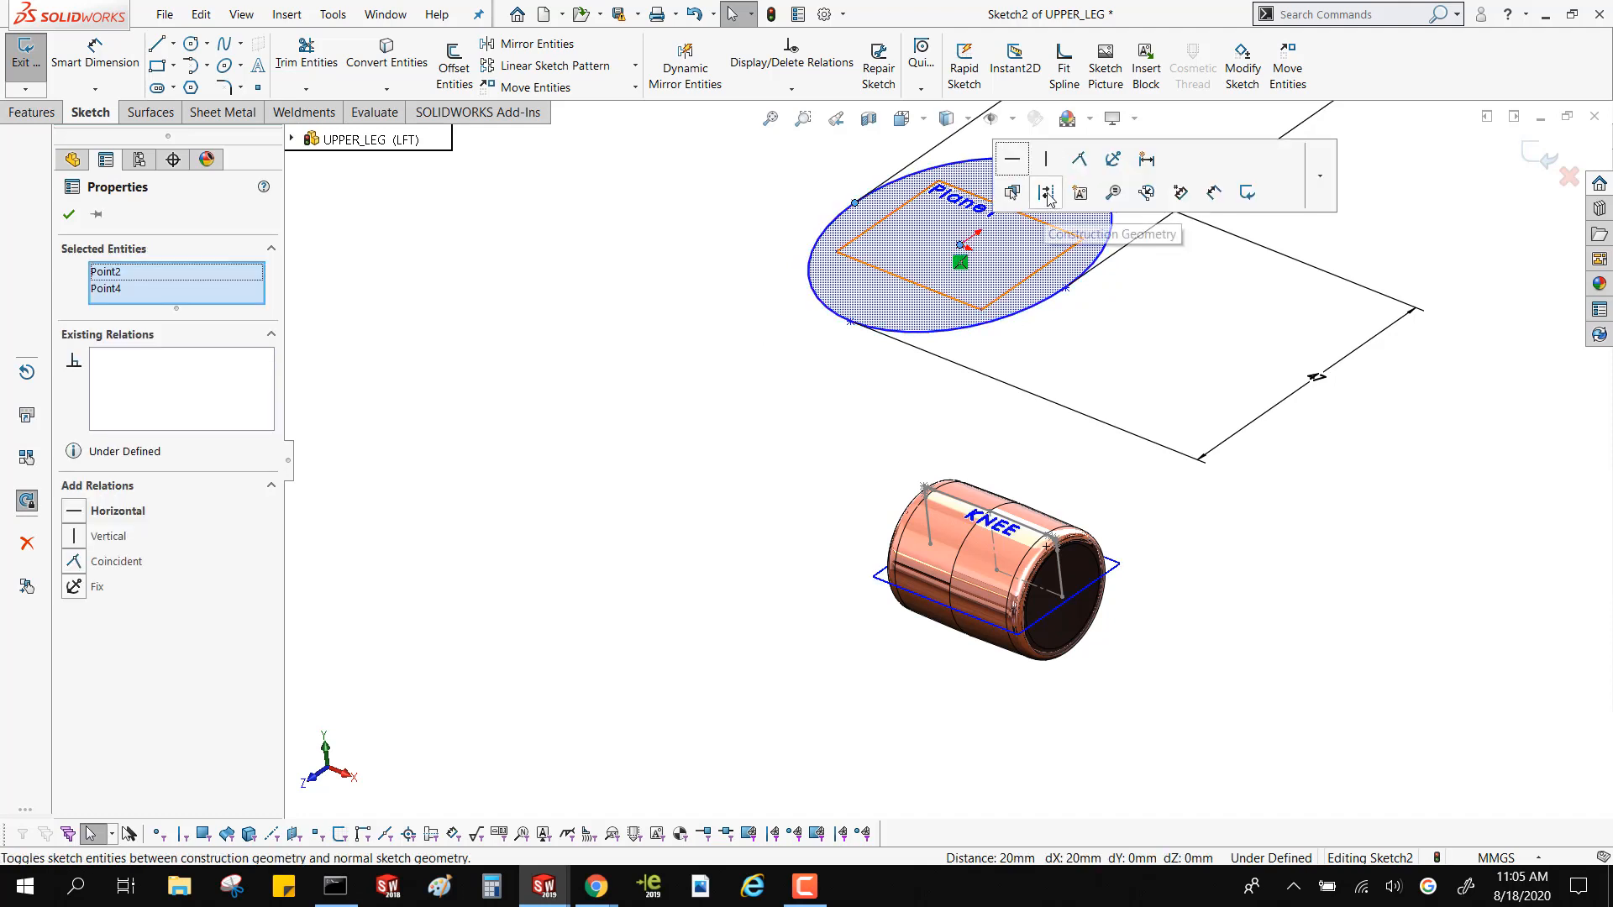
left_click(1015, 162)
left_click(659, 268)
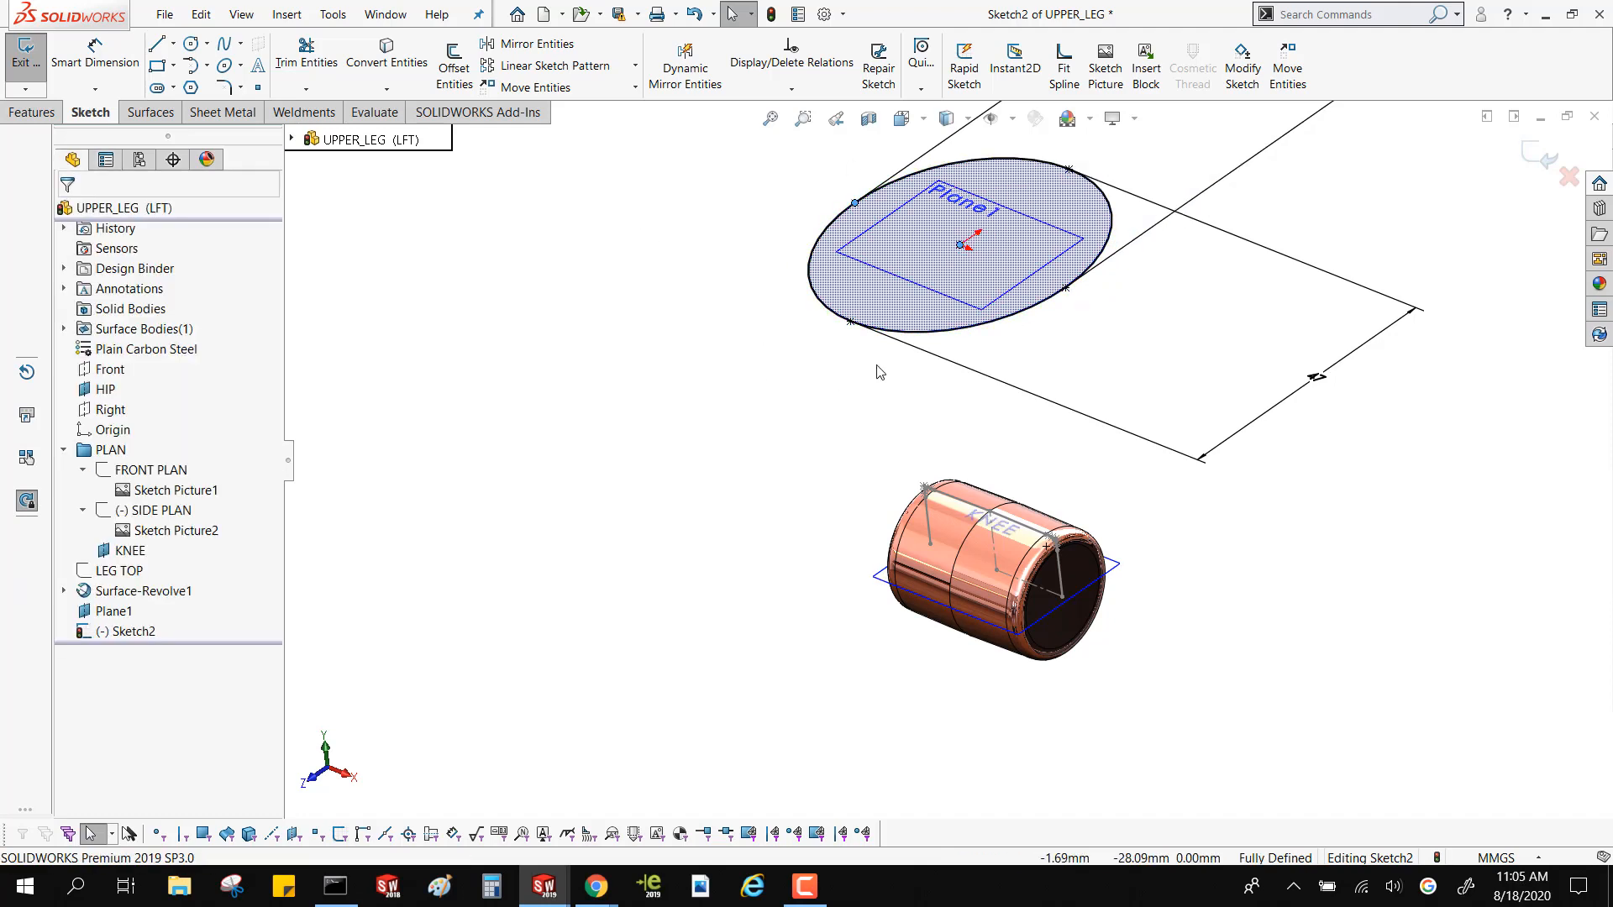
Show the FRONT PLAN reference sketch and compare the ellipse with the hand-drawn leg outline
scroll(843, 343, "up", 5)
scroll(994, 411, "down", 5)
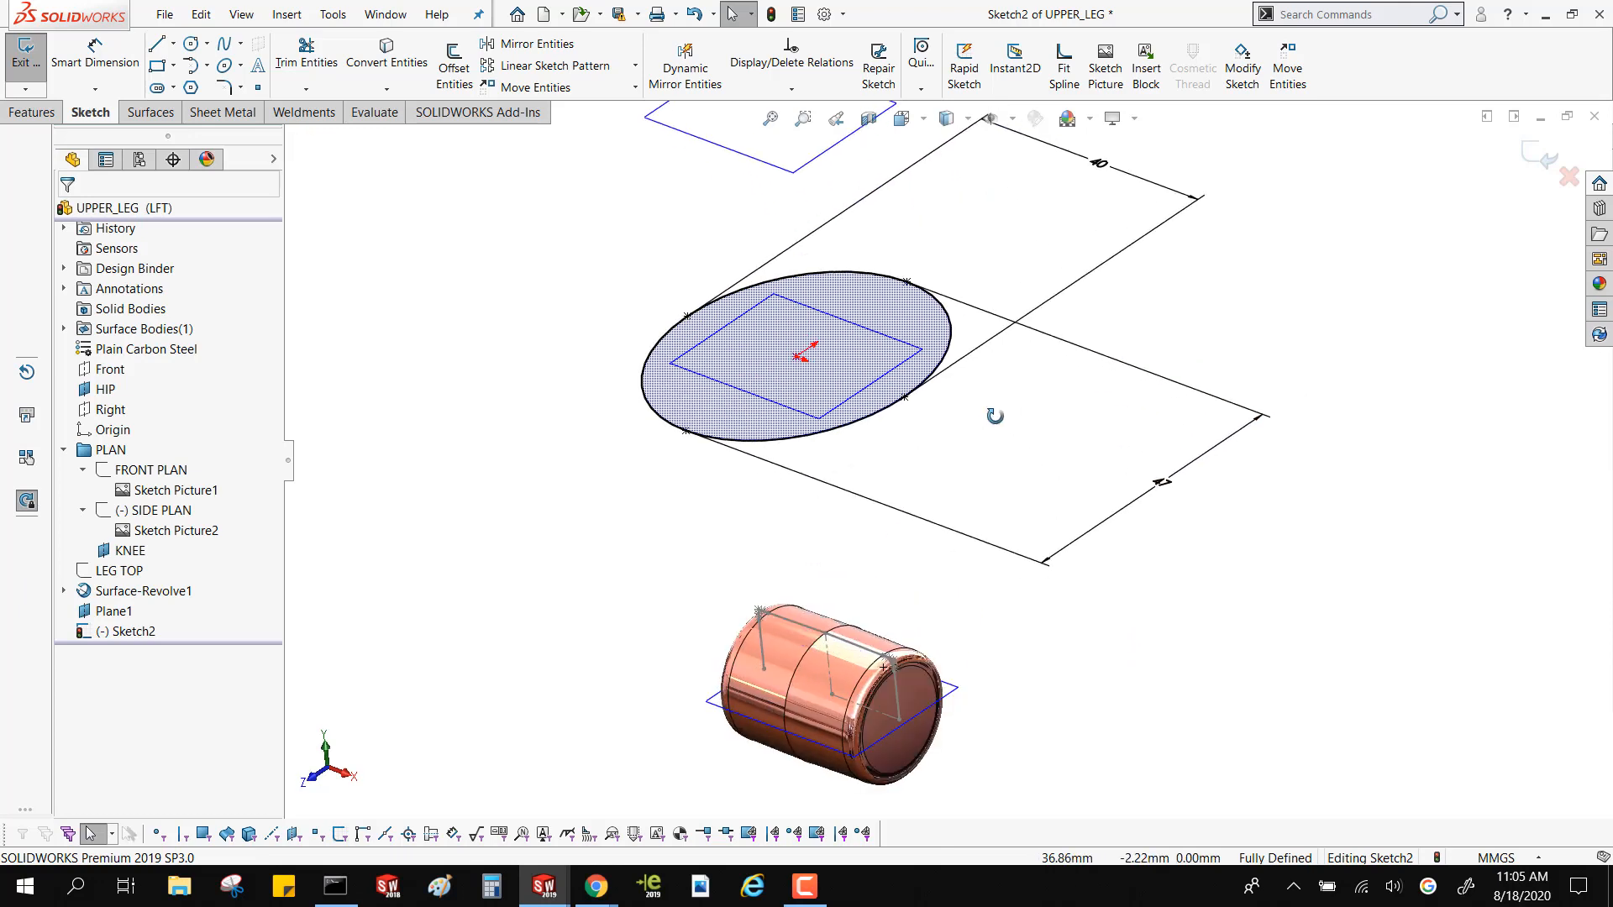
left_click(163, 471)
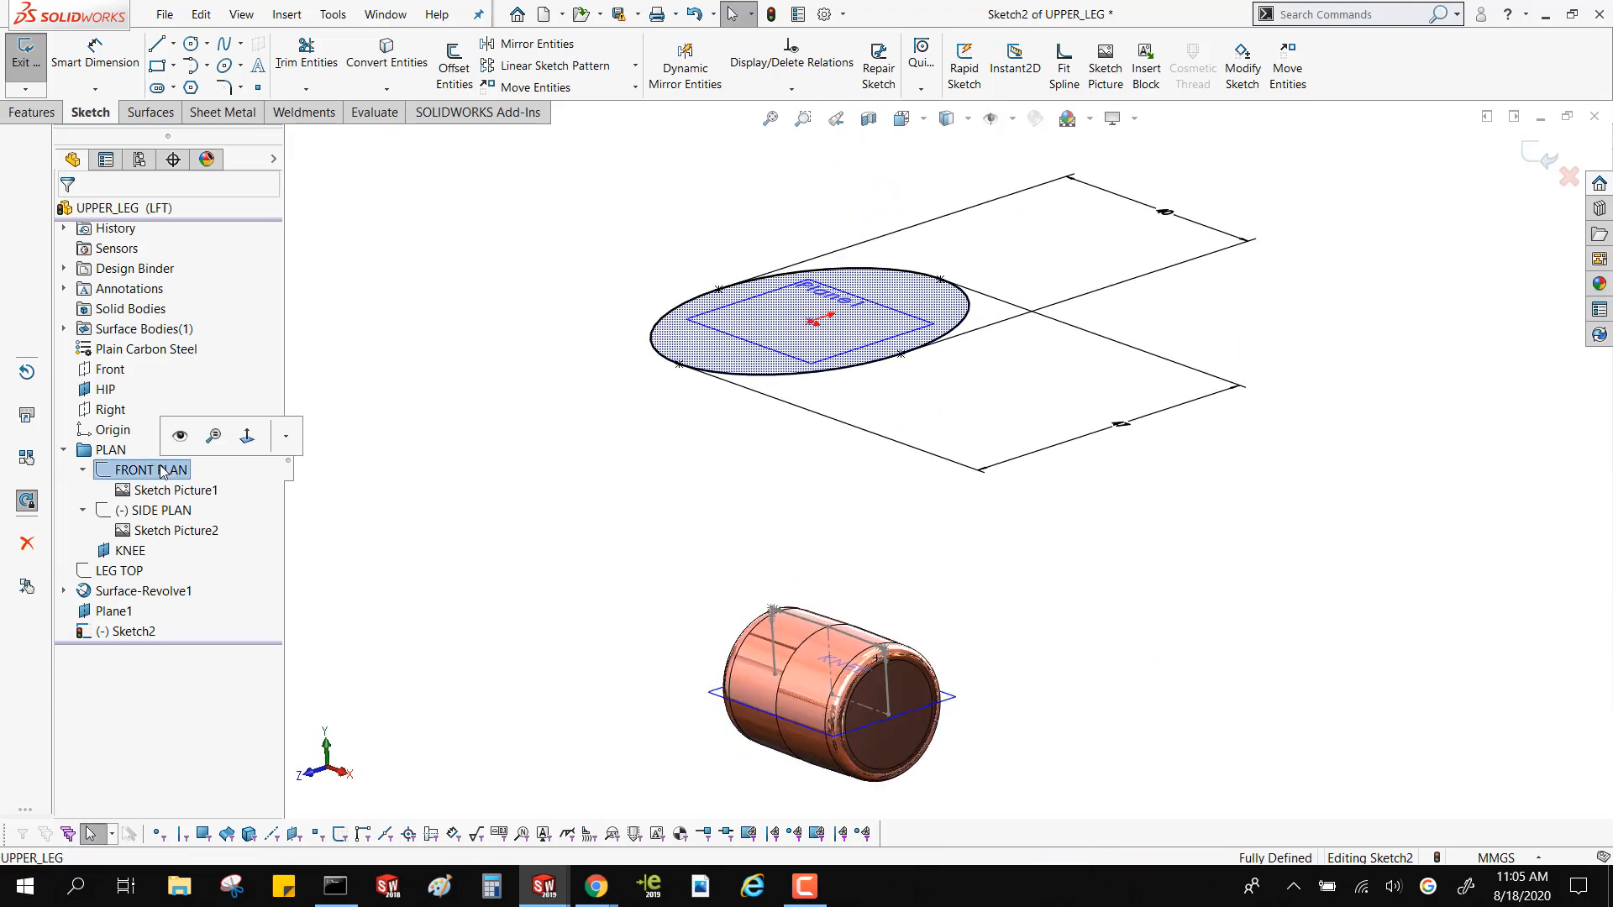
left_click(180, 435)
mouse_move(907, 403)
middle_mouse_down()
mouse_move(929, 444)
mouse_move(819, 423)
middle_mouse_up()
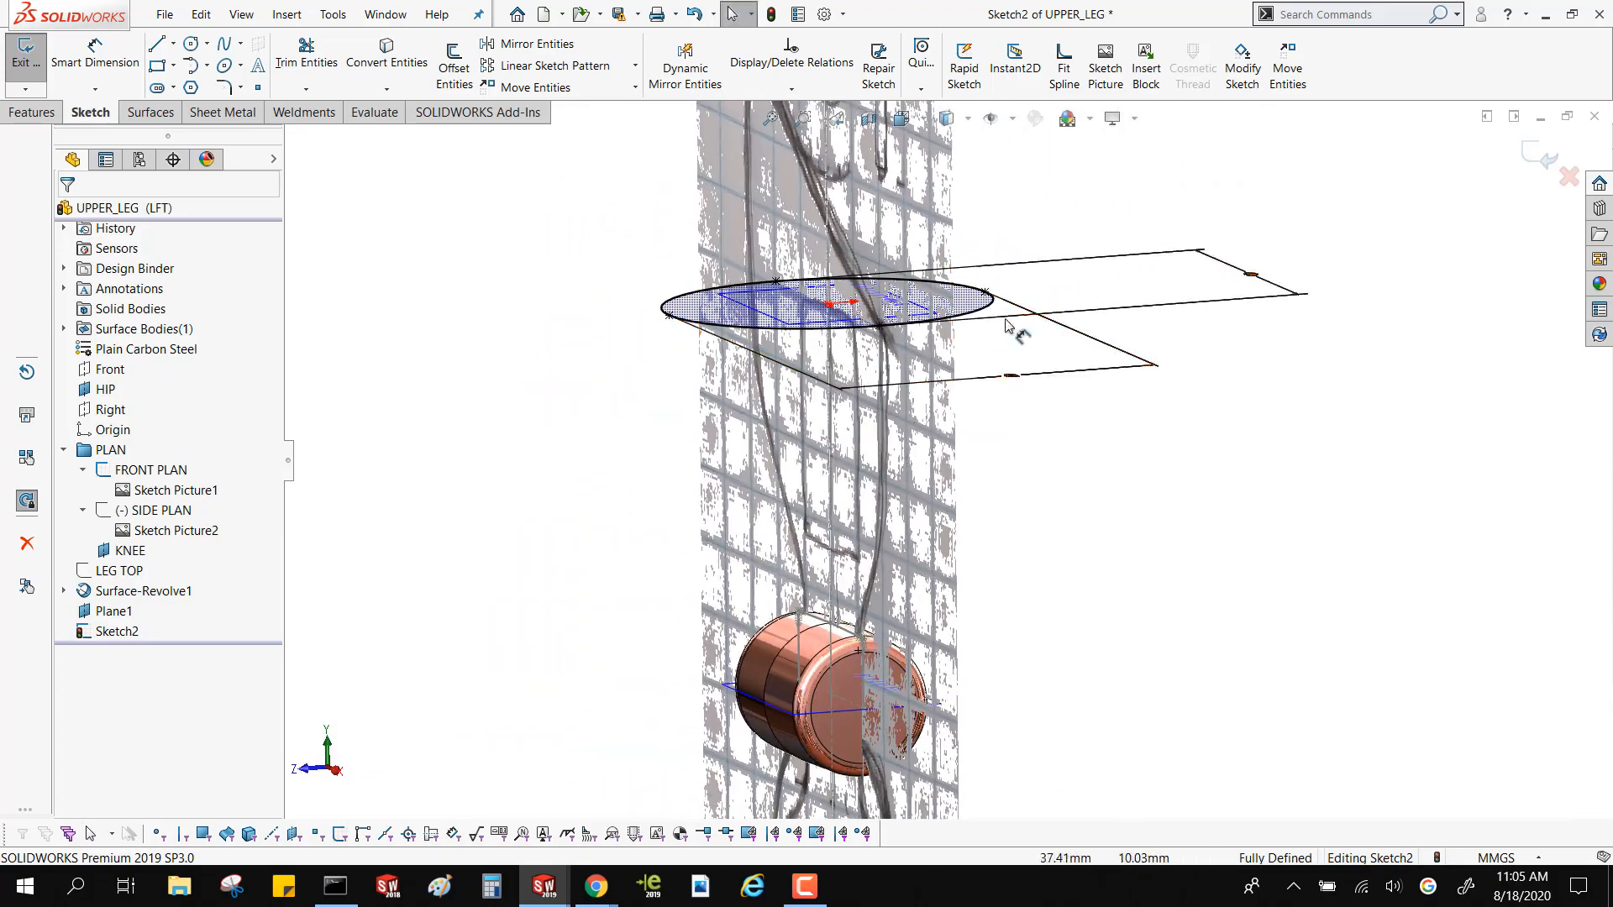
middle_click_drag(420, 514, 476, 595)
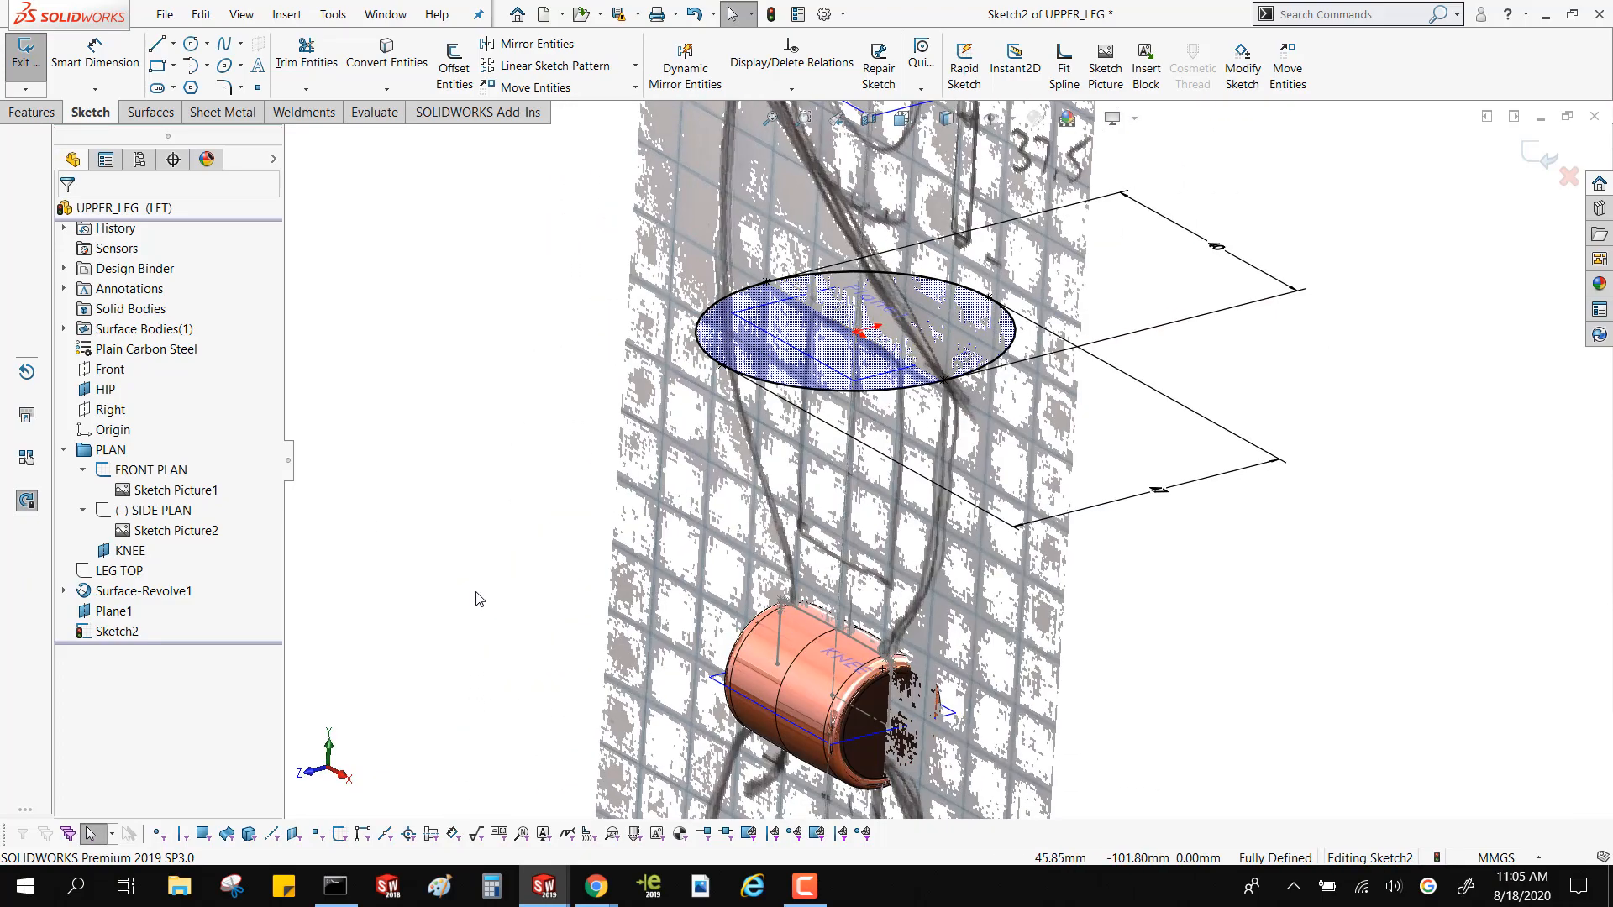
Show the LEG TOP sketch at the knee and exit the ellipse sketch
left_click(118, 571)
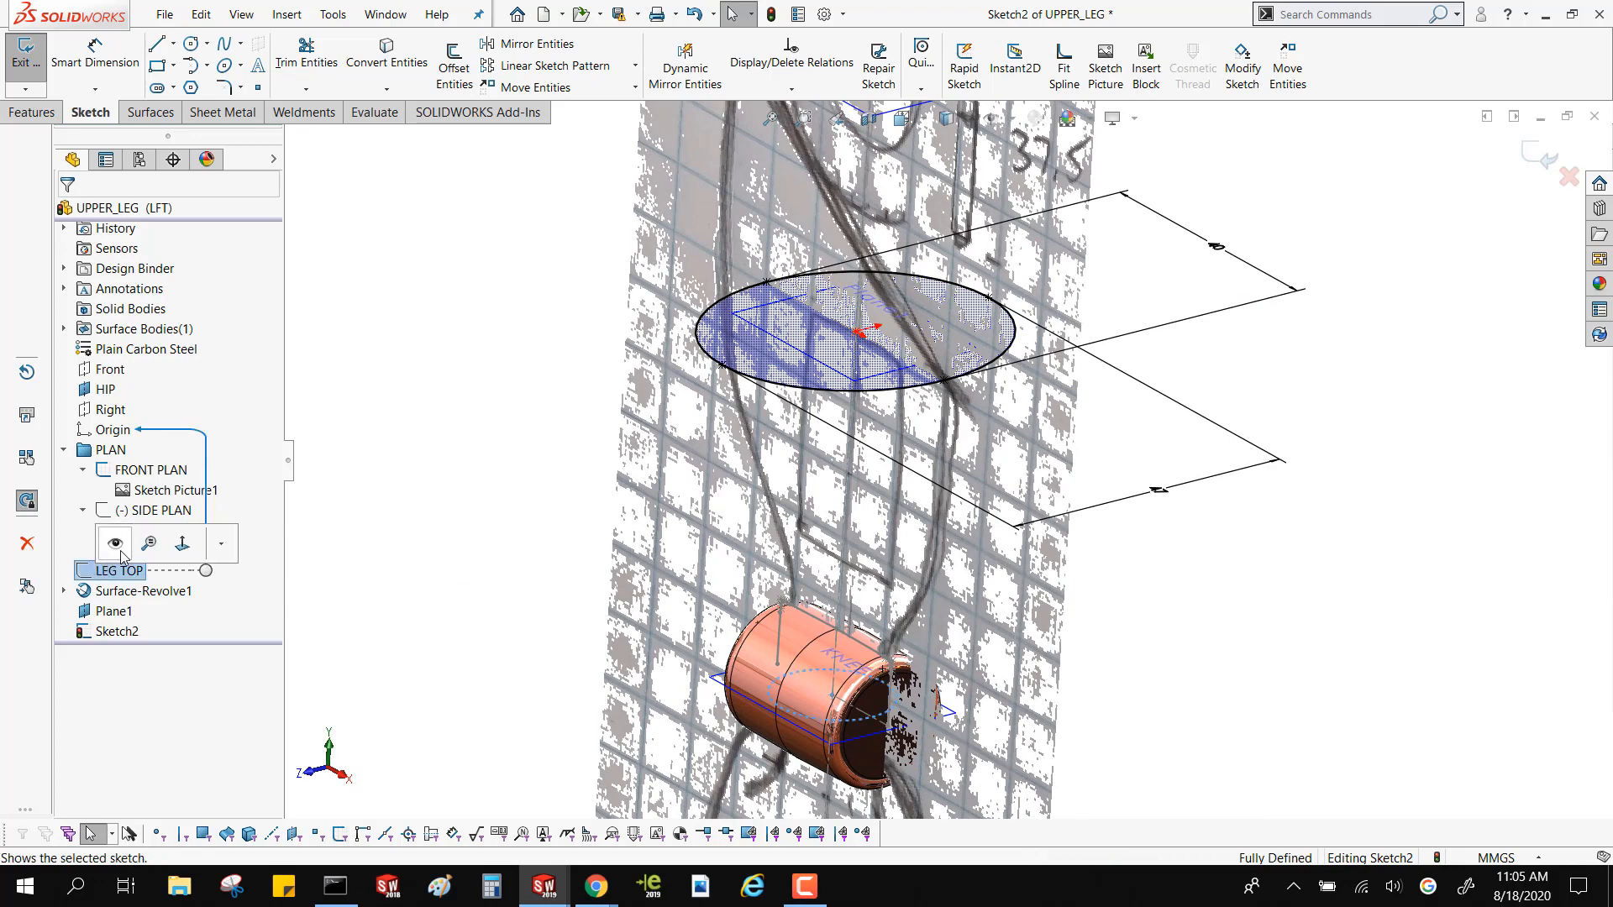
left_click(180, 537)
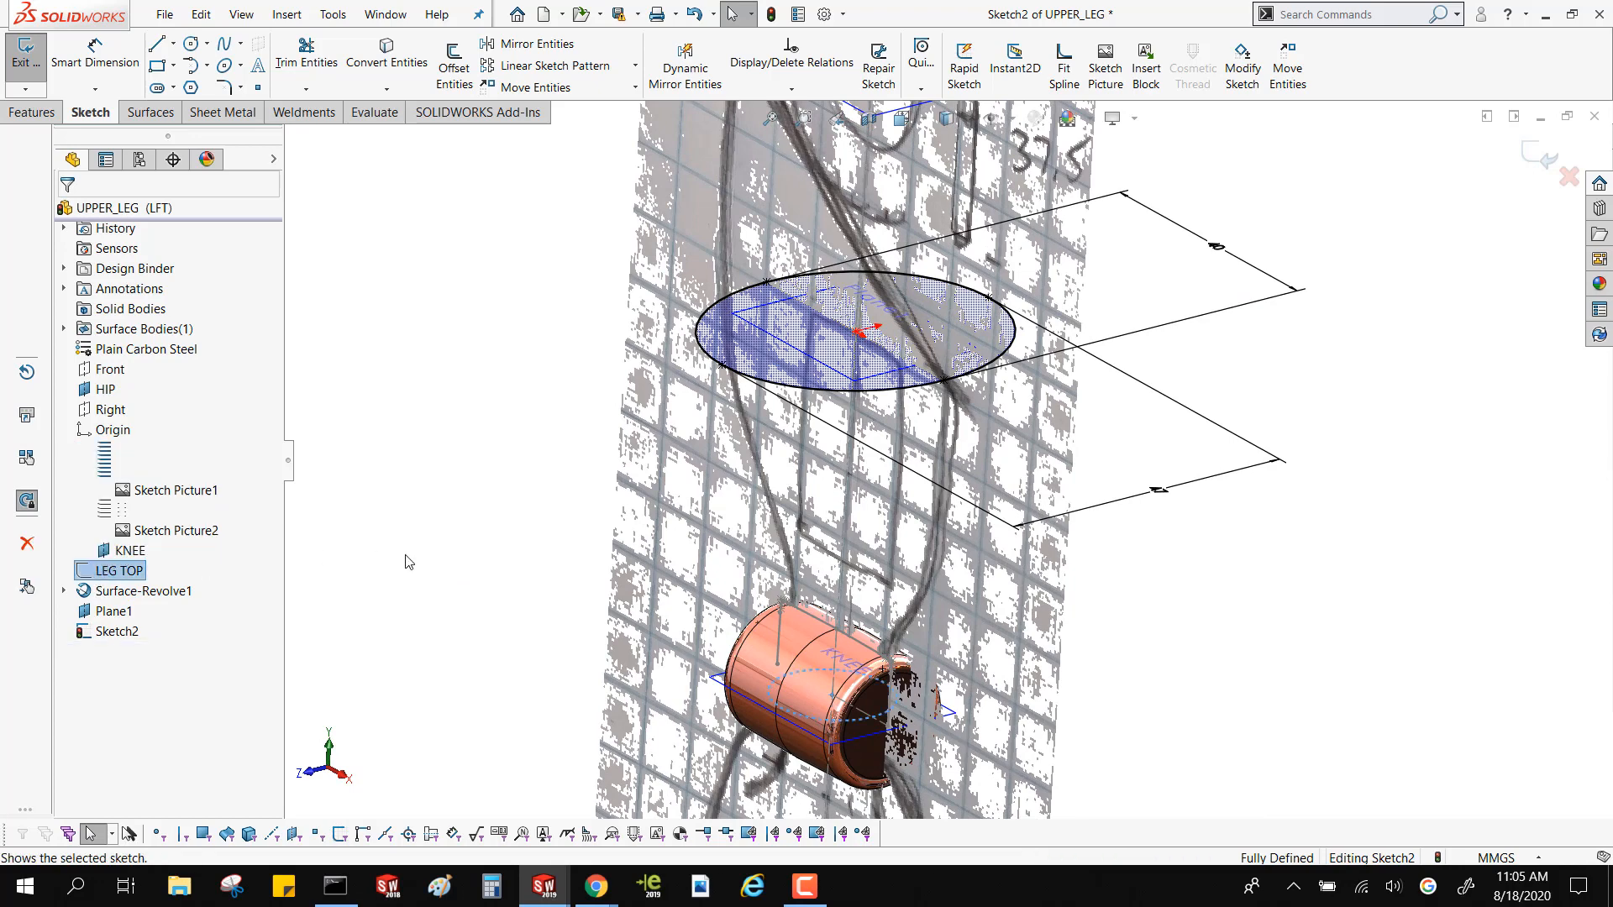
left_click(852, 725)
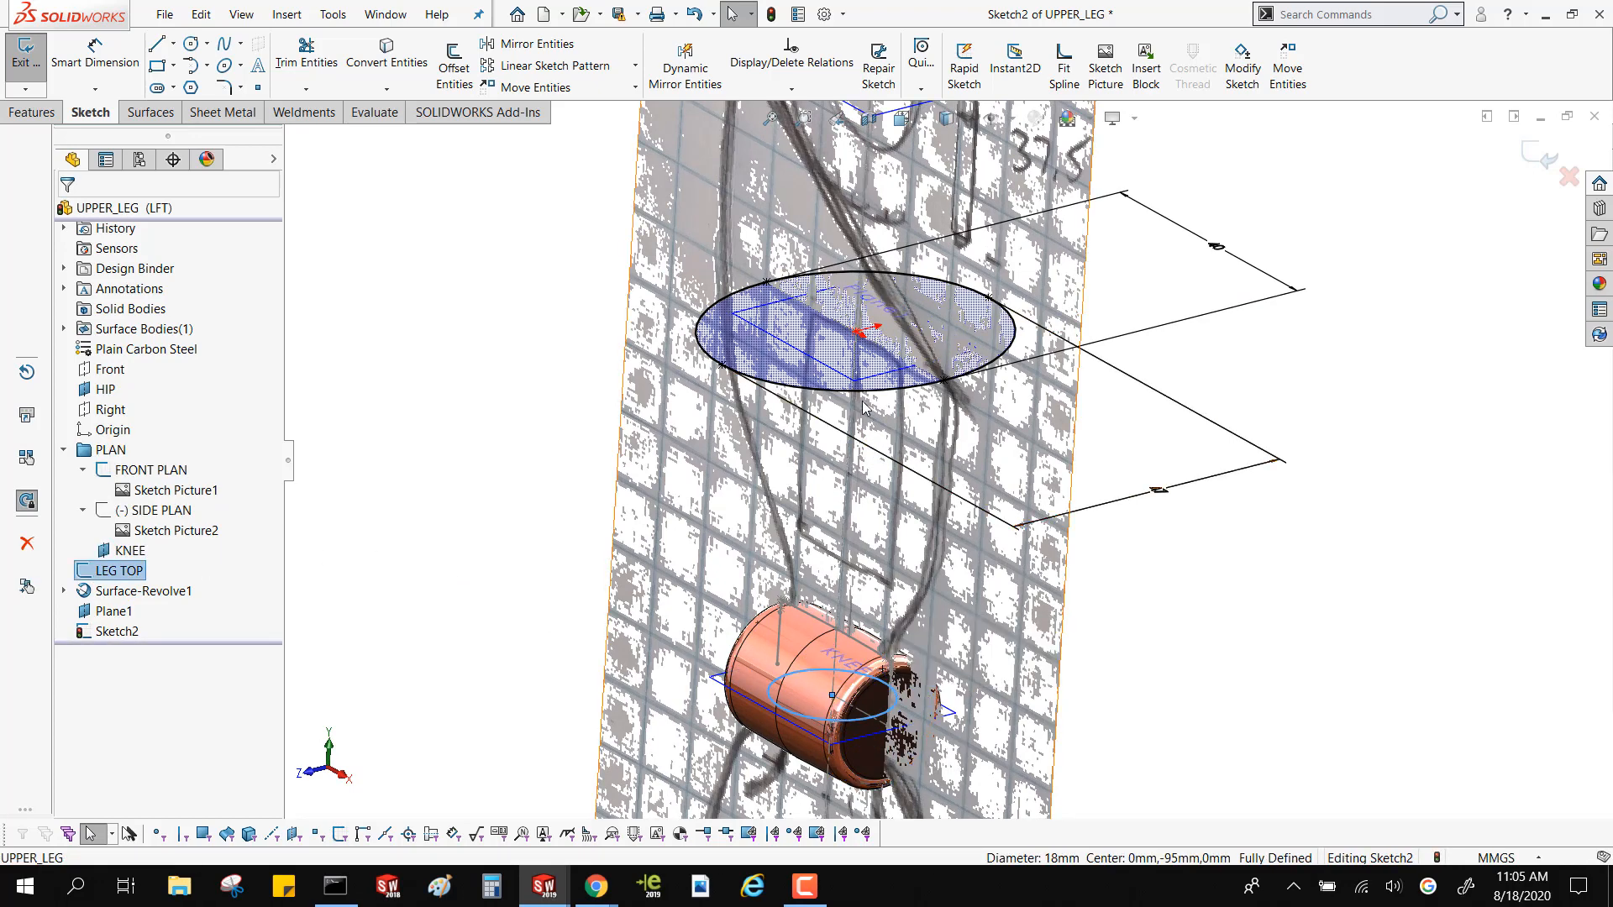
left_click(1564, 170)
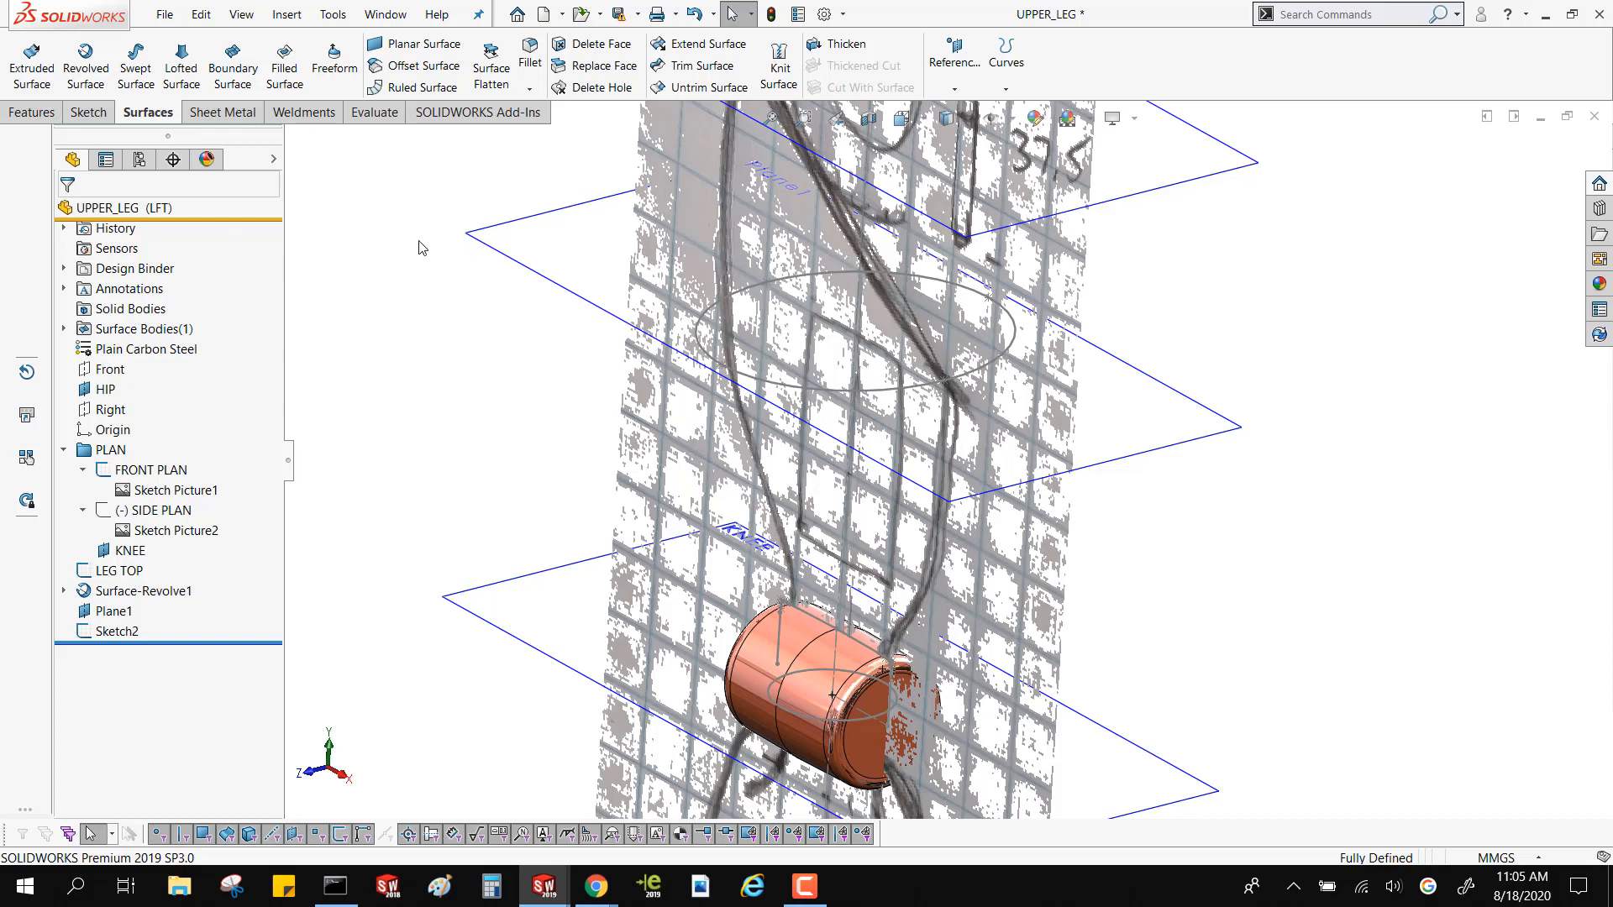
Start a lofted surface with the LEG TOP circle and the Sketch2 ellipse as profiles
left_click(180, 71)
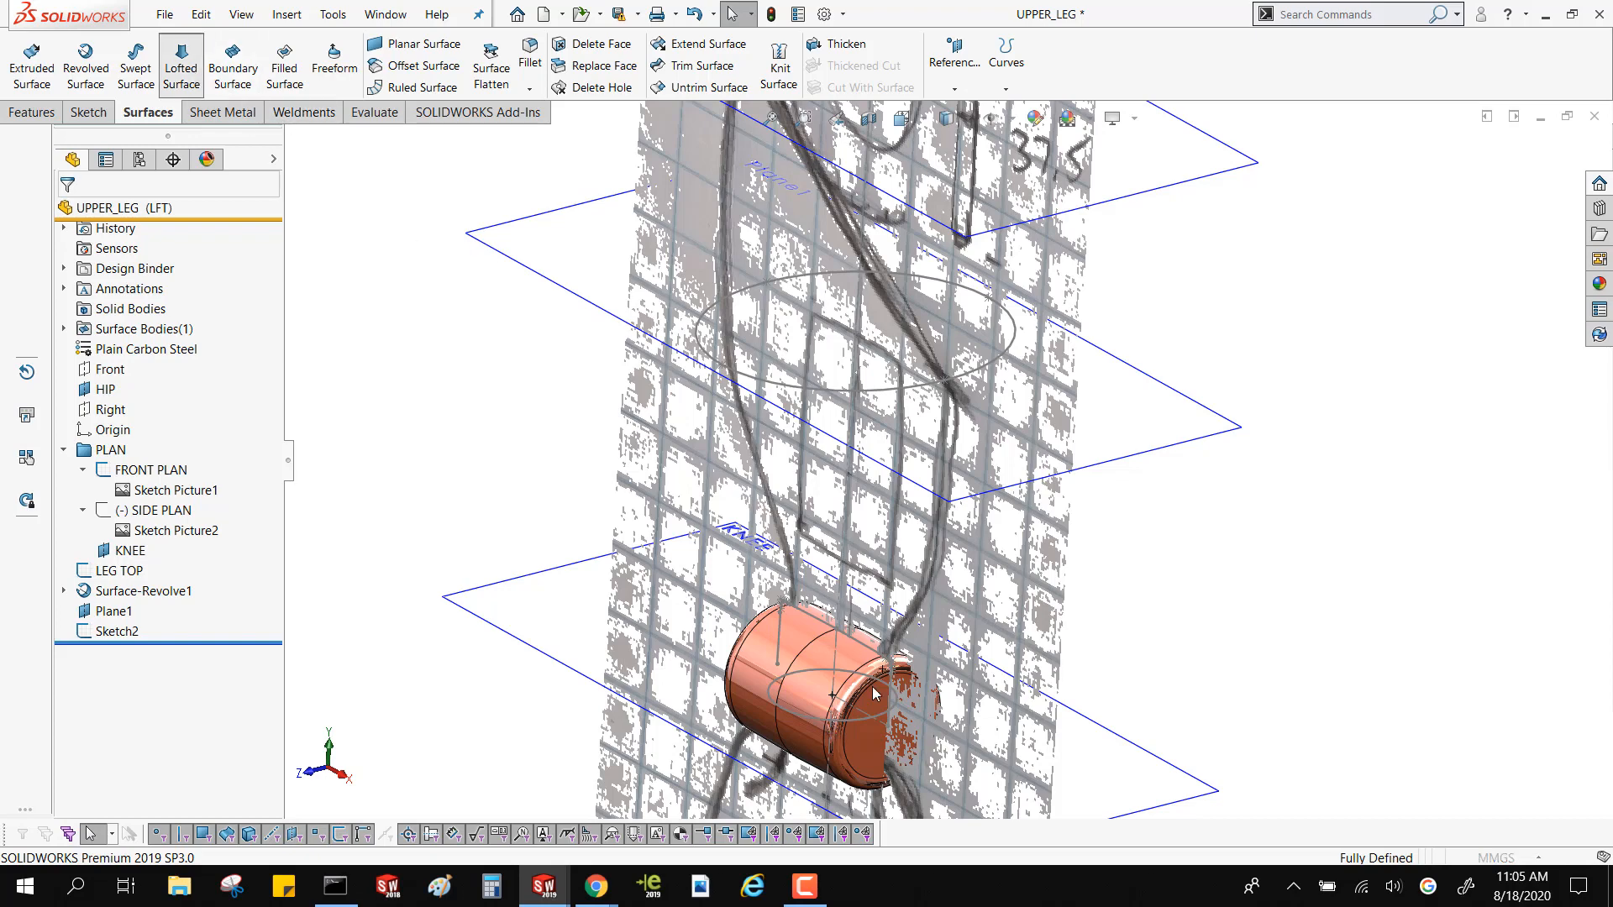
left_click(817, 721)
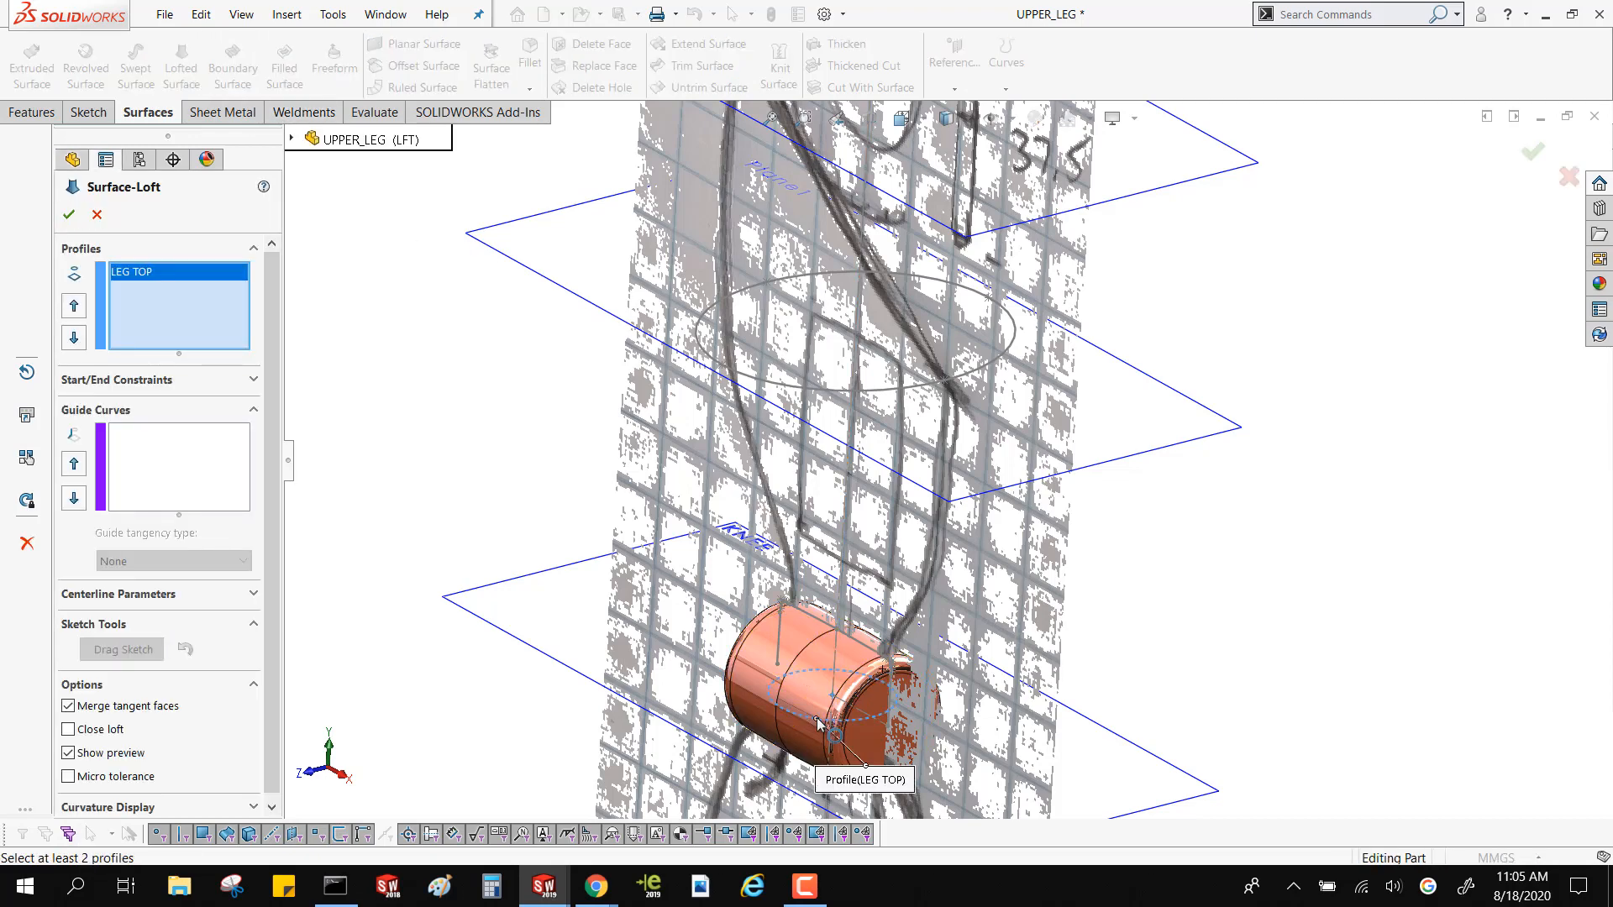
left_click(1014, 323)
Reposition the loft's connector points on the ellipse and the LEG TOP circle to line up on the same side
middle_click_drag(1014, 324, 882, 588)
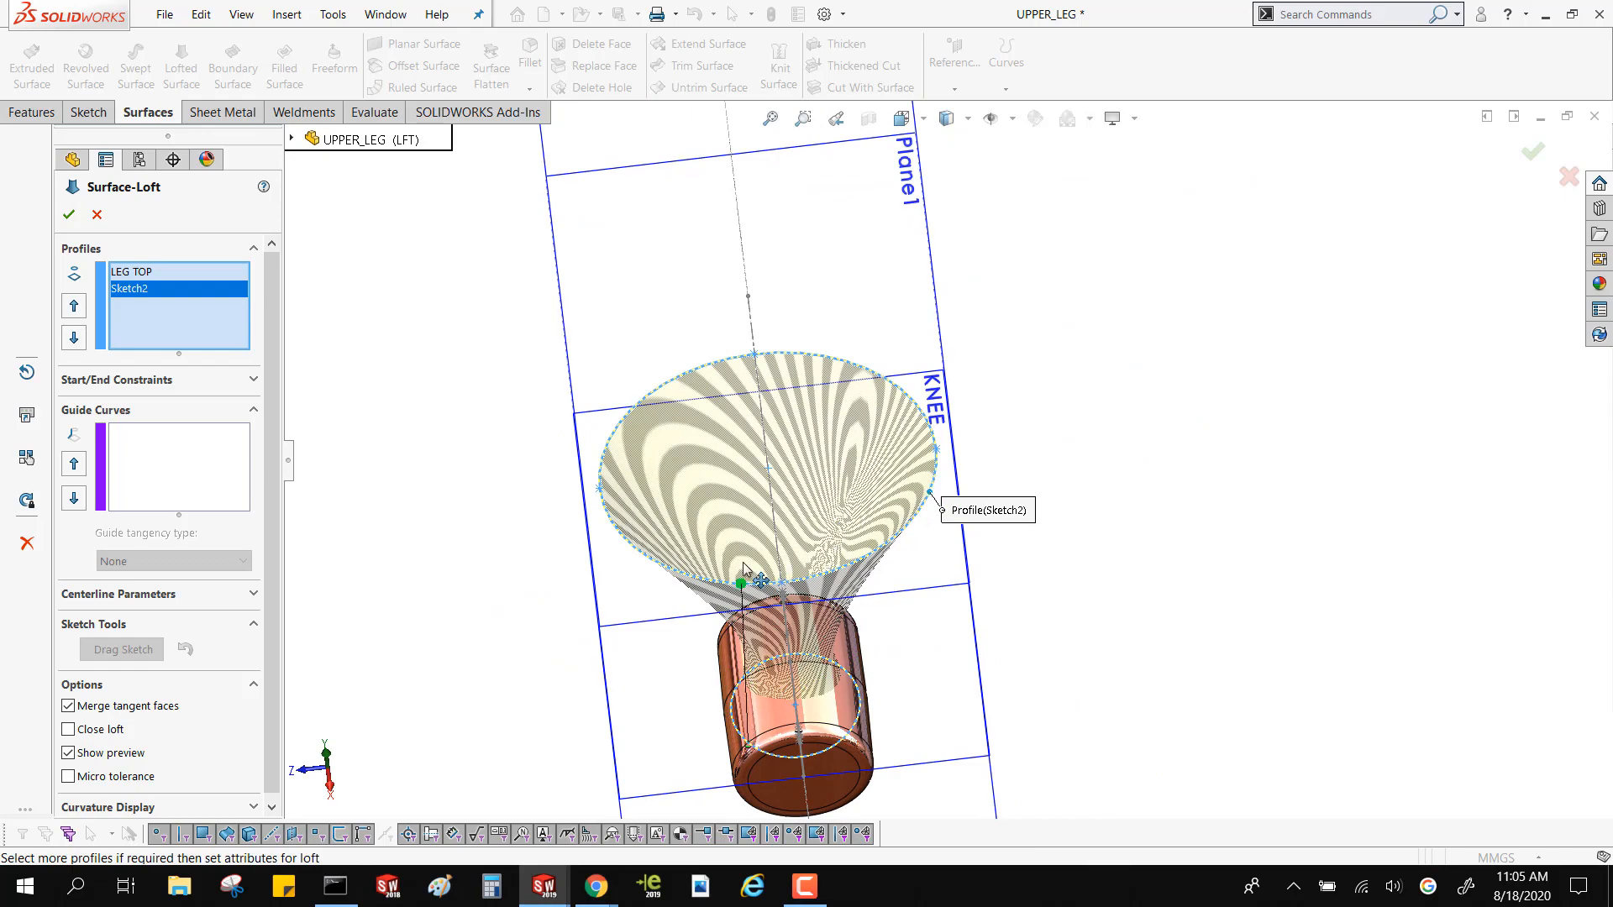
left_click_drag(744, 564, 562, 432)
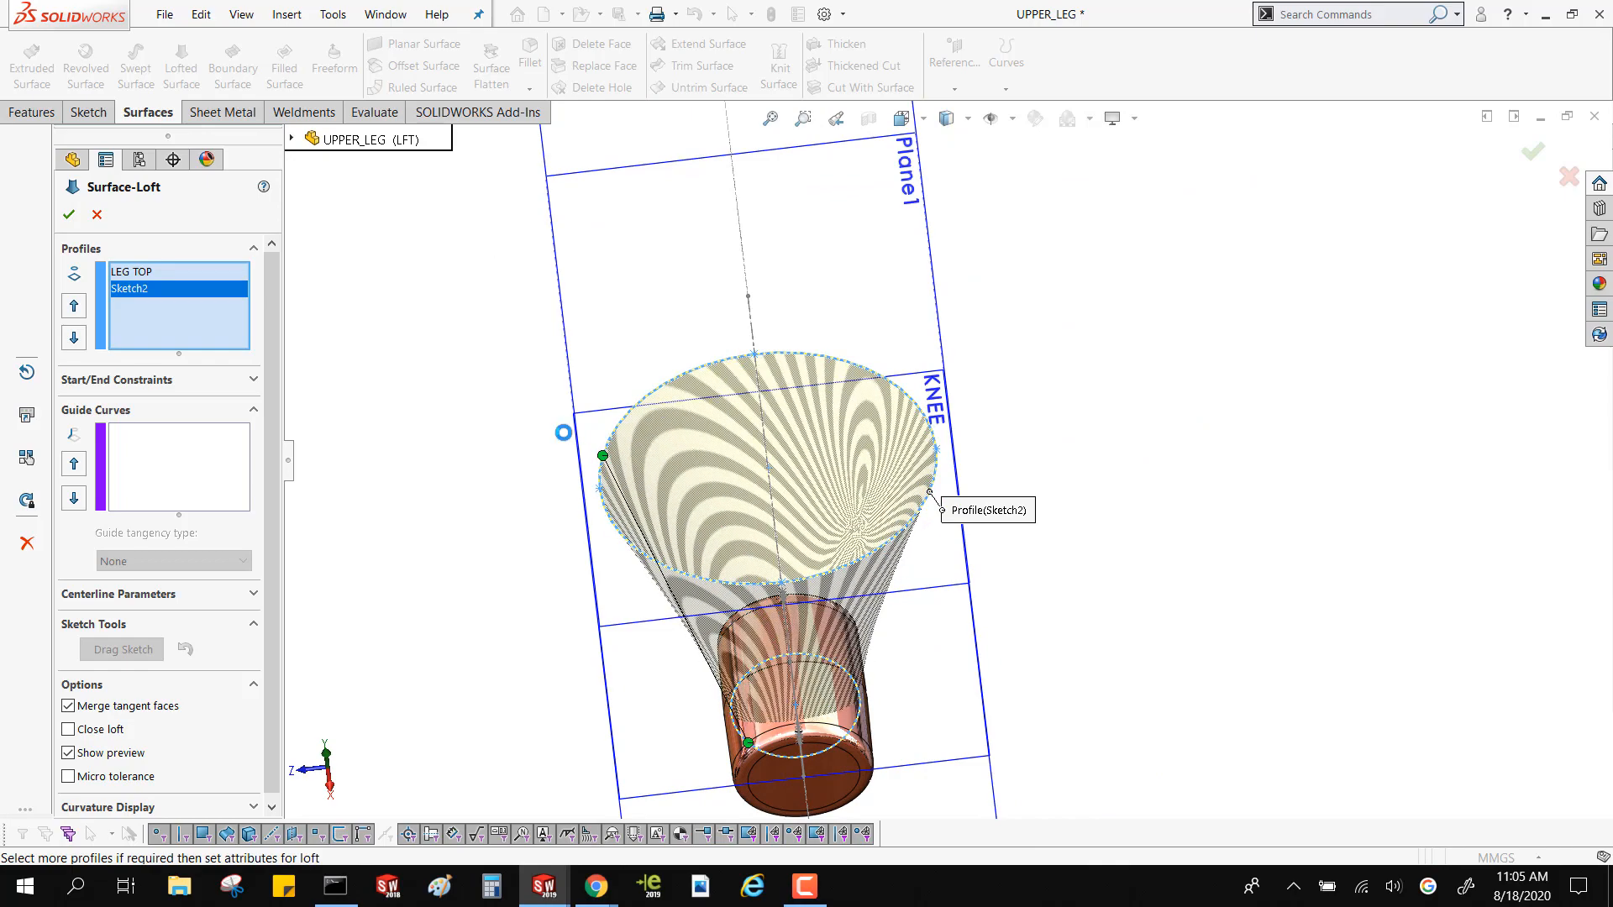
middle_click_drag(687, 666, 781, 701)
scroll(785, 699, "down", 3)
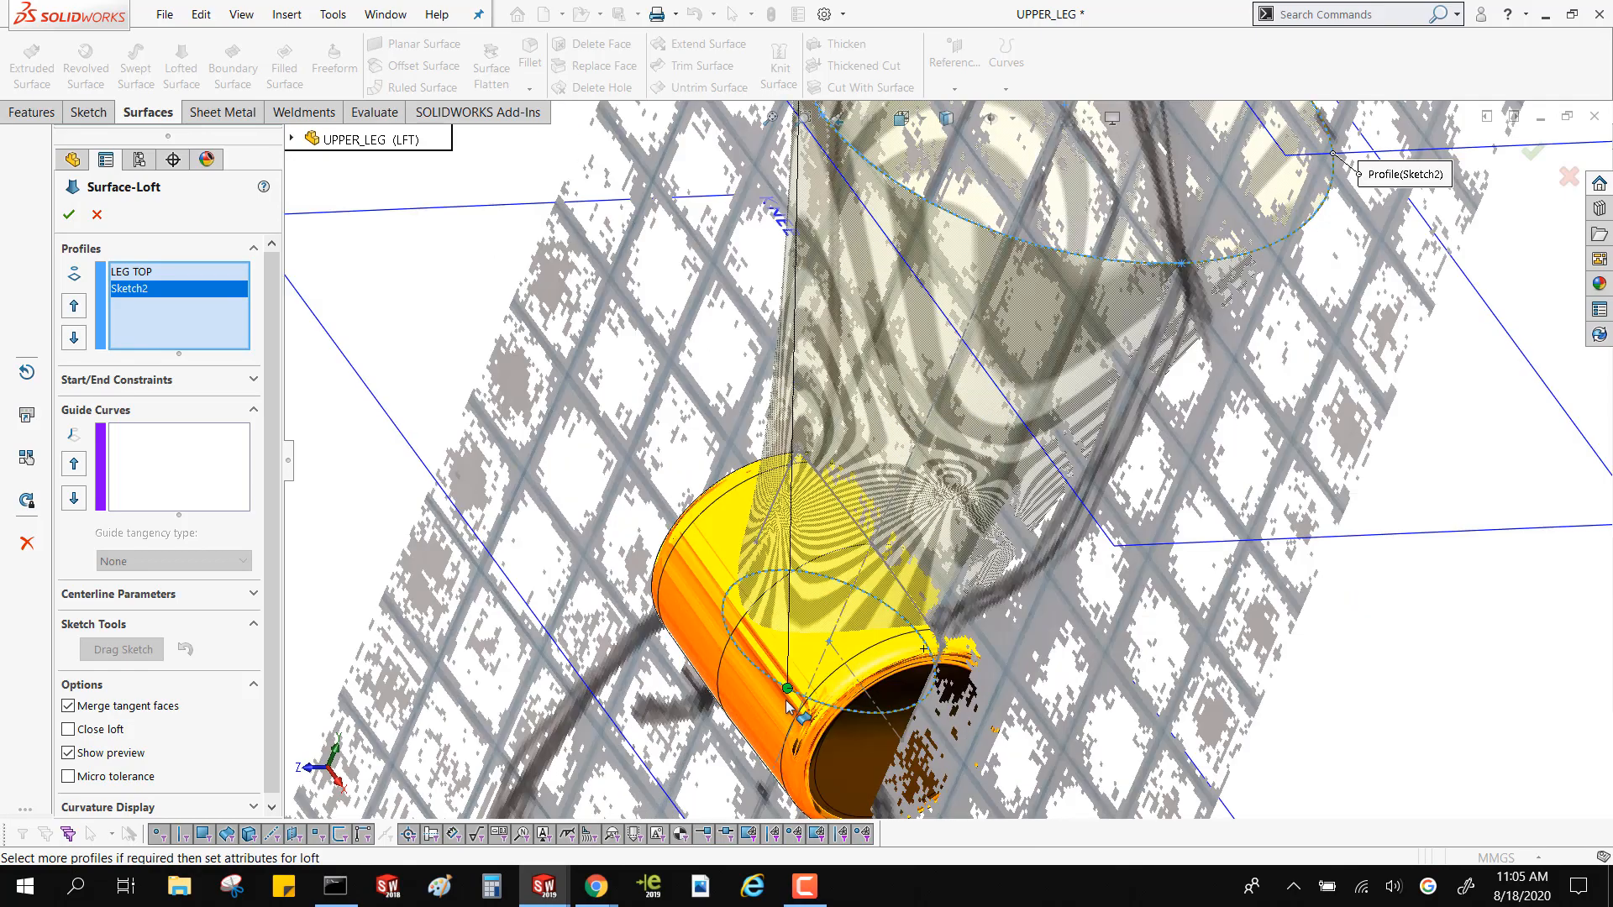
left_click_drag(789, 697, 731, 656)
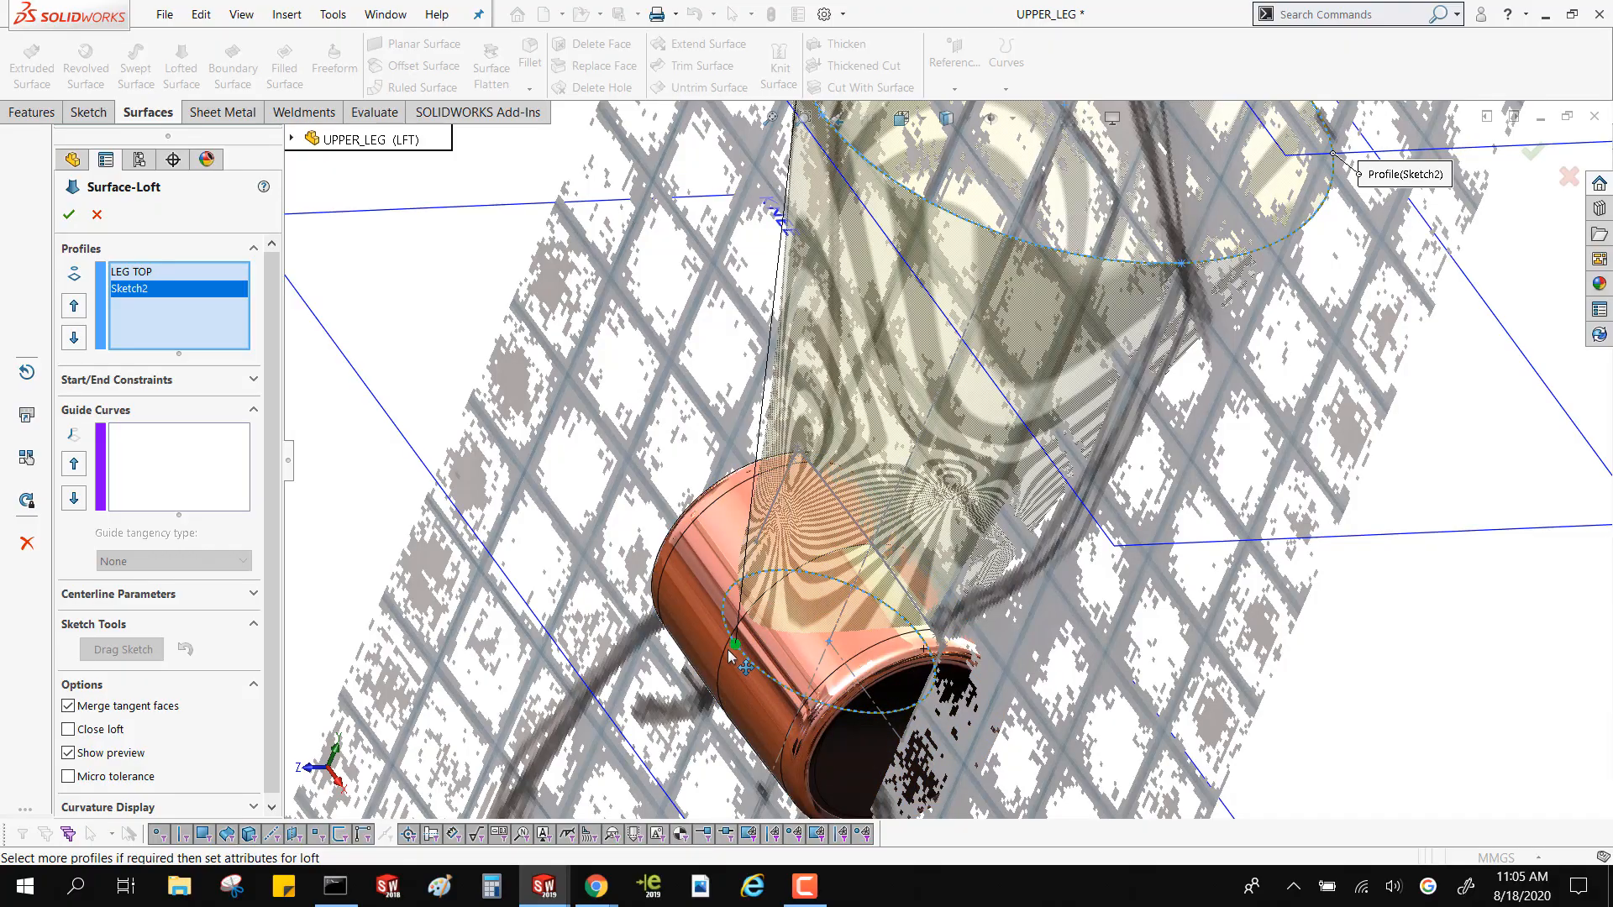
Examine the loft preview from several angles and check how its connector lines up with the Right plane
scroll(736, 657, "up", 3)
middle_click_drag(736, 657, 856, 554)
scroll(868, 534, "down", 3)
scroll(947, 466, "up", 6)
scroll(970, 368, "down", 2)
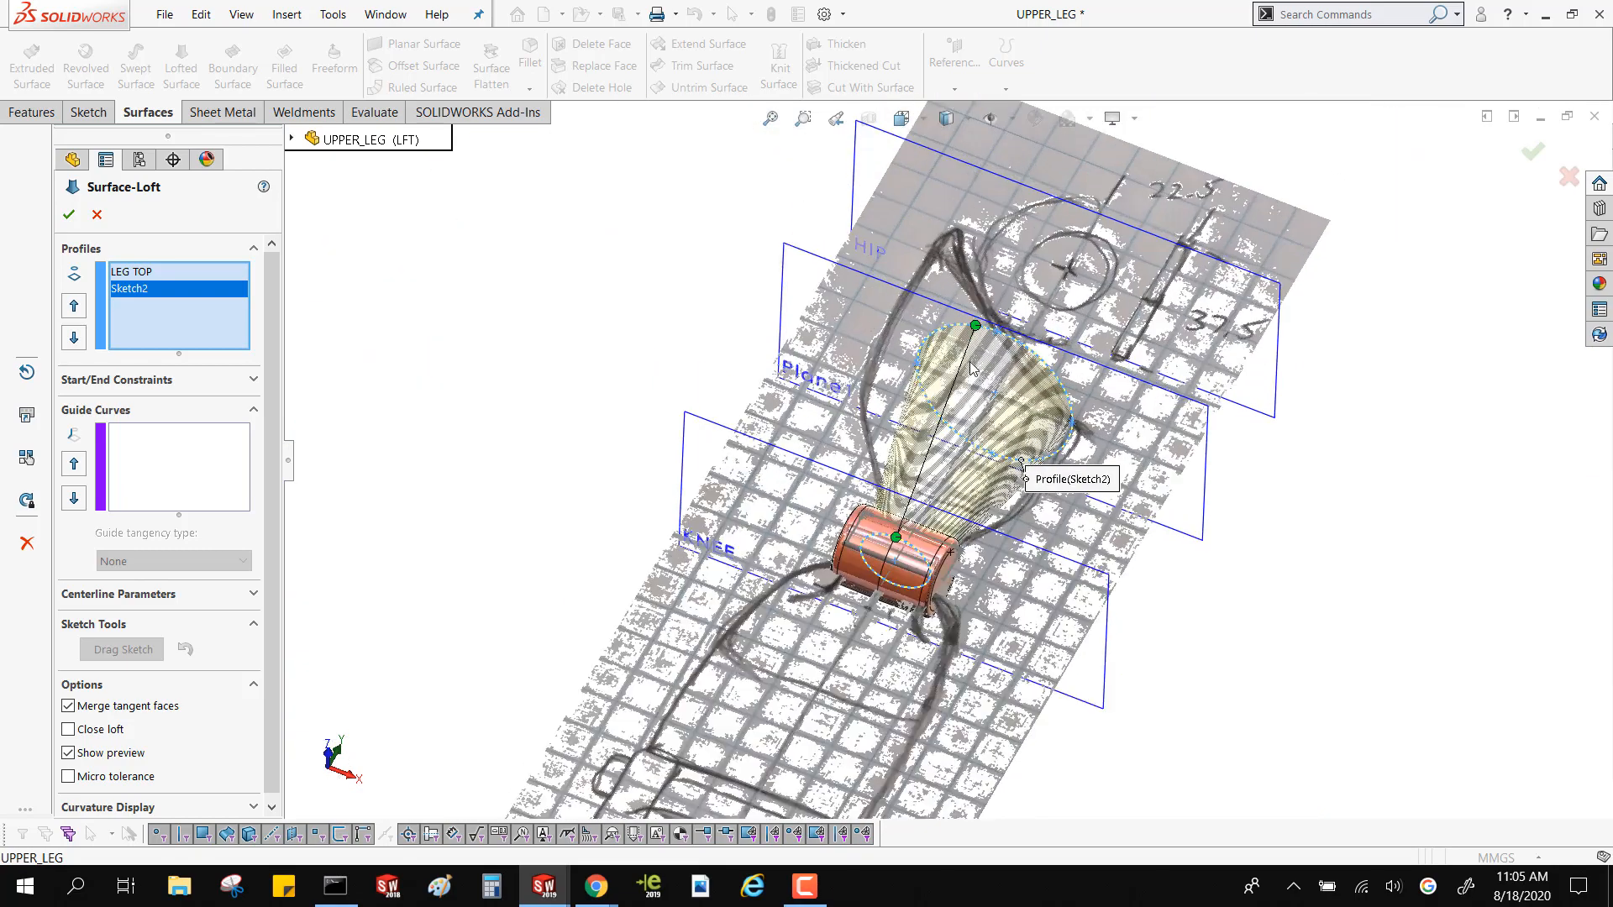
scroll(970, 367, "down", 2)
middle_click_drag(970, 368, 966, 294)
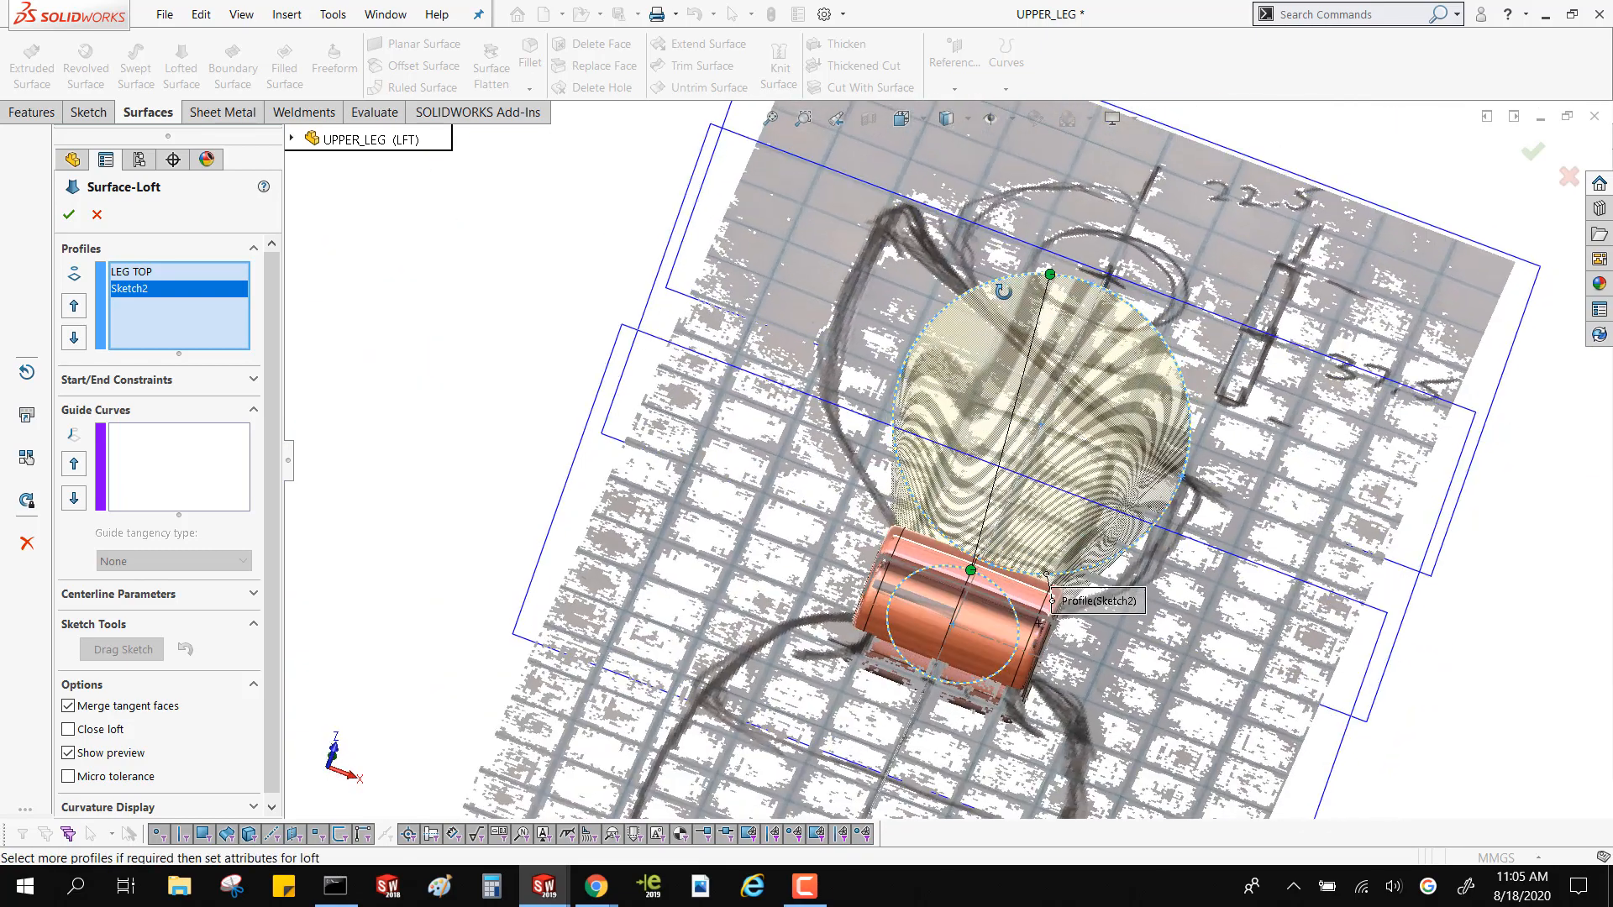
left_click(293, 140)
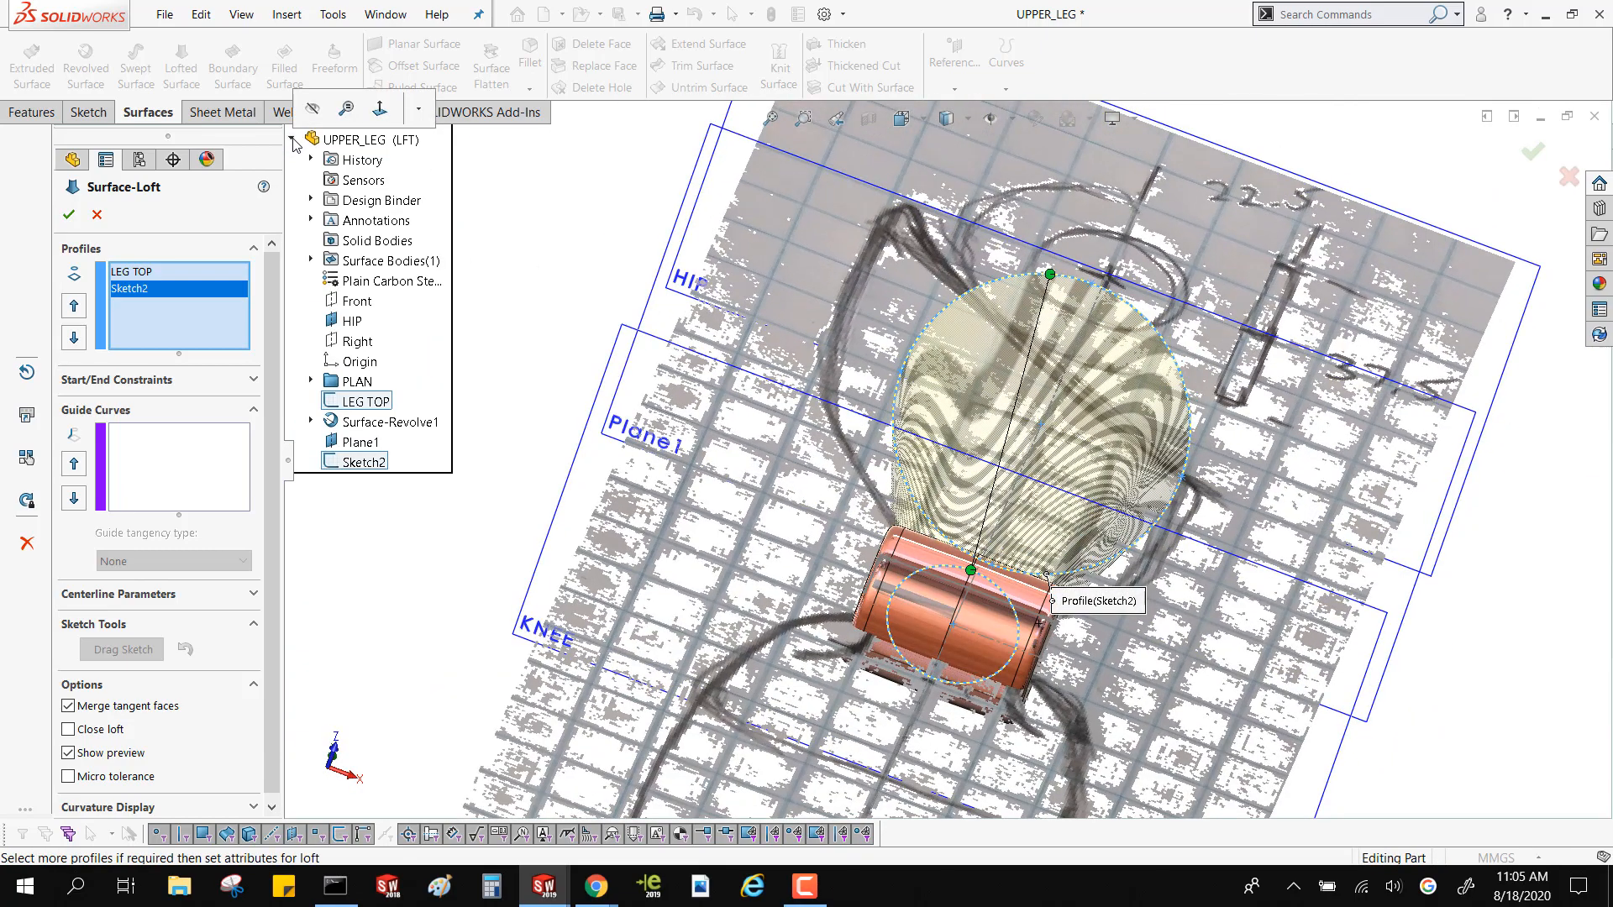
right_click(362, 339)
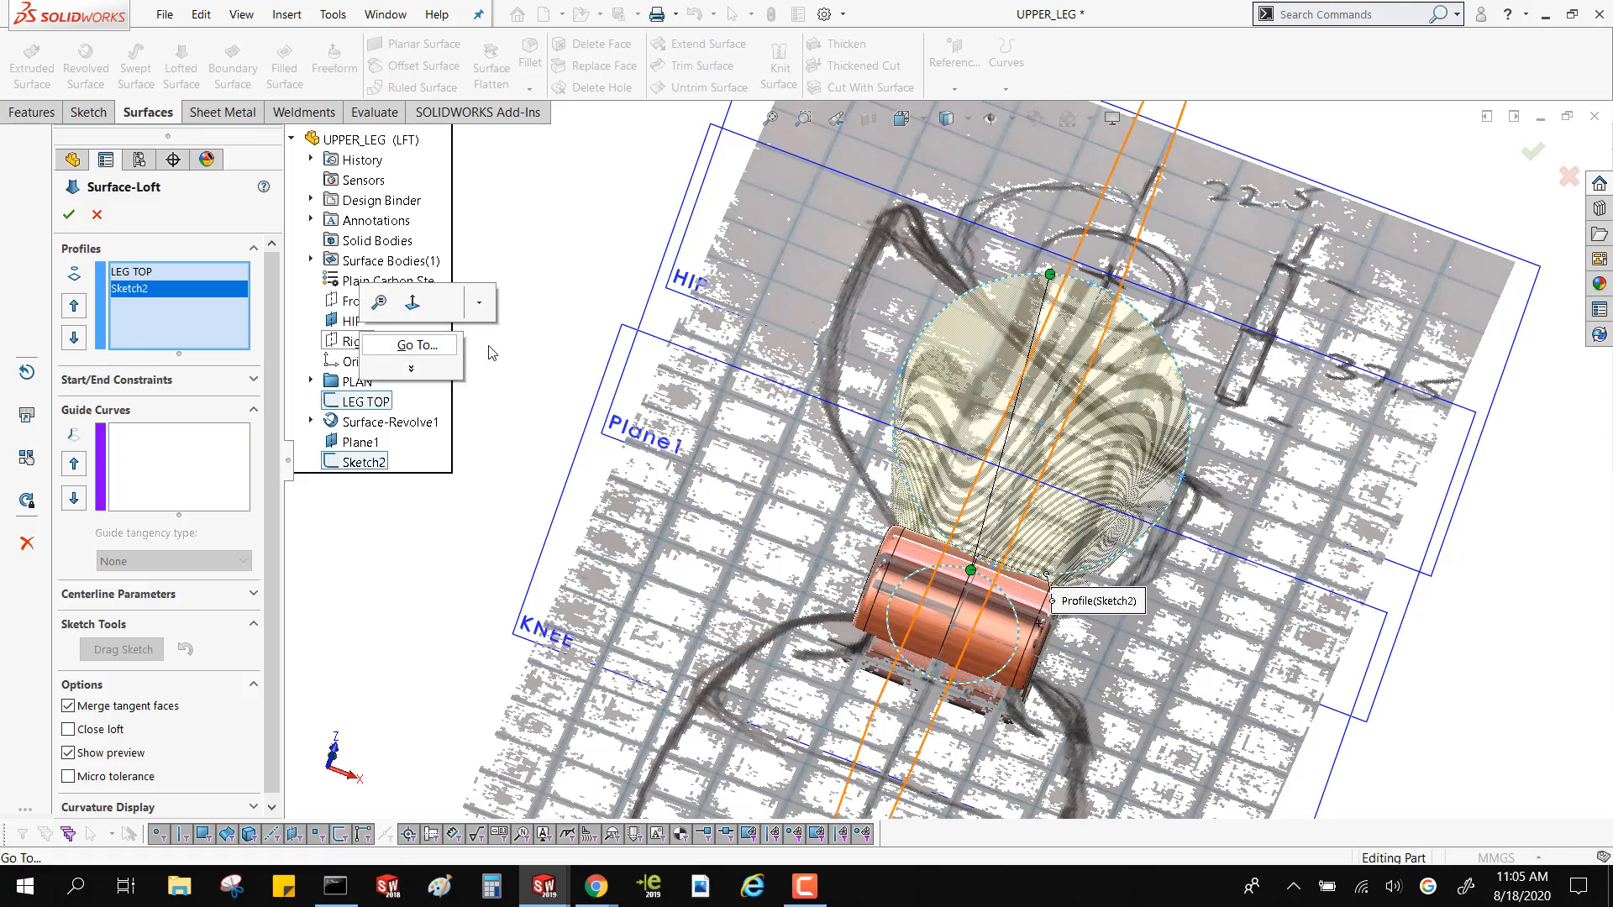
left_click(648, 350)
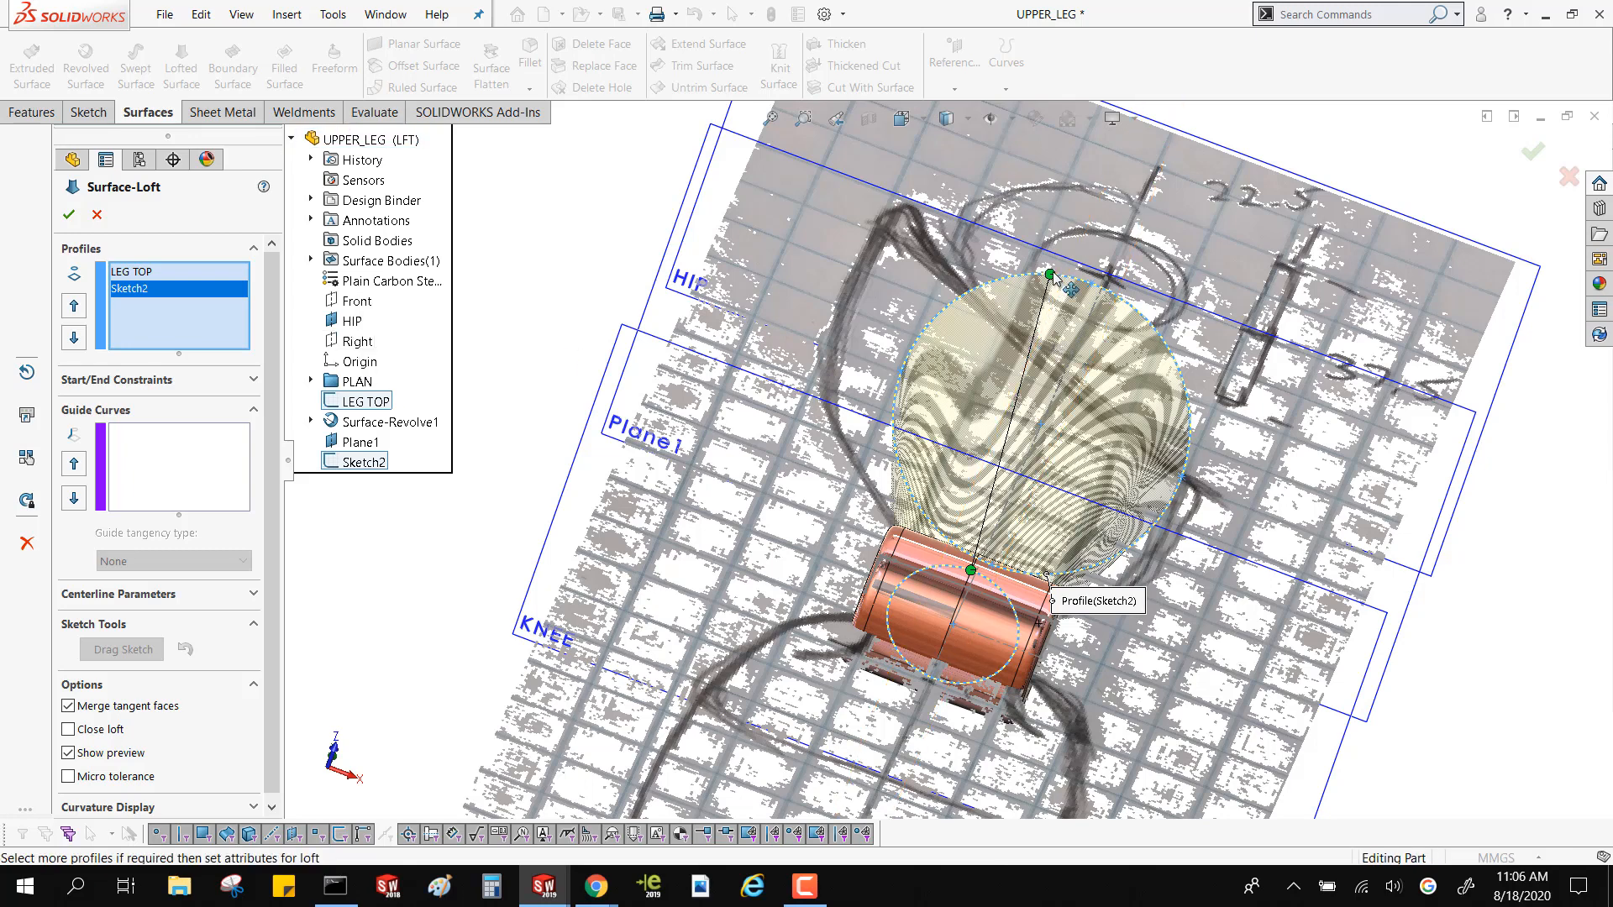
Set the loft's start constraint at the LEG TOP circle to Normal To Profile
mouse_move(1052, 271)
middle_mouse_down()
mouse_move(923, 381)
mouse_move(867, 364)
mouse_move(889, 271)
middle_mouse_up()
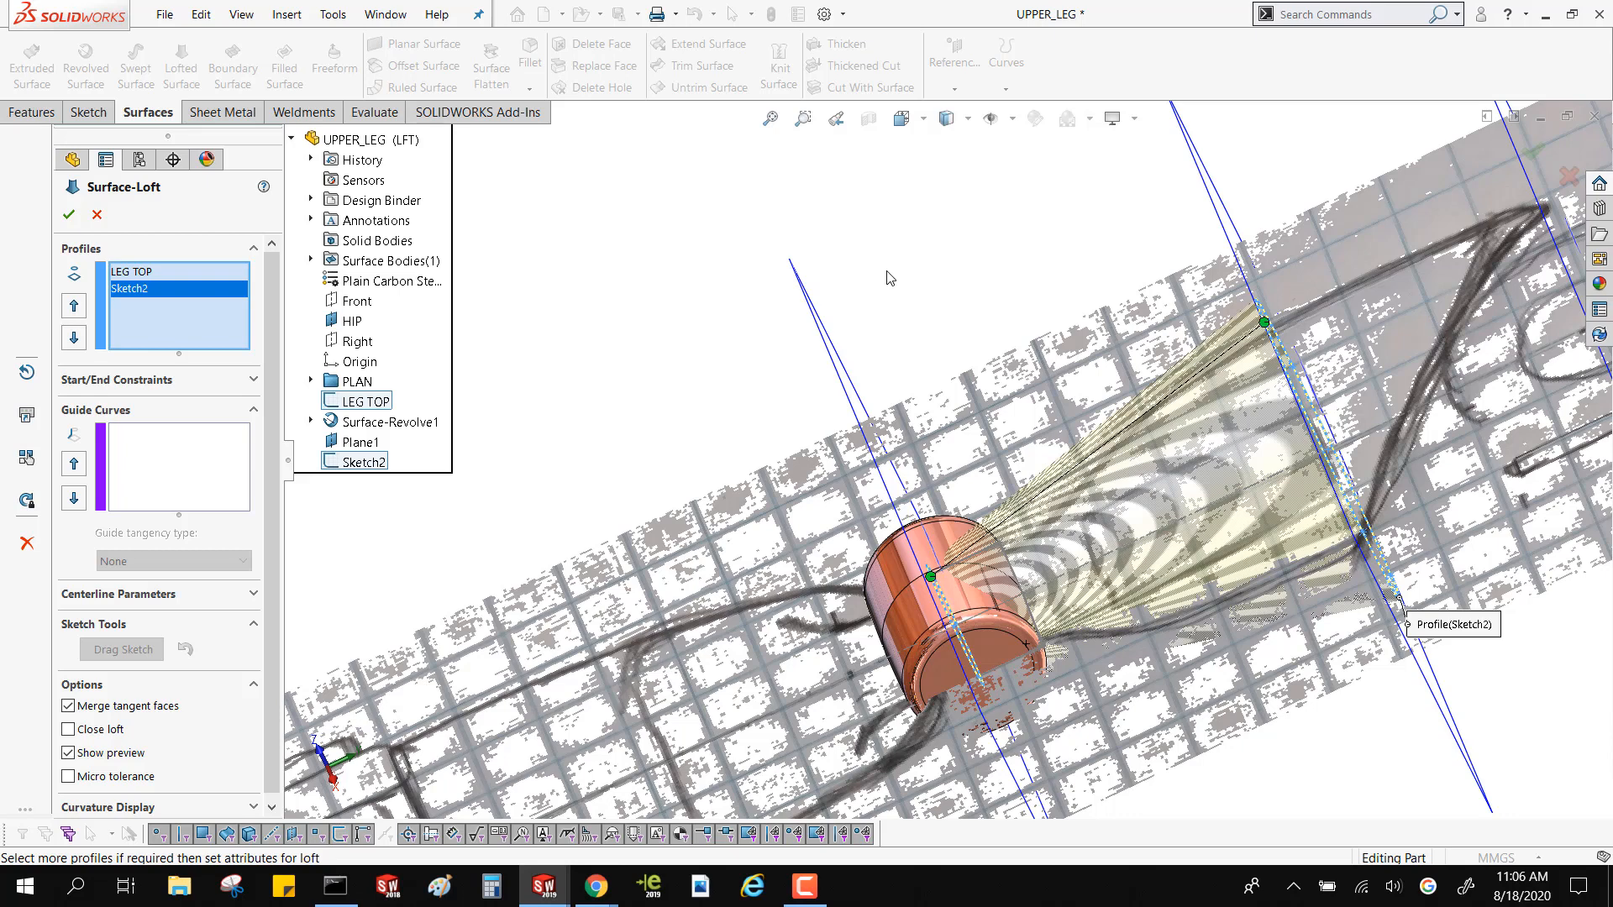
left_click(208, 382)
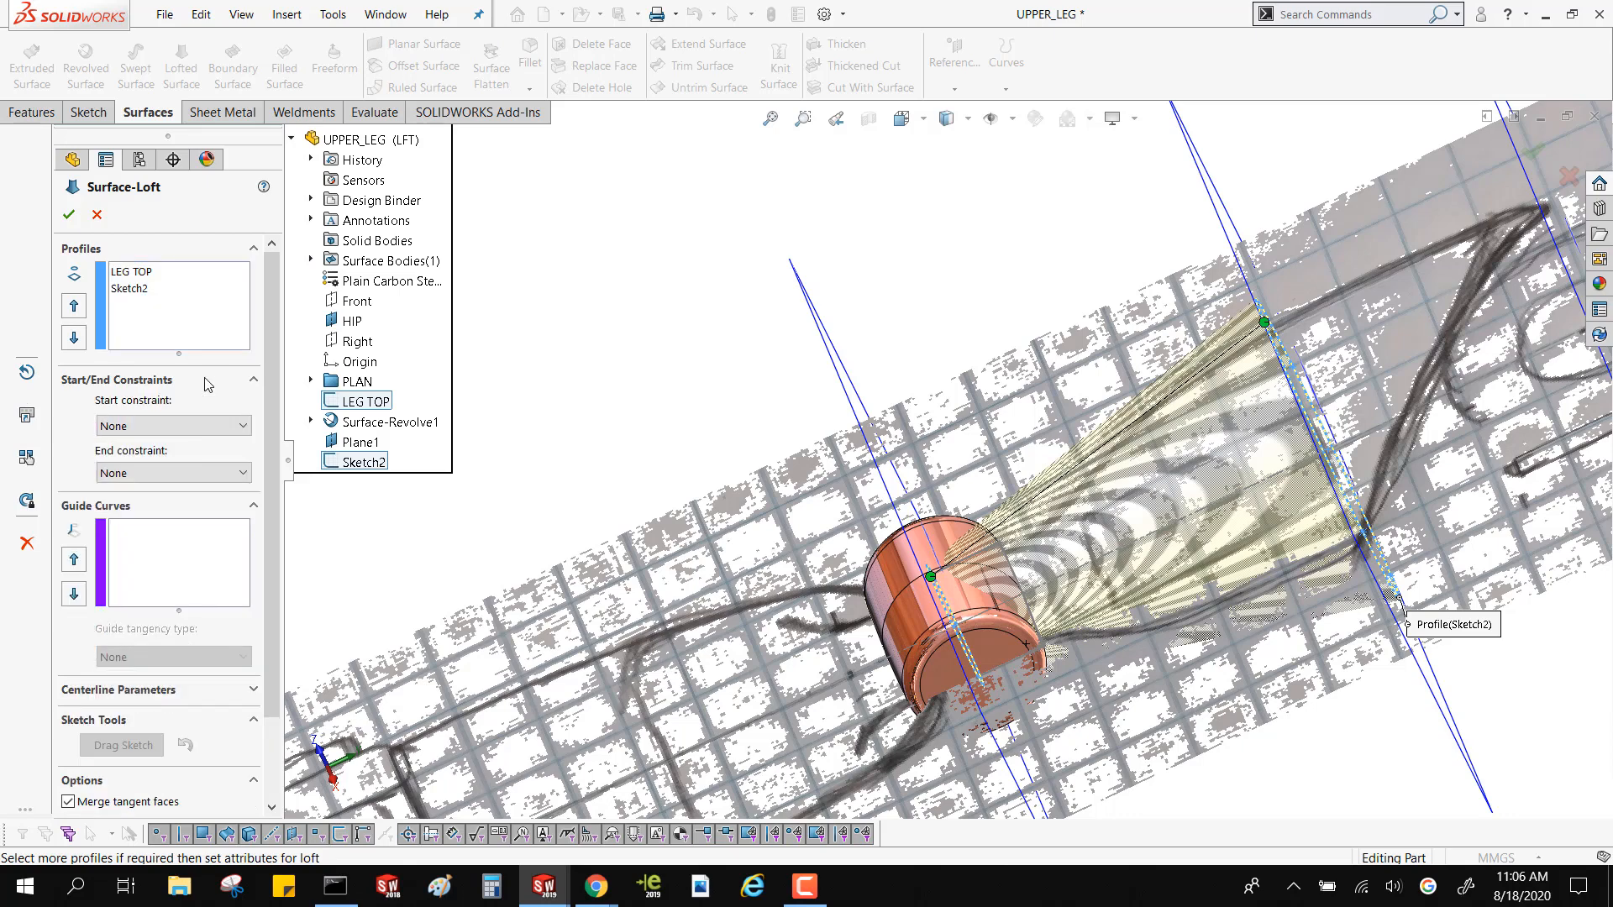
left_click(186, 426)
left_click(172, 474)
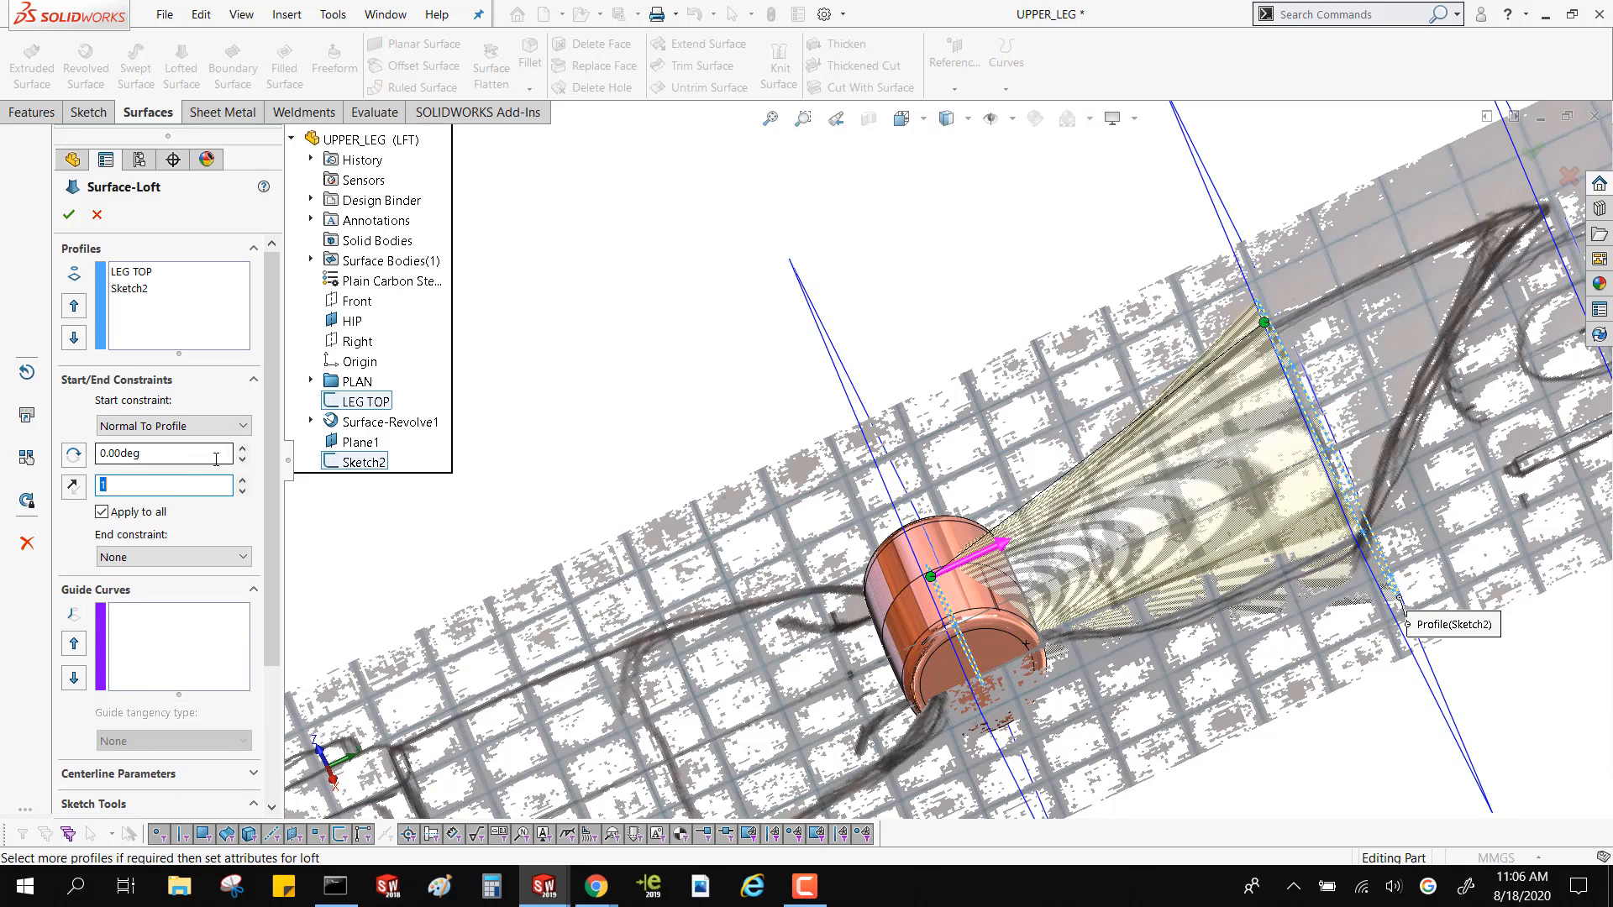
Try raising the loft's start tangent length to 5 and lowering it to 3
left_click(242, 480)
left_click(243, 481)
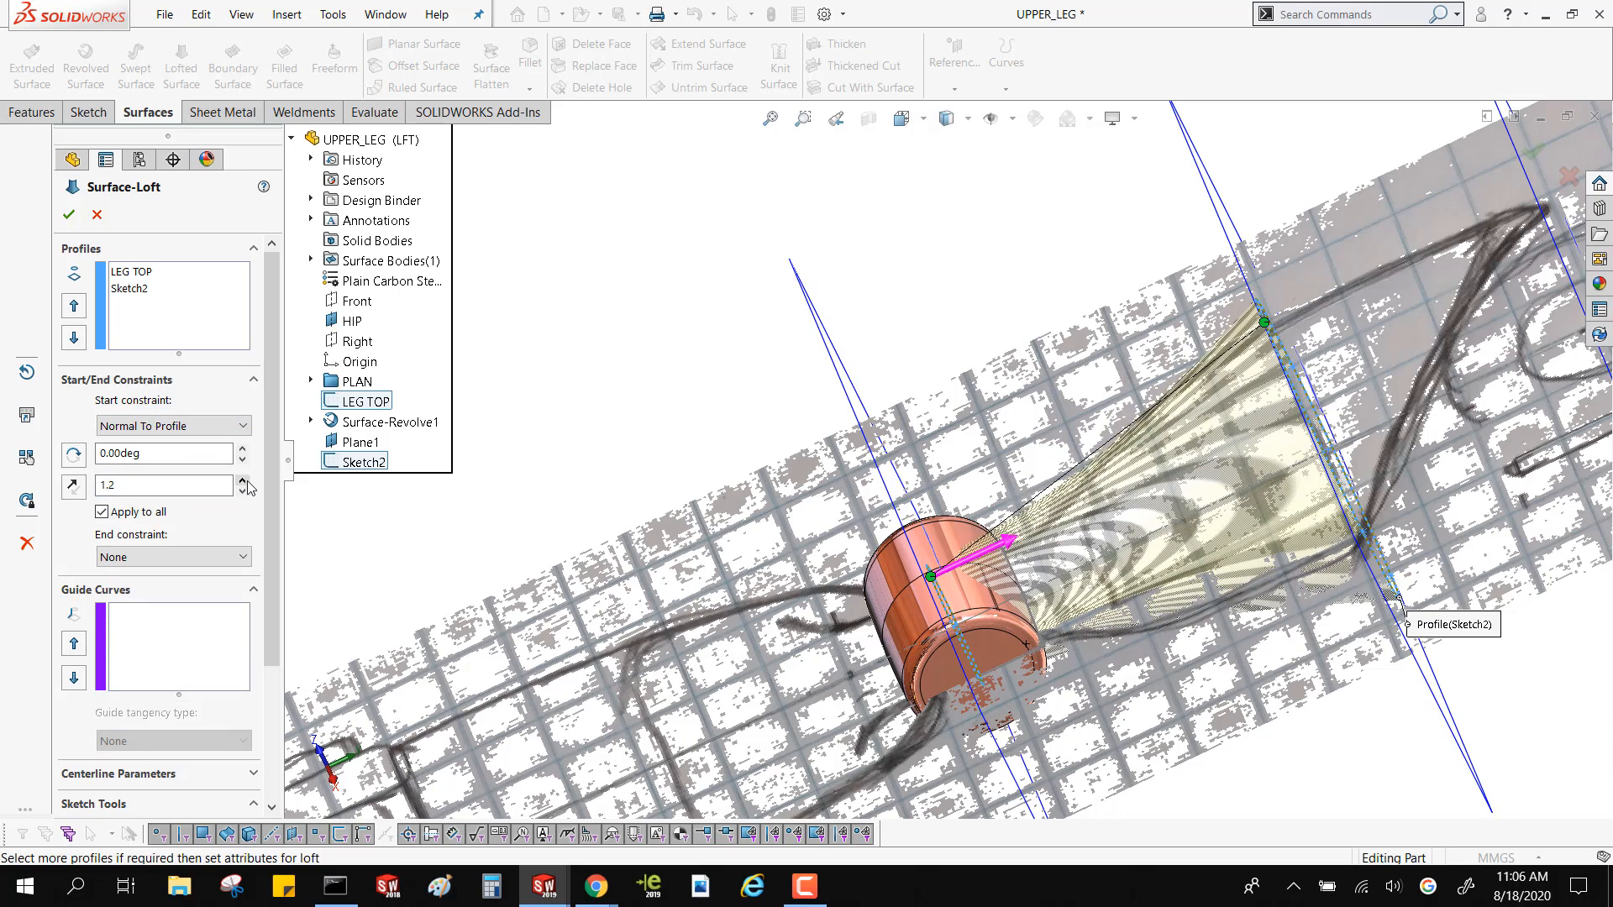
left_click(243, 480)
left_click(243, 480)
left_click(243, 481)
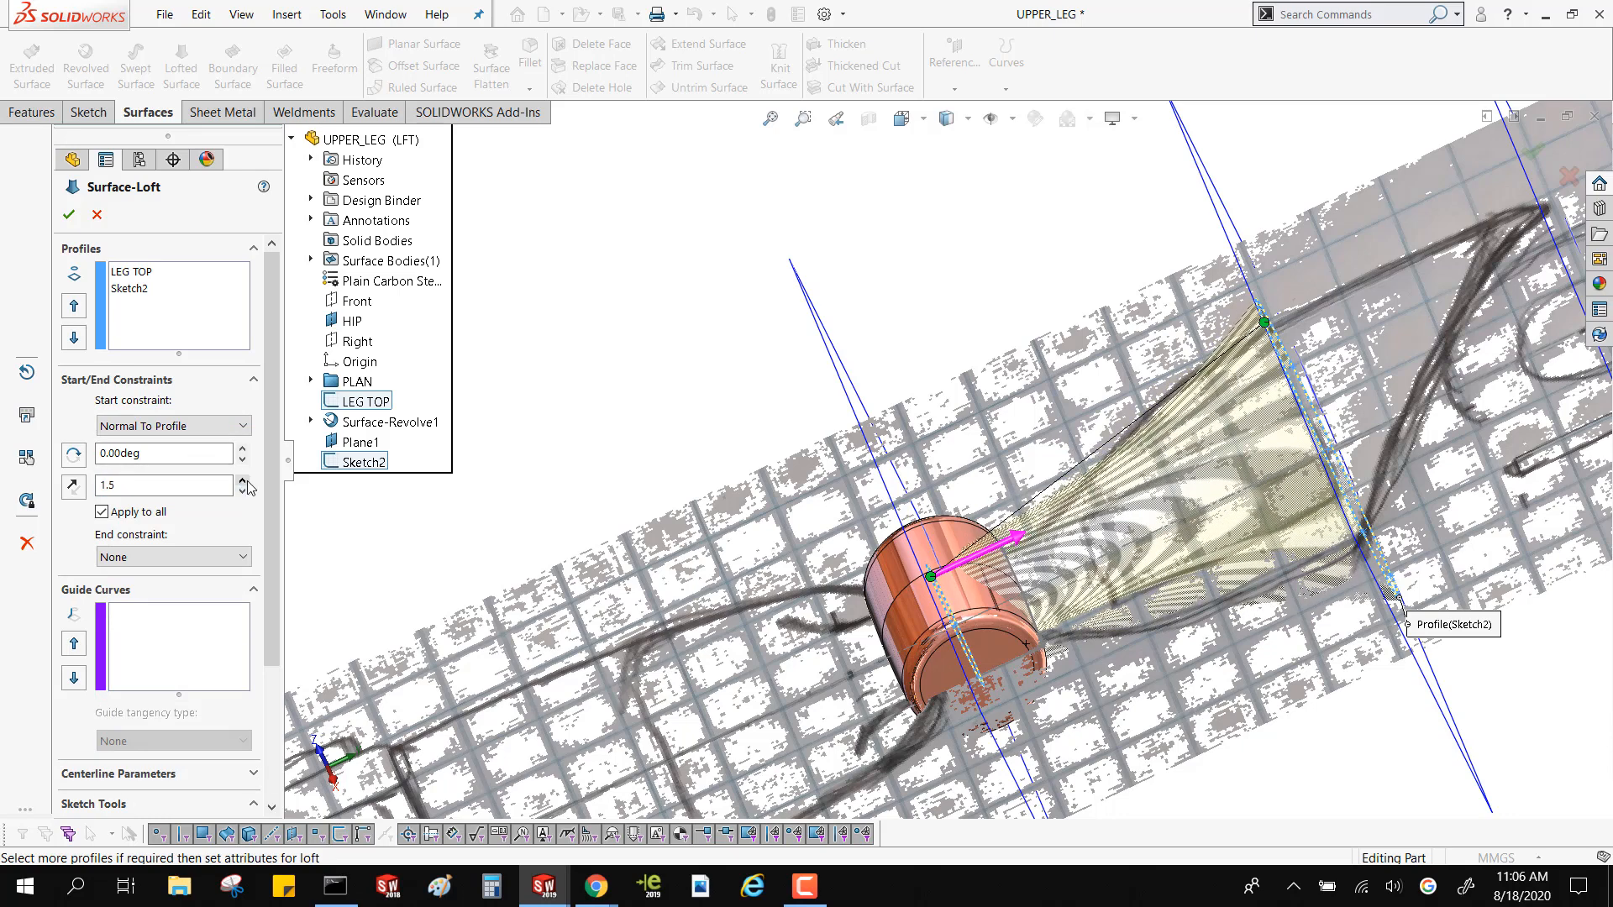
left_click(243, 482)
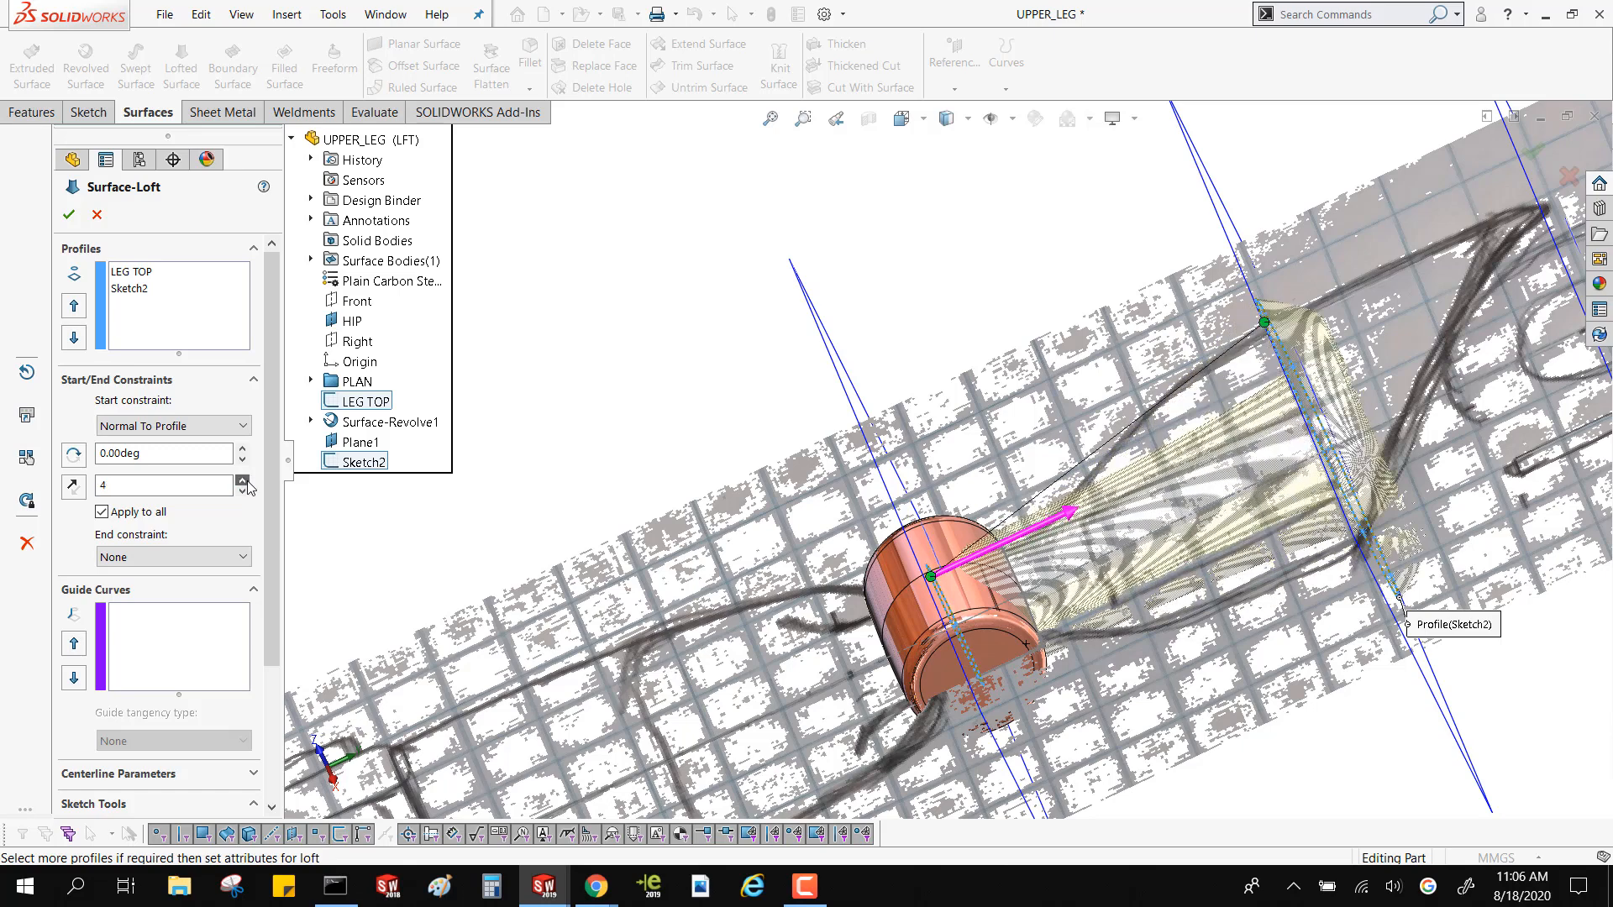
left_click(243, 480)
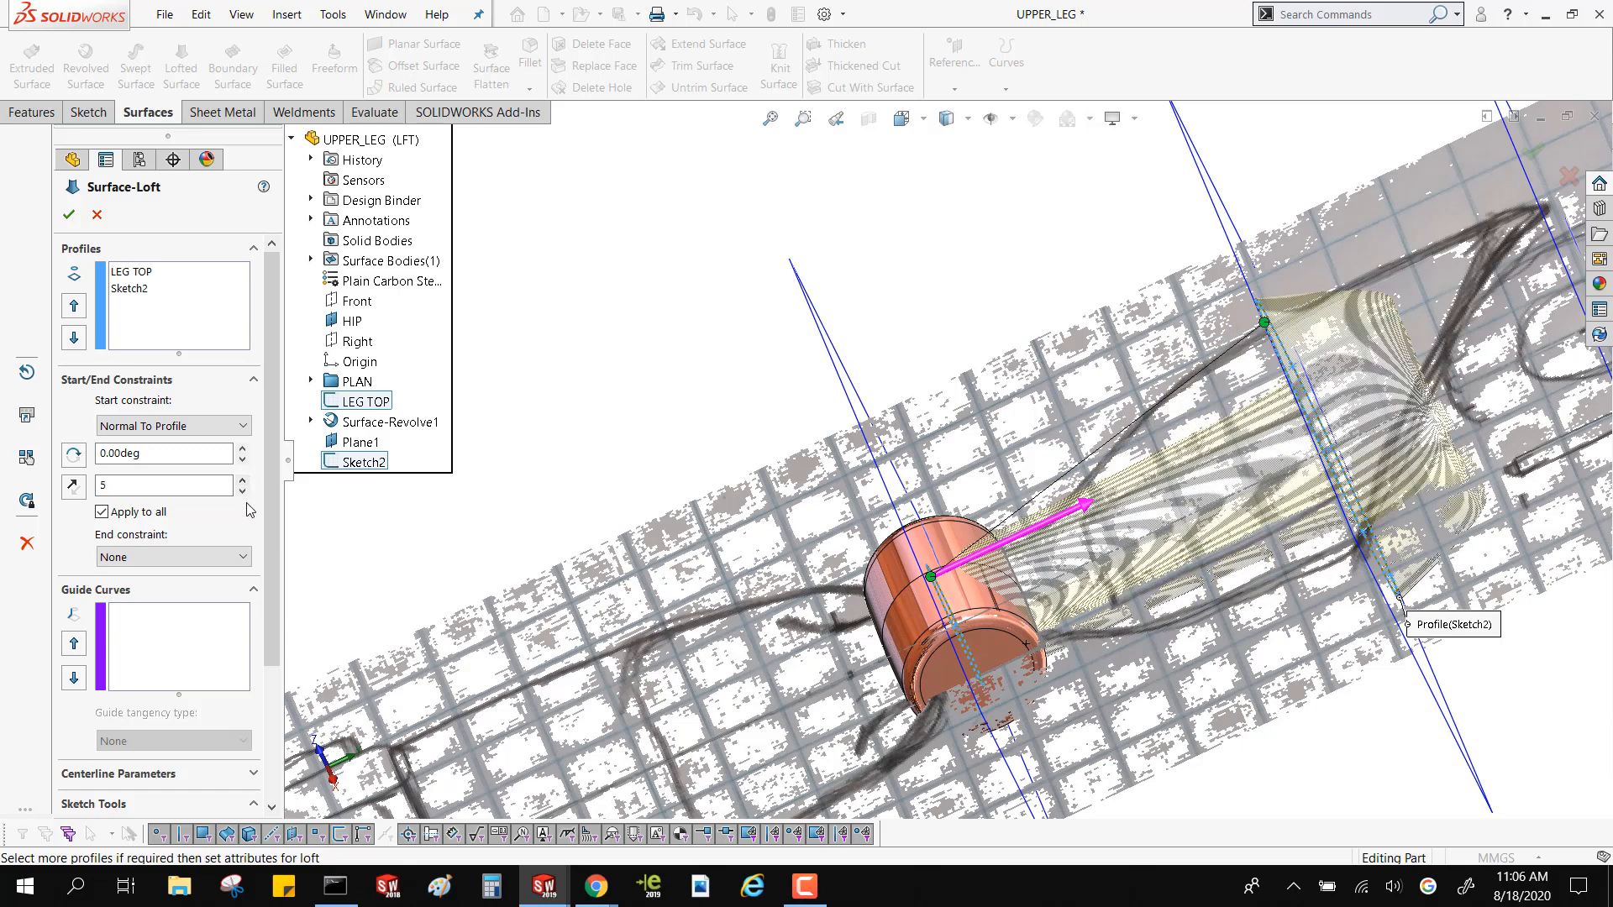
left_click(242, 492)
left_click(242, 492)
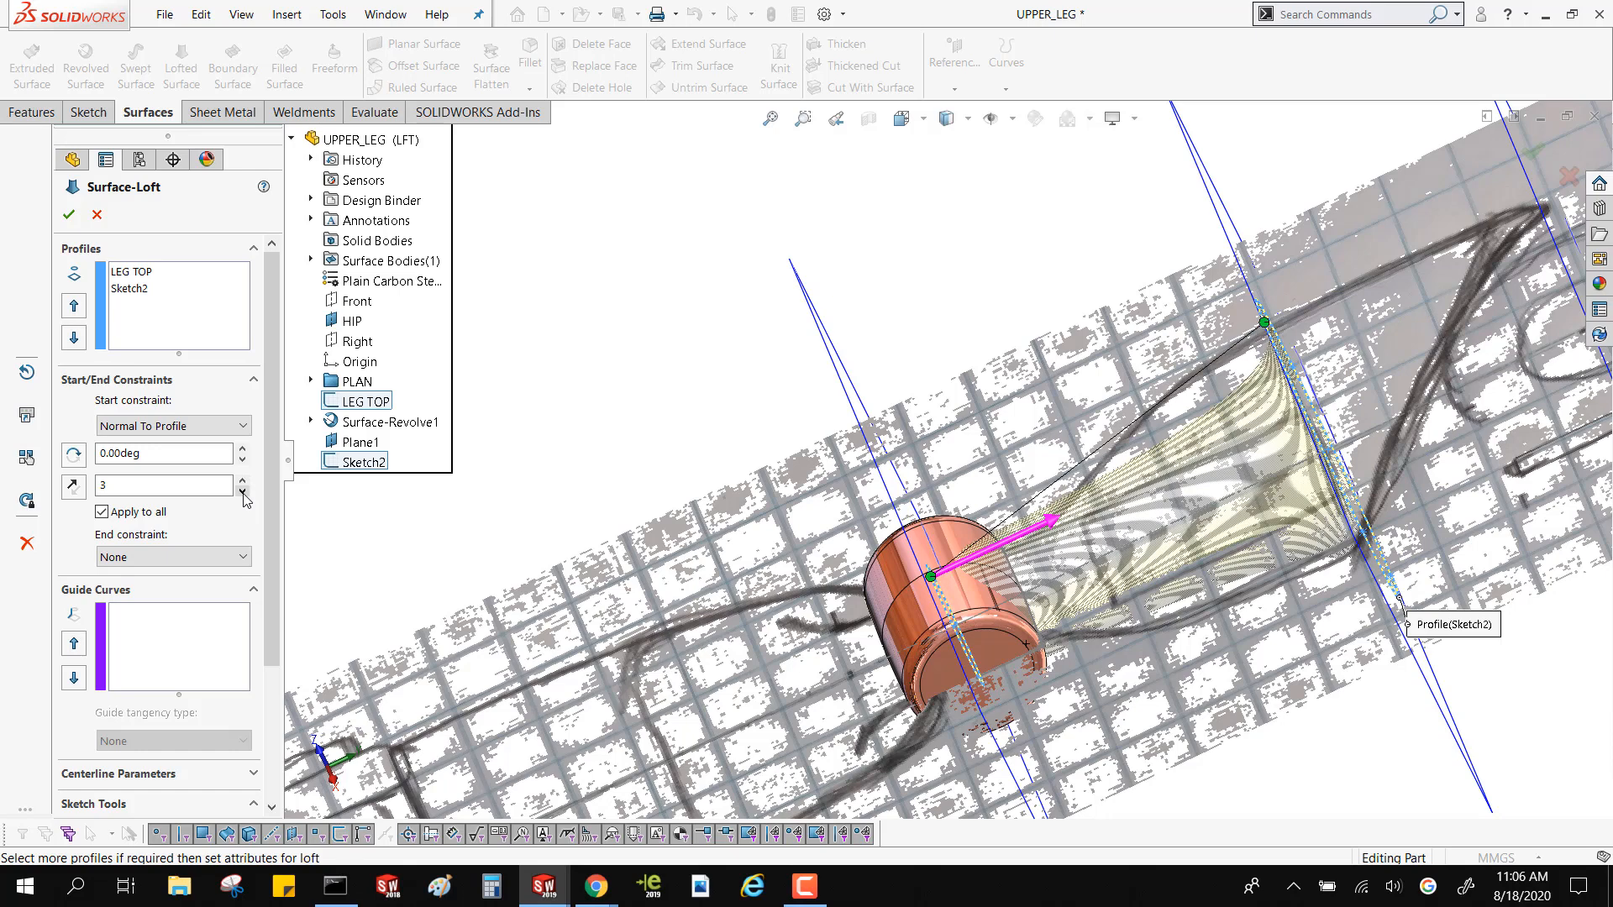
Try a start tangent length of 4.5 and check how the loft preview bulges past the ellipse plane
middle_click_drag(1134, 437, 1282, 430)
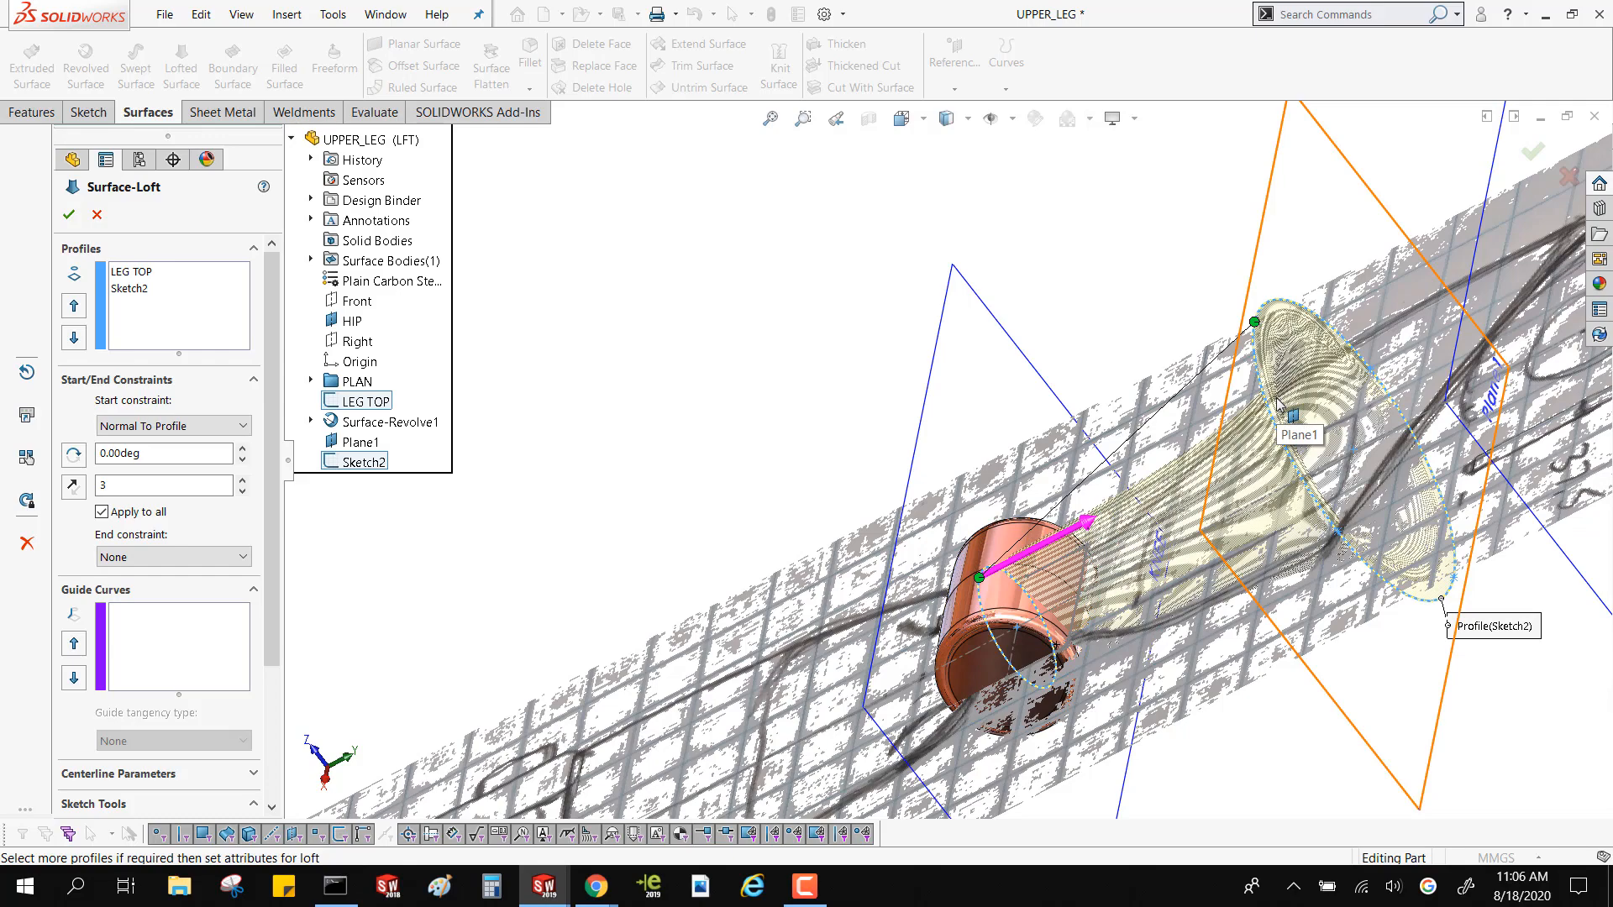
middle_click_drag(1198, 324, 1232, 287)
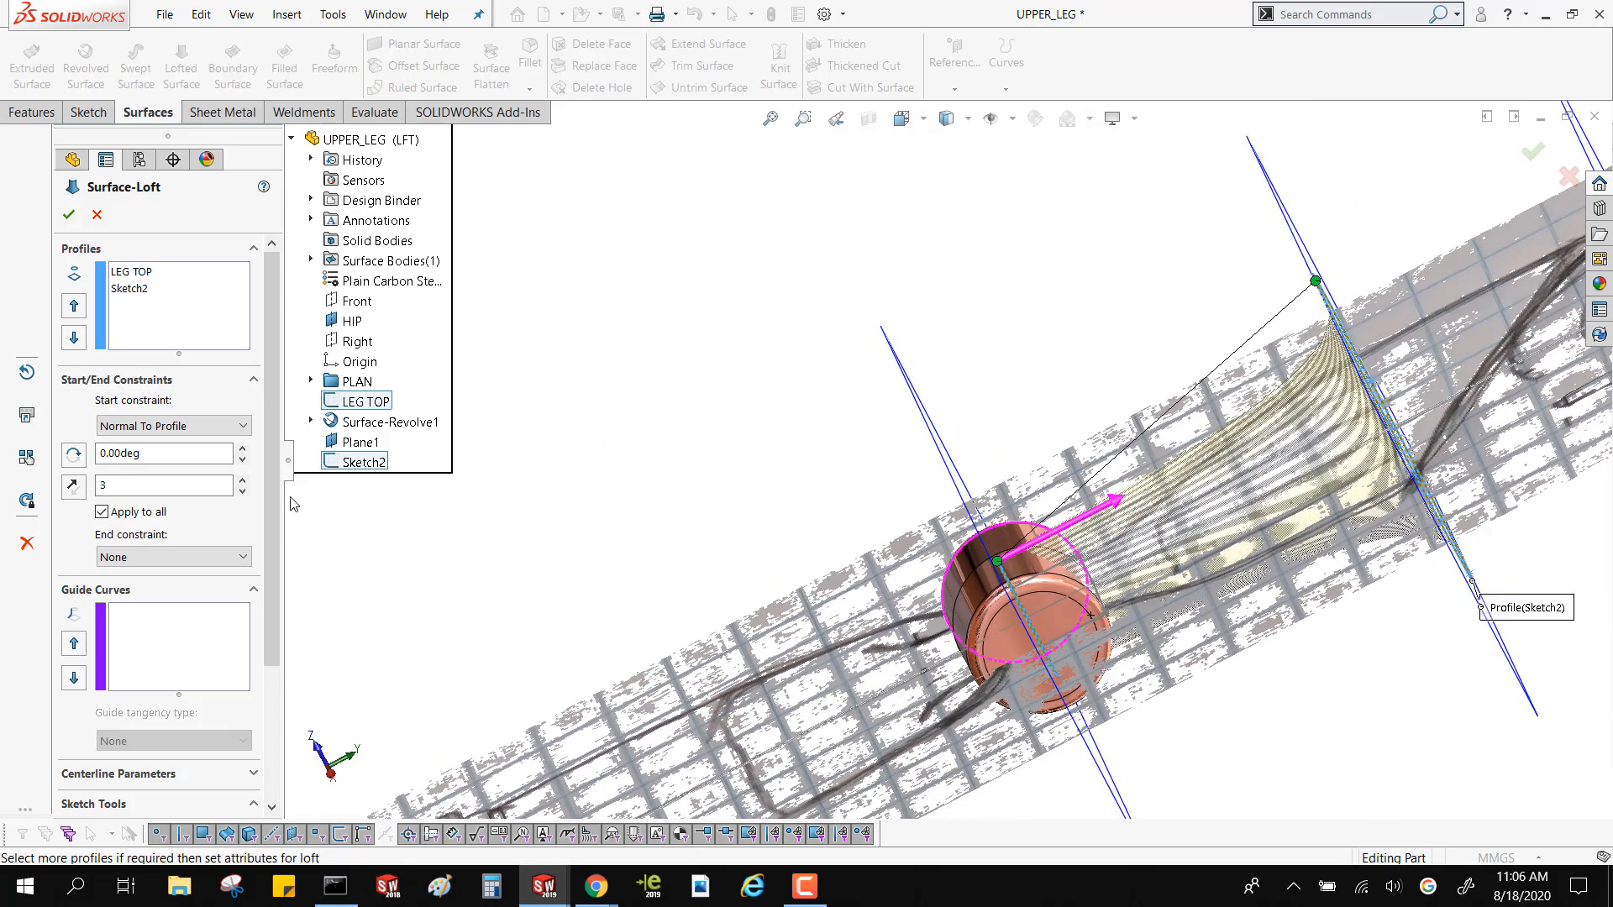
double_click(201, 485)
type("1.5")
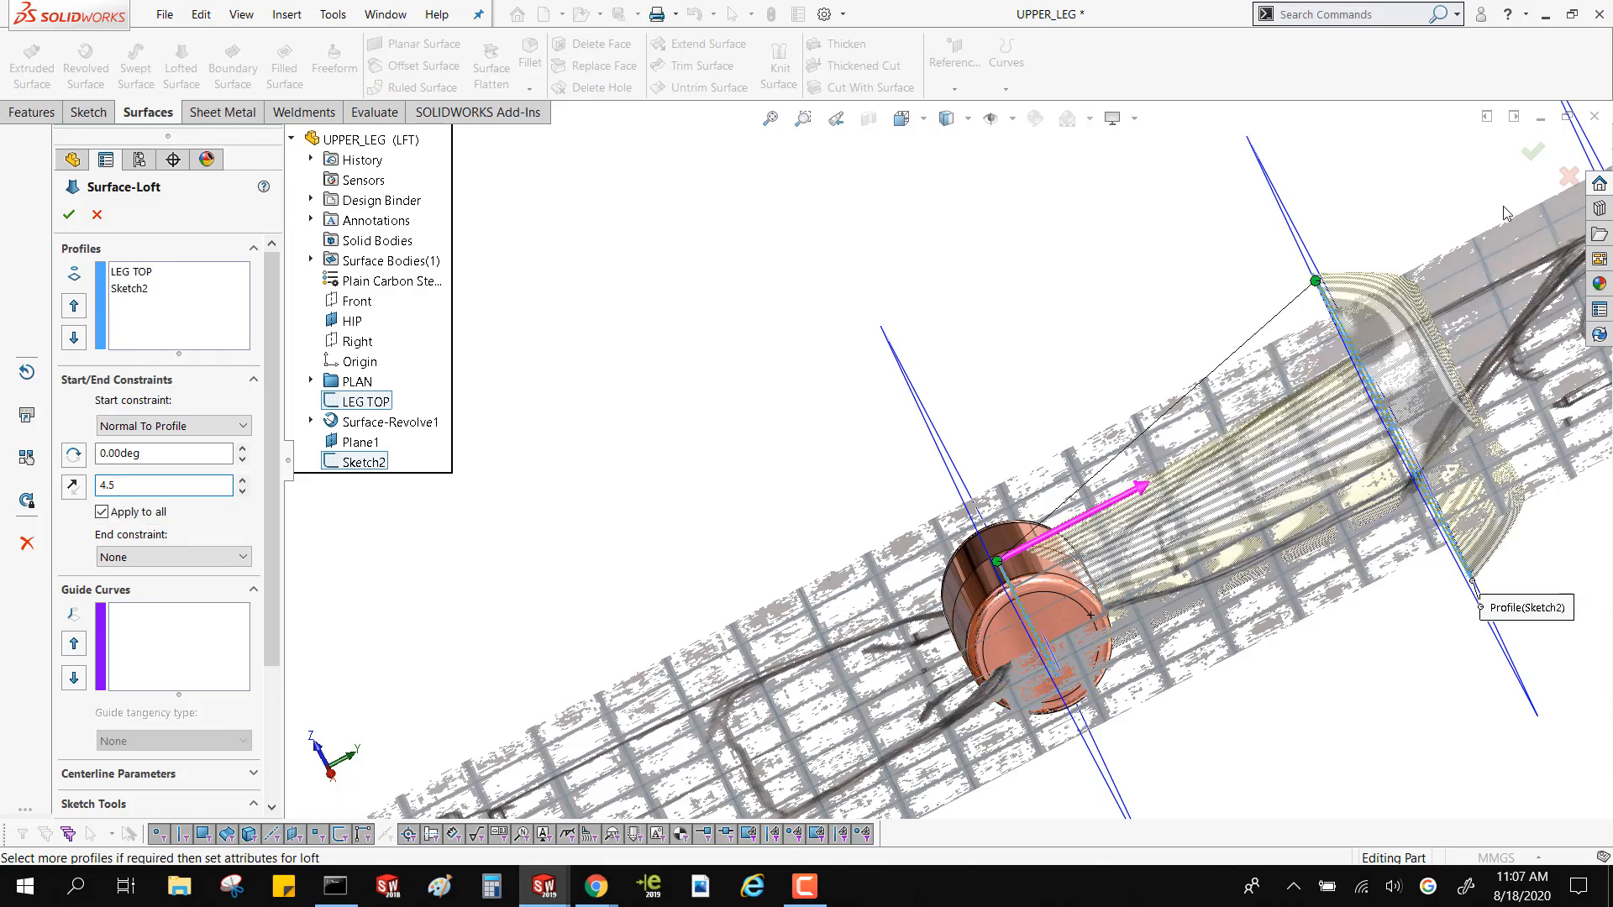
middle_click_drag(1265, 292, 1201, 296)
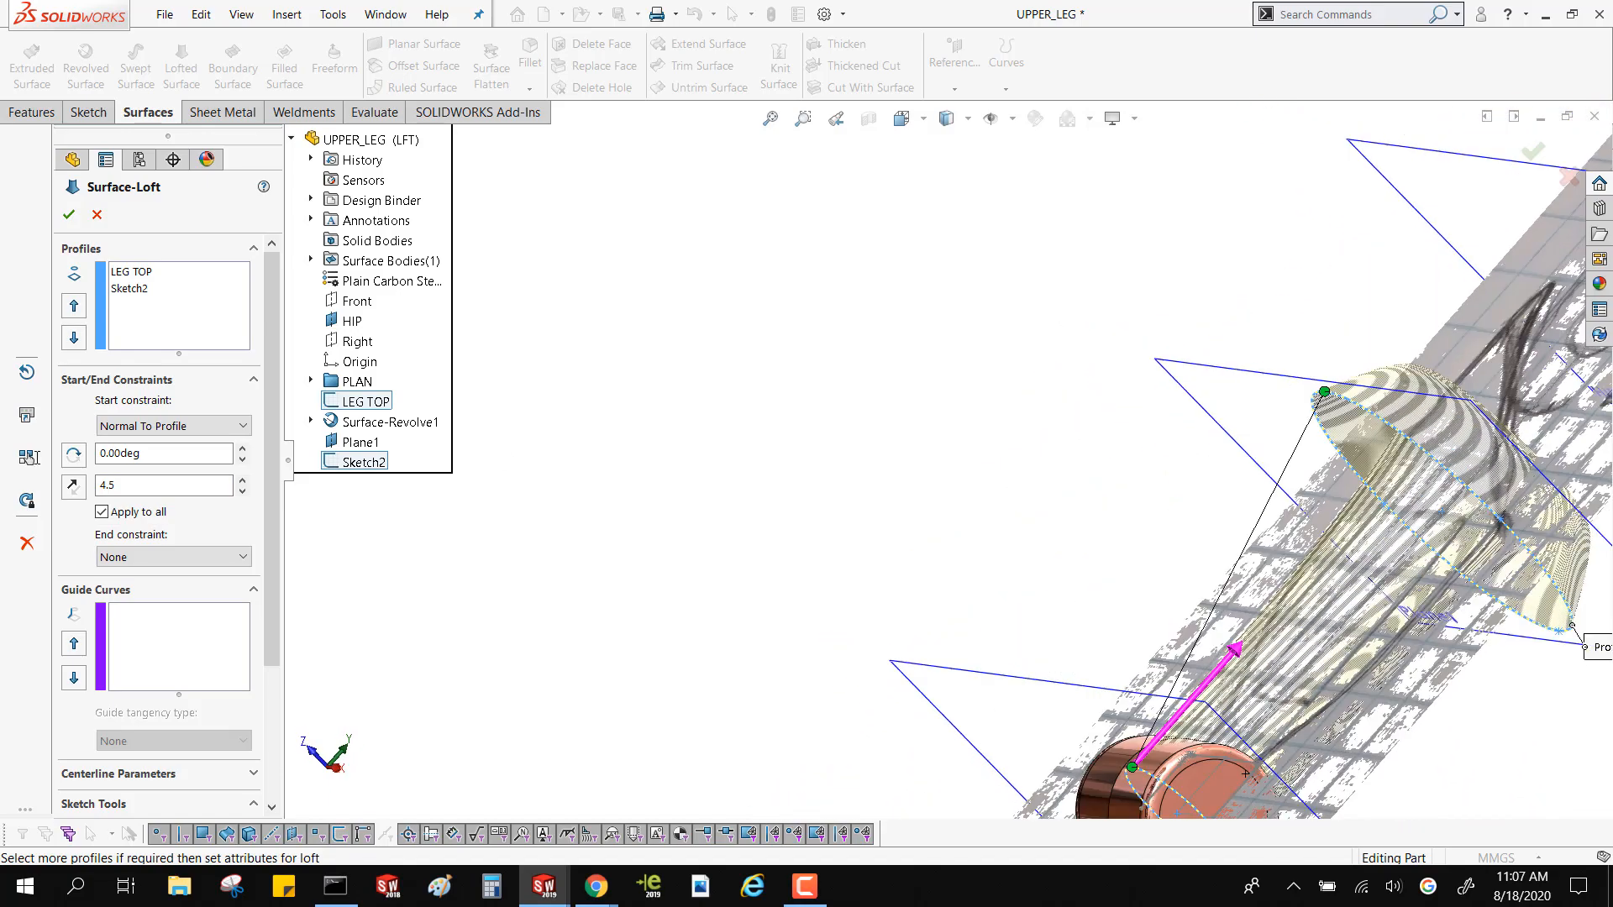
Try a start tangent length of 1.5 and set it back to 1
double_click(143, 484)
type("1.")
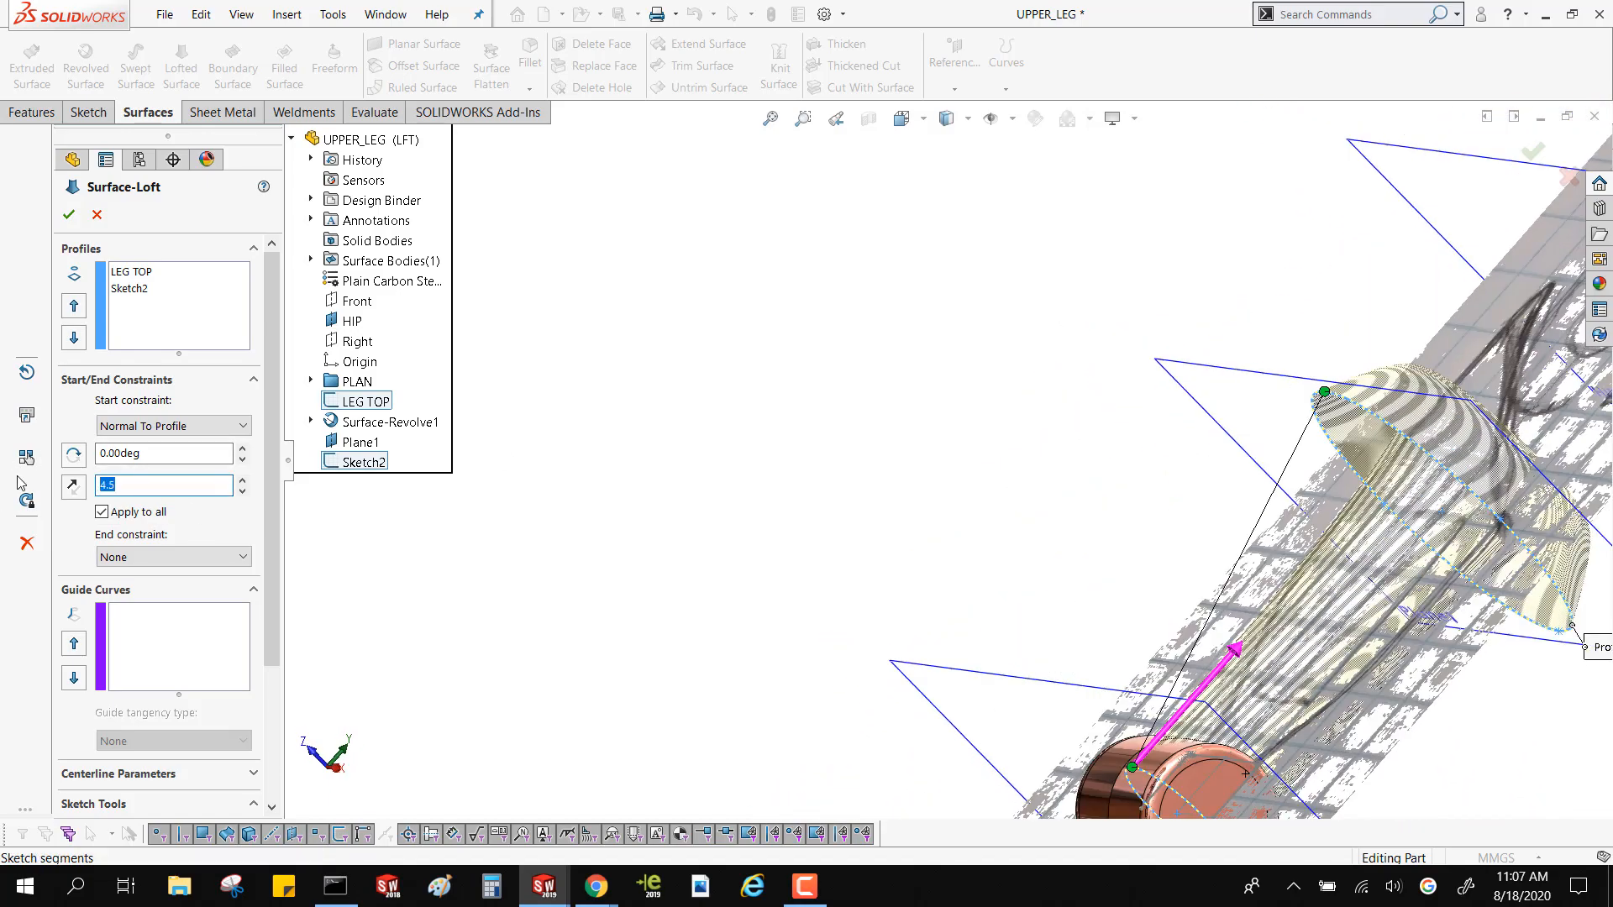
type("5")
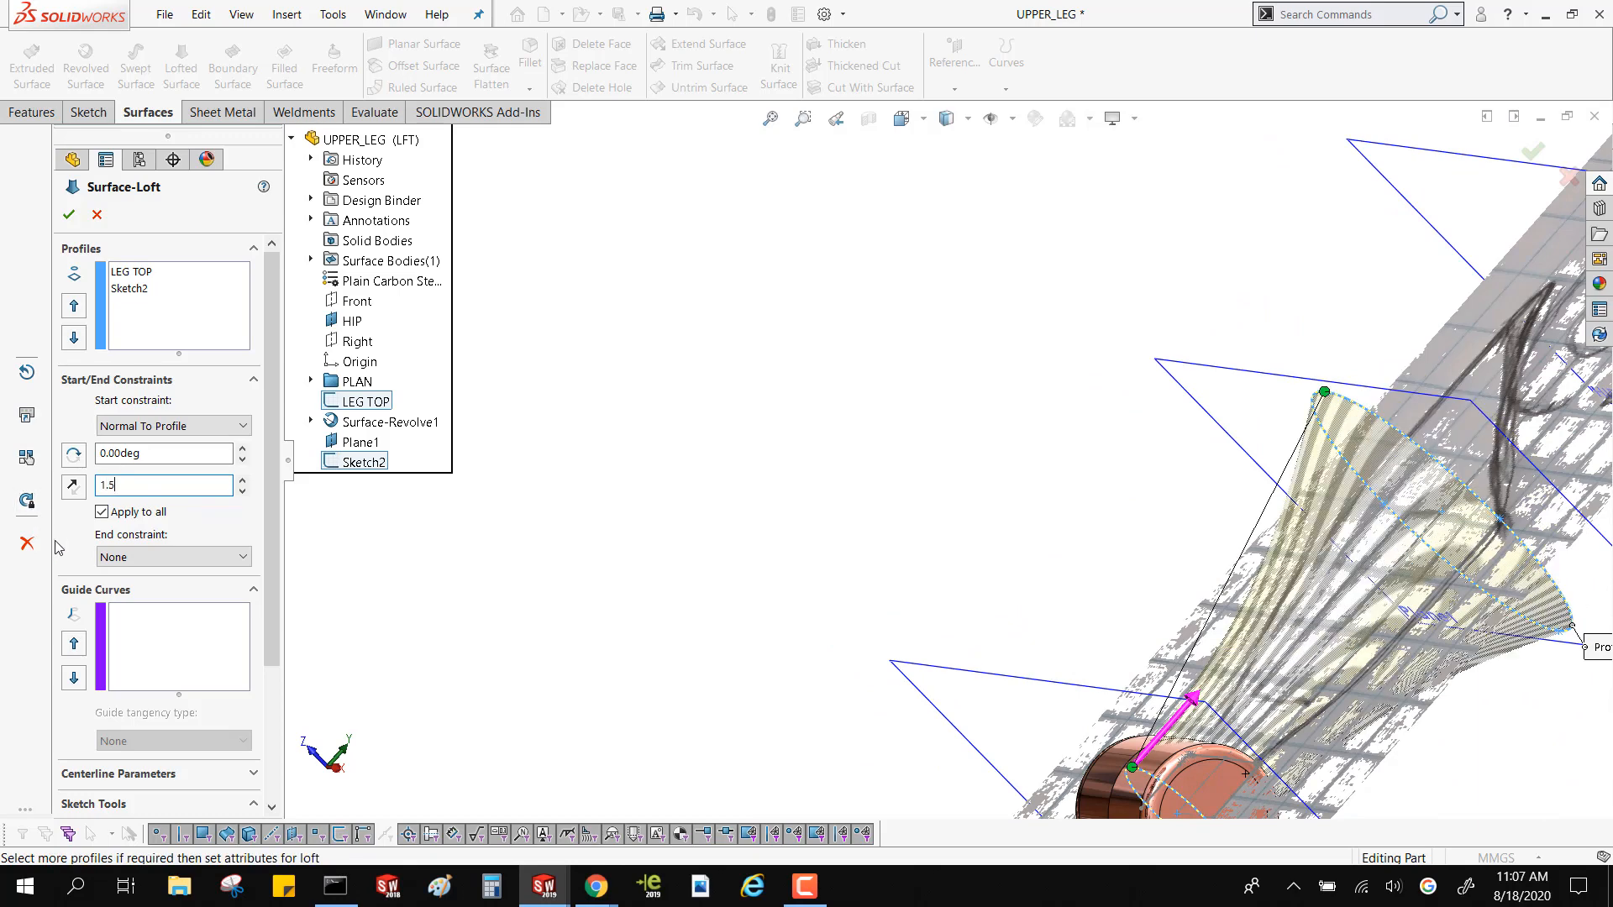
key("BackSpace")
key("BackSpace")
Set the loft's end constraint to Normal To Profile with tangent length 1.5 and a 0° angle, and create the surface
left_click(130, 557)
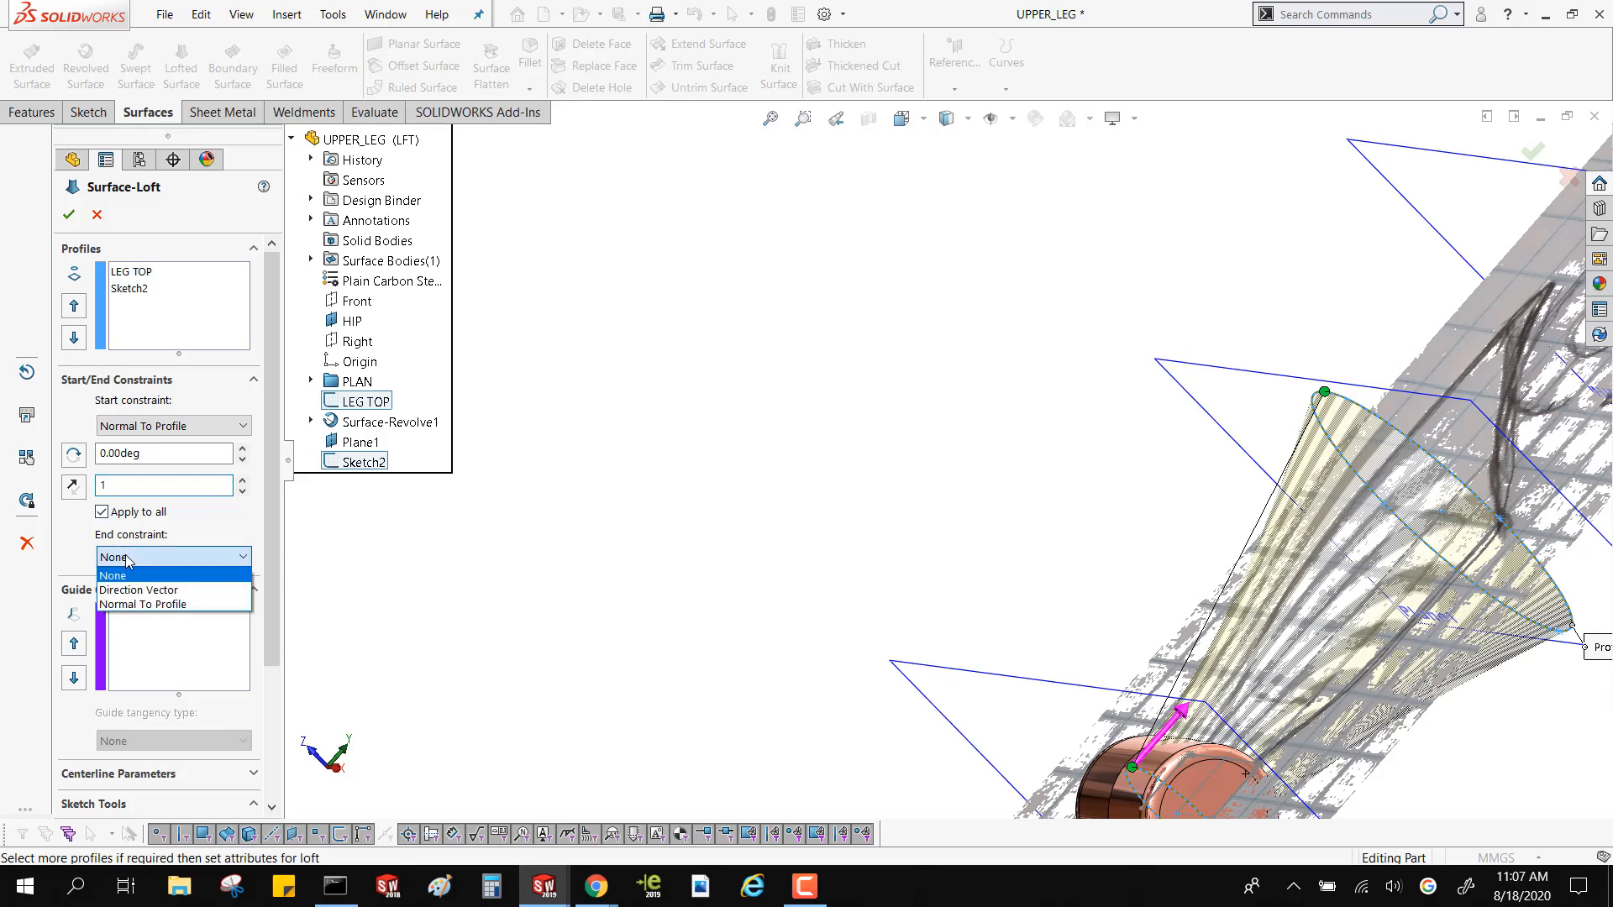
left_click(142, 604)
left_click(150, 615)
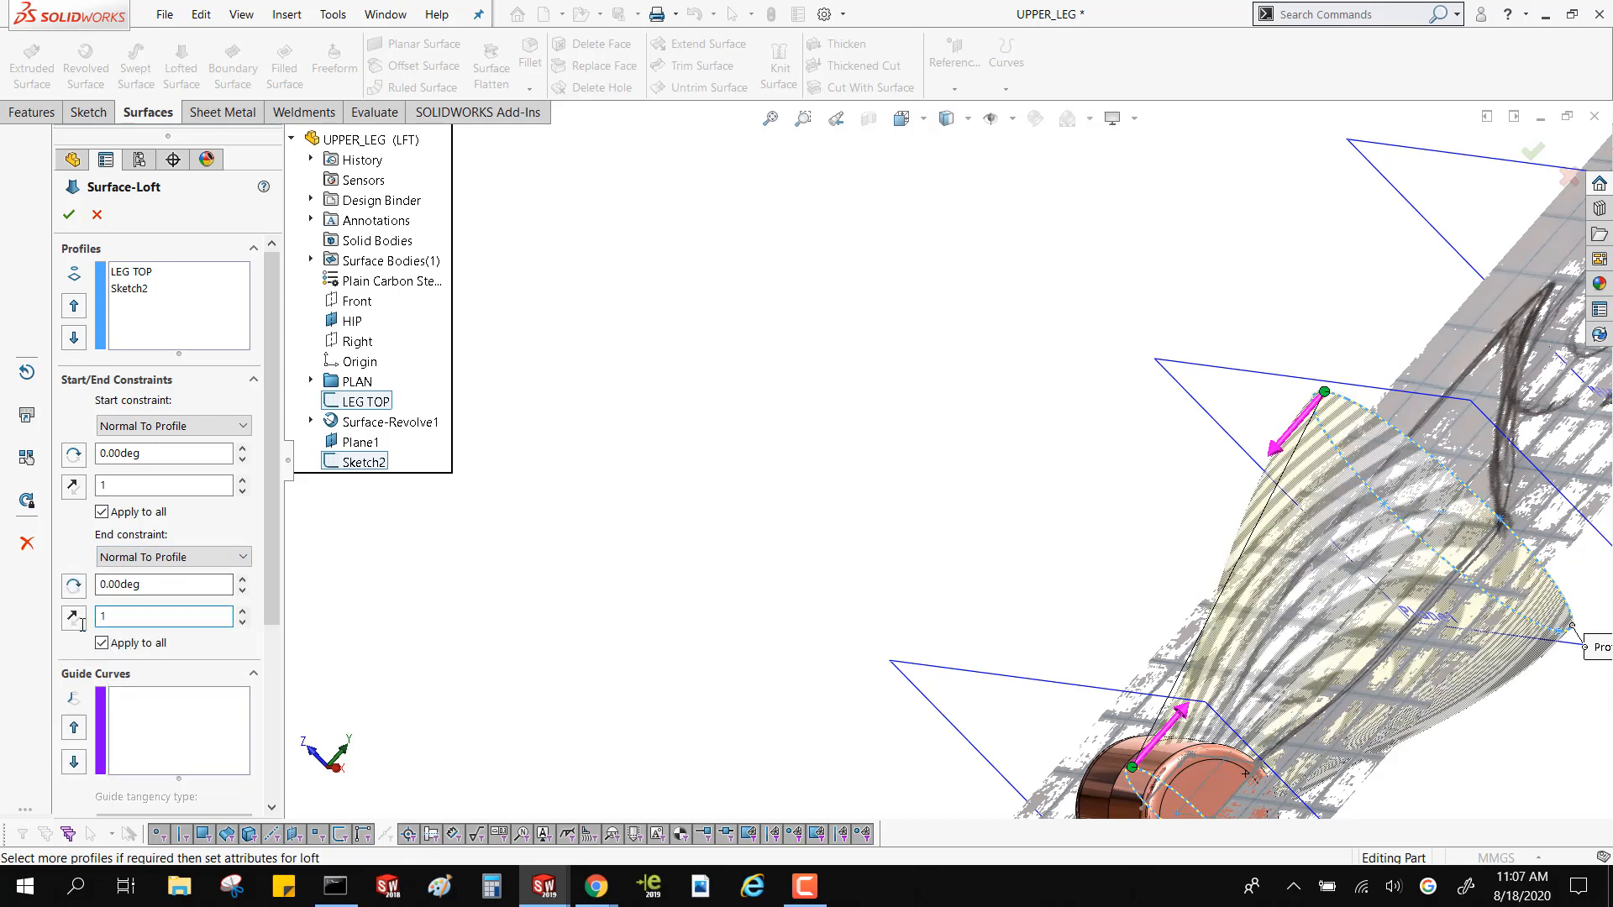
type(".5")
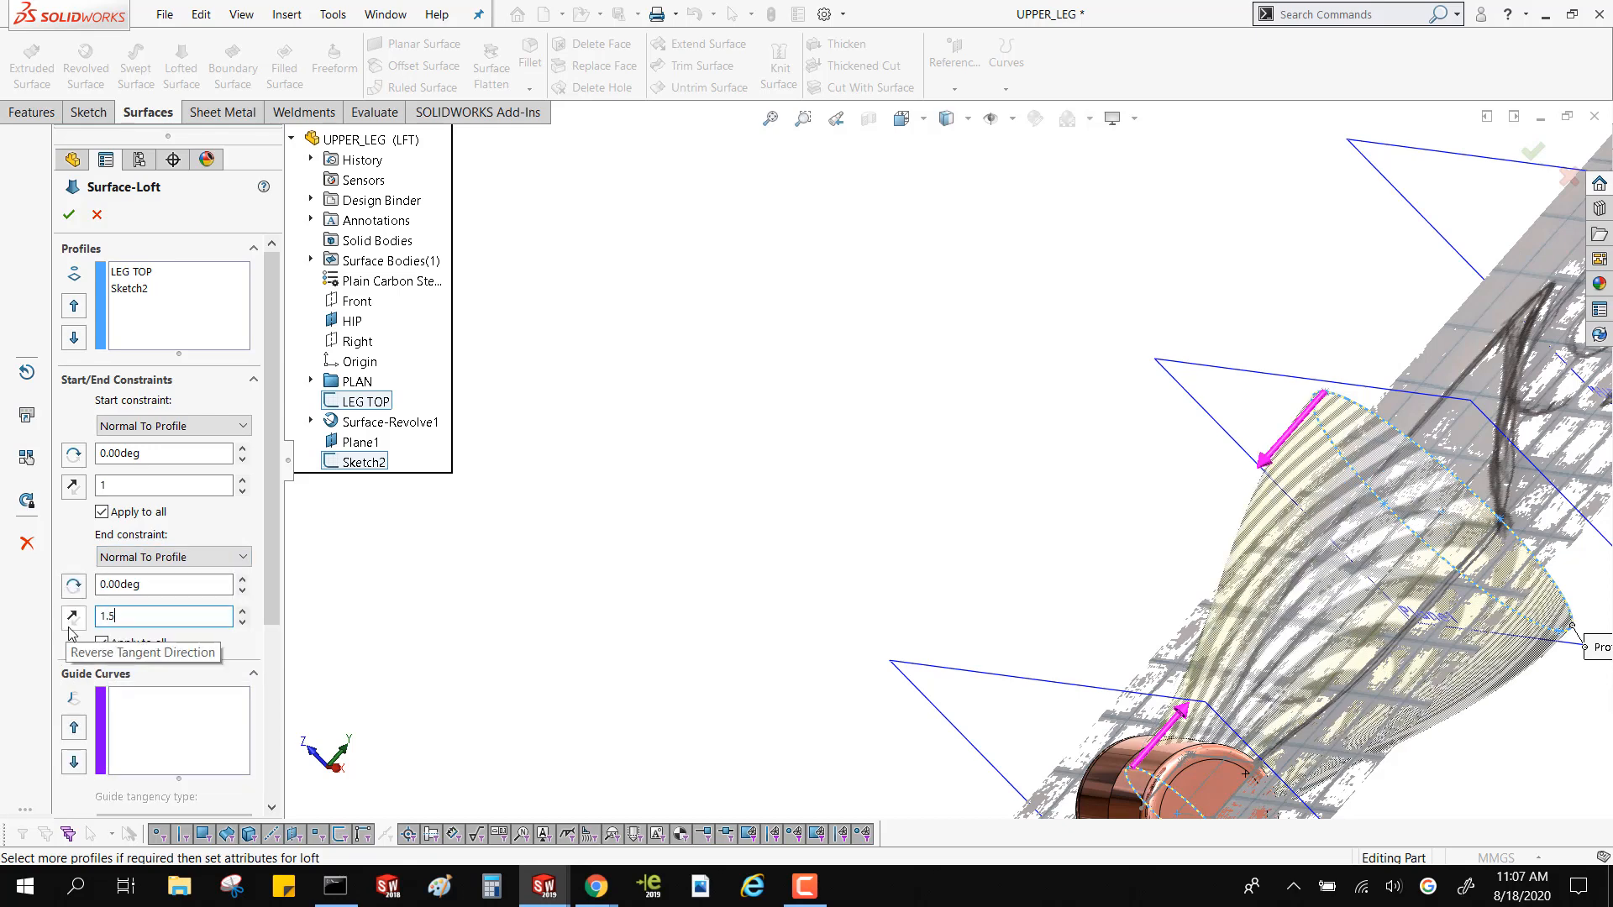
left_click(242, 580)
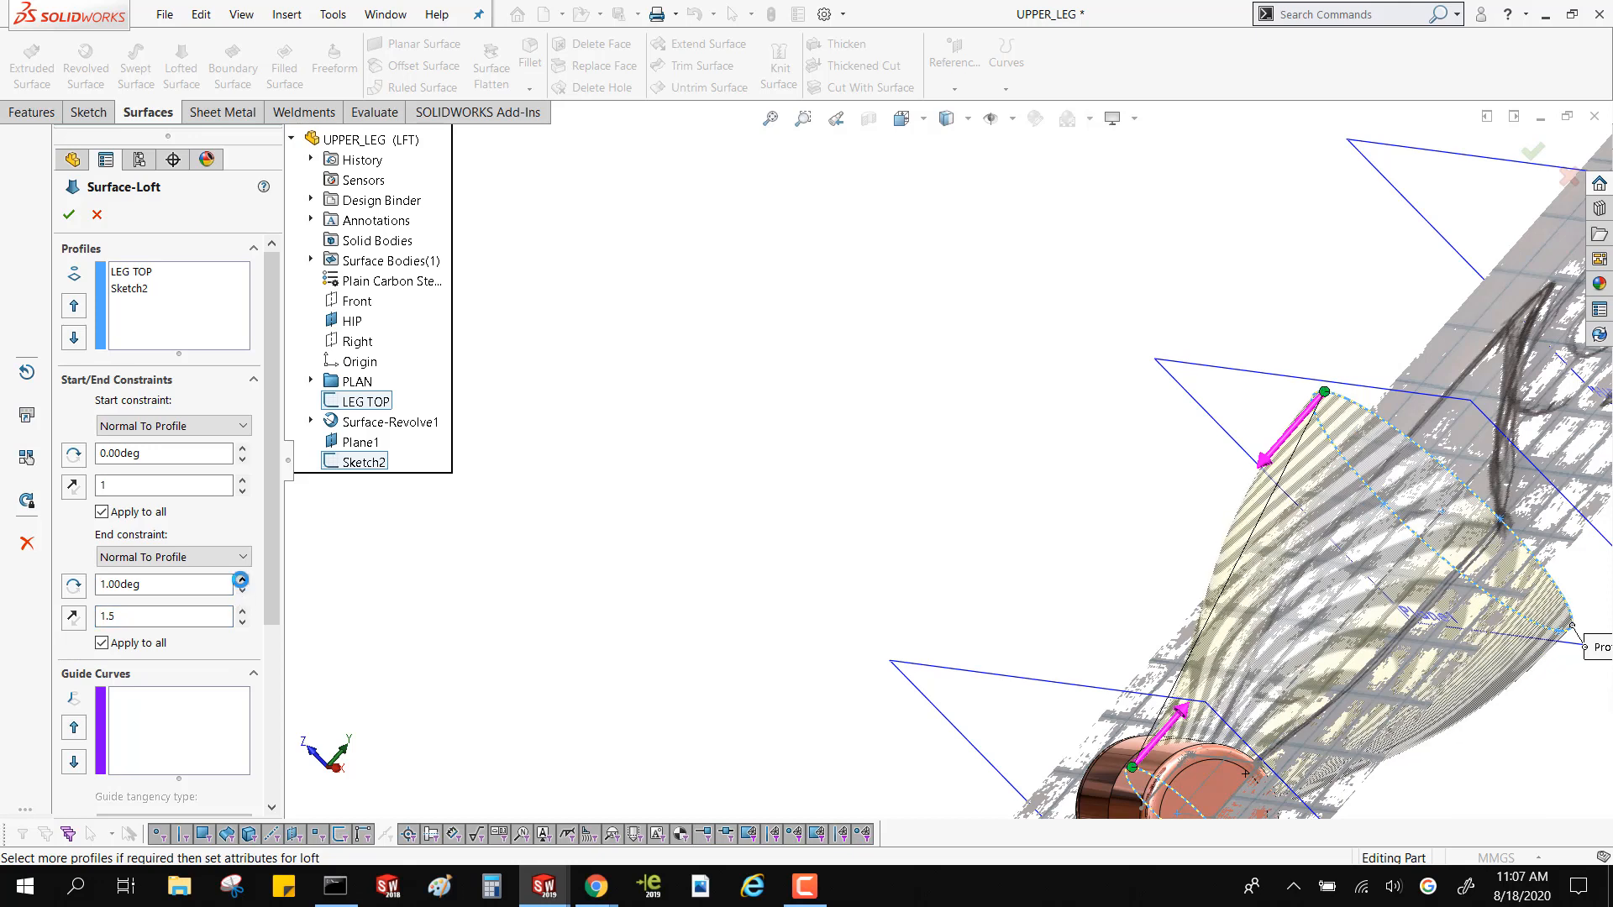
left_click(242, 591)
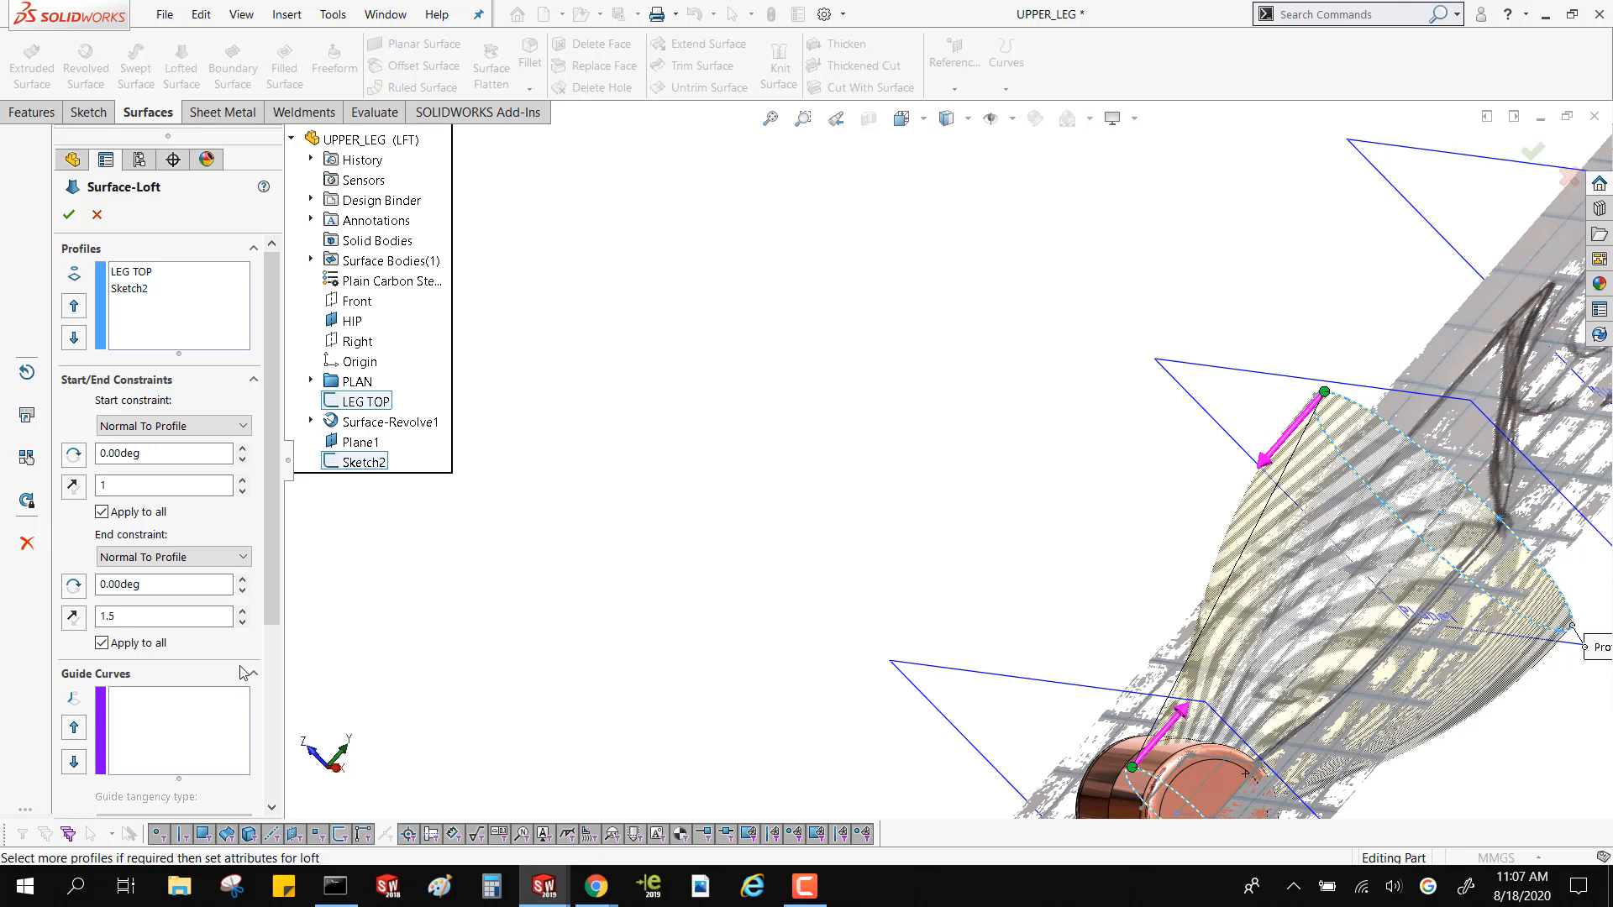
left_click(73, 217)
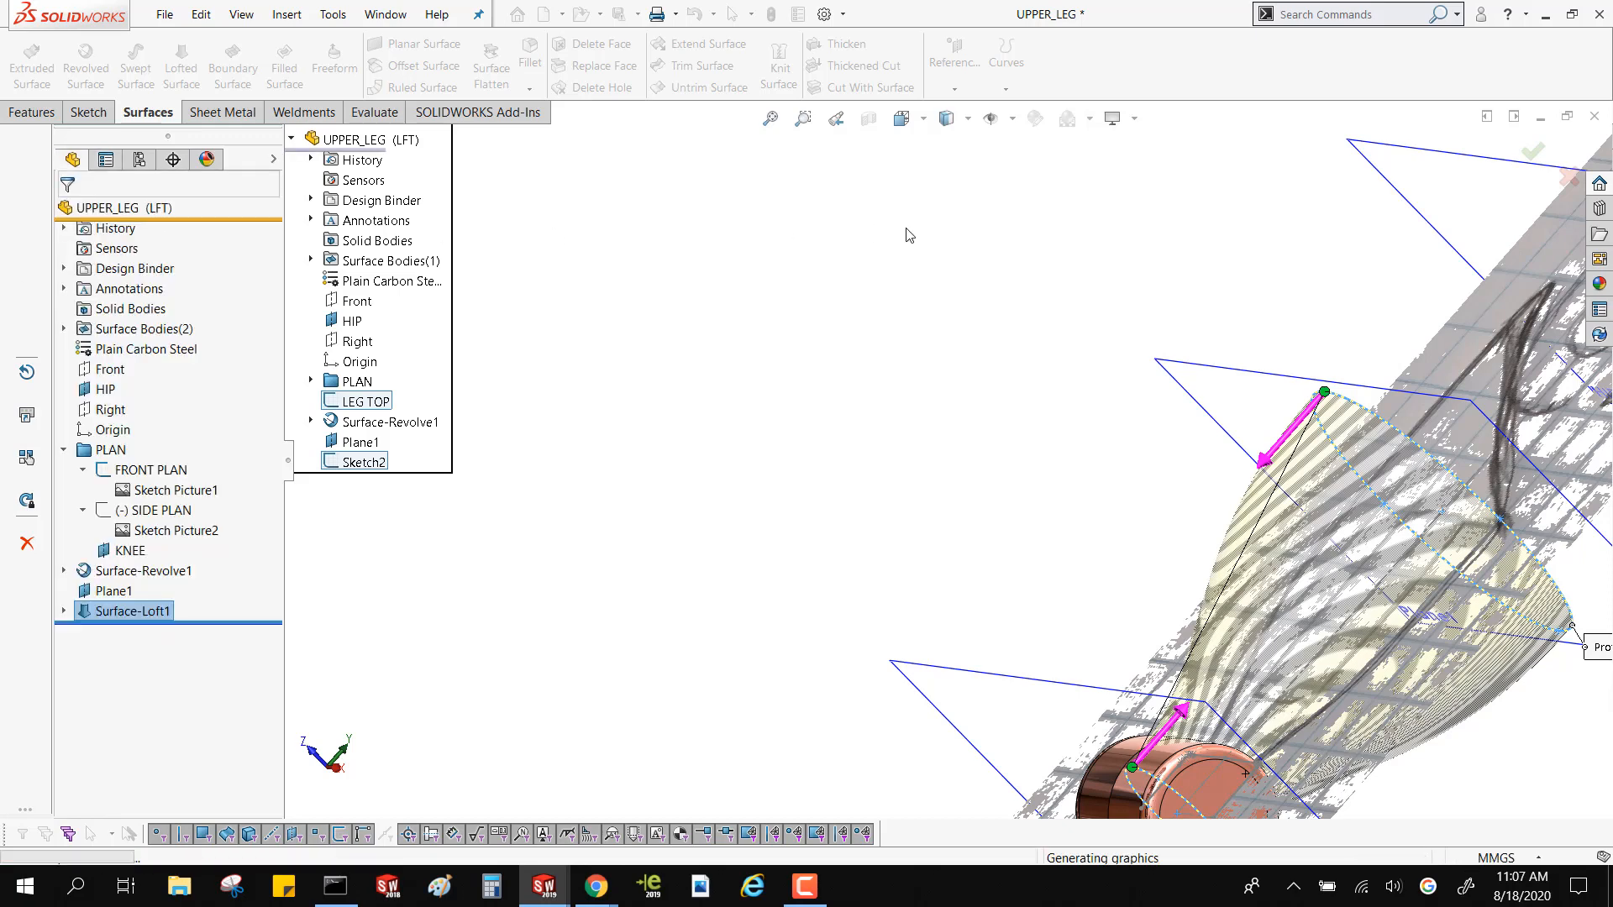
mouse_move(1040, 470)
middle_mouse_down()
mouse_move(971, 558)
mouse_move(1020, 493)
middle_mouse_up()
scroll(1017, 490, "up", 3)
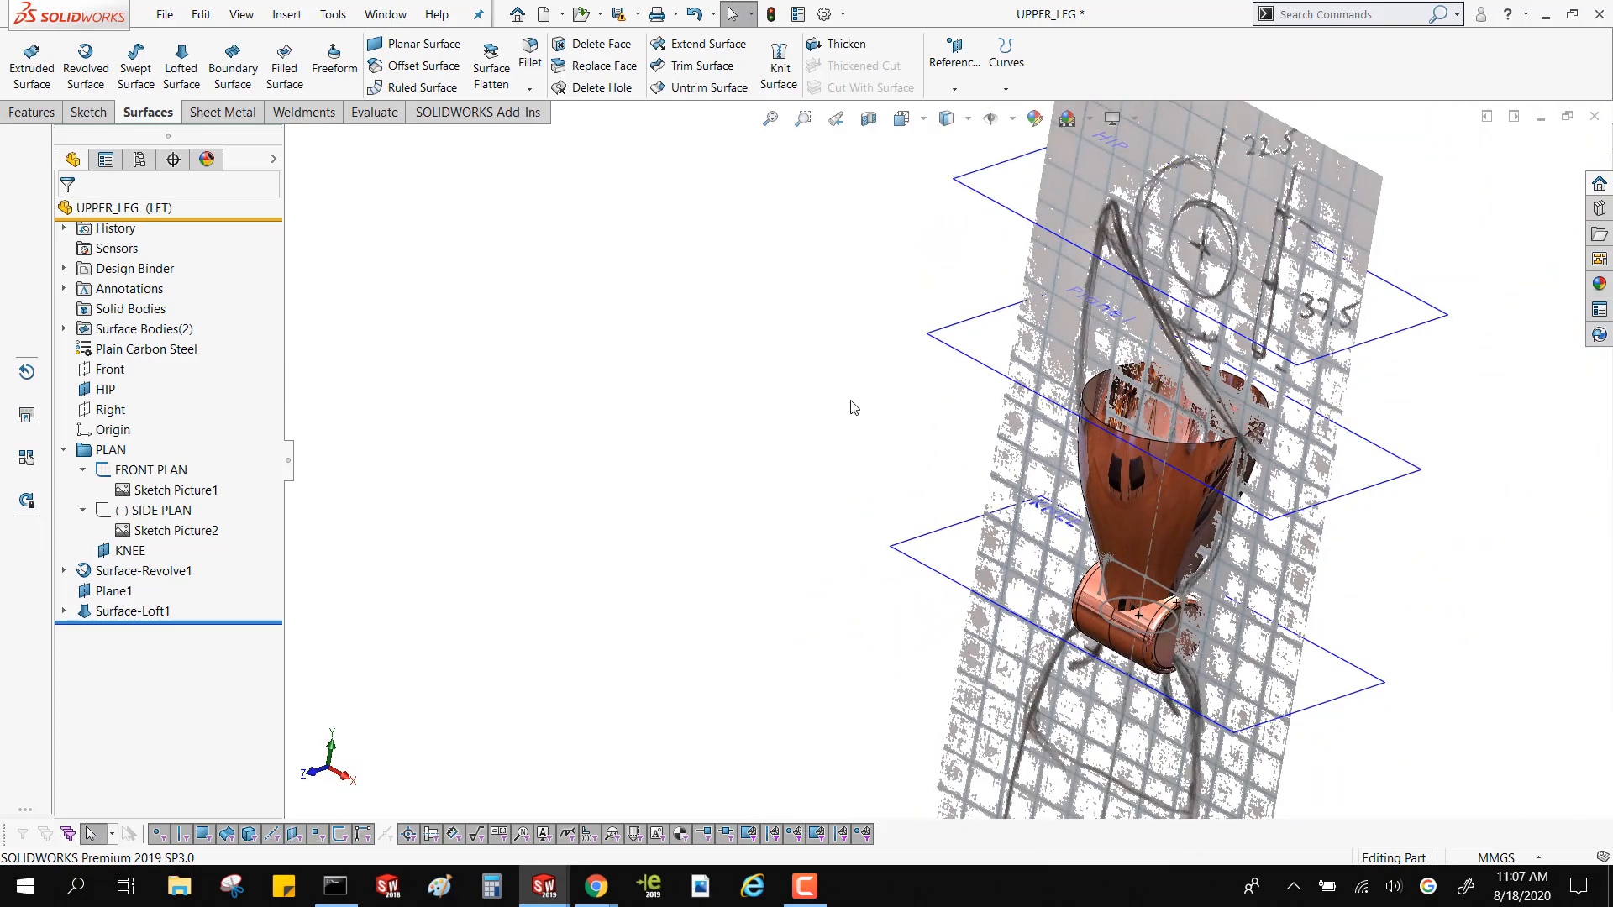
Compare the lofted surface with the FRONT PLAN picture by toggling that sketch's visibility
left_click(136, 476)
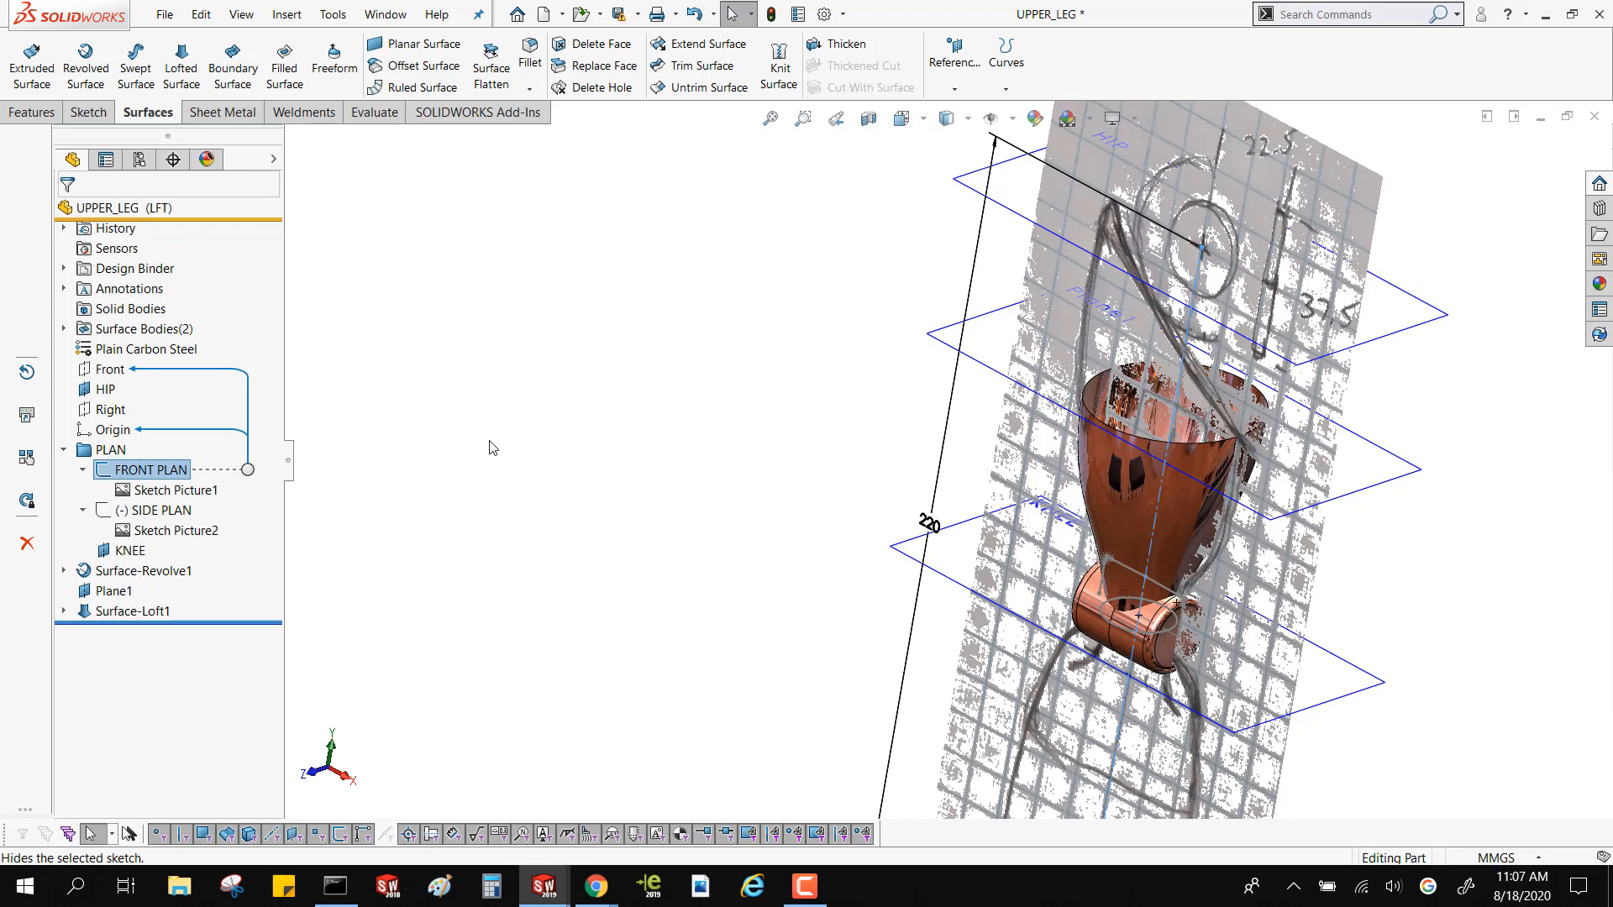
left_click(437, 456)
left_click(138, 470)
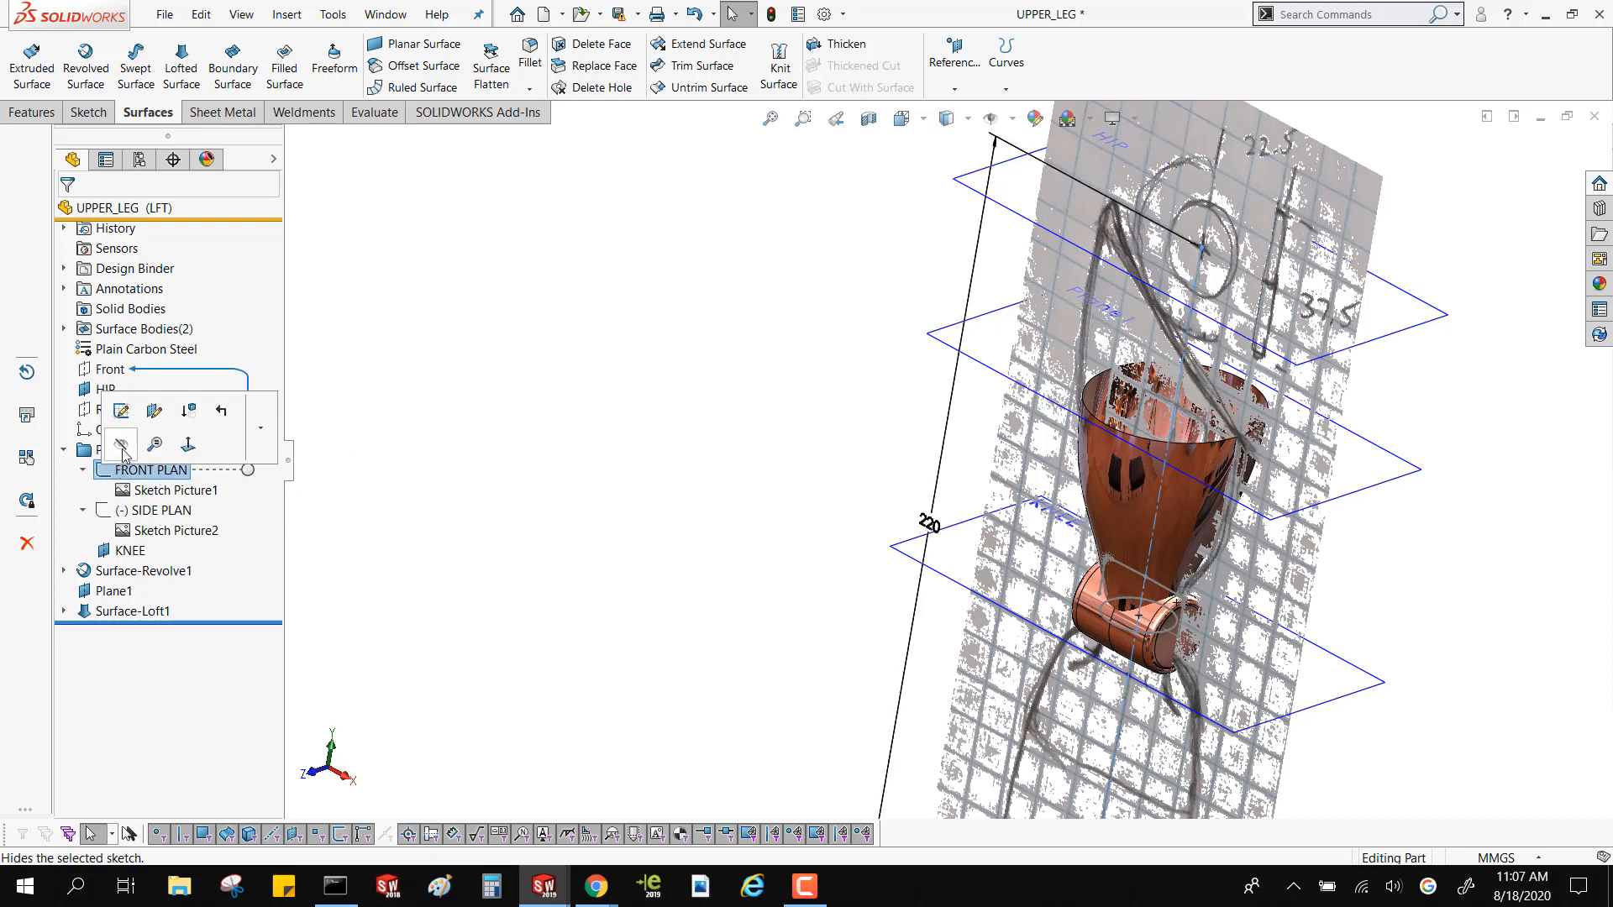
left_click(780, 397)
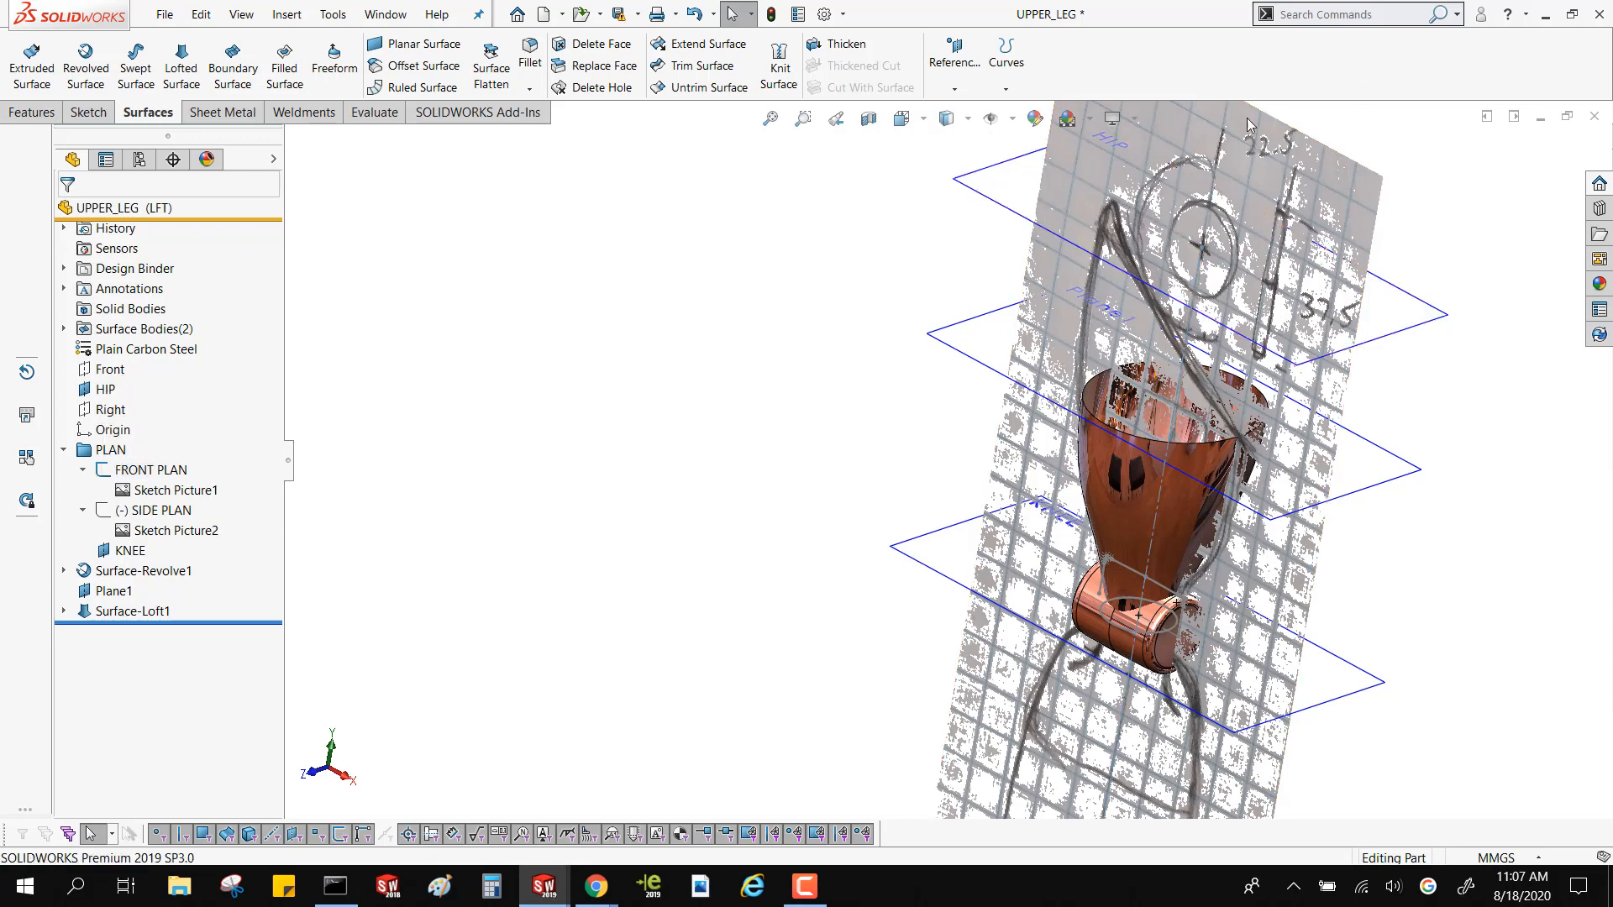
middle_click_drag(1092, 227, 1174, 192)
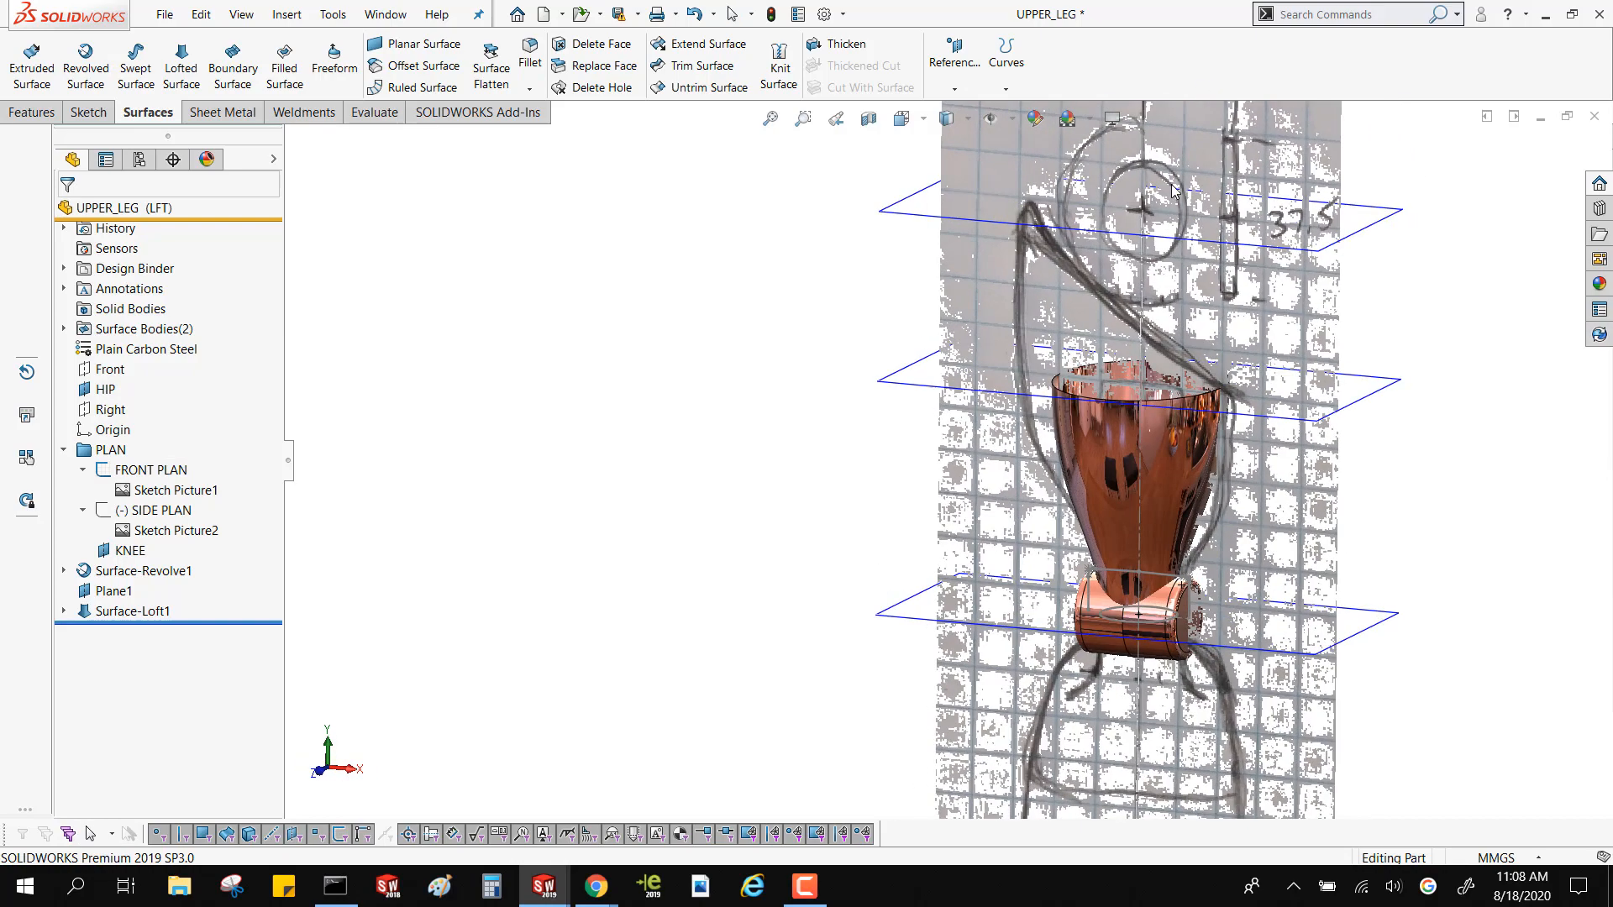
left_click(144, 470)
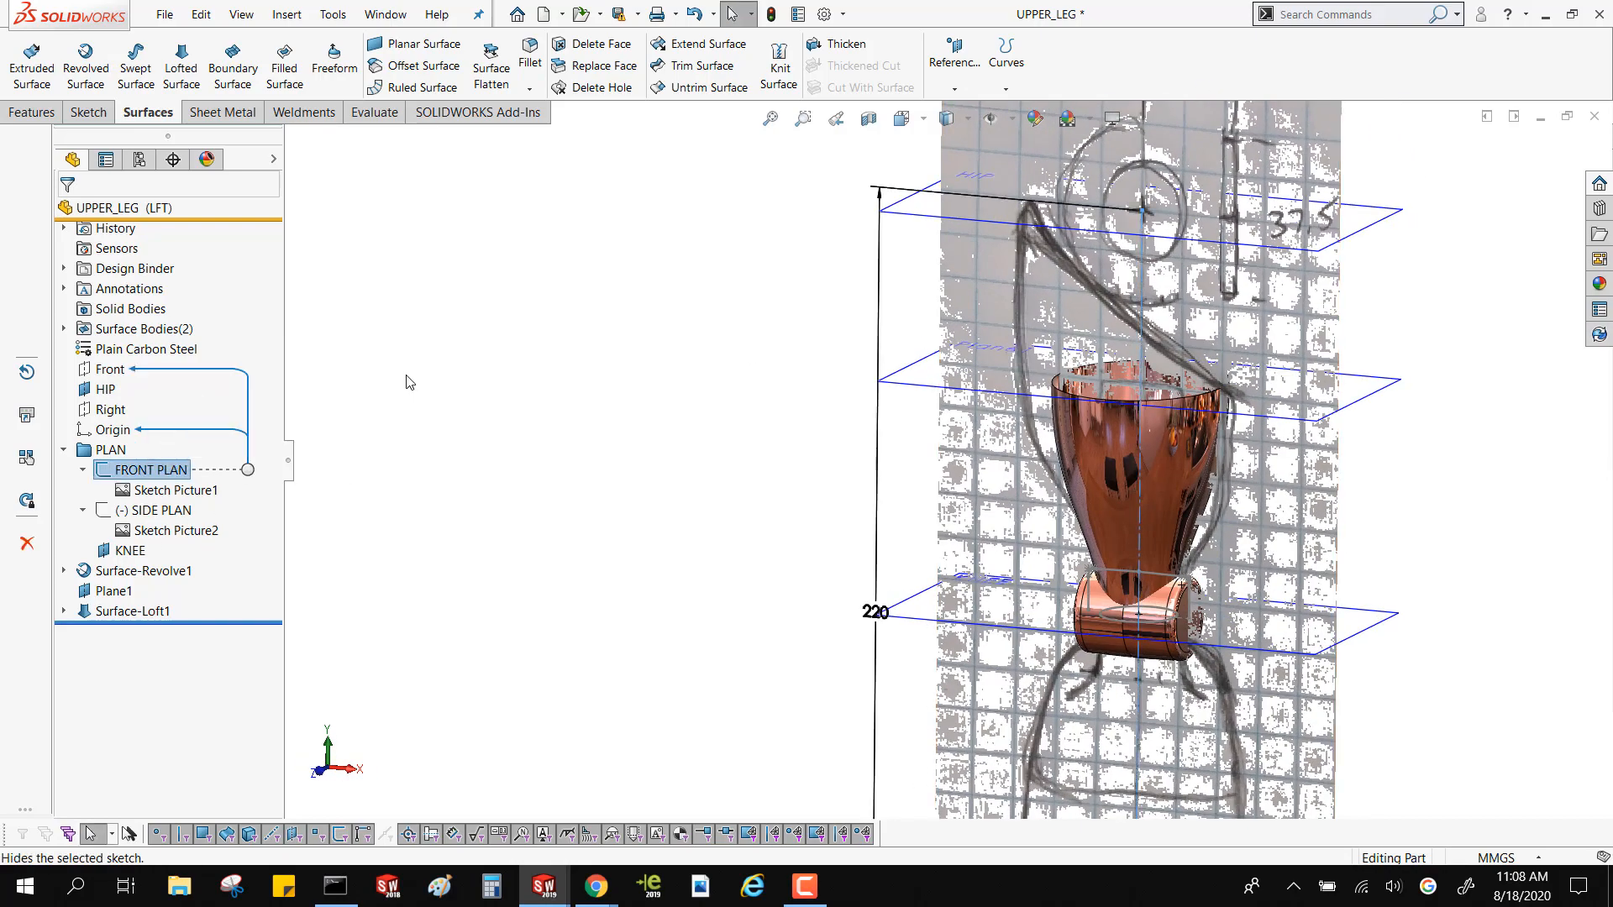
left_click(544, 277)
Start a mutual surface trim with the lofted surface and the revolved knee as the trimming surfaces
middle_click_drag(847, 202, 782, 257)
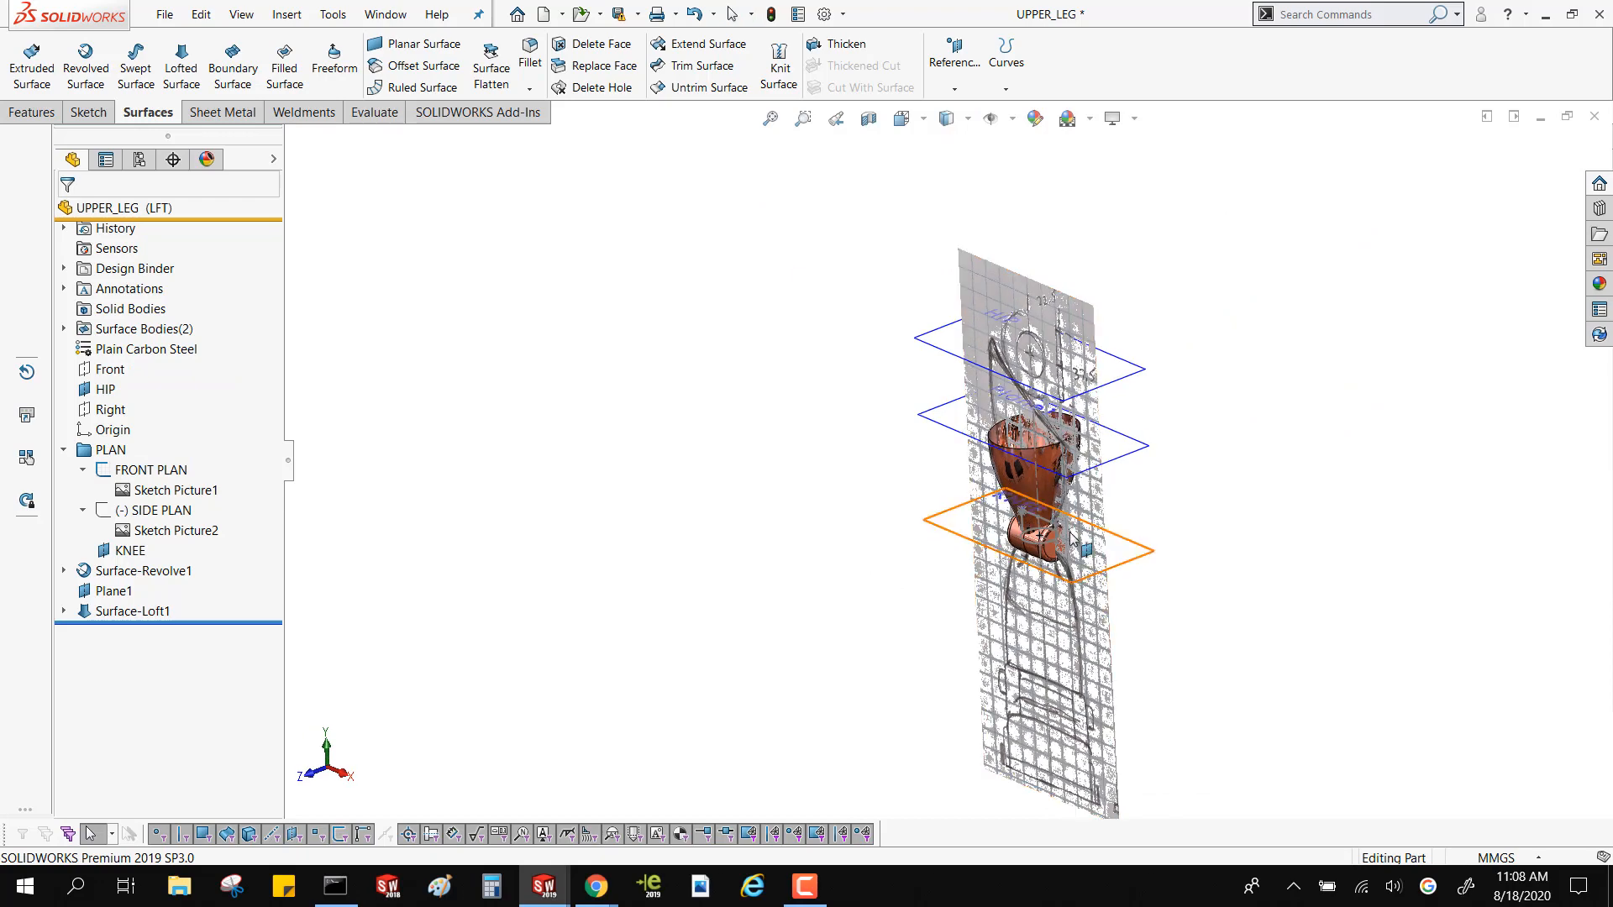
scroll(1057, 474, "down", 3)
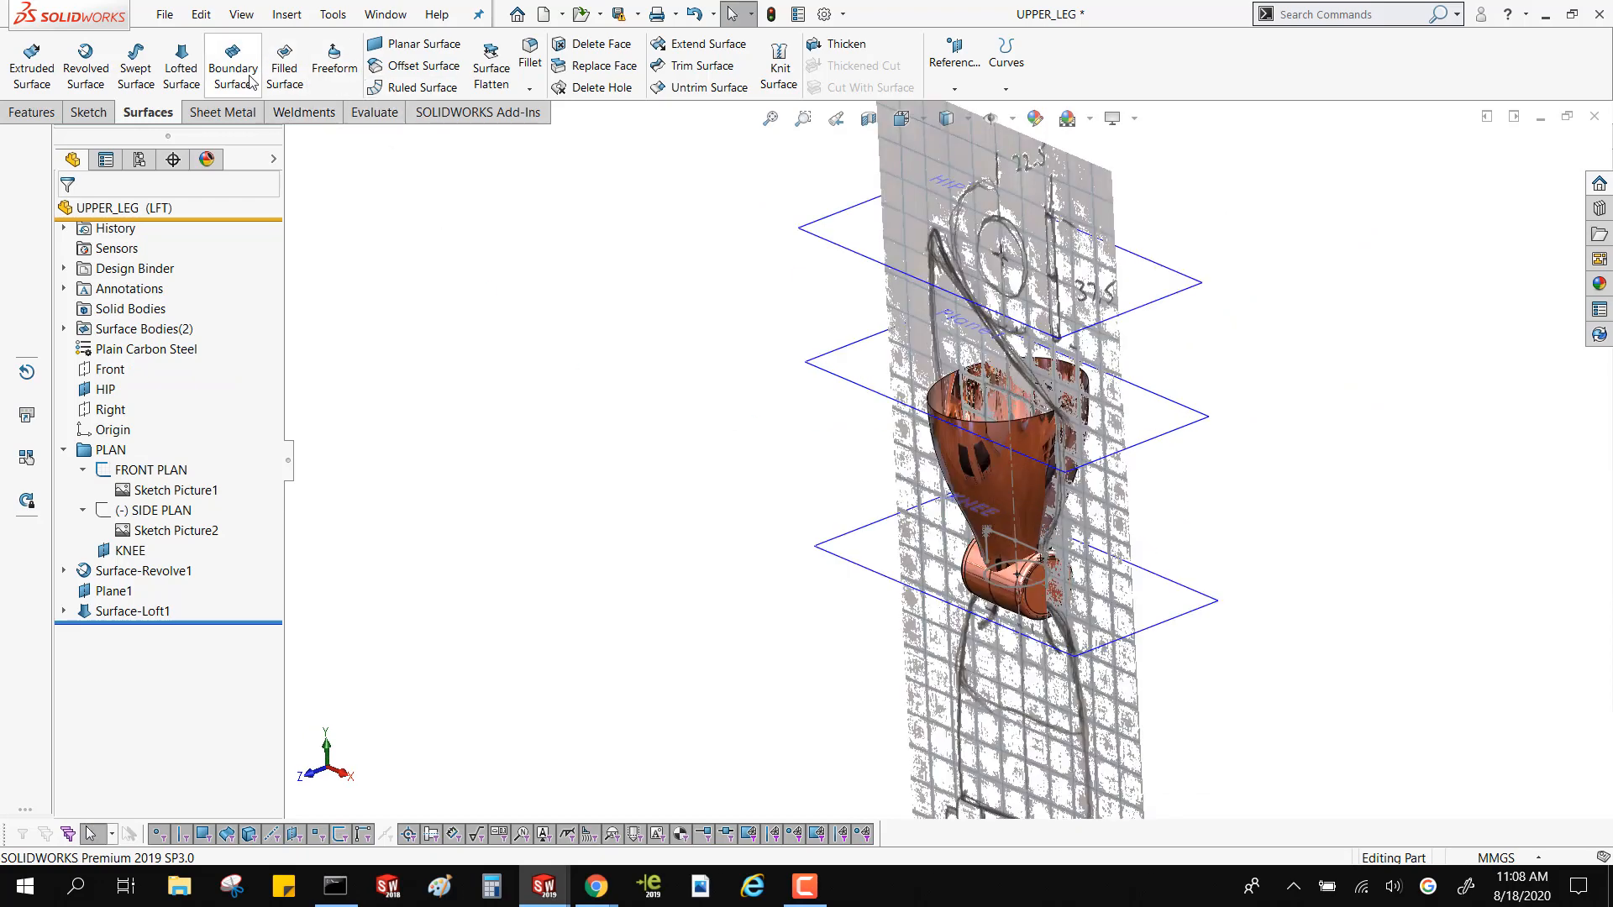
left_click(685, 67)
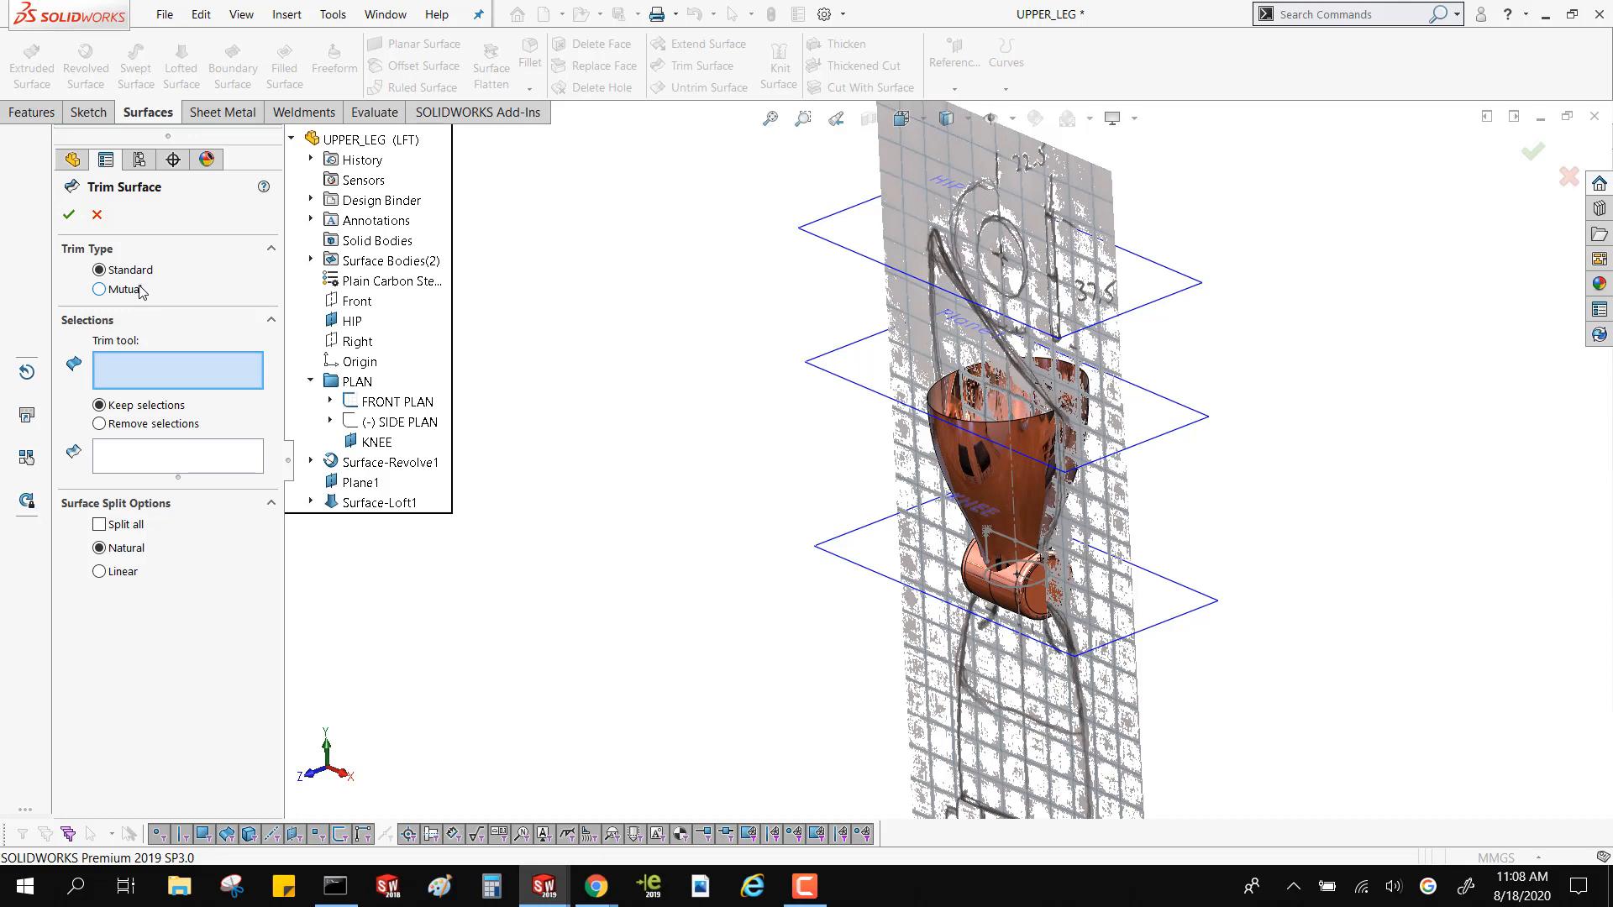
left_click(141, 290)
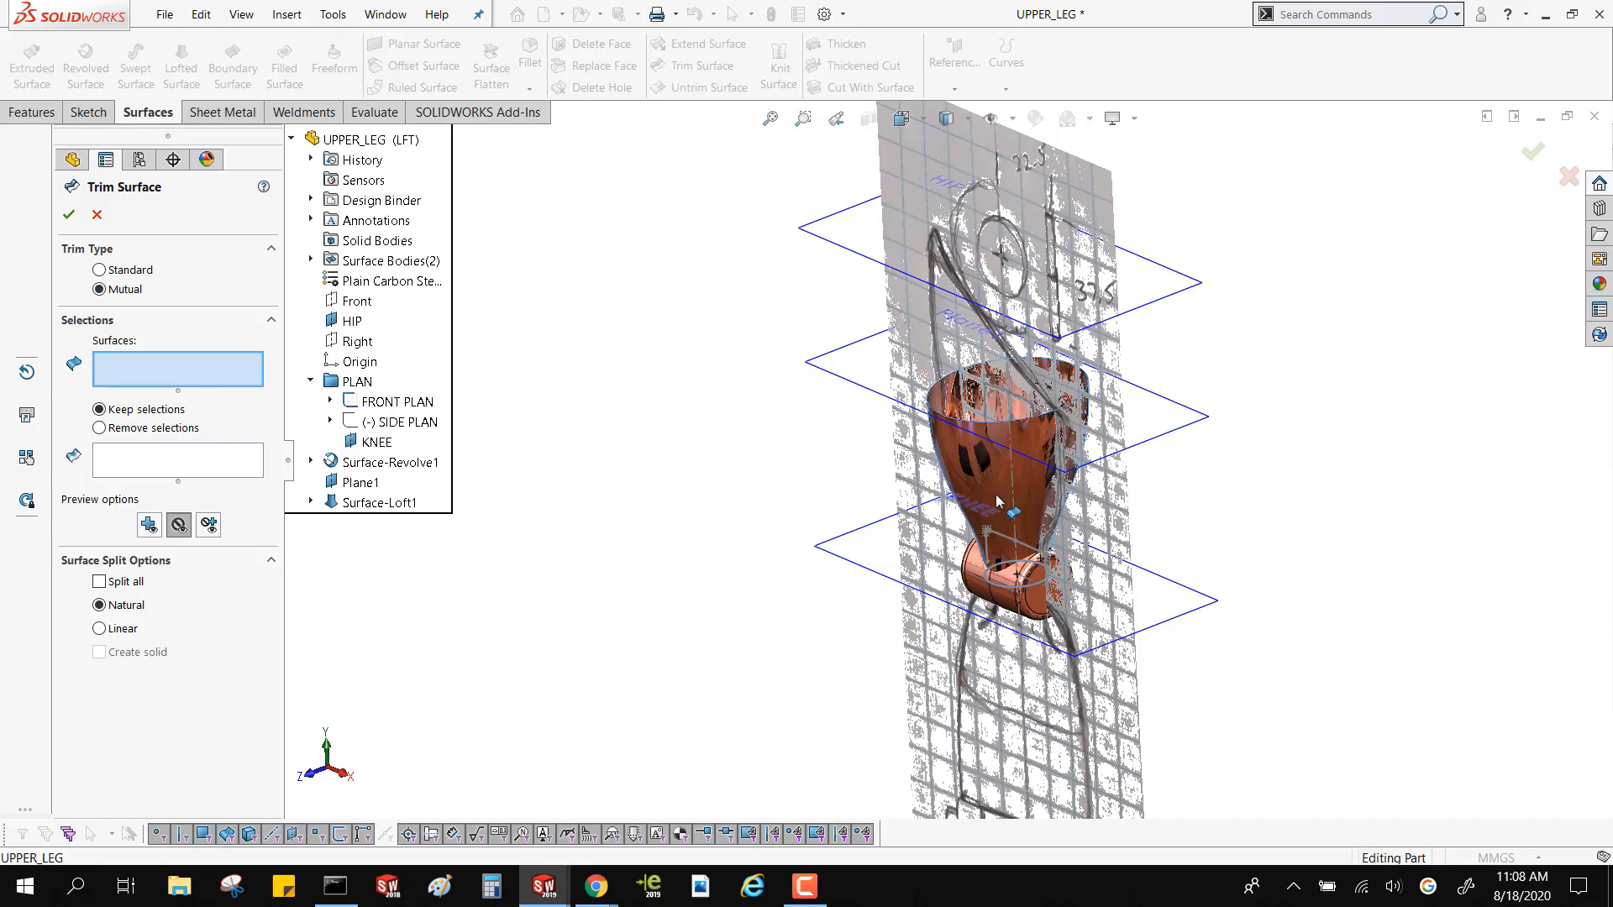
left_click(1004, 530)
left_click(1000, 588)
scroll(1012, 559, "down", 5)
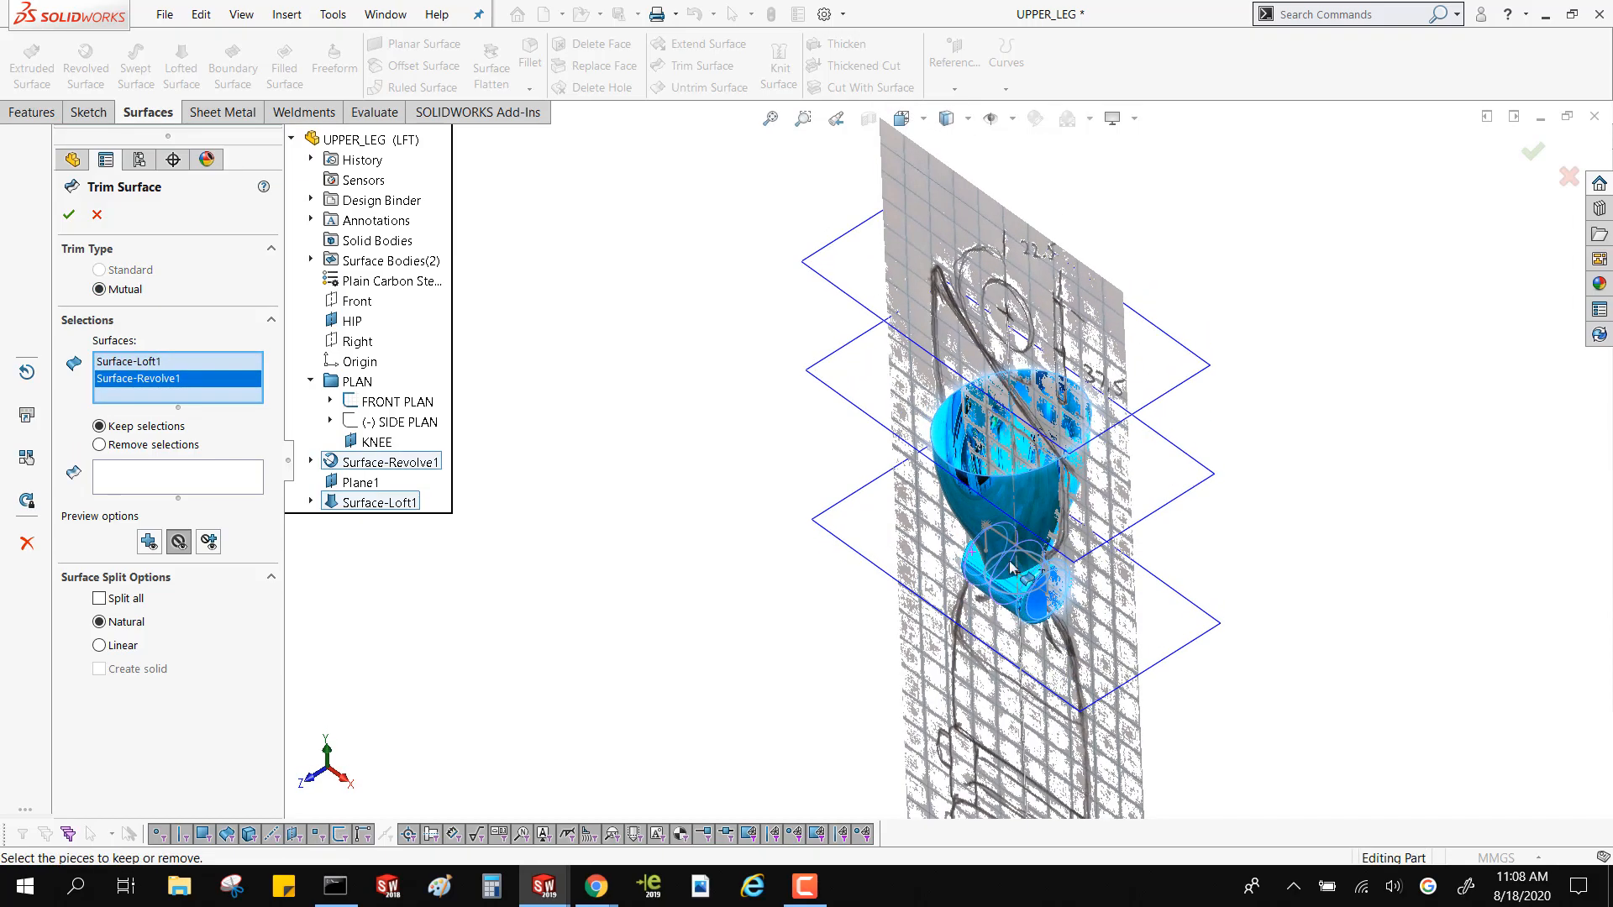
middle_click_drag(1023, 520, 1026, 464)
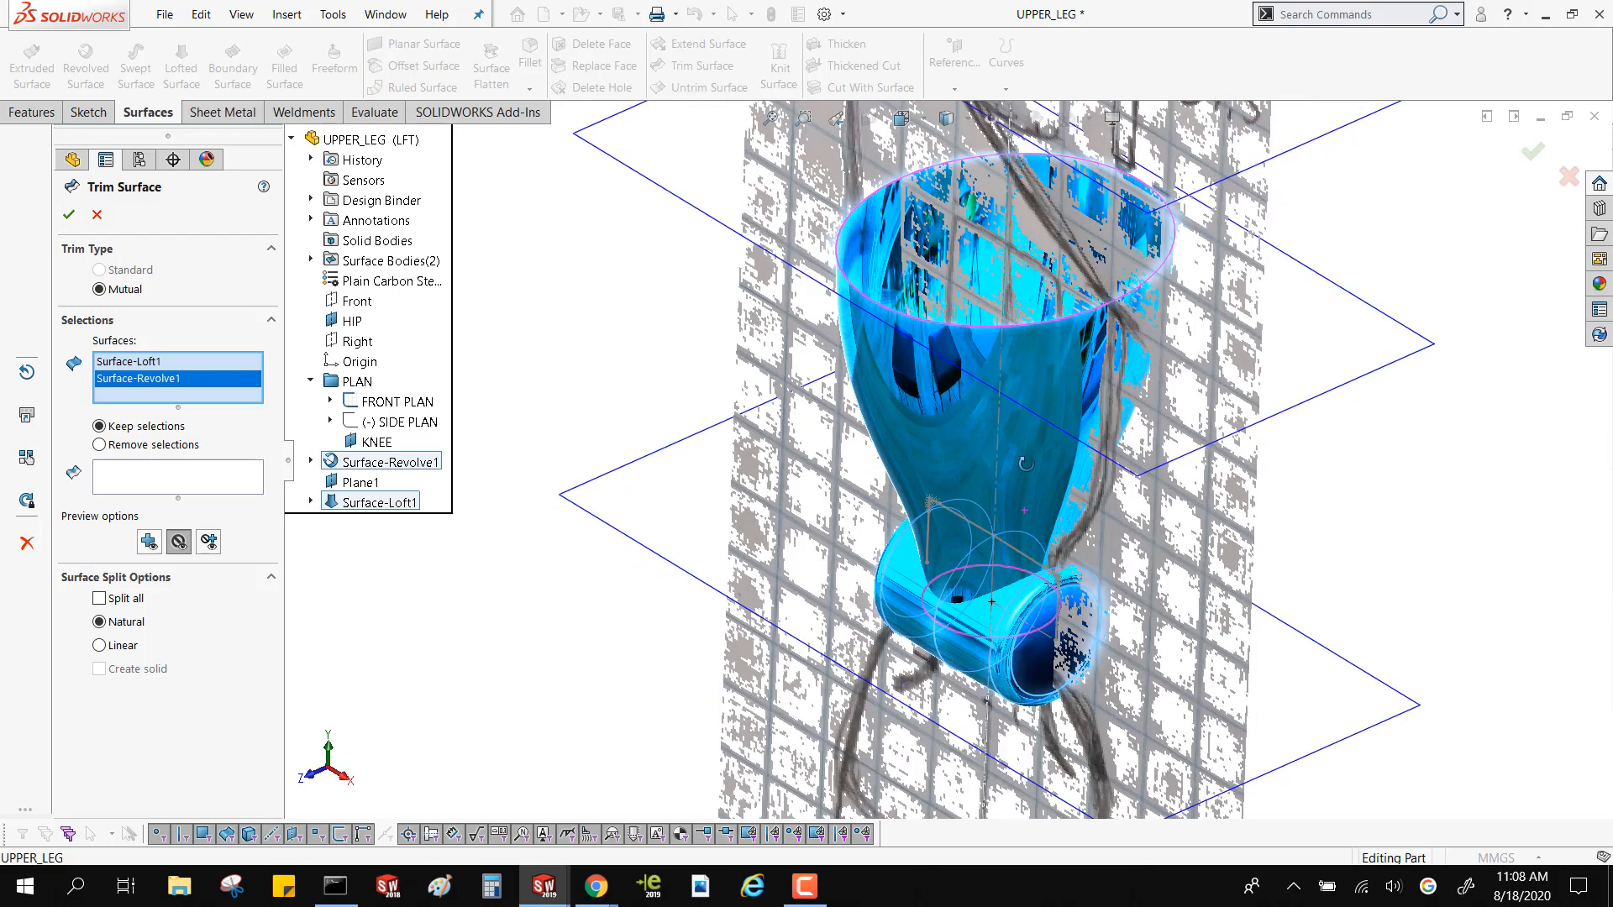
middle_click_drag(972, 555, 999, 595)
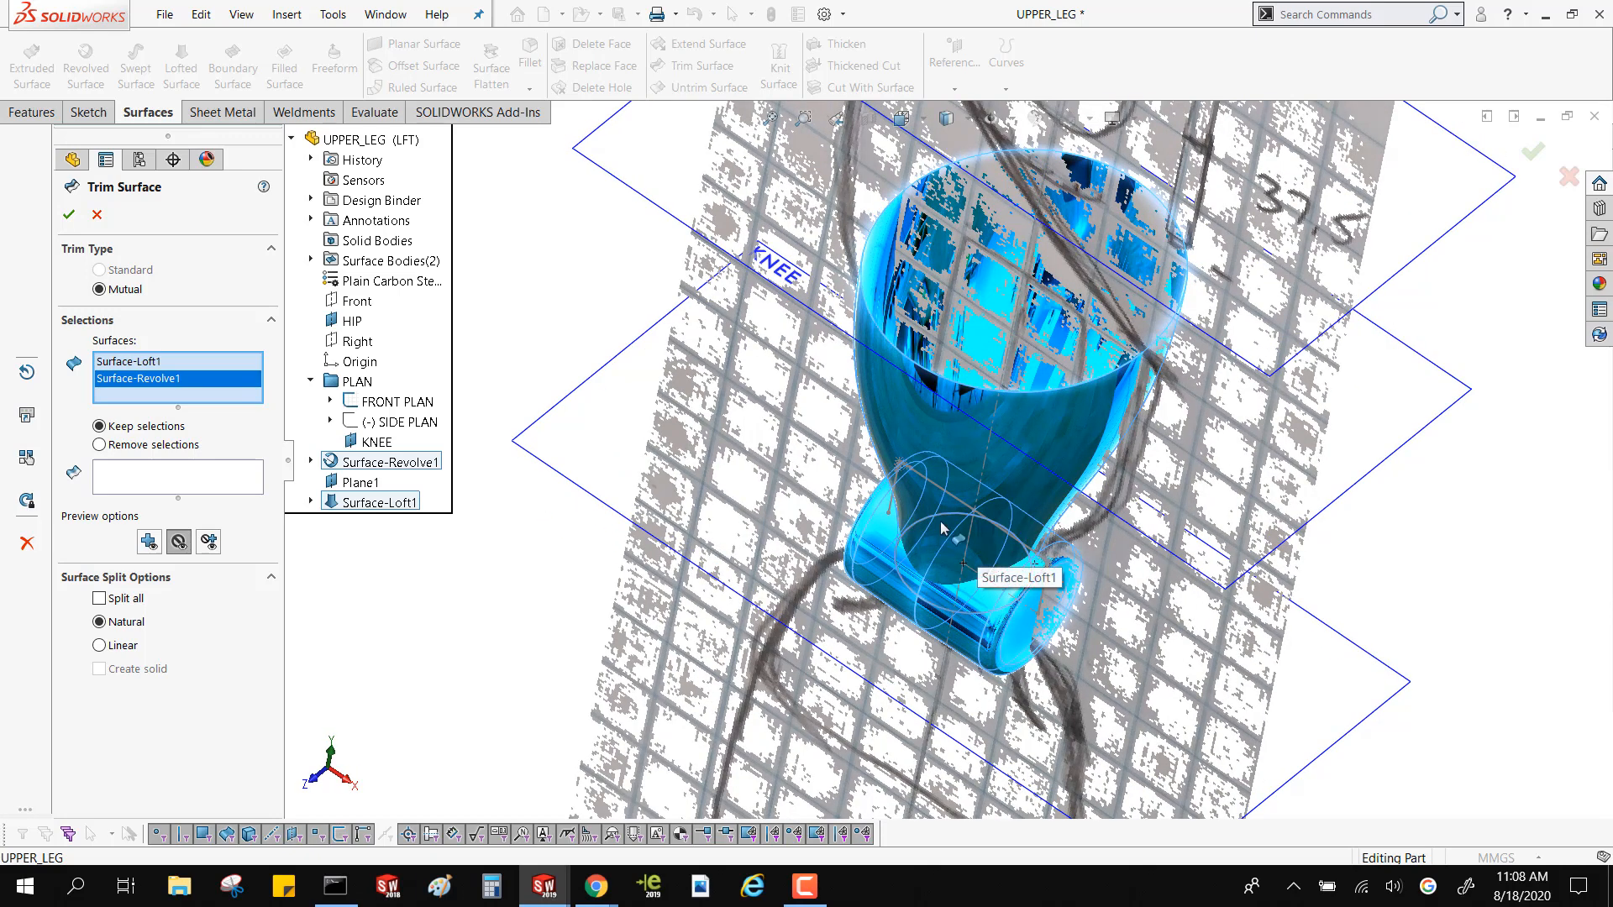
middle_click_drag(941, 528, 1003, 580)
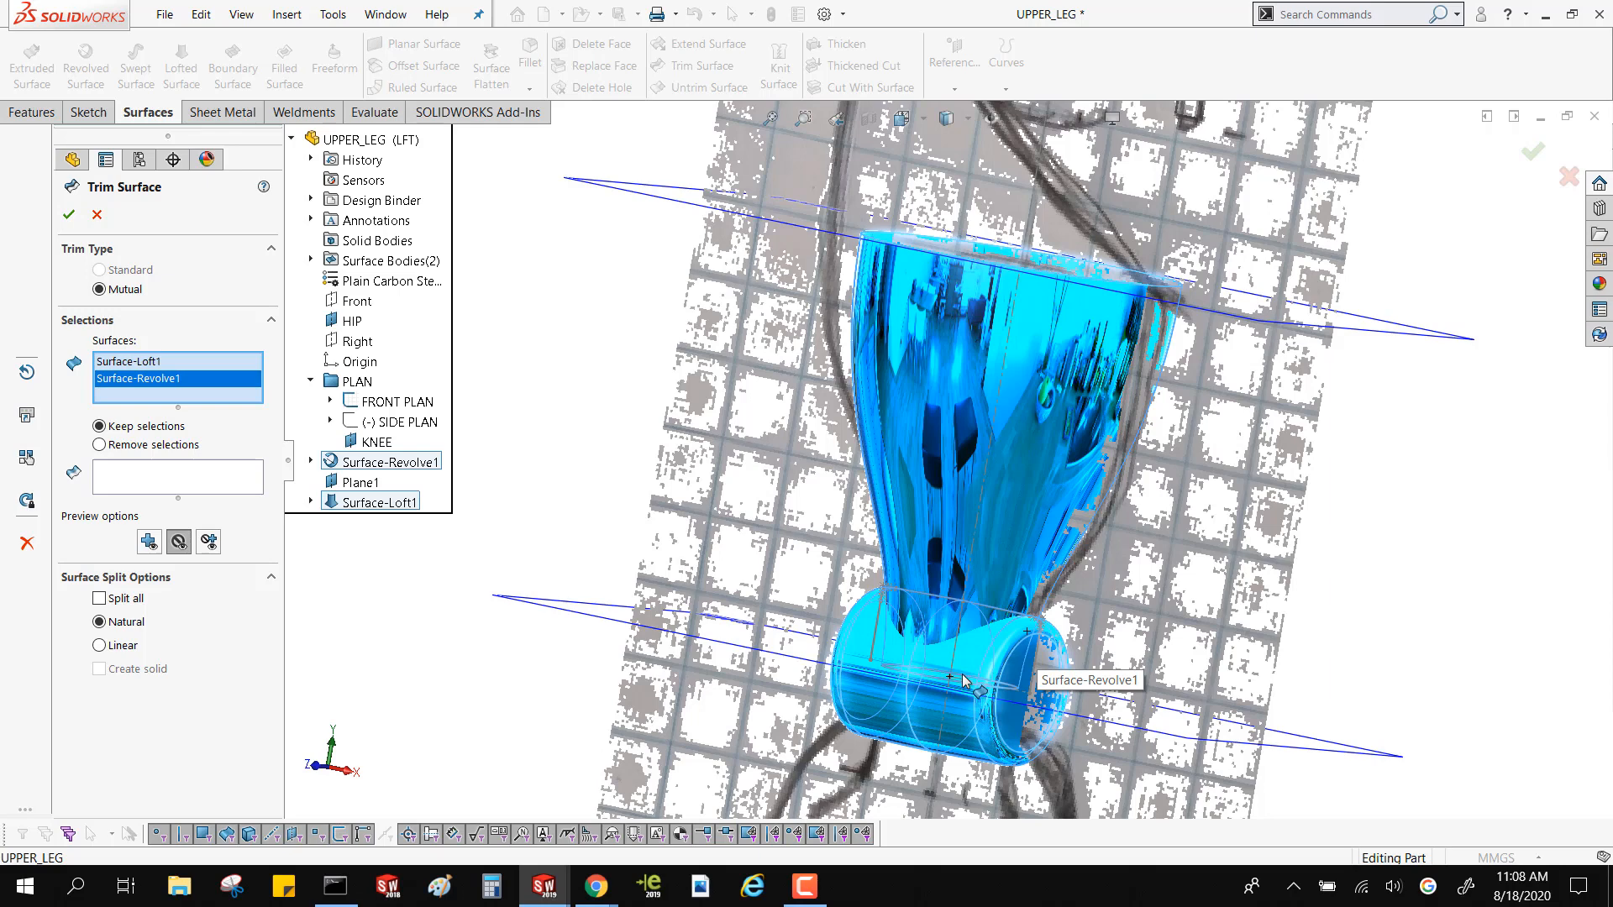
Choose the loft portion above the knee and the knee's outer portion as the pieces to keep
left_click(156, 463)
left_click(936, 421)
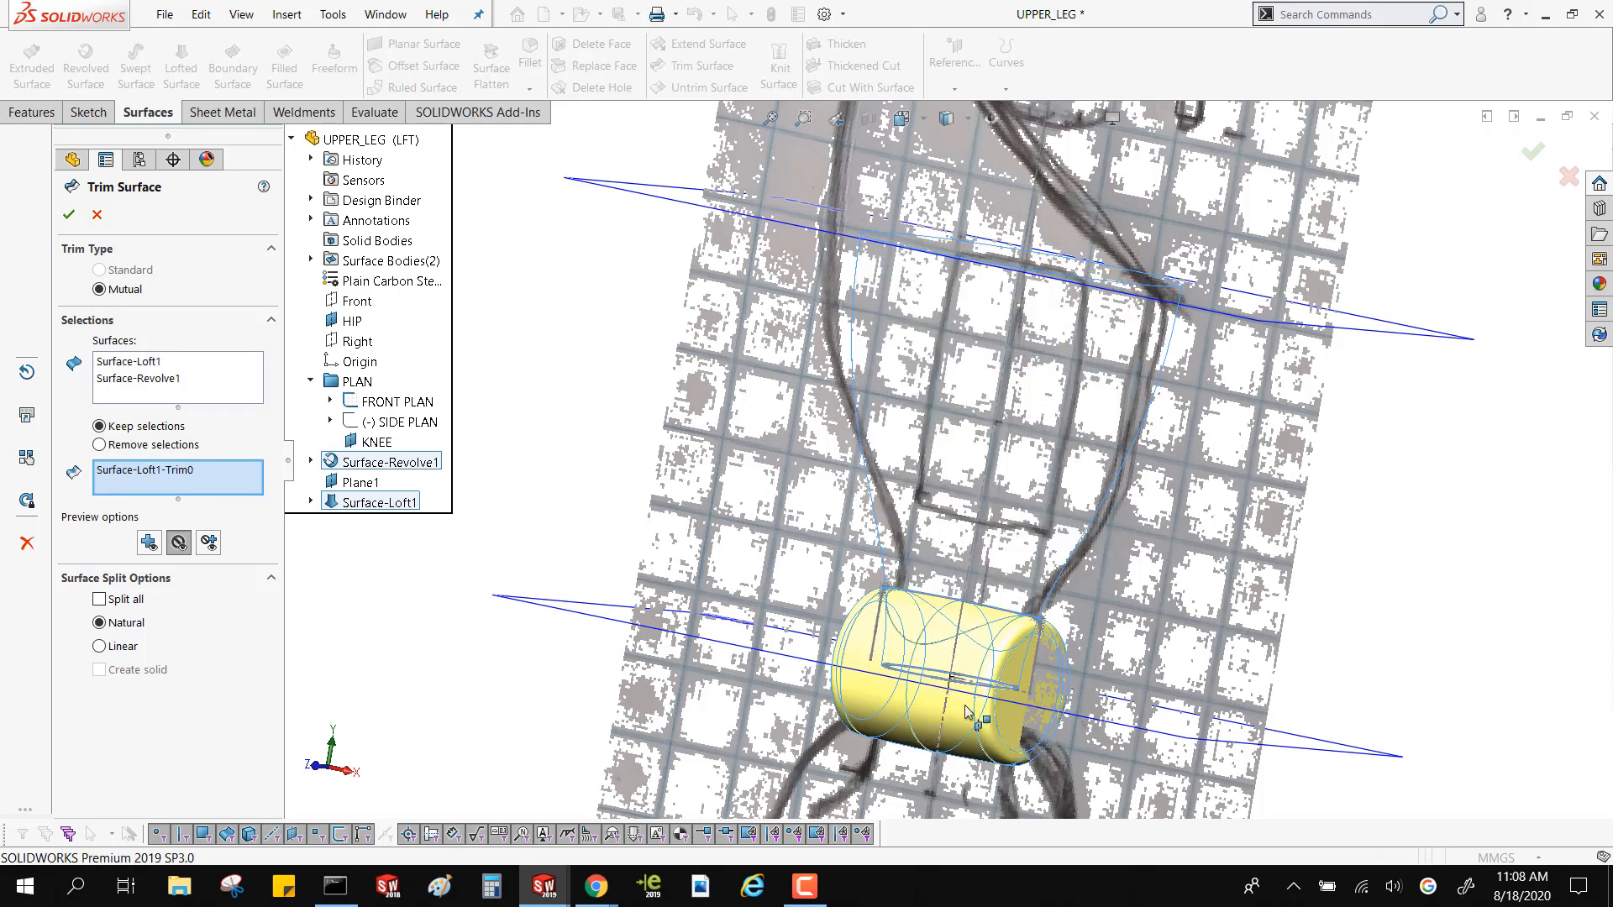
left_click(968, 664)
scroll(967, 663, "down", 6)
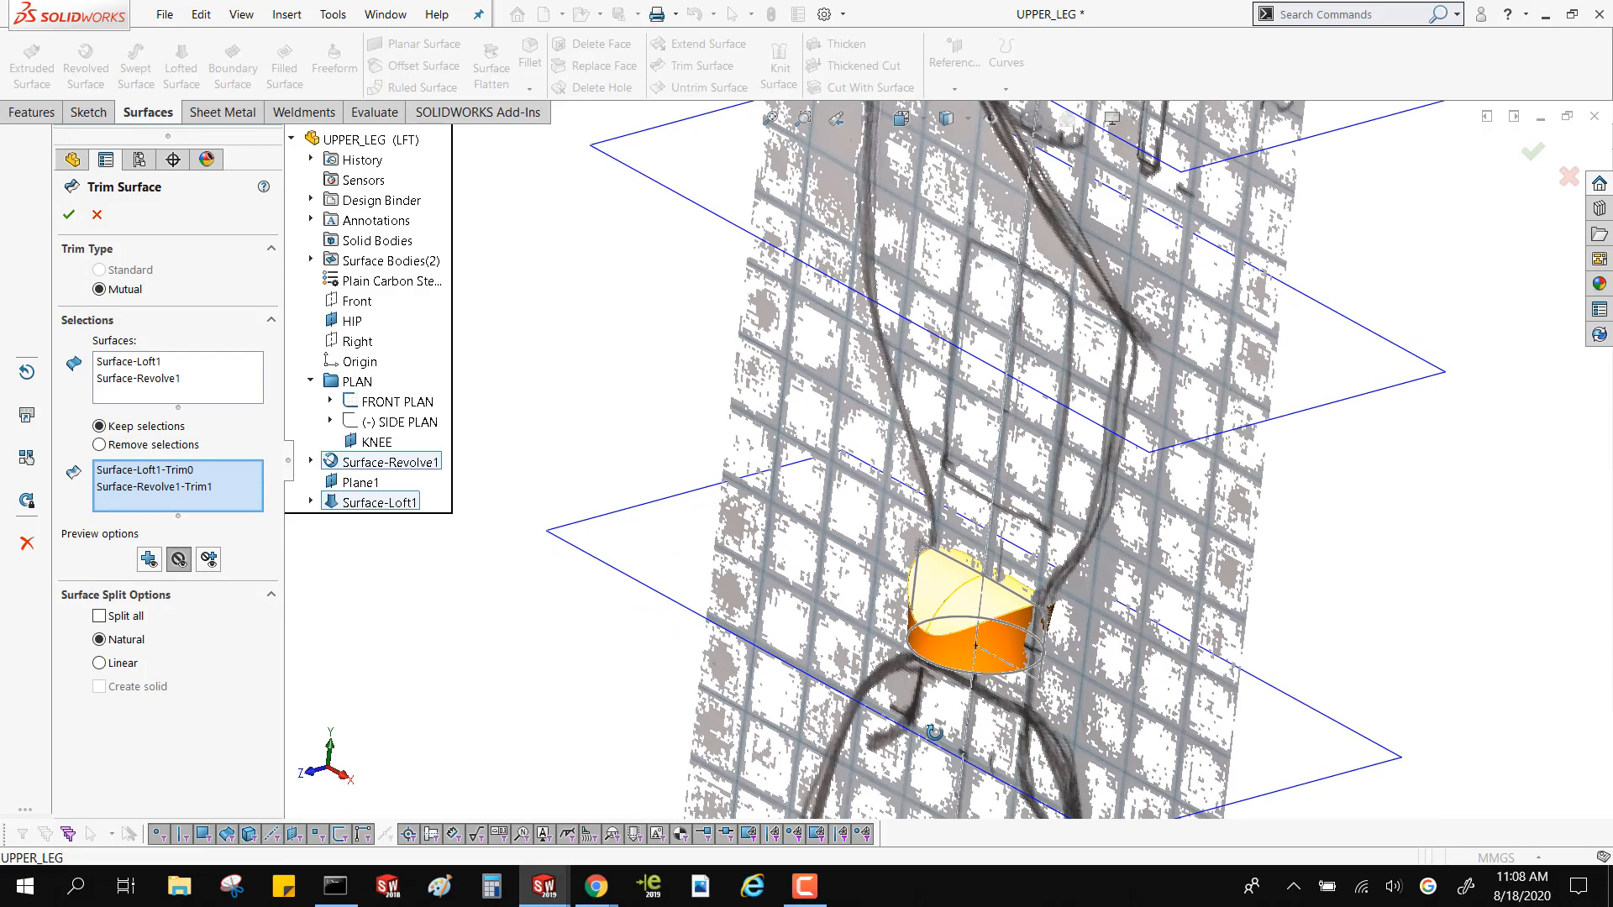
scroll(992, 630, "up", 4)
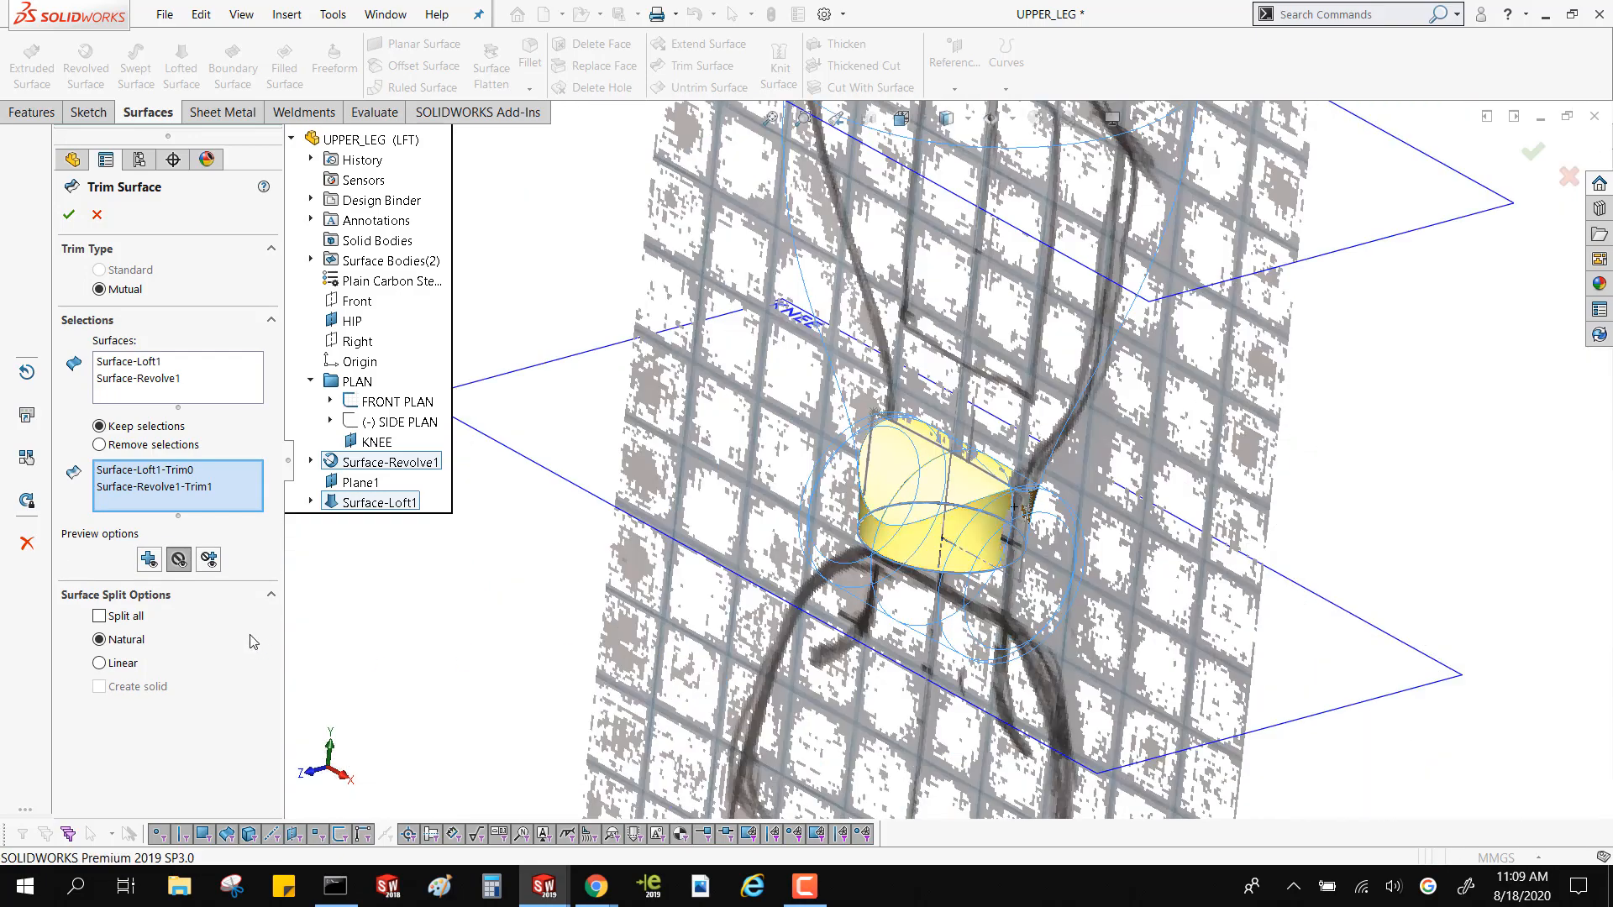
Compare the trim's preview options for kept and removed pieces, inspect the opening inside, and create the mutual trim
left_click(209, 562)
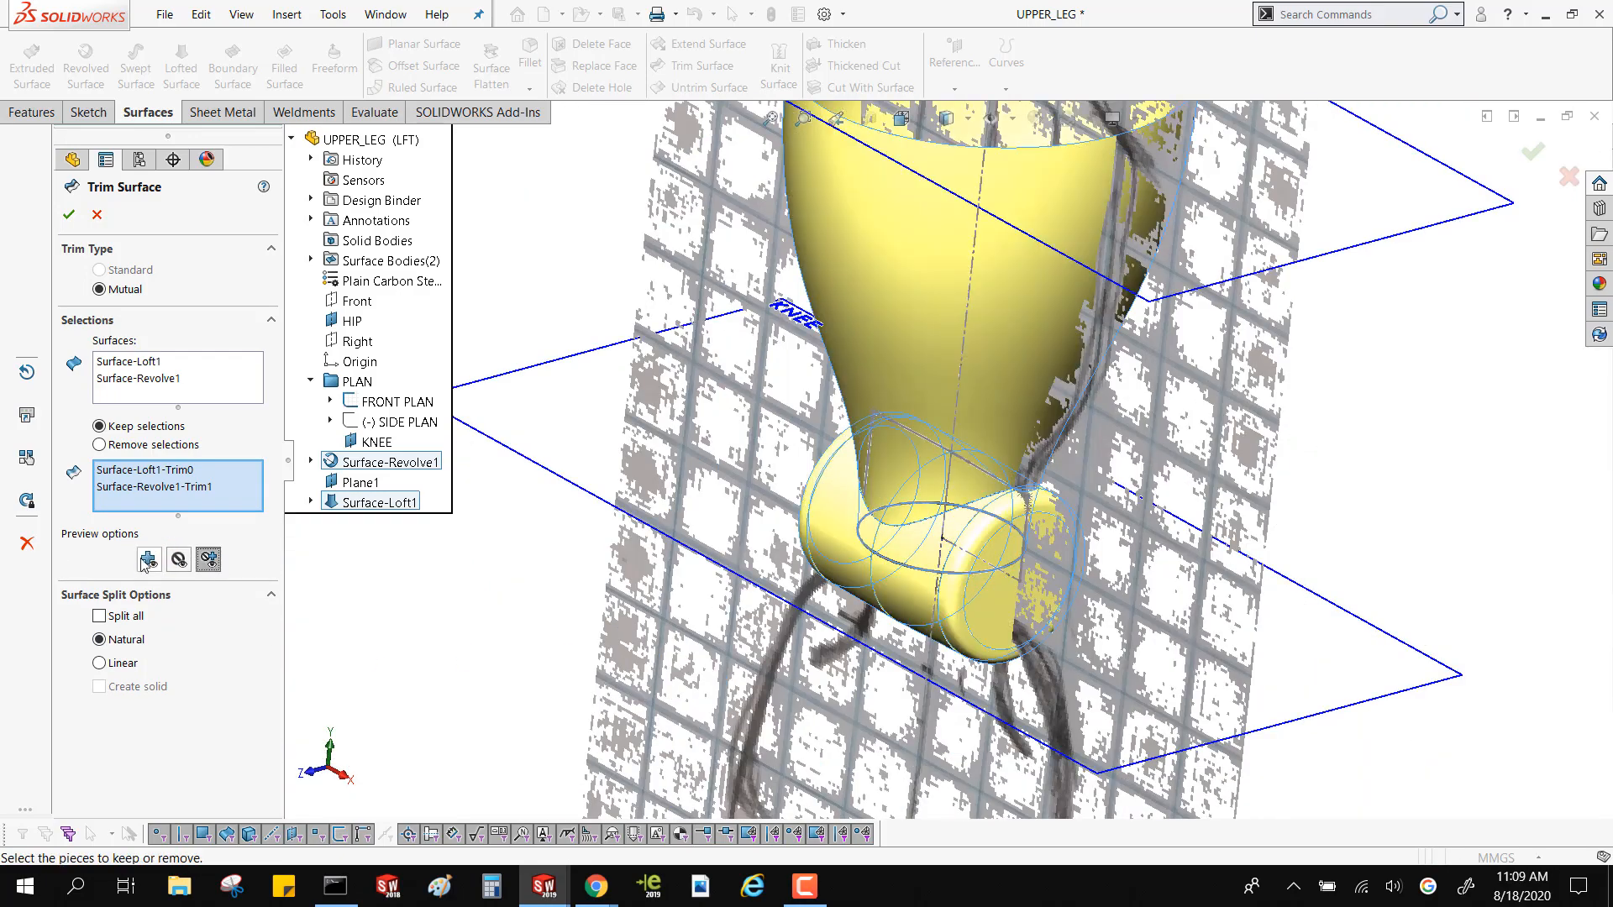
left_click(148, 559)
left_click(179, 561)
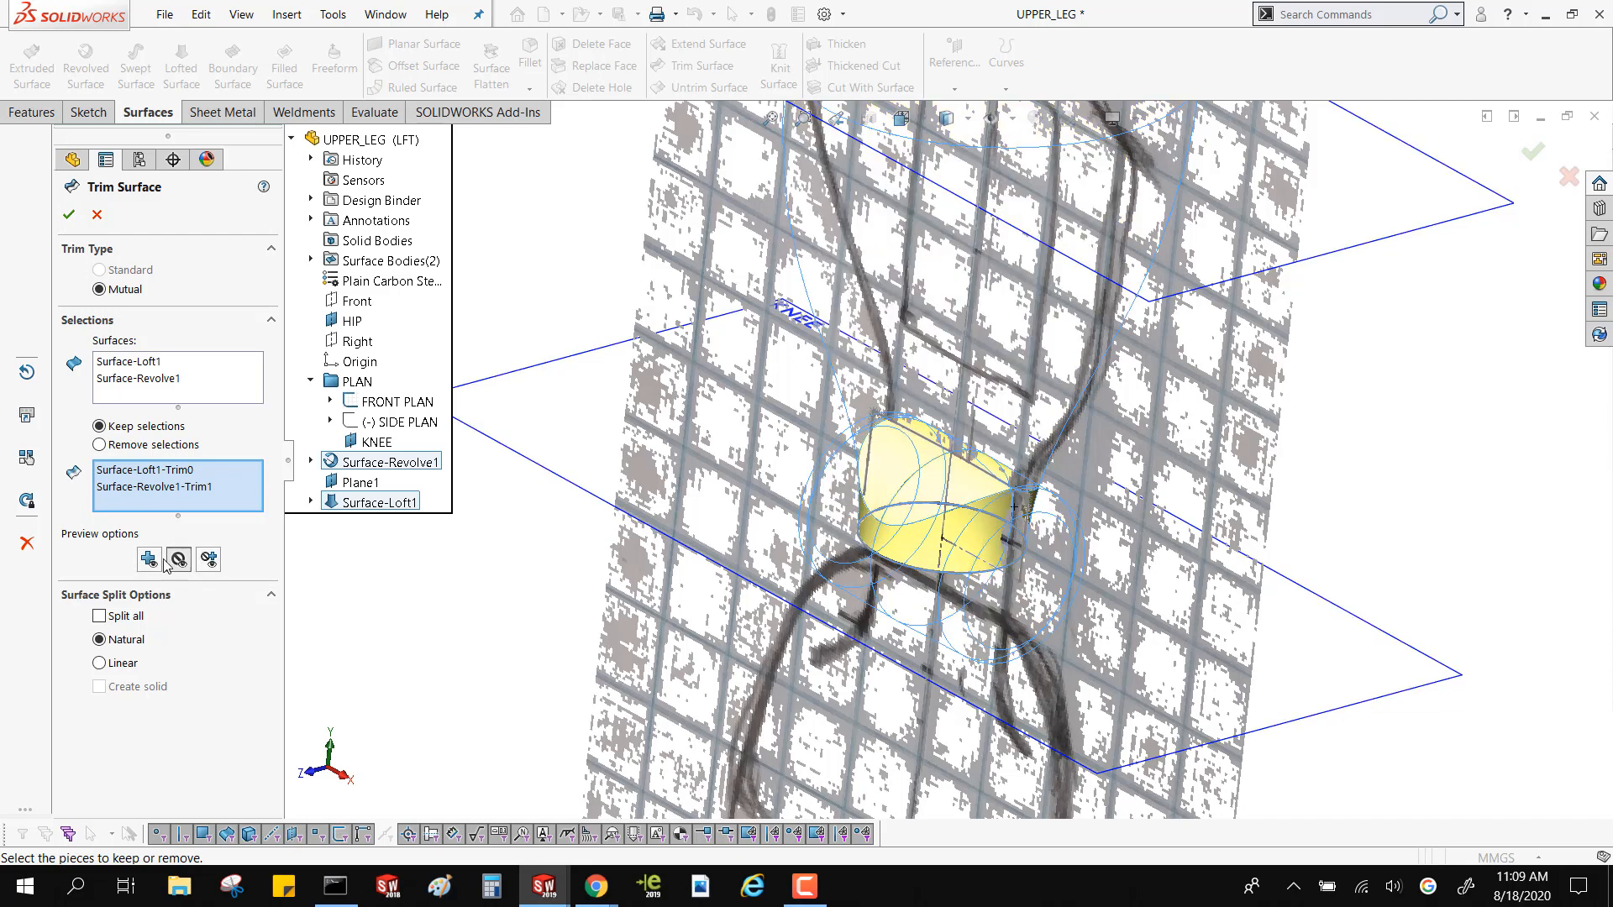
left_click(148, 559)
left_click(209, 559)
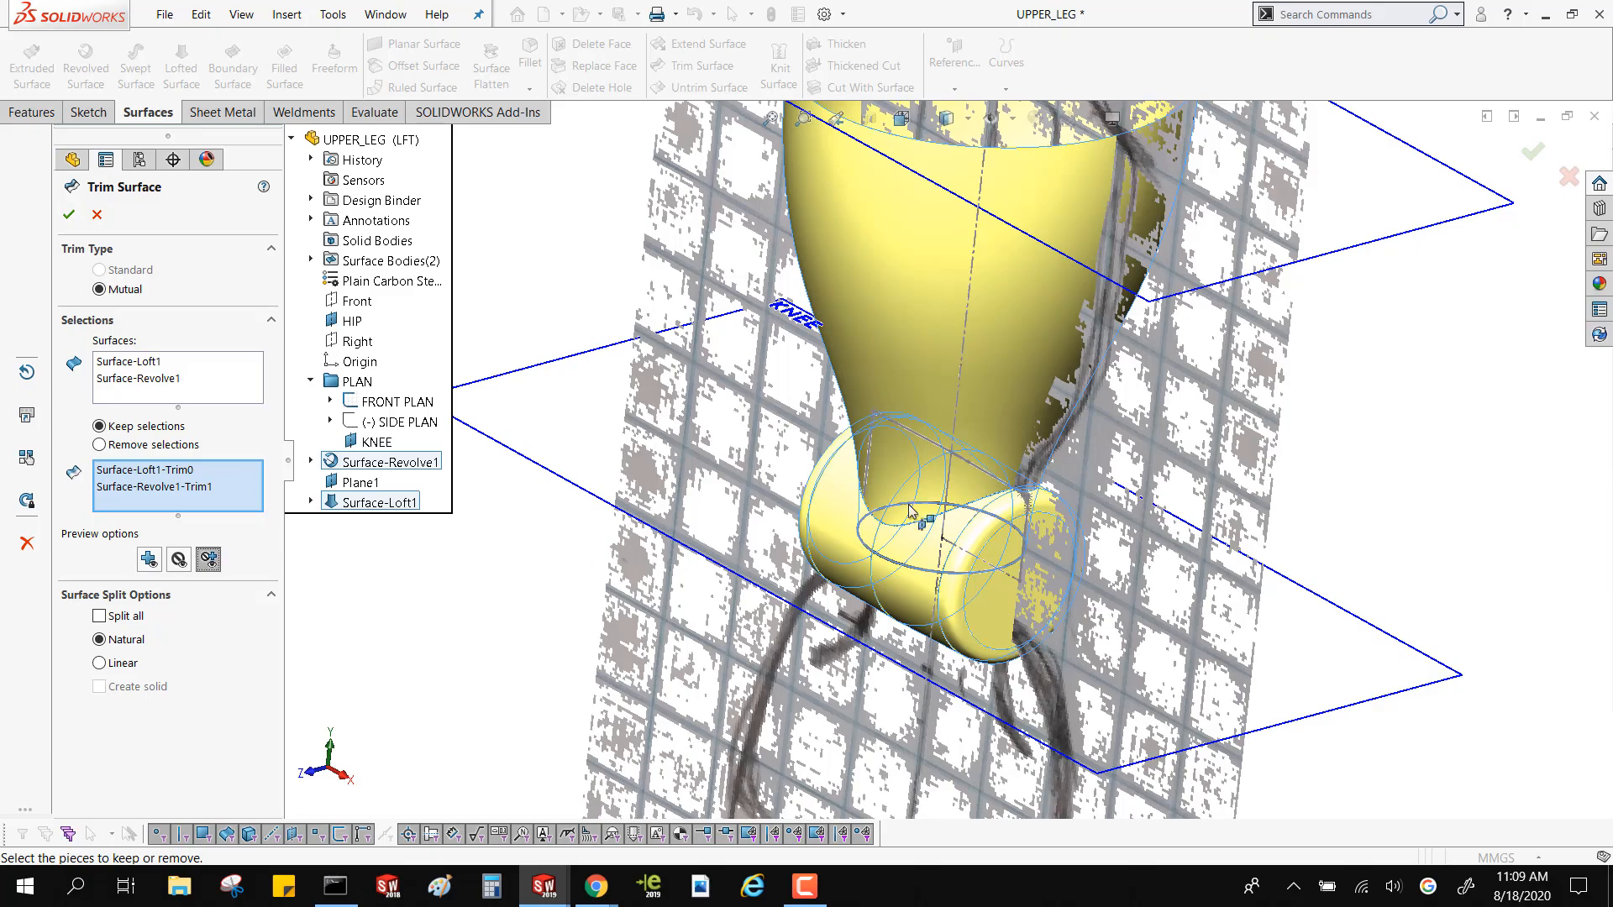
middle_click_drag(920, 517, 983, 461)
middle_click_drag(990, 322, 971, 374)
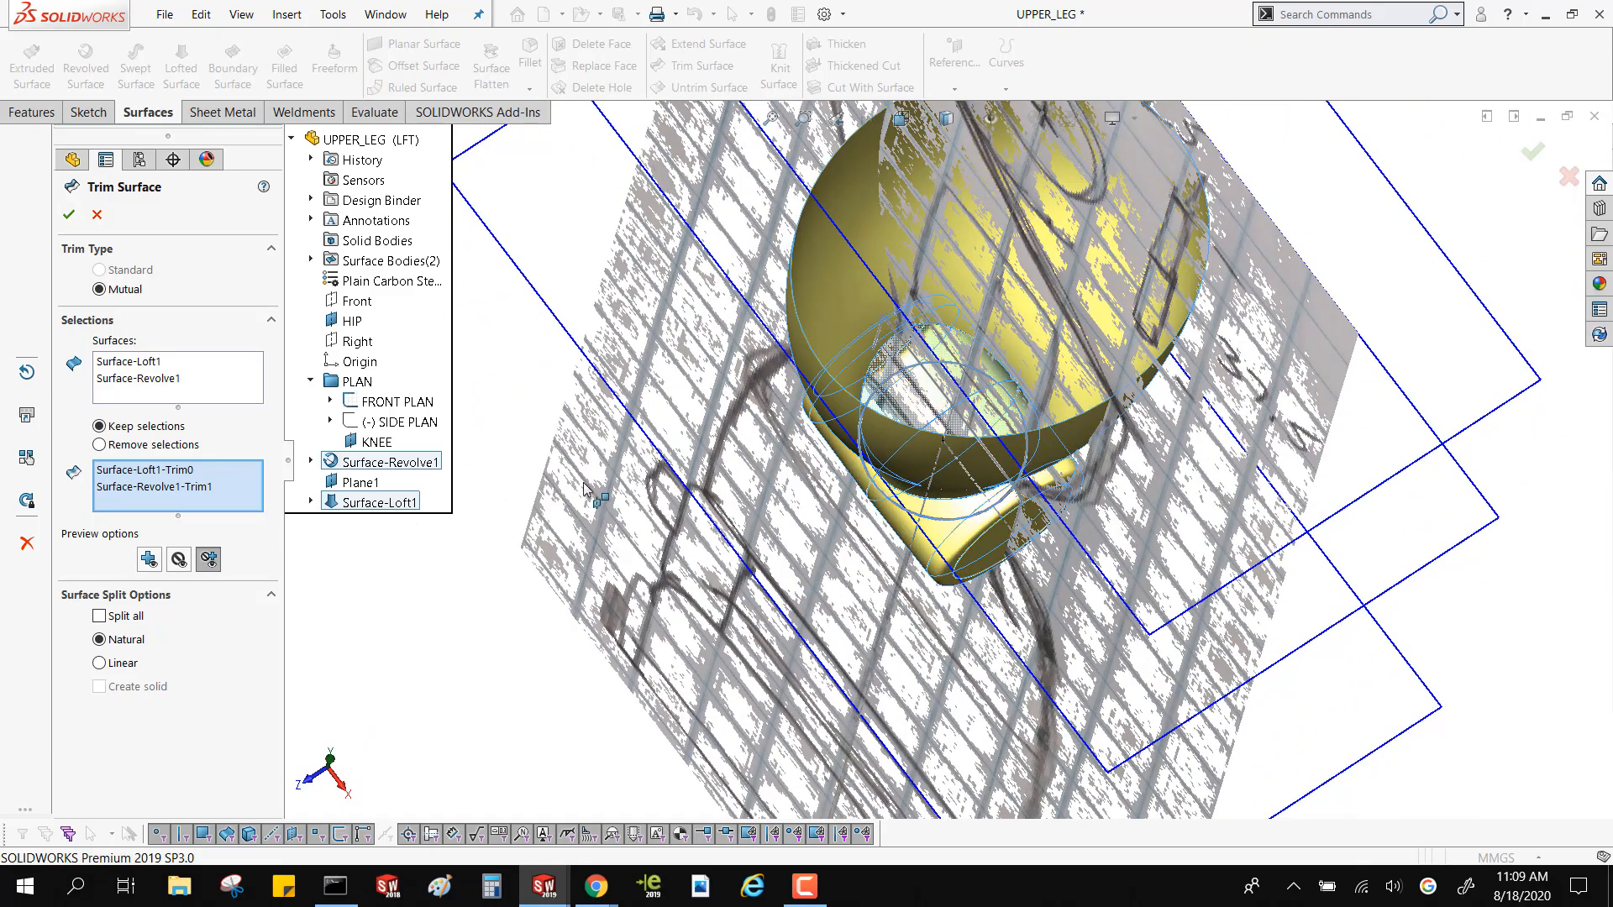
left_click(69, 216)
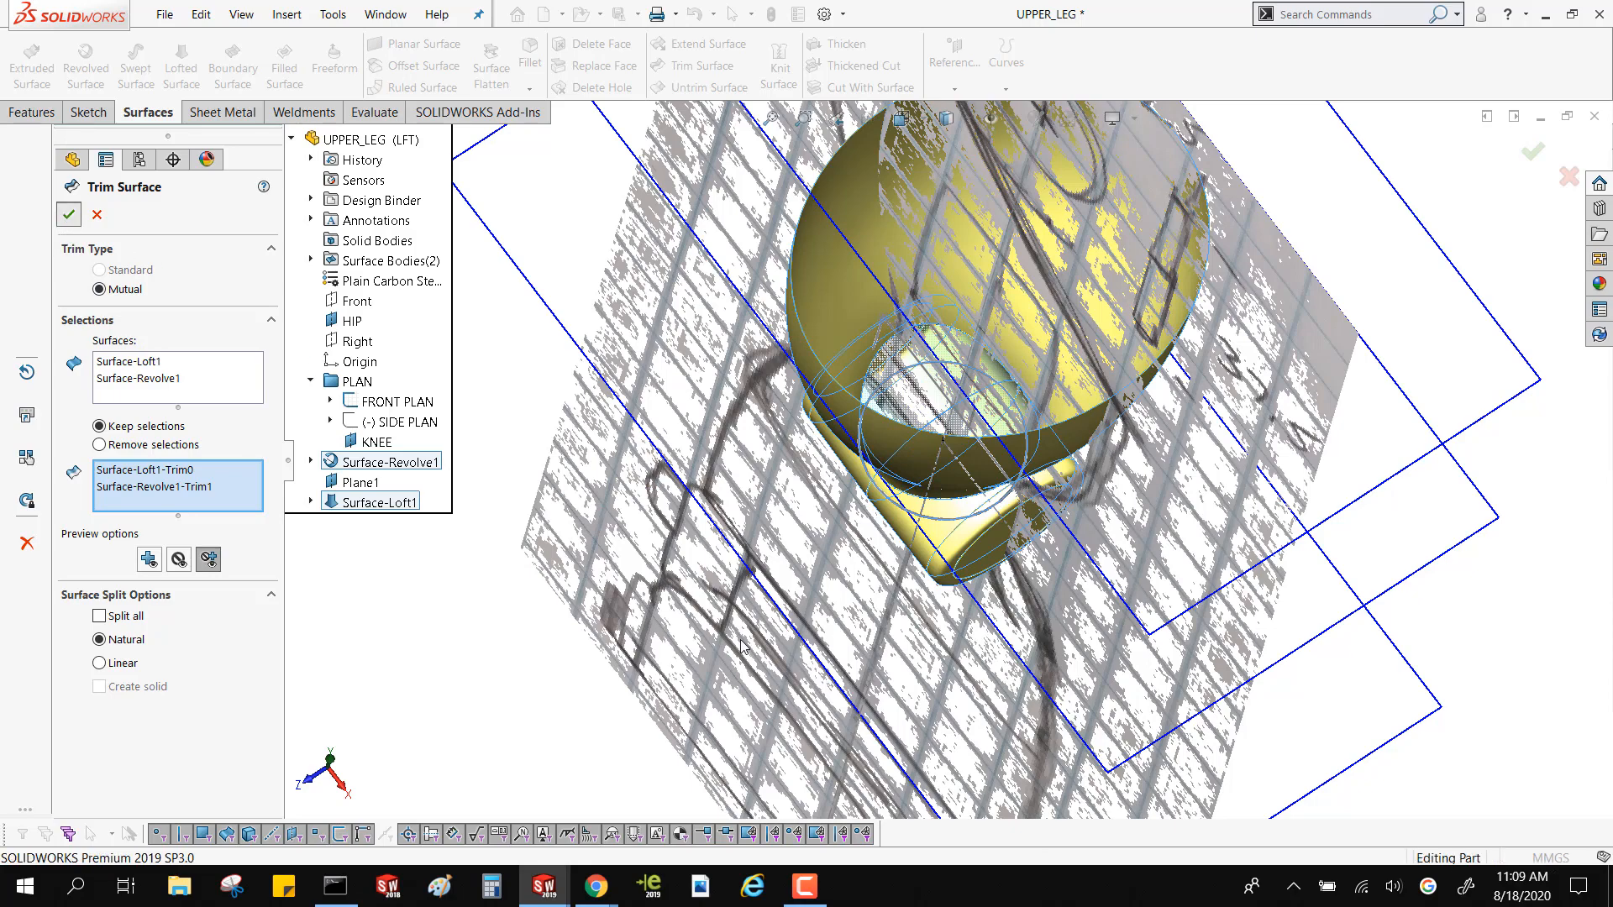
Hide the FRONT PLAN sketch with its reference picture
middle_click_drag(981, 697, 992, 518)
scroll(993, 519, "up", 3)
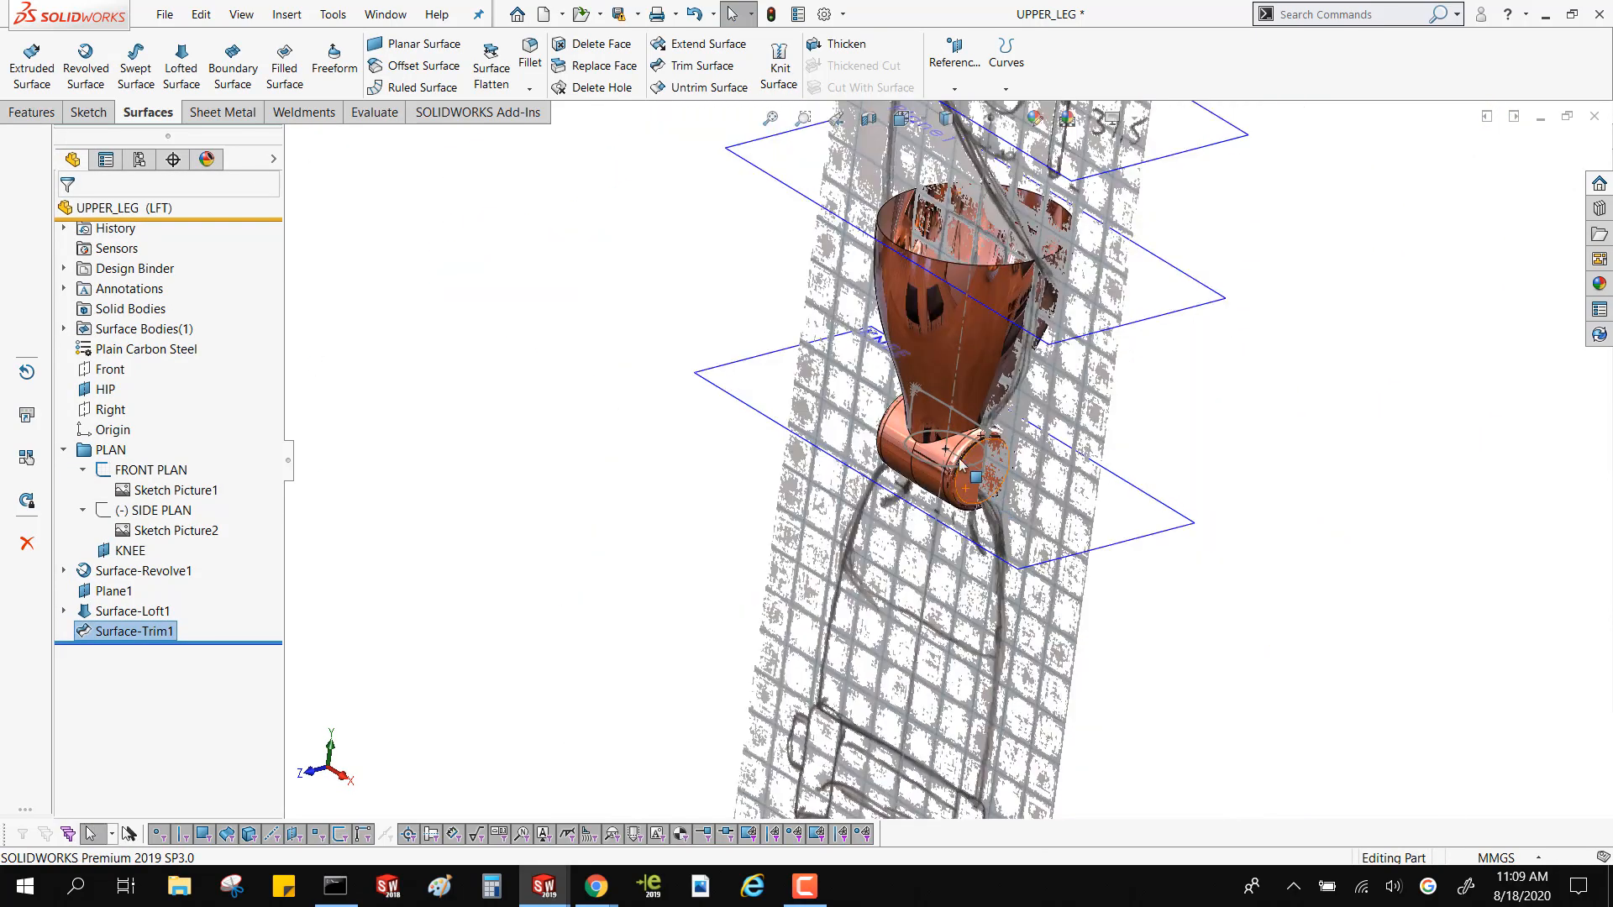
left_click(163, 492)
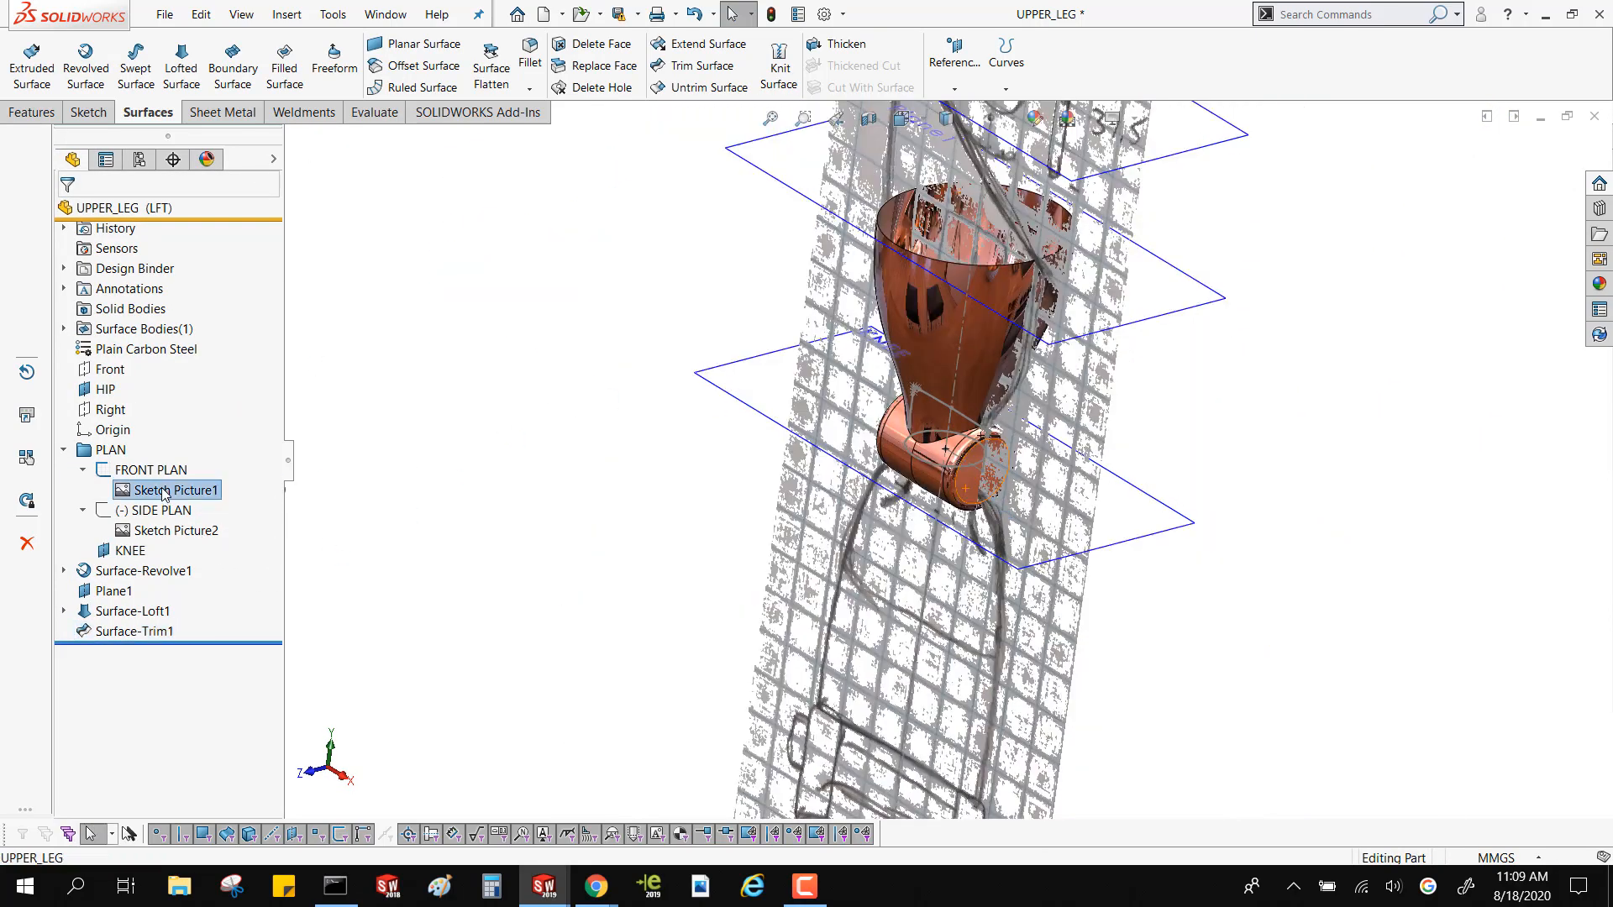
right_click(163, 492)
left_click(151, 475)
right_click(152, 472)
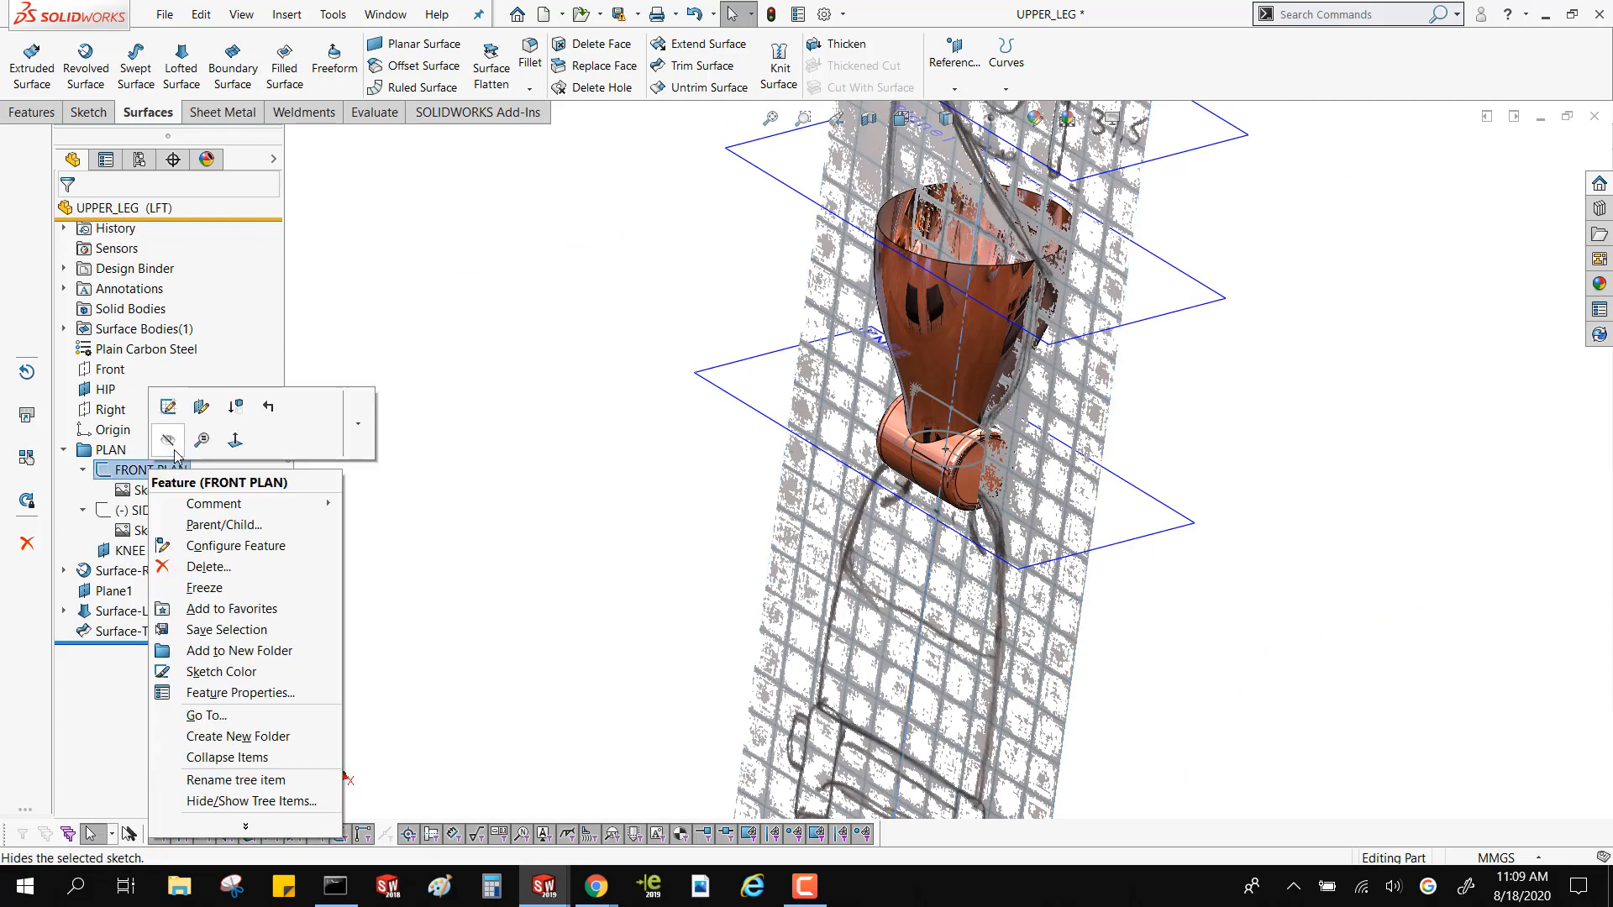
left_click(169, 441)
Hide the knee's revolve profile sketch
scroll(939, 374, "down", 4)
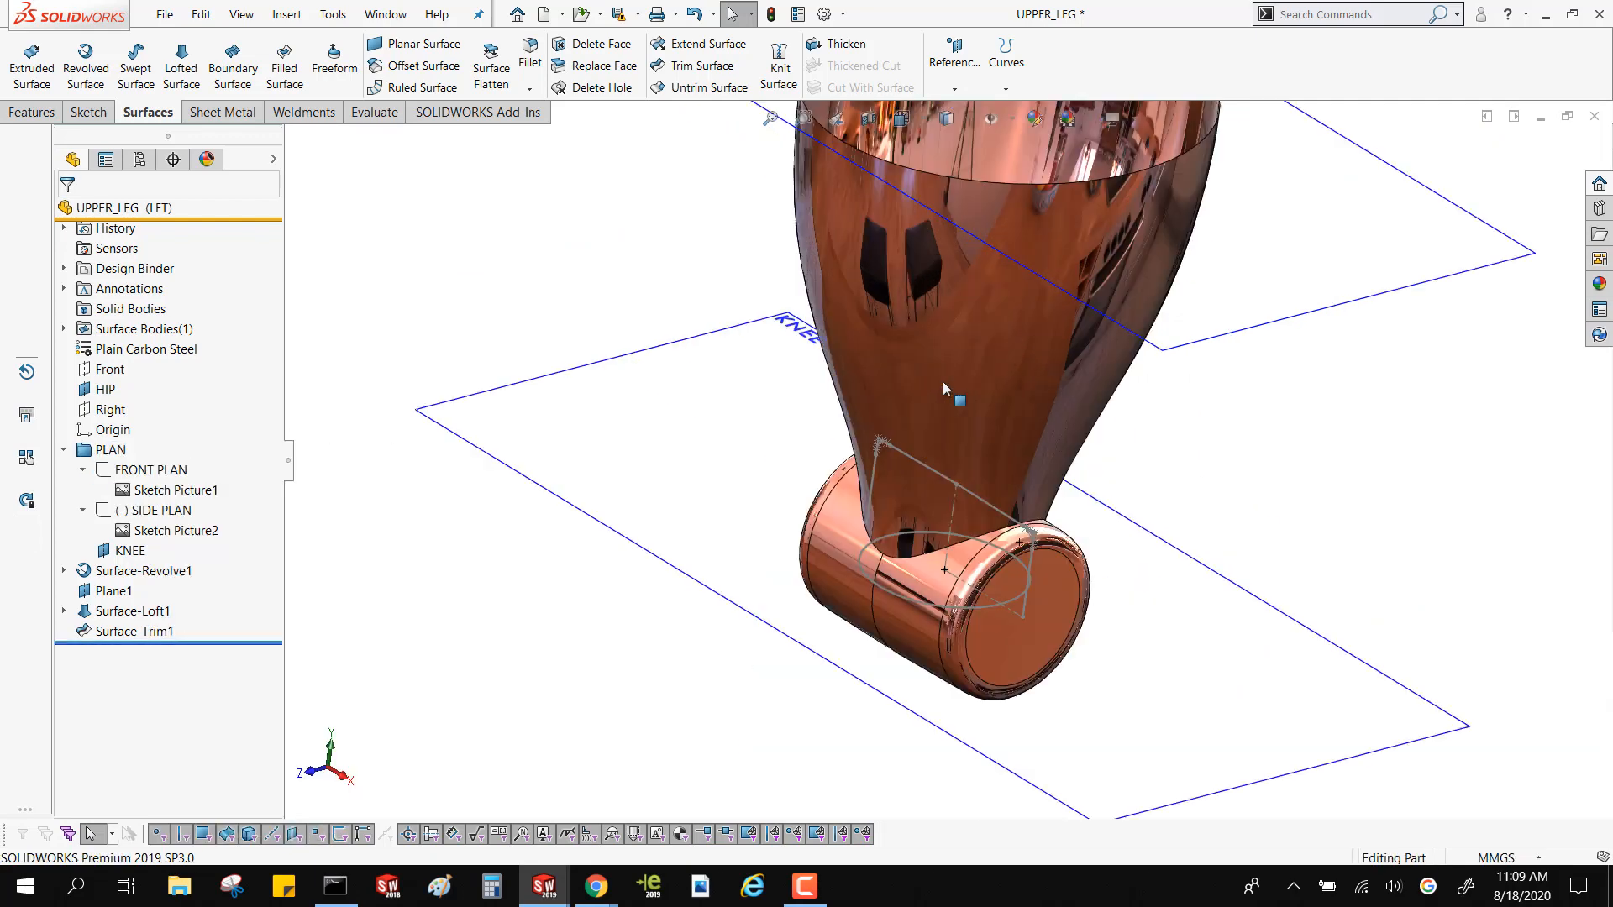
left_click(947, 483)
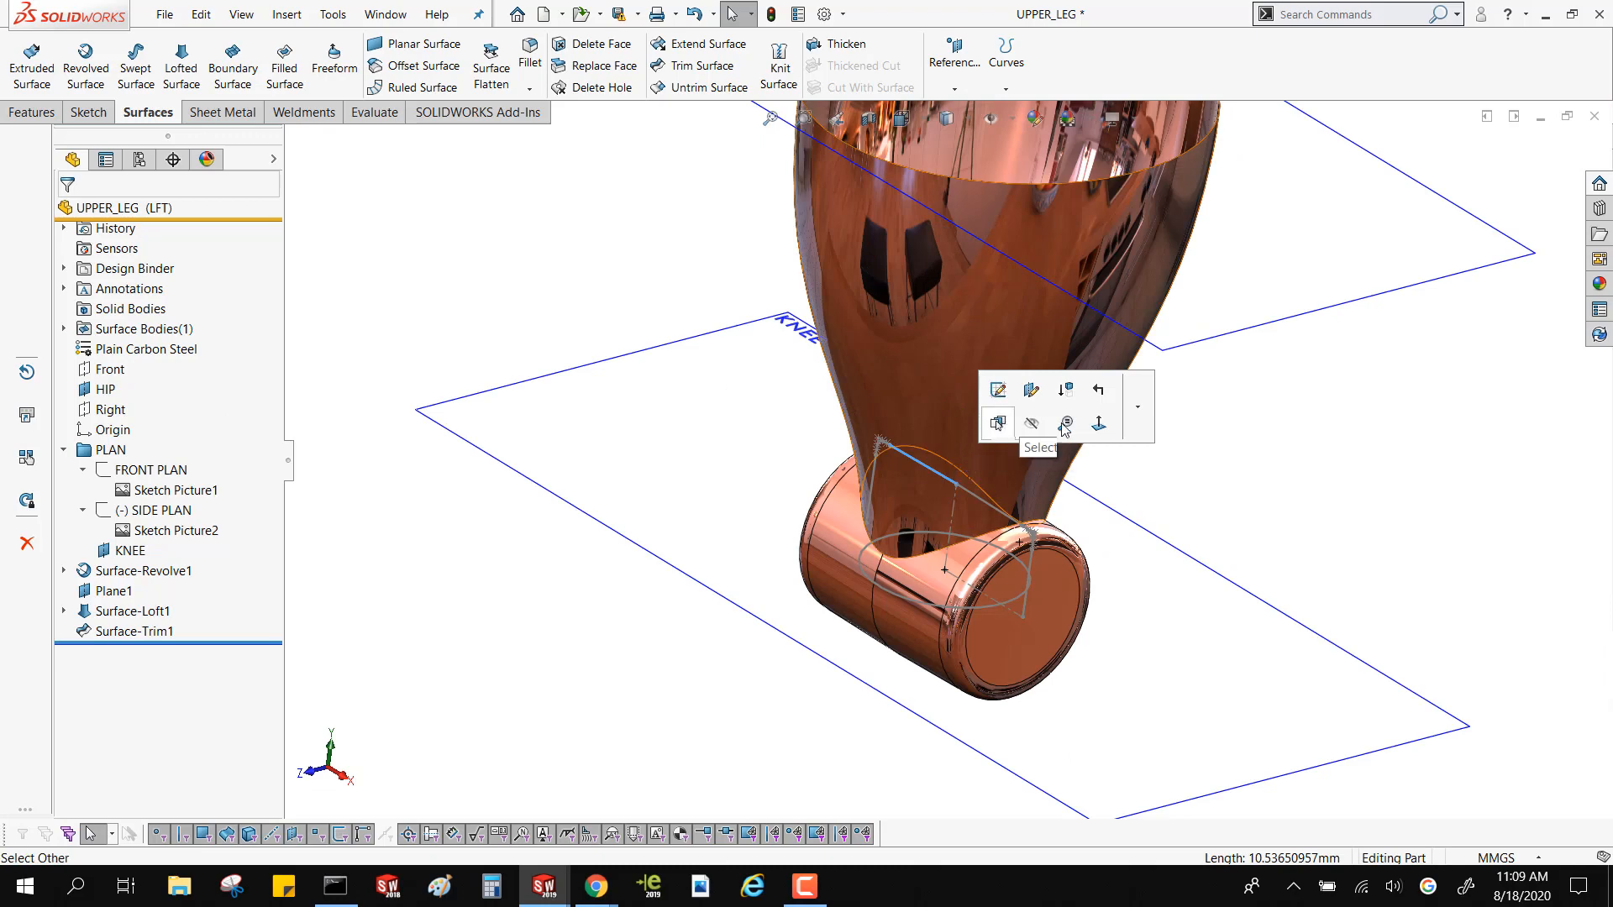
left_click(1032, 423)
List the part's surface bodies and highlight the trimmed body to check which faces it includes
mouse_move(497, 227)
middle_mouse_down()
mouse_move(659, 352)
mouse_move(852, 314)
mouse_move(774, 407)
mouse_move(748, 411)
middle_mouse_up()
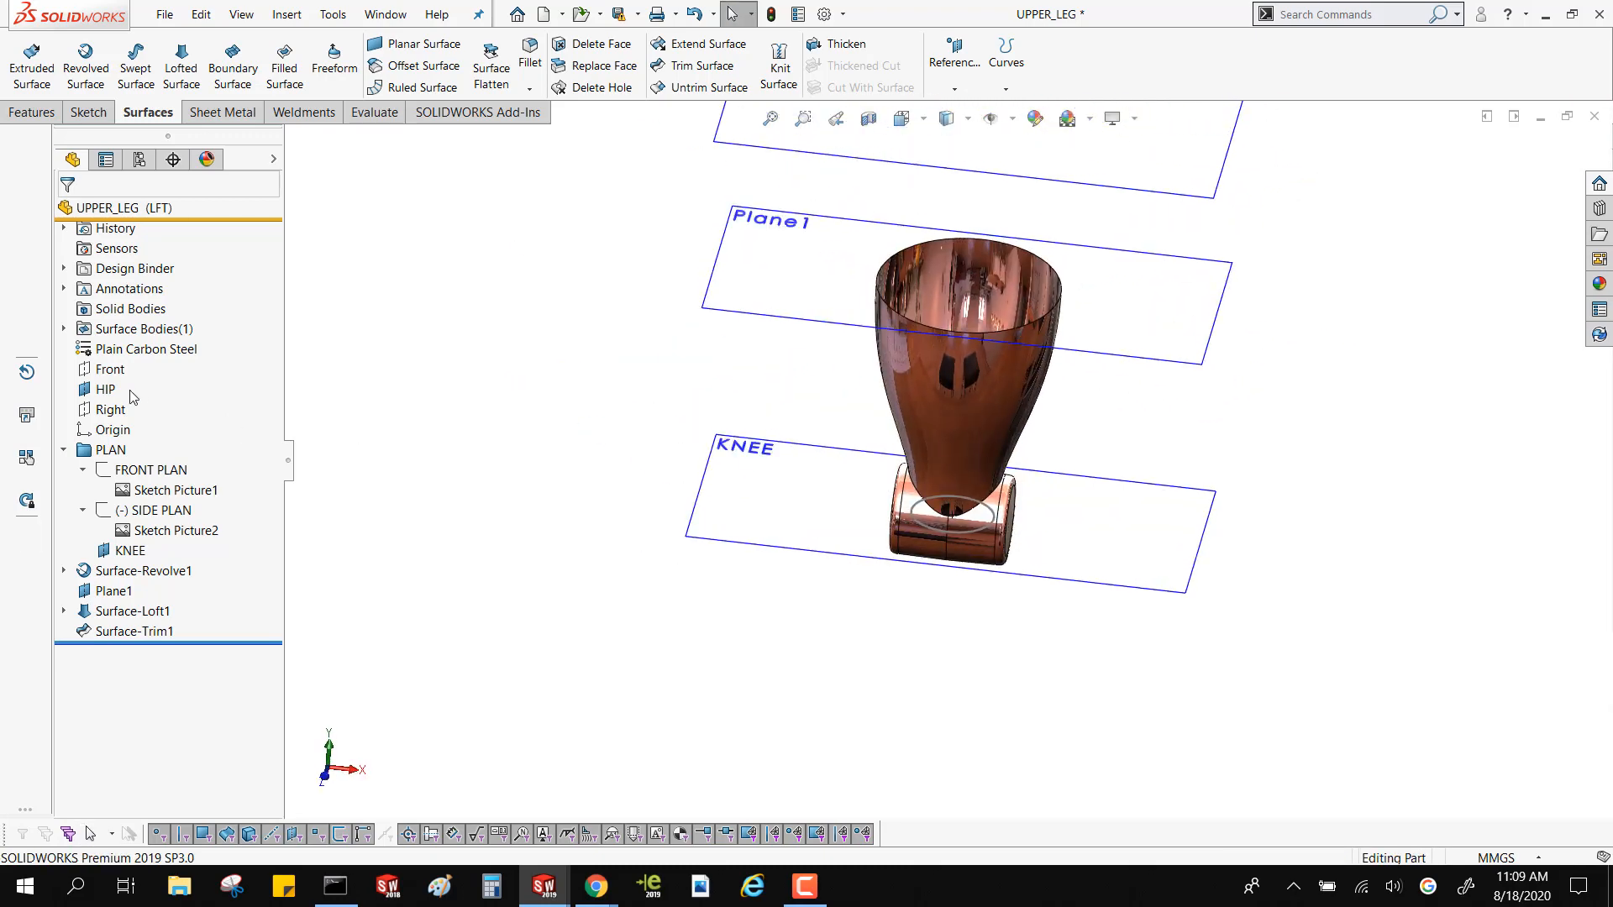
left_click(65, 330)
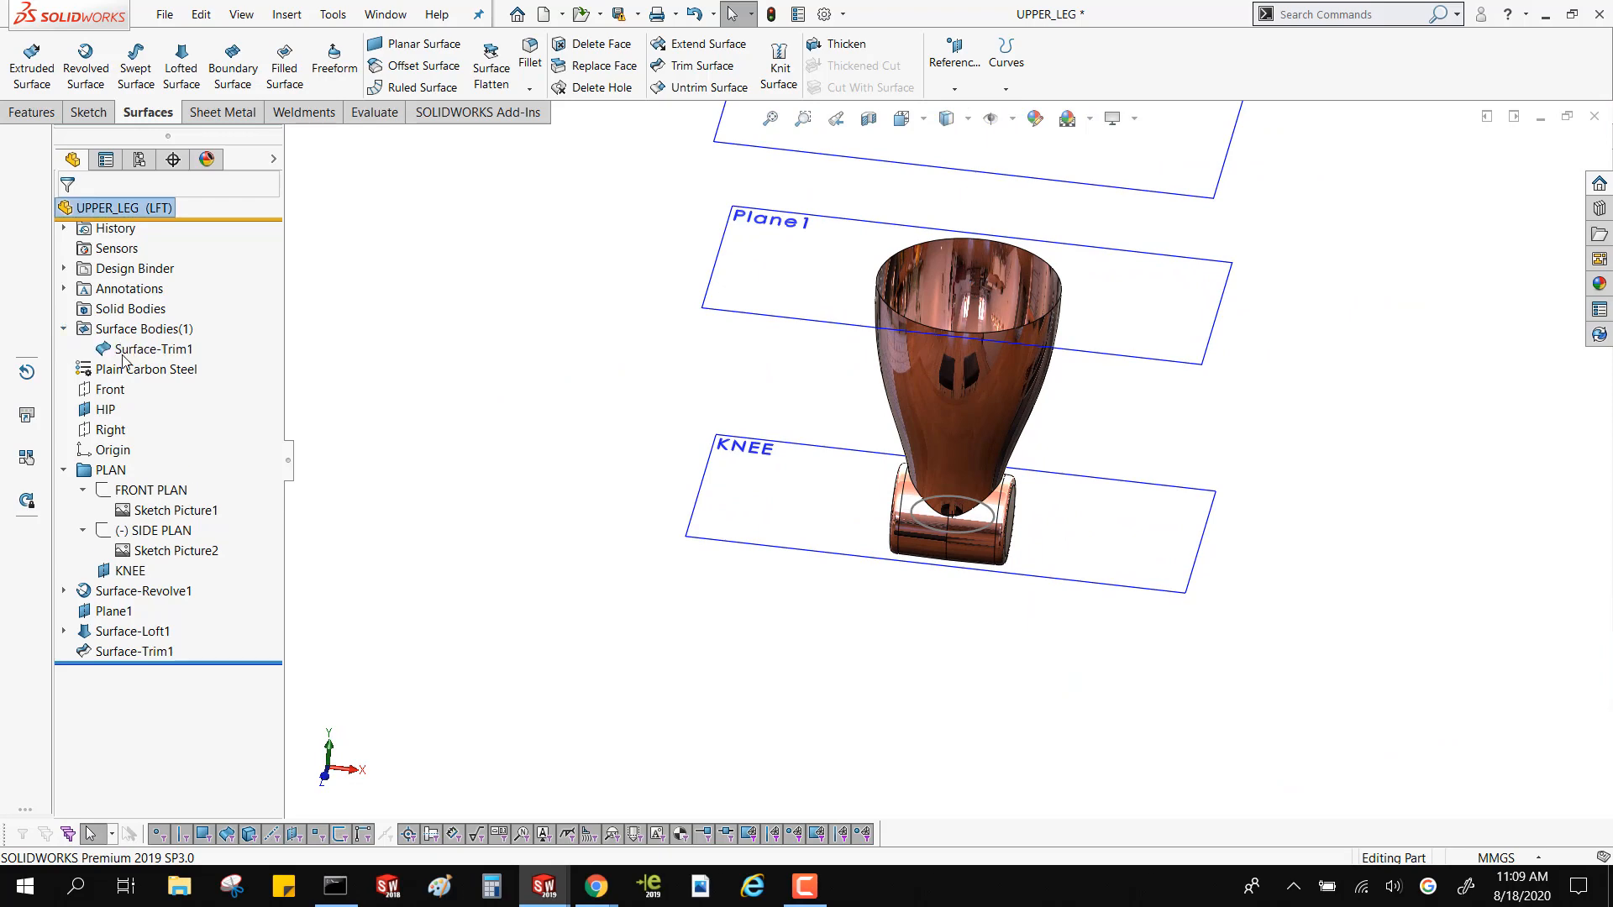
left_click(123, 351)
middle_click_drag(781, 479, 591, 427)
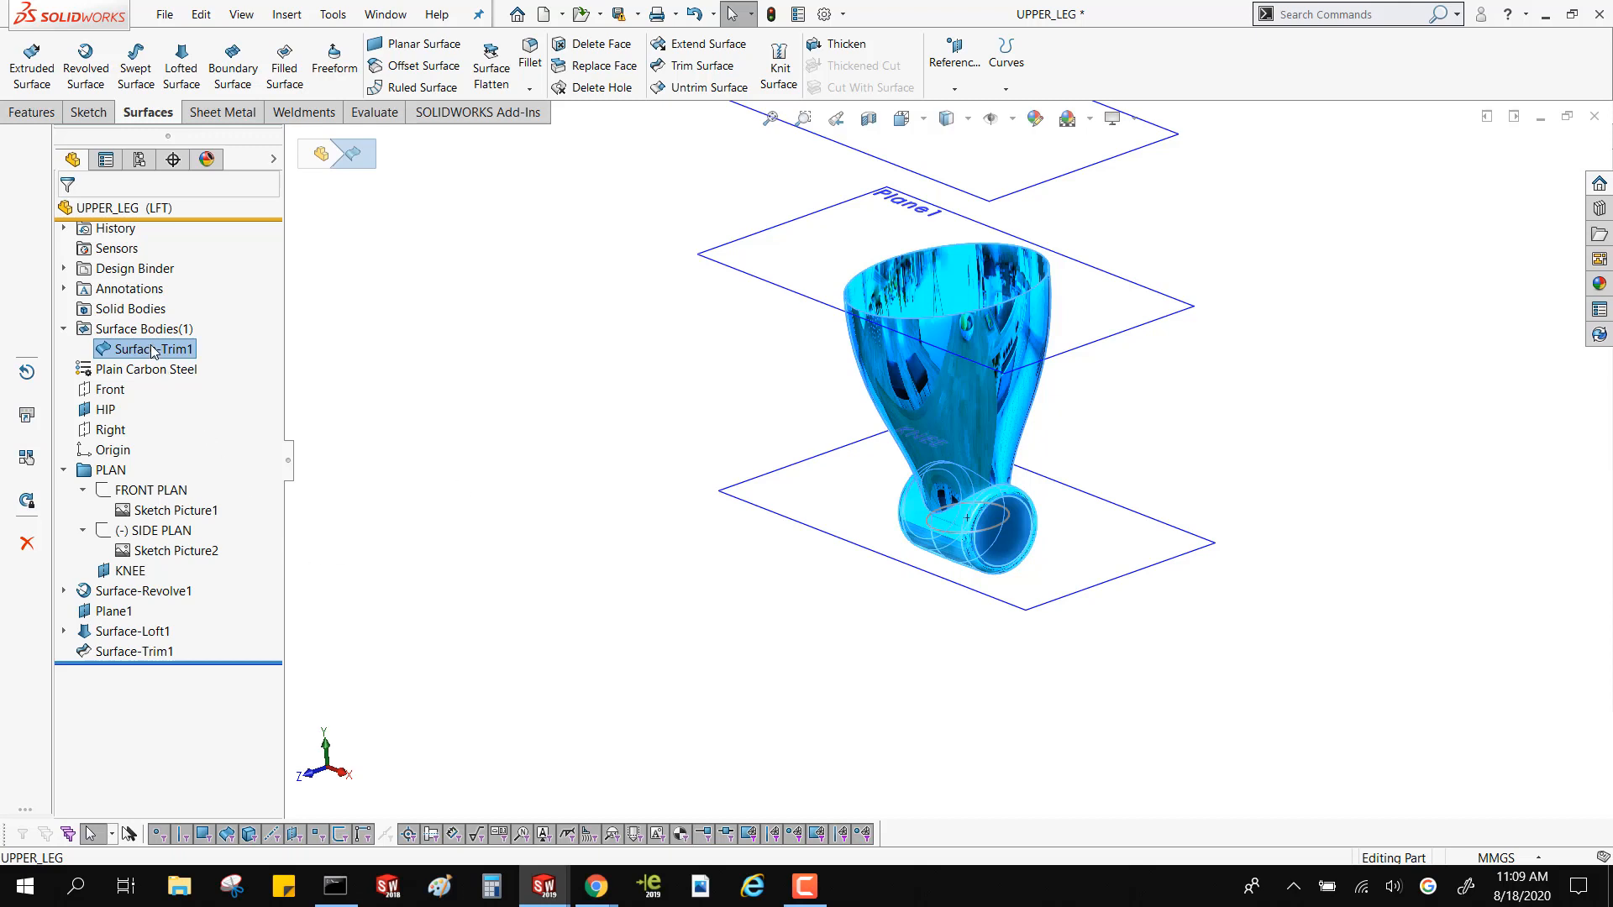
left_click(473, 349)
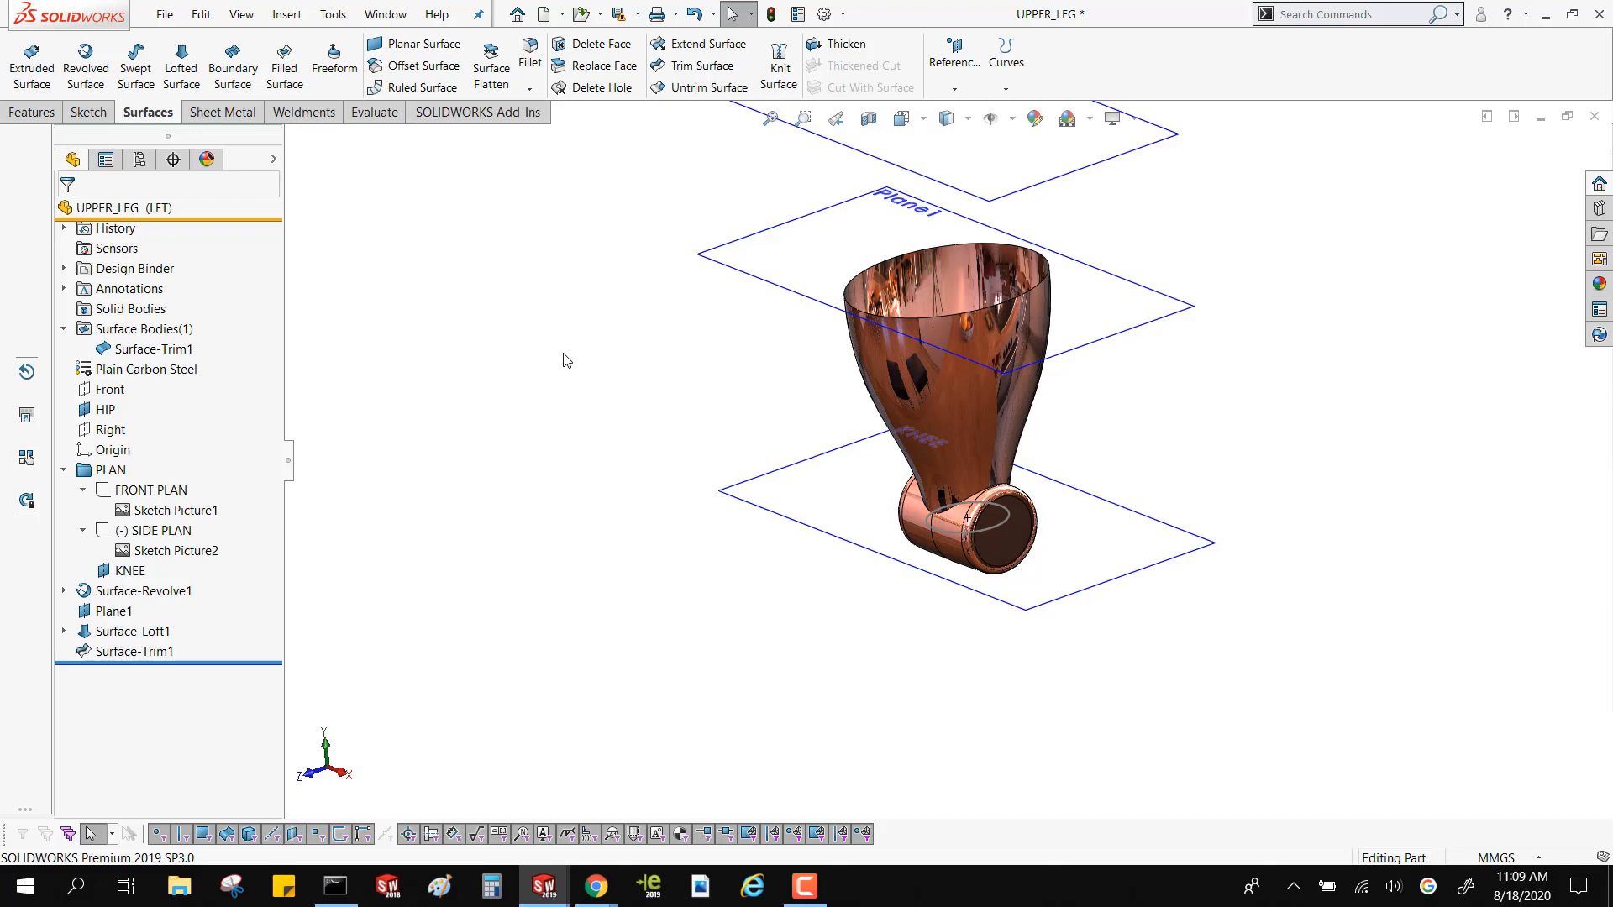
Start a filled surface on the loft's open upper edge, trying Tangent before setting the edge condition to Curvature
middle_click_drag(611, 358, 724, 353)
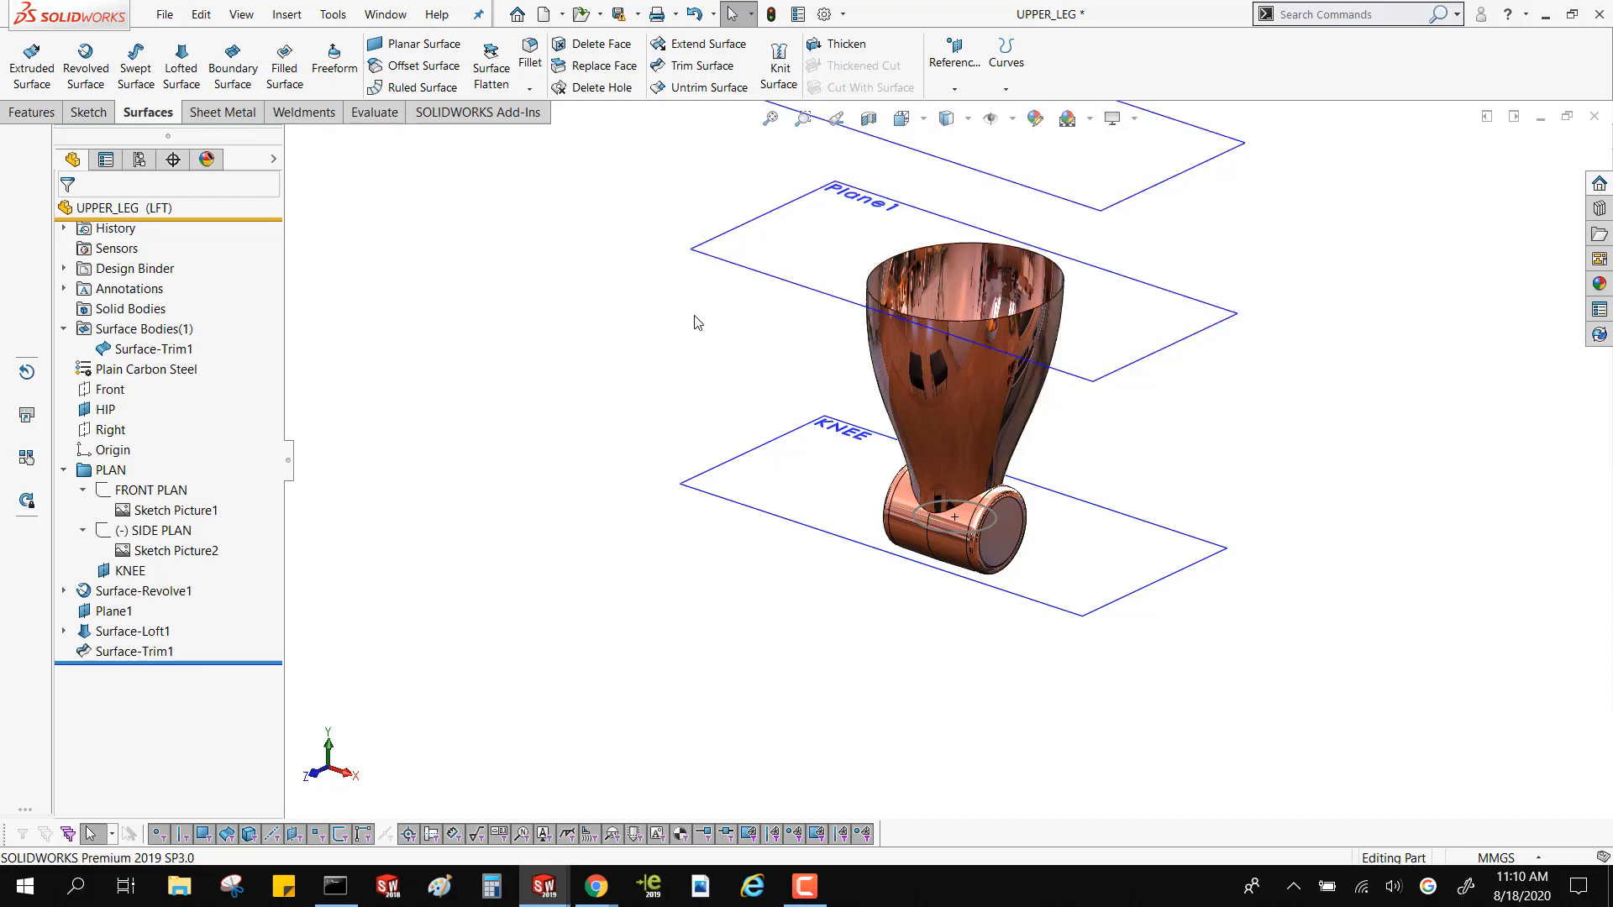
left_click(285, 68)
left_click(875, 276)
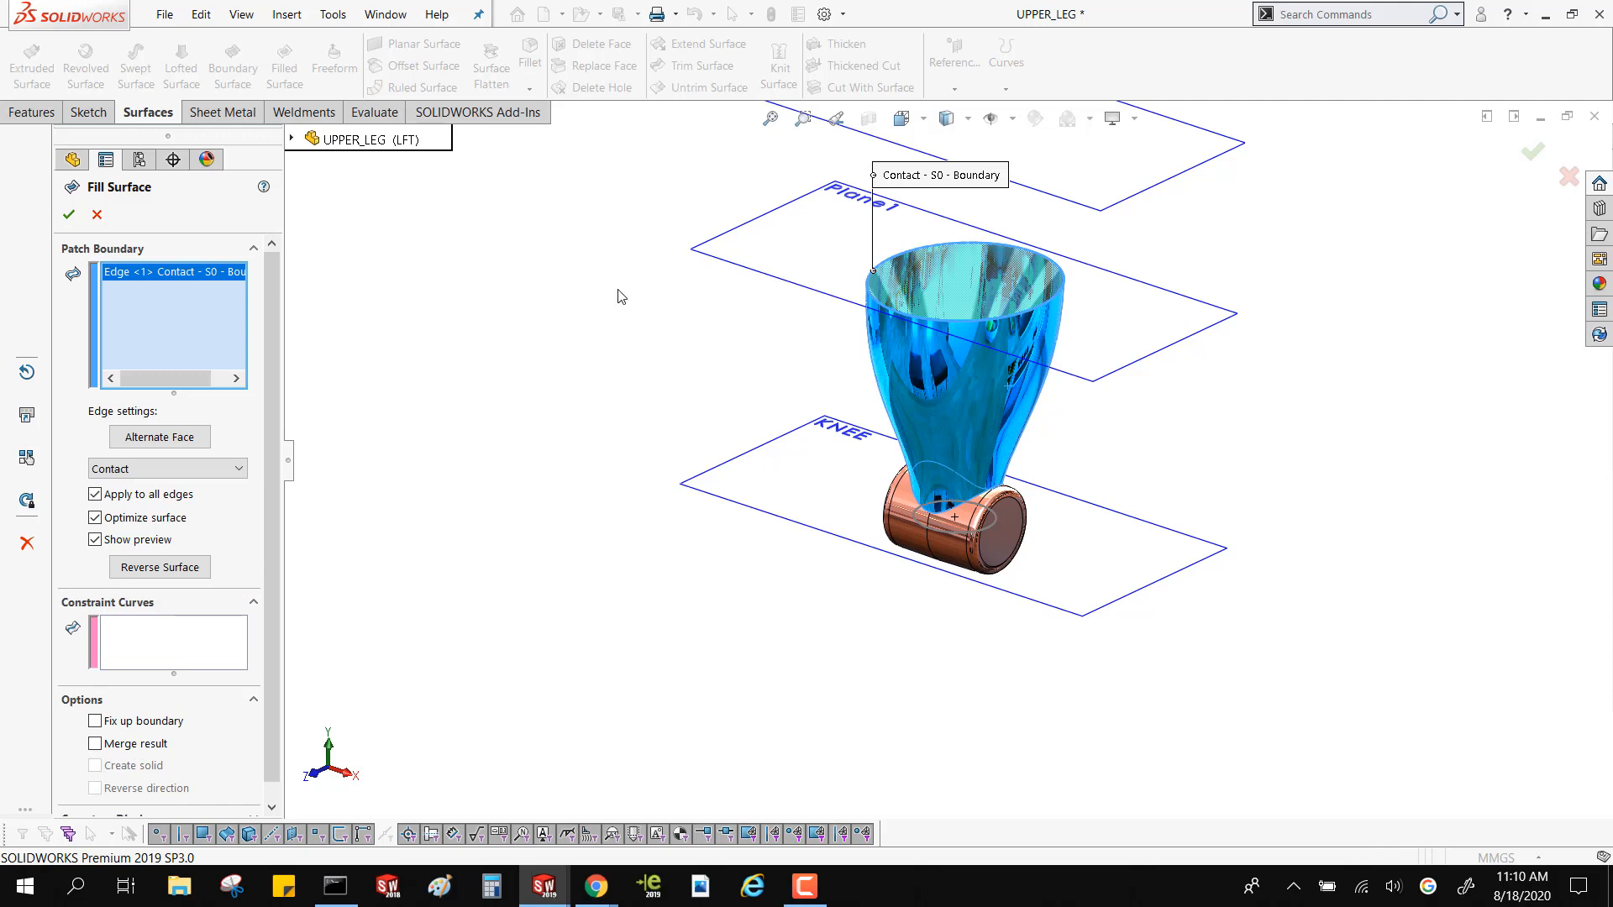
left_click(135, 468)
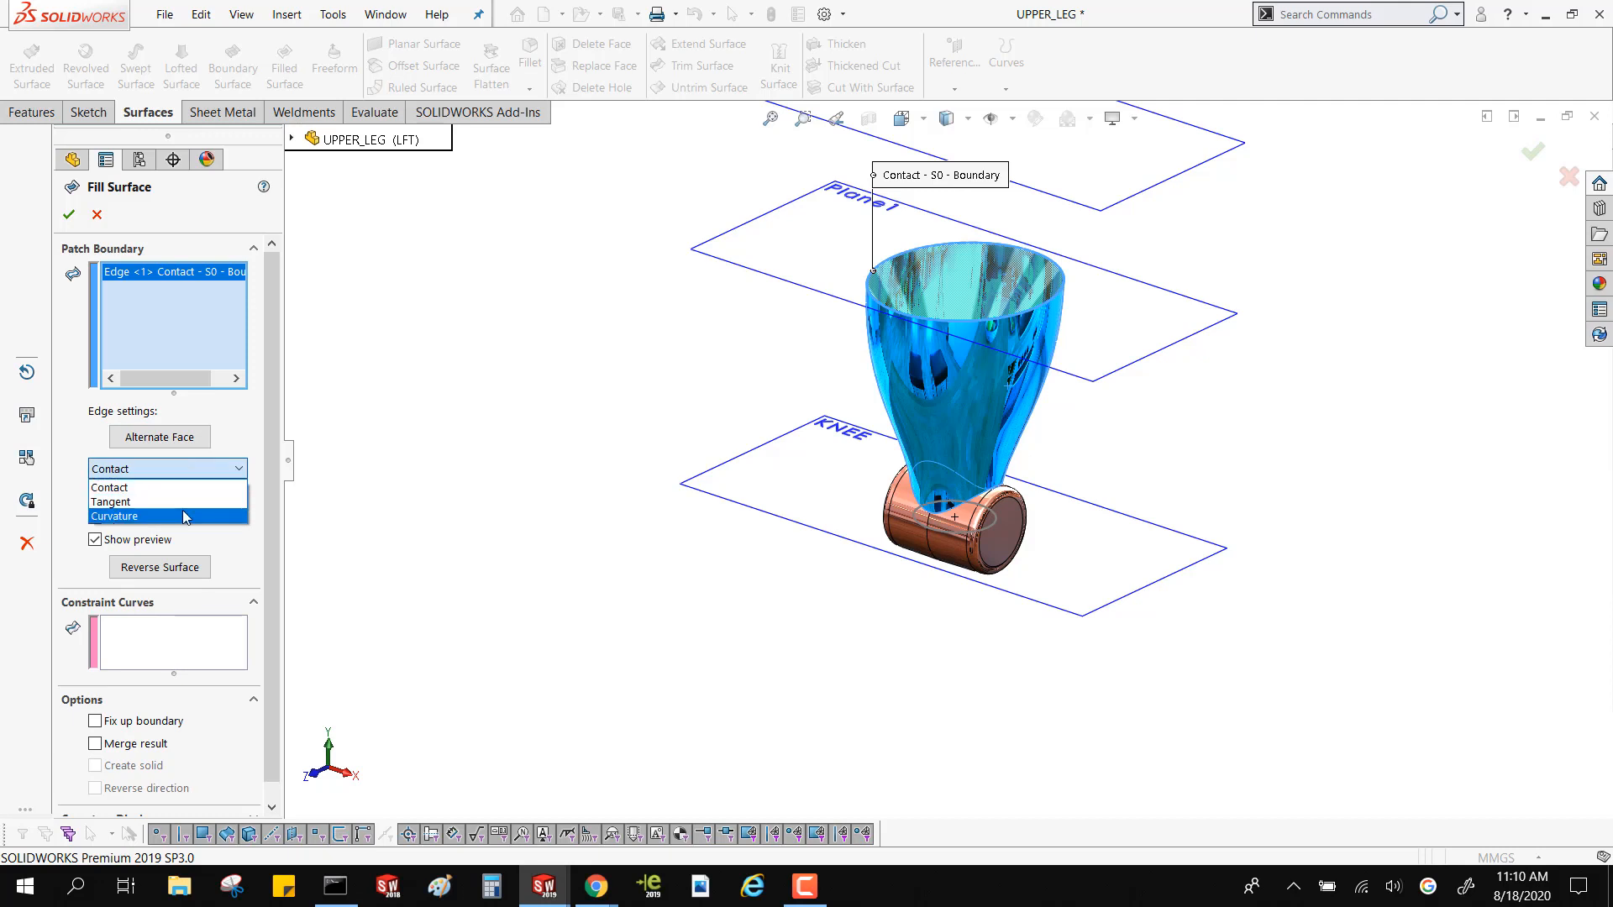
left_click(180, 502)
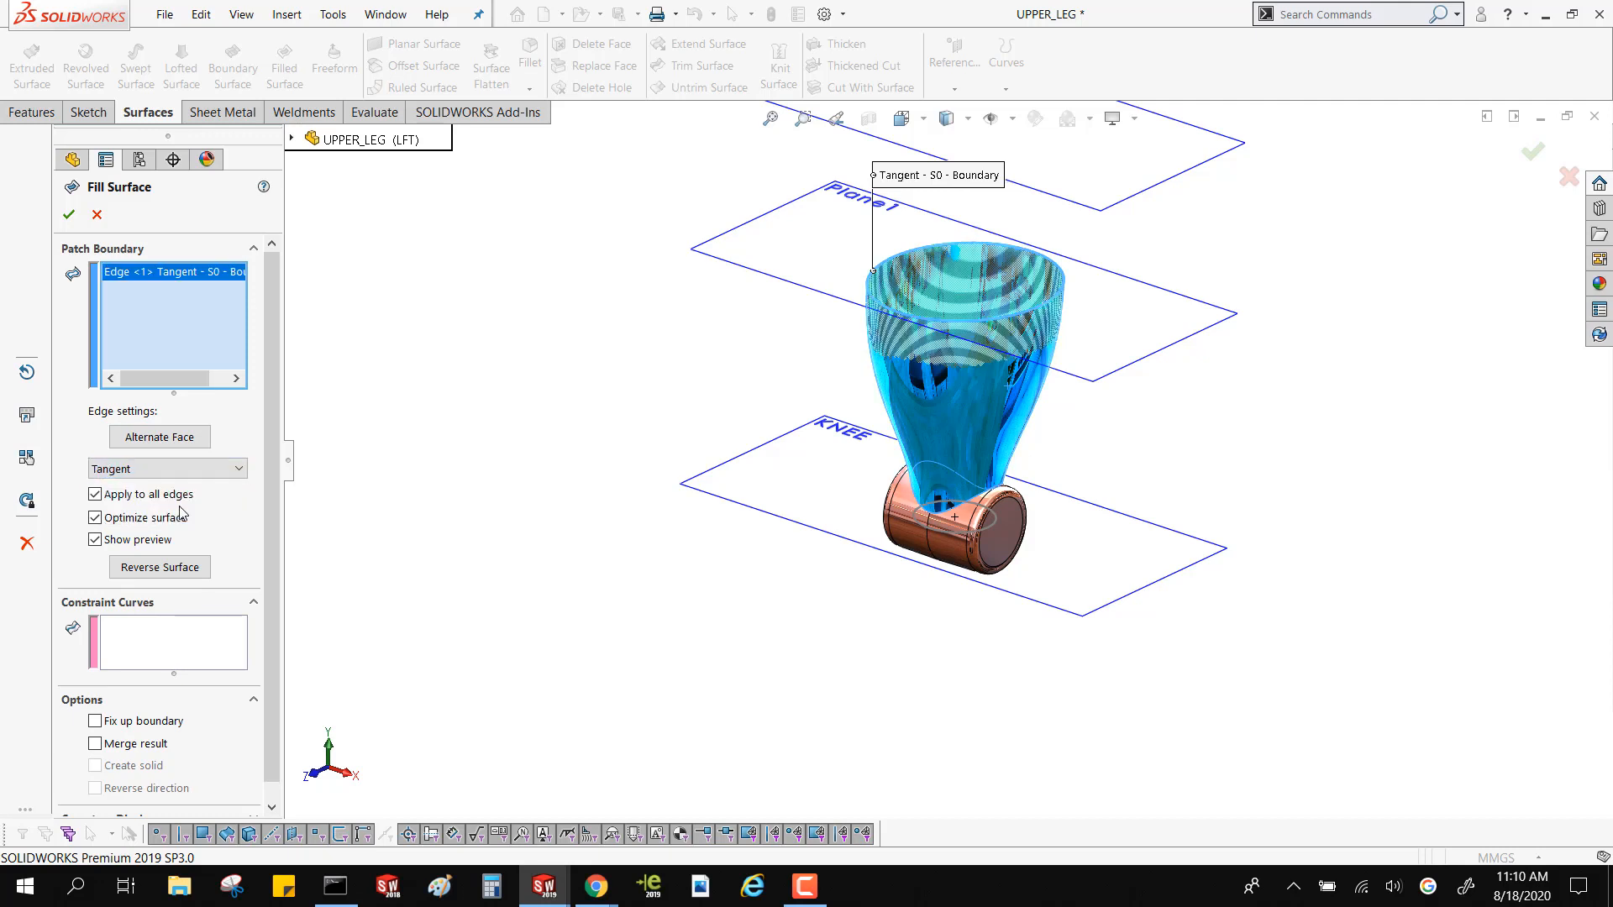
left_click(174, 469)
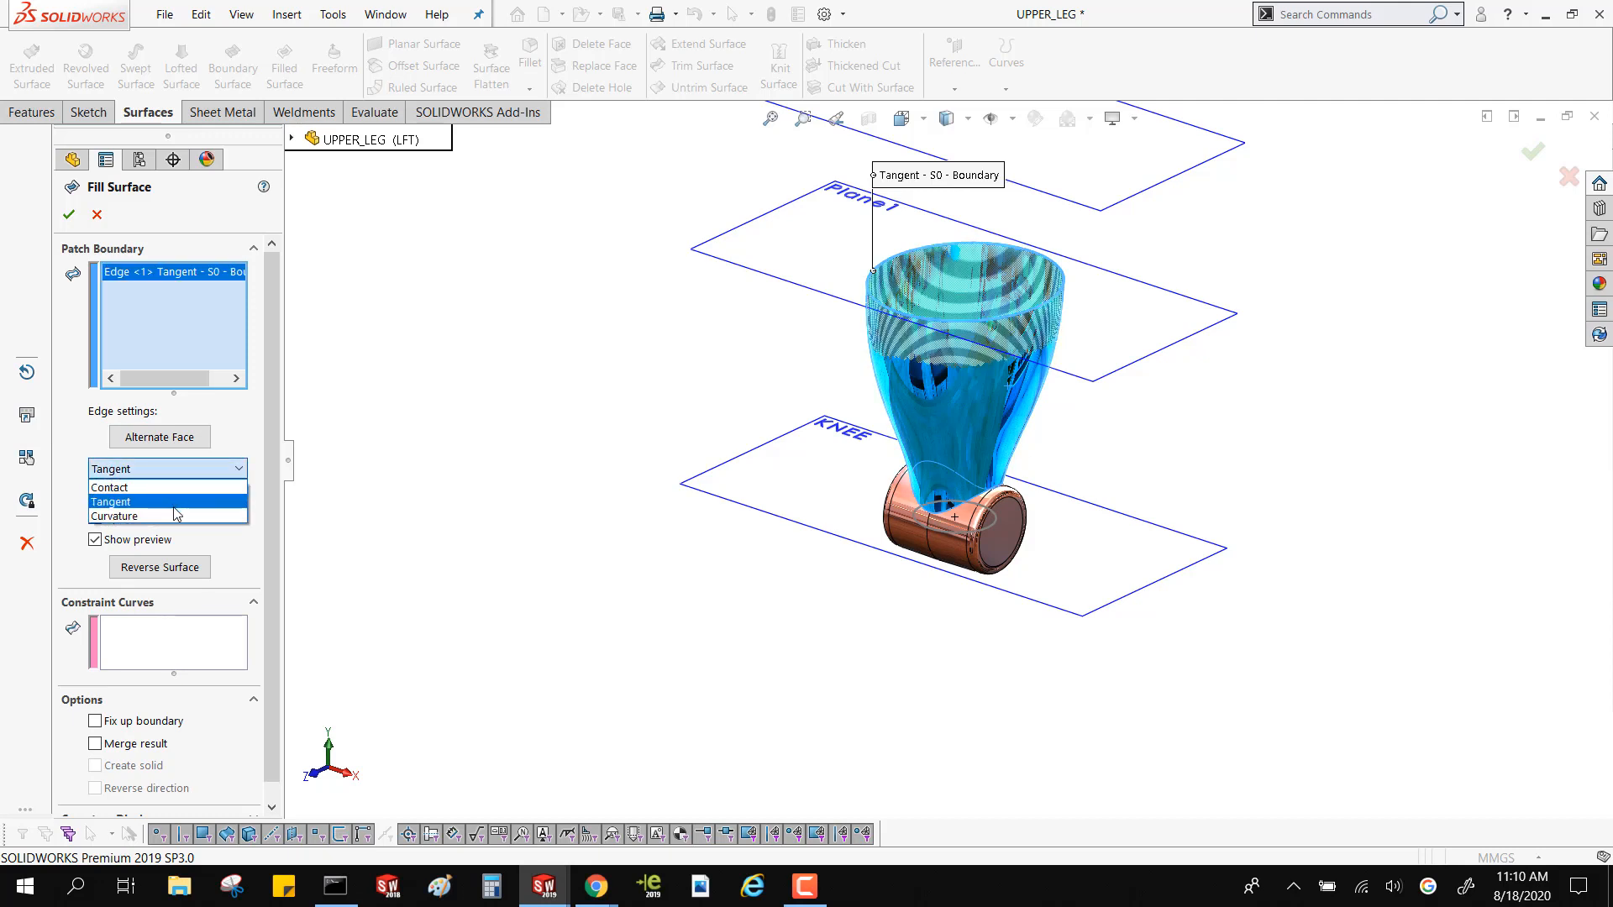
left_click(176, 512)
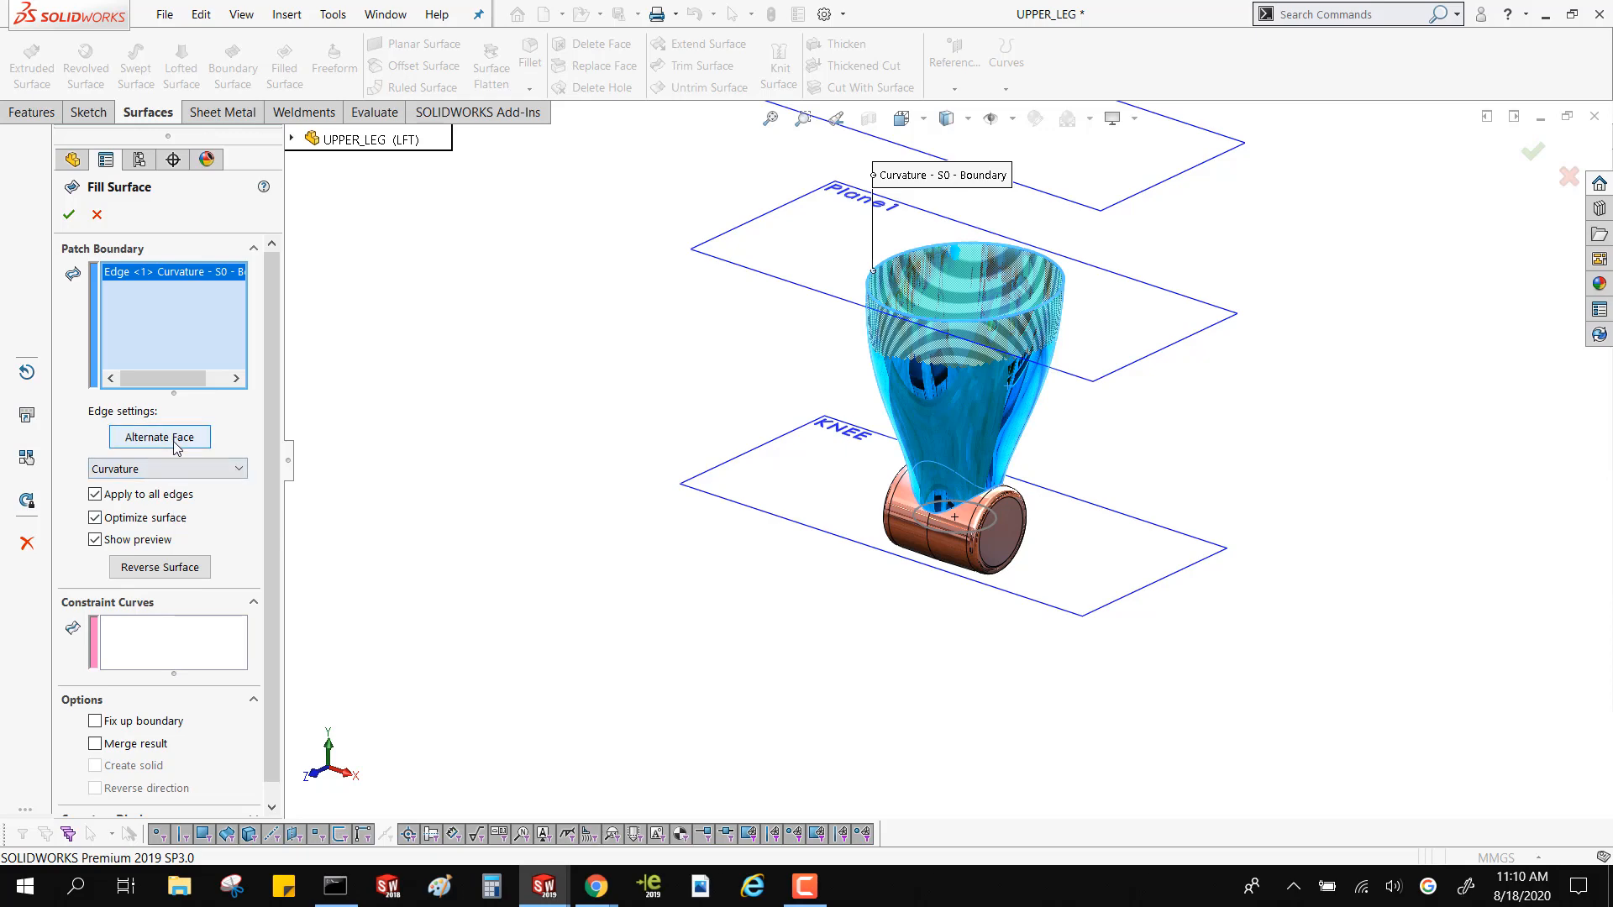
Reverse the fill so it domes upward out of the leg, and create the filled surface
left_click(160, 568)
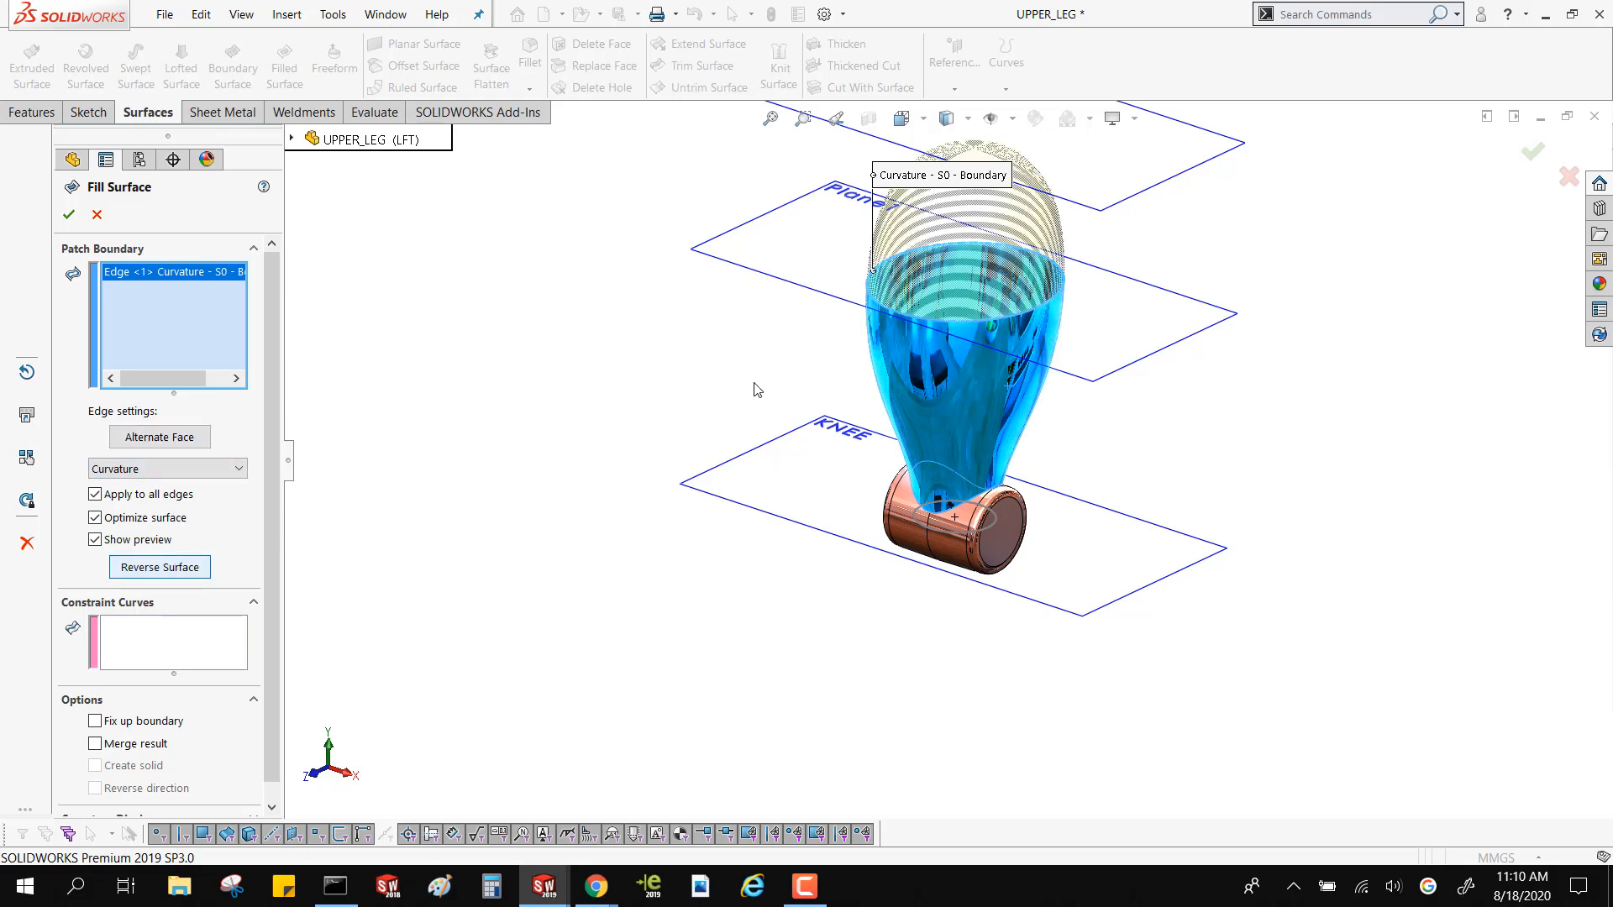
middle_click_drag(756, 389, 837, 339)
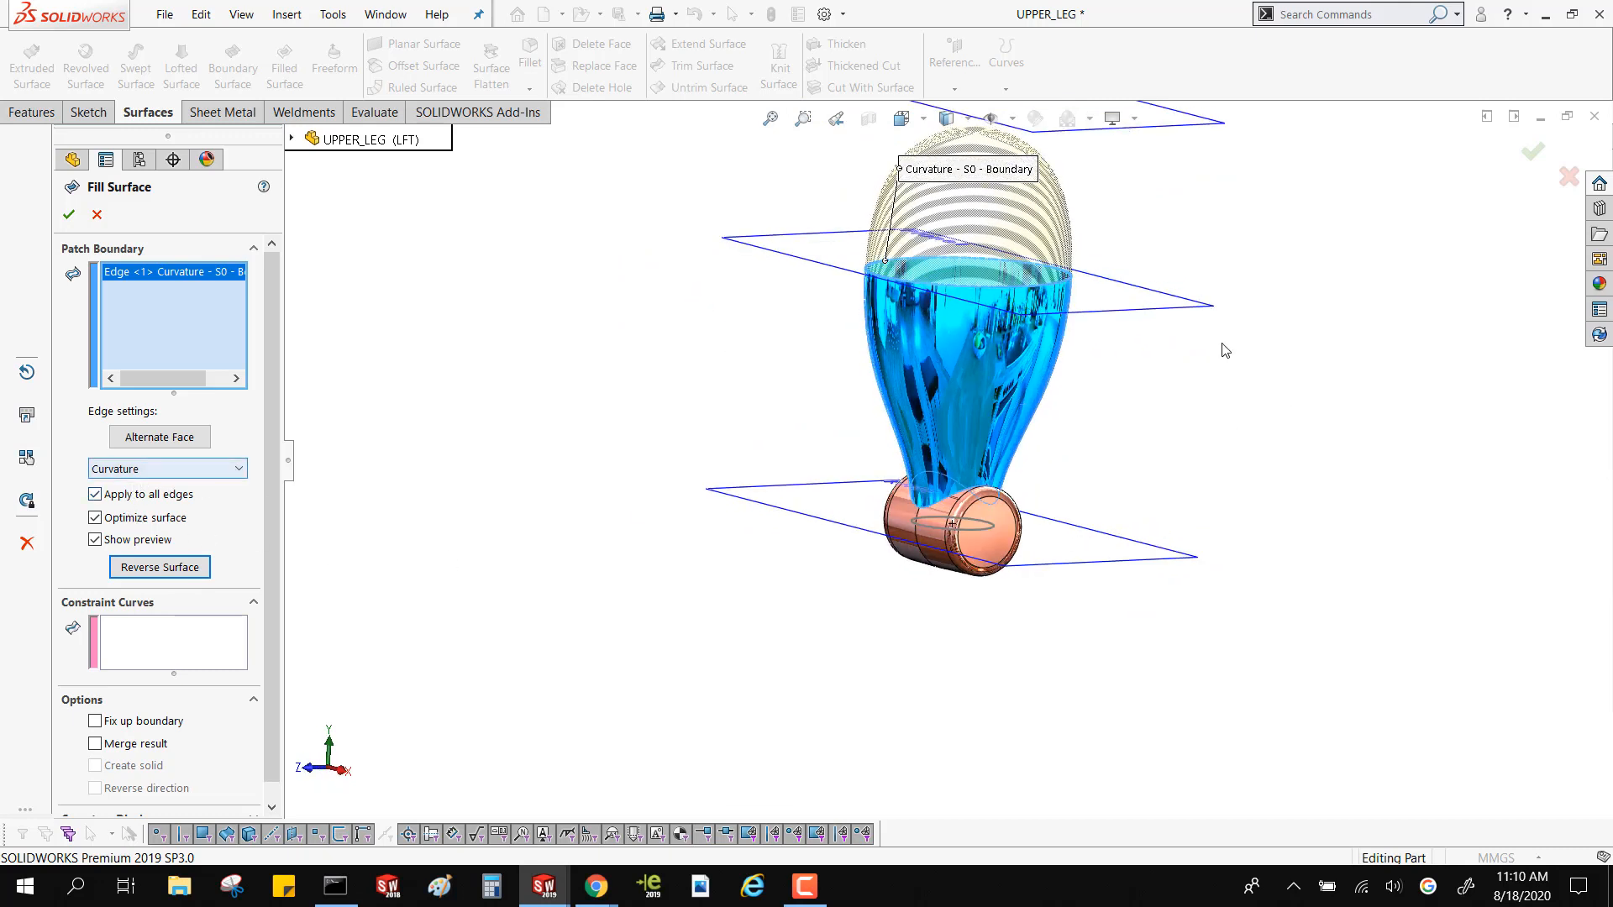
scroll(990, 188, "up", 3)
middle_click_drag(971, 230, 1006, 295)
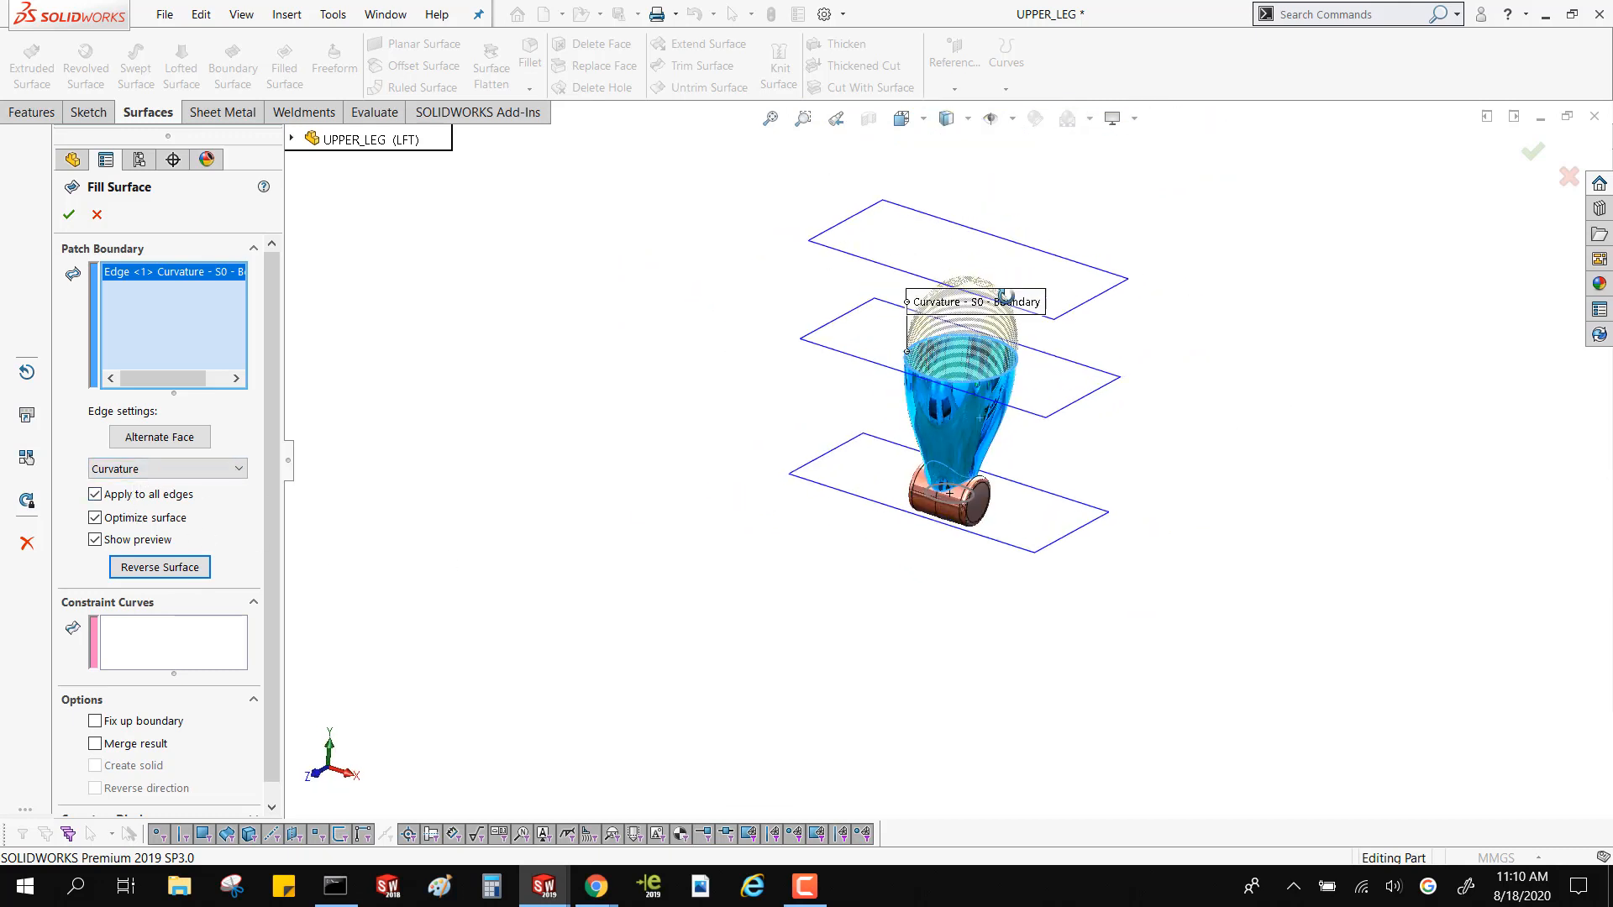
left_click(69, 214)
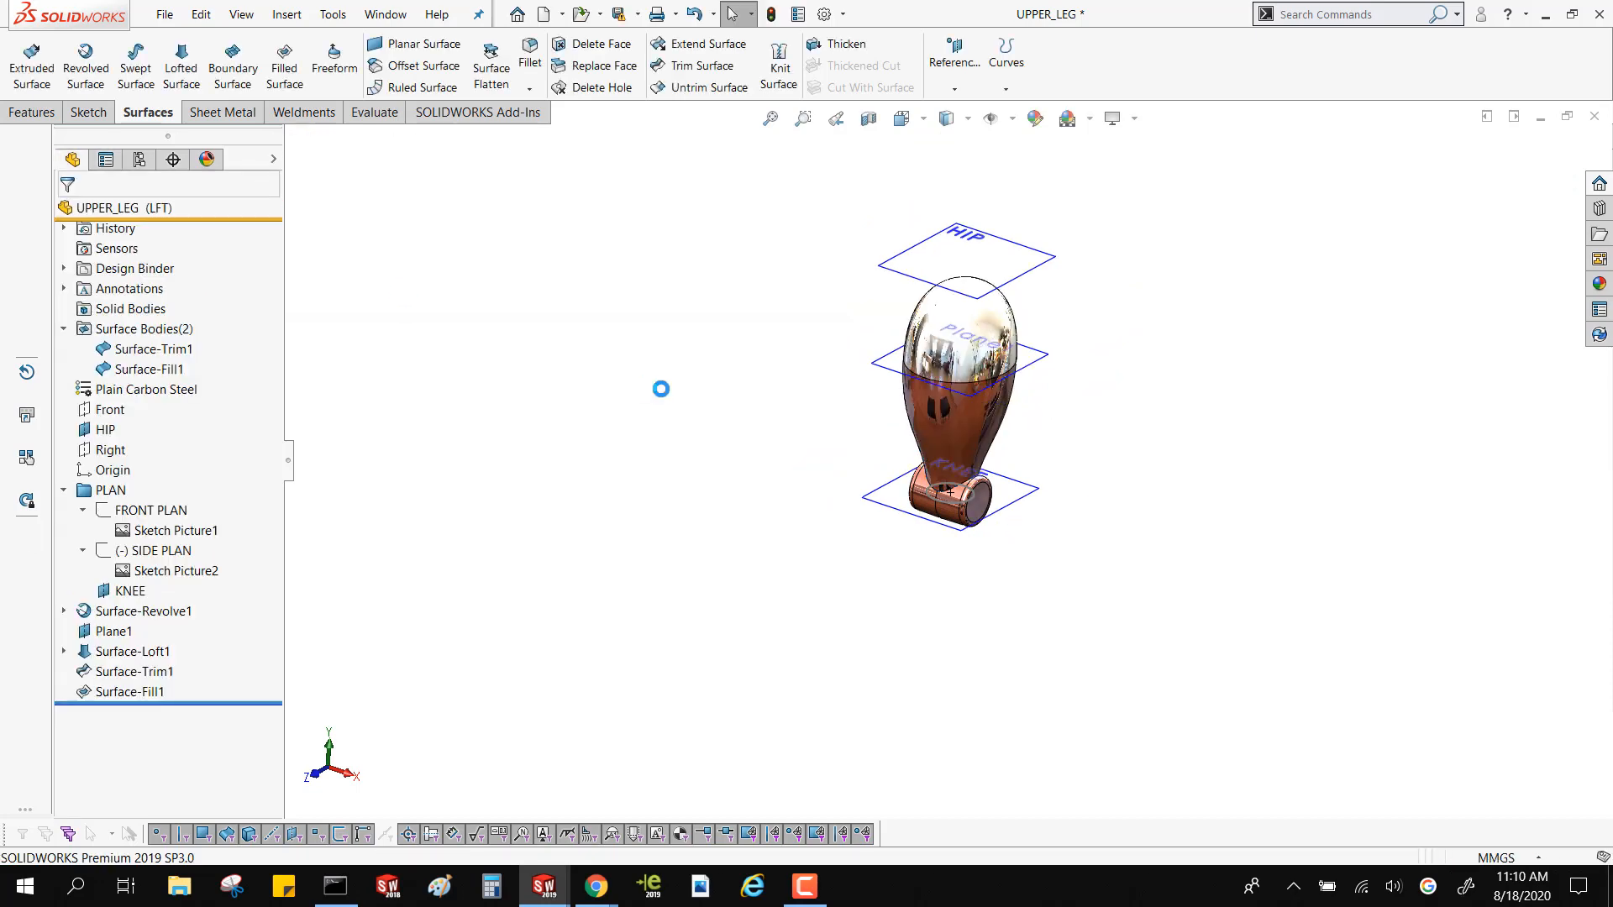
Examine the domed cap from several angles and highlight the filled and trimmed surface bodies one after the other
scroll(1026, 368, "down", 4)
middle_click_drag(1024, 361, 828, 273)
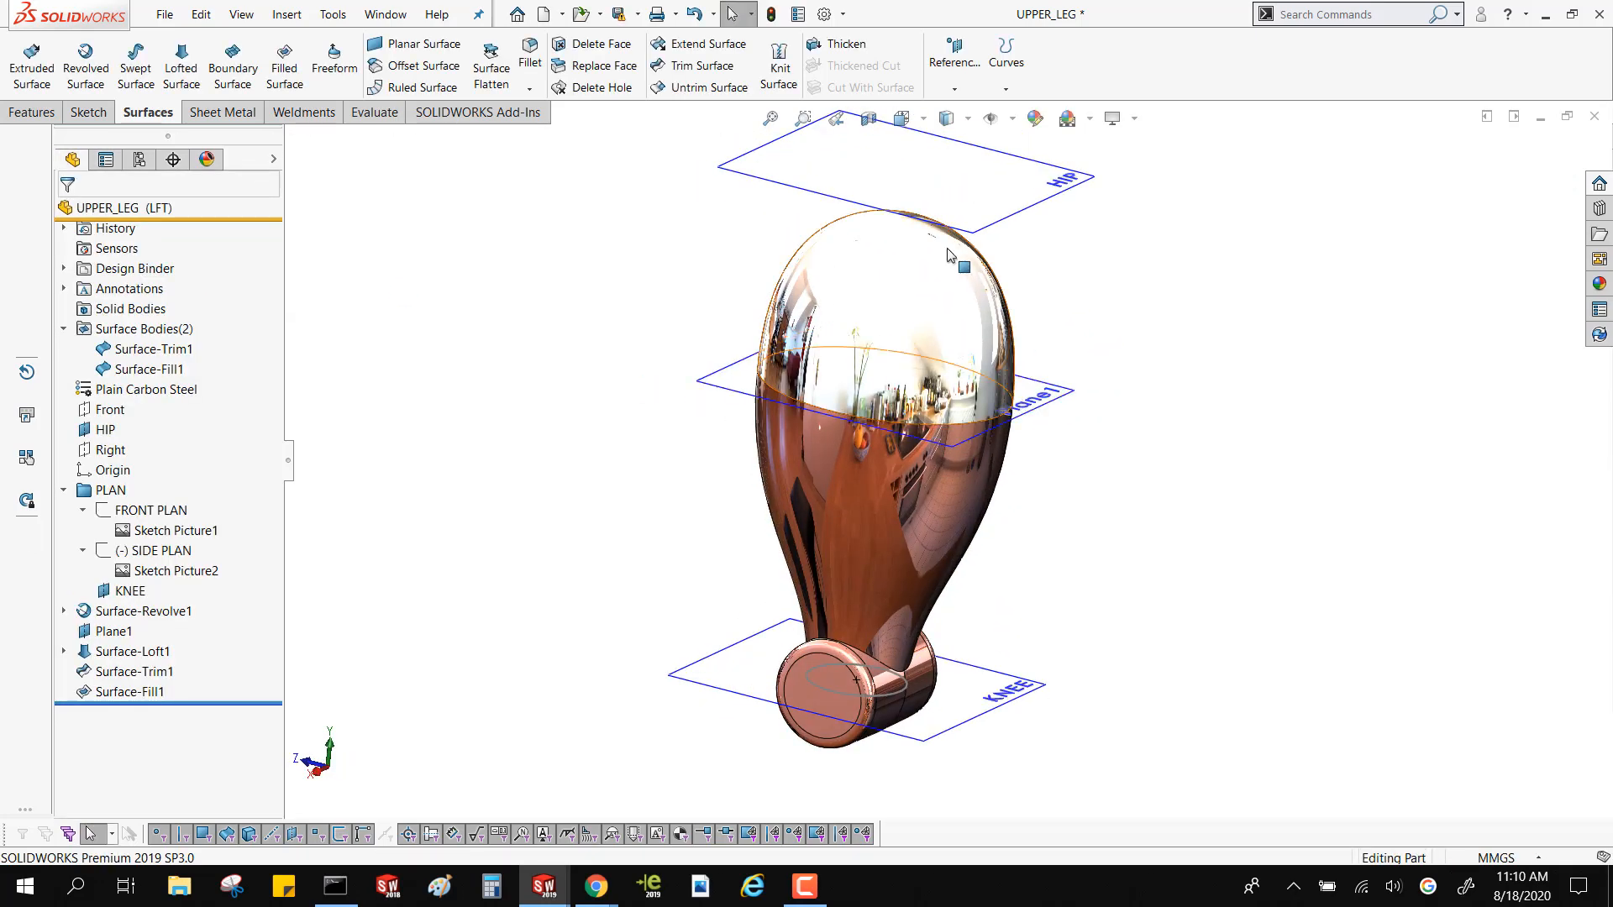
mouse_move(936, 323)
middle_mouse_down()
mouse_move(1116, 440)
mouse_move(941, 315)
middle_mouse_up()
scroll(941, 315, "up", 3)
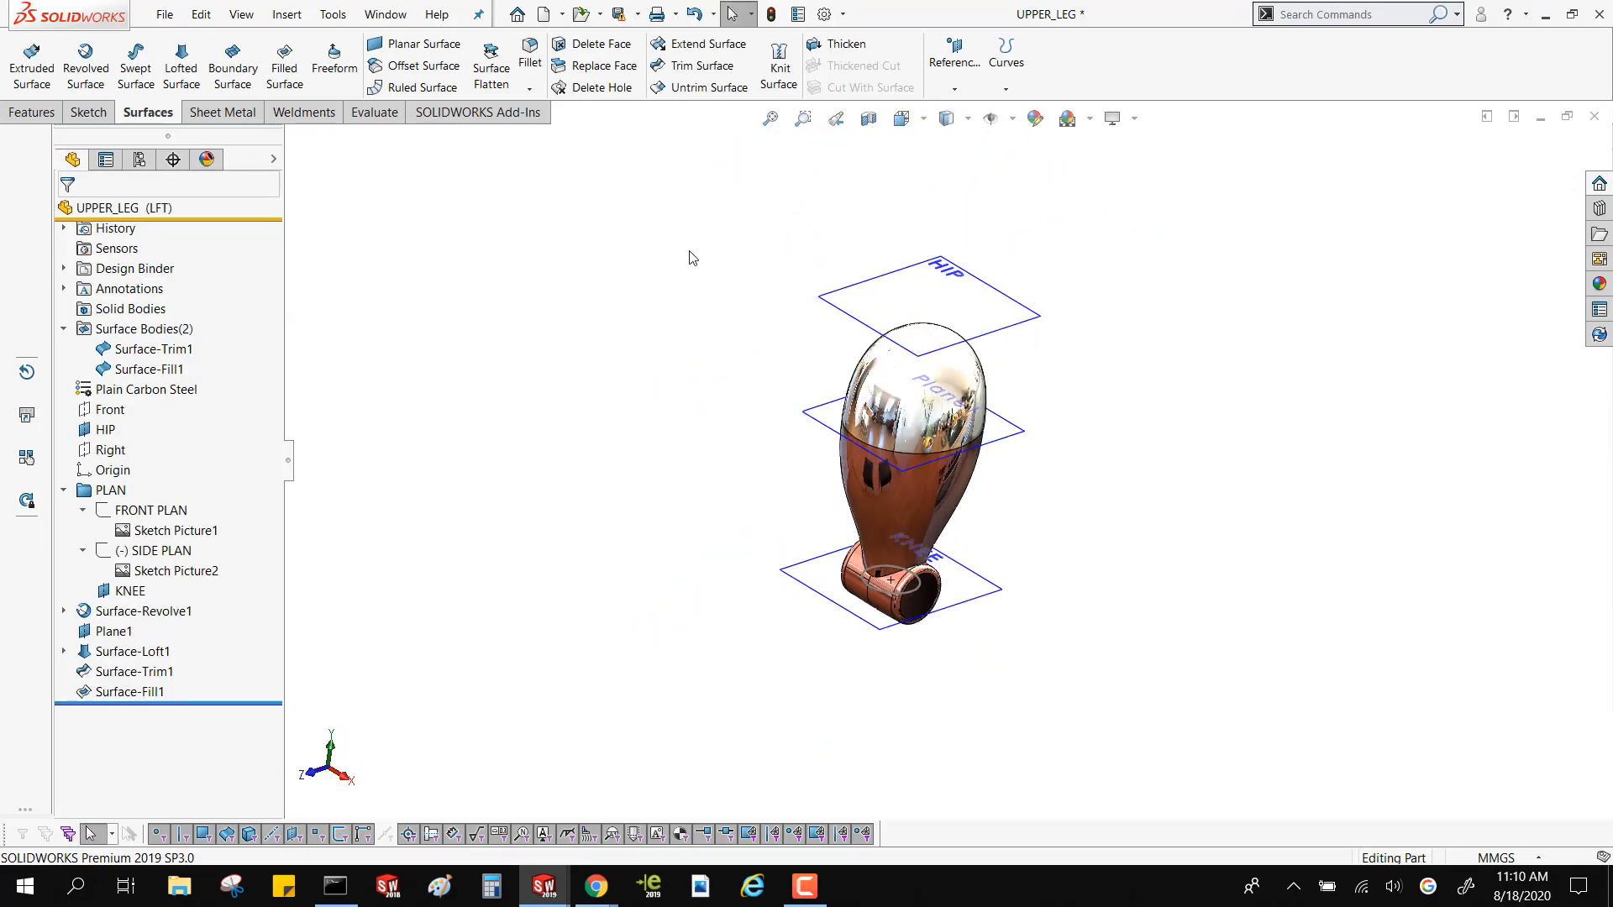
scroll(765, 358, "down", 2)
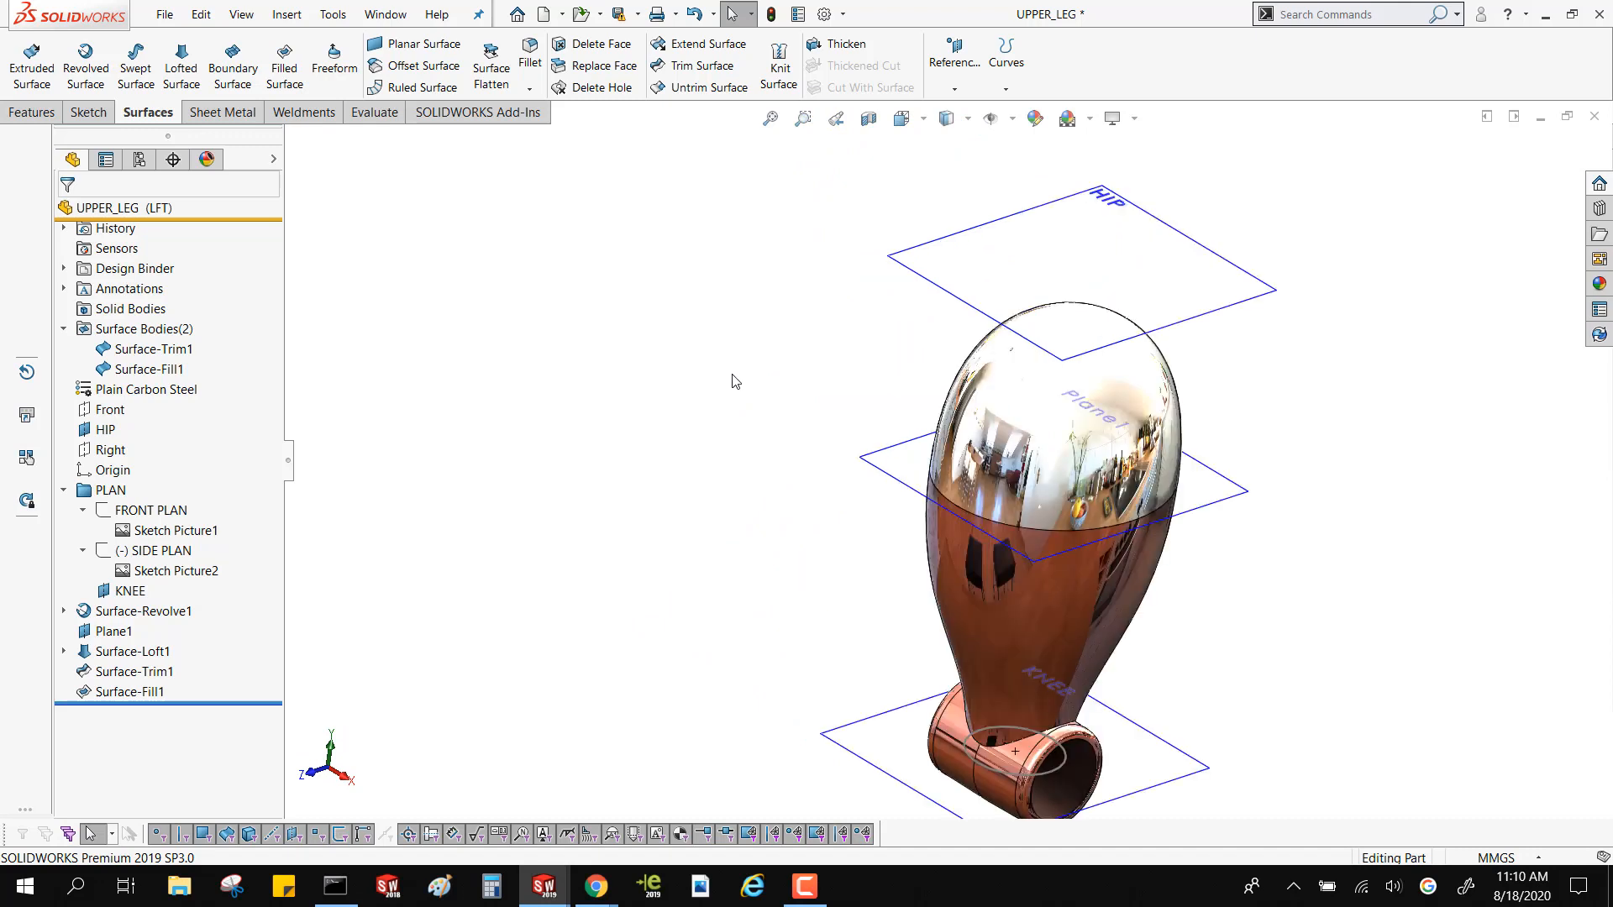
left_click(178, 367)
left_click(165, 349)
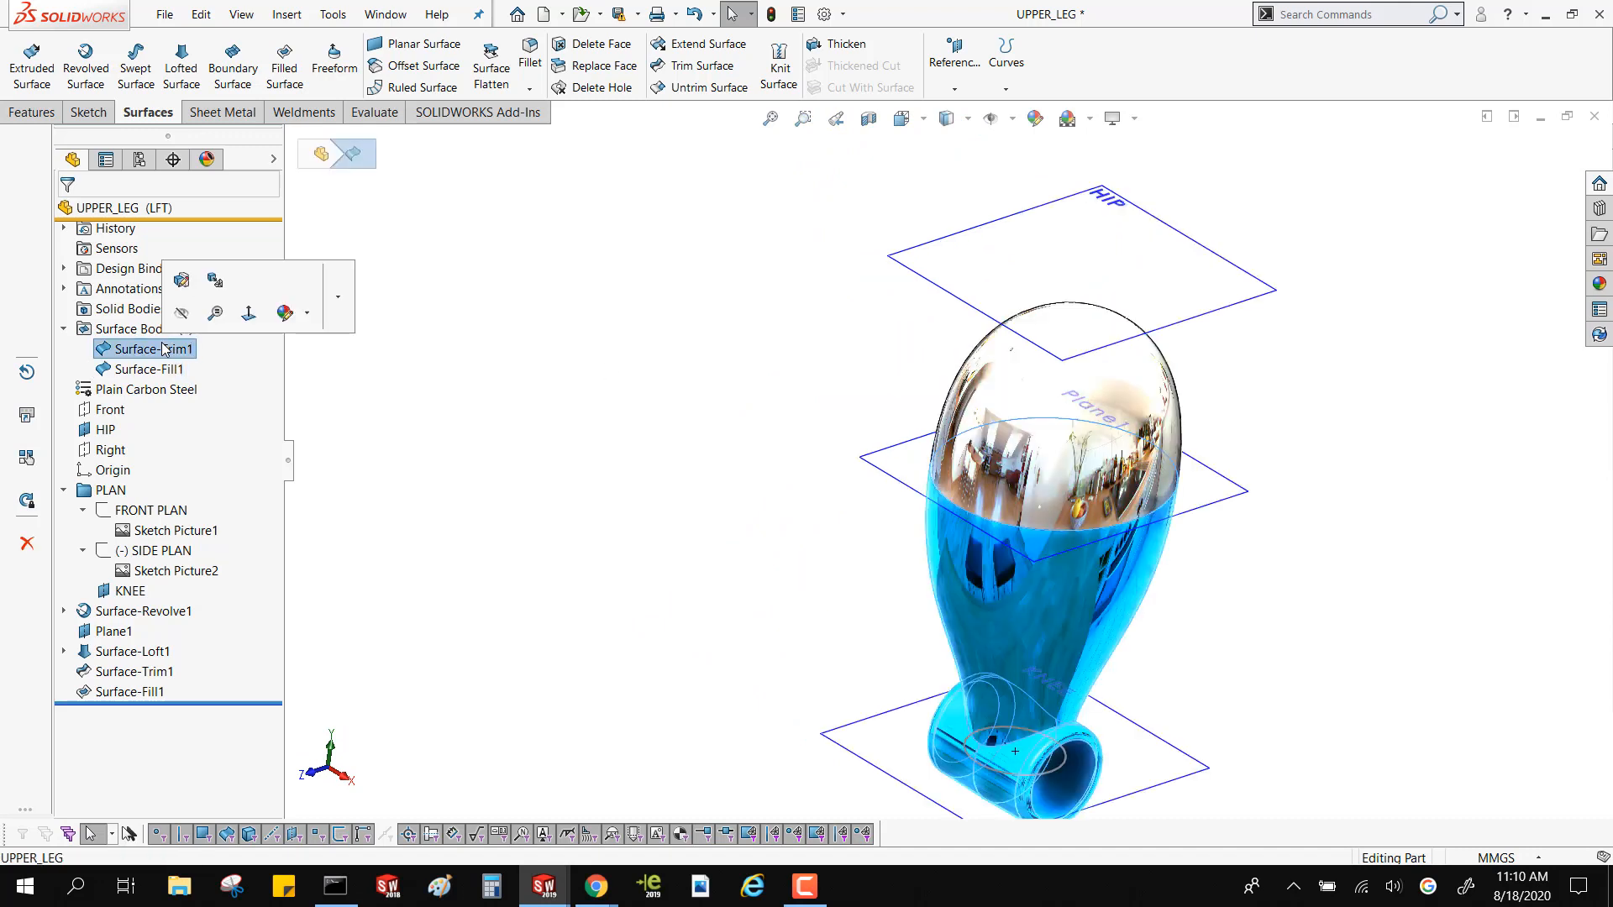
left_click(698, 223)
Check the continuity between the cap and the loft with Zebra Stripes, and turn the stripe display off again
left_click(374, 112)
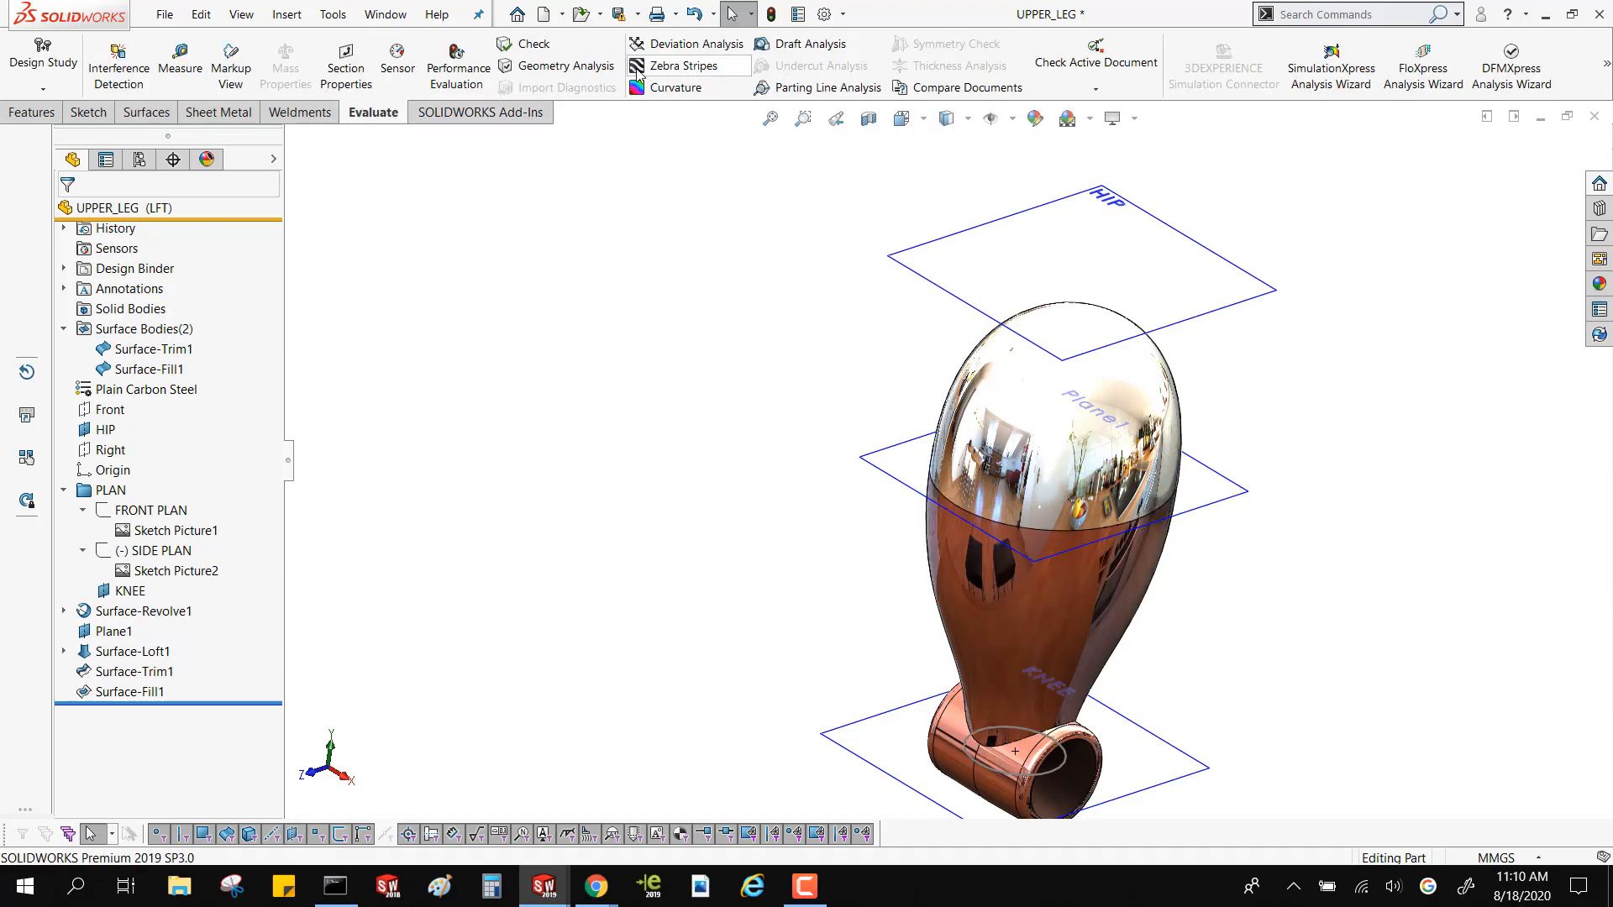
left_click(681, 65)
middle_click_drag(889, 497, 950, 521)
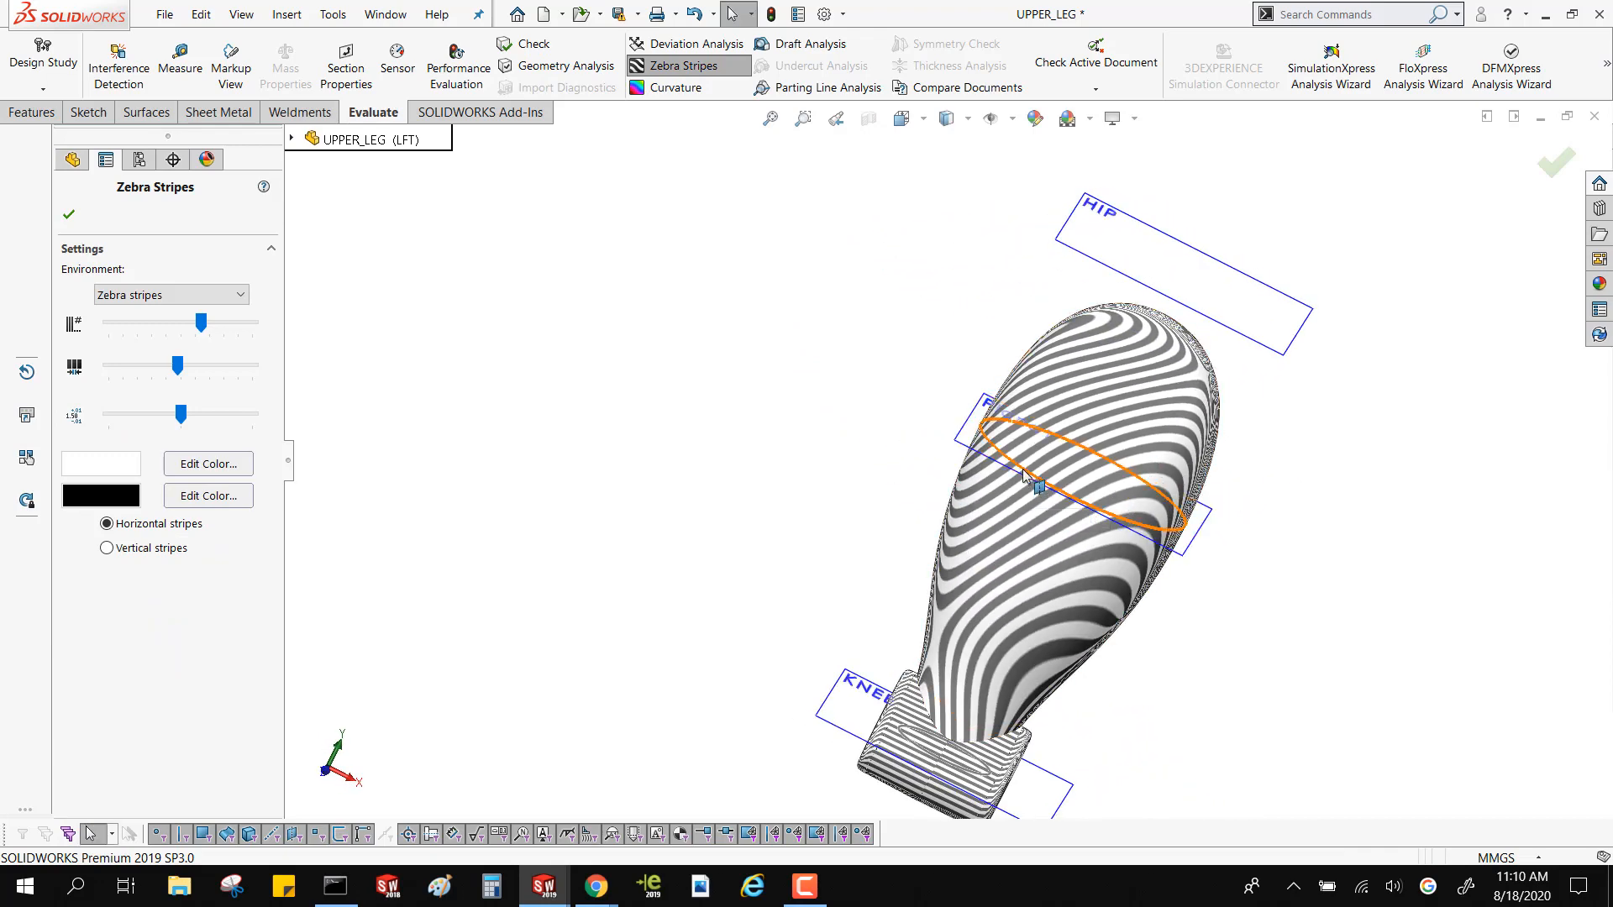
left_click(69, 216)
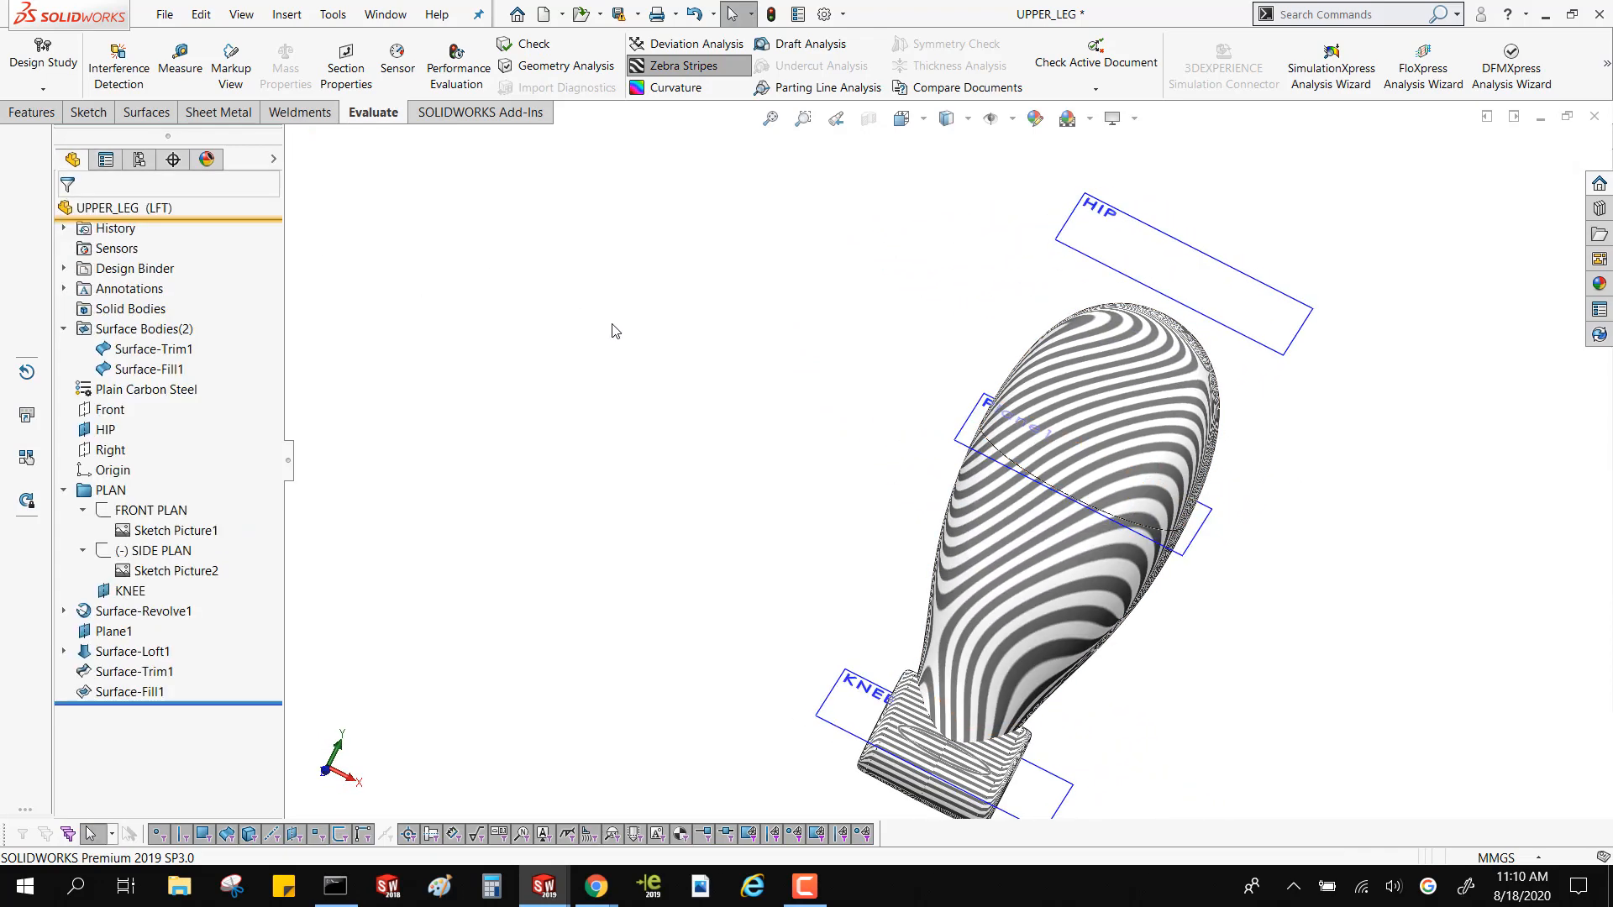
left_click(662, 71)
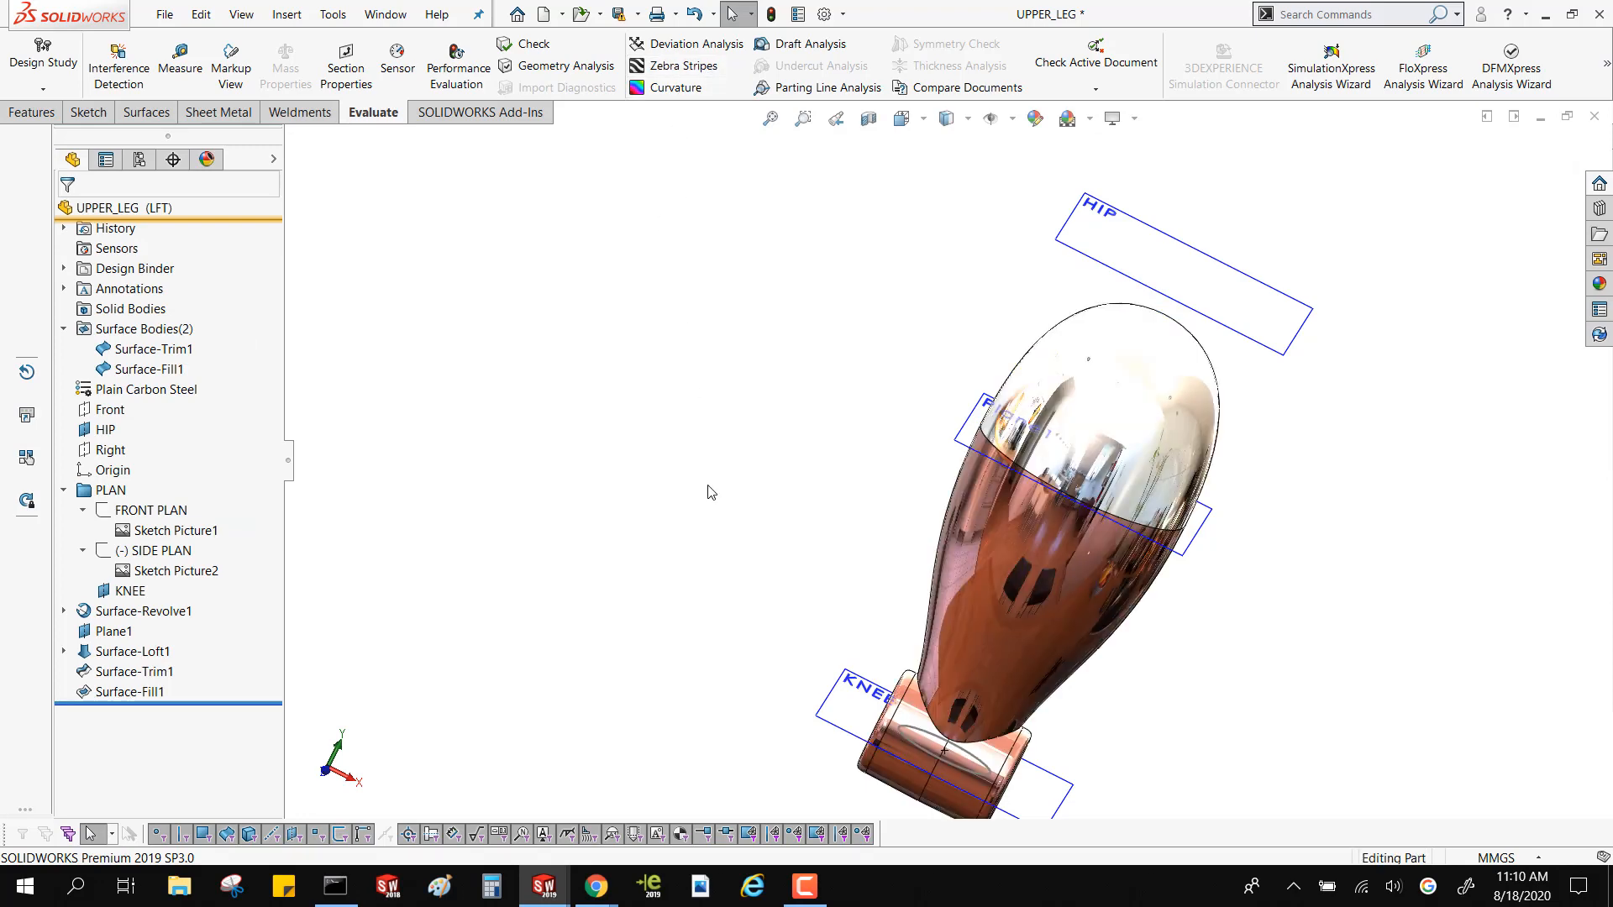
Show the FRONT PLAN and SIDE PLAN sketches with their pictures to compare the leg surfaces against the drawn outlines
middle_click_drag(709, 486, 666, 490)
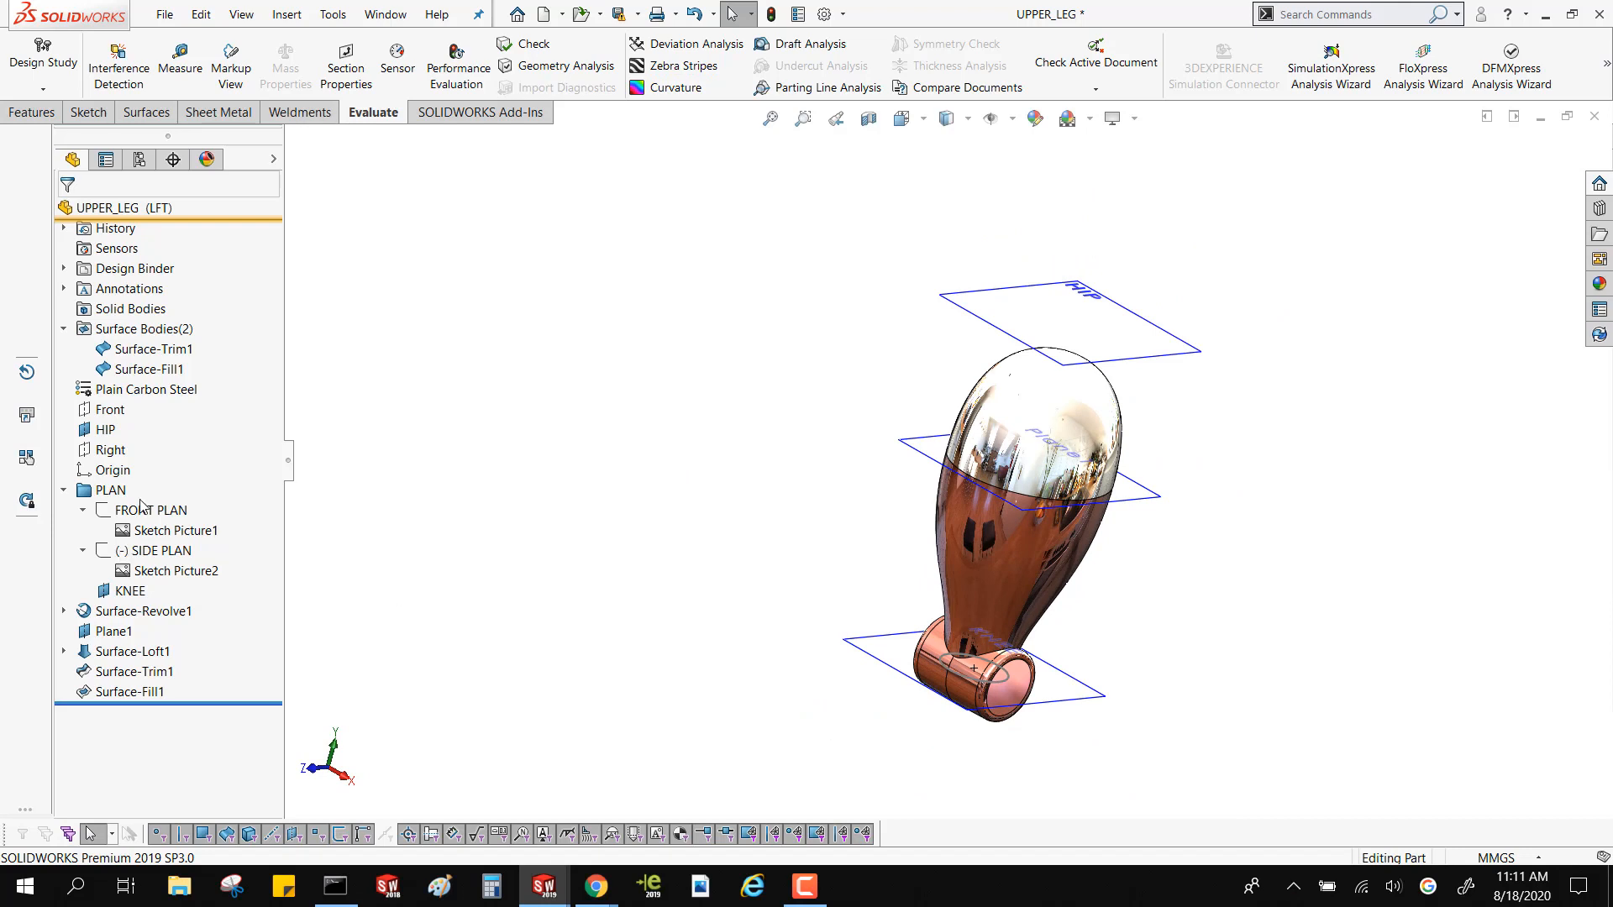
middle_click_drag(696, 569, 728, 604)
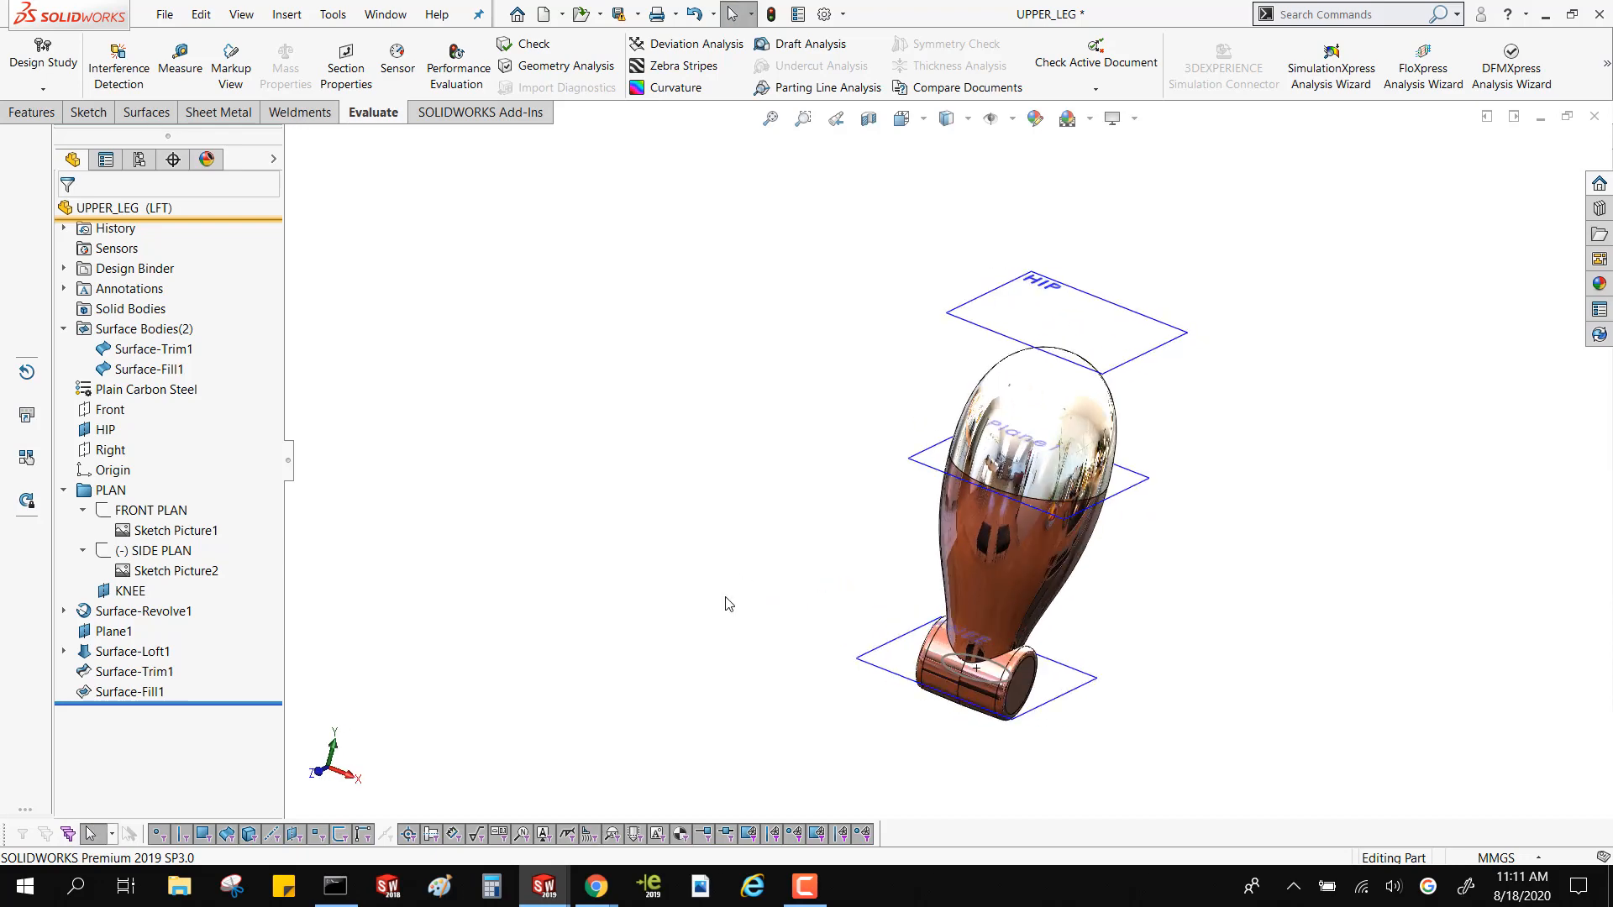
left_click(160, 511)
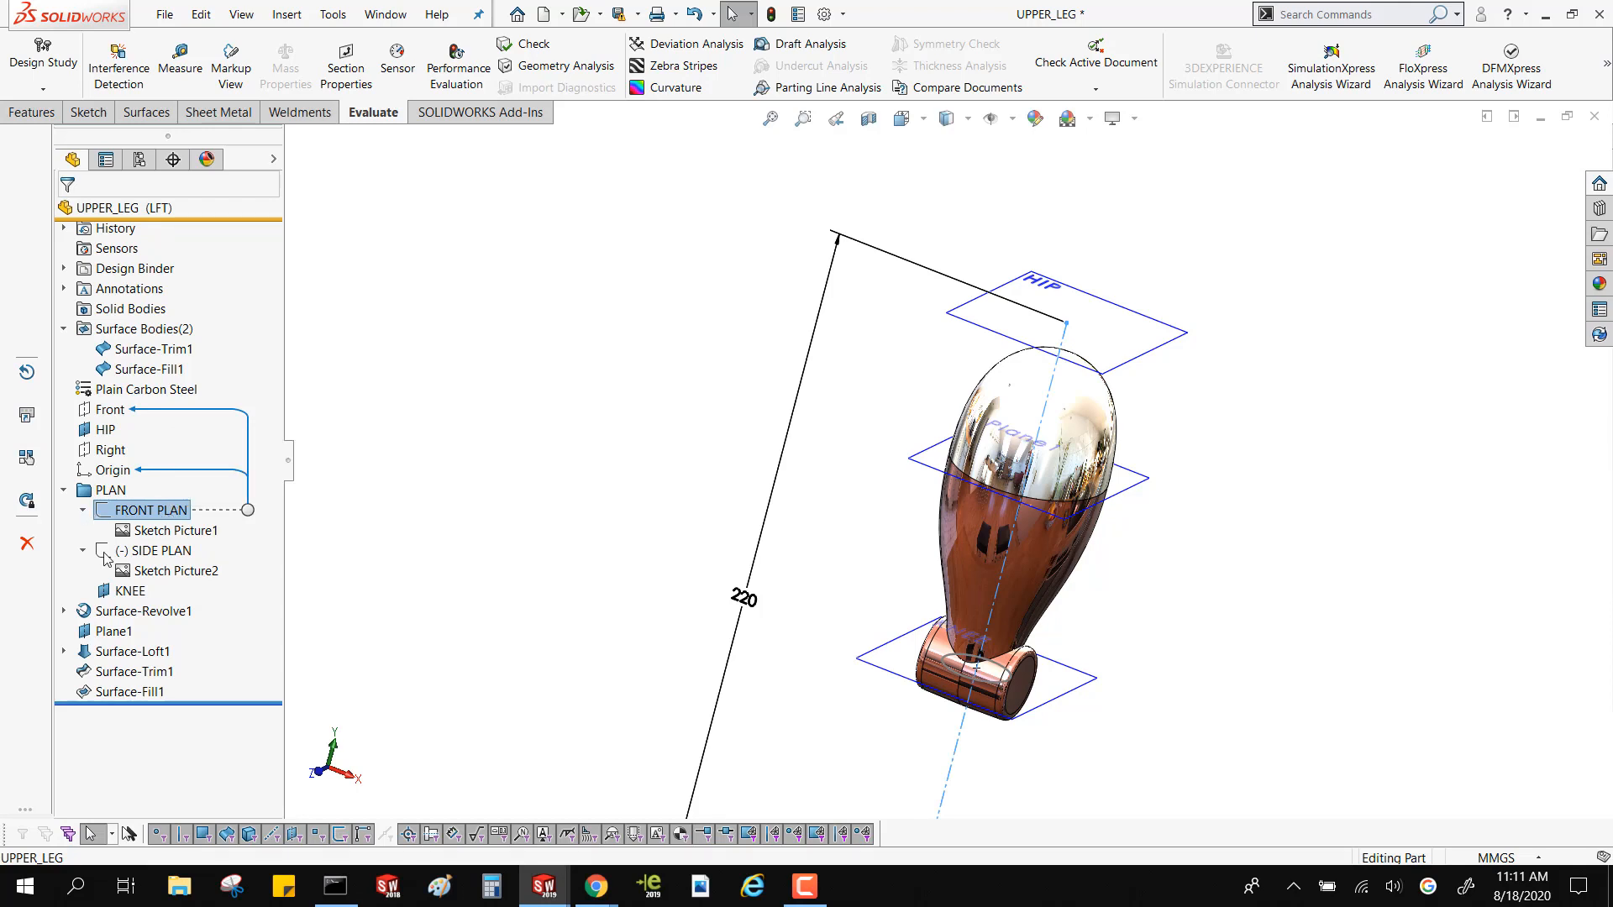
right_click(161, 510)
left_click(179, 488)
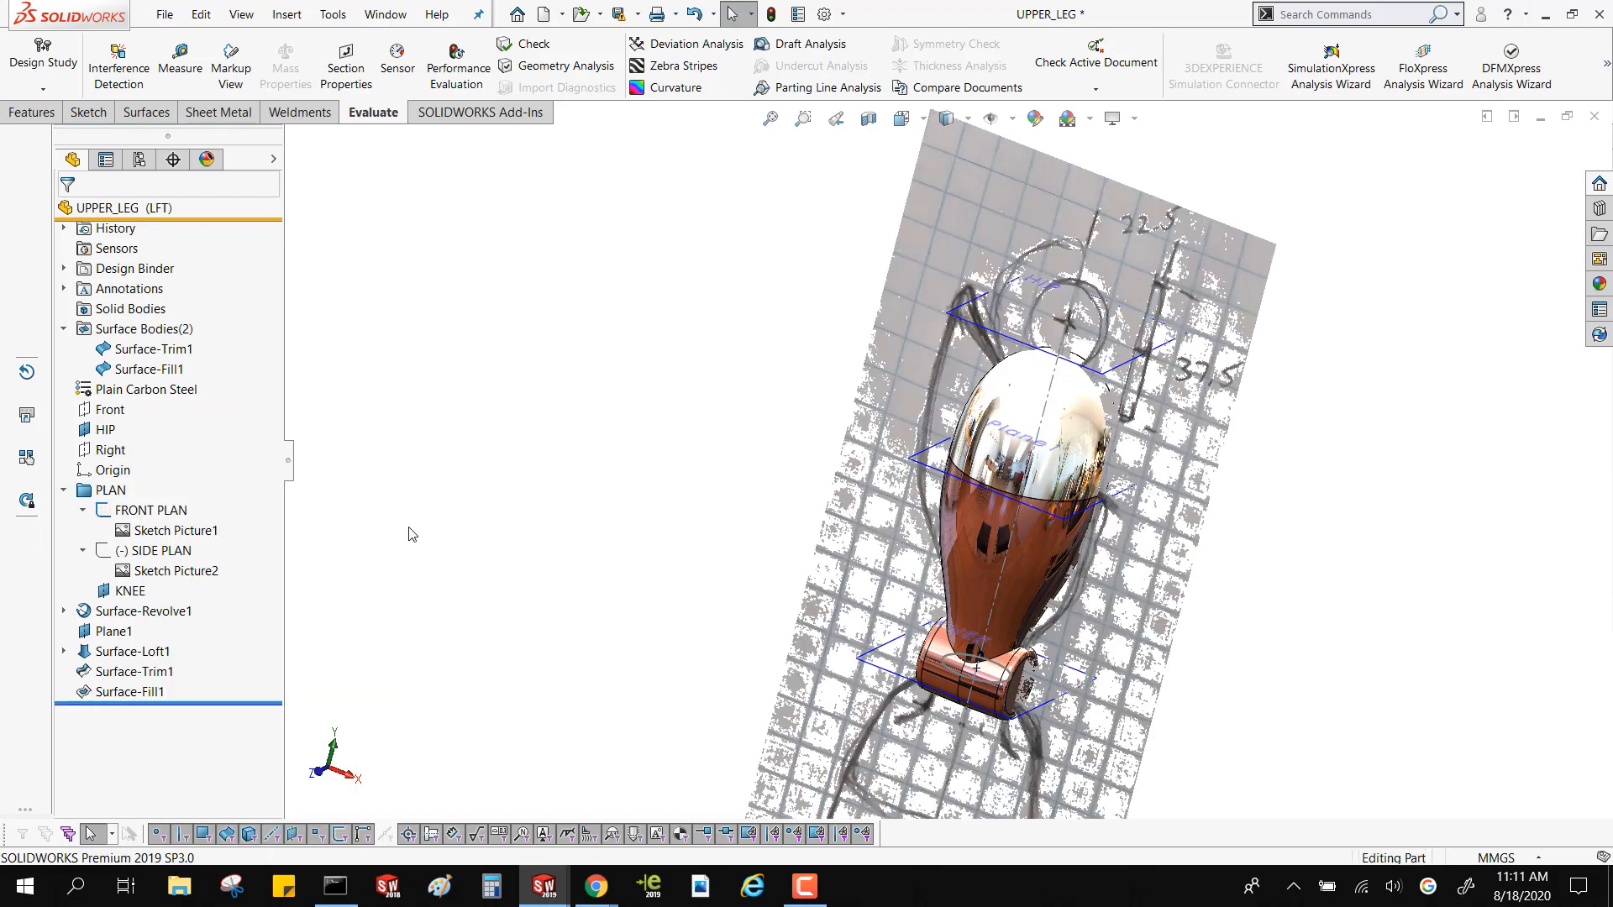
left_click(173, 572)
left_click(151, 552)
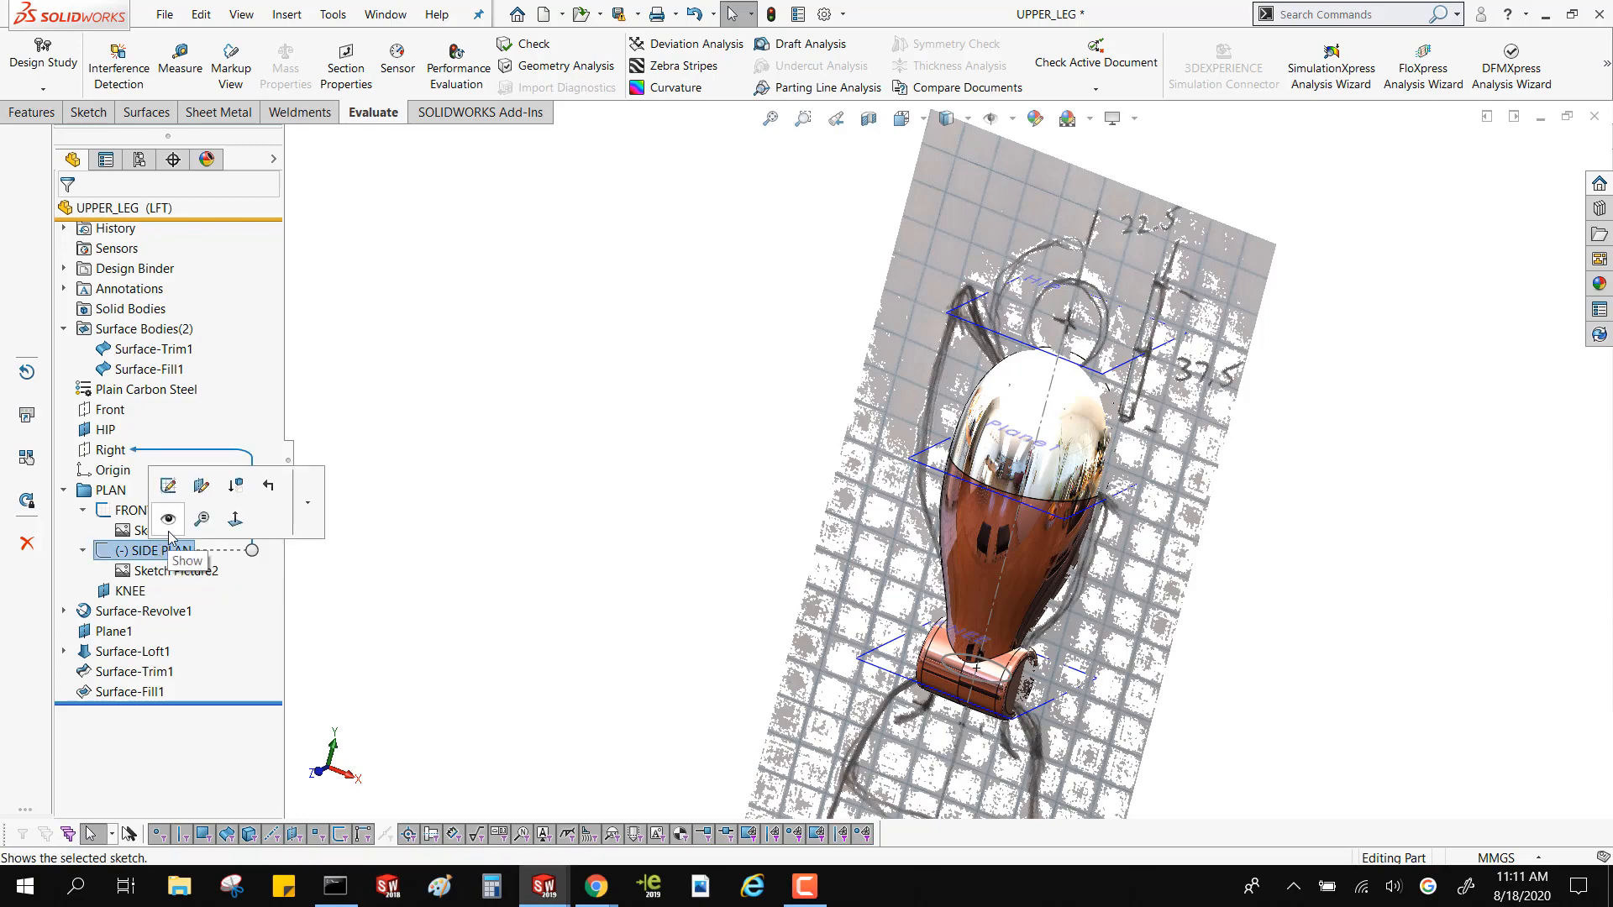
mouse_move(638, 594)
middle_mouse_down()
mouse_move(775, 622)
mouse_move(915, 550)
middle_mouse_up()
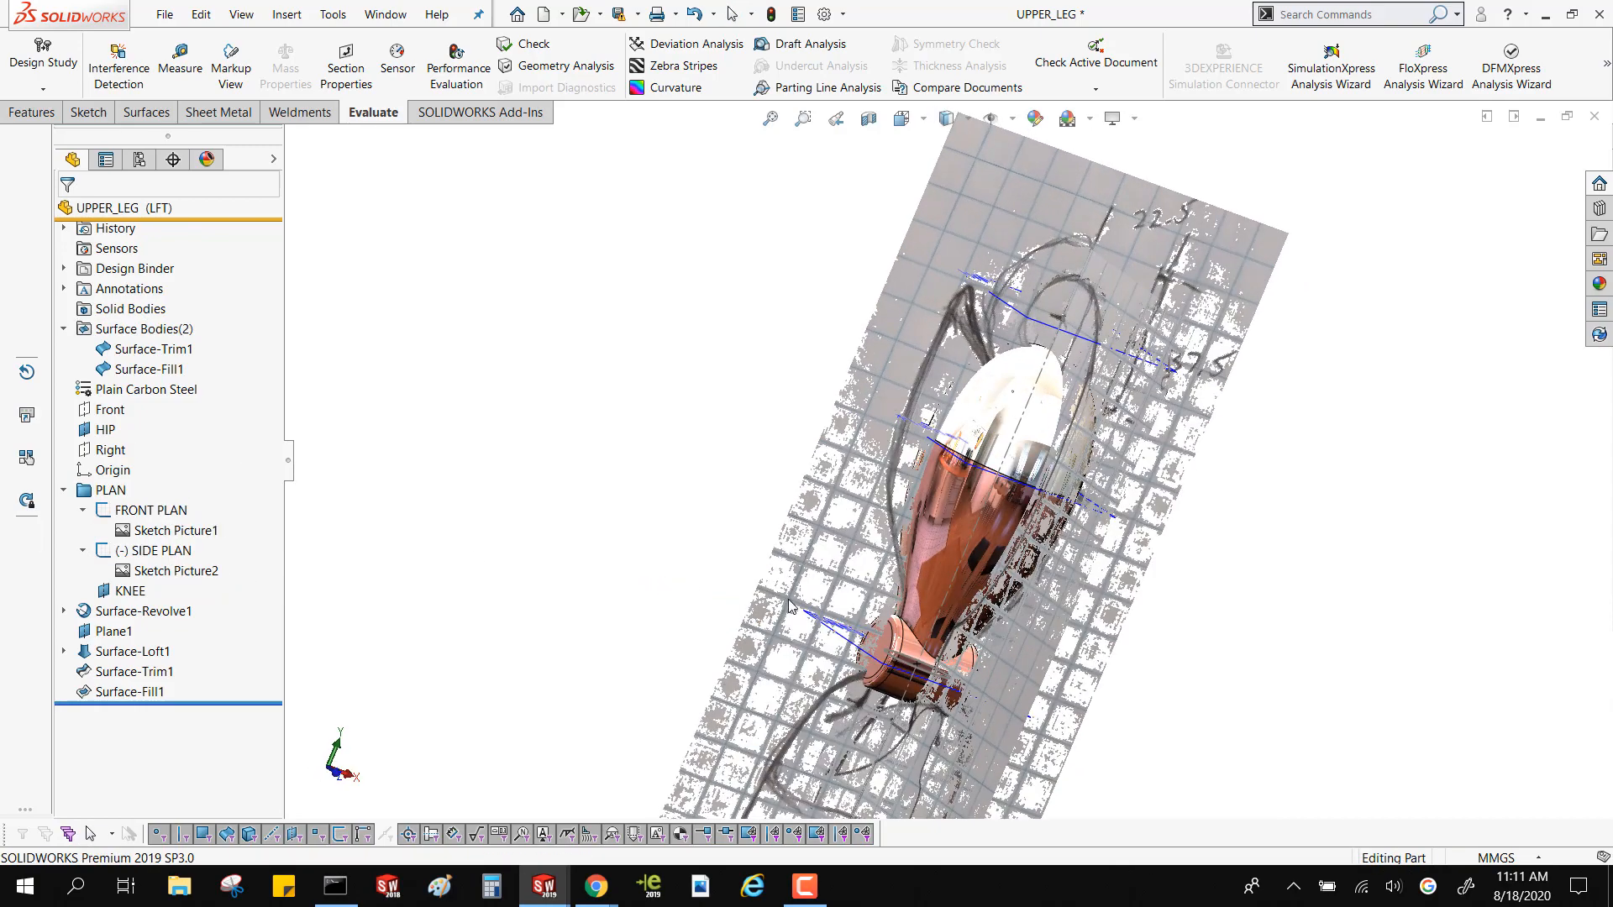
mouse_move(932, 420)
middle_mouse_down()
mouse_move(941, 672)
mouse_move(958, 622)
mouse_move(1050, 580)
middle_mouse_up()
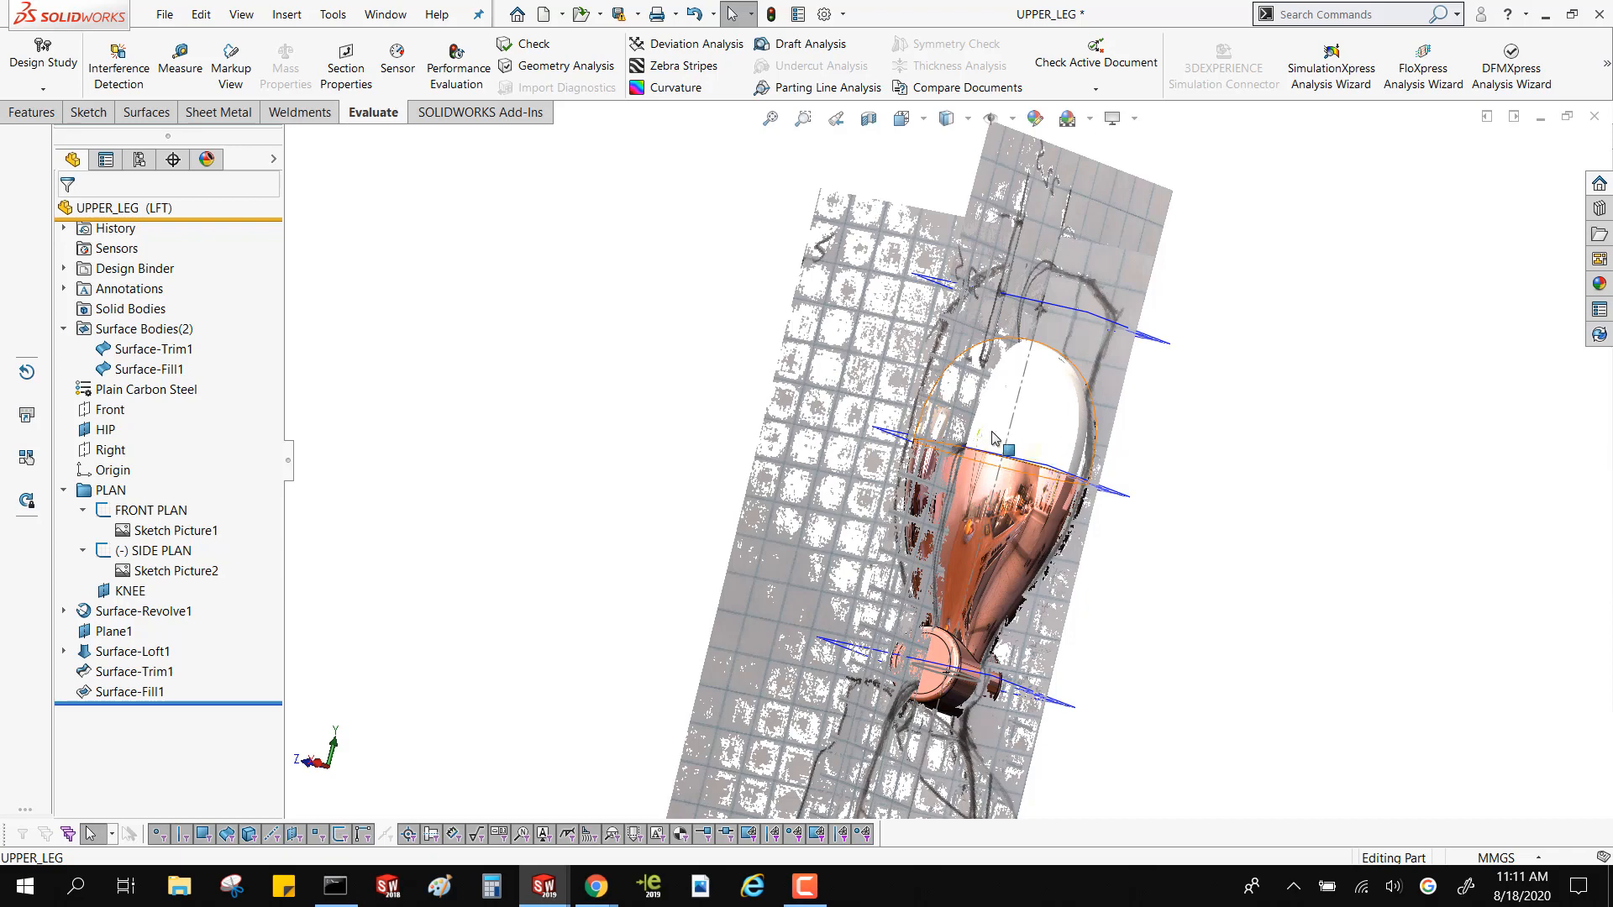
mouse_move(1071, 443)
middle_mouse_down()
mouse_move(840, 403)
mouse_move(939, 437)
middle_mouse_up()
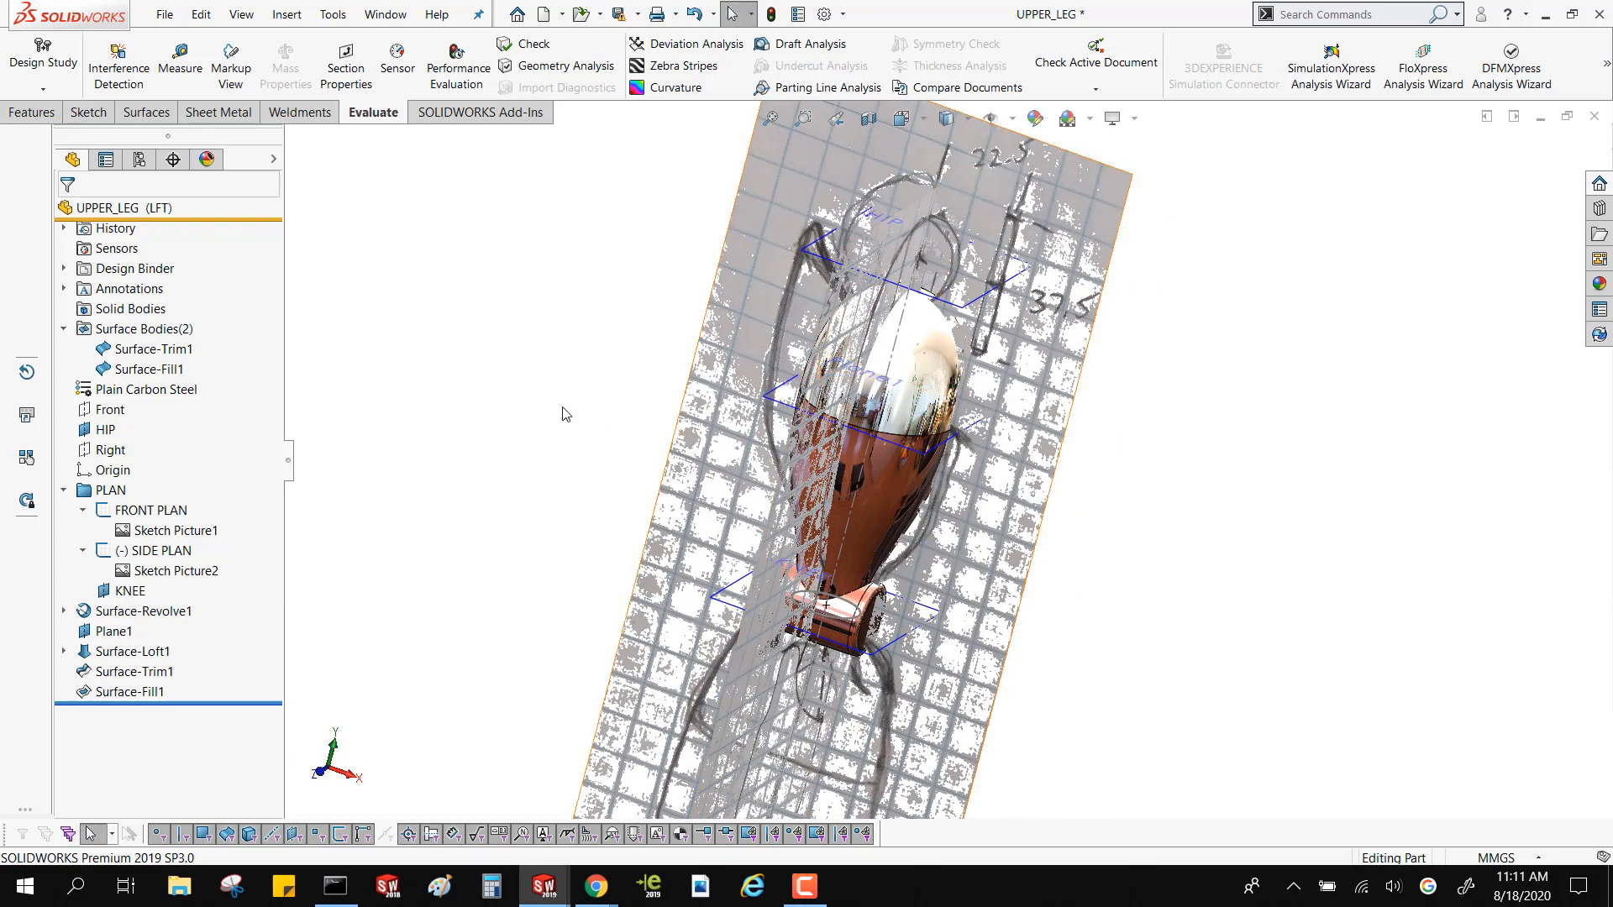
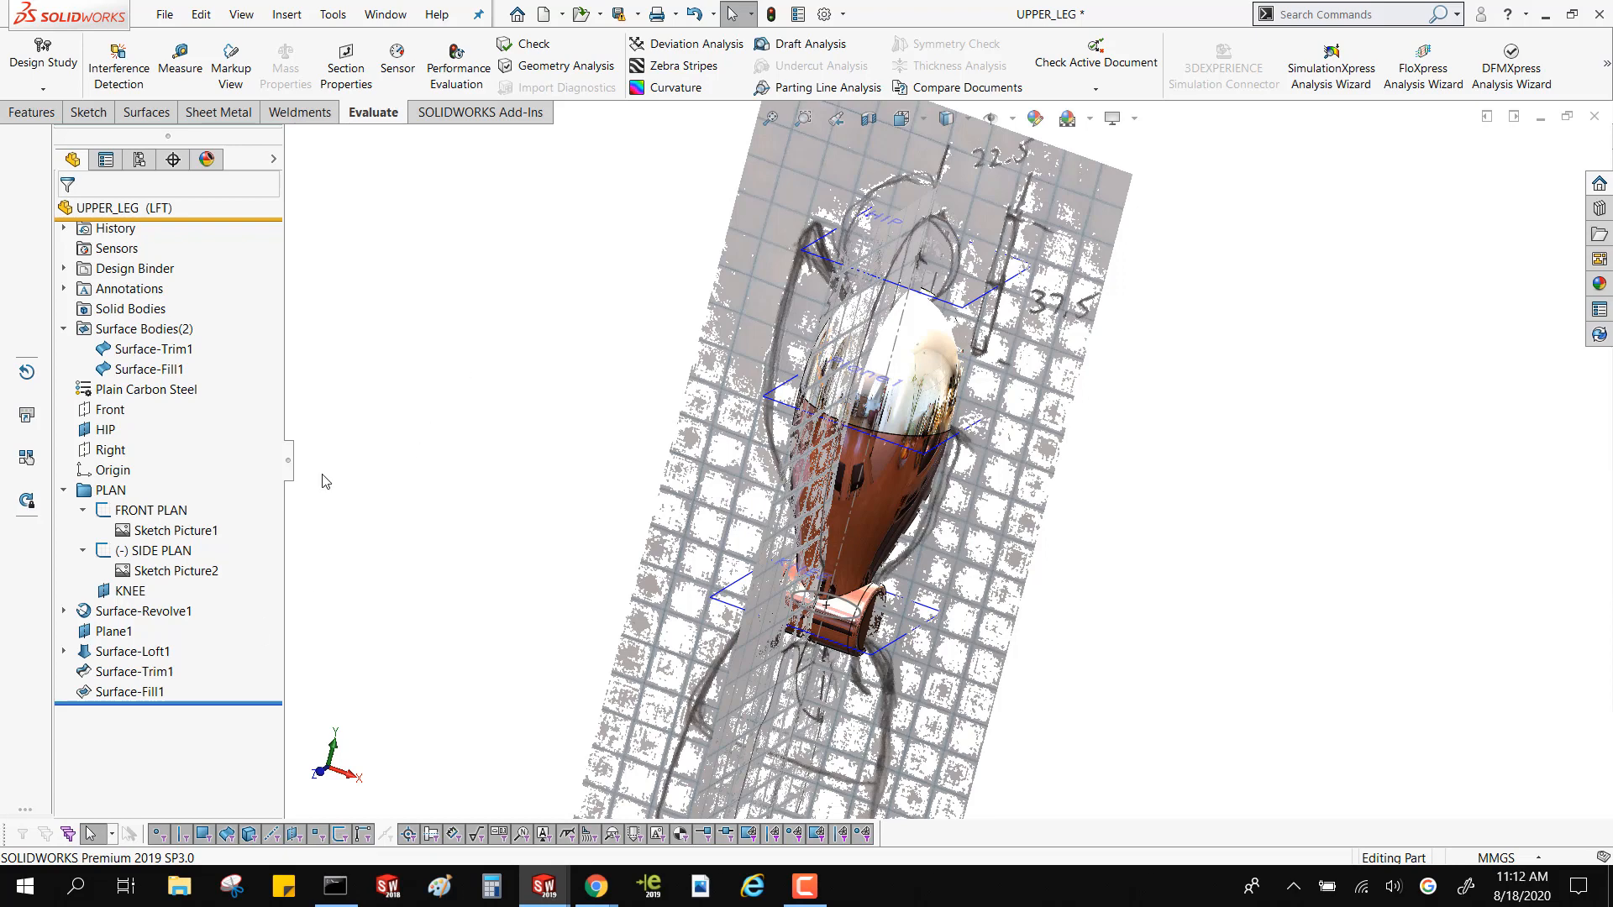
Start a new sketch on the Right plane over the side-view reference picture
left_click(107, 413)
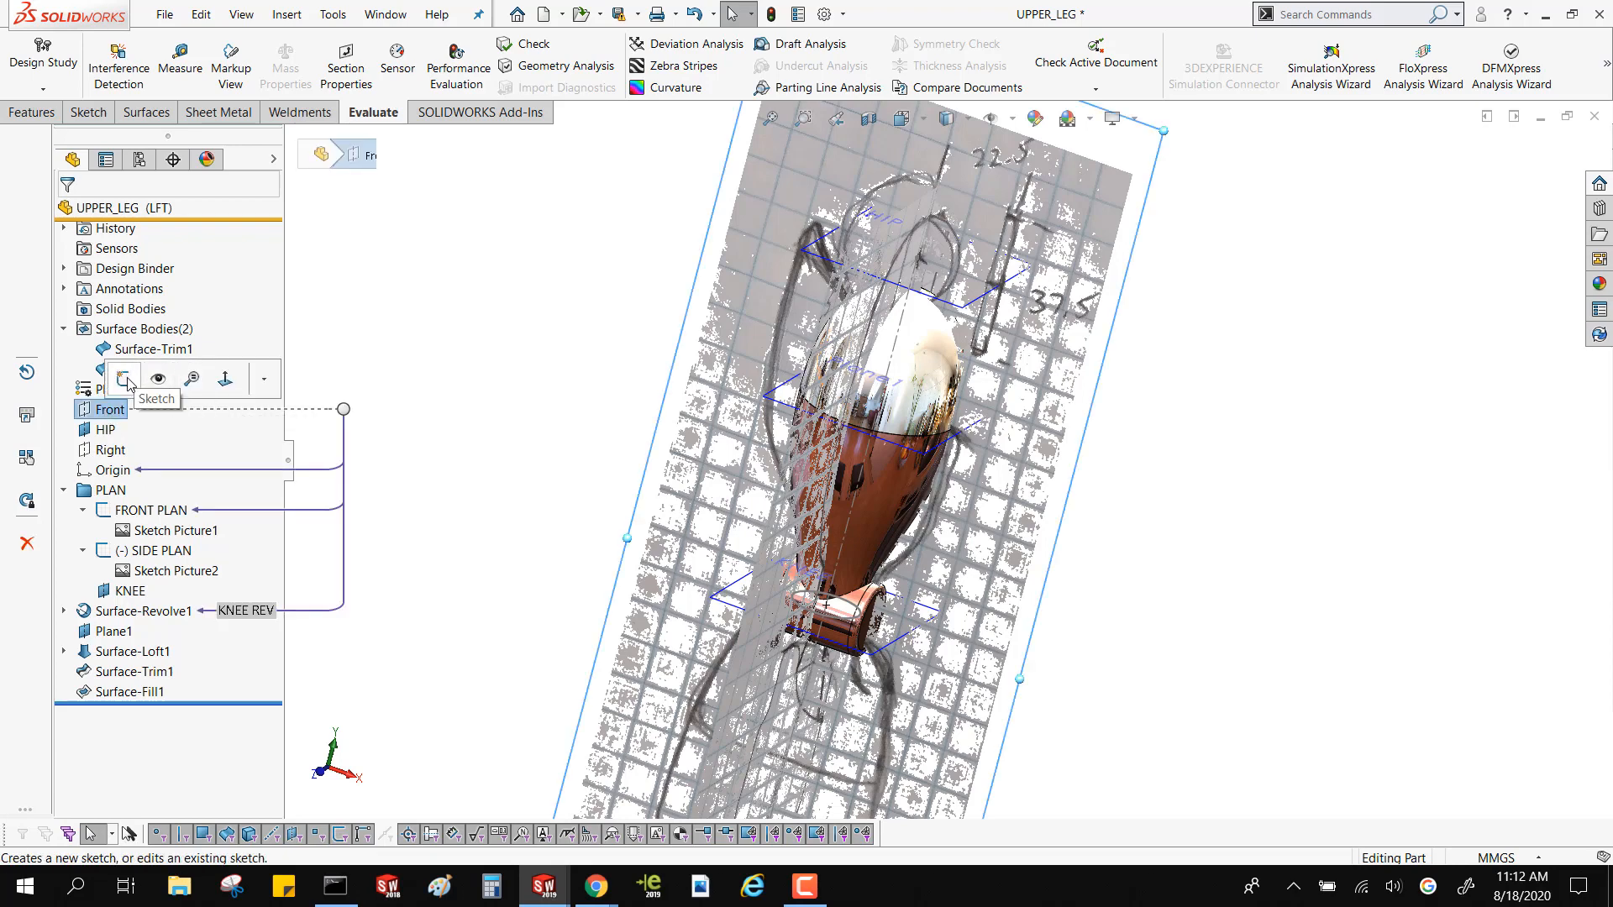
left_click(96, 452)
left_click(114, 430)
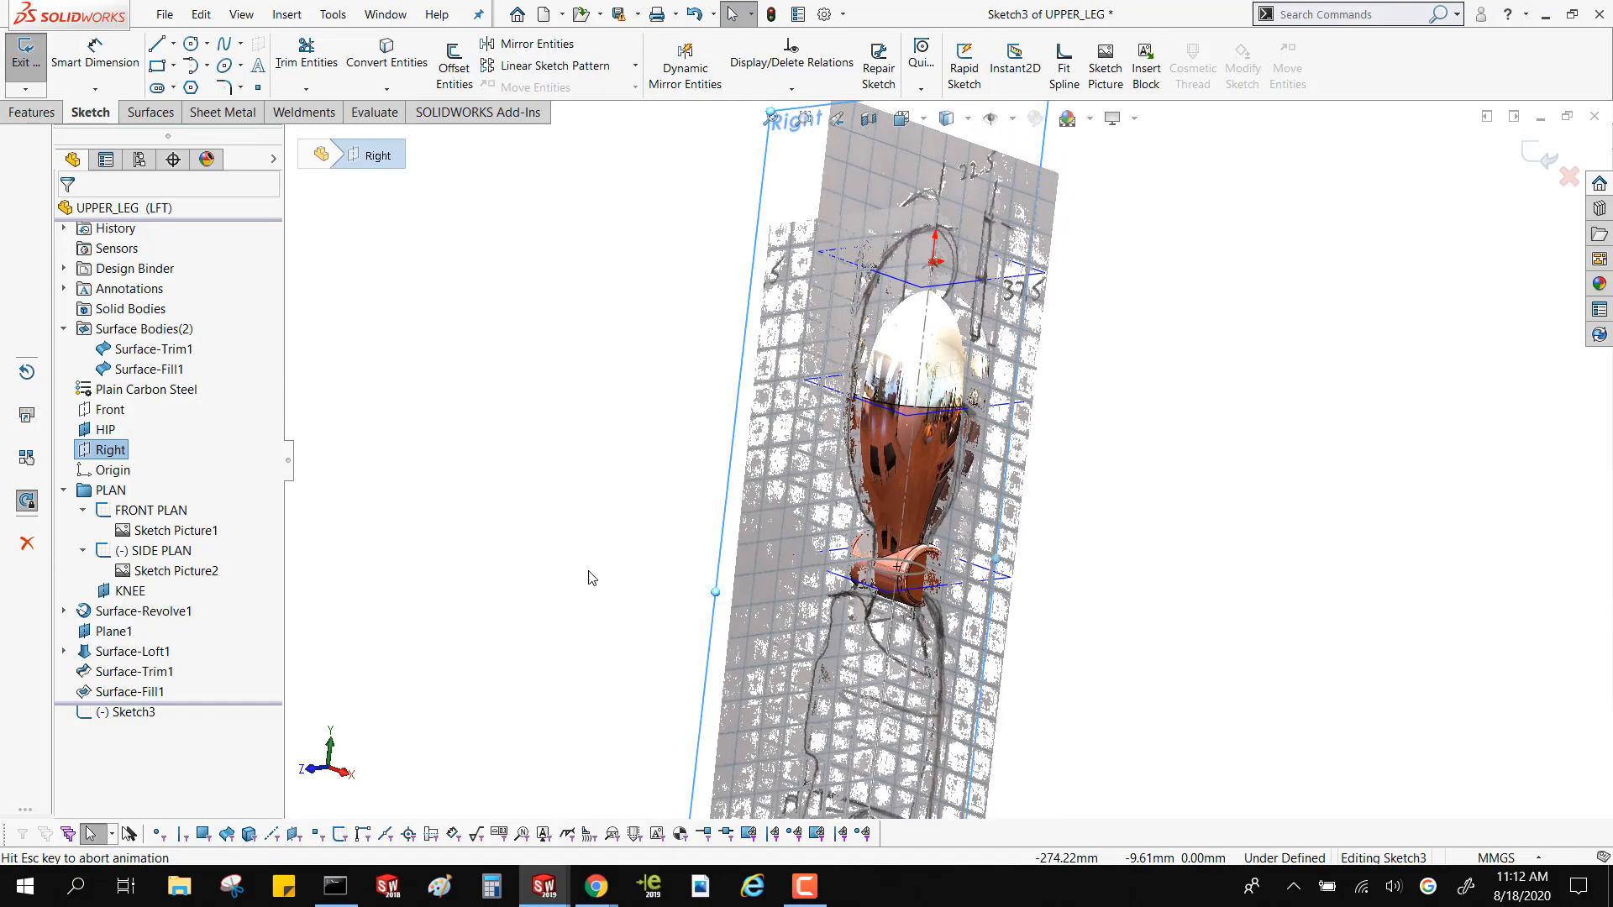
scroll(932, 416, "down", 1)
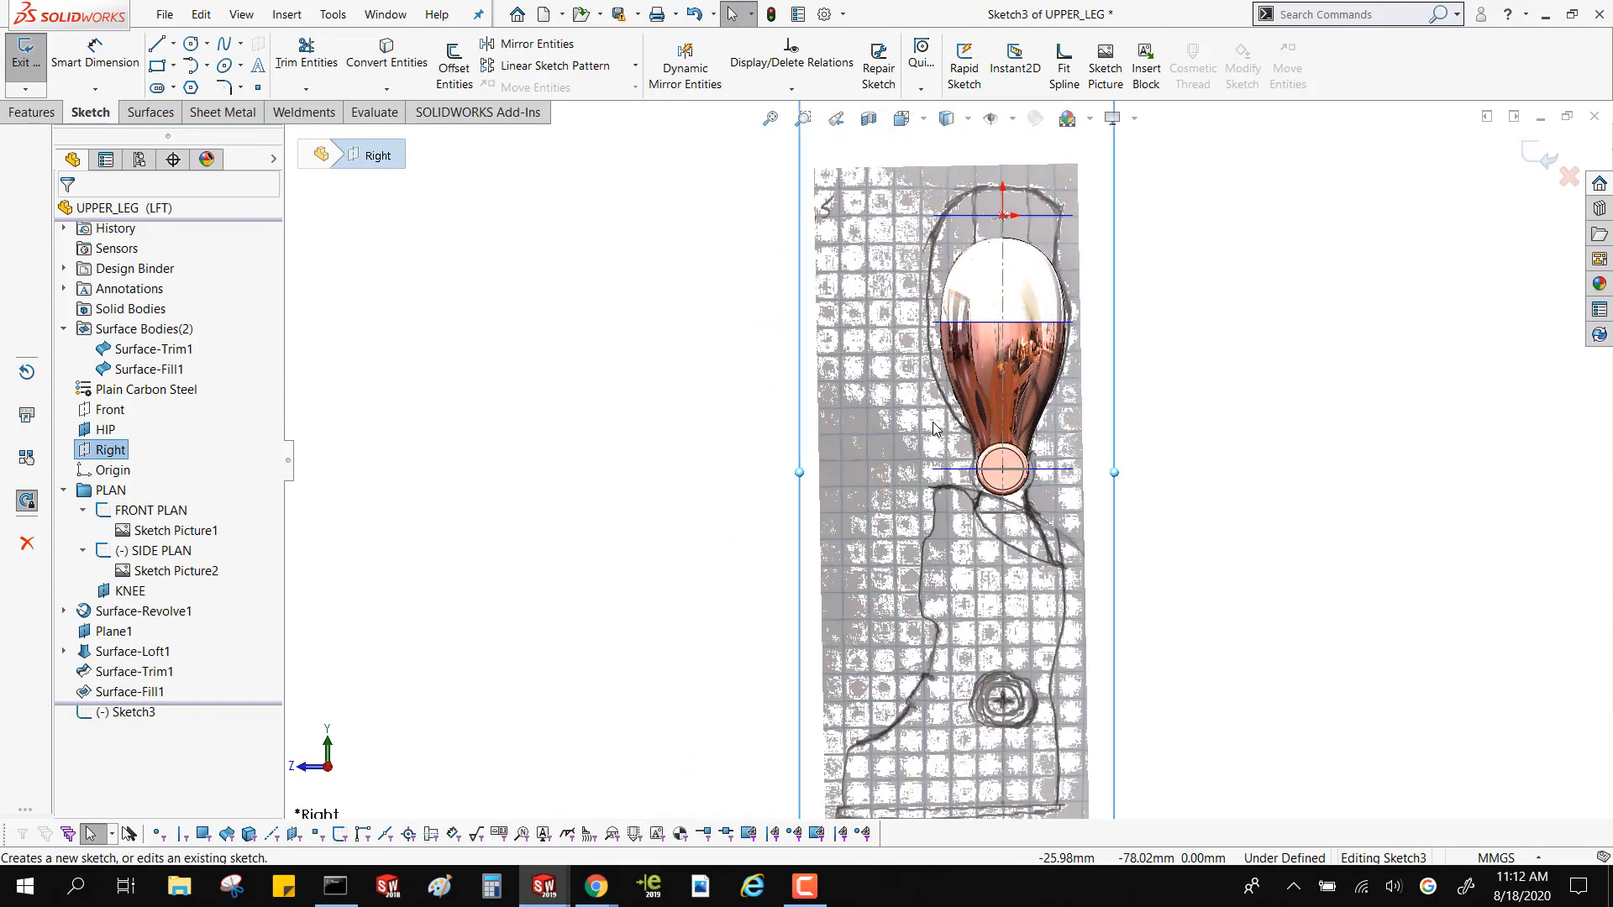
scroll(1067, 252, "down", 3)
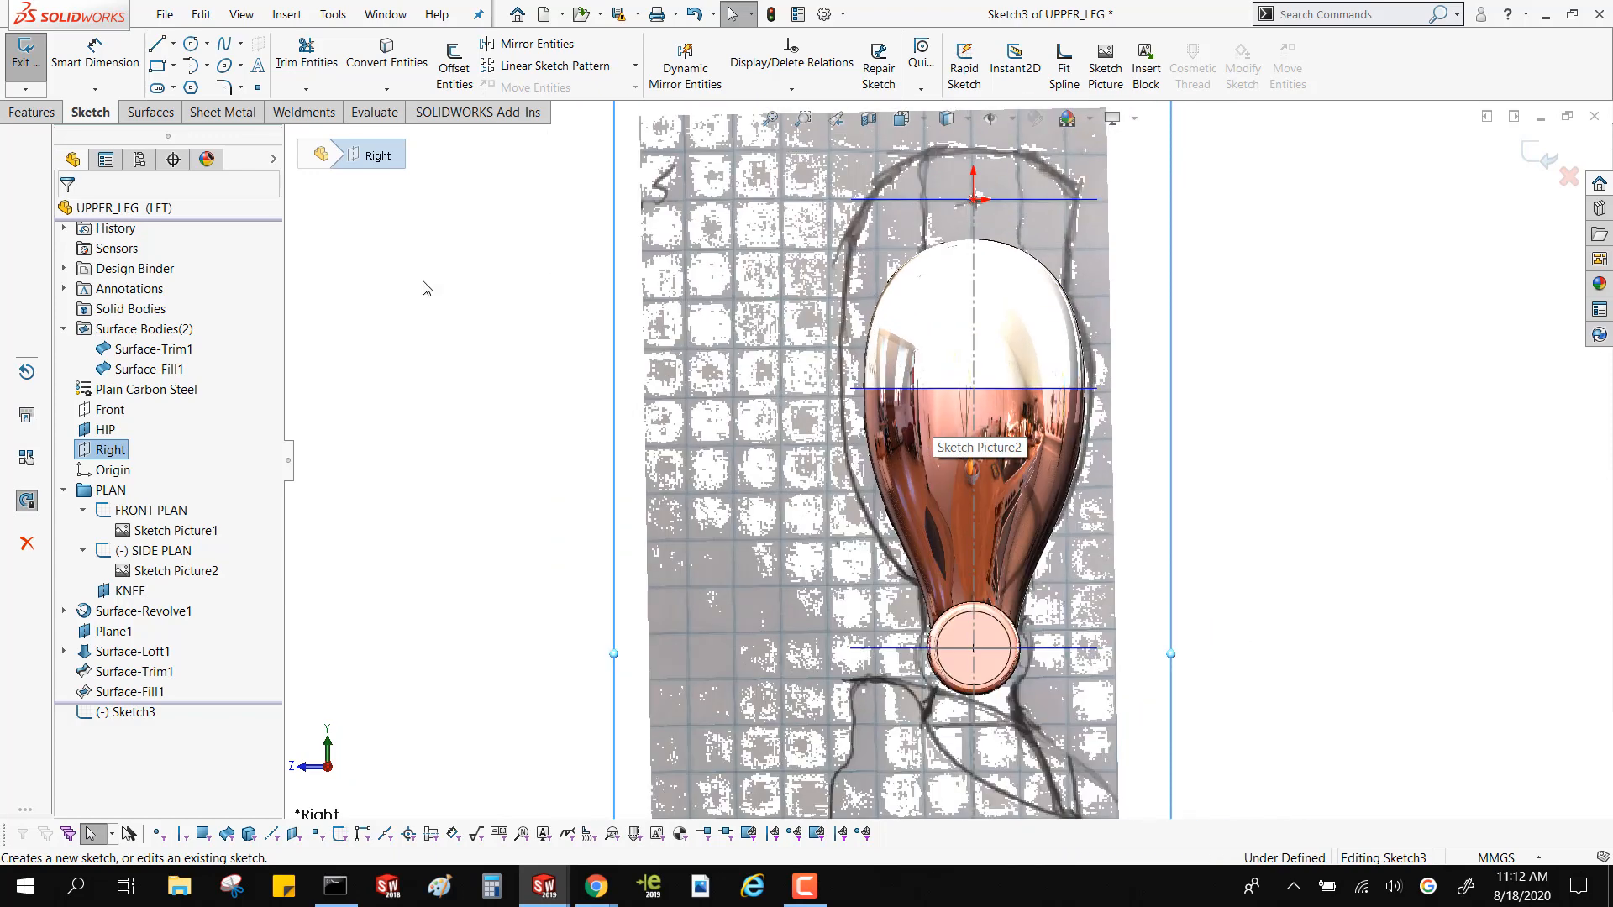
left_click(240, 43)
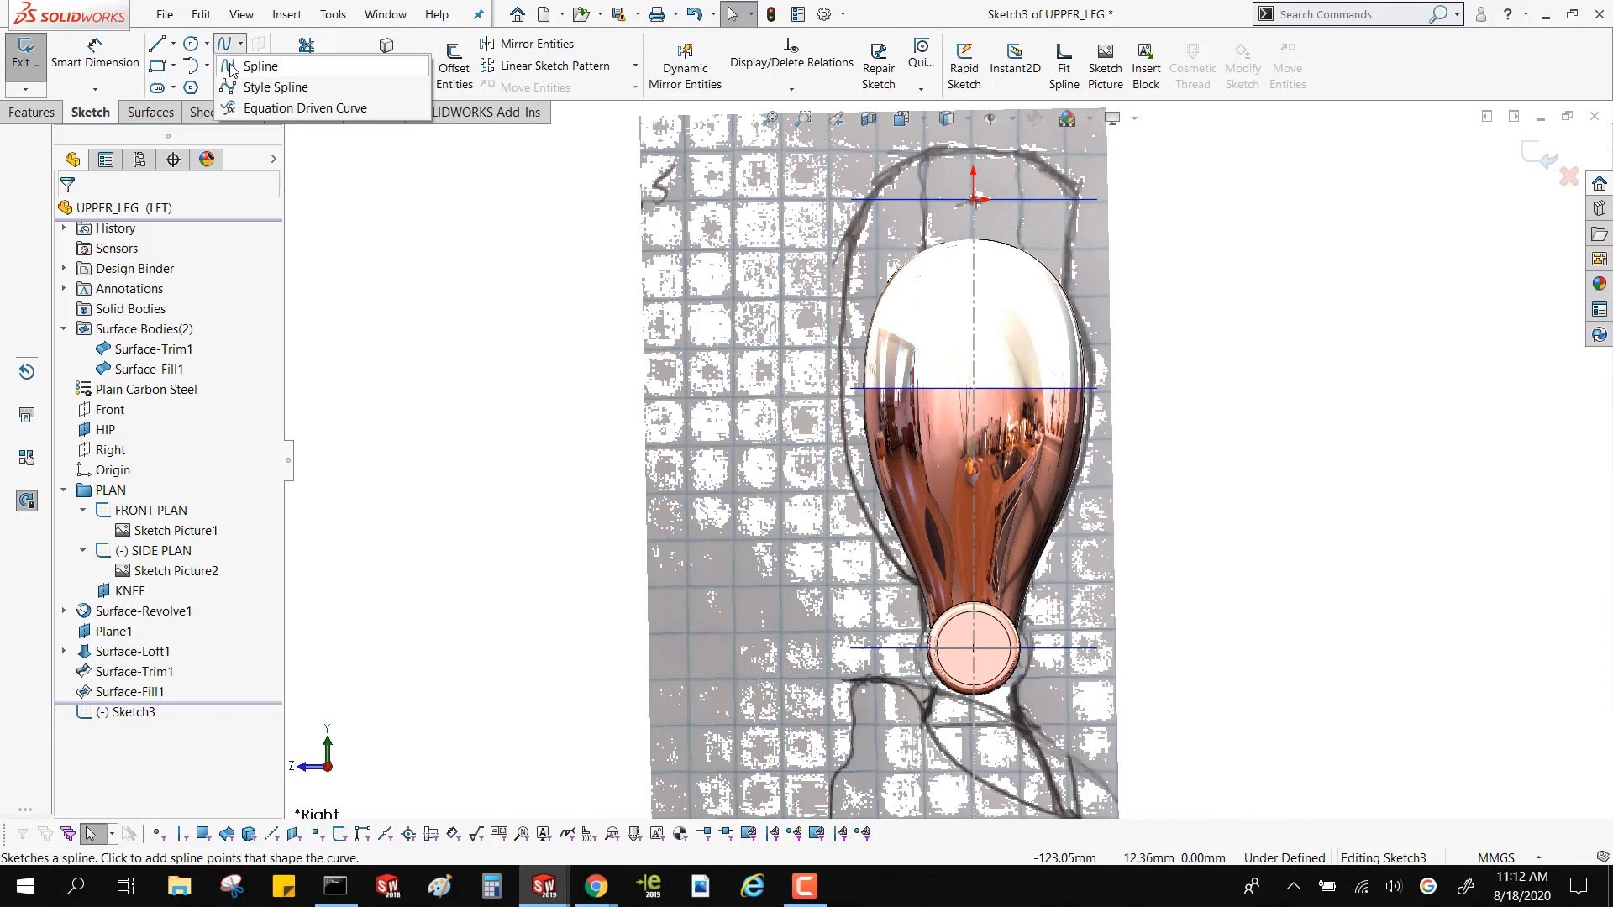
left_click(232, 66)
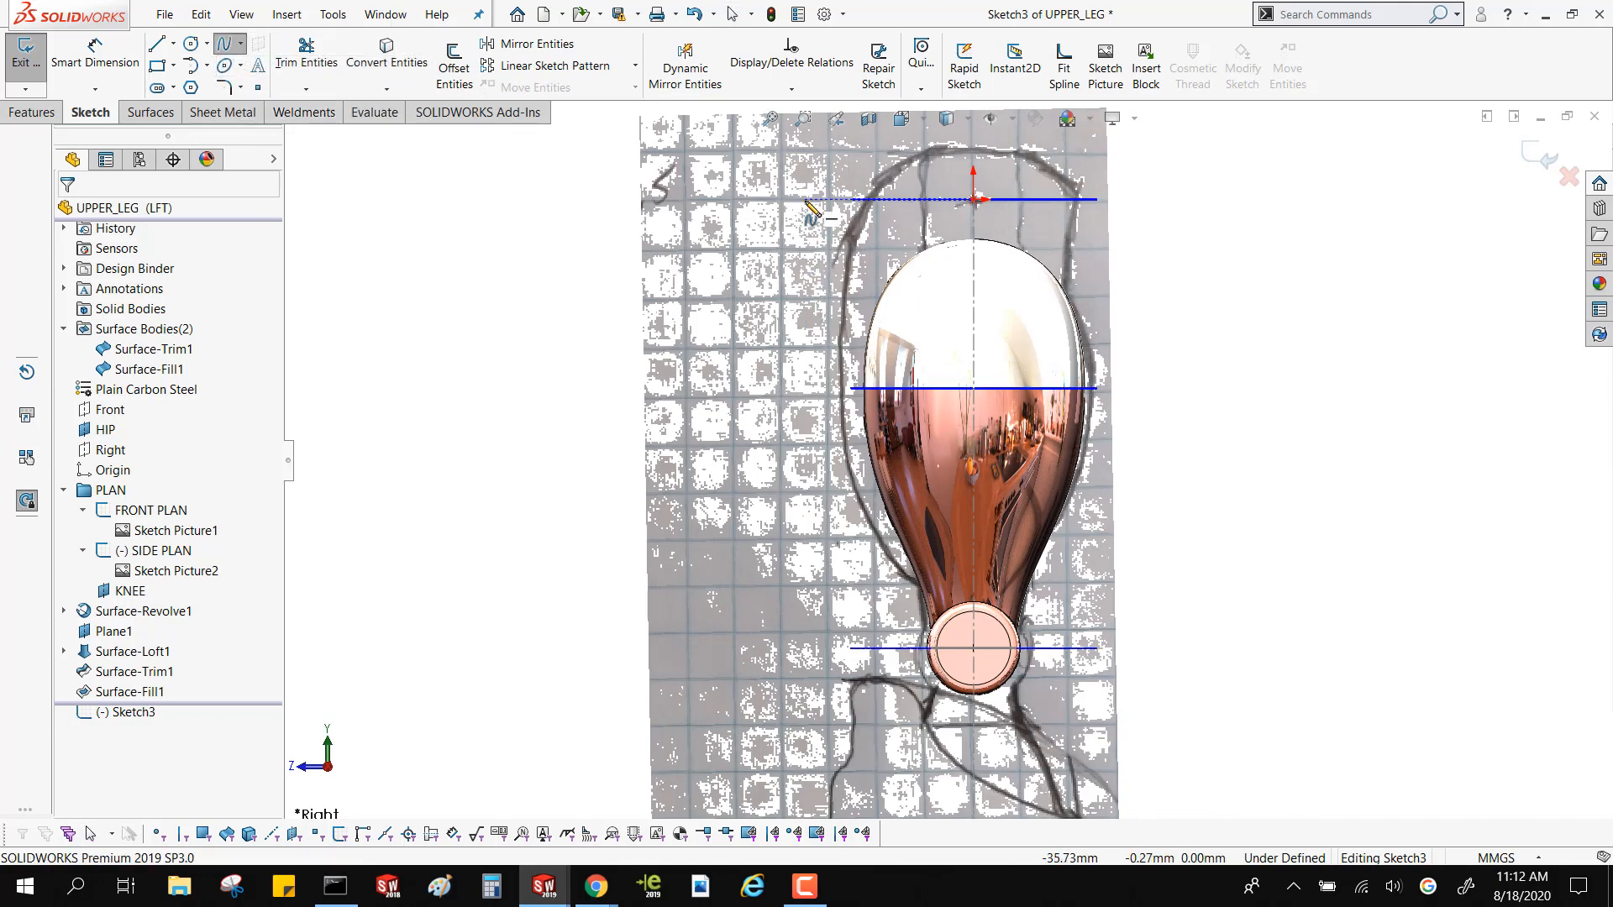
left_click(850, 162)
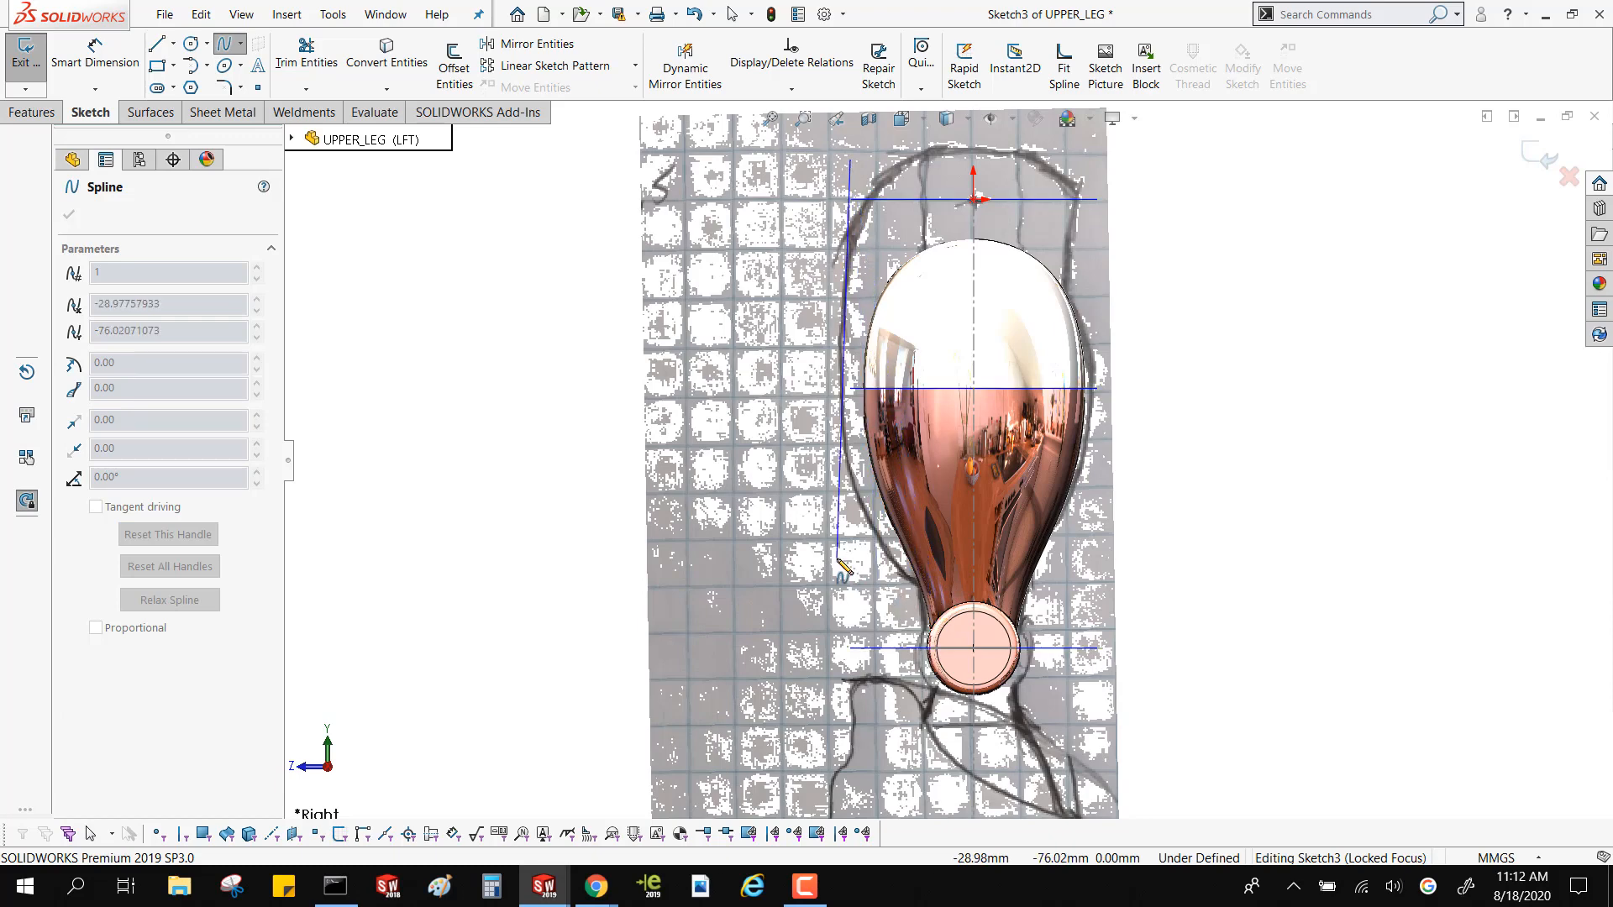
key("Escape")
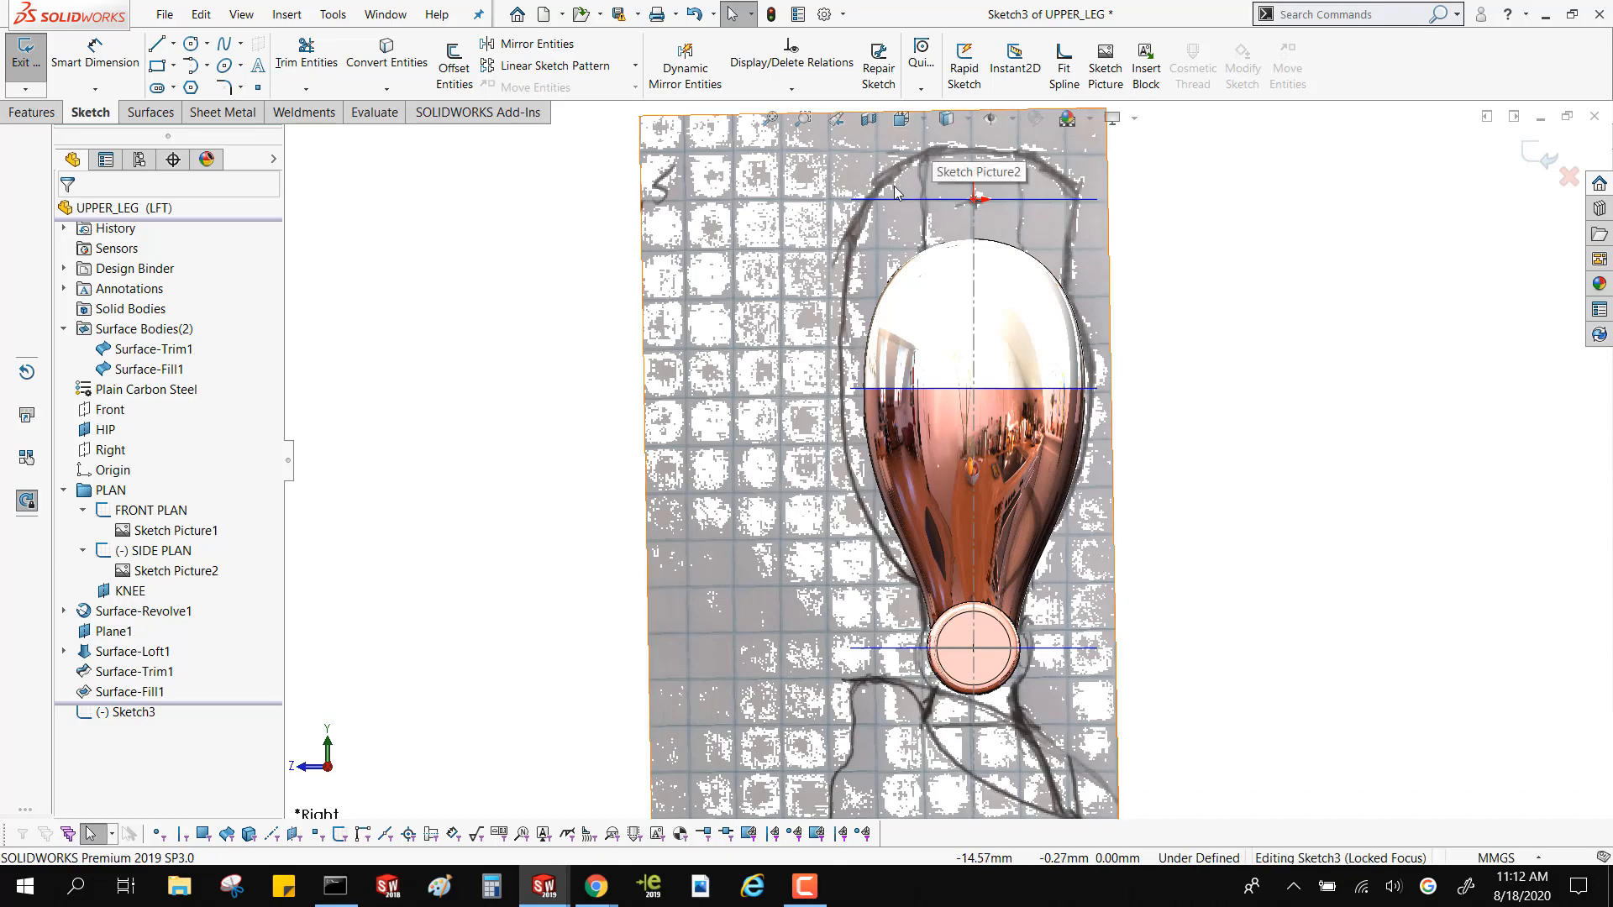
mouse_move(924, 154)
middle_mouse_down()
mouse_move(1026, 220)
mouse_move(1080, 205)
mouse_move(862, 204)
middle_mouse_up()
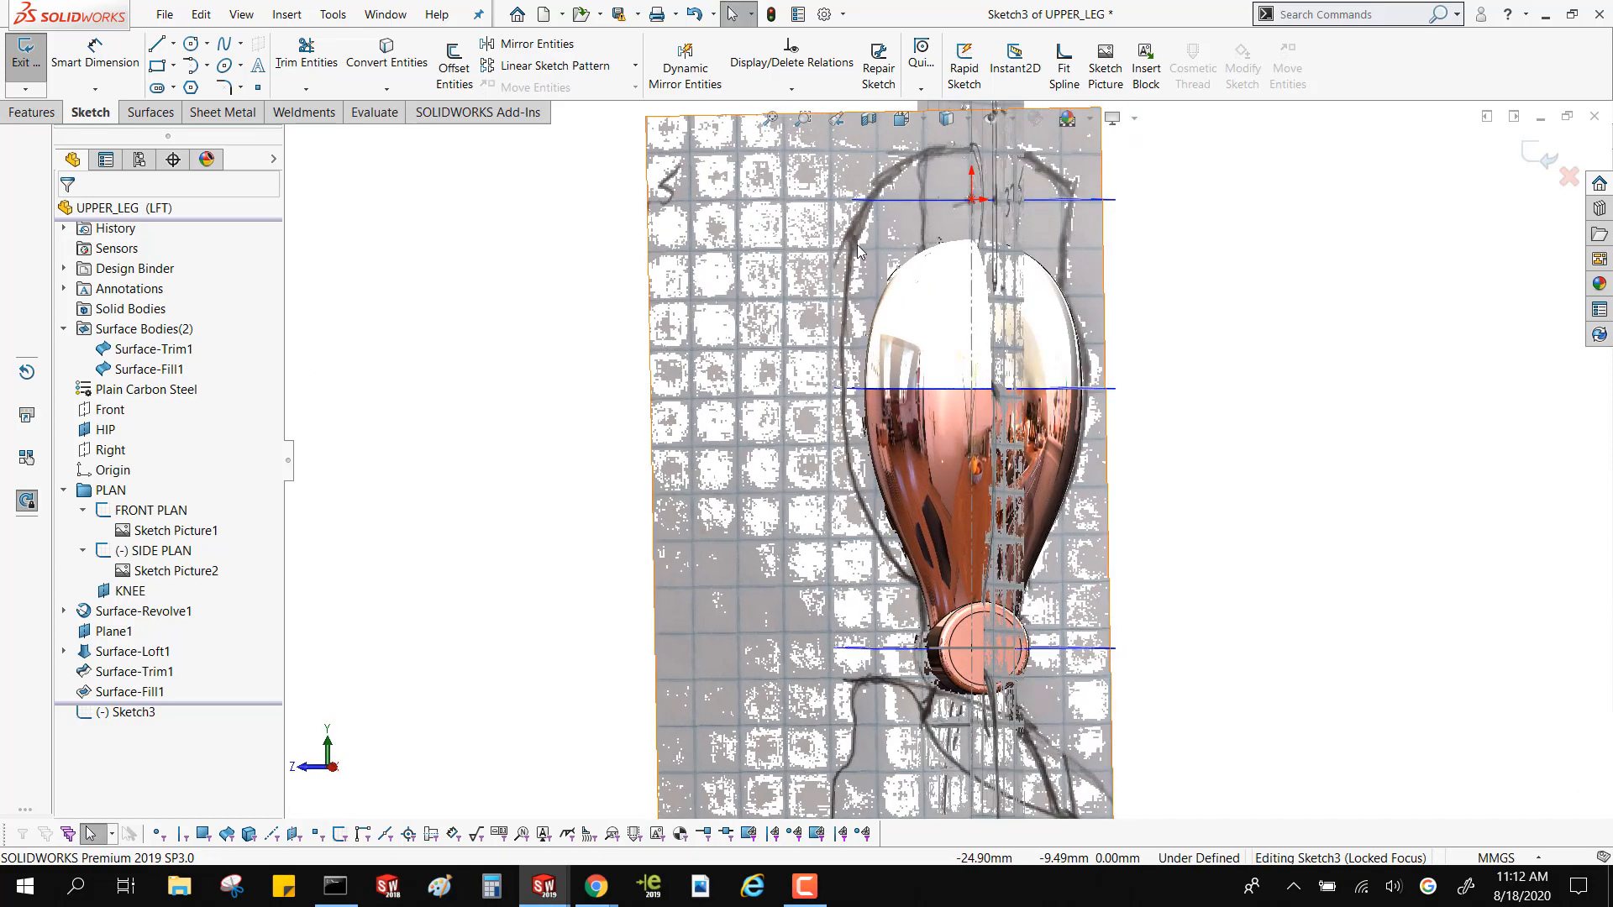
left_click(333, 768)
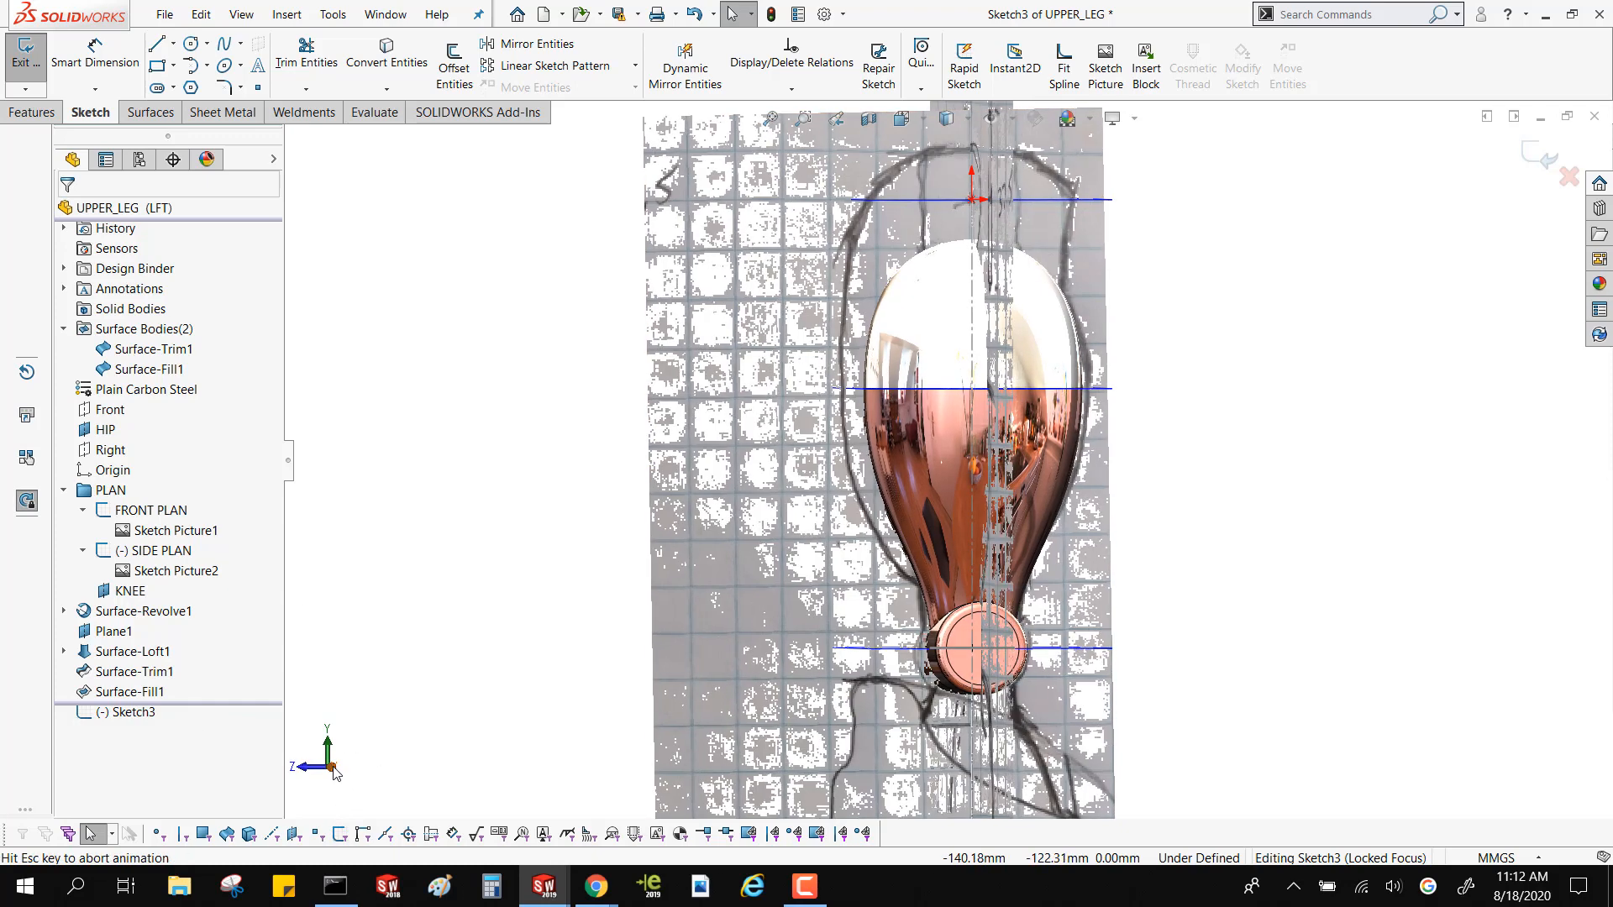
Draw a two-point spline beside the leg, from the HIP plane line down to the KNEE plane line
left_click(220, 46)
left_click(259, 66)
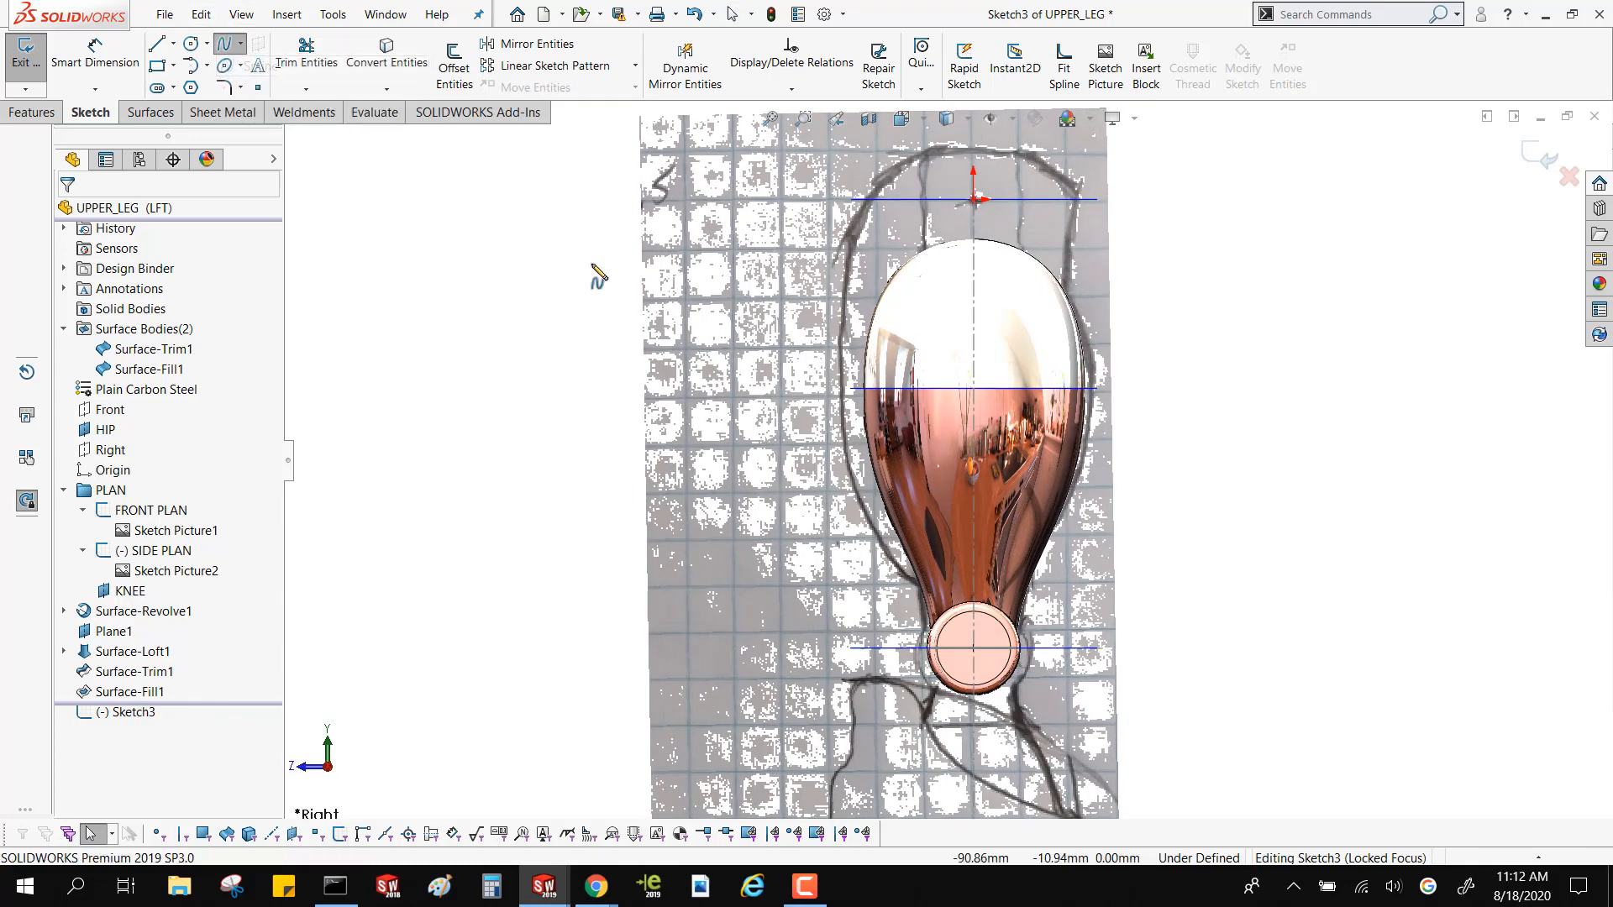
left_click(885, 201)
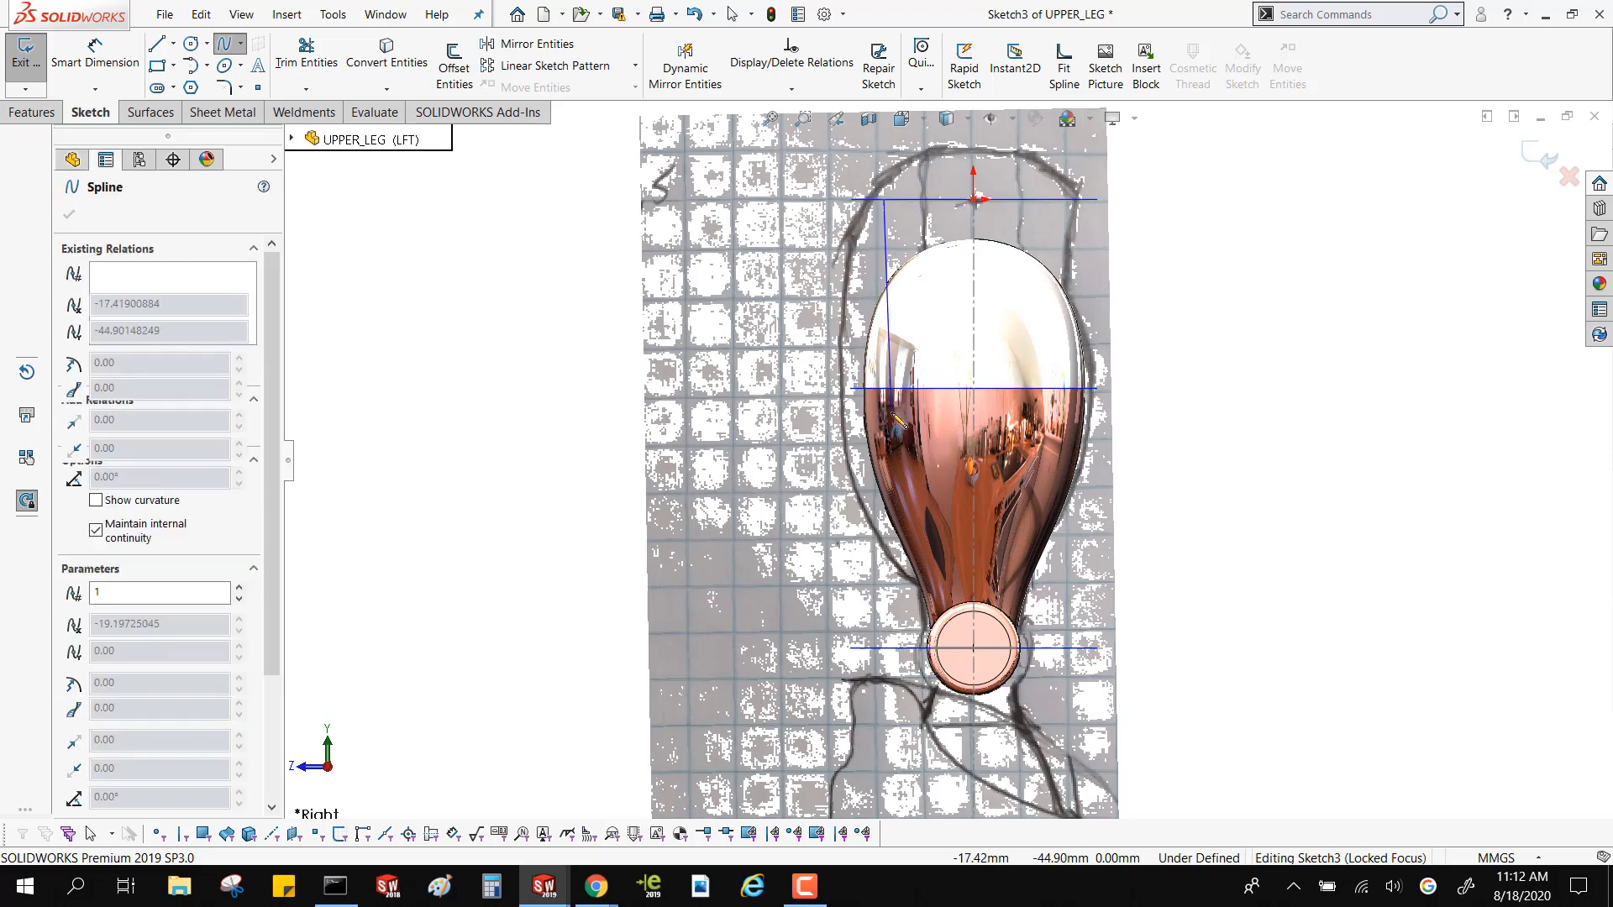
left_click(908, 648)
key("Escape")
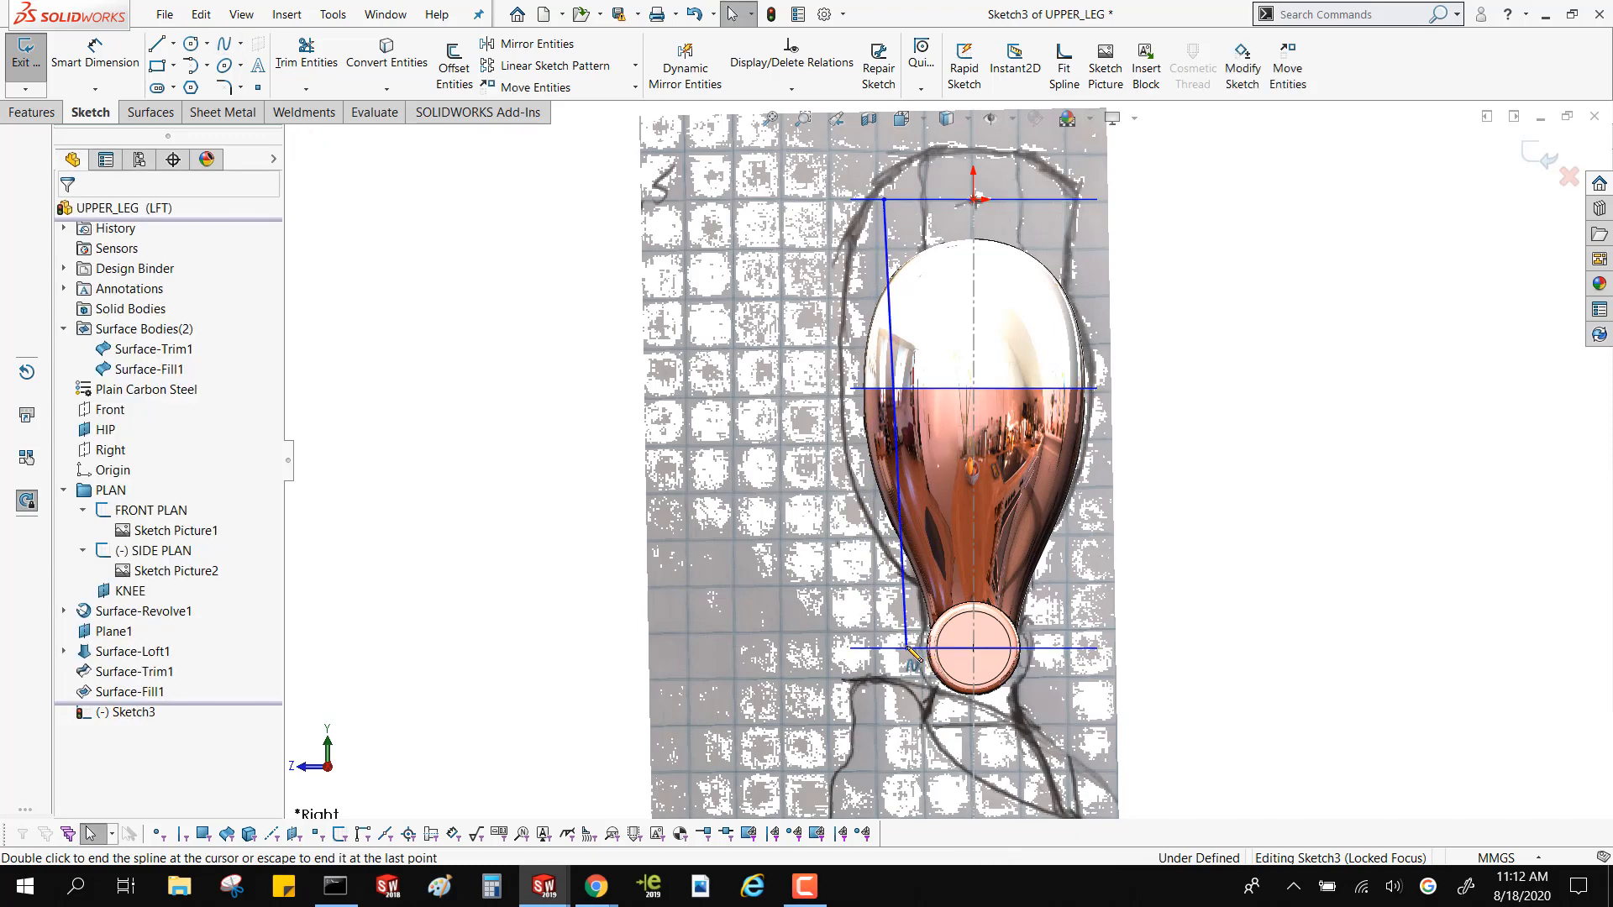
Move the spline's lower endpoint along the KNEE plane to about 17 mm from the leg's axis and exit the sketch
mouse_move(908, 648)
left_mouse_down()
mouse_move(770, 648)
mouse_move(705, 687)
mouse_move(893, 660)
left_mouse_up()
left_click_drag(870, 210, 873, 207)
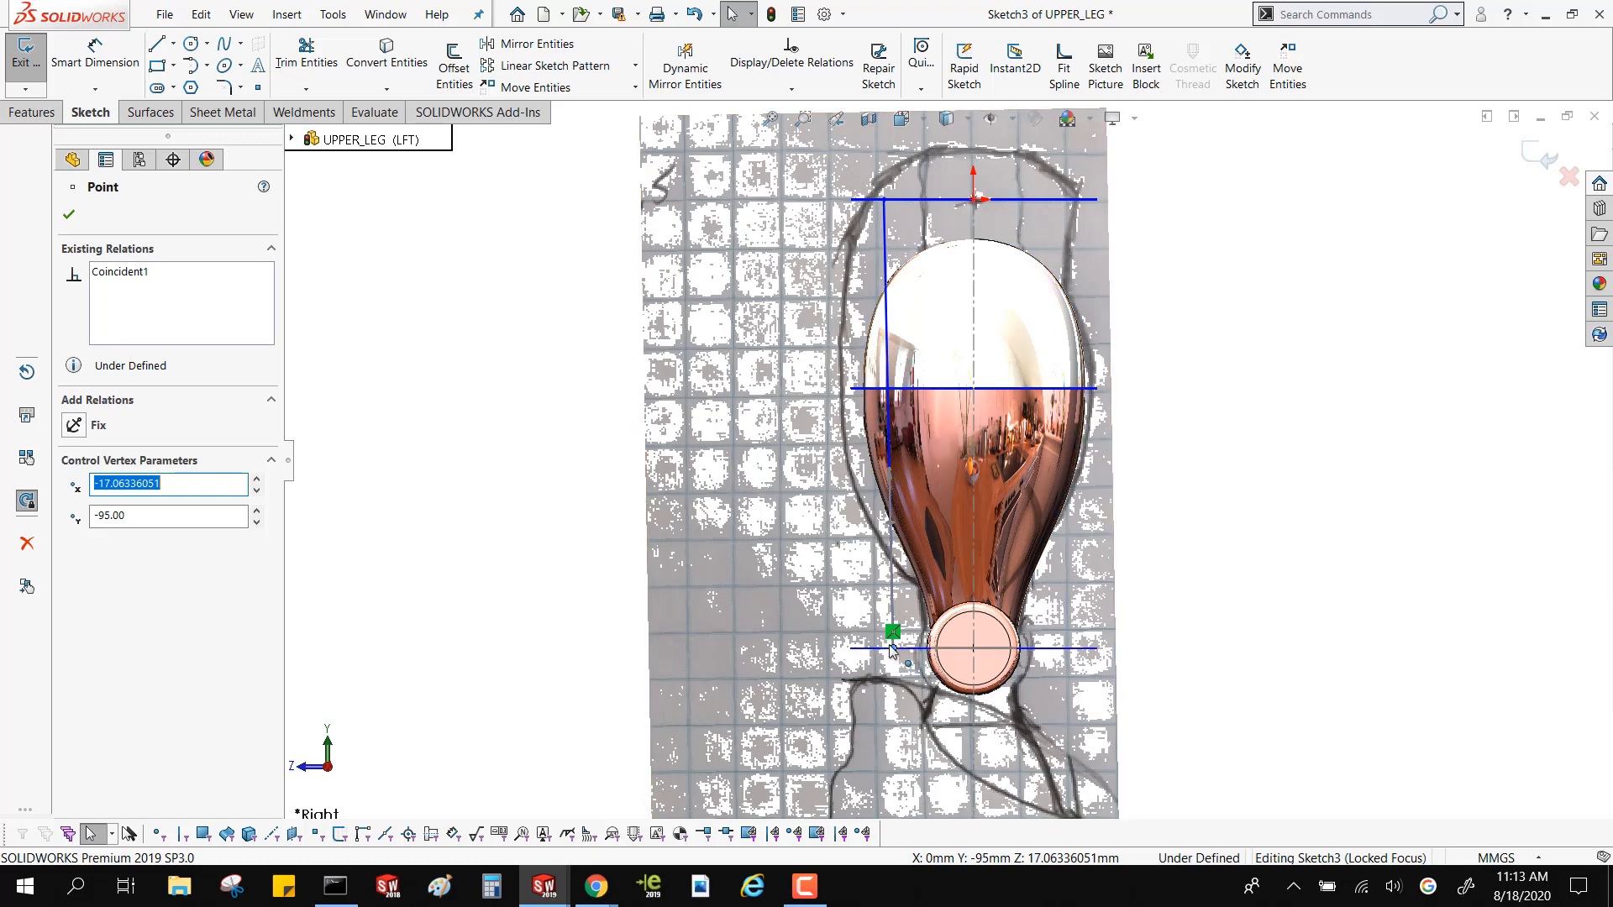
scroll(892, 648, "down", 3)
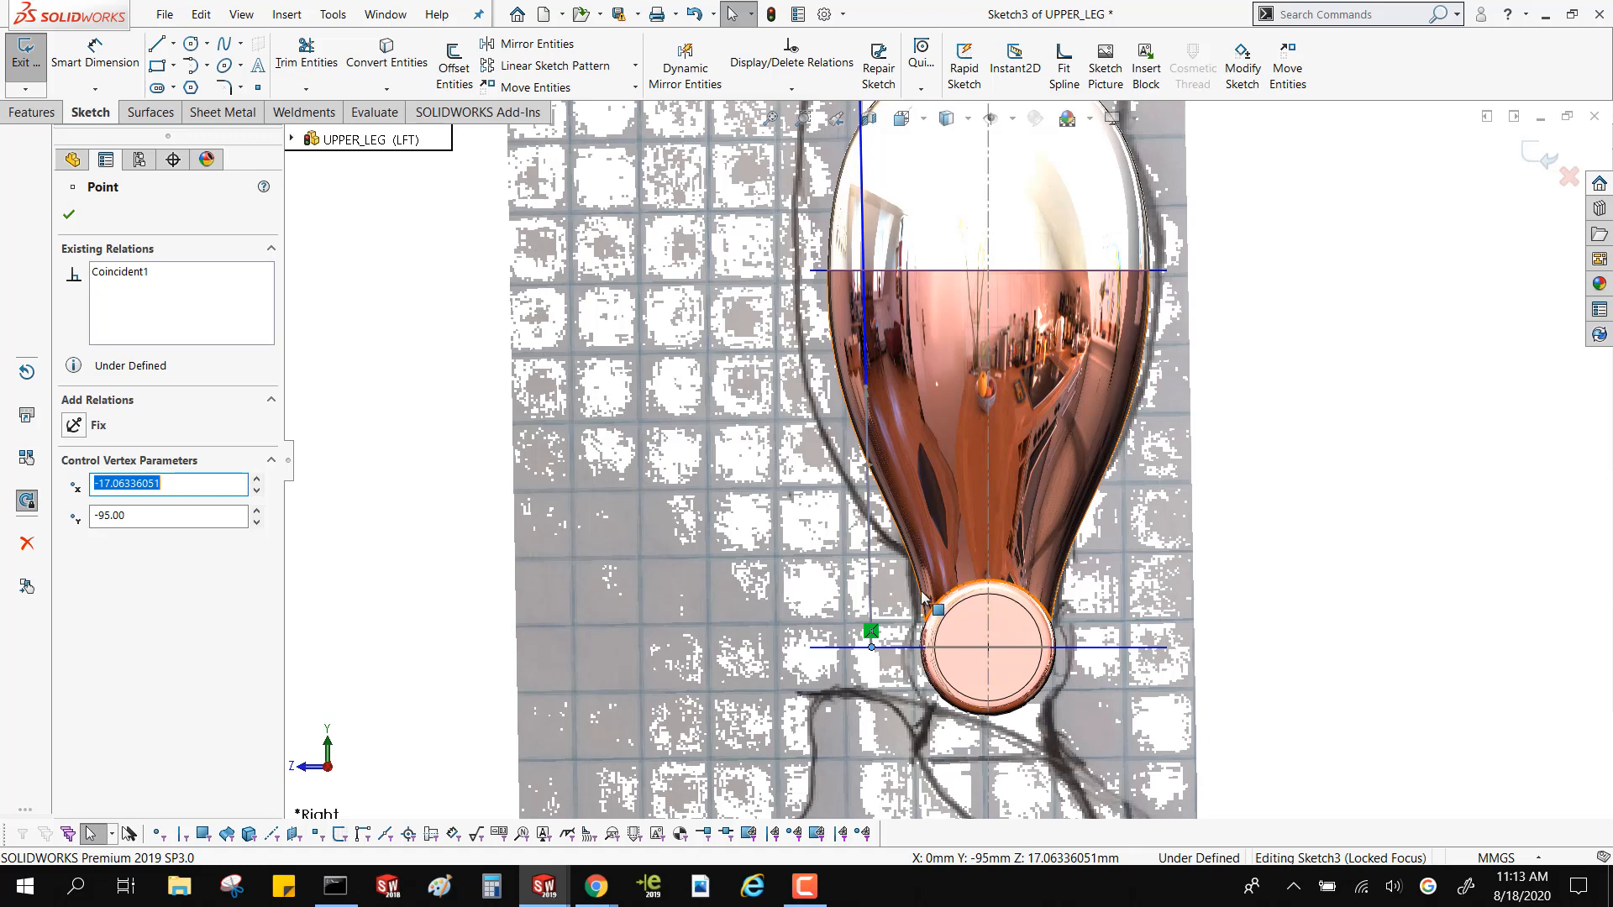
left_click(469, 480)
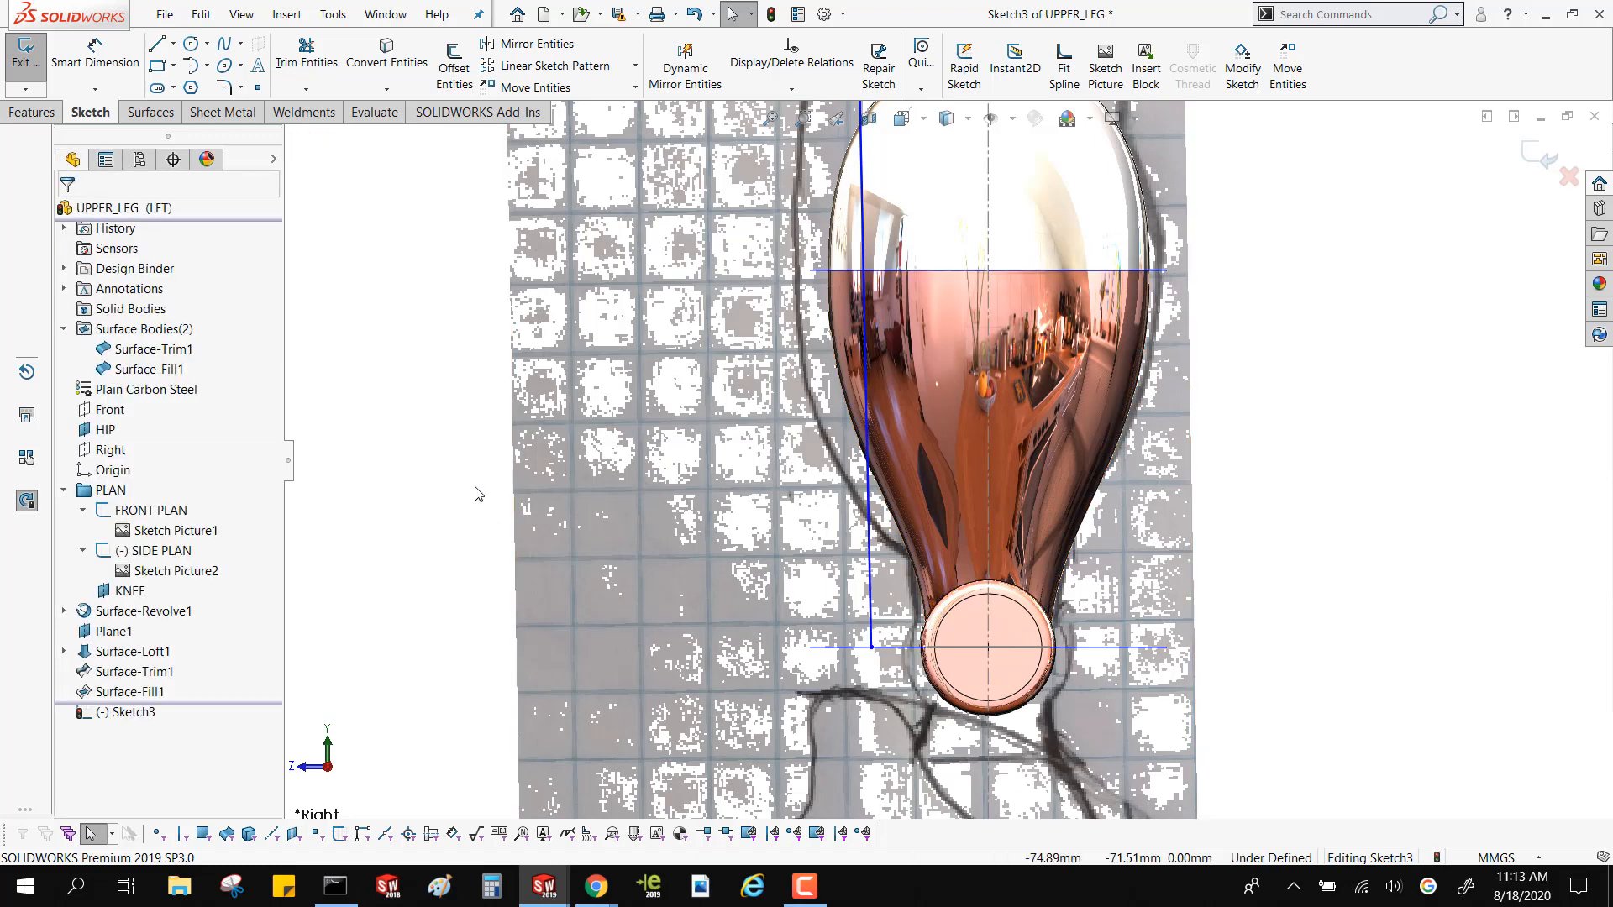
key("z")
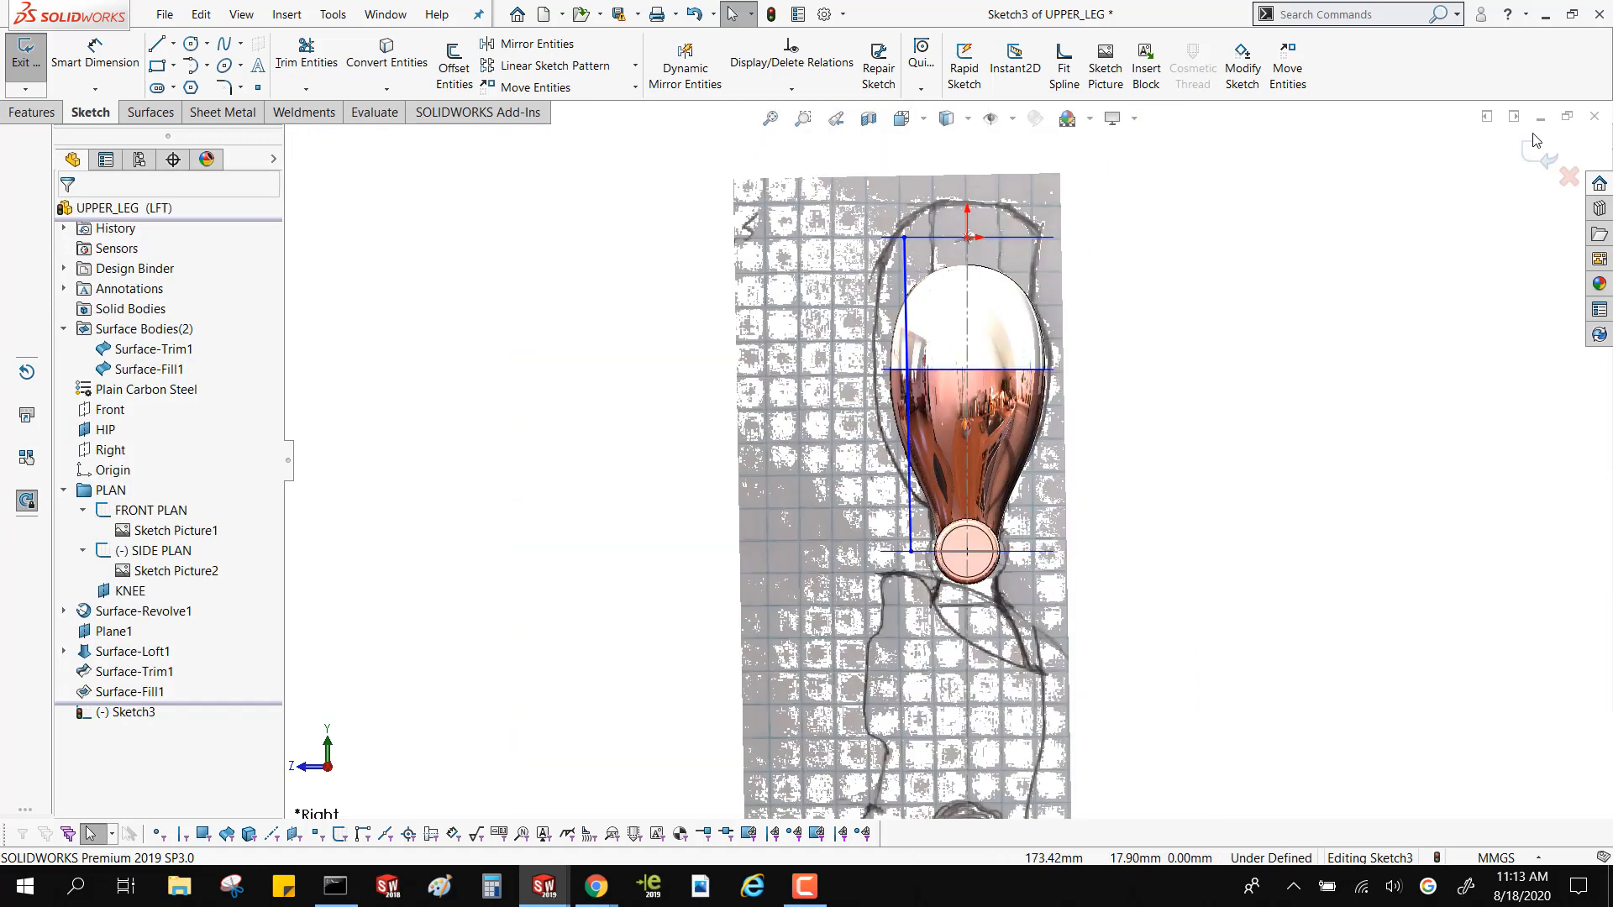
left_click(1533, 149)
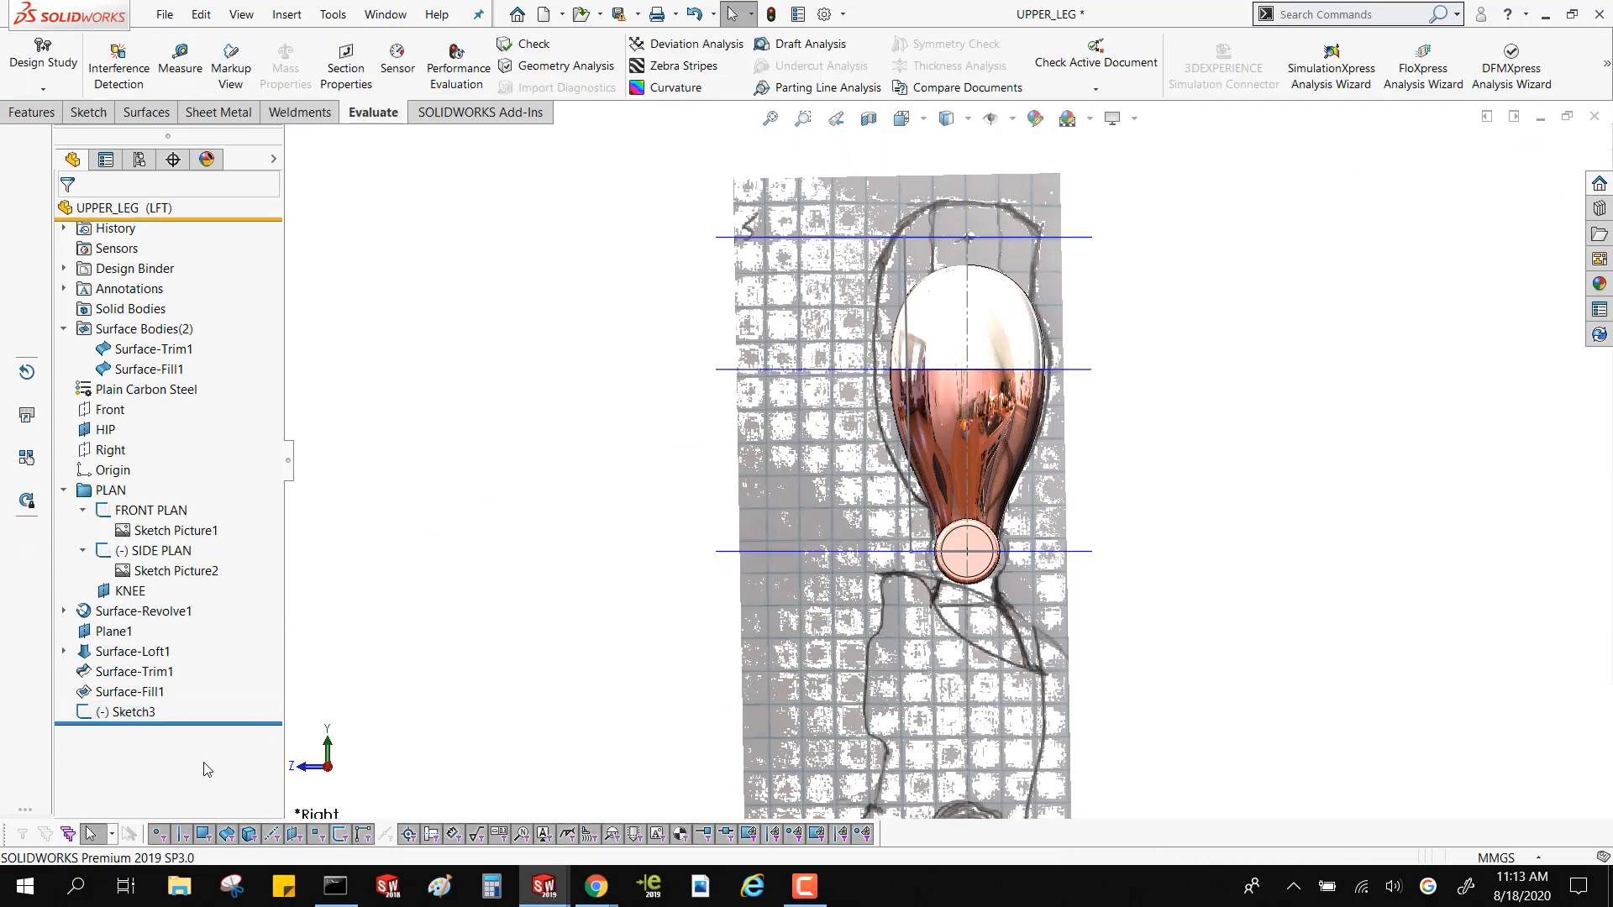
Roll the model back to before Sketch3 and knit Surface-Trim1 and Surface-Fill1 into a solid, with the listed gap closed
left_click_drag(200, 720, 193, 697)
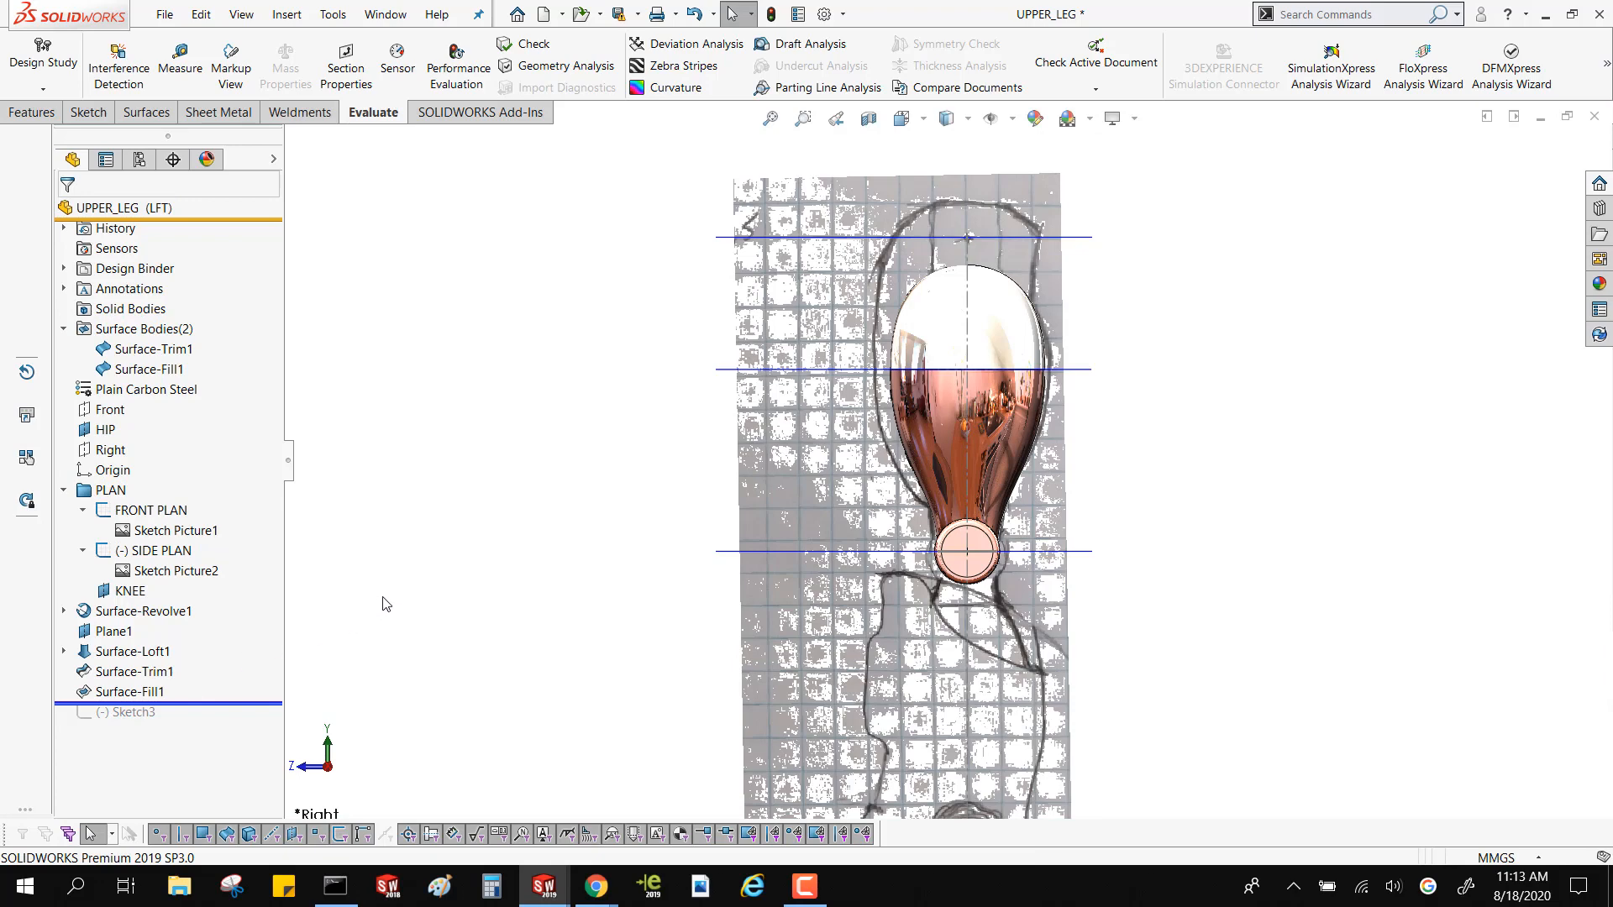
left_click(164, 351)
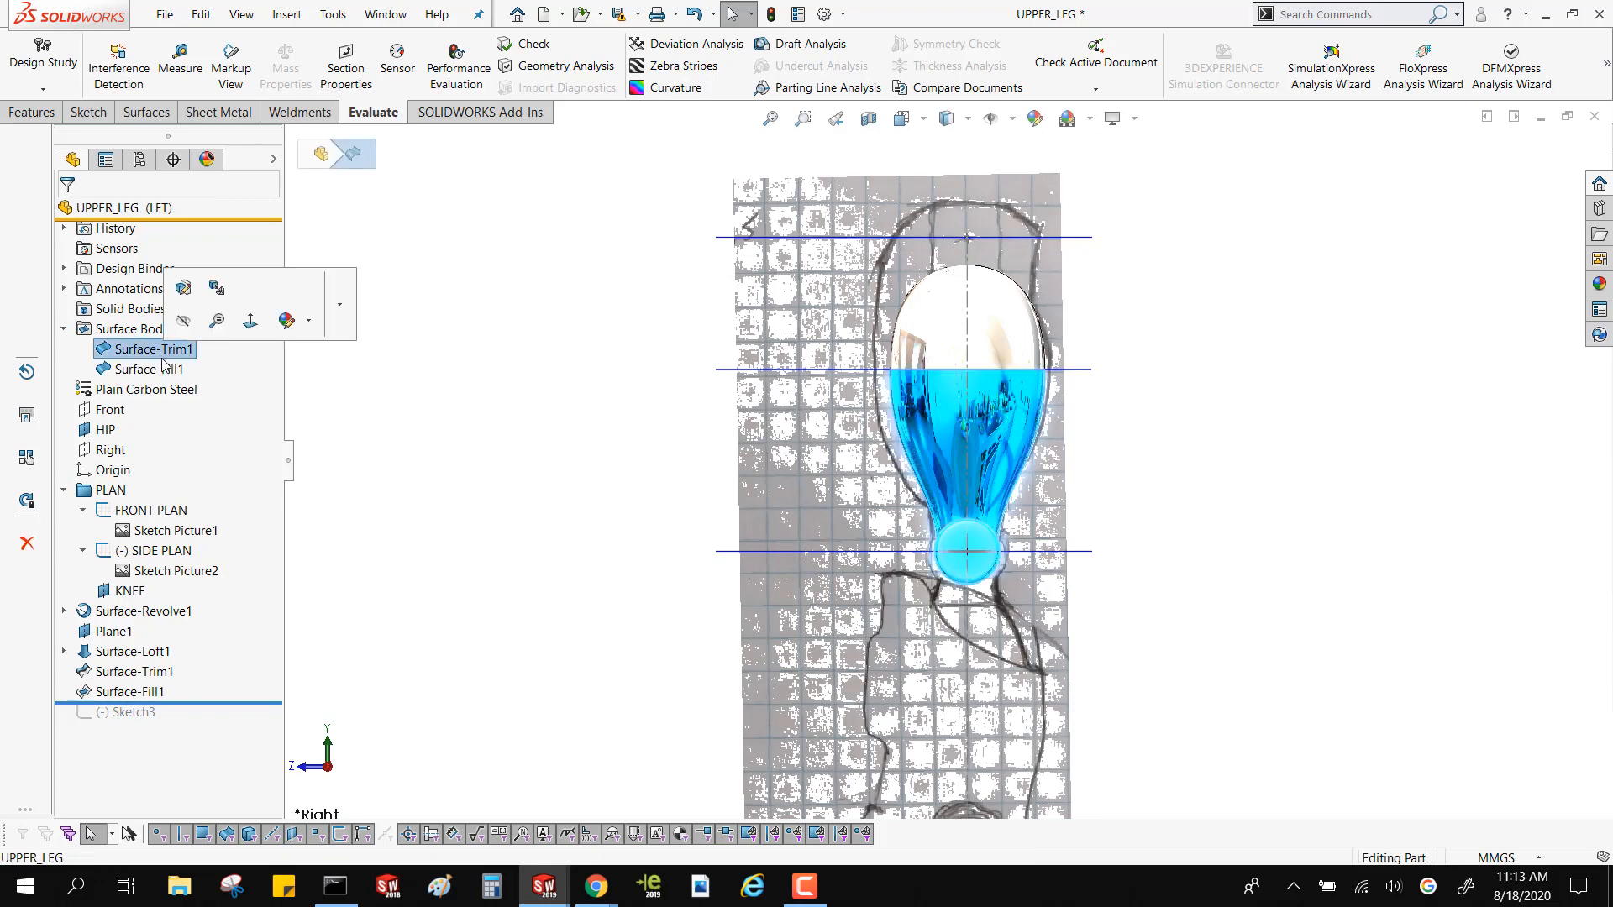
left_click(165, 371, "ctrl")
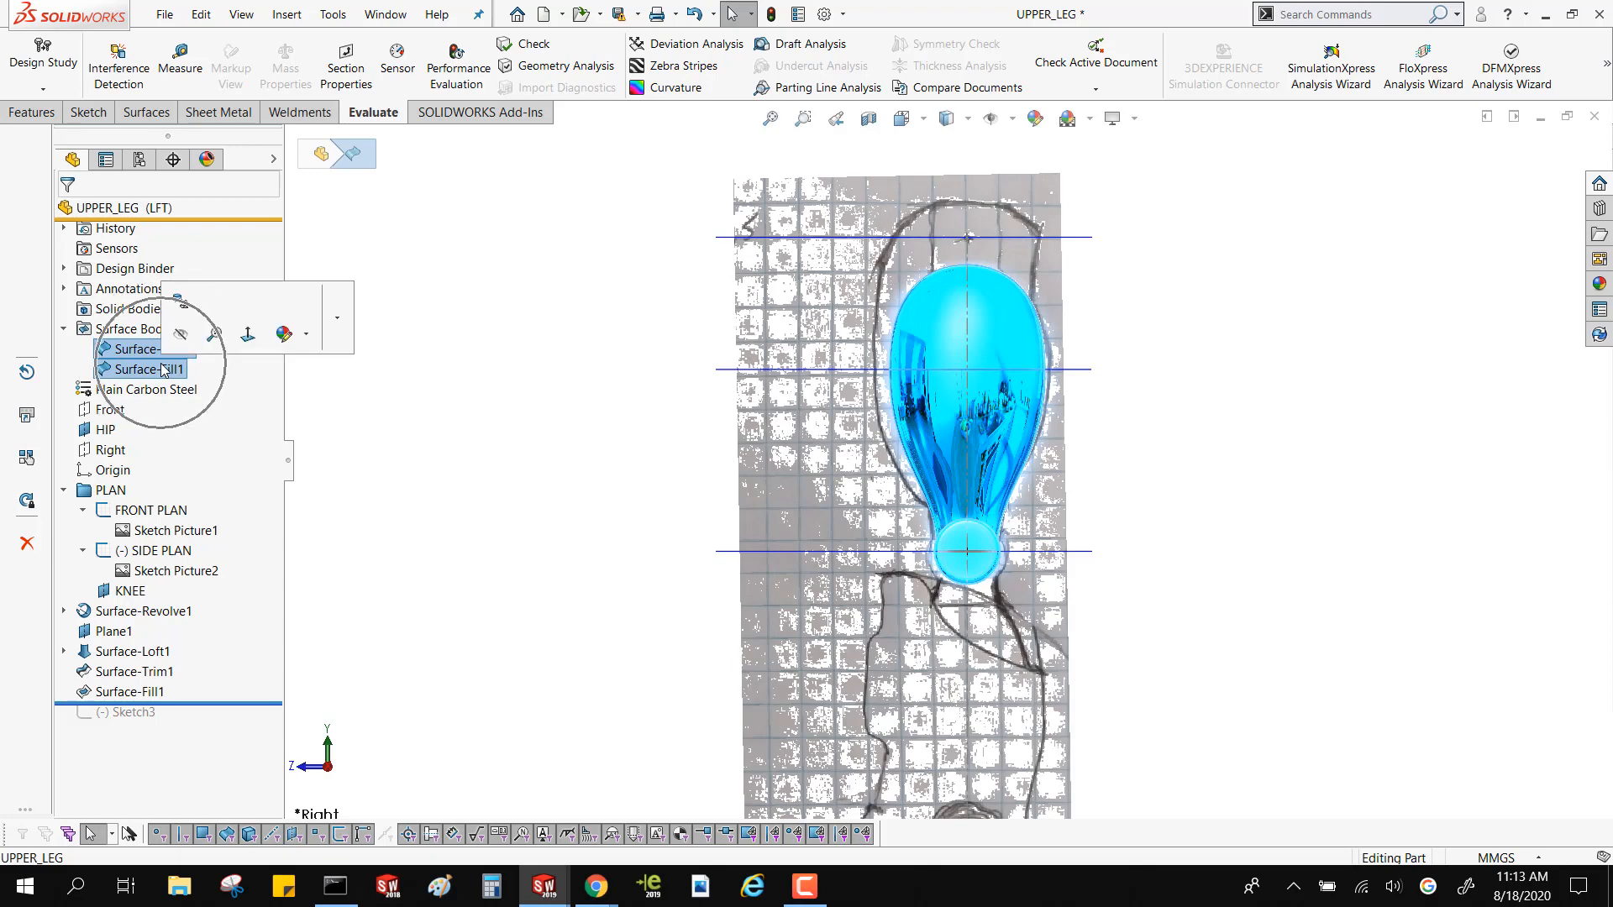
left_click(147, 114)
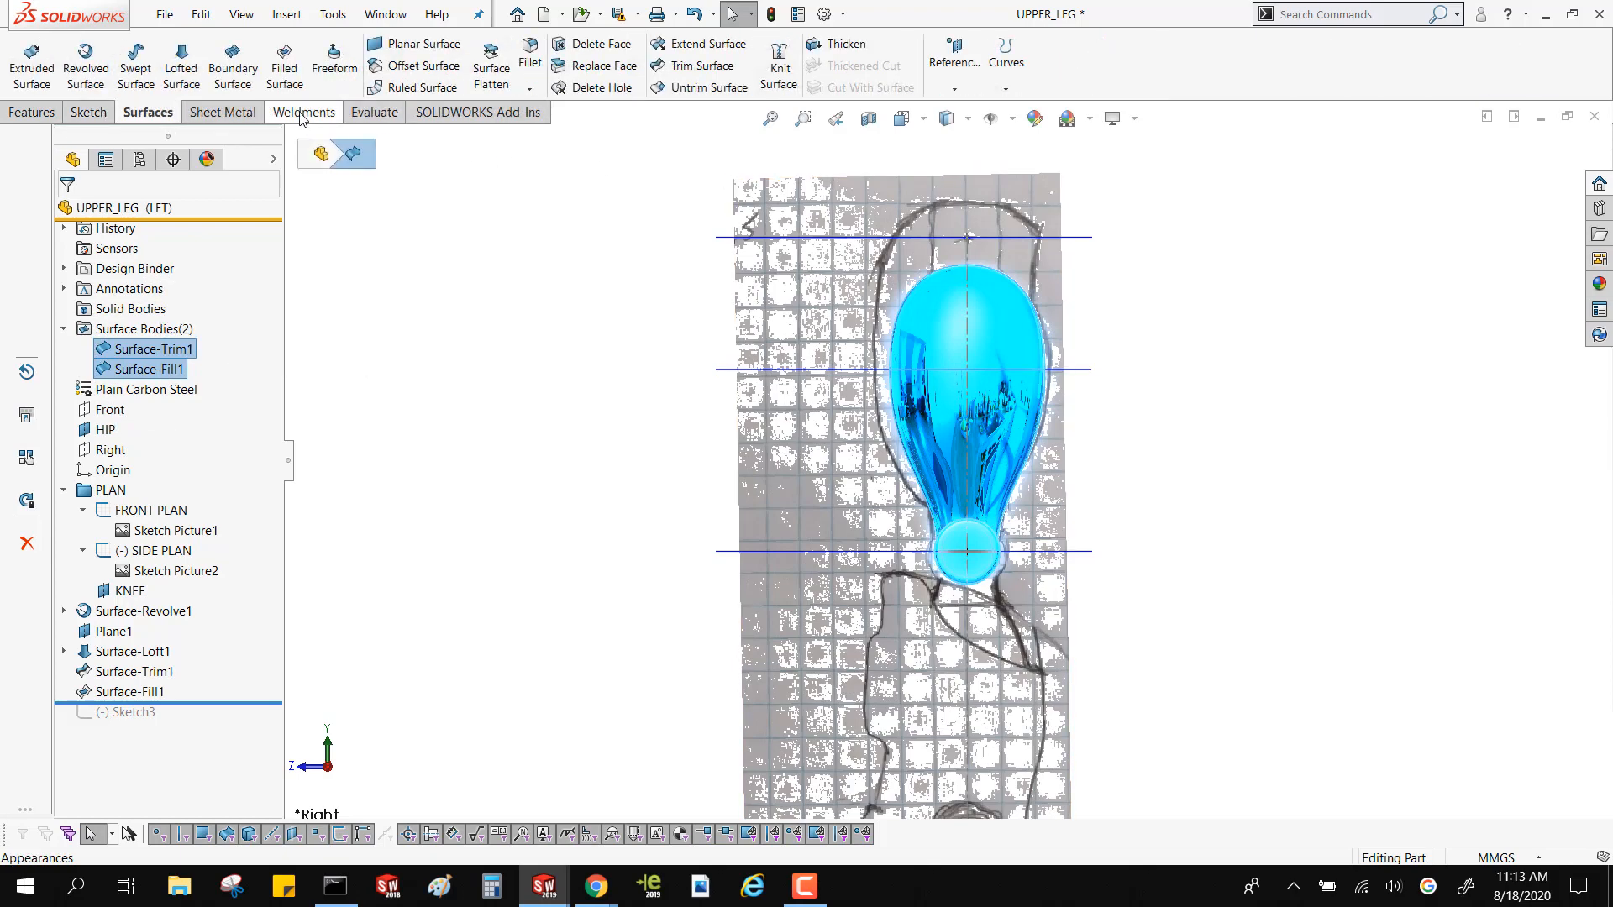
left_click(778, 68)
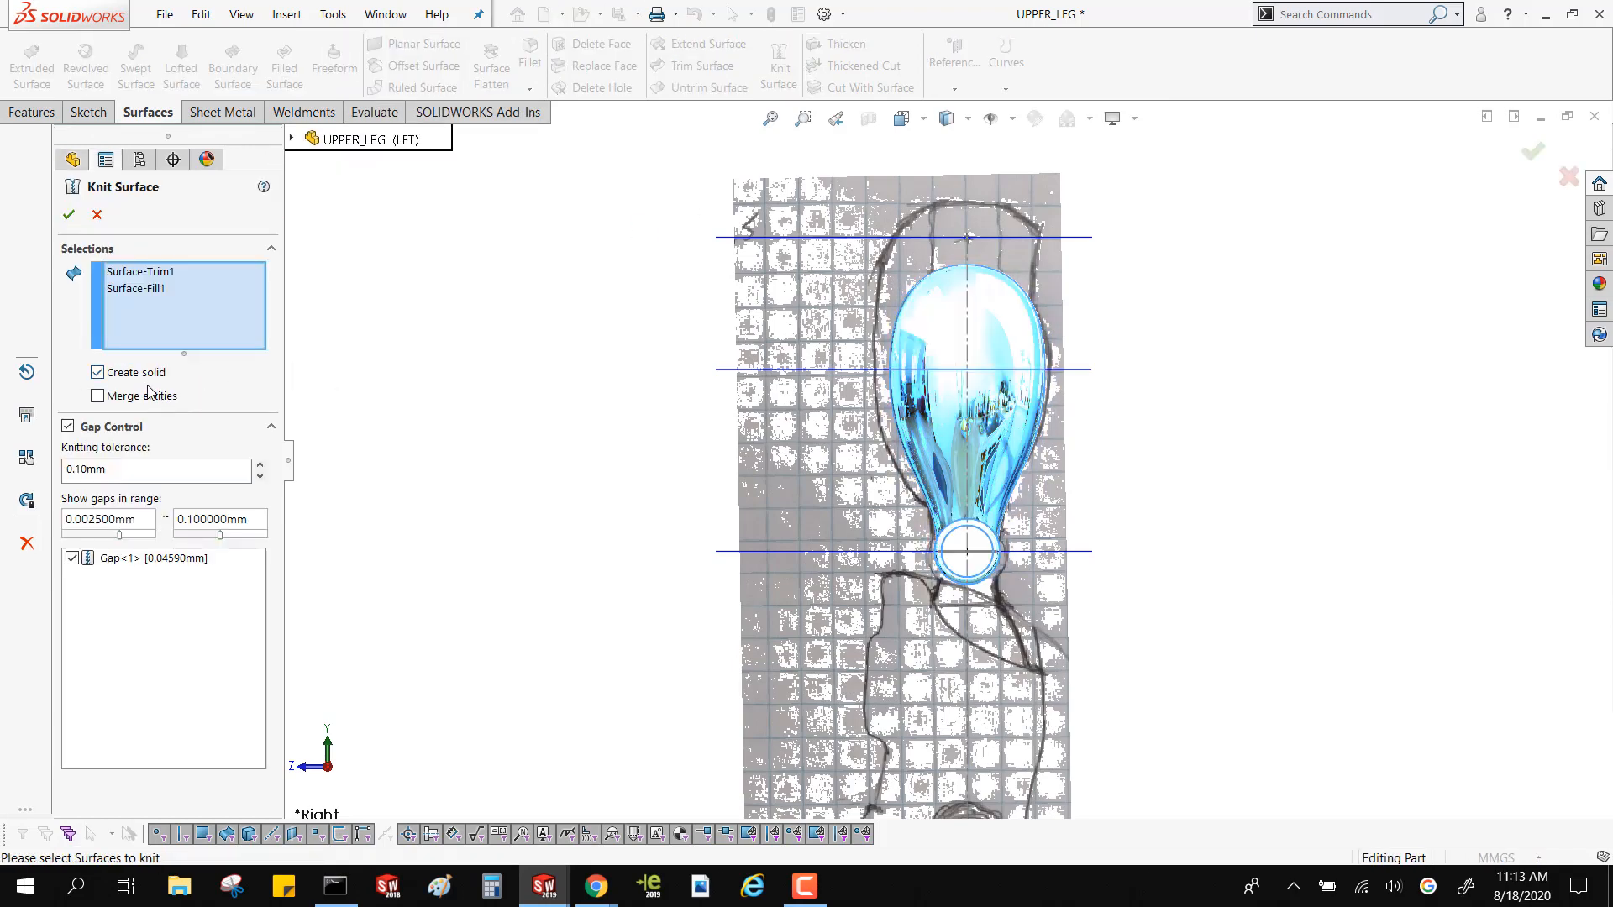
left_click(134, 558)
key("Return")
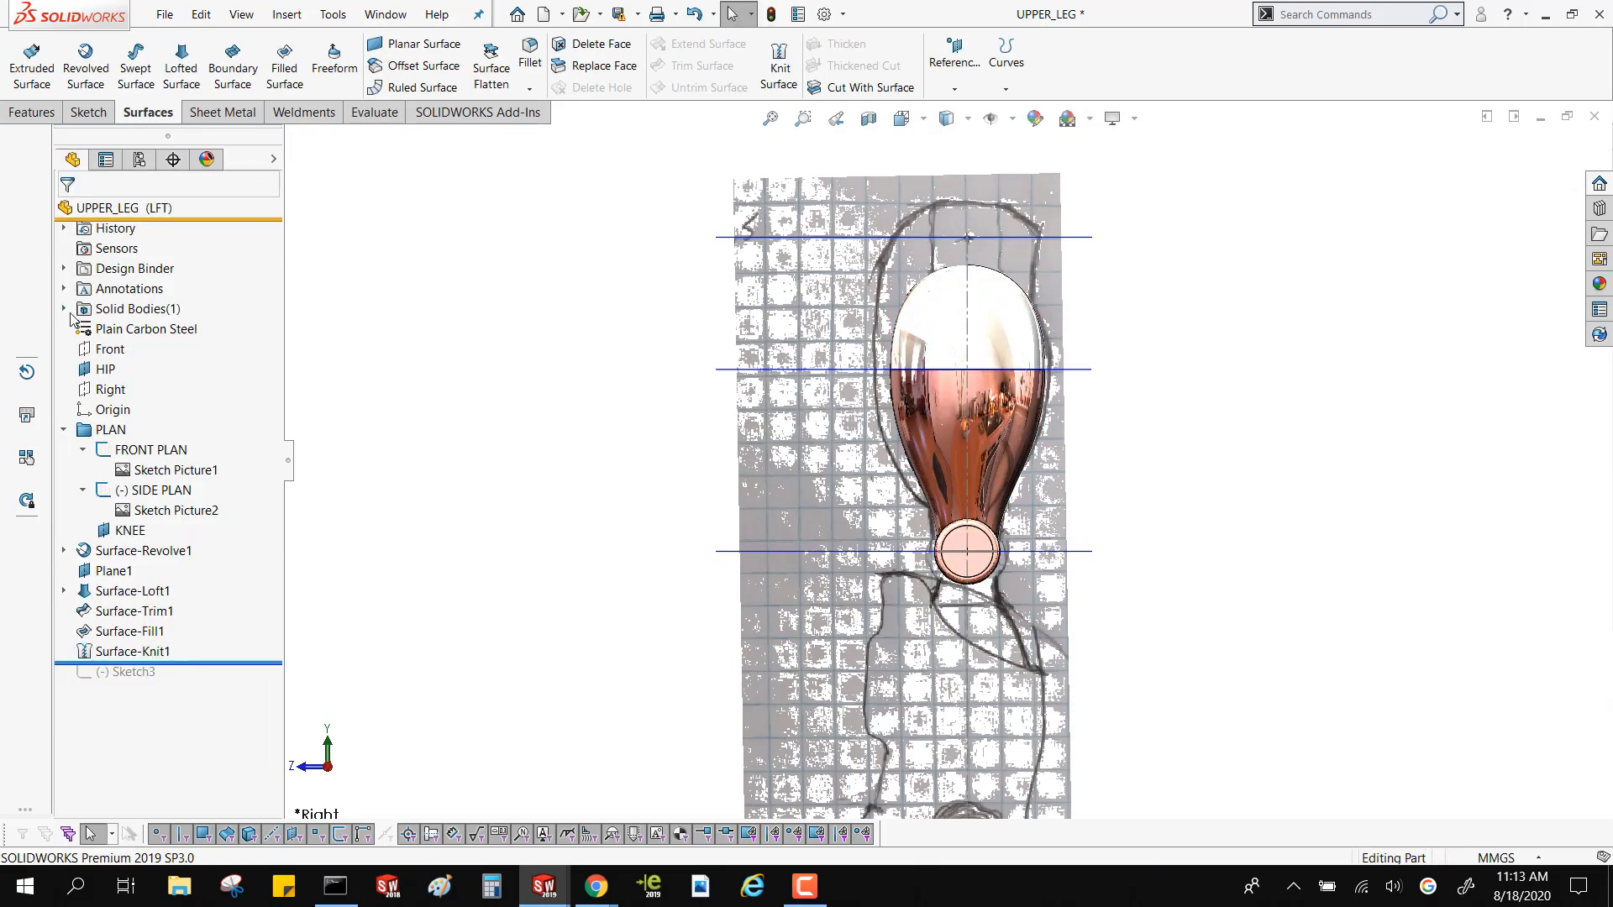
Highlight the knitted solid body and examine its extent from an angled view
left_click(64, 308)
left_click(152, 328)
middle_click_drag(521, 445, 418, 495)
scroll(1163, 509, "down", 2)
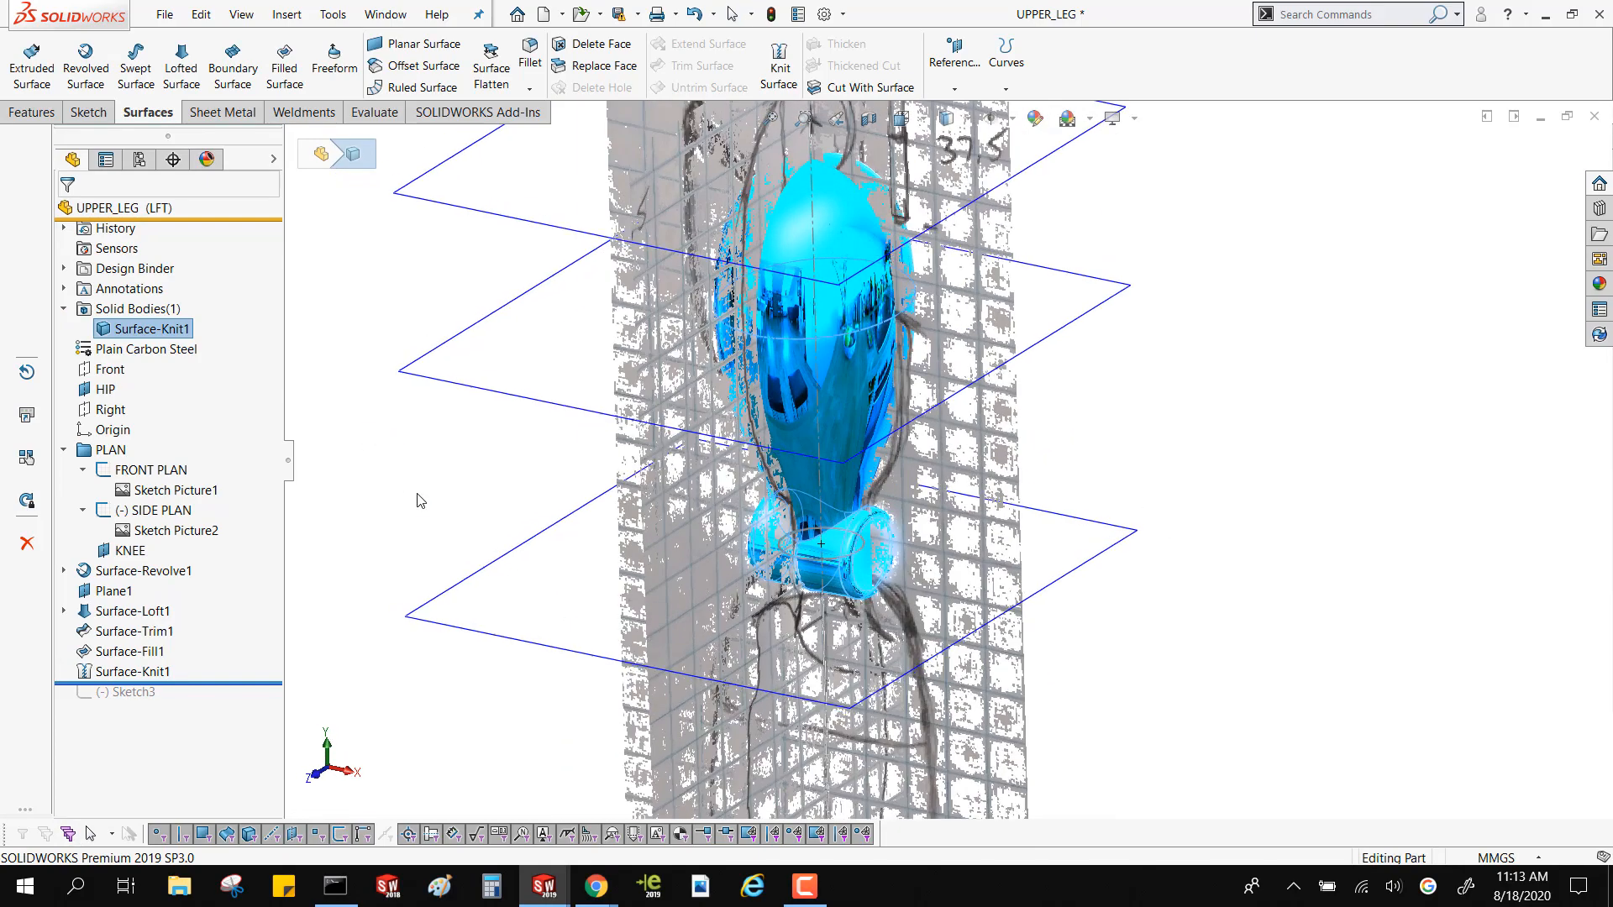
left_click(395, 478)
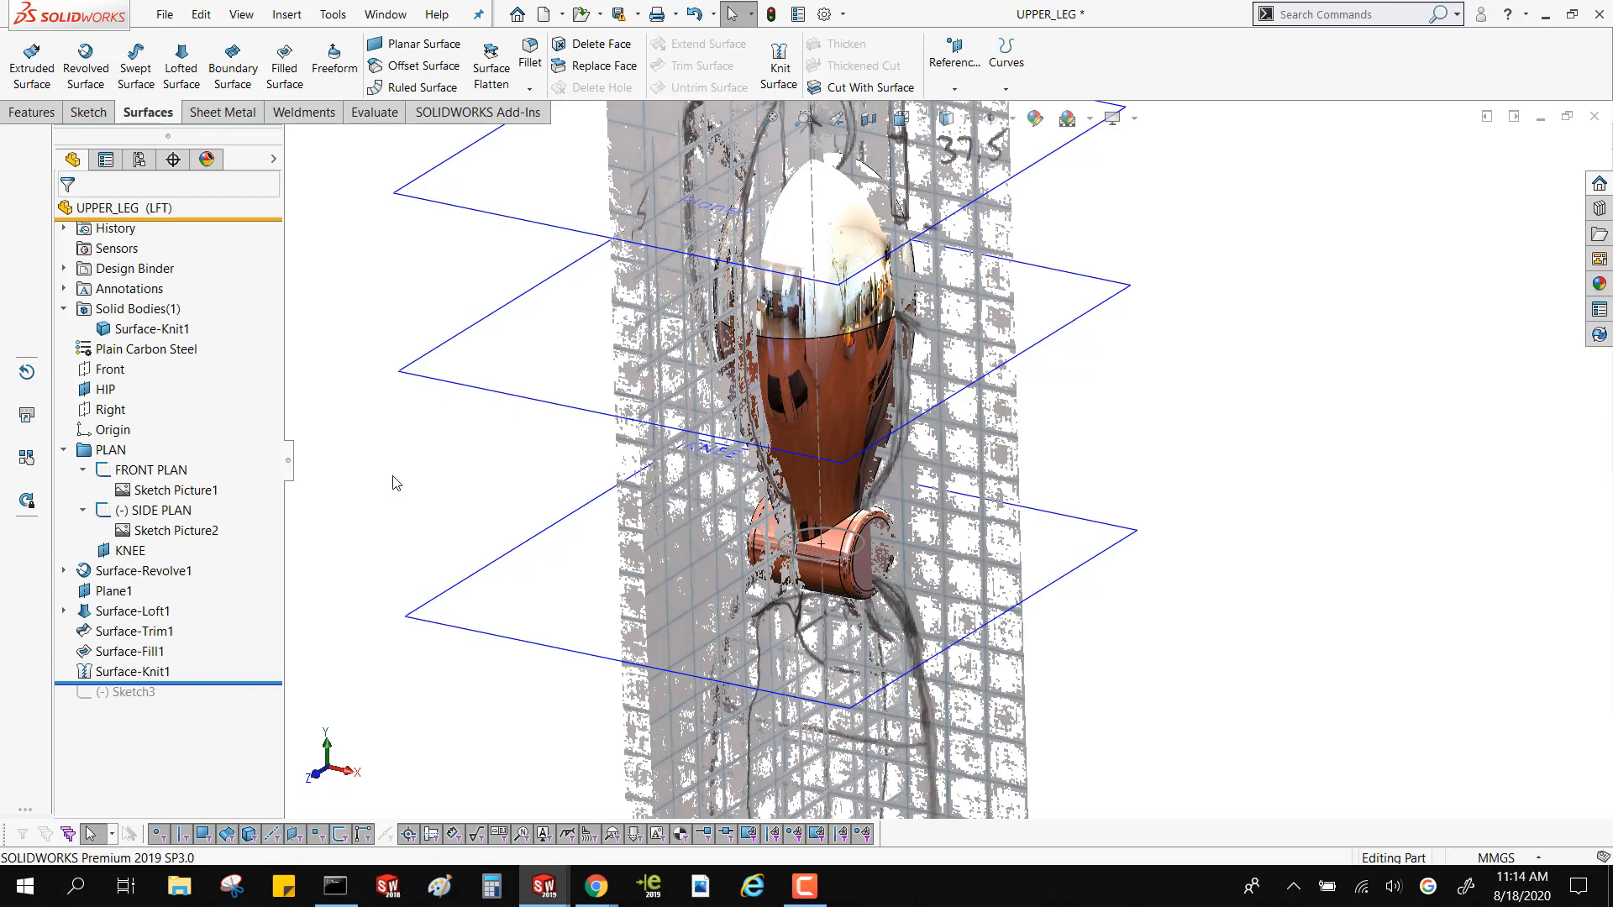
Start a sketch on the HIP plane and draw a vertical centerline about 31 mm long from the origin past the thigh's edge
left_click(538, 225)
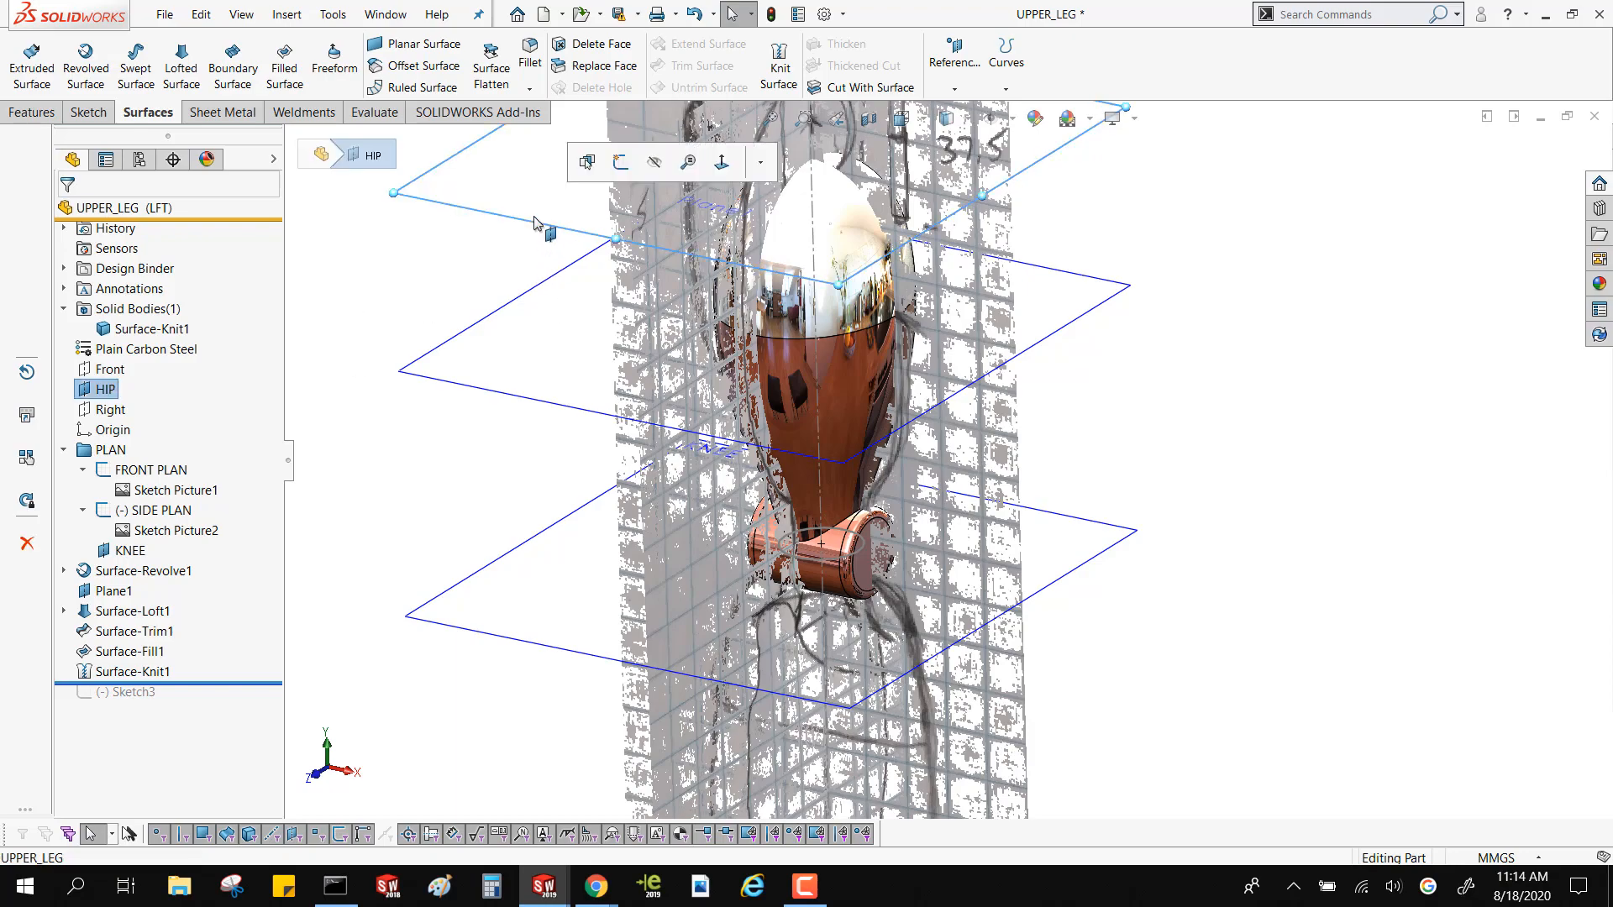
left_click(621, 163)
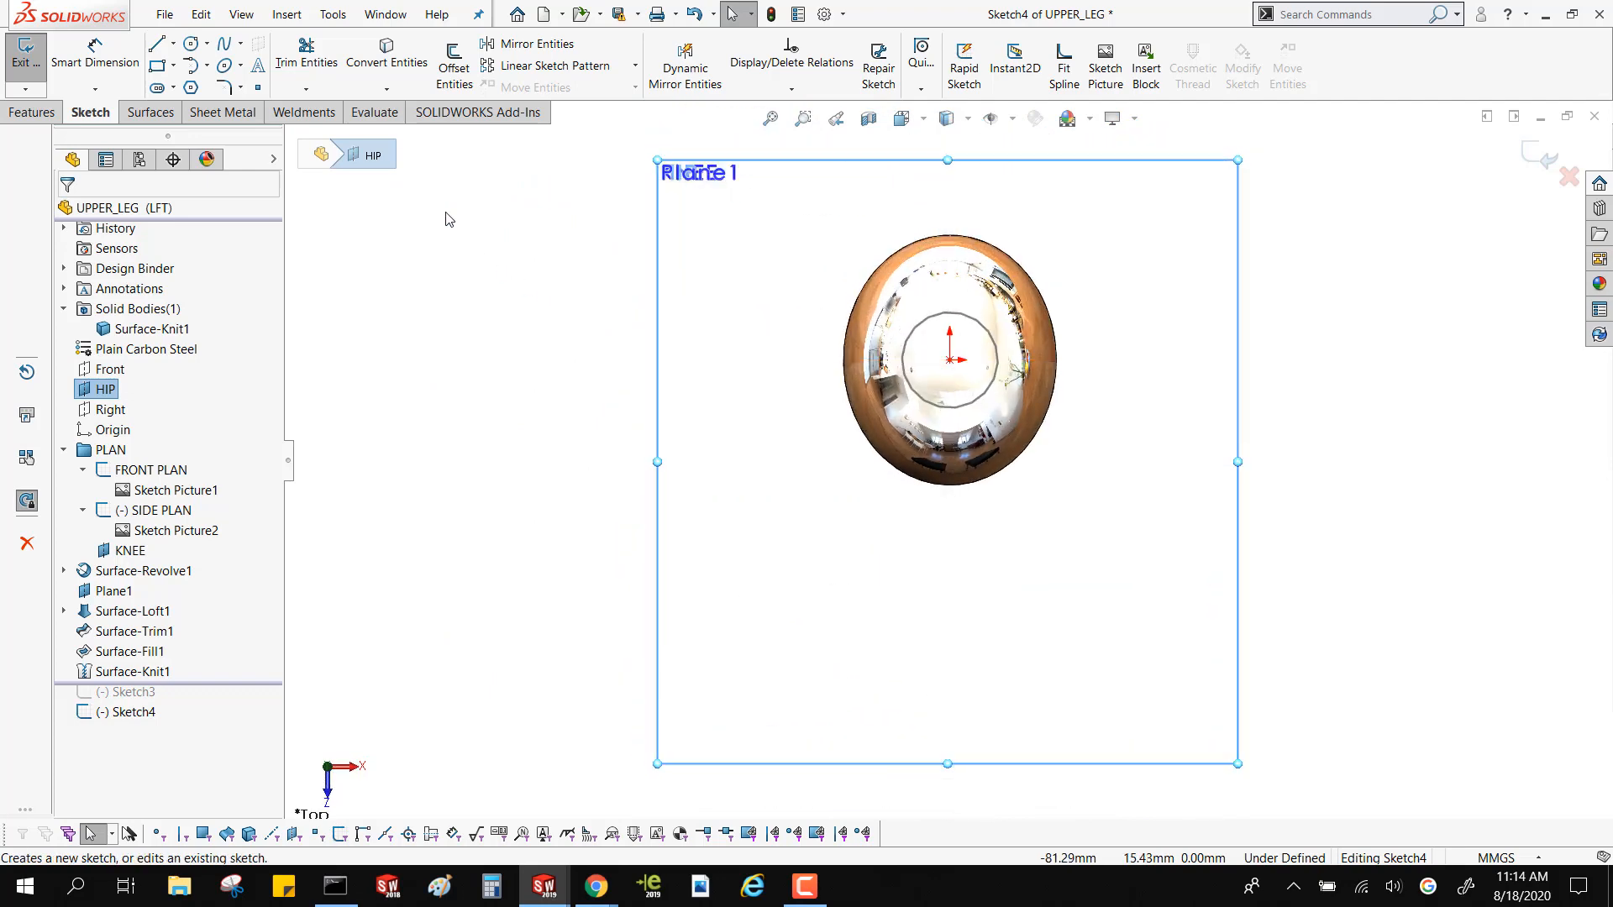
left_click(172, 43)
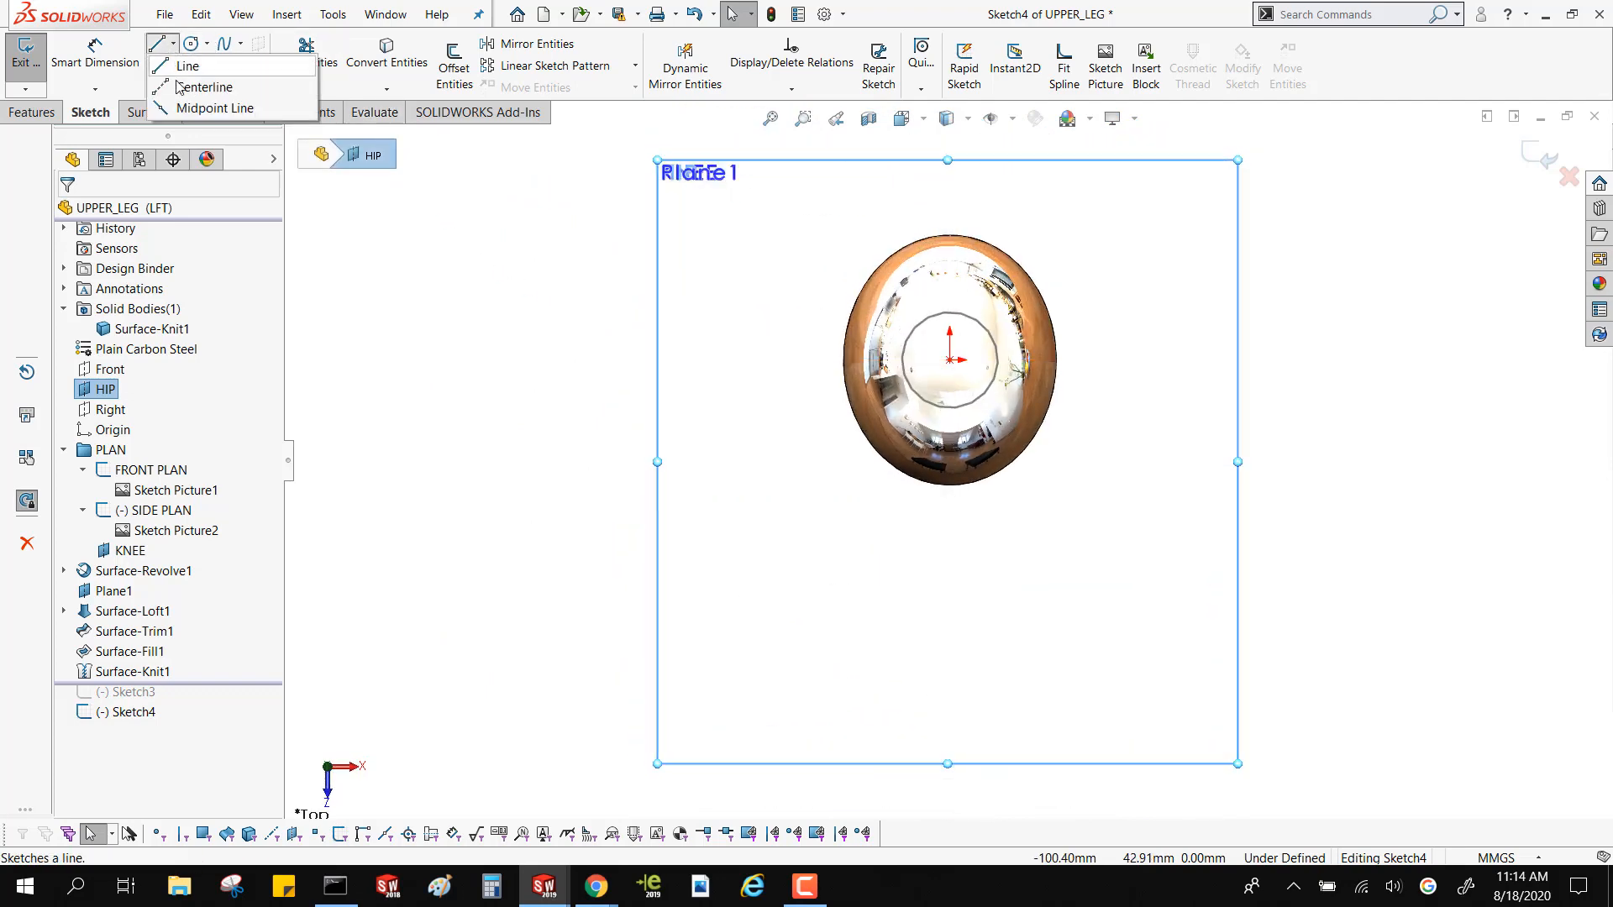
left_click(202, 76)
left_click(950, 359)
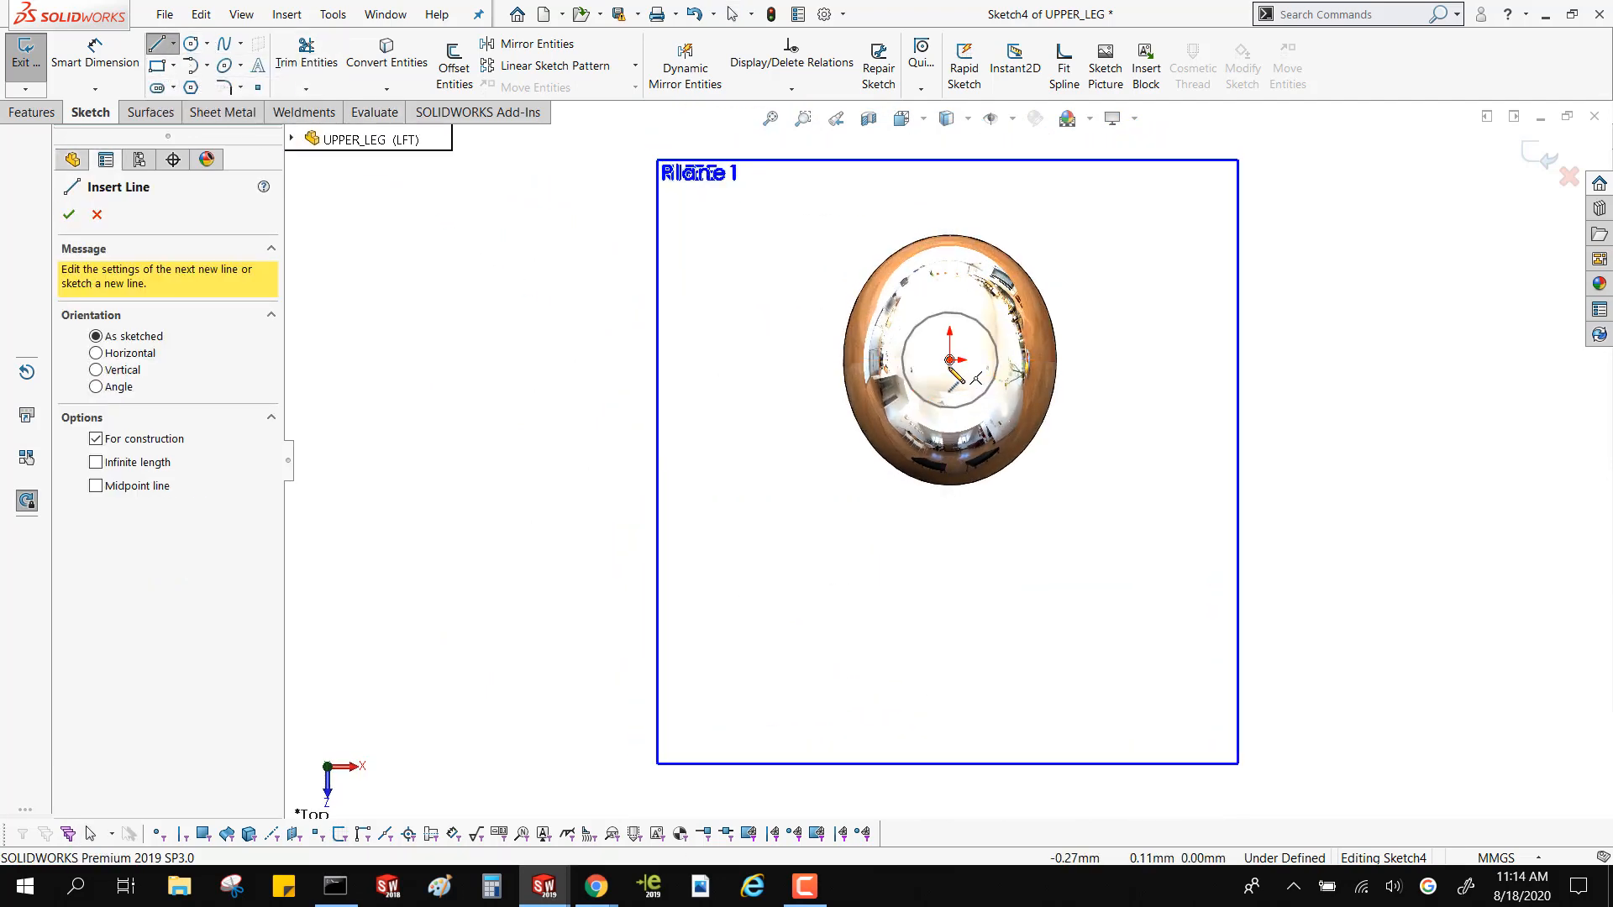
double_click(949, 524)
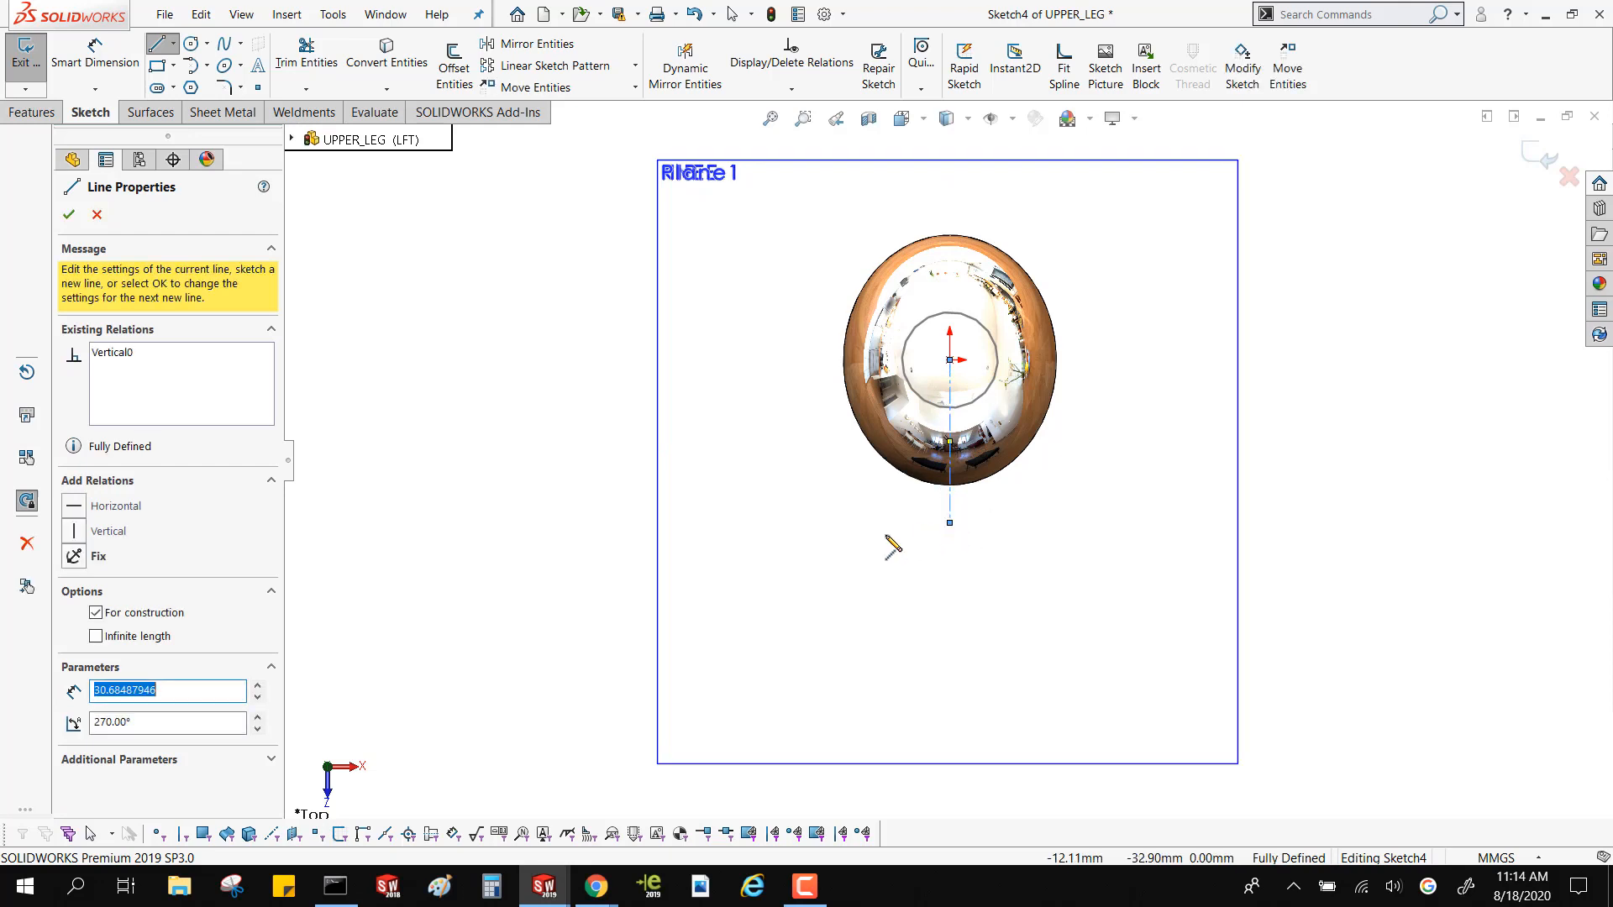
Turn on dynamic mirroring about the centerline and draw a five-vertex style spline from its outer end around the thigh, ending about 26 mm sideways
left_click(679, 81)
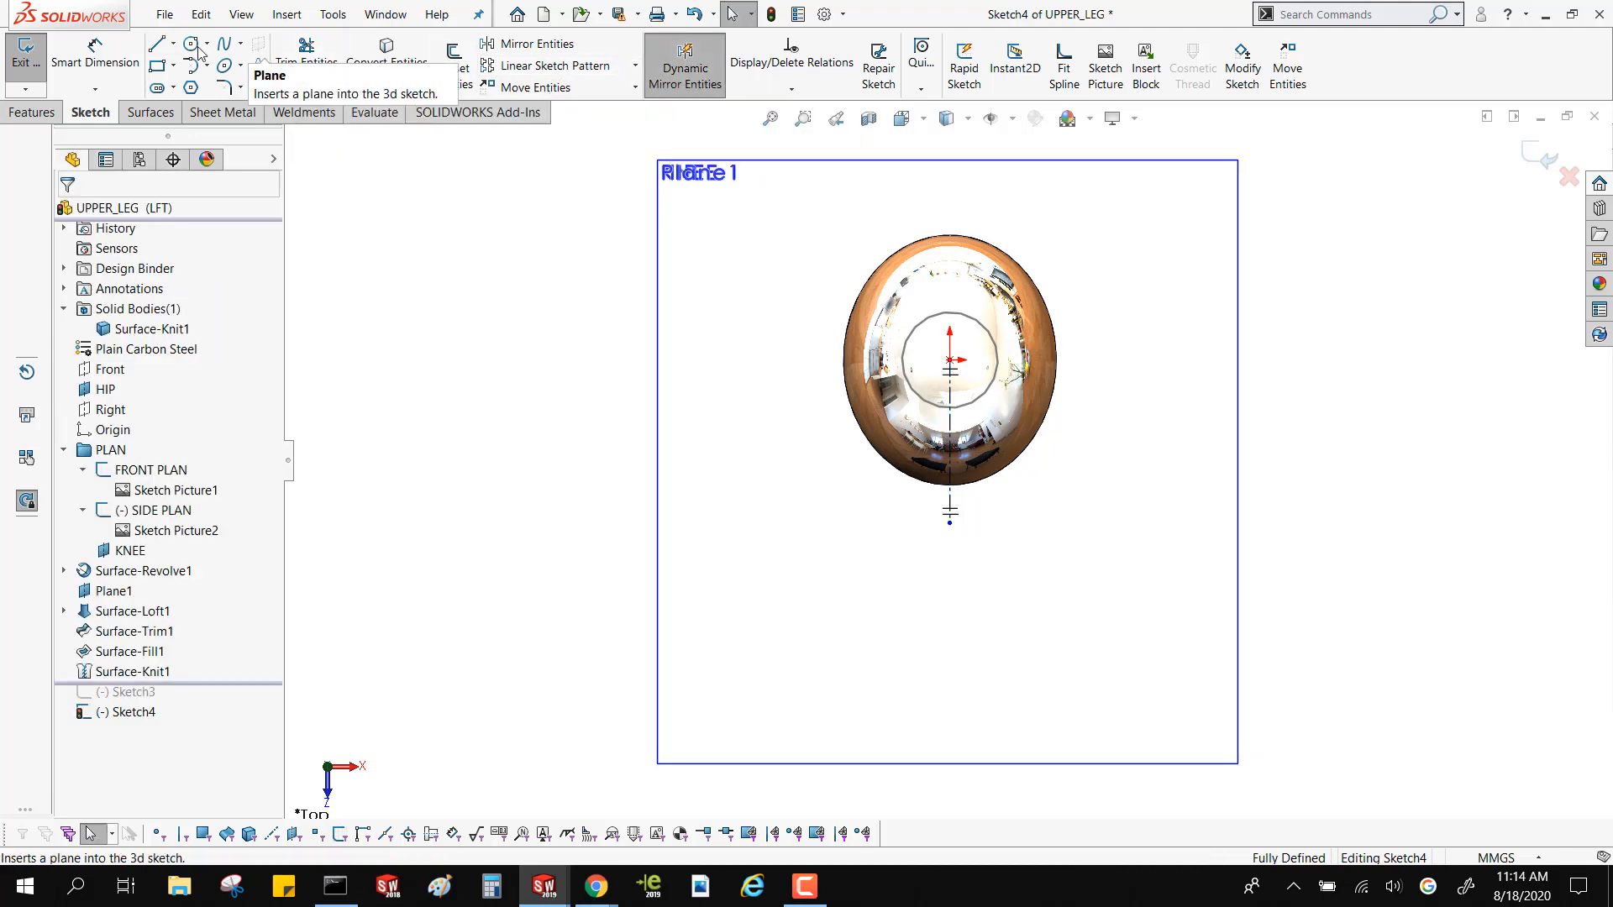
left_click(240, 42)
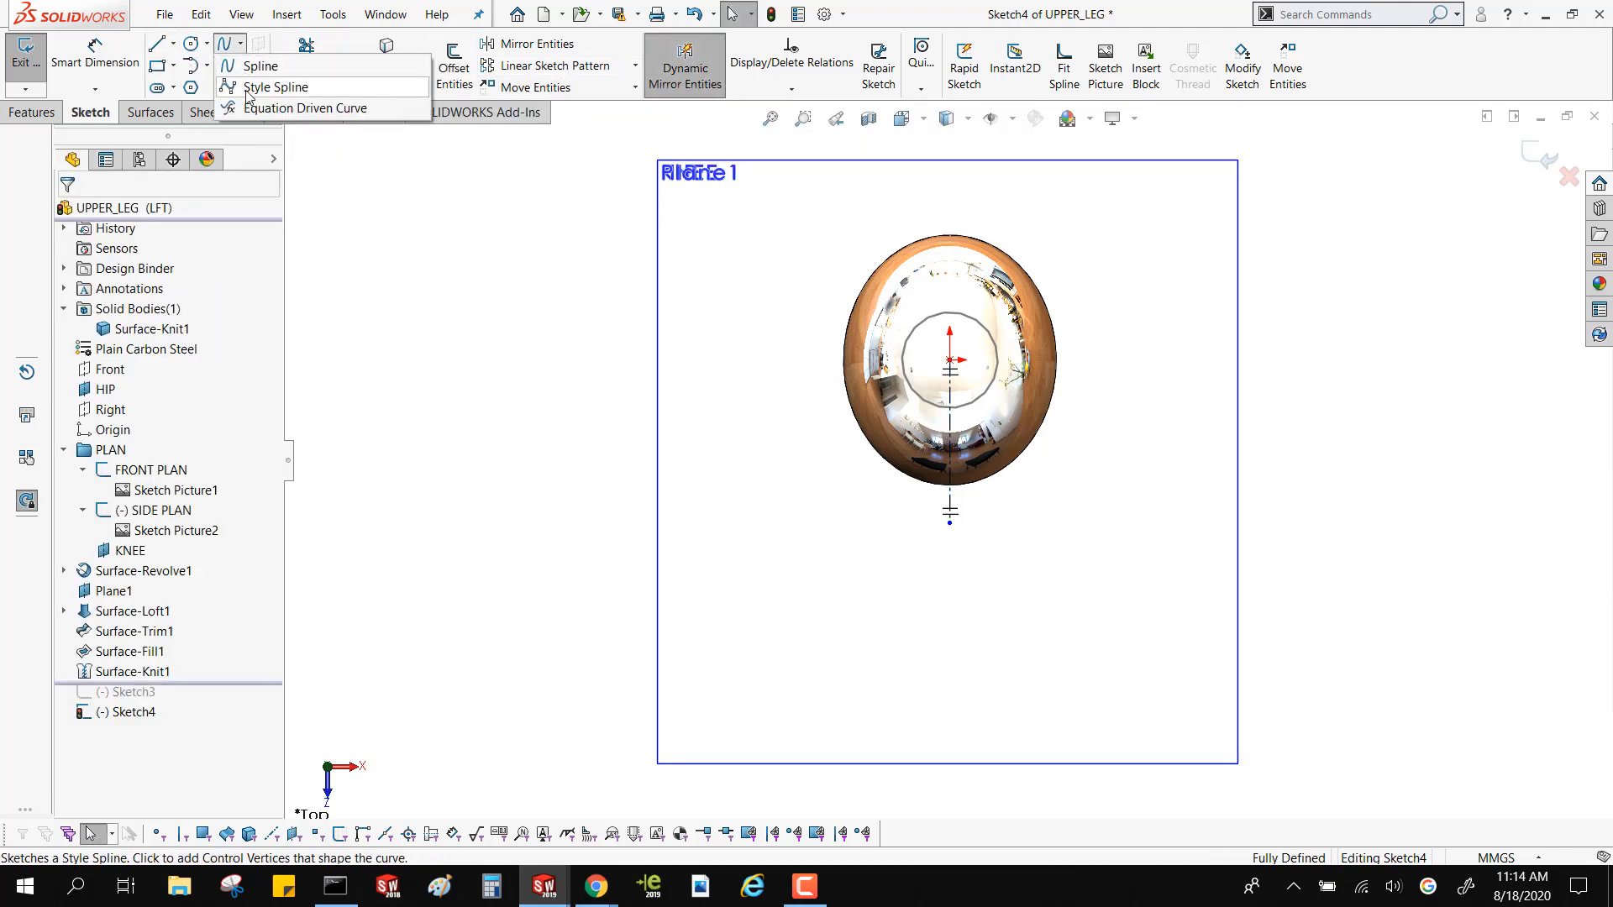
left_click(261, 87)
left_click(950, 522)
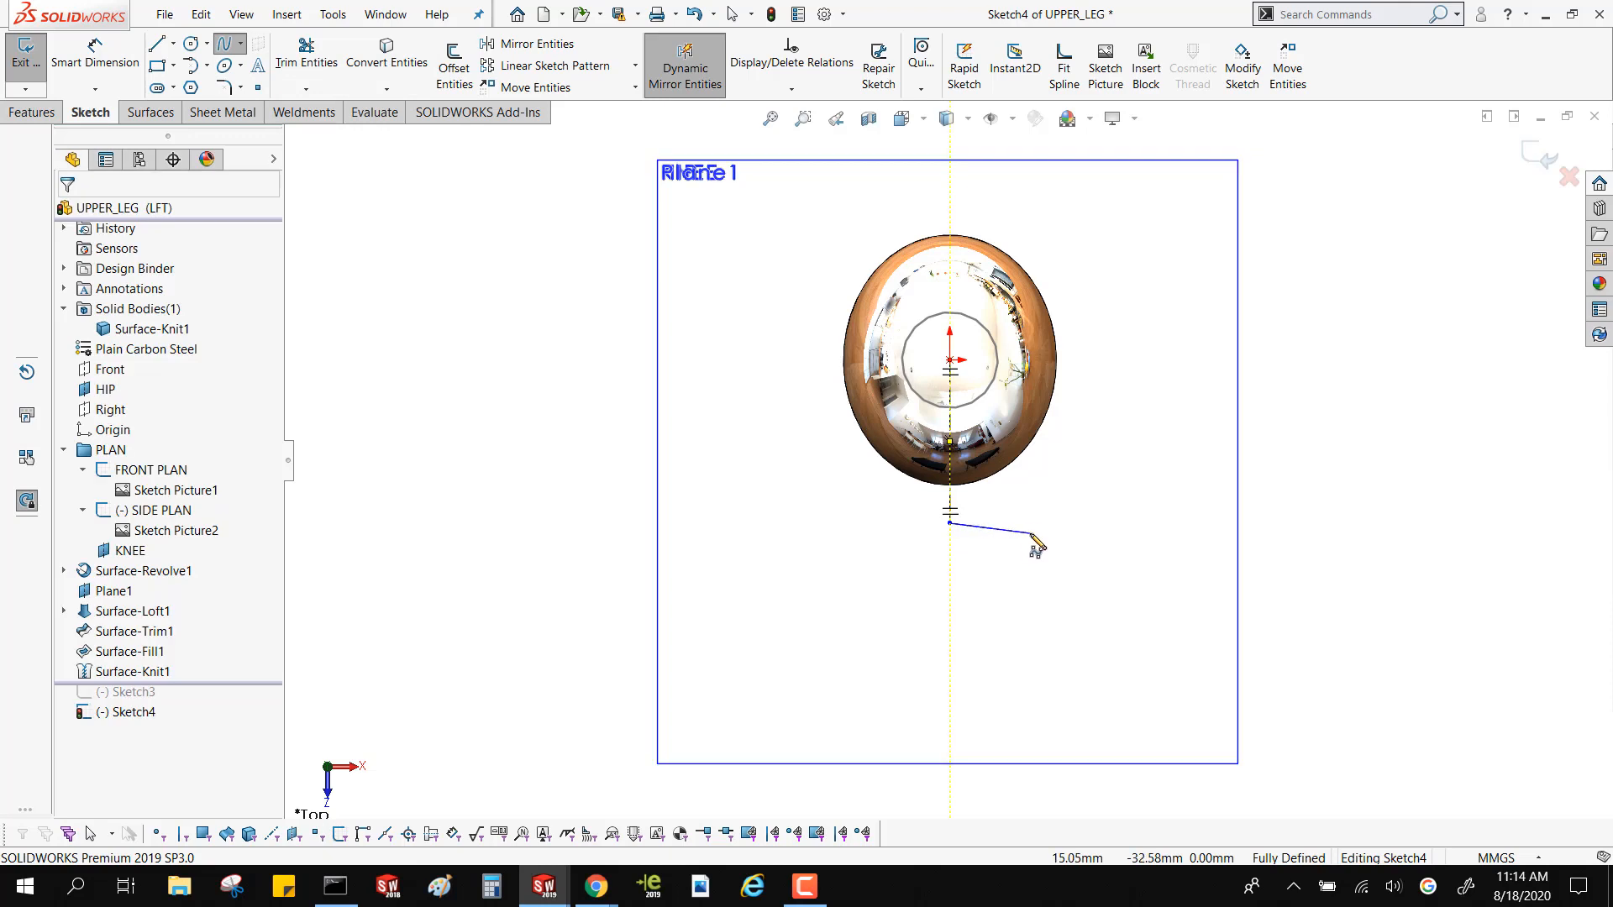
left_click(1028, 522)
left_click(1064, 491)
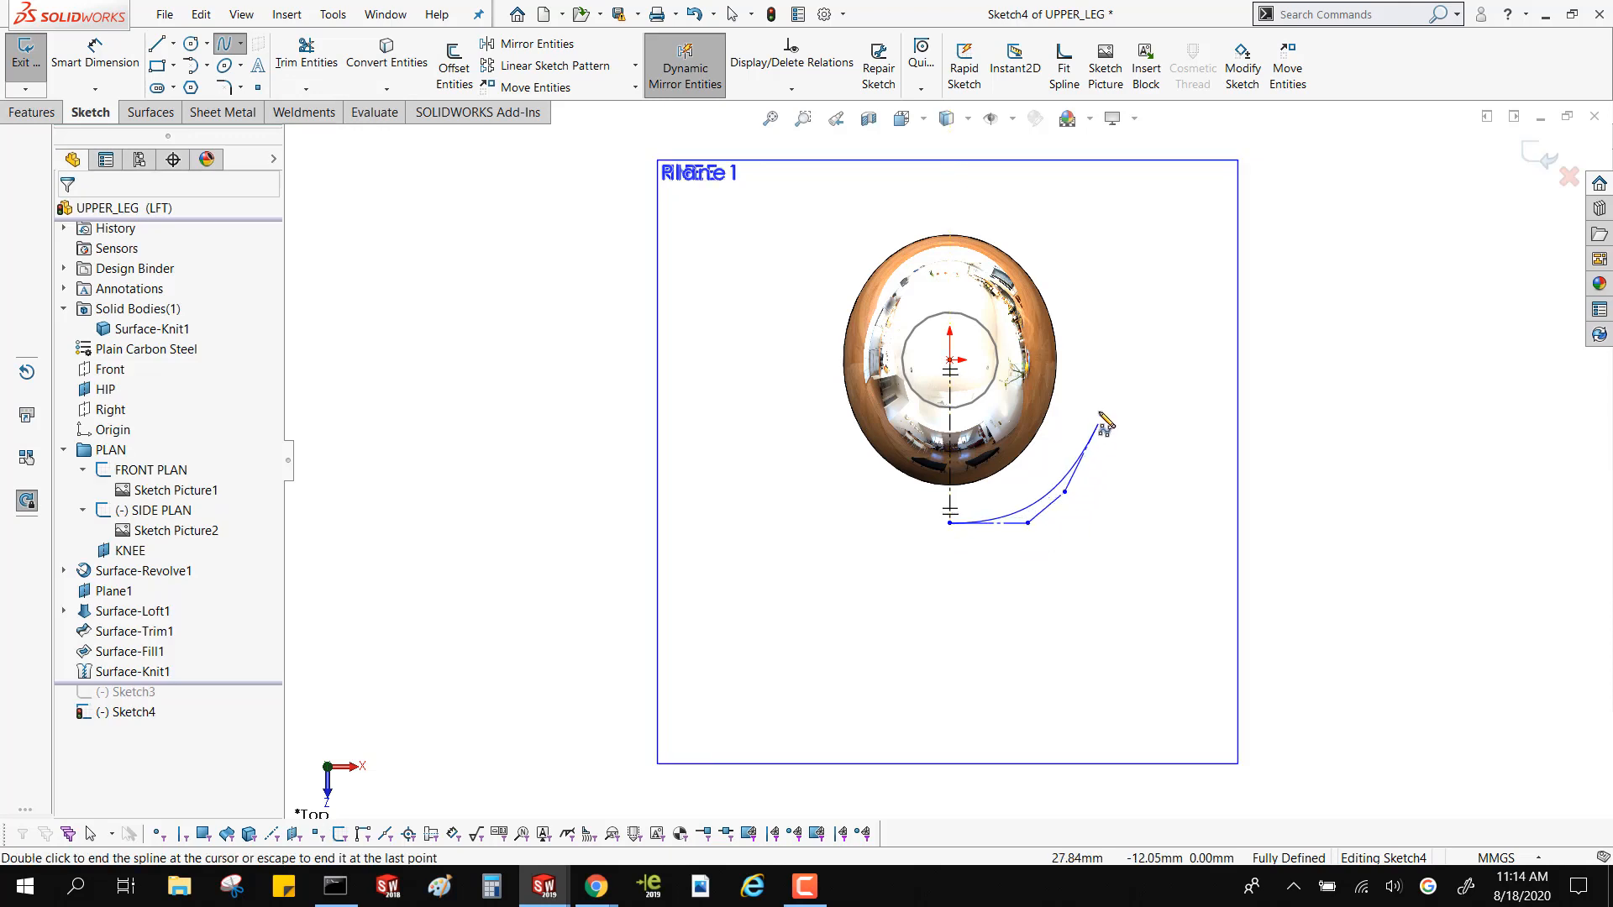
left_click(1086, 391)
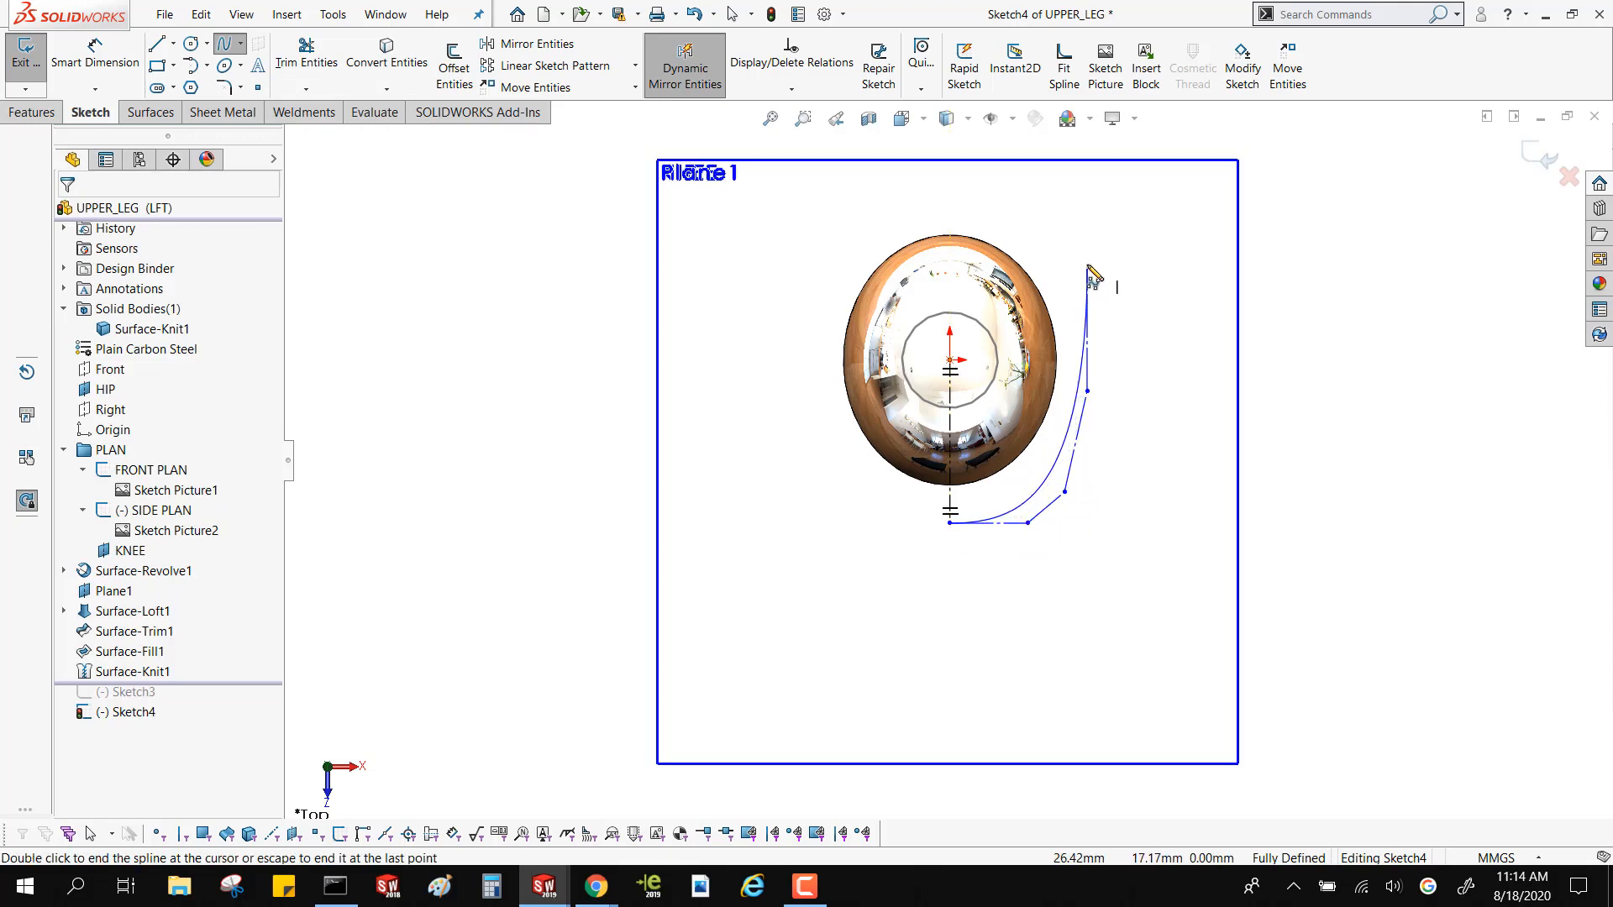
double_click(1088, 262)
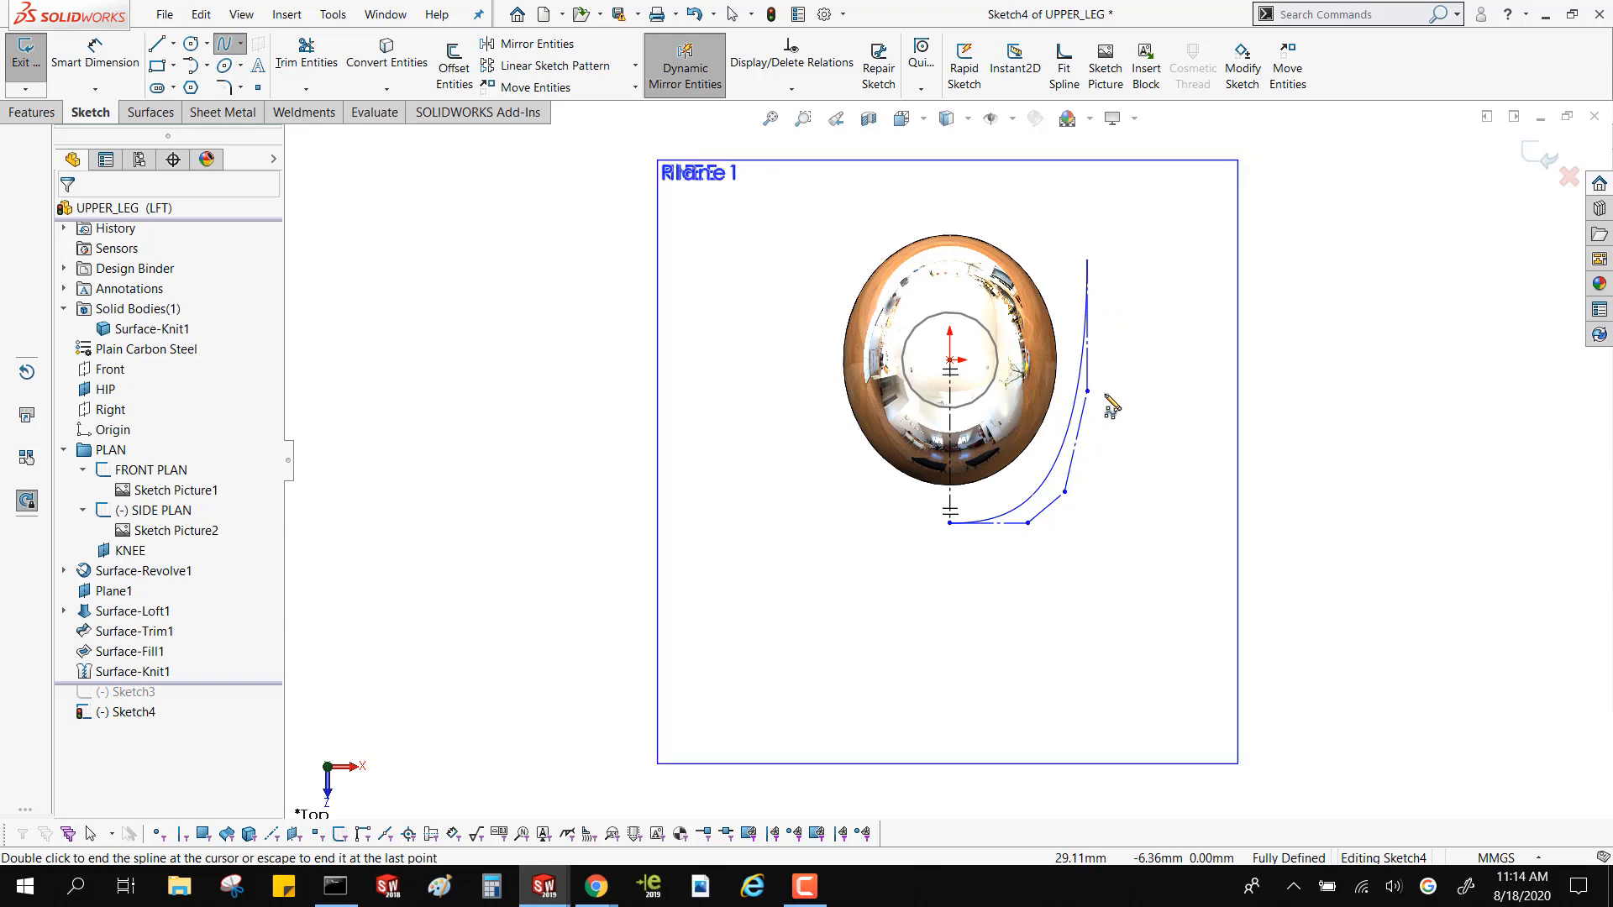
key("Escape")
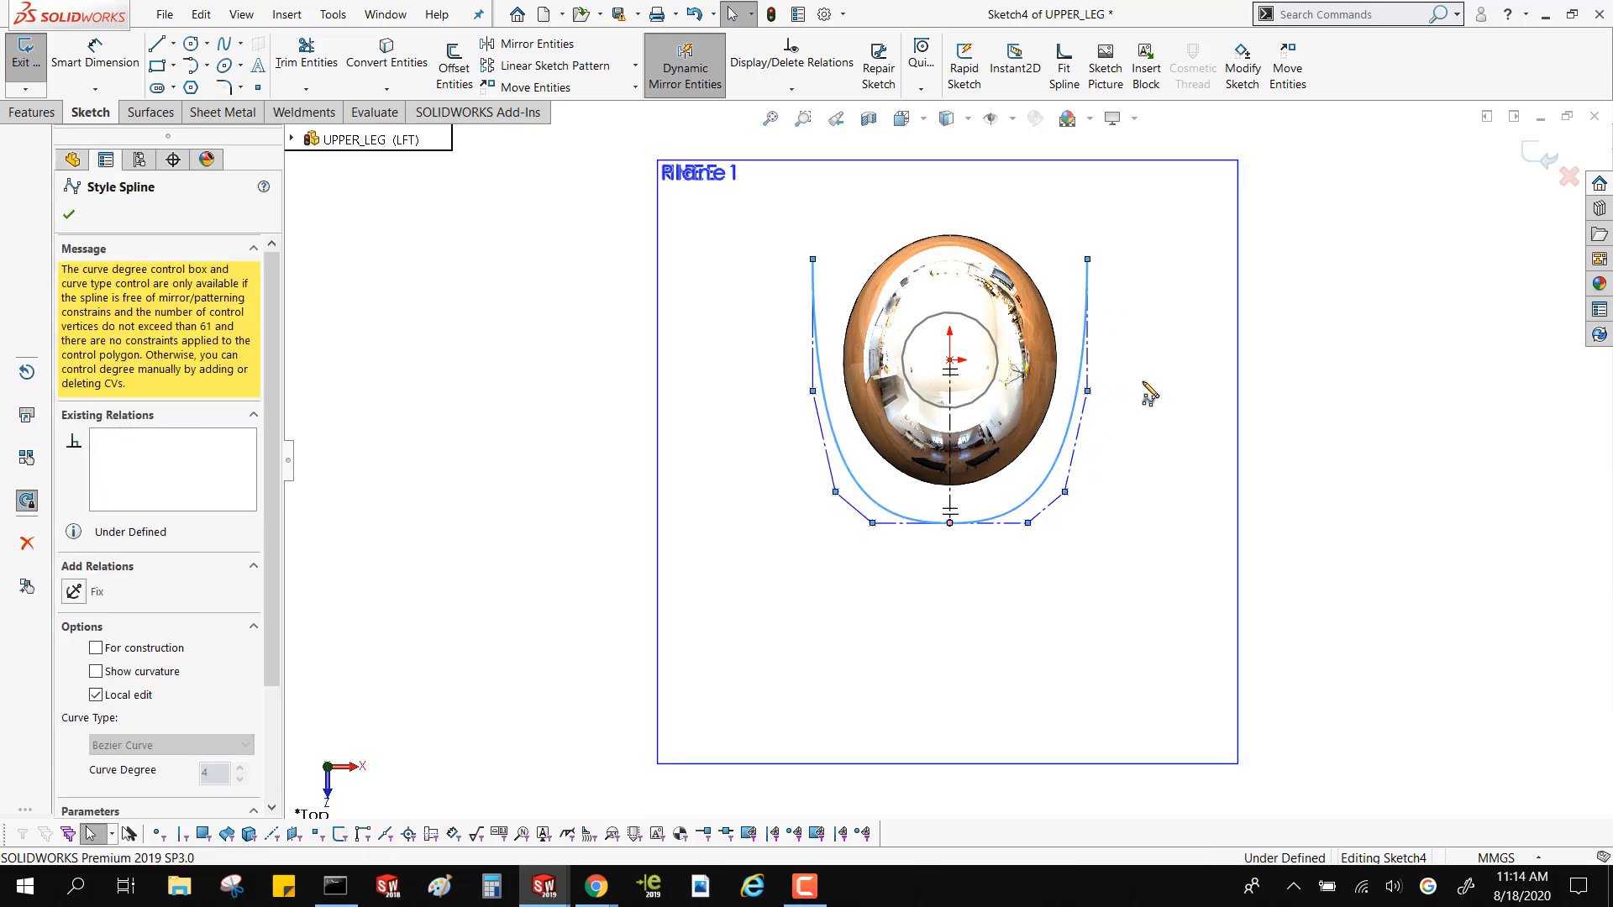
Check the horizontal relation of the spline's first control segment and make the control segment at its free end vertical
scroll(1021, 521, "down", 3)
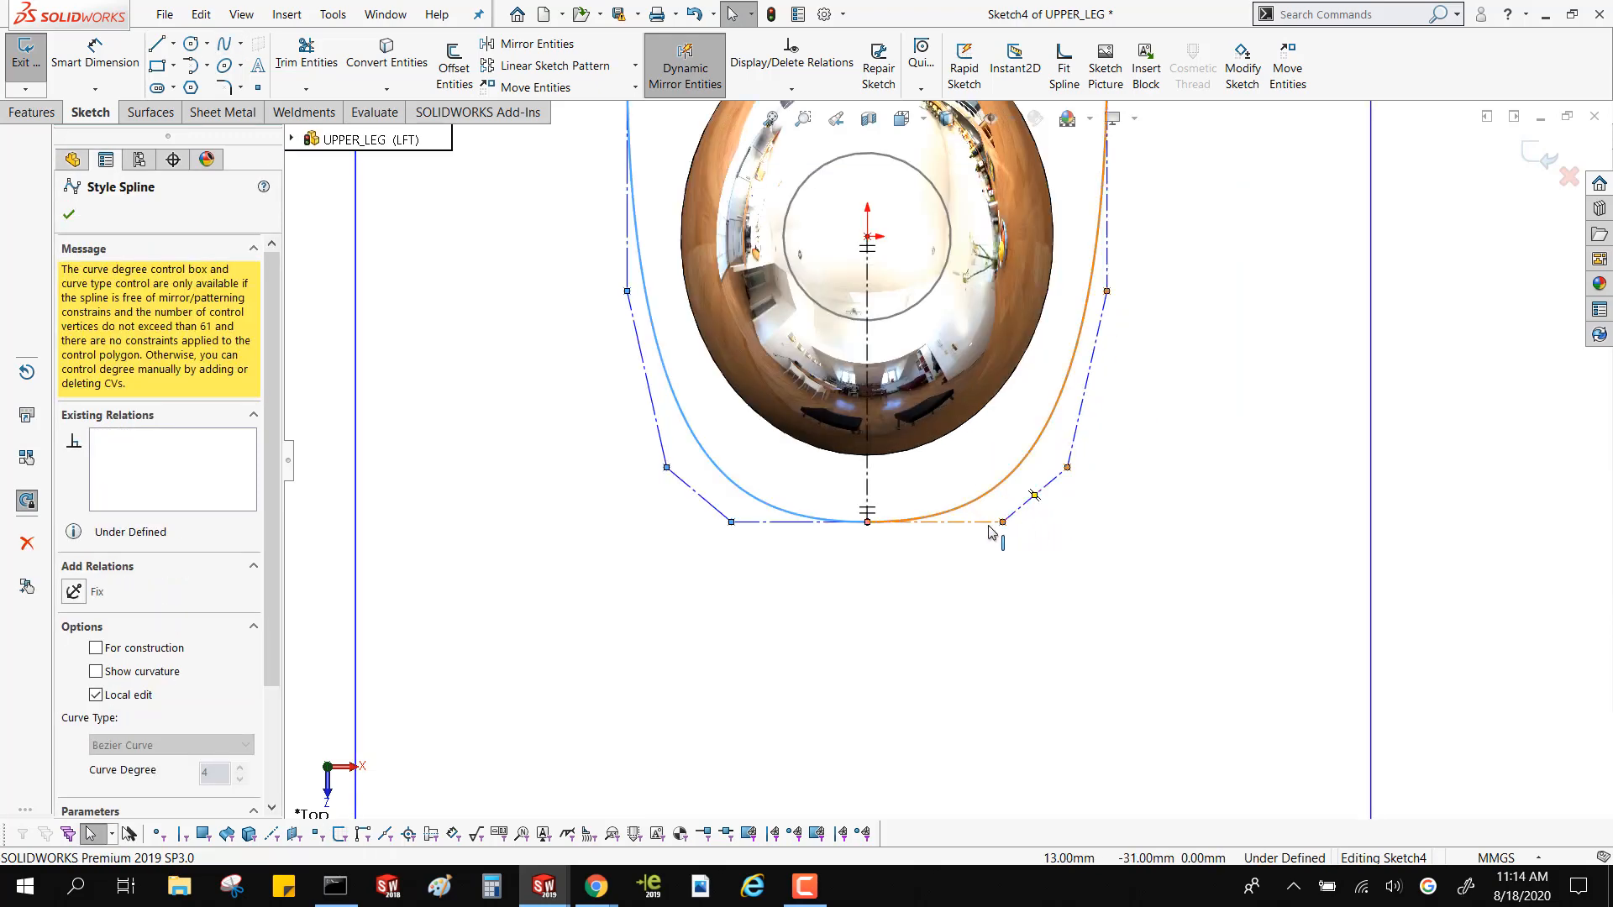
left_click(989, 524)
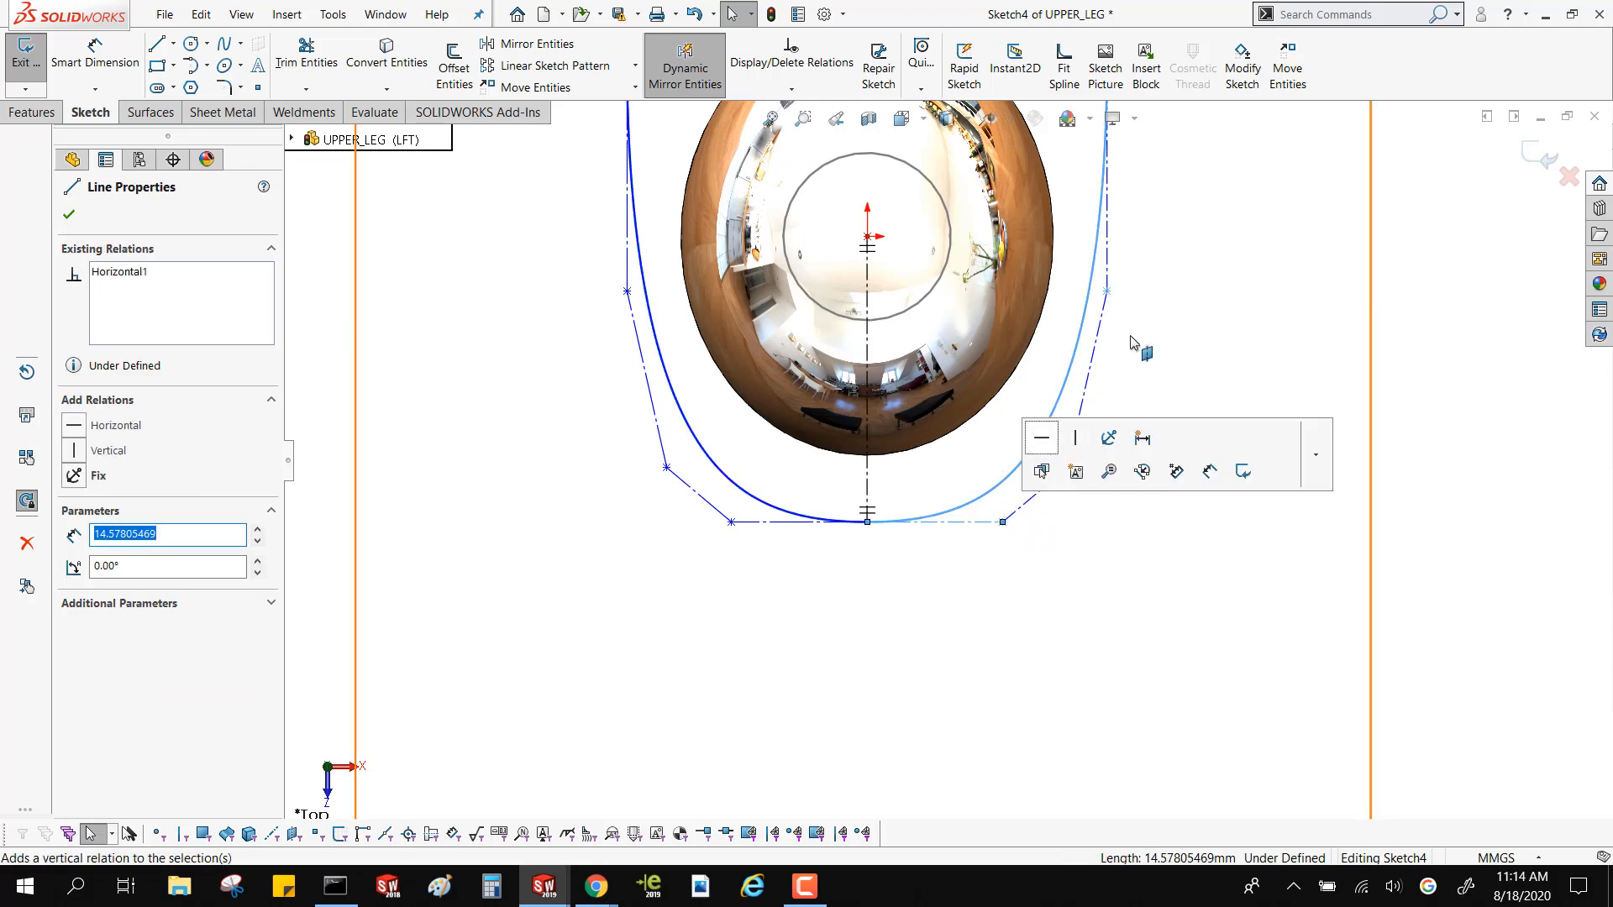
key("Escape")
scroll(1050, 302, "down", 5)
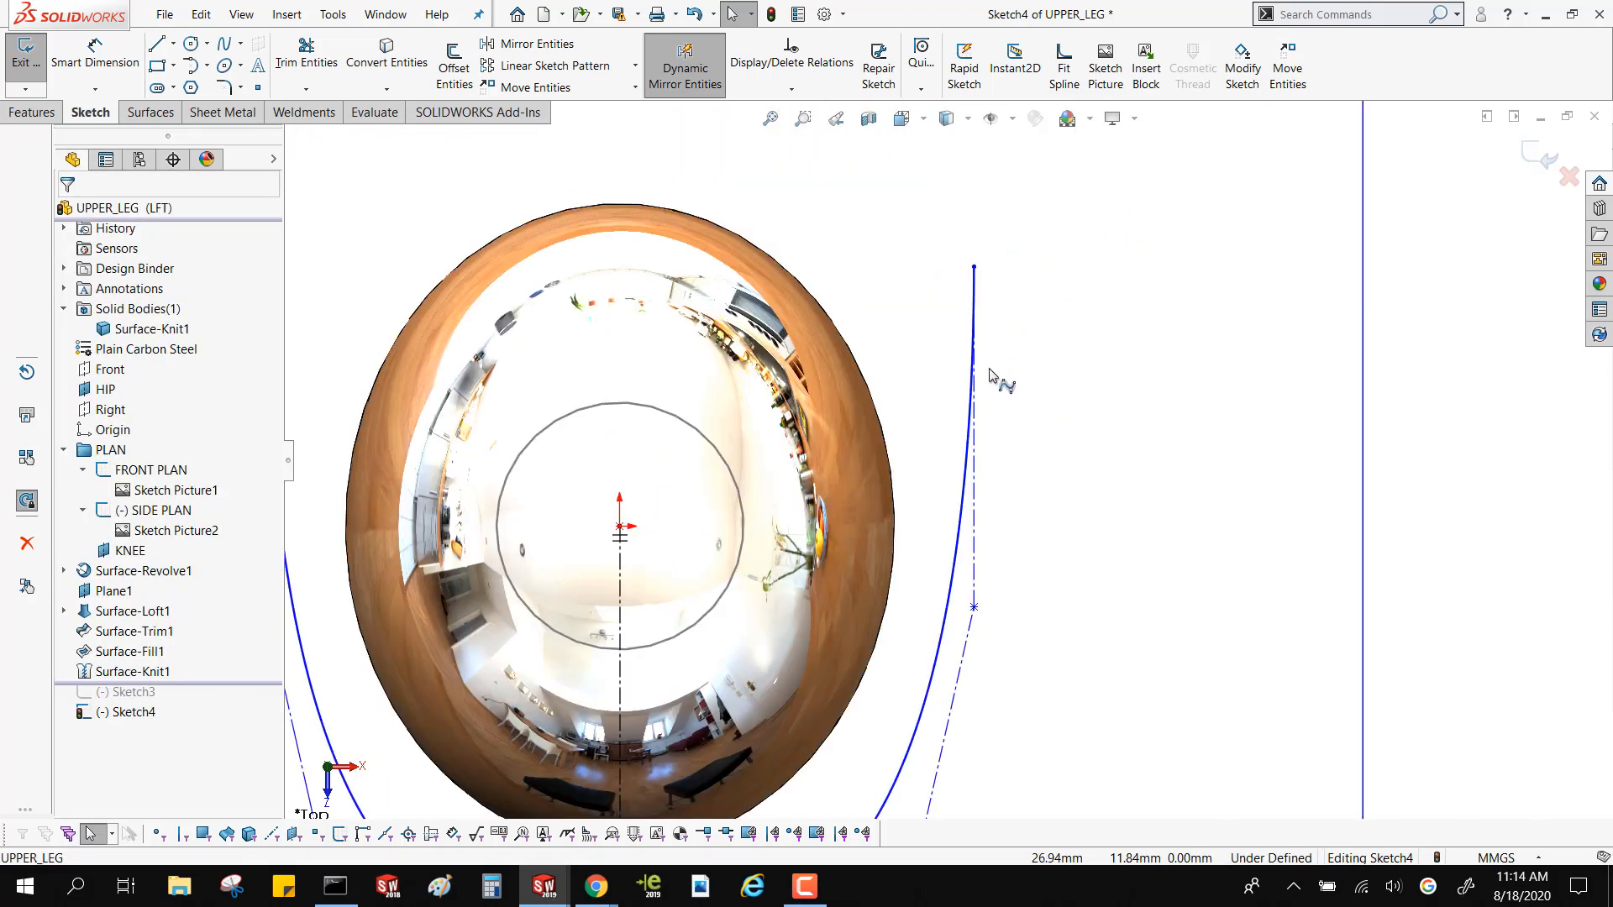
left_click(977, 454)
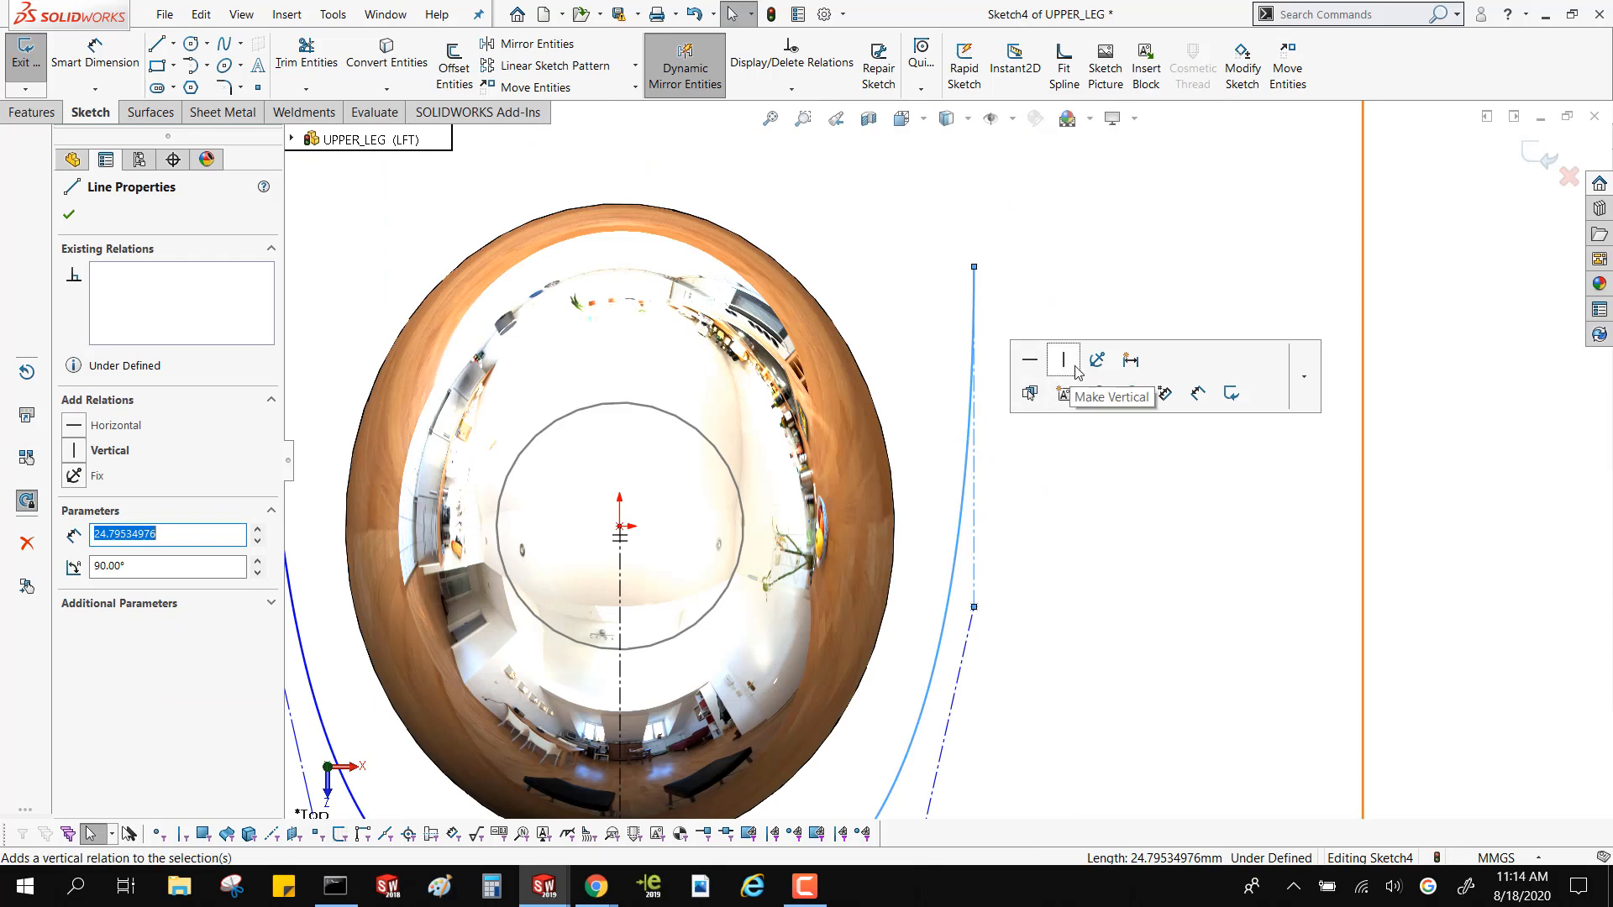
key("Escape")
scroll(1008, 418, "up", 3)
scroll(997, 376, "down", 3)
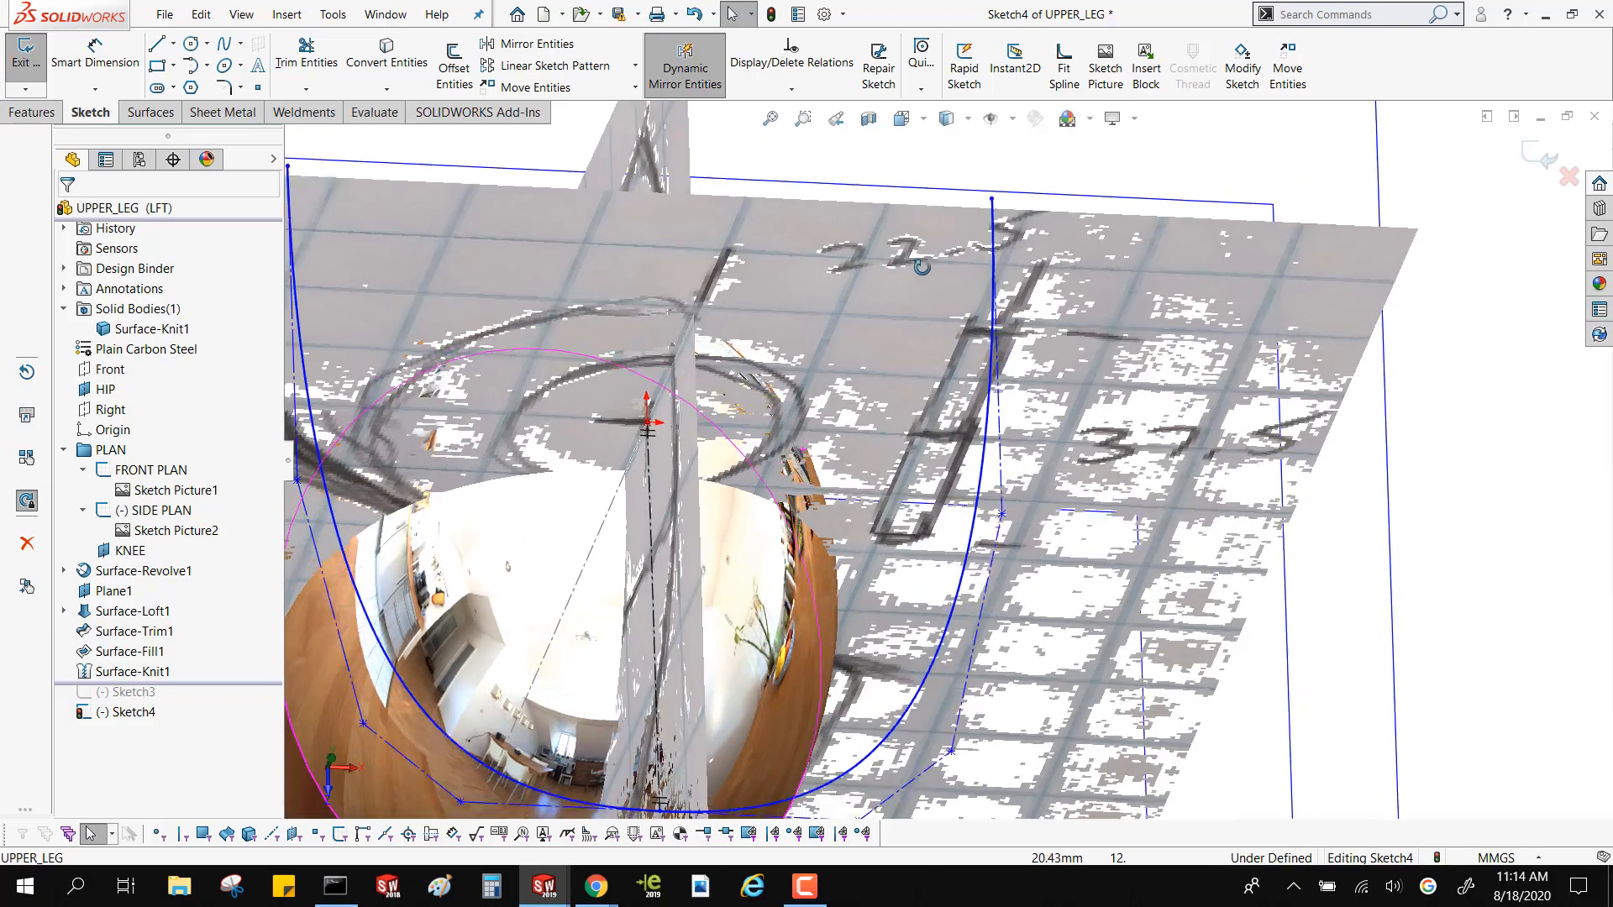
Move the mirrored spline's free endpoint to about 31 mm from the centerline and its neighbouring control vertex to about X -31.5, Y -21.3 mm
middle_click_drag(899, 394, 892, 117)
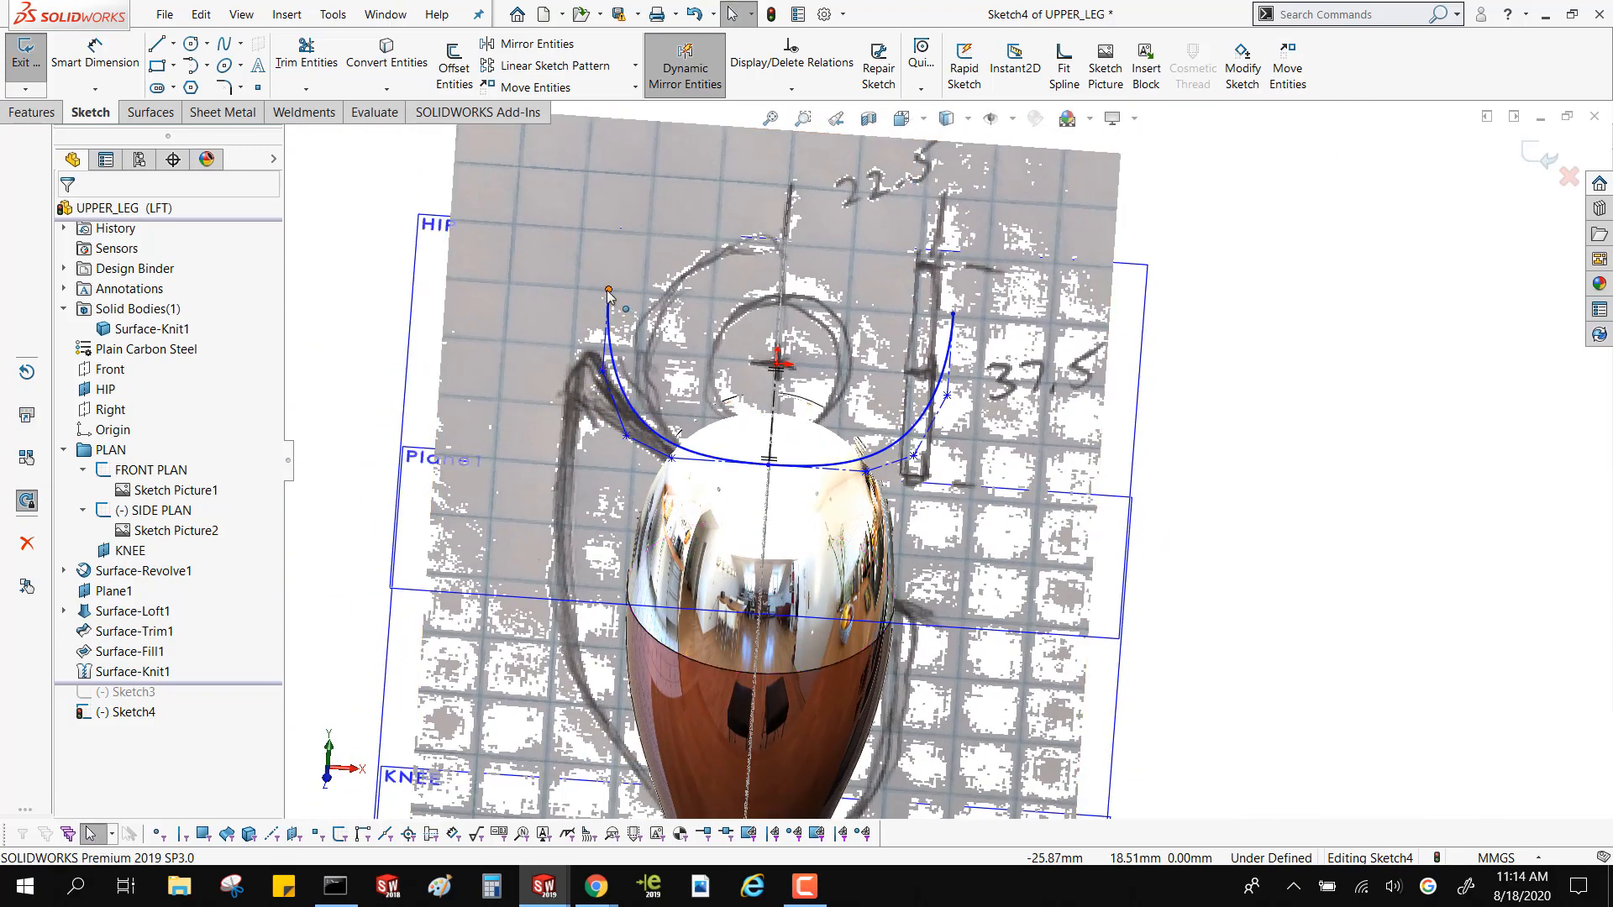
left_click_drag(609, 293, 575, 291)
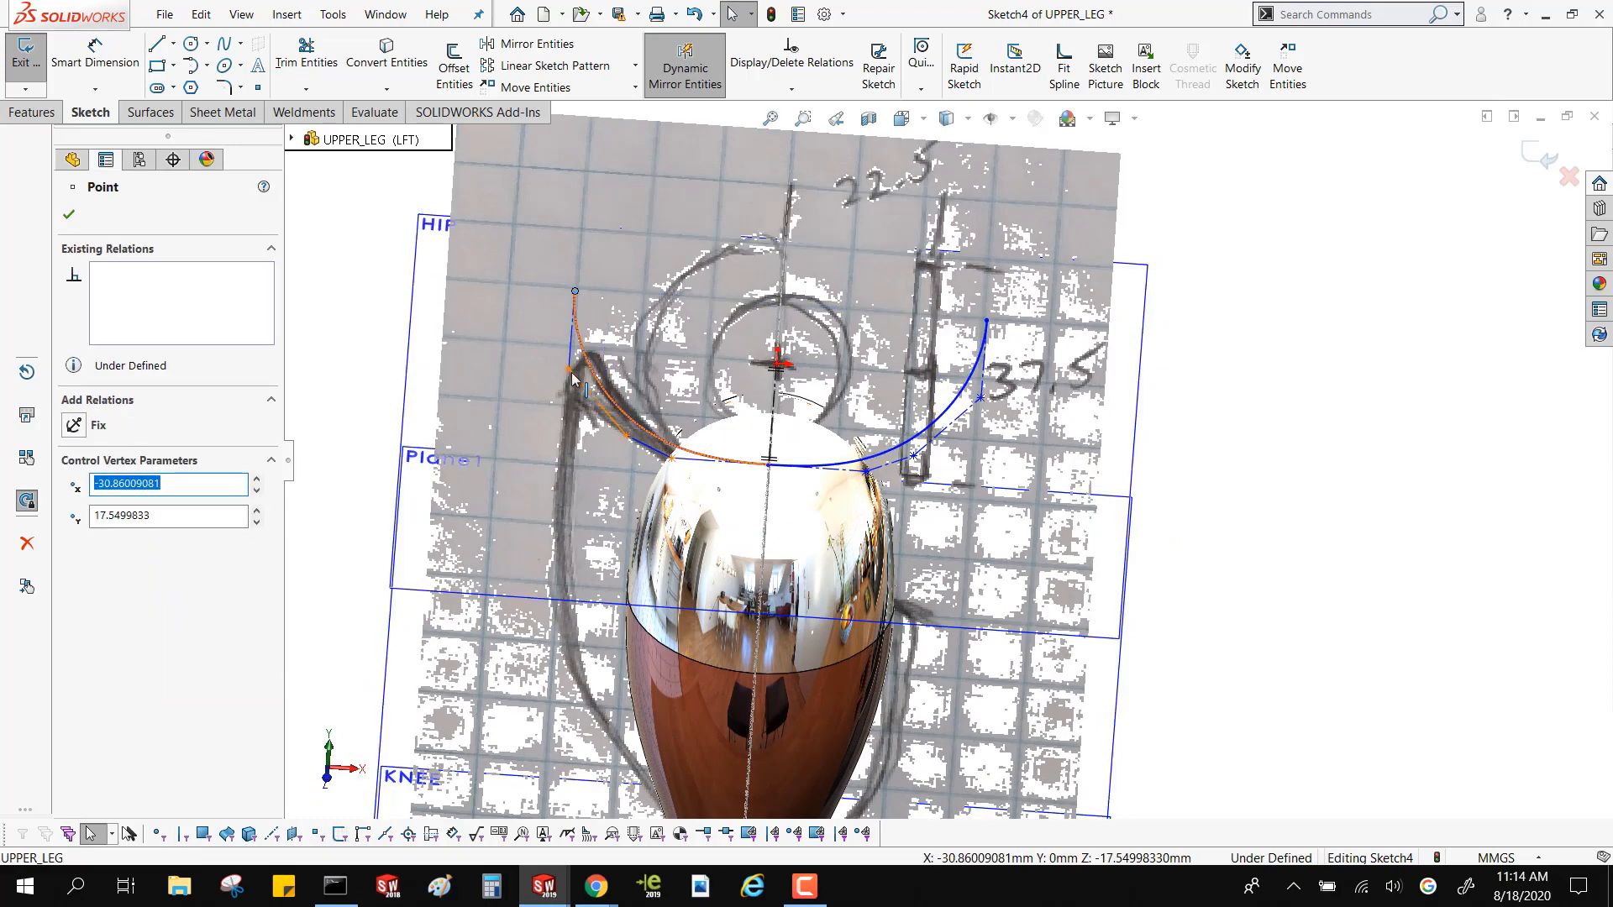
left_click_drag(572, 376, 562, 424)
middle_click_drag(562, 418, 734, 459)
scroll(734, 458, "down", 4)
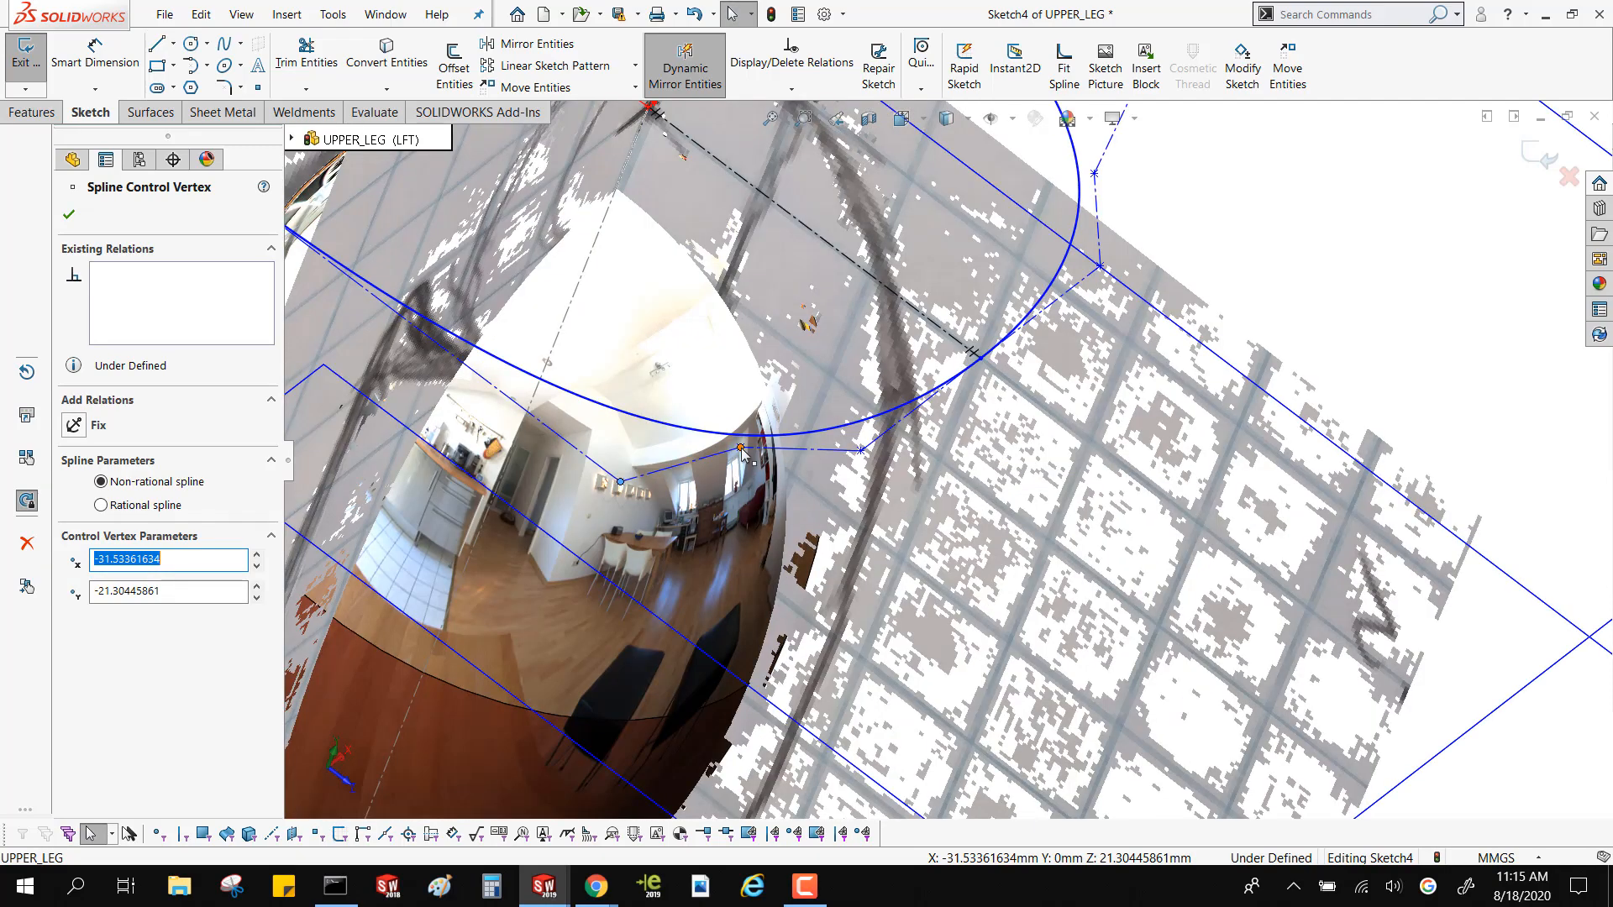
Reshape the curve around the thigh by moving the spline's next control vertex to about X -27.1, Y -30.2 mm
left_click_drag(736, 452, 753, 524)
scroll(753, 523, "up", 6)
middle_click_drag(762, 493, 843, 395)
scroll(889, 450, "down", 4)
middle_click_drag(976, 422, 1000, 487)
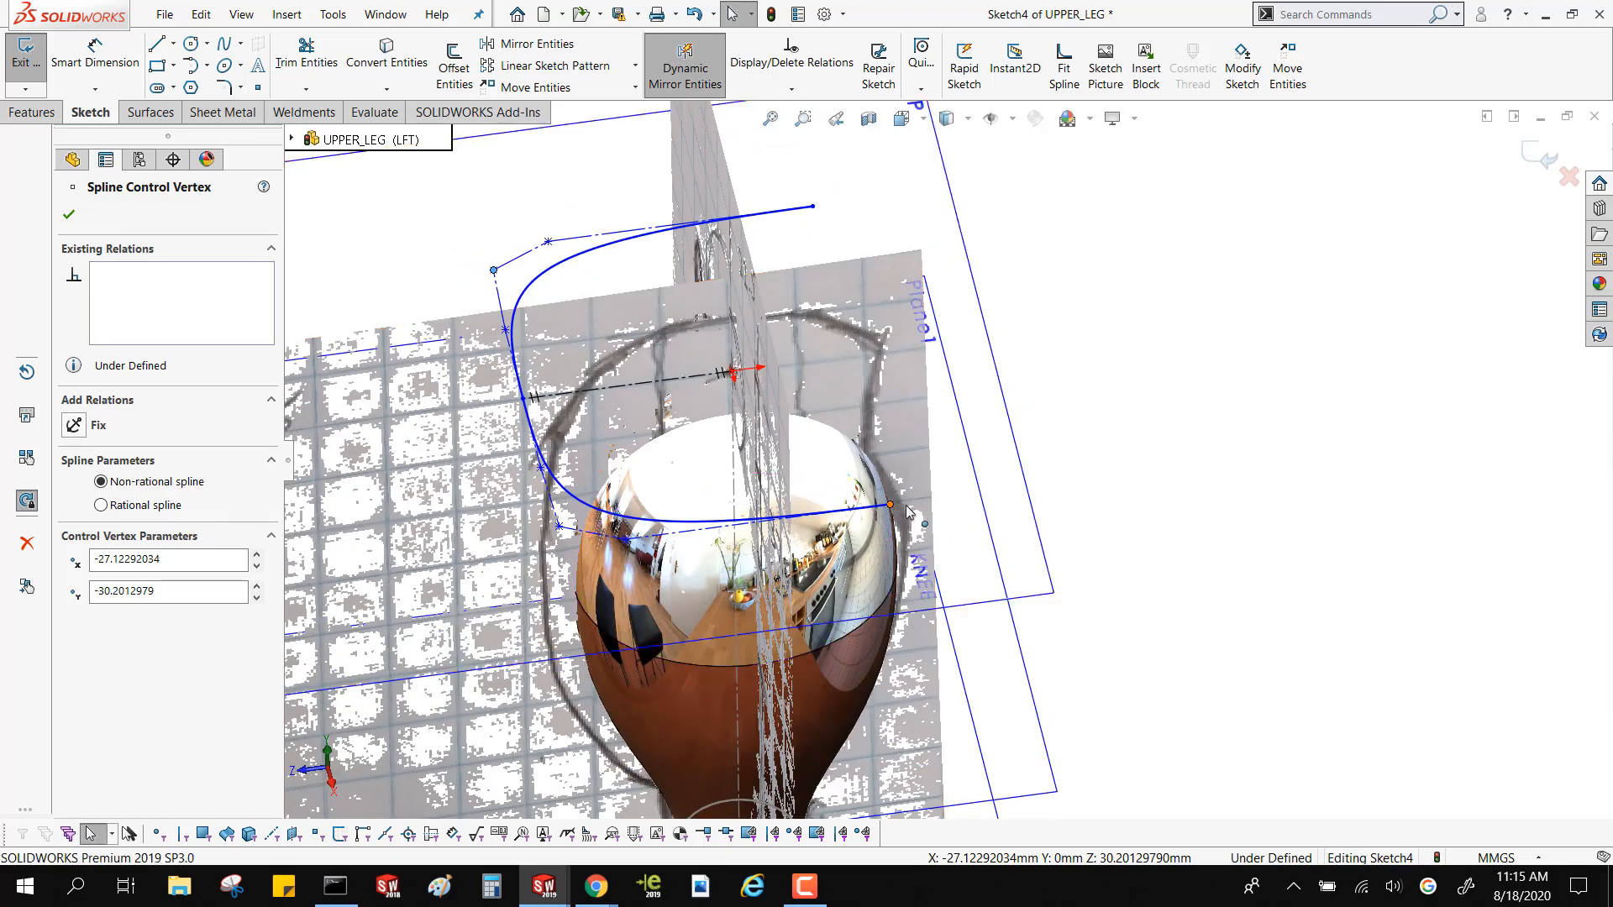
Extend the spline's free end slightly further beyond the thigh, following the reference drawing, and exit the sketch
left_click_drag(893, 506, 930, 494)
left_click(1230, 301)
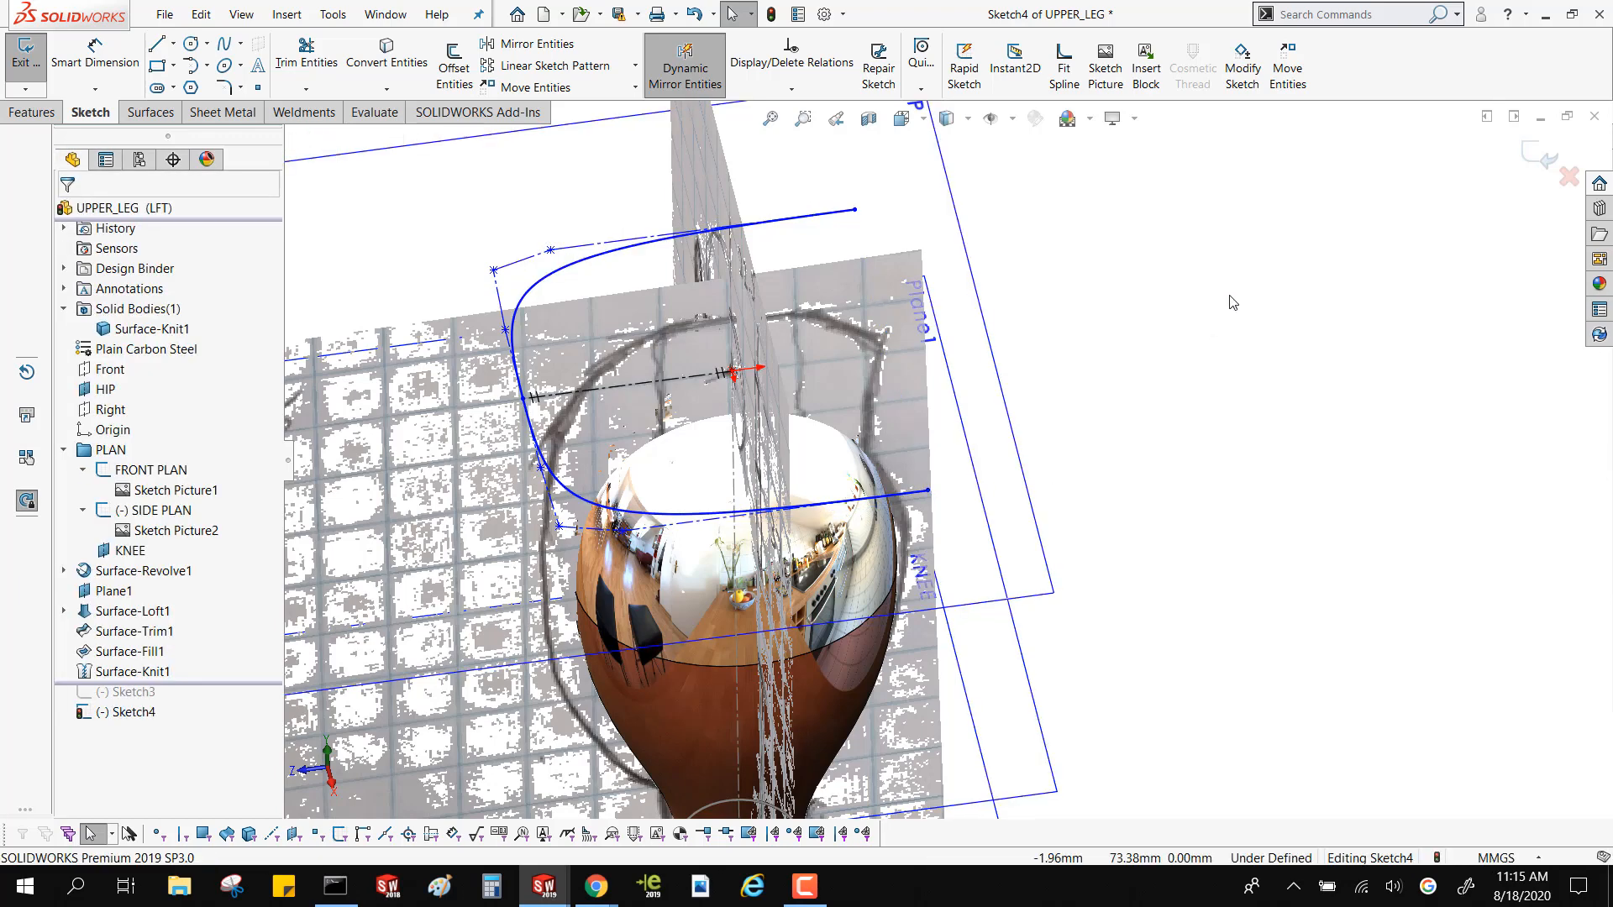
scroll(1232, 303, "up", 4)
left_click(1545, 158)
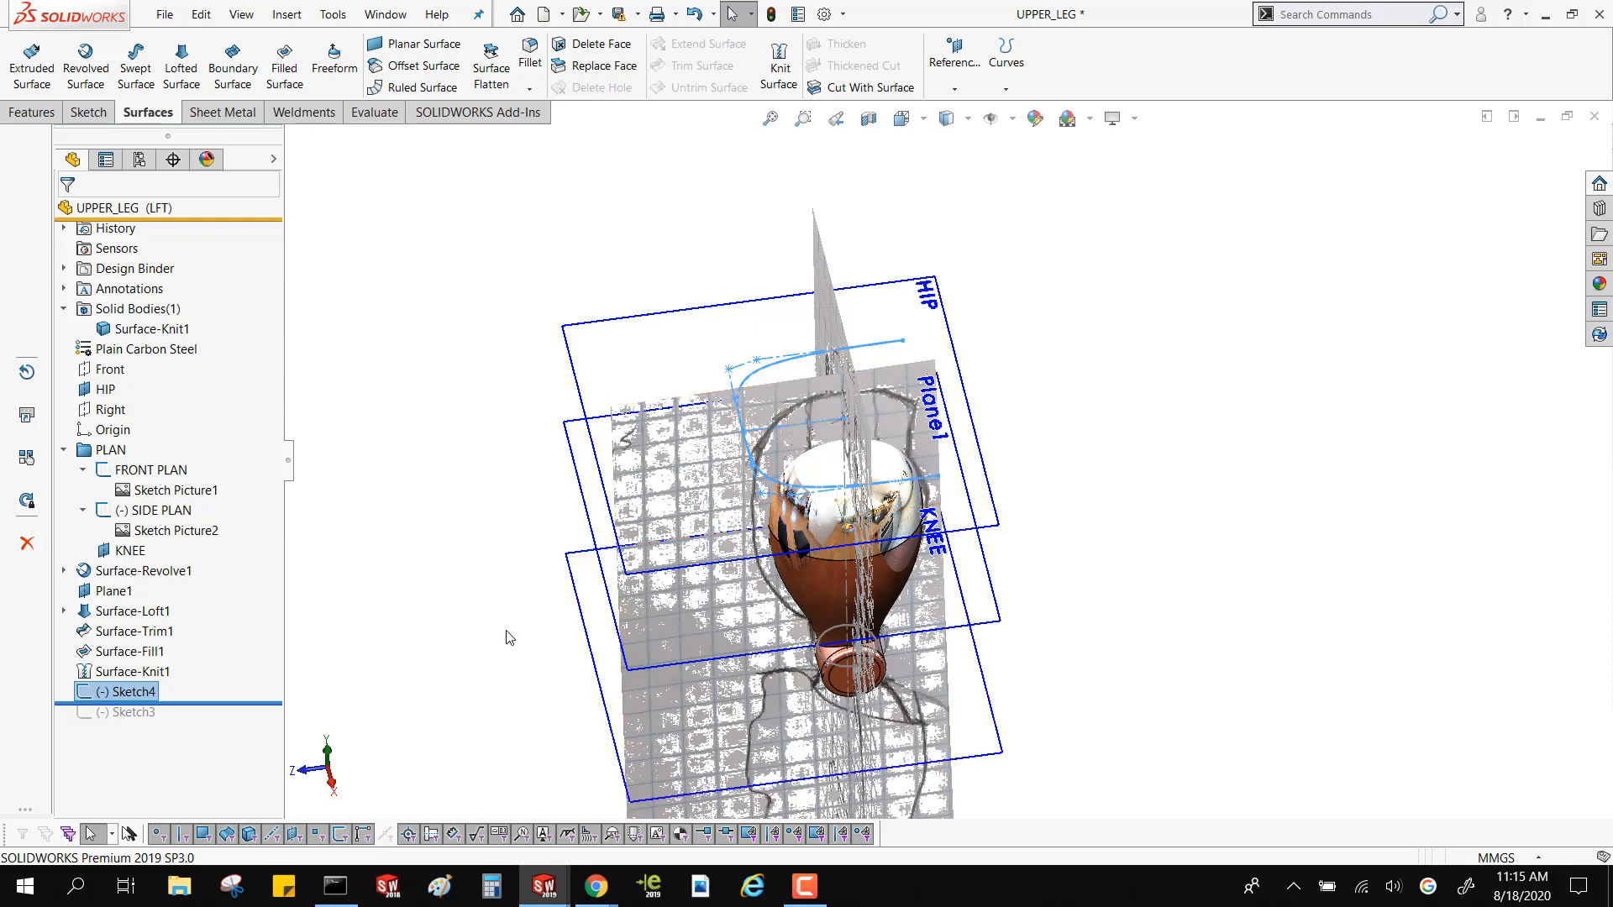
left_click(355, 585)
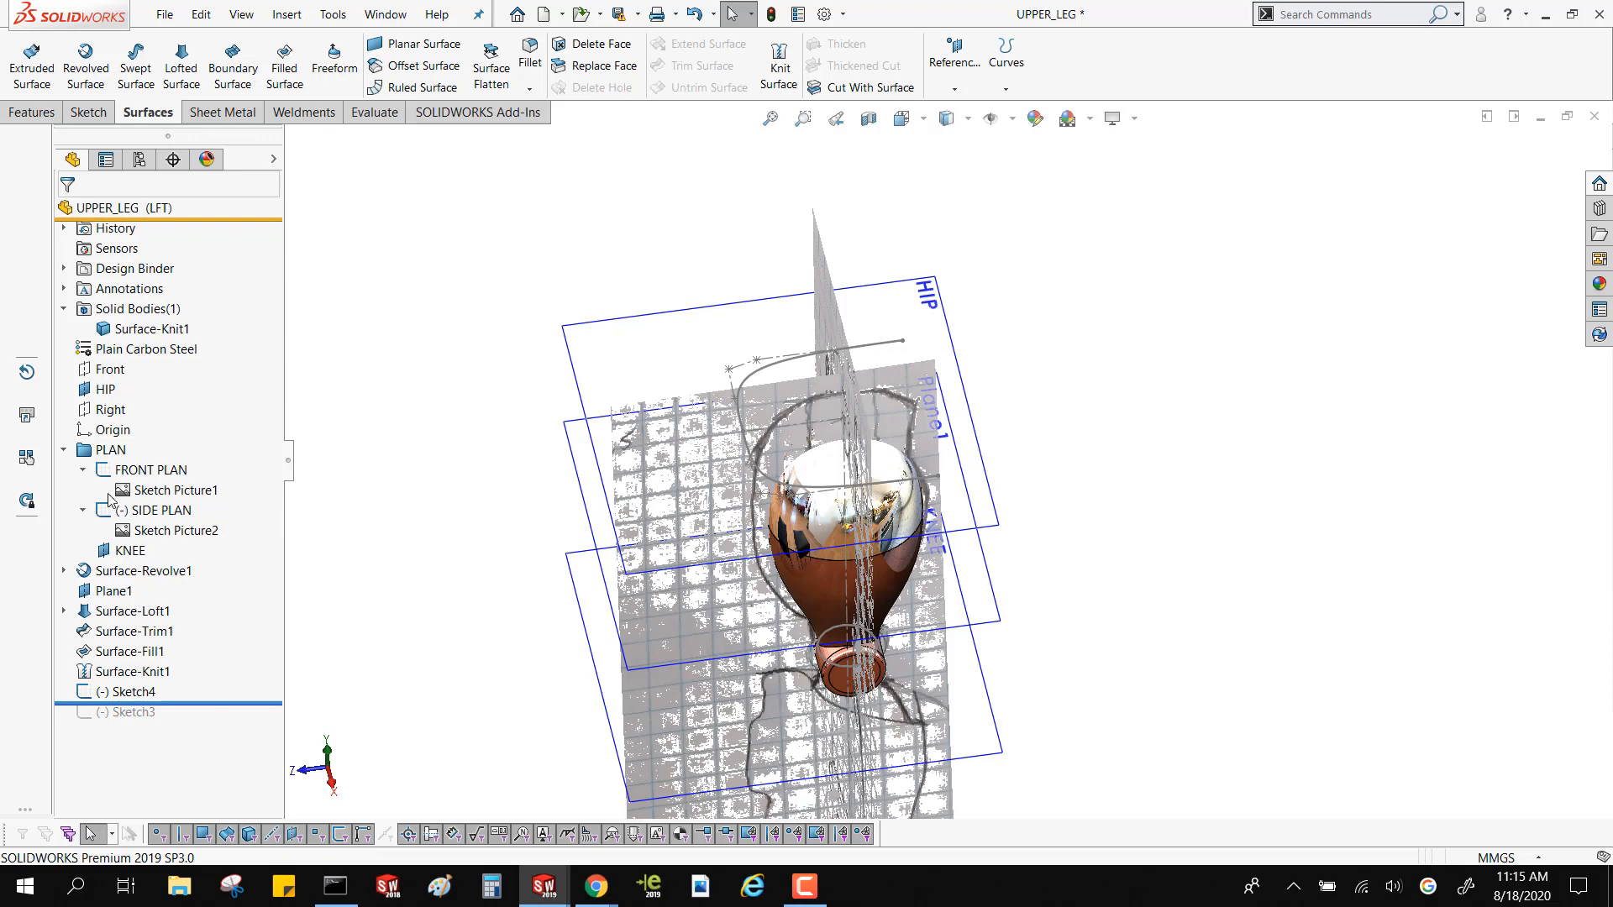
Create a reference plane offset 12 mm above the KNEE plane
left_click(118, 551)
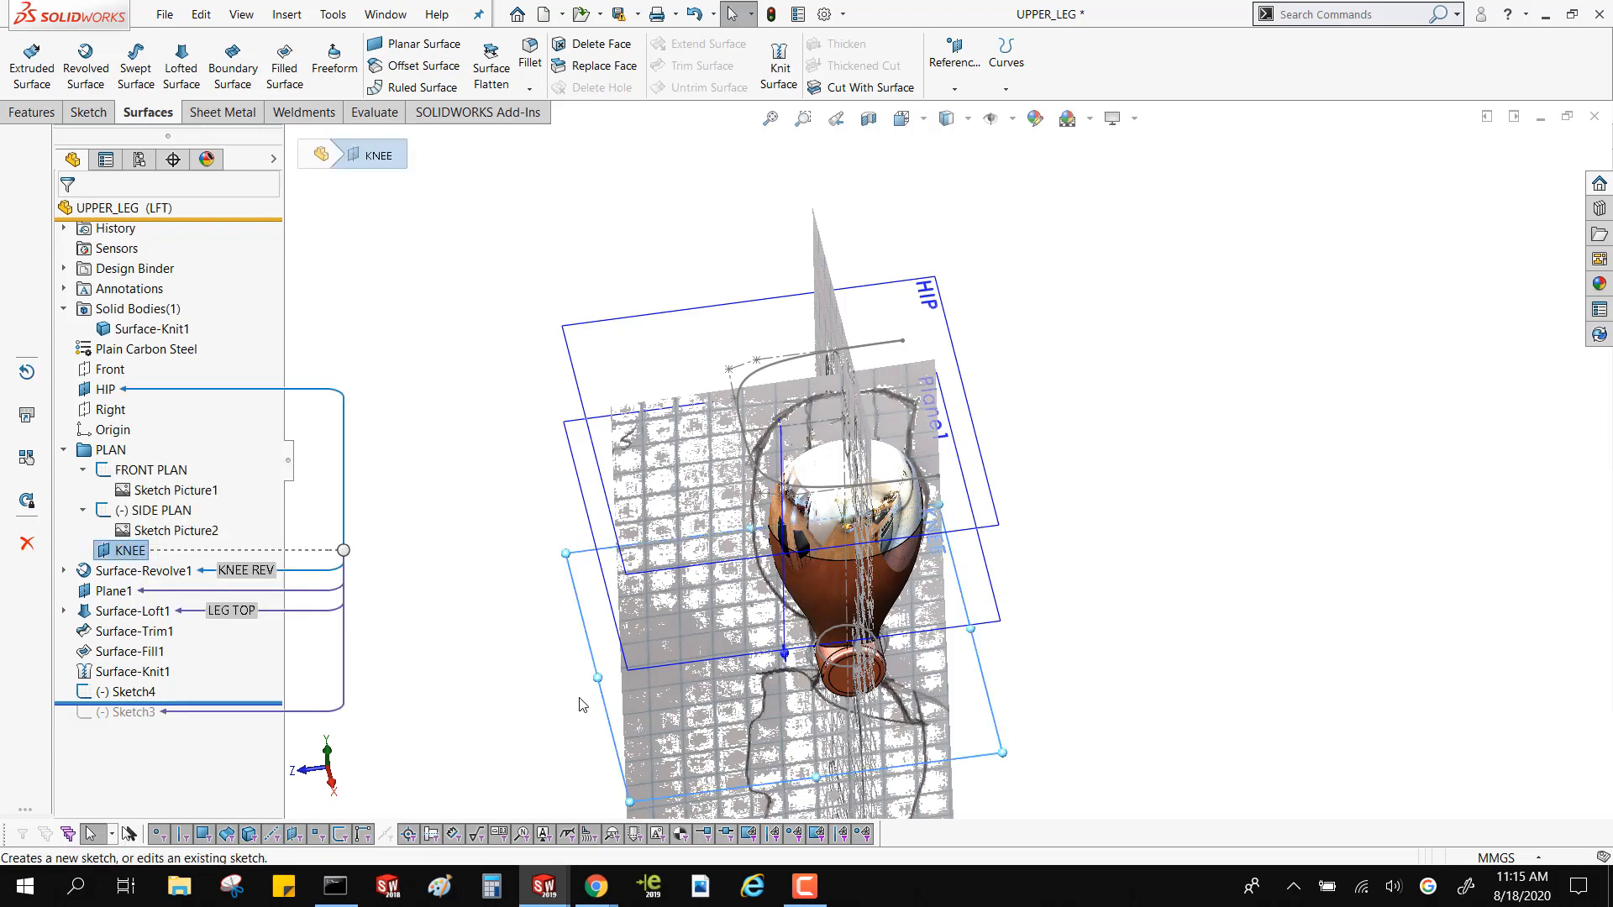
key("ctrl+4")
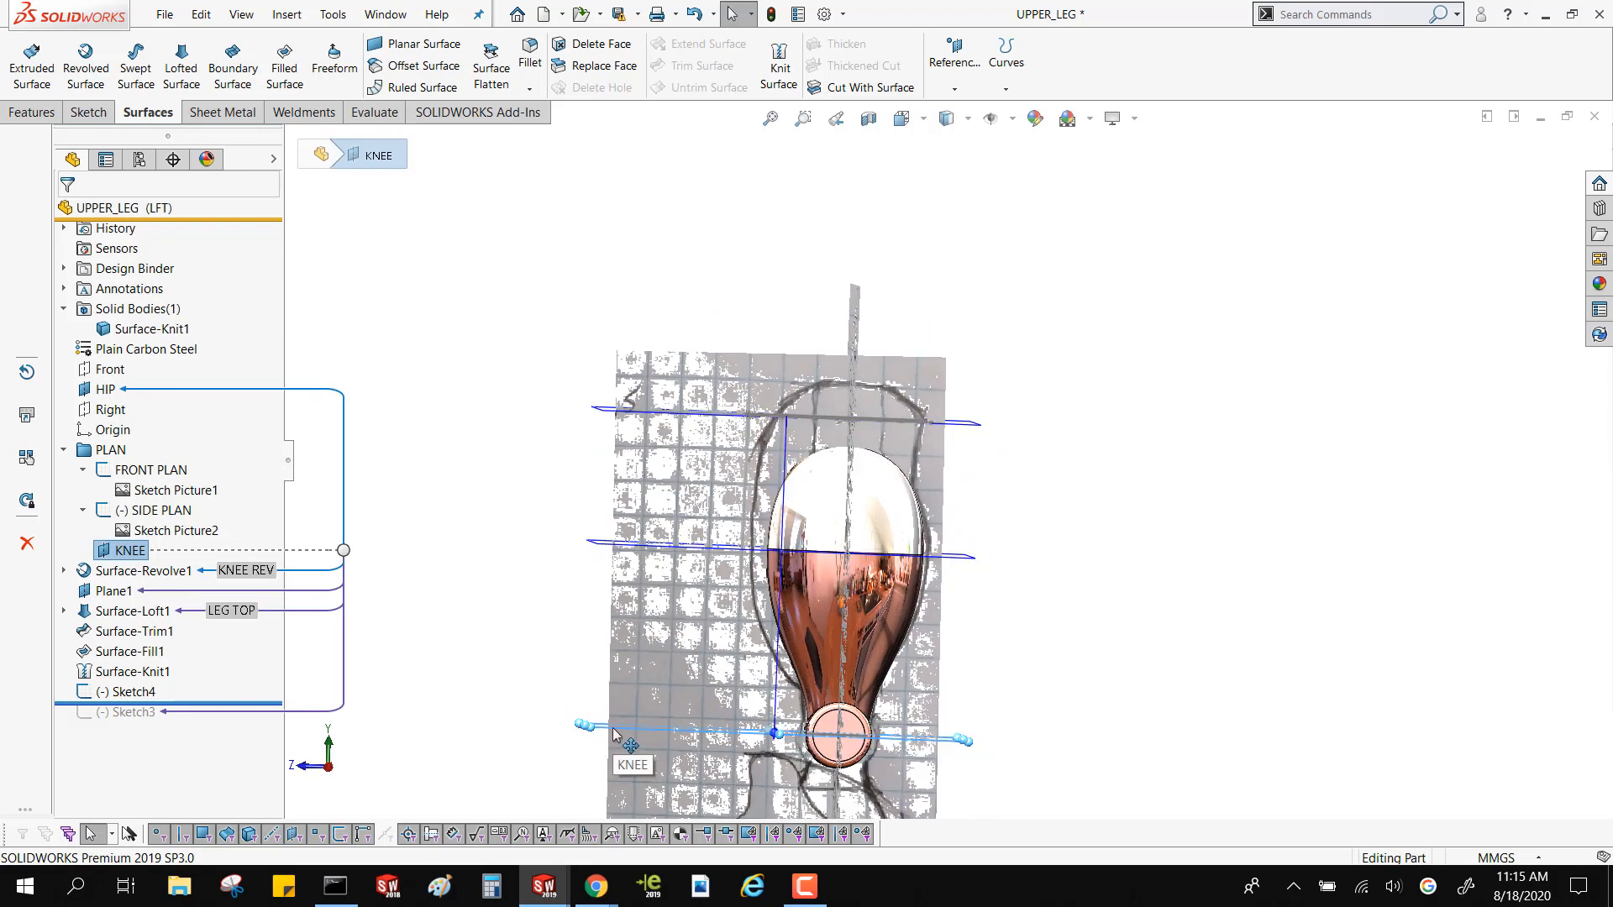
left_click_drag(613, 734, 604, 674, "ctrl")
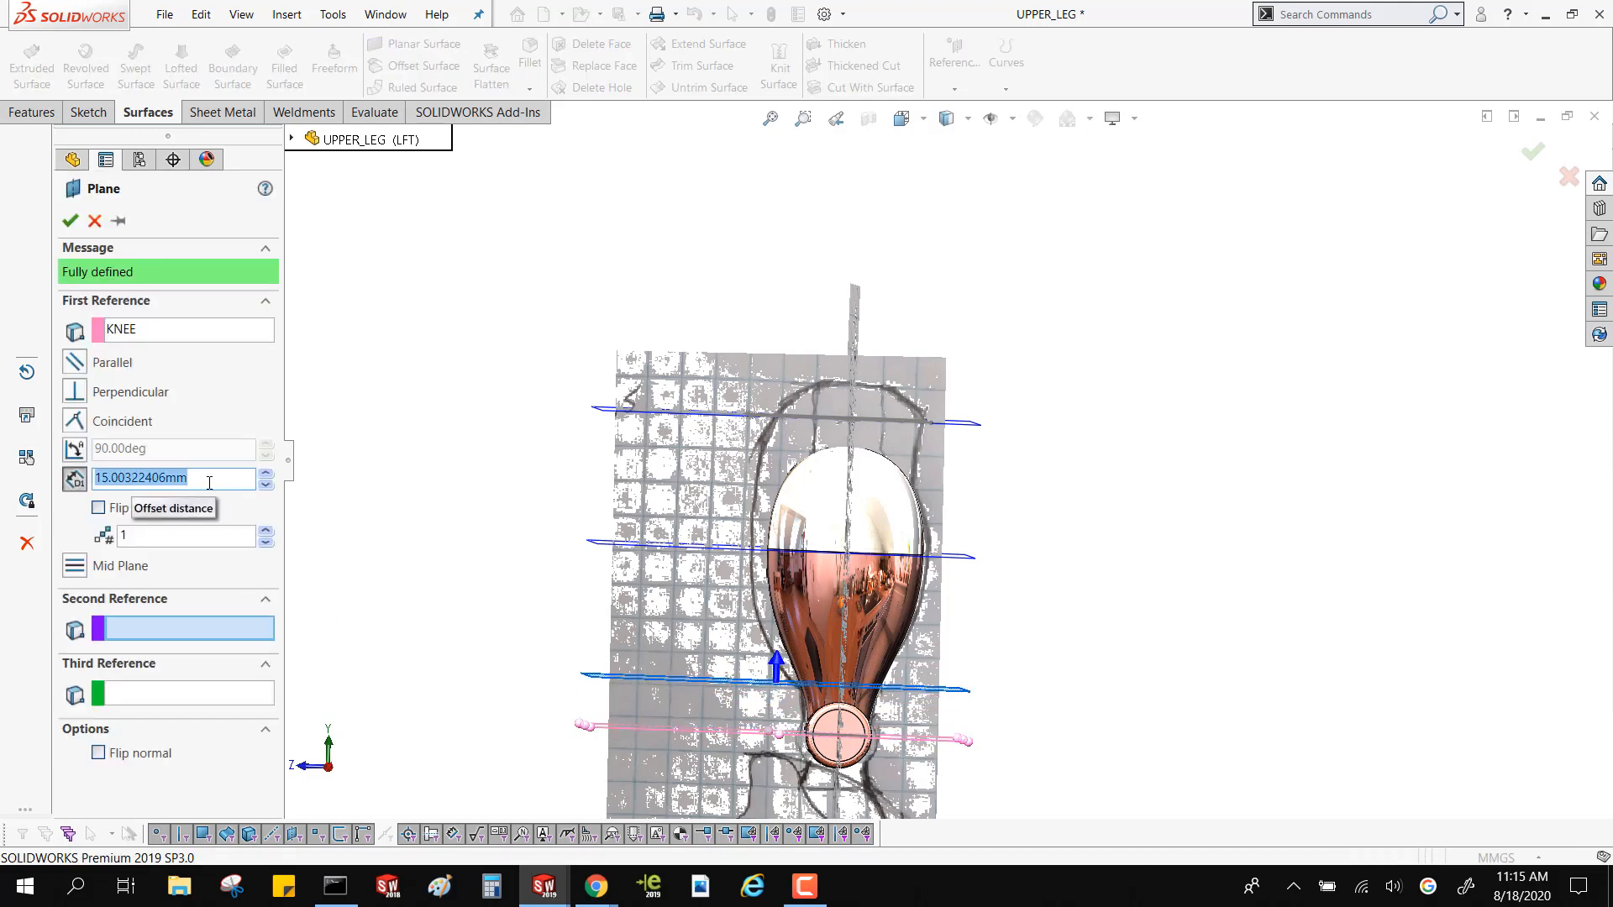
type("12.5")
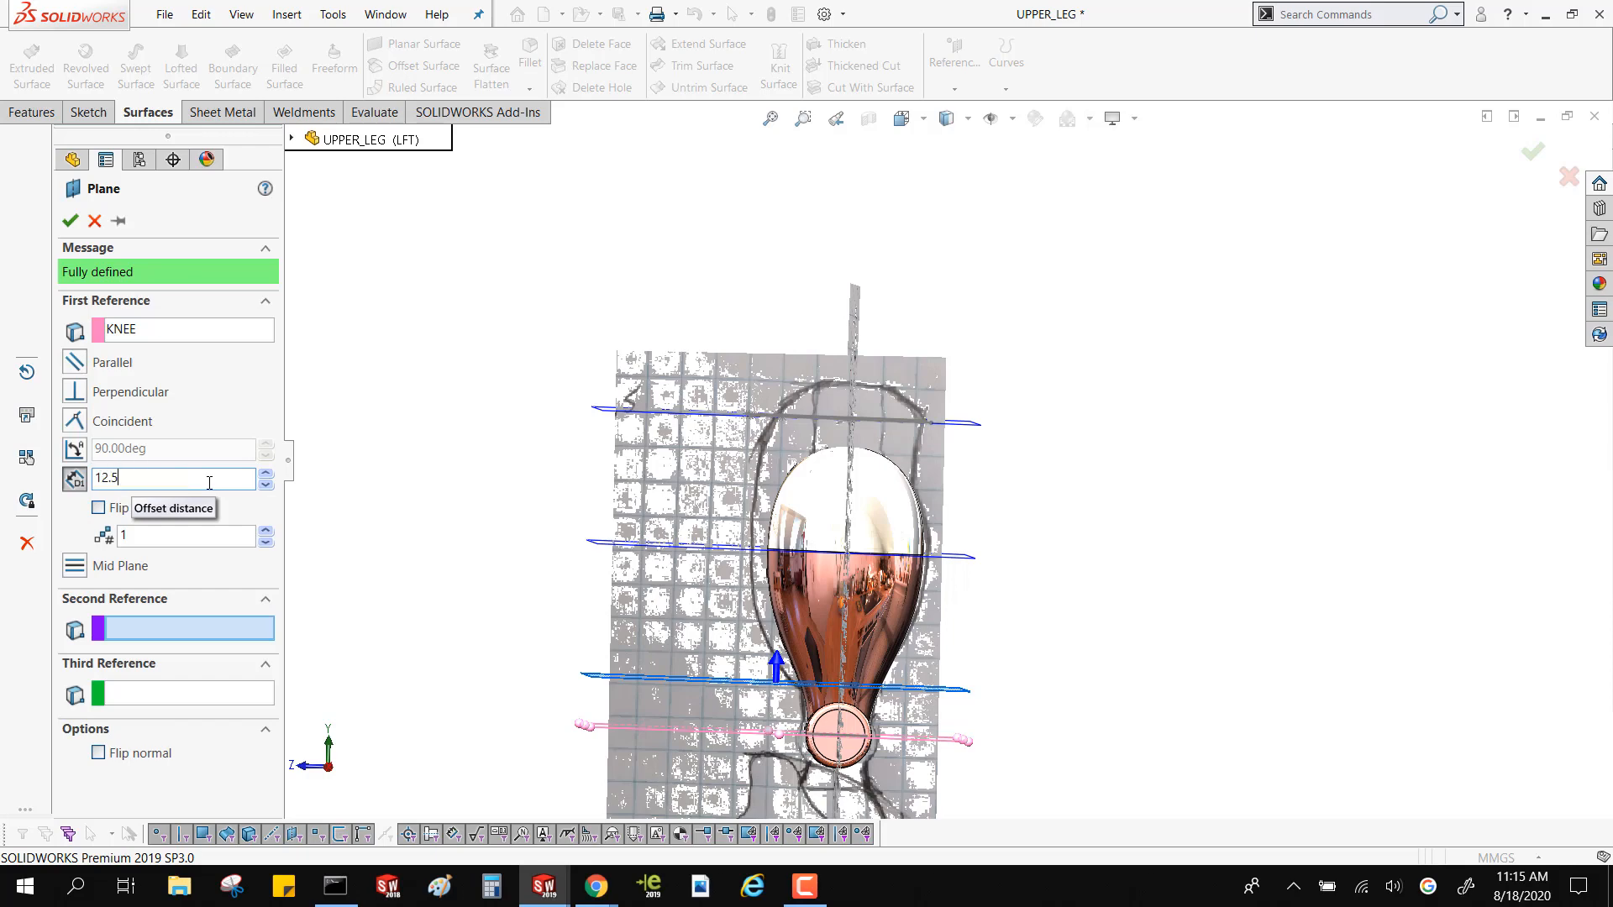
key("Return")
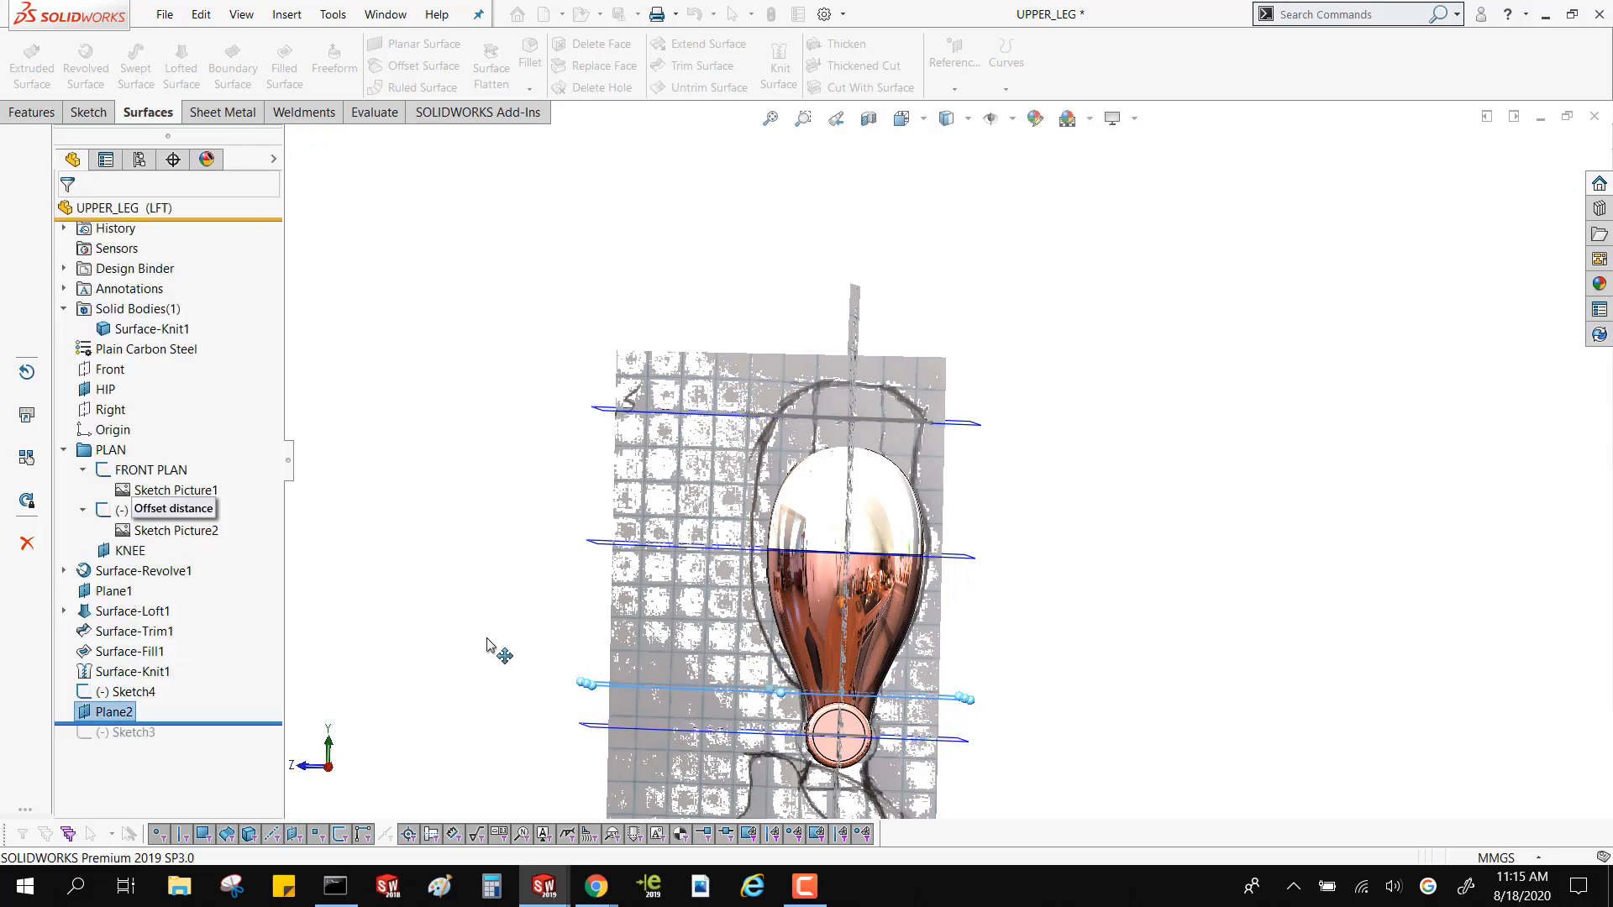
Start a sketch on the new offset plane and draw a vertical centerline about 12 mm long from the origin to the reference outline
left_click(72, 115)
left_click(27, 52)
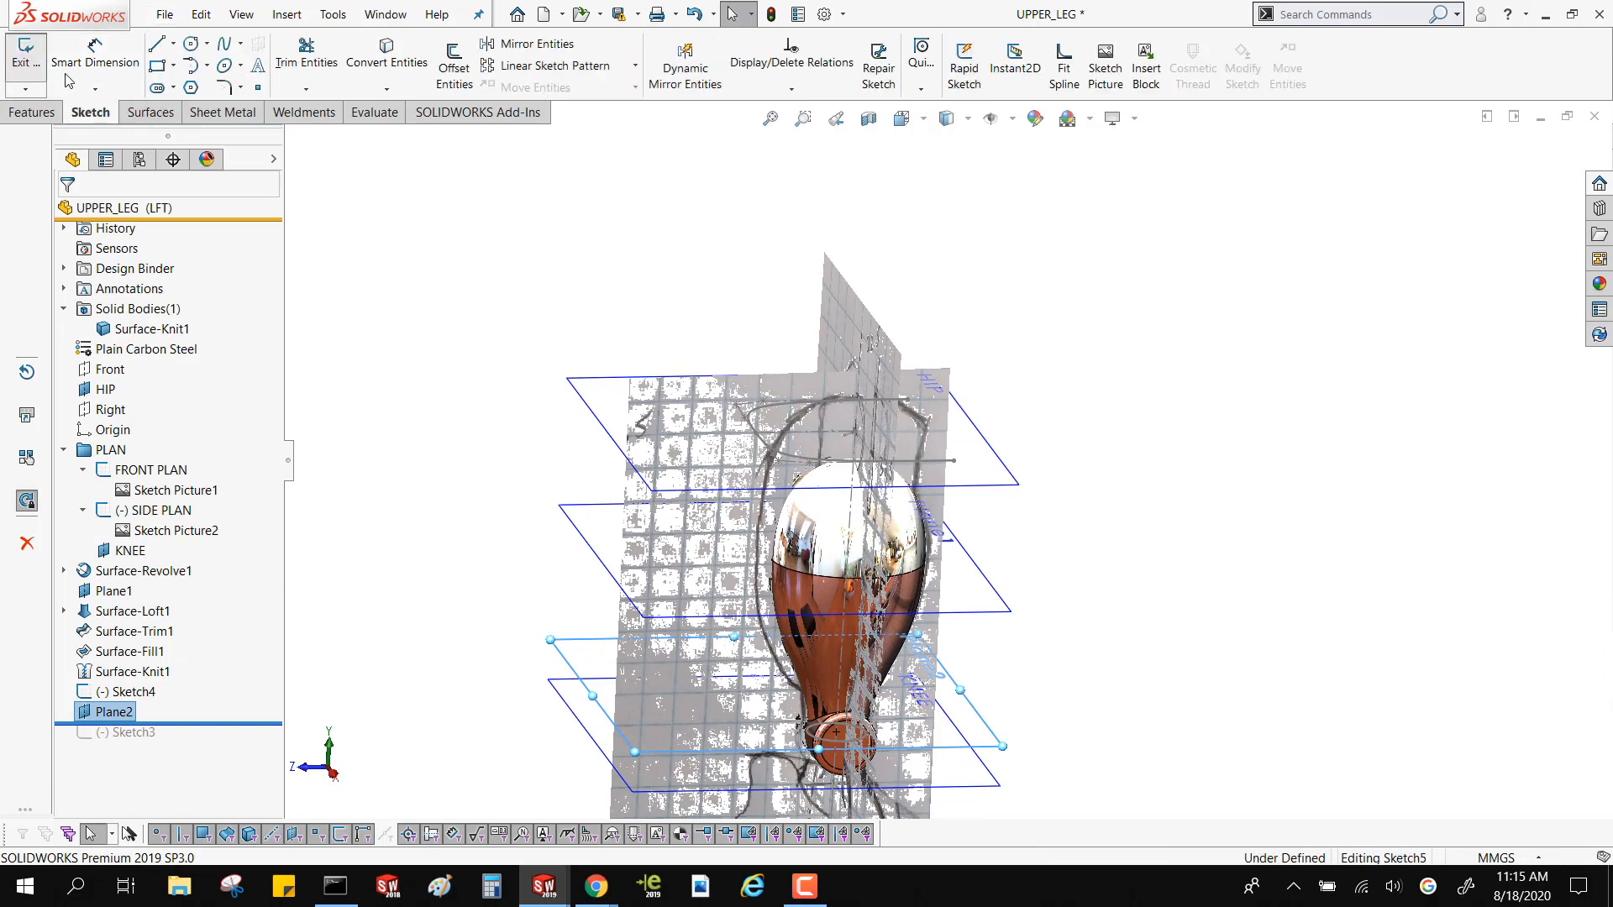
left_click(244, 46)
left_click(271, 87)
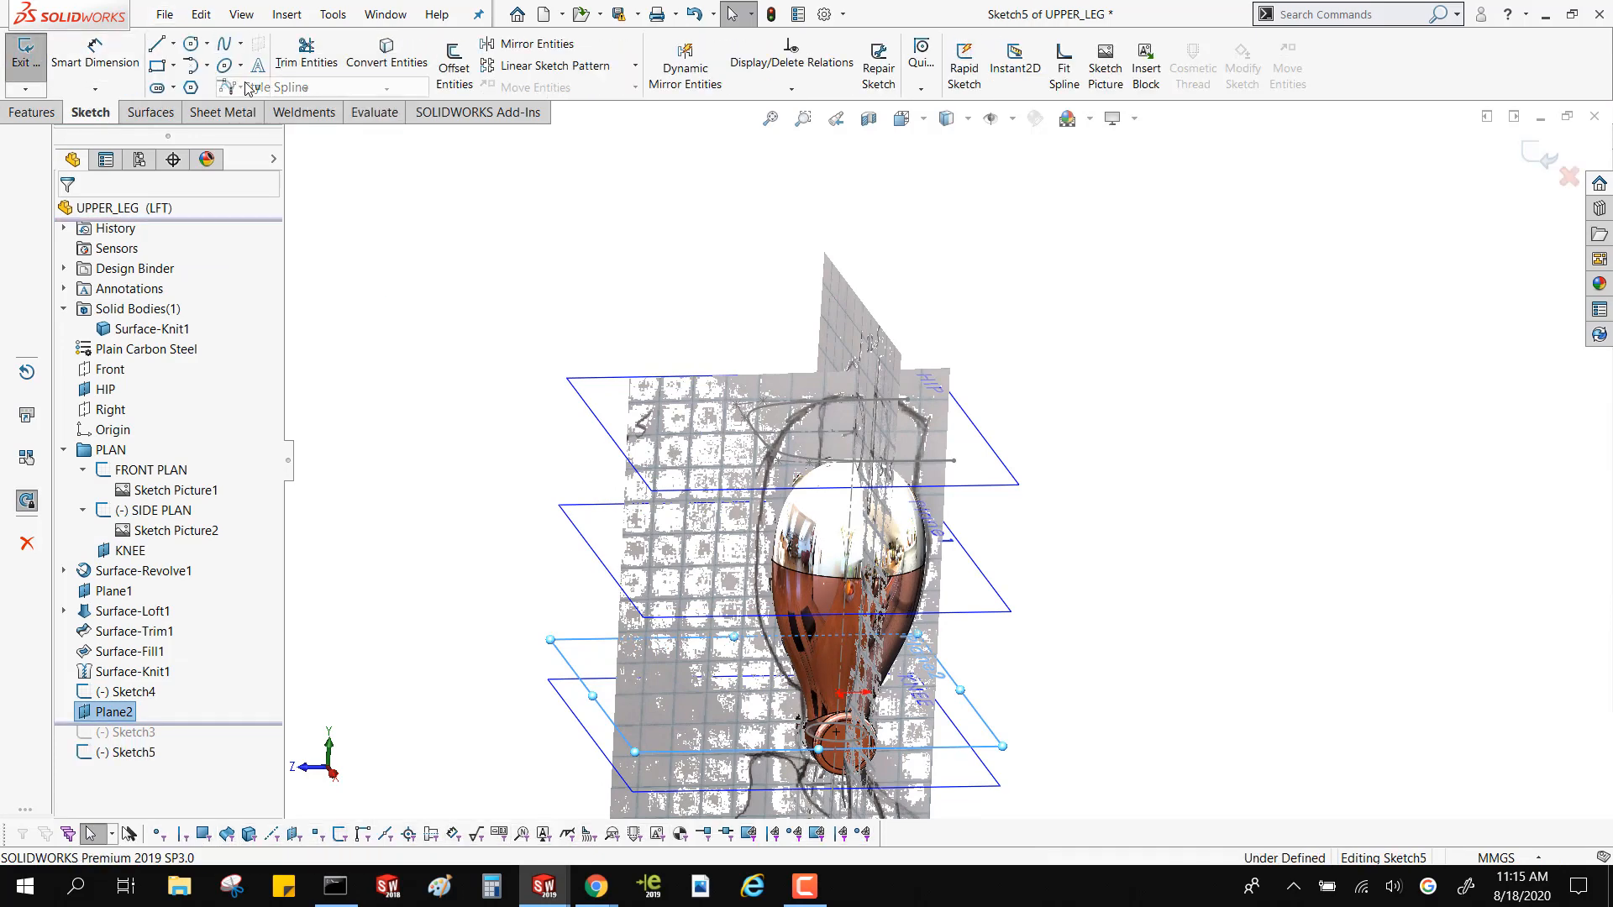
left_click(174, 44)
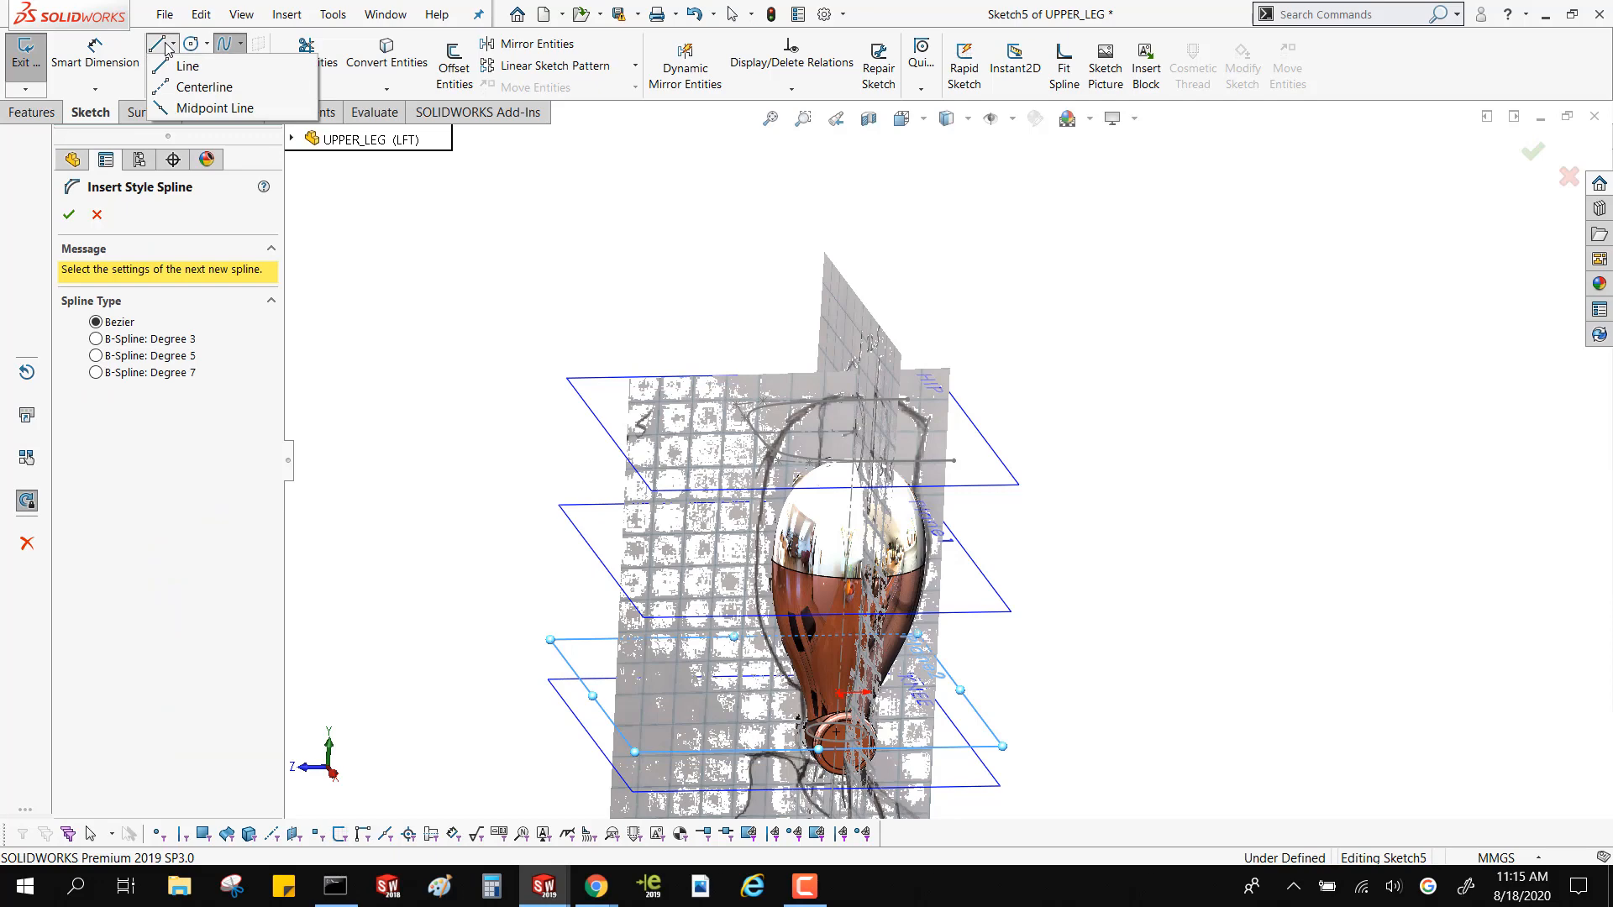
left_click(179, 84)
scroll(880, 660, "down", 3)
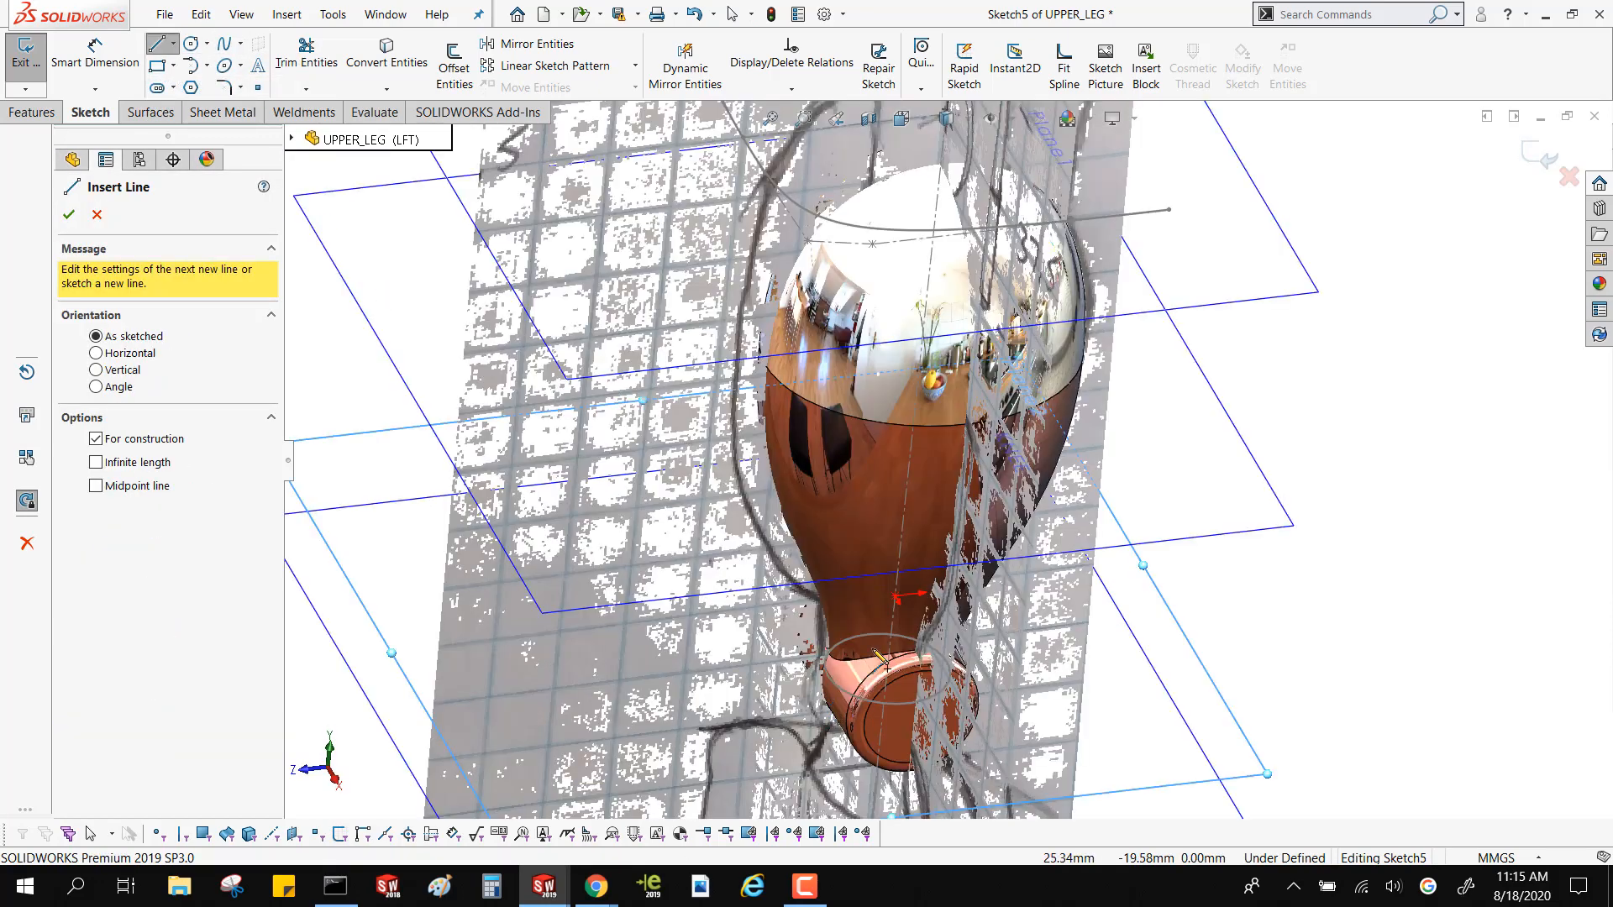
scroll(926, 586, "down", 2)
left_click(941, 524)
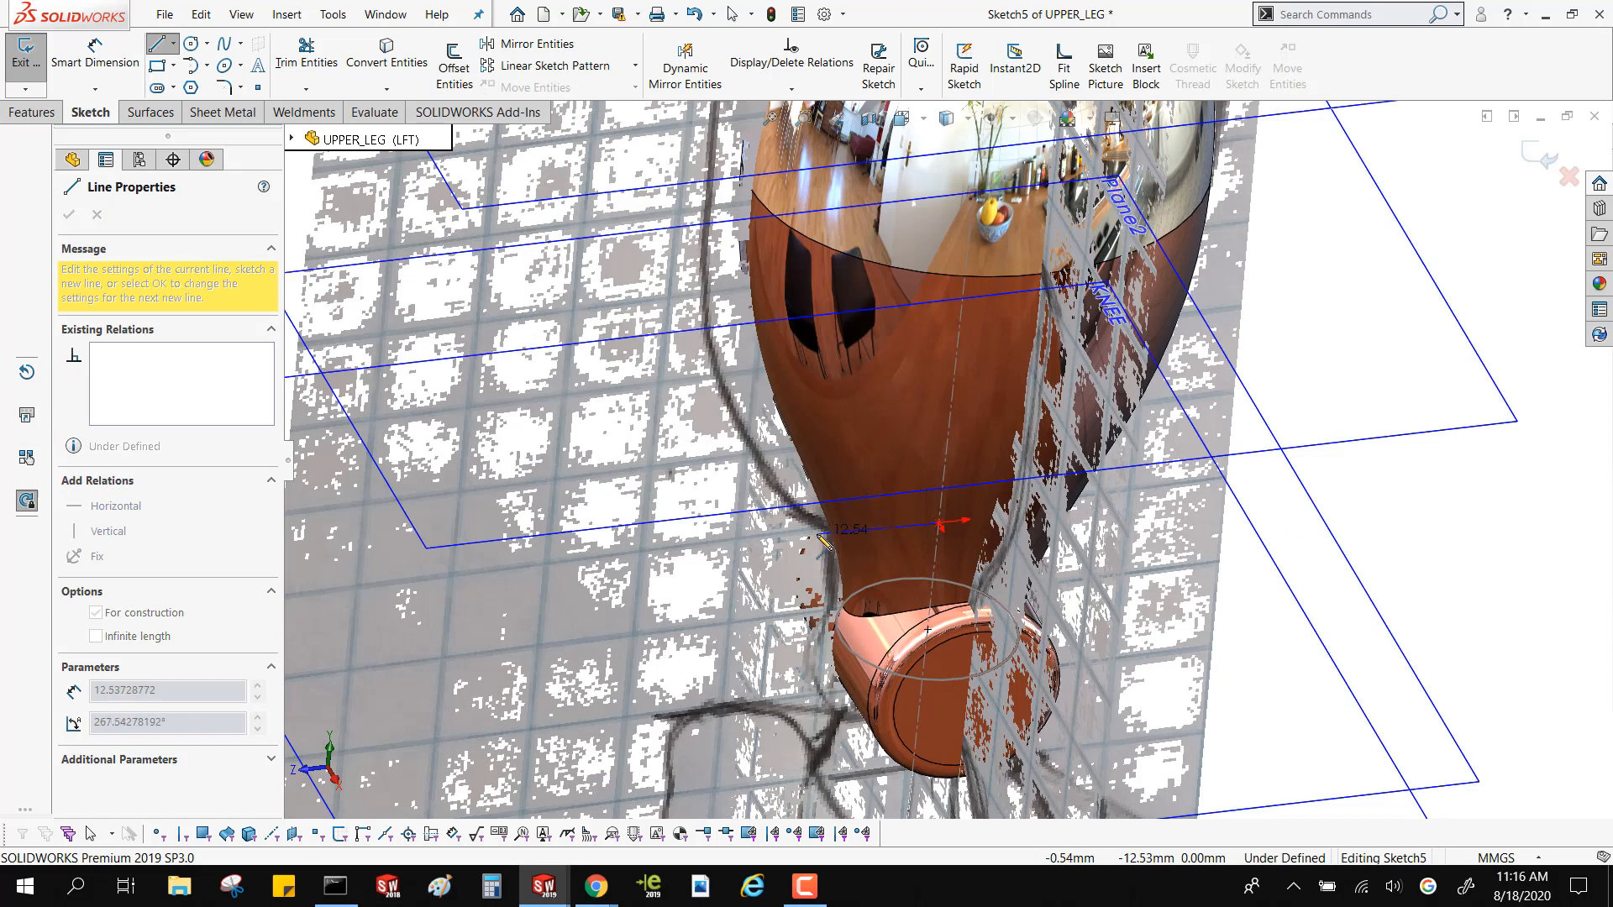
left_click(823, 537)
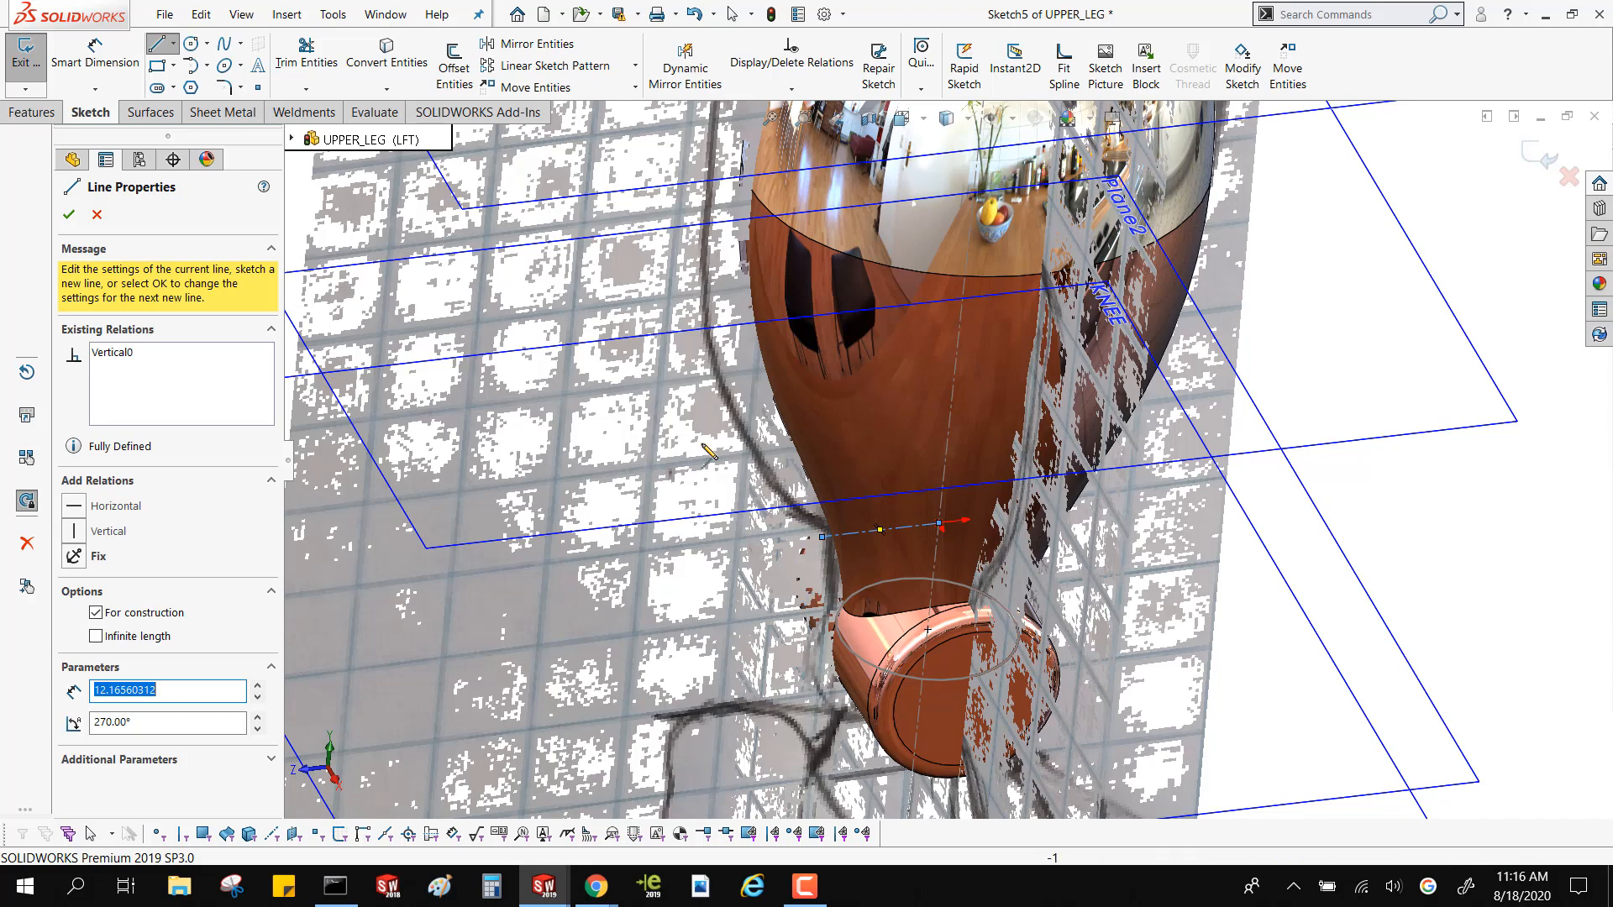
Dynamically mirror about the centerline and draw a five-vertex Bezier style spline from the centerline's outer end around the thigh
left_click(685, 65)
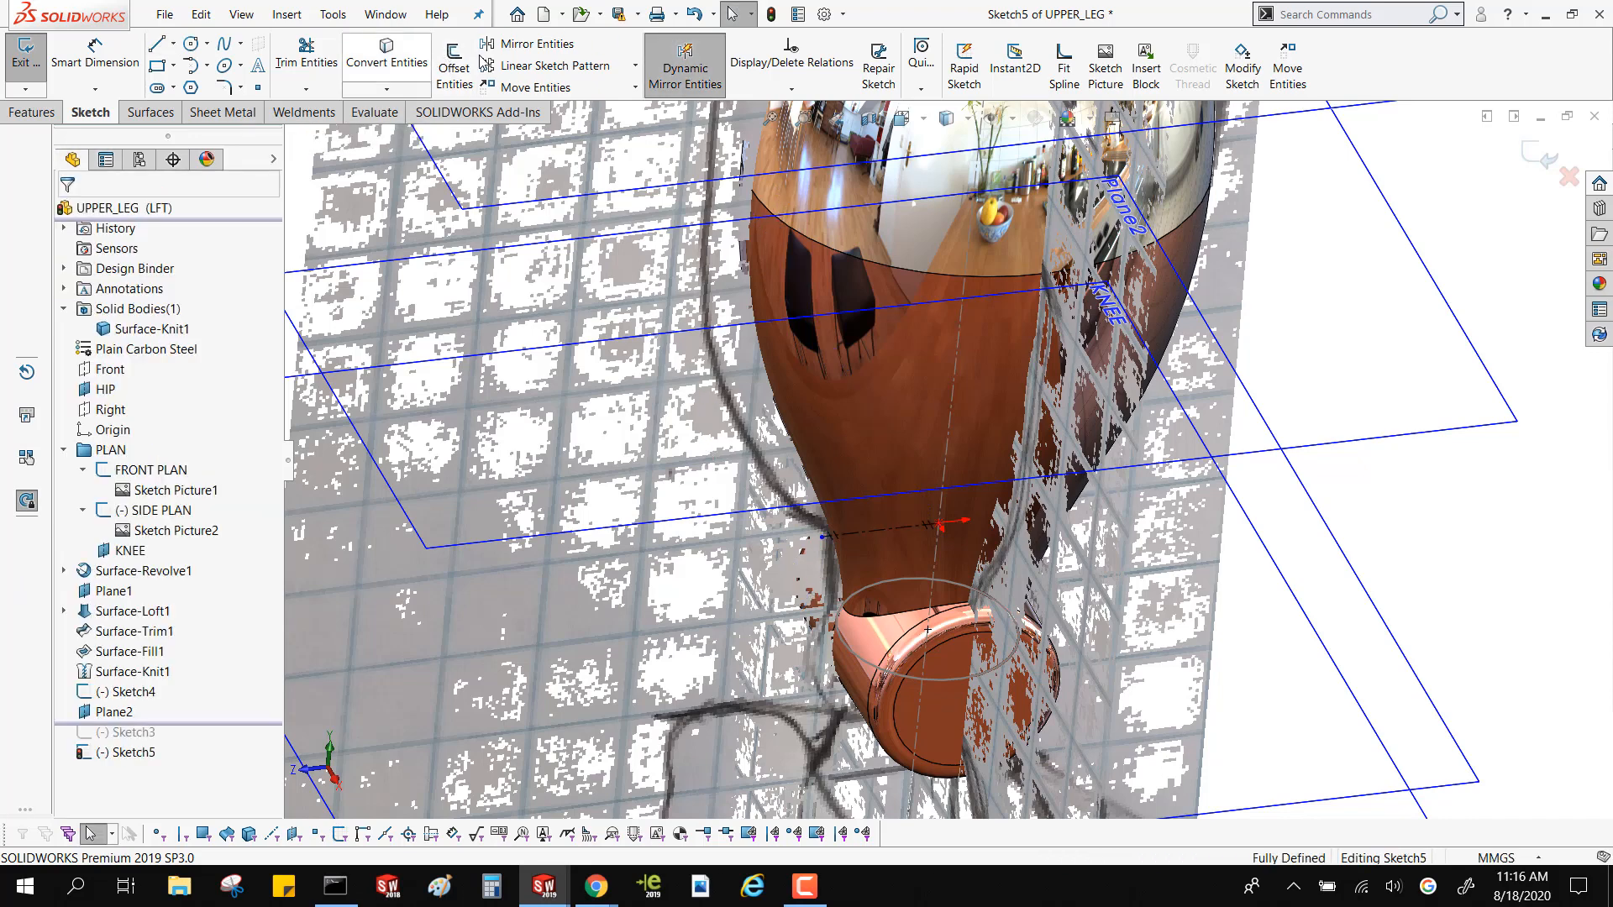
left_click(243, 45)
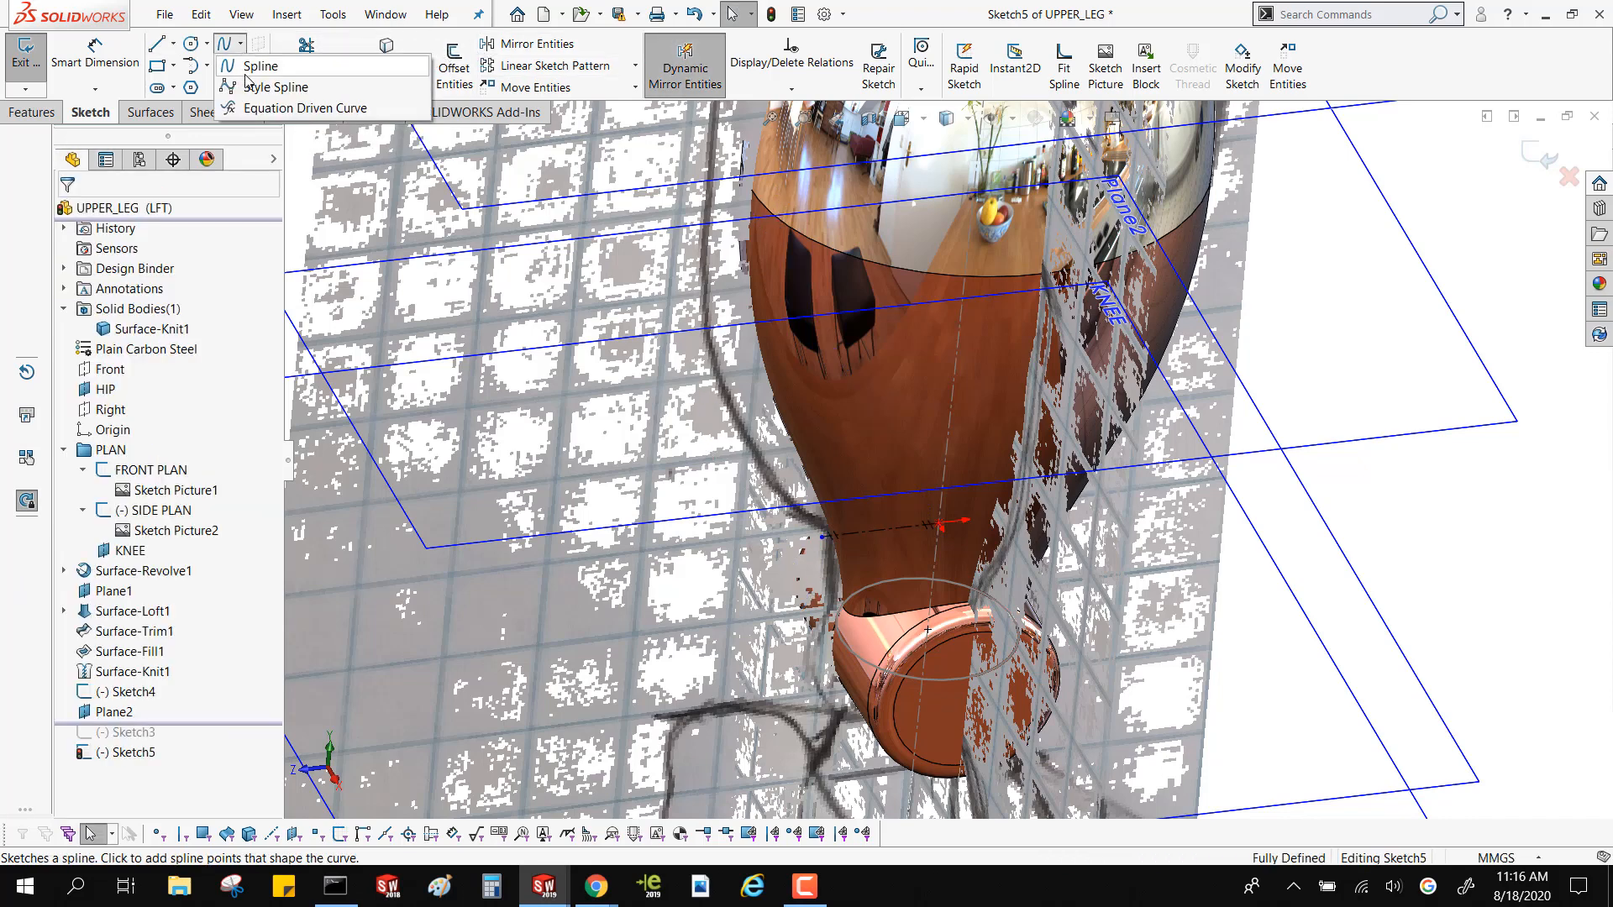
left_click(273, 86)
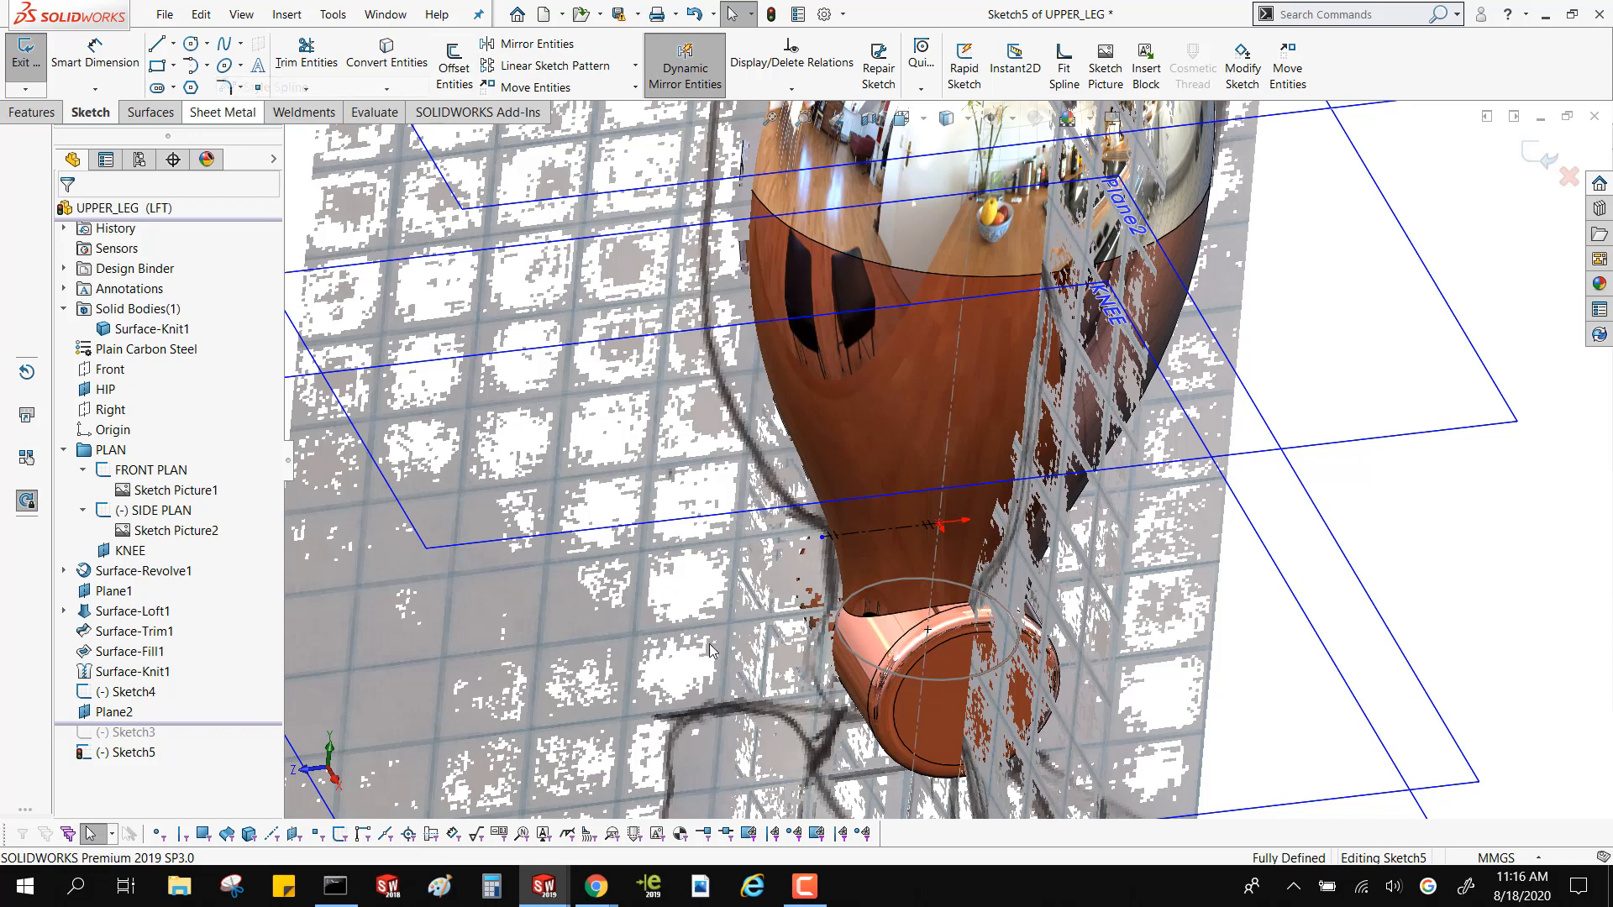
left_click(824, 539)
left_click(843, 579)
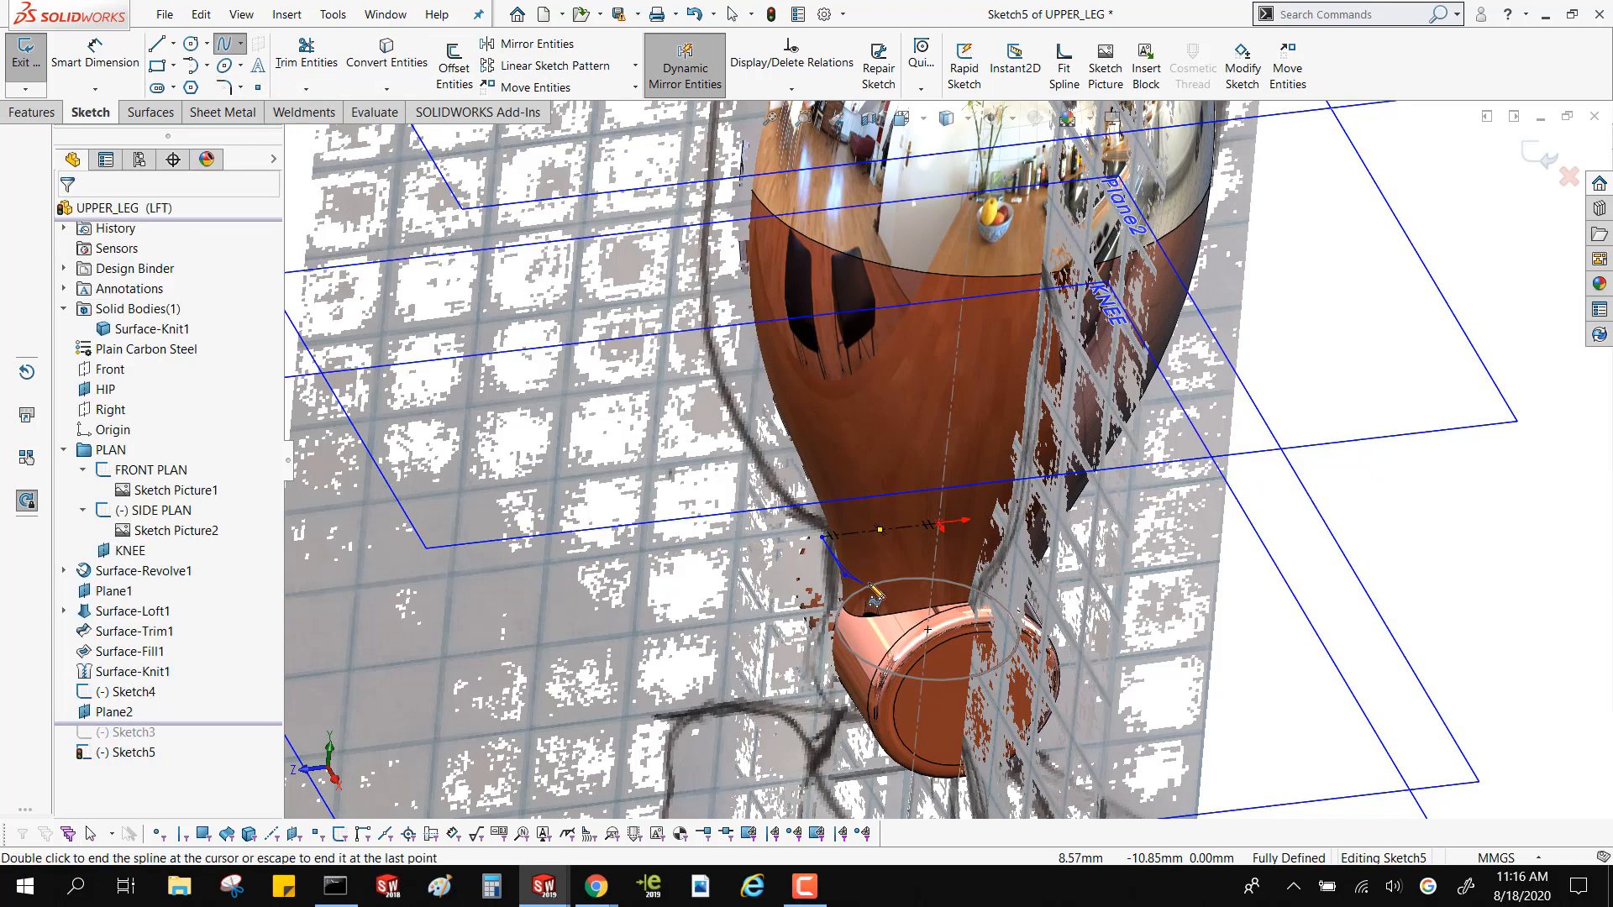
left_click(883, 586)
left_click(960, 595)
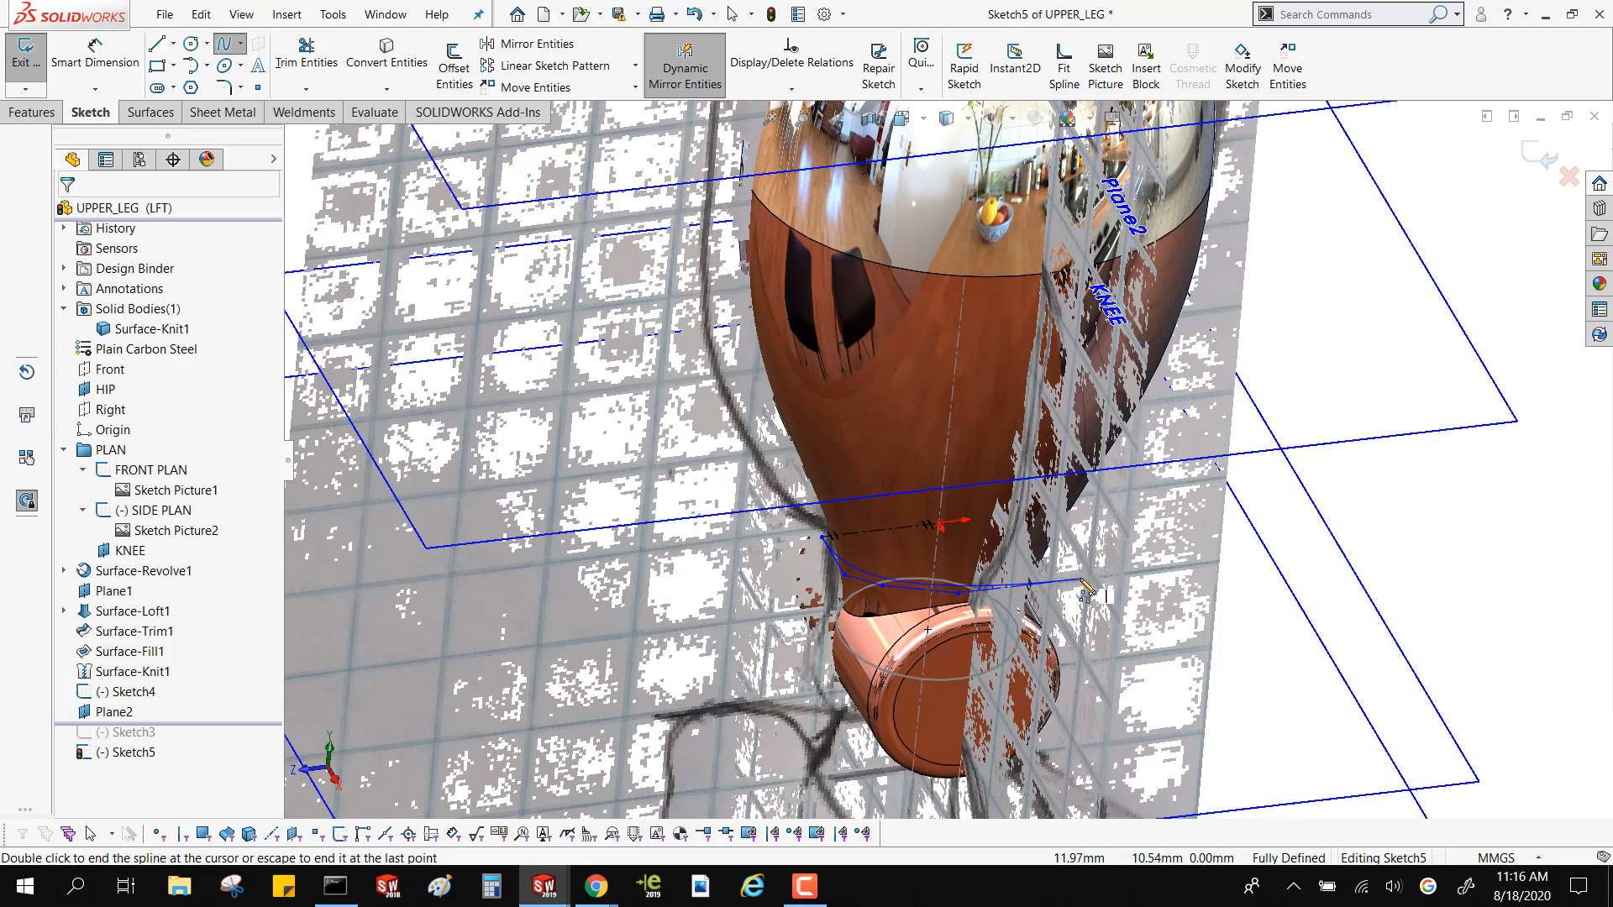
left_click(1081, 580)
key("Escape")
Make the spline's first control polygon leg at the centerline horizontal and its last leg at the free end vertical
scroll(992, 601, "down", 3)
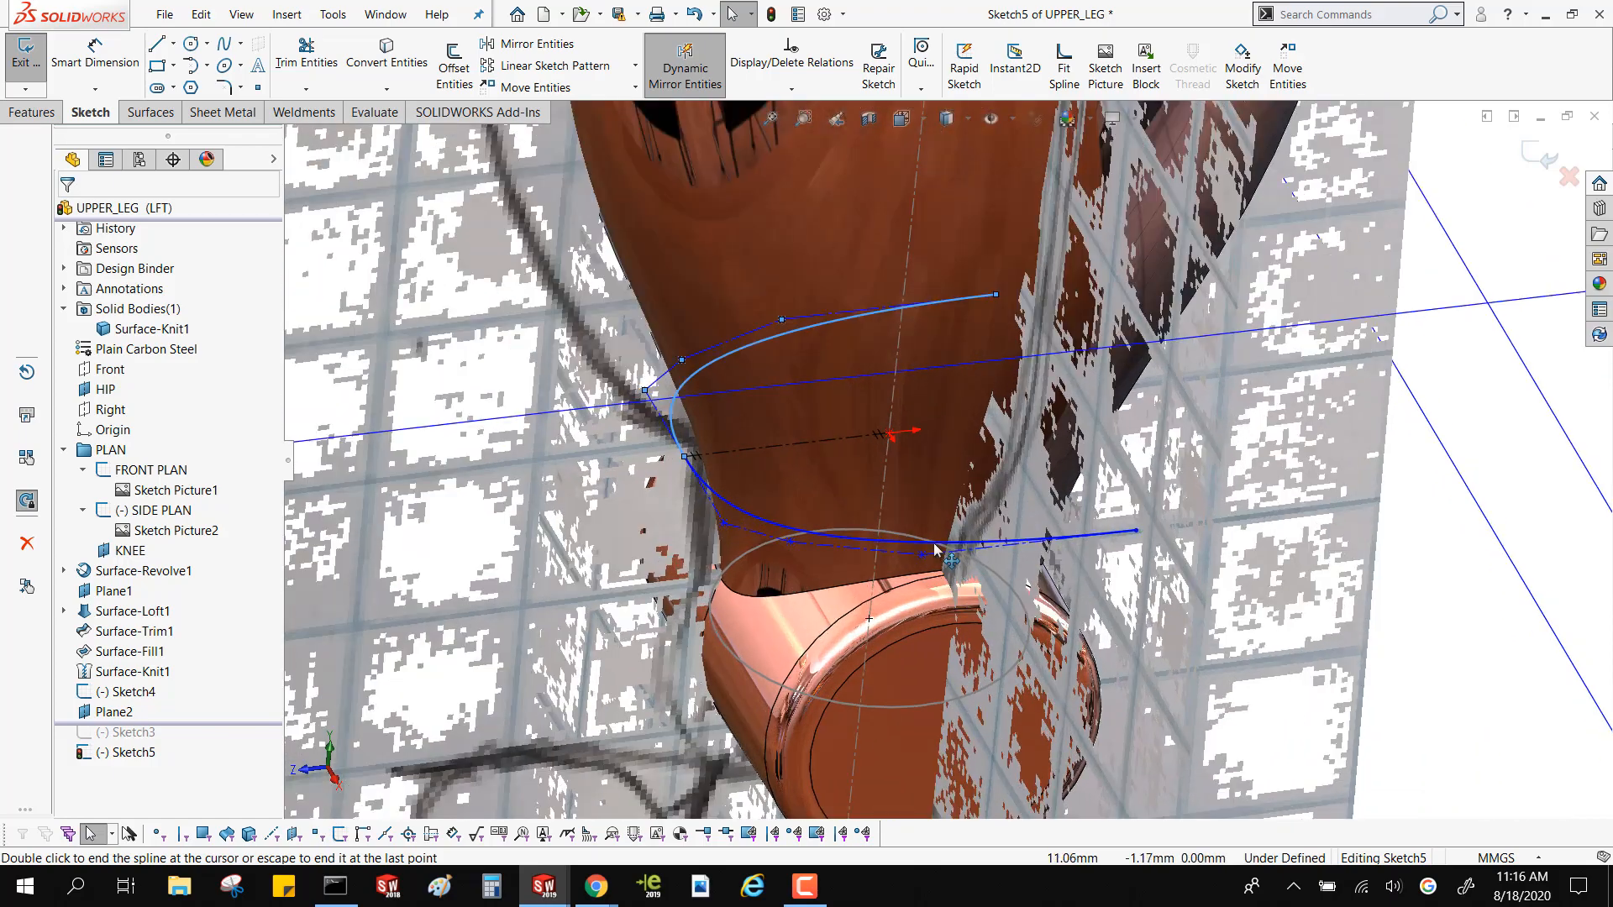
mouse_move(987, 563)
middle_mouse_down()
mouse_move(1011, 602)
mouse_move(869, 599)
middle_mouse_up()
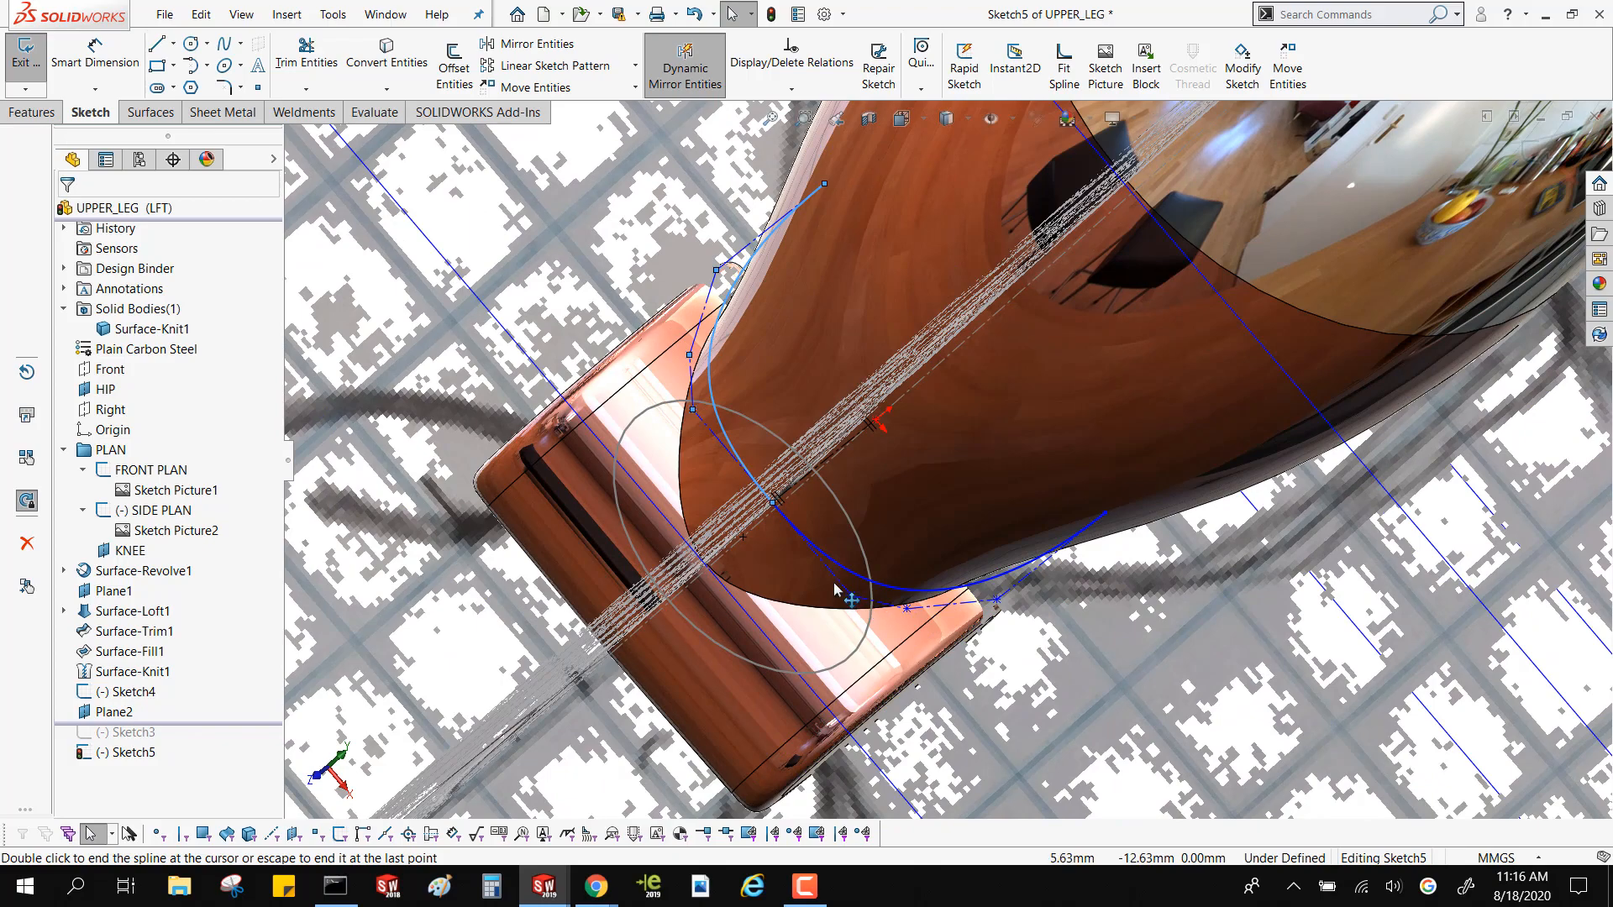
key("Escape")
middle_click_drag(837, 590, 765, 394)
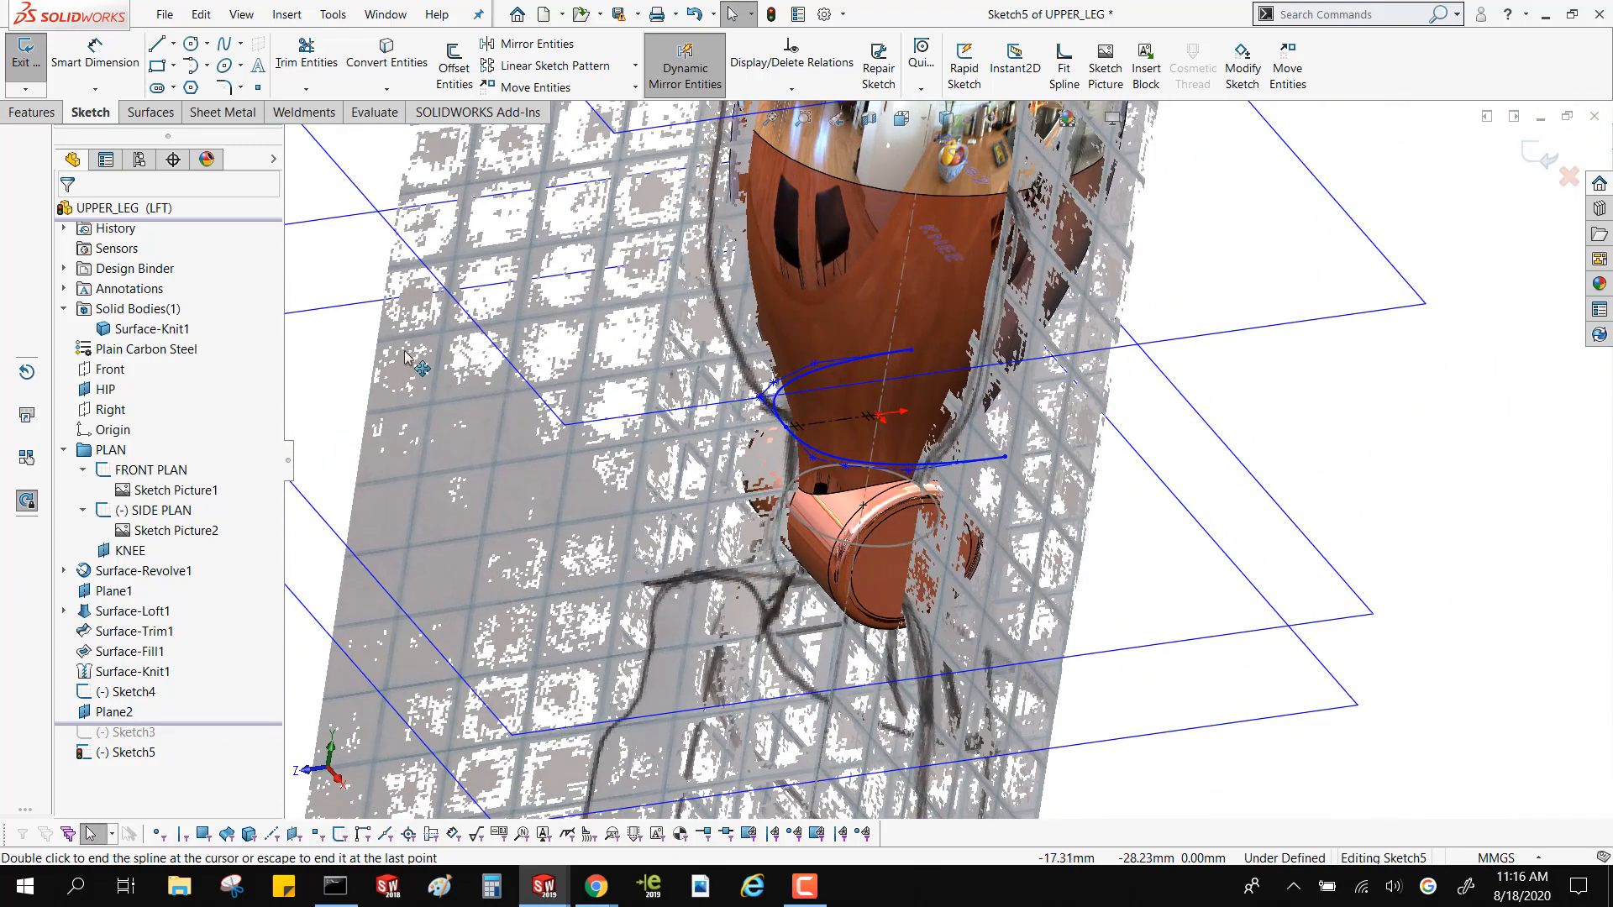
scroll(387, 383, "up", 2)
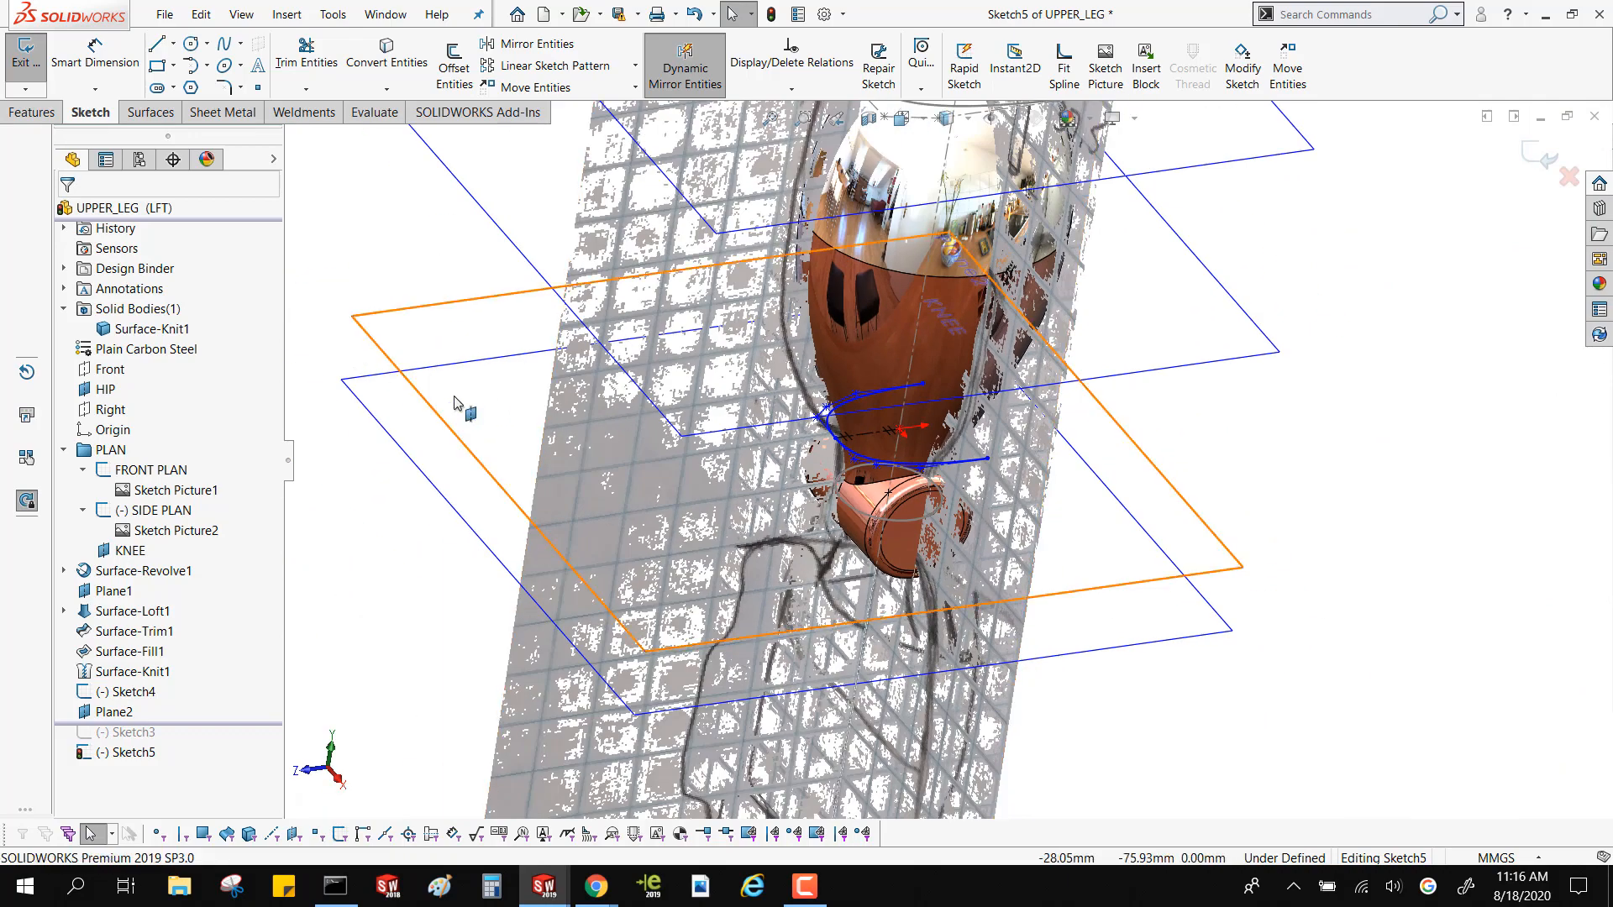
scroll(825, 469, "down", 3)
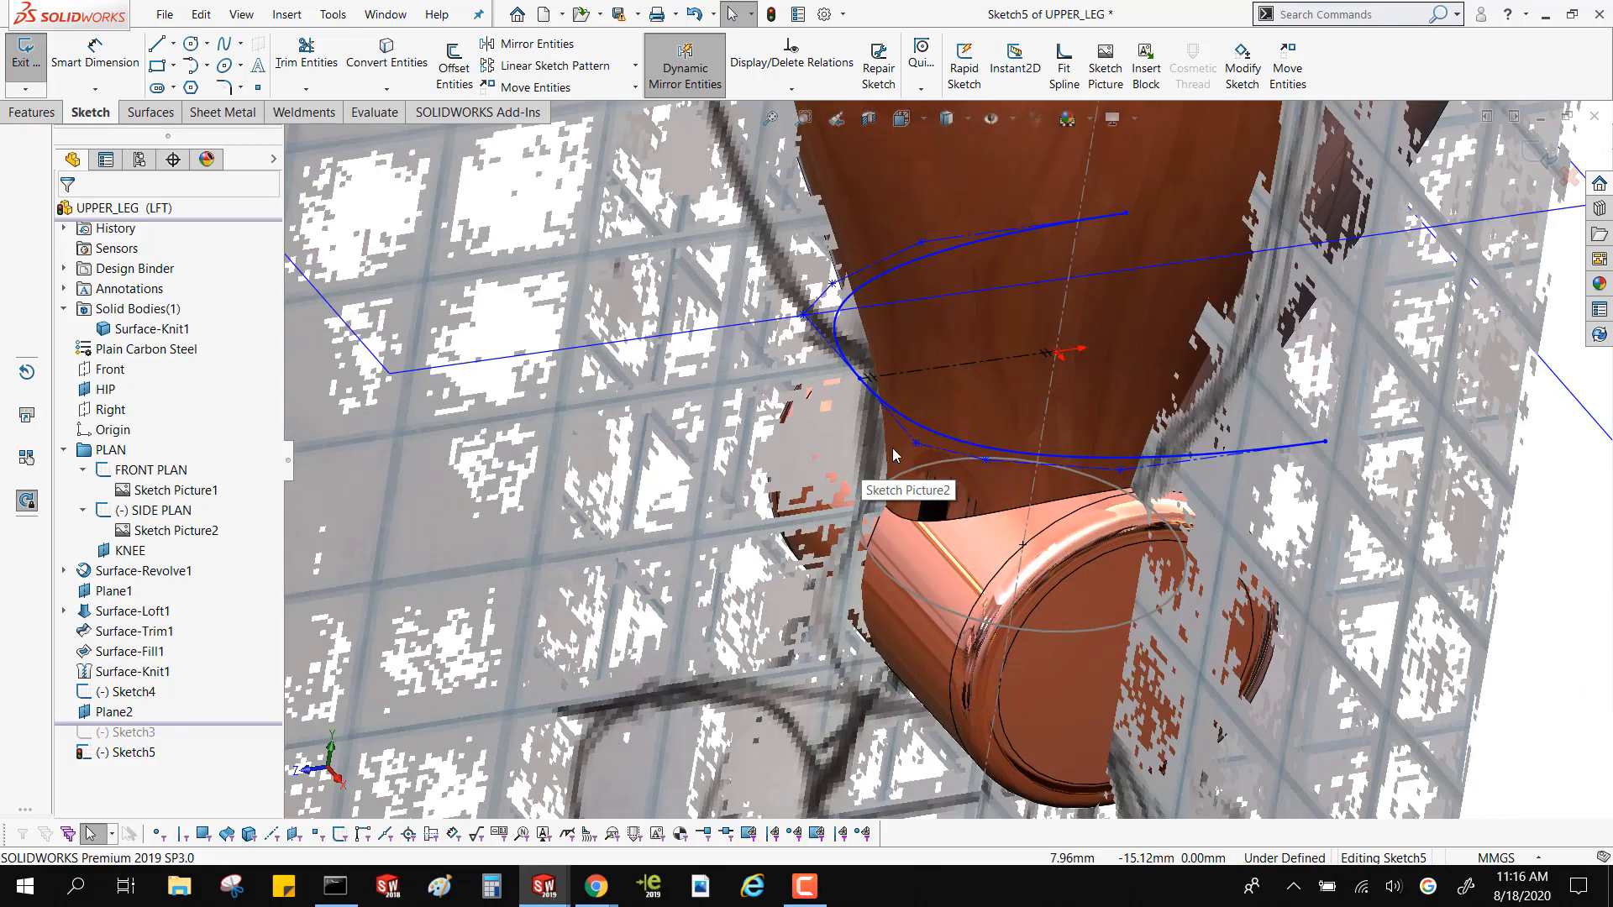
left_click(910, 432)
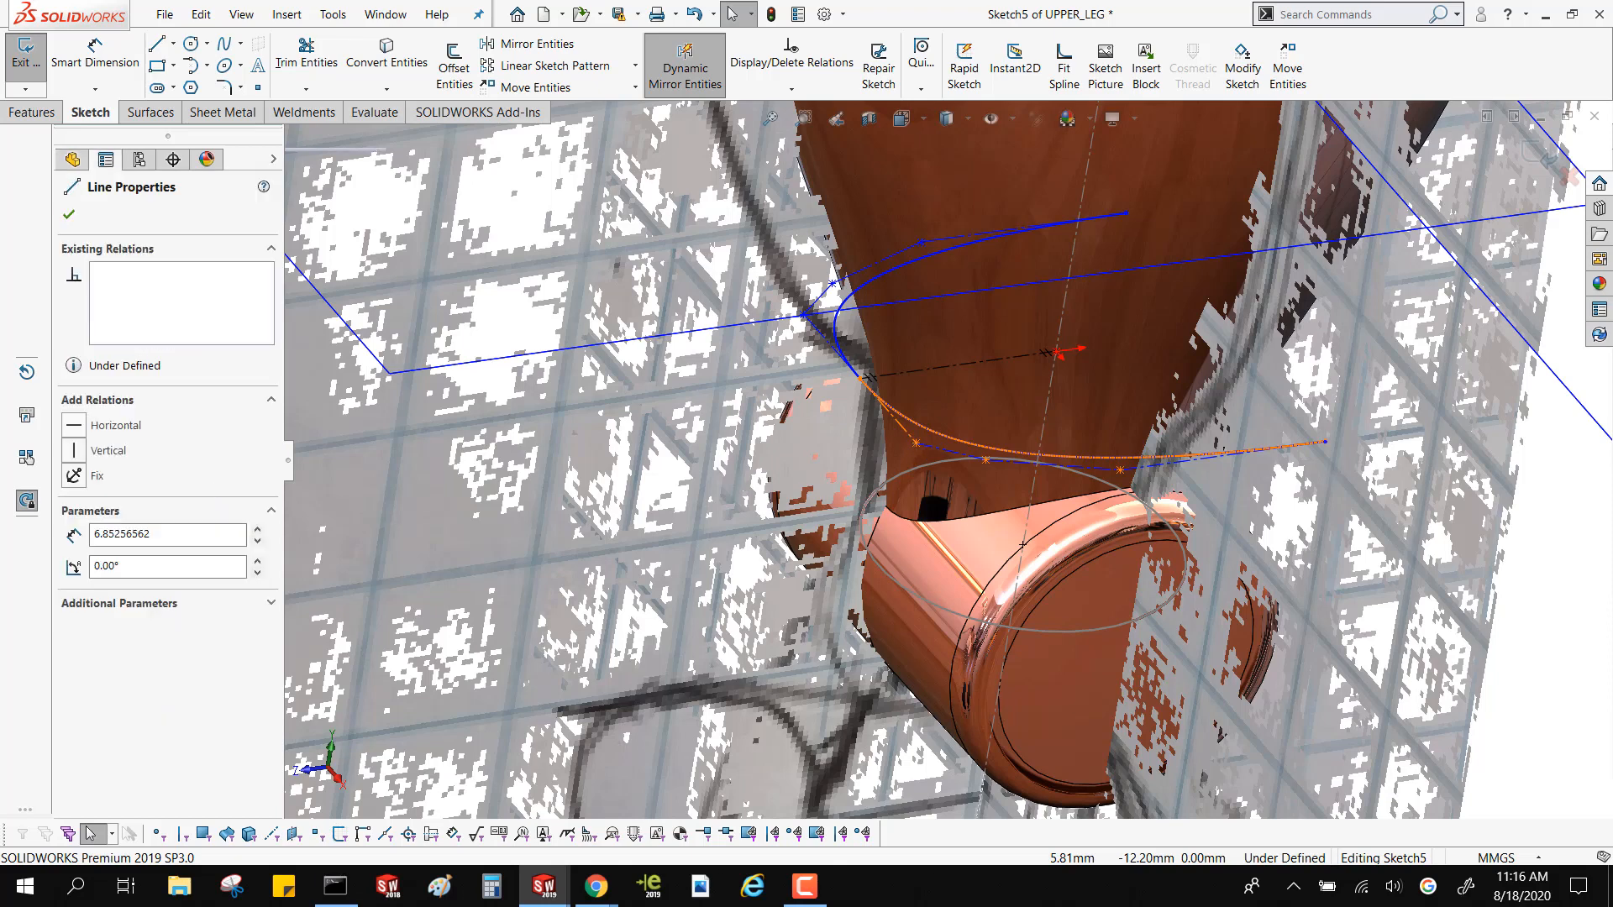
left_click(960, 346)
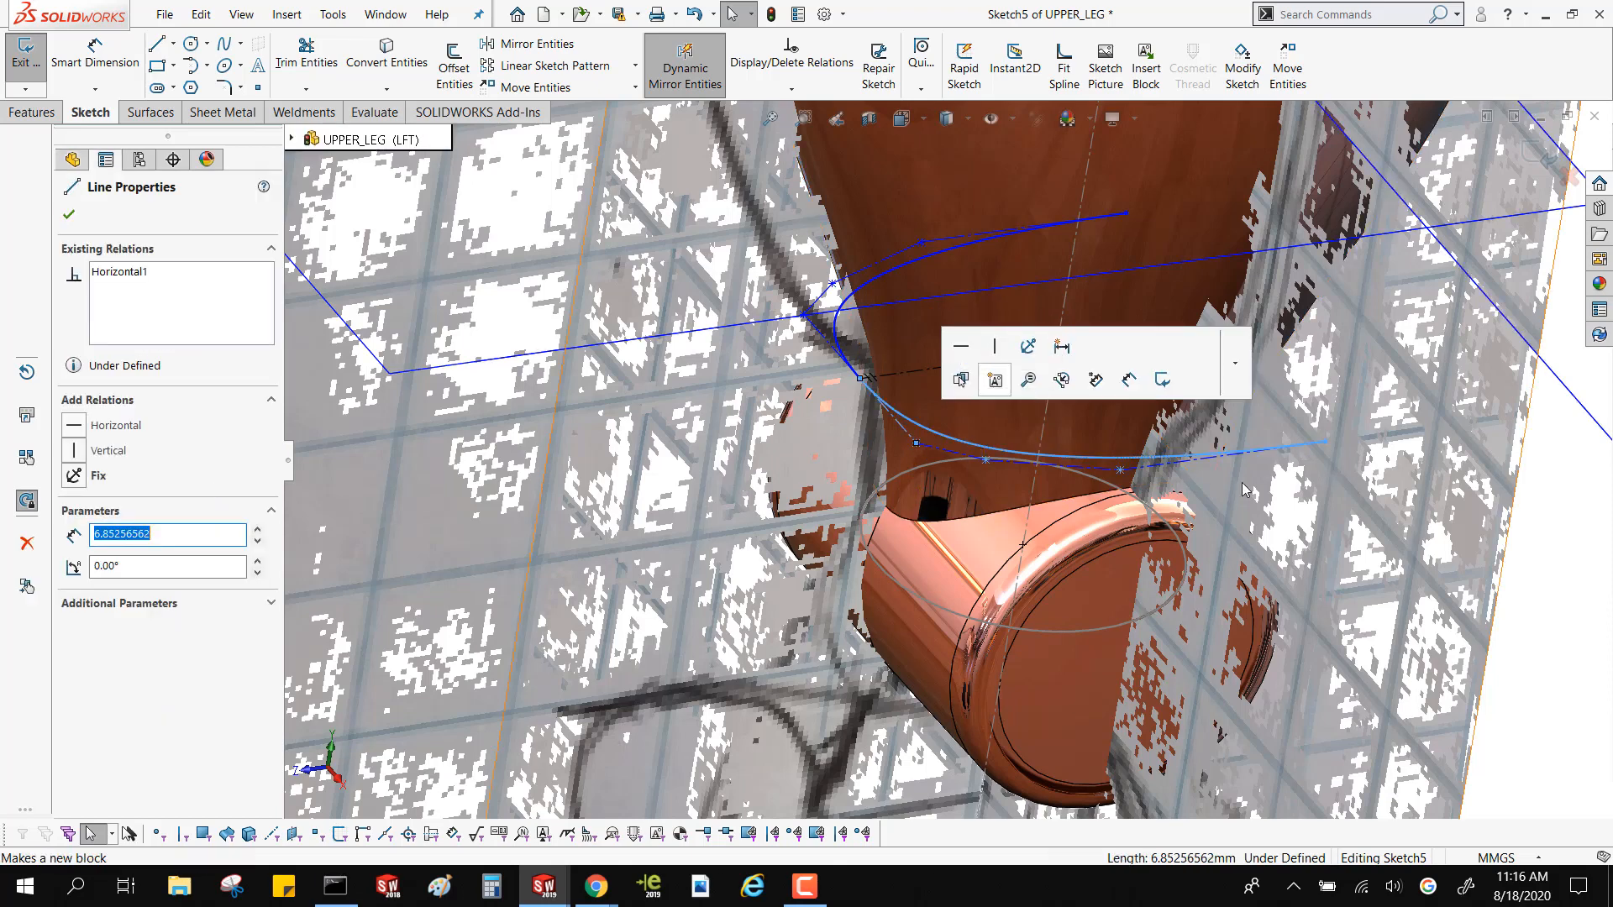
left_click(1190, 464)
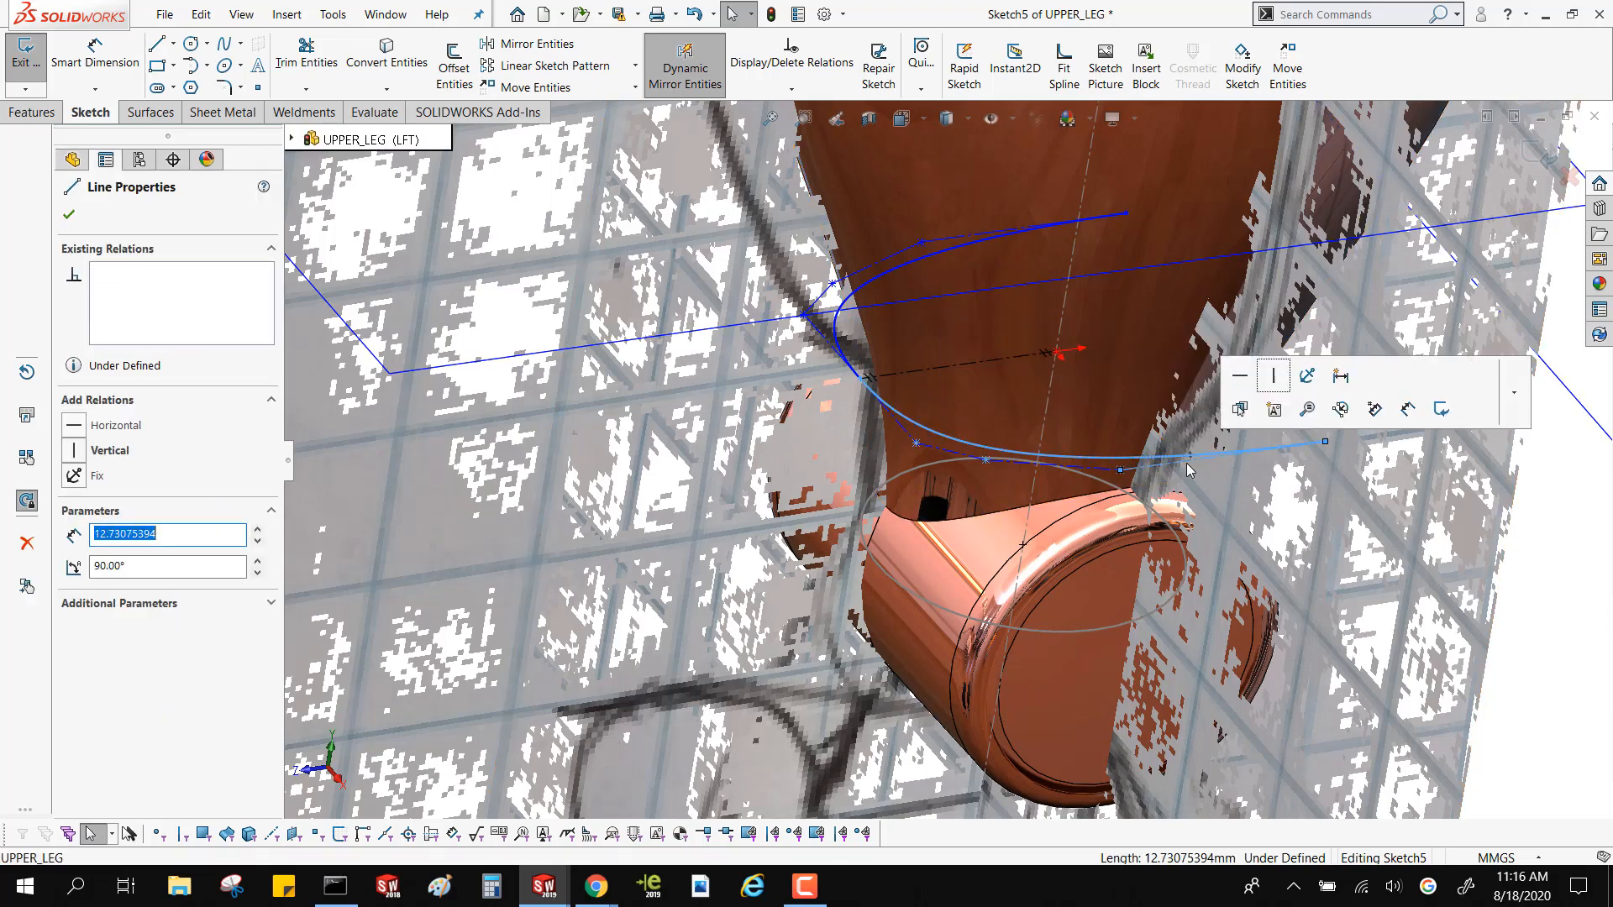
left_click(1273, 377)
Move the spline's start vertex on the centerline to about X 0, Y -11.7 mm to match the reference outline
scroll(868, 376, "down", 2)
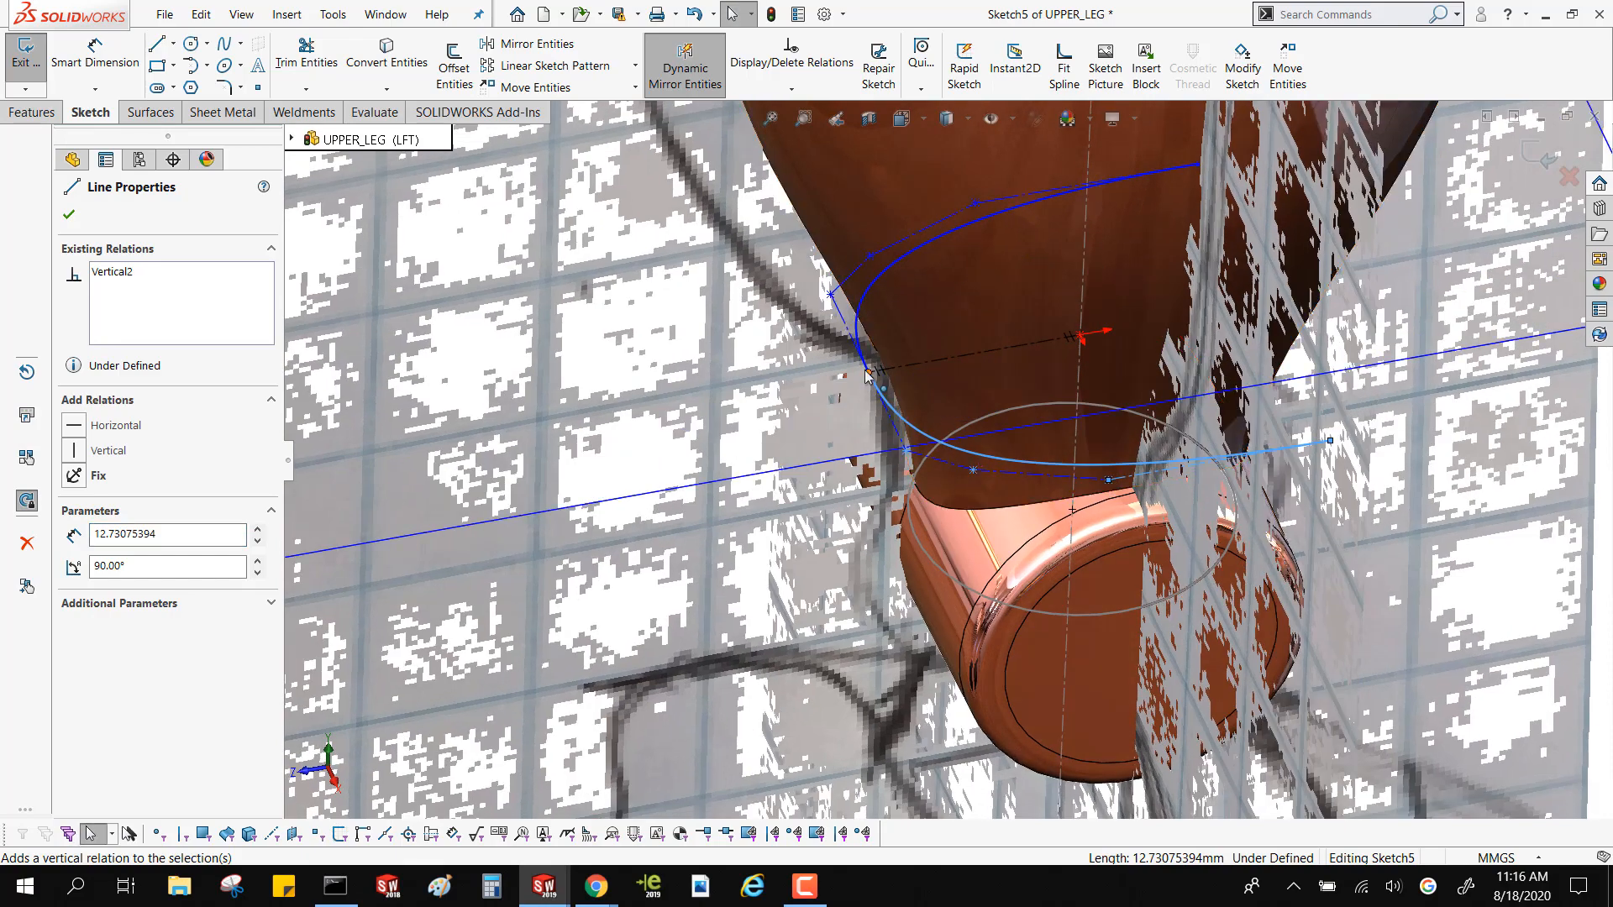
left_click_drag(867, 372, 877, 372)
scroll(882, 382, "up", 5)
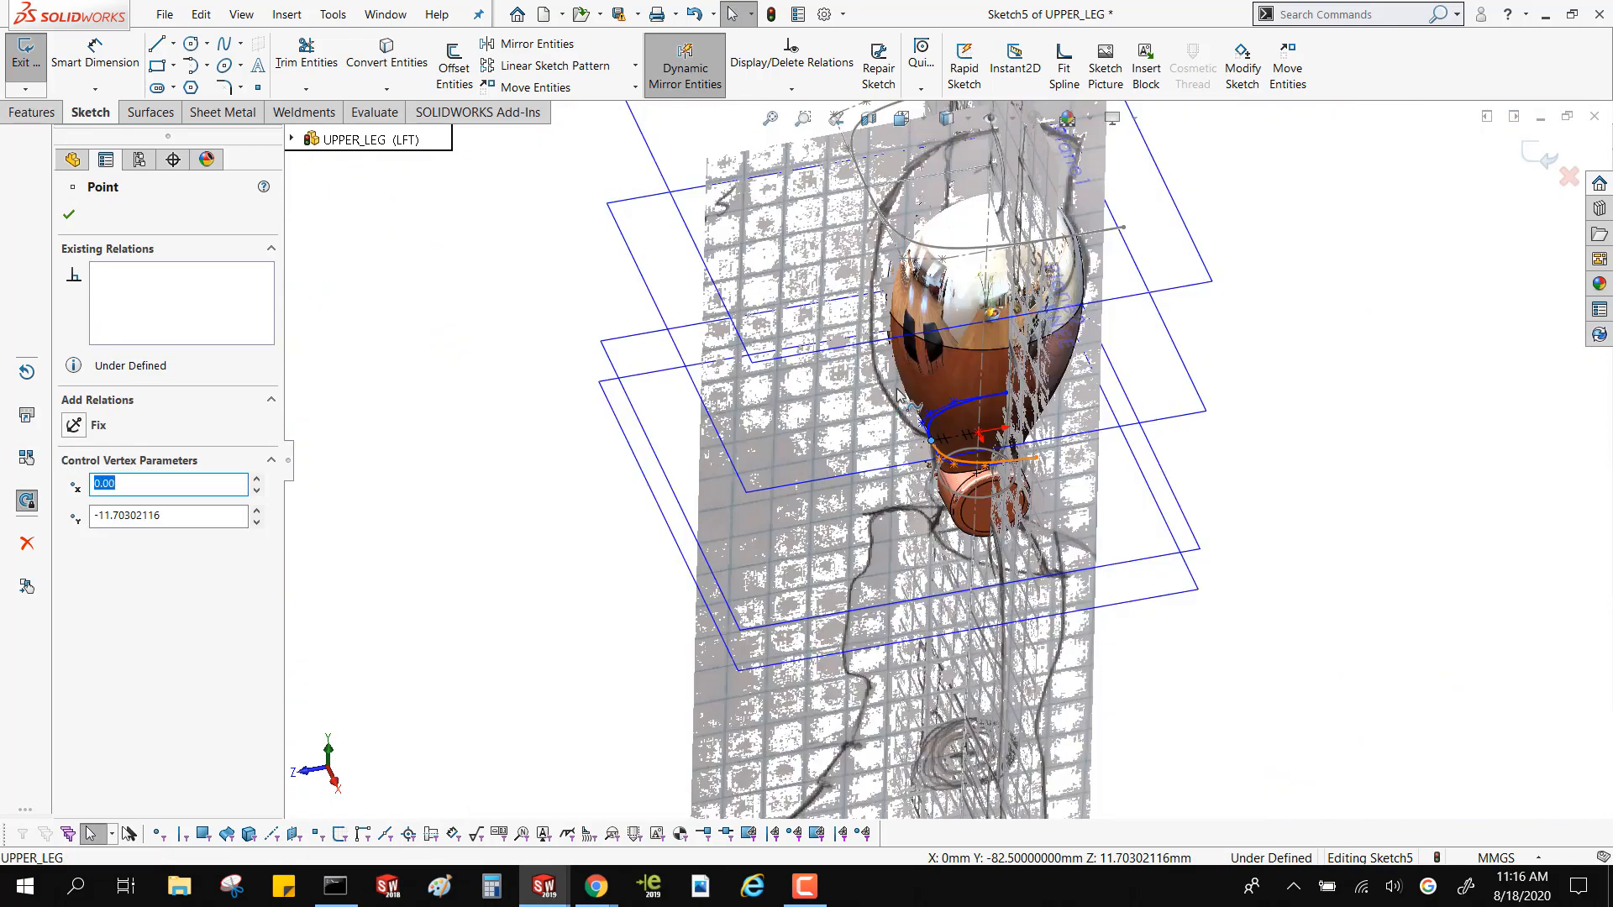
Move the spline's free end vertex to about X 15.2, Y 20.5 mm, exit the sketch and rebuild the model
middle_click_drag(947, 298, 966, 401)
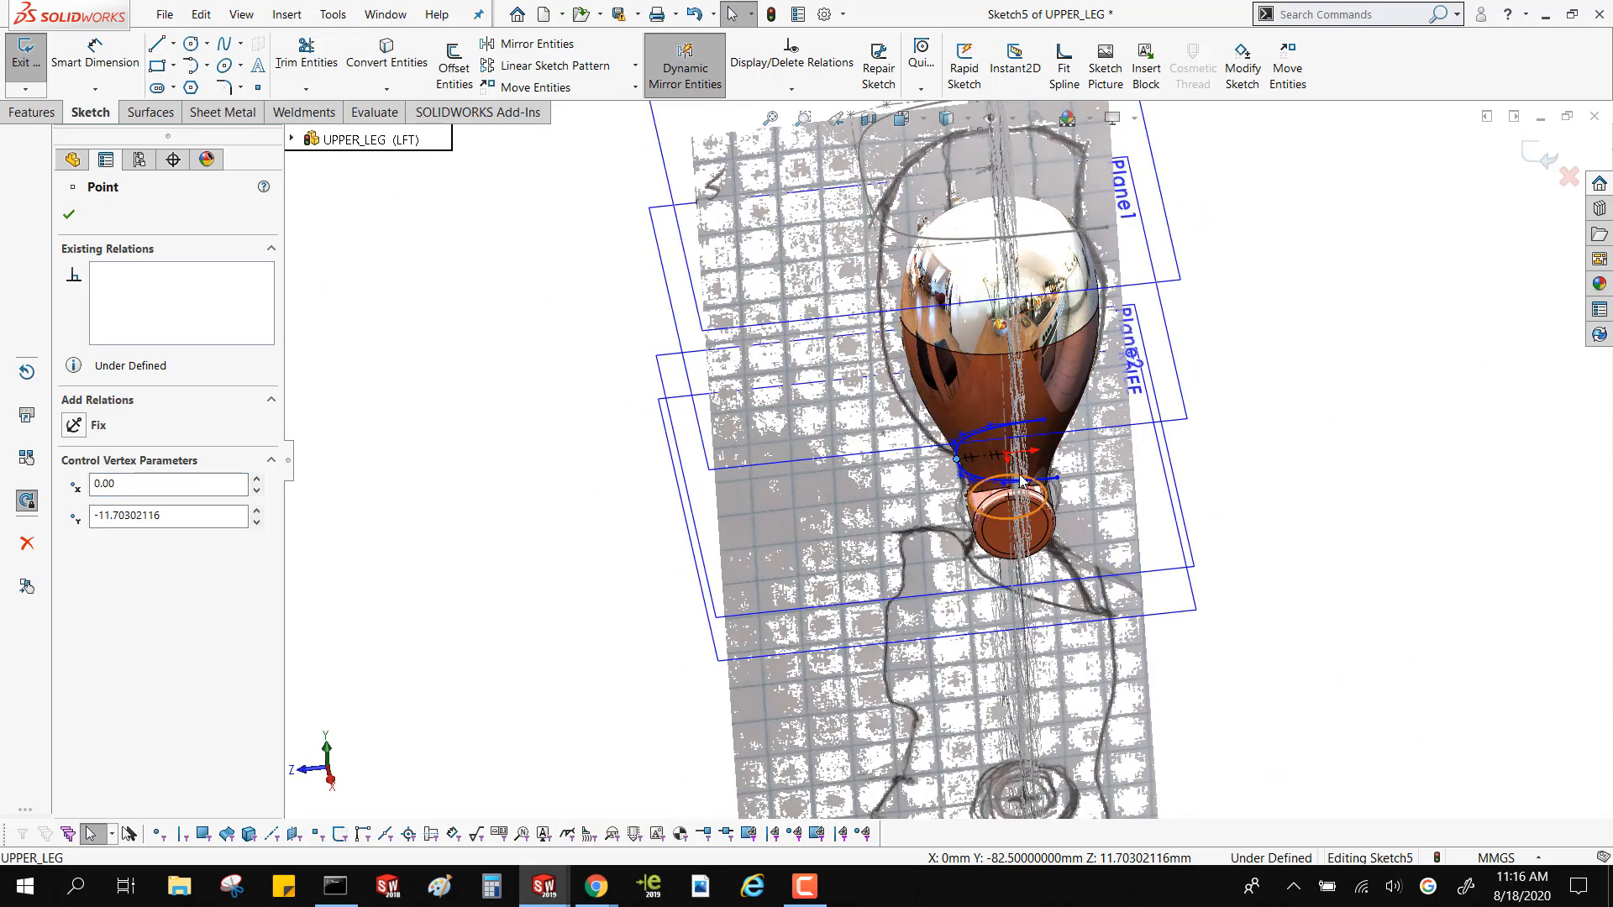
middle_click_drag(1018, 463, 1057, 482)
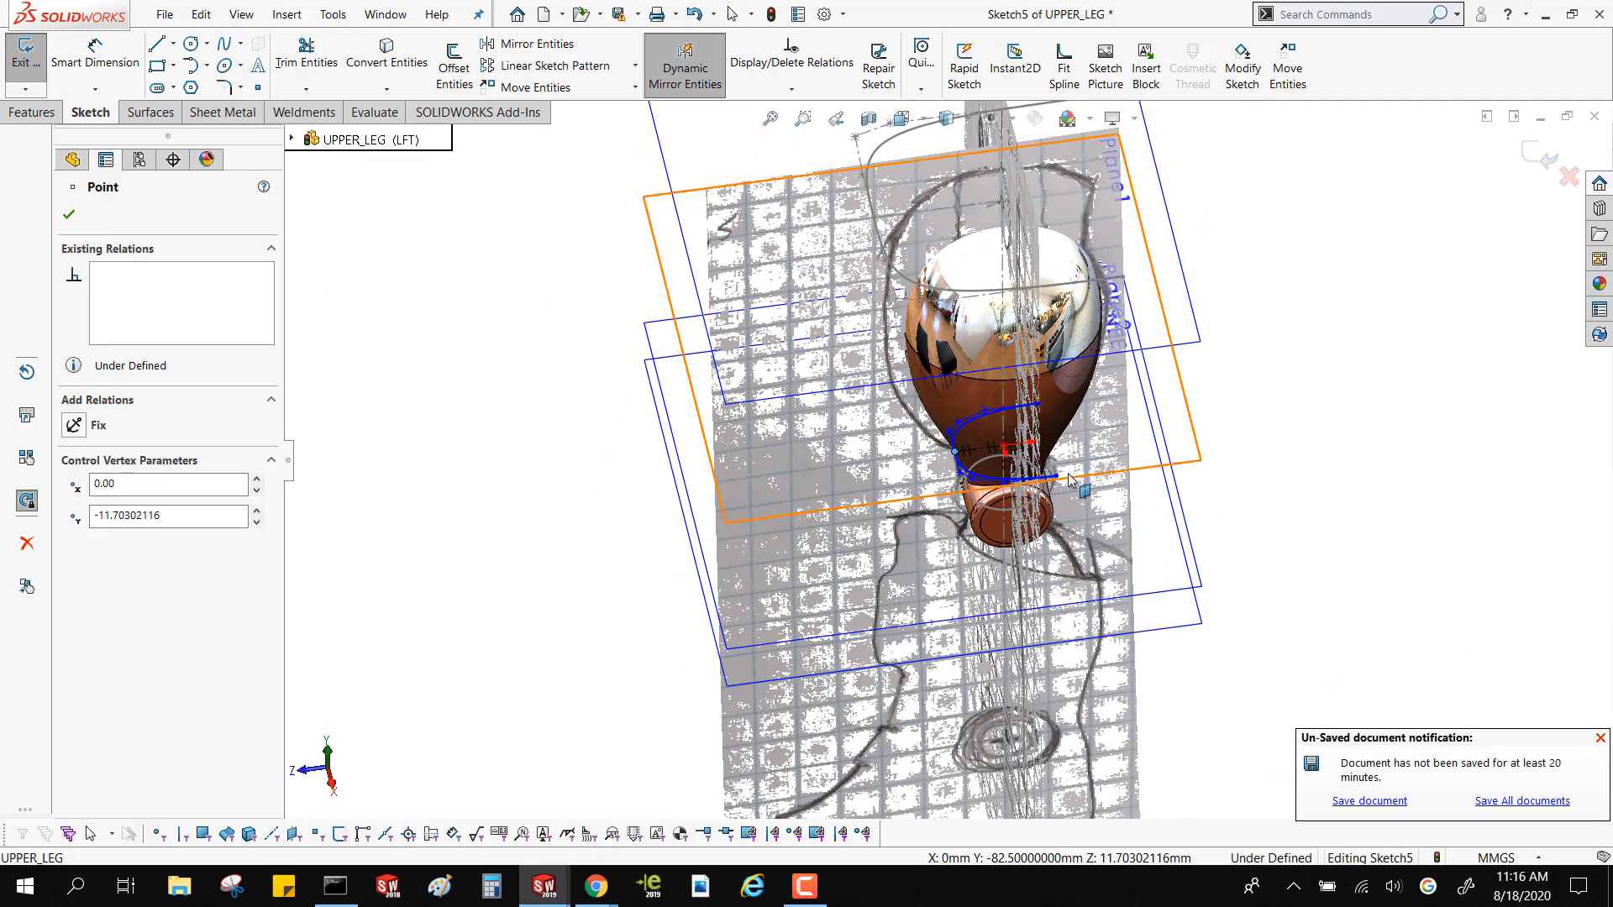
left_click_drag(1057, 478, 1103, 486)
middle_click_drag(1103, 483, 1138, 331)
left_click(1556, 151)
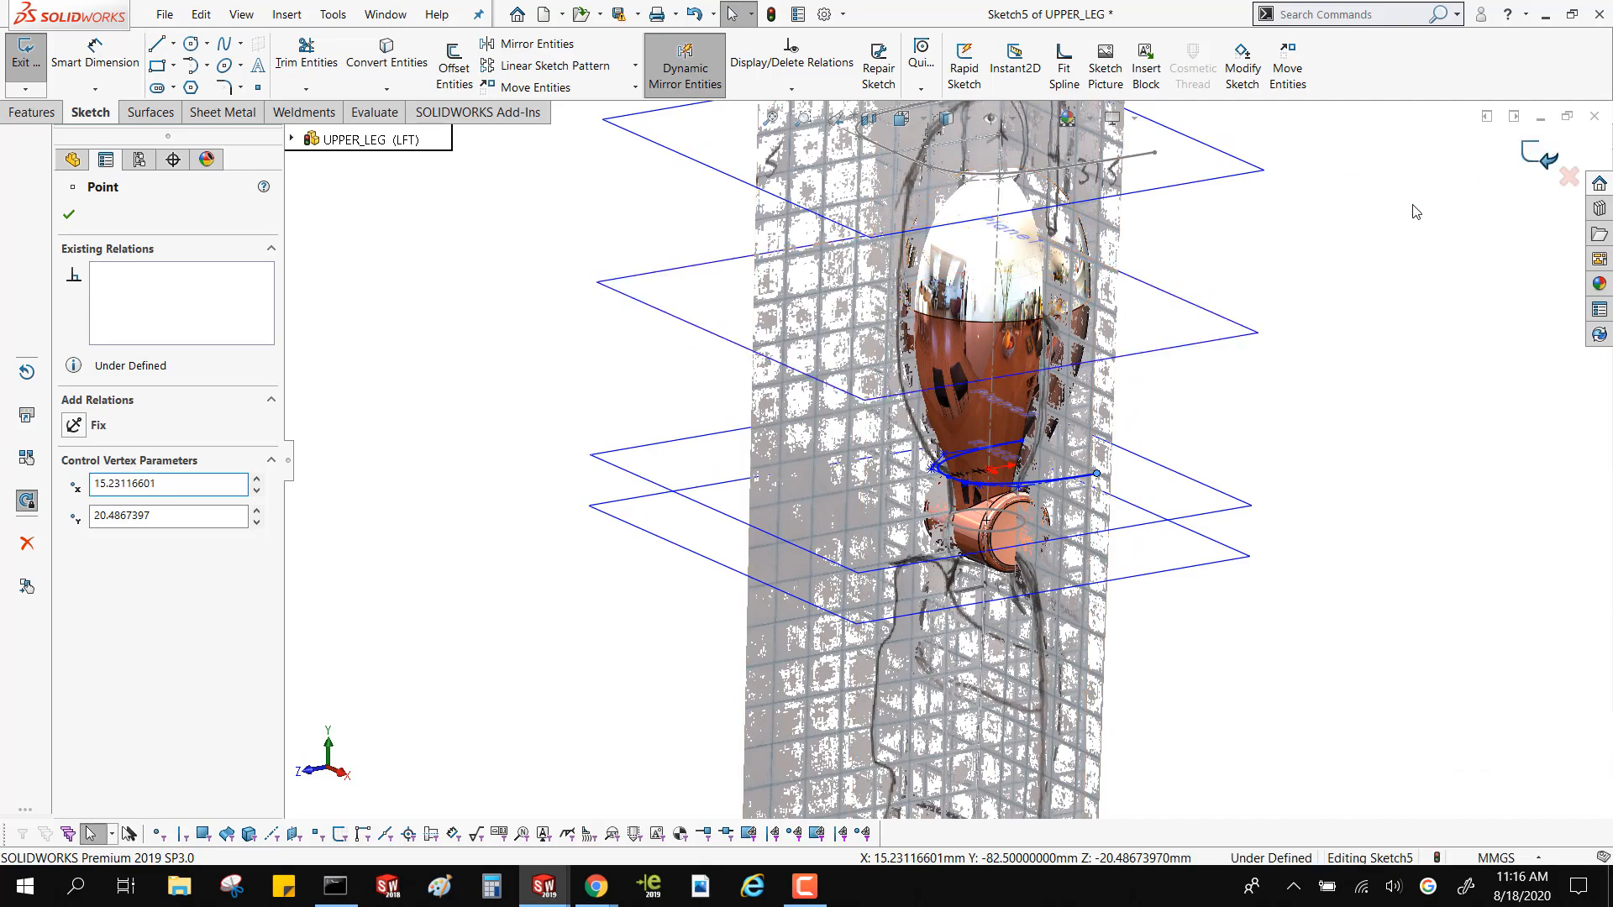
key("ctrl+b")
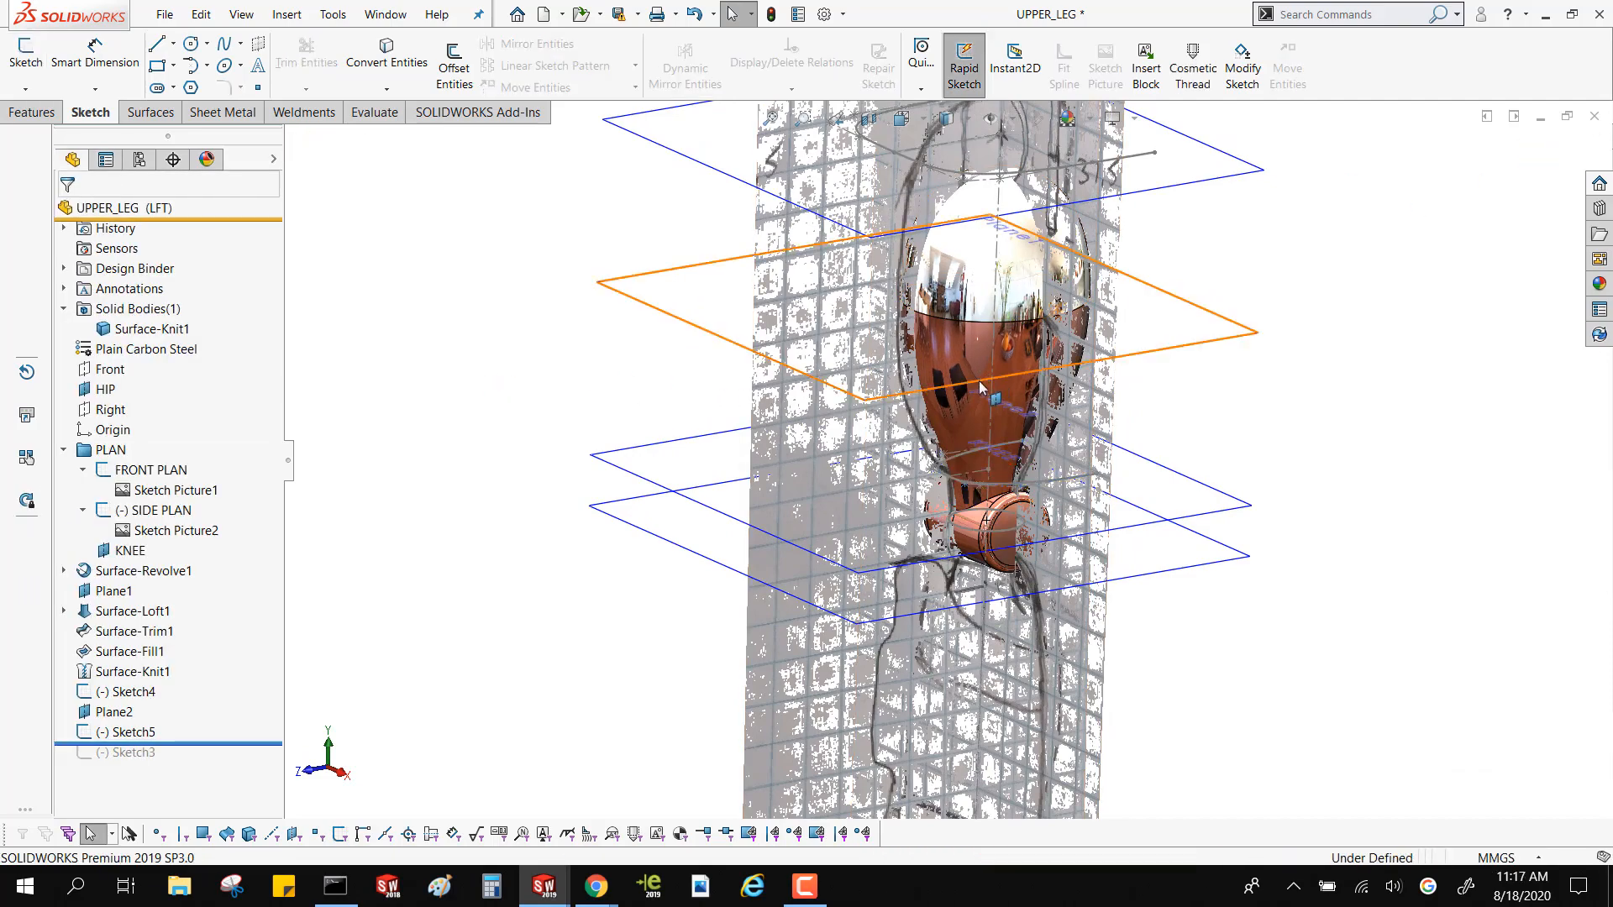
Roll the feature history forward past Sketch3 and open Sketch3 for editing
mouse_move(990, 376)
middle_mouse_down()
mouse_move(966, 395)
mouse_move(821, 382)
mouse_move(889, 405)
mouse_move(960, 210)
mouse_move(1021, 309)
middle_mouse_up()
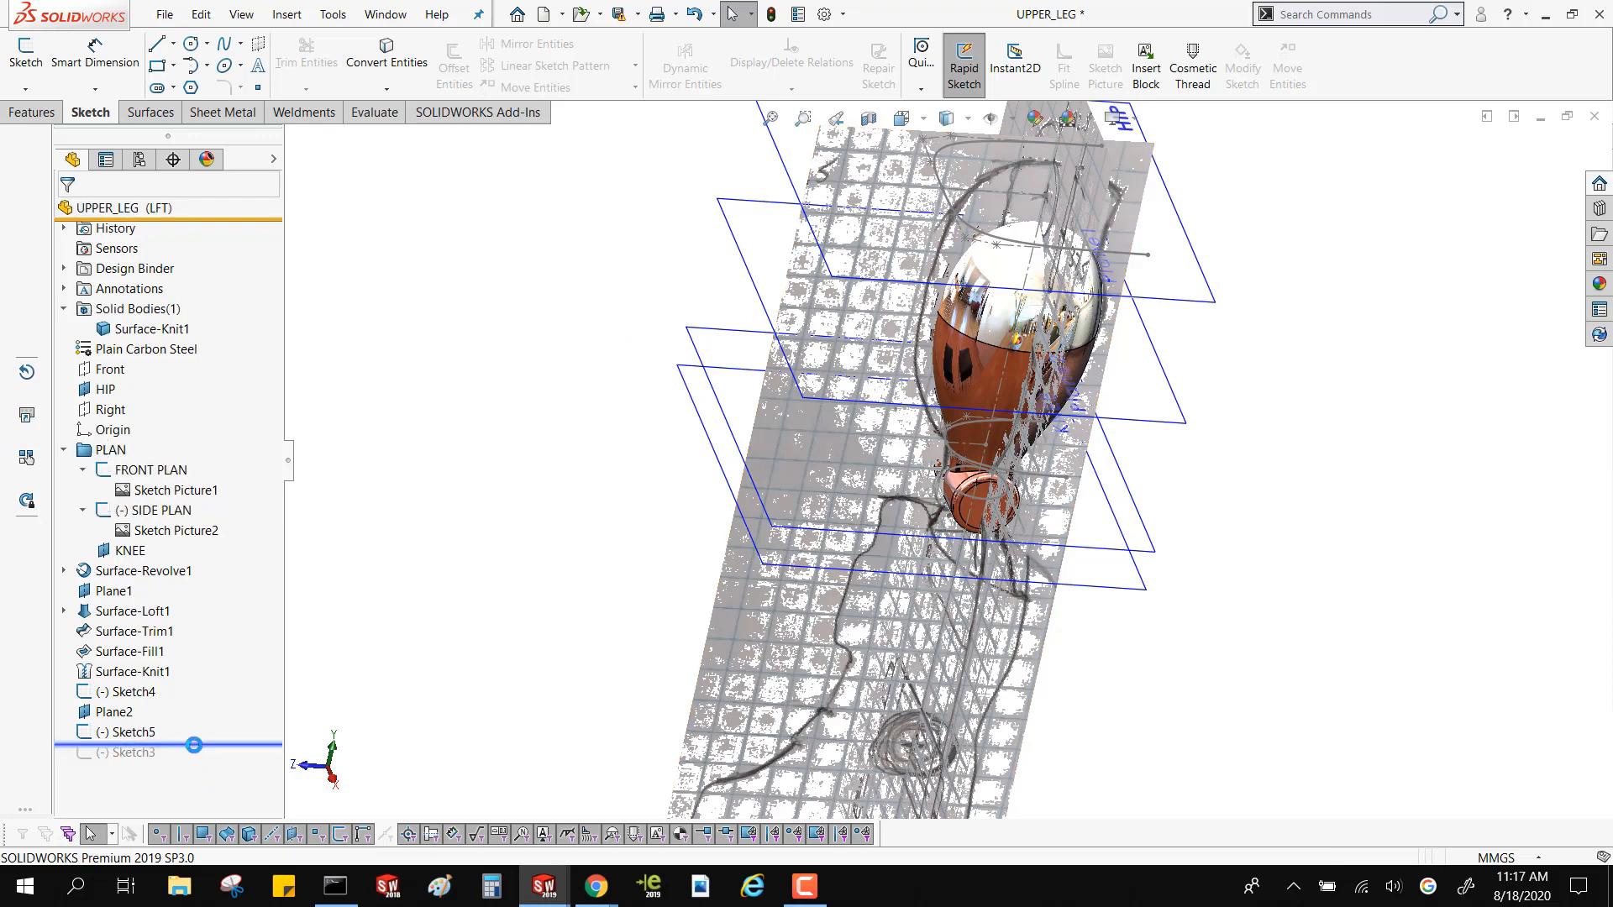
left_click_drag(194, 744, 203, 765)
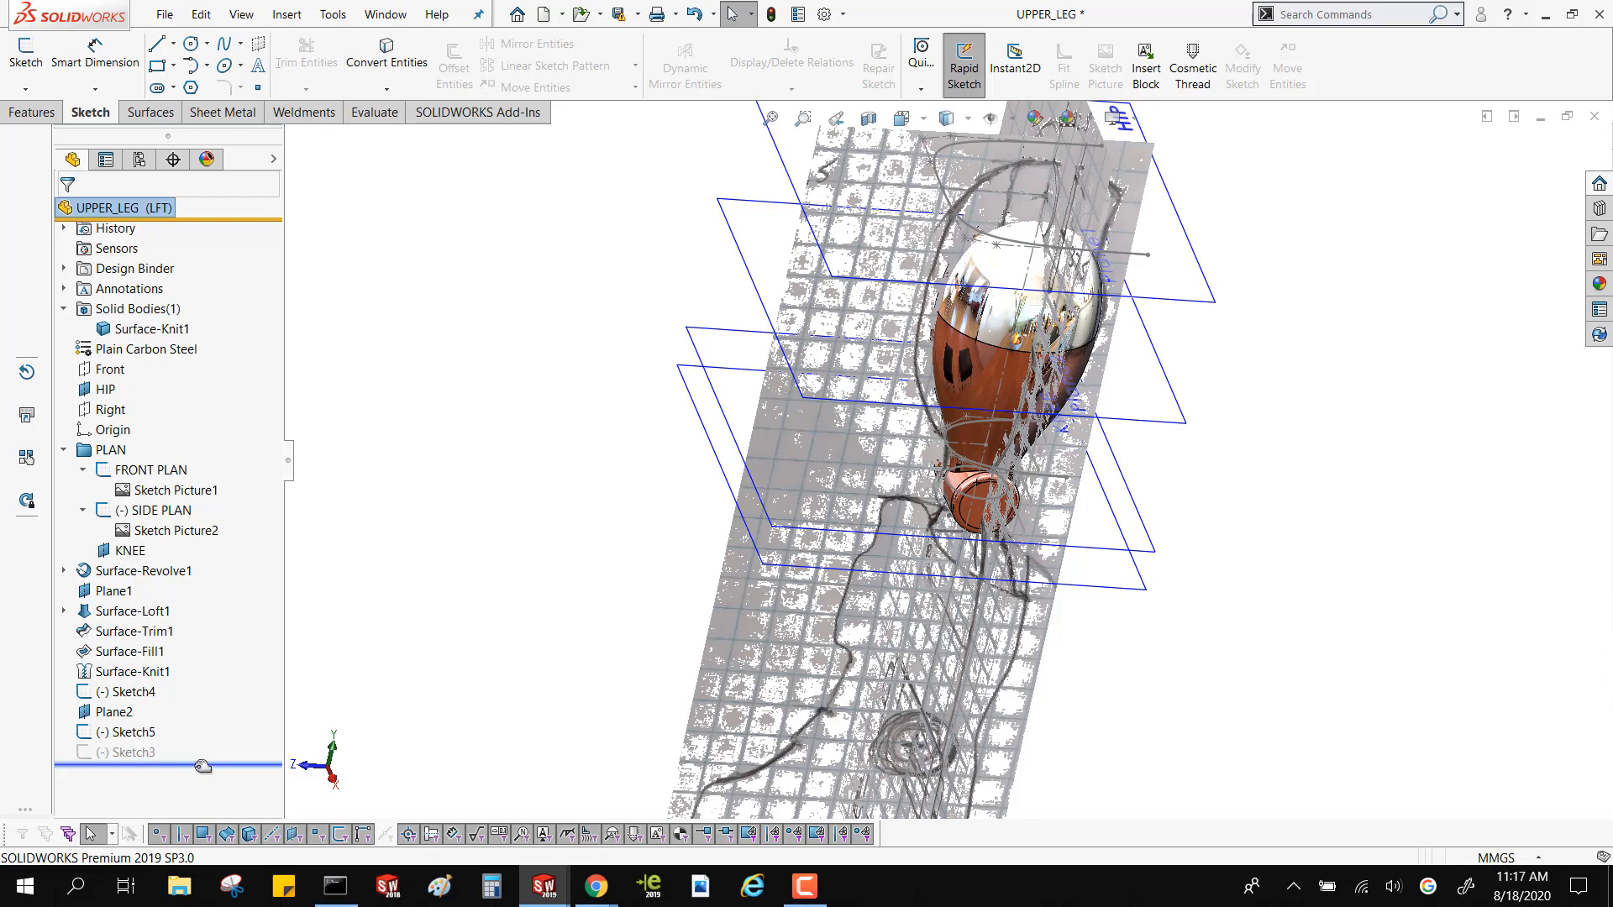
left_click(150, 753)
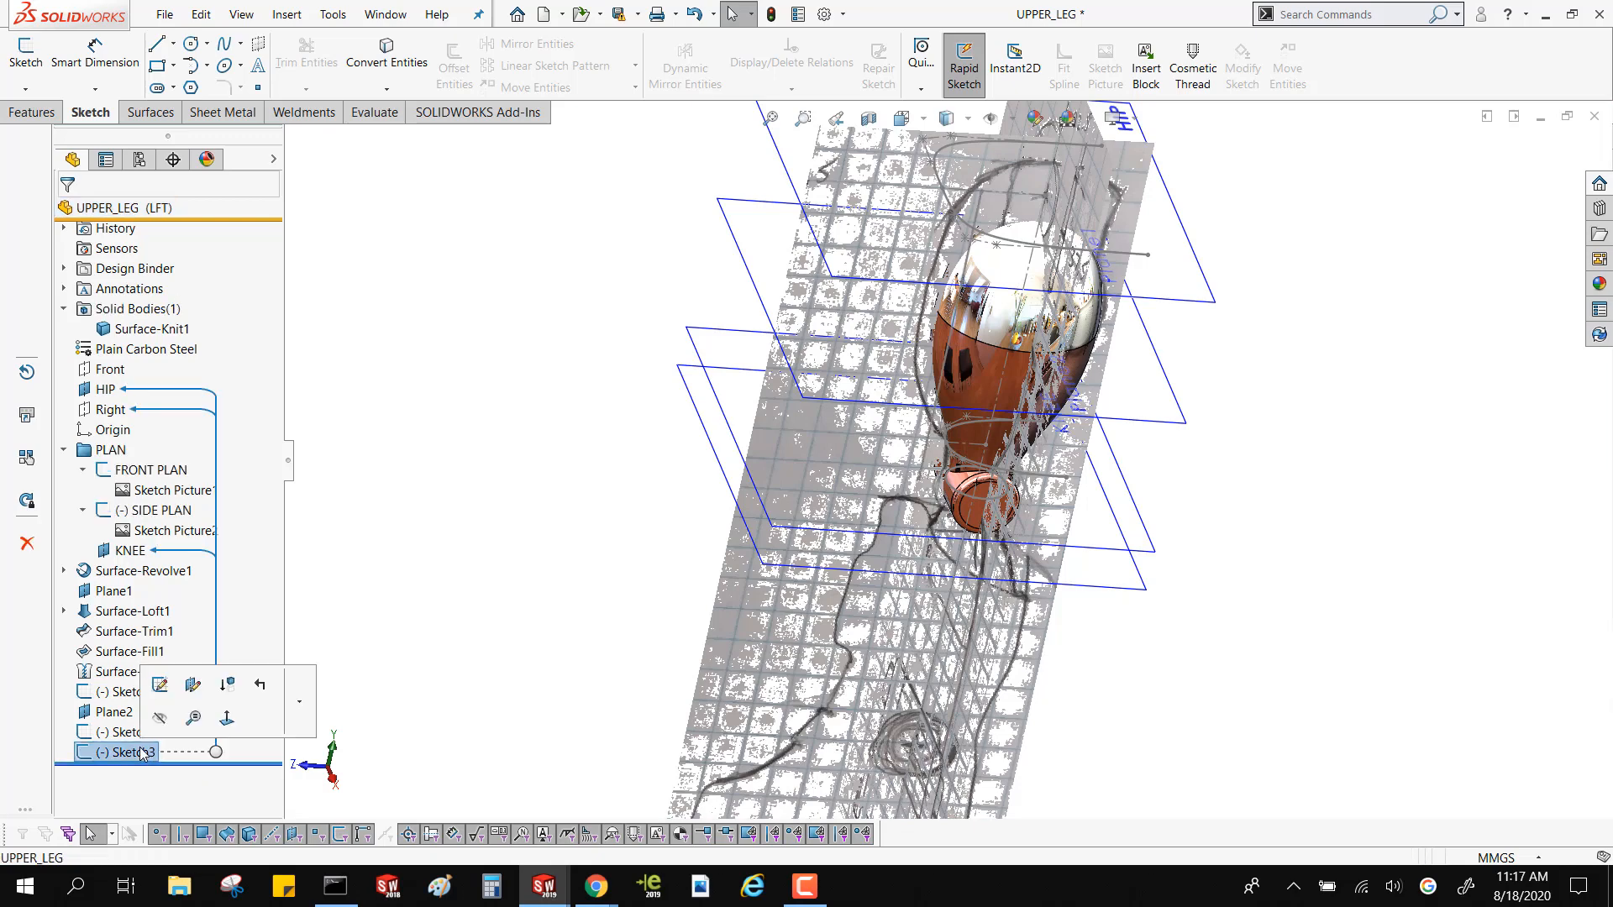
left_click(158, 687)
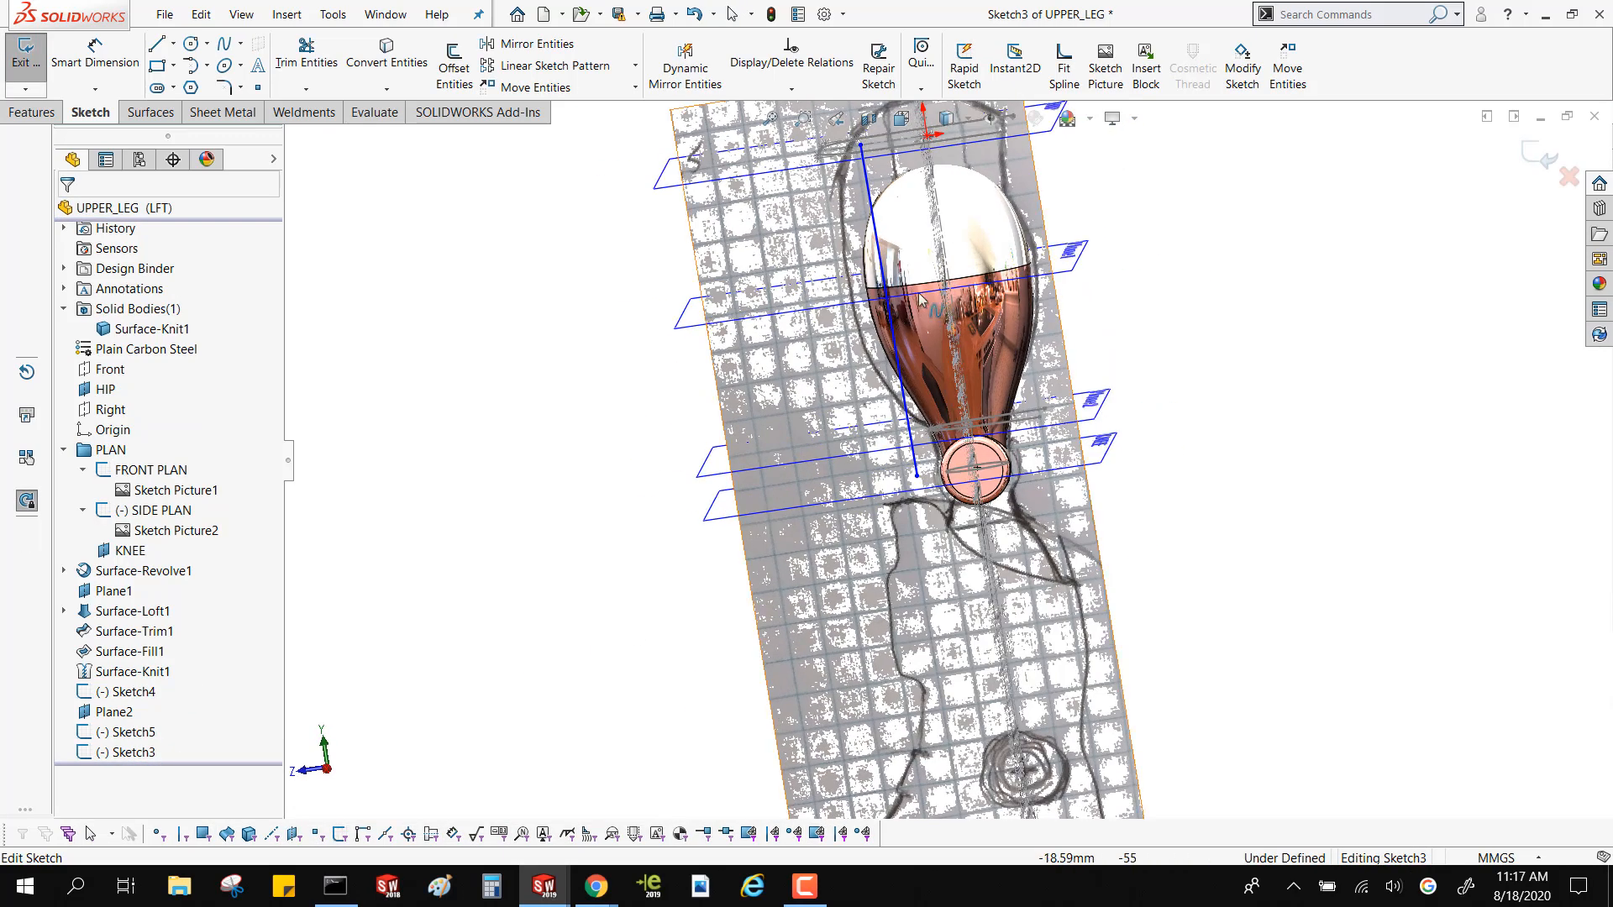
Delete the coincident relation at the side spline's lower end and attach that end to the start vertex of the Plane2 profile
scroll(921, 299, "down", 3)
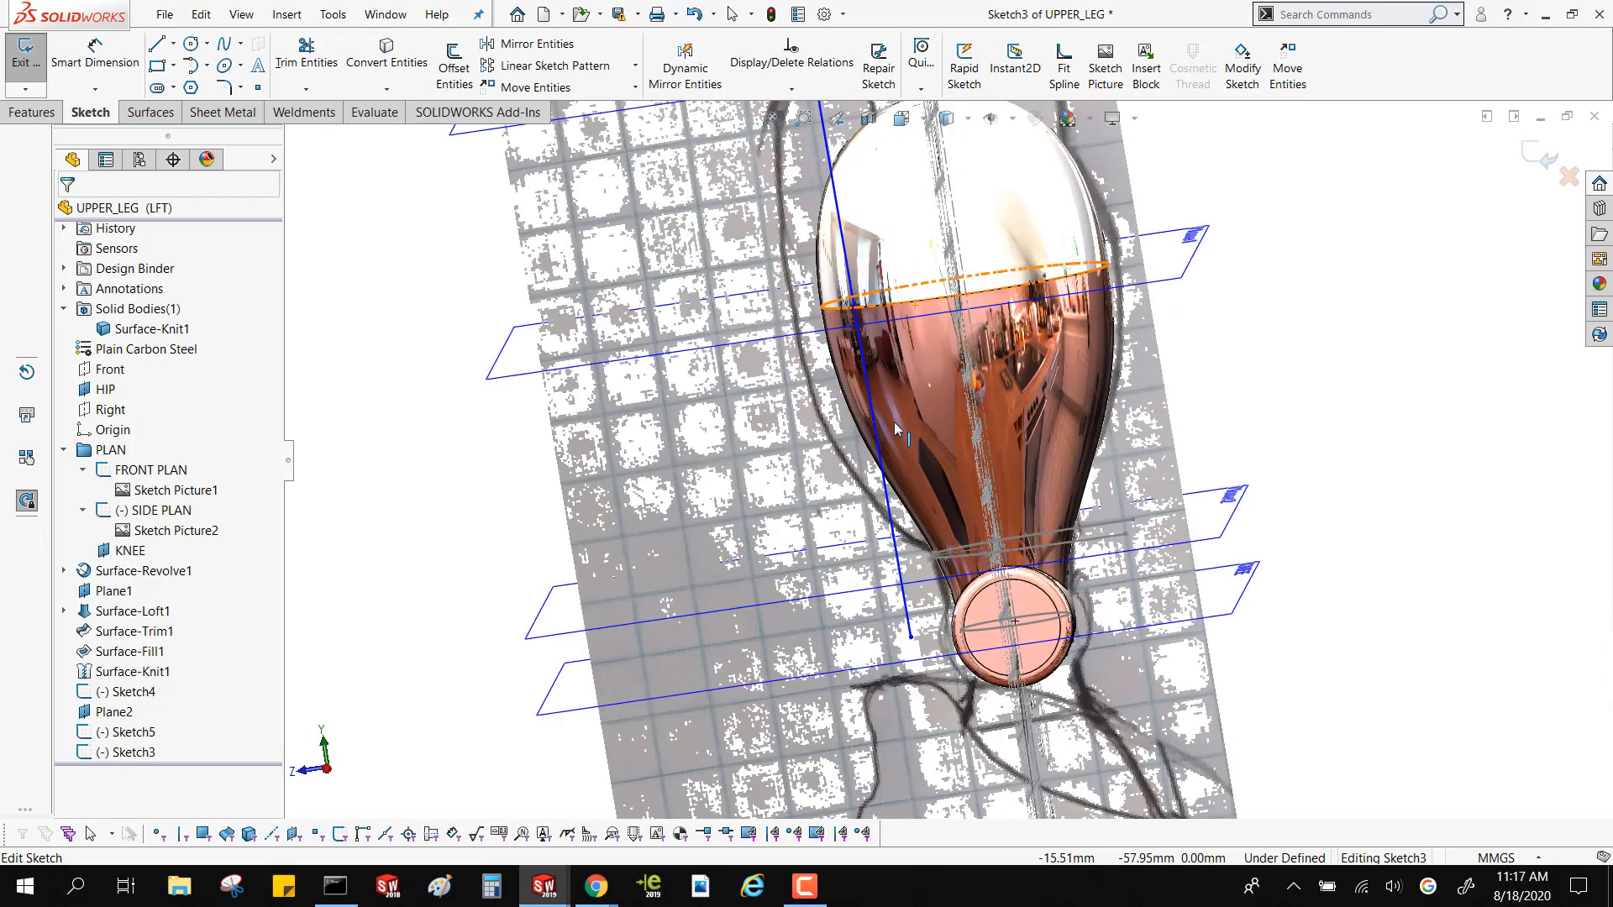
left_click(911, 639)
left_click(910, 624)
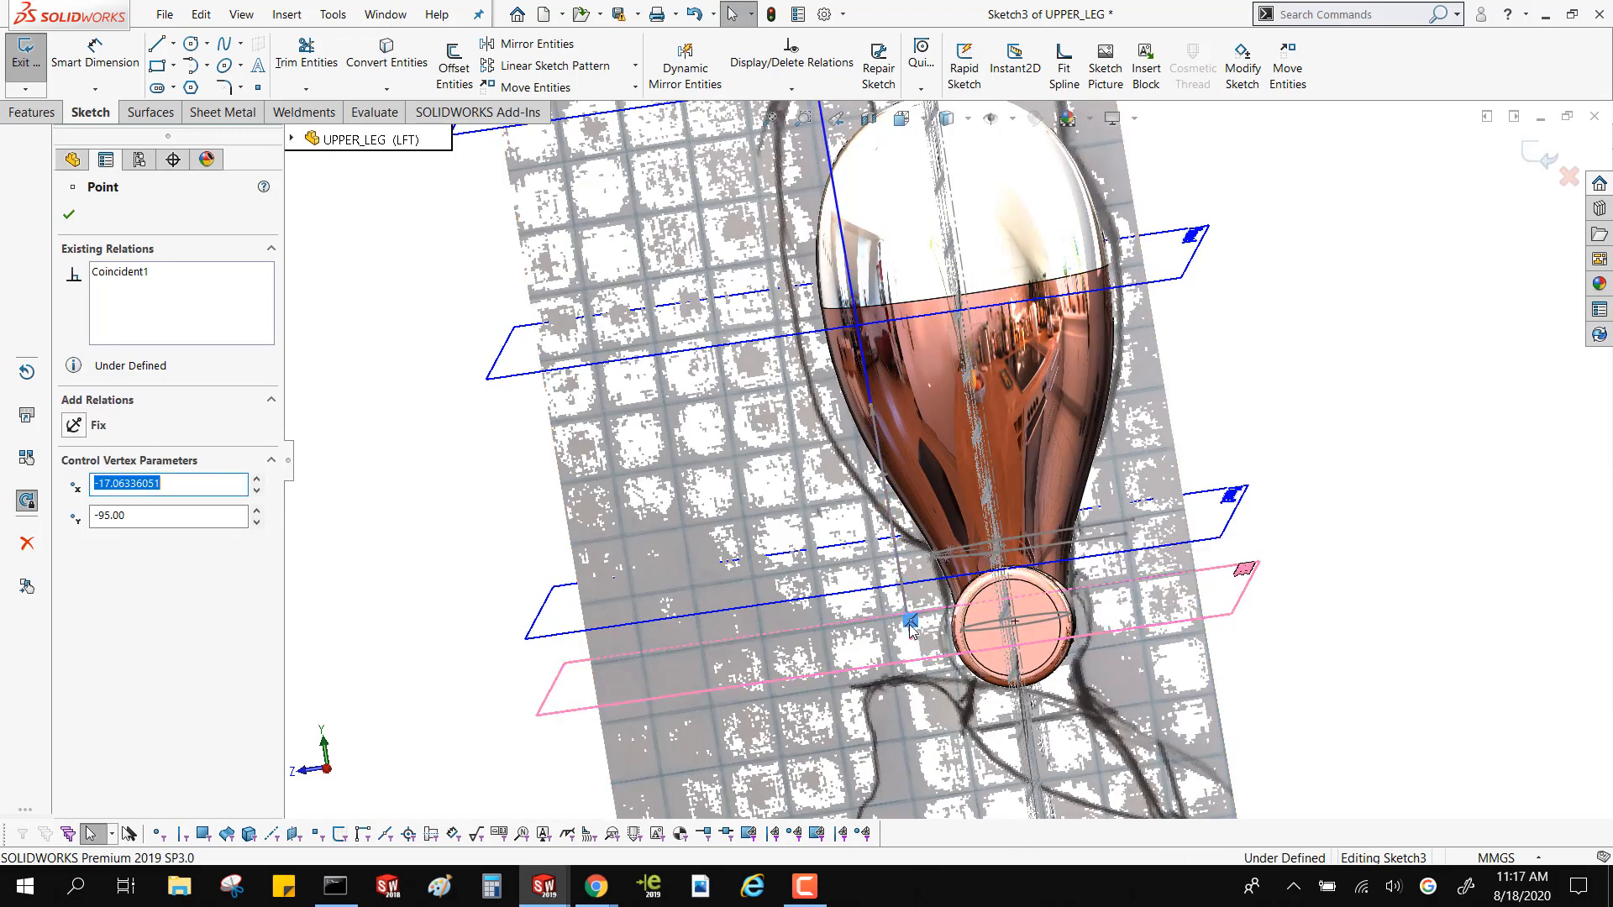
key("Delete")
middle_click_drag(933, 663, 1008, 684)
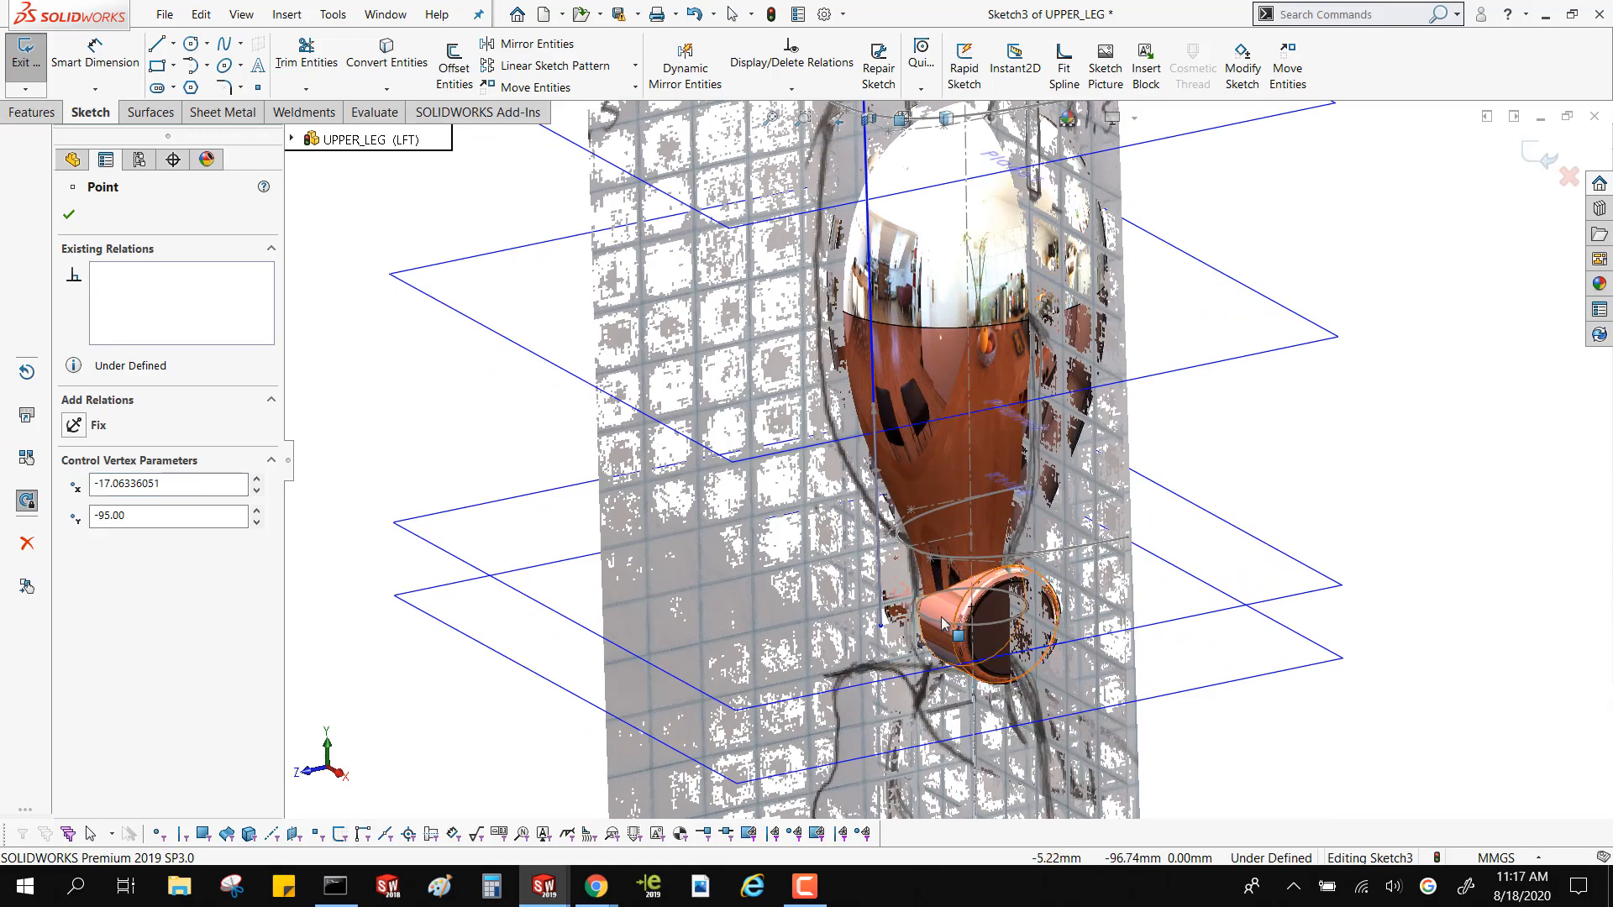
scroll(934, 651, "down", 3)
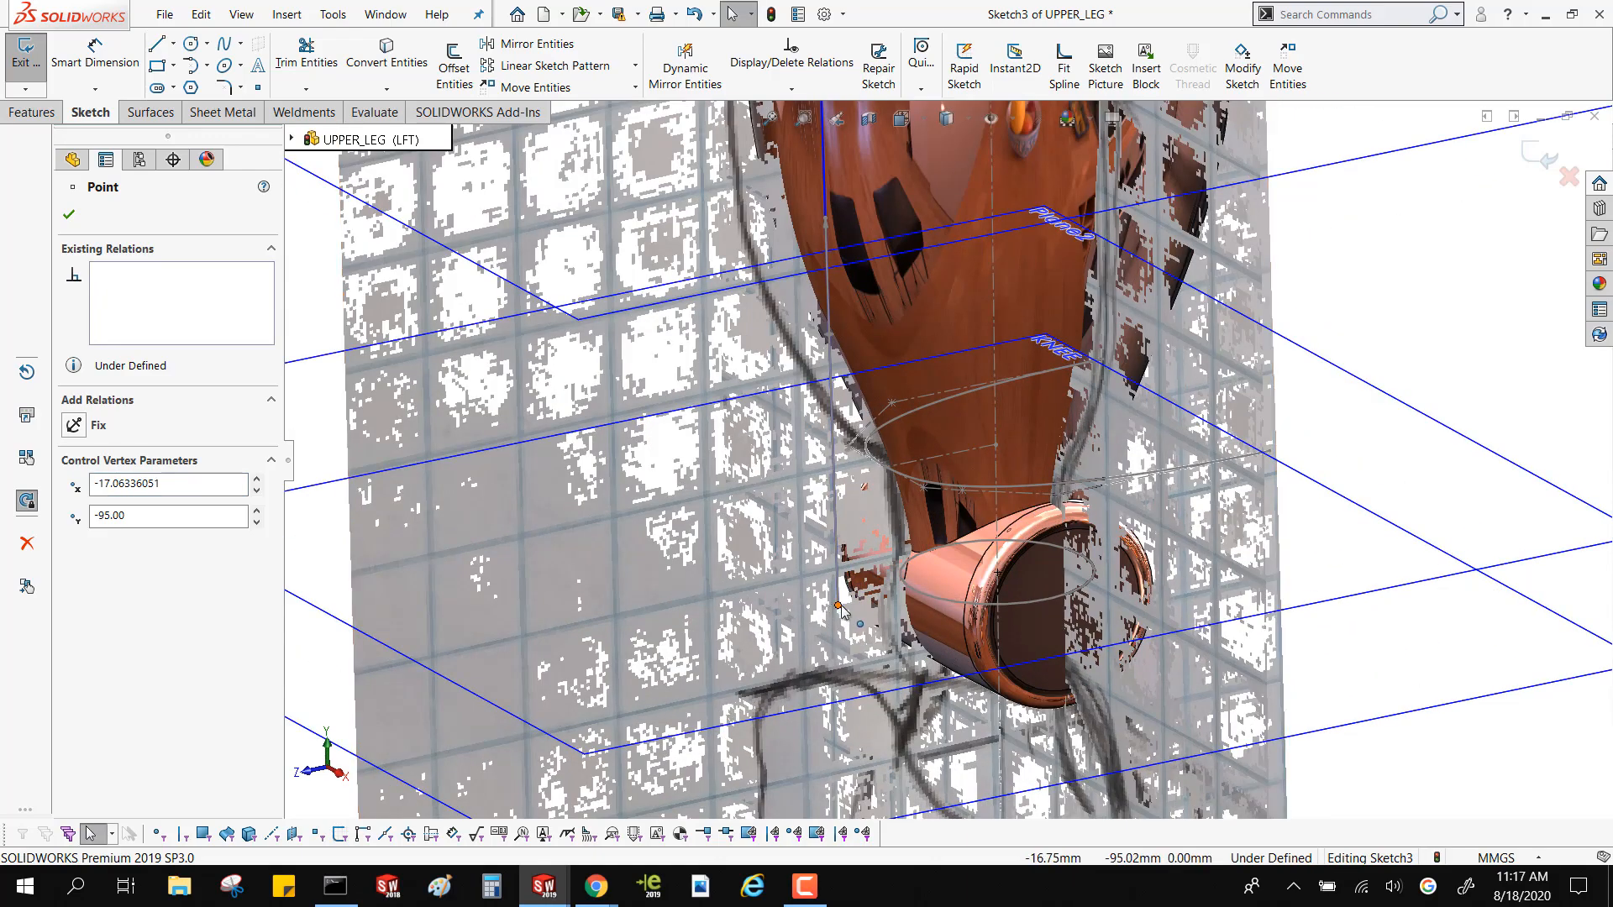
left_click_drag(840, 607, 888, 470)
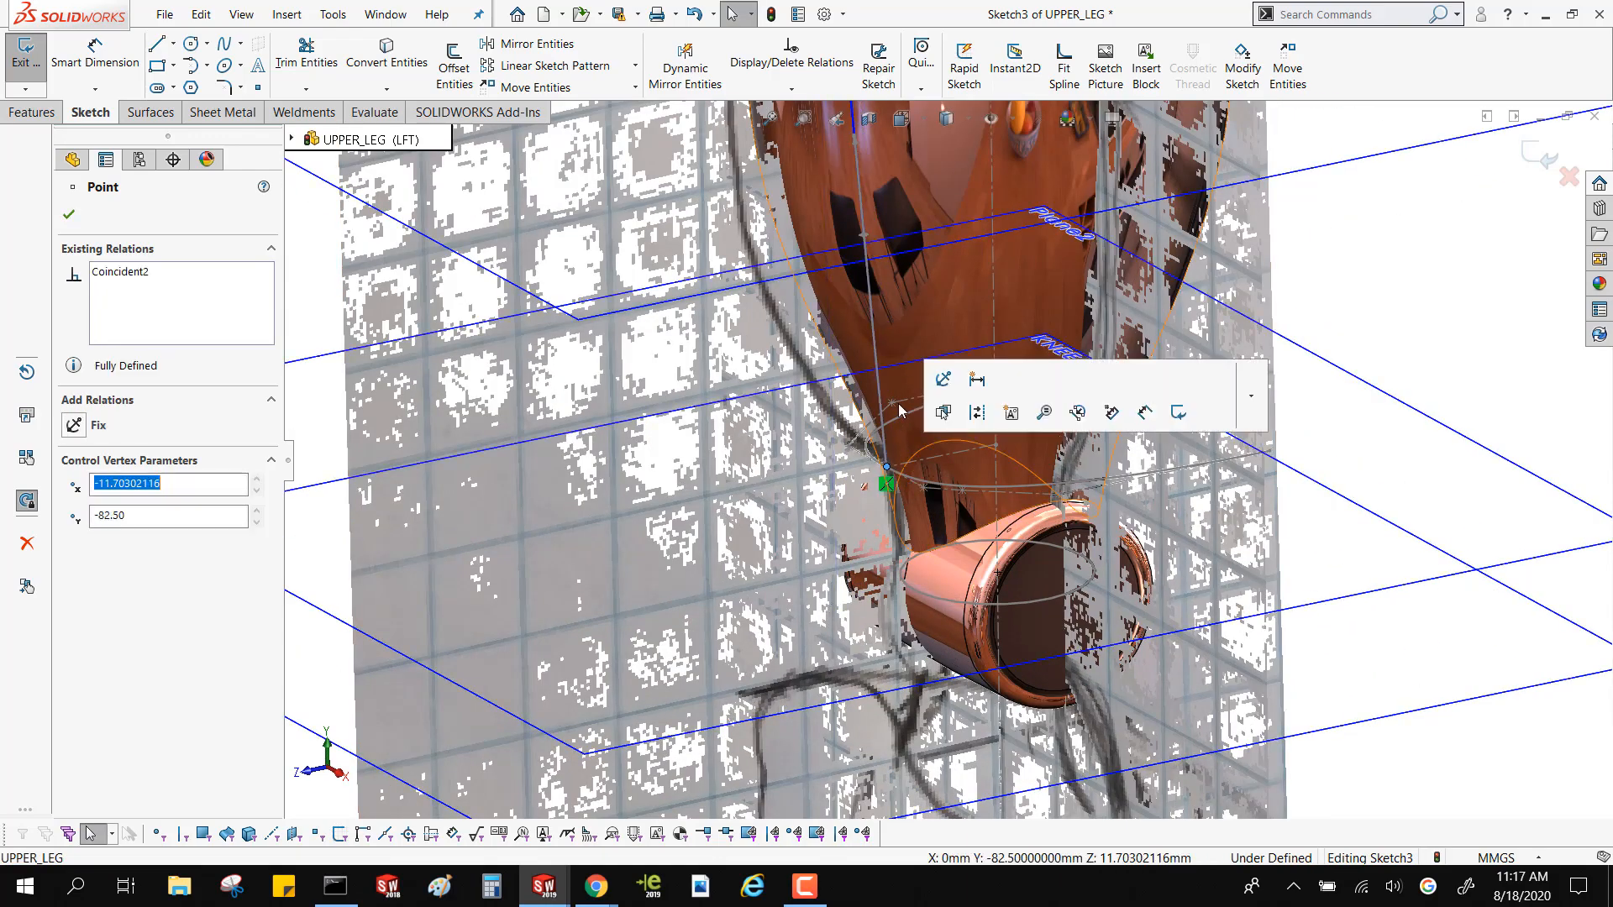
Attach the side spline's upper end to the front vertex of the curved profile on the HIP plane
scroll(898, 403, "up", 8)
scroll(927, 271, "down", 5)
scroll(900, 328, "down", 2)
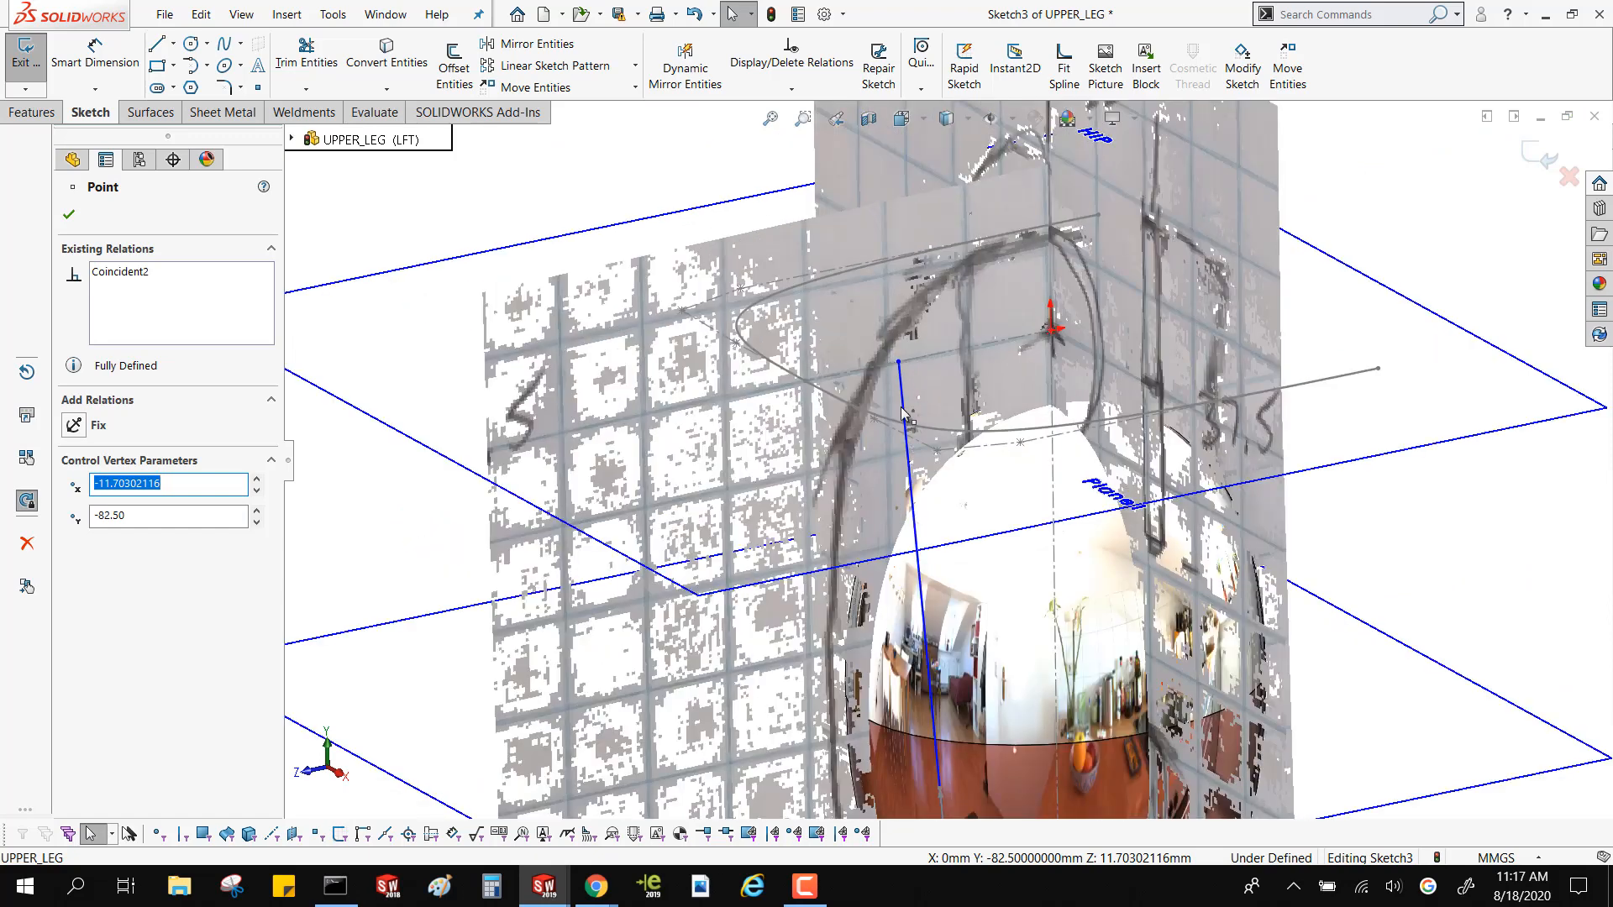
left_click_drag(804, 420, 811, 383)
scroll(835, 507, "up", 1)
scroll(835, 507, "up", 2)
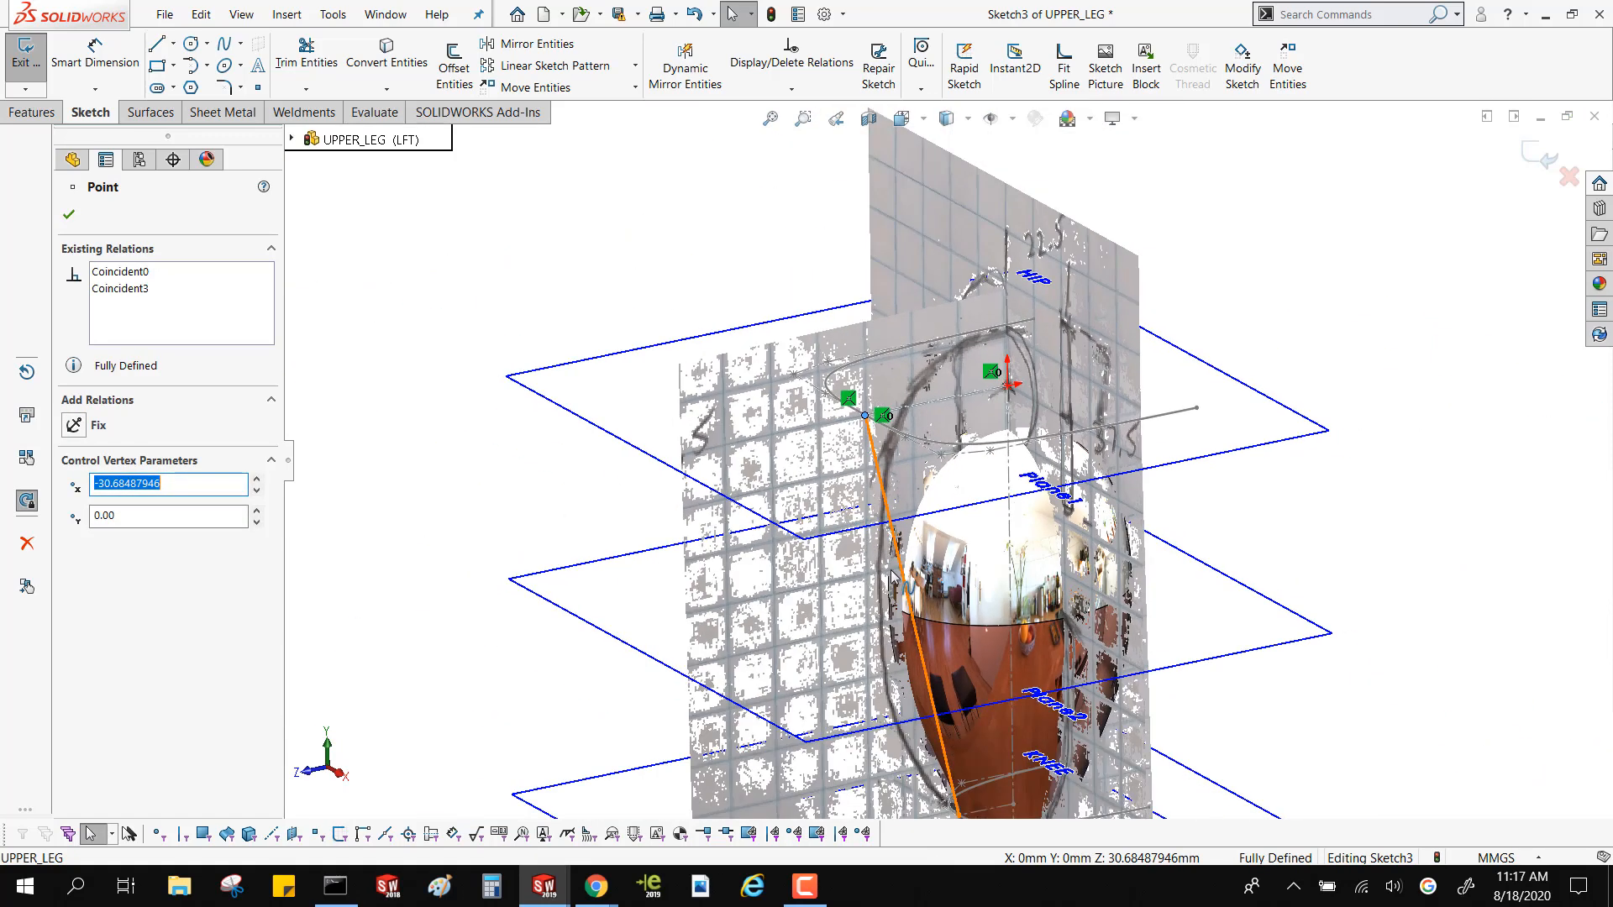
Bend the side spline outward at its upper end by pulling the tangency handle to about -92.7°
left_click(905, 597)
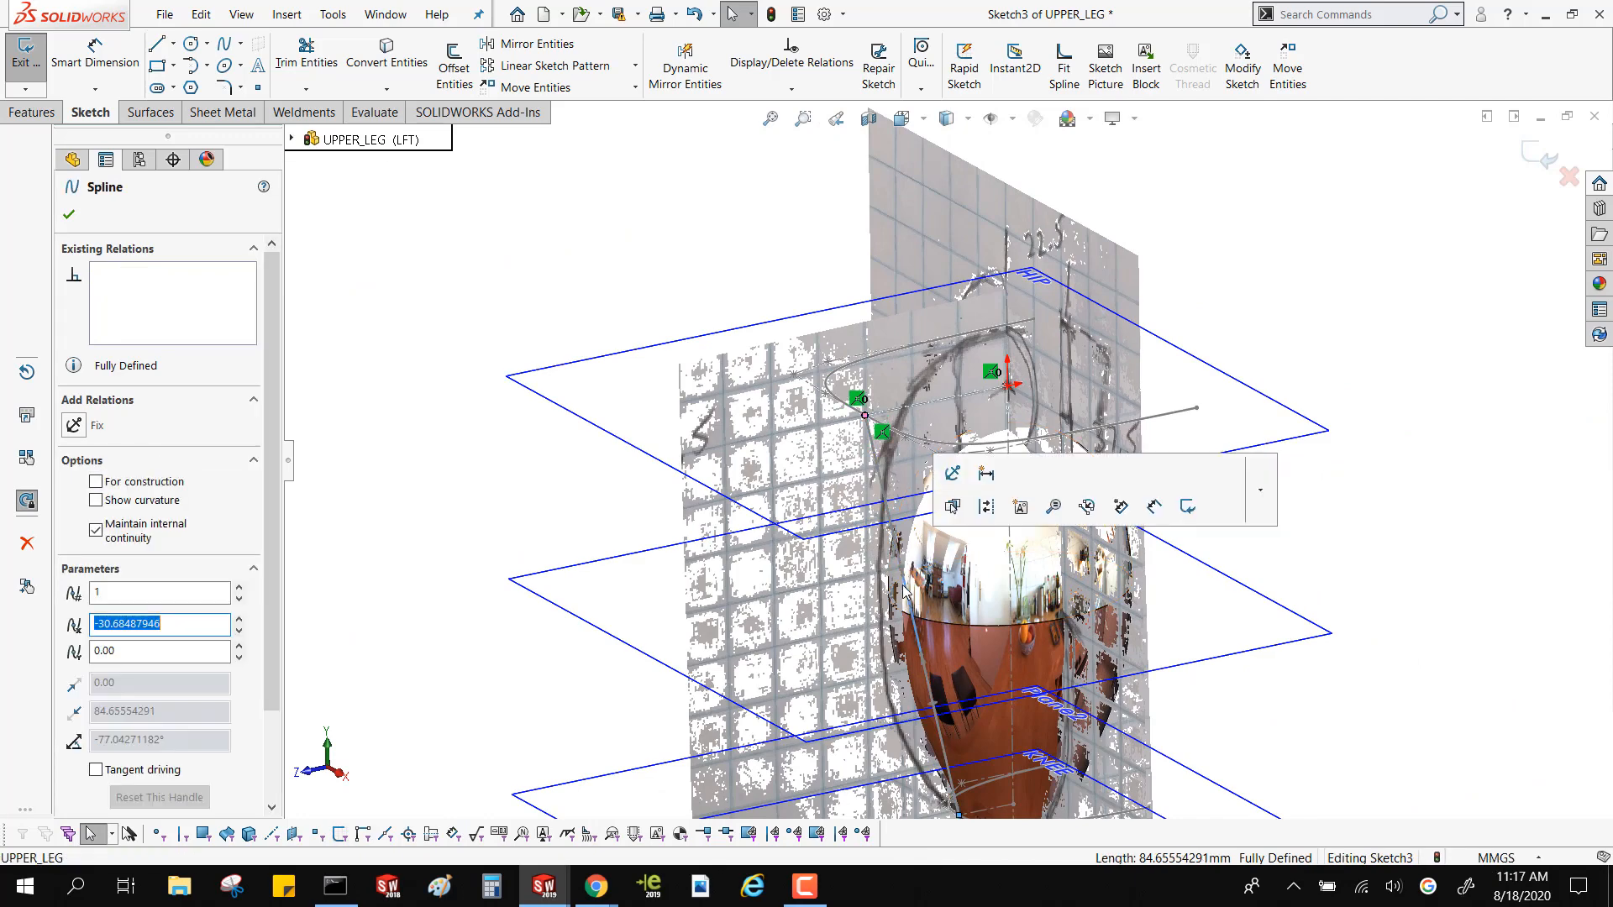
middle_click_drag(897, 545, 874, 533)
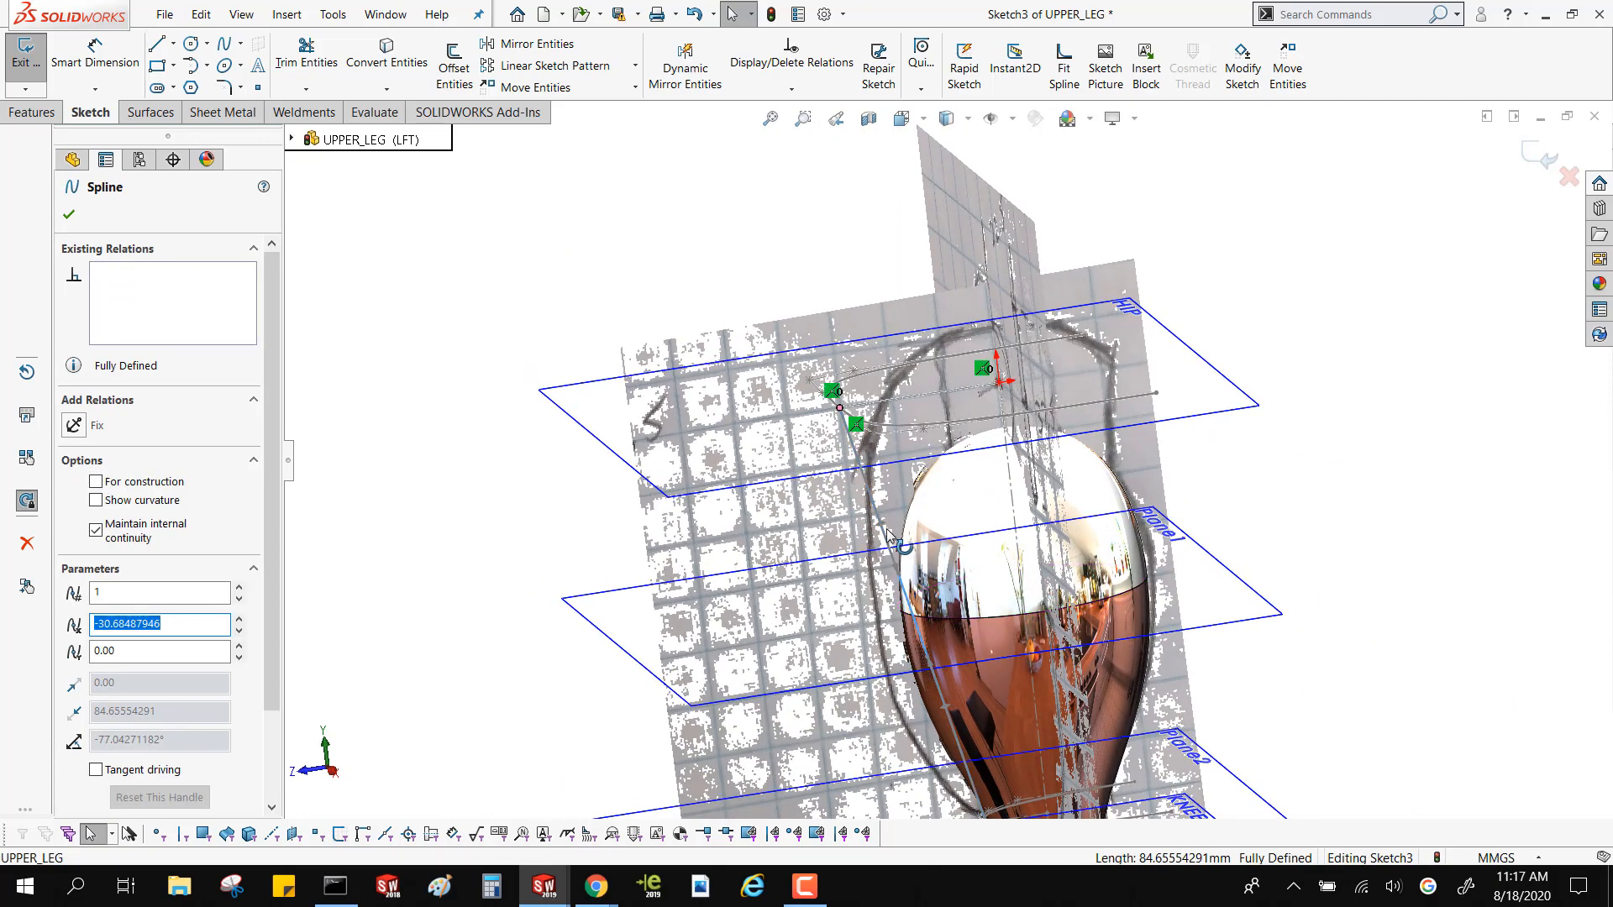
left_click_drag(880, 527, 853, 586)
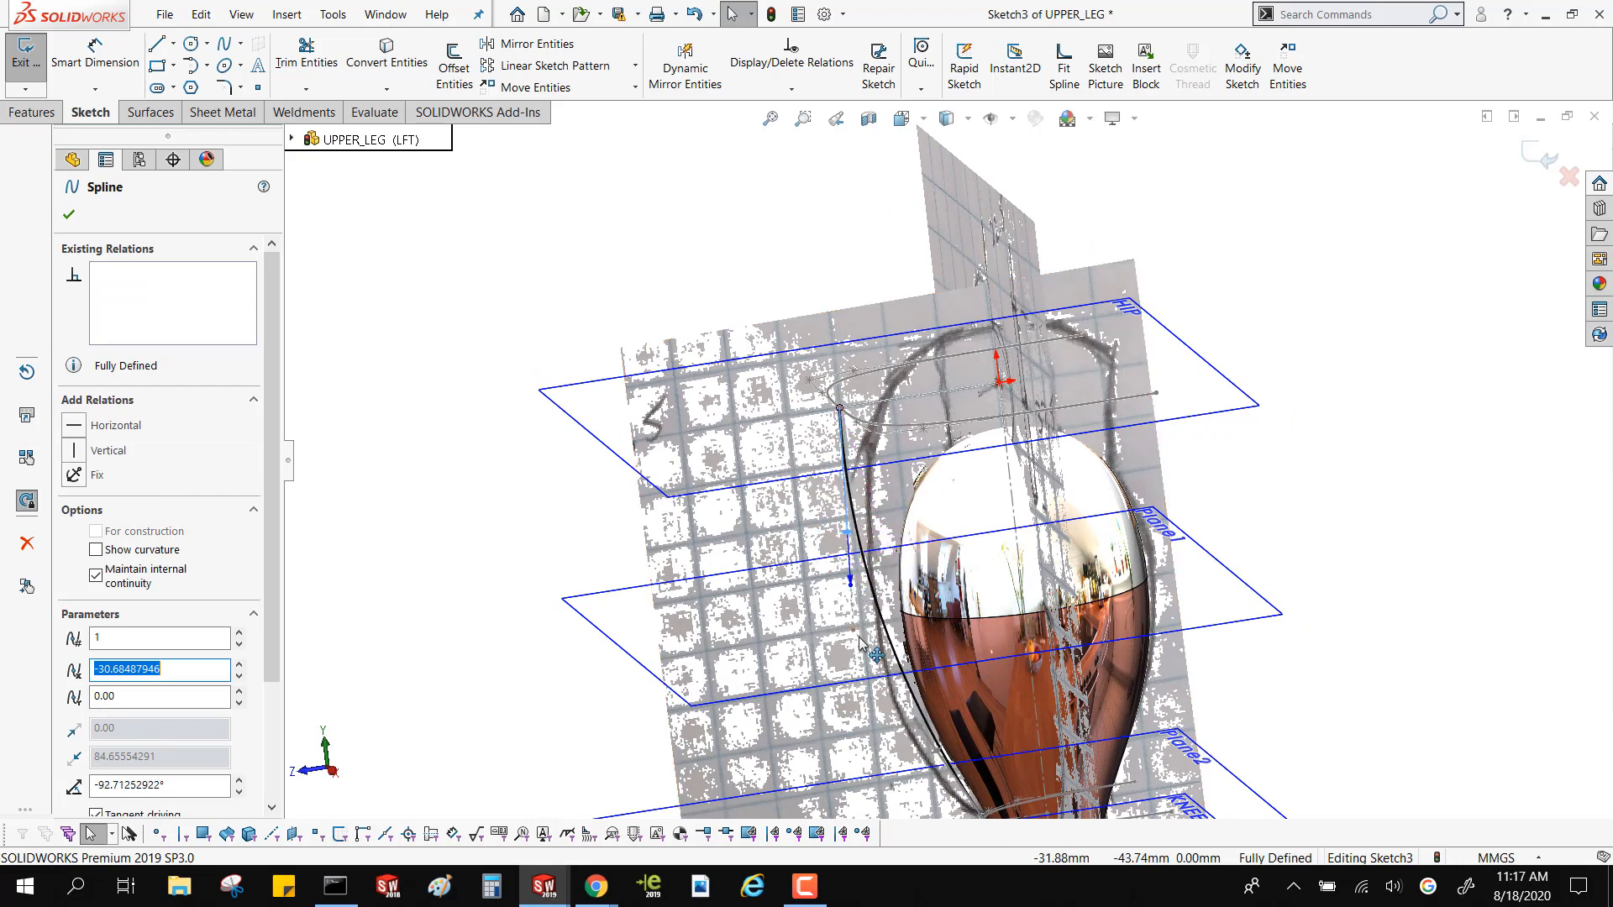
Shape the lower part of the side spline by moving its control polygon point outward, following the thigh outline in the reference drawing
left_click_drag(859, 674, 870, 744)
scroll(965, 677, "up", 4)
scroll(966, 674, "down", 6)
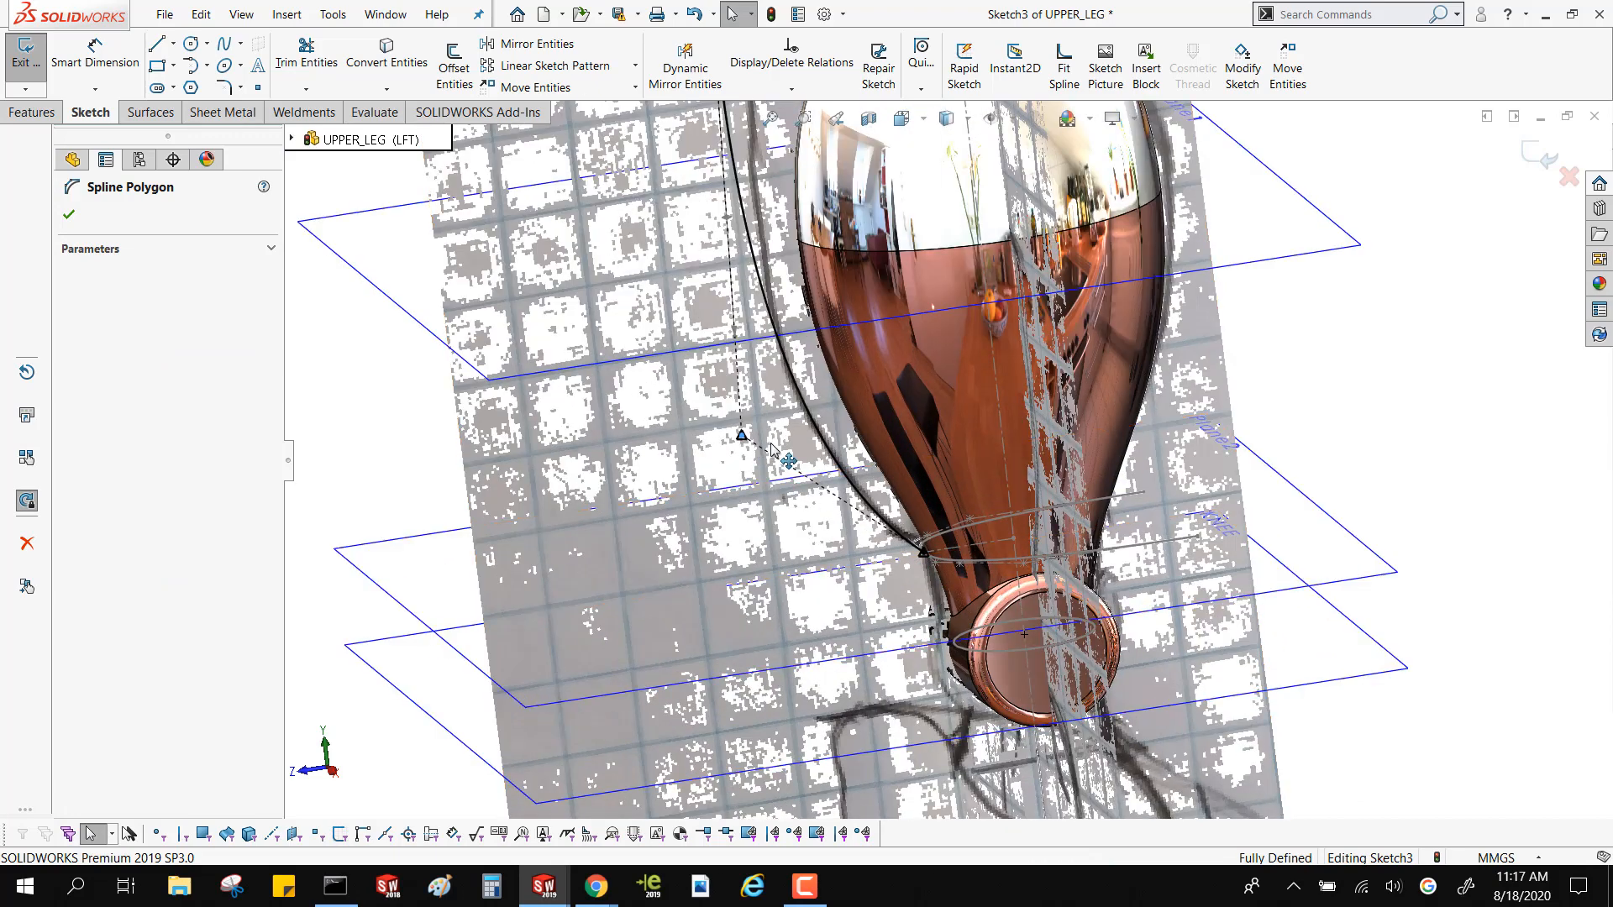
left_click_drag(772, 444, 732, 424)
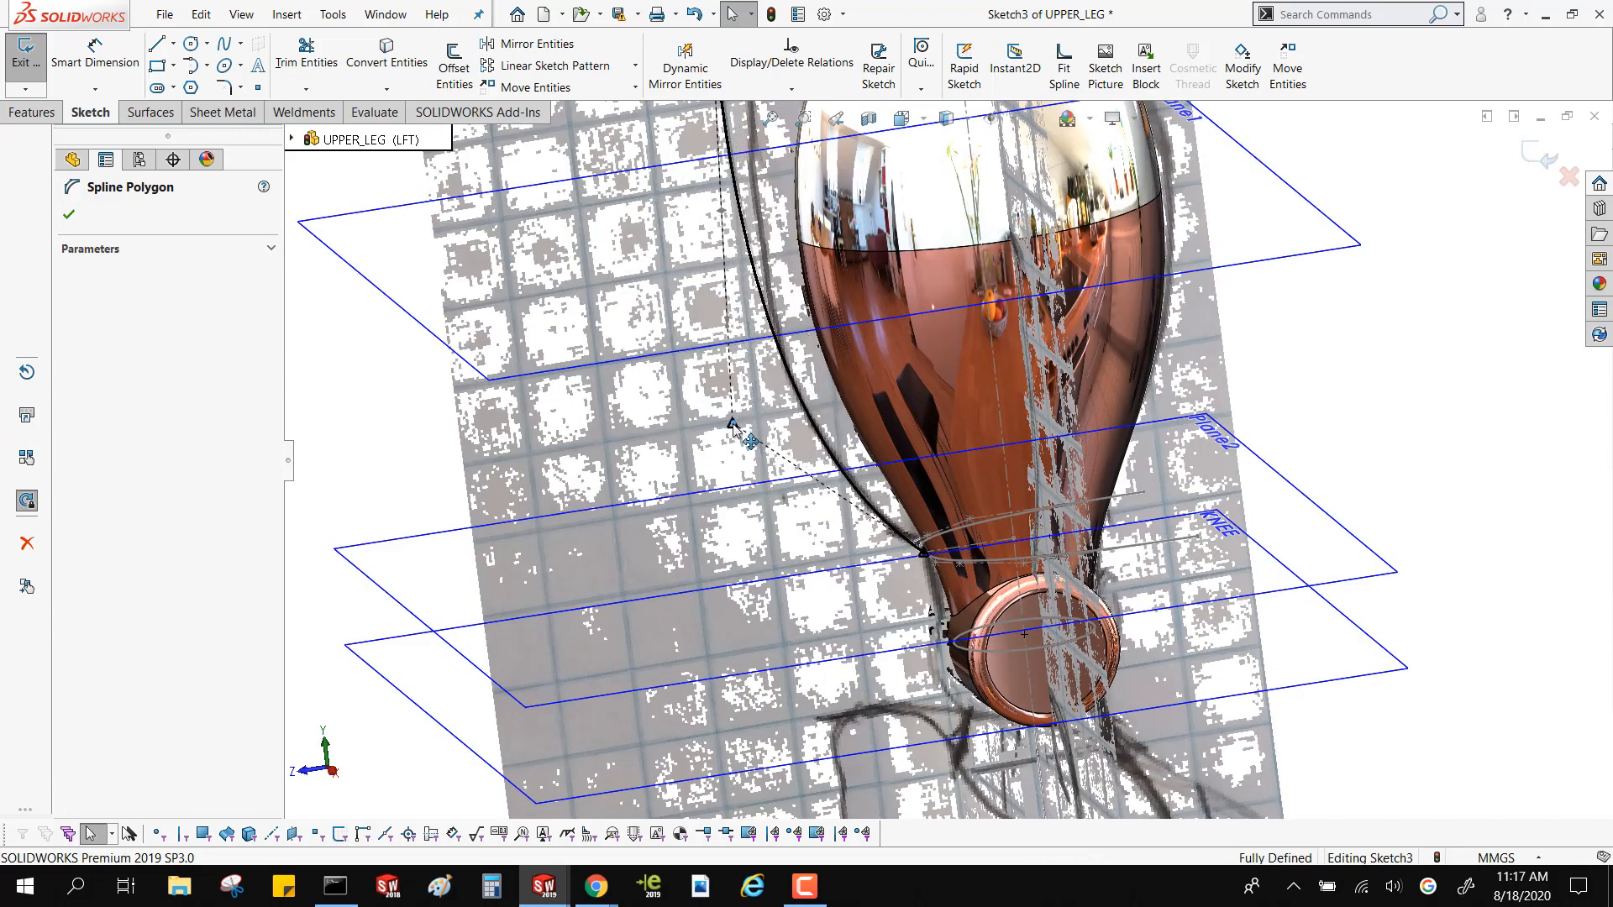
Move the front vertex of the curved profile on the HIP plane inward to about Z 26.7 mm, carrying the side spline's upper end
scroll(811, 282, "up", 4)
scroll(815, 283, "down", 3)
scroll(869, 306, "up", 3)
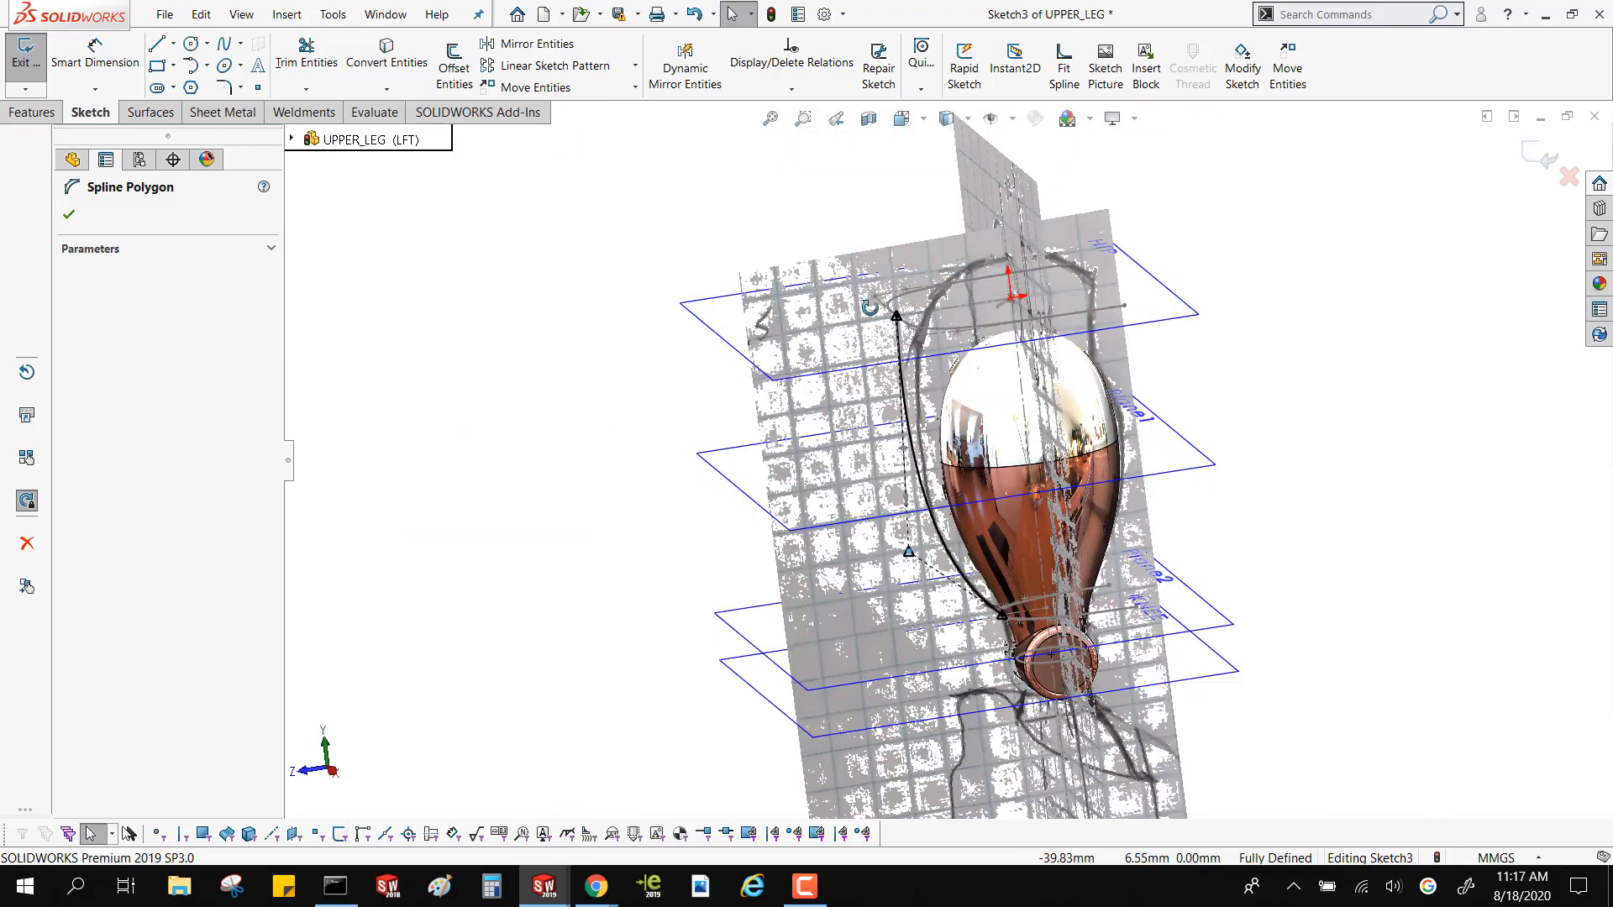
middle_click_drag(870, 307, 1260, 269)
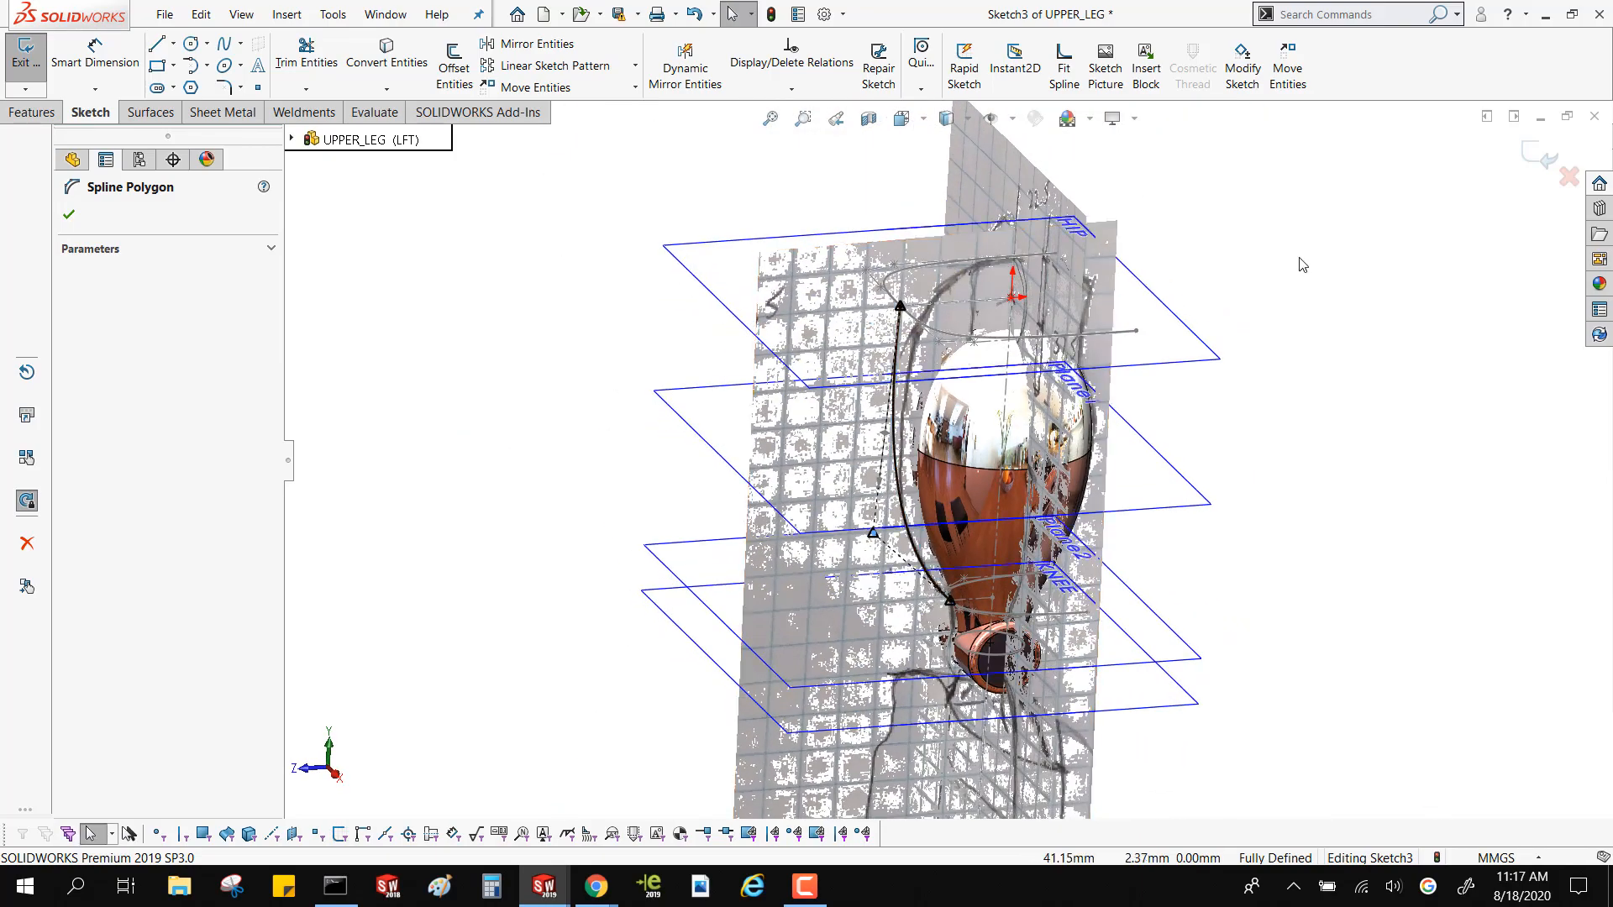
left_click(34, 112)
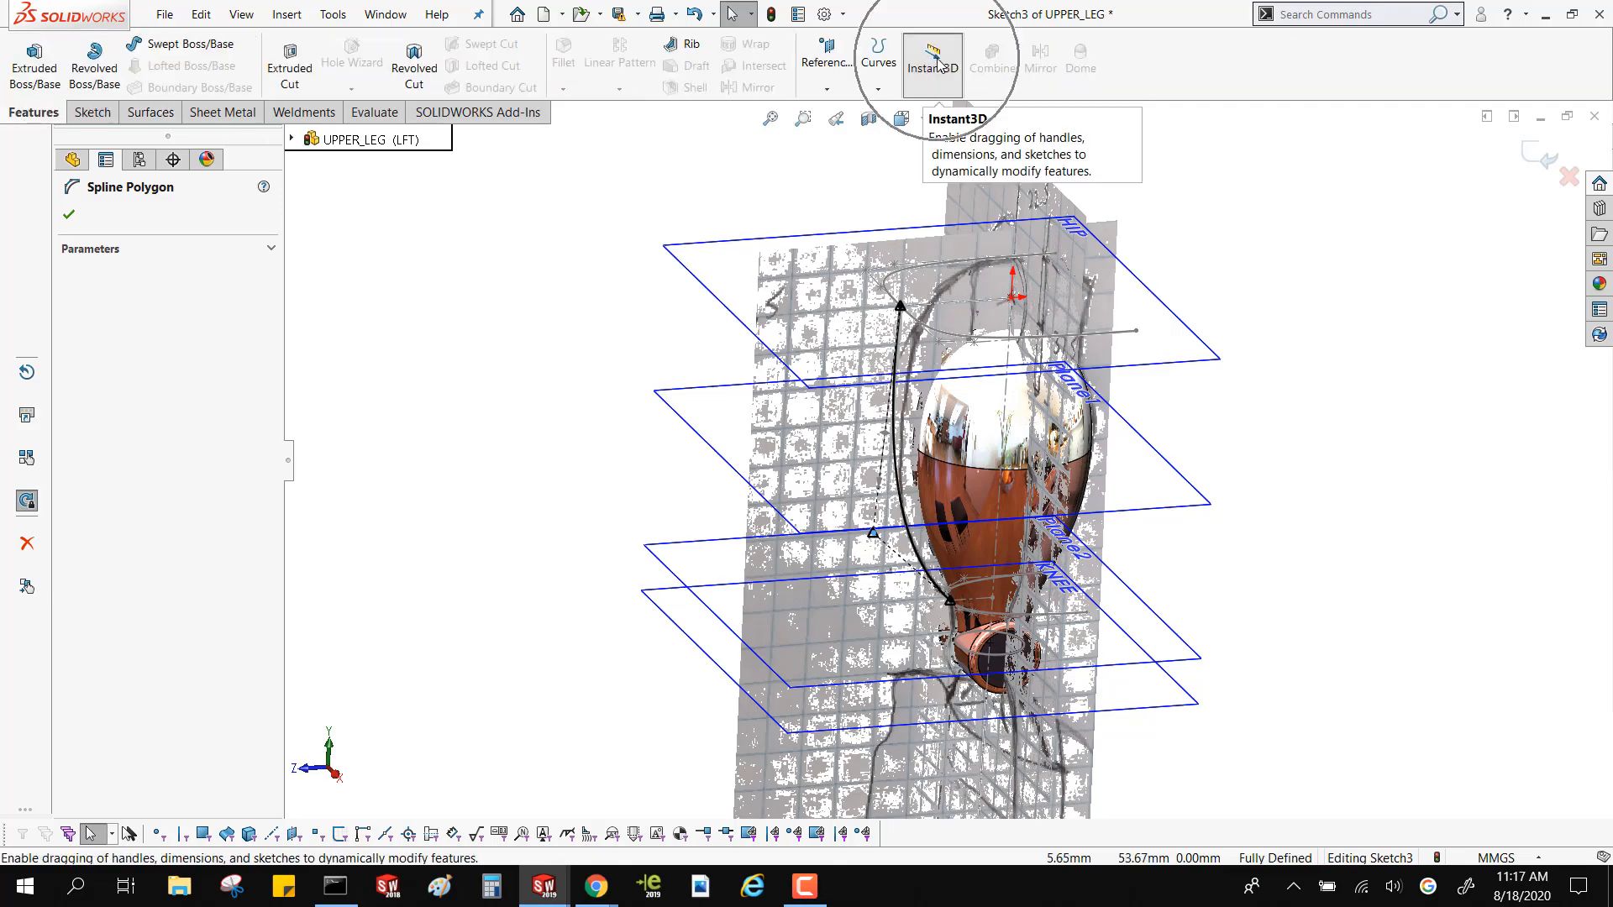
left_click(770, 118)
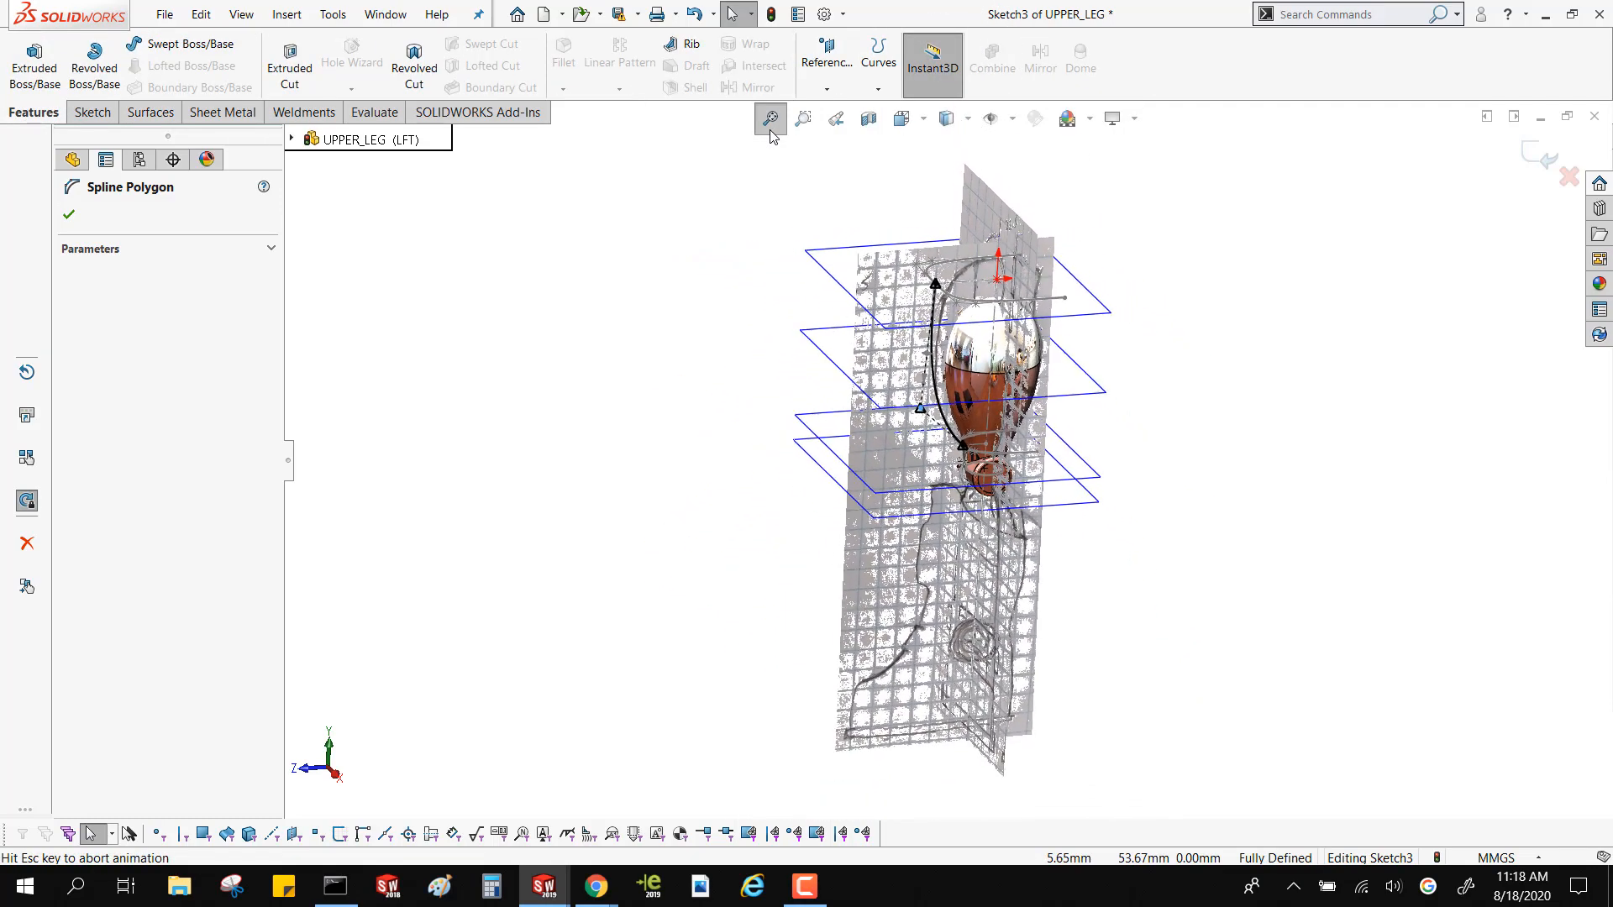
scroll(702, 316, "down", 6)
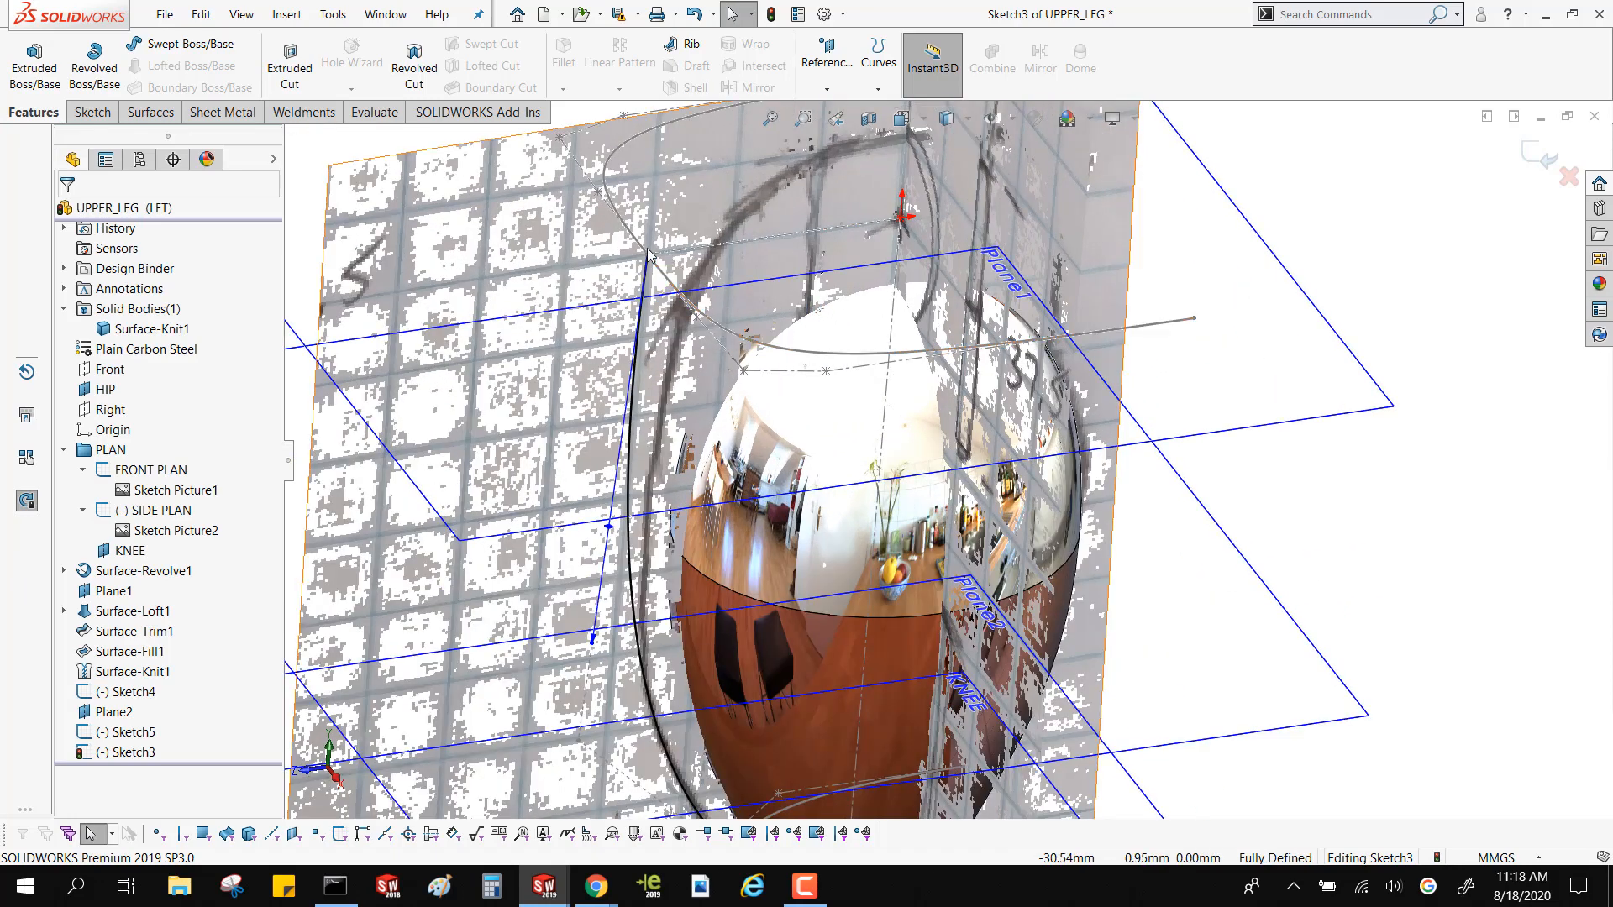
double_click(659, 269)
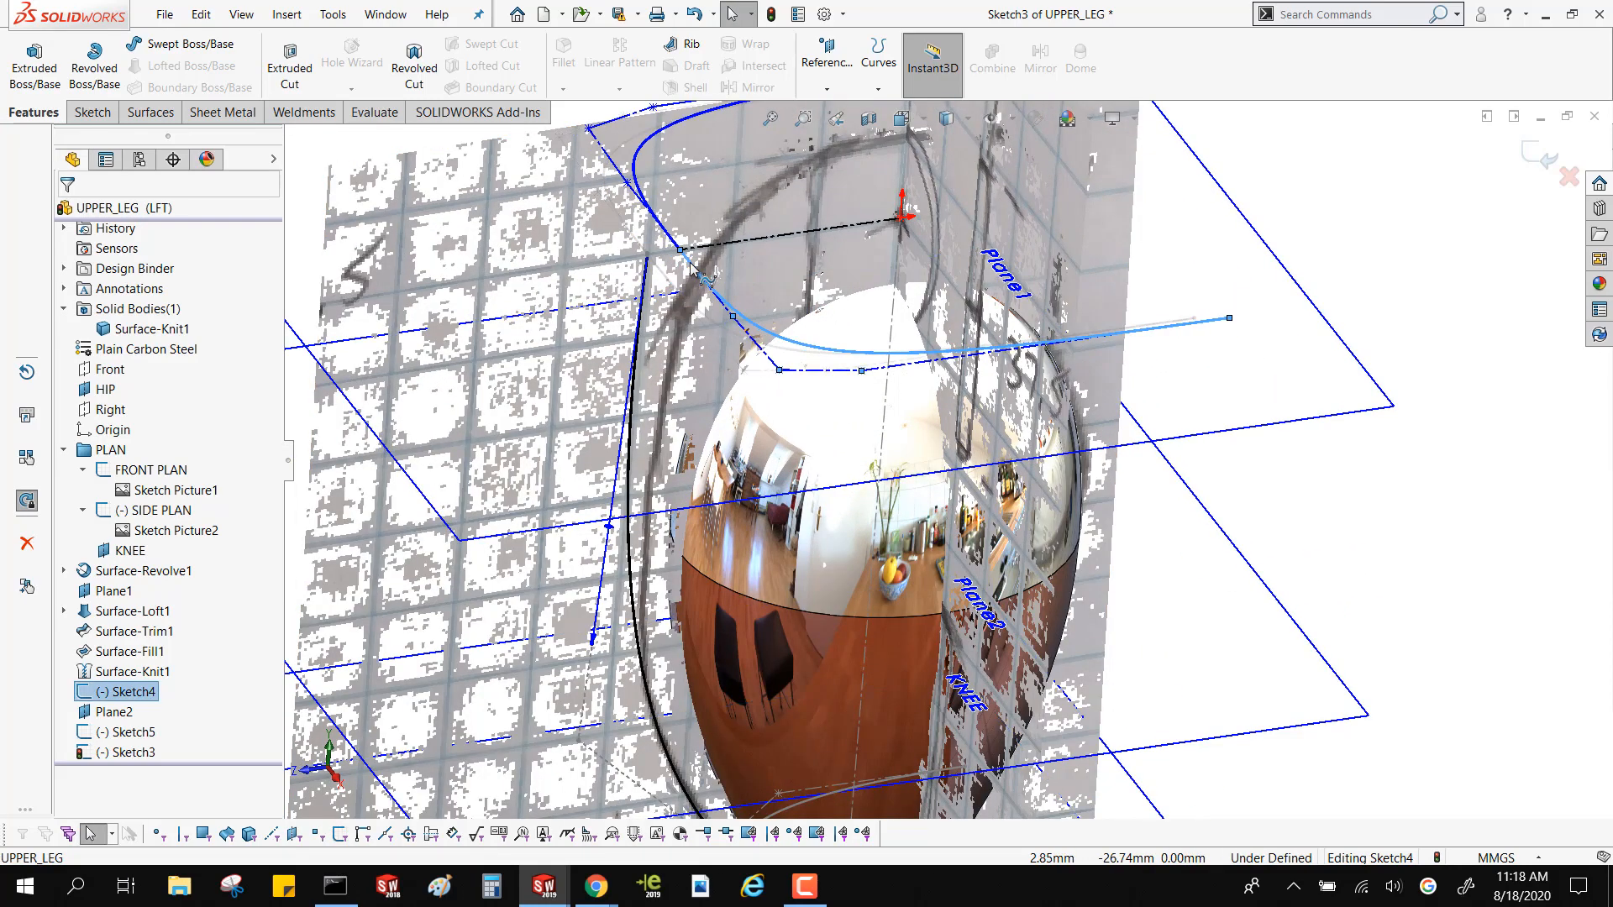
left_click_drag(690, 262, 690, 262)
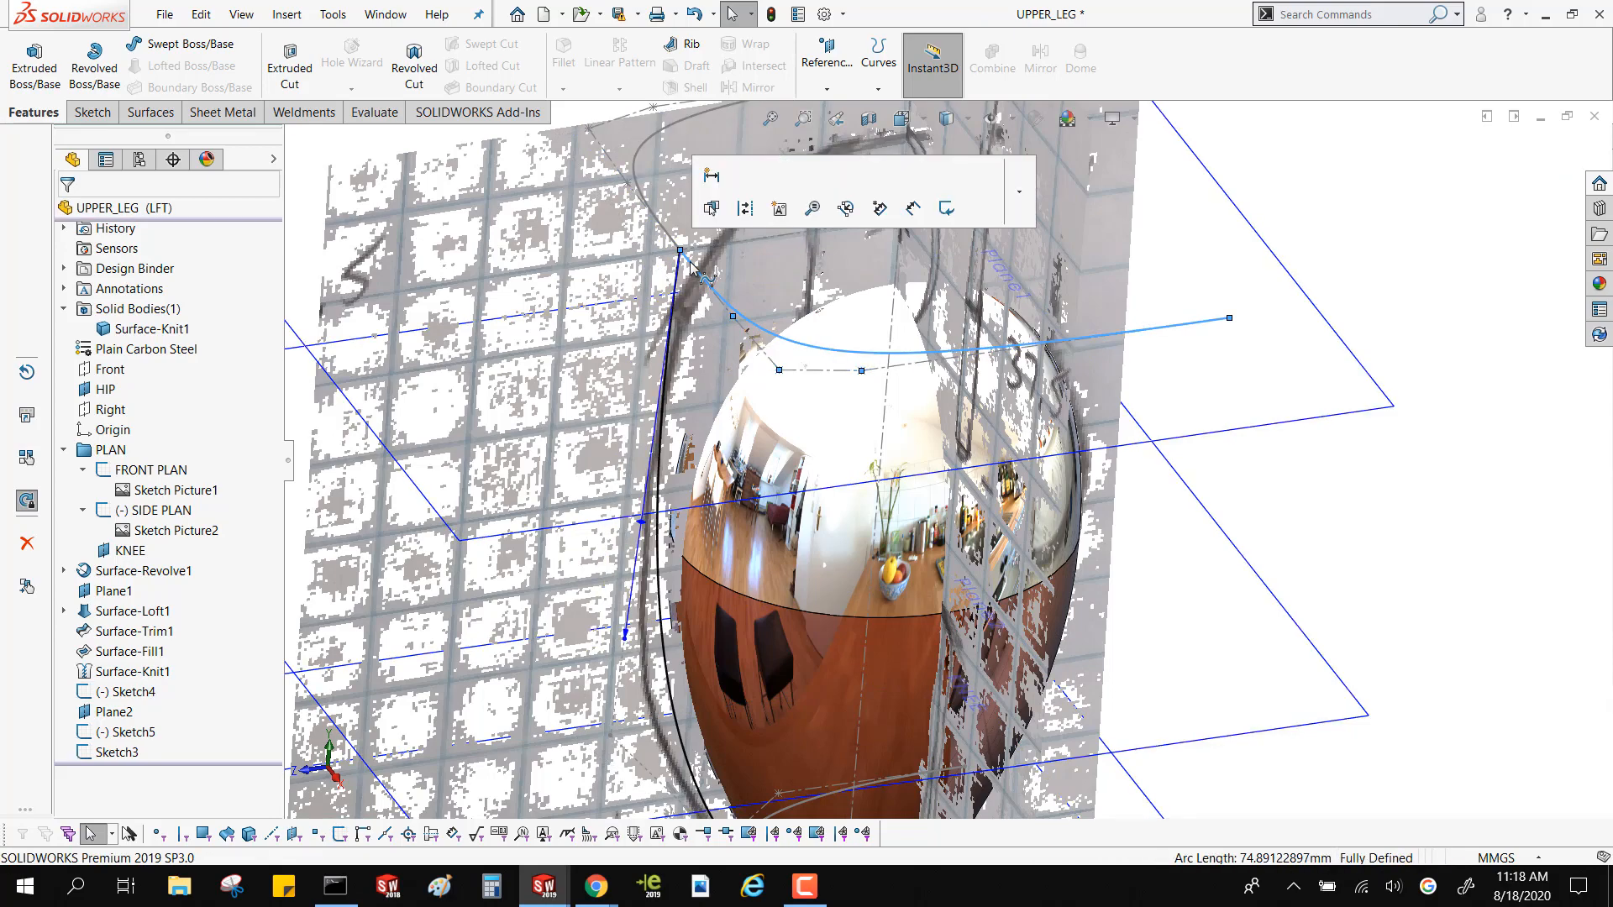
scroll(691, 298, "up", 5)
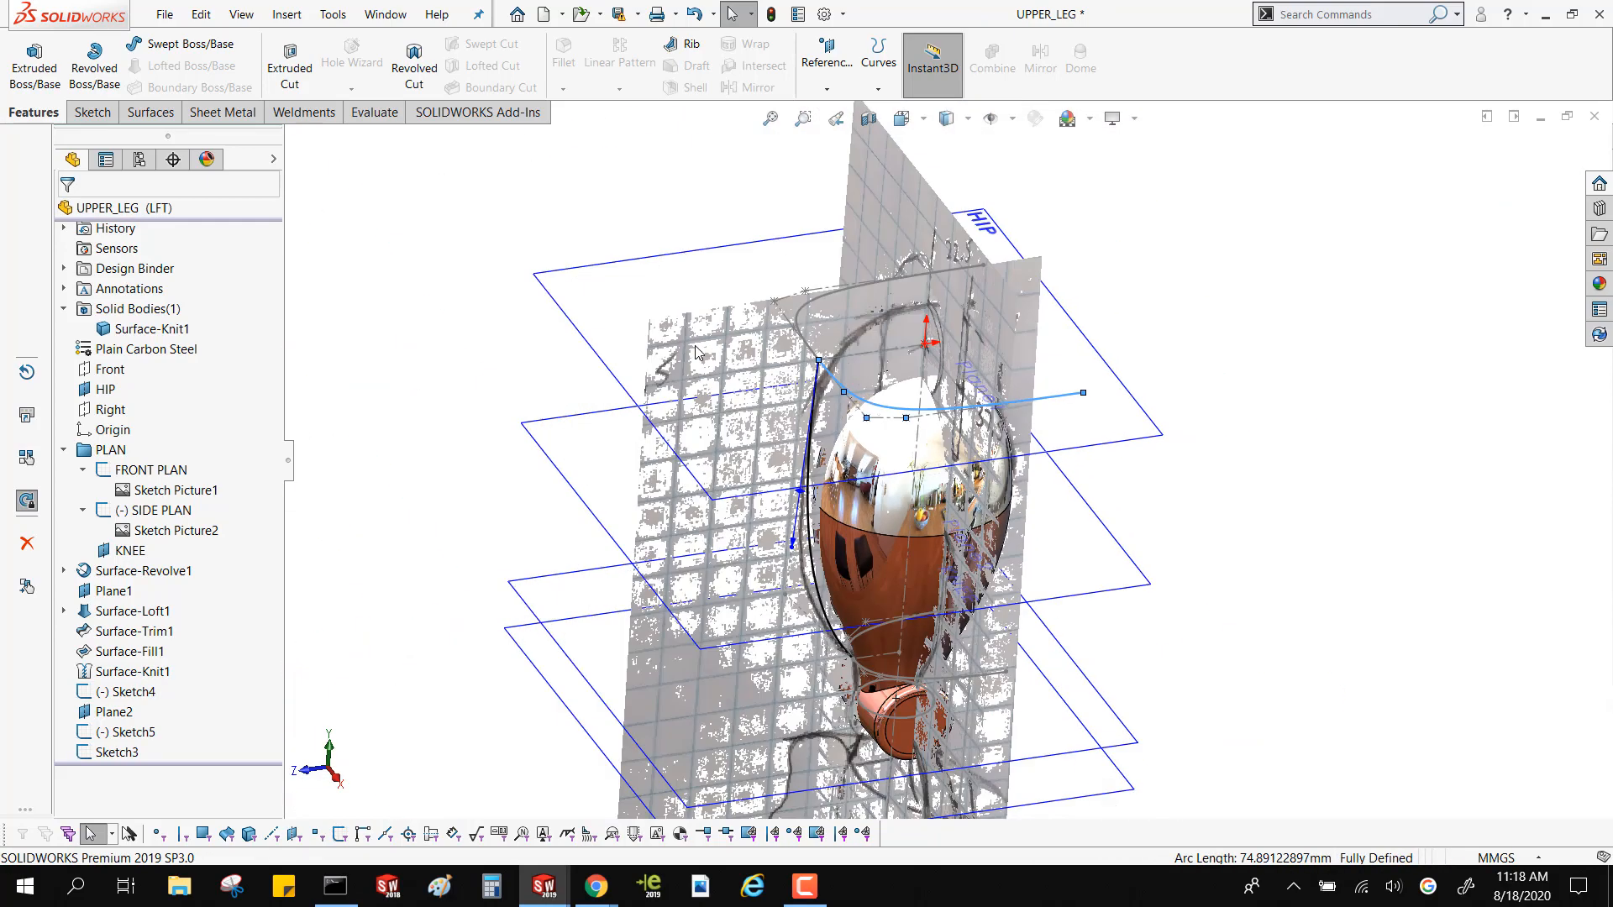
Bend the side spline further outward at its upper end by moving its tangency handle to about -95.2°
middle_click_drag(680, 304, 657, 245)
scroll(830, 554, "down", 4)
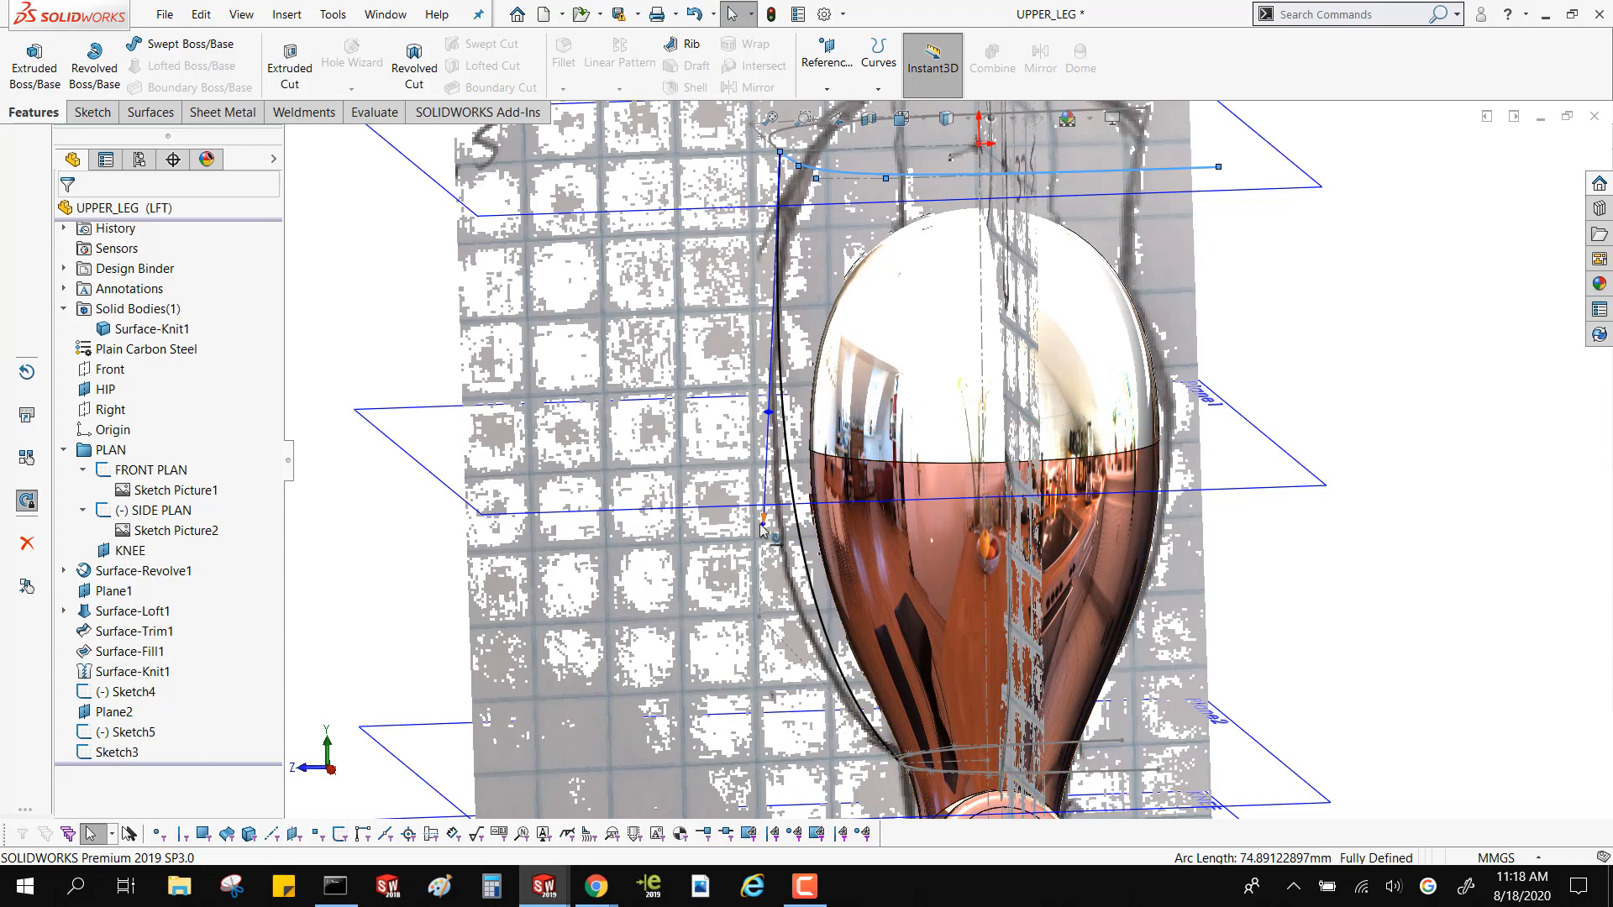
left_click_drag(763, 525, 751, 560)
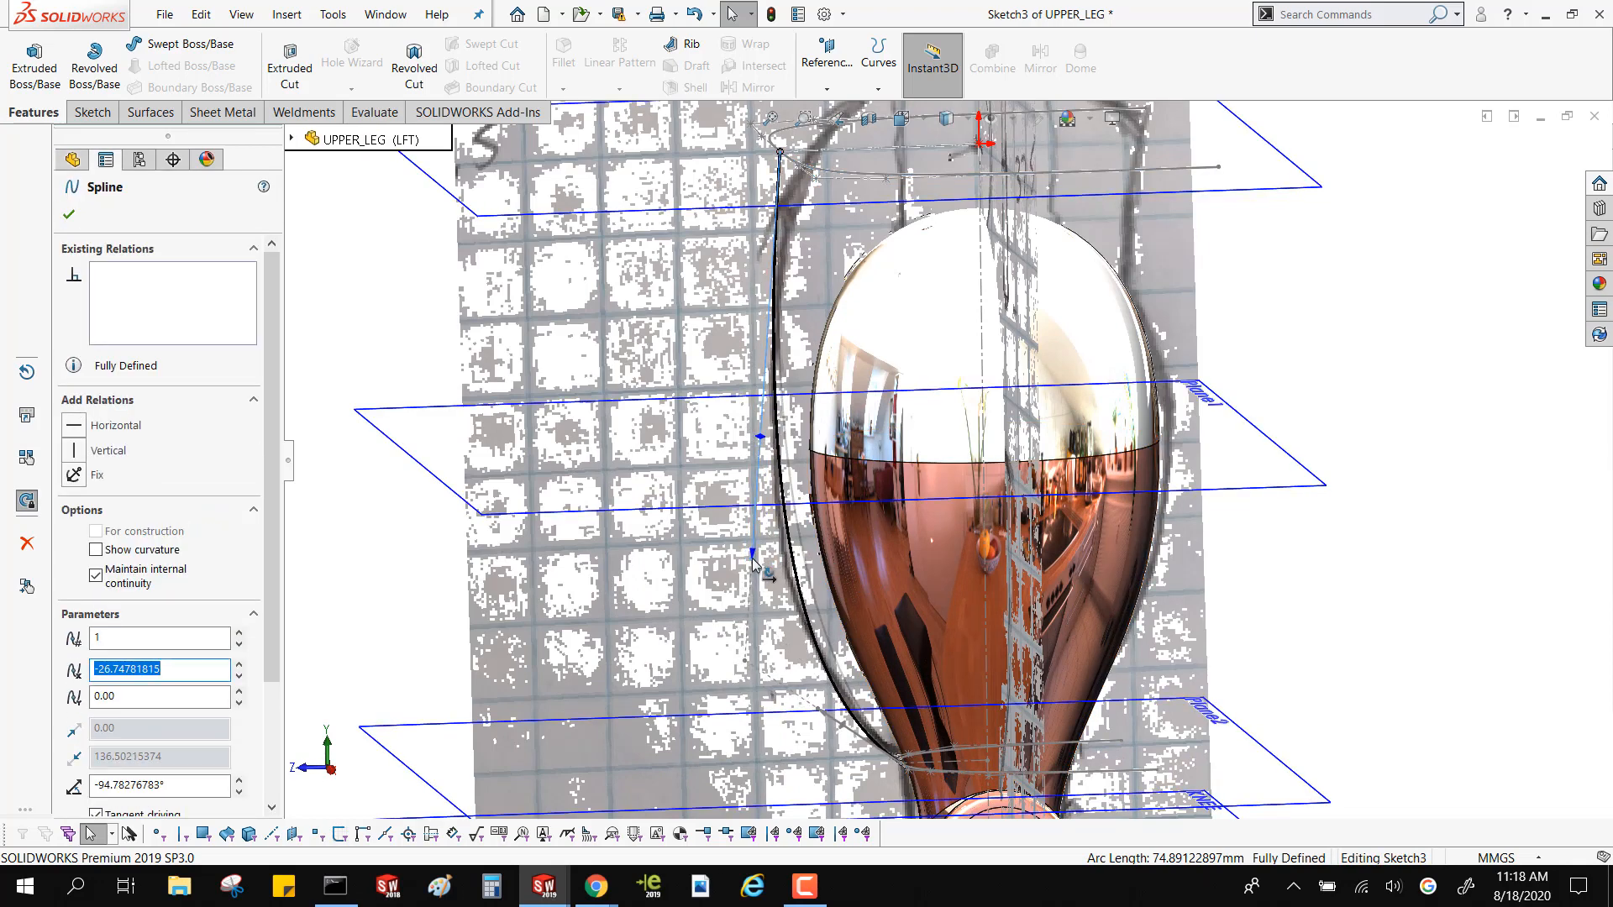
middle_click_drag(752, 561, 945, 504)
Move the HIP plane profile's front vertex further inward to about Z 24.9 mm and rebuild the model
scroll(803, 222, "down", 3)
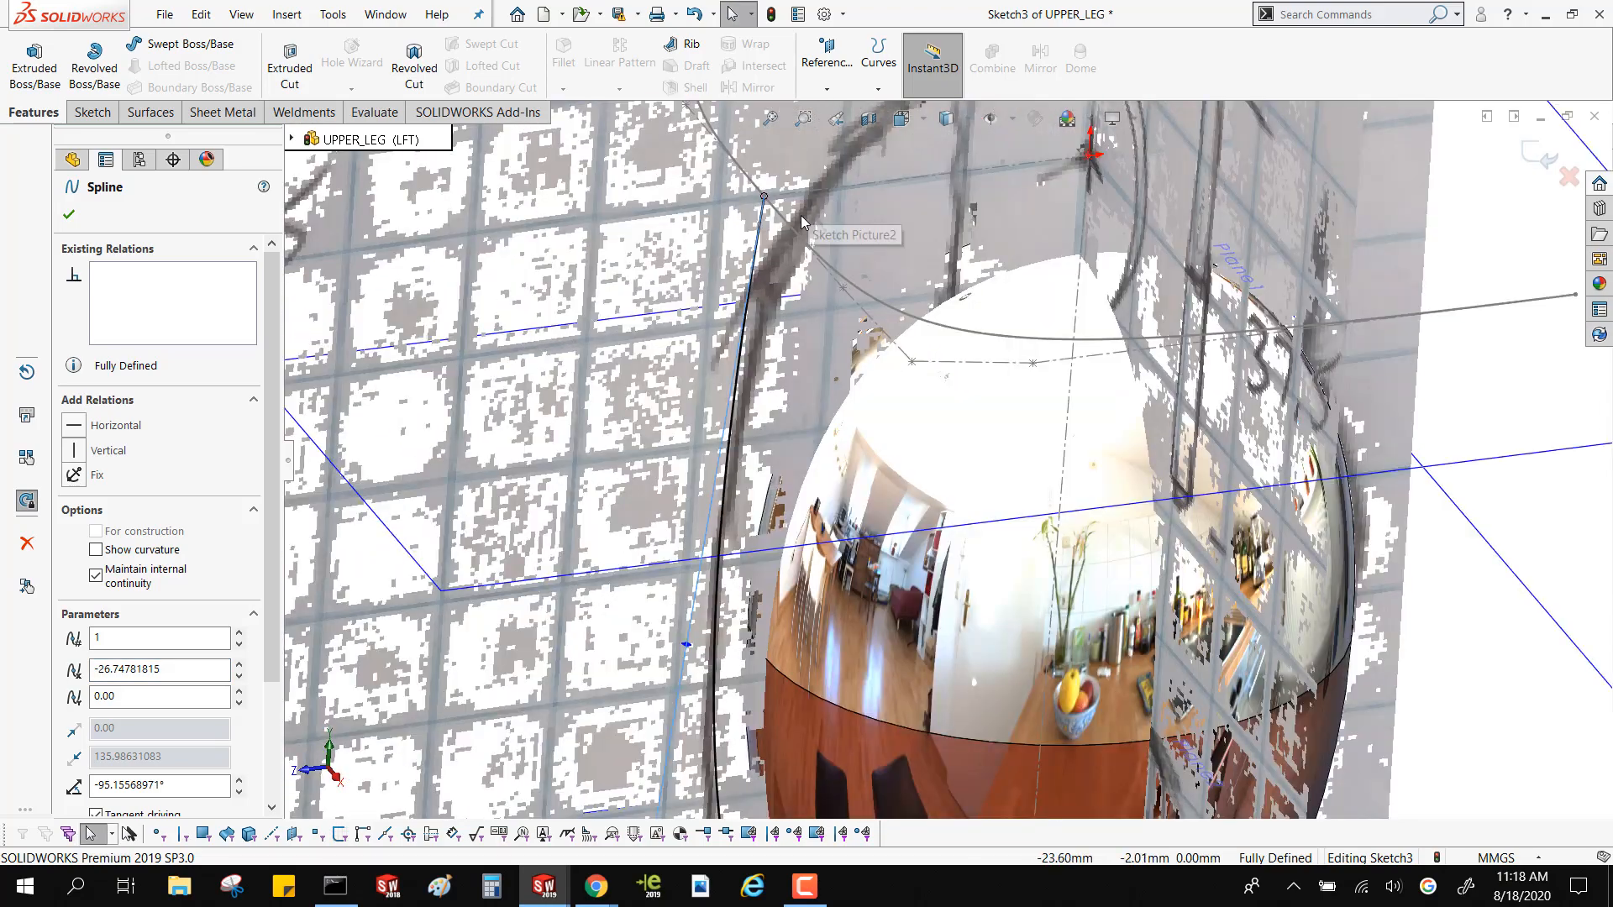
left_click(764, 198)
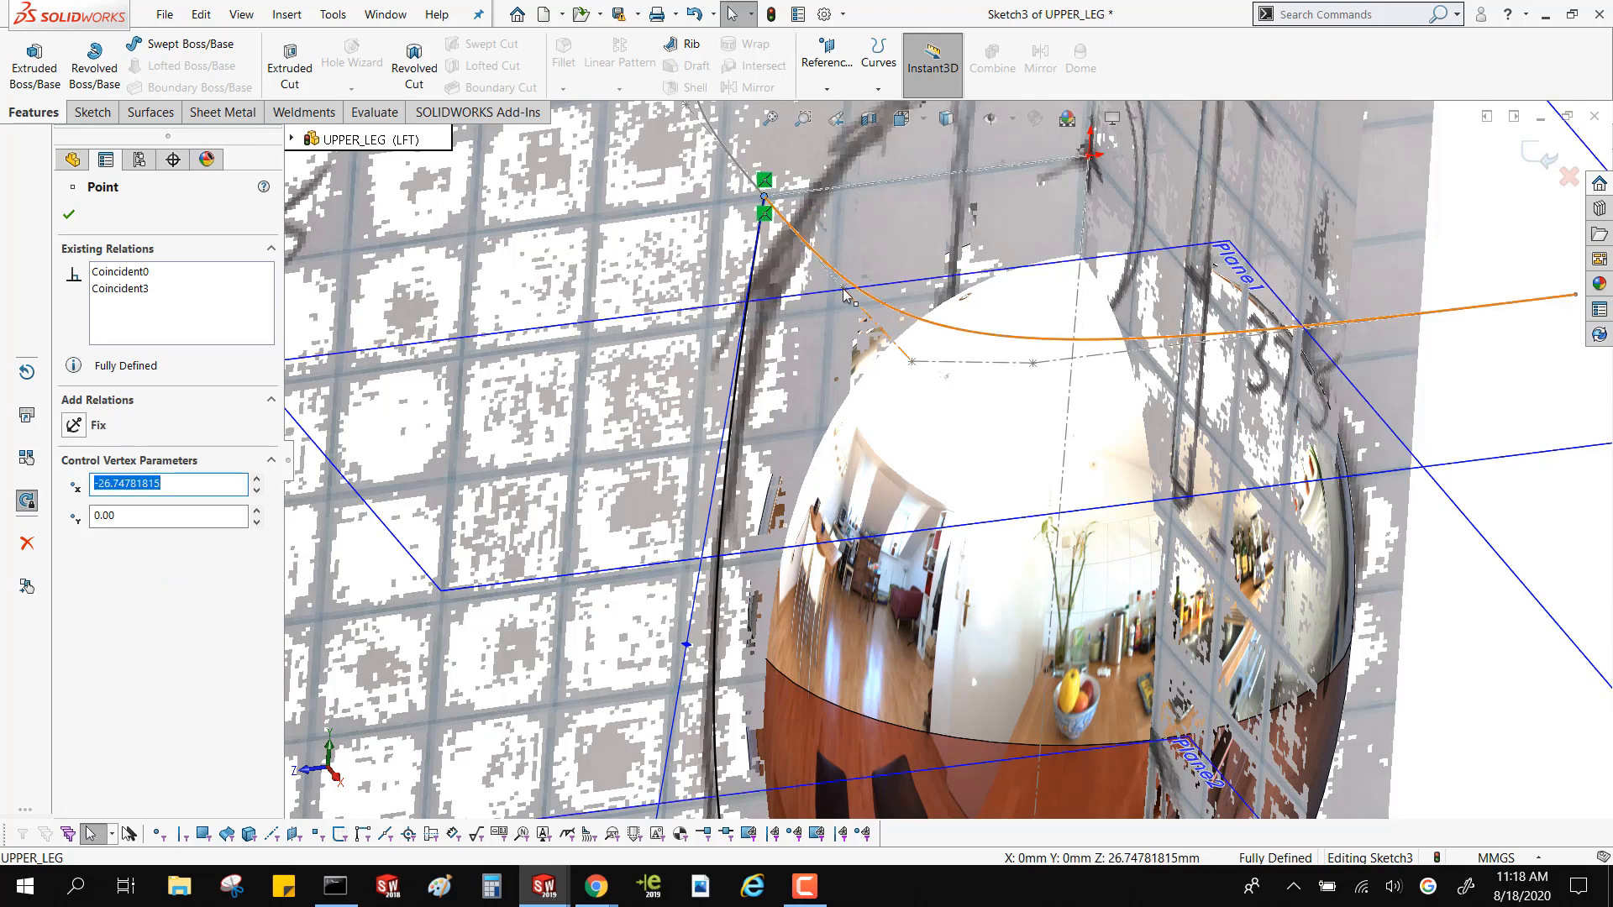
double_click(823, 266)
left_click_drag(823, 267, 844, 260)
key("ctrl+b")
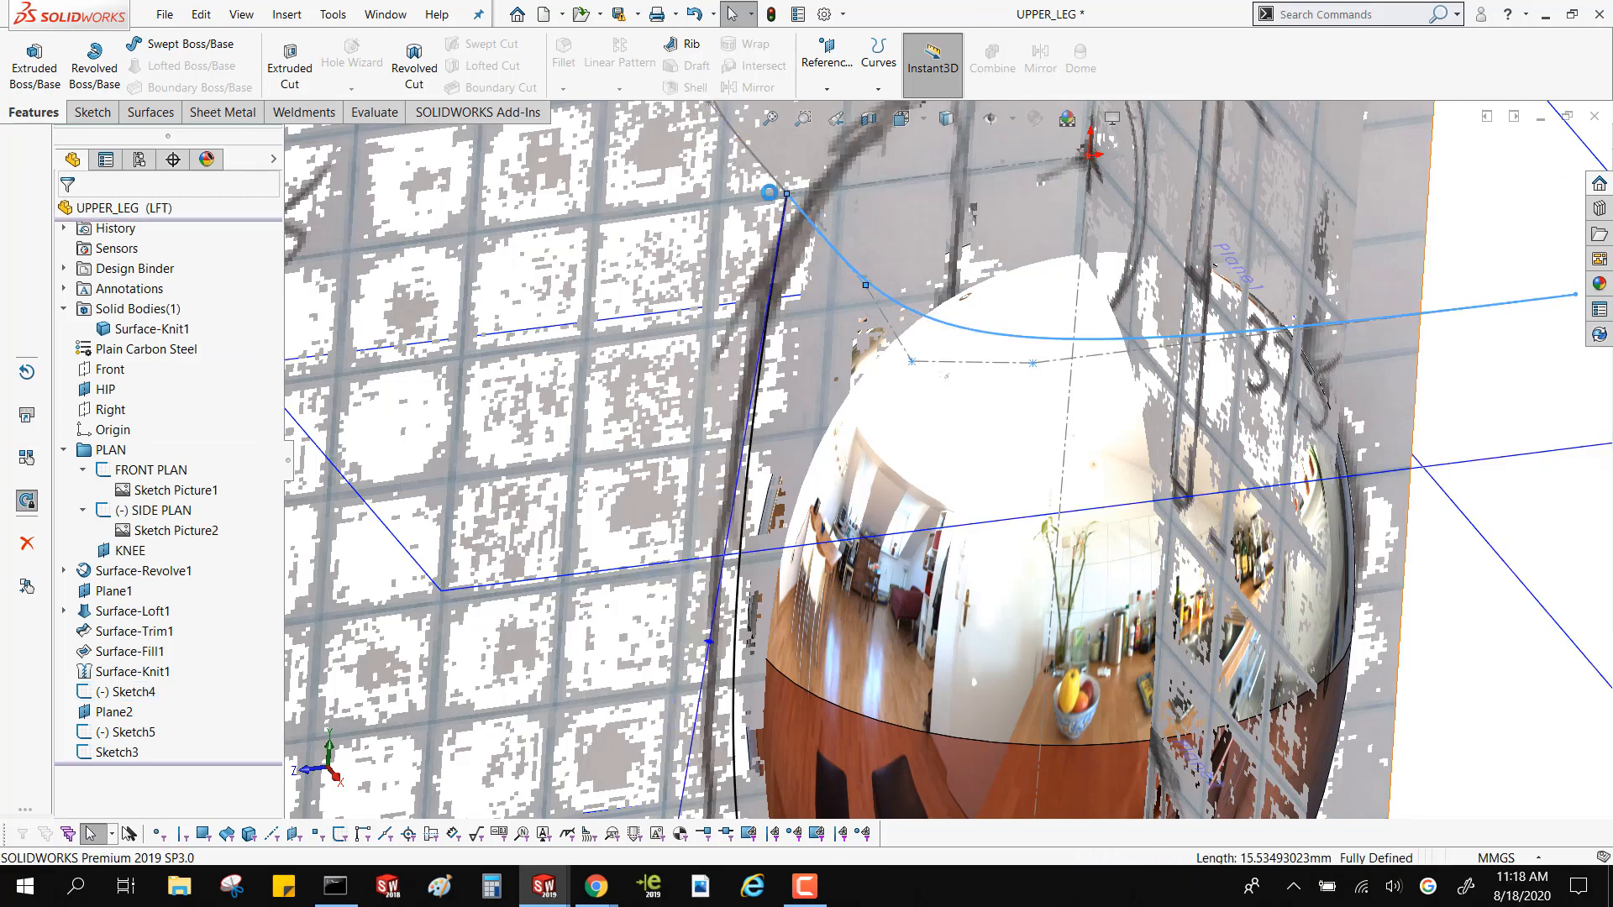
Swing the side spline's upper tangency handle outward to about -100.7° to follow the reference outline, and exit the sketch
scroll(830, 385, "up", 8)
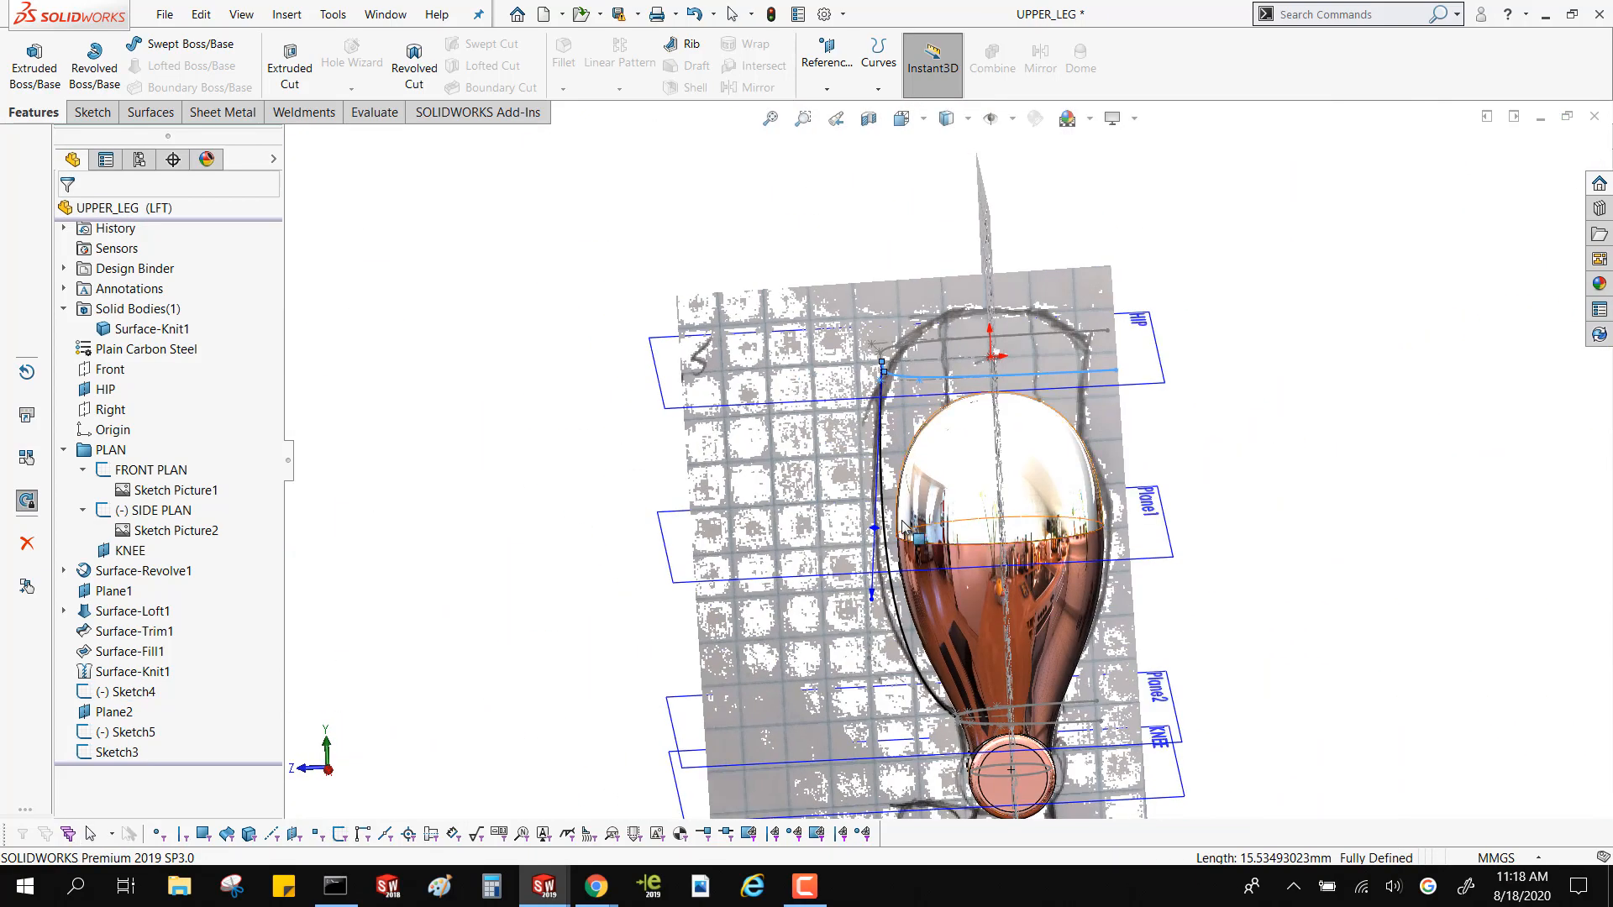
left_click_drag(865, 626, 853, 566)
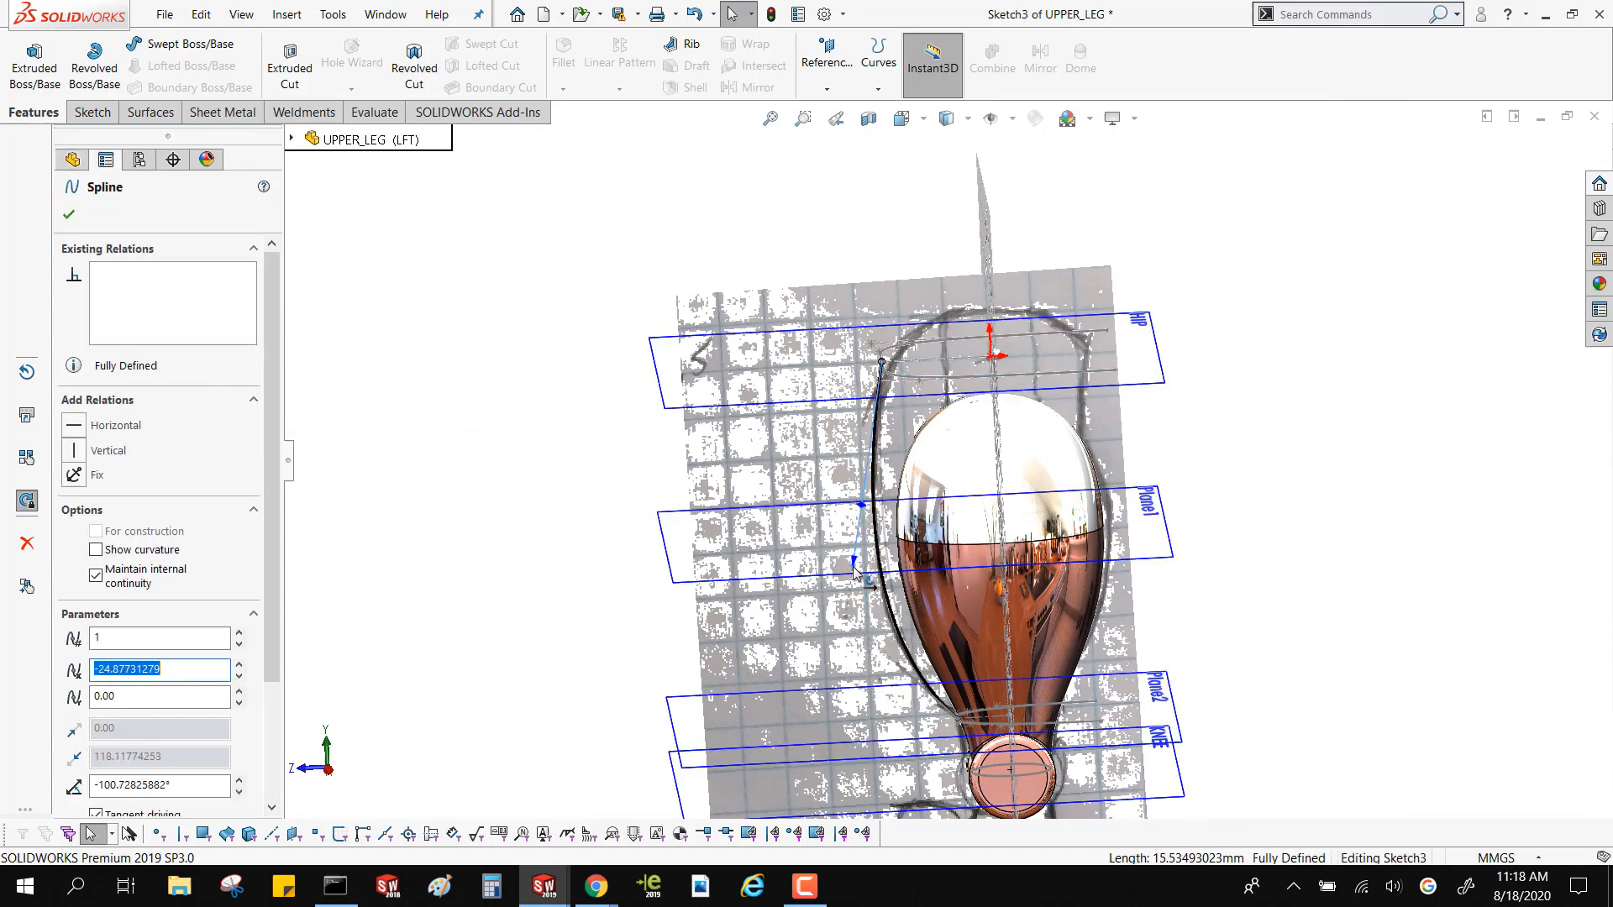
left_click(1232, 446)
mouse_move(1232, 446)
middle_mouse_down()
mouse_move(1202, 450)
mouse_move(1278, 414)
mouse_move(1204, 440)
mouse_move(1231, 457)
middle_mouse_up()
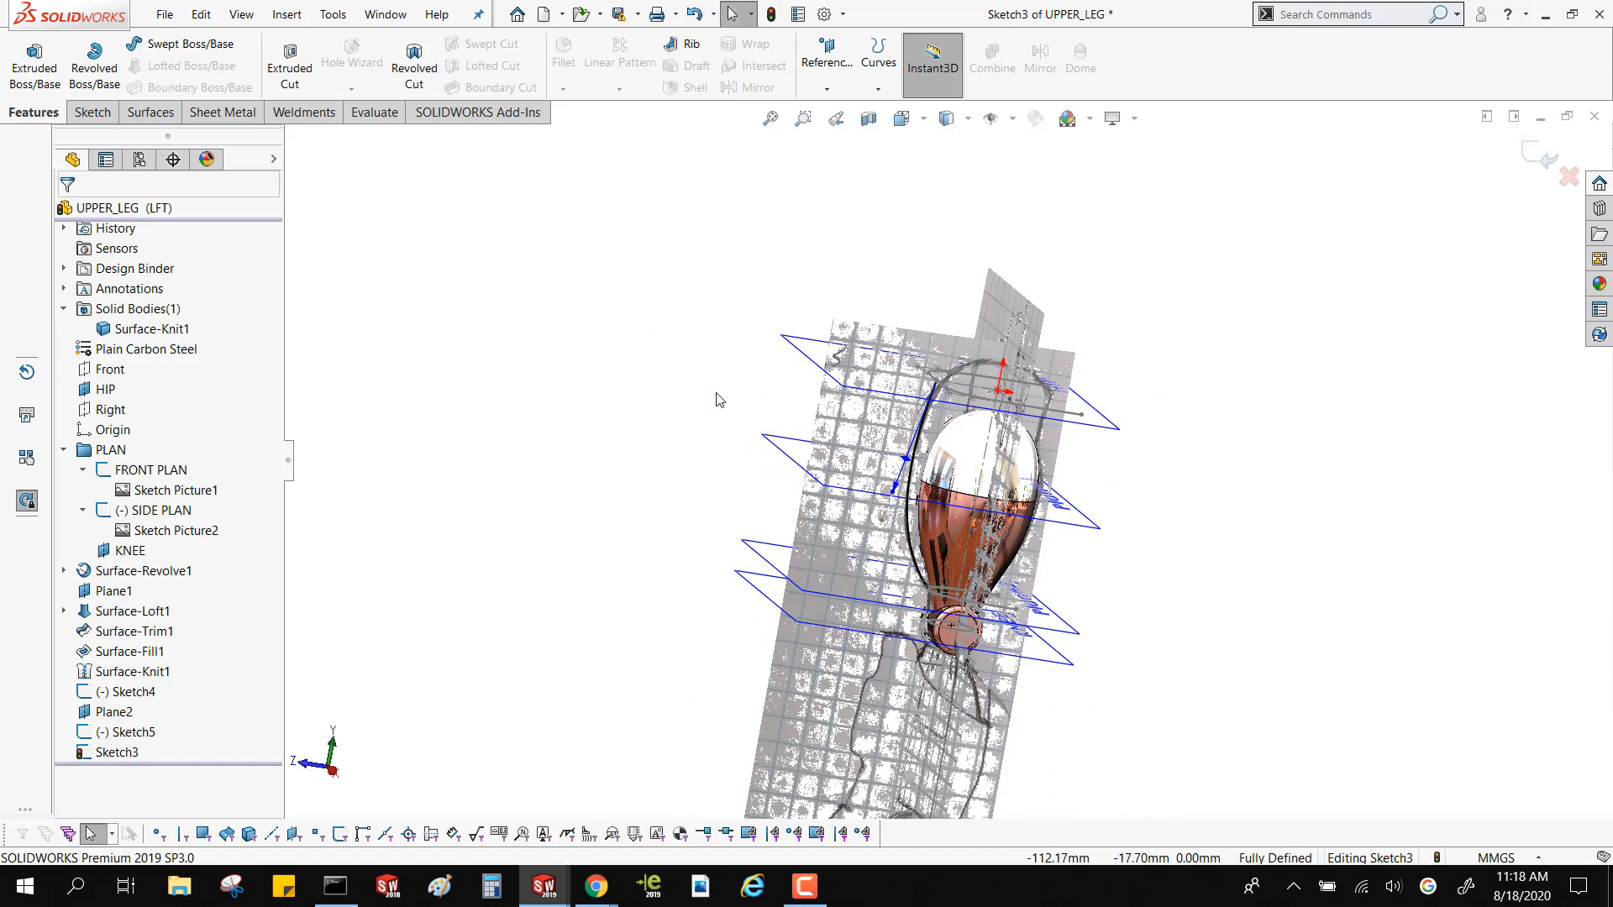
key("ctrl+4")
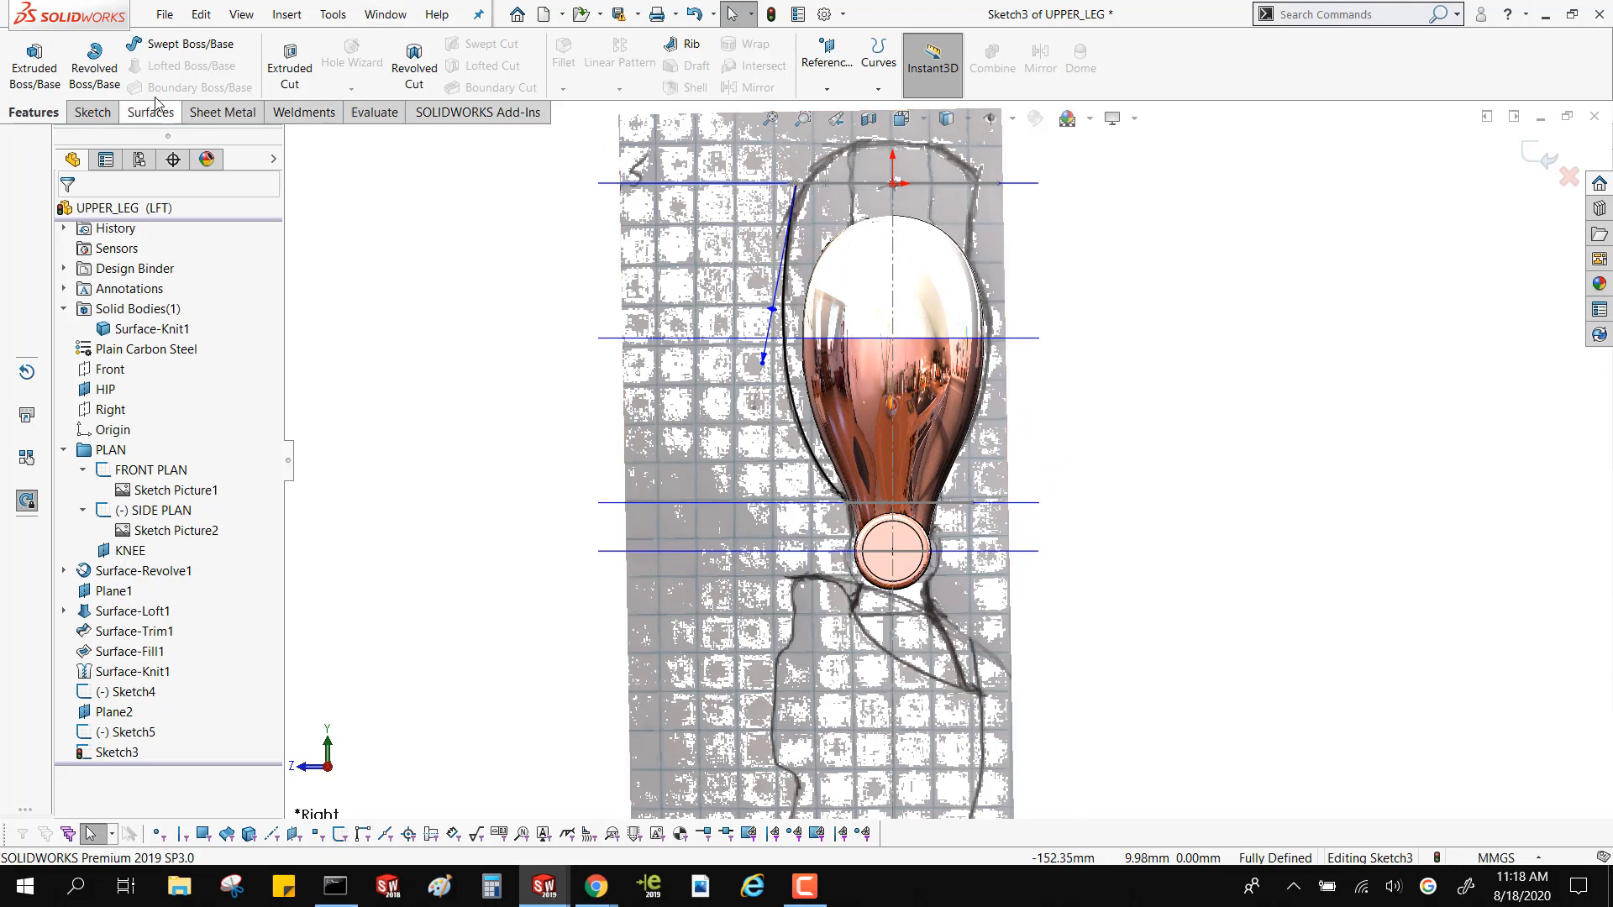
left_click(1539, 155)
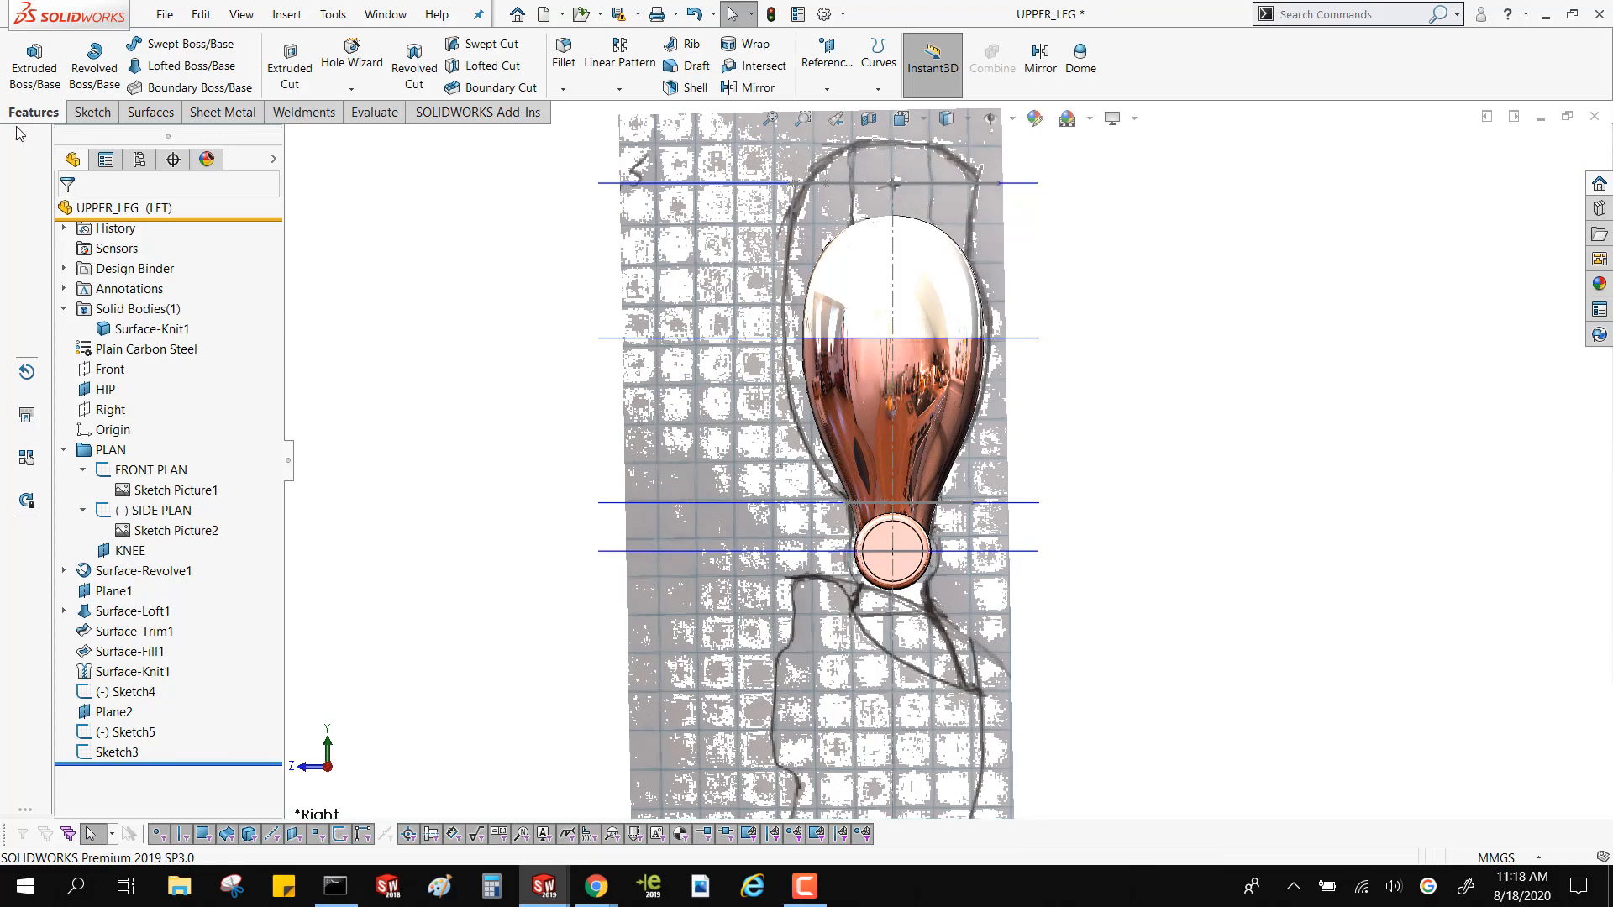
Start a sketch on the Right plane and draw a two-point spline about 82.5 mm long behind the thigh, from the HIP plane to Plane2
left_click(110, 409)
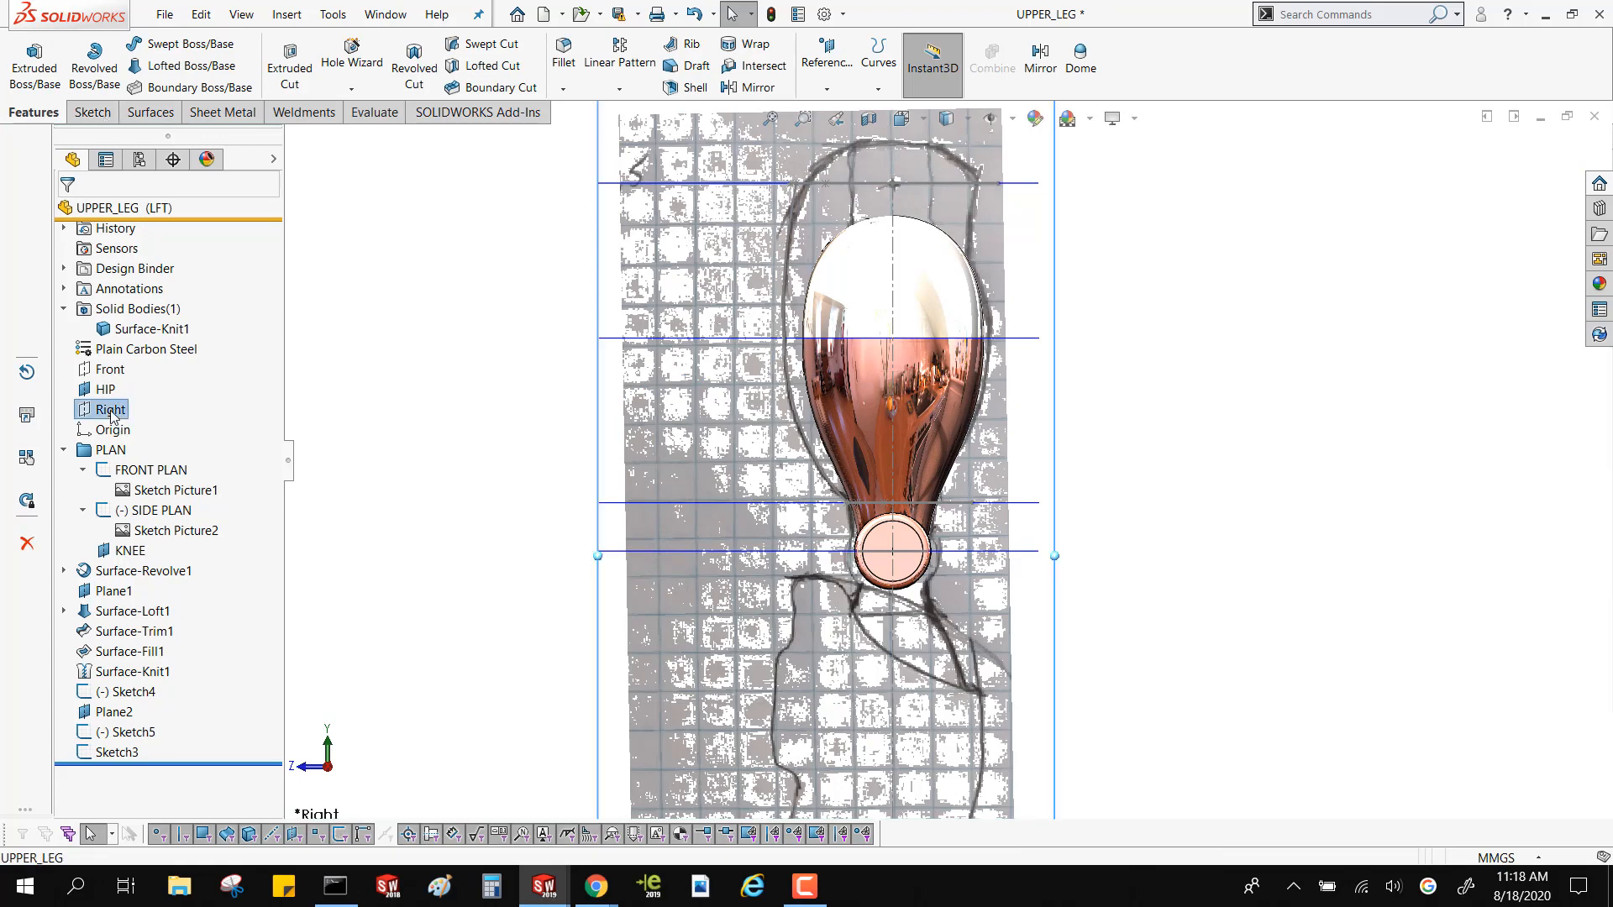
left_click(126, 376)
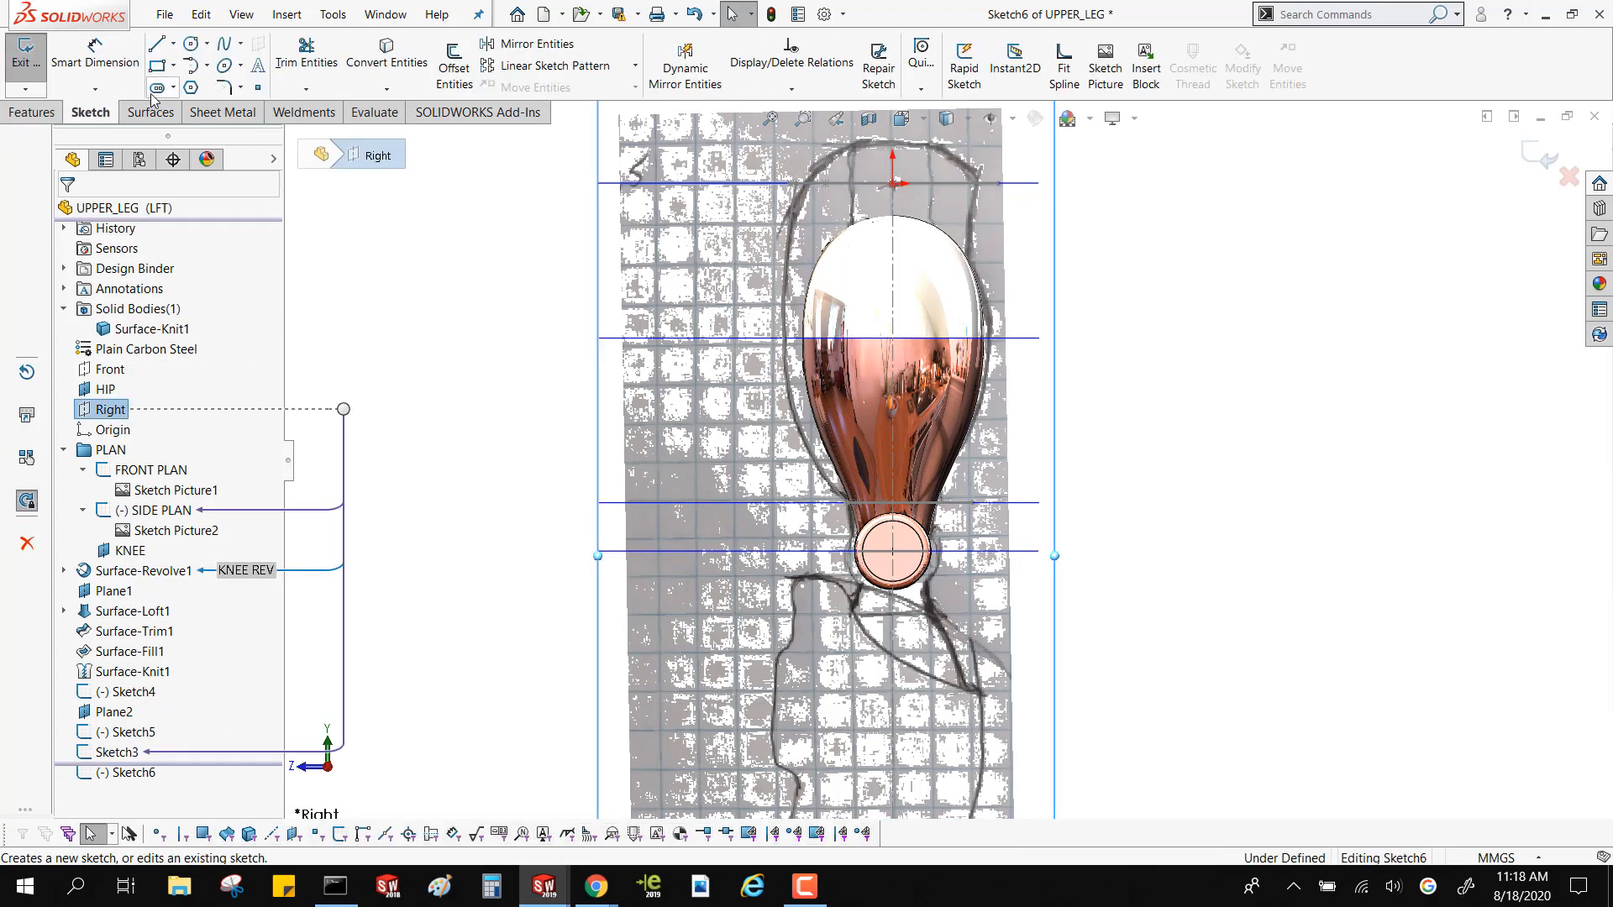
left_click(240, 42)
left_click(252, 62)
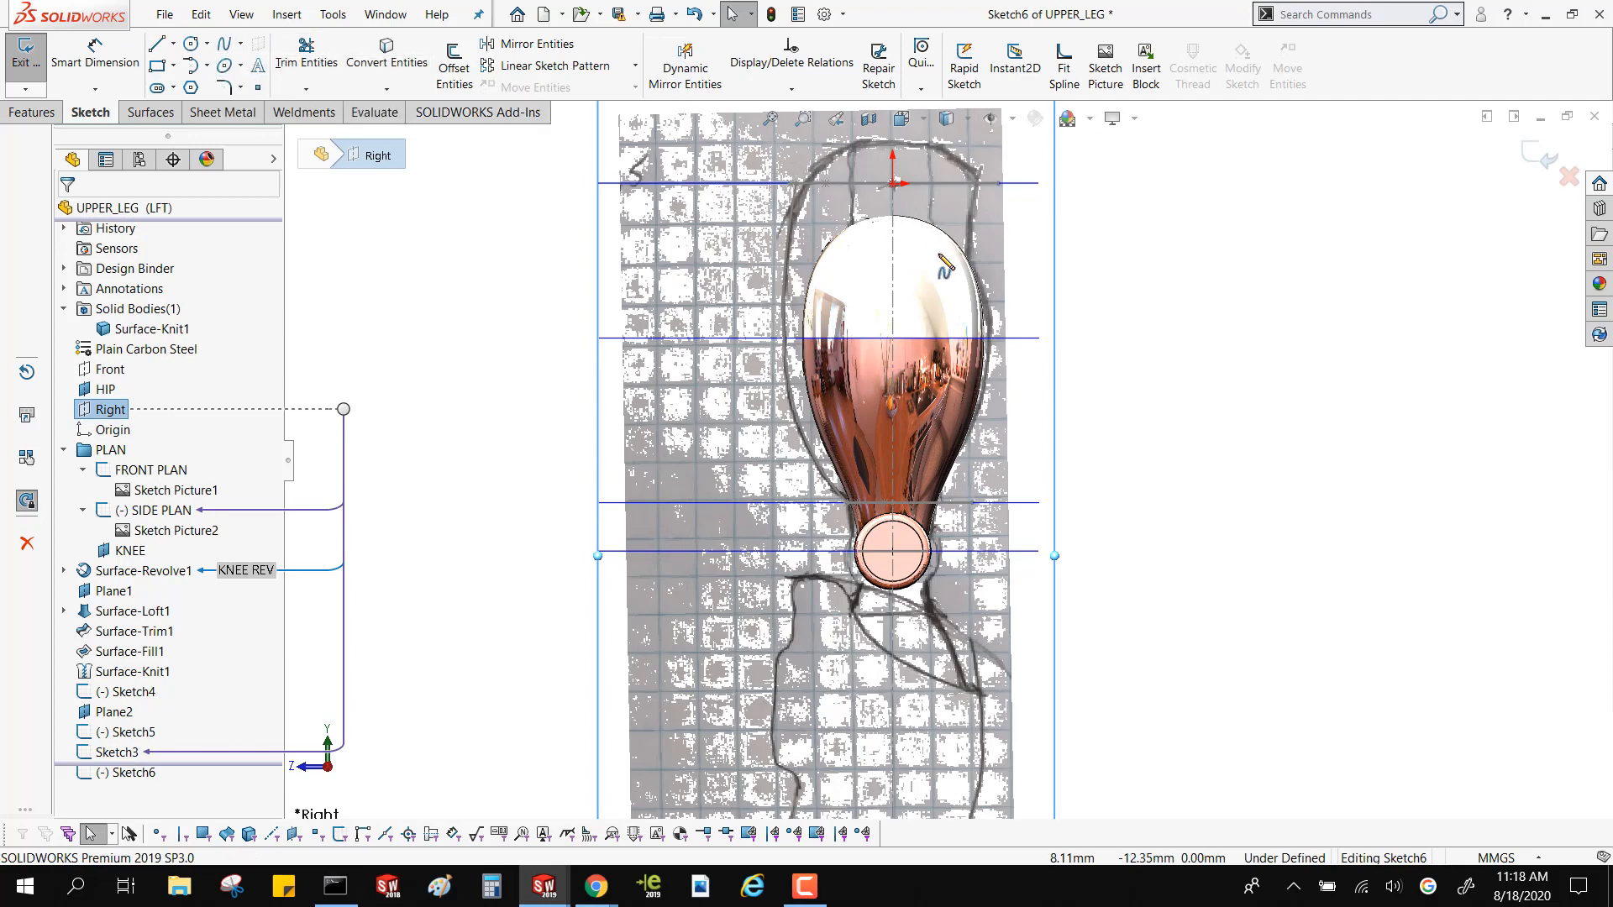
middle_click_drag(945, 267, 1026, 220)
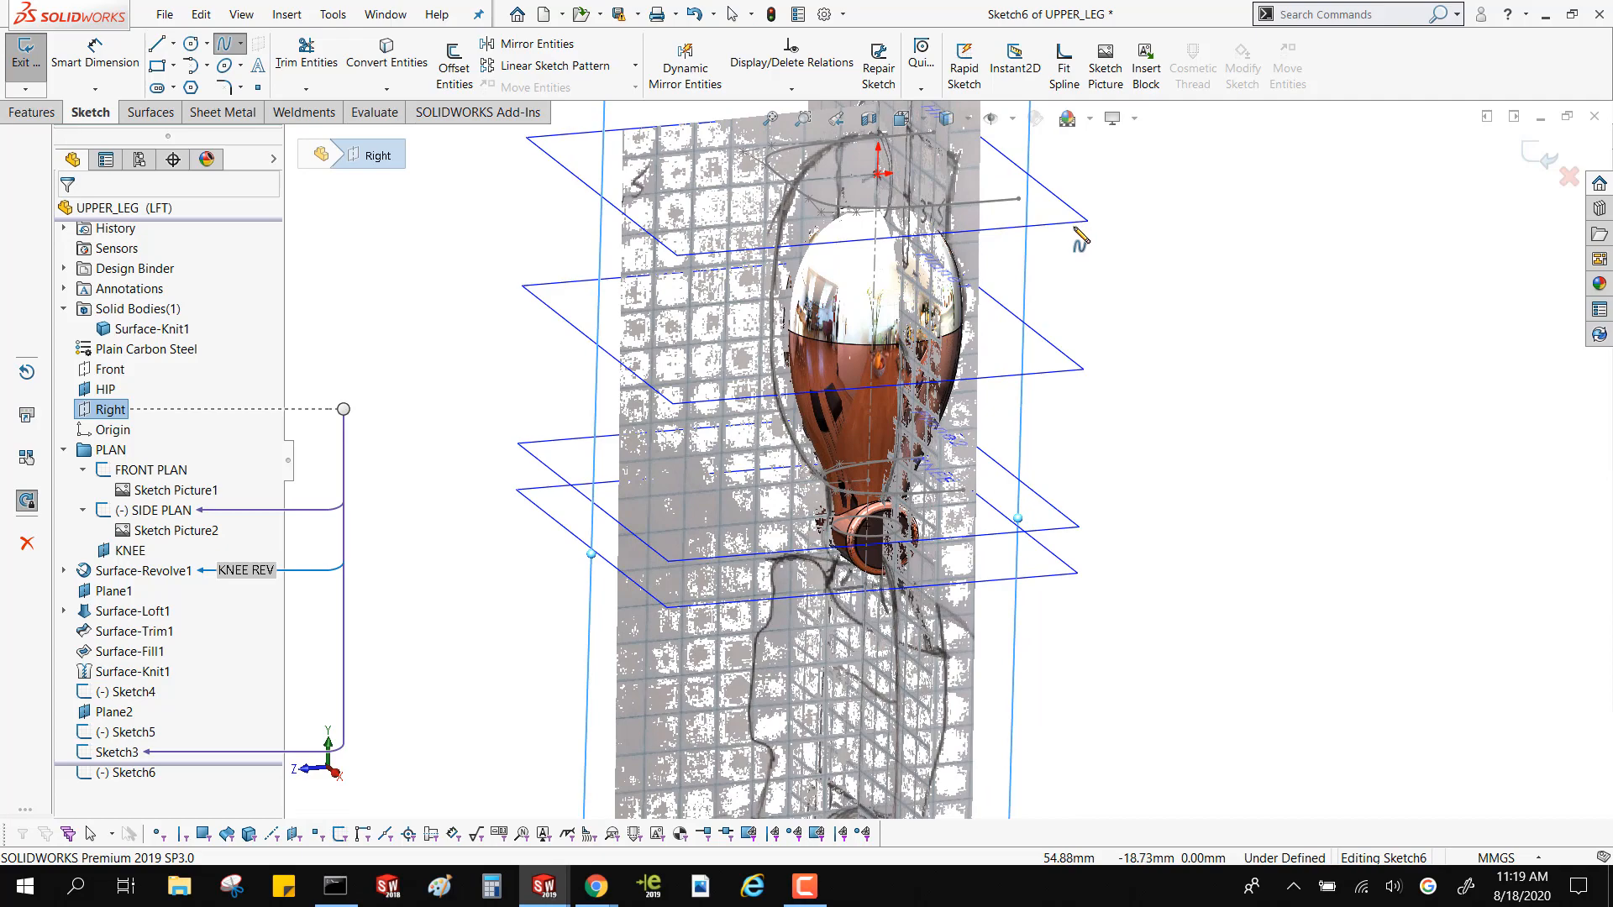
key("ctrl+8")
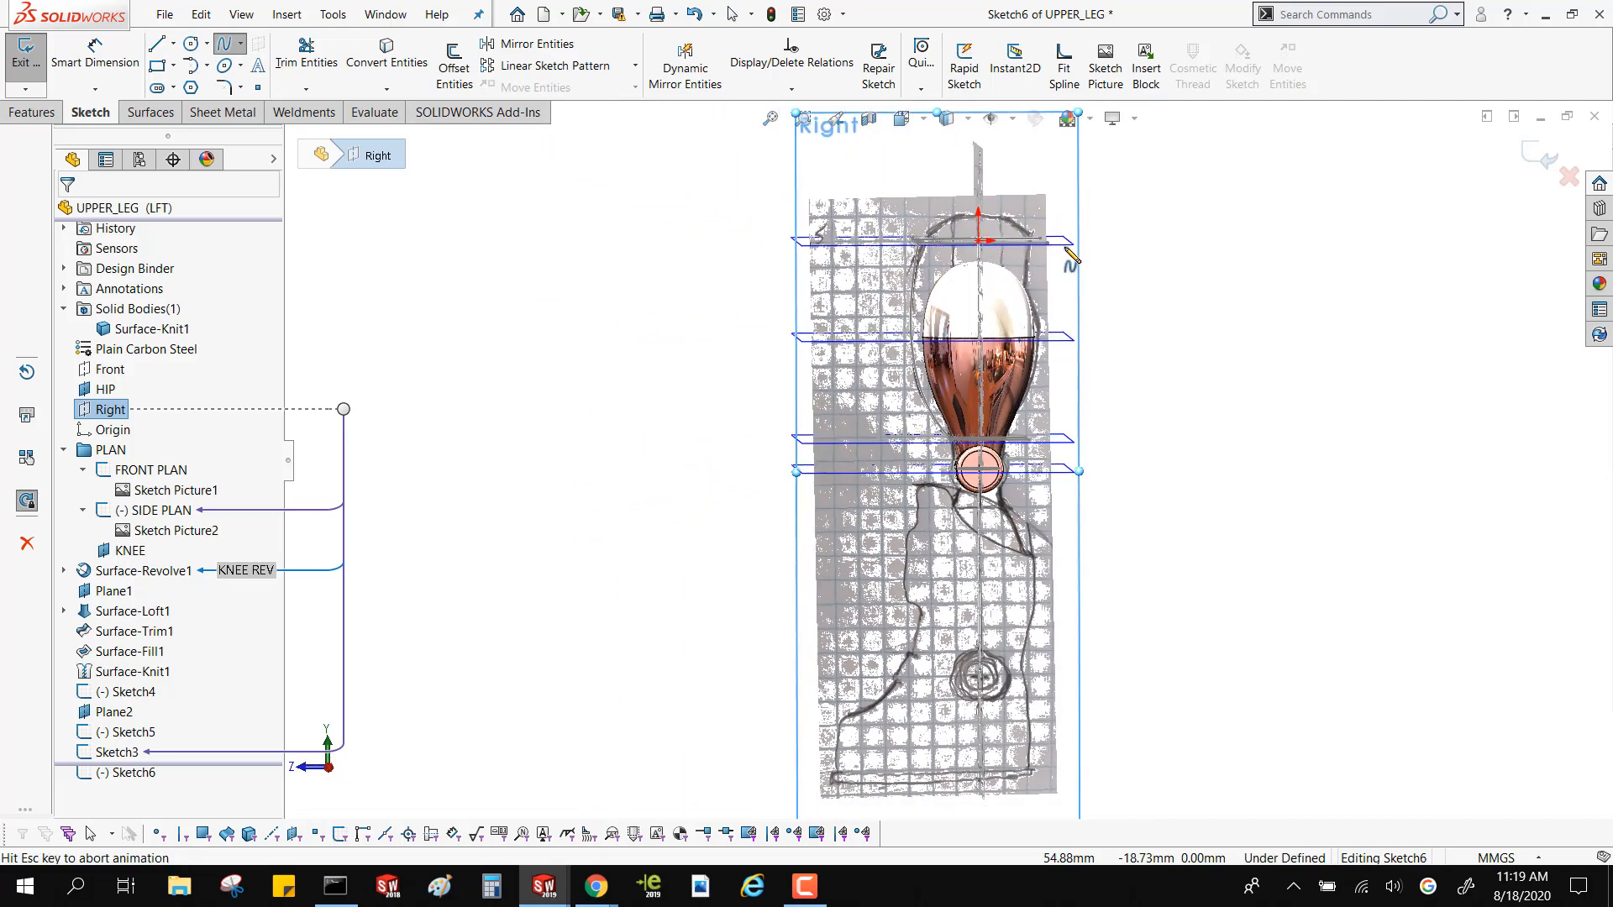
left_click(1046, 253)
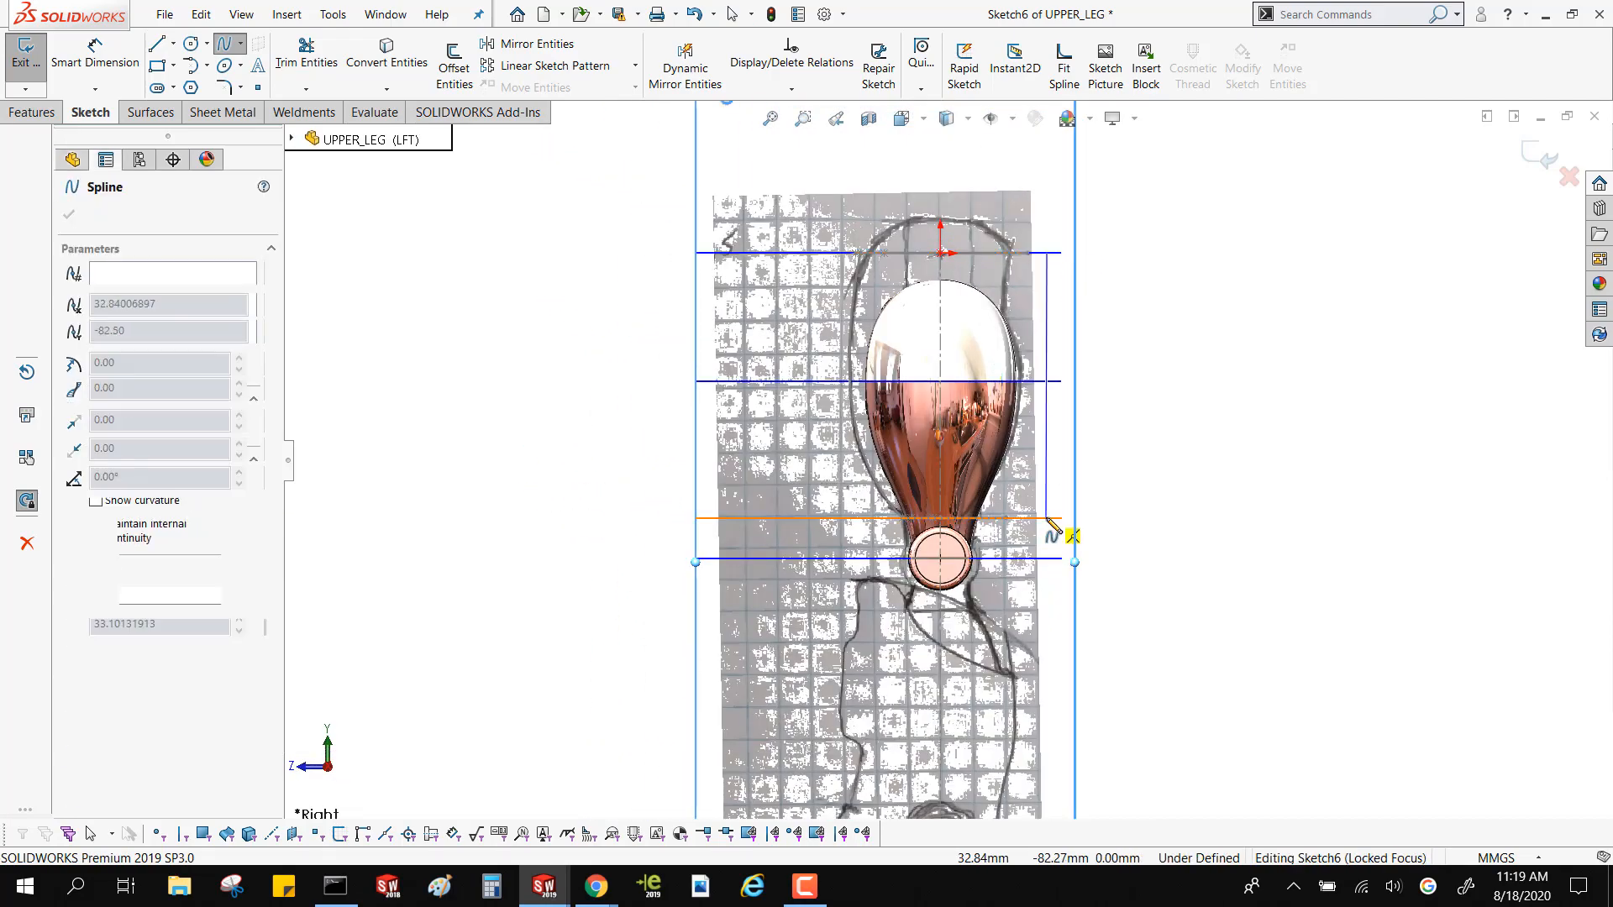
left_click(1047, 518)
key("Escape")
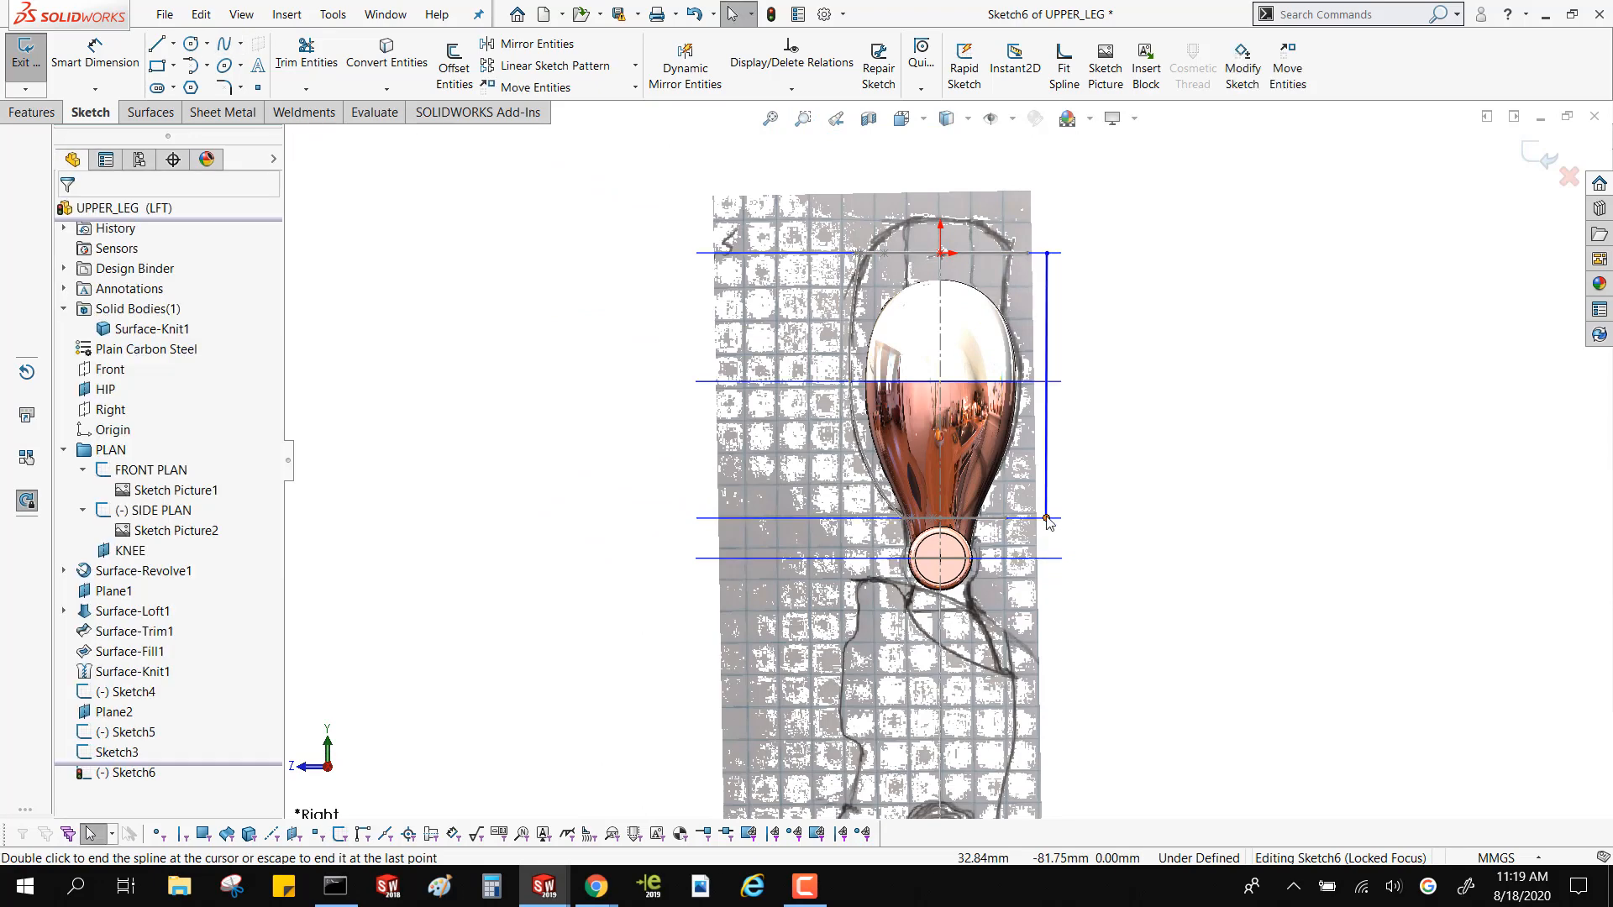
Make the rear spline's lower end coincident with the Plane2 profile's rear end vertex and its upper end with the HIP profile's rear end vertex
mouse_move(1048, 522)
middle_mouse_down()
mouse_move(1060, 565)
mouse_move(1021, 538)
middle_mouse_up()
left_click(1045, 516)
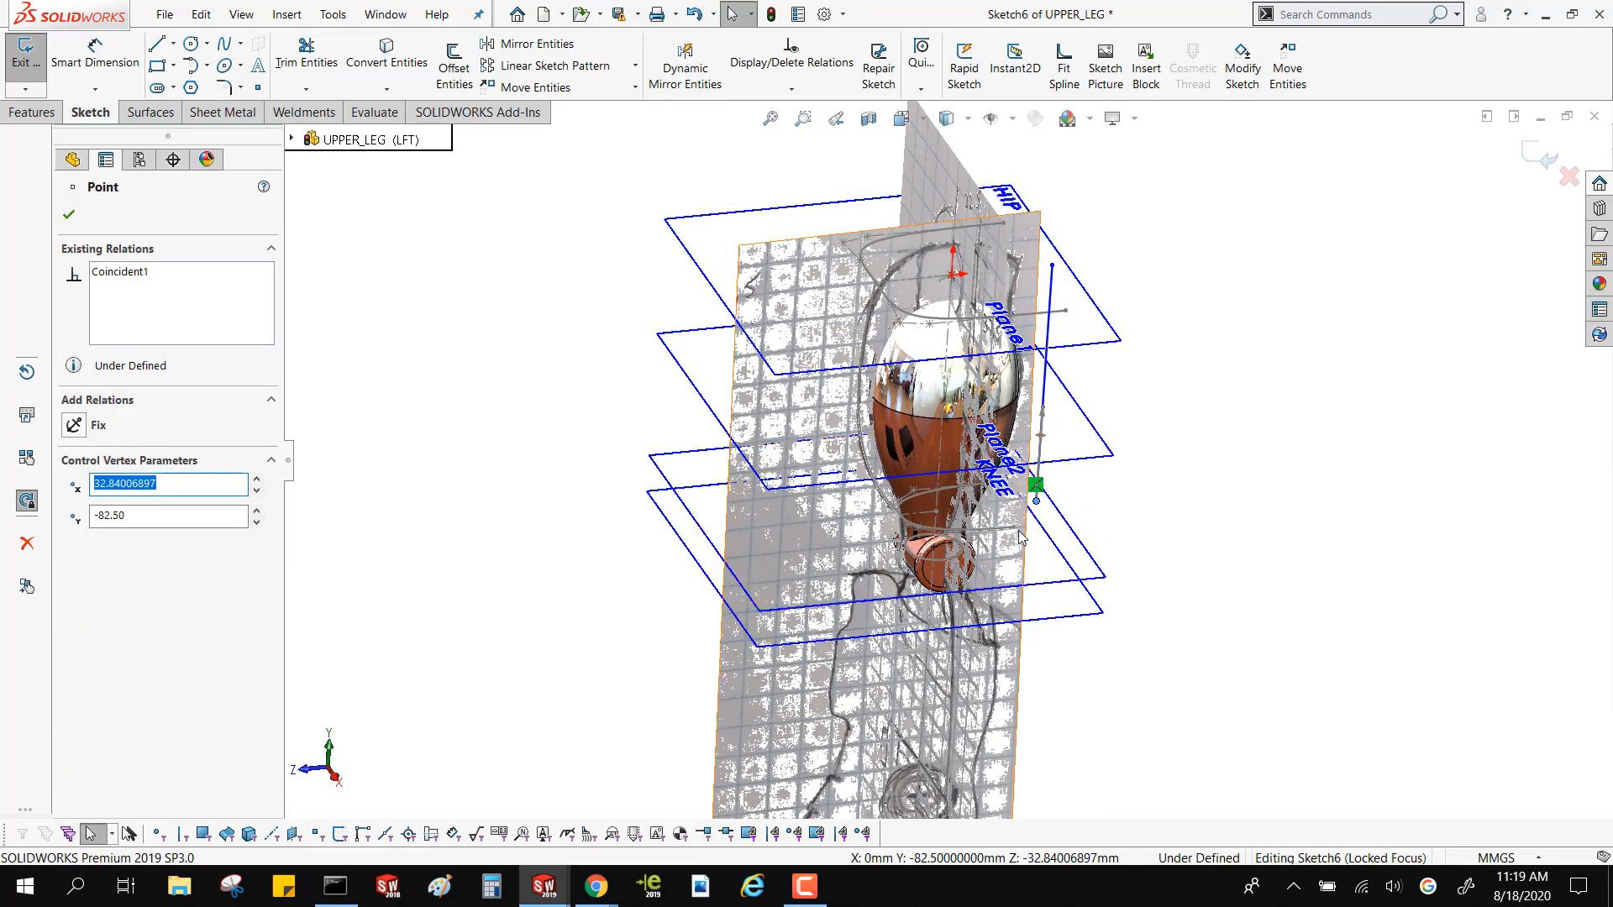
left_click(1014, 529, "ctrl")
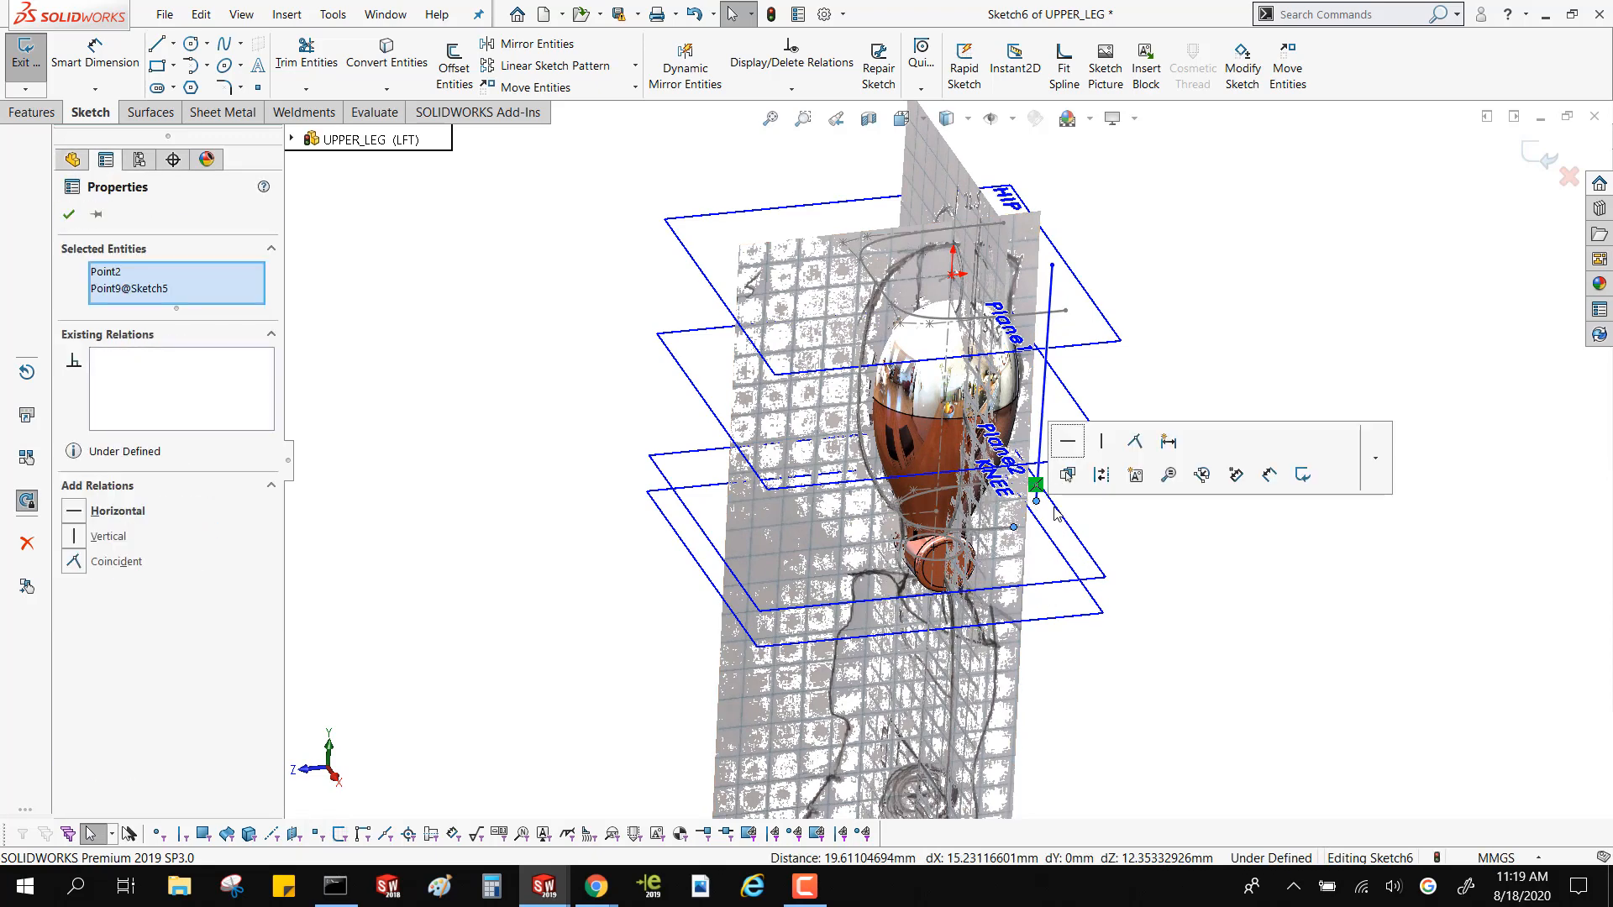
left_click(1134, 442)
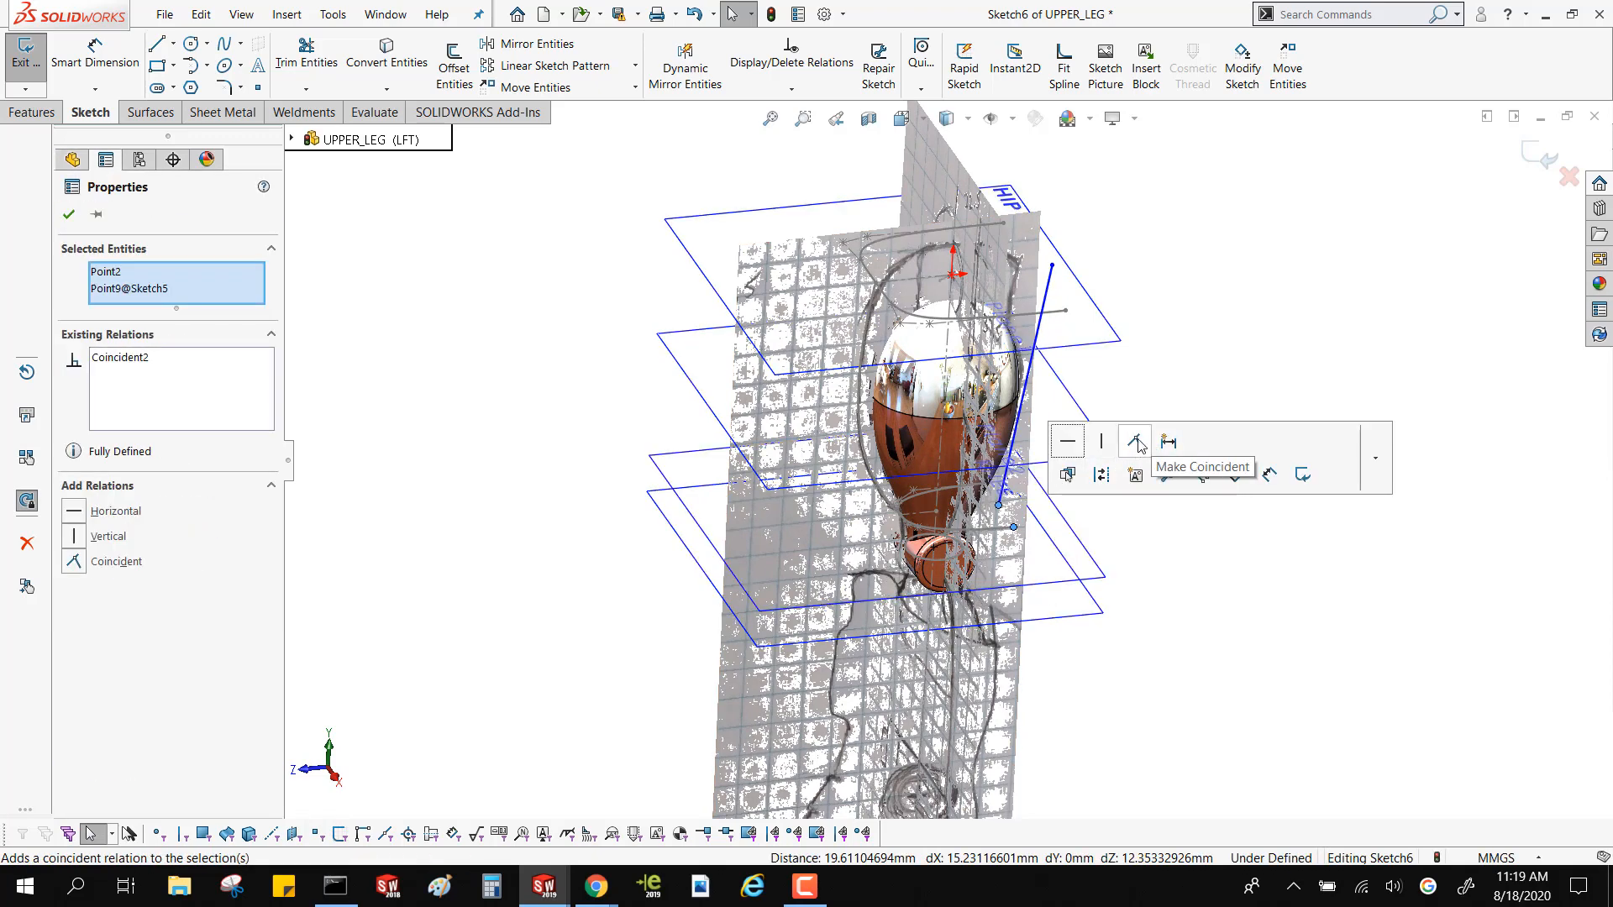
left_click(1052, 266)
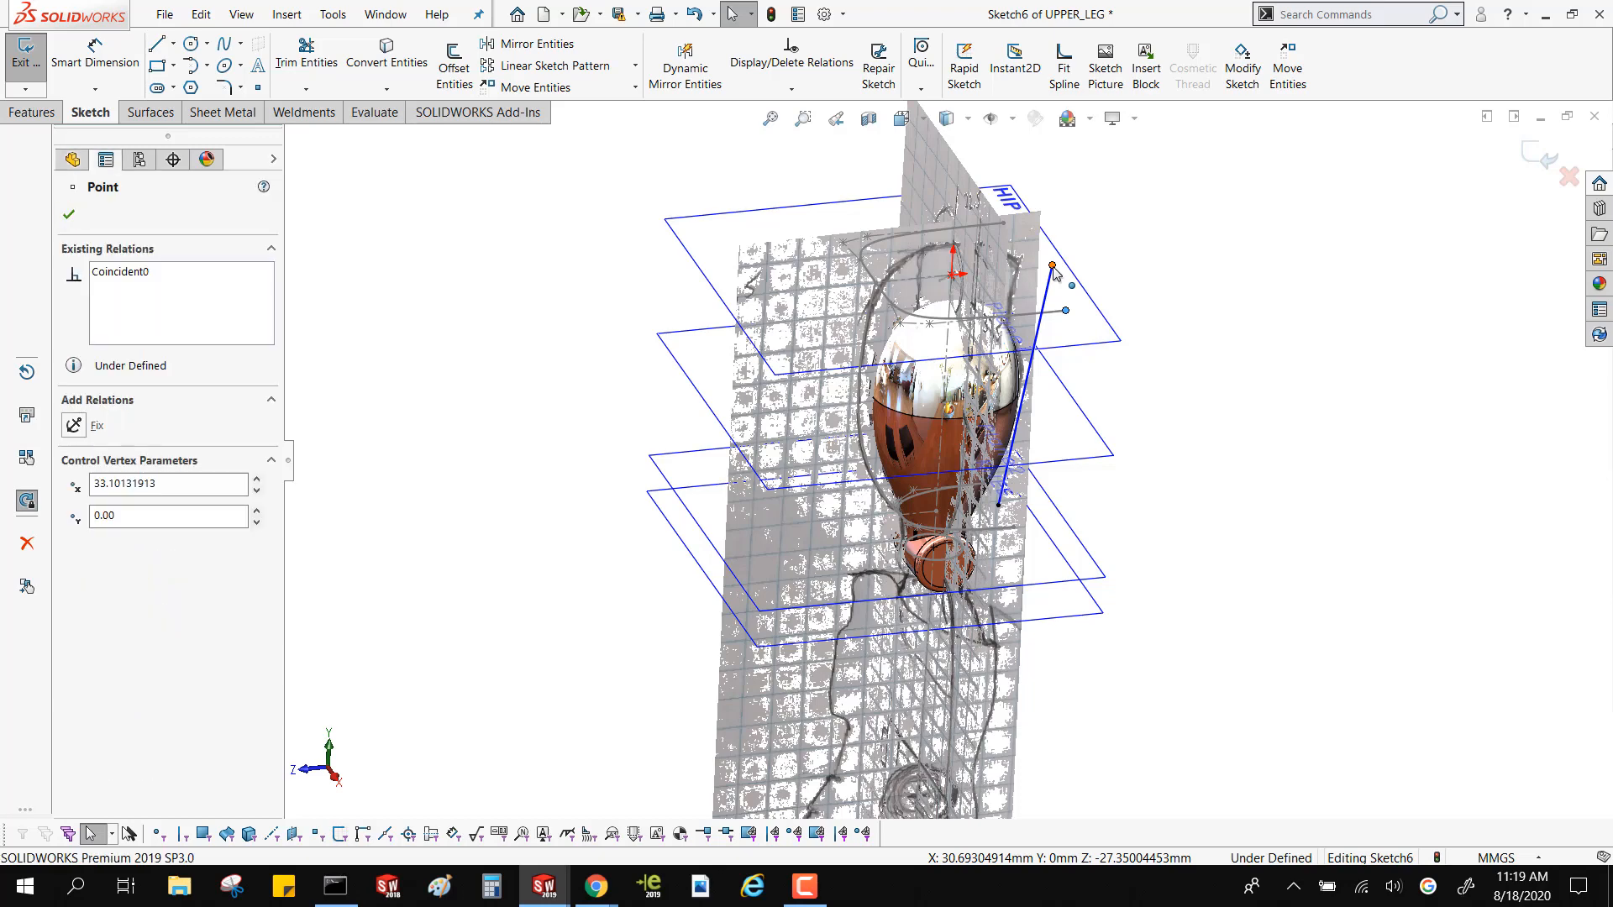
left_click(1052, 247, "ctrl")
left_click(1191, 182)
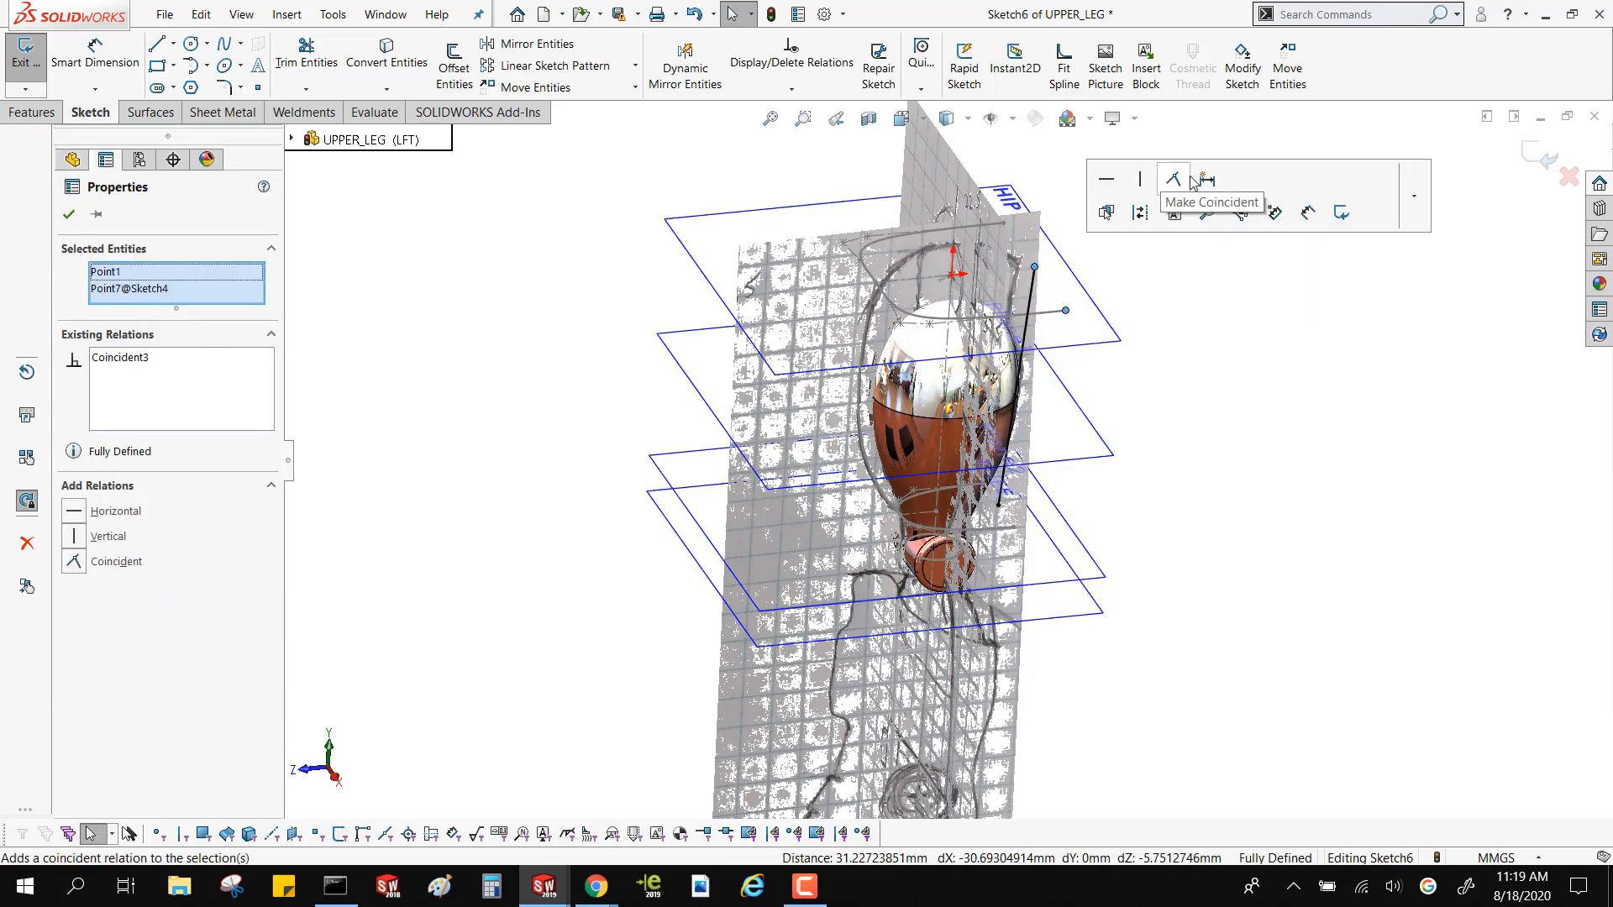
Move the rear end vertex of the HIP plane profile inward to about Z -23.5 mm, bringing the rear spline's upper end along
left_click(1025, 355)
middle_click_drag(997, 318, 1037, 324)
scroll(1042, 326, "down", 5)
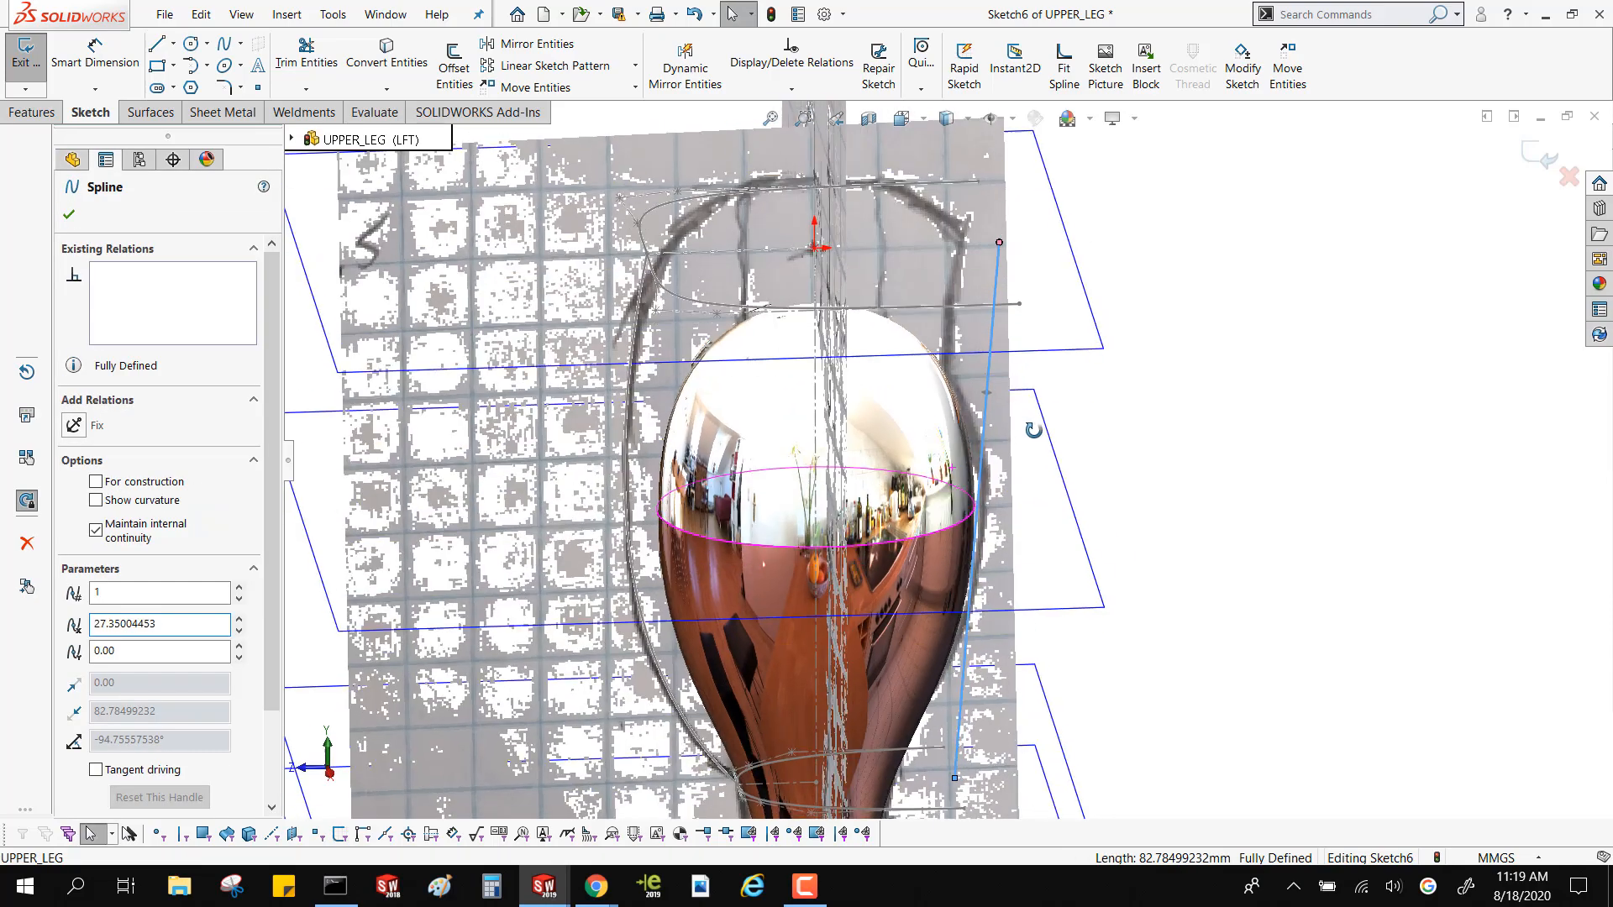
key("Escape")
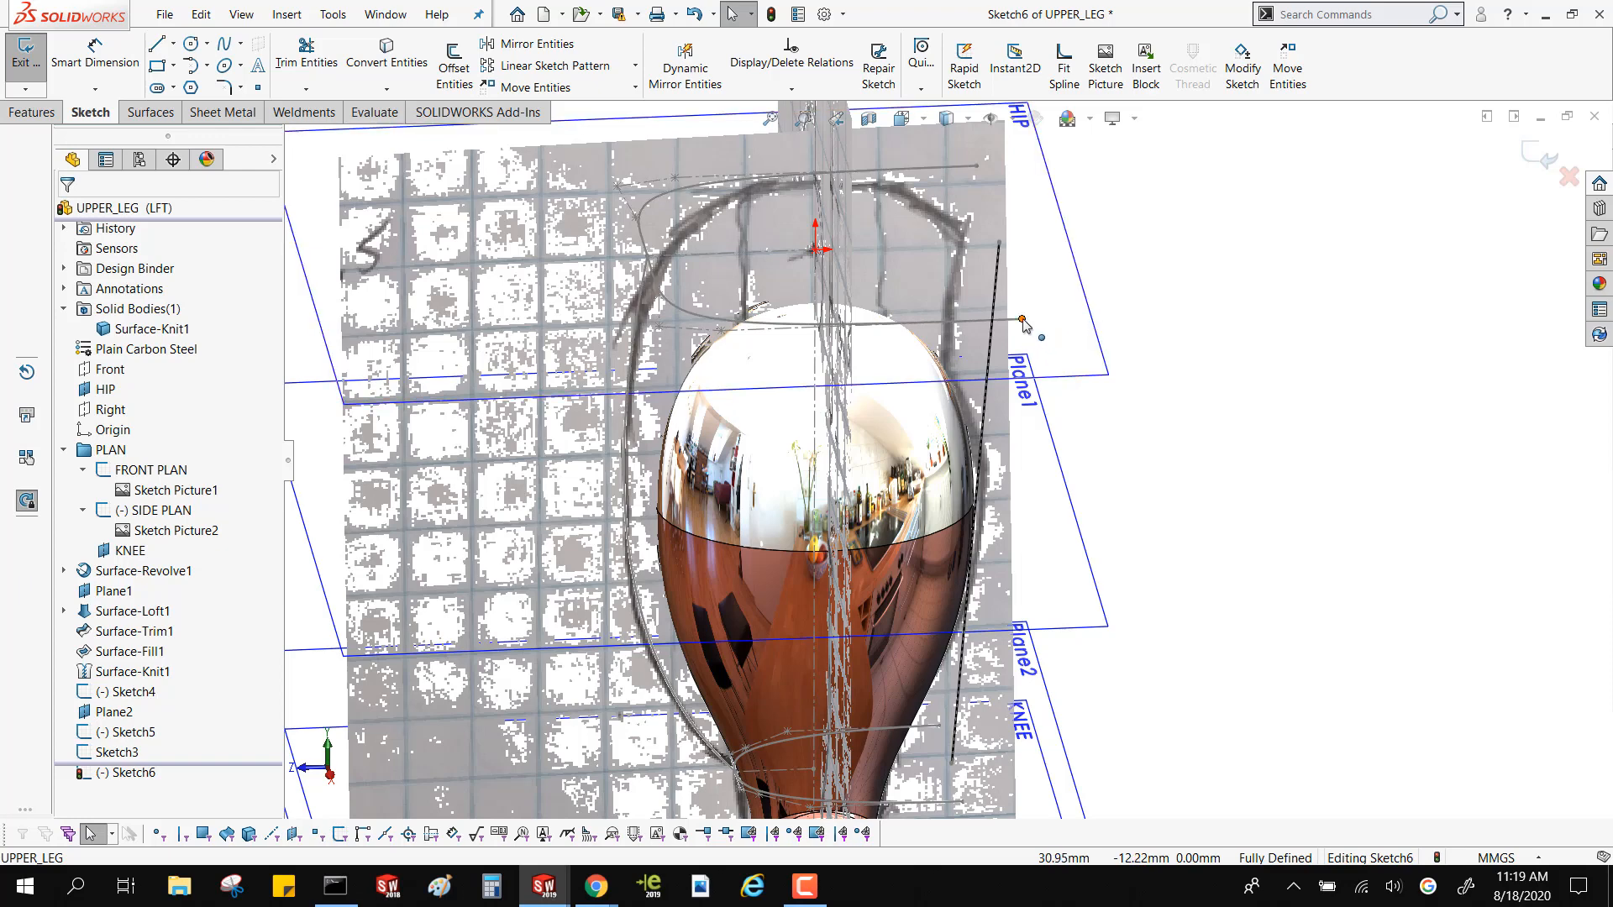
left_click(1024, 322)
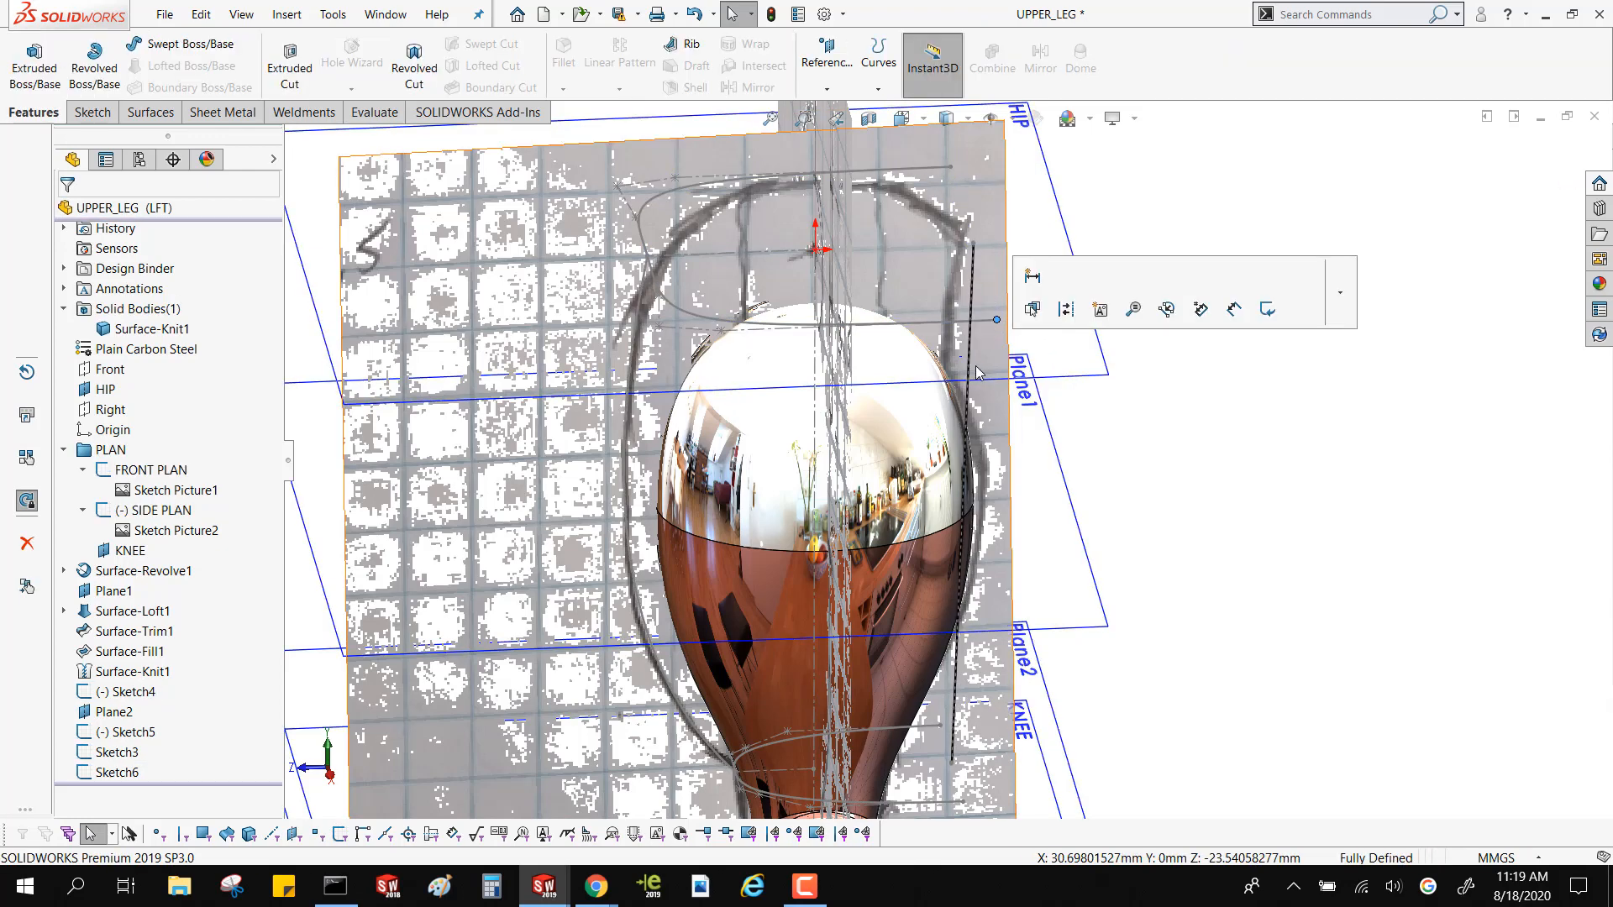
Swing the rear spline's upper tangency handle to about -85.7° to shape it along the back of the thigh, and exit the sketch
left_click(971, 386)
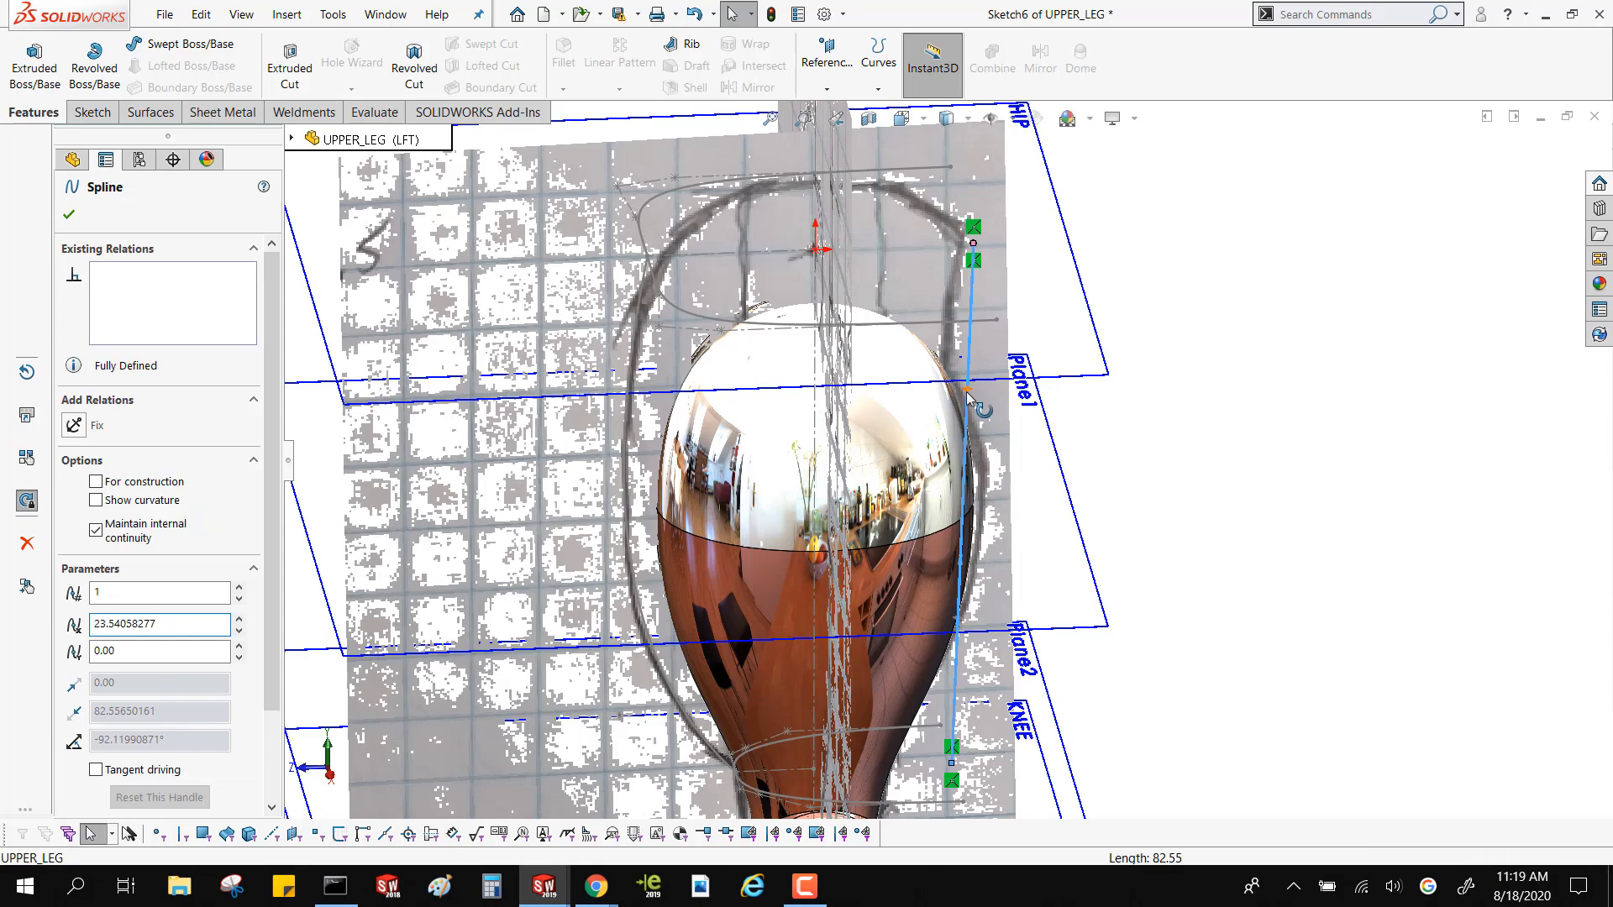
left_click_drag(968, 405, 948, 404)
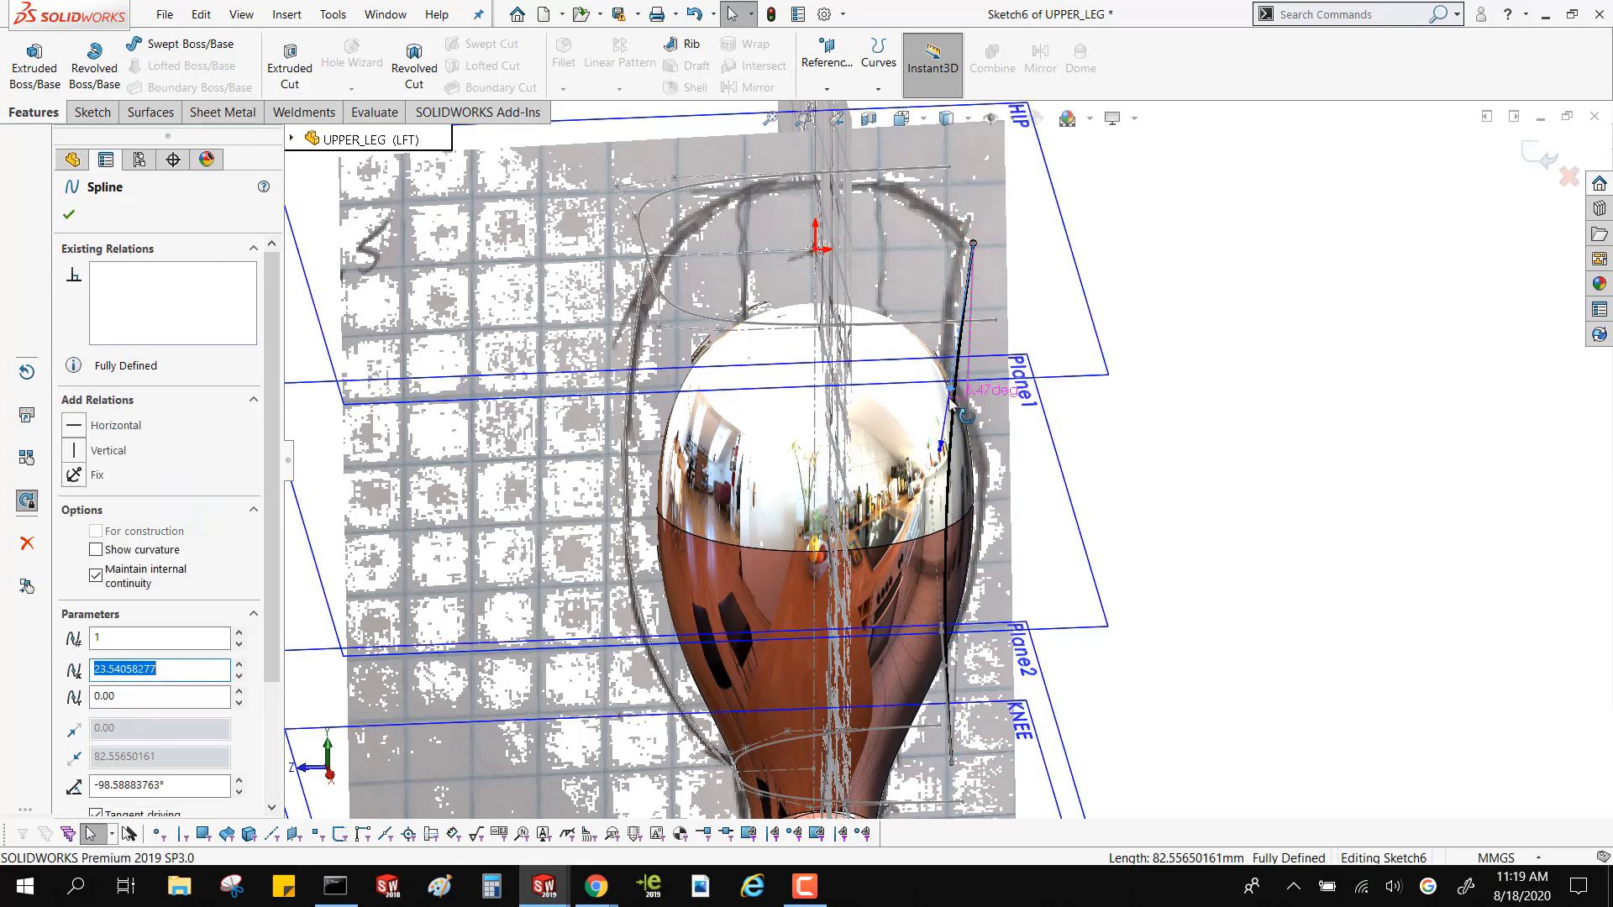
scroll(953, 500, "up", 3)
middle_click_drag(951, 513, 929, 654)
scroll(928, 654, "up", 3)
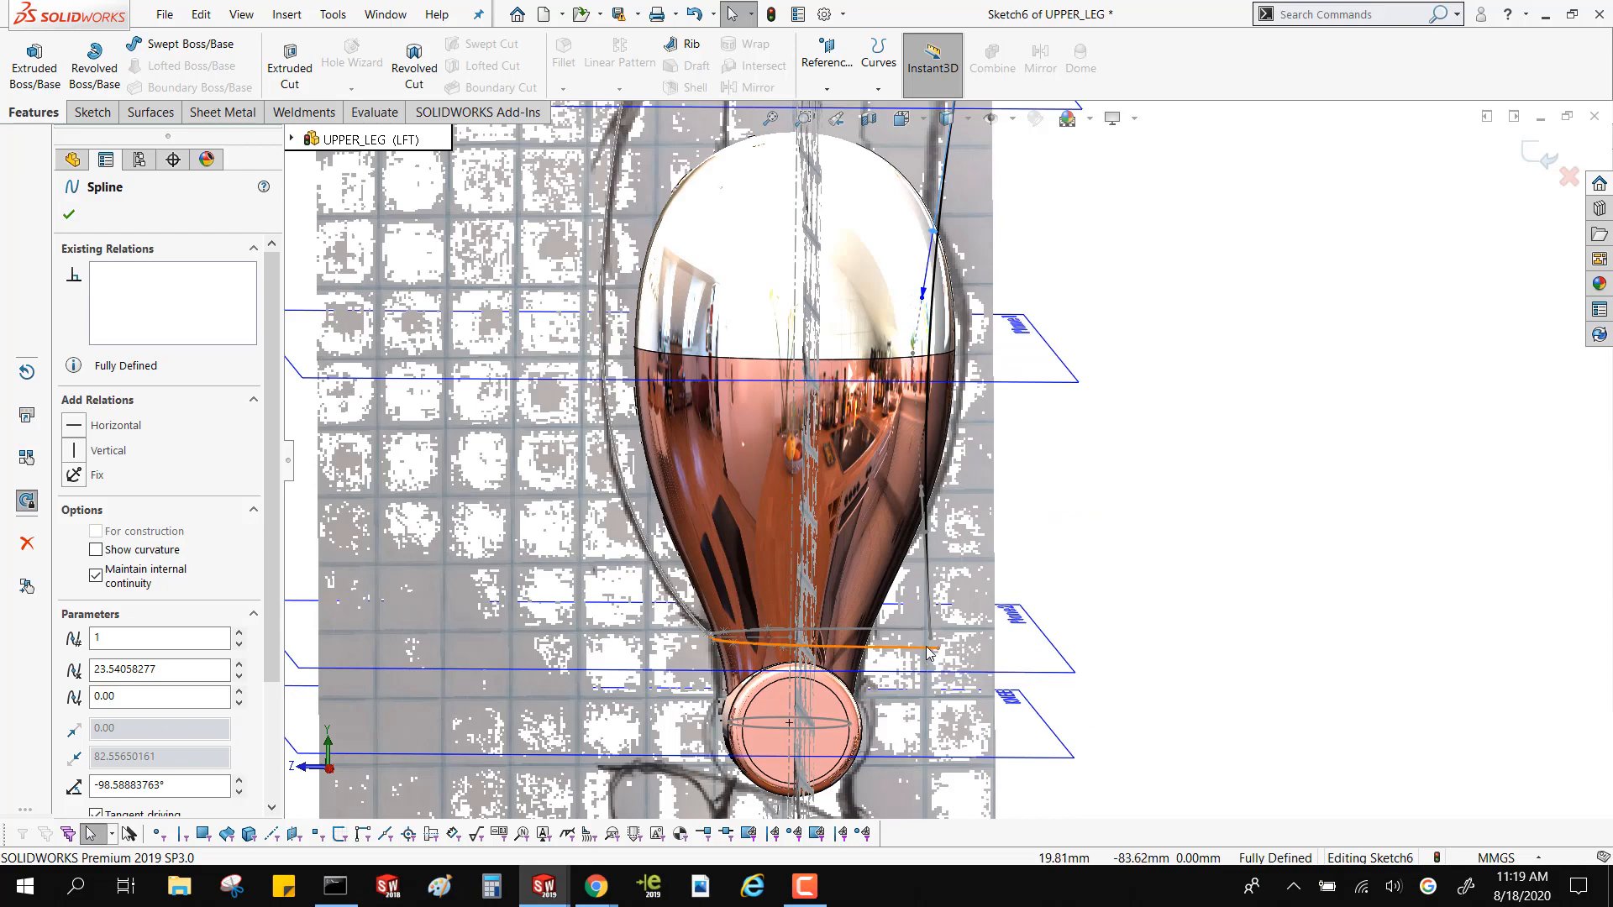
middle_click_drag(924, 640, 1162, 426)
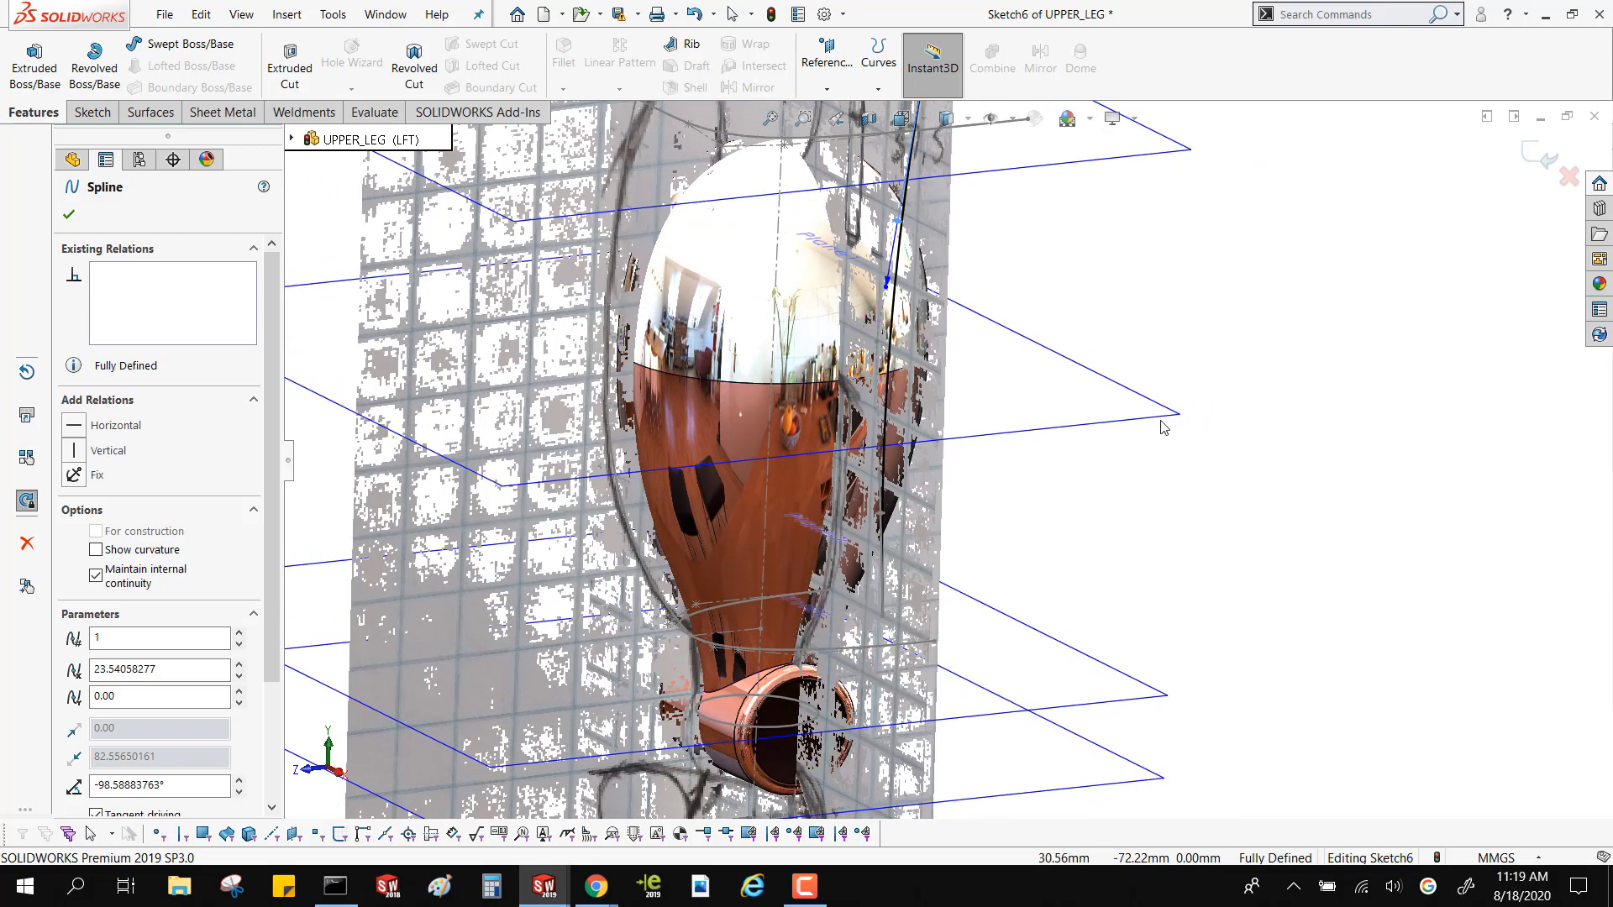
left_click(886, 290)
scroll(1153, 353, "down", 3)
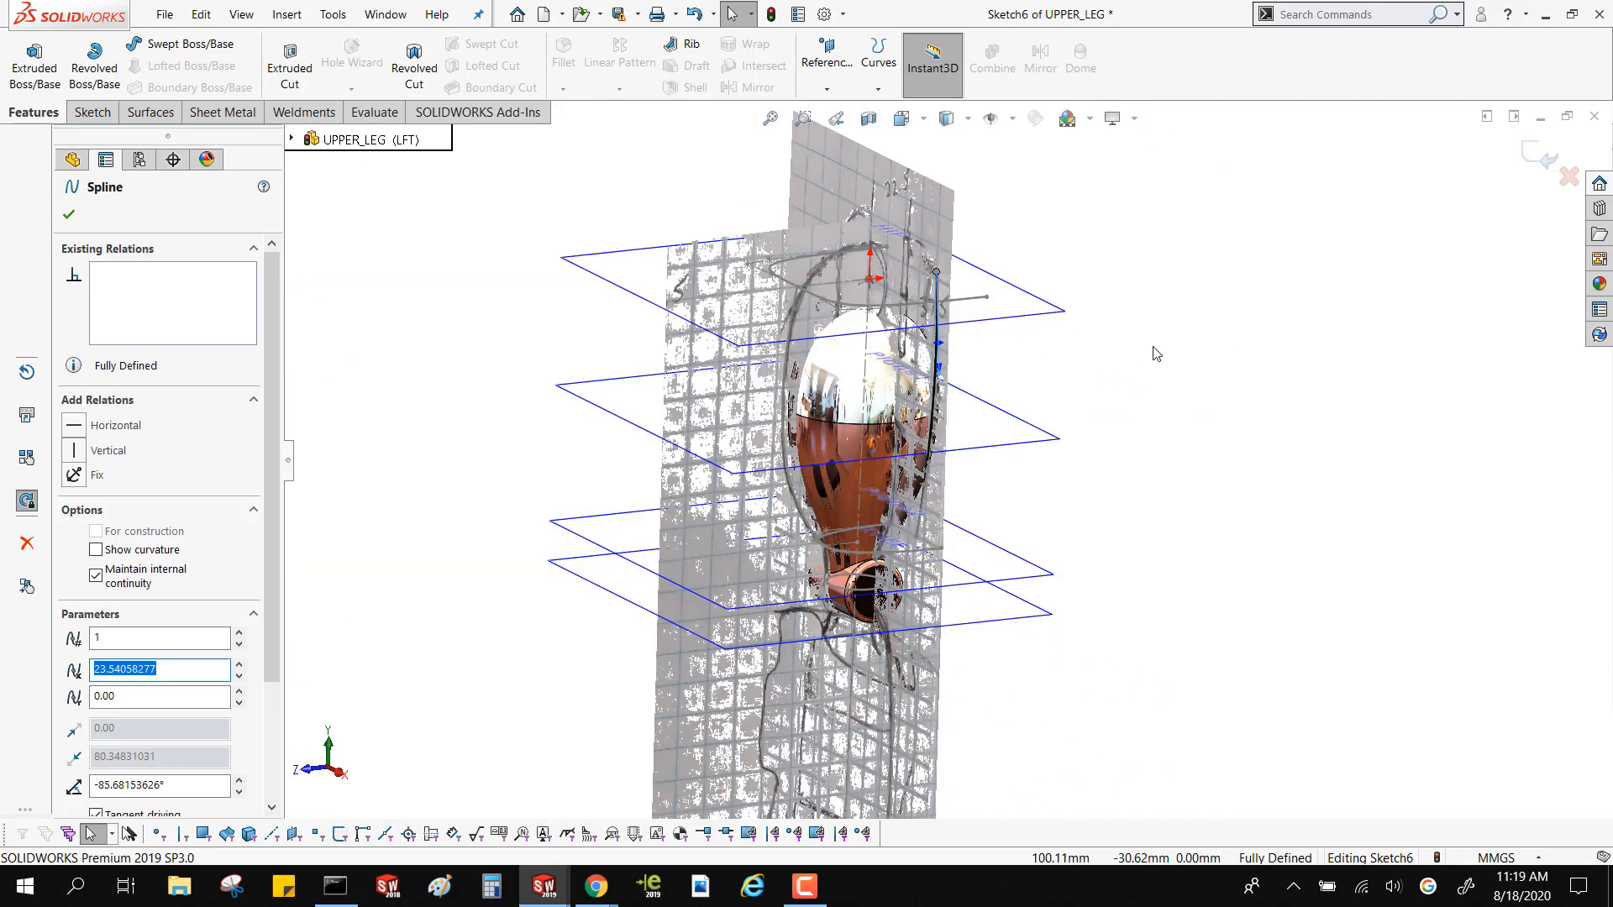
middle_click_drag(1157, 354, 1189, 382)
left_click(1544, 158)
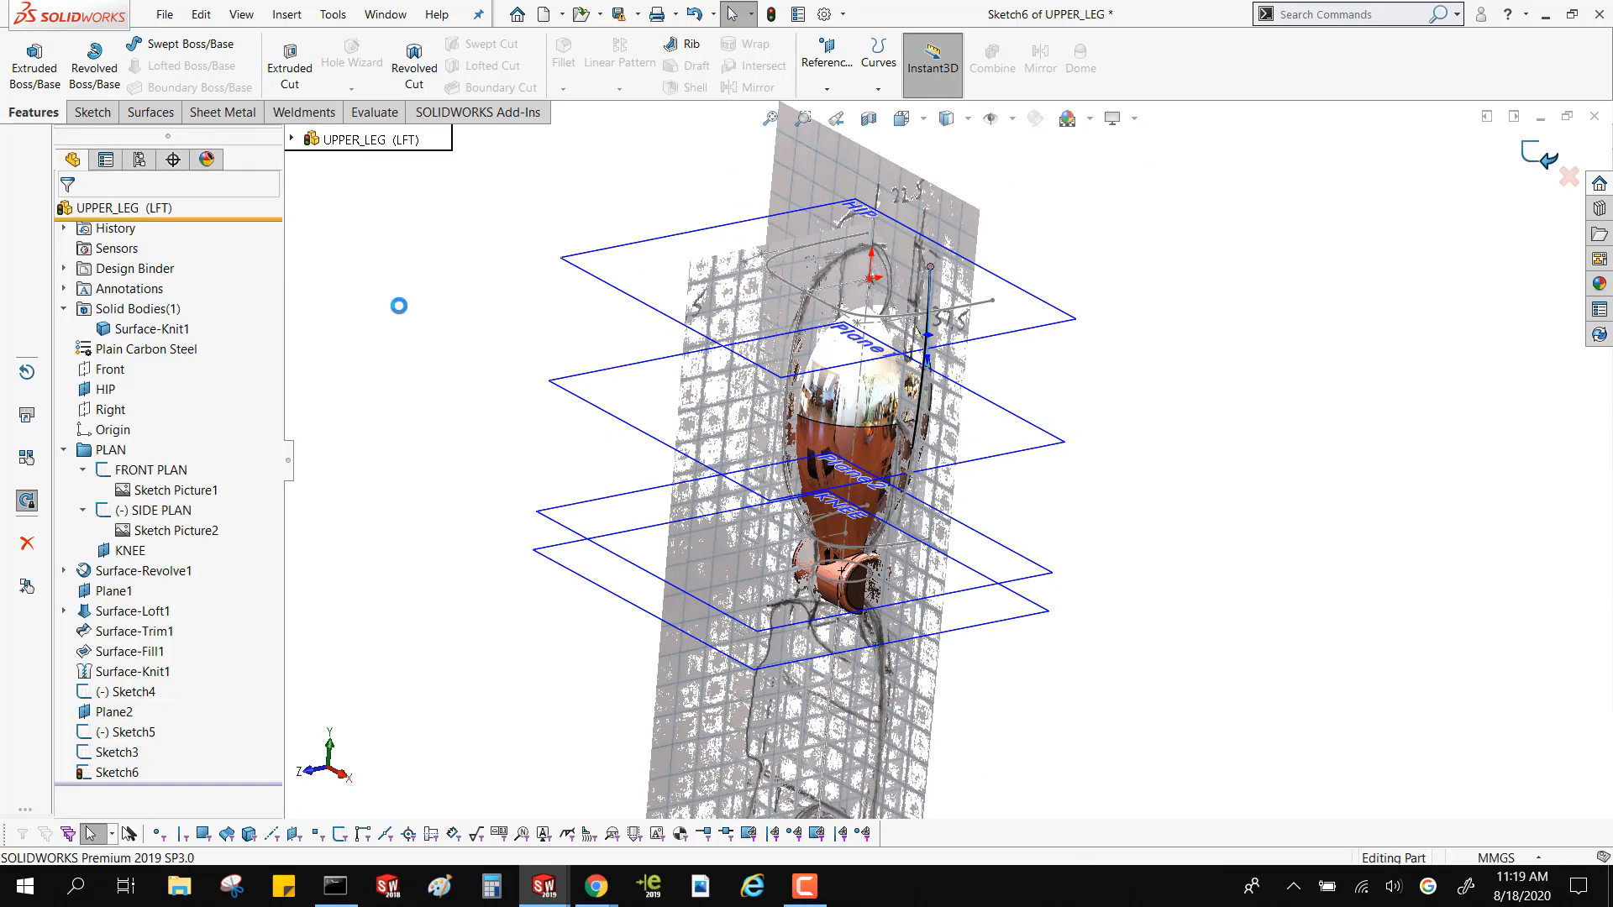
mouse_move(545, 324)
middle_mouse_down()
mouse_move(619, 334)
mouse_move(542, 317)
middle_mouse_up()
key("Escape")
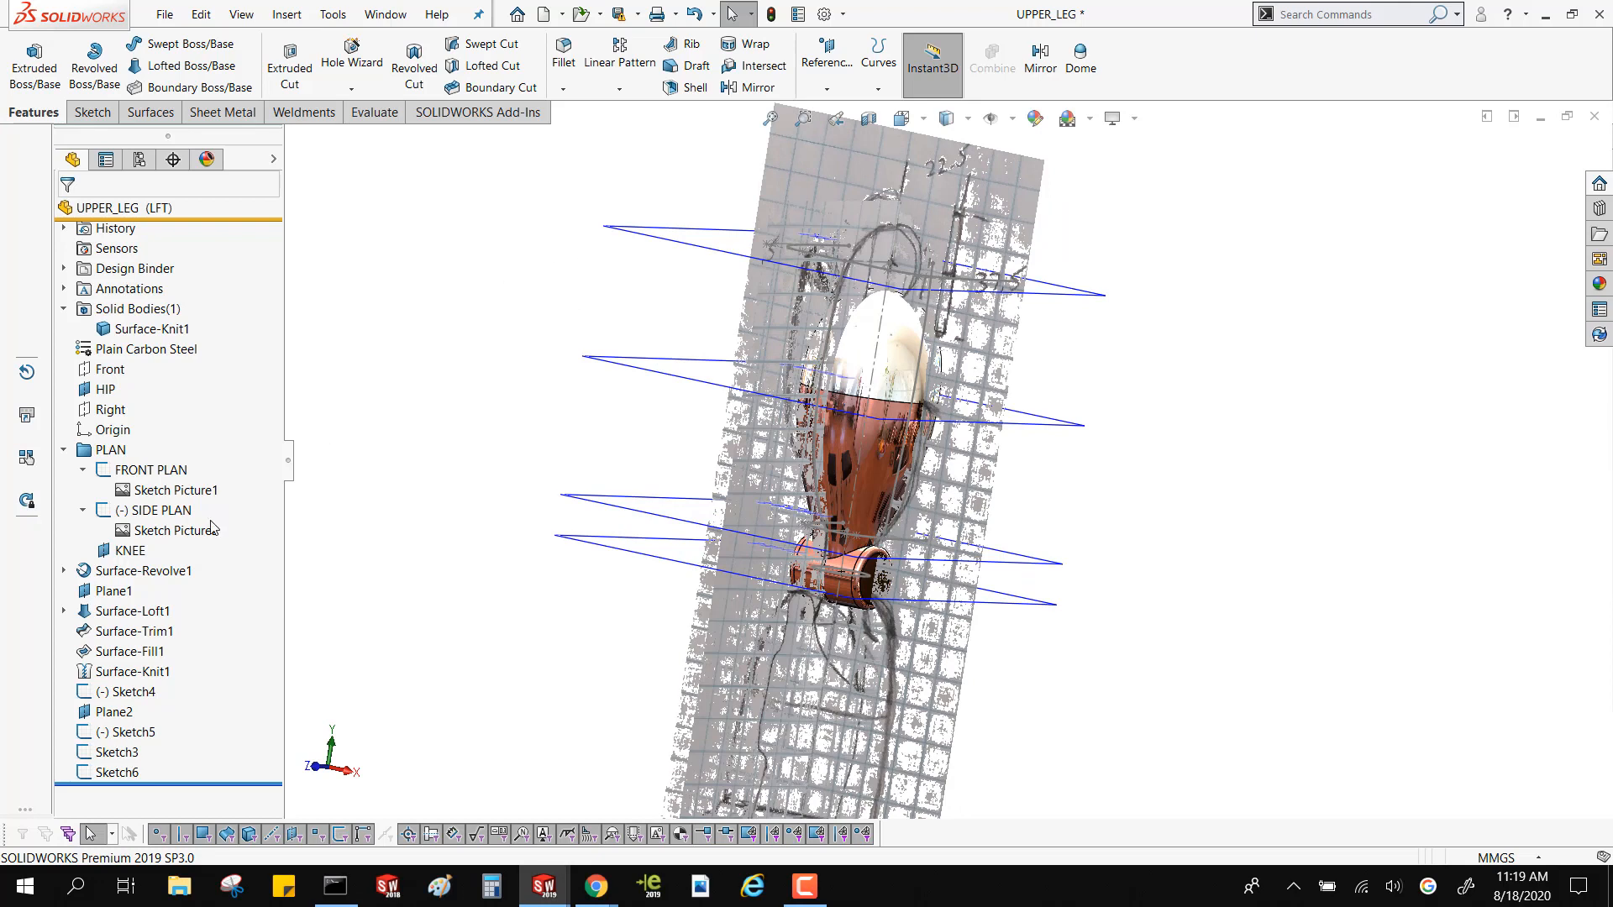
Start a sketch on the Front plane and draw a two-point spline on the thigh's negative-X side, from the HIP plane to Plane2 at about X -33.4 mm
left_click(107, 371)
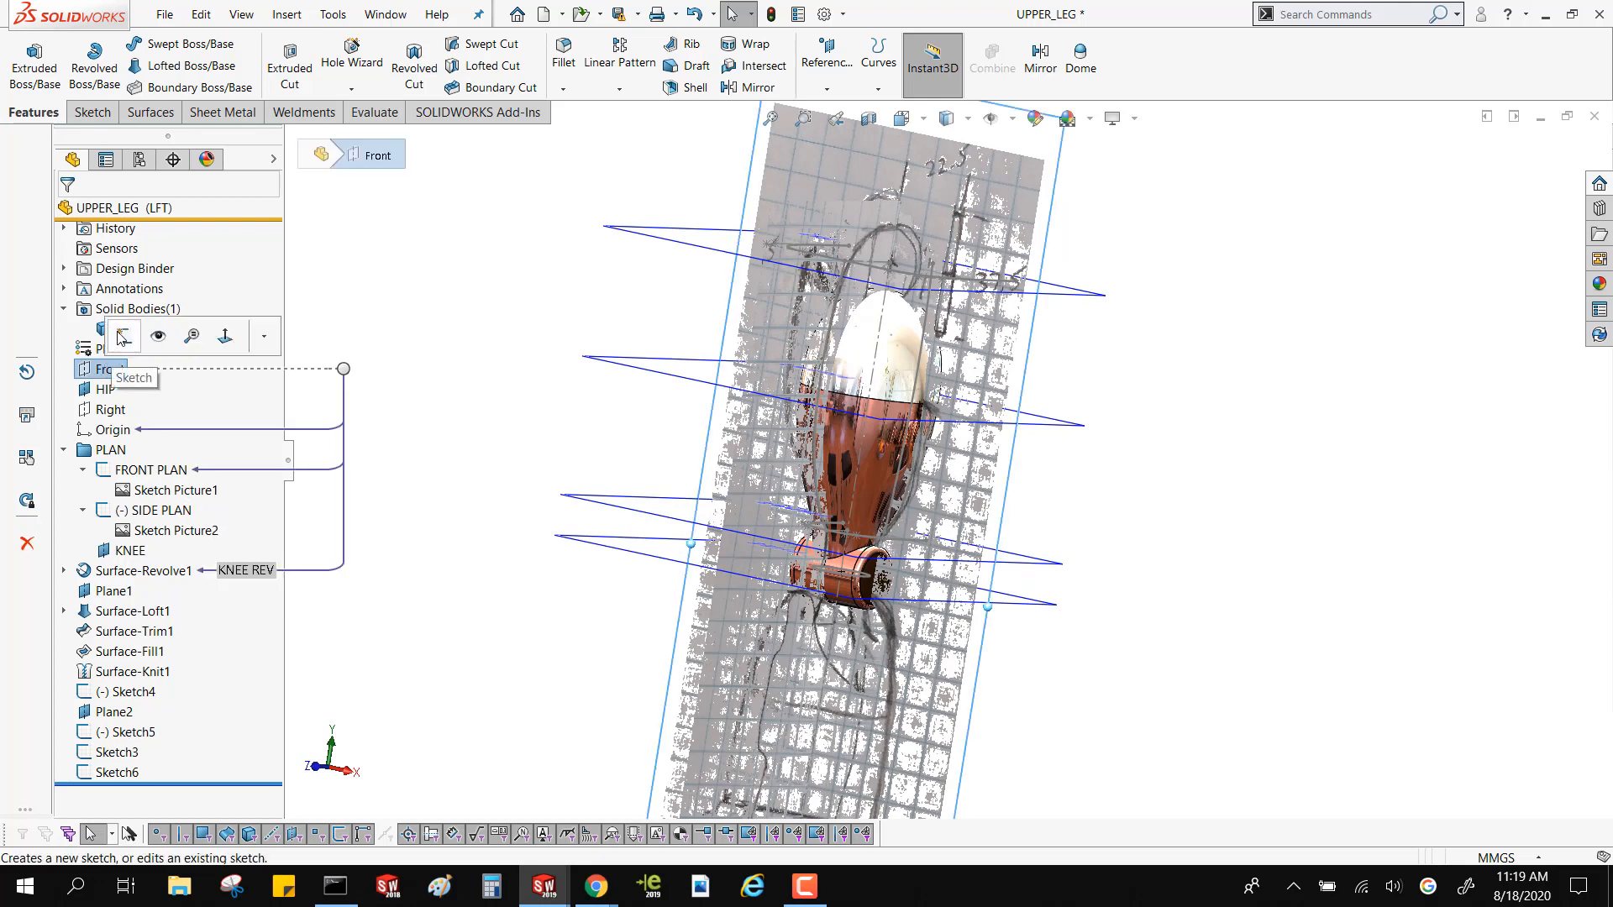
left_click(122, 336)
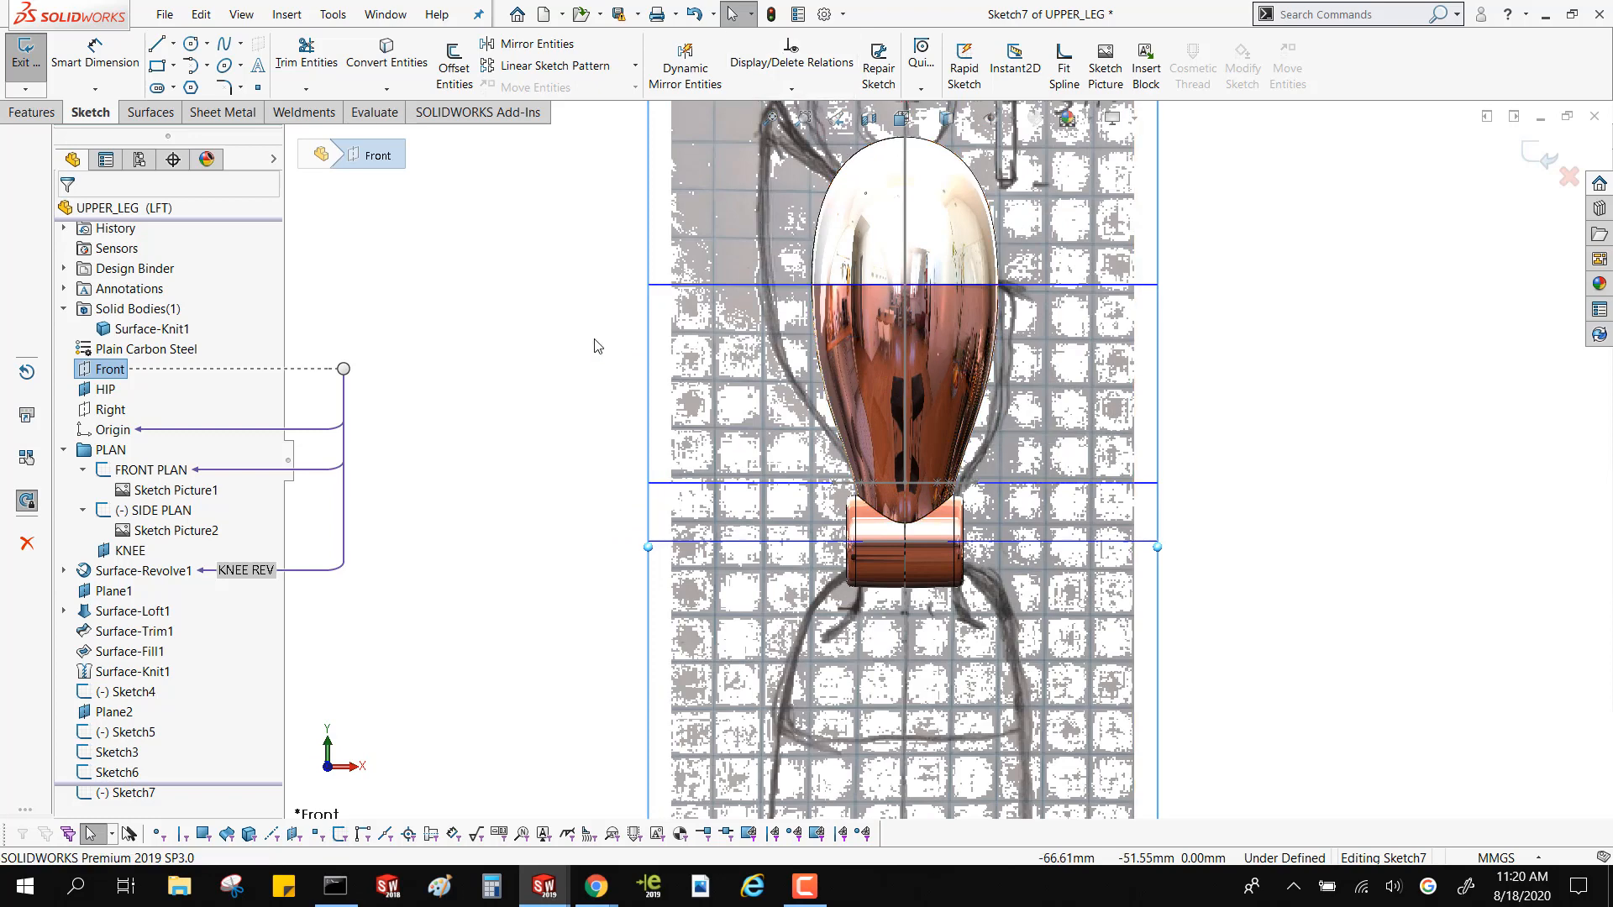
scroll(685, 340, "up", 3)
middle_click_drag(686, 340, 673, 424)
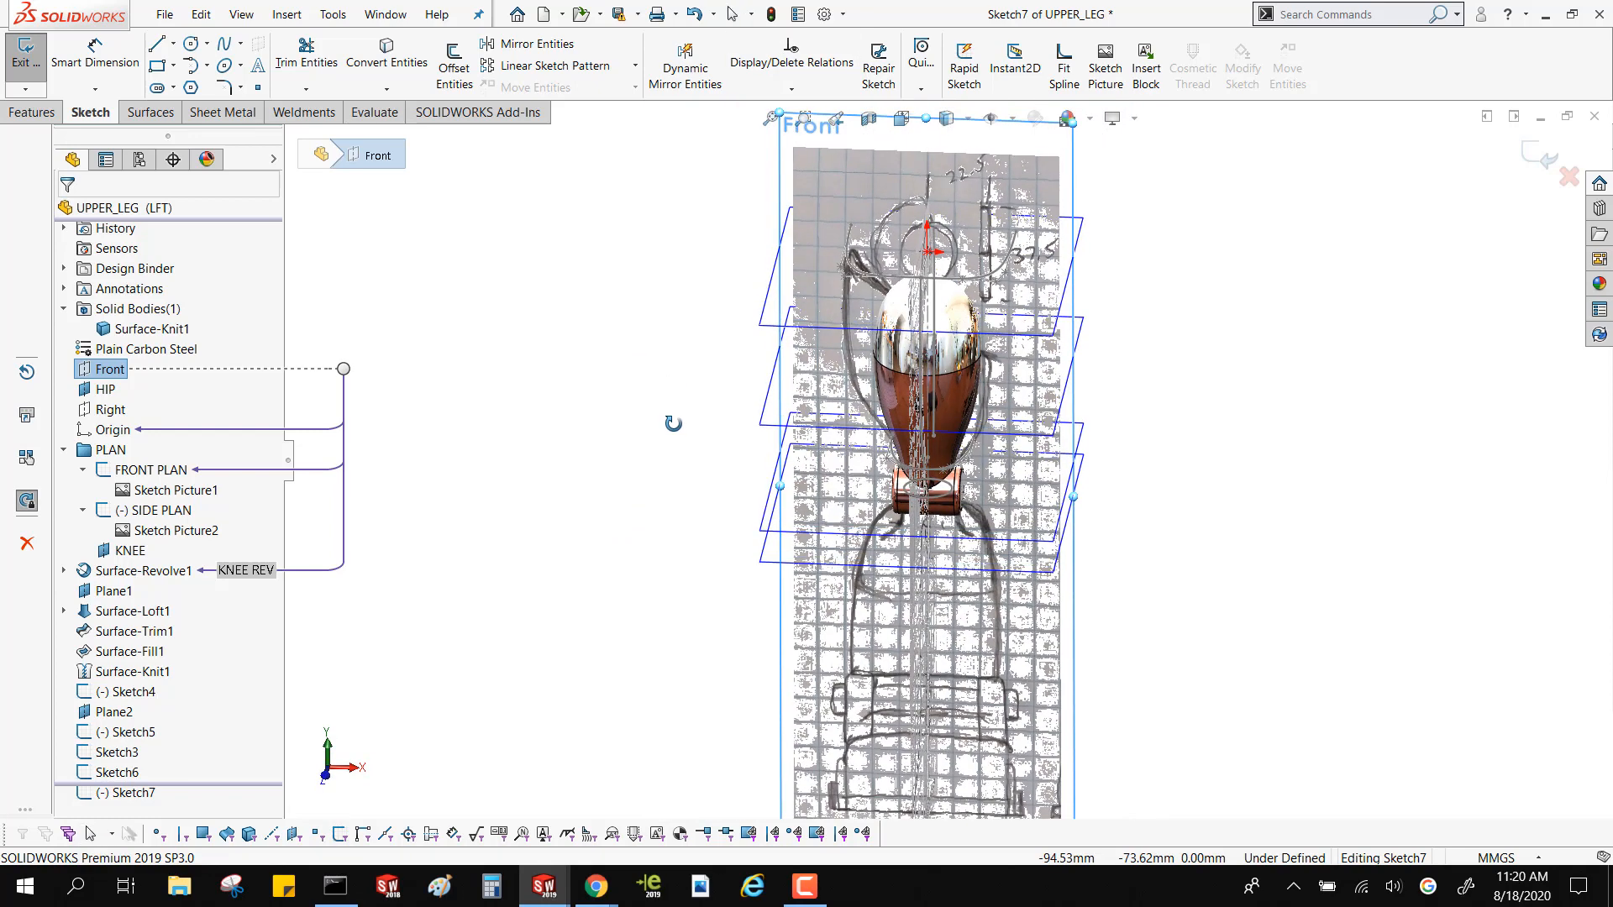
left_click(240, 44)
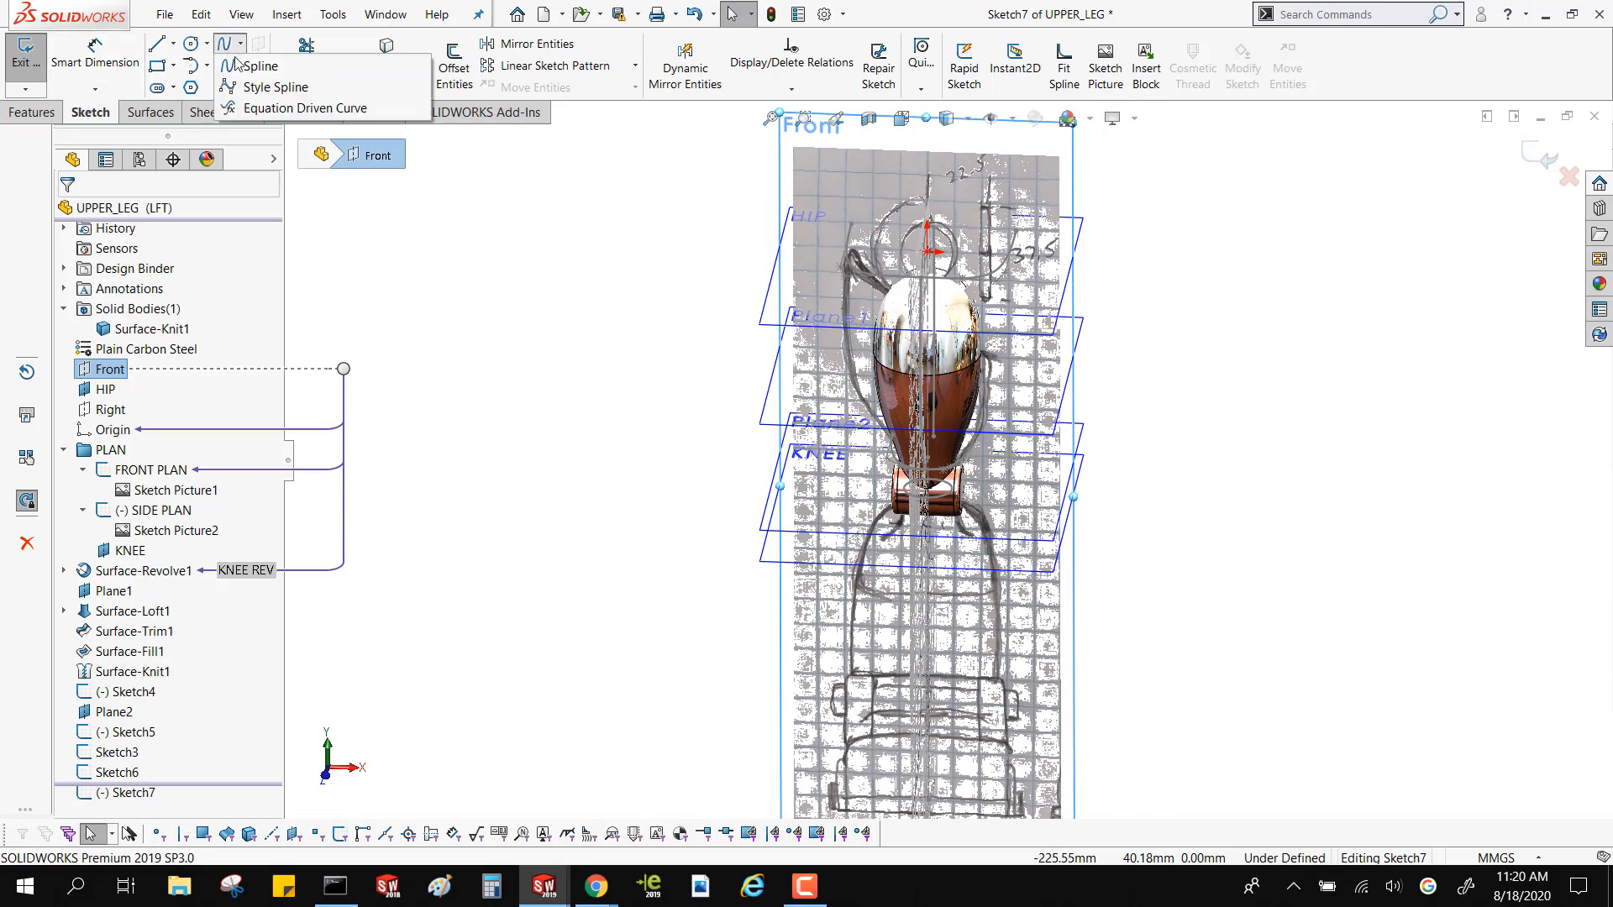
left_click(260, 66)
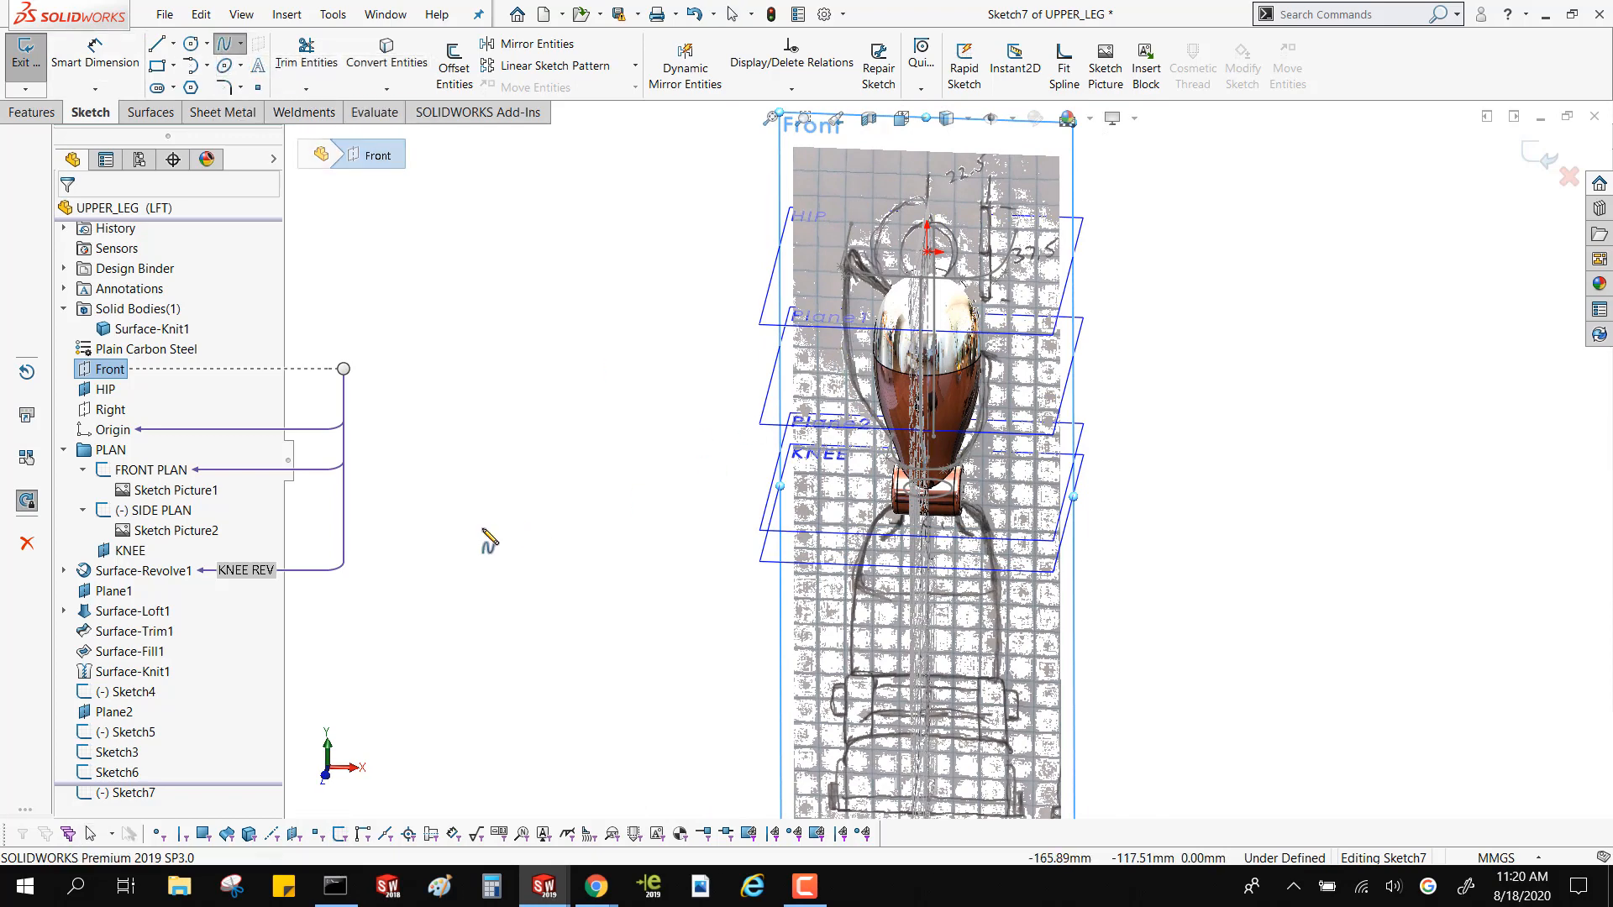
key("ctrl+8")
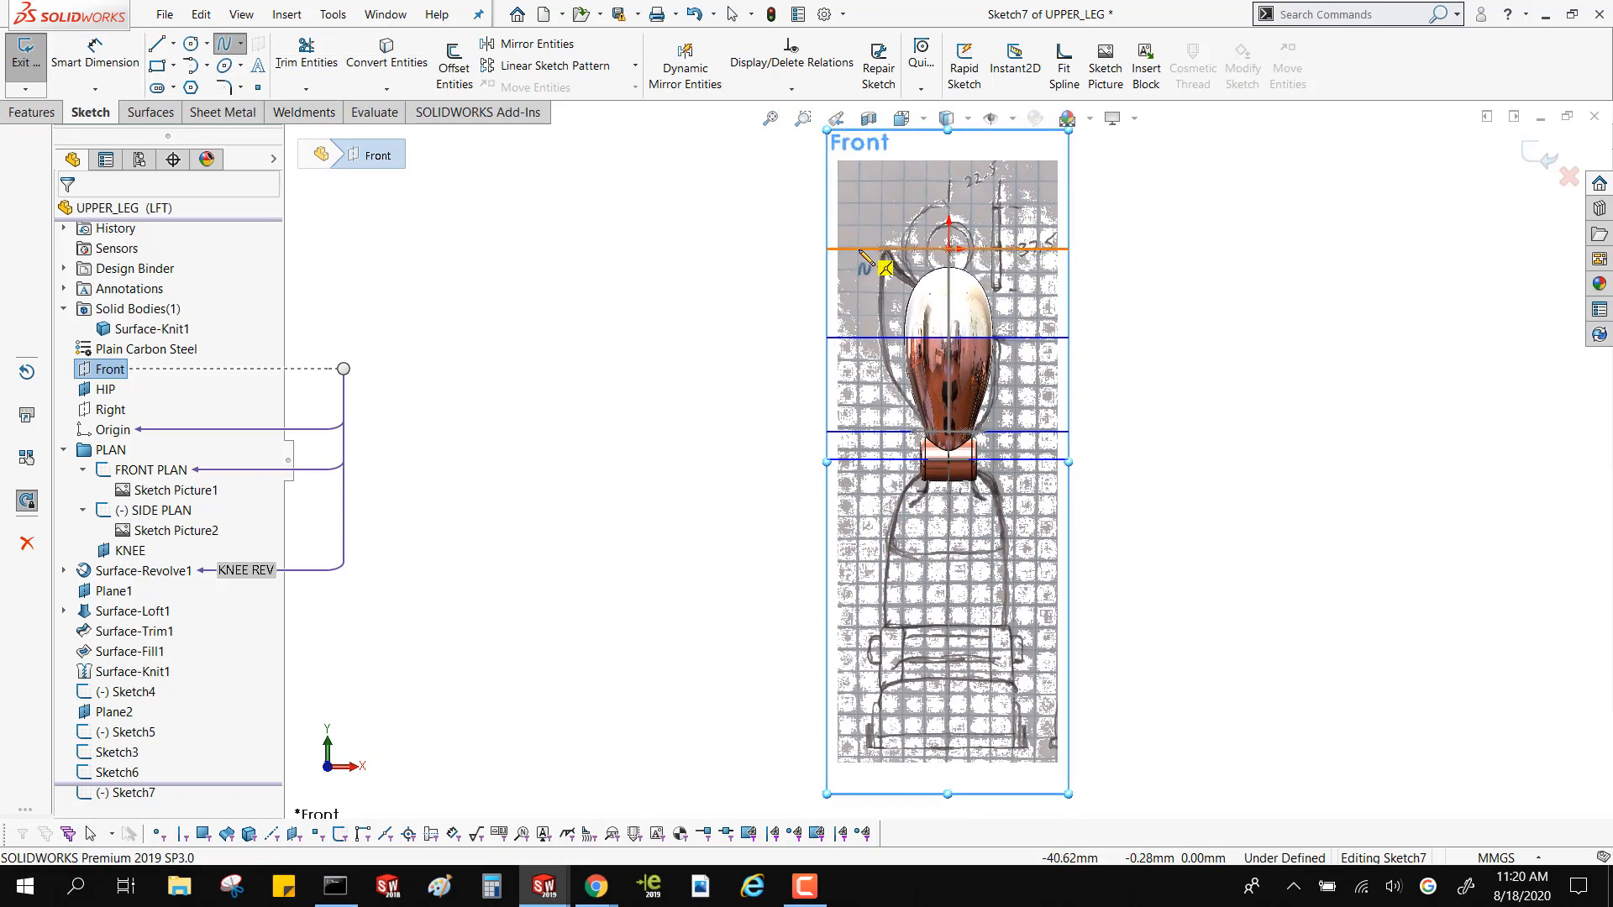
left_click(858, 249)
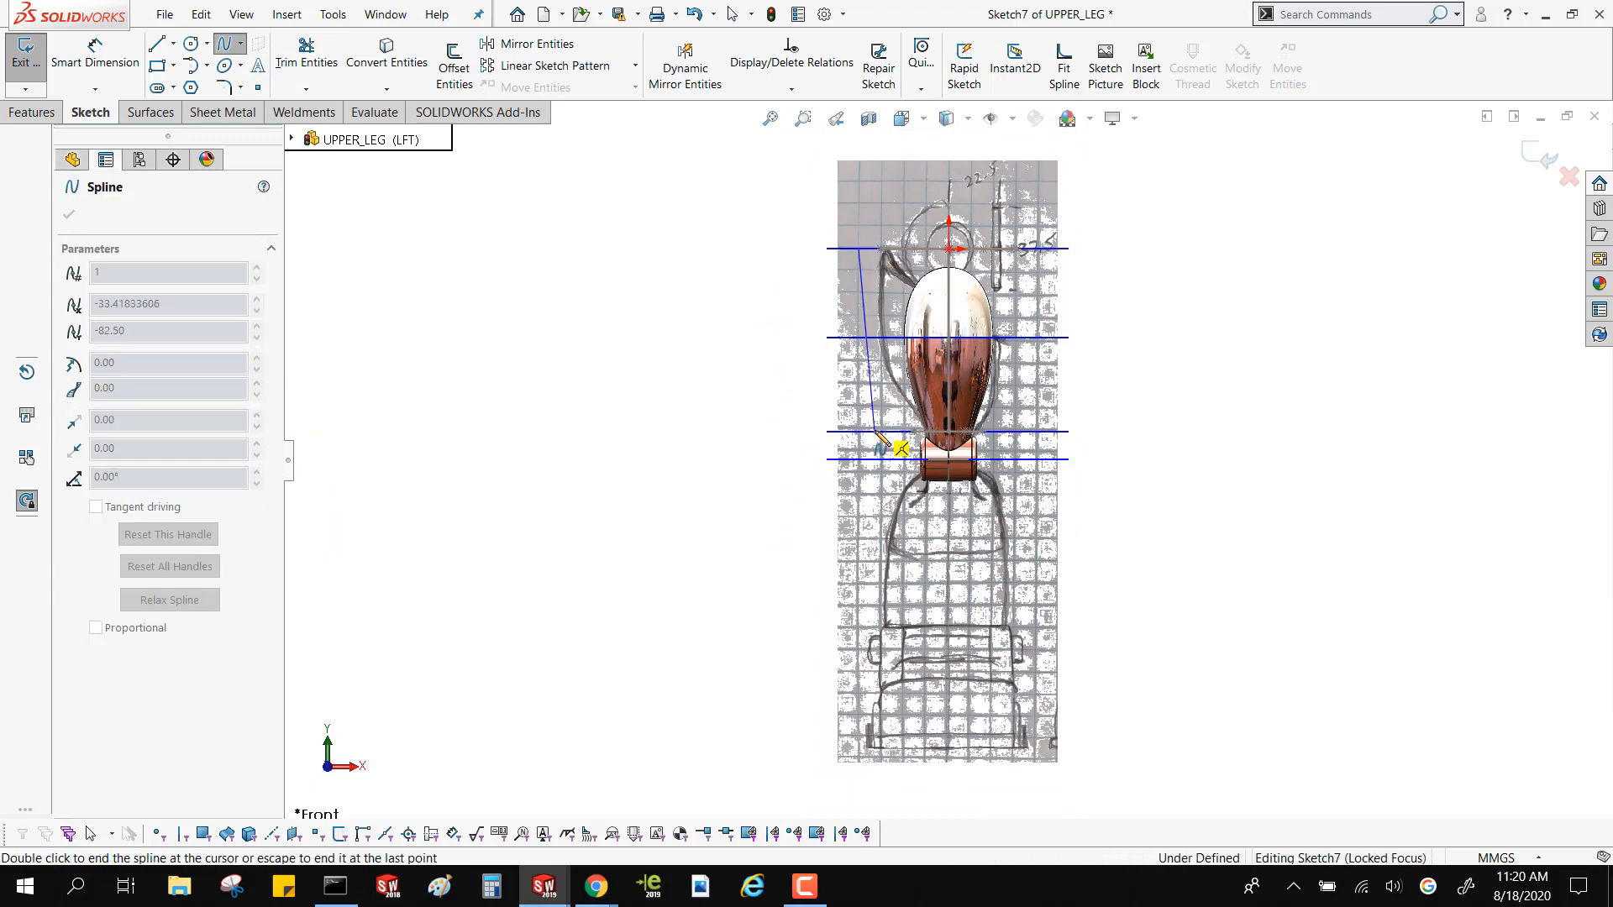
double_click(878, 433)
Draw a second two-point spline on the thigh's positive-X side, from the HIP plane down to Plane2 at about X 31.8 mm
key("ctrl+4")
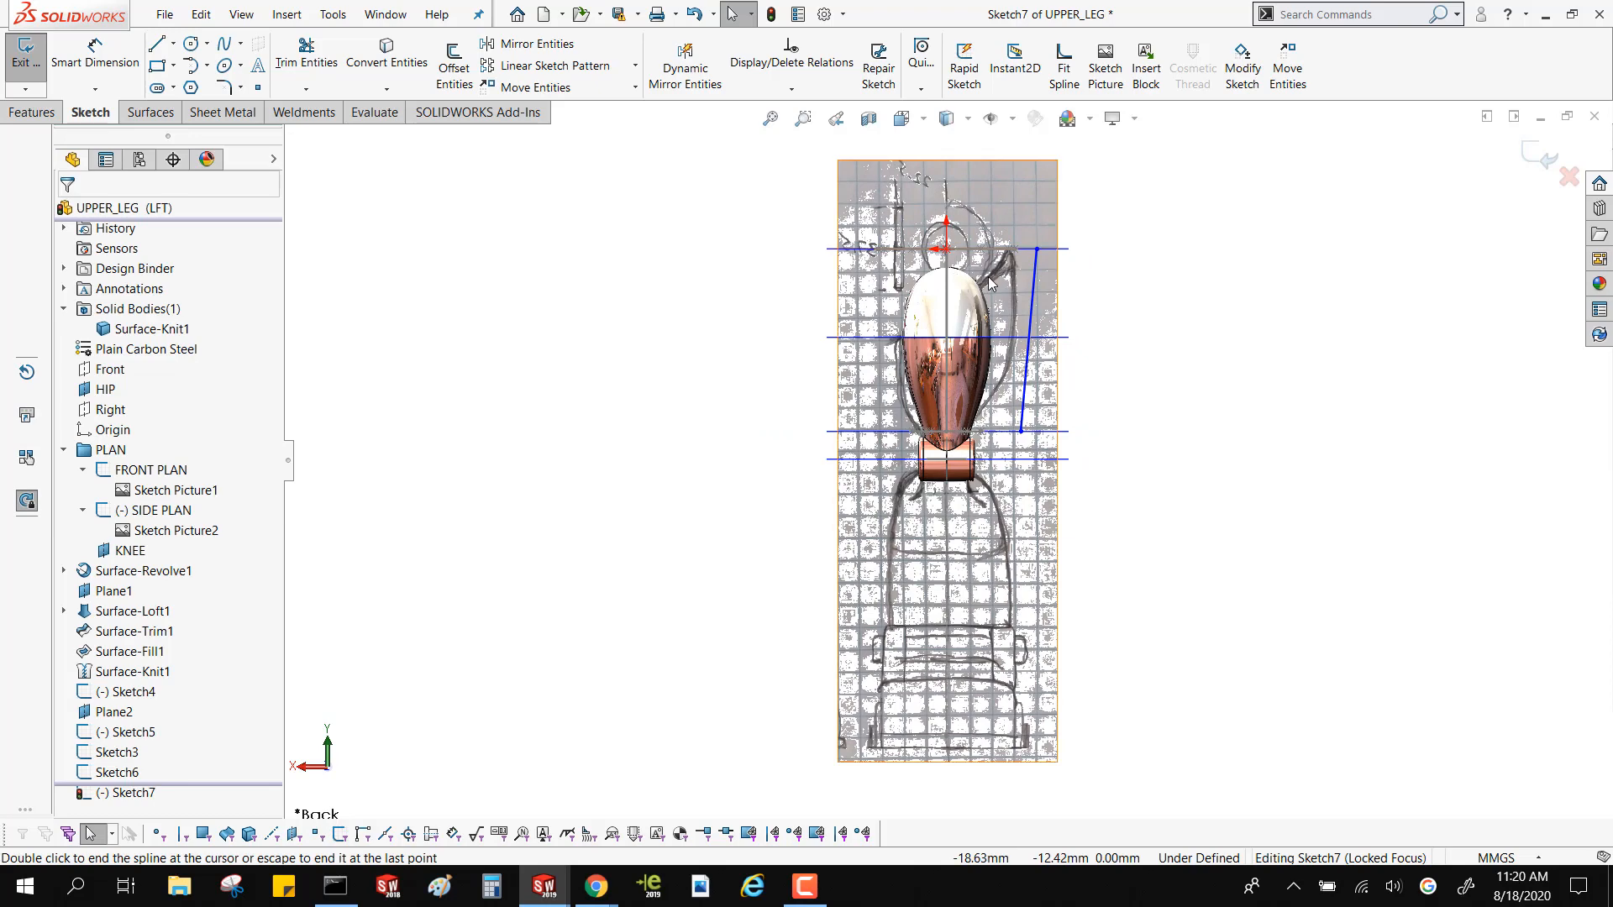
key("ctrl+1")
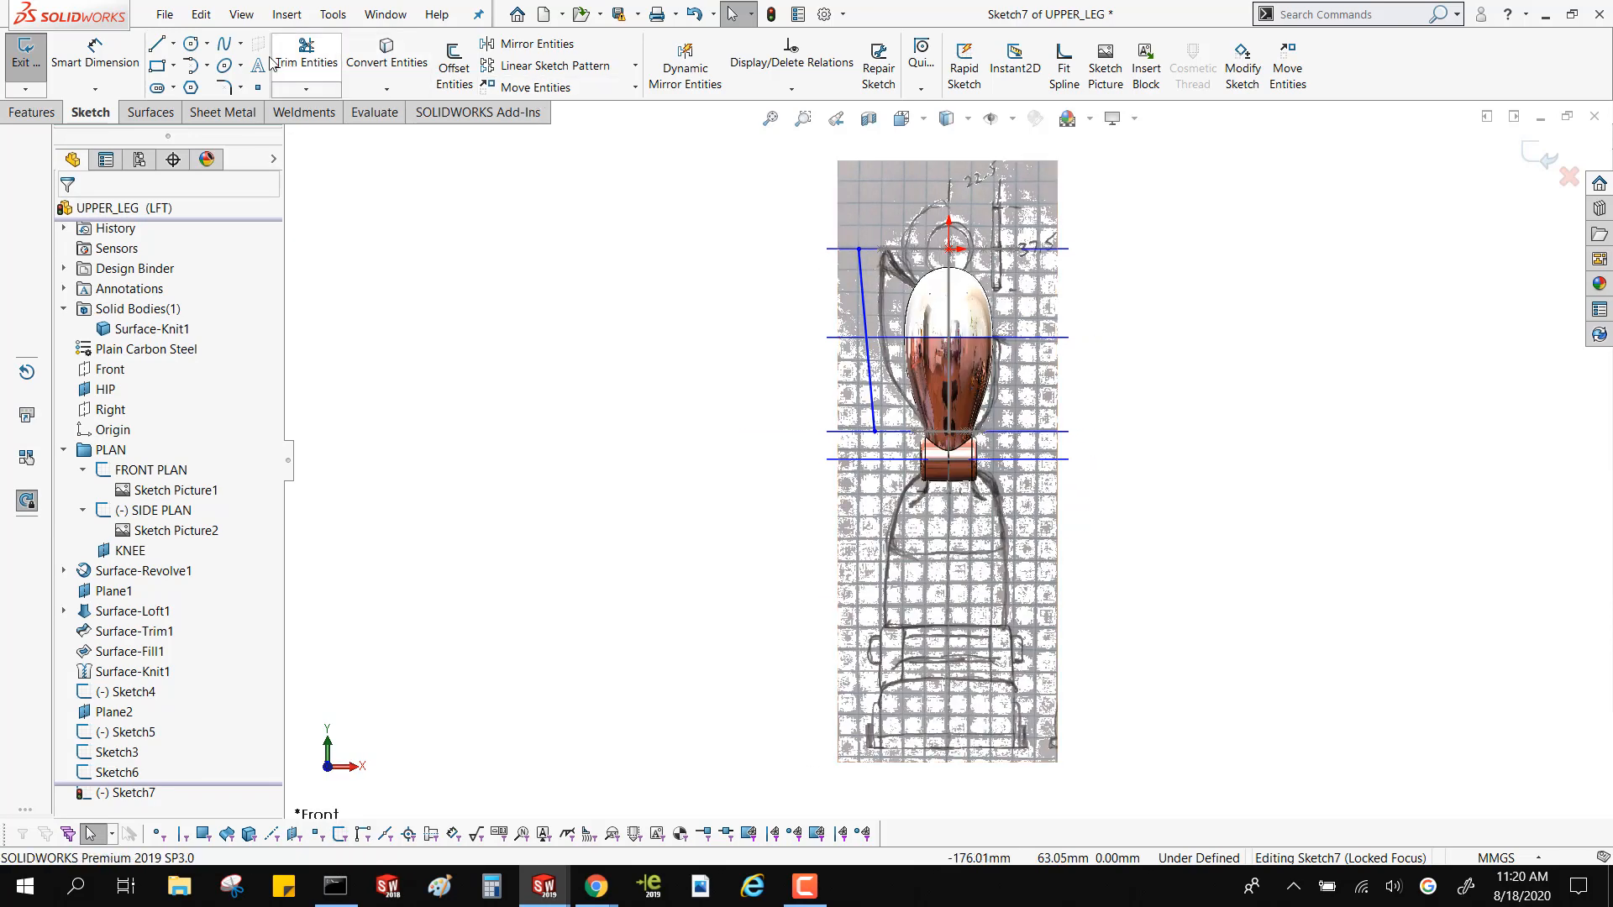
left_click(225, 50)
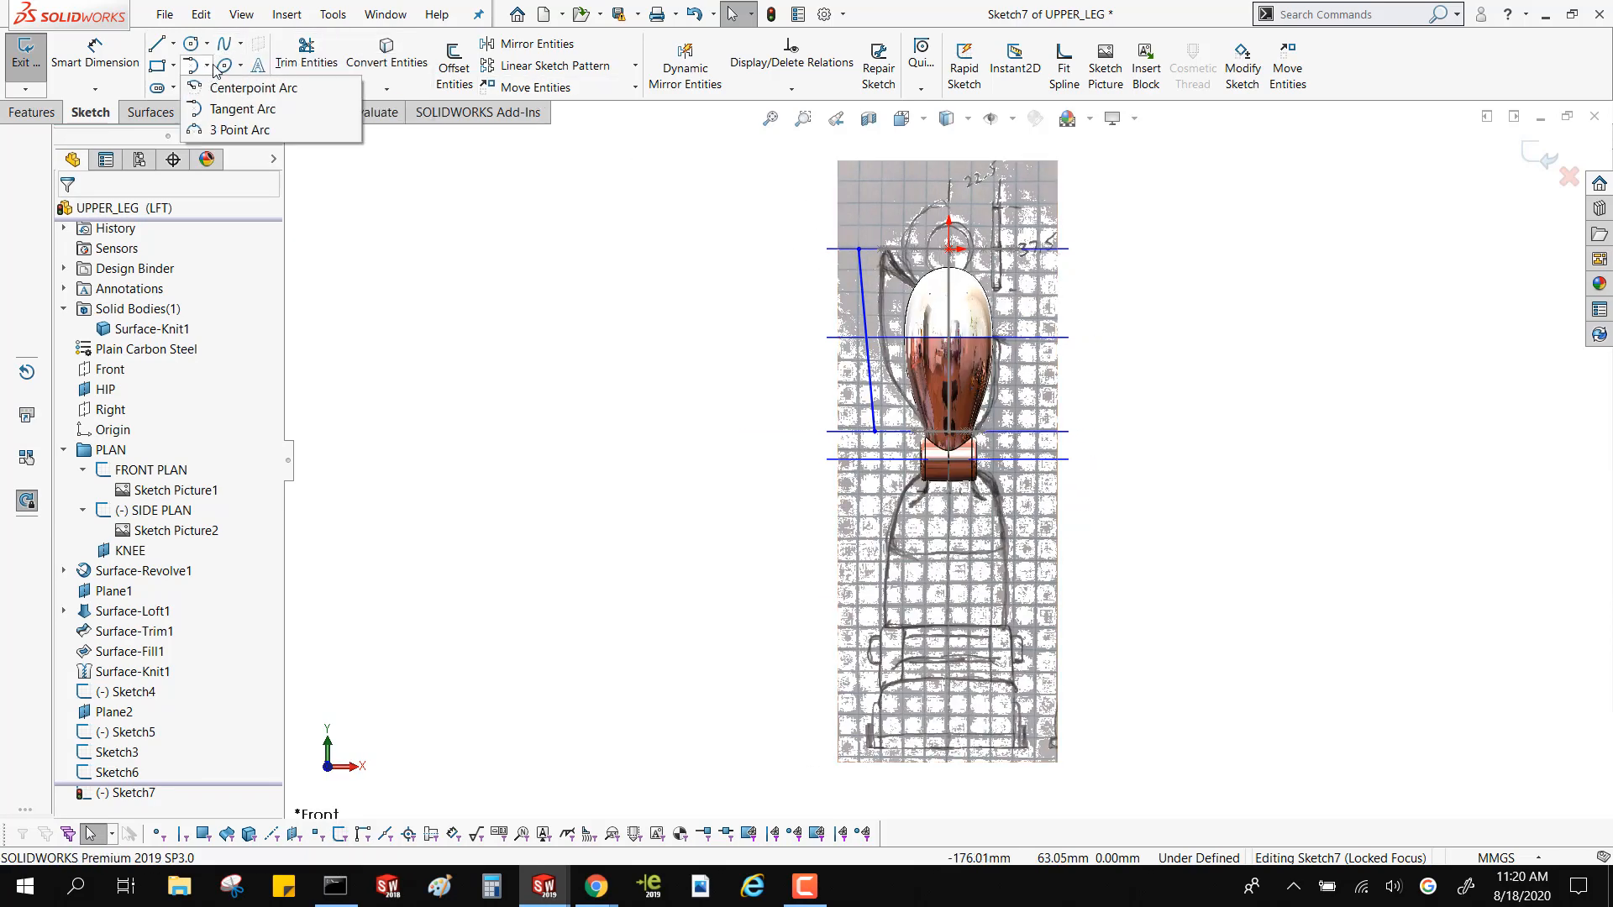
left_click(261, 65)
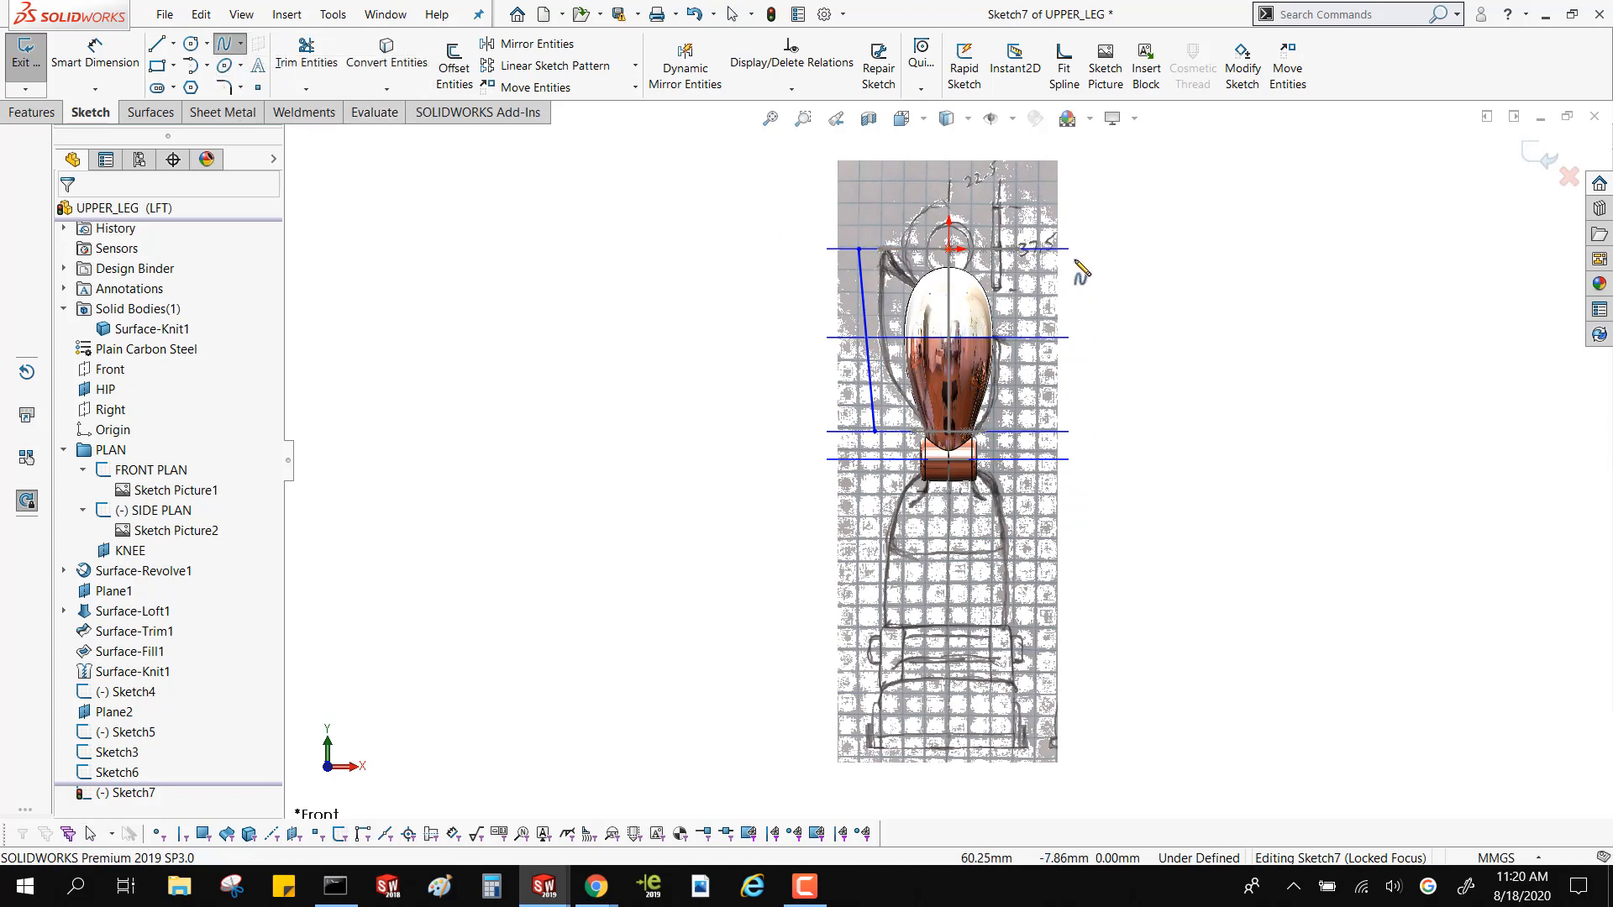
left_click(1053, 248)
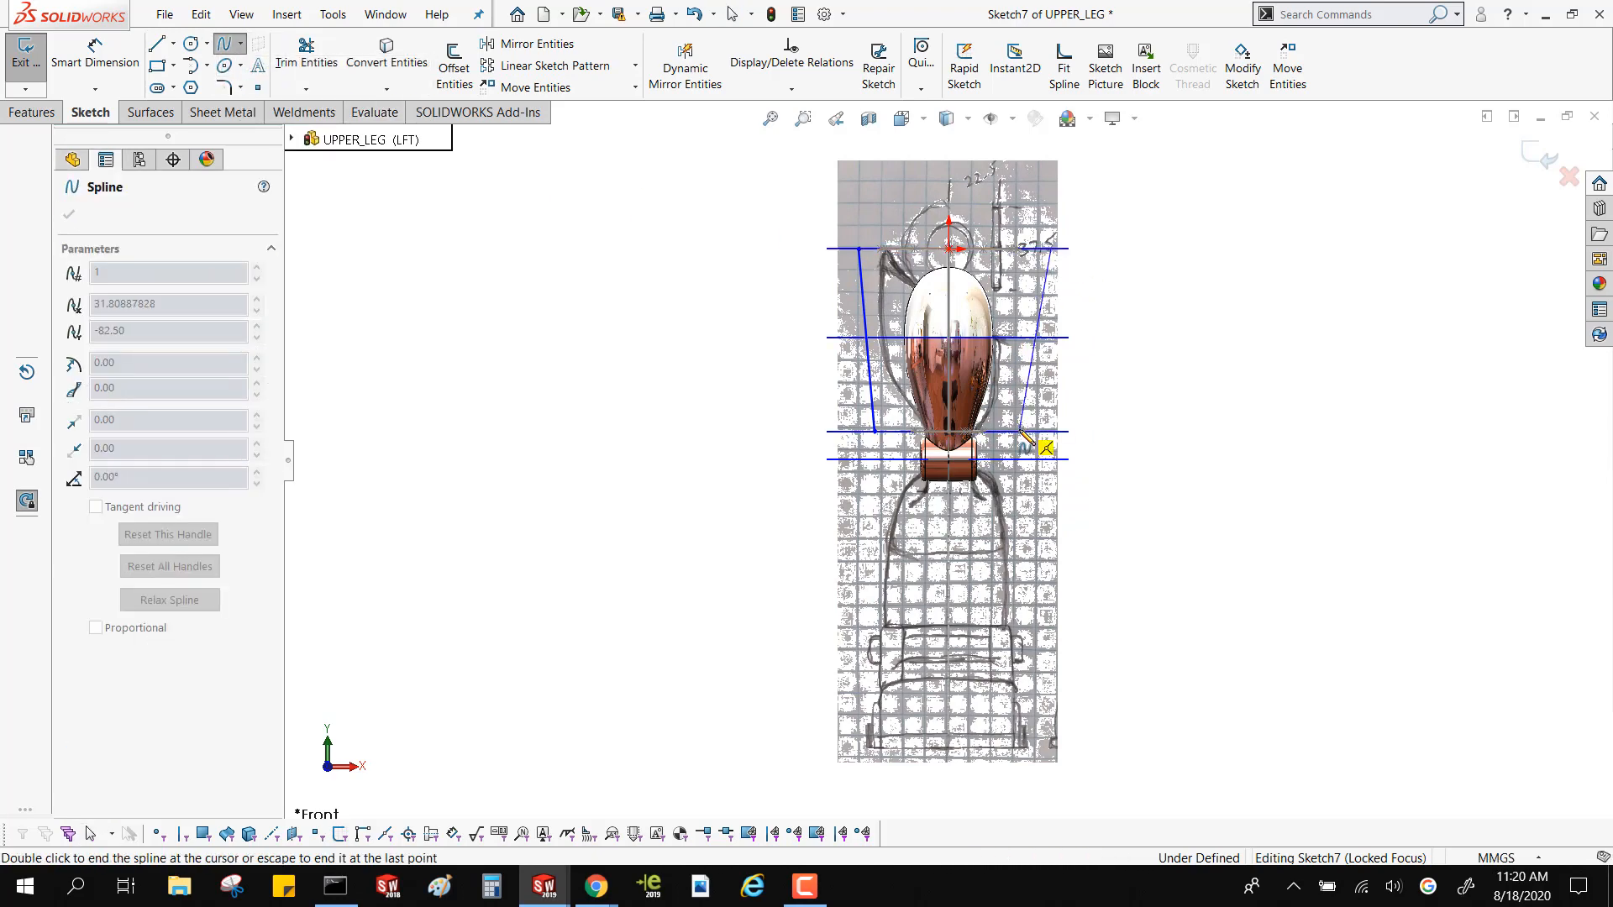
double_click(1022, 432)
Make the positive-X spline's lower end coincident with the Plane2 profile's rear end vertex on the same side
scroll(987, 386, "down", 5)
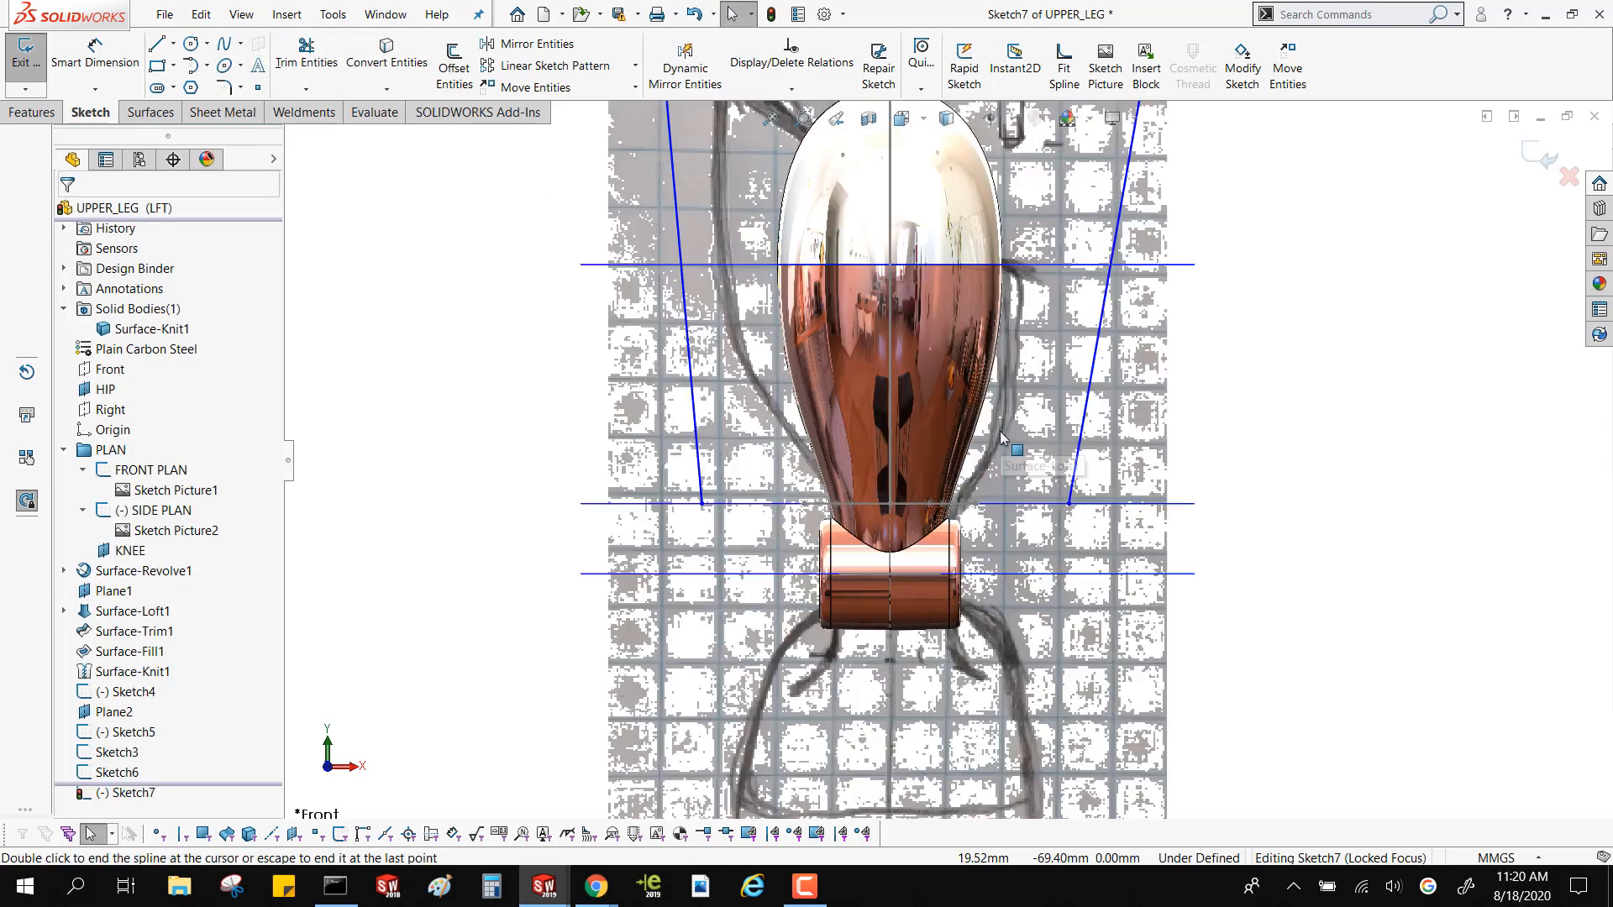
mouse_move(1045, 547)
middle_mouse_down()
mouse_move(1137, 499)
mouse_move(1021, 466)
middle_mouse_up()
left_click(1082, 496)
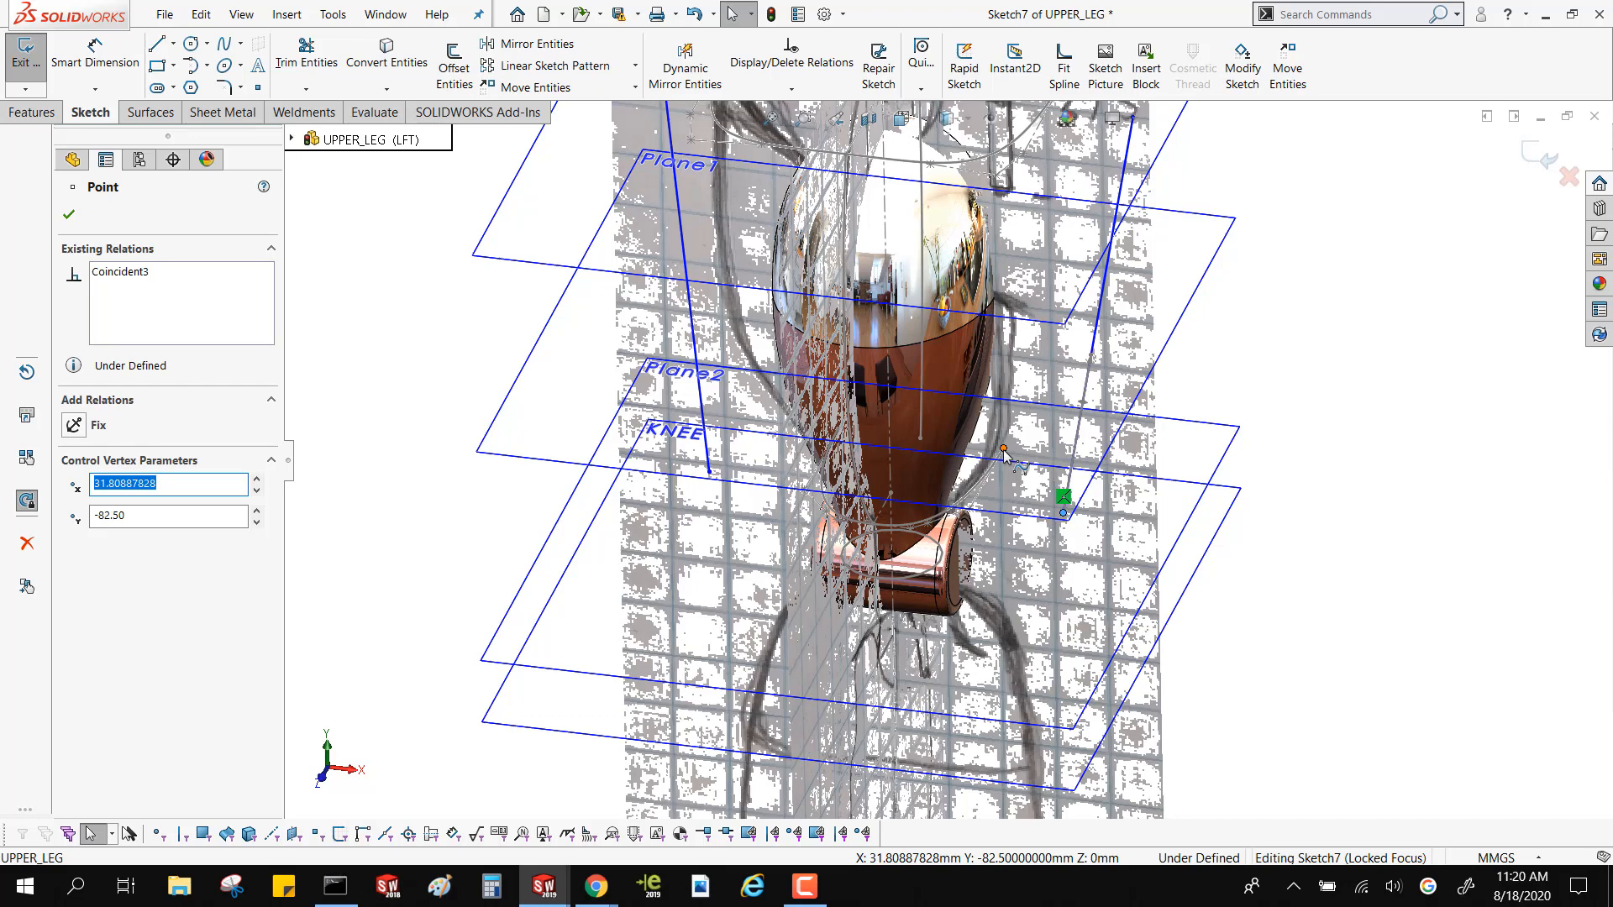
left_click(1004, 450, "ctrl")
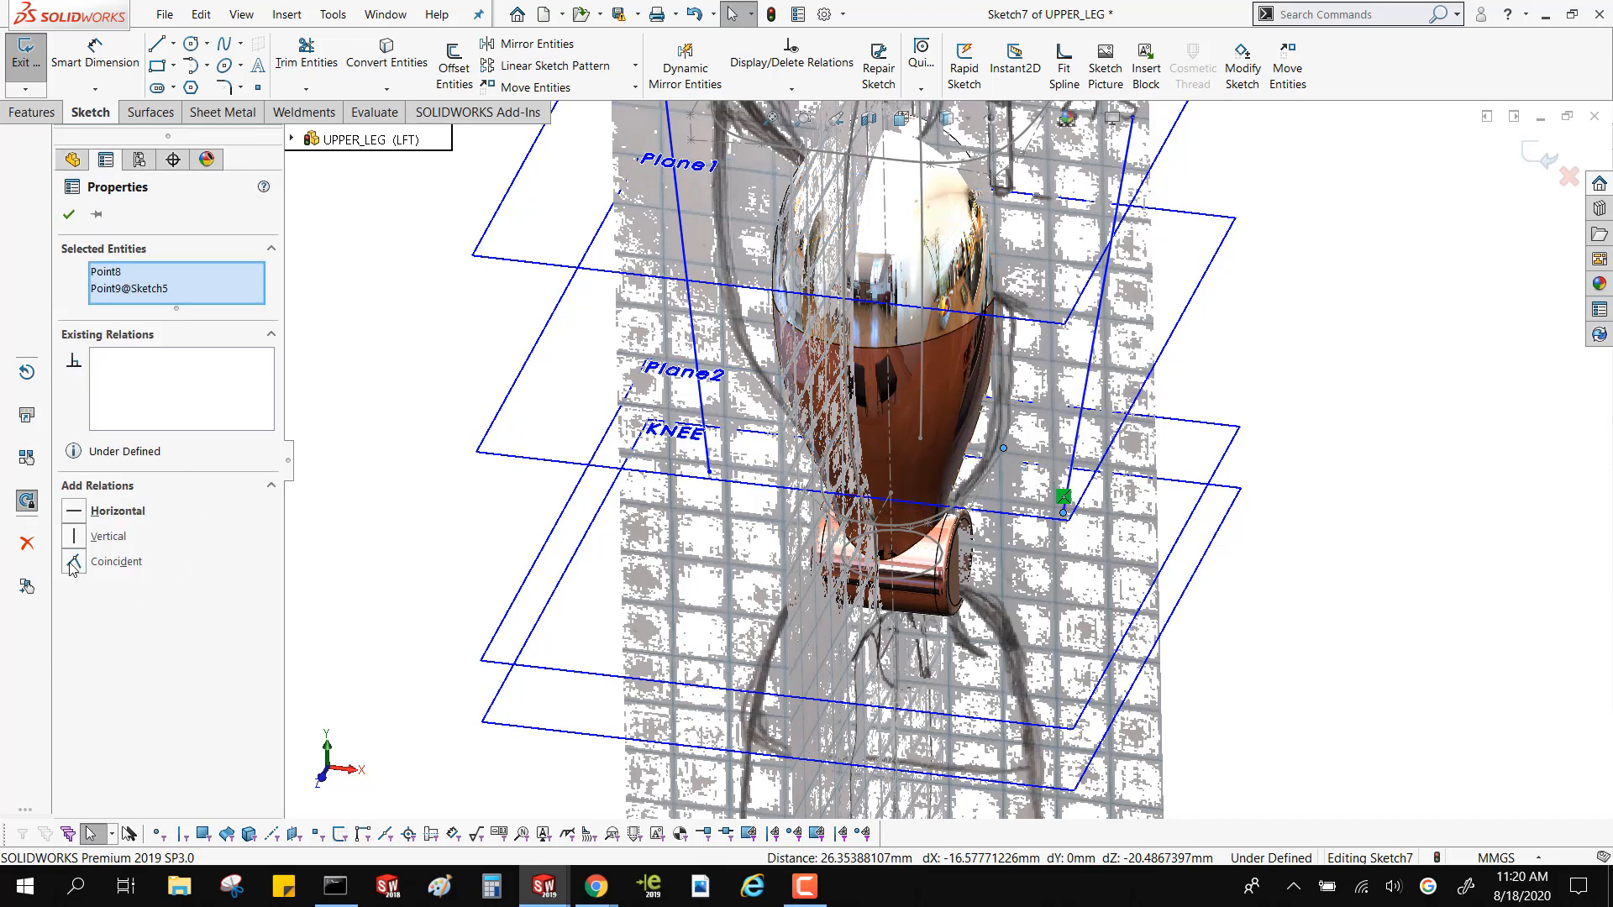
left_click(74, 562)
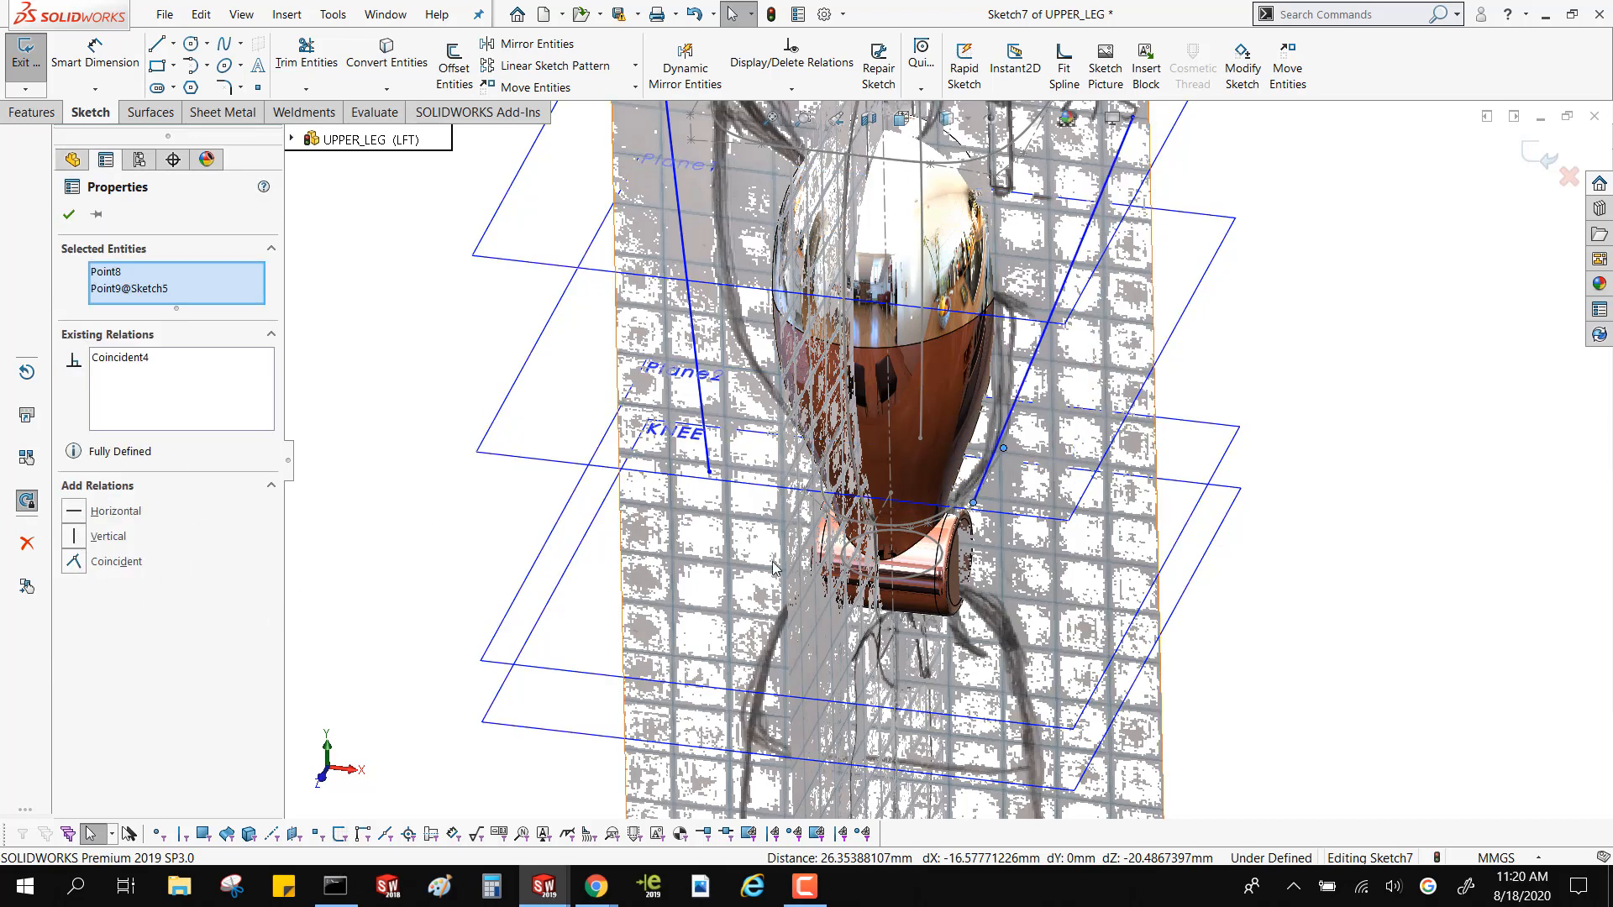
Make the negative-X spline's lower end coincident with the Plane2 profile's rear end vertex on that side
left_click(710, 472)
middle_click_drag(710, 472, 728, 427)
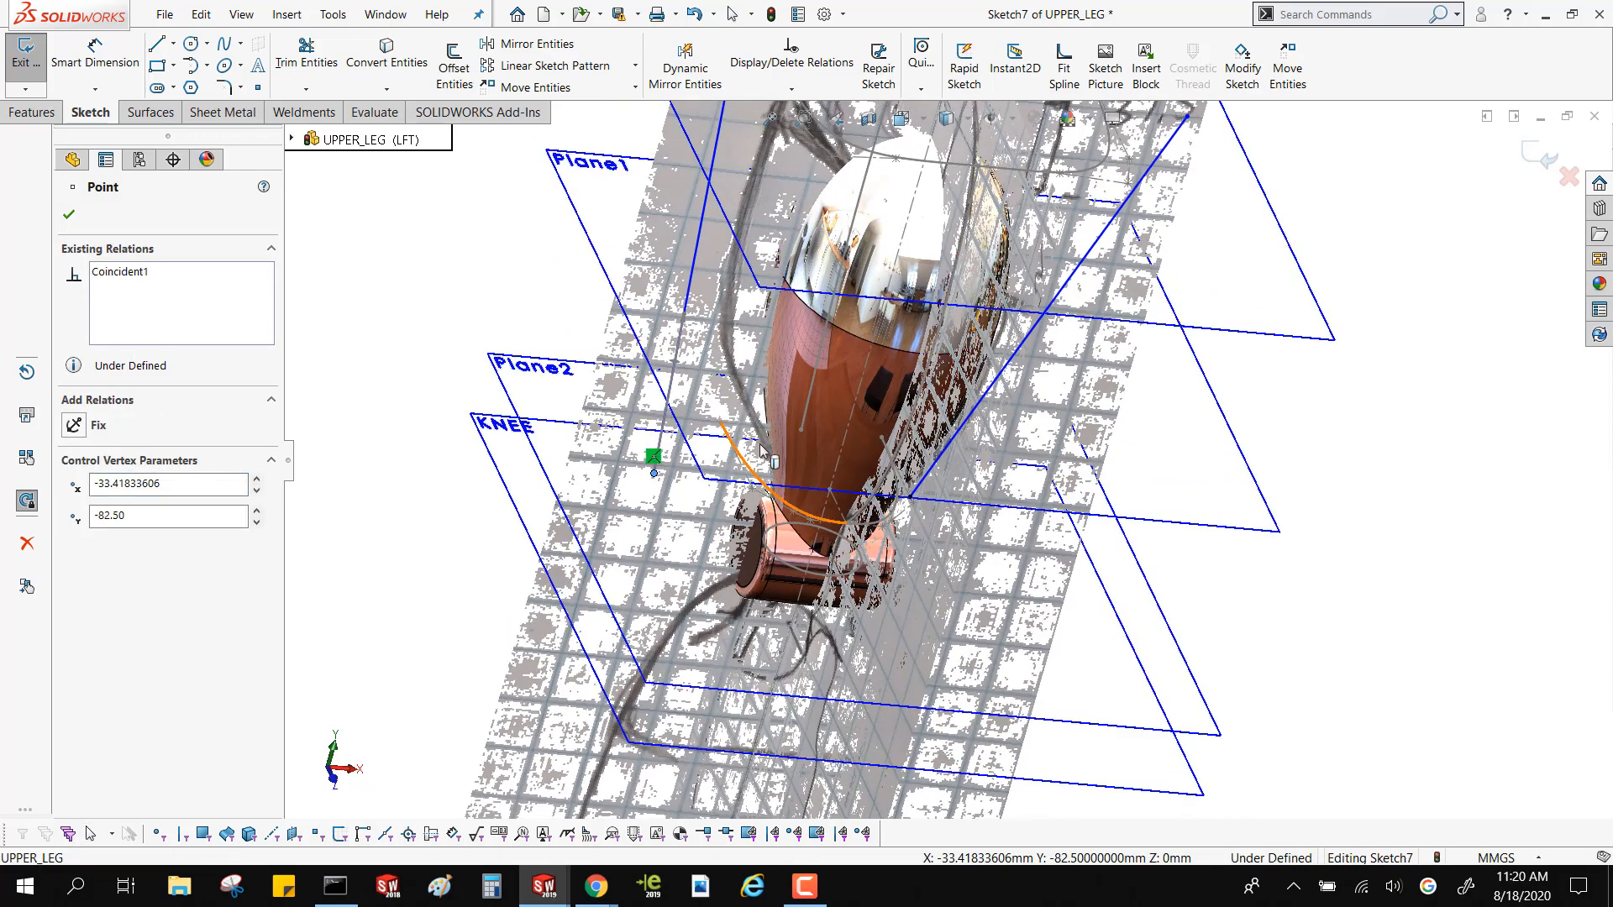
left_click(721, 424, "ctrl")
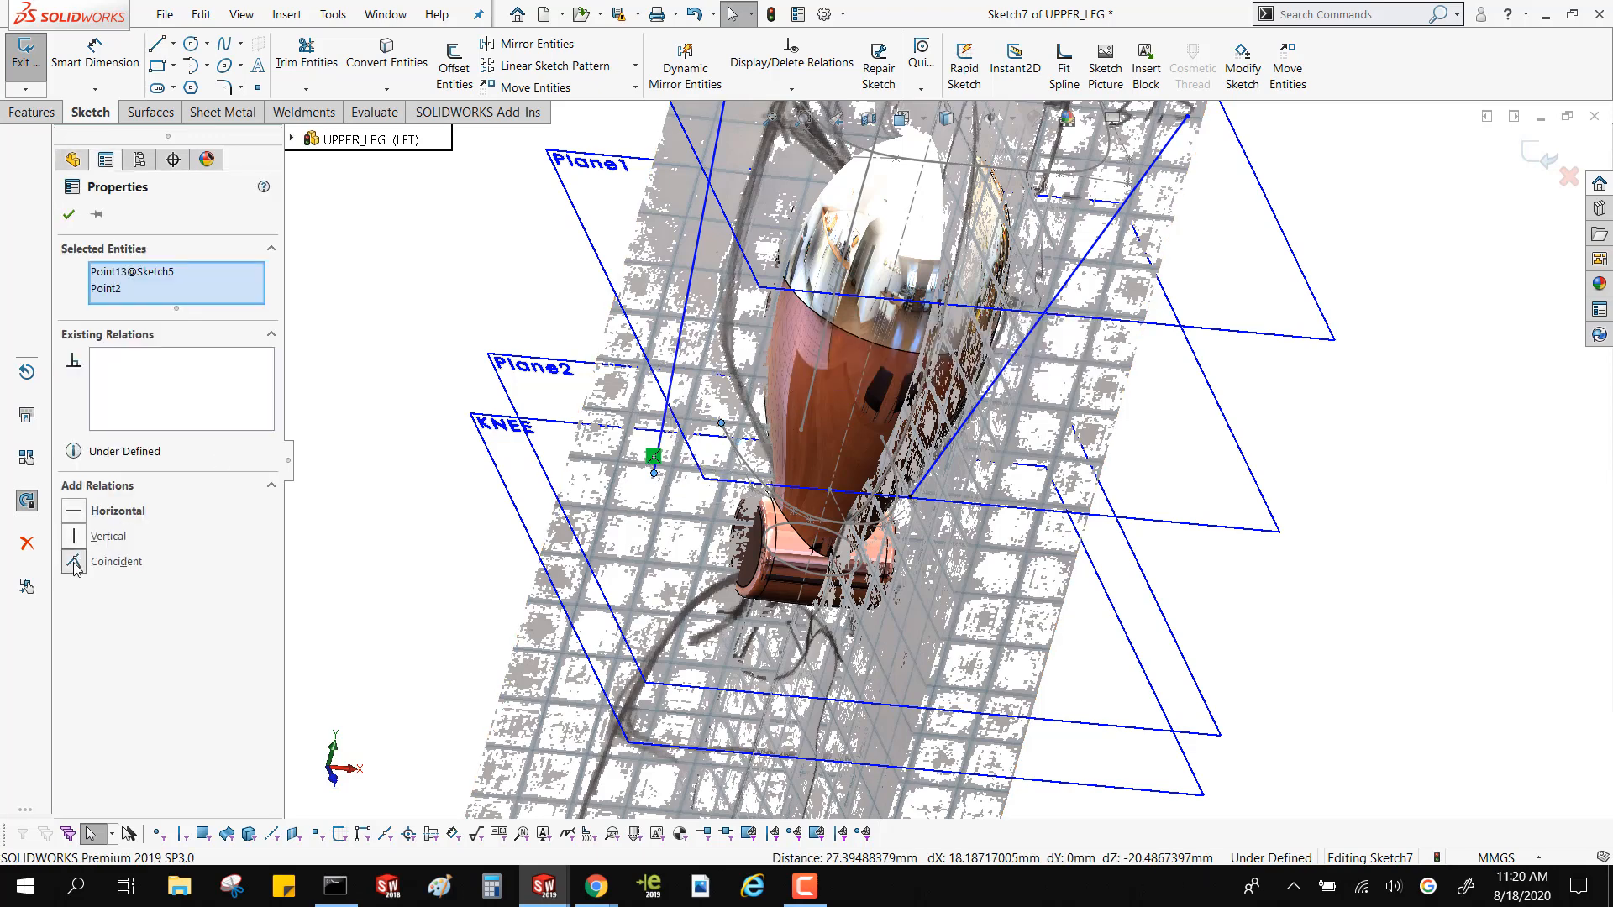
left_click(74, 563)
scroll(693, 395, "up", 4)
scroll(816, 294, "down", 4)
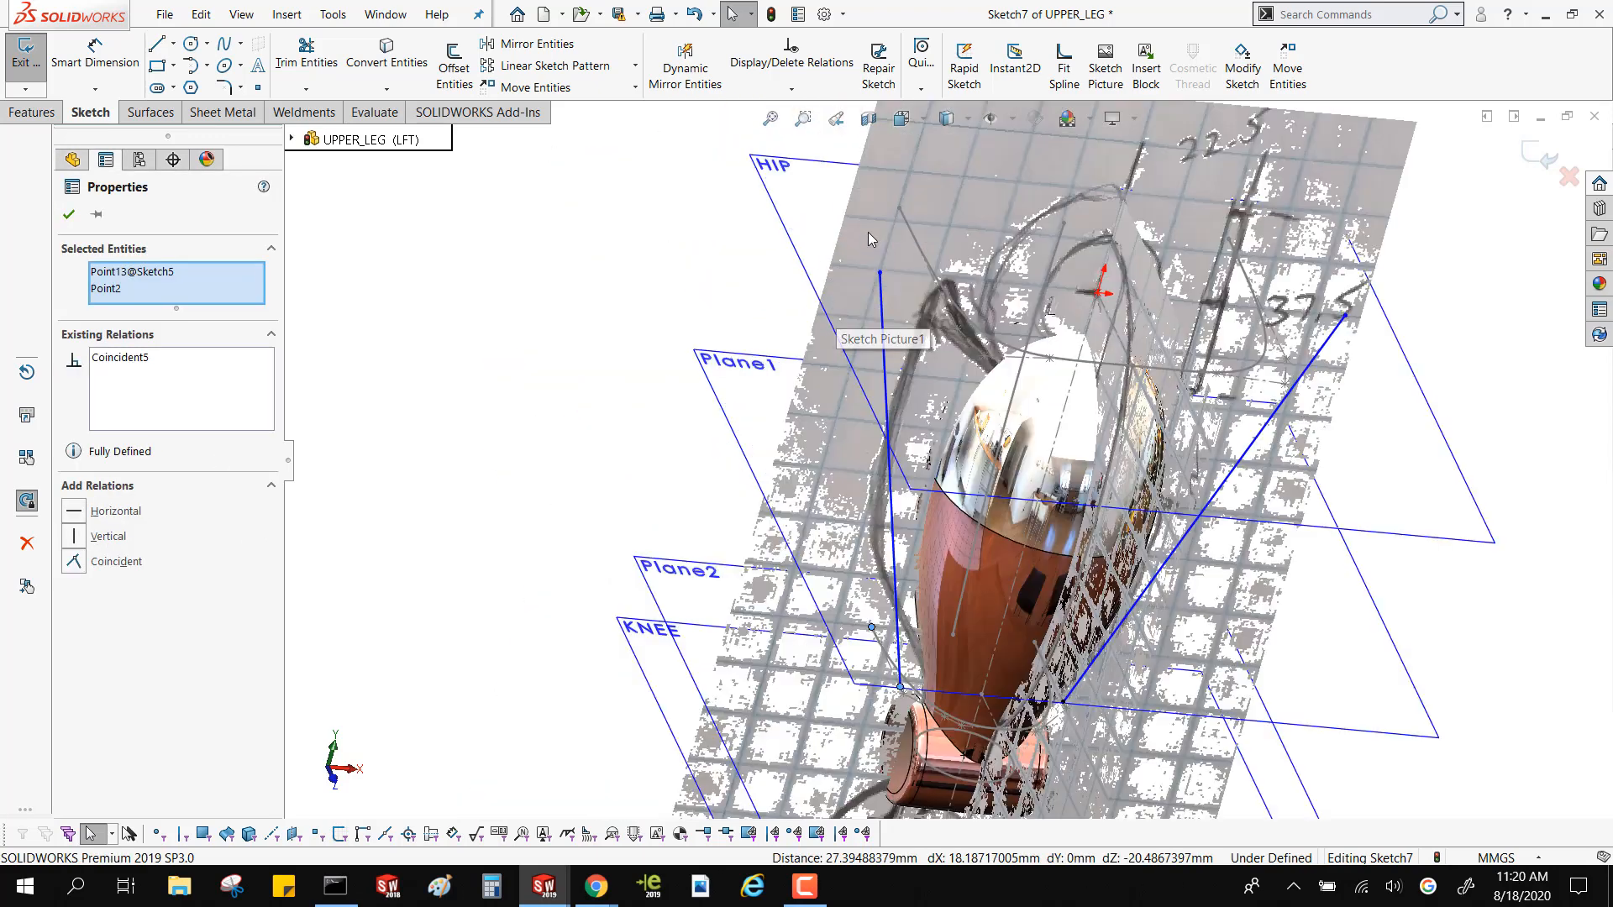
Make the negative-X spline's upper end coincident with the HIP profile's rear end vertex on that side
key("Escape")
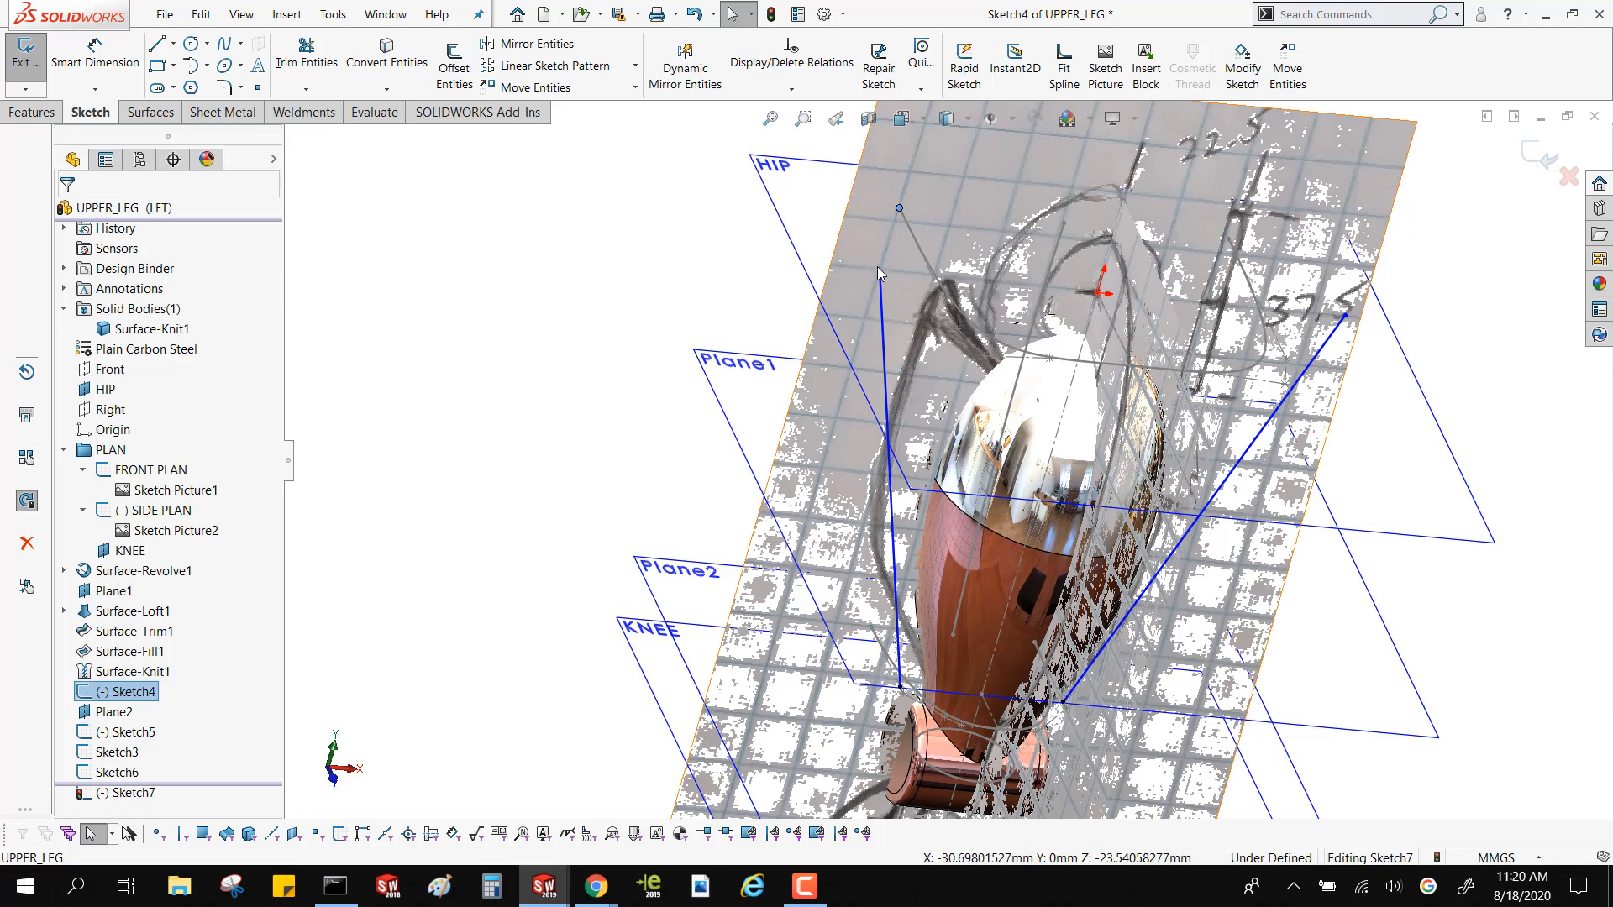
left_click(879, 273)
left_click(878, 254, "ctrl")
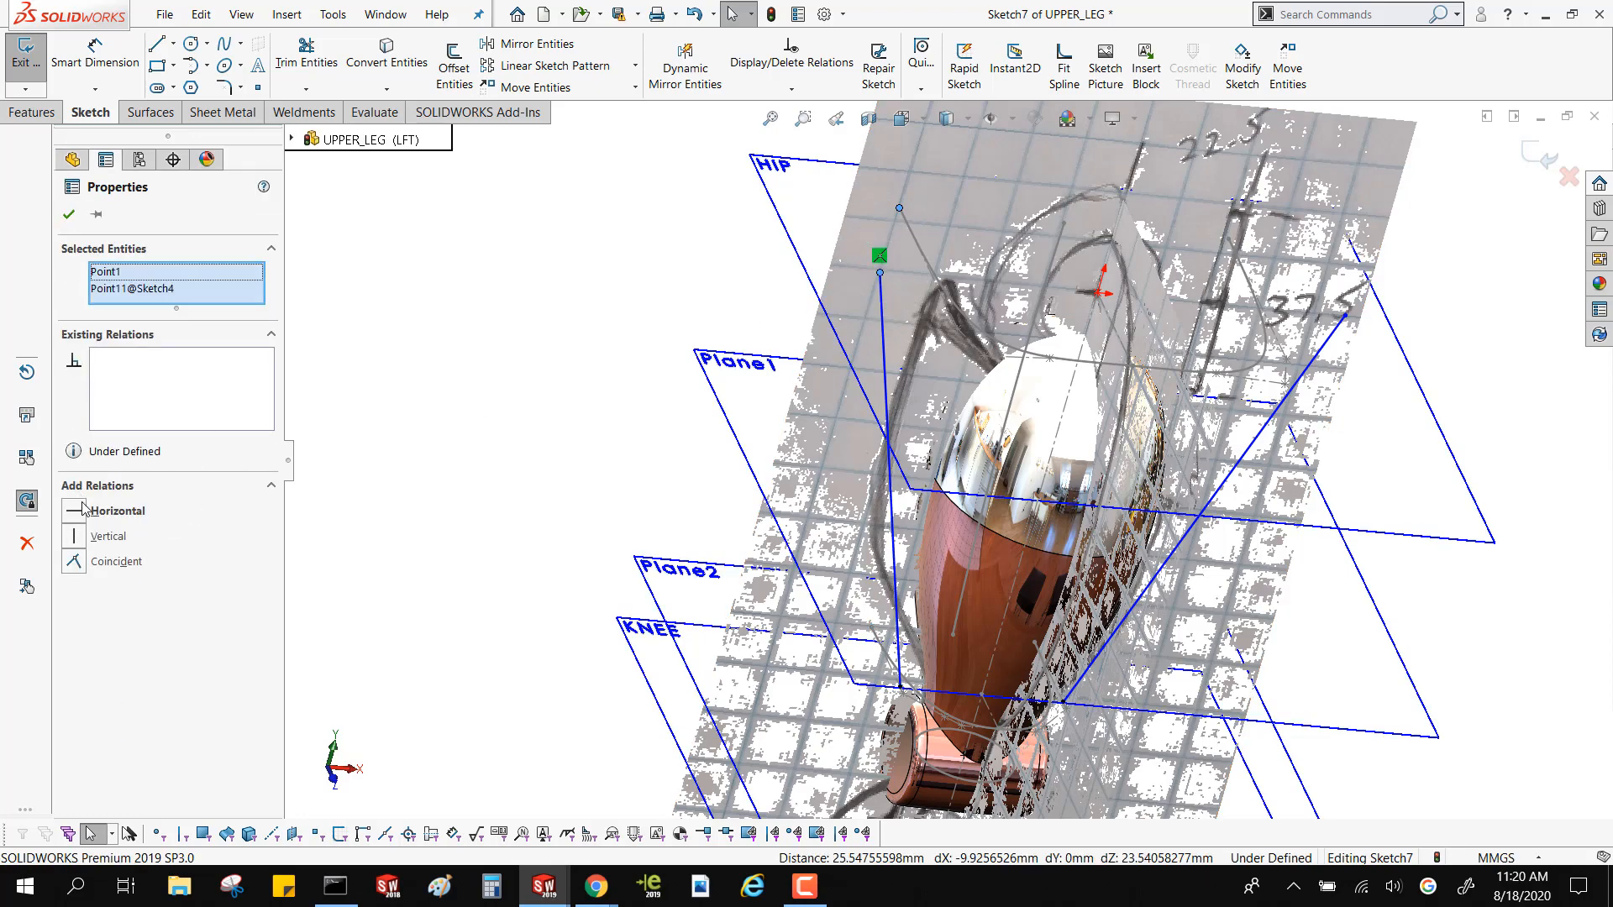
left_click(74, 563)
key("Escape")
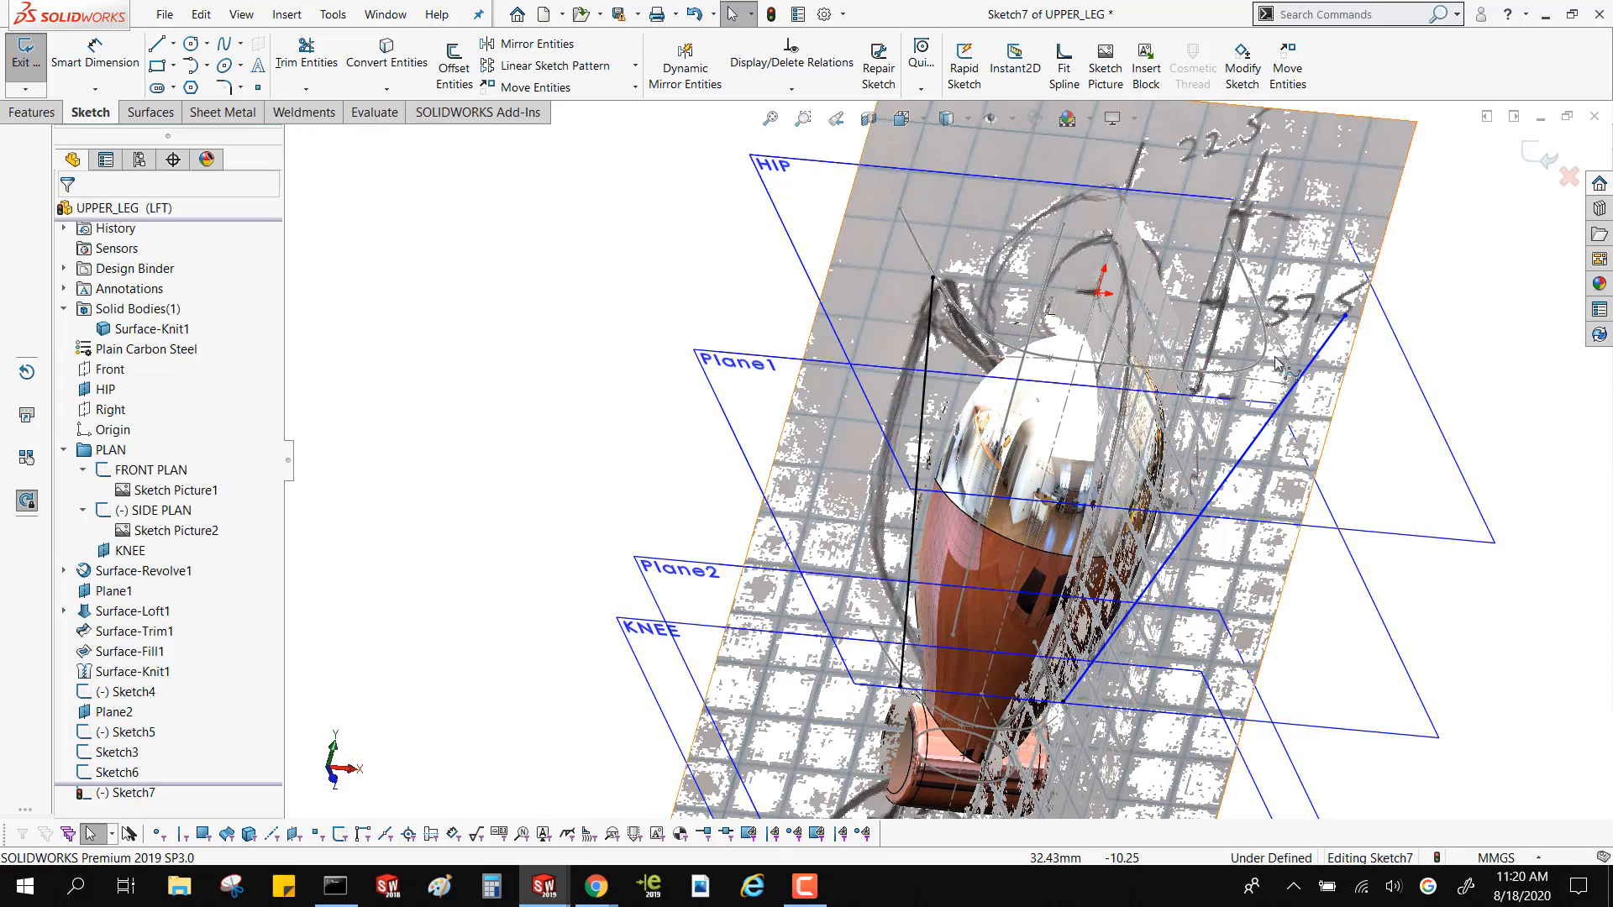
Make the positive-X spline's upper end coincident with the HIP profile's rear end vertex on the same side
left_click(1345, 315)
left_click(1344, 299, "ctrl")
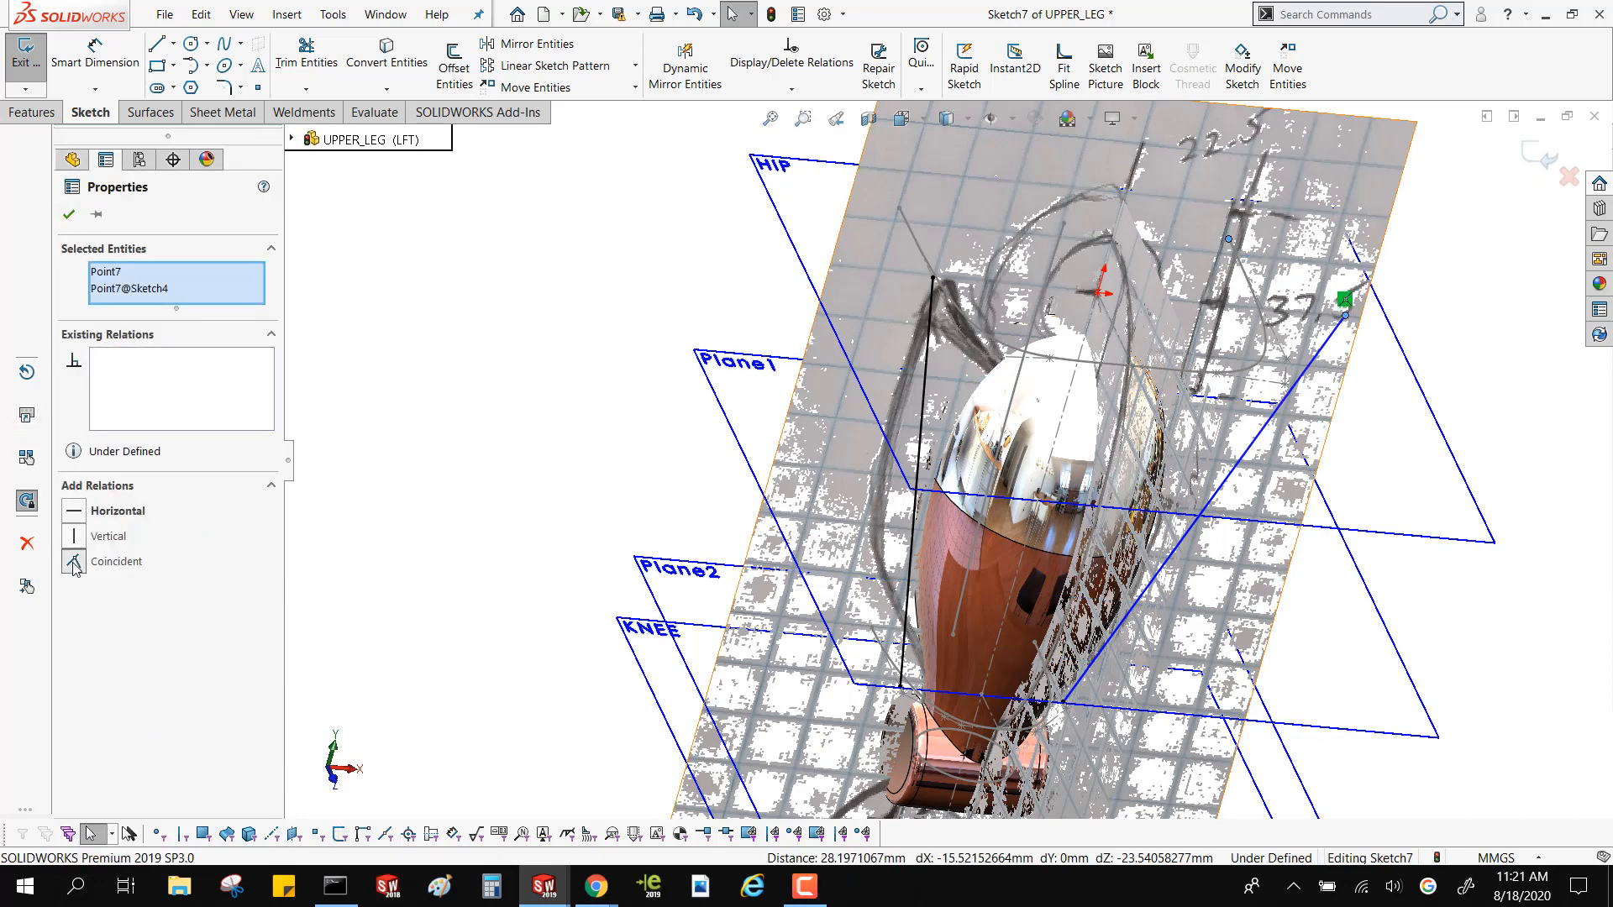
left_click(74, 564)
scroll(1256, 334, "down", 2)
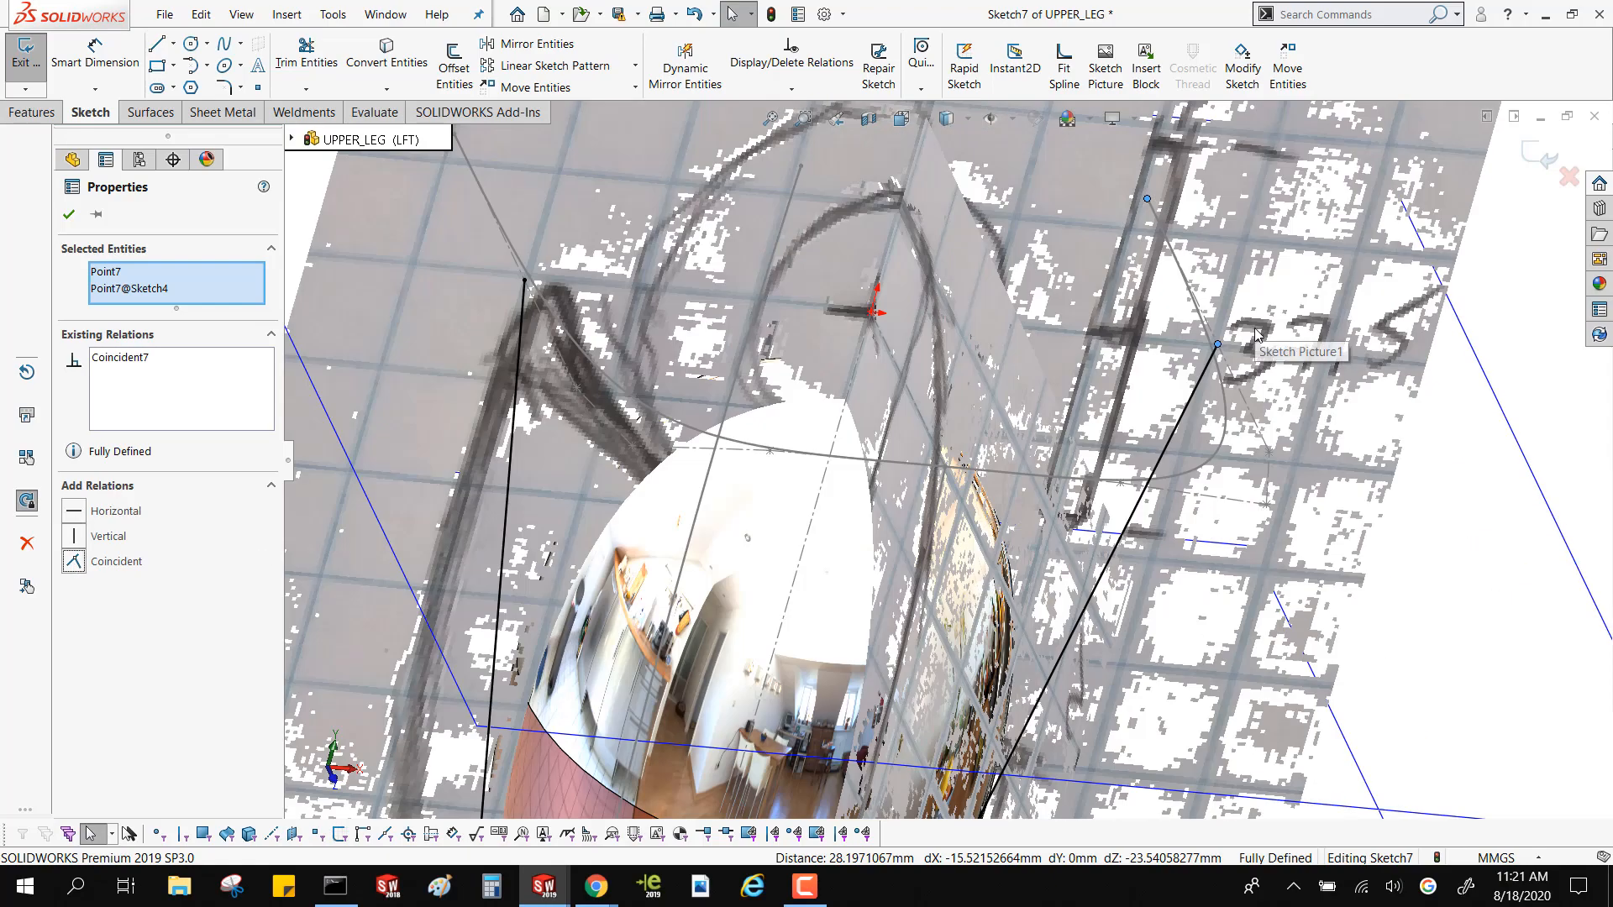
scroll(1256, 334, "down", 1)
scroll(1192, 378, "up", 6)
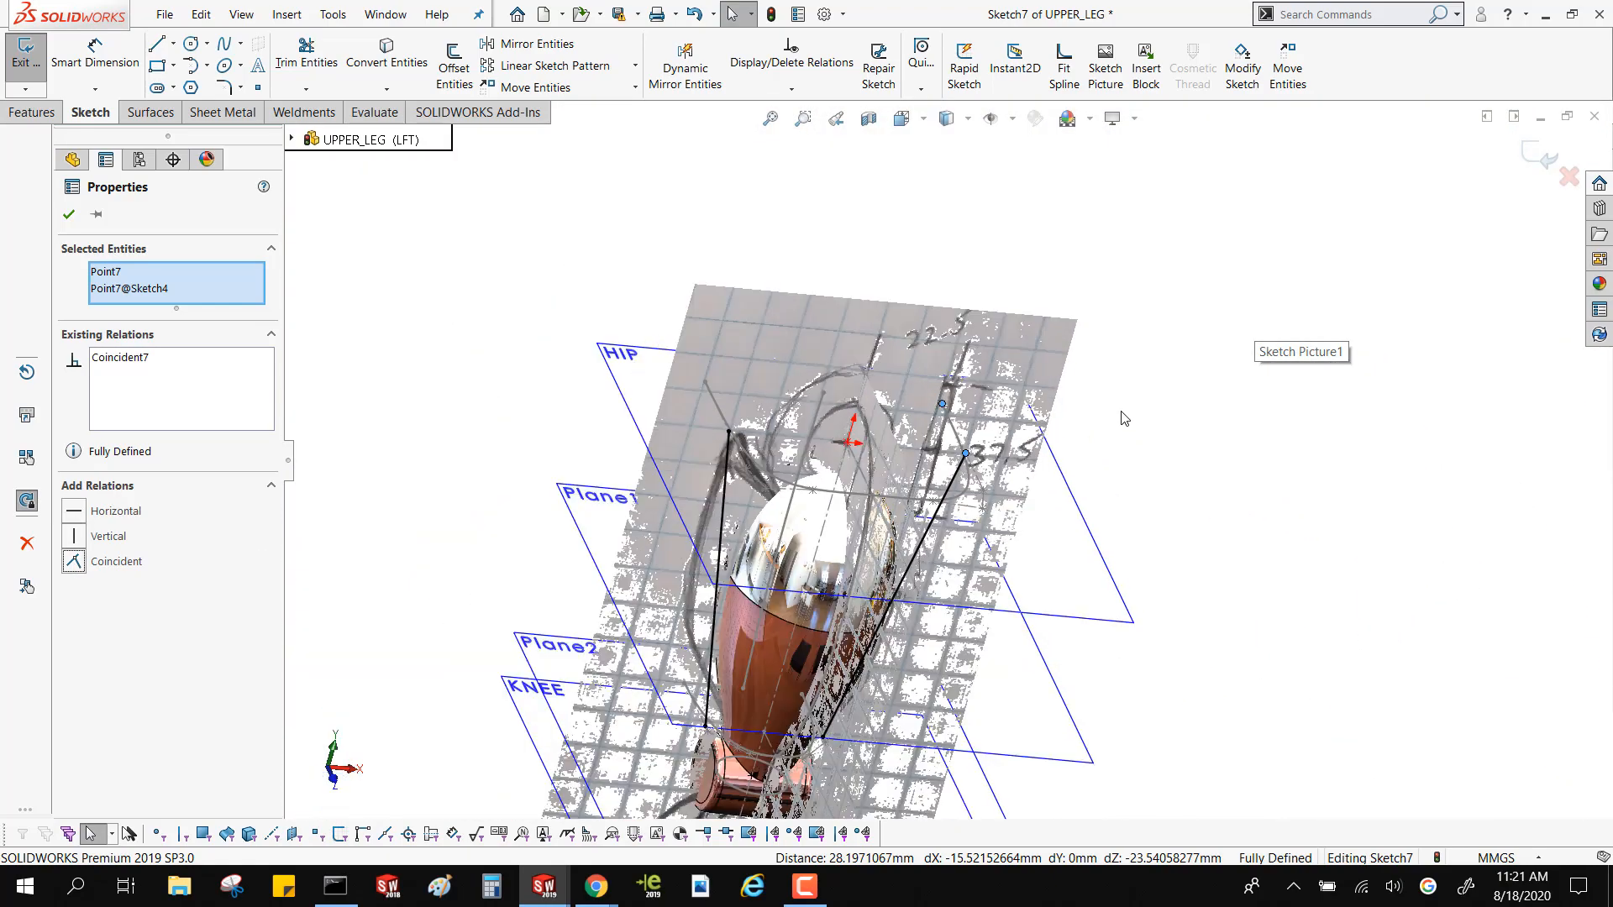
middle_click_drag(1124, 419, 965, 383)
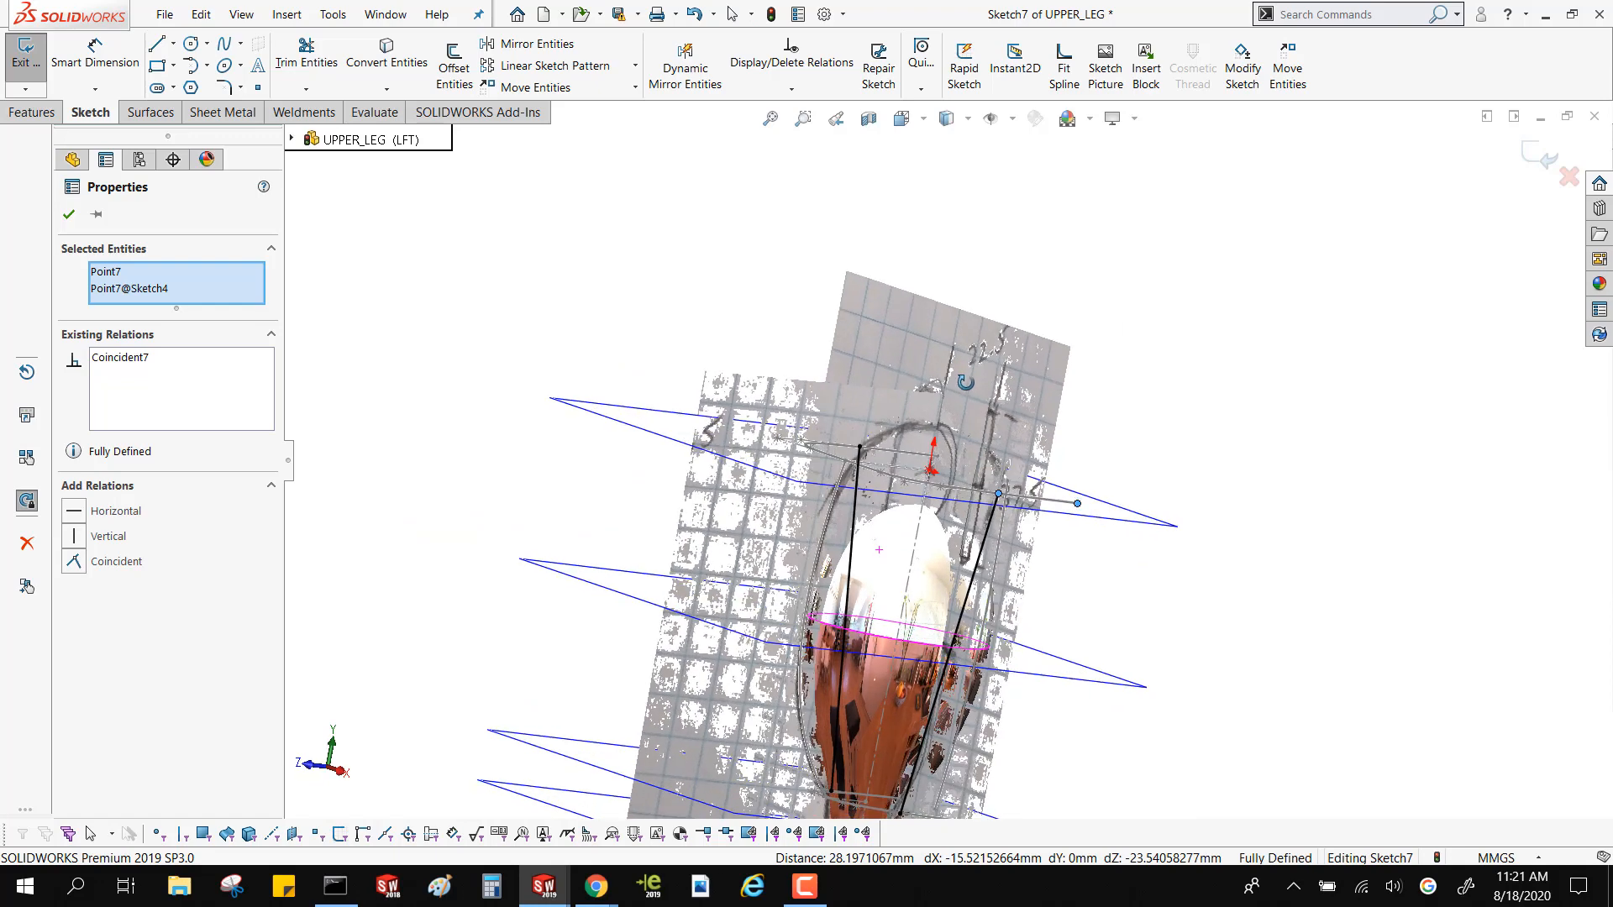
key("Escape")
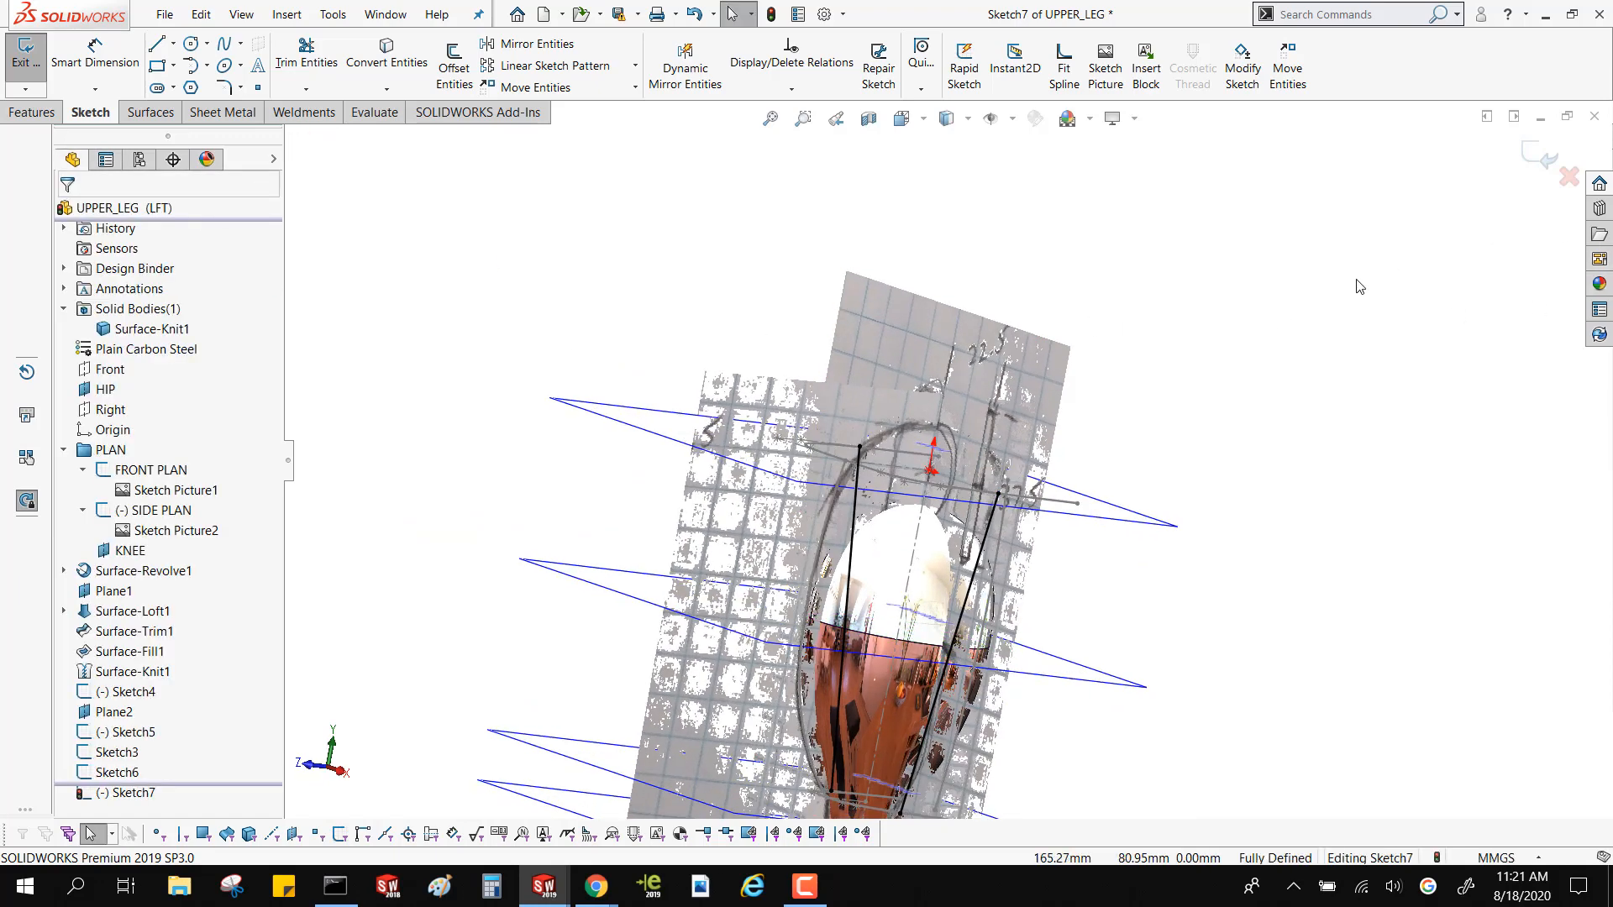
scroll(1375, 331, "up", 4)
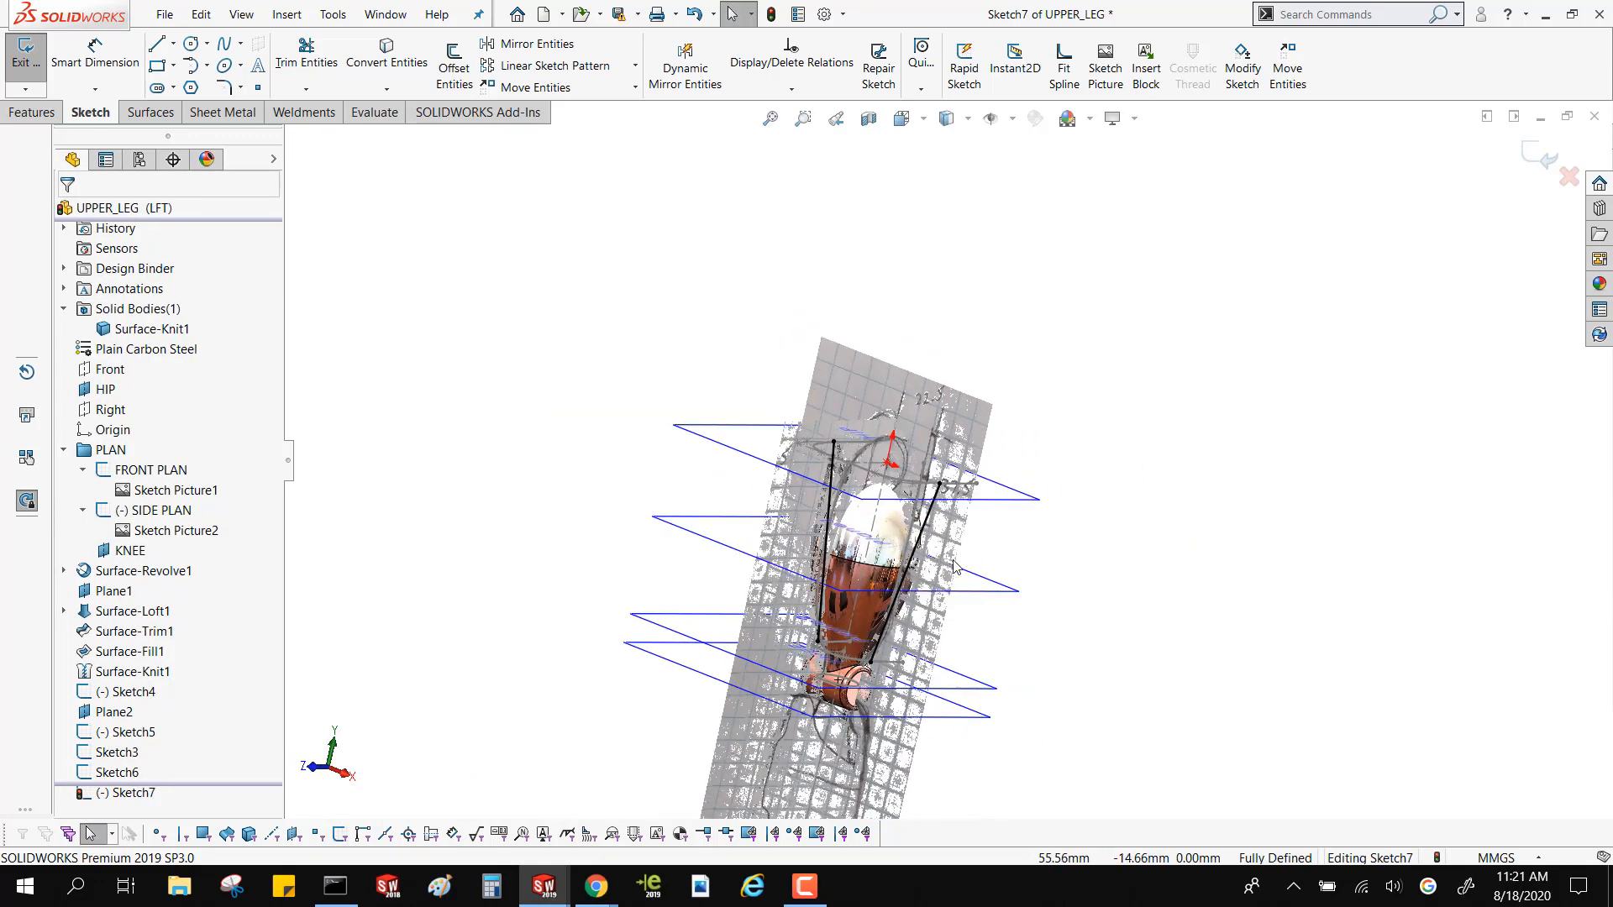
Delete the positive-X spline from the current sketch, keeping only the negative-X guide curve
left_click(929, 532)
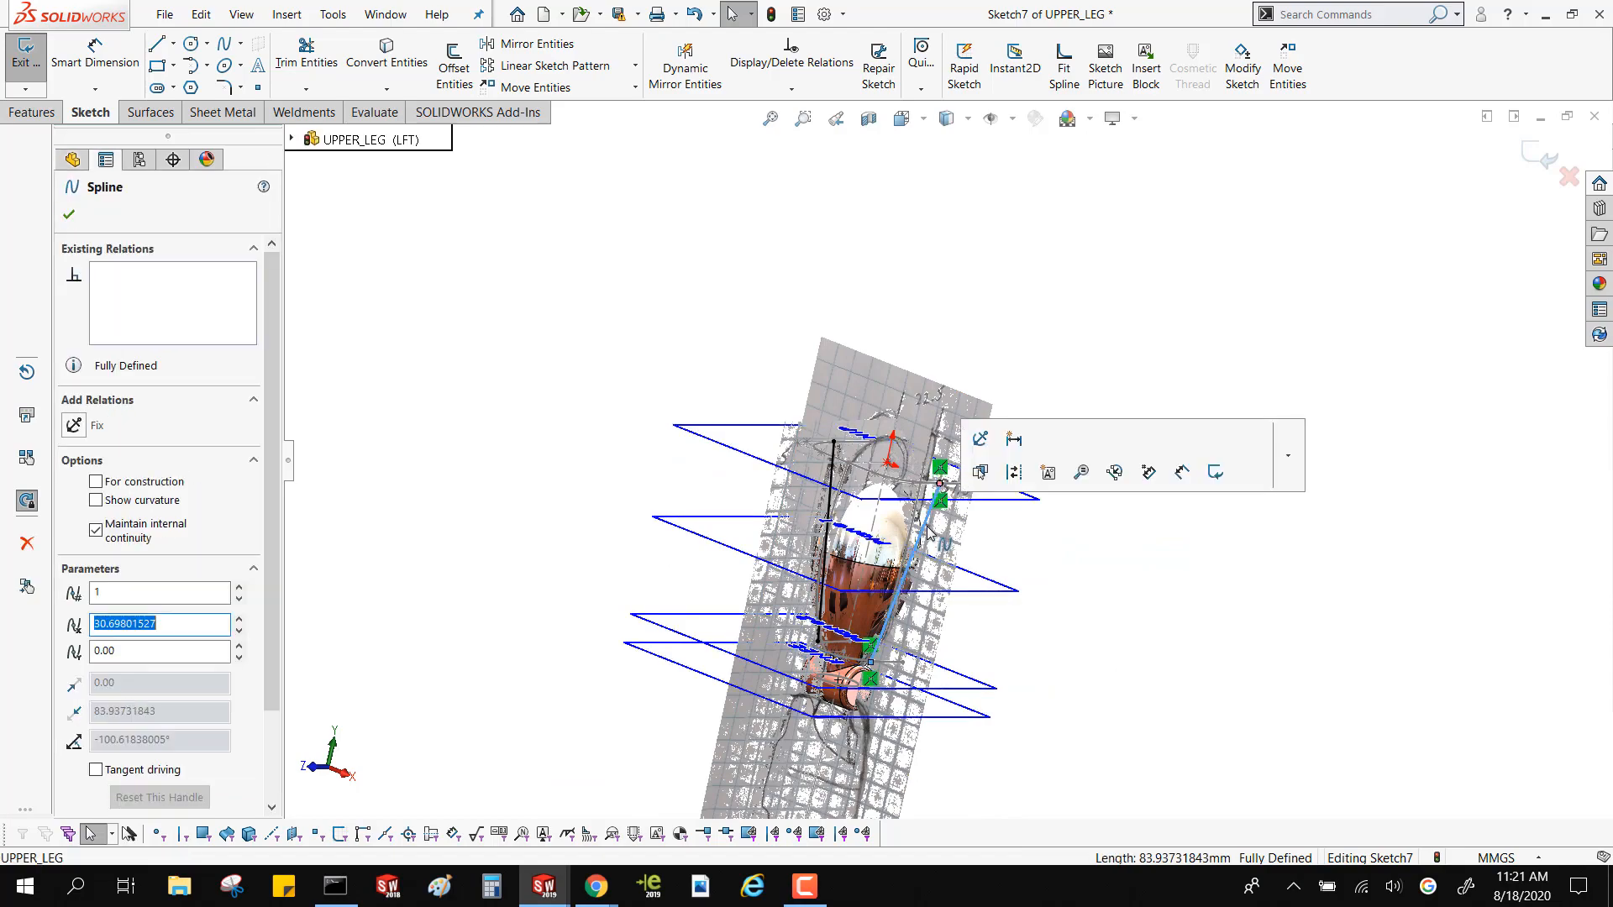
key("Delete")
middle_click_drag(929, 532, 1048, 521)
Bend the negative-X spline with its upper and lower tangency handles to follow the outer thigh outline in the front picture
key("ctrl+8")
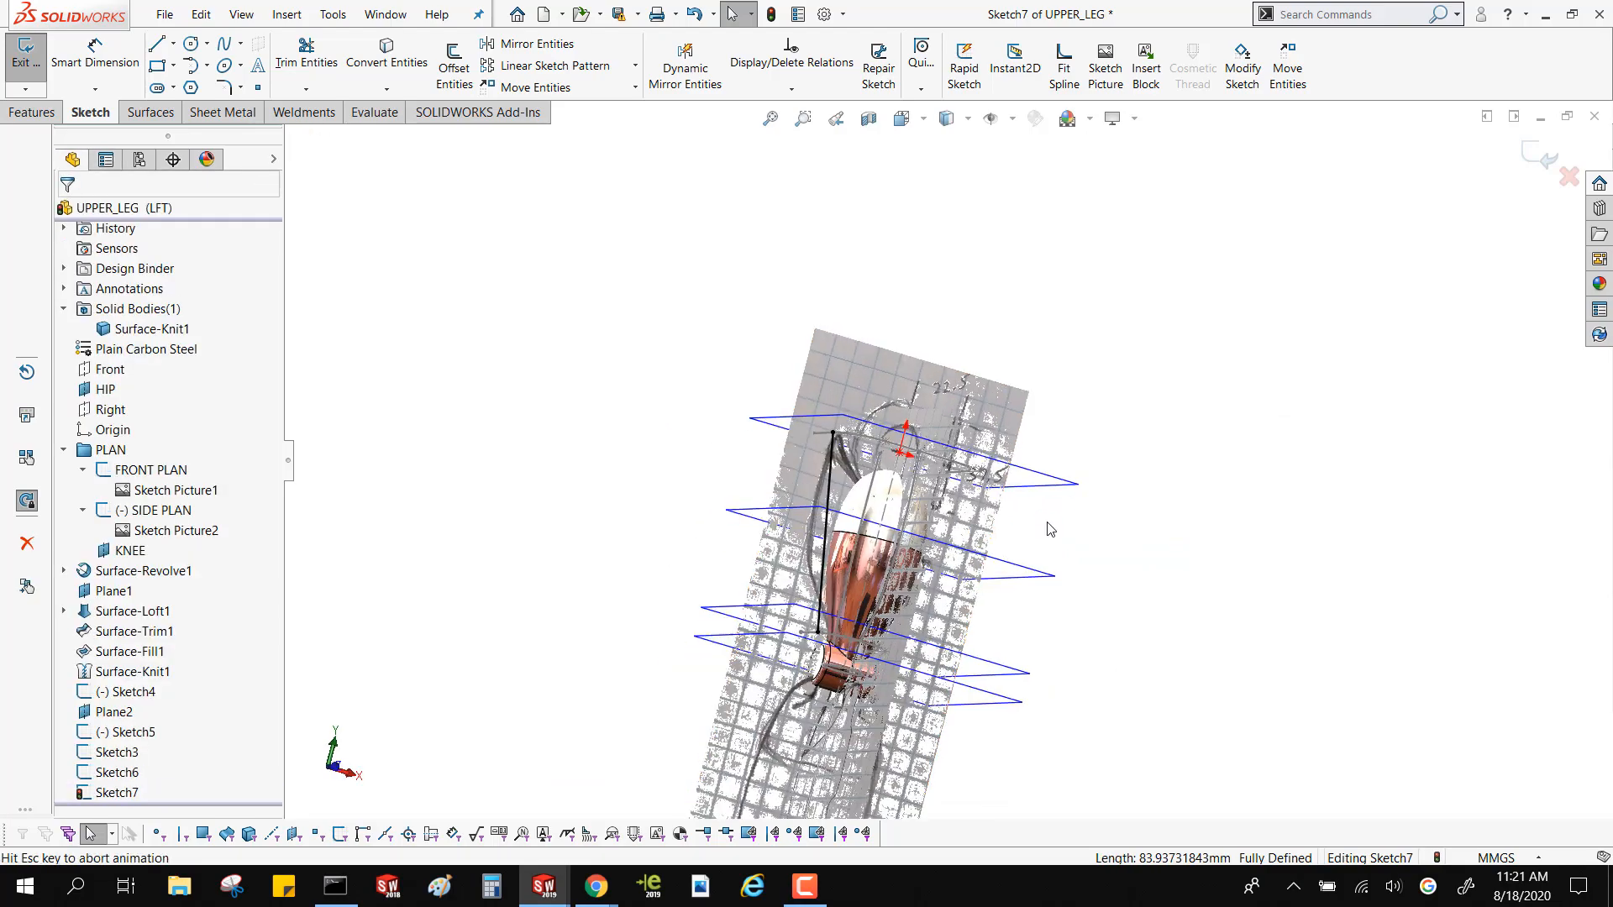
scroll(922, 382, "down", 5)
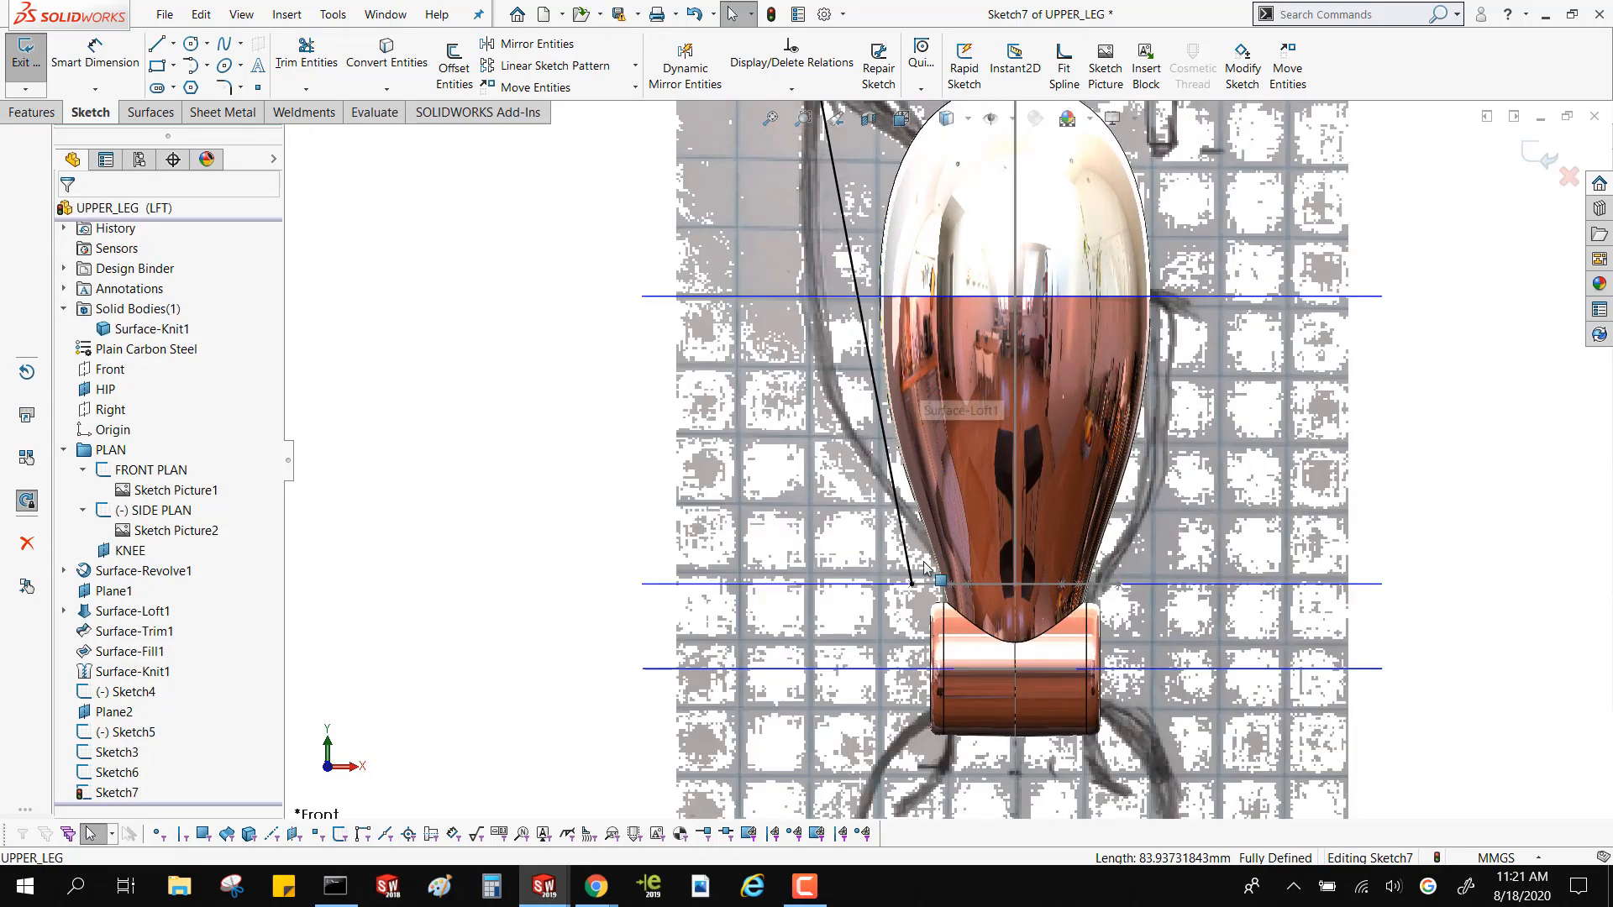
left_click(891, 453)
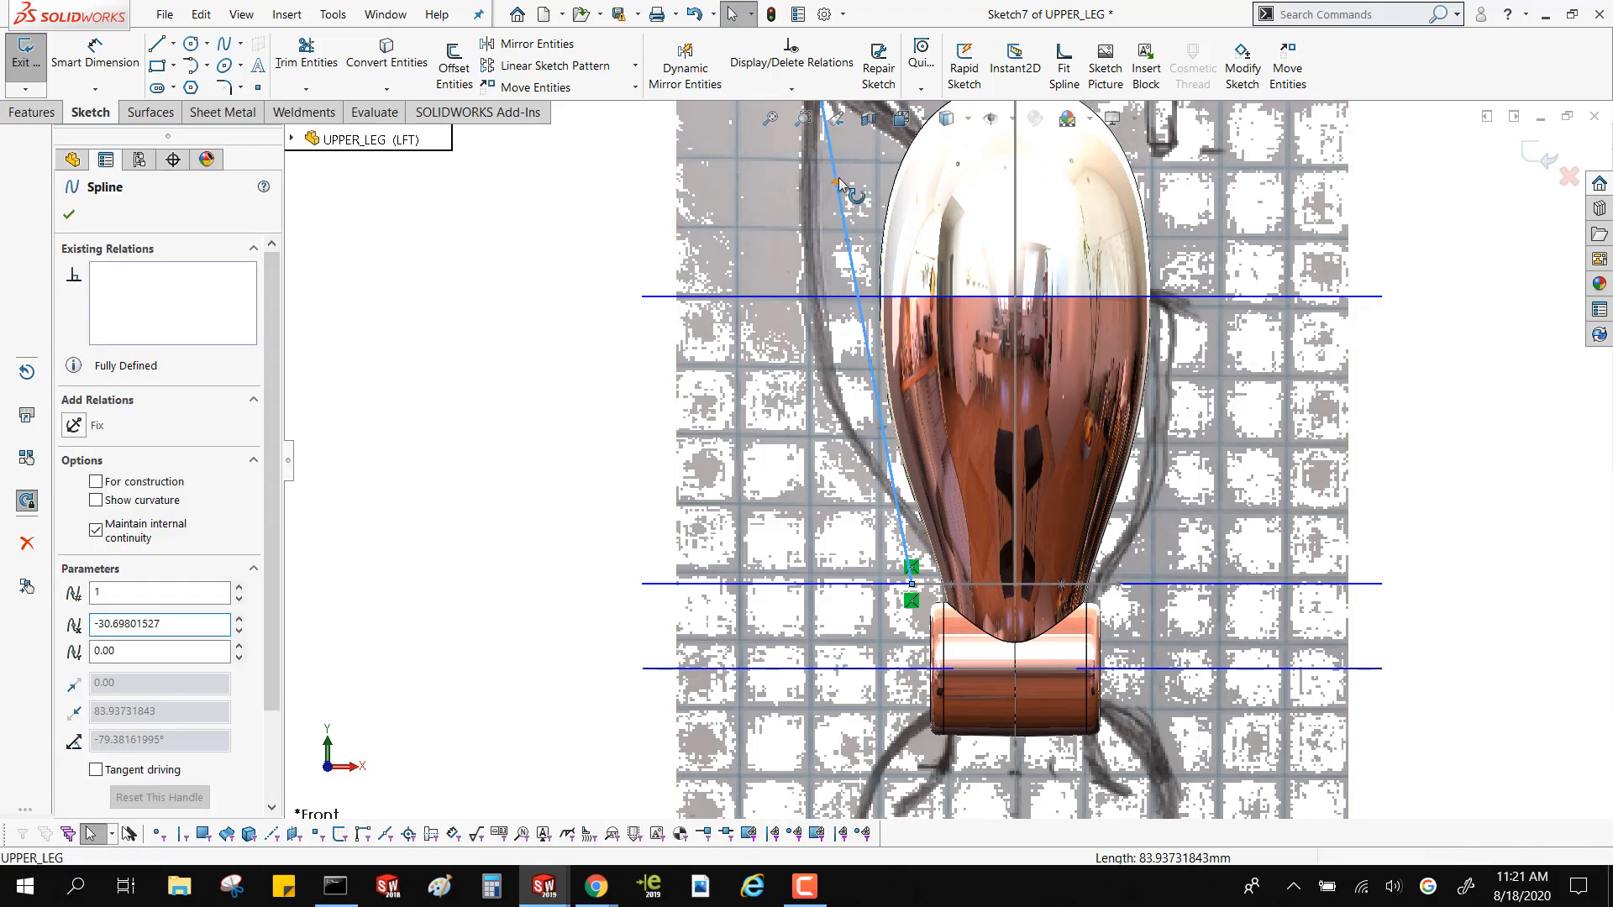
left_click_drag(838, 178, 773, 233)
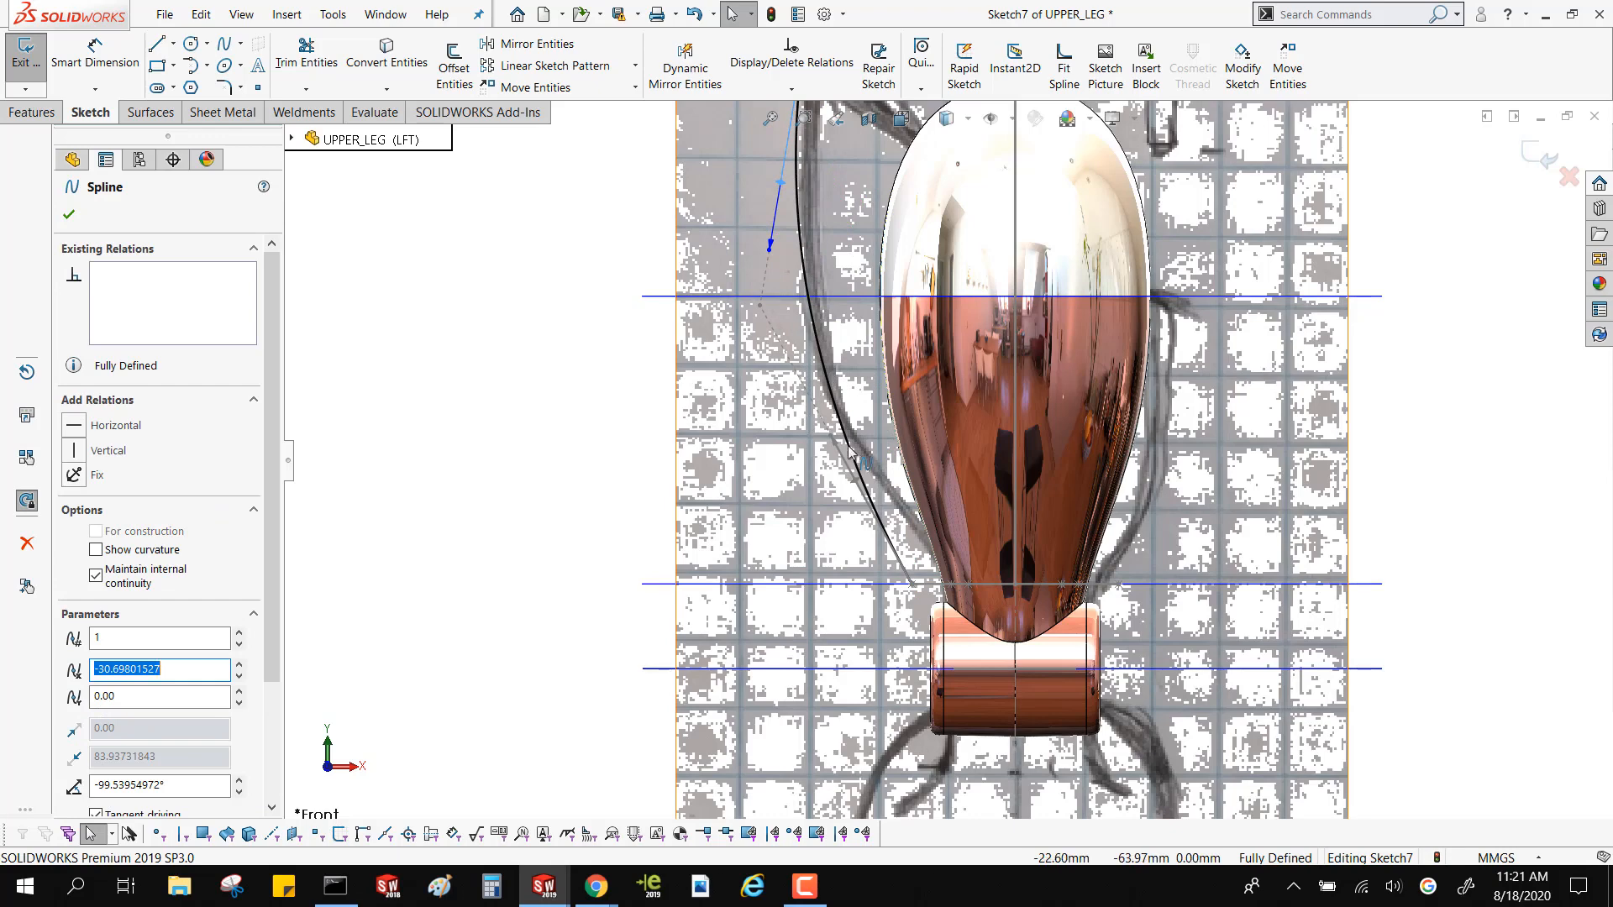
left_click_drag(834, 441, 916, 548)
left_click_drag(782, 173, 775, 342)
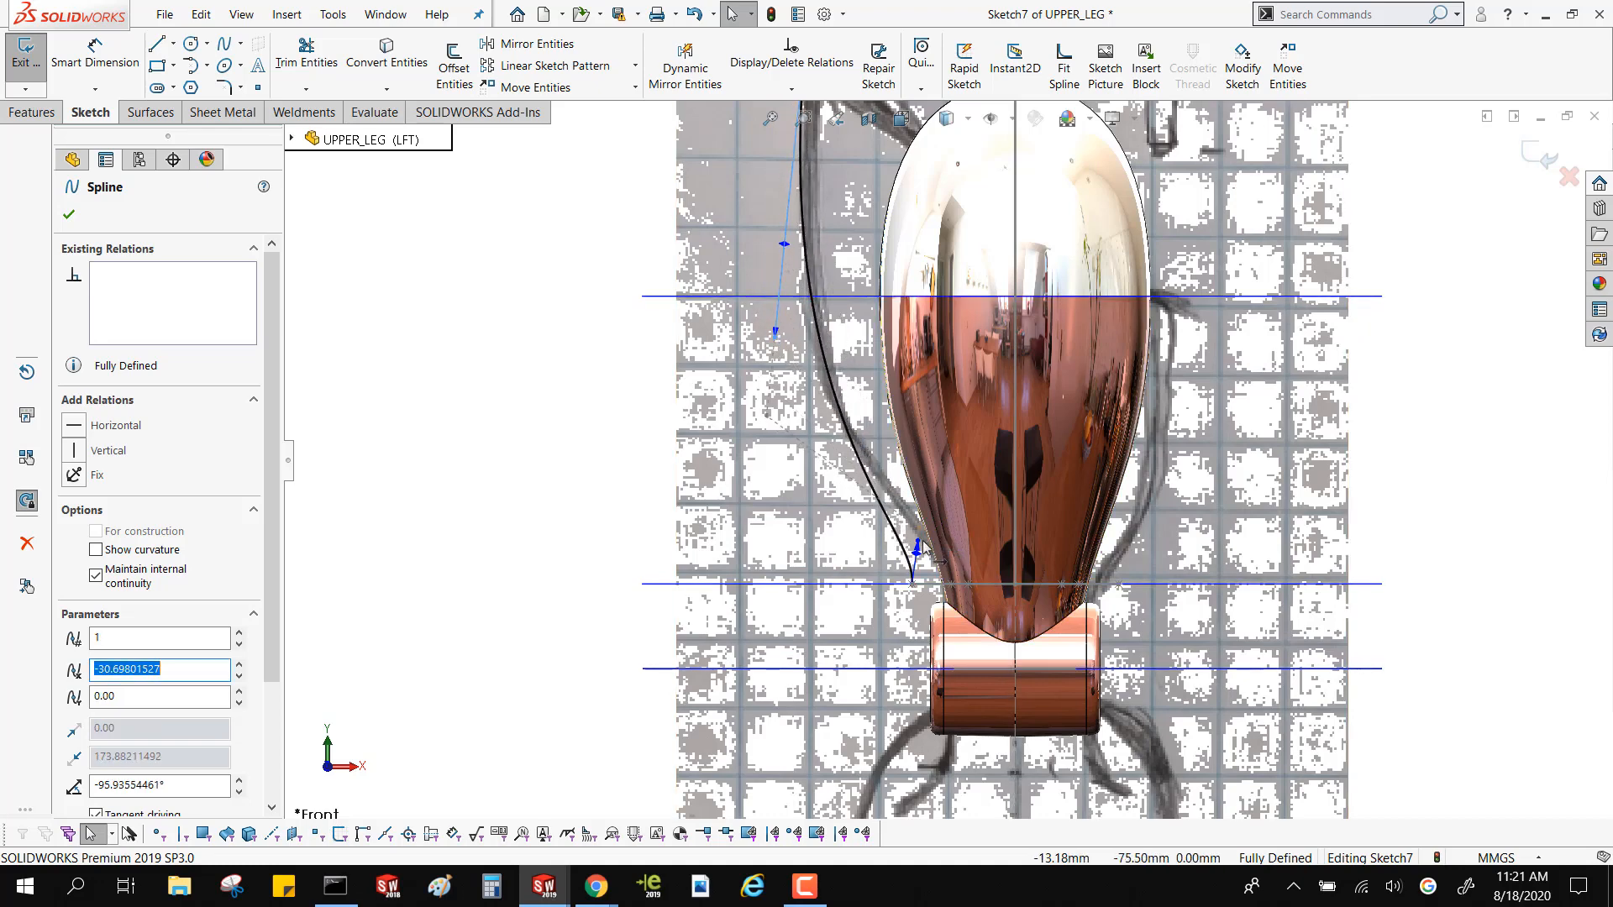
left_click_drag(920, 548, 922, 509)
middle_click_drag(926, 510, 941, 557)
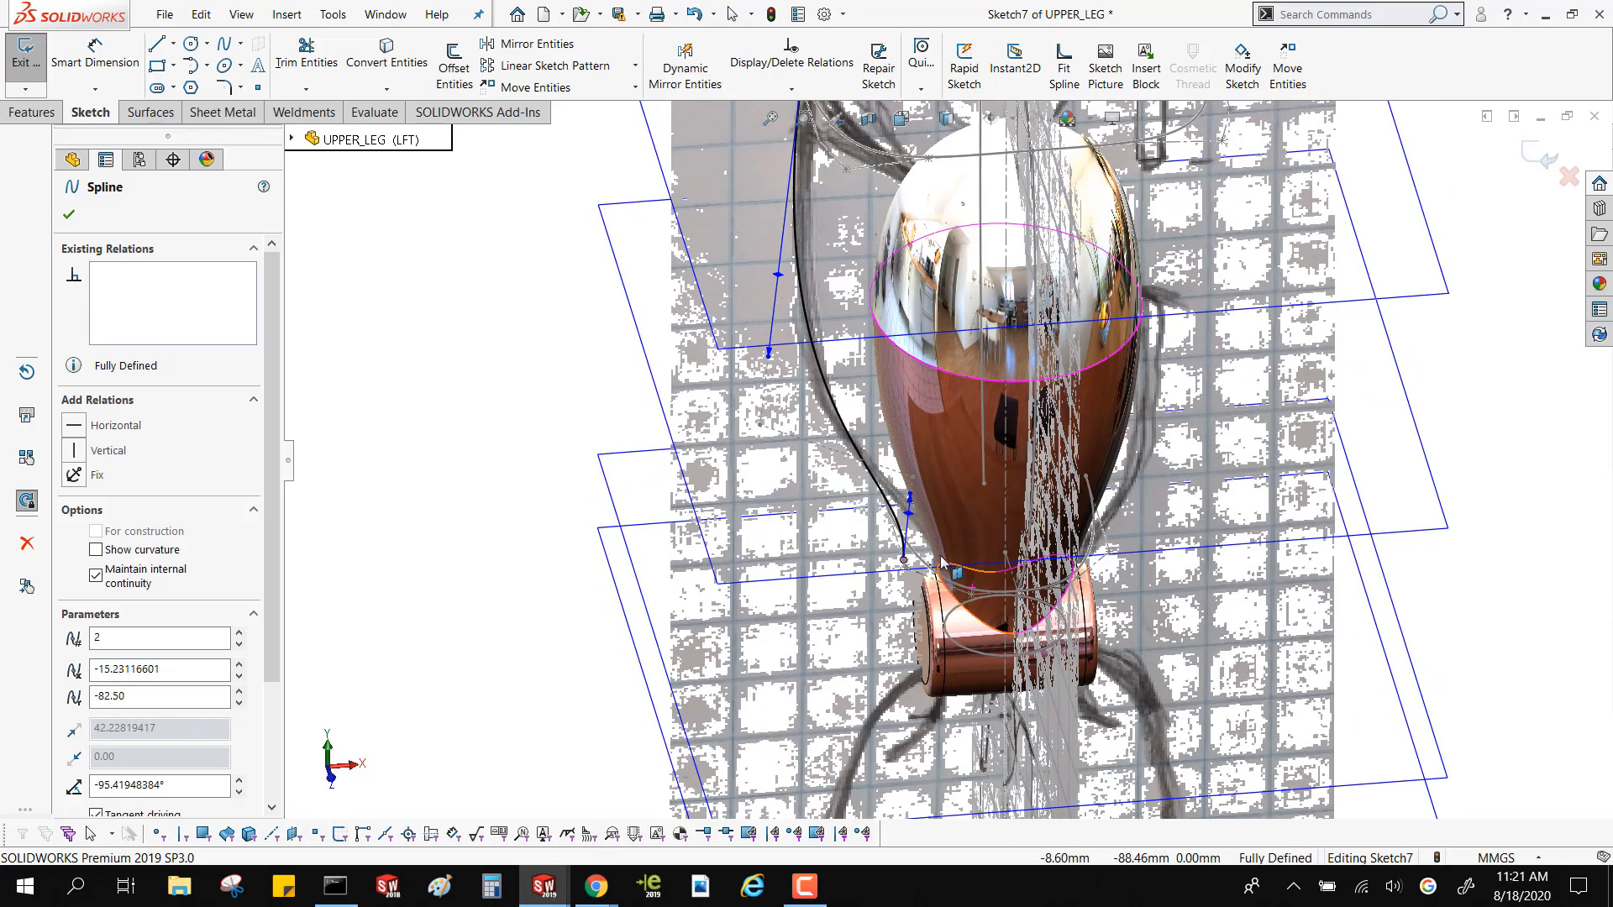
Inspect the negative-X spline's lower end against the end vertex of the Plane2 profile
scroll(941, 557, "down", 3)
key("Escape")
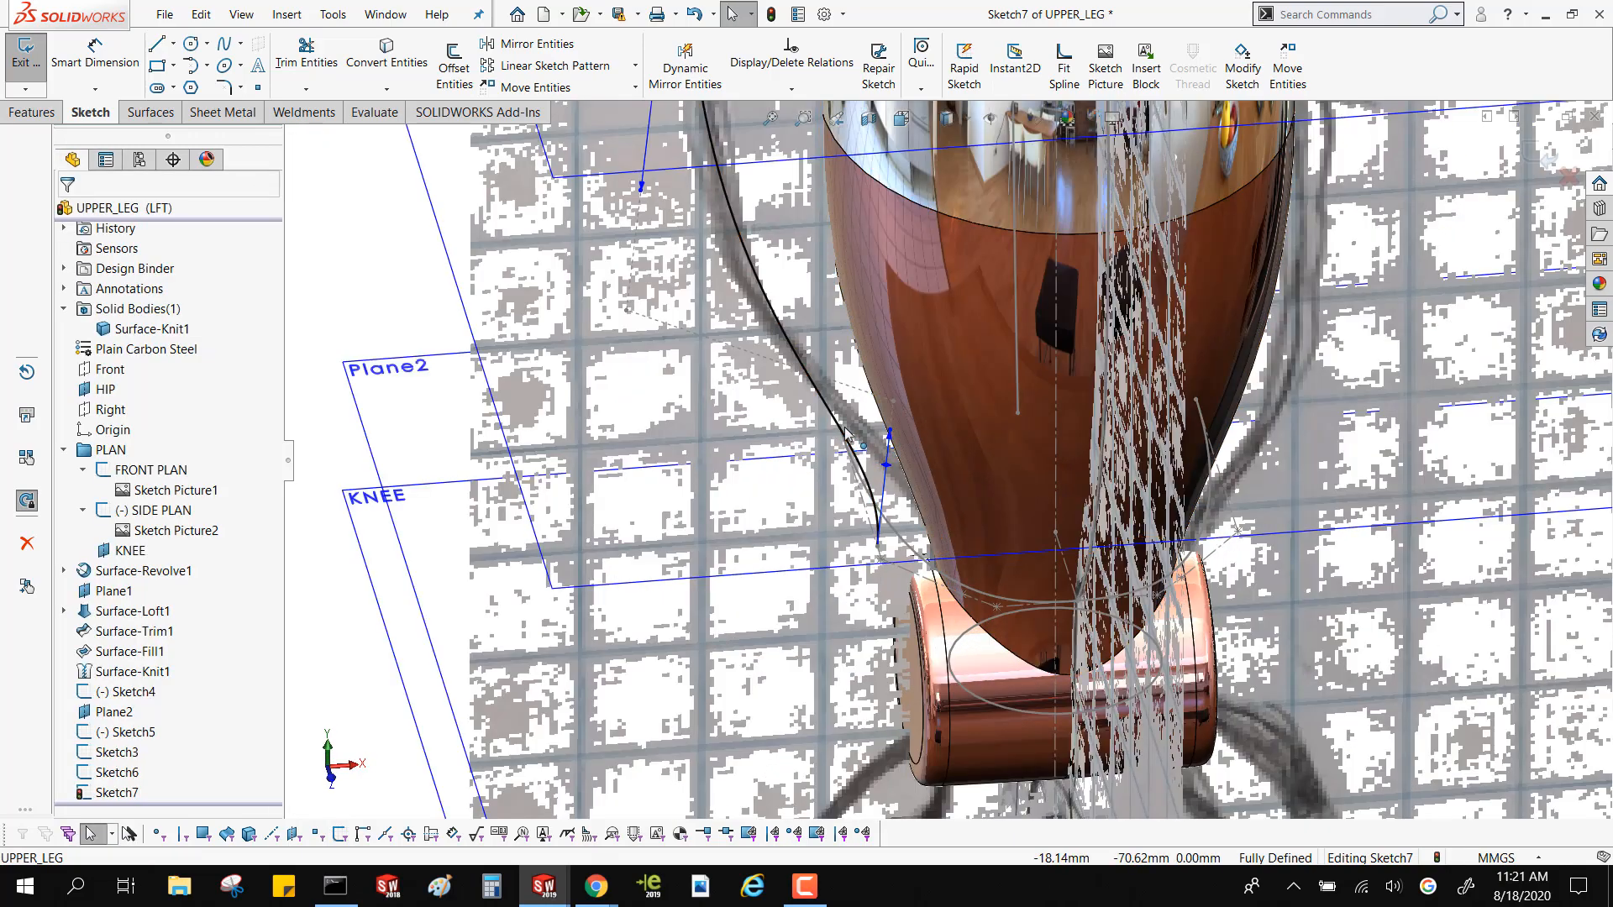
double_click(846, 433)
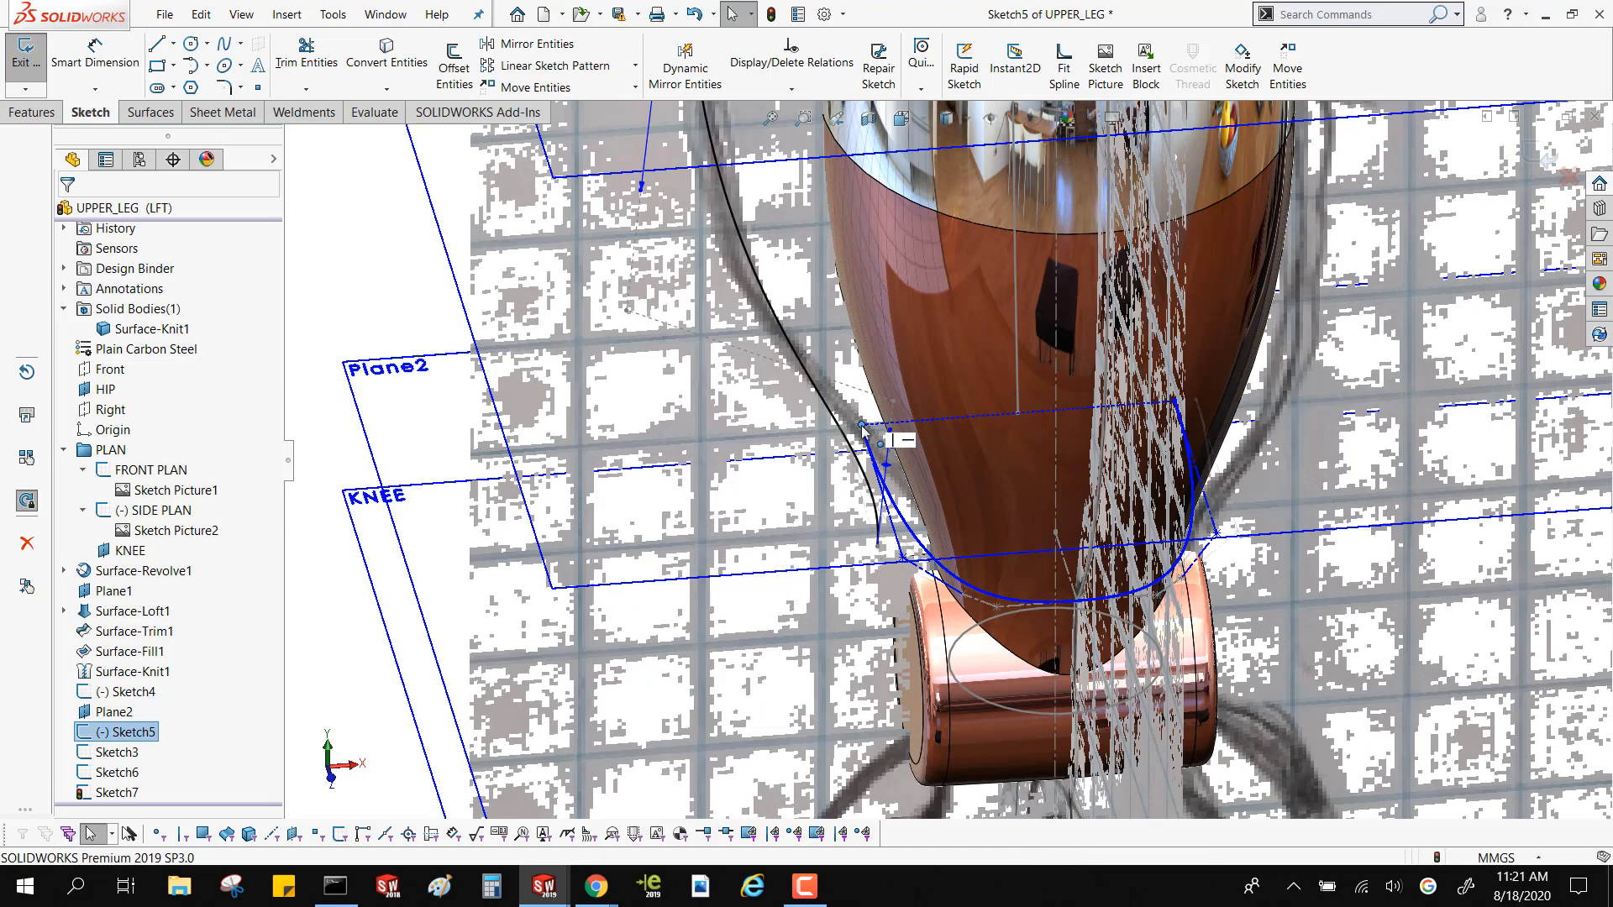
double_click(866, 441)
scroll(882, 479, "up", 3)
mouse_move(877, 494)
middle_mouse_down()
mouse_move(810, 383)
mouse_move(859, 370)
mouse_move(819, 363)
middle_mouse_up()
Fine-tune the upper tangency handle of the negative-X spline, then exit the sketch
double_click(794, 368)
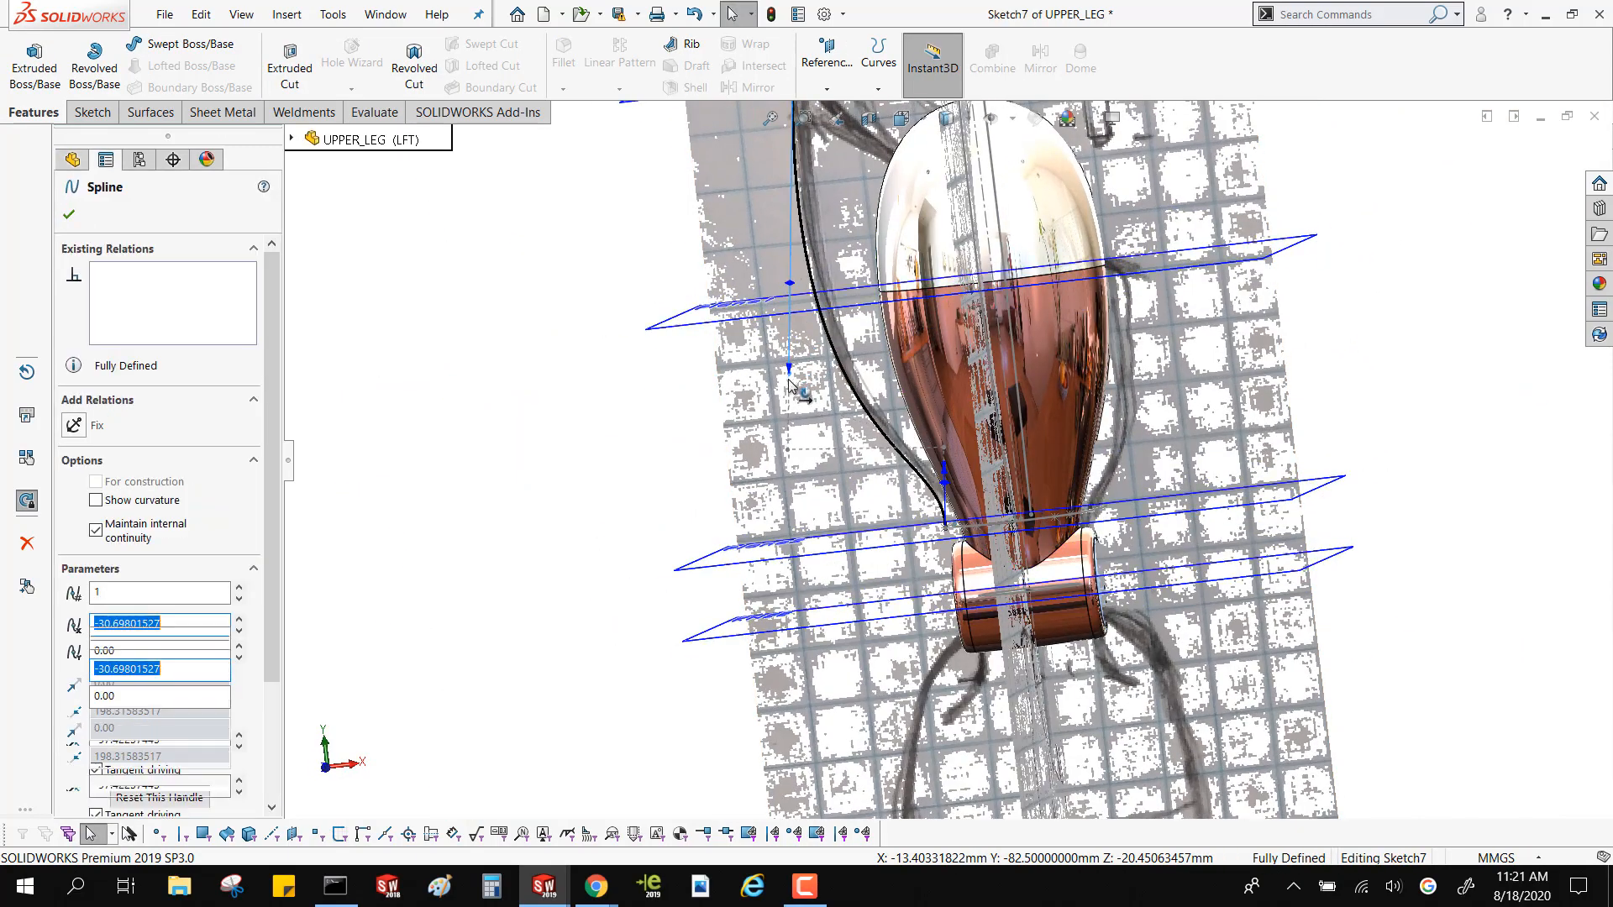
left_click(633, 381)
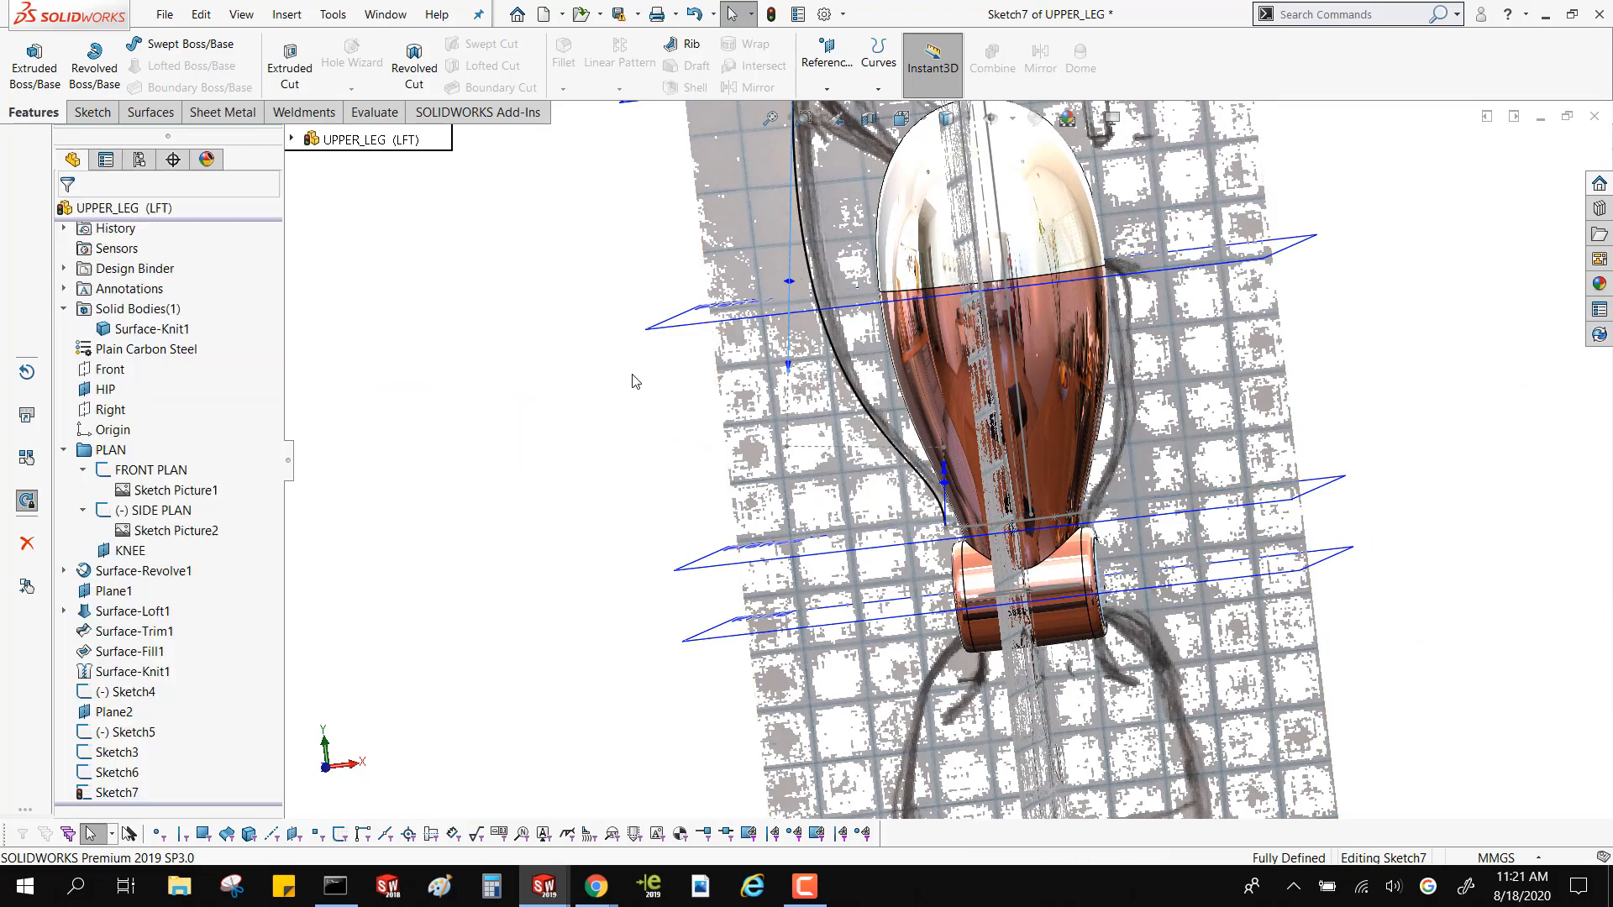
scroll(643, 381, "up", 2)
middle_click_drag(645, 381, 706, 402)
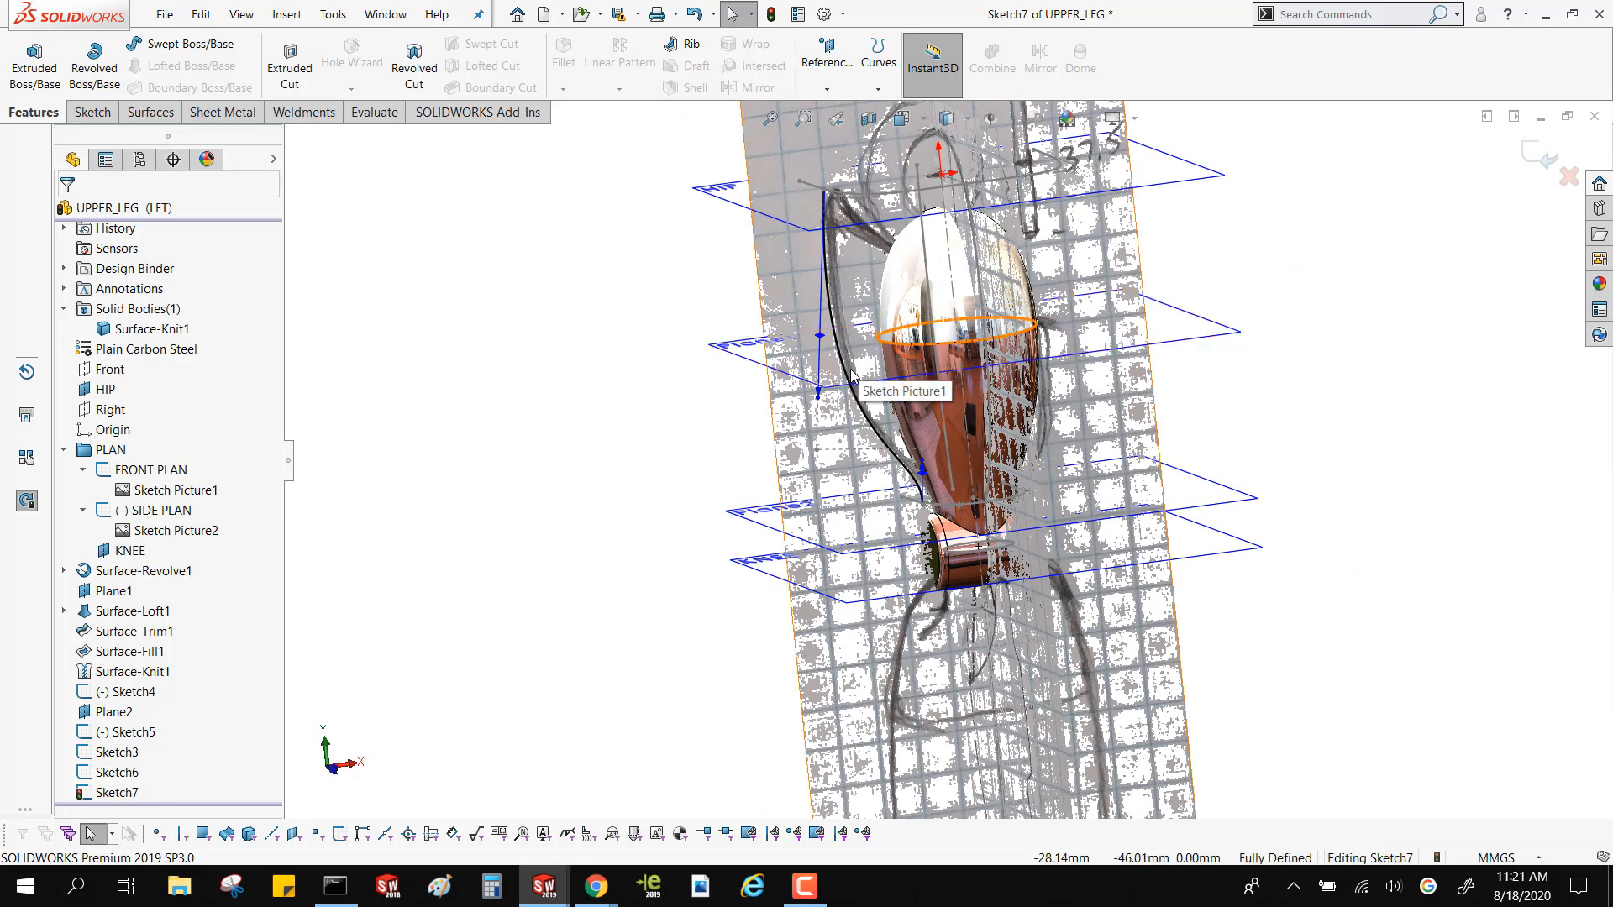
left_click(817, 398)
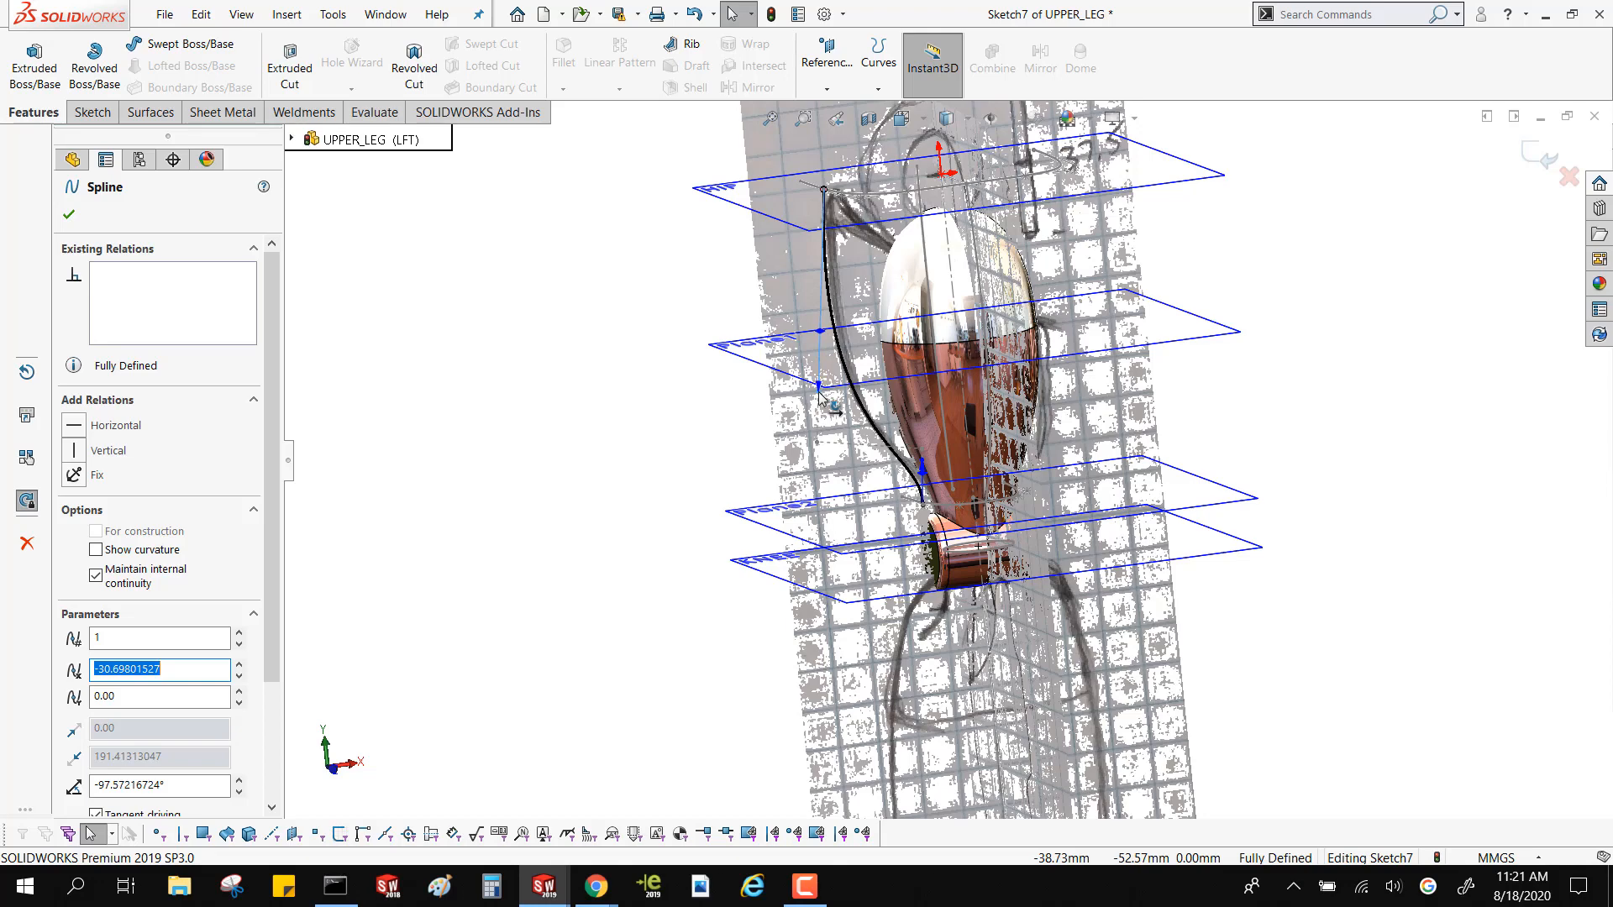
left_click(682, 334)
middle_click_drag(681, 334, 652, 316)
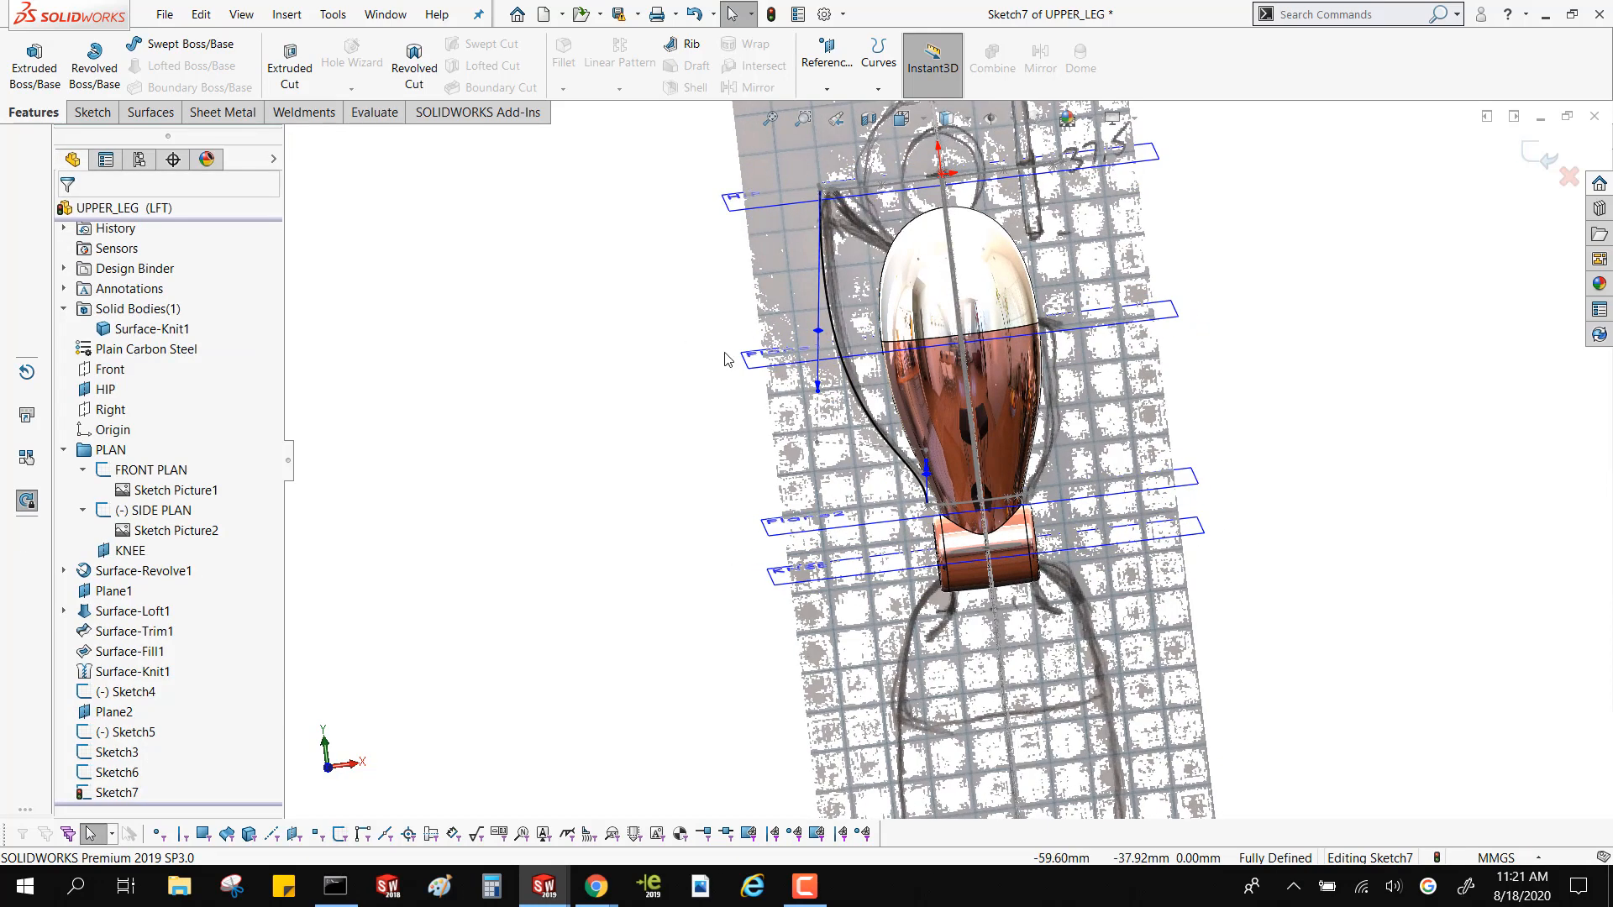
left_click(1527, 160)
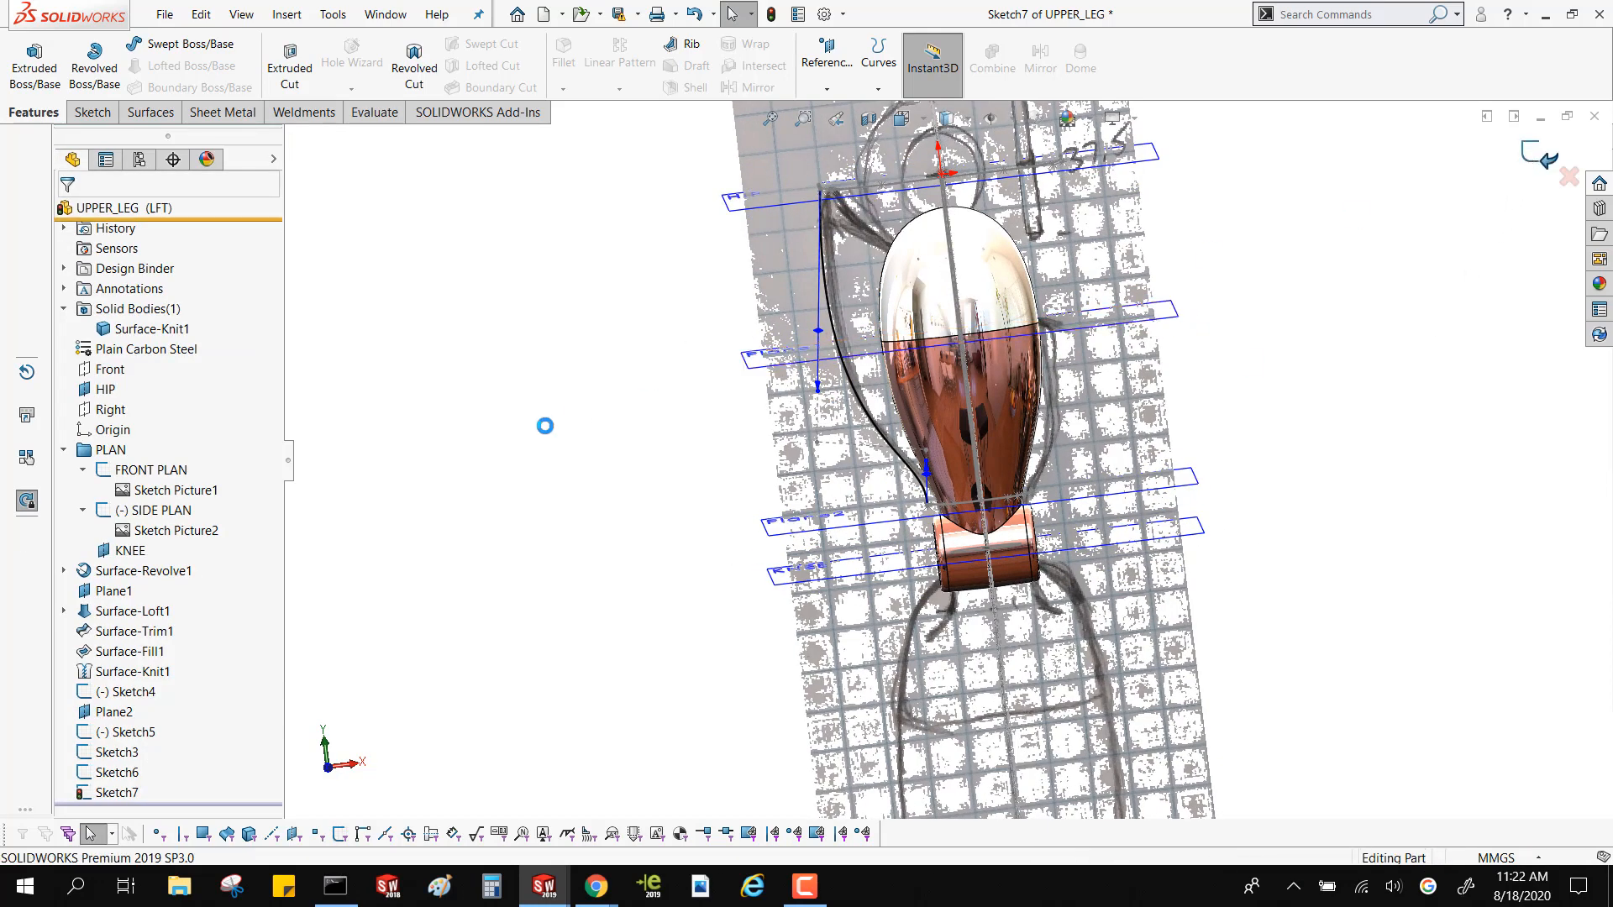
Open a new sketch on the Front plane for the positive-X guide curve
mouse_move(552, 433)
middle_mouse_down()
mouse_move(526, 497)
mouse_move(537, 512)
middle_mouse_up()
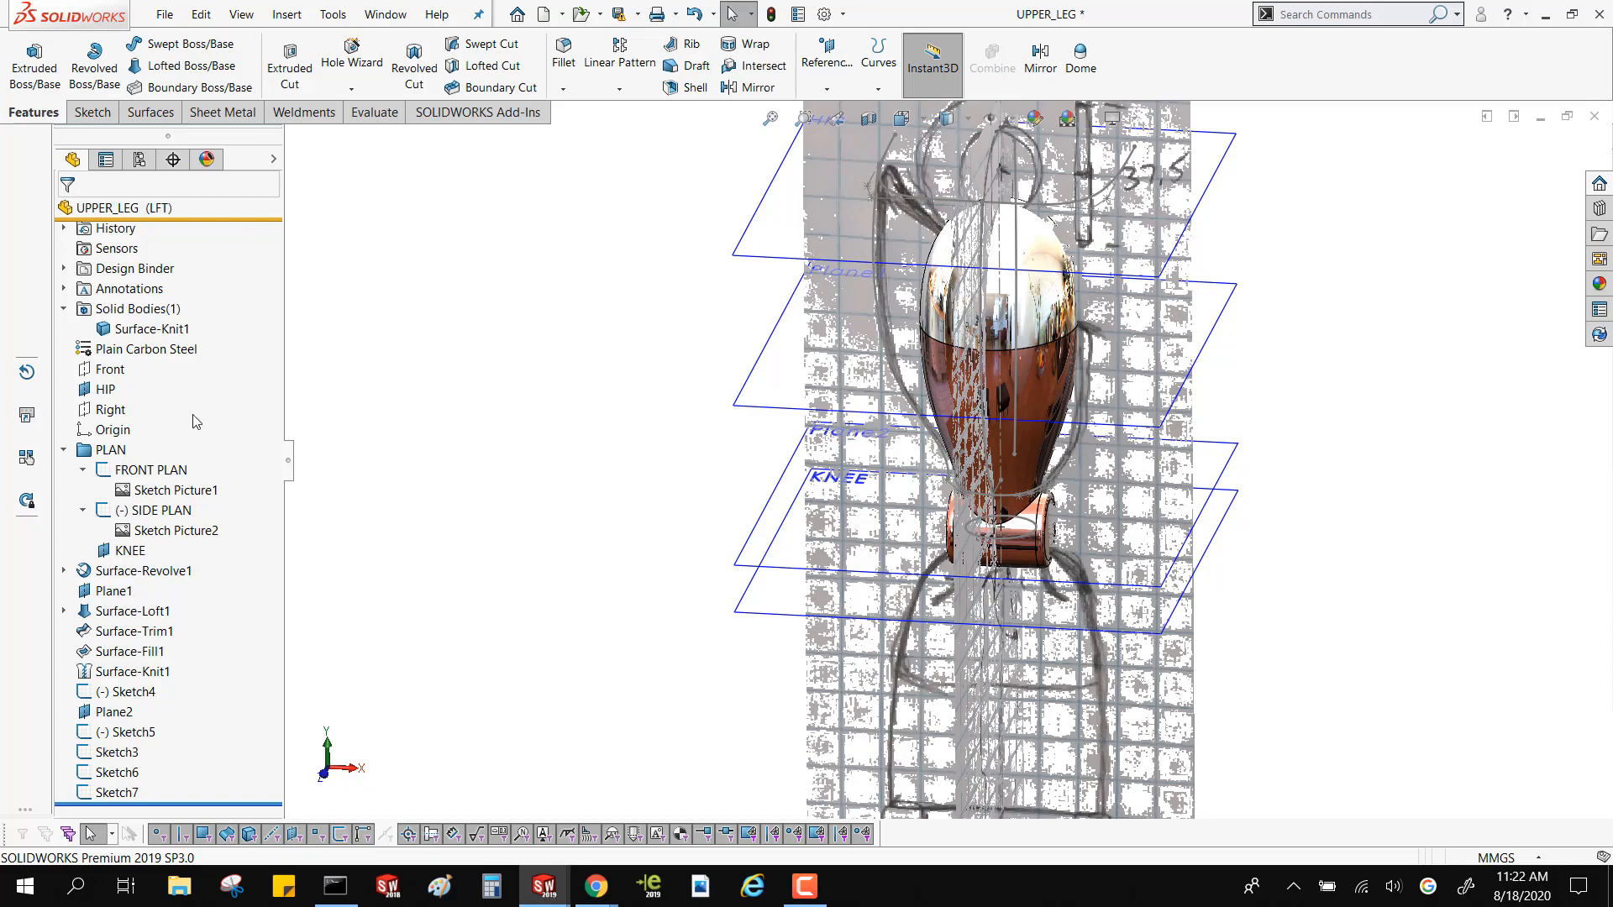
left_click(121, 364)
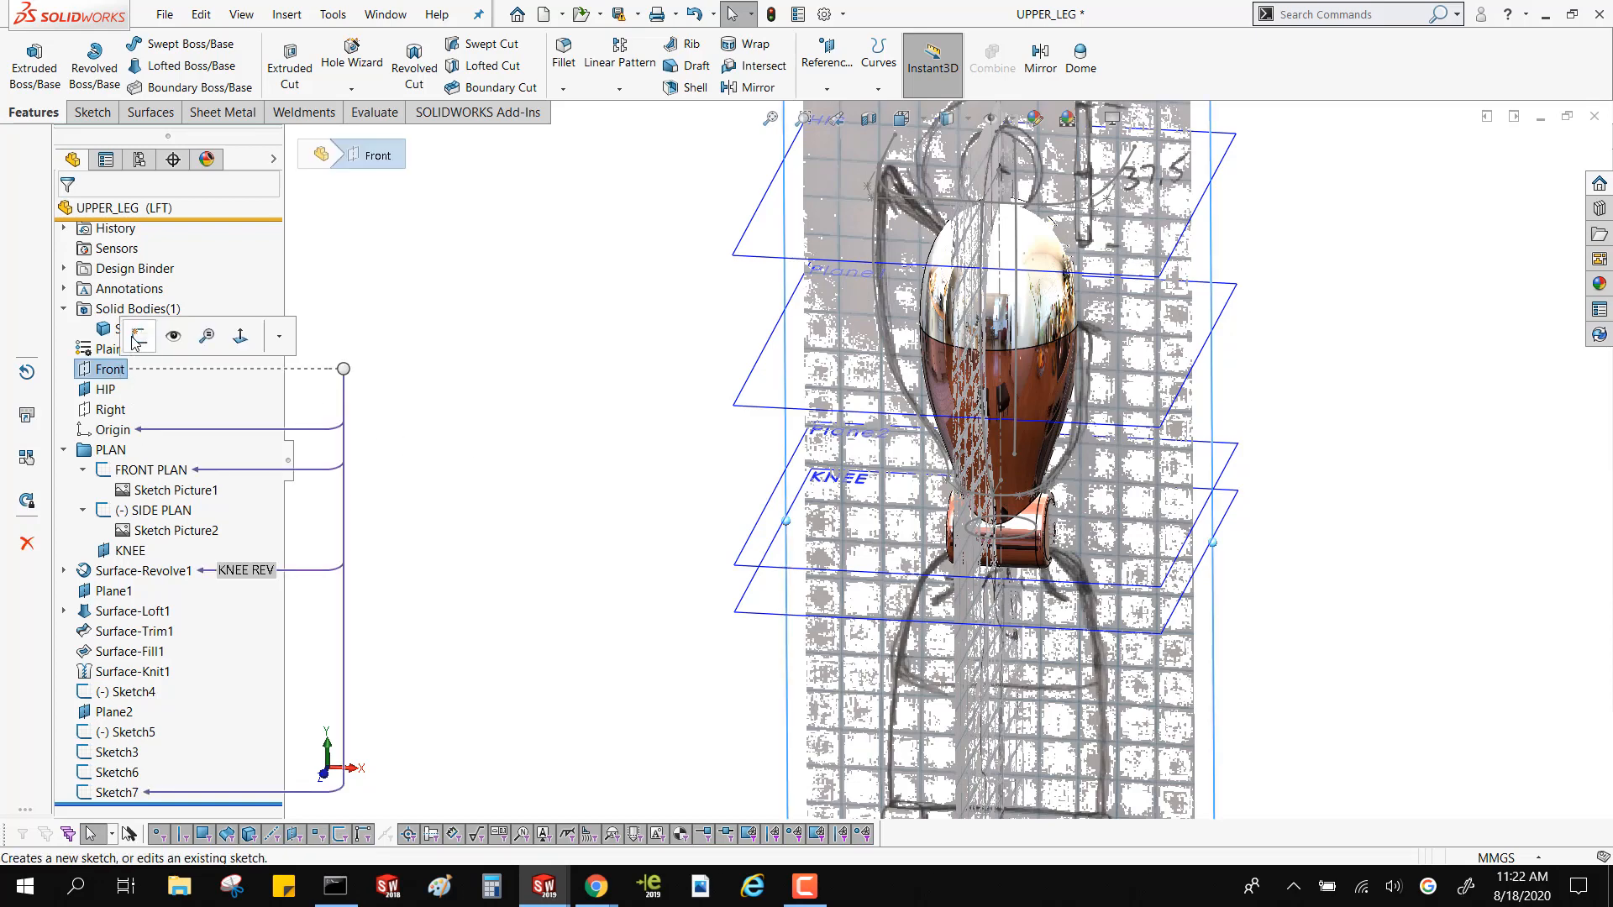
left_click(137, 334)
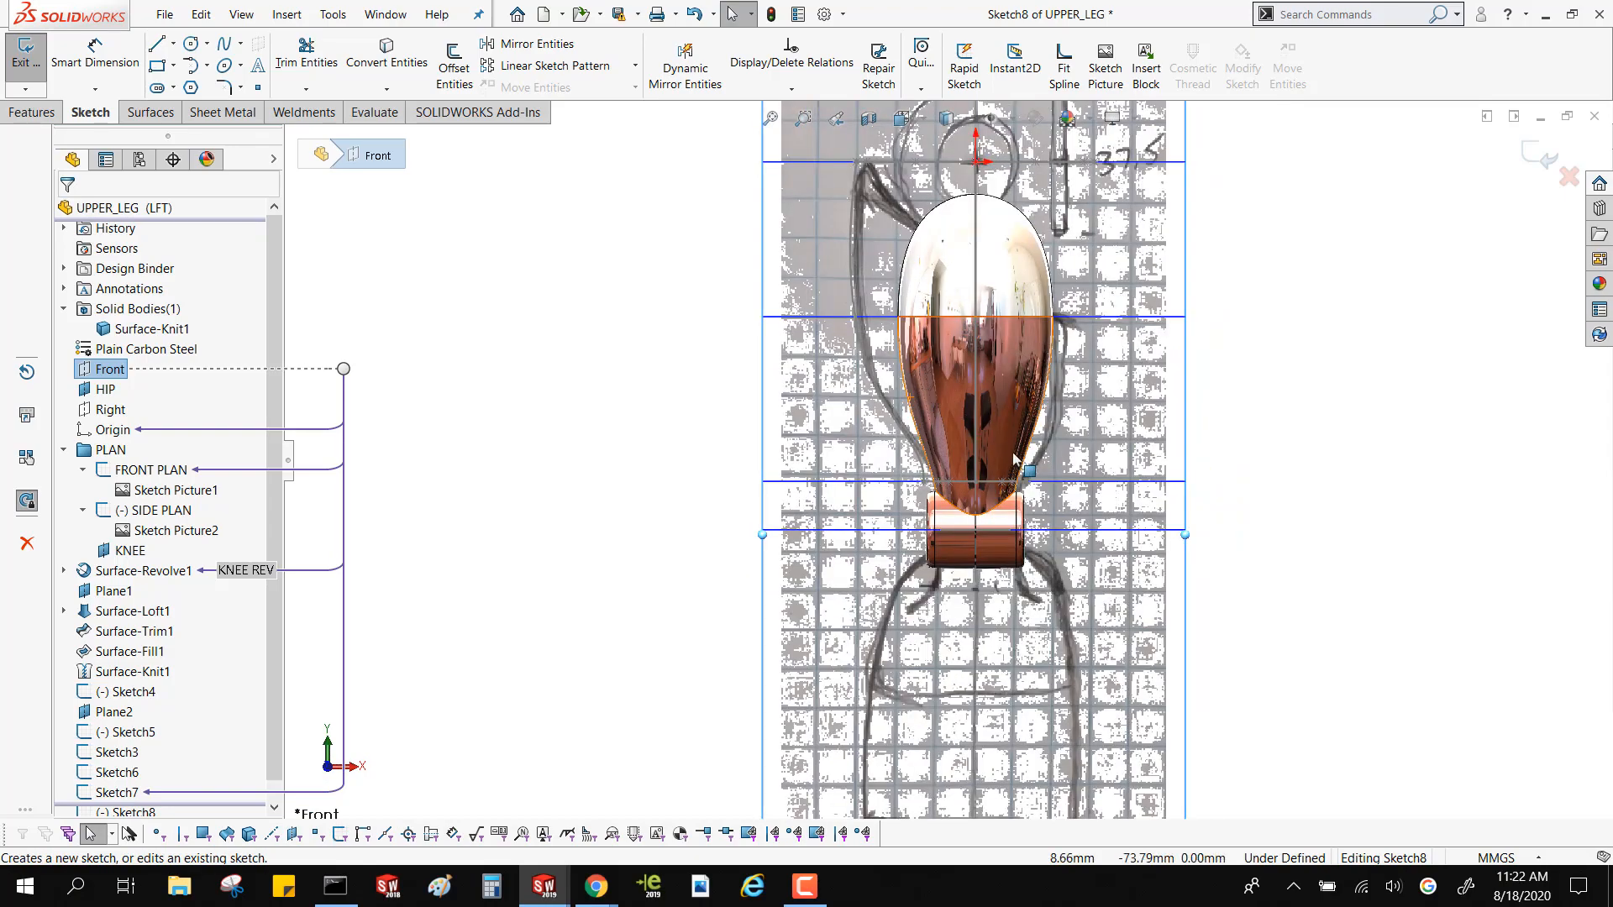
scroll(1026, 468, "down", 3)
middle_click_drag(1026, 476, 1004, 506)
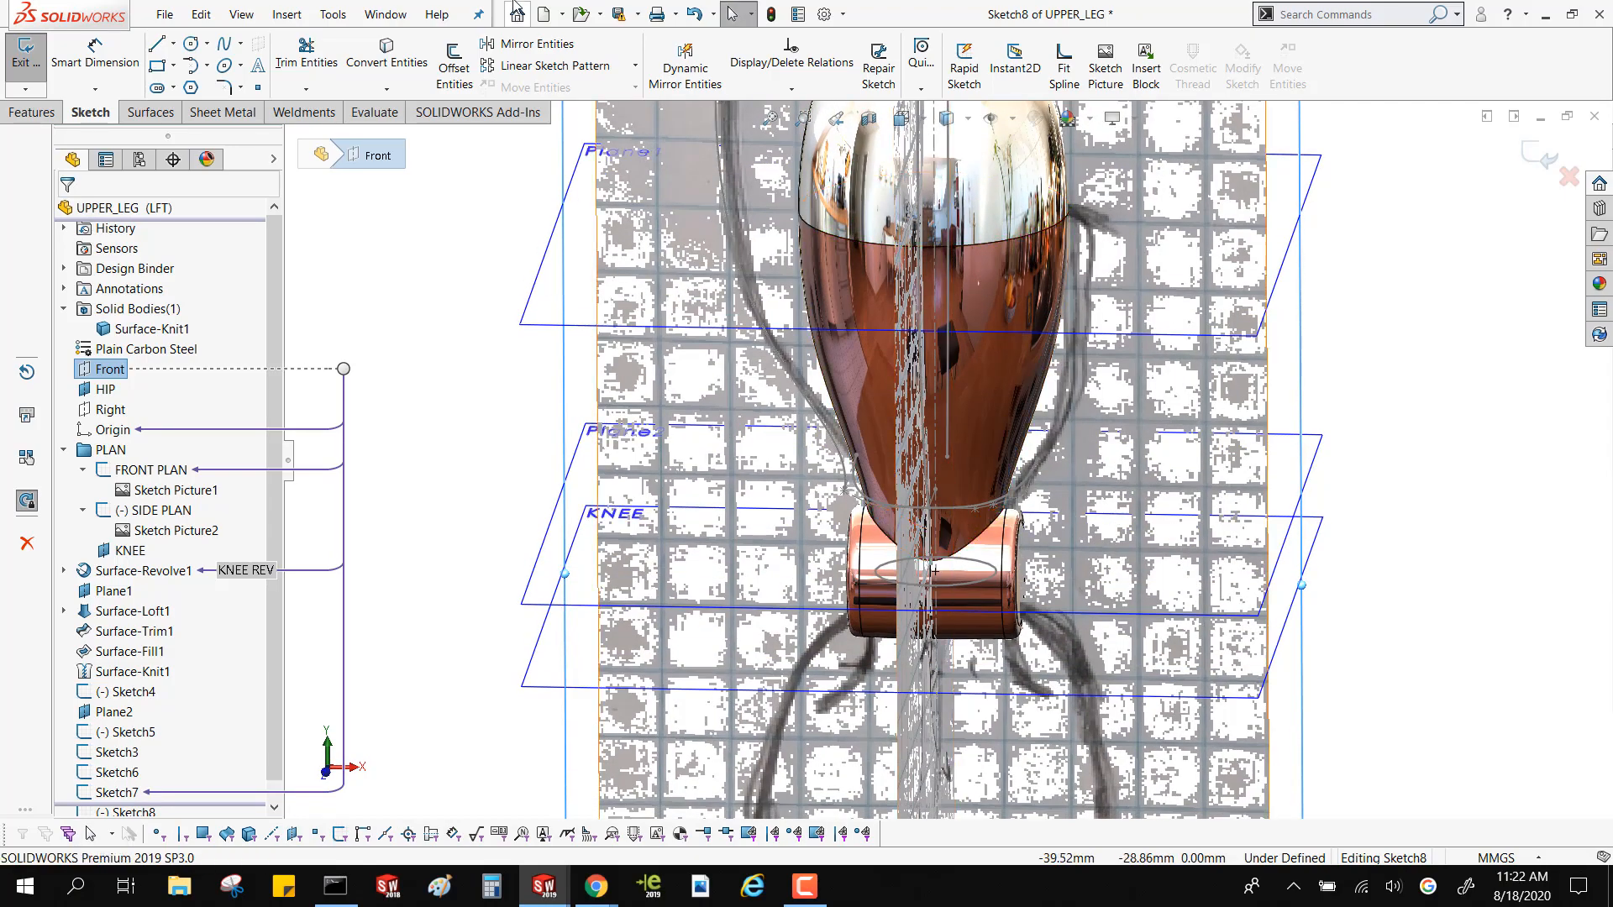
Draw a two-point spline on the positive-X side from the HIP plane down to Plane2
left_click(240, 44)
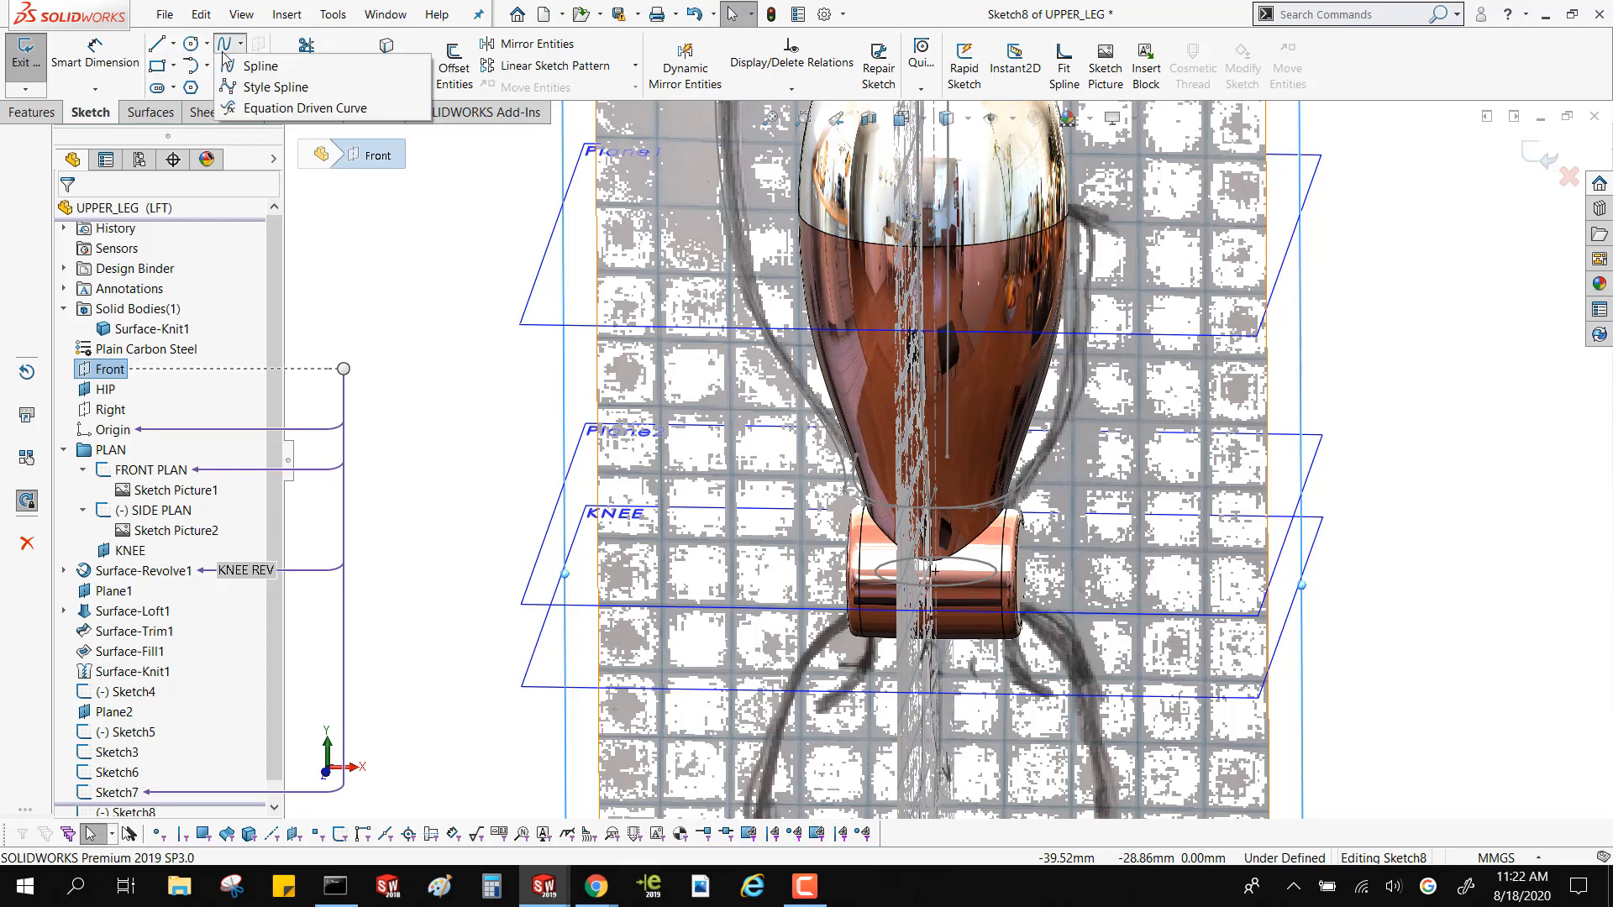
left_click(232, 64)
scroll(1103, 361, "up", 3)
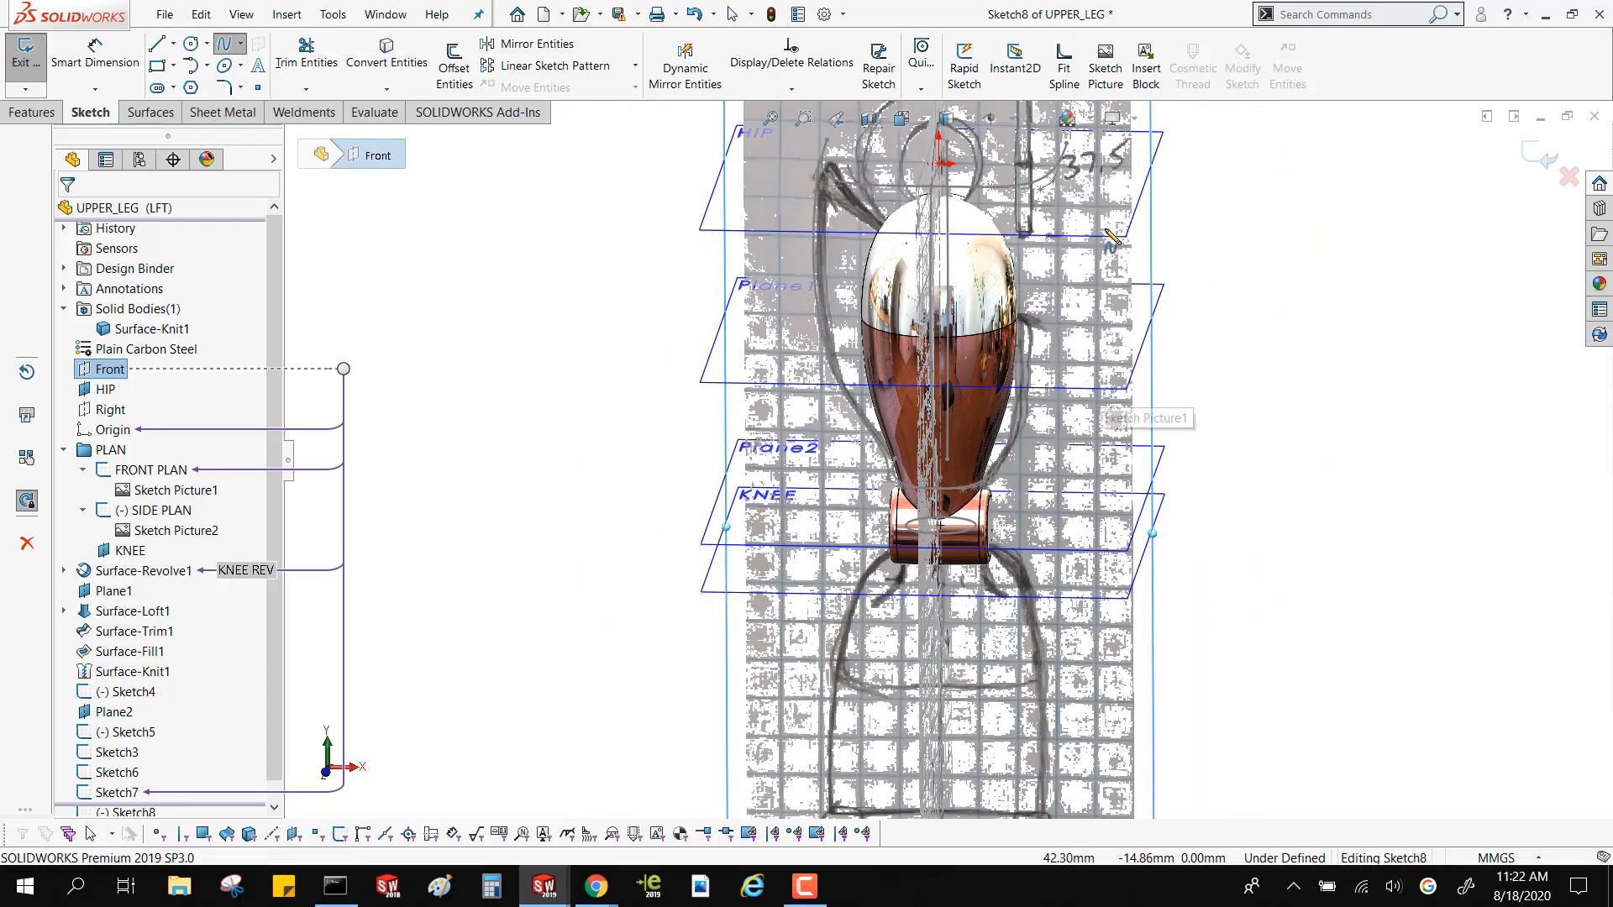
middle_click_drag(1145, 247, 1226, 192)
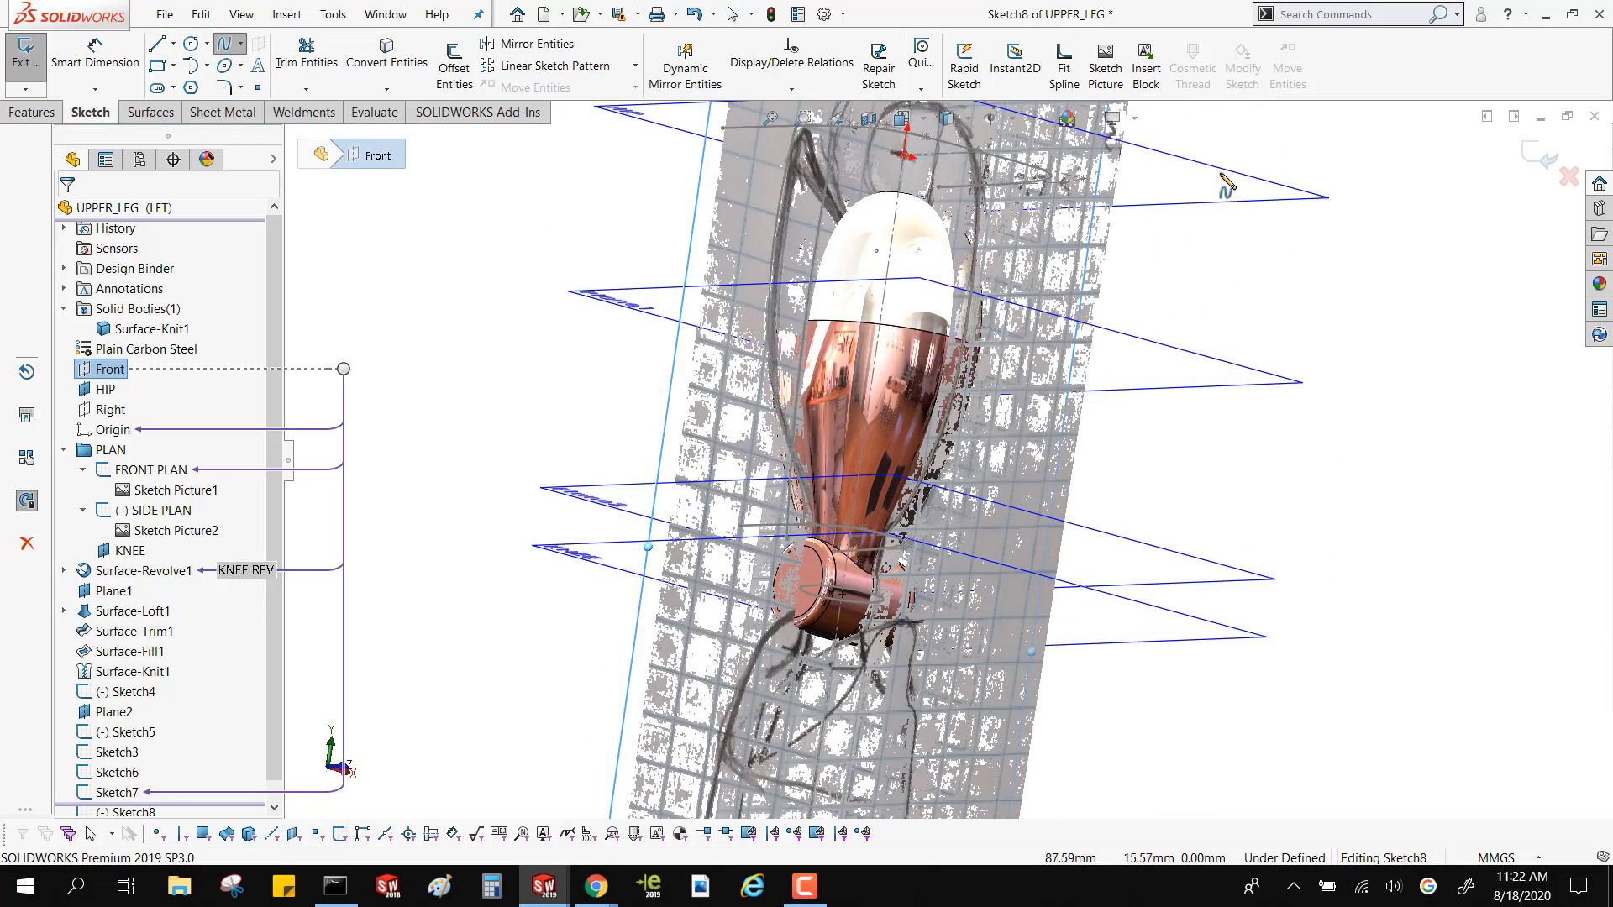
key("ctrl+8")
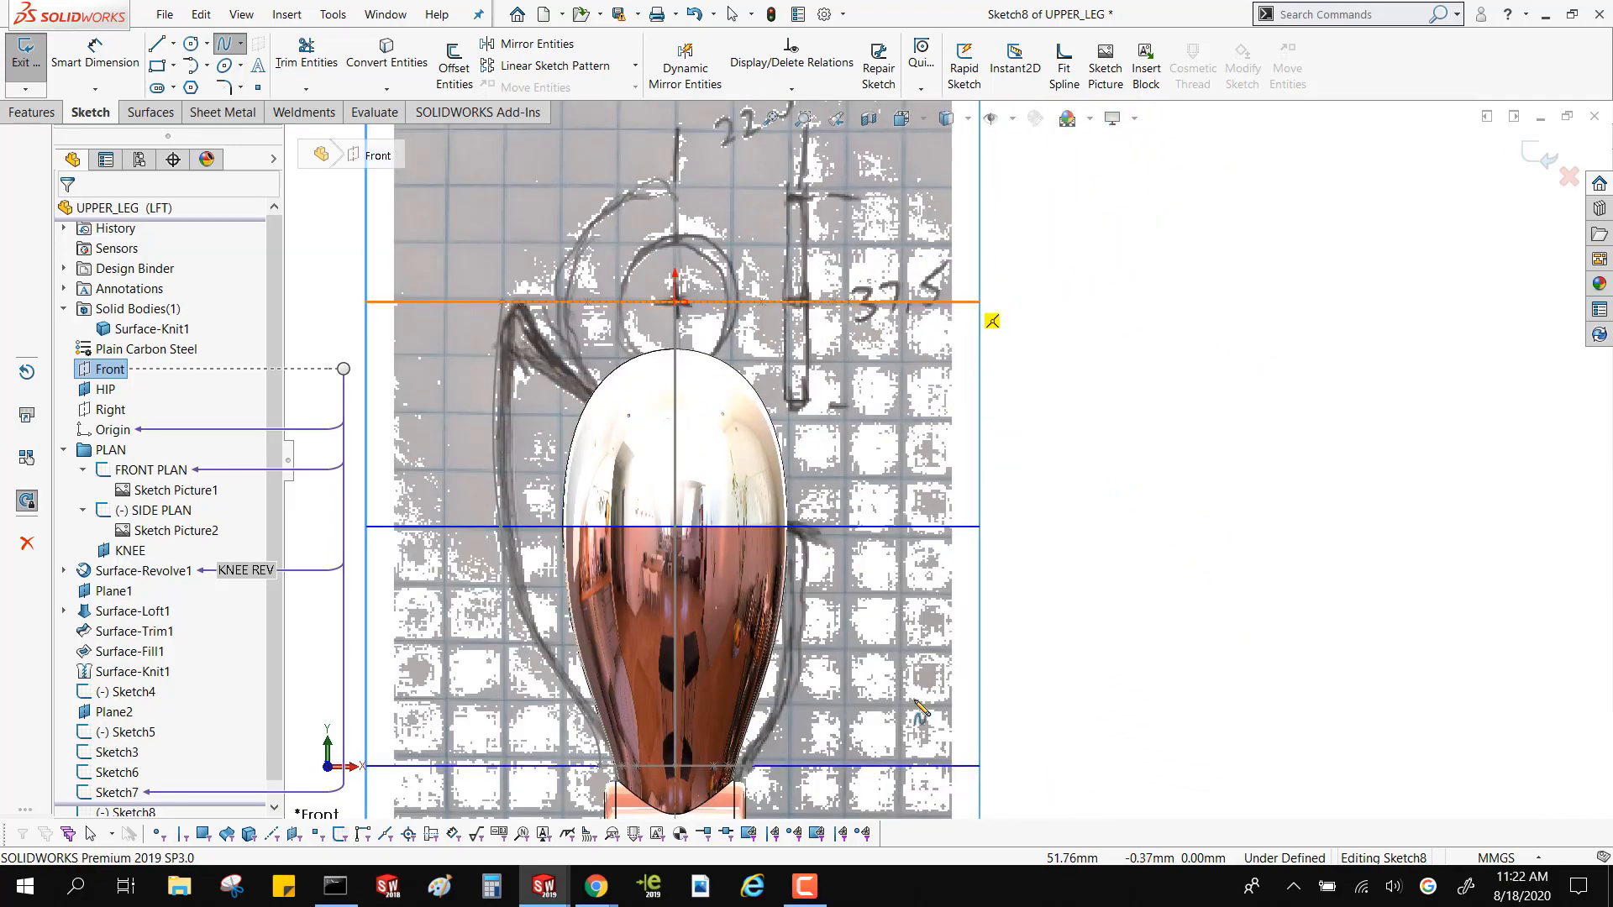
left_click(964, 302)
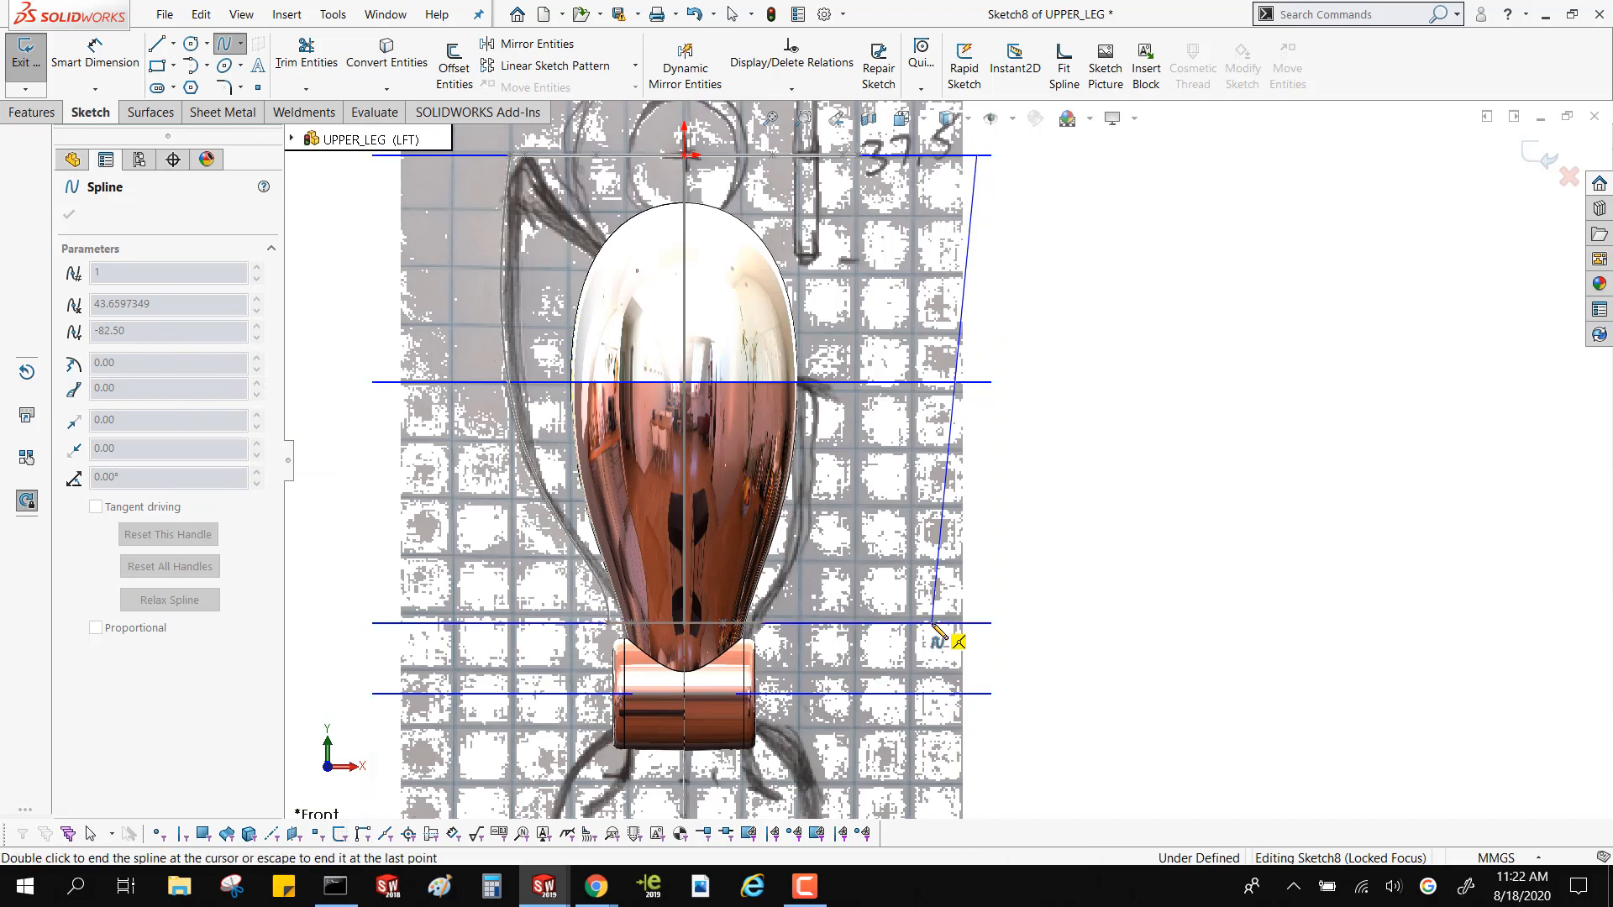
left_click(932, 623)
key("Escape")
Make the new spline's lower end coincident with the Plane2 profile's rear end vertex on the positive-X side
middle_click_drag(933, 624, 943, 635)
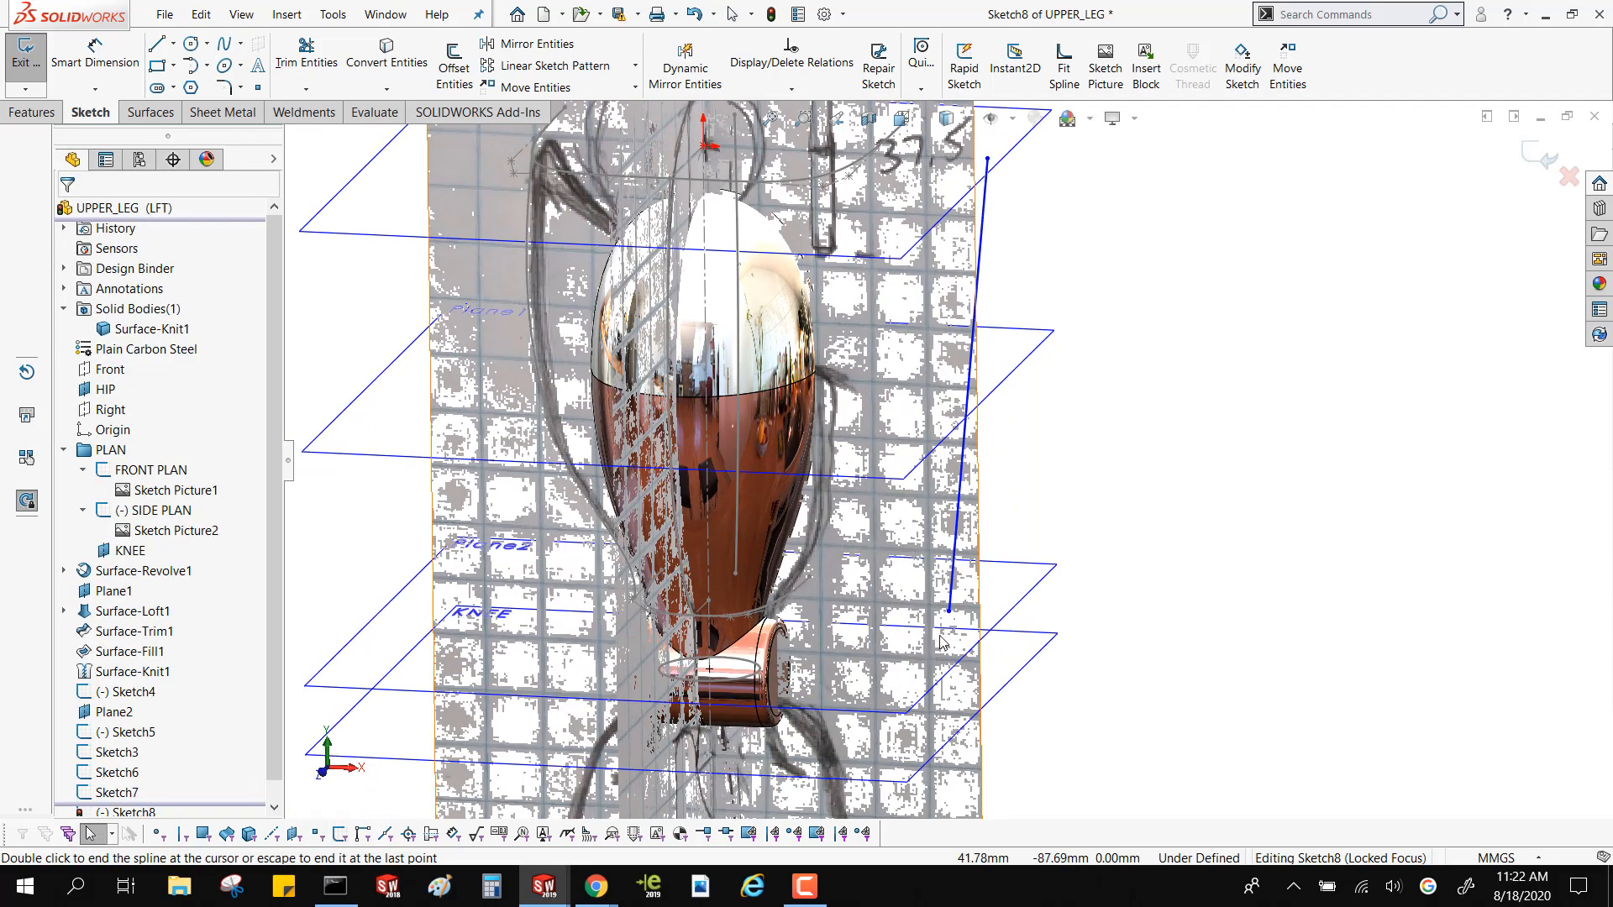
left_click(948, 612)
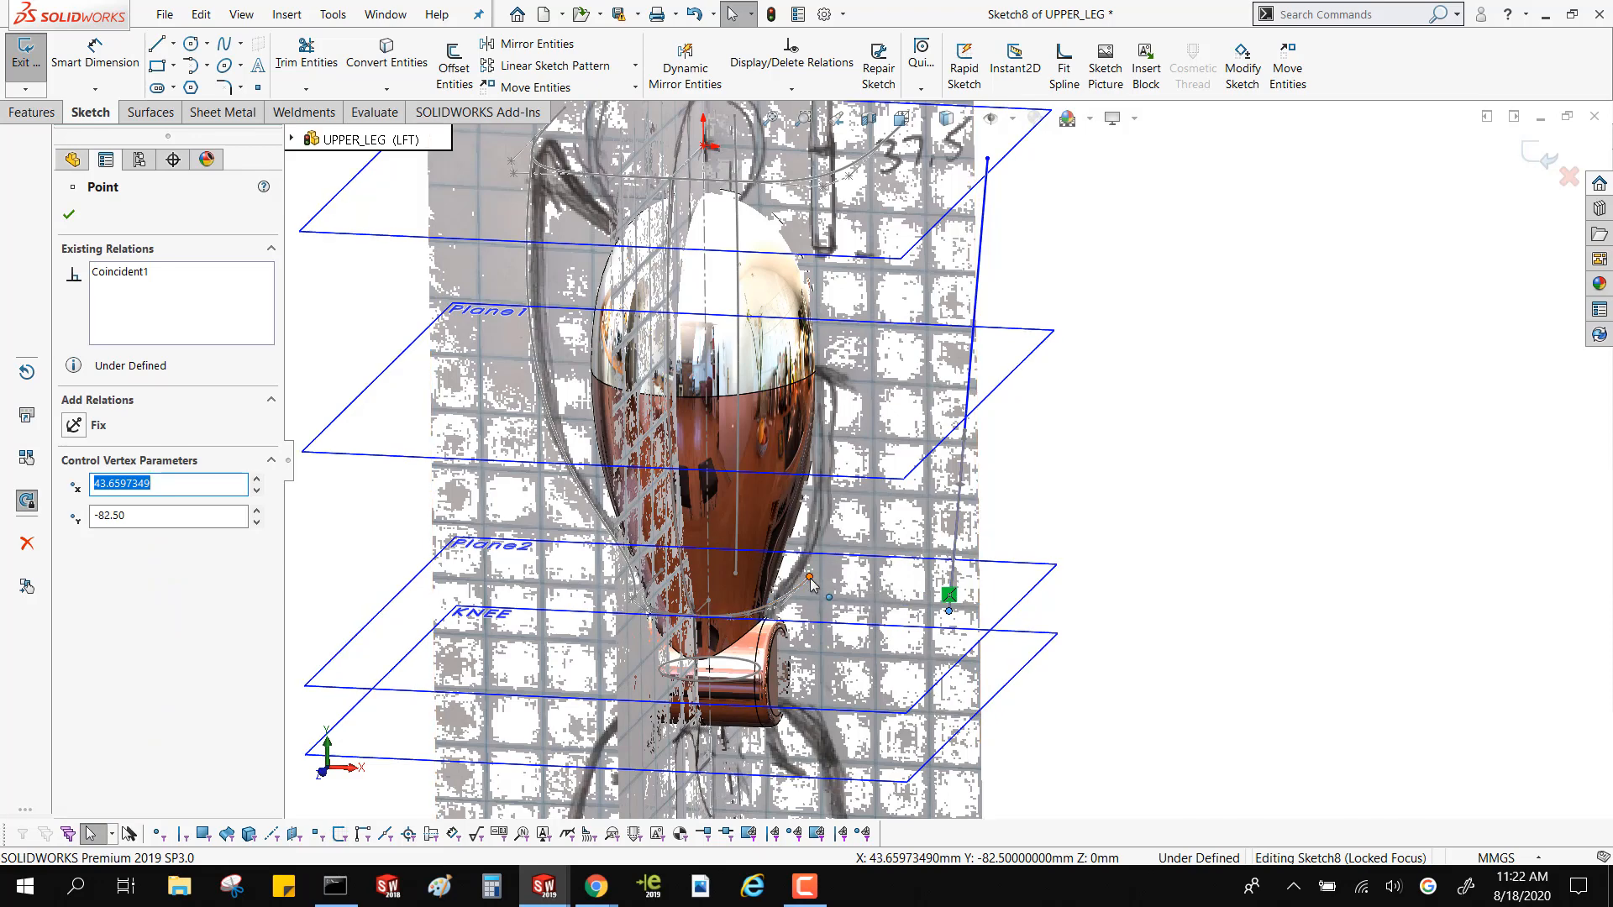
left_click(809, 578, "ctrl")
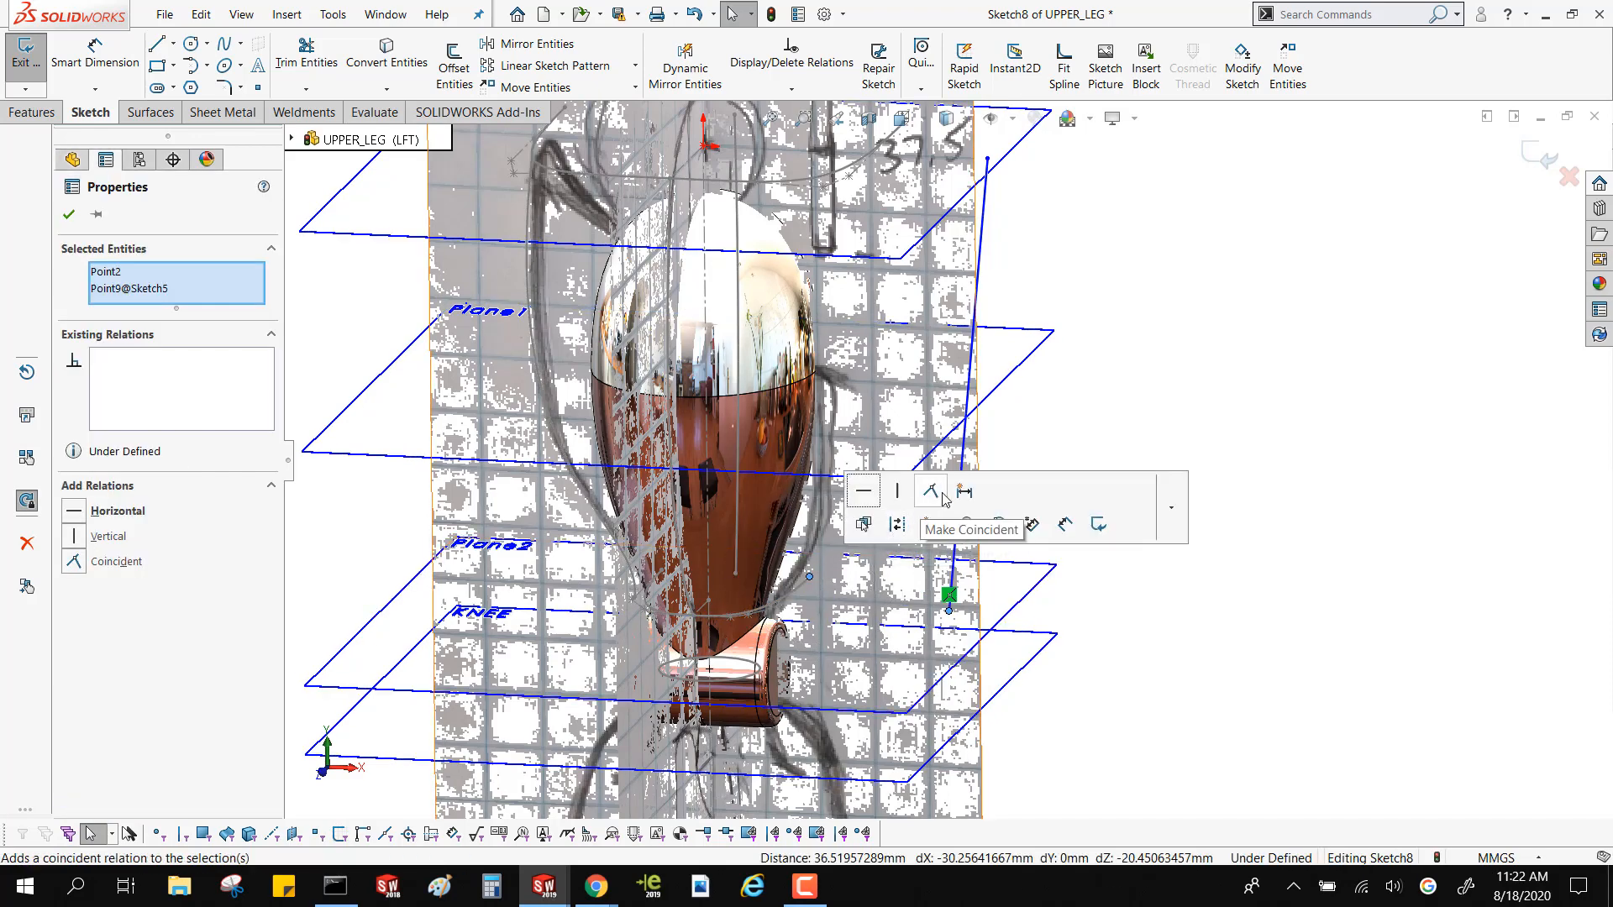
left_click(931, 494)
left_click(1249, 267)
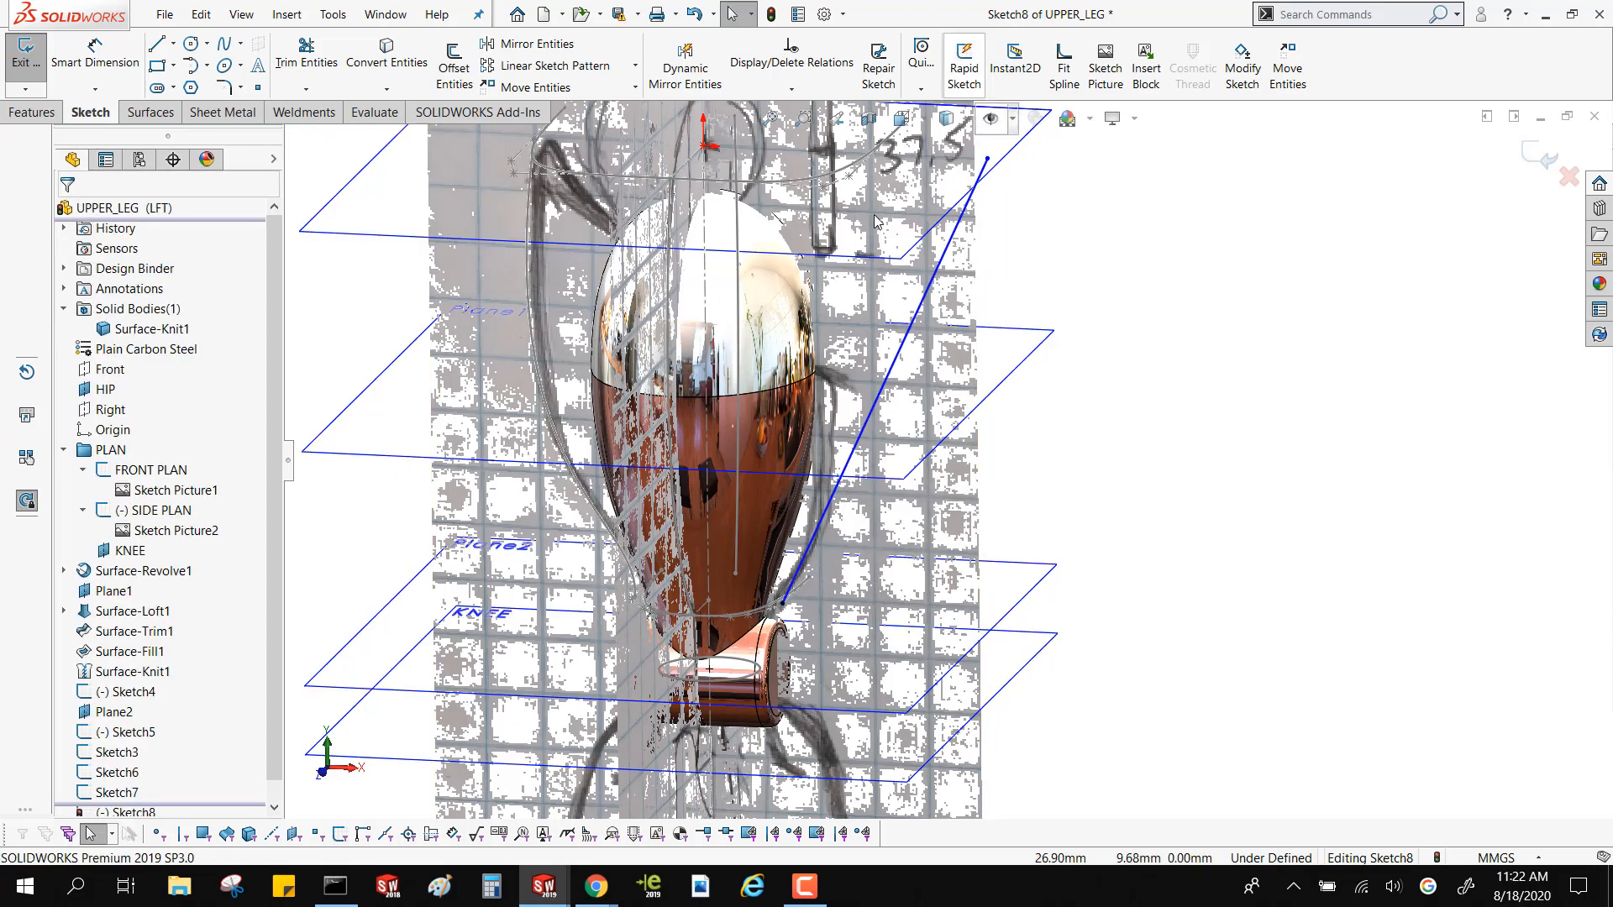
Make the new spline's upper end coincident with the HIP profile's rear end vertex on the positive-X side
scroll(907, 262, "up", 3)
scroll(907, 263, "down", 5)
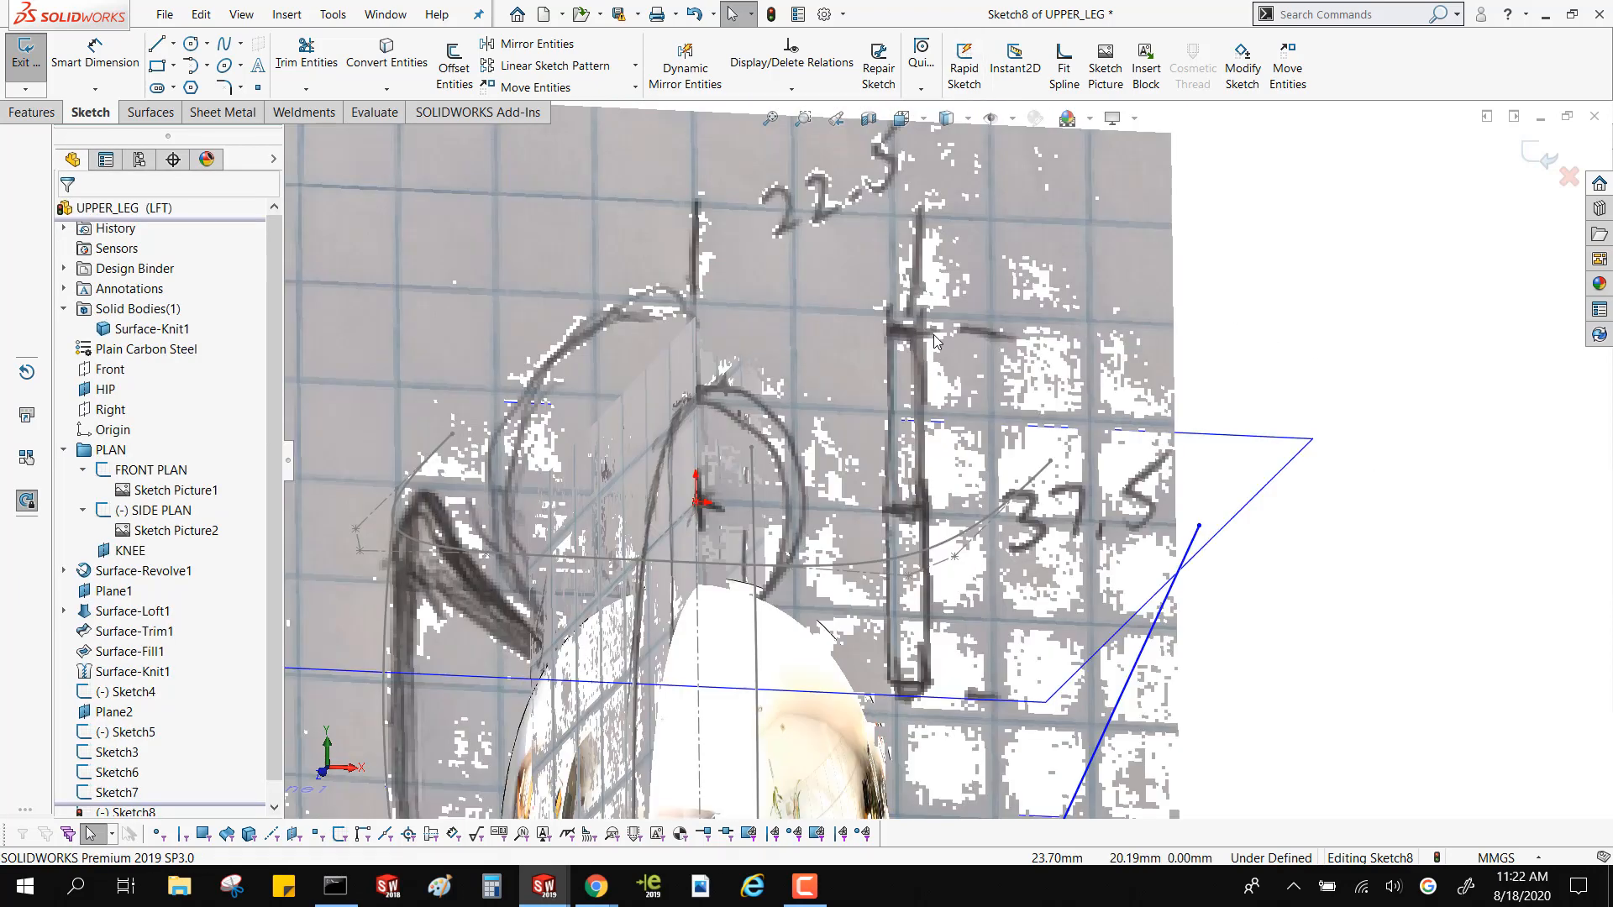
right_click(1050, 469)
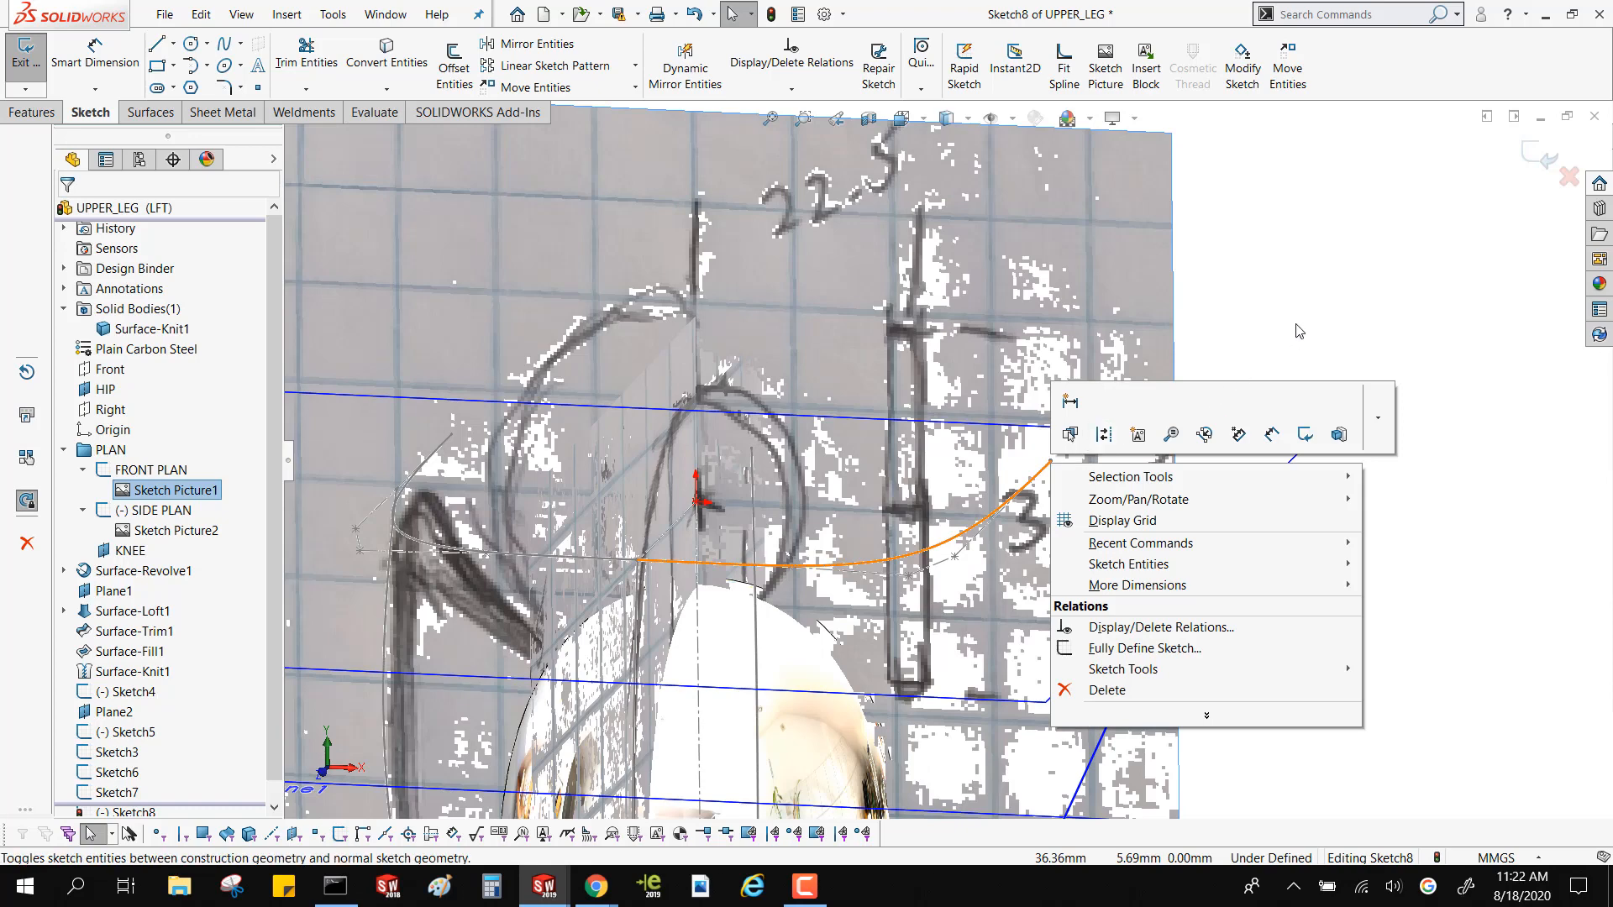
key("Escape")
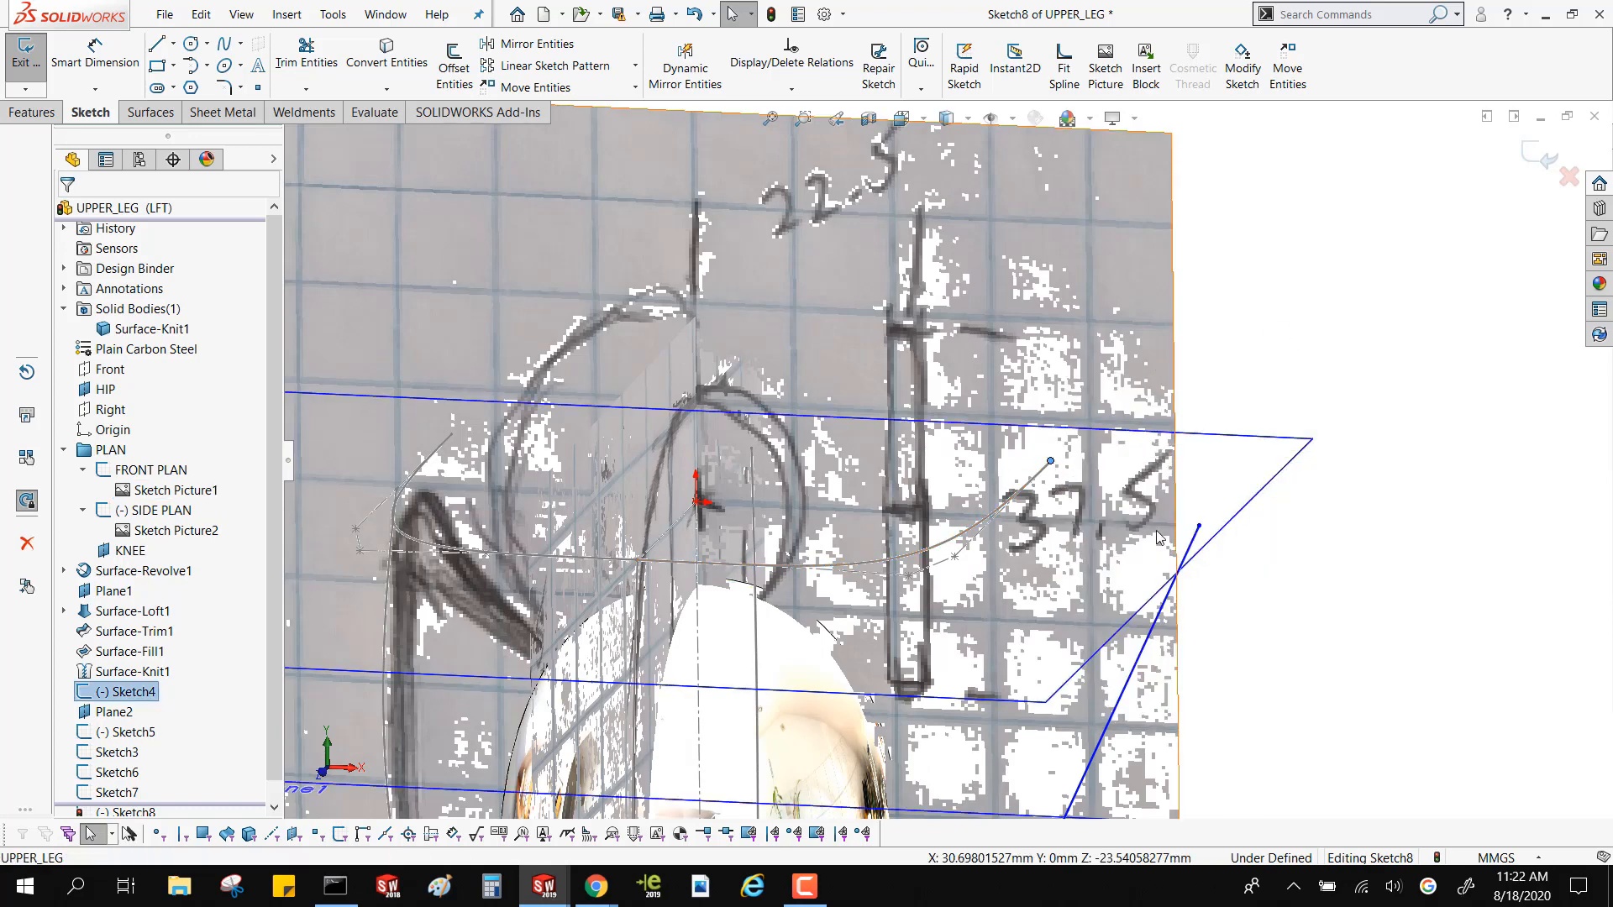
left_click(1200, 531)
left_click(1218, 546, "ctrl")
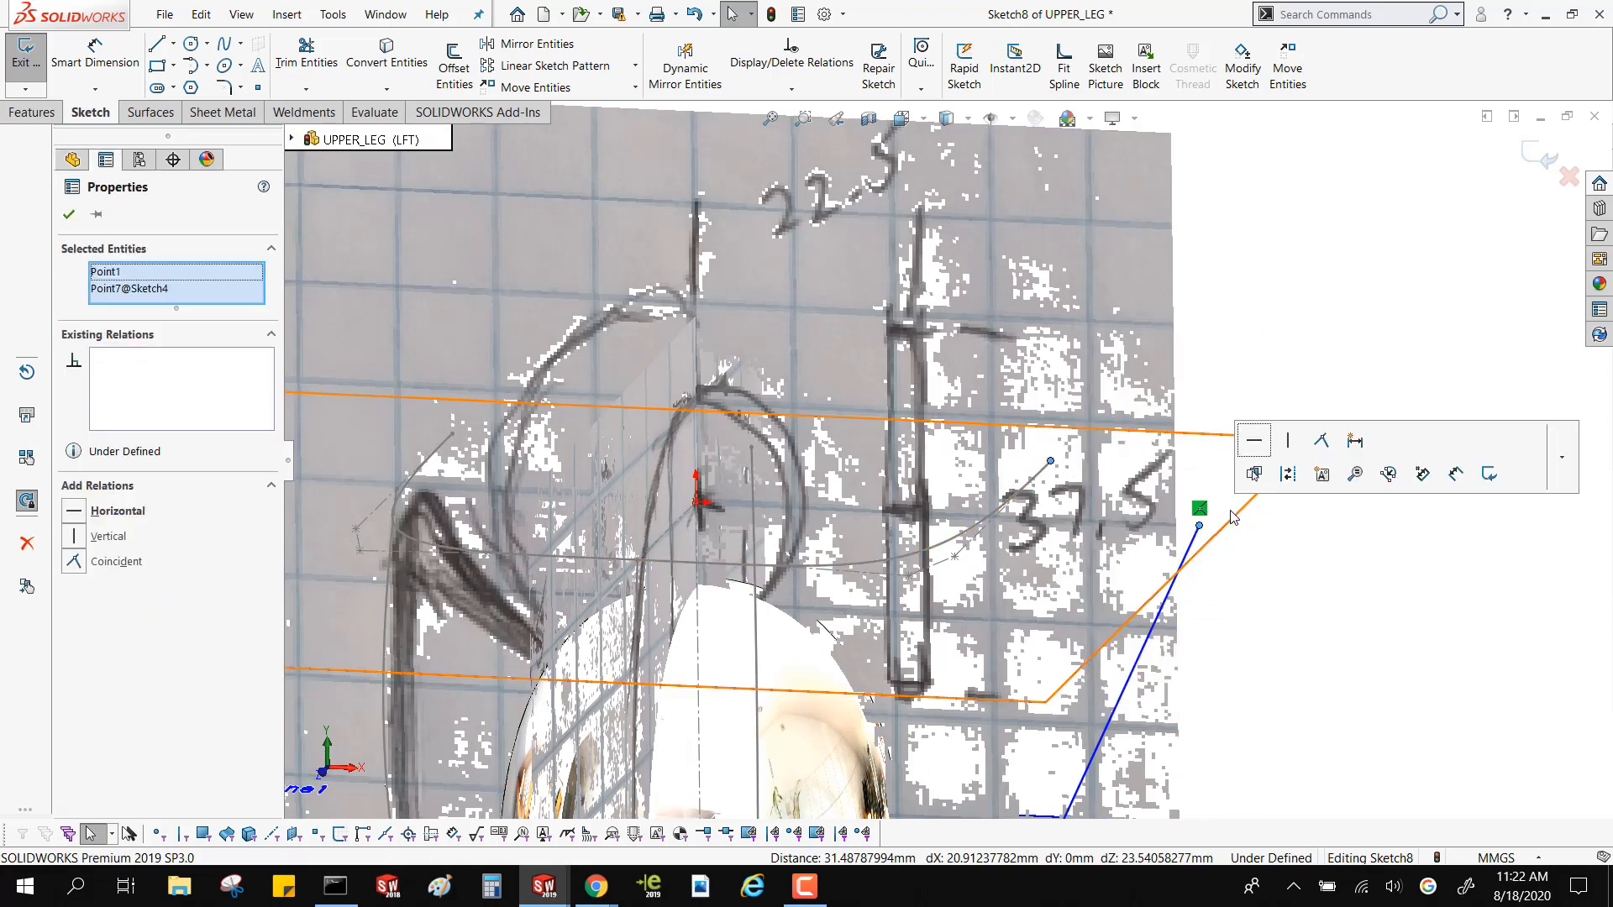
left_click(1320, 440)
Straighten the upper part of the positive-X spline by turning its upper tangent handle to about -92.4°
scroll(1107, 576, "up", 8)
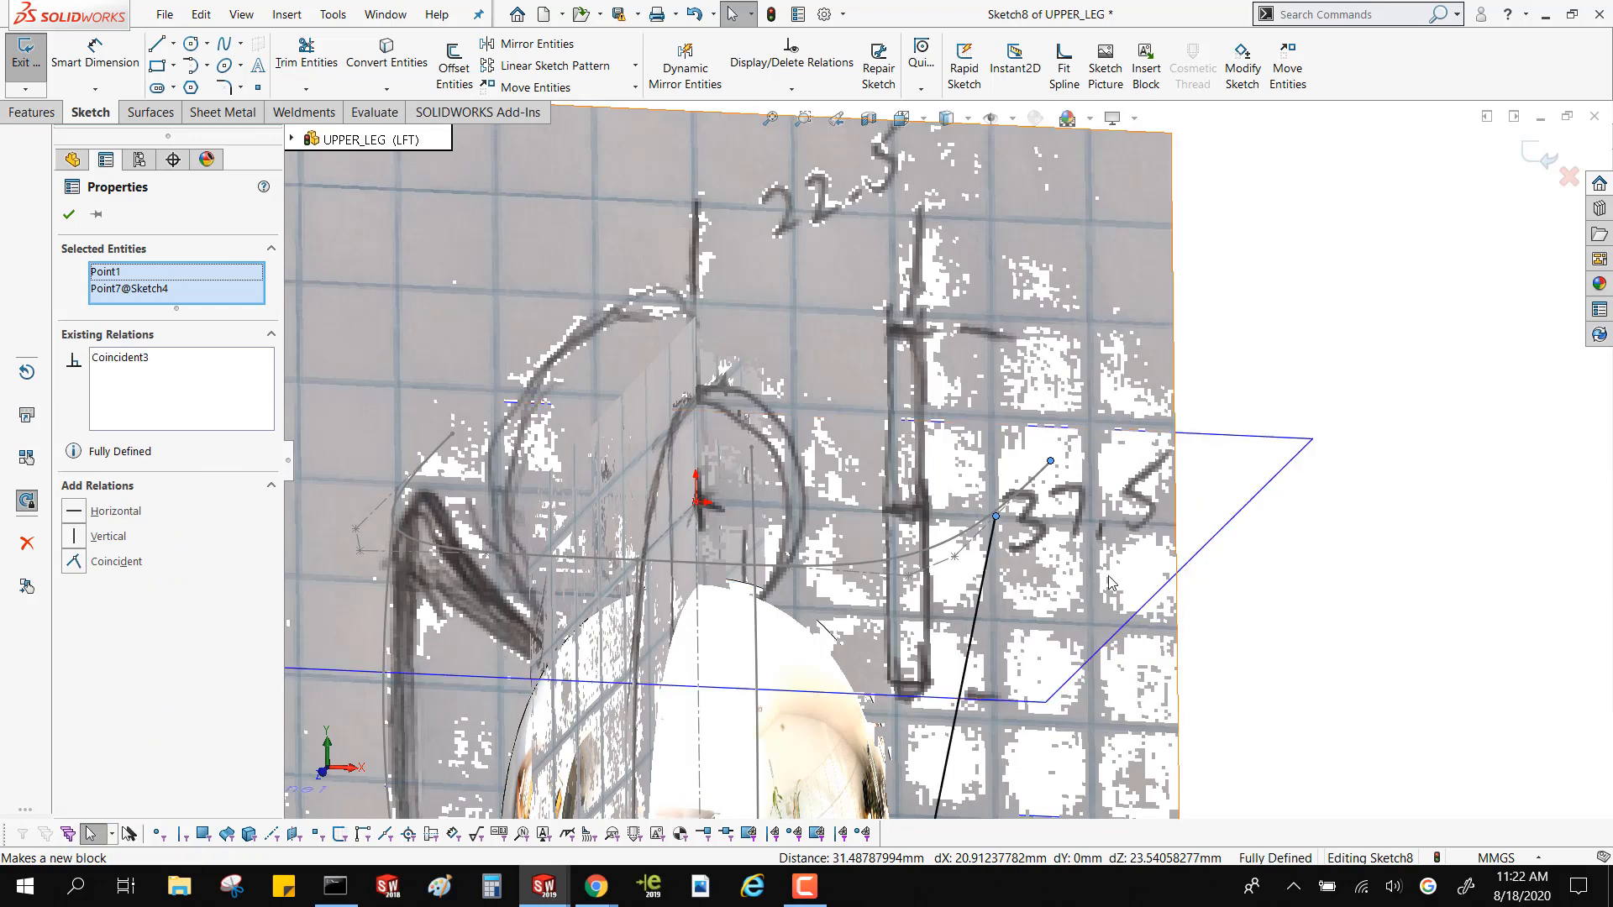
left_click(941, 586)
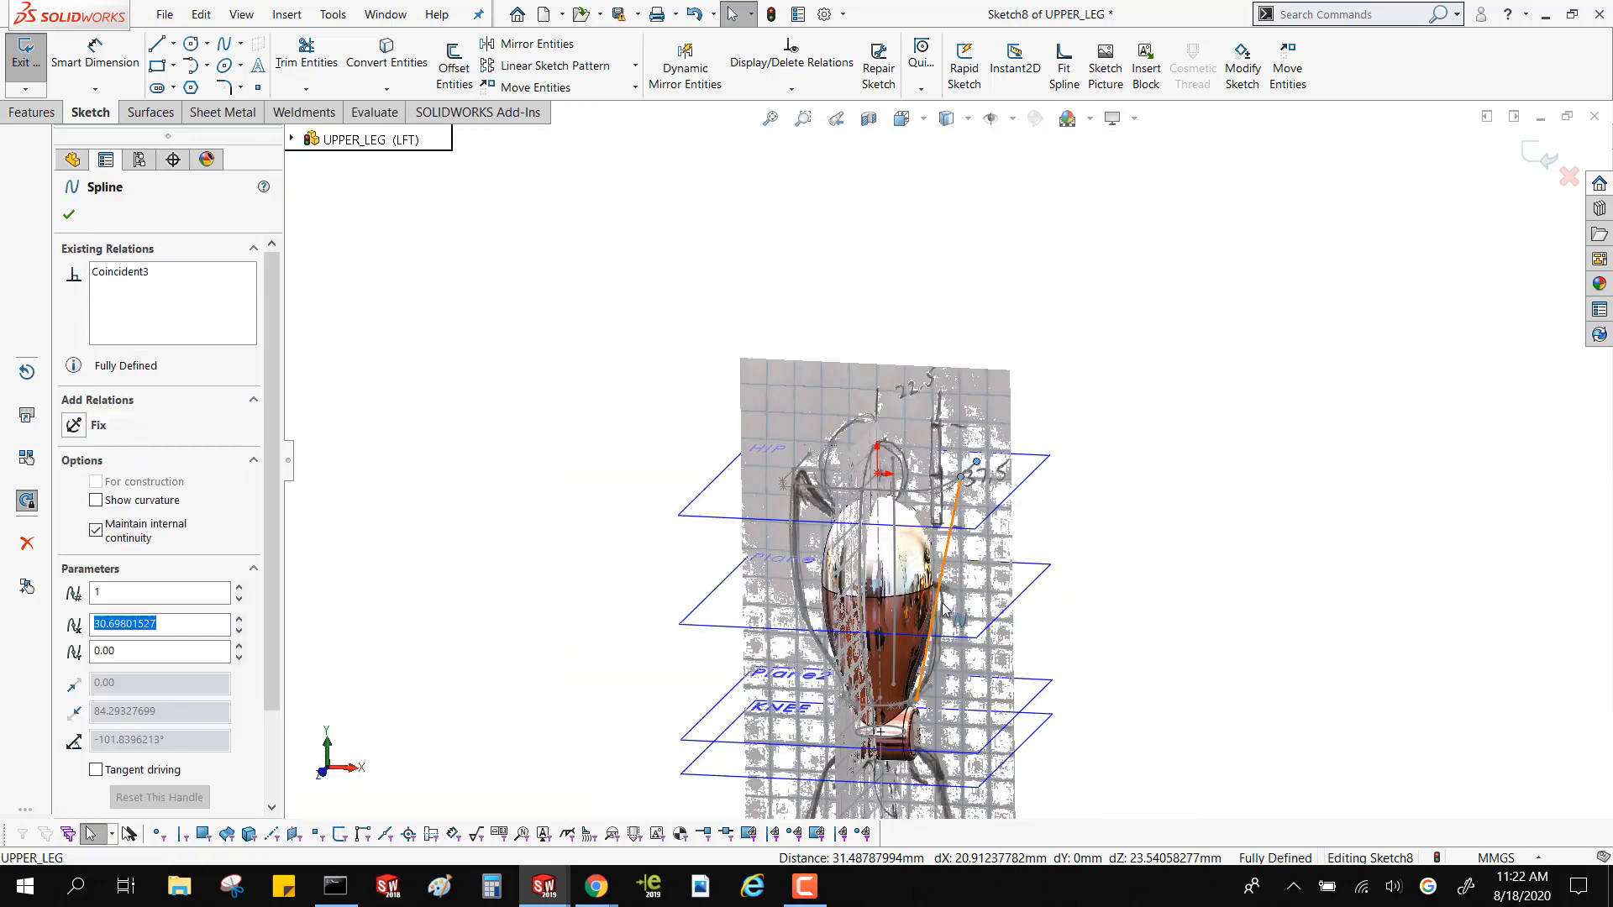
left_click_drag(950, 550, 960, 567)
scroll(953, 604, "down", 6)
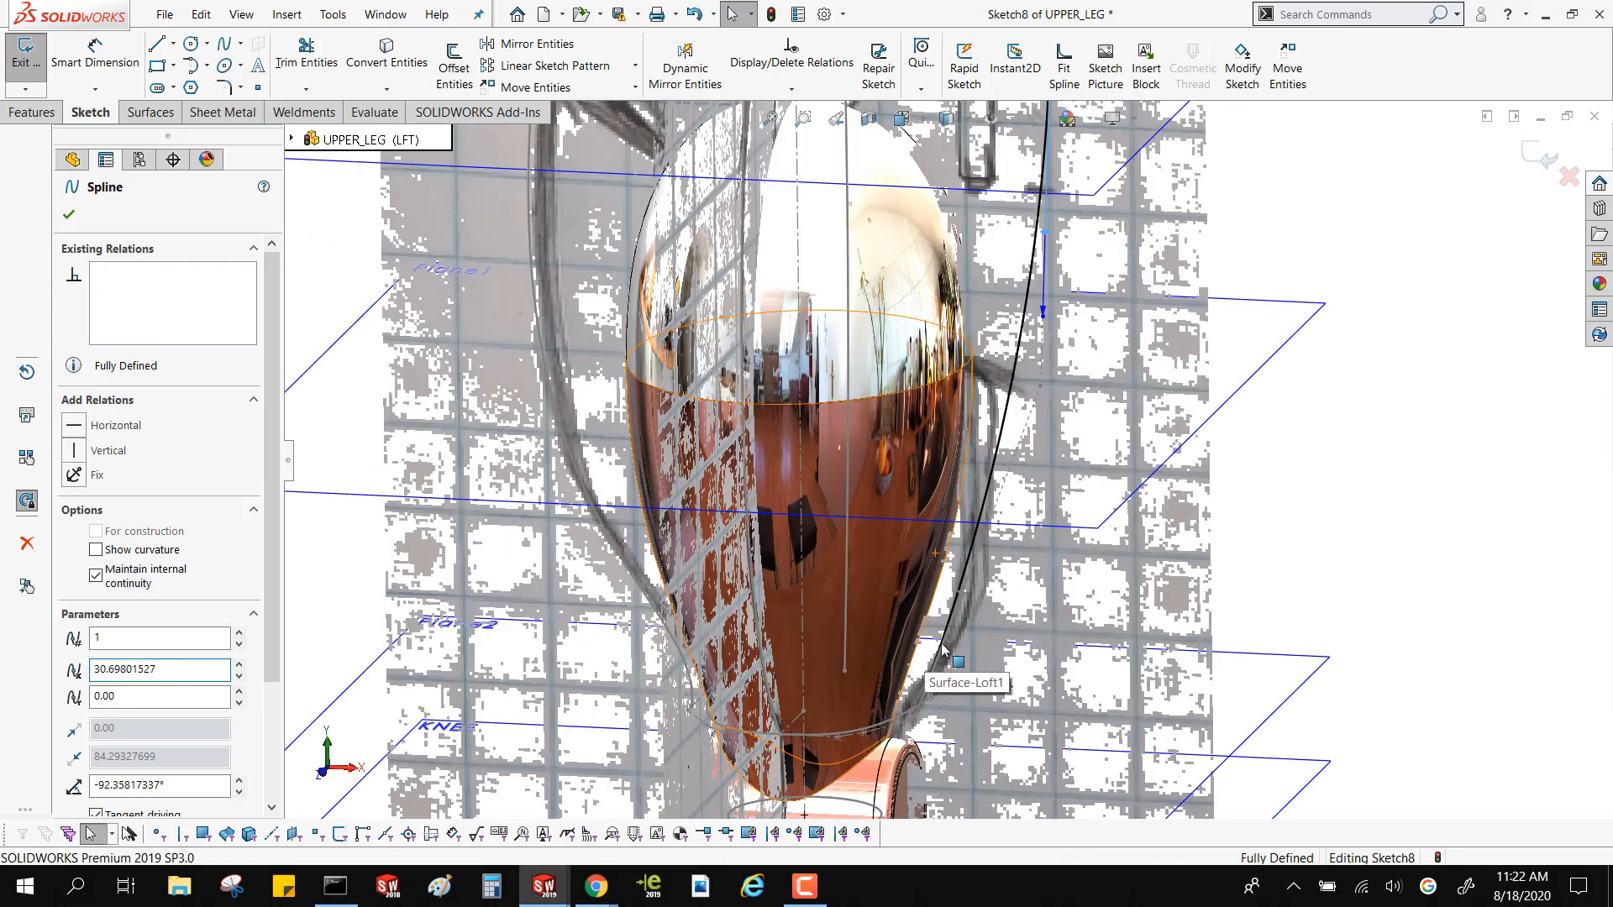
left_click(947, 639)
scroll(948, 636, "up", 6)
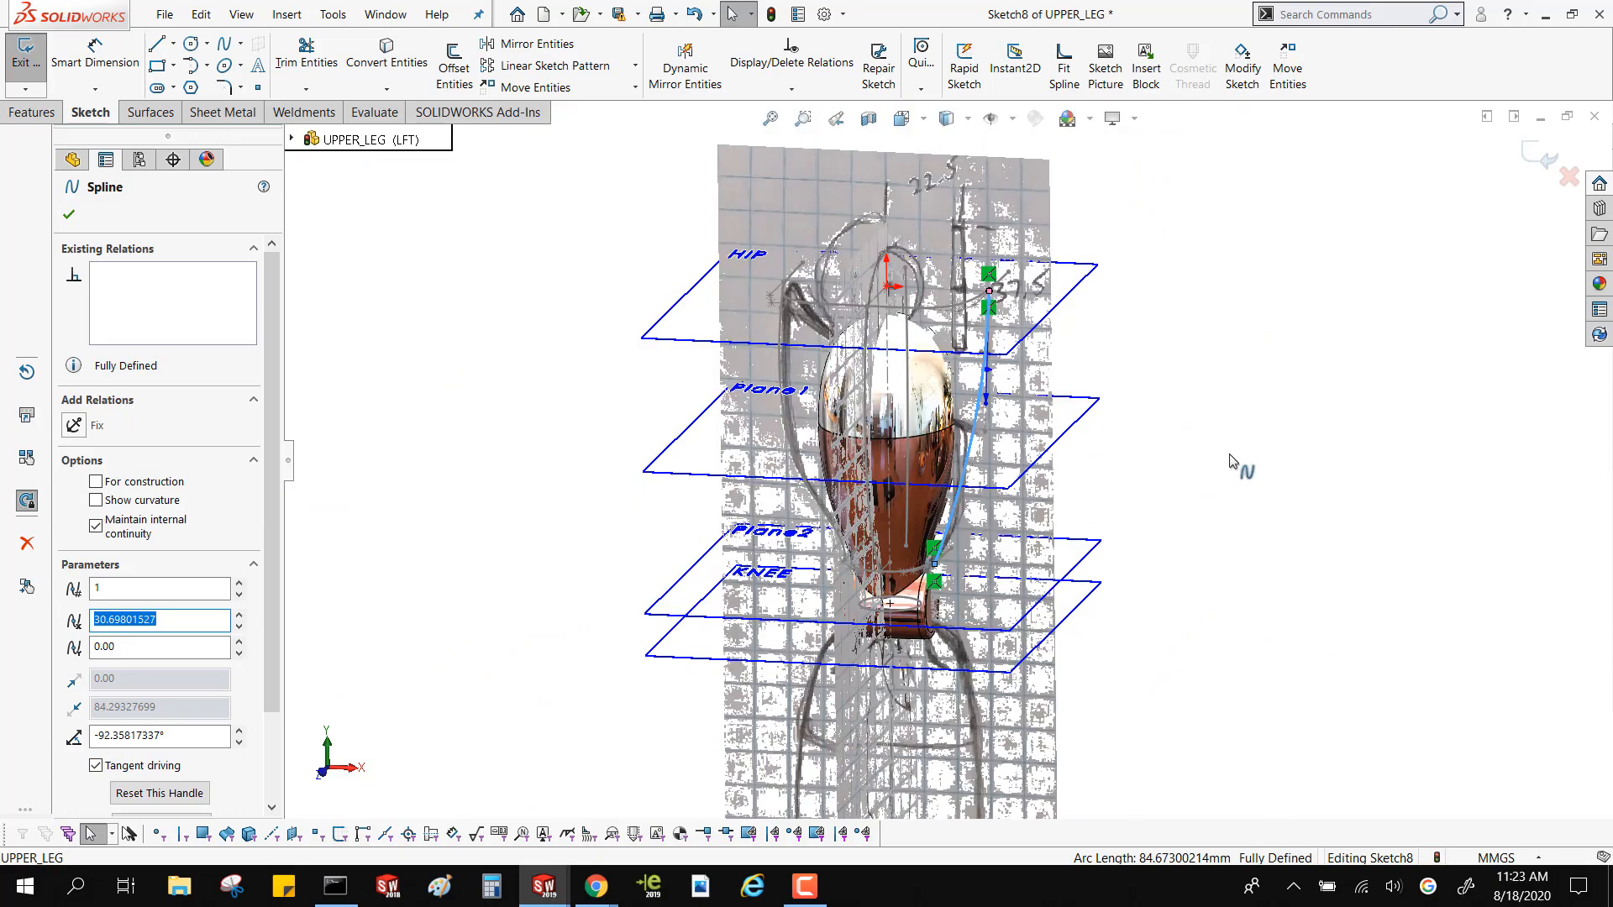
Bulge the lower part of the positive-X spline outward by turning its lower tangent handle to about -123.4°
middle_click_drag(1234, 462, 1214, 436)
scroll(965, 555, "down", 4)
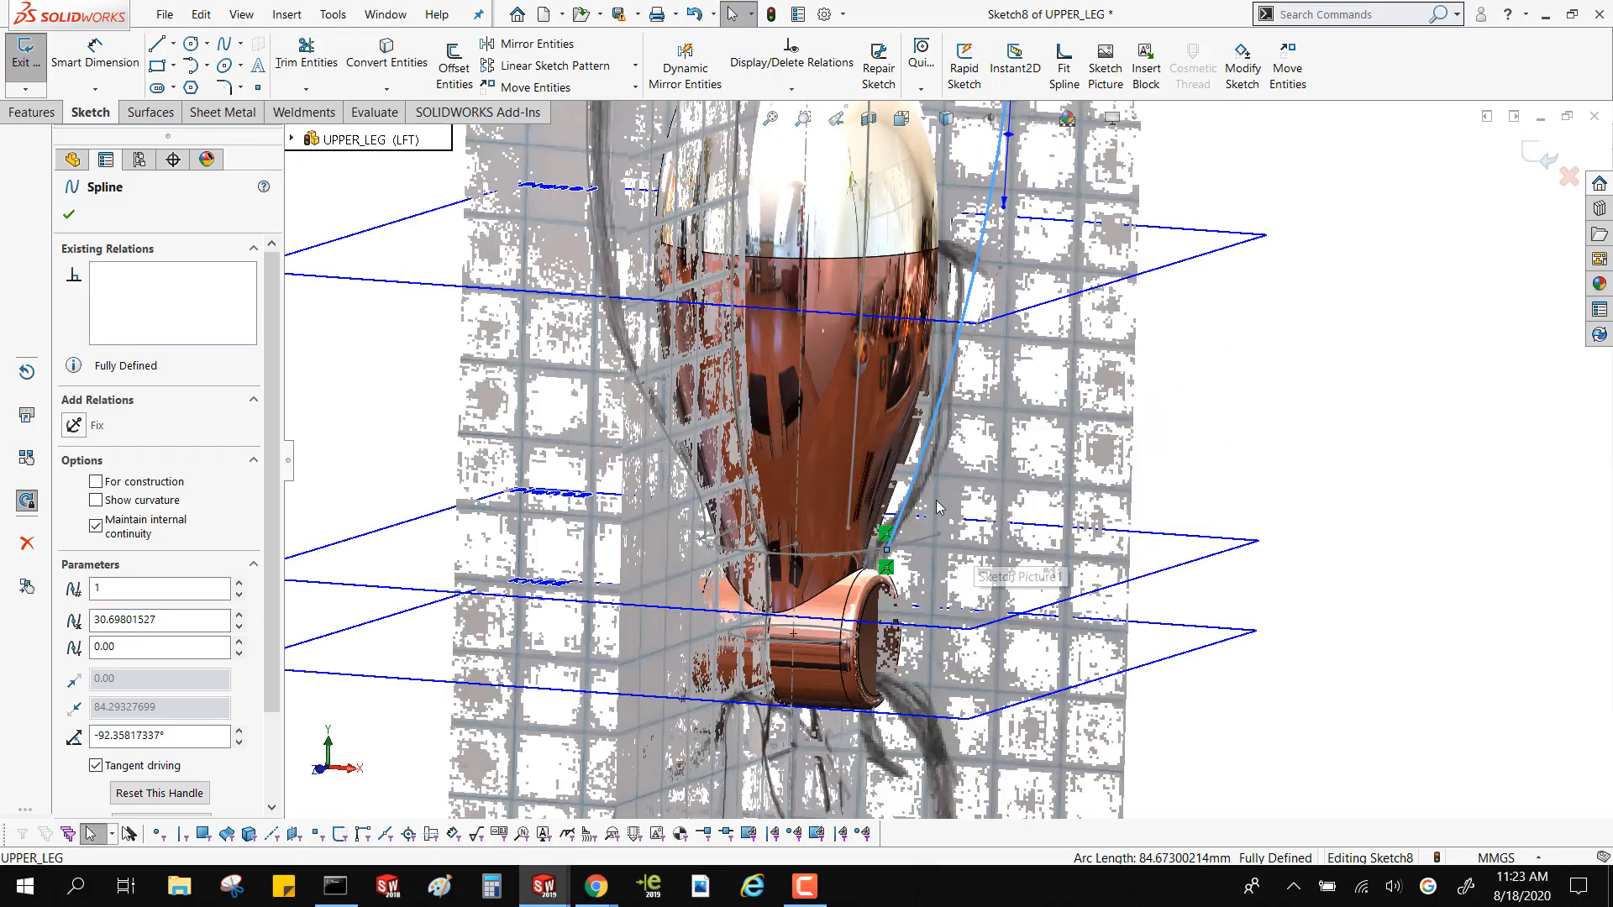
left_click(930, 449)
left_click_drag(930, 453, 947, 458)
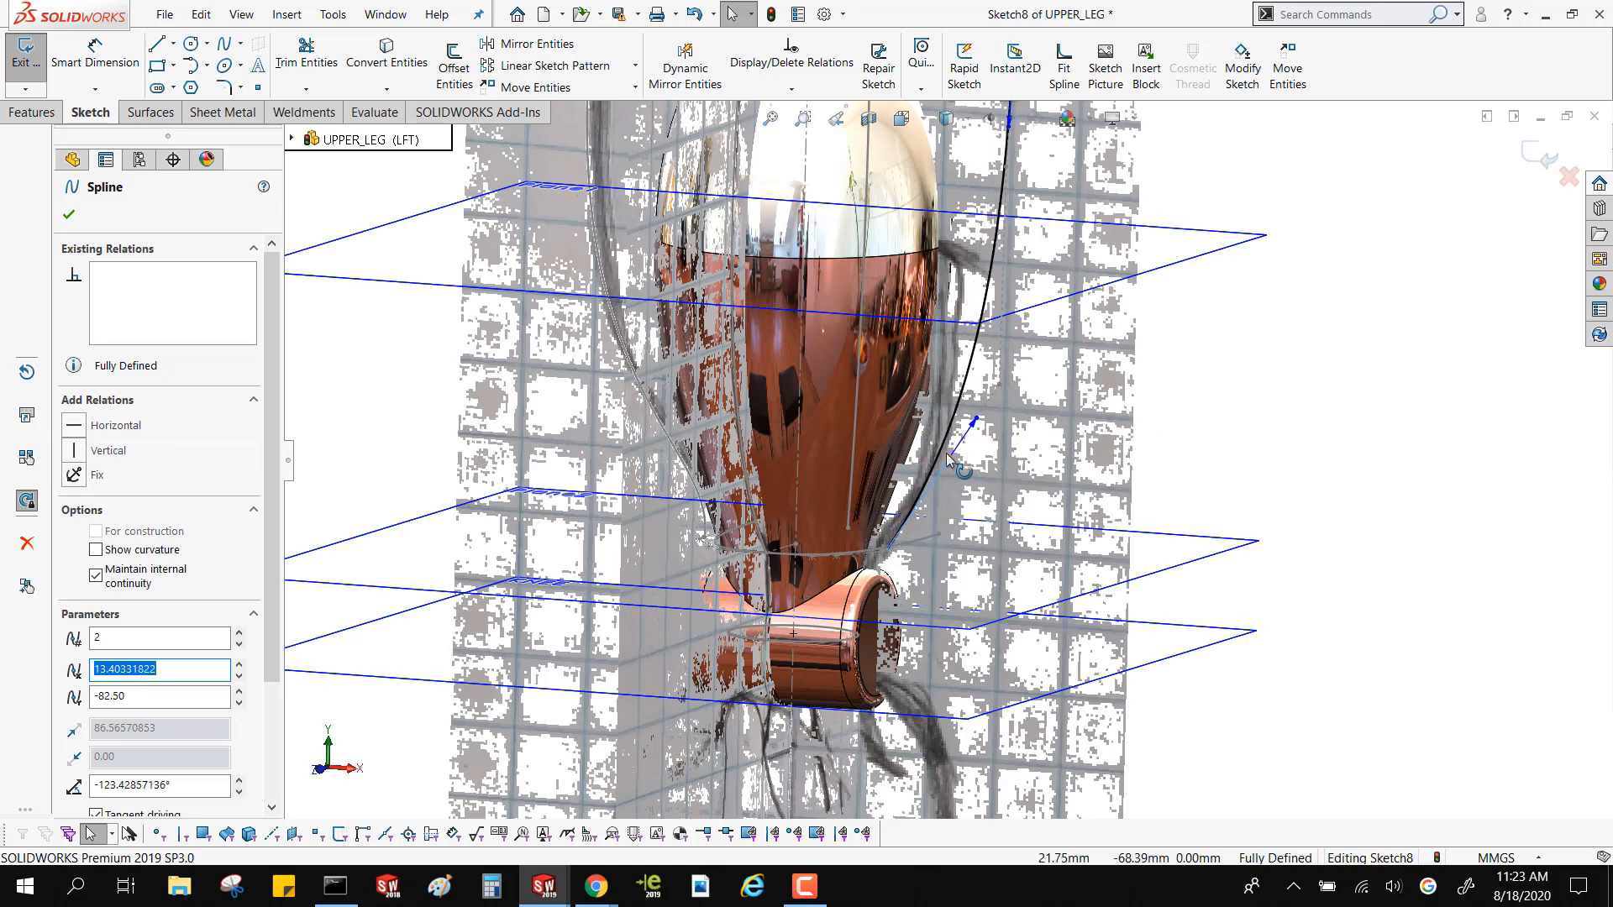
left_click(1339, 393)
In the front view, shorten the spline's lower tangent handle to a weighting of about 74.9 and exit the sketch
left_click(320, 771)
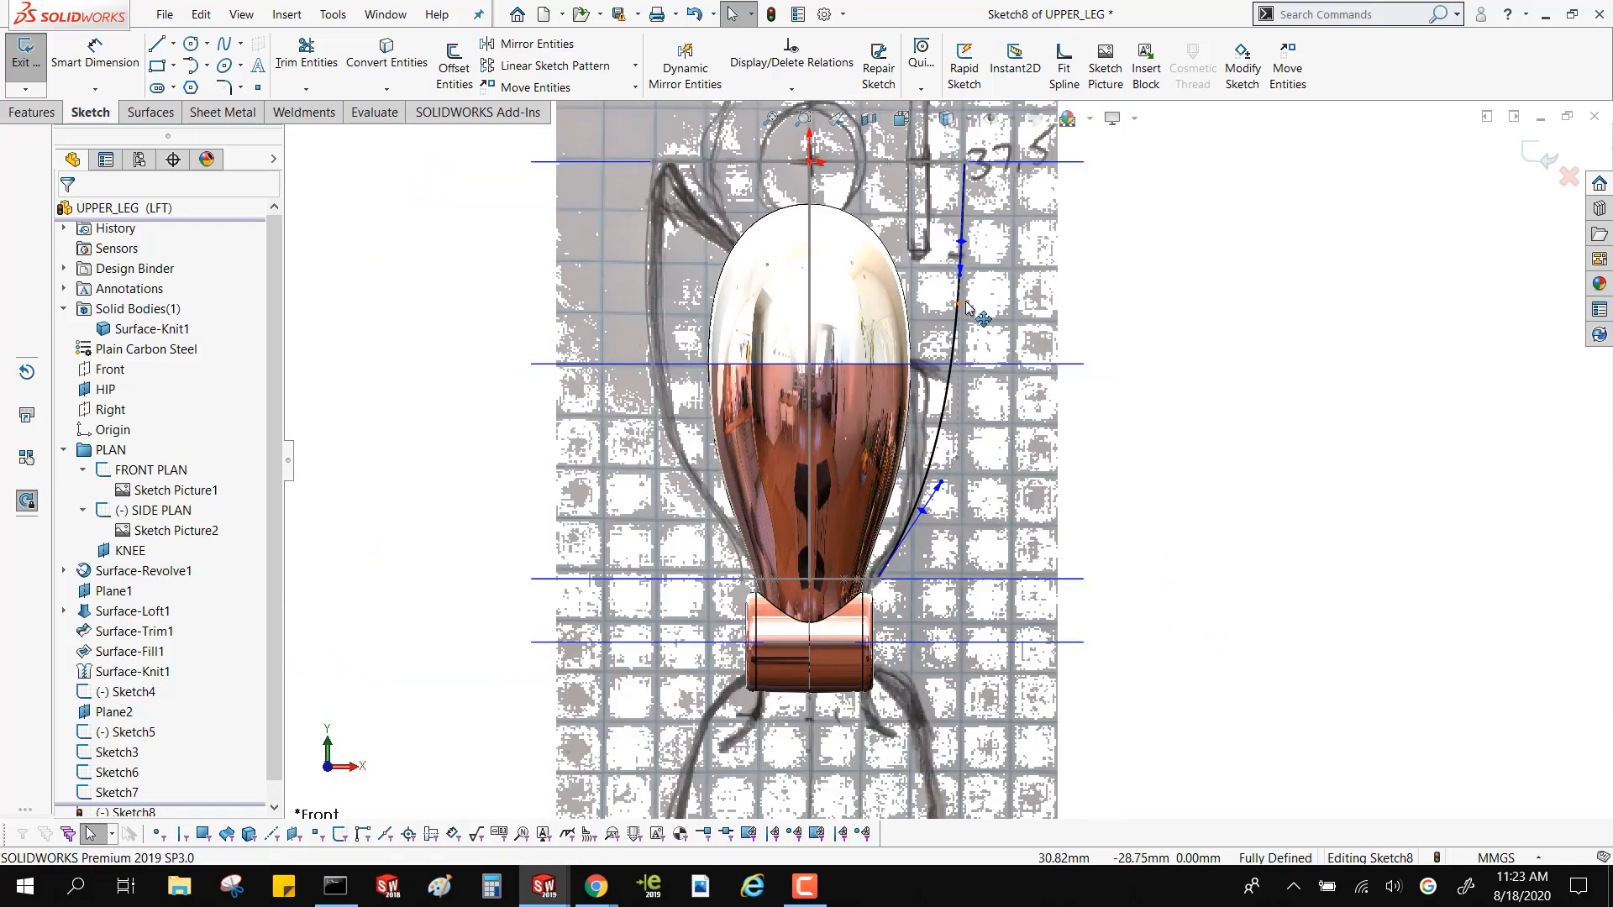
scroll(966, 306, "down", 1)
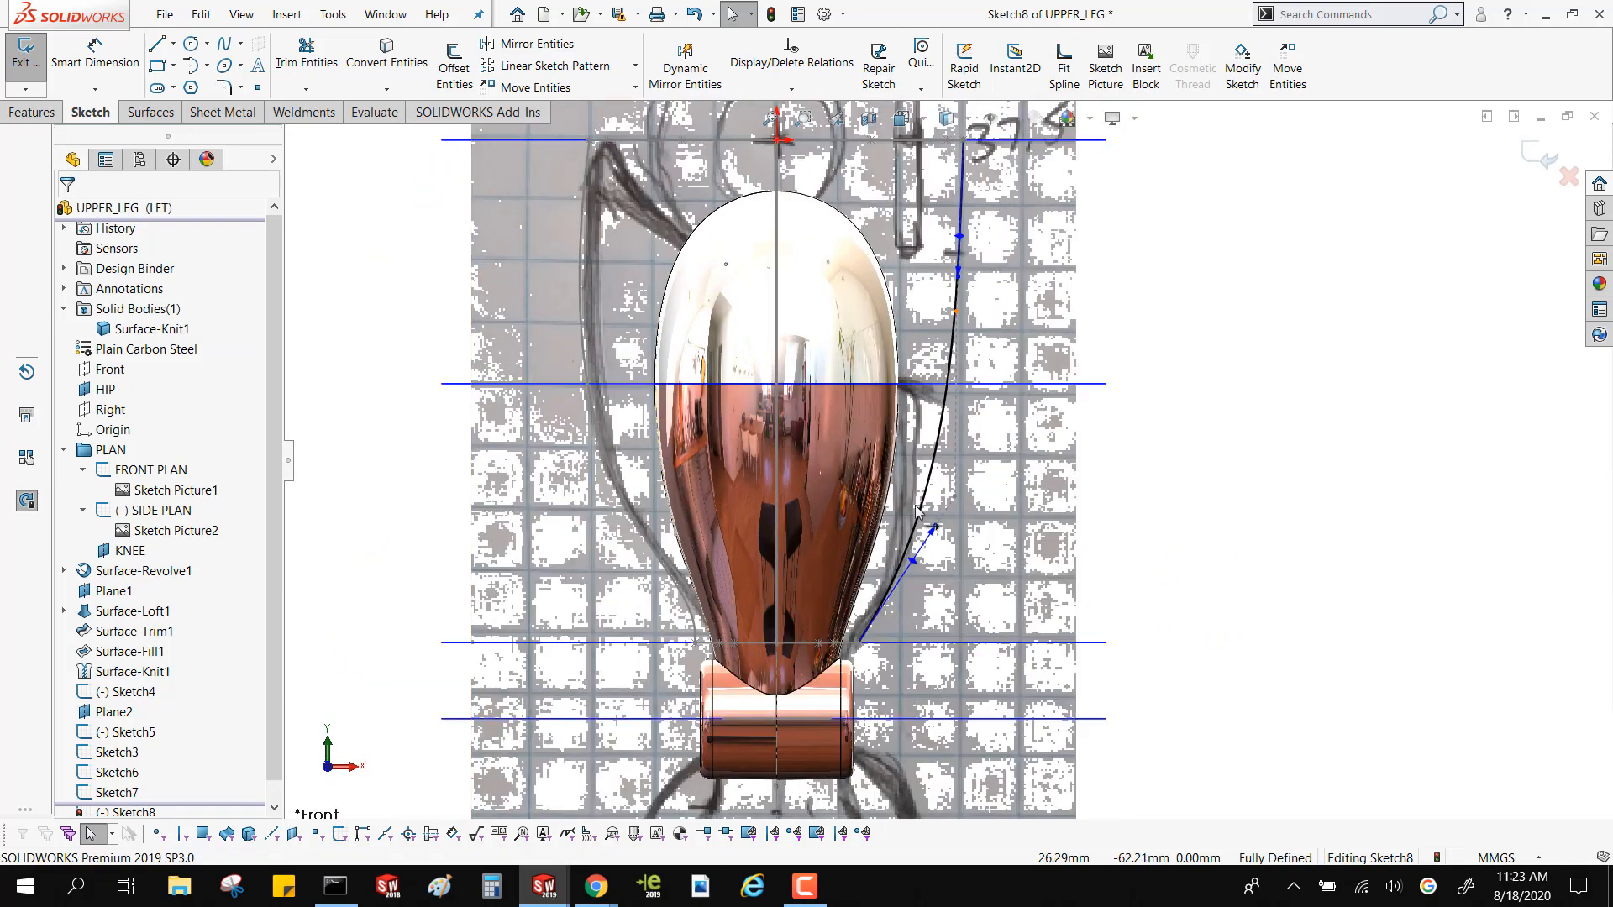
left_click_drag(915, 506, 929, 546)
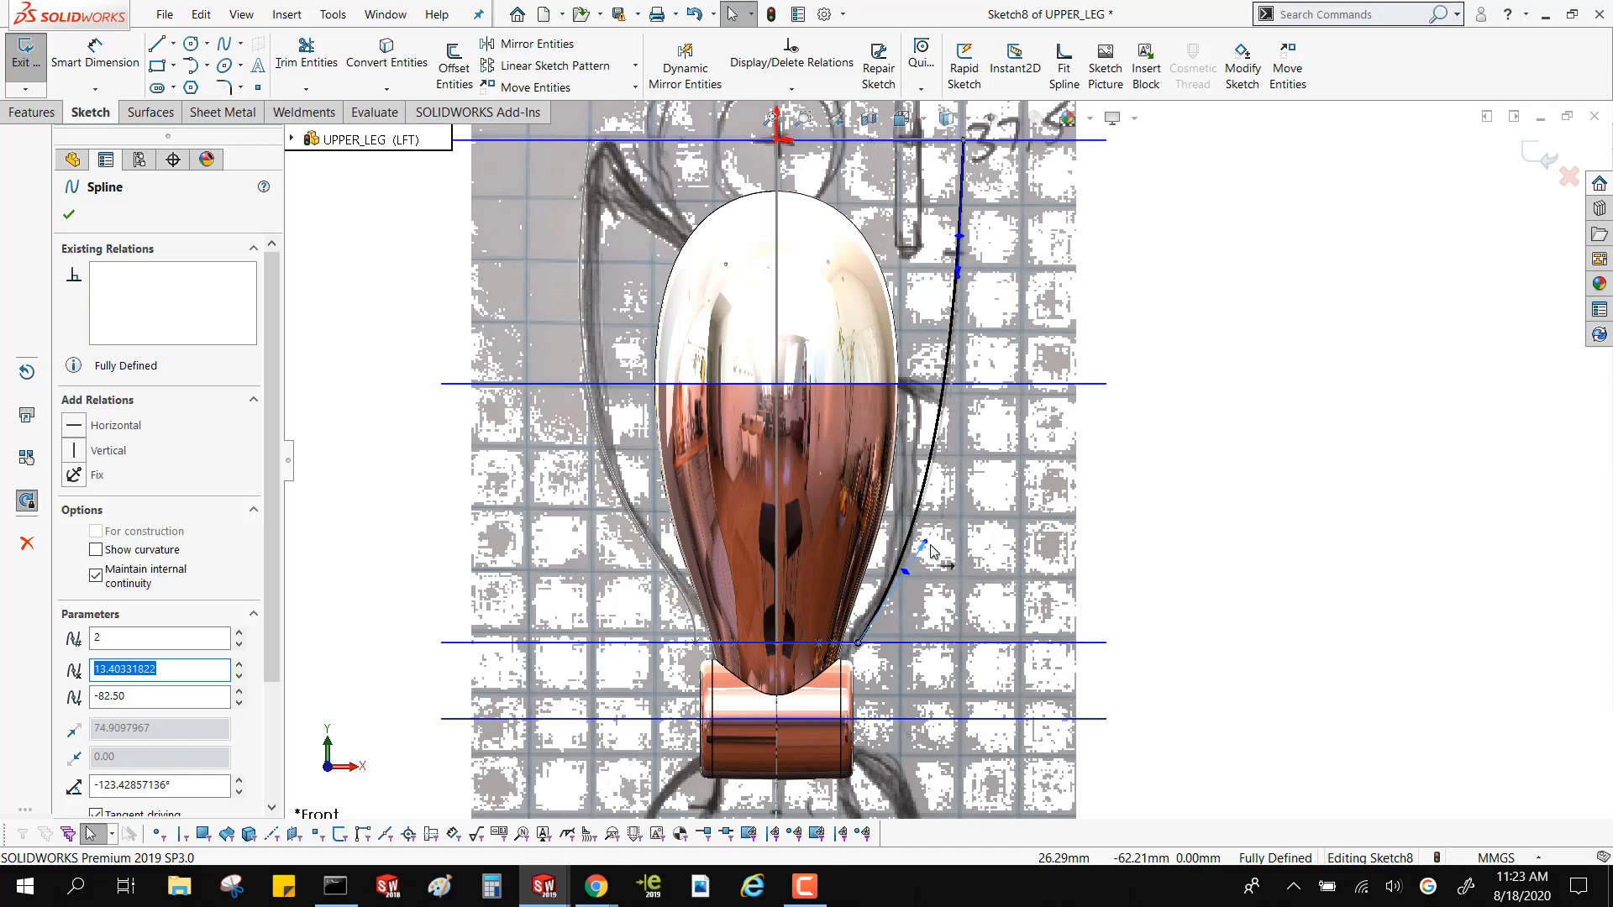
left_click(1123, 290)
middle_click_drag(1131, 292, 1028, 373)
scroll(1436, 302, "up", 4)
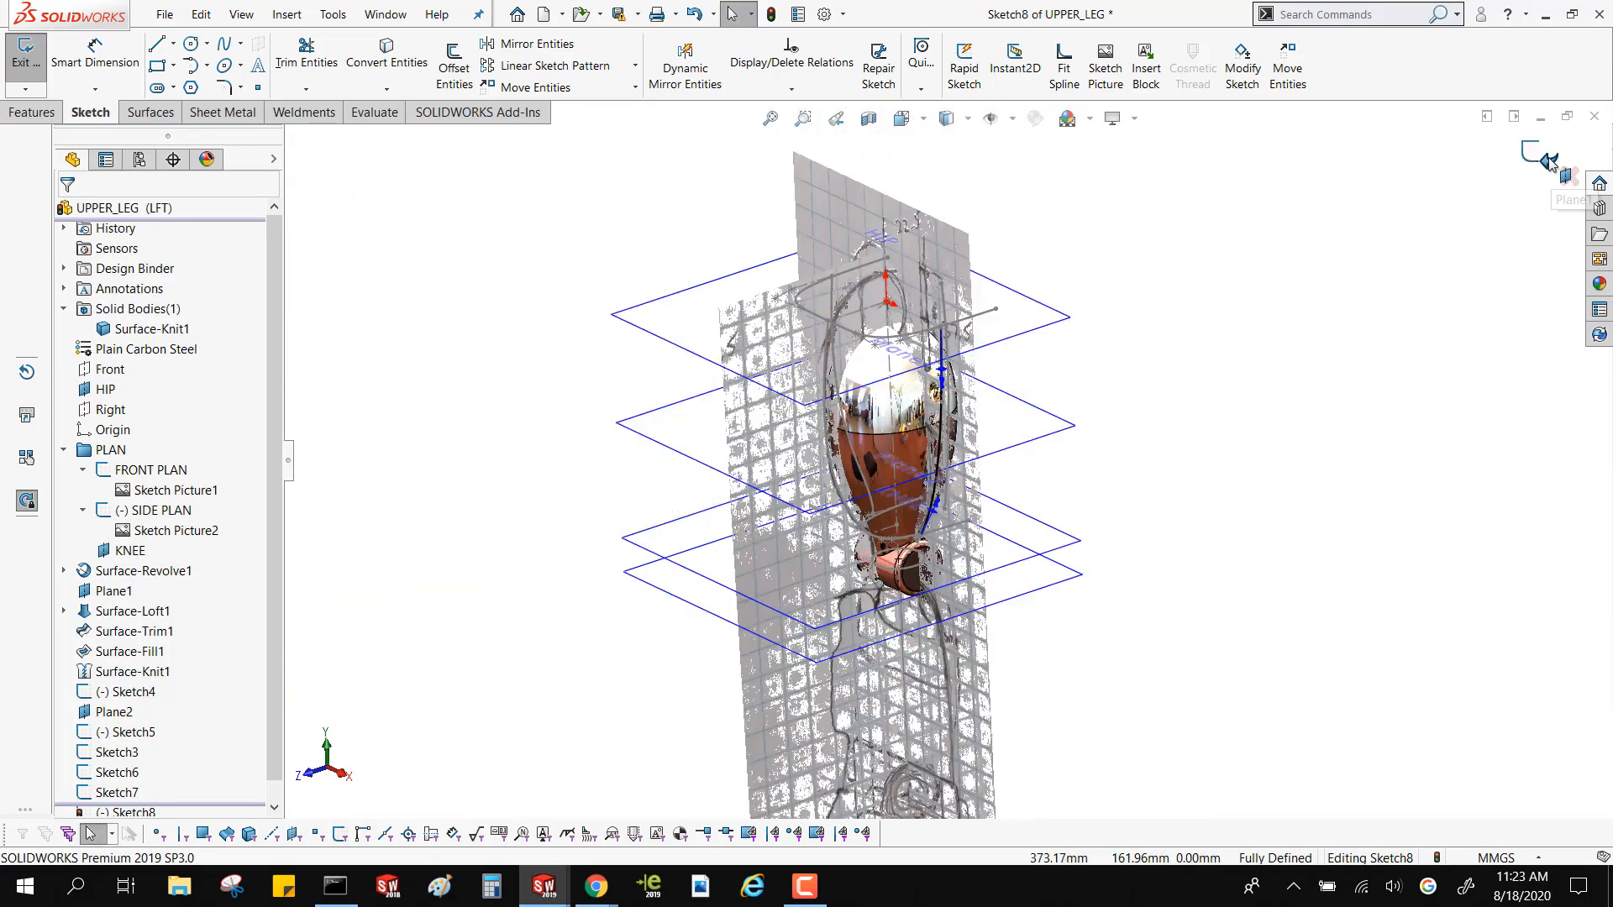
left_click(1548, 160)
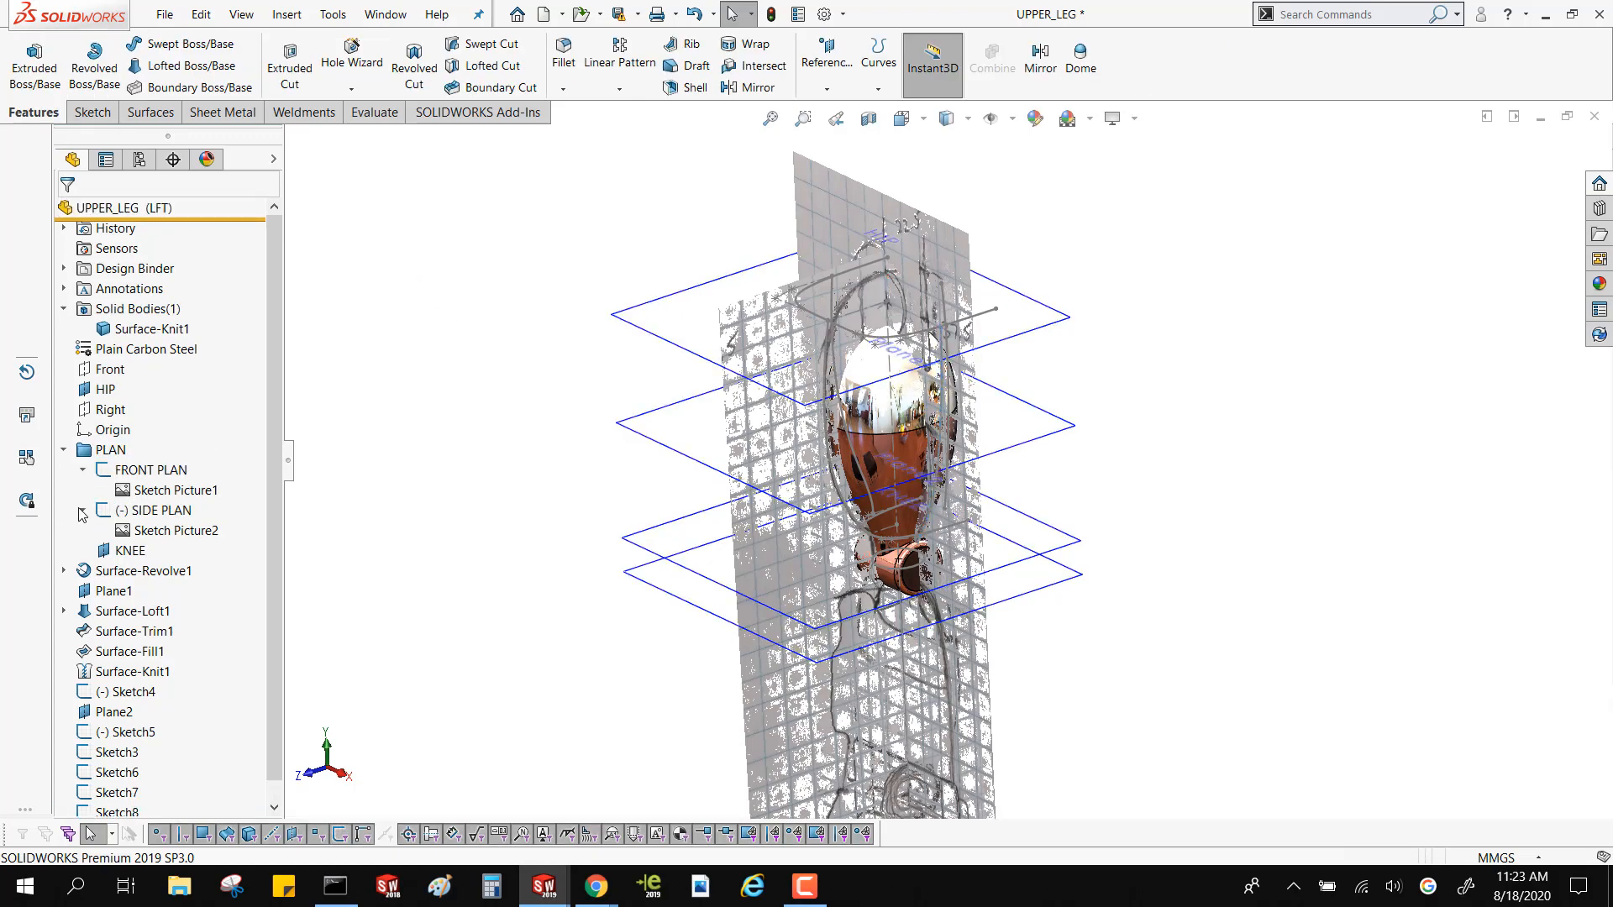
Hide the FRONT PLAN and SIDE PLAN reference picture sketches
left_click(139, 466)
left_click(146, 433)
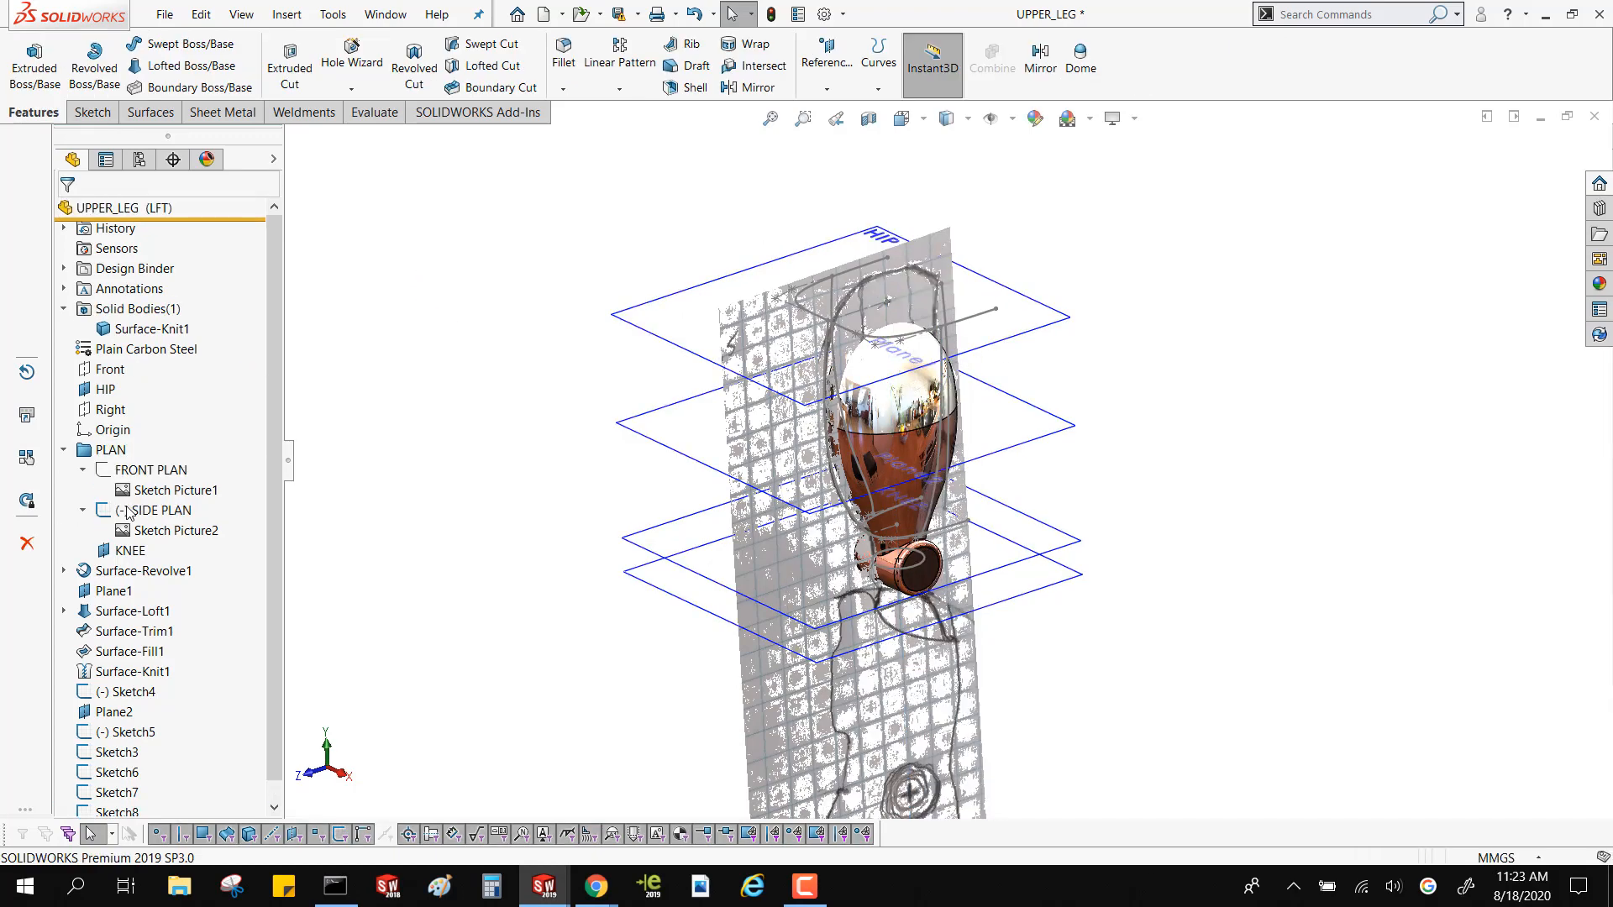
left_click(126, 510)
left_click(148, 476)
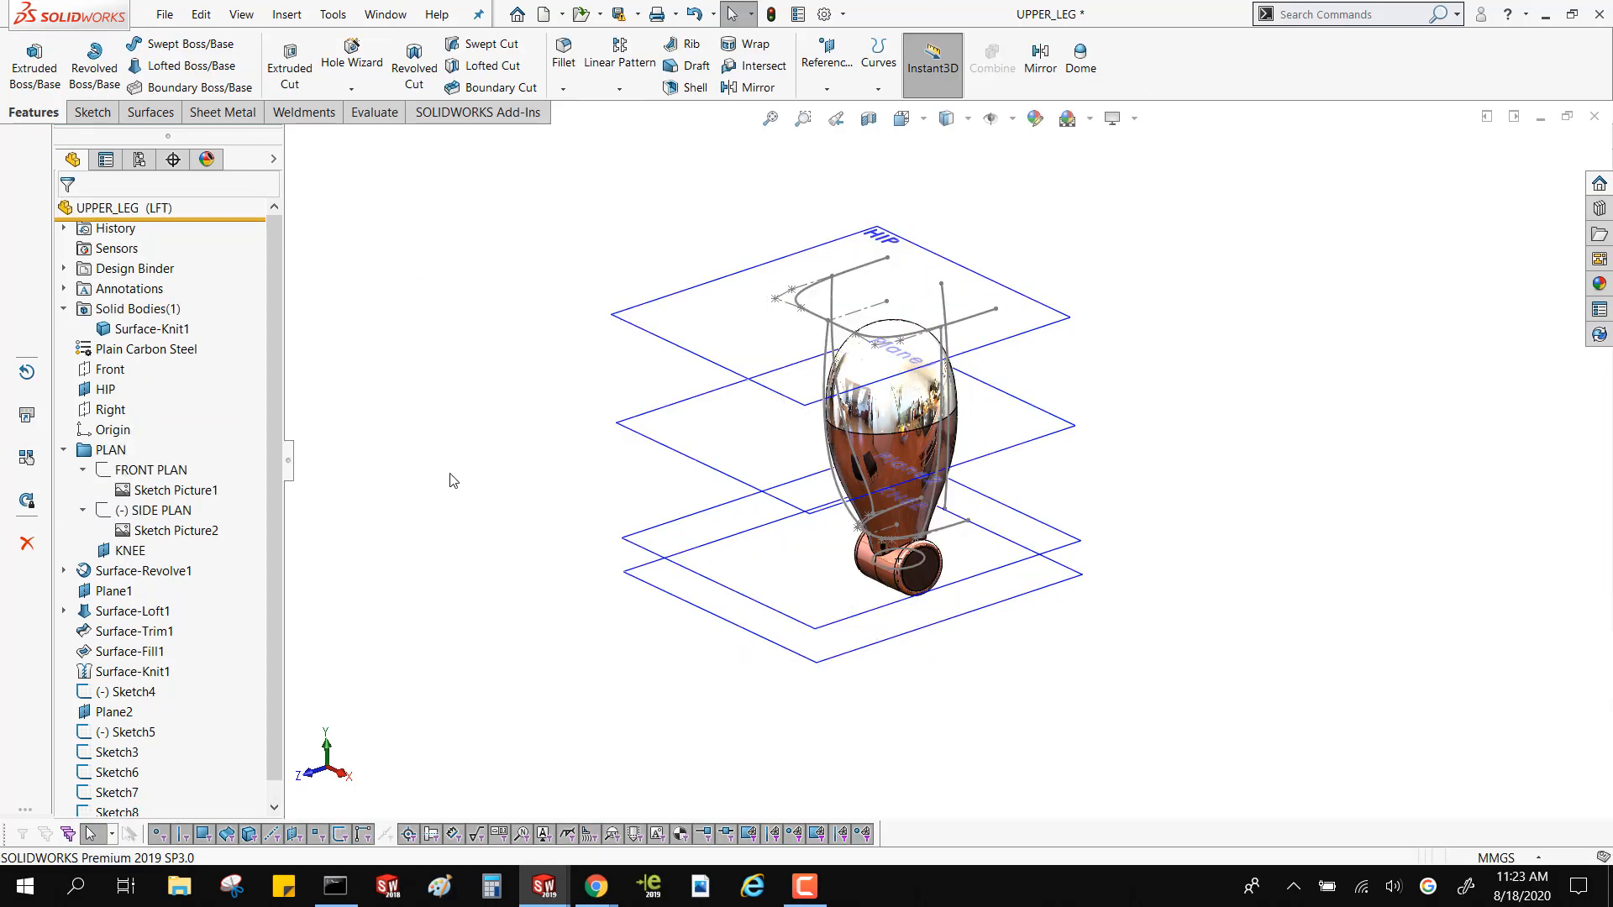
Extrude the negative-X side guide curve, Sketch7, as a surface 87 mm toward the rear
mouse_move(451, 479)
middle_mouse_down()
mouse_move(504, 370)
mouse_move(280, 324)
mouse_move(349, 395)
mouse_move(349, 493)
mouse_move(414, 436)
mouse_move(399, 470)
middle_mouse_up()
scroll(679, 321, "down", 5)
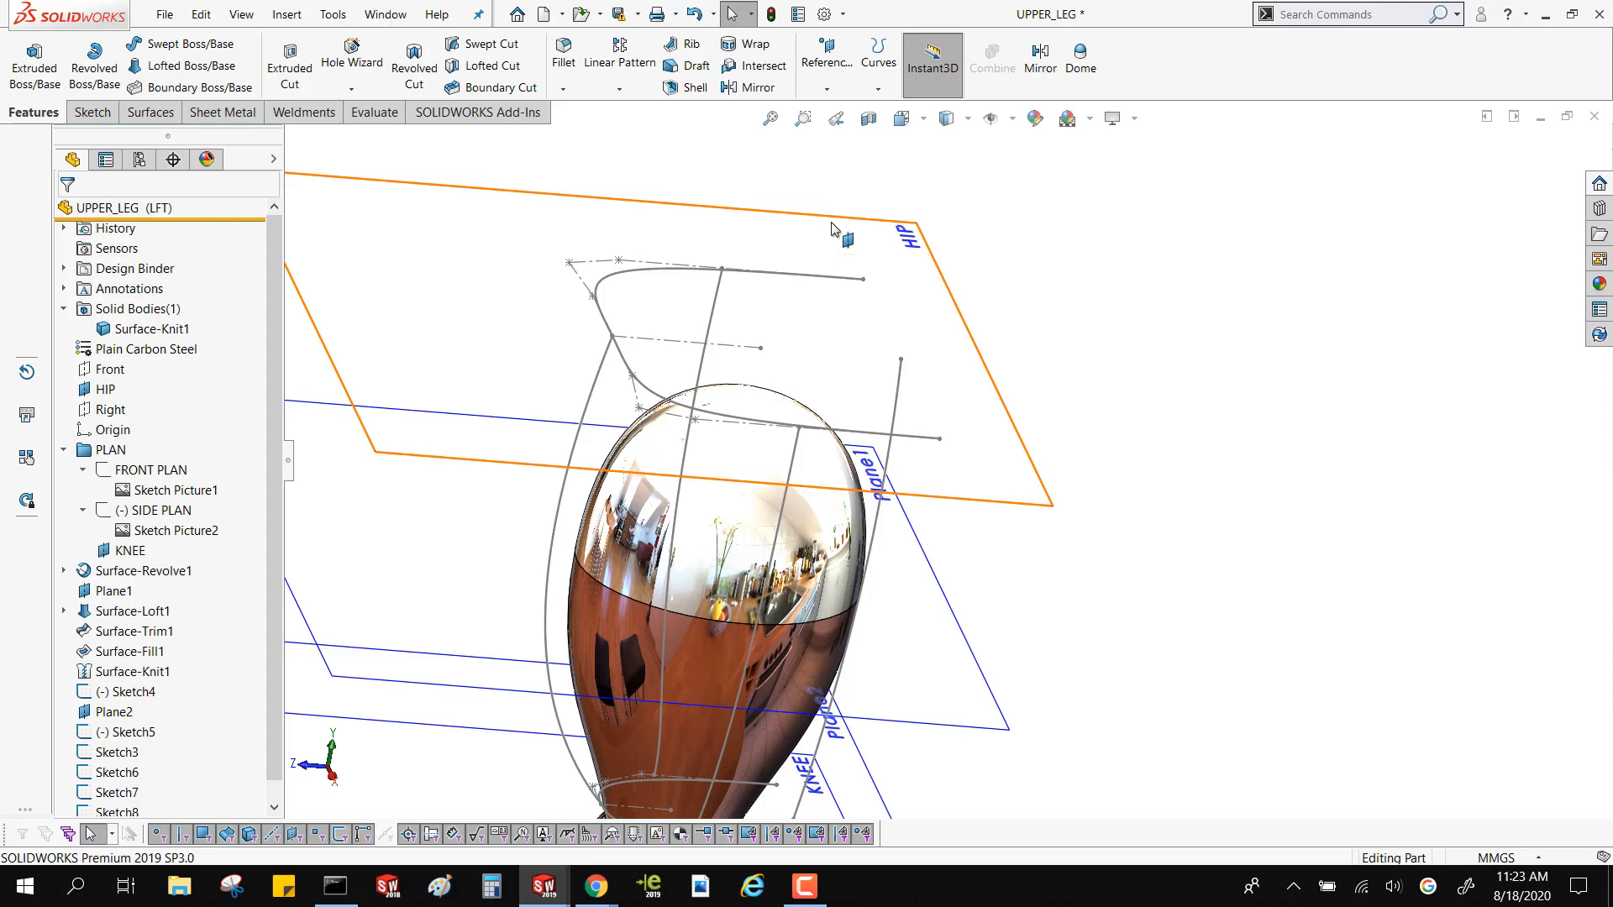
left_click(715, 307)
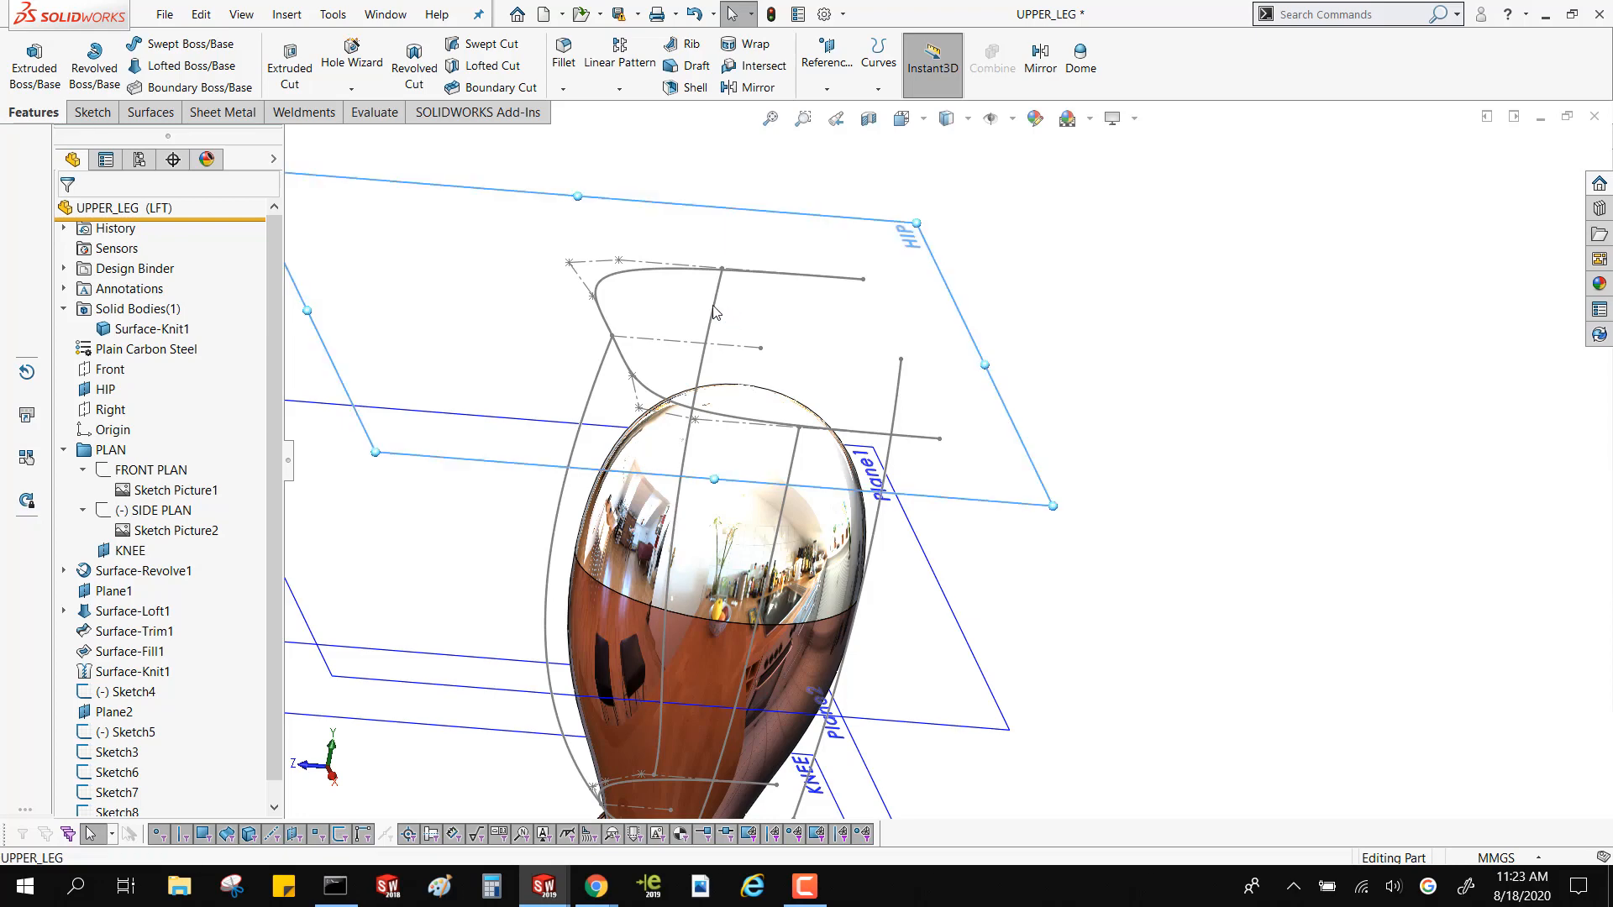
double_click(715, 316)
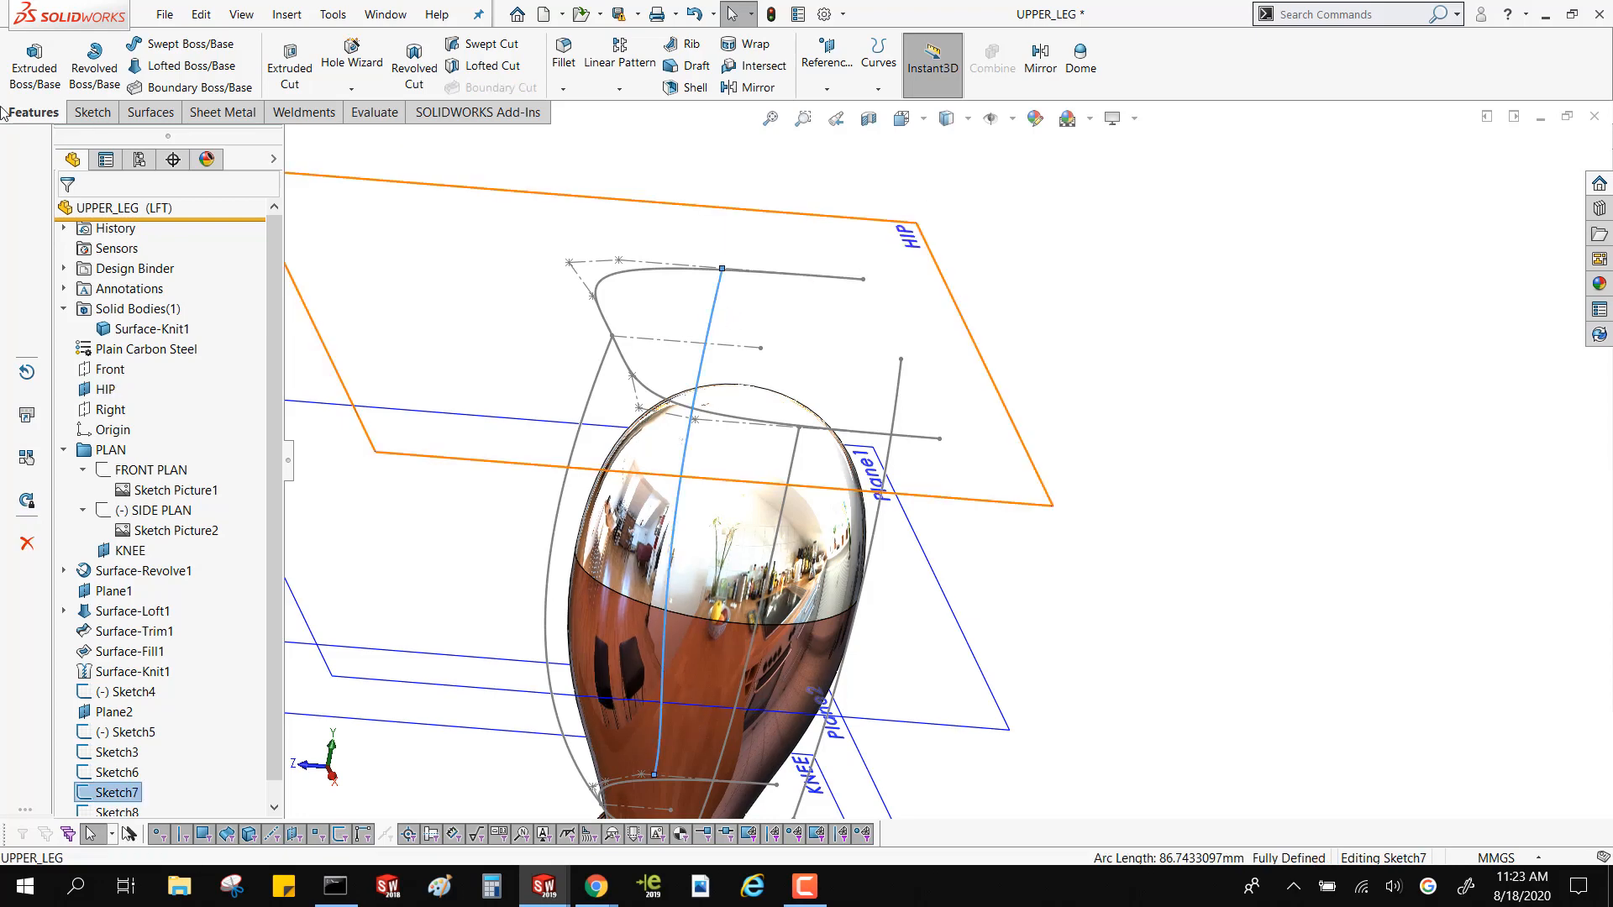
left_click(155, 113)
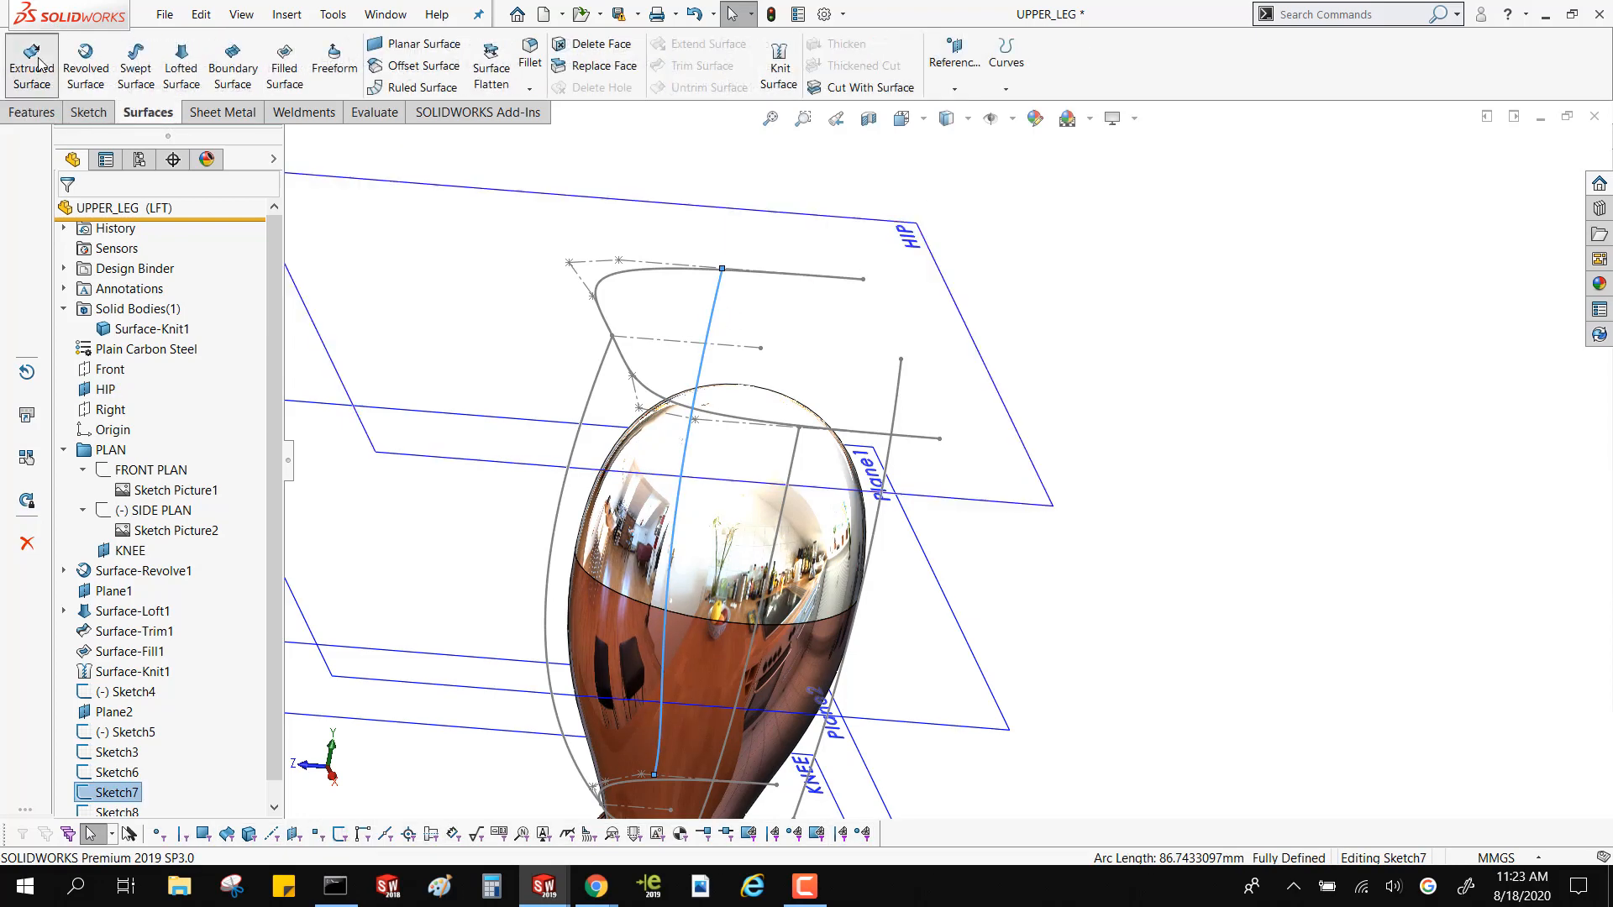
left_click(36, 57)
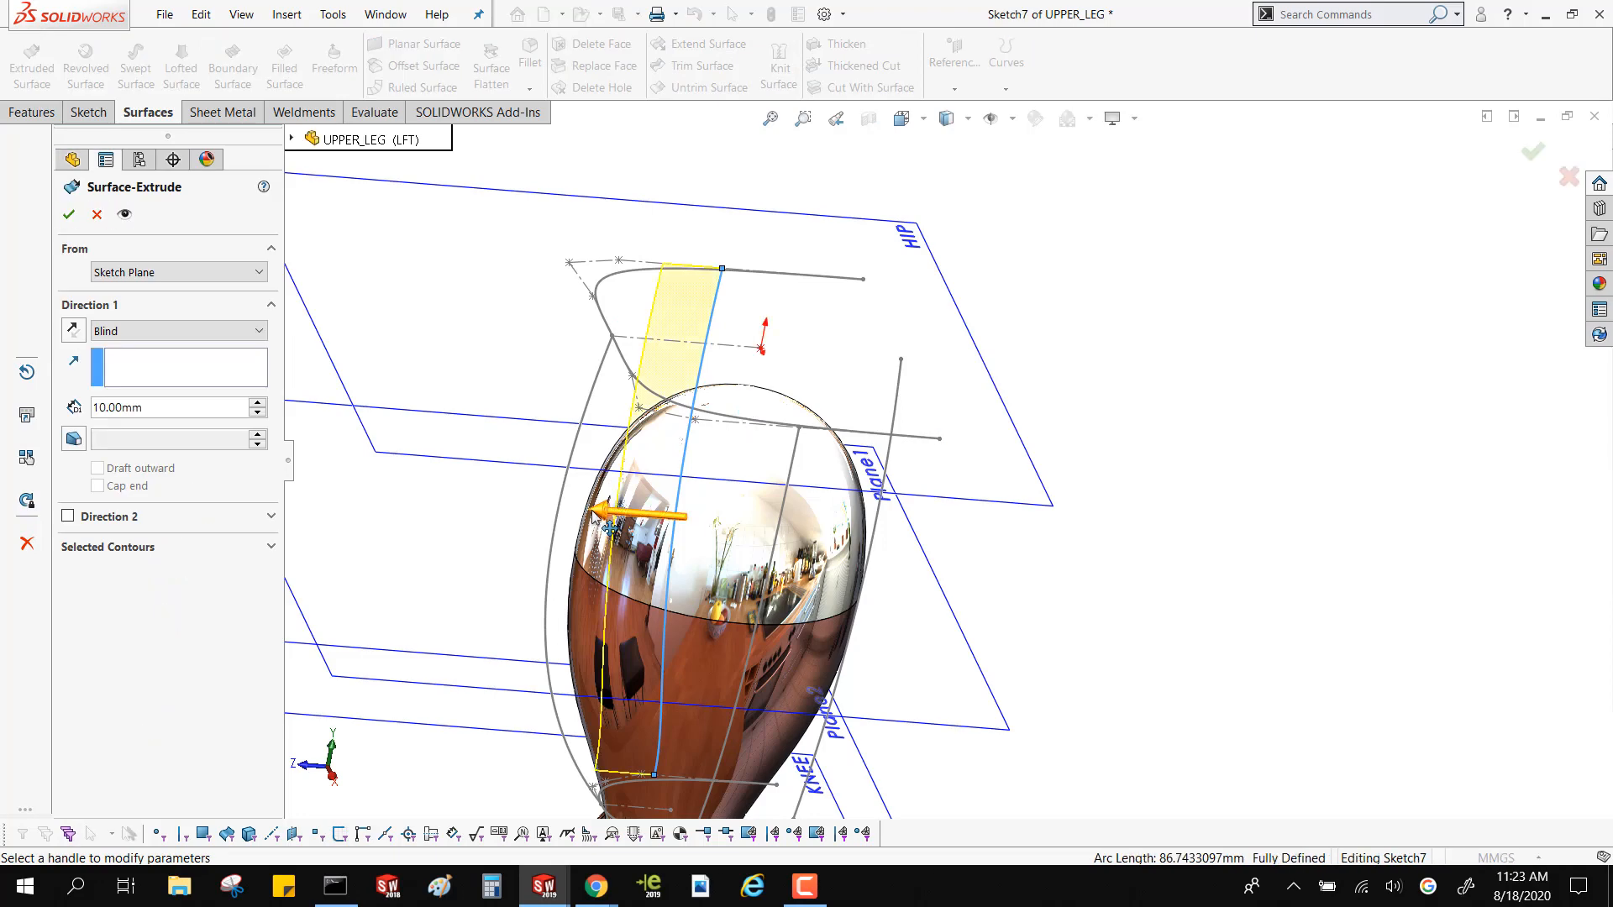
left_click_drag(595, 514, 1210, 533)
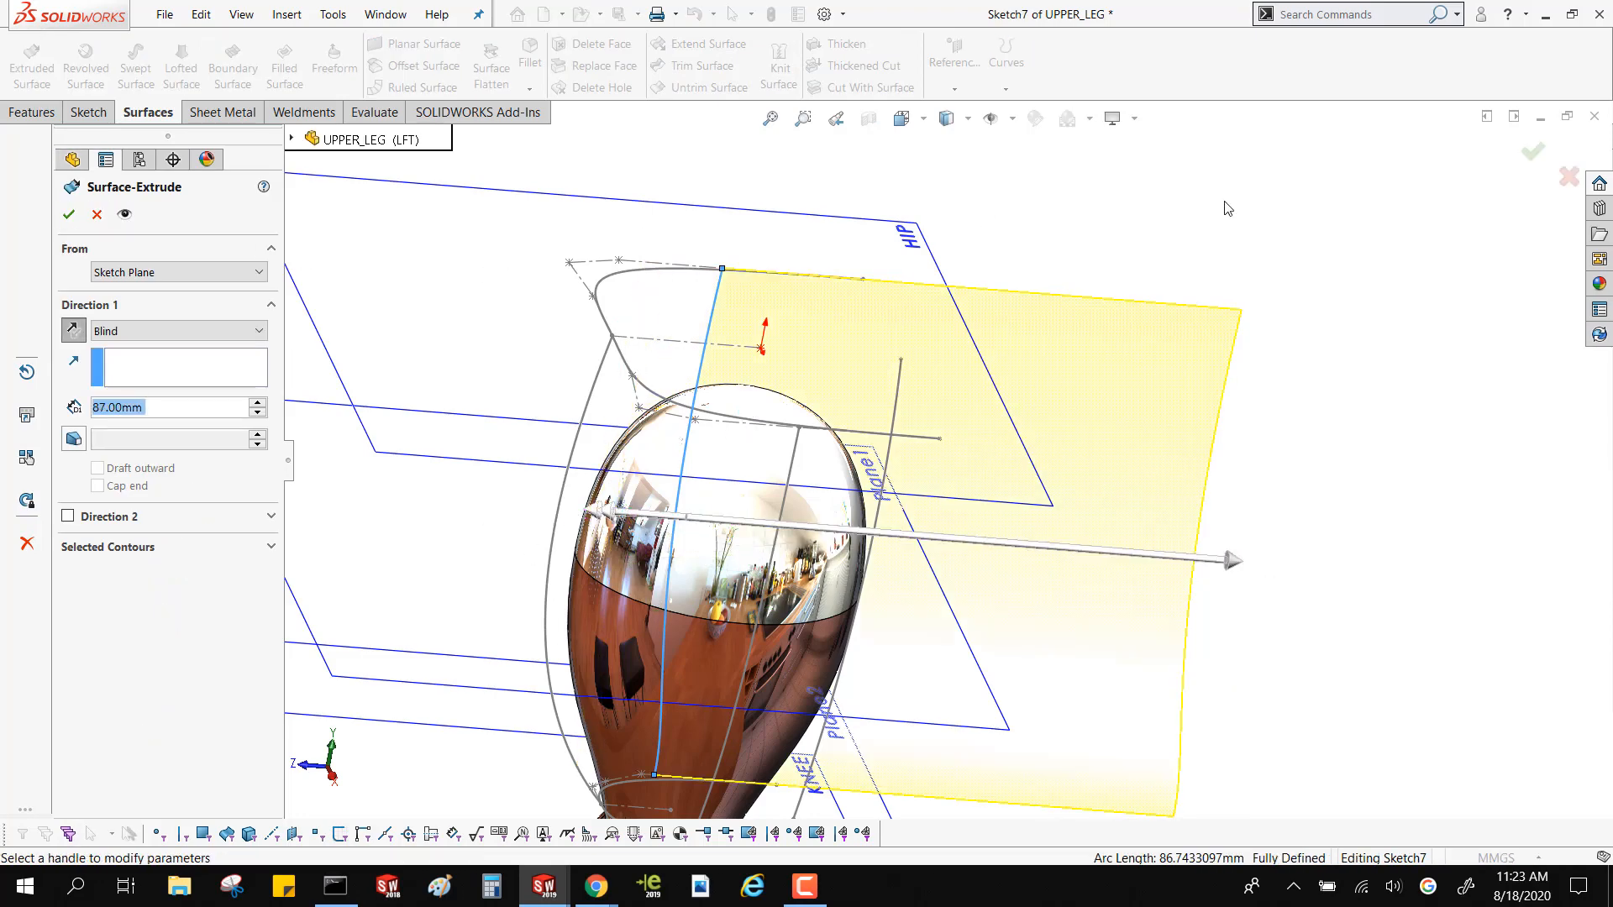
left_click(1524, 152)
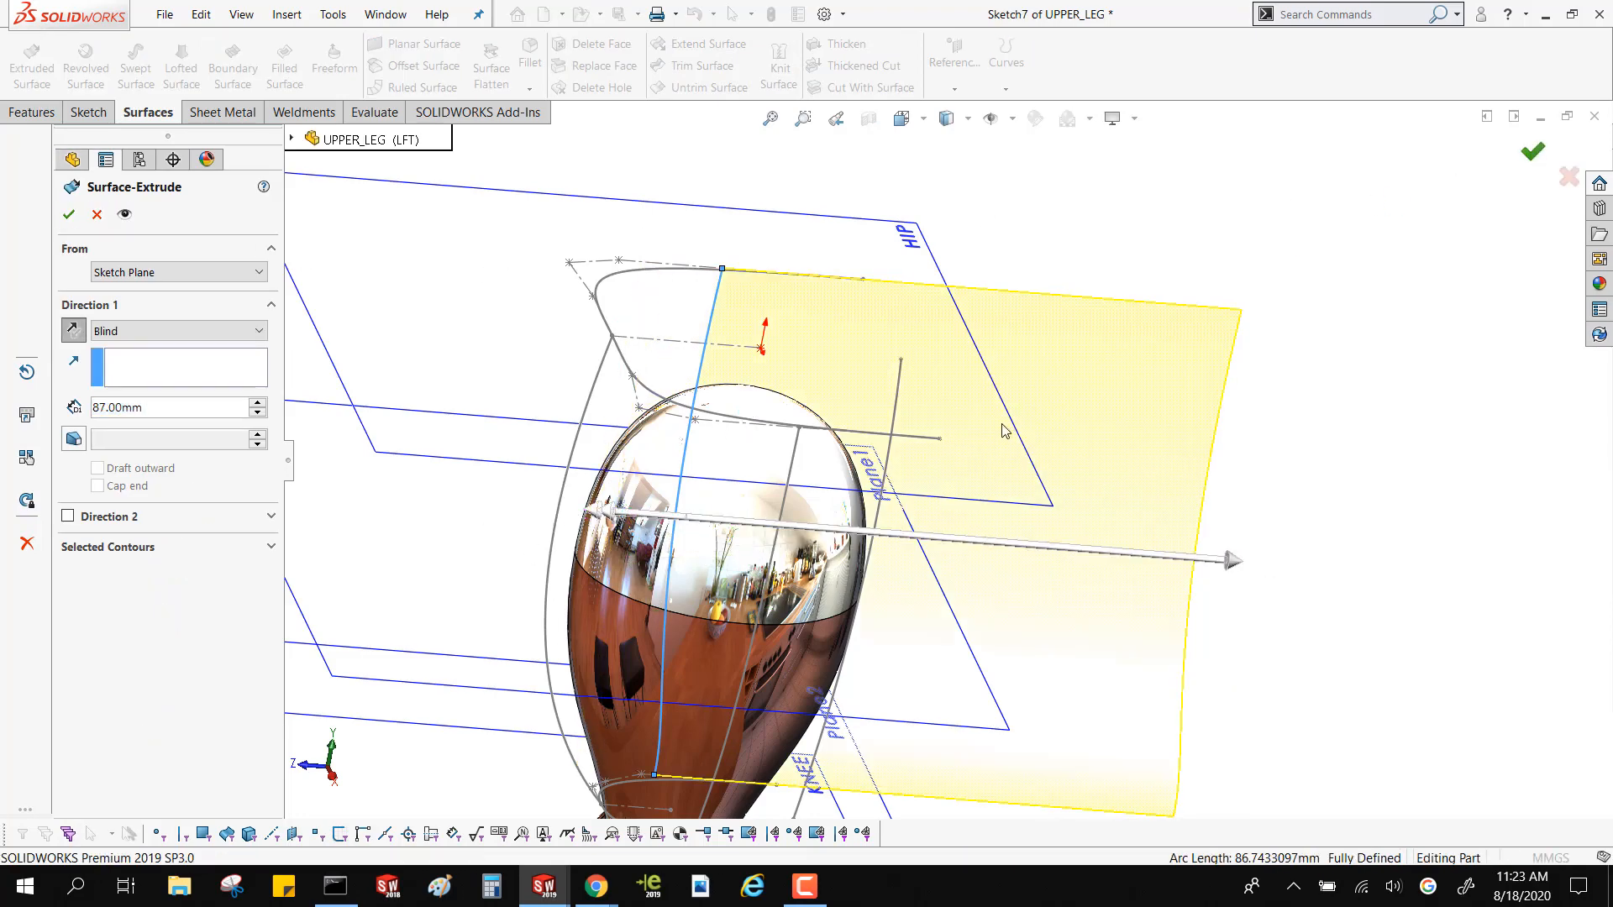
Extrude the rear guide curve, Sketch6, as an 87 mm surface reversed to cross the first extruded surface
key("Return")
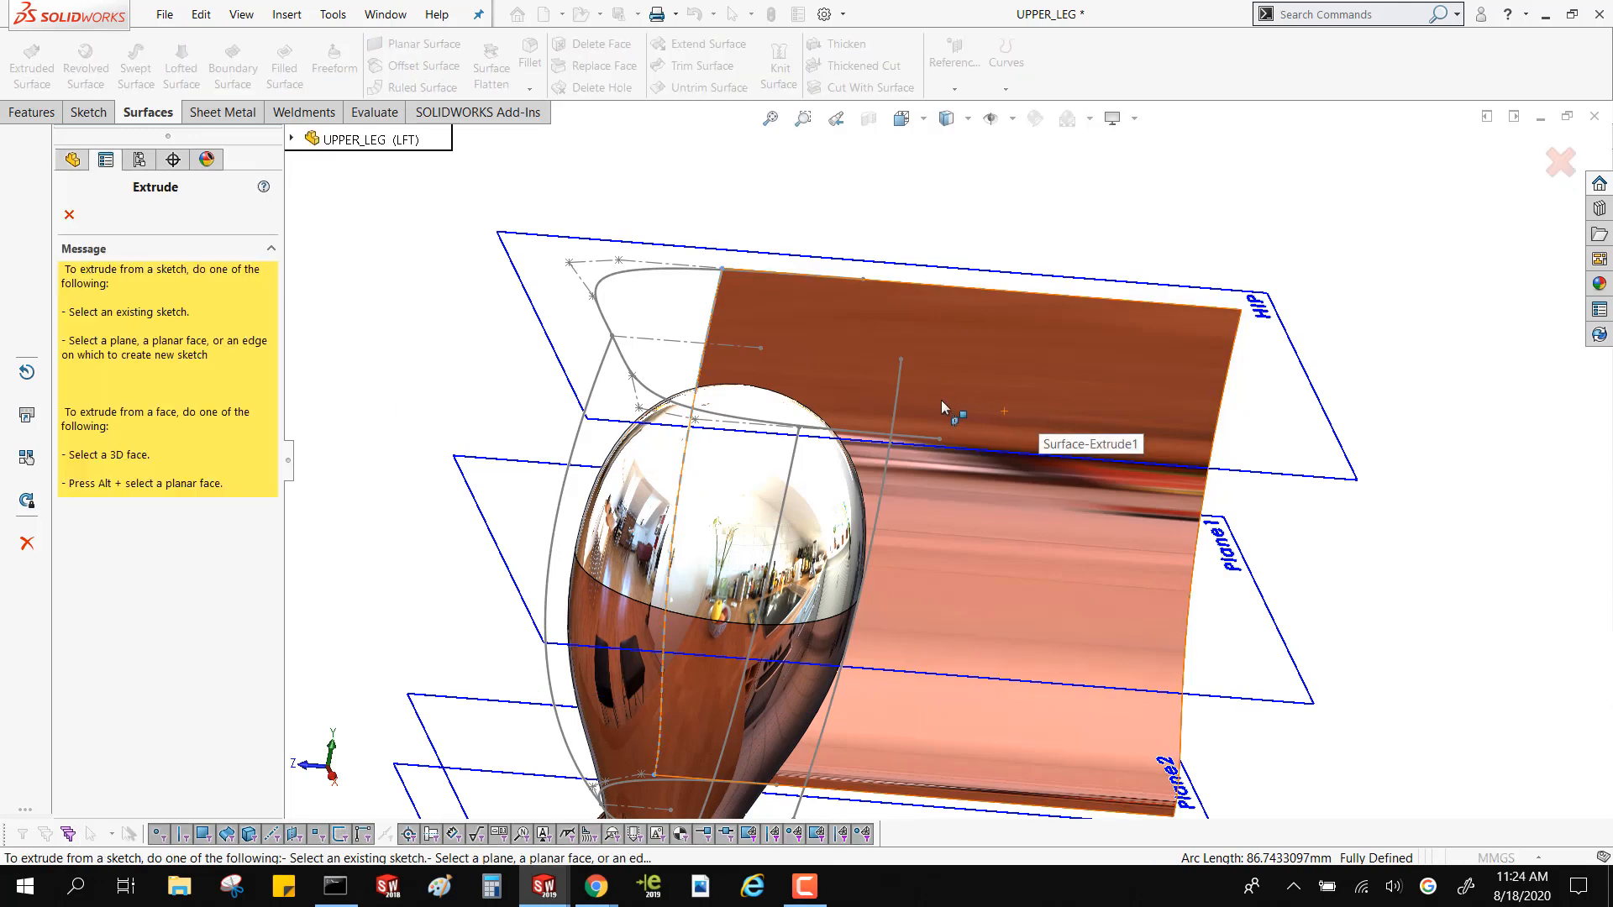
left_click(897, 392)
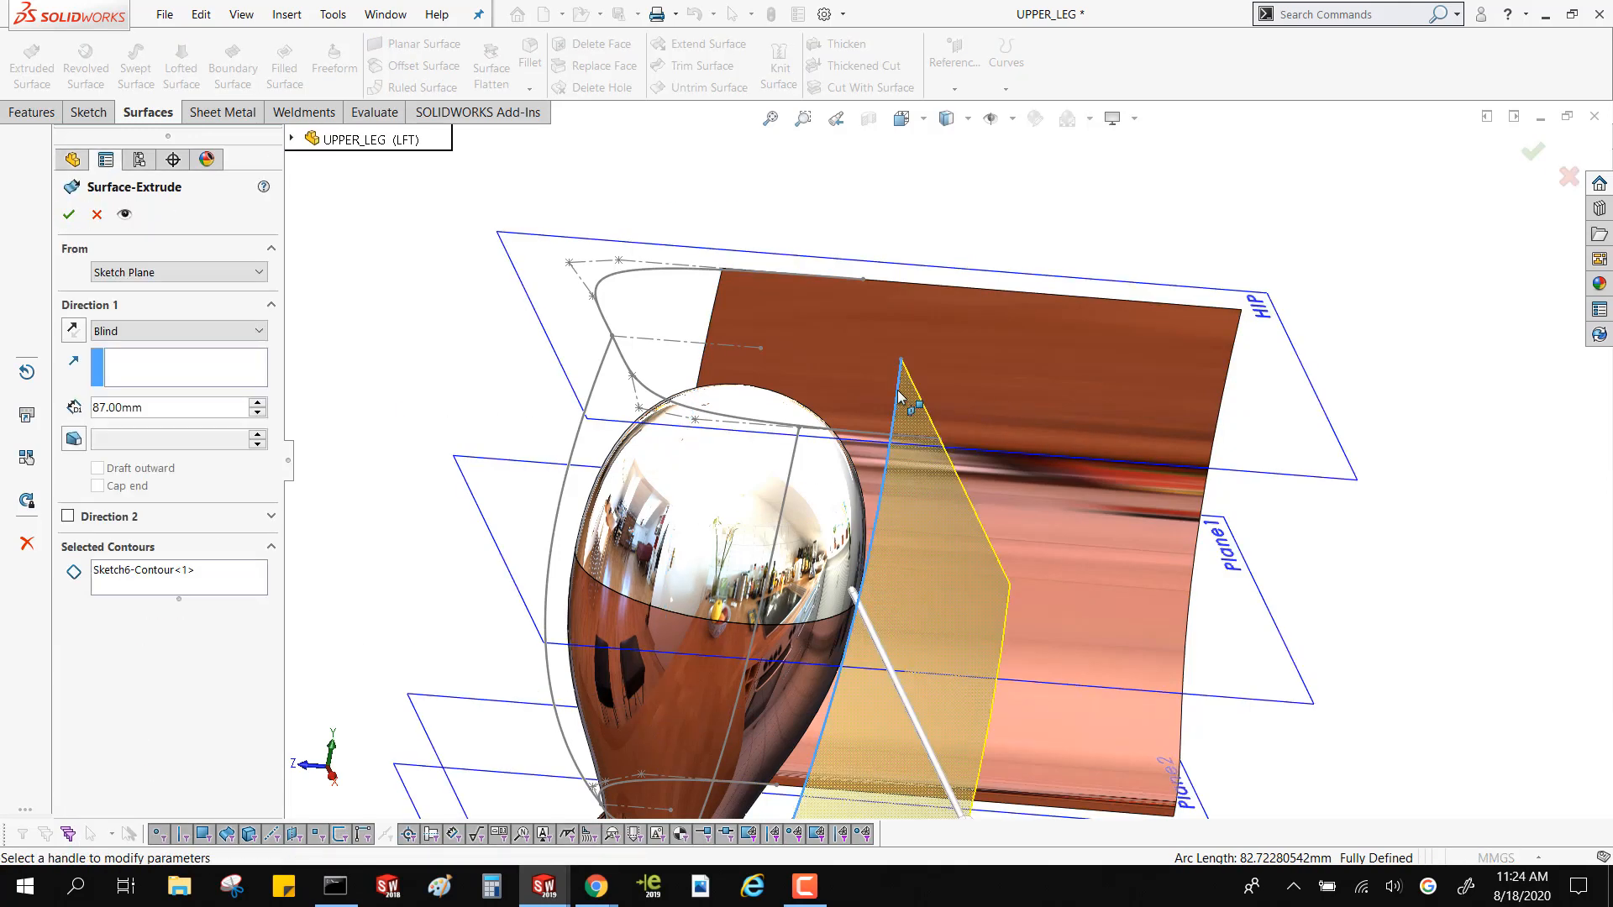
left_click(73, 330)
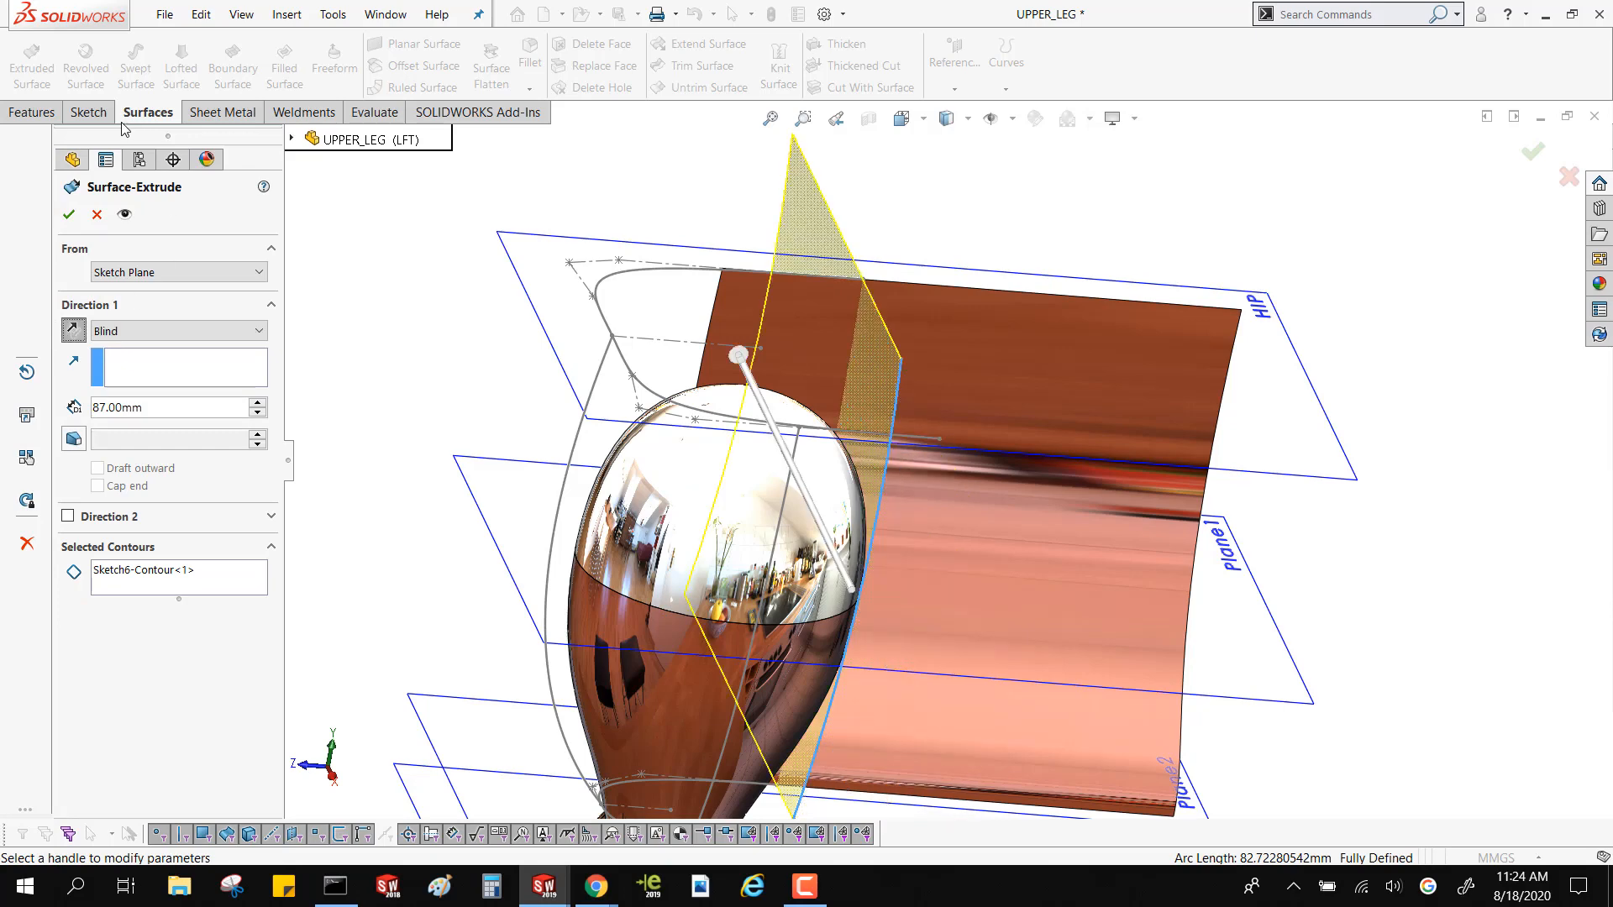
left_click(69, 214)
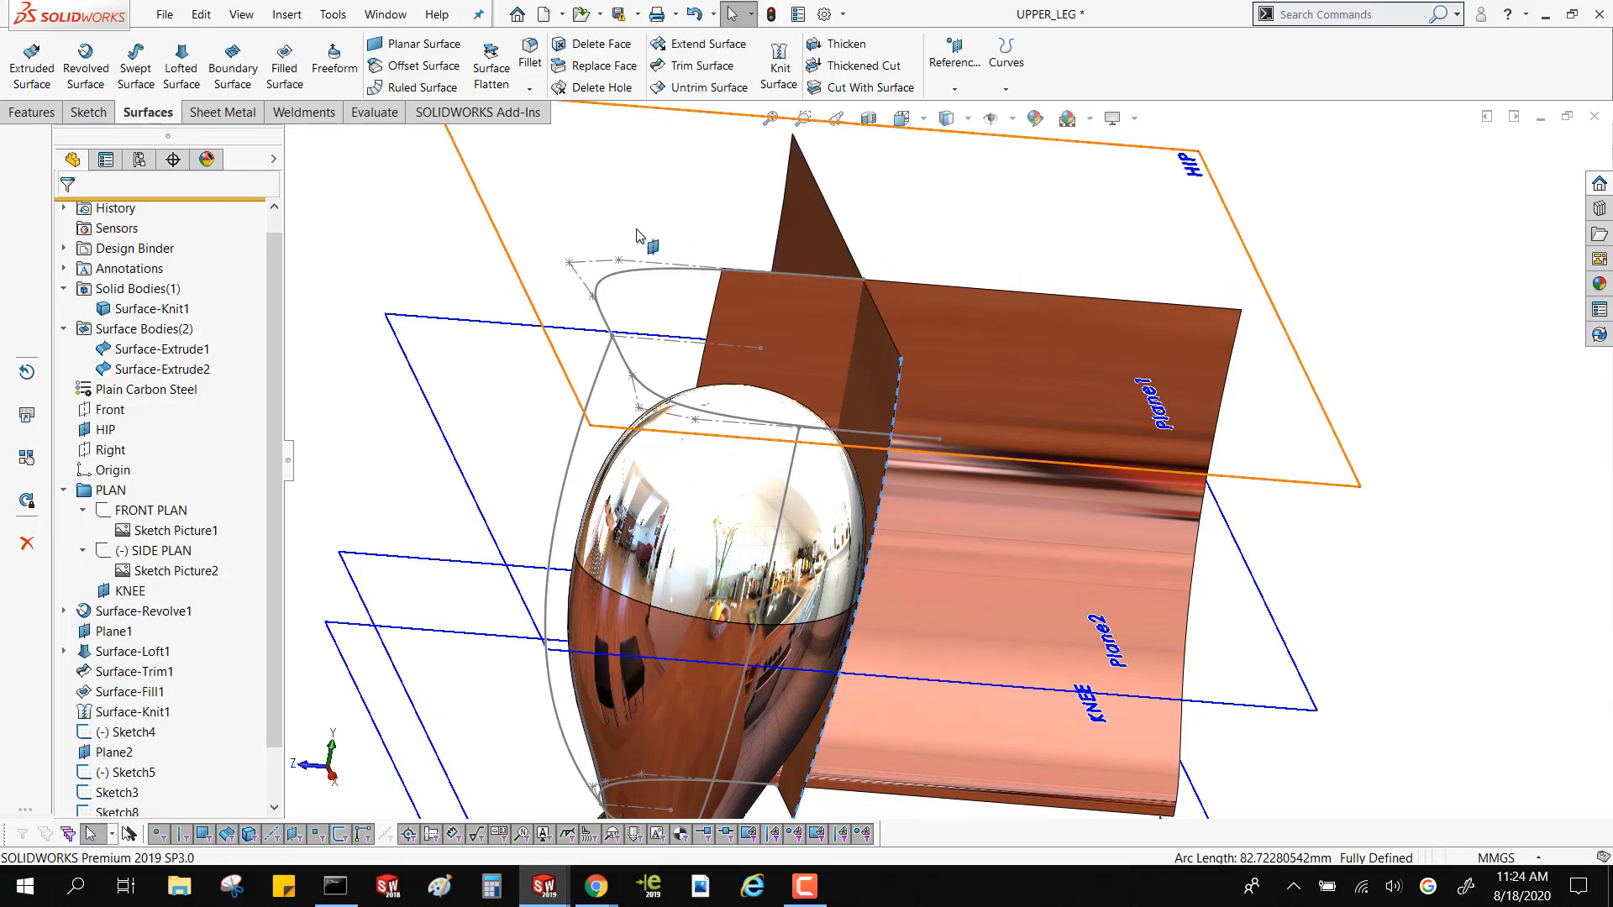
Create an intersection curve between the two extruded surfaces in a 3D sketch and exit the sketch
middle_click_drag(647, 242, 575, 288)
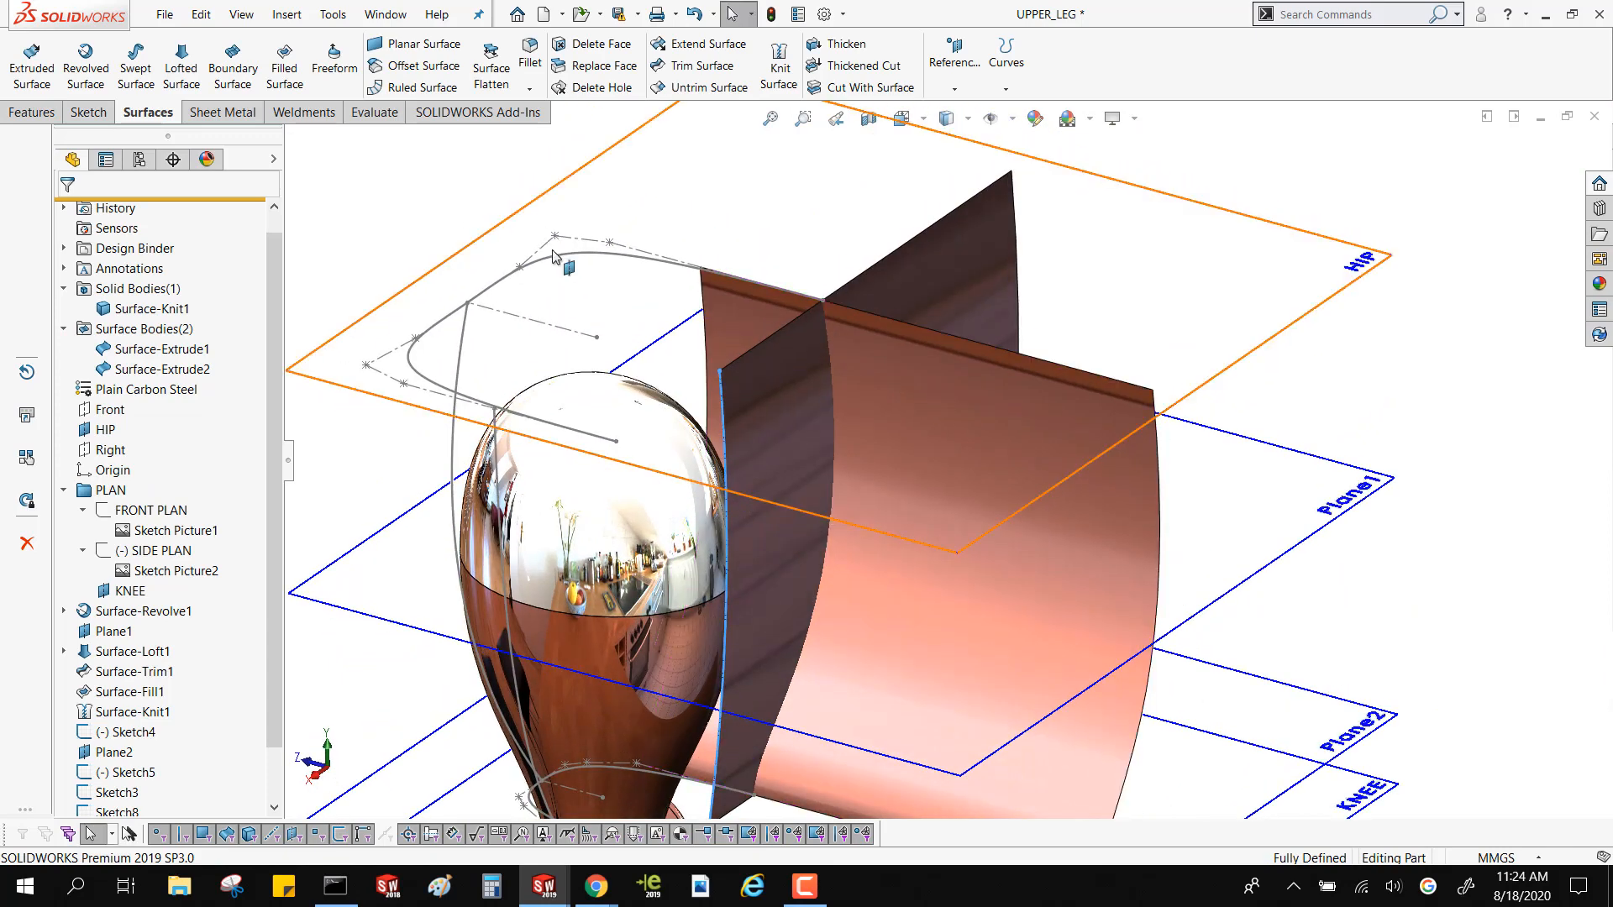
left_click(82, 114)
left_click(387, 89)
left_click(404, 108)
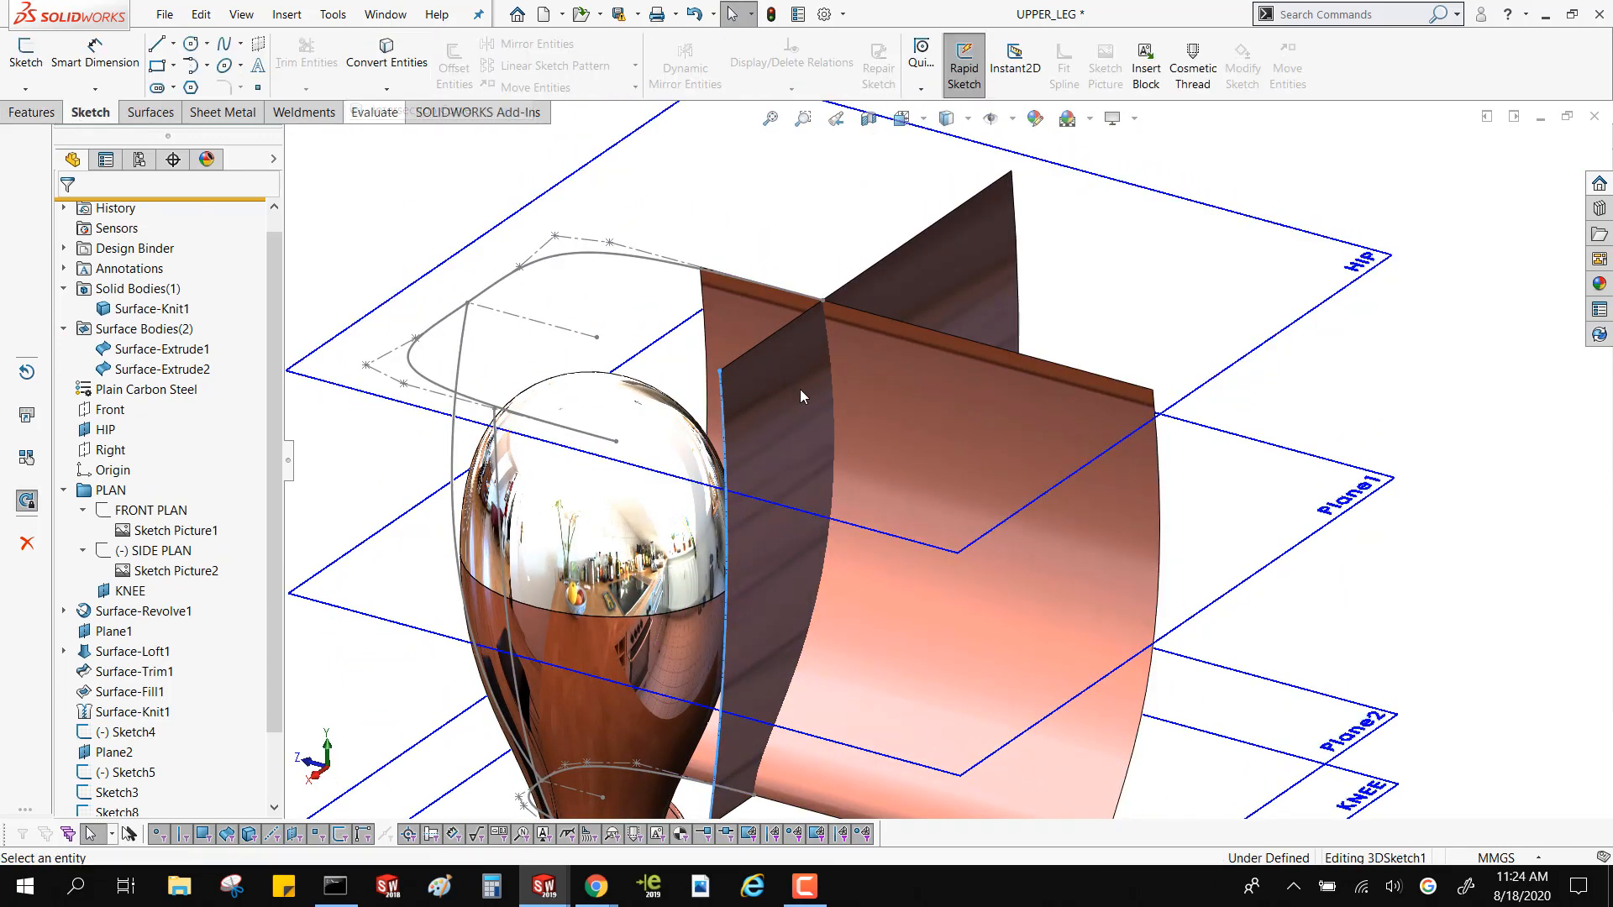
left_click(896, 411)
left_click(804, 424)
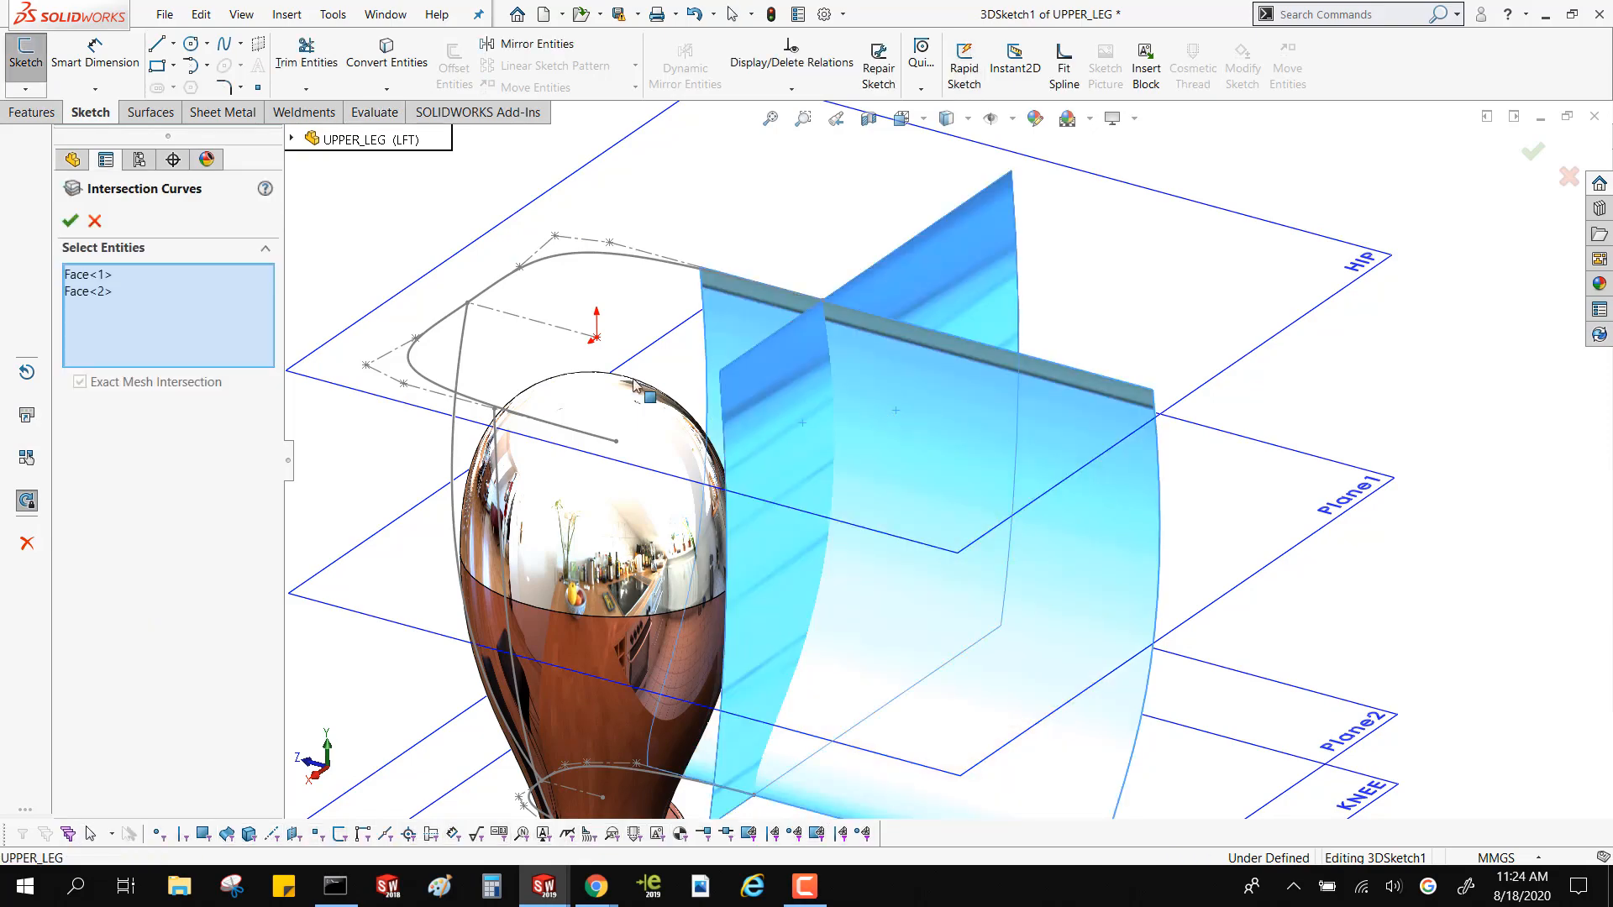
left_click(70, 220)
middle_click_drag(555, 353, 710, 490)
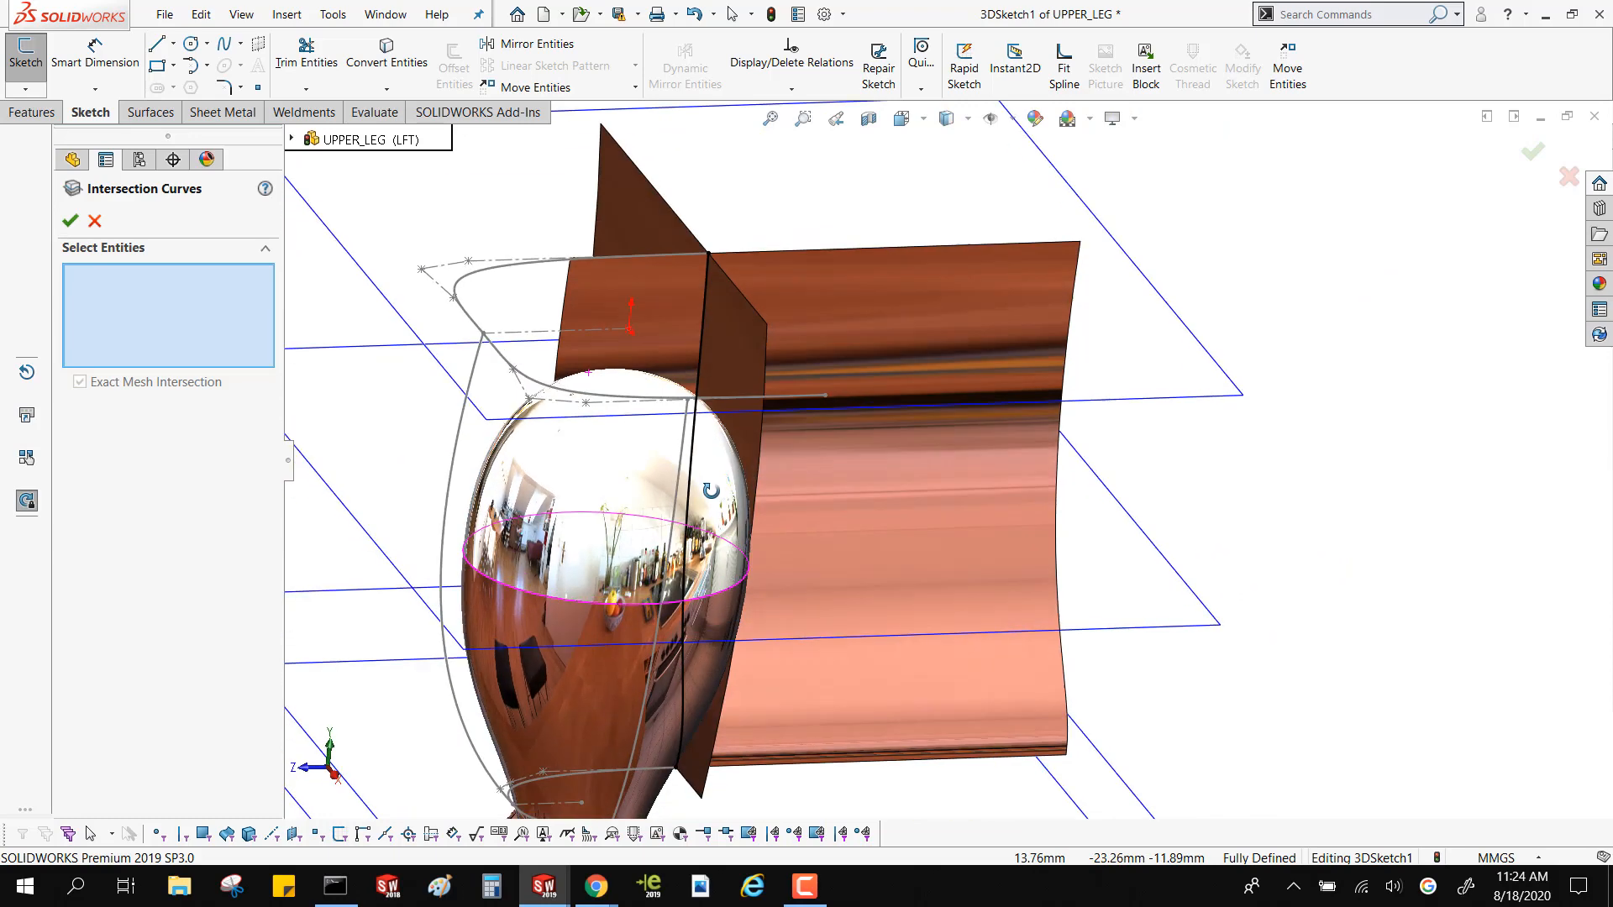
scroll(706, 467, "up", 4)
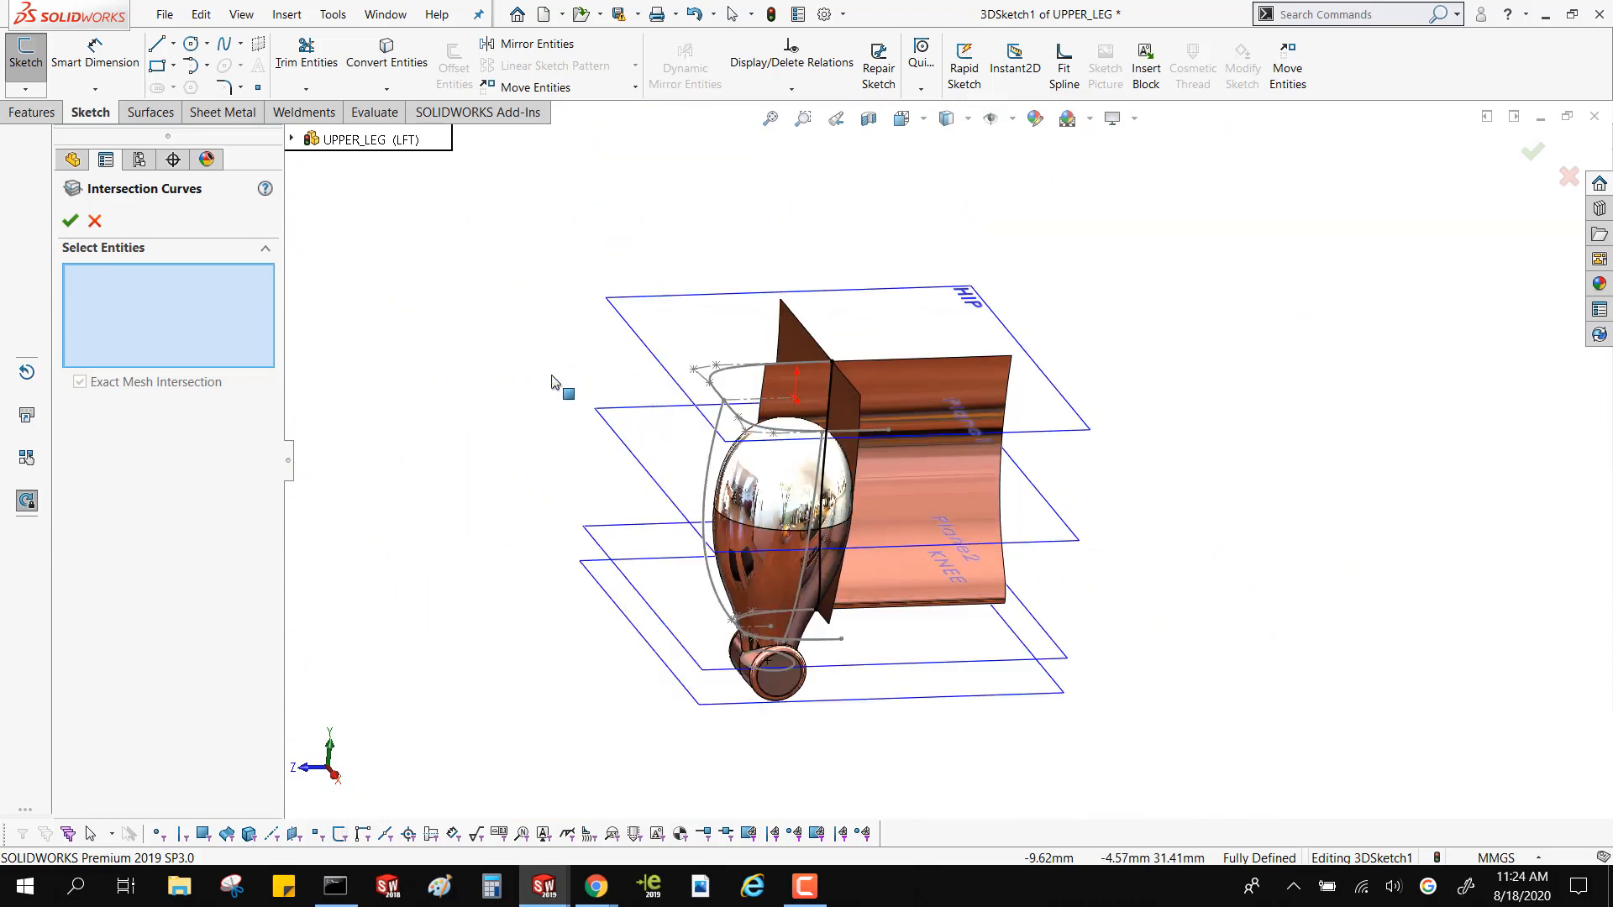
left_click(94, 221)
left_click(1540, 155)
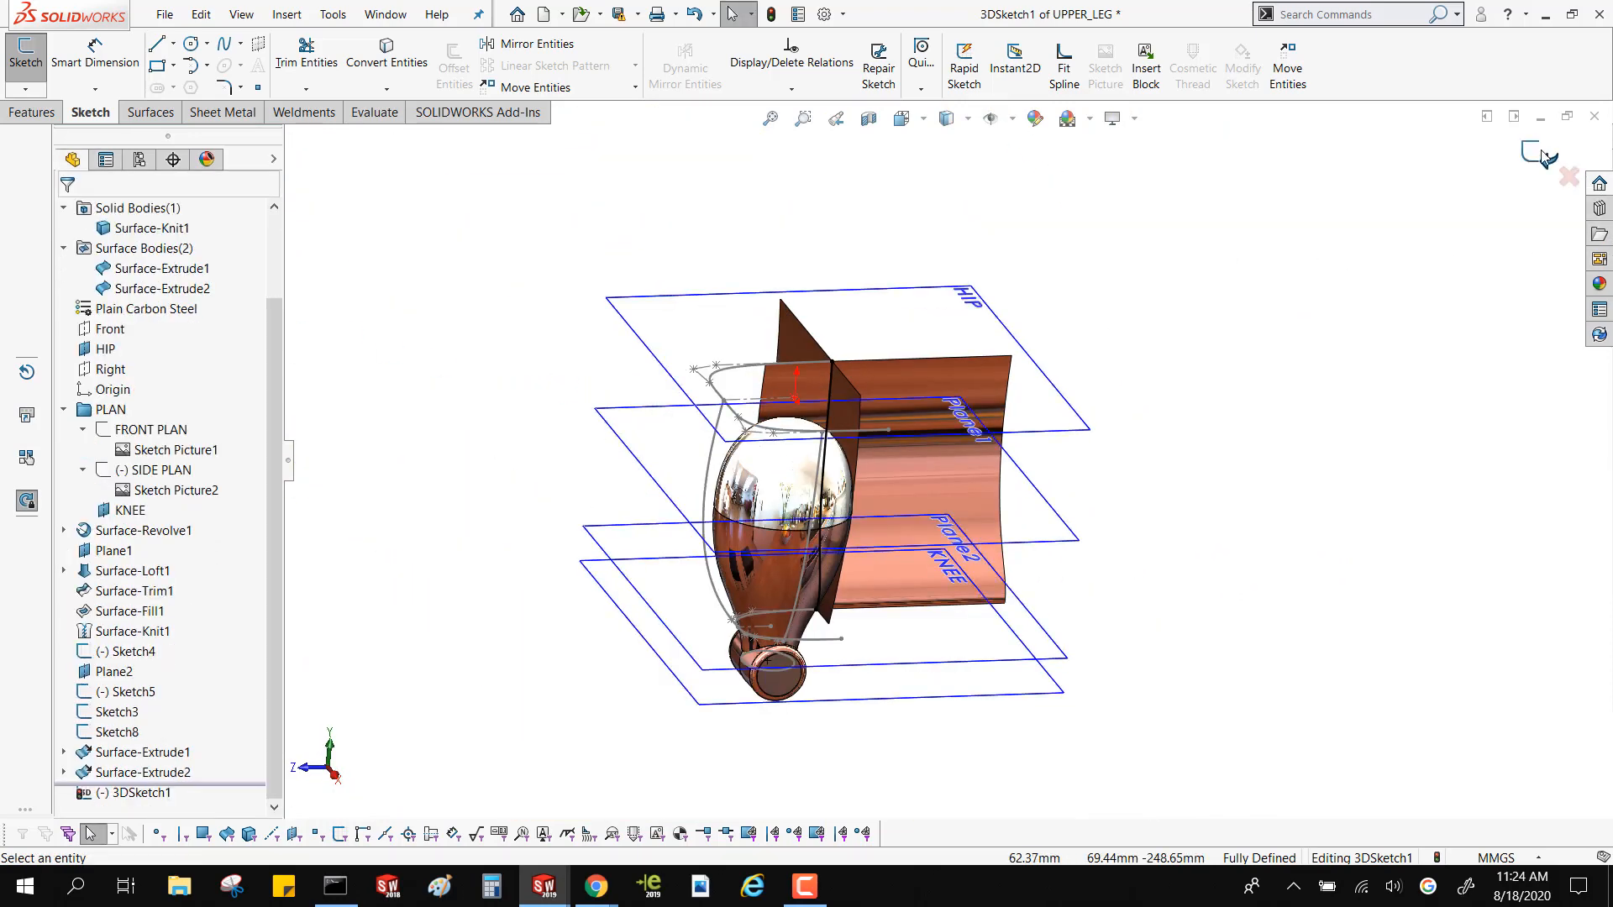
Delete both extruded surfaces together with the 3D intersection curve sketch
left_click(117, 788)
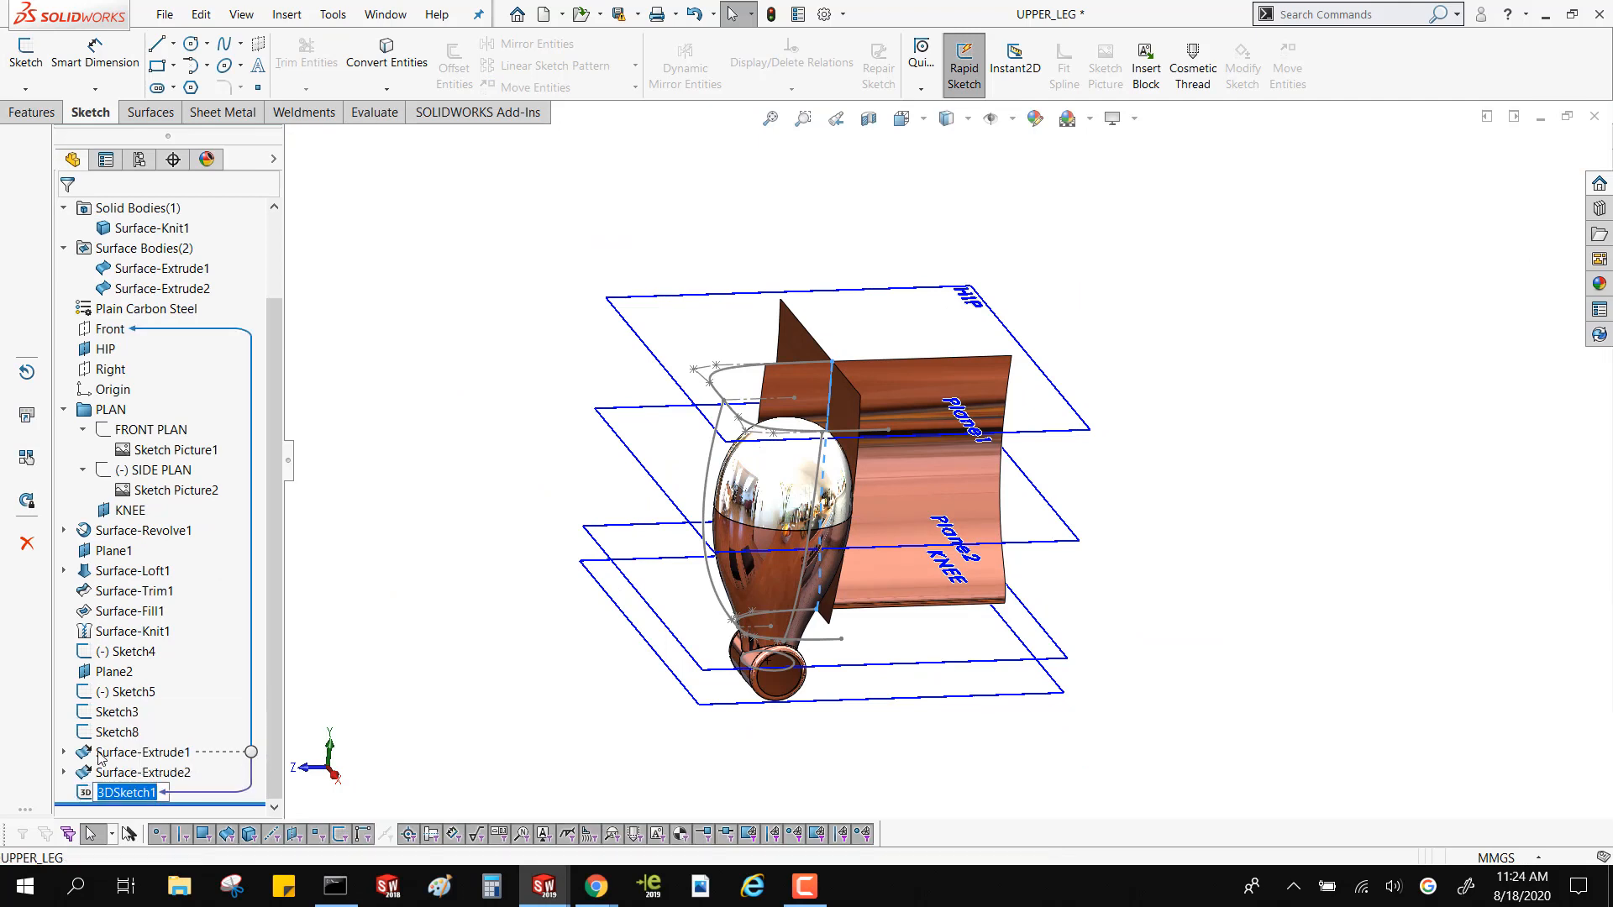
left_click(99, 753, "shift")
key("Delete")
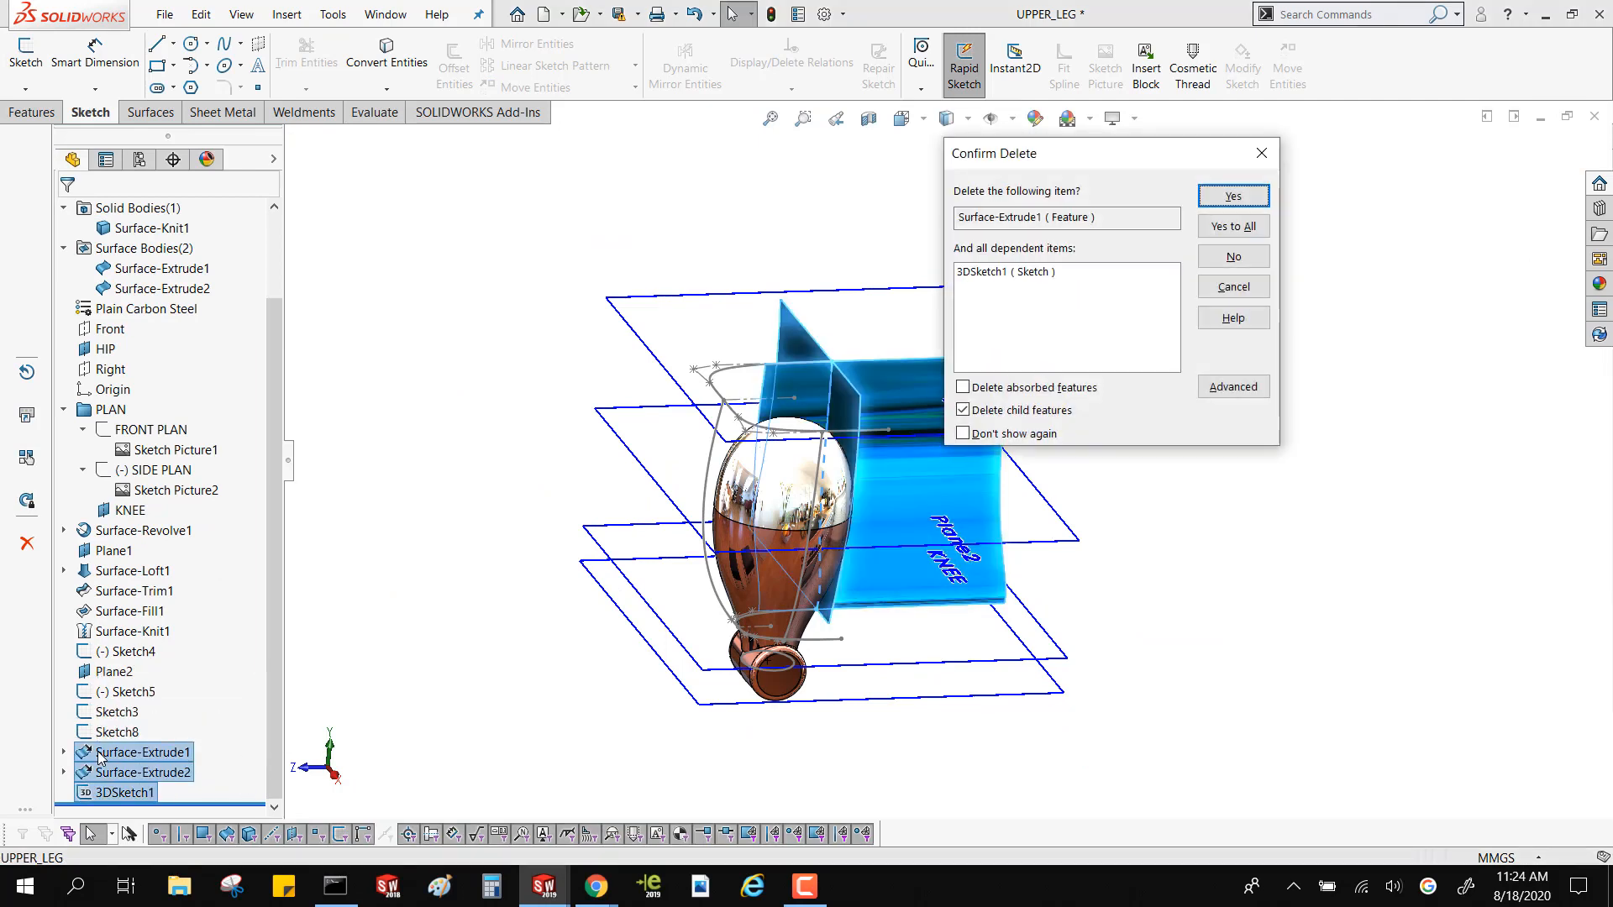
key("Return")
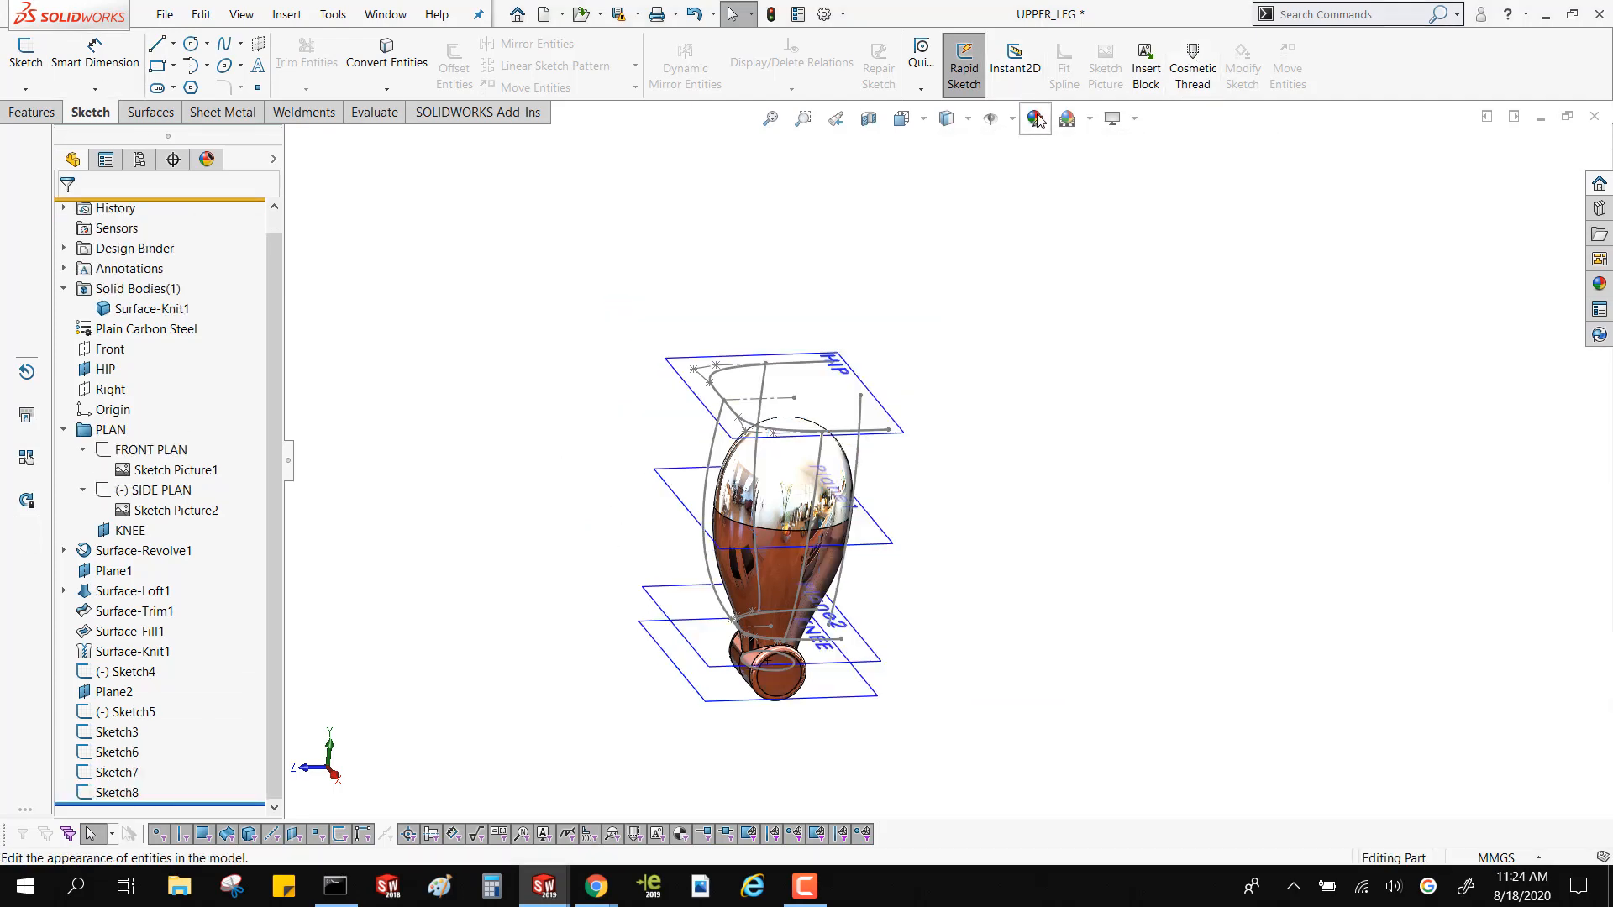
Set up a sketch-on-sketch projected curve from Sketch7 and Sketch6 and check its preview at the rear negative-X corner
left_click(31, 112)
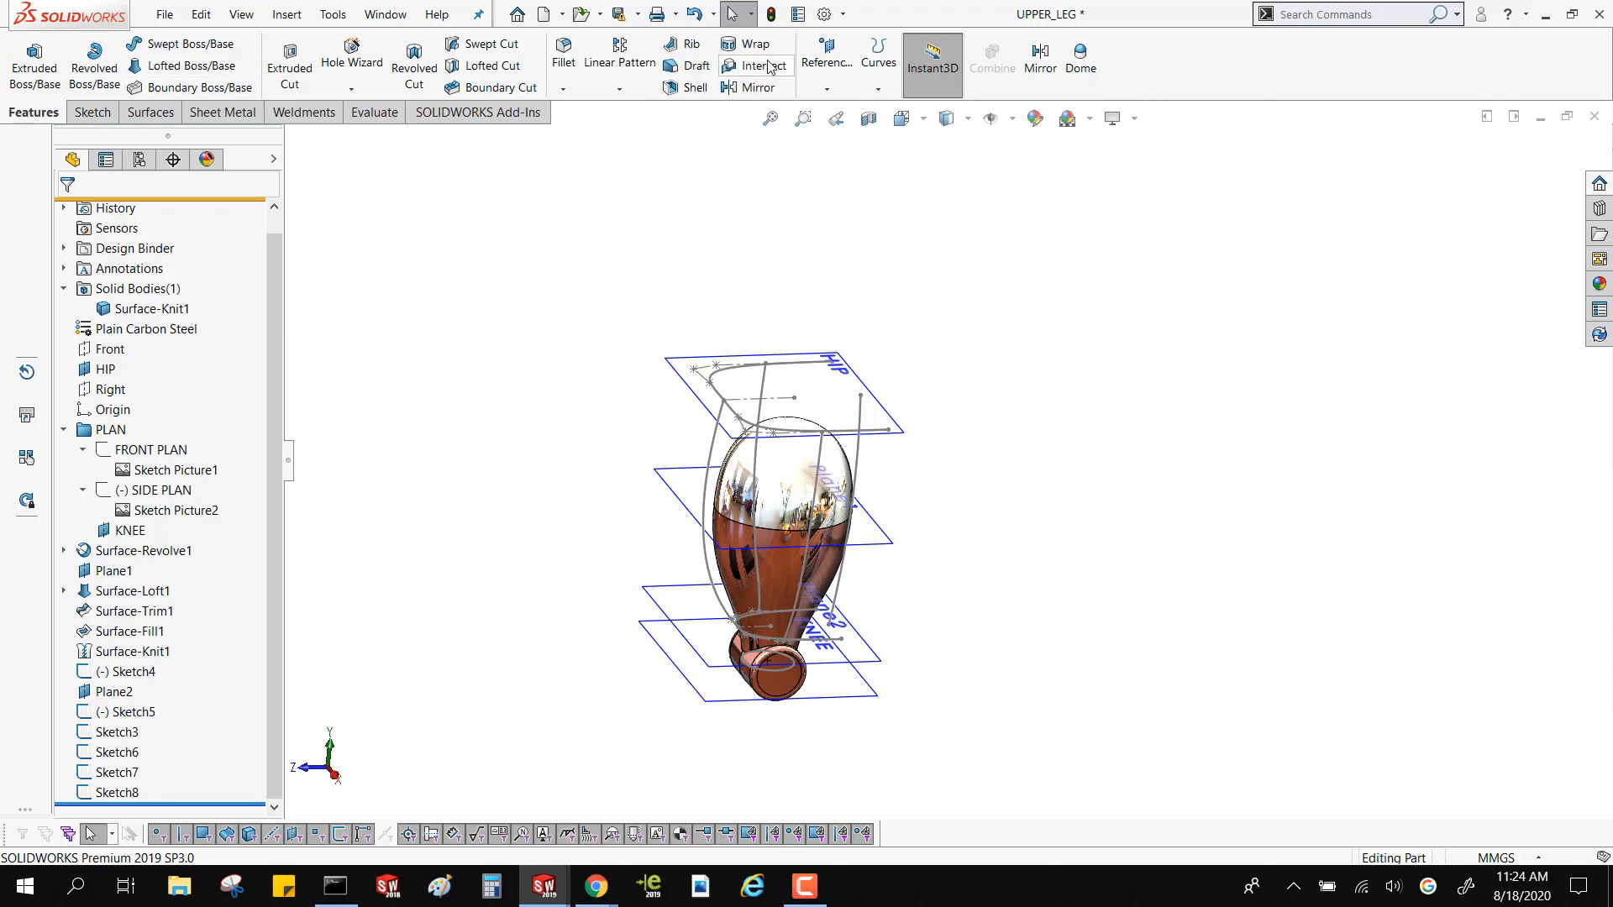
left_click(880, 92)
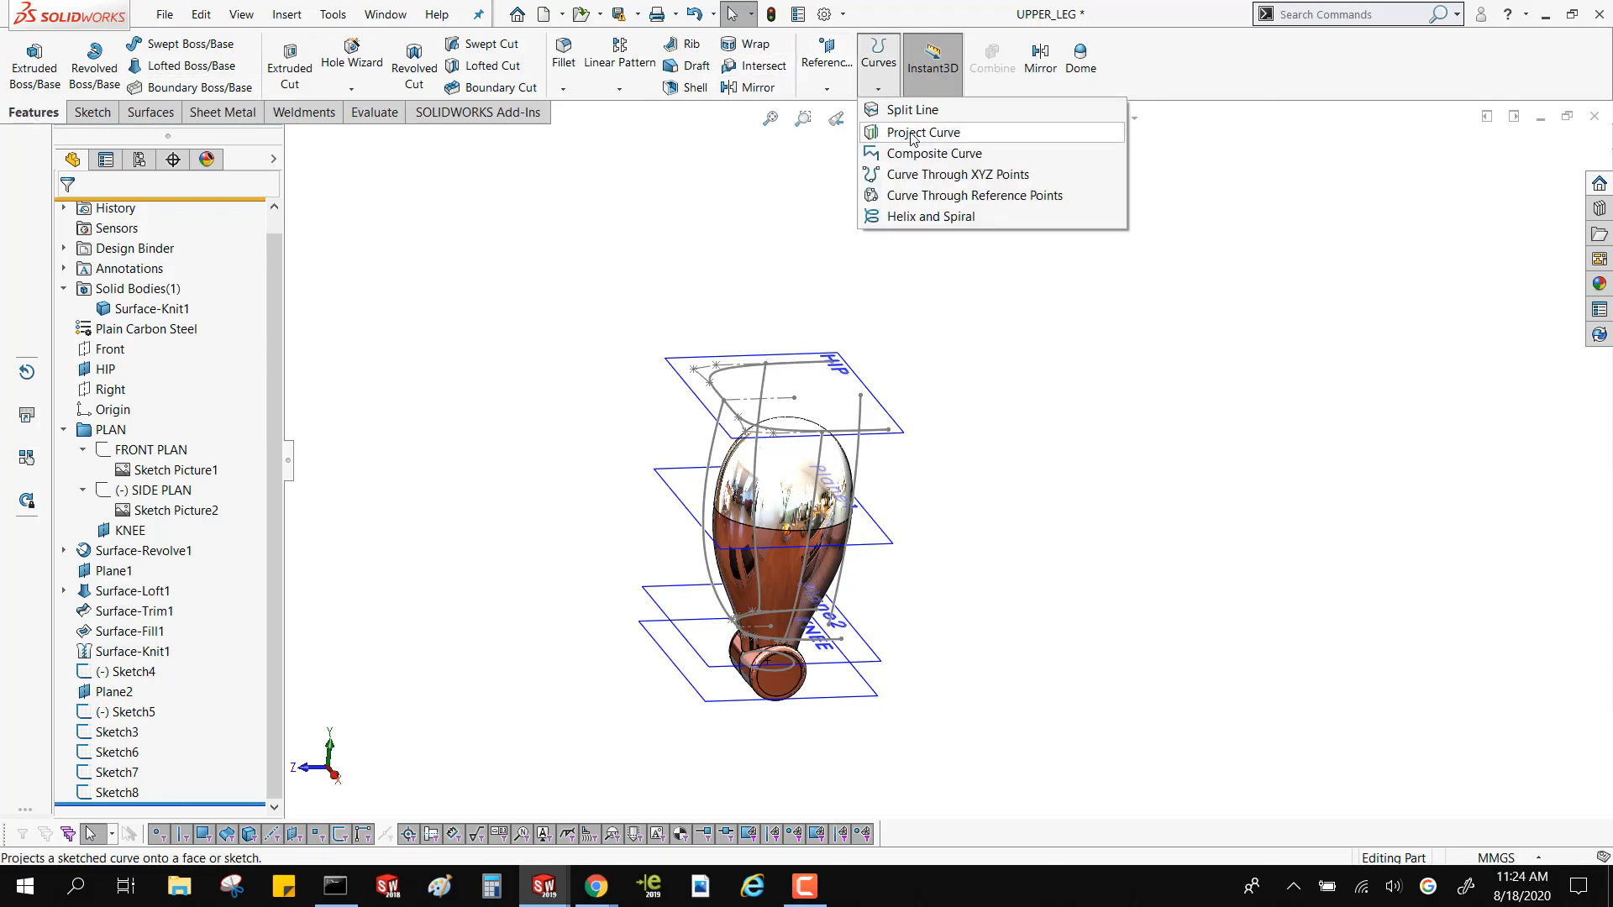
left_click(958, 134)
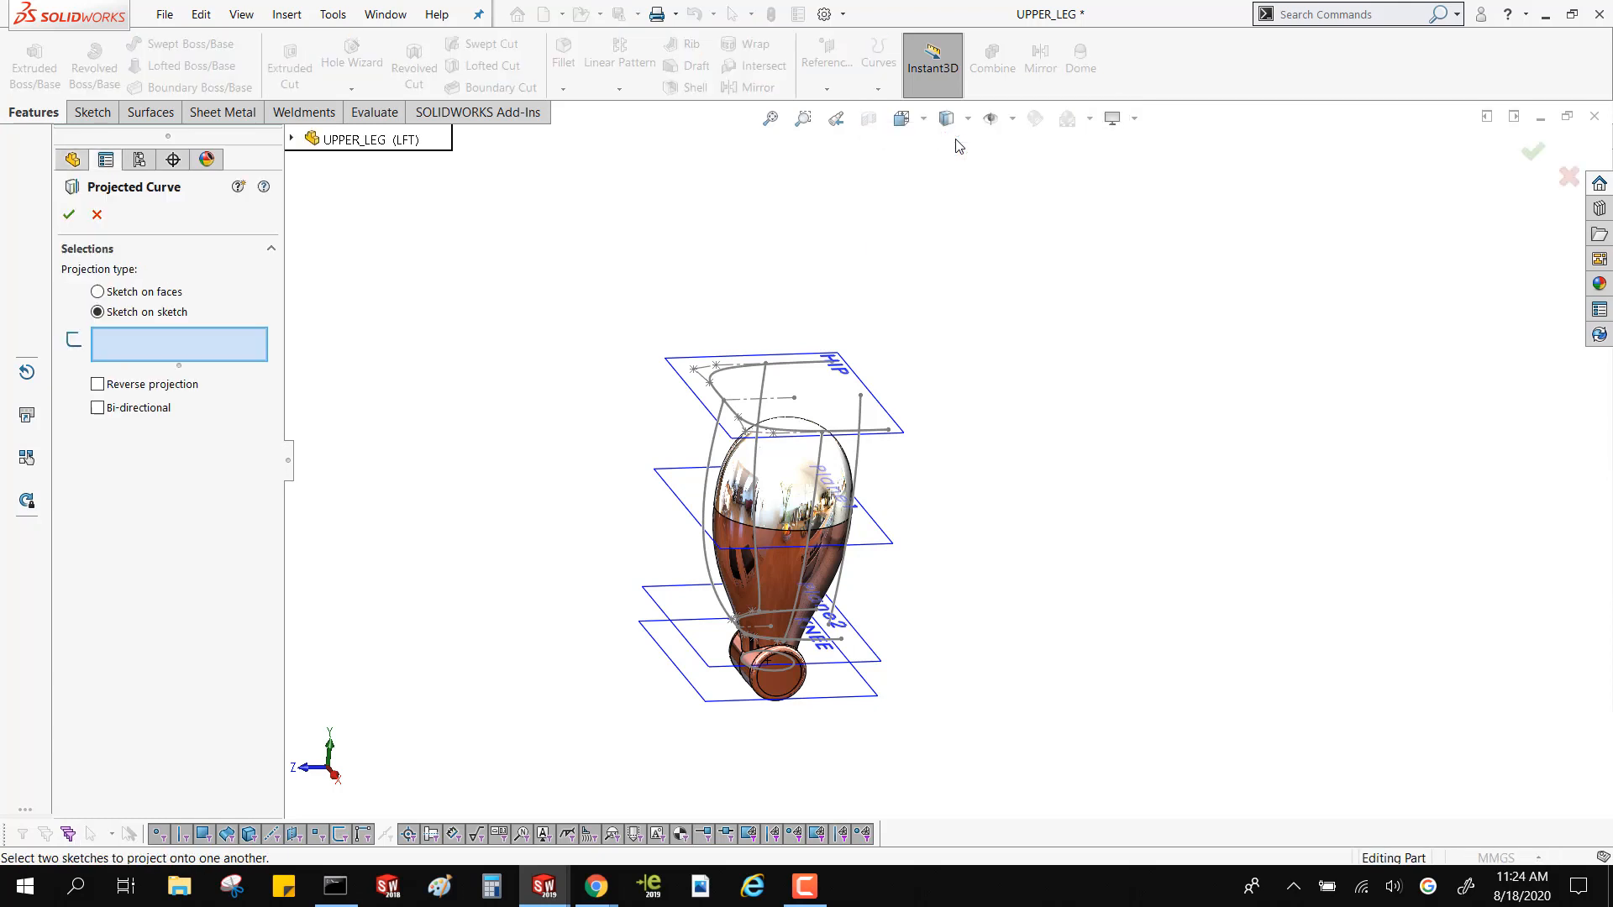
left_click(765, 392)
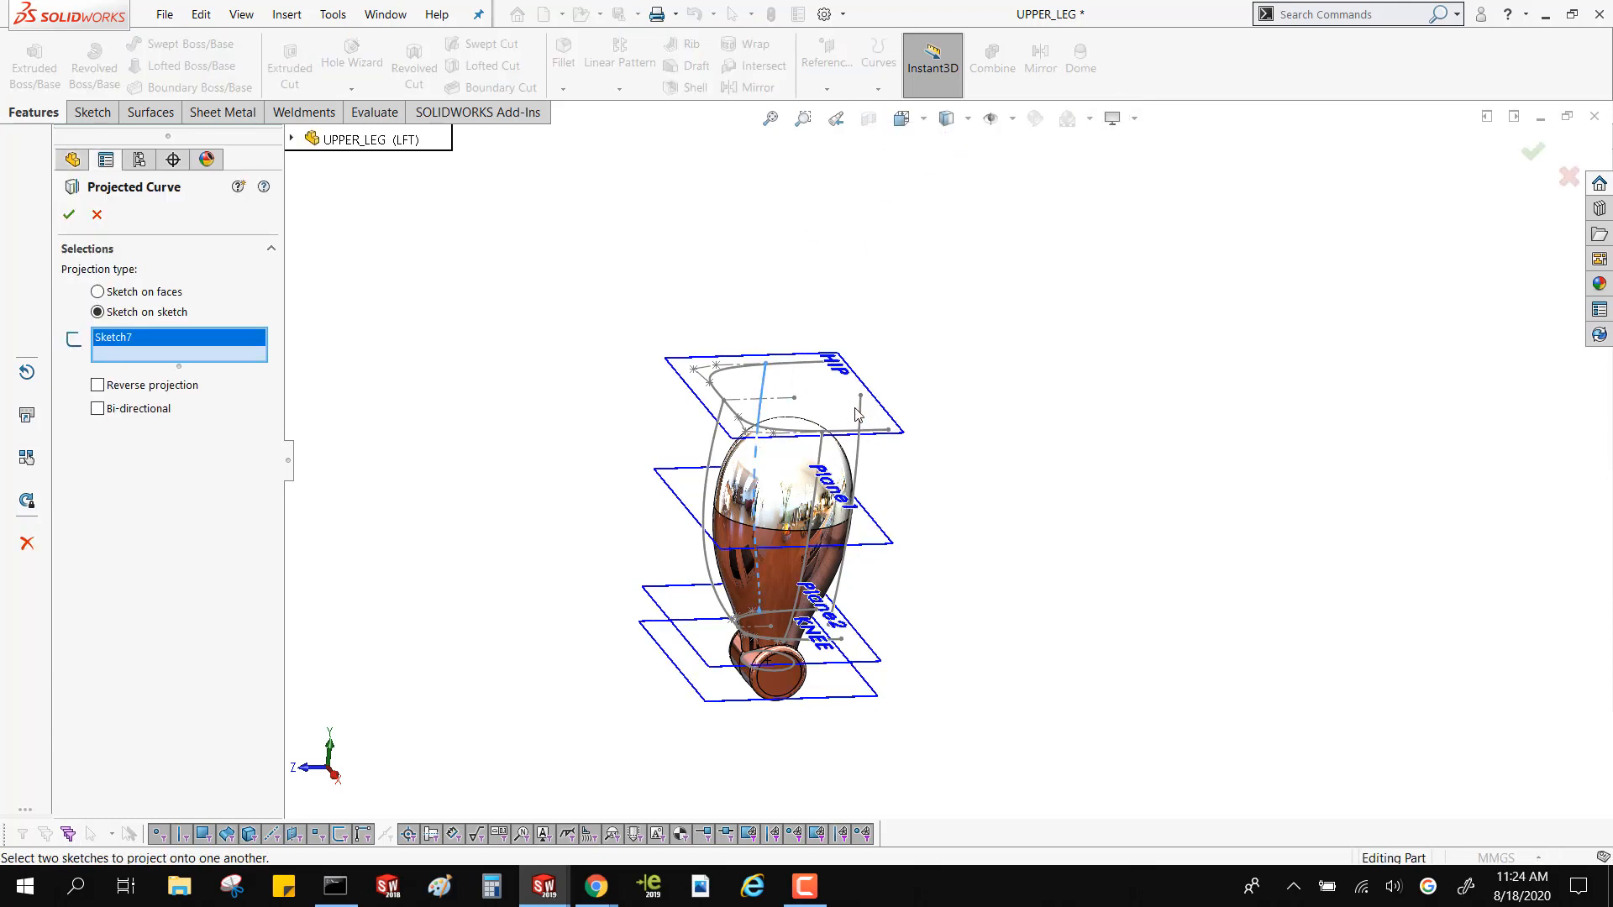
left_click(858, 413)
mouse_move(858, 413)
middle_mouse_down()
mouse_move(767, 389)
mouse_move(719, 418)
mouse_move(848, 417)
middle_mouse_up()
scroll(922, 486, "down", 4)
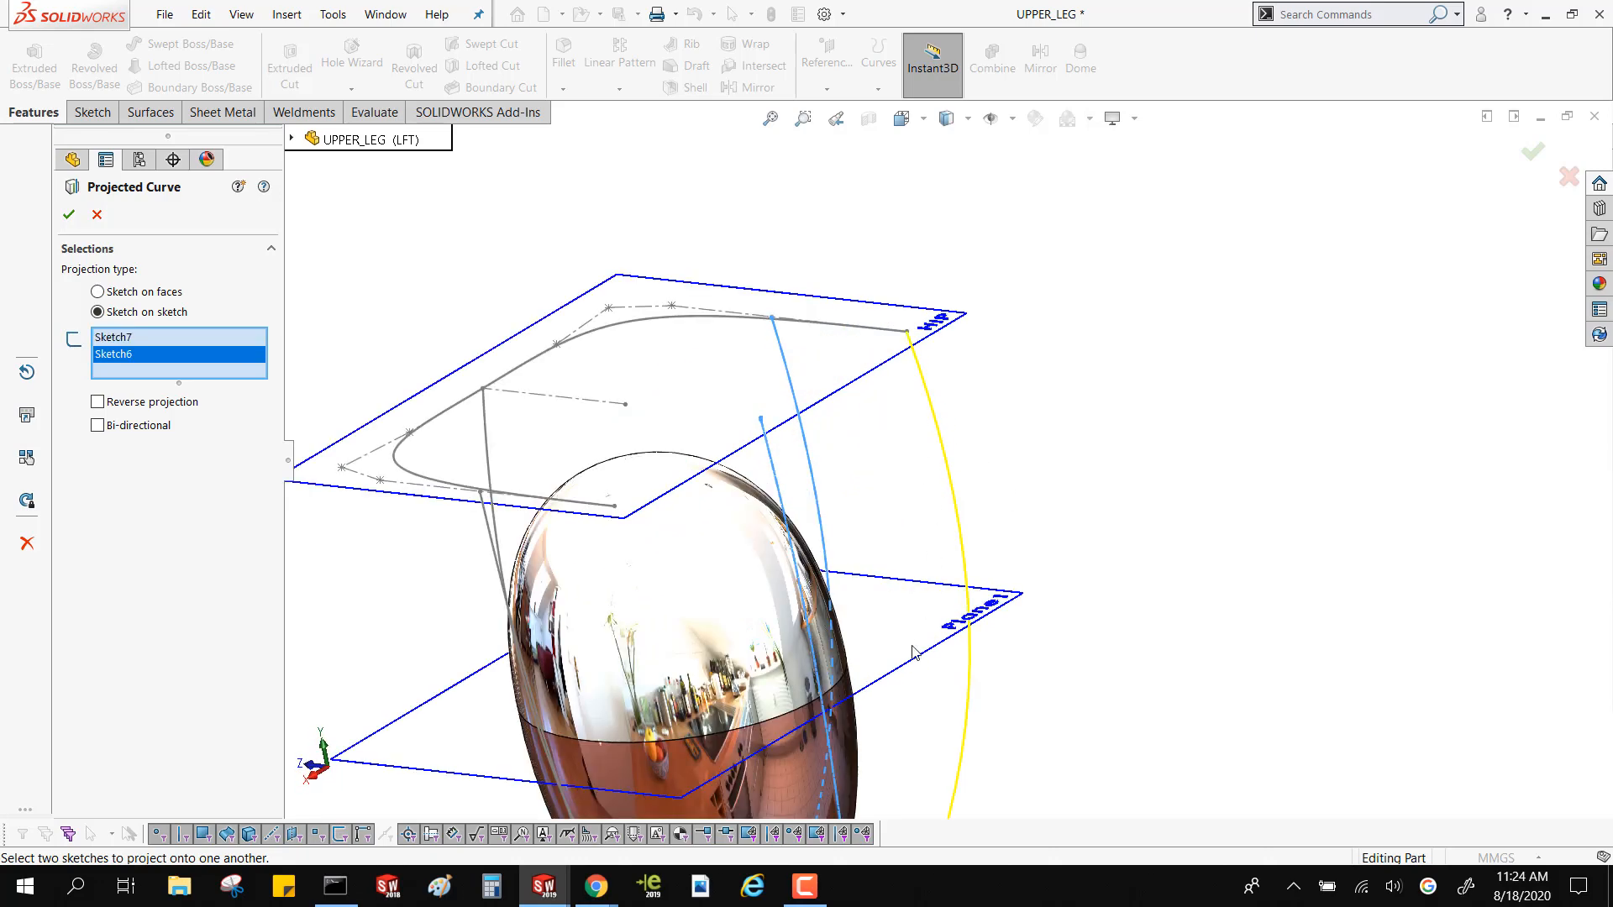
scroll(915, 653, "up", 4)
mouse_move(915, 652)
middle_mouse_down()
mouse_move(926, 557)
mouse_move(902, 642)
middle_mouse_up()
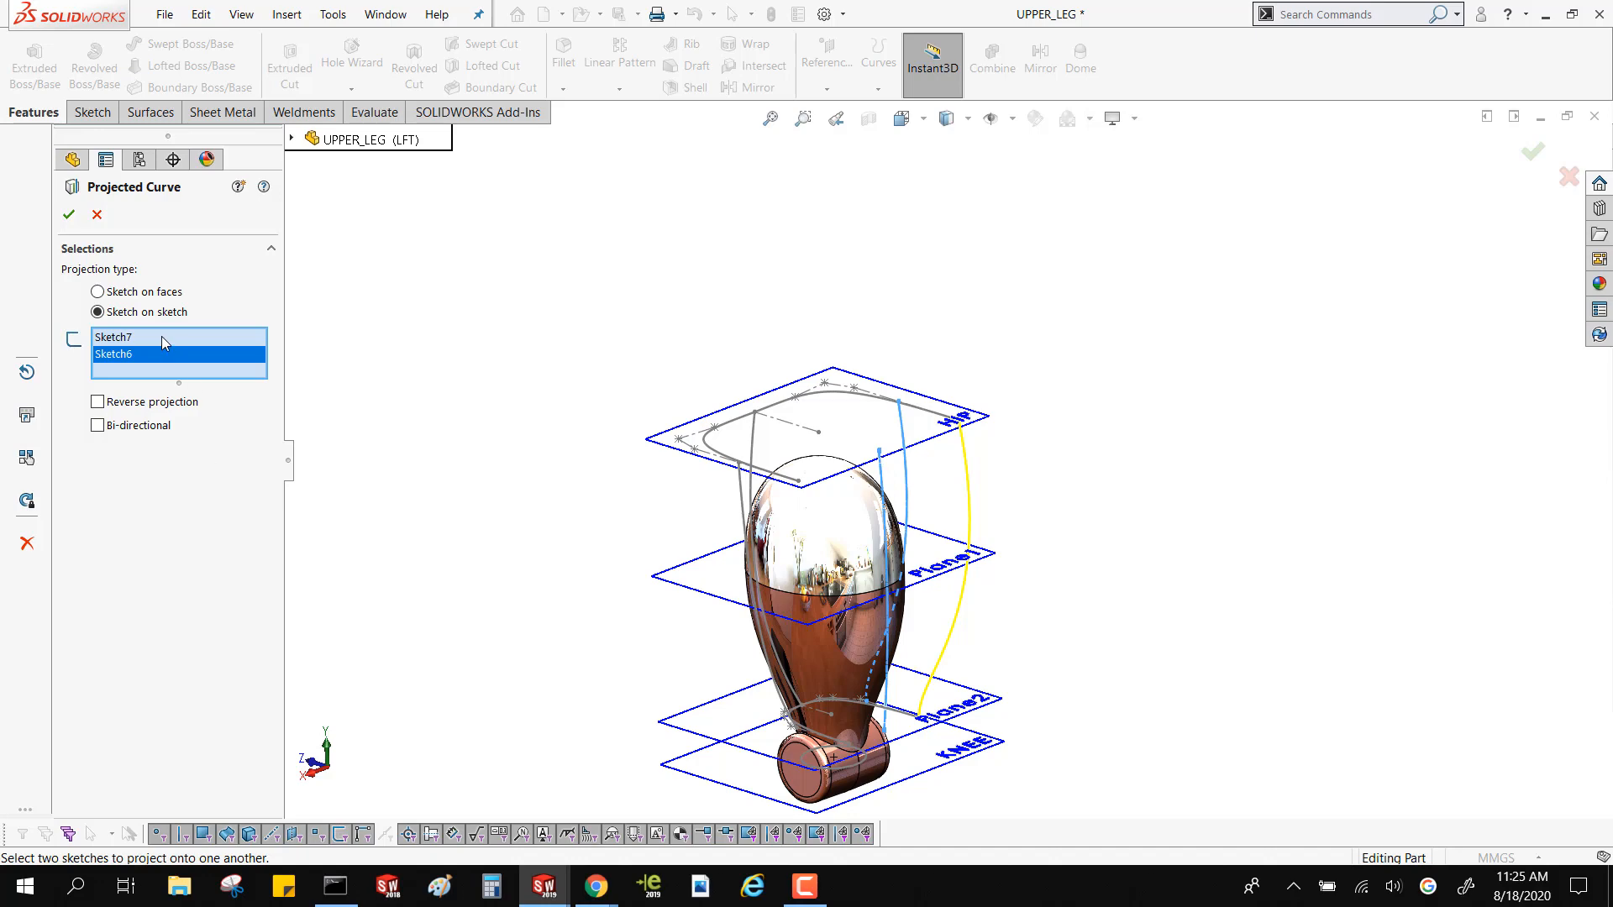
Accept the projected curve from Sketch7 and Sketch6, and create a second sketch-on-sketch projected curve from Sketch6 and Sketch8
left_click(69, 216)
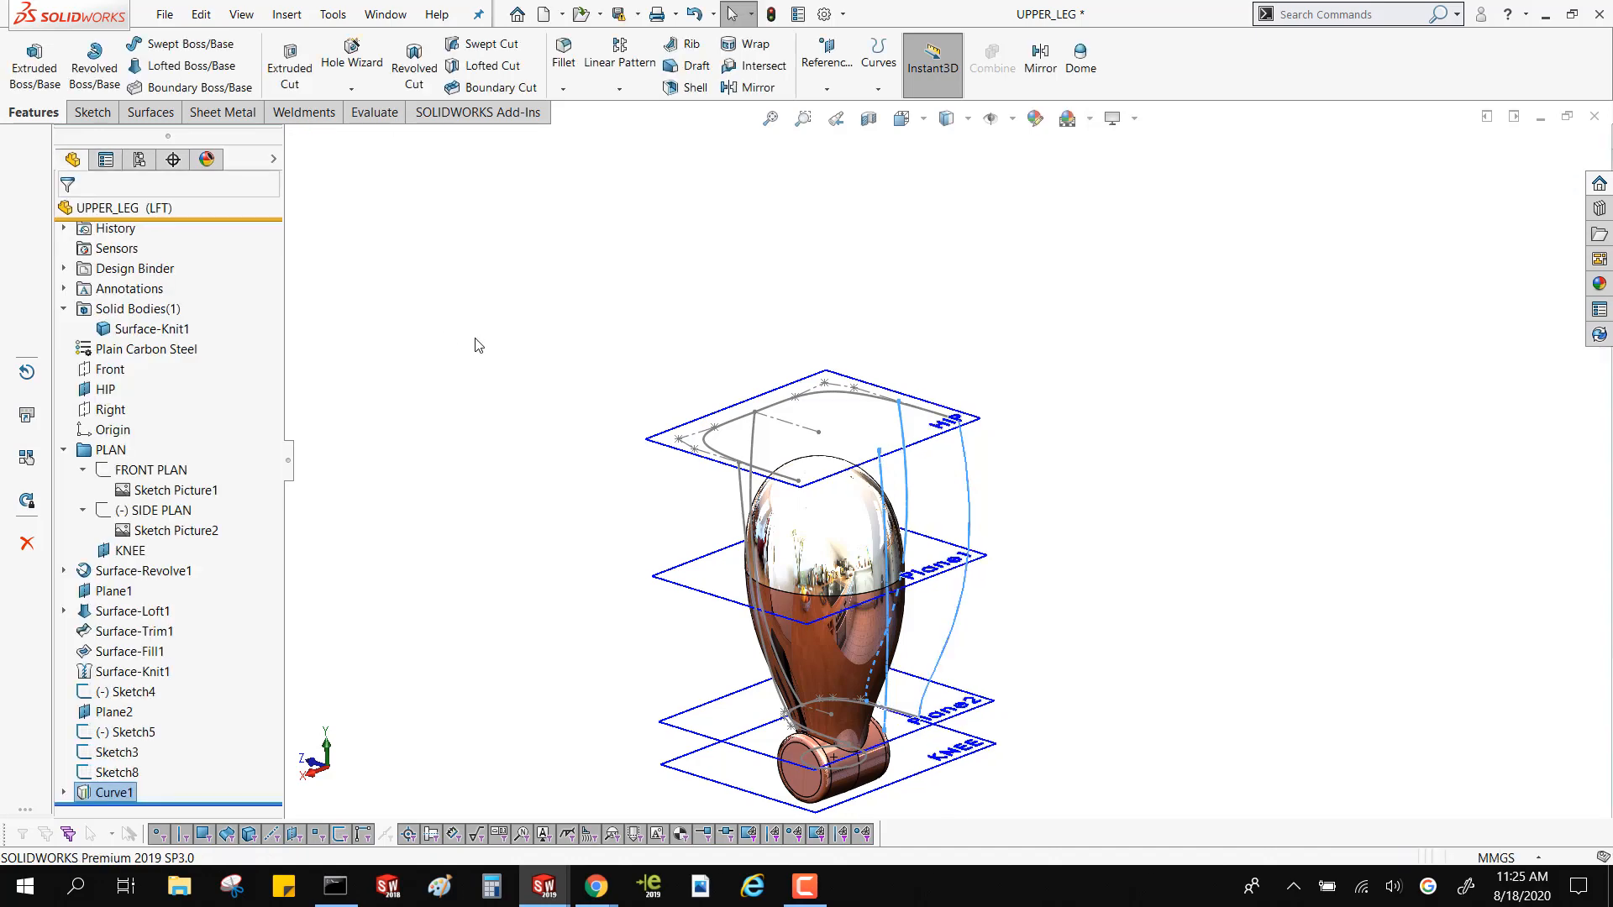
key("Return")
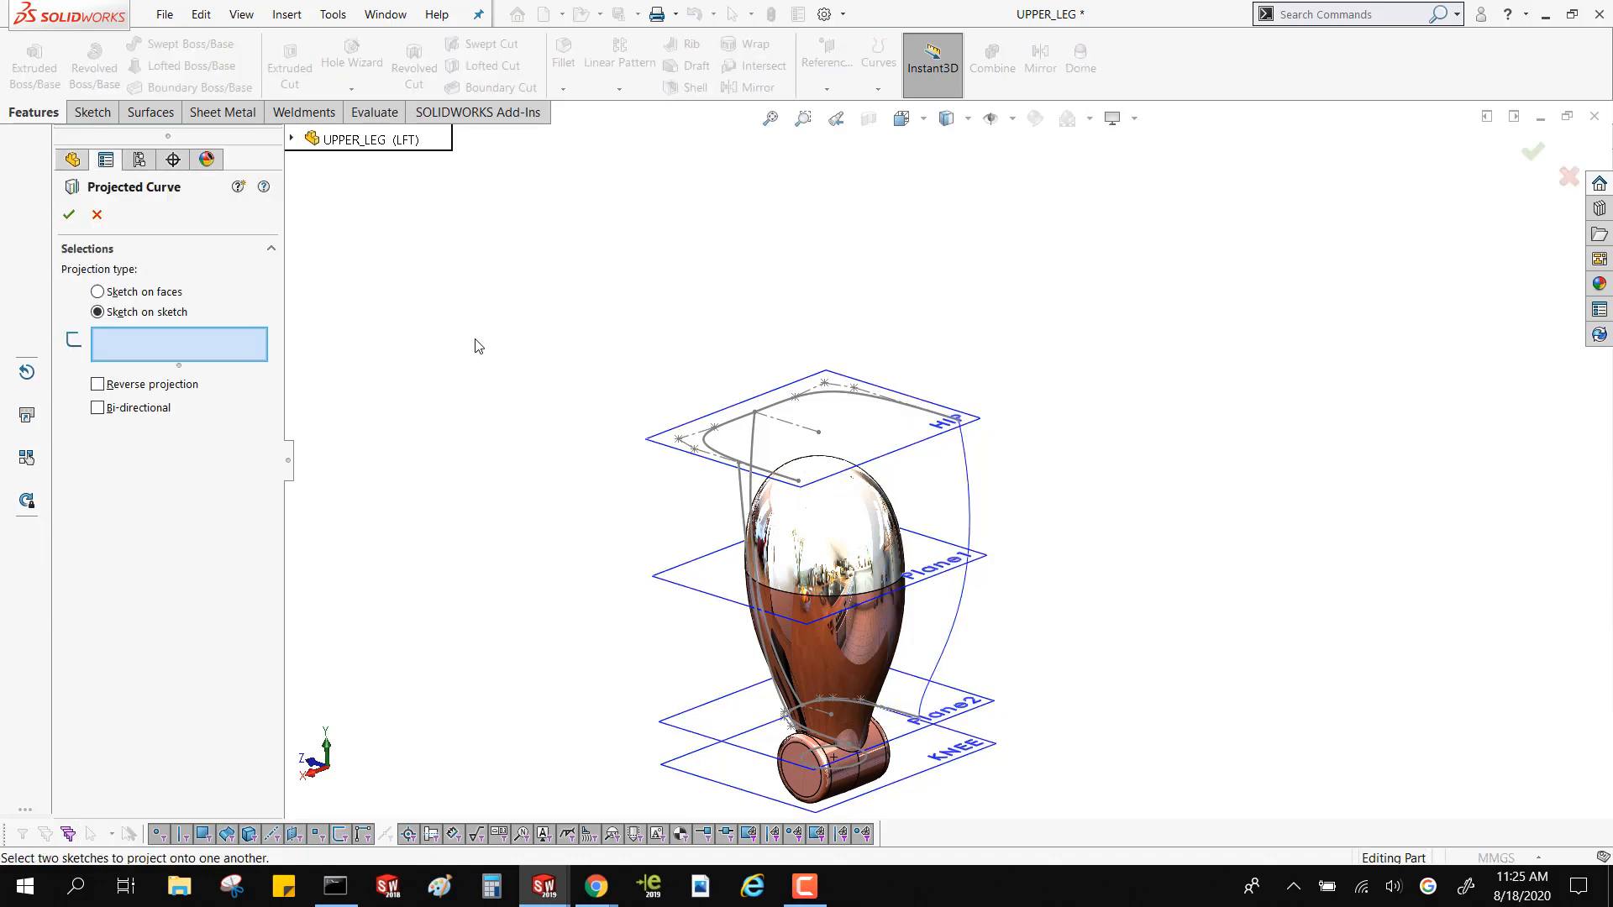
middle_click_drag(538, 452, 652, 406)
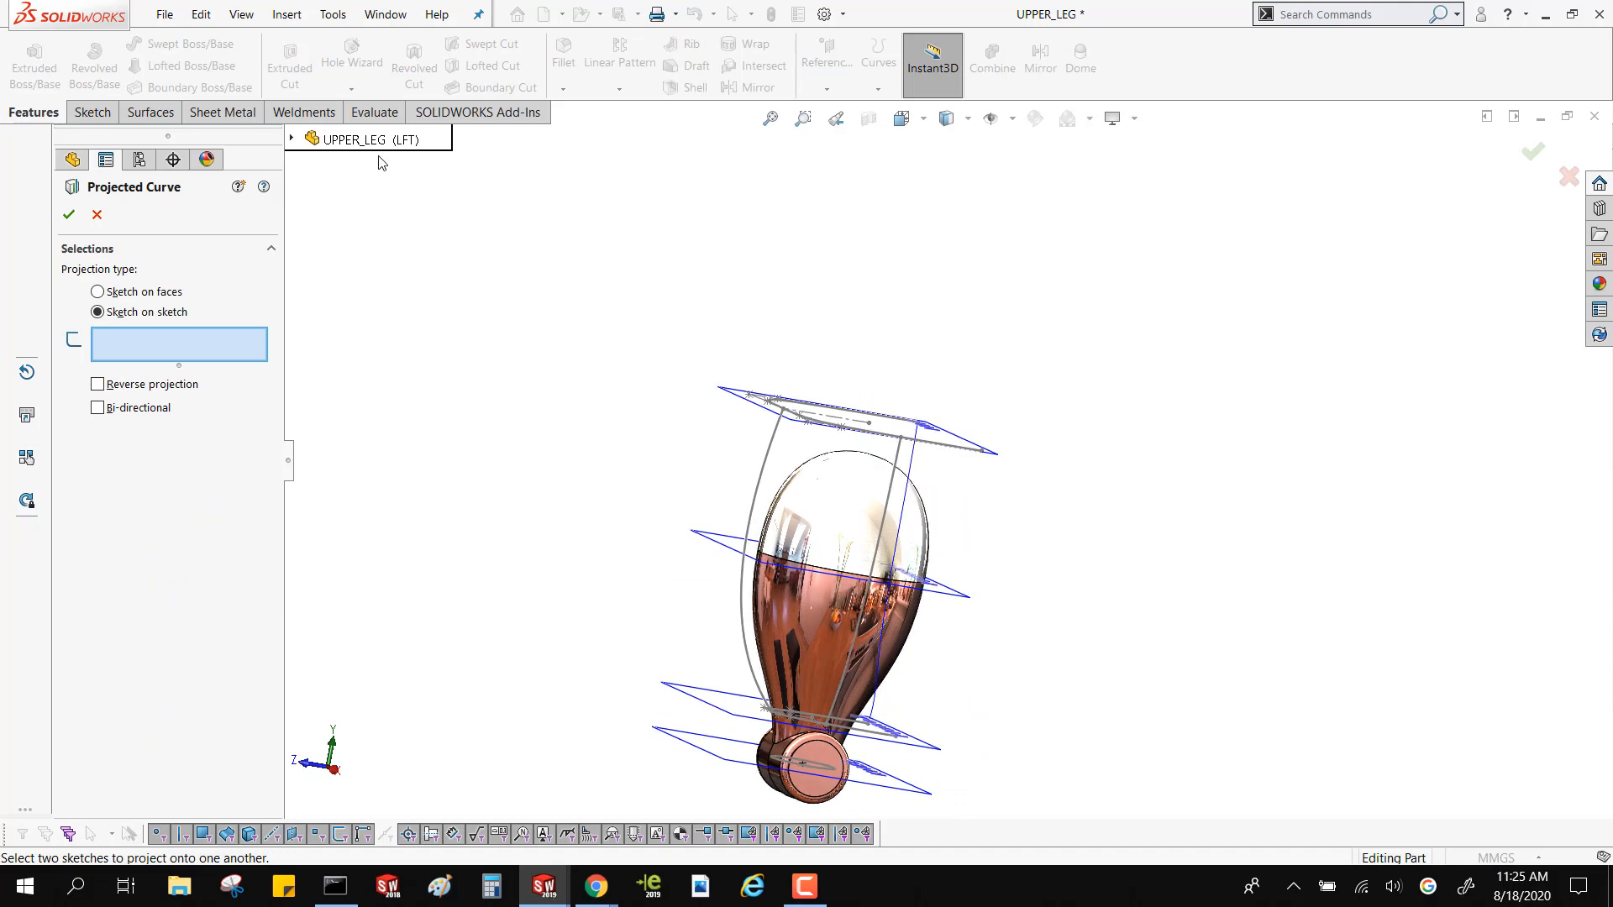
left_click(294, 139)
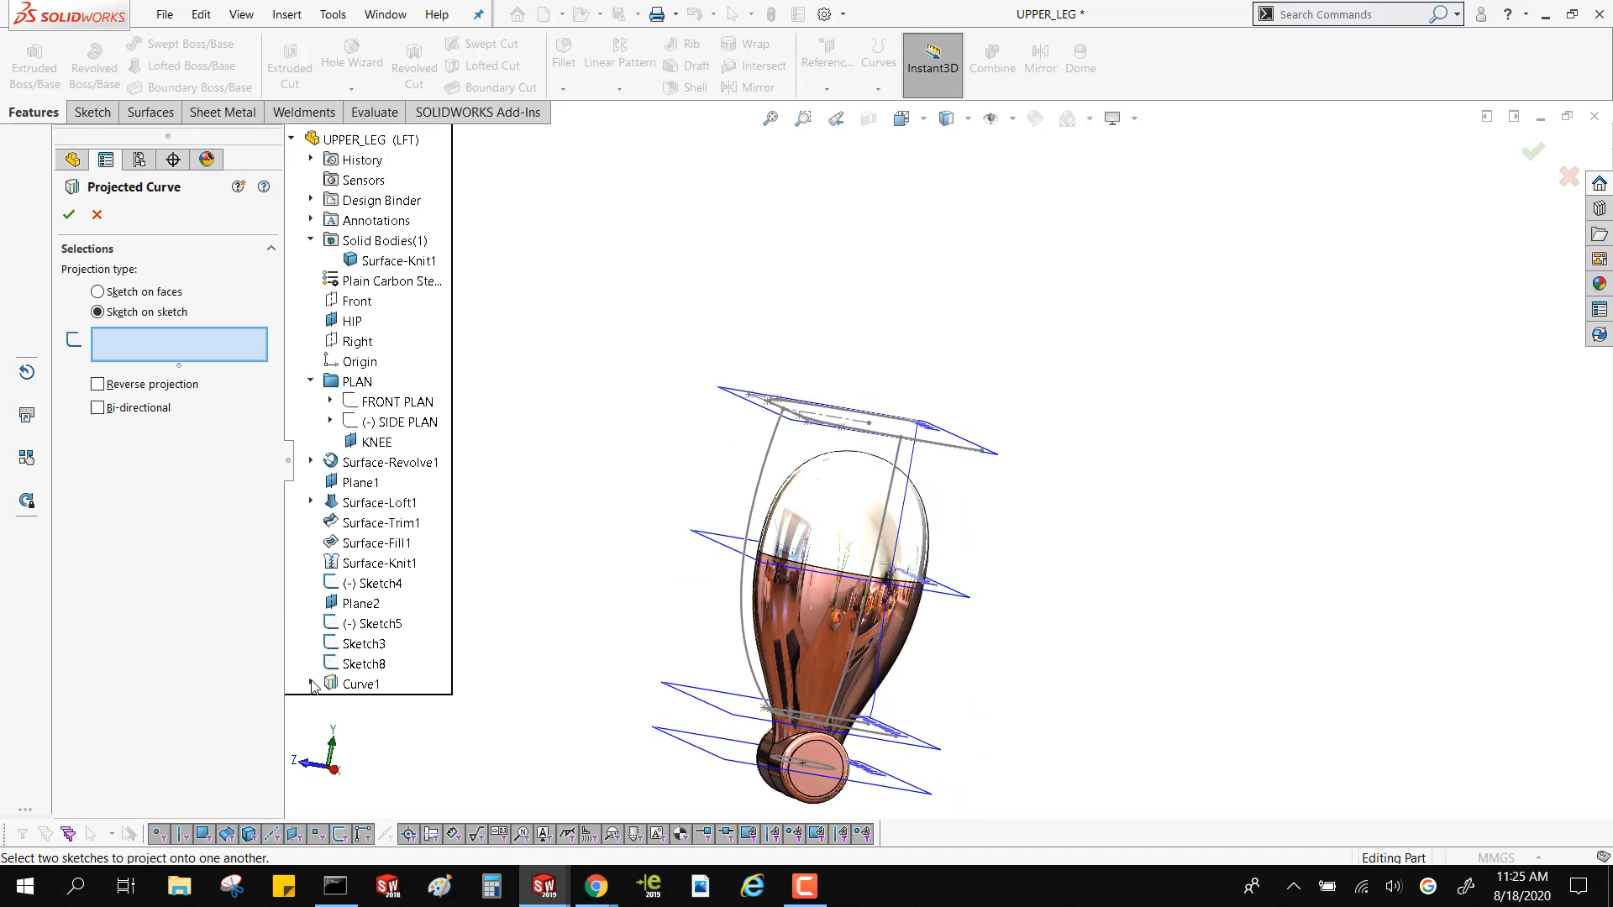
left_click(310, 683)
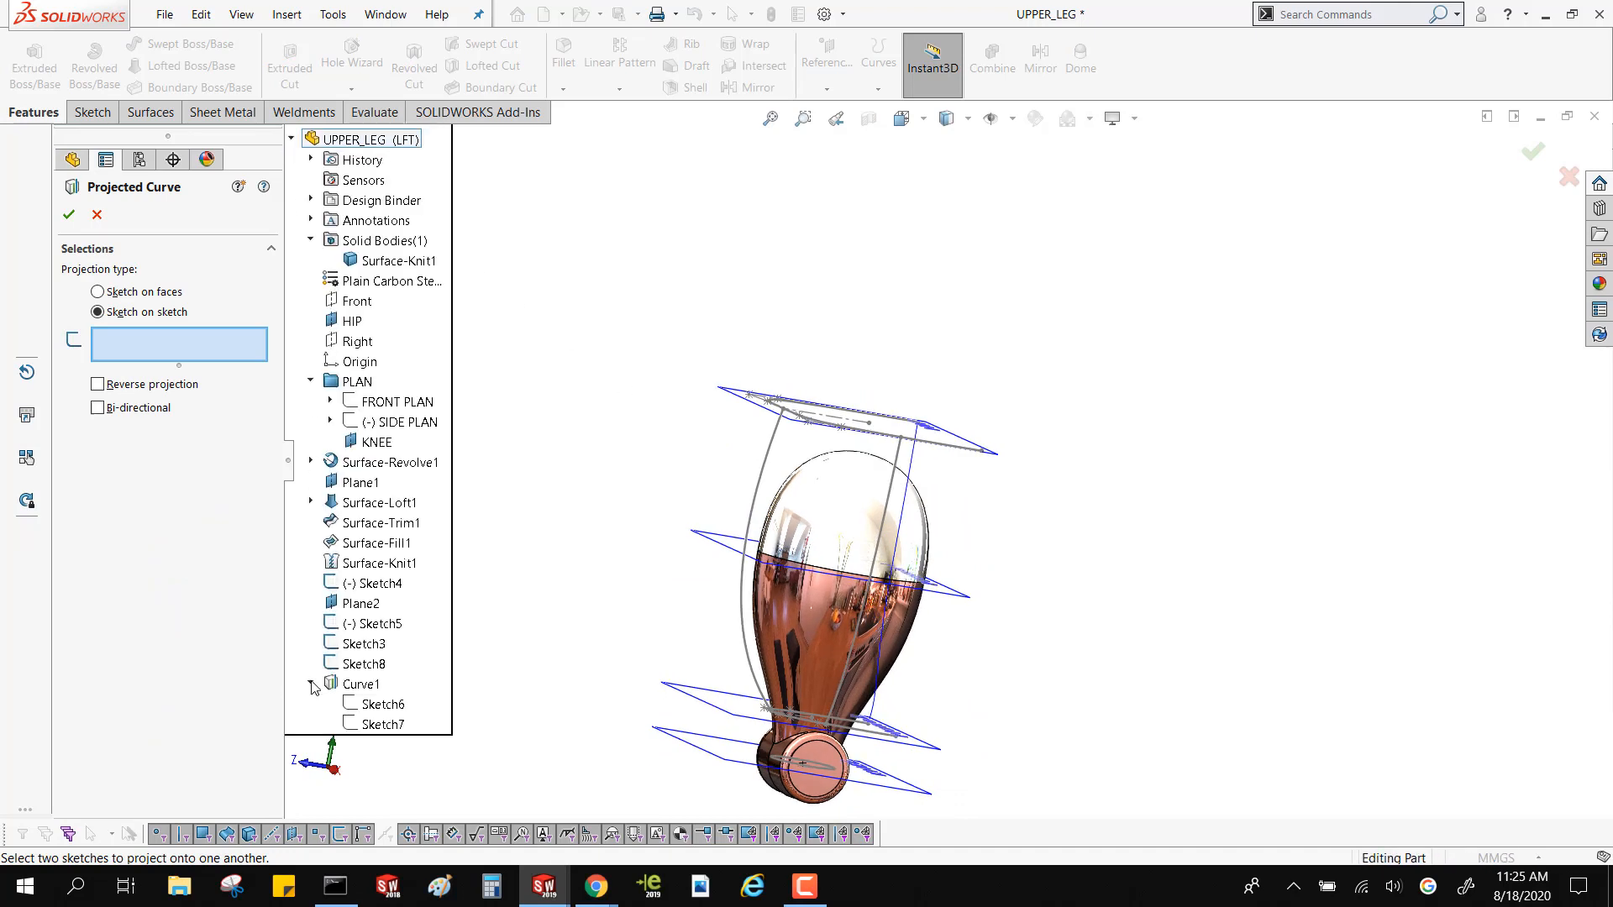
left_click(356, 708)
middle_click_drag(1023, 540, 1055, 600)
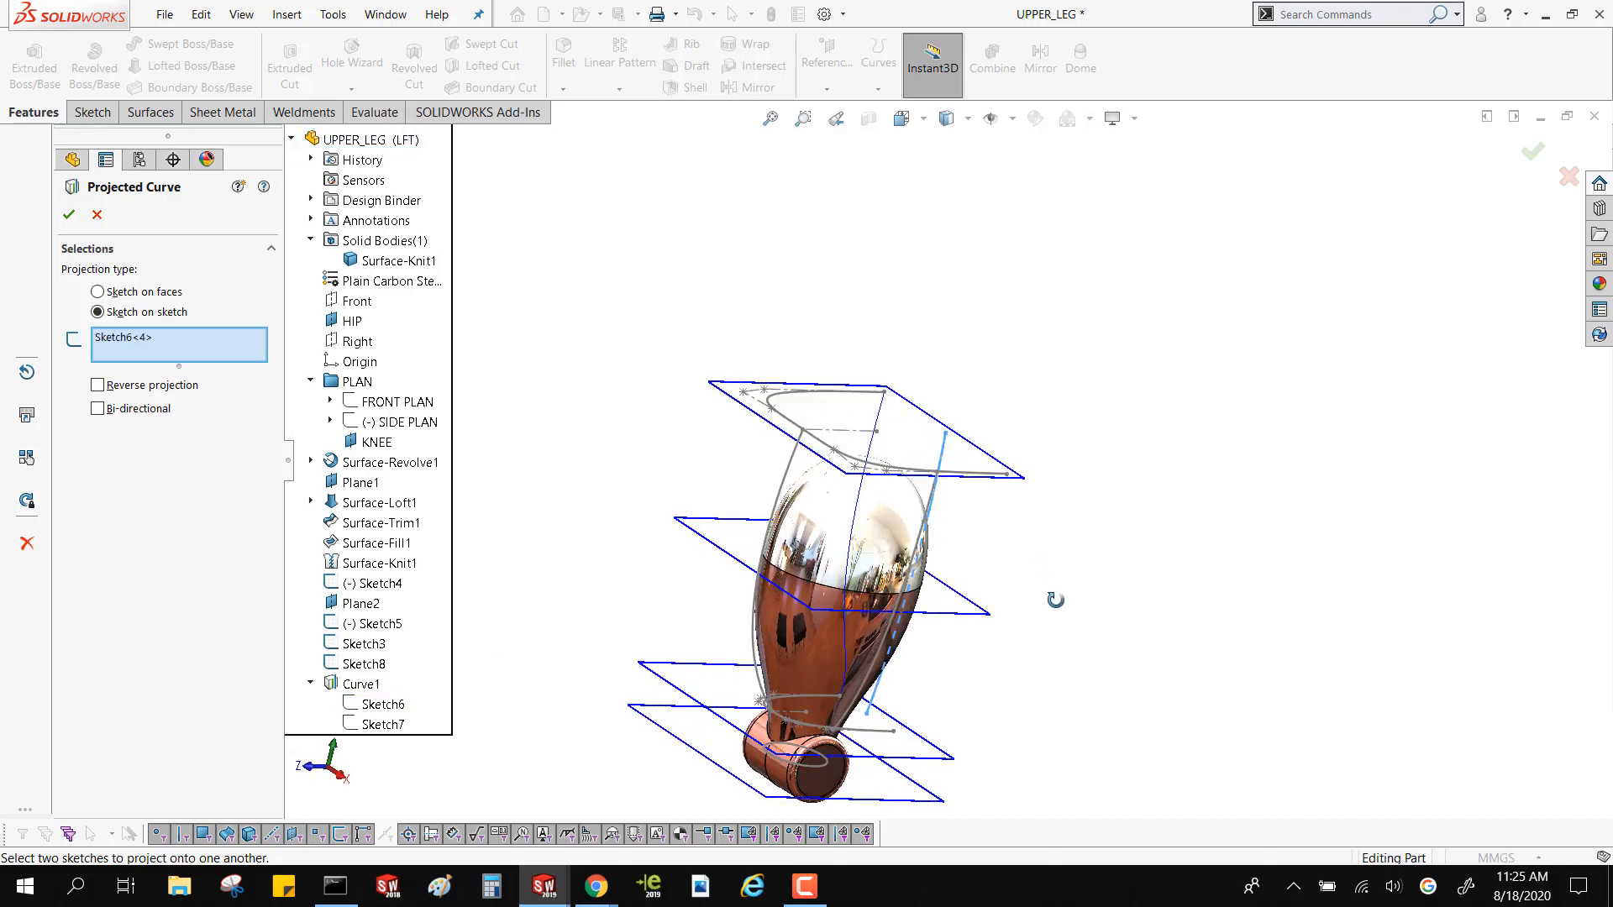
left_click(364, 663)
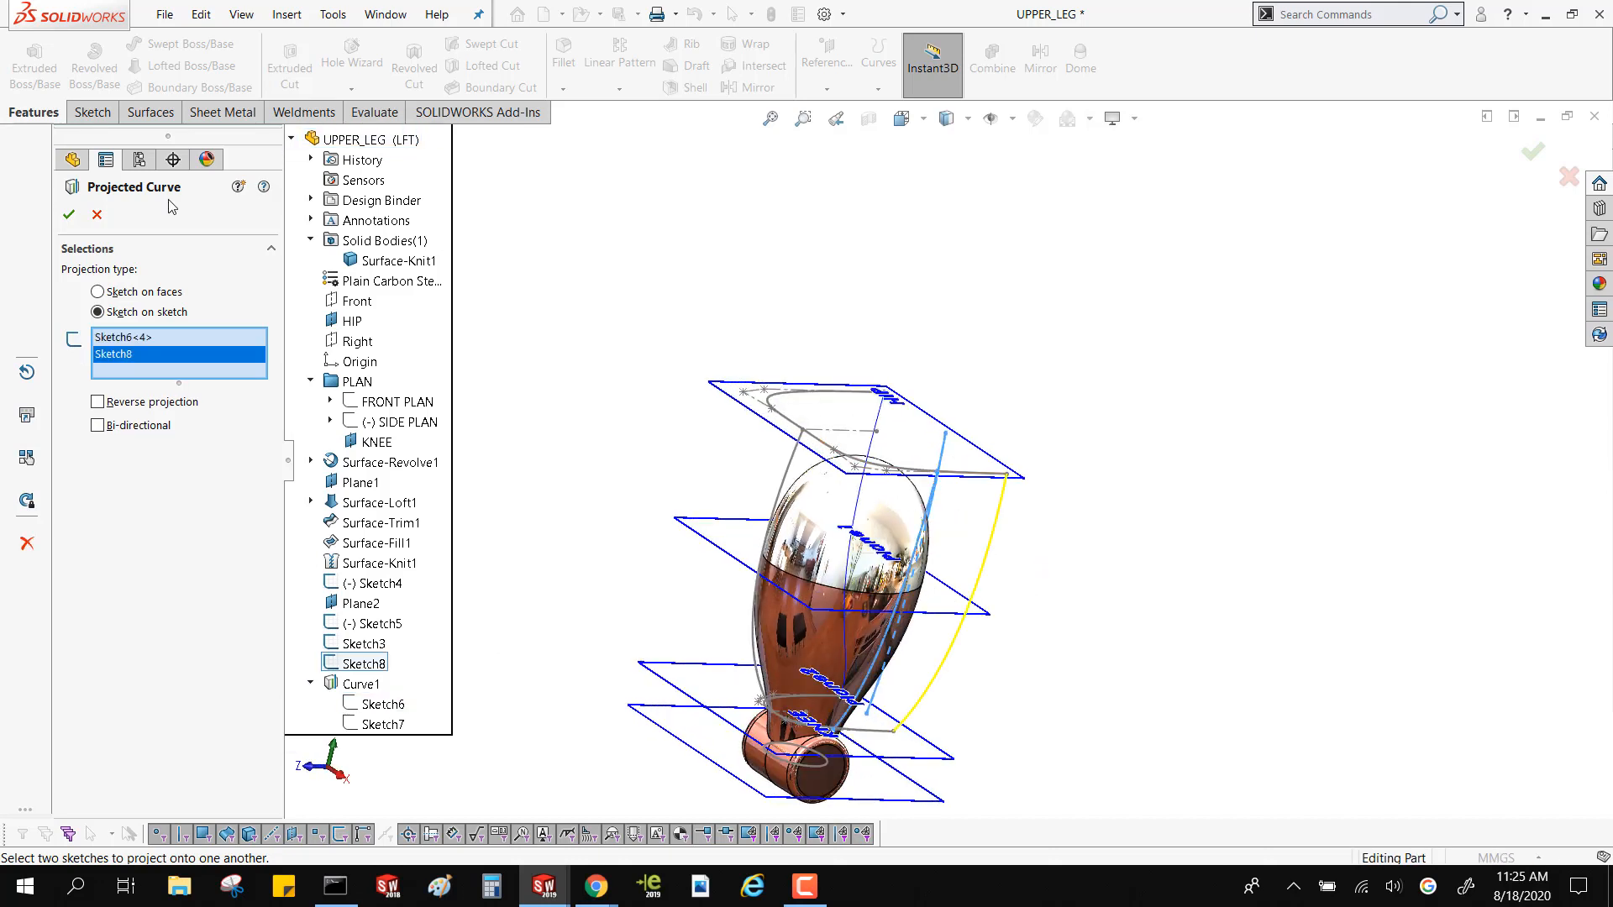
left_click(69, 215)
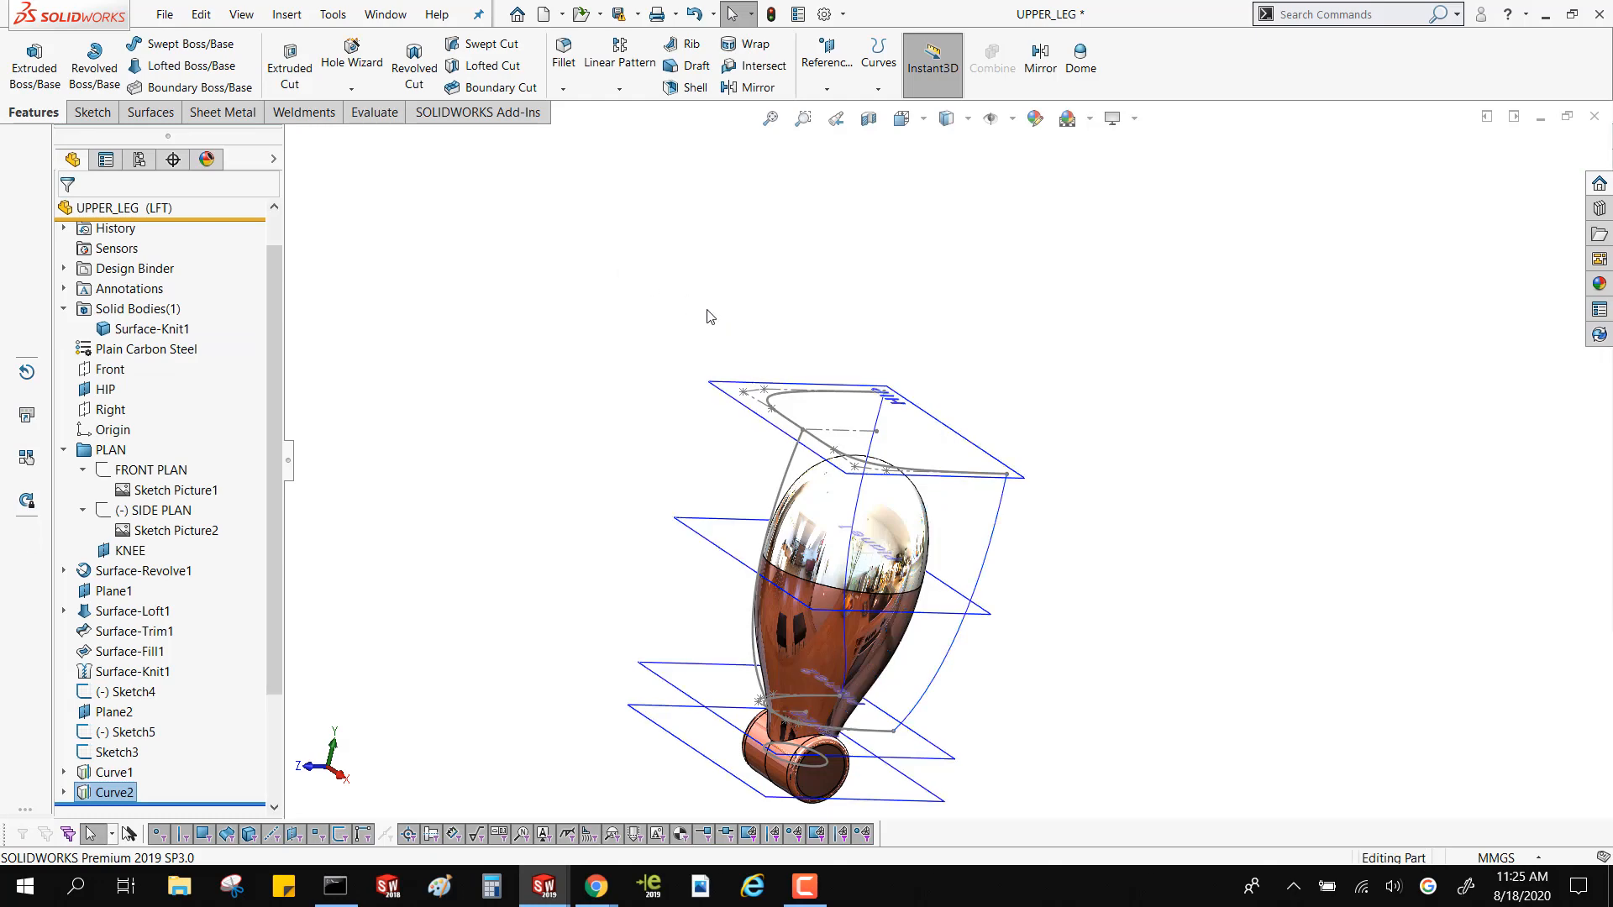
Examine the two projected rear curves between the hip and lower profiles from several angles
middle_click_drag(708, 317, 758, 333)
scroll(973, 472, "down", 3)
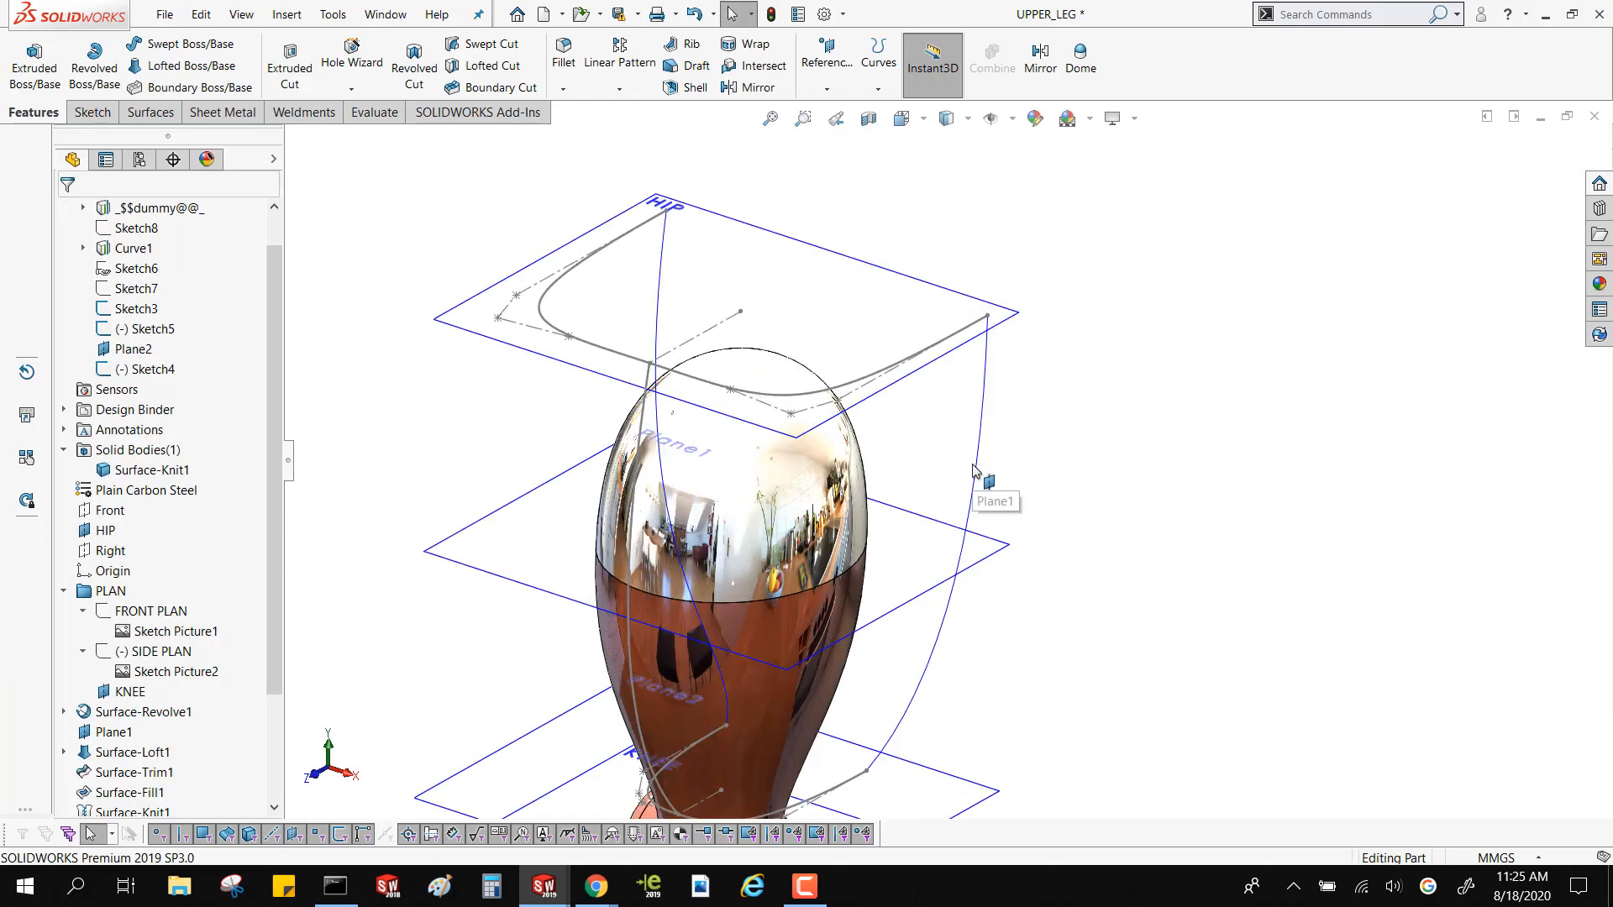
left_click(977, 457)
left_click(663, 245)
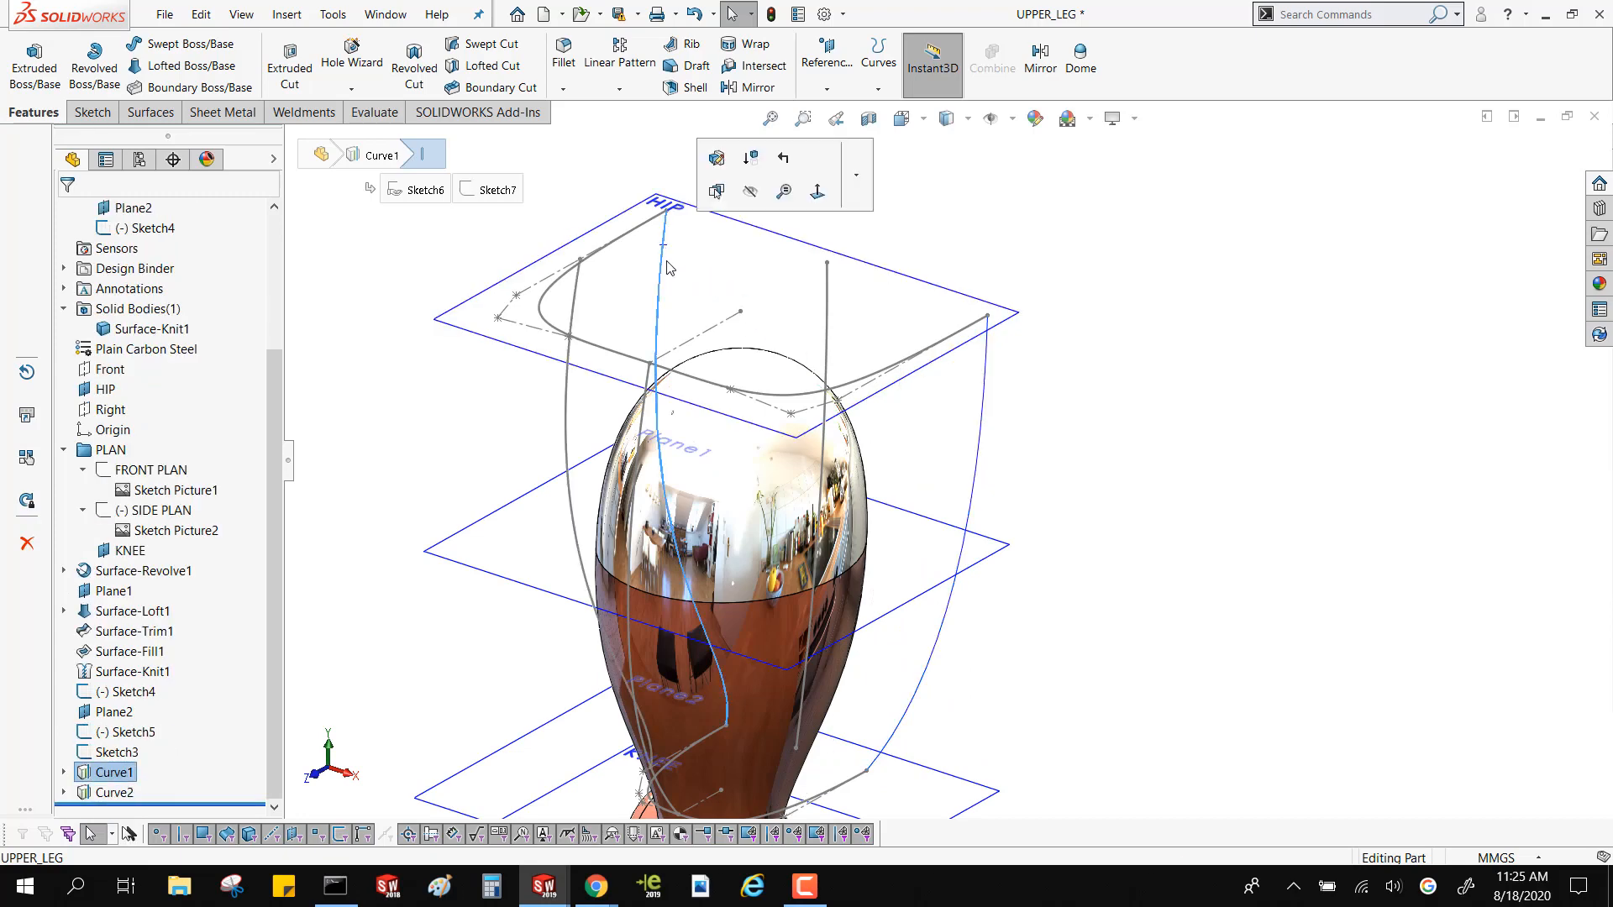
middle_click_drag(670, 268, 618, 199)
scroll(693, 276, "up", 4)
left_click(613, 235)
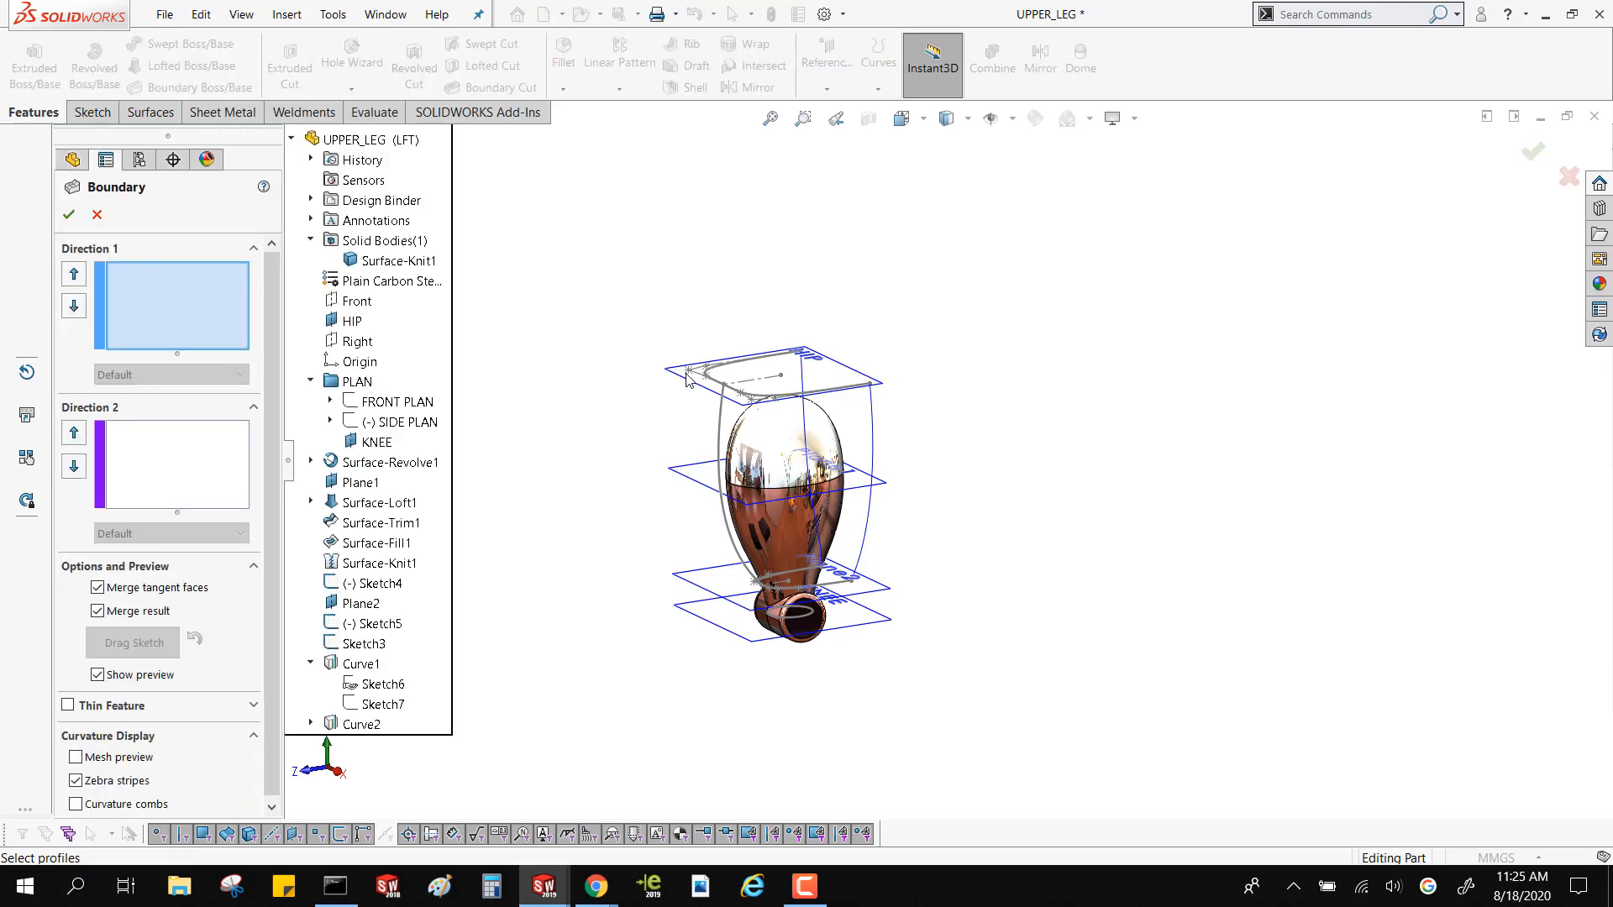
Set Curve2, Sketch3 and Curve1 as the Direction 1 curves of a solid Boundary feature
left_click(169, 336)
left_click(871, 430)
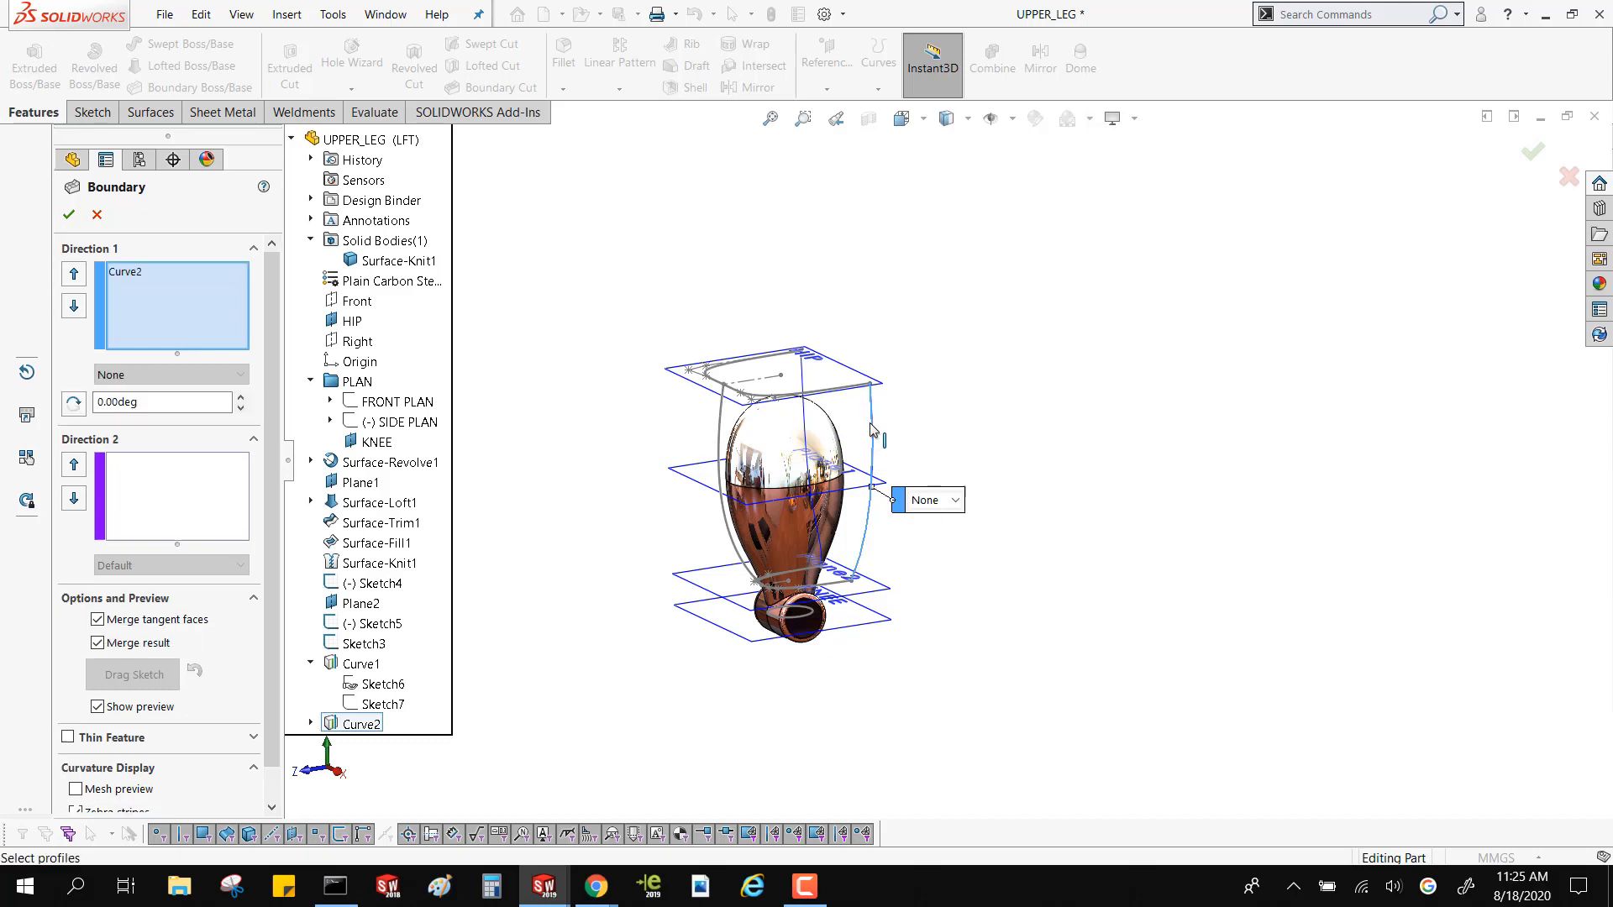
left_click(725, 431)
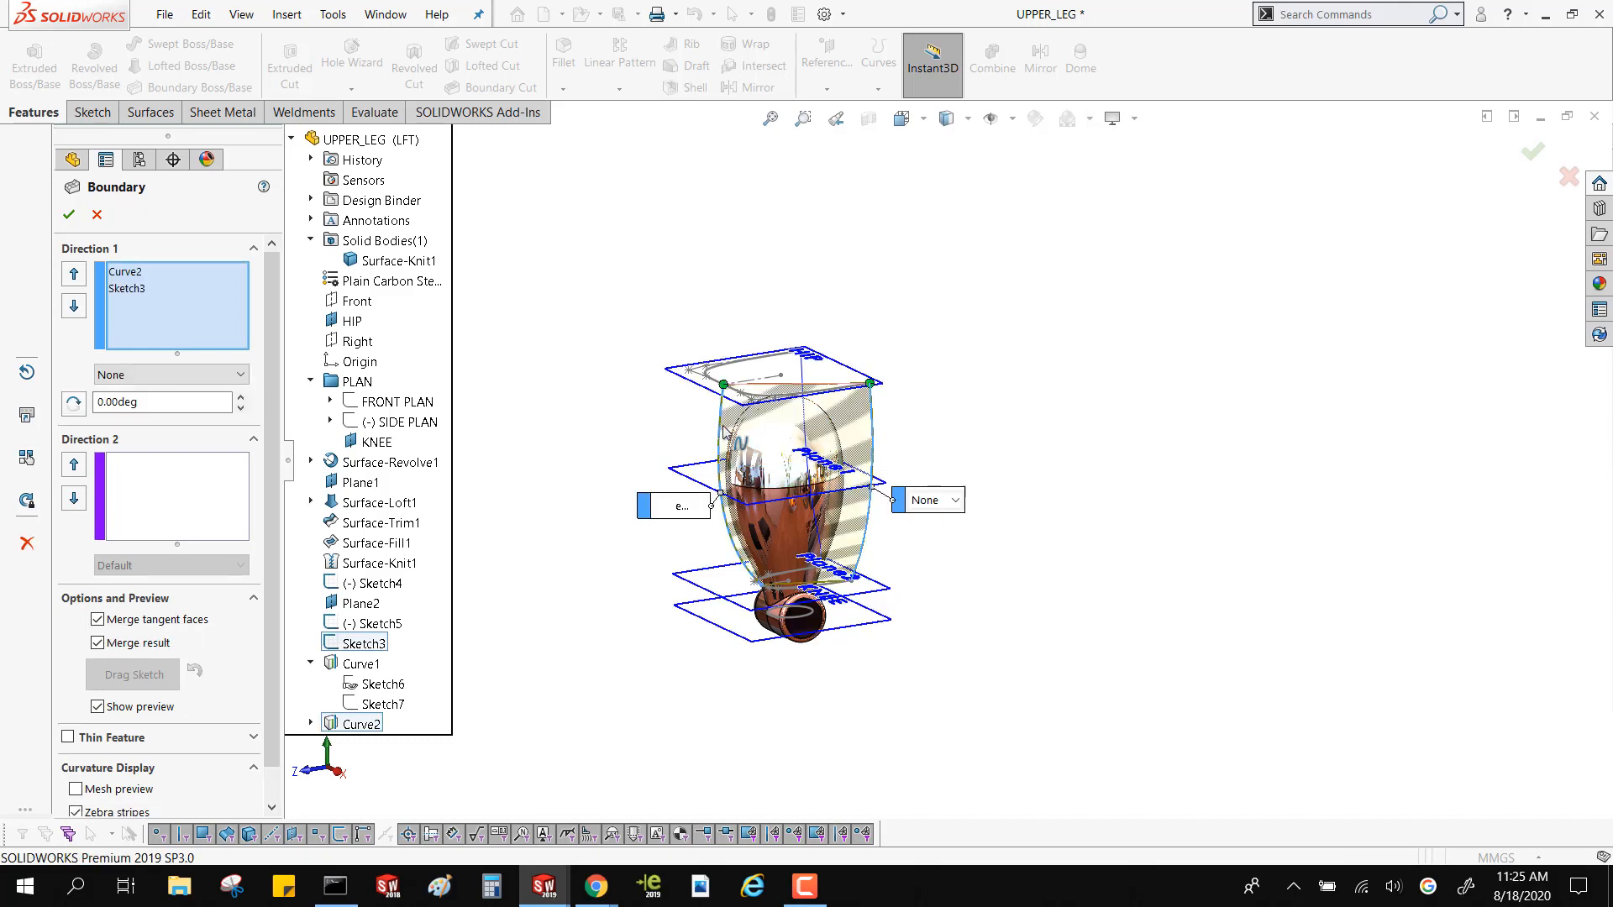
middle_click_drag(744, 446, 750, 399)
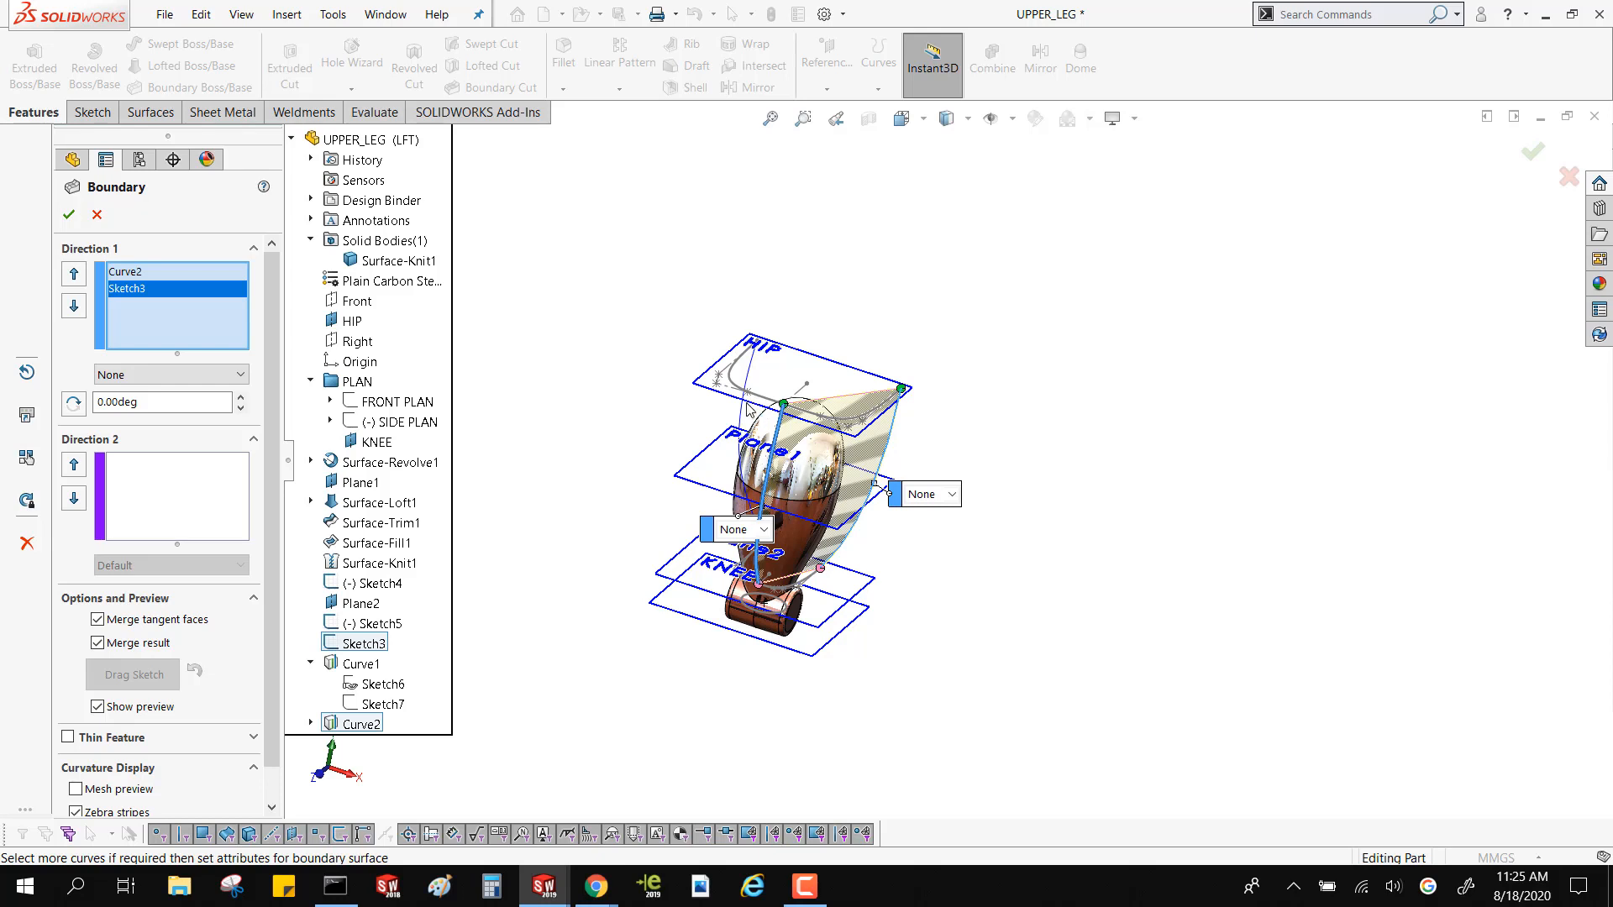
left_click(743, 424)
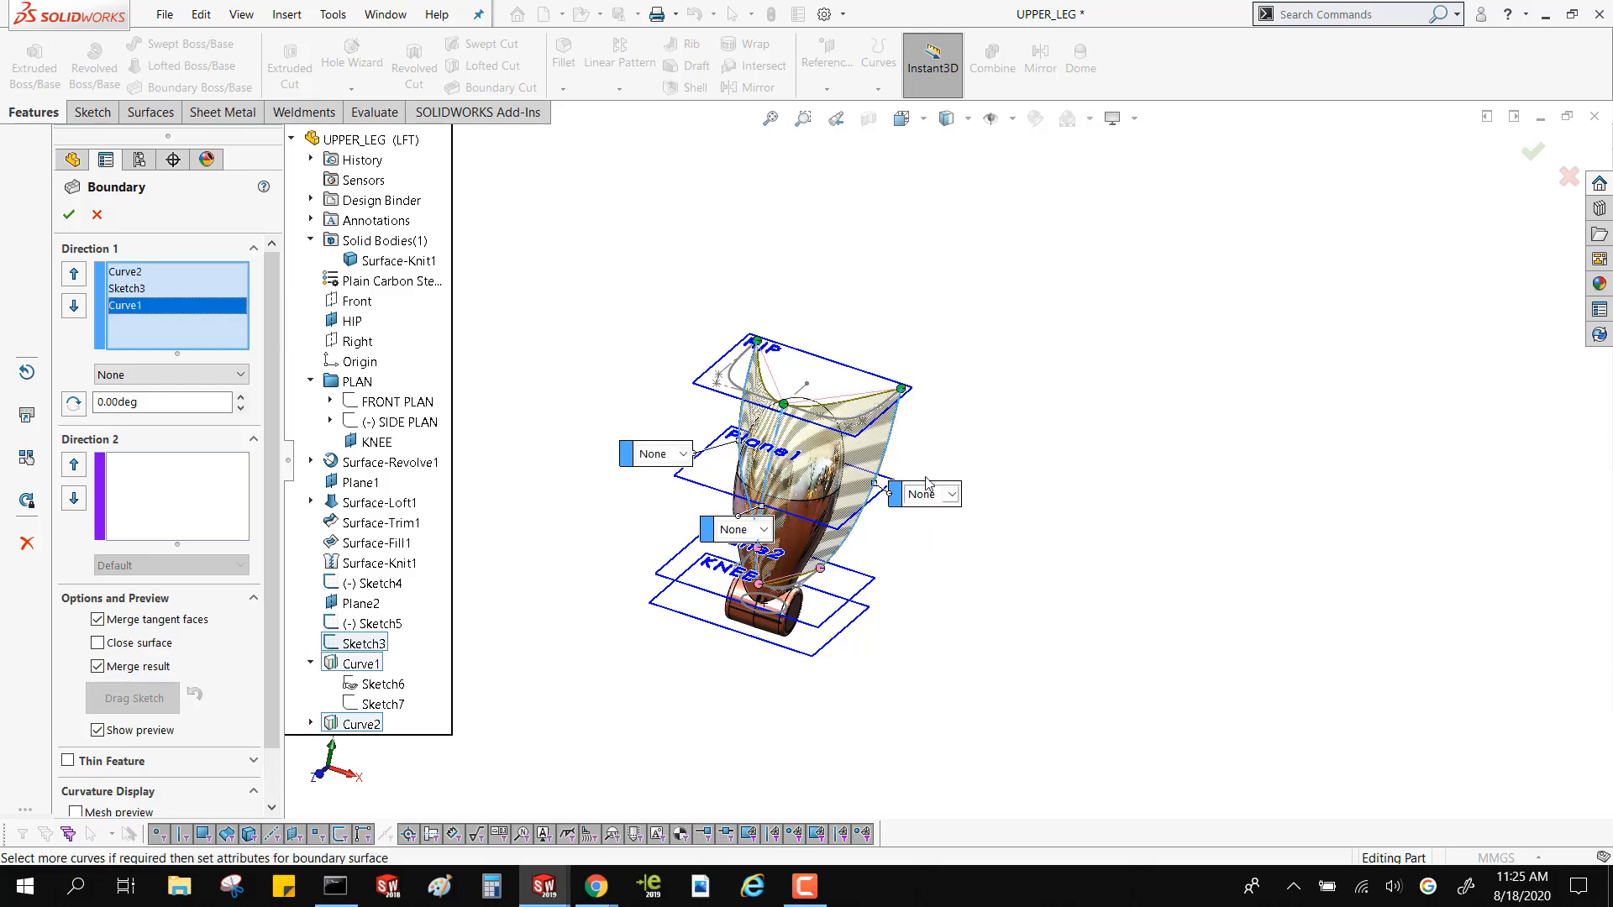
Check the tangency options of the three Direction 1 curves and keep each one at None
left_click(952, 496)
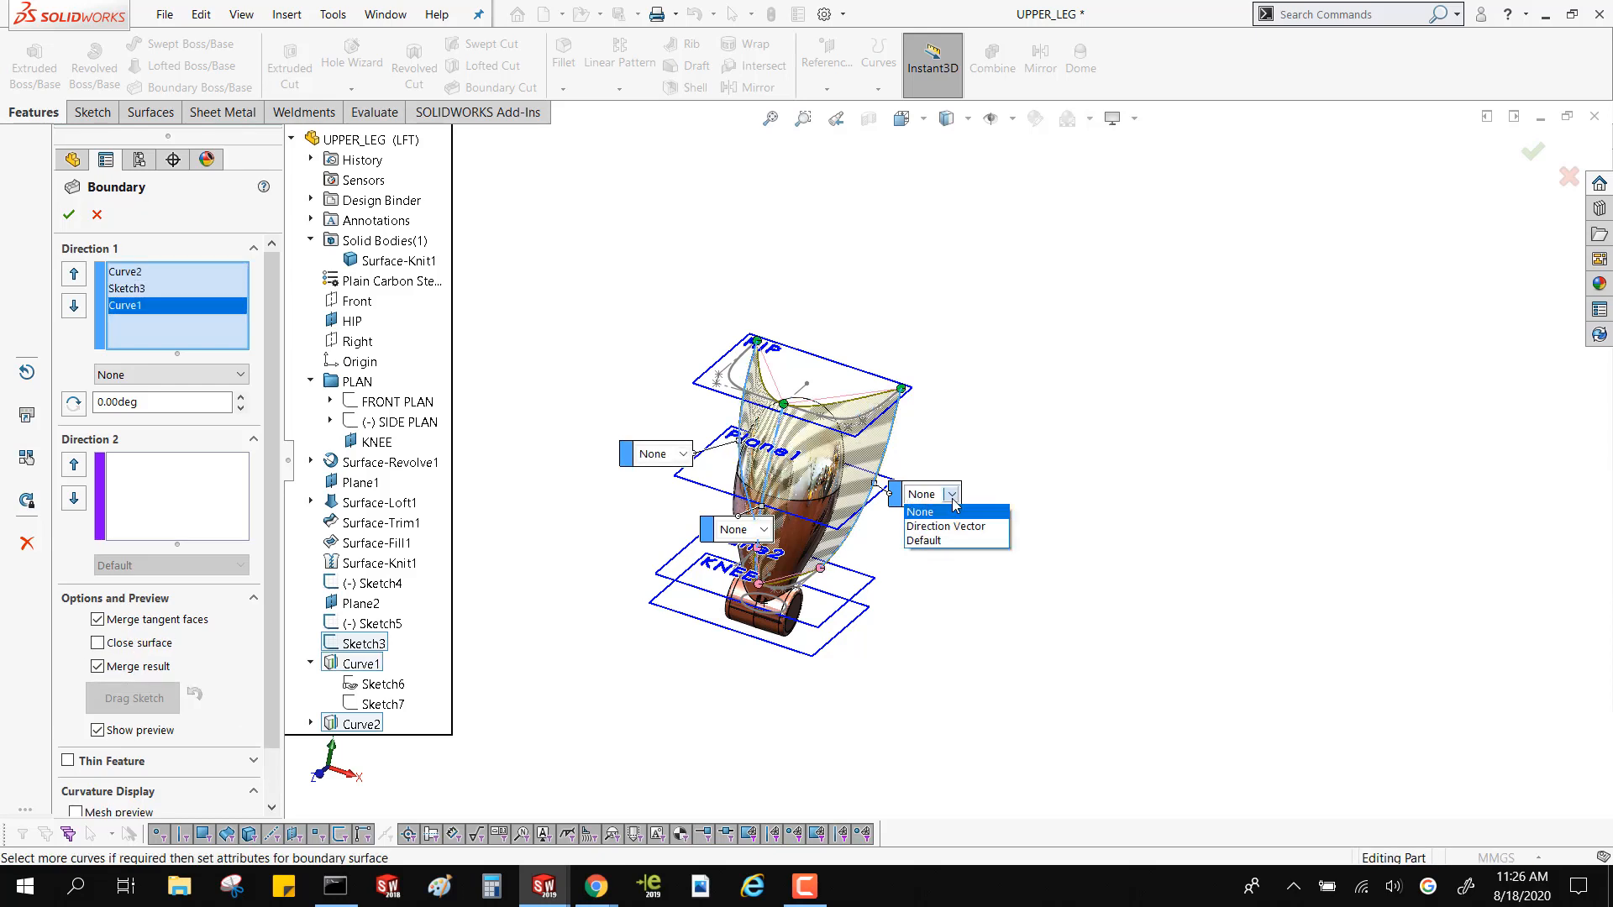
left_click(920, 511)
left_click(763, 530)
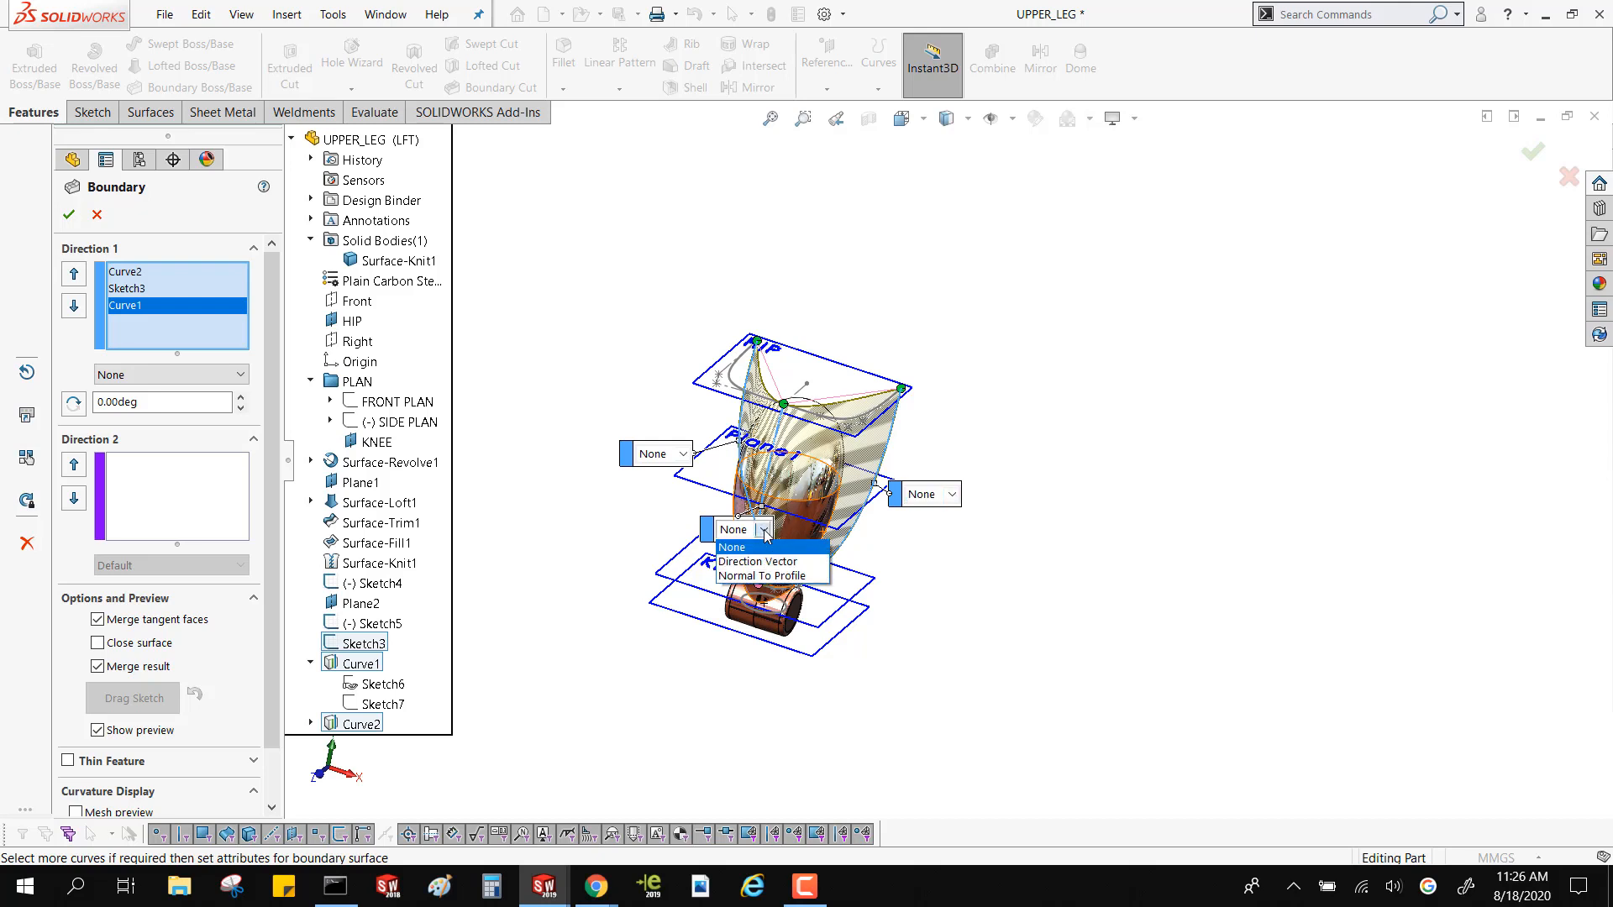
left_click(744, 547)
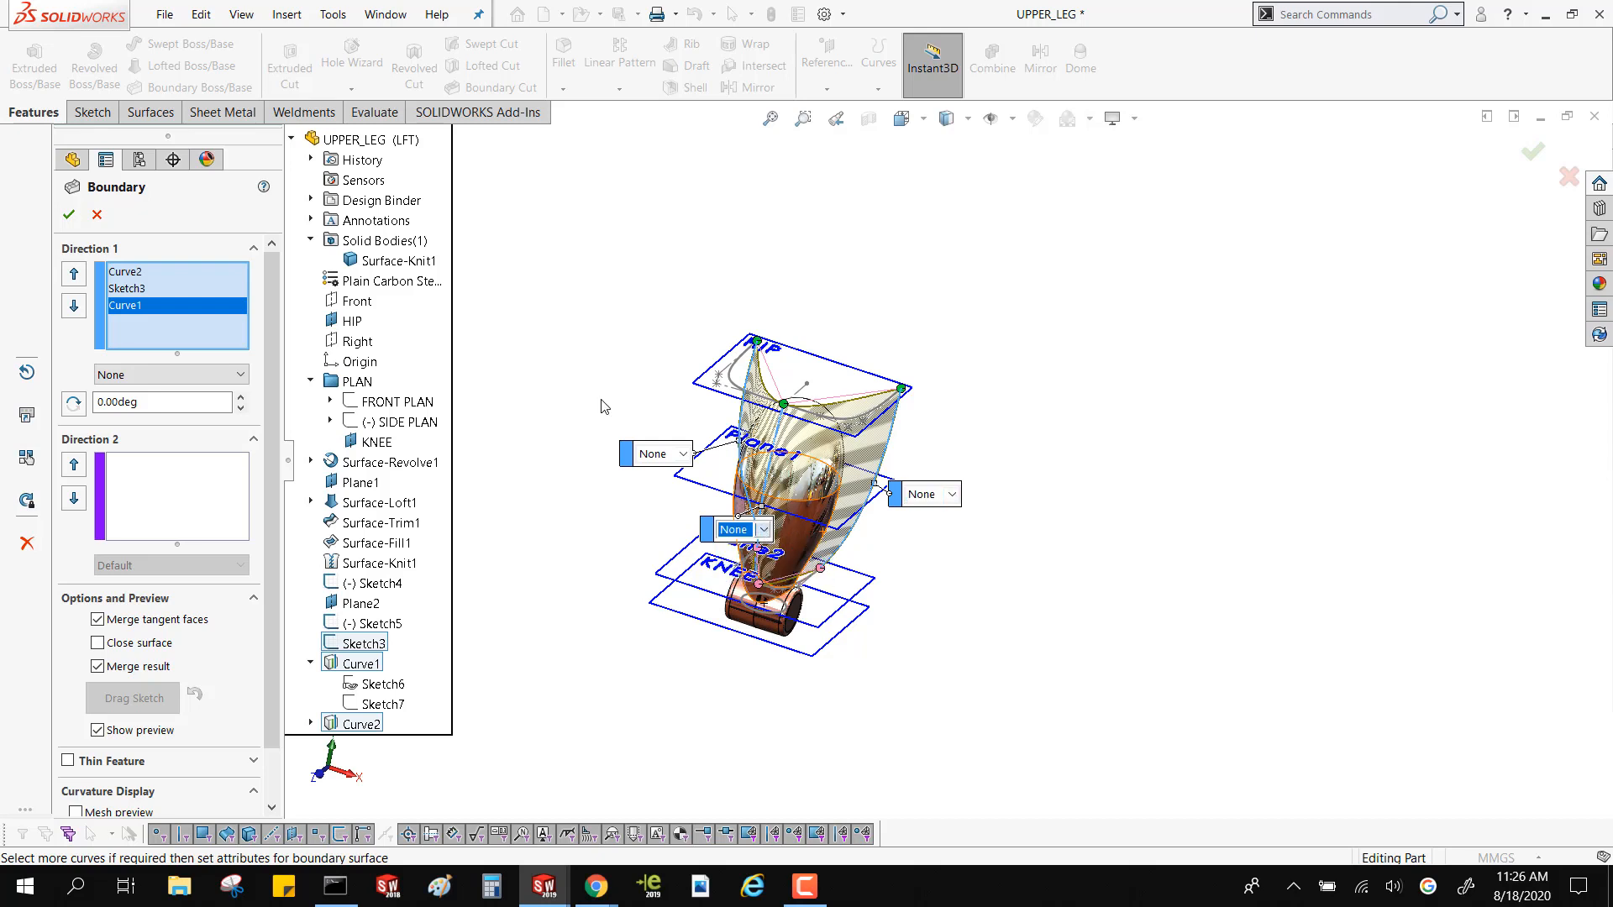
left_click(682, 455)
left_click(655, 471)
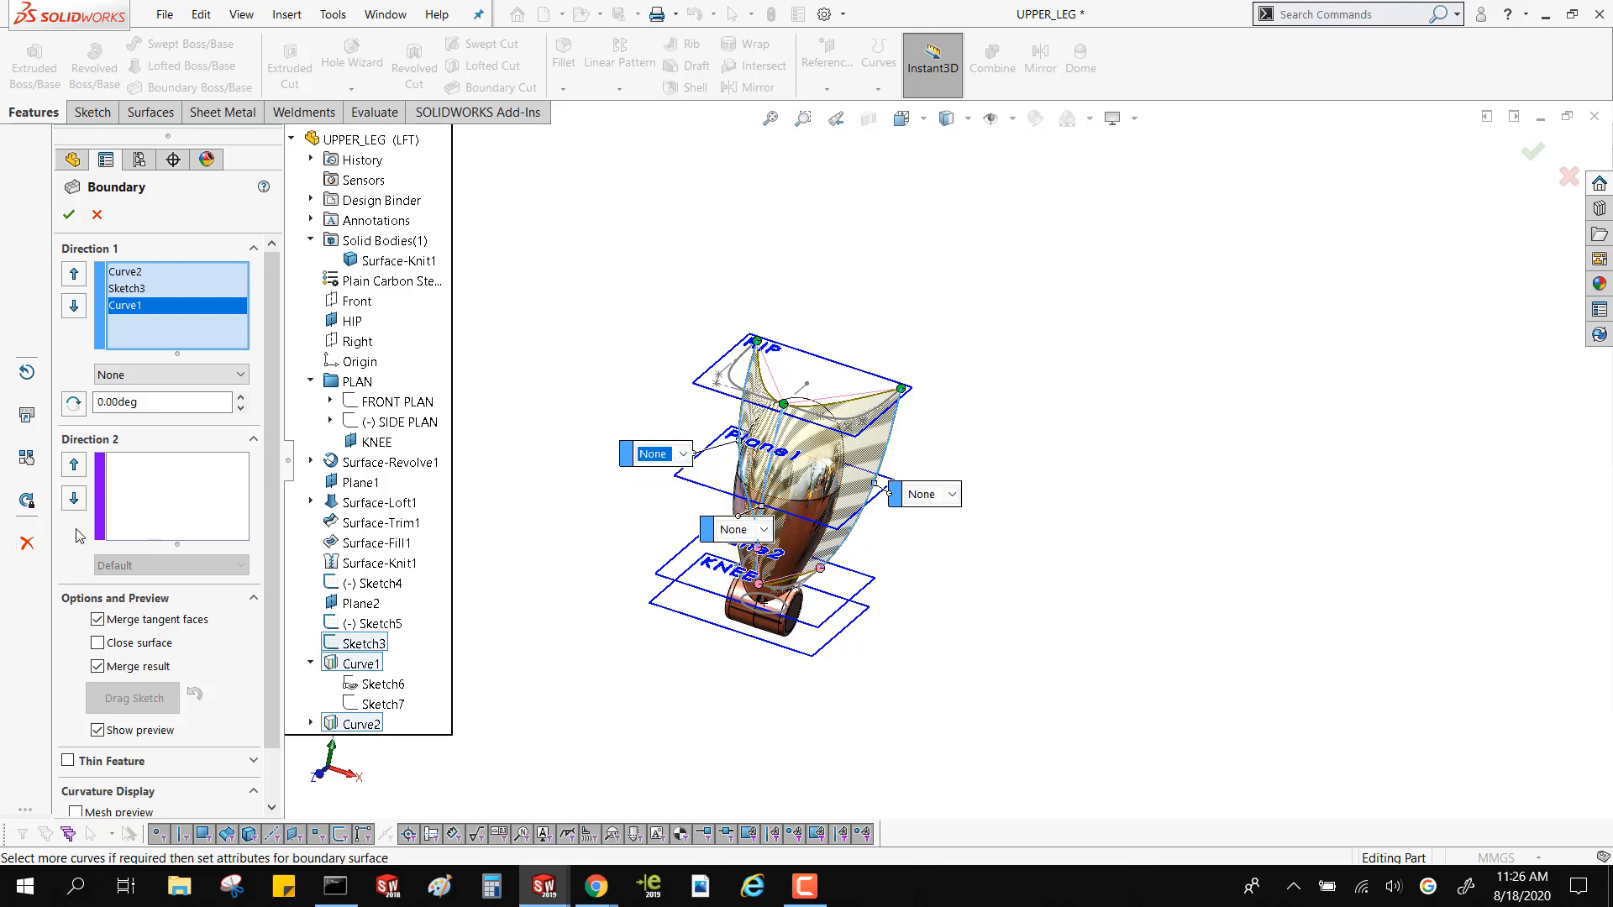
Add the hip profile Sketch4 and the lower profile Sketch5 as Direction 2 curves of the Boundary feature
left_click(143, 524)
middle_click_drag(682, 368, 672, 413)
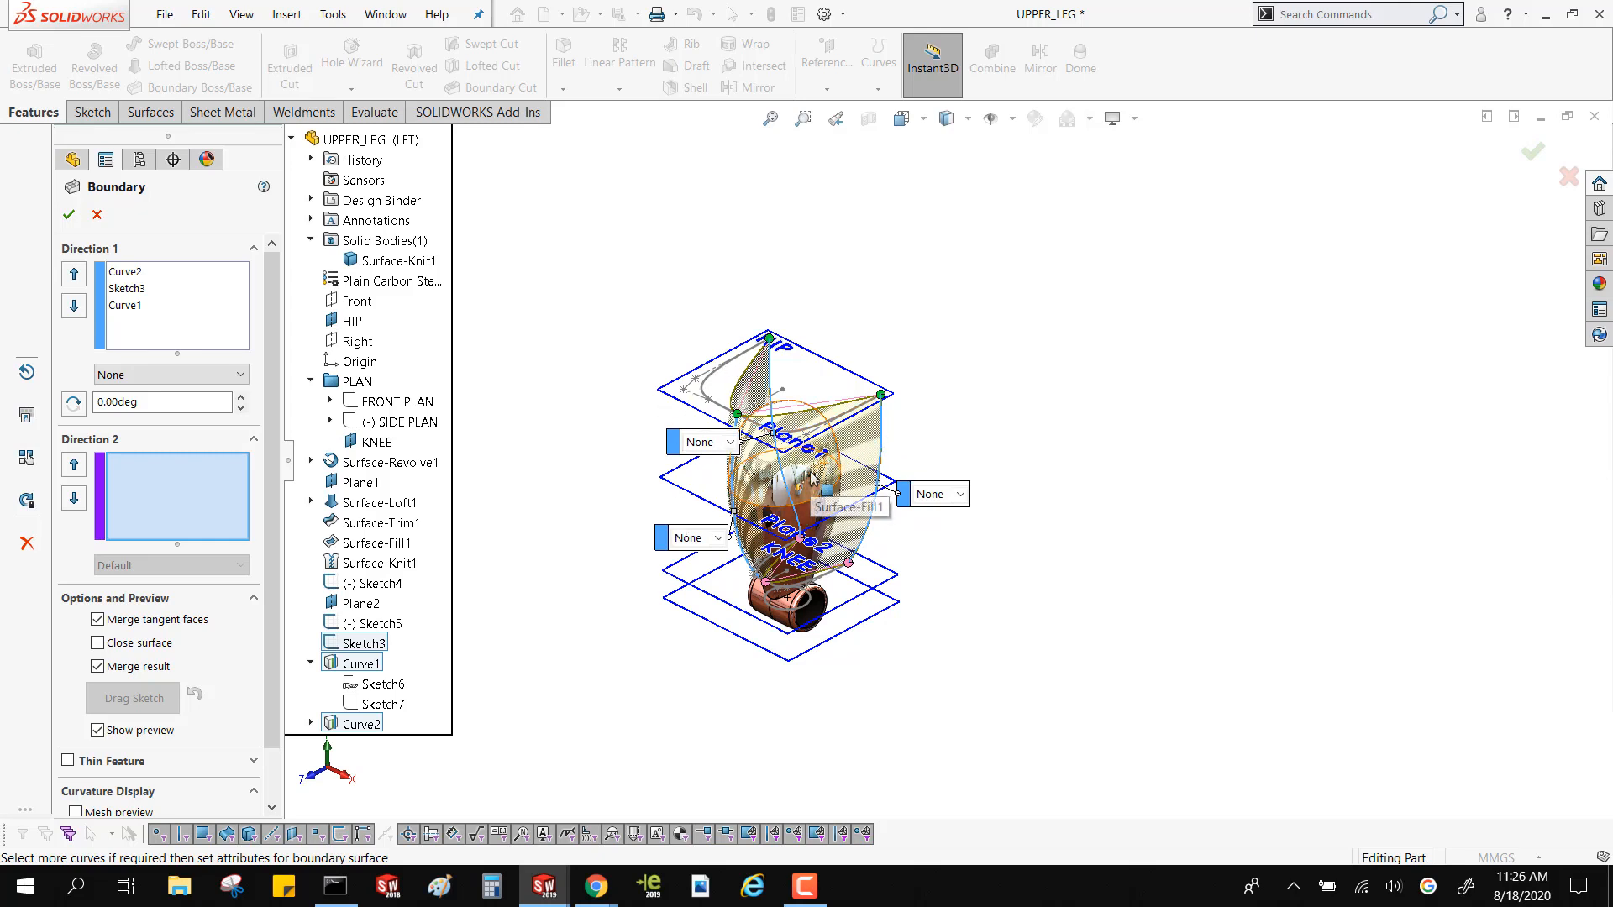
left_click(220, 514)
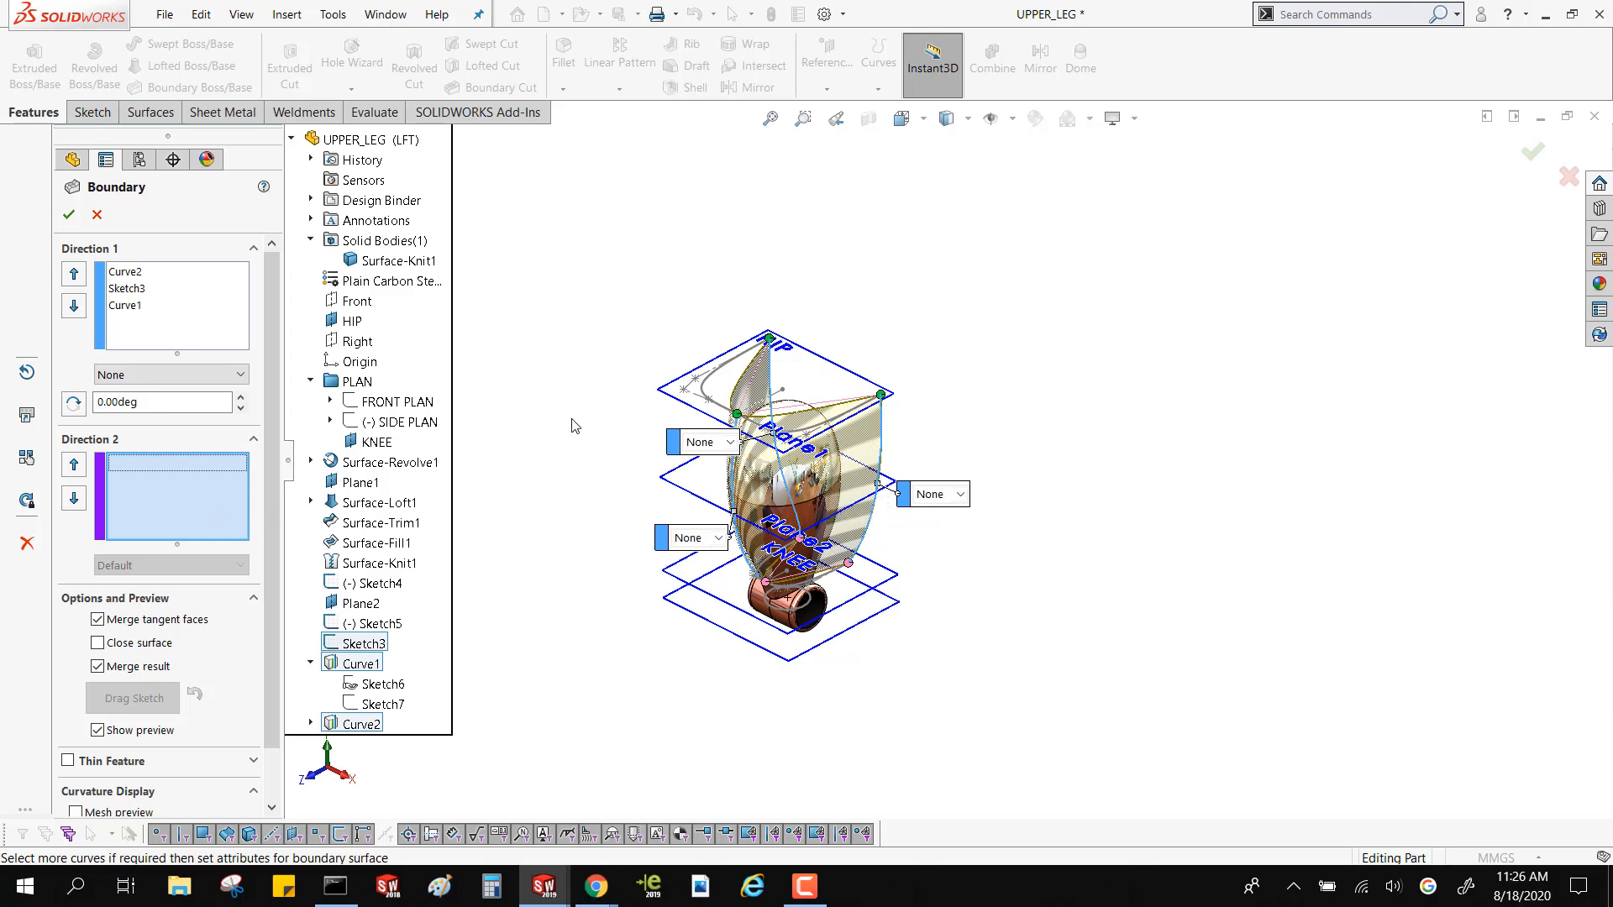
left_click(706, 389)
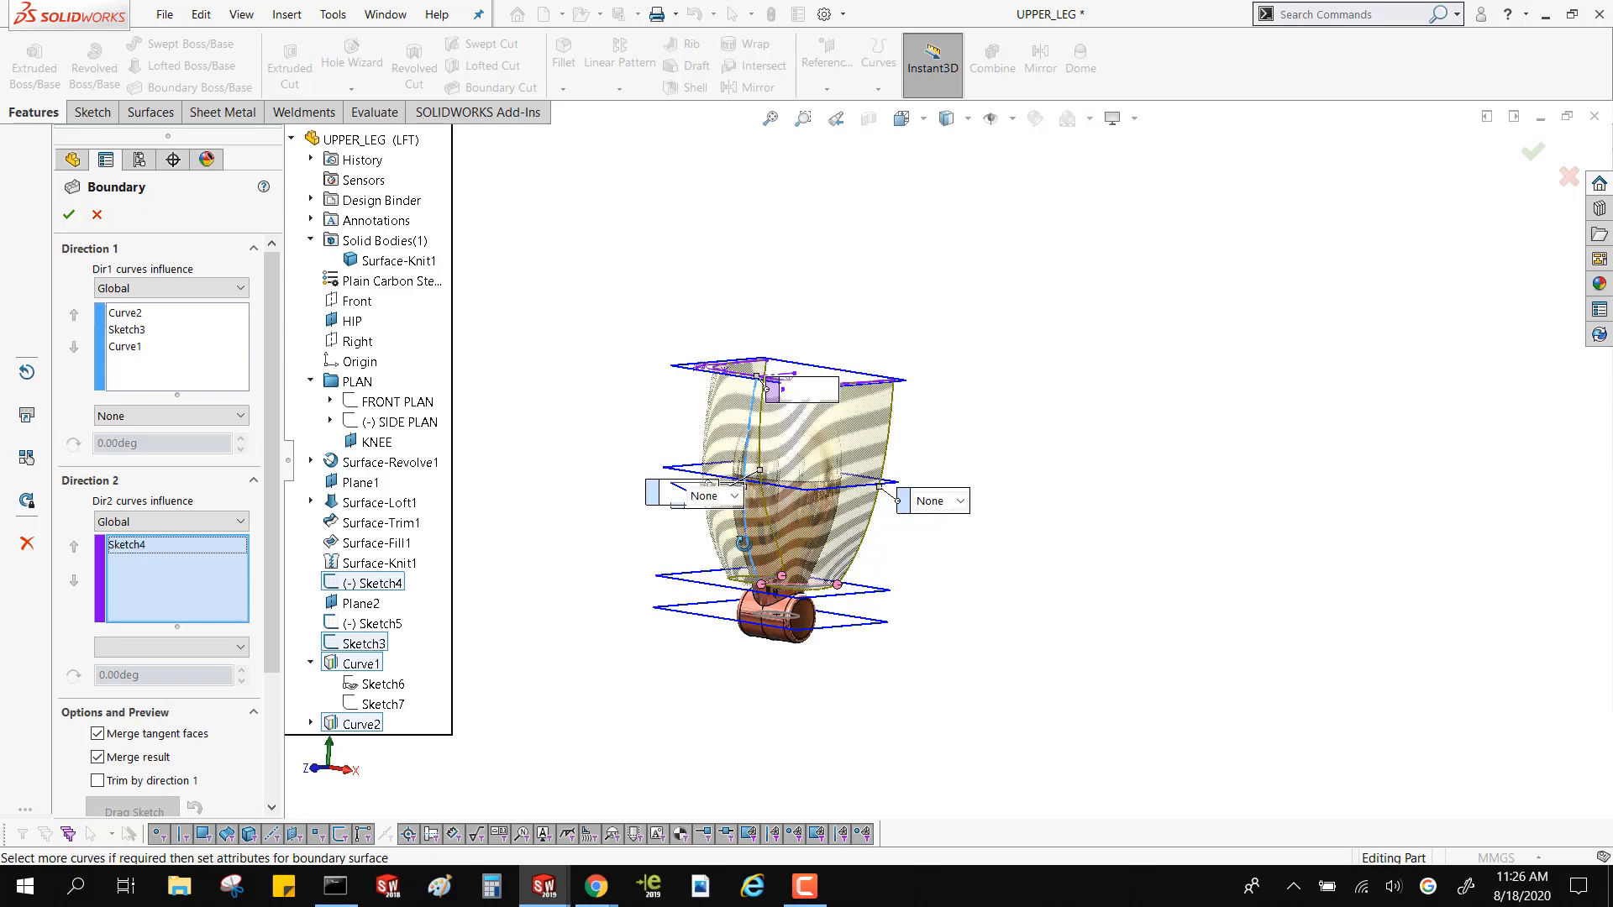
scroll(836, 626, "down", 4)
scroll(836, 626, "down", 3)
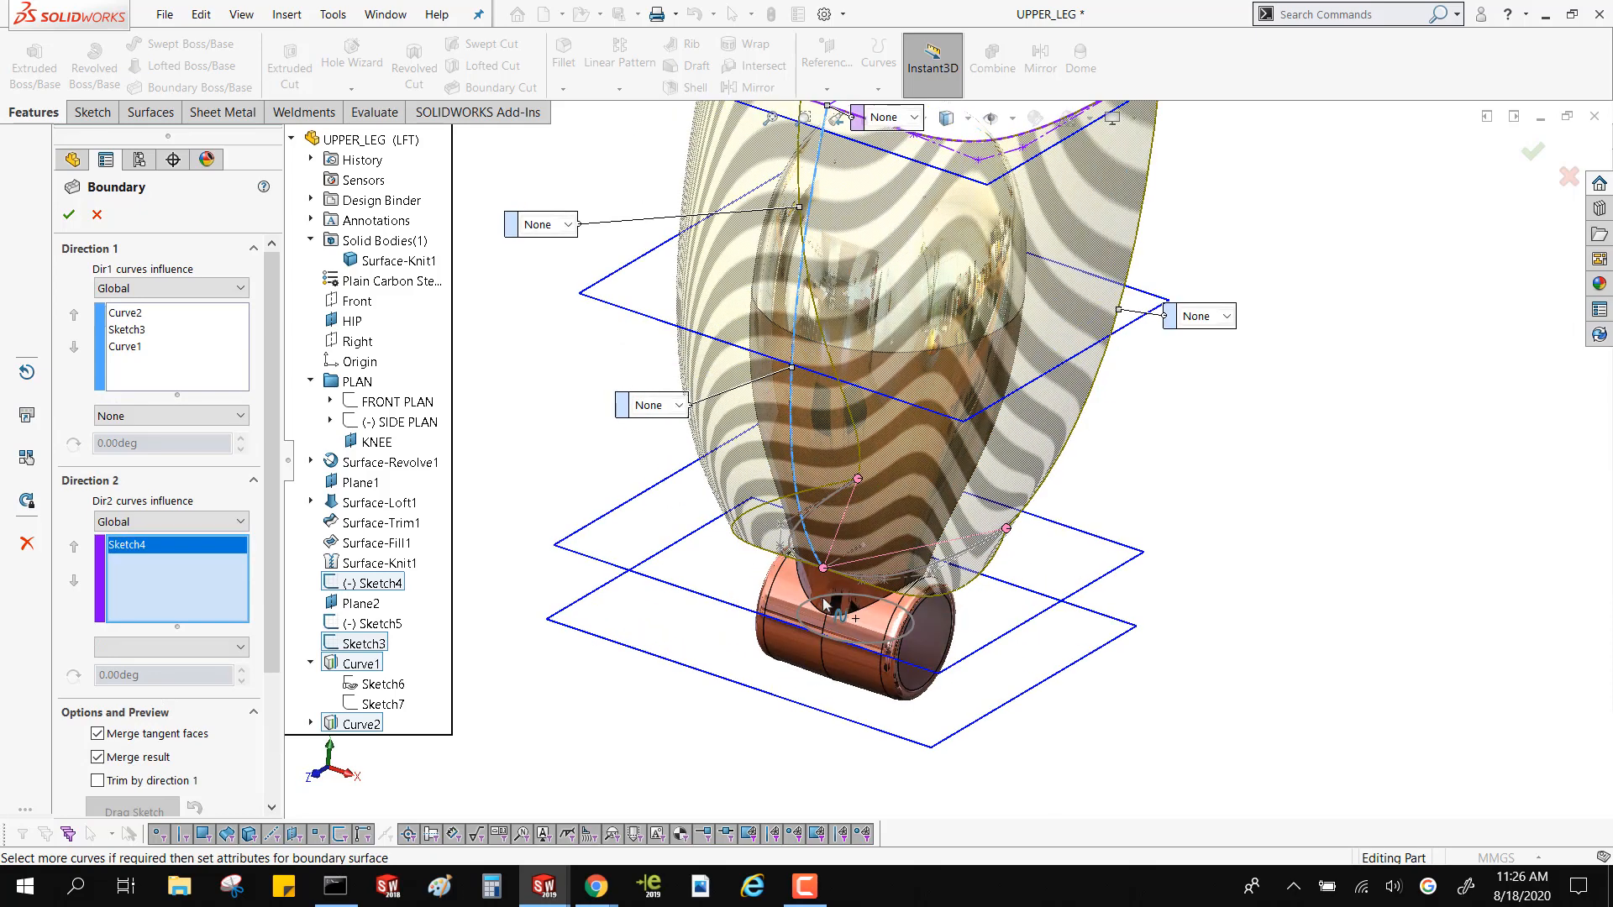
left_click(793, 554)
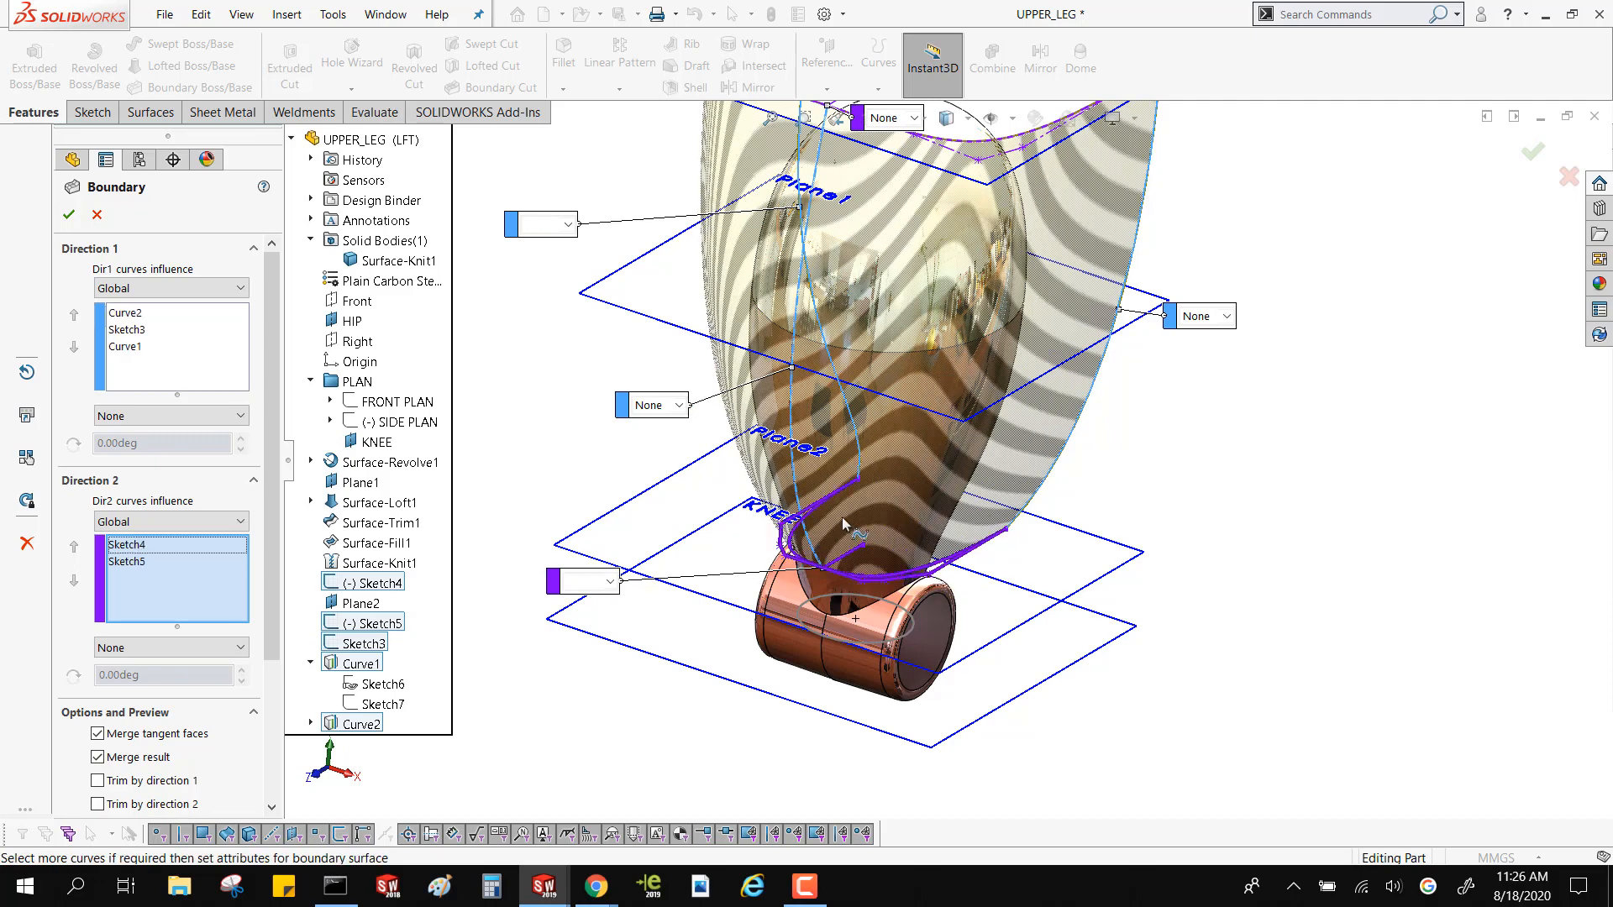
Try to create the solid Boundary feature from the selected curves, and cancel it
mouse_move(841, 517)
middle_mouse_down()
mouse_move(790, 388)
mouse_move(862, 451)
mouse_move(842, 405)
mouse_move(845, 458)
middle_mouse_up()
scroll(788, 388, "up", 2)
left_click(69, 214)
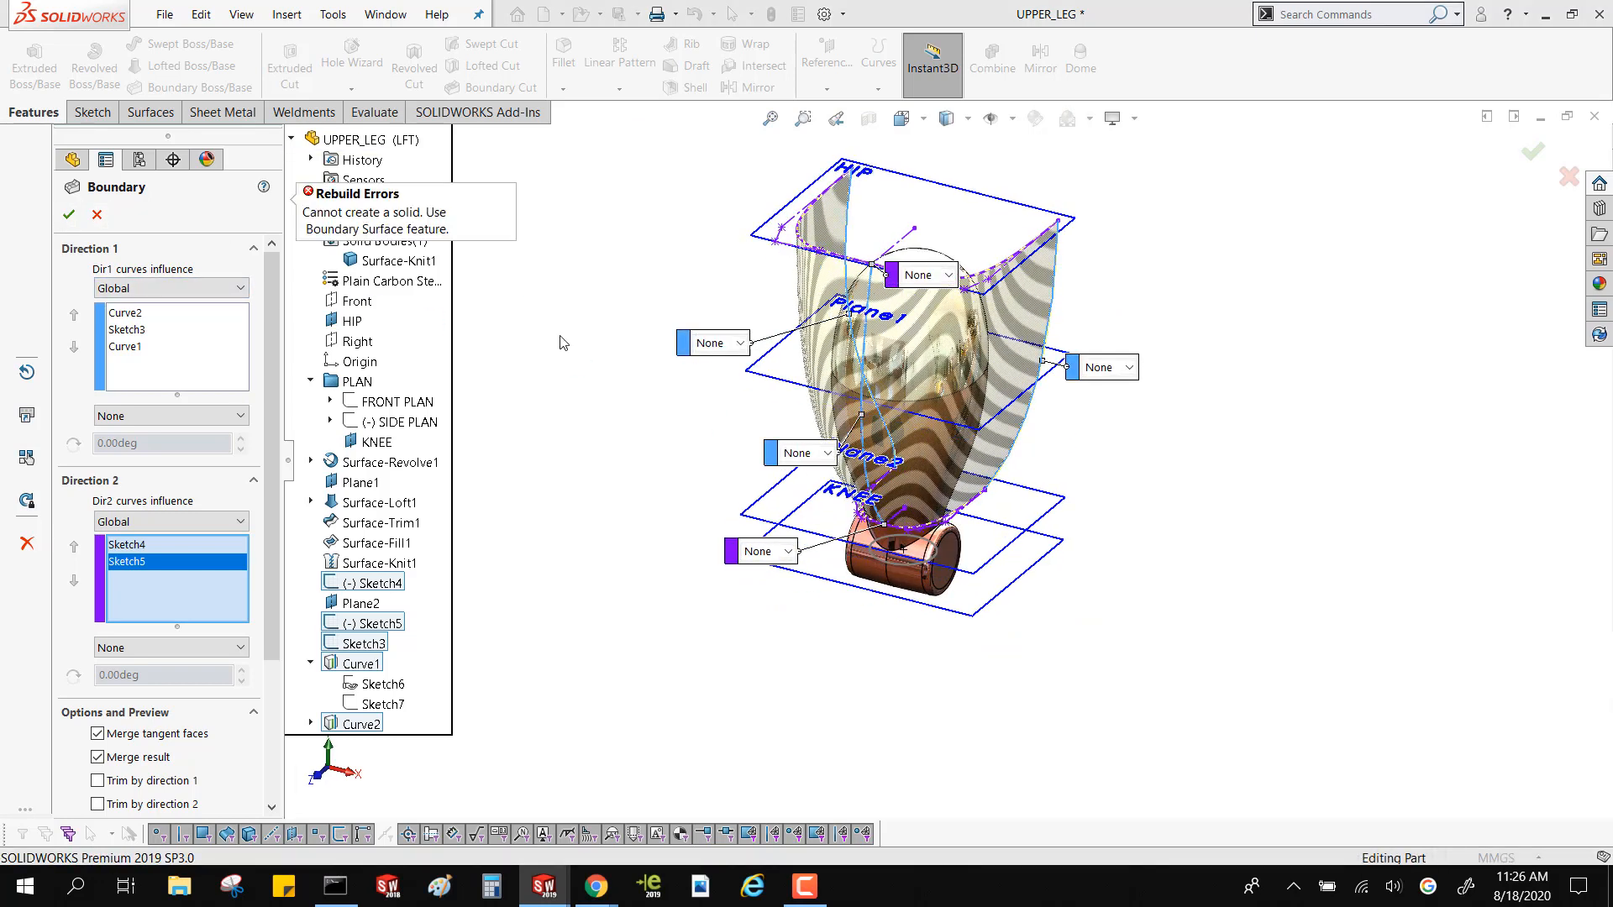
mouse_move(603, 316)
middle_mouse_down()
mouse_move(617, 331)
mouse_move(606, 256)
mouse_move(615, 331)
middle_mouse_up()
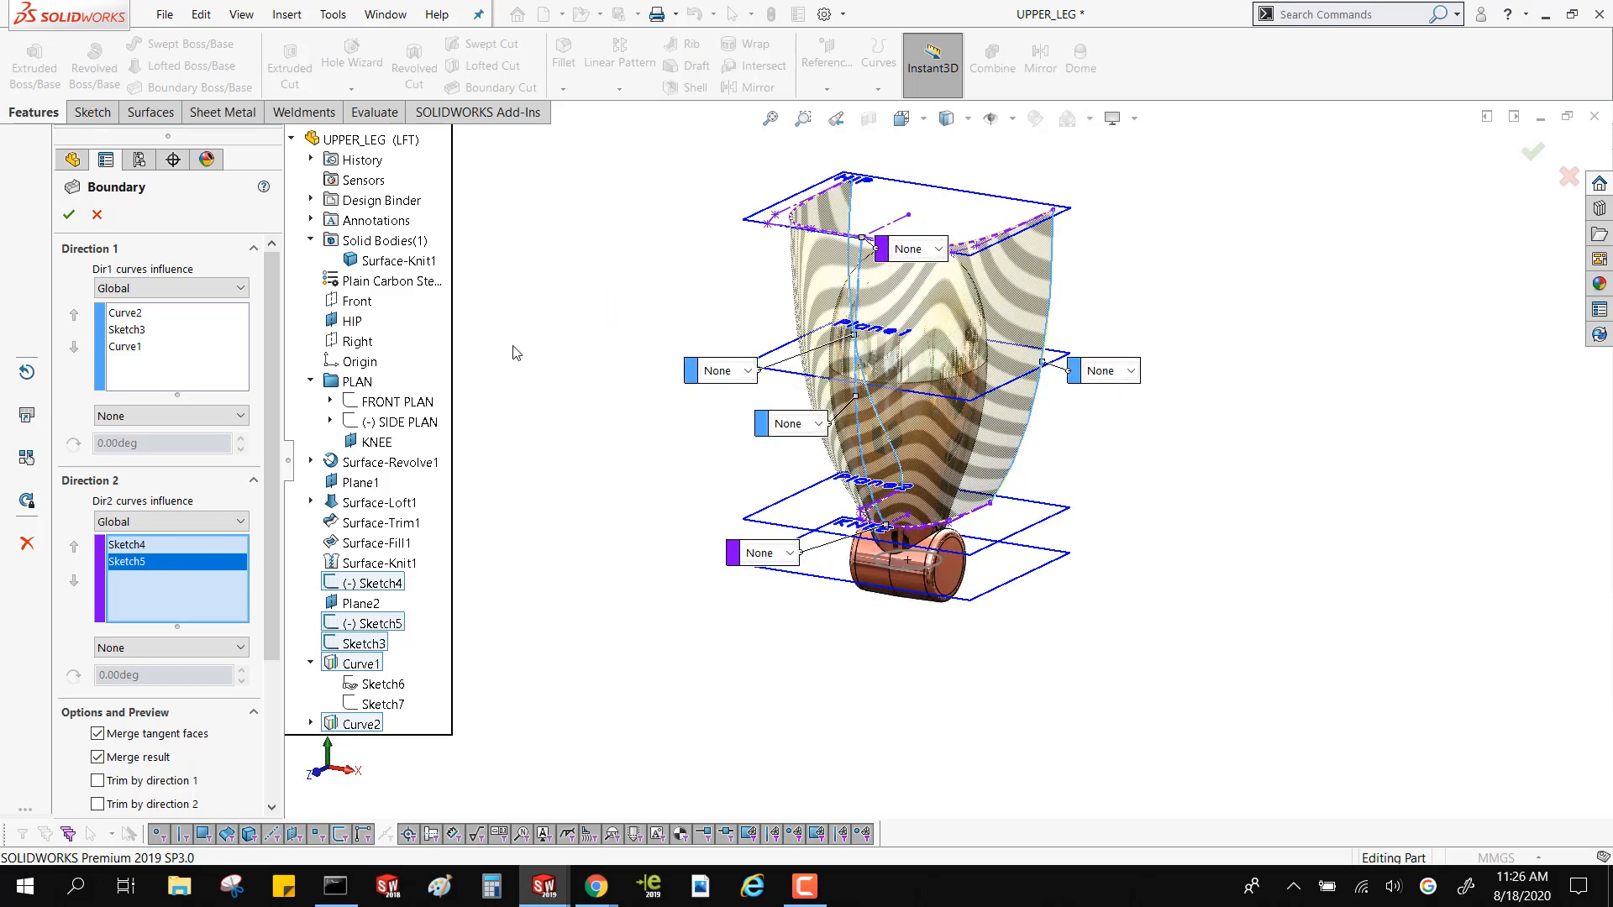
left_click(98, 215)
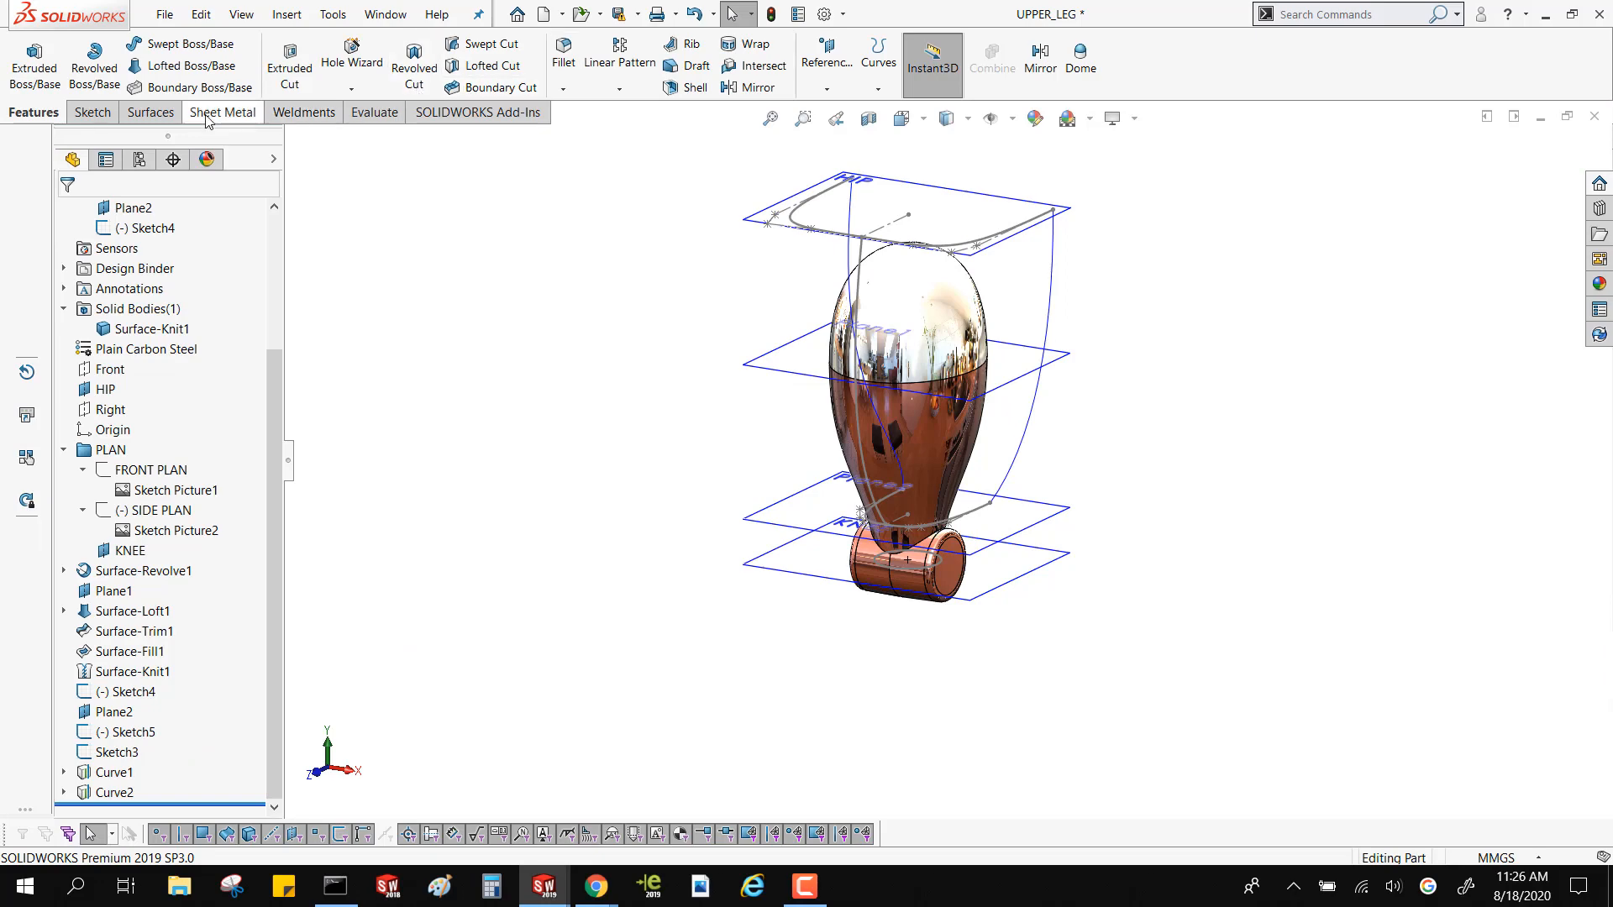
Start a Boundary Surface with the hip profile Sketch4 and the lower profile Sketch5 as its Direction 1 curves
left_click(148, 111)
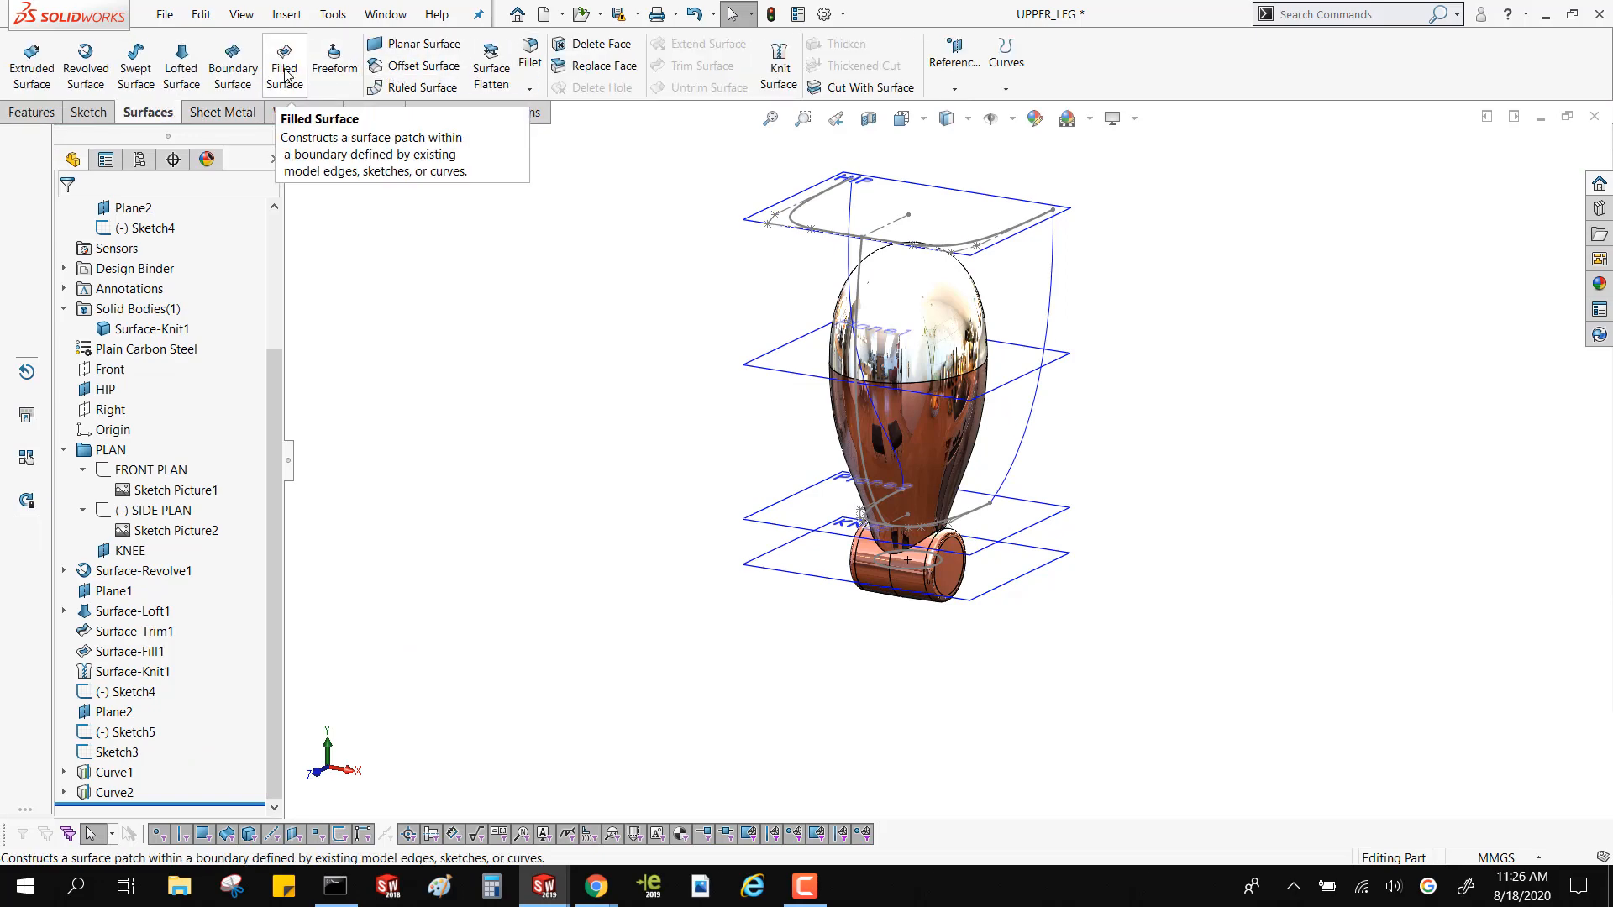
left_click(235, 71)
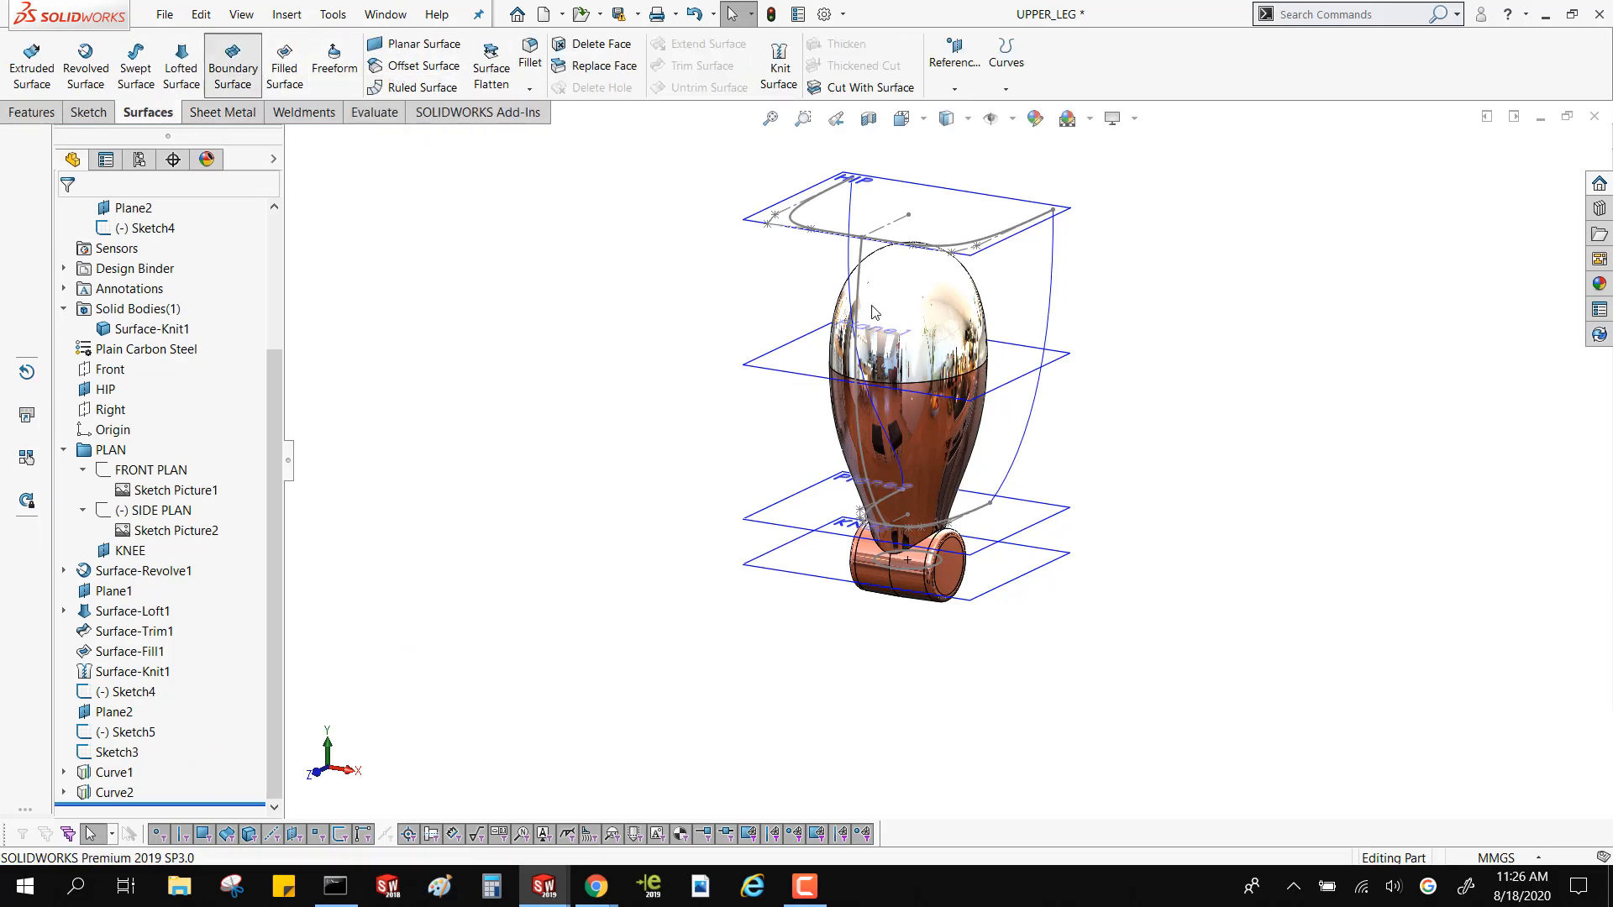
left_click(792, 220)
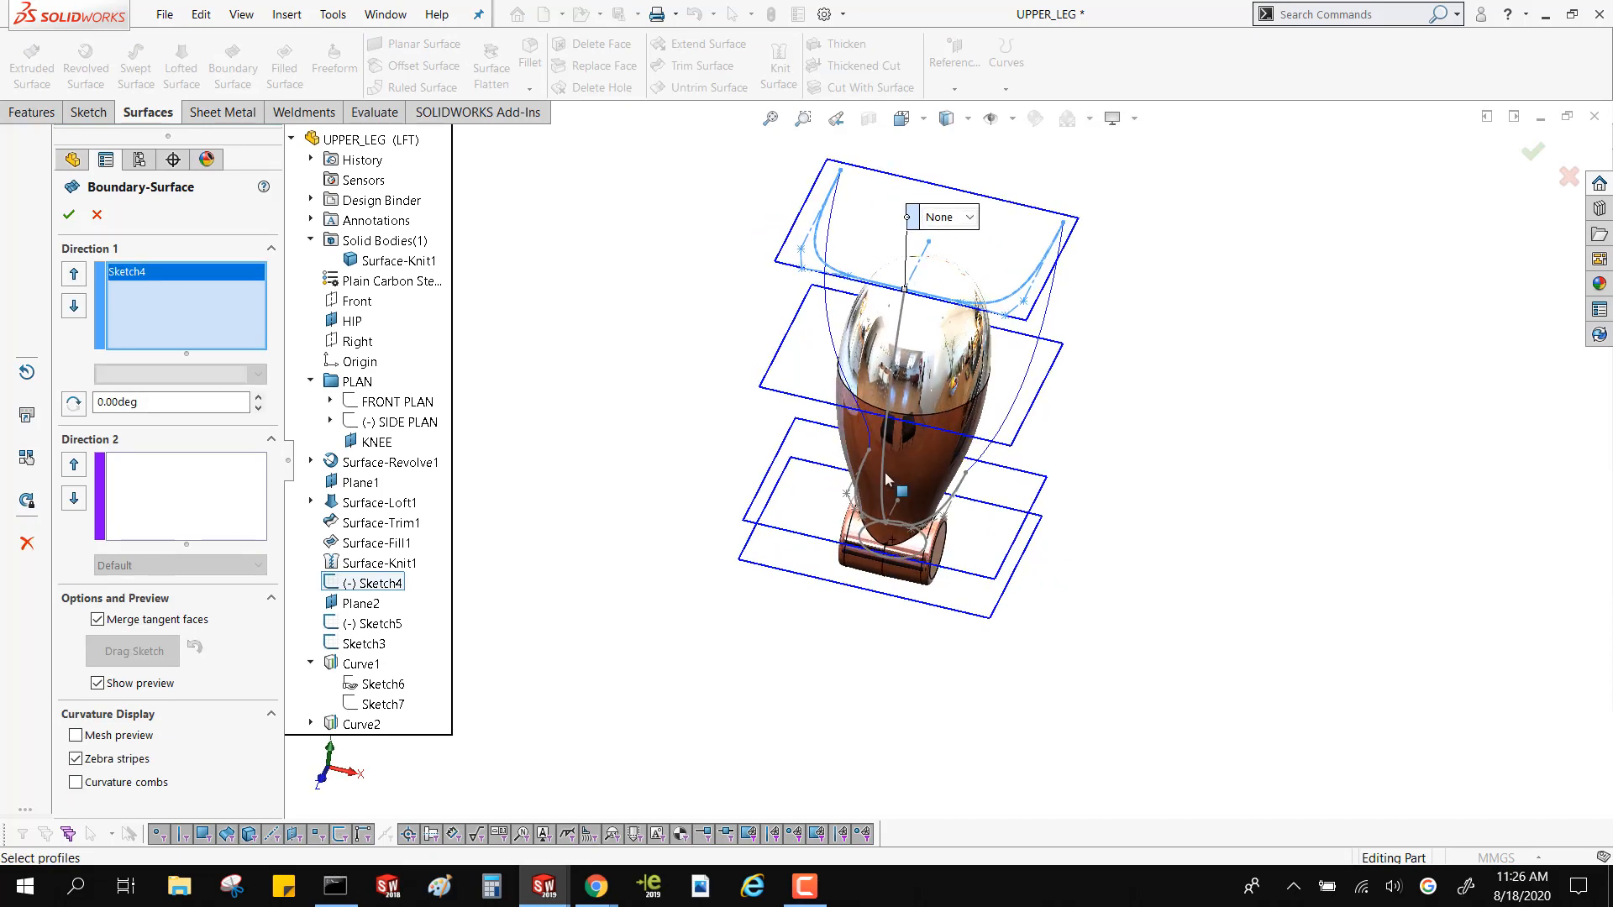
scroll(897, 485, "down", 3)
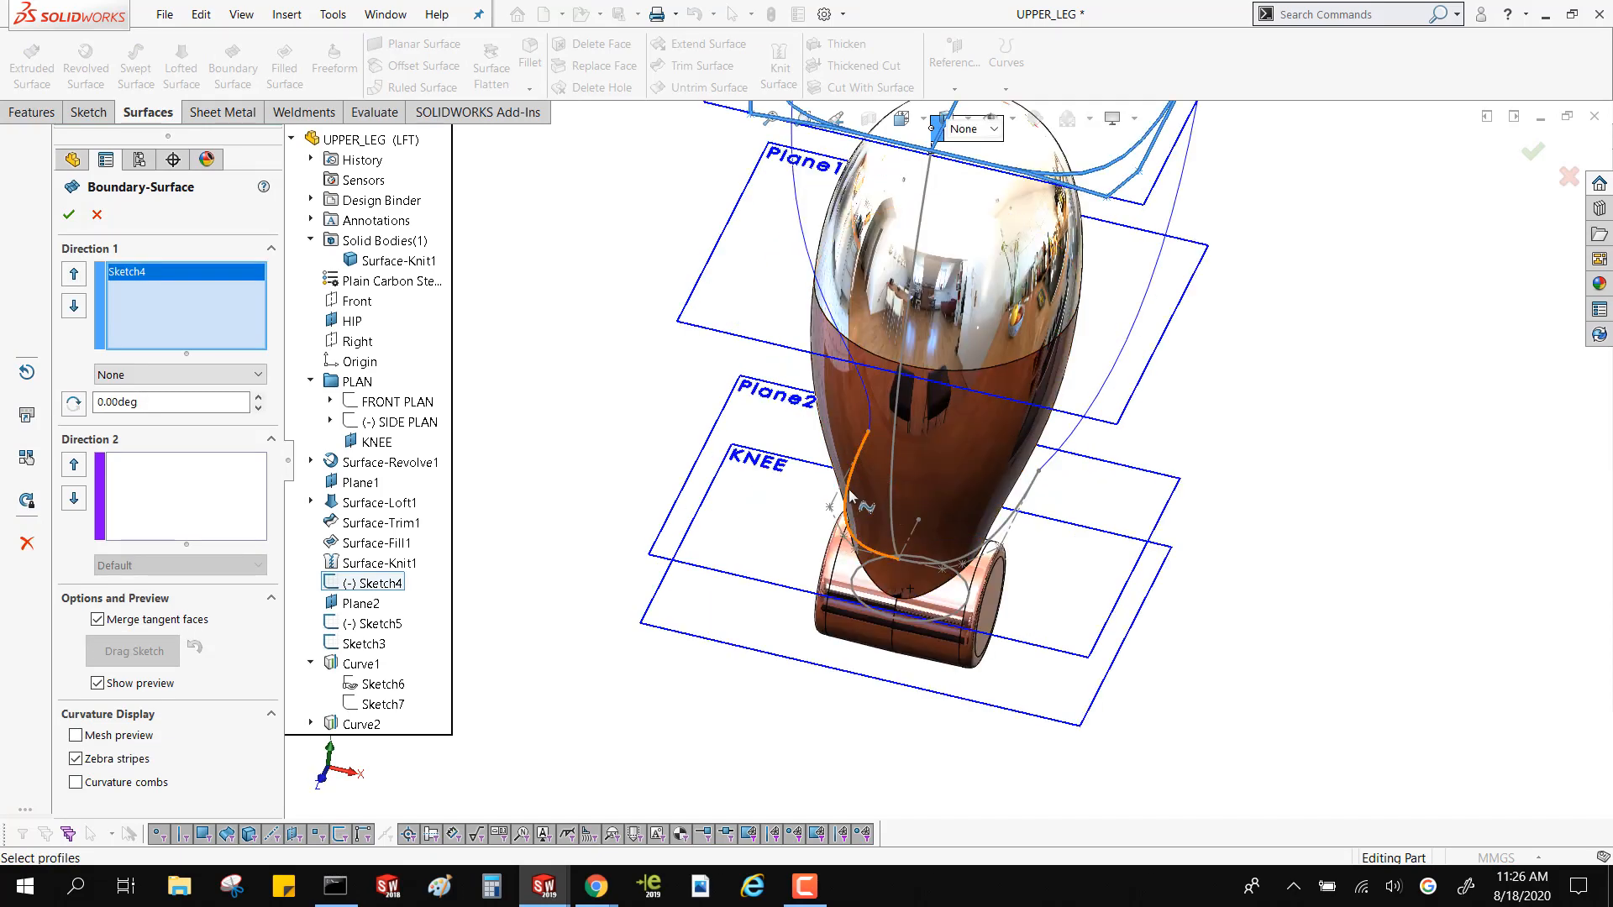
left_click(852, 493)
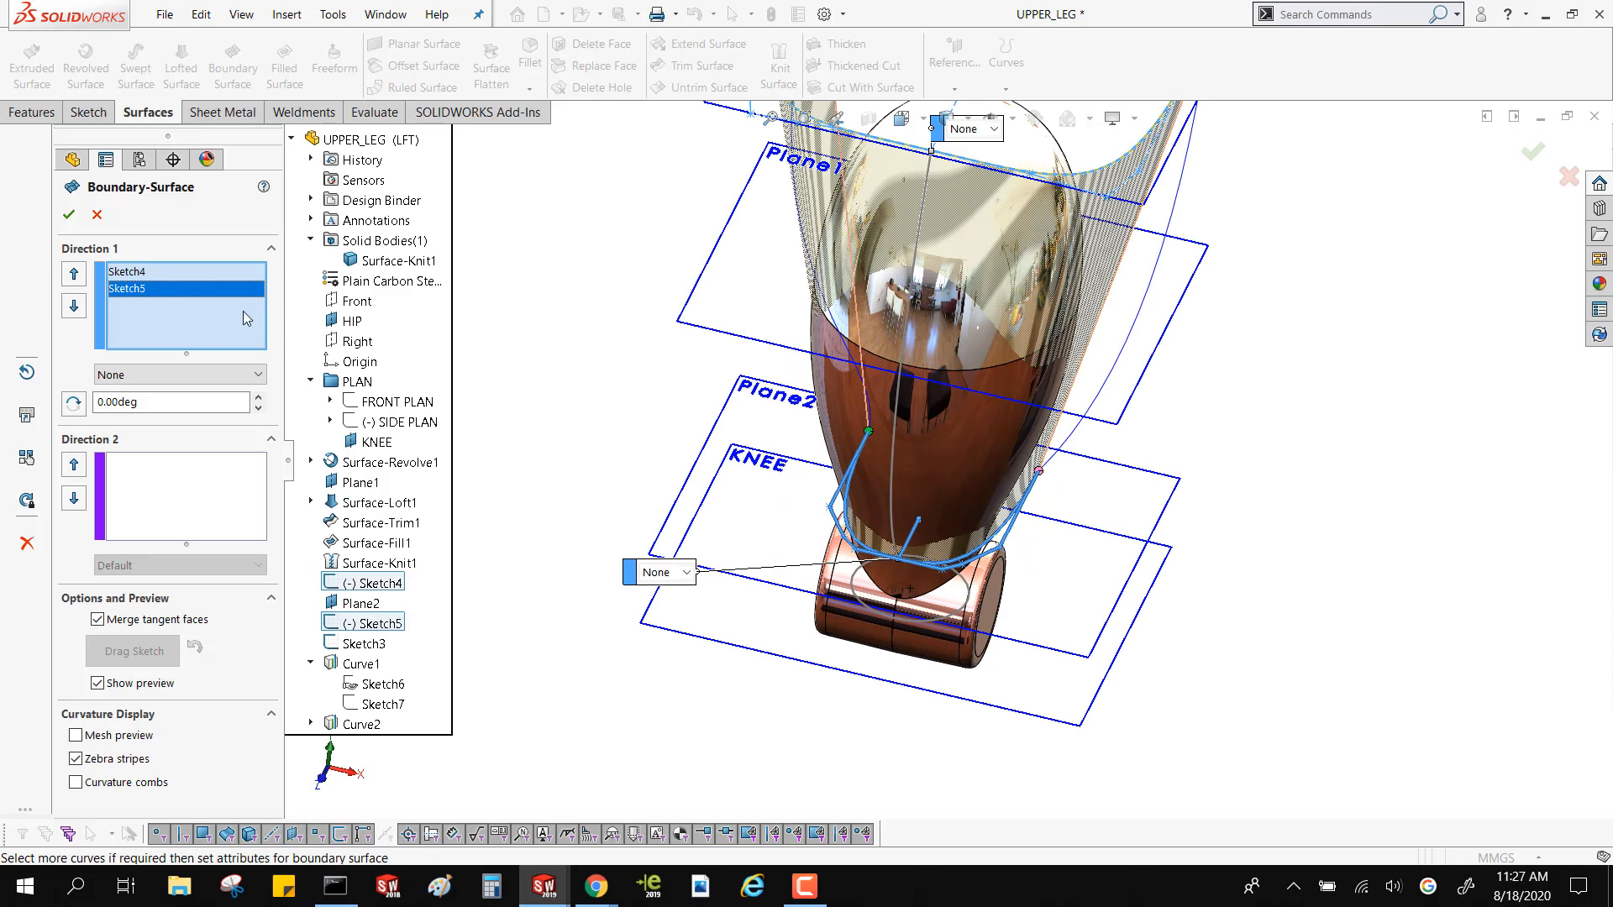
Add Curve1, Curve2 and Sketch3 as Direction 2 curves of the Boundary Surface and create the surface
left_click(185, 497)
middle_click_drag(759, 267, 823, 220)
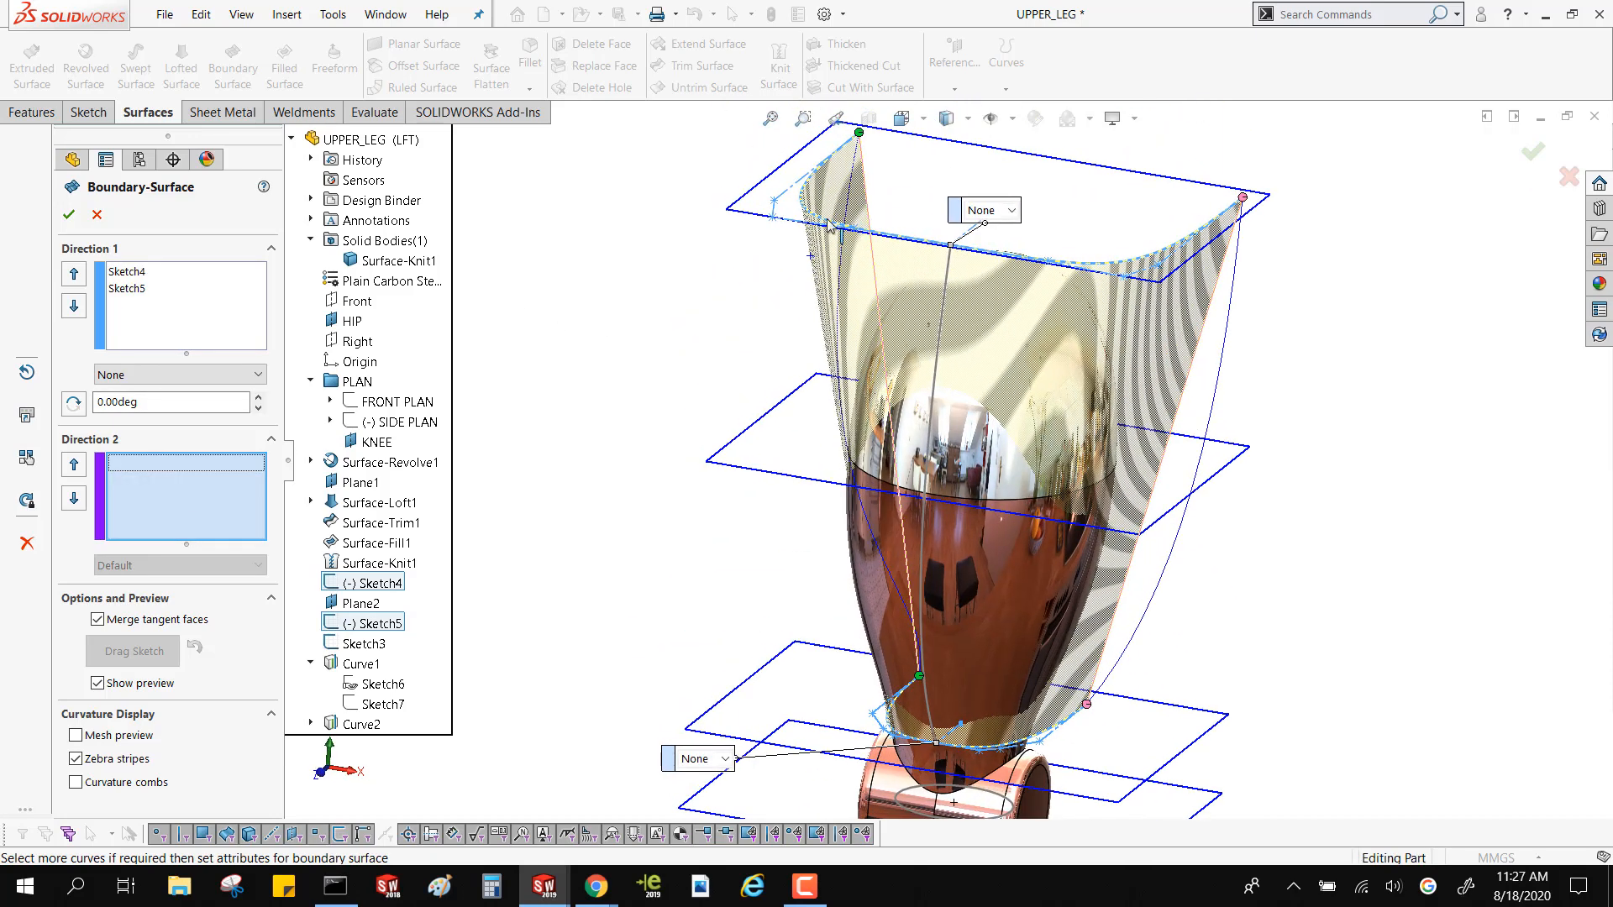
left_click(847, 219)
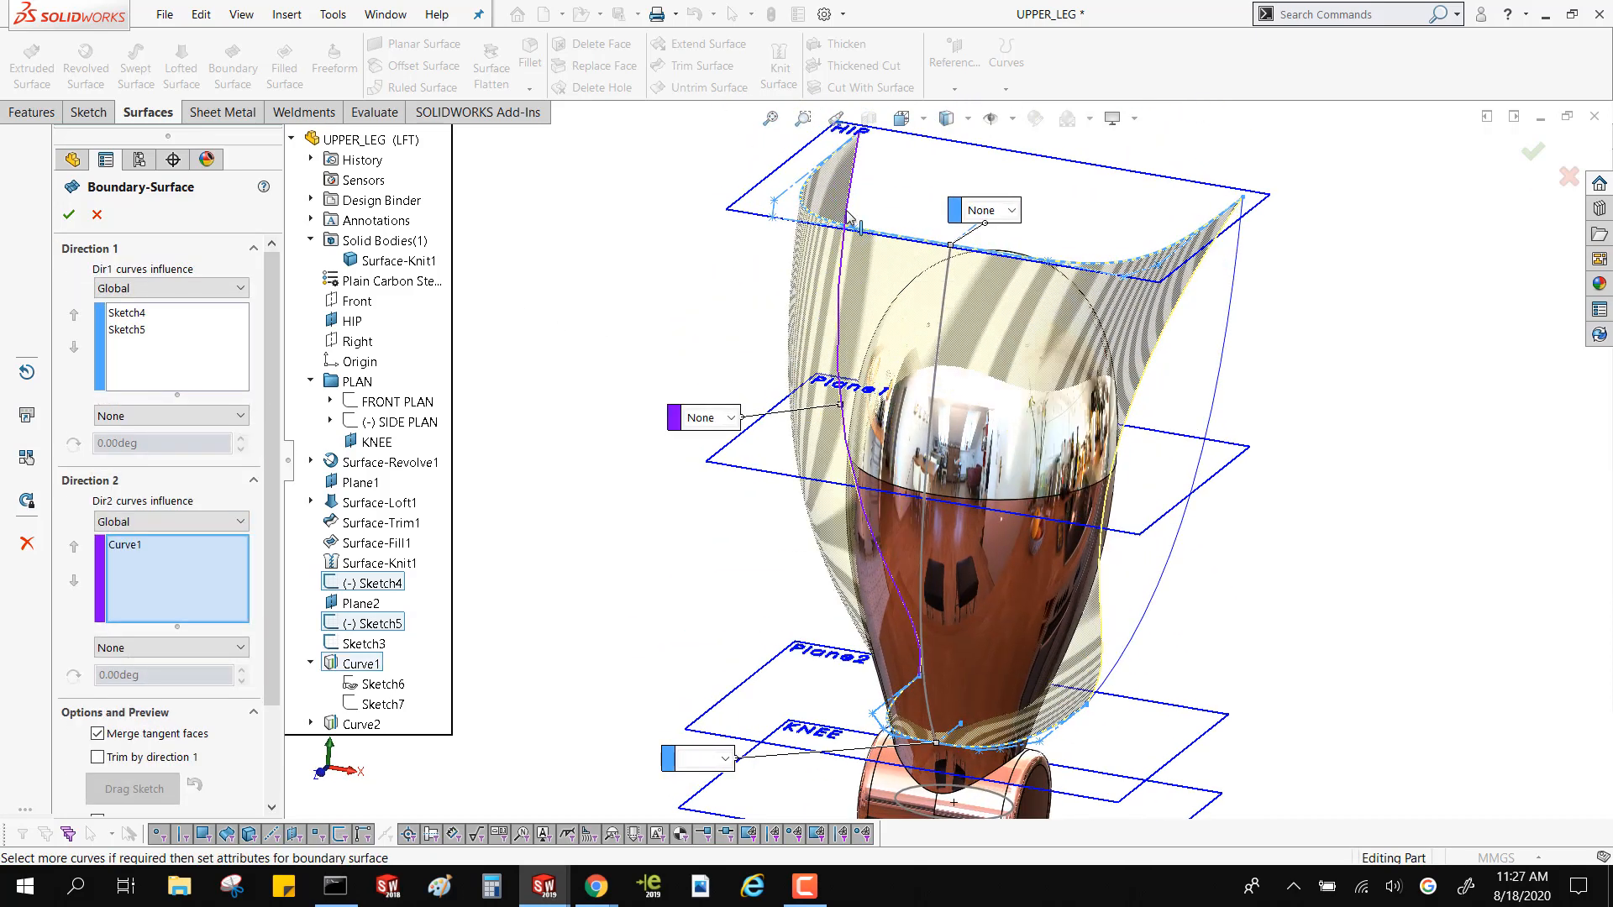
left_click(1224, 363)
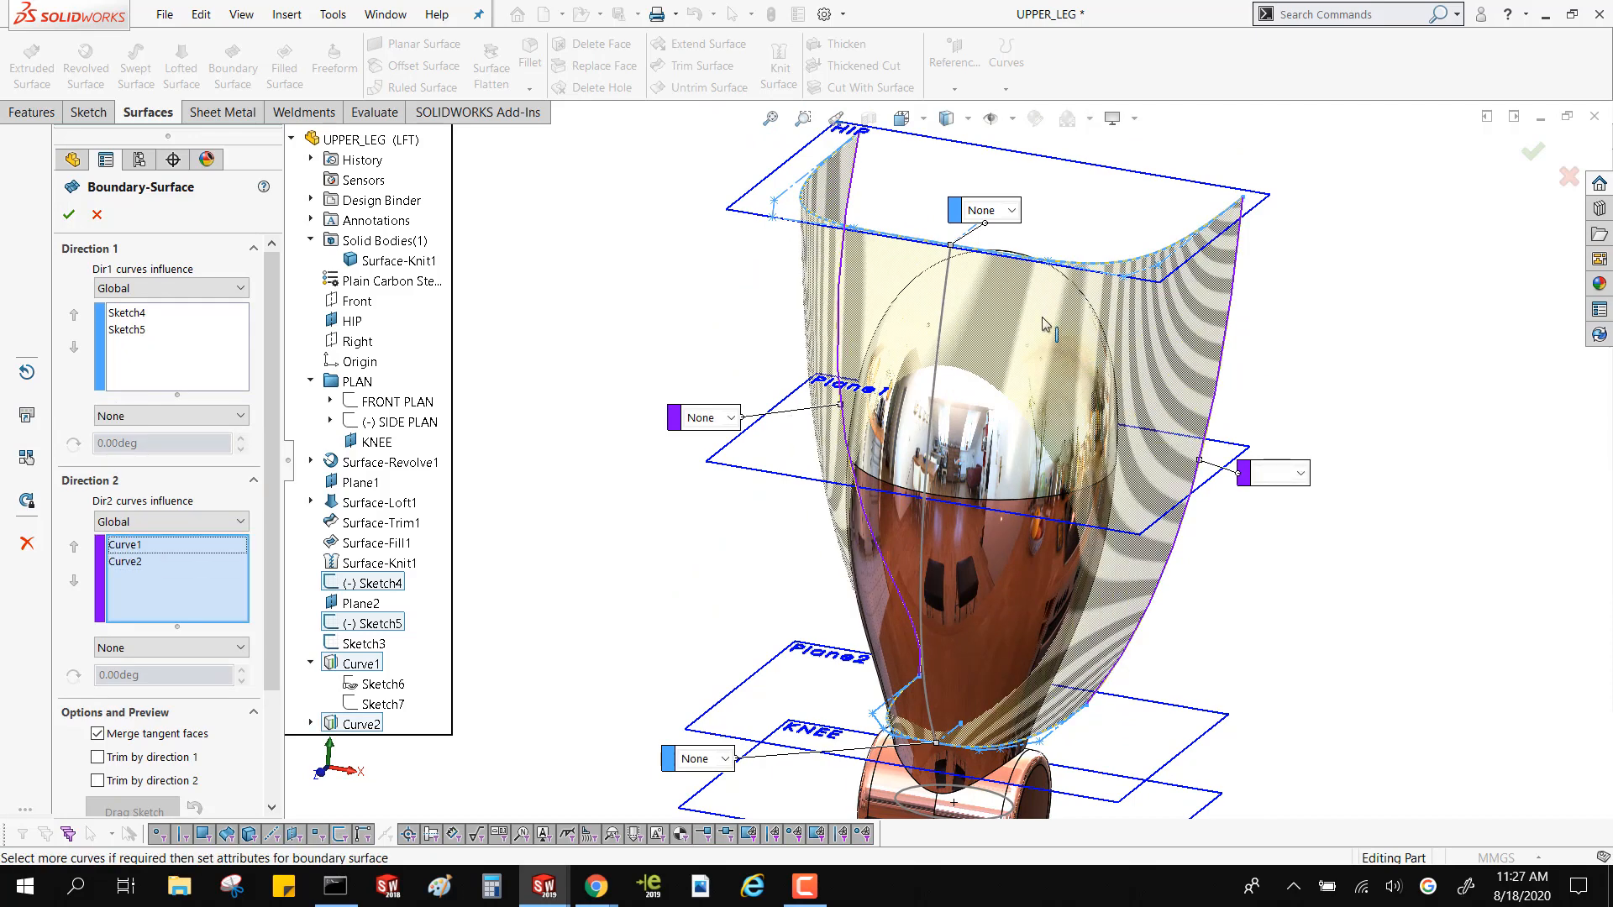
middle_click_drag(1003, 304, 954, 342)
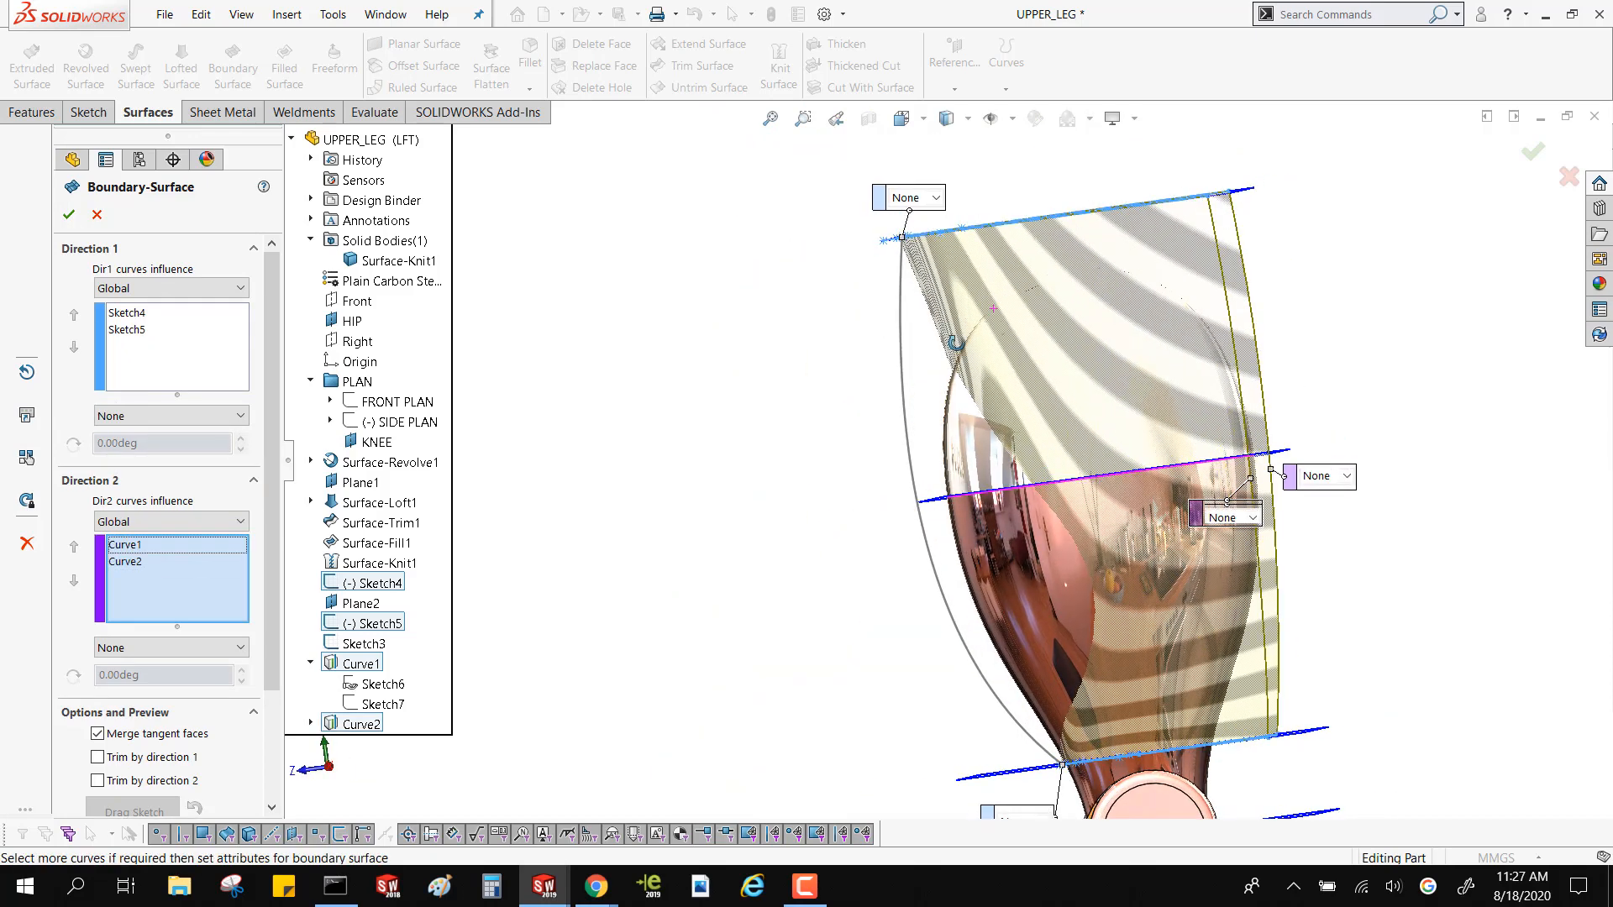
left_click(904, 372)
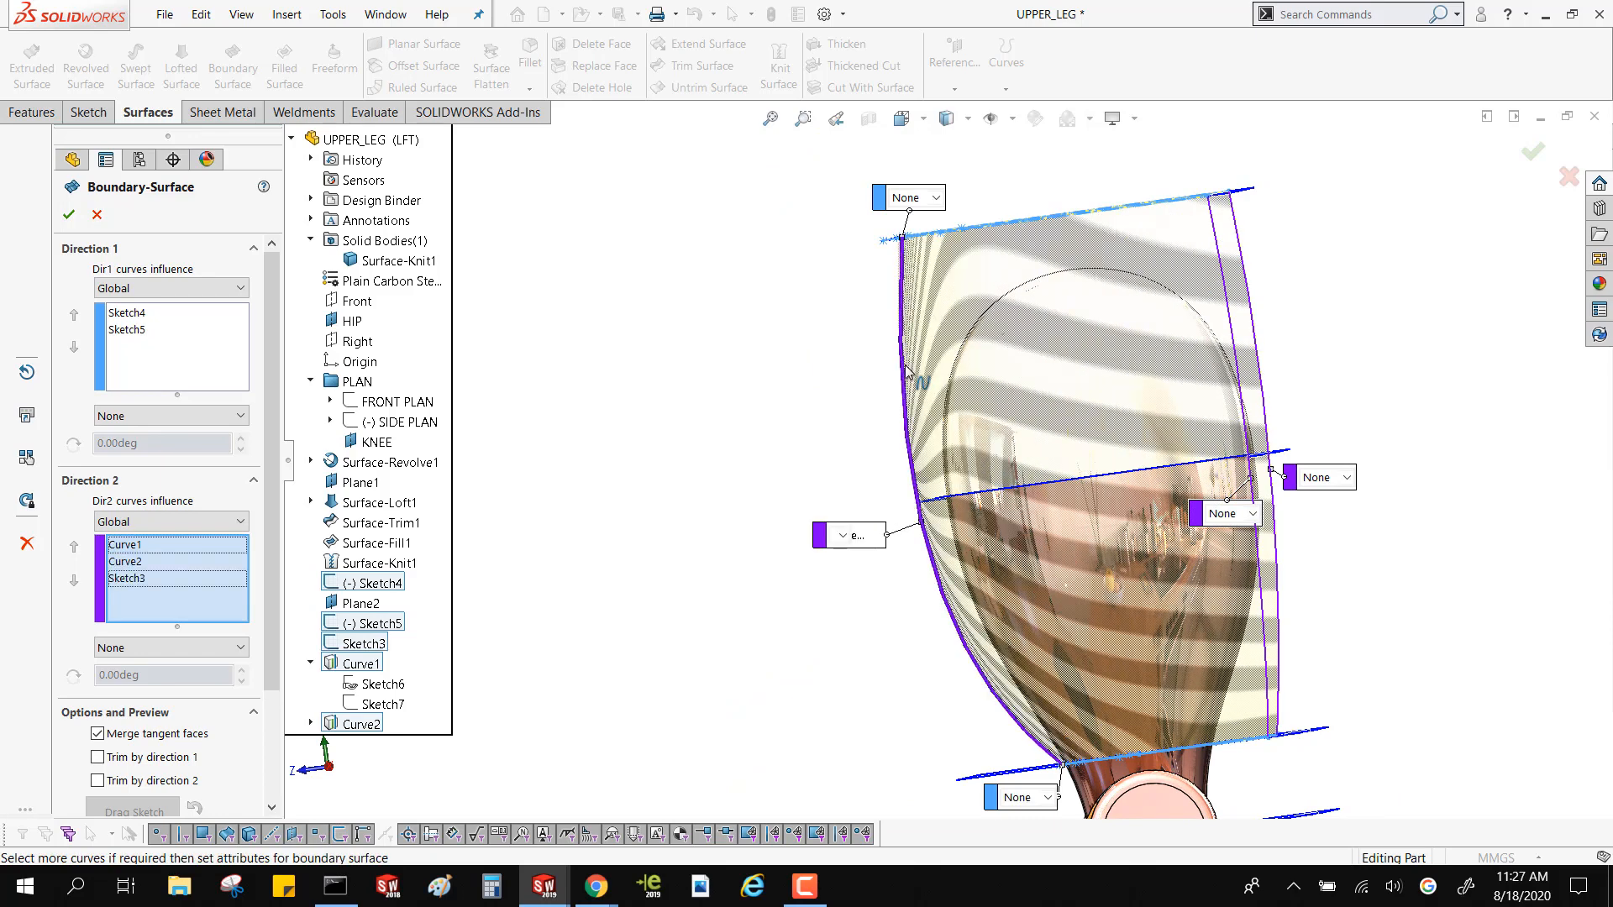
left_click(69, 217)
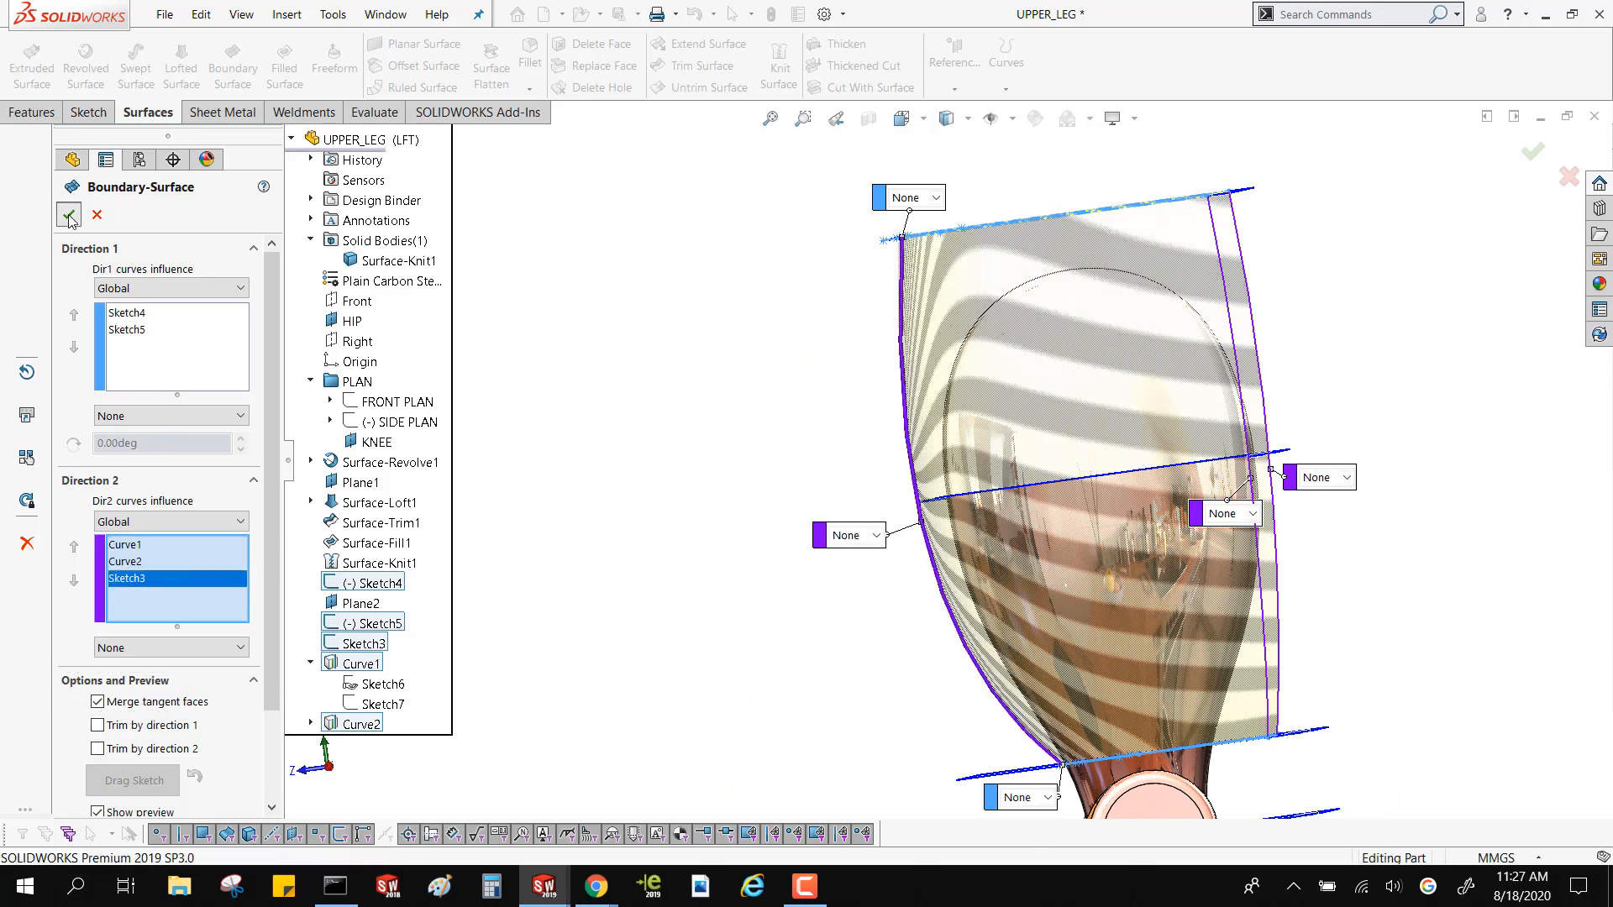
Examine the new thigh surface from several sides and highlight the Surface-Knit1 and Boundary-Surface1 bodies in turn
middle_click_drag(562, 353, 1109, 465)
scroll(850, 423, "up", 5)
scroll(1110, 466, "down", 4)
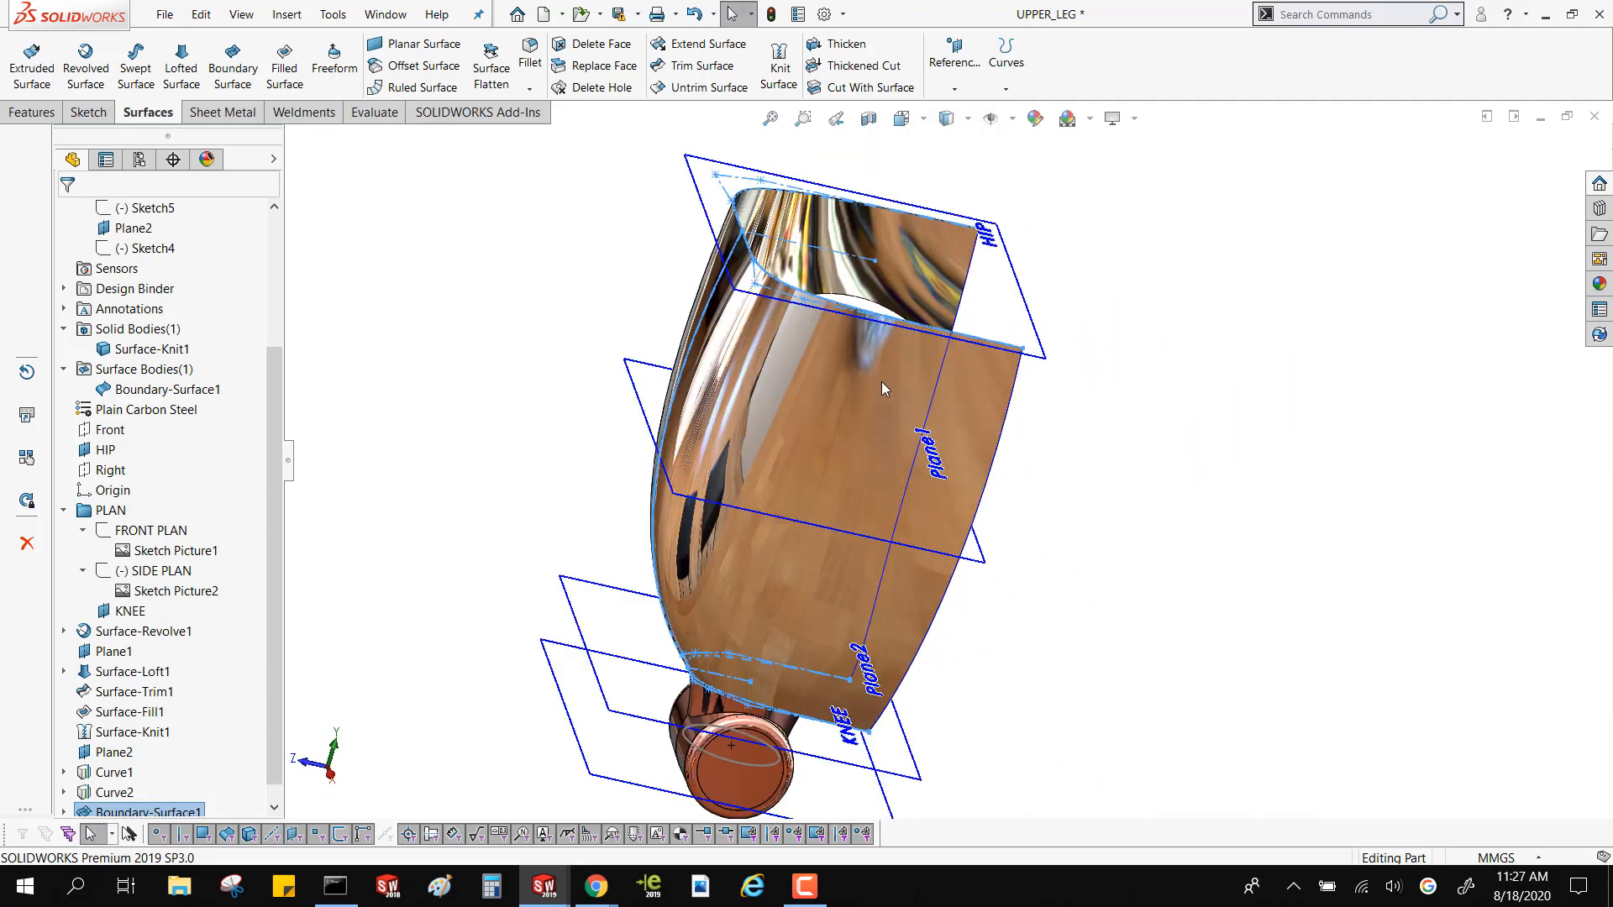
middle_click_drag(859, 437, 447, 349)
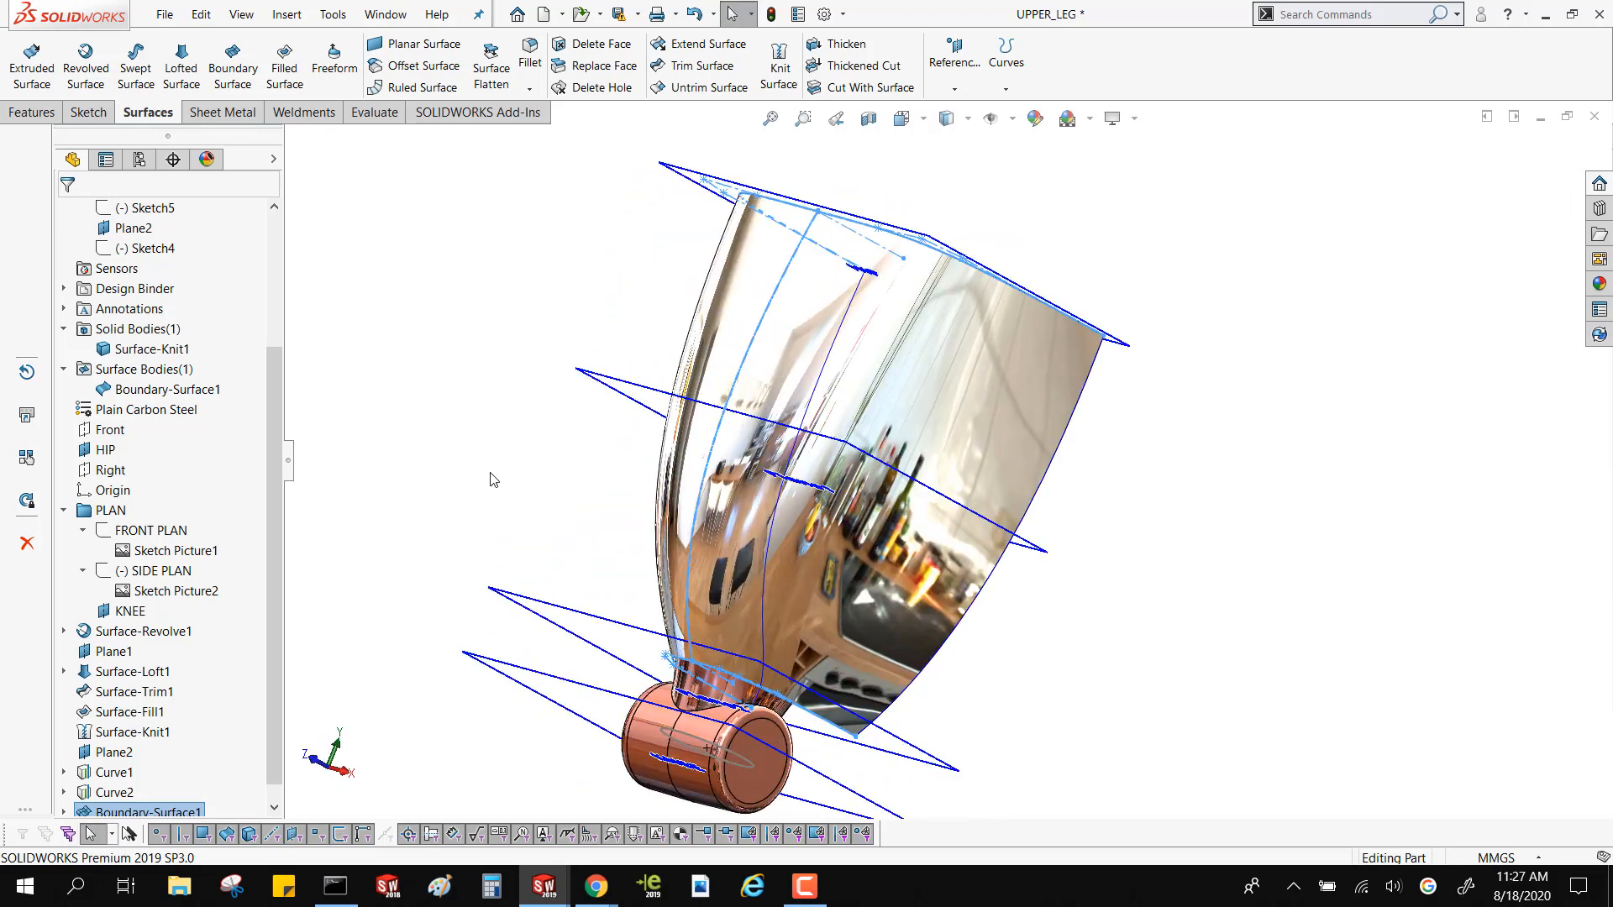
middle_click_drag(478, 434, 460, 435)
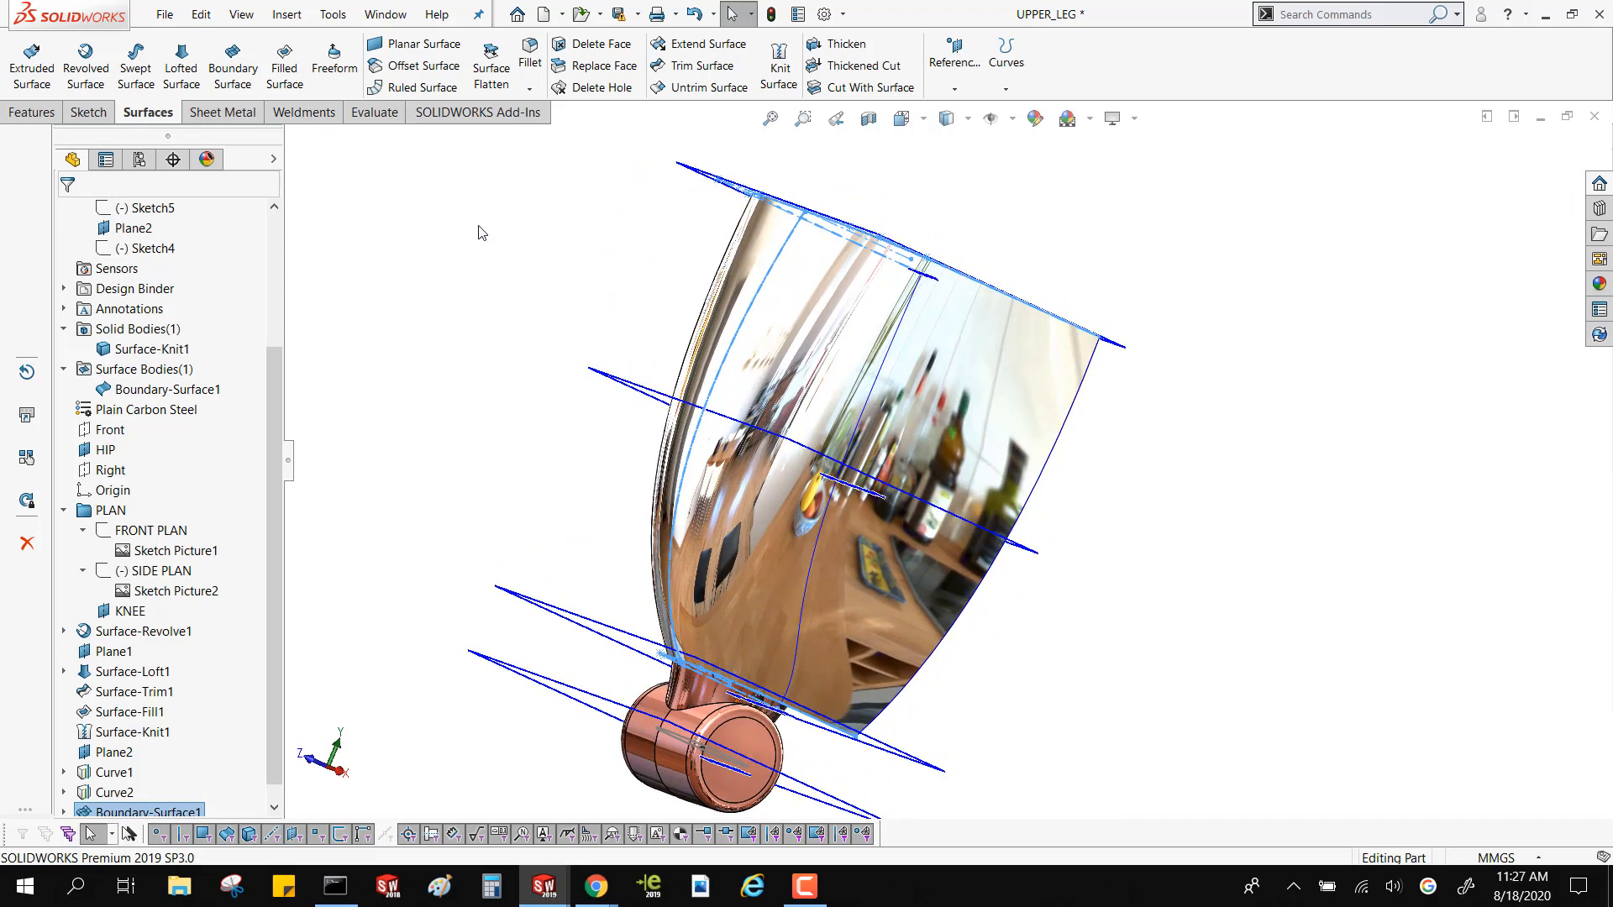
left_click(413, 330)
left_click_drag(269, 401, 266, 271)
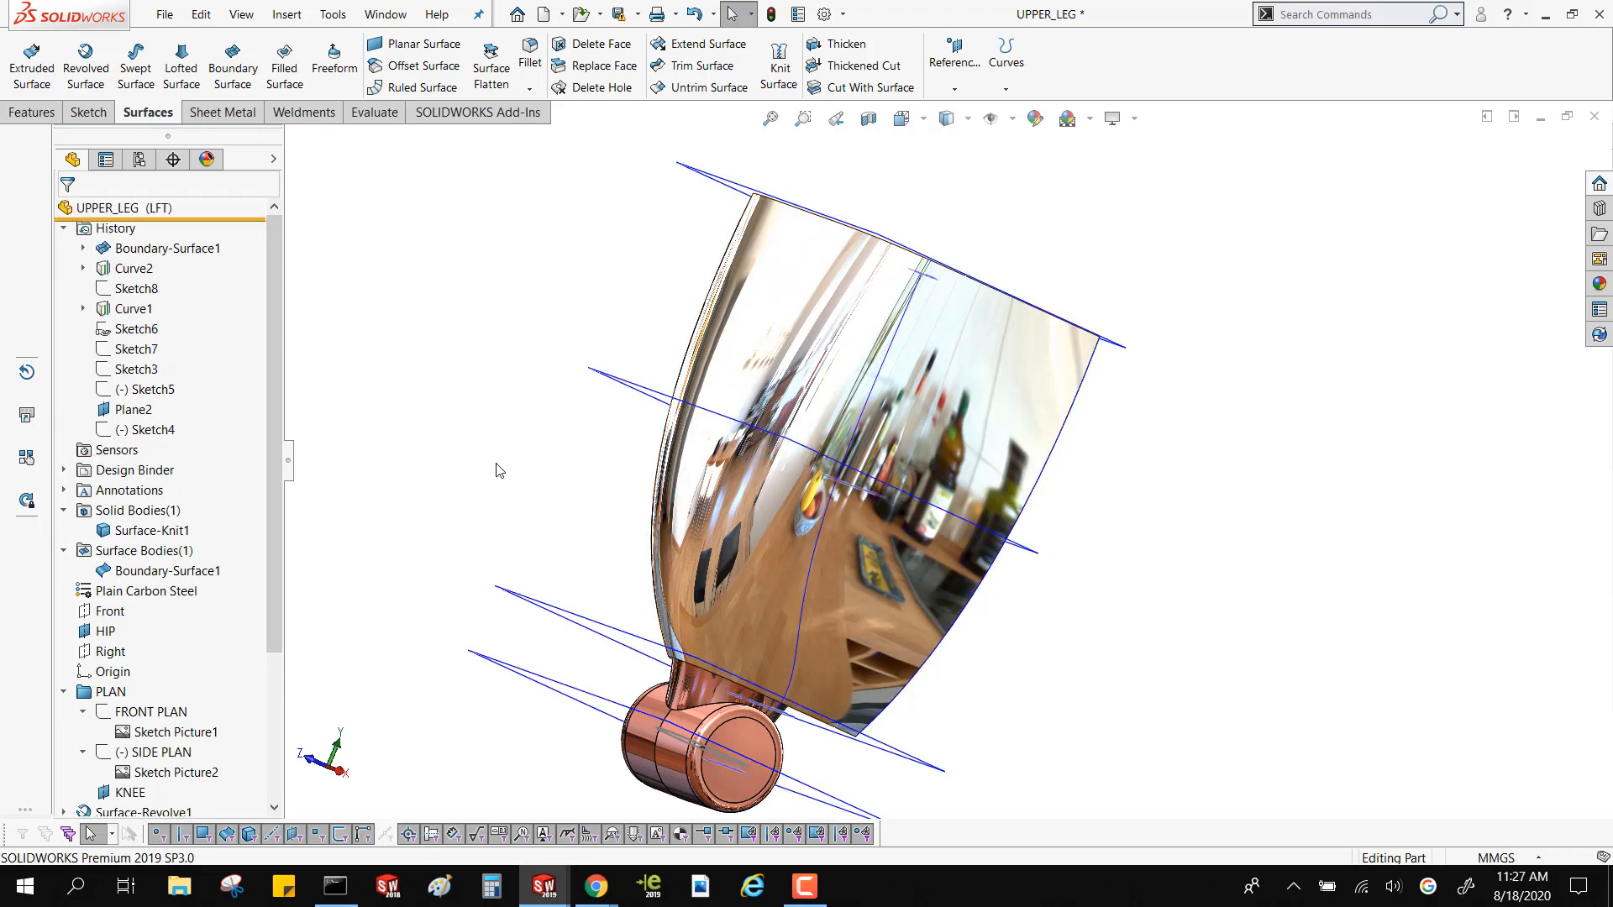
left_click(116, 533)
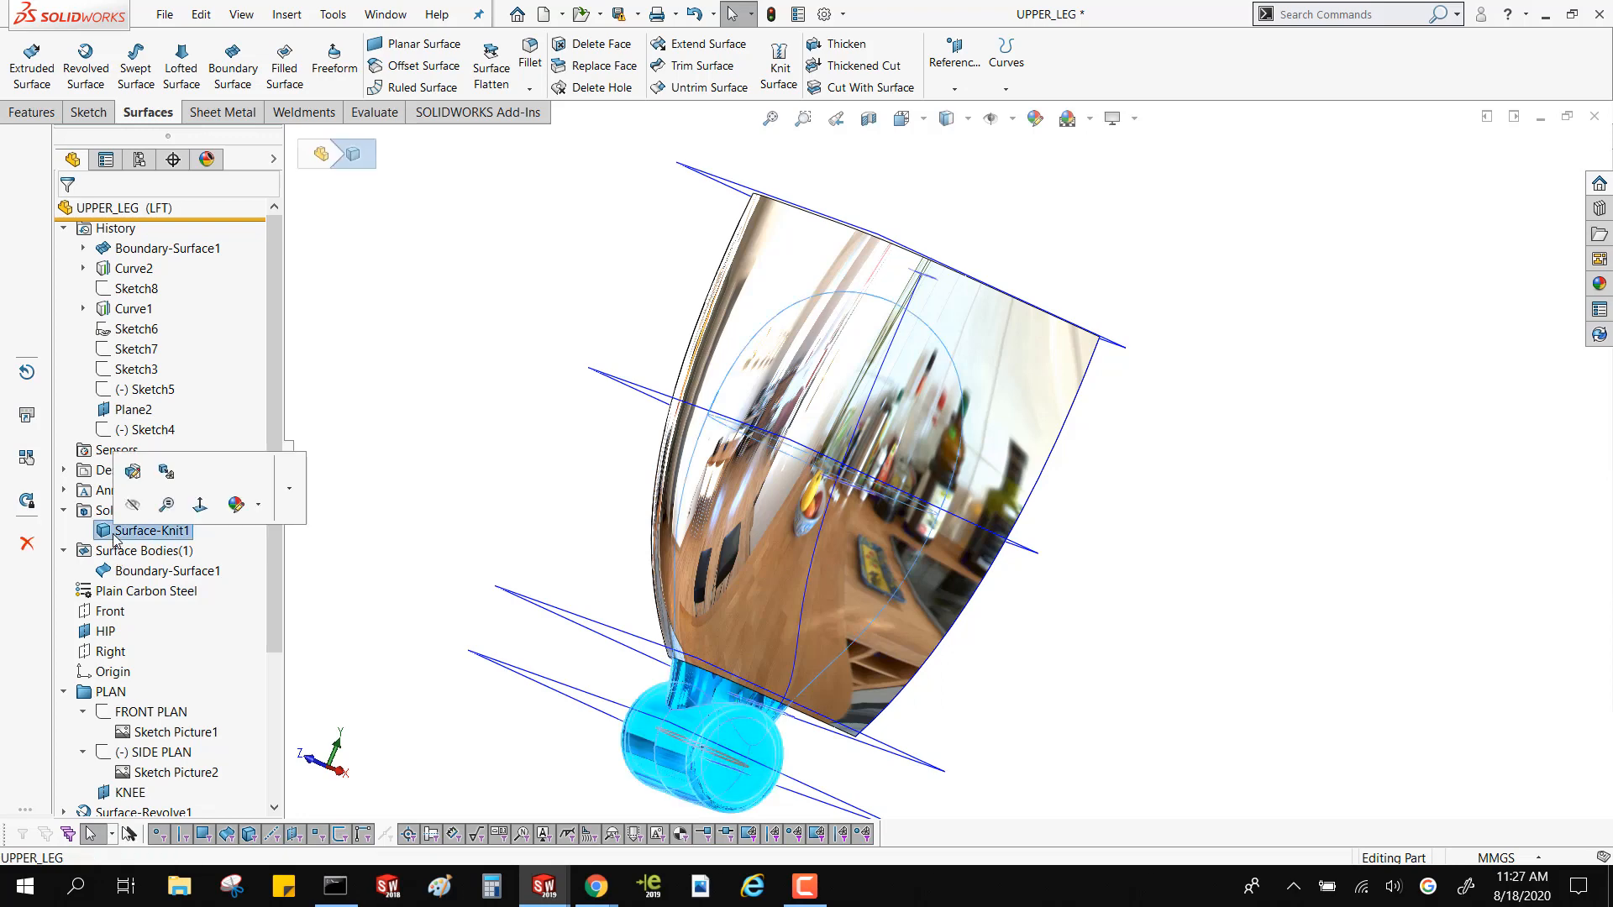
left_click(133, 572)
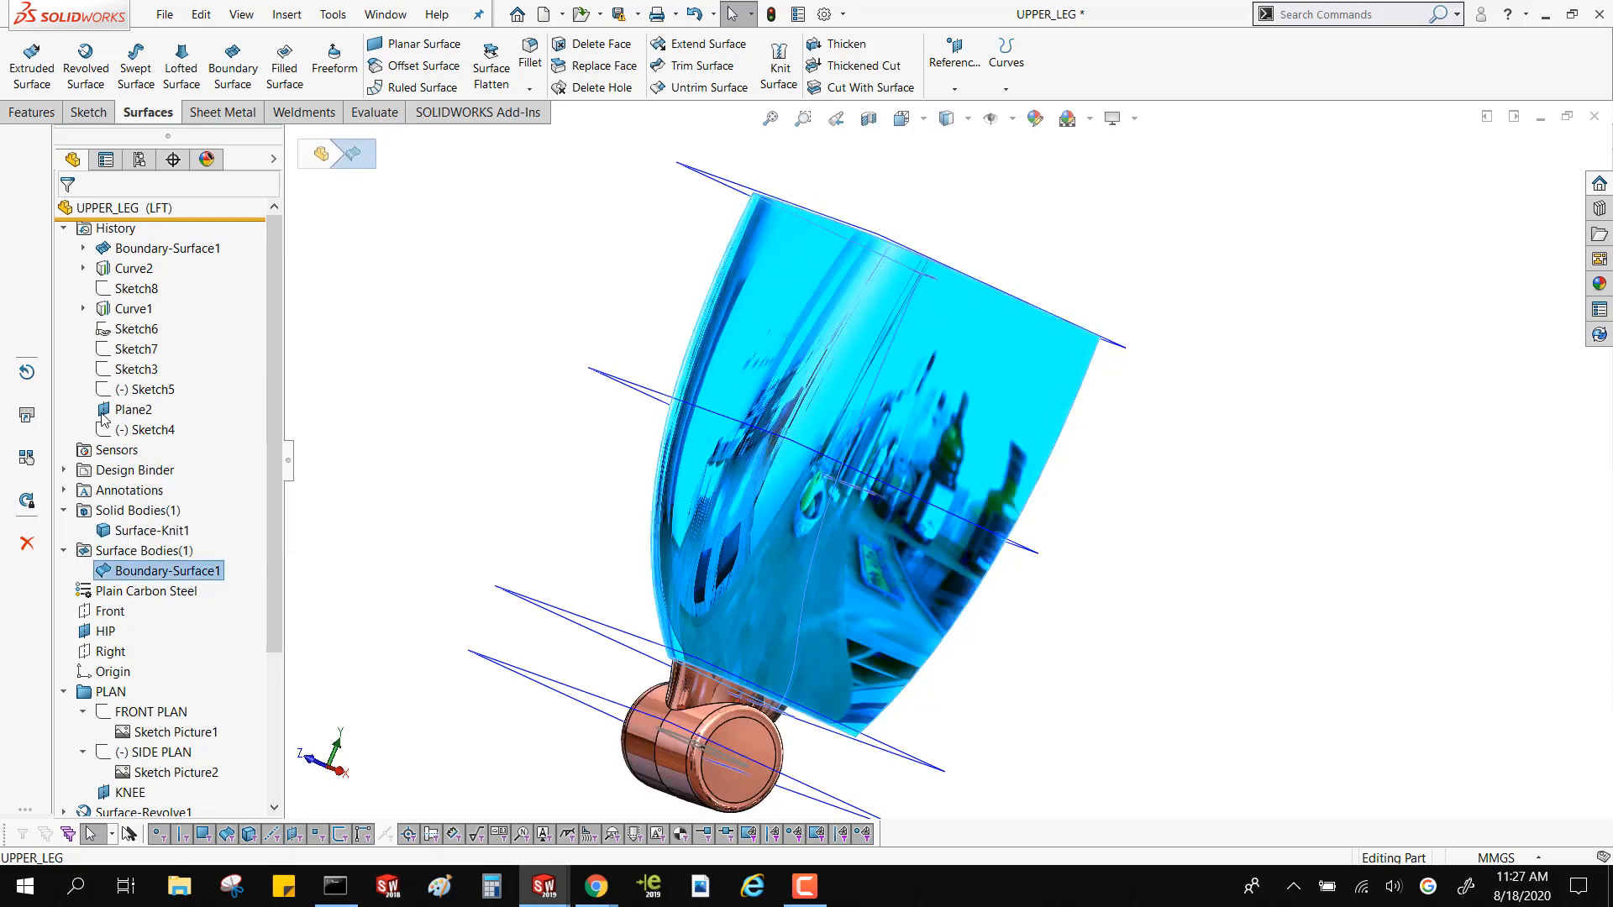
Trim the boundary surface with a Standard trim using the Front plane, keeping the half on the positive Z side
left_click(105, 614)
left_click(121, 584)
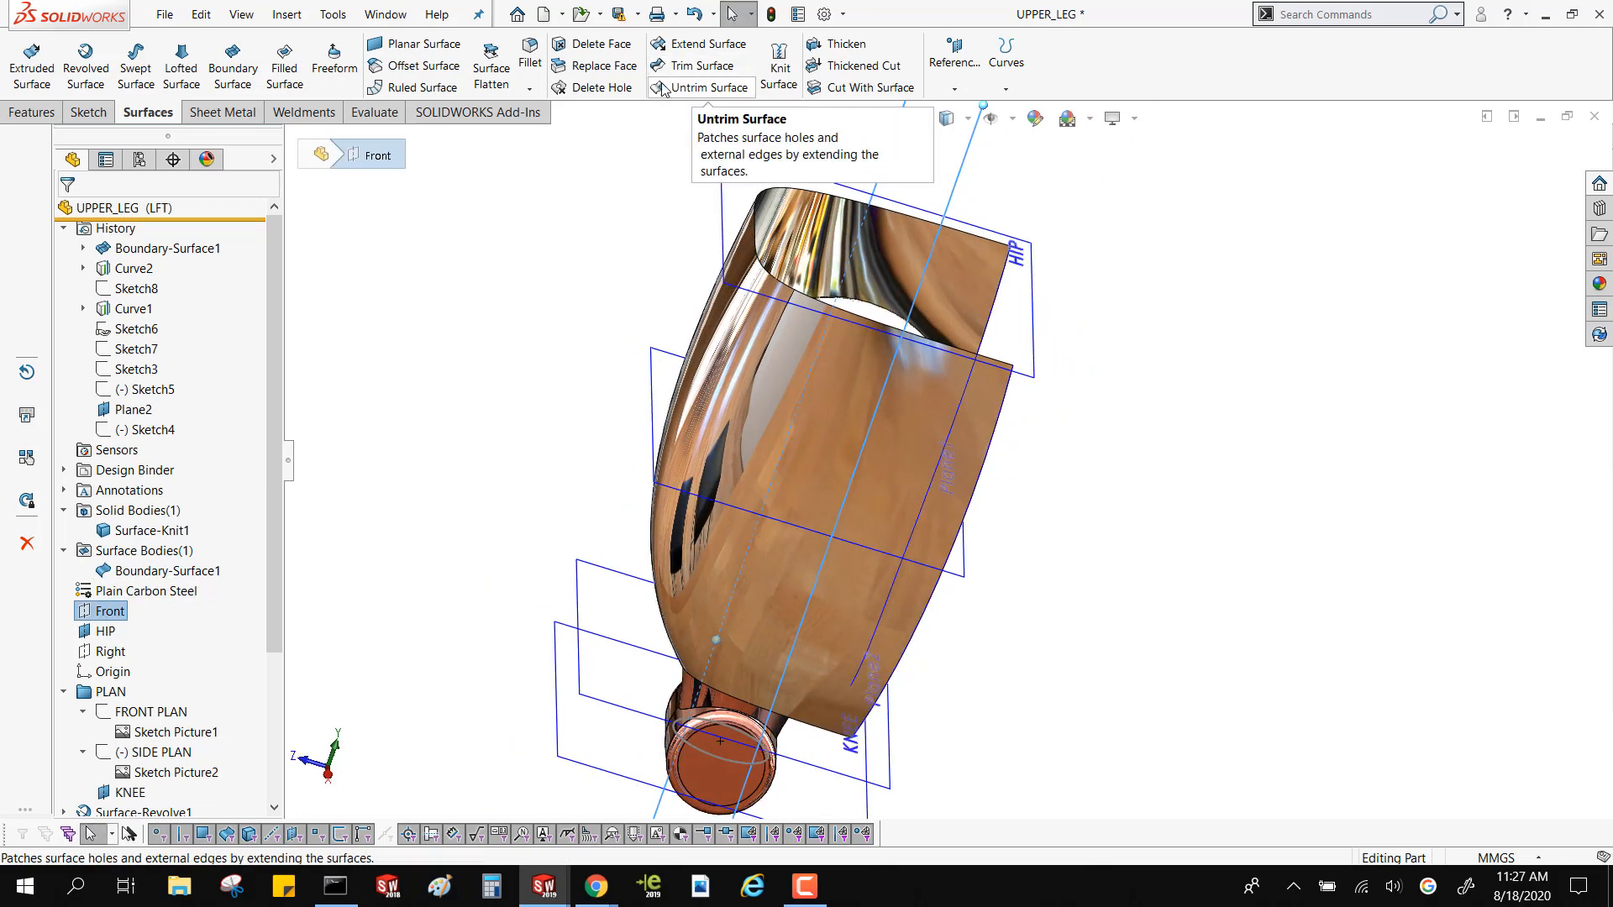
left_click(703, 66)
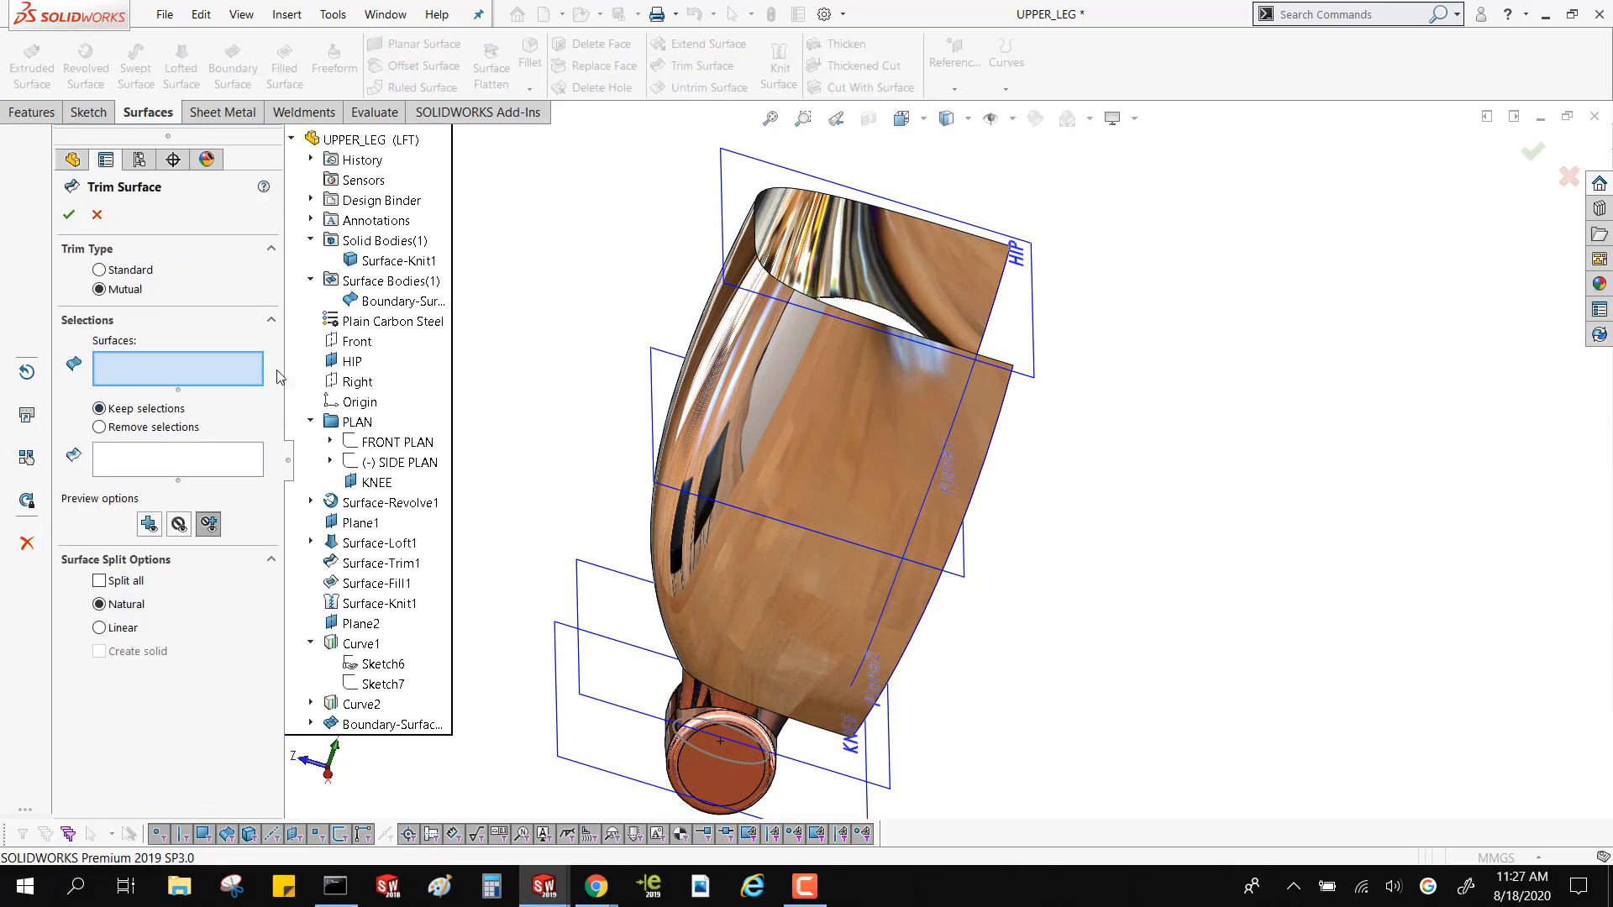
left_click(100, 271)
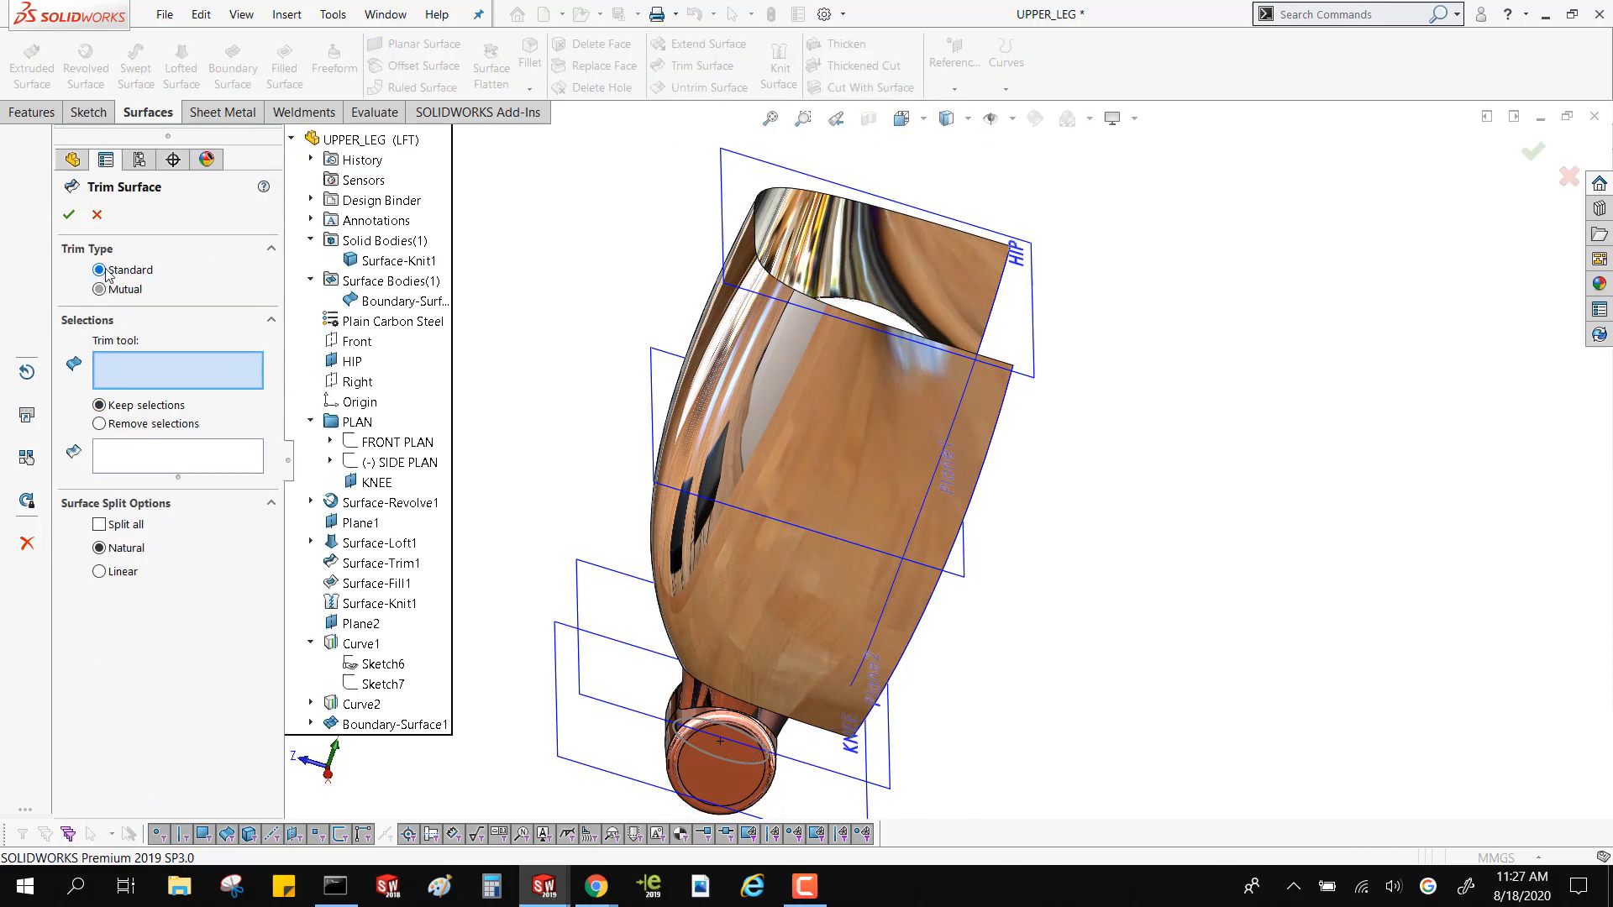
left_click(351, 342)
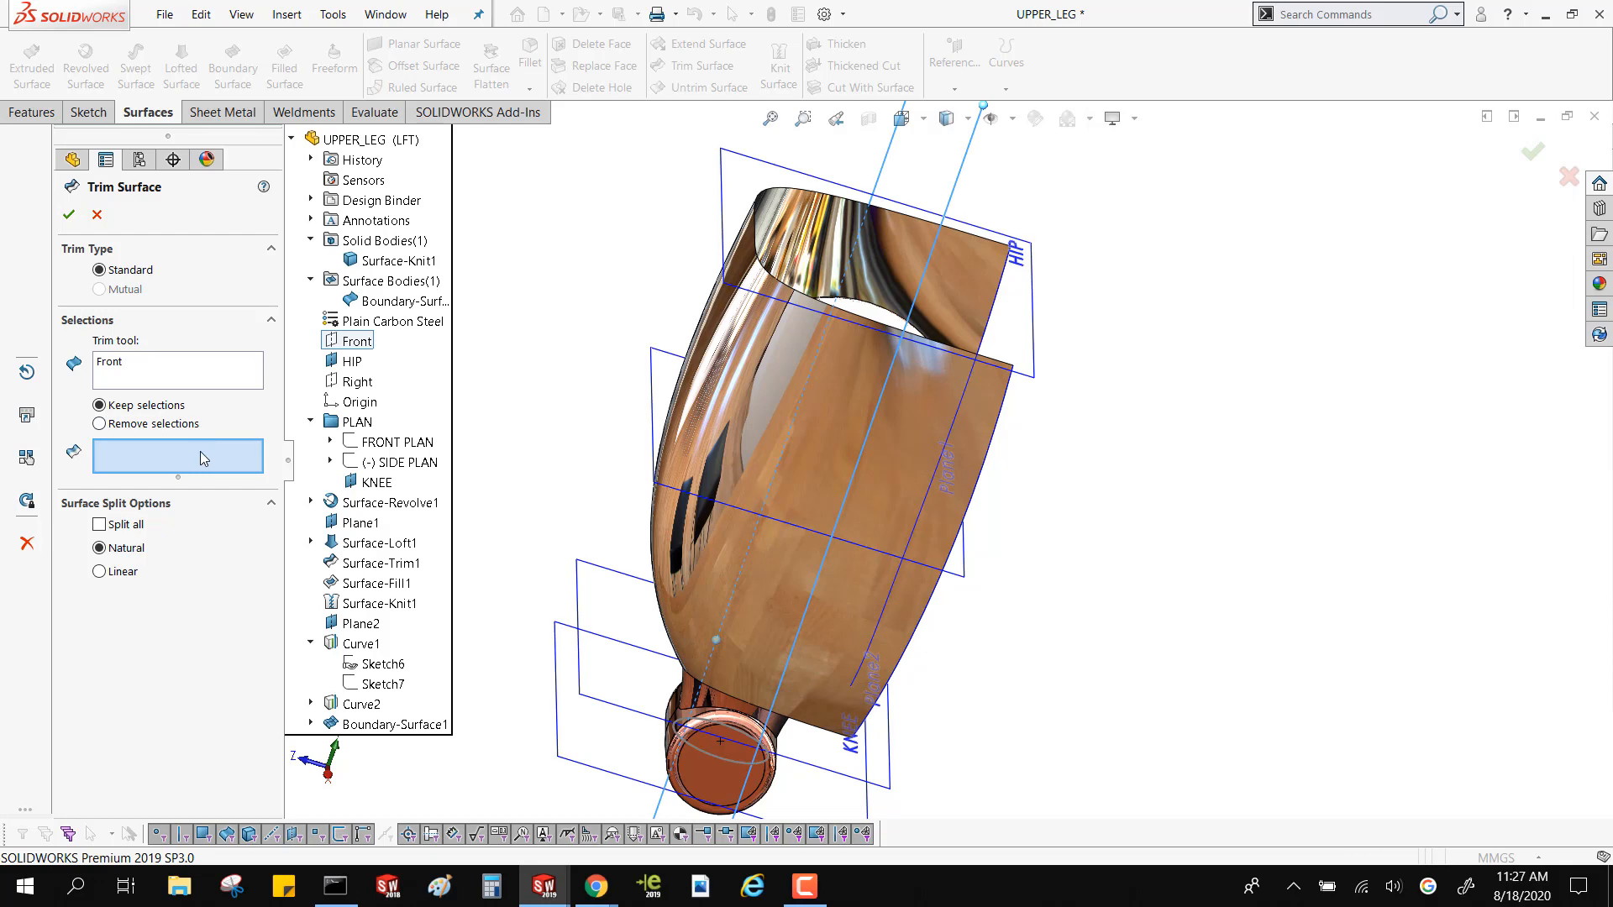
left_click(733, 432)
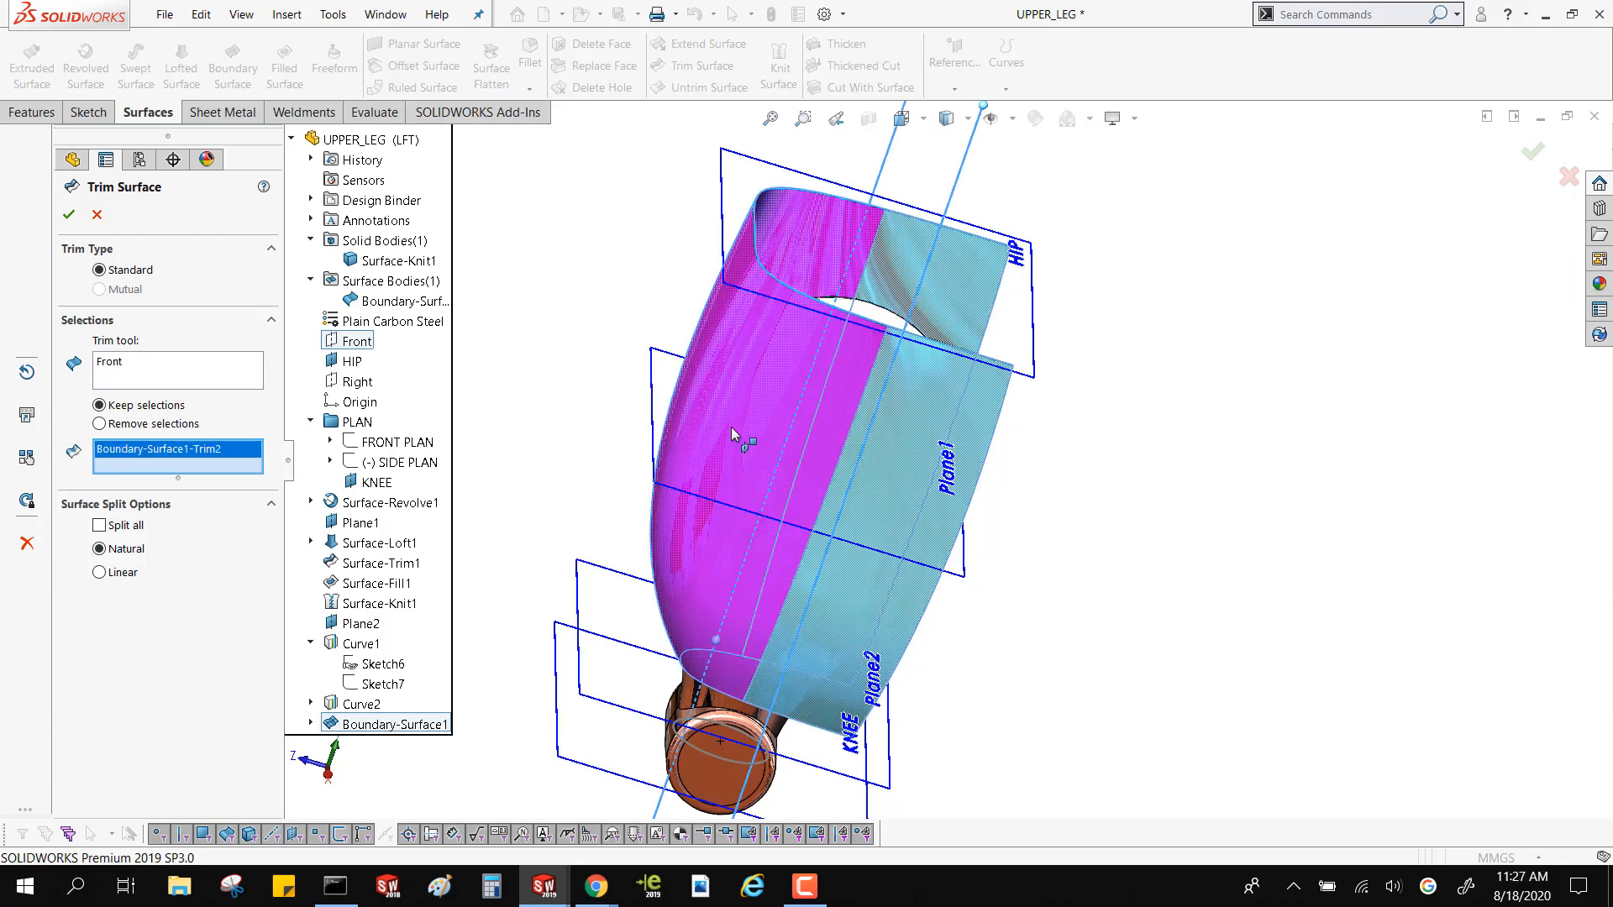
key("Return")
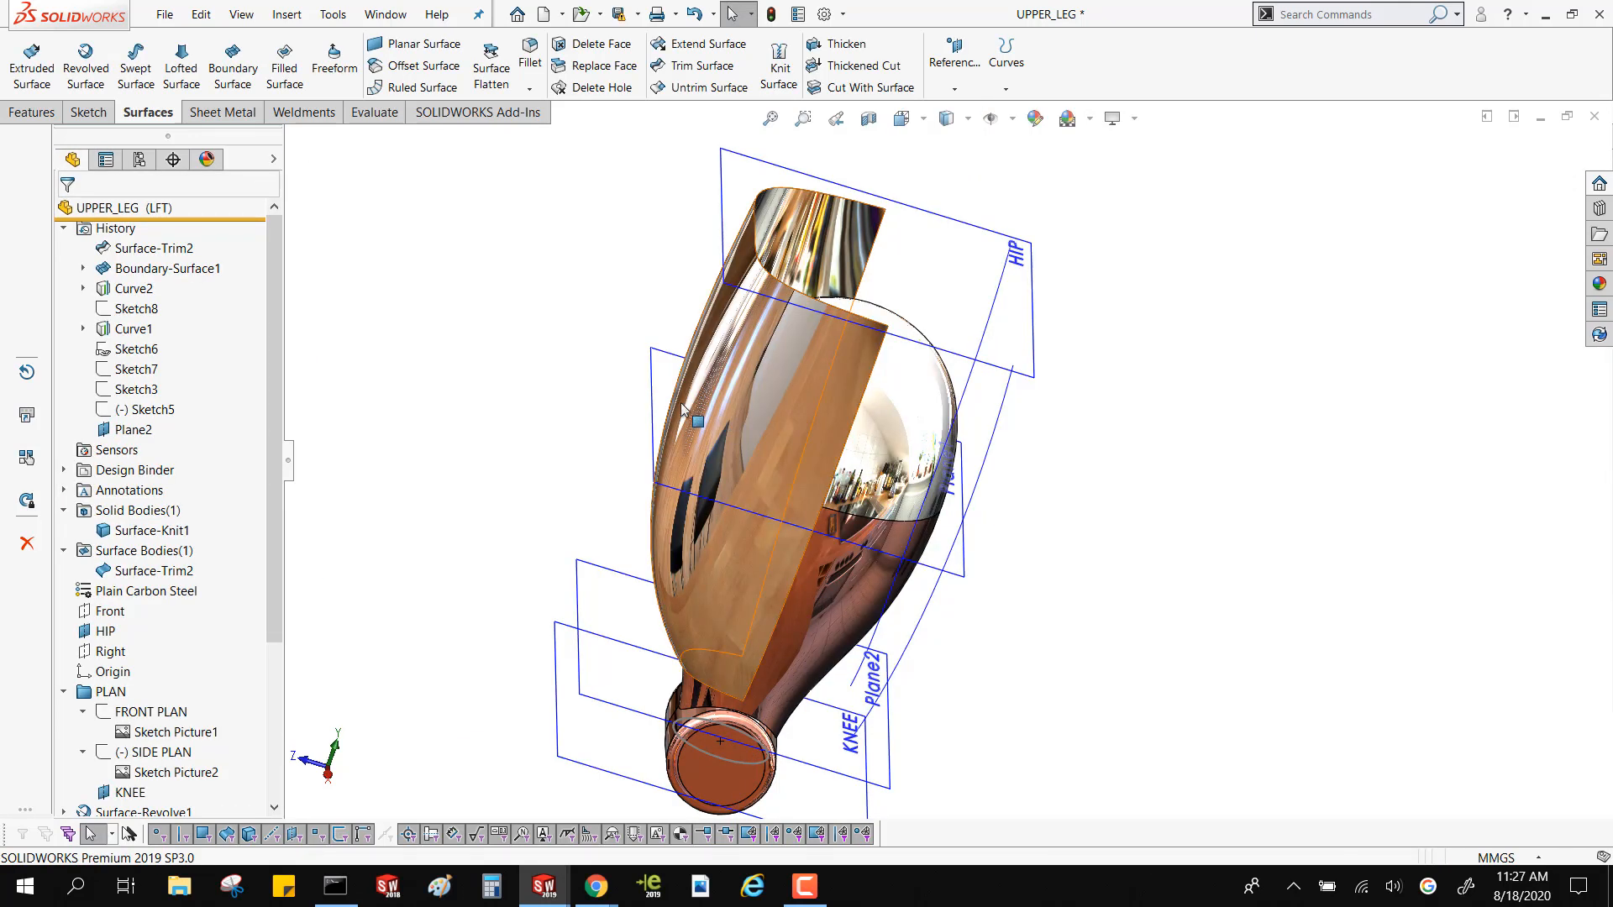
Start a Boundary Surface with the two cut edges of the trimmed thigh surface as its Direction 1 curves
middle_click_drag(543, 342, 579, 522)
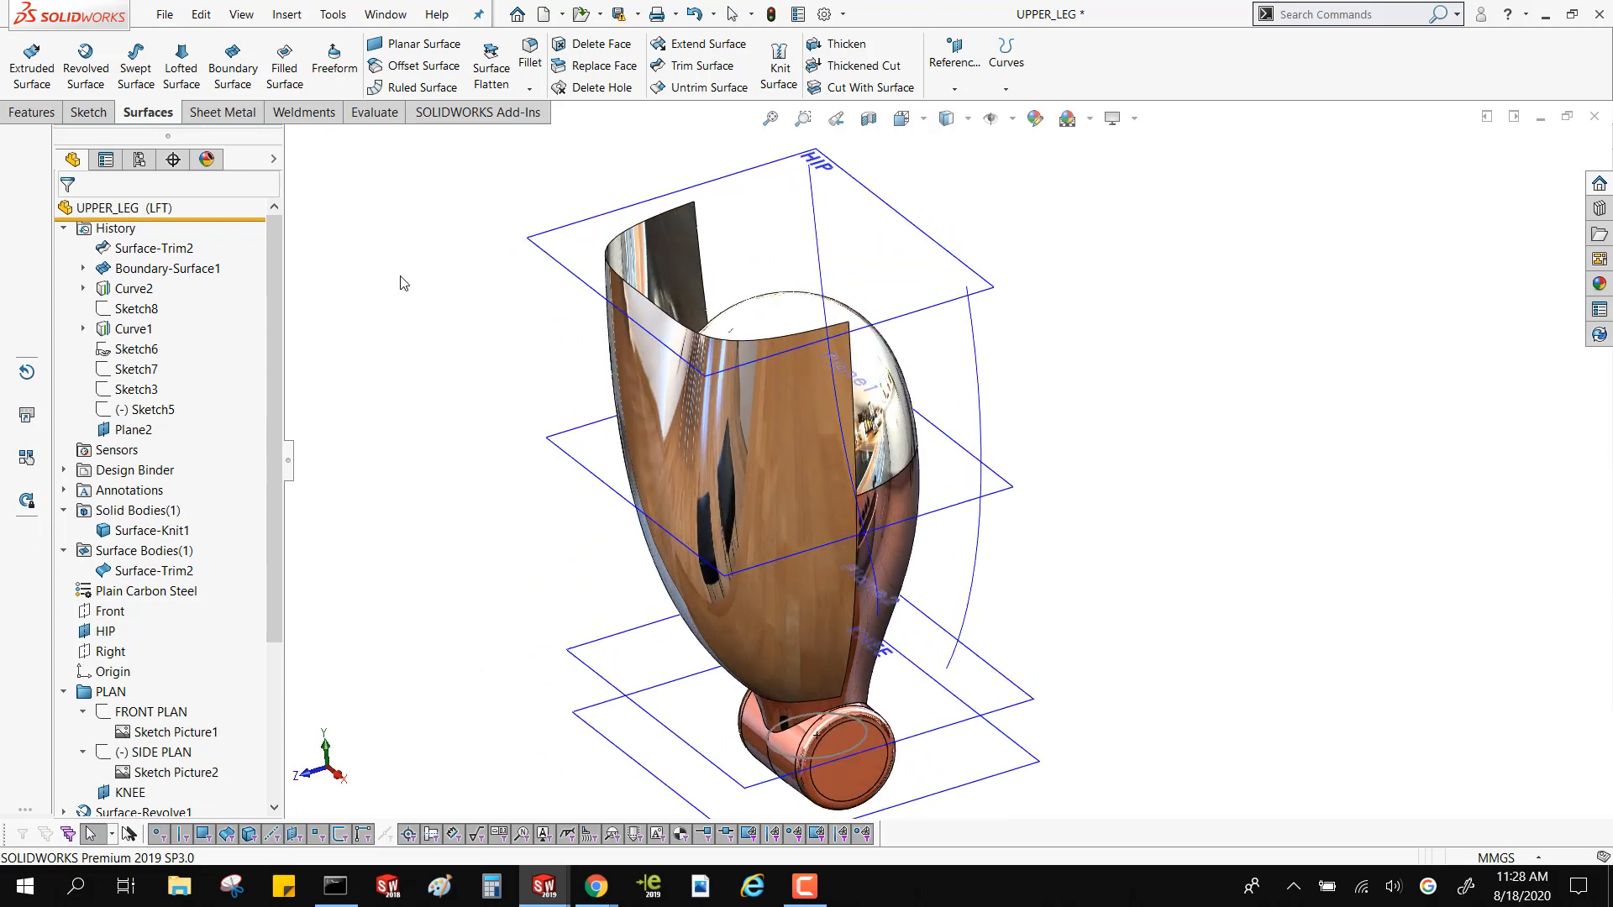
left_click(234, 76)
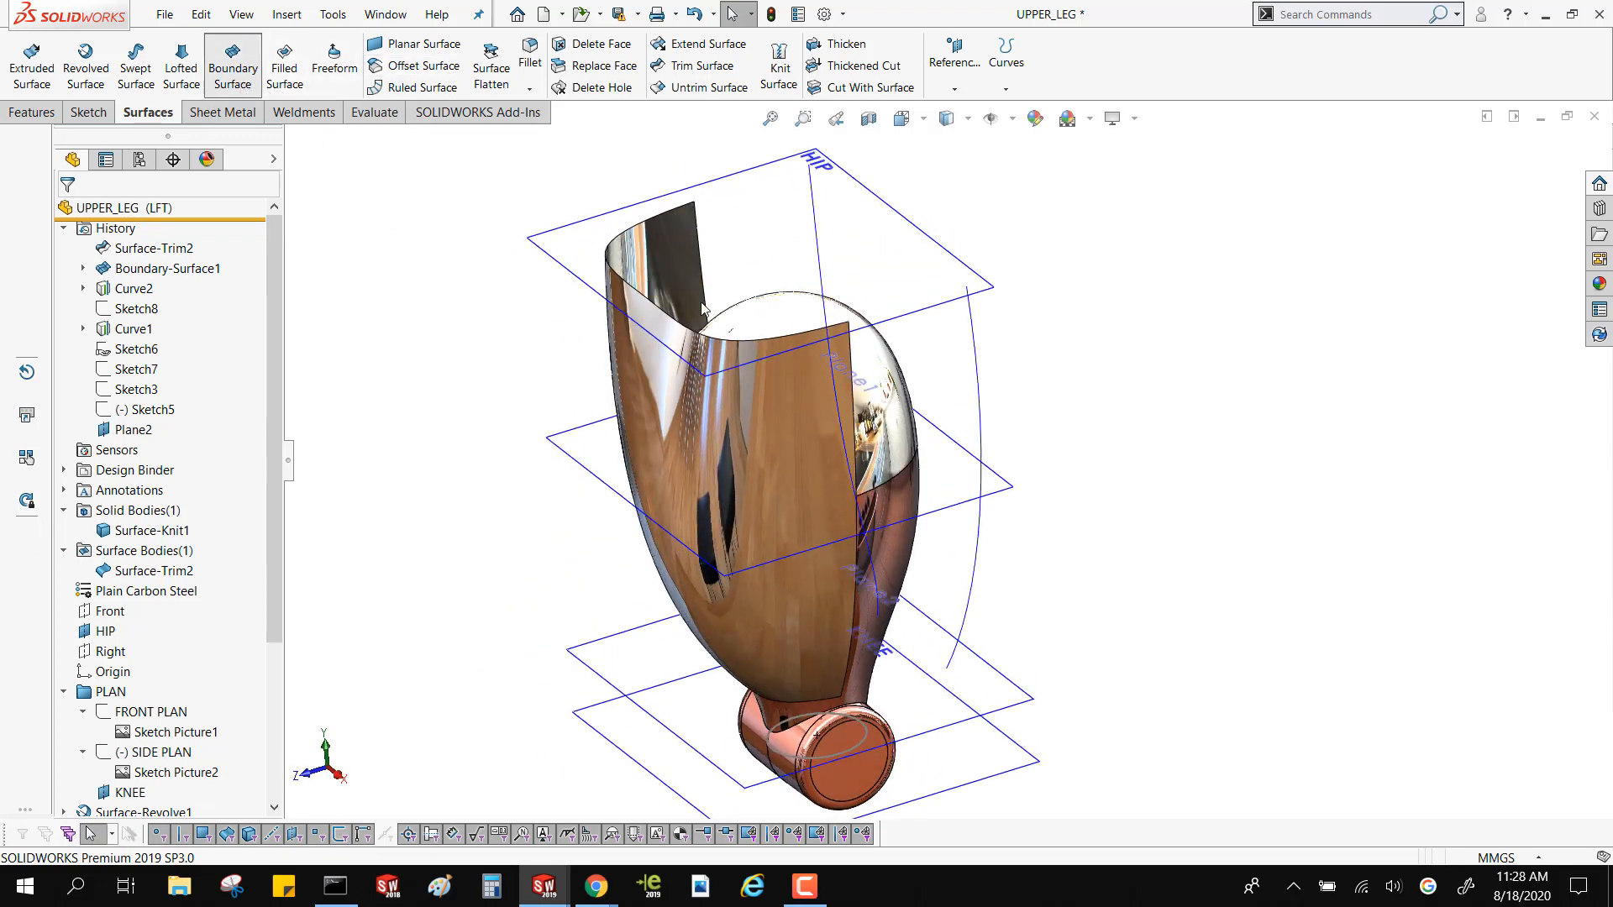
left_click(705, 280)
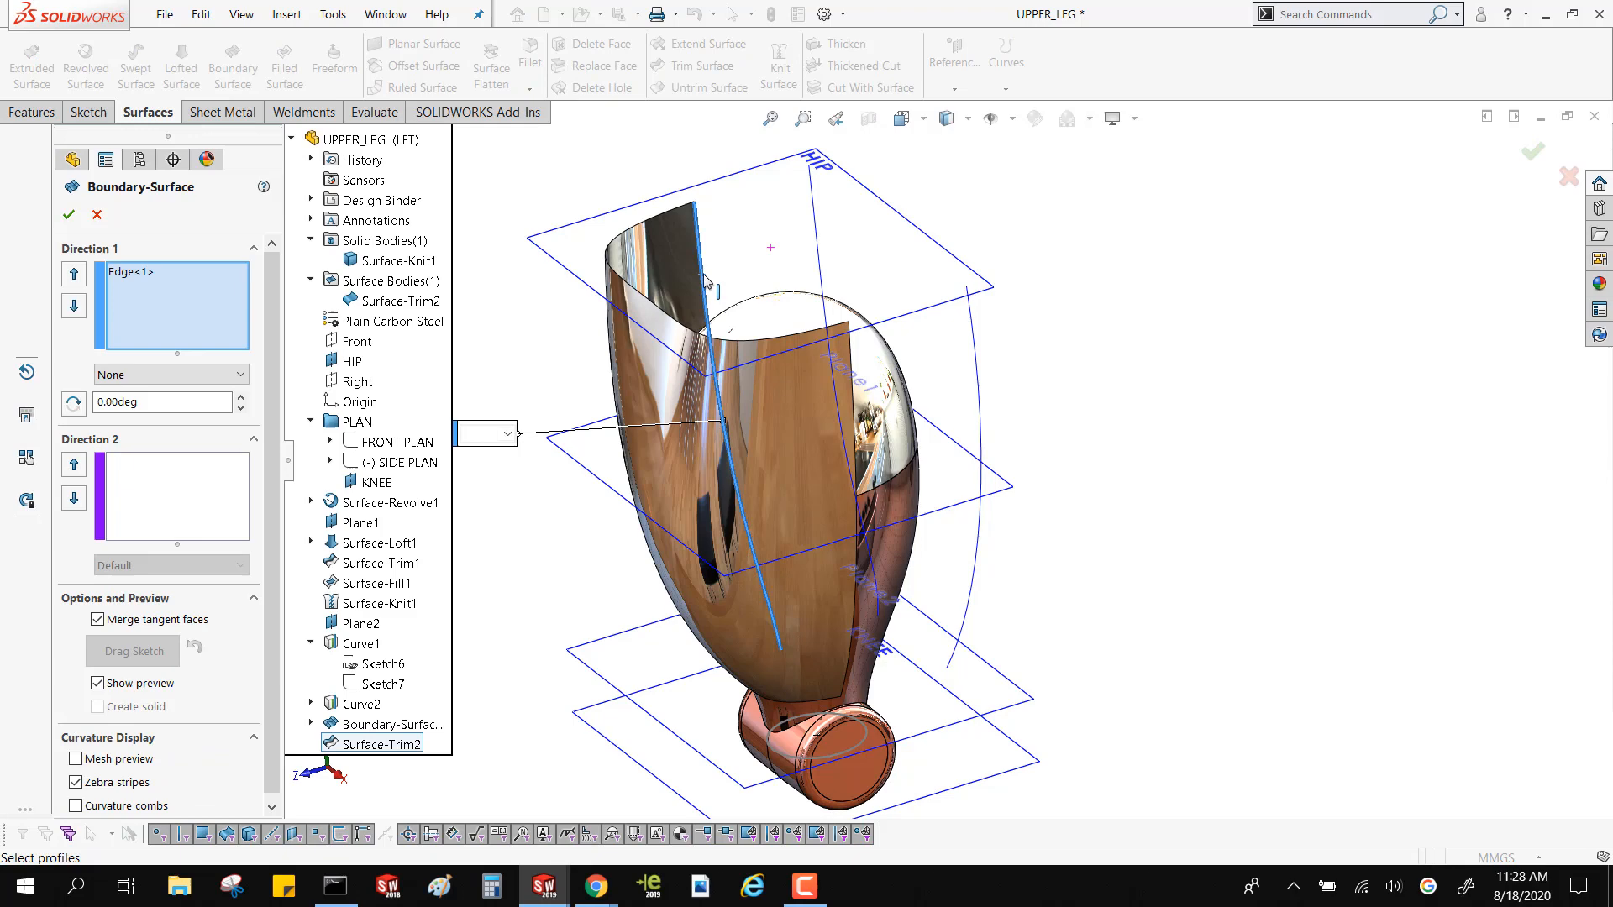
left_click(852, 409)
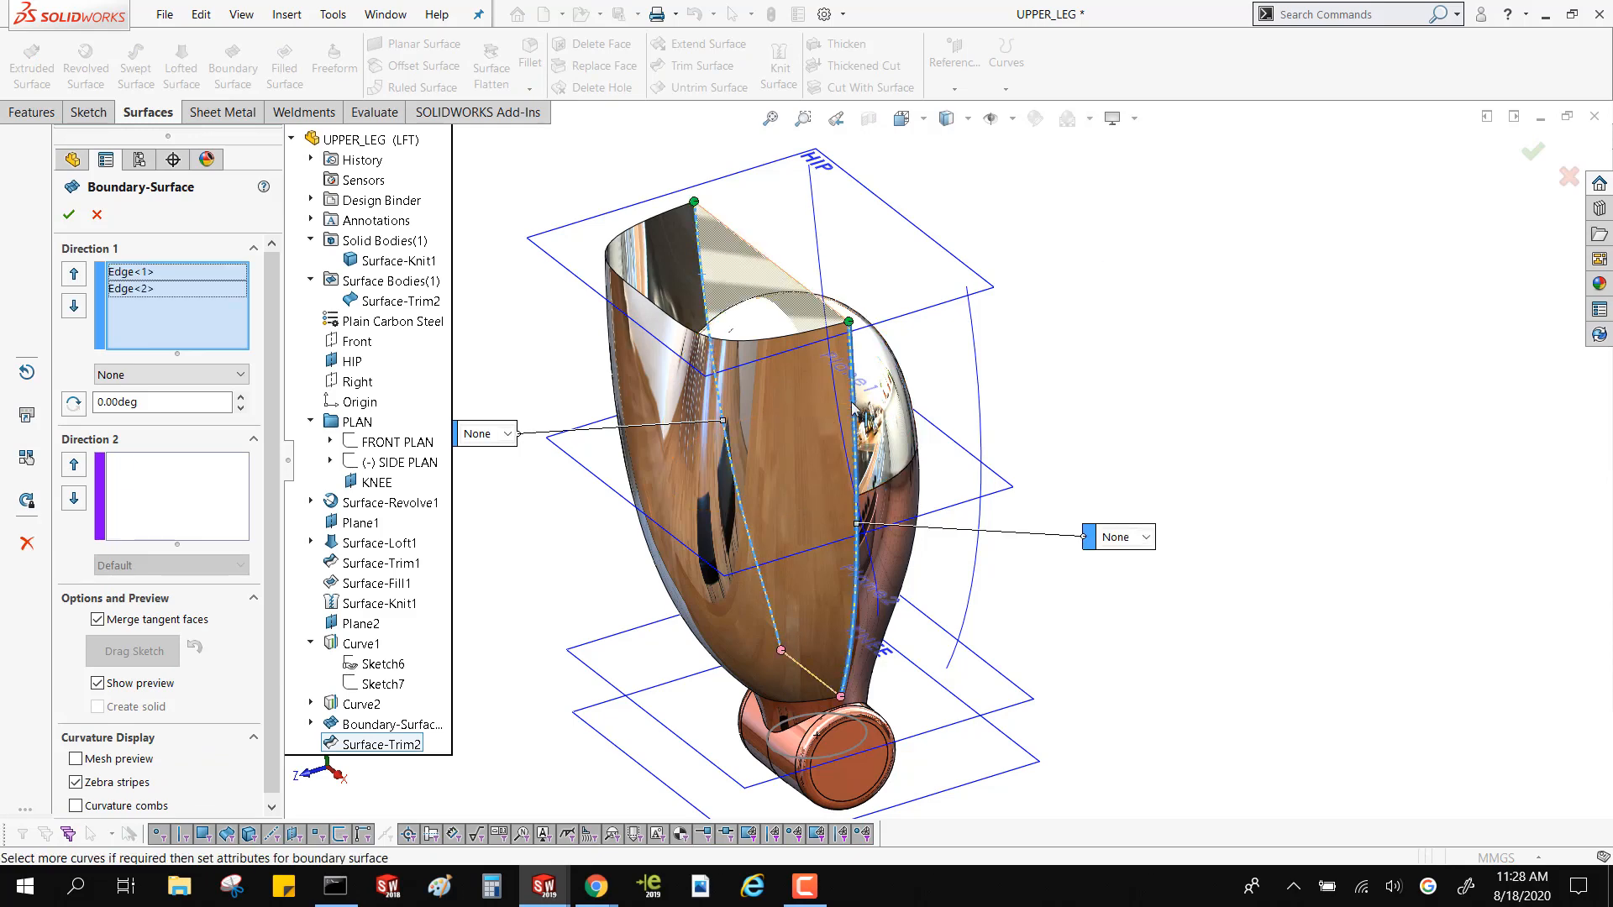
middle_click_drag(805, 445, 683, 449)
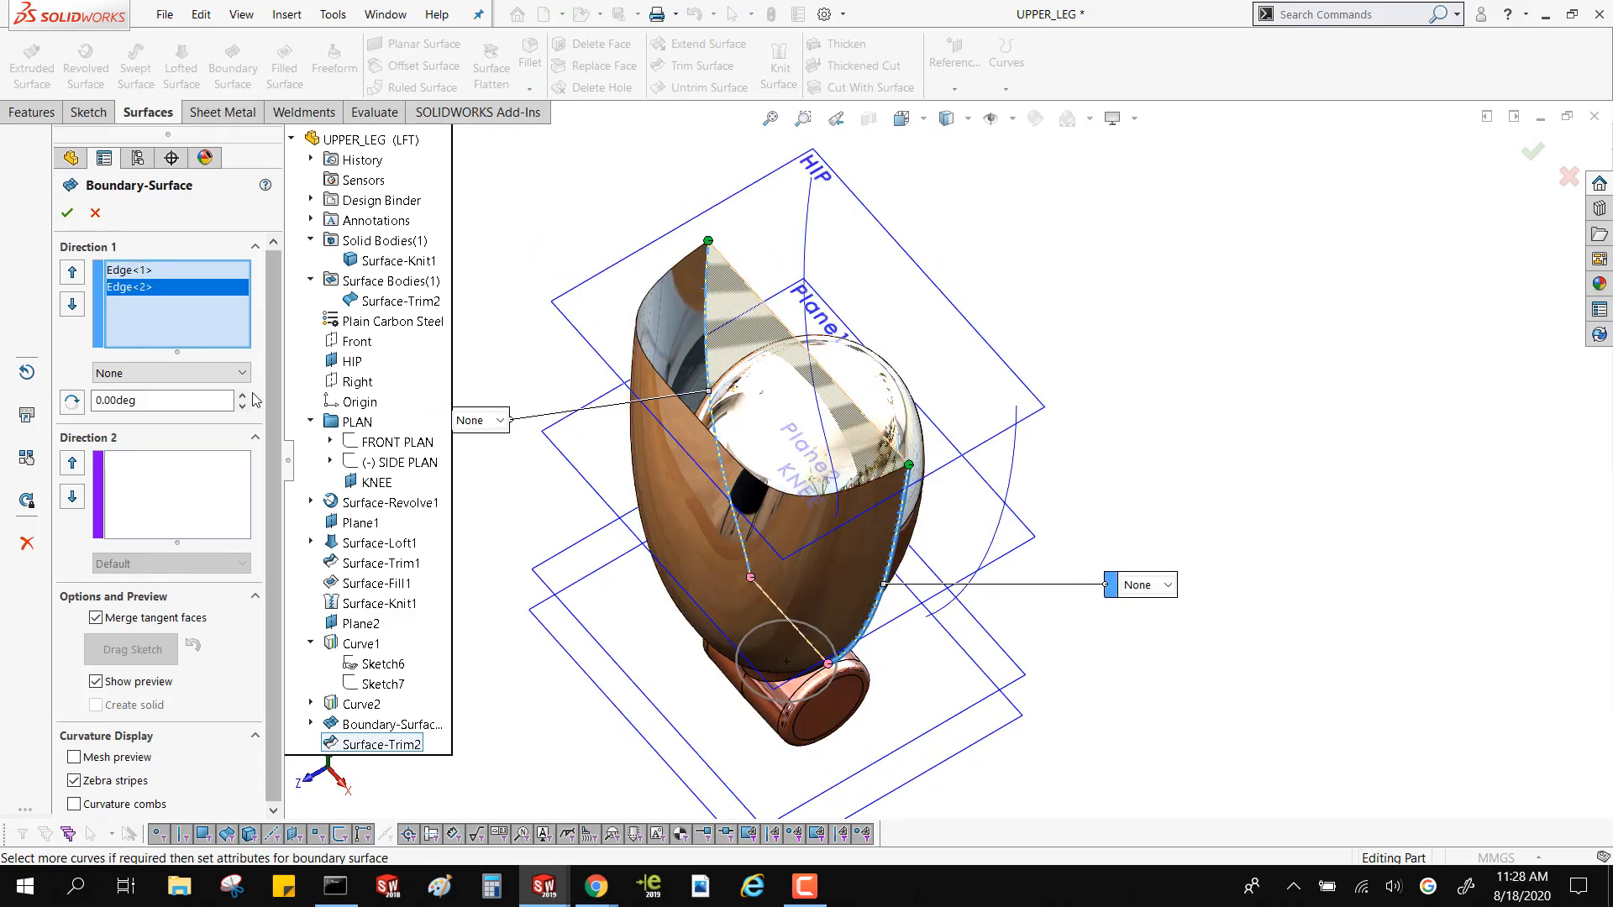
Set both Direction 1 edges to Curvature To Face and reverse each tangent direction to face away from the trimmed half
left_click(184, 373)
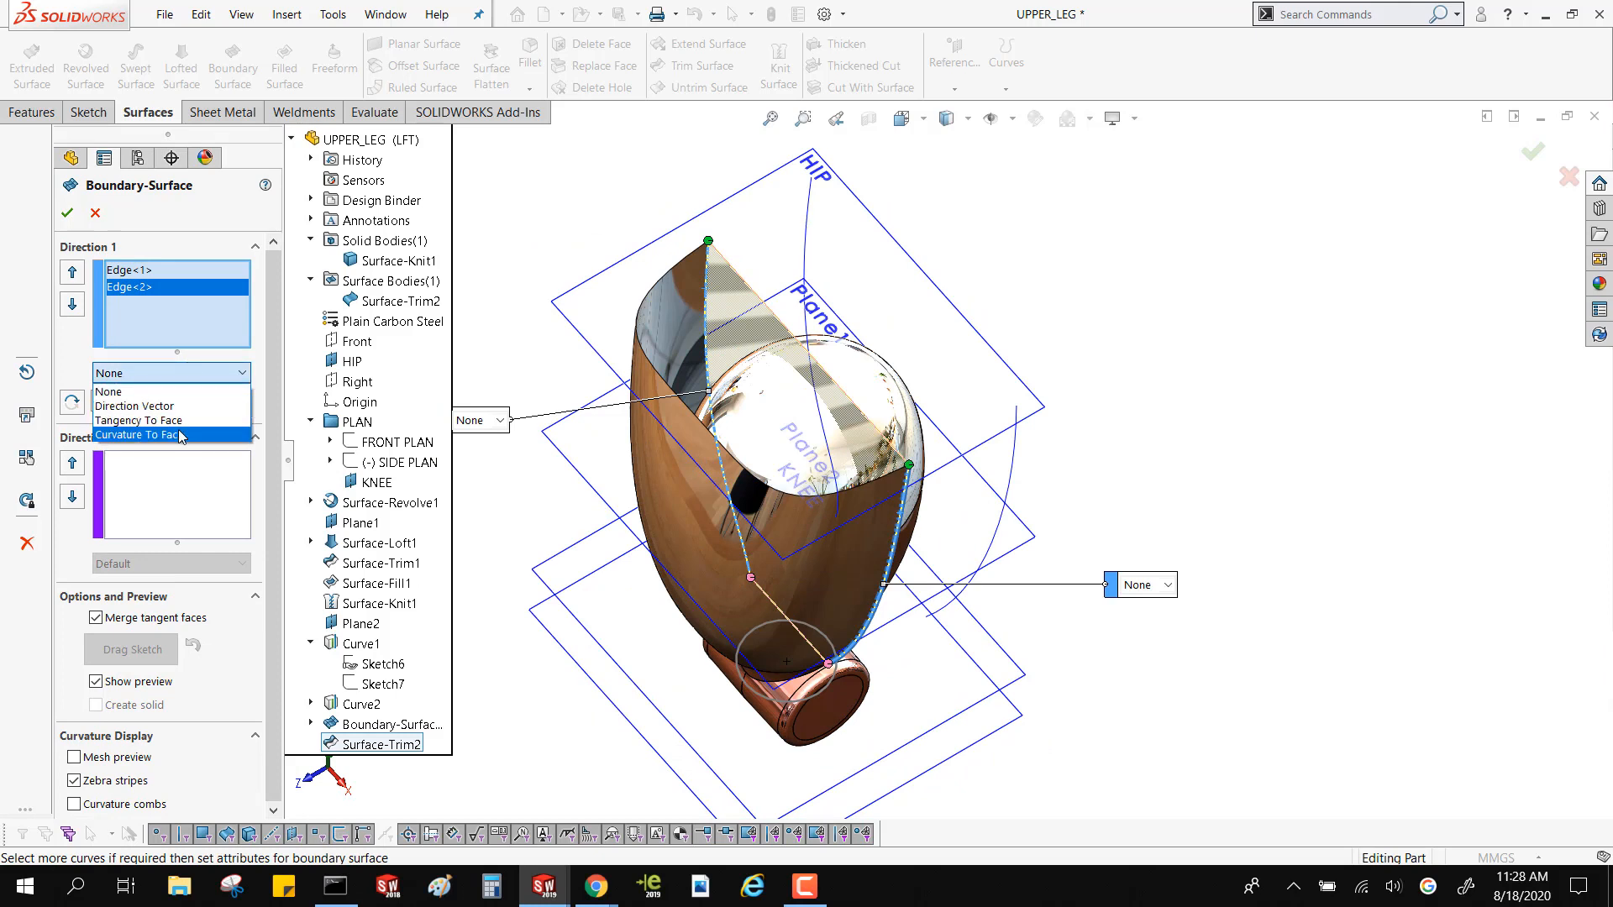
left_click(139, 435)
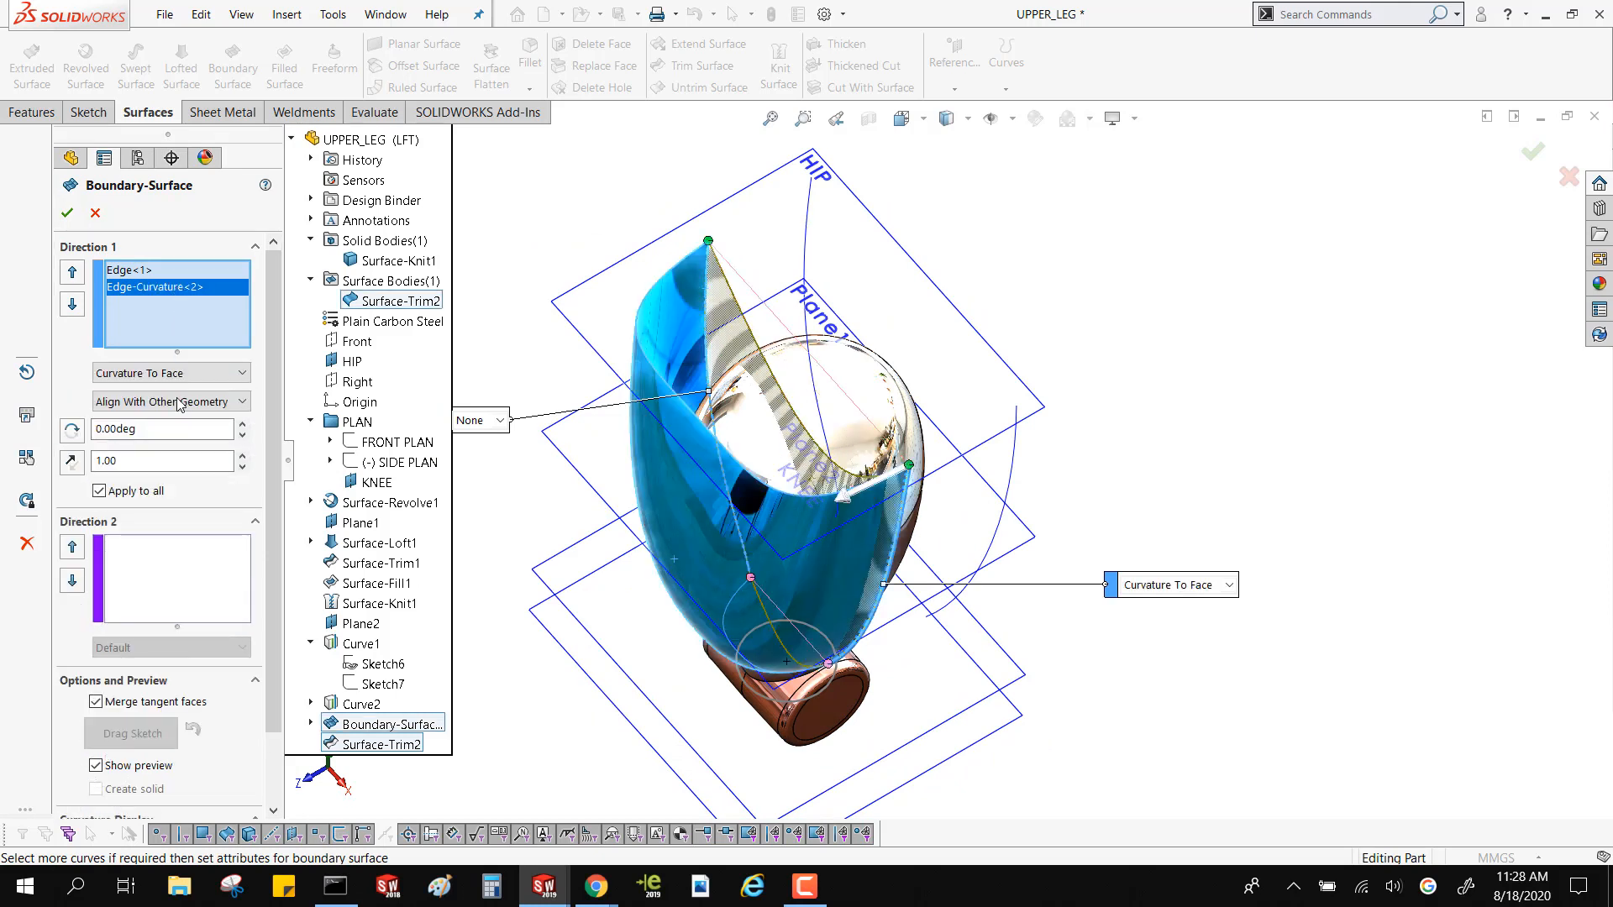
left_click(71, 461)
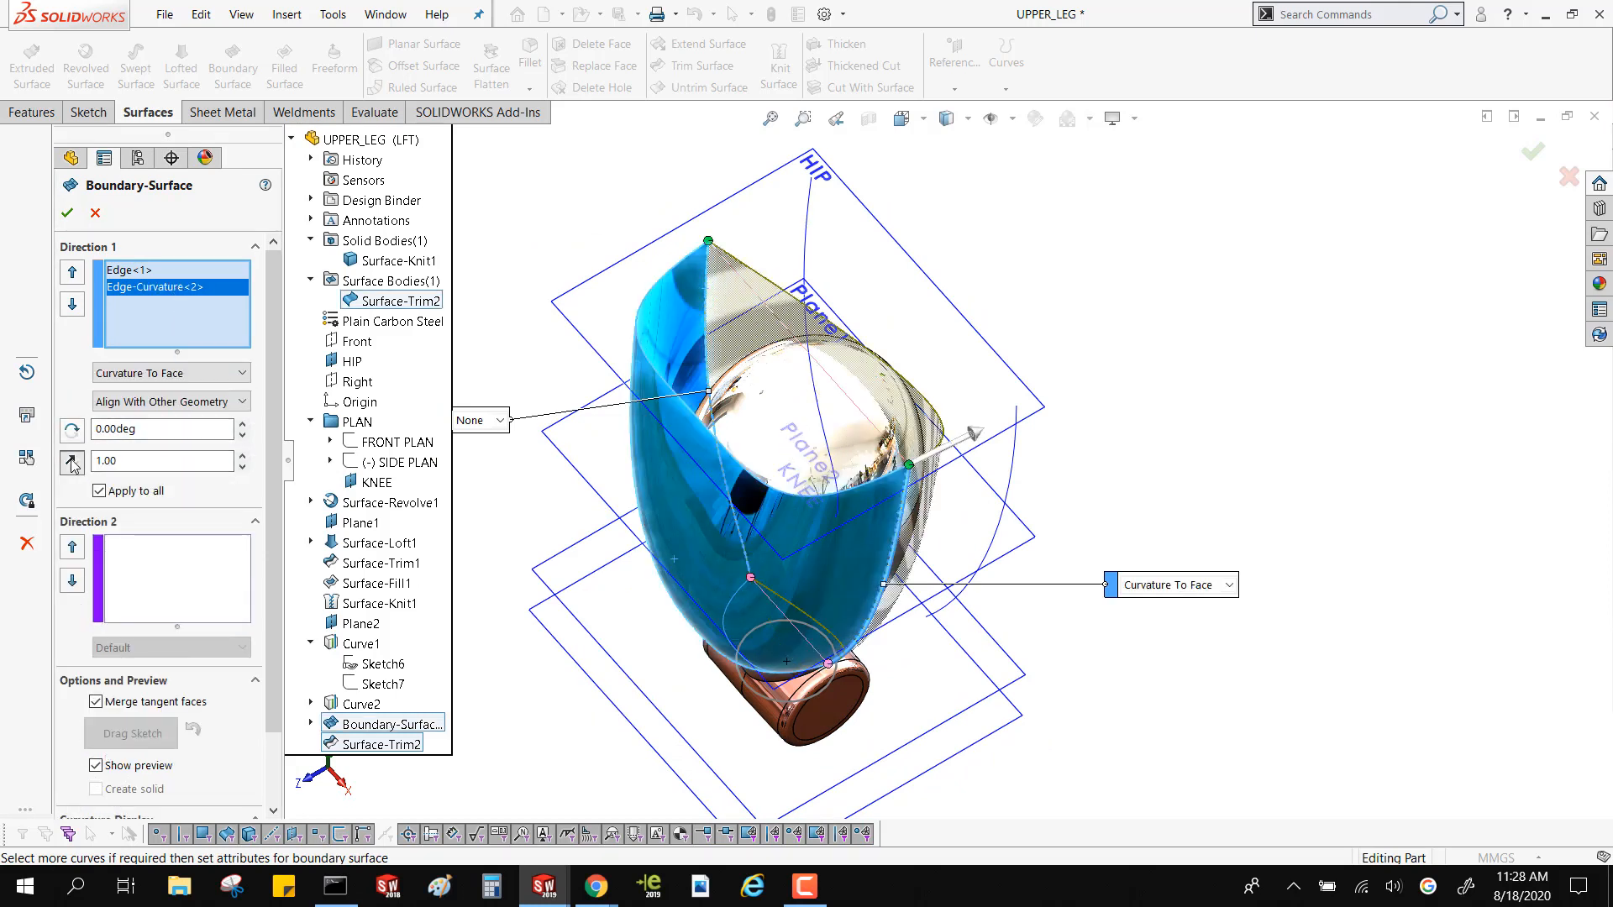
left_click(161, 271)
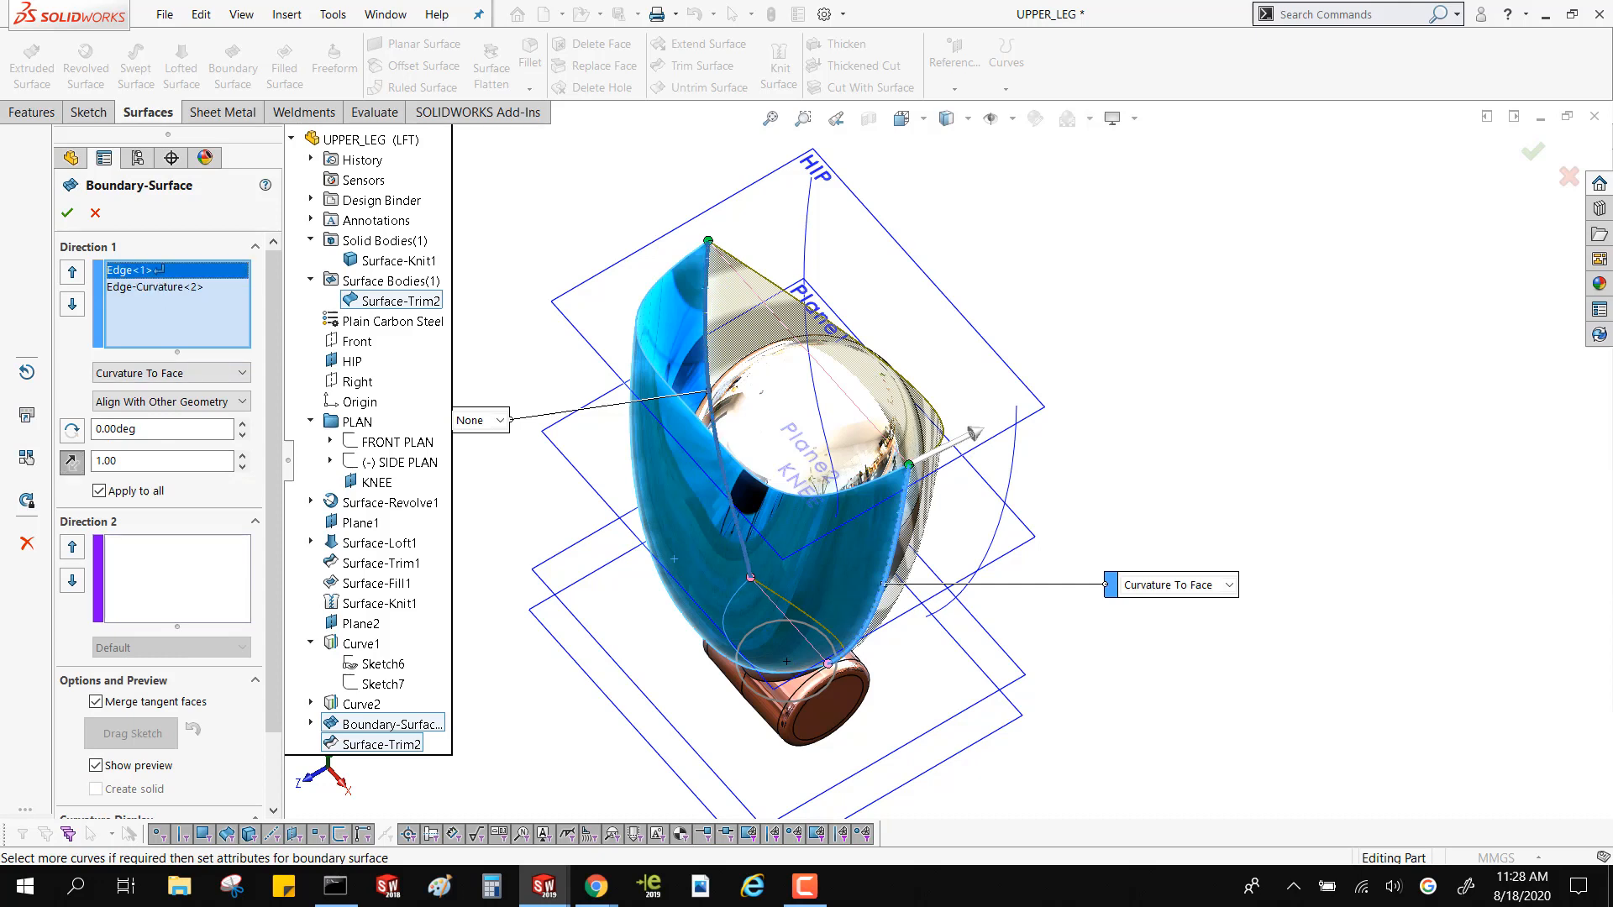
left_click(145, 370)
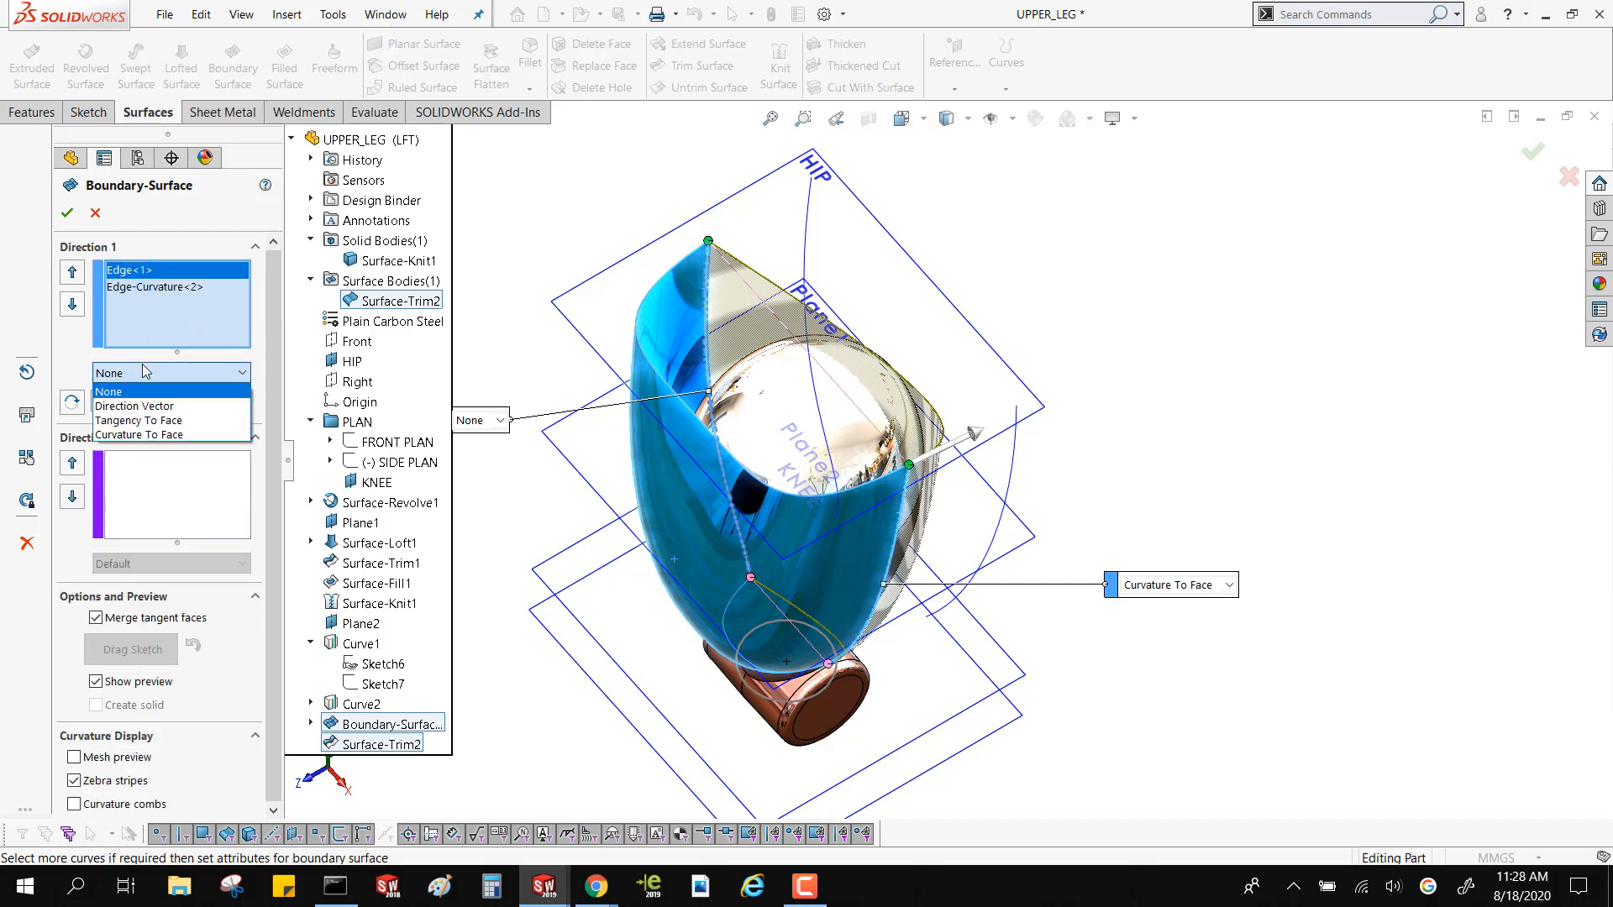
left_click(135, 434)
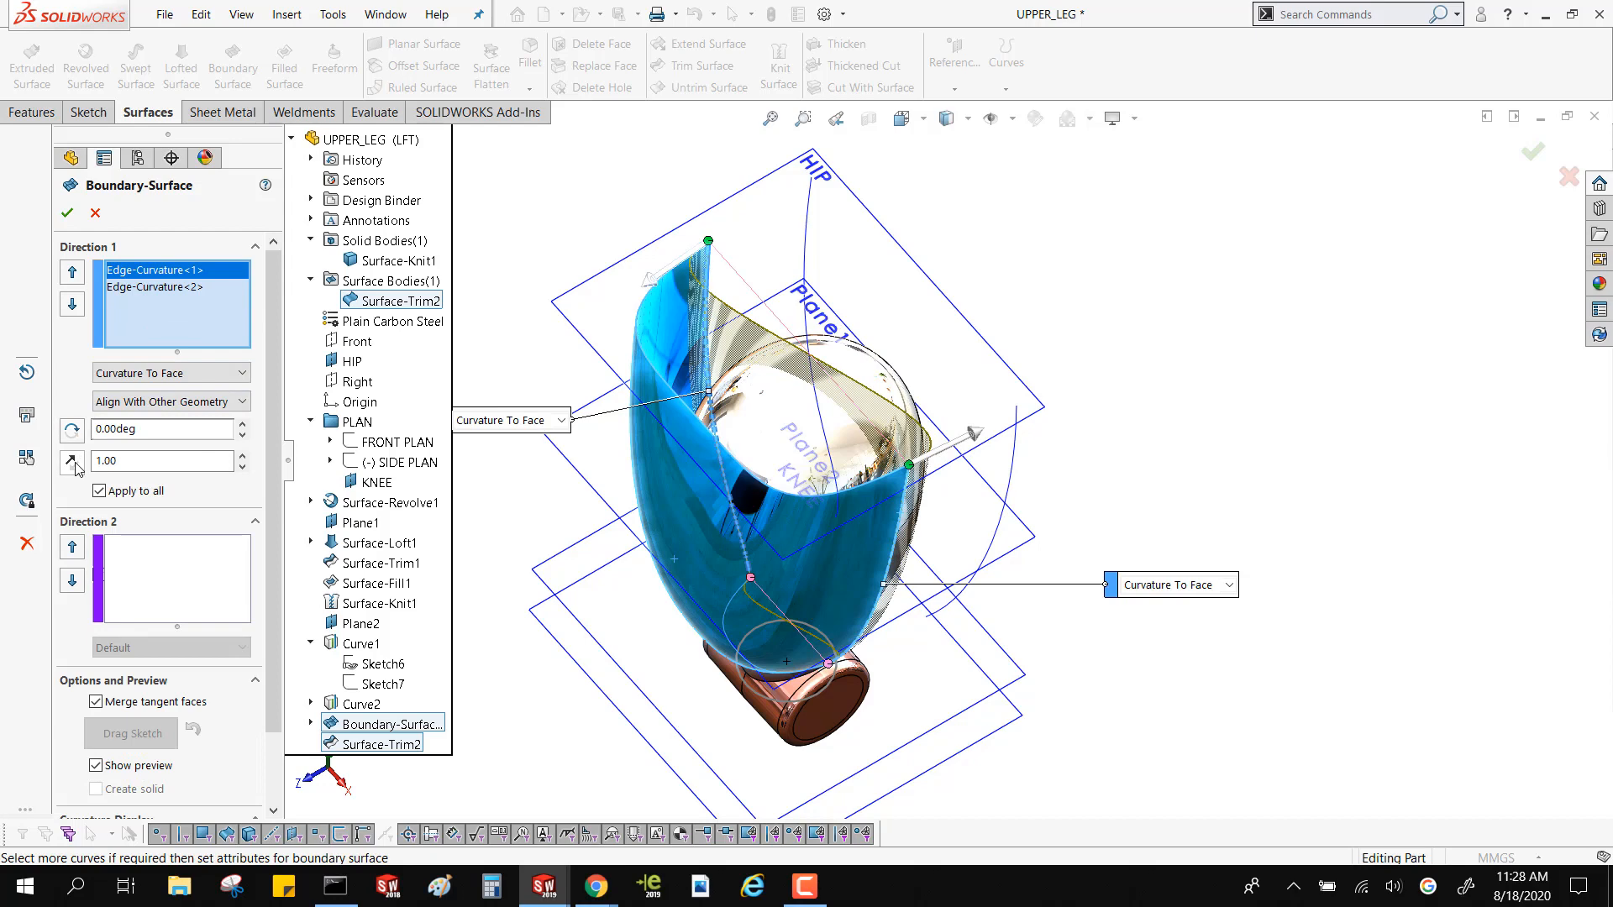
left_click(72, 462)
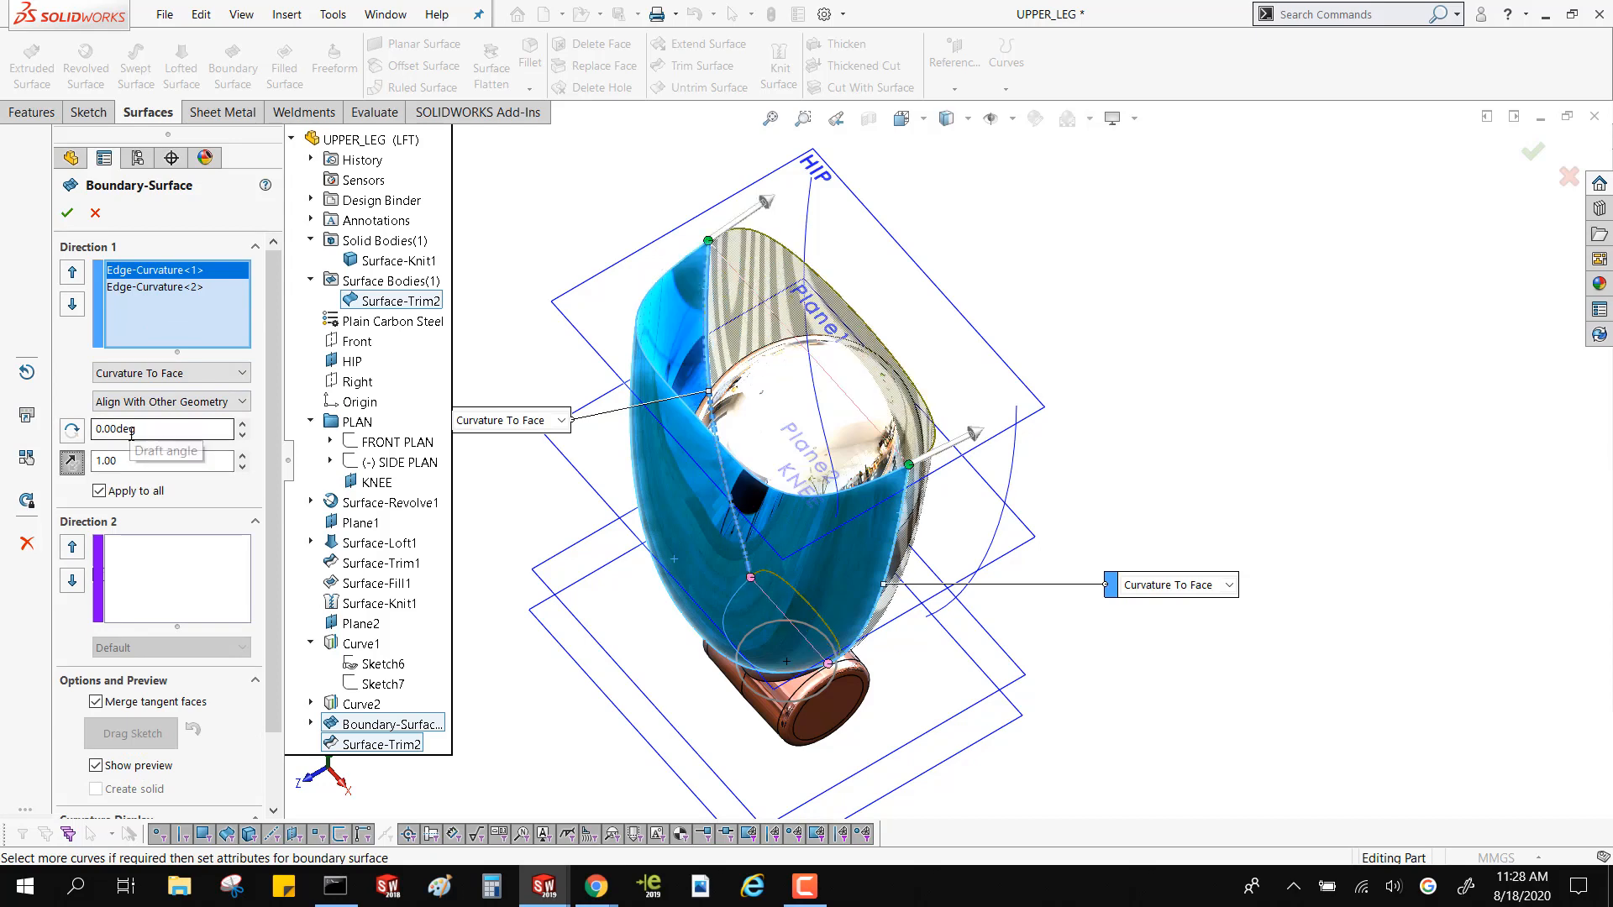
Set the tangent length of both Direction 1 edges to 2.00 and create the boundary surface closing the thigh shell
middle_click_drag(782, 399, 567, 338)
double_click(133, 464)
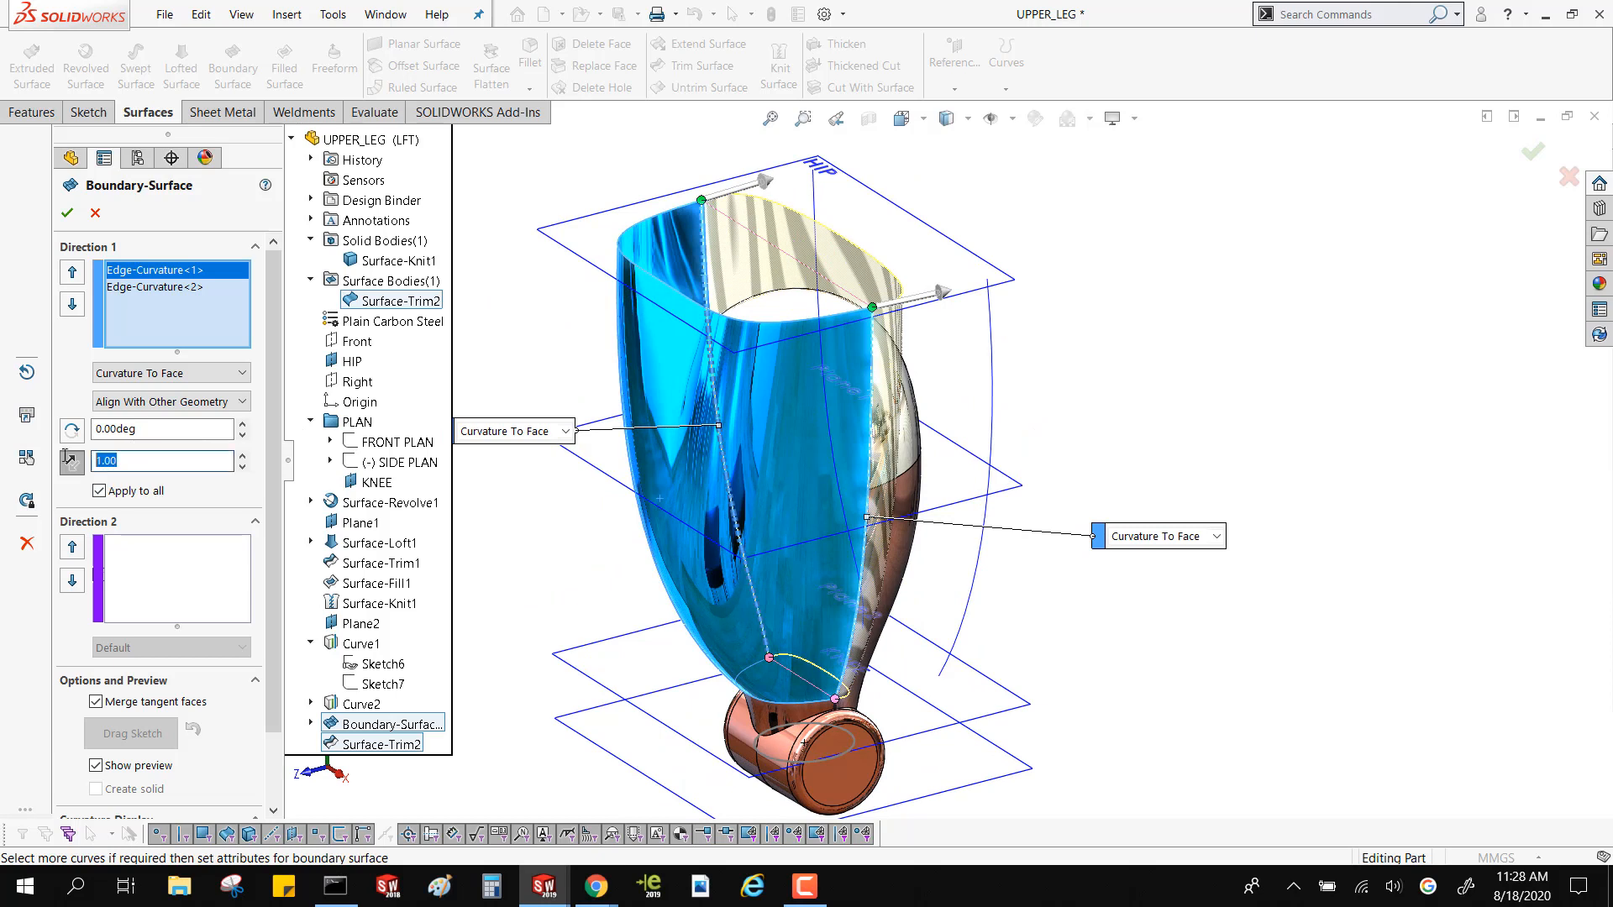
type("2")
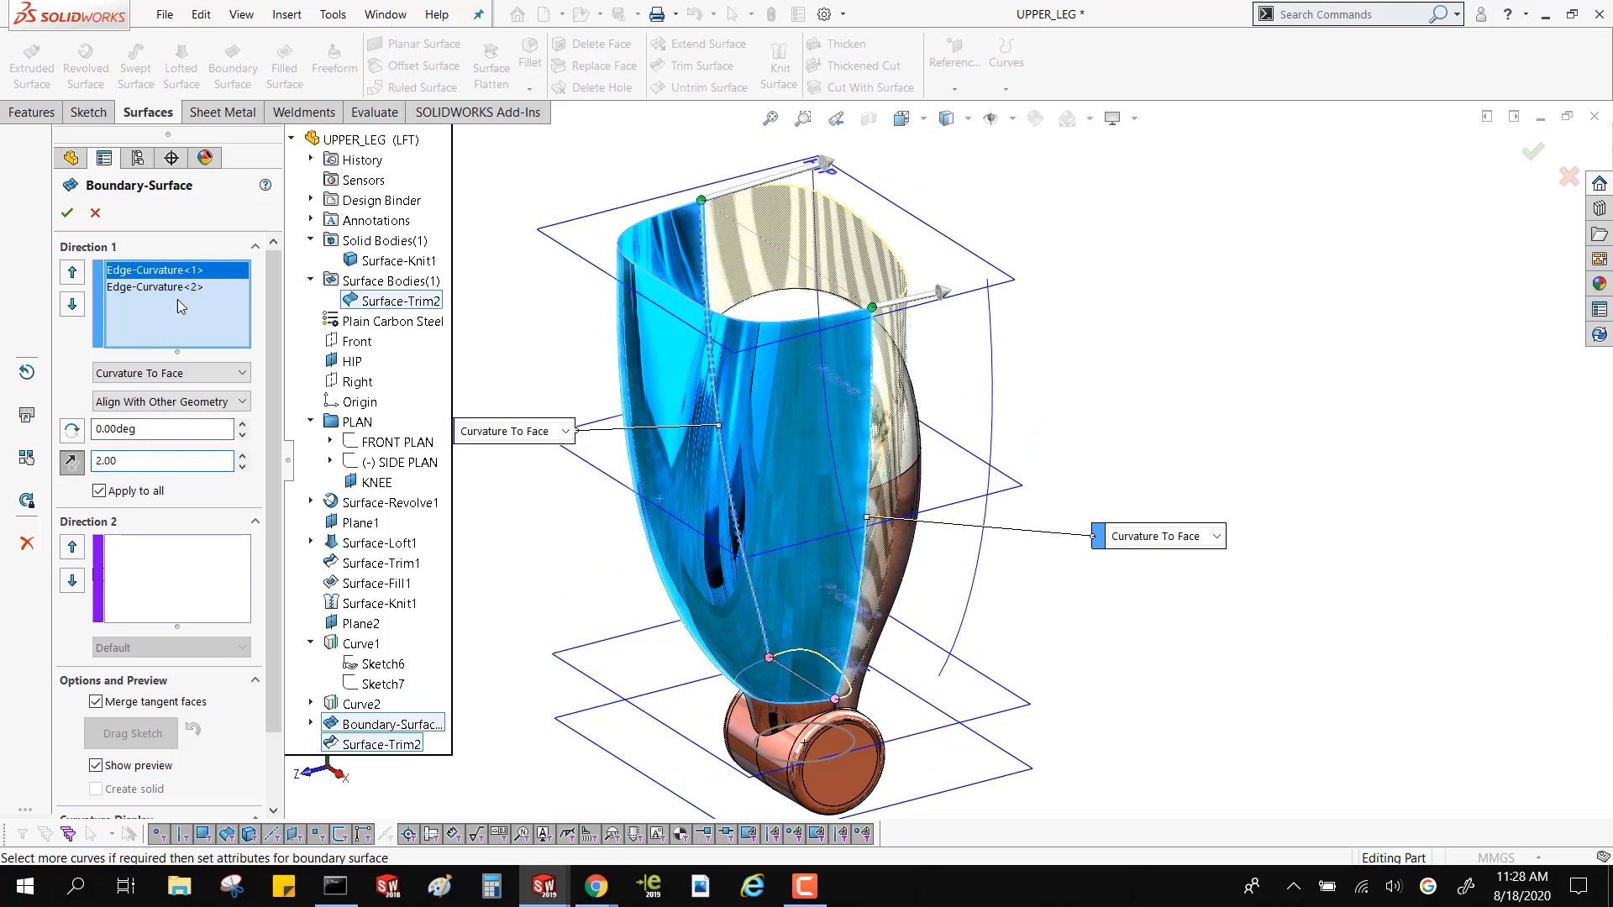
left_click(173, 287)
double_click(109, 463)
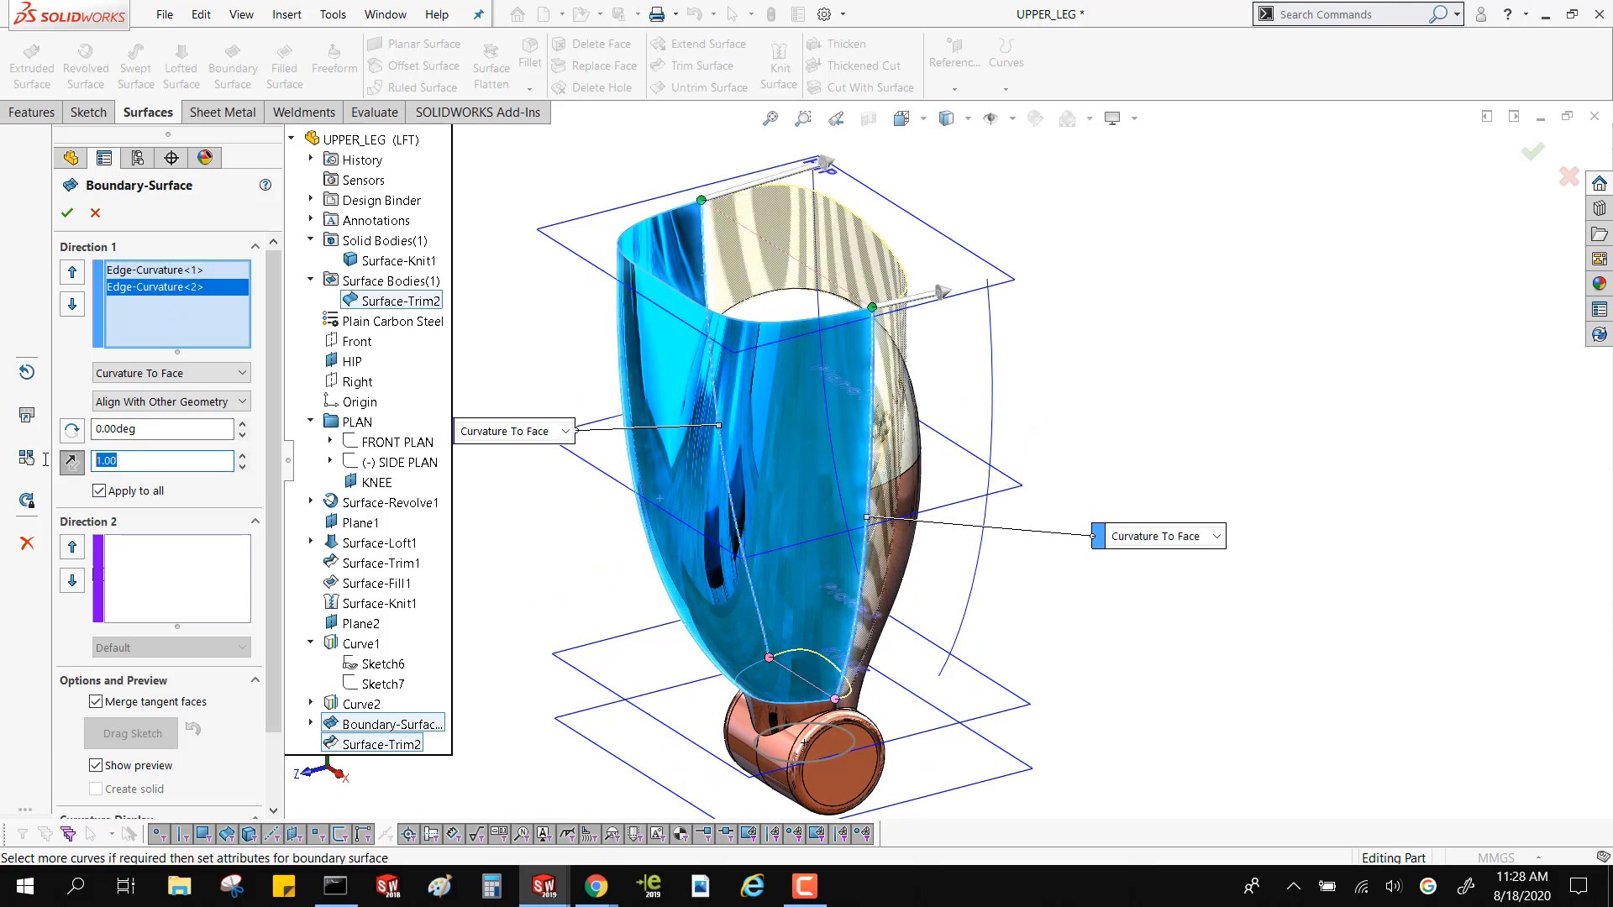
type("2")
mouse_move(576, 441)
middle_mouse_down()
mouse_move(515, 507)
mouse_move(507, 455)
mouse_move(574, 440)
middle_mouse_up()
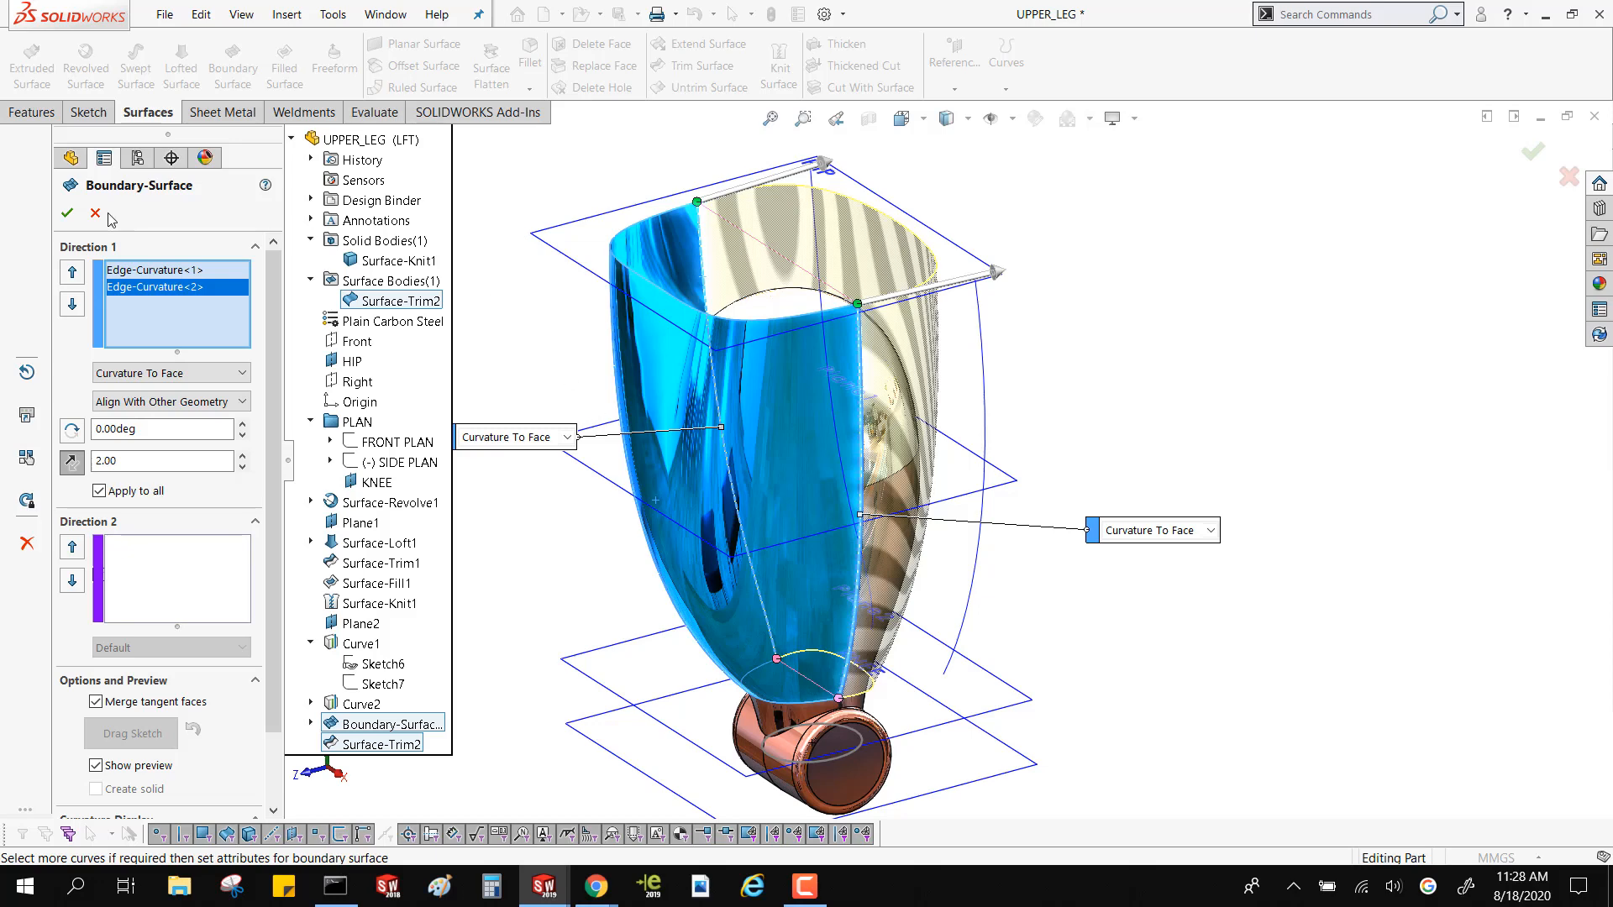
left_click(69, 213)
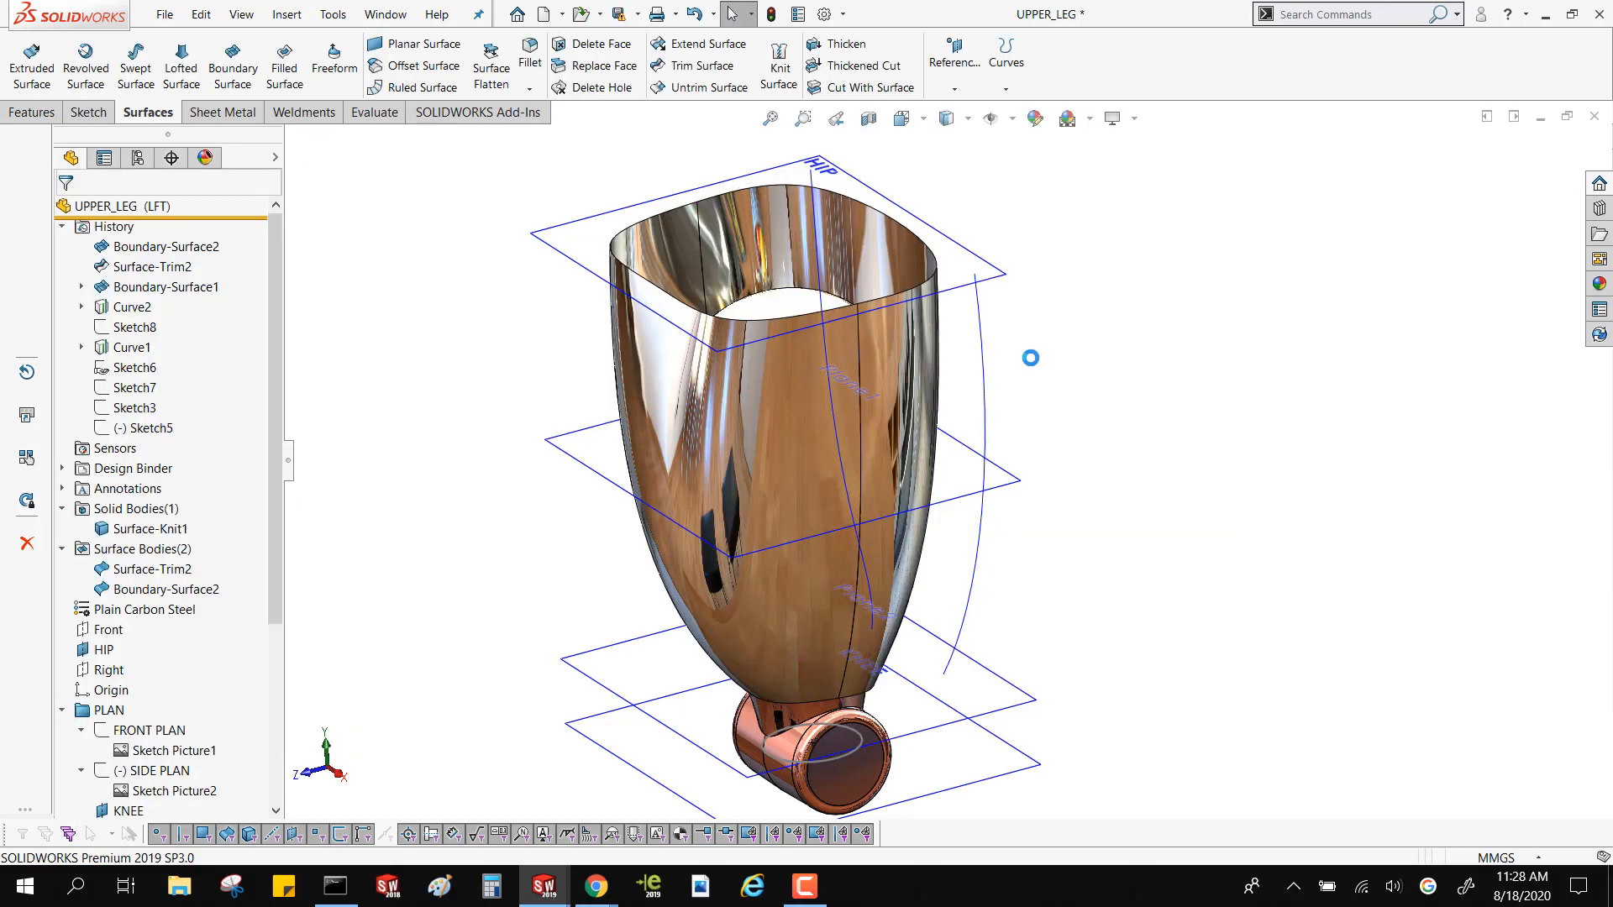
Hide the knee solid body and turn off the display of all planes, sketches and curves
middle_click_drag(1042, 248, 958, 252)
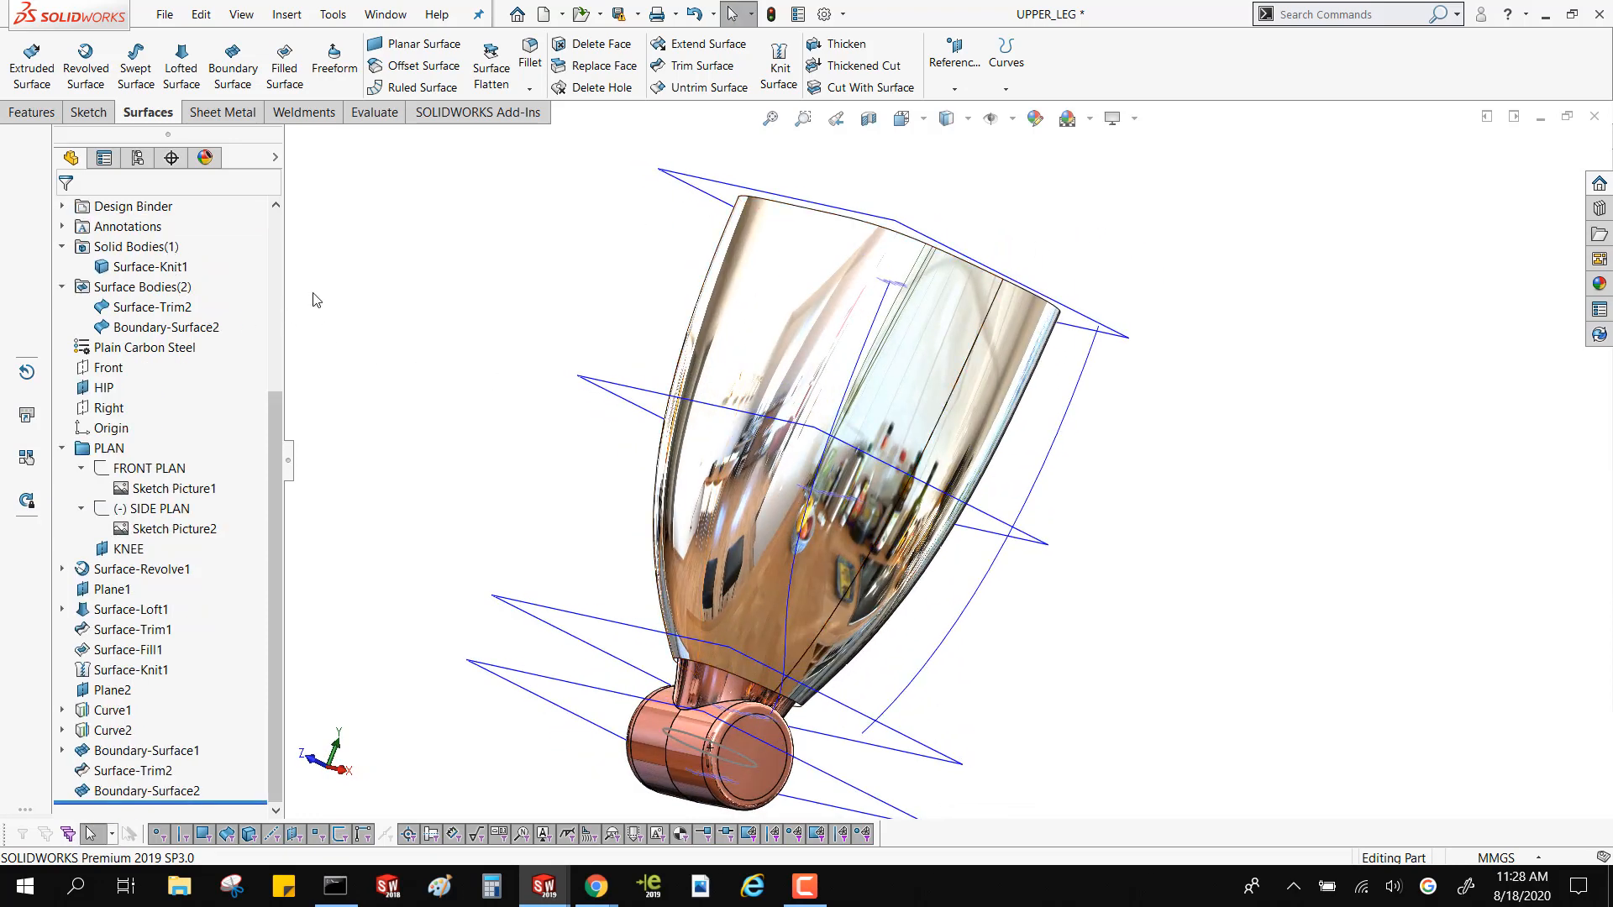
right_click(124, 255)
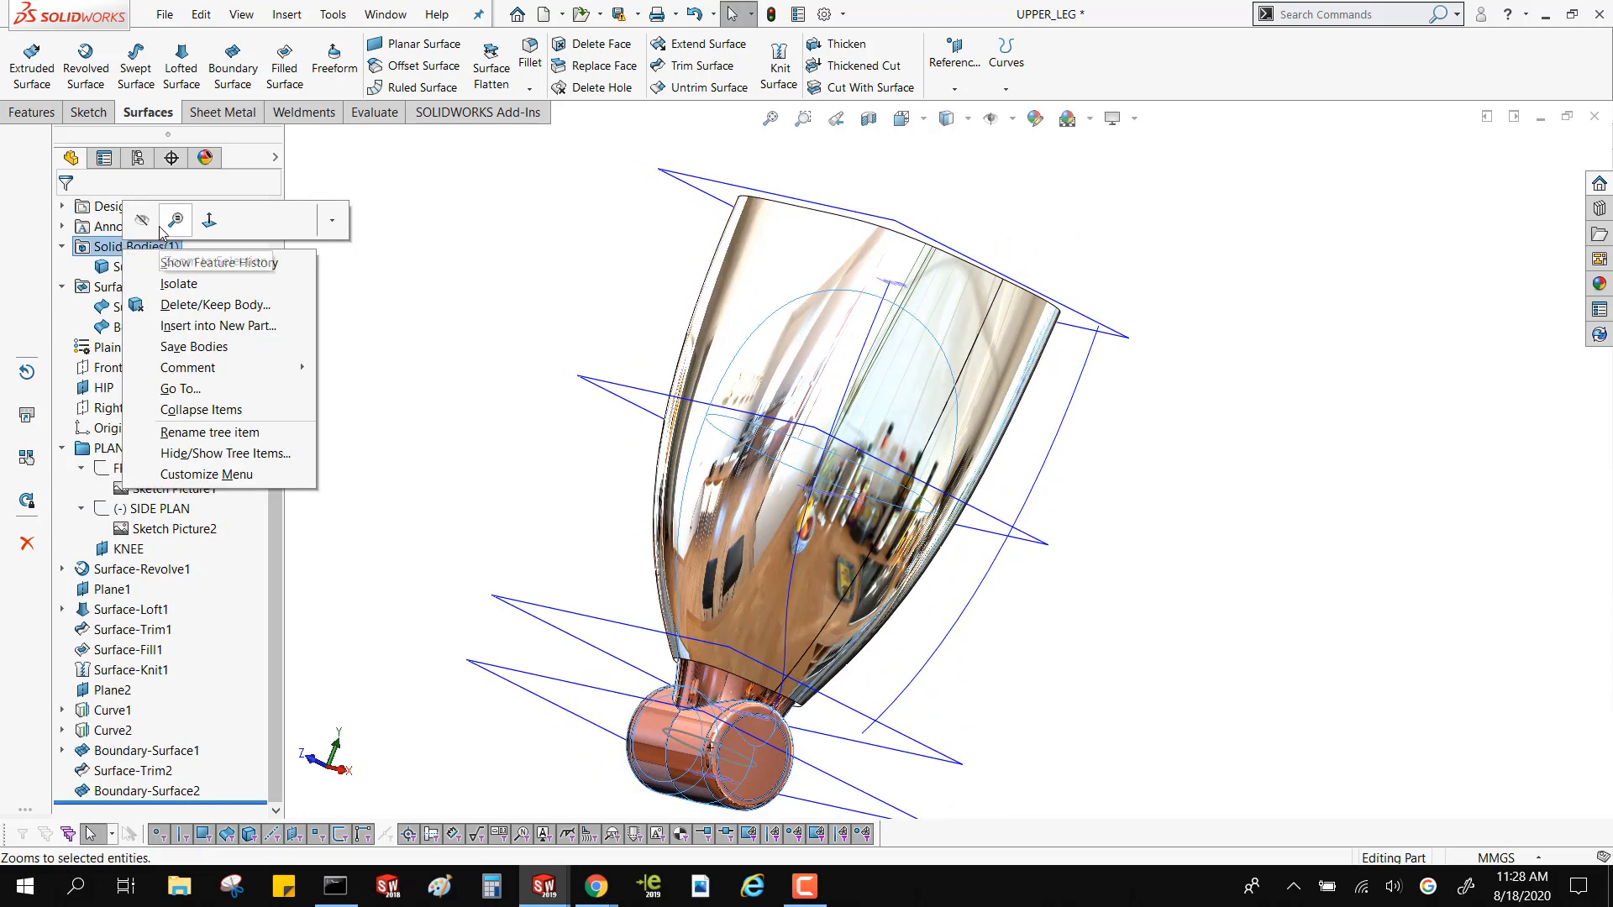
left_click(476, 360)
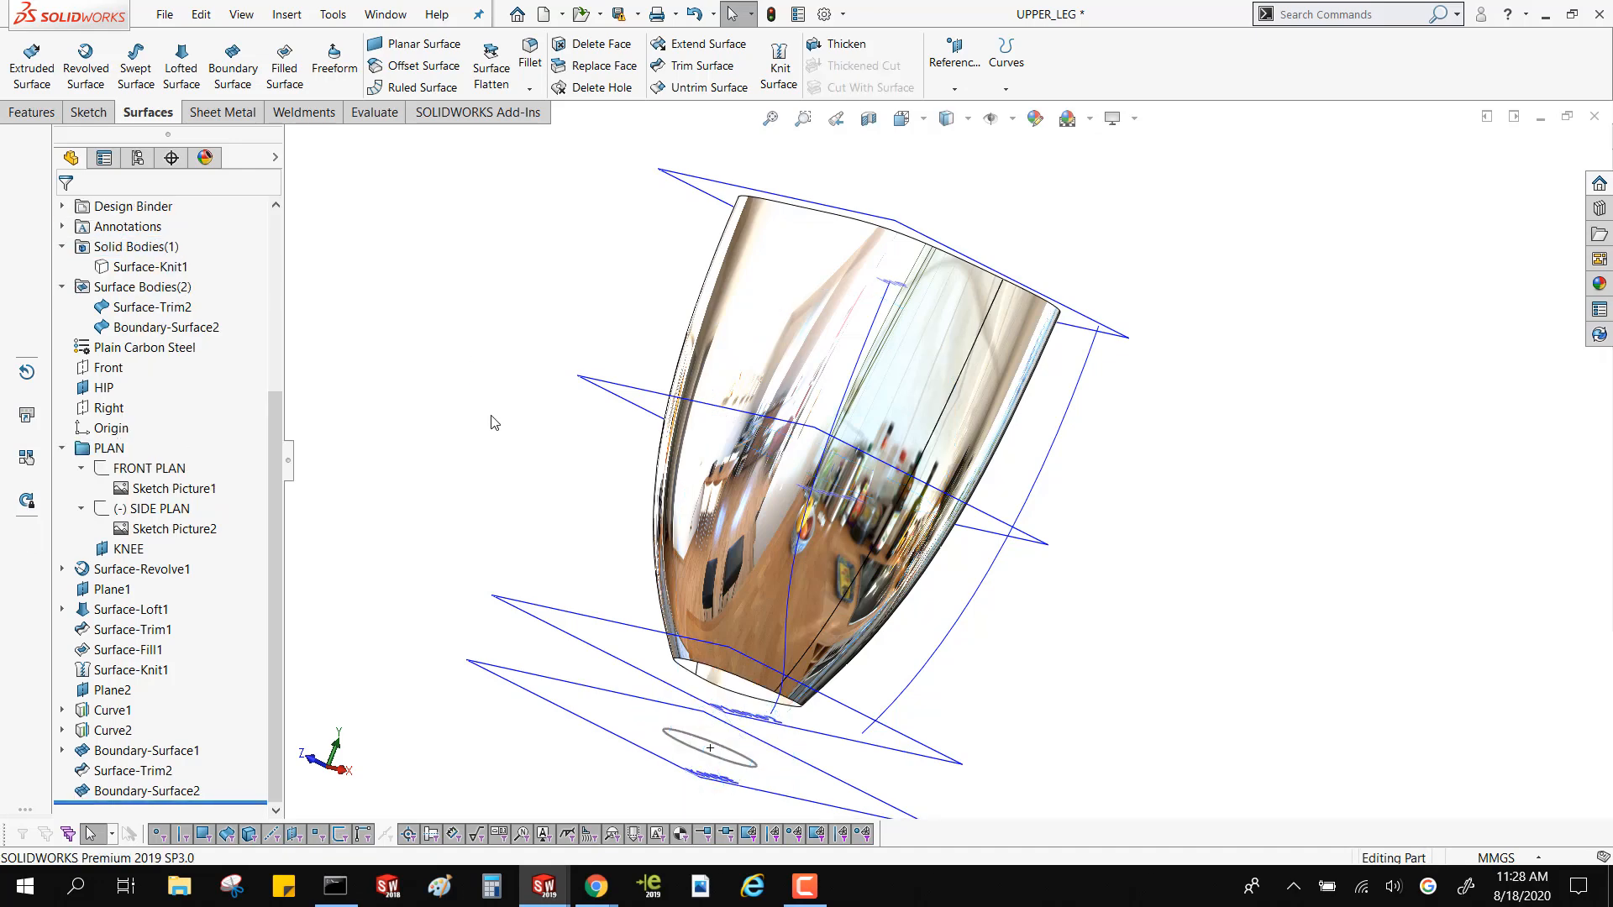
left_click(990, 117)
middle_click_drag(597, 504, 566, 457)
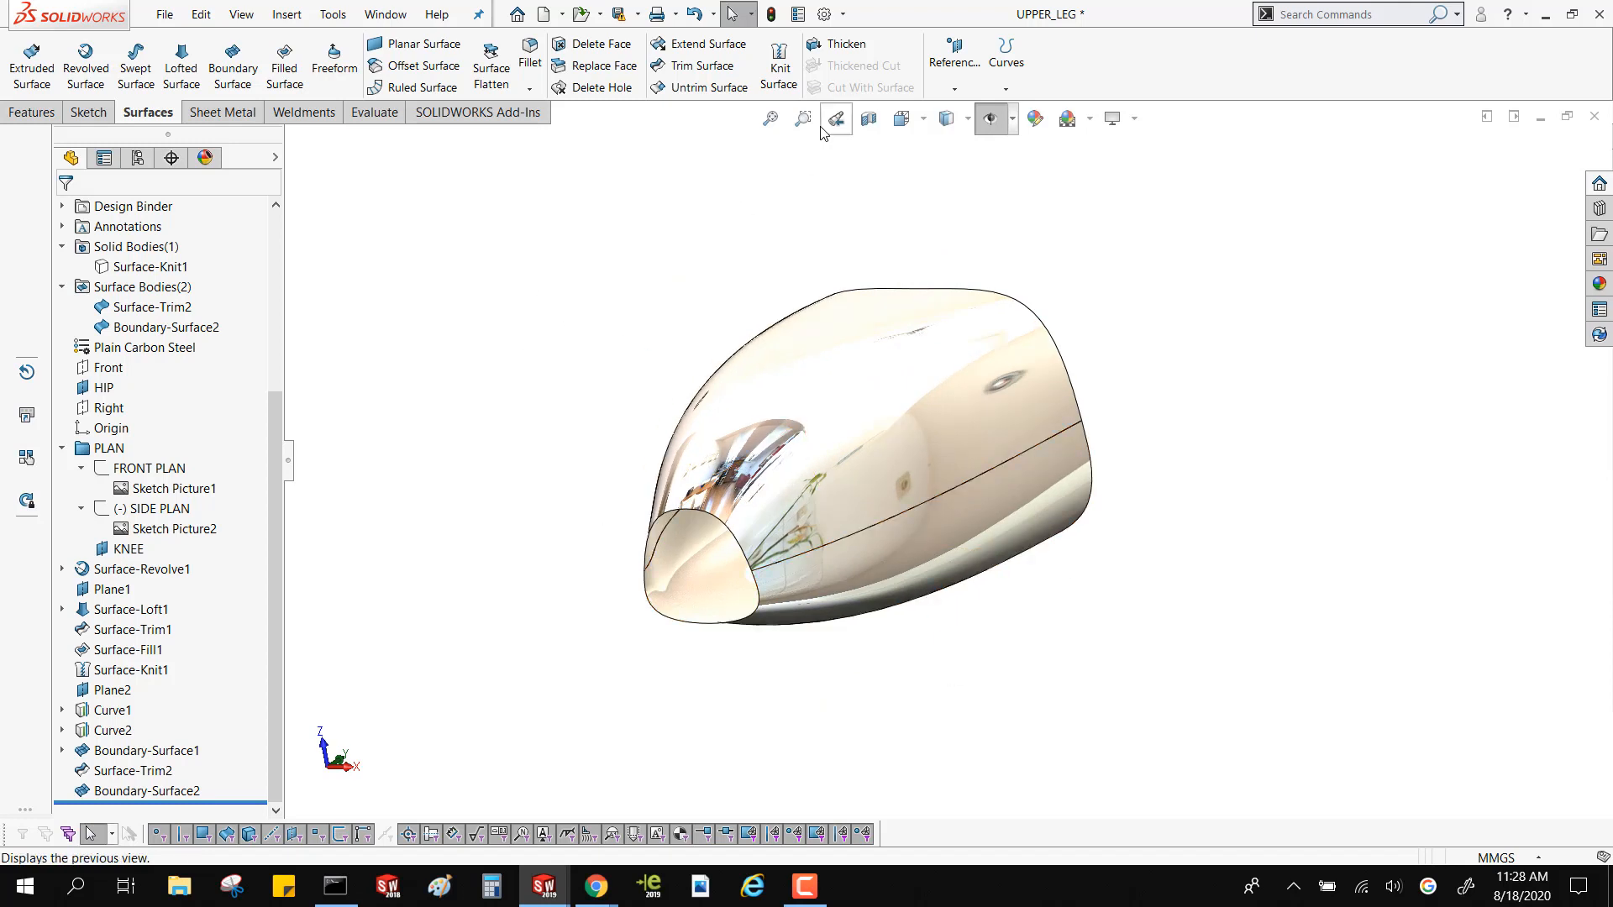
Knit the trimmed thigh surface and the second boundary surface together with a 0.10 mm knitting tolerance
left_click(778, 72)
left_click(857, 491)
left_click(862, 570)
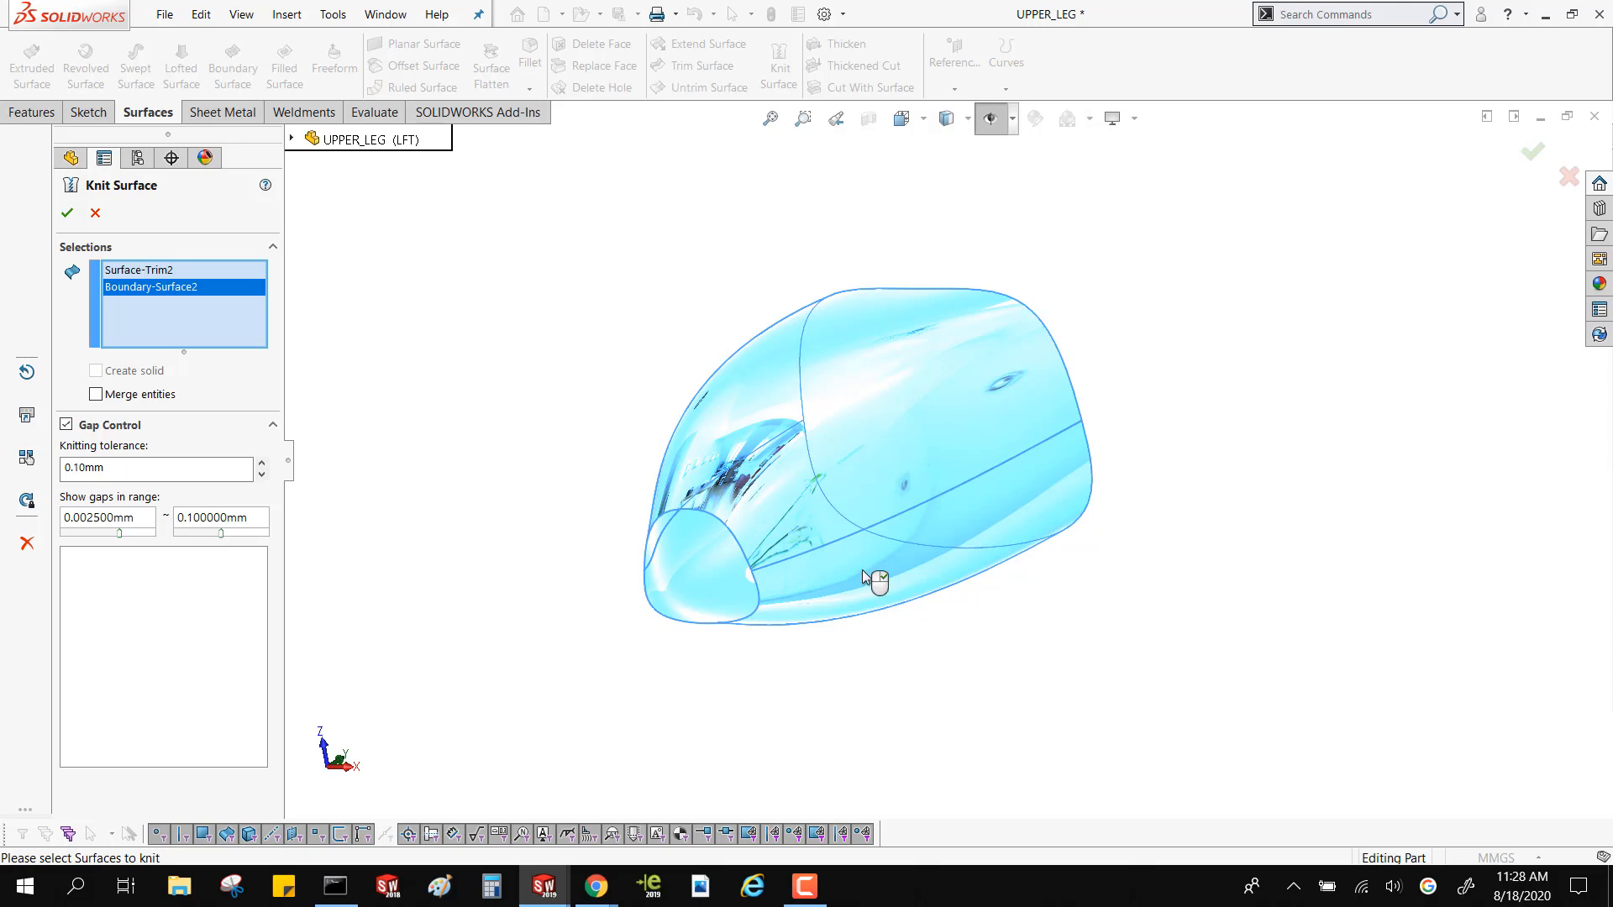
left_click(69, 212)
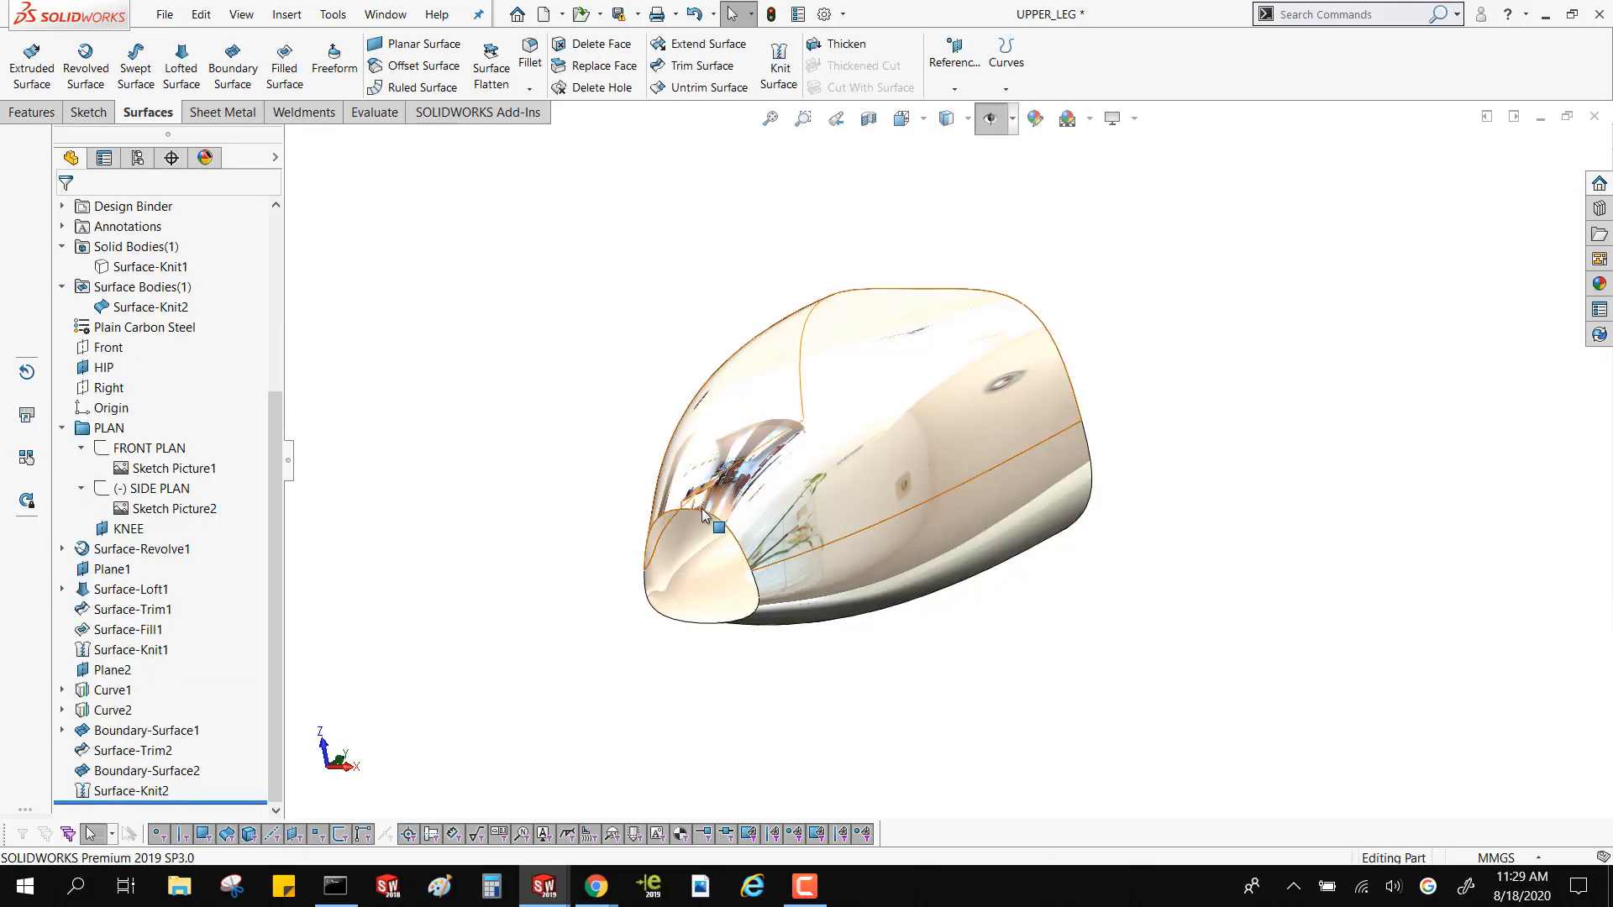
Fill the open knee end of the thigh shell using its edge loop with Curvature applied to all edges
left_click(284, 68)
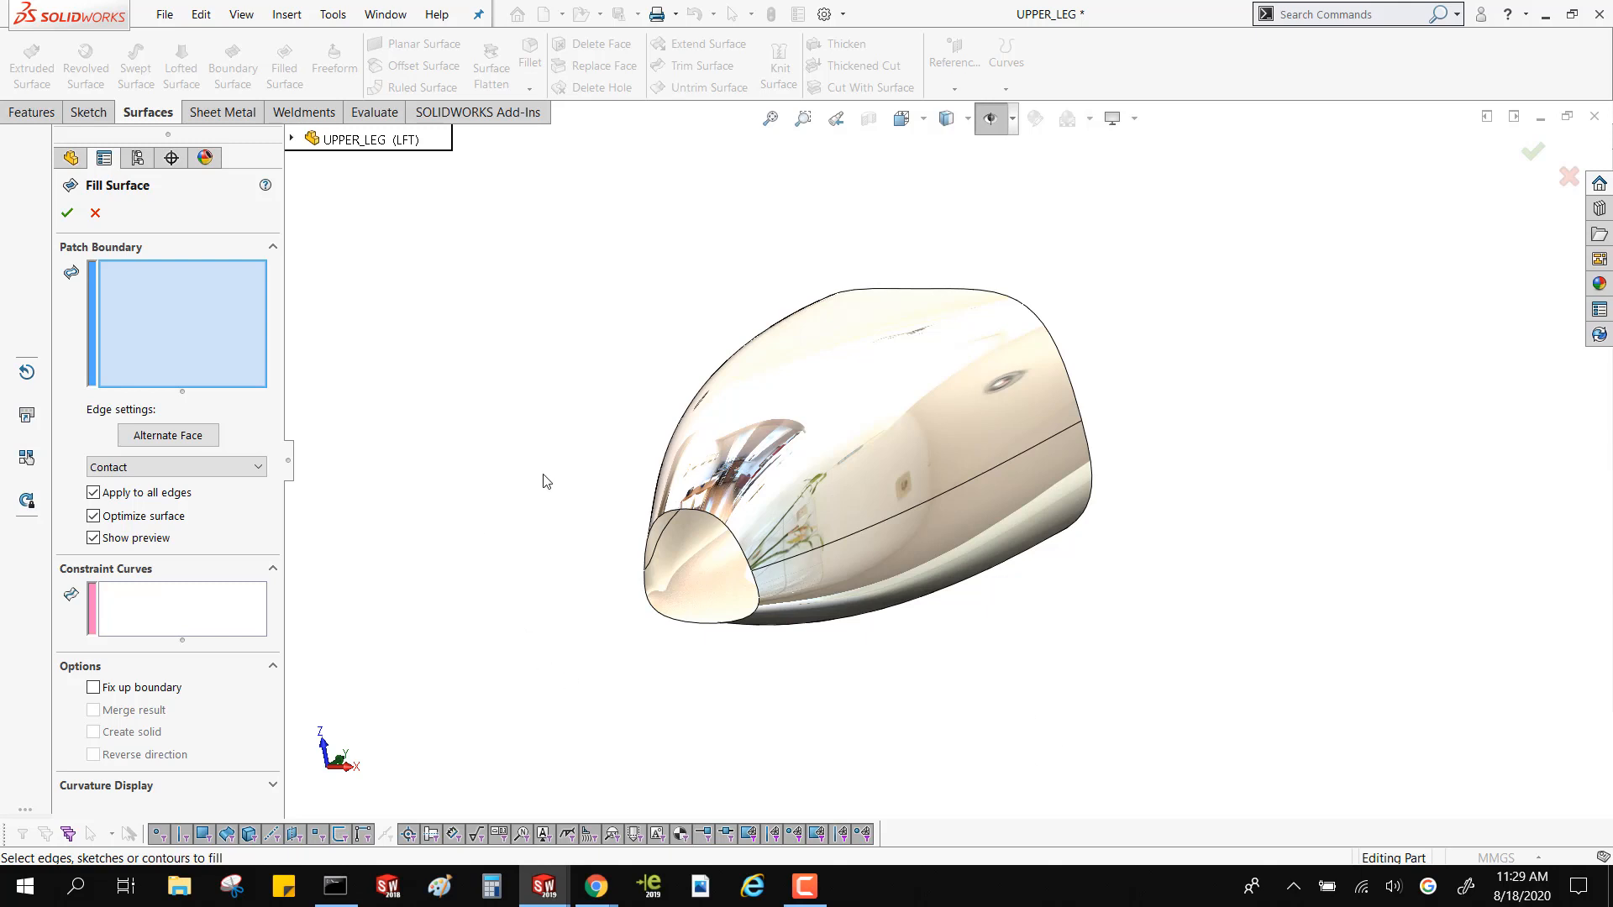
right_click(757, 591)
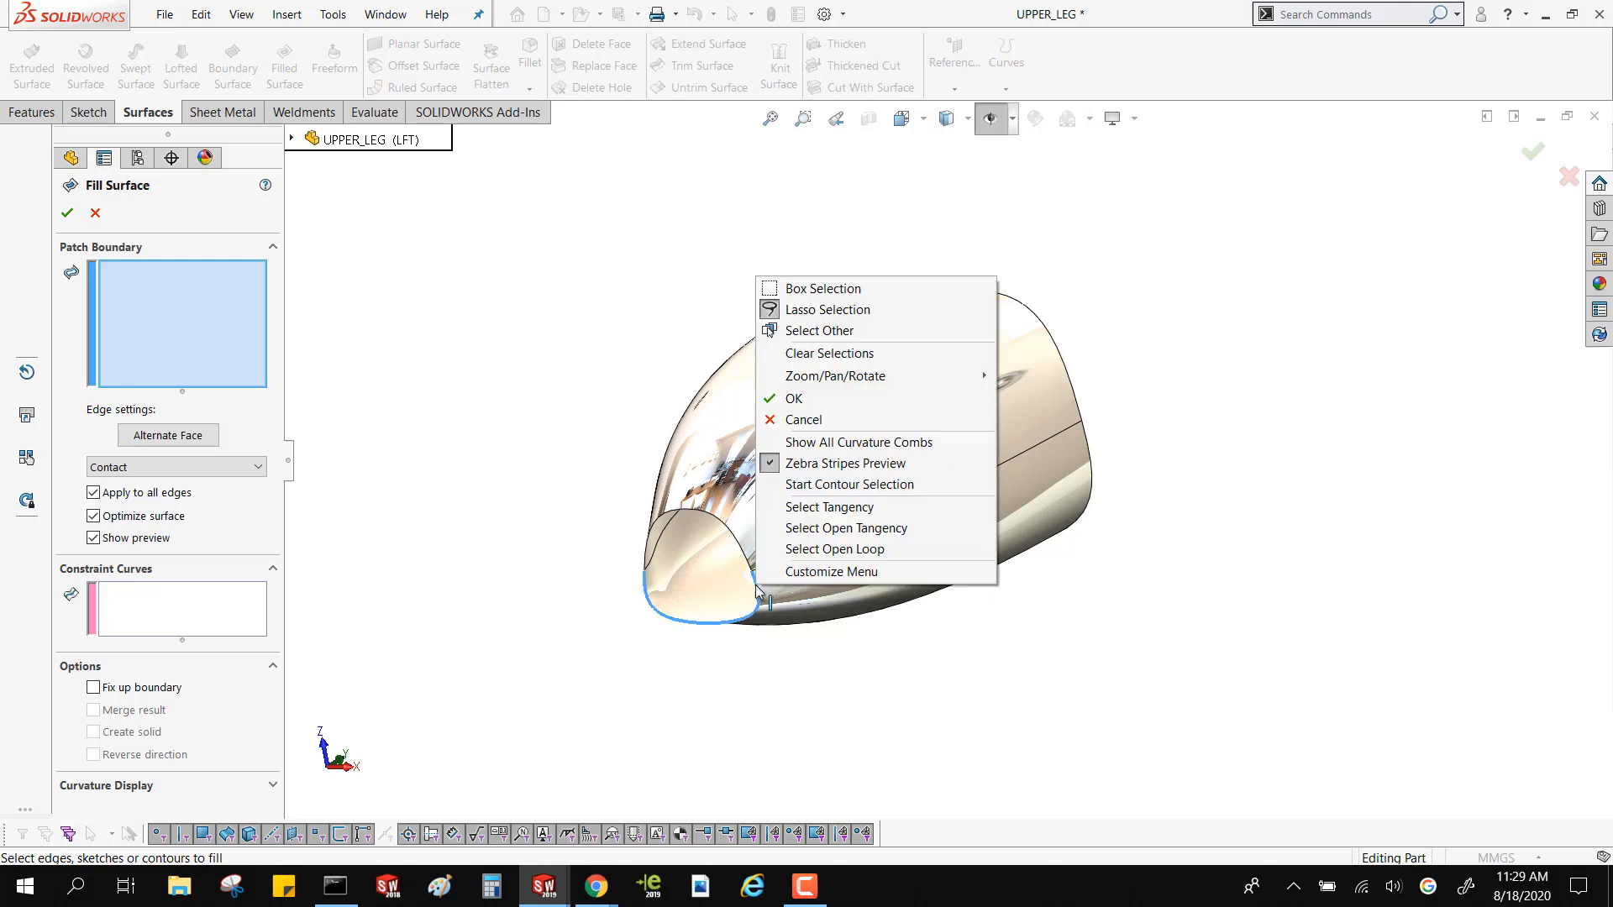
left_click(796, 549)
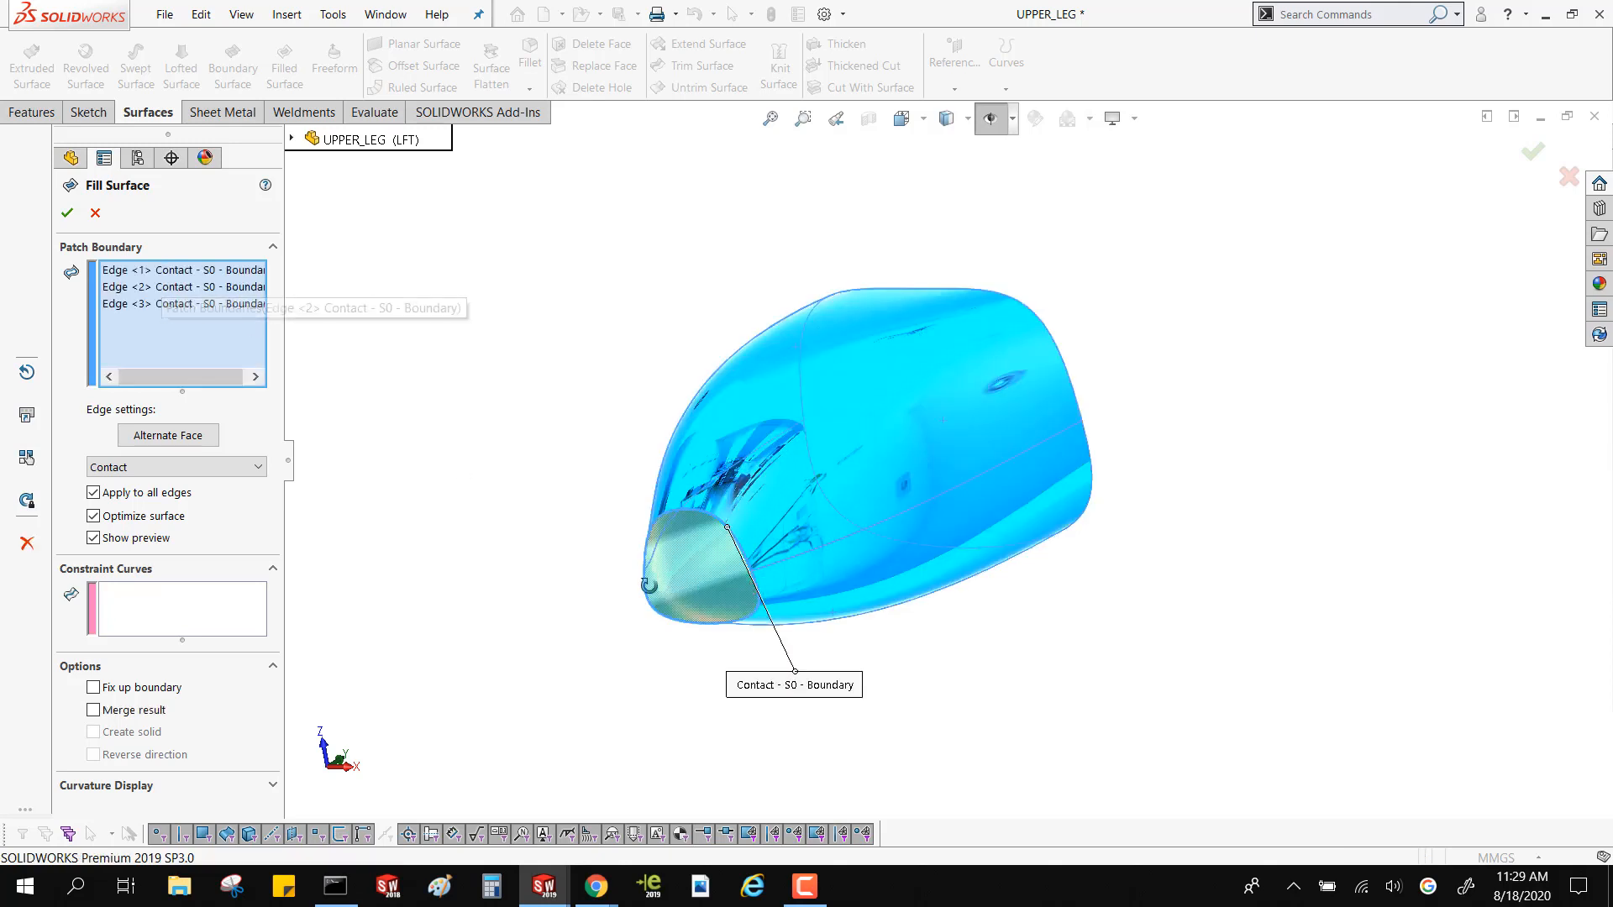
middle_click_drag(650, 580, 608, 617)
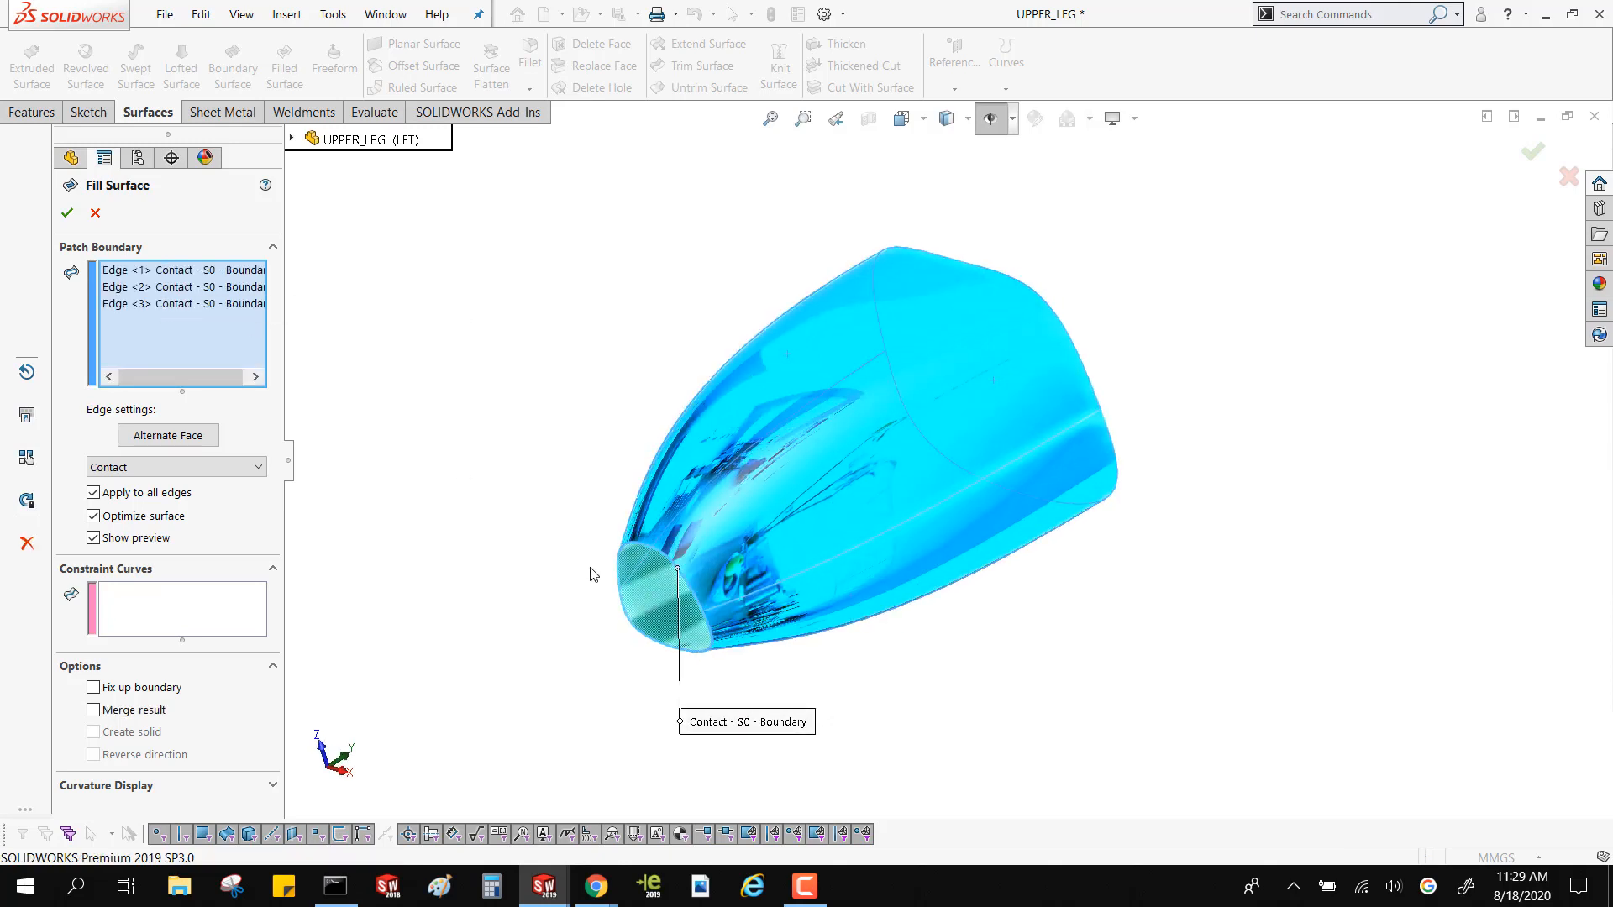
left_click(177, 471)
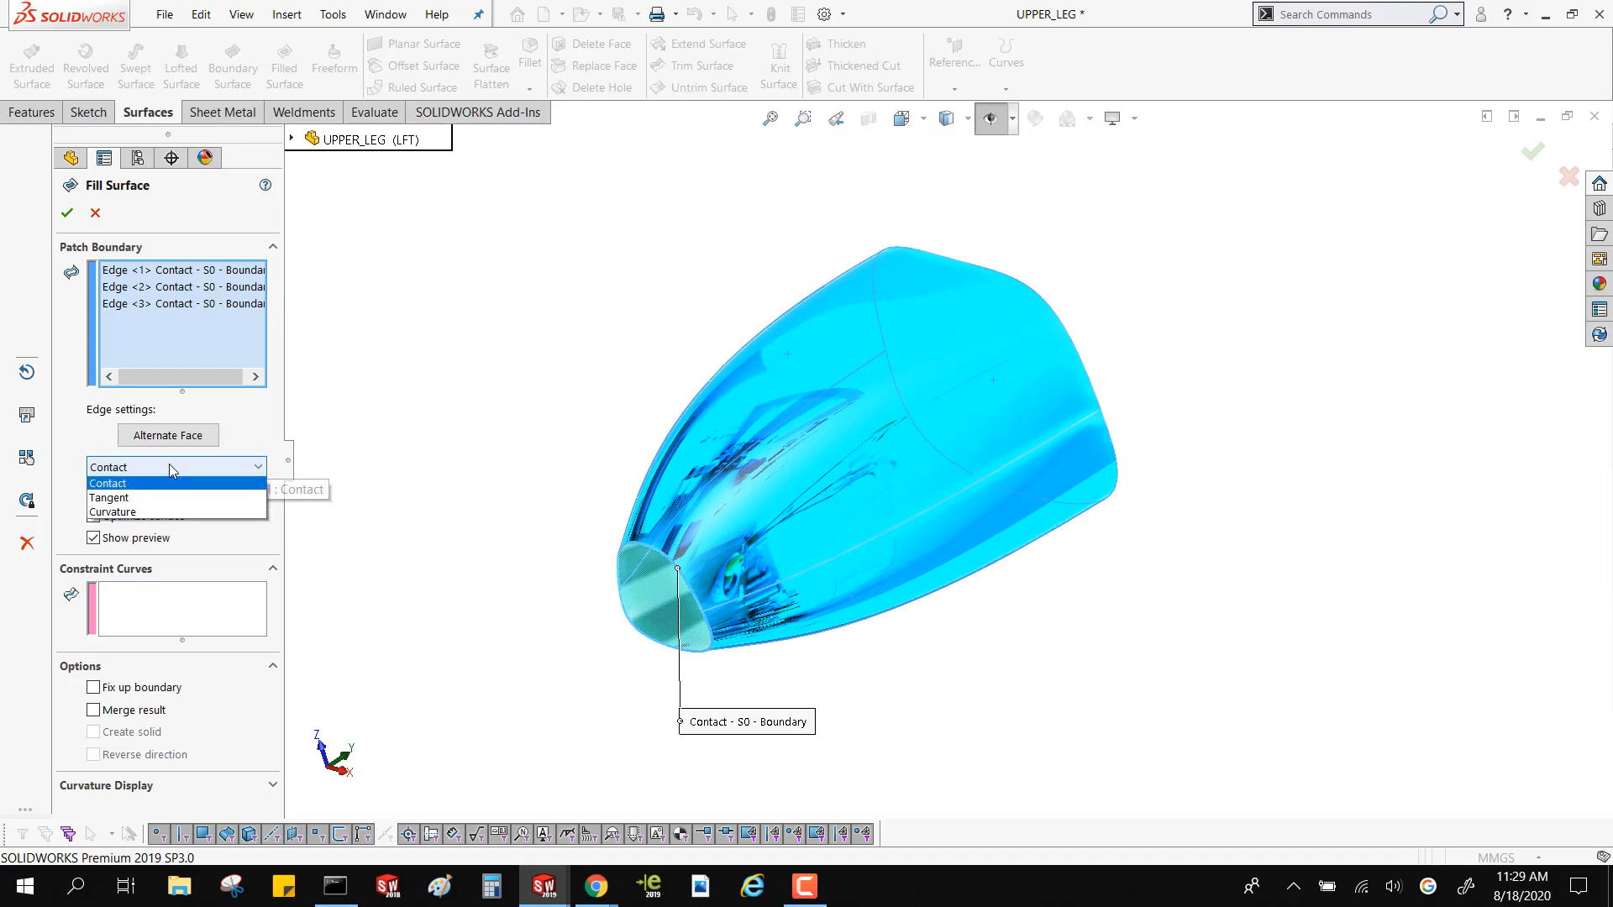
left_click(147, 515)
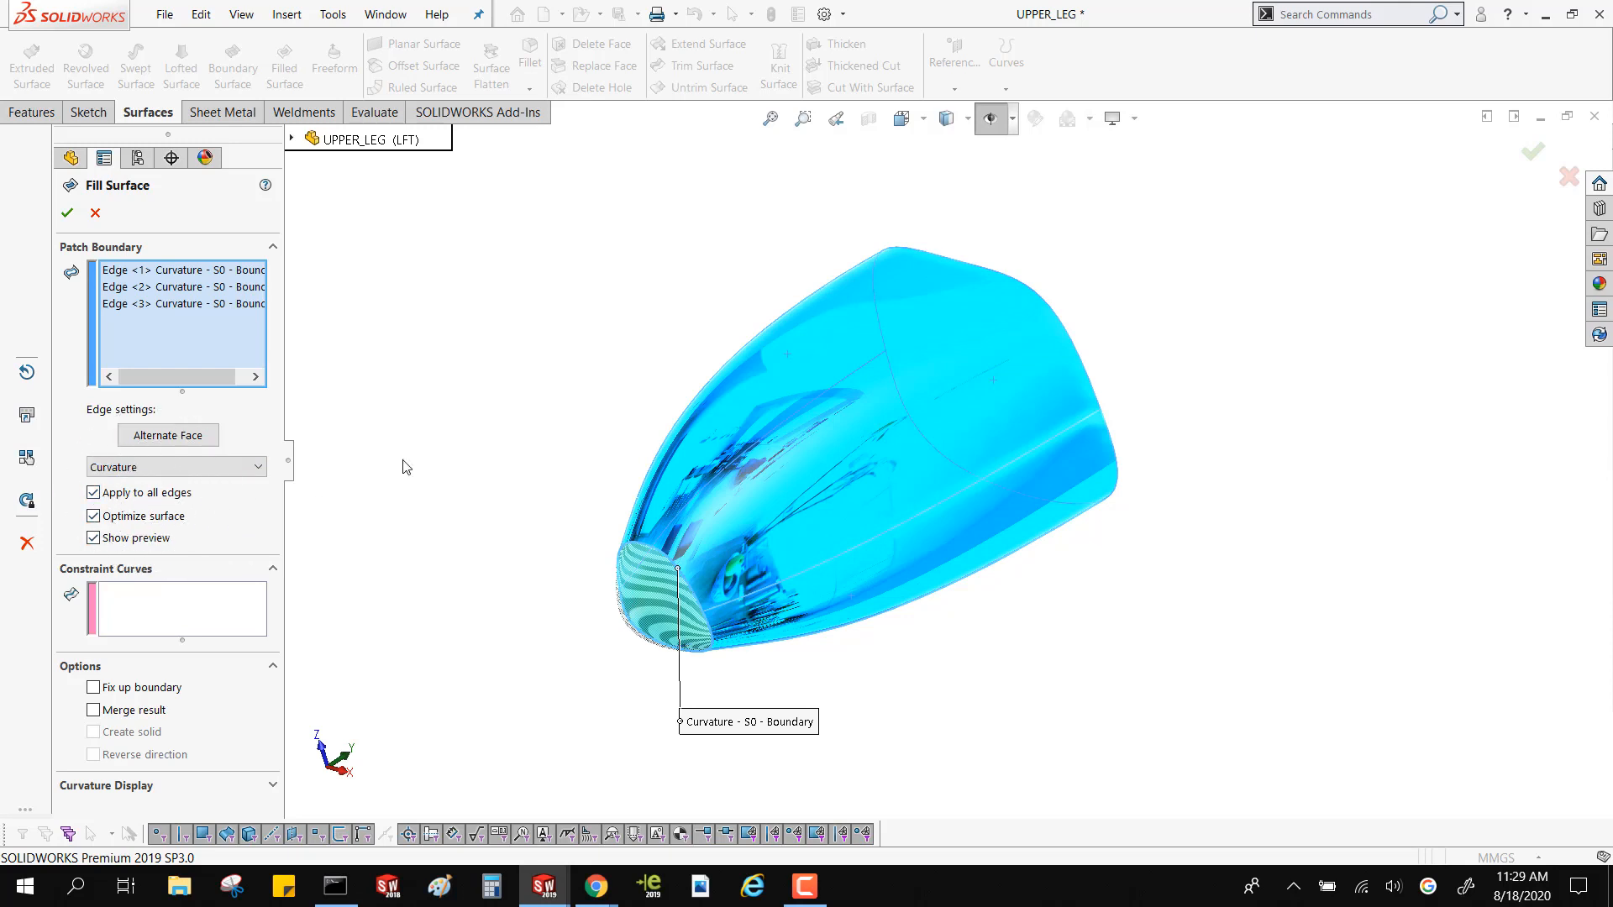
left_click(68, 214)
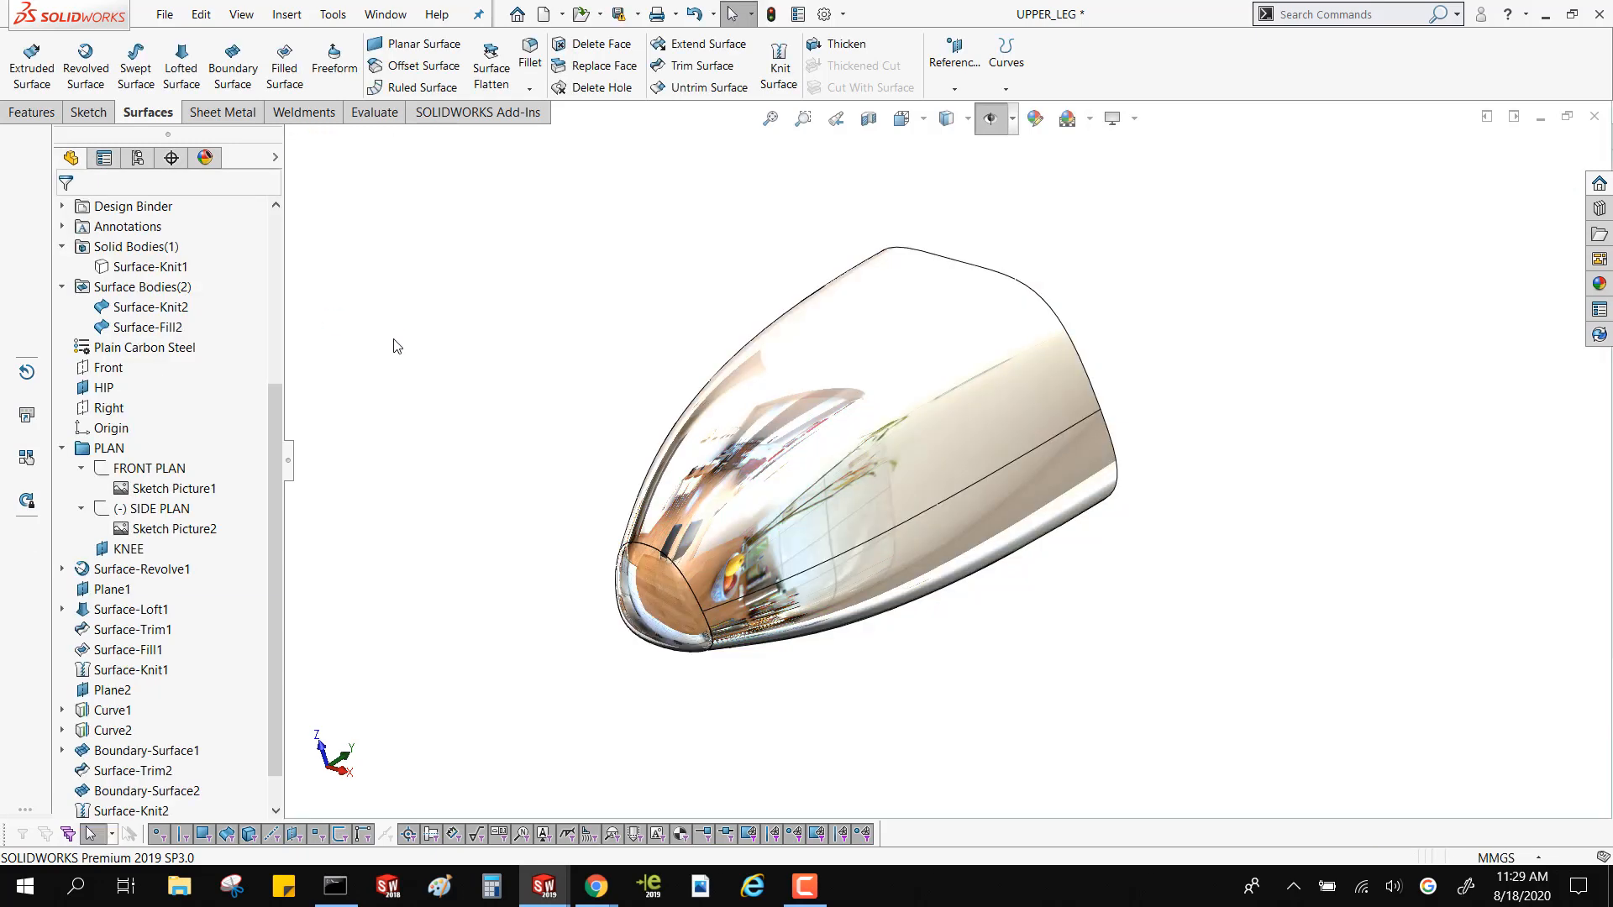
Turn the display of planes and sketches back on and show the FRONT PLAN sketch with its picture
middle_click_drag(508, 471, 518, 588)
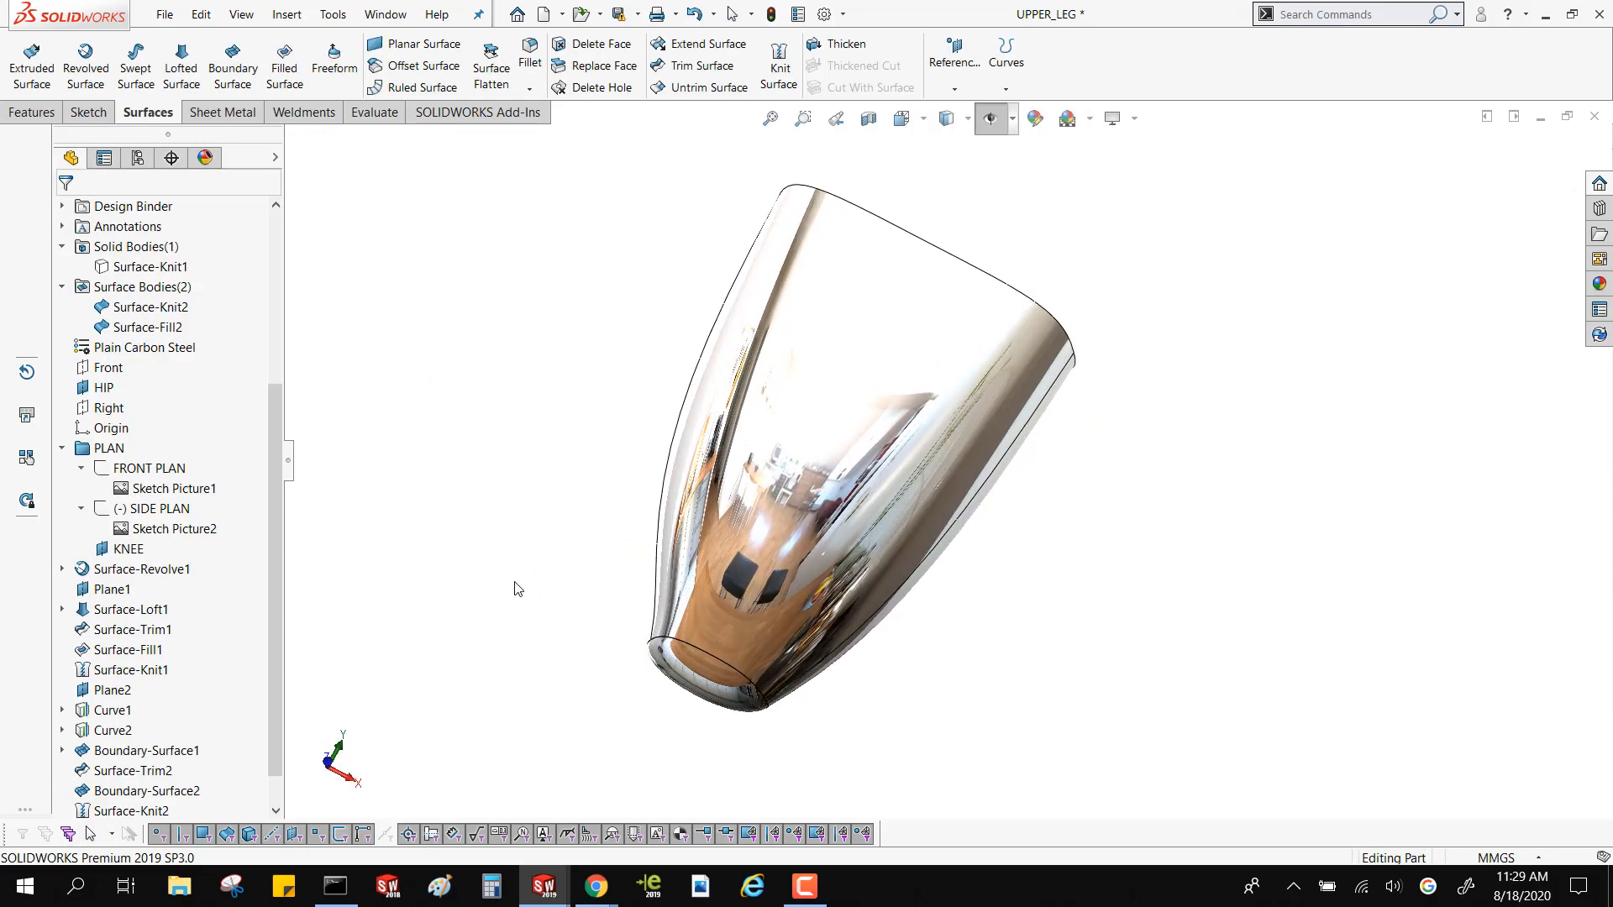
left_click(108, 368)
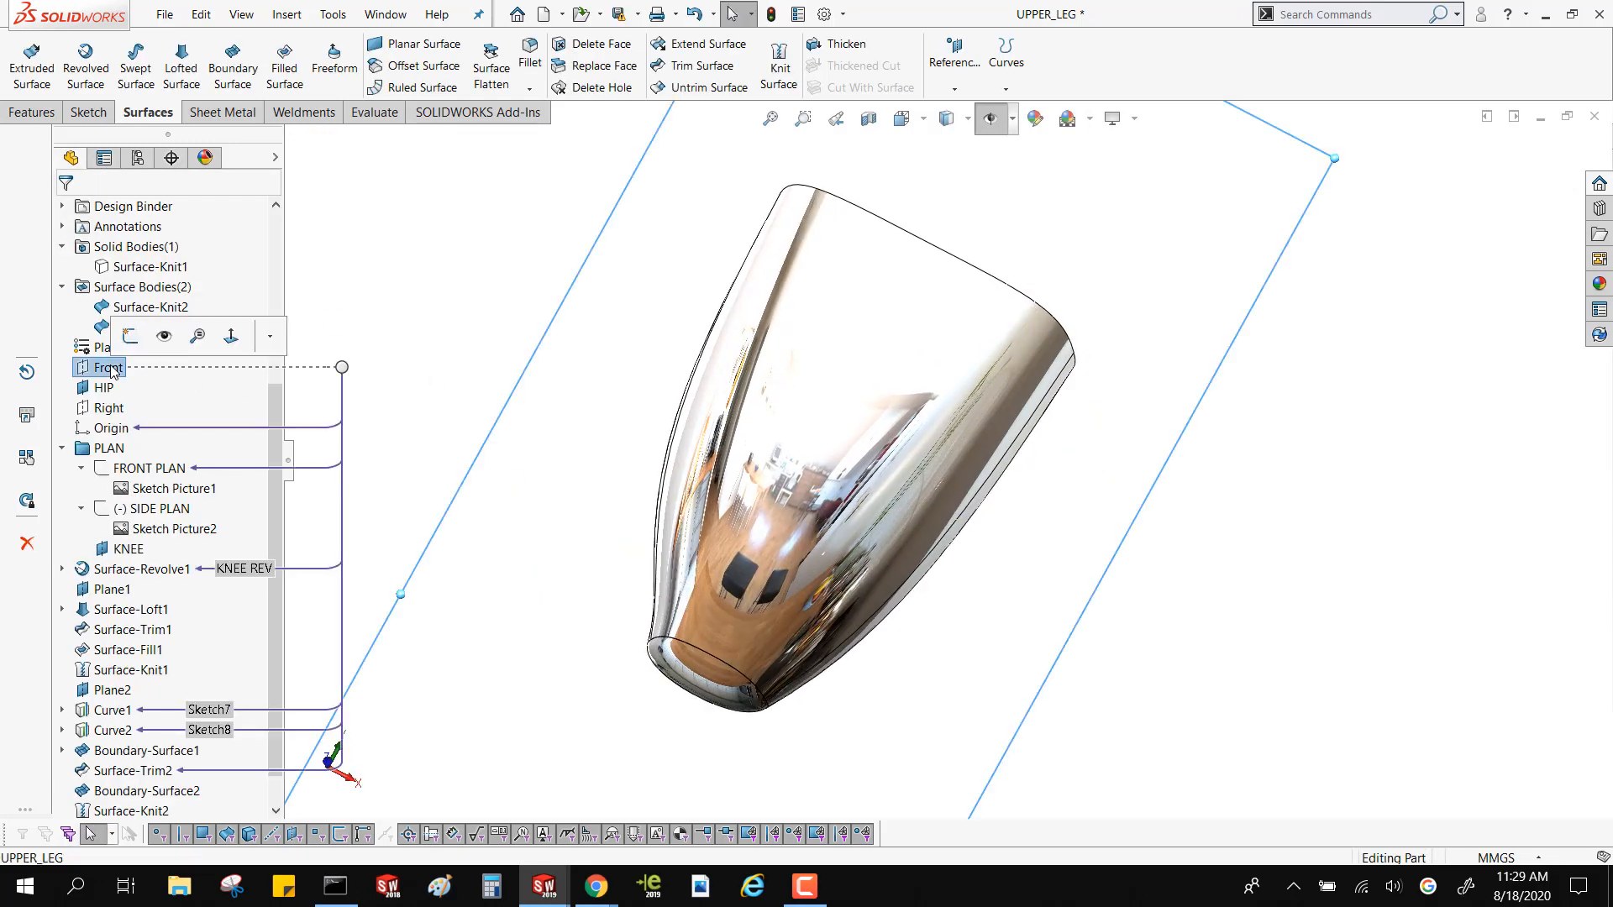
left_click(1012, 119)
left_click(164, 472)
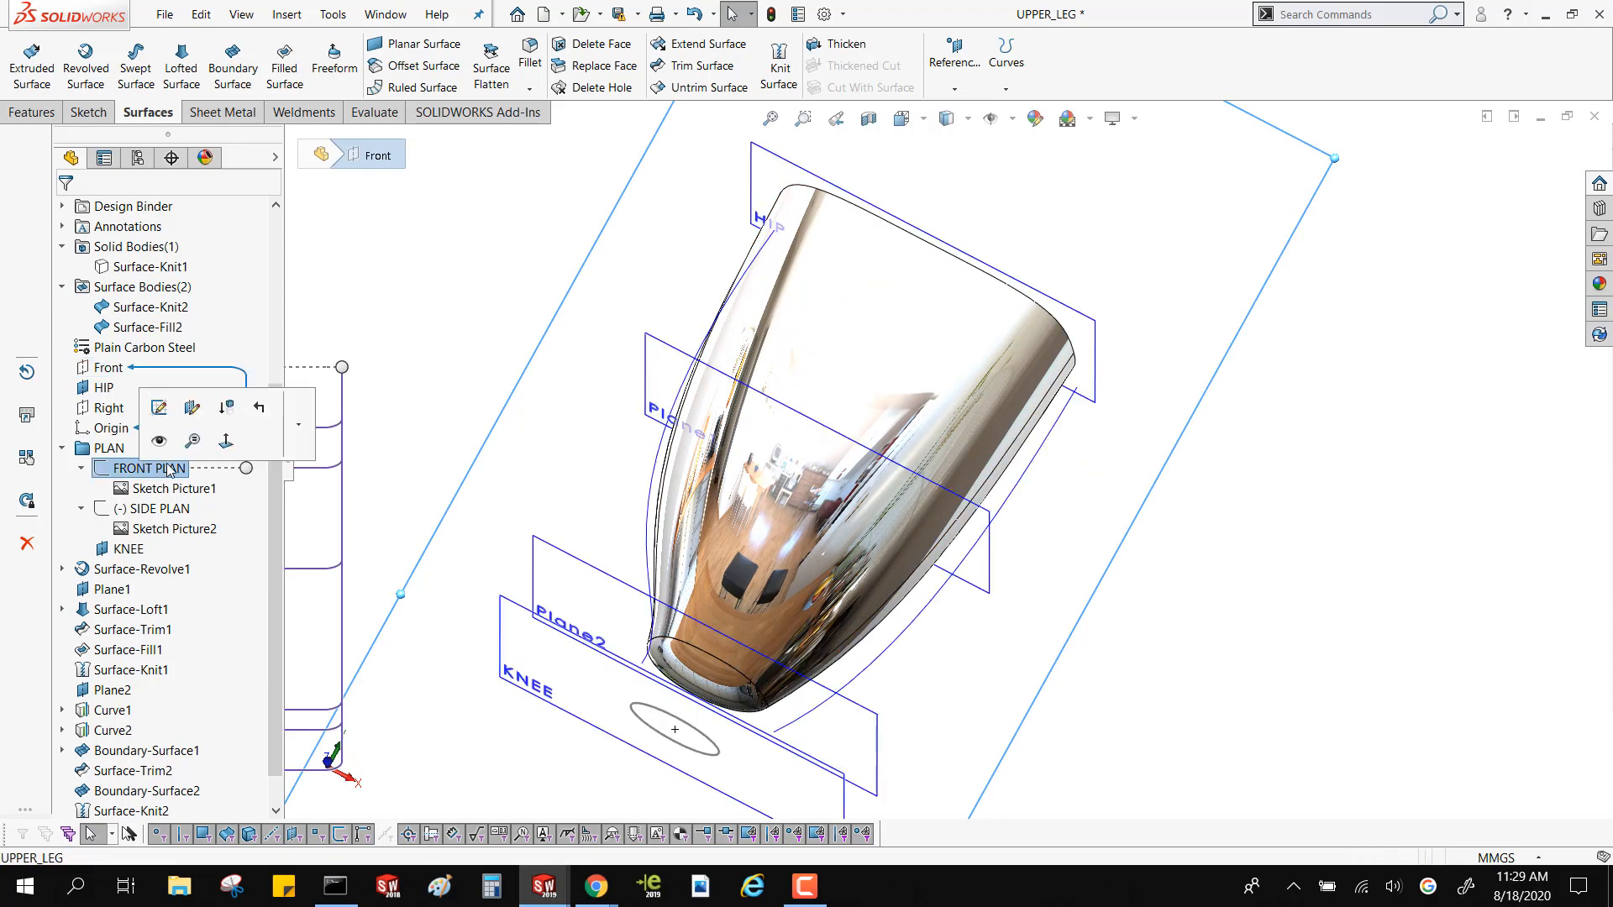
left_click(167, 441)
middle_click_drag(516, 559, 461, 379)
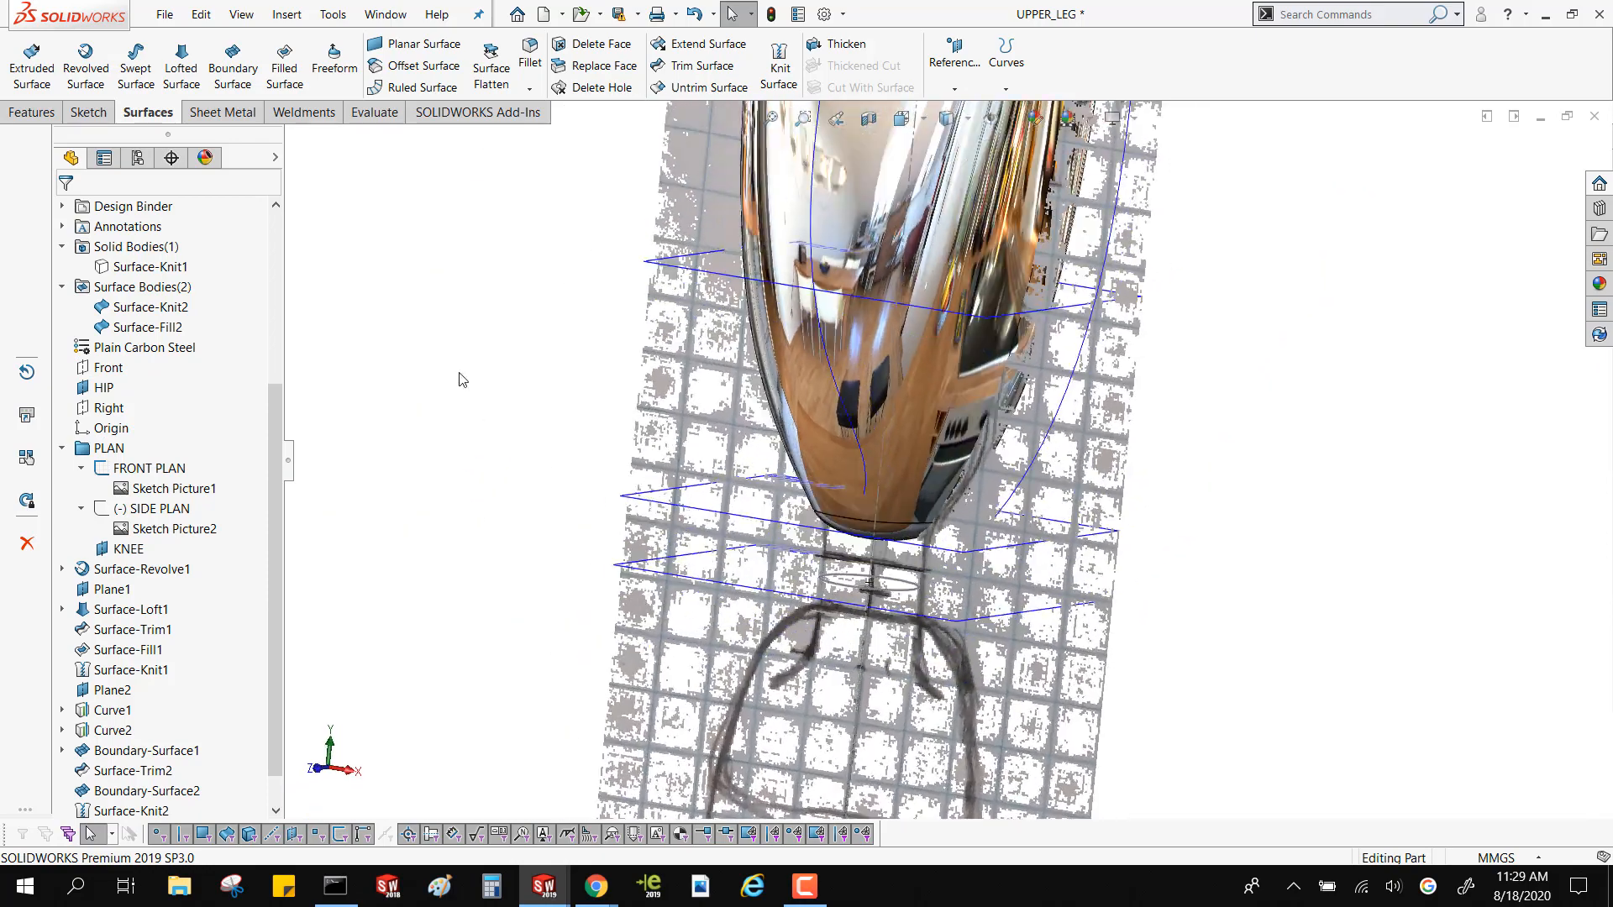
Hide the knitted thigh surface and the filled knee-end surface so the front plan picture is unobstructed
left_click(275, 158)
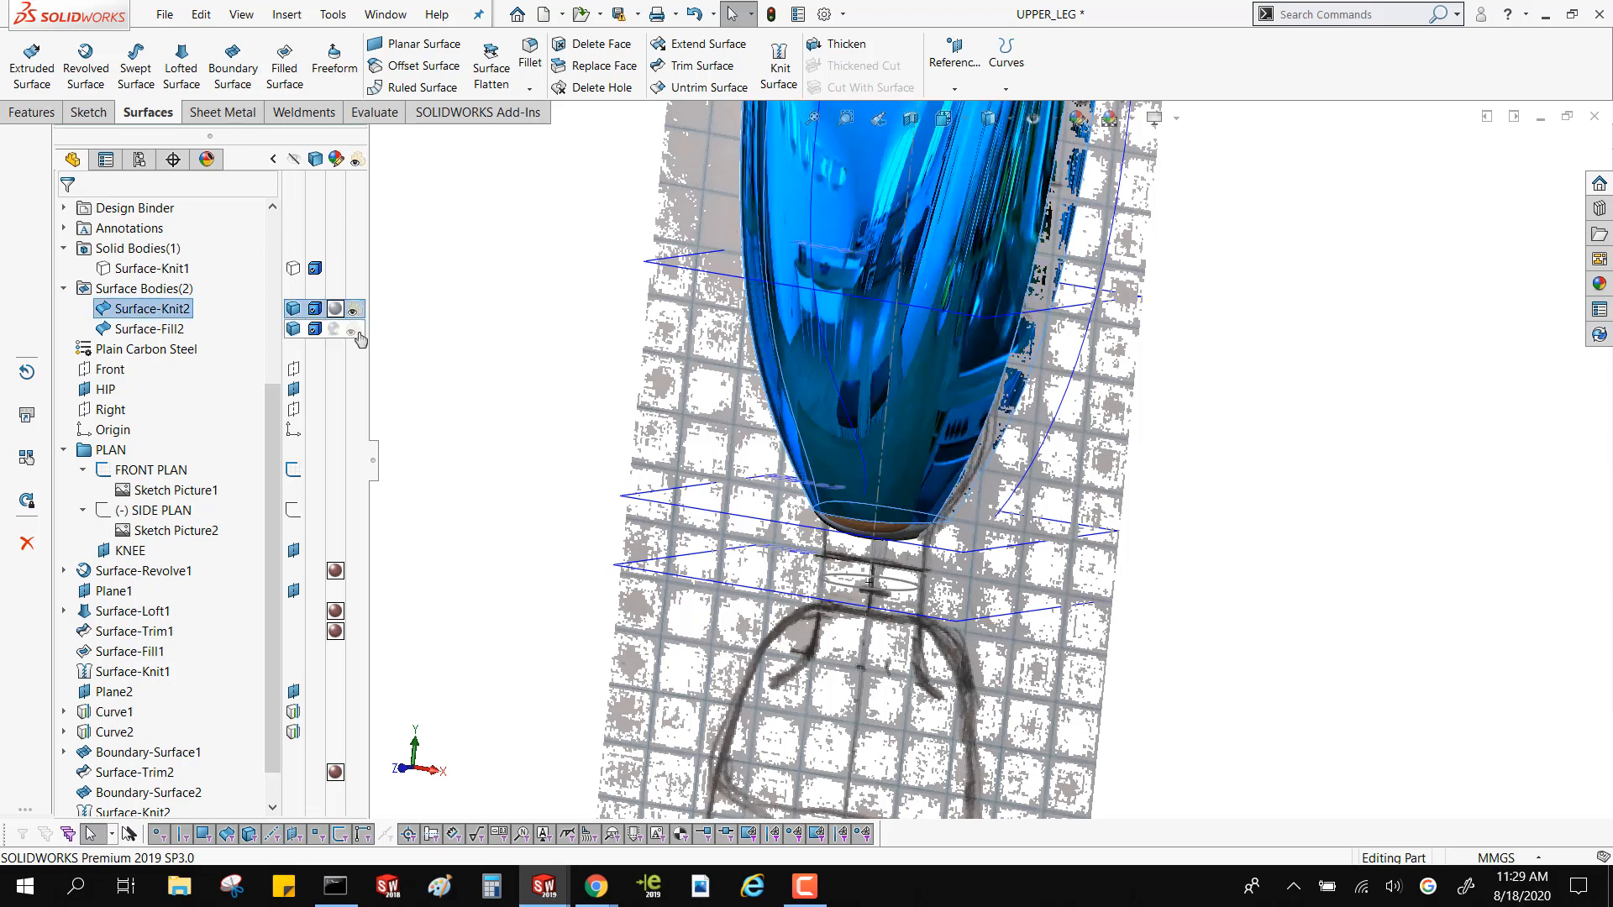
left_click(353, 310)
left_click(353, 328)
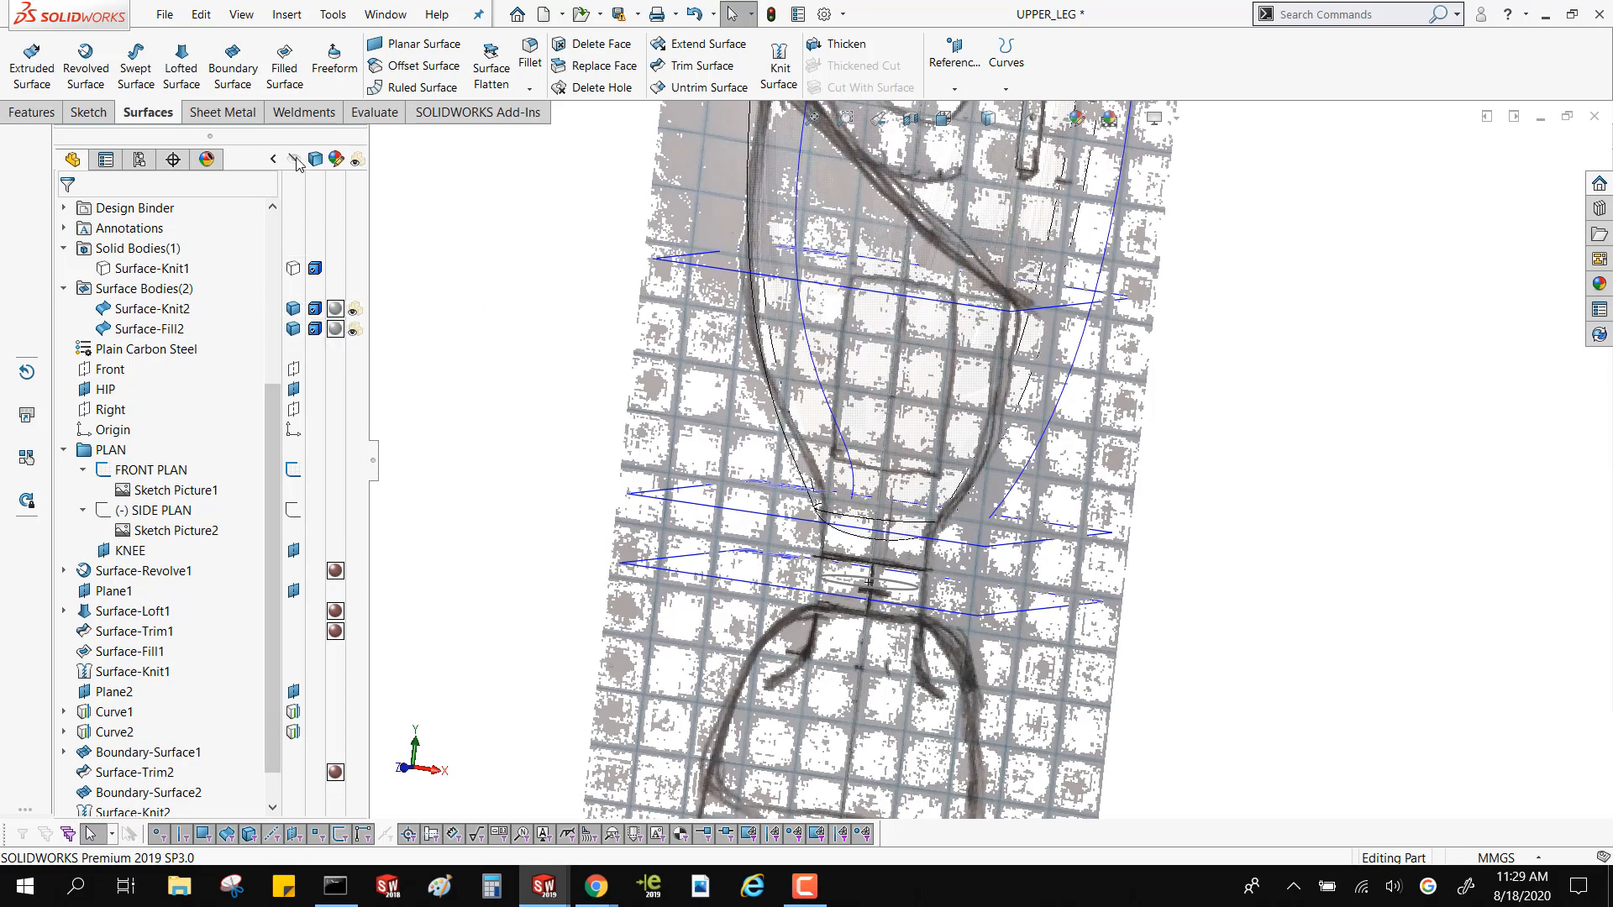
middle_click_drag(609, 280, 623, 261)
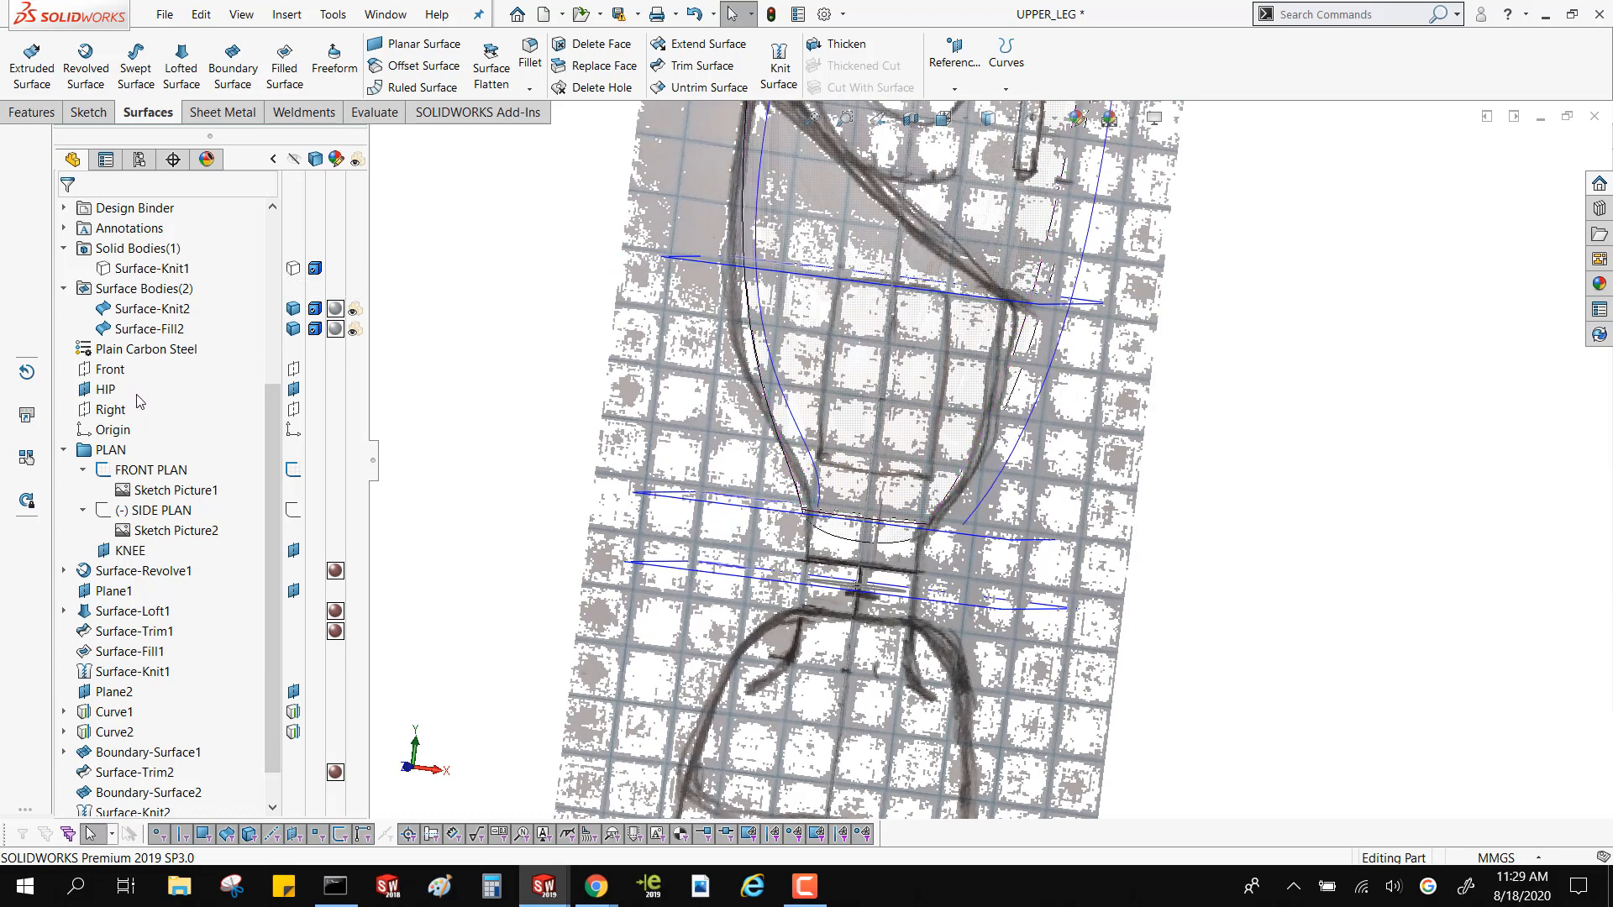
Start a new sketch on the Front plane
left_click(107, 356)
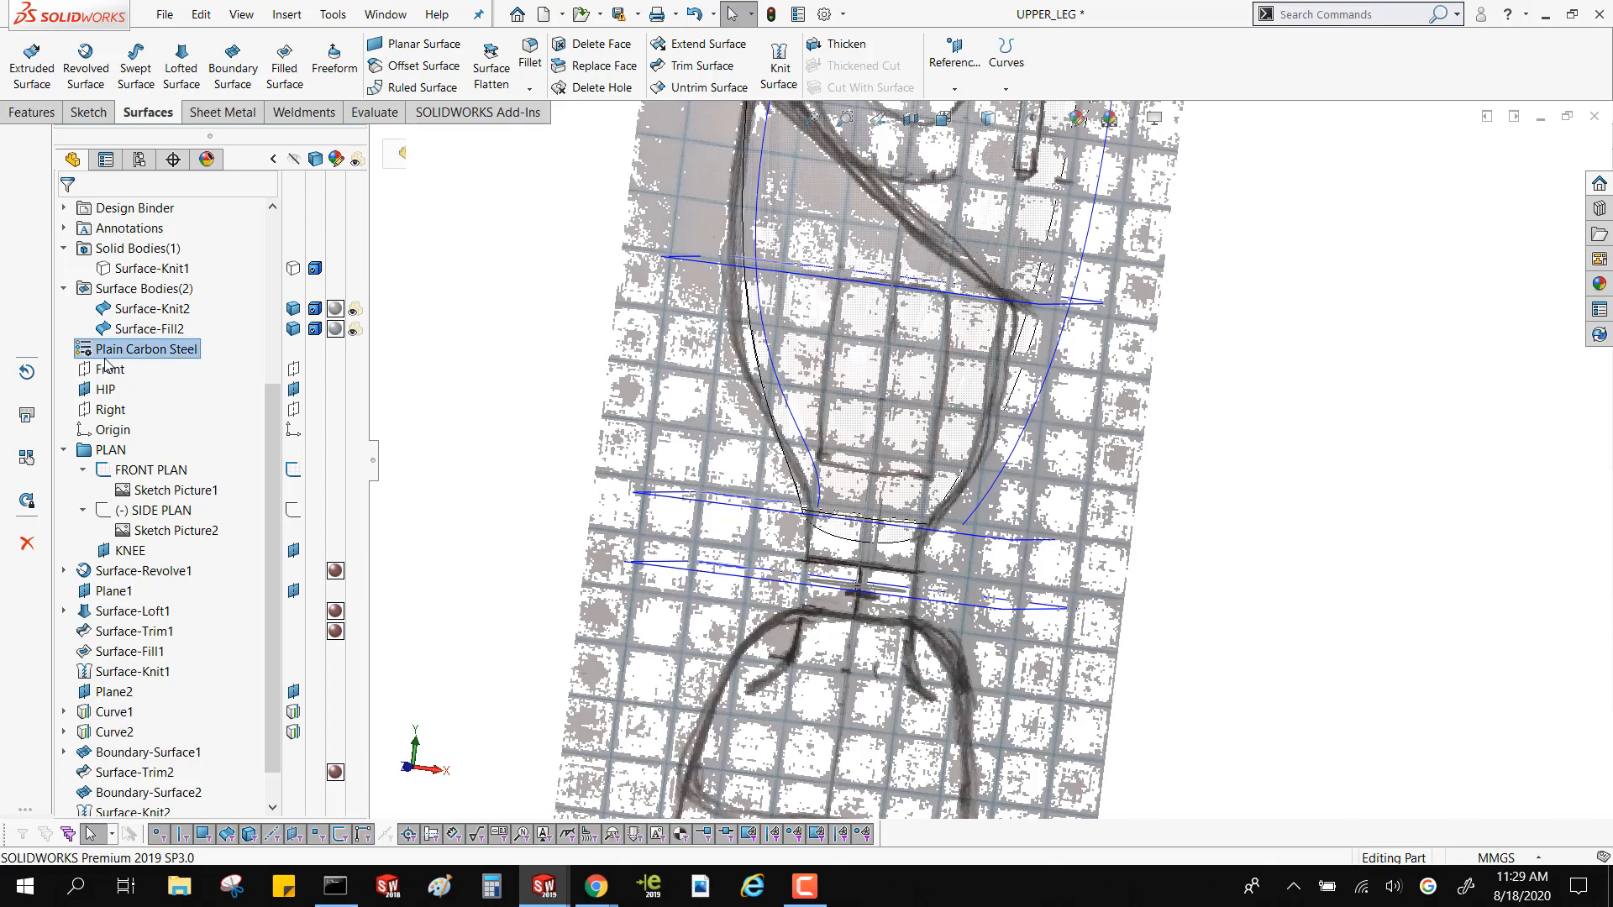
left_click(106, 374)
left_click(124, 346)
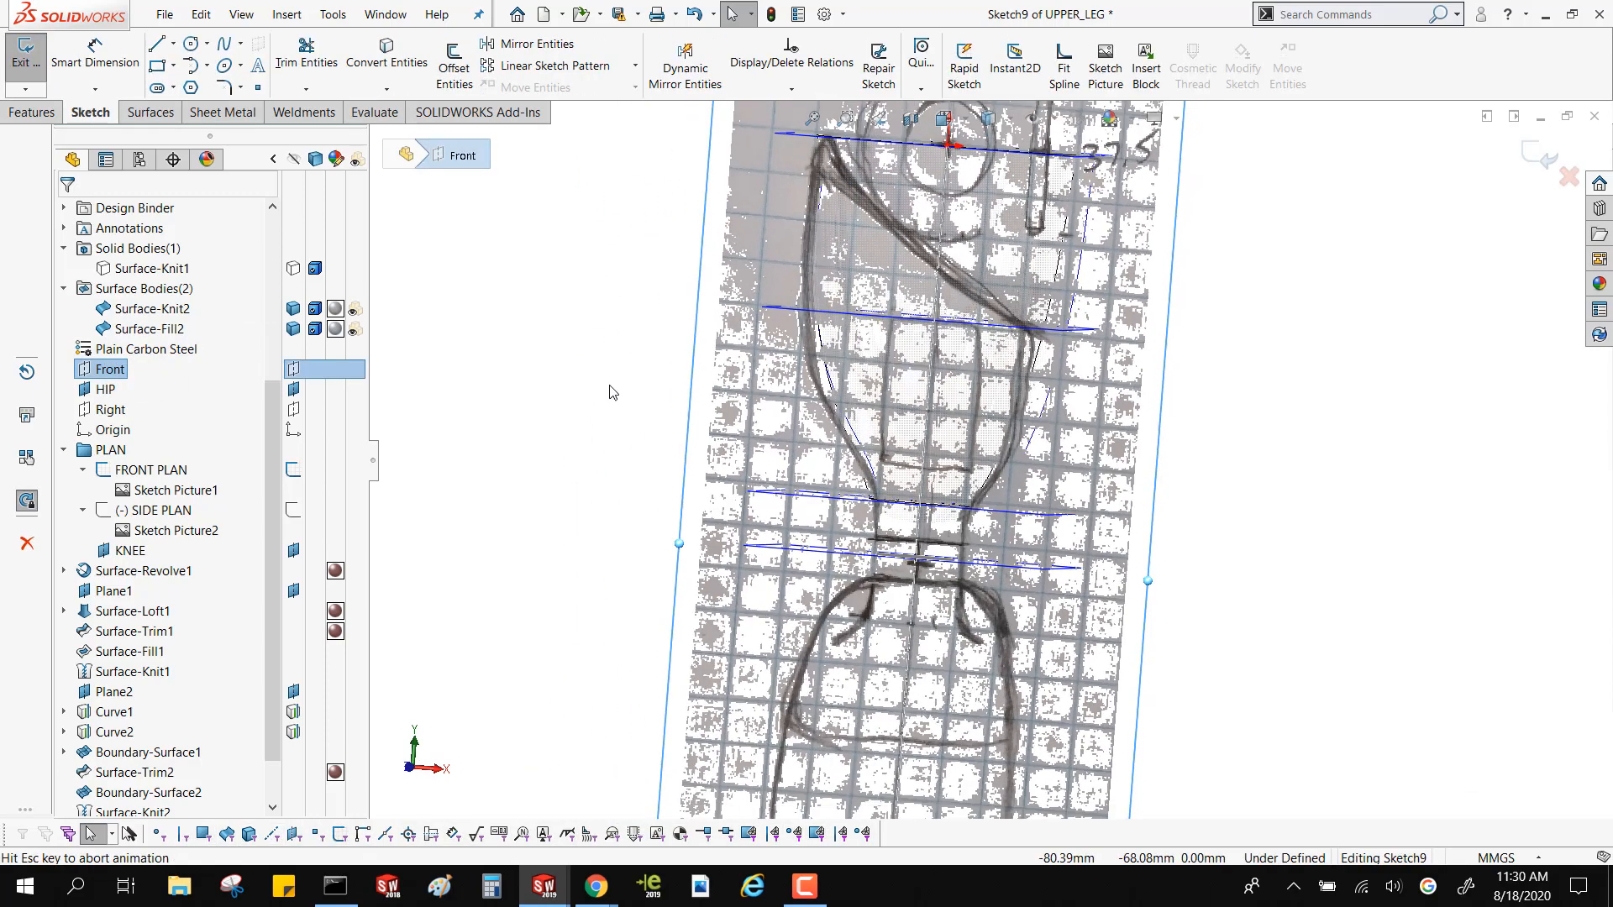
scroll(973, 309, "down", 3)
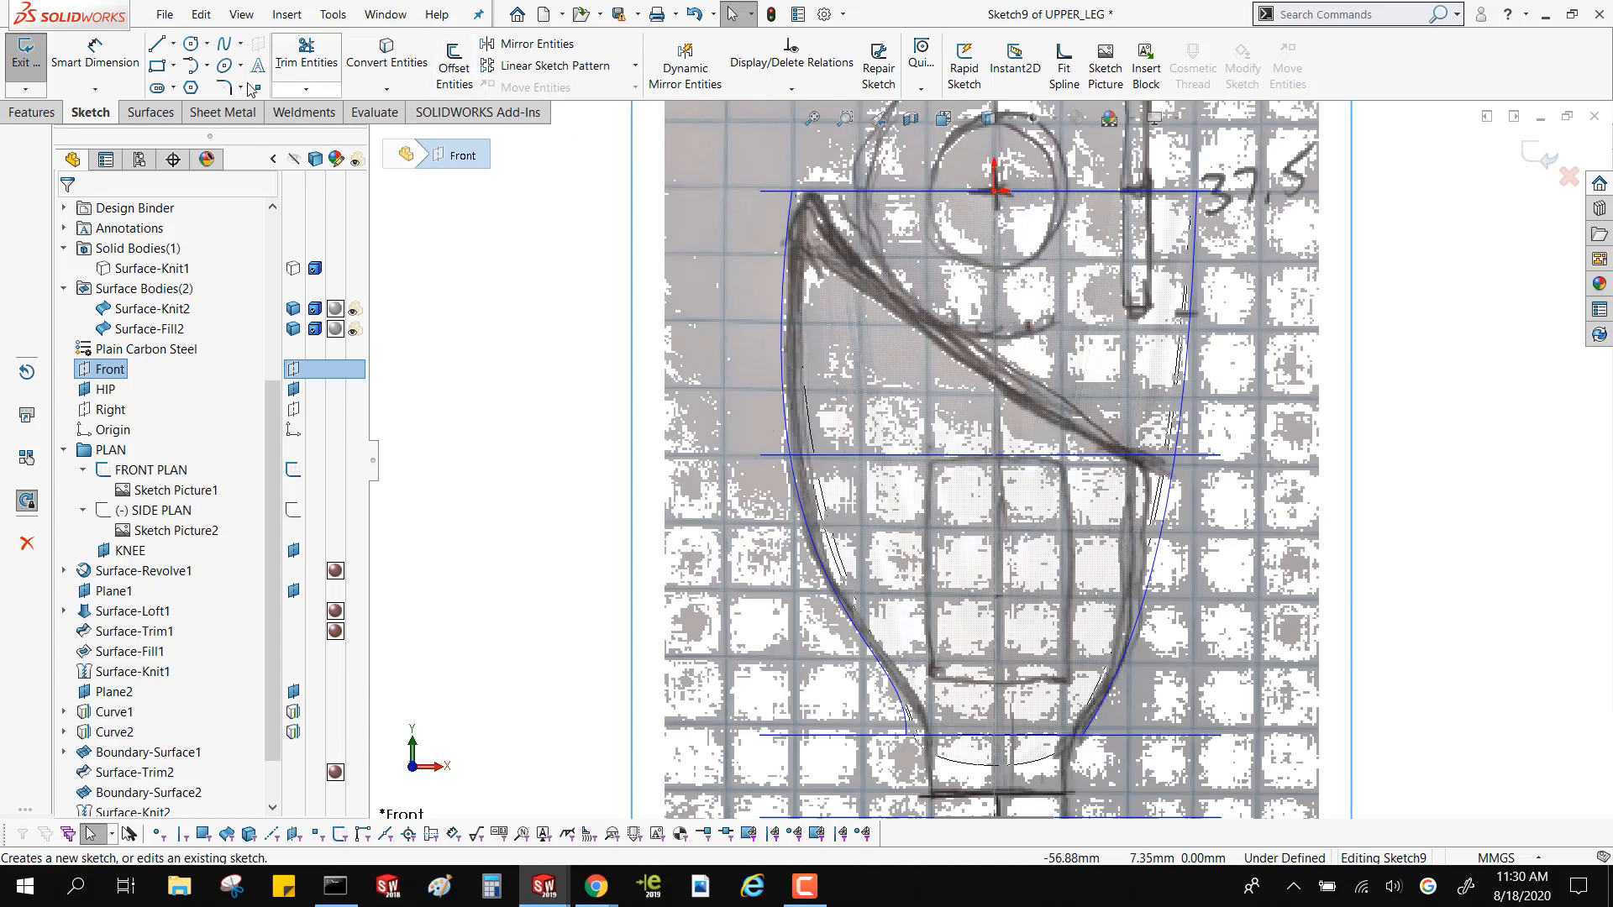
Try to trace the drawn diagonal hip cut line with a spline, running past both sides of the thigh profile
left_click(240, 42)
left_click(237, 69)
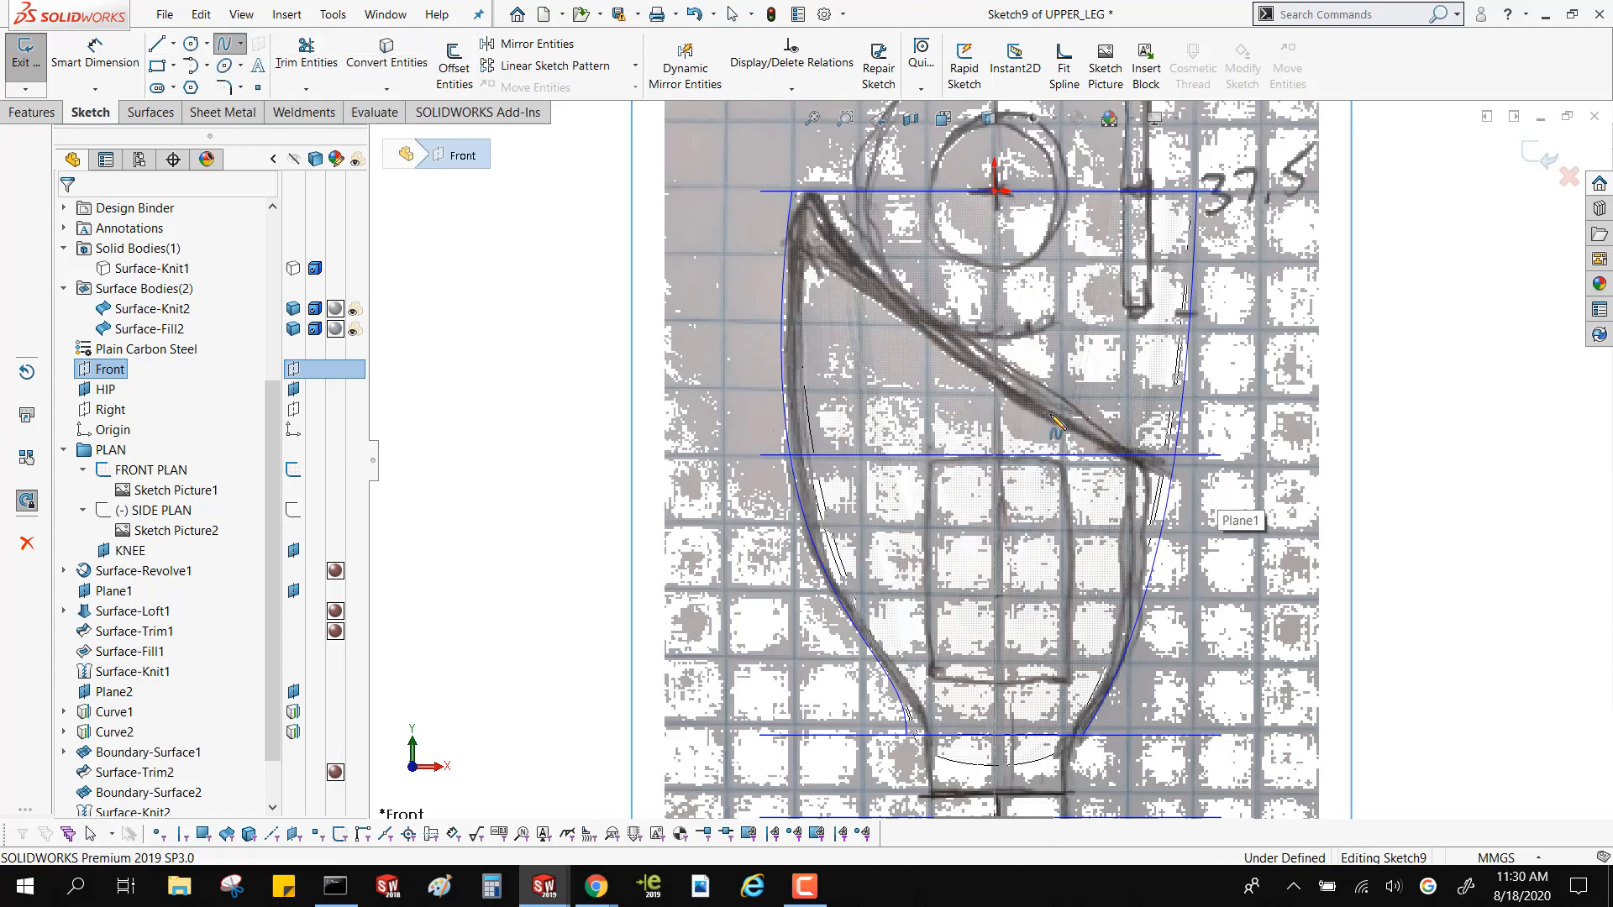
left_click(1199, 476)
left_click(968, 353)
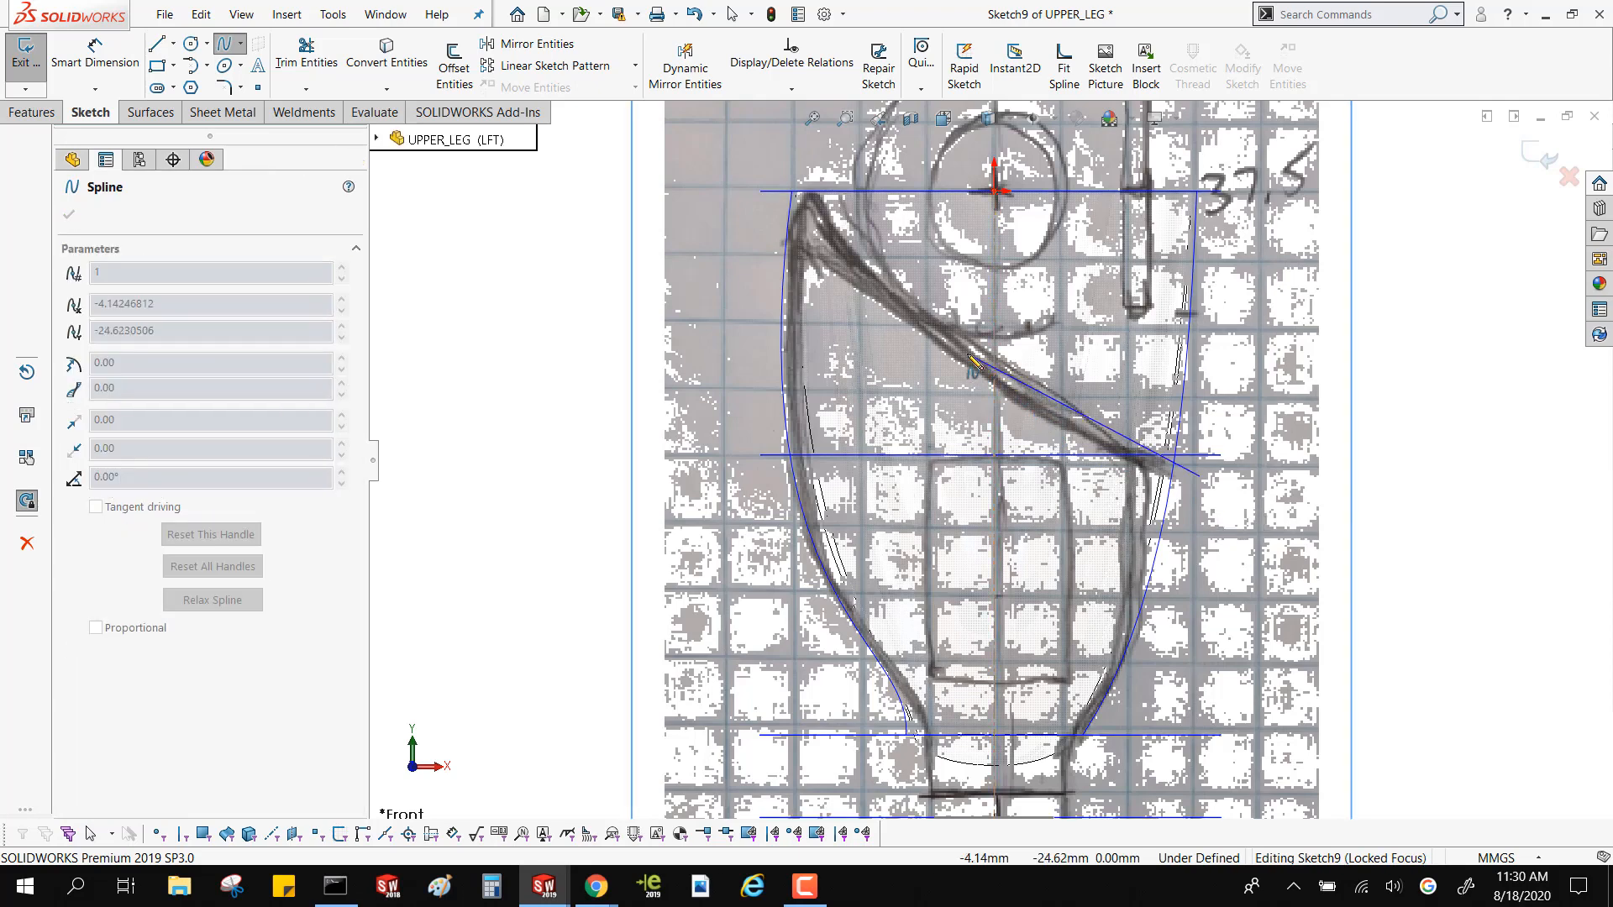
left_click(832, 215)
scroll(827, 210, "down", 3)
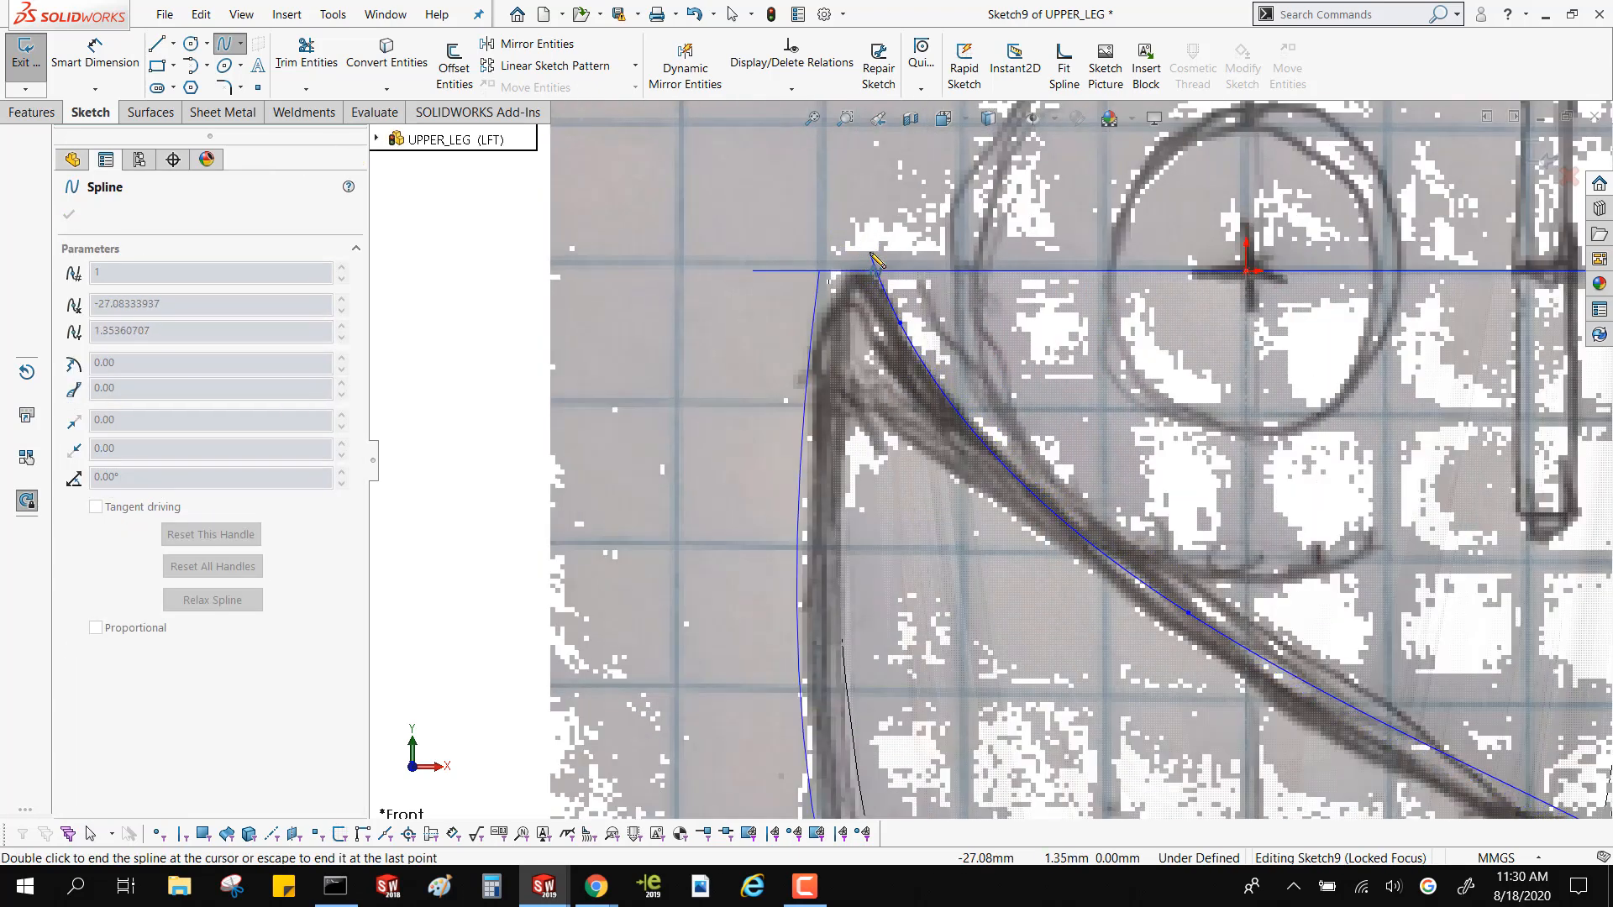
left_click(870, 252)
left_click(842, 253)
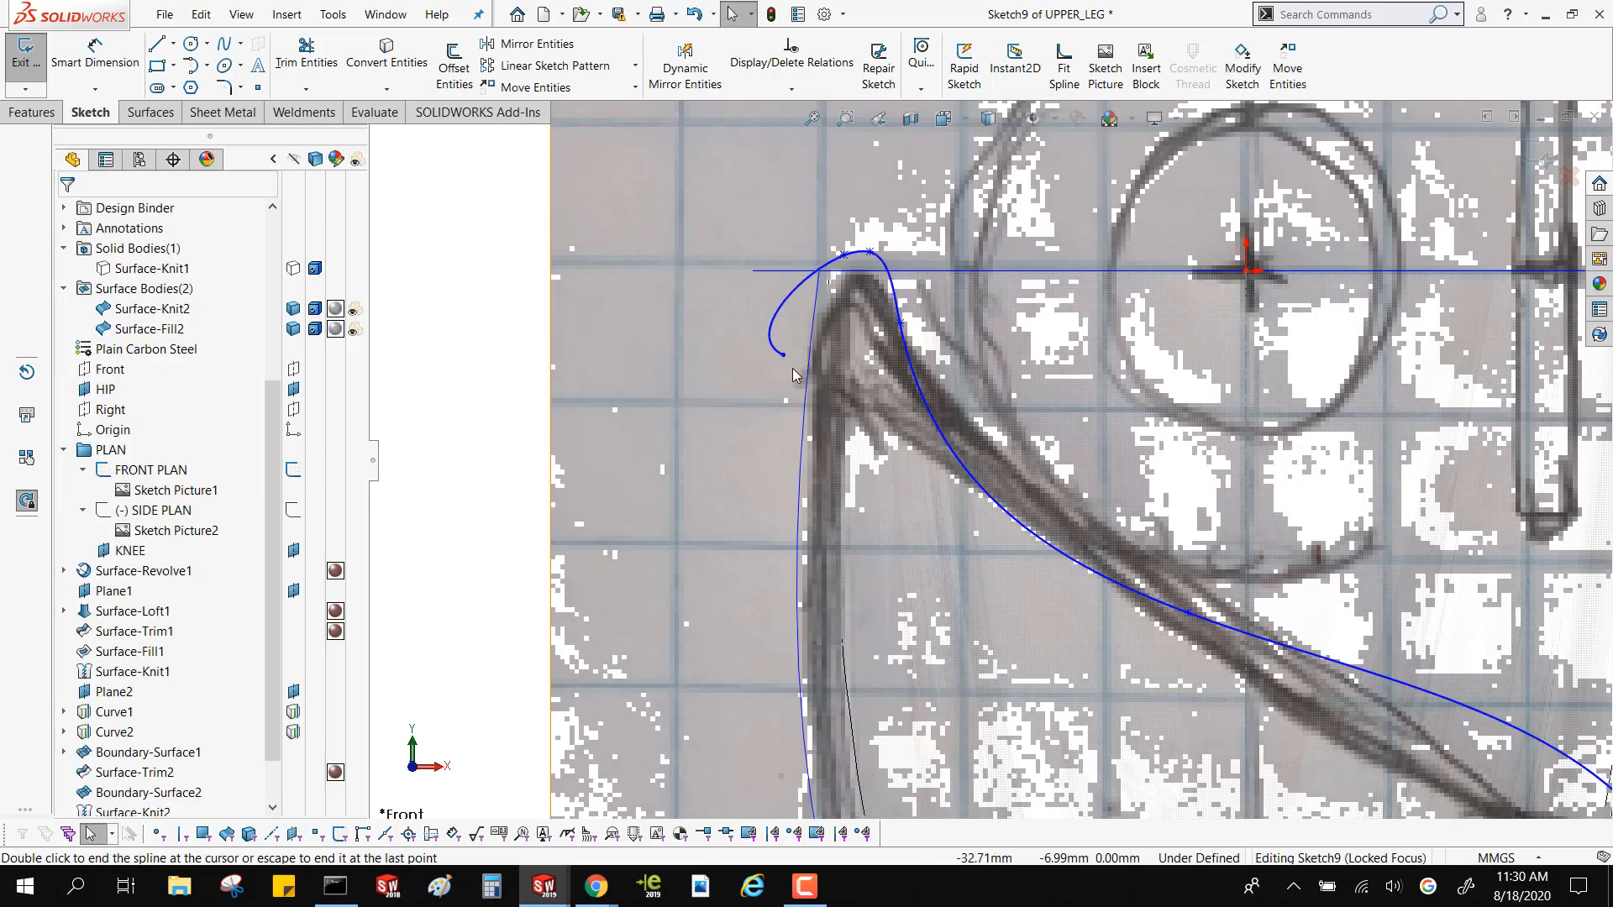
double_click(714, 452)
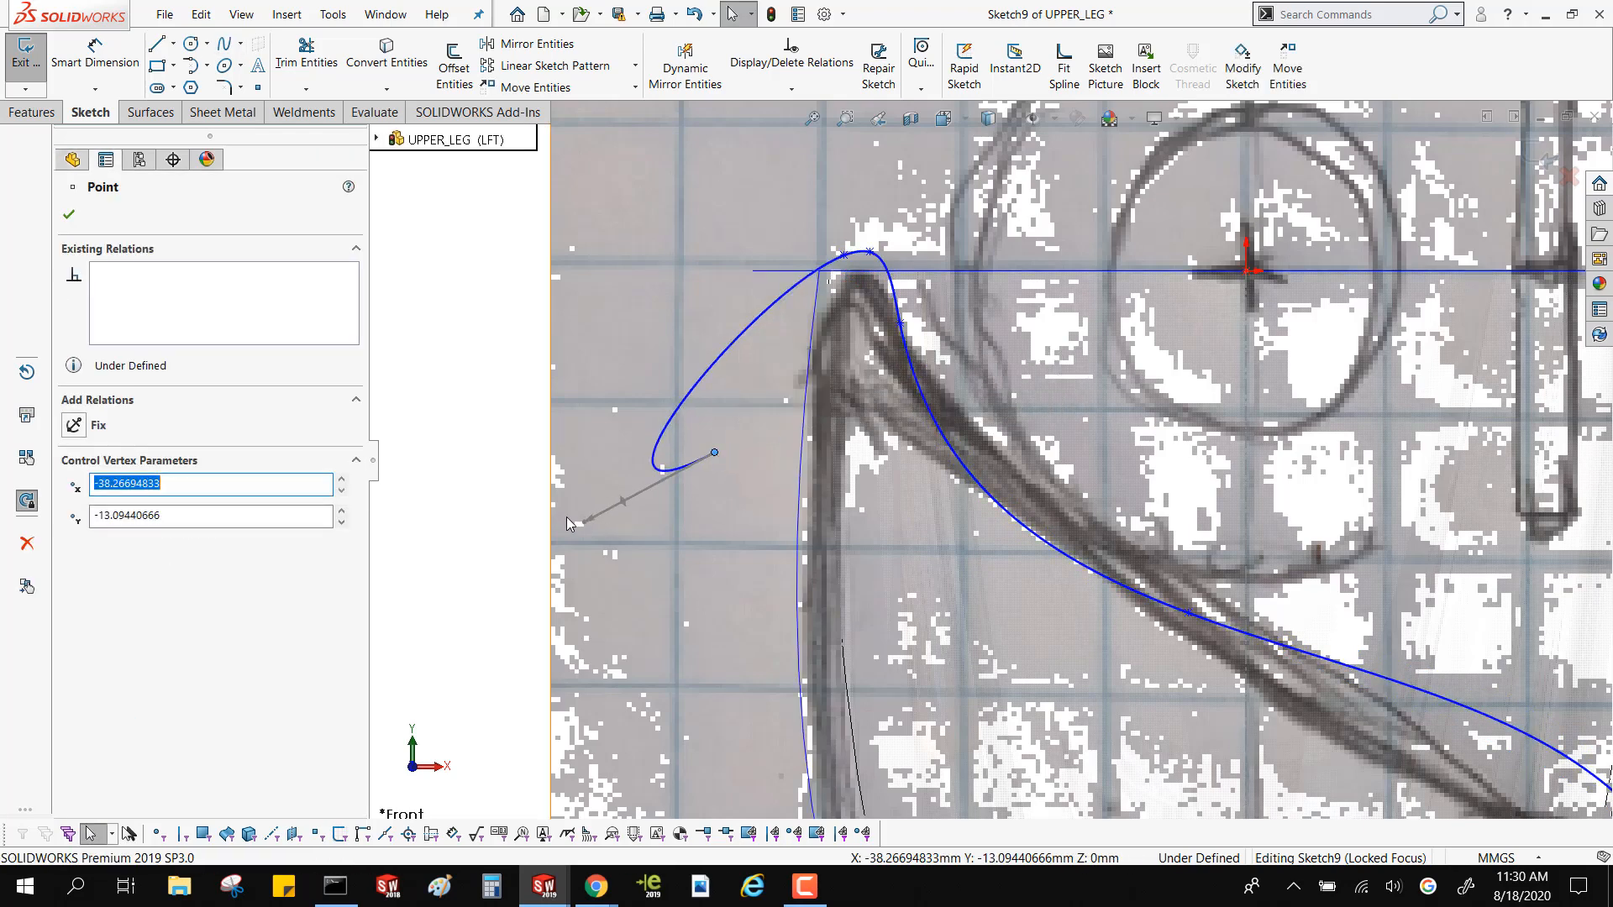
Try reshaping the spline's end tangent and its points around the upper tip, and discard the spline
left_click_drag(585, 522, 767, 395)
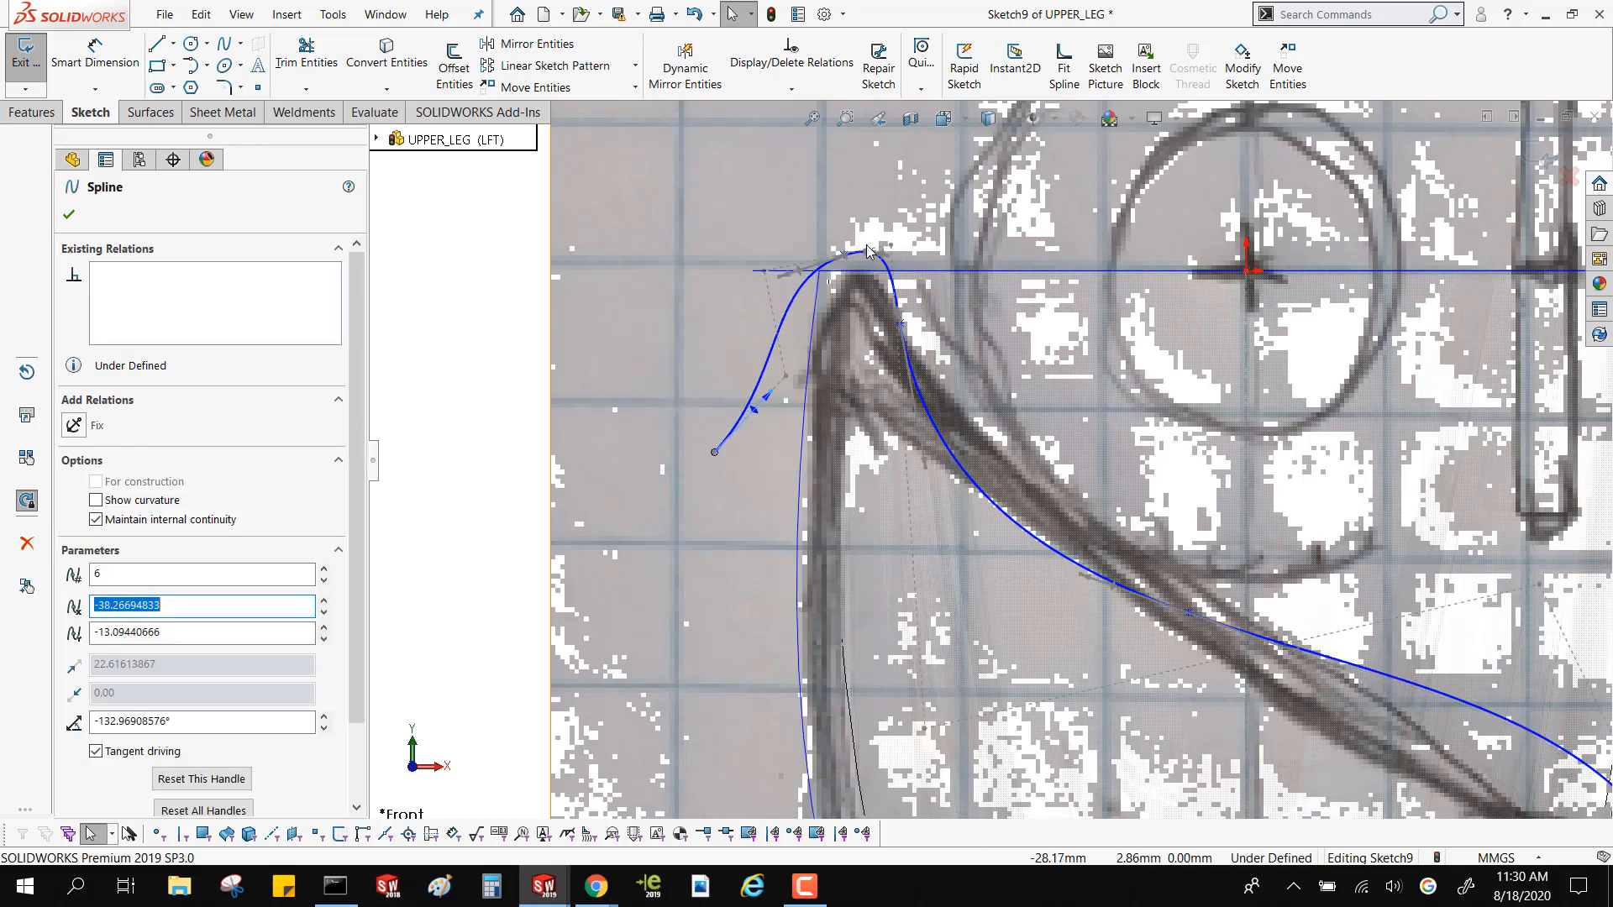
left_click_drag(871, 269, 859, 376)
scroll(859, 385, "up", 5)
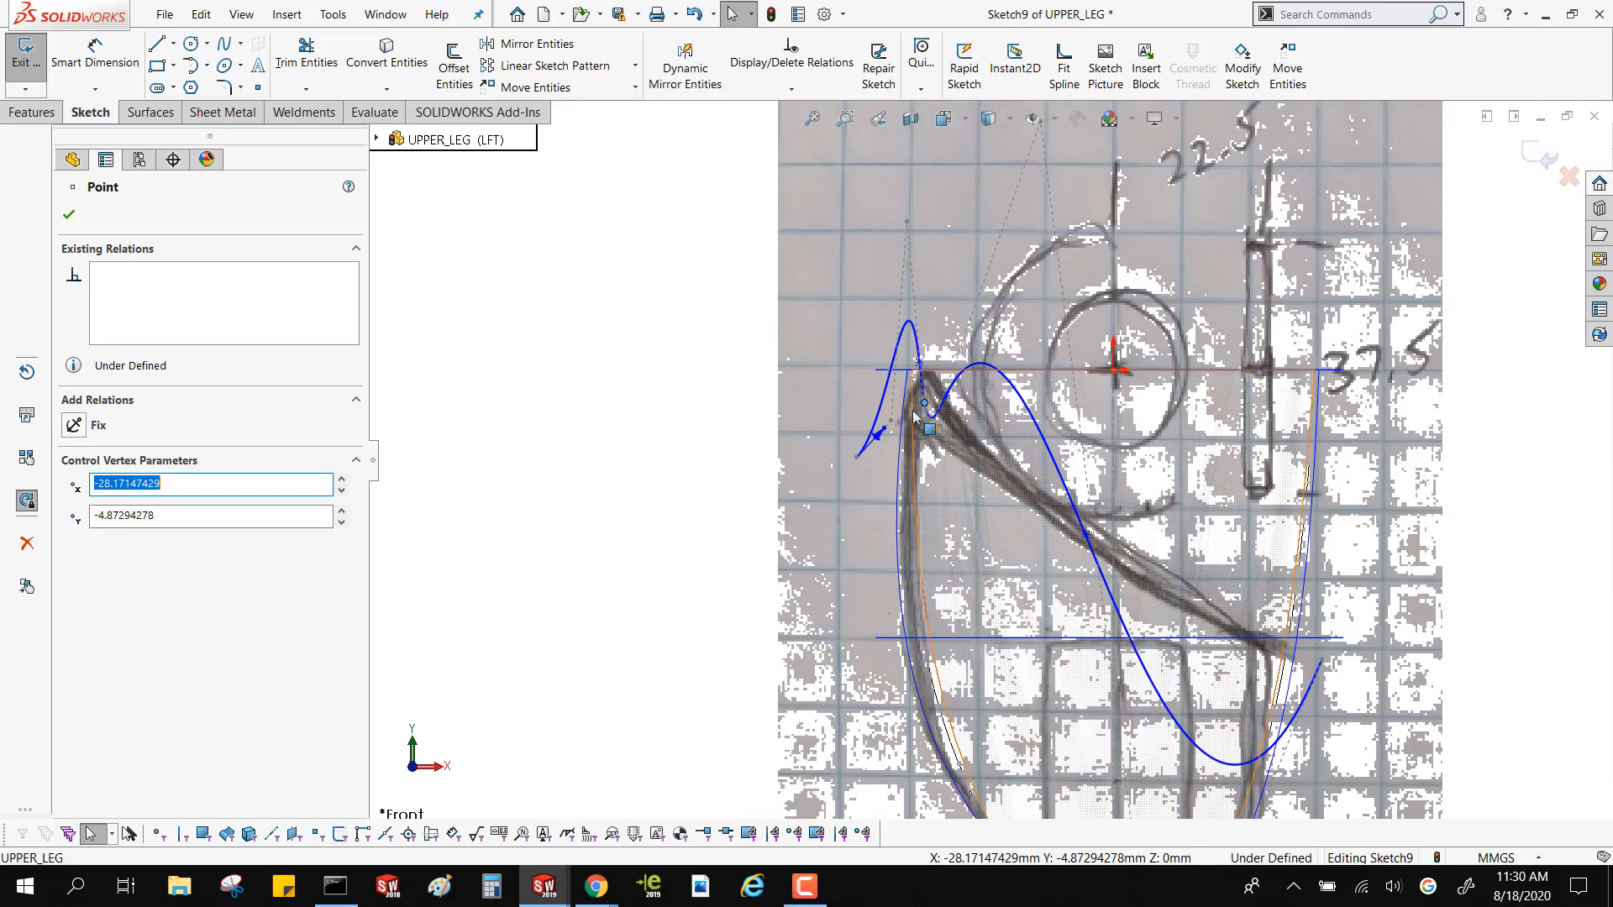
key("Escape")
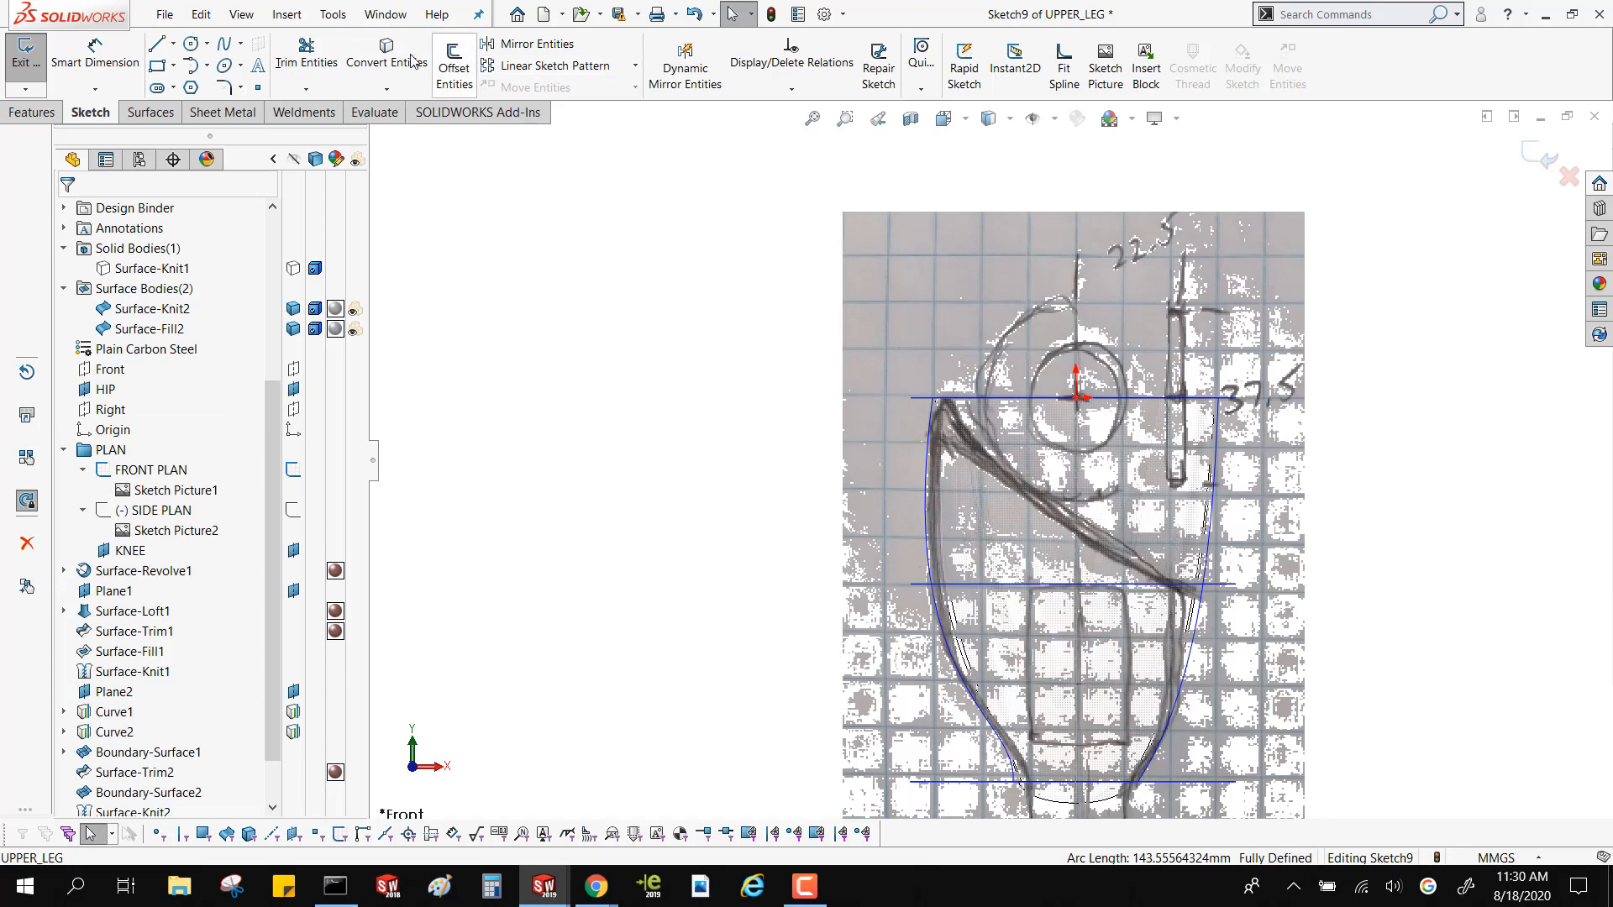
Trace the drawn hip cut with a Bezier Style Spline, starting beyond the short side of the thigh and passing around the upper tip
left_click(240, 43)
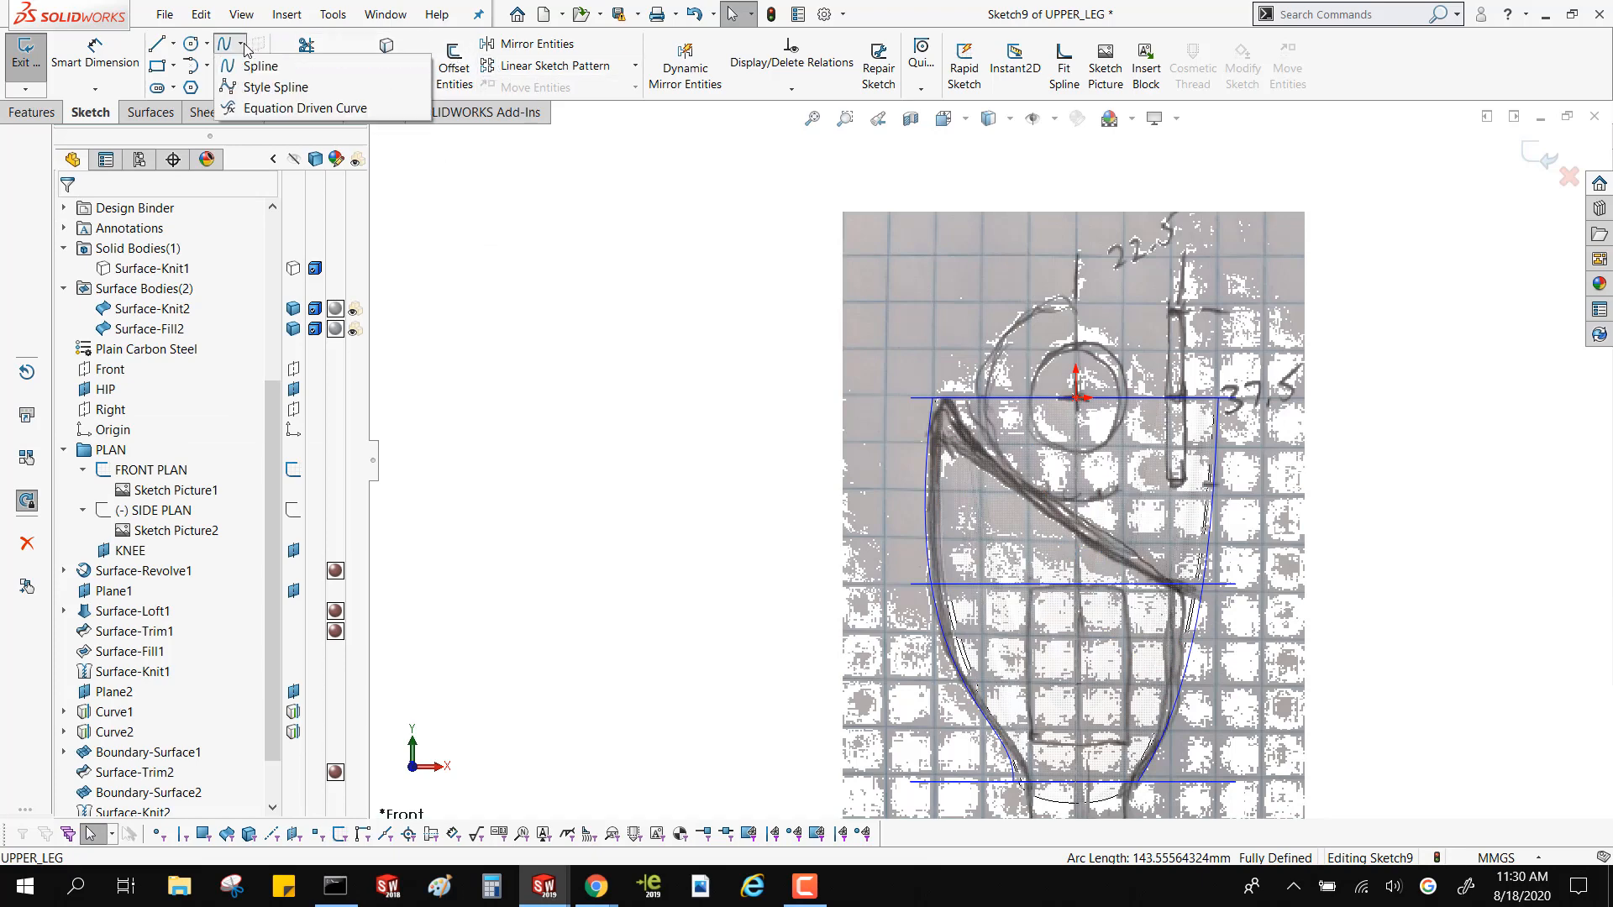
left_click(233, 87)
scroll(1222, 613, "down", 5)
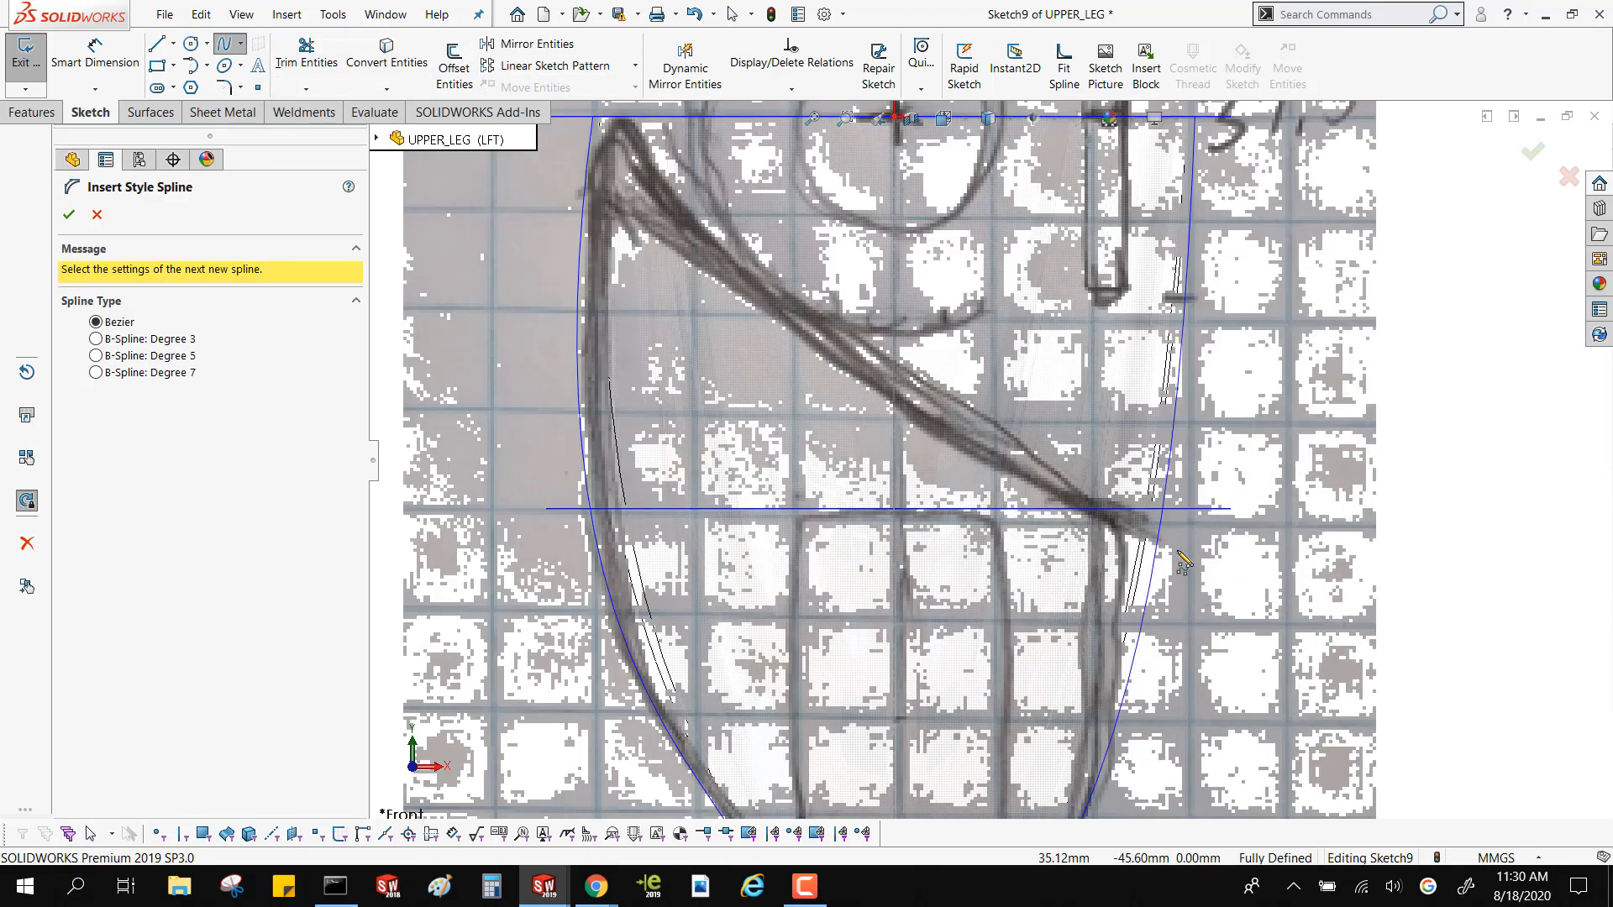
left_click(1238, 562)
left_click(913, 399)
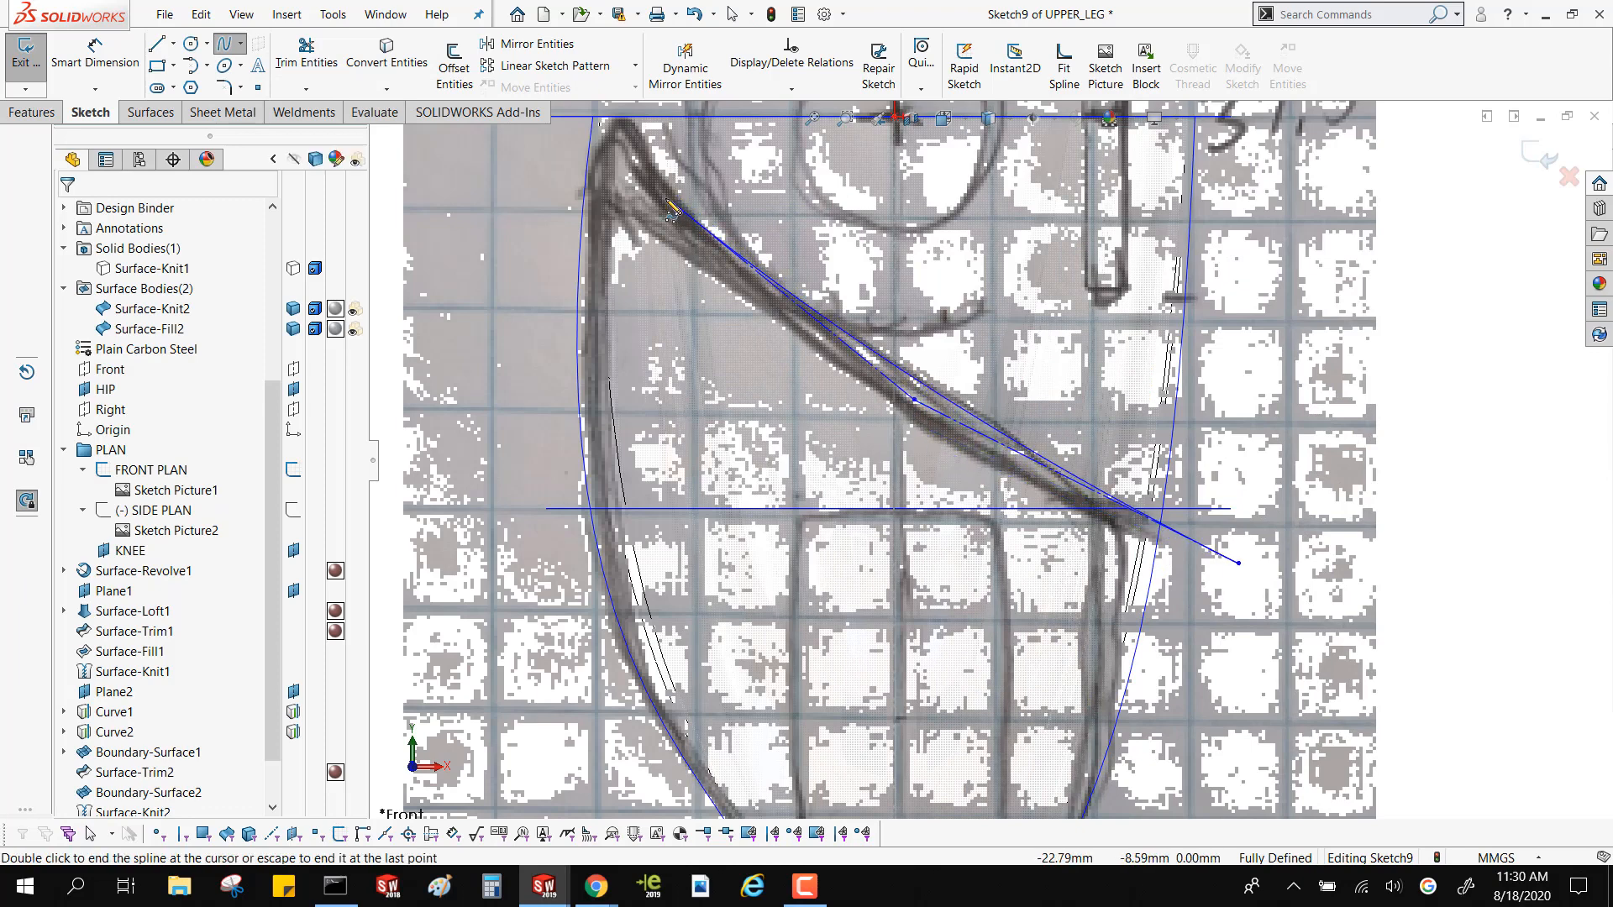
left_click(666, 199)
scroll(645, 174, "down", 4)
left_click(737, 216)
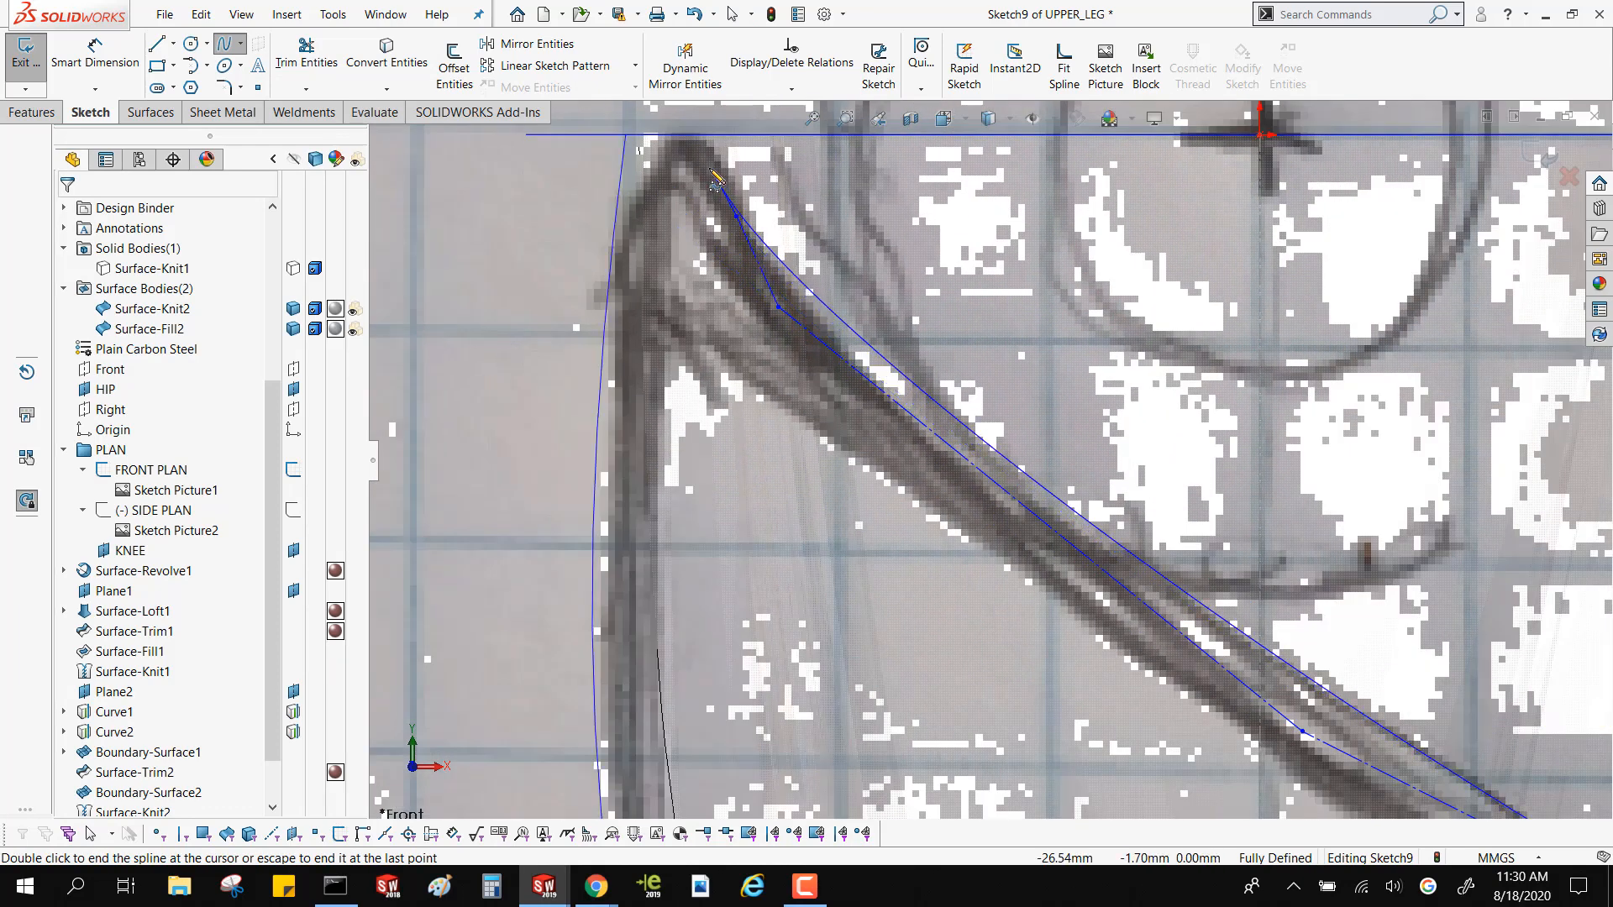
left_click(709, 167)
left_click(677, 151)
left_click(640, 201)
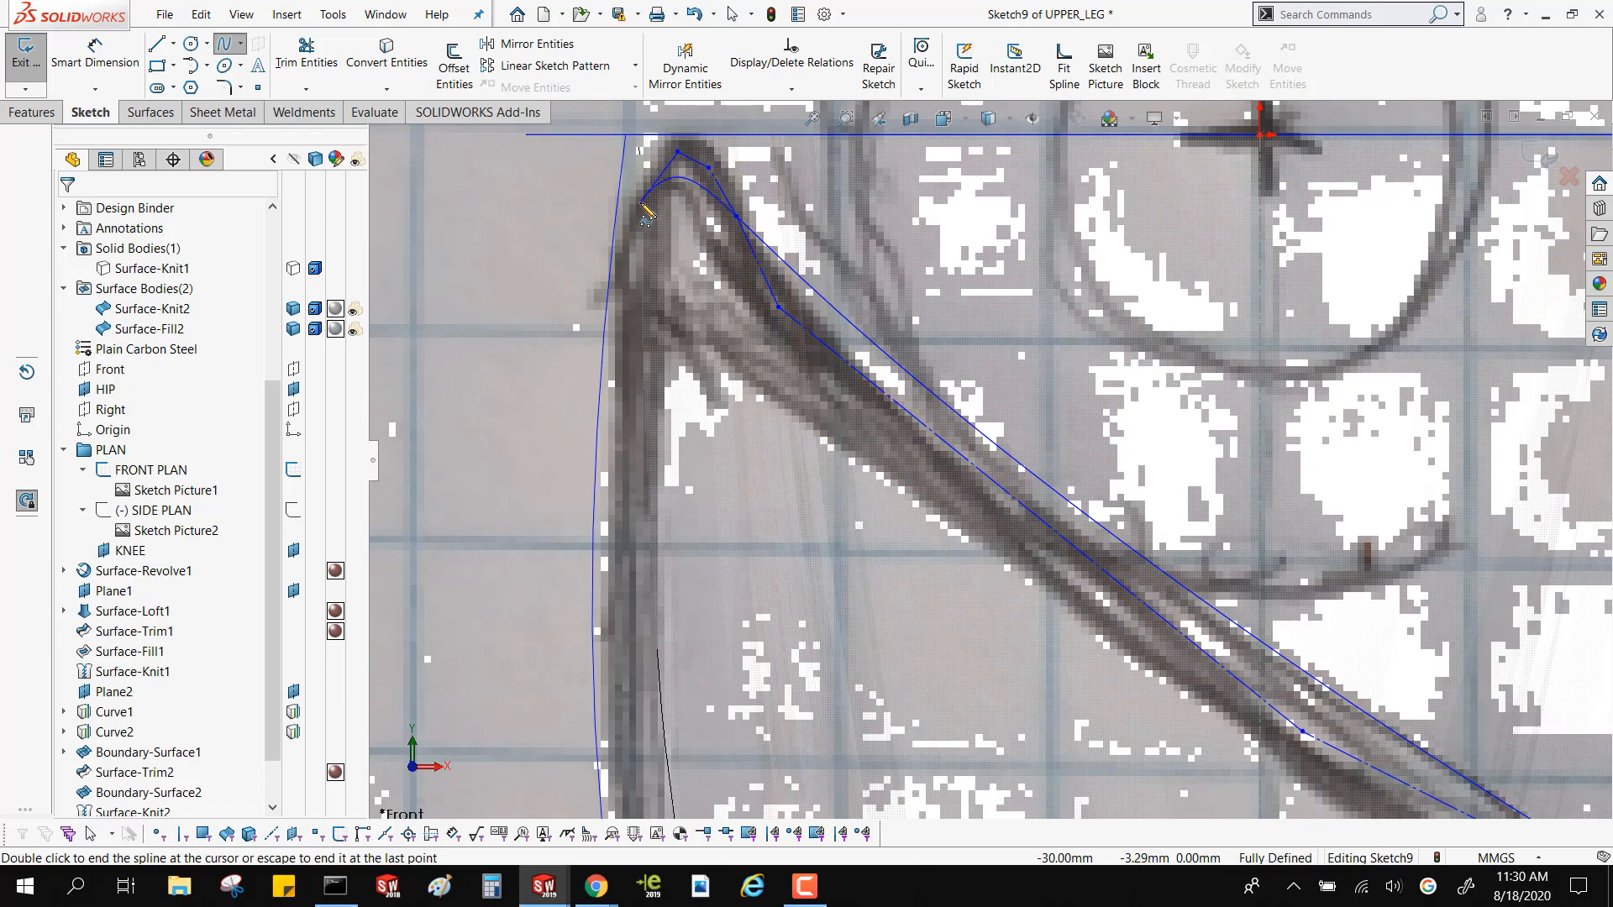
double_click(561, 331)
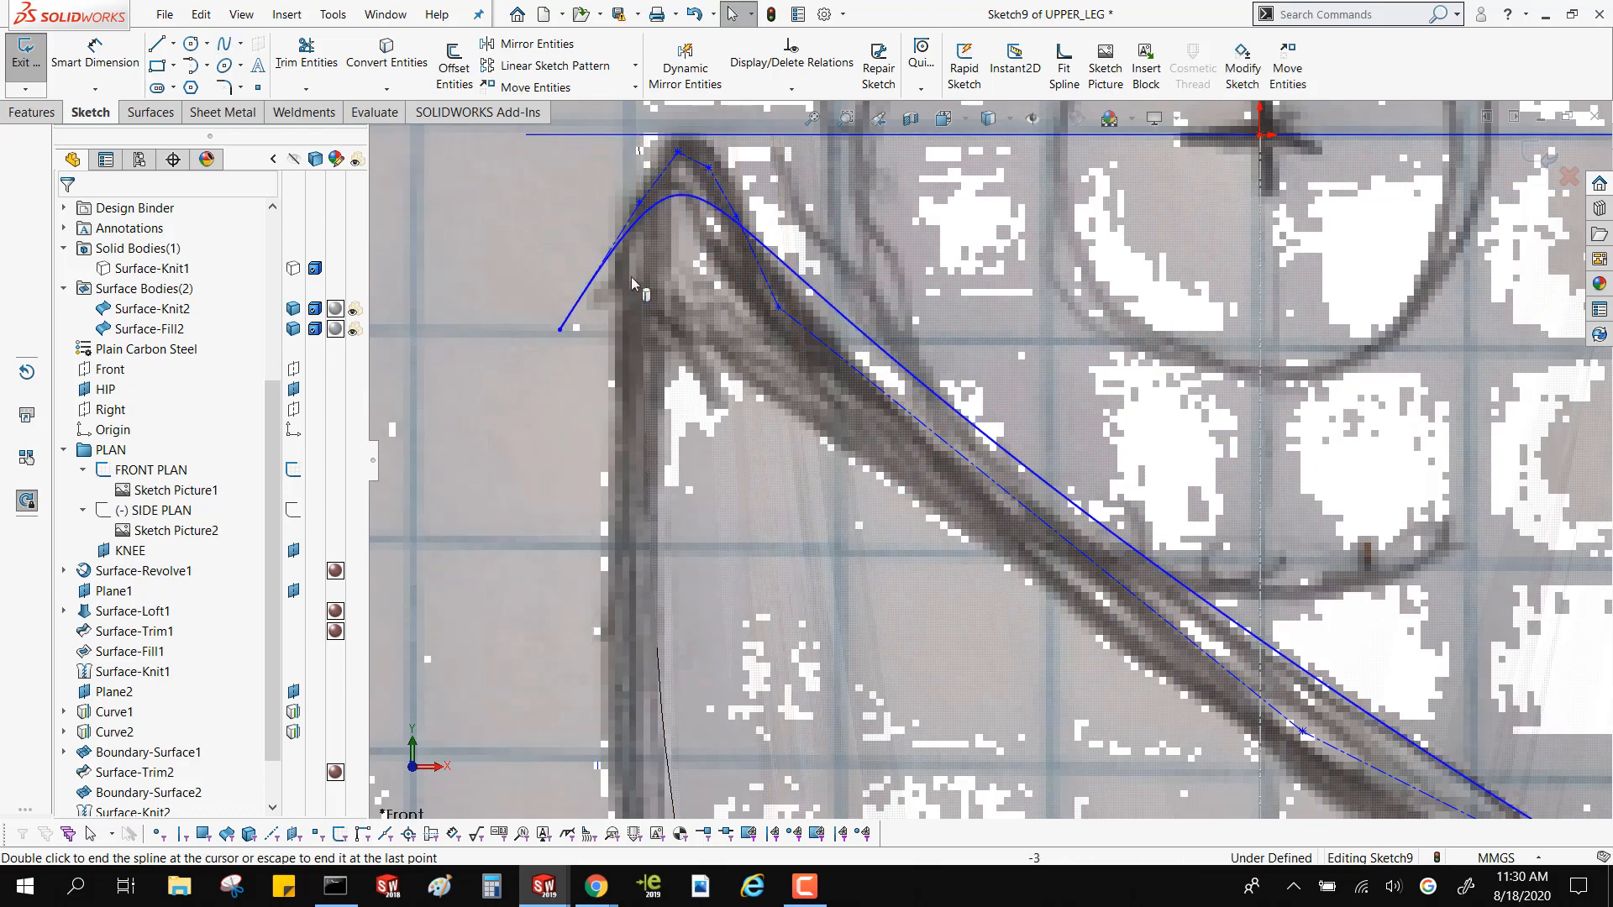
key("Escape")
Reshape the style spline by moving its control vertices until it follows the drawn rounded tip and the curved diagonal line
left_click_drag(640, 202, 593, 182)
scroll(594, 181, "up", 4)
scroll(822, 310, "down", 3)
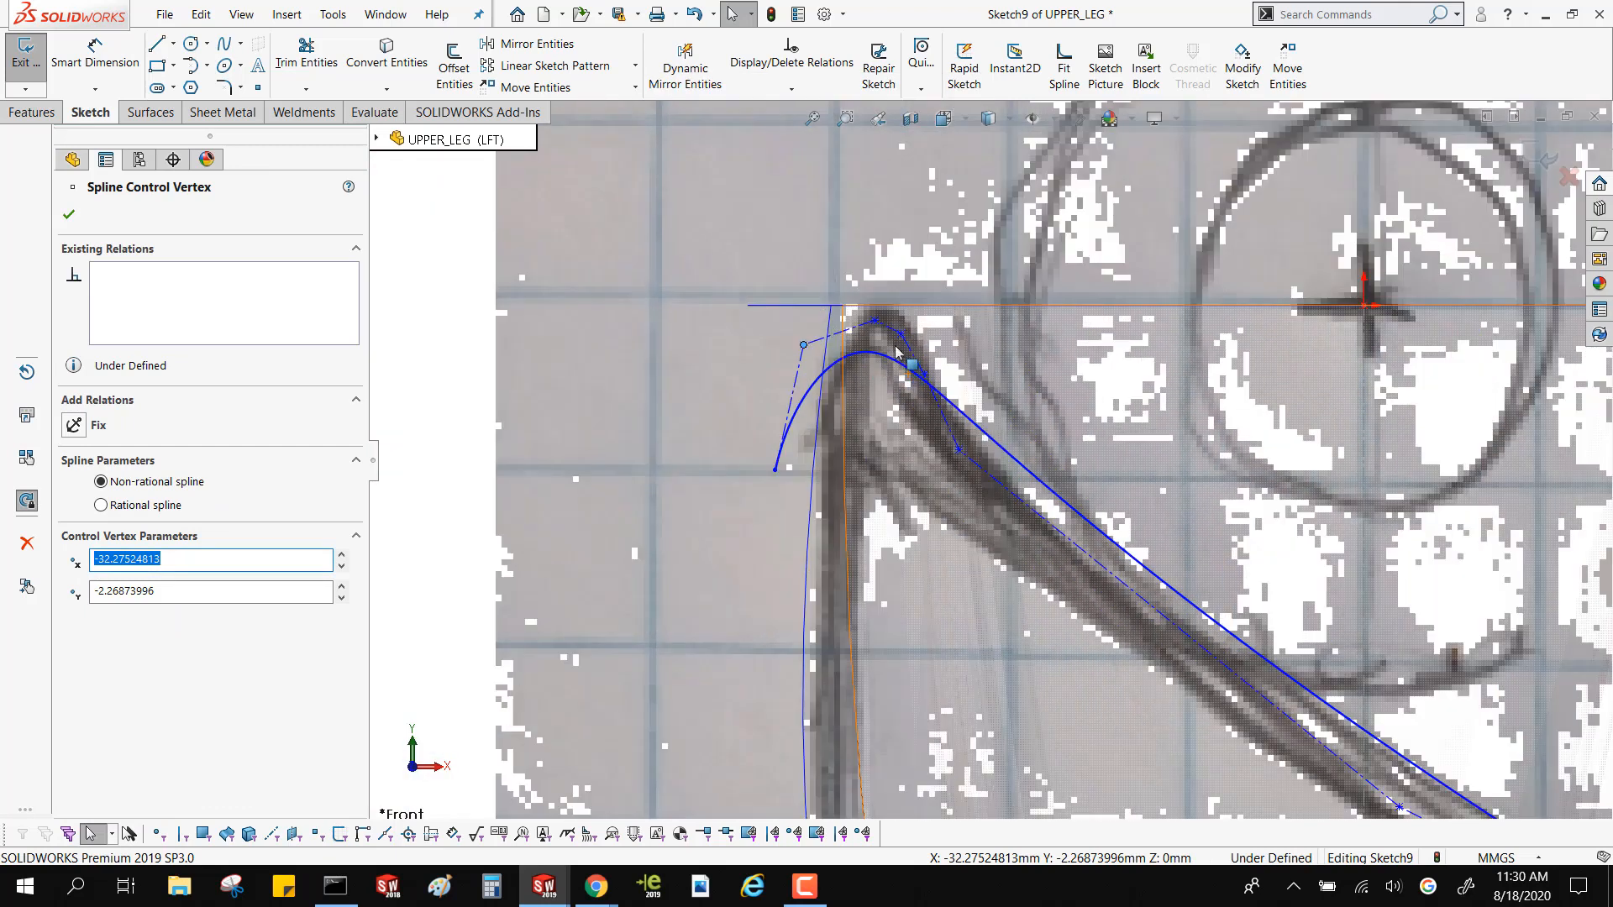
left_click_drag(876, 321, 918, 196)
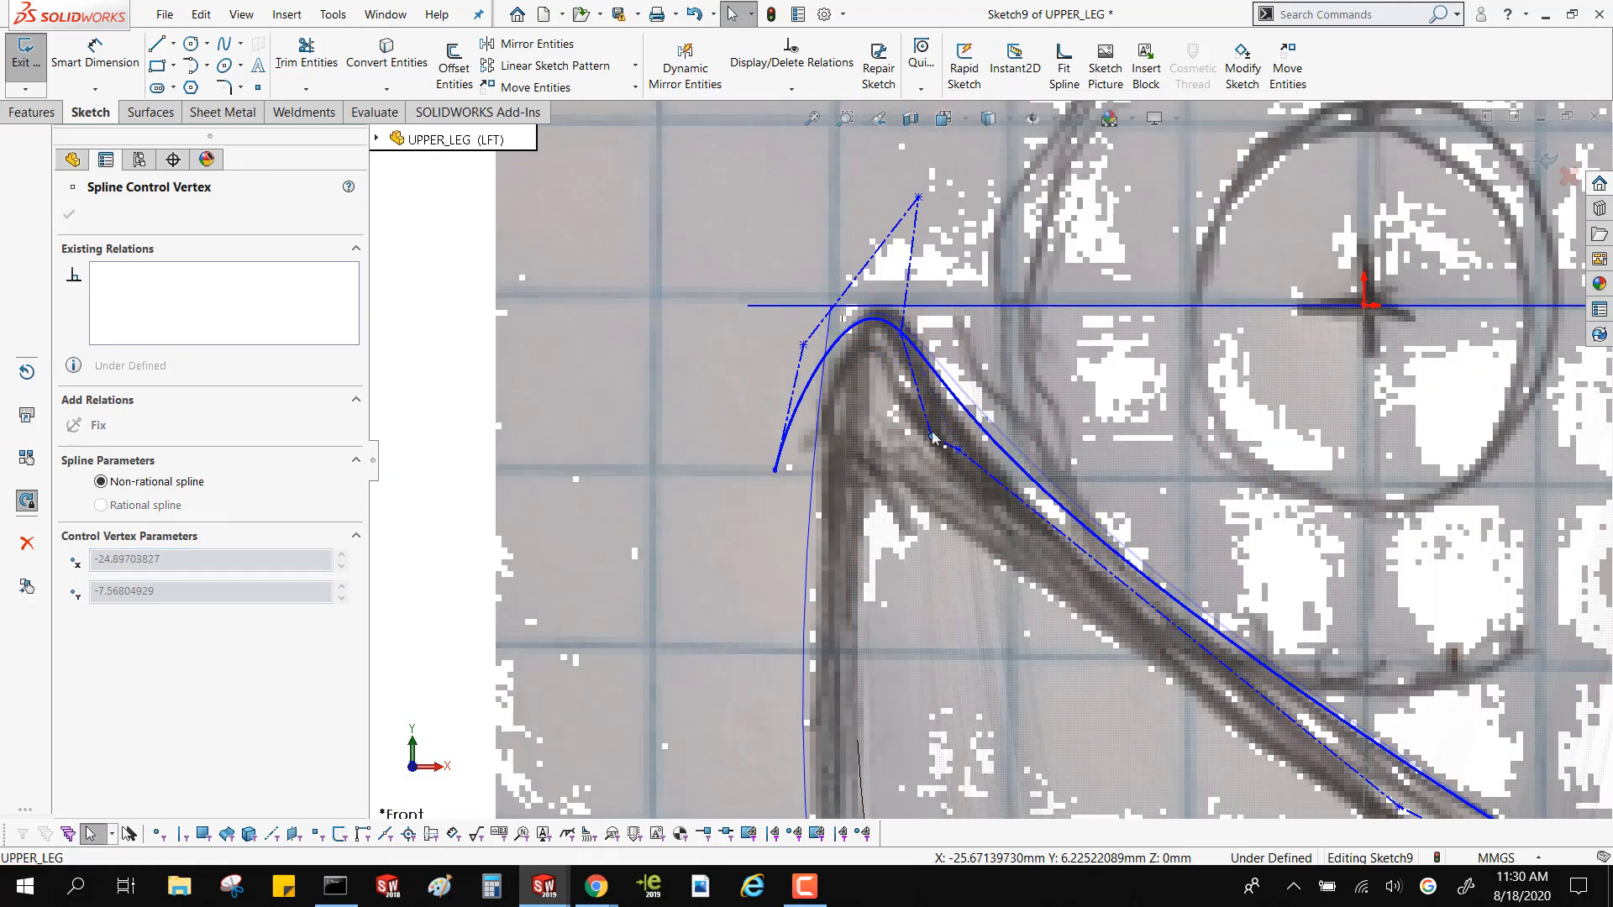
left_click(925, 374)
left_click_drag(925, 374, 945, 600)
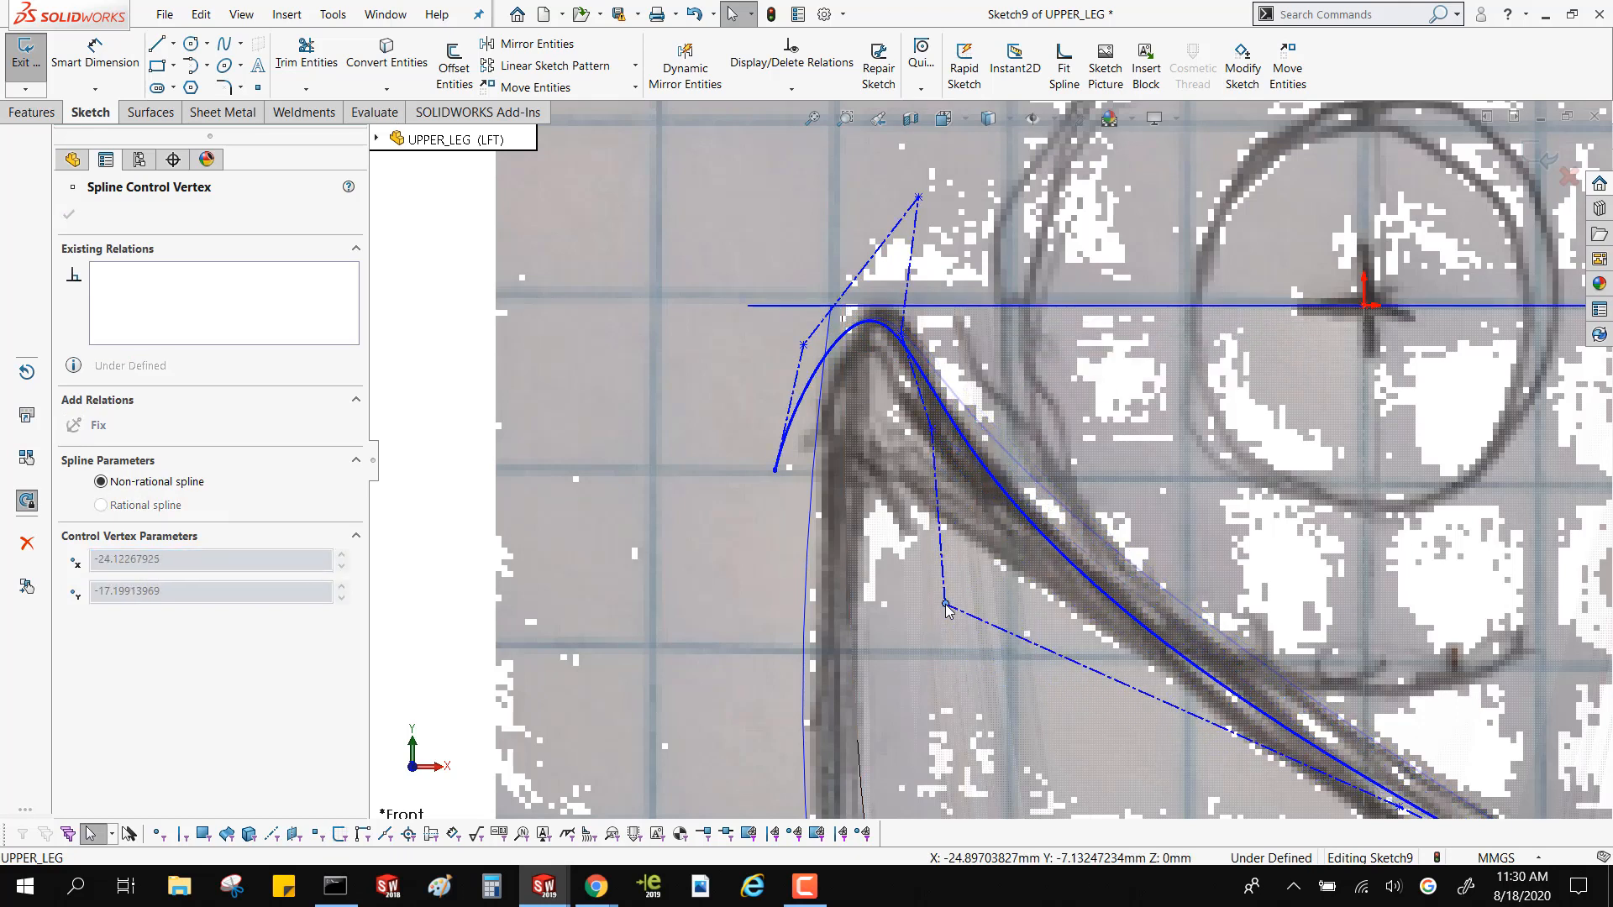
mouse_move(918, 197)
left_mouse_down()
mouse_move(970, 158)
mouse_move(944, 179)
left_mouse_up()
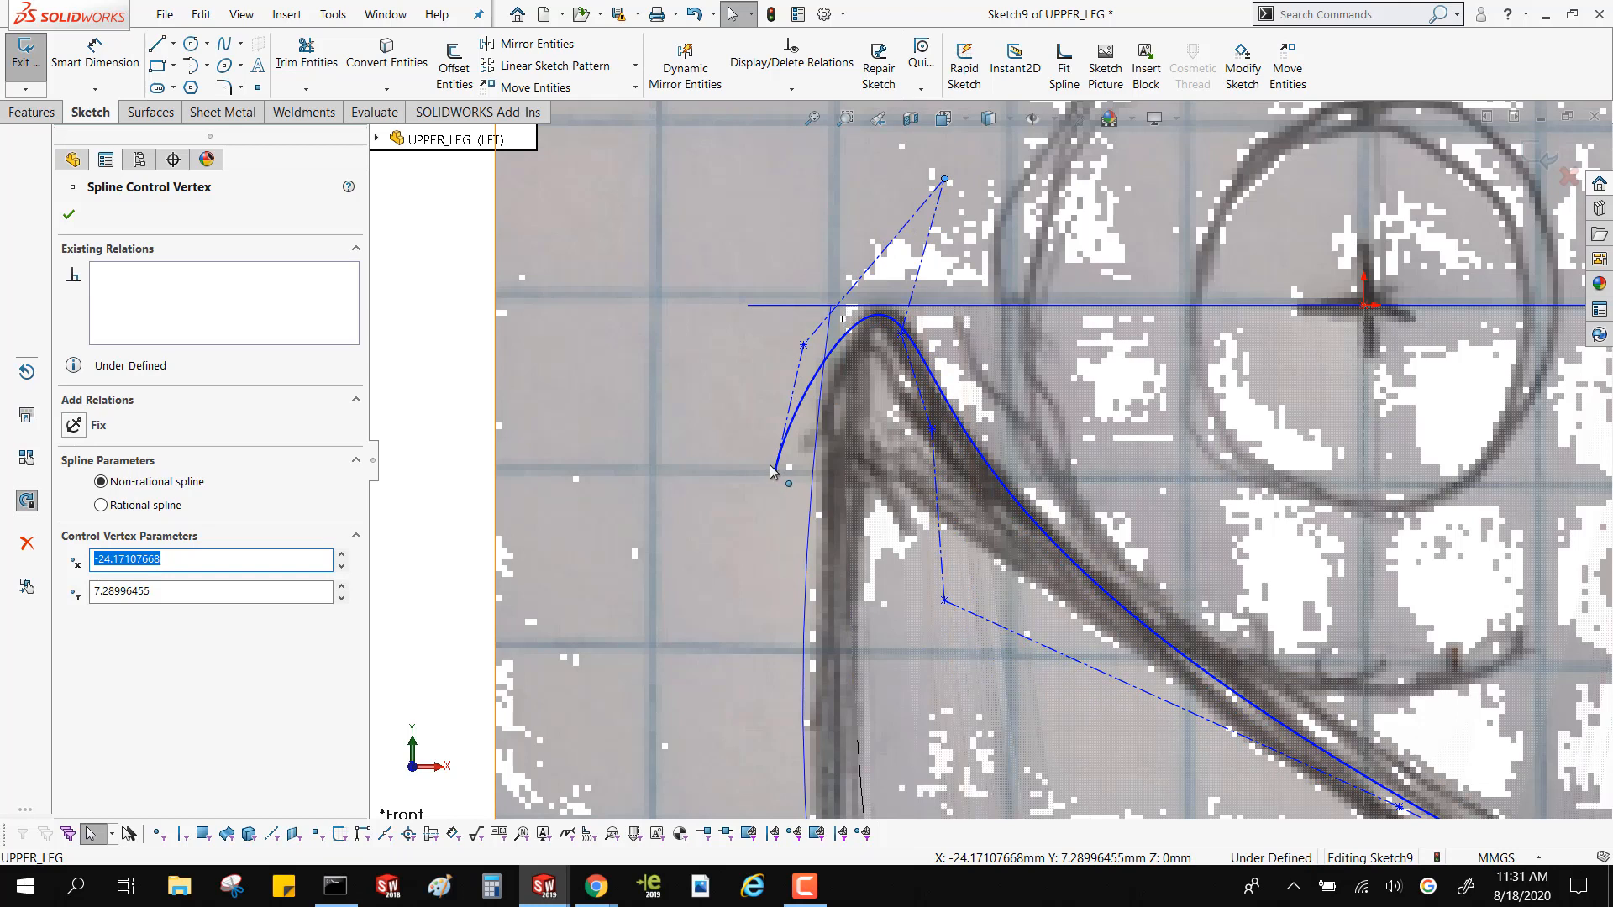
Reposition the spline's endpoint near the upper tip, ending it just outside the thigh's outer profile edge
left_click_drag(774, 469, 812, 467)
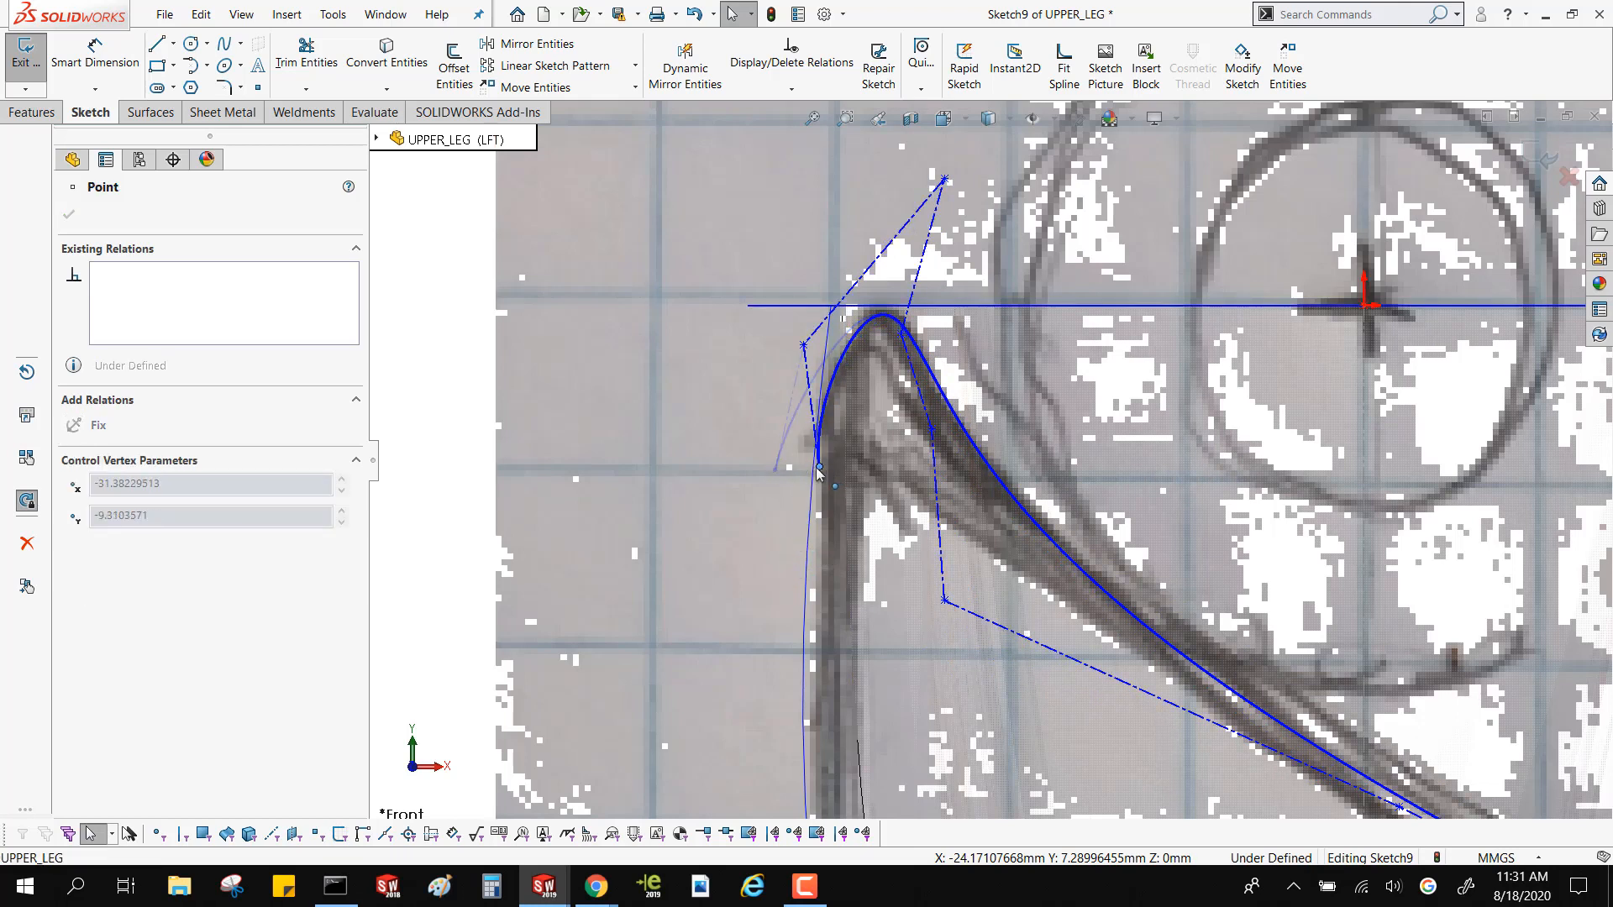
left_click(710, 468)
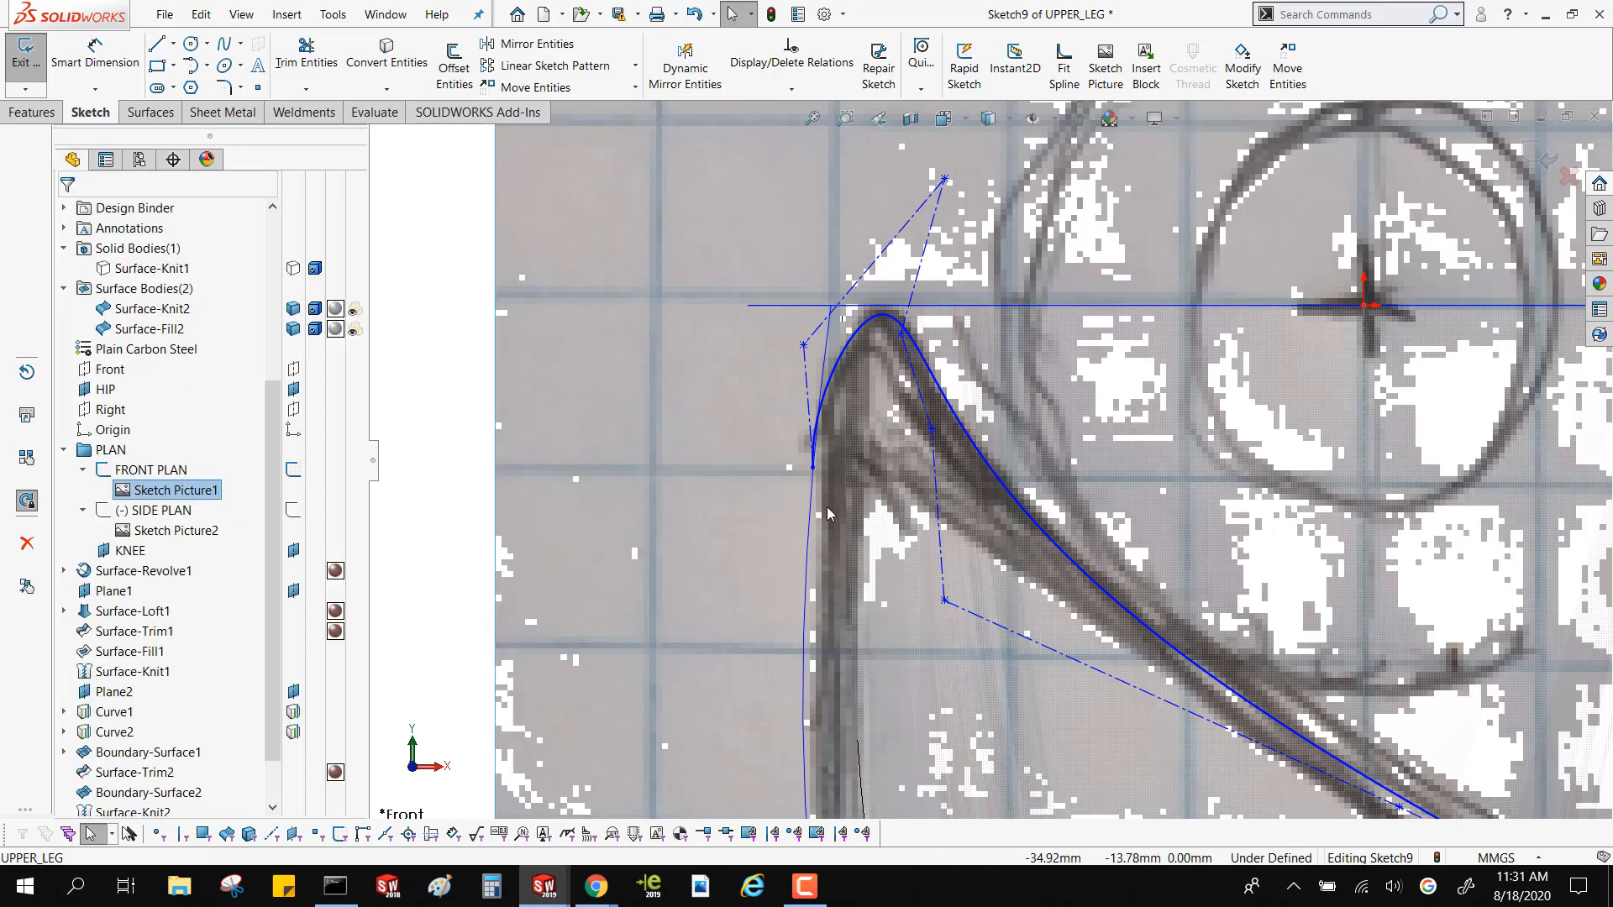
scroll(908, 502, "up", 8)
scroll(909, 502, "down", 5)
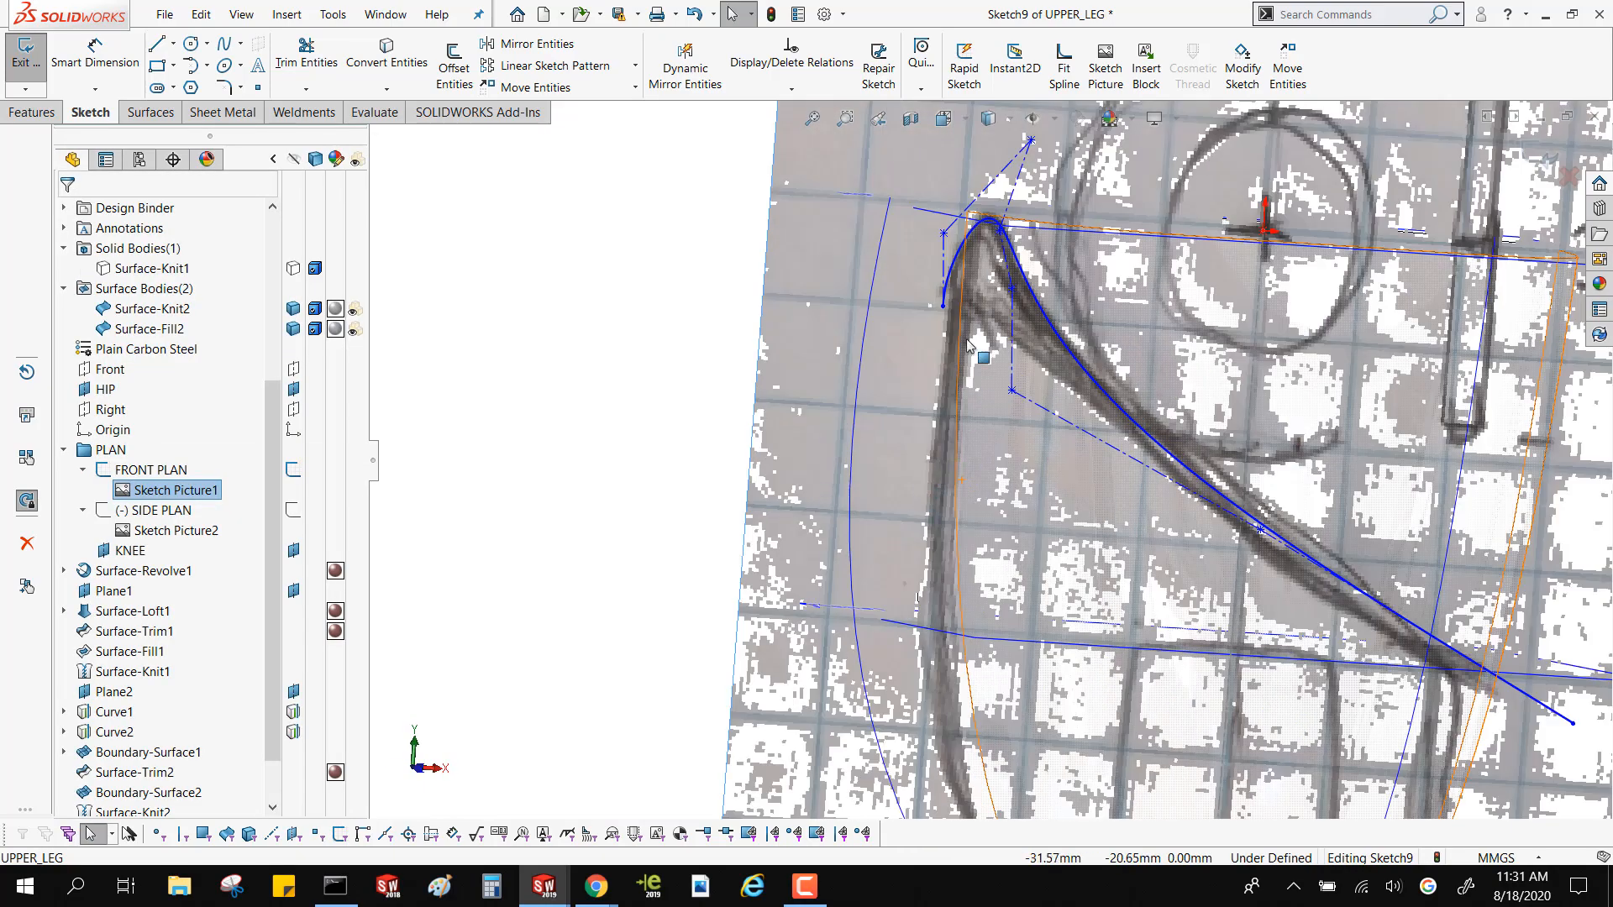
scroll(974, 349, "down", 5)
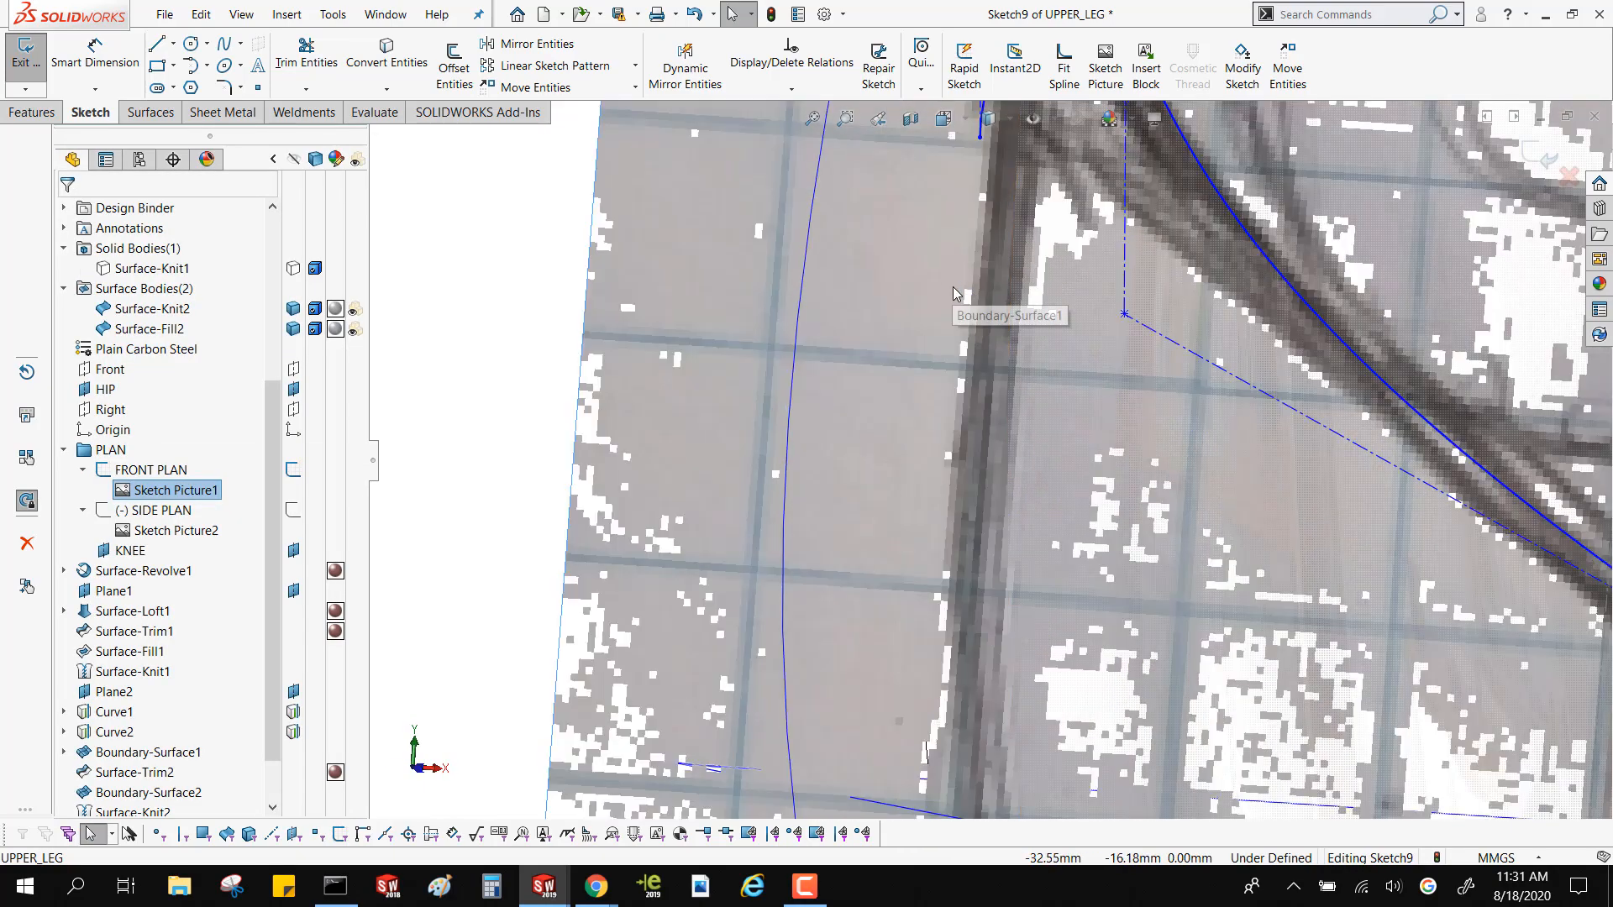
left_click(980, 135)
mouse_move(997, 136)
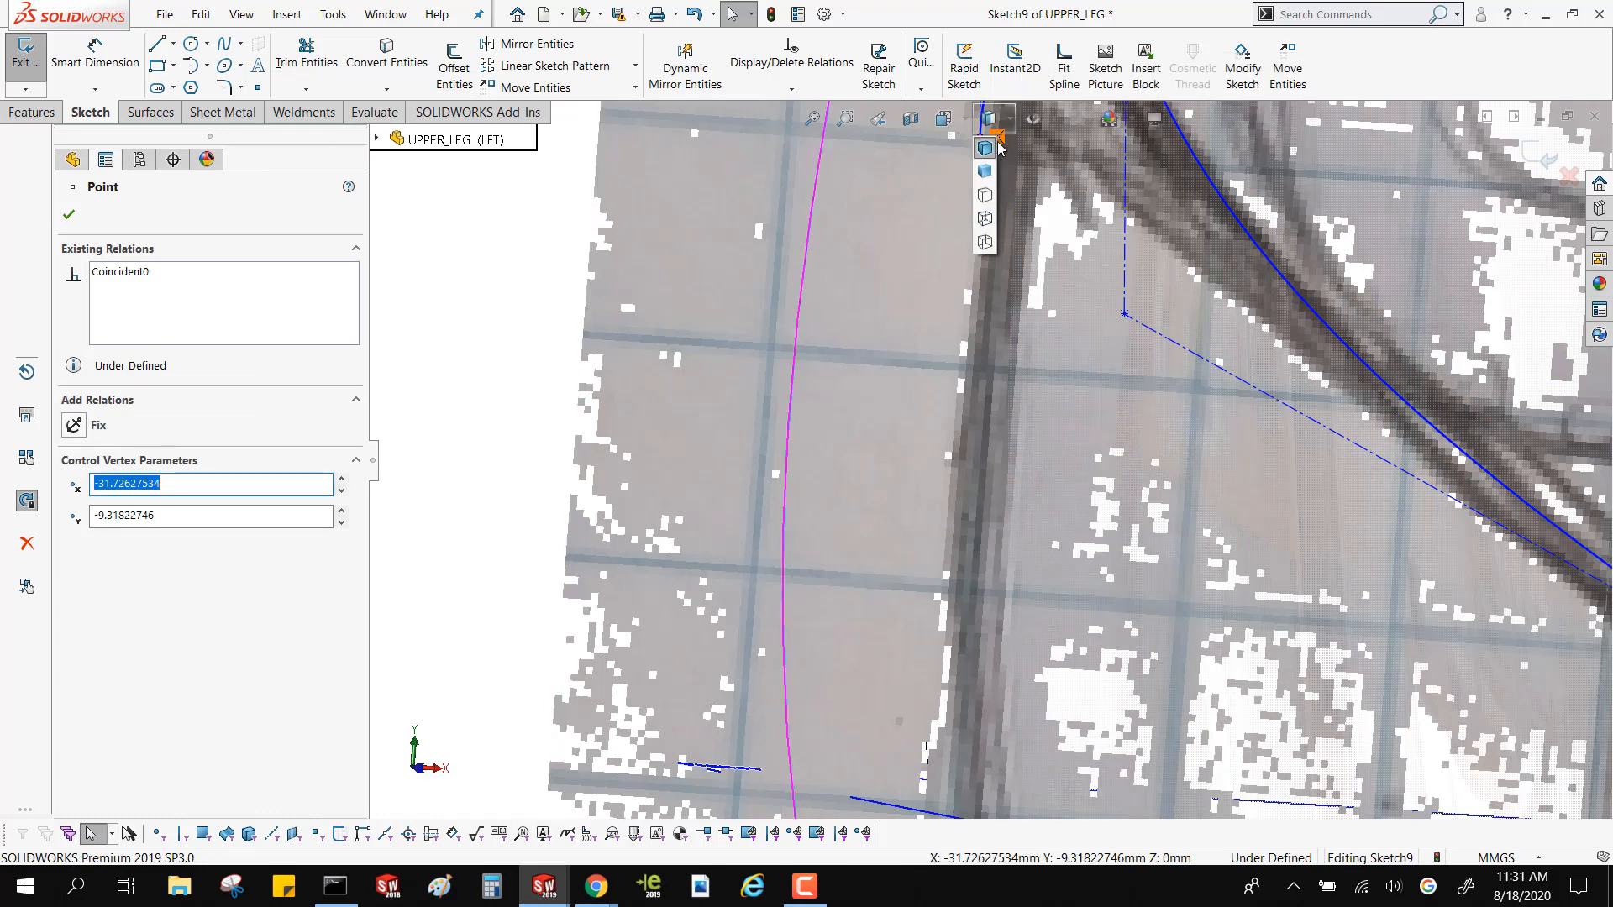
scroll(1000, 353, "up", 5)
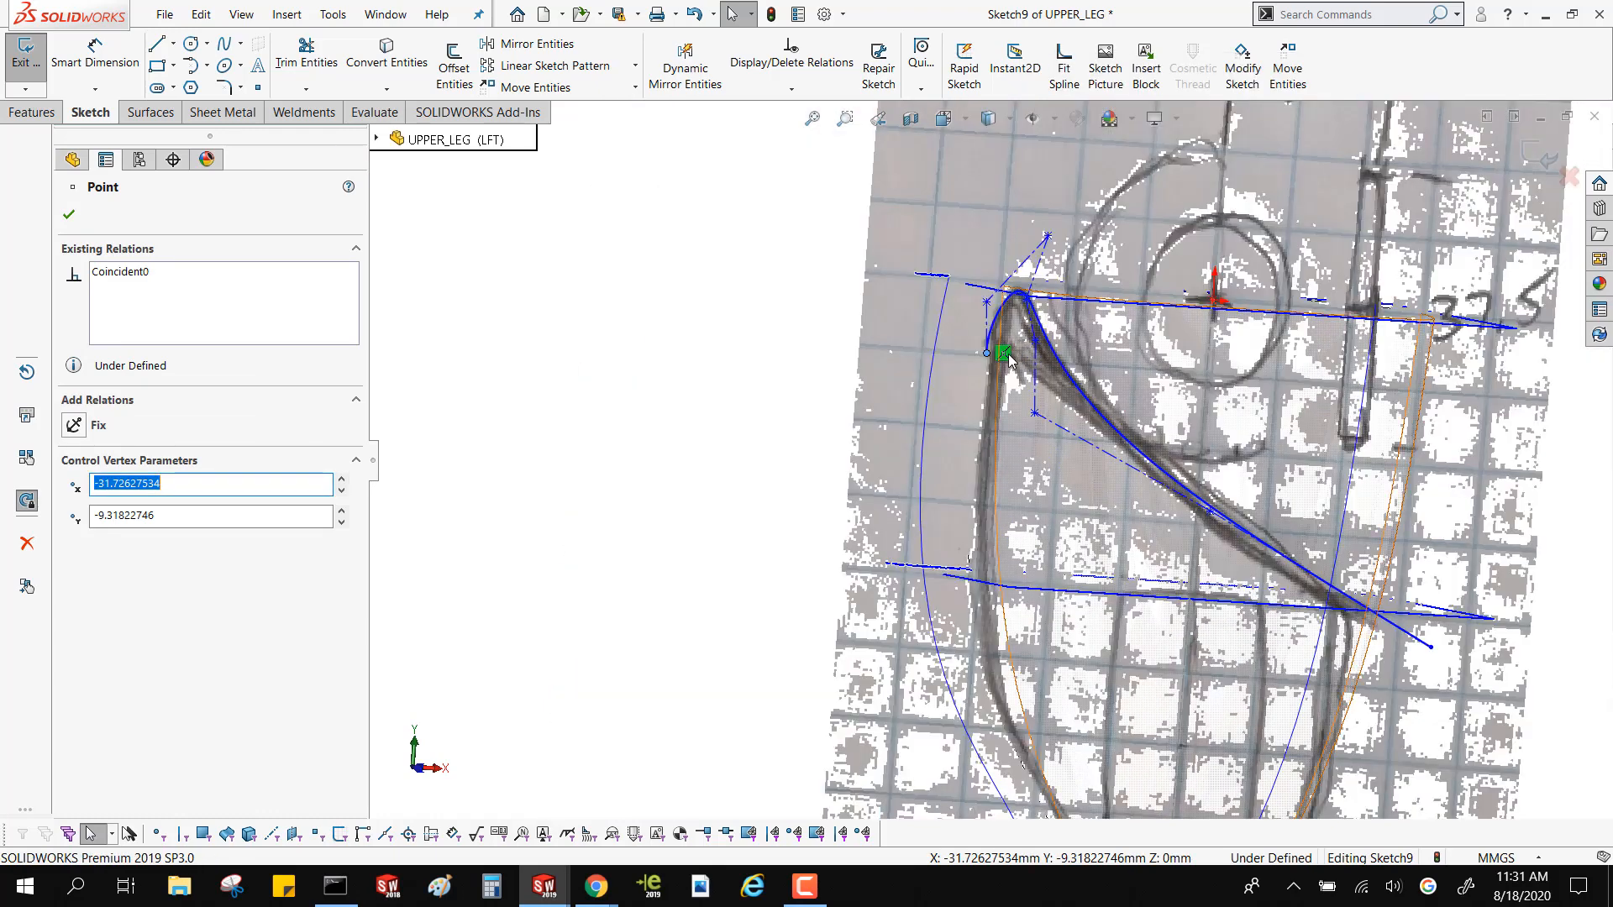
scroll(993, 360, "down", 2)
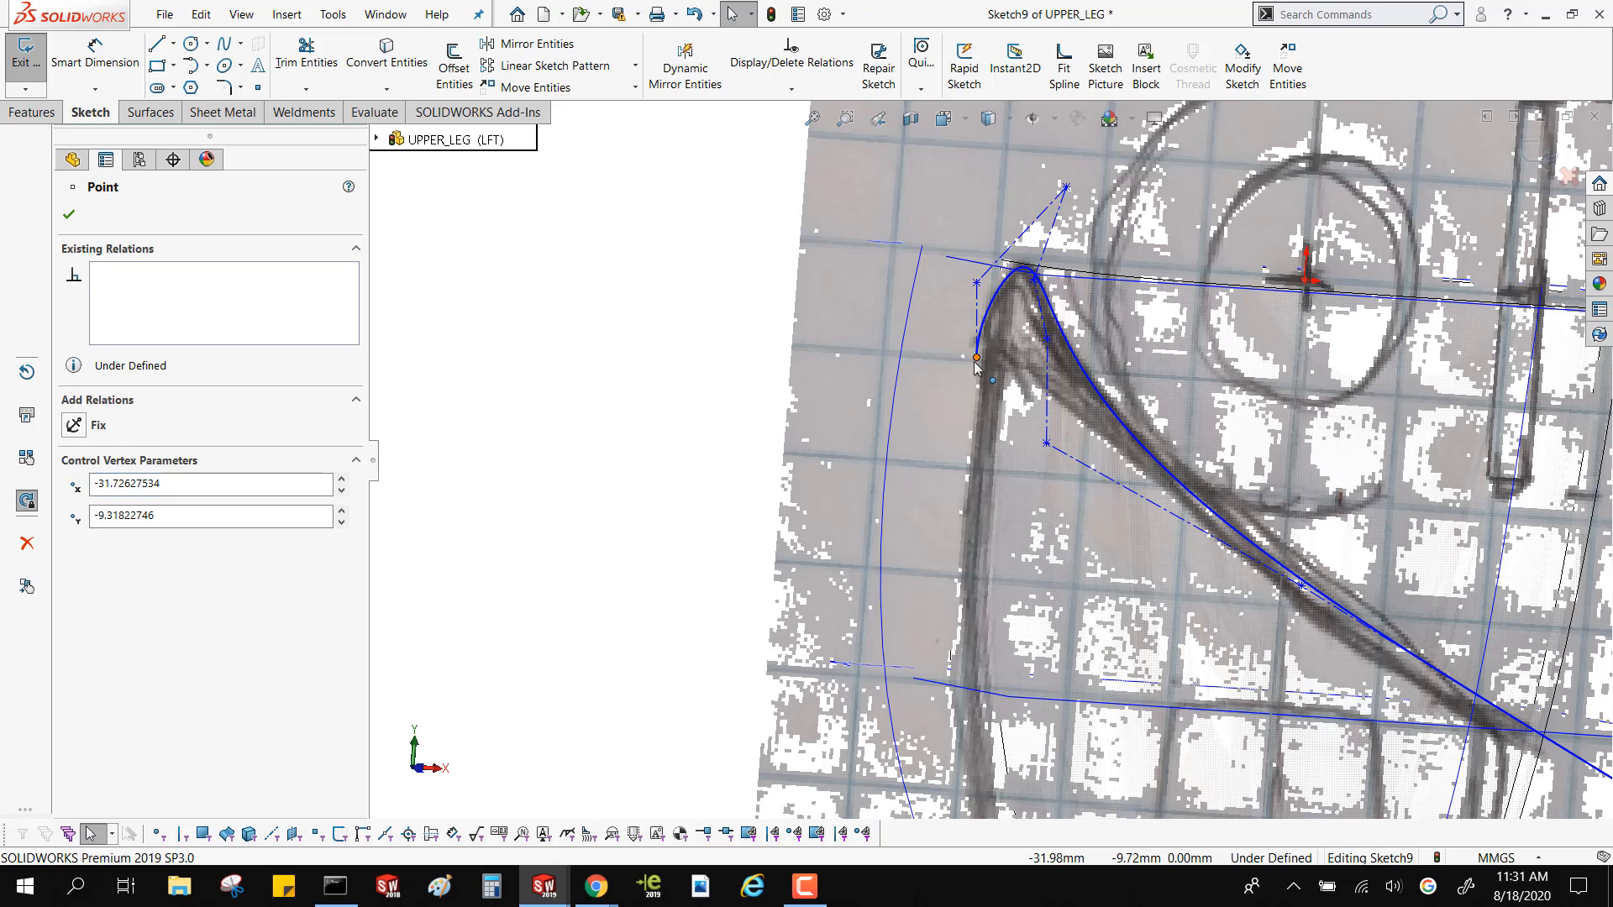
left_click_drag(993, 361, 935, 362)
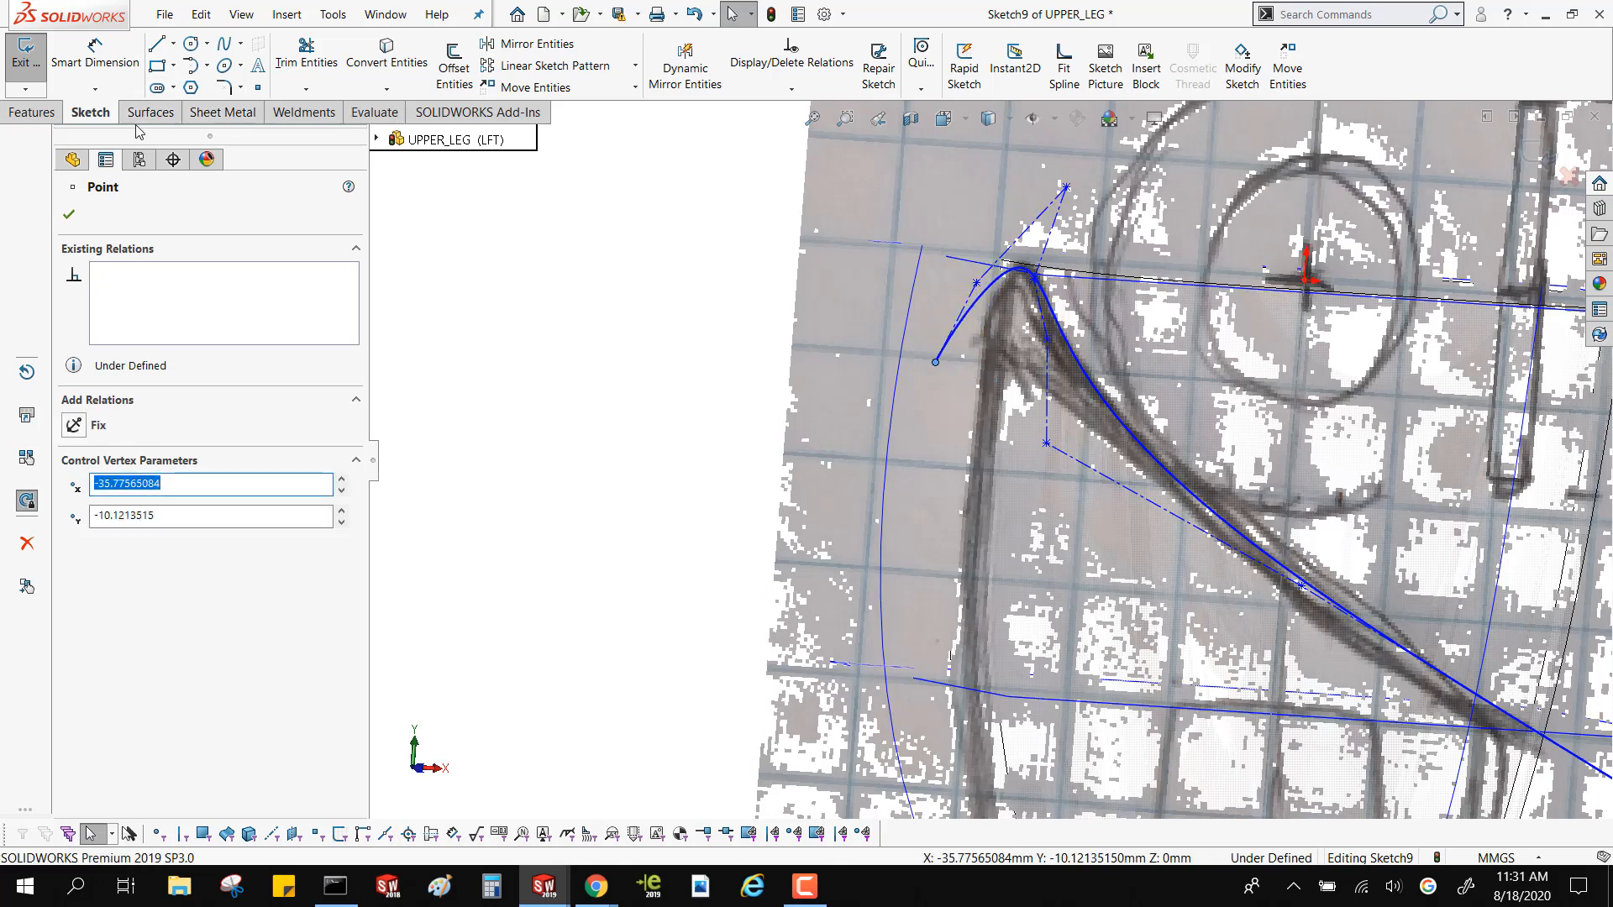
Extrude the hip cut spline as a surface using the Mid Plane end condition and a depth of 87 mm
left_click(159, 113)
left_click(32, 67)
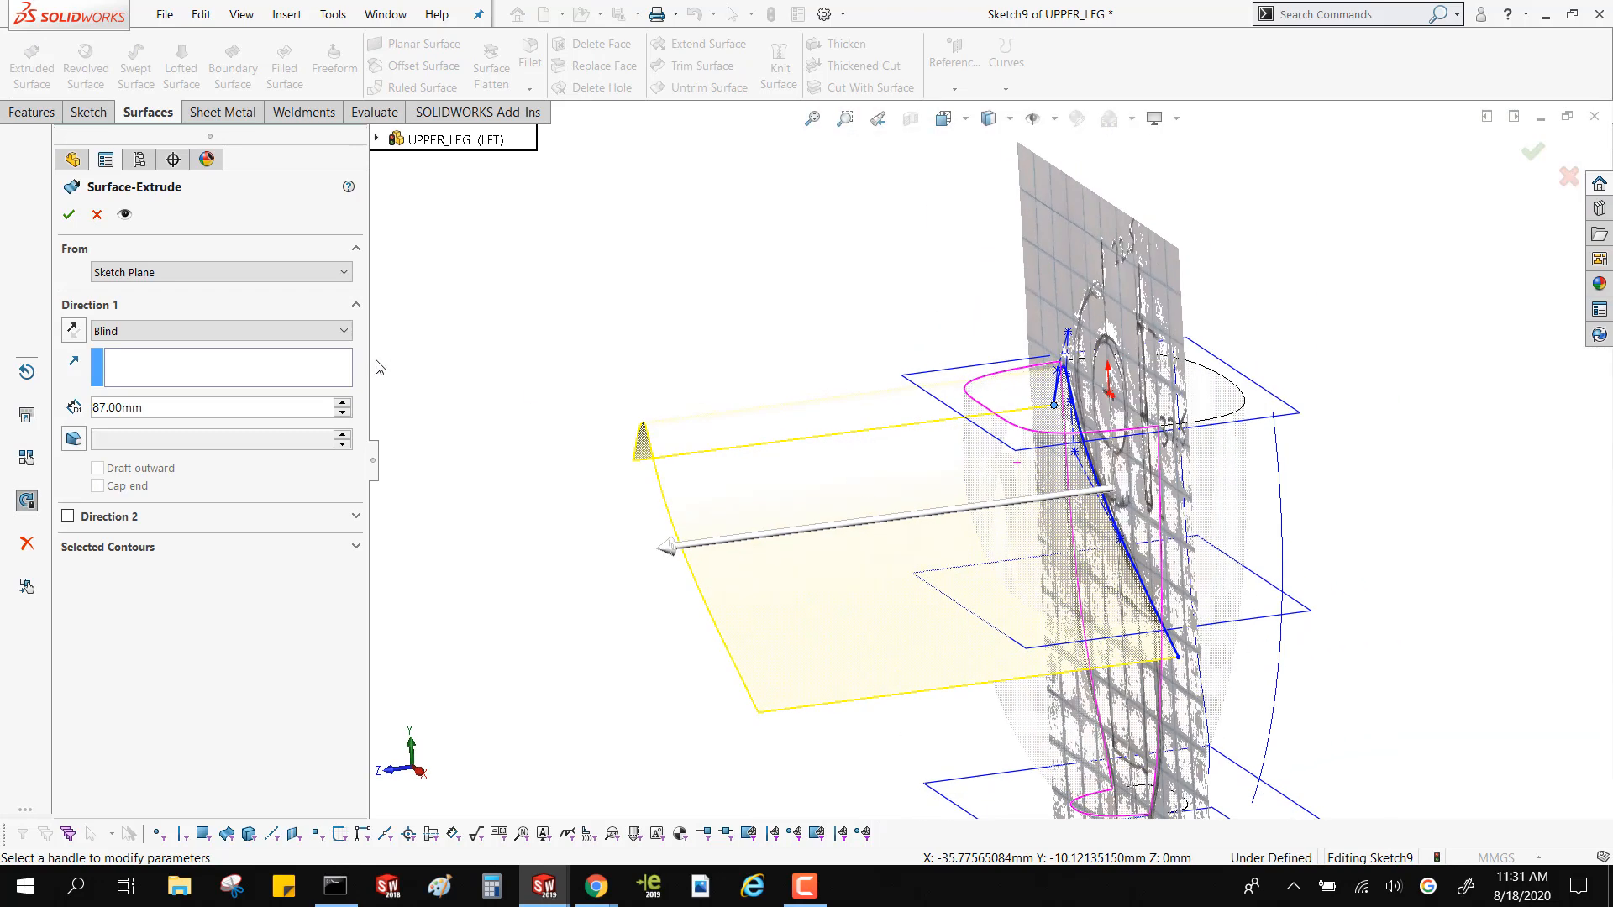
left_click(277, 333)
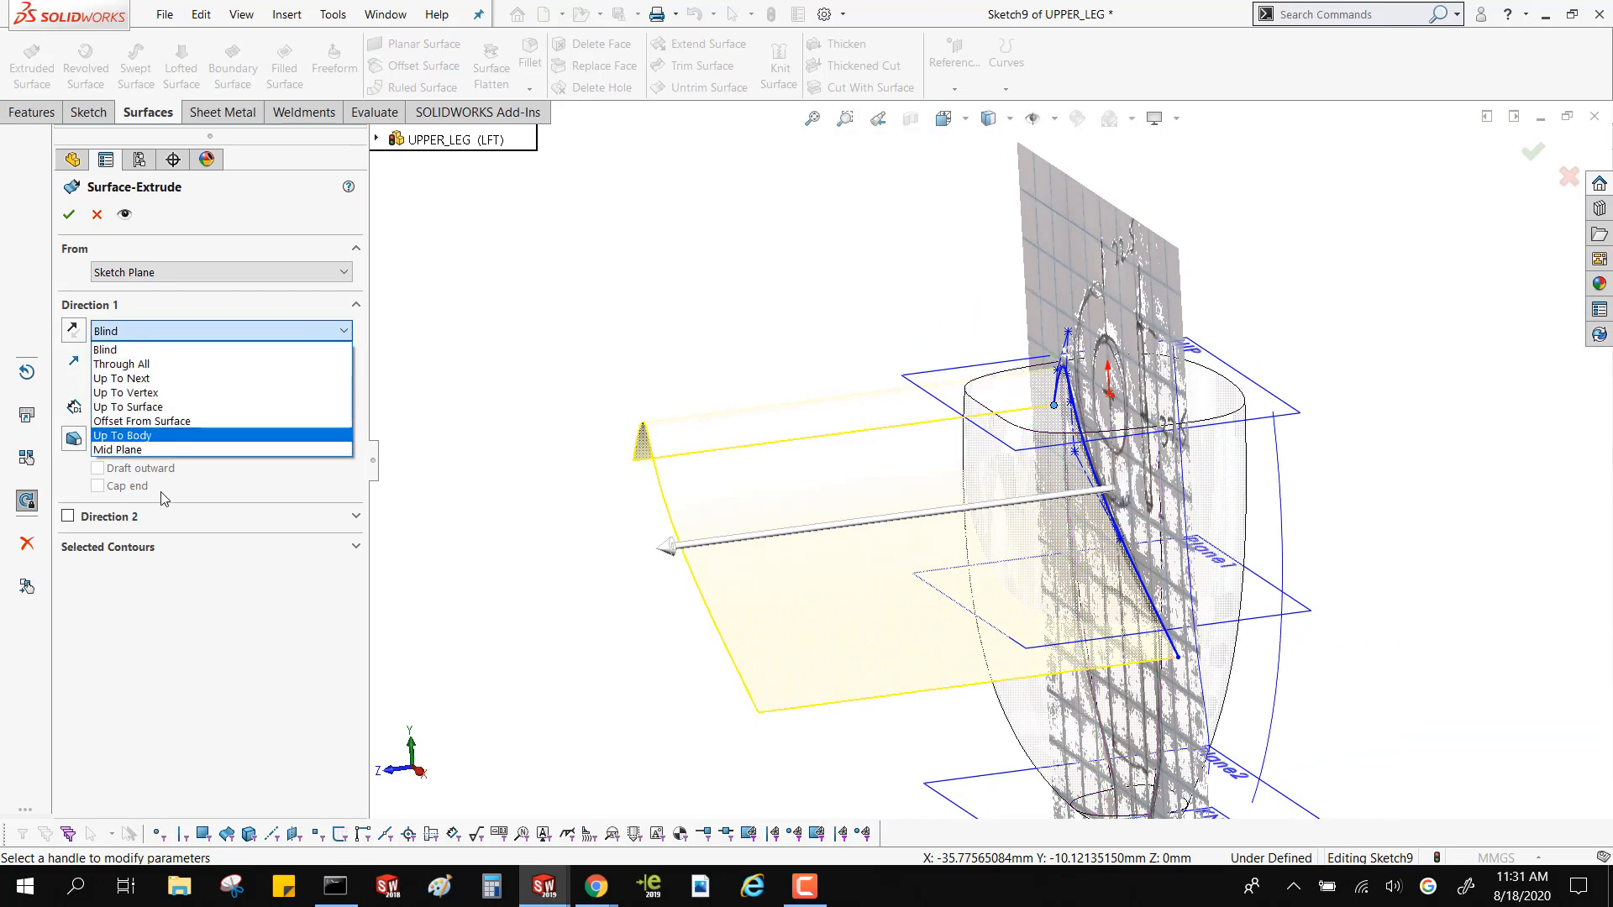
left_click(155, 453)
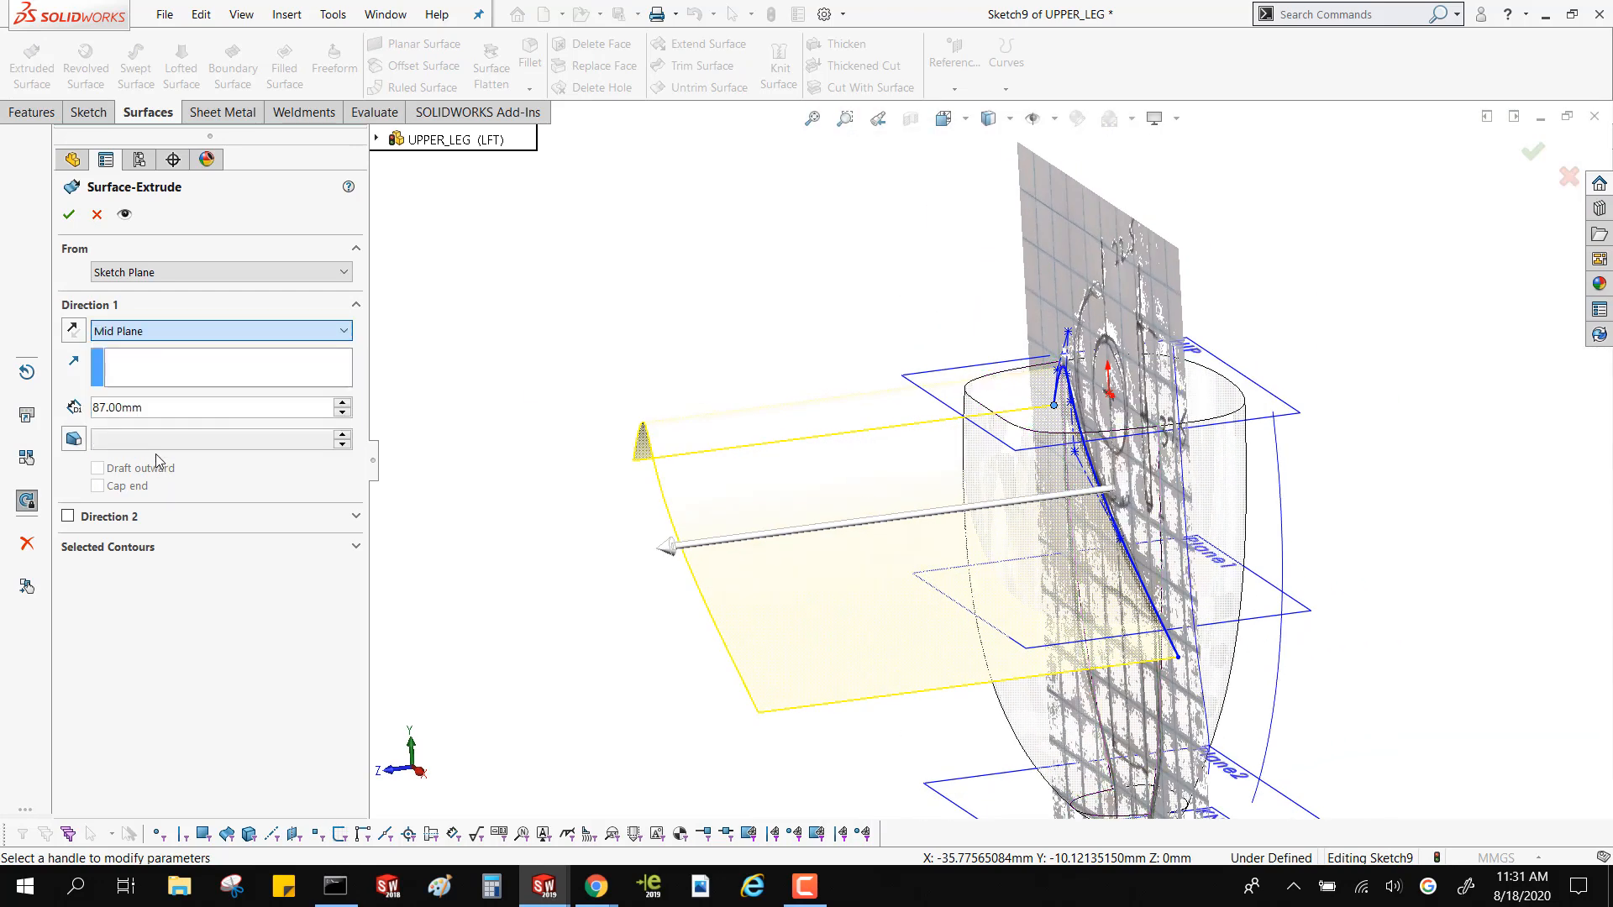
left_click(70, 217)
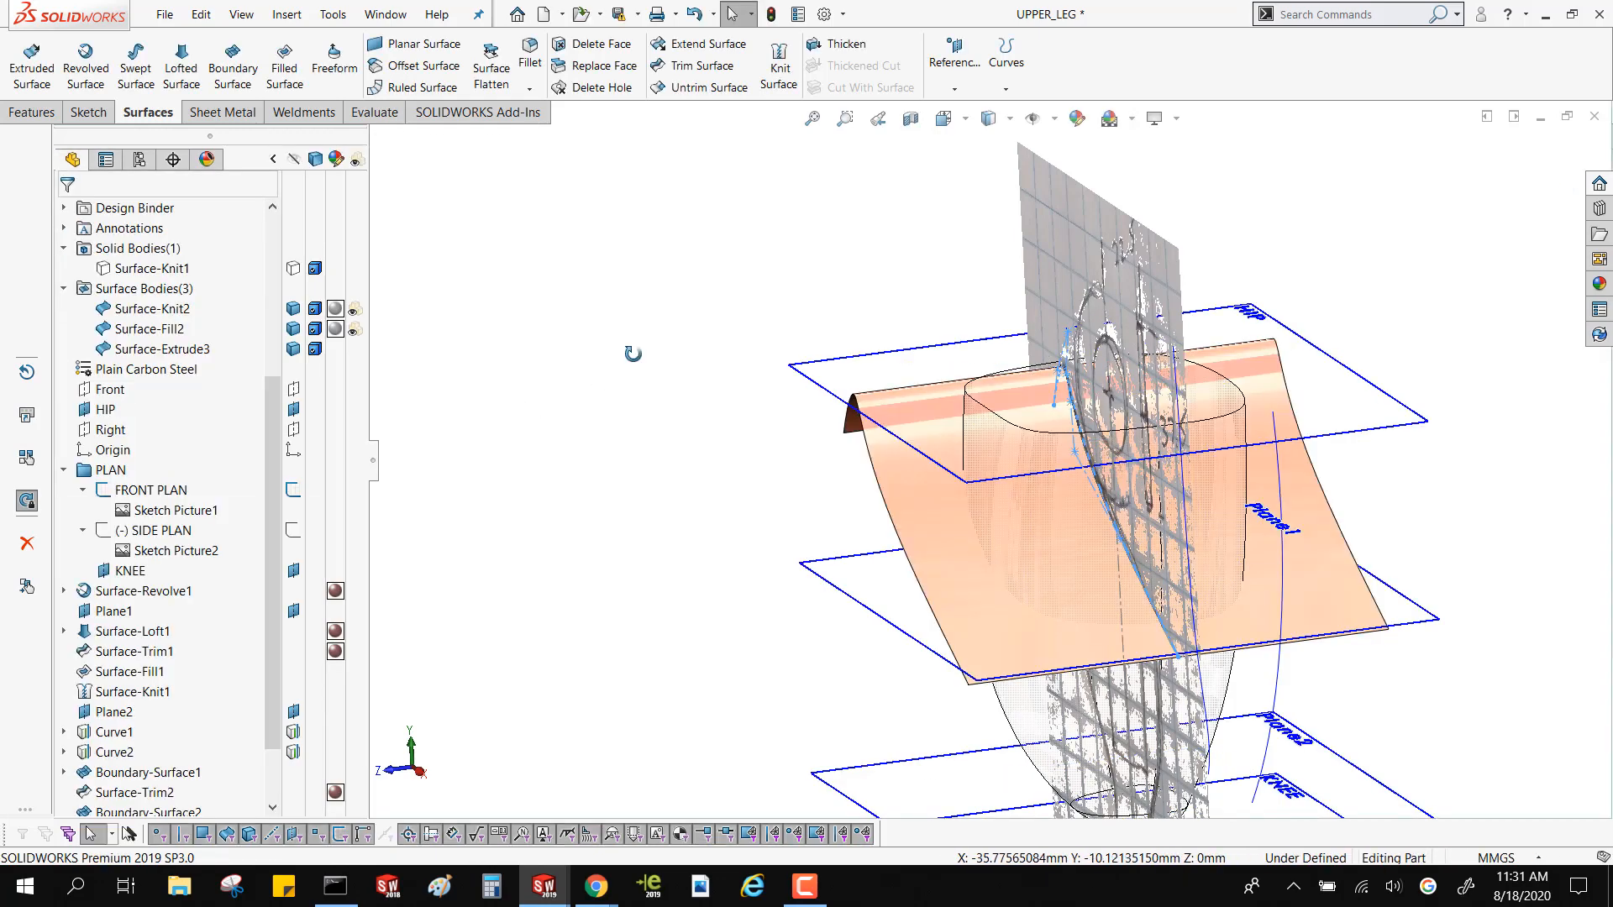
Turn off transparency for the knitted thigh surface and the filled knee-end surface
middle_click_drag(628, 369, 588, 370)
left_click(458, 470)
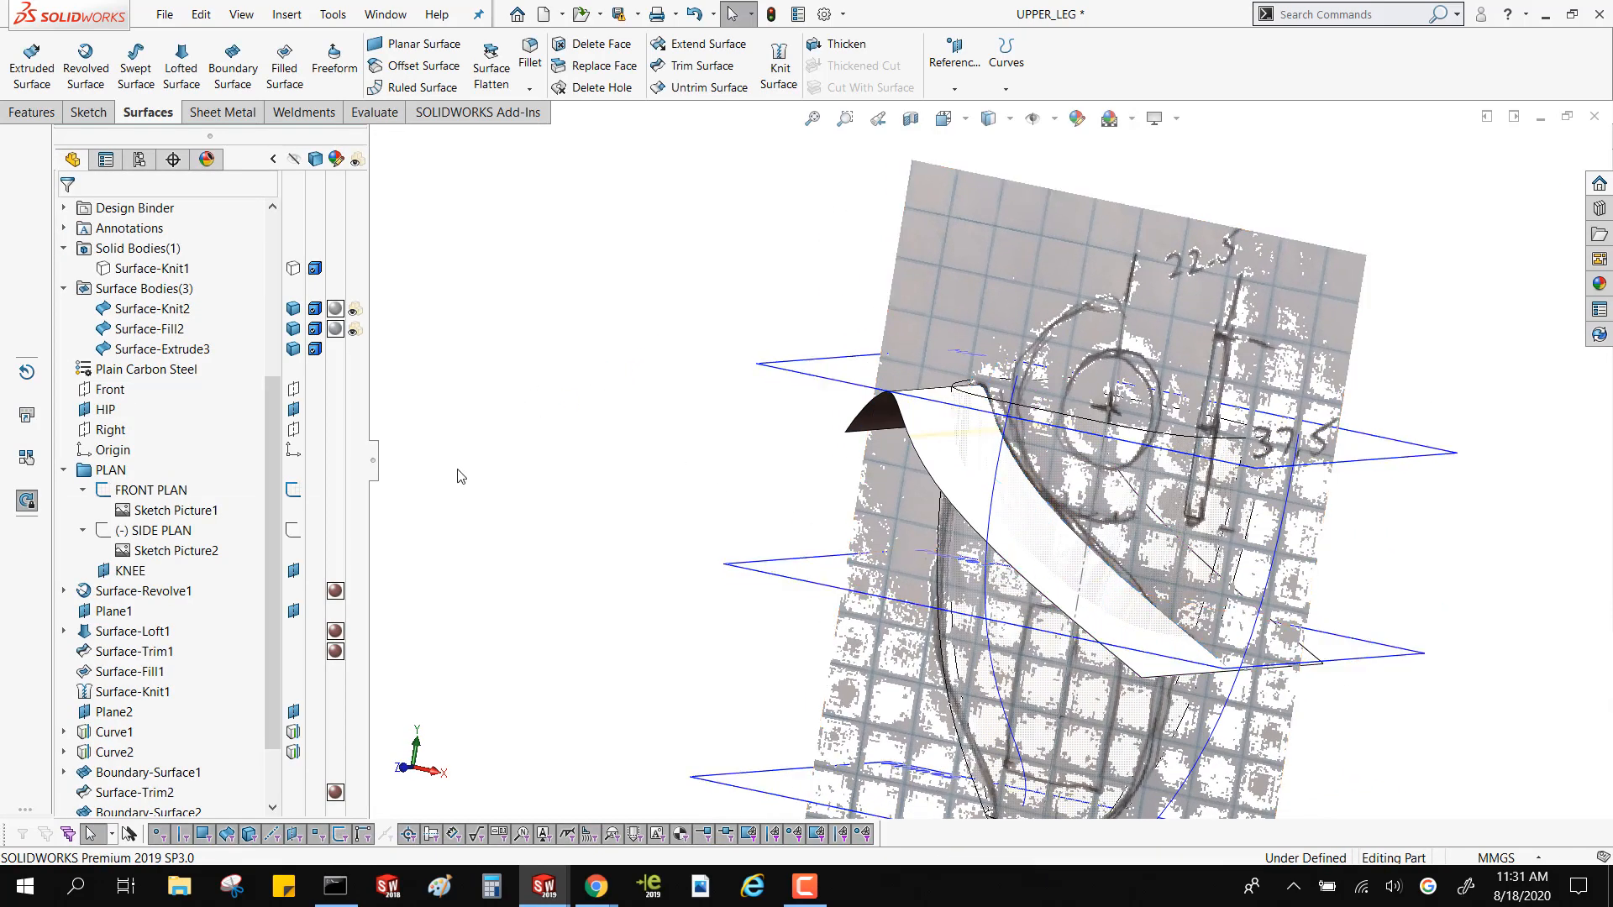
left_click(362, 356)
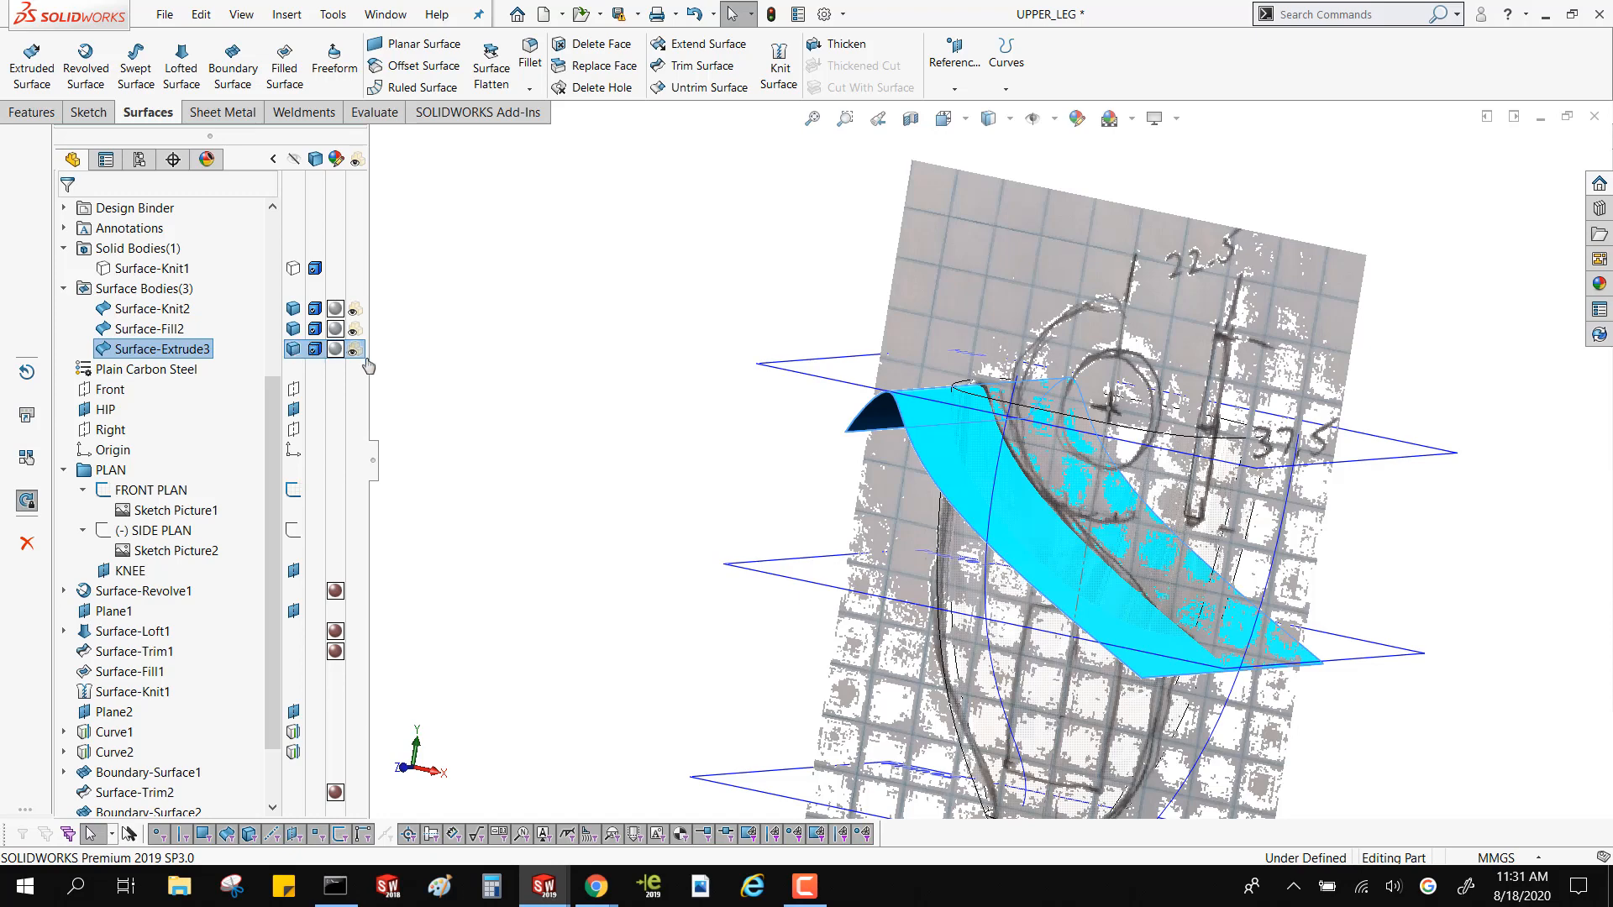
left_click(356, 353)
left_click(355, 333)
left_click(355, 314)
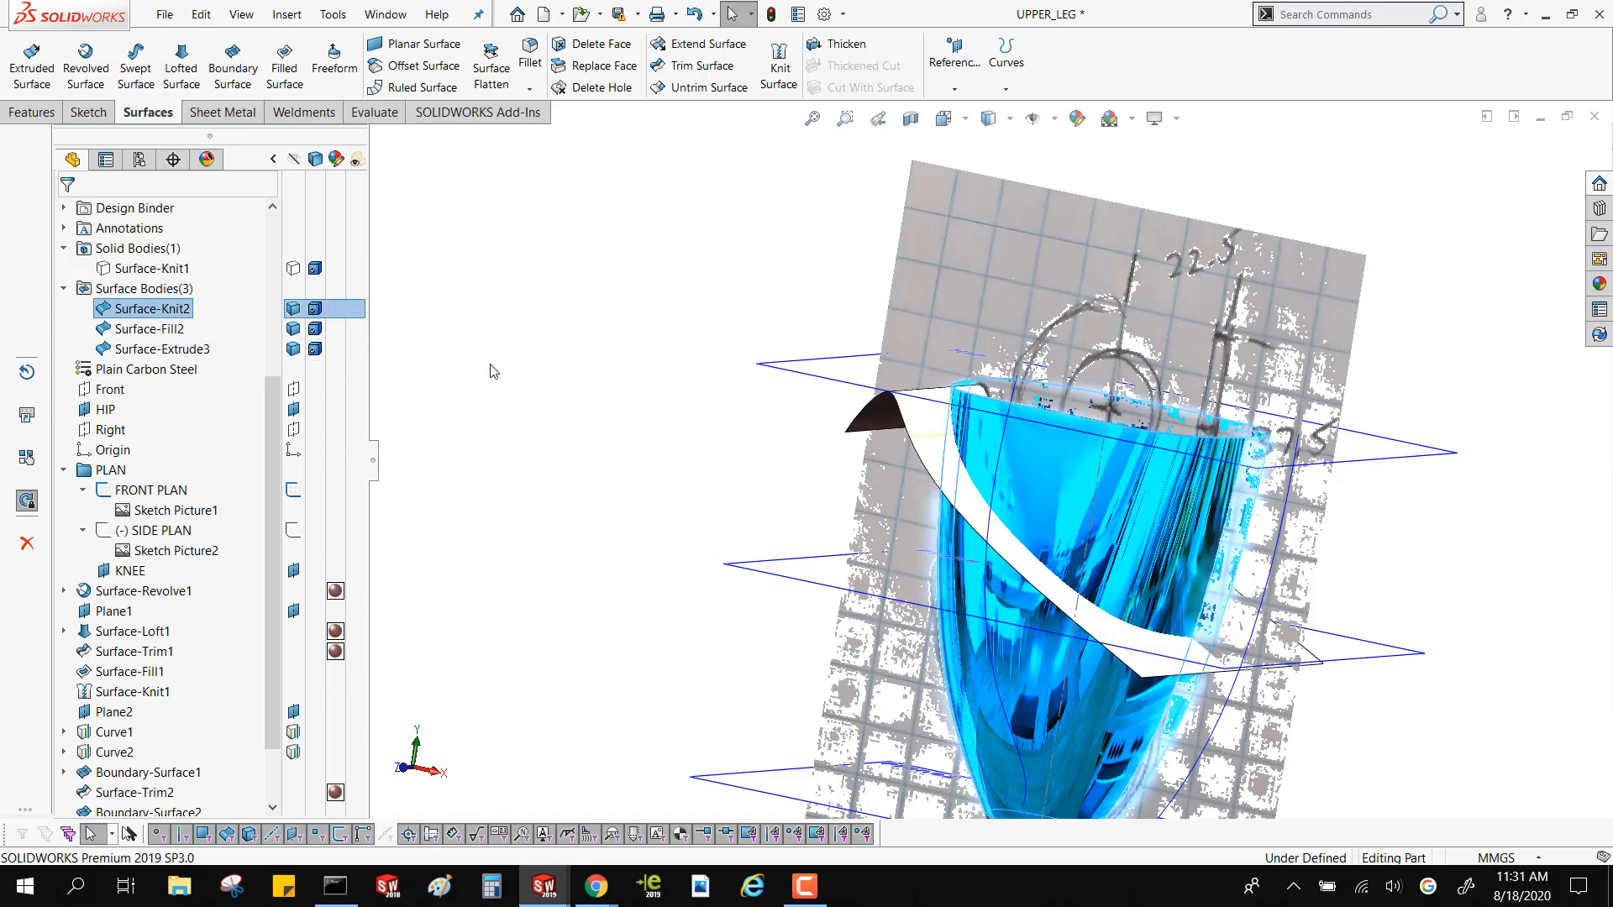
left_click(490, 365)
Hide the FRONT PLAN sketch with its picture and check how the extruded surface crosses the thigh shell
right_click(160, 490)
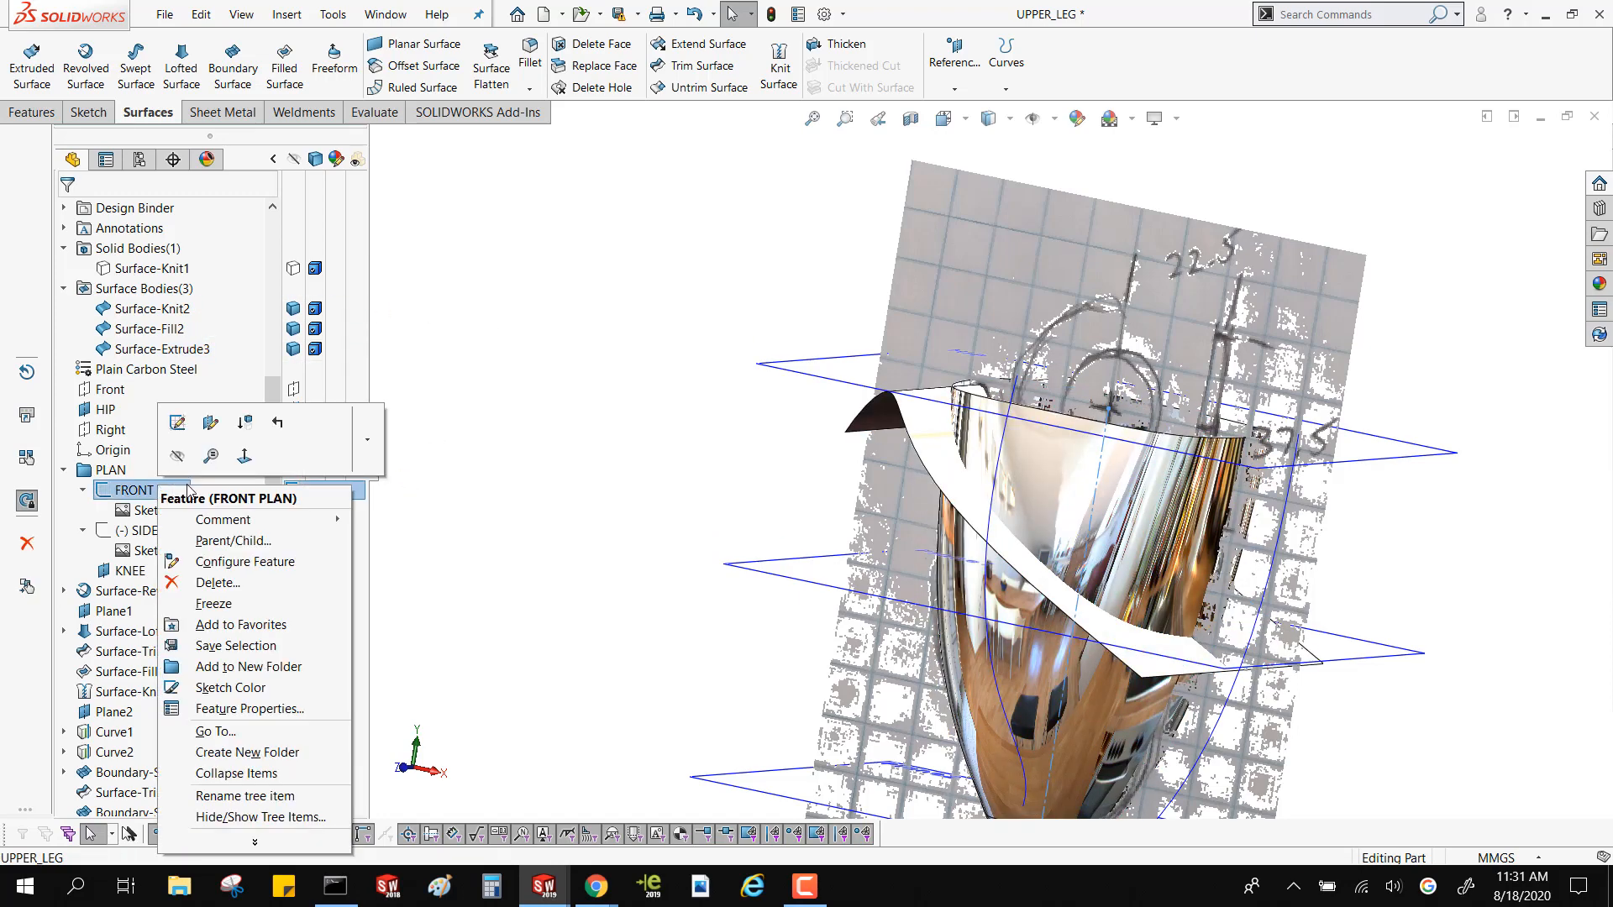
left_click(177, 455)
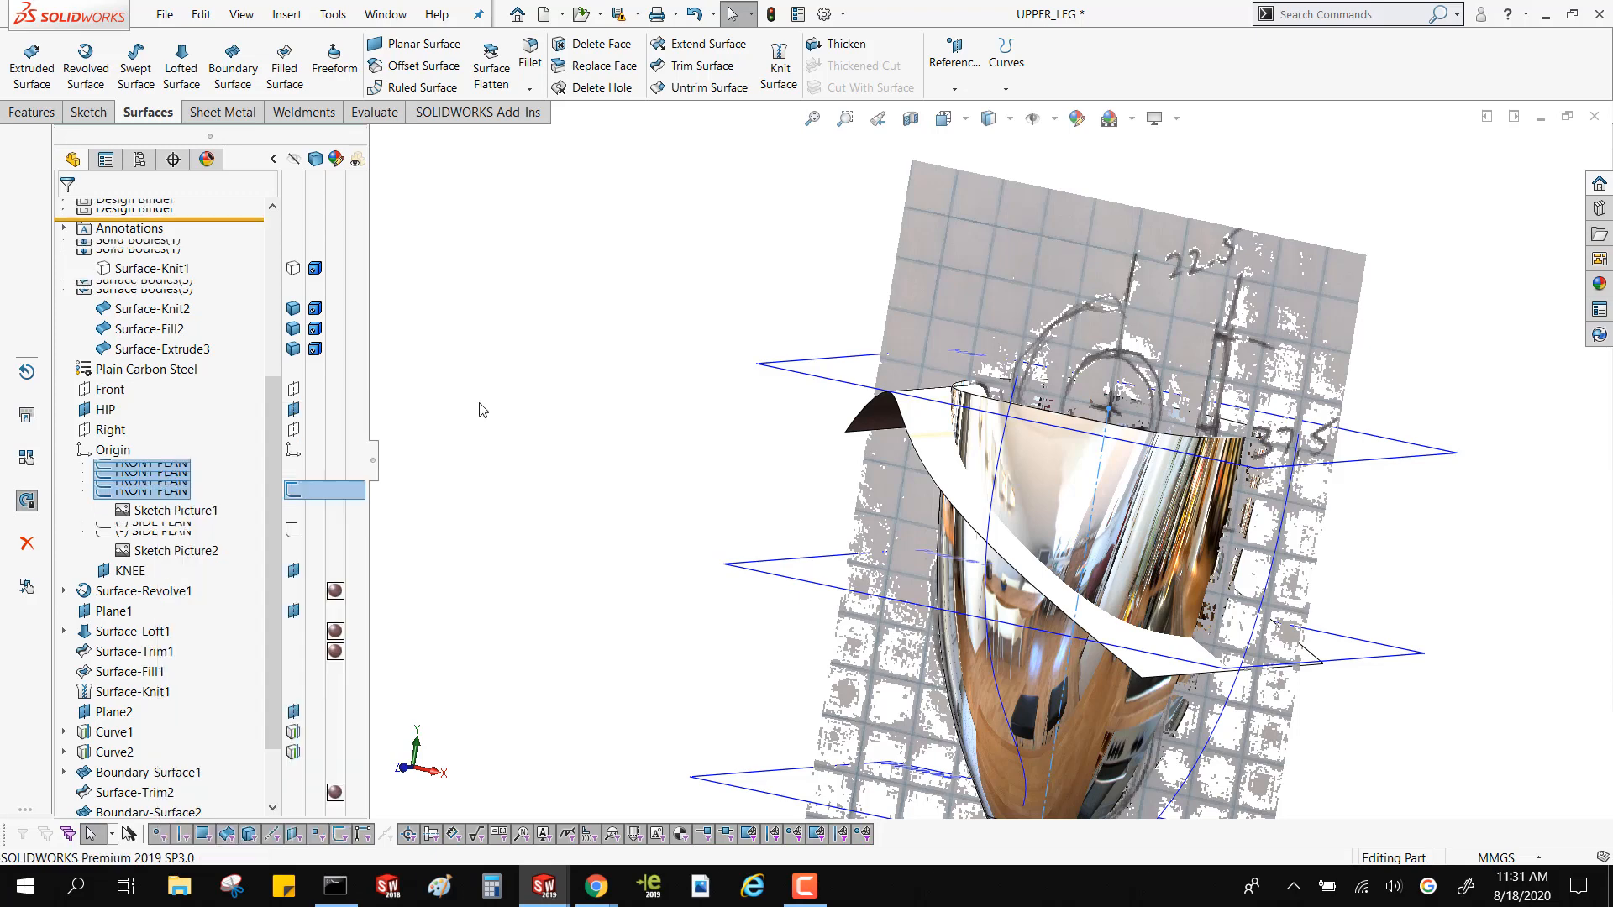
middle_click_drag(686, 441, 896, 476)
scroll(1037, 487, "up", 4)
middle_click_drag(1121, 508, 845, 428)
scroll(1092, 504, "down", 2)
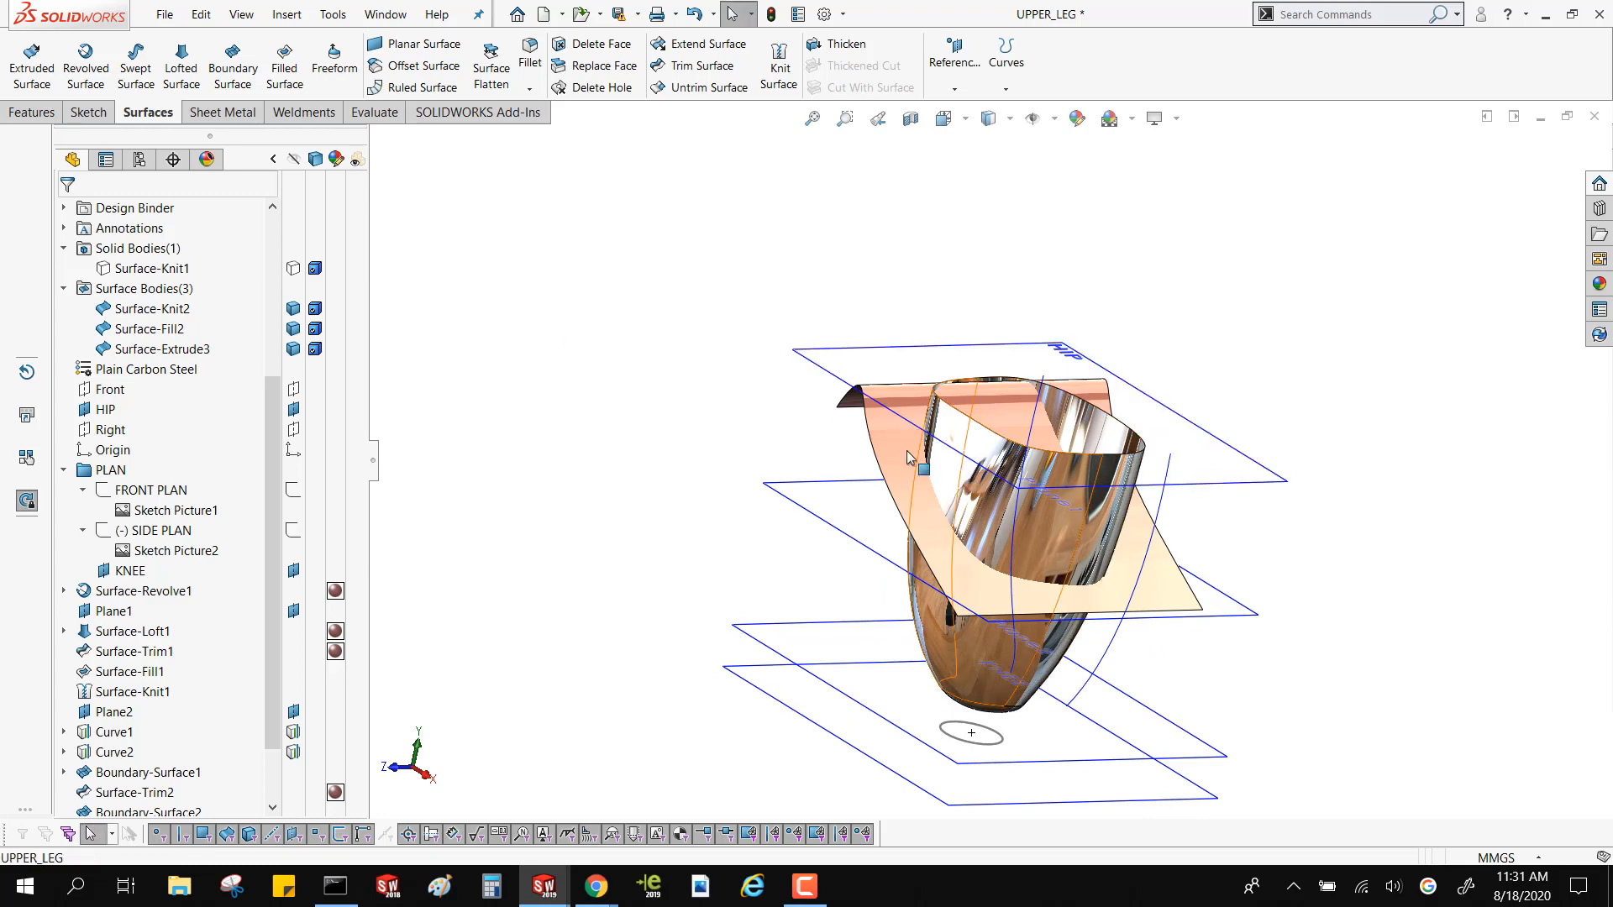
left_click(1033, 504)
left_click(495, 353)
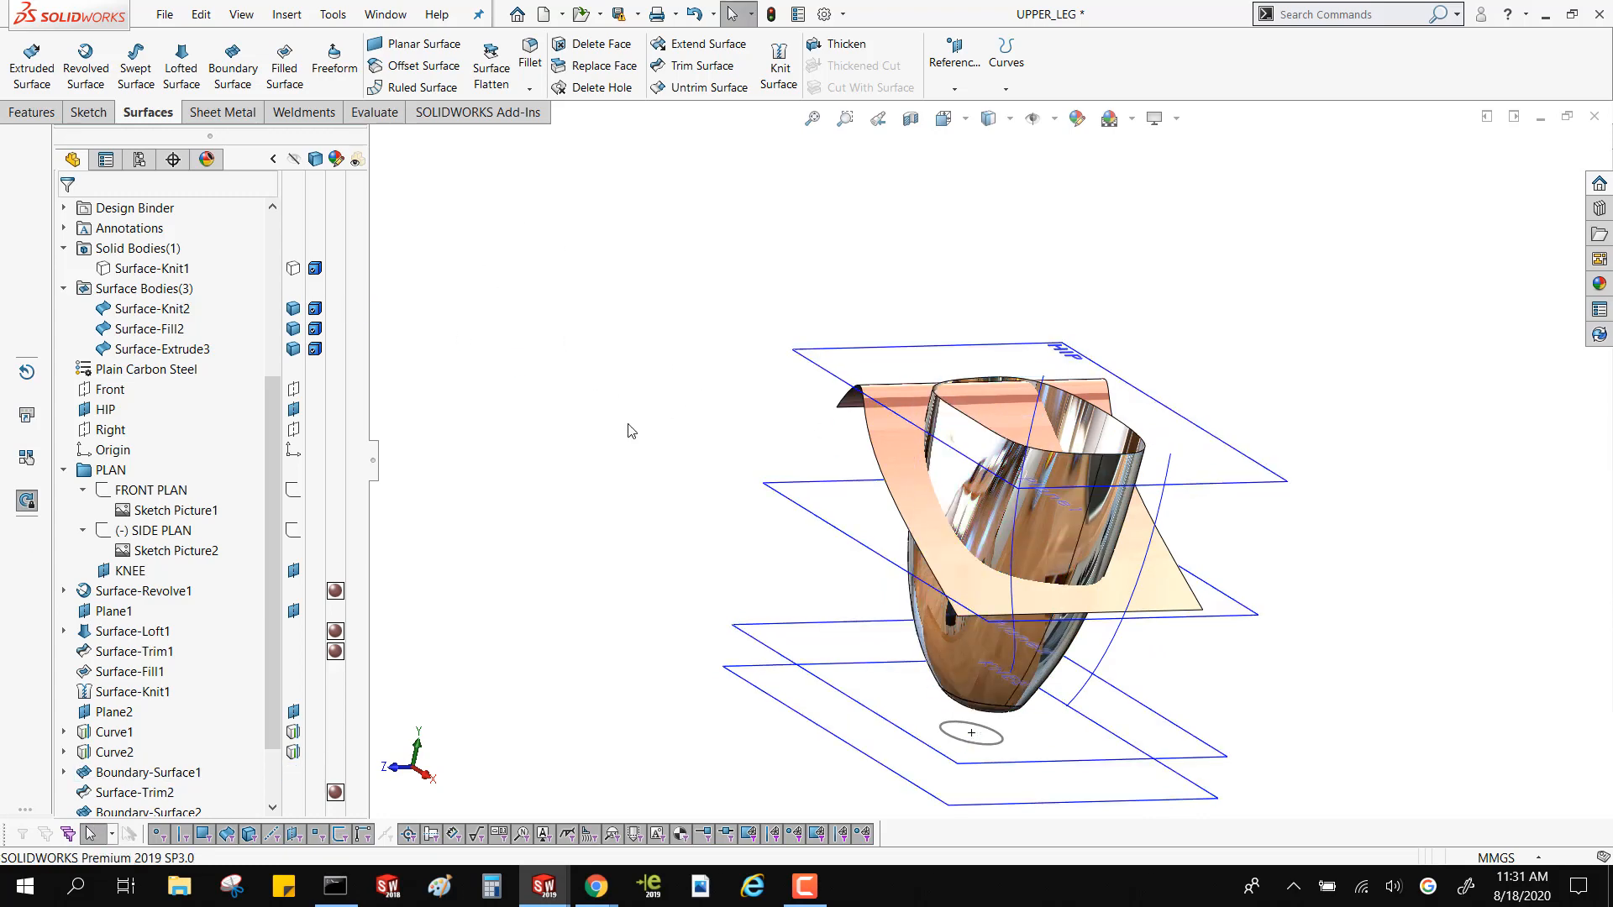
middle_click_drag(631, 431, 648, 371)
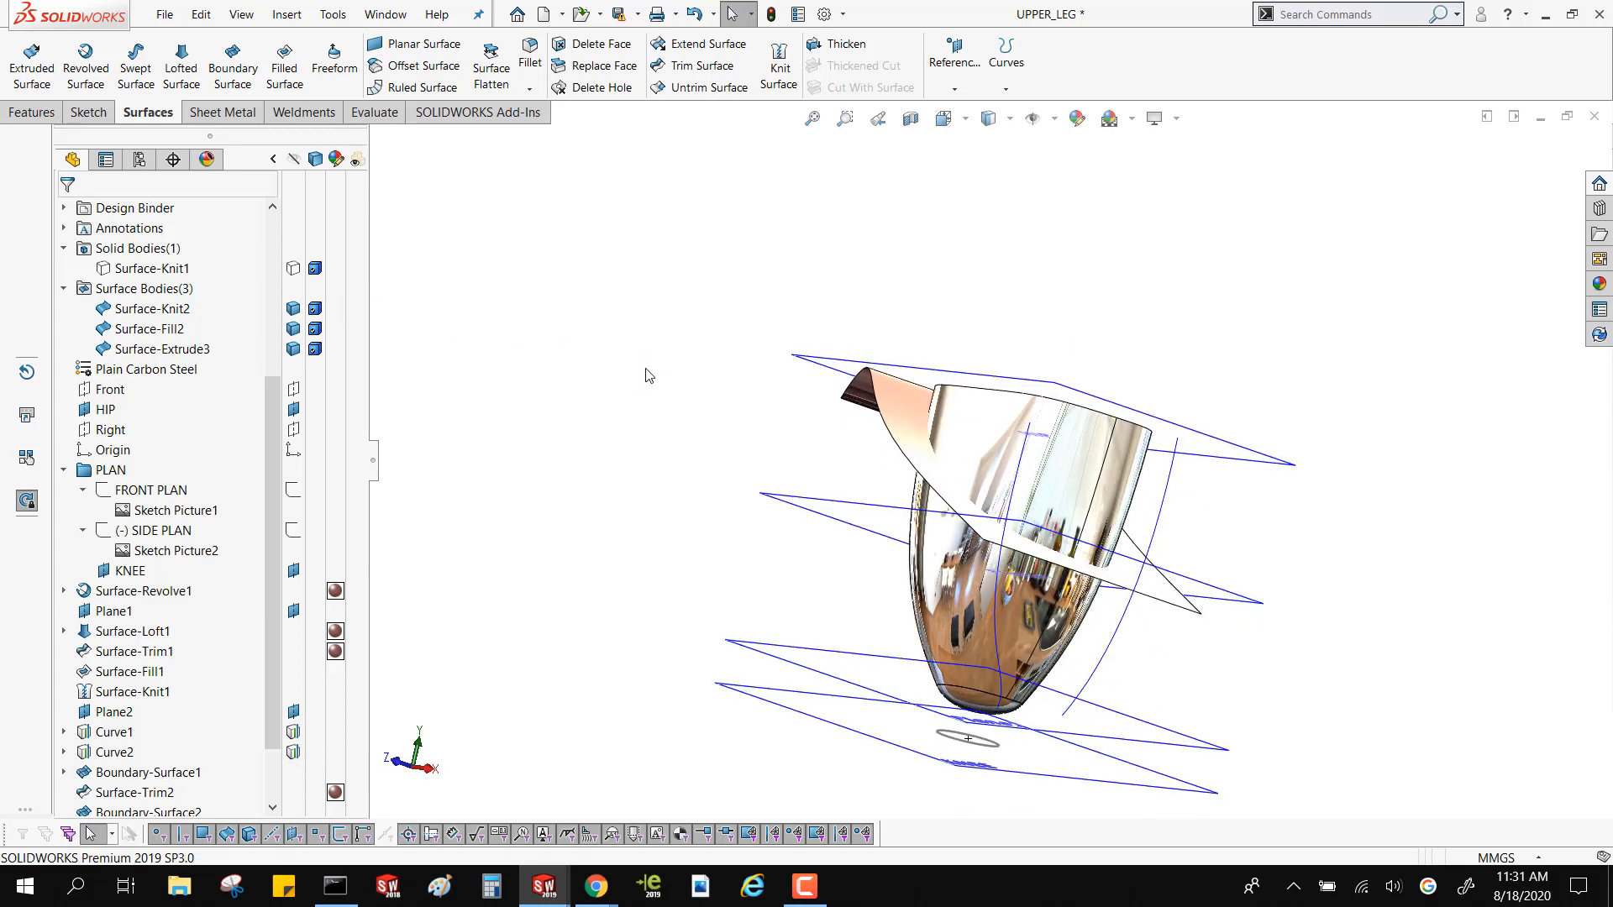
Compute the Intersect regions of the knitted thigh surface, the filled knee-end surface and the extruded hip surface, using Create both
left_click(32, 113)
left_click(744, 86)
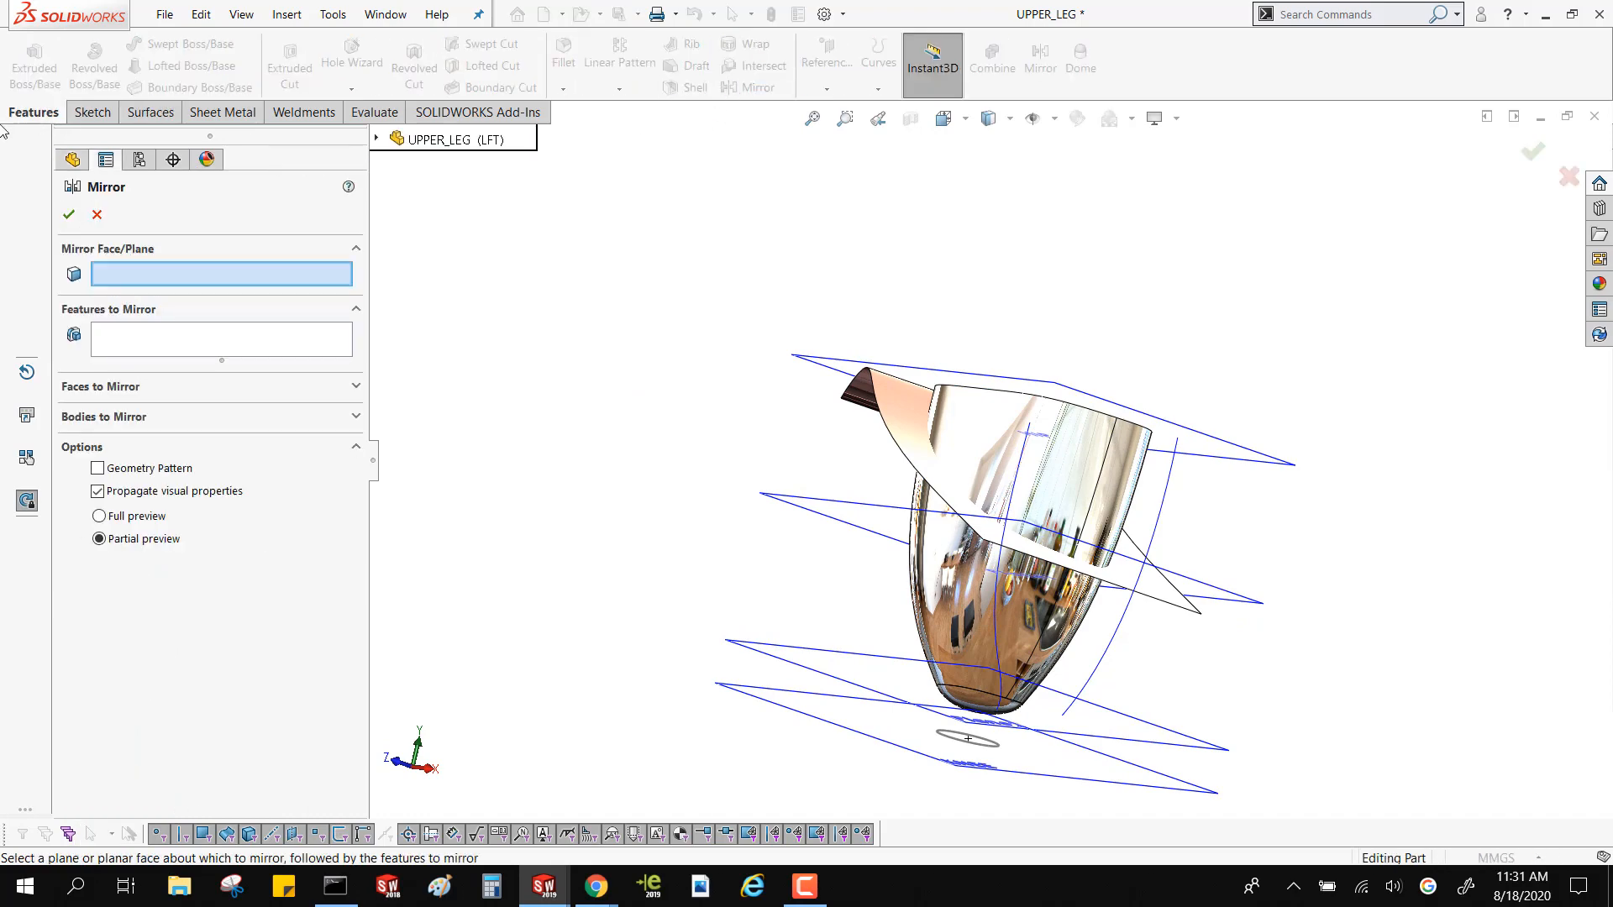
left_click(98, 215)
left_click(755, 66)
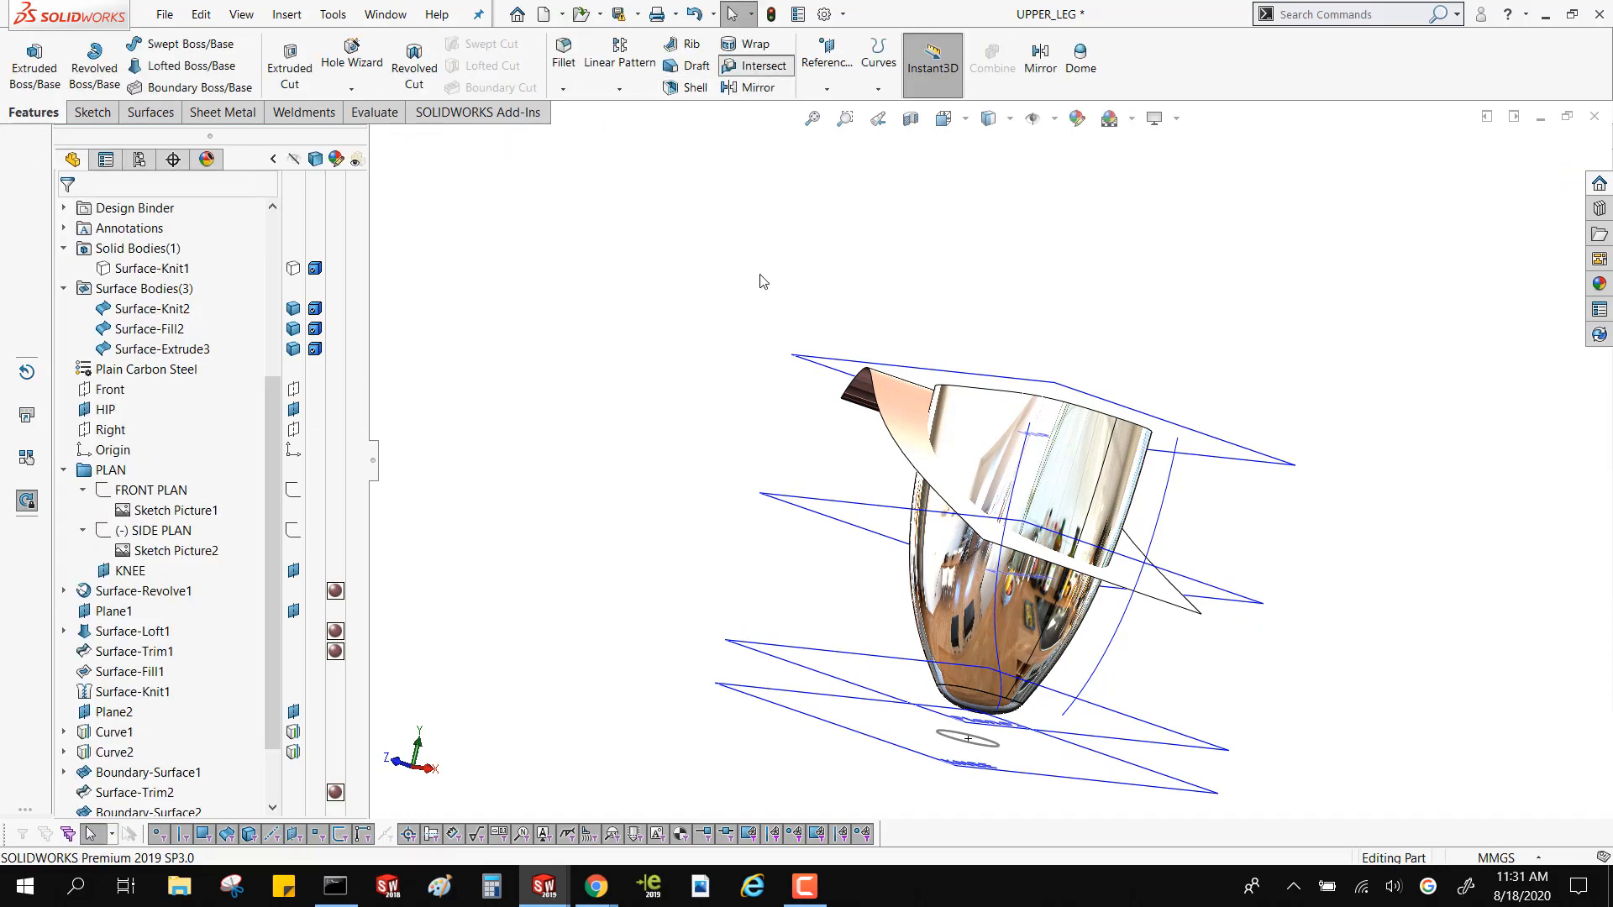
left_click(939, 620)
scroll(1001, 775, "down", 3)
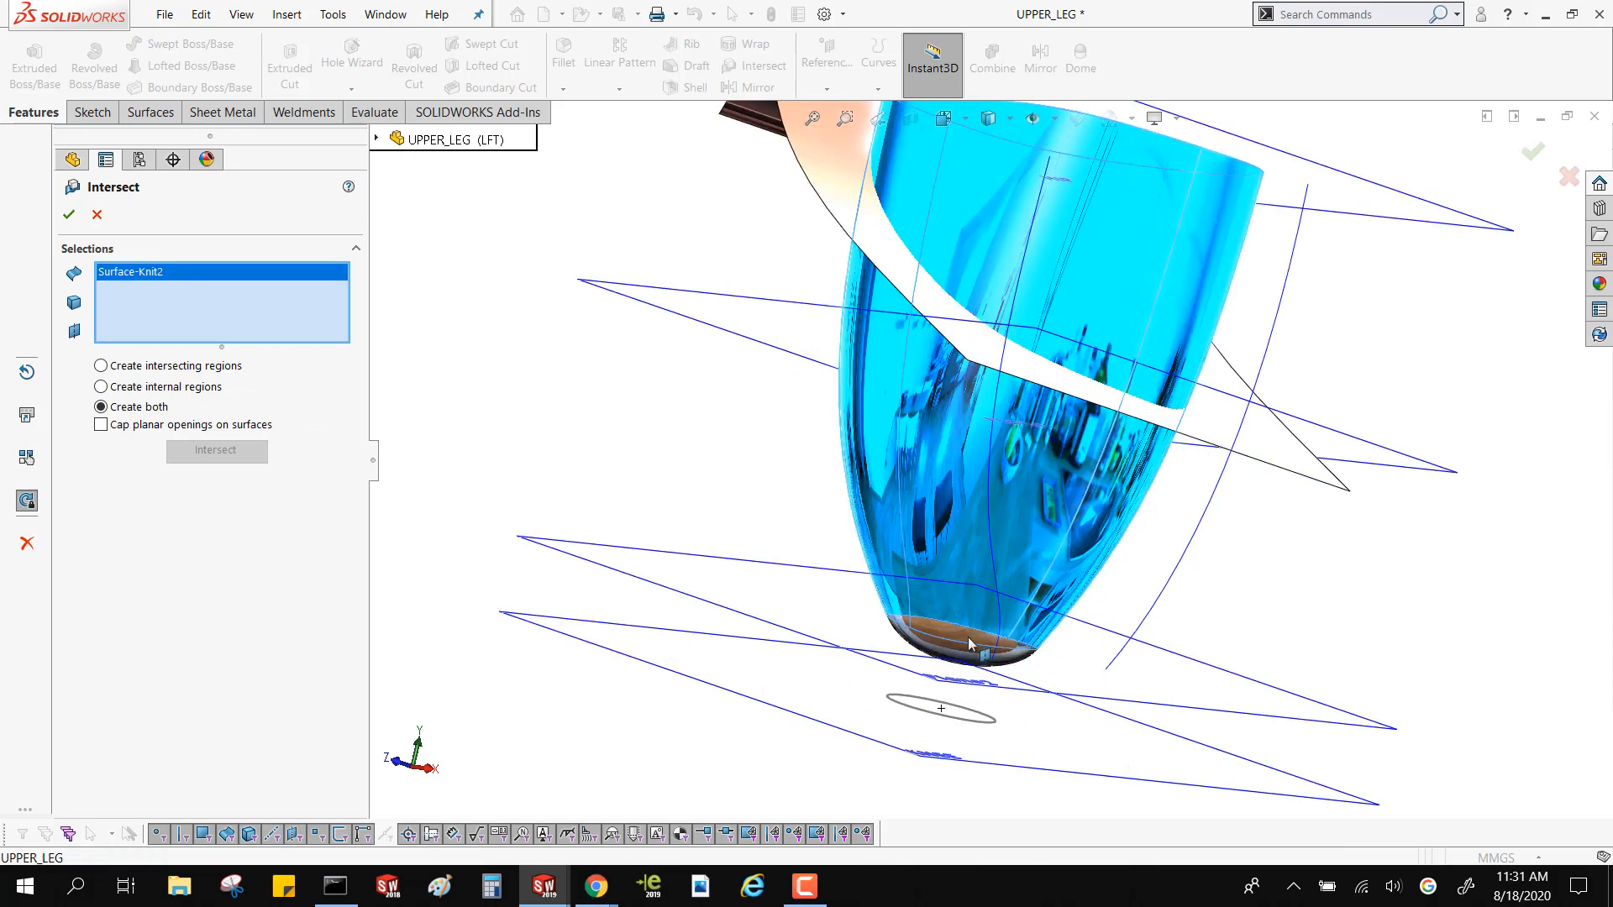
left_click(974, 647)
left_click(959, 311)
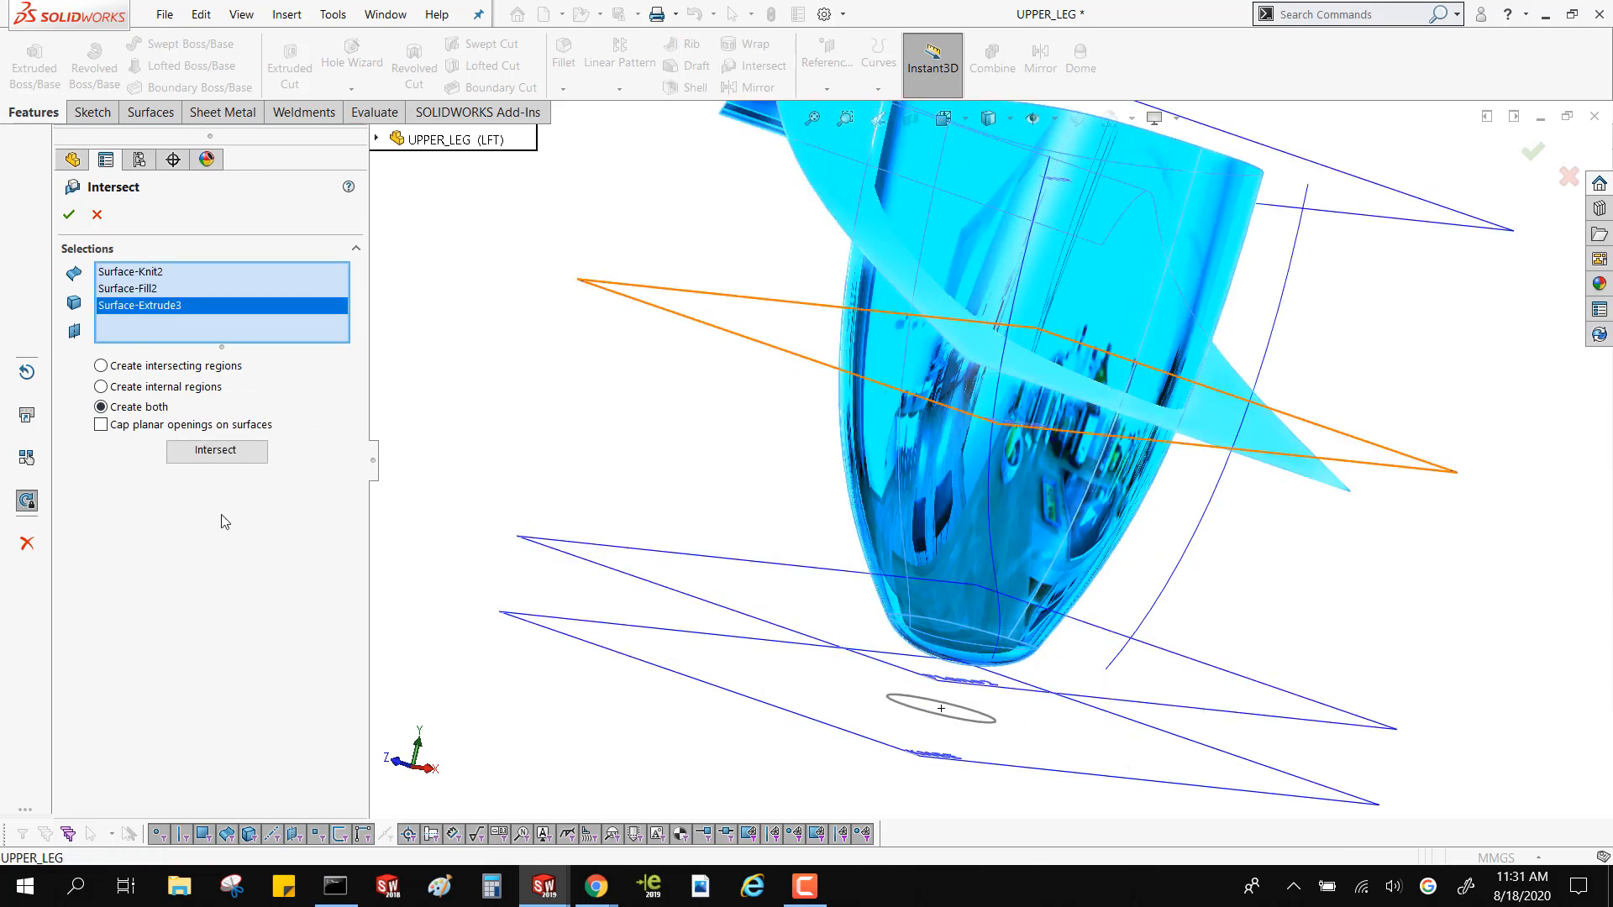
left_click(217, 452)
Finish the intersection with no region excluded, merging the result and consuming the input surfaces
middle_click_drag(749, 468, 773, 525)
scroll(855, 472, "up", 4)
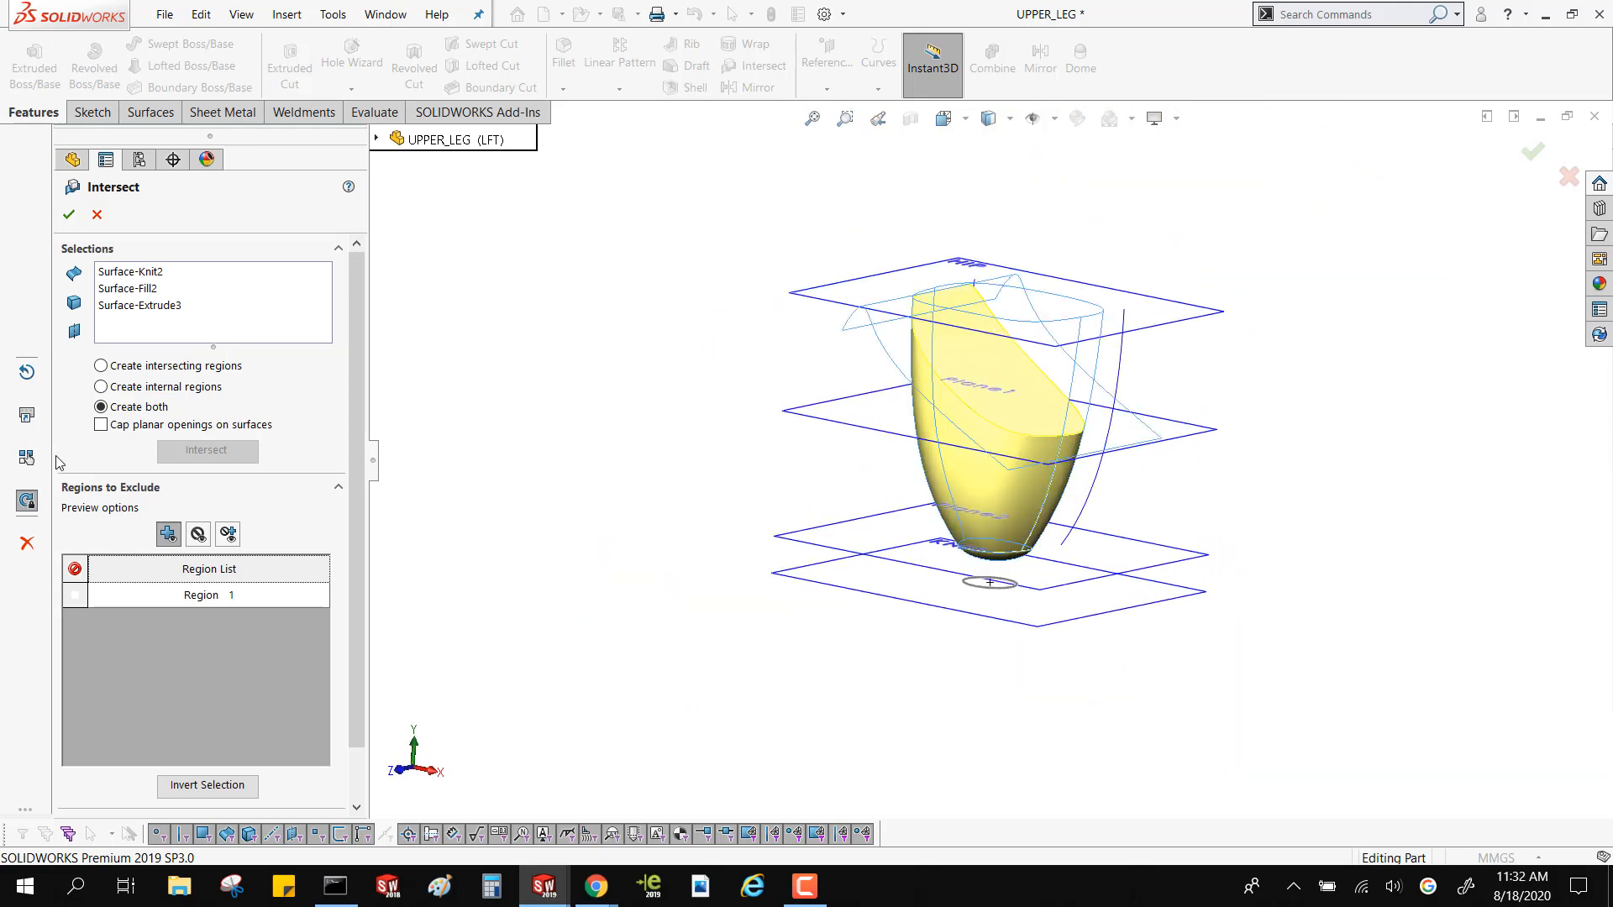
left_click(159, 601)
left_click_drag(351, 519, 356, 632)
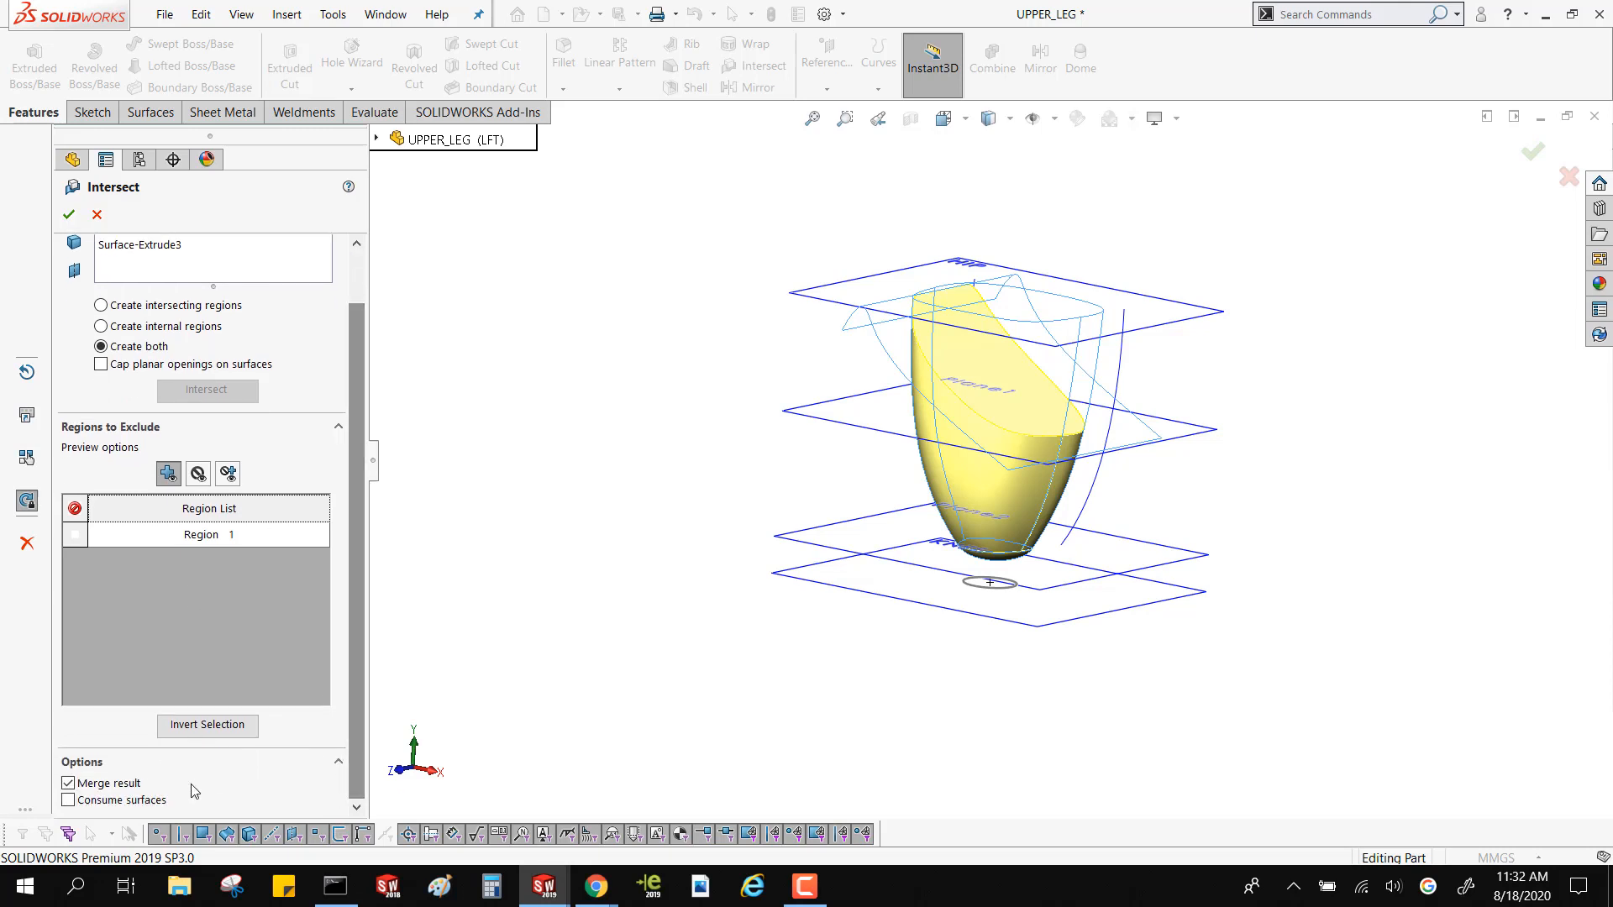
key("ctrl")
key("ctrl")
key("ctrl")
key("ctrl")
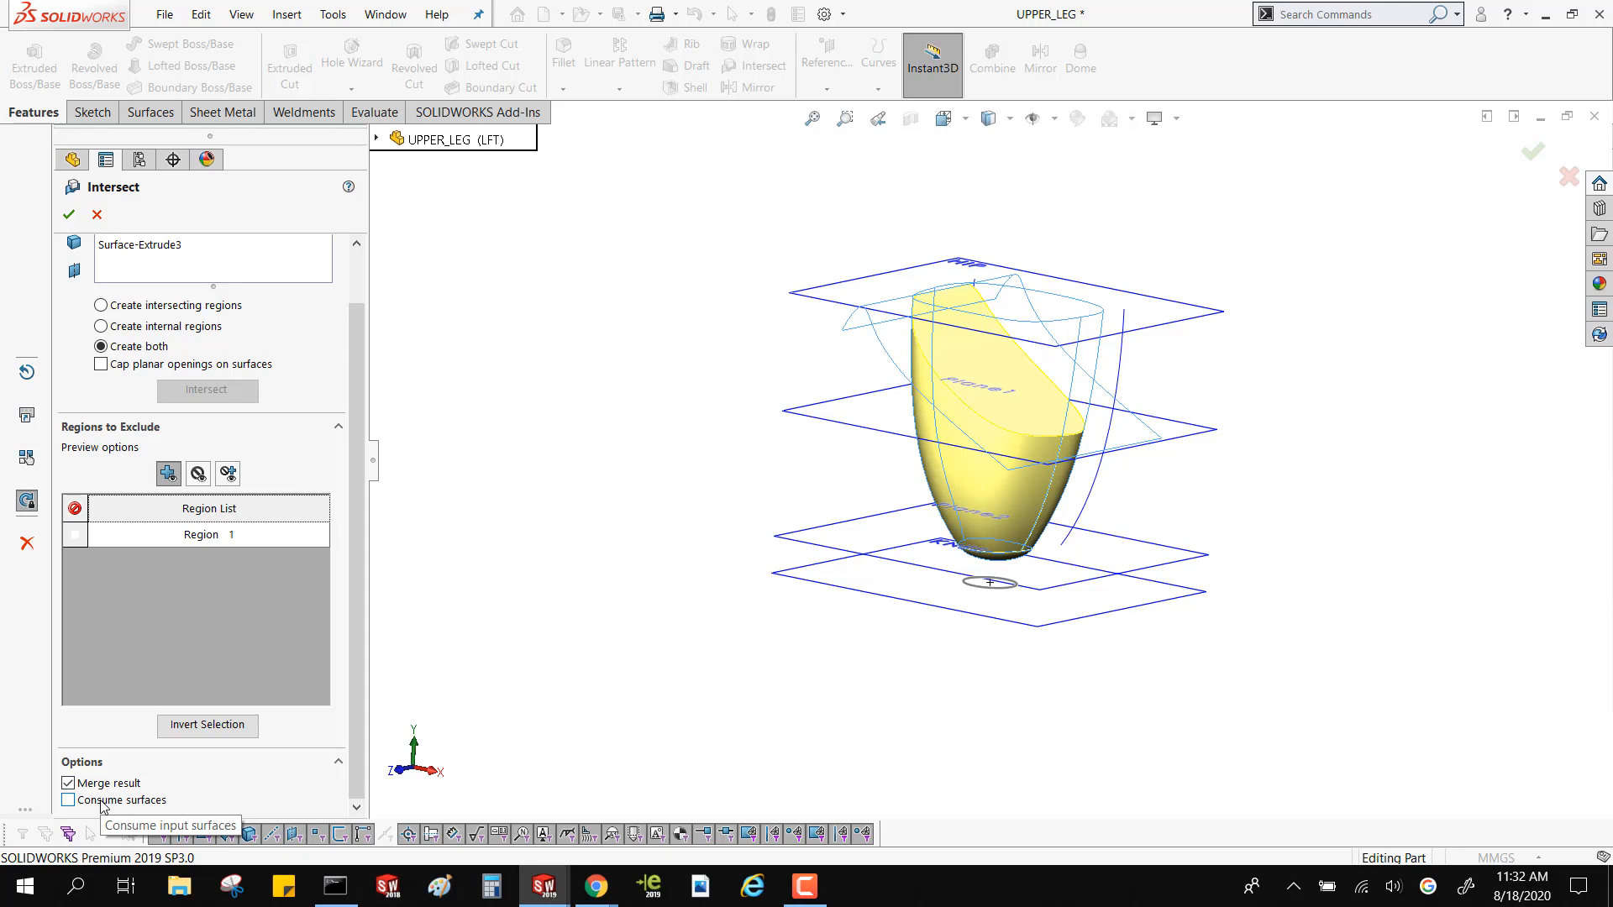
left_click(104, 803)
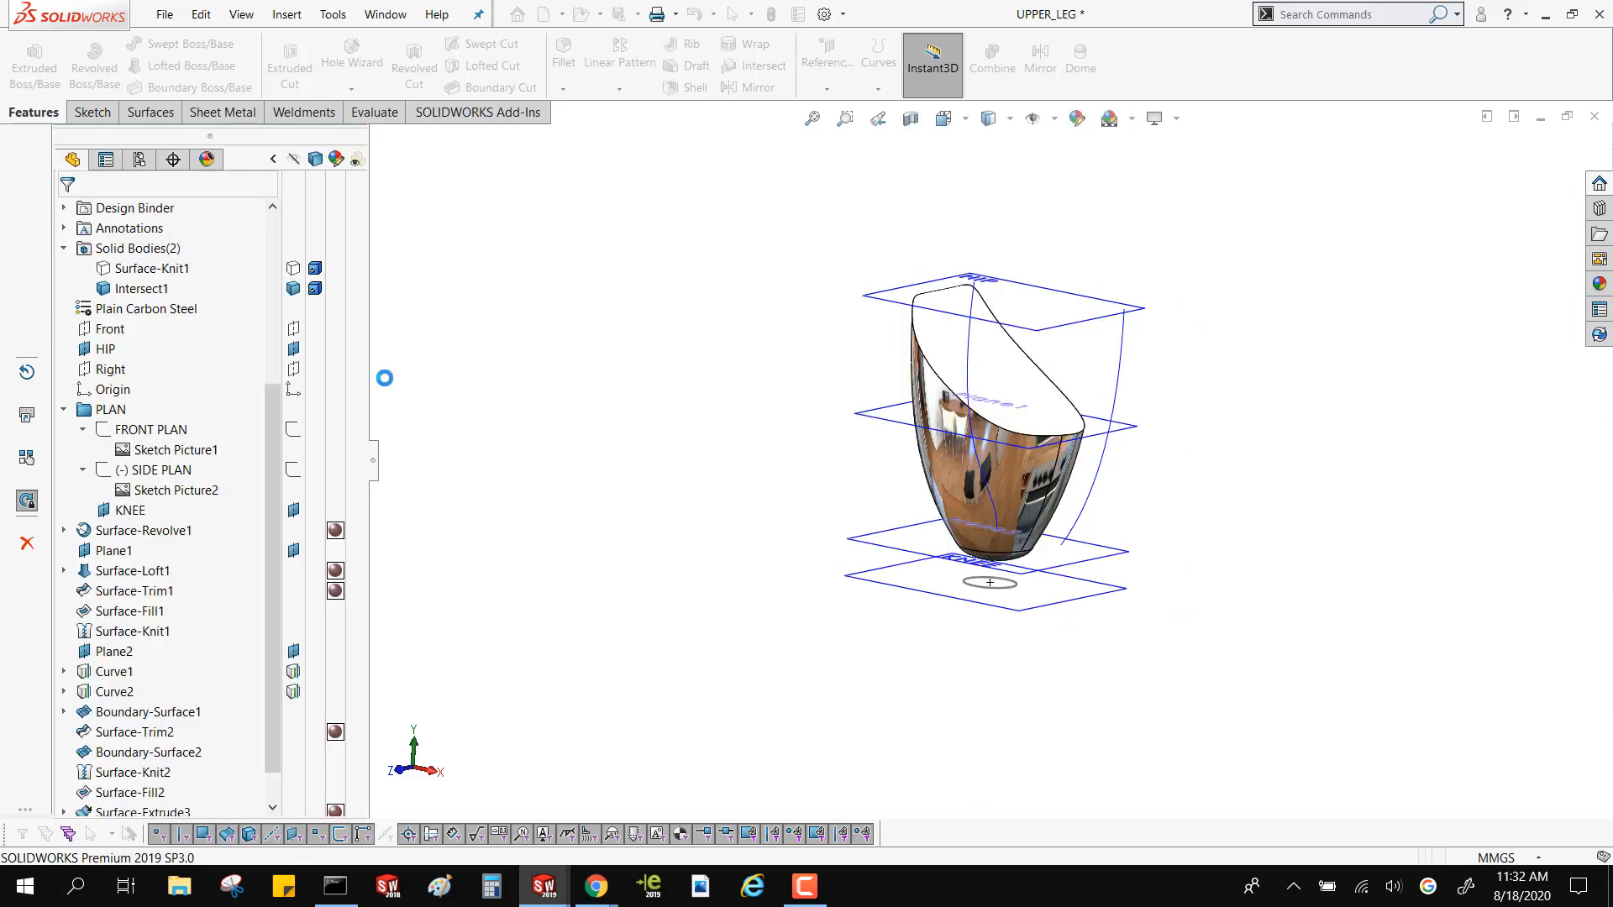
middle_click_drag(403, 389, 703, 444)
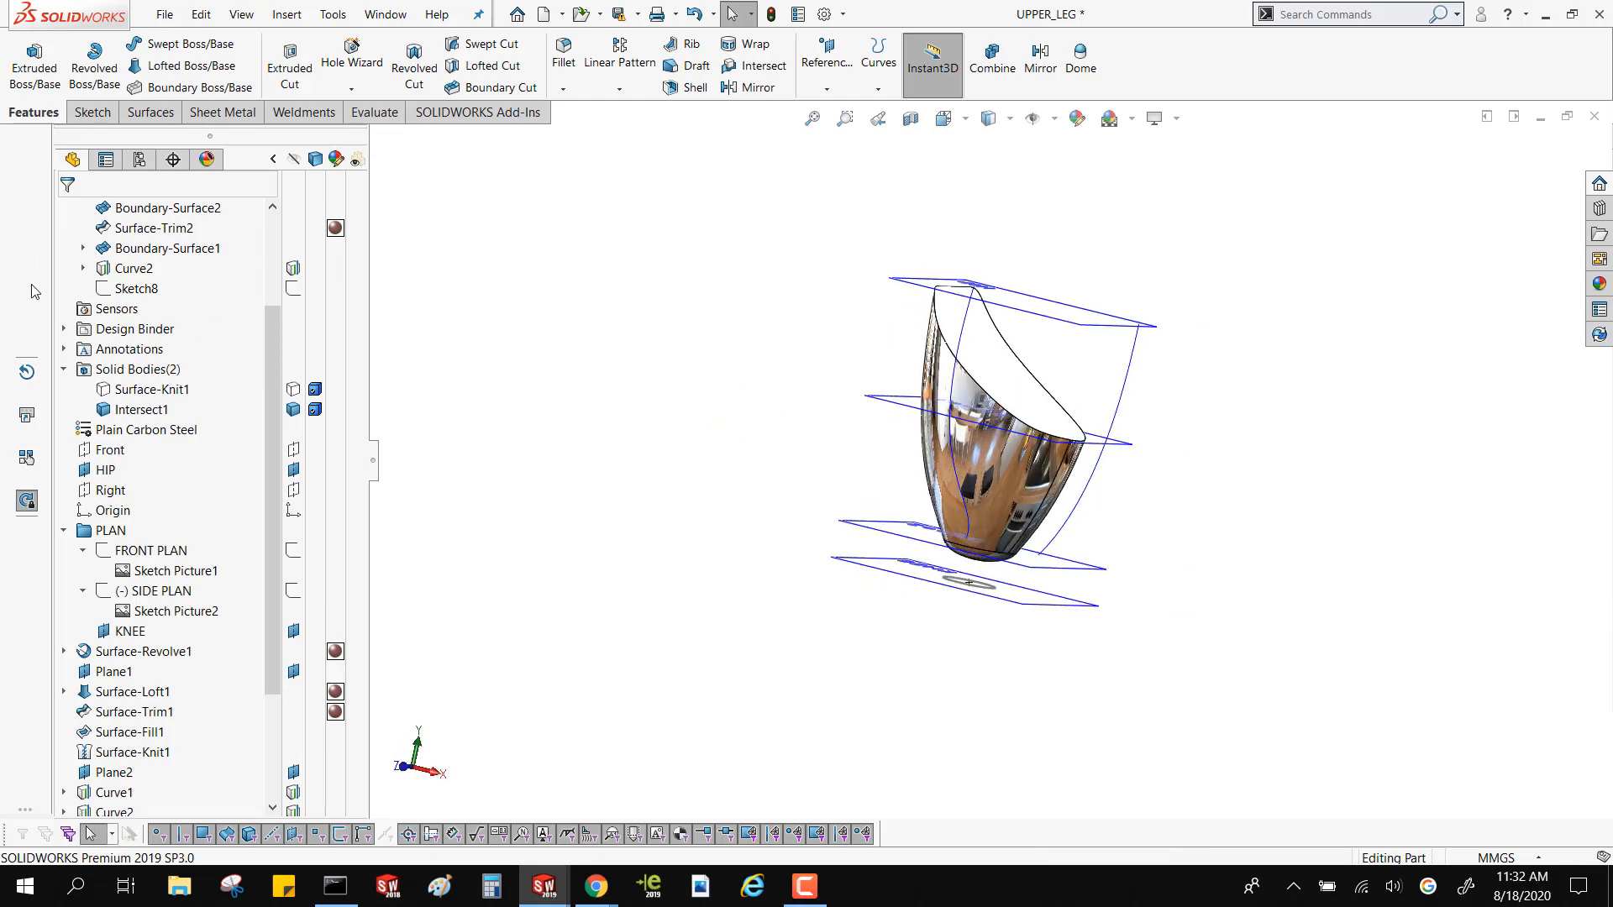
Show the hidden Surface-Knit1 solid body containing the hip ball and knee cylinder
scroll(186, 371, "up", 3)
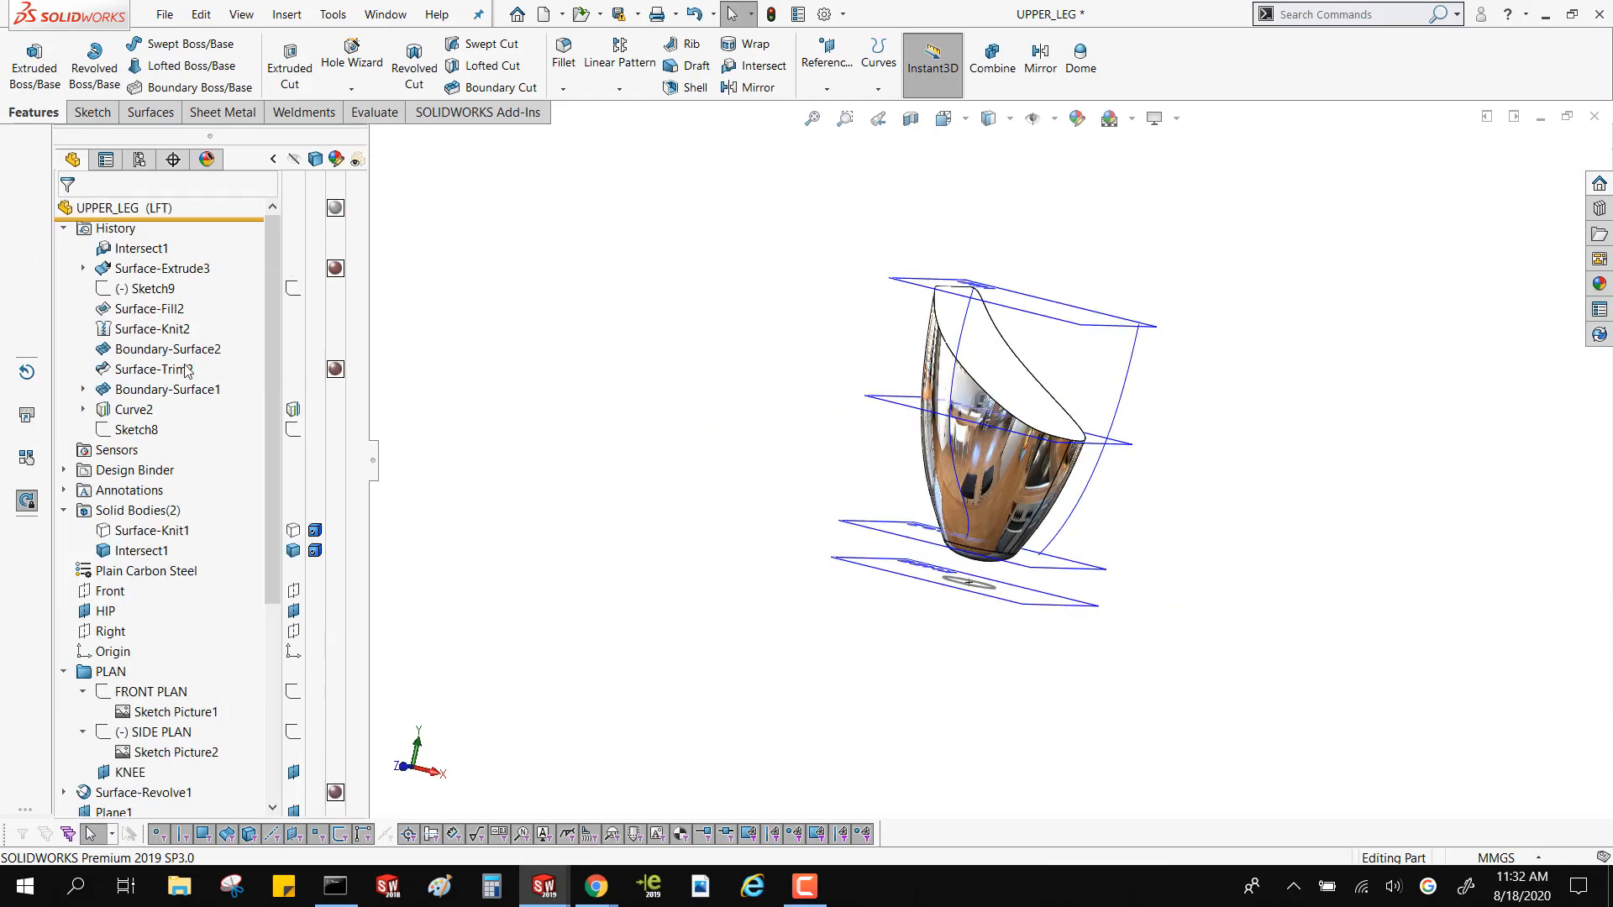
left_click(164, 532)
left_click(556, 523)
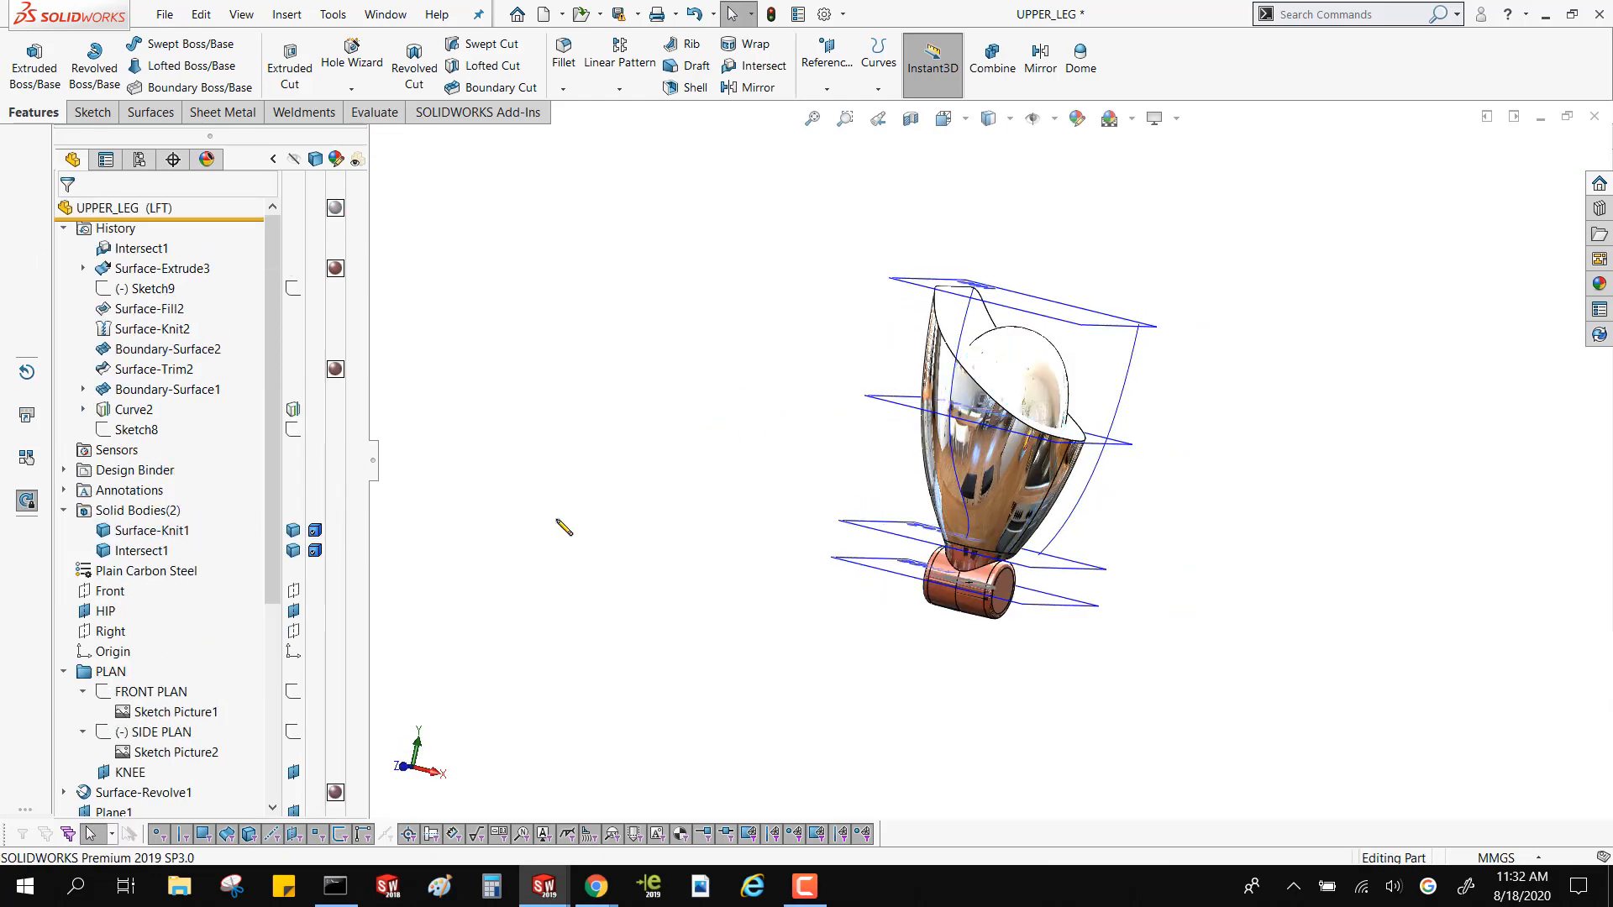
middle_click_drag(558, 520, 611, 583)
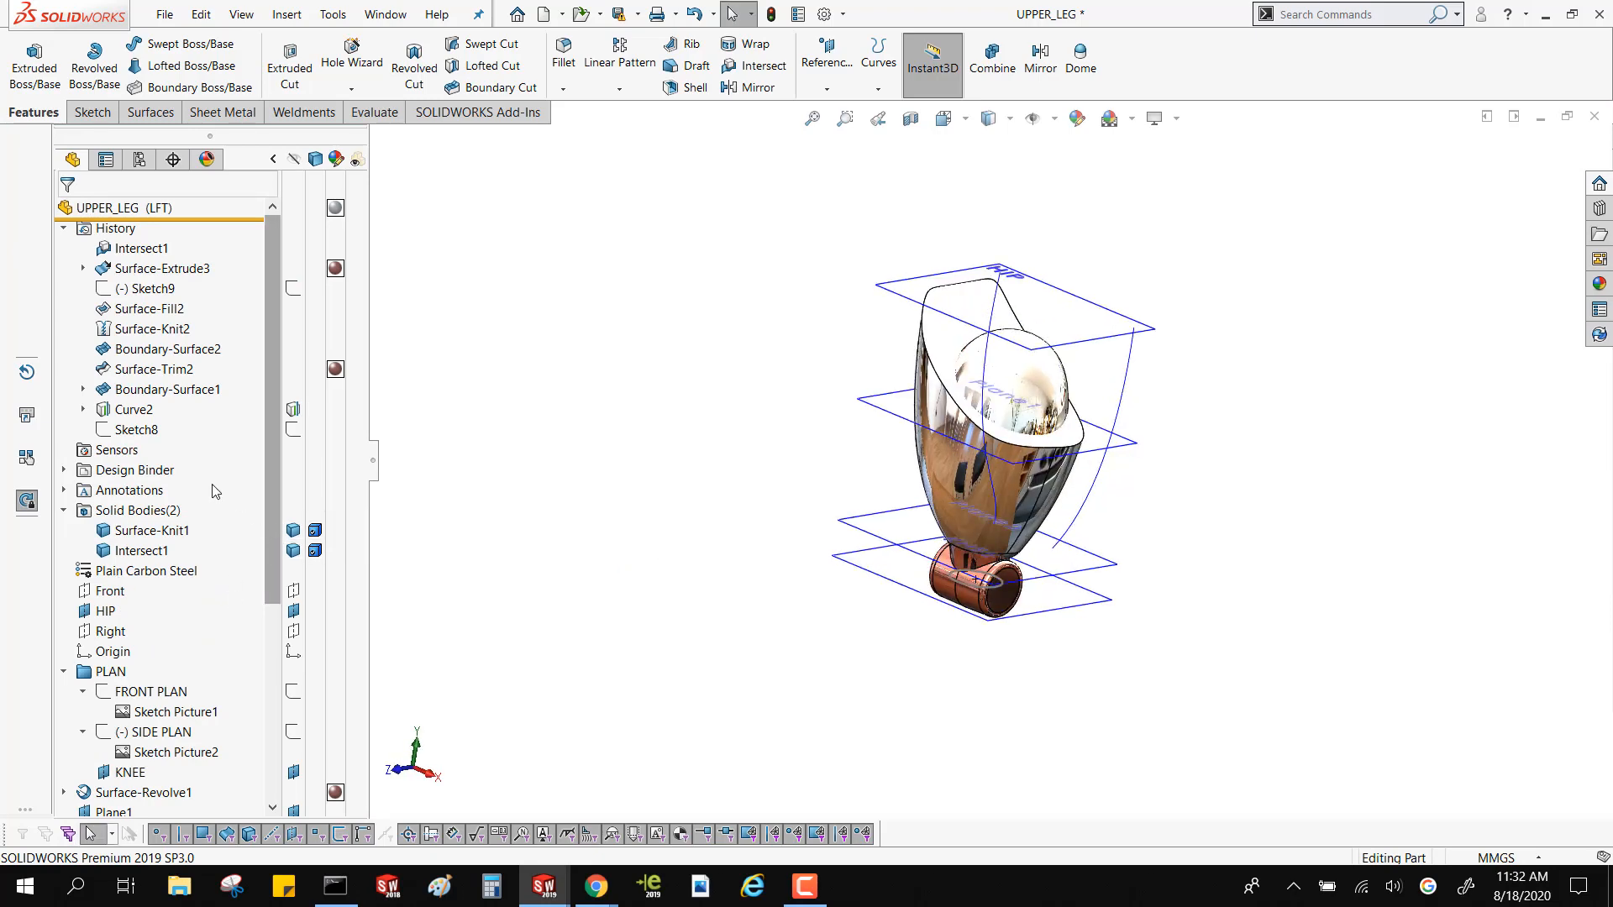
Select the Intersect1 feature and examine how the cut thigh solid fits around the hip ball and knee joint
scroll(134, 662, "down", 5)
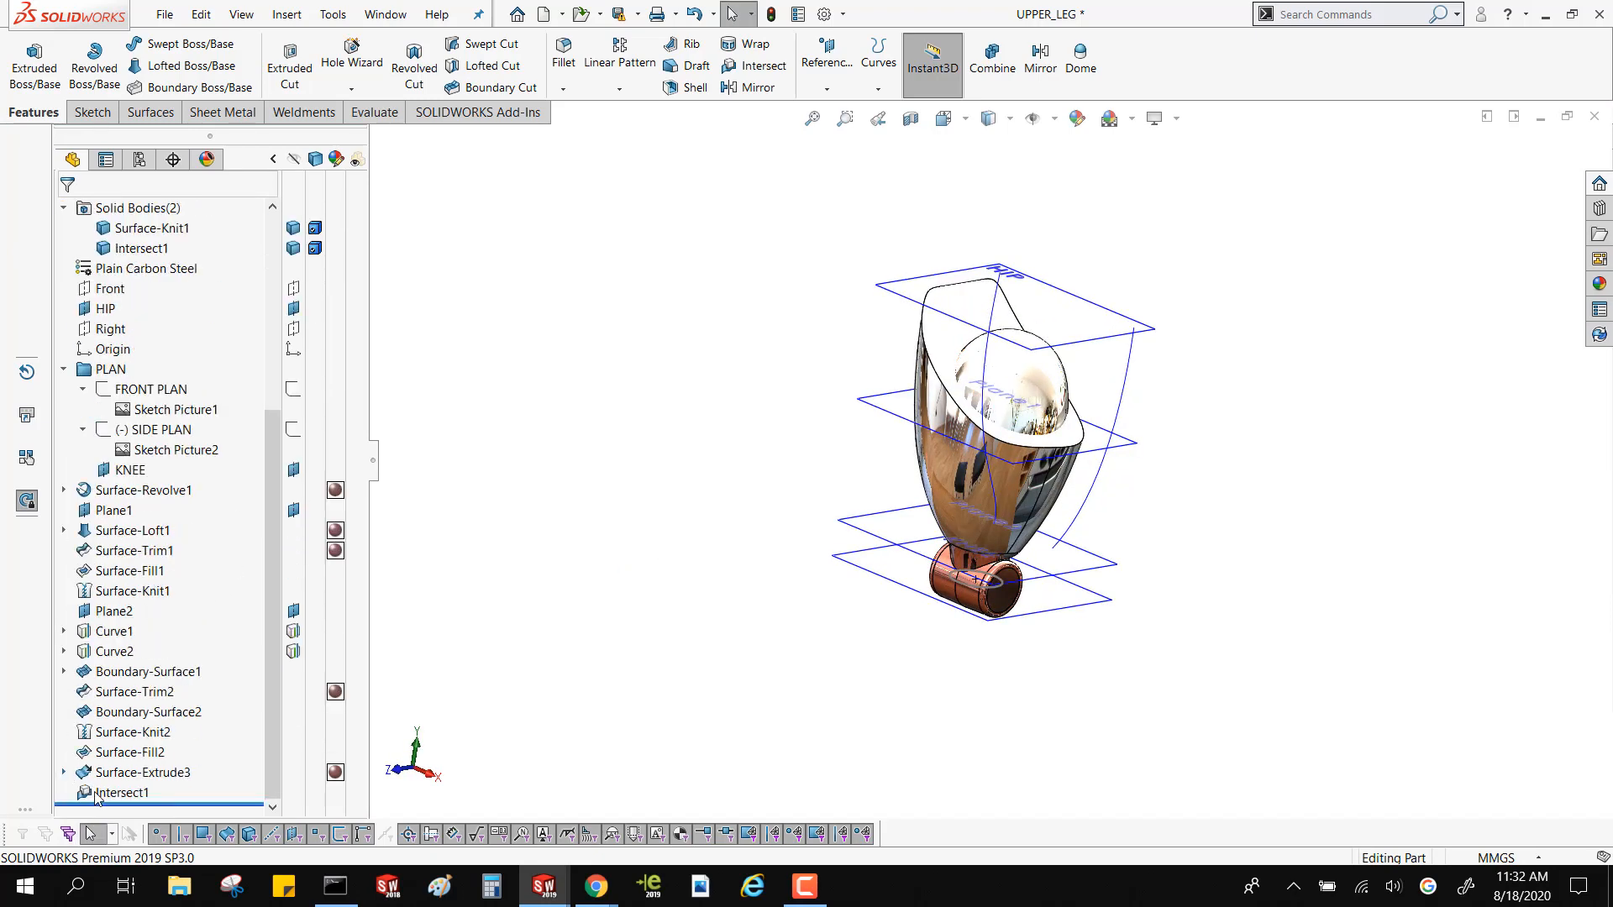
left_click(97, 796)
scroll(937, 416, "down", 5)
middle_click_drag(937, 416, 979, 395)
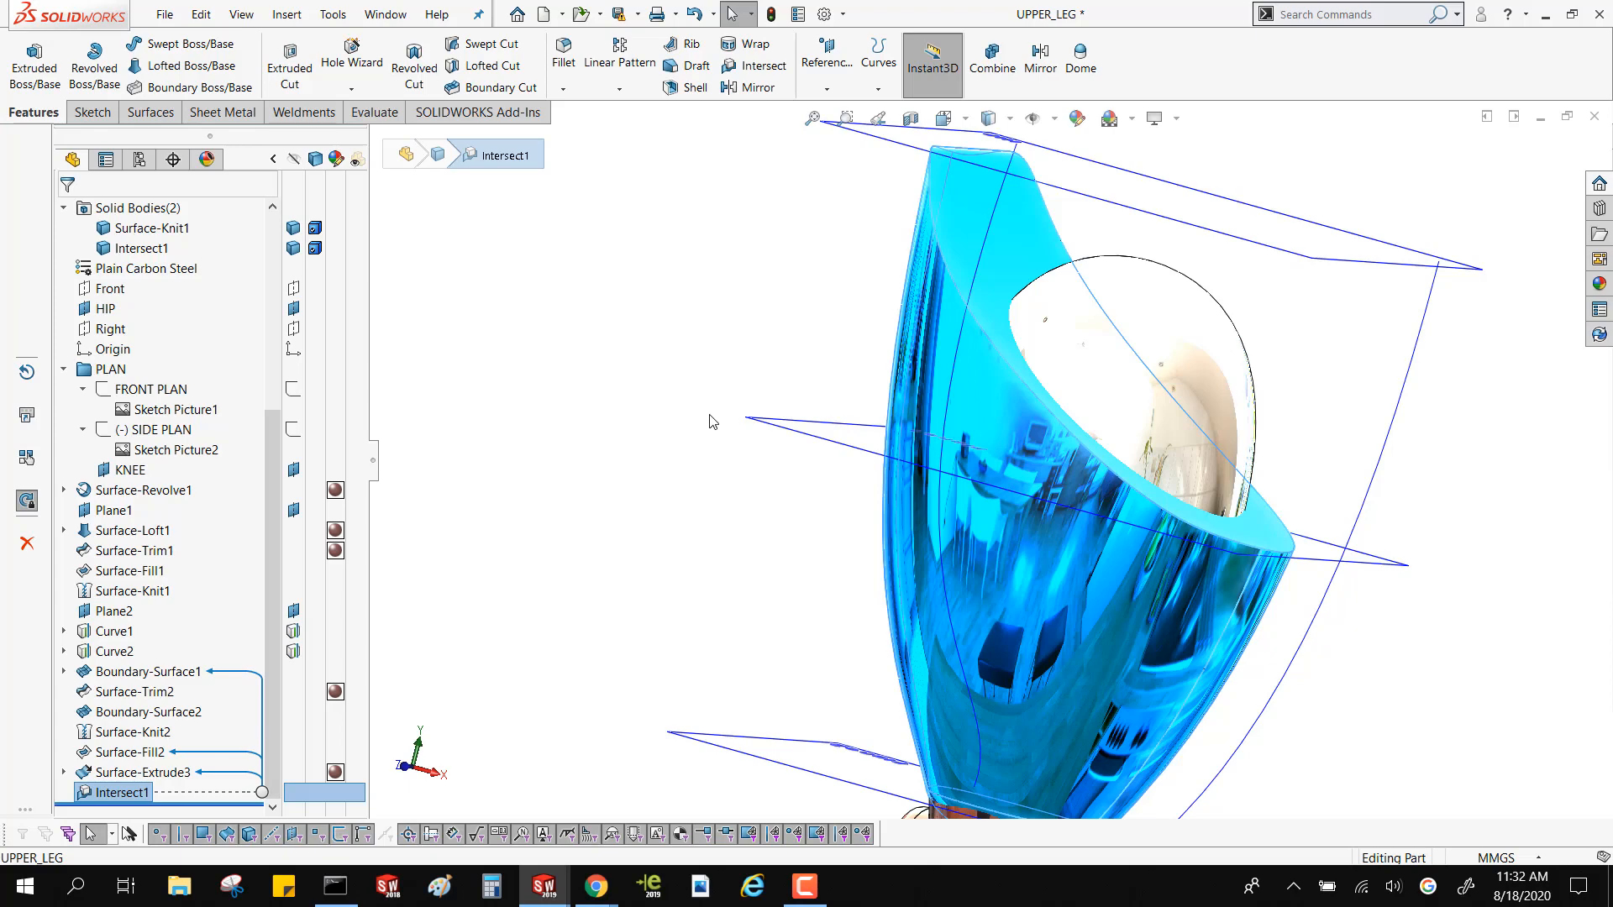
mouse_move(676, 381)
middle_mouse_down()
mouse_move(757, 389)
mouse_move(649, 372)
middle_mouse_up()
scroll(653, 372, "up", 3)
middle_click_drag(713, 435, 659, 486)
scroll(753, 435, "up", 3)
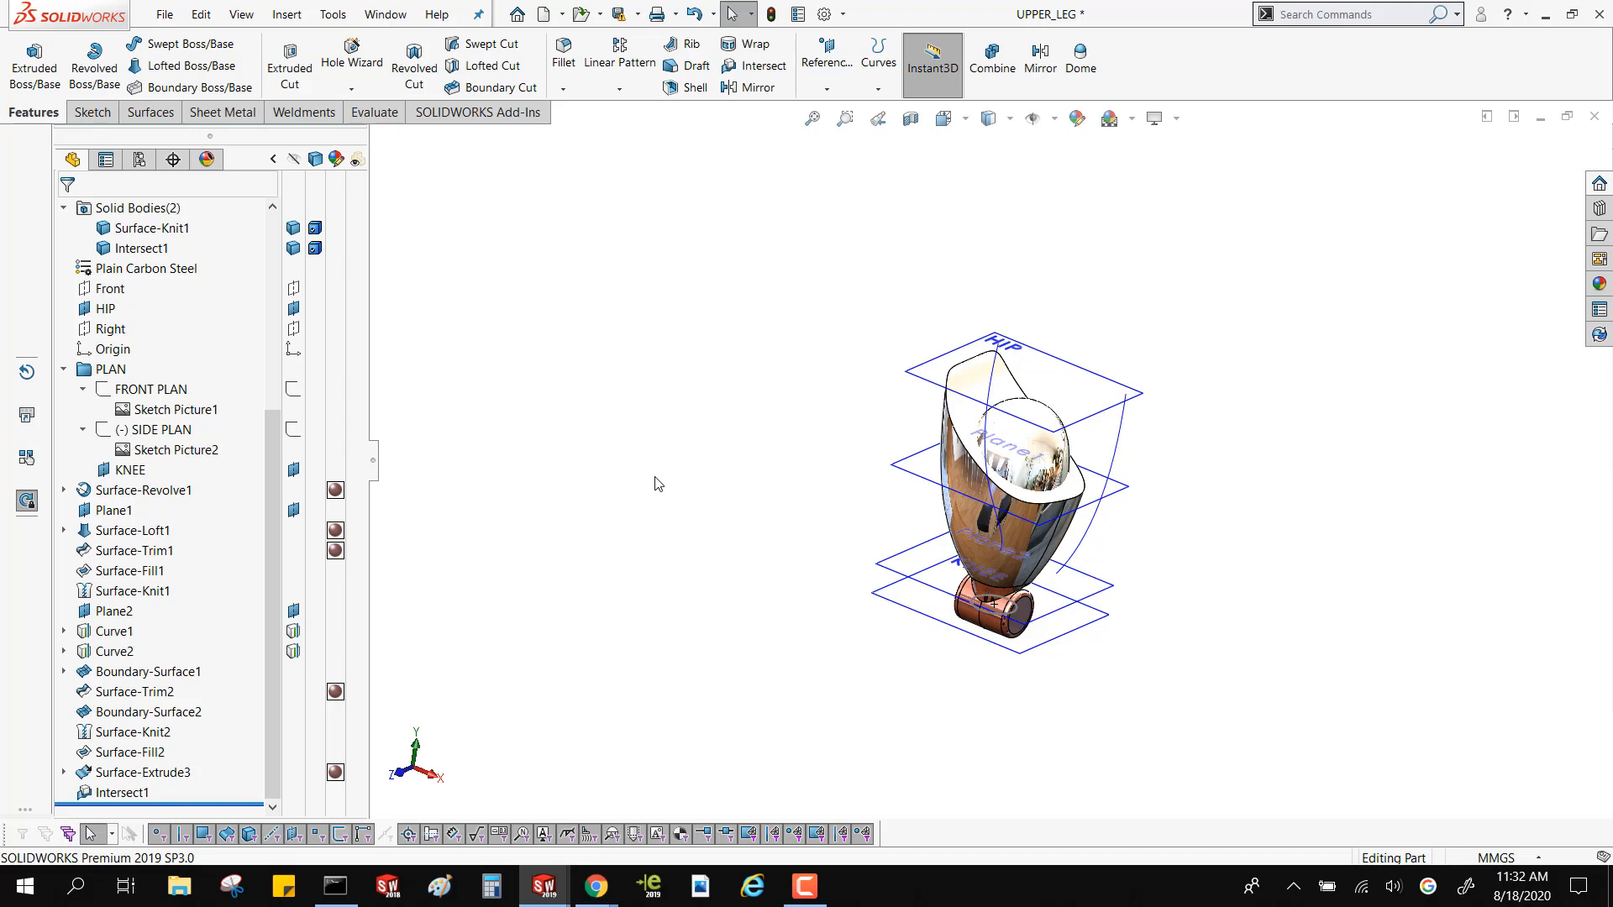
Collapse the display pane beside the feature tree and keep the part open
left_click(271, 160)
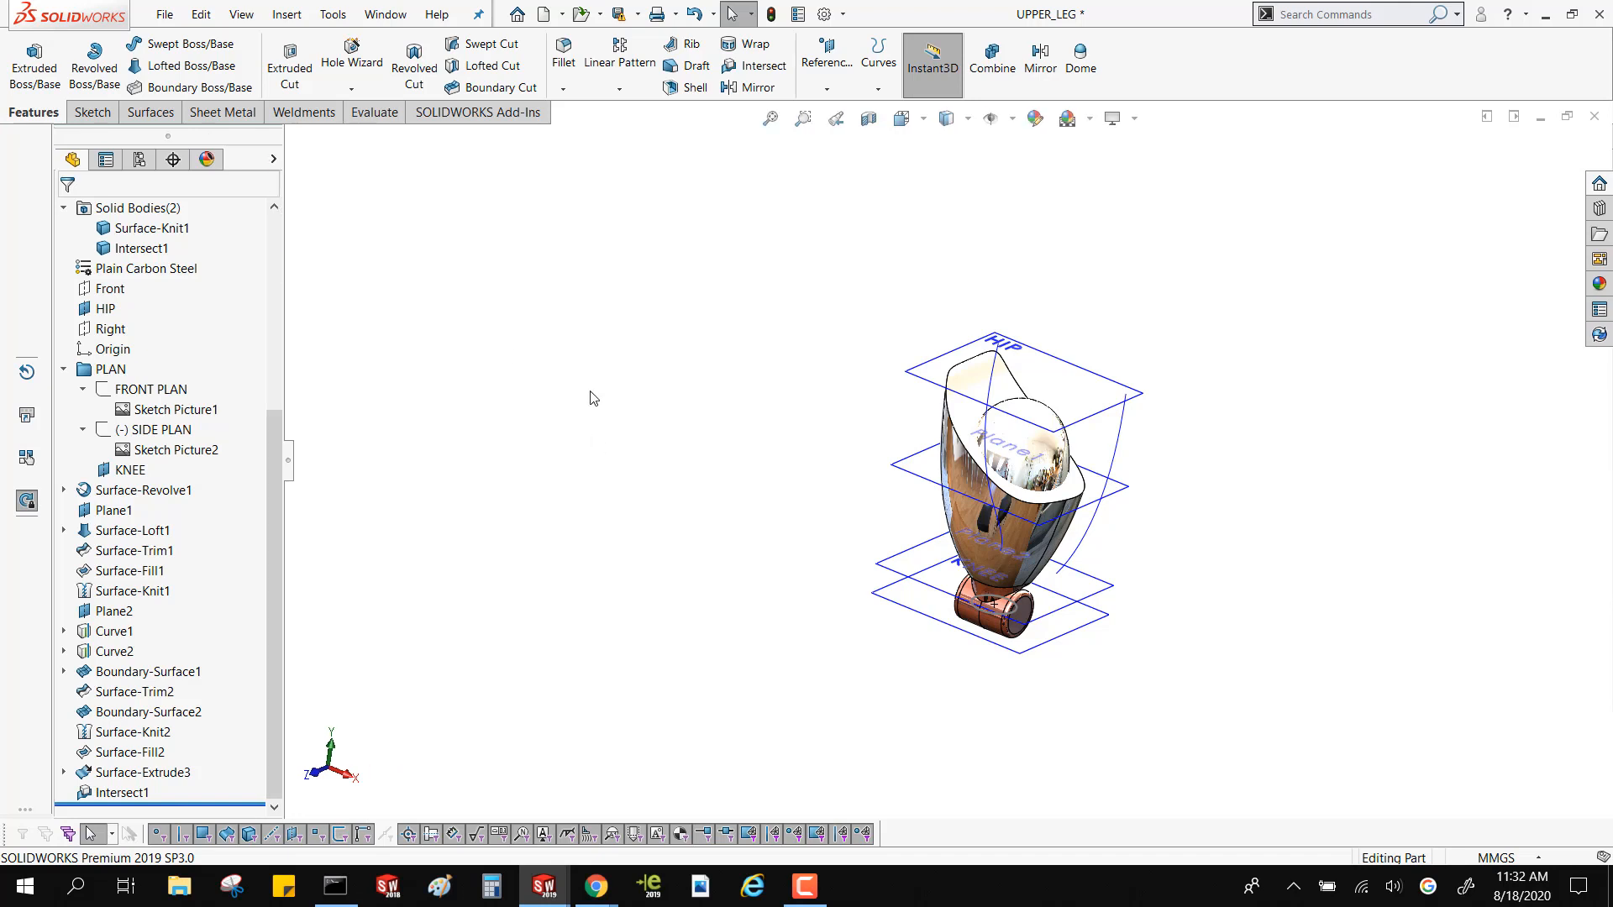
scroll(1062, 476, "down", 2)
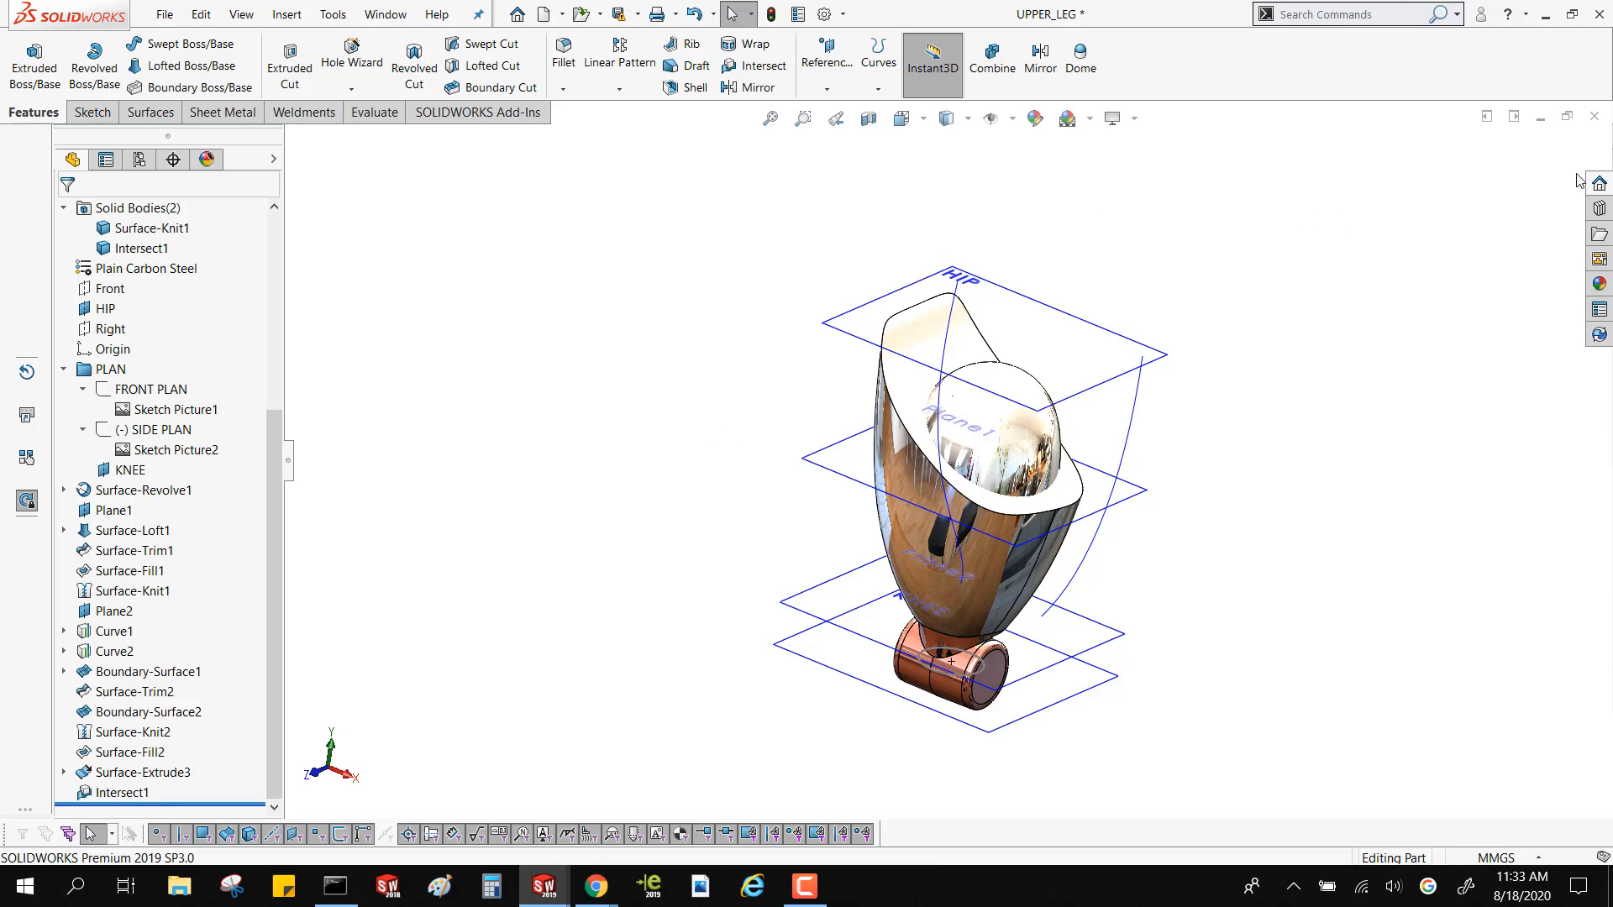
left_click(1594, 117)
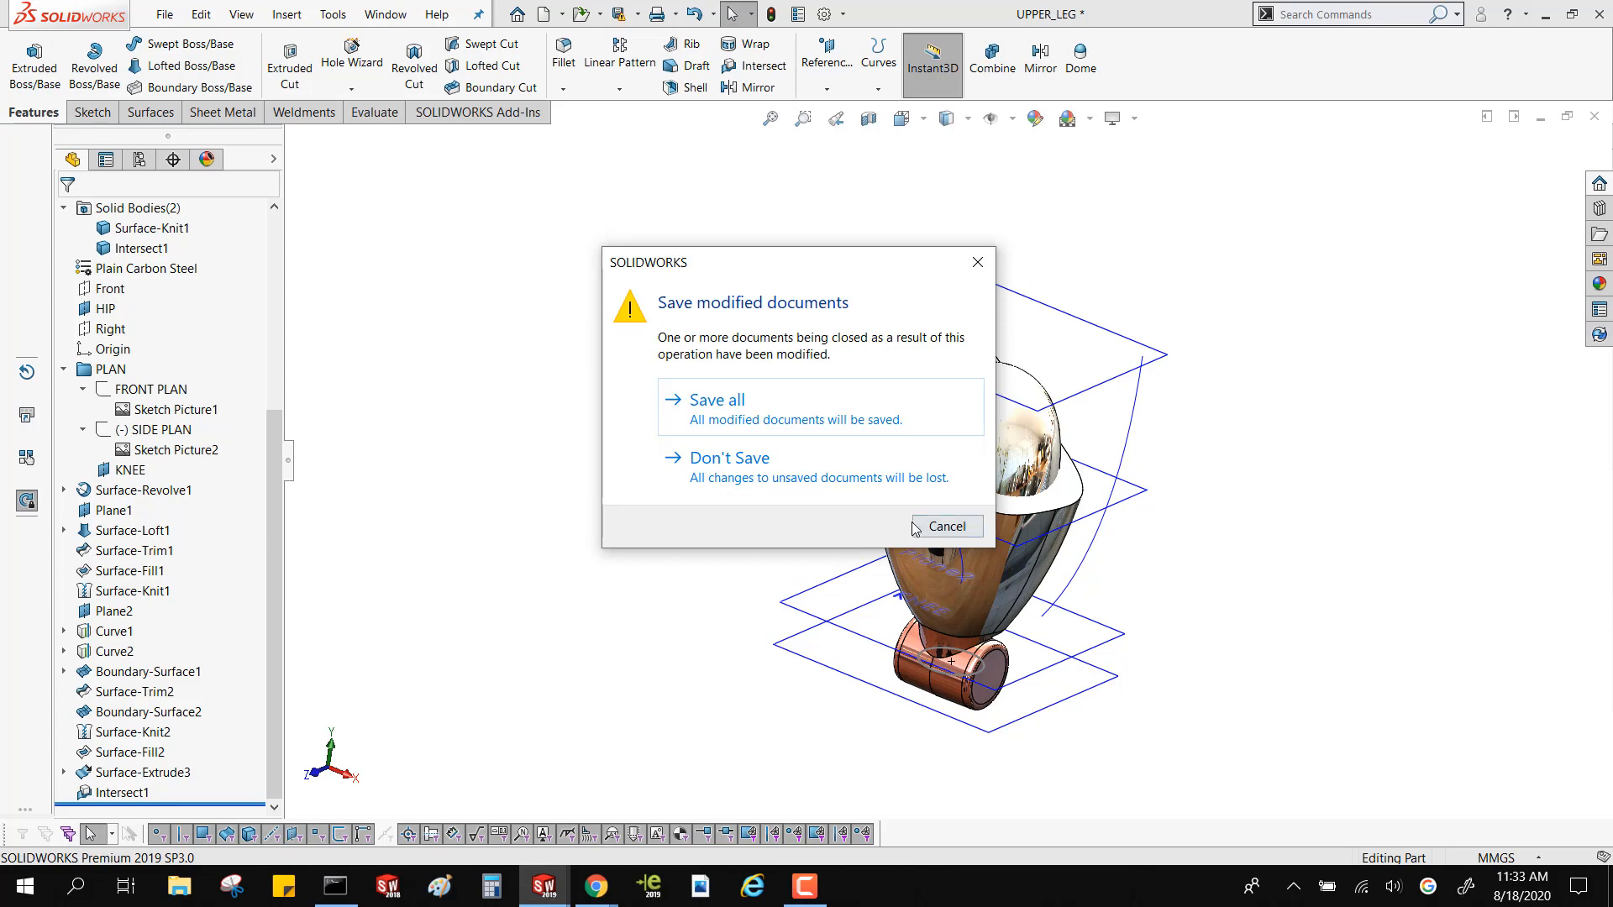
left_click(948, 527)
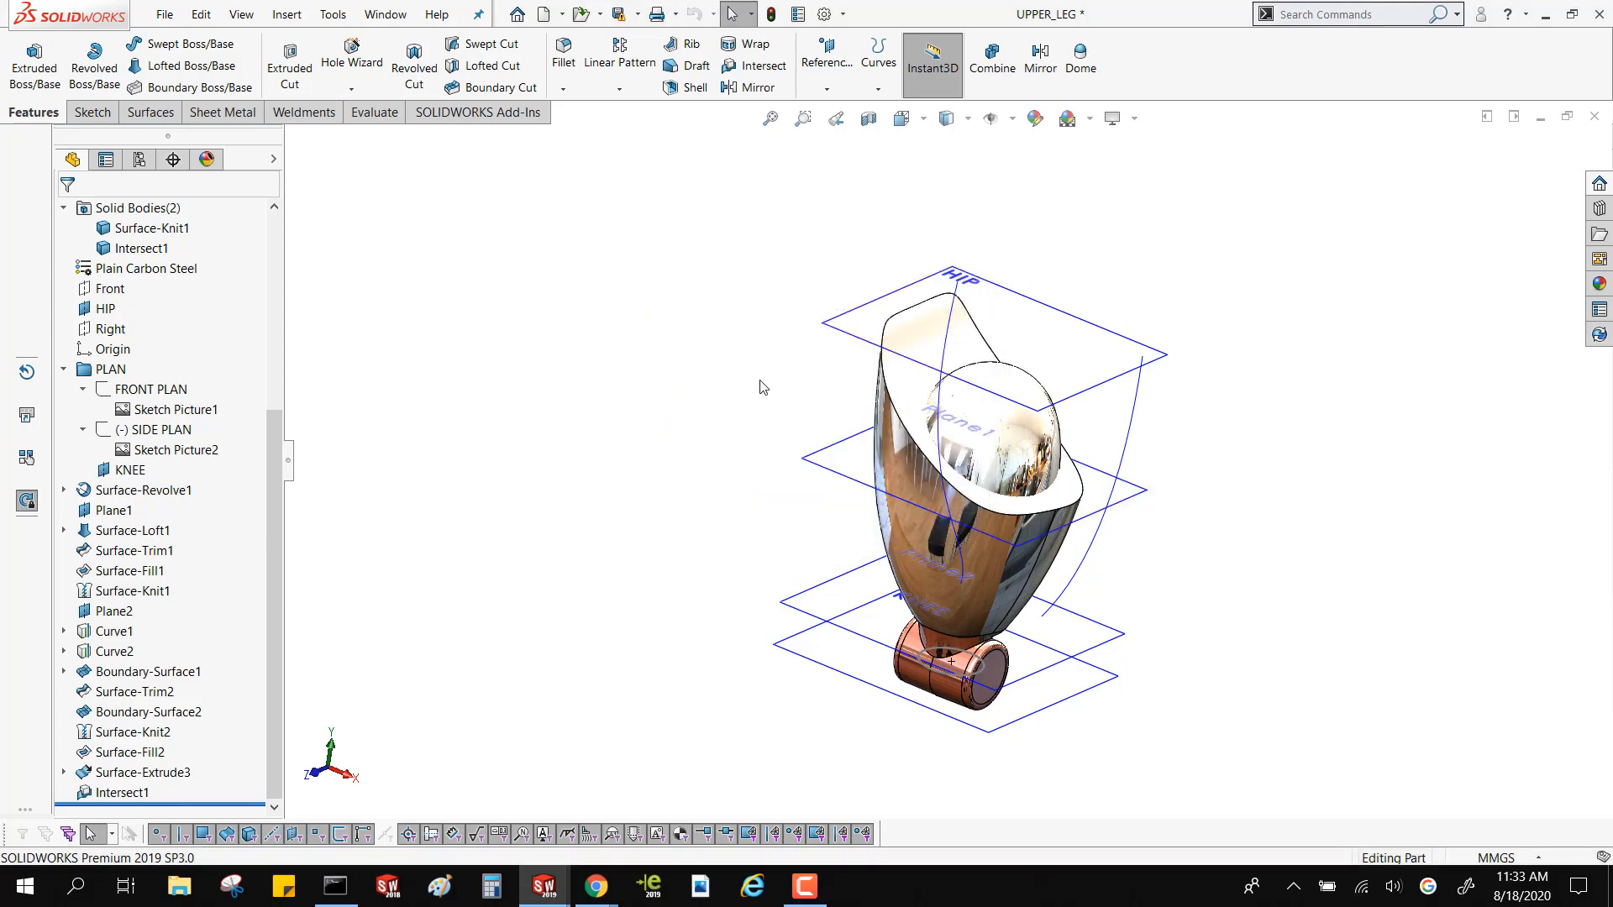
Combine the Surface-Knit1 and Intersect1 solid bodies into a single body
scroll(759, 381, "down", 3)
middle_click_drag(678, 361, 697, 357)
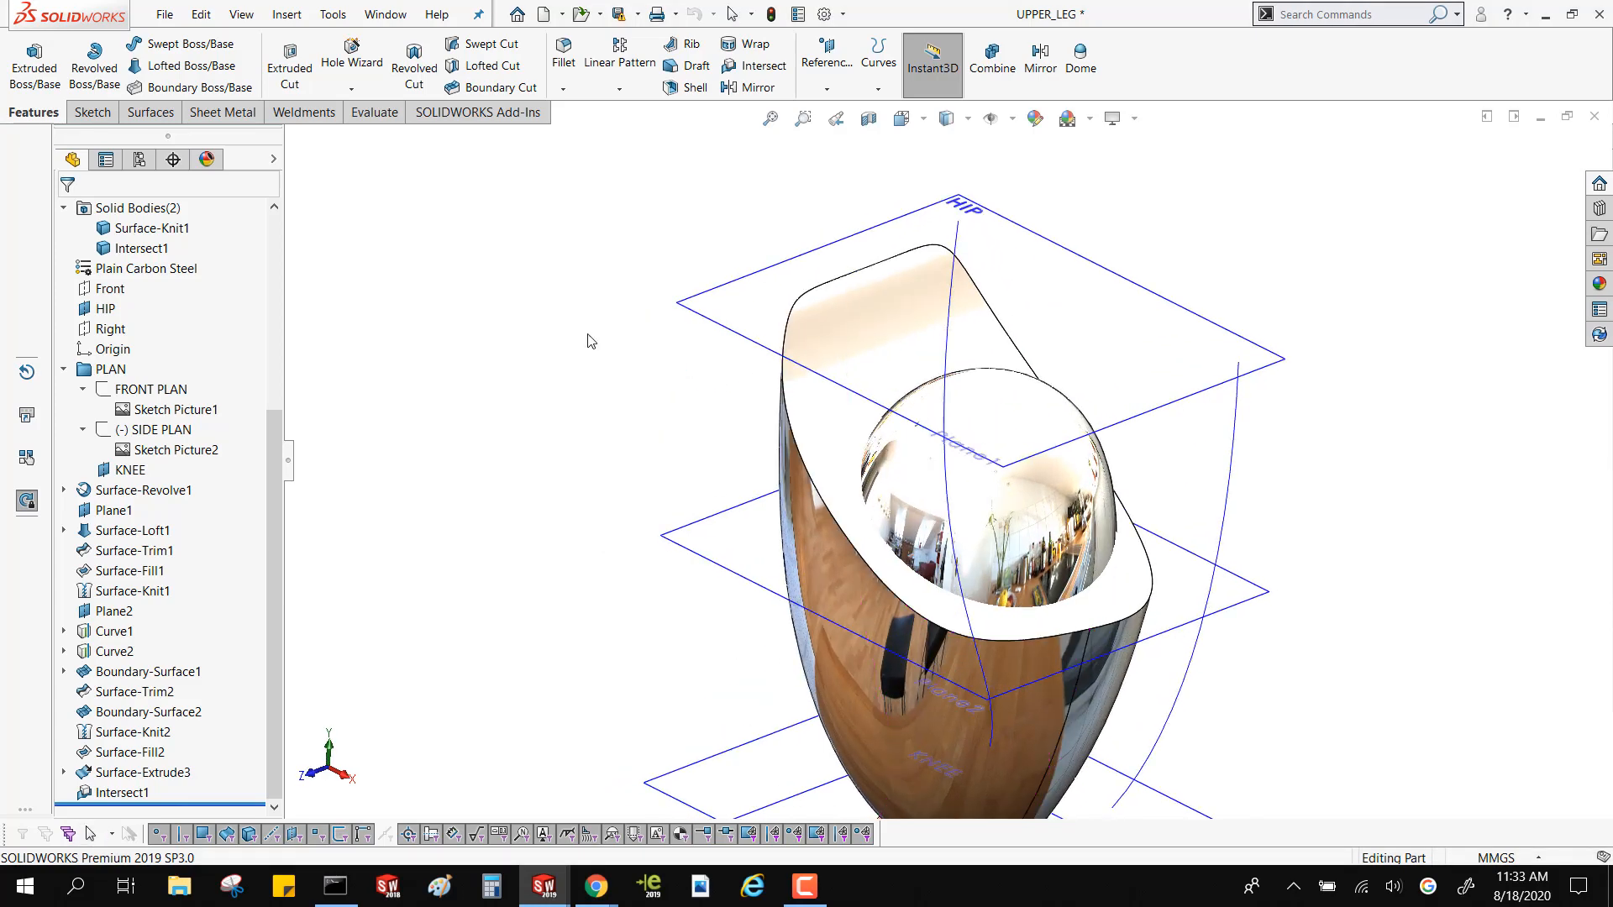
left_click(113, 227)
left_click(119, 249, "ctrl")
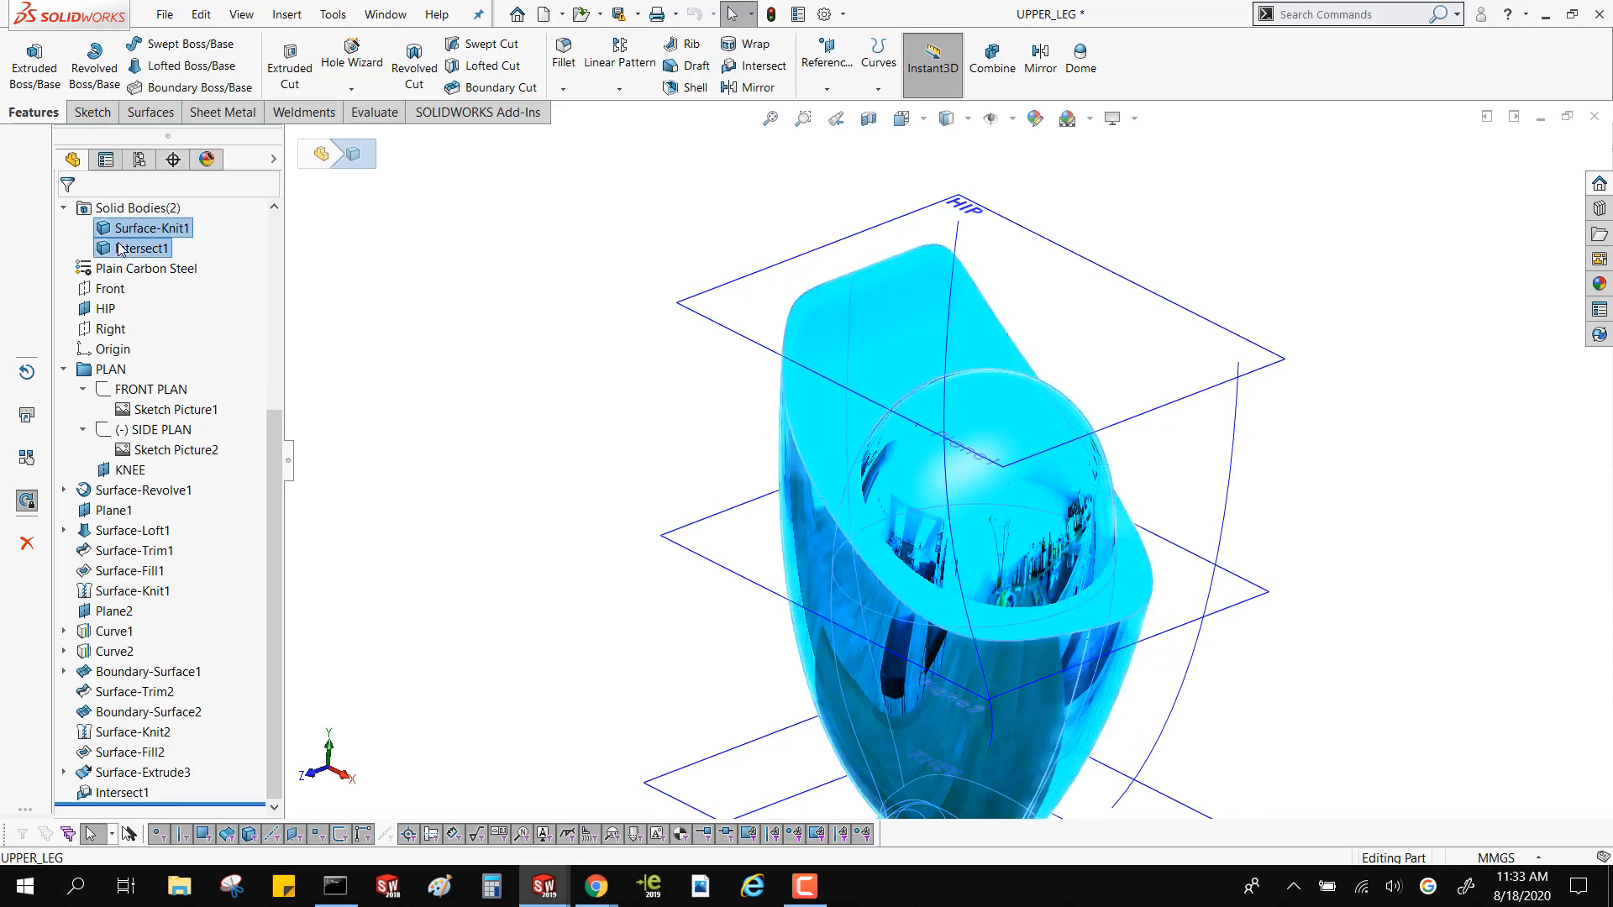
right_click(118, 249)
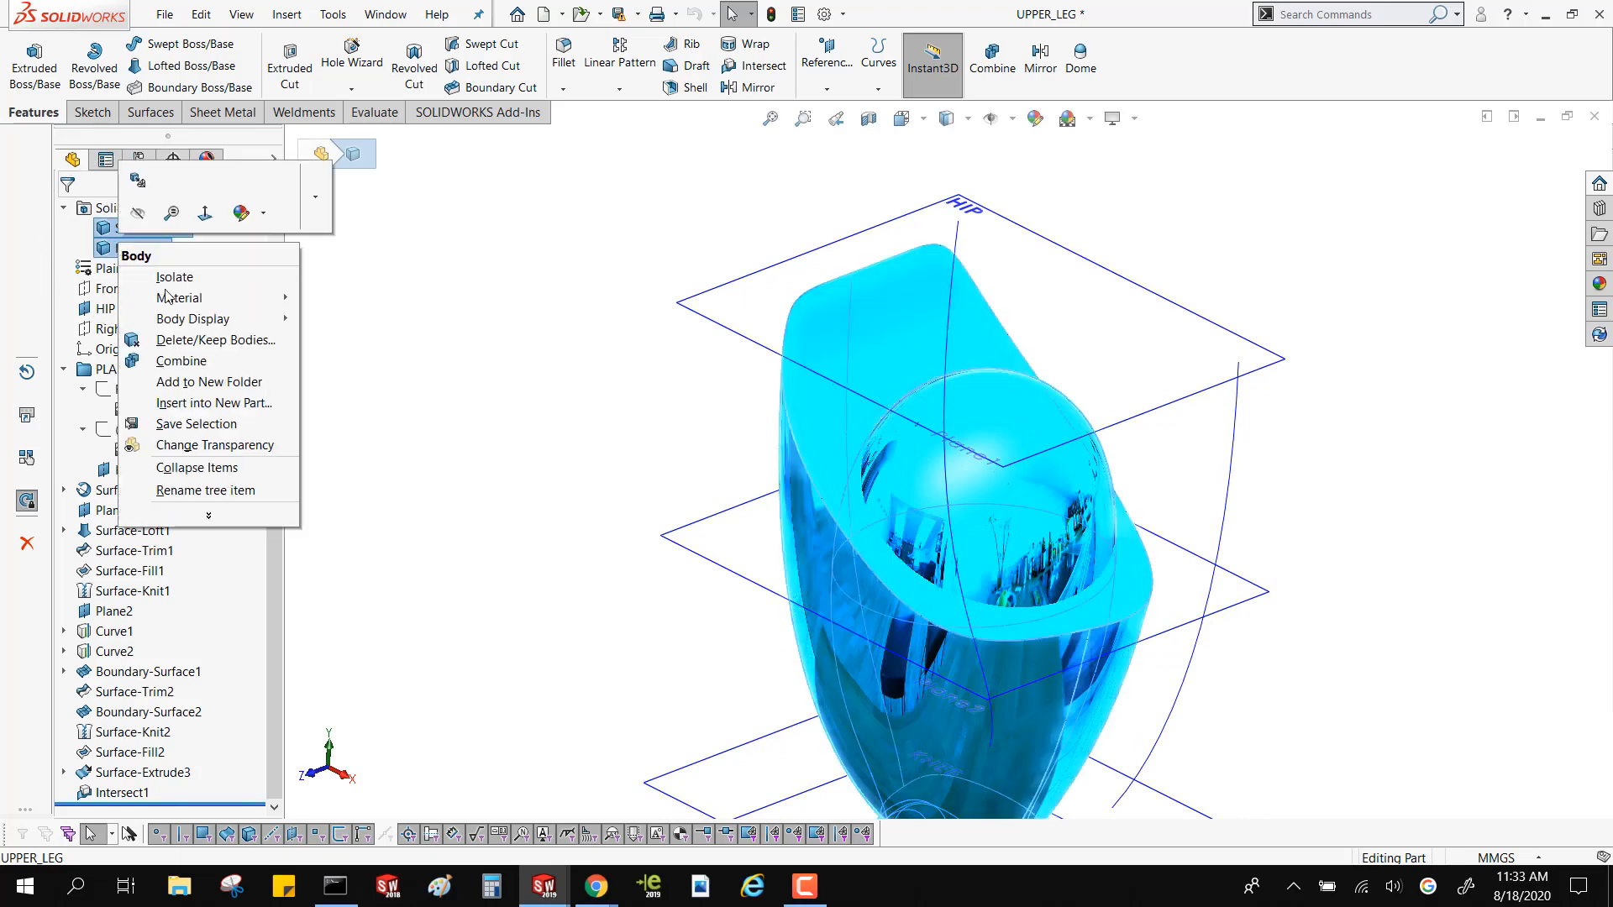
left_click(180, 360)
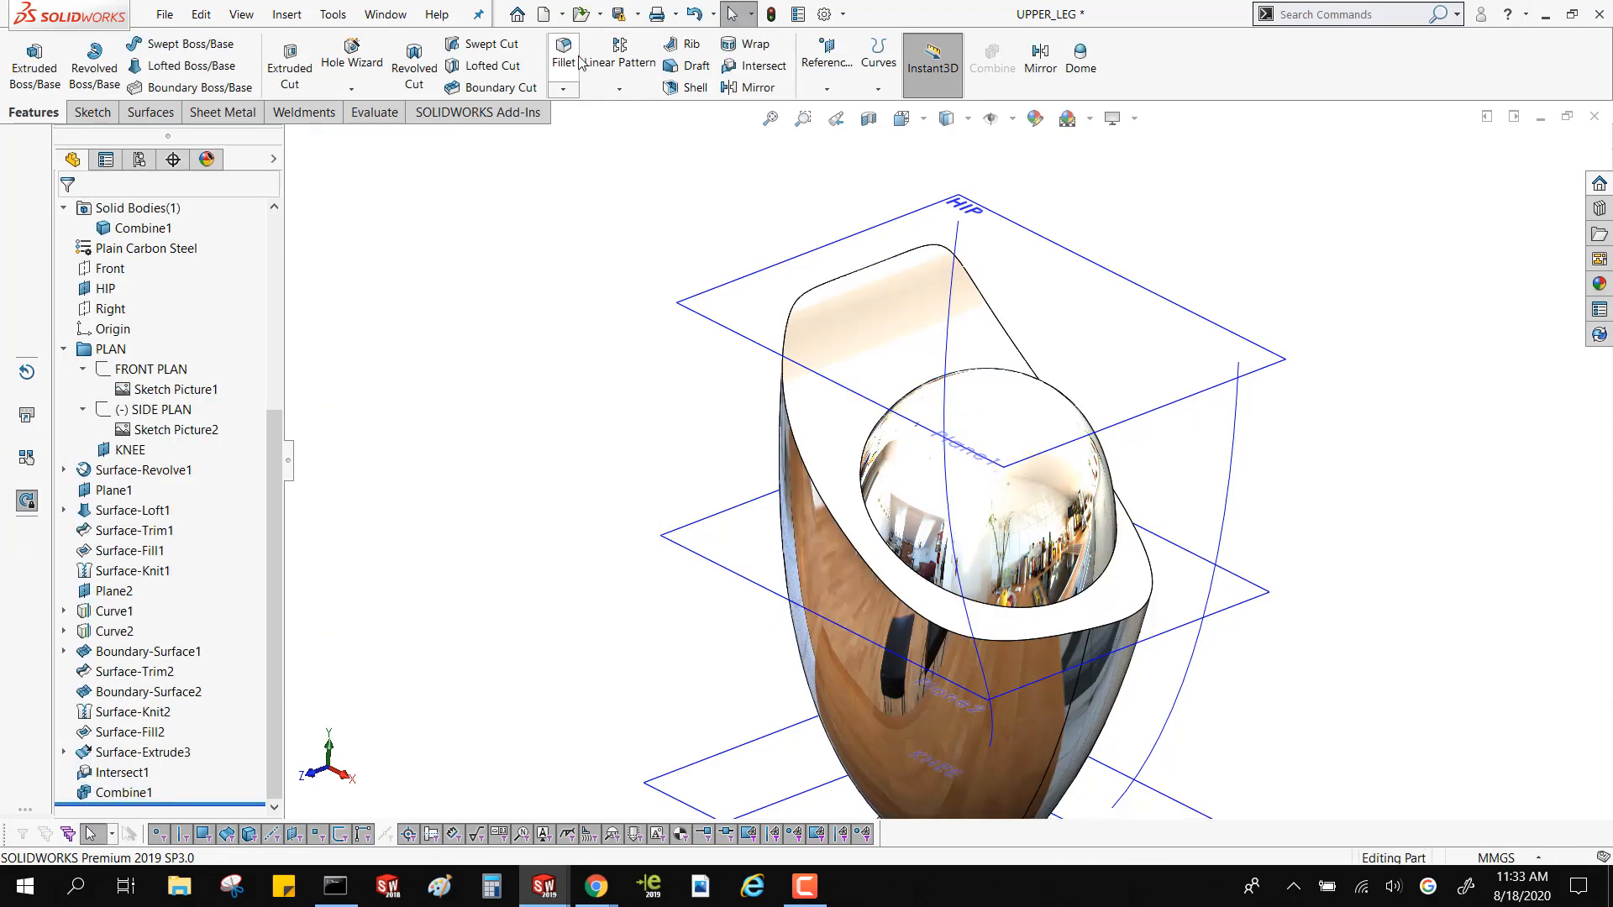
Fillet the edge where the hip ball meets the curved cut face with a constant 1 mm radius and a Curvature Continuous profile
left_click(579, 58)
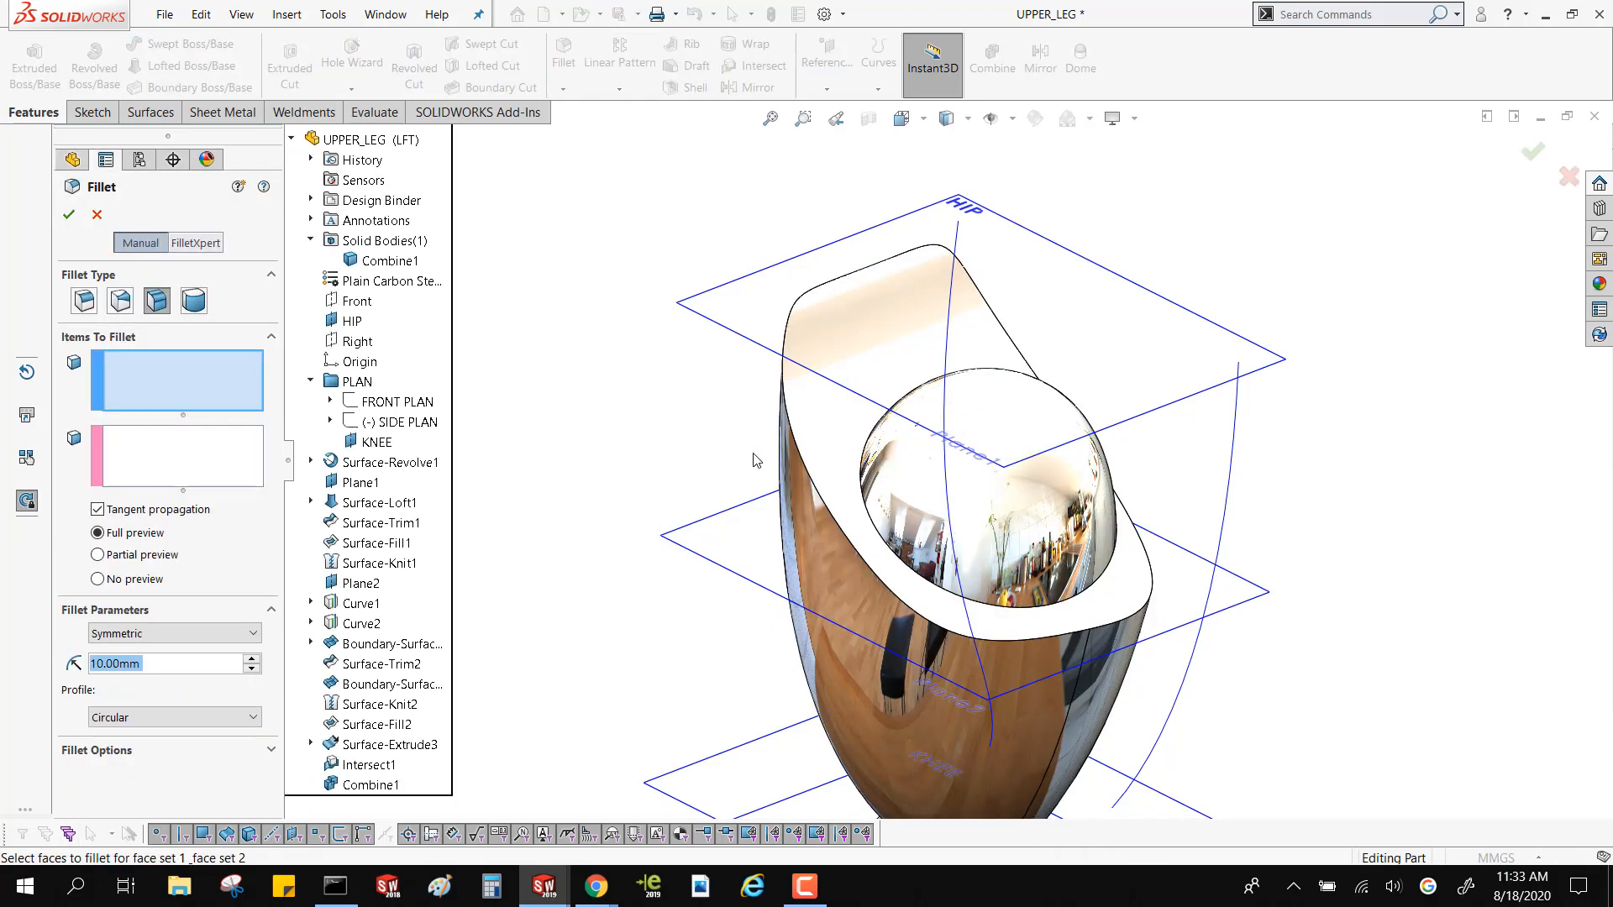
left_click(82, 302)
scroll(916, 563, "down", 3)
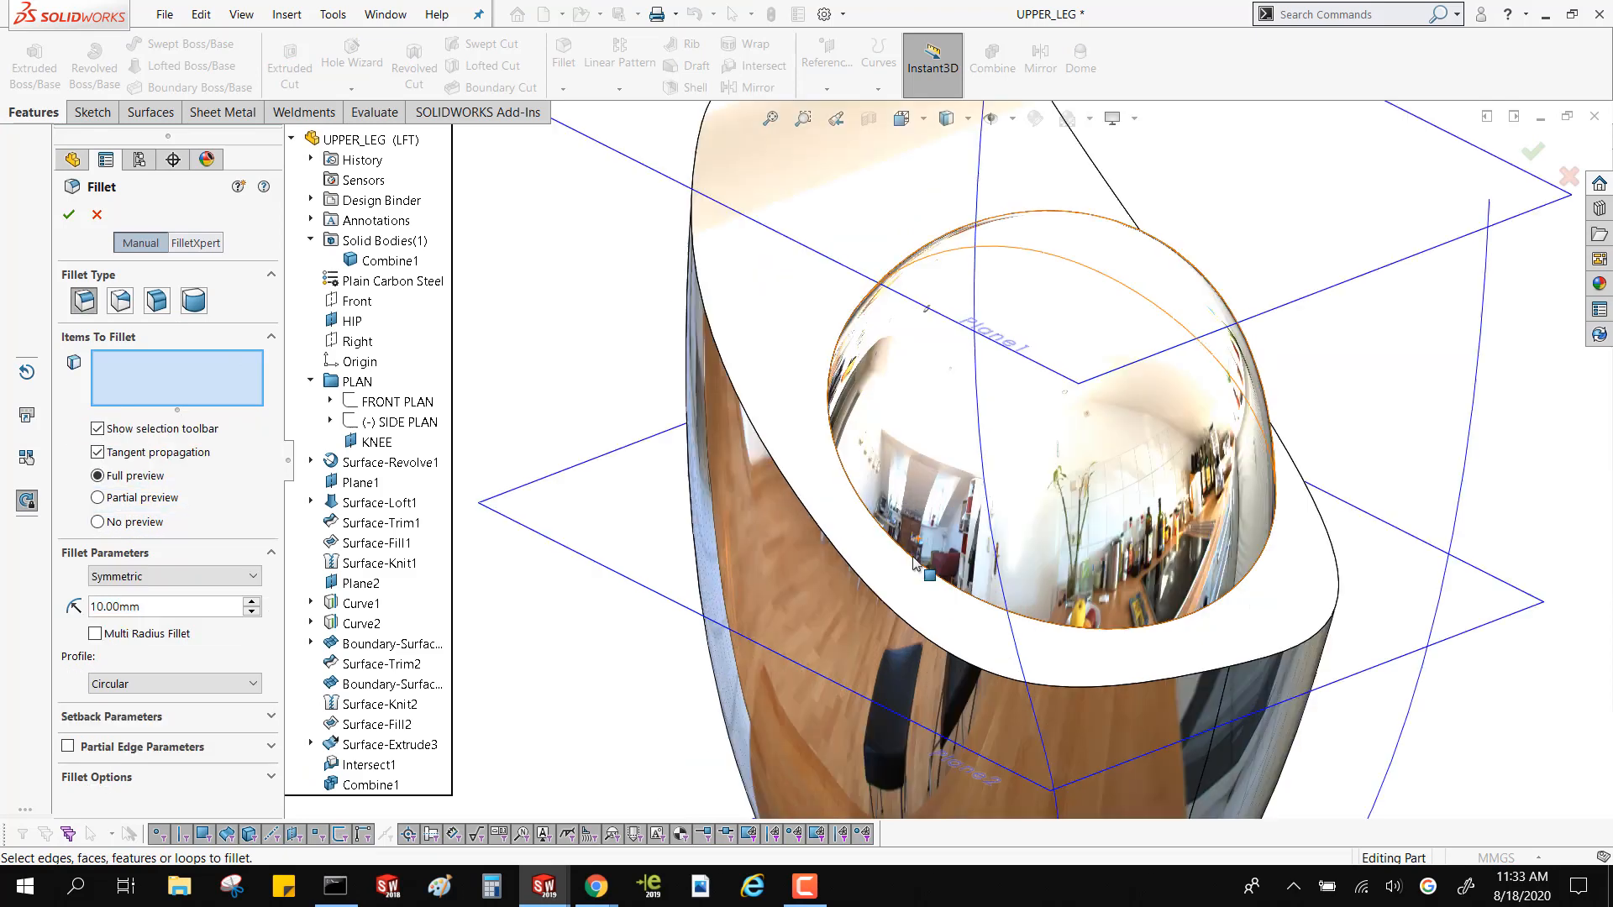
left_click(914, 561)
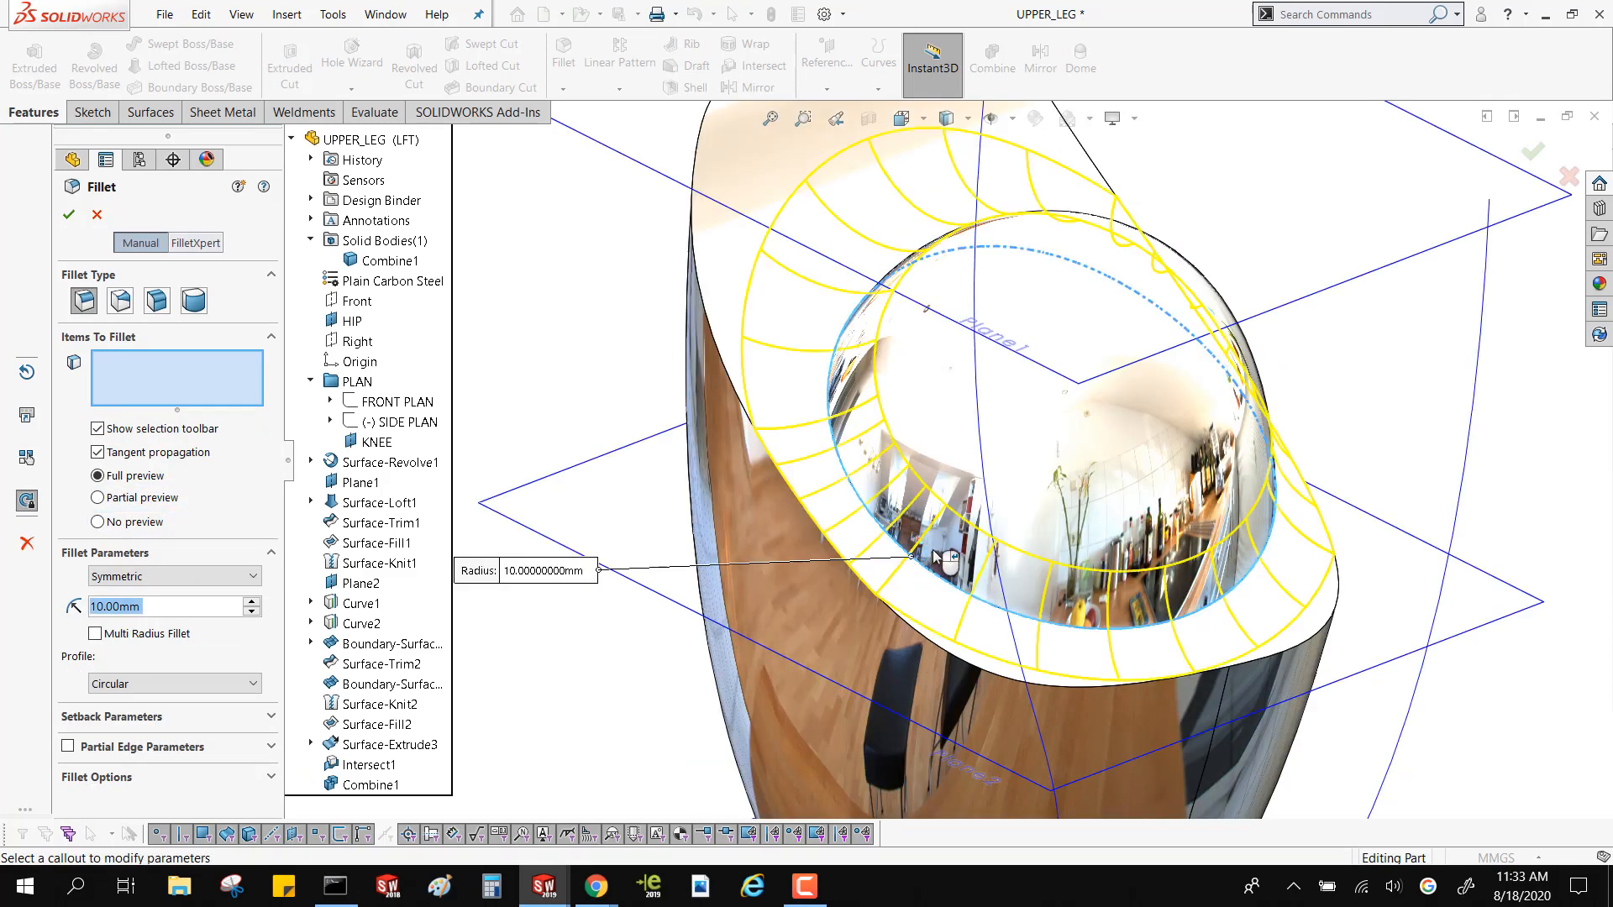
middle_click_drag(914, 561, 831, 504)
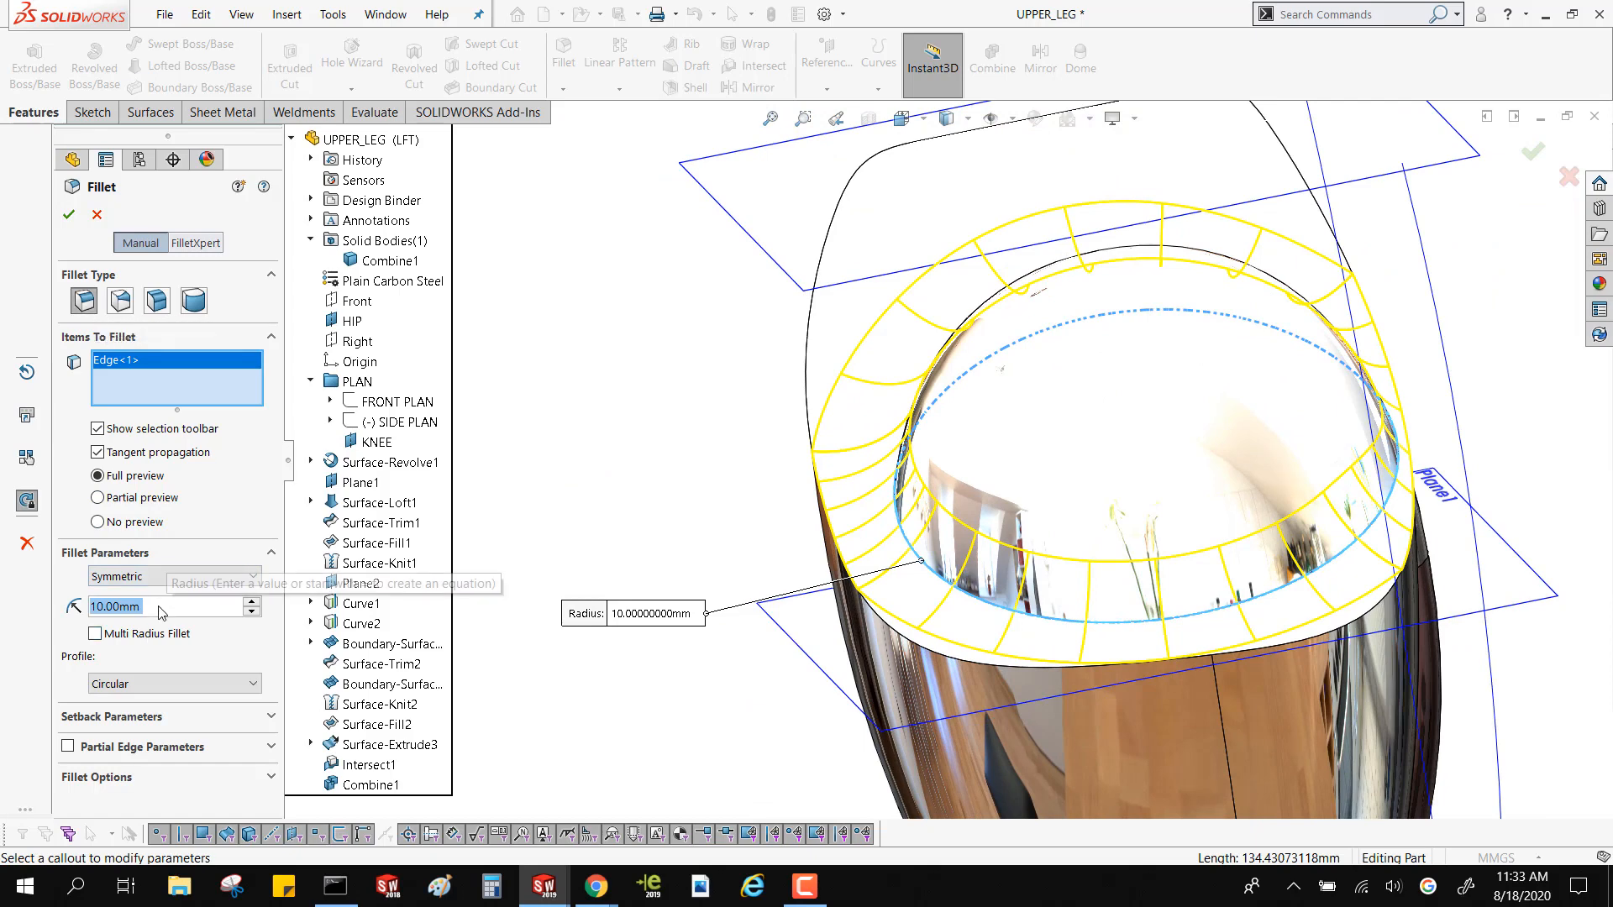
type("1")
key("Return")
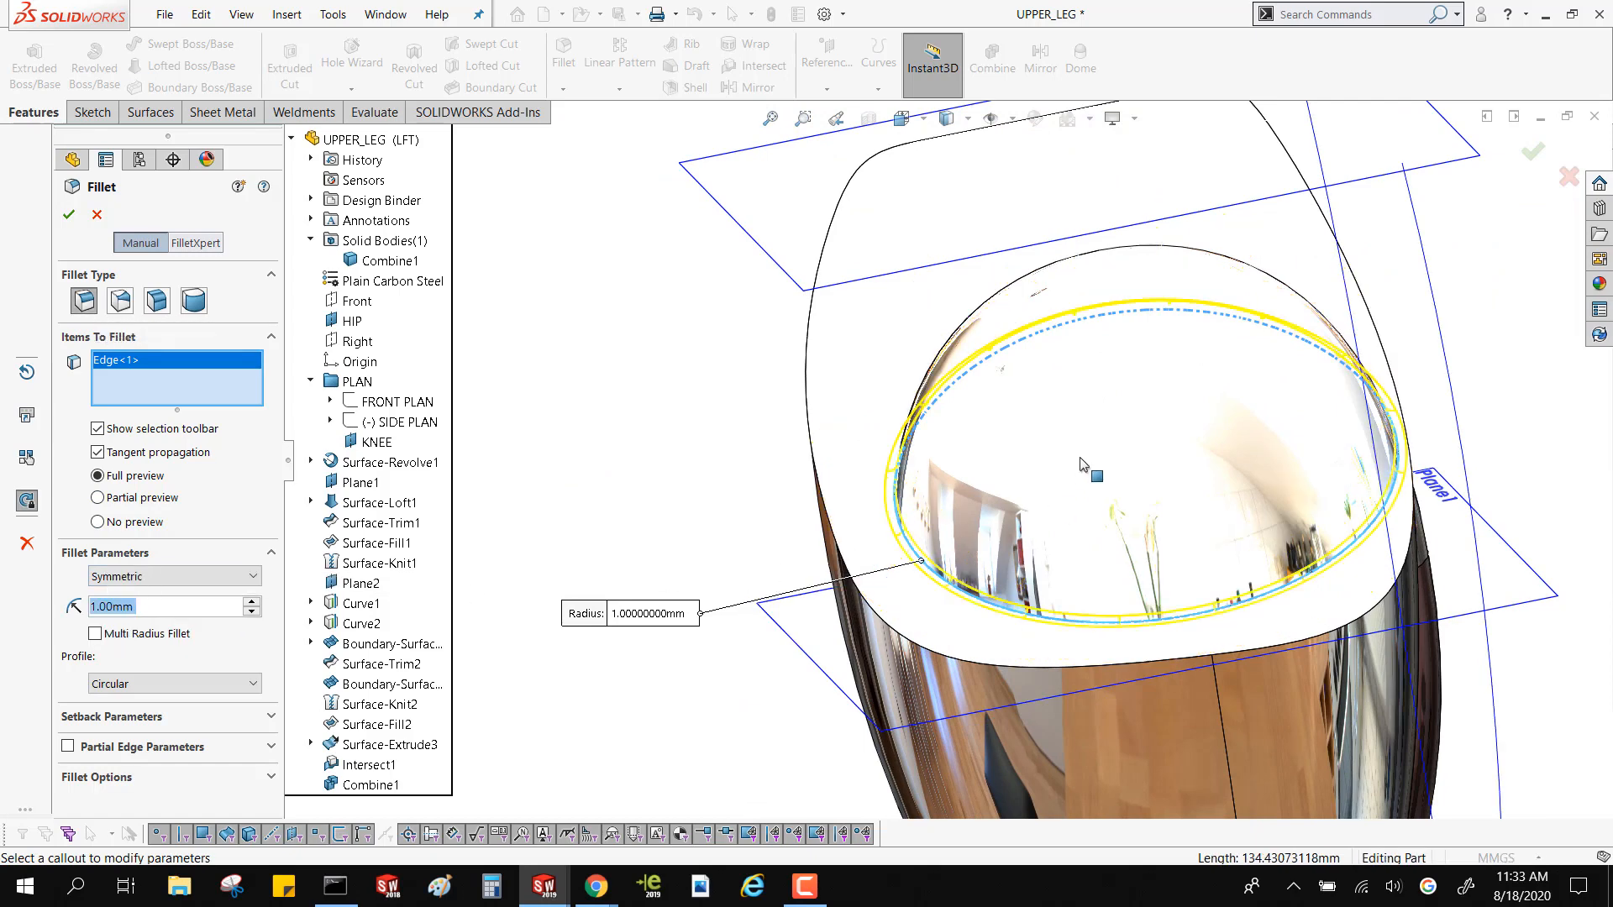
left_click(184, 682)
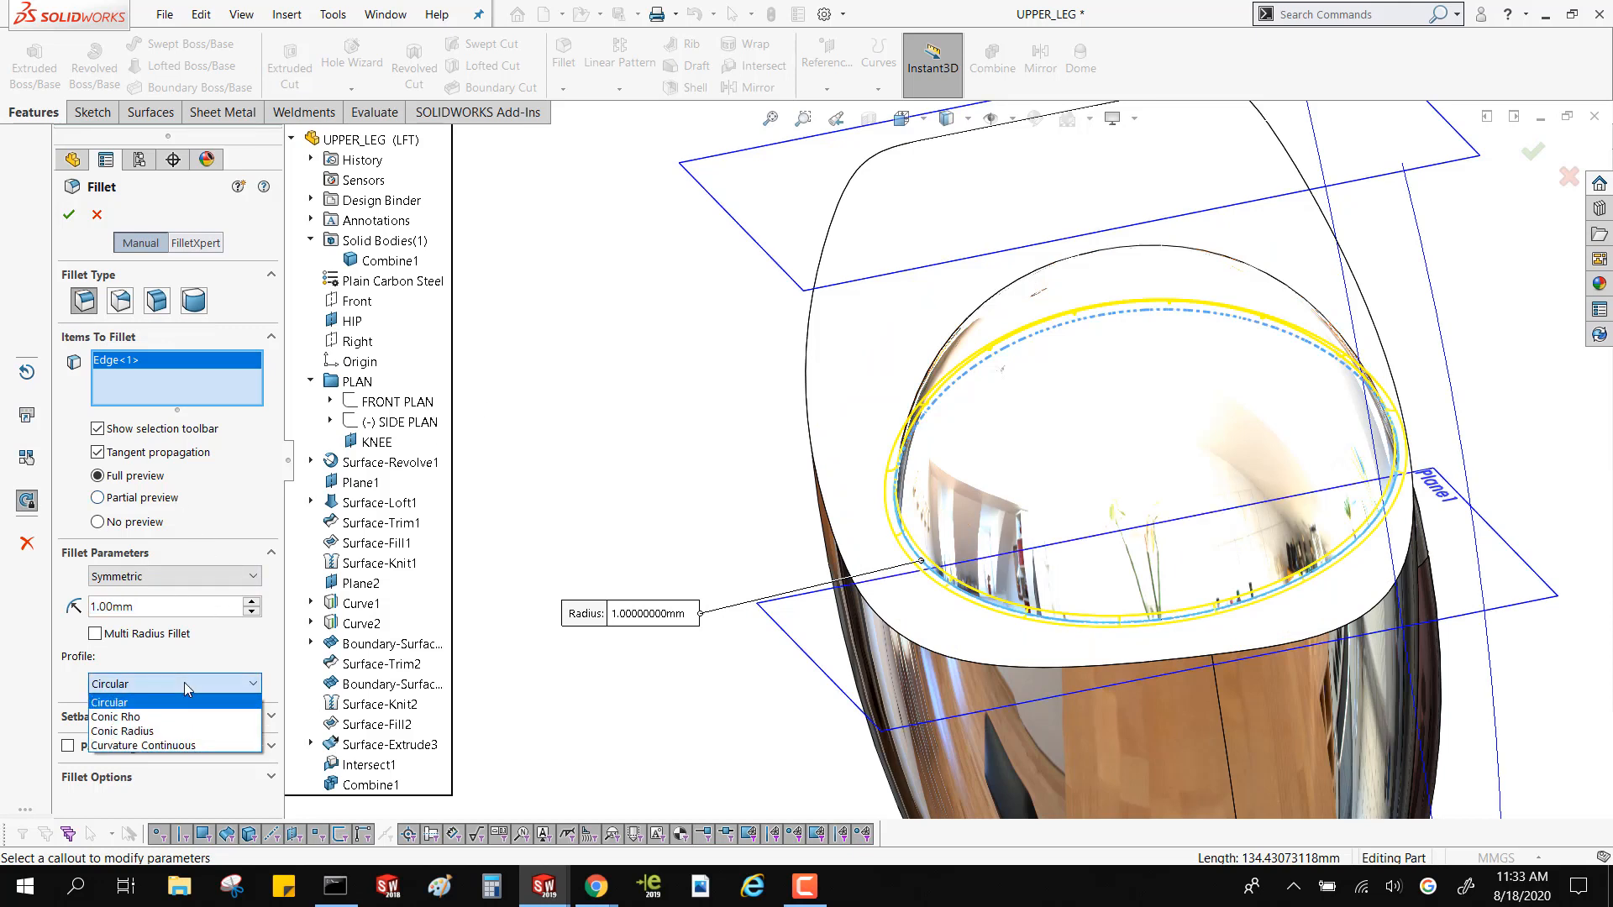
left_click(164, 747)
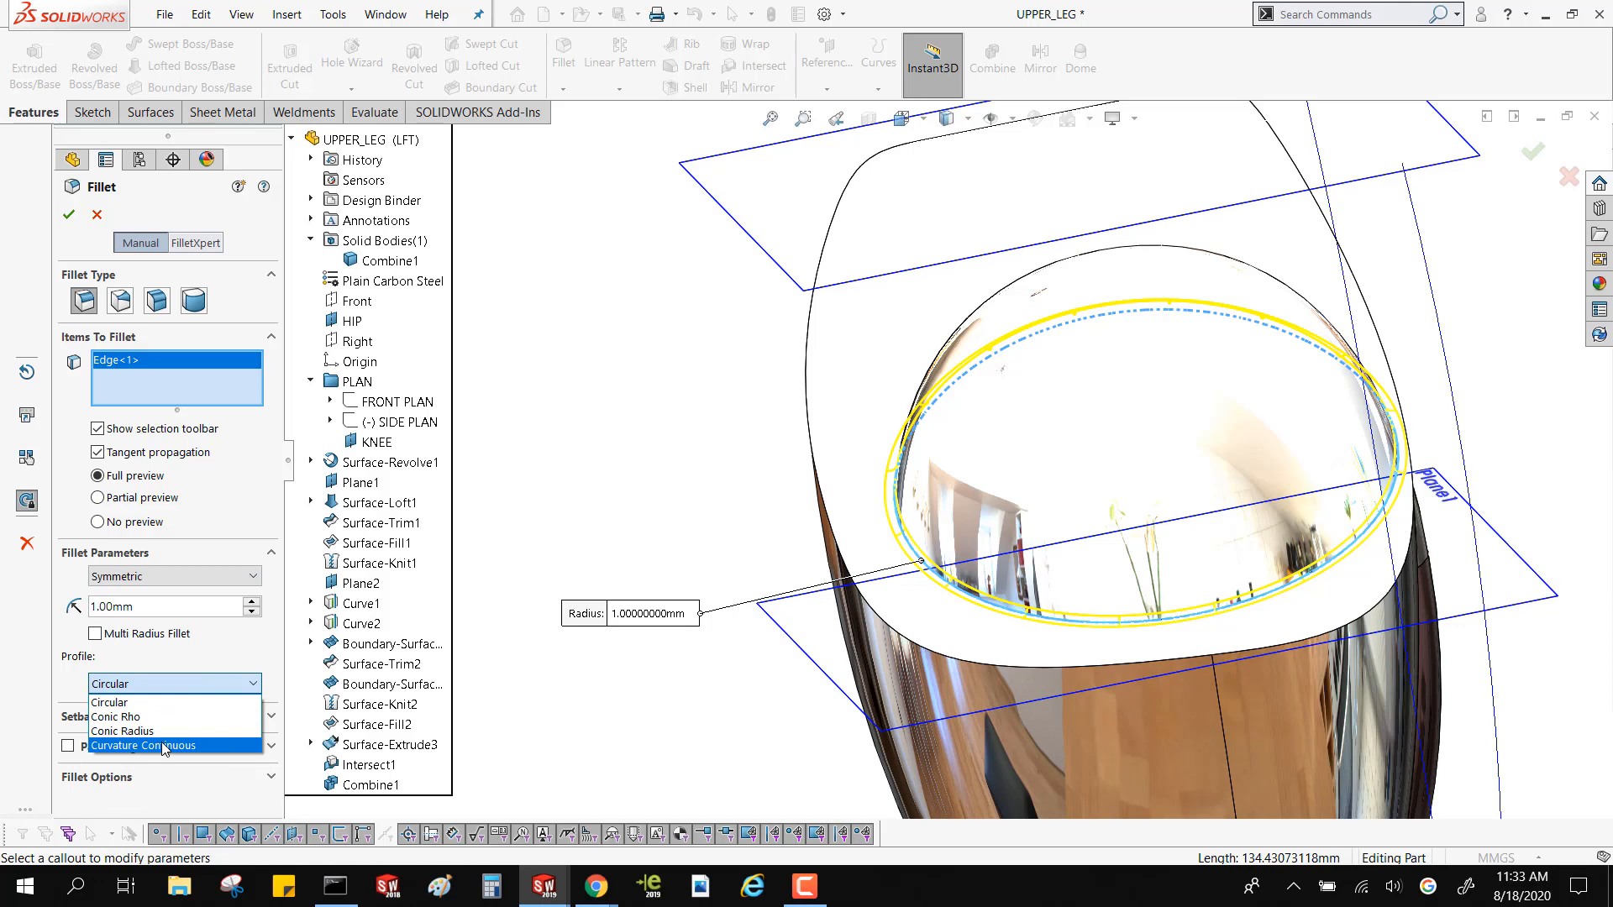
left_click(165, 745)
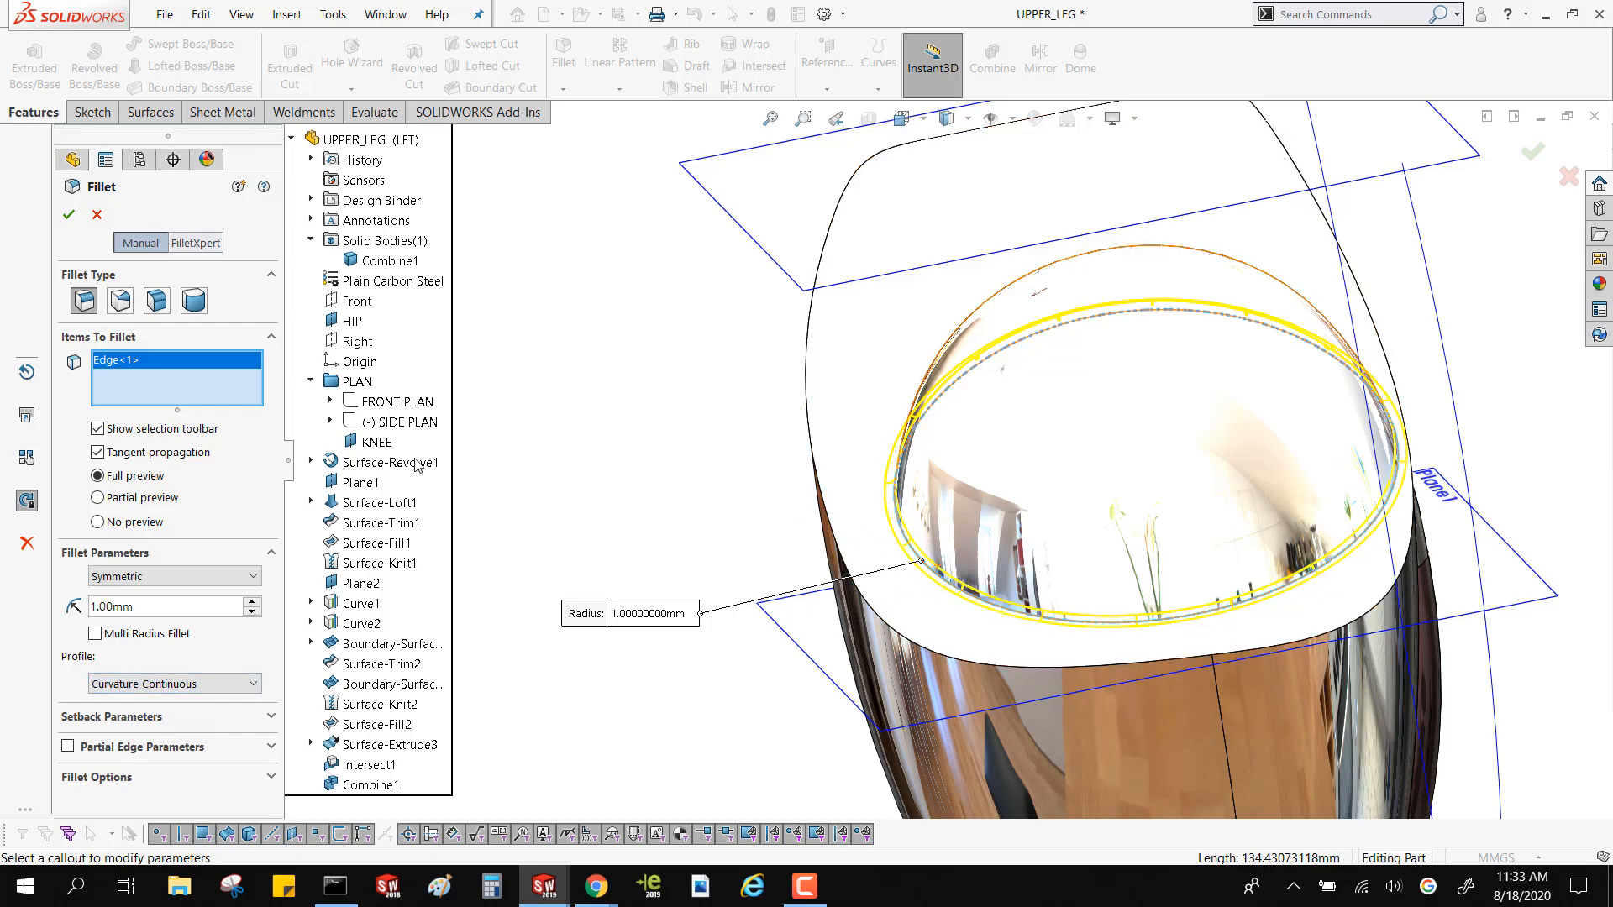
left_click(68, 215)
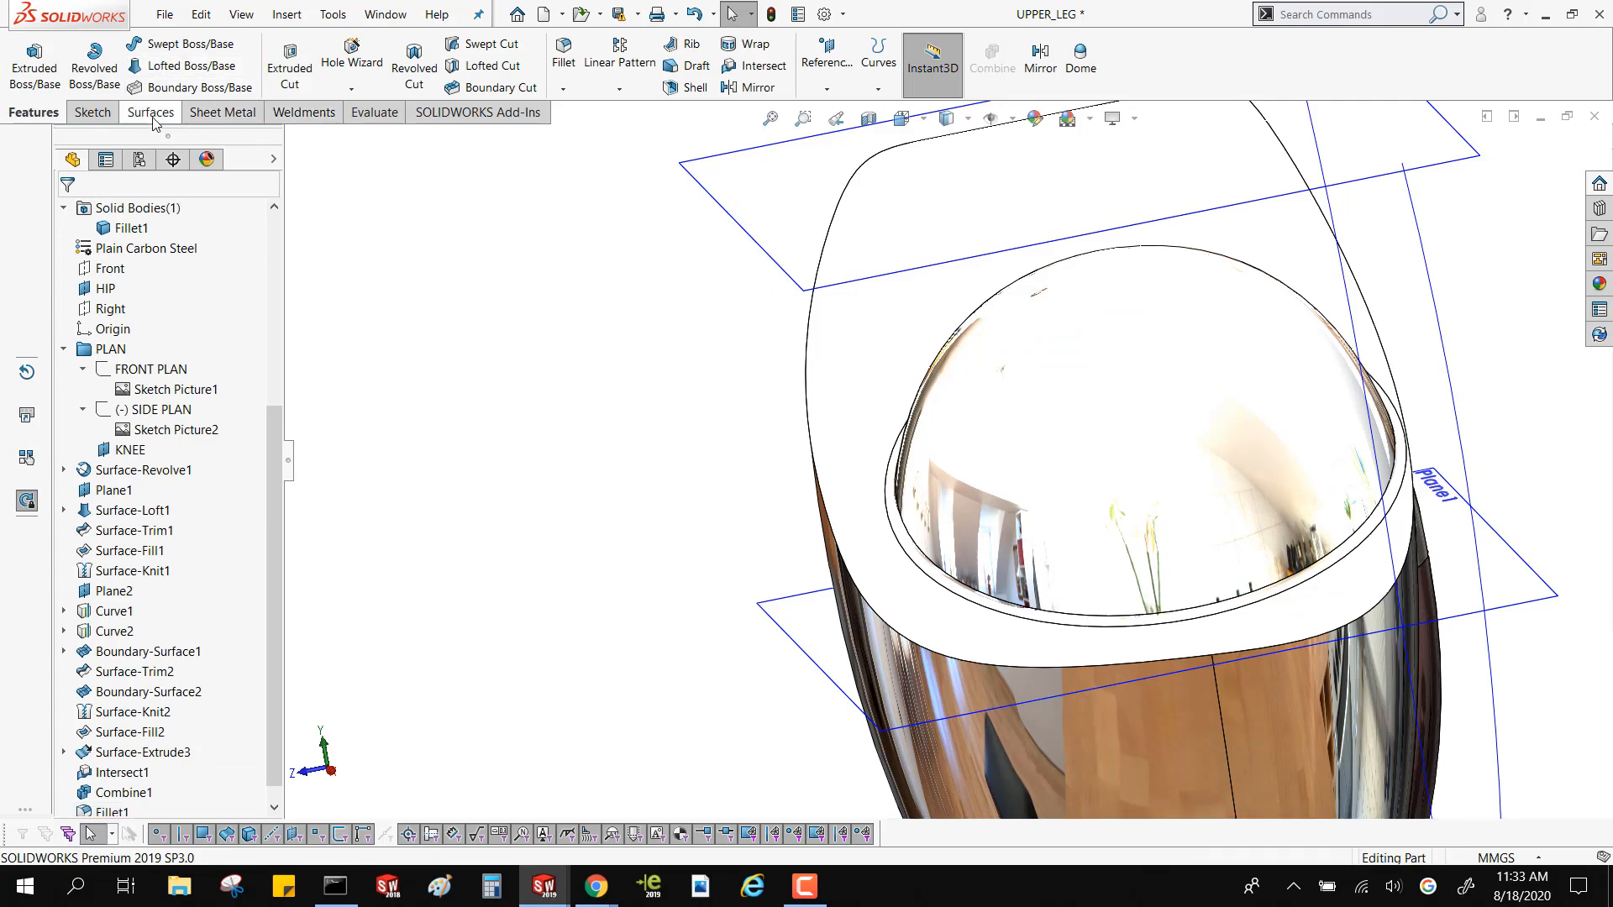
Display surface curvature on the model and inspect the color transitions across the fillet around the hip ball
left_click(374, 111)
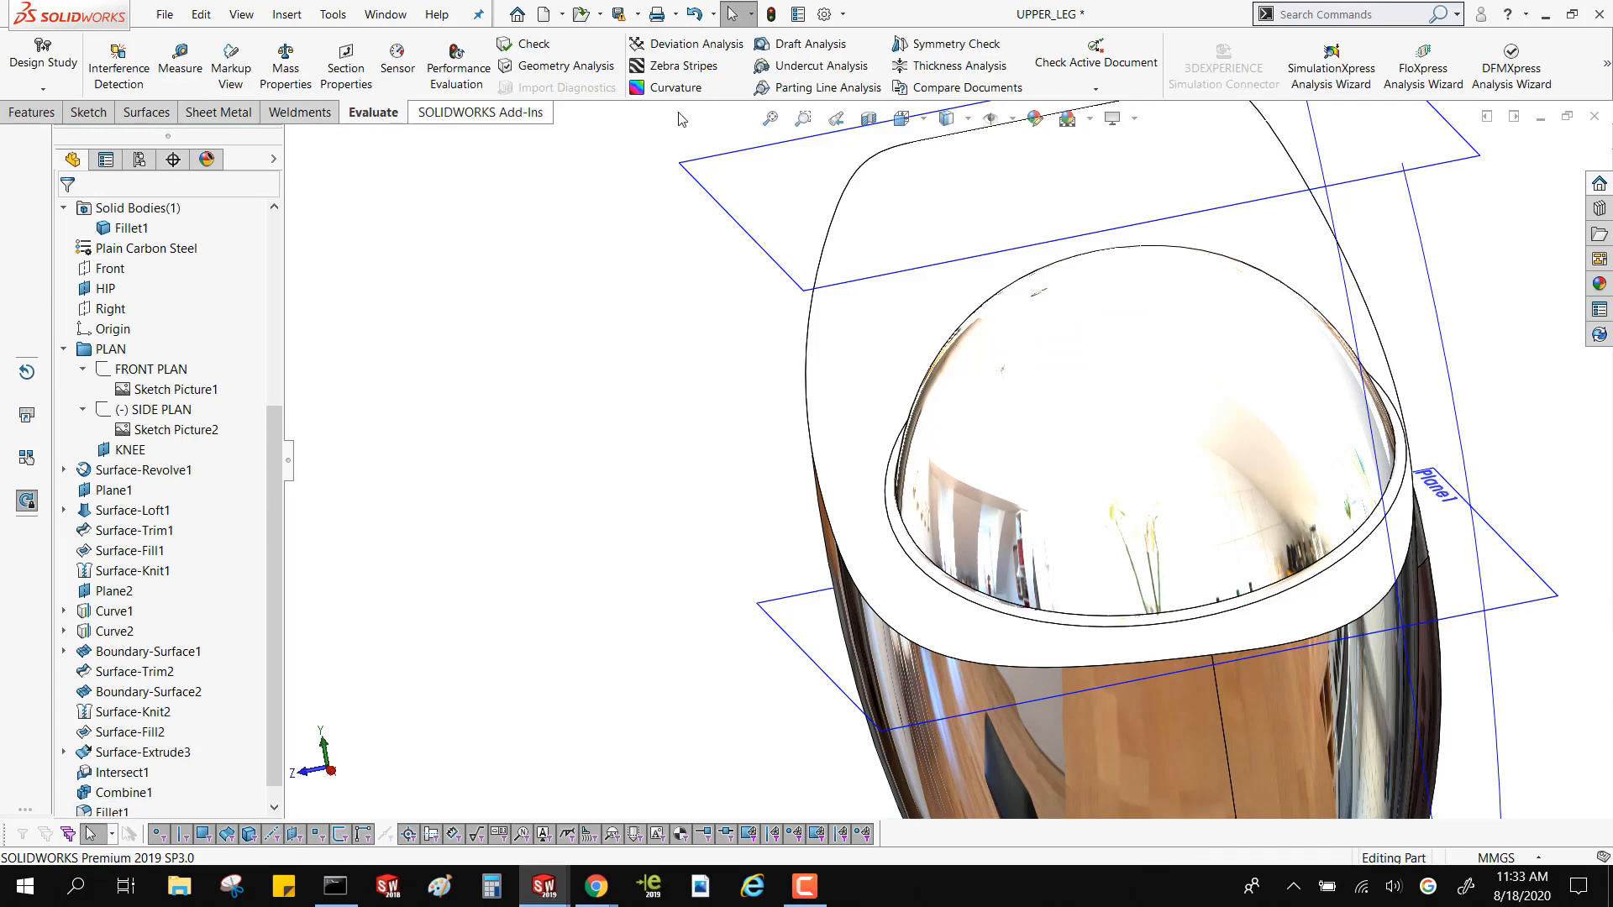
left_click(675, 87)
scroll(962, 559, "down", 5)
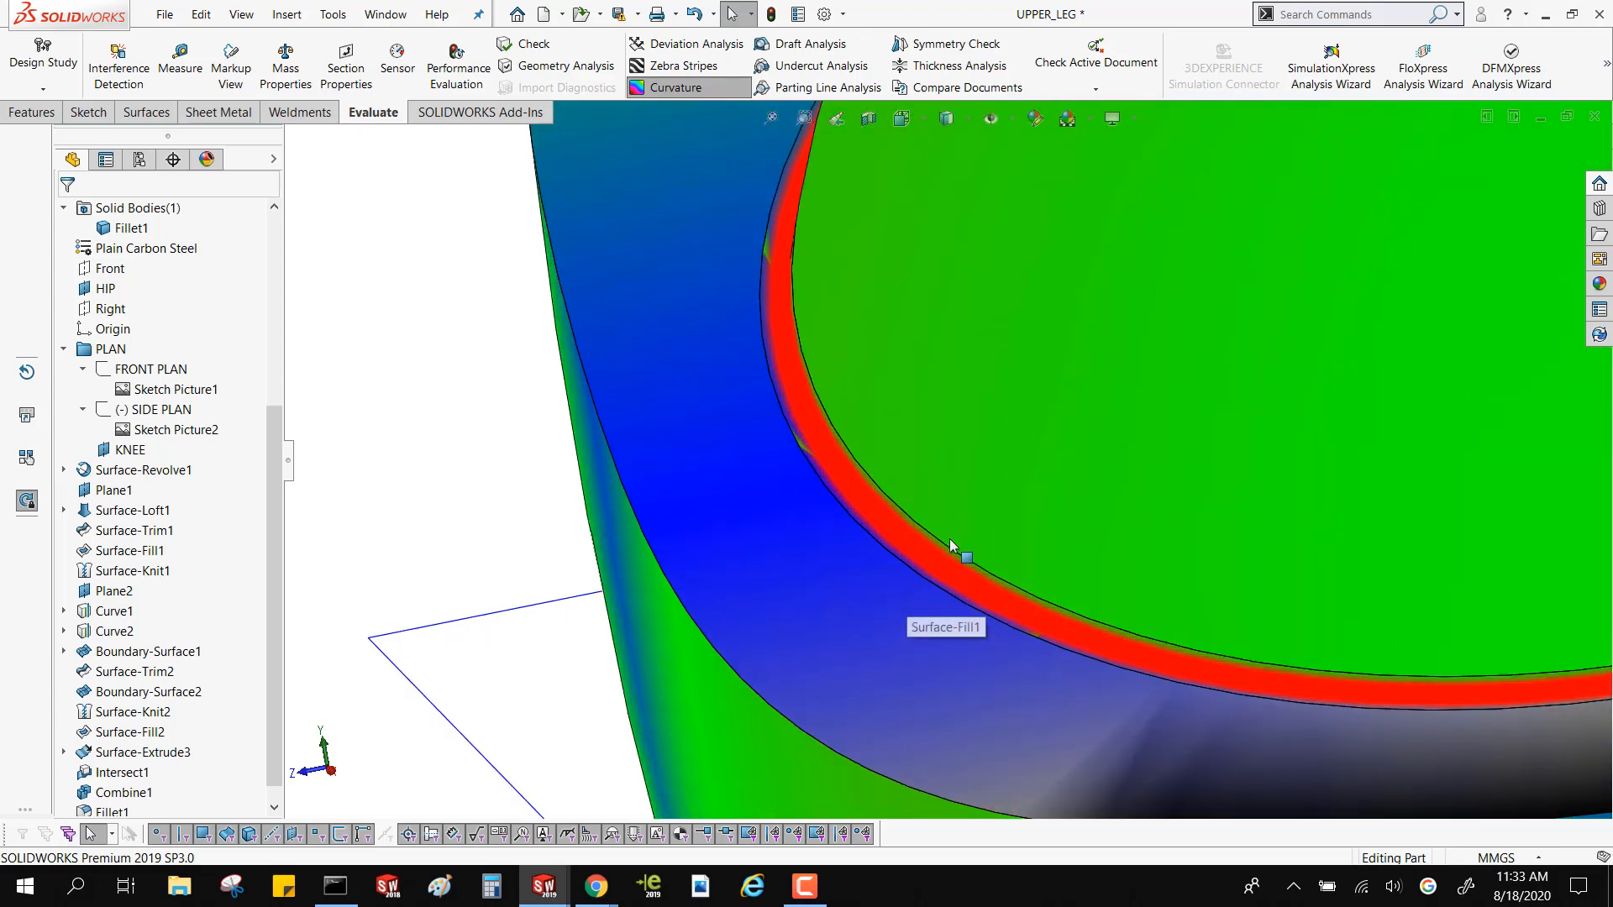
scroll(950, 542, "down", 5)
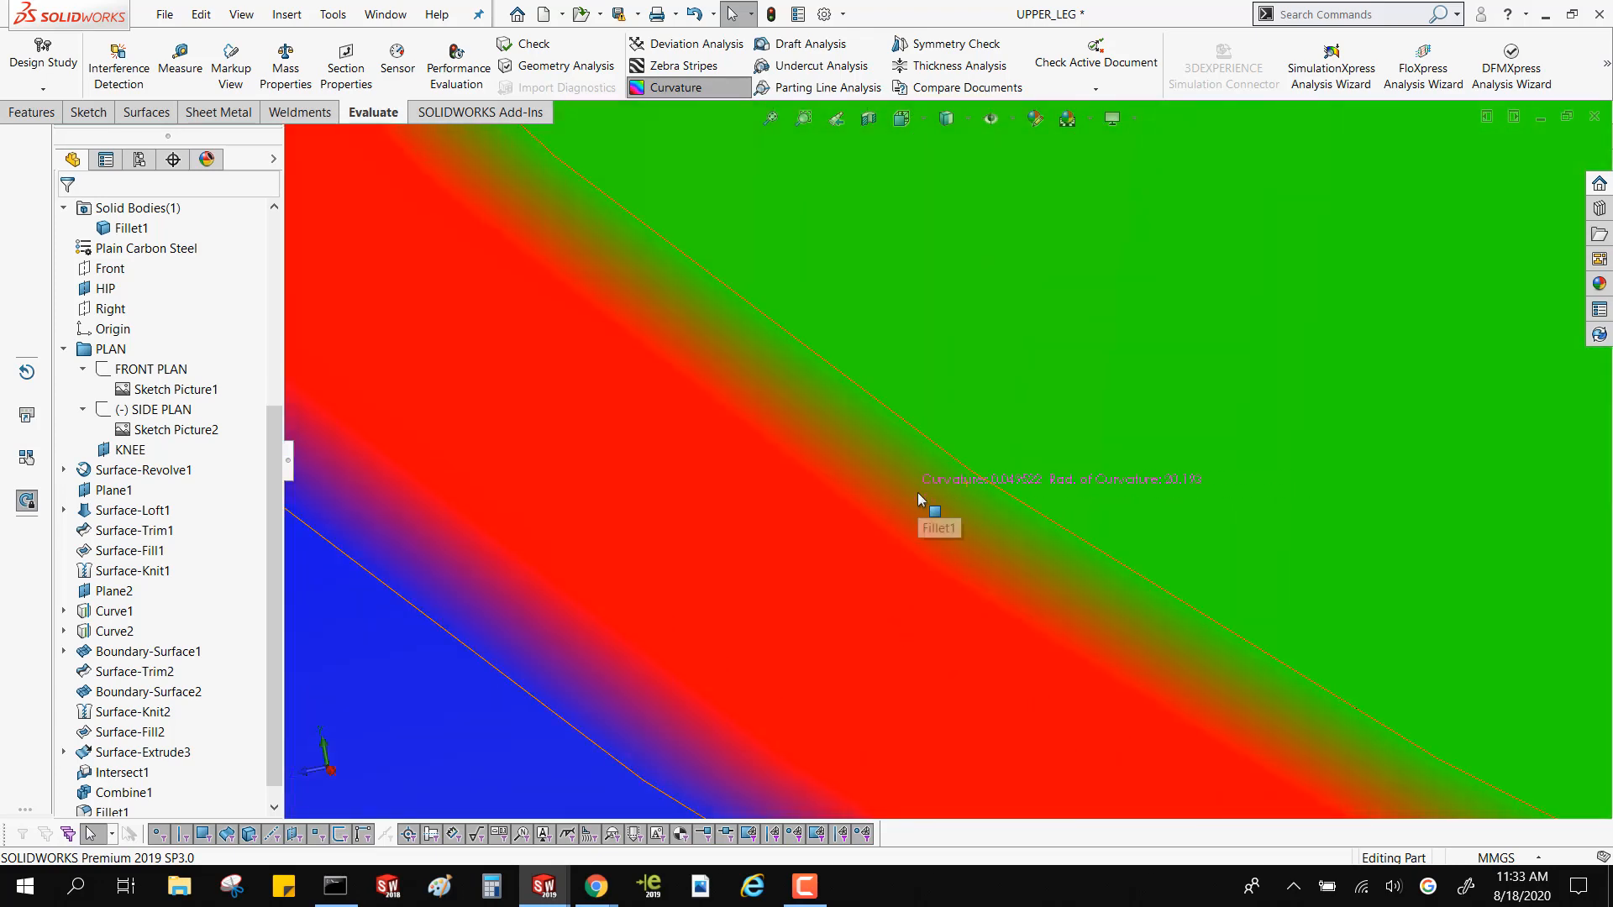
scroll(613, 579, "up", 3)
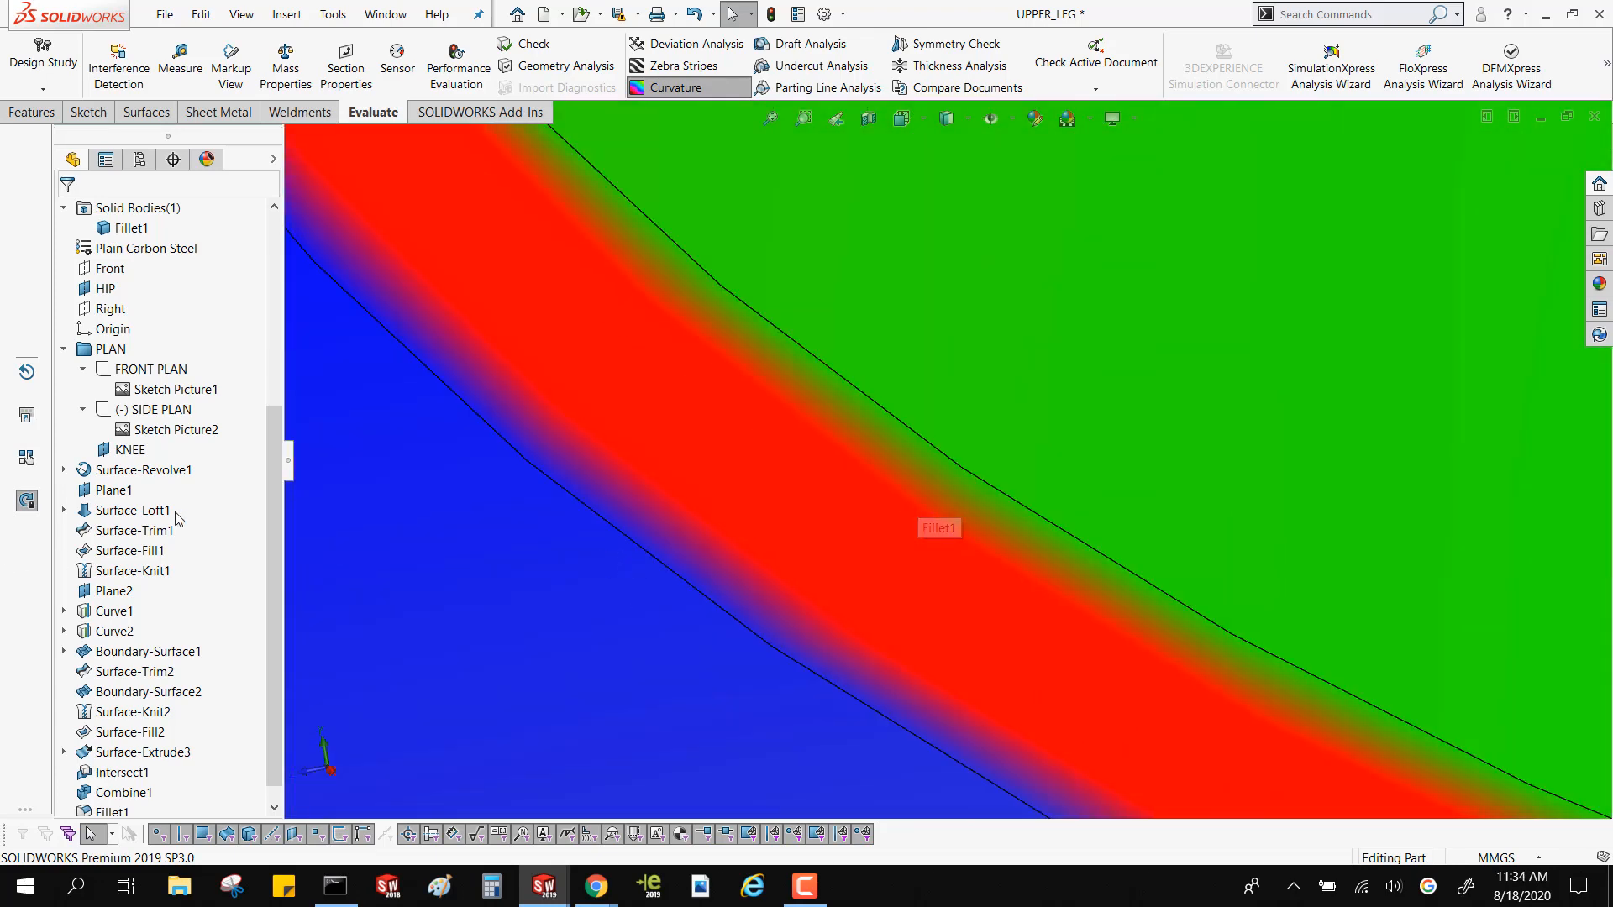
Change the profile of the 1 mm fillet around the hip ball to Circular for a curvature comparison
scroll(194, 672, "down", 1)
right_click(116, 794)
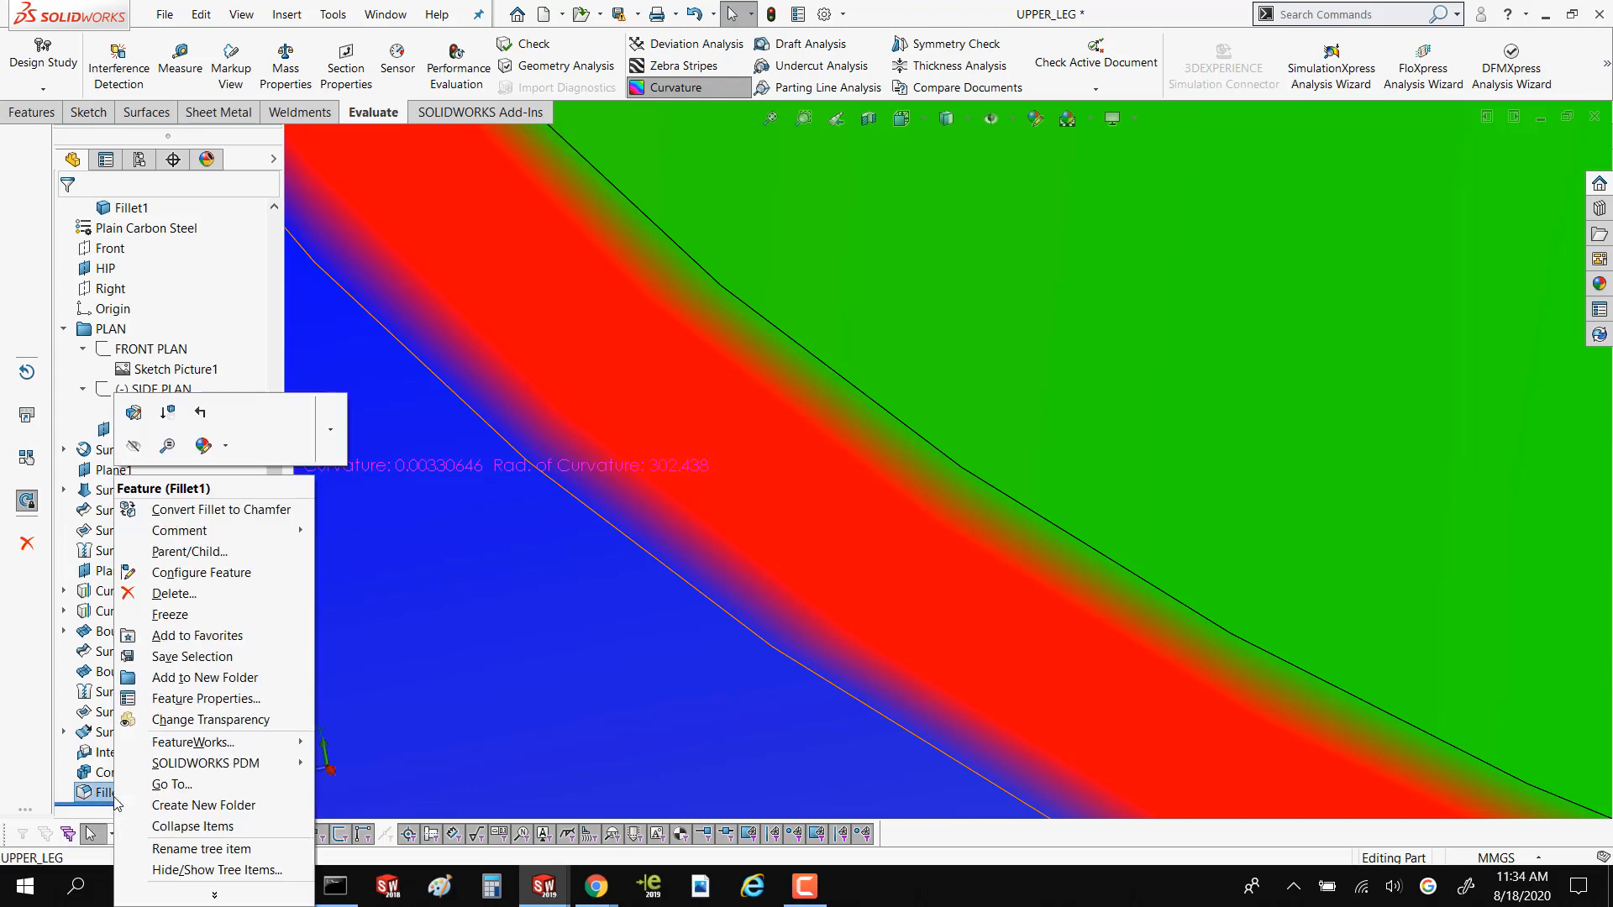
left_click(135, 415)
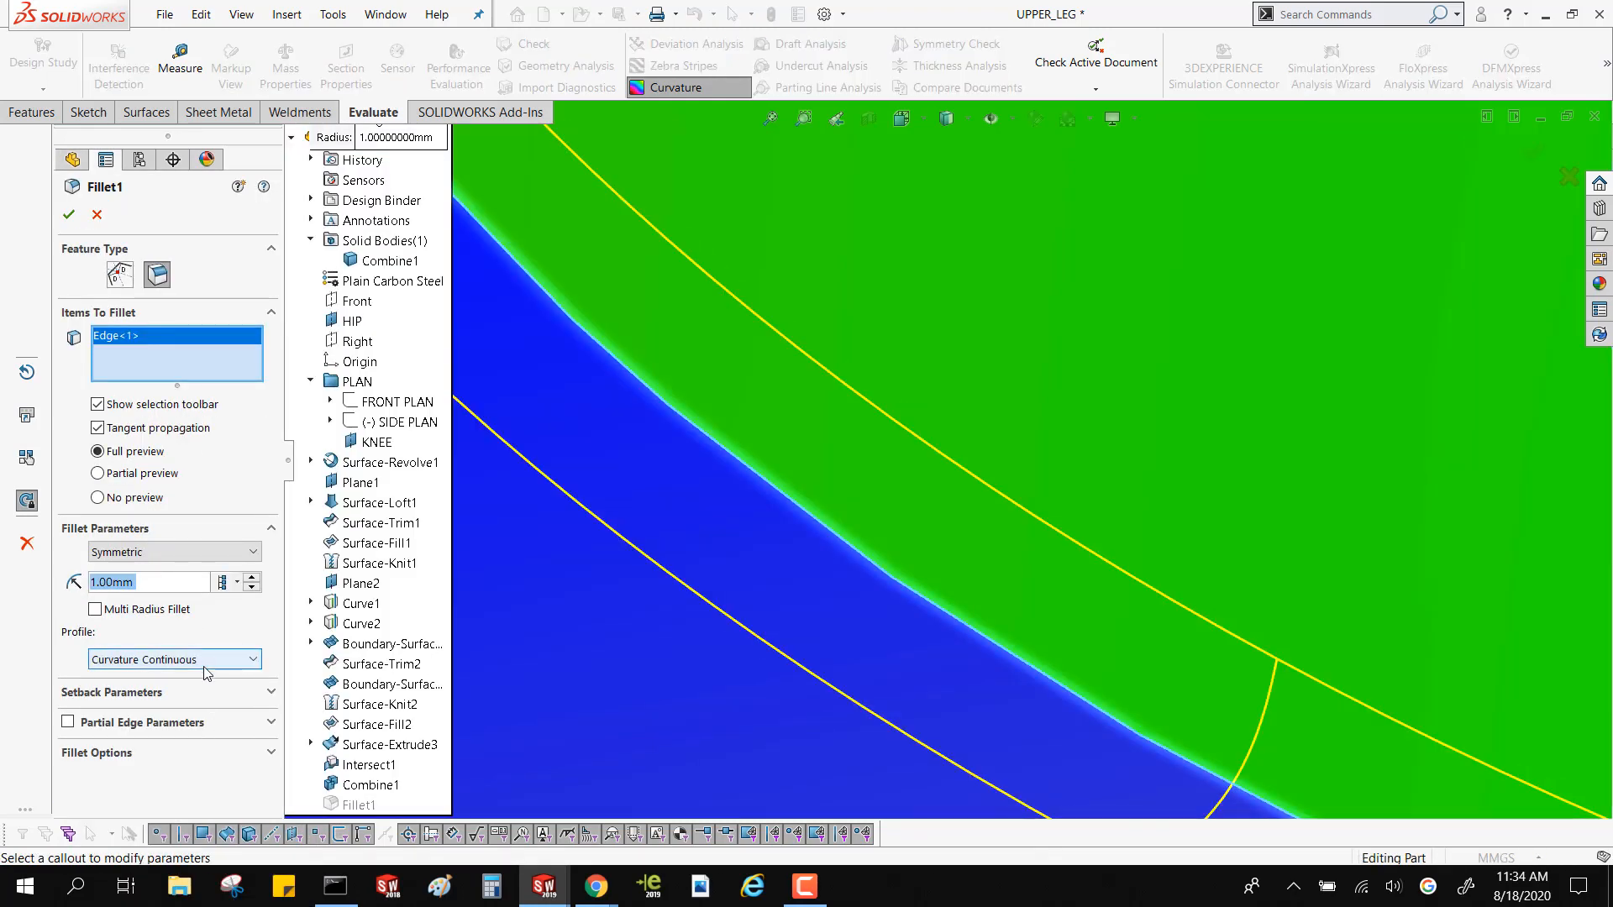
left_click(206, 659)
left_click(180, 679)
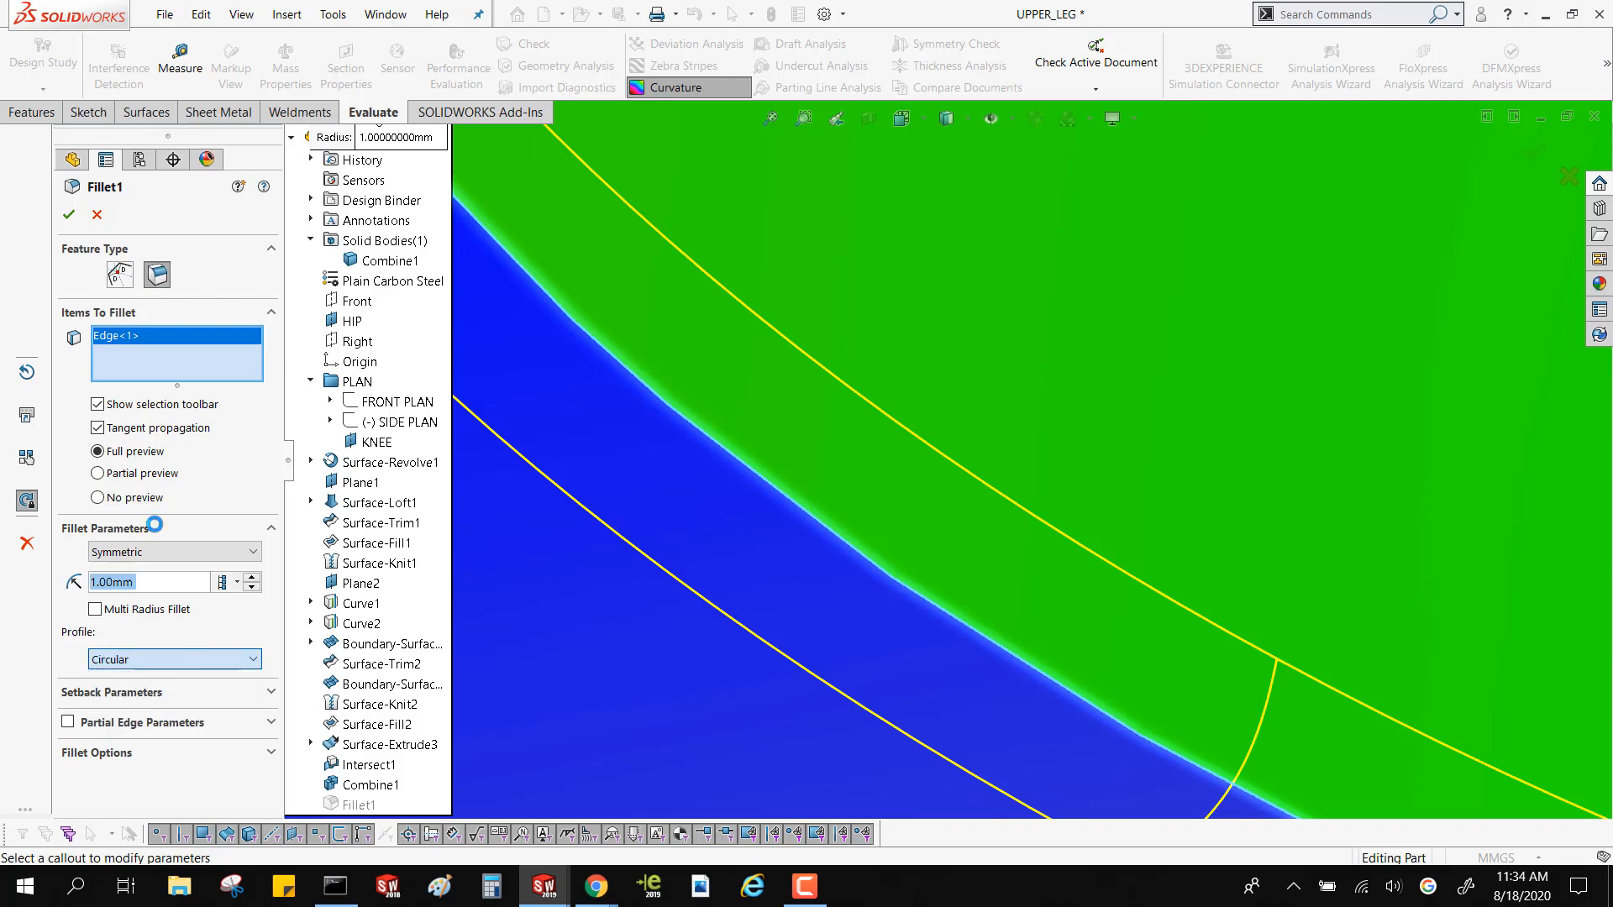
left_click(69, 216)
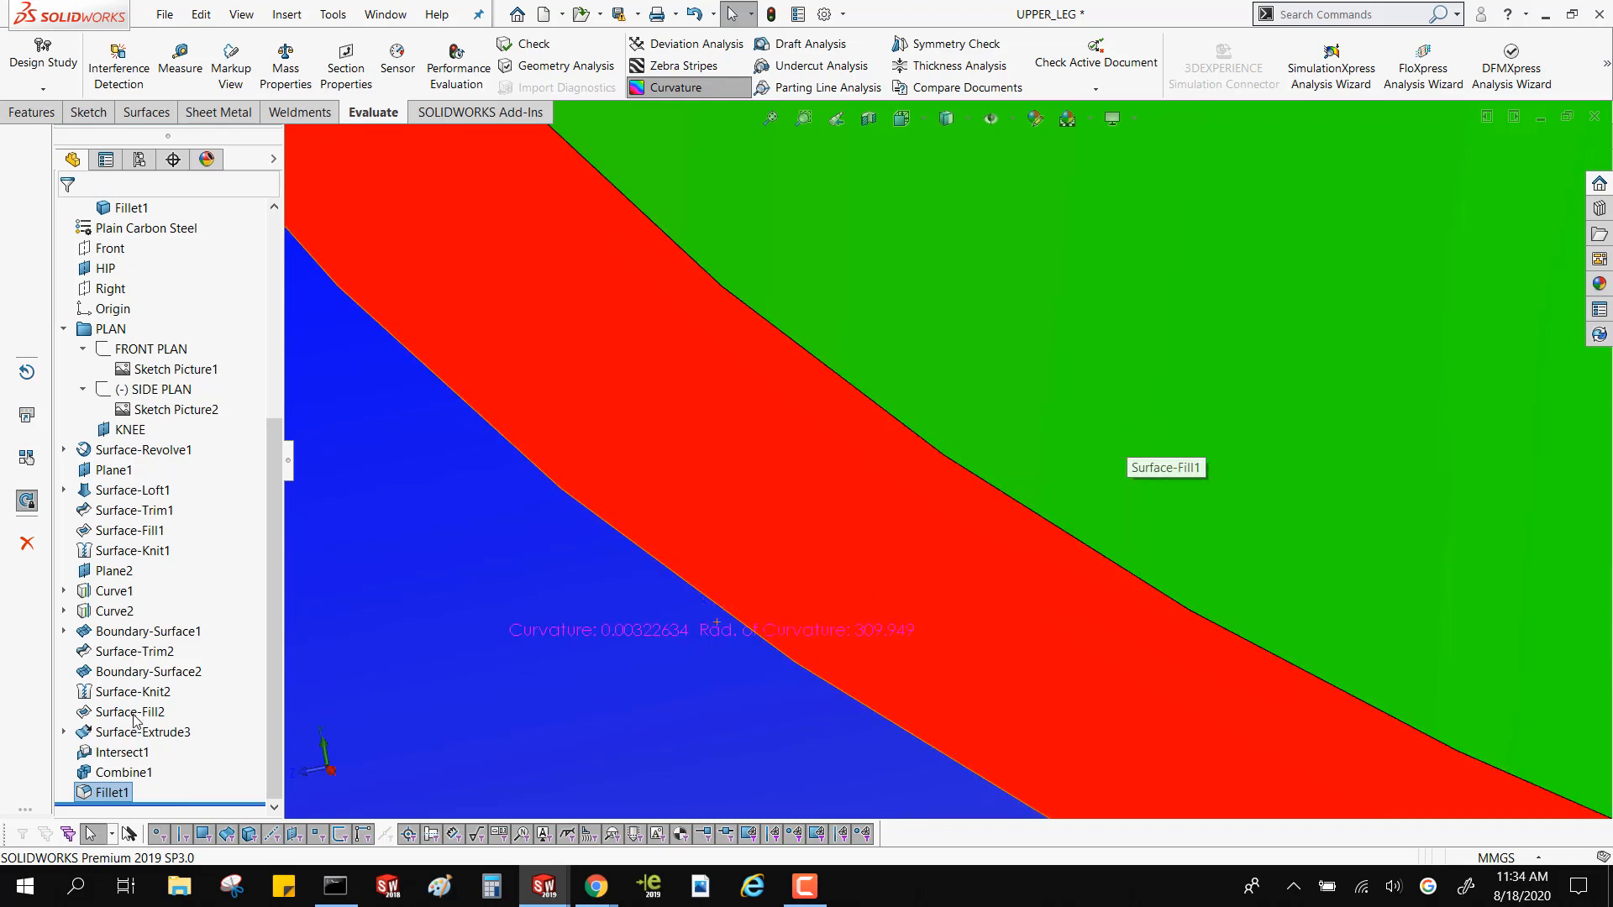
Set the profile of the fillet around the hip ball back to Curvature Continuous
right_click(109, 792)
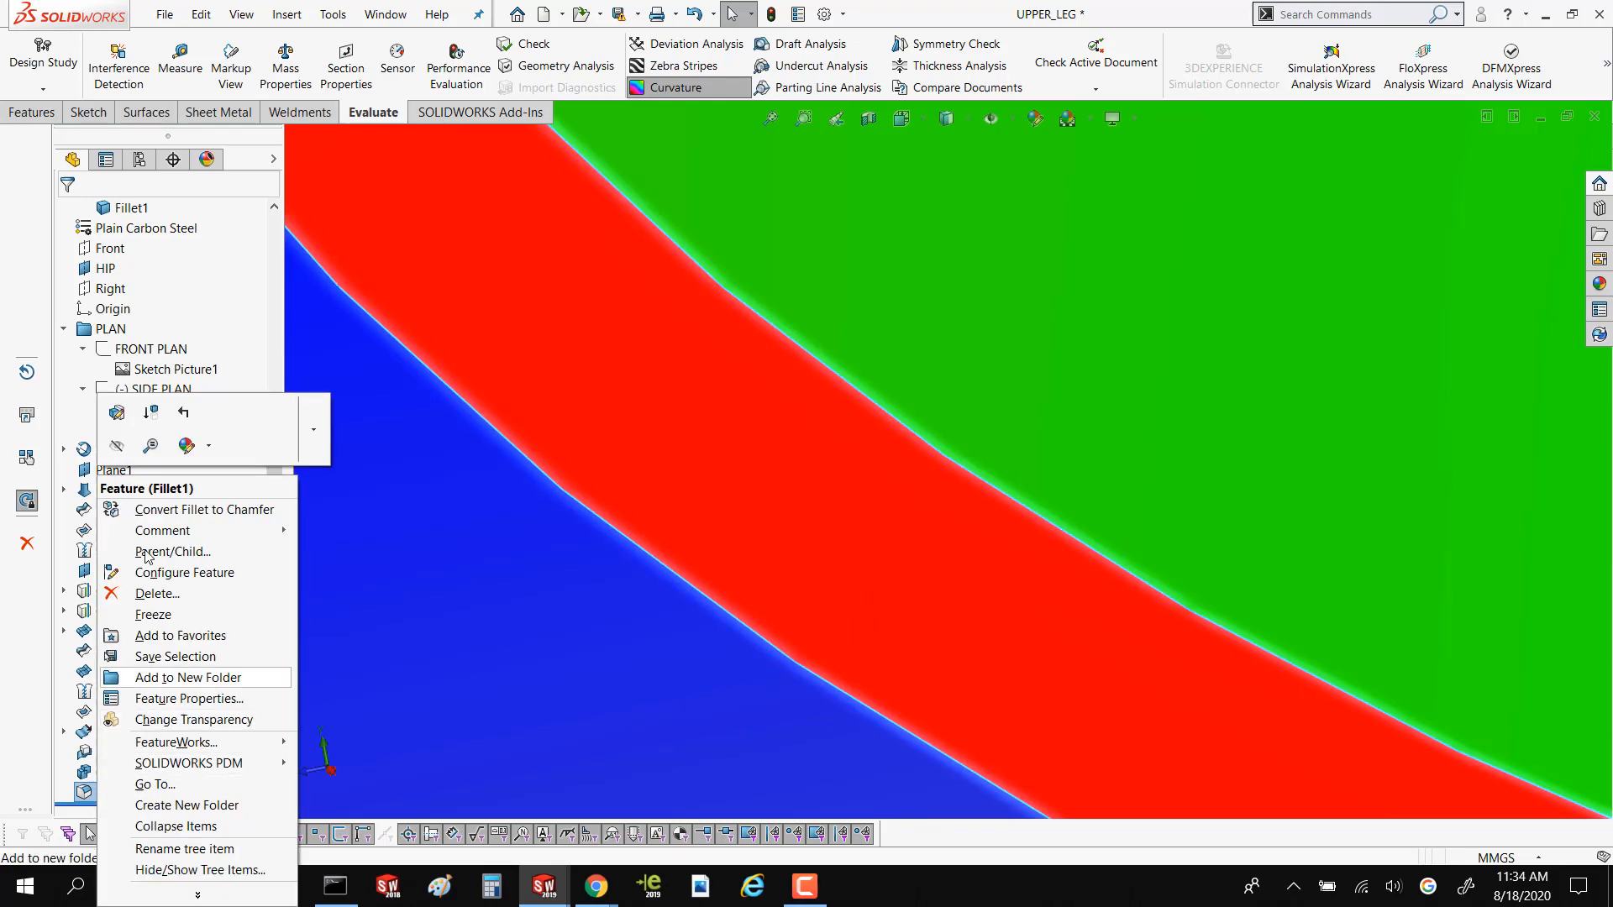
left_click(117, 424)
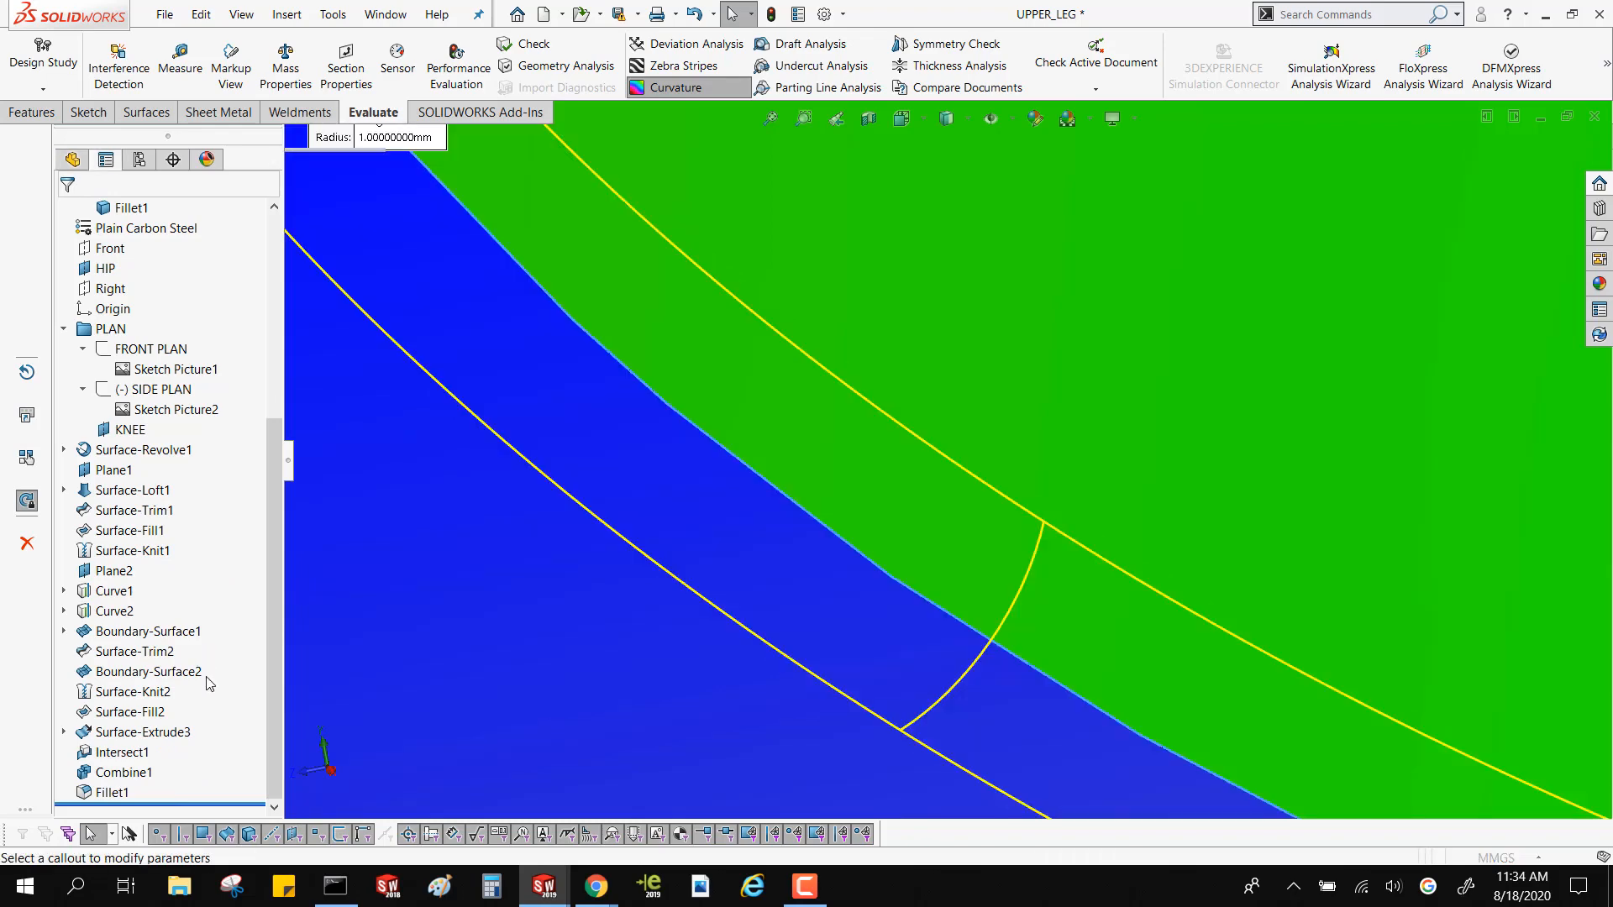
left_click(181, 659)
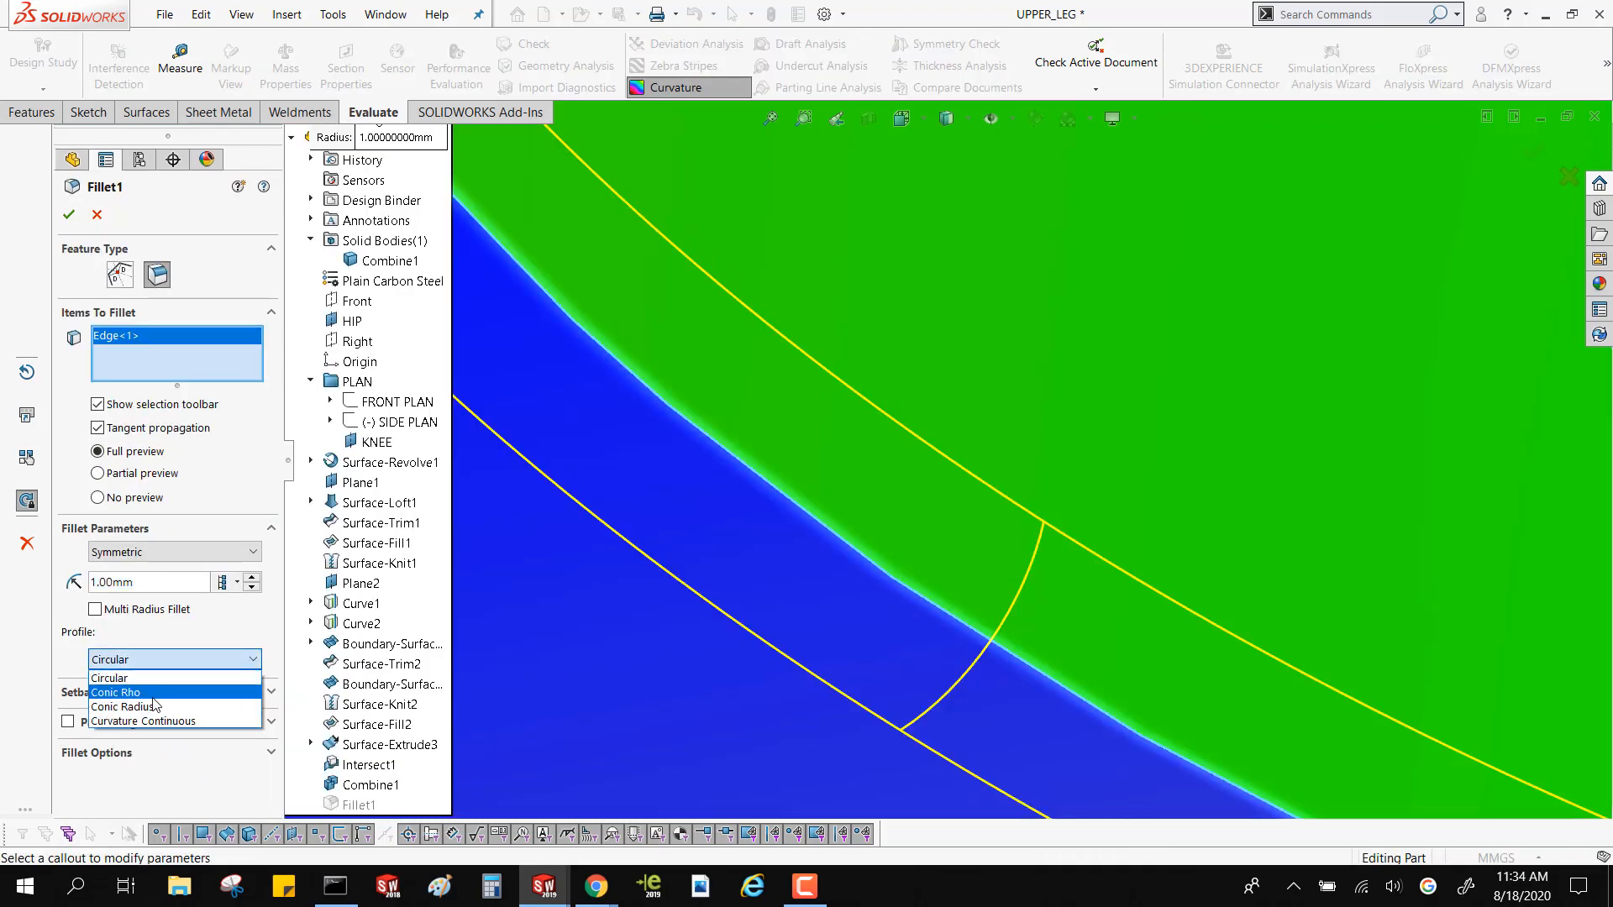
left_click(151, 721)
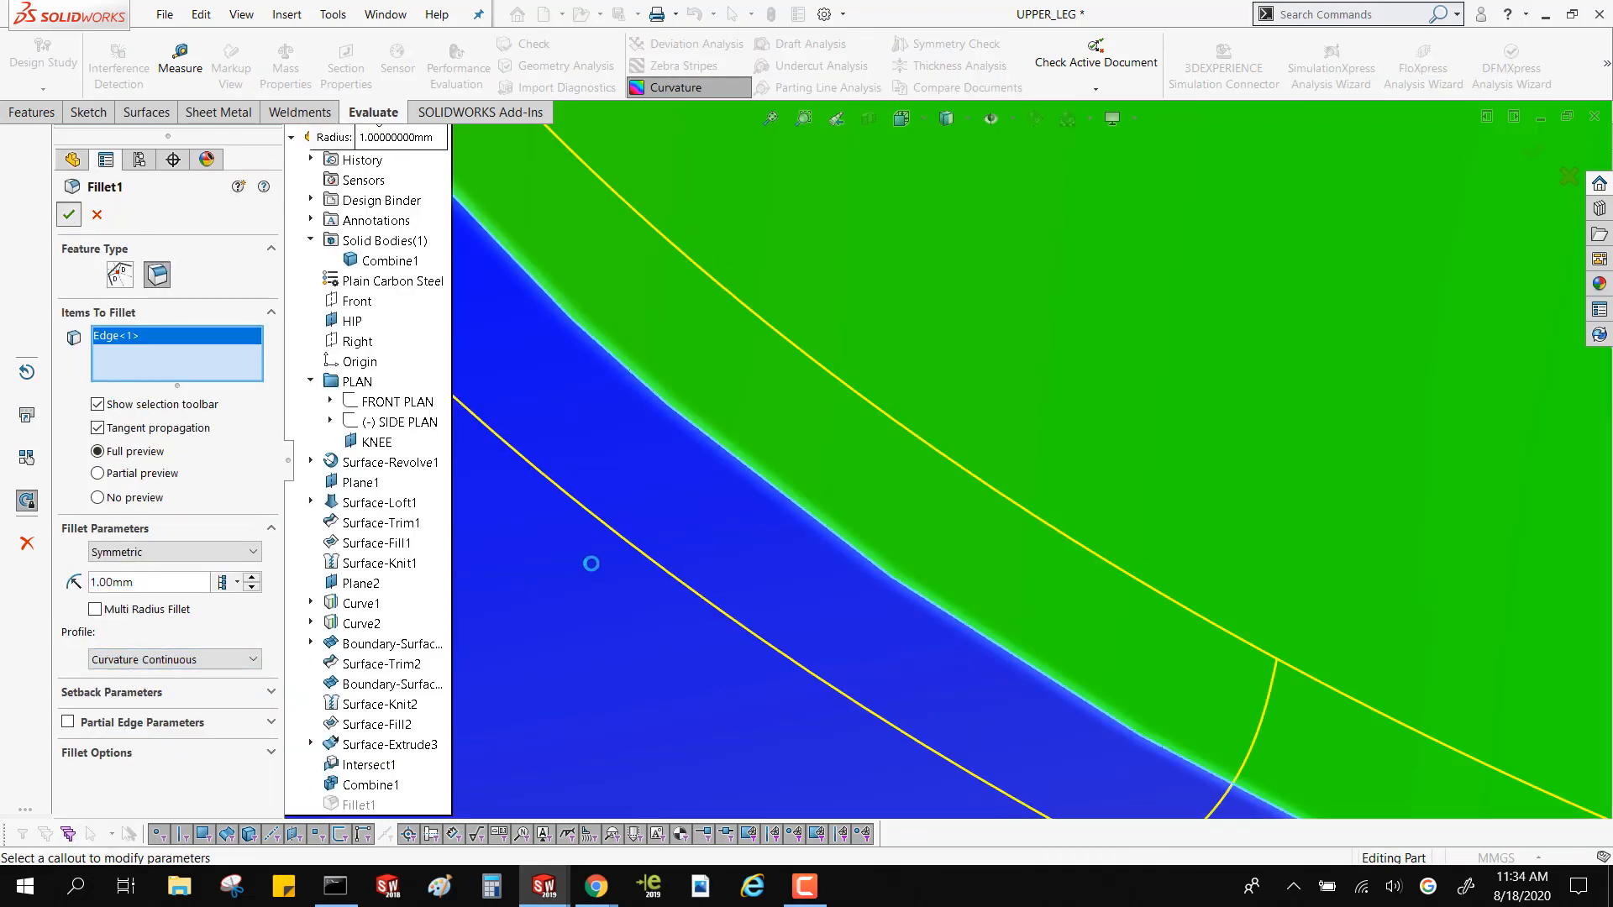
Examine the curvature colors along the hip ball fillet, including where it runs out near the raised side of the thigh
scroll(952, 596, "up", 7)
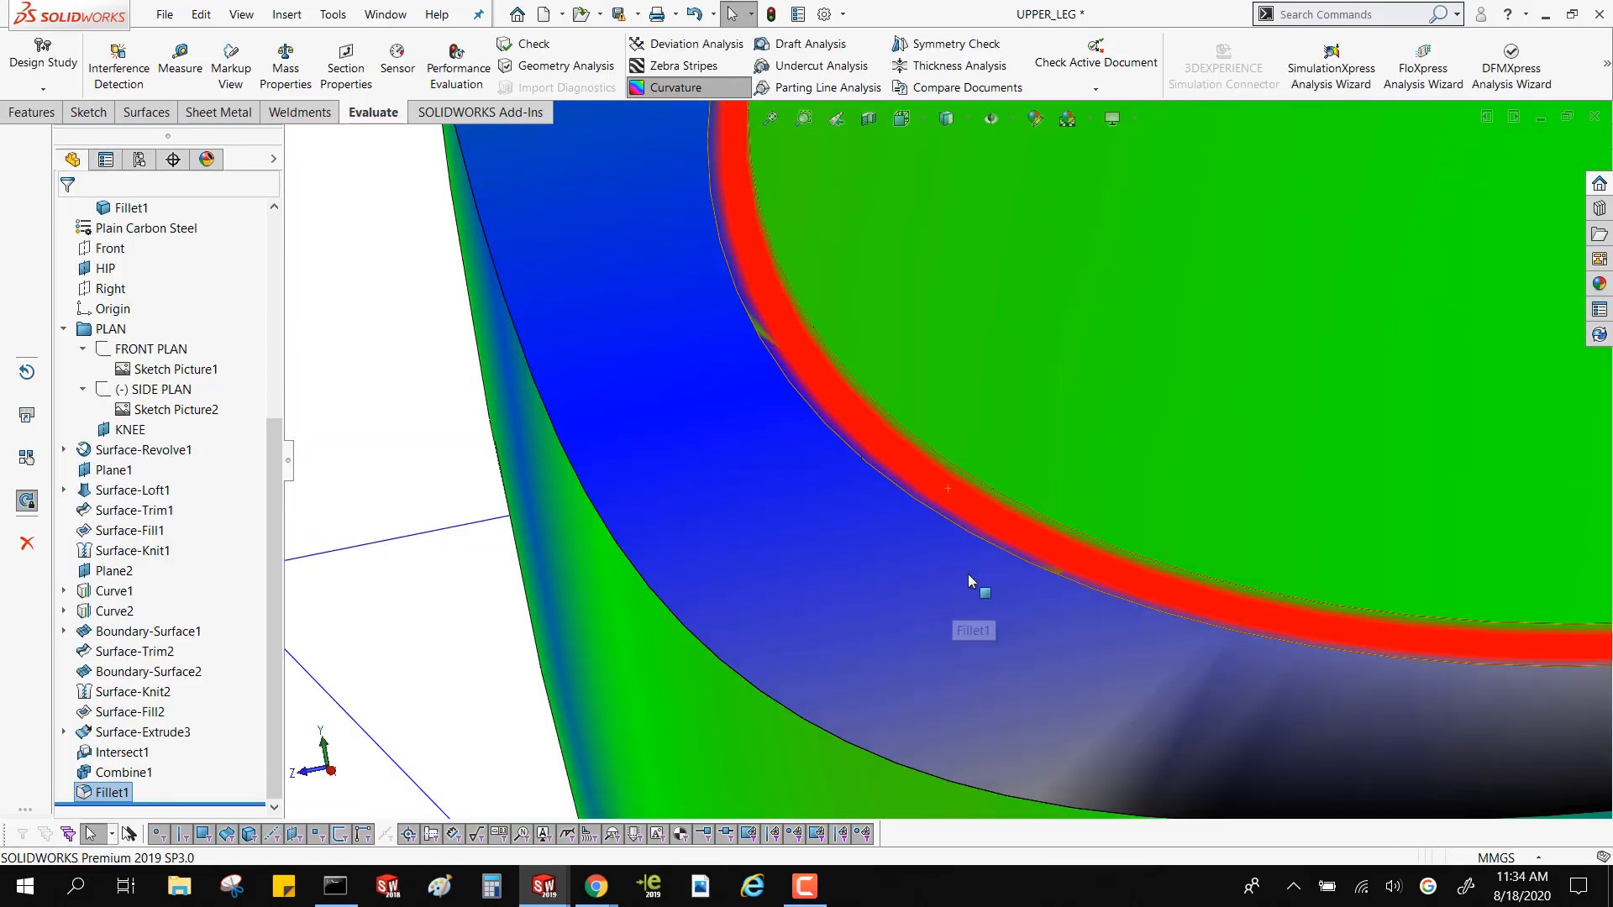
scroll(983, 550, "up", 5)
middle_click_drag(1001, 527, 1123, 475)
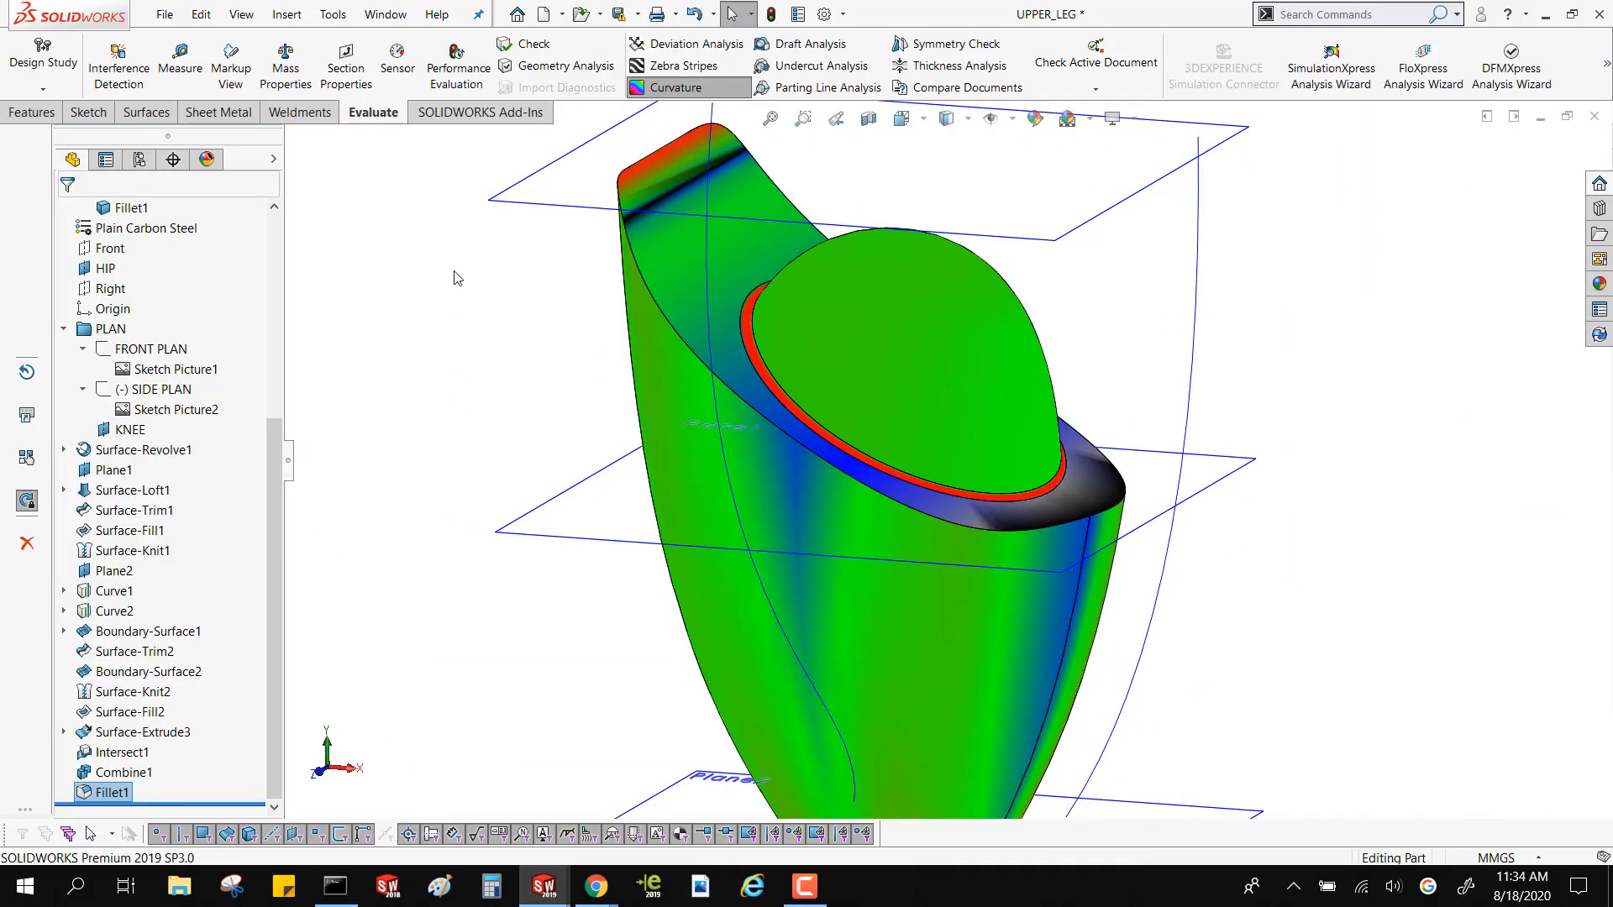
left_click(456, 465)
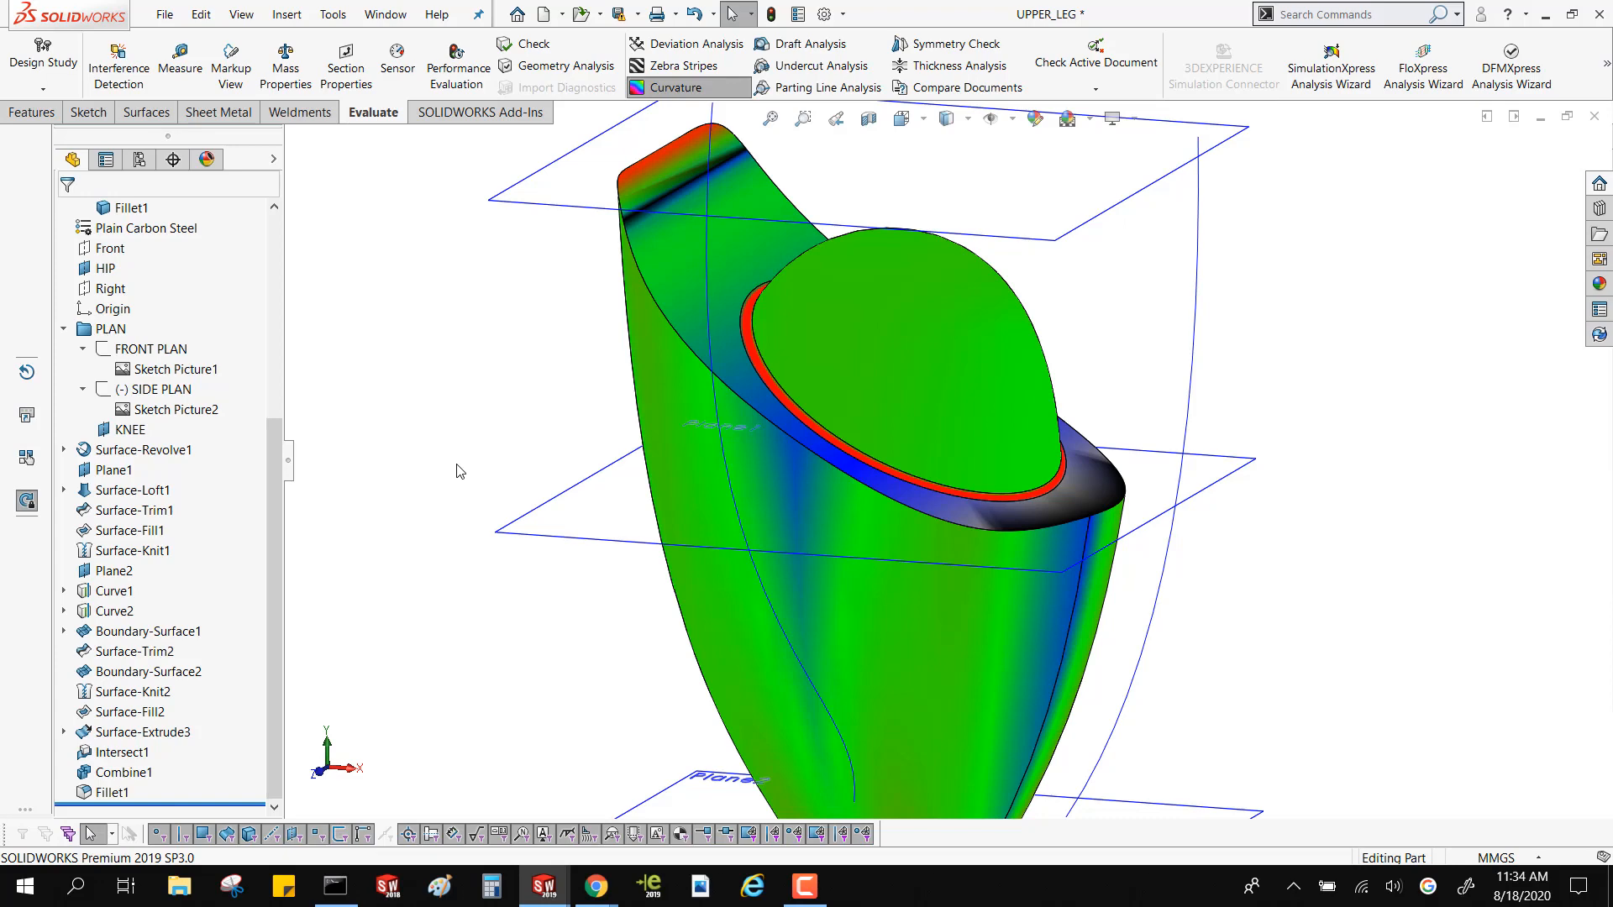
scroll(724, 281, "down", 6)
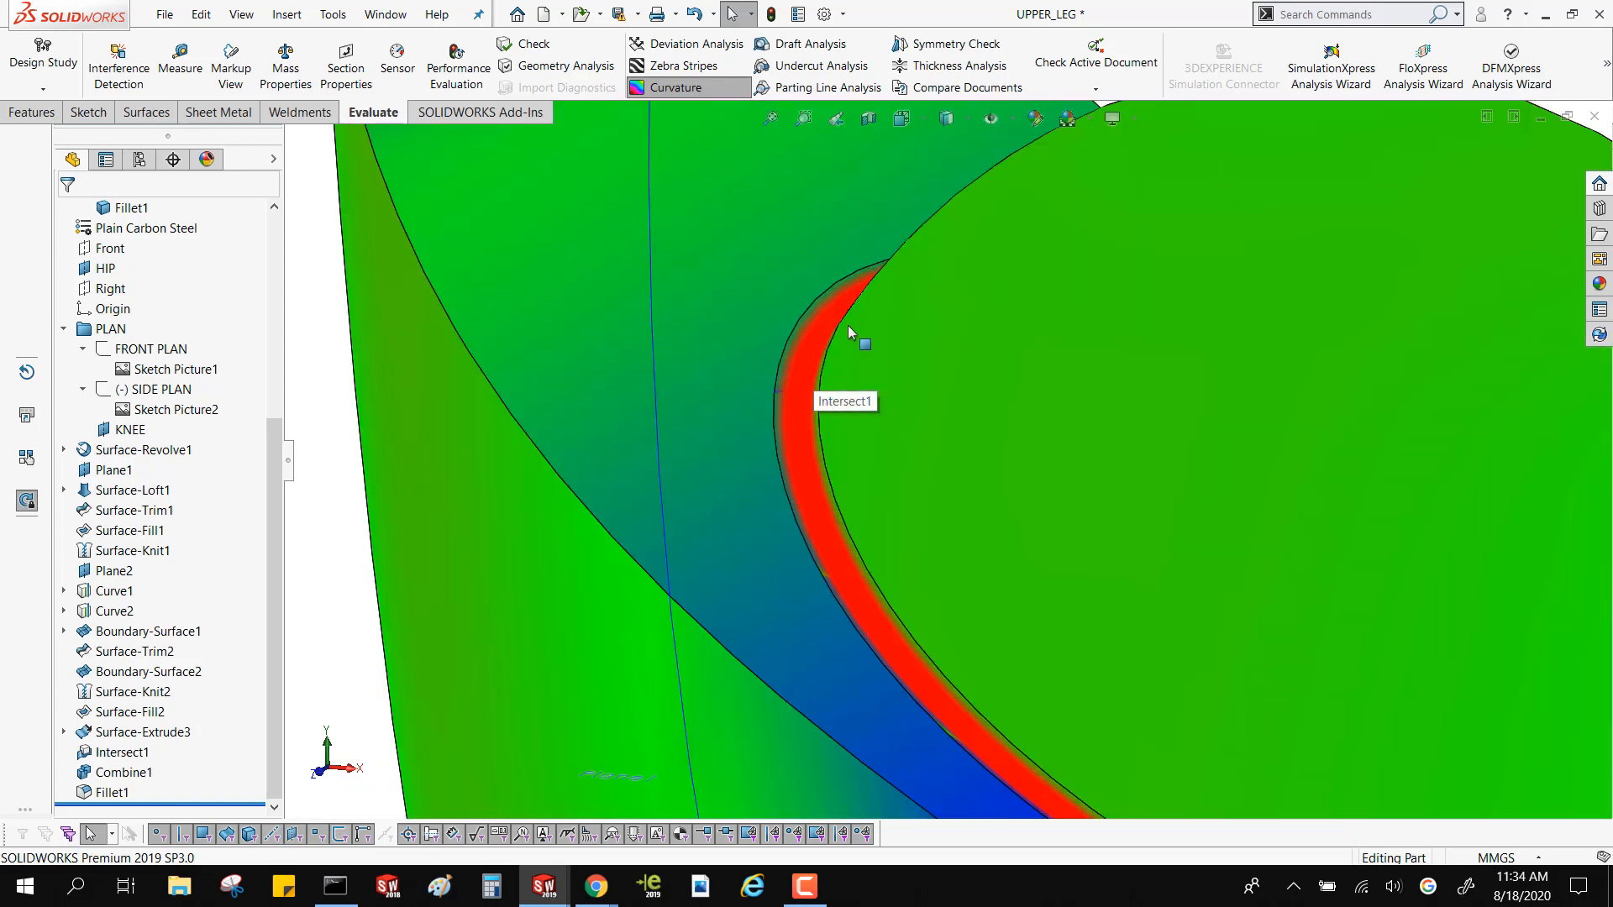
scroll(839, 360, "up", 6)
middle_click_drag(839, 361, 642, 332)
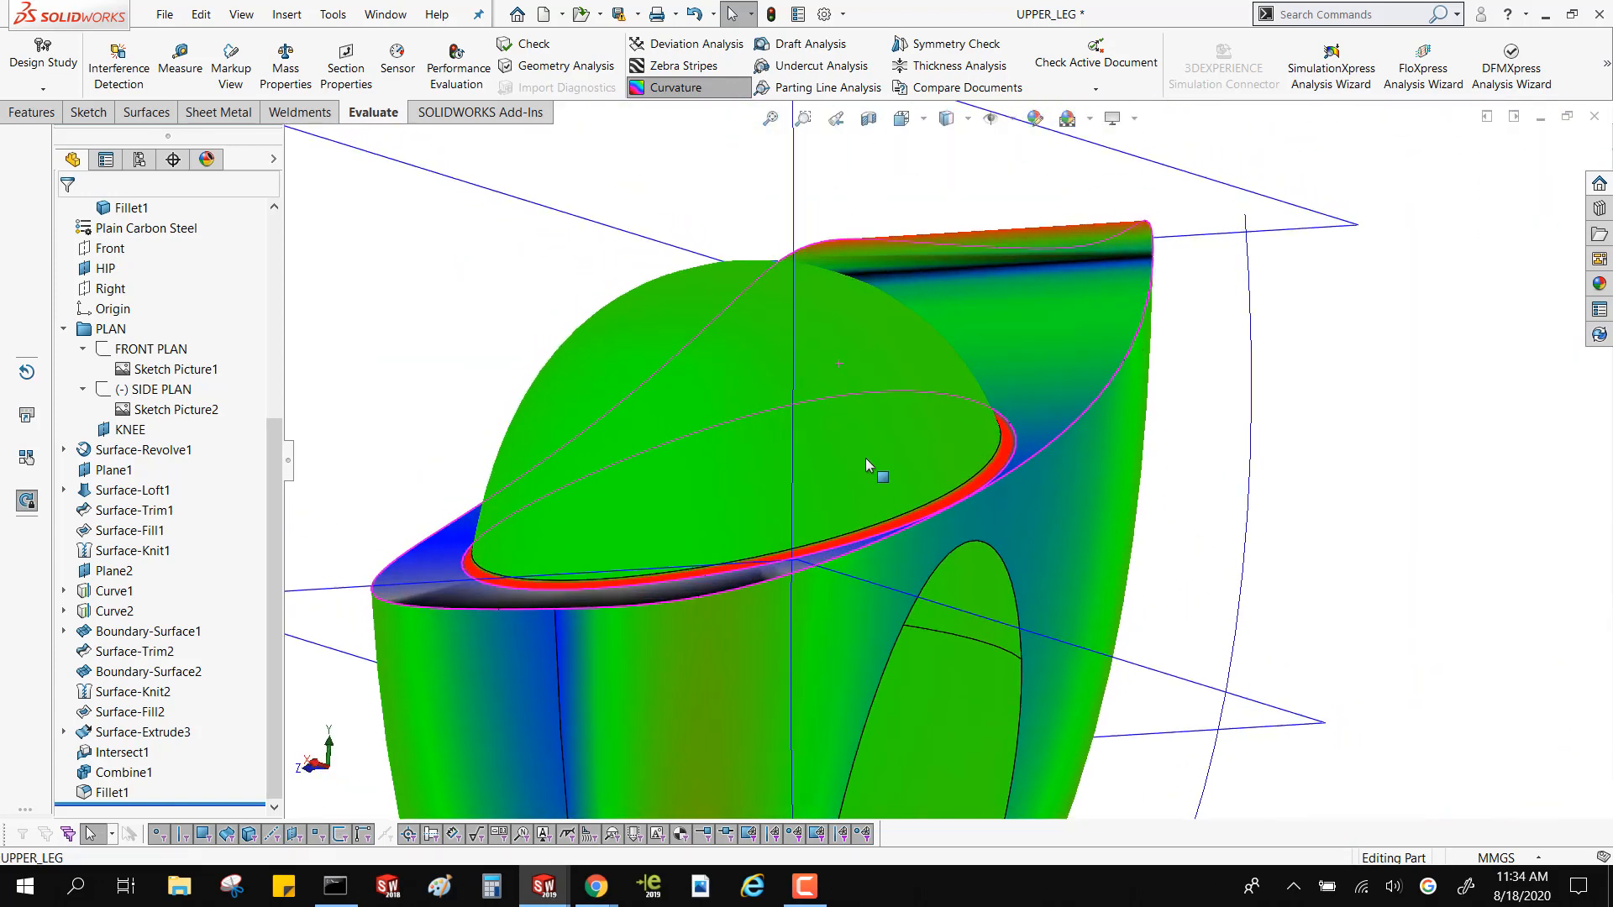
scroll(945, 507, "down", 6)
middle_click_drag(946, 506, 487, 304)
scroll(964, 505, "up", 7)
scroll(964, 507, "up", 4)
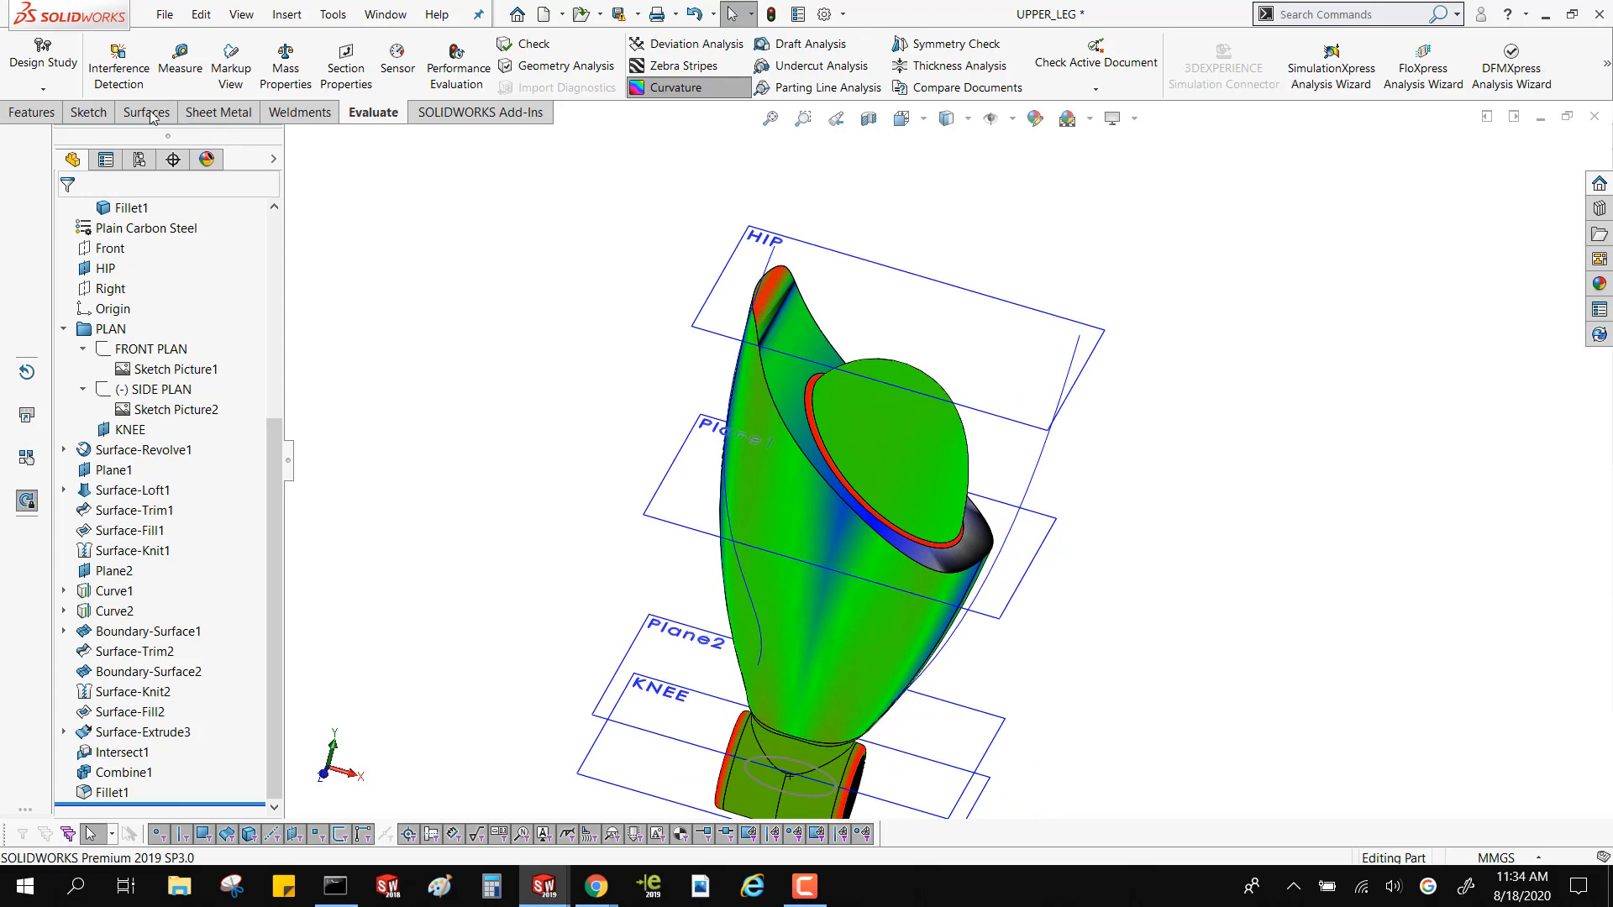
Add a face fillet between the curved cut face and the outer thigh face with a symmetric 1 mm radius and a Curvature Continuous profile
left_click(33, 112)
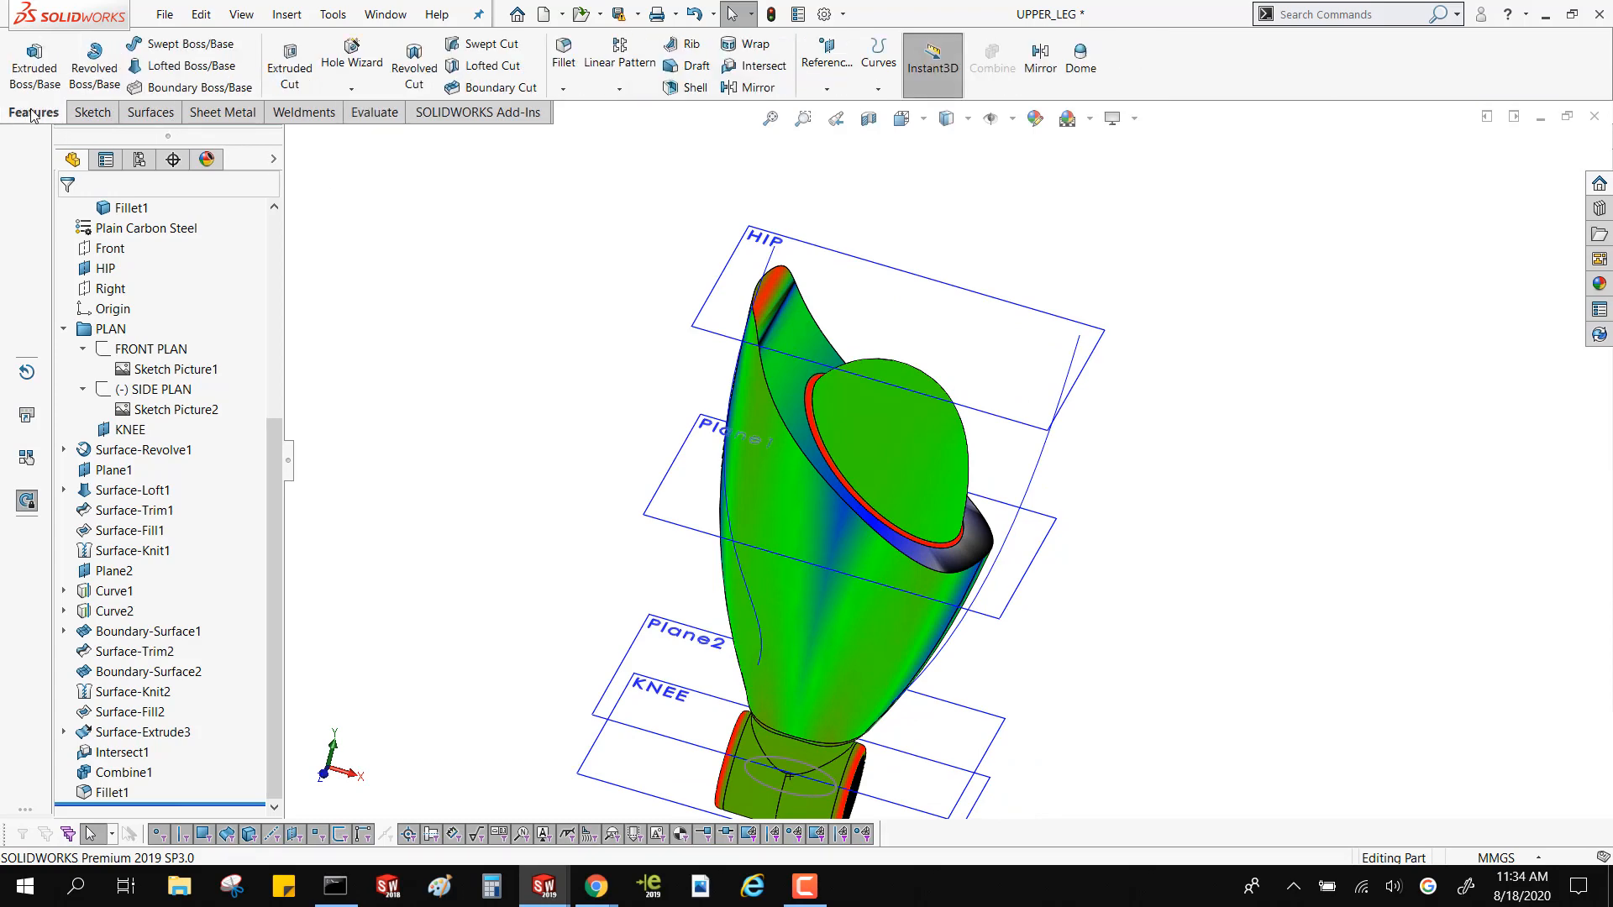
left_click(580, 65)
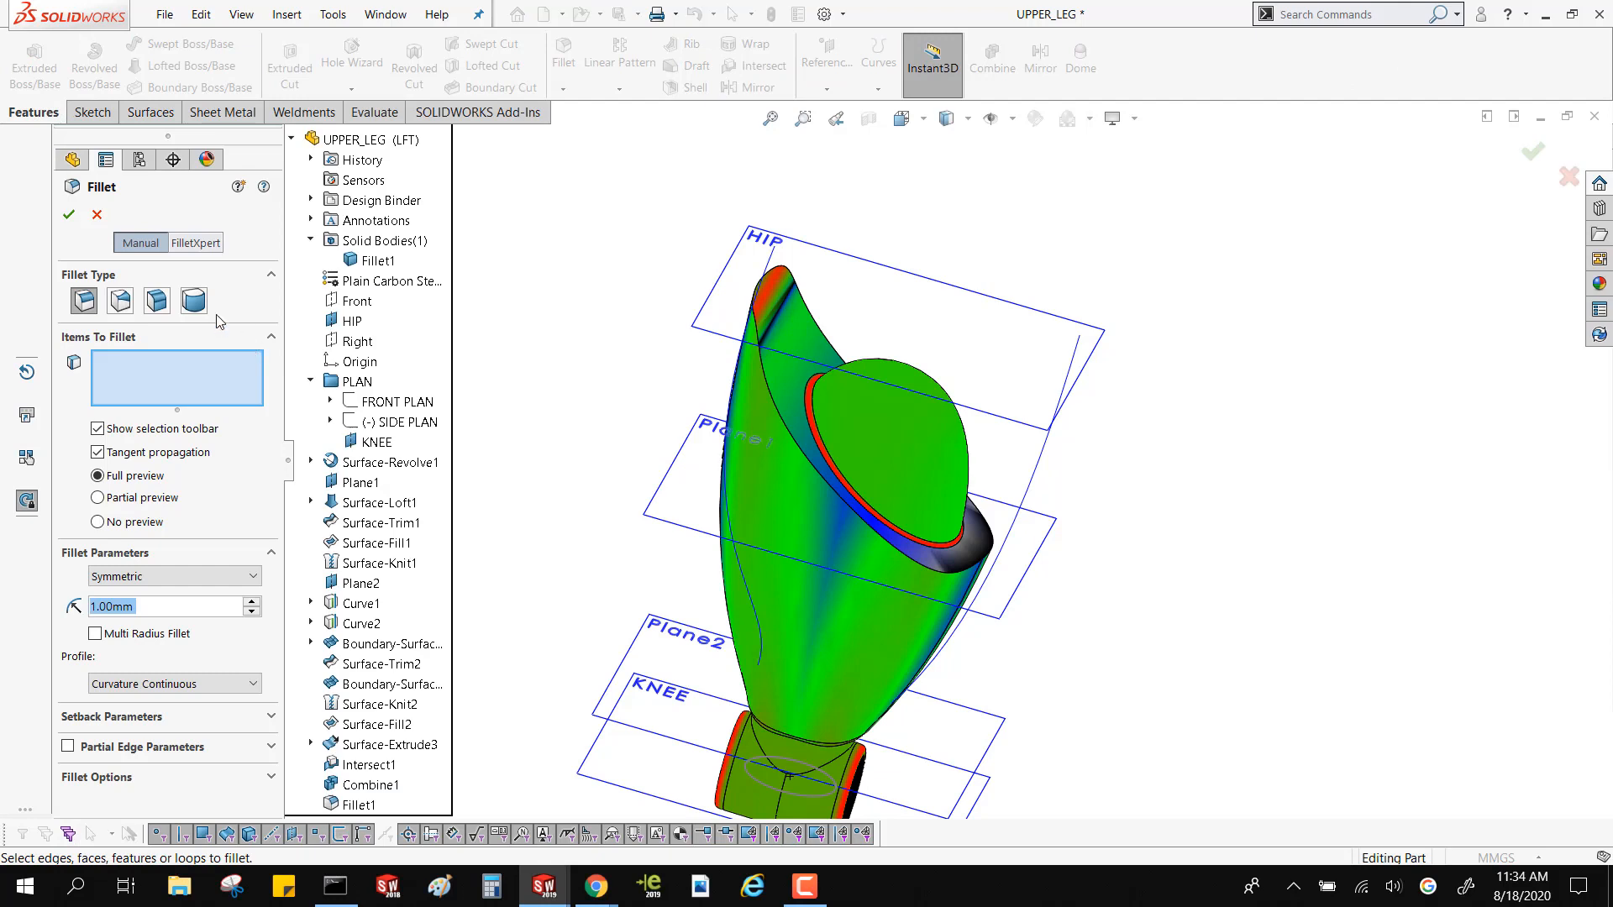
left_click(156, 300)
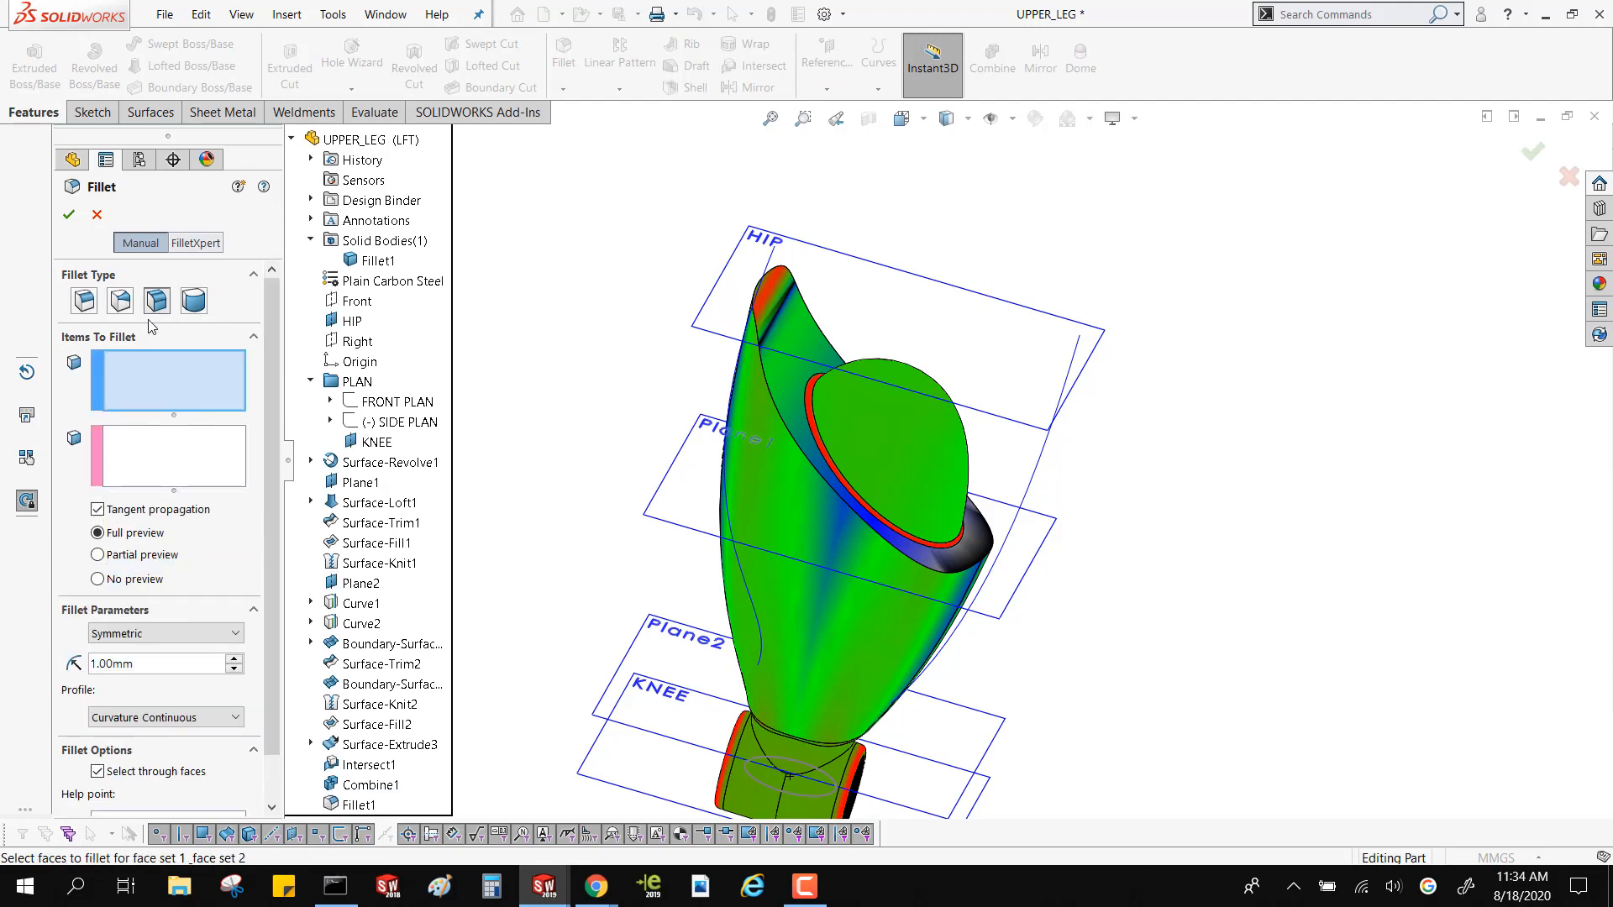
left_click(787, 369)
left_click(179, 454)
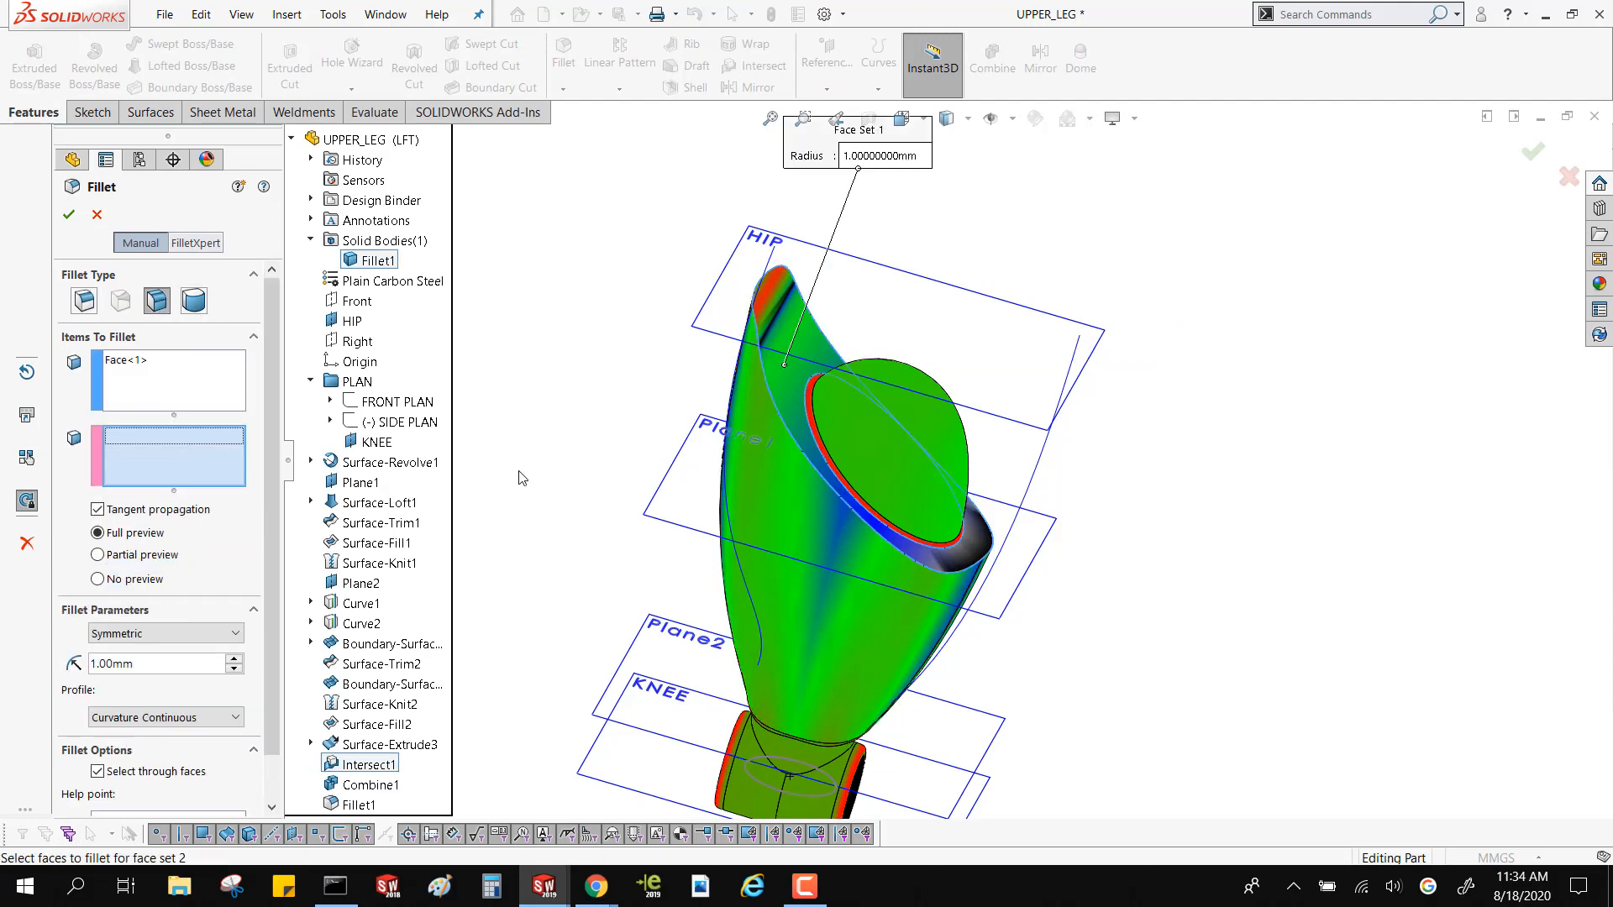
left_click(764, 475)
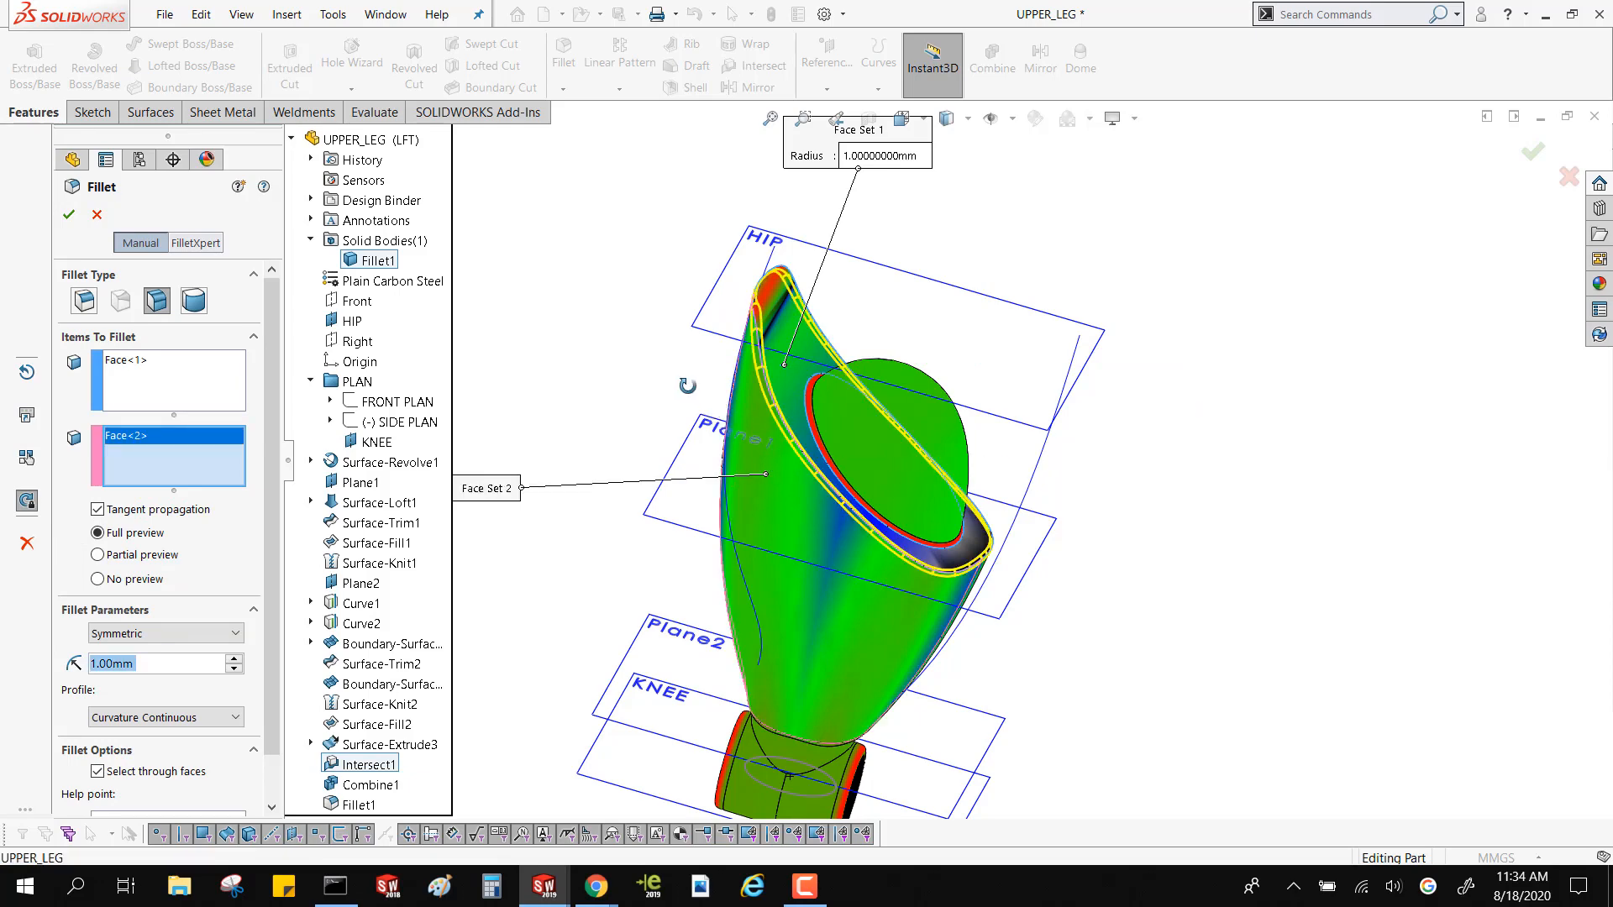
scroll(798, 357, "down", 5)
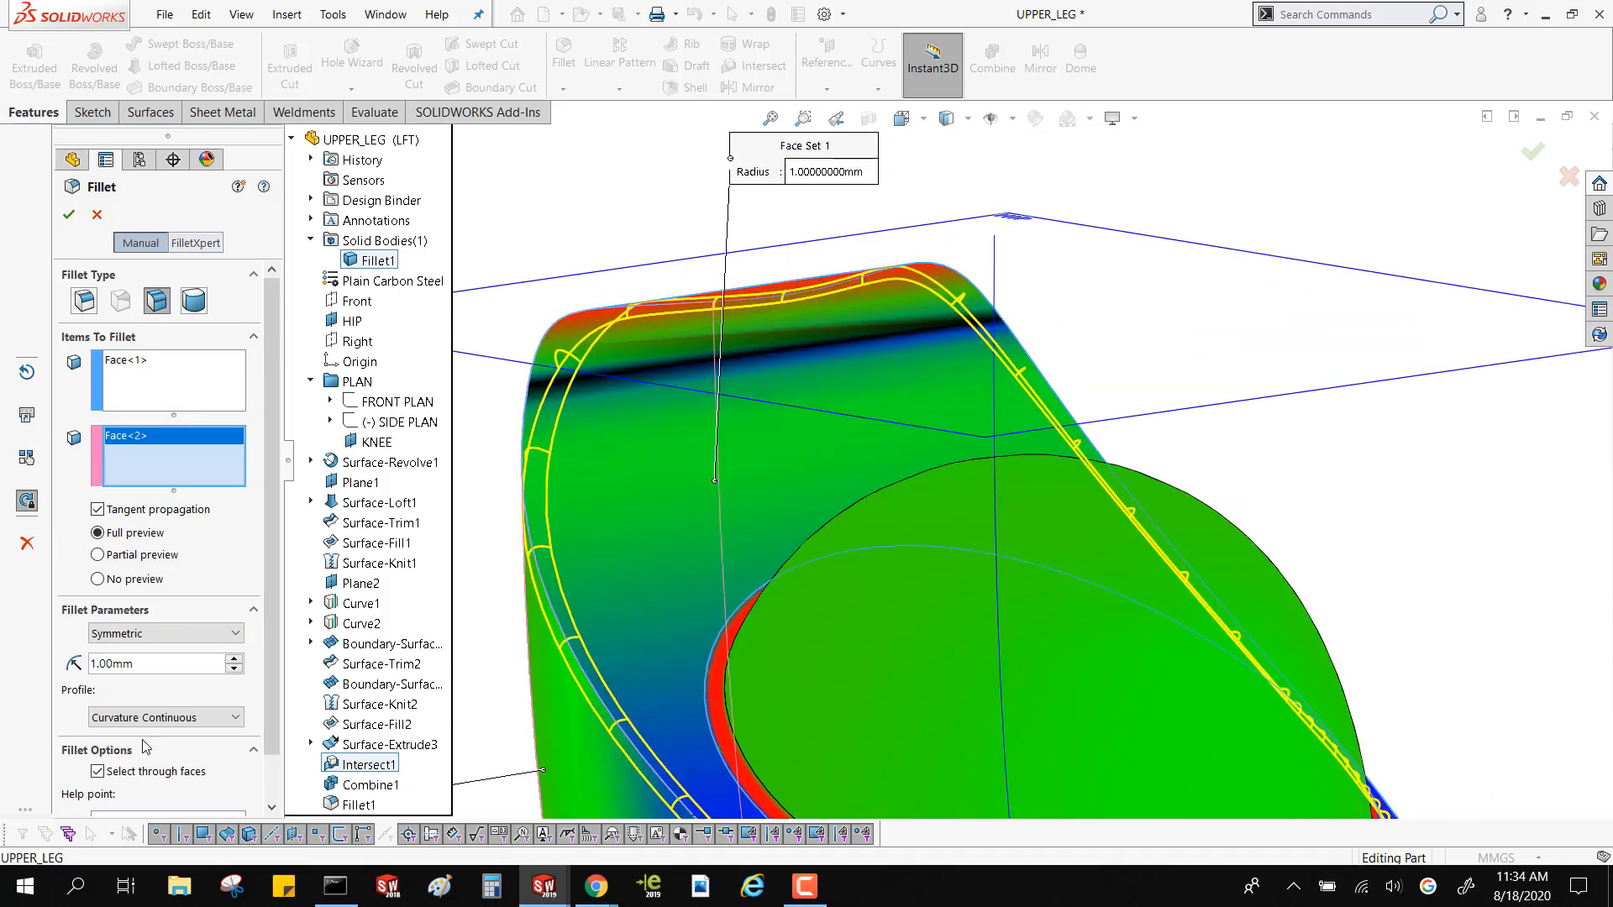
key("ctrl")
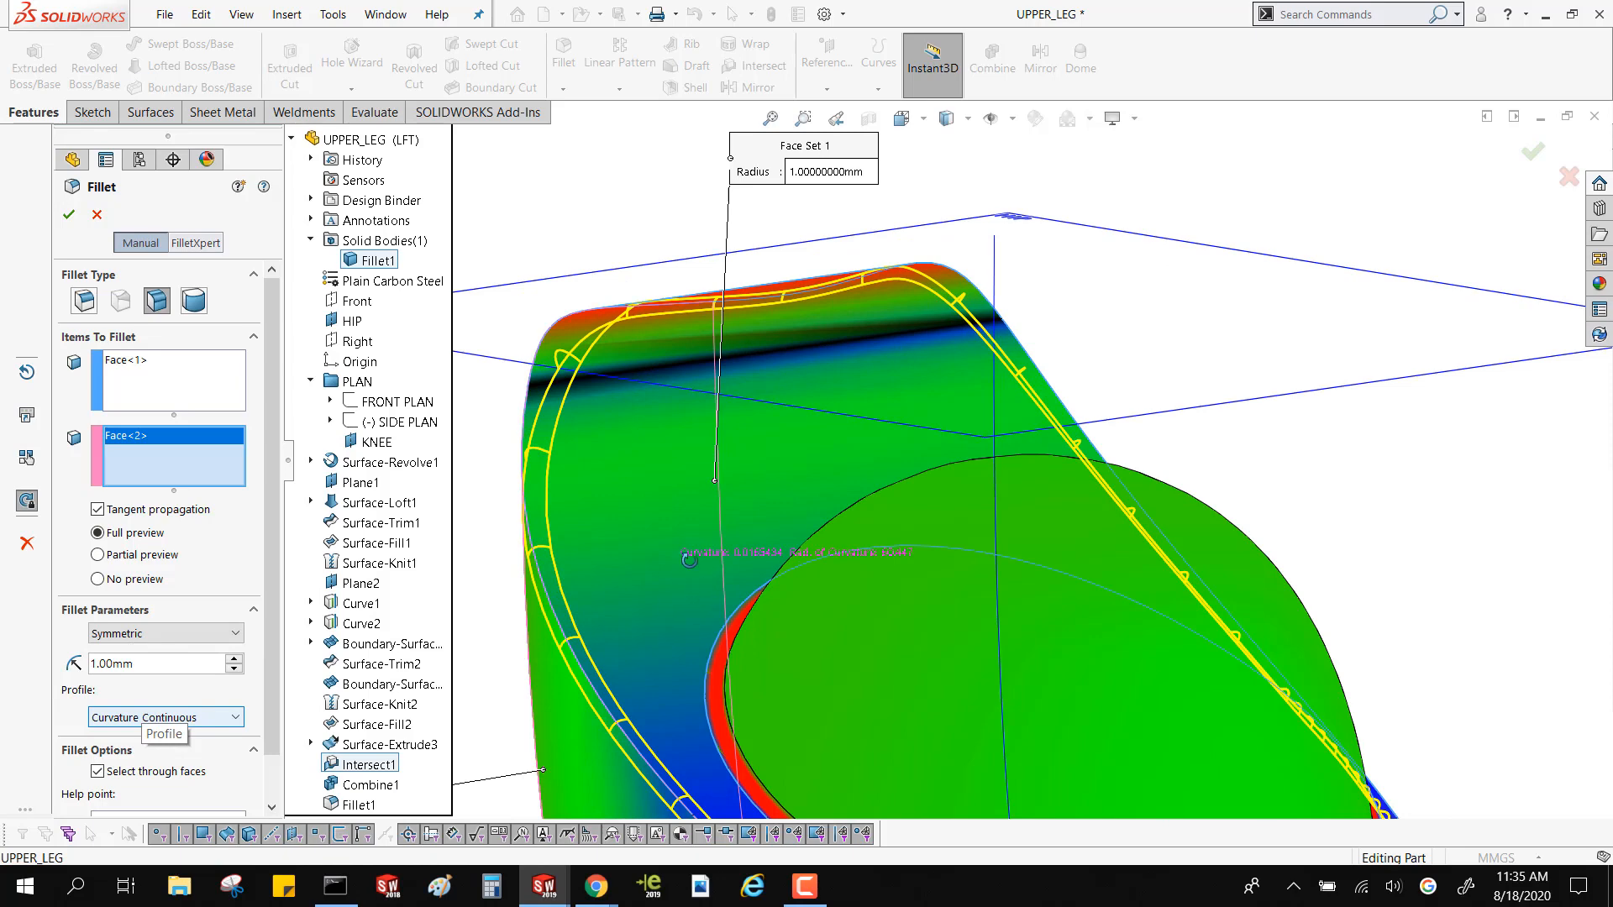
middle_click_drag(682, 578, 655, 453)
scroll(656, 454, "up", 2)
scroll(667, 437, "down", 2)
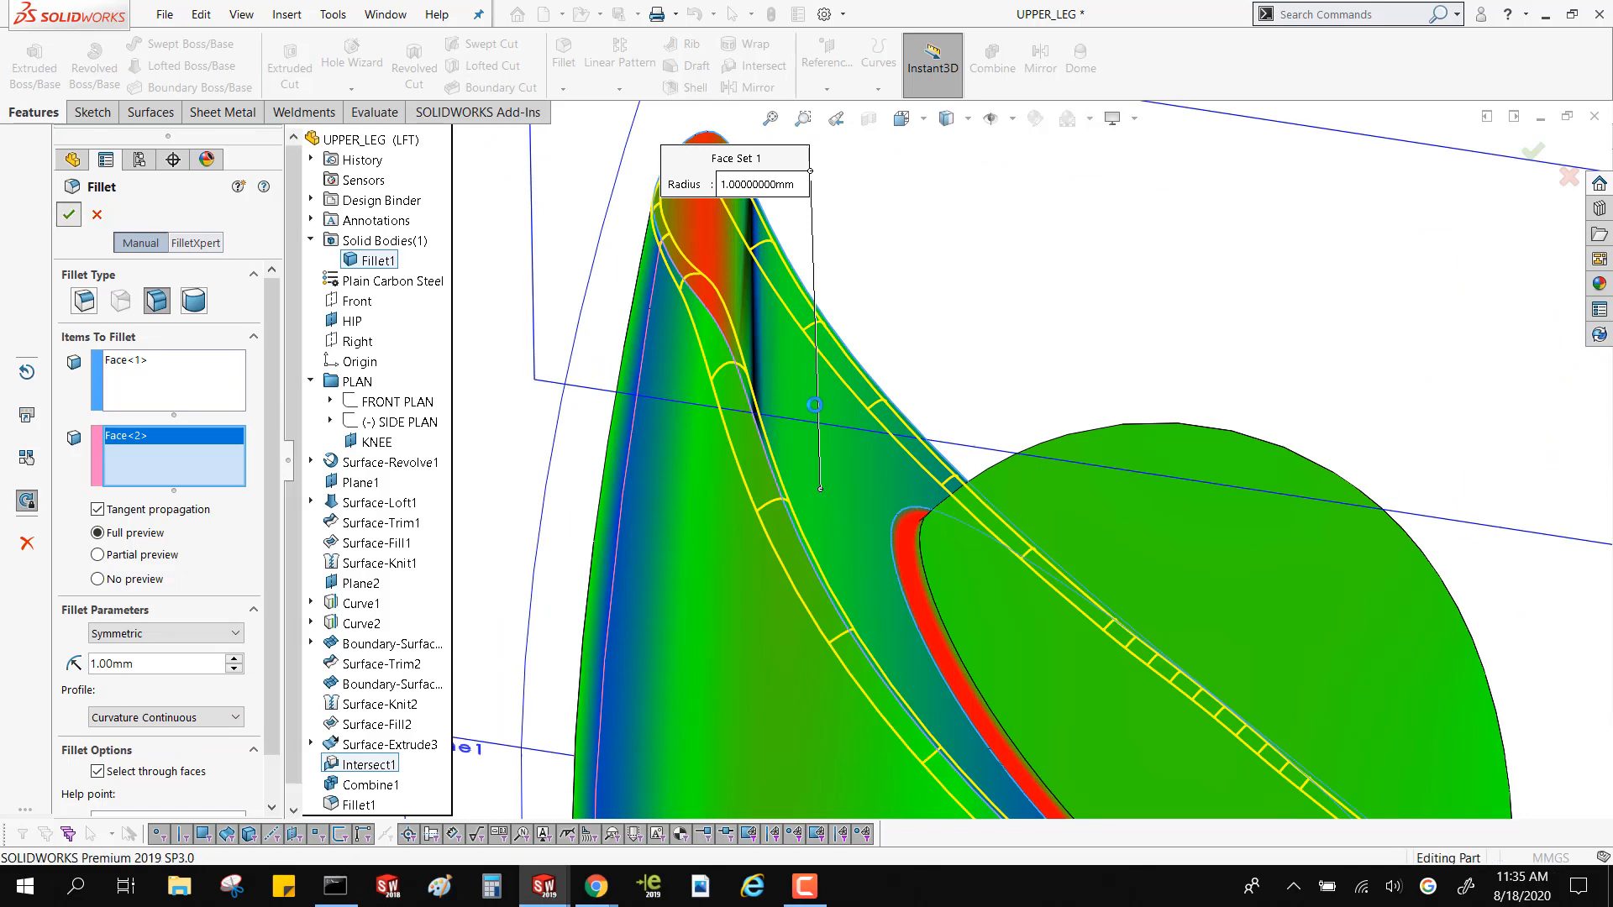
left_click(1533, 149)
Inspect the curvature color transitions along the rim face fillet, at the thigh's pointed upper end and on the knee joint's rounded edge
middle_click_drag(783, 411, 835, 558)
scroll(918, 461, "down", 5)
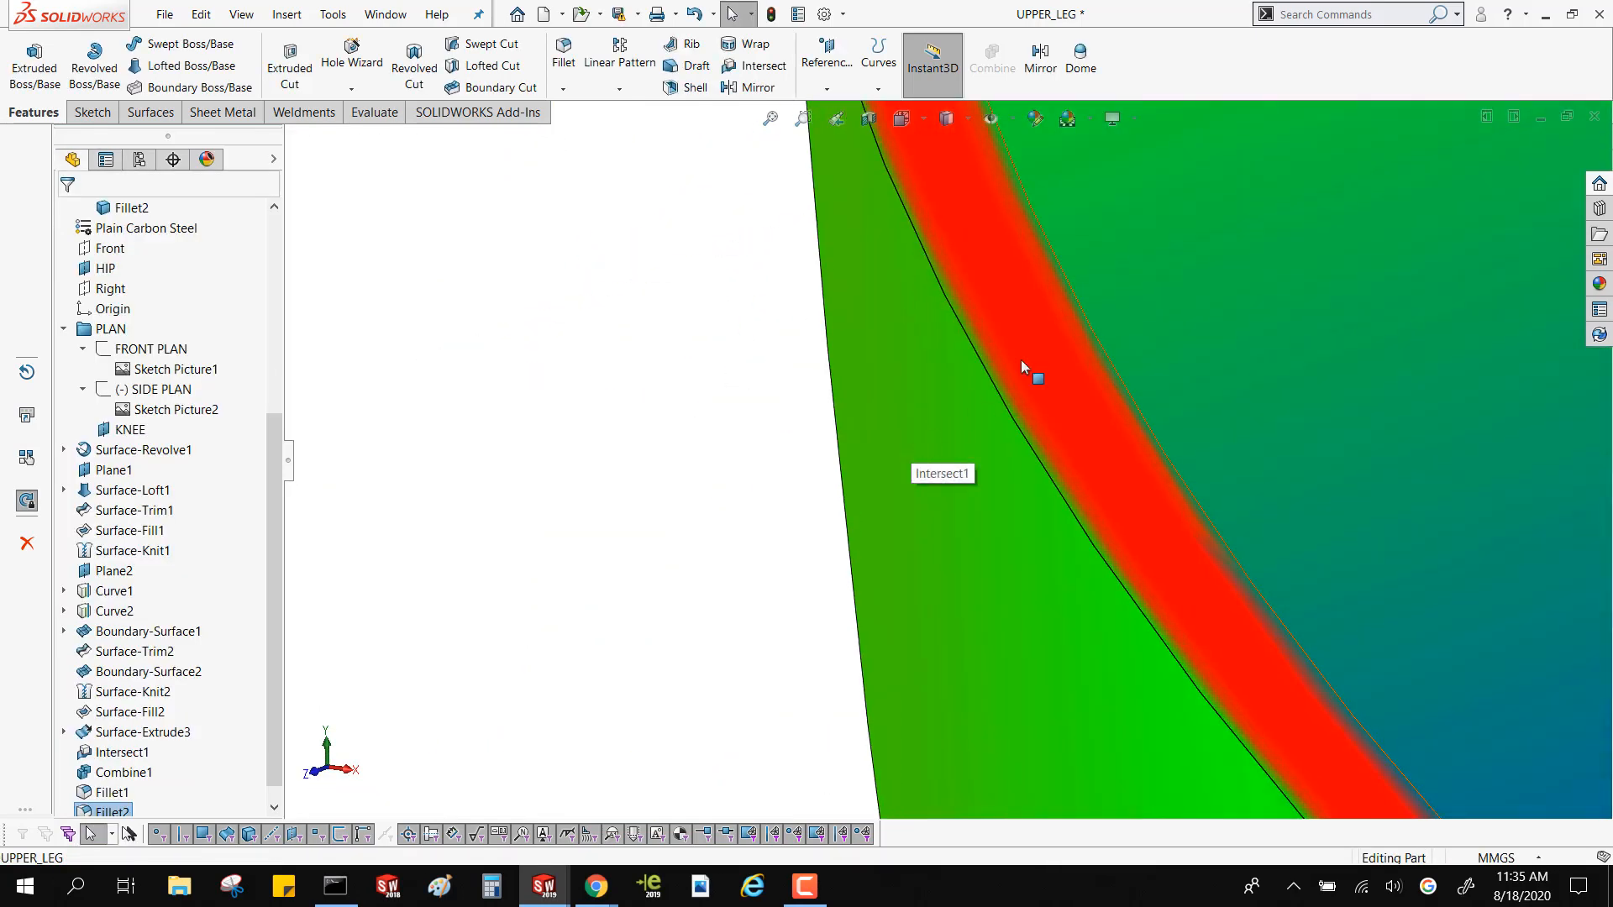
scroll(1025, 368, "down", 4)
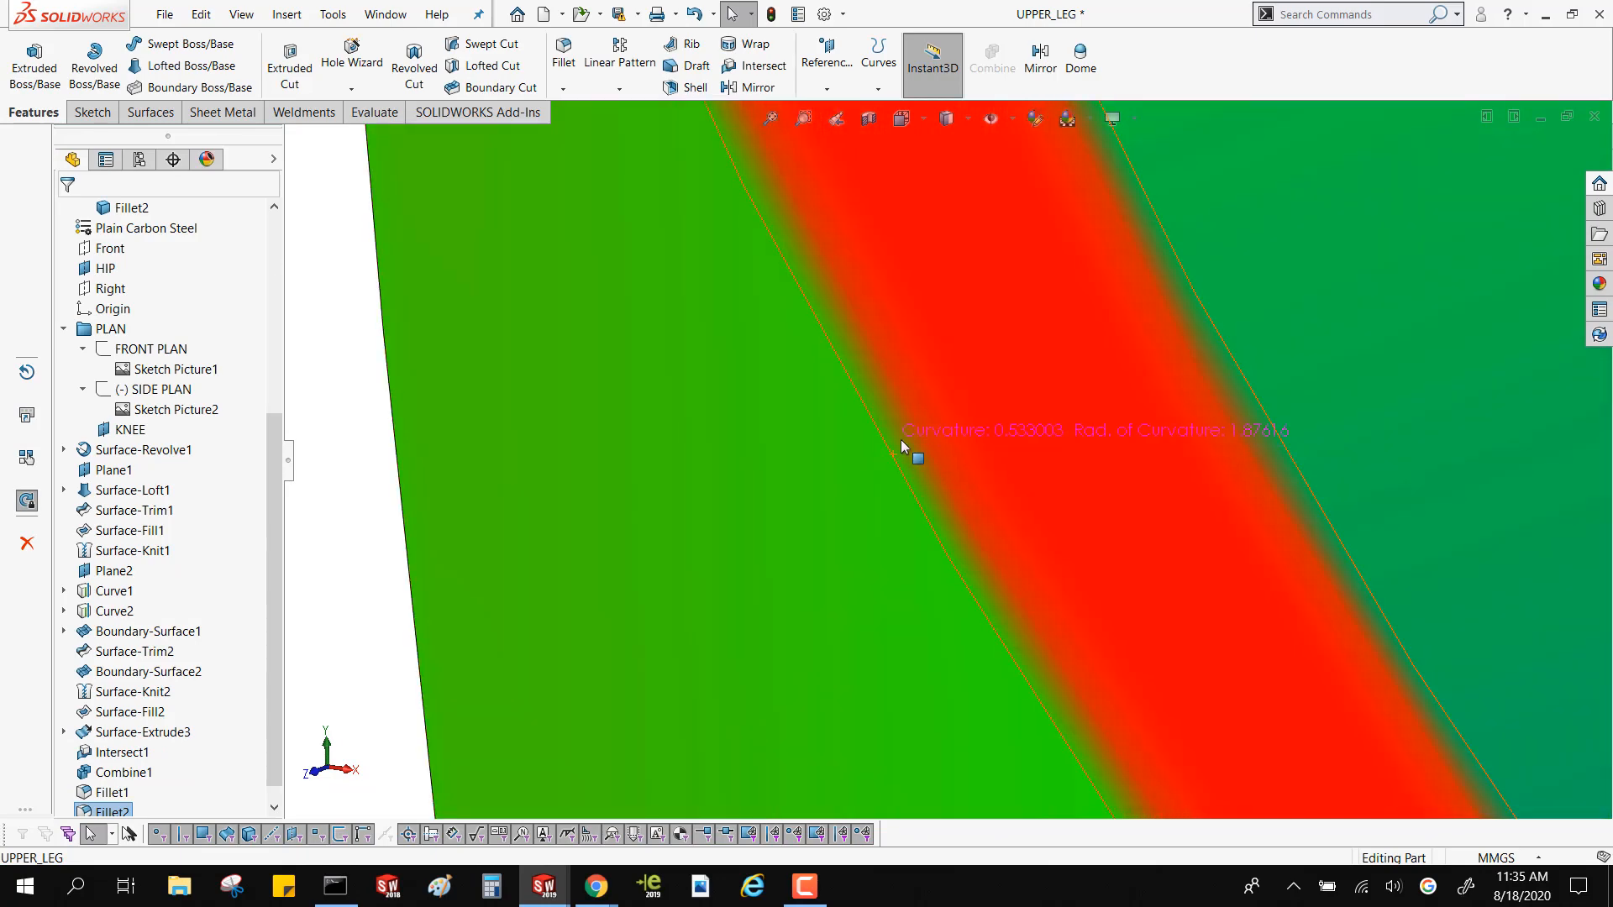
scroll(1210, 341, "up", 6)
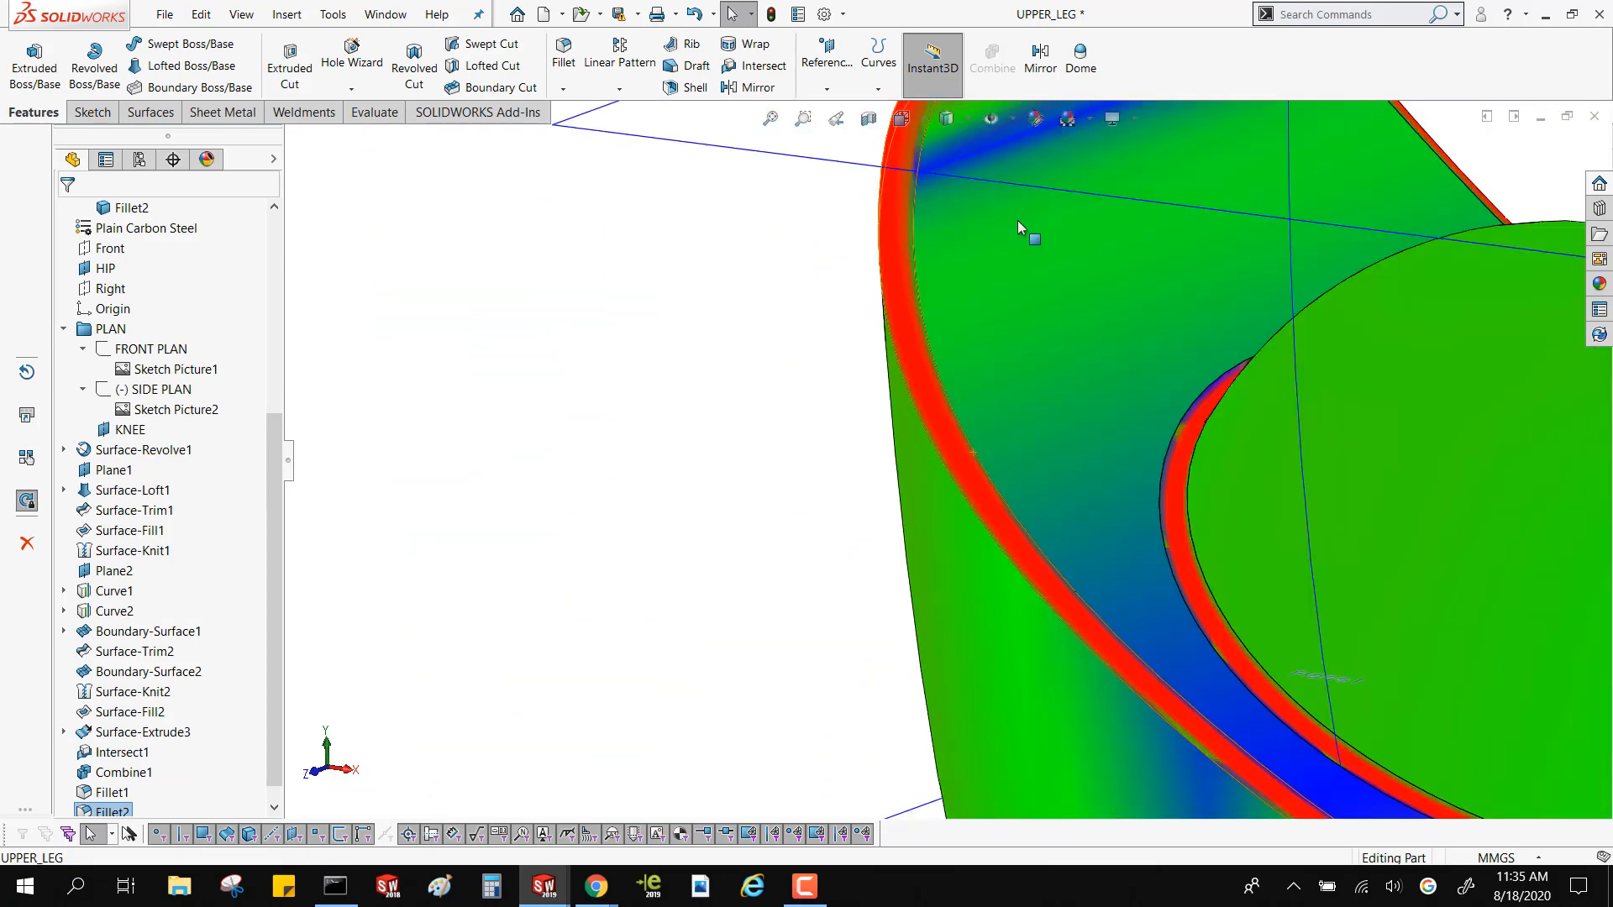
scroll(1012, 217, "up", 3)
scroll(1006, 209, "down", 8)
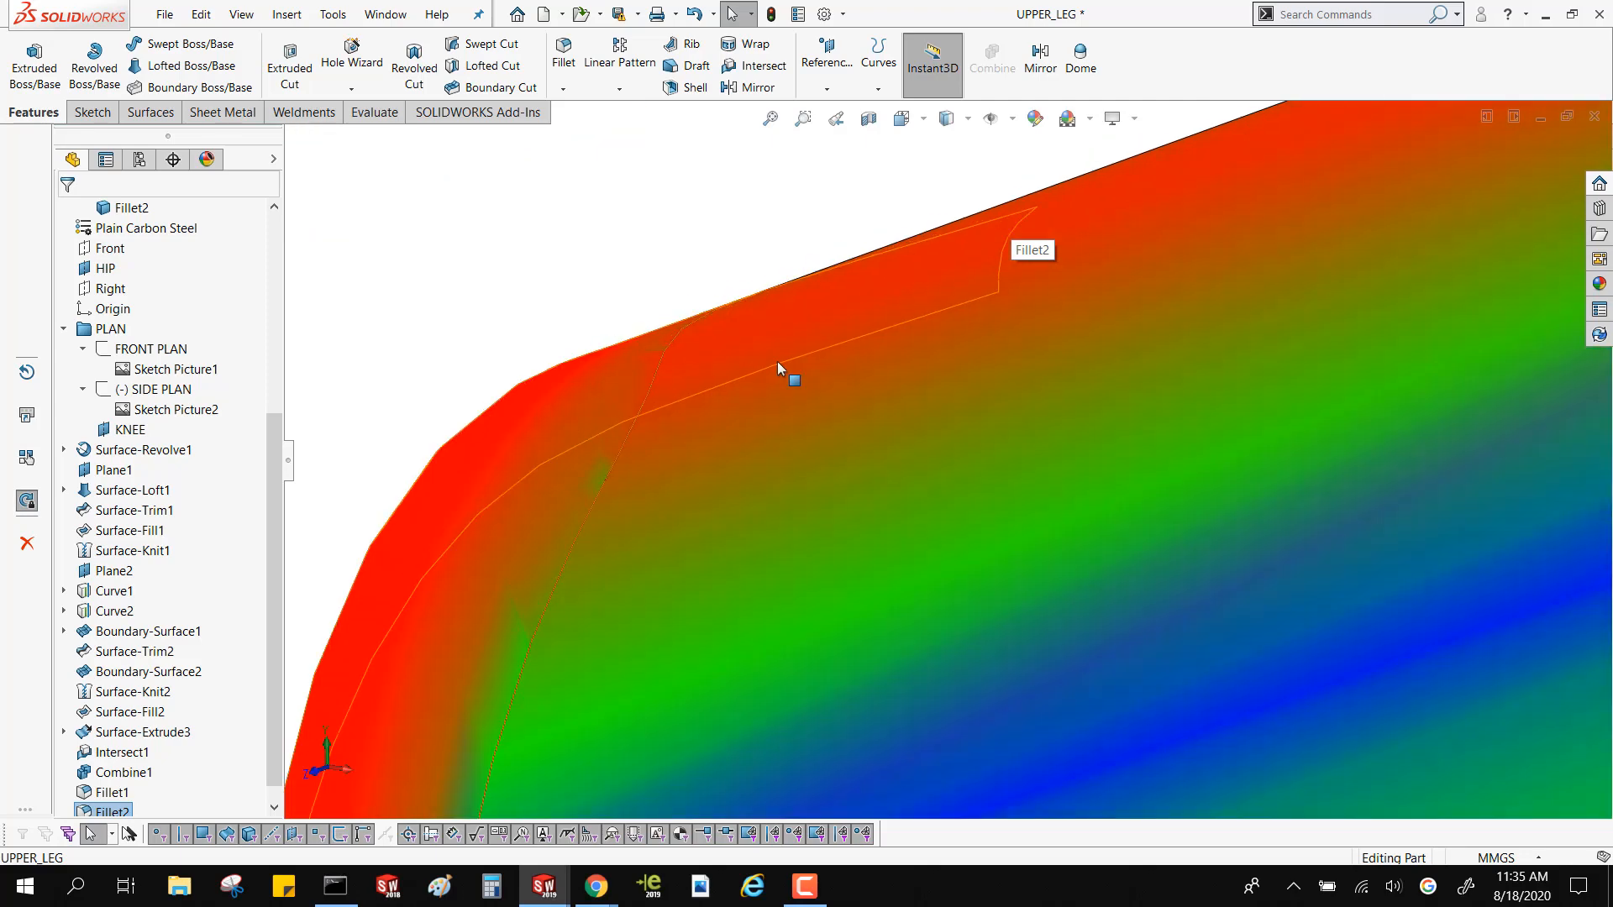
scroll(778, 361, "up", 3)
scroll(810, 461, "down", 5)
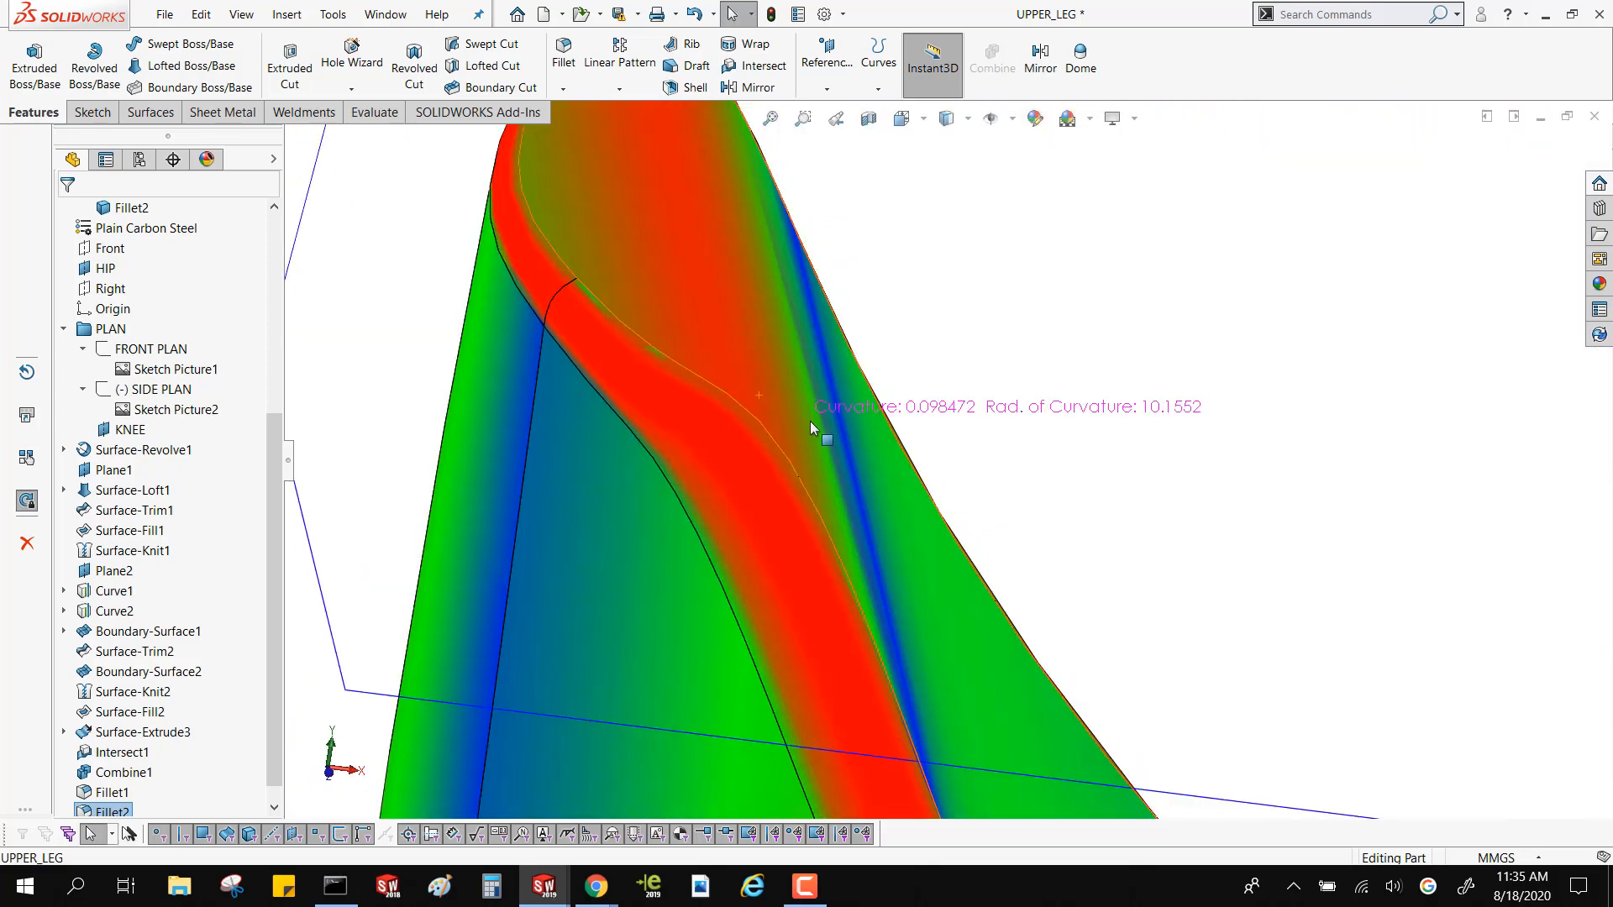
scroll(803, 424, "up", 5)
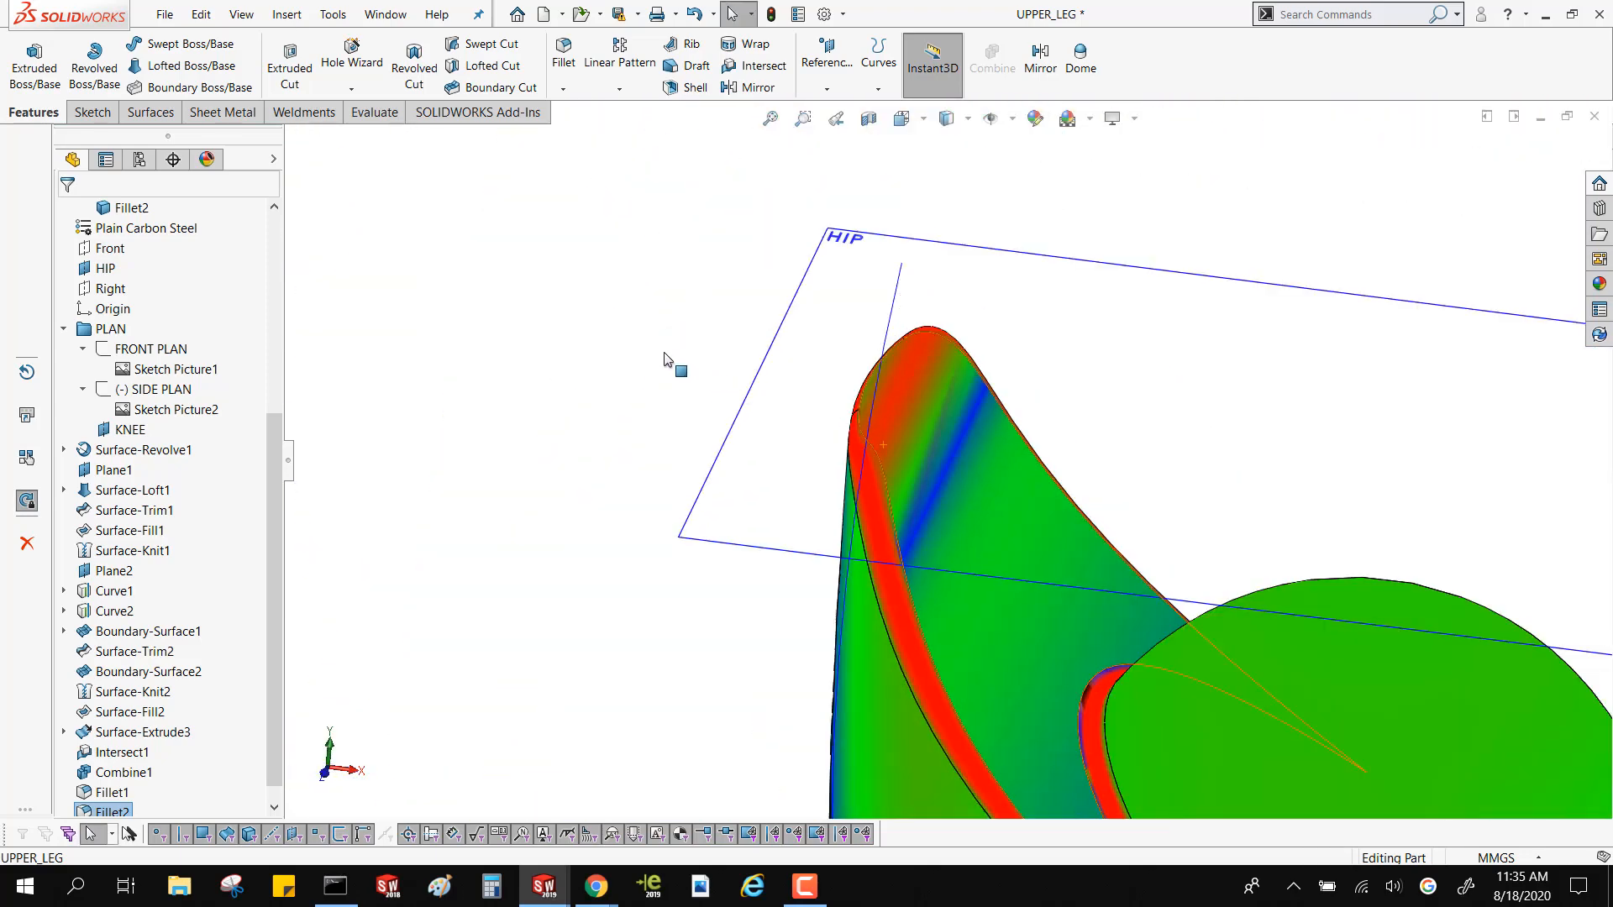
scroll(665, 361, "up", 4)
scroll(778, 527, "up", 8)
scroll(1154, 599, "down", 4)
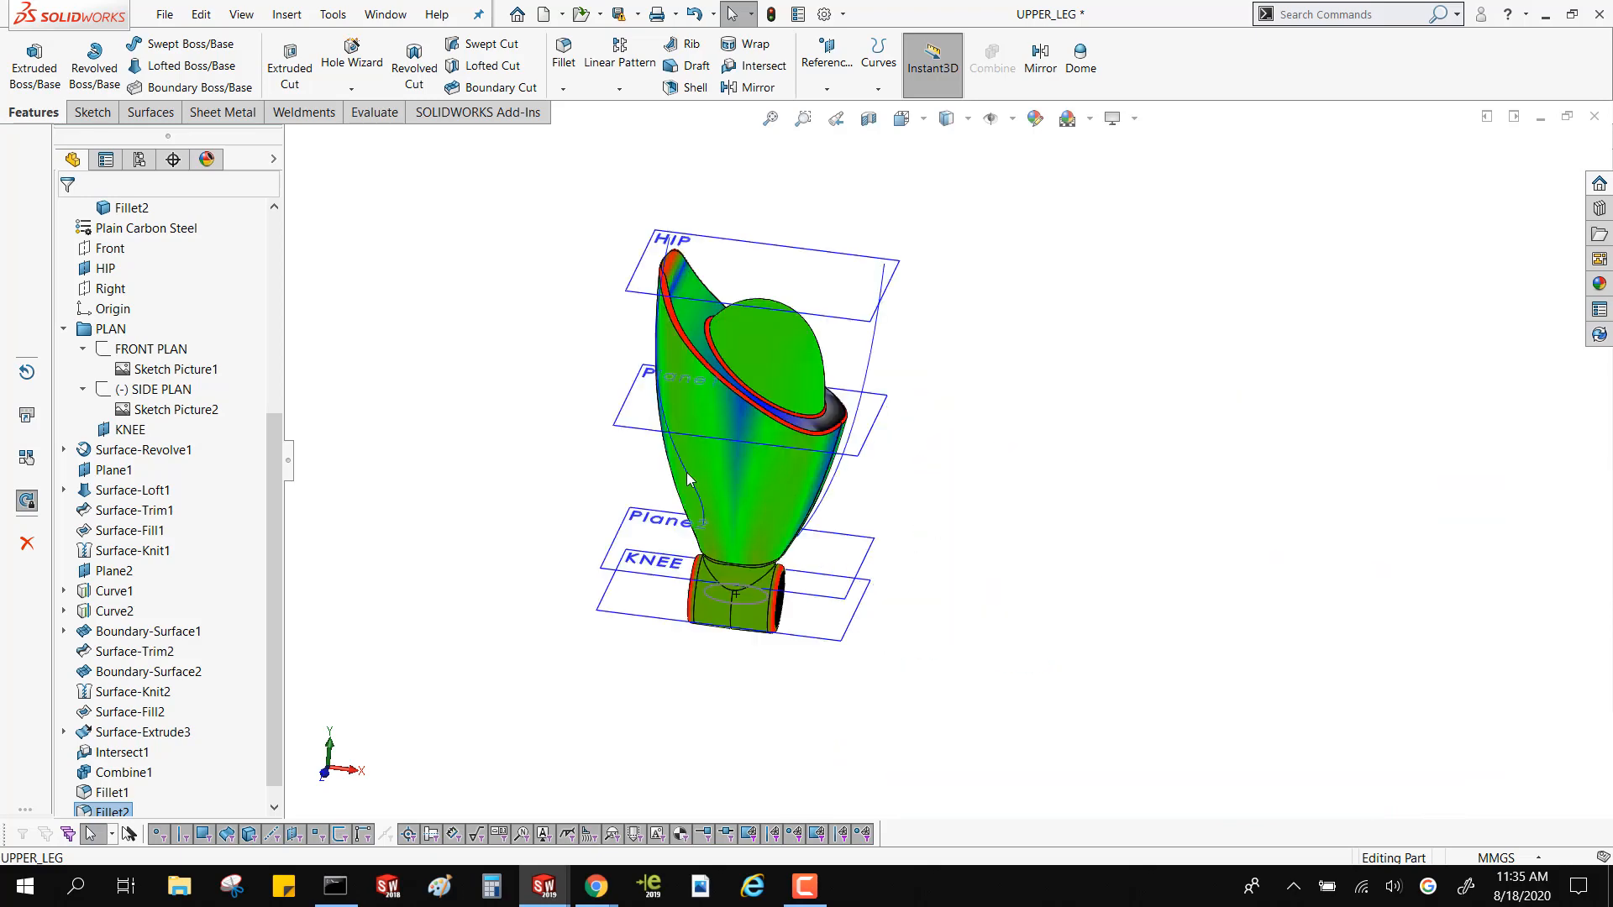
left_click(466, 400)
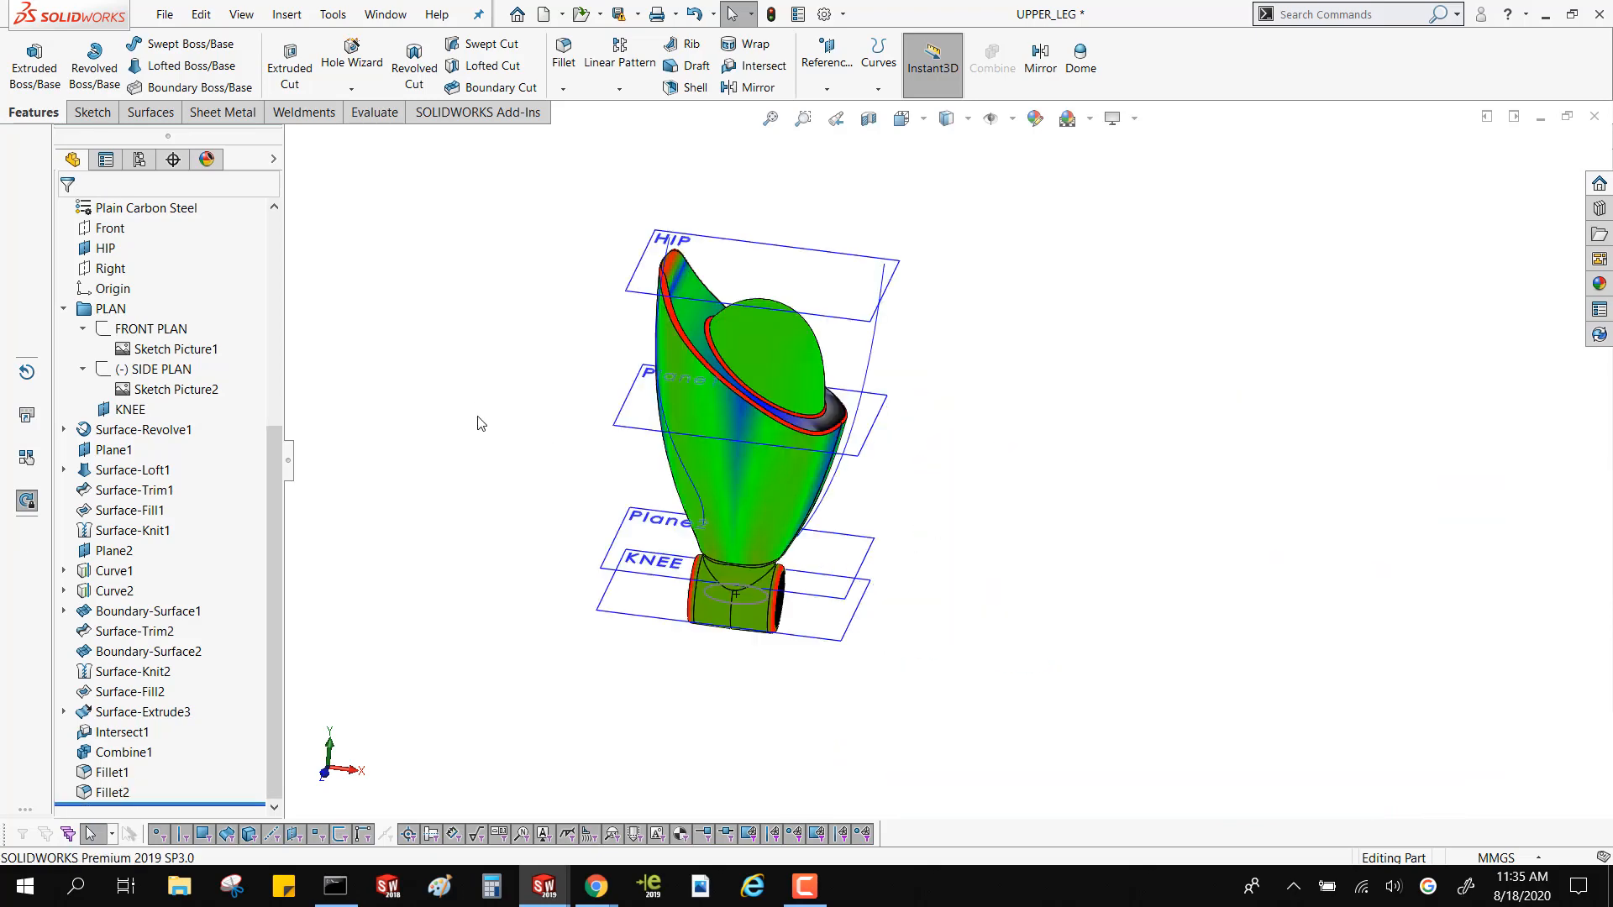
scroll(786, 596, "down", 10)
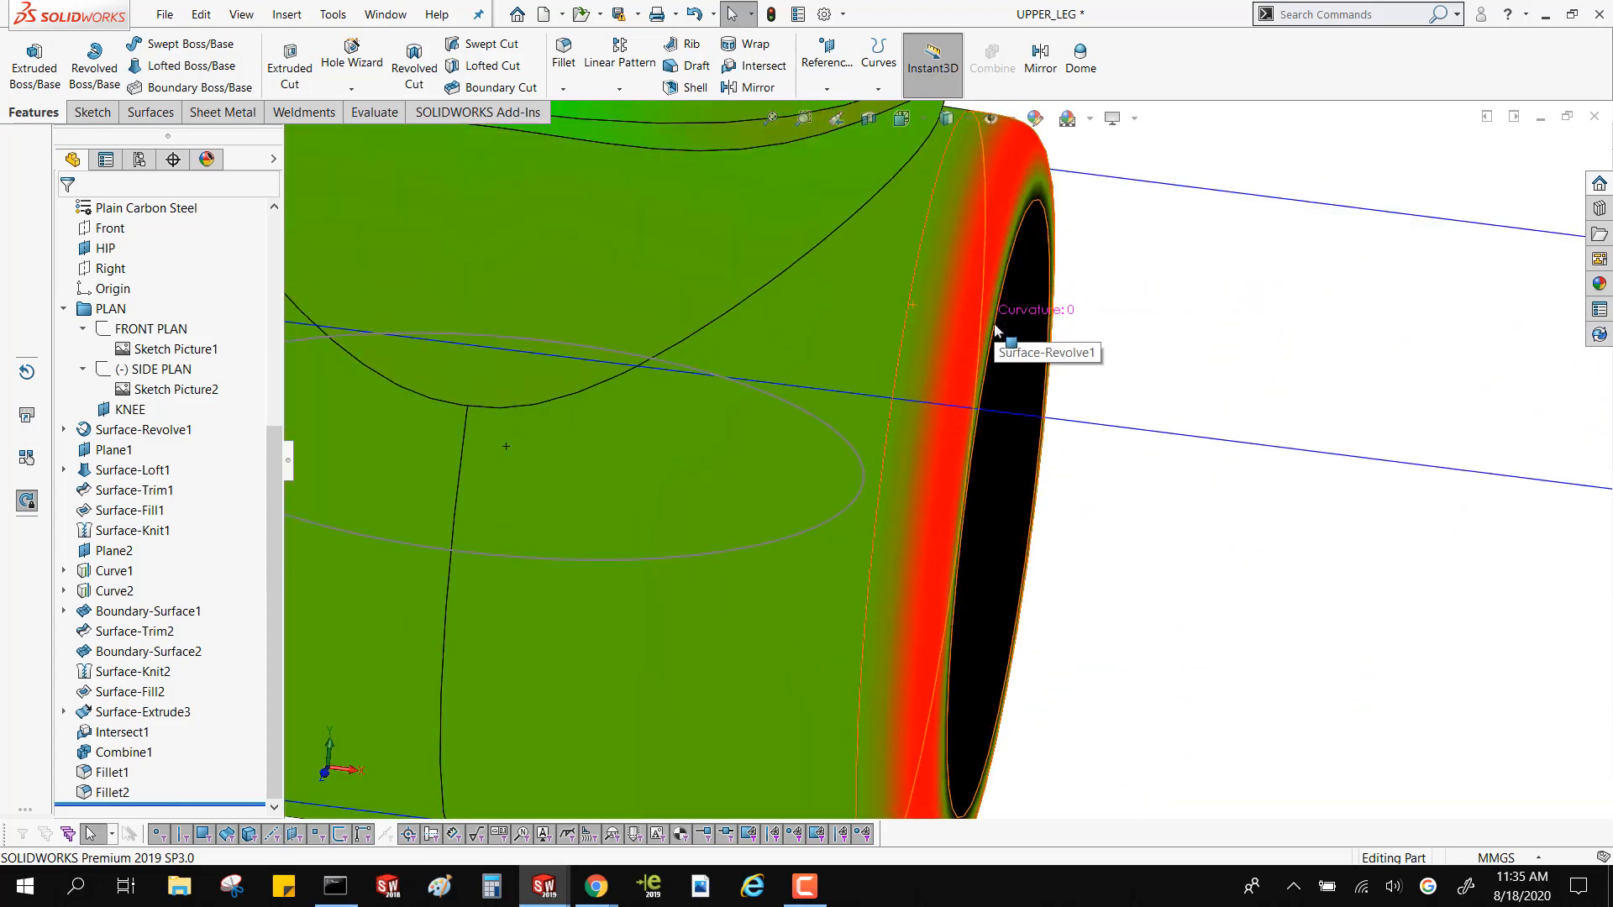
right_click_drag(997, 331, 1163, 432)
scroll(1168, 606, "up", 3)
scroll(1168, 607, "up", 10)
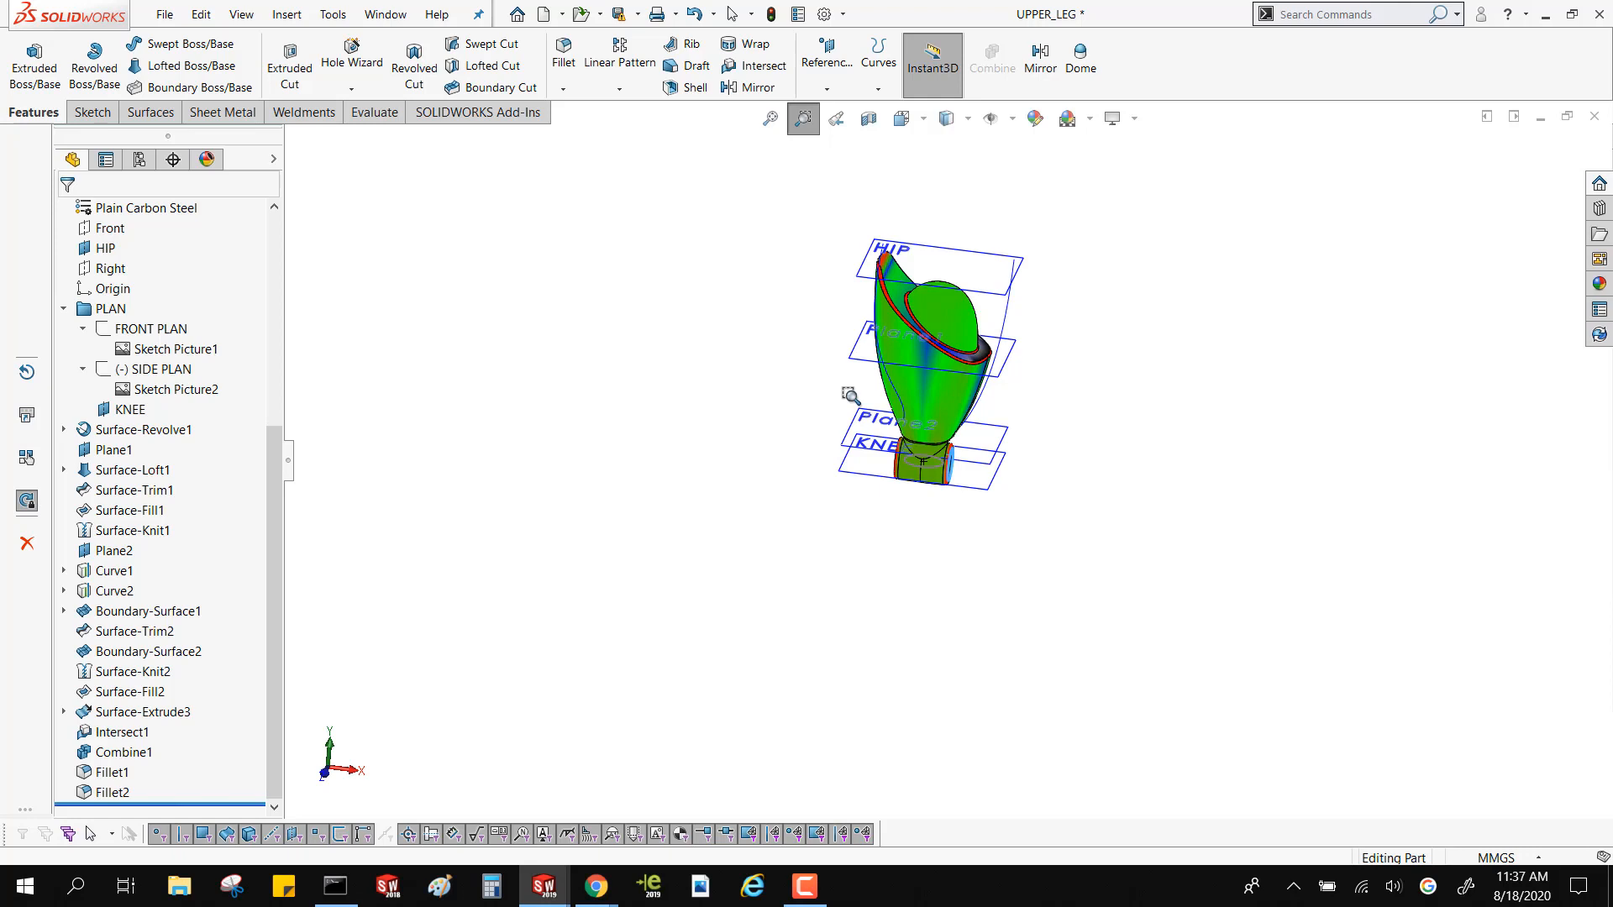
Start a sketch on the Front plane and draw an S-shaped spline through four points in the empty space beside the leg
left_click(122, 227)
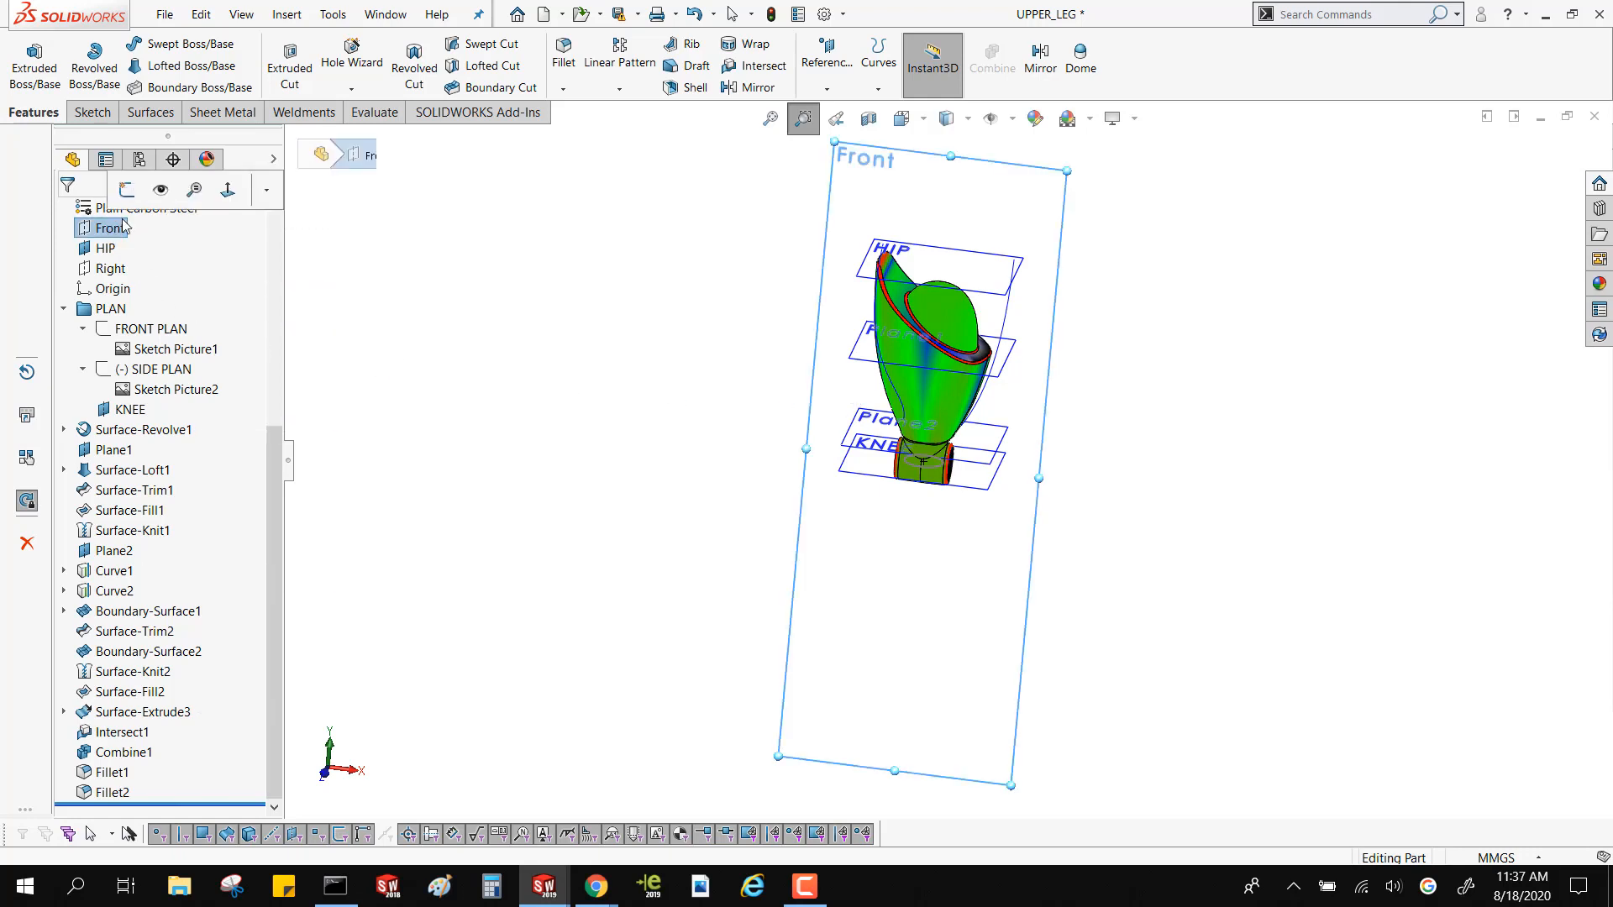
left_click(127, 189)
left_click(241, 42)
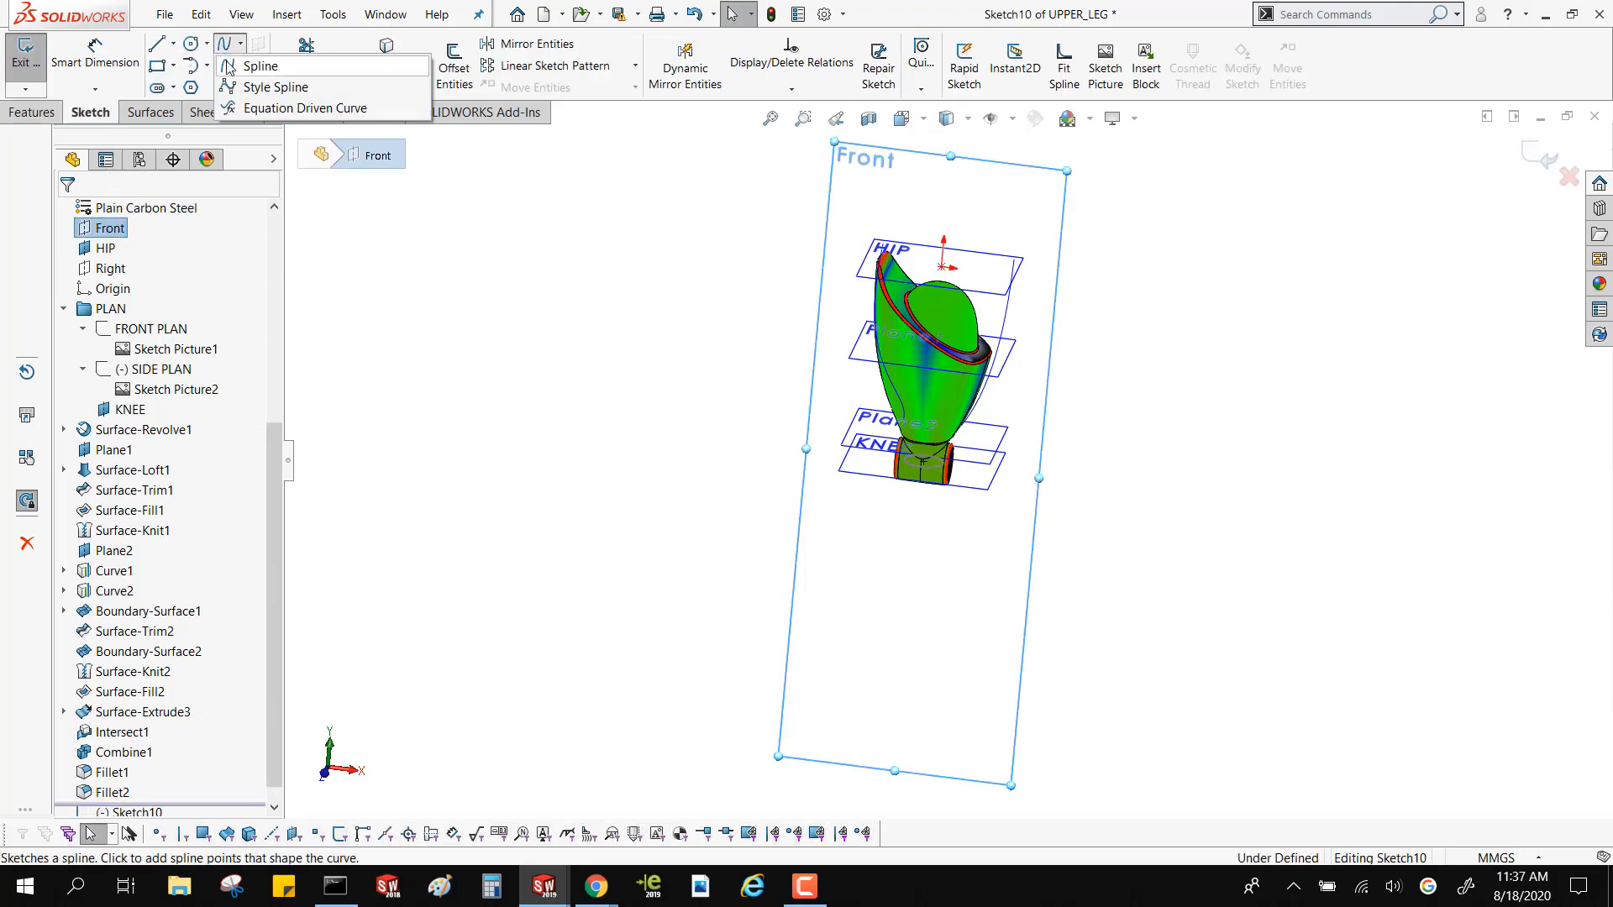
left_click(228, 67)
left_click(579, 280)
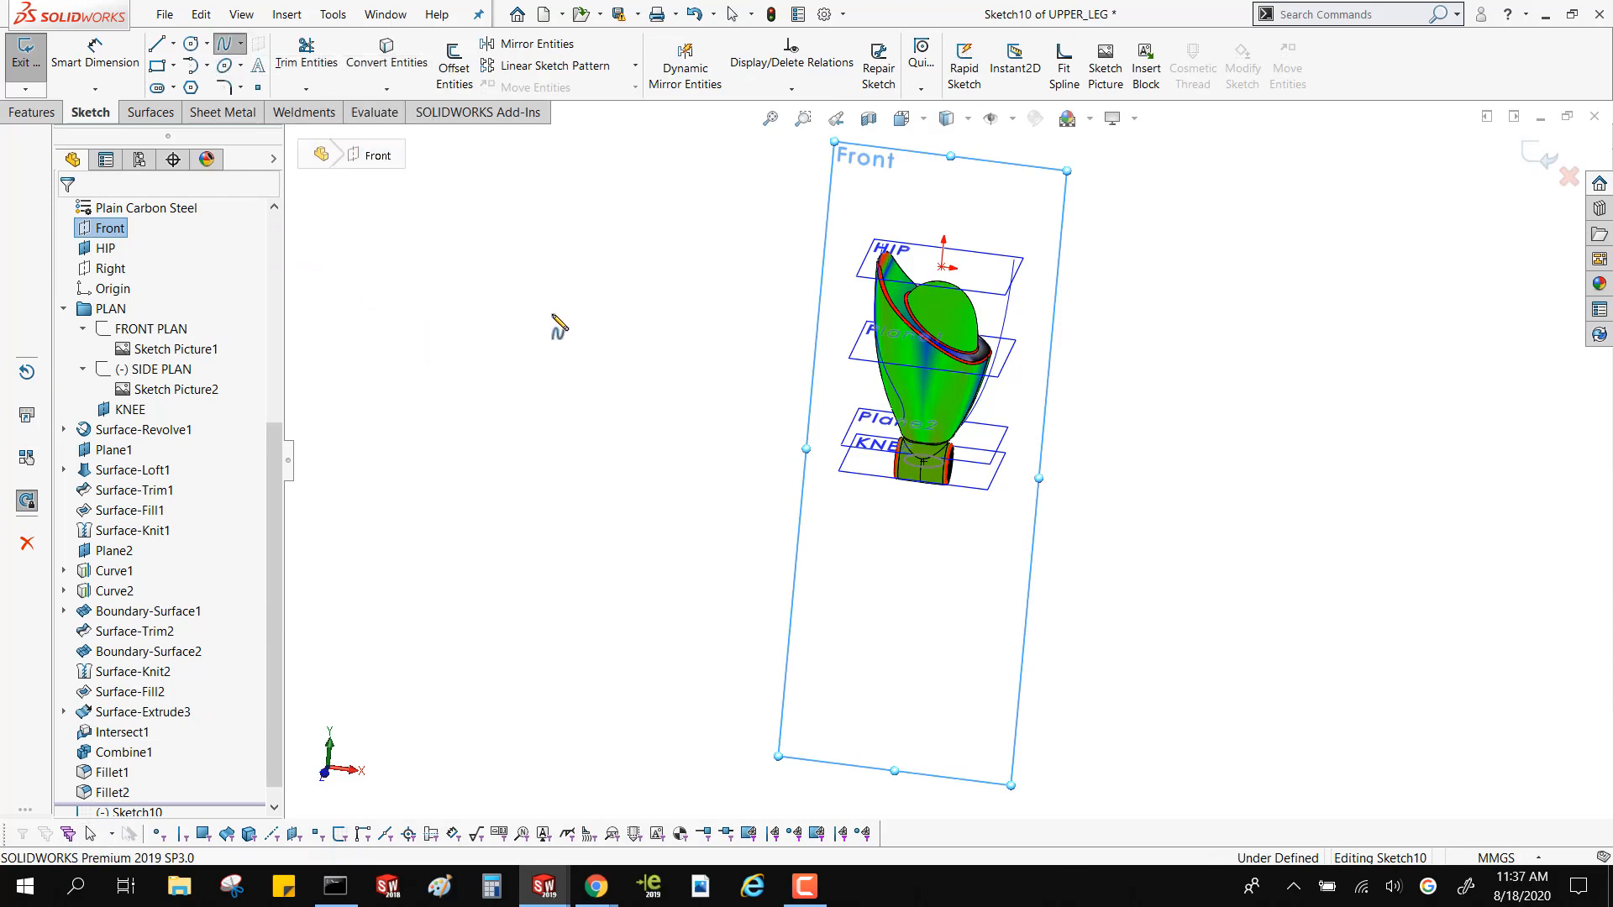
left_click(551, 365)
left_click(640, 437)
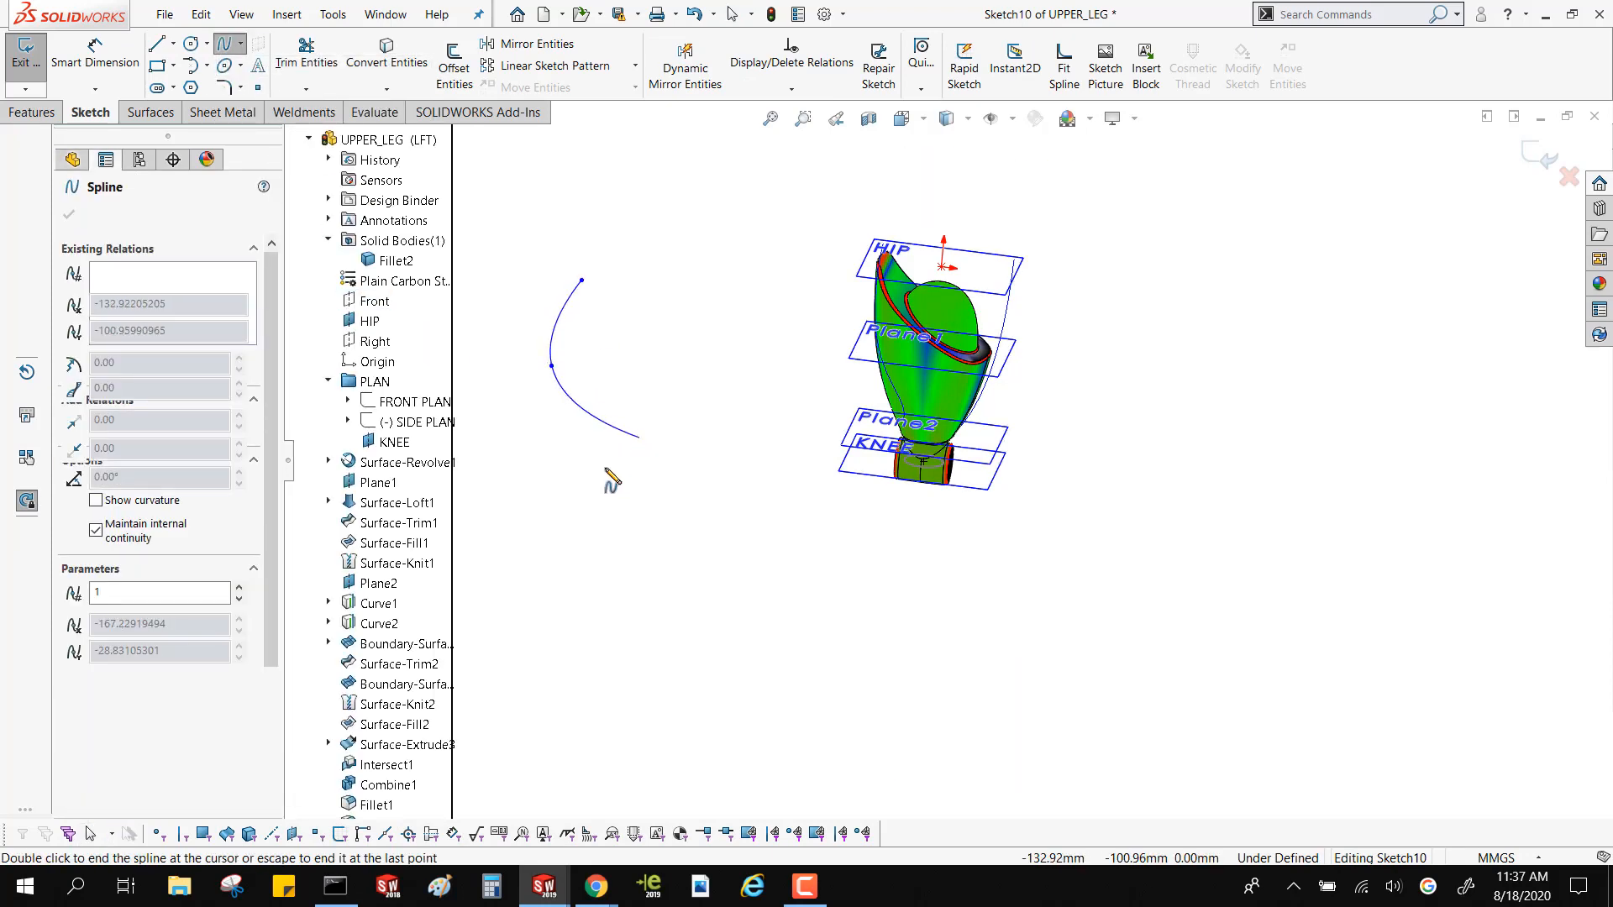
left_click(530, 538)
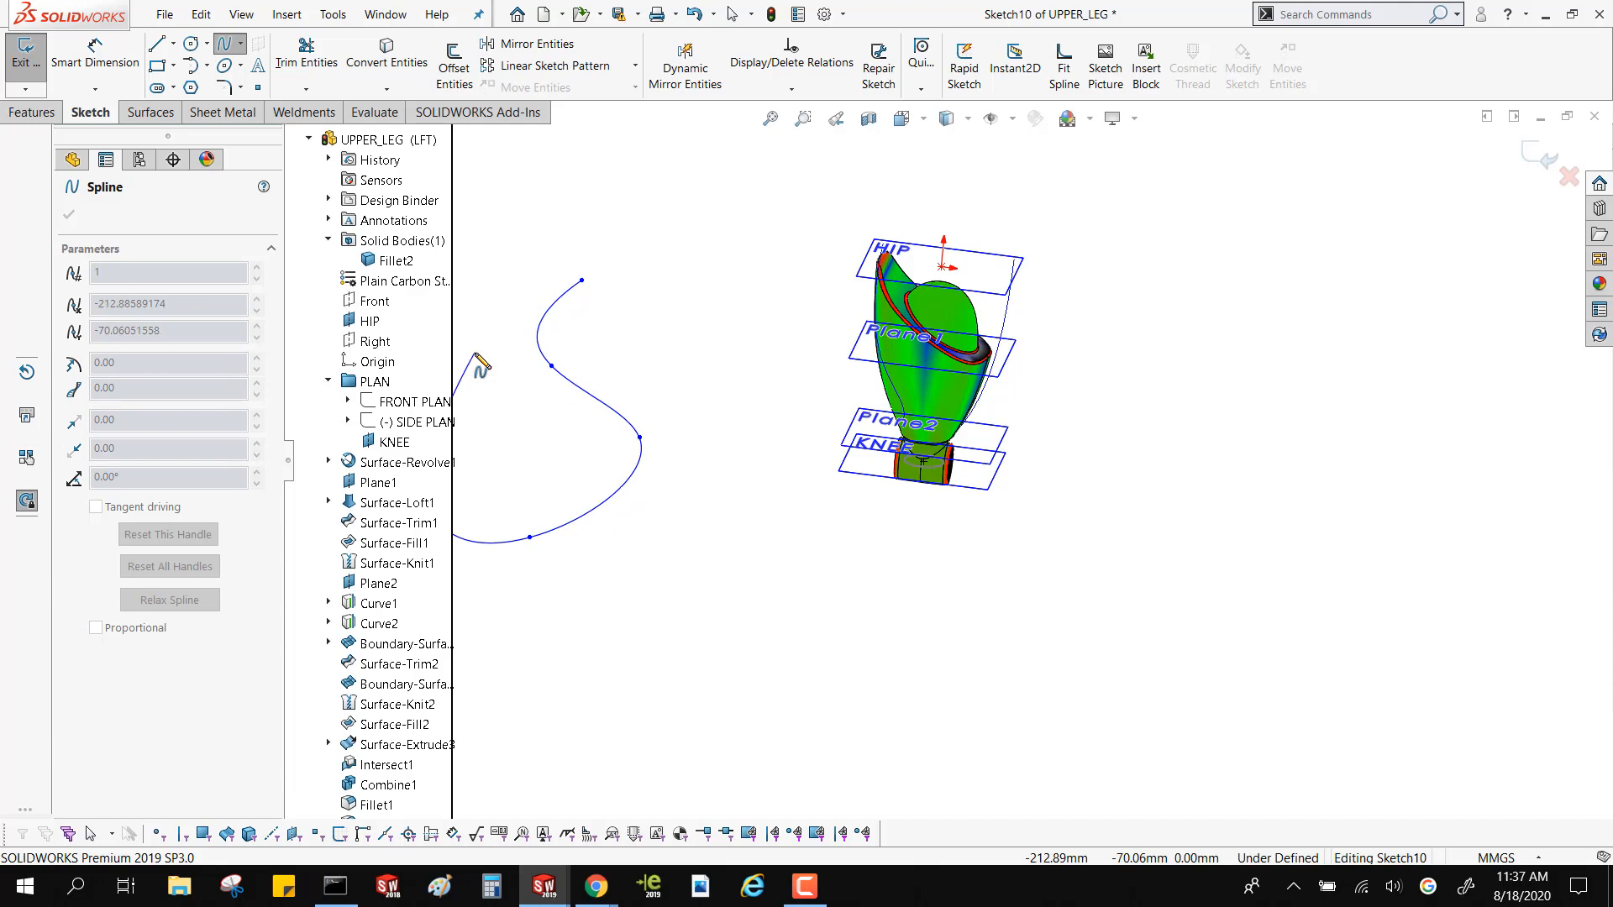
key("Escape")
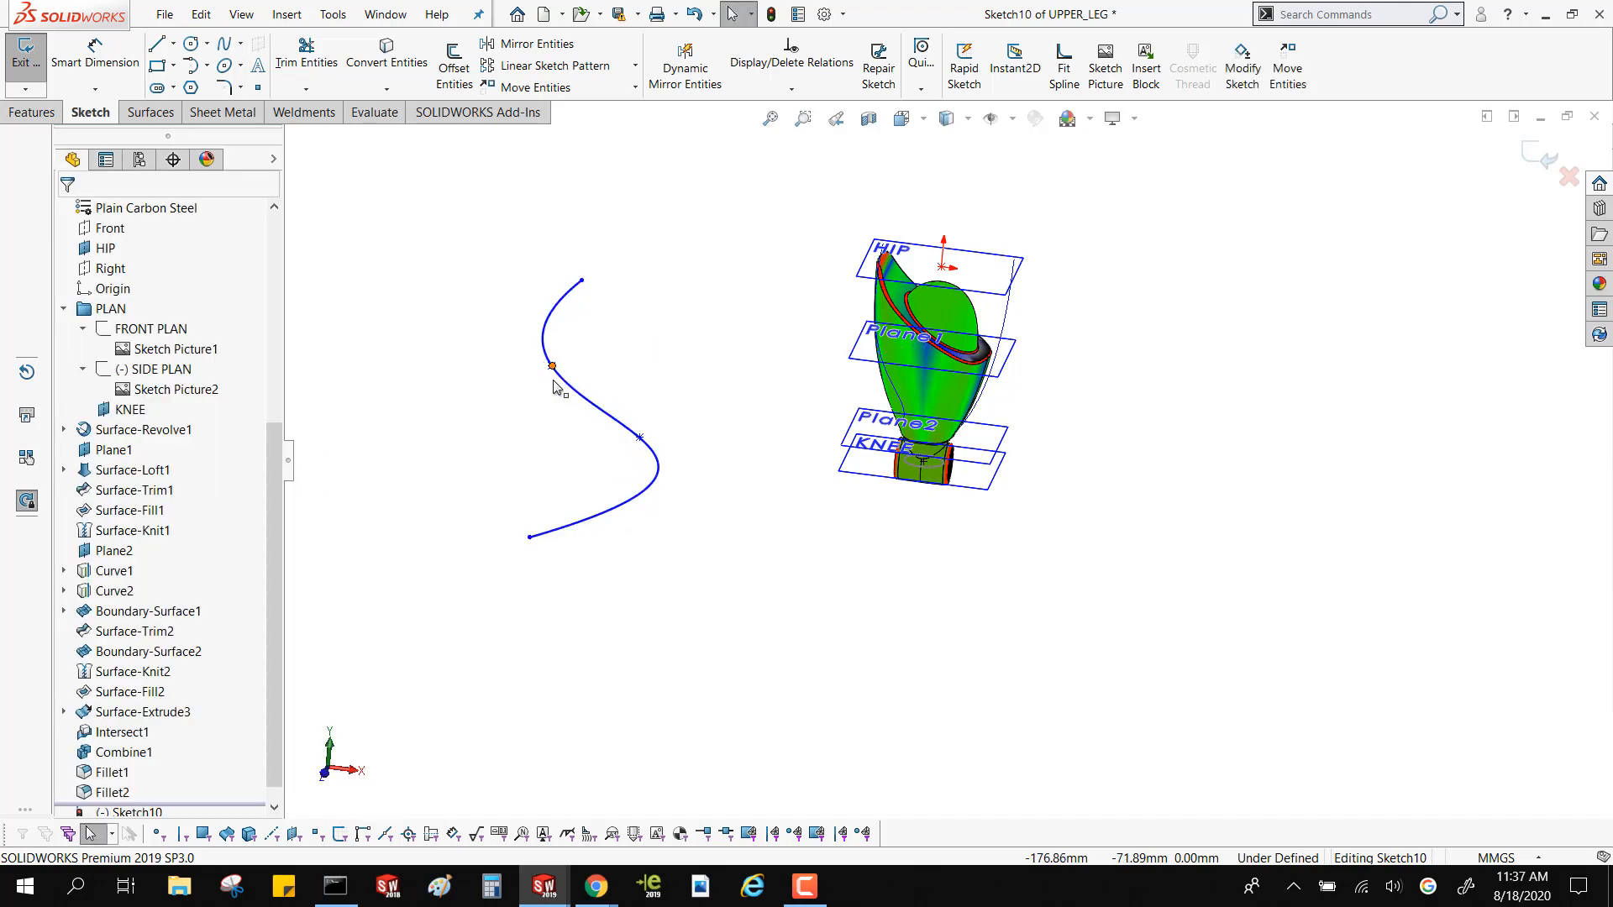
Move the spline's second point toward the leg to flatten the upper bend
left_click(552, 370)
left_click(496, 353)
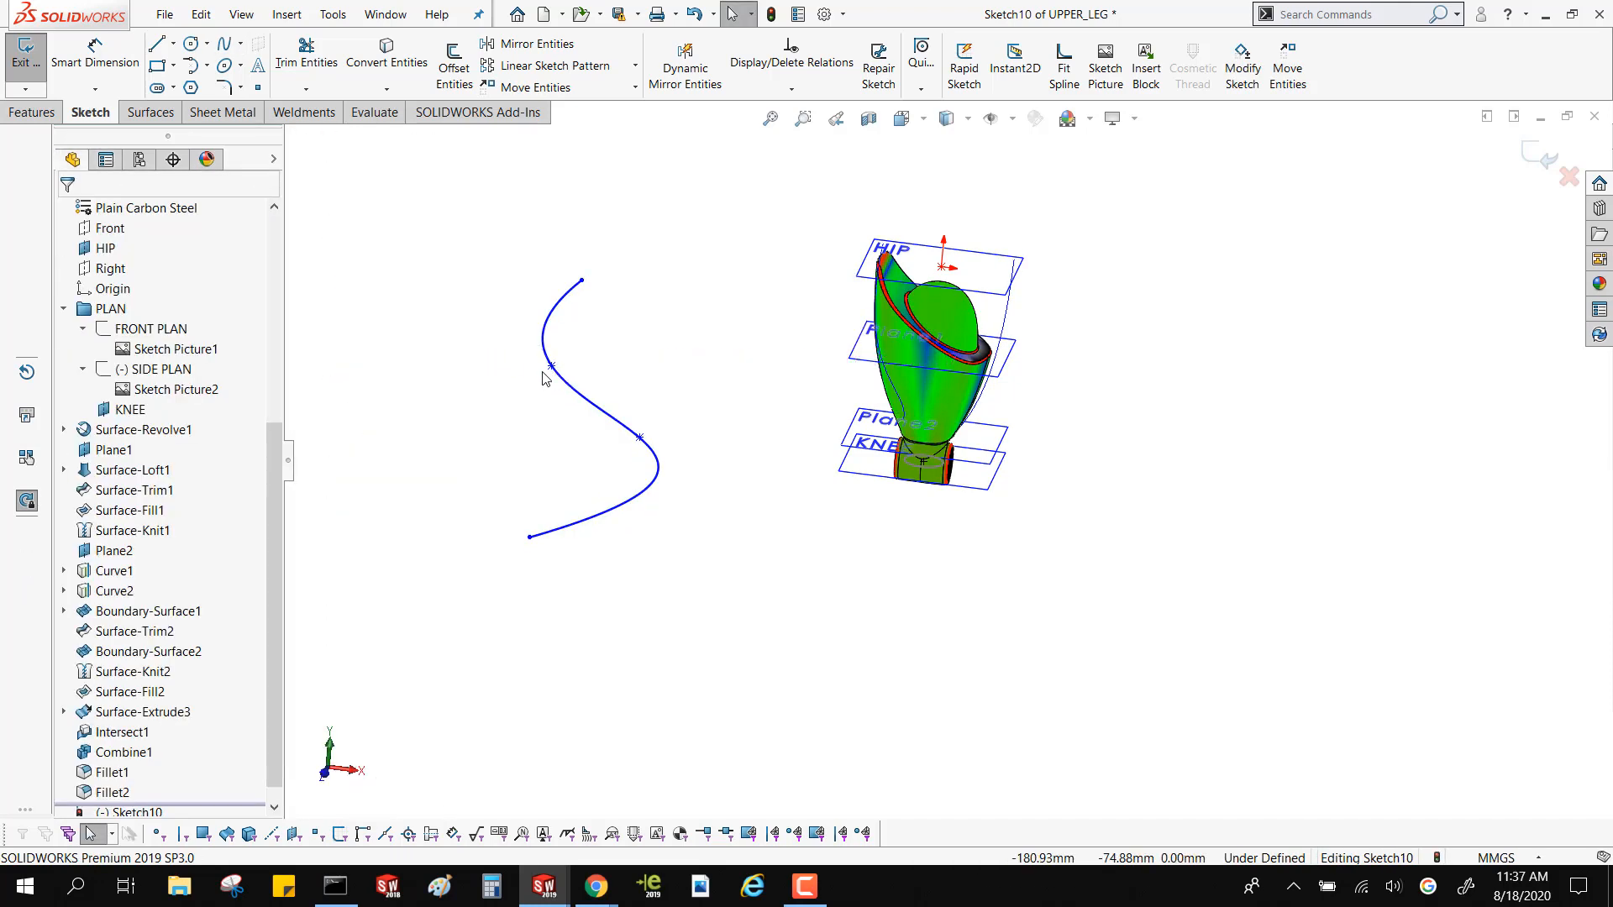
left_click_drag(552, 367, 588, 356)
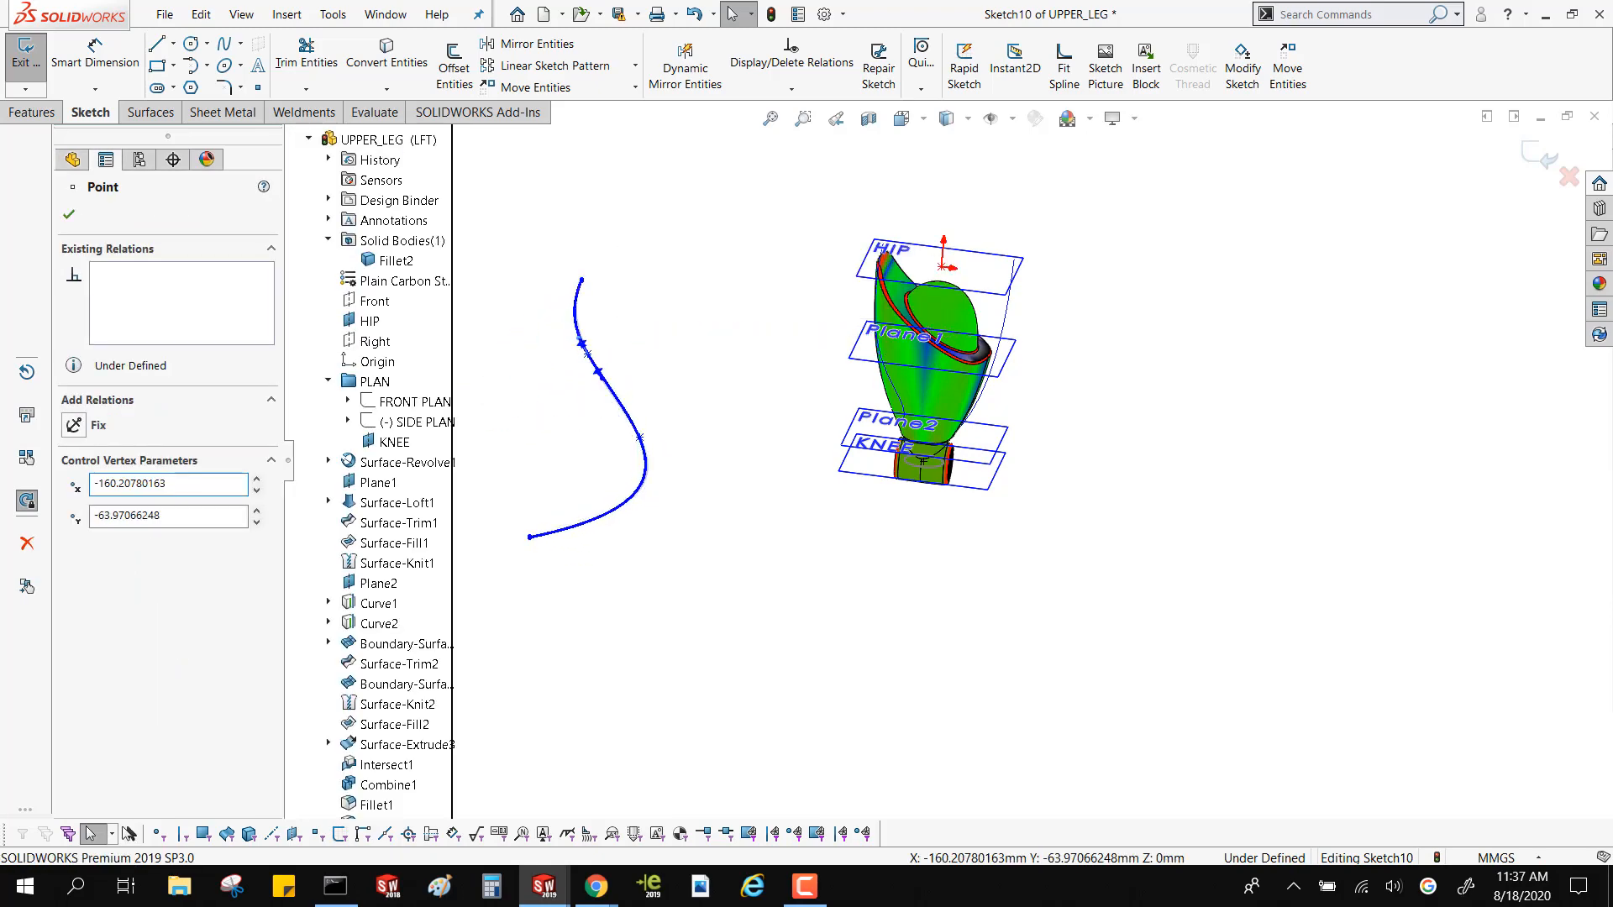
left_click(477, 302)
Dimension the tangent weight of the handle at the spline's second point
scroll(715, 414, "down", 4)
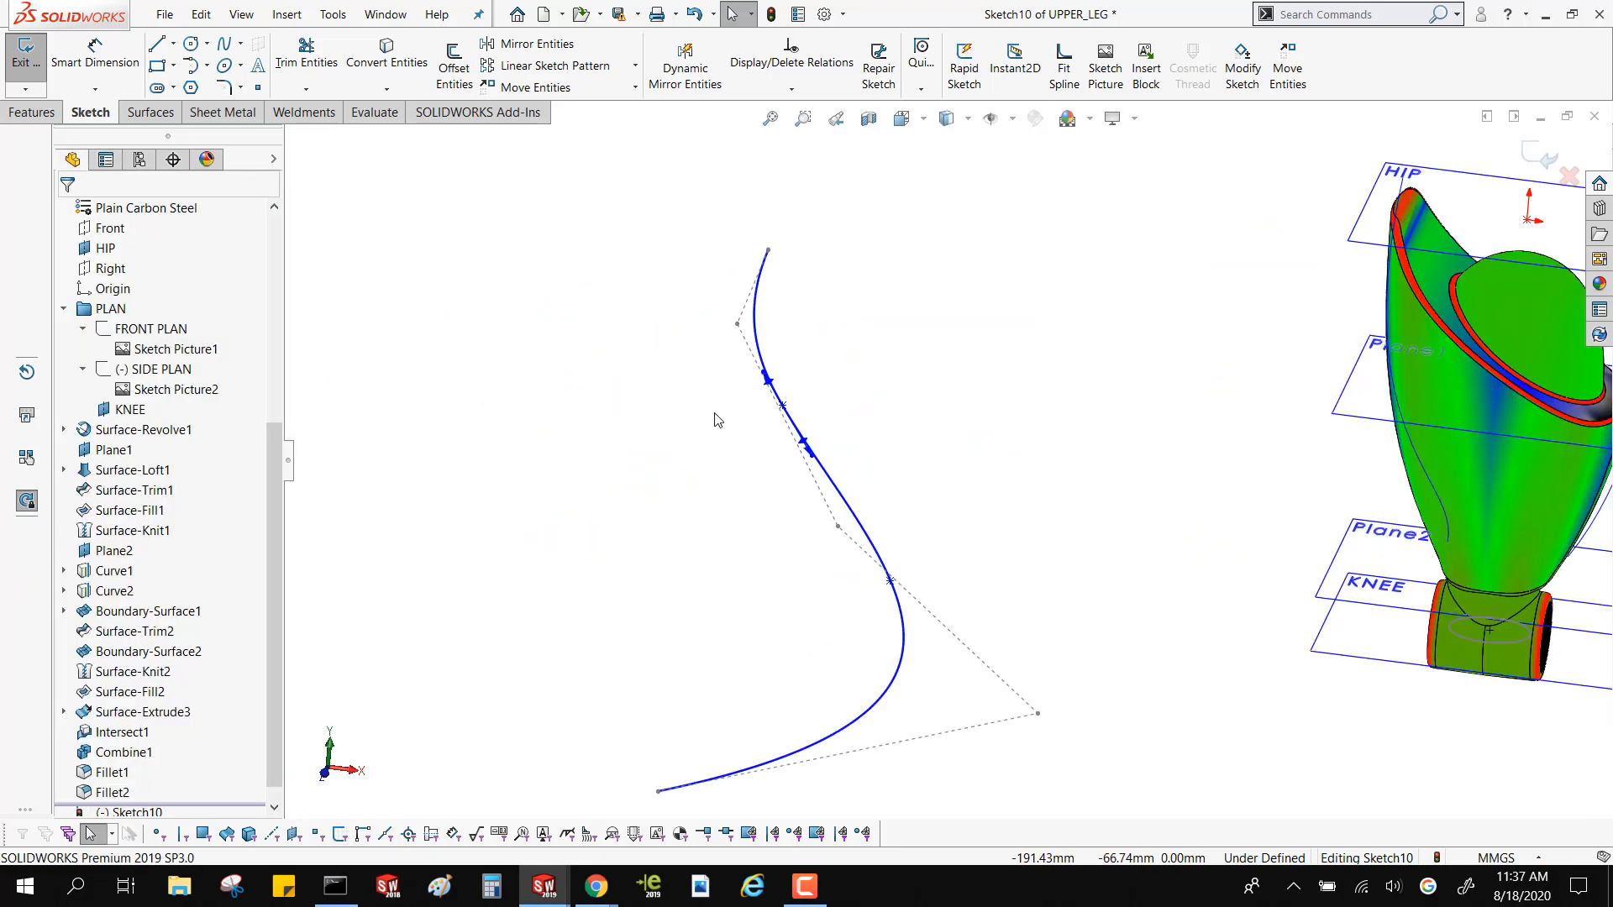
scroll(715, 420, "down", 2)
left_click(94, 52)
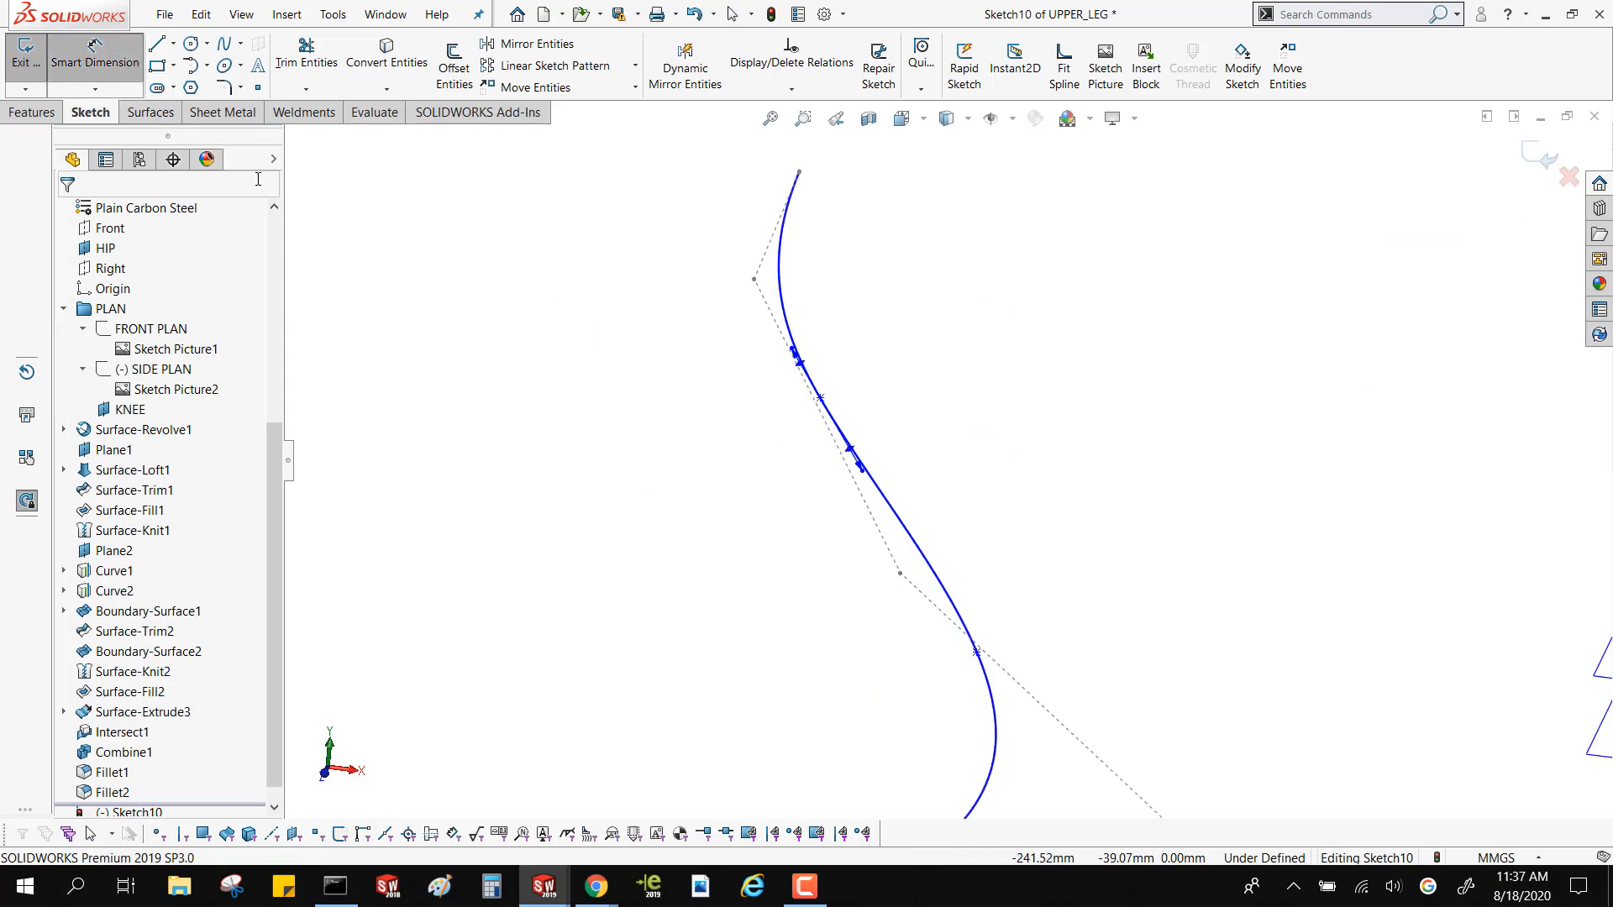
mouse_move(863, 468)
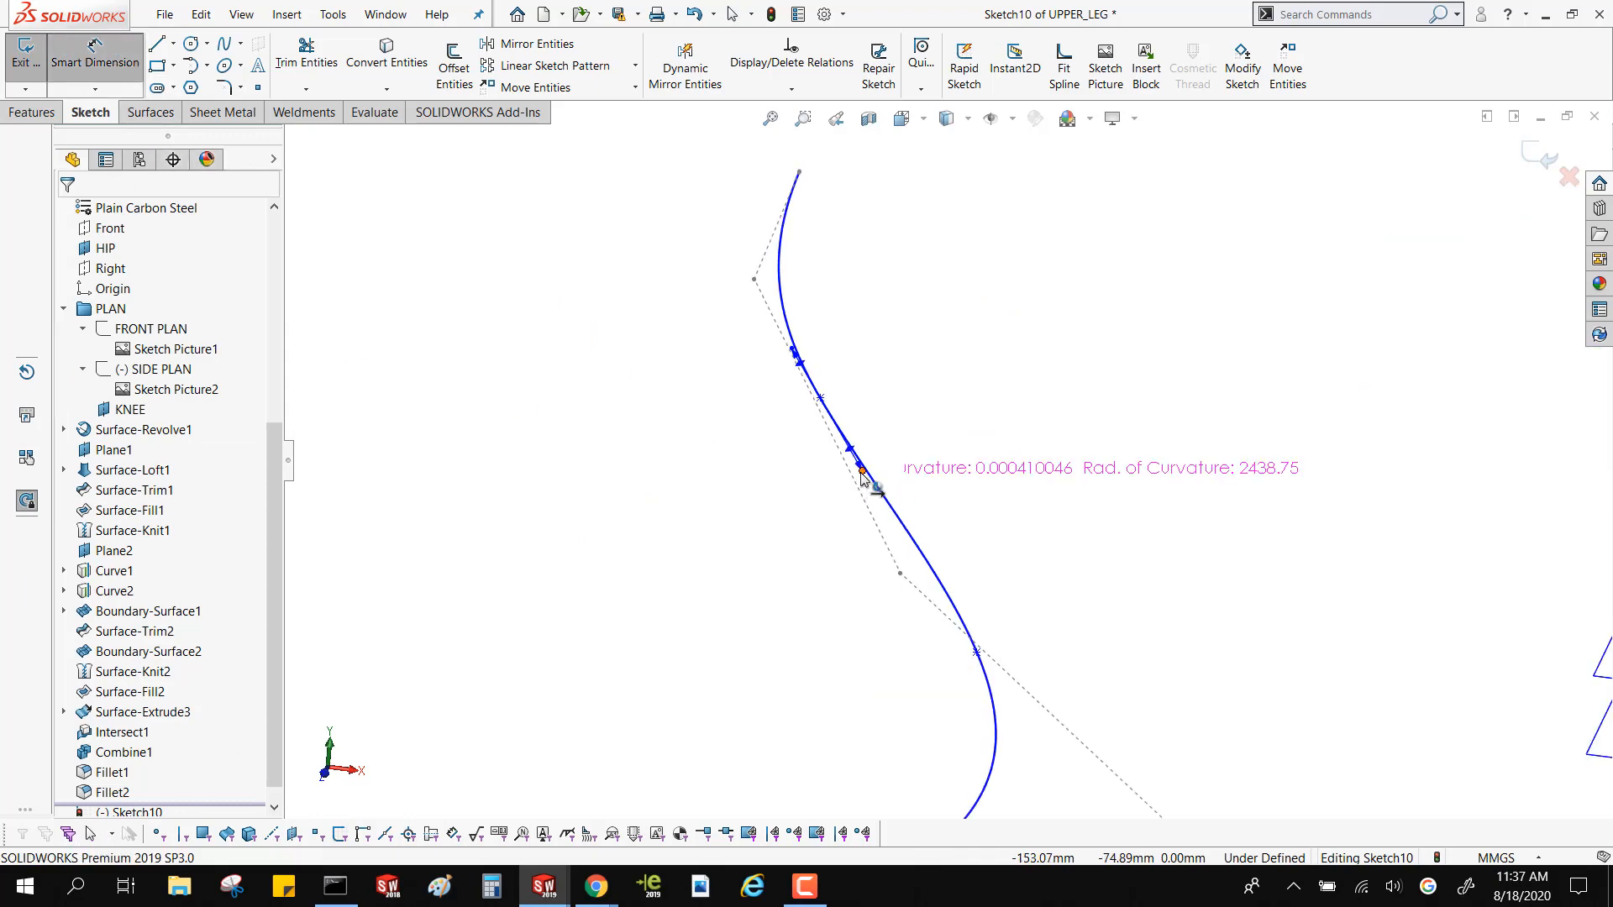
left_click(759, 587)
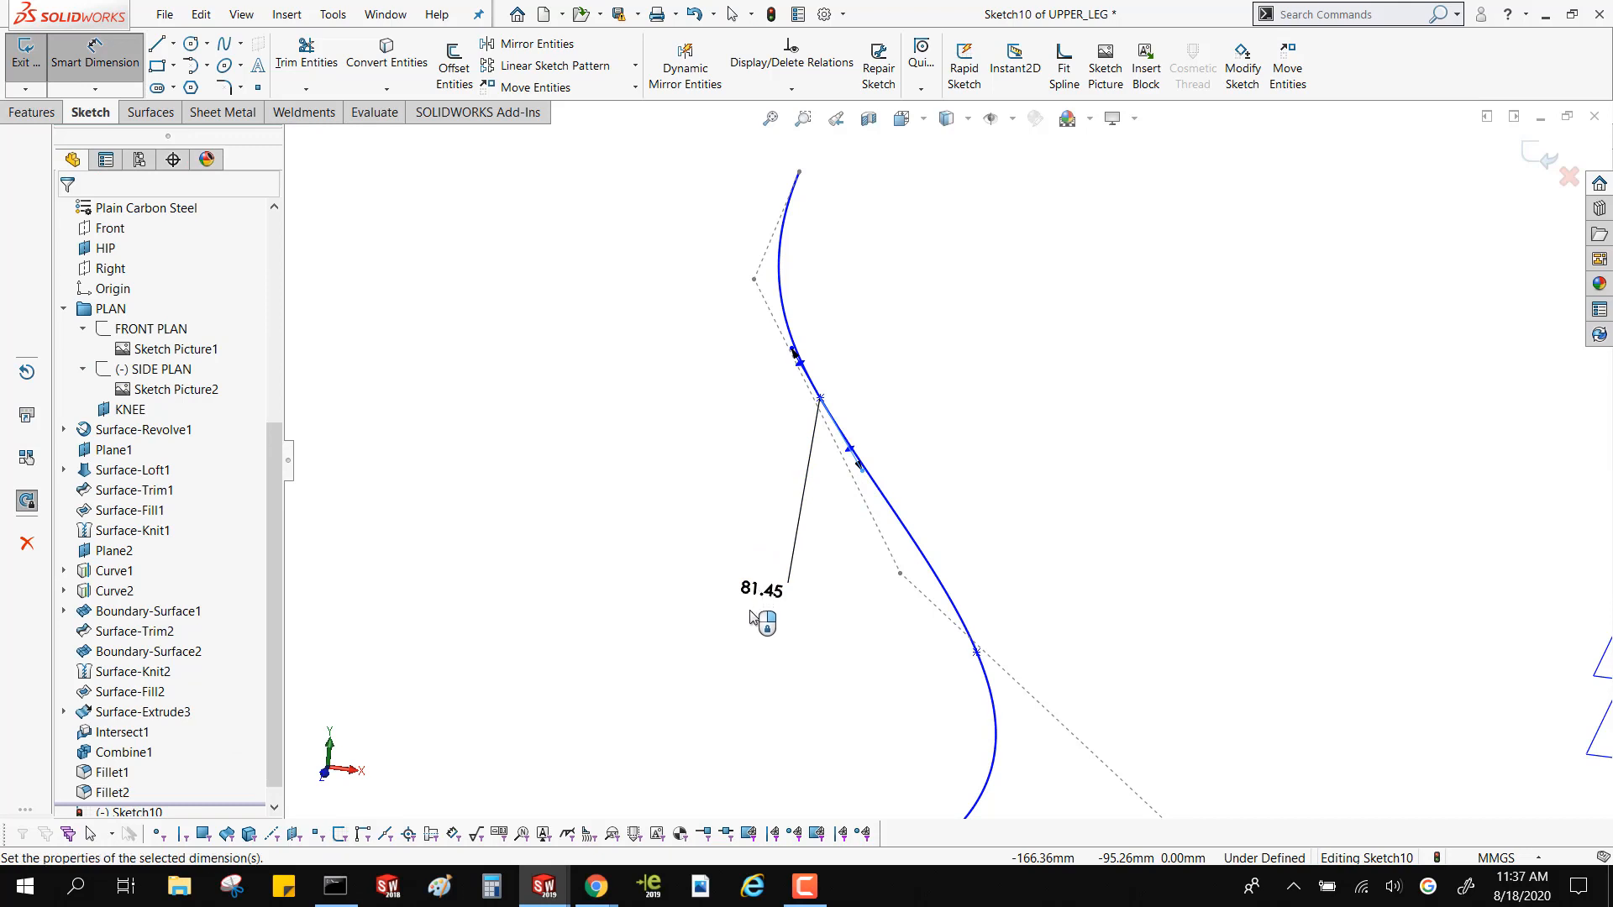
left_click(689, 563)
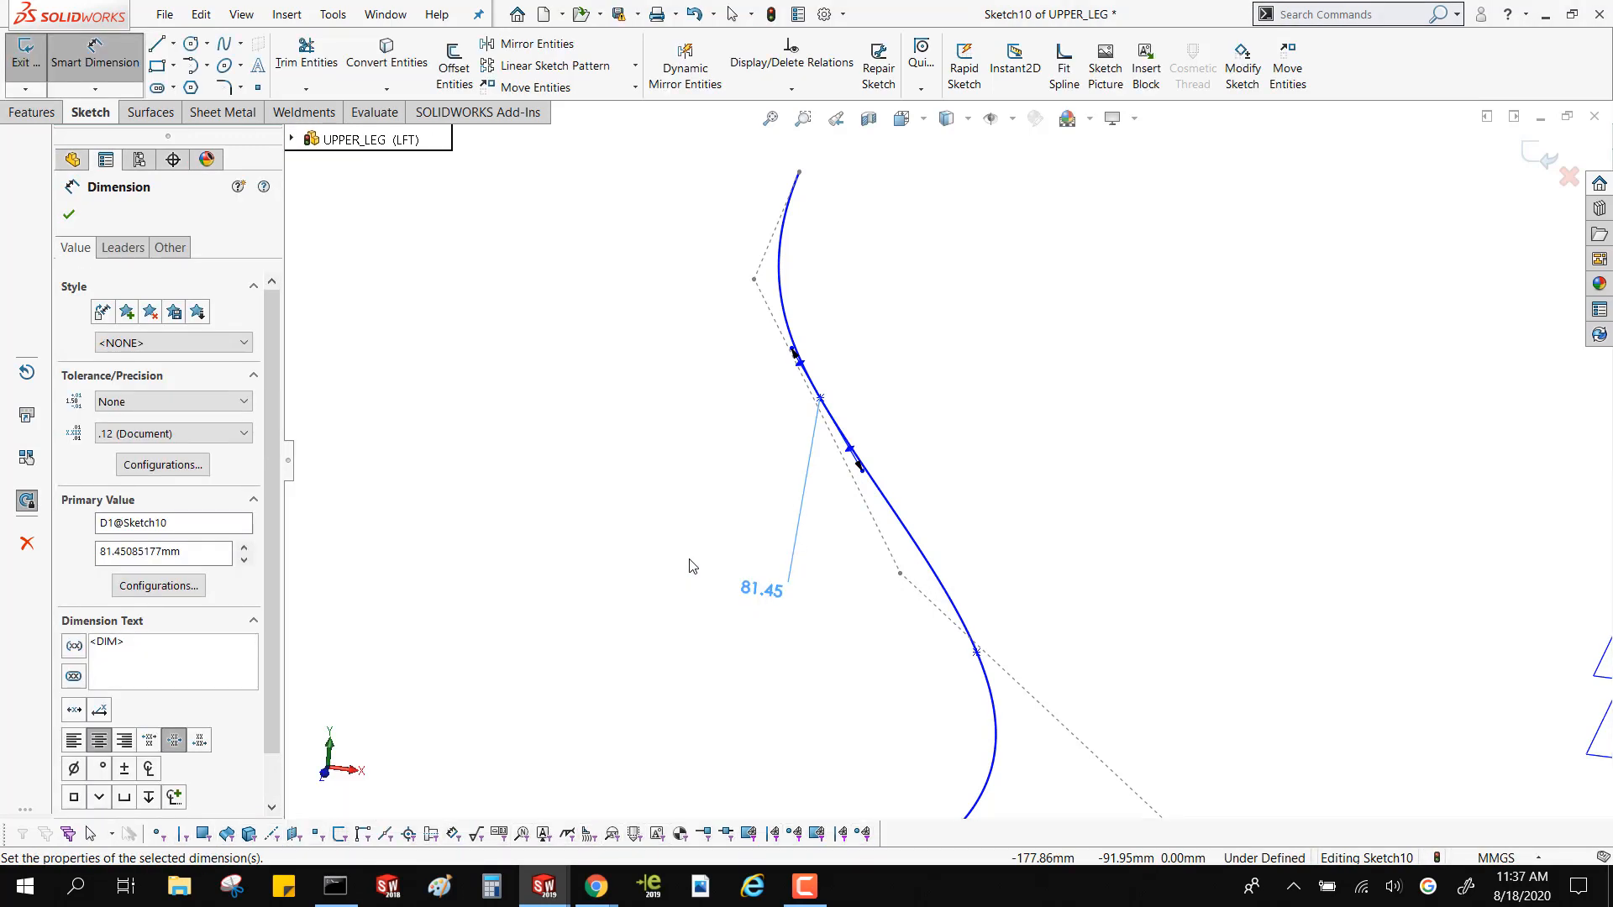
Dimension the angle between the second point's tangent handle and the Right plane
left_click(794, 356)
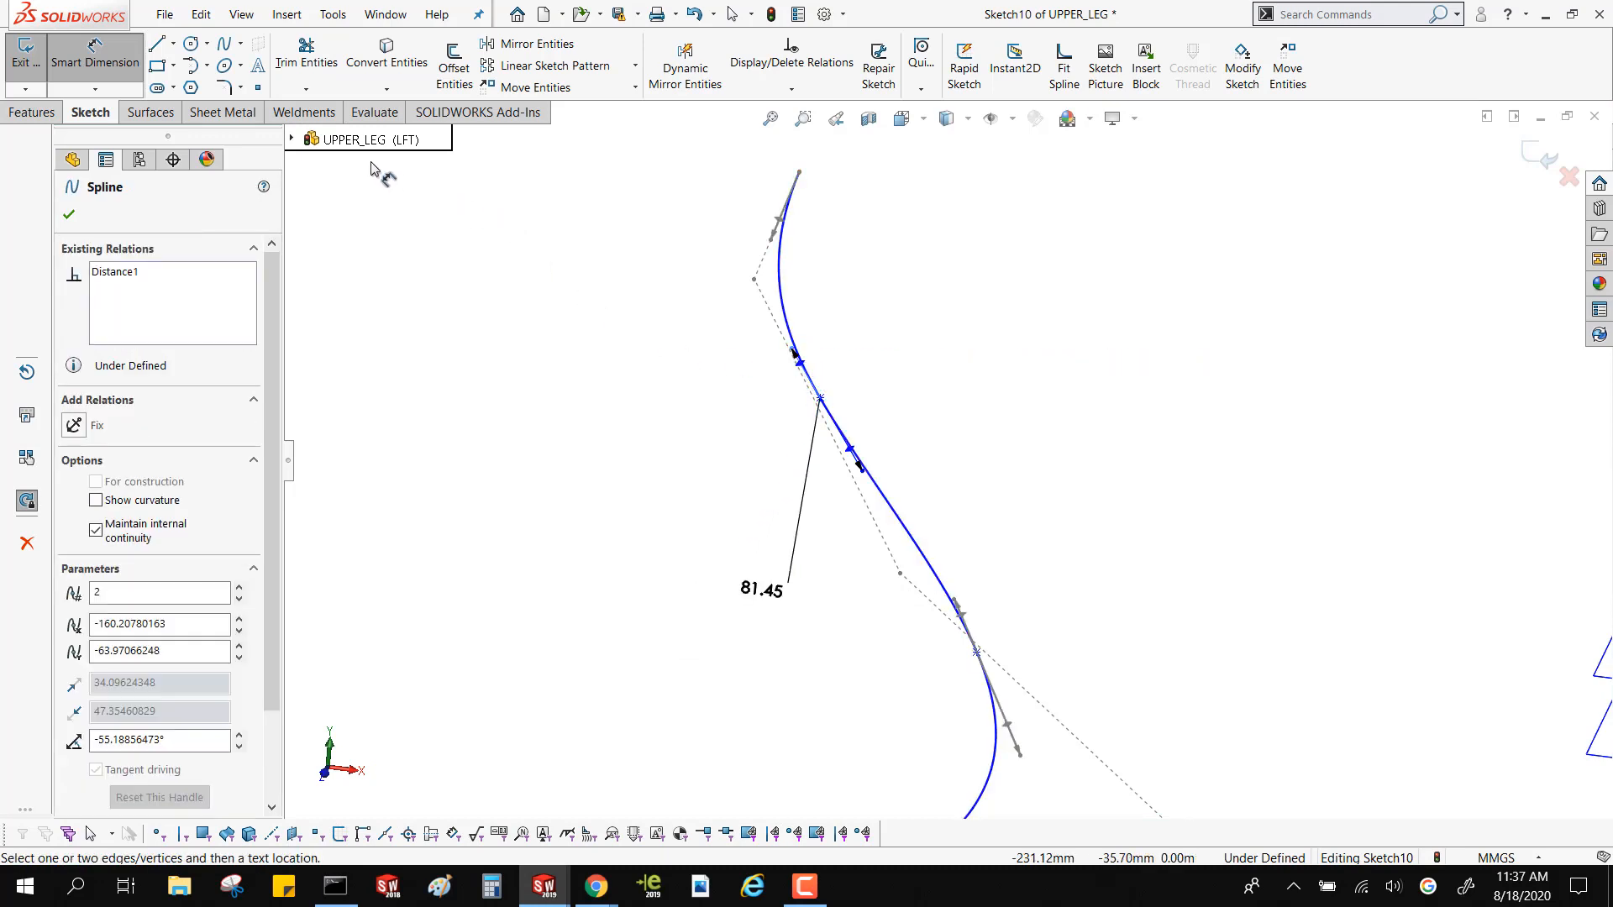
left_click(293, 140)
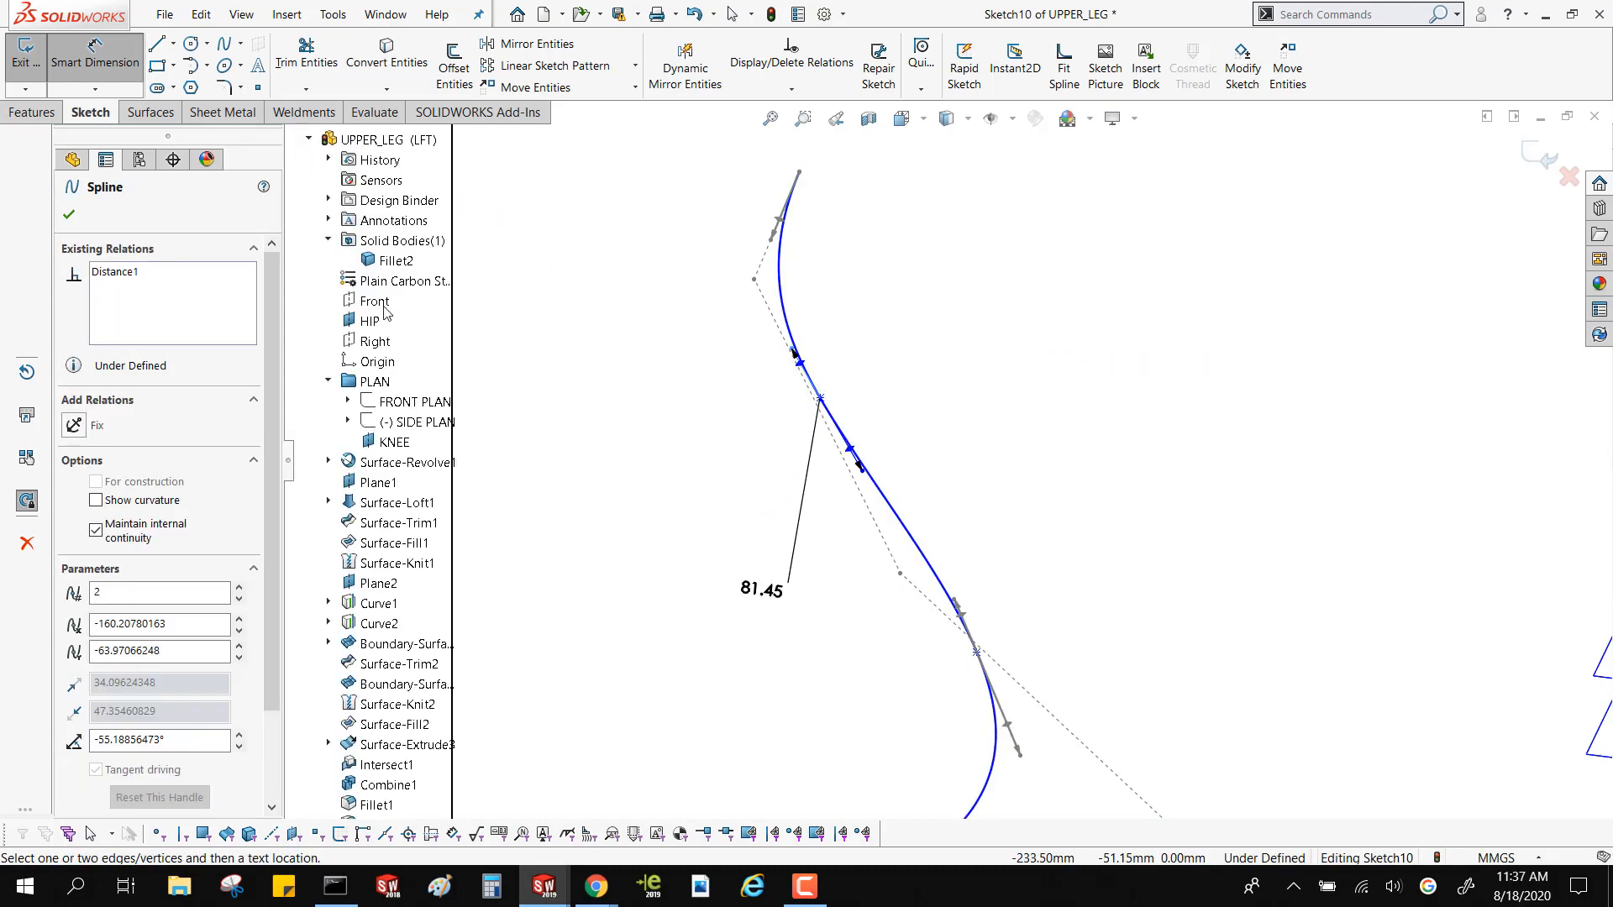
left_click(370, 345)
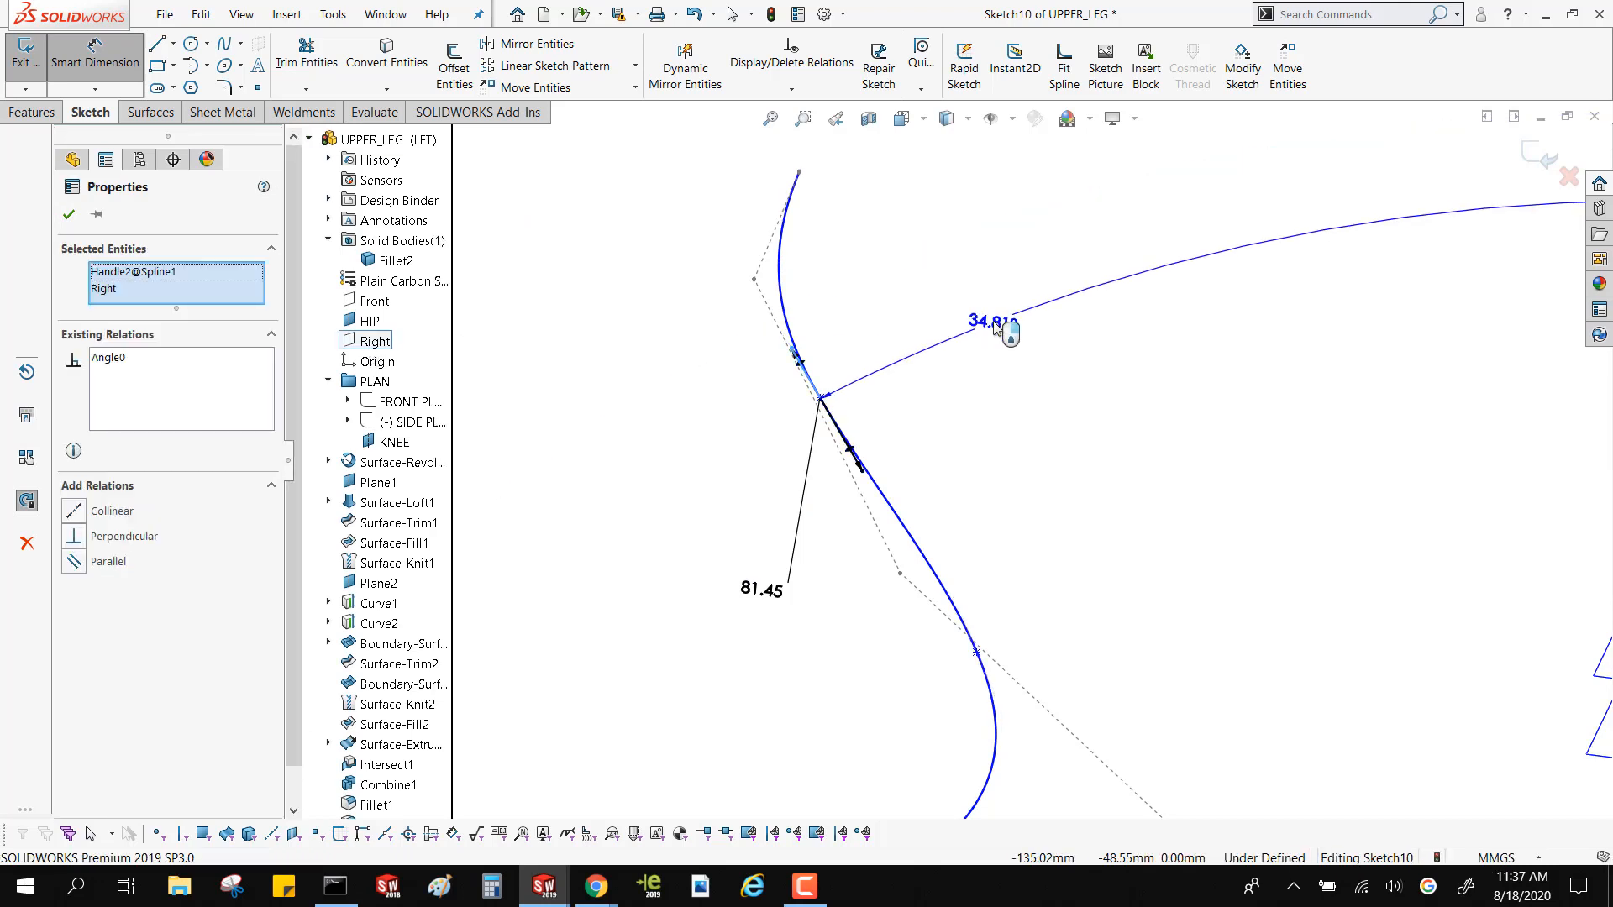
scroll(1012, 331, "up", 5)
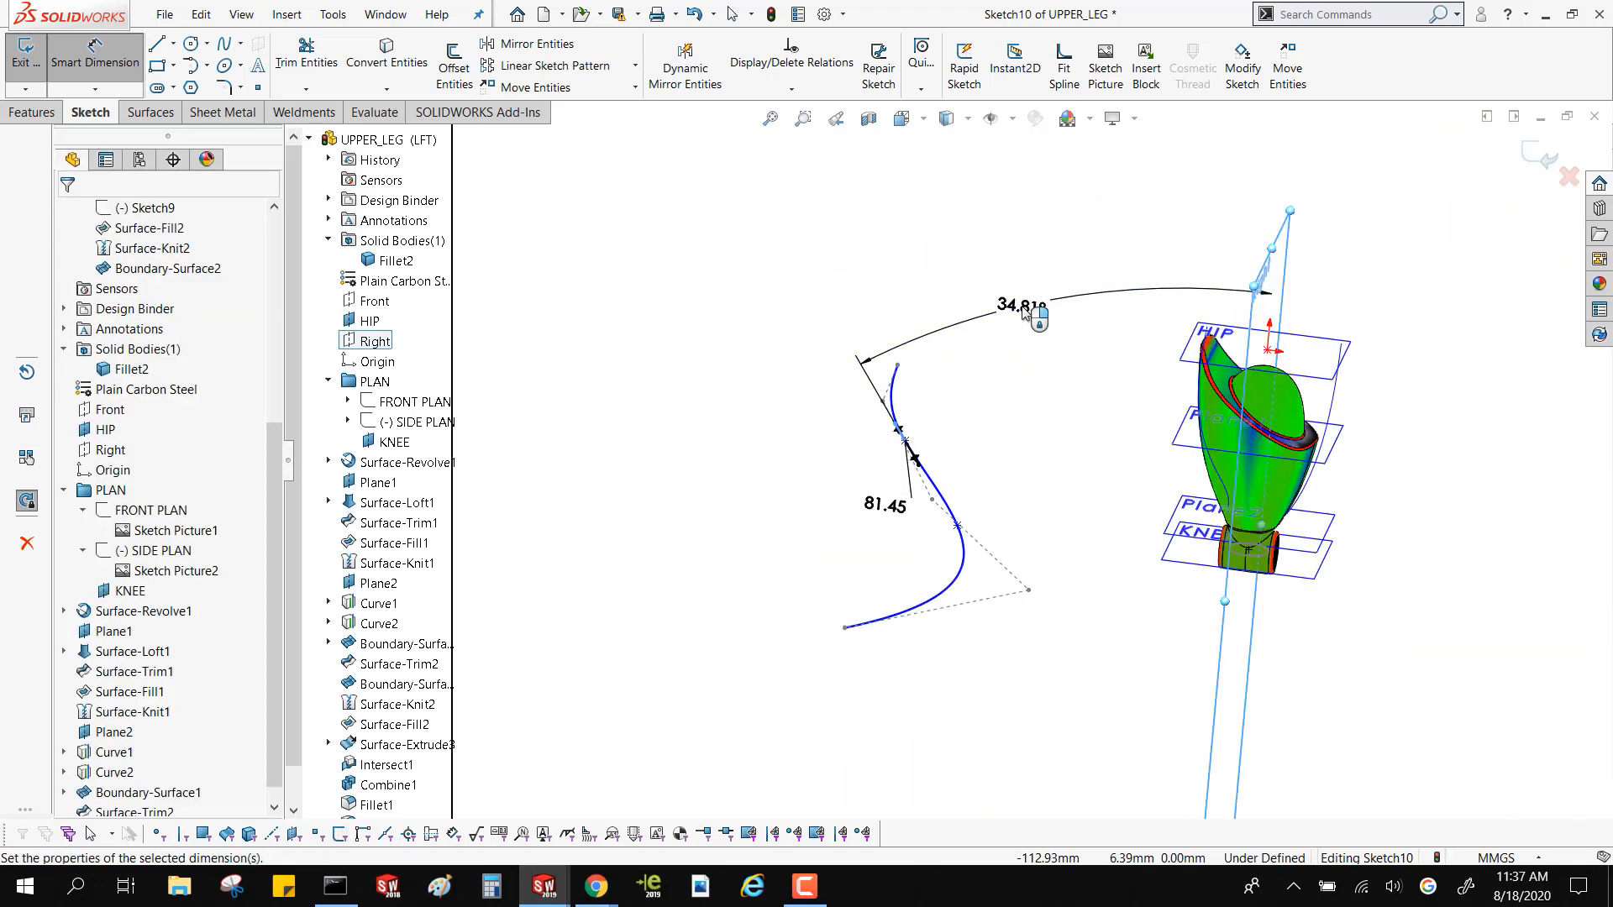
left_click(978, 311)
left_click(948, 280)
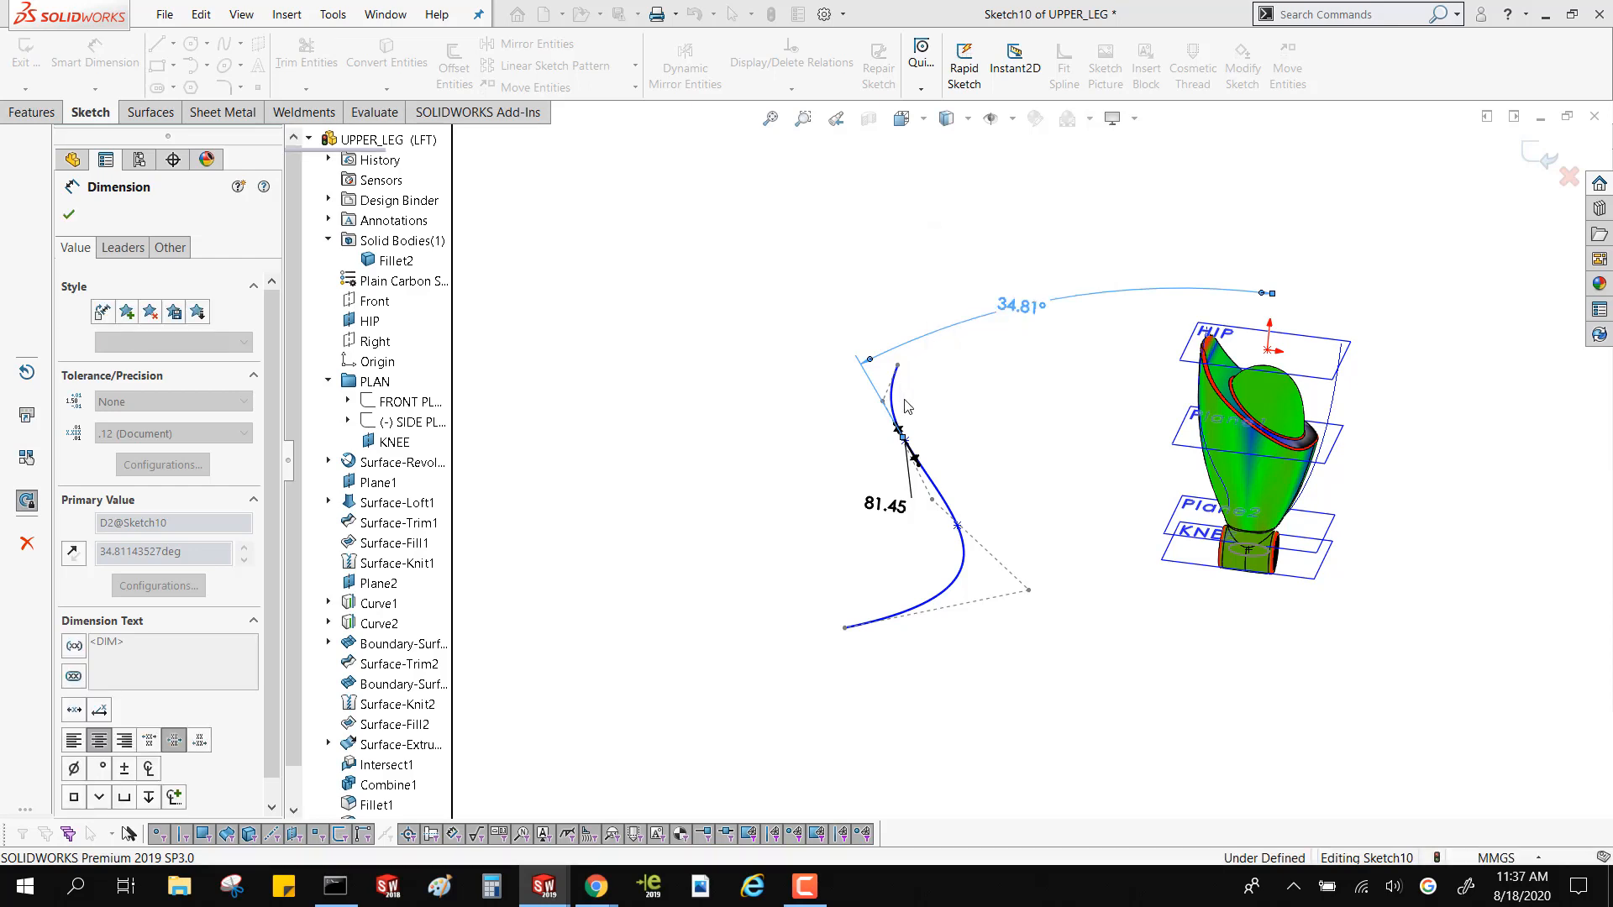
scroll(920, 458, "down", 3)
scroll(923, 459, "down", 3)
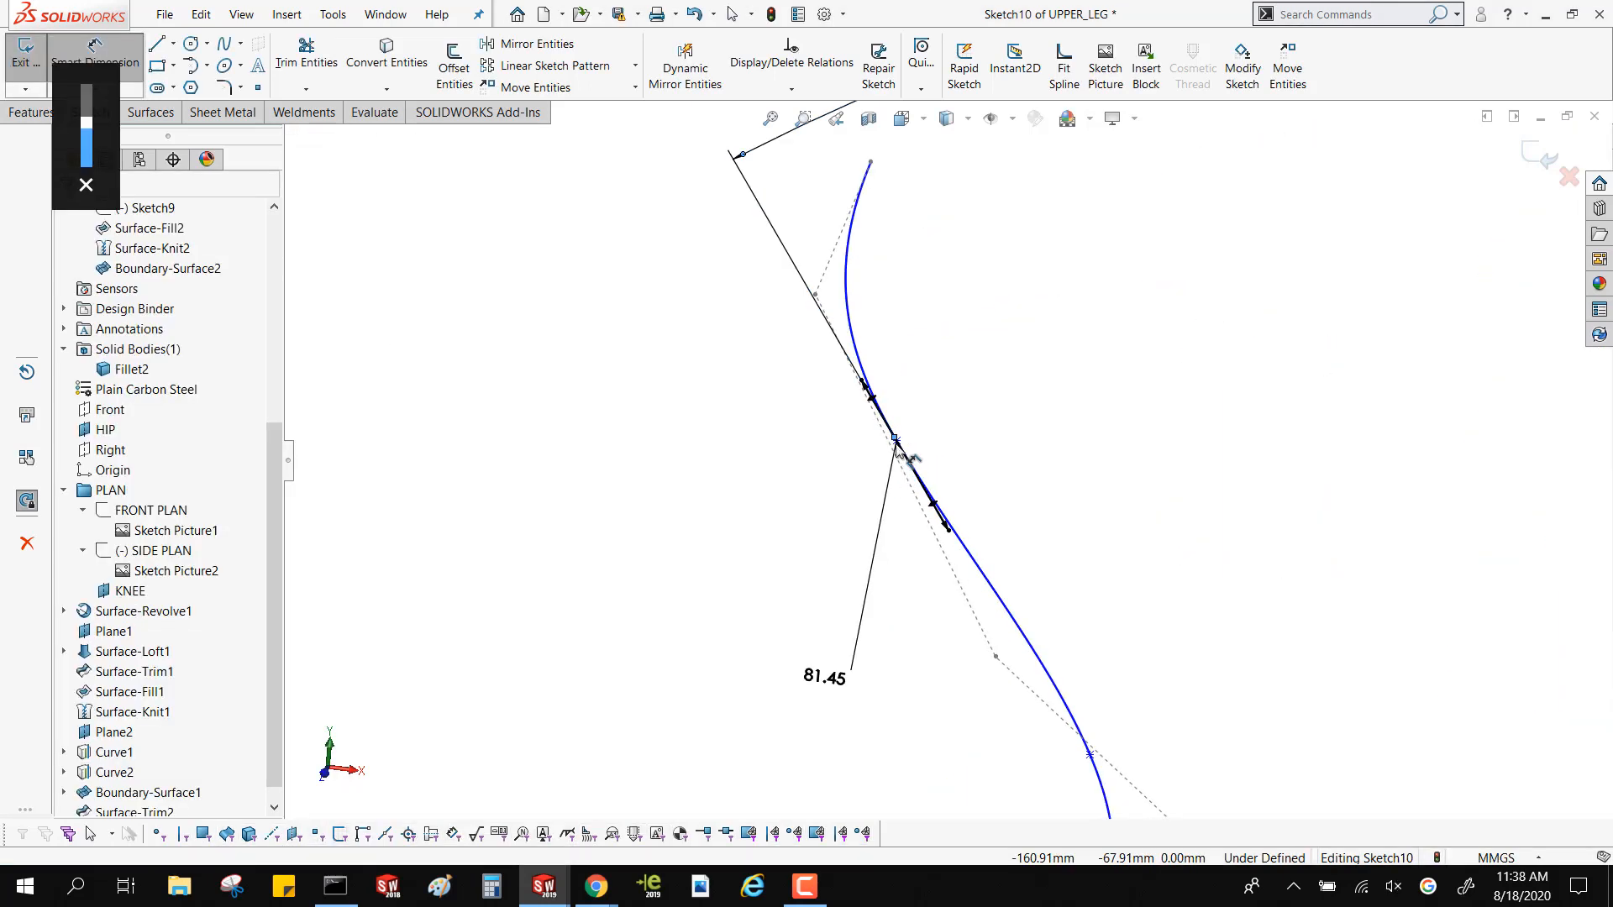
key("Escape")
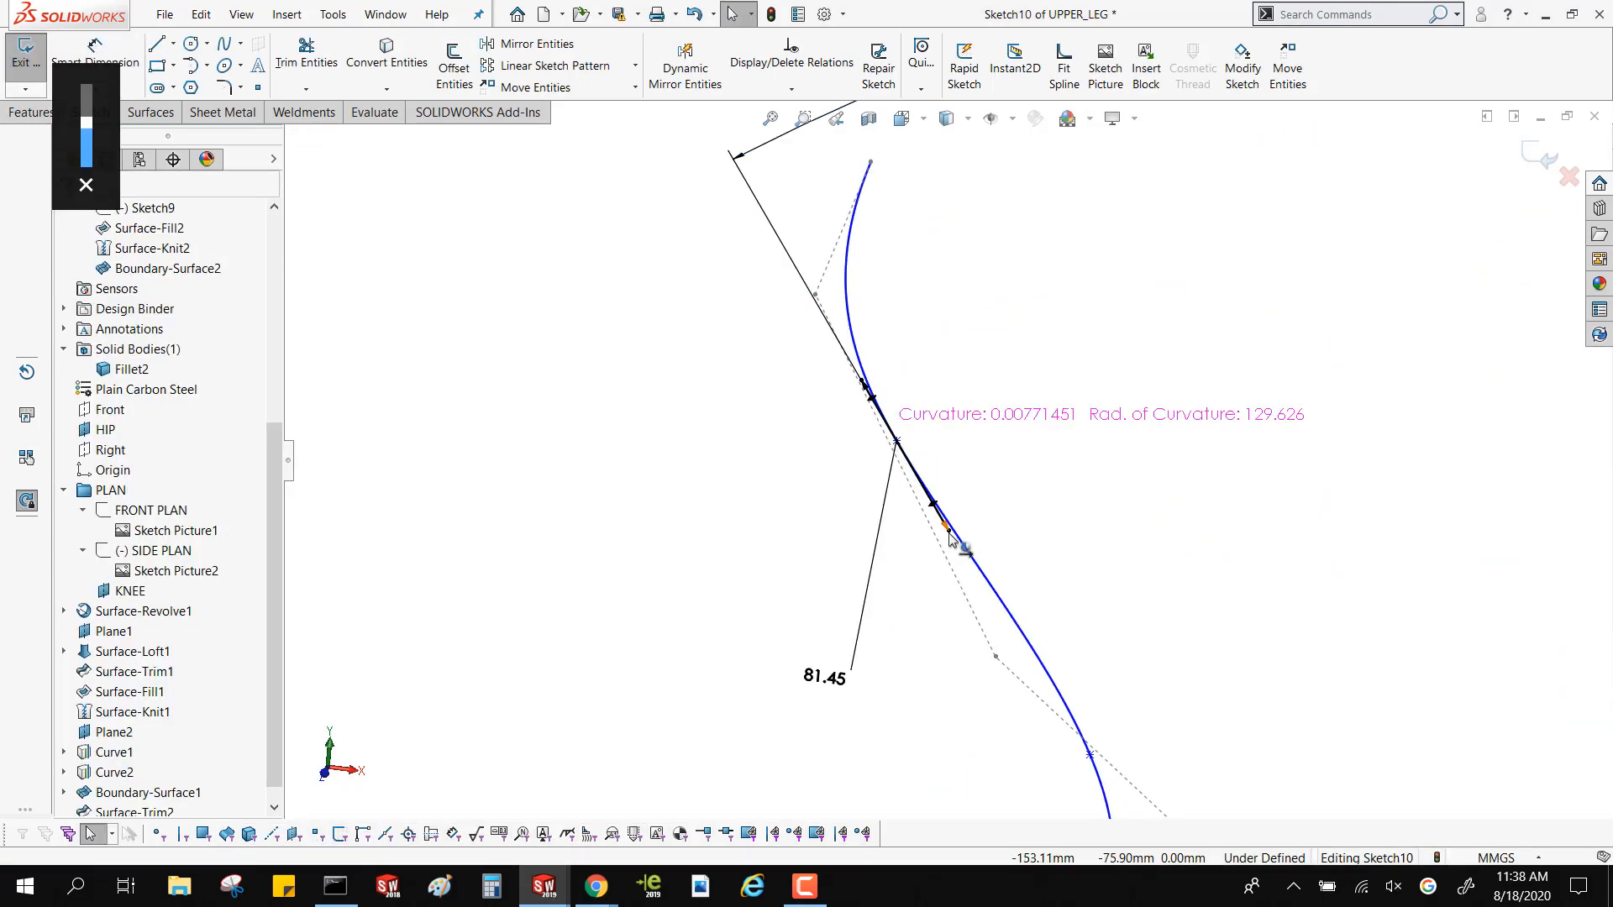
Try to pull the dimensioned tangent handle at the spline's second point to test whether it is locked
left_click(946, 565)
left_click_drag(946, 565, 951, 564)
left_click_drag(862, 382, 802, 319)
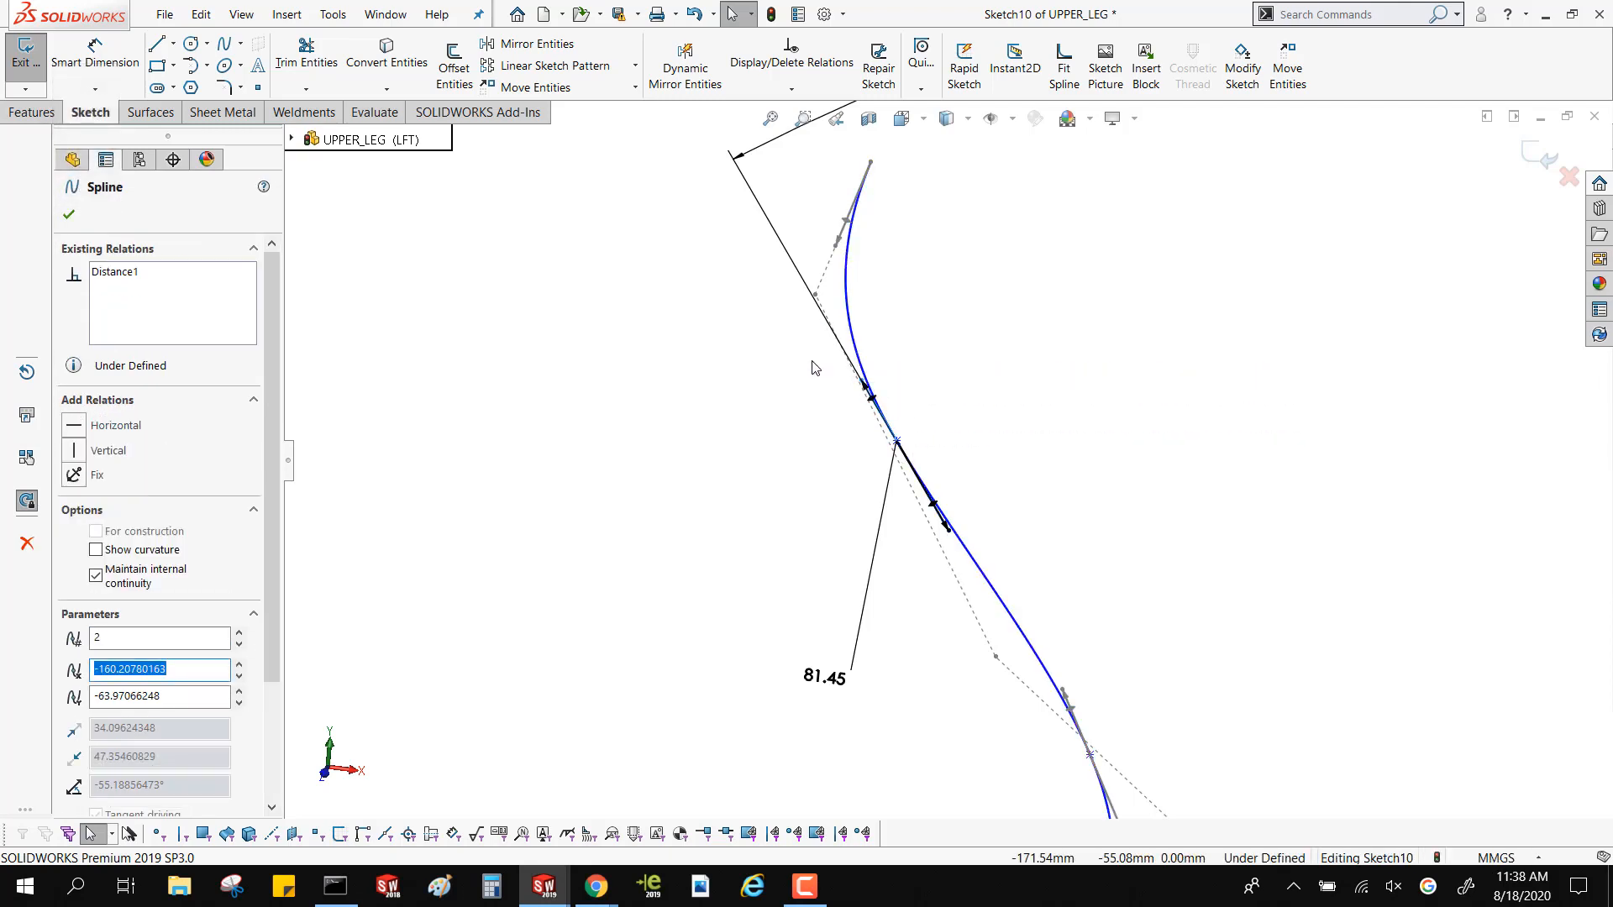
Swing the tangent handle at the spline's upper endpoint to reshape the curve above the dimensioned point, and check the resulting bend
key("z")
left_click_drag(882, 346, 974, 383)
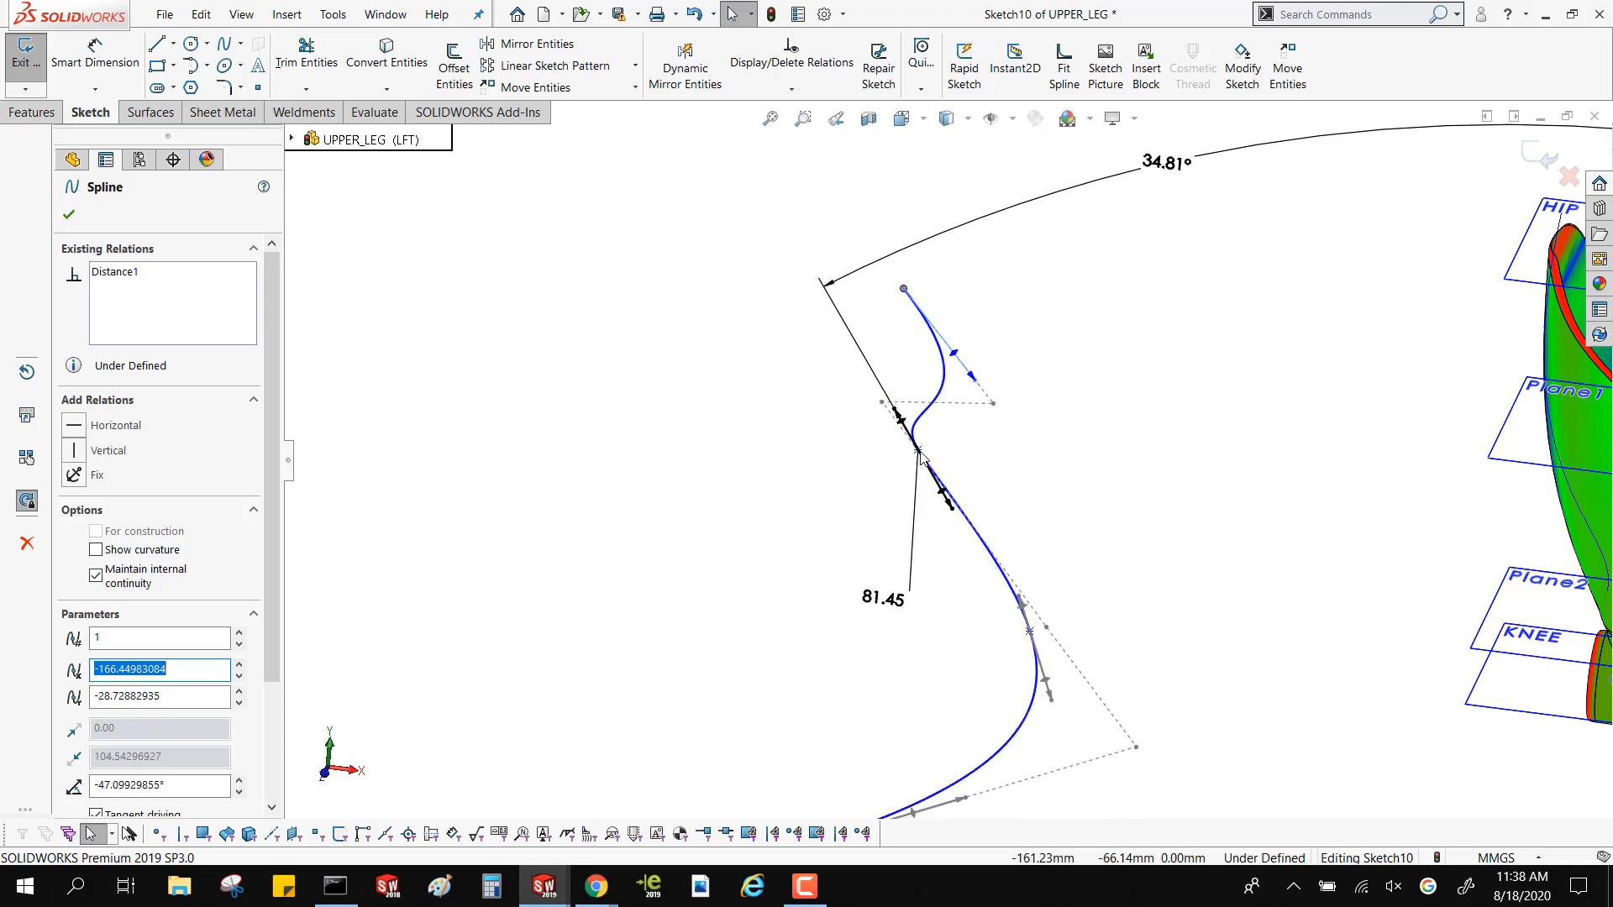
scroll(914, 454, "down", 5)
scroll(939, 445, "up", 3)
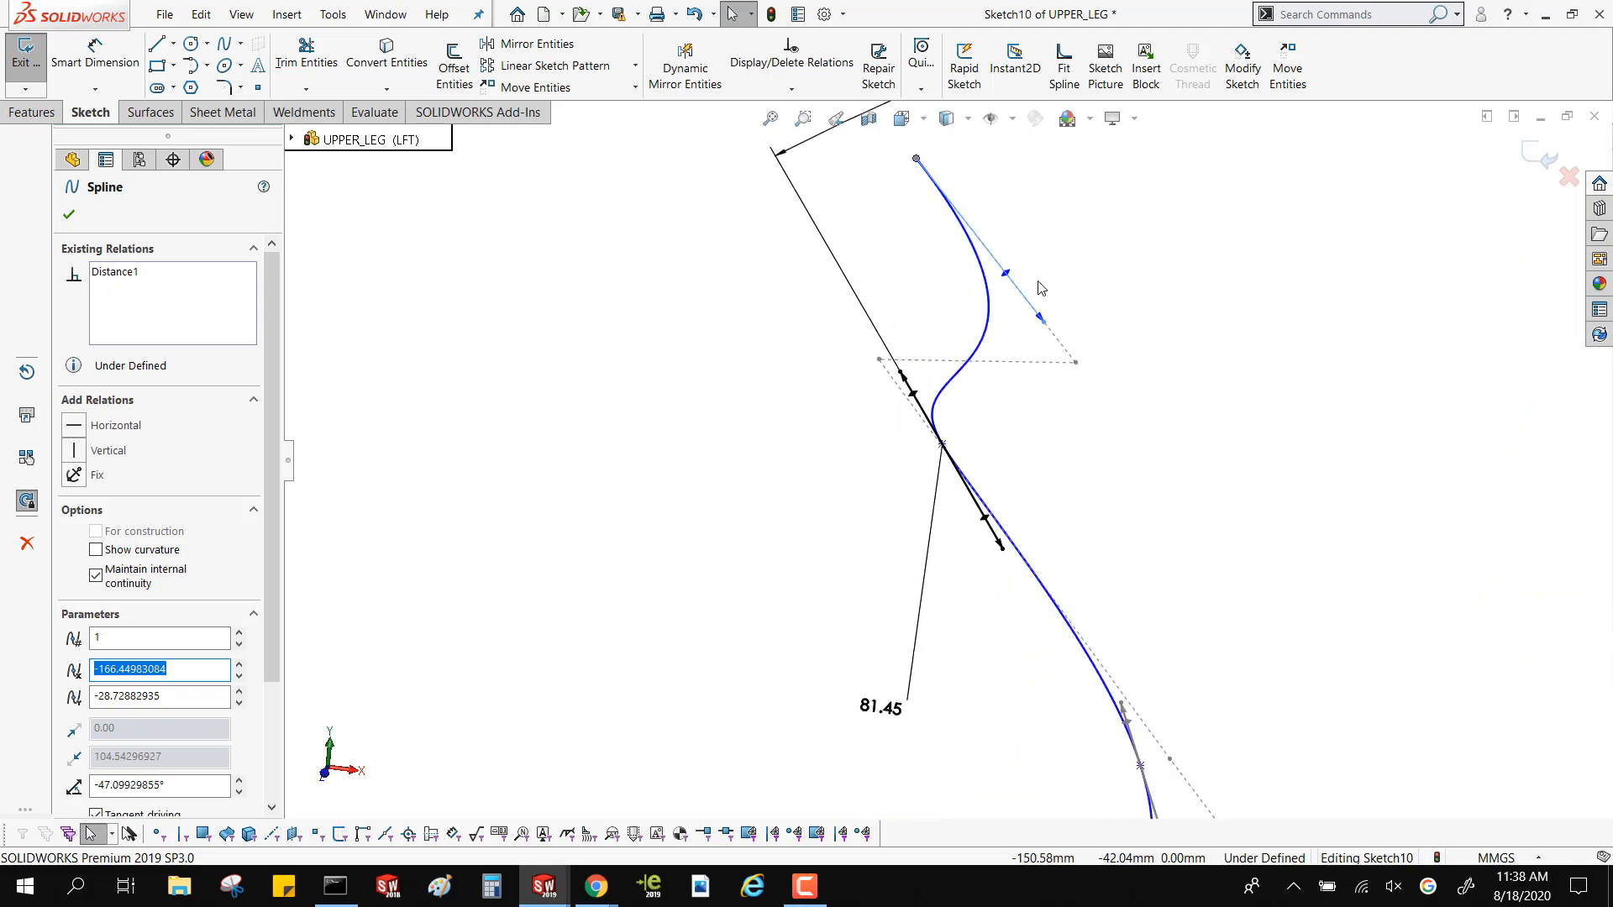
left_click(1075, 364)
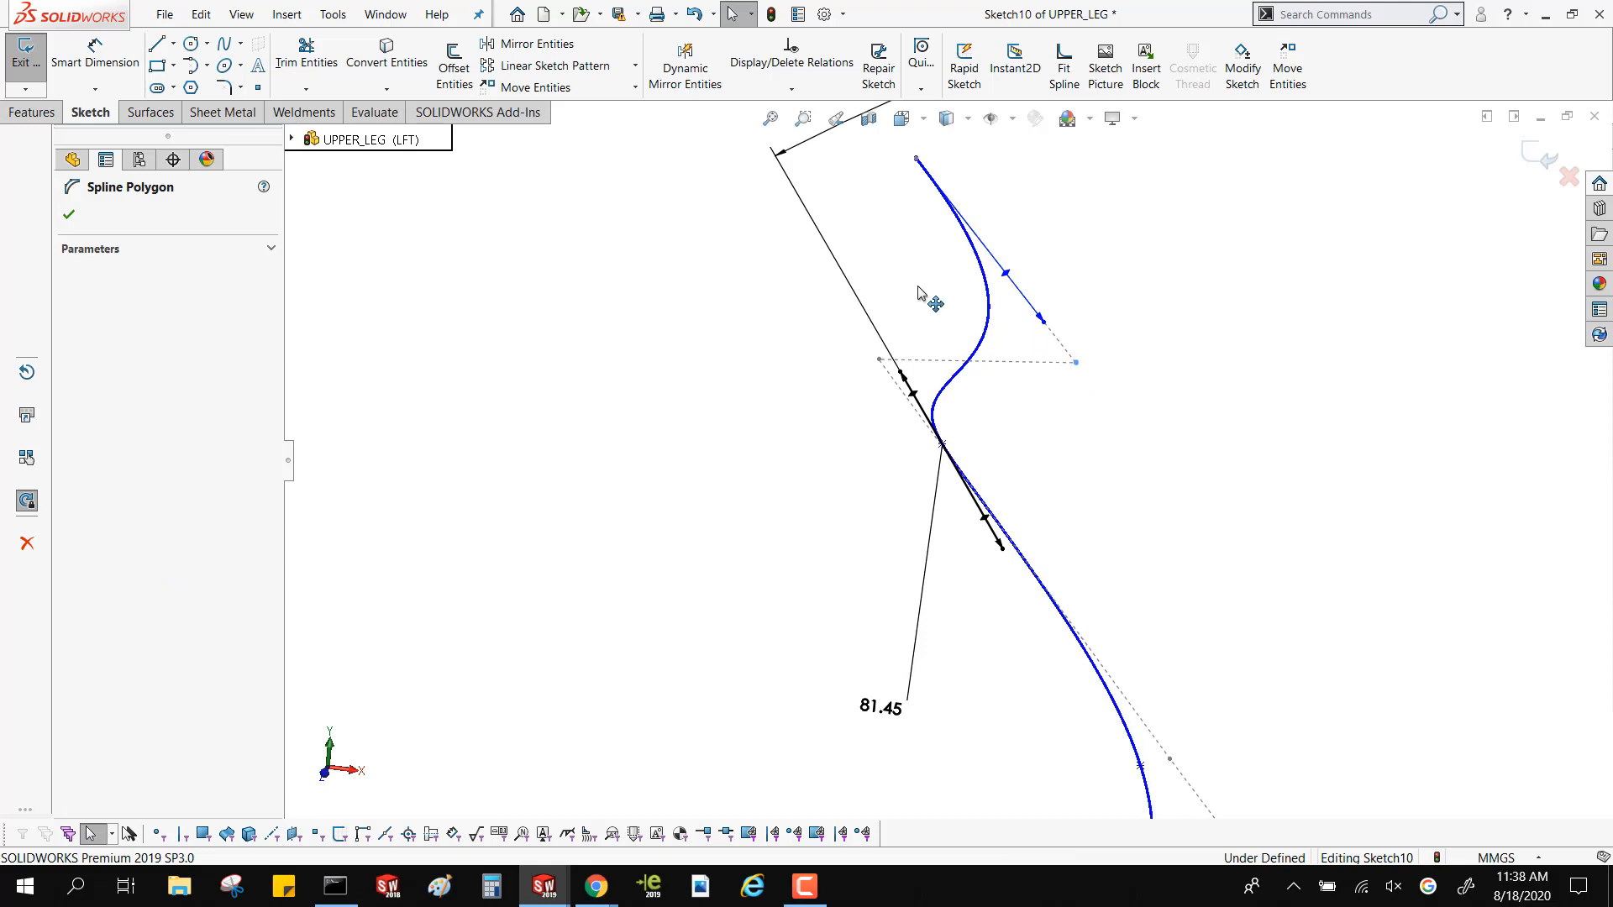
left_click(974, 281)
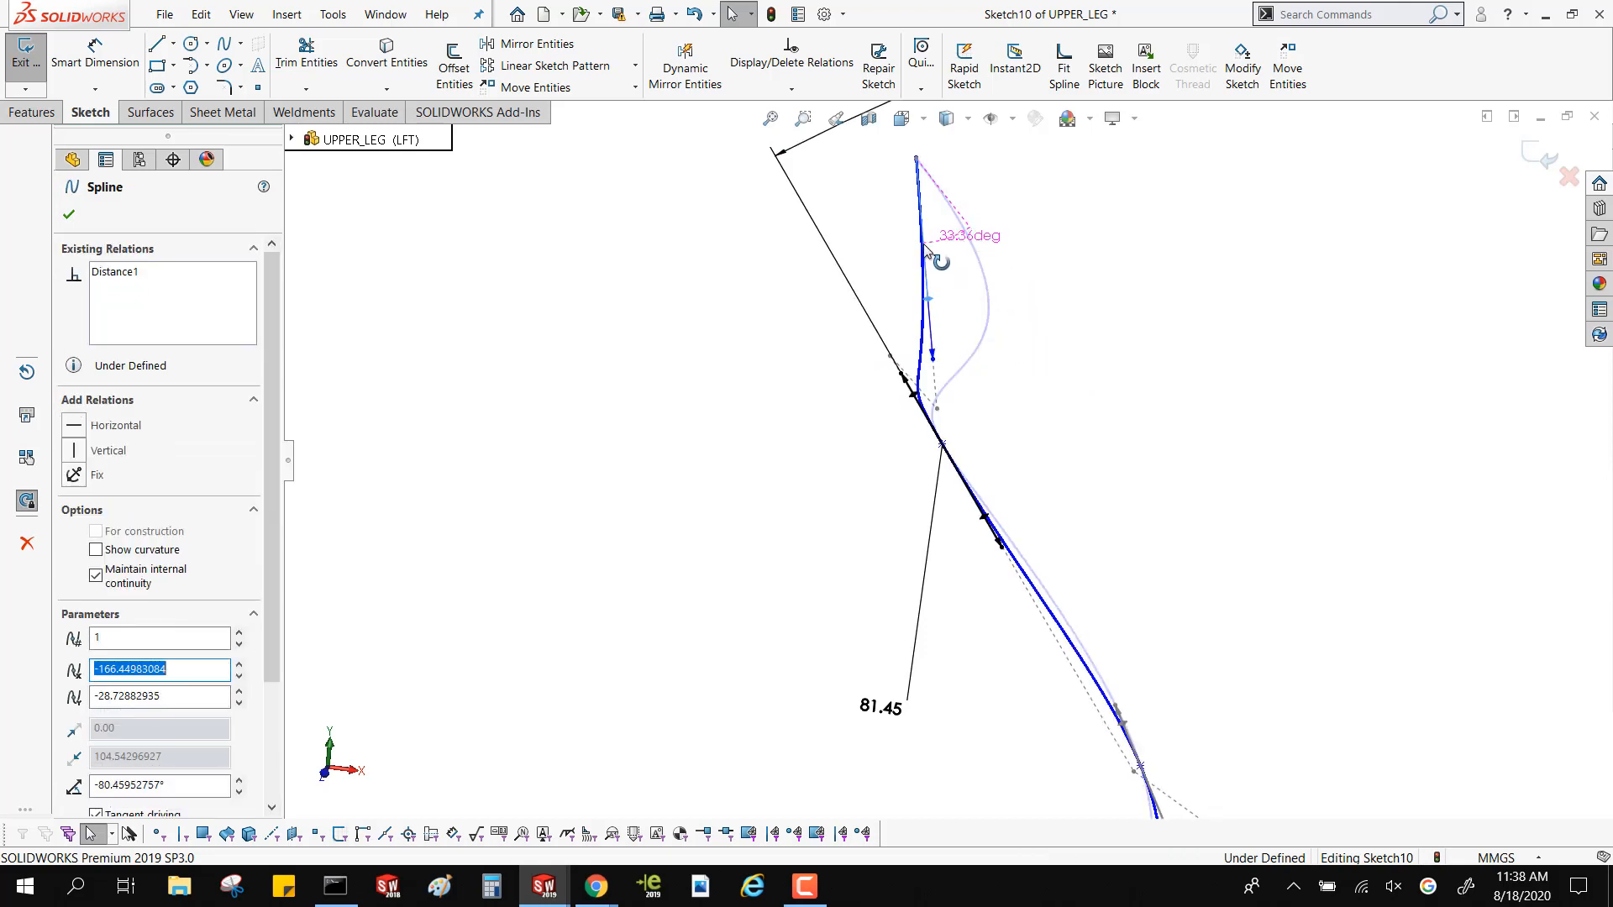
scroll(935, 454, "down", 2)
scroll(935, 453, "down", 2)
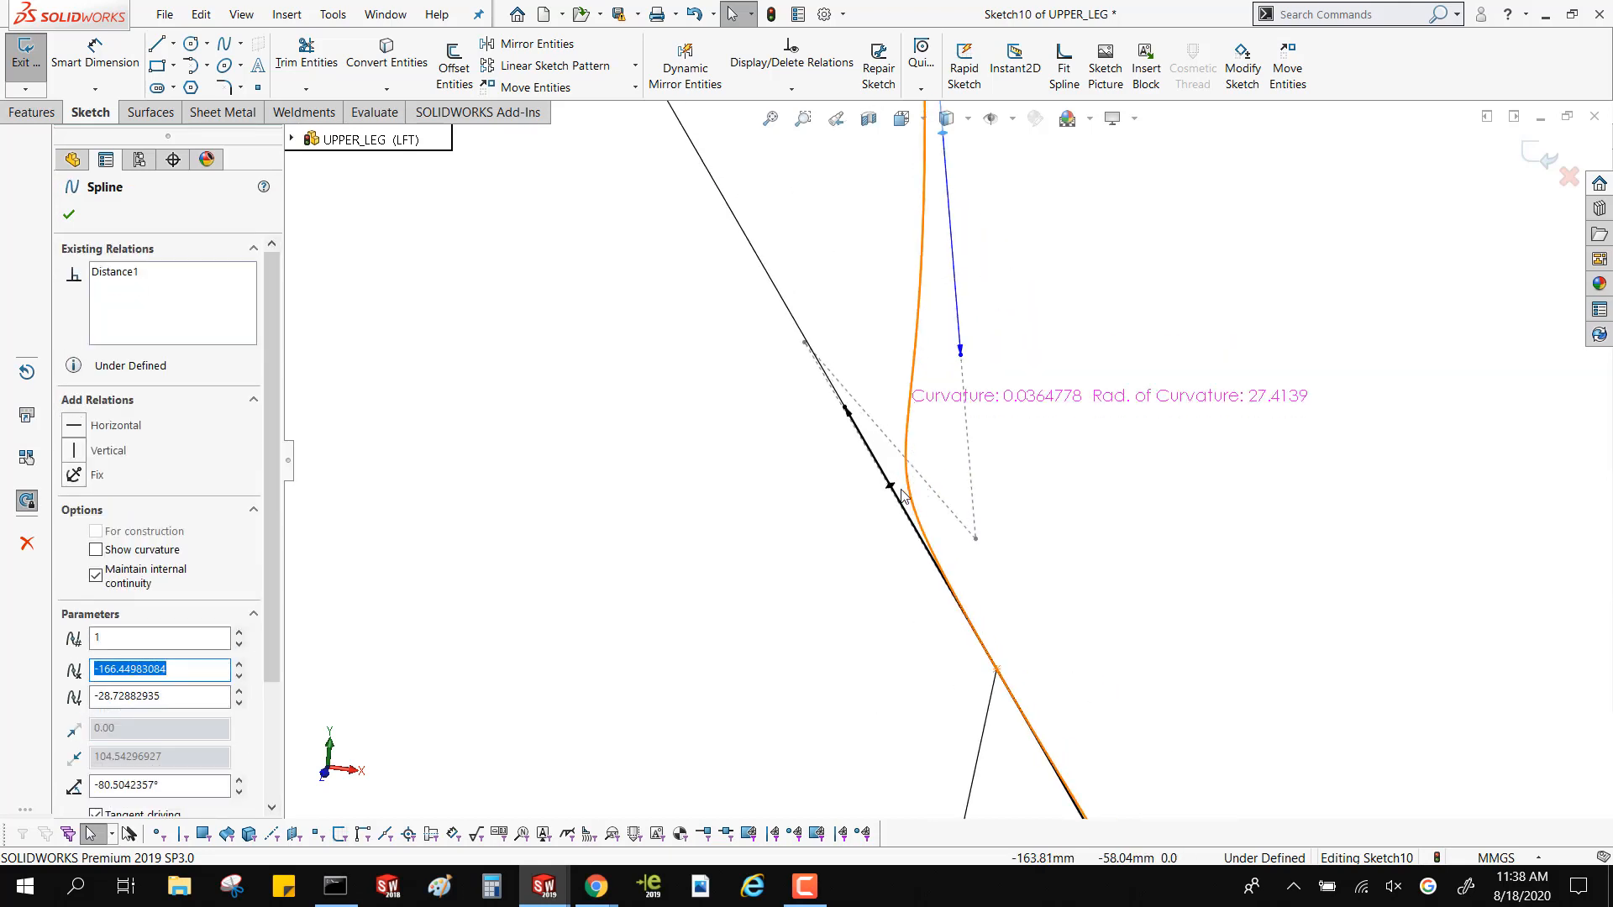
scroll(897, 556, "up", 5)
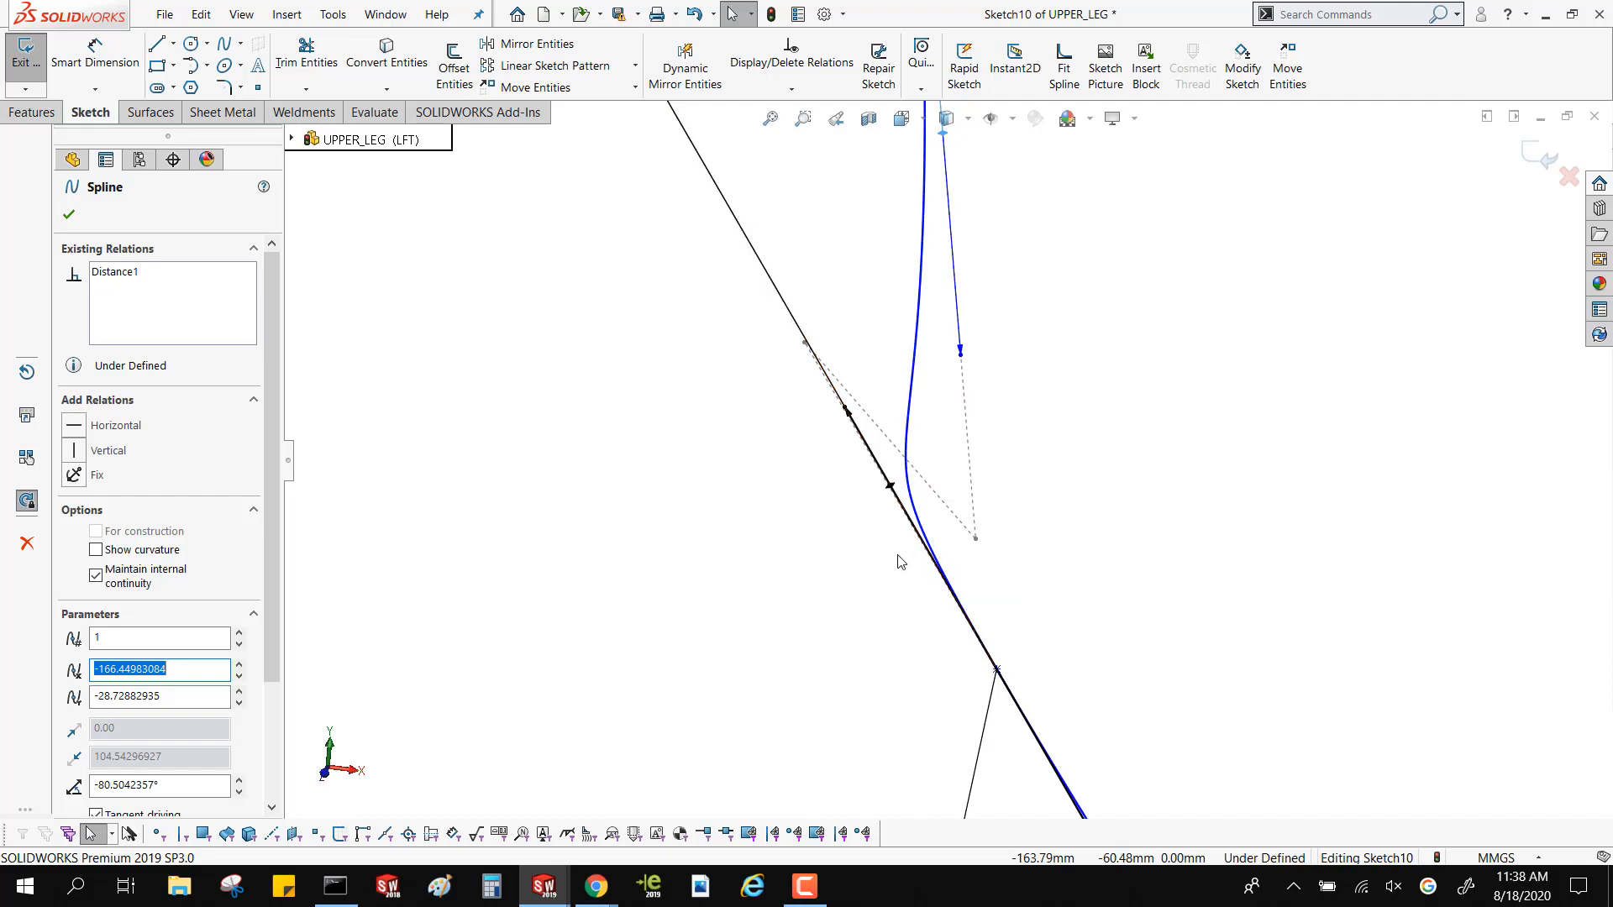
Delete the dimensioned spline from the Front plane sketch
left_click(881, 582)
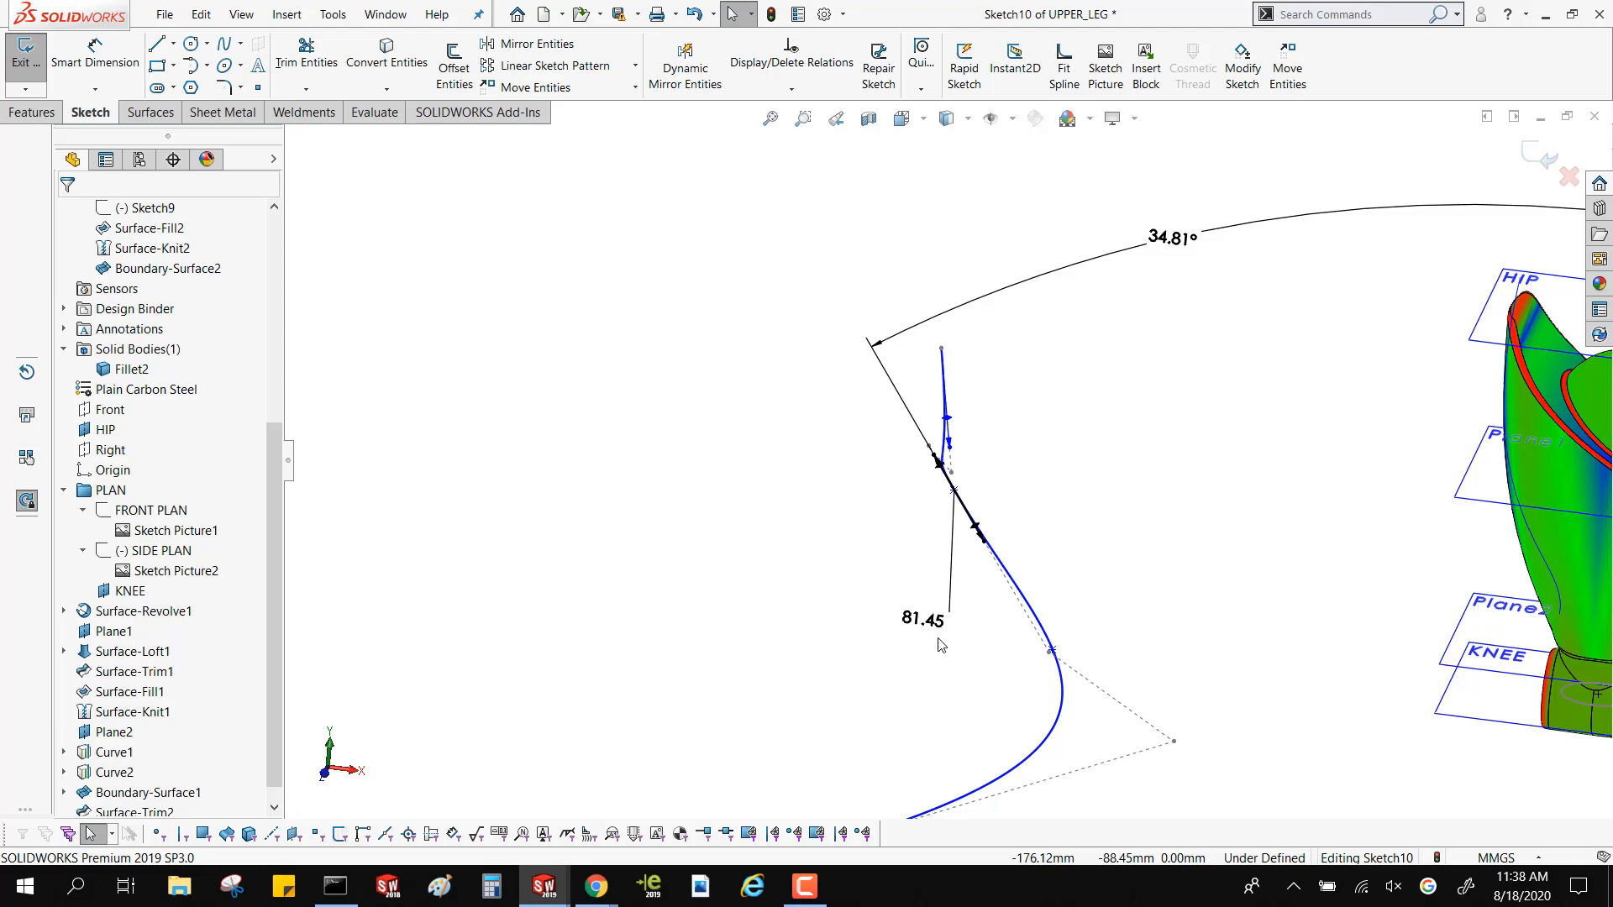
left_click(1061, 694)
key("Delete")
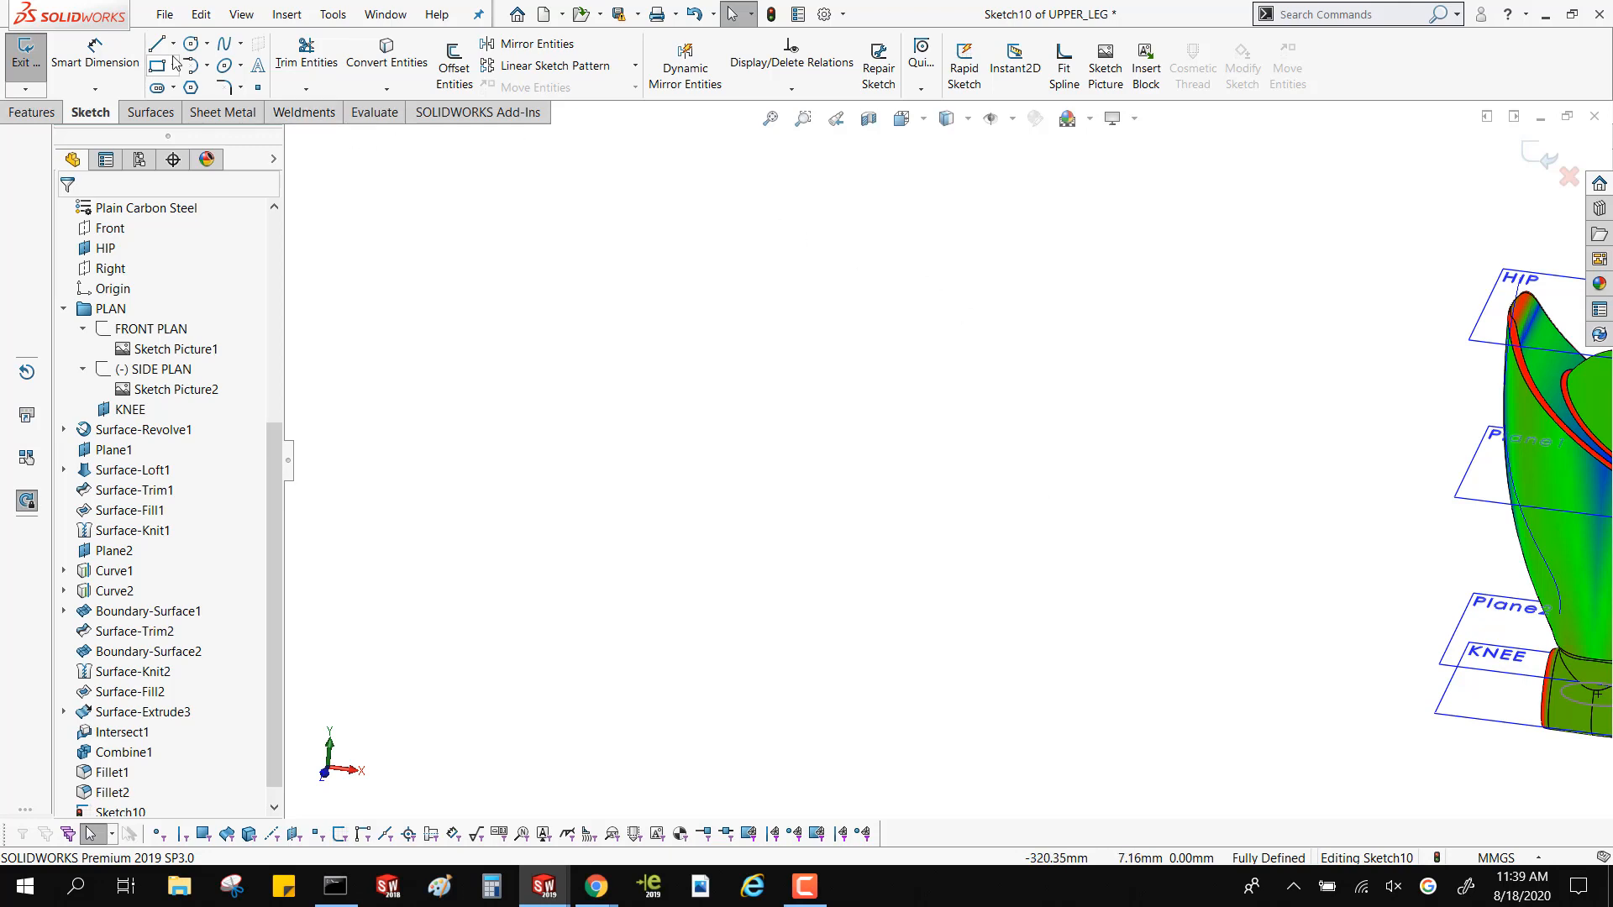
Leave the emptied Front plane sketch and view the curvature-shaded upper leg from the side
left_click(32, 111)
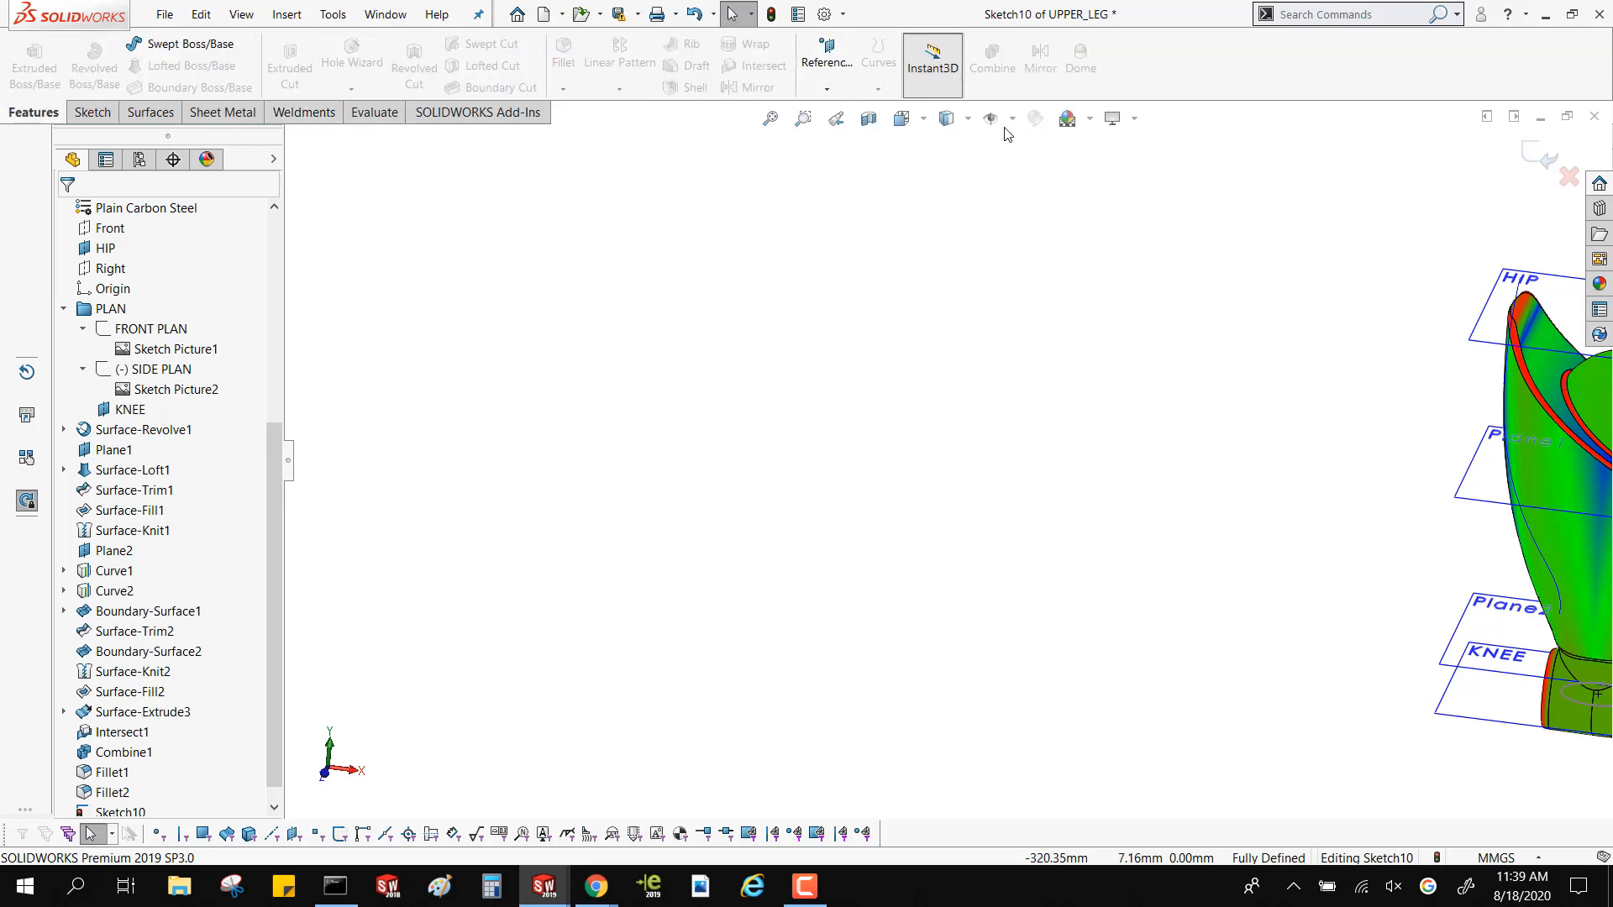
left_click(868, 118)
scroll(1535, 550, "up", 4)
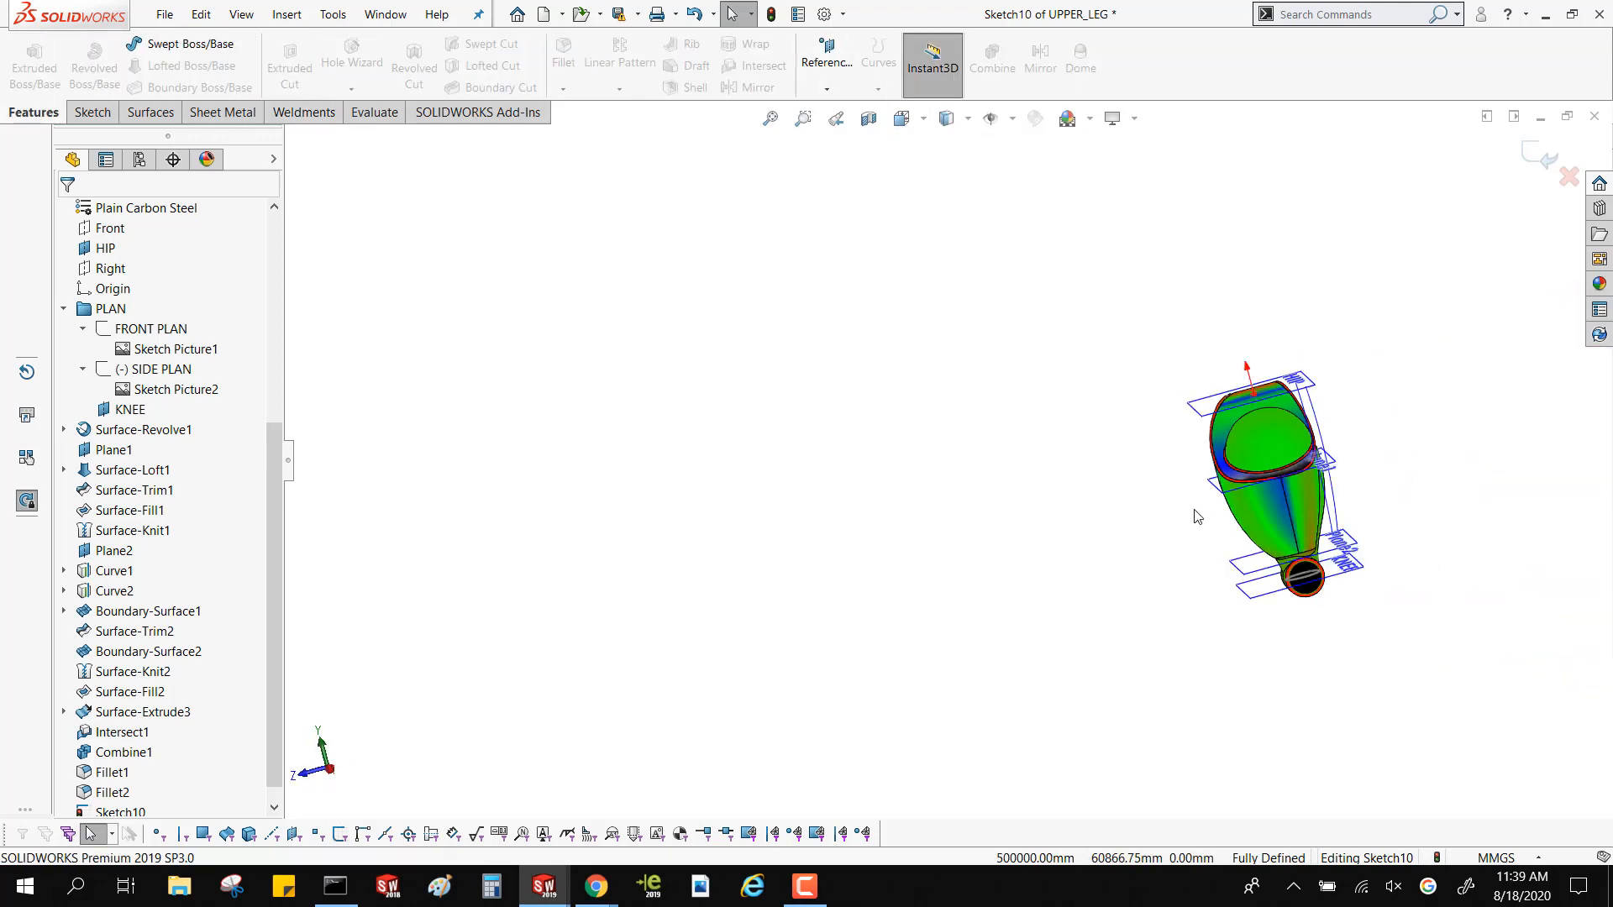
scroll(1197, 513, "down", 4)
left_click(1222, 490)
middle_click_drag(1223, 490, 1261, 485)
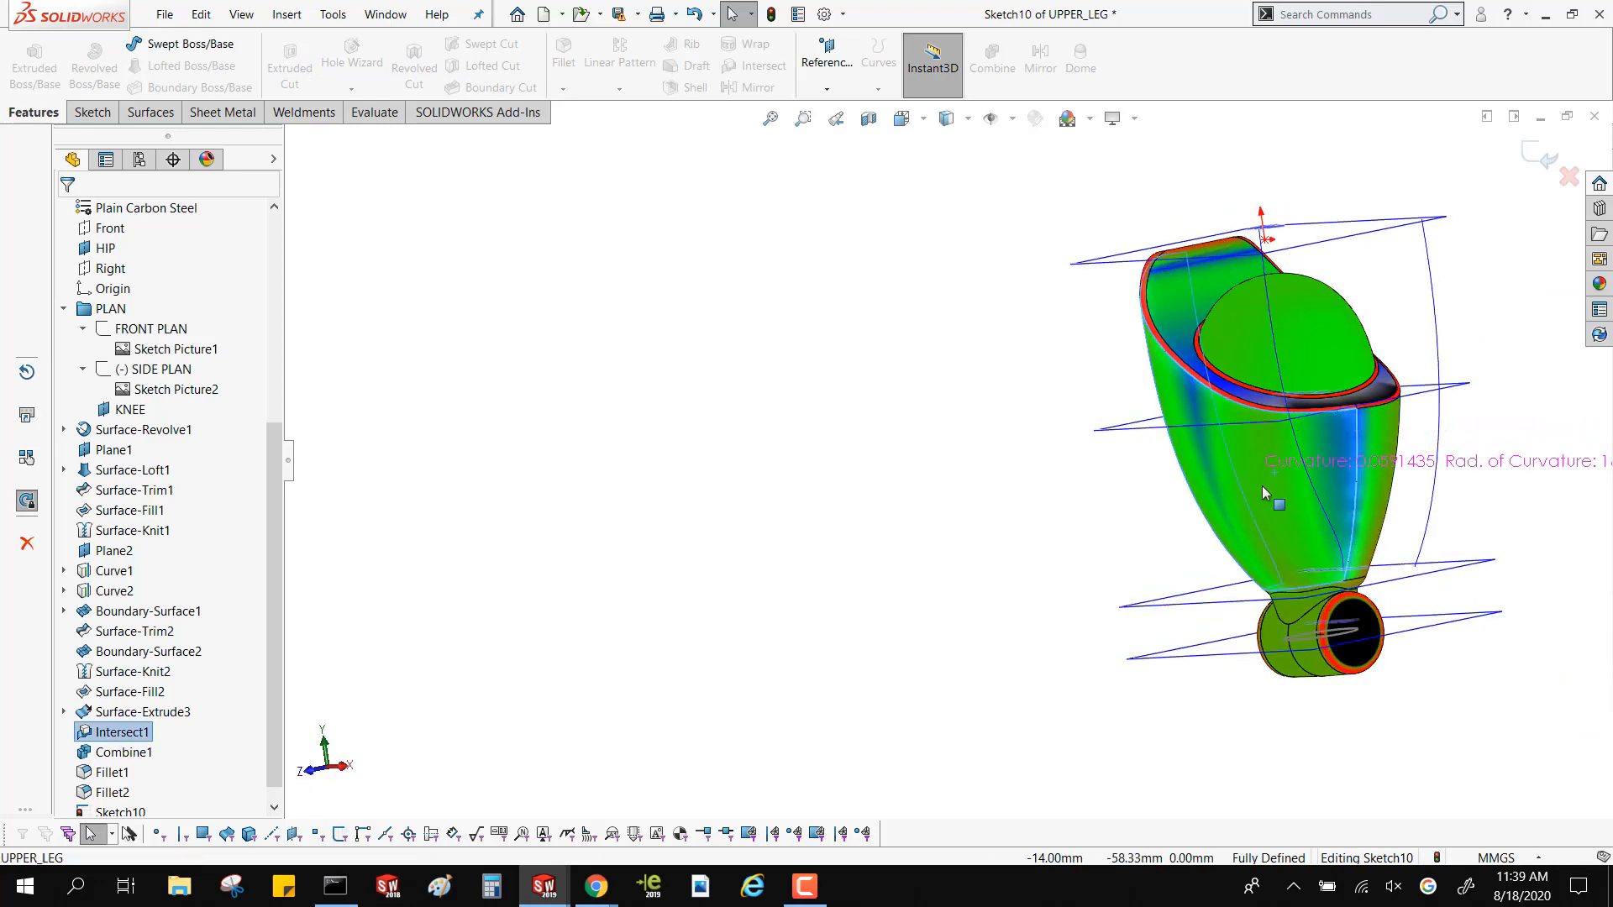
key("Escape")
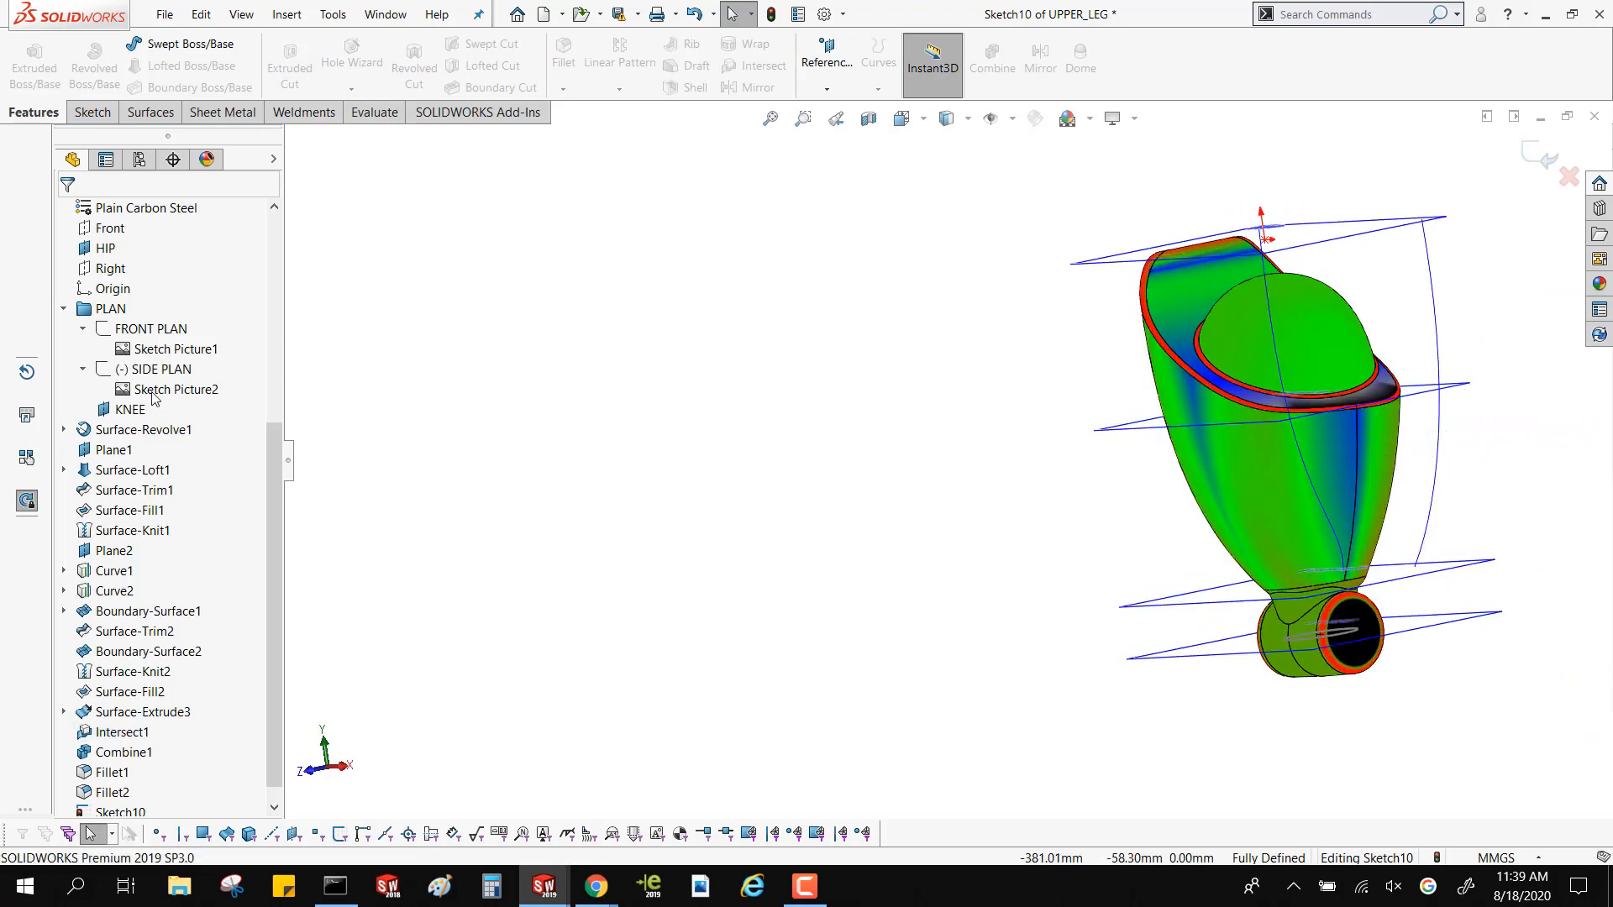
left_click(149, 474)
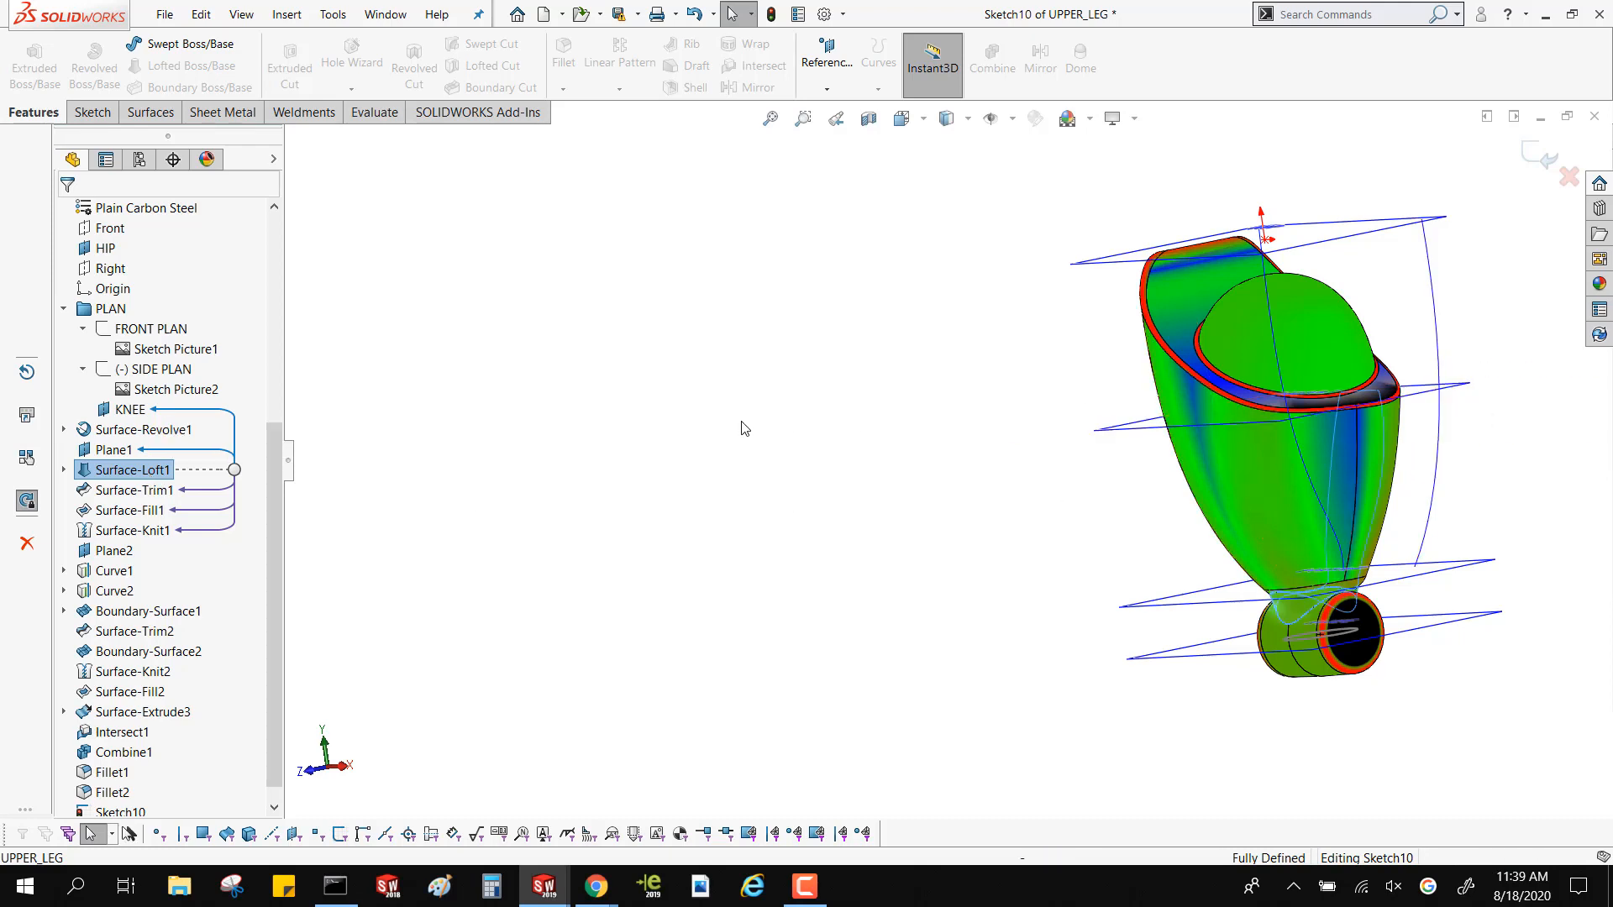
key("Escape")
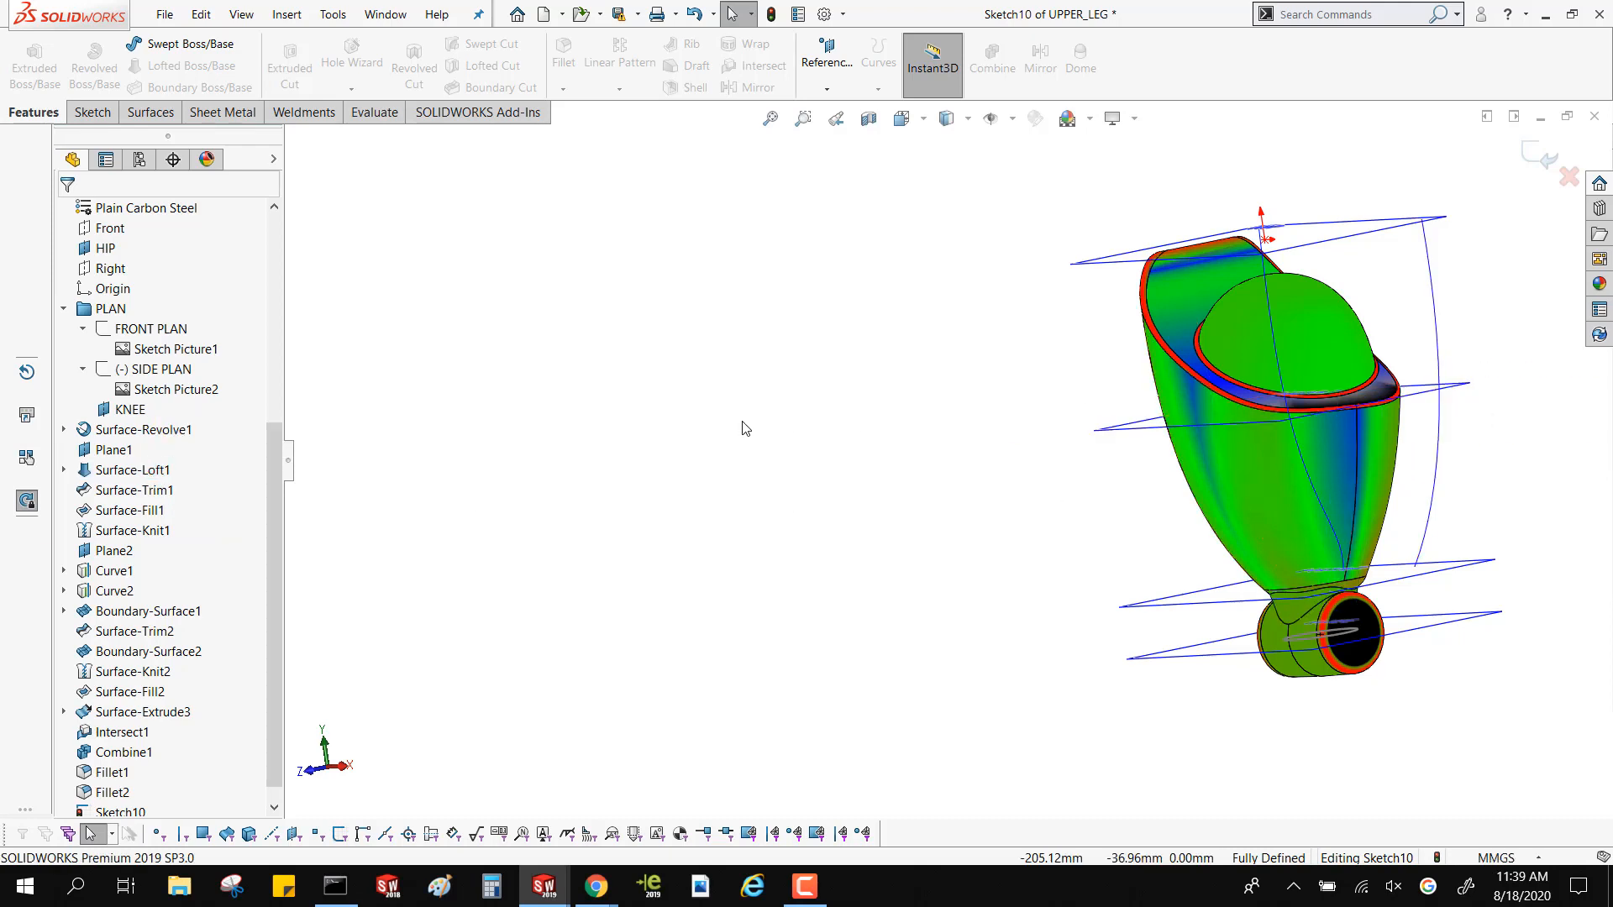
left_click(1537, 153)
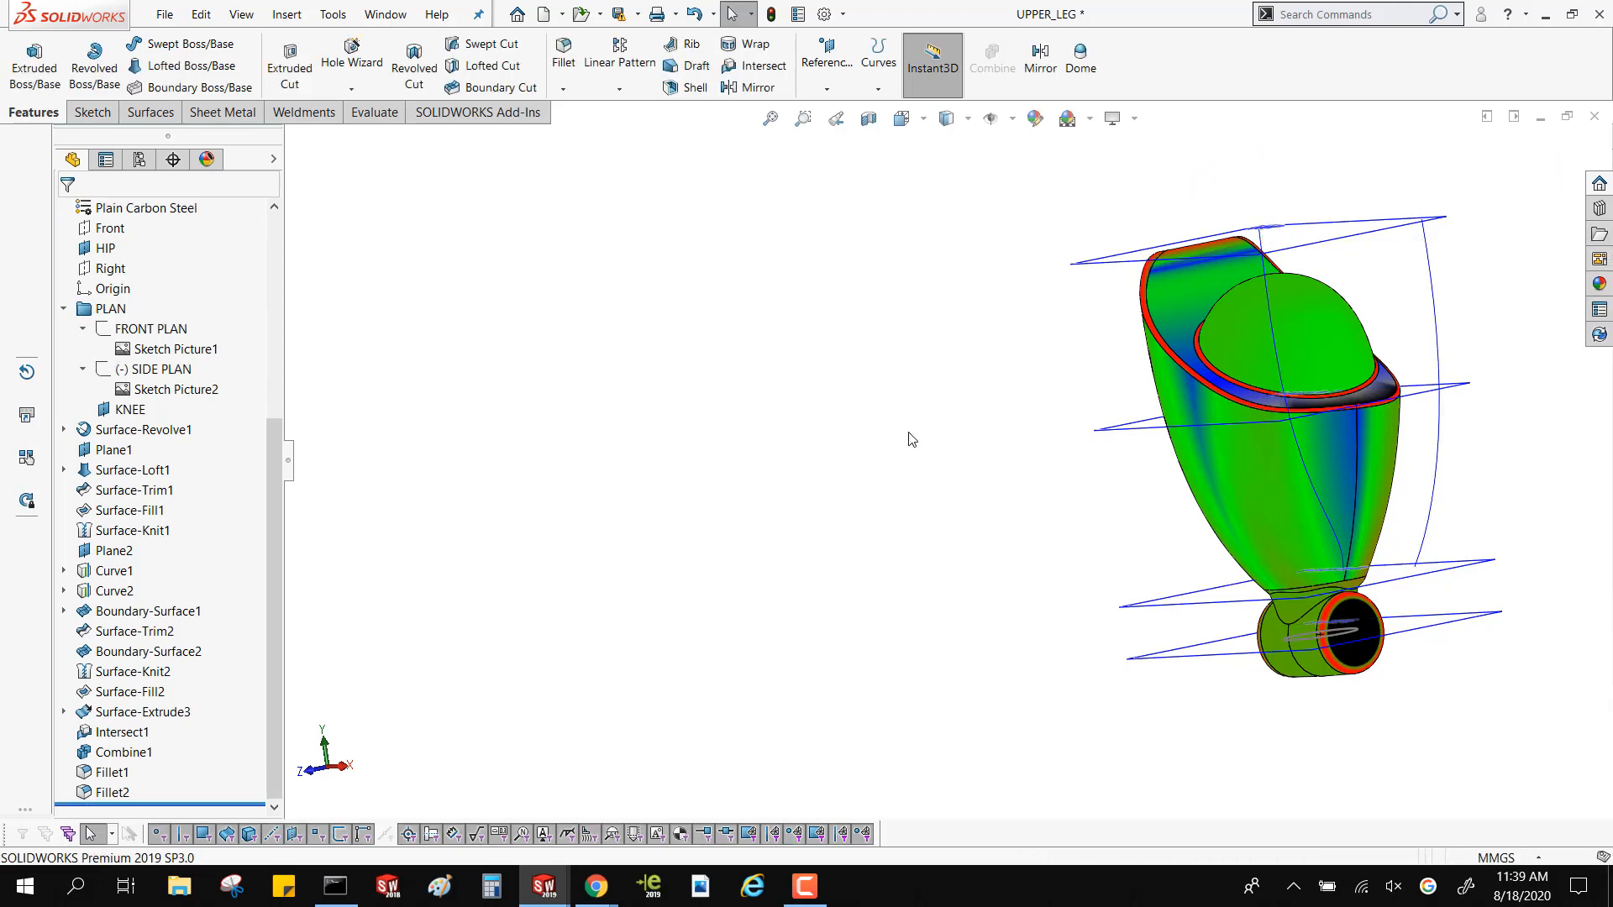
scroll(1262, 506, "down", 2)
scroll(1262, 506, "up", 2)
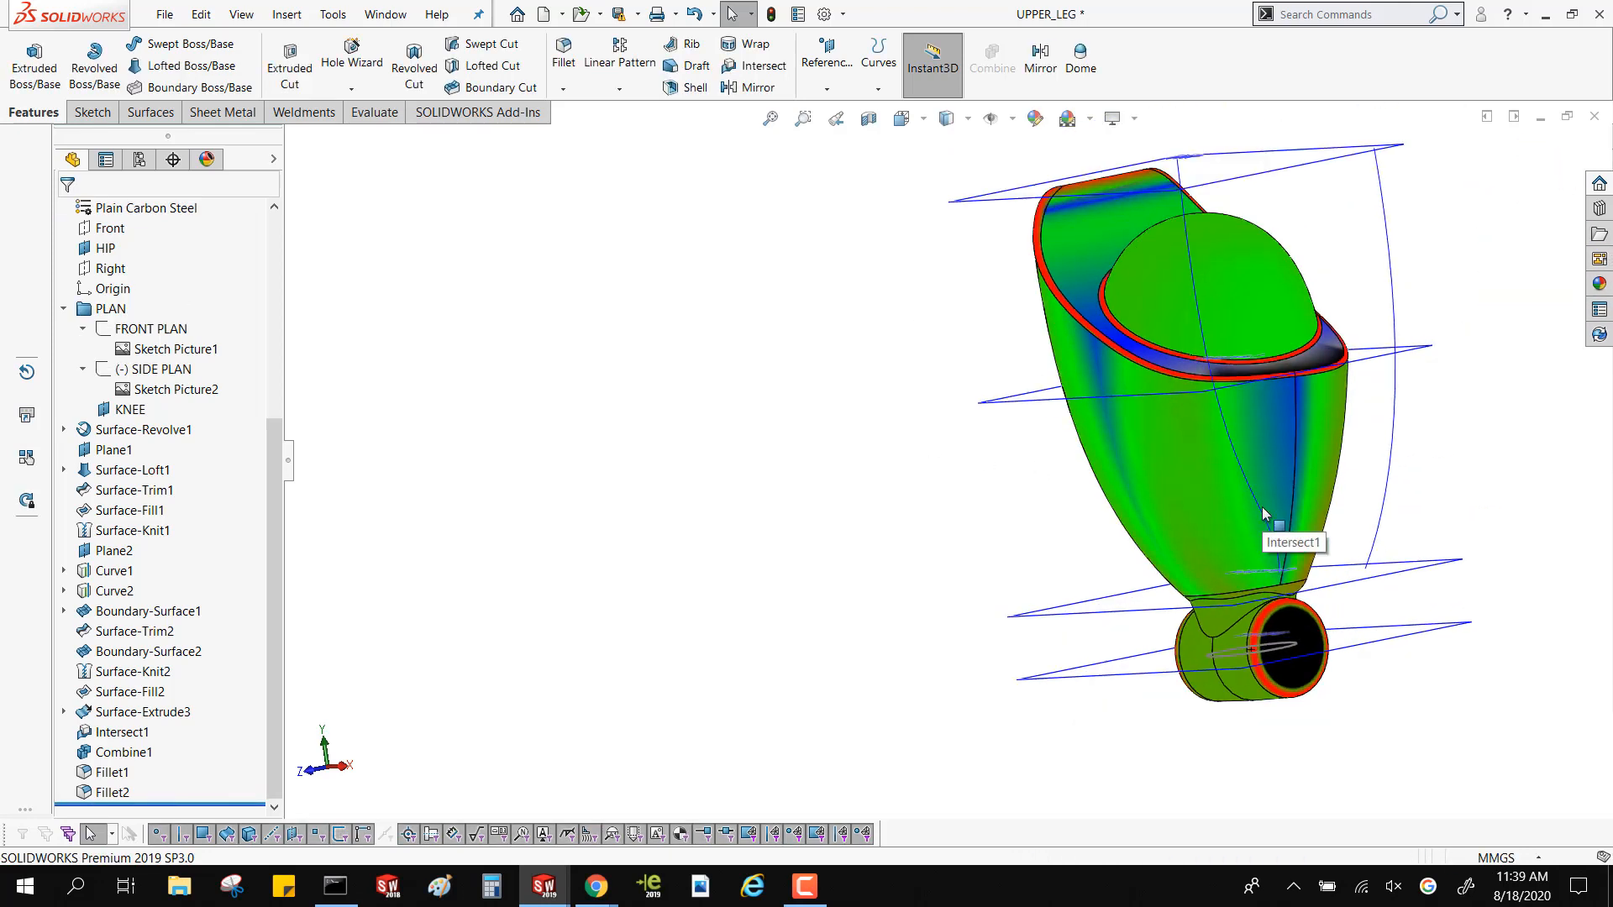
mouse_move(1261, 511)
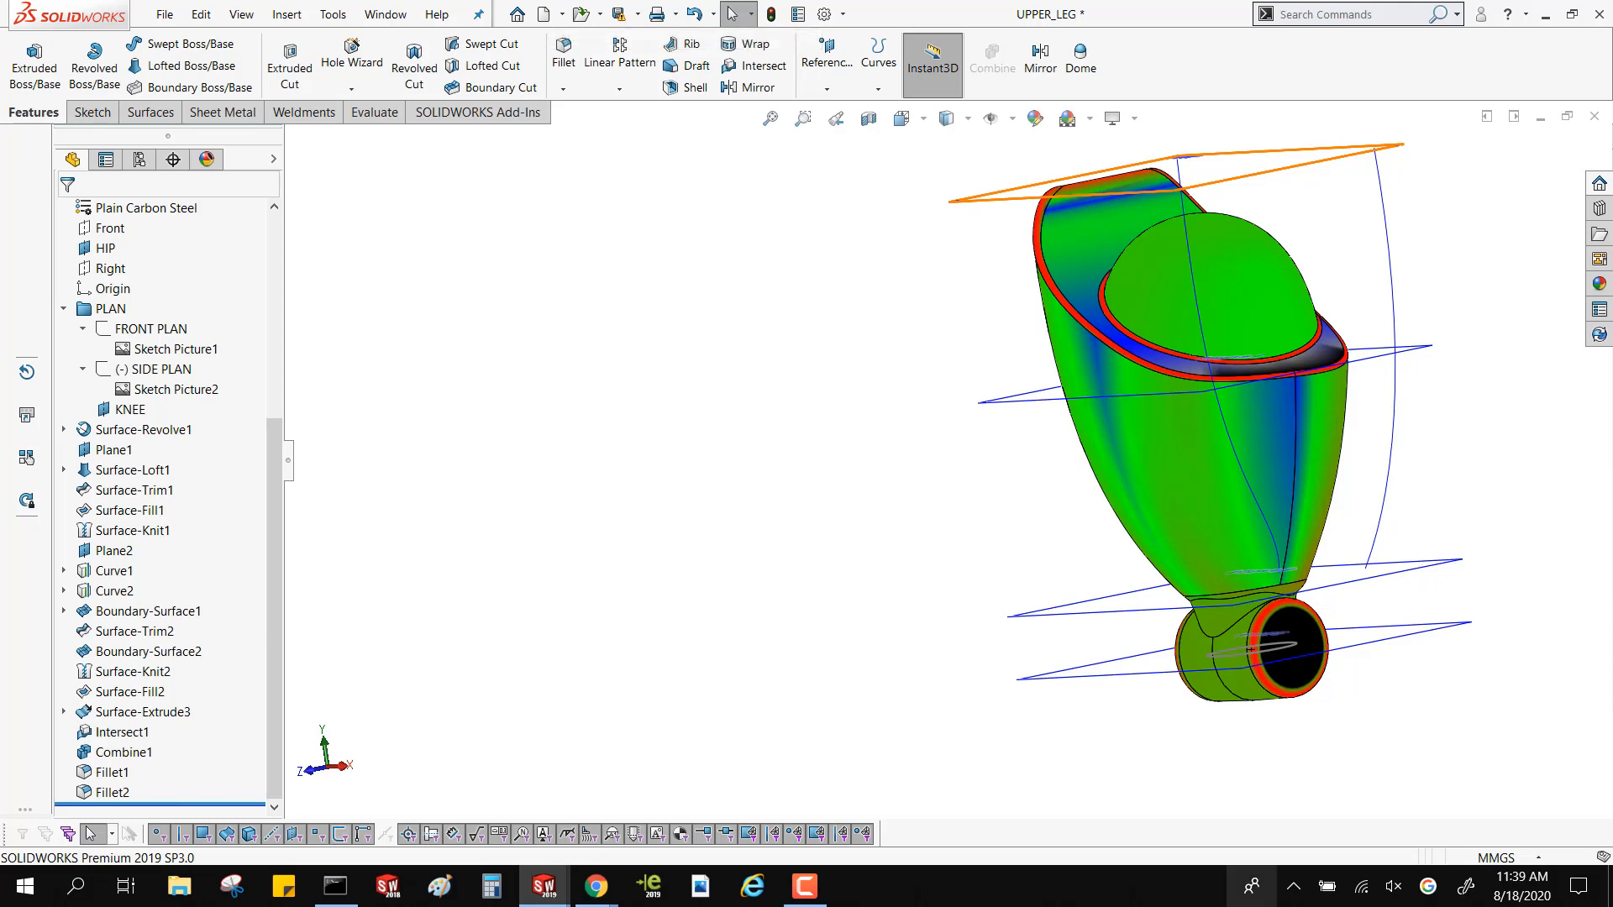
Create a new part from the Google Part MM template and start a sketch on the Right plane
key("ctrl+n")
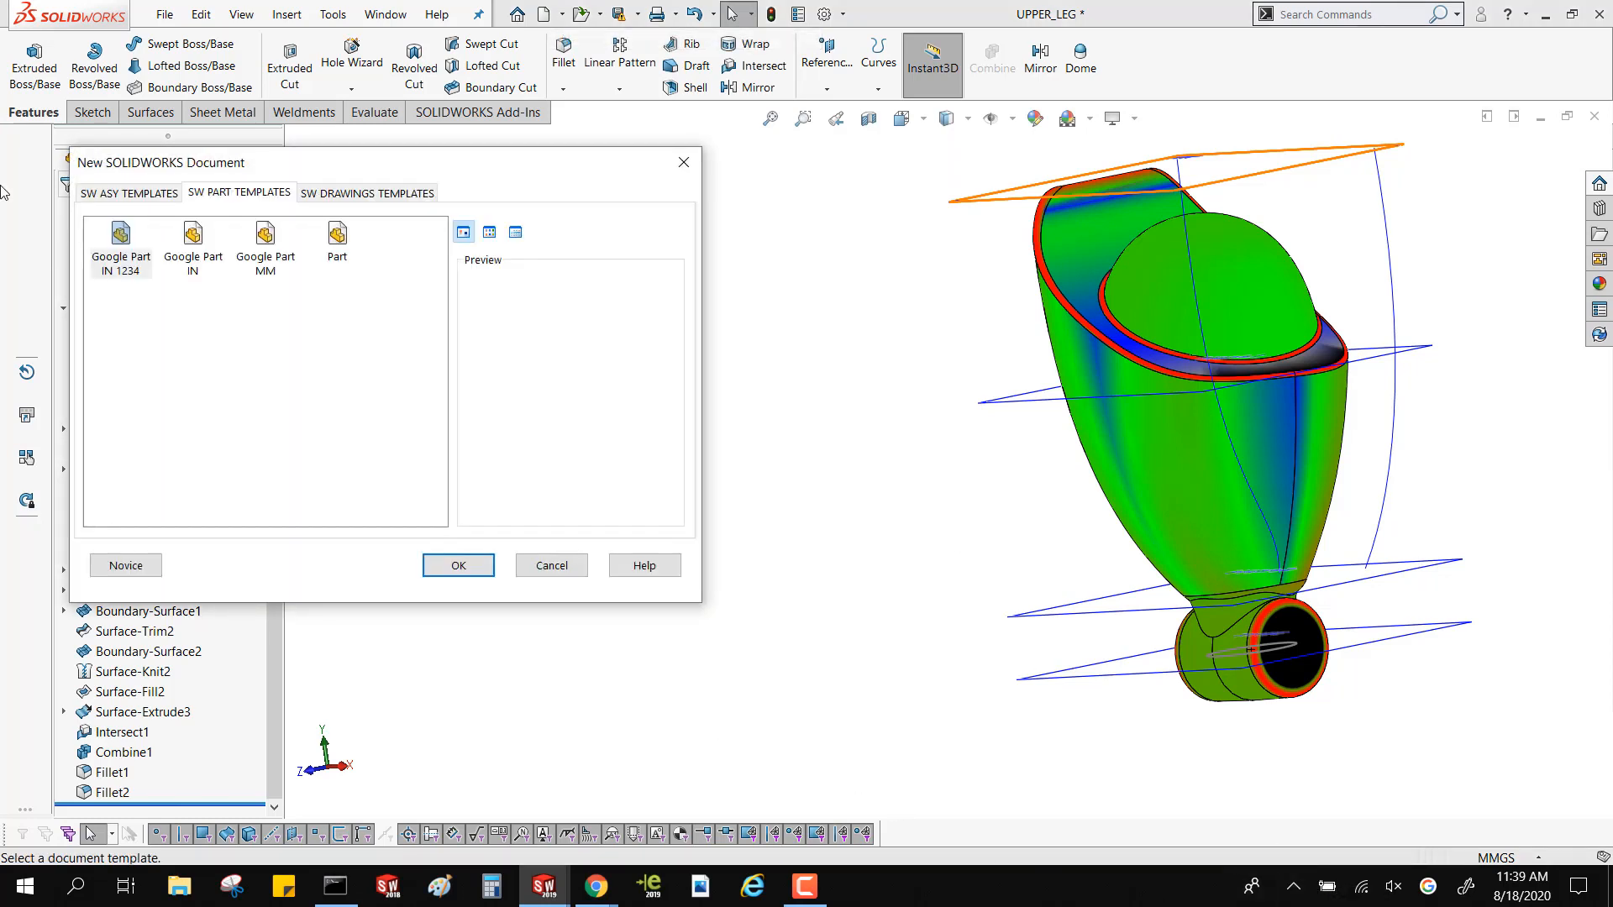
double_click(261, 262)
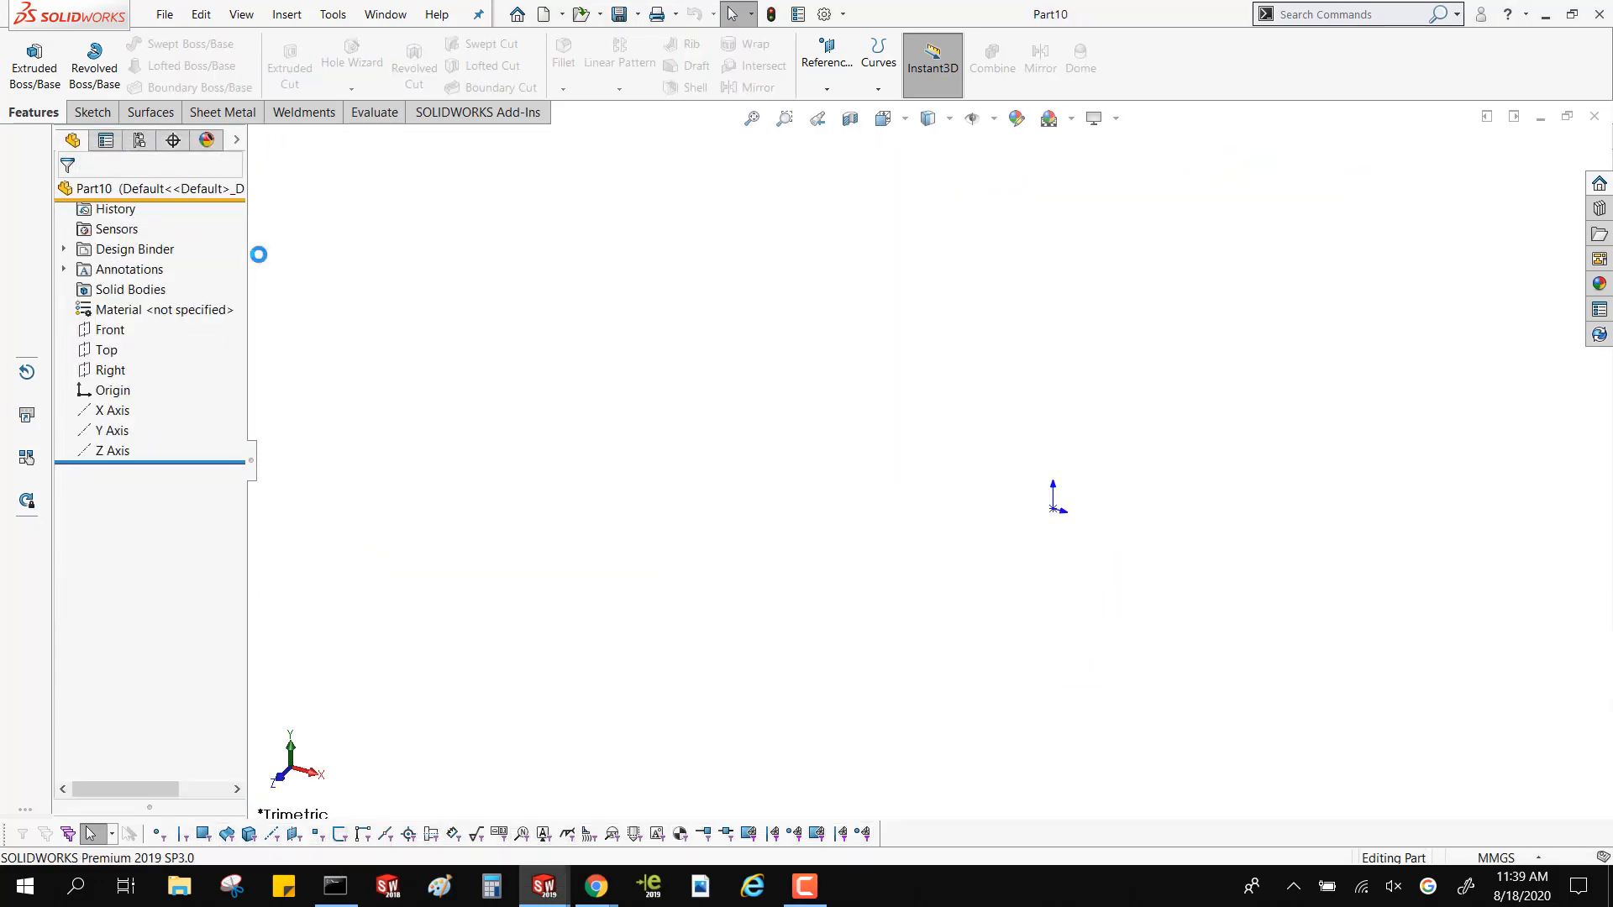
left_click(120, 331)
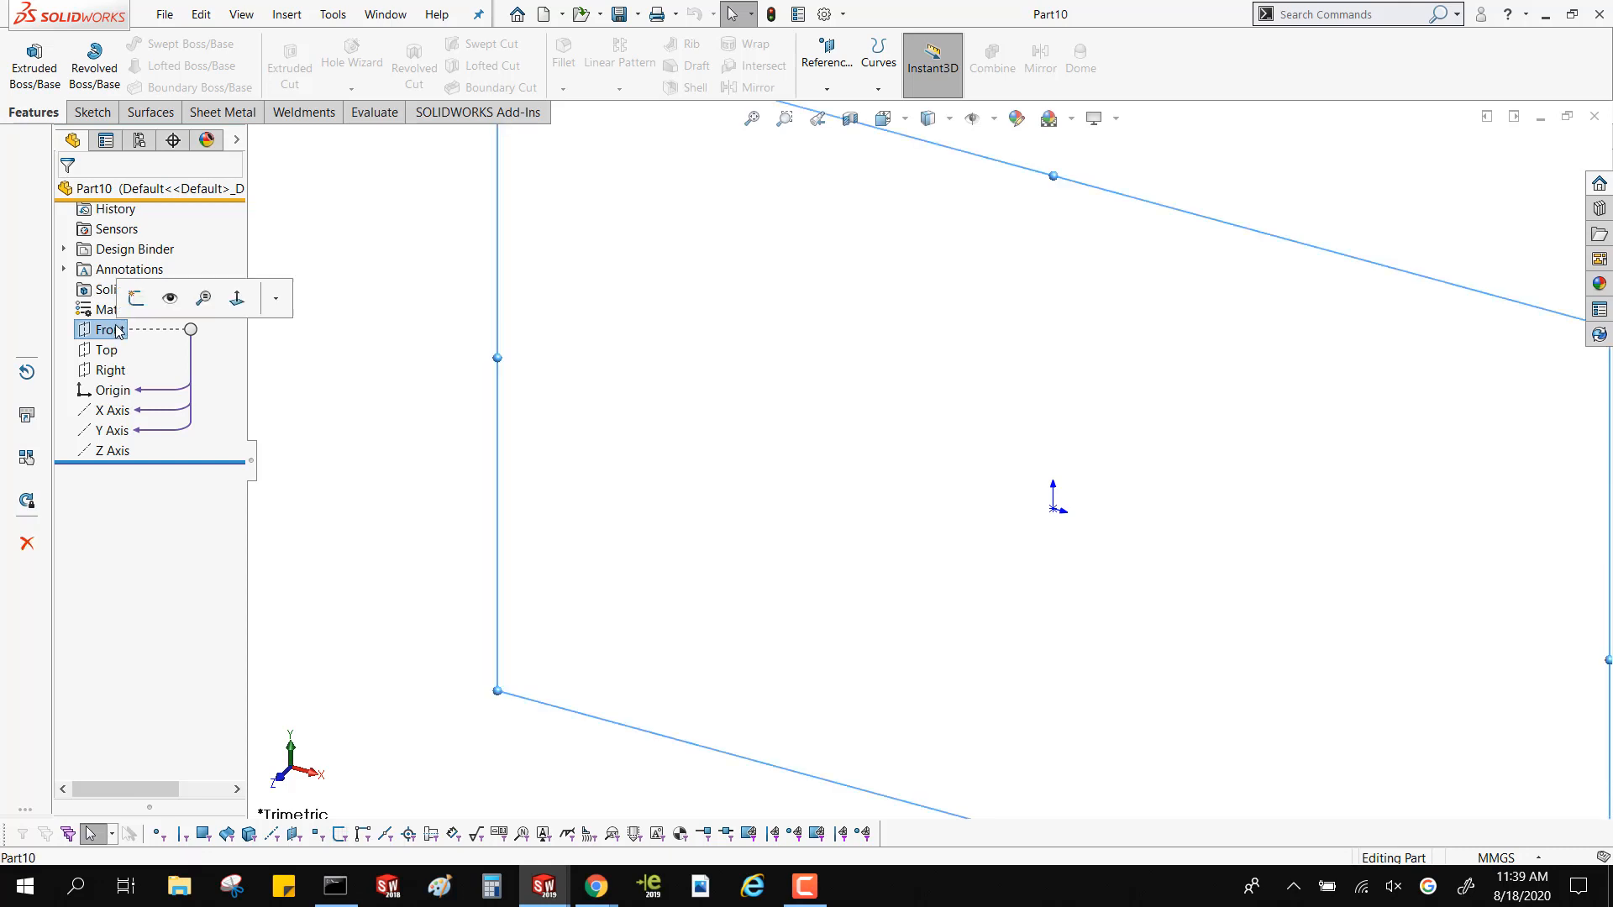
left_click(112, 371)
left_click(137, 339)
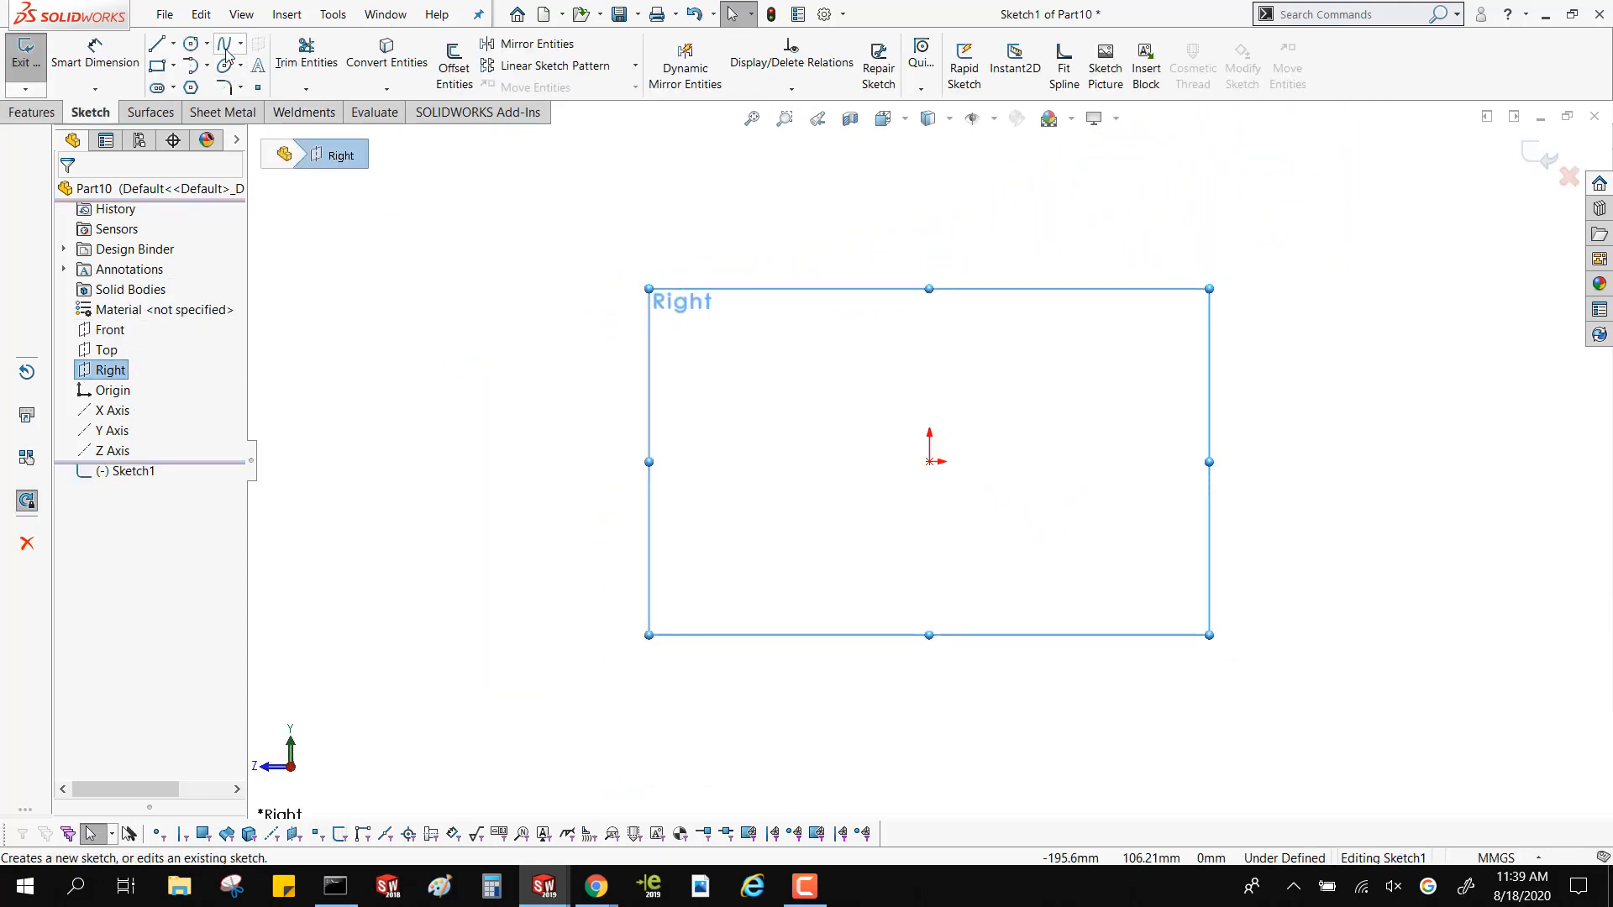
Sketch an arching five-point spline from the origin to an endpoint about 135 mm away, horizontally level with the origin
left_click(240, 43)
left_click(252, 61)
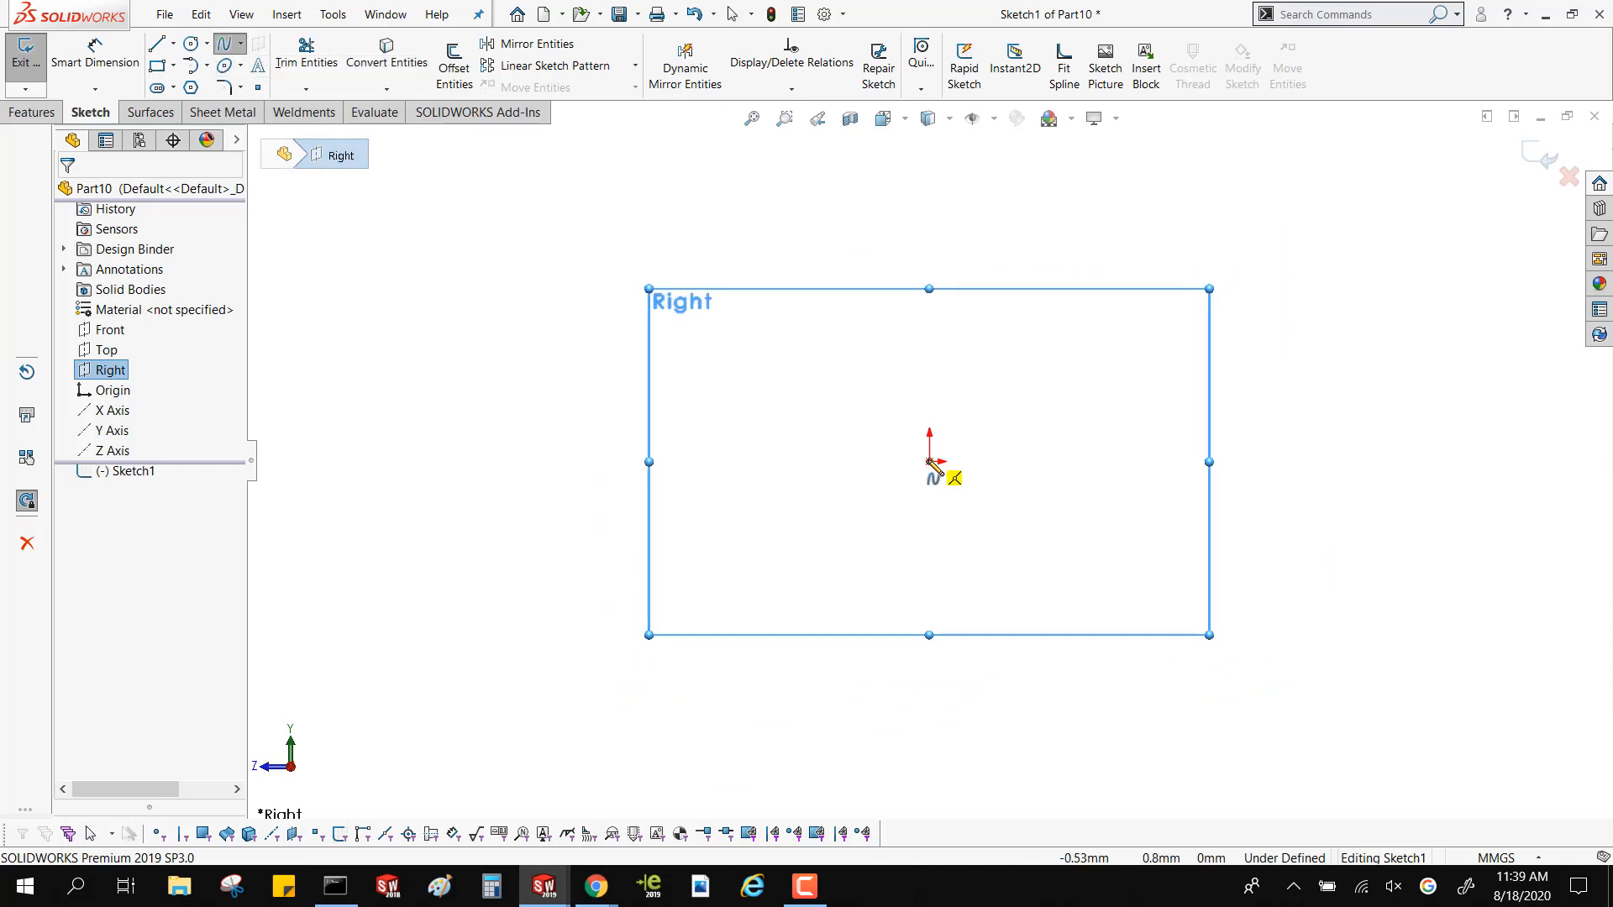
left_click(929, 461)
left_click(966, 346)
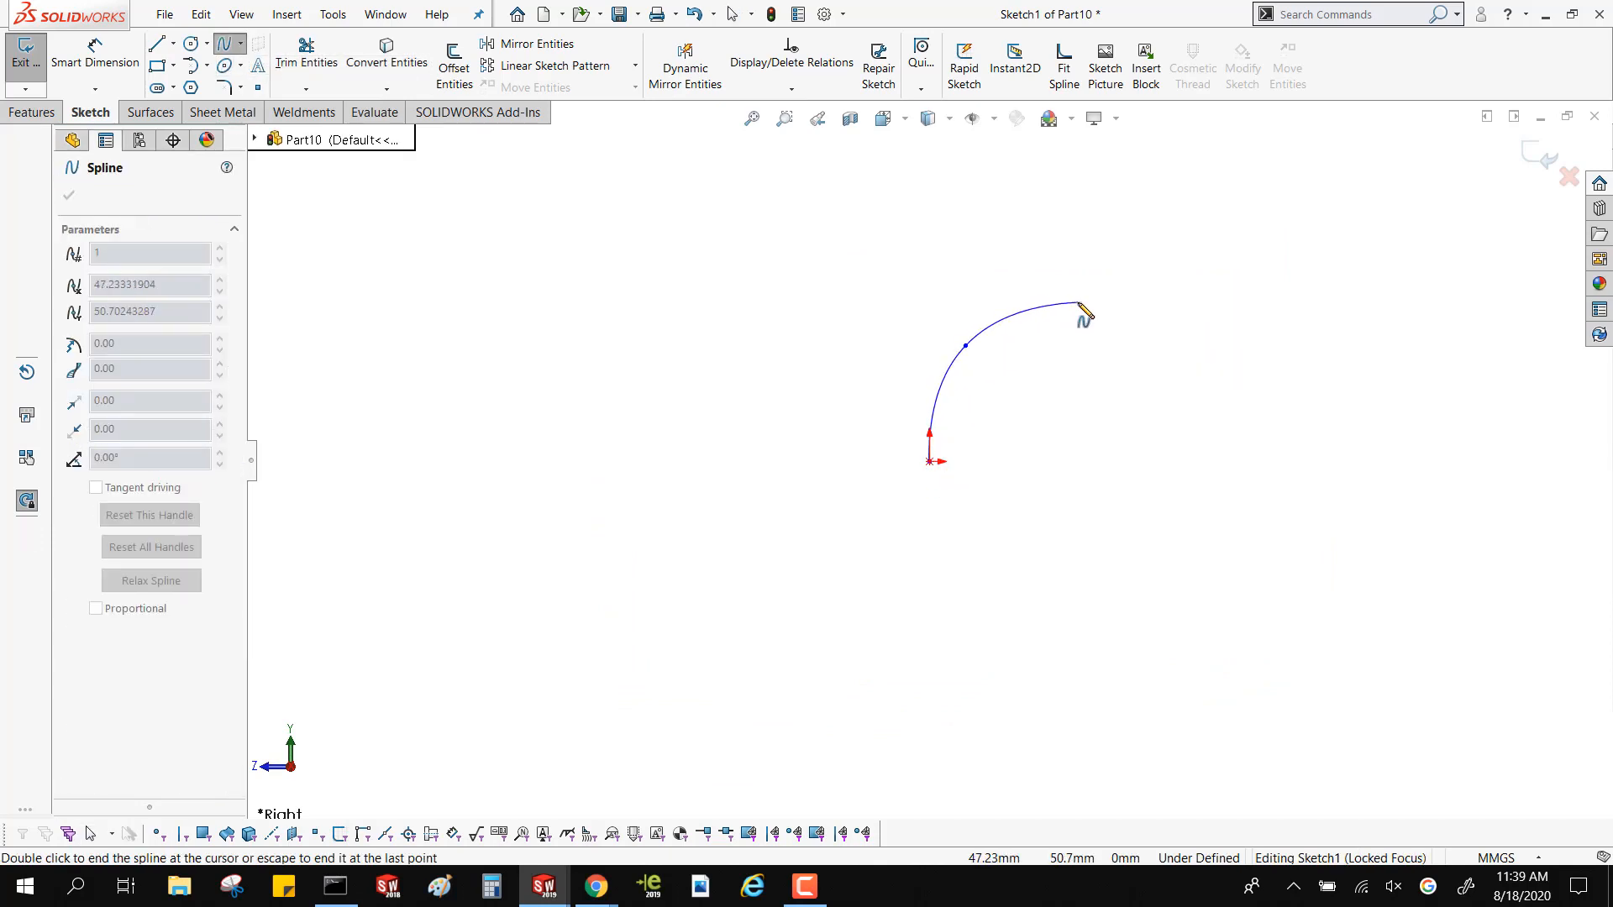
left_click(1078, 302)
left_click(1265, 354)
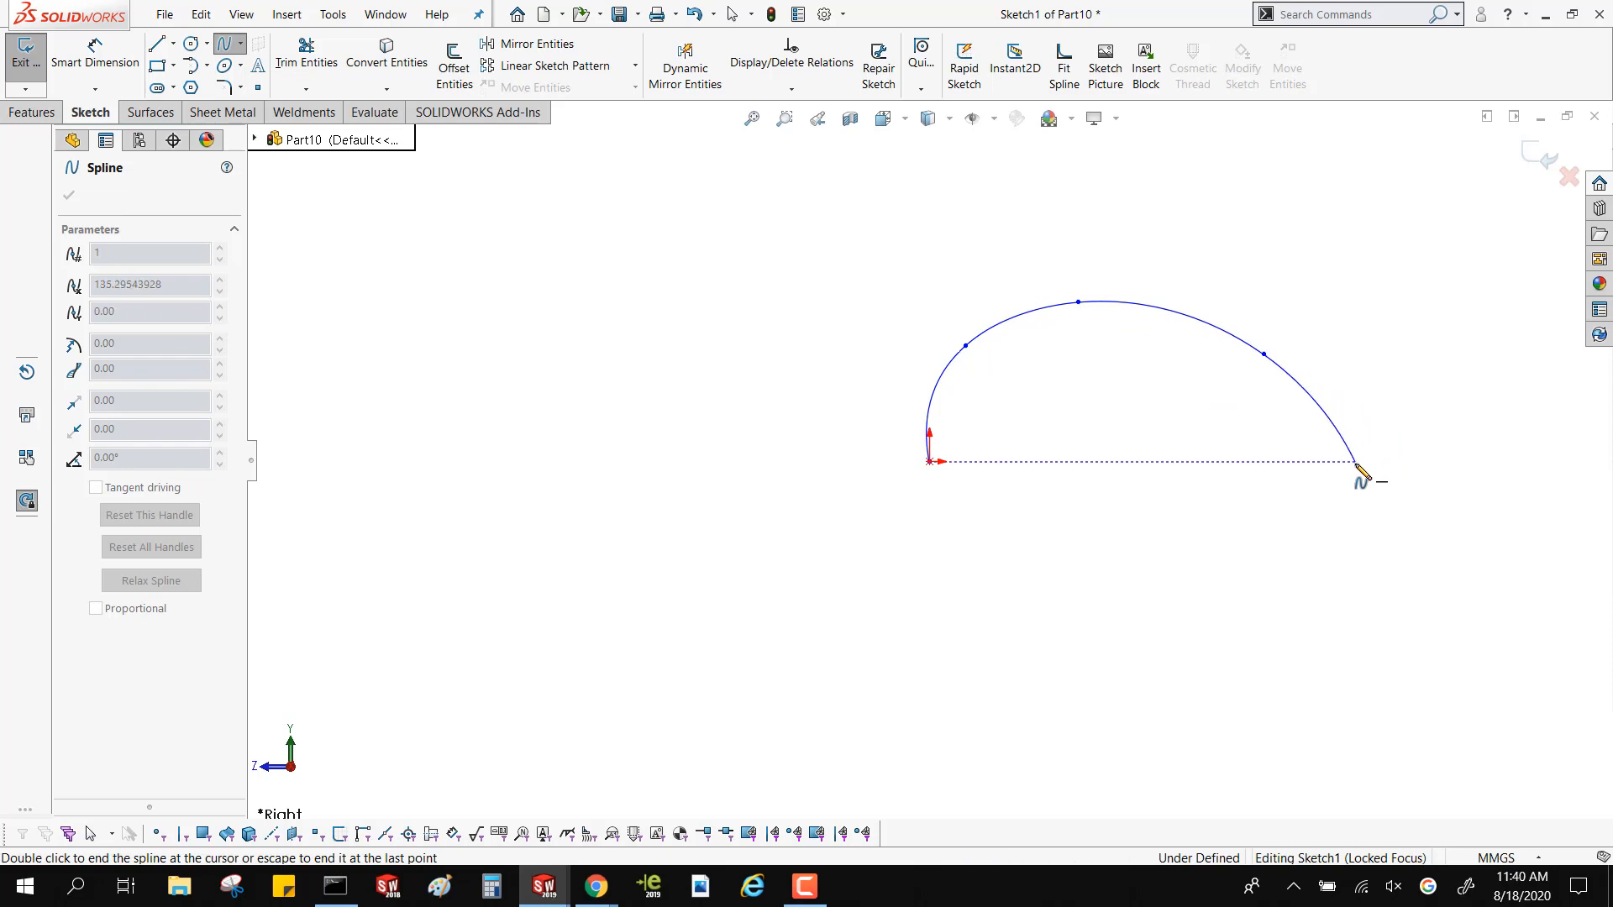
double_click(1356, 463)
Reshape the spline, moving its second point to about (18.9, 39.2) mm, its third to about (56, 45.9) mm and its fourth slightly outward
left_click(966, 345)
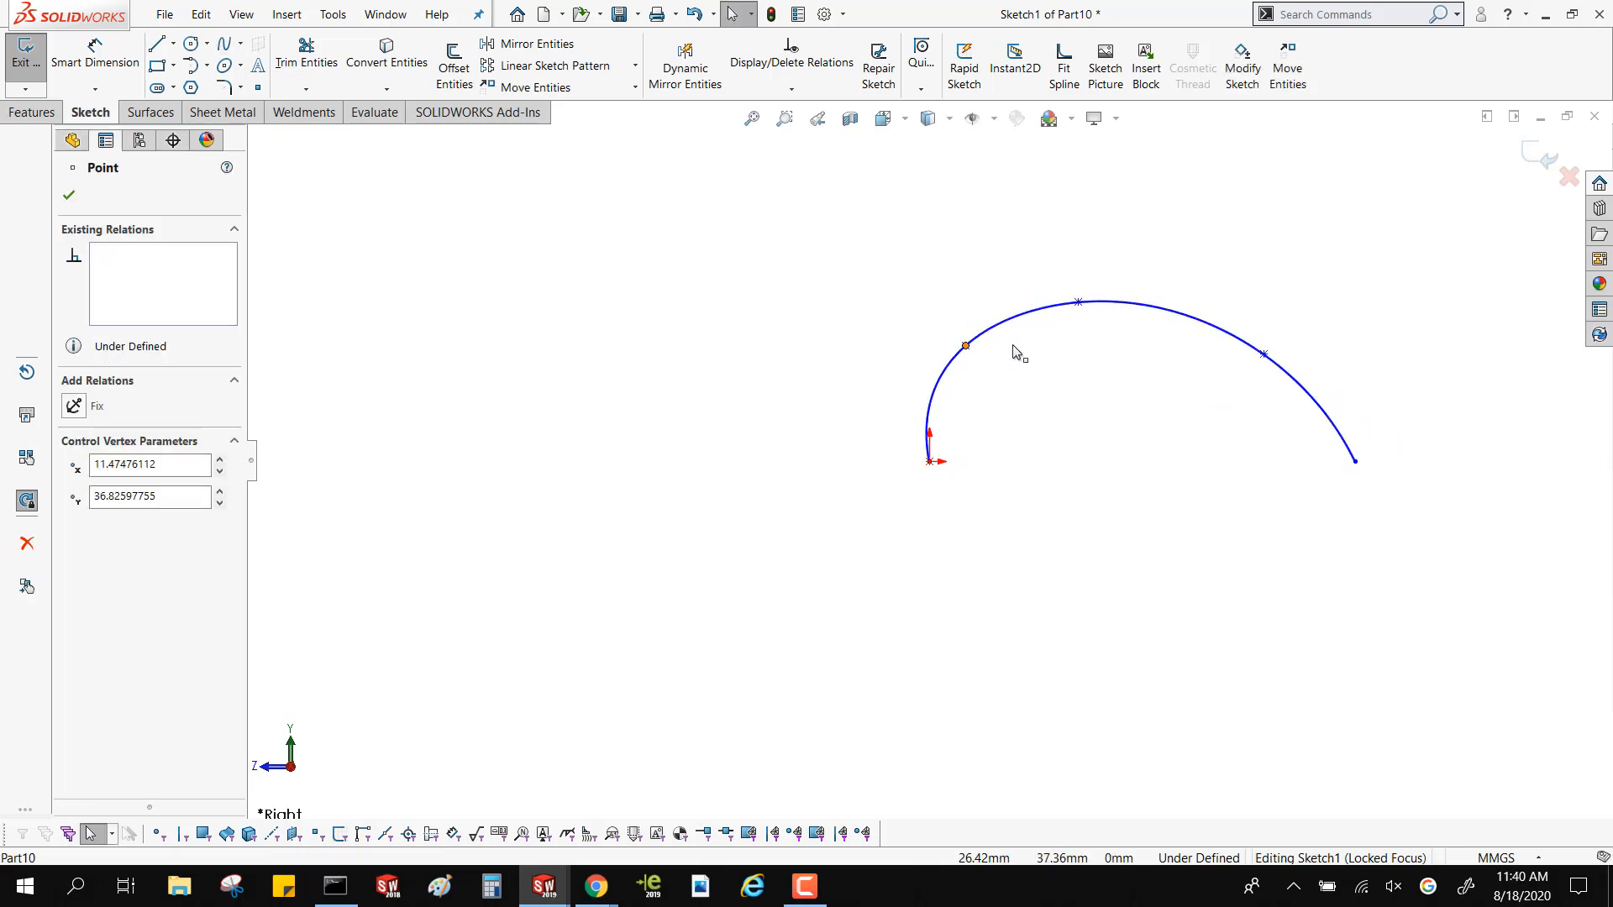
left_click_drag(966, 346, 989, 338)
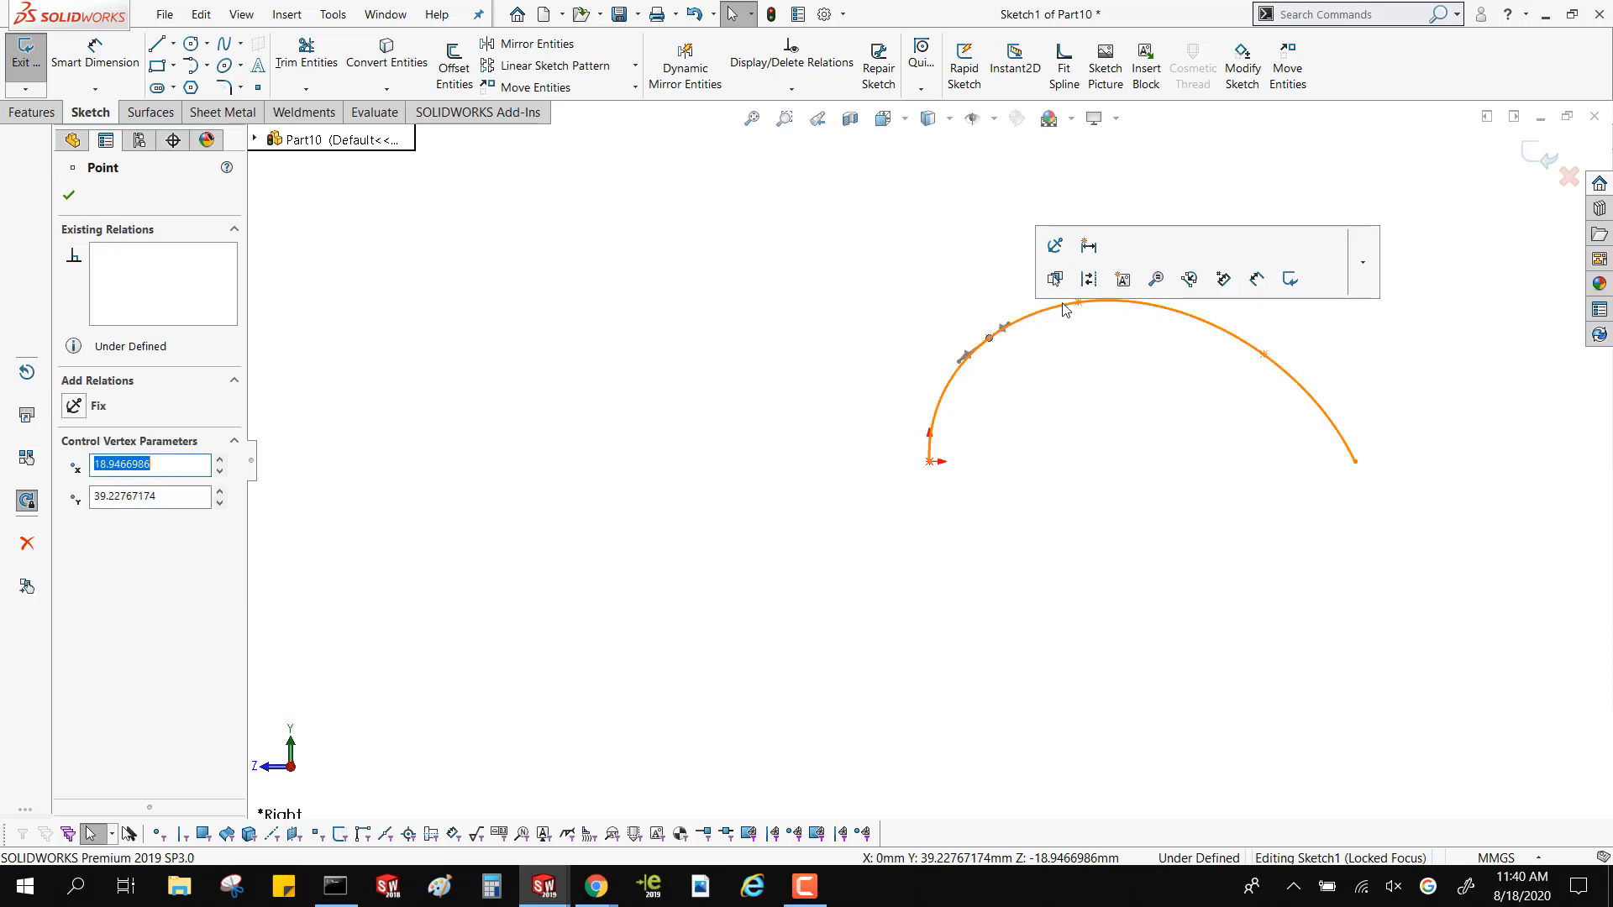
left_click_drag(1079, 303, 1108, 323)
left_click(1264, 355)
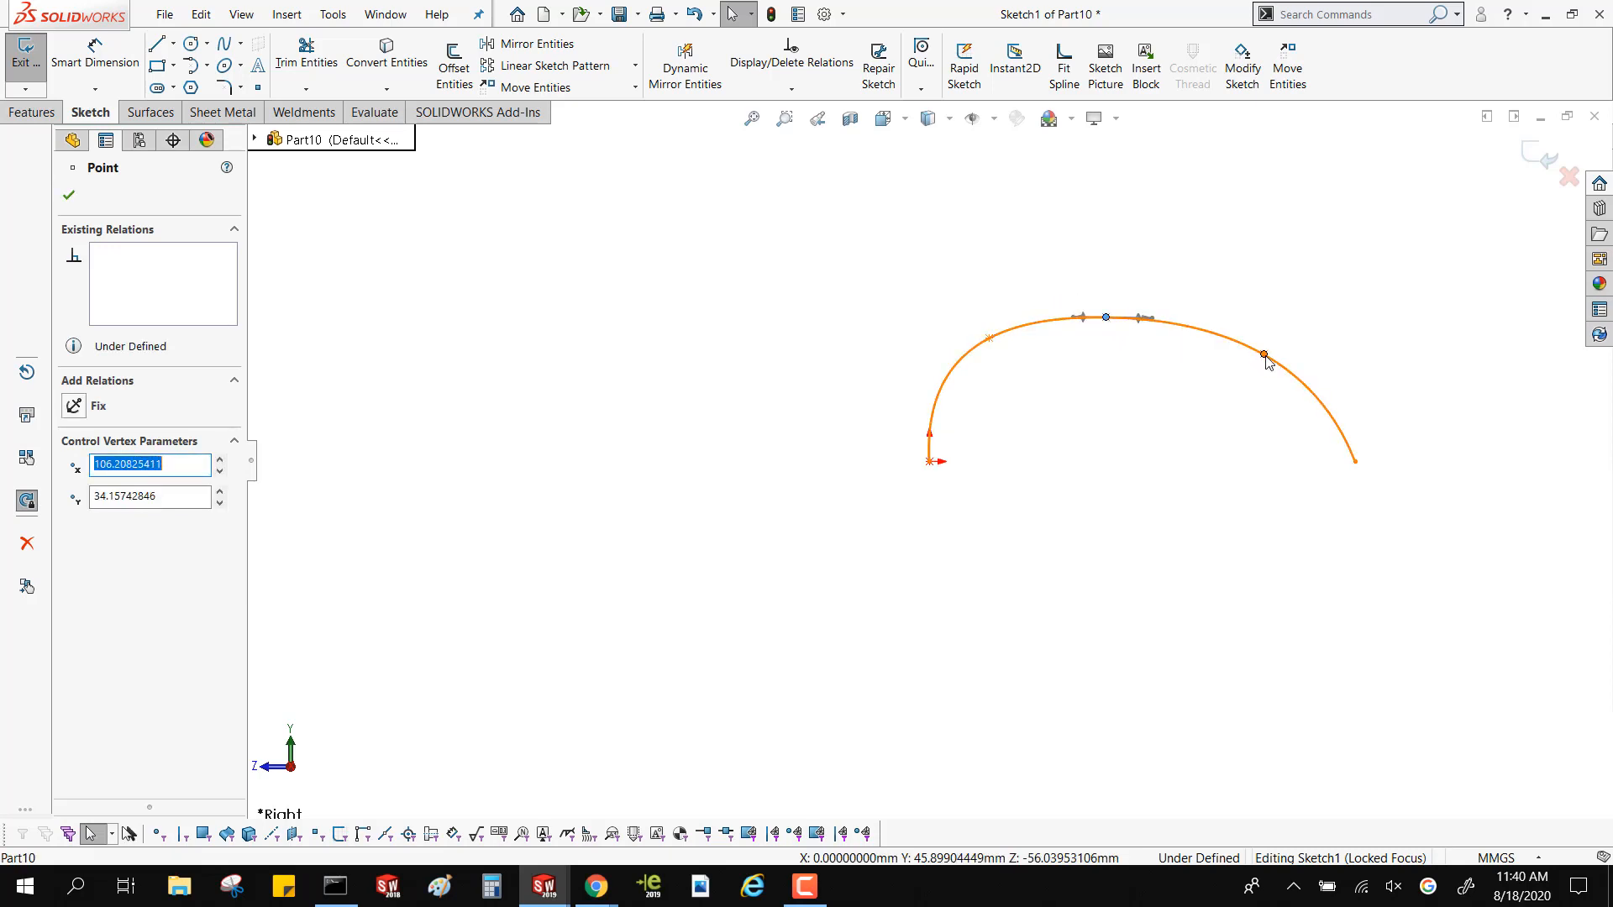
left_click_drag(1267, 362, 1281, 376)
left_click(1148, 411)
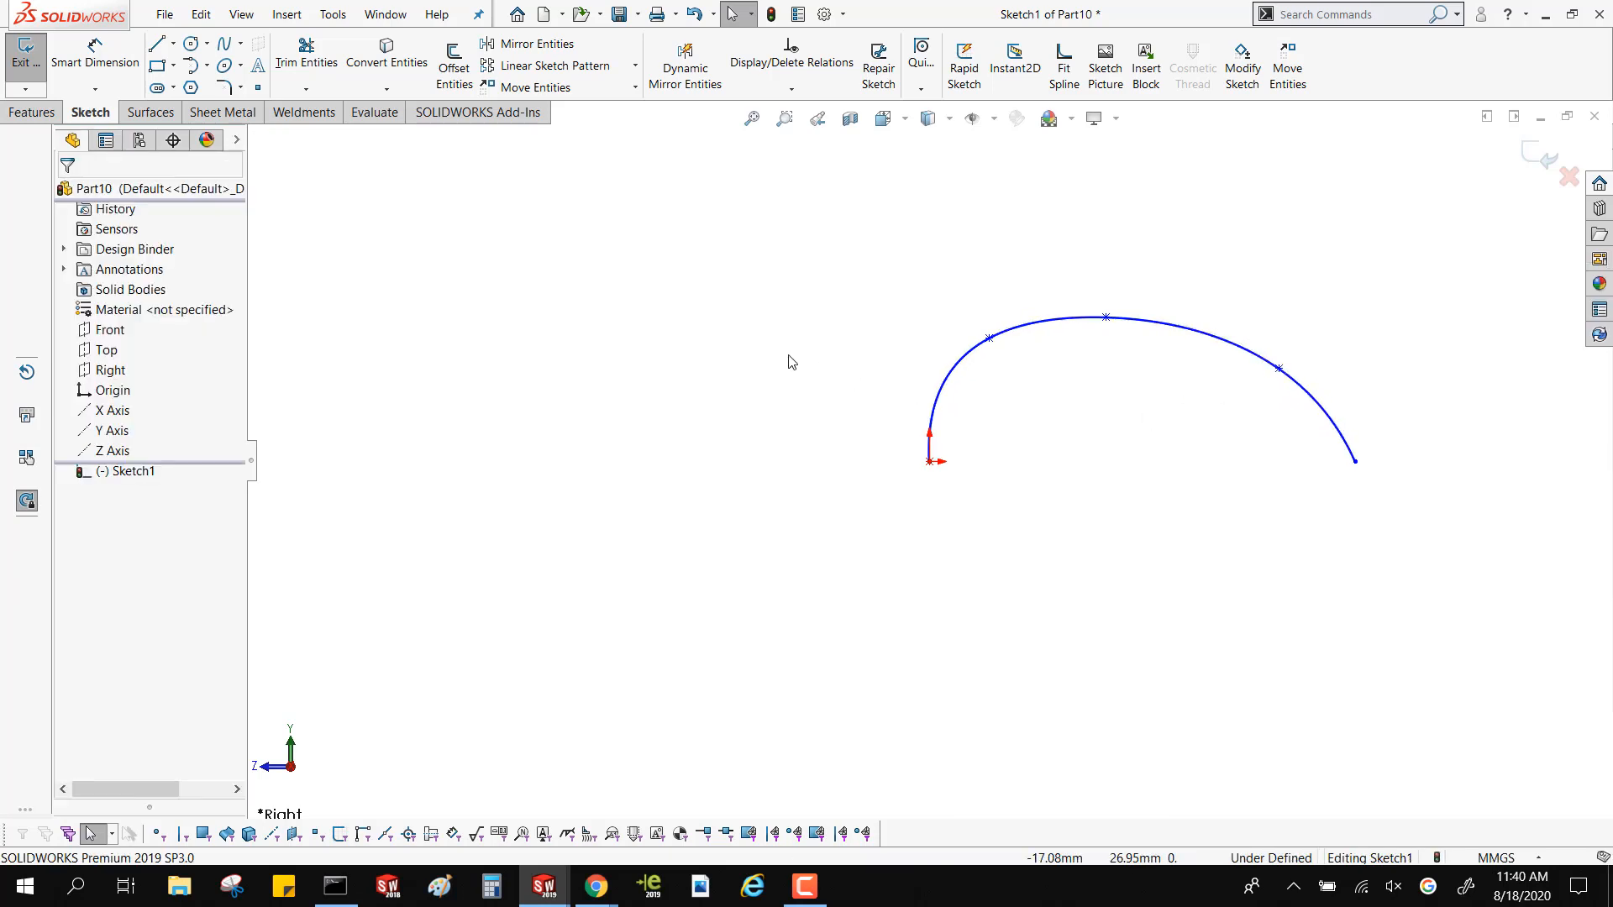
Draw a horizontal centerline about 135.3 mm long from the origin to the spline's far endpoint, and finish the sketch
left_click(173, 43)
left_click(929, 461)
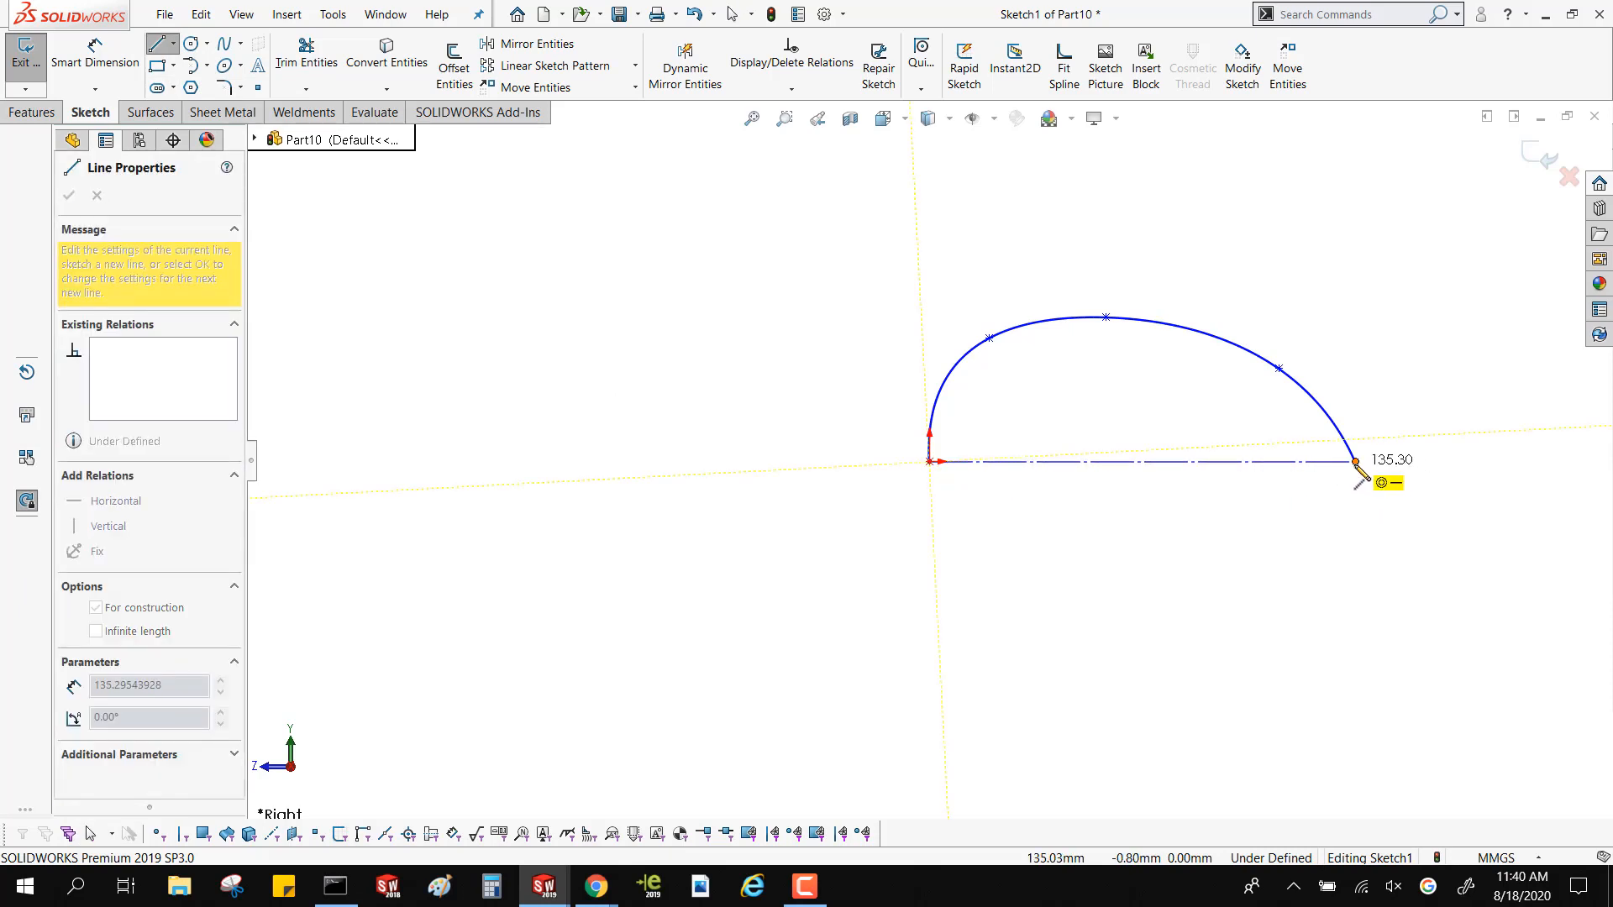
left_click(1355, 461)
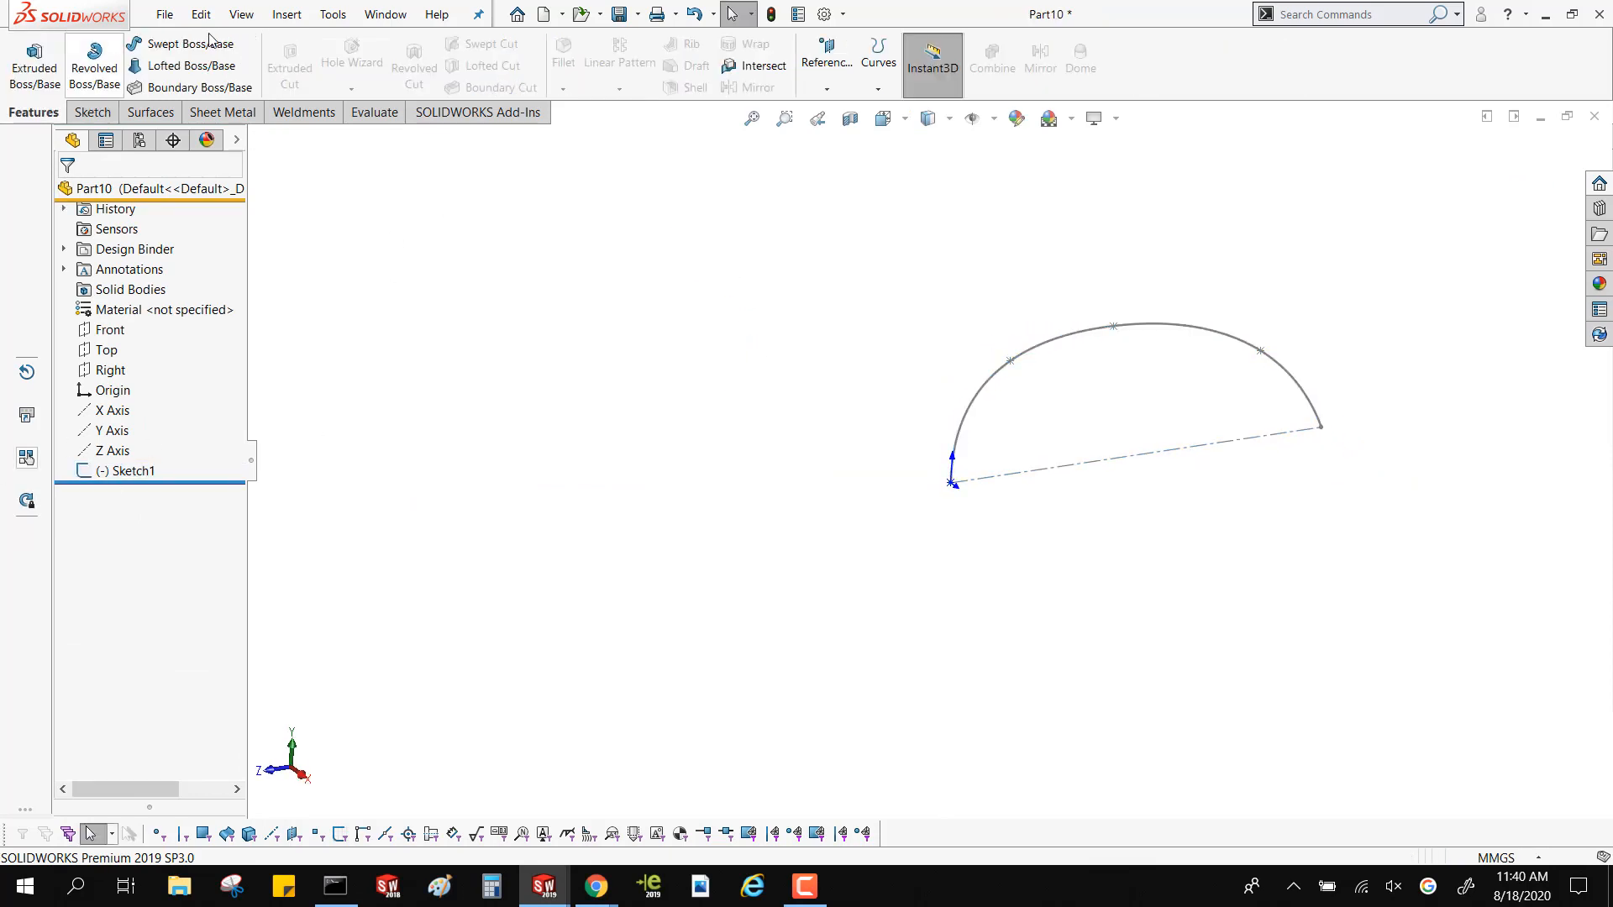
On the Top plane, sketch a Bezier style spline from the origin through four intermediate control vertices to the first spline's far endpoint
left_click(105, 349)
left_click(117, 318)
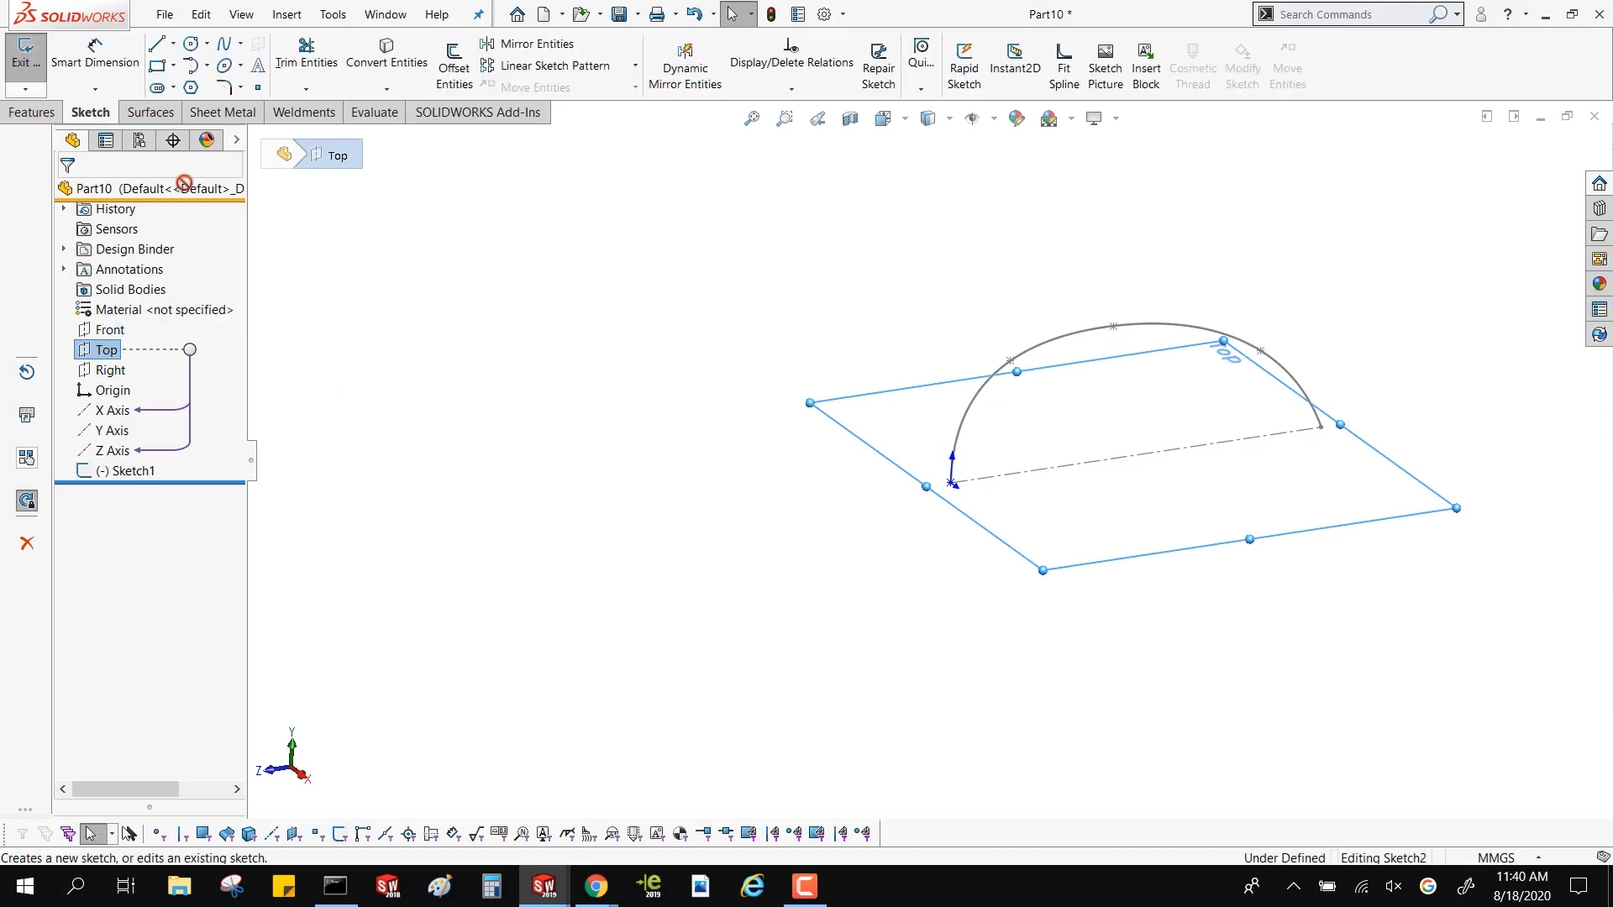
left_click(241, 43)
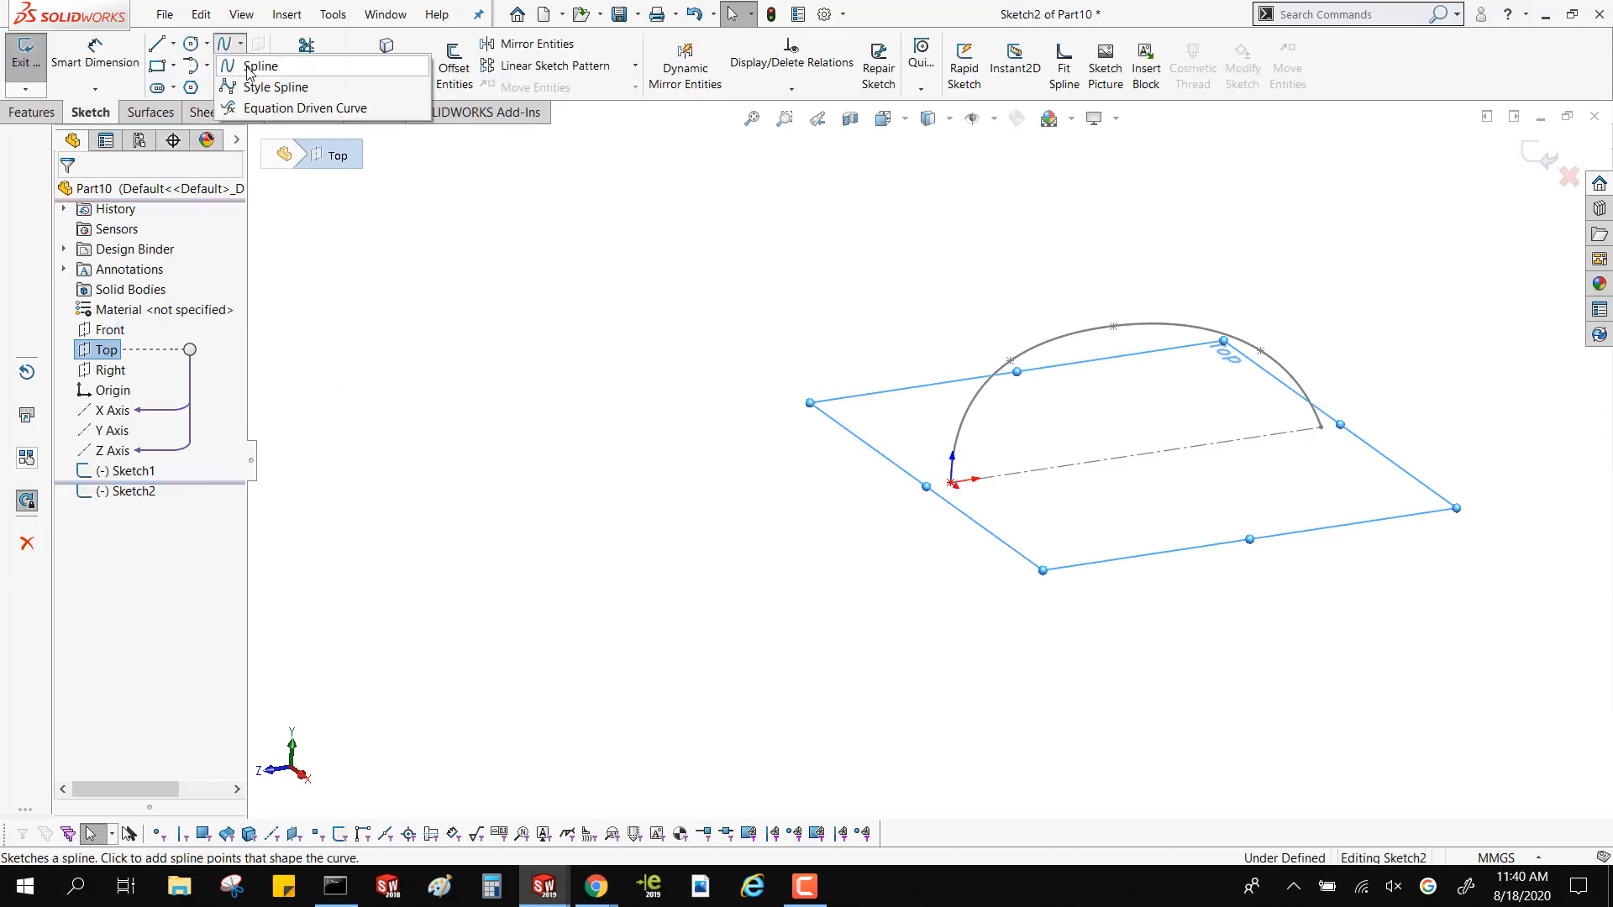
left_click(267, 86)
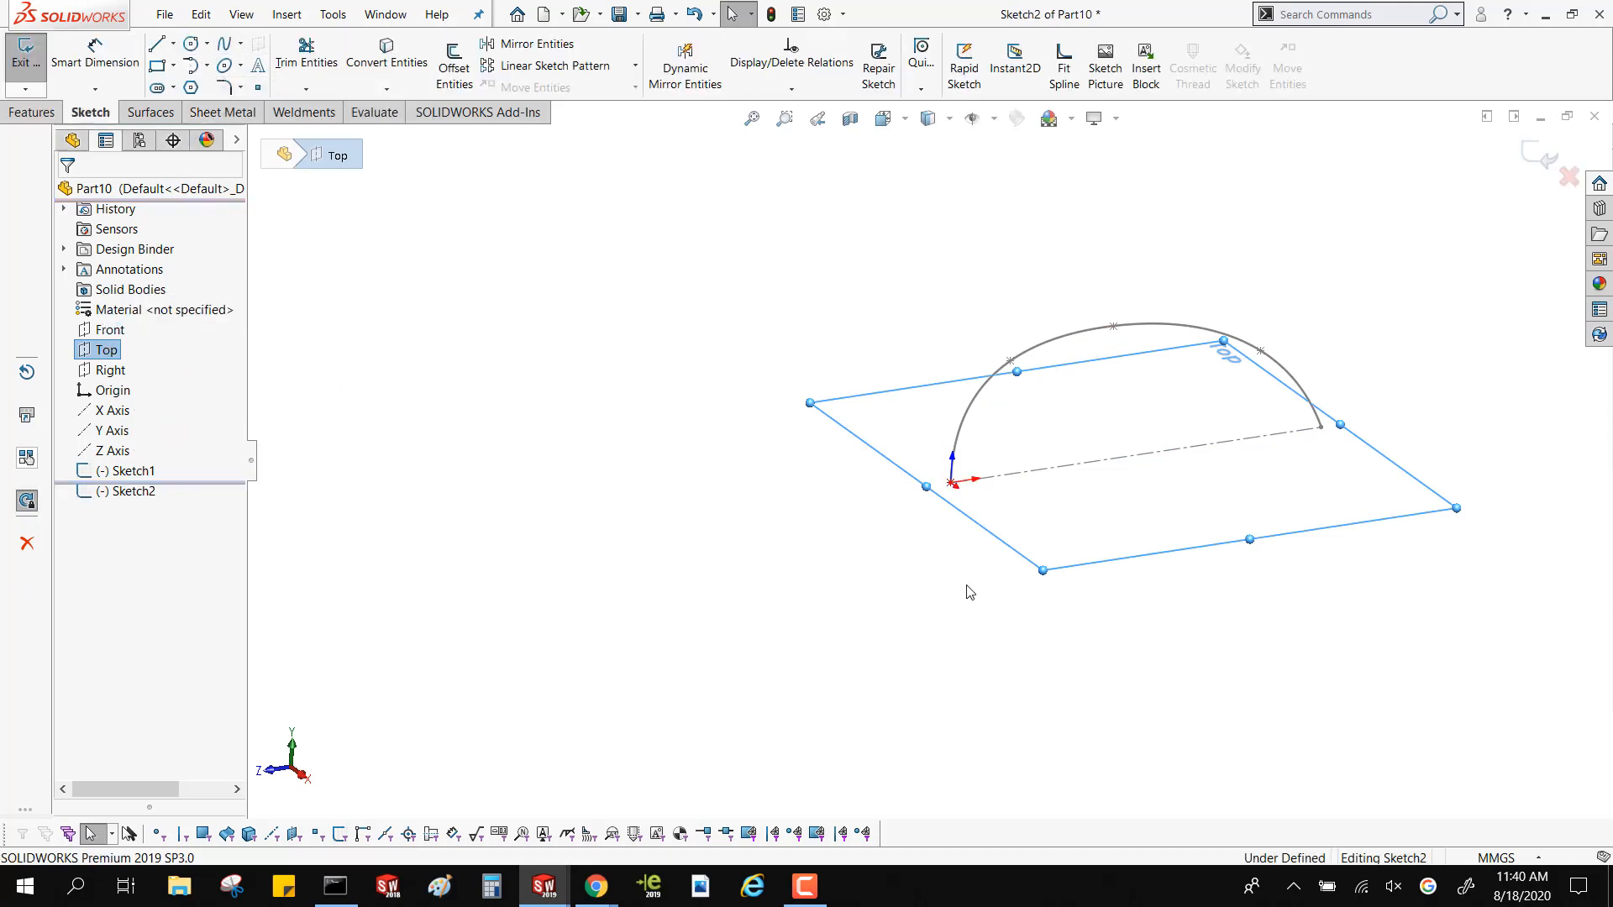
left_click(951, 484)
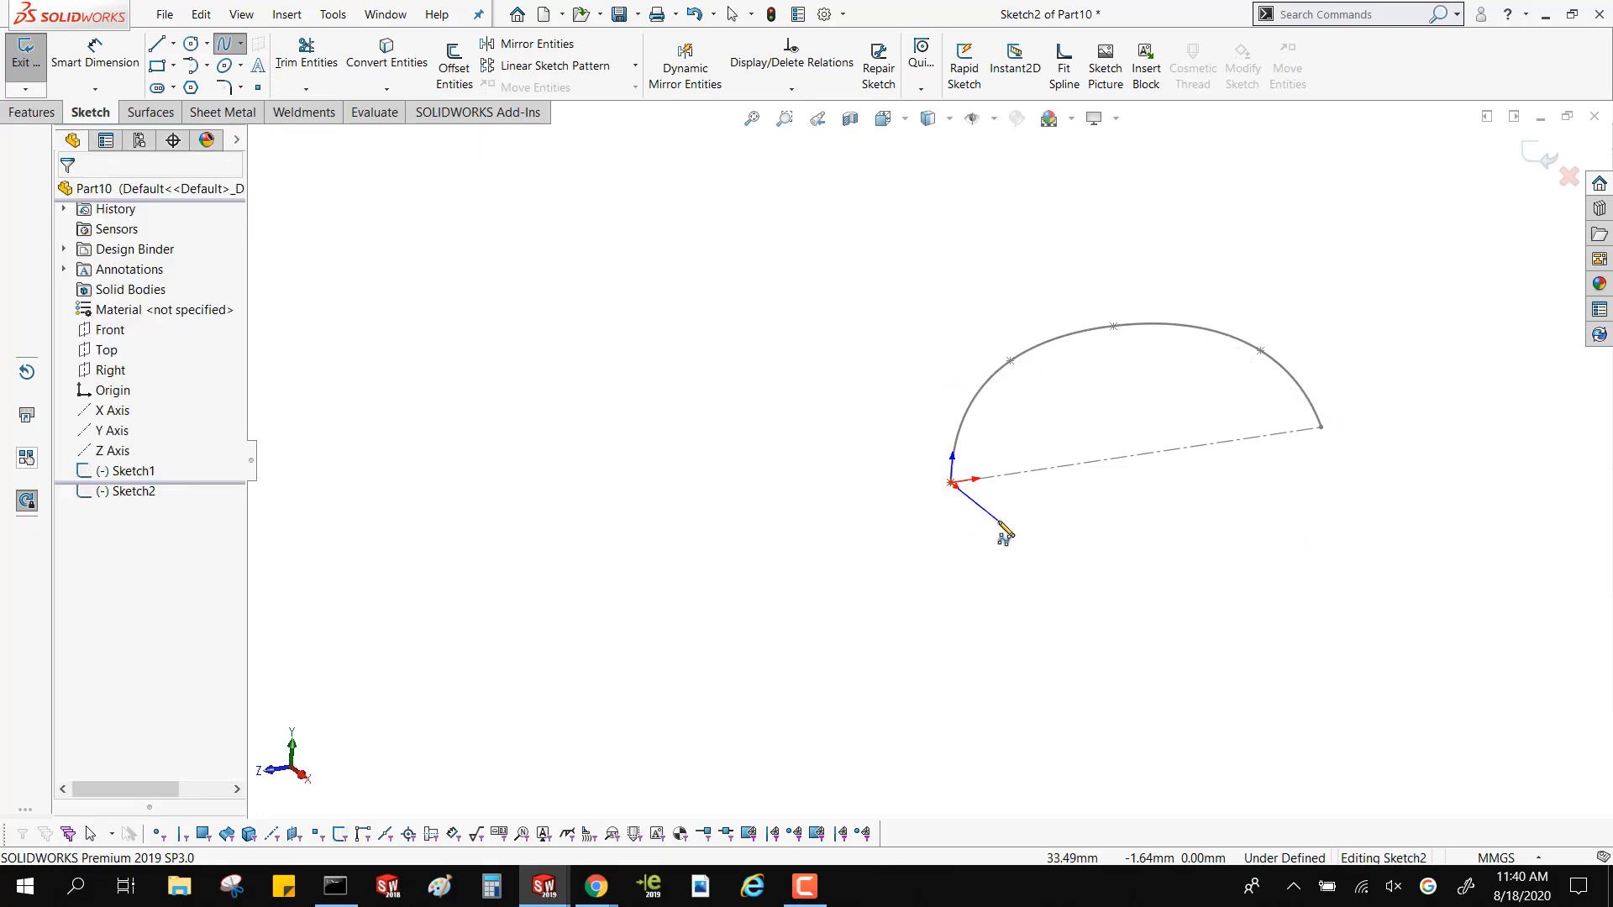
left_click(982, 528)
left_click(1064, 547)
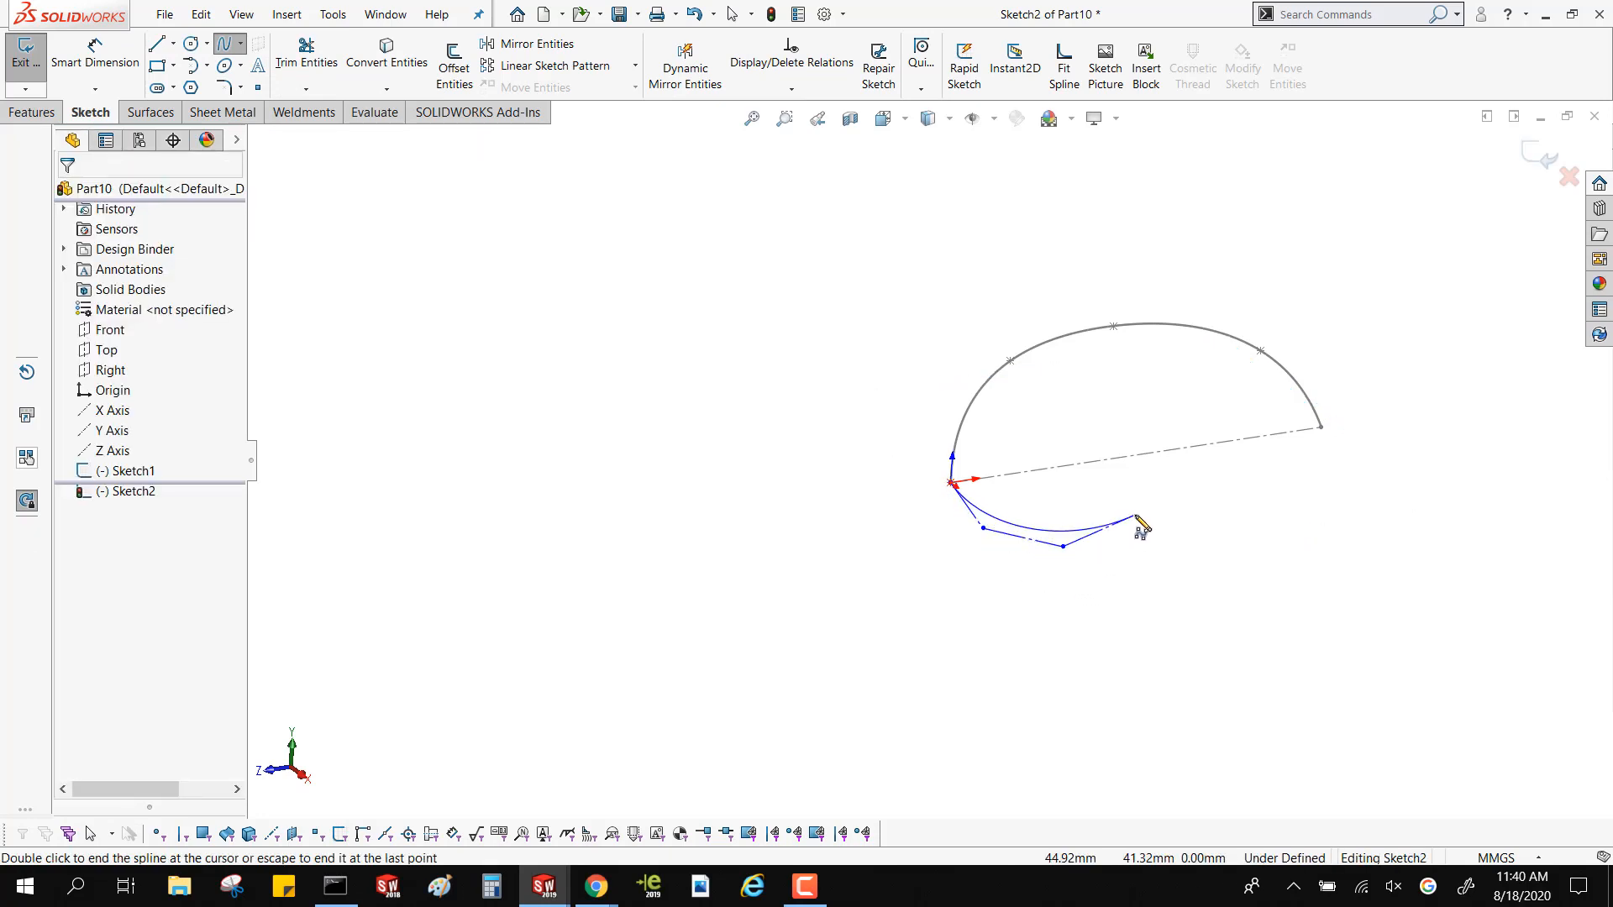
left_click(1160, 547)
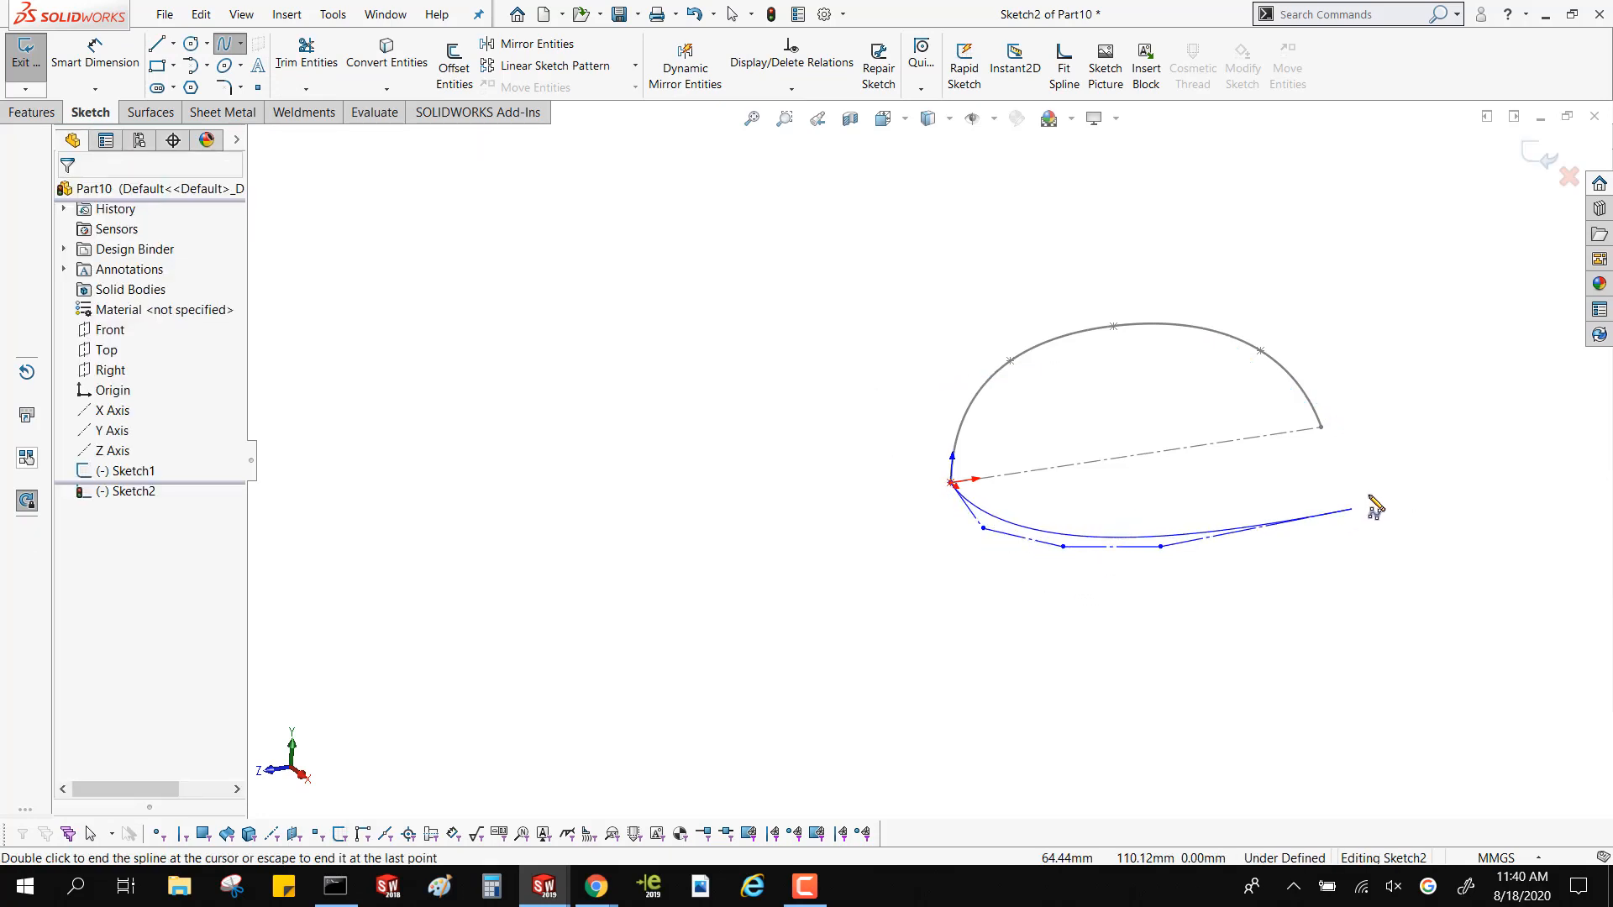
left_click(1292, 495)
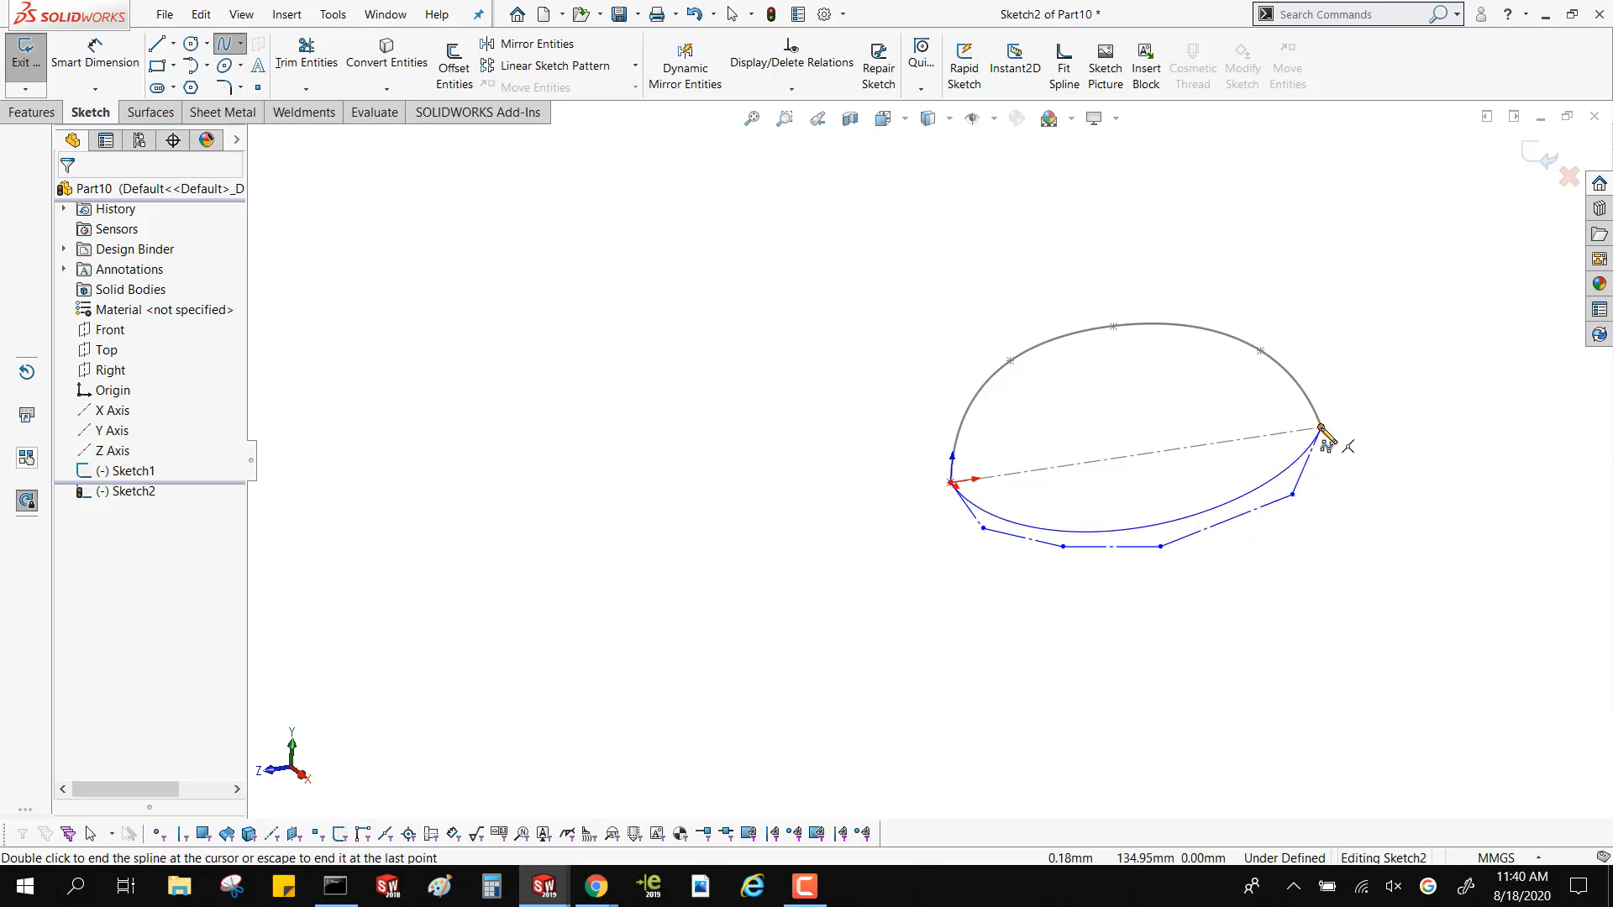
double_click(1322, 429)
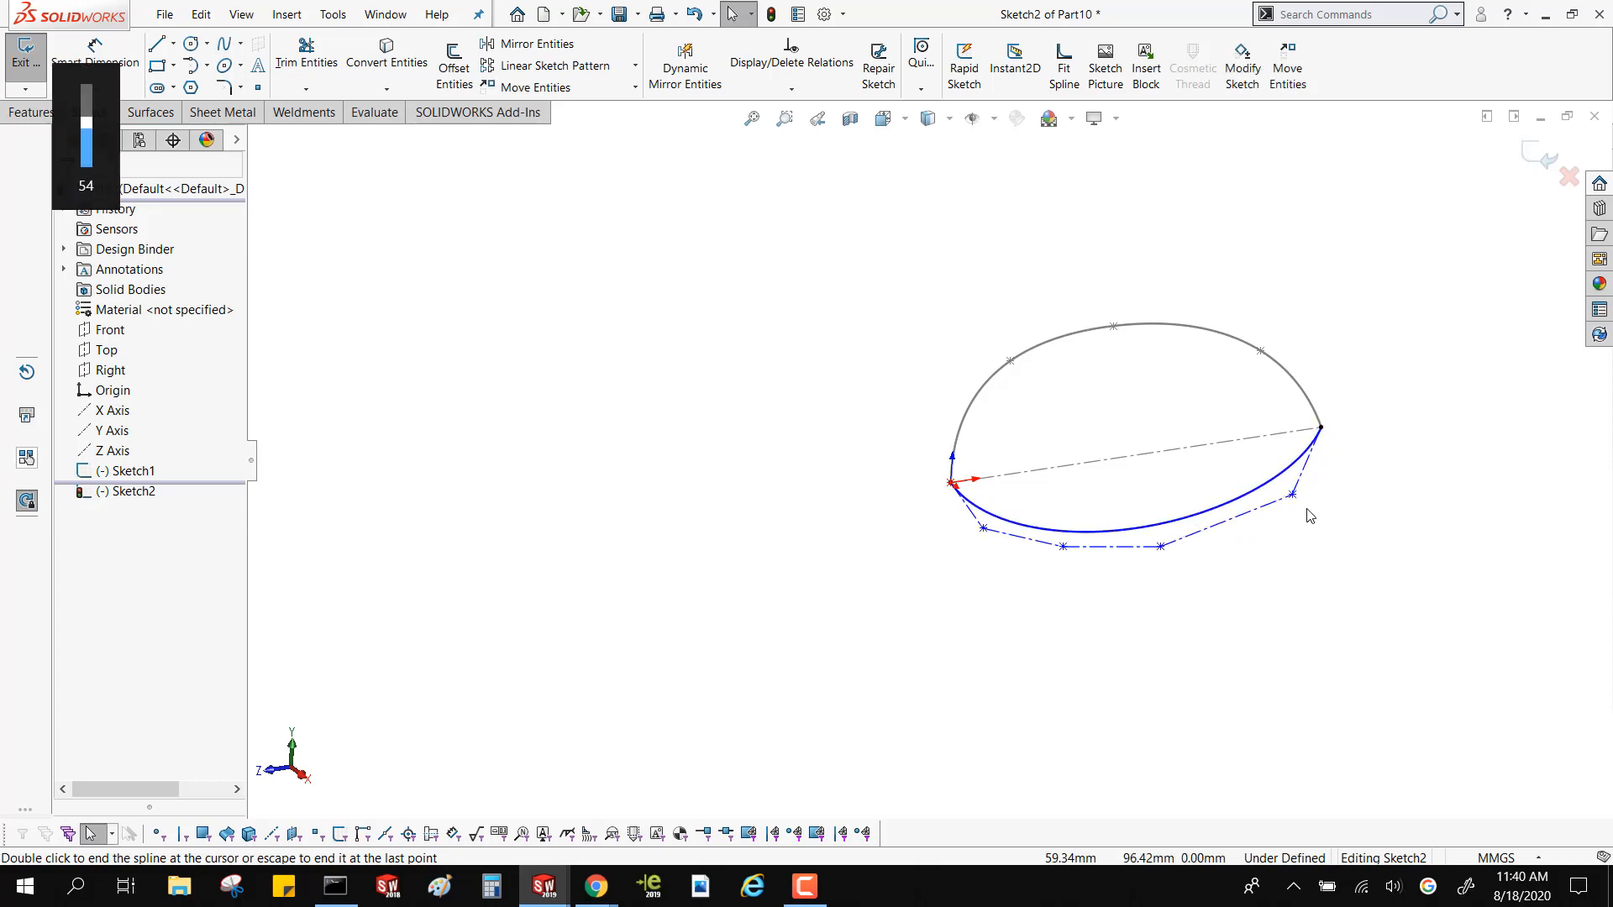
Pull the control vertex nearest the style spline's far endpoint outward to about X 63.2, Y 104.7 mm
left_click_drag(1292, 496, 1336, 509)
scroll(1012, 531, "down", 4)
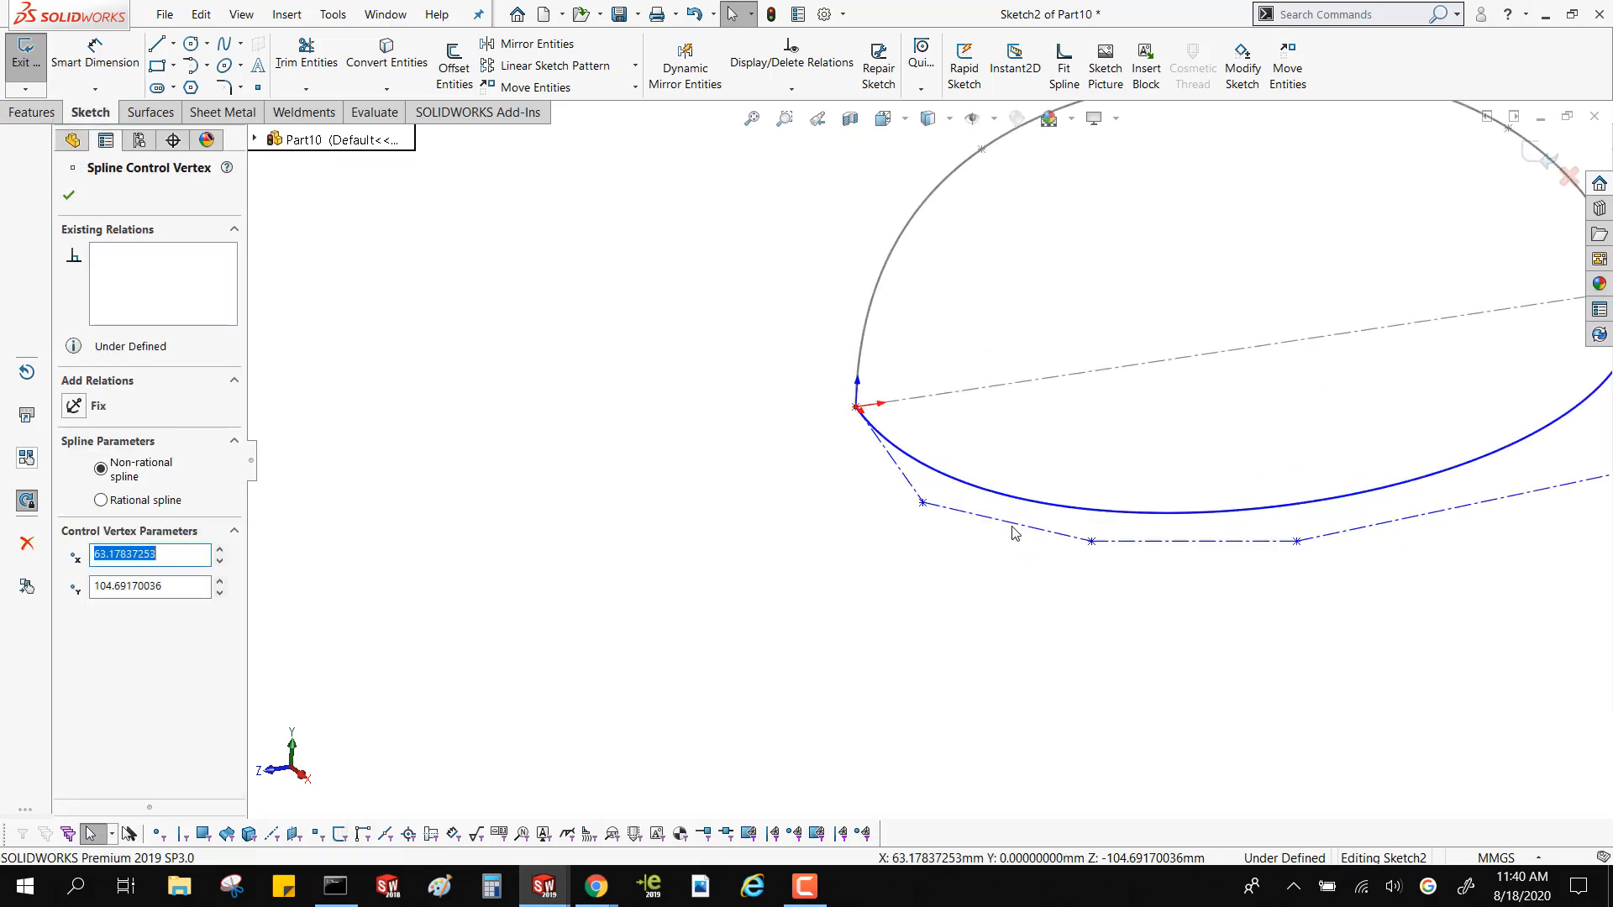
left_click(656, 380)
Dimension the angle between the style spline's first control polygon leg at the origin and the centerline as 89 degrees
left_click(133, 64)
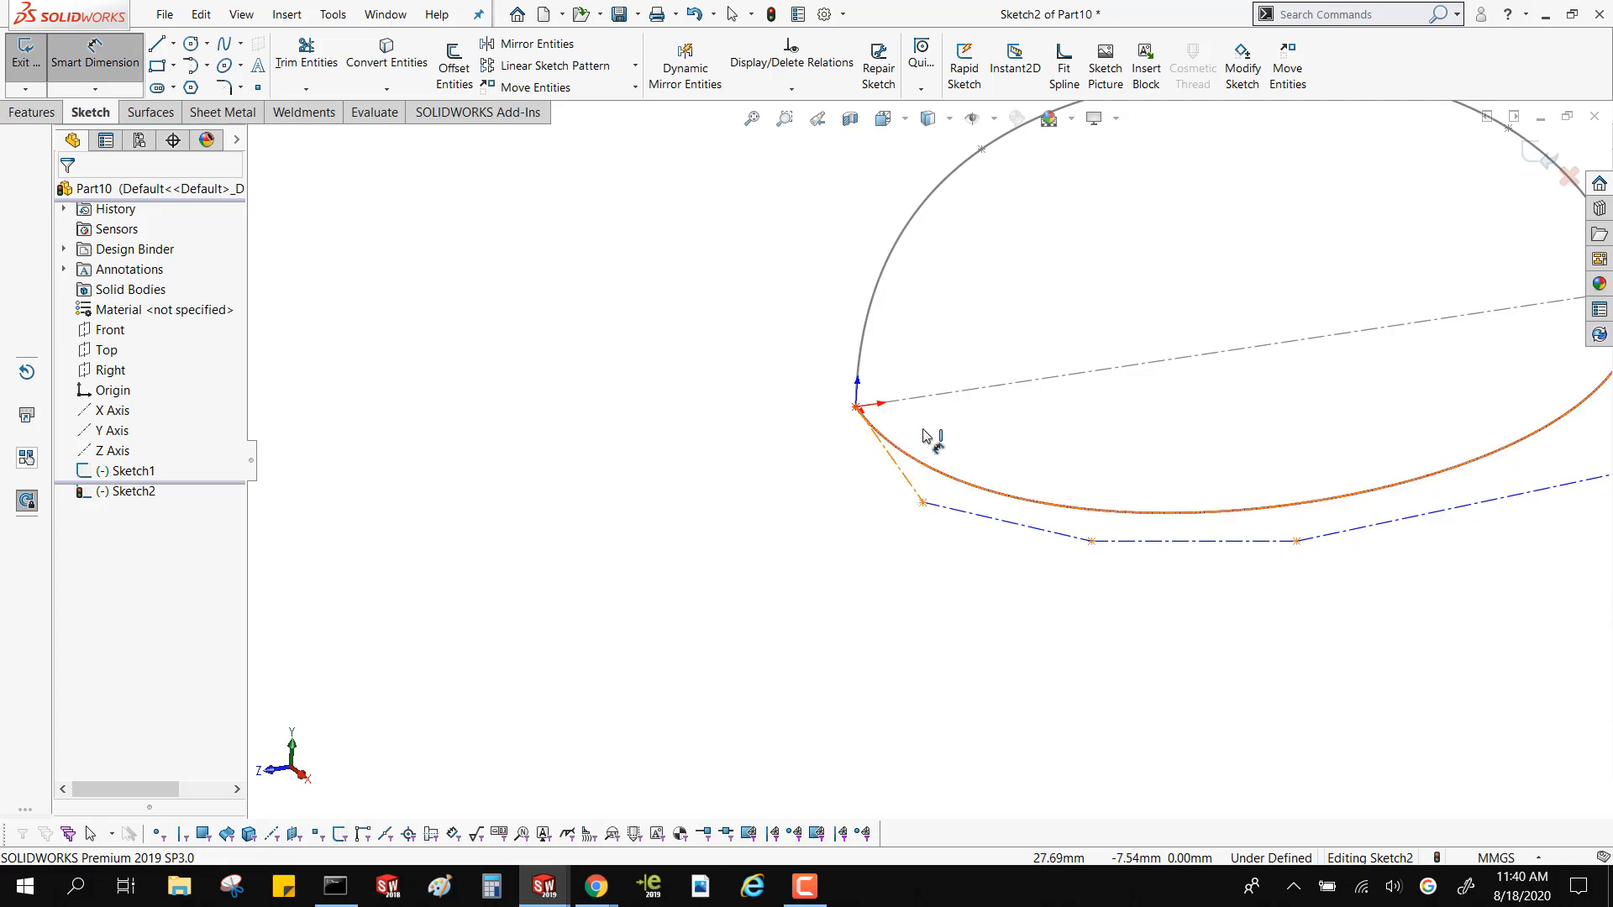
left_click(892, 458)
left_click(929, 395)
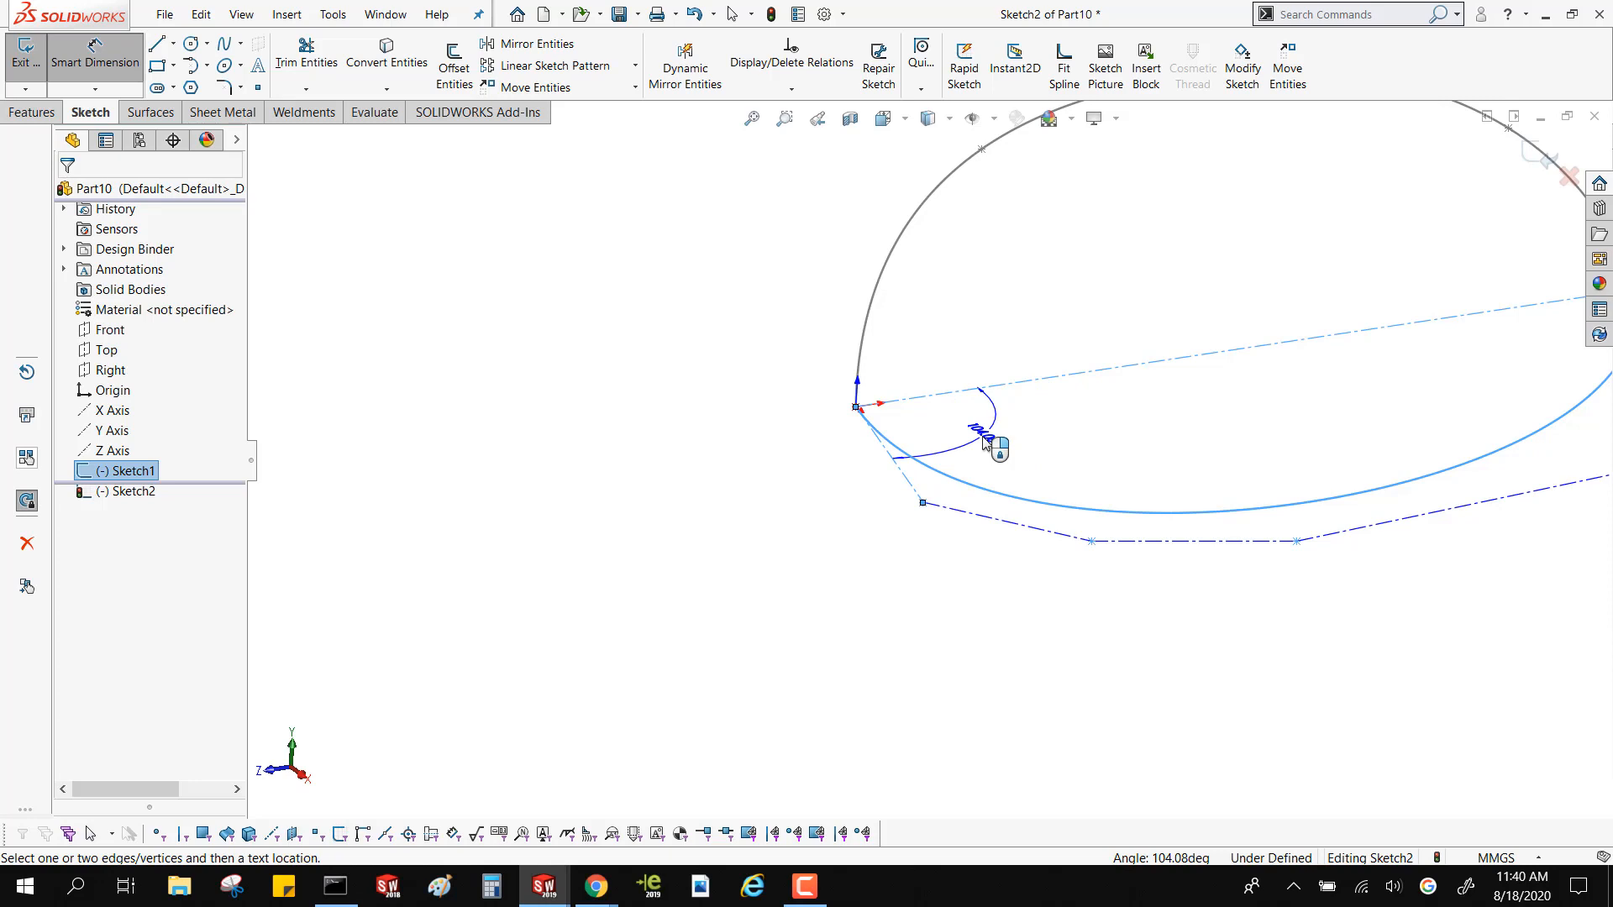
left_click(987, 444)
type("89")
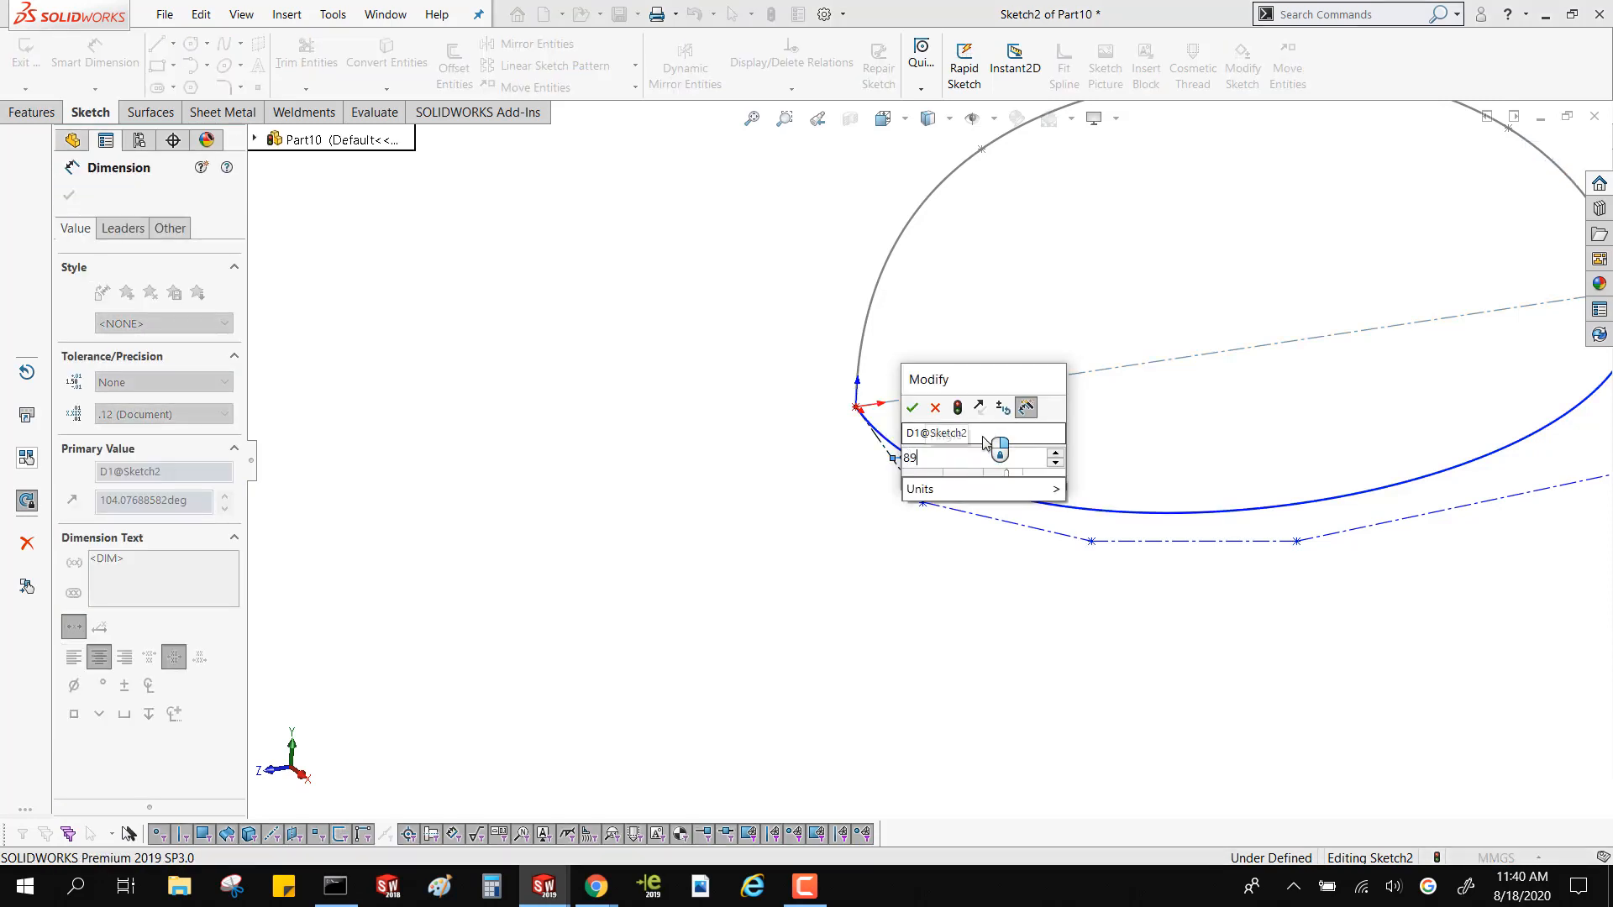
key("Return")
scroll(988, 493, "down", 5)
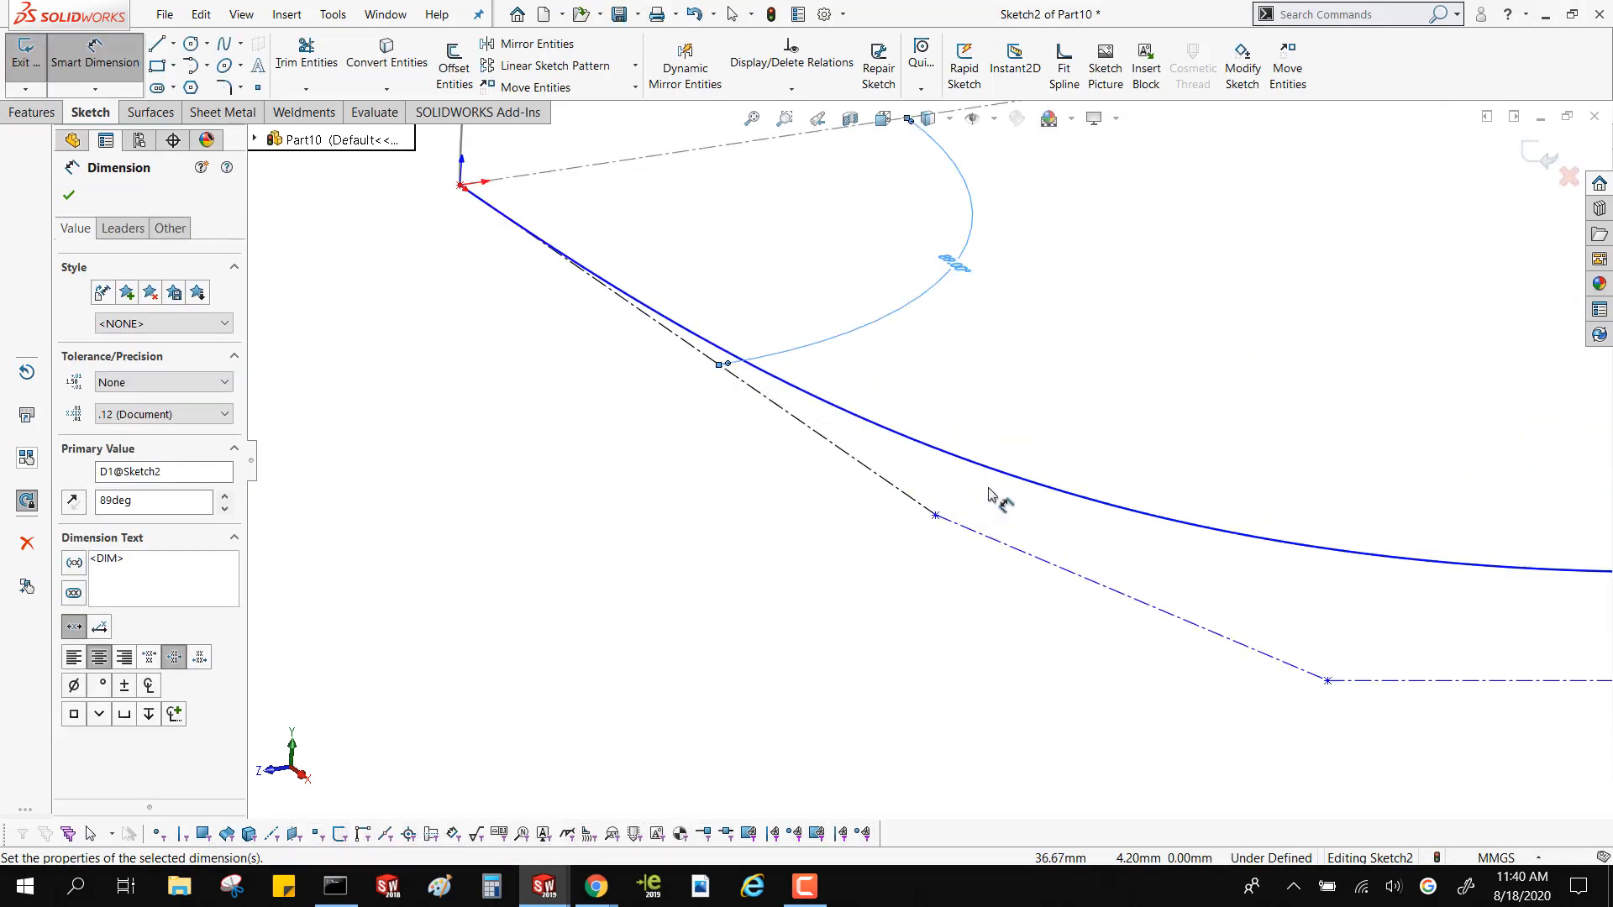
Pull the style spline's fourth control vertex from the origin inward to about X 31, Y 65 mm, and finish the sketch
scroll(991, 496, "up", 6)
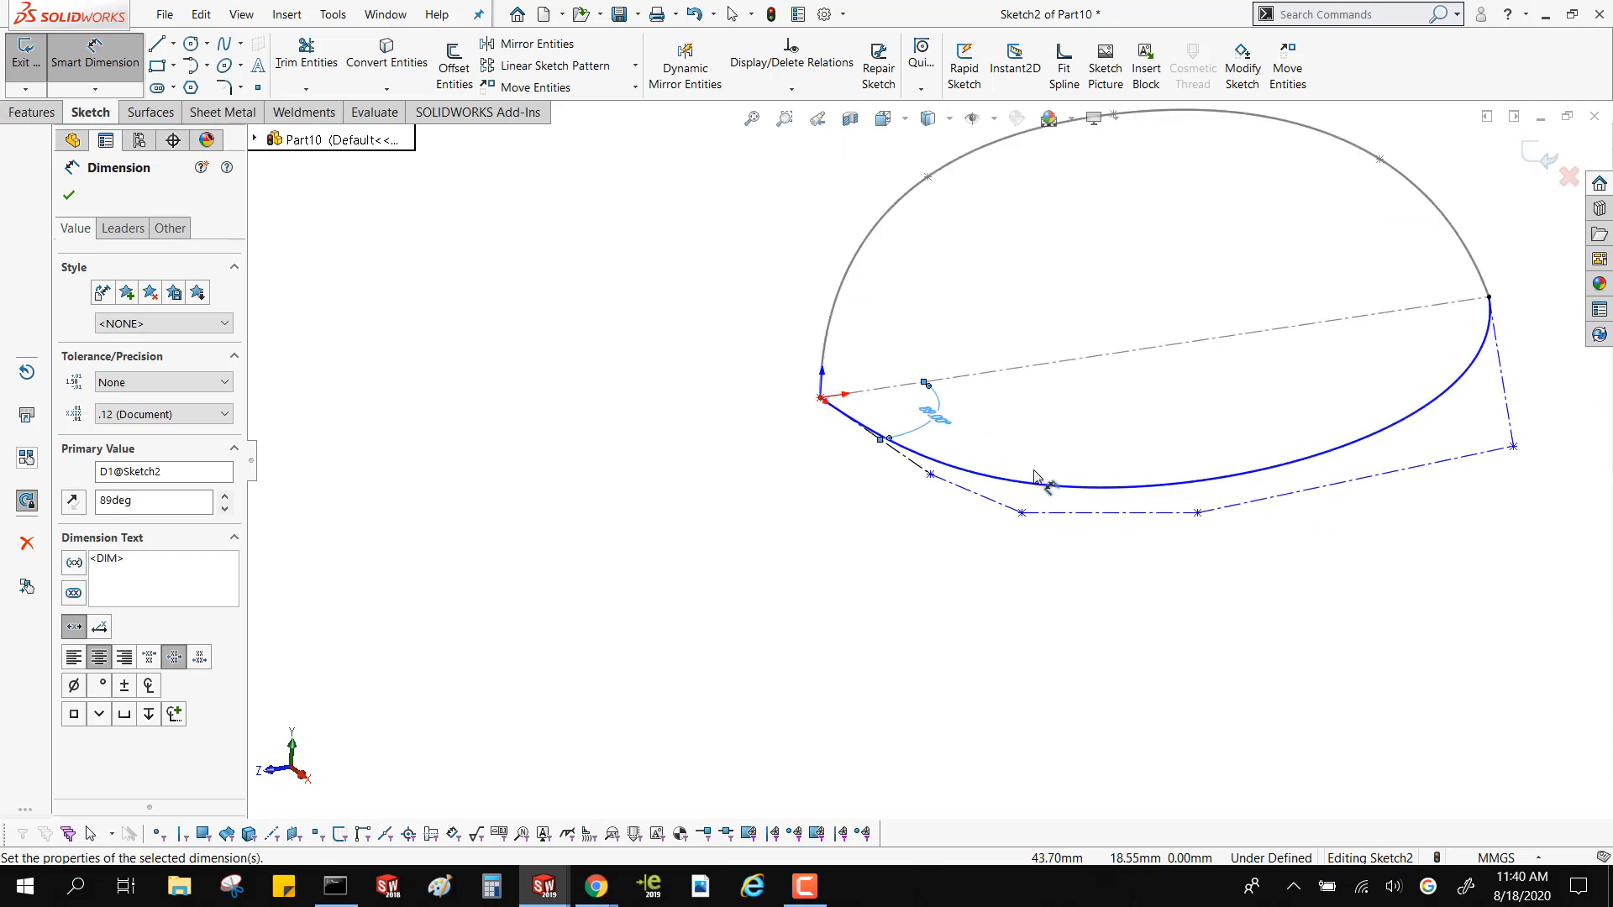
middle_click_drag(1046, 491, 1065, 572)
key("XF86AudioMute")
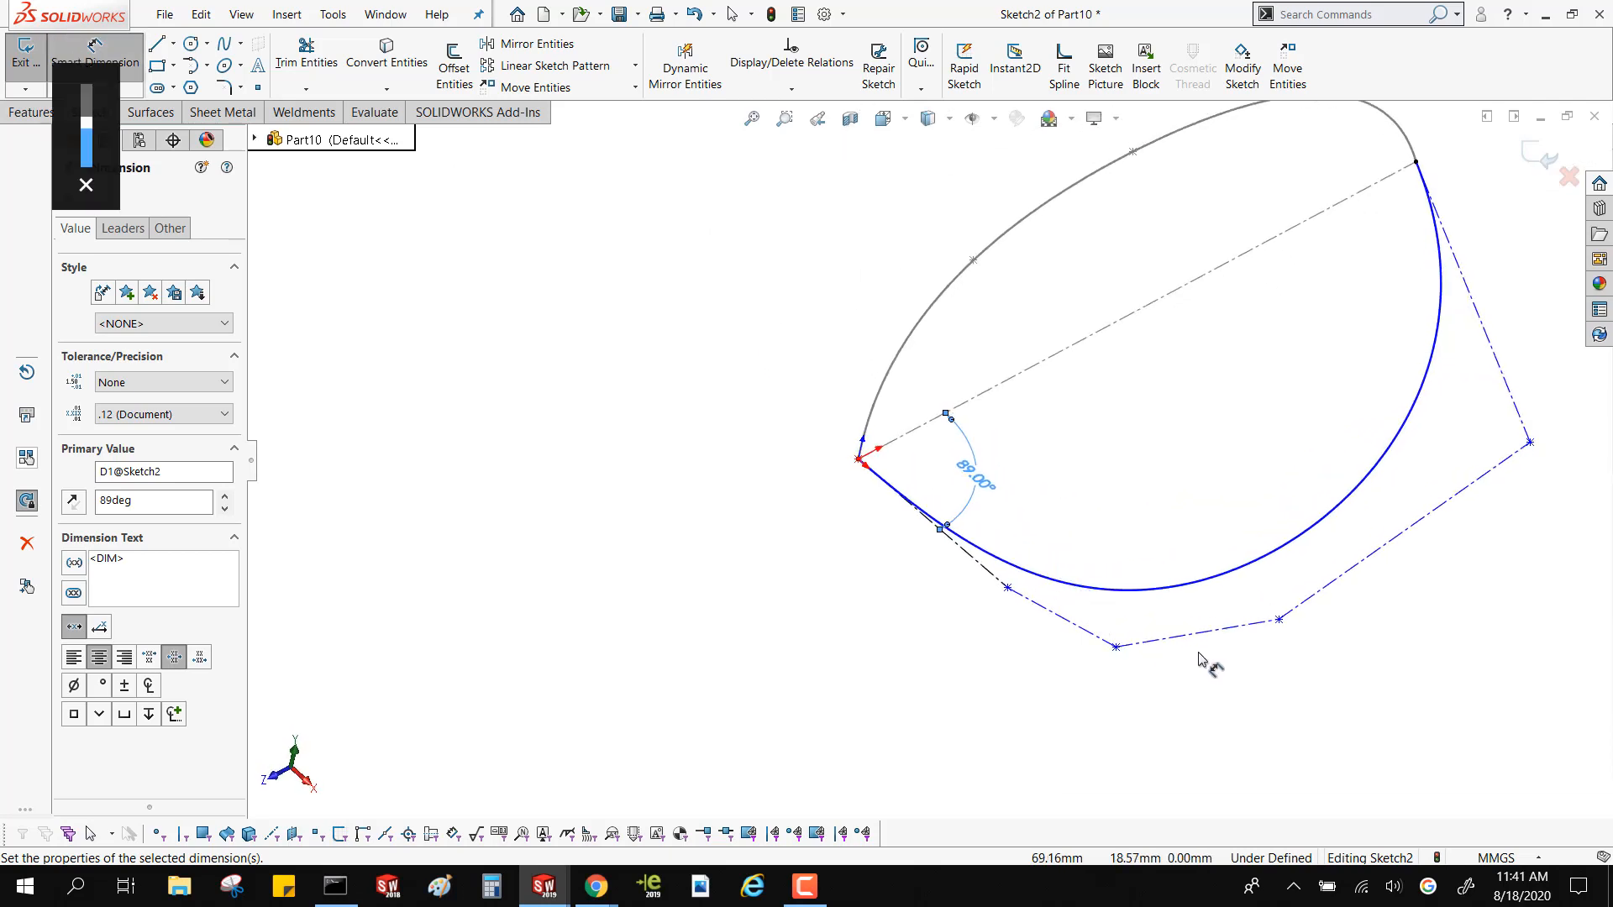
left_click(1279, 619)
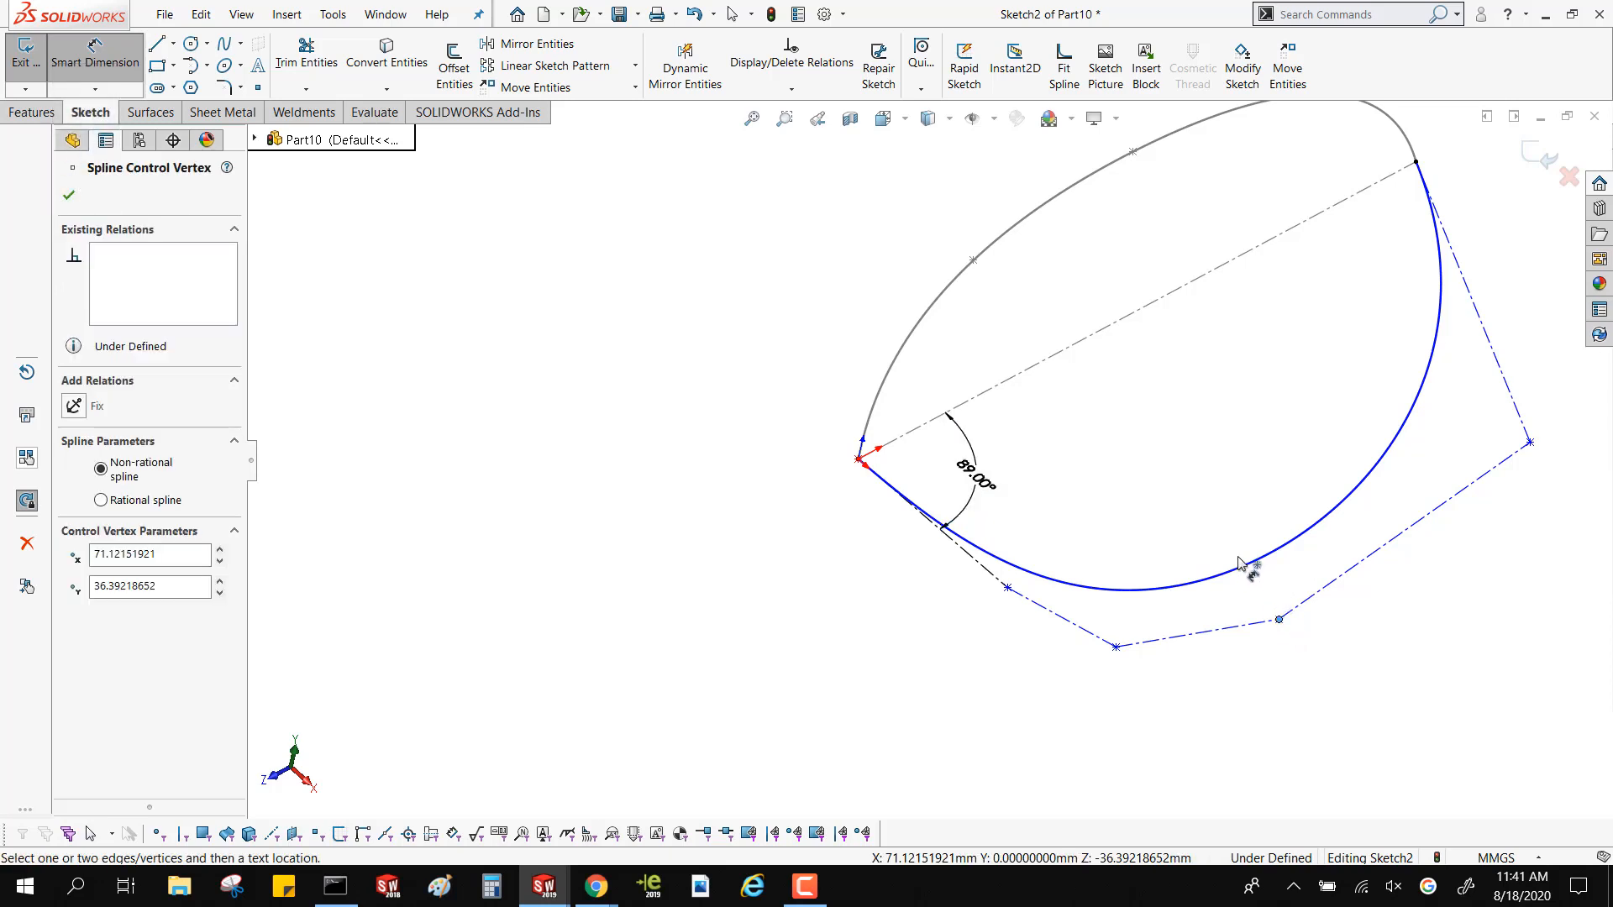
key("Escape")
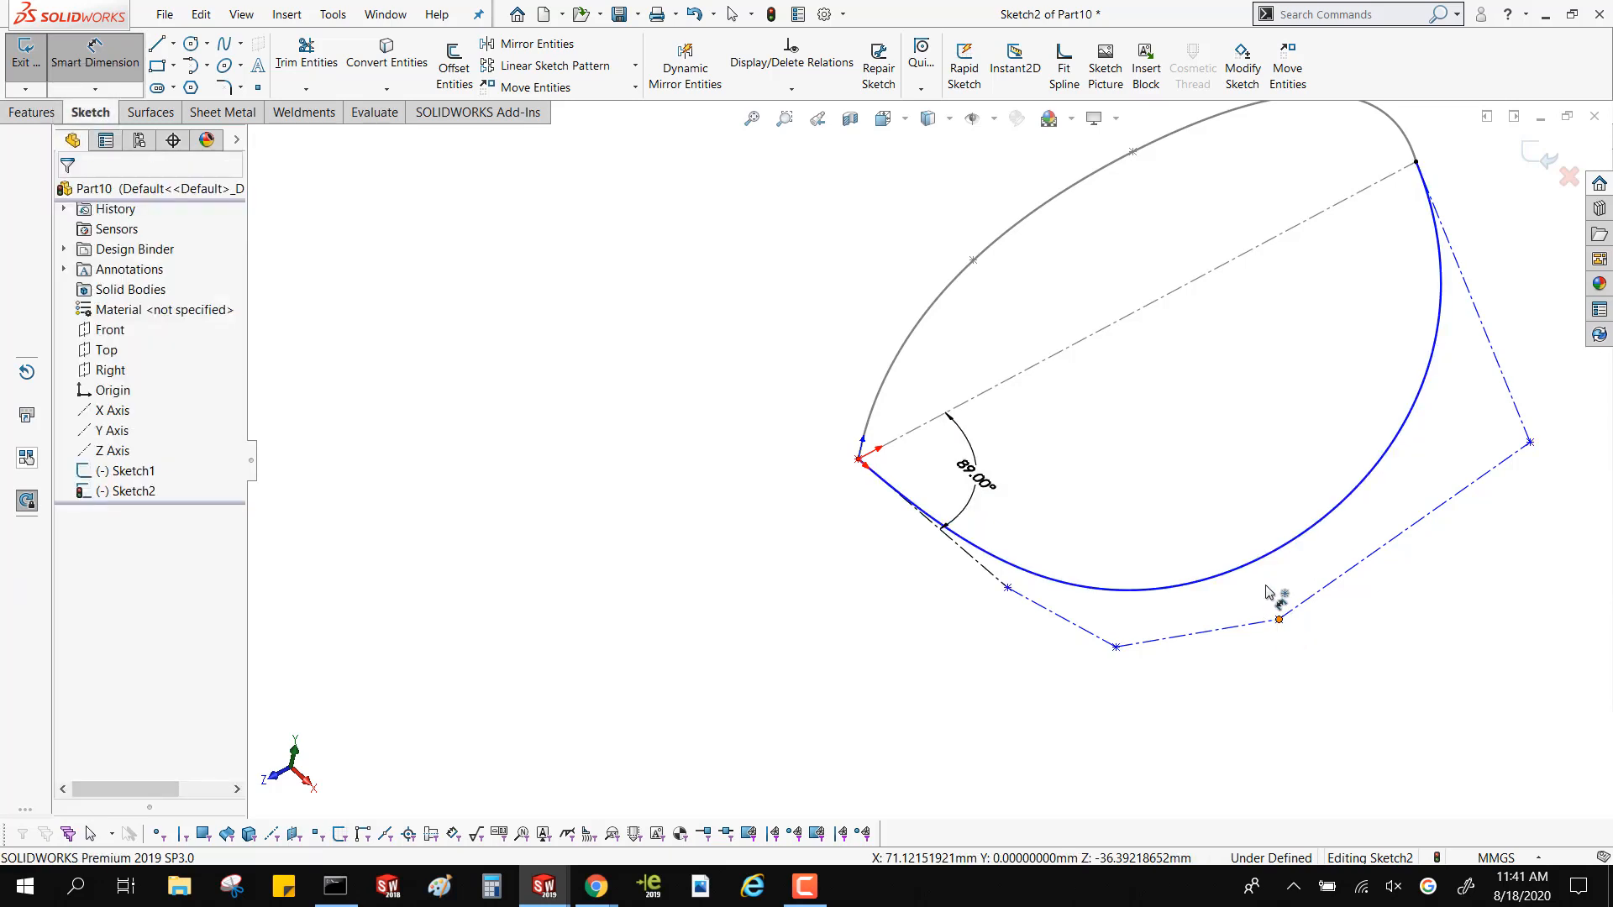
left_click(1267, 587)
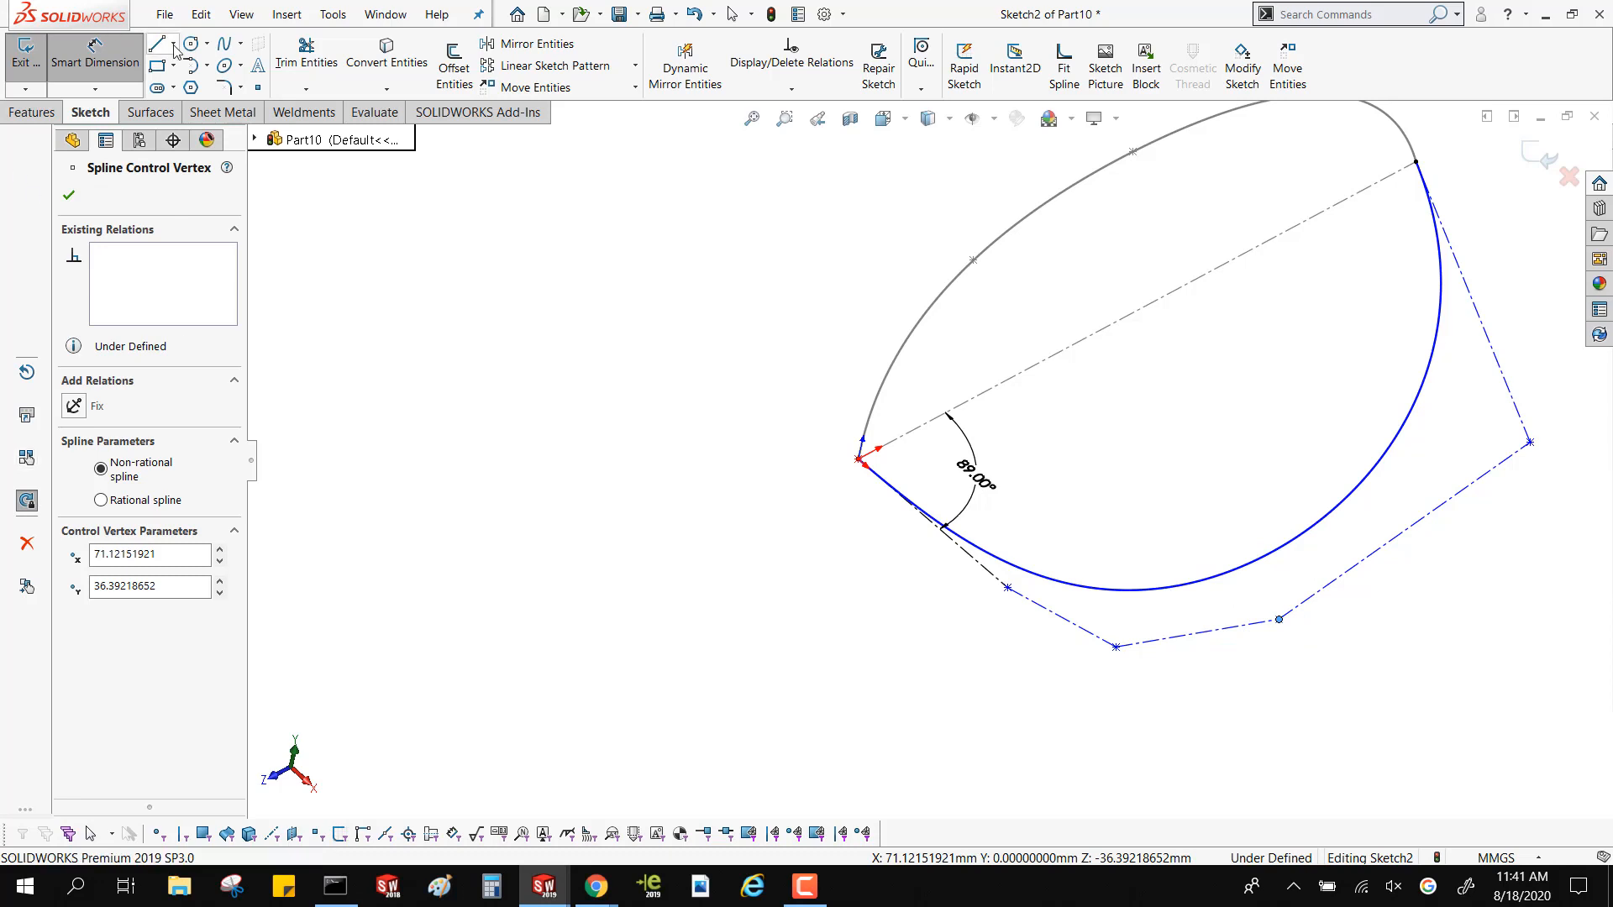
left_click(95, 55)
left_click(724, 611)
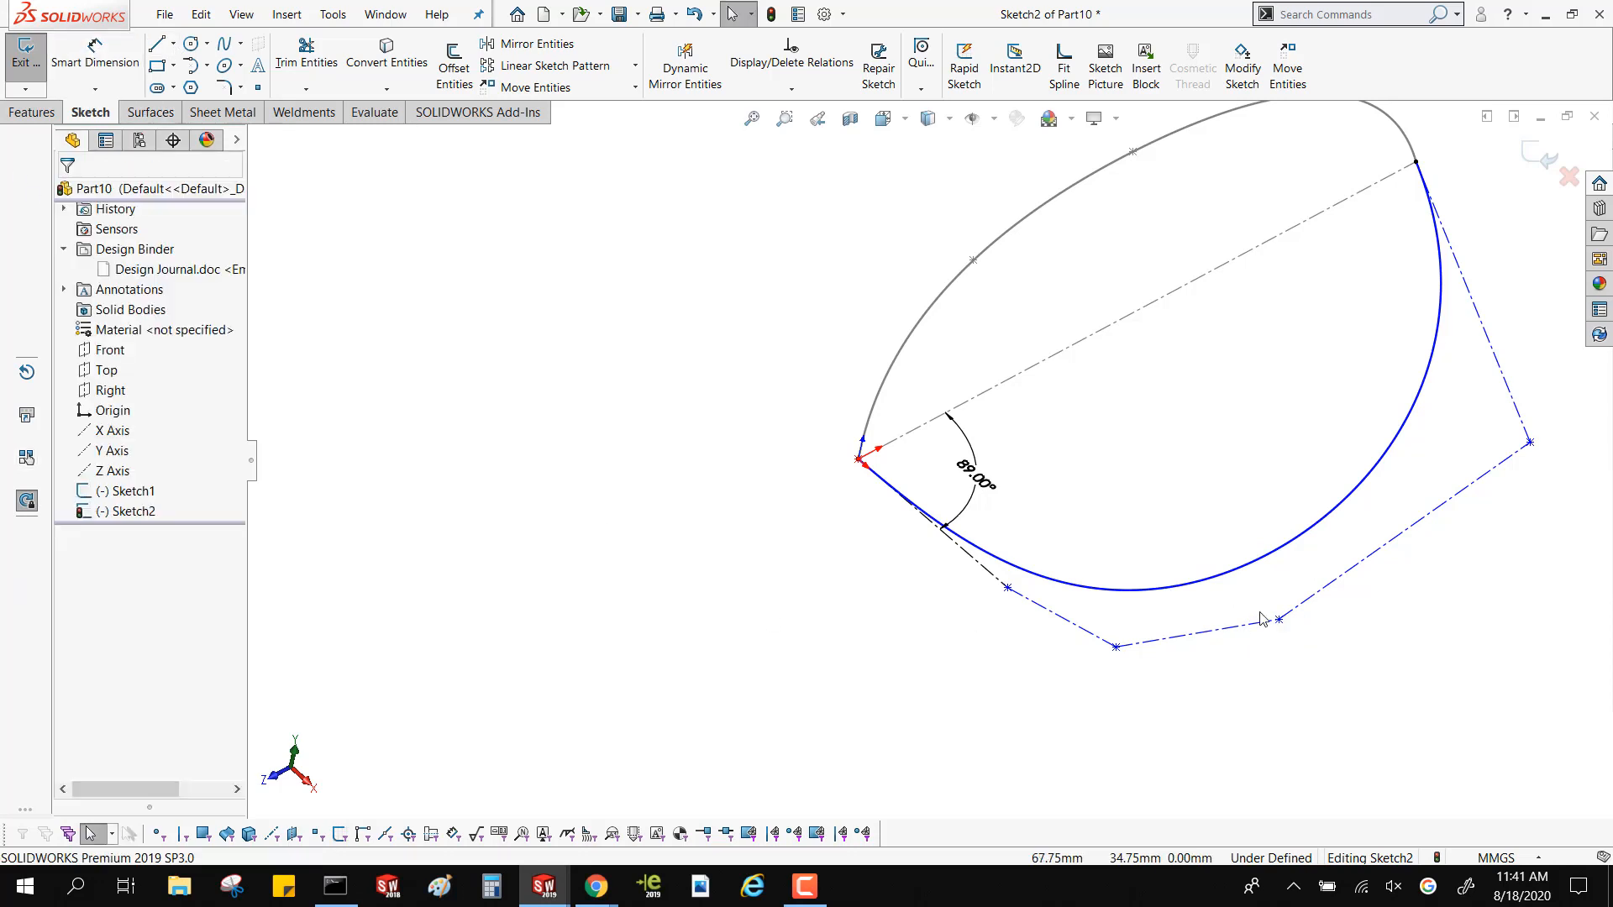
mouse_move(1278, 619)
left_mouse_down()
mouse_move(1136, 444)
mouse_move(1285, 394)
mouse_move(1391, 431)
mouse_move(1247, 437)
mouse_move(1277, 386)
mouse_move(1377, 478)
mouse_move(1235, 443)
mouse_move(1246, 425)
left_mouse_up()
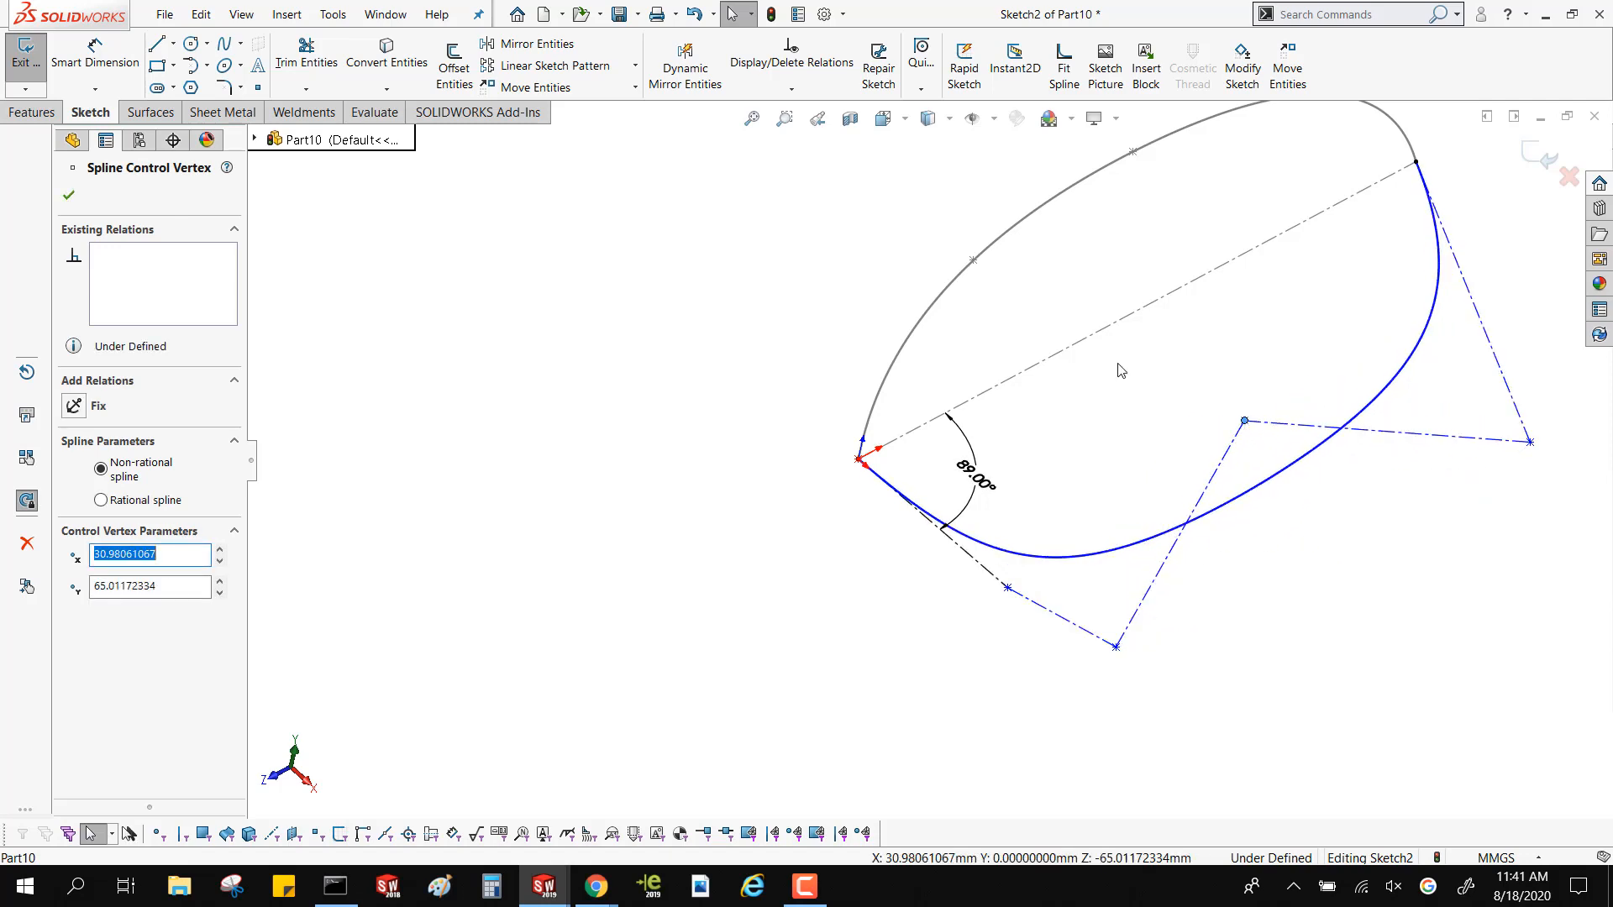
left_click(1539, 166)
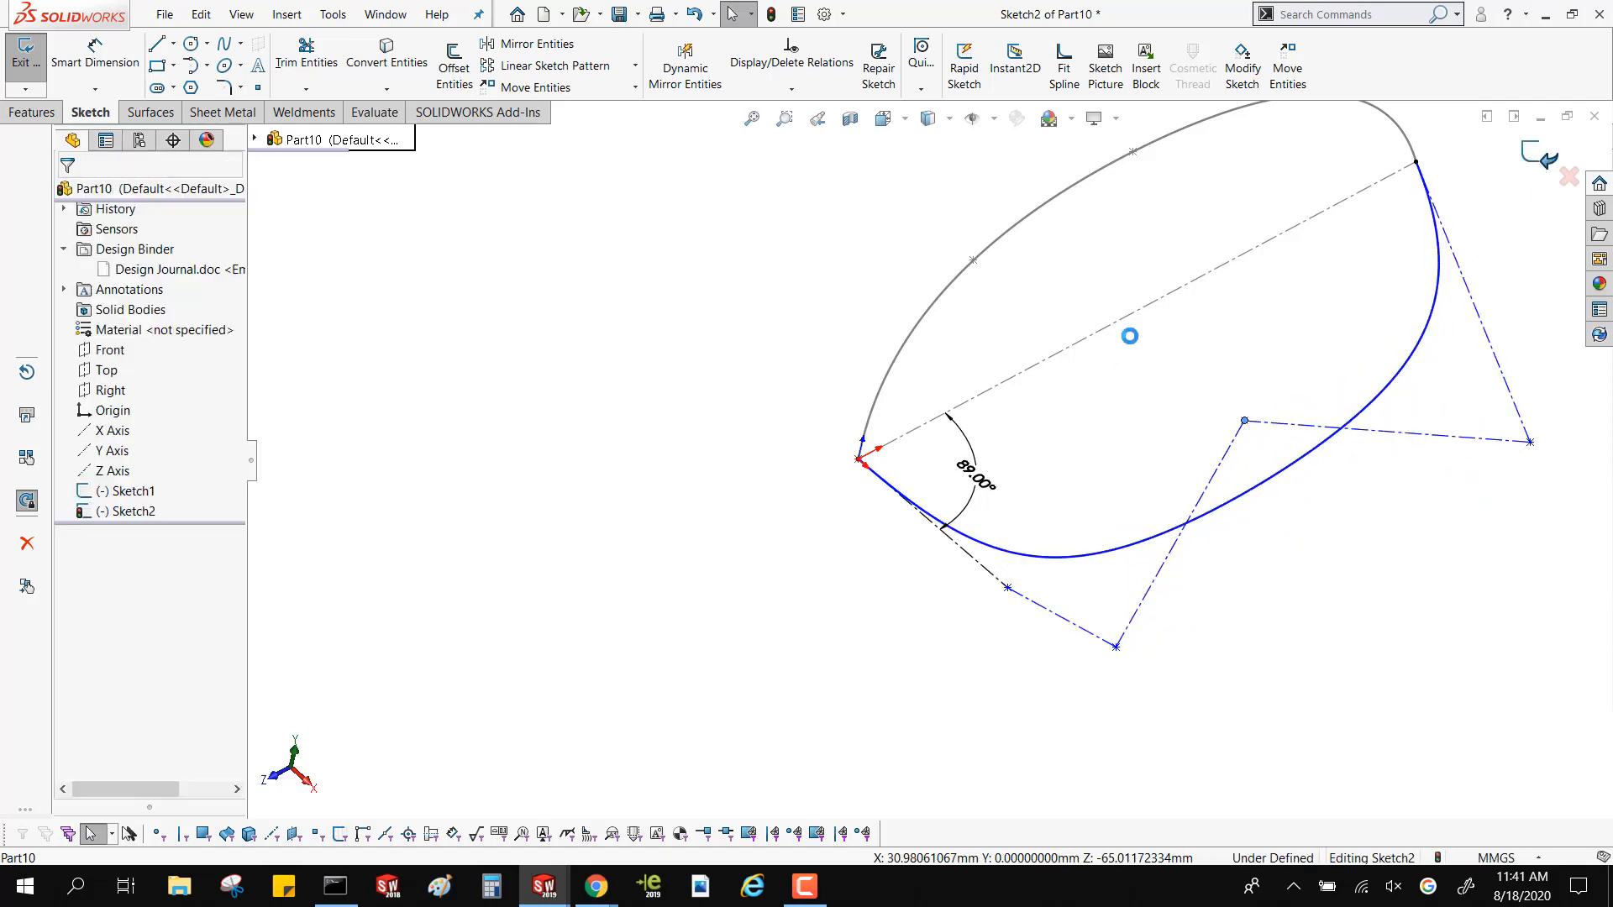
Open the sketch of the first spline for editing
middle_click_drag(1140, 274, 1073, 184)
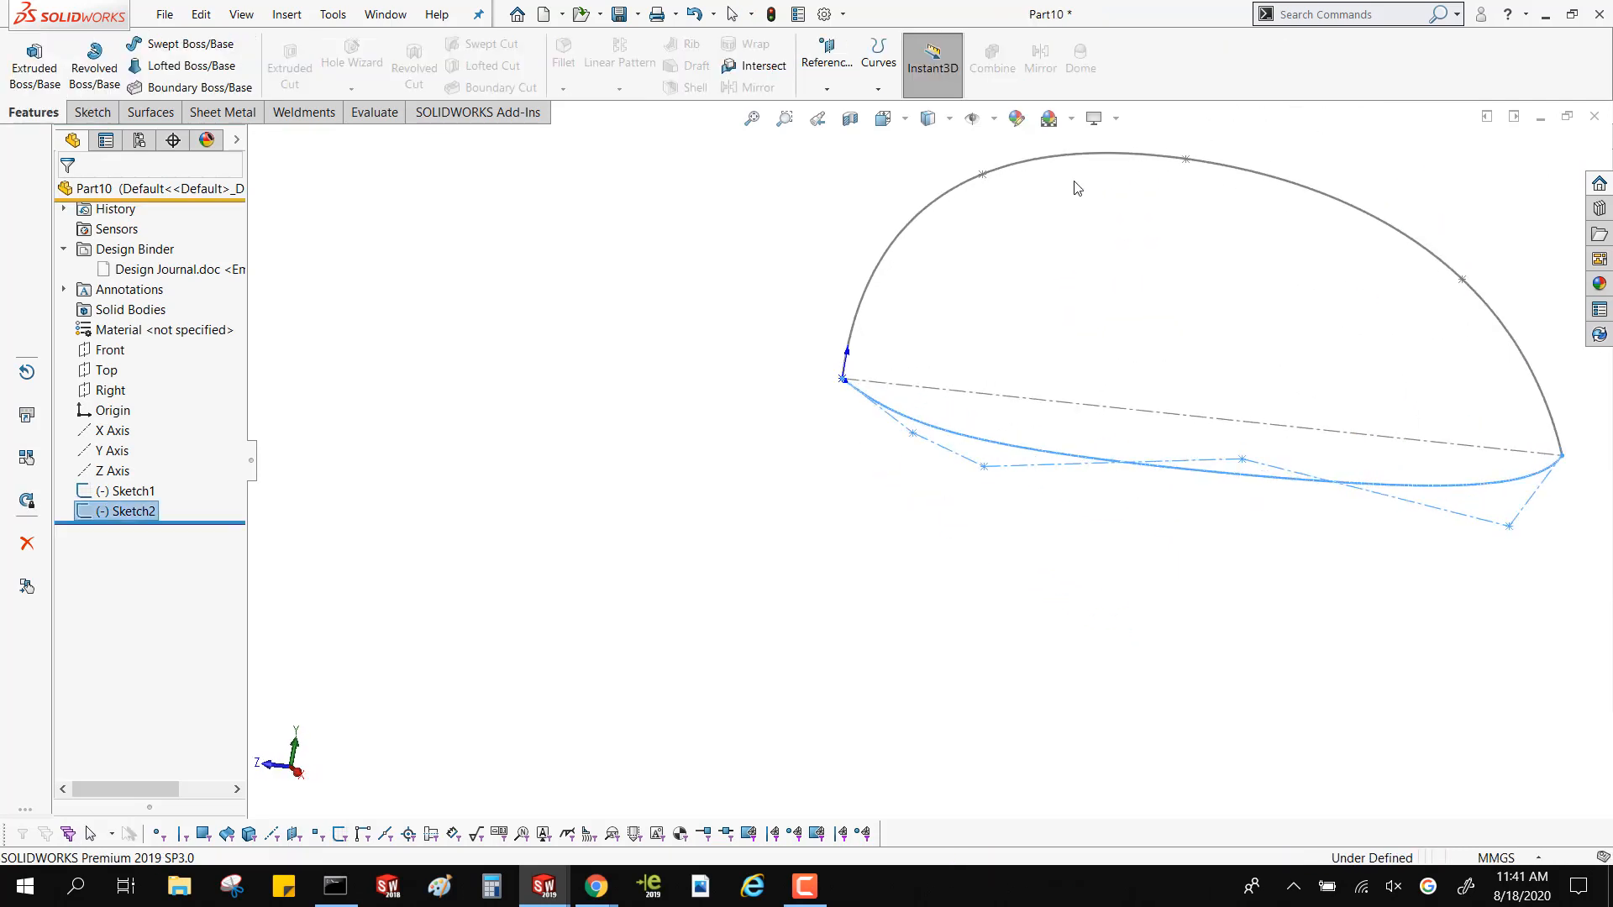
left_click(1038, 164)
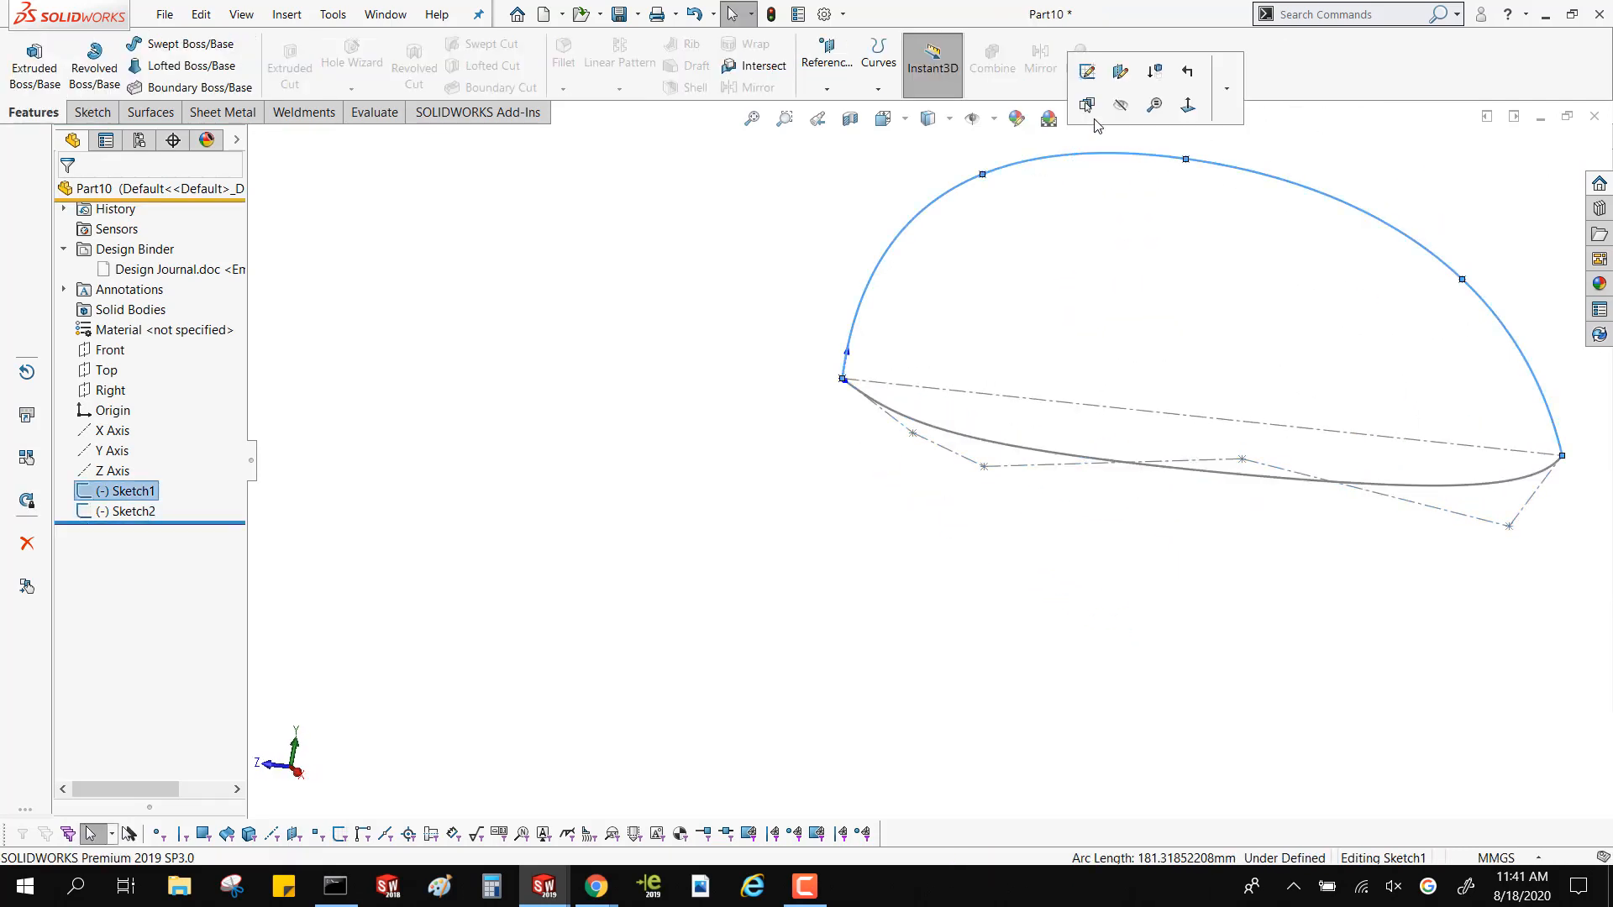
left_click(1088, 74)
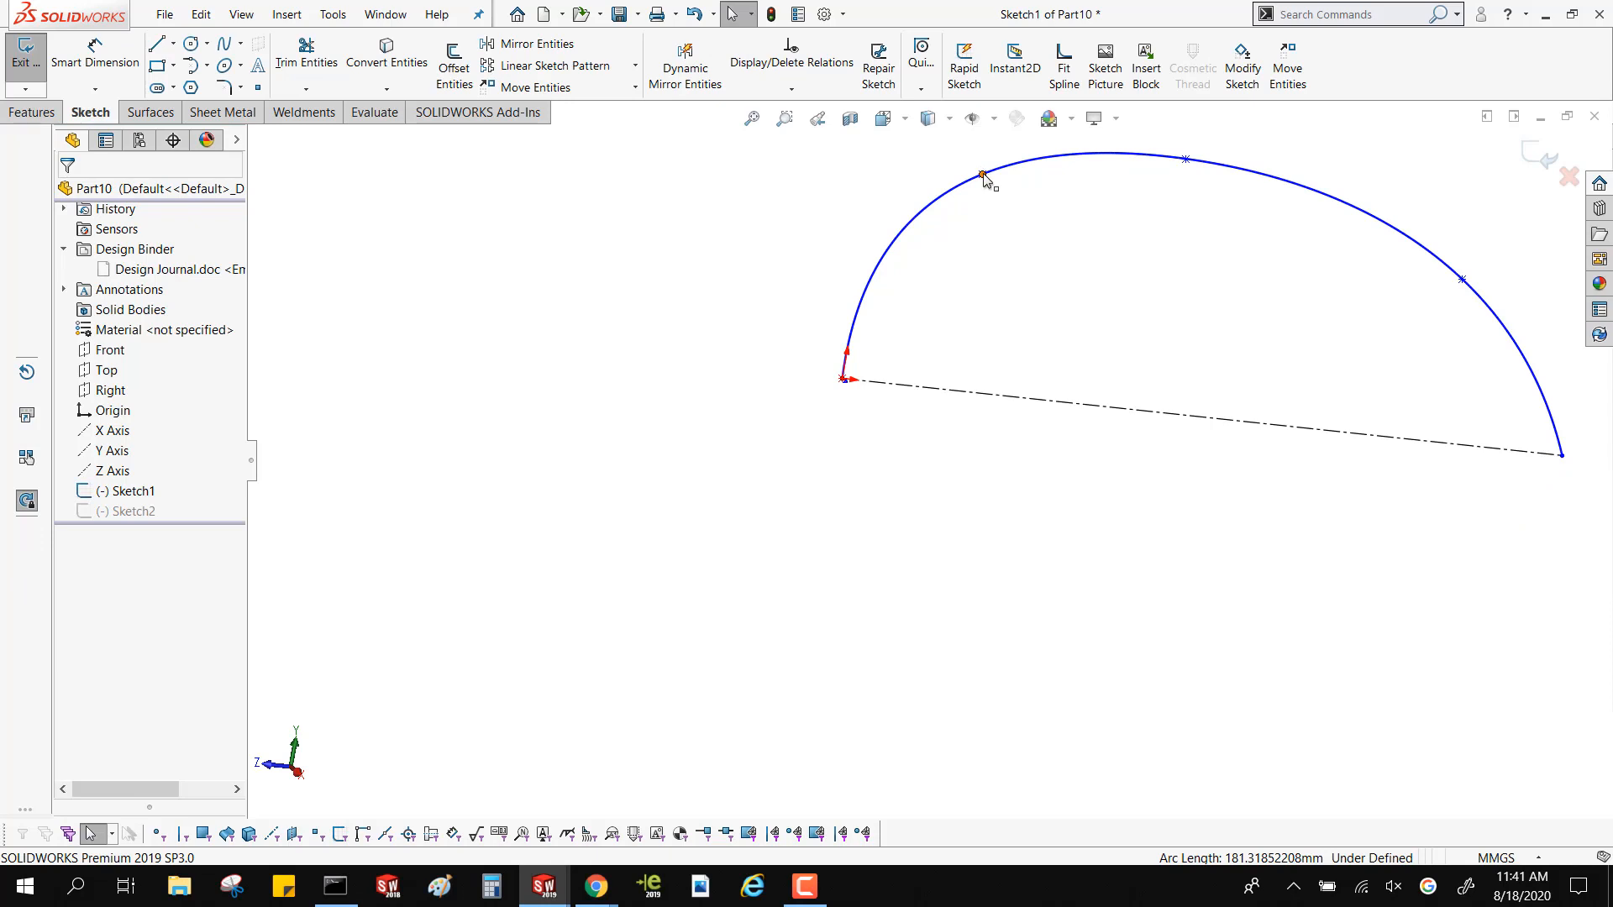
Try to reshape the spline by pulling down the tangent handle of its second point, and undo the change
left_click(983, 173)
left_click_drag(1027, 153, 1106, 236)
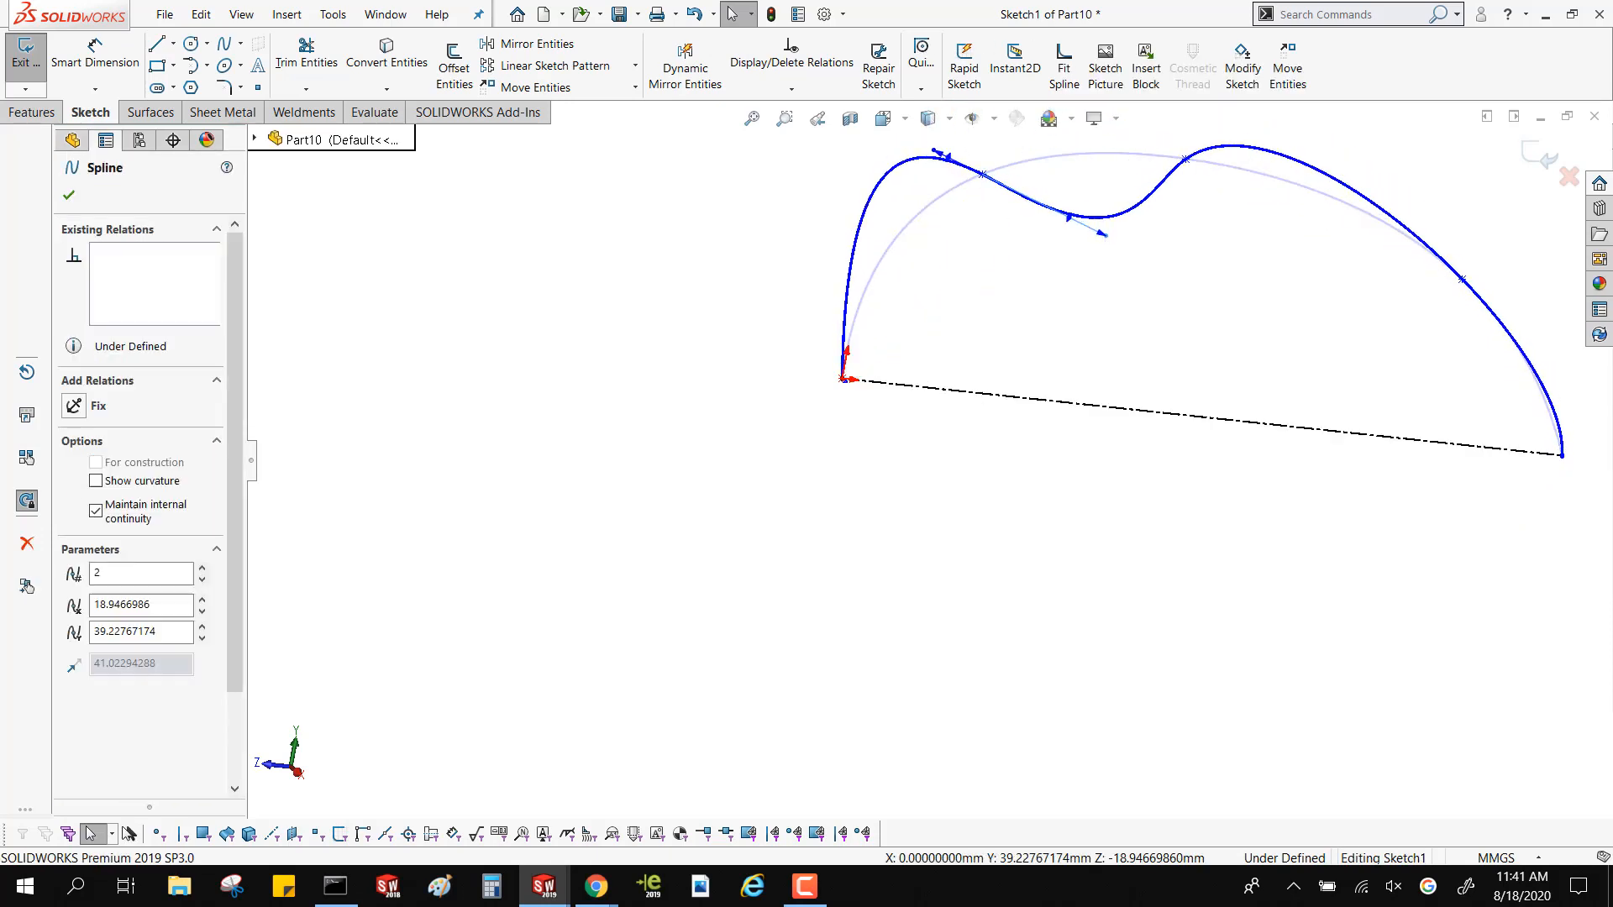
left_click(694, 15)
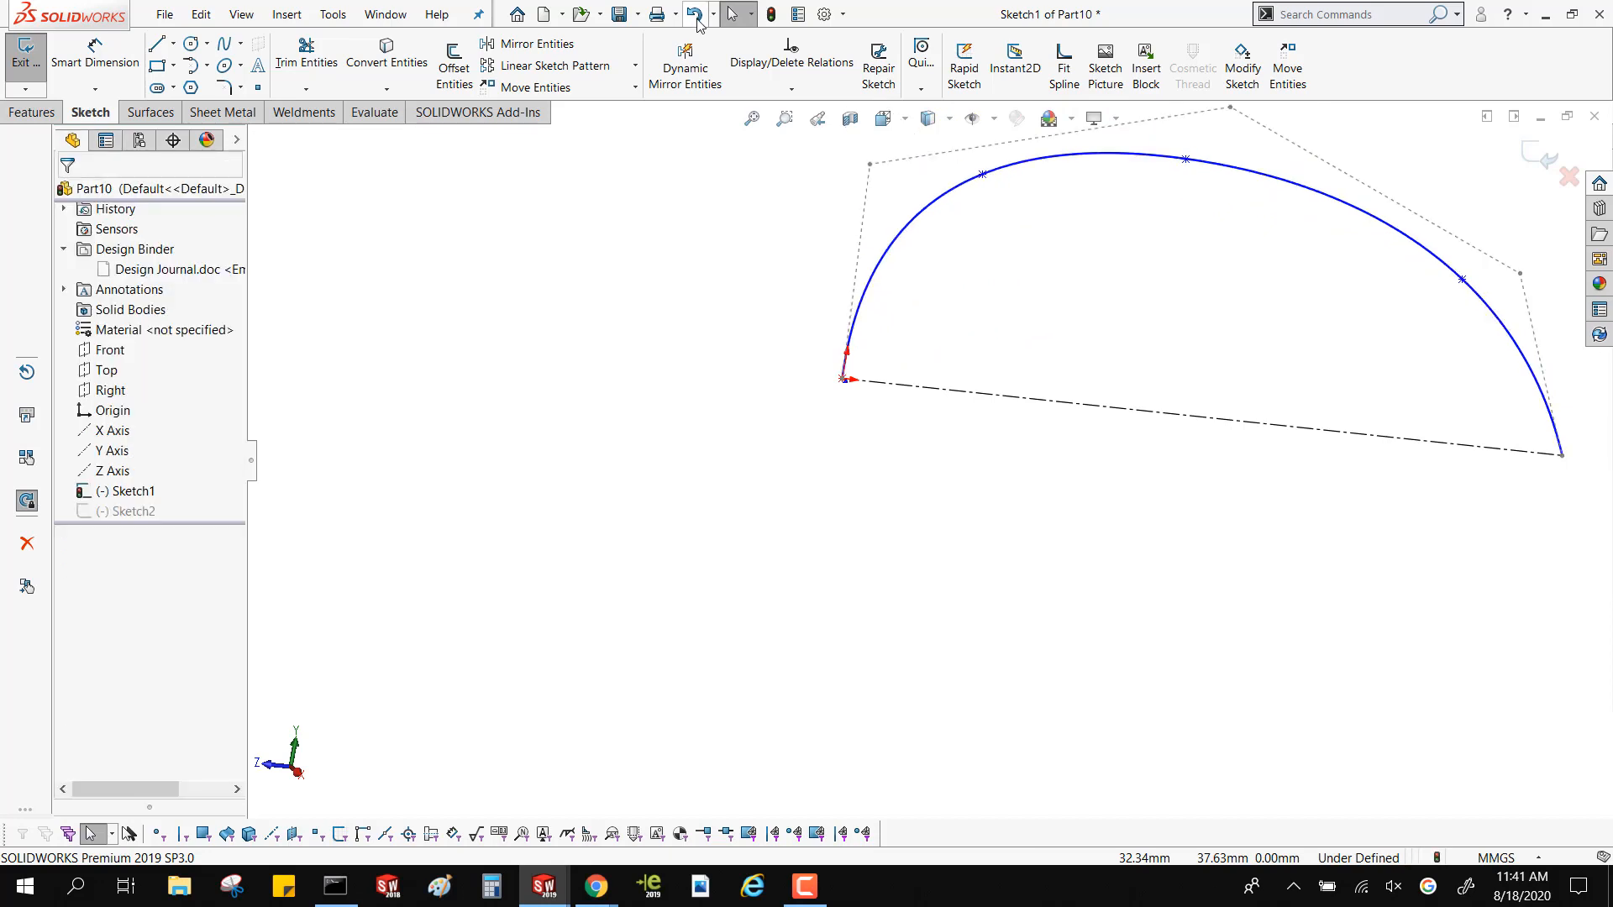
Insert three additional spline points along the crest, between the spline's second and third points
left_click(1081, 163)
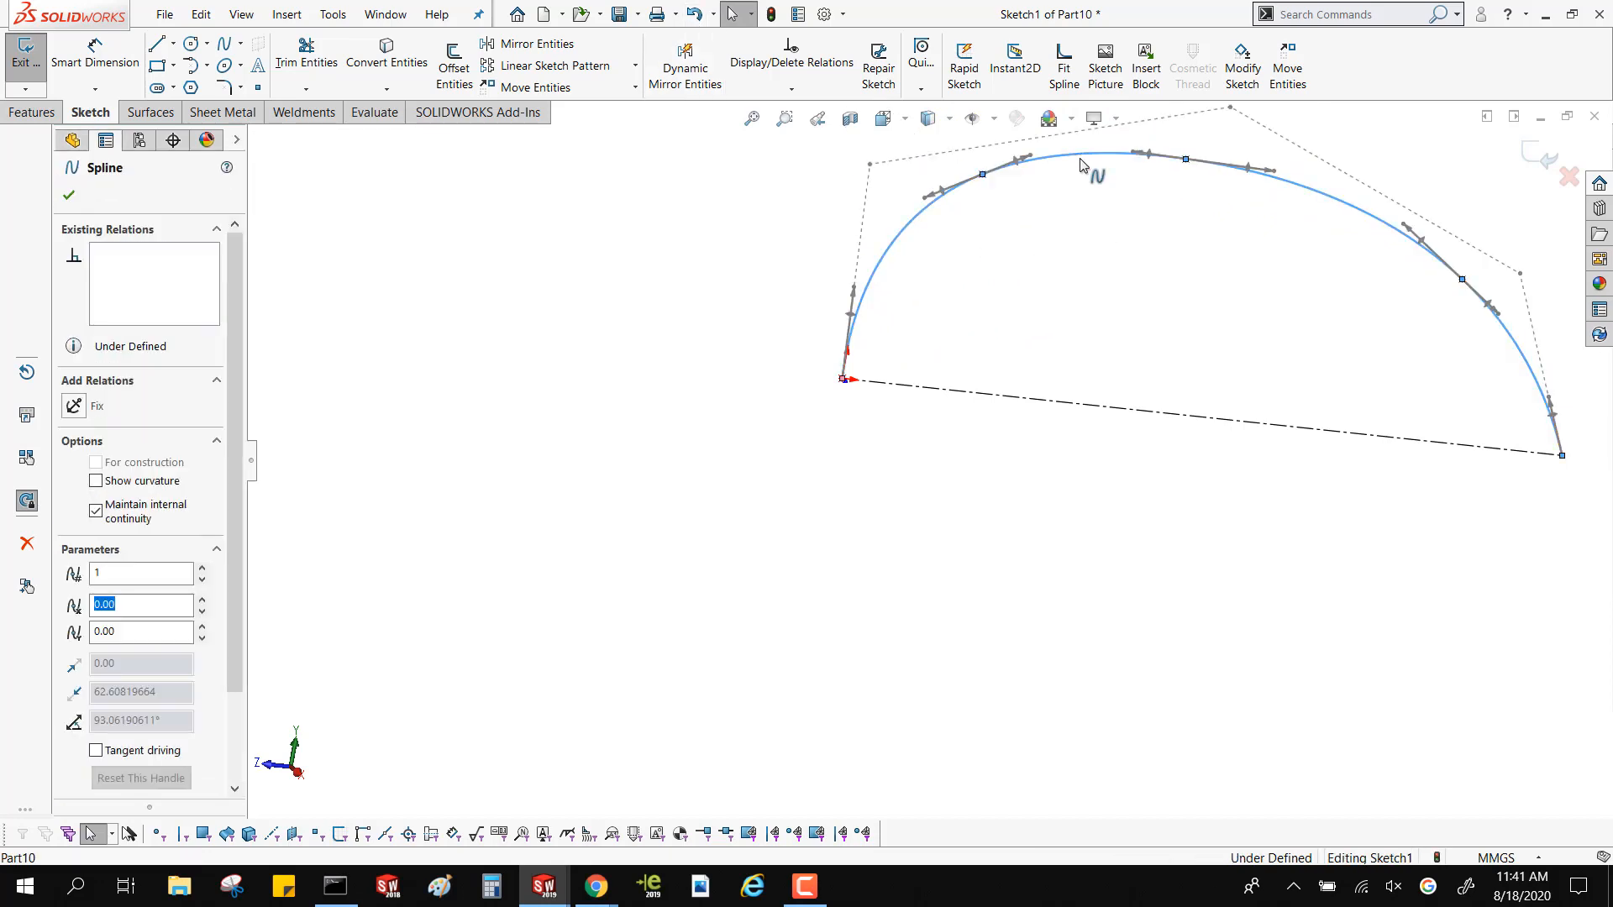
right_click(1081, 161)
left_click(1166, 427)
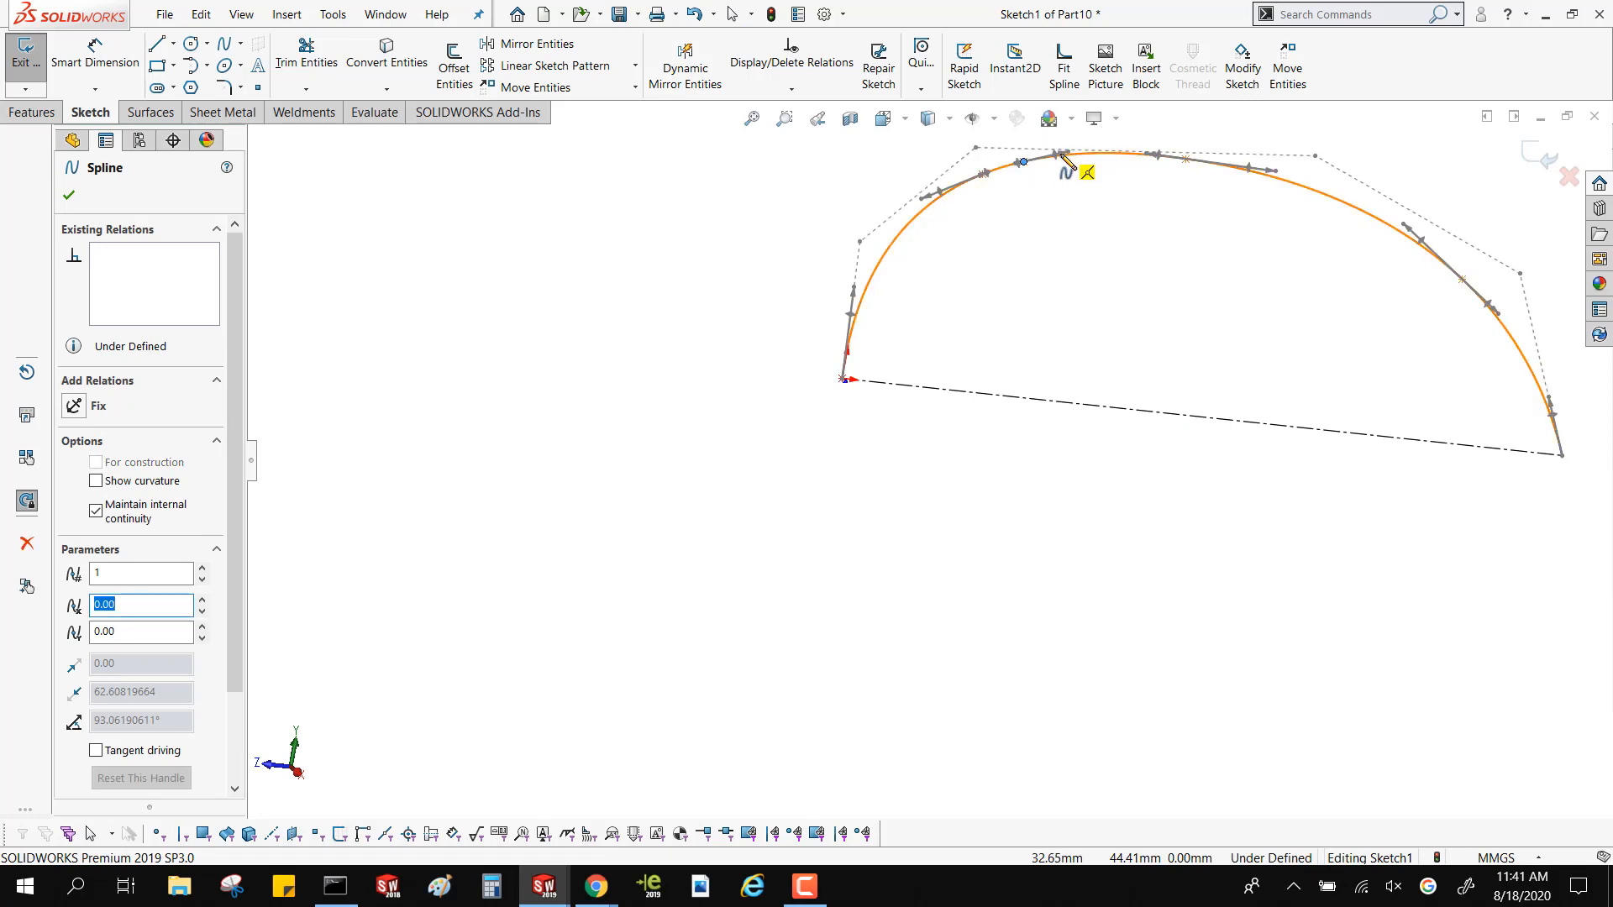
left_click(1121, 154)
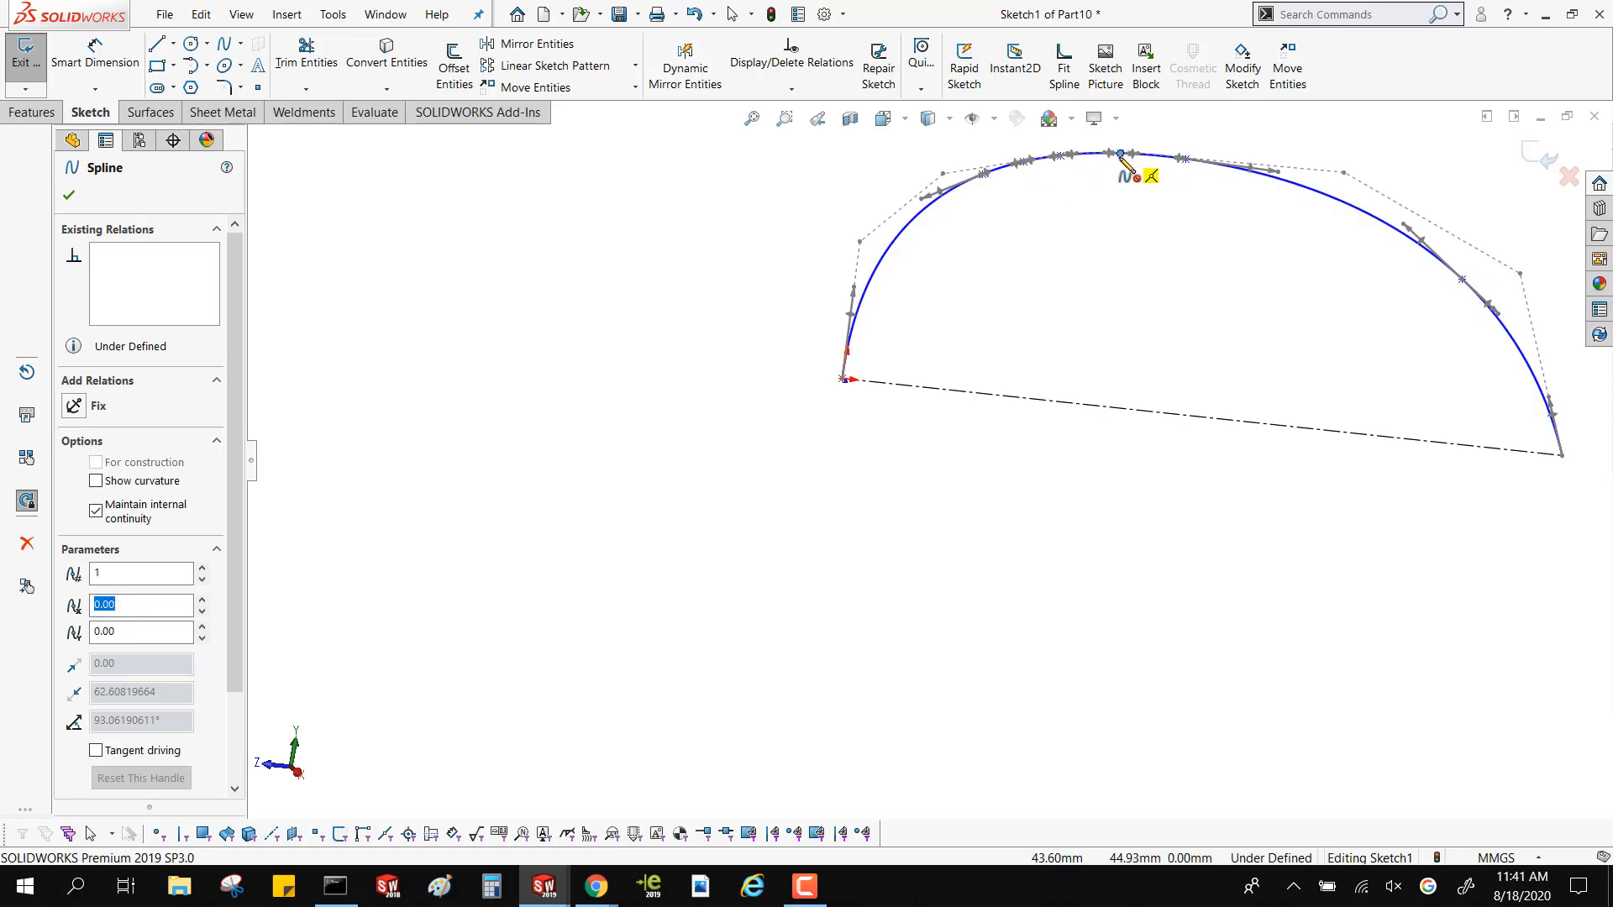
key("Escape")
Tilt the tangent handle of the middle inserted spline point down to about -19.9 degrees
scroll(1108, 168, "down", 6)
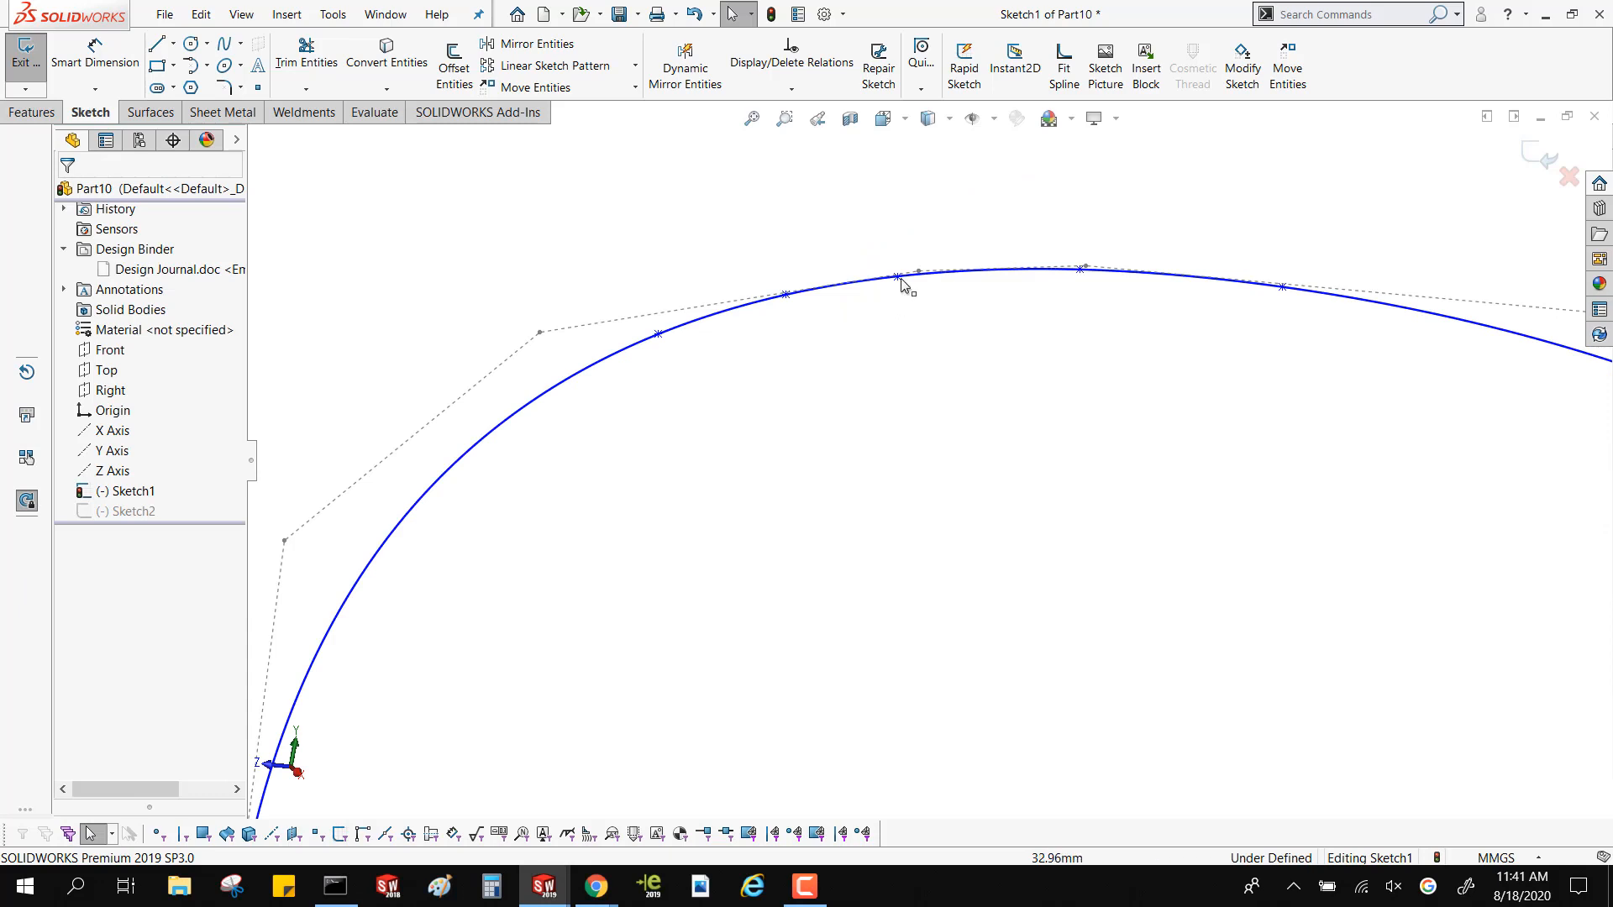
left_click(898, 278)
left_click_drag(946, 278, 950, 309)
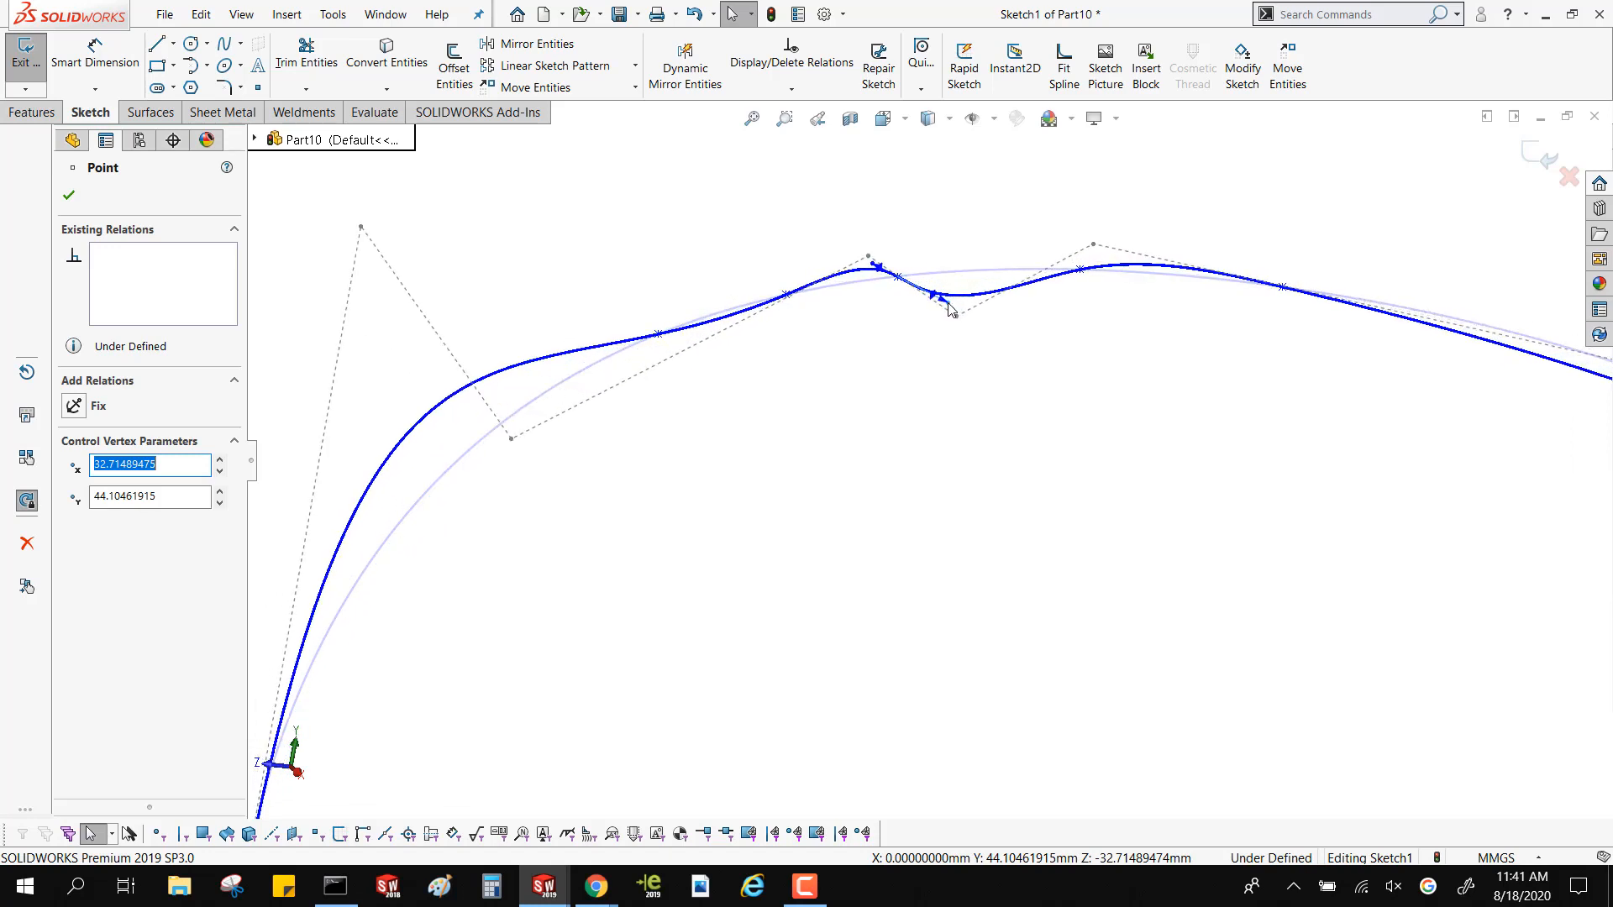
left_click_drag(948, 303, 948, 303)
scroll(789, 571, "up", 1)
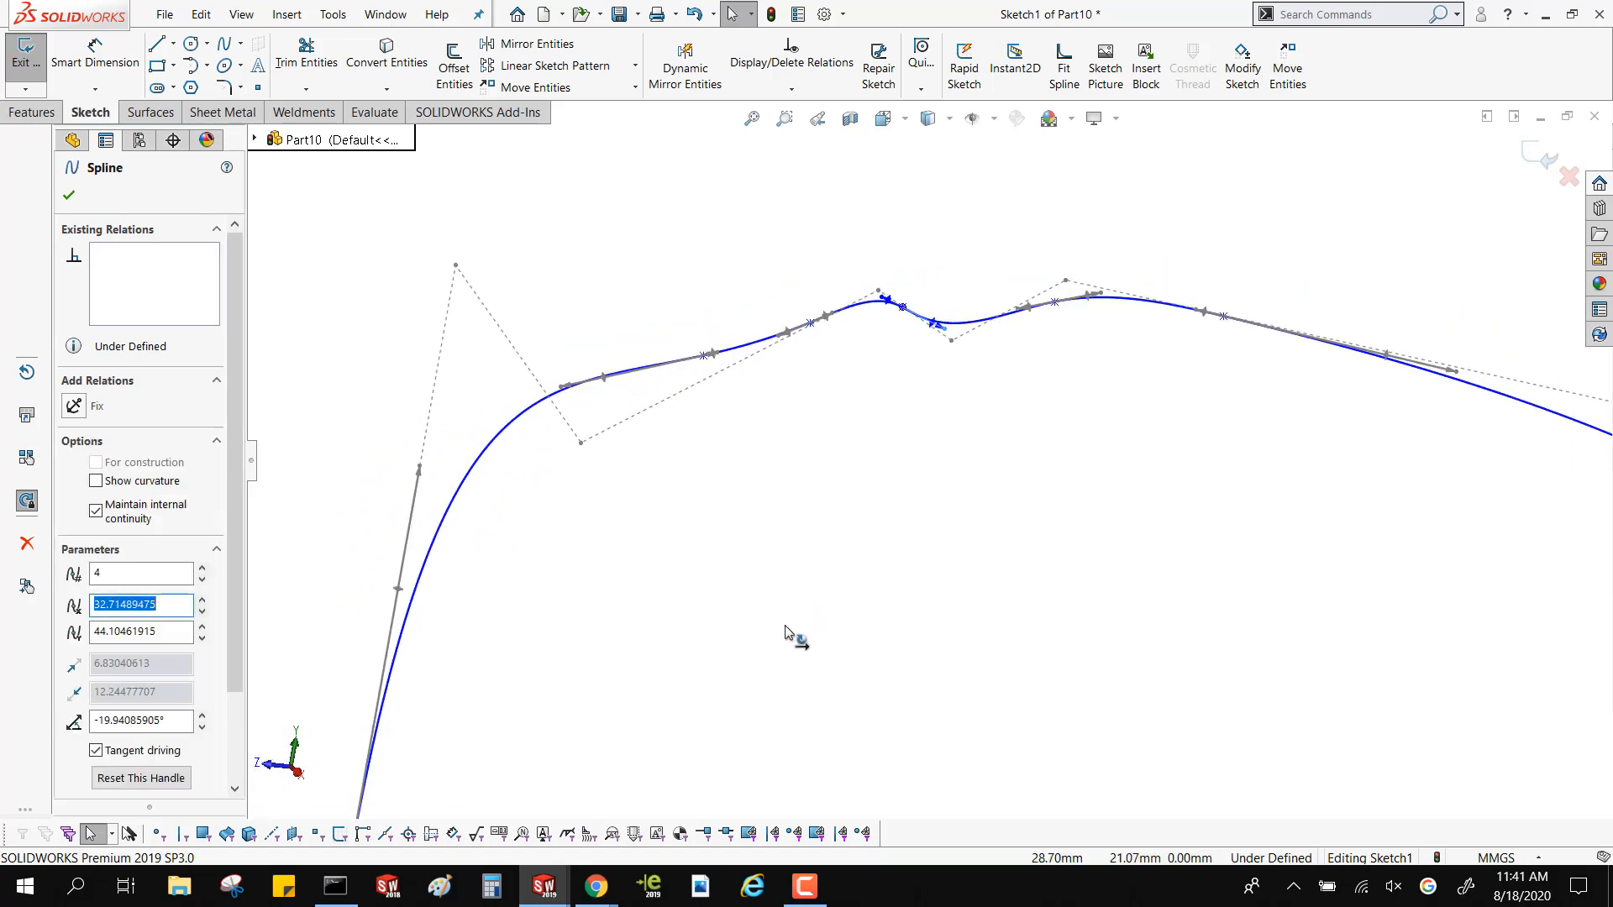
scroll(604, 672, "up", 5)
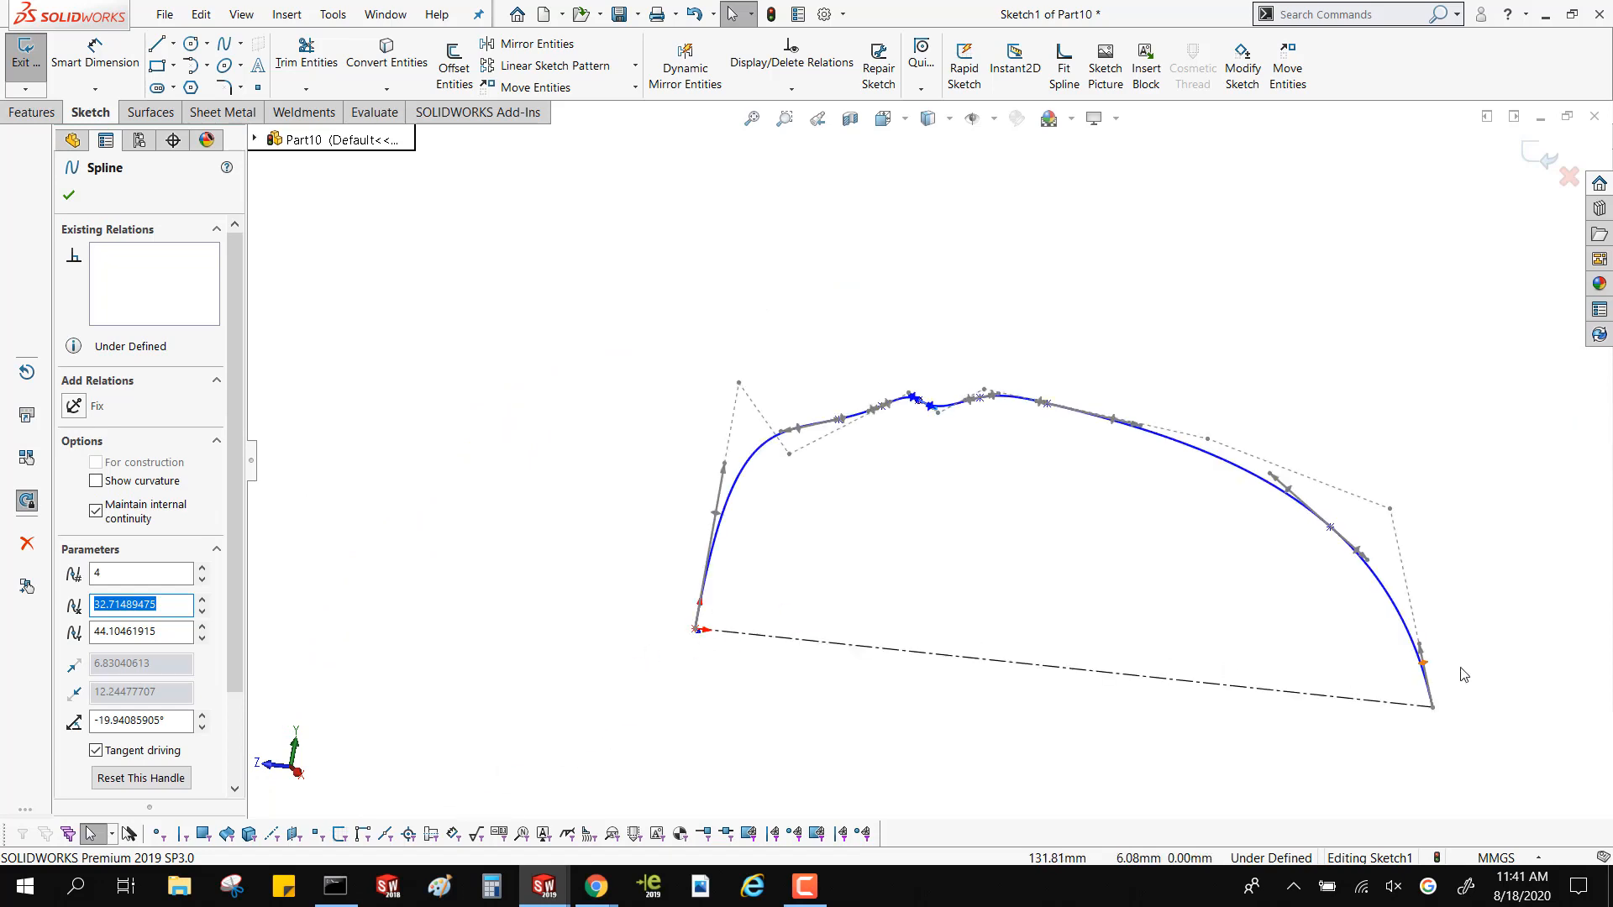
scroll(929, 504, "down", 2)
scroll(891, 441, "down", 4)
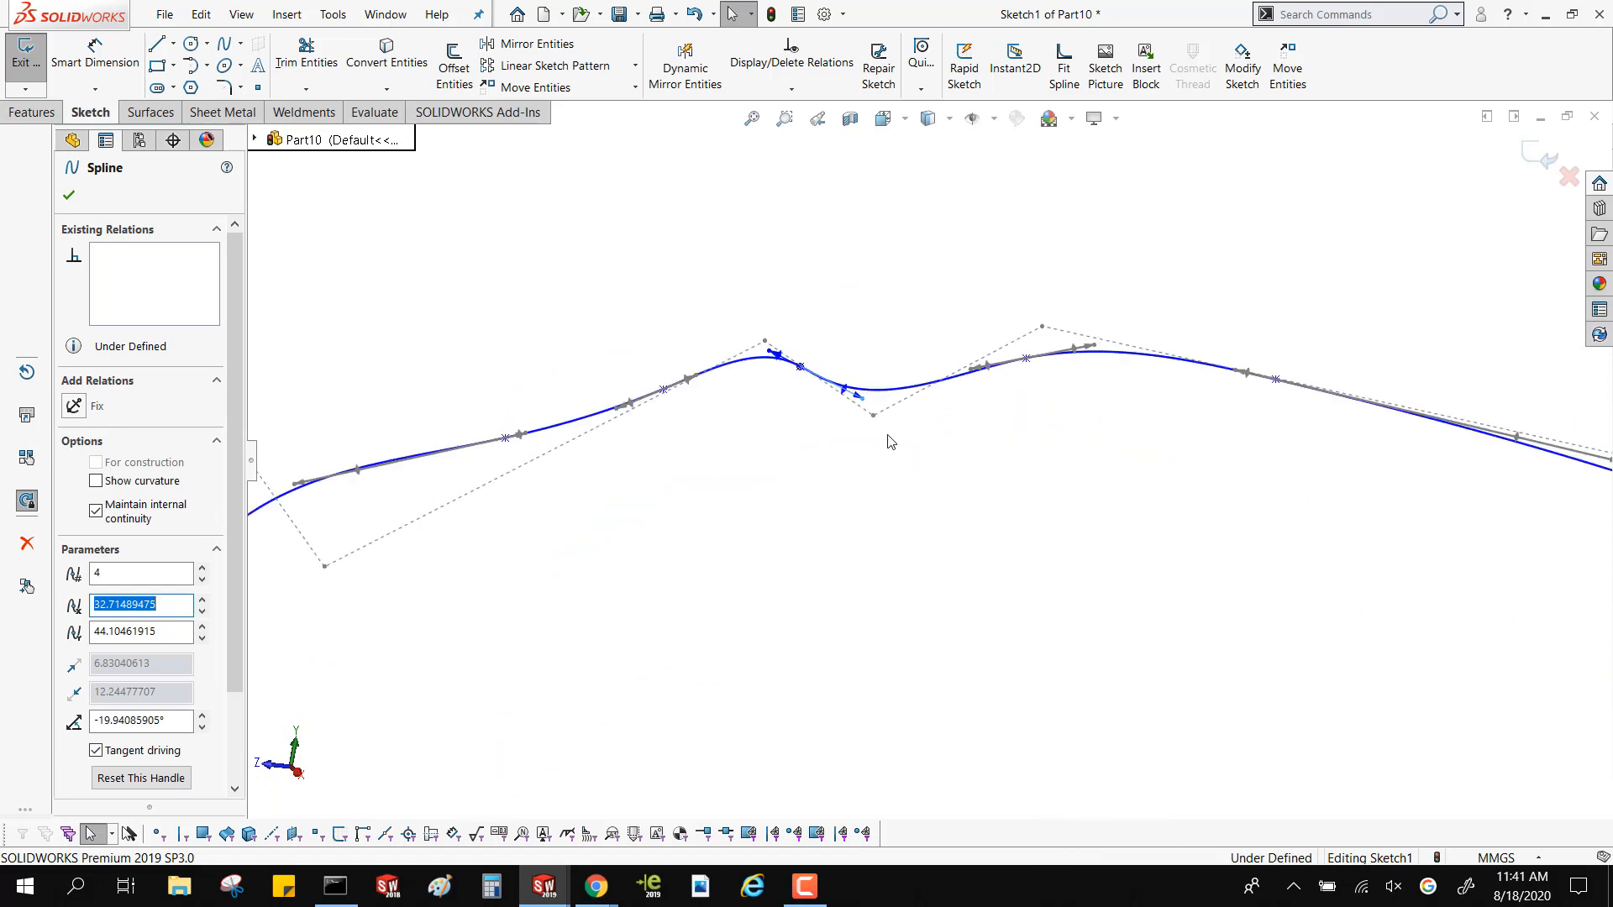
Flatten the spline's crest using the fourth and fifth points' tangent handles, with the fifth at about 2.2 degrees, and finish the sketch
left_click_drag(863, 401, 927, 353)
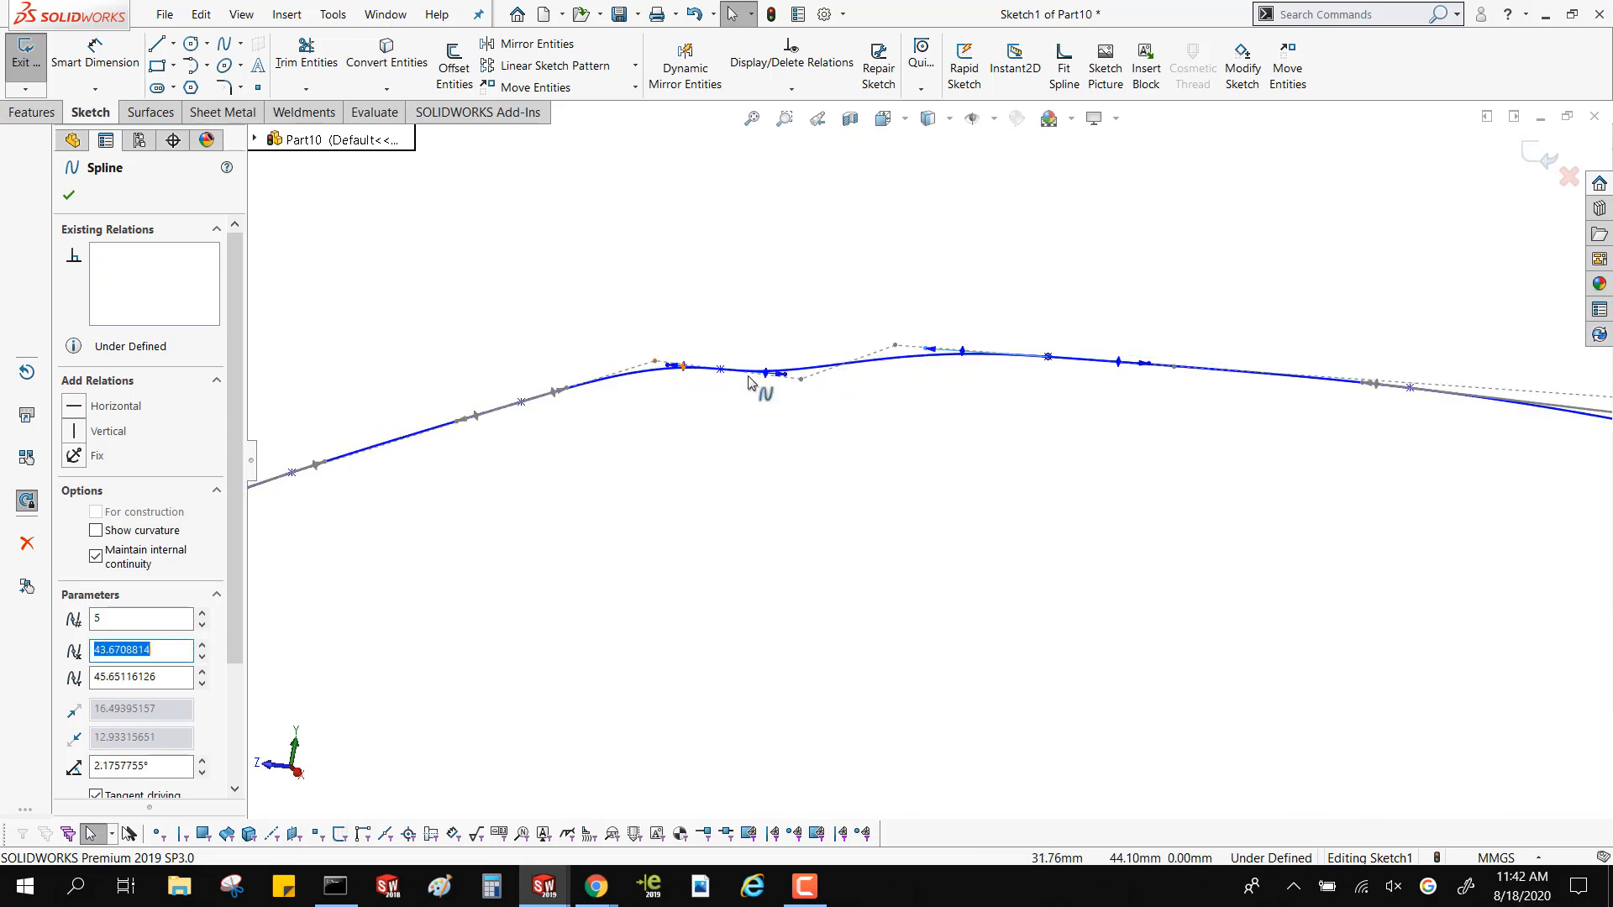
mouse_move(784, 375)
left_mouse_down()
mouse_move(792, 341)
mouse_move(798, 386)
mouse_move(792, 373)
left_mouse_up()
left_click(818, 468)
scroll(819, 469, "up", 8)
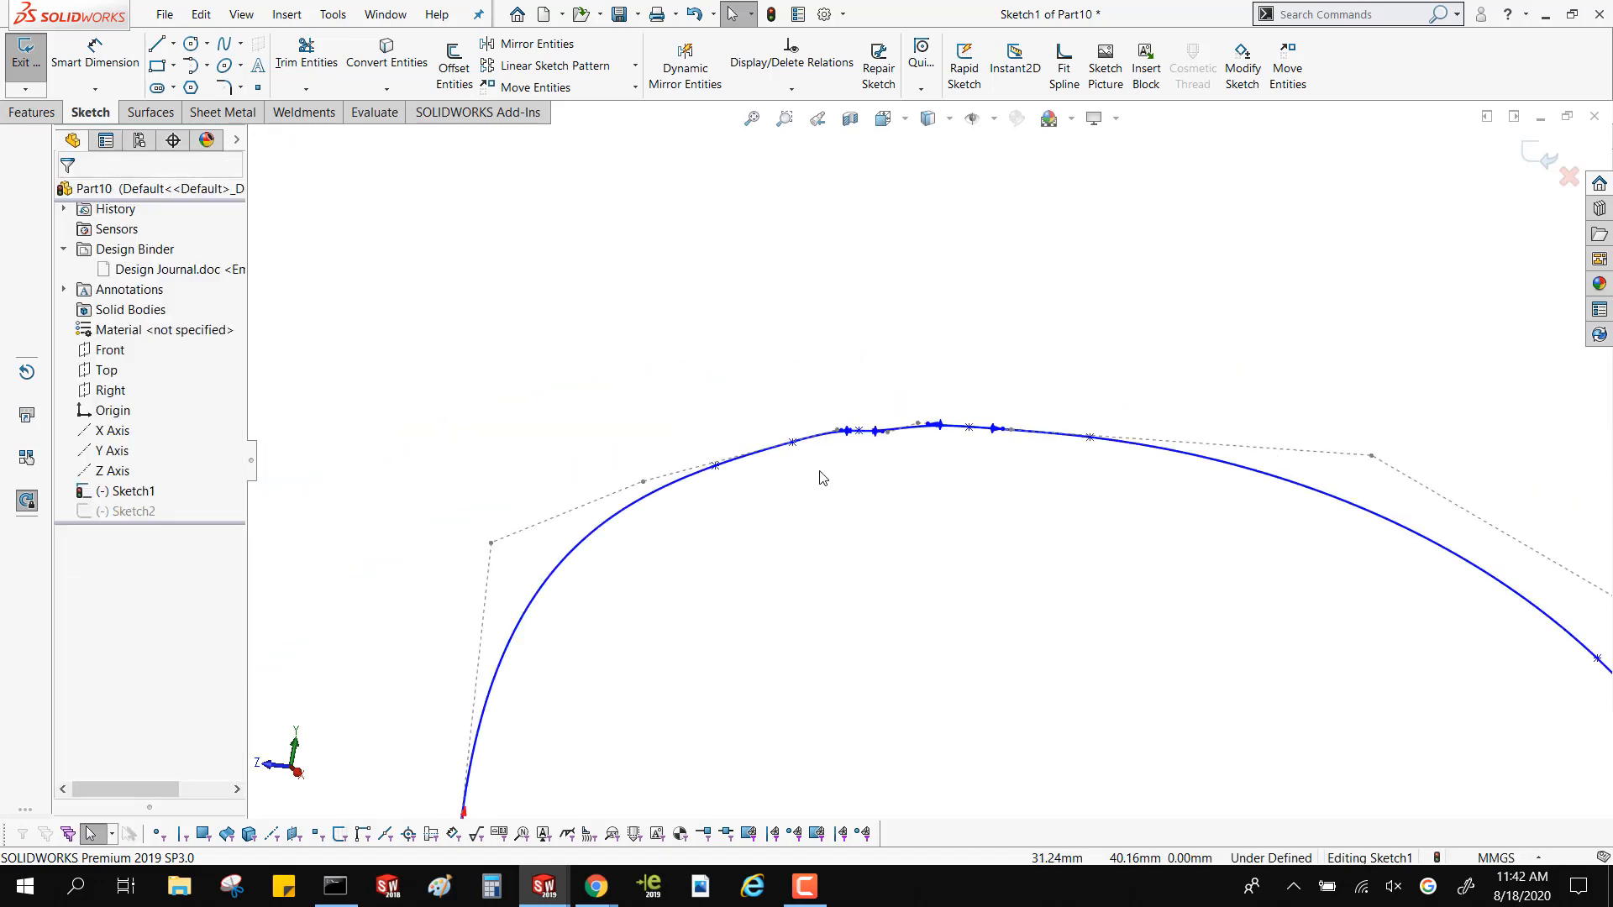
middle_click_drag(871, 471, 934, 529)
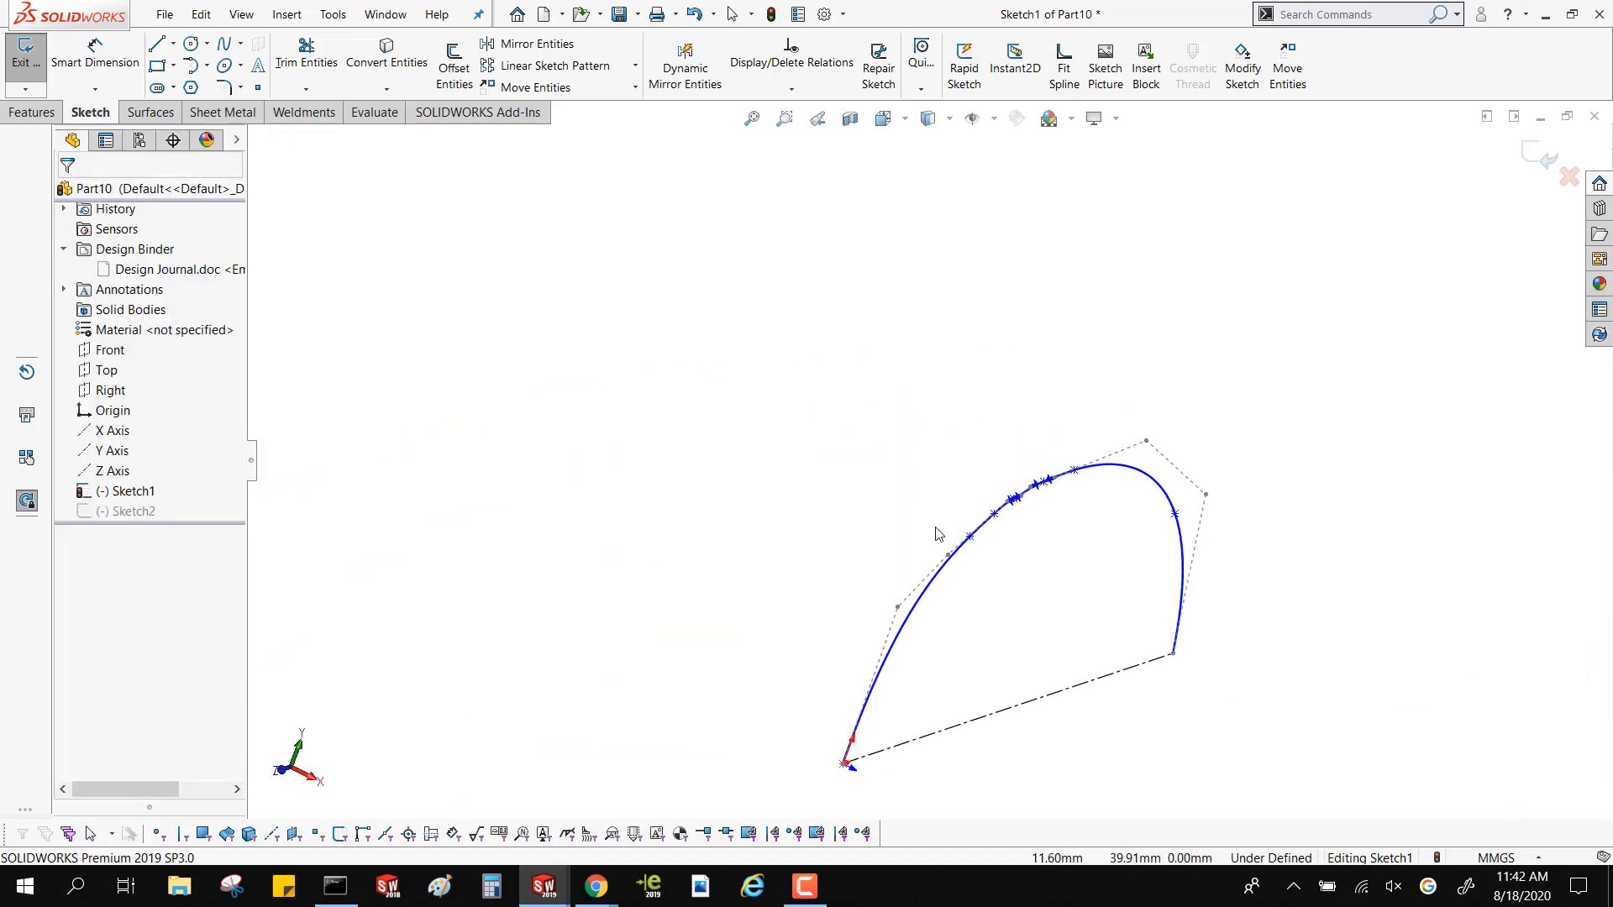
left_click(1538, 157)
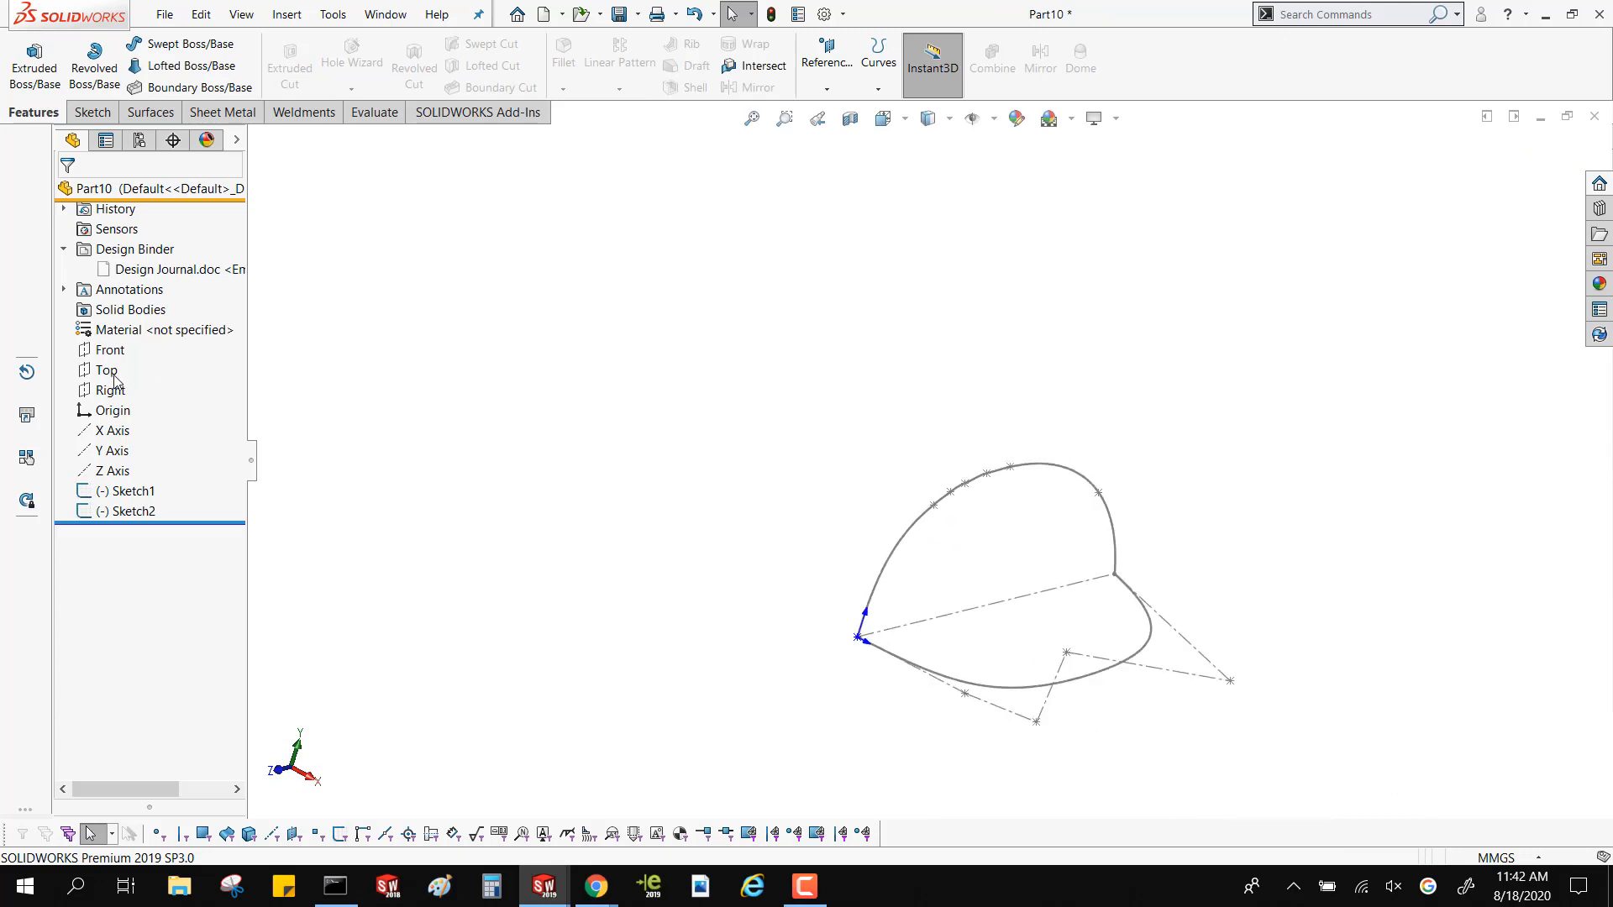
Create a derived sketch of the style spline sketch on the Top plane and move it clear of the original
mouse_move(114, 376)
left_click(109, 372)
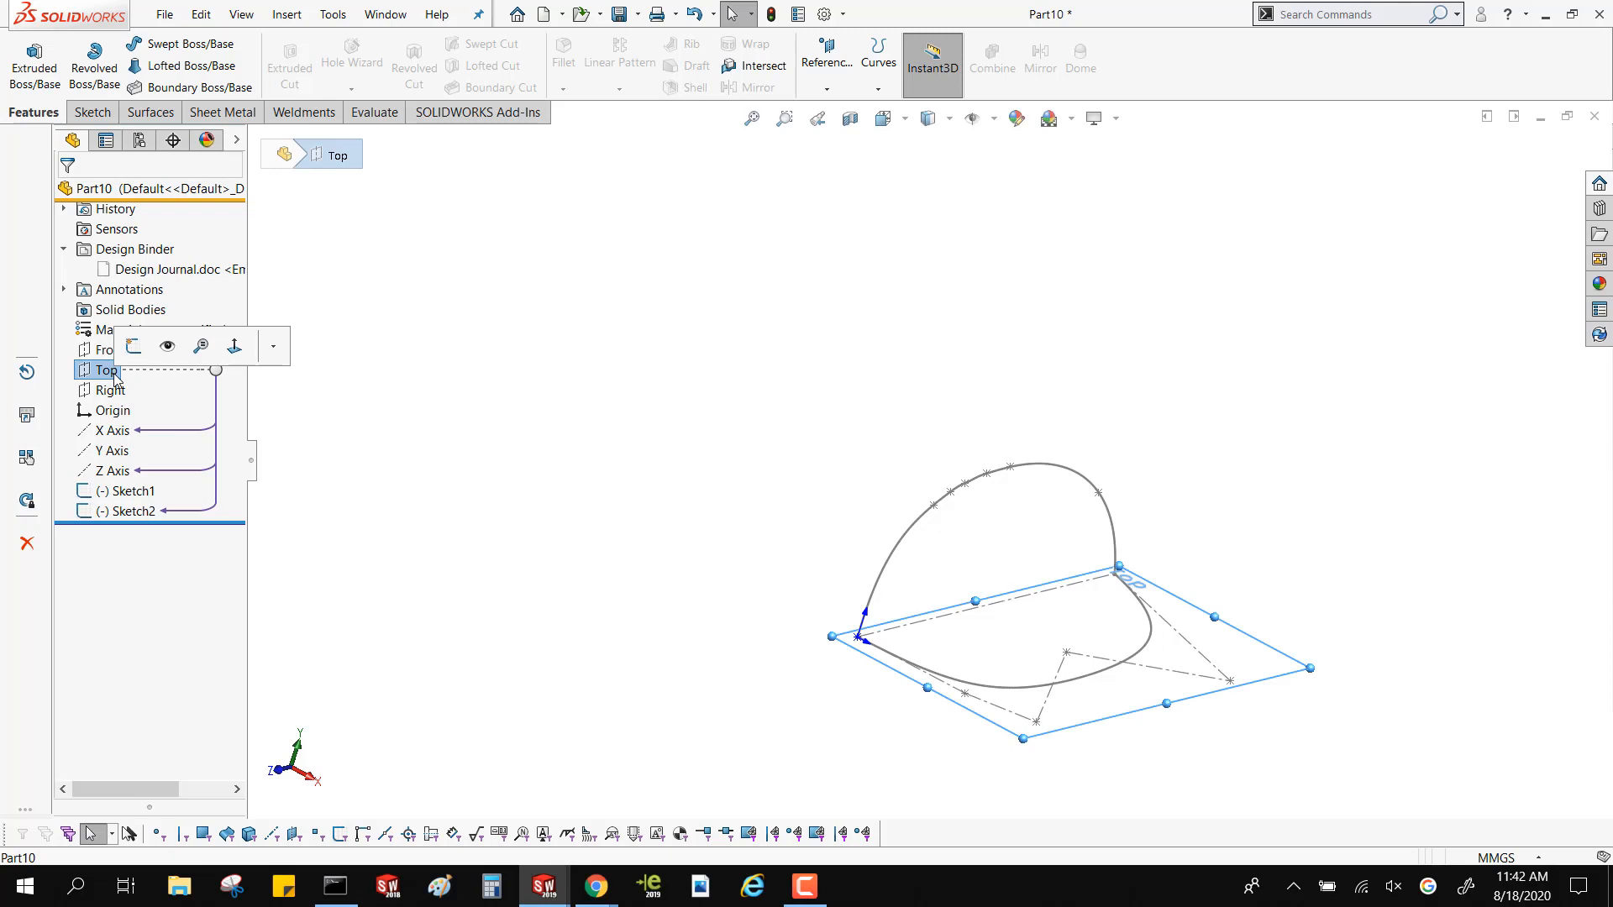
left_click(134, 512, "ctrl")
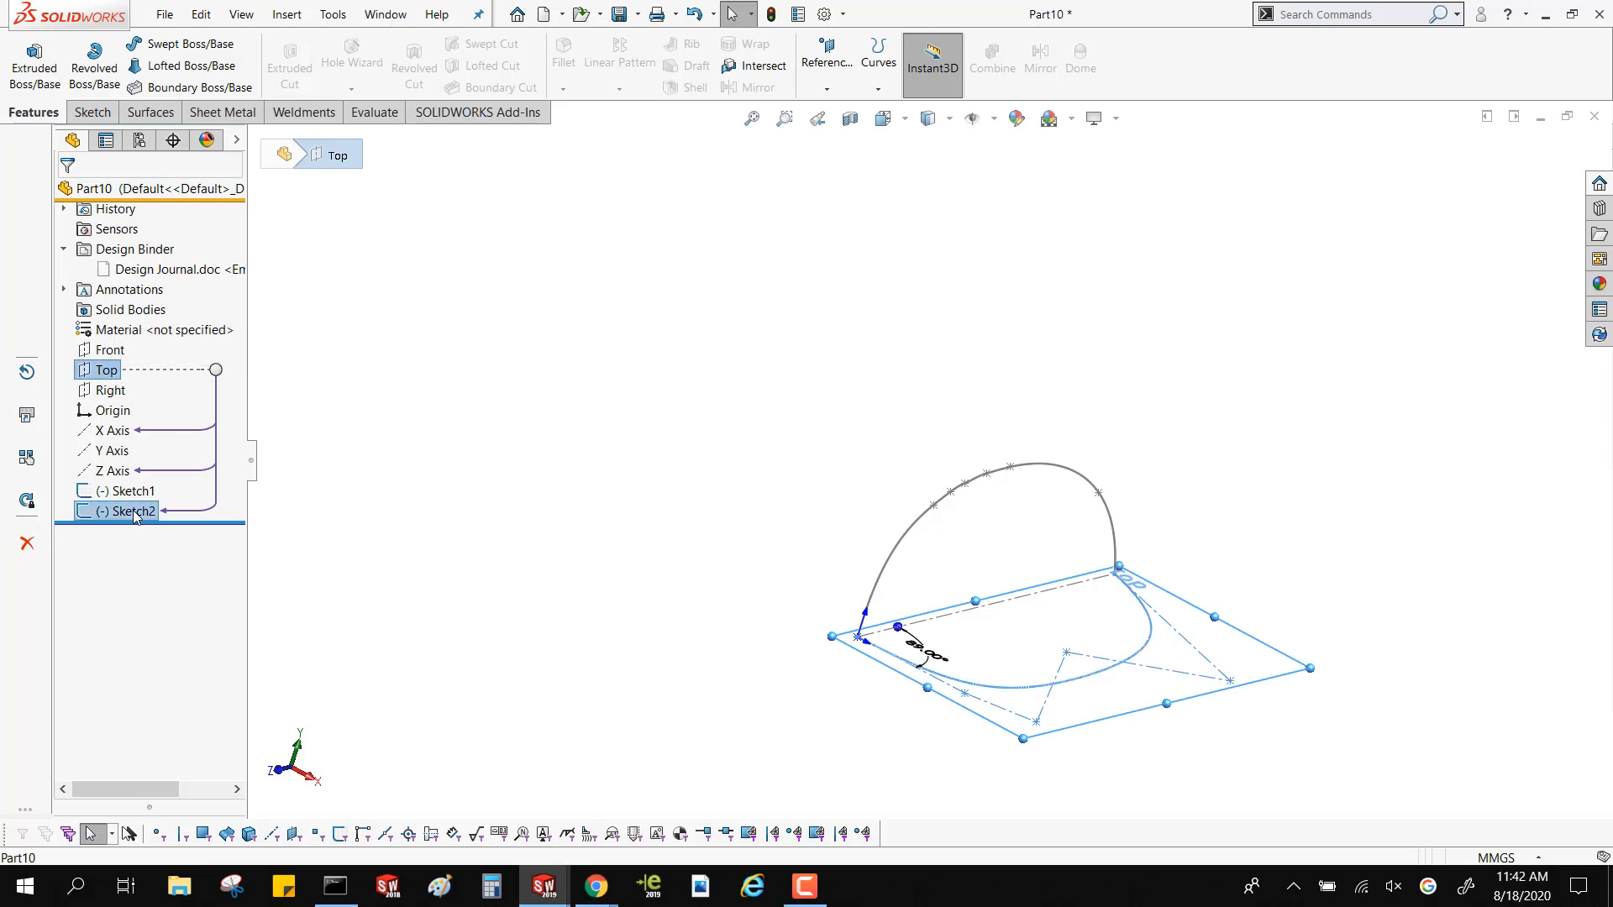
left_click(304, 21)
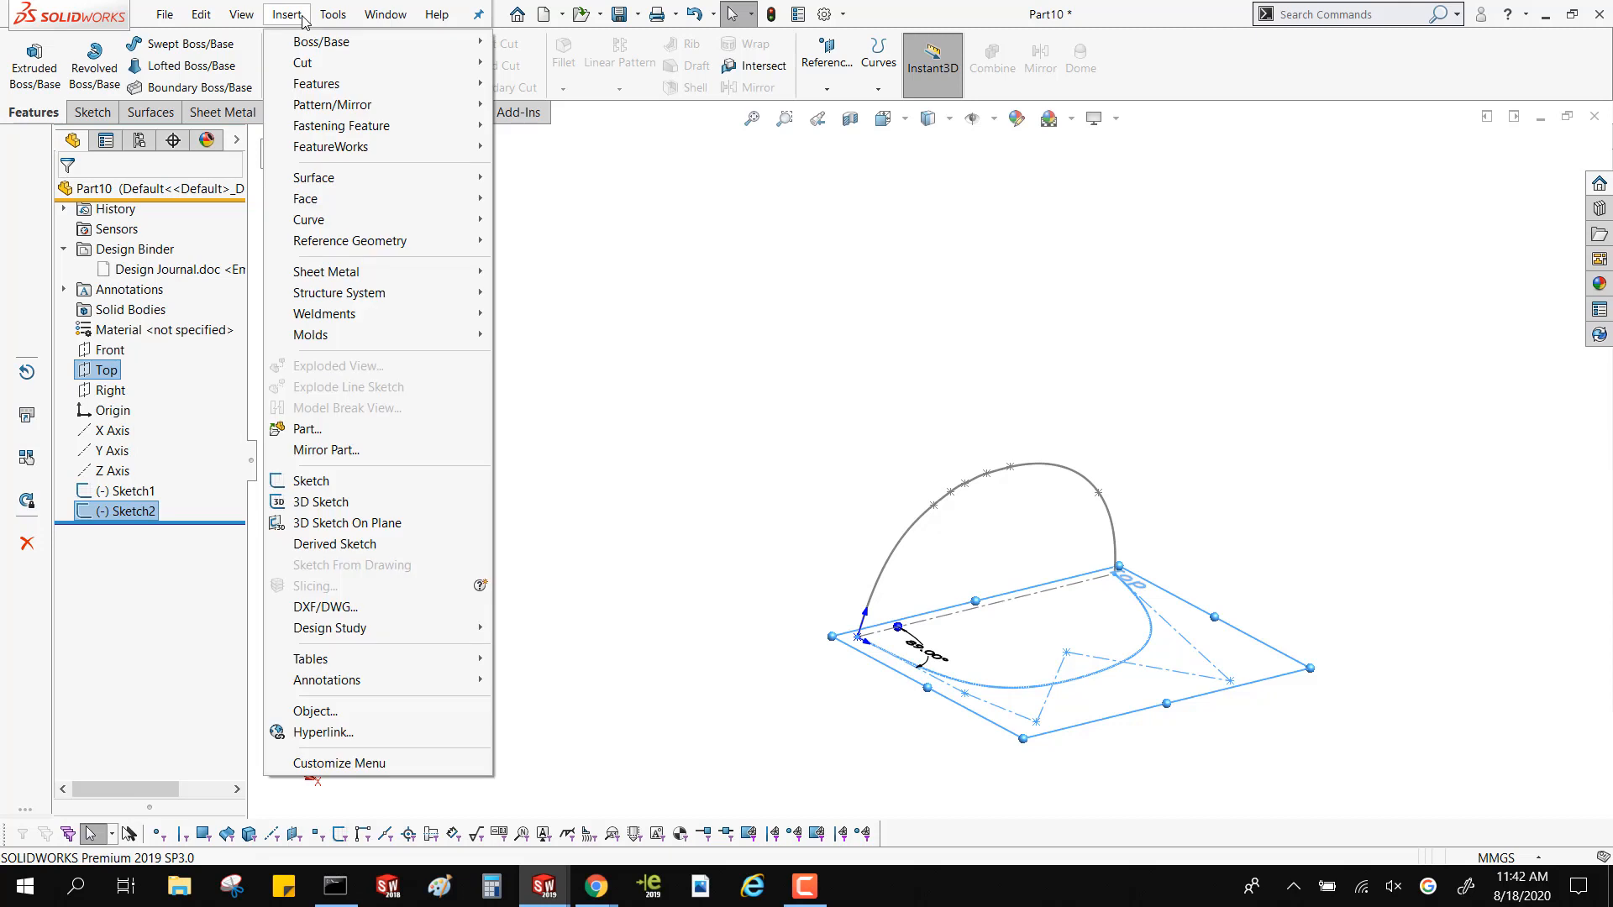
left_click(335, 548)
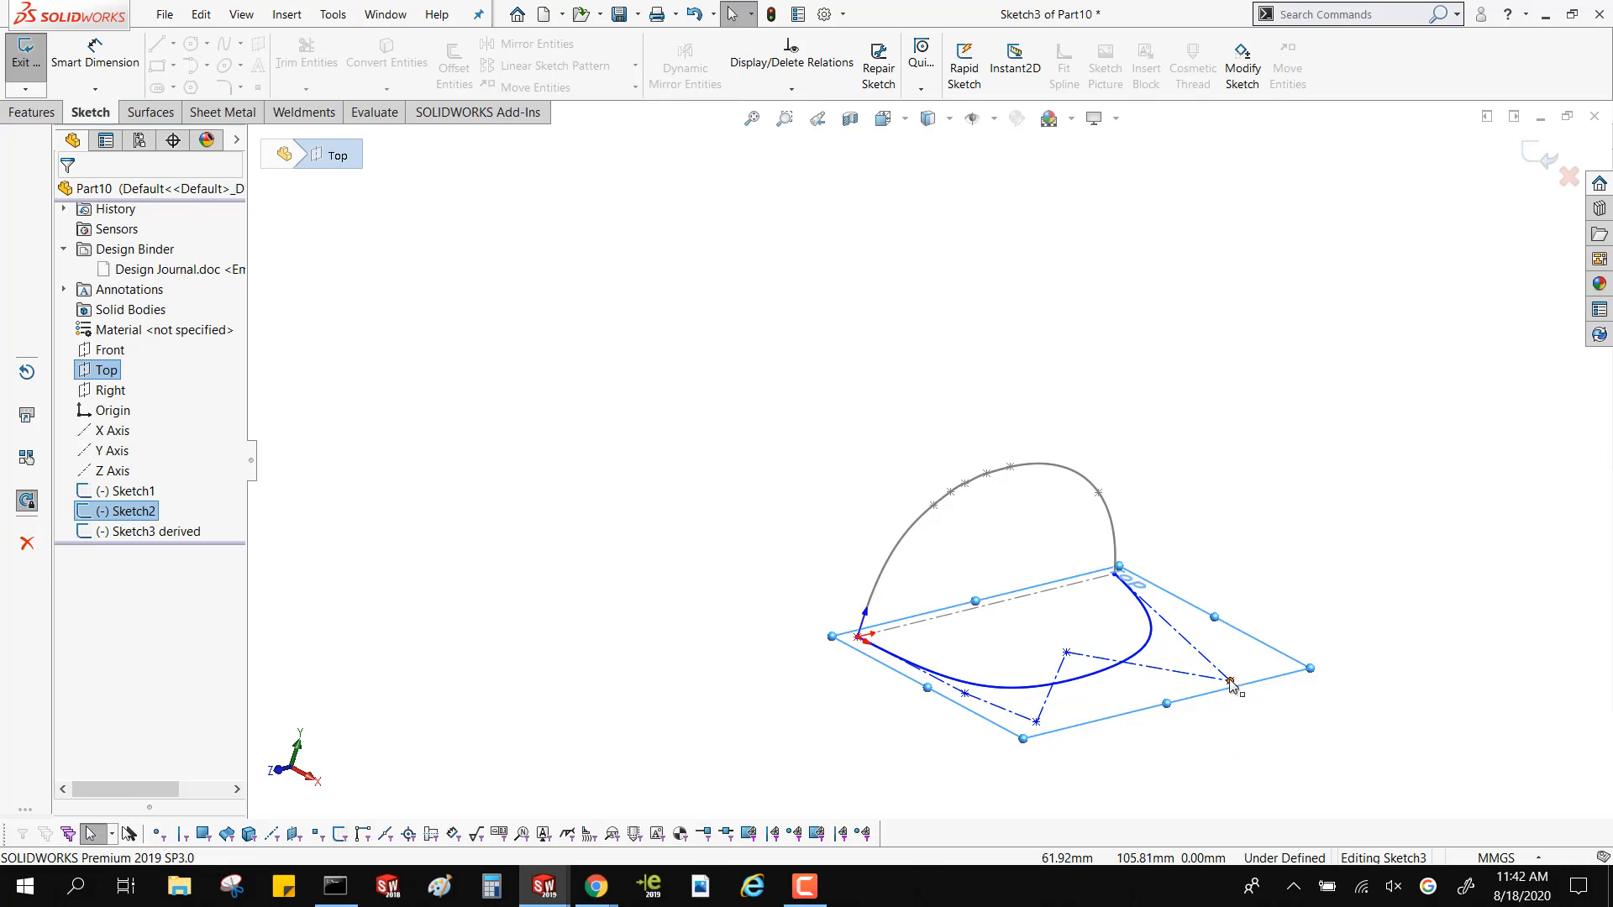
mouse_move(1231, 684)
left_mouse_down()
mouse_move(792, 461)
mouse_move(827, 458)
left_mouse_up()
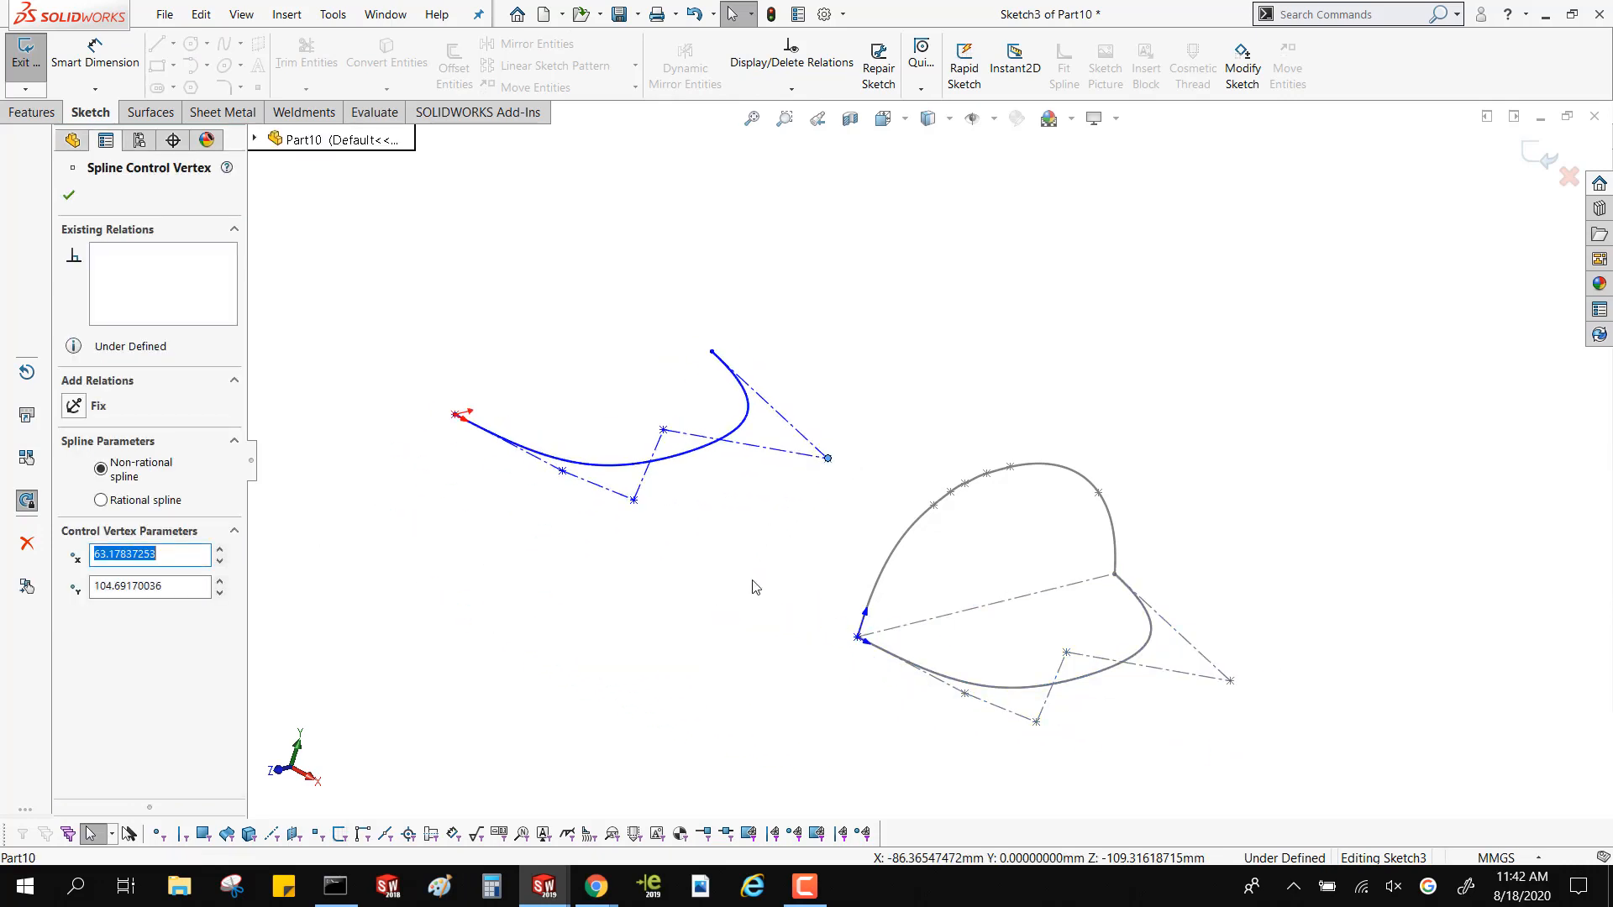
key("Escape")
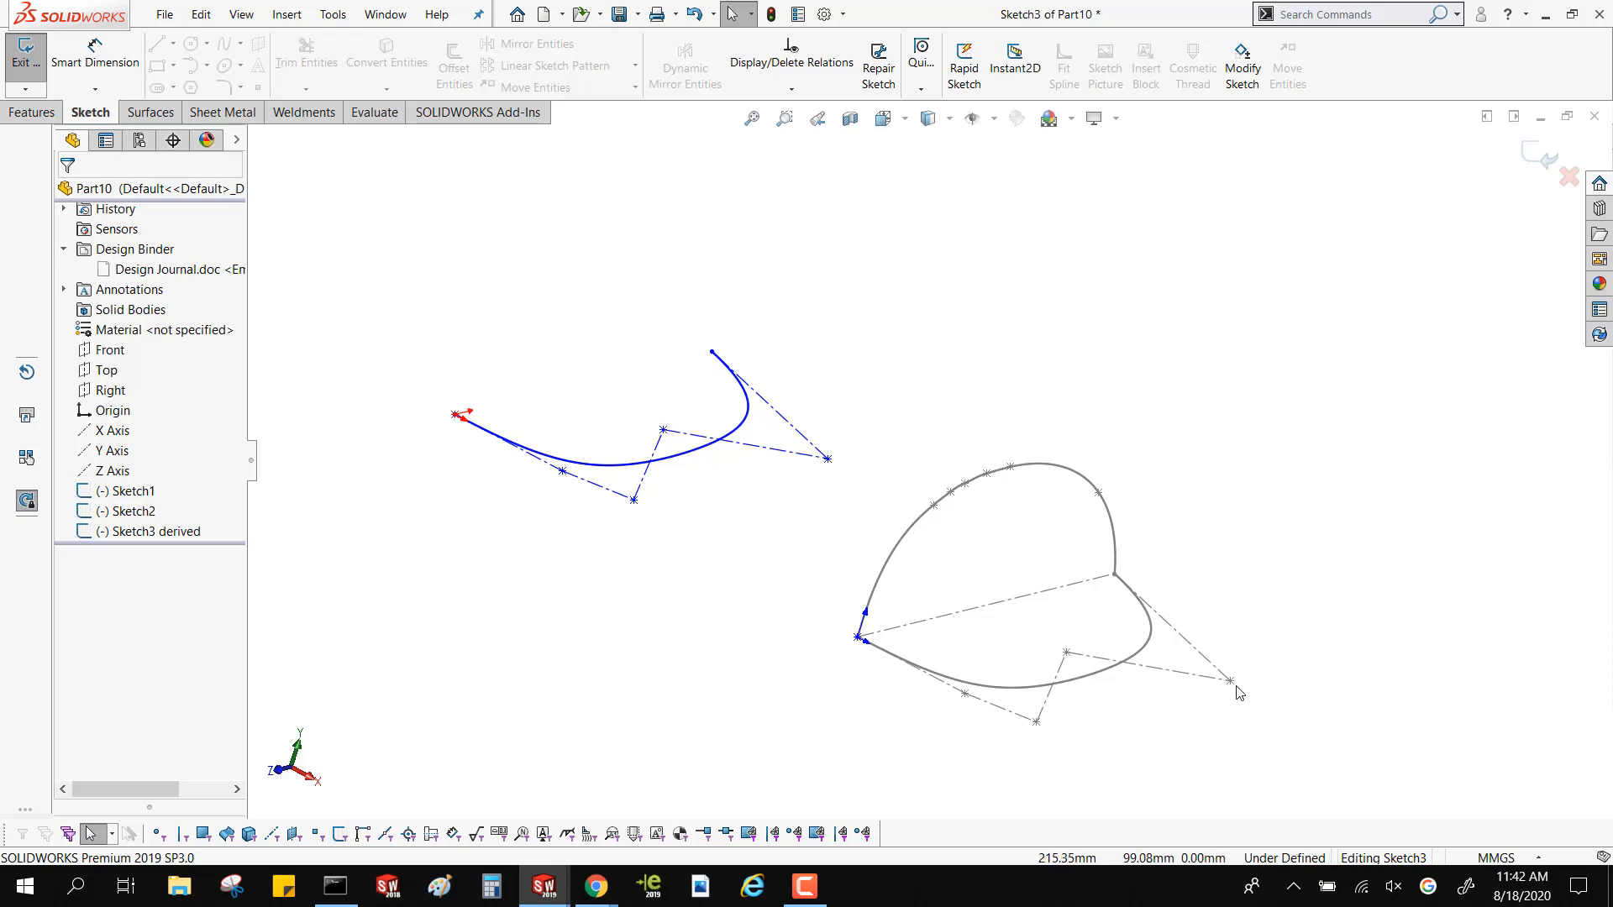
Pull the original style spline's last control vertex inward and its neighbouring vertex outward to about X 46.4, Z -56.7 mm
mouse_move(1231, 682)
left_mouse_down()
mouse_move(1161, 652)
mouse_move(1173, 641)
left_mouse_up()
left_click_drag(1069, 653, 1093, 679)
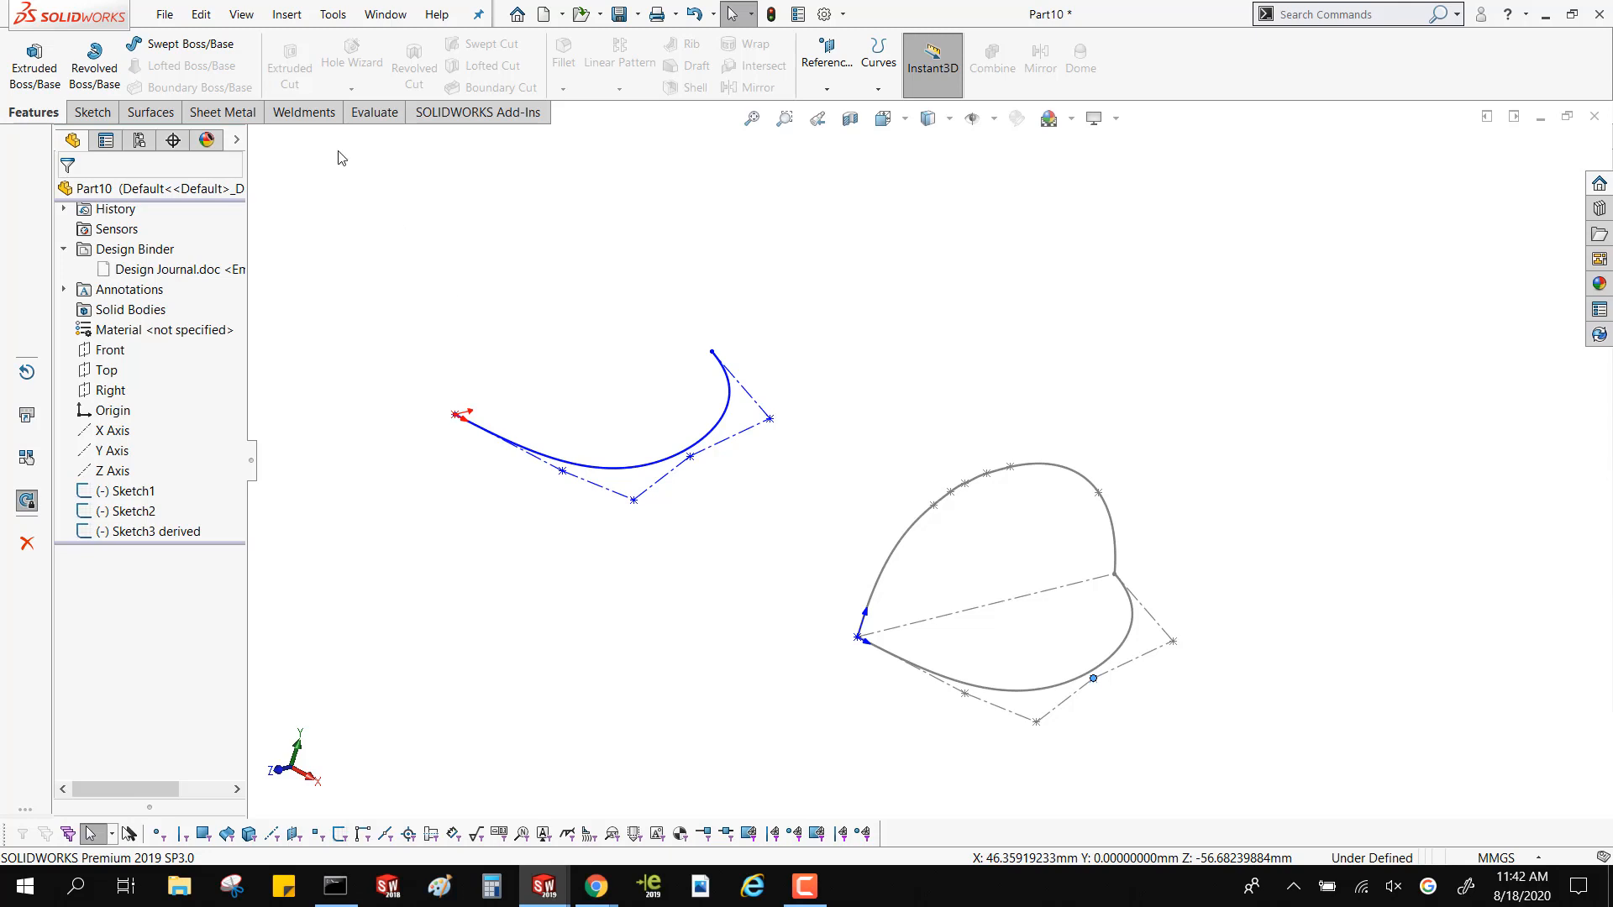
Move the derived style spline sketch freely with Modify Sketch, clear of the original curves
left_click(92, 111)
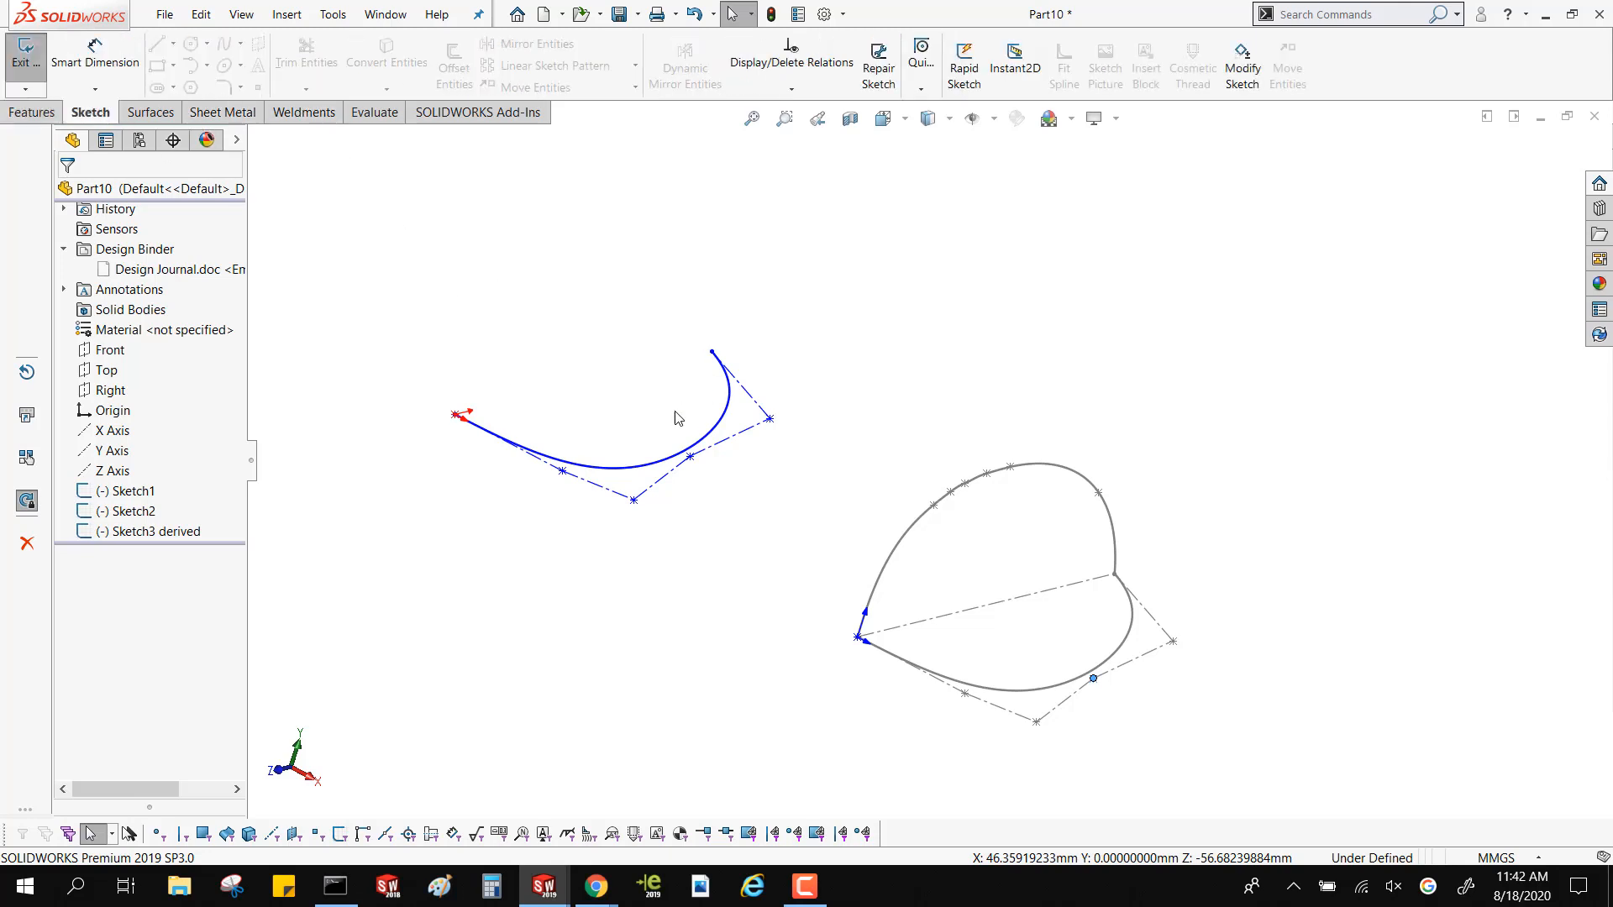
left_click(1251, 74)
left_click(1250, 66)
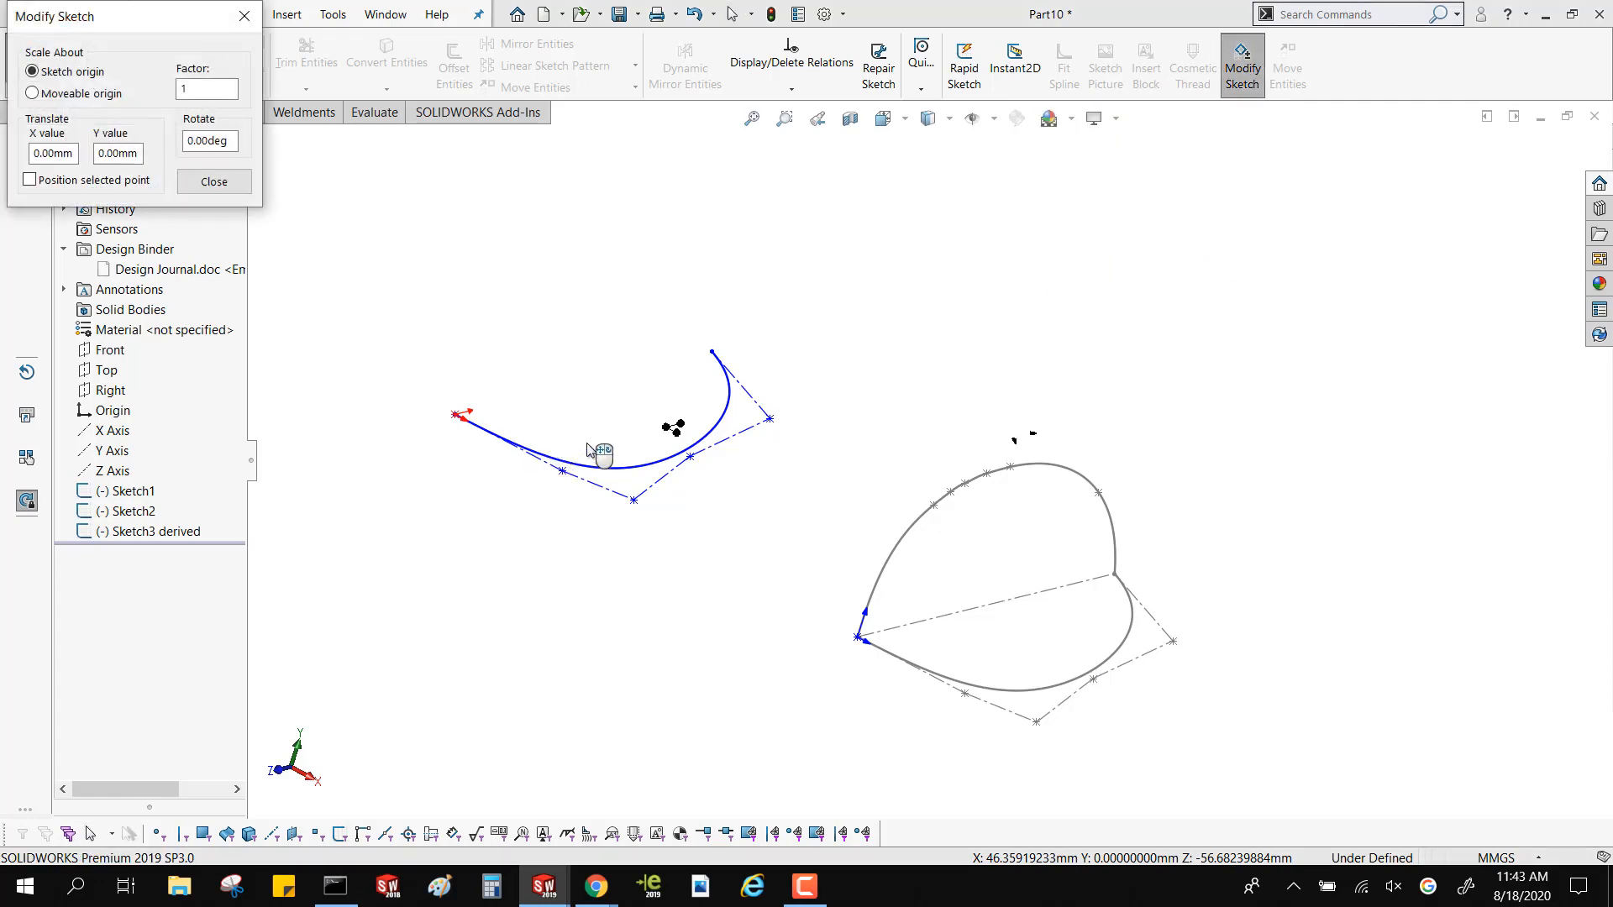
middle_click_drag(701, 496, 661, 526)
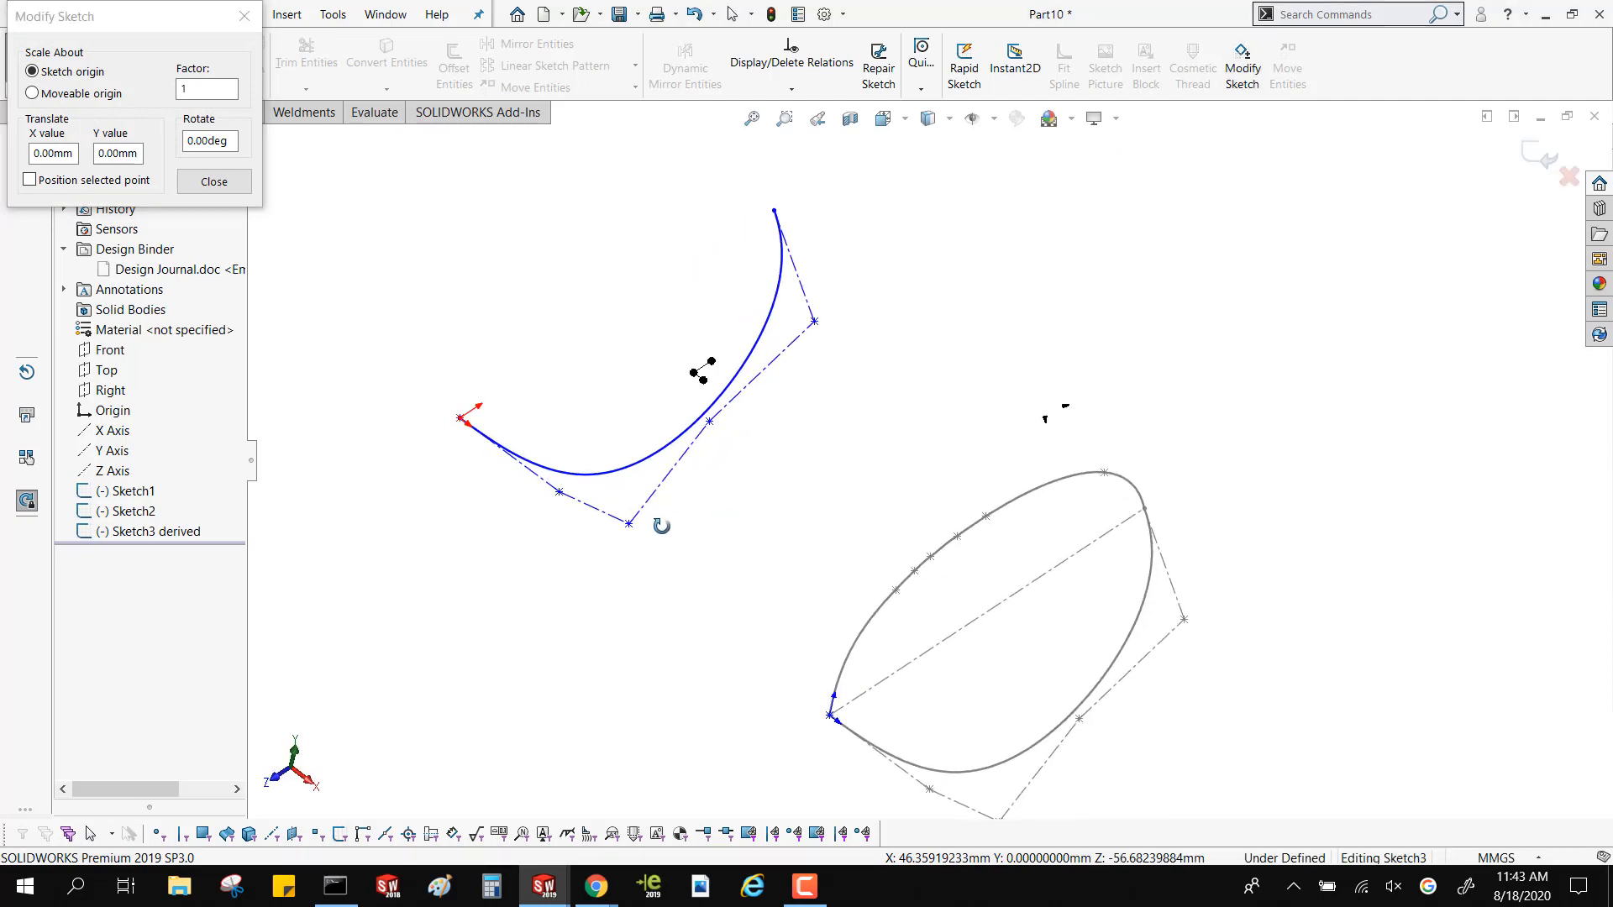
mouse_move(641, 400)
left_mouse_down()
mouse_move(840, 451)
mouse_move(692, 557)
mouse_move(694, 378)
mouse_move(716, 317)
mouse_move(765, 383)
left_mouse_up()
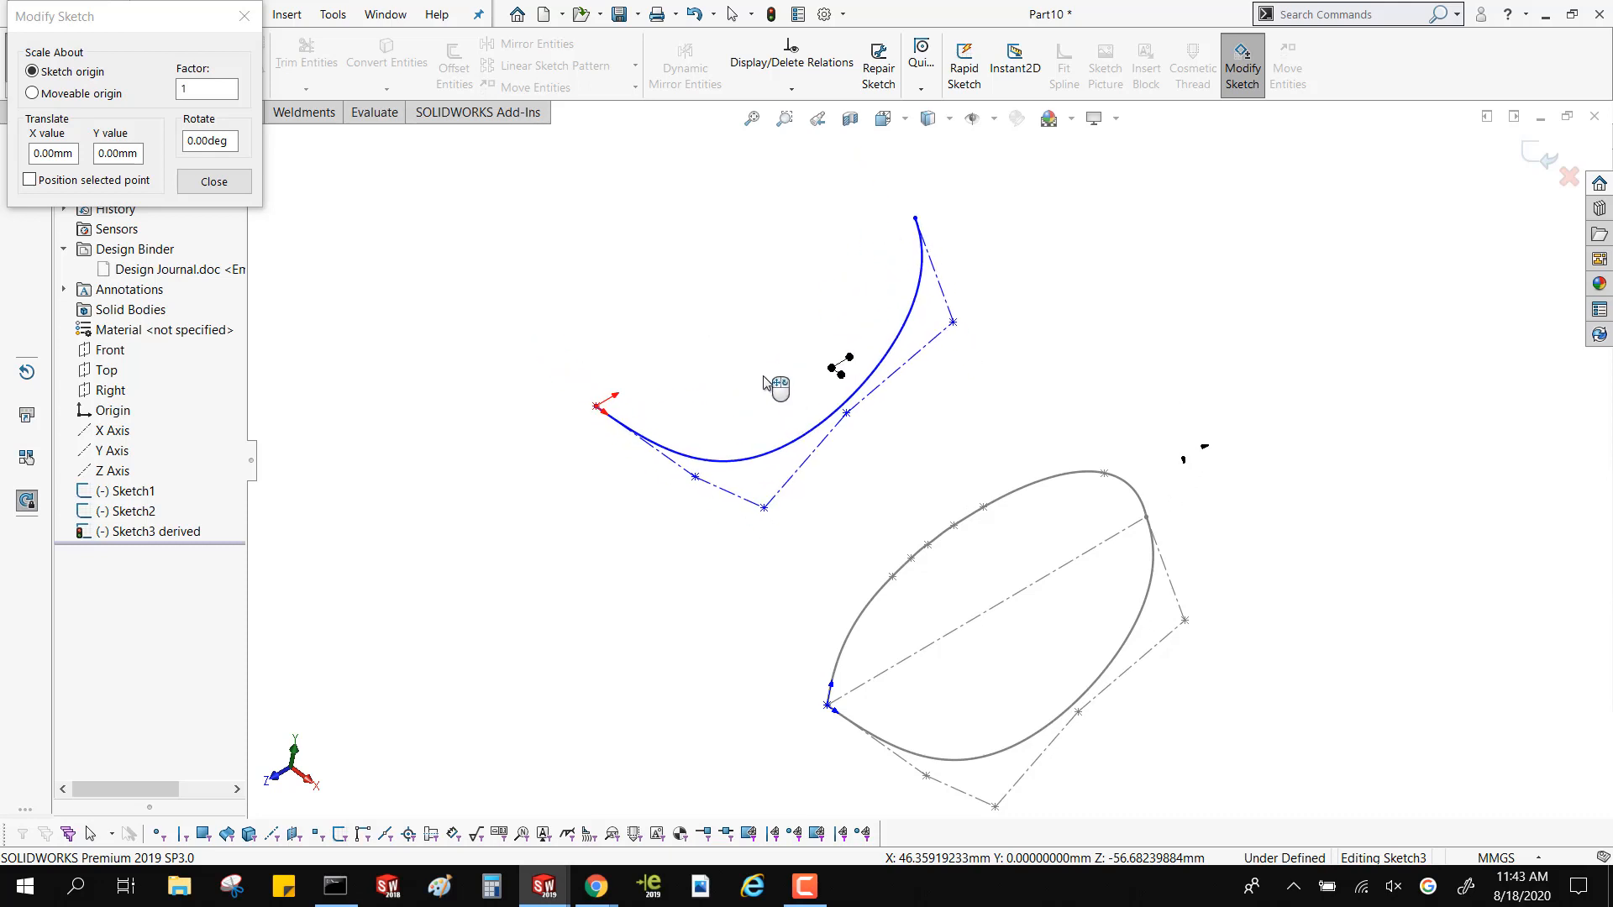
mouse_move(765, 383)
left_mouse_down()
mouse_move(872, 458)
mouse_move(877, 420)
mouse_move(698, 434)
left_mouse_up()
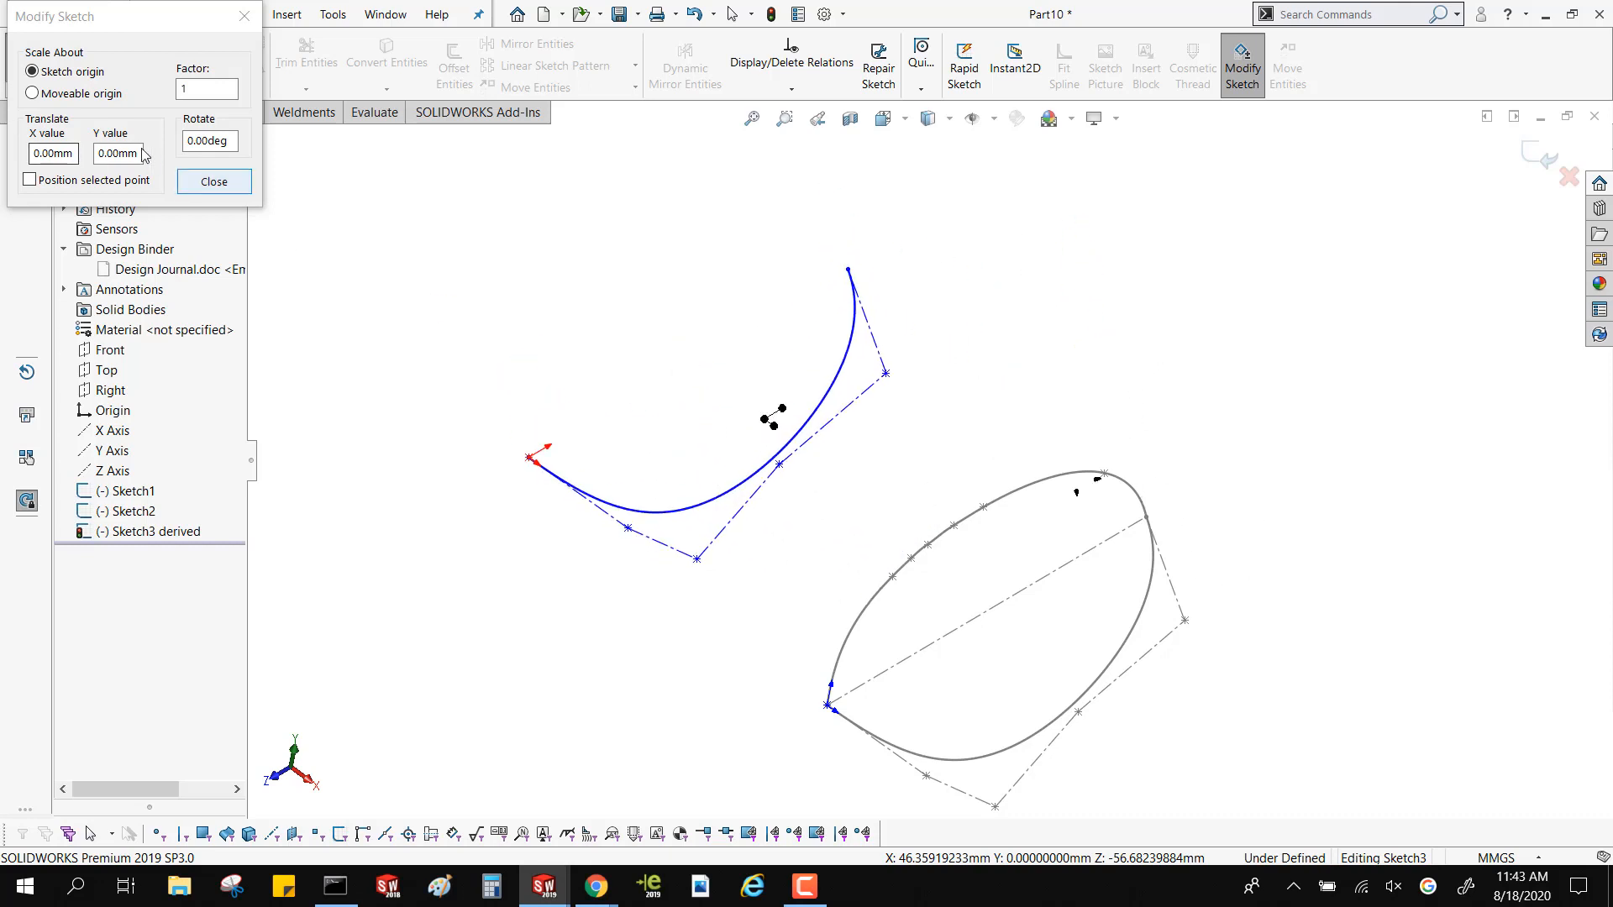
left_click(210, 90)
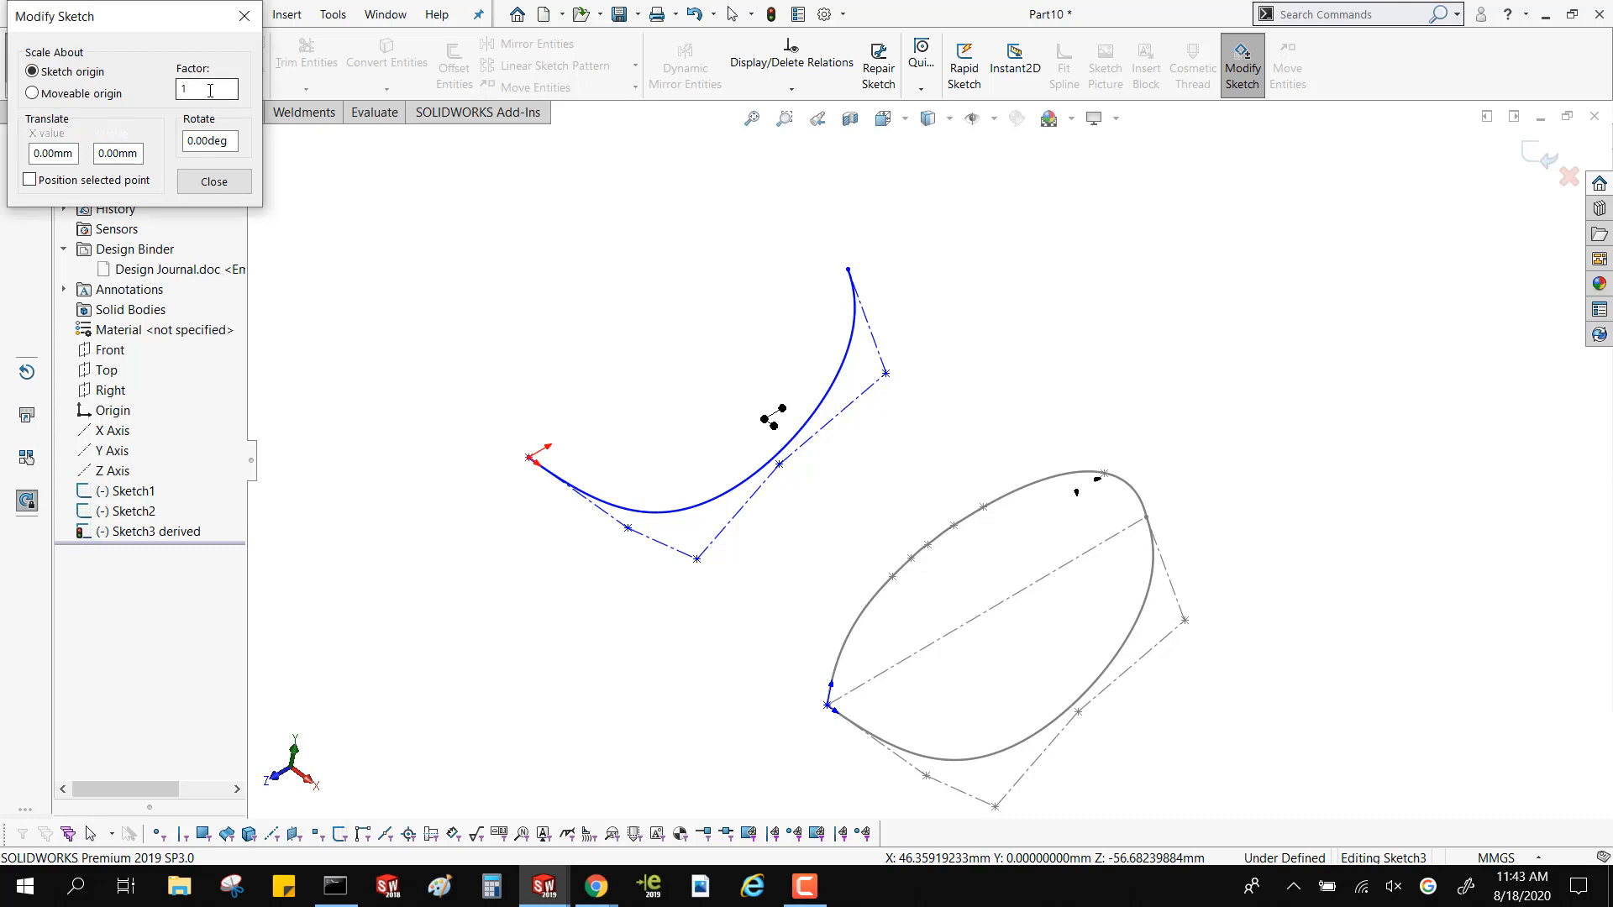
left_click(214, 143)
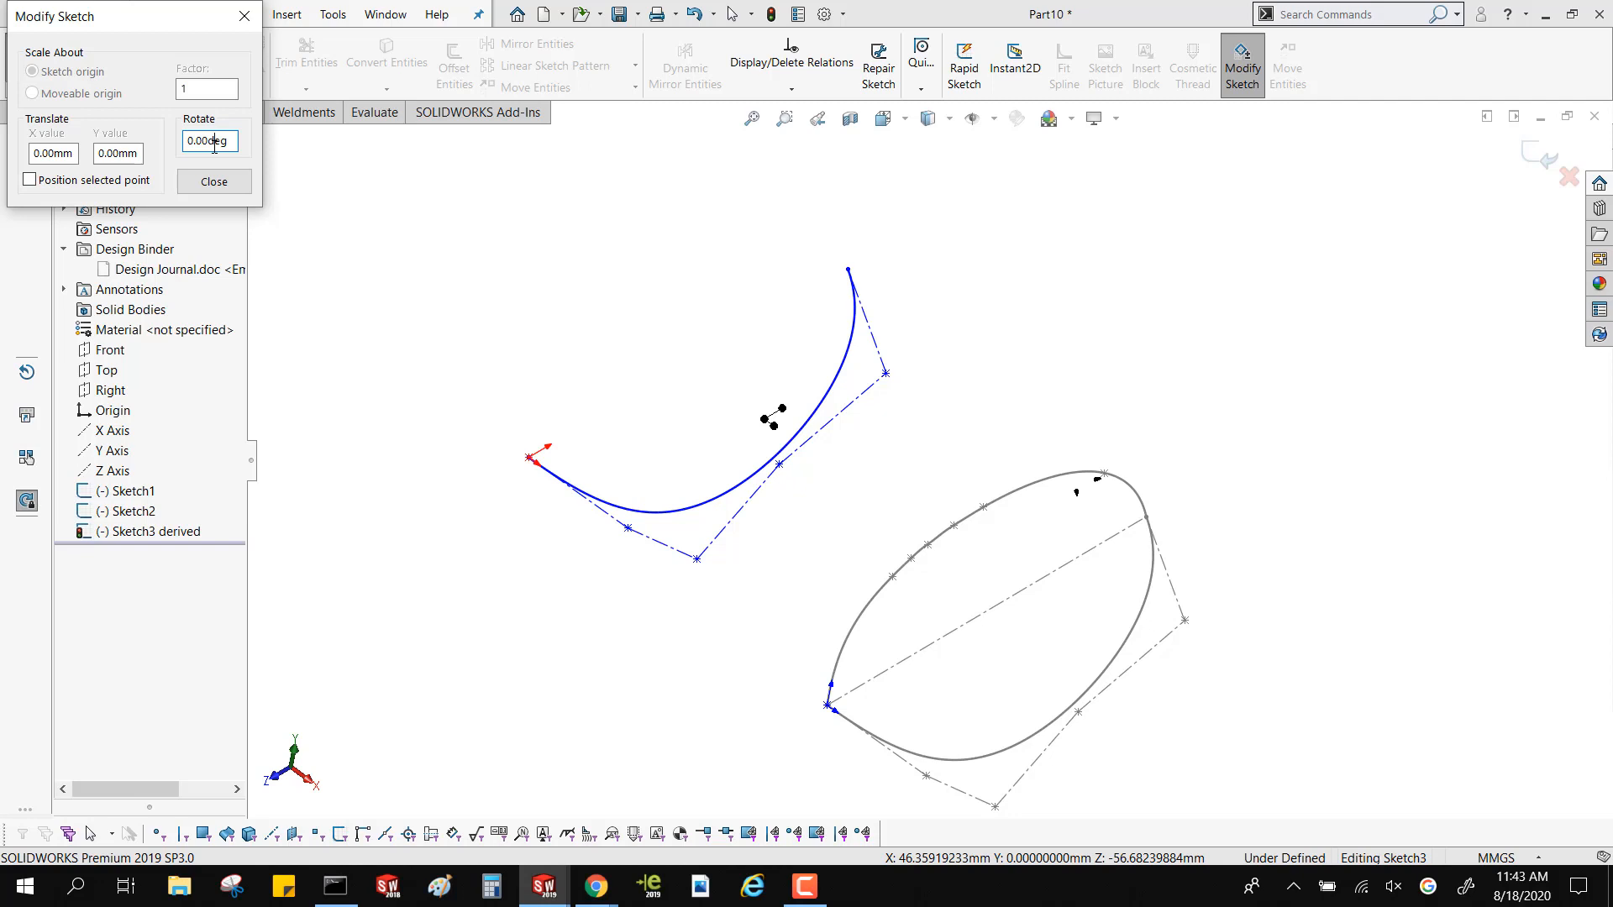
Flip the derived sketch about the movable origin in Modify Sketch so its curve bulges away from the original style spline
left_click(772, 426)
double_click(771, 427)
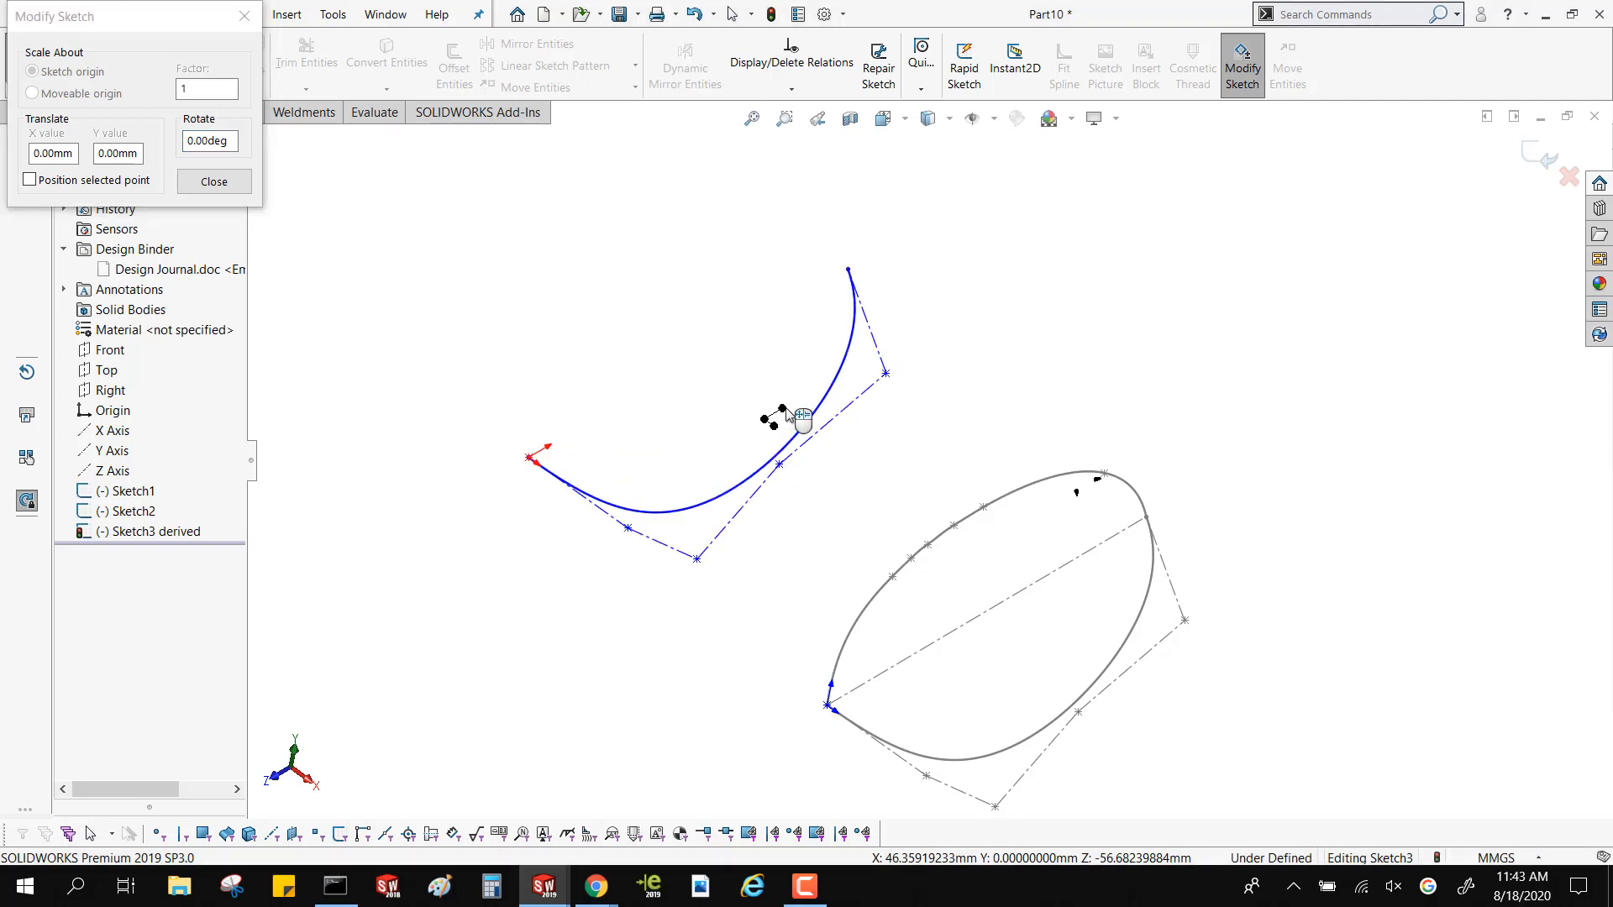
right_click_drag(799, 417, 745, 435)
right_click_drag(767, 426, 769, 429)
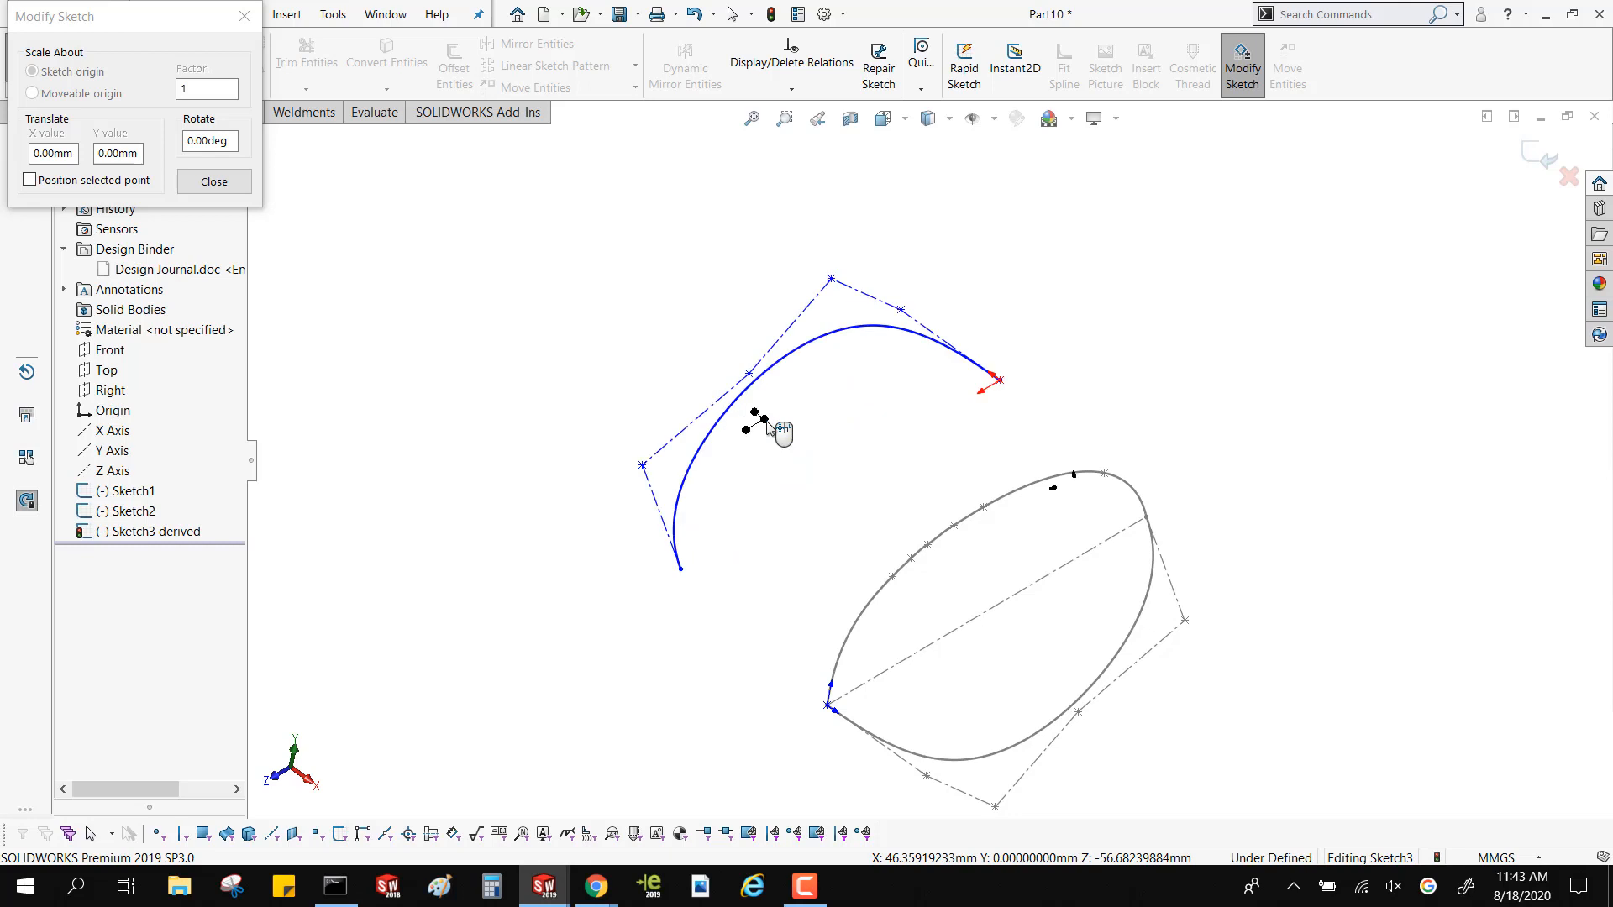
right_click(767, 424)
right_click(767, 424)
right_click(767, 424)
right_click(777, 426)
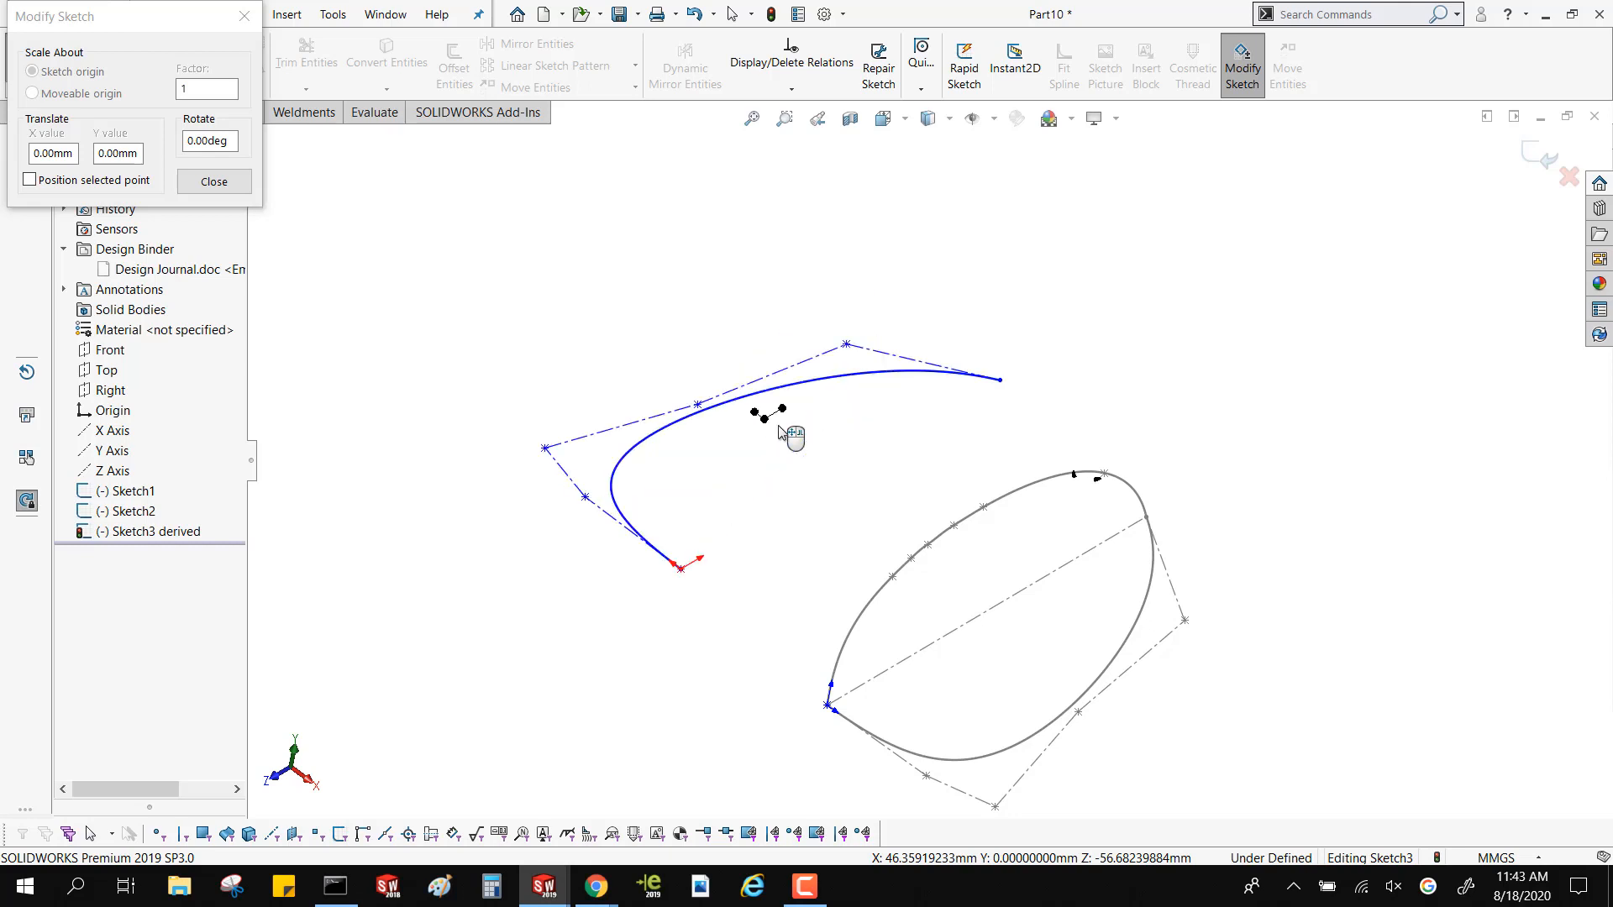
middle_click_drag(537, 331, 539, 461)
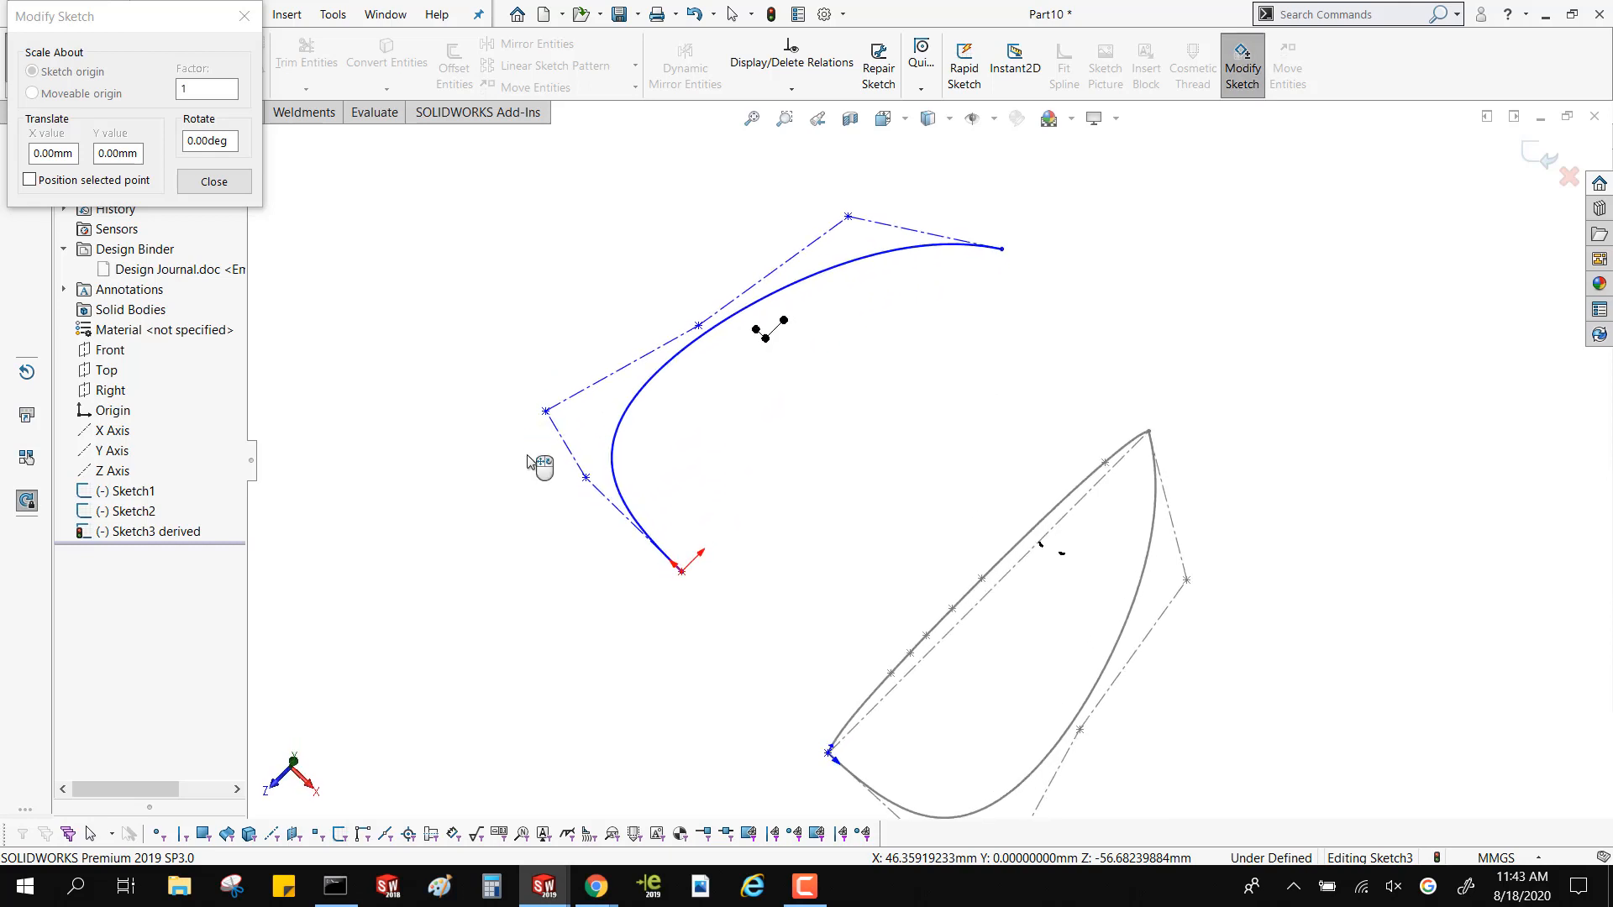
left_click(215, 181)
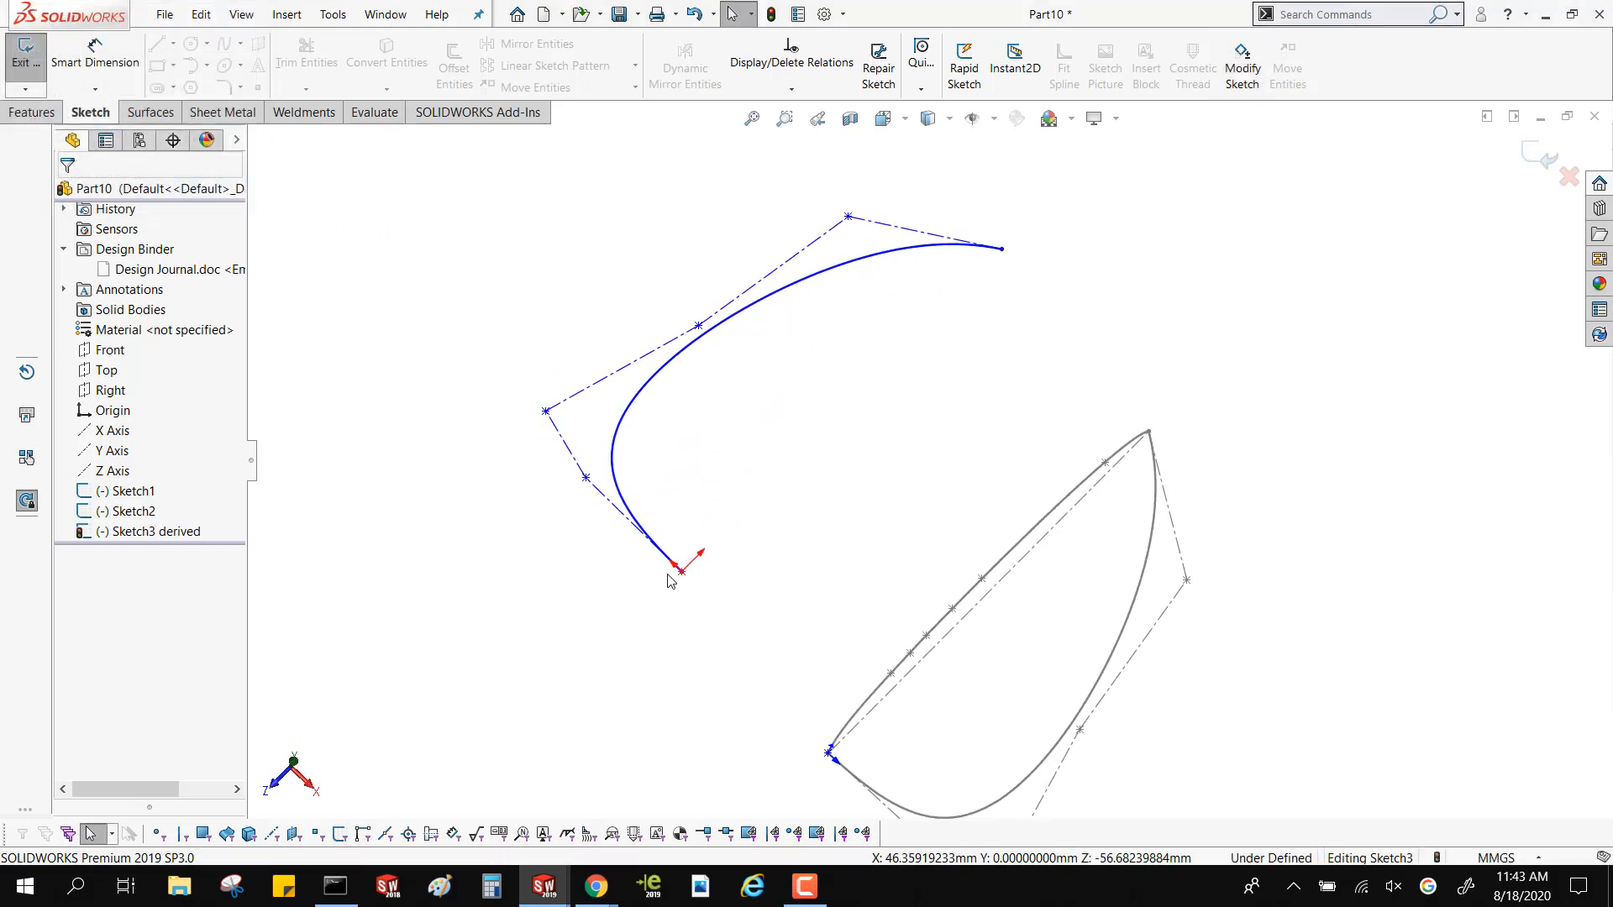
Attach the derived sketch's start point to the original's start at the origin, and pull the original style spline's outer control vertex outward
left_click_drag(682, 572, 828, 759)
middle_click_drag(713, 661, 727, 538)
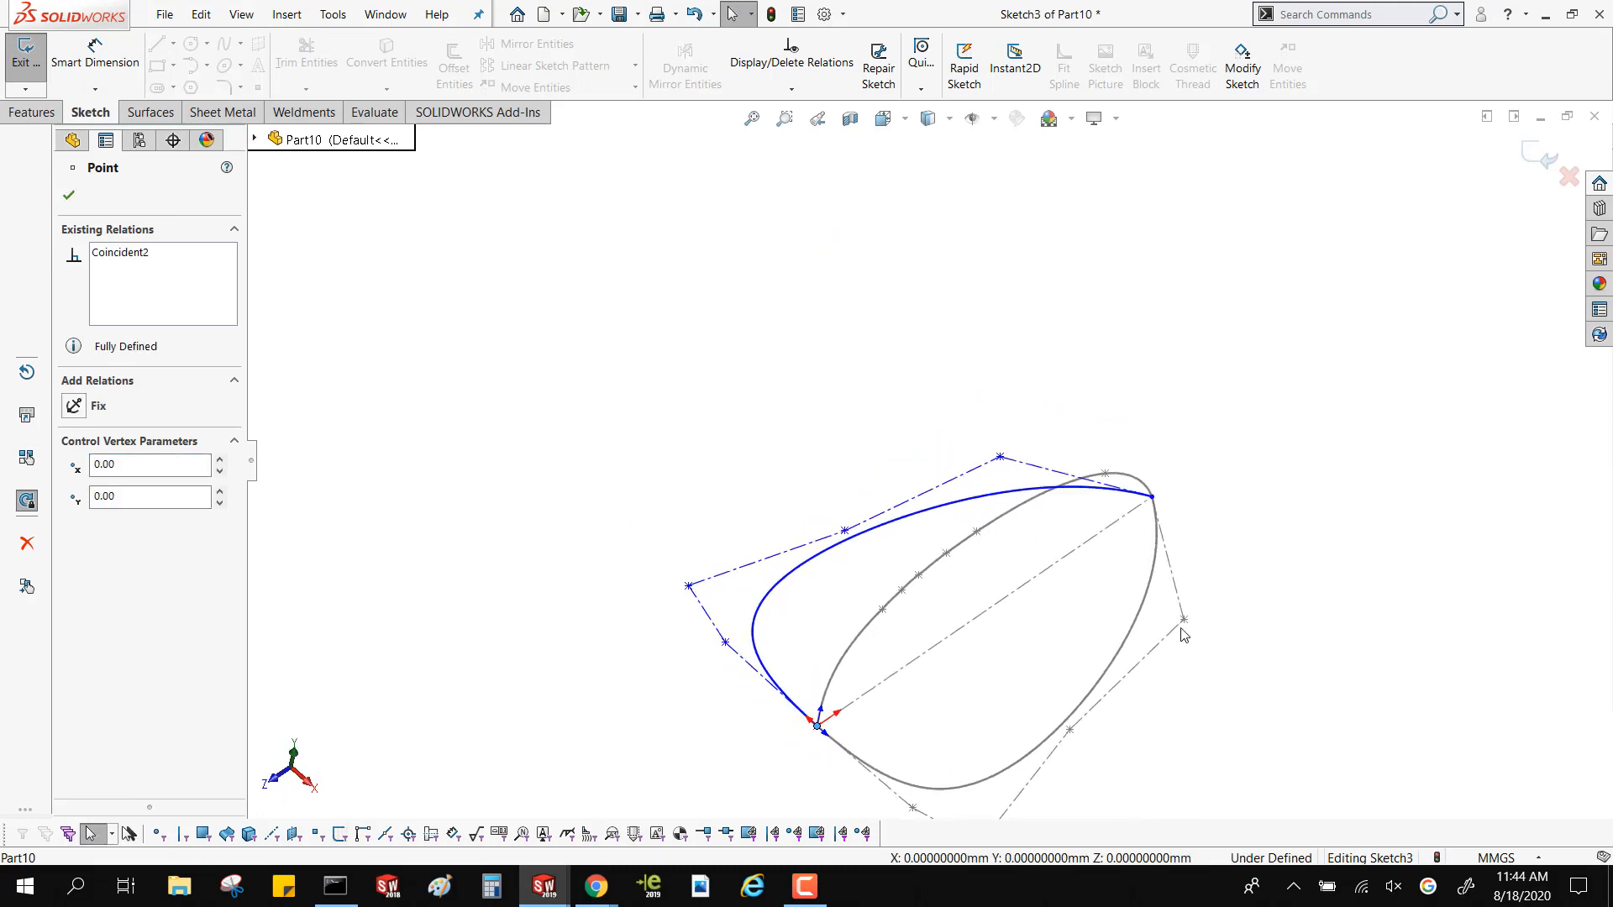
mouse_move(1184, 620)
left_mouse_down()
mouse_move(1284, 616)
mouse_move(1252, 580)
left_mouse_up()
left_click(1266, 404)
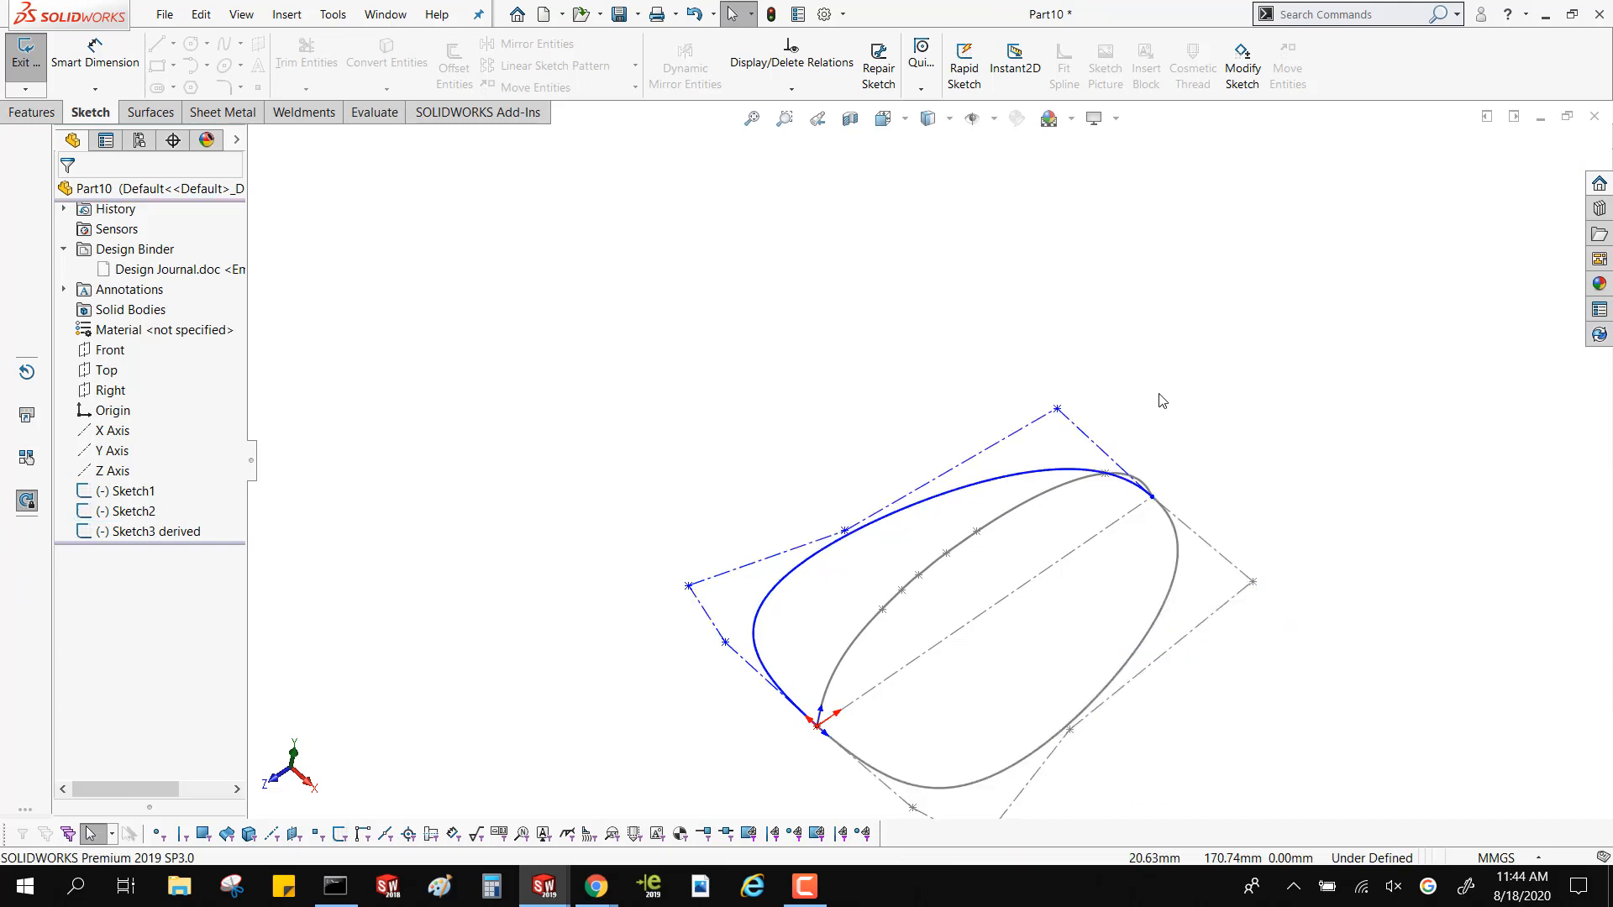
middle_click_drag(1159, 399, 1243, 338)
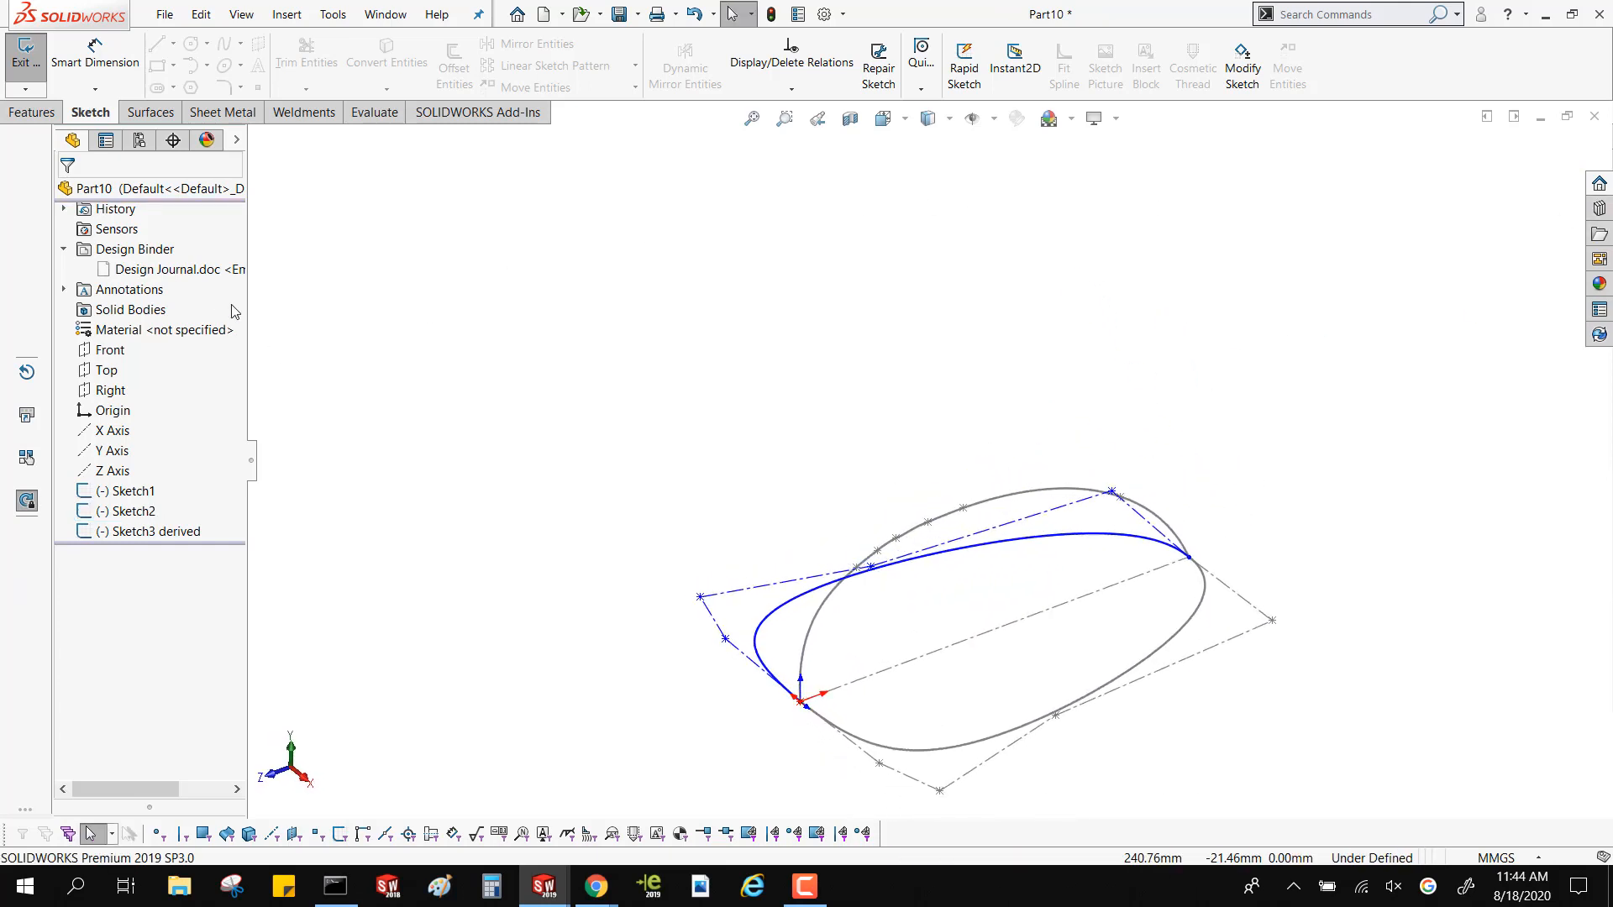
Exit the sketch and set up a lofted surface through Sketch3, Sketch1 and Sketch2, moving Sketch2's connector to the start point at the origin
left_click(151, 116)
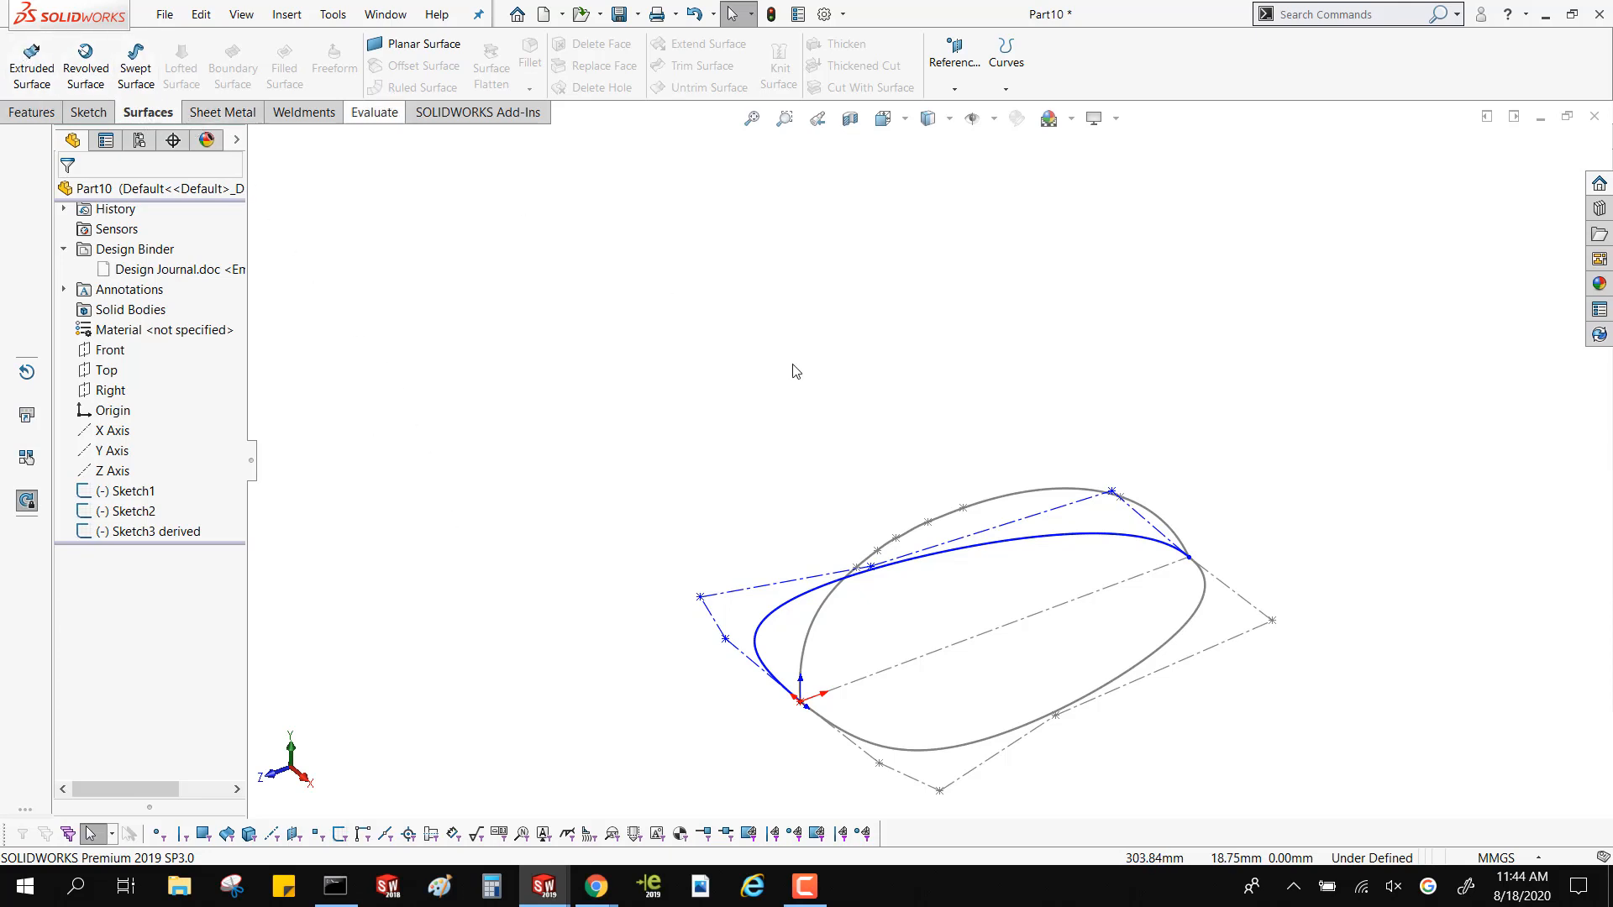
double_click(821, 431)
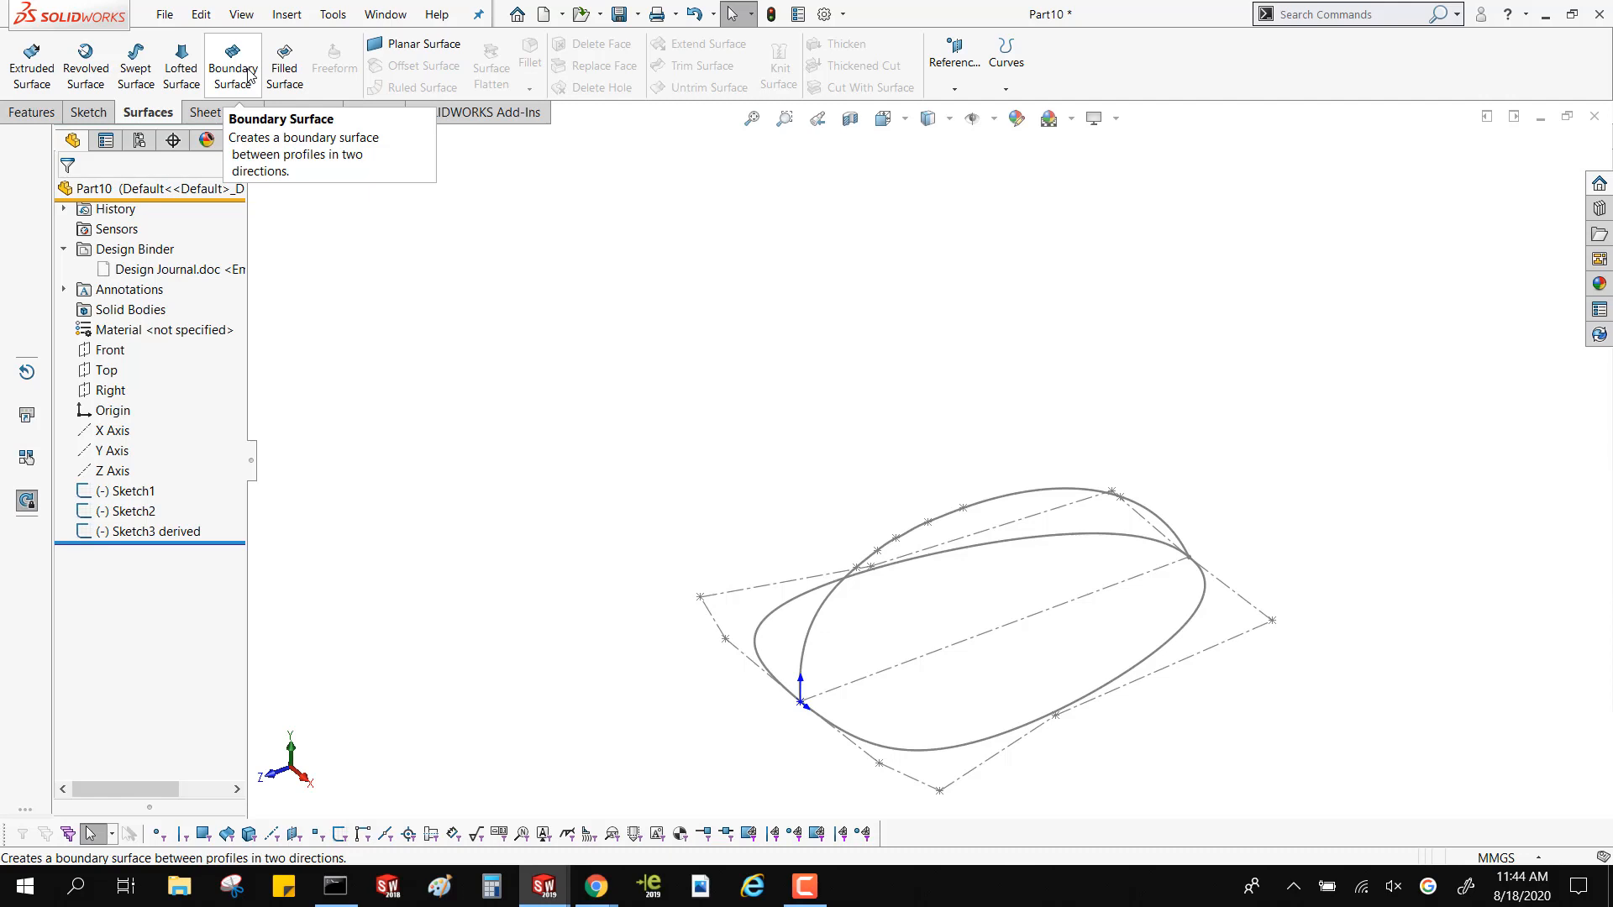
left_click(182, 63)
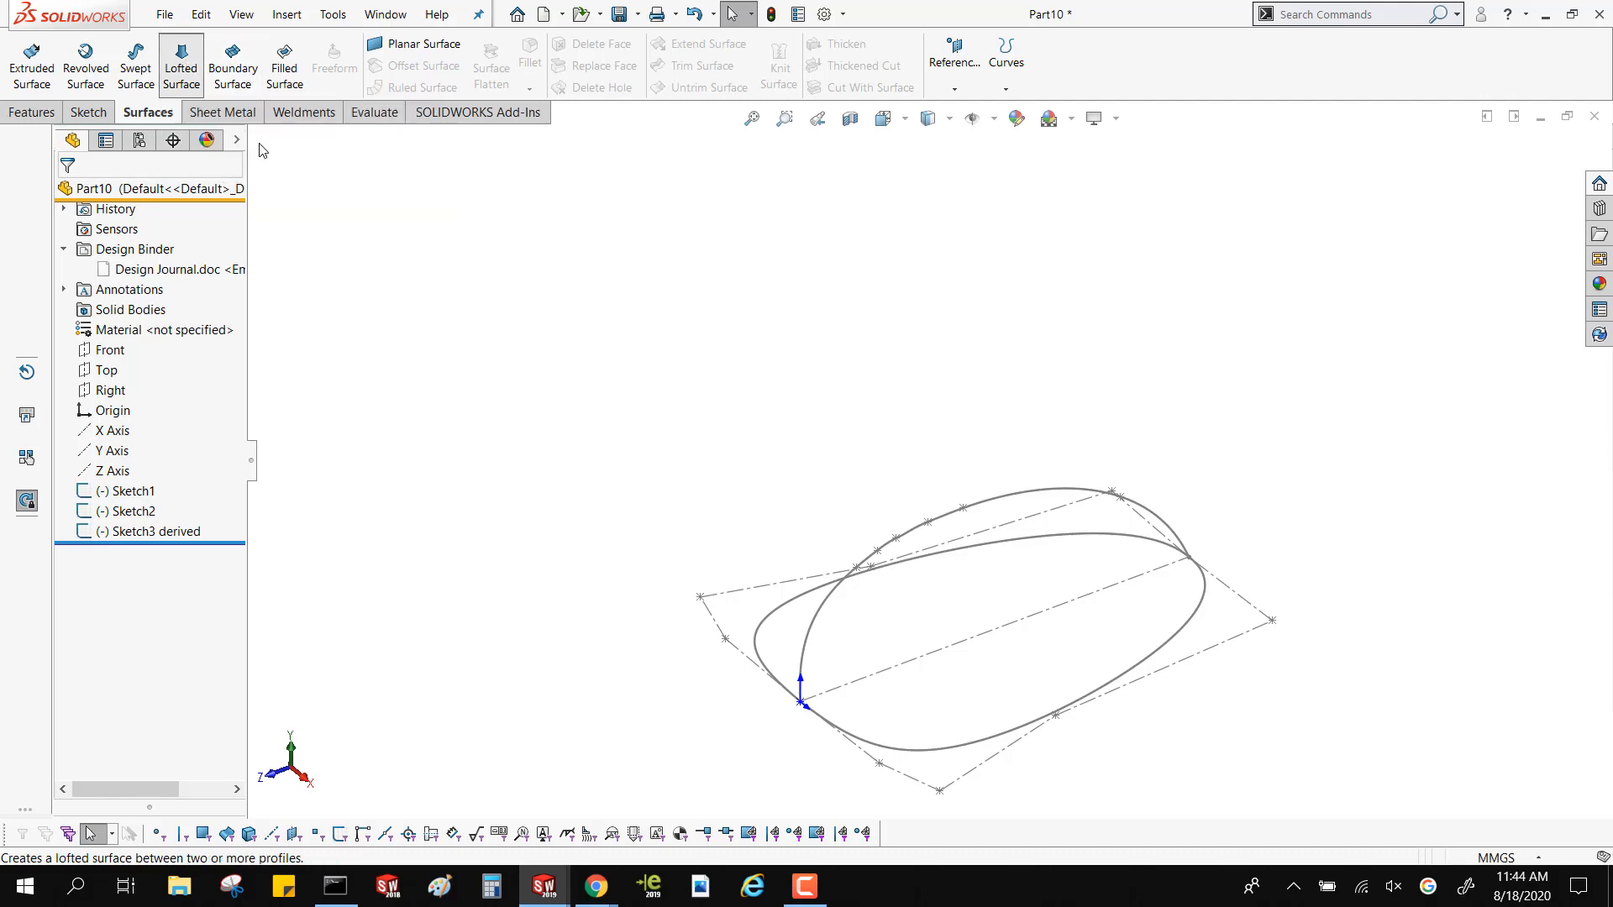
left_click(762, 629)
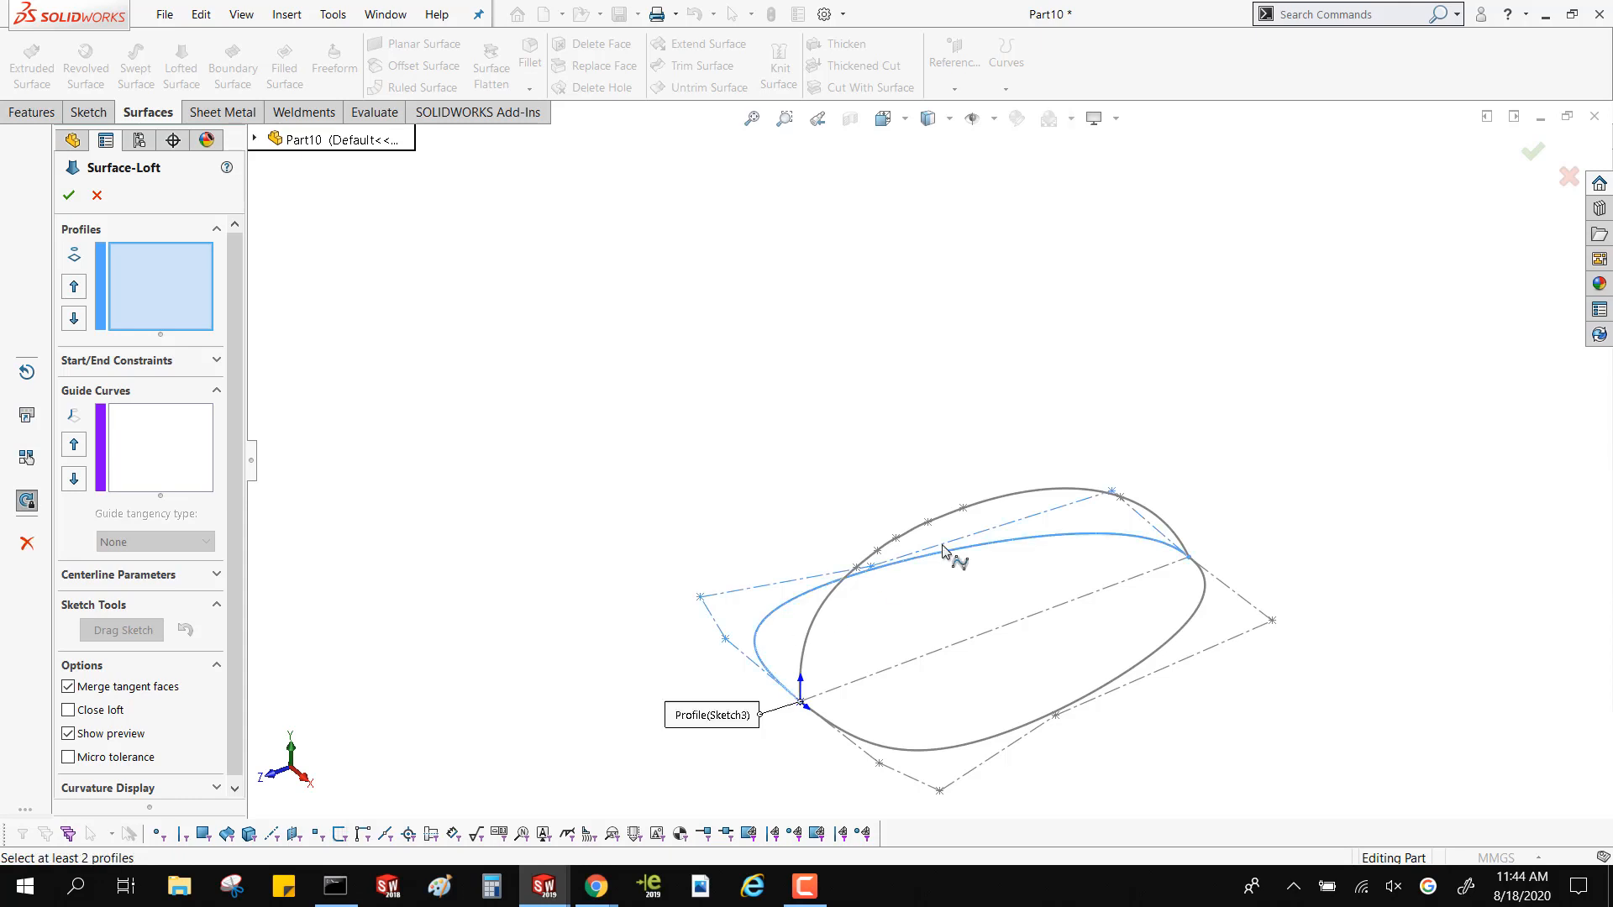
left_click(980, 502)
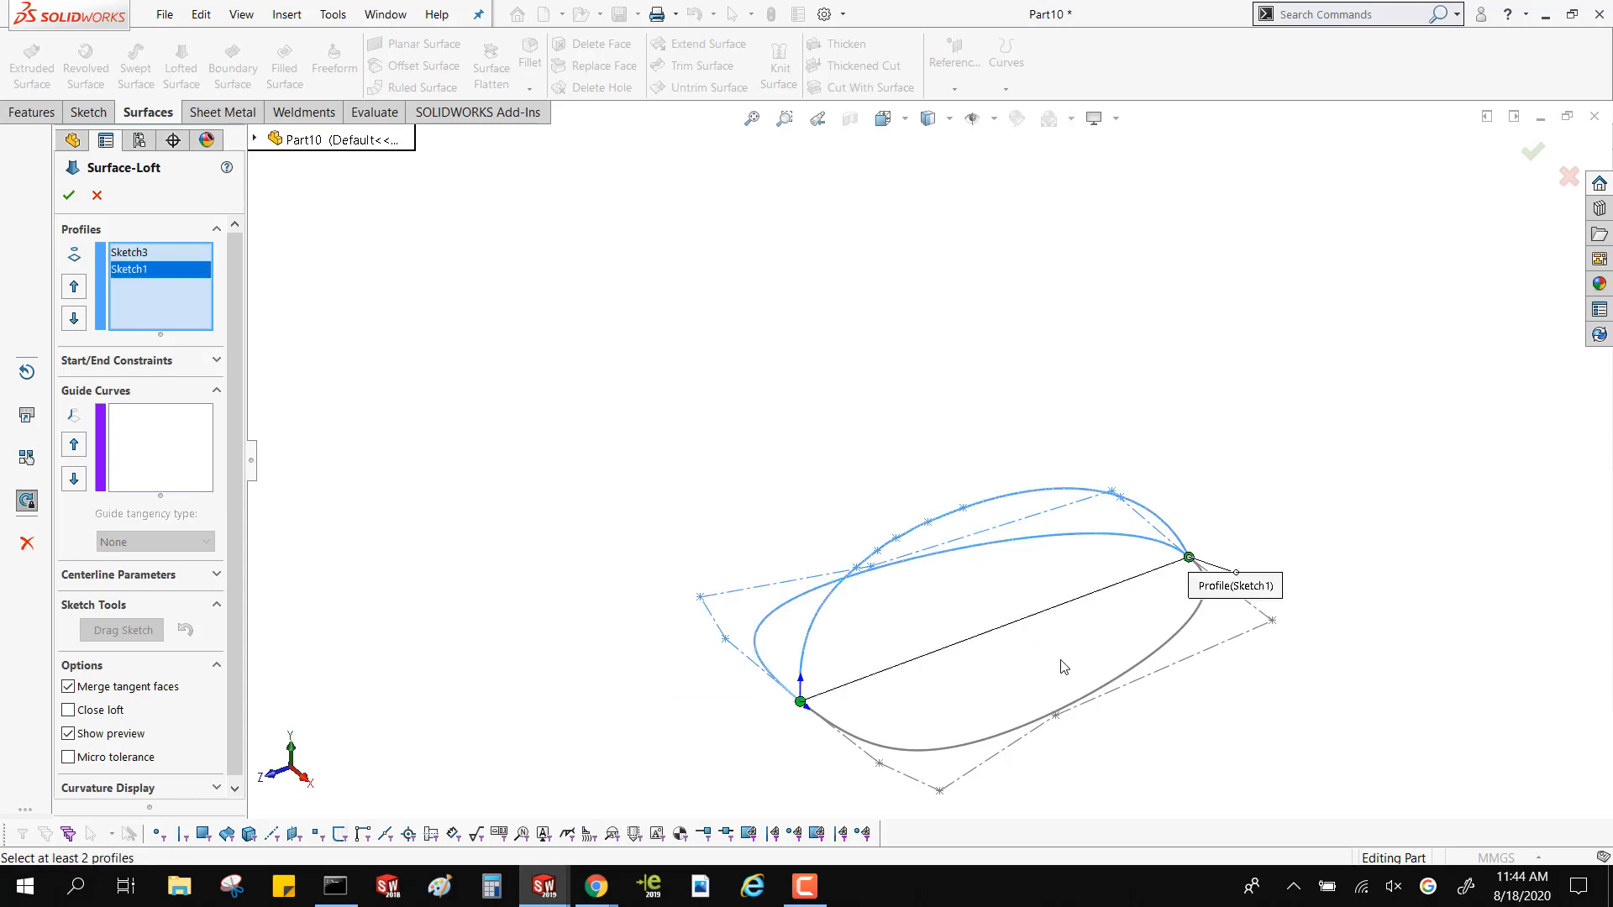
left_click(1111, 687)
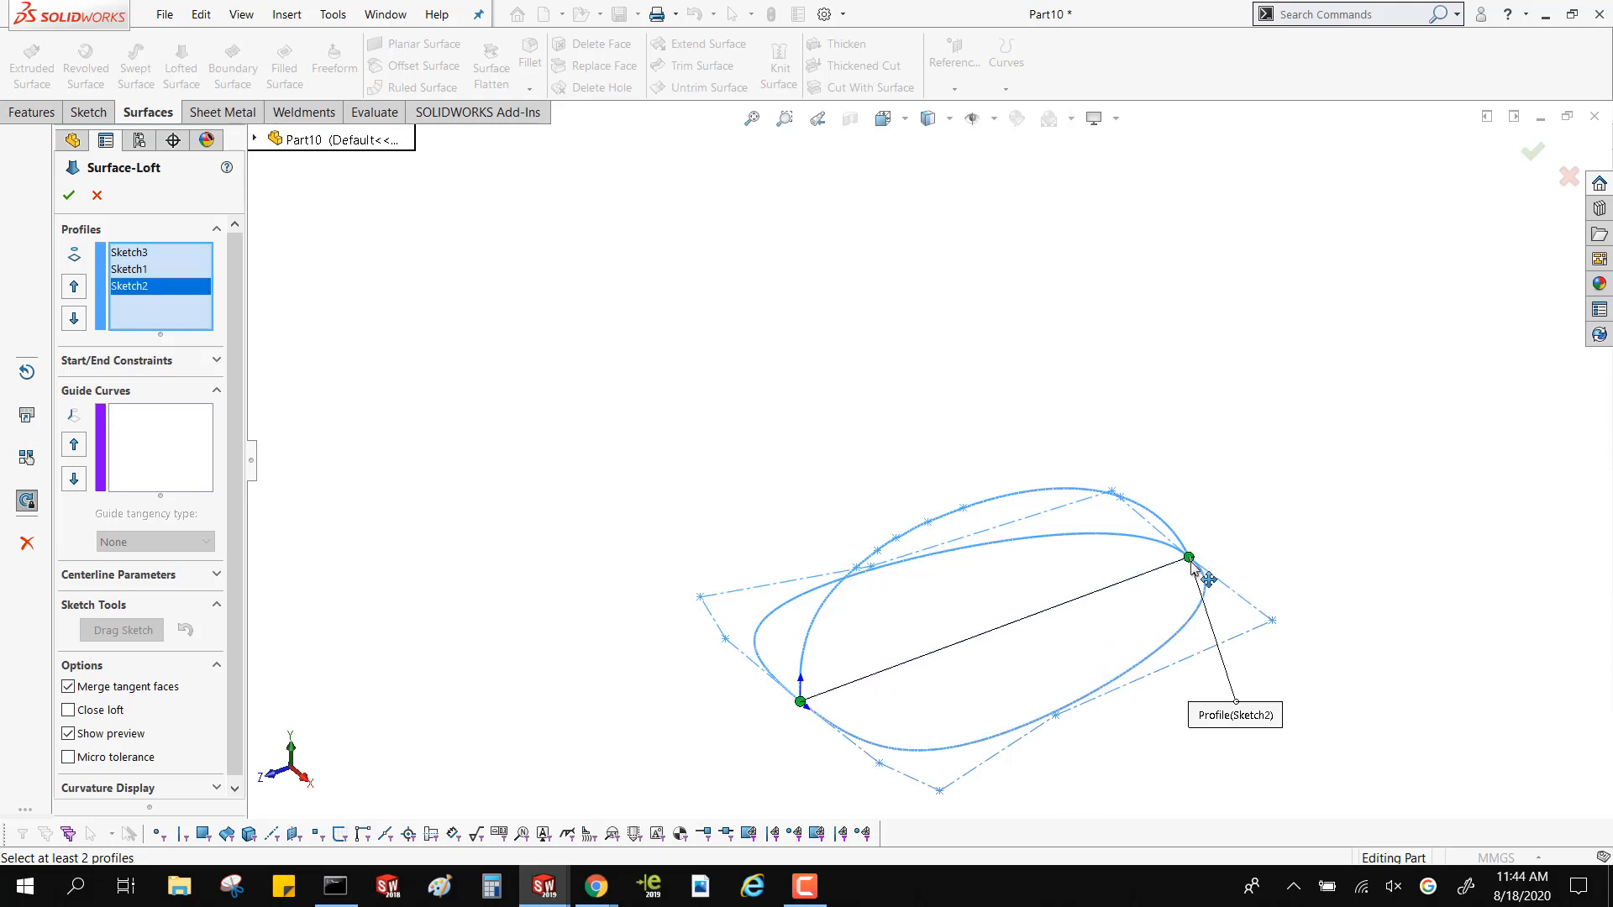
left_click_drag(1190, 561, 825, 696)
middle_click_drag(792, 572, 804, 475)
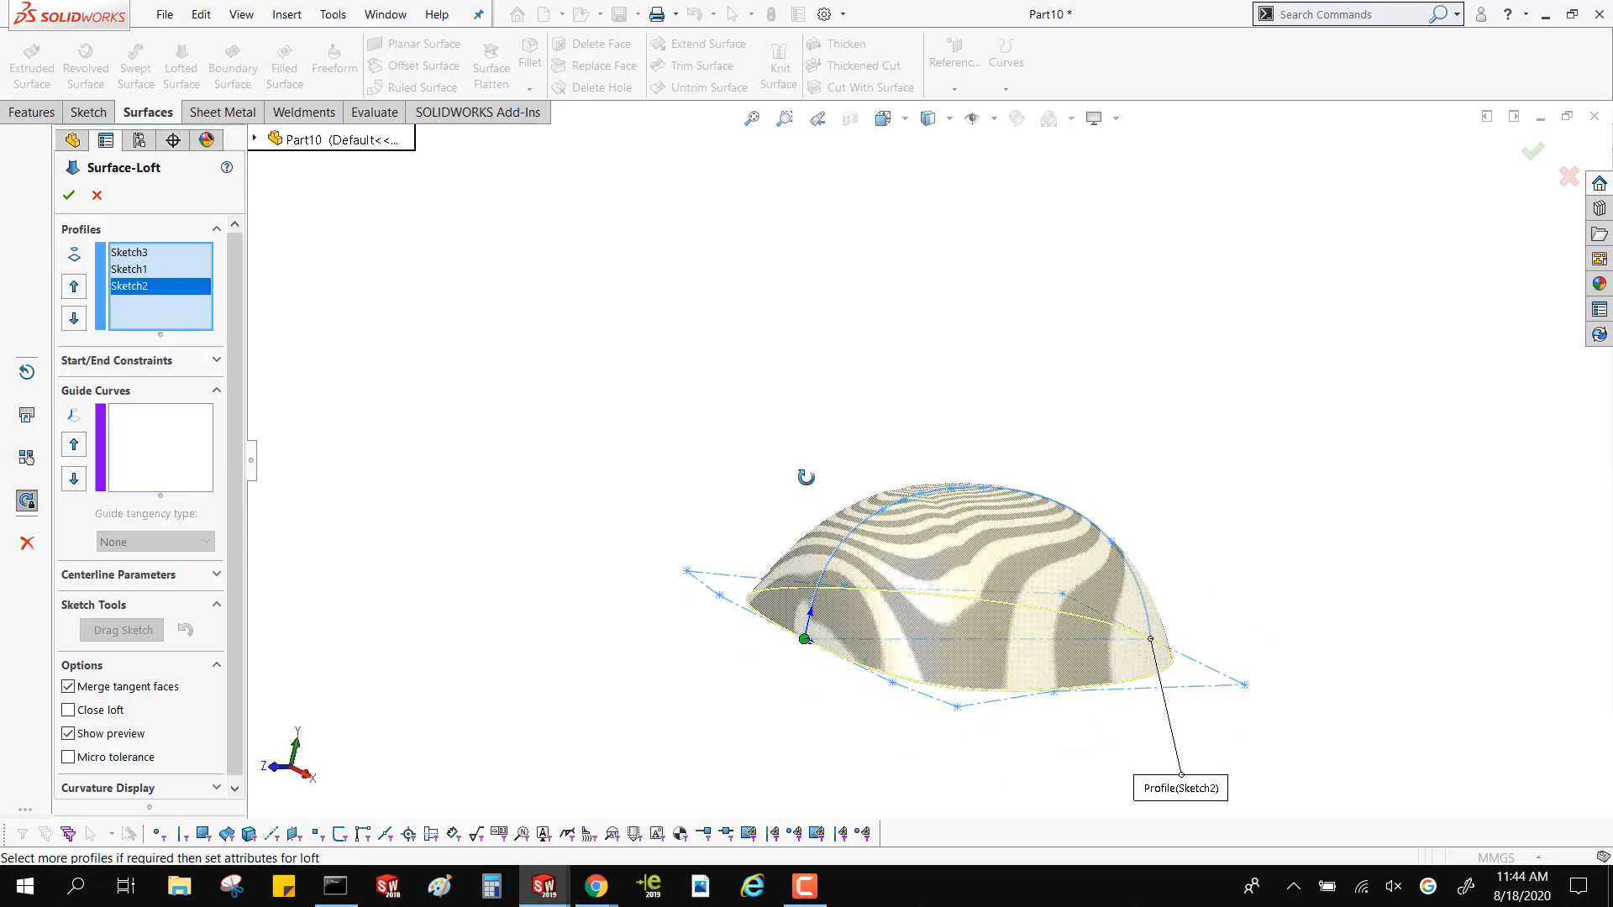
Set the loft's start and end constraints to Normal To Profile and create the surface
left_click(201, 362)
left_click(160, 407)
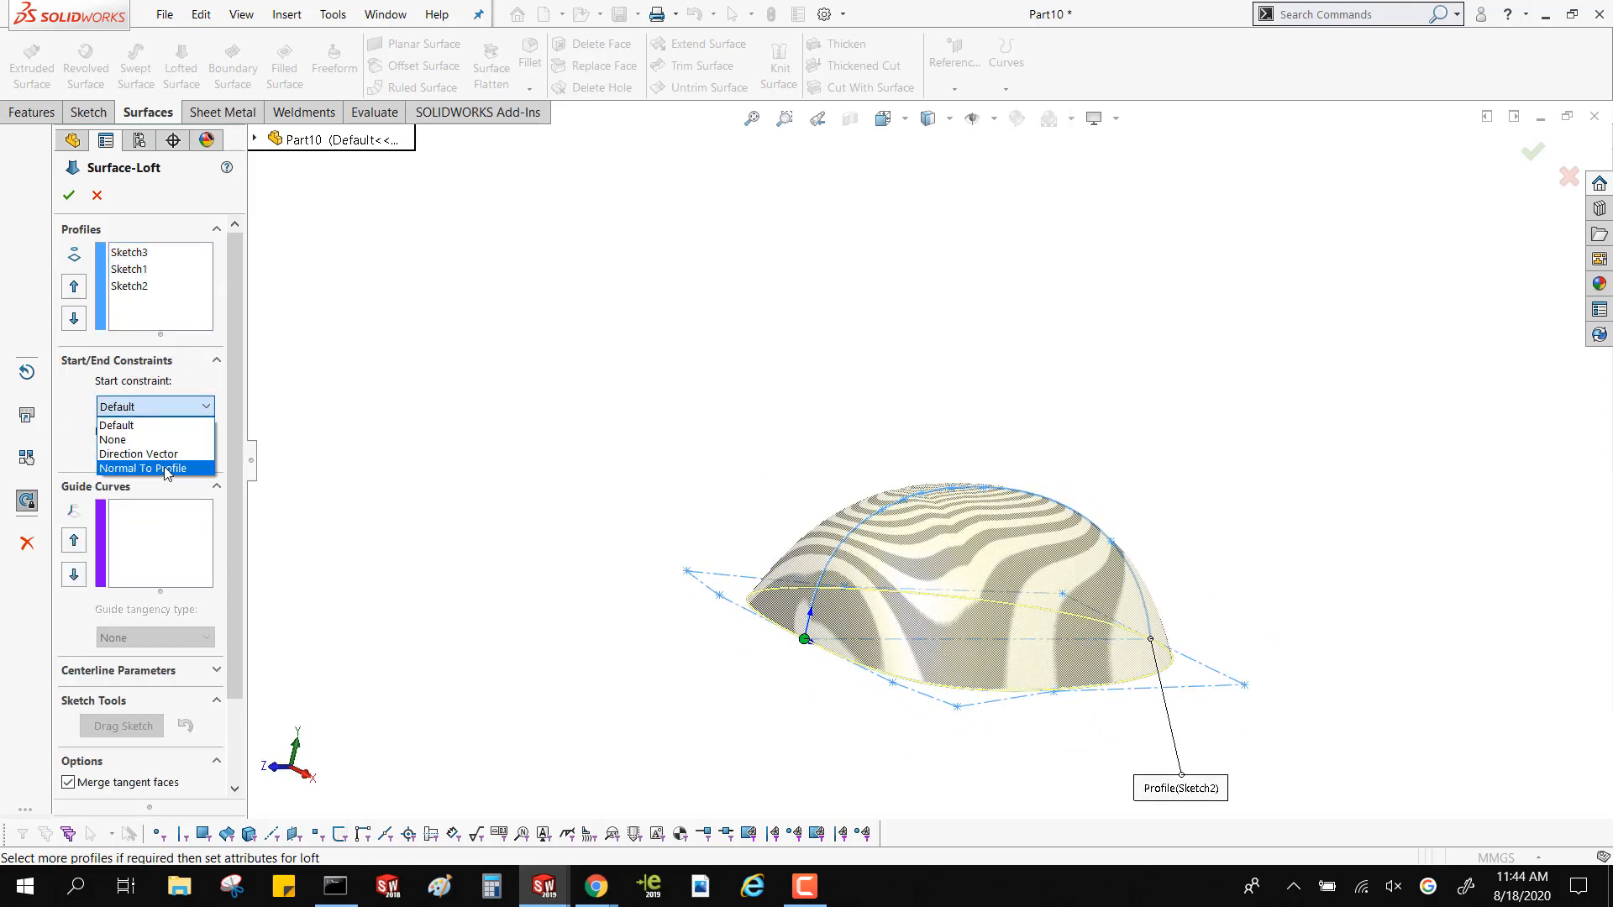
left_click(167, 469)
left_click(173, 463)
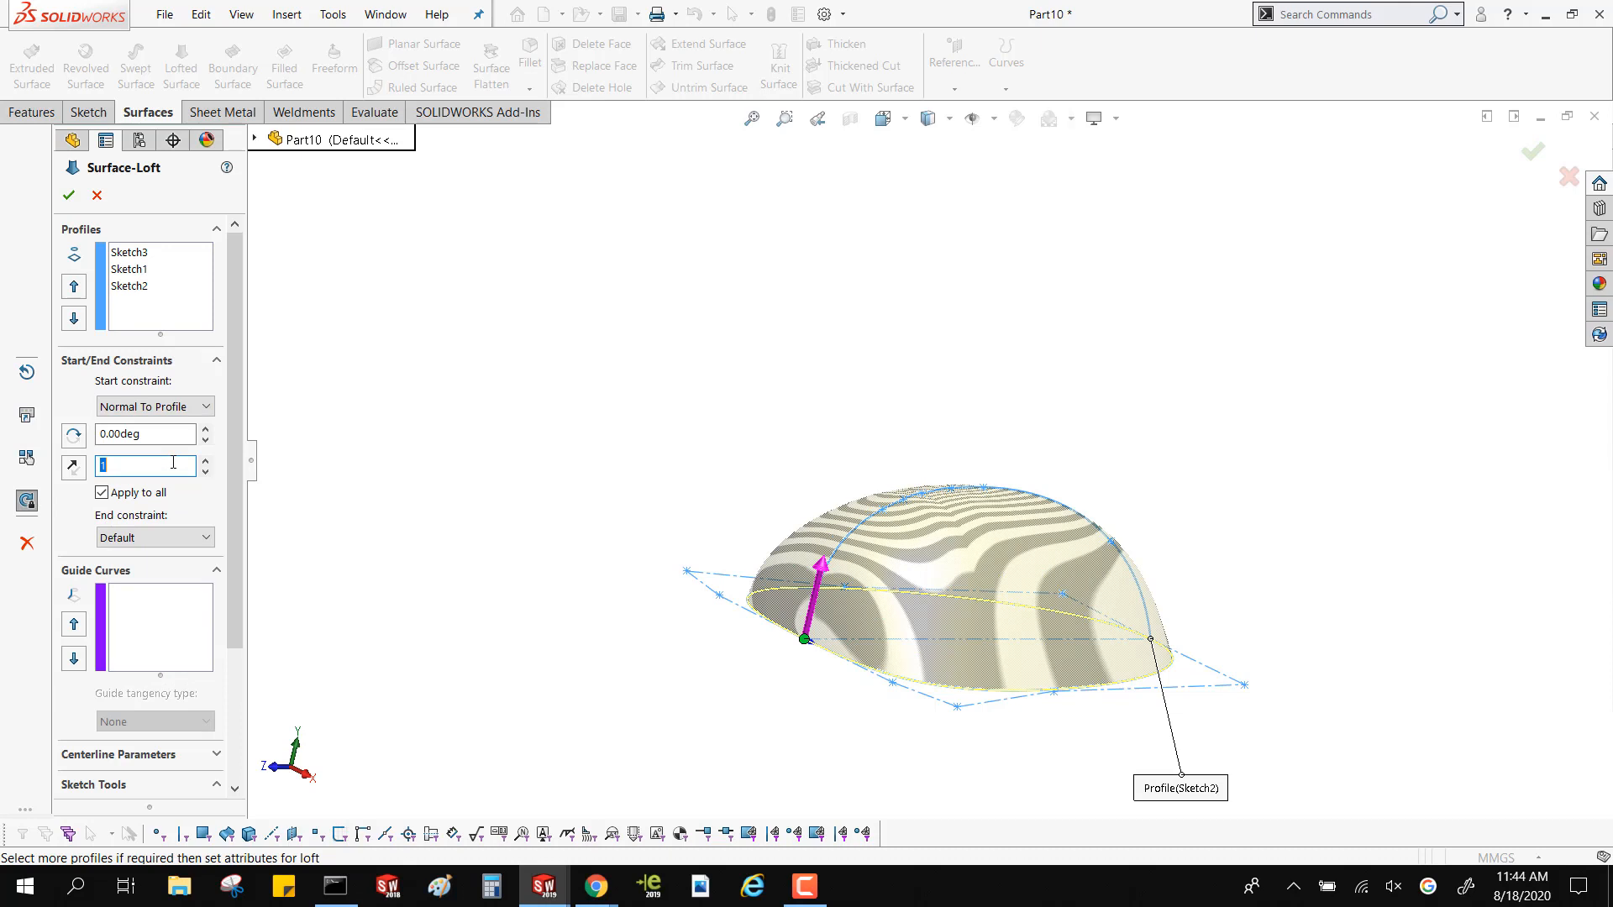
left_click(193, 541)
left_click(151, 597)
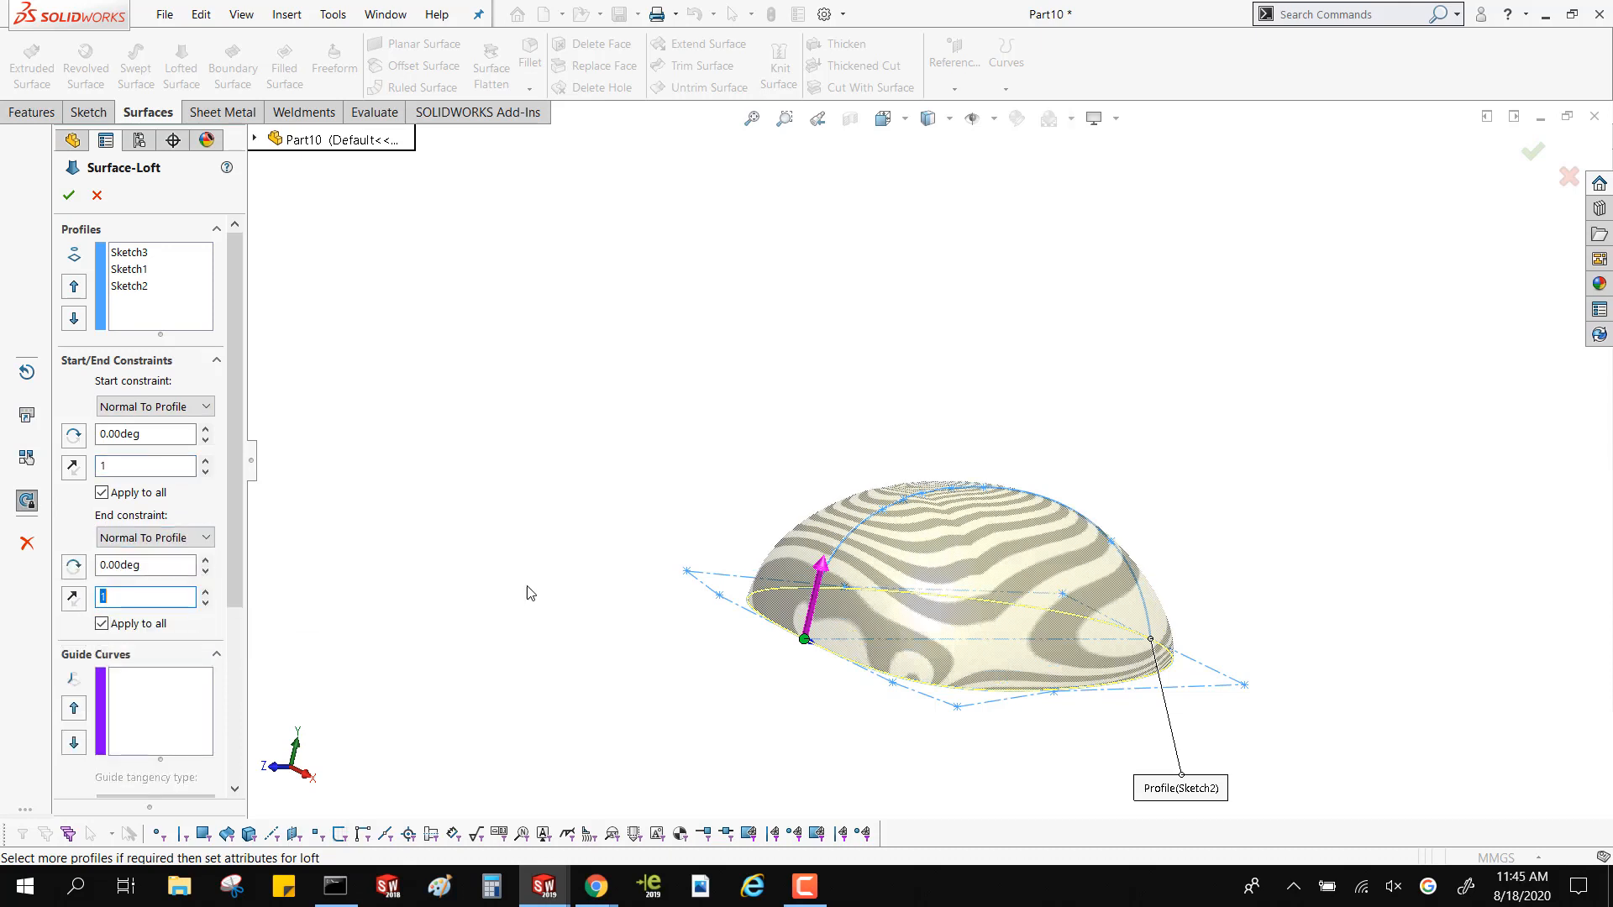
middle_click_drag(530, 593, 1126, 598)
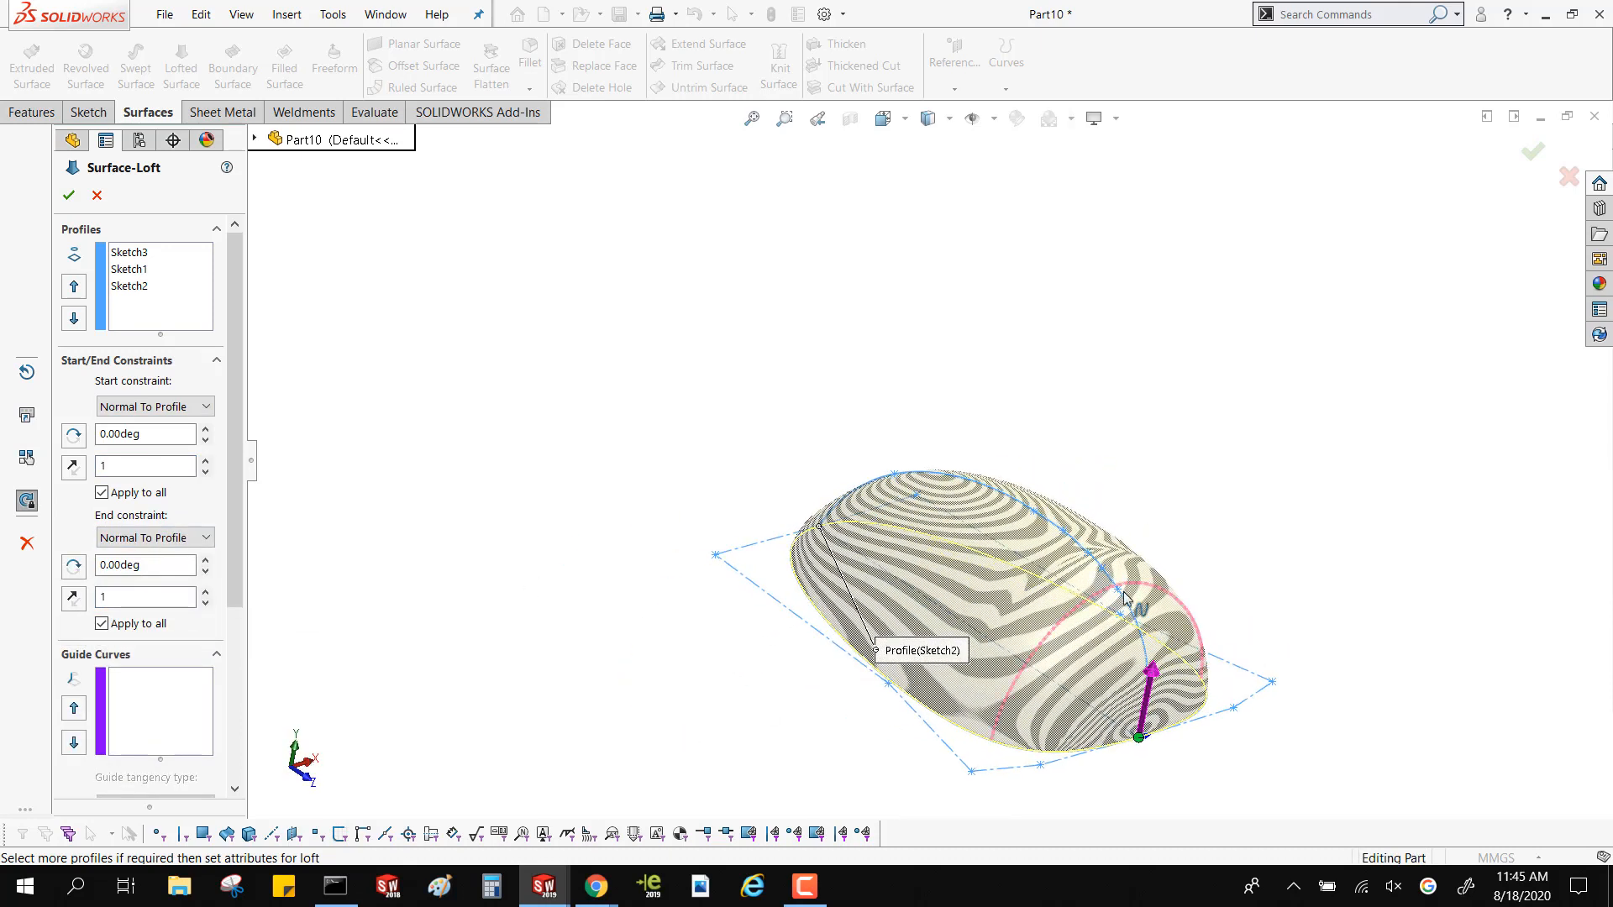
scroll(1081, 553, "down", 7)
mouse_move(893, 403)
middle_mouse_down()
mouse_move(962, 422)
mouse_move(871, 446)
mouse_move(893, 427)
middle_mouse_up()
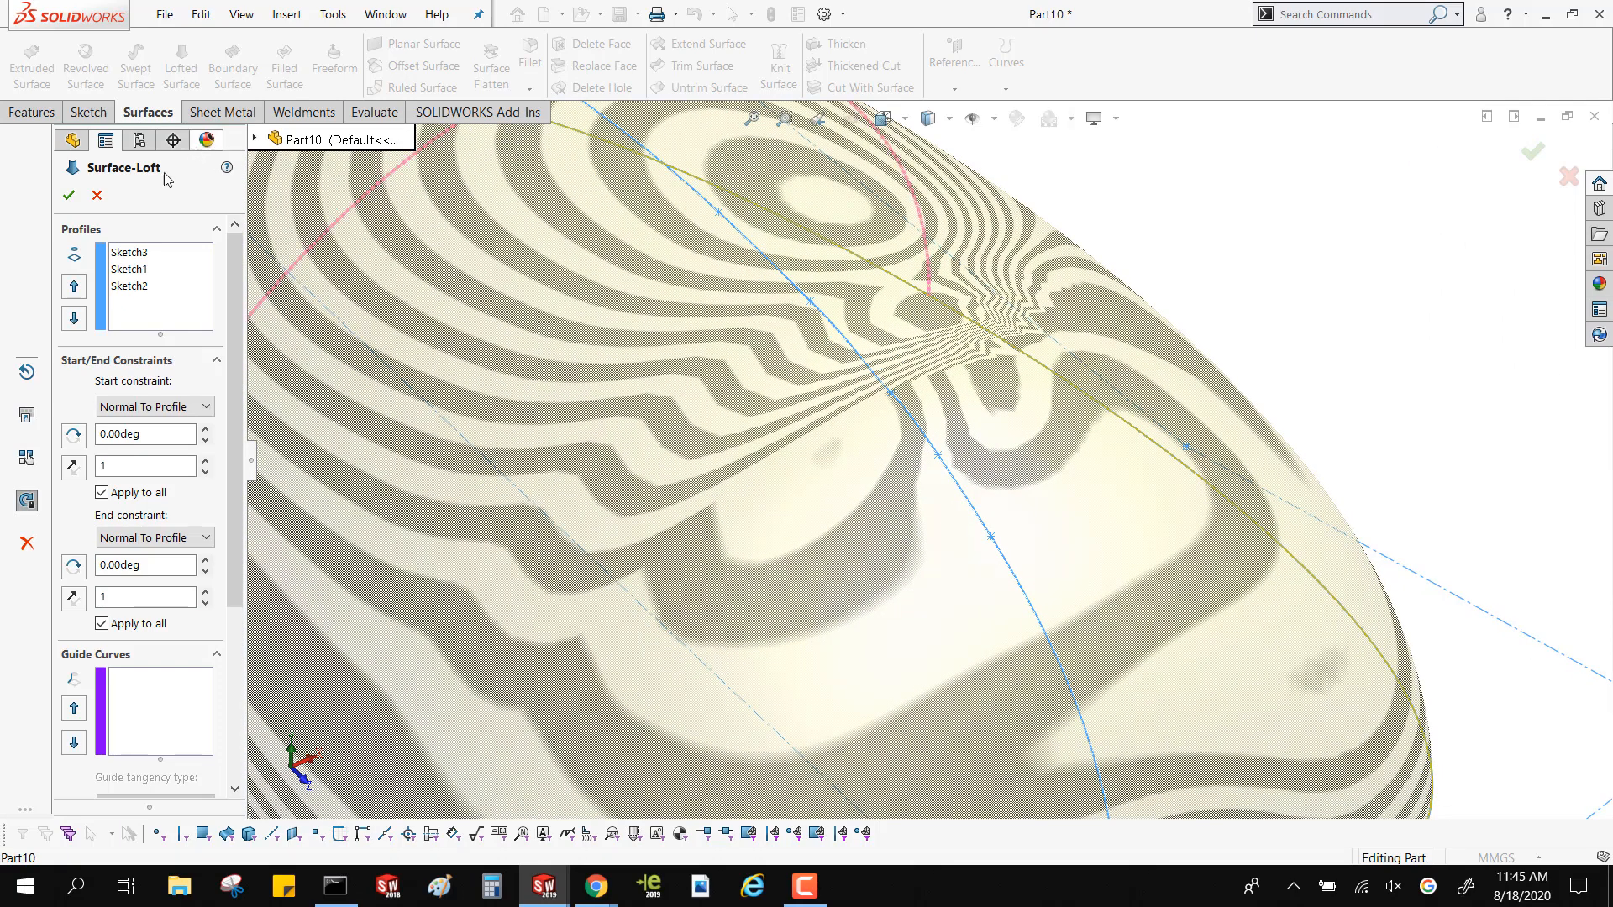
left_click(69, 194)
key("f")
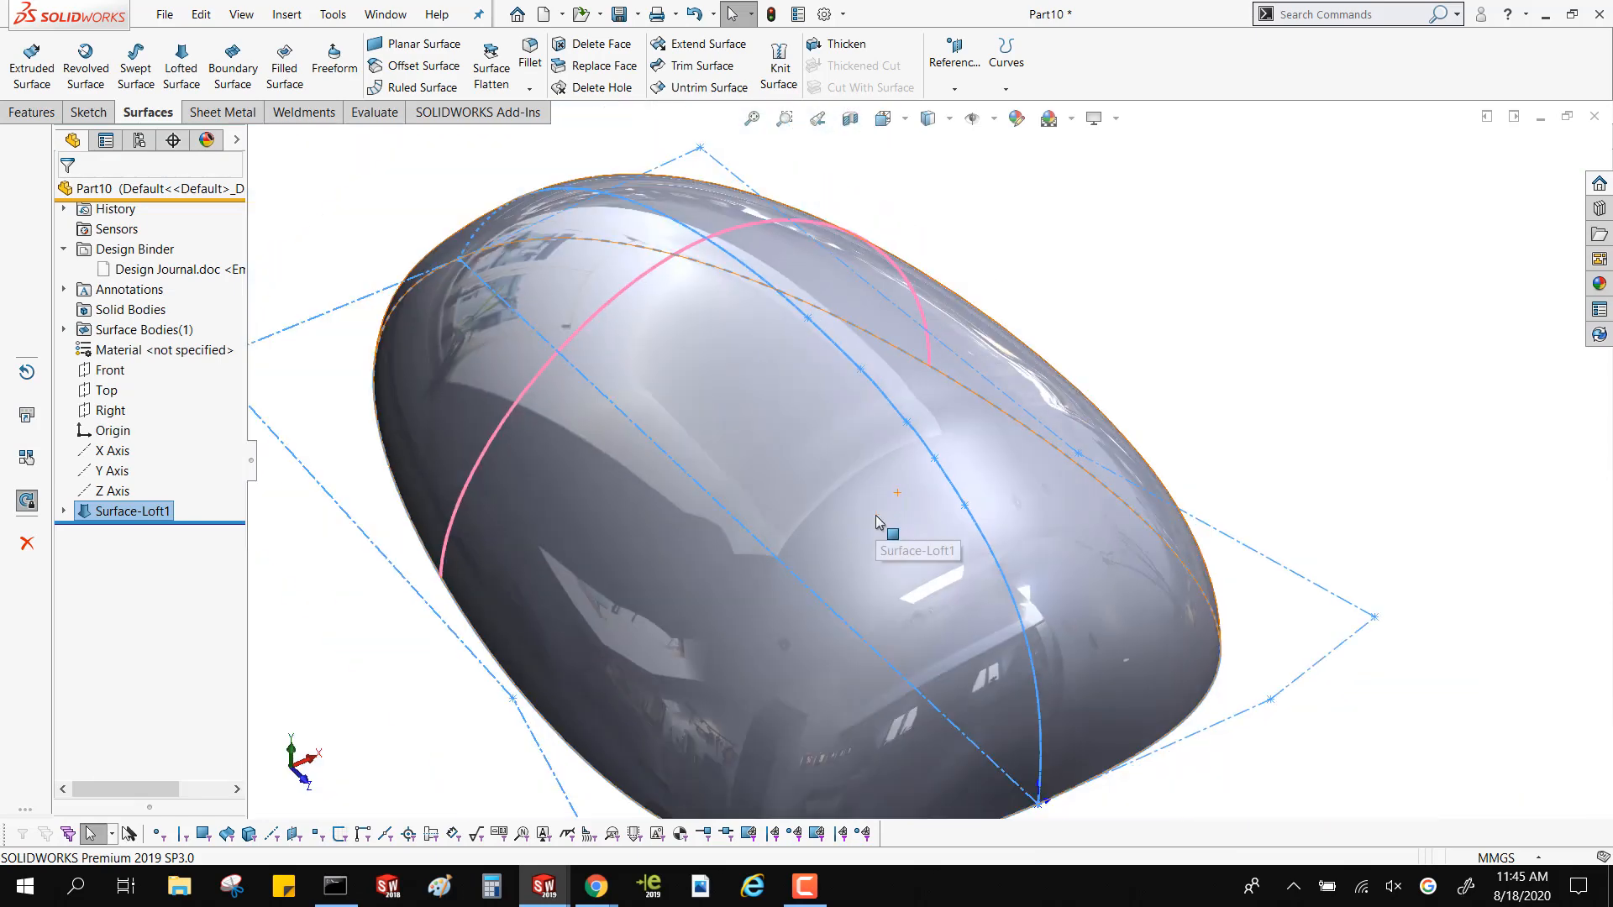
Turn on the curvature display and examine the lofted surface's colour transitions across the crest near the origin end
left_click(374, 112)
left_click(720, 94)
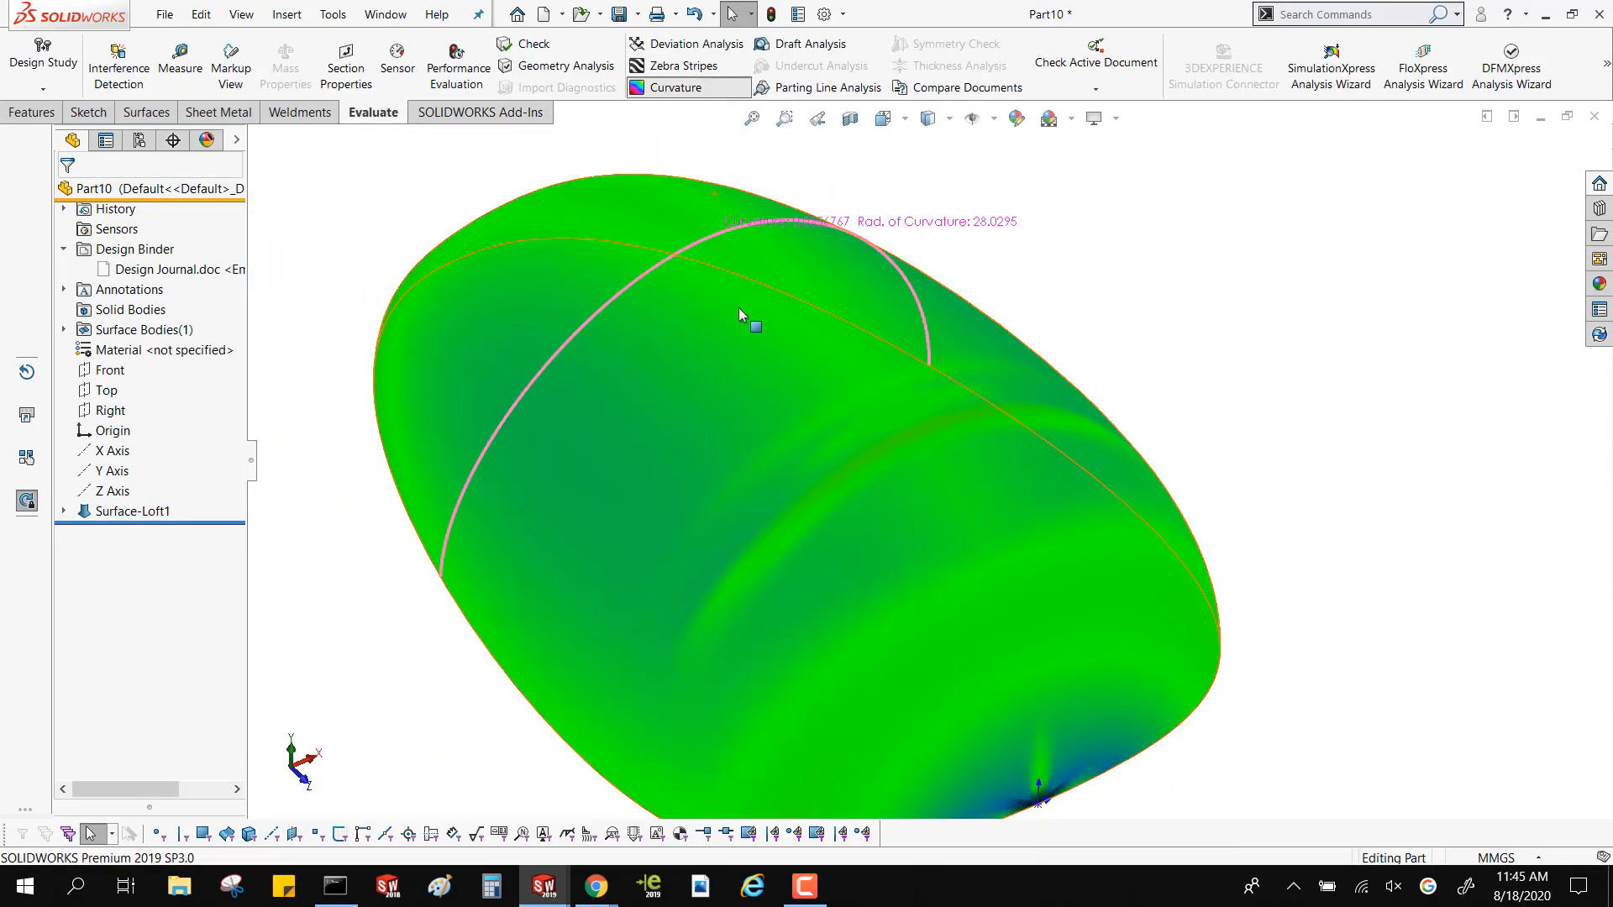
scroll(738, 308, "down", 5)
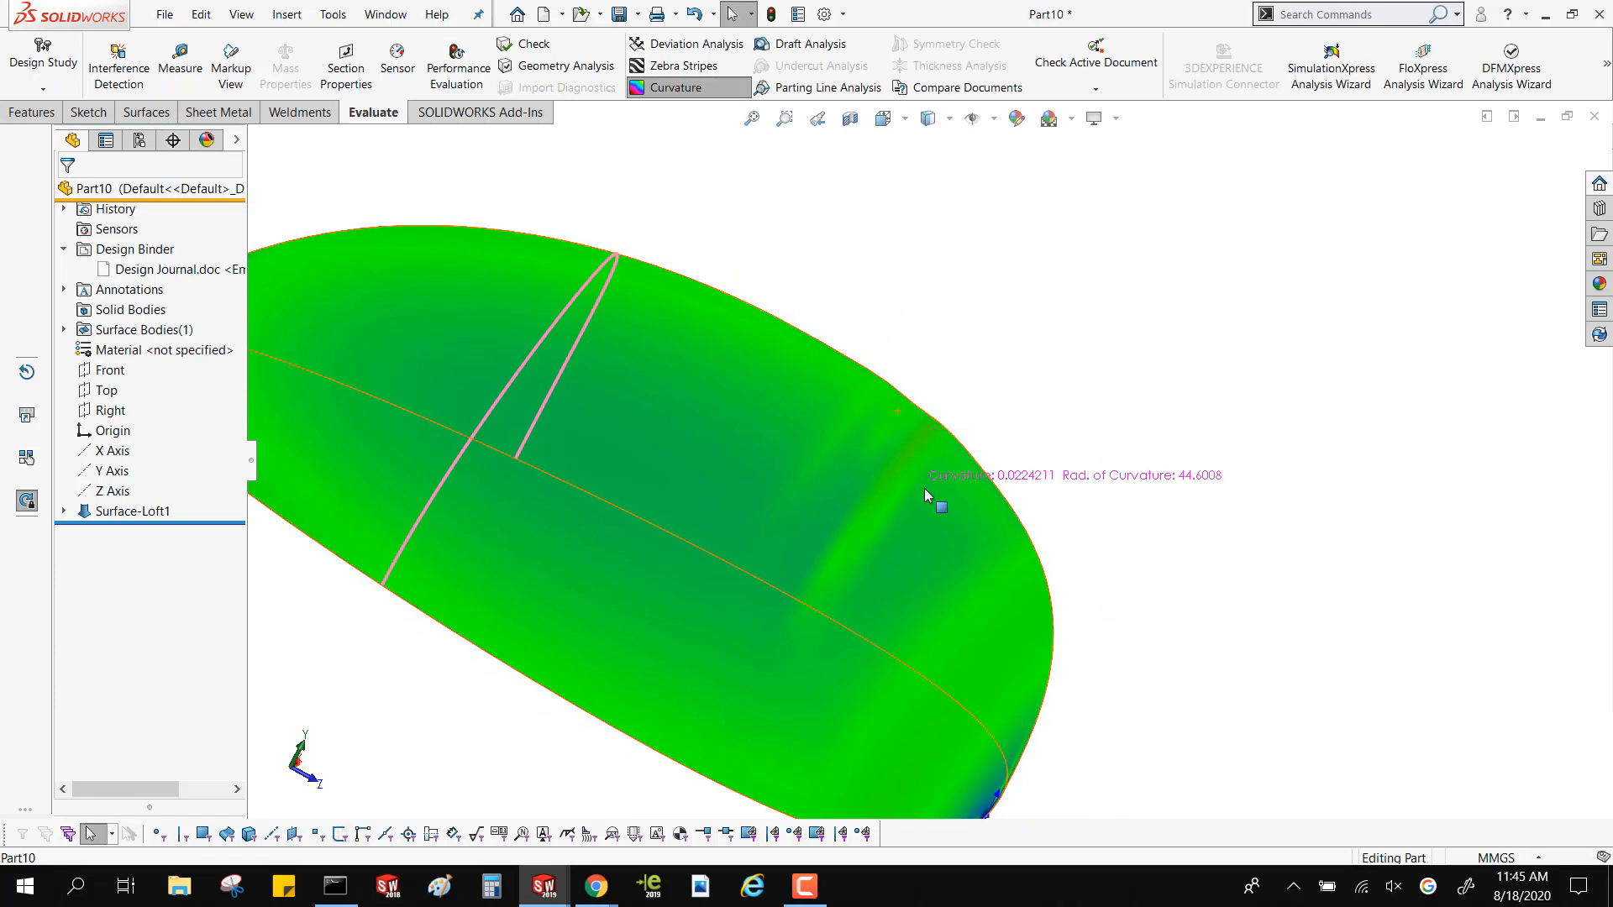
scroll(904, 426, "down", 2)
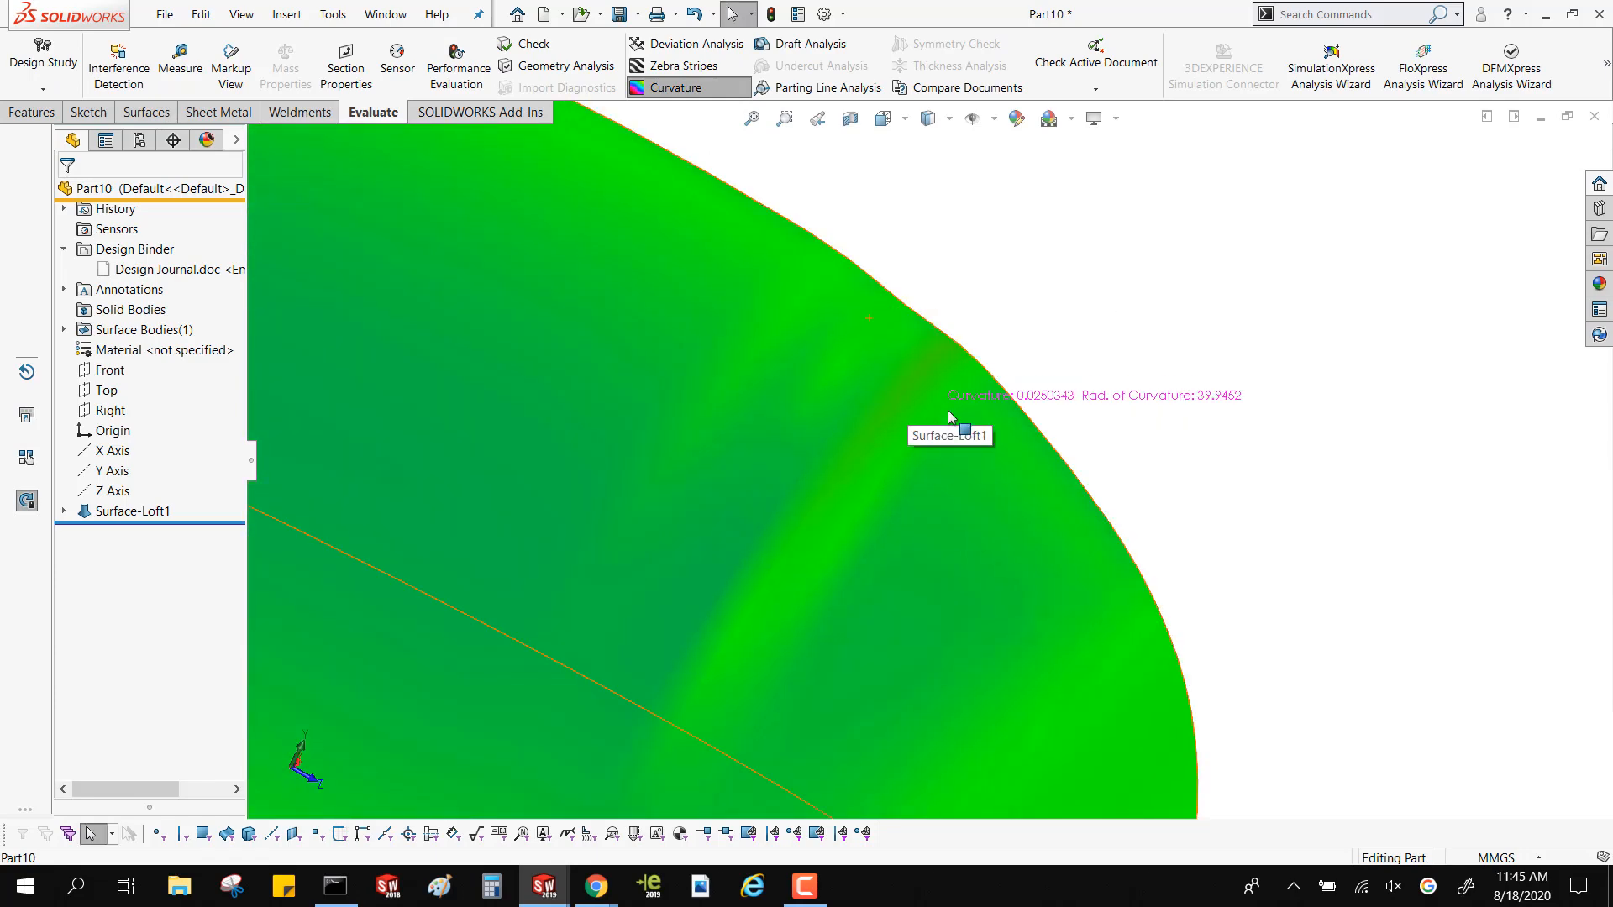
scroll(908, 404, "up", 6)
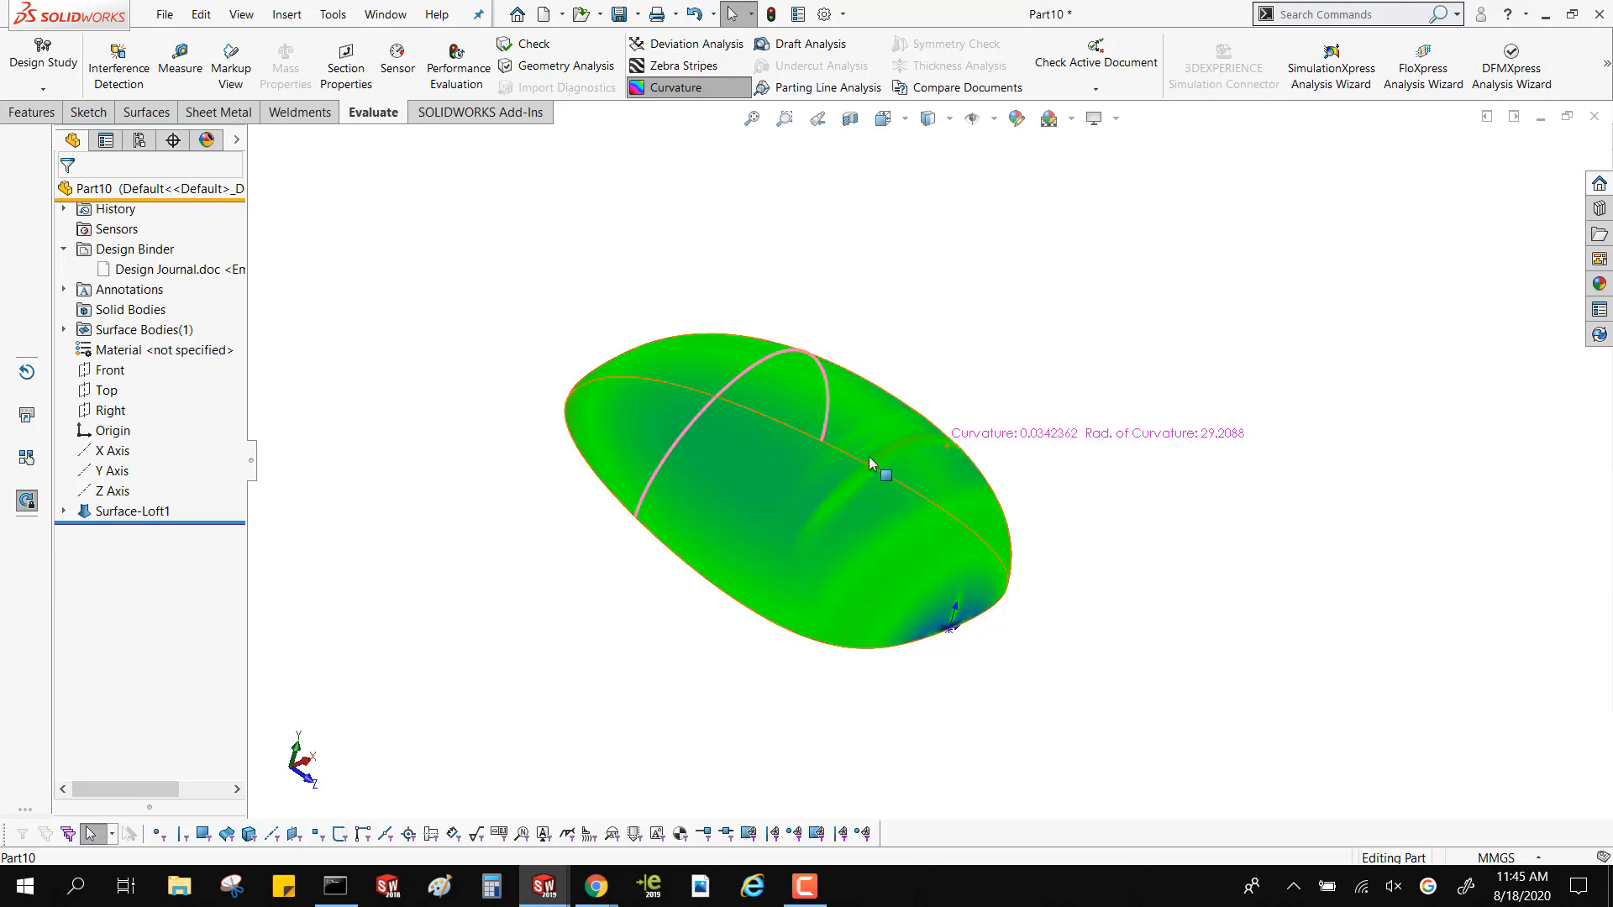
scroll(868, 456, "down", 3)
middle_click_drag(807, 481, 932, 558)
scroll(859, 484, "down", 3)
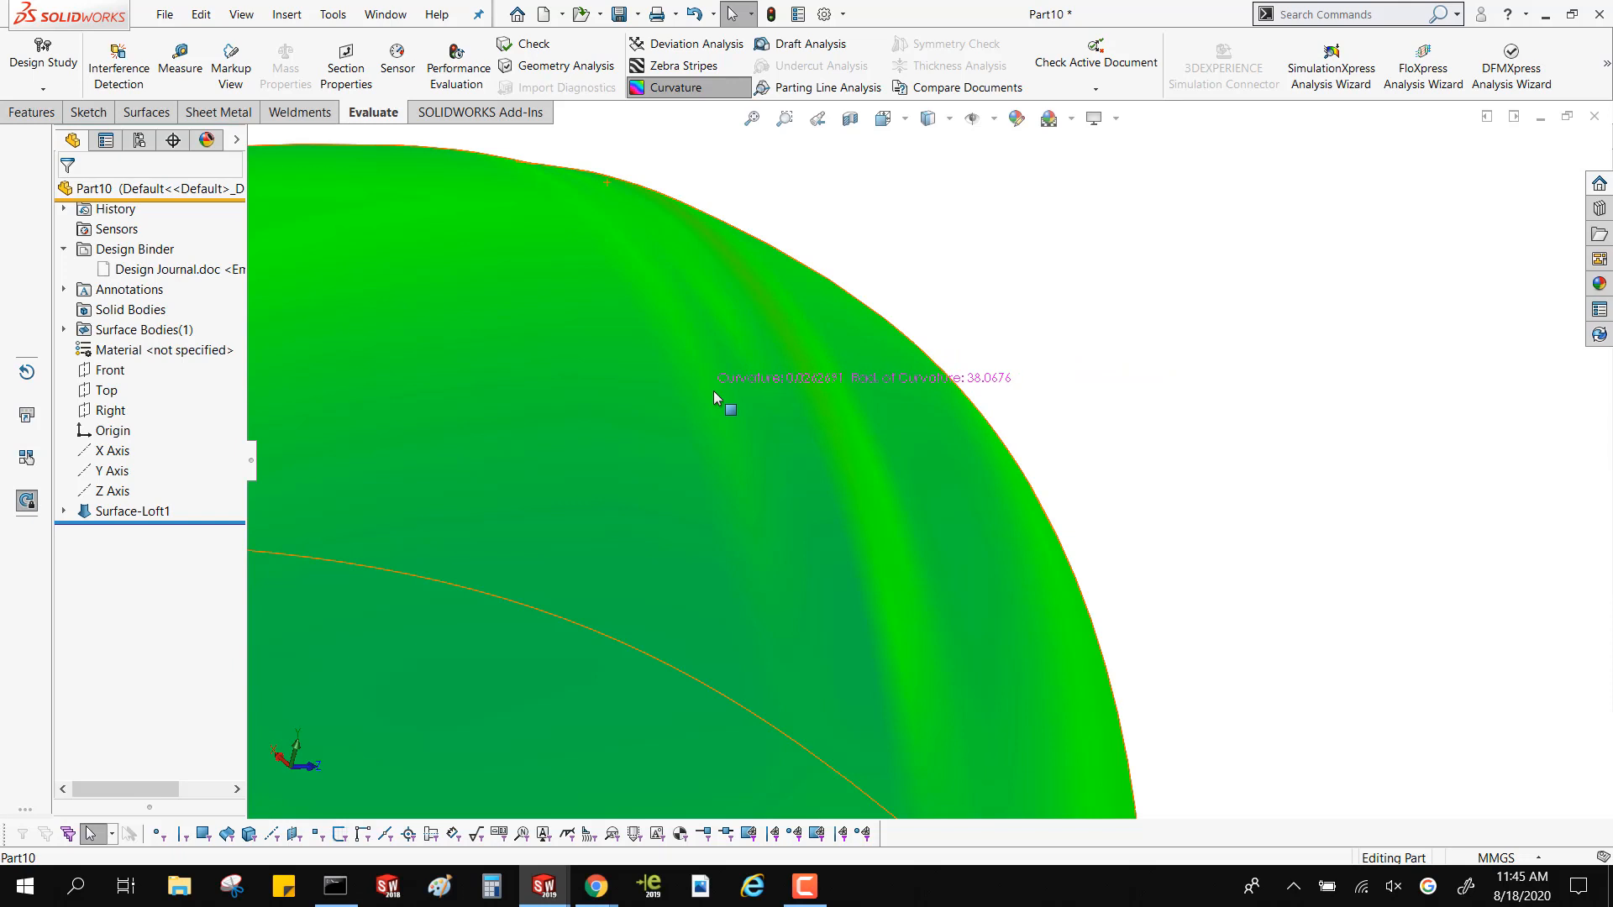
scroll(919, 312, "up", 9)
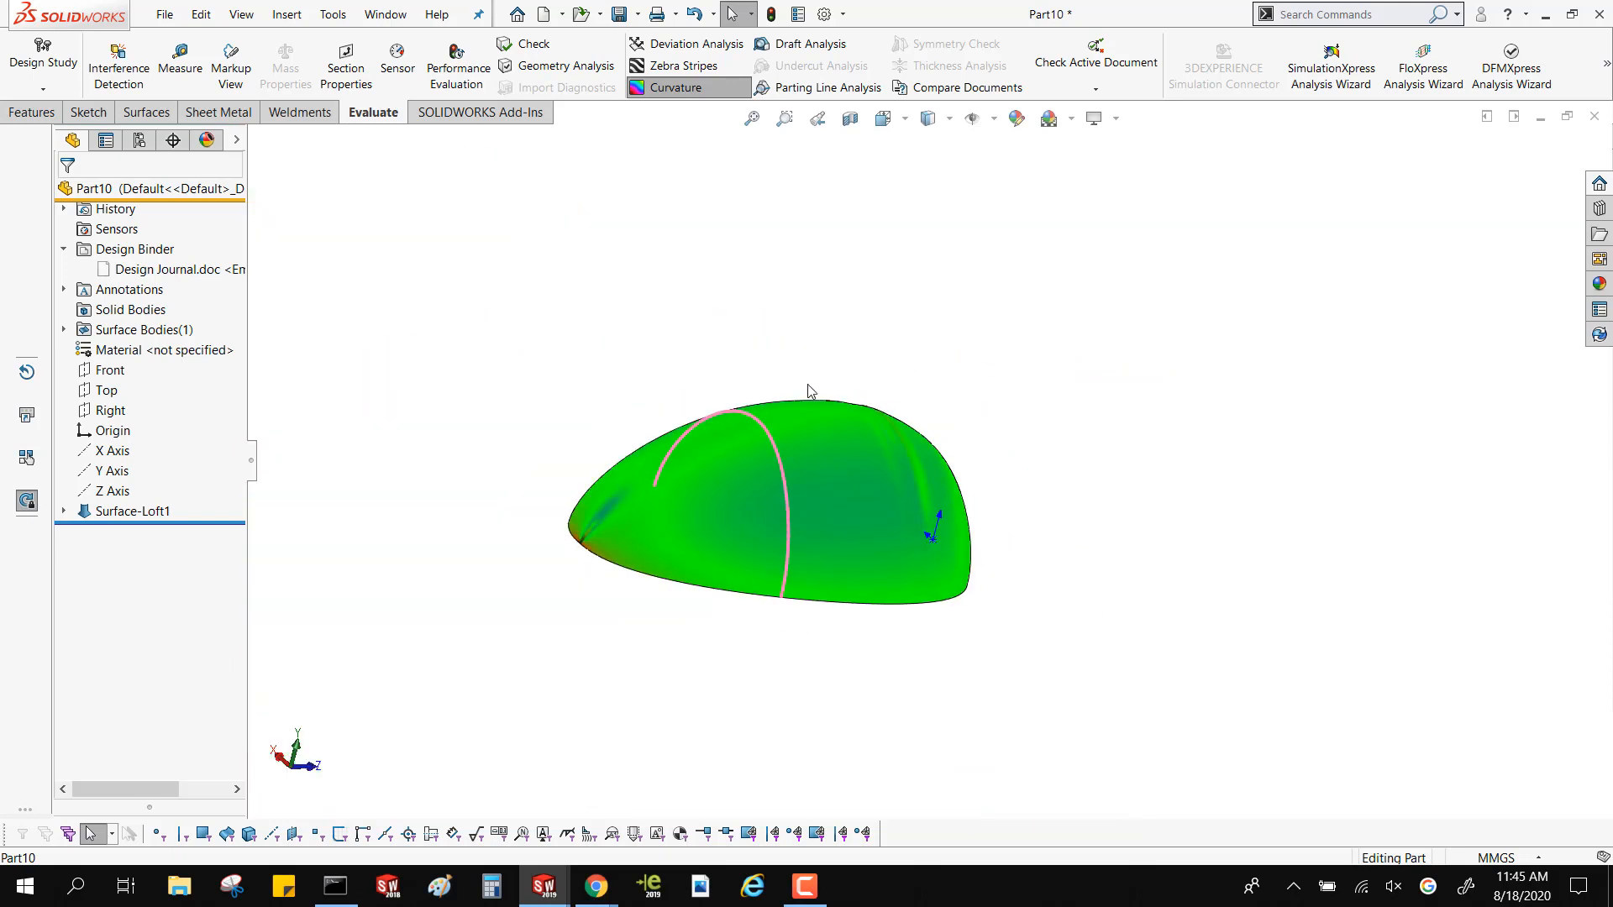
middle_click_drag(808, 384, 720, 451)
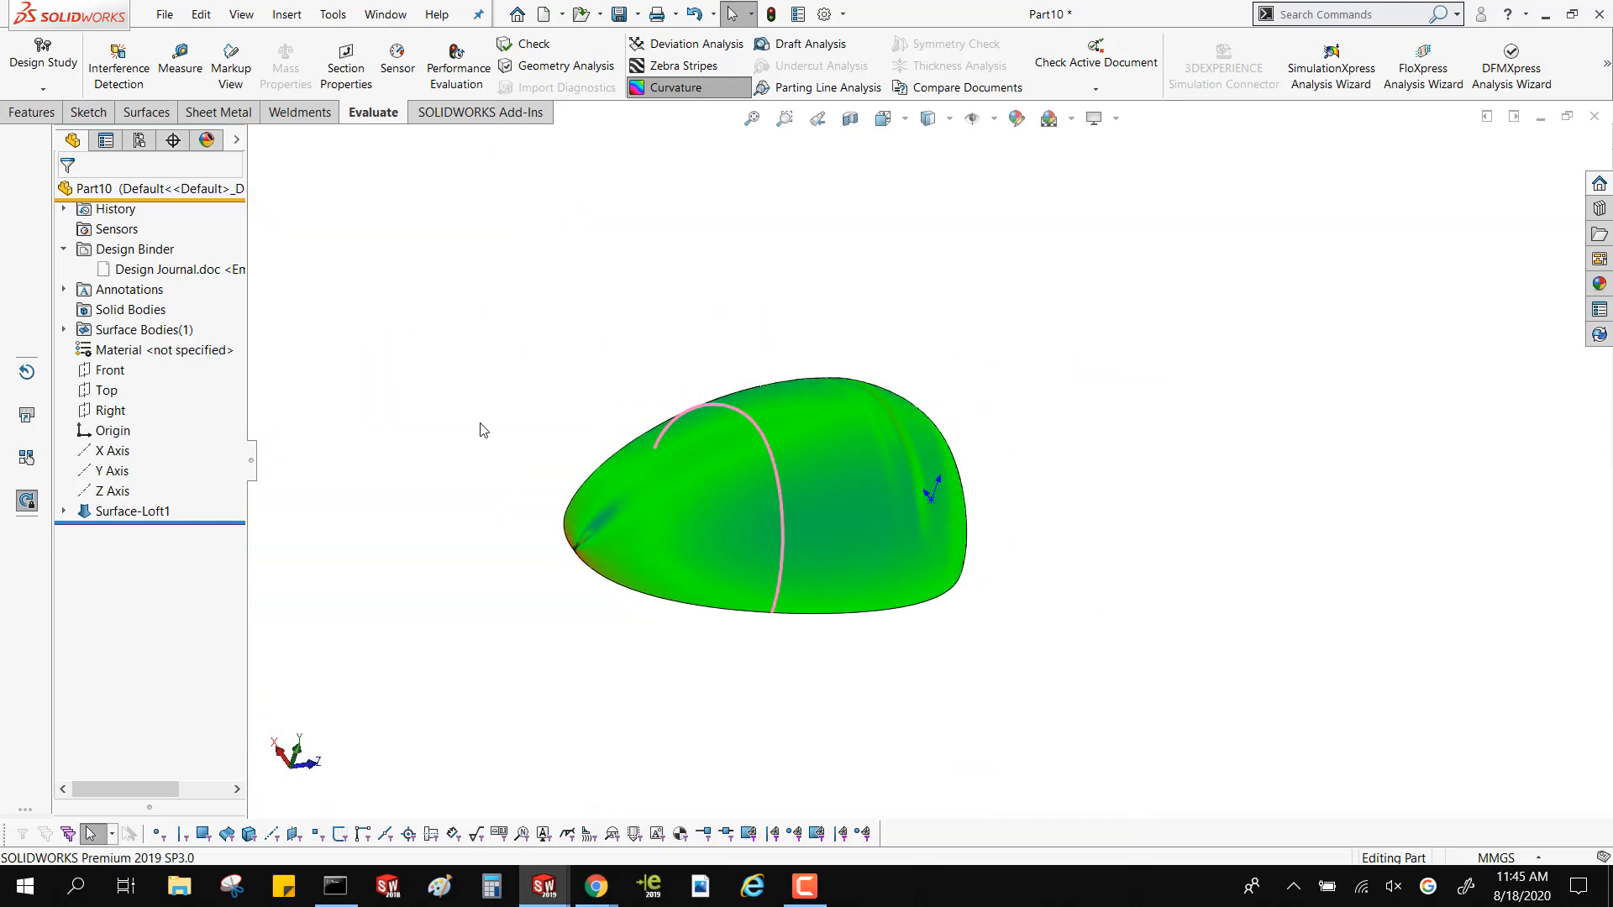
Edit Sketch1 of the loft, delete the two extra spline points near the crest, and exit the sketch to rebuild the surface
left_click(63, 511)
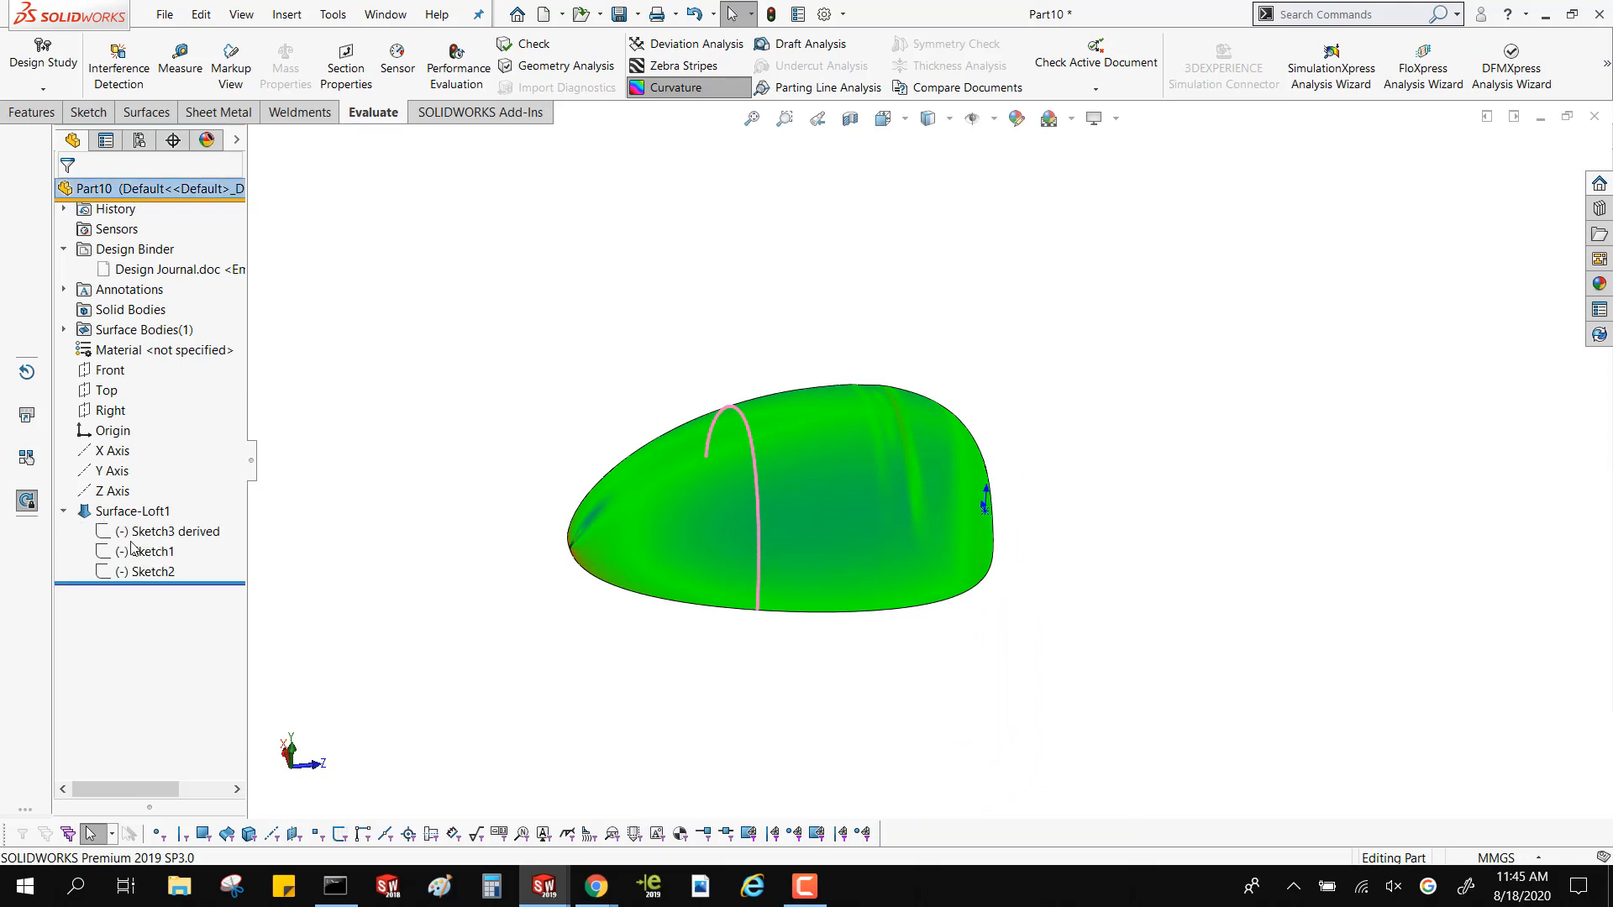
left_click(132, 551)
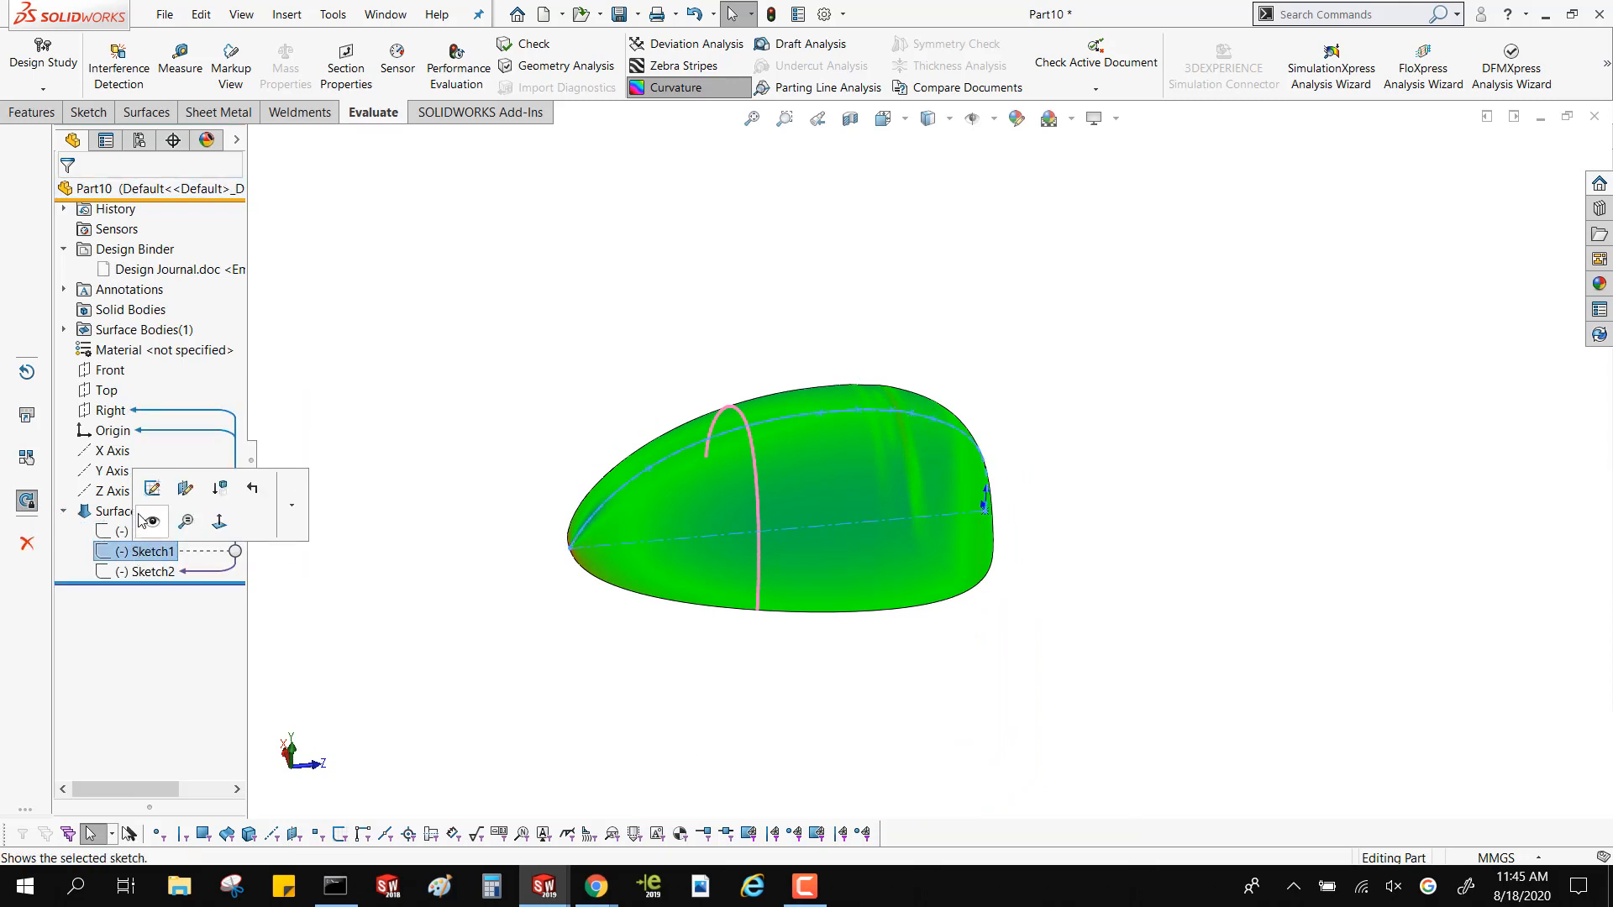
left_click(148, 503)
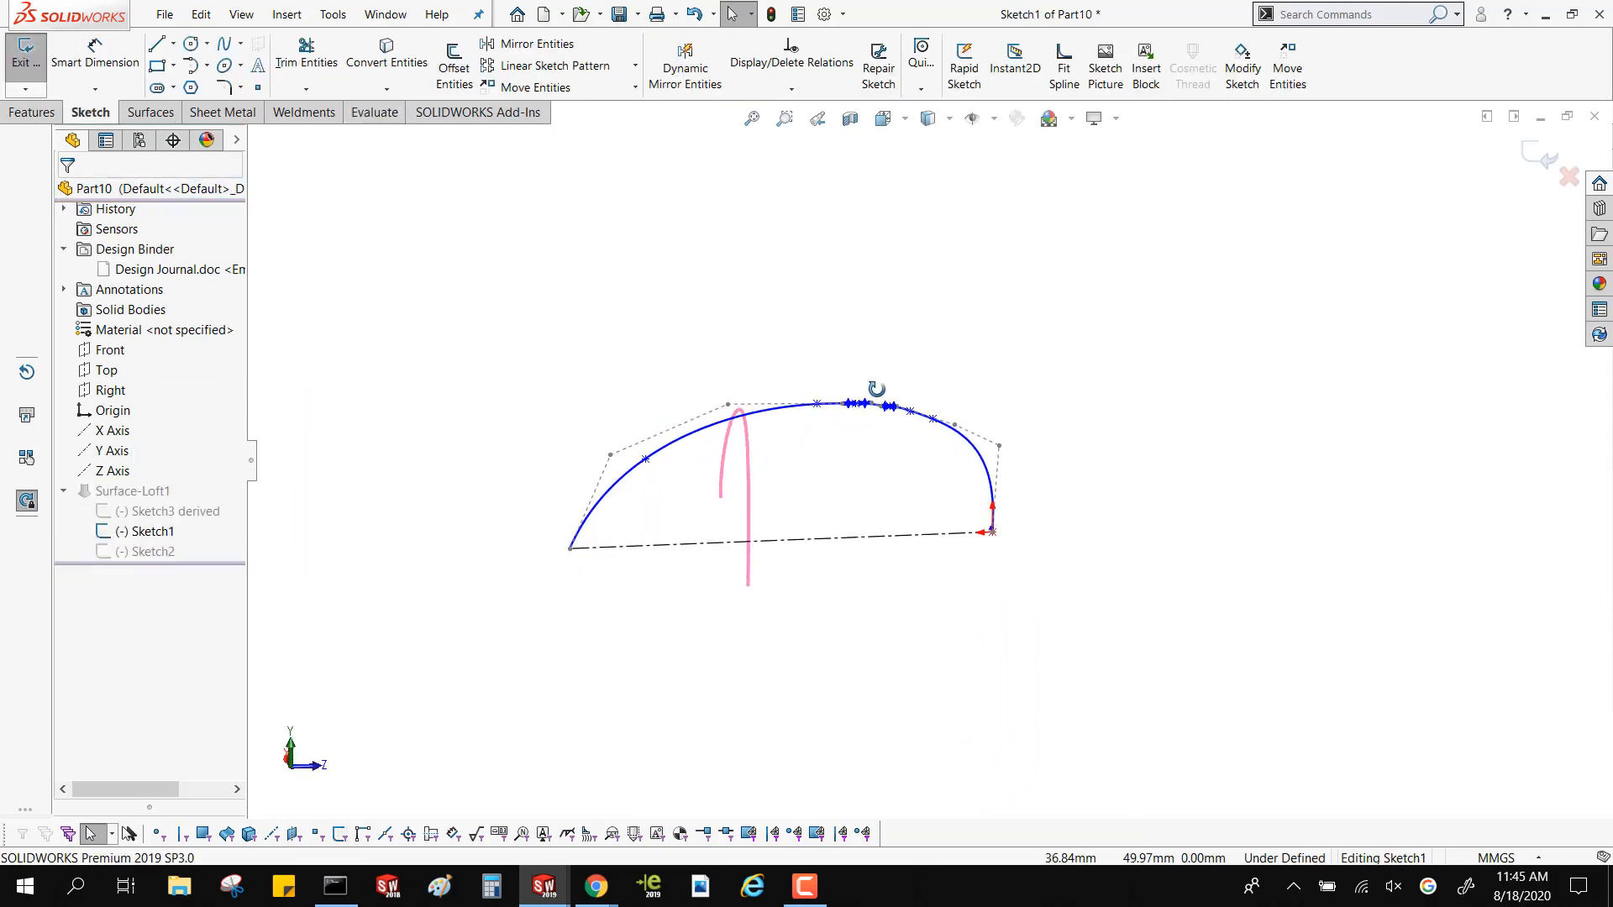
scroll(895, 456, "down", 3)
scroll(895, 456, "down", 3)
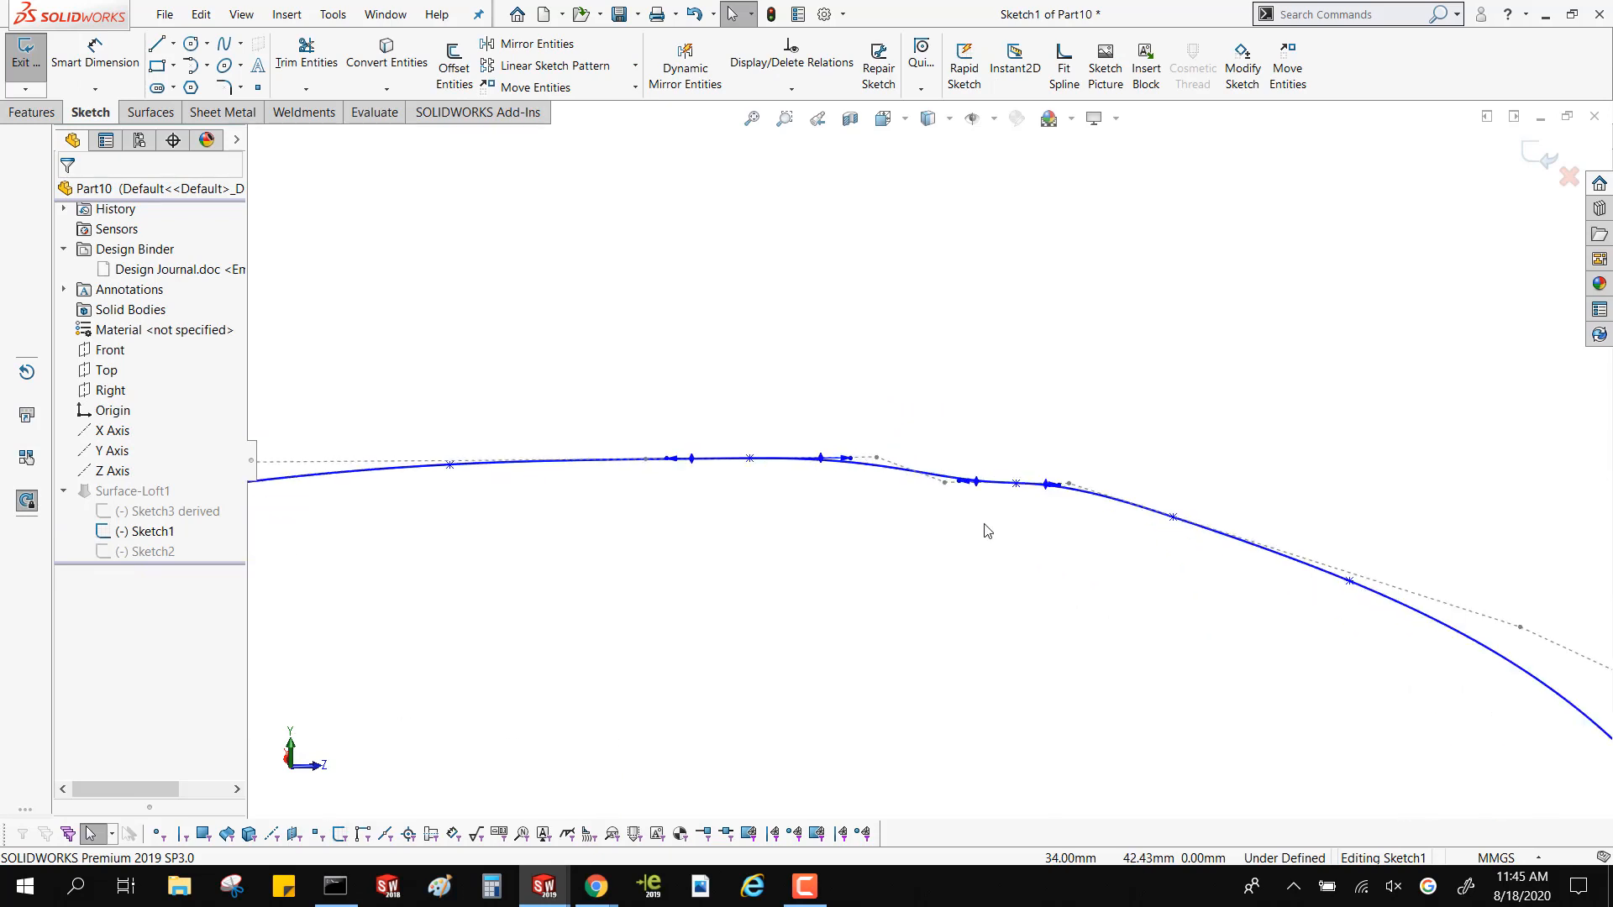
left_click(1016, 485)
key("Delete")
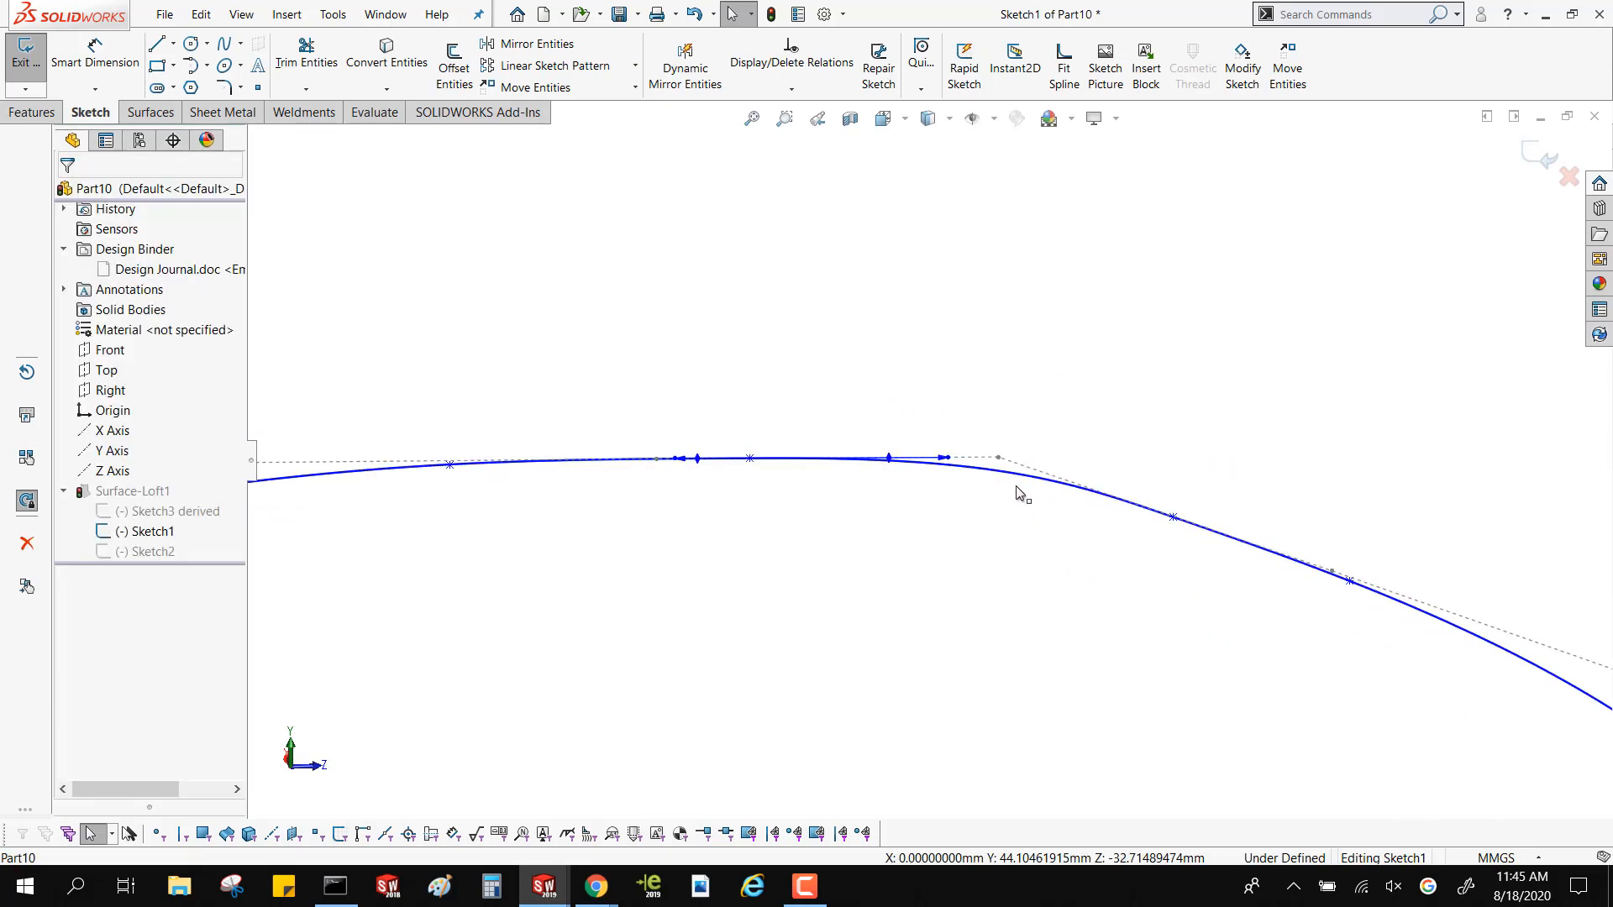
left_click(749, 458)
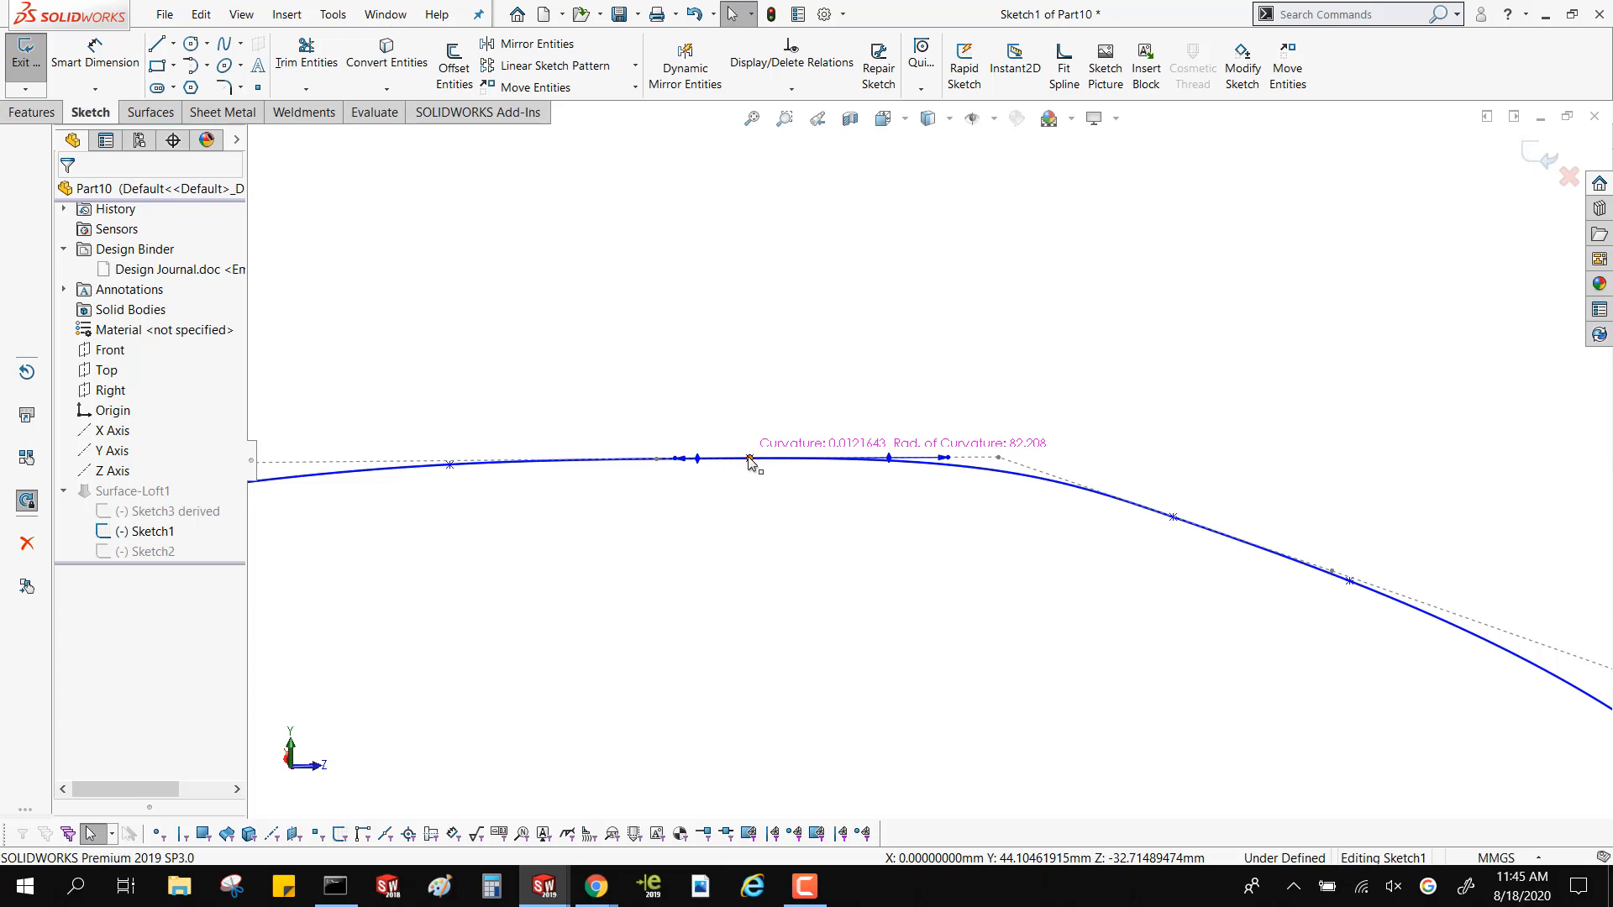
key("Delete")
scroll(1019, 539, "up", 5)
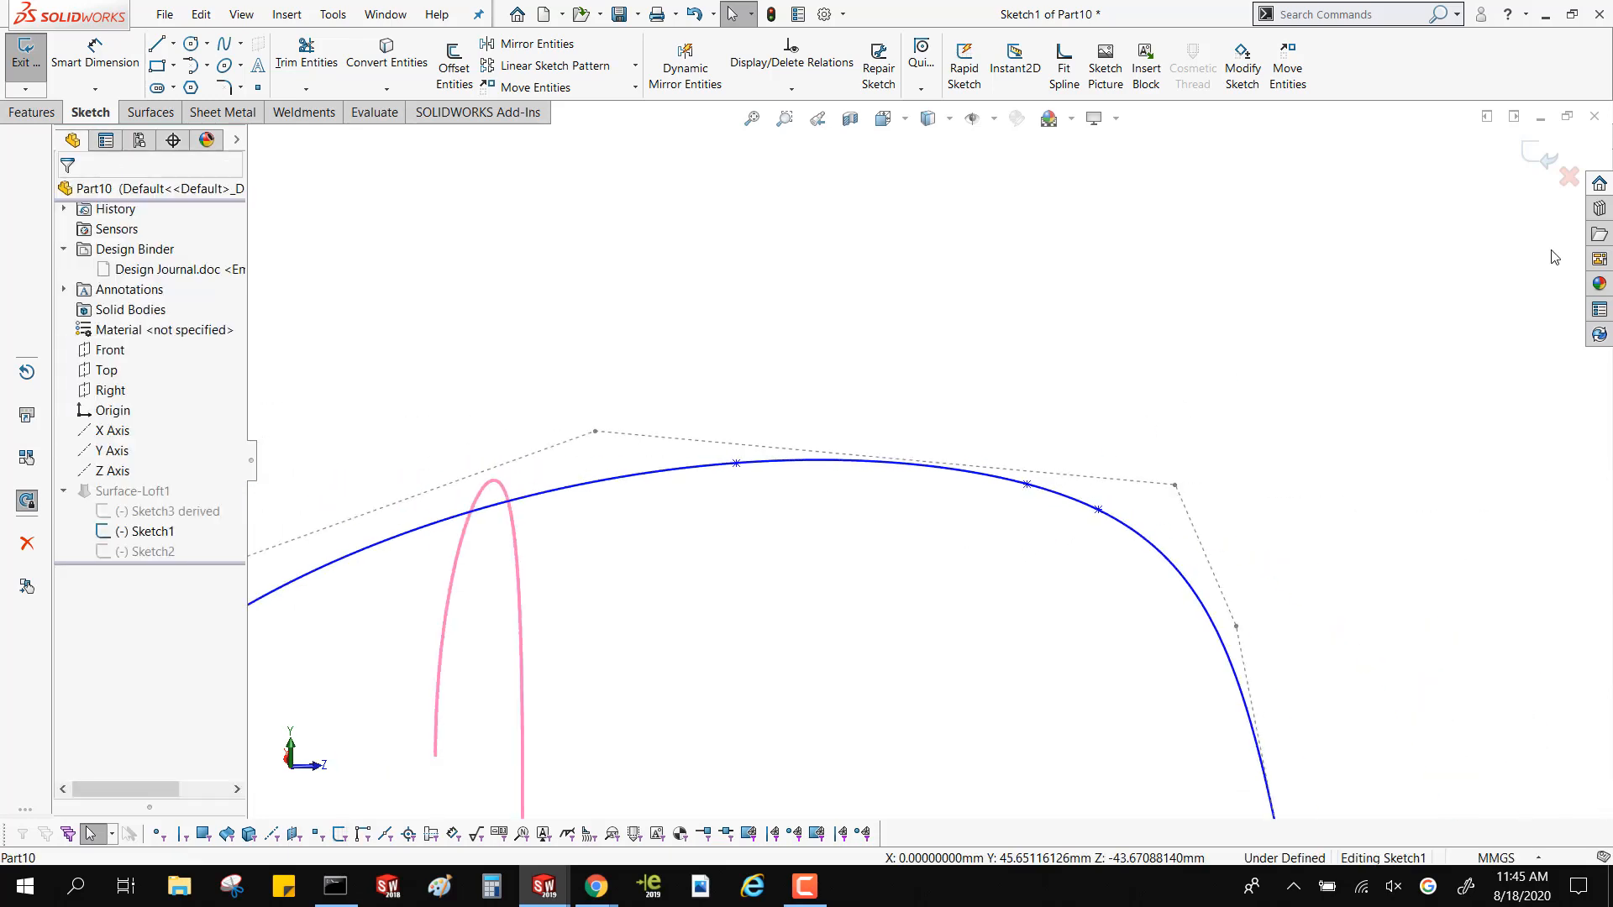
left_click(1537, 160)
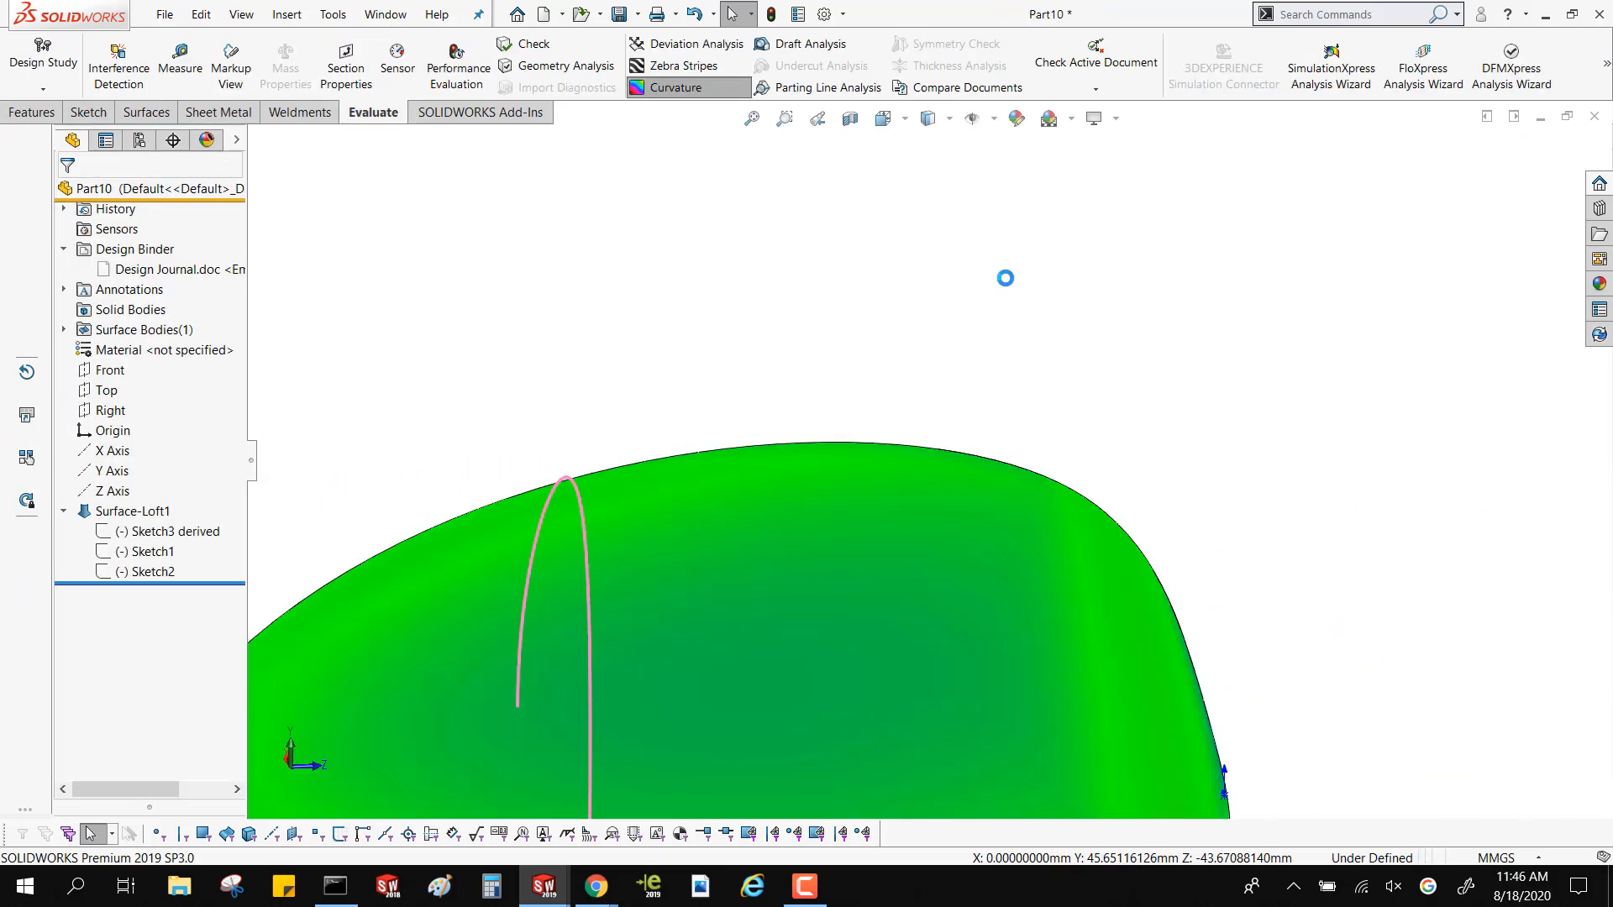
Turn off the curvature display and examine the outside and inside of the shaded lofted surface
middle_click_drag(1011, 304, 1029, 404)
scroll(1030, 404, "up", 5)
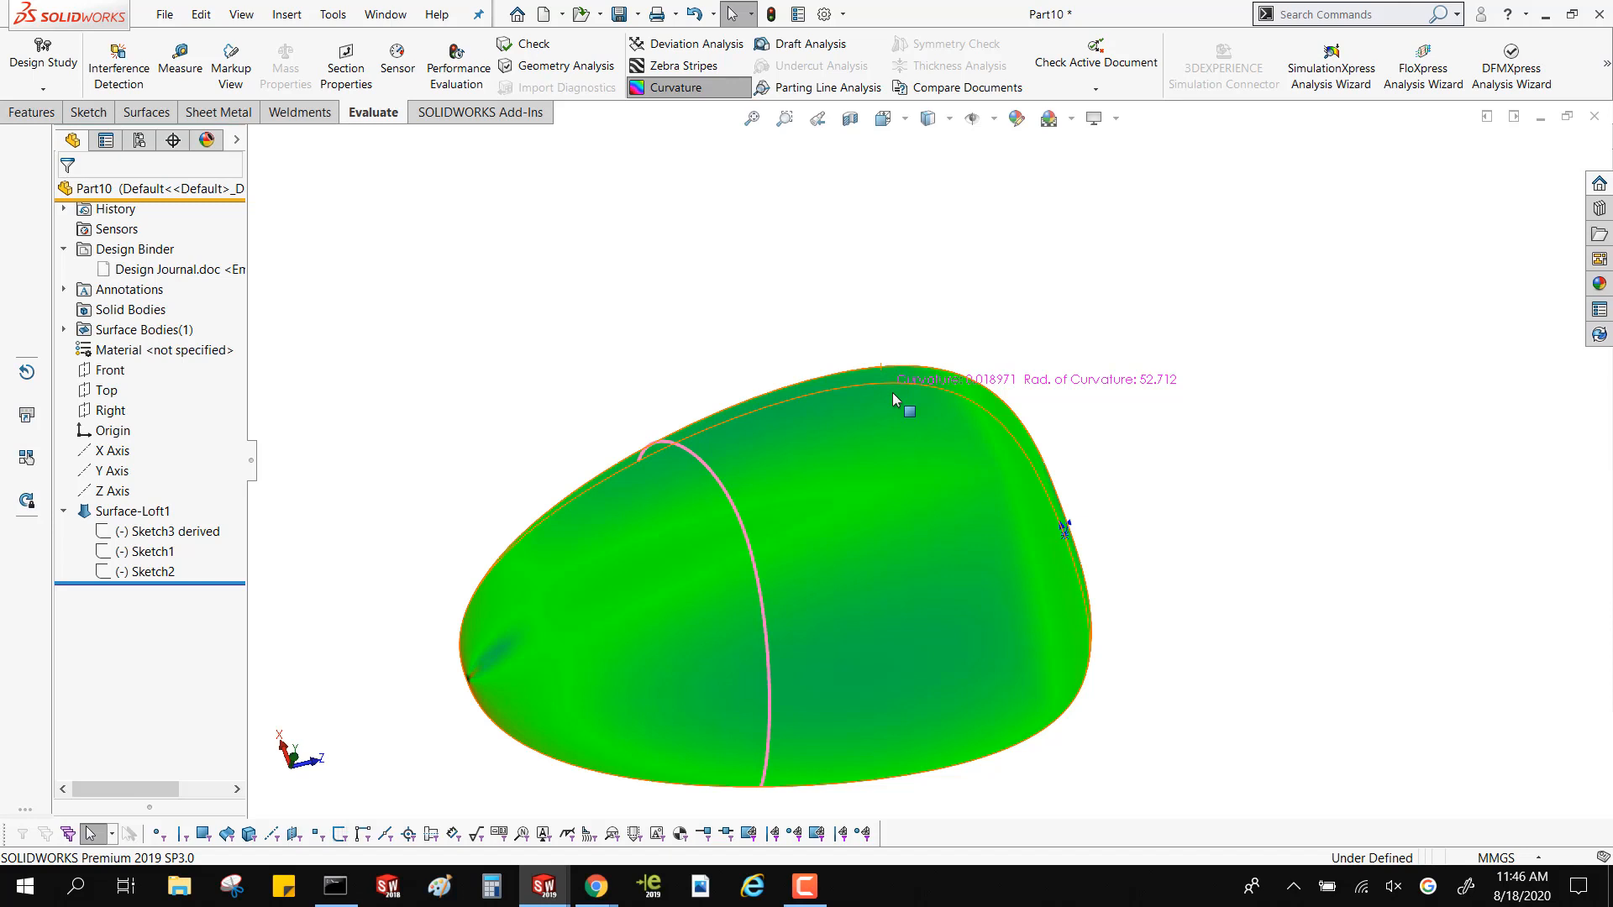
left_click(716, 95)
mouse_move(756, 274)
middle_mouse_down()
mouse_move(737, 166)
mouse_move(652, 303)
mouse_move(673, 222)
middle_mouse_up()
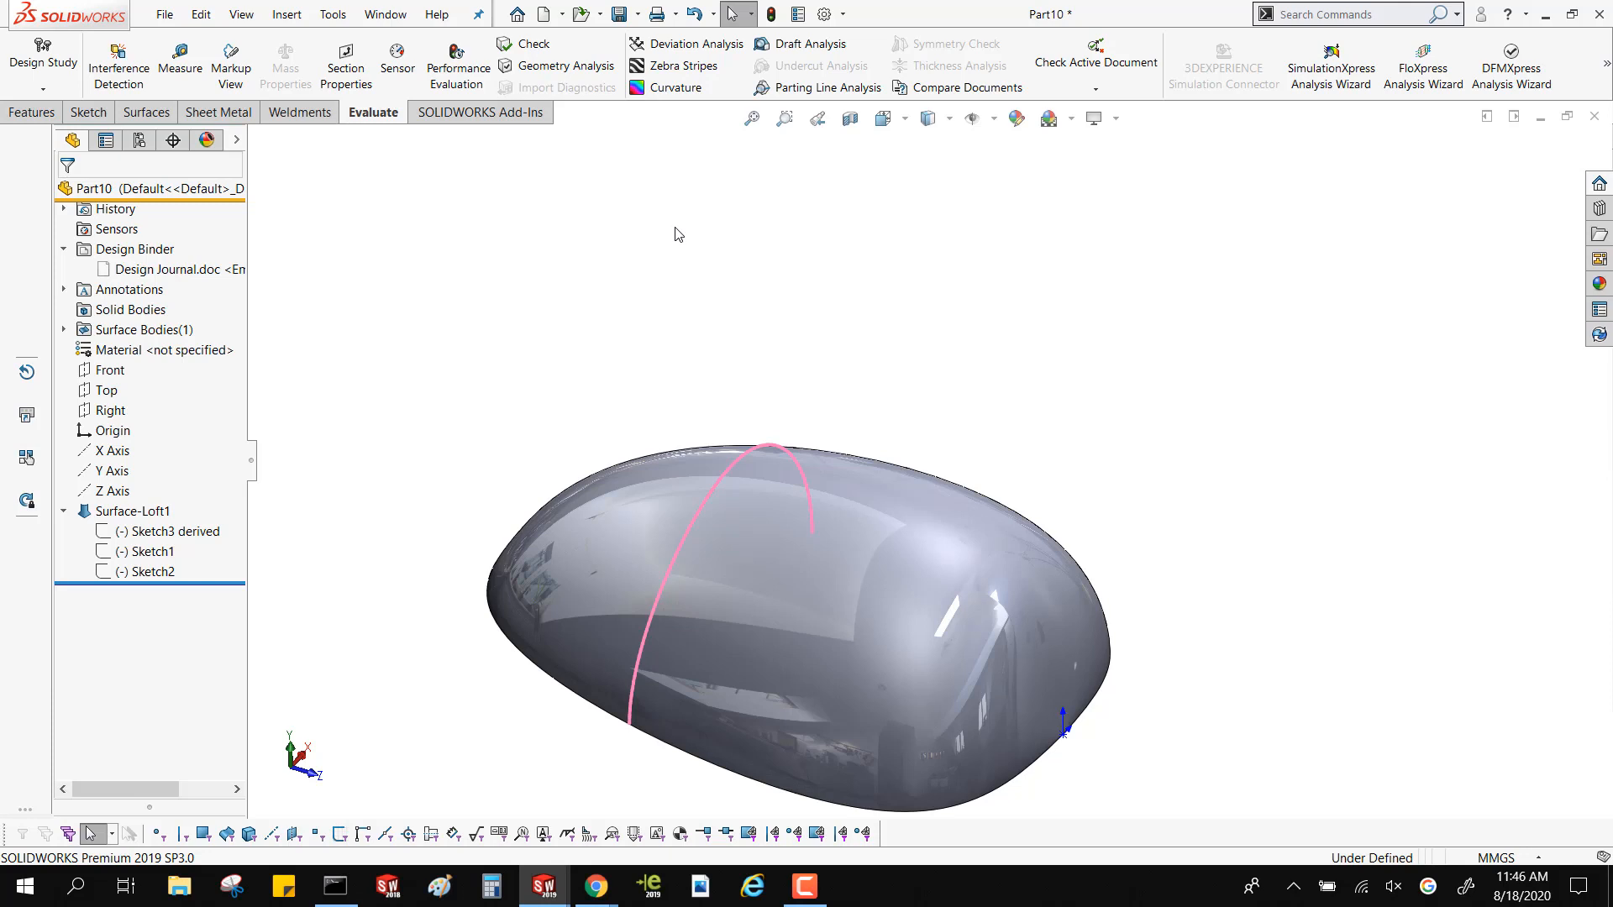
middle_click_drag(695, 577, 669, 833)
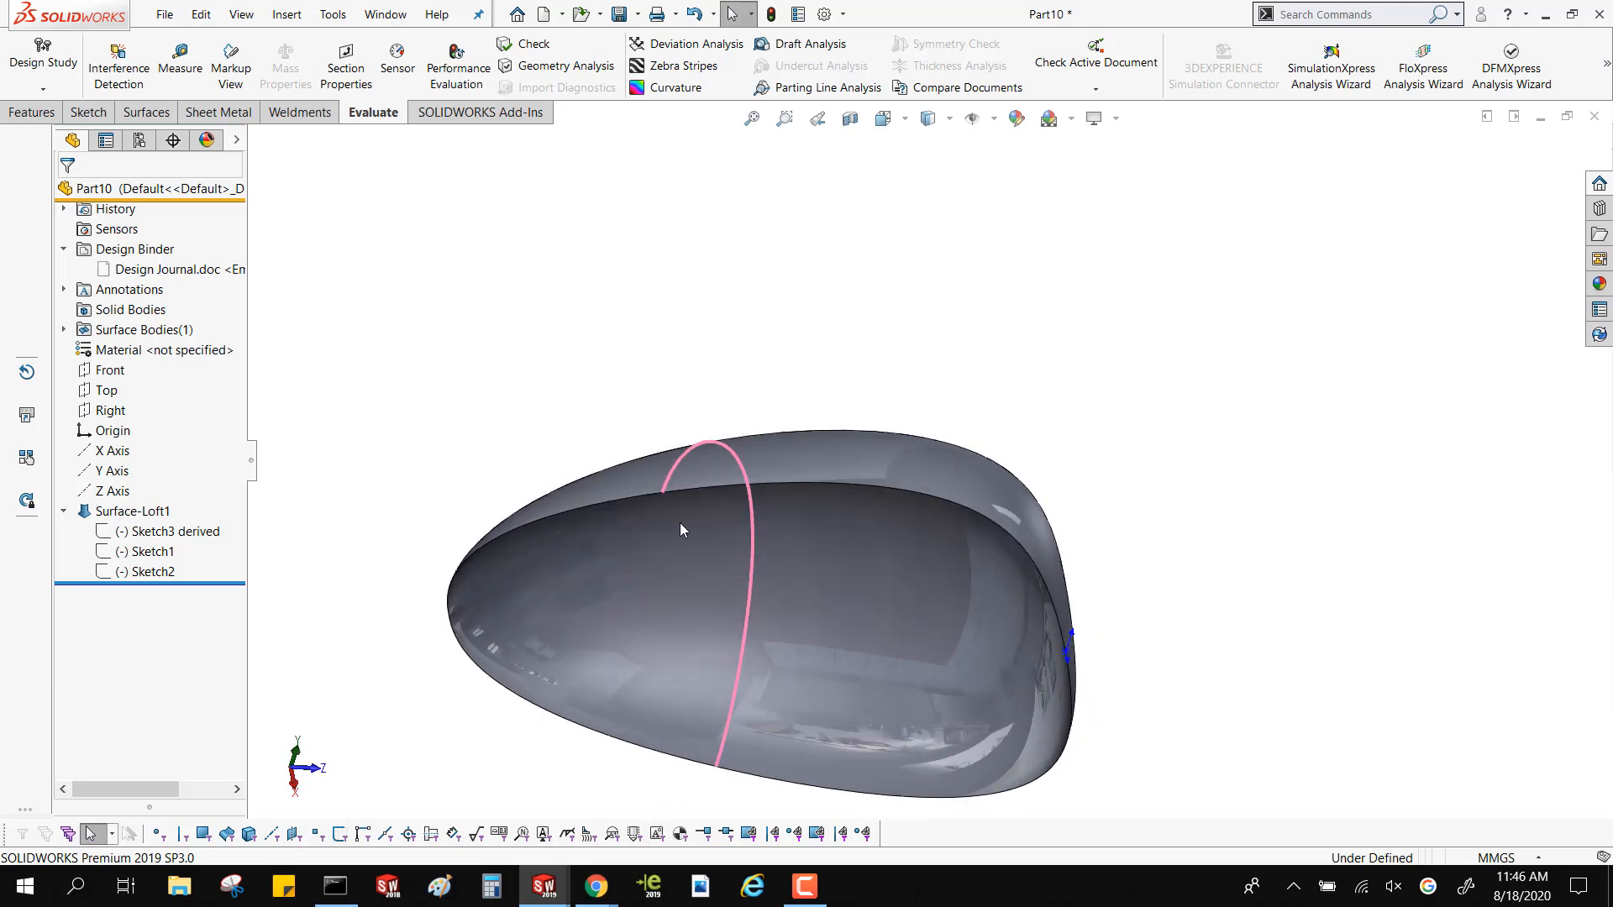
middle_click_drag(681, 529, 695, 238)
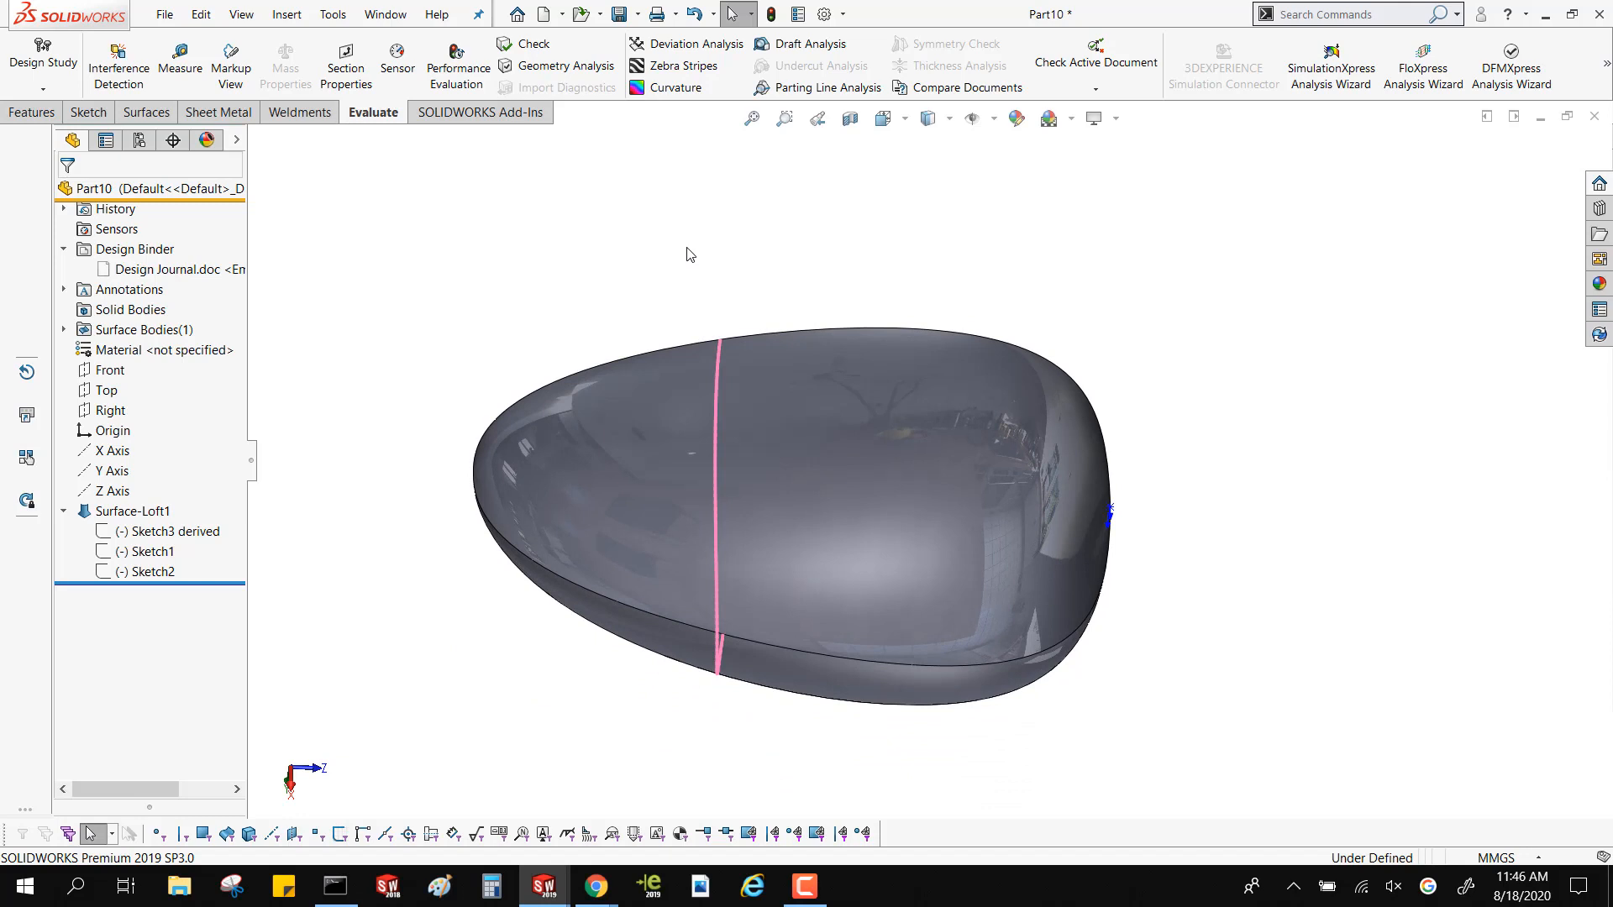
middle_click_drag(591, 318, 524, 225)
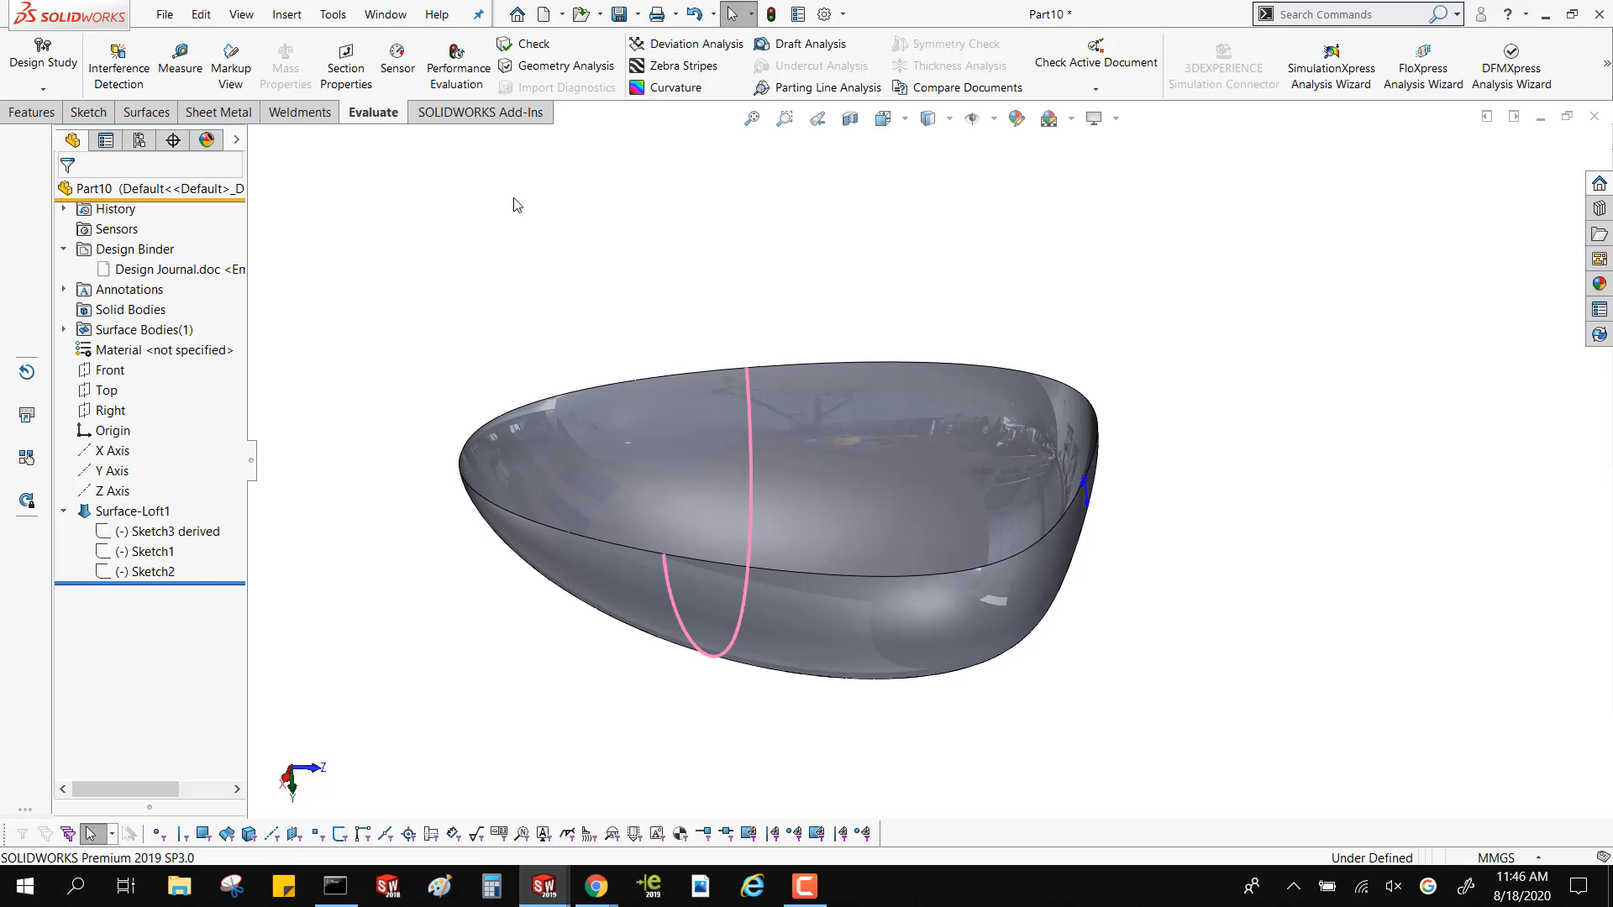
Set up an offset surface of the loft face at 5 mm with the offset direction reversed to the outside
left_click(147, 112)
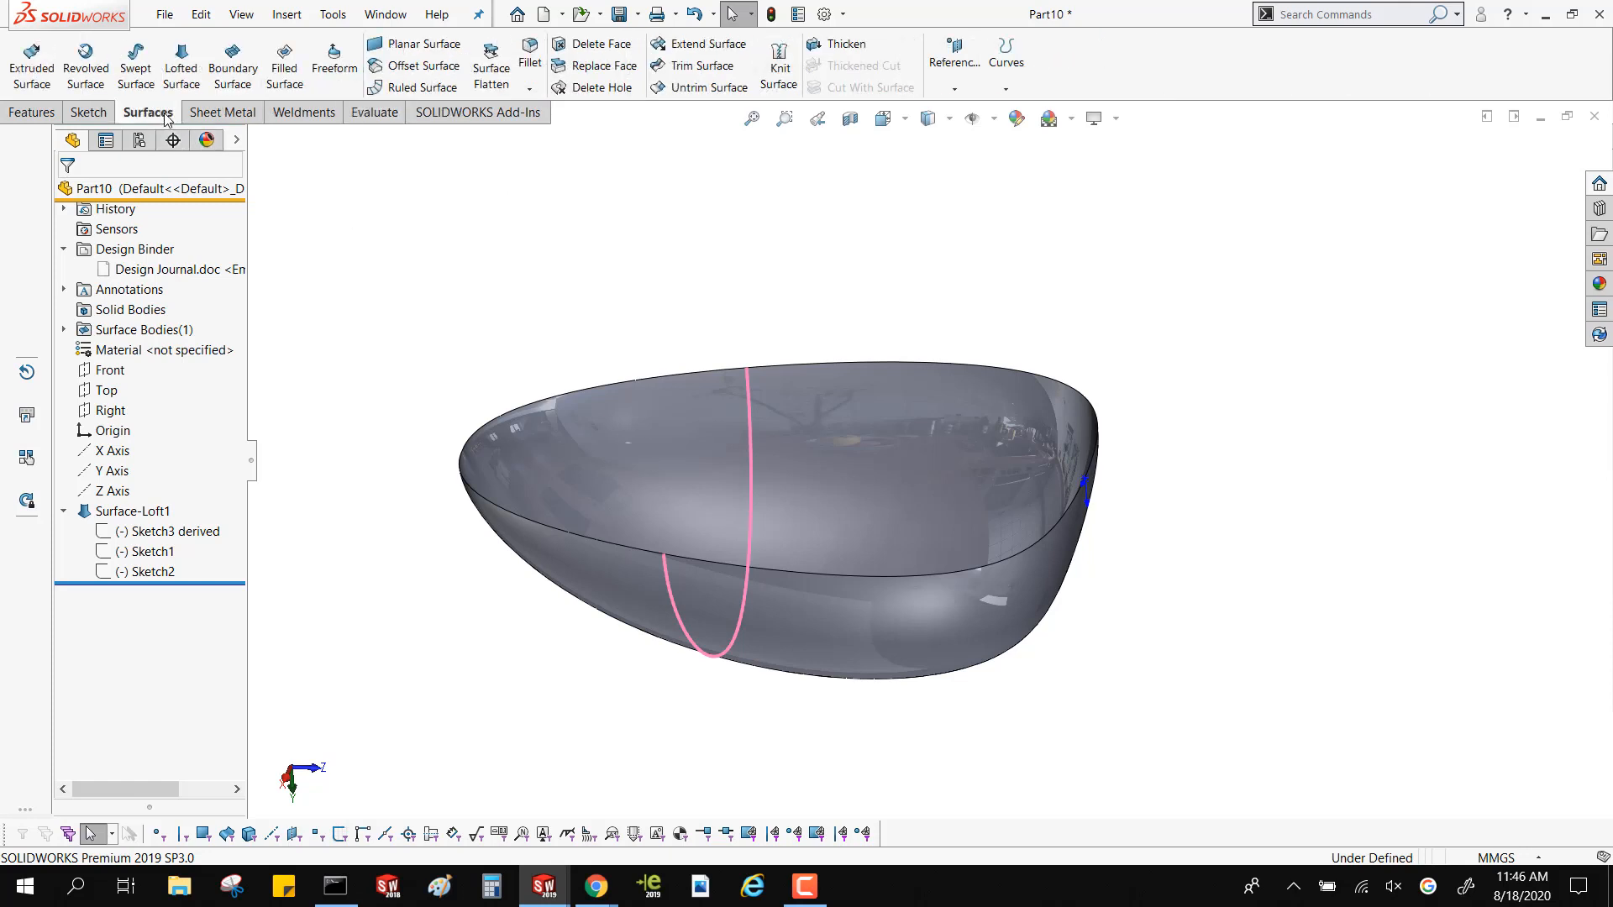
left_click(423, 66)
left_click(566, 461)
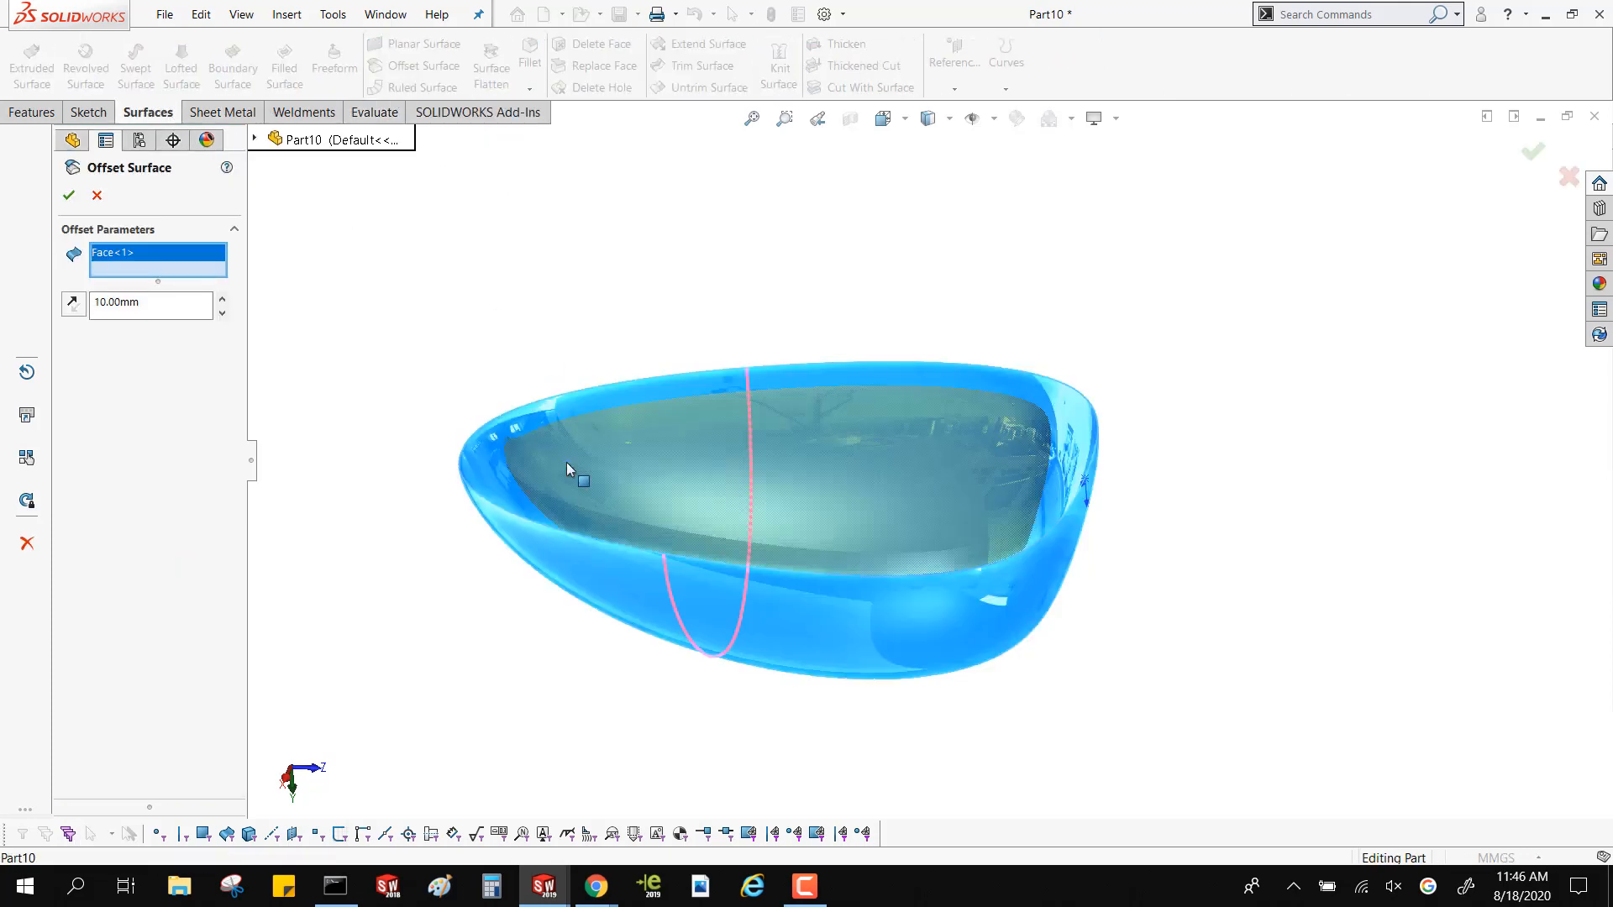
double_click(117, 304)
type("5")
left_click(73, 307)
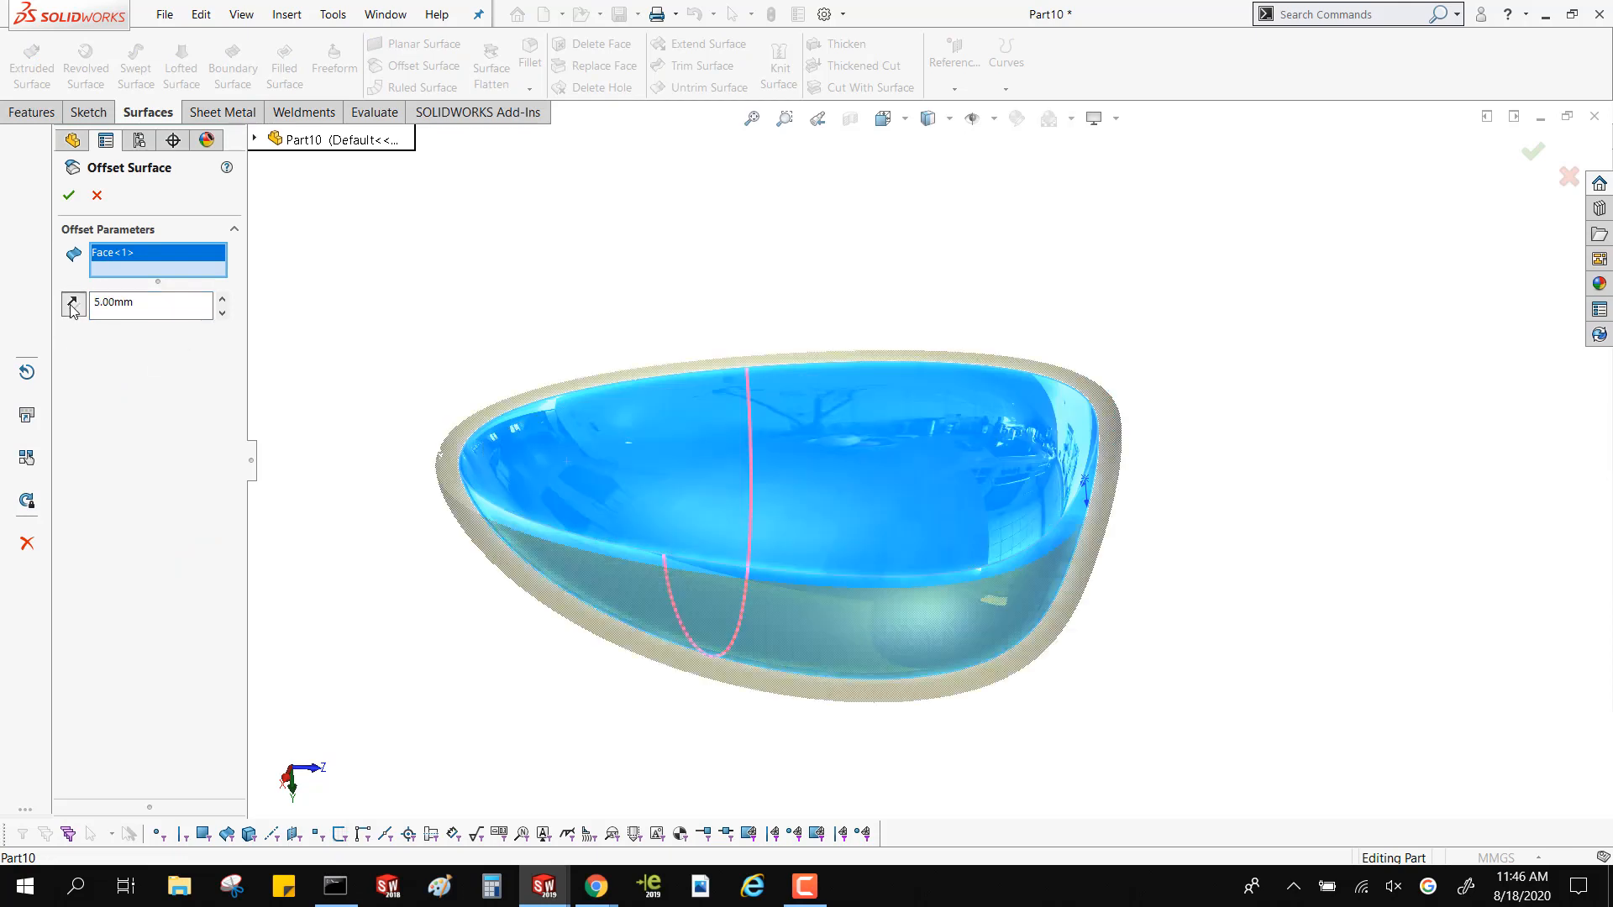
Examine the offset preview around the narrow end of the loft opposite the origin, and cancel the offset
scroll(655, 456, "down", 2)
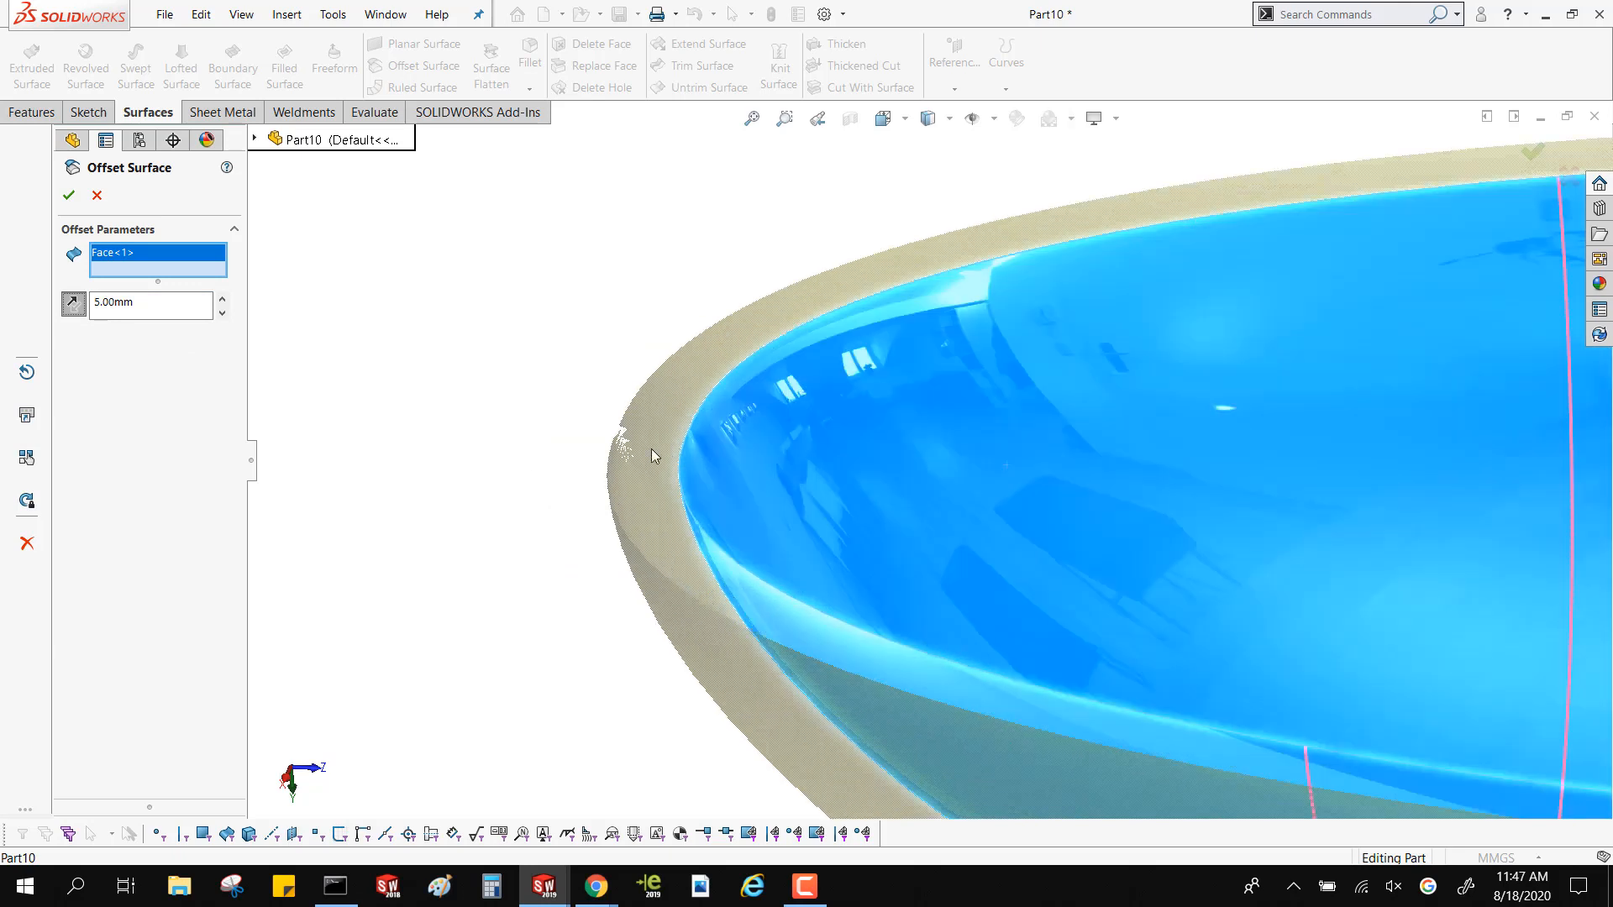
scroll(648, 456, "up", 2)
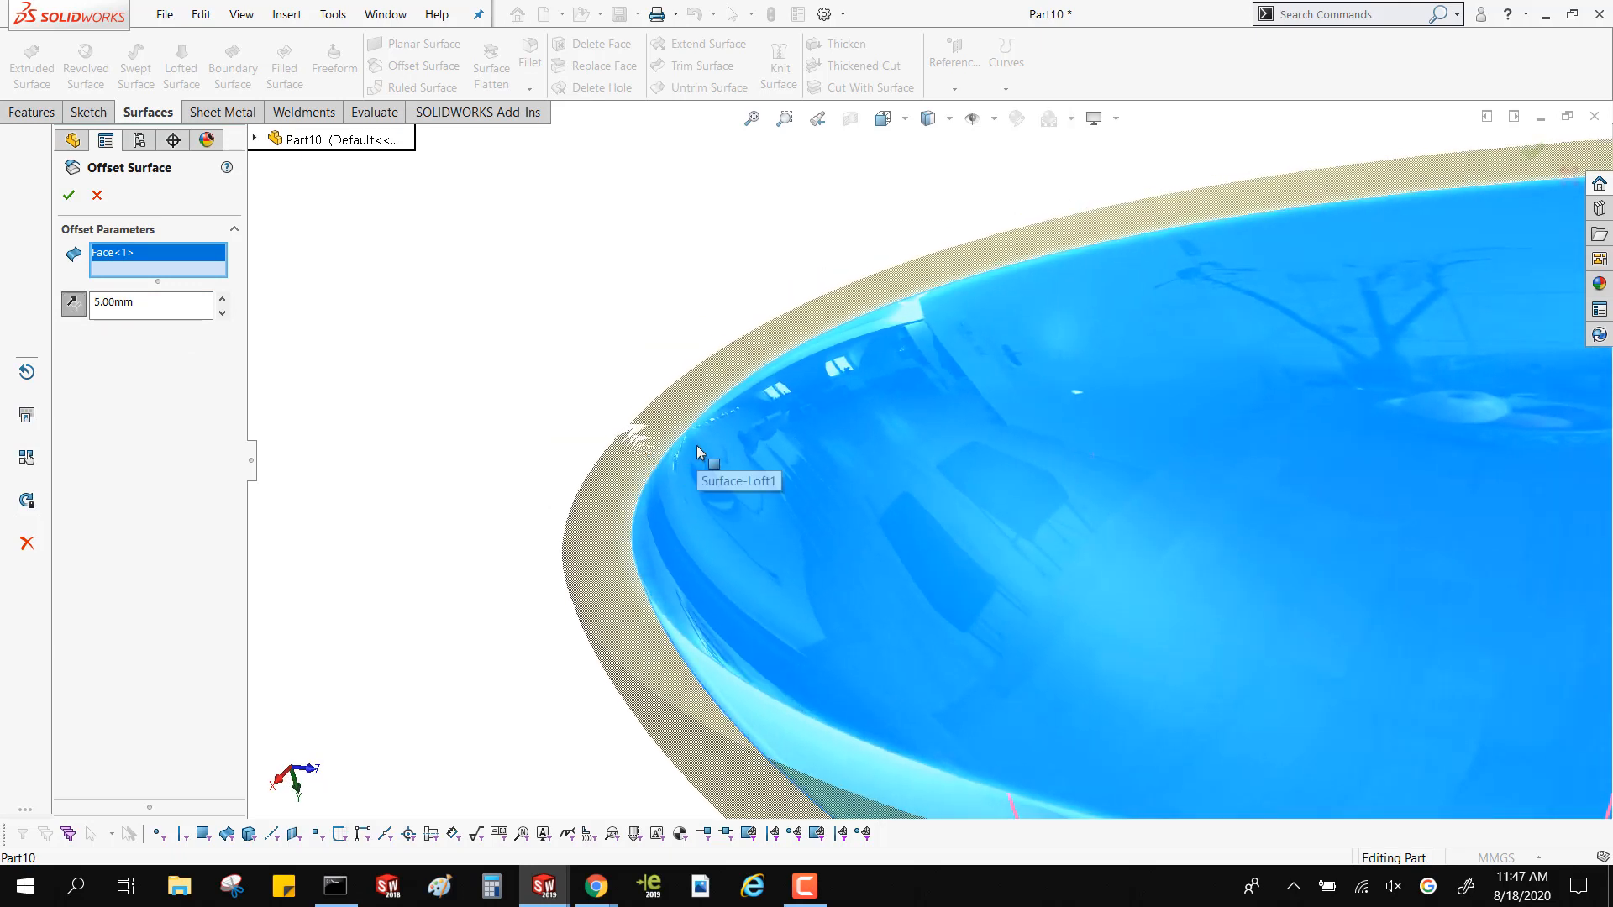
scroll(648, 454, "down", 3)
scroll(648, 456, "down", 2)
scroll(733, 451, "down", 2)
middle_click_drag(729, 452, 706, 446)
scroll(634, 414, "up", 3)
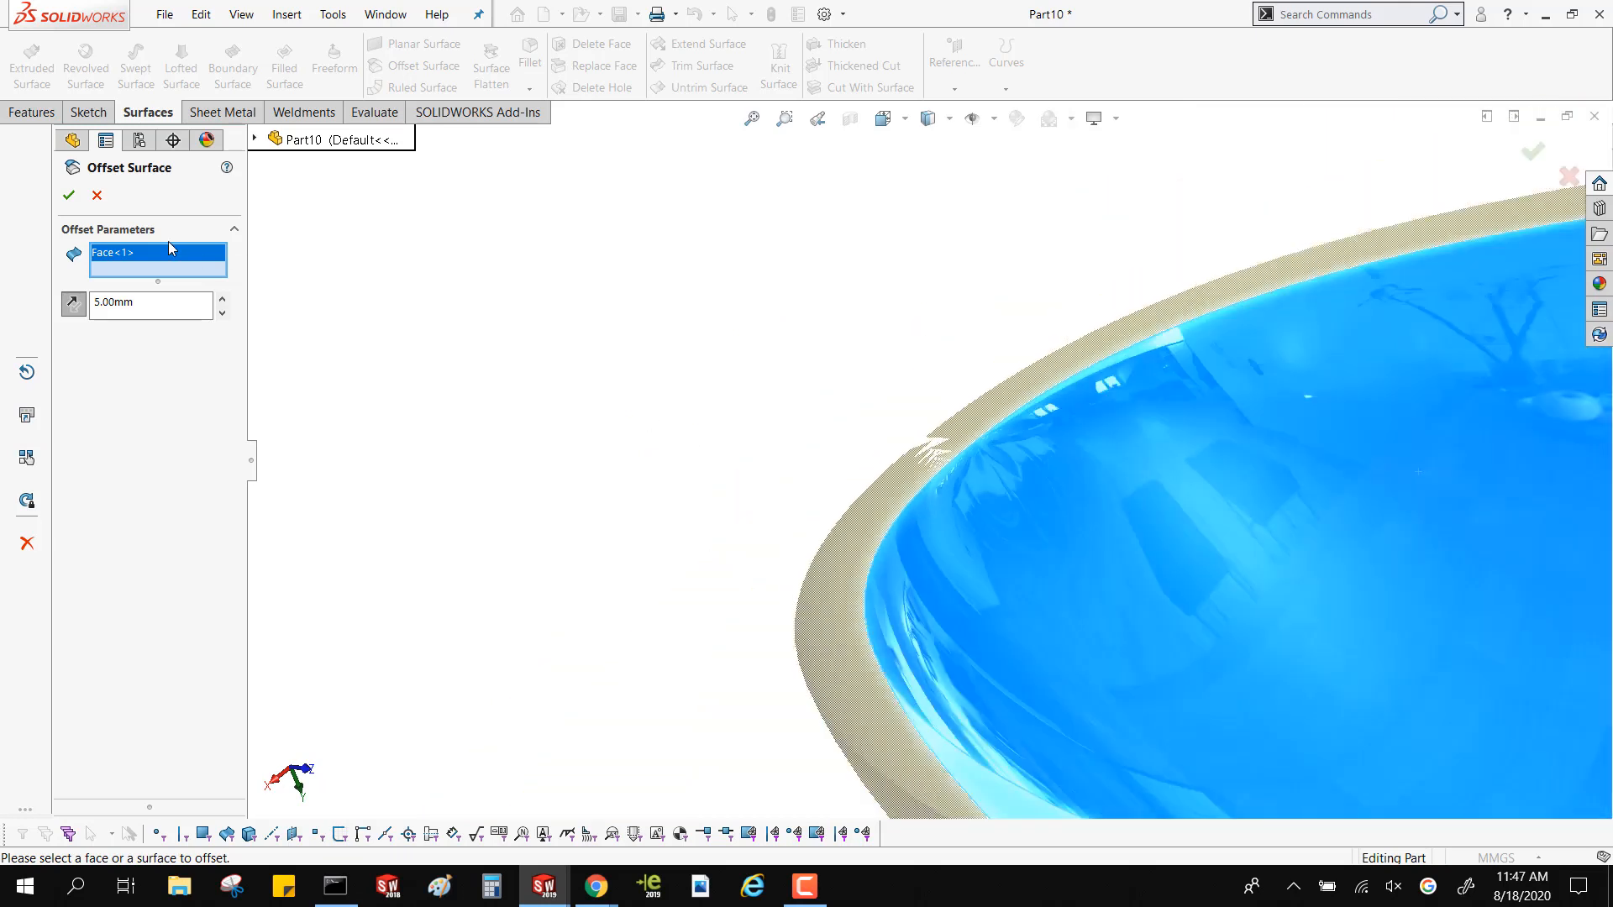
left_click(97, 196)
scroll(698, 446, "up", 3)
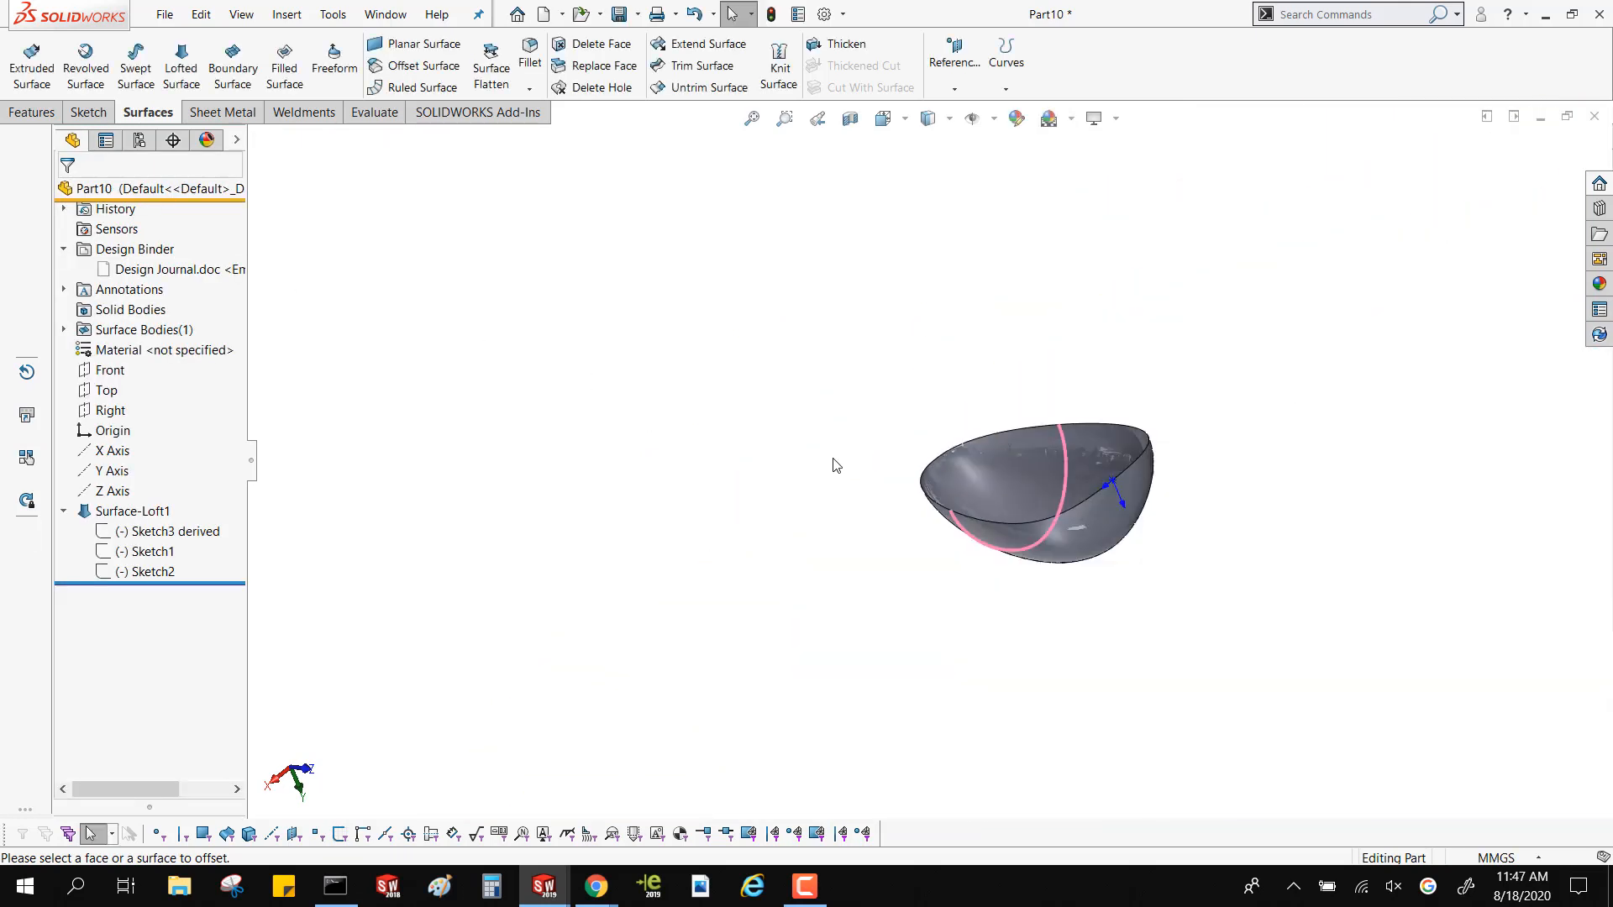
Try to apply a Freeform feature to the outside of the lofted face and dismiss the resulting message
middle_click_drag(831, 461, 681, 439)
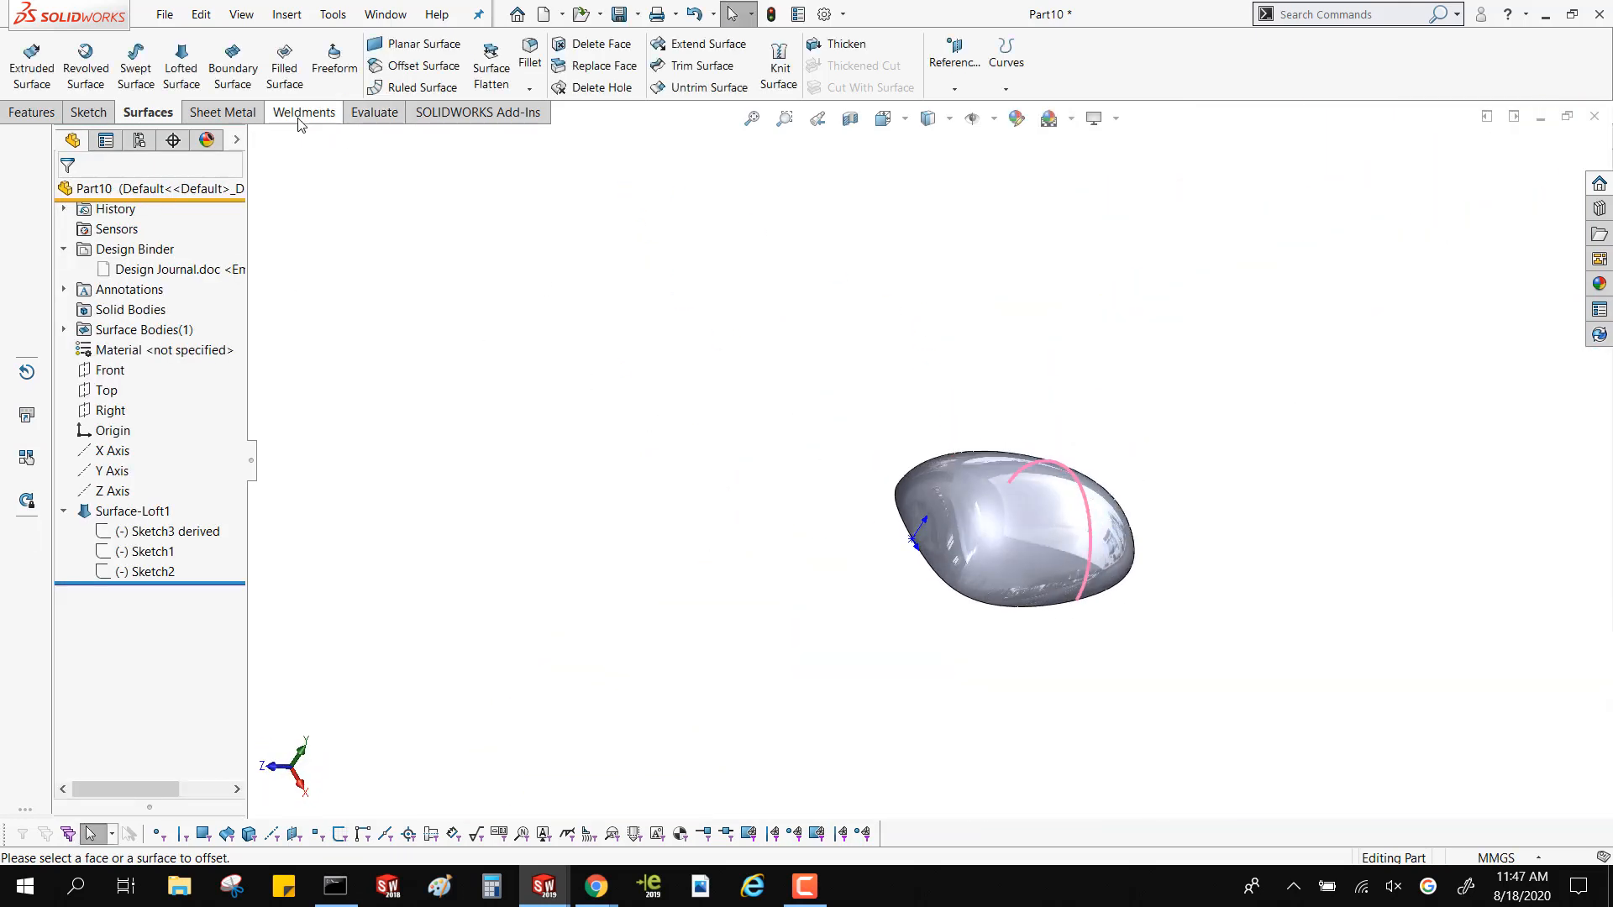
left_click(346, 85)
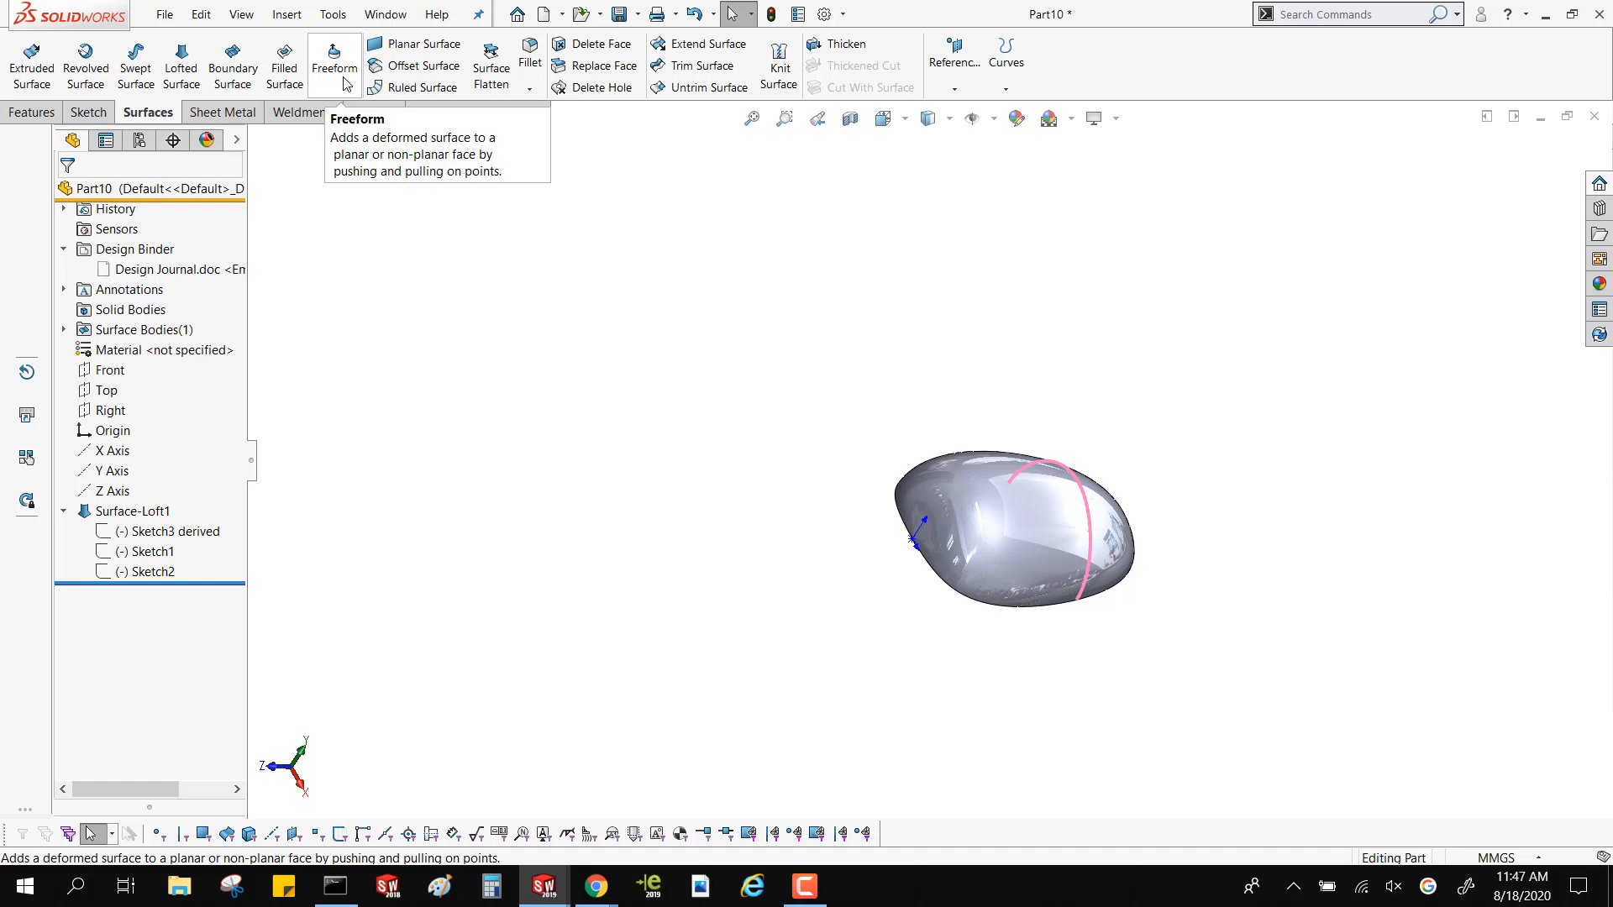
left_click(346, 85)
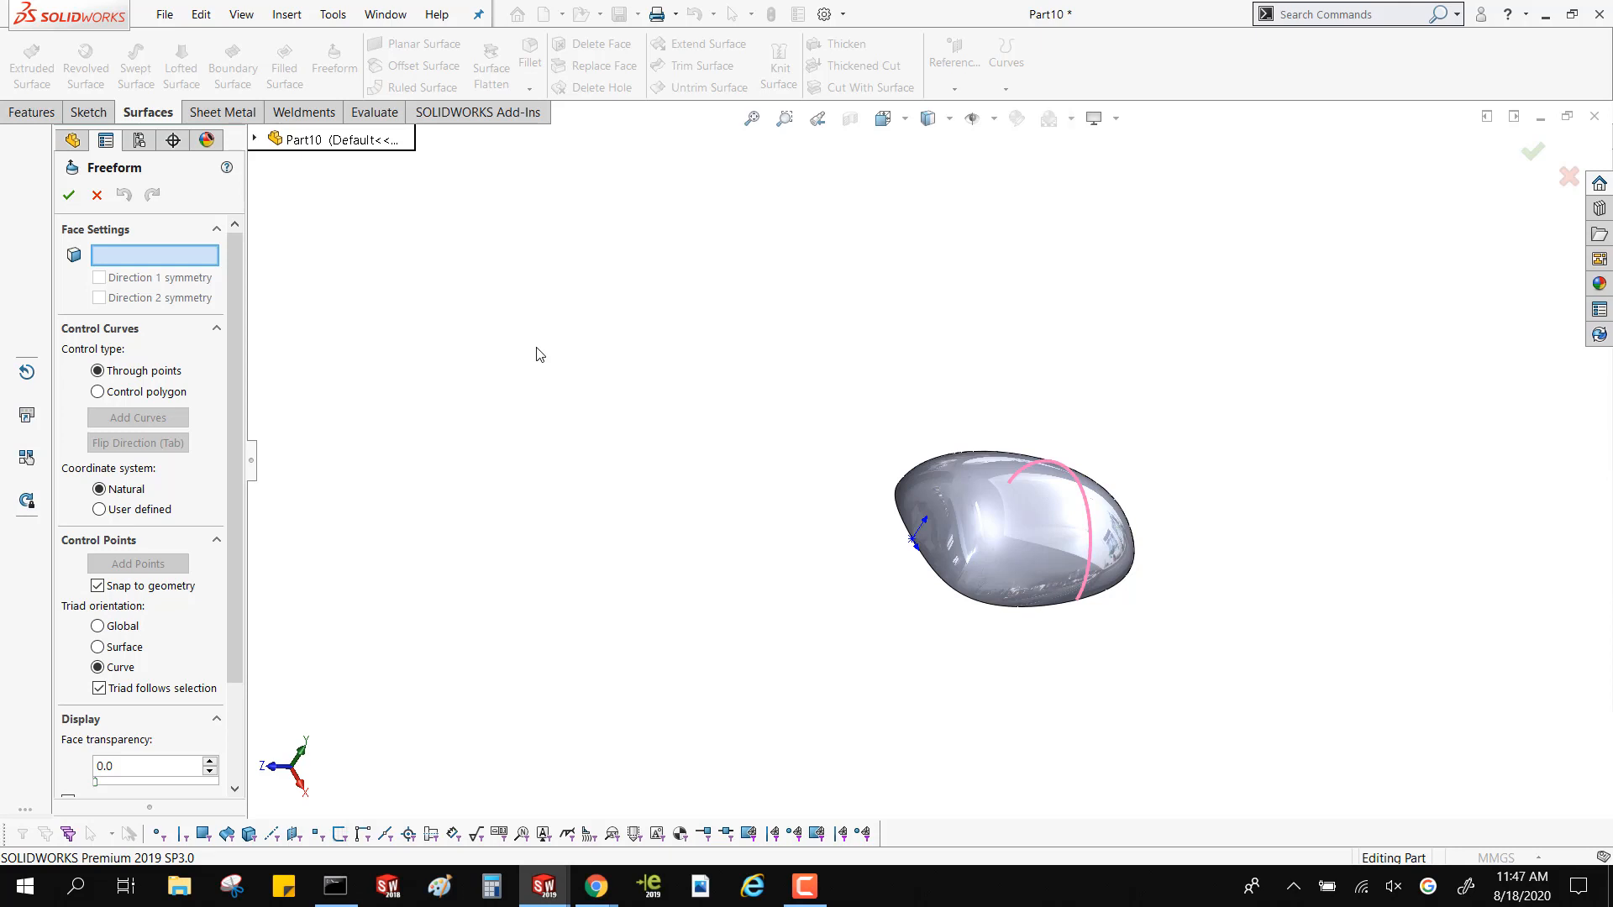
left_click(1045, 526)
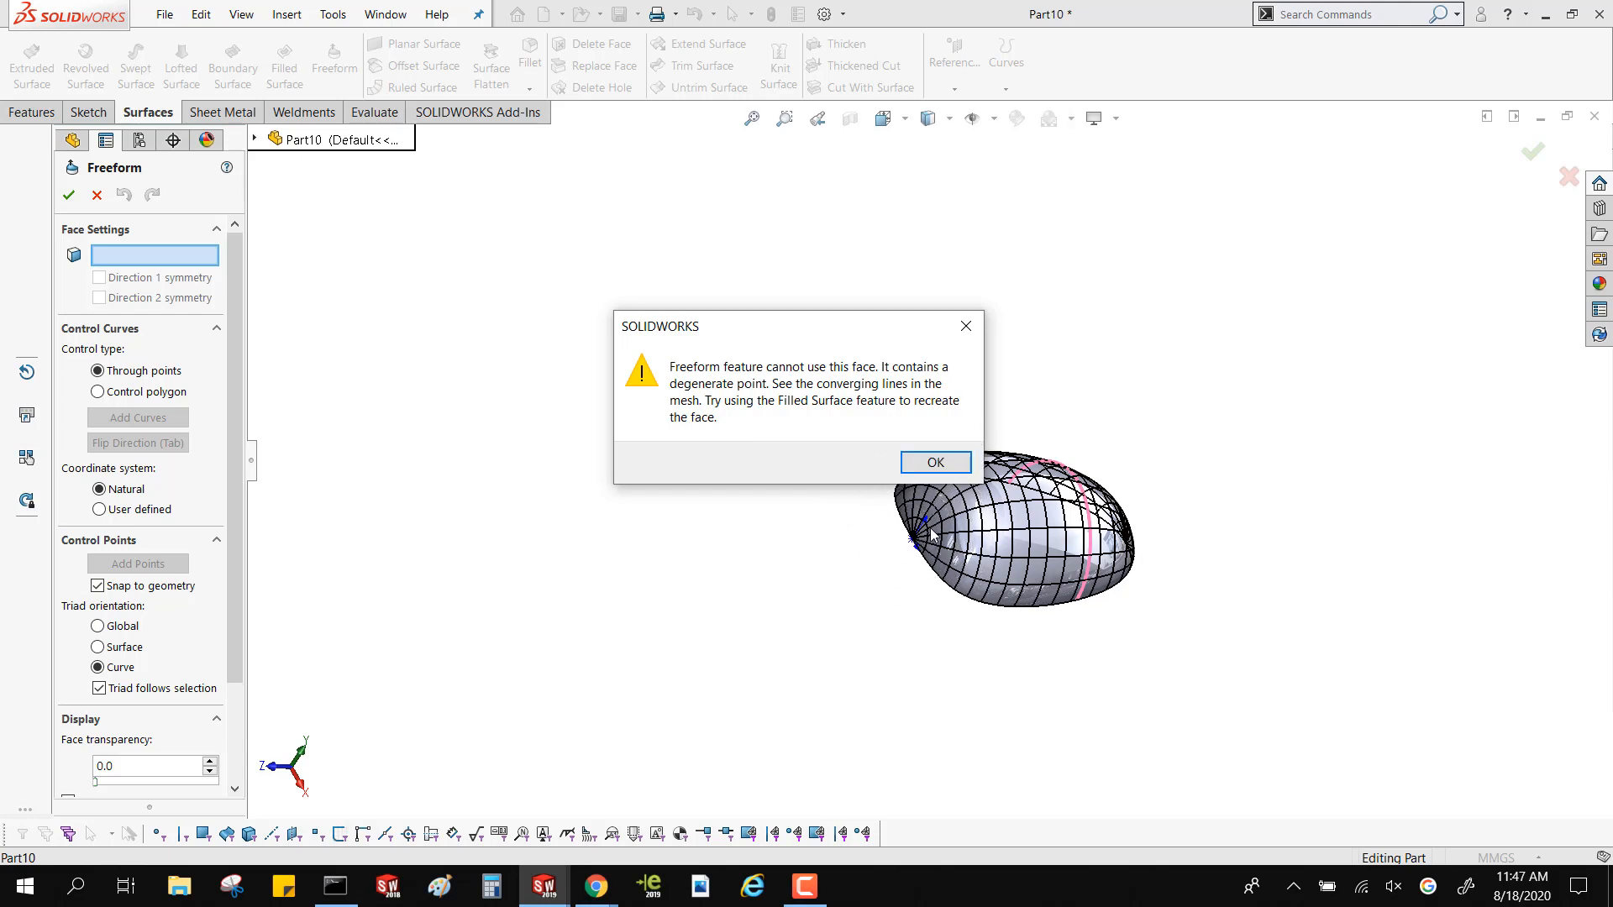
left_click(934, 461)
Examine where the Freeform mesh lines converge at both ends of the loft, and cancel the feature
middle_click_drag(999, 513, 928, 516)
scroll(1212, 568, "down", 3)
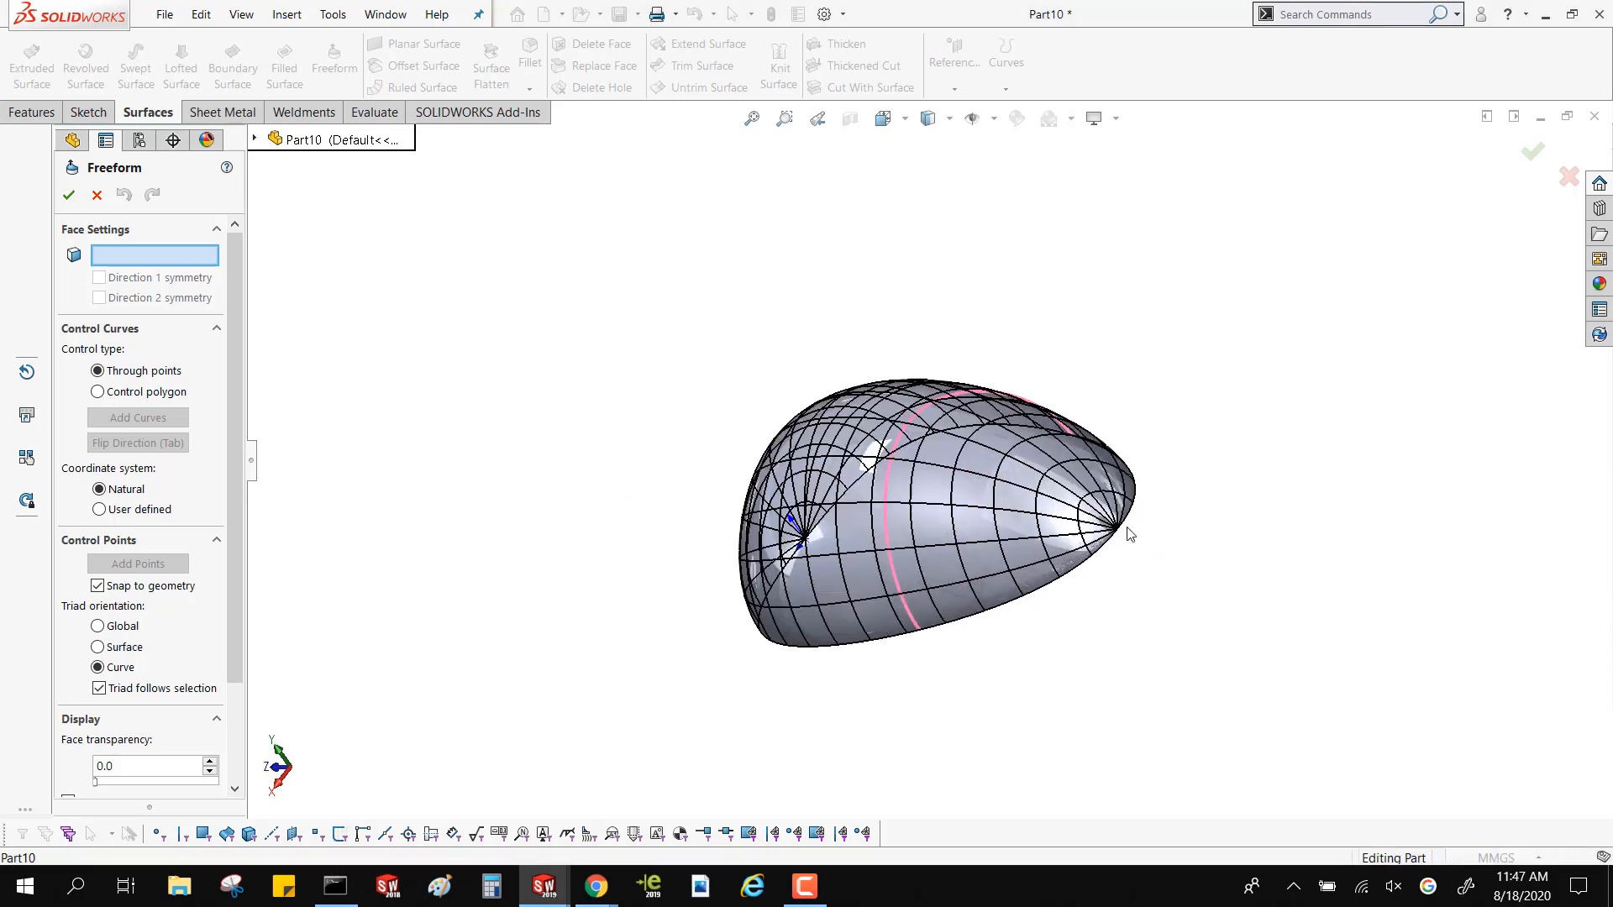
scroll(1126, 531, "down", 5)
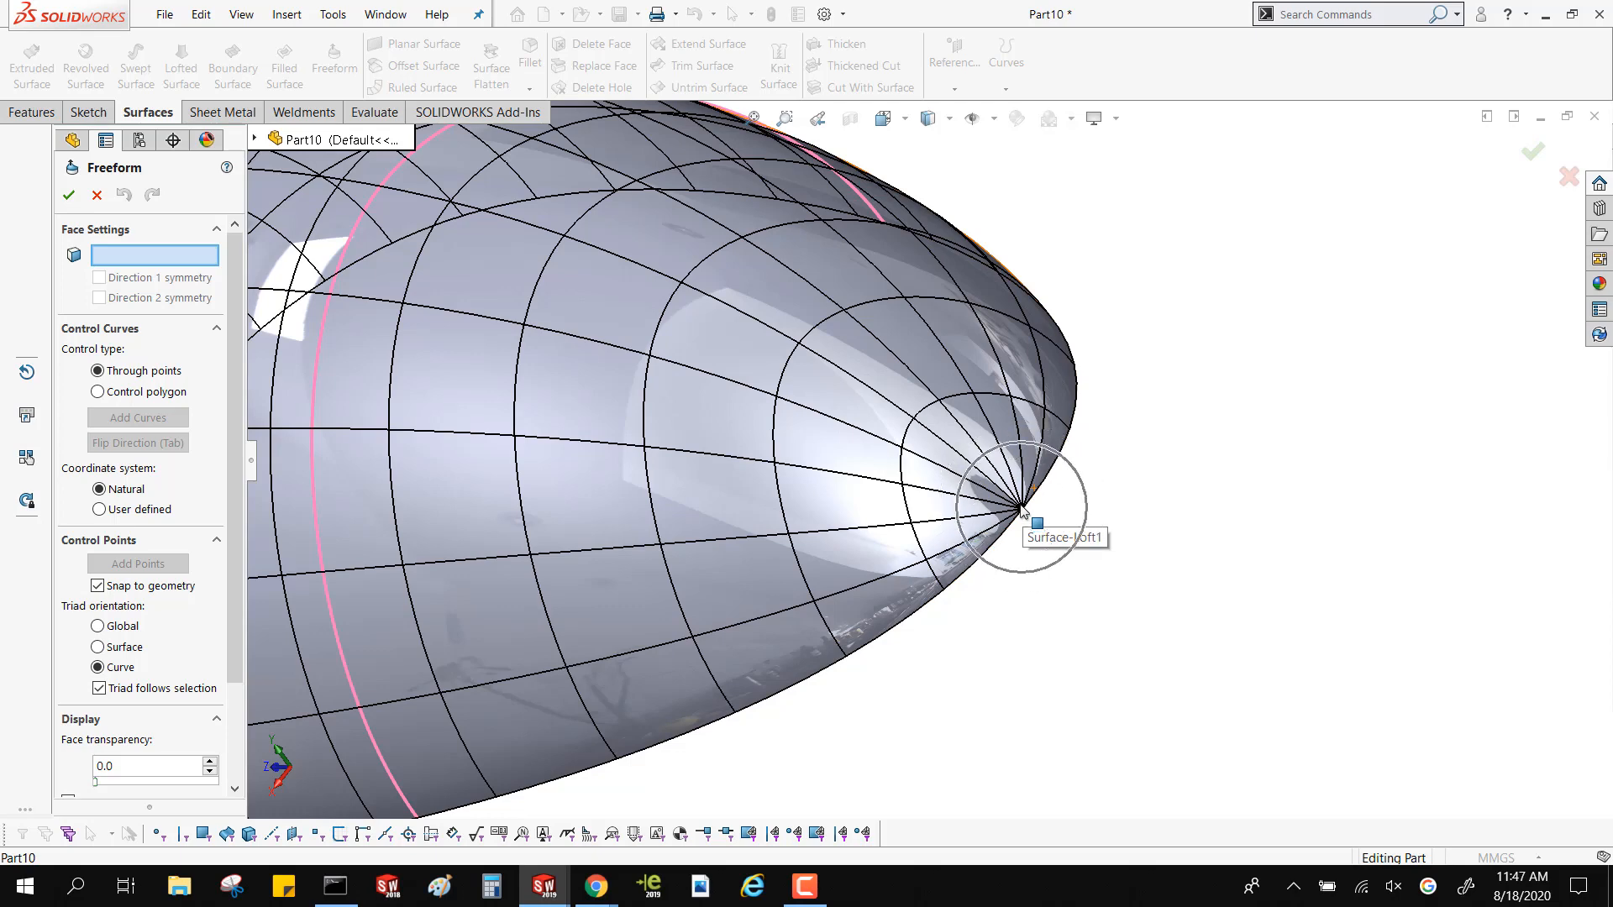
scroll(1021, 509, "up", 6)
middle_click_drag(1034, 483, 1072, 498)
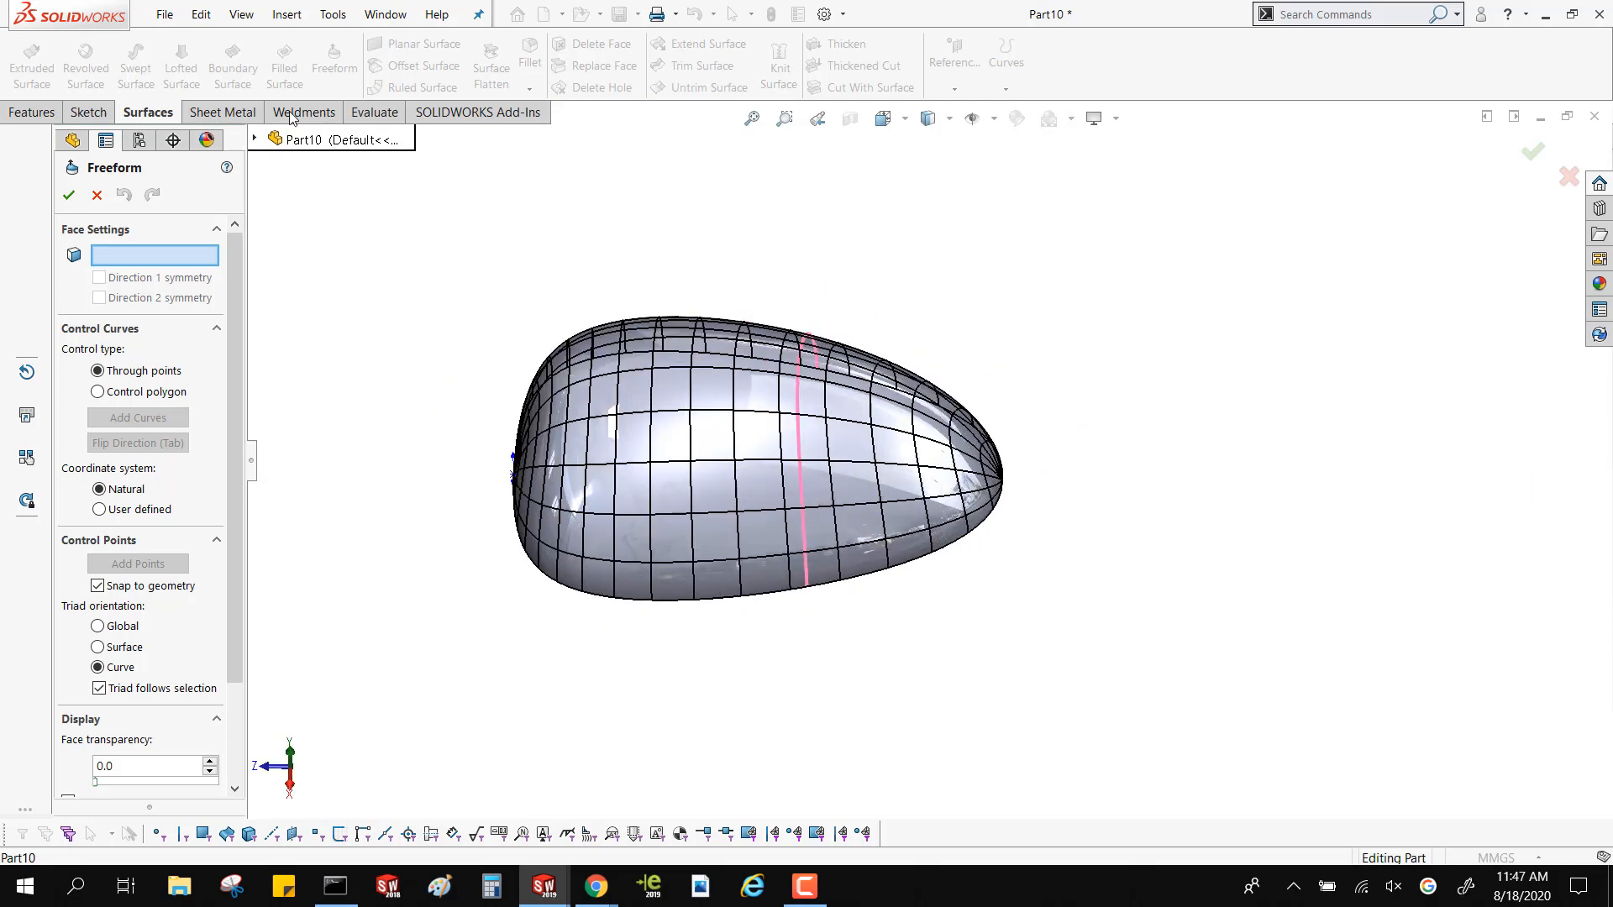
left_click(96, 194)
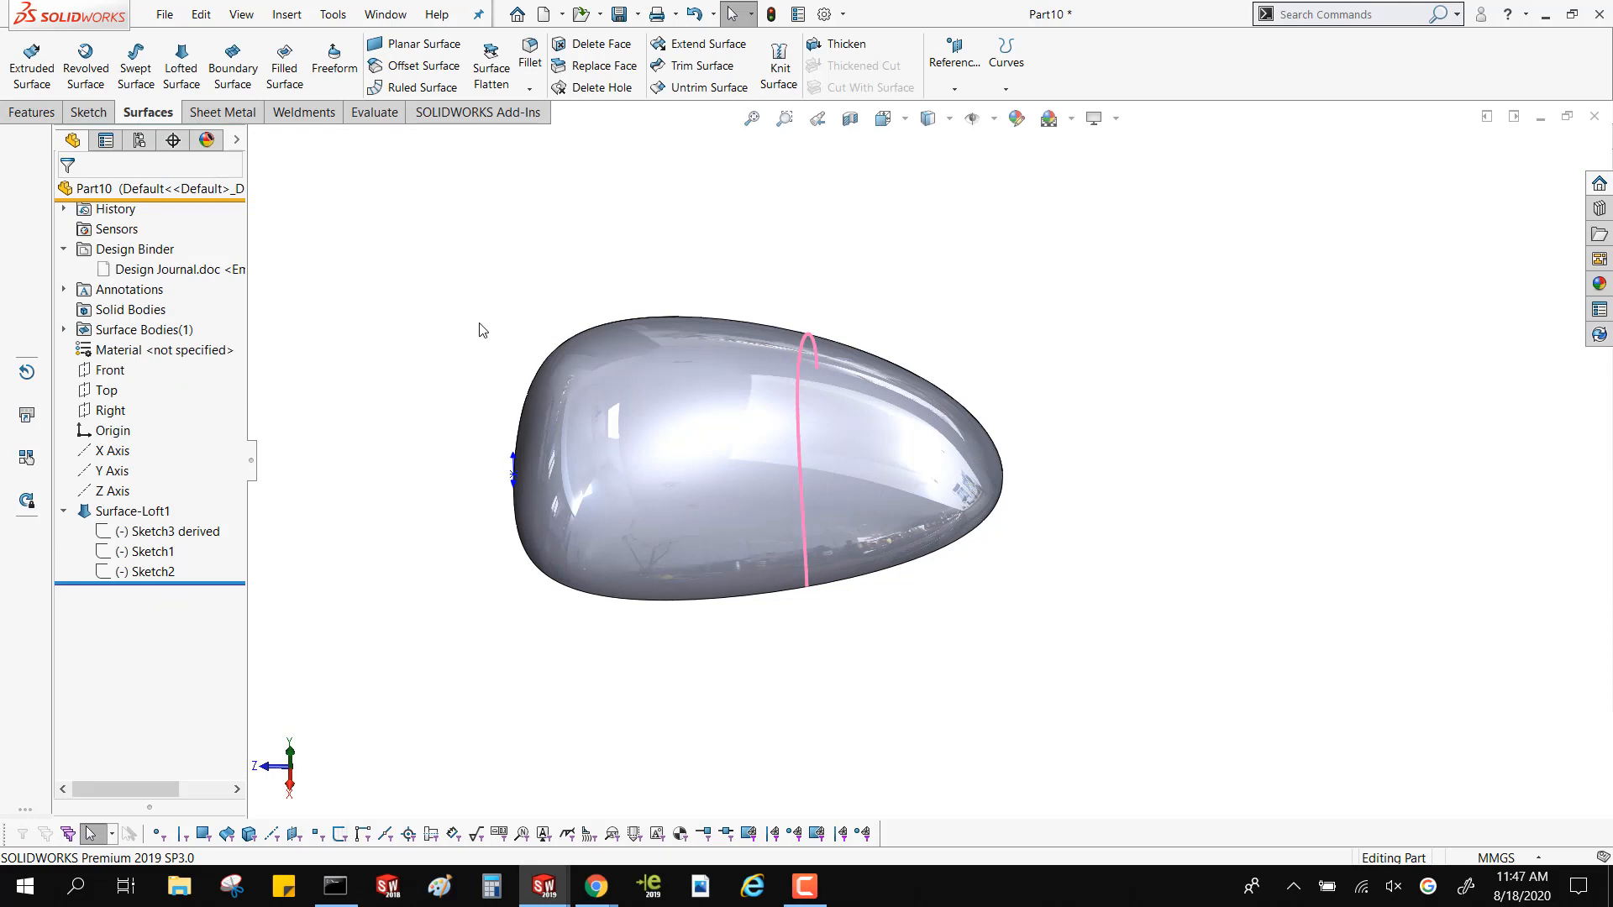
Set up another offset surface from the loft's inner face at 5 mm, reversed to the outside
middle_click_drag(481, 329, 686, 357)
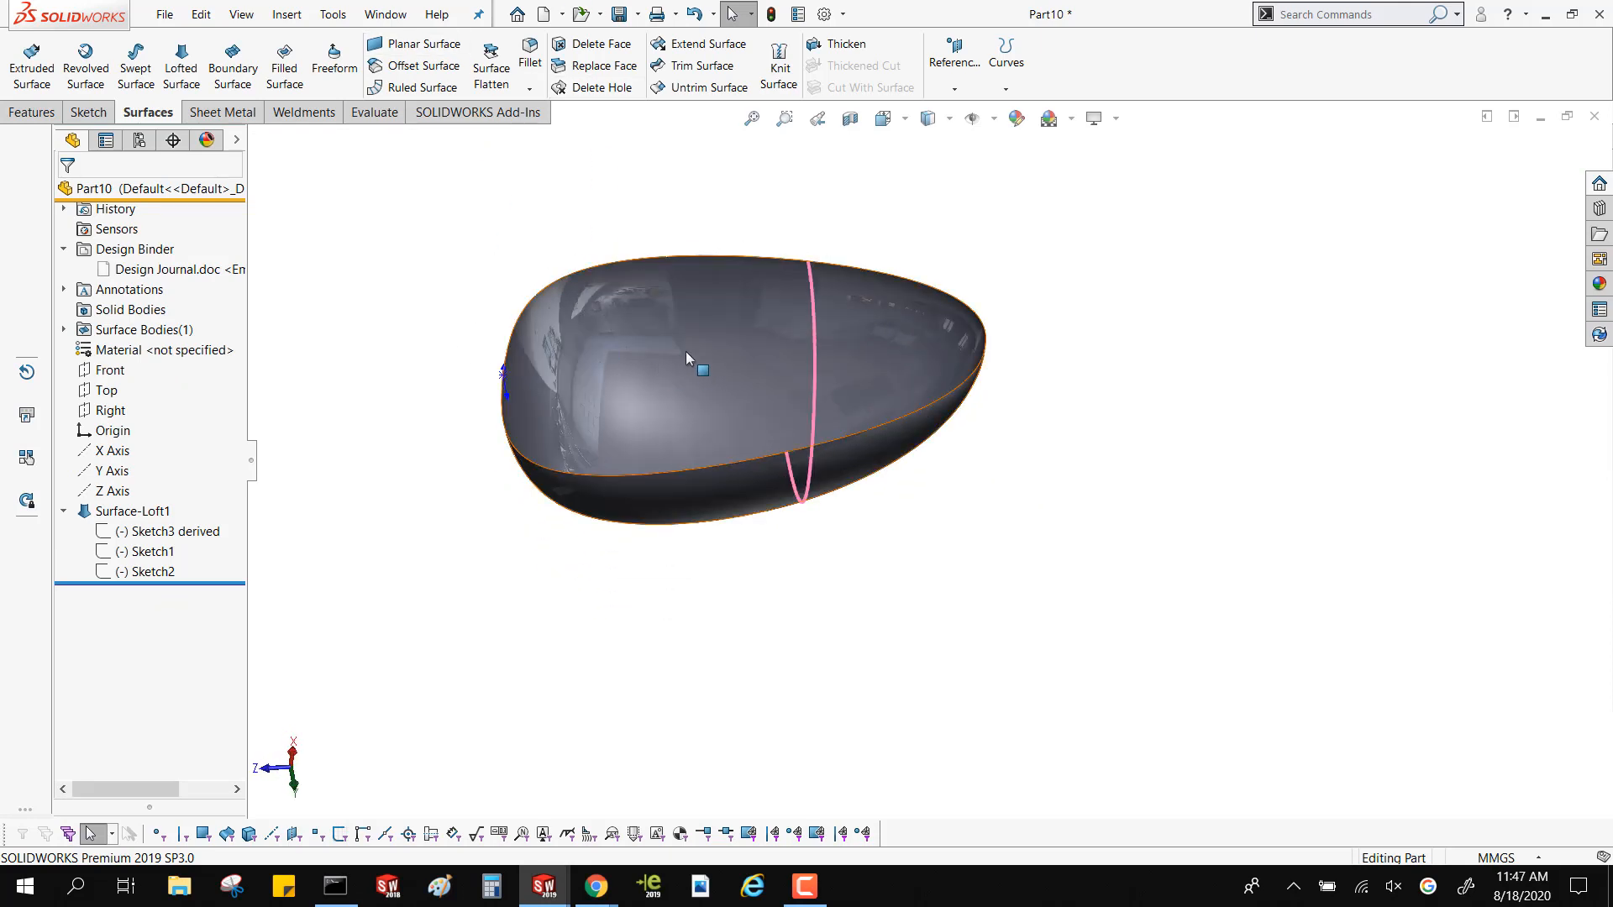
left_click(686, 357)
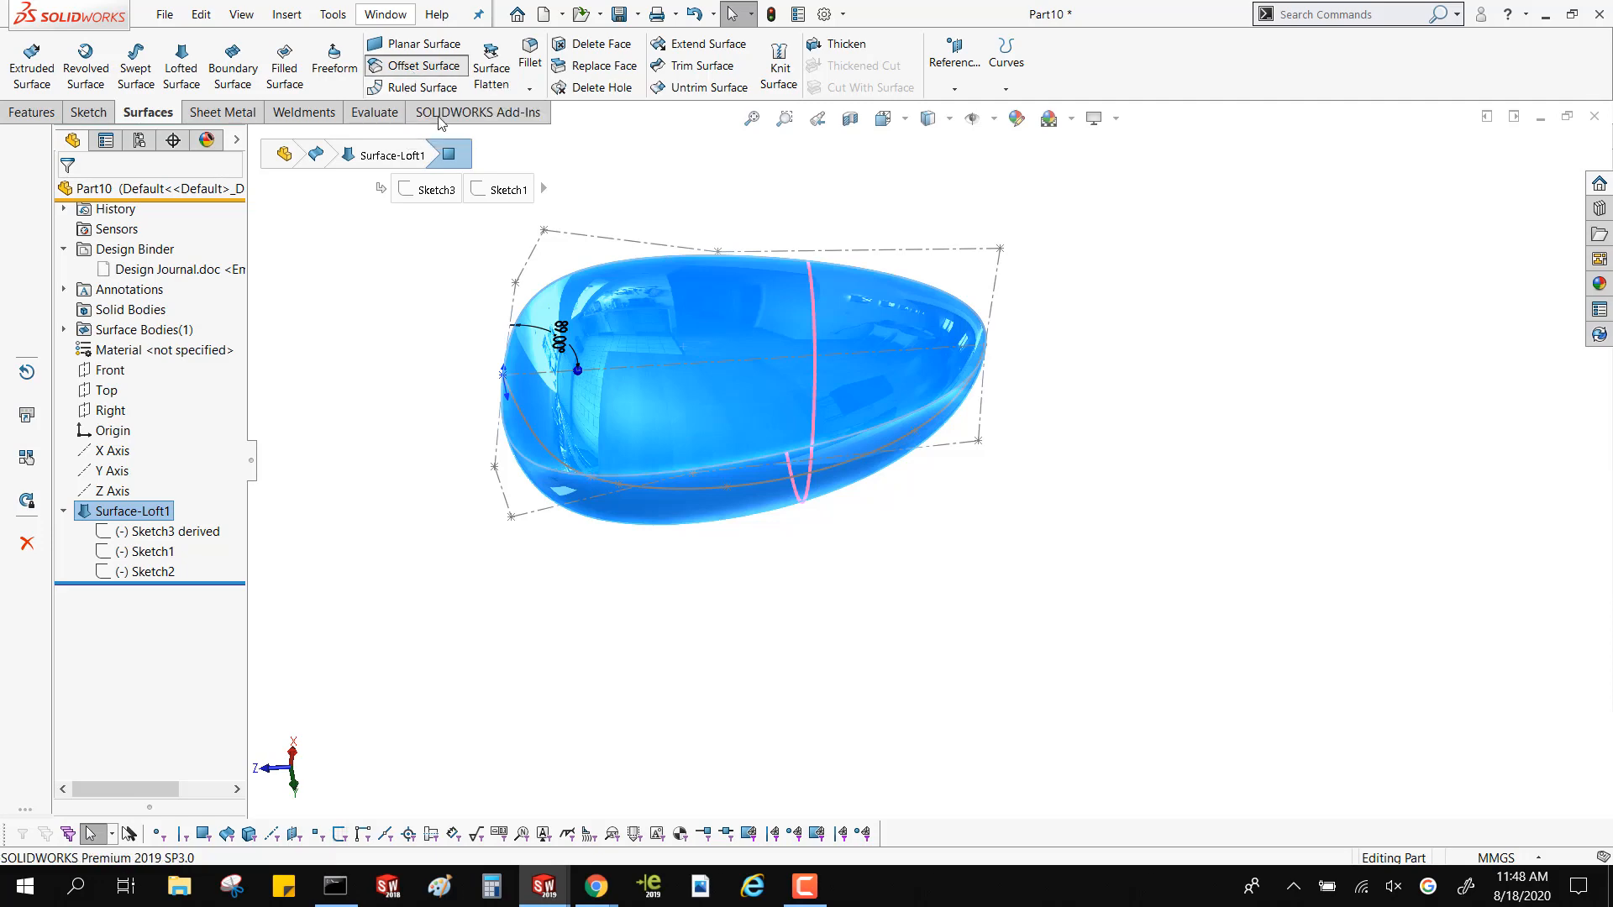
left_click(420, 66)
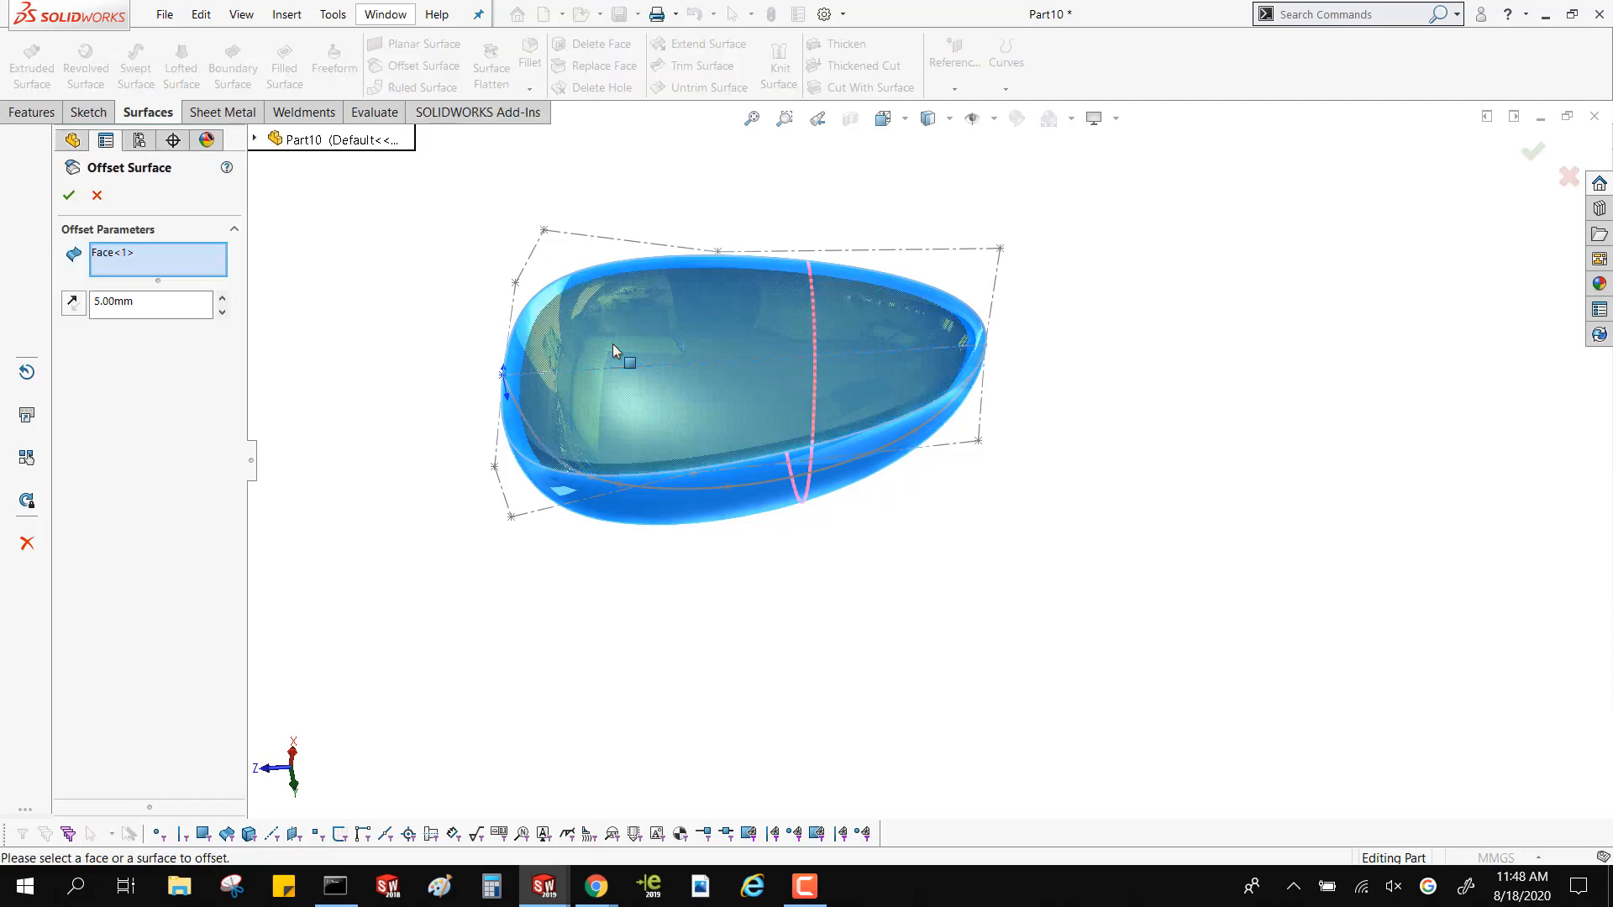
left_click(74, 303)
Examine the 5 mm offset preview around the loft's narrow tip from inside and outside, and cancel the offset
scroll(970, 346, "down", 7)
middle_click_drag(972, 348, 1051, 370)
scroll(1228, 407, "up", 3)
scroll(1117, 445, "down", 8)
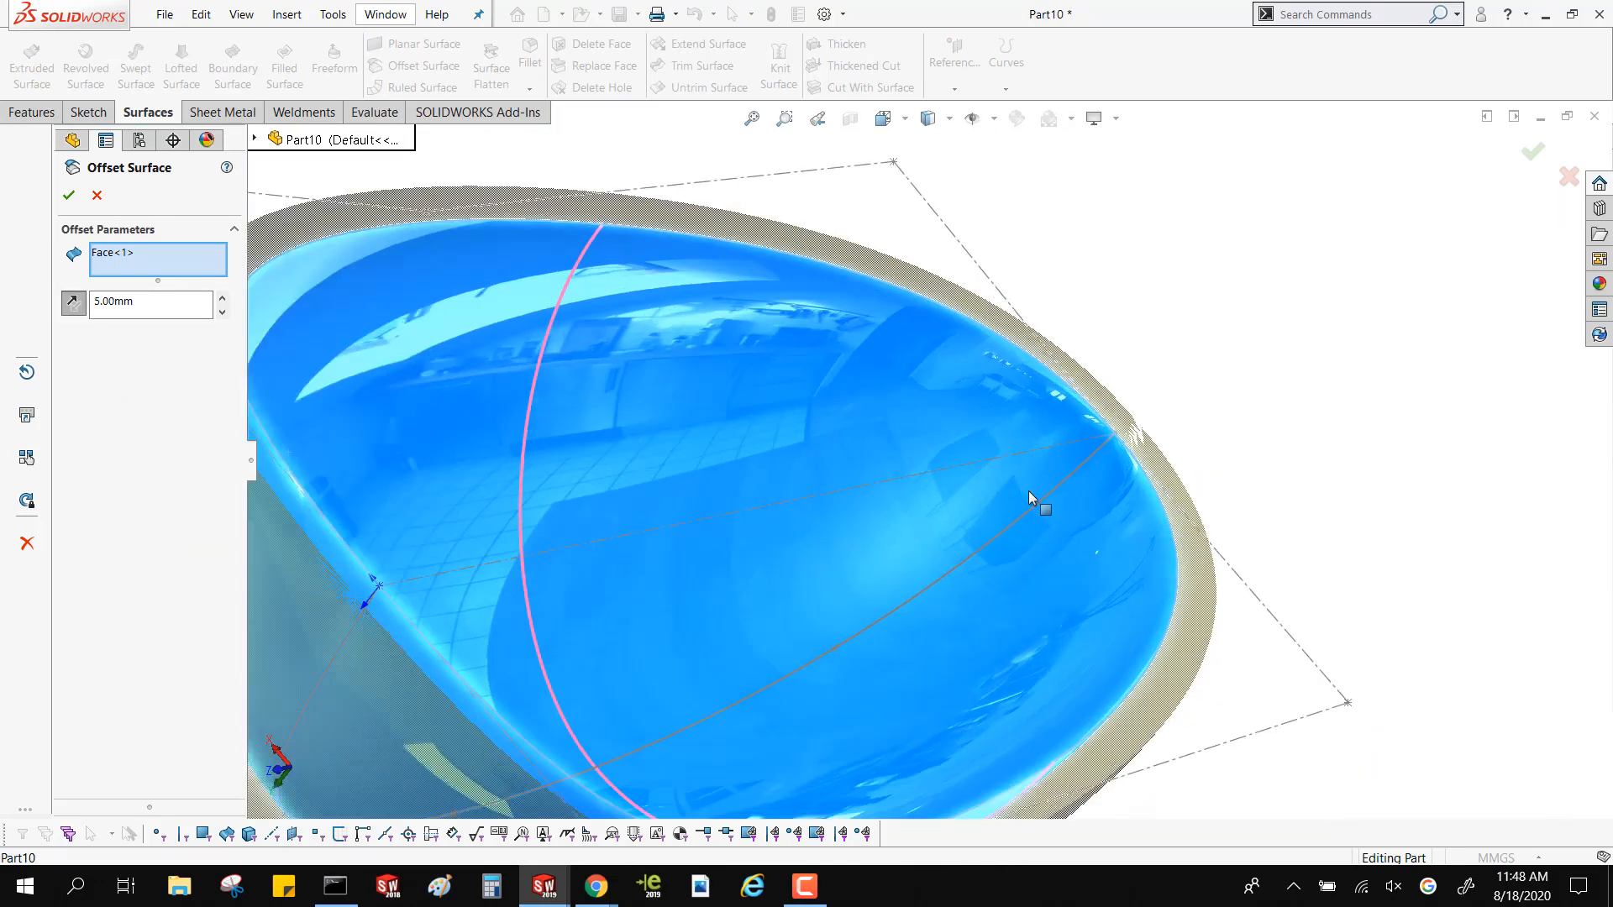
scroll(1066, 420, "down", 3)
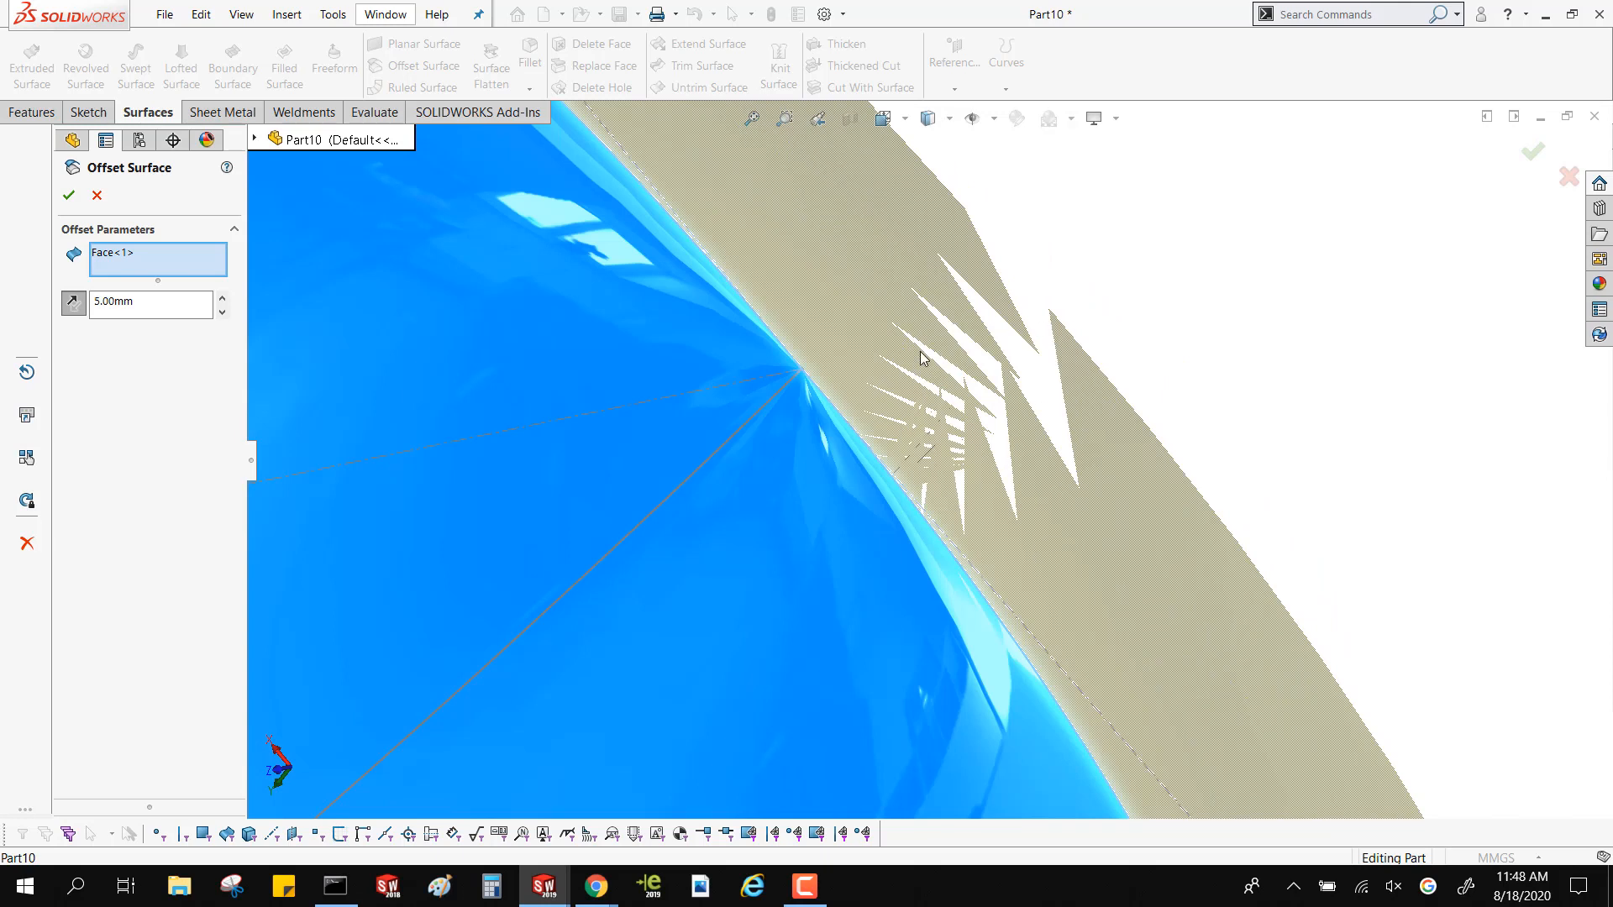
scroll(984, 391, "up", 5)
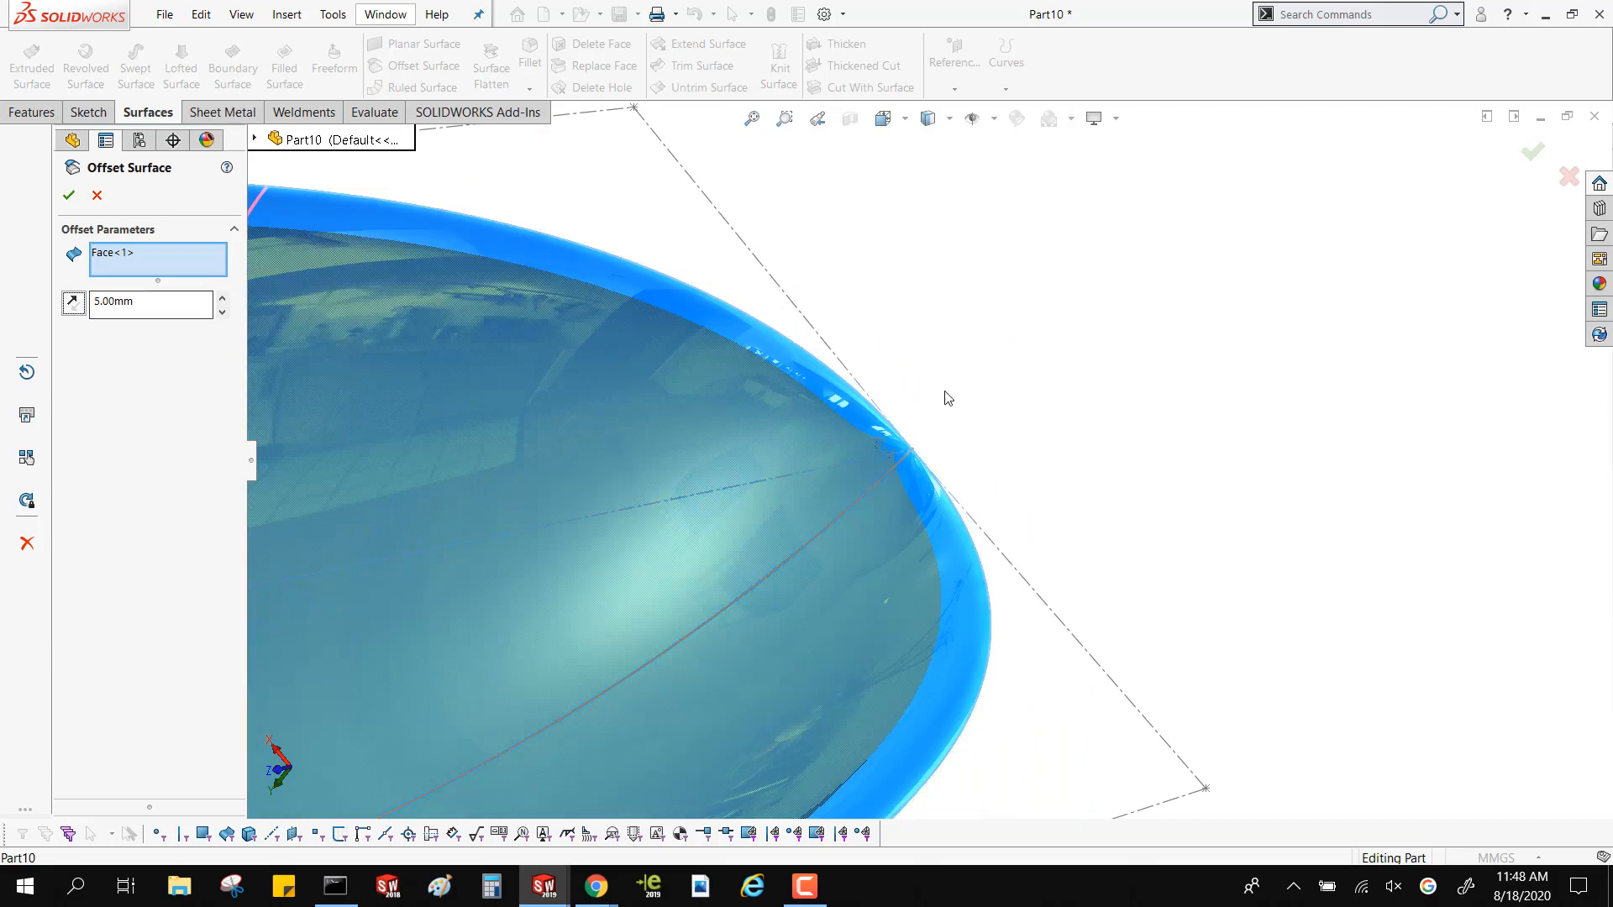
middle_click_drag(944, 396, 945, 438)
scroll(944, 433, "down", 2)
scroll(756, 455, "down", 4)
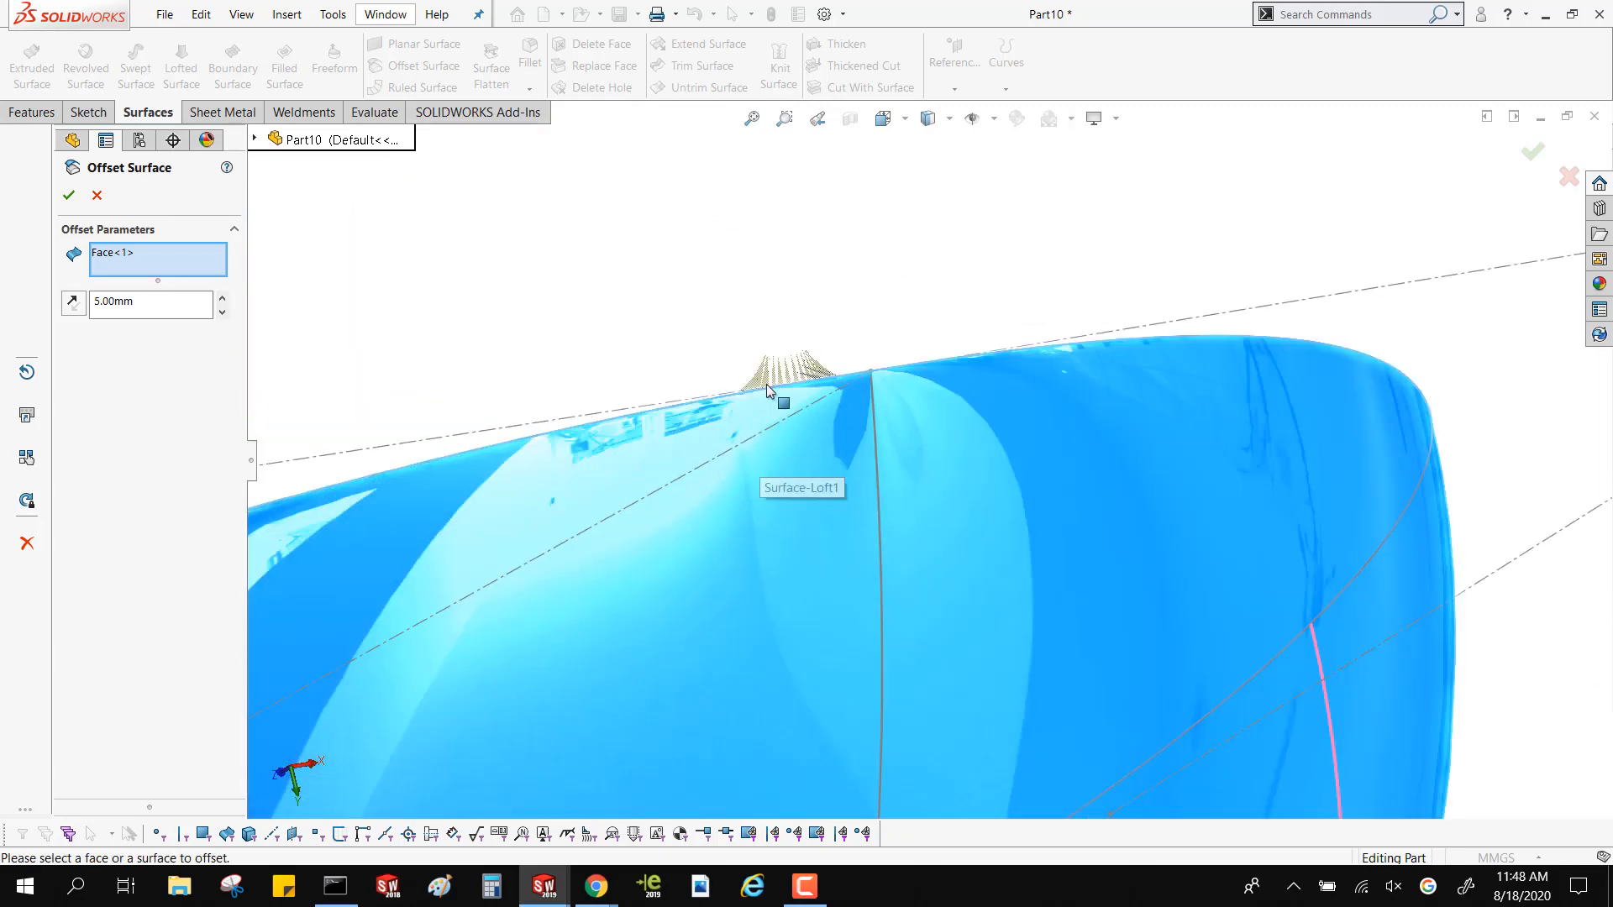
scroll(768, 386, "down", 3)
middle_click_drag(768, 386, 864, 355)
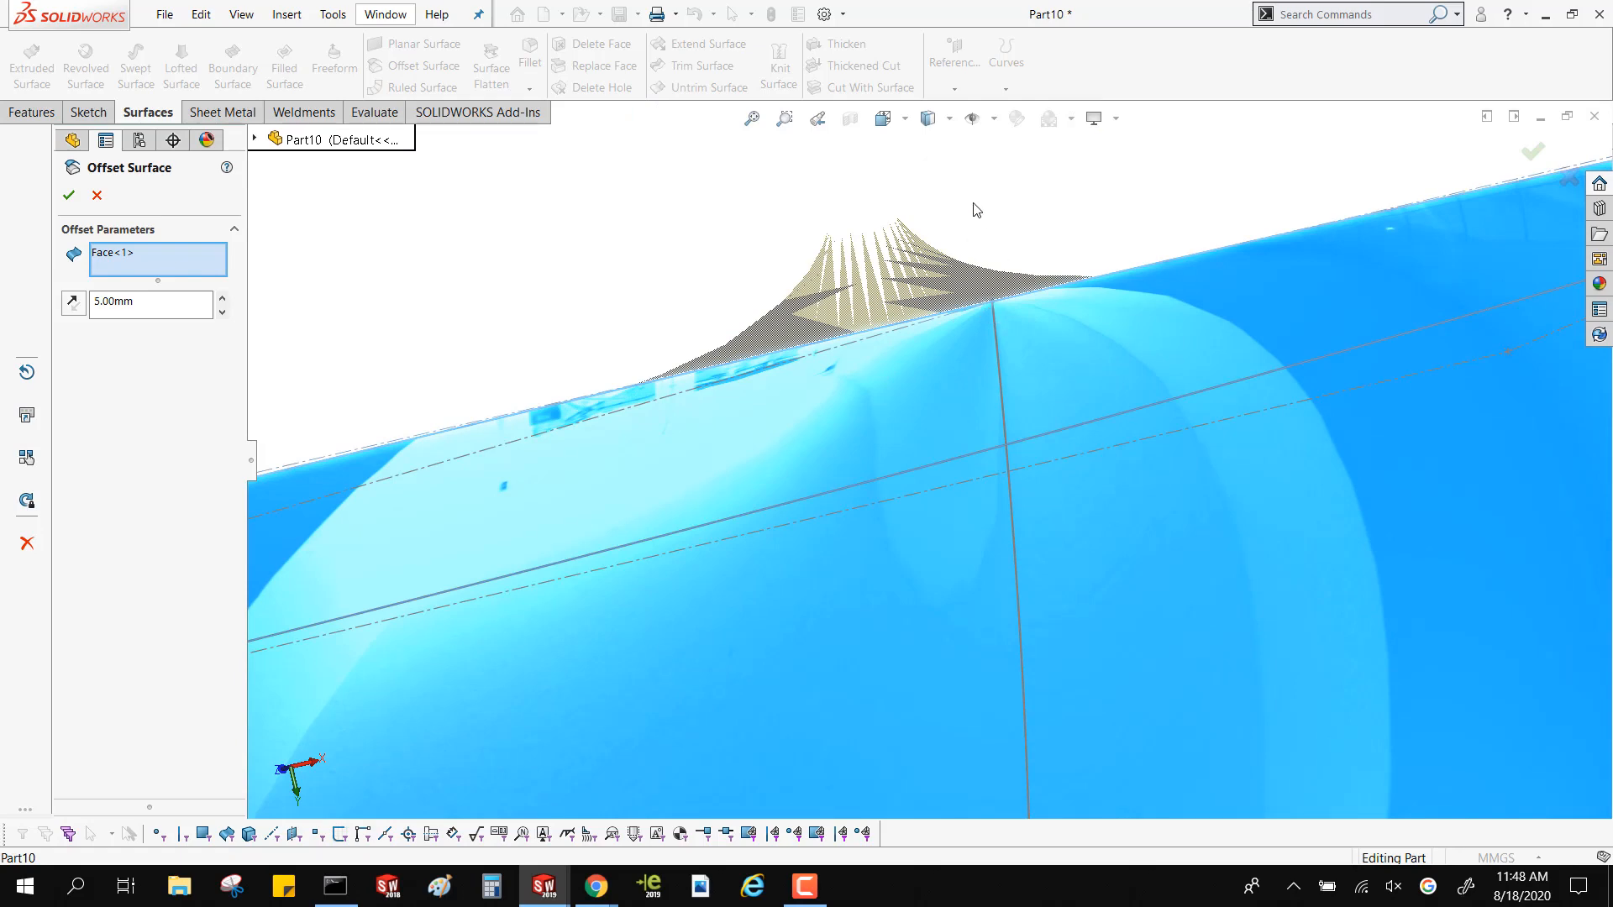
scroll(949, 306, "up", 8)
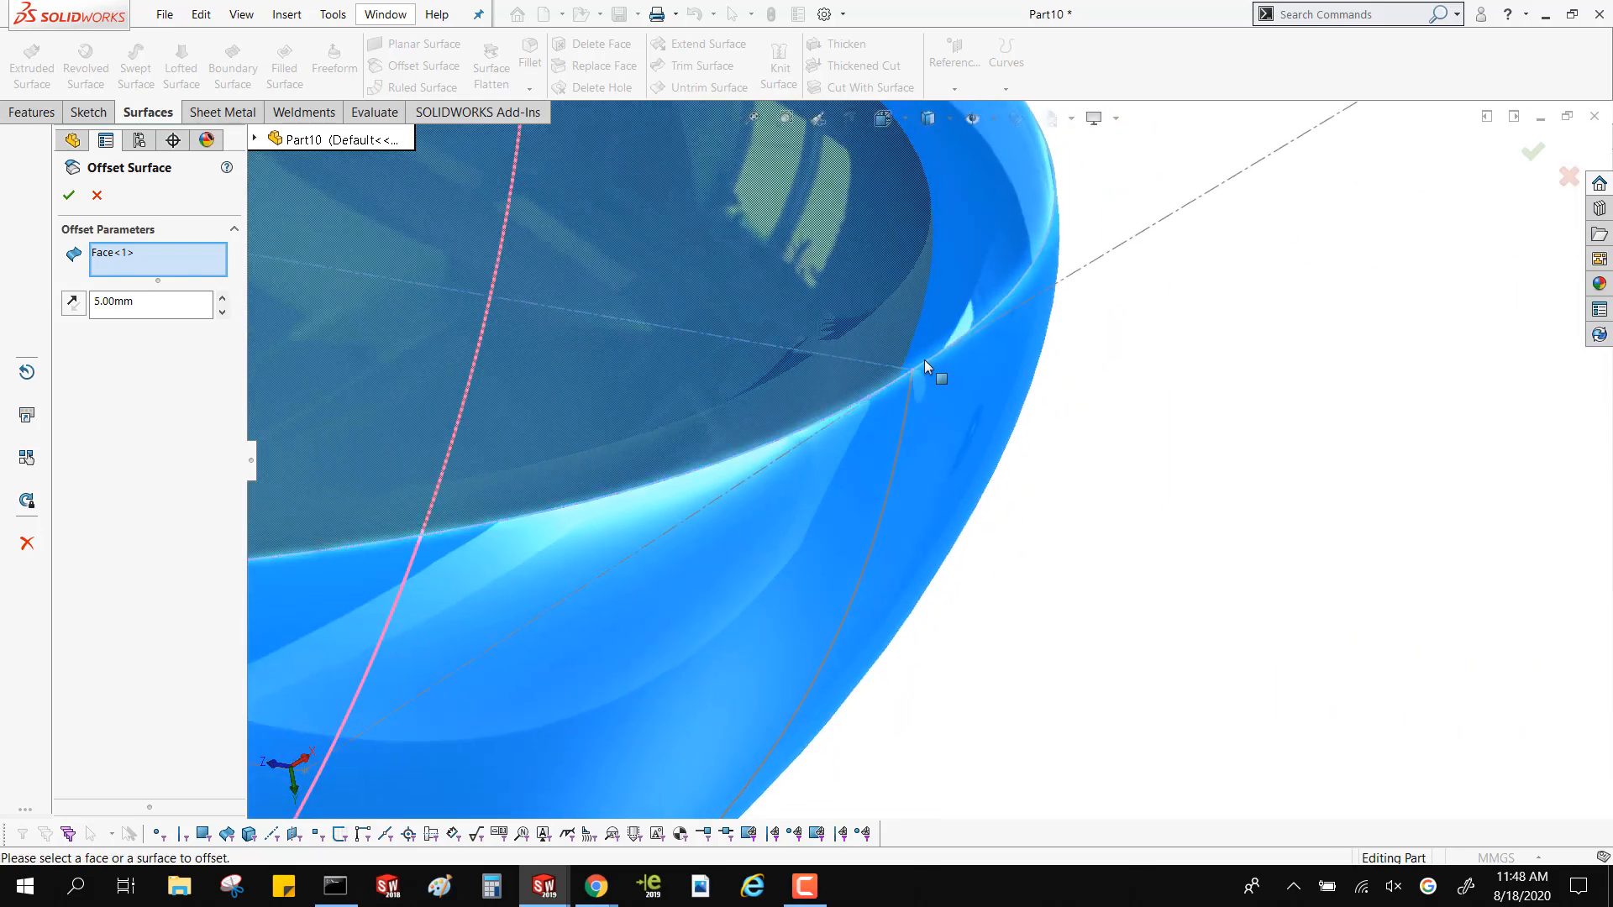
scroll(892, 351, "up", 3)
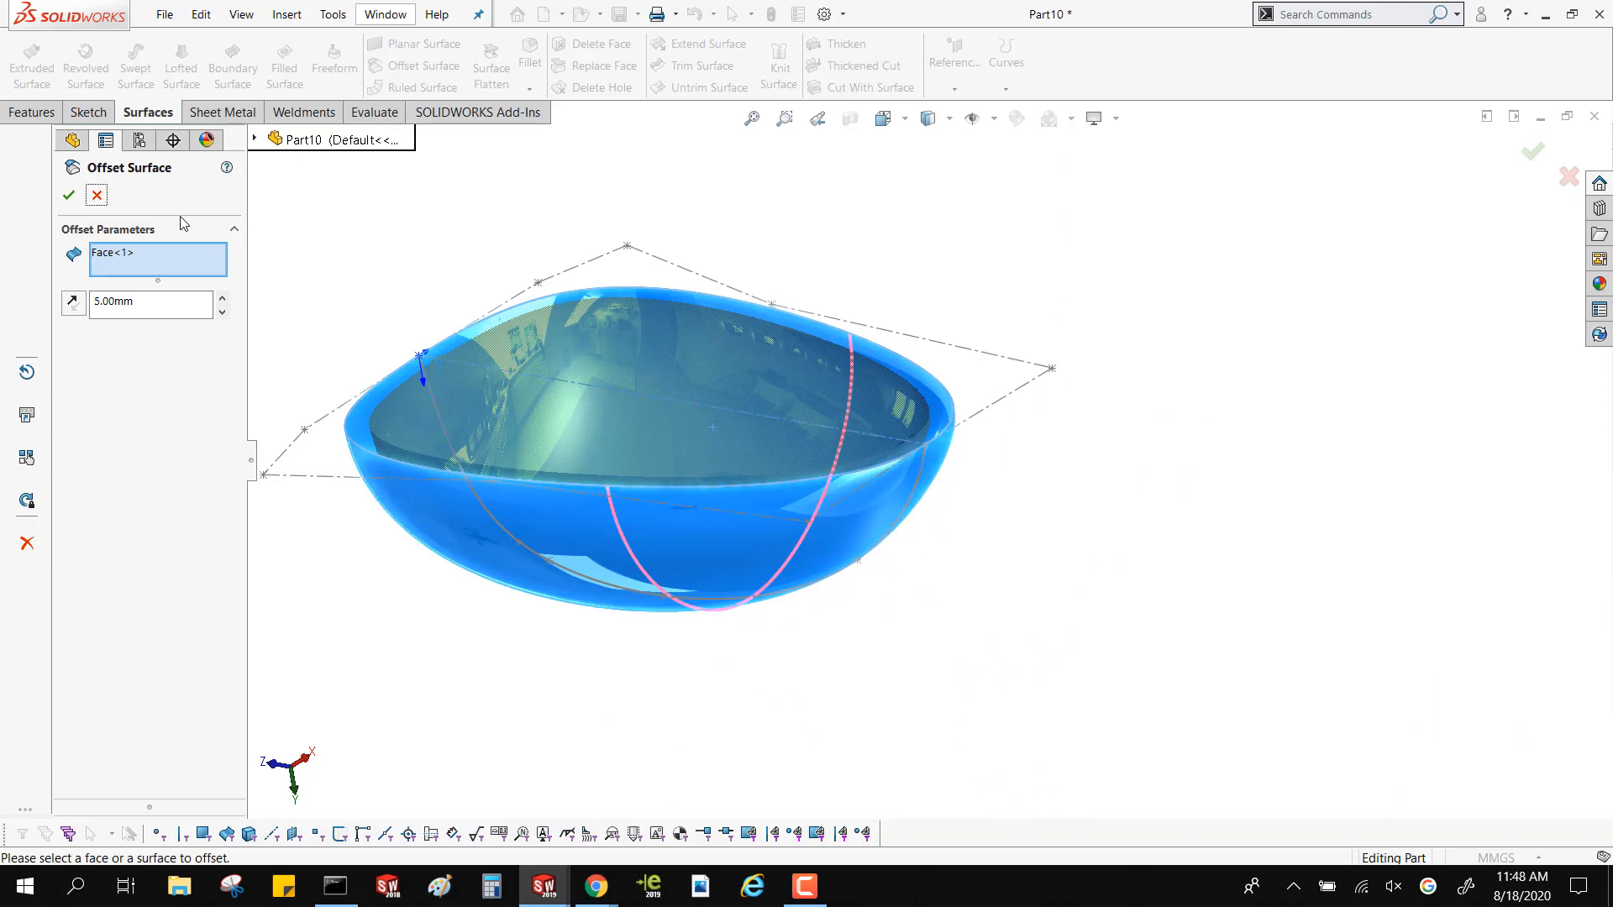
left_click(96, 194)
Create a reference plane offset about 8.95 mm from the Top plane, cutting through the domed loft above its open edge
middle_click_drag(404, 252, 361, 310)
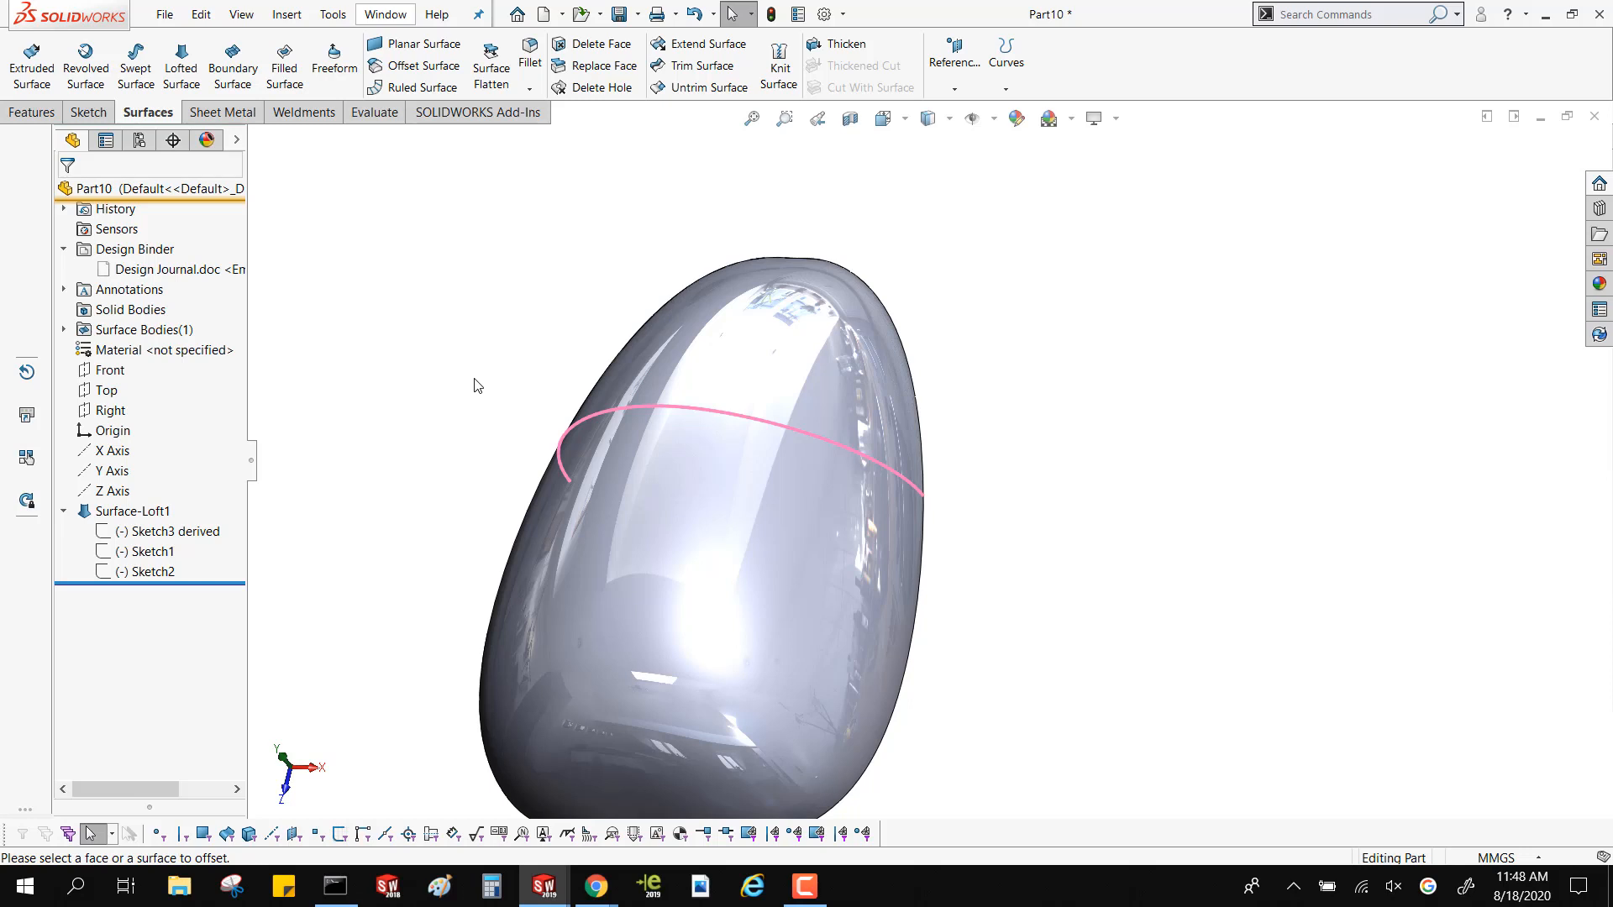
middle_click_drag(523, 367, 732, 496)
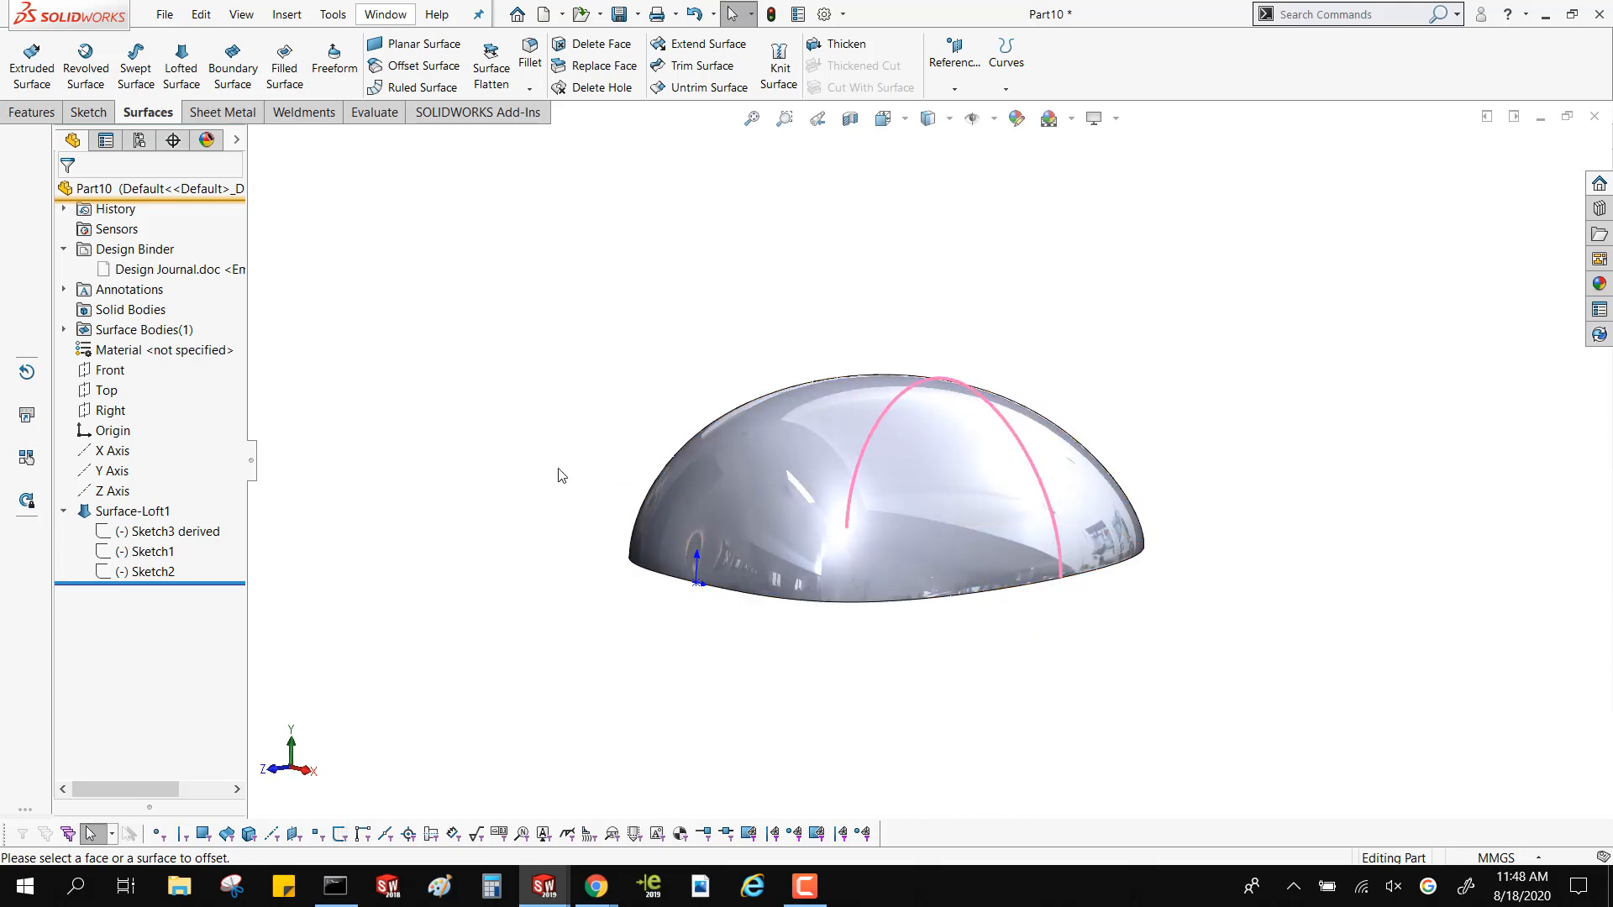
left_click(108, 393)
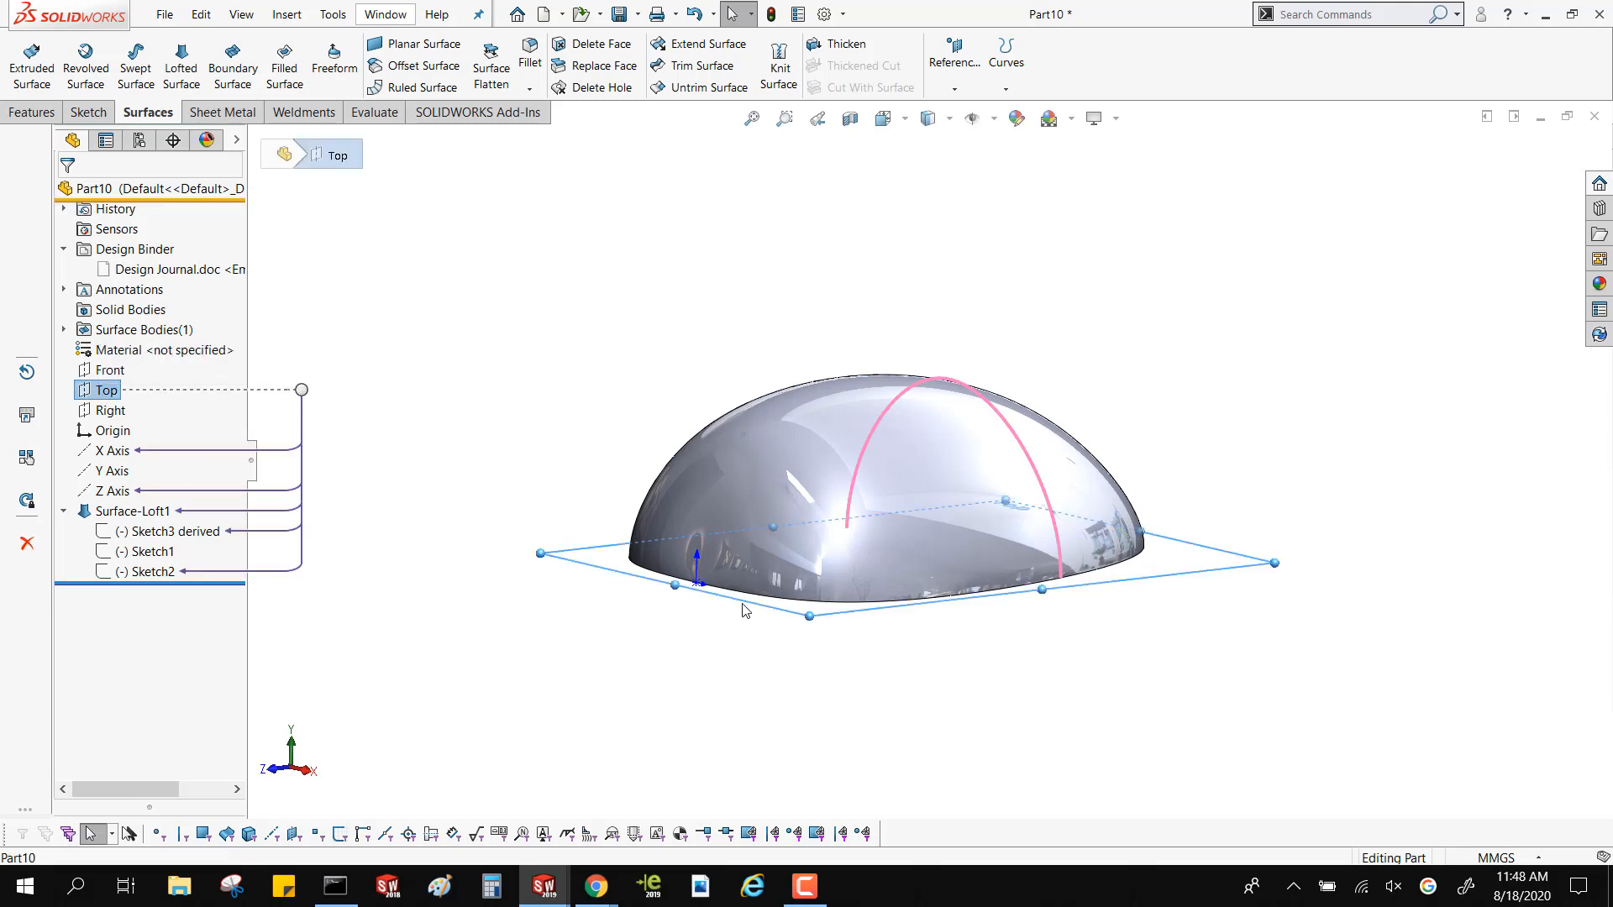
left_click_drag(743, 611, 744, 577, "ctrl")
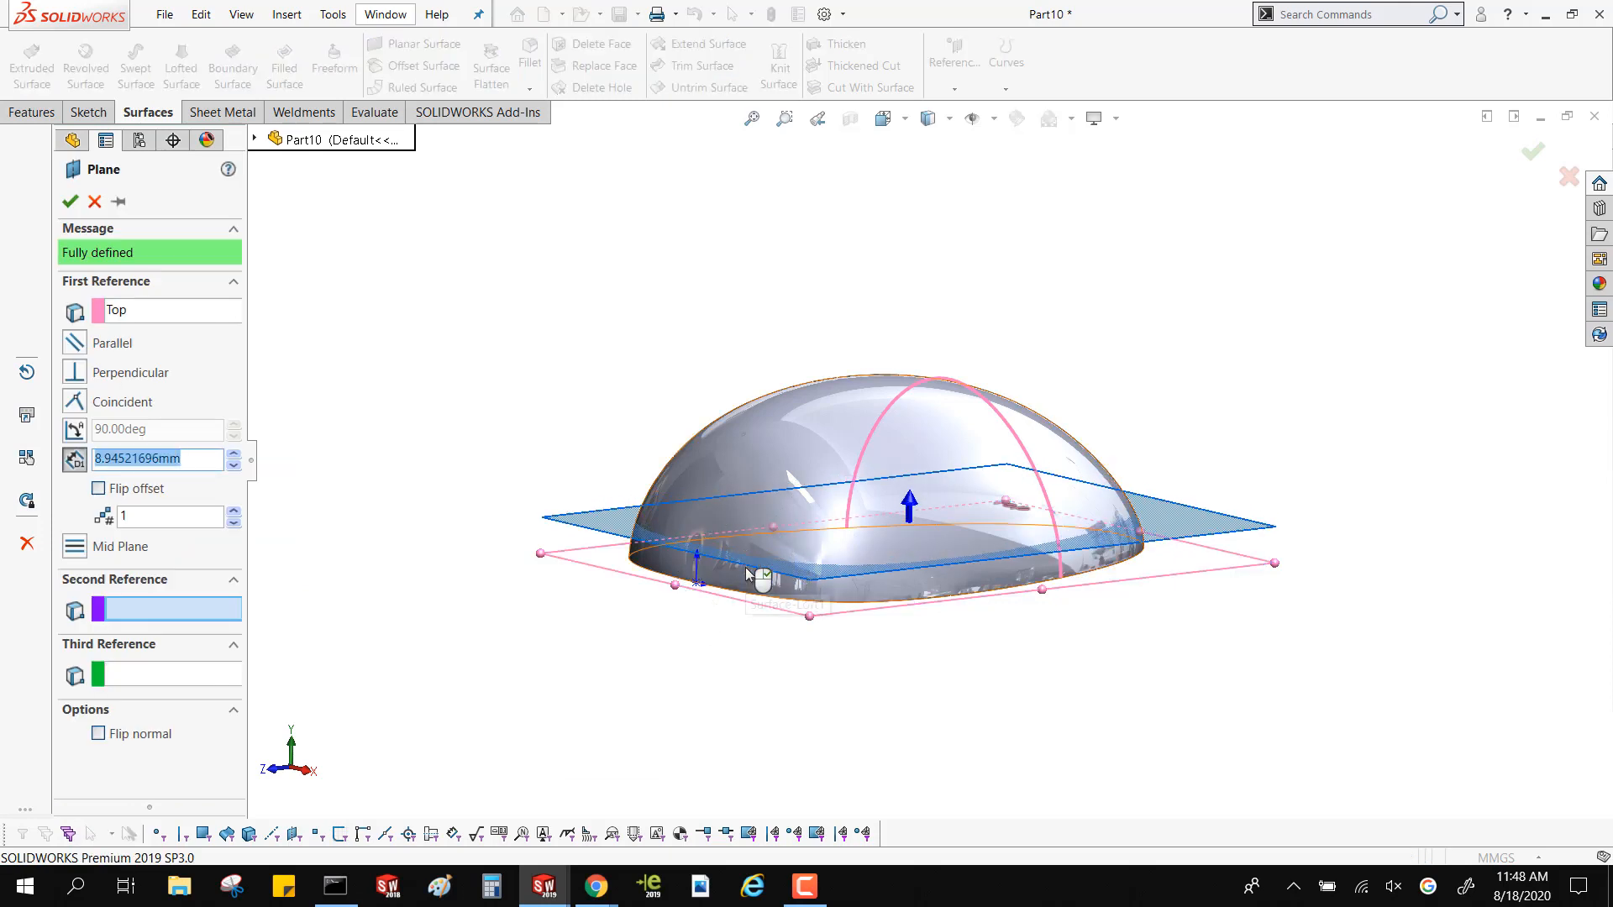
left_click(70, 202)
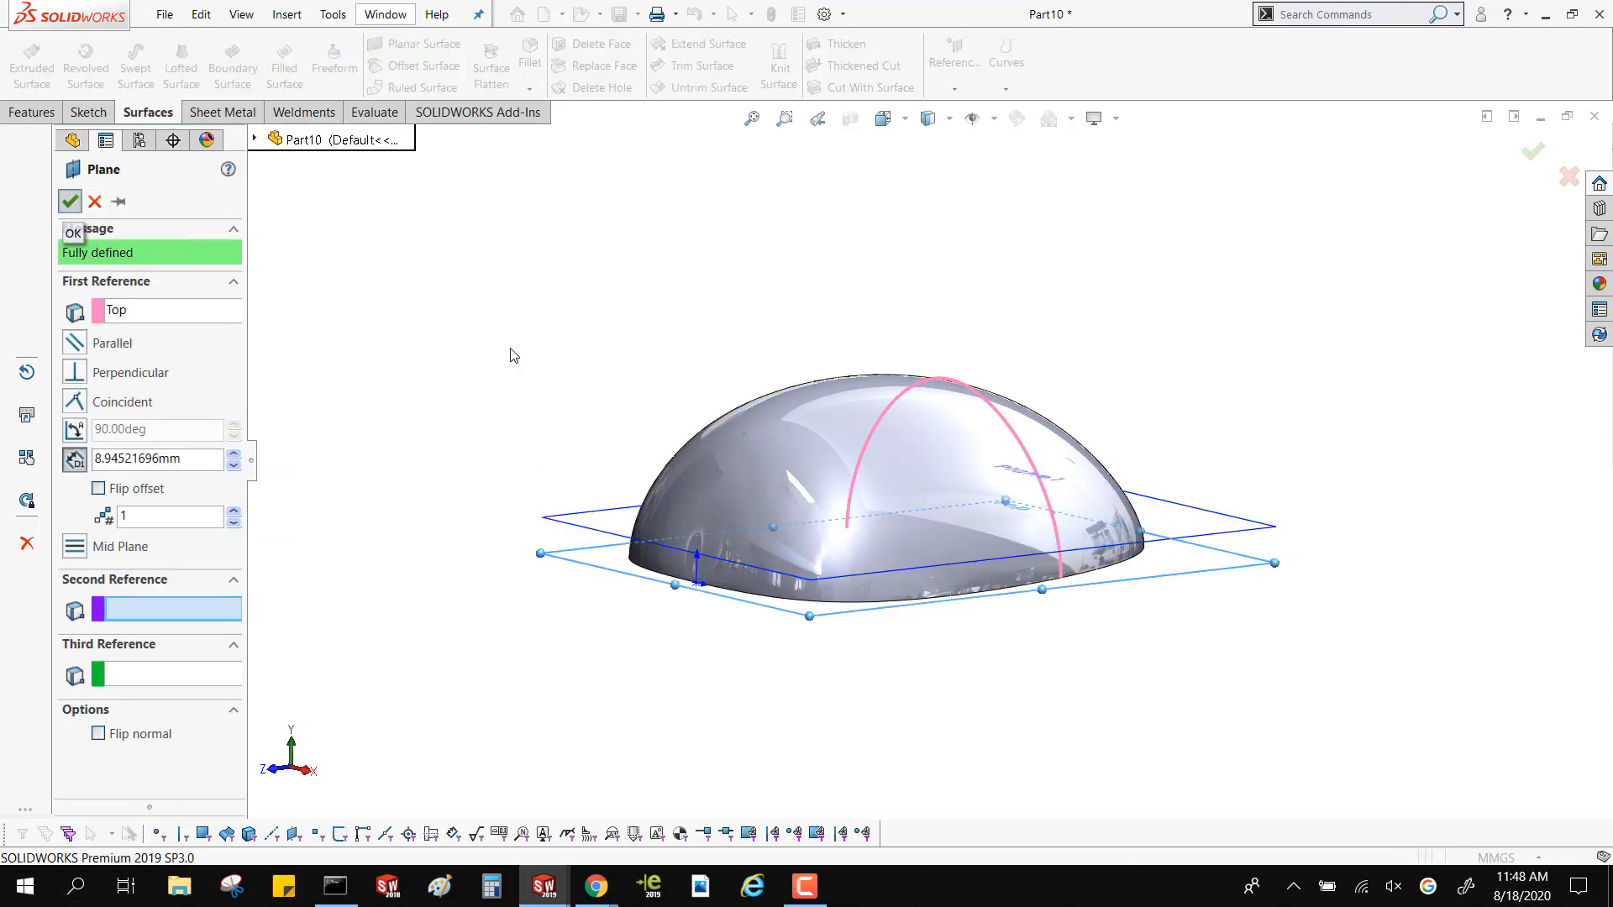
Trim the lofted surface with the new offset plane, keeping the domed portion above it
middle_click_drag(570, 360, 568, 382)
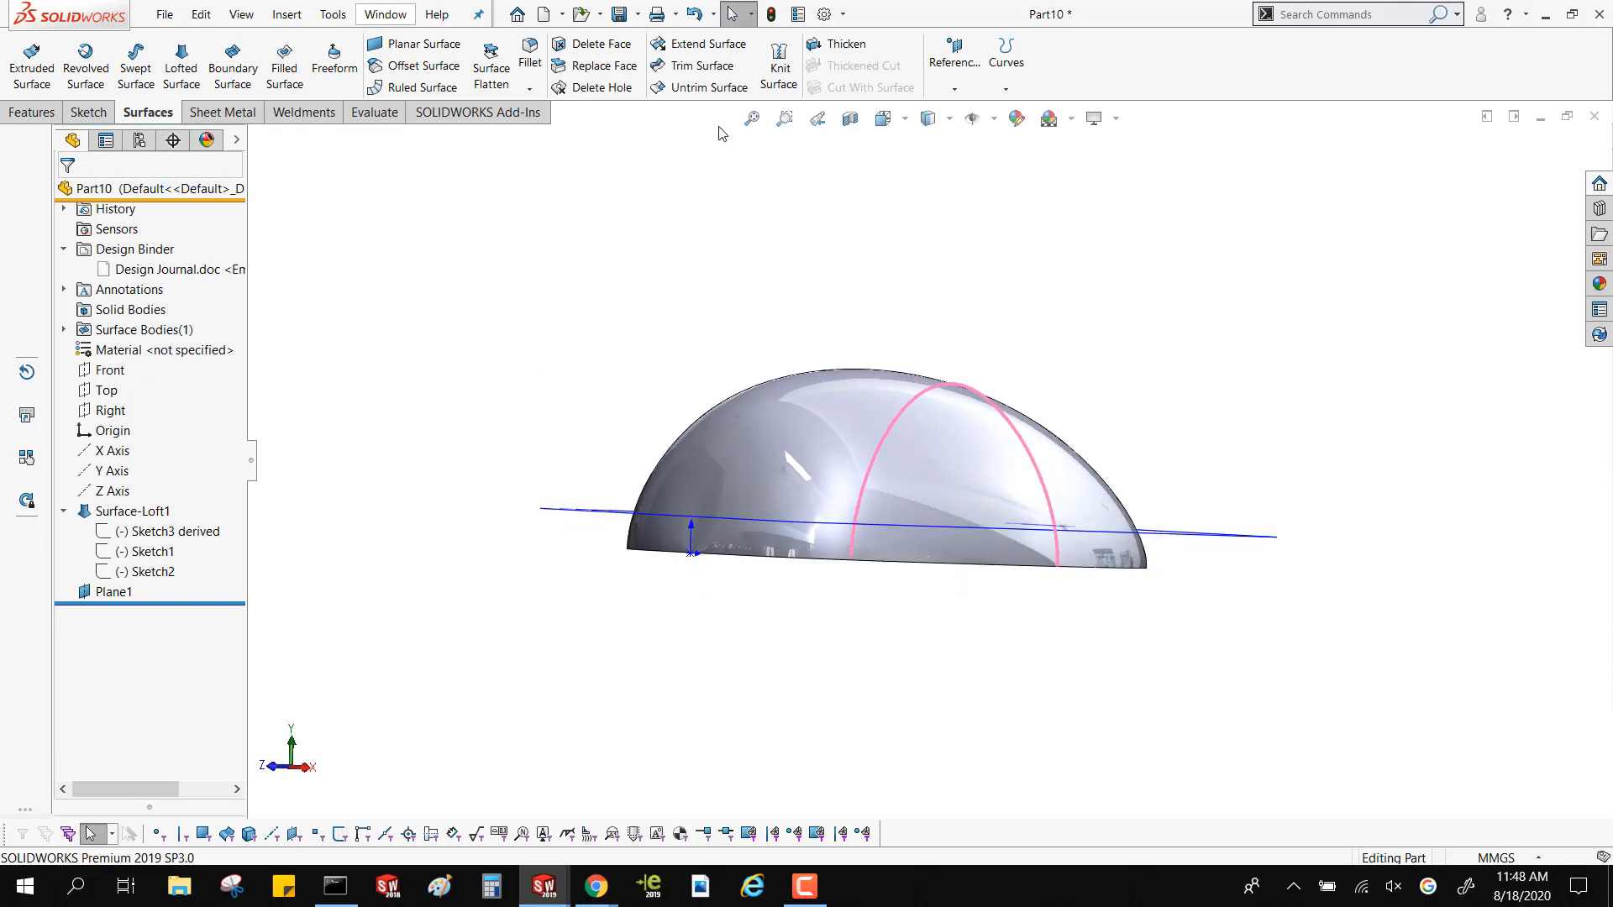
left_click(697, 65)
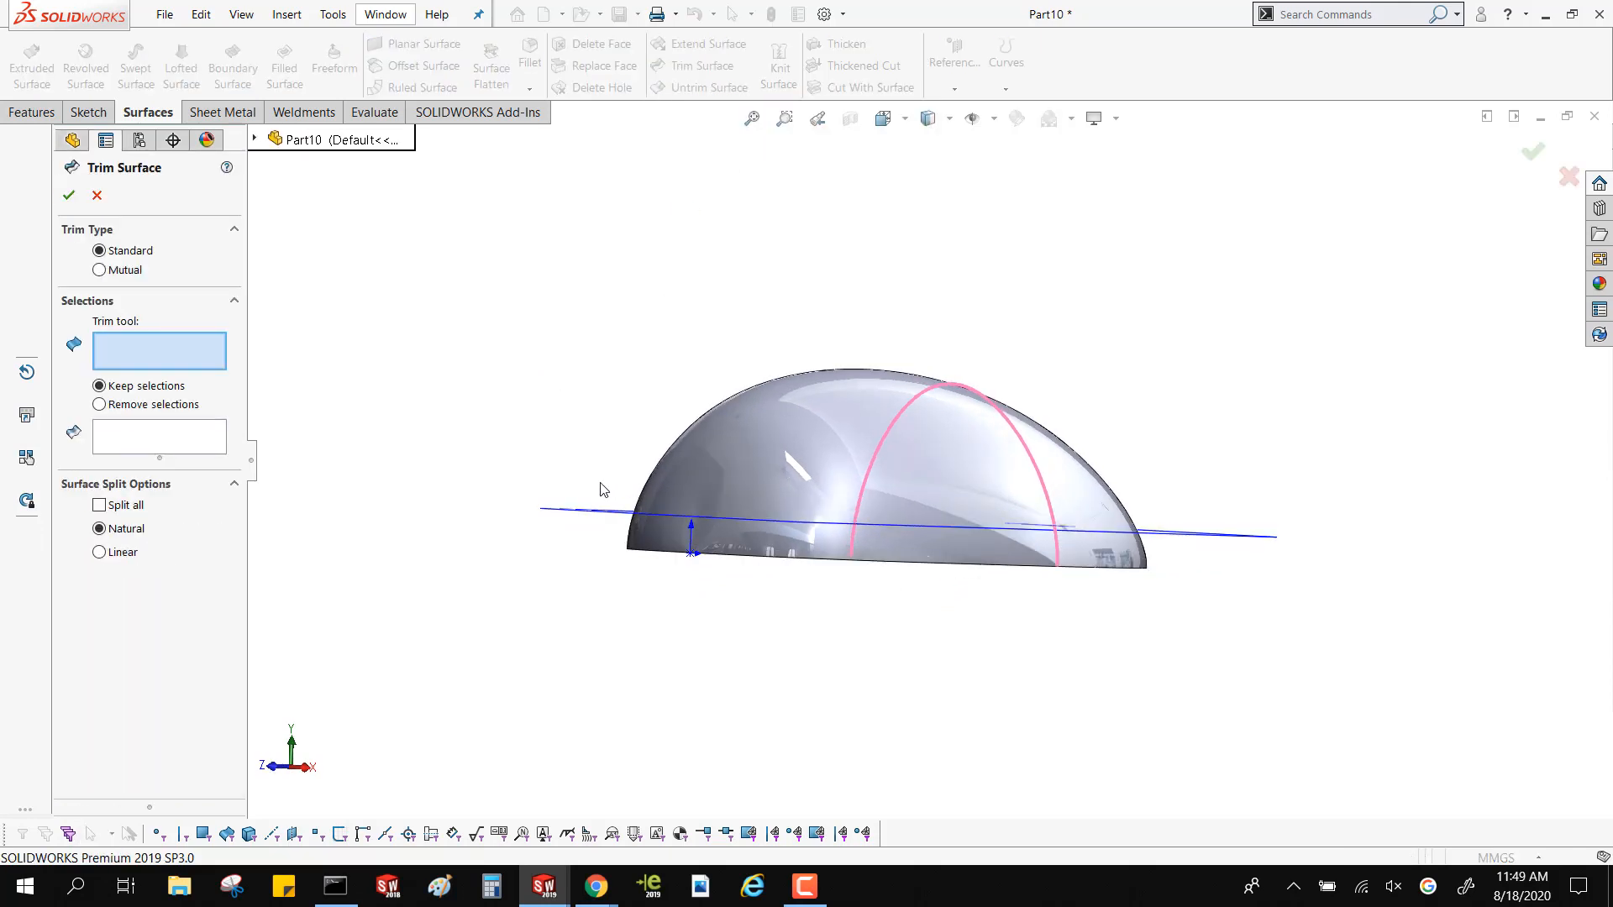
left_click(601, 510)
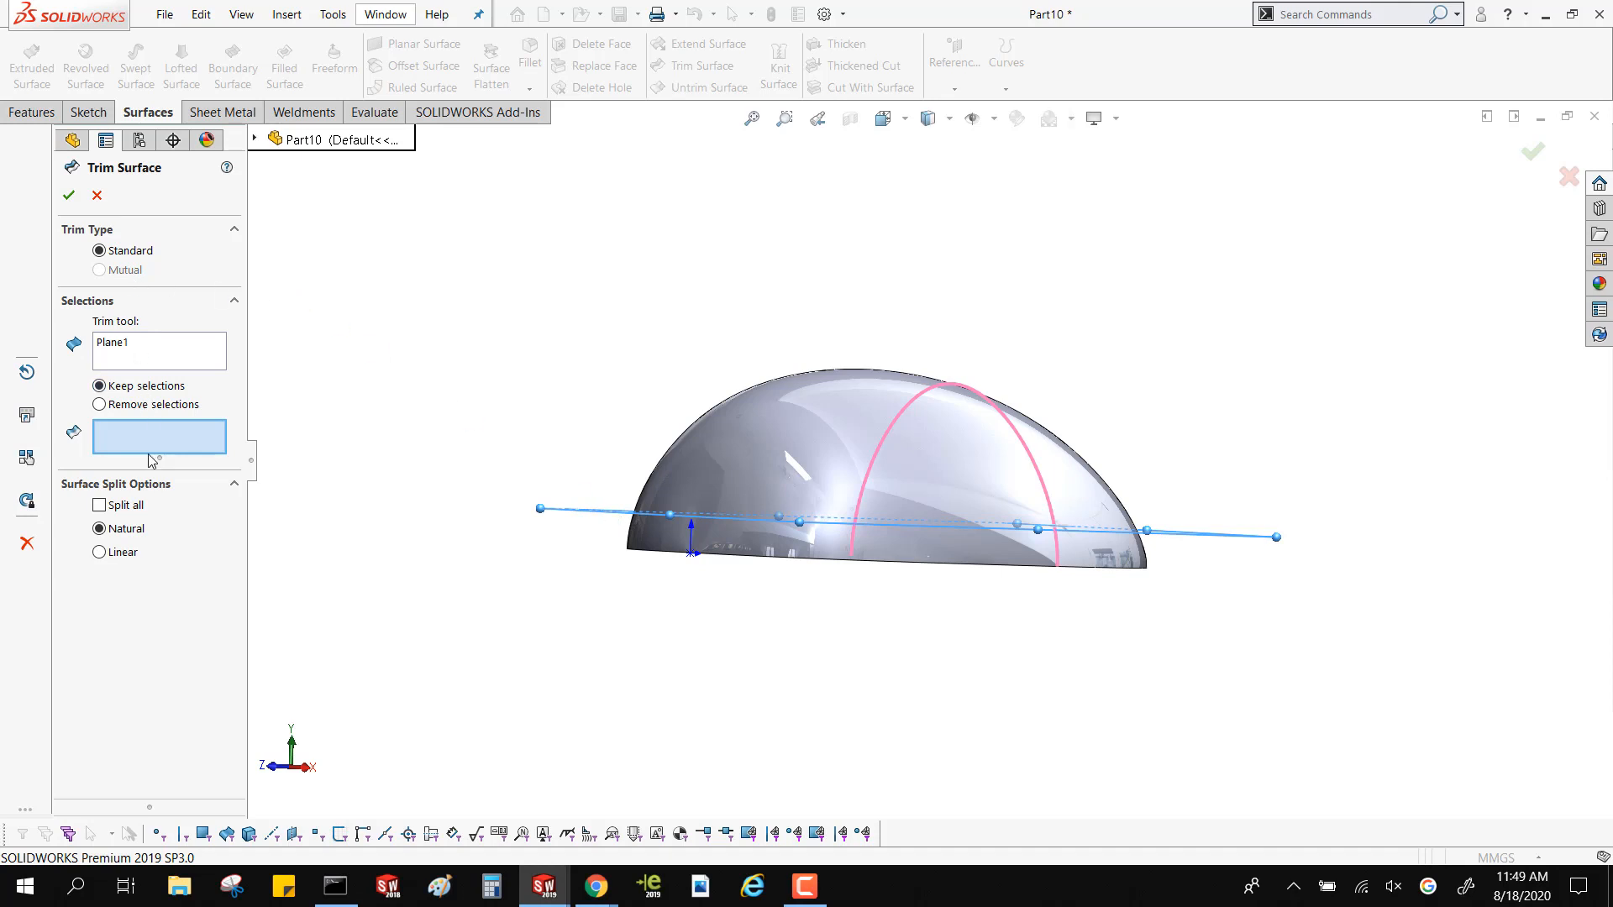
left_click(852, 462)
key("Return")
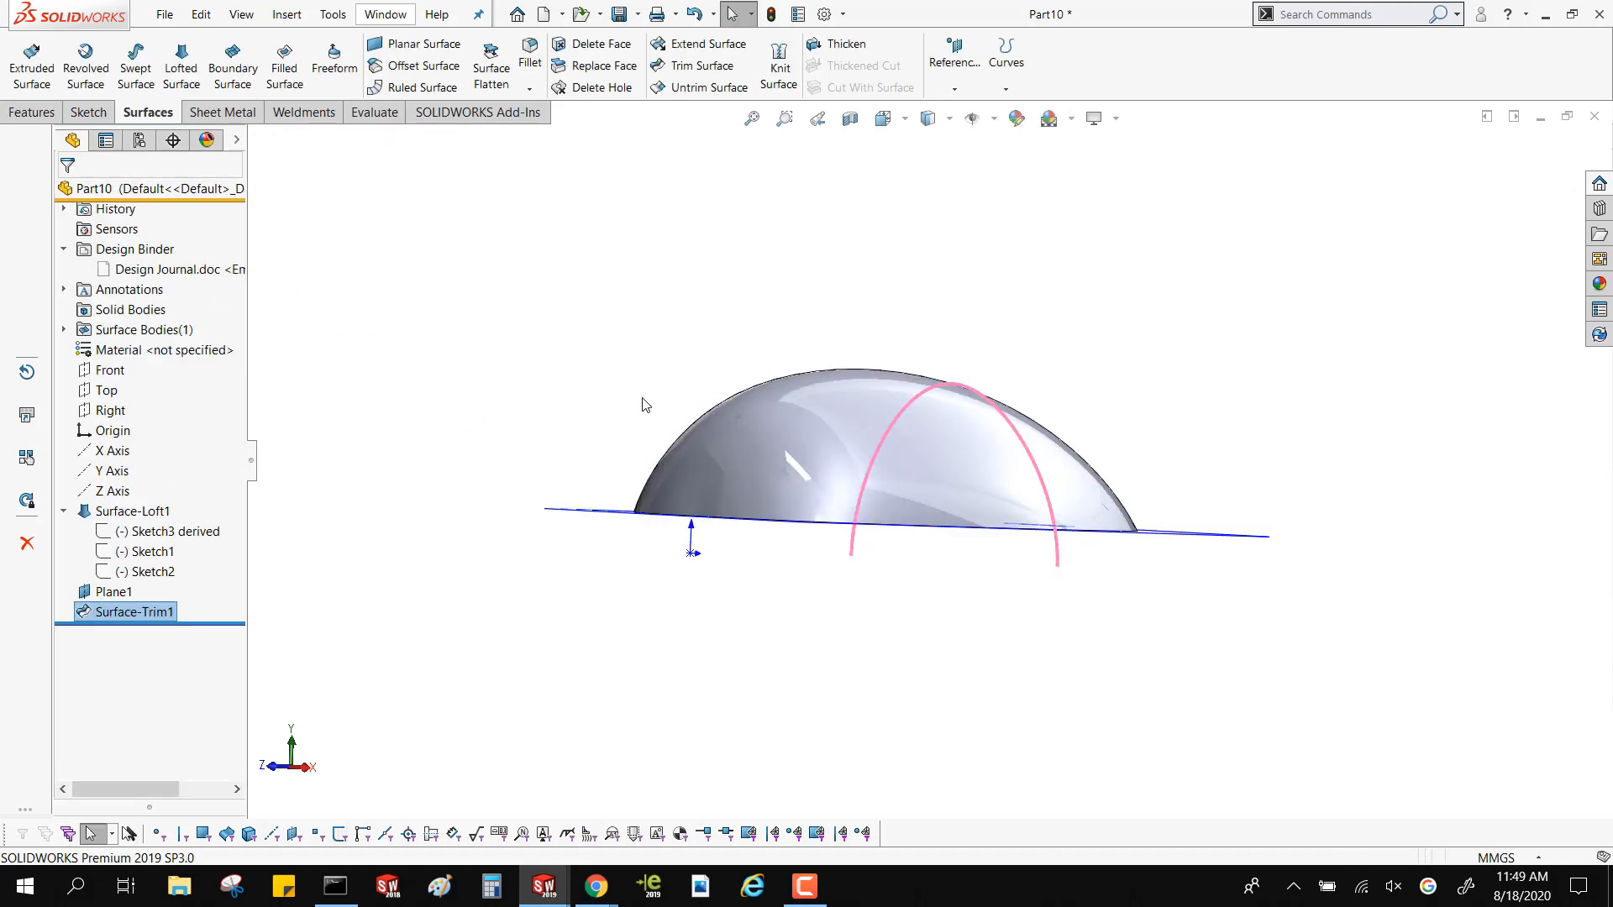
Try a 5 mm offset of the trimmed surface's inner face, inspect its narrow end, reverse the direction, and cancel the offset
middle_click_drag(643, 406, 799, 356)
left_click(800, 356)
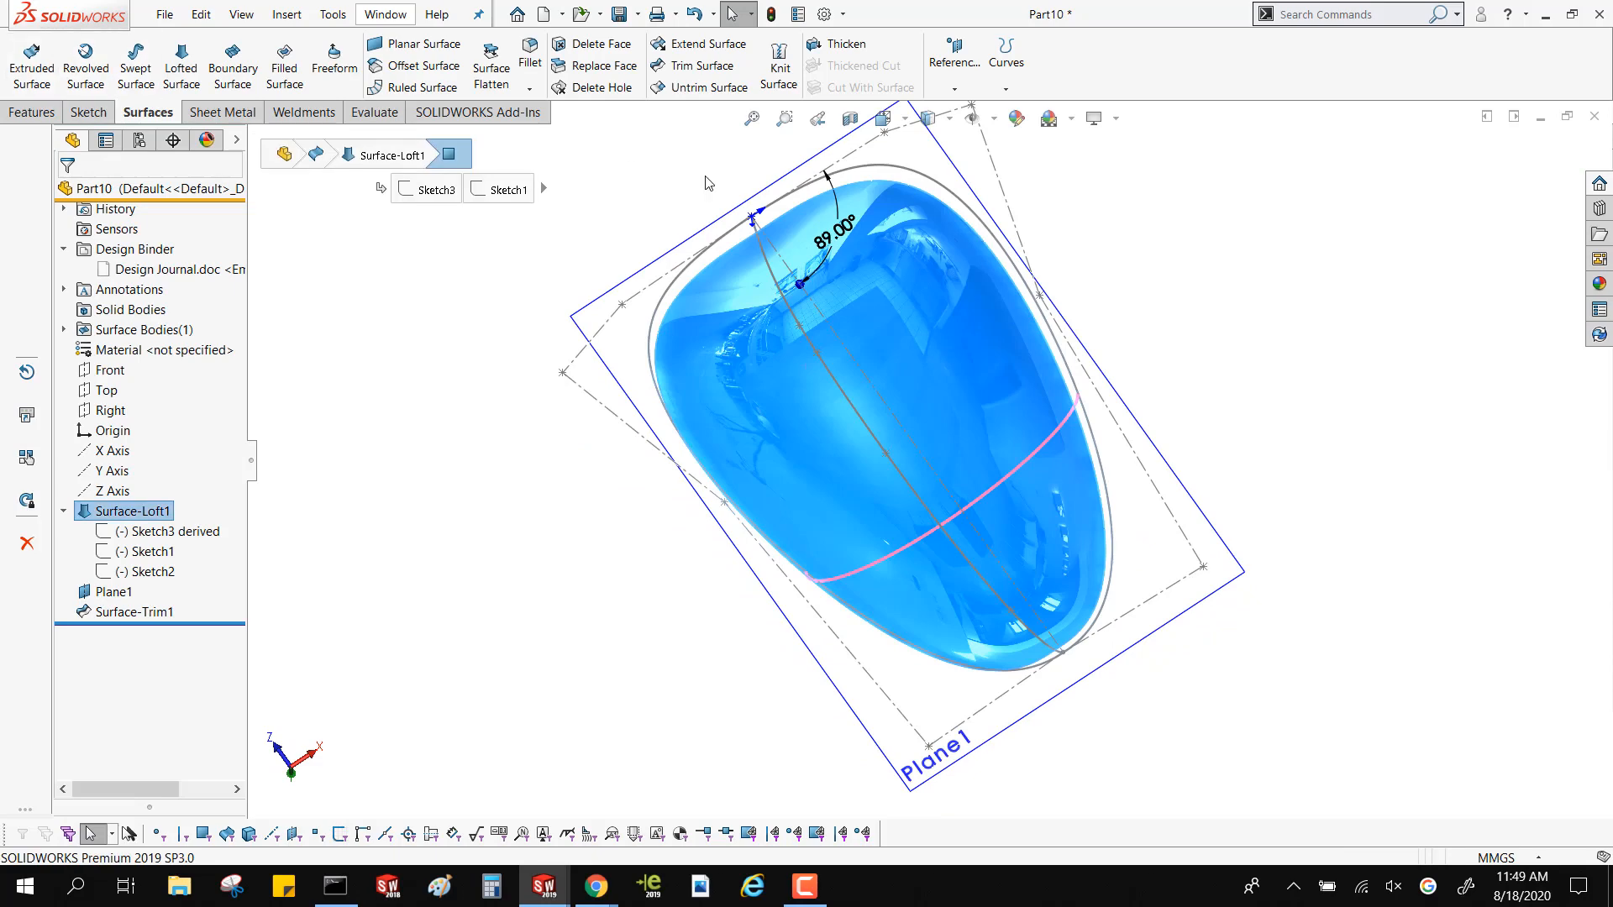
left_click(424, 66)
middle_click_drag(1050, 639, 1179, 678)
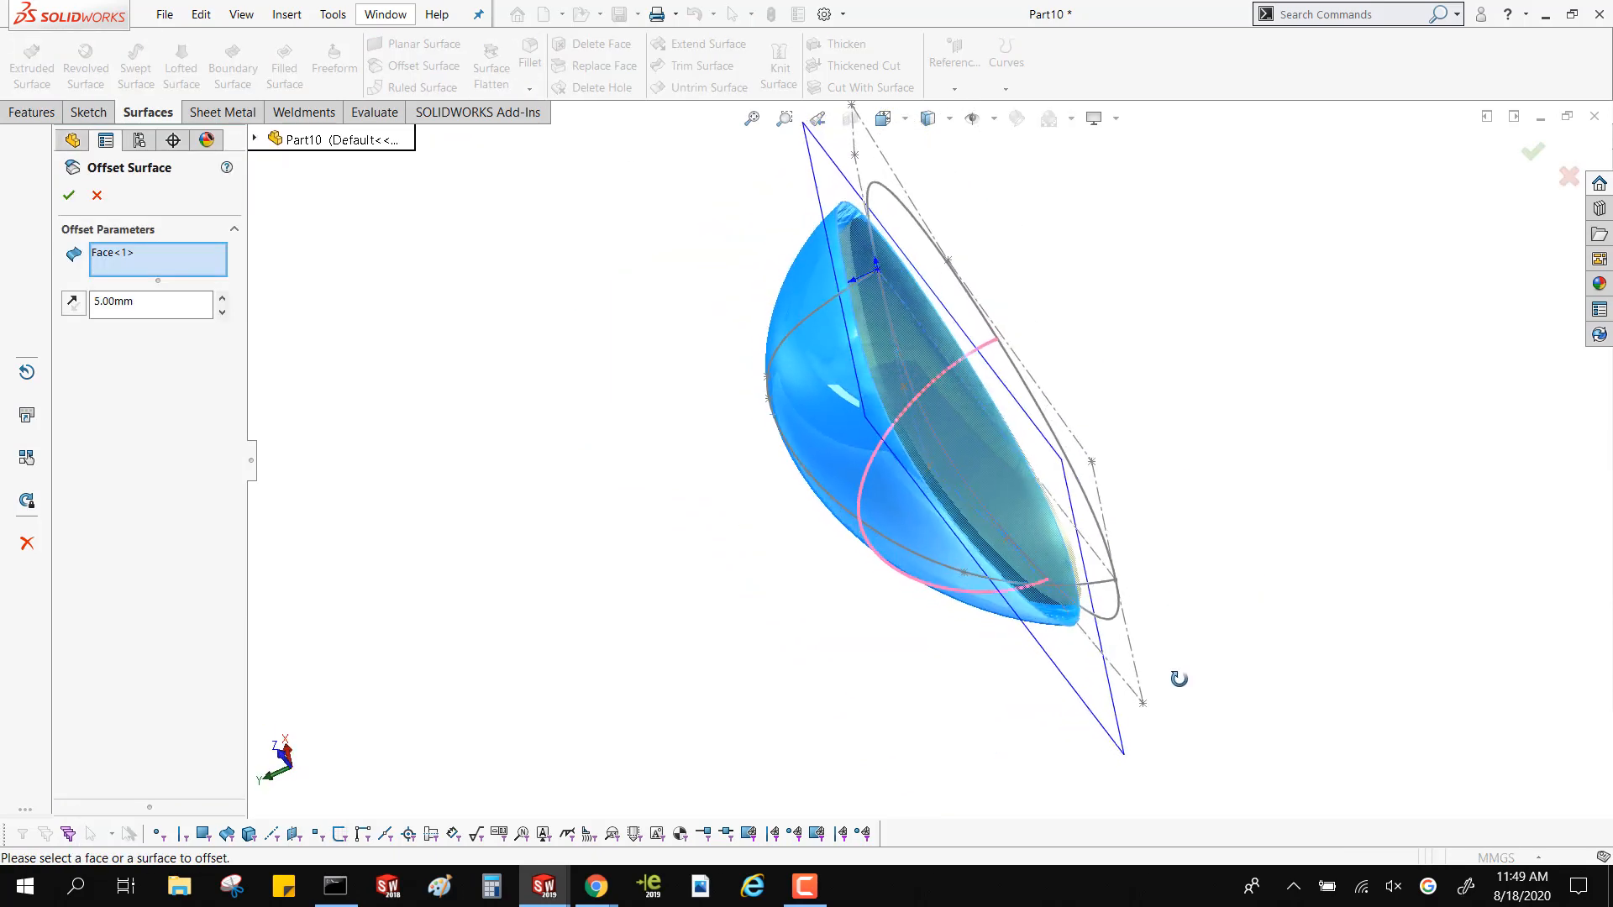
scroll(1078, 578, "down", 5)
scroll(1072, 571, "up", 2)
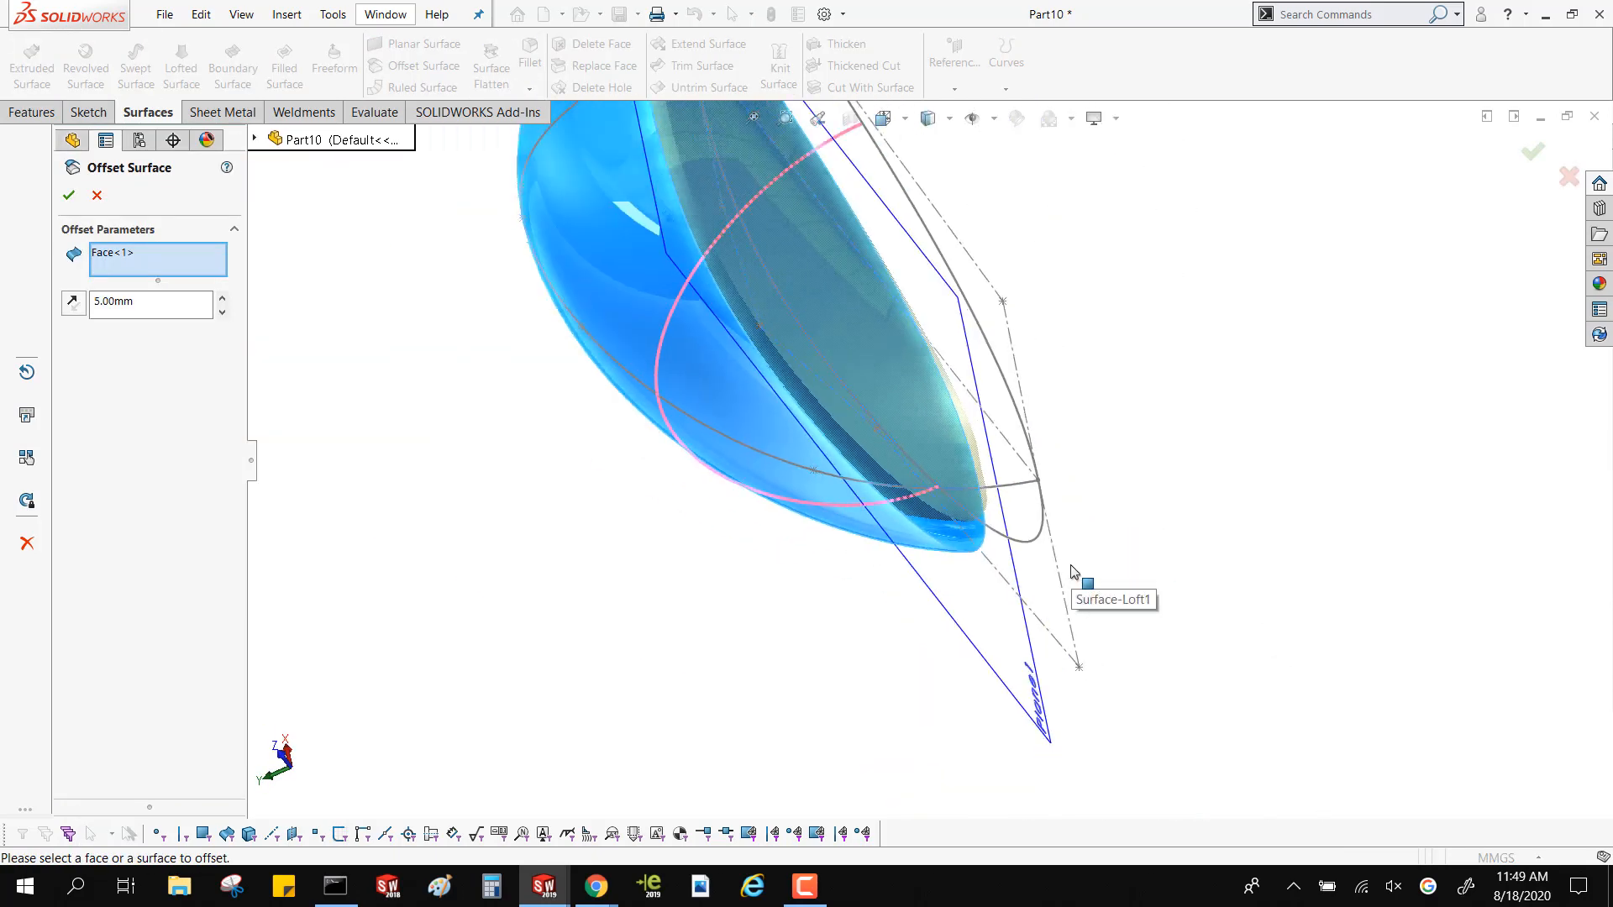
scroll(1072, 571, "up", 2)
middle_click_drag(1069, 569, 781, 496)
left_click(73, 302)
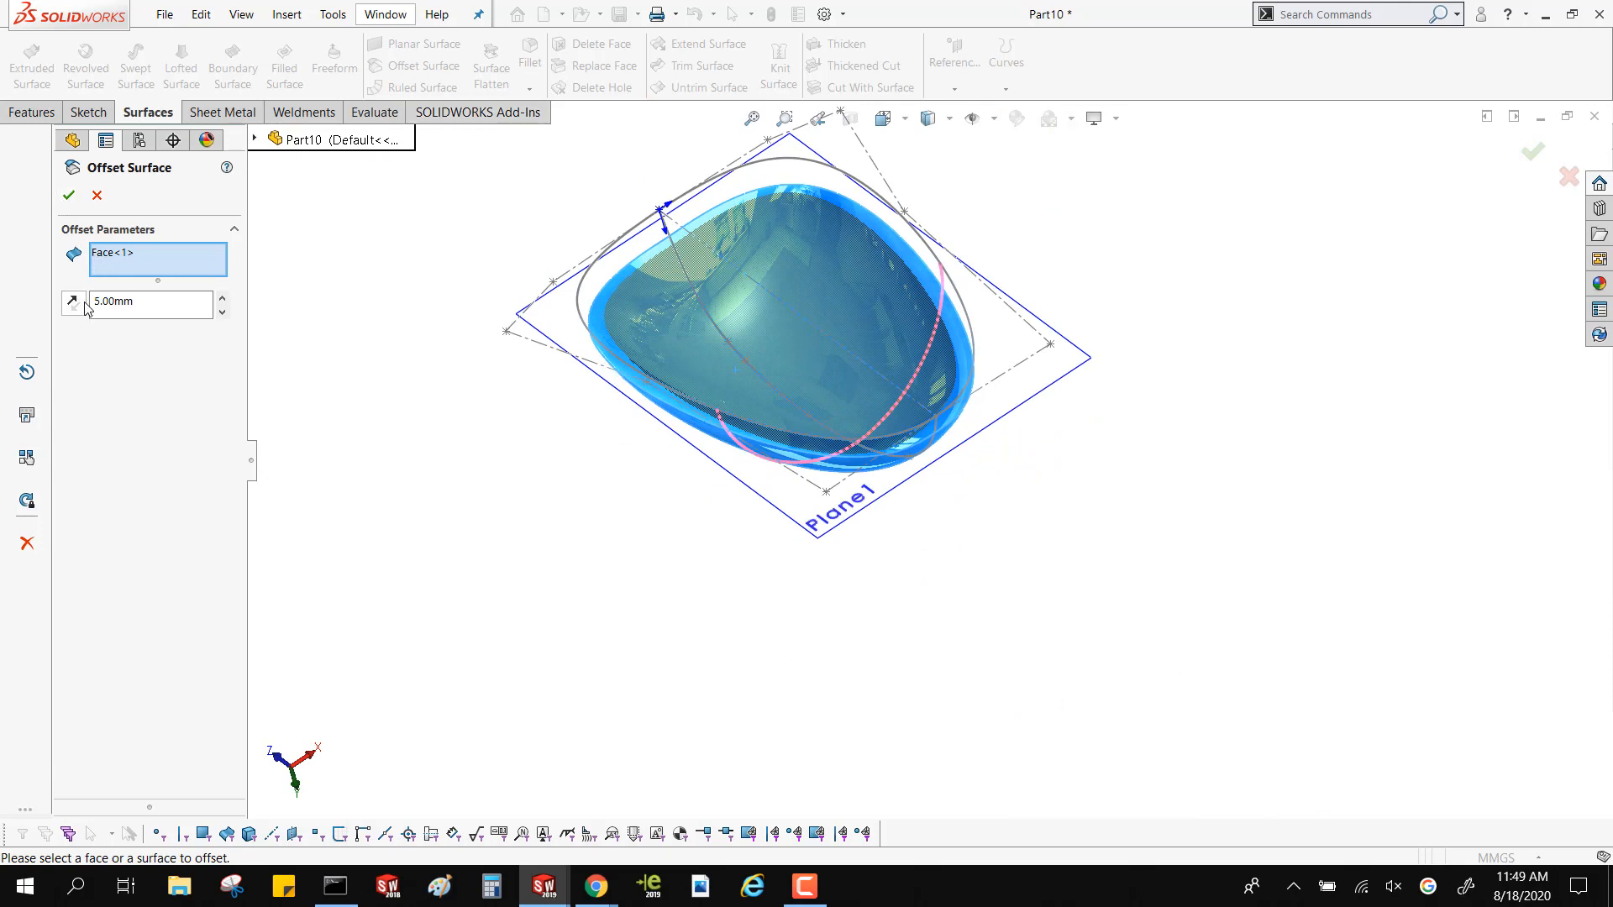
middle_click_drag(588, 504, 655, 515)
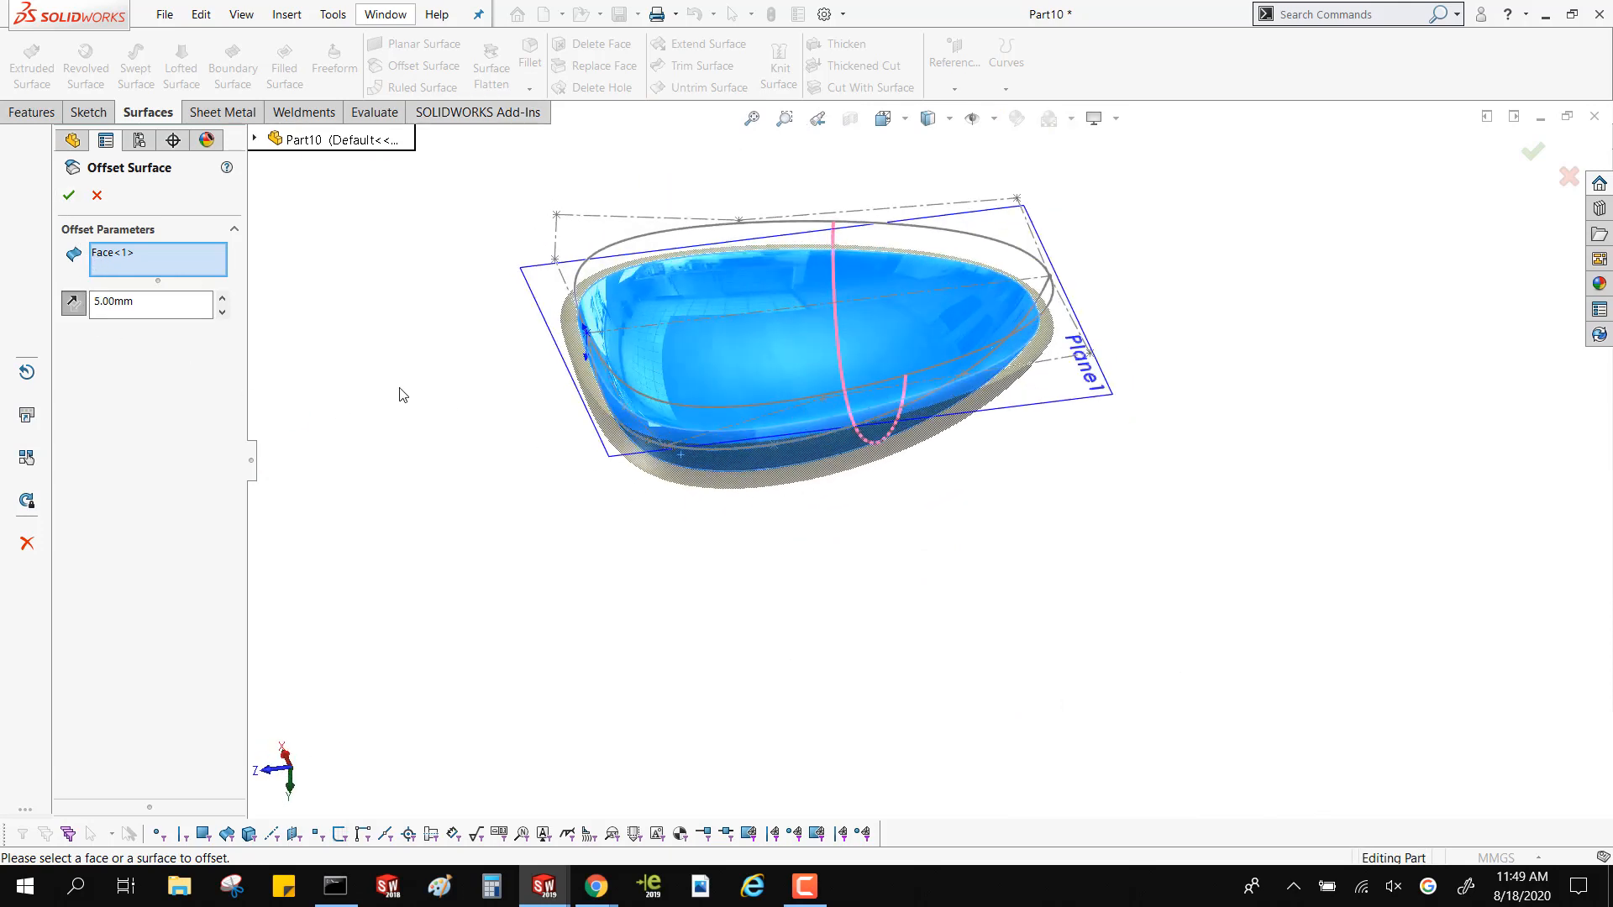
left_click(96, 195)
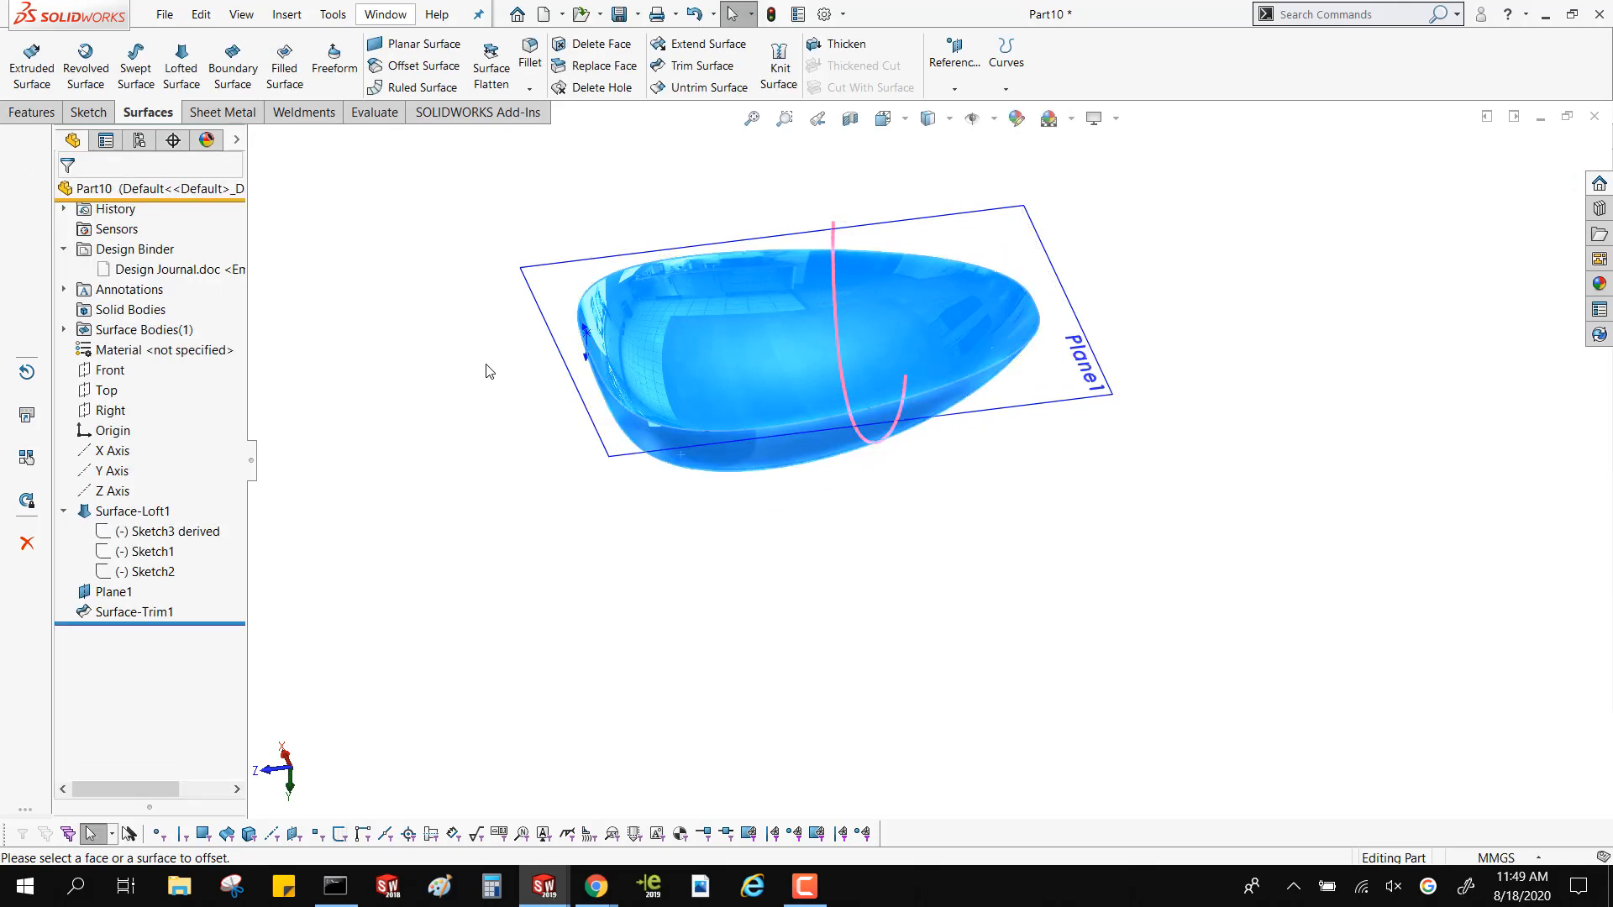
Thicken the trimmed surface by 1 mm and inspect the resulting shell around its rim
left_click(744, 361)
left_click(840, 47)
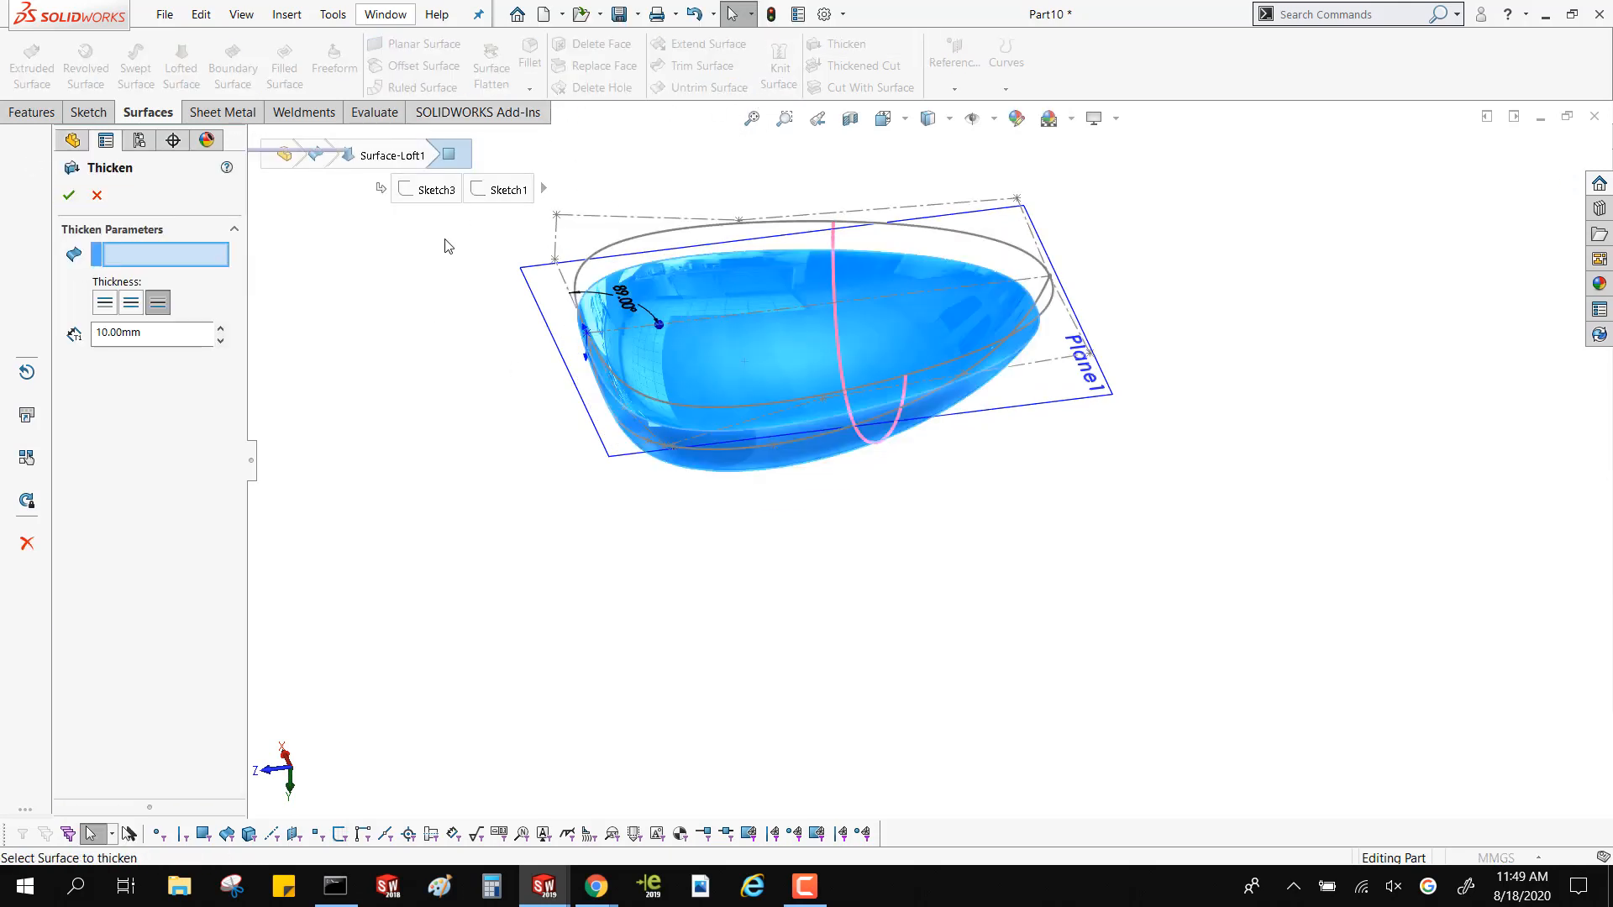
left_click(809, 391)
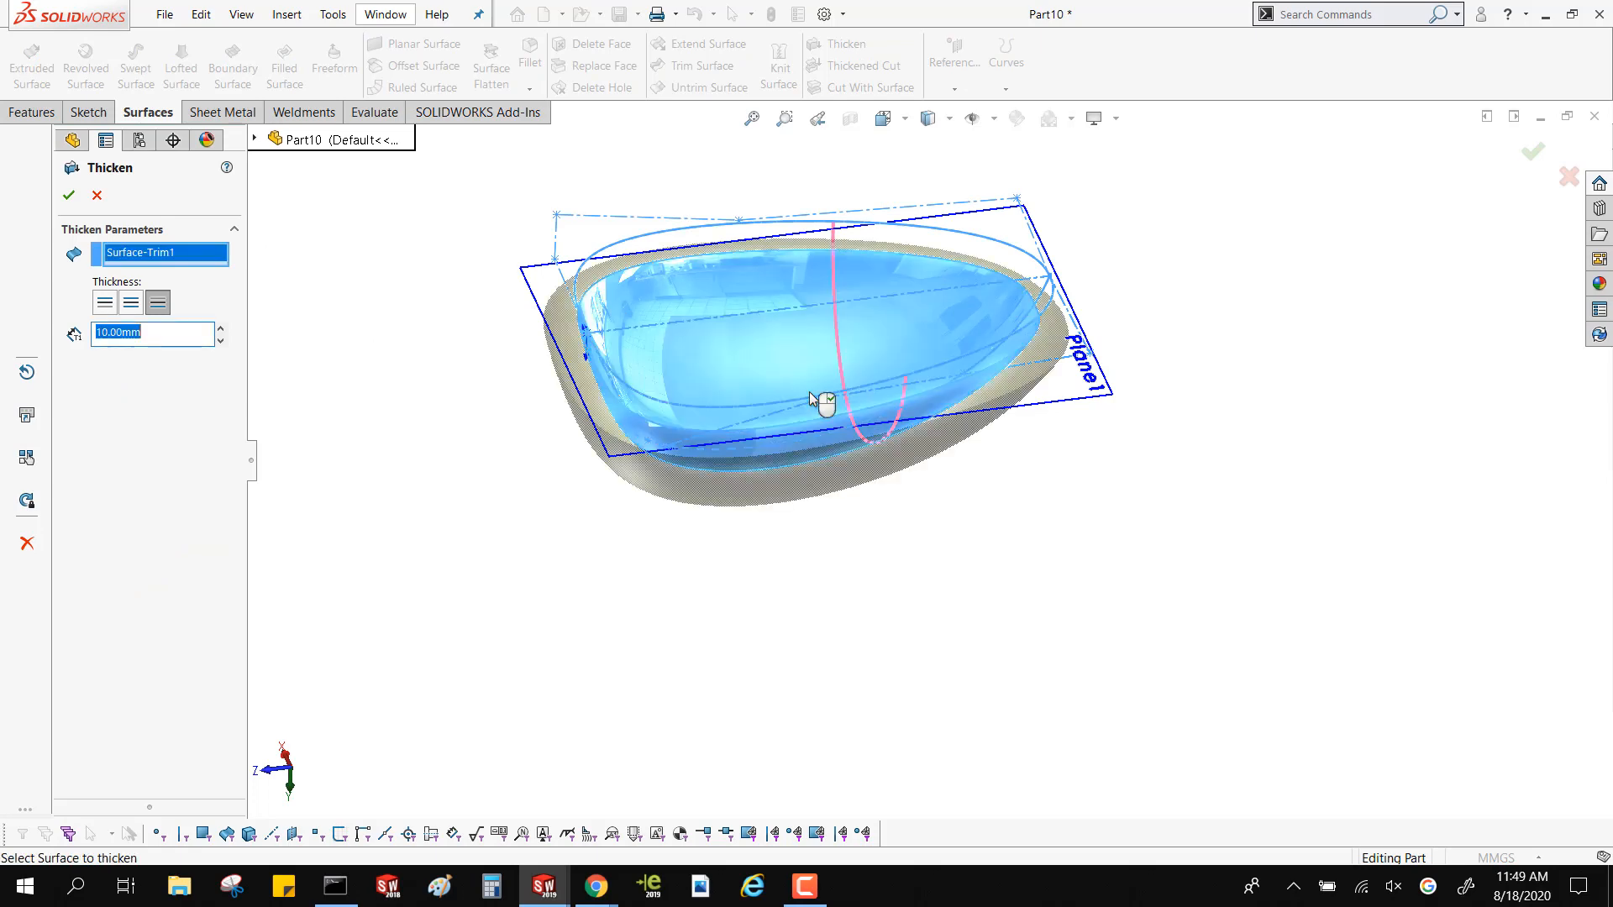
type("1")
key("Return")
right_click(362, 334)
scroll(721, 428, "down", 3)
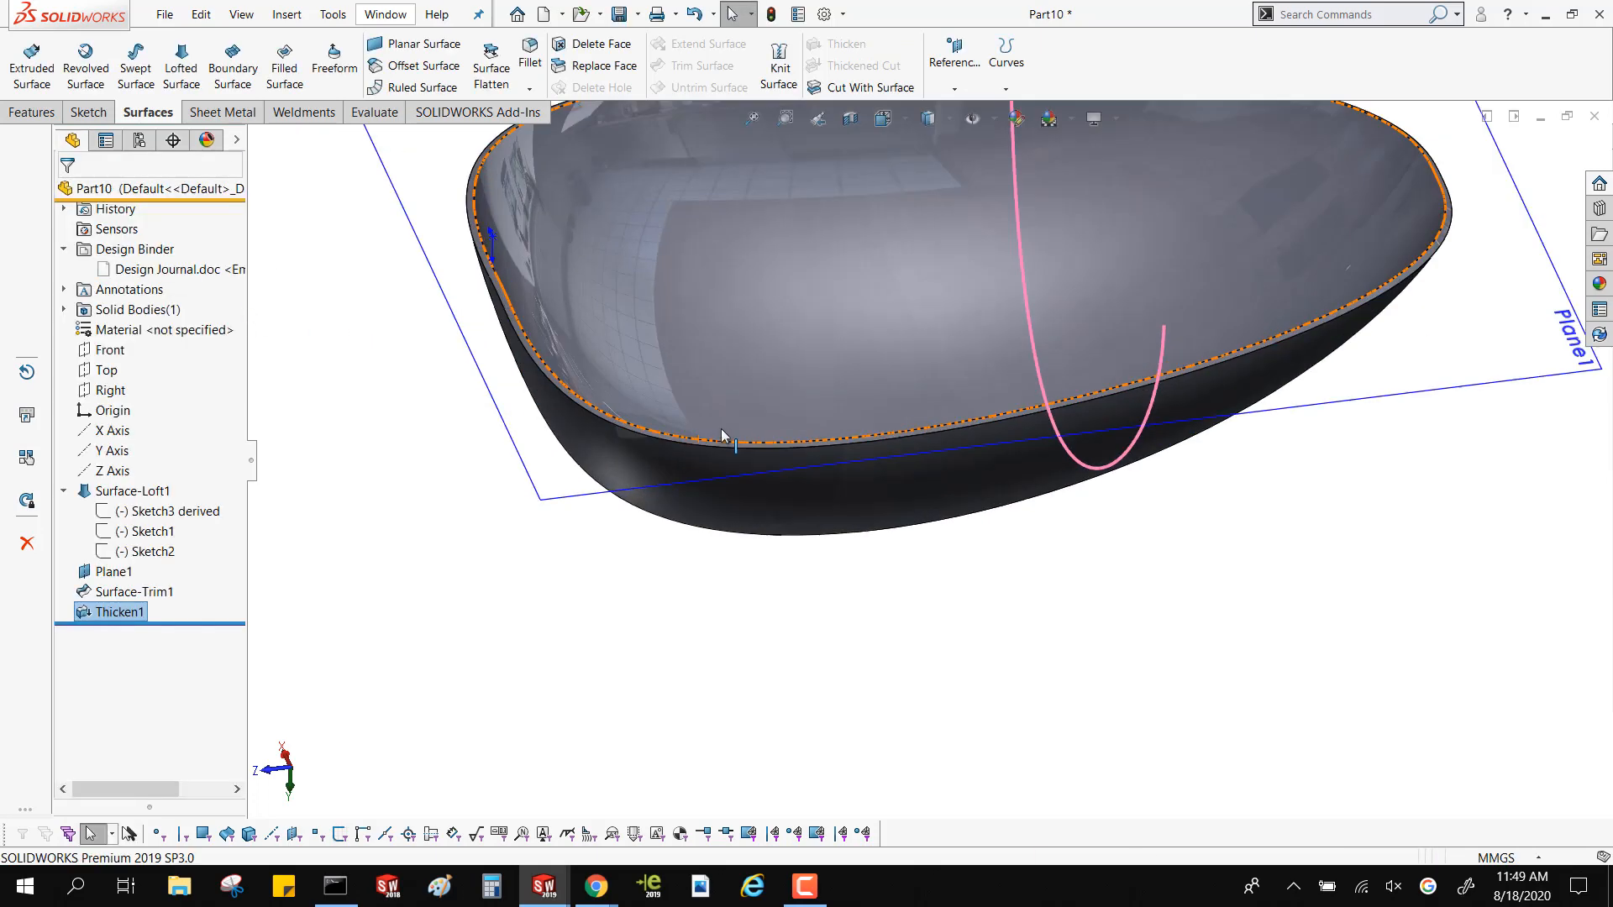
middle_click_drag(626, 356, 570, 299)
scroll(570, 294, "up", 4)
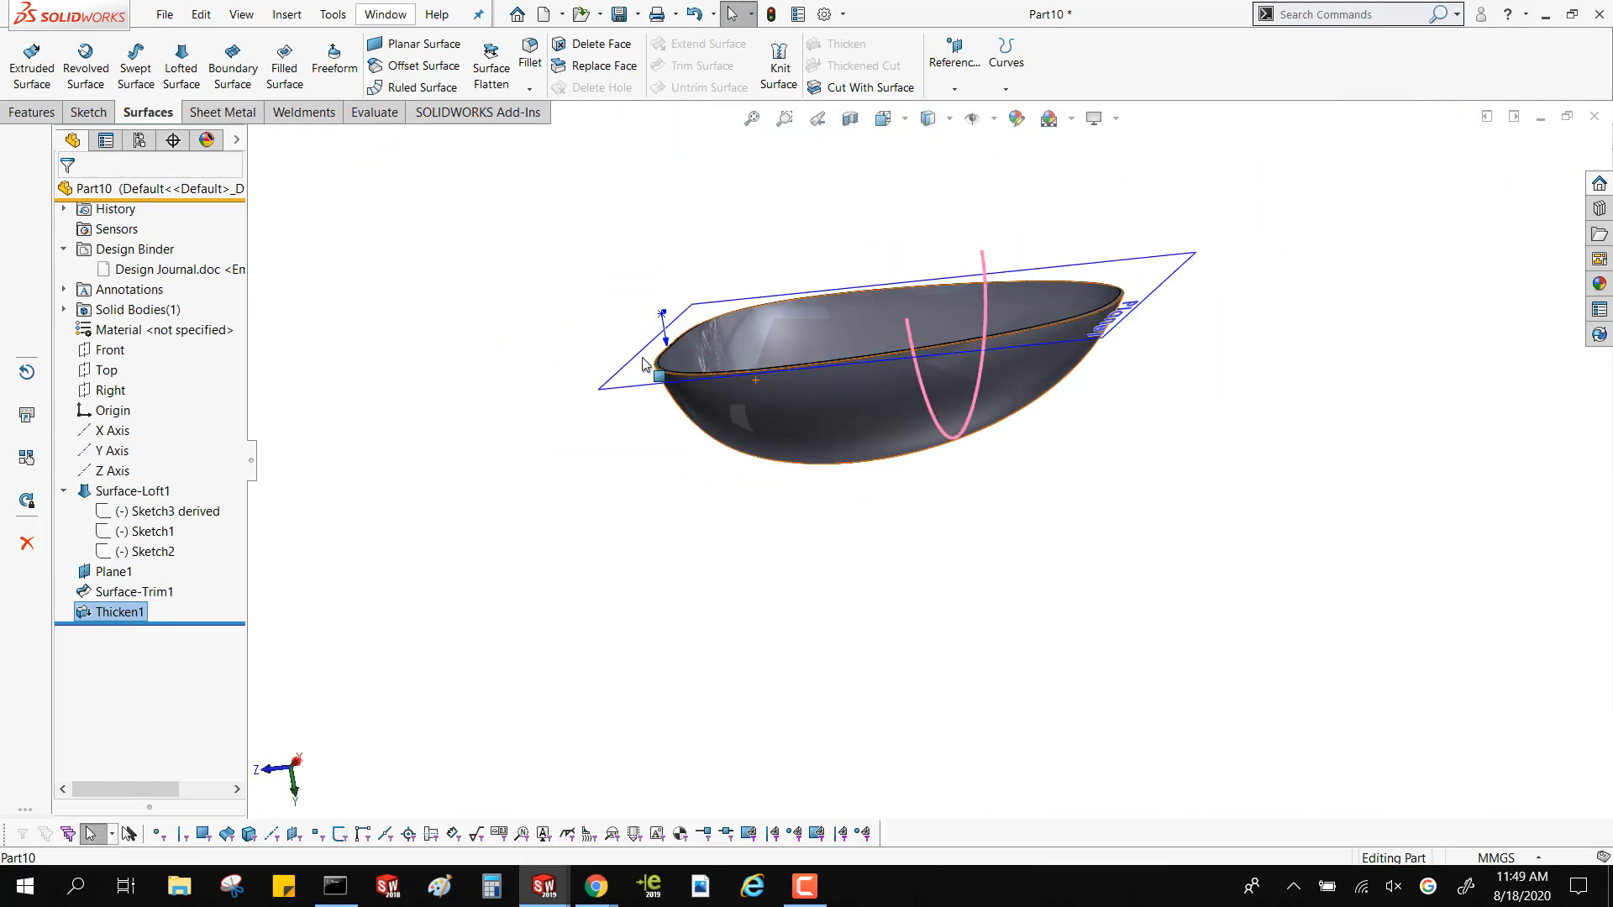
middle_click_drag(647, 361, 732, 427)
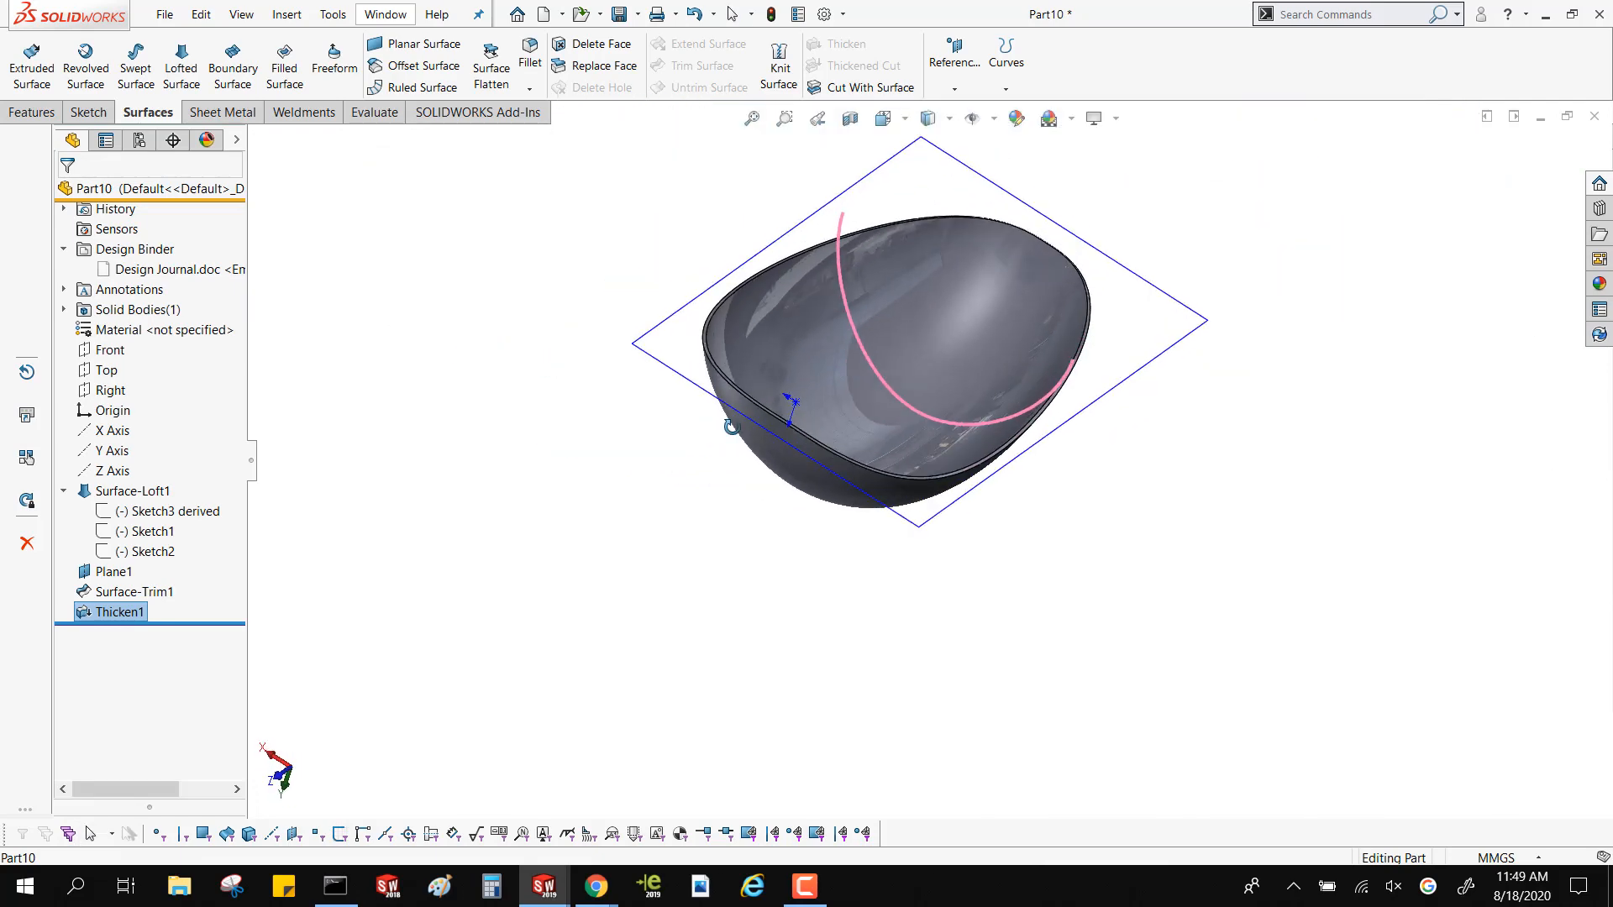
Delete the surface trim while keeping the thicken feature that follows it
left_click(136, 591)
left_click(335, 659)
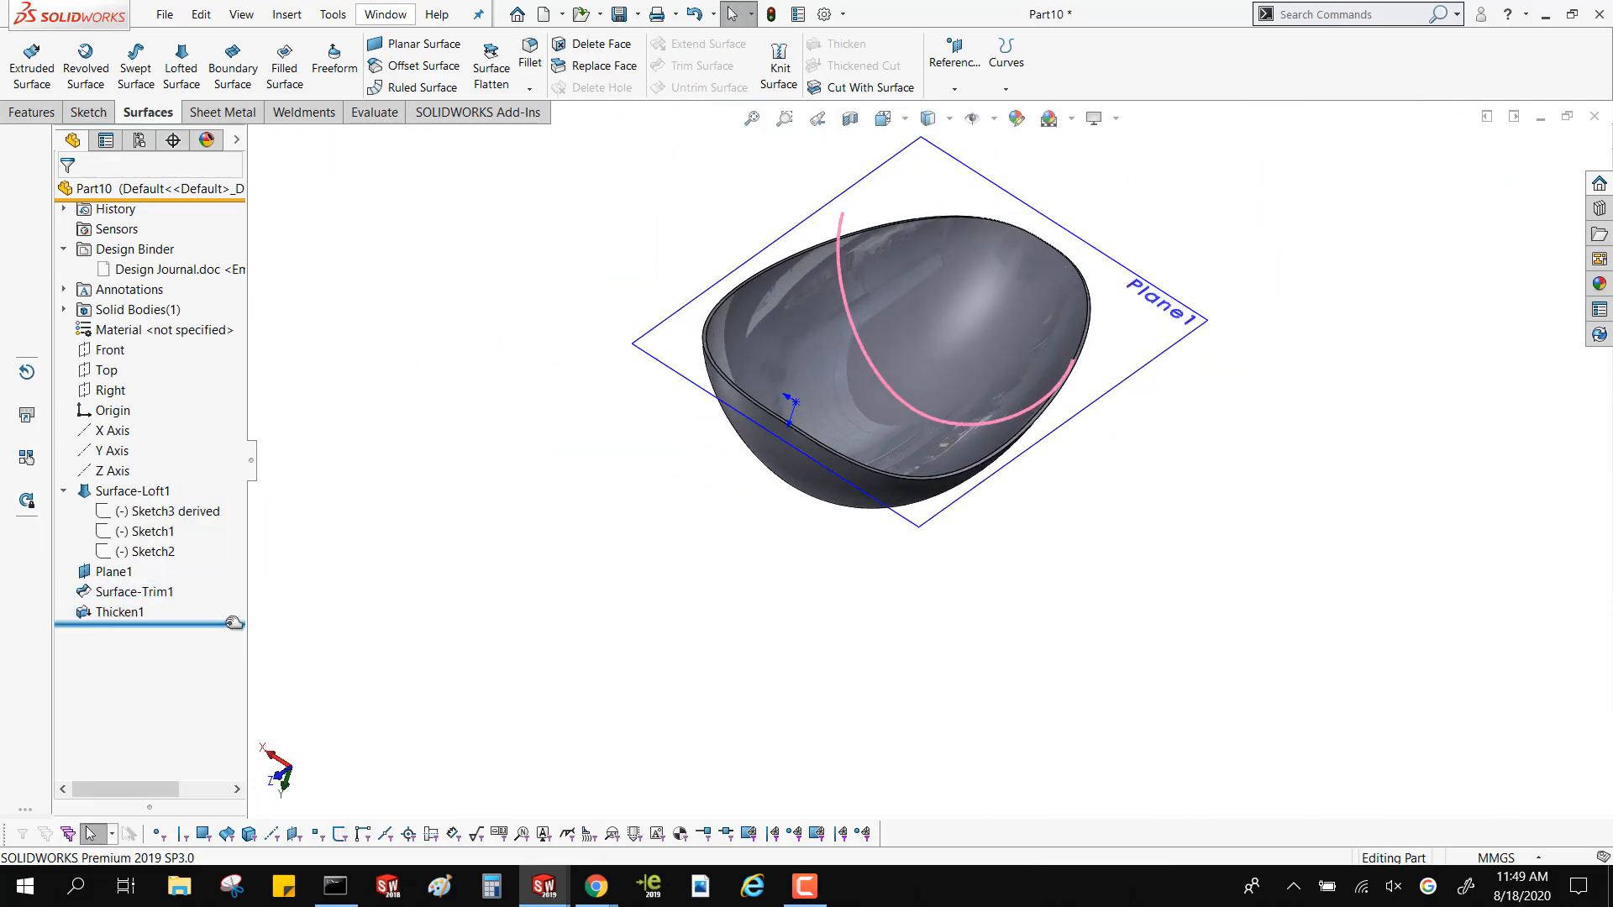
left_click(161, 592)
key("Delete")
key("Return")
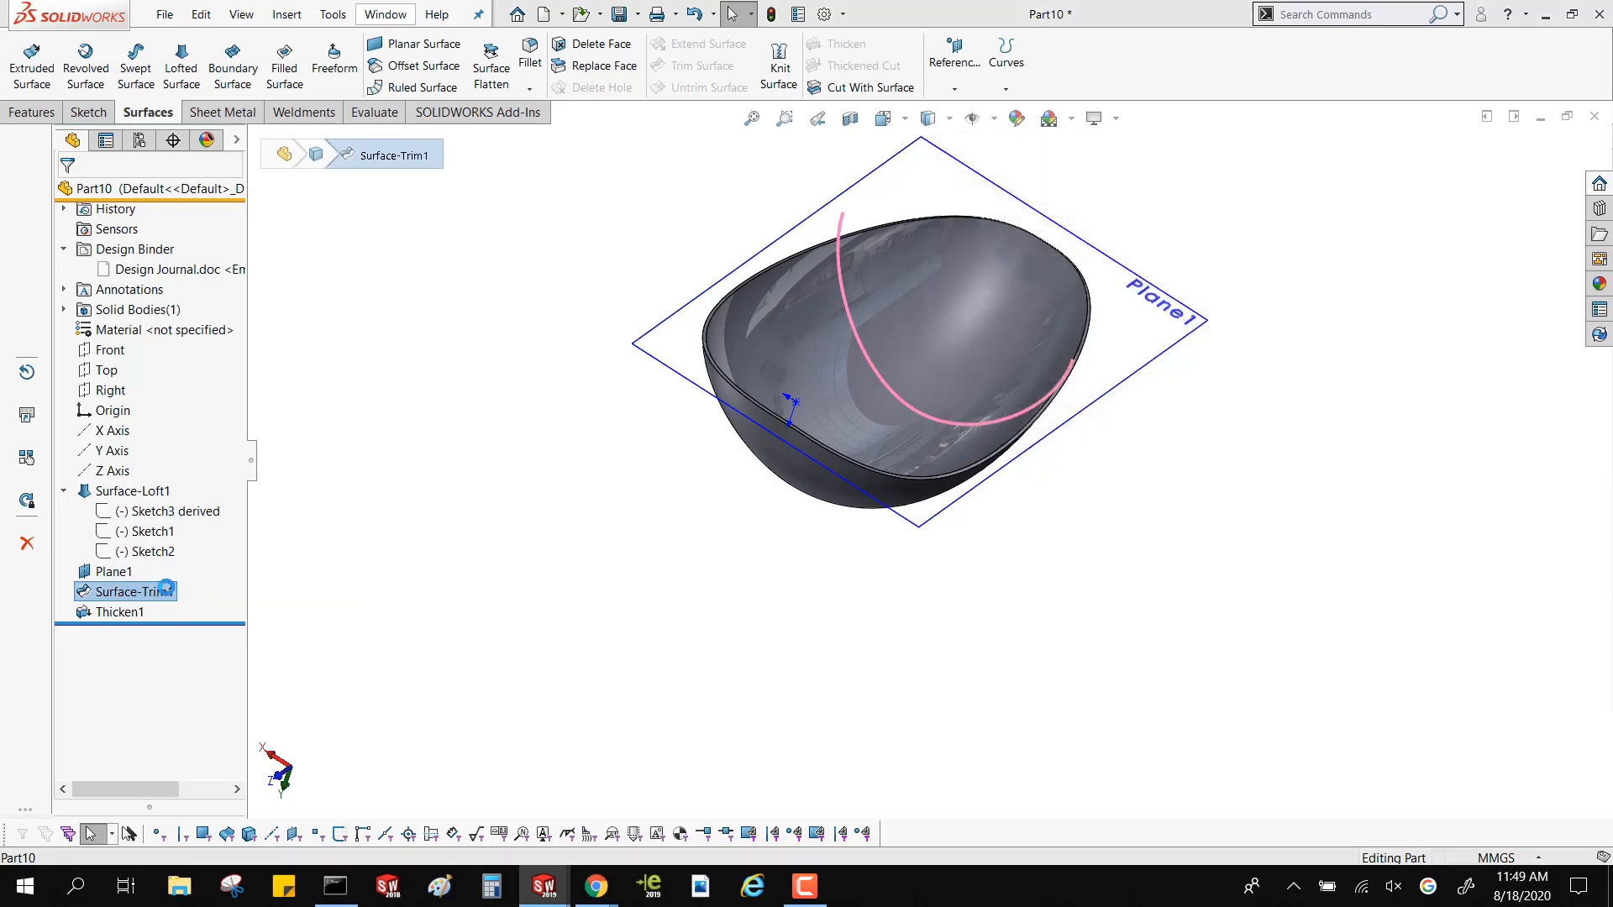
Delete the thicken feature from the part and confirm its removal
left_click(151, 612)
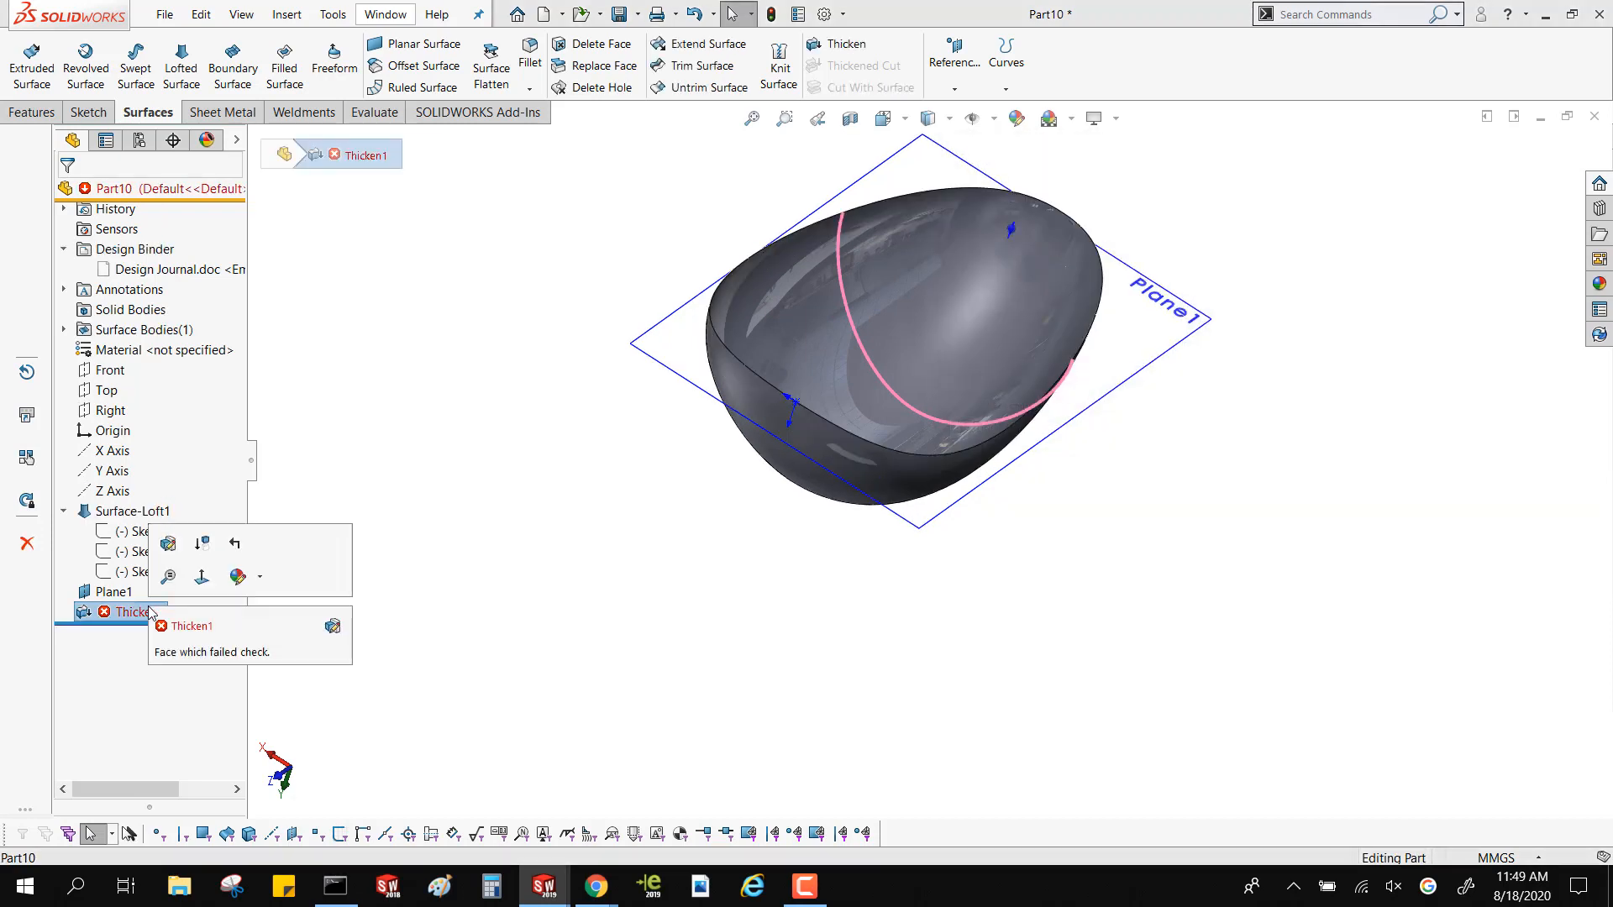
key("Delete")
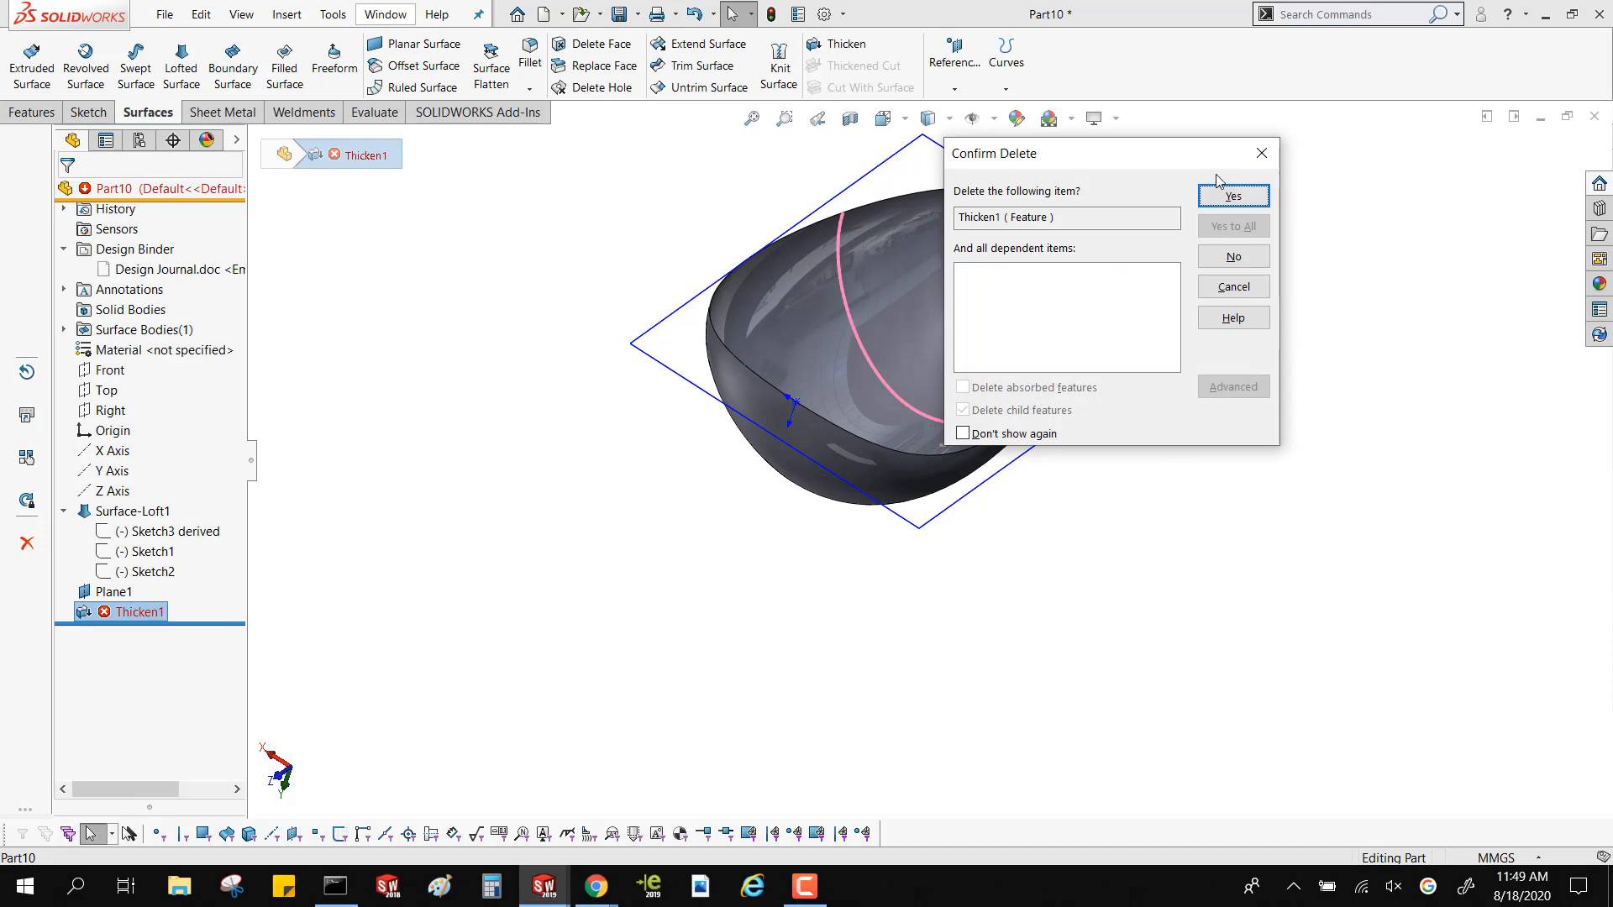
left_click(1228, 196)
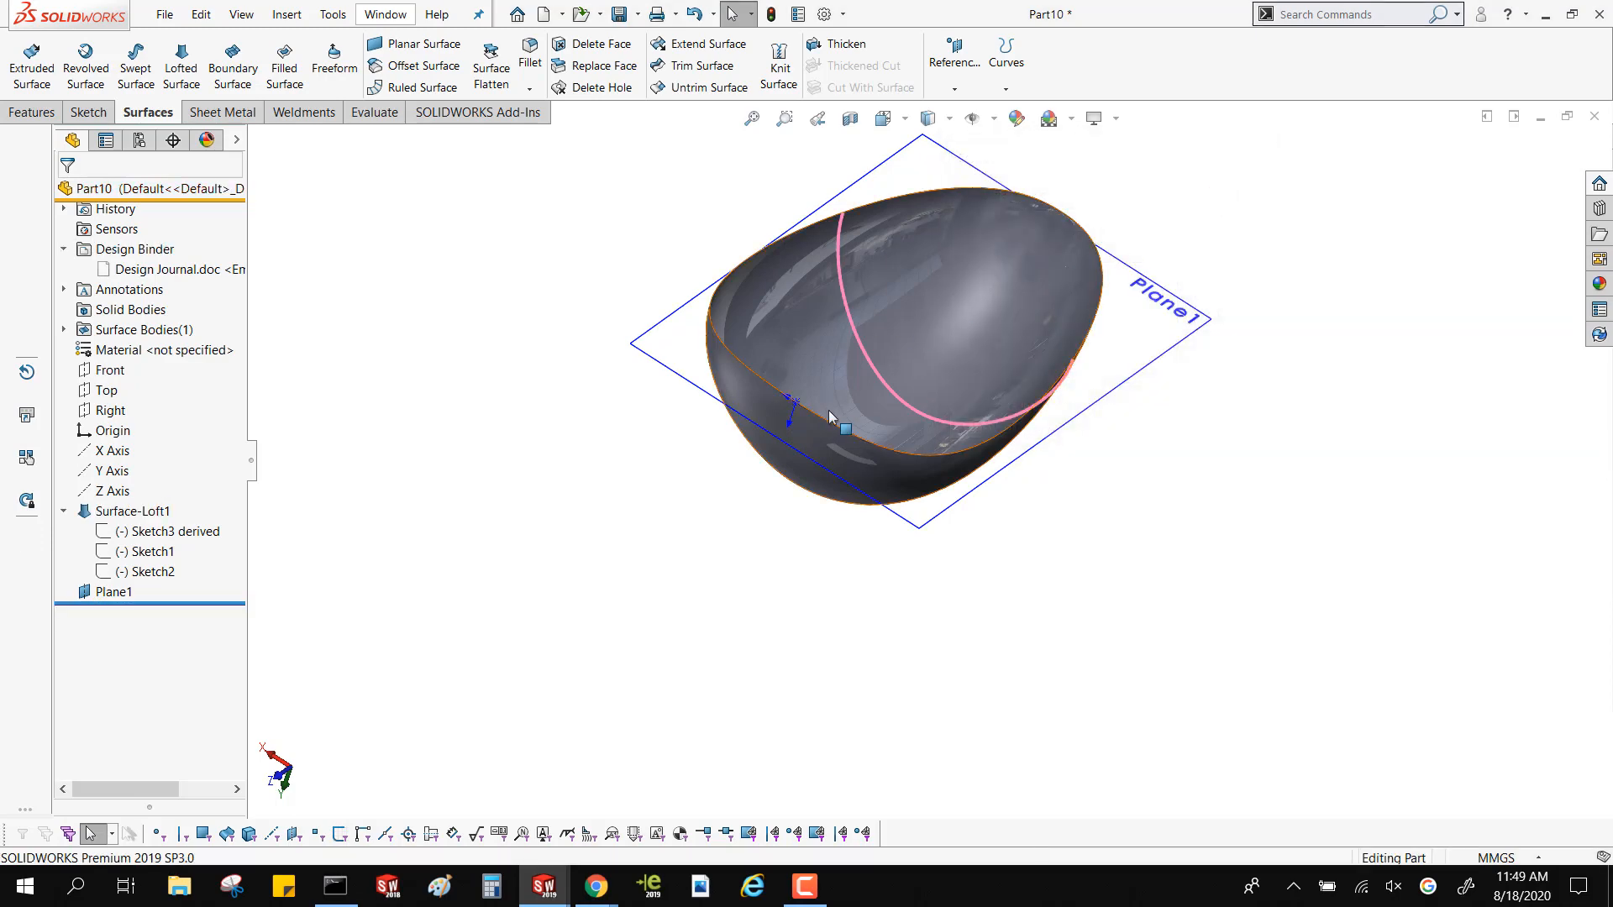
Delete the offset reference plane, leaving only the lofted surface and its sketches
middle_click_drag(850, 402, 814, 551)
scroll(758, 454, "down", 5)
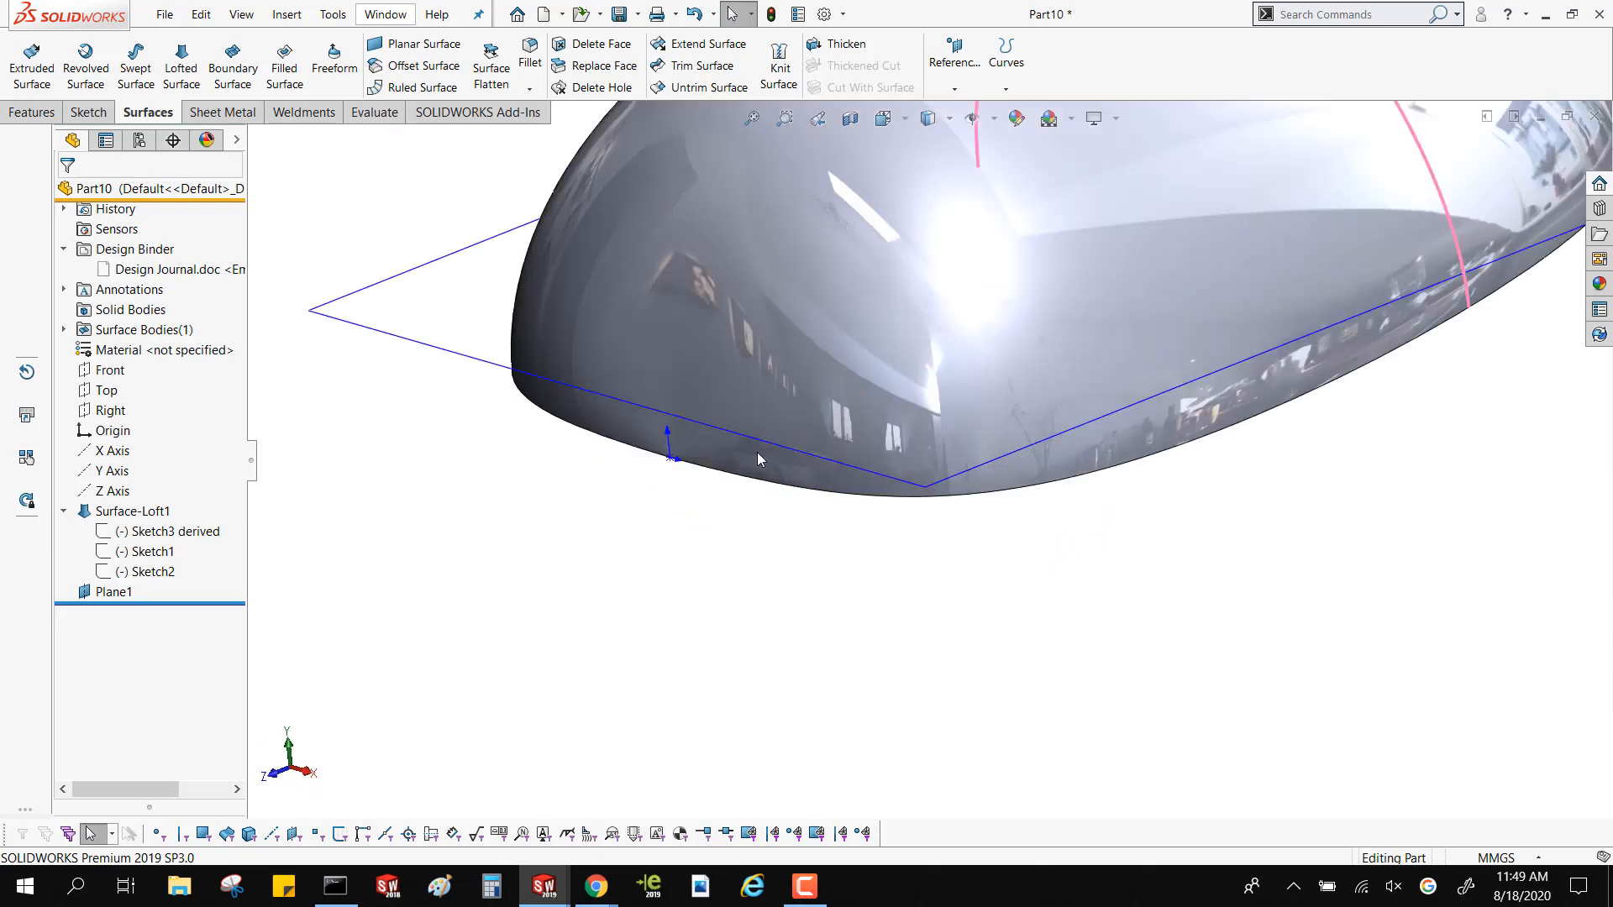
left_click(395, 344)
key("Delete")
key("Return")
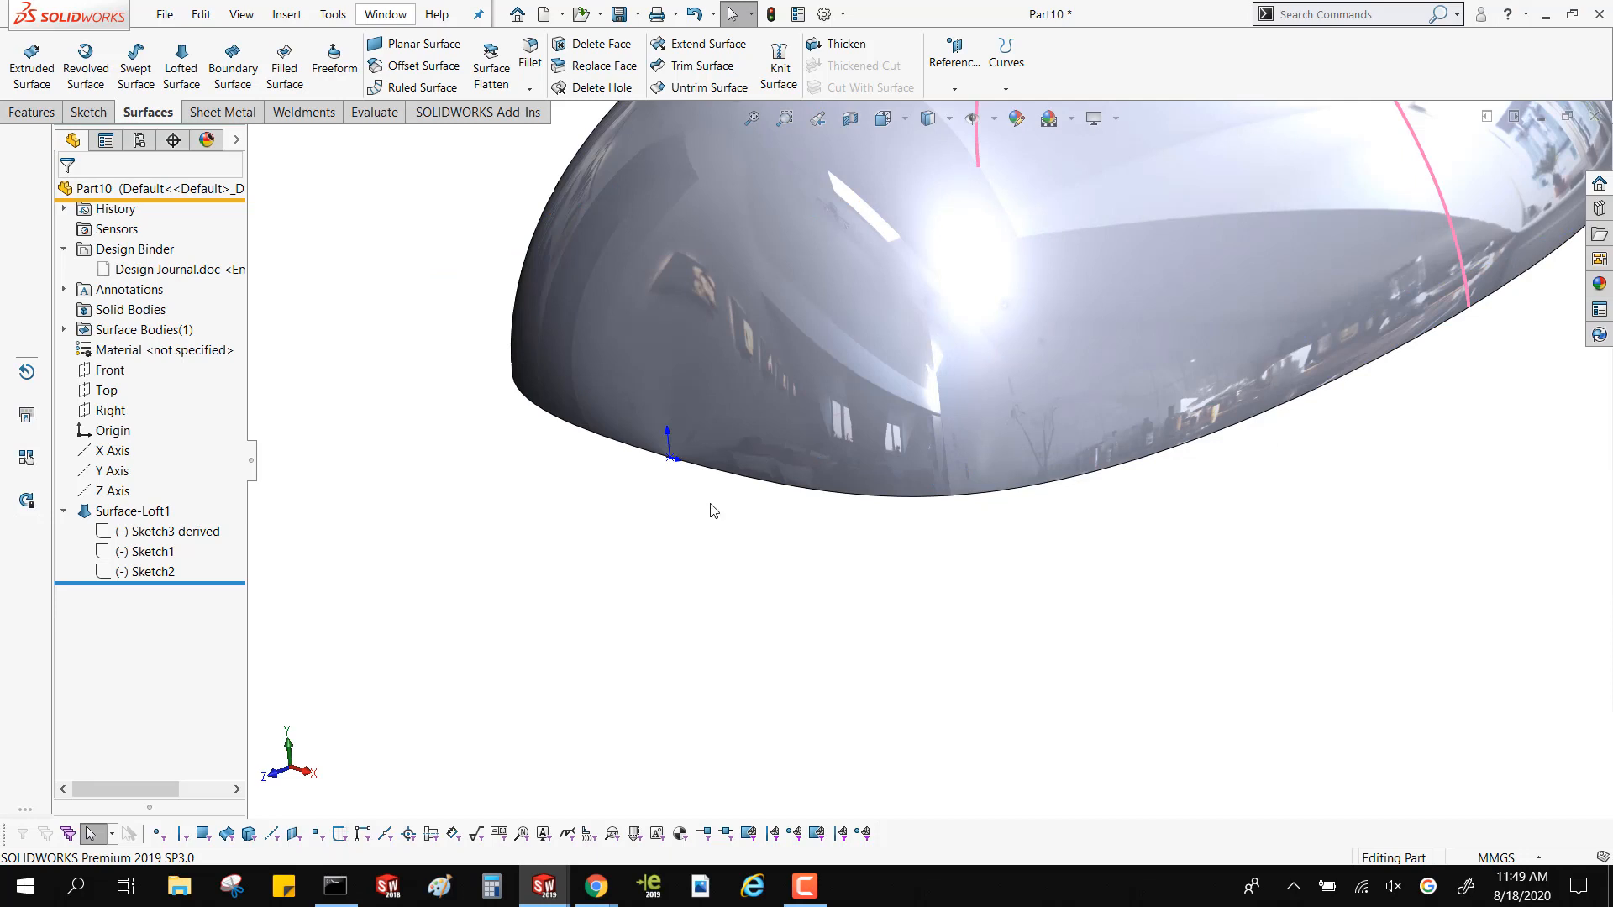
scroll(908, 446, "up", 5)
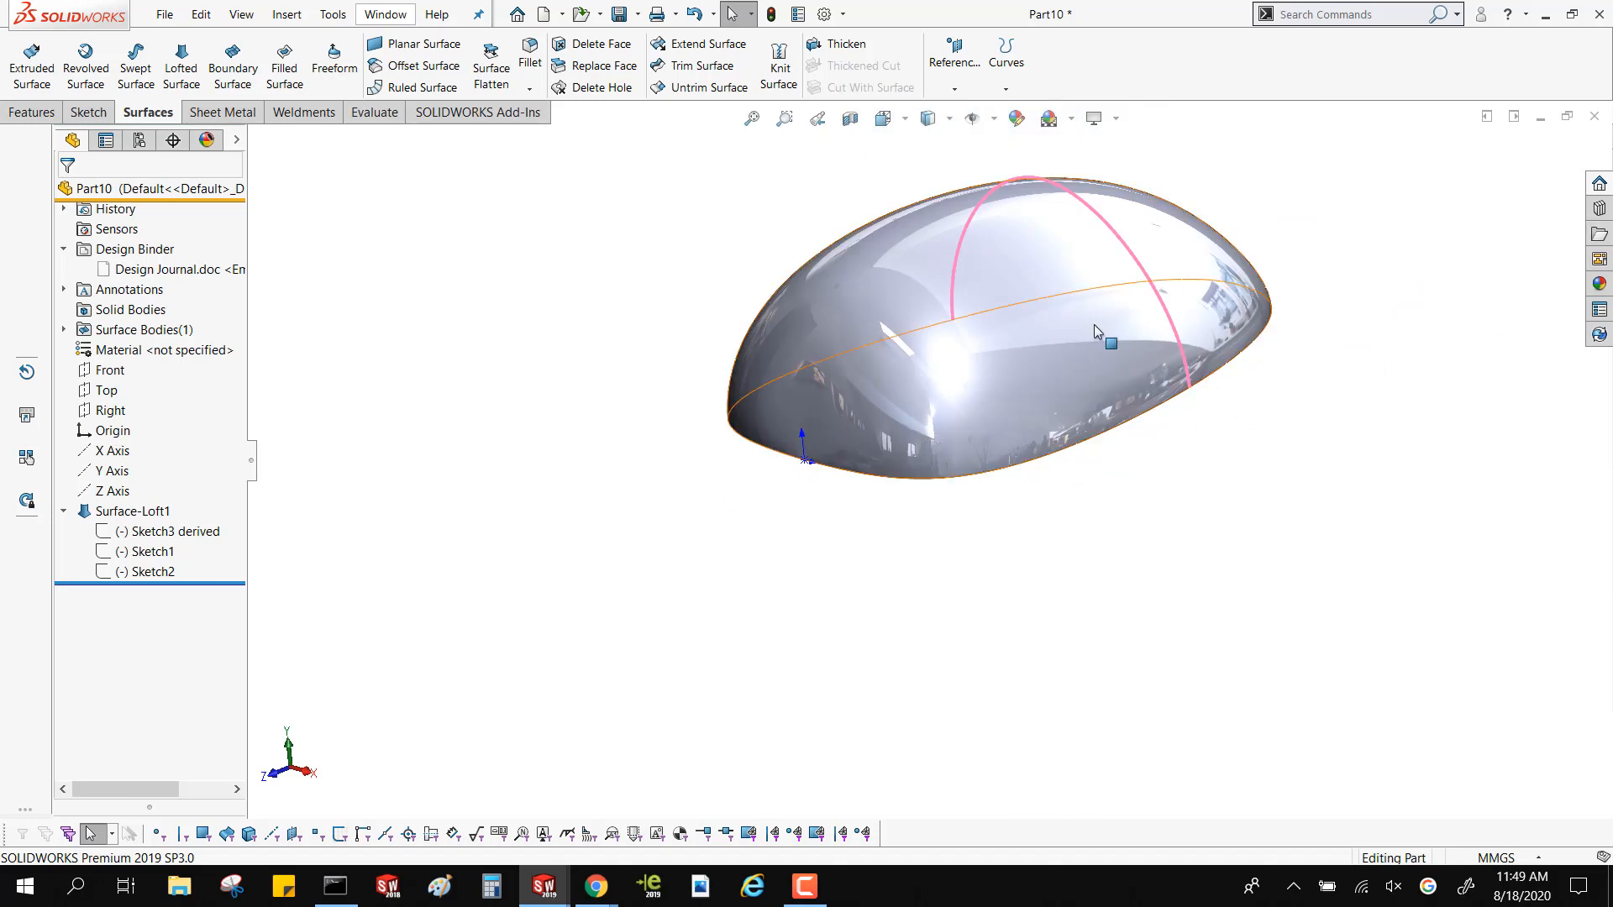
middle_click_drag(1094, 324, 1013, 299)
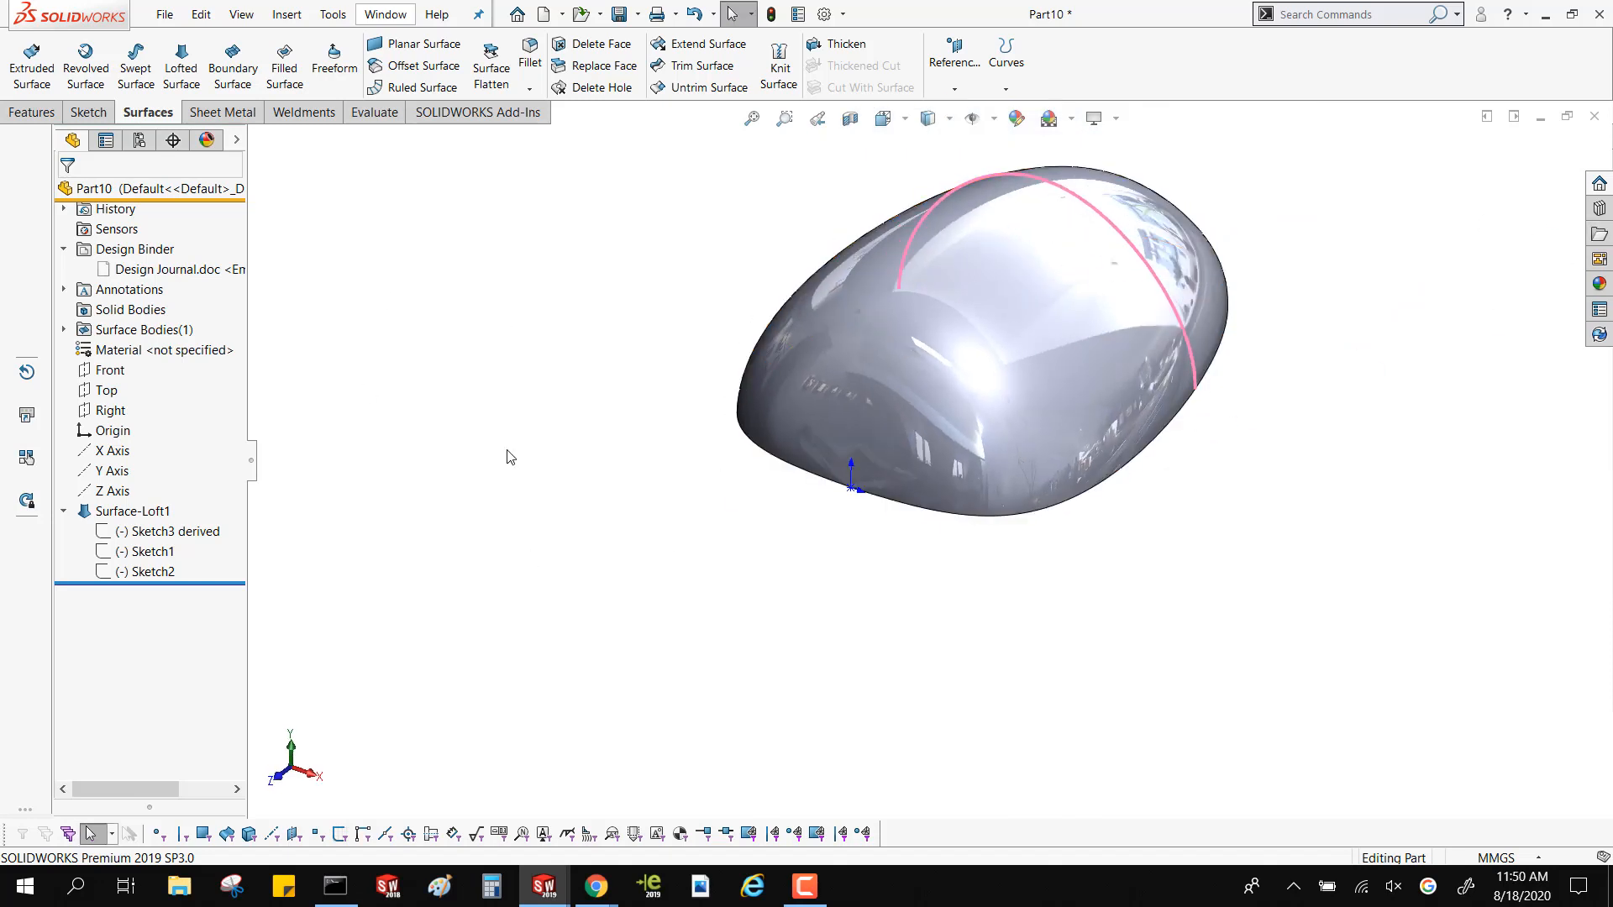
Start a sketch on the Front plane and draw a circle centred on the origin, about 11.6 mm in radius
left_click(104, 370)
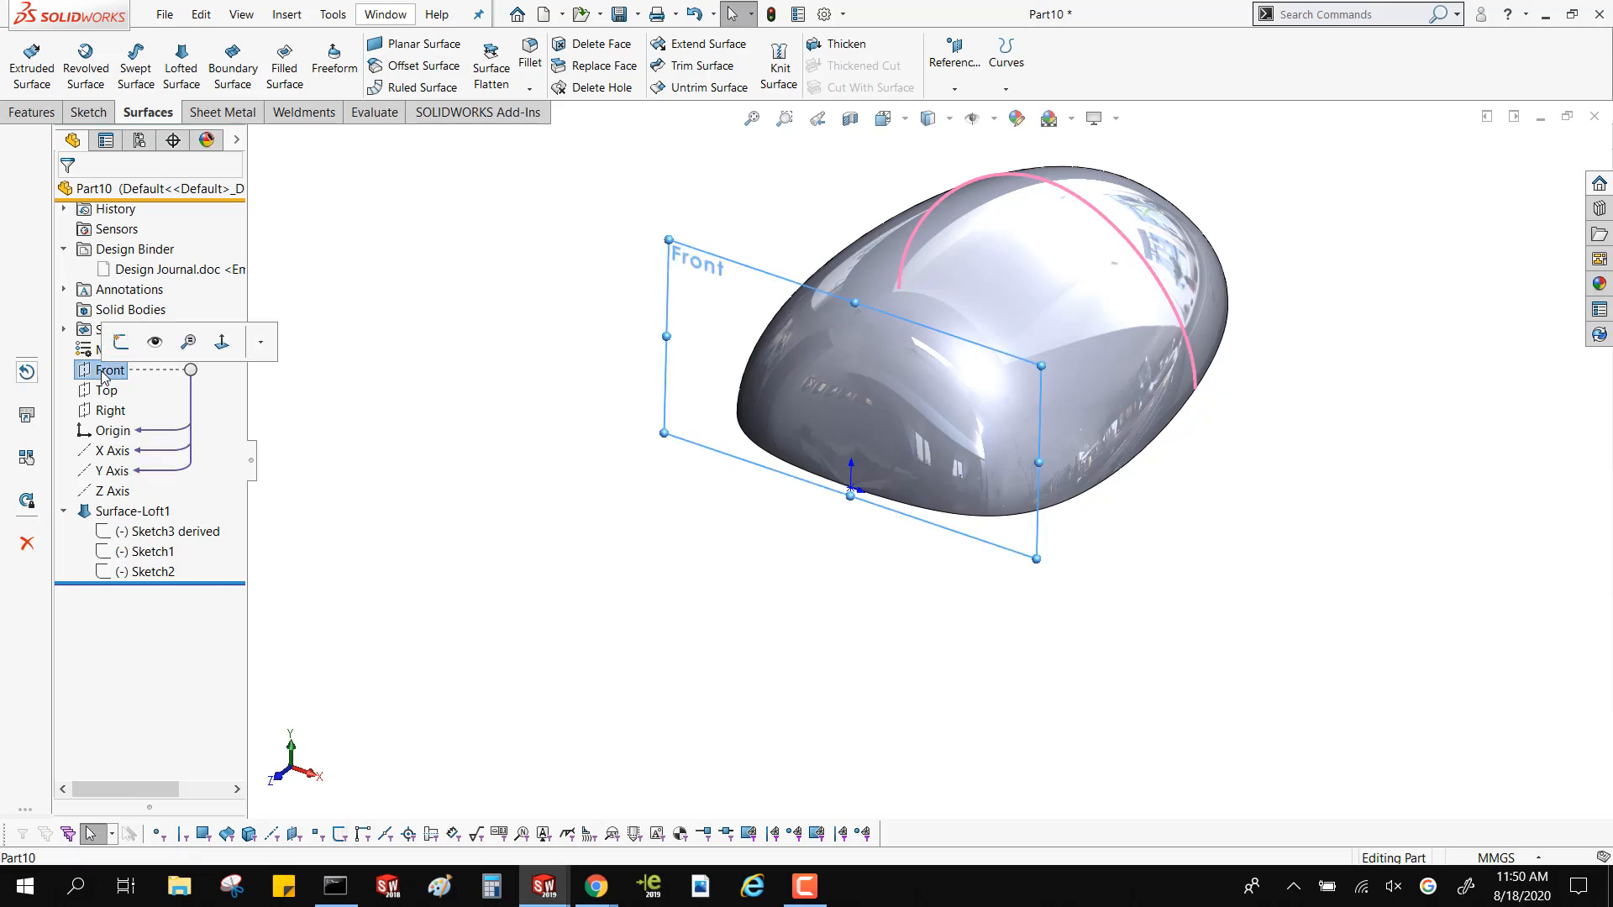
left_click(121, 342)
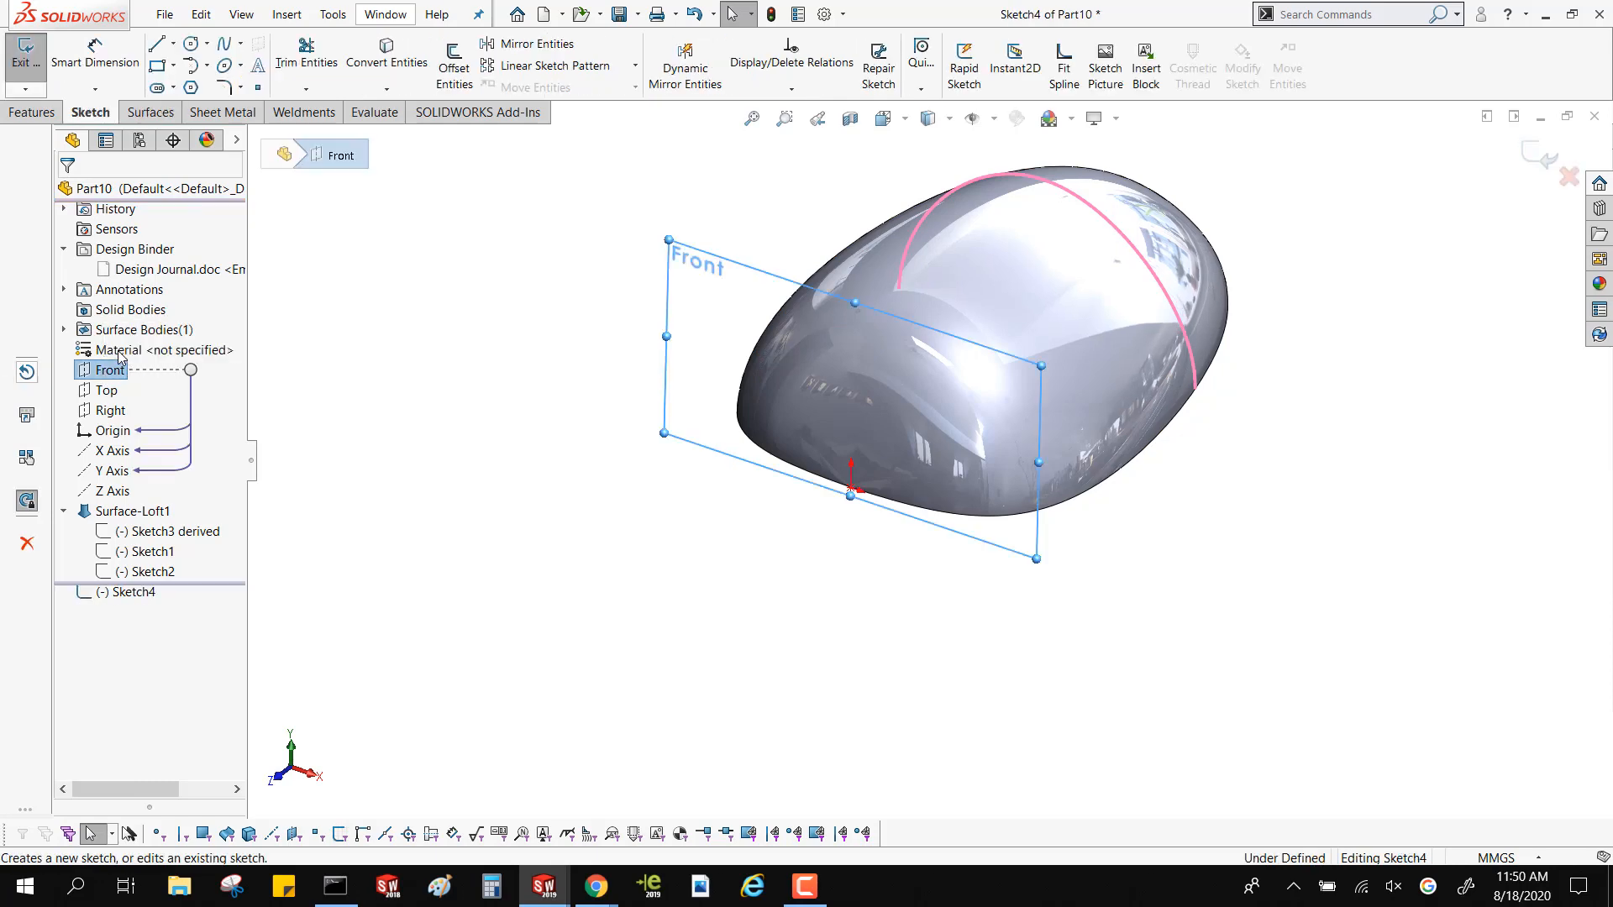
left_click(207, 43)
left_click(223, 57)
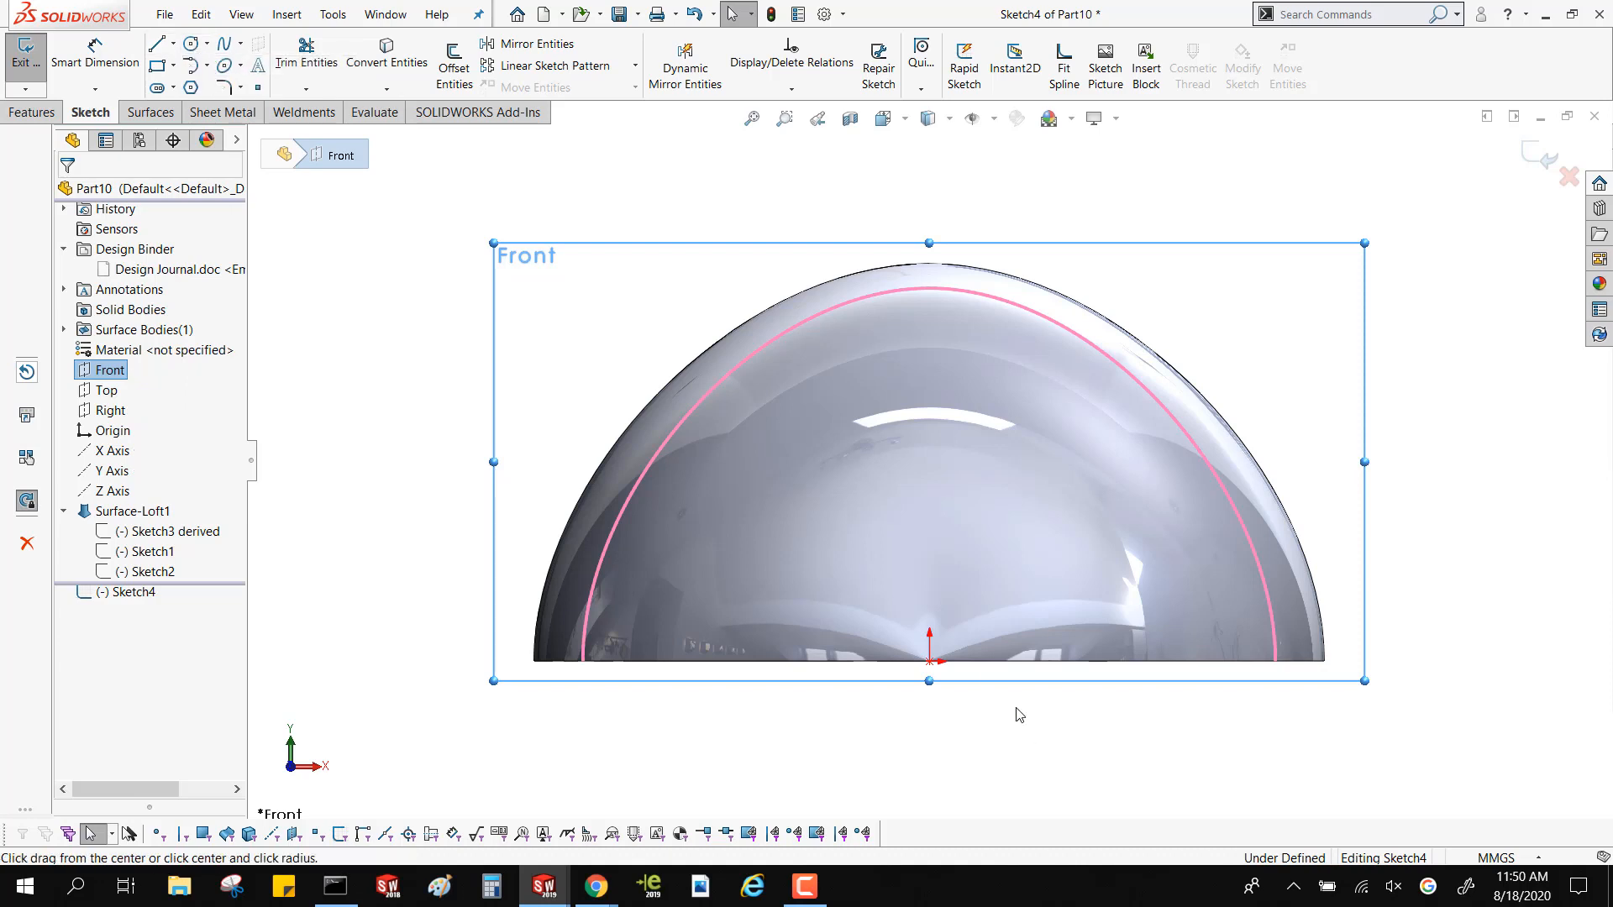
left_click(929, 661)
left_click(979, 741)
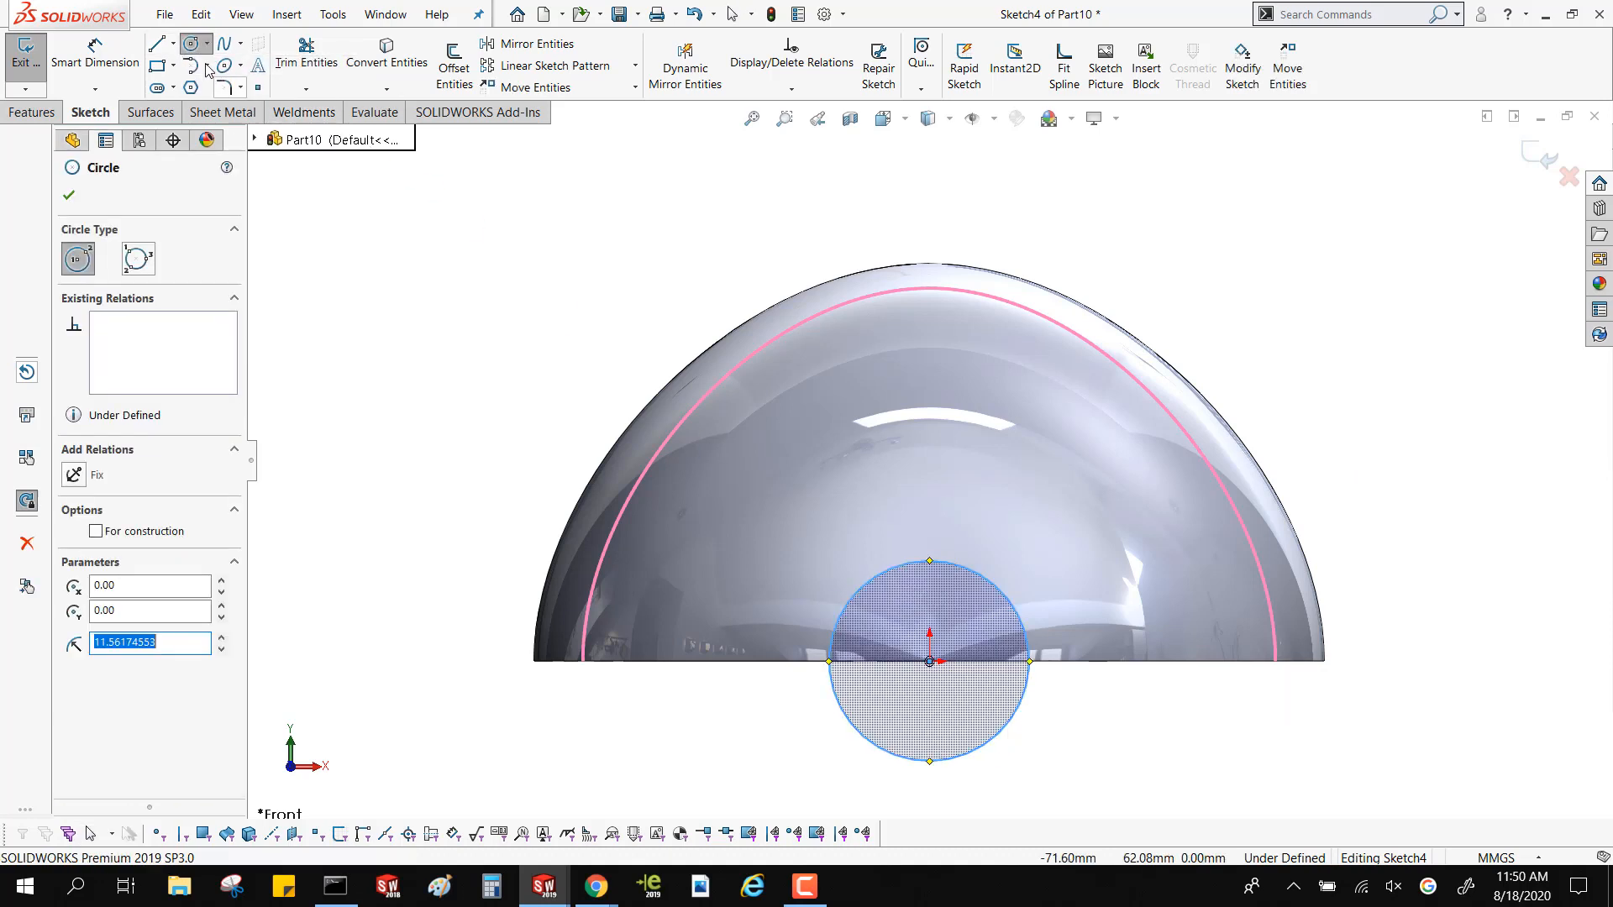
Draw a horizontal centerline across the circle's diameter and trim away the lower half of the circle
left_click(173, 43)
left_click(195, 74)
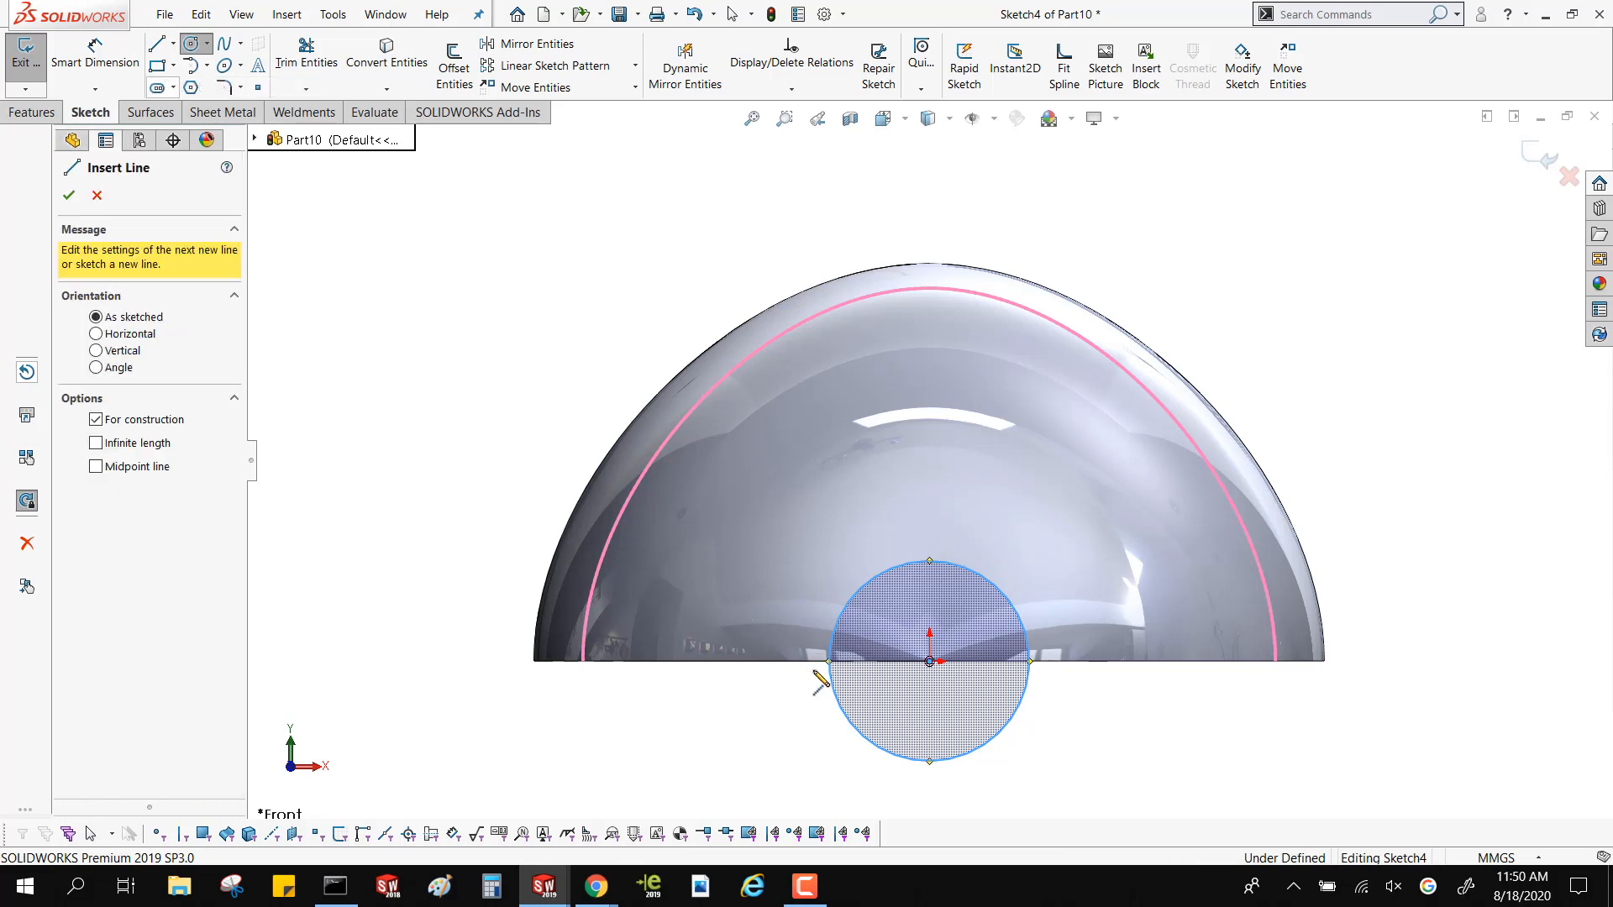
left_click(830, 662)
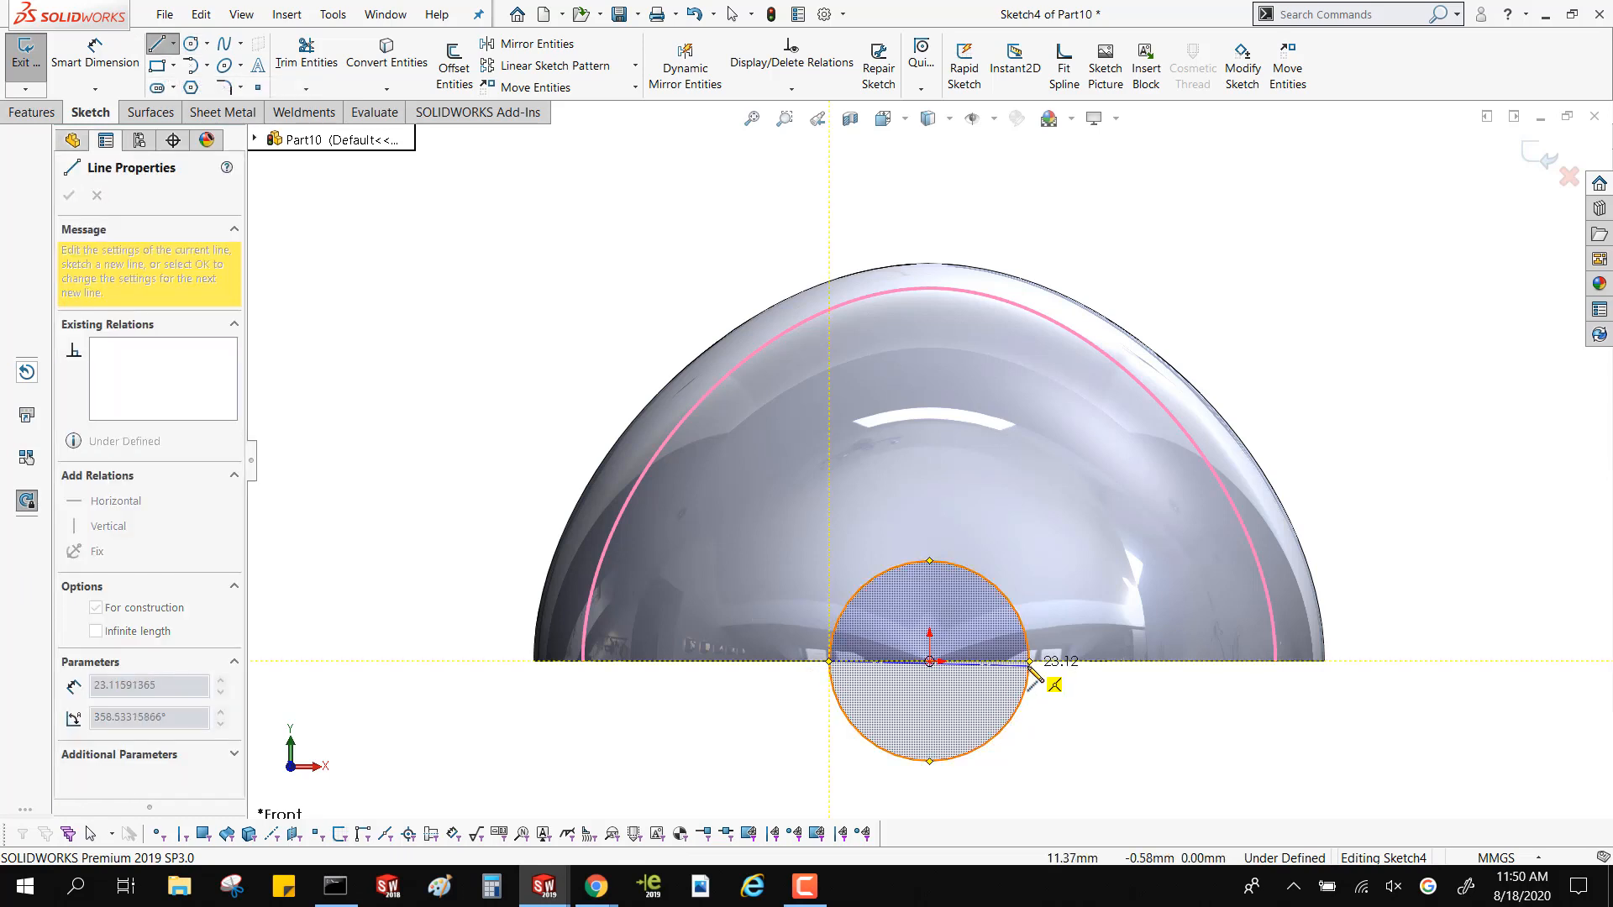
double_click(1030, 663)
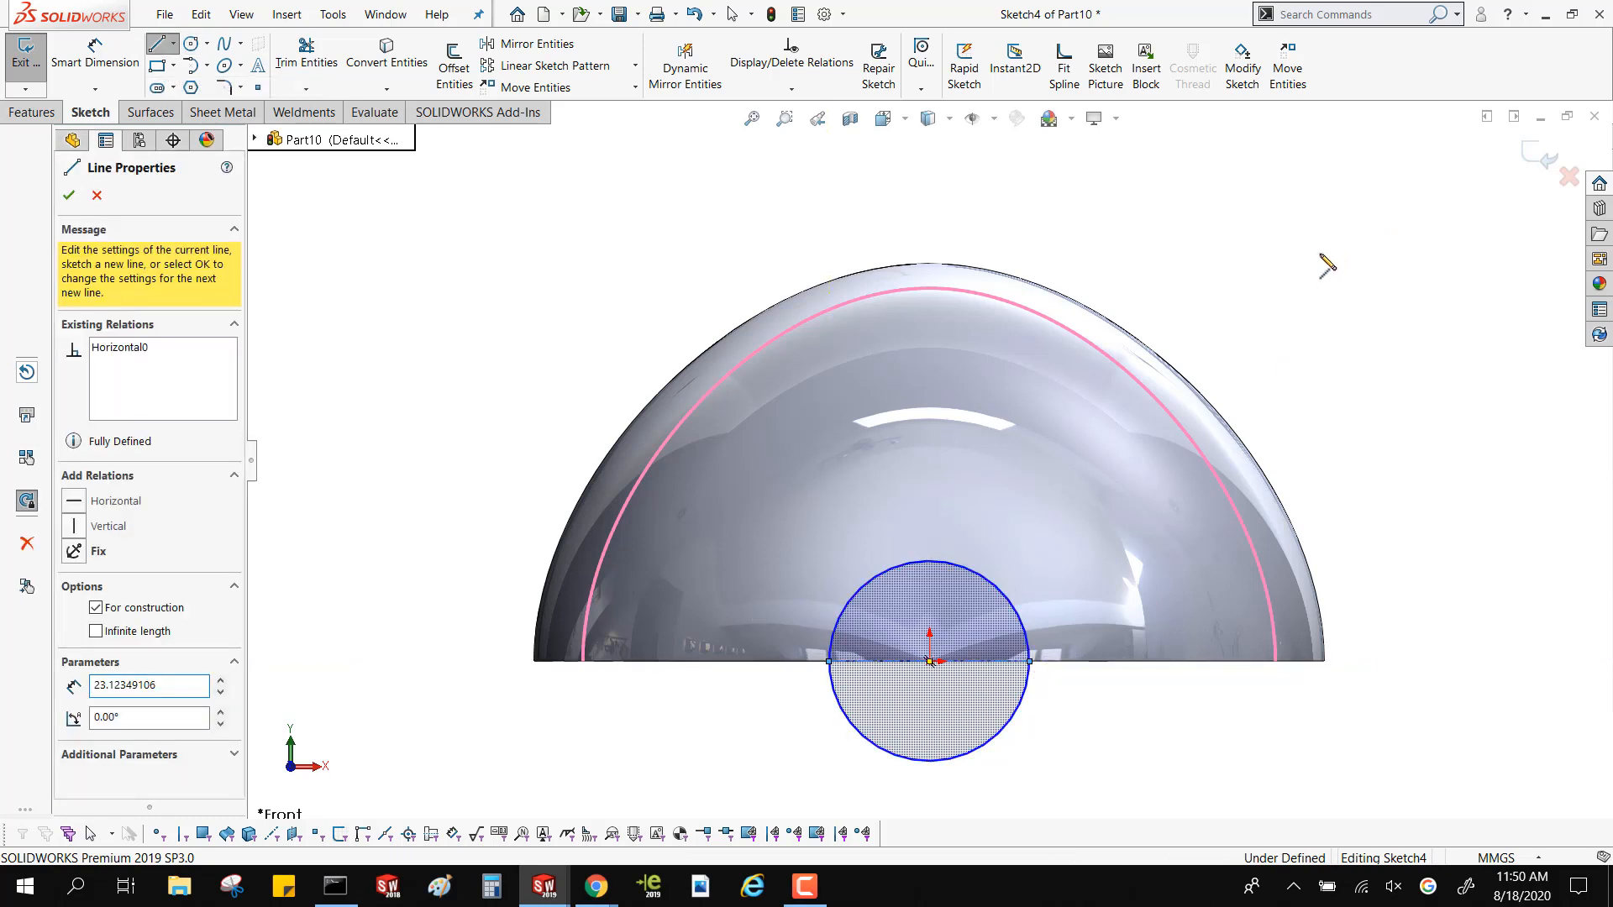
key("Escape")
key("t")
left_click_drag(1026, 728, 992, 711)
Extrude the semicircle as a surface, 10 mm in Direction 1 and 178 mm in Direction 2 through the lofted body
middle_click_drag(1181, 464, 757, 640)
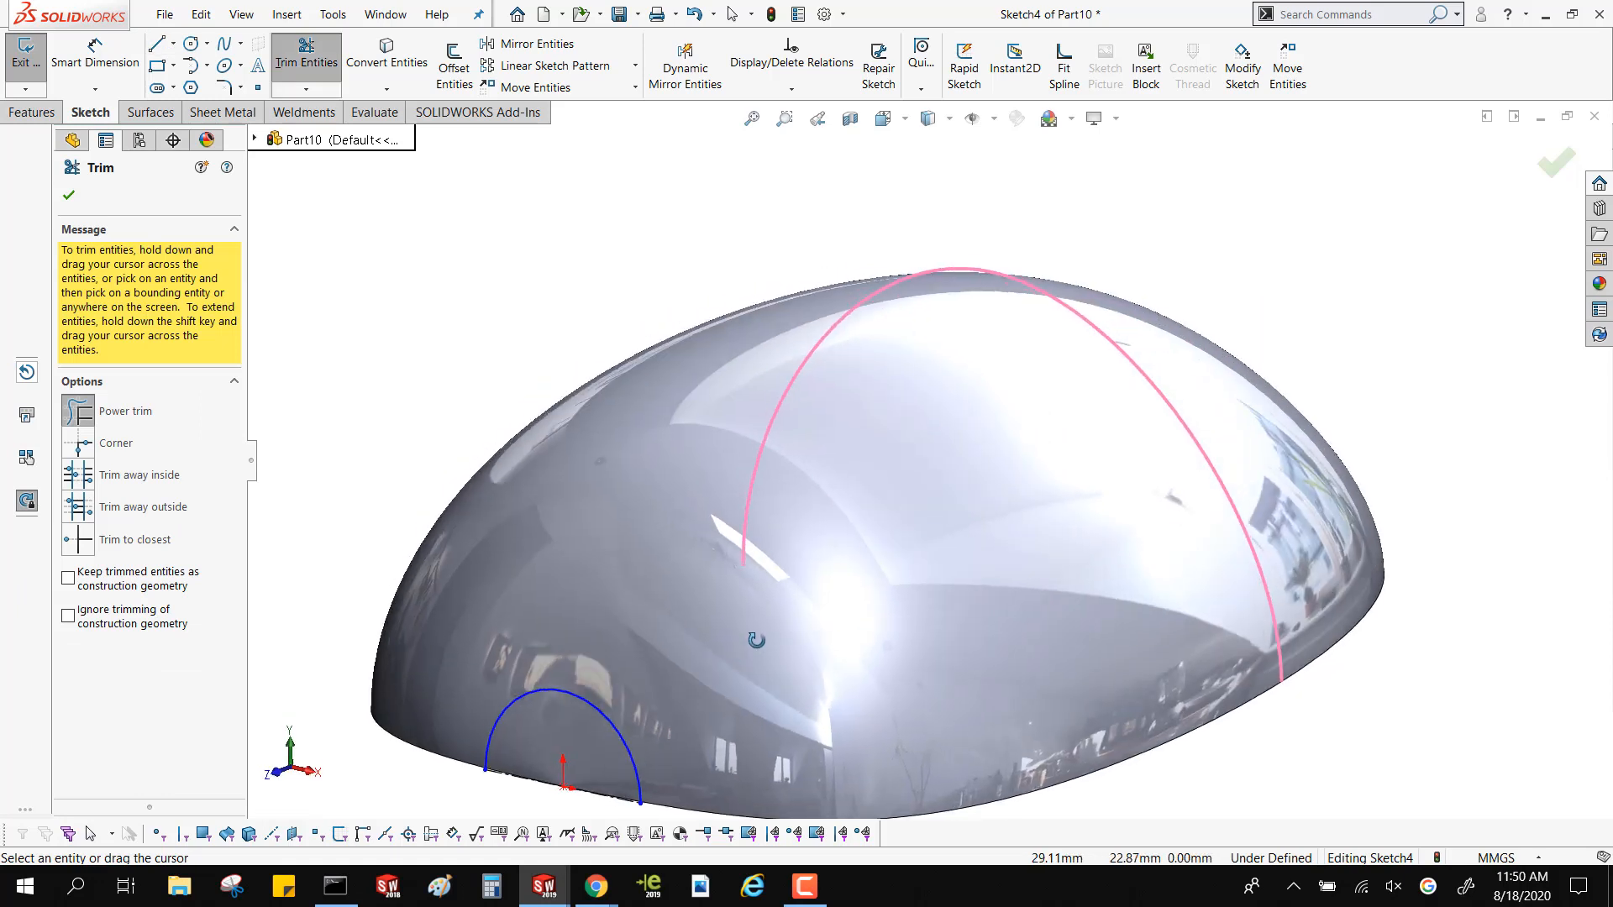
key("f")
left_click(159, 114)
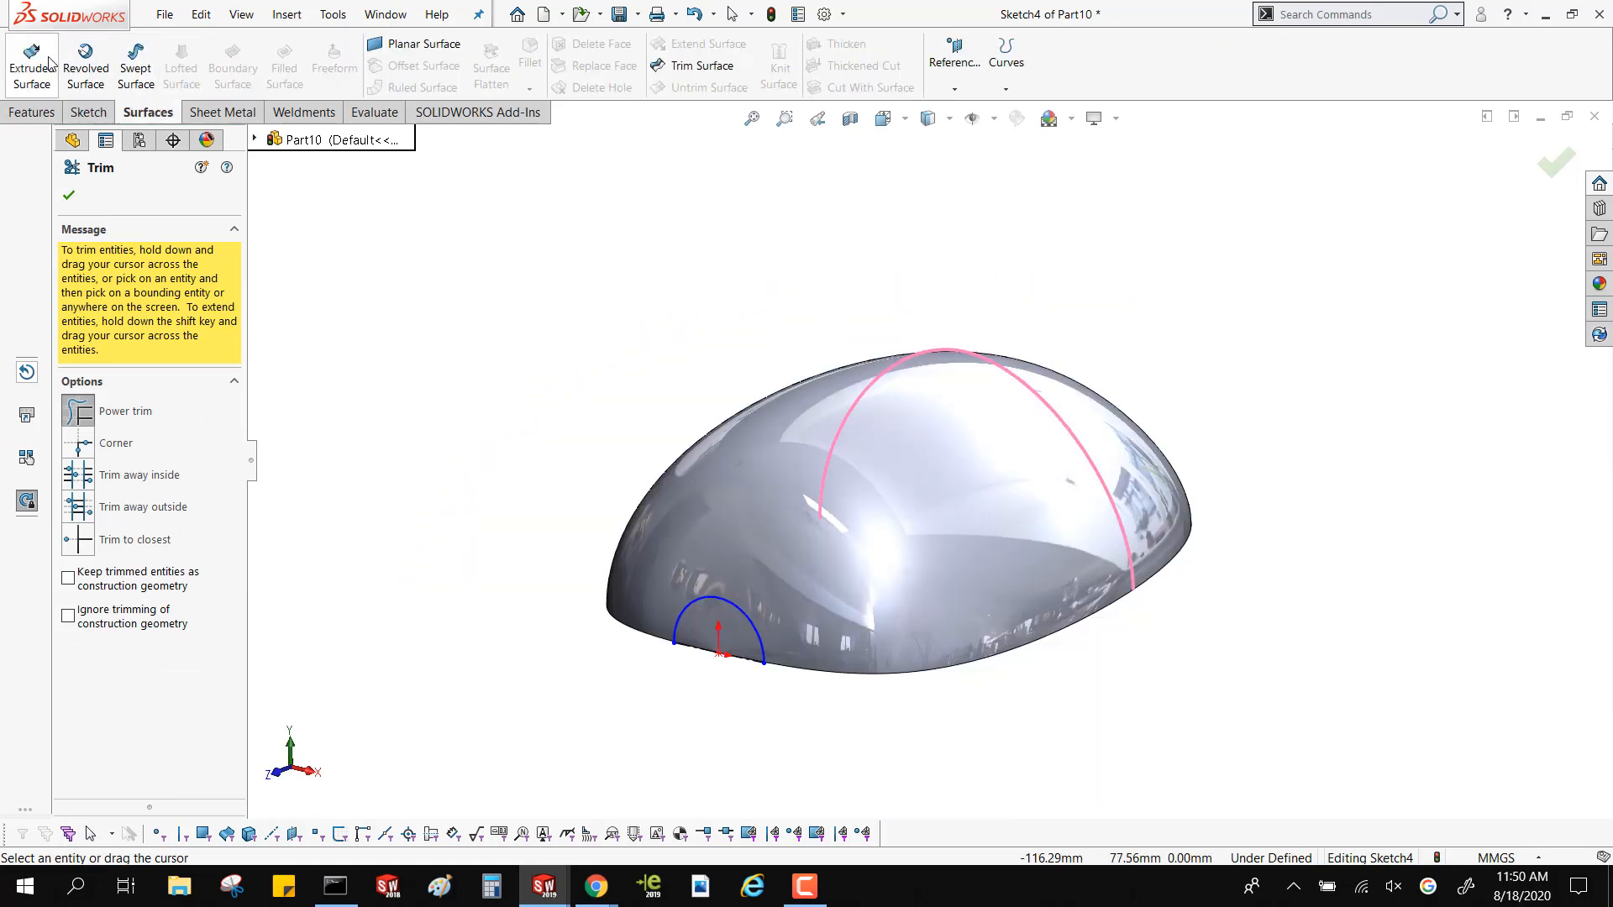
left_click(31, 65)
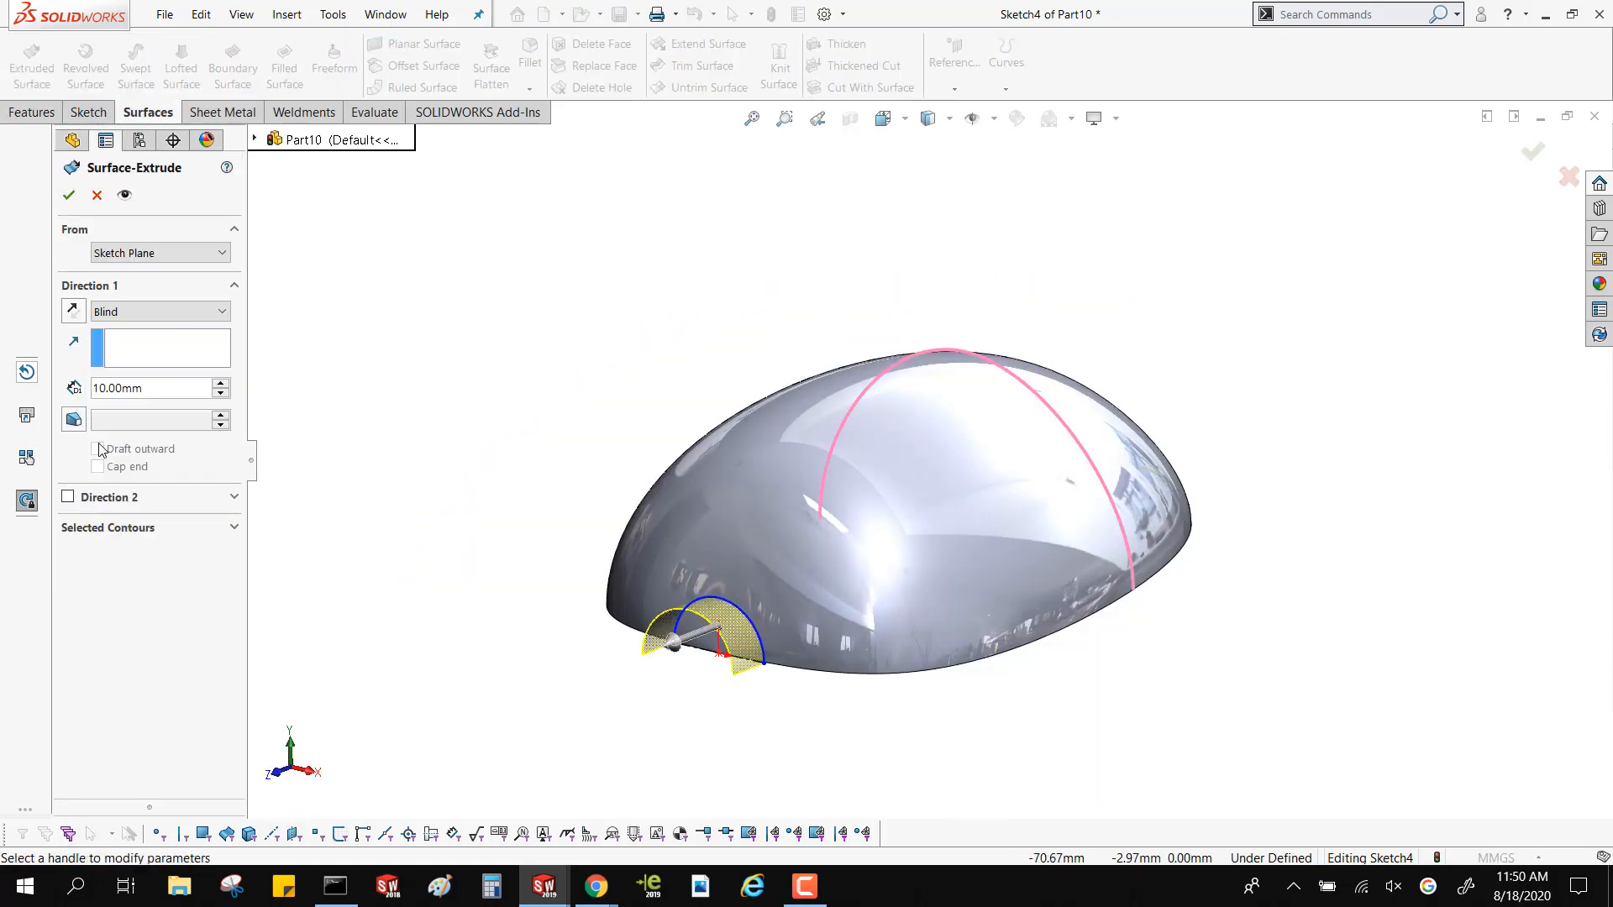
left_click(68, 497)
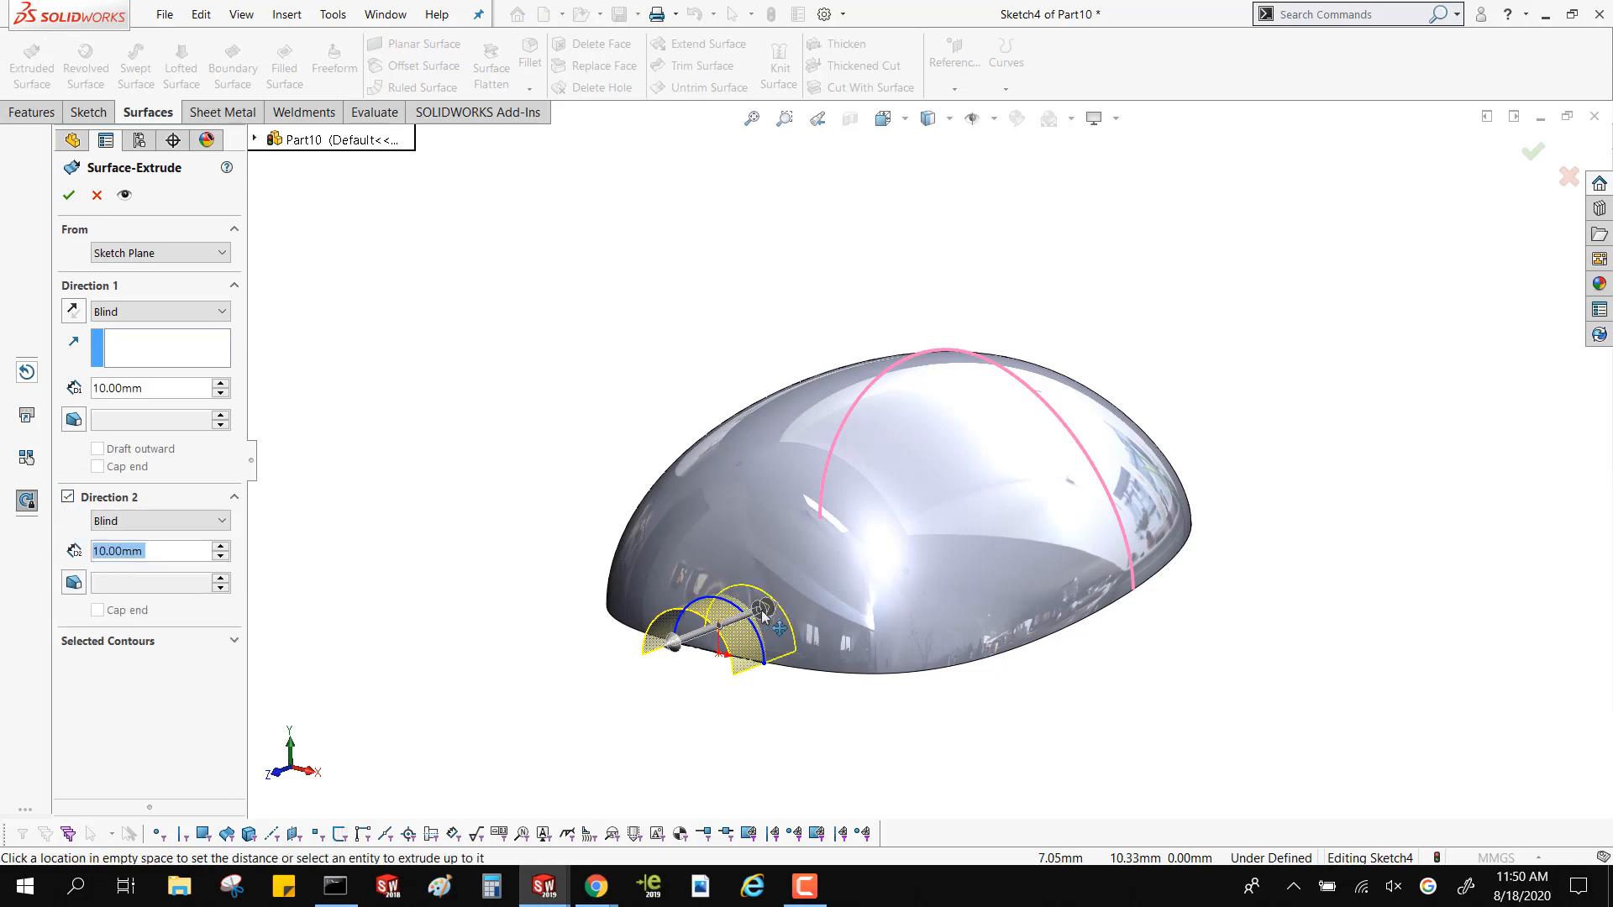
left_click(1310, 413)
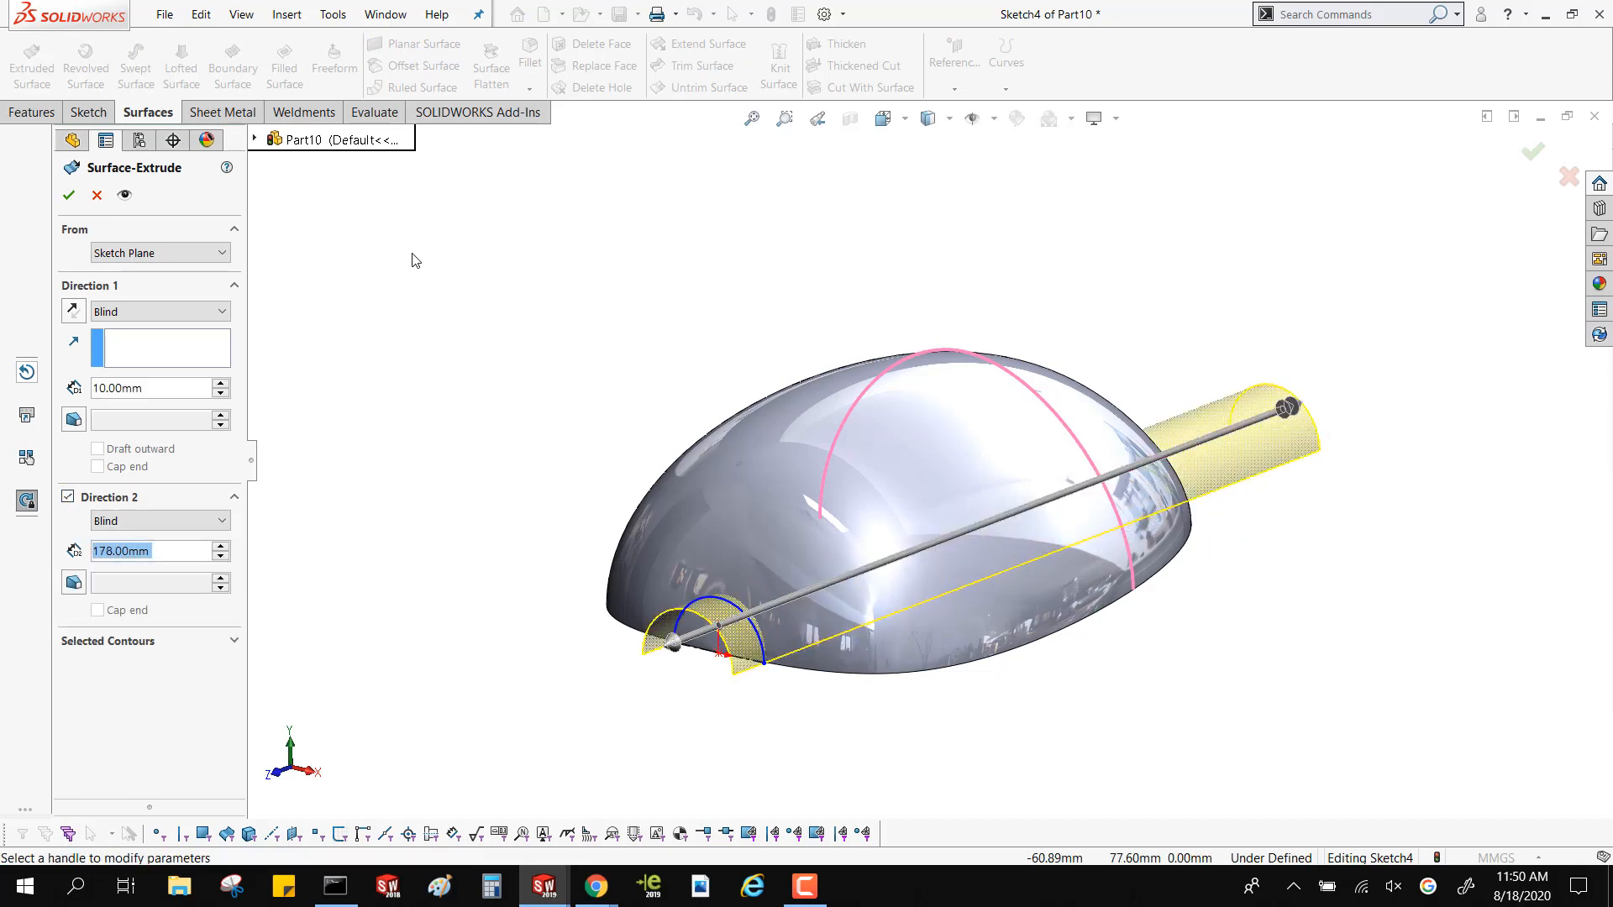
left_click(70, 195)
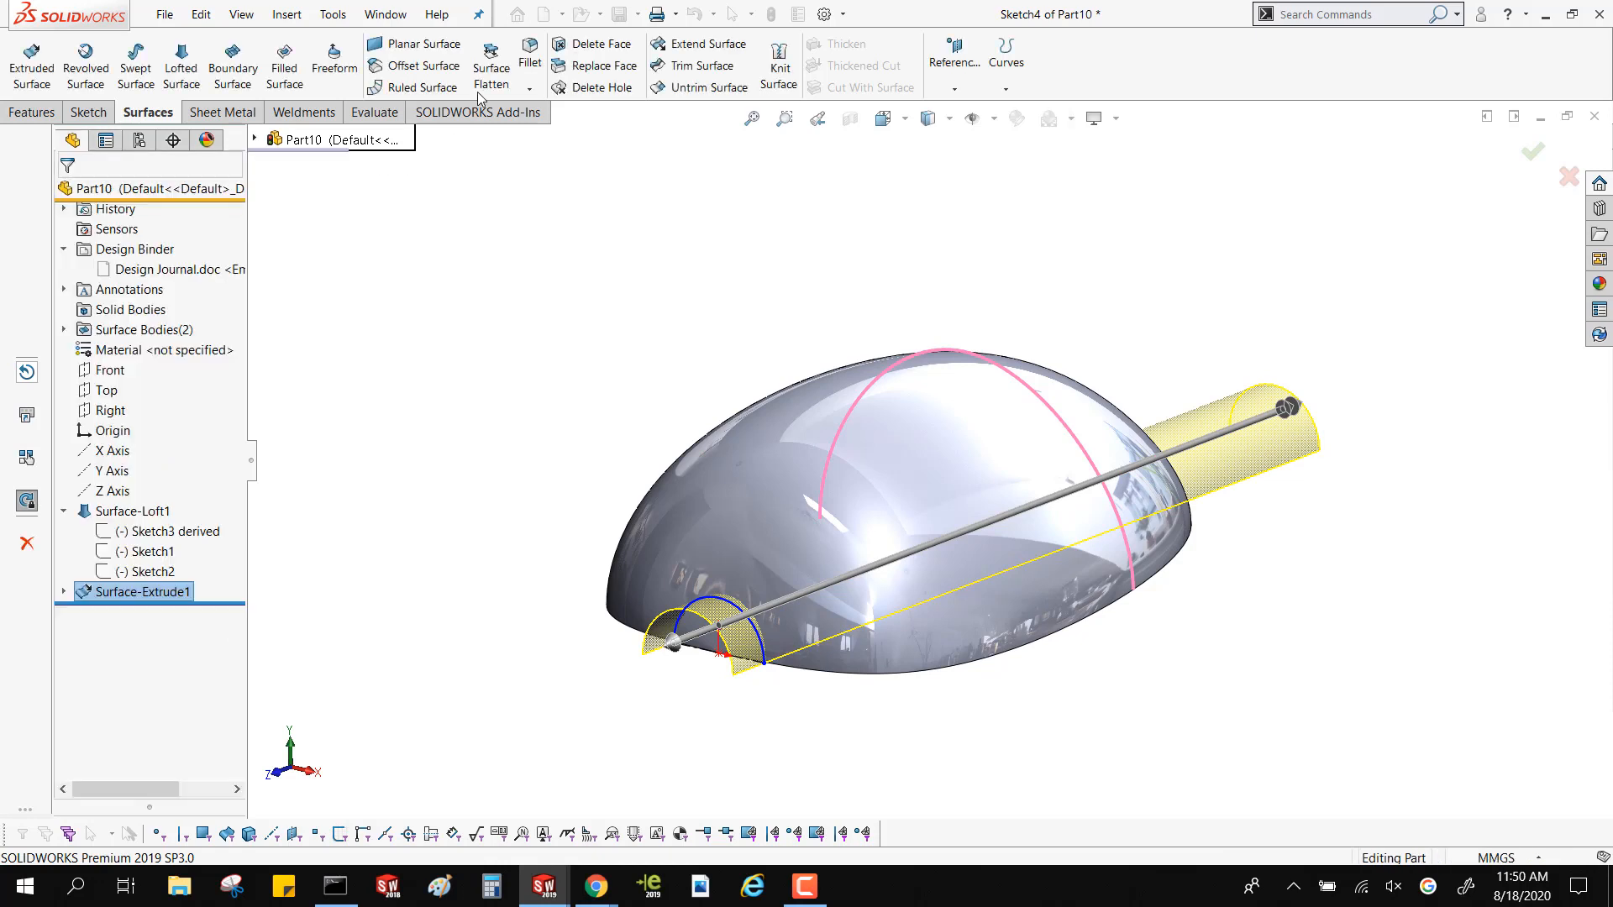
Start a mutual surface trim between the lofted surface and the extruded half-tube surface
left_click(695, 66)
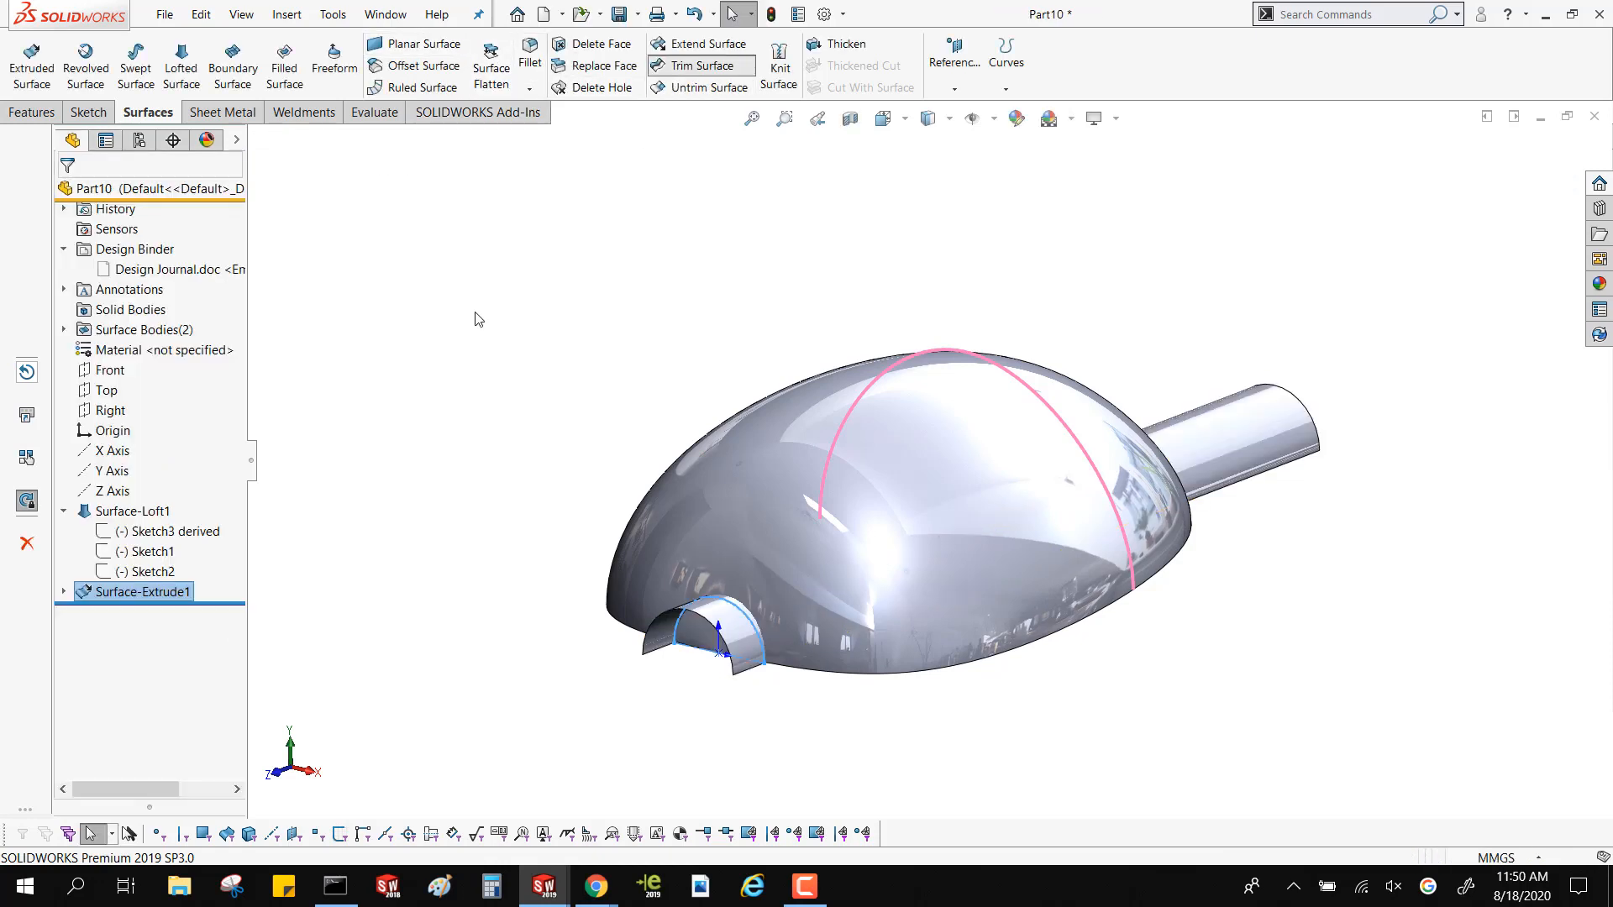
left_click(101, 270)
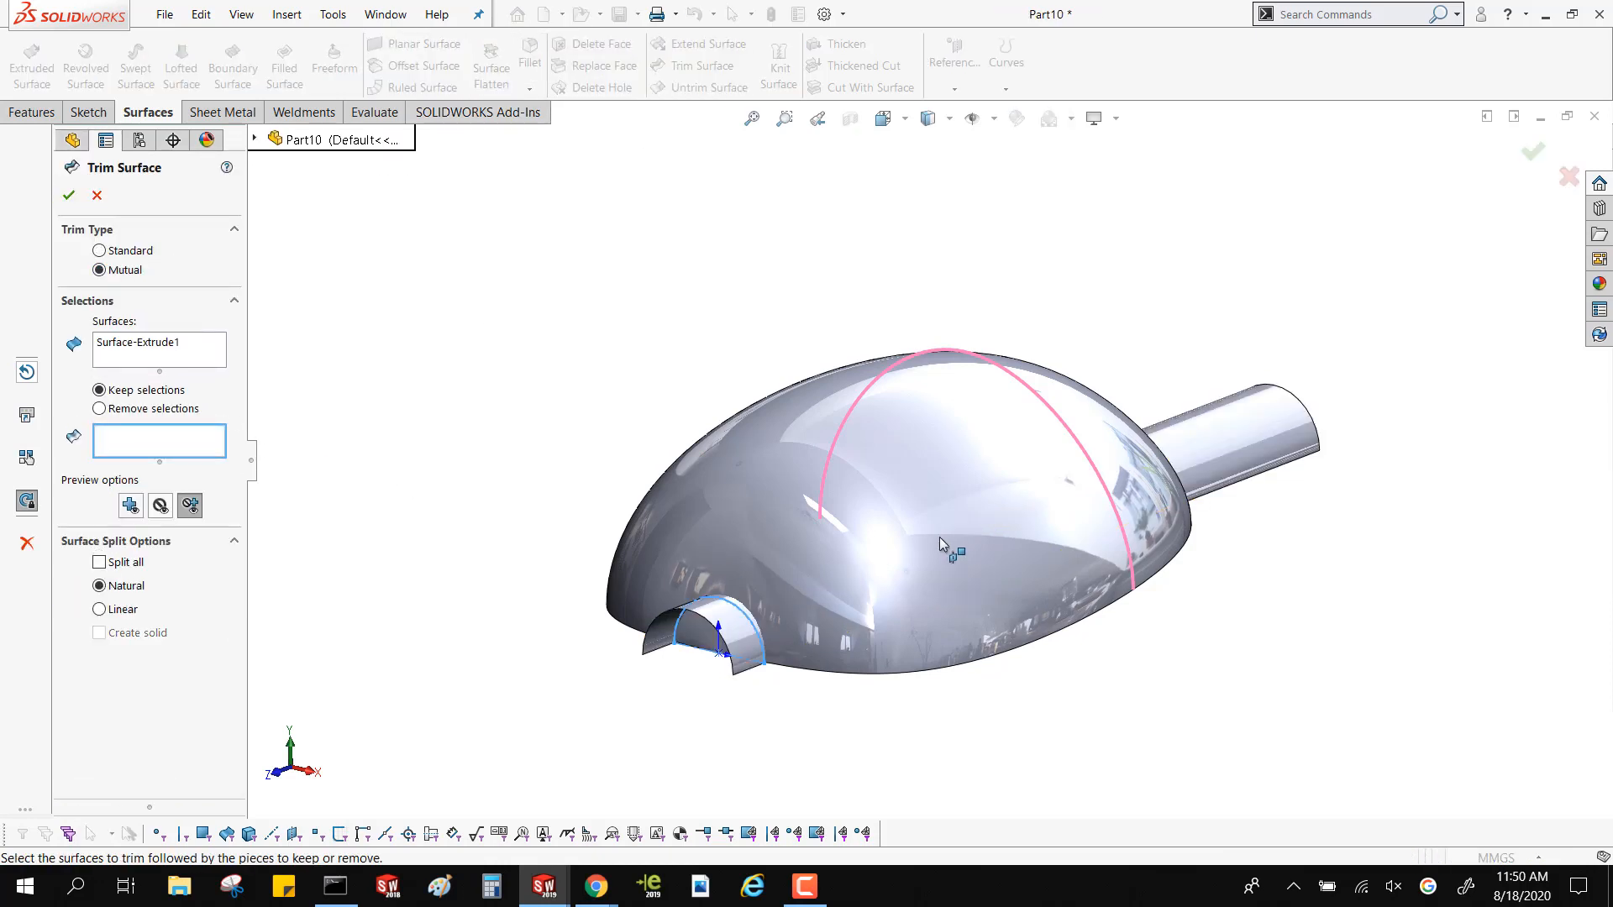
left_click(171, 344)
left_click(829, 611)
left_click(748, 638)
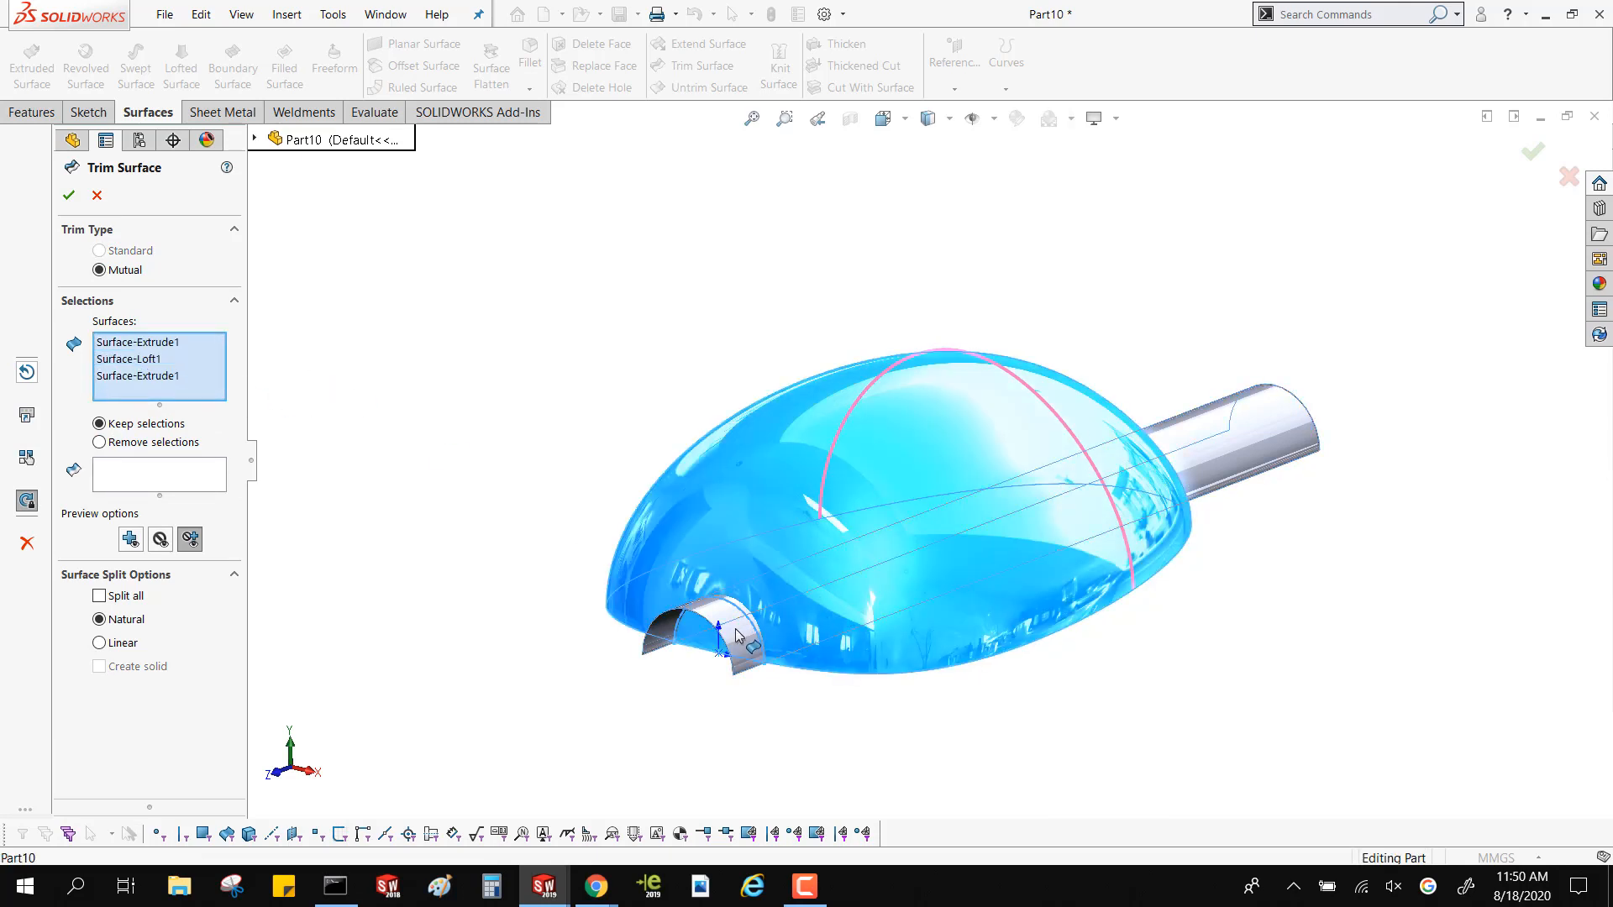
left_click(170, 343)
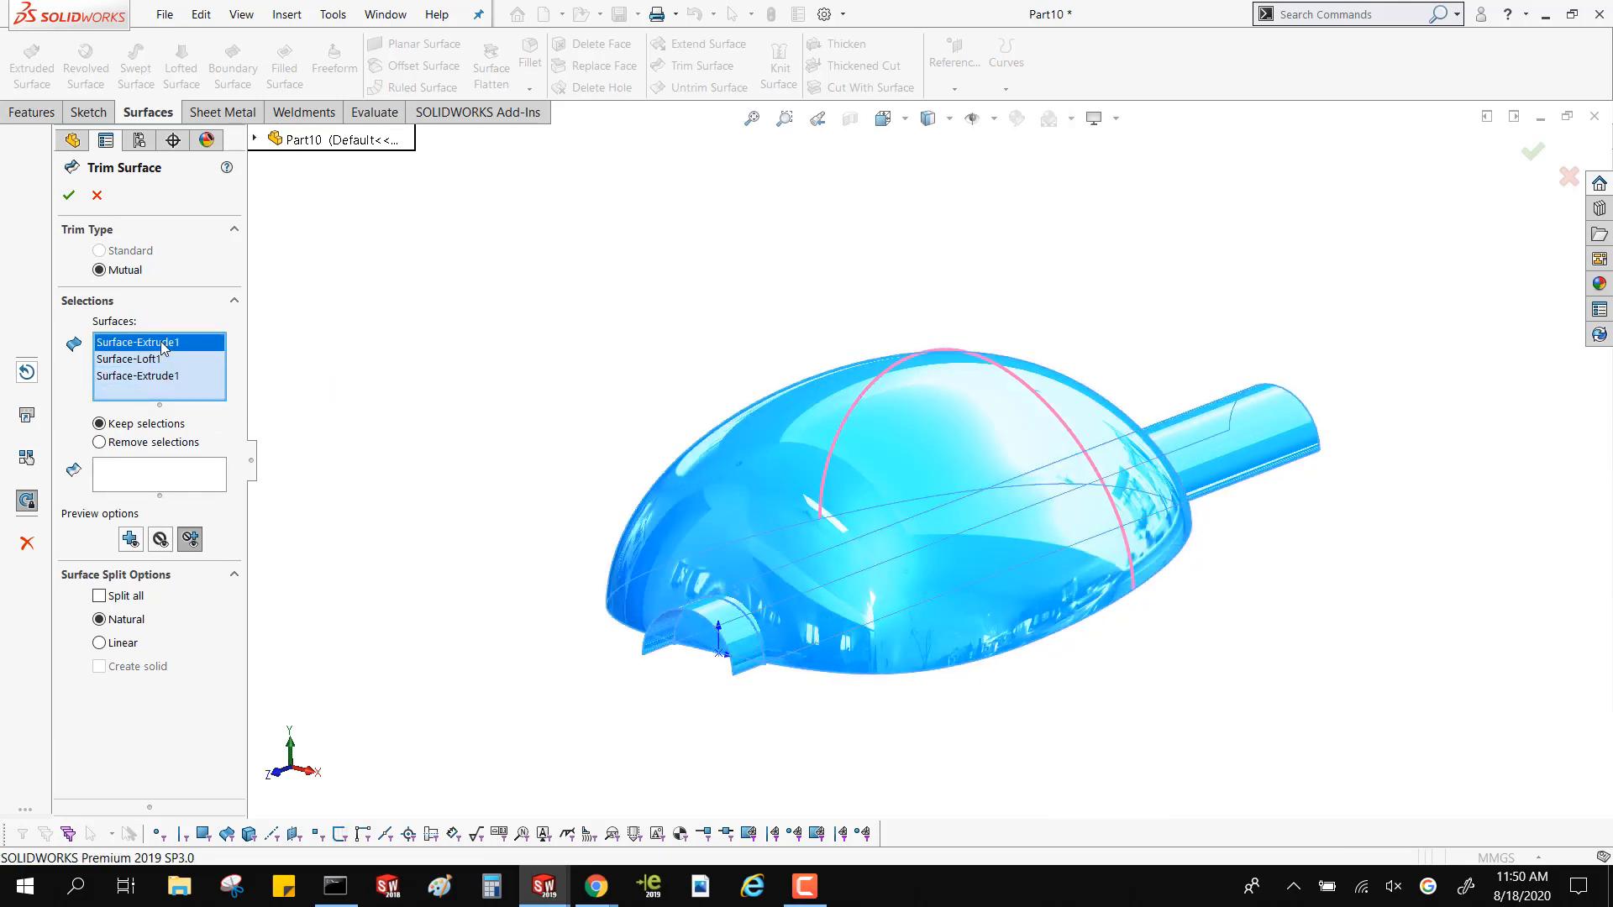
key("Delete")
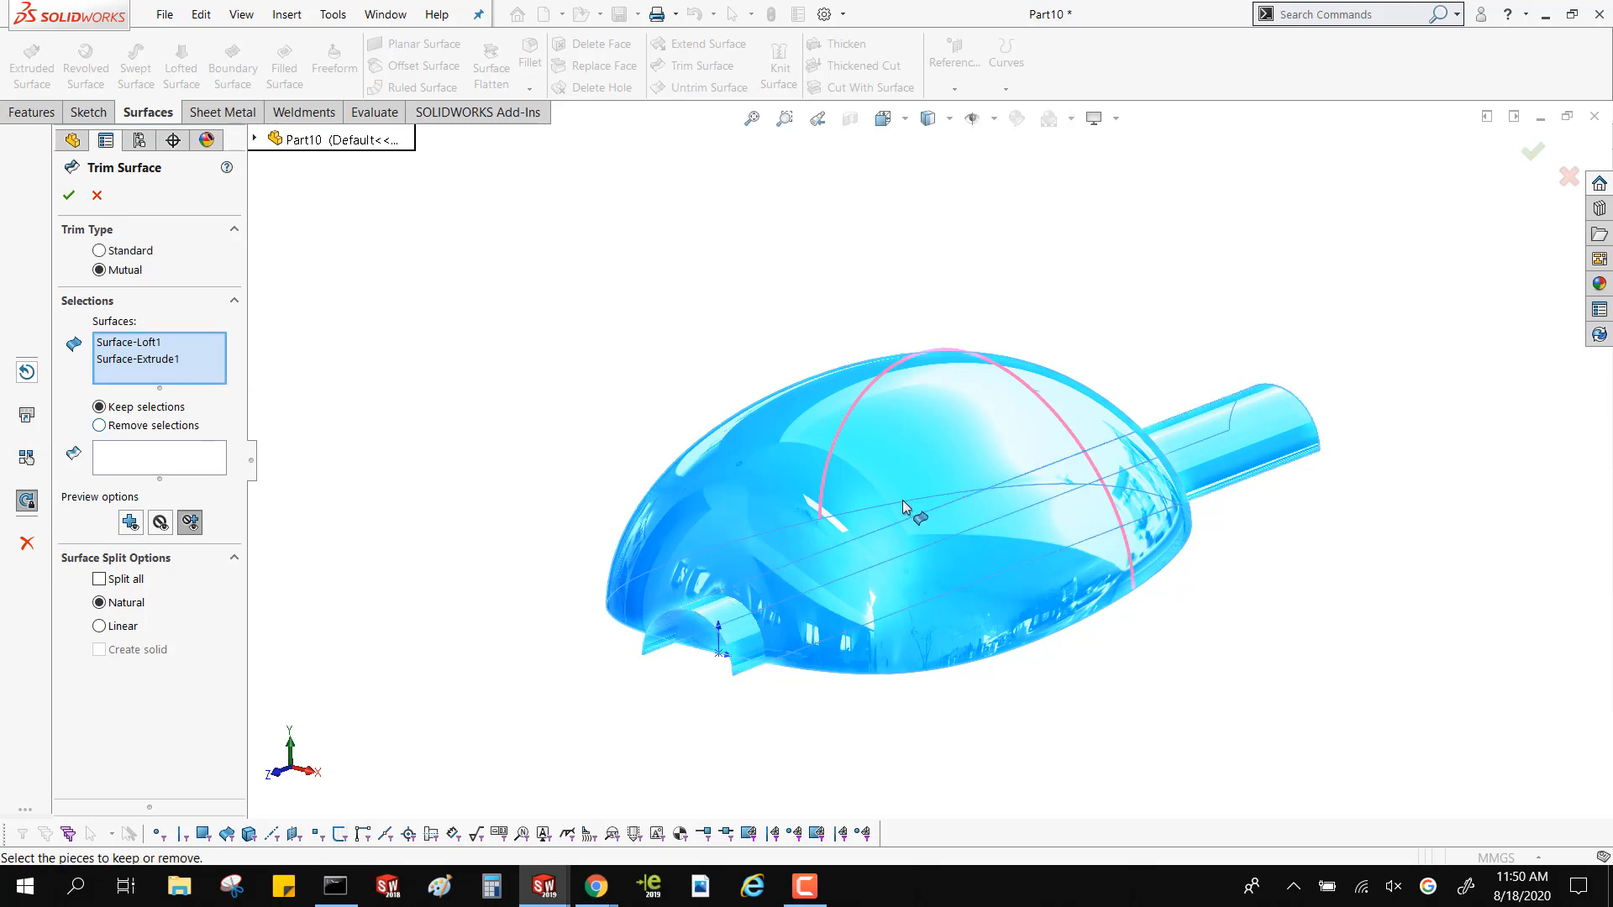
left_click(914, 513)
left_click(731, 615)
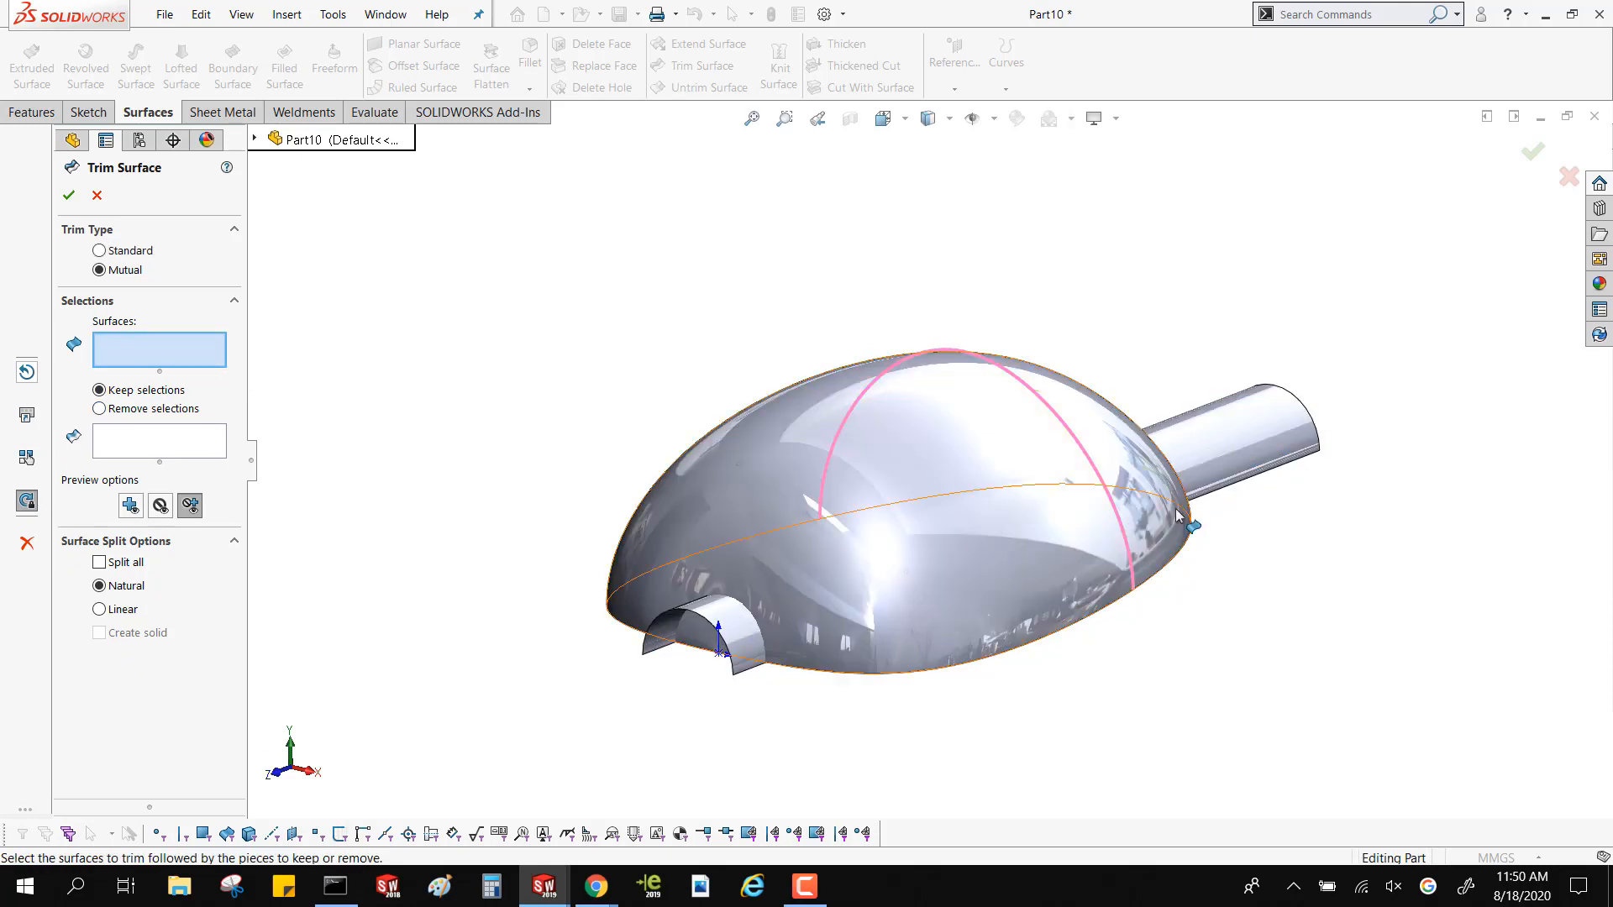
left_click(879, 576)
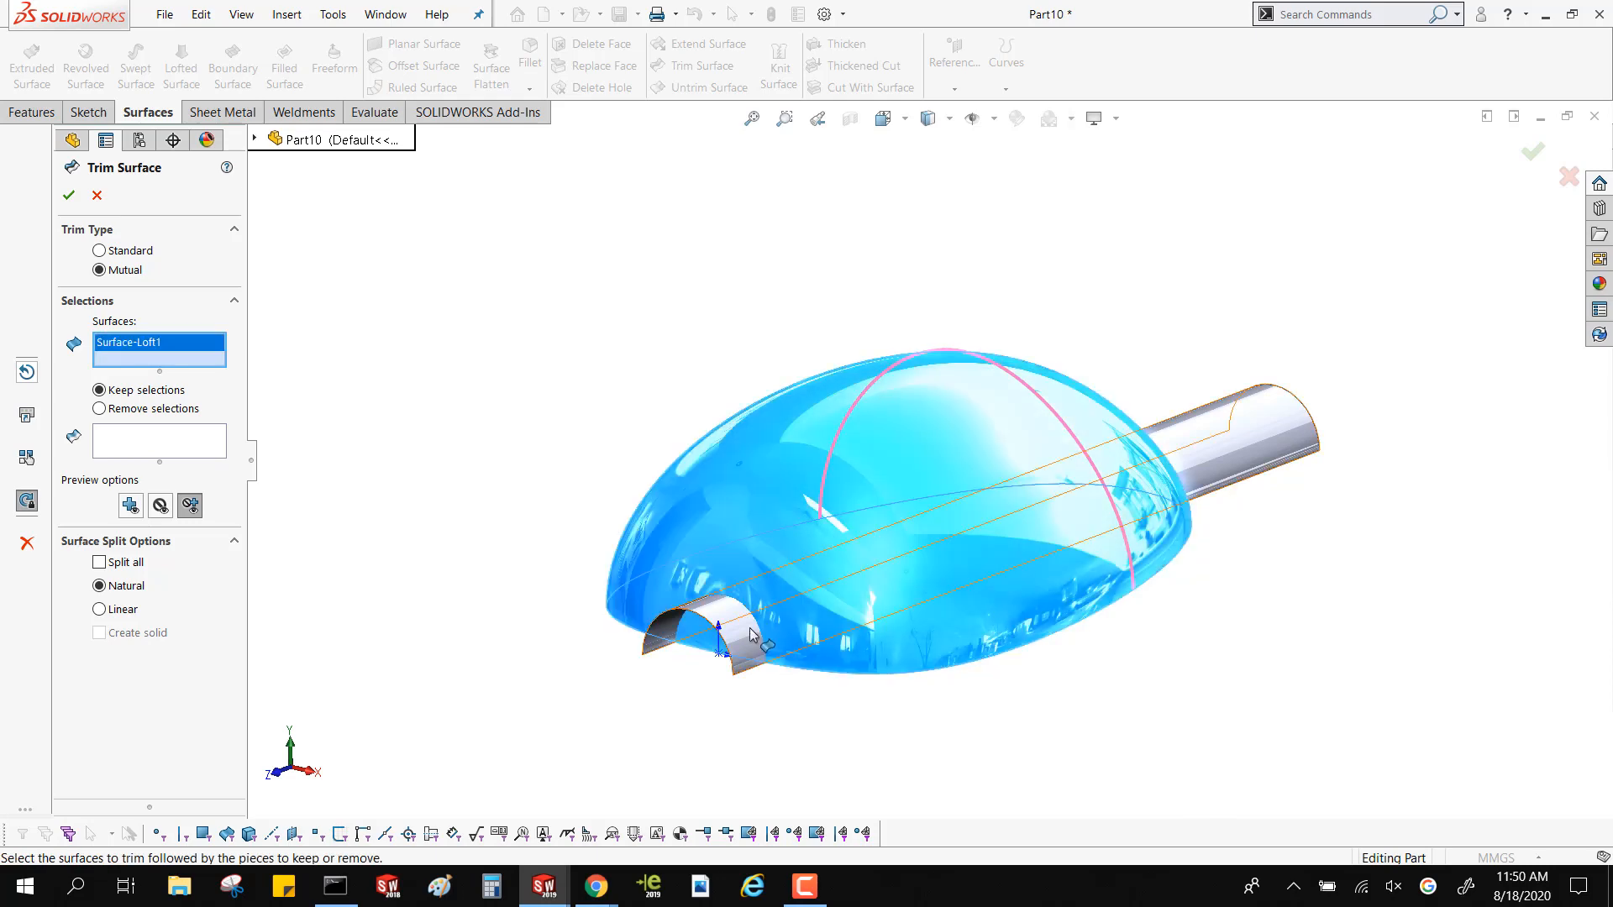
left_click(751, 630)
Set the mutual trim to remove the selected pieces and clear the mistakenly picked outer loft piece from the selection
left_click(164, 457)
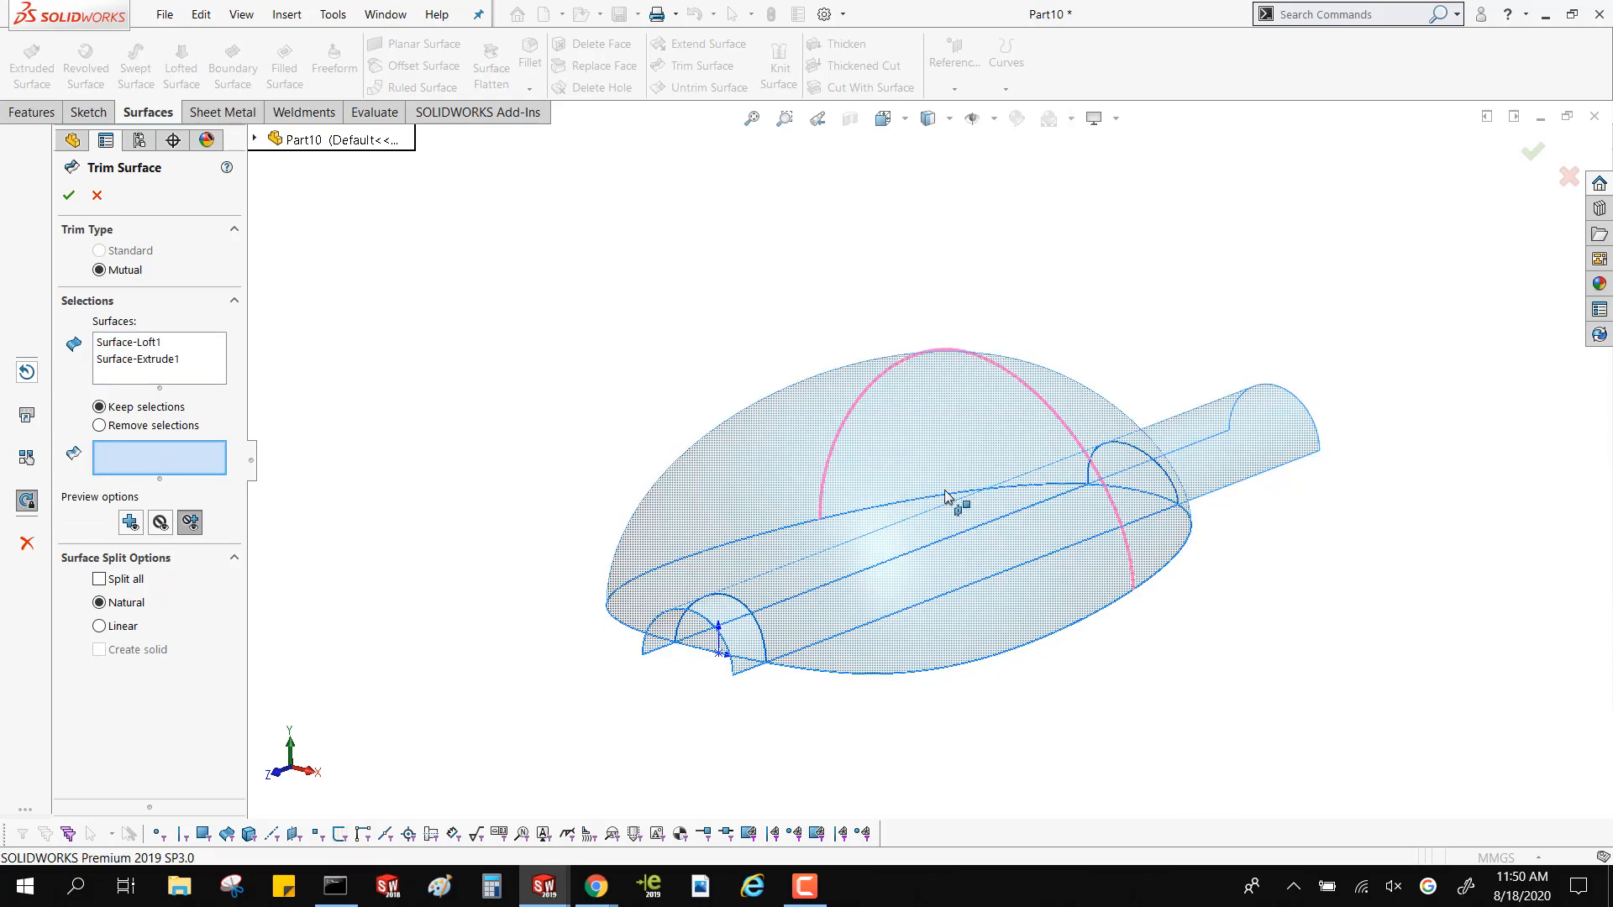
middle_click_drag(746, 458, 705, 554)
scroll(1104, 697, "down", 4)
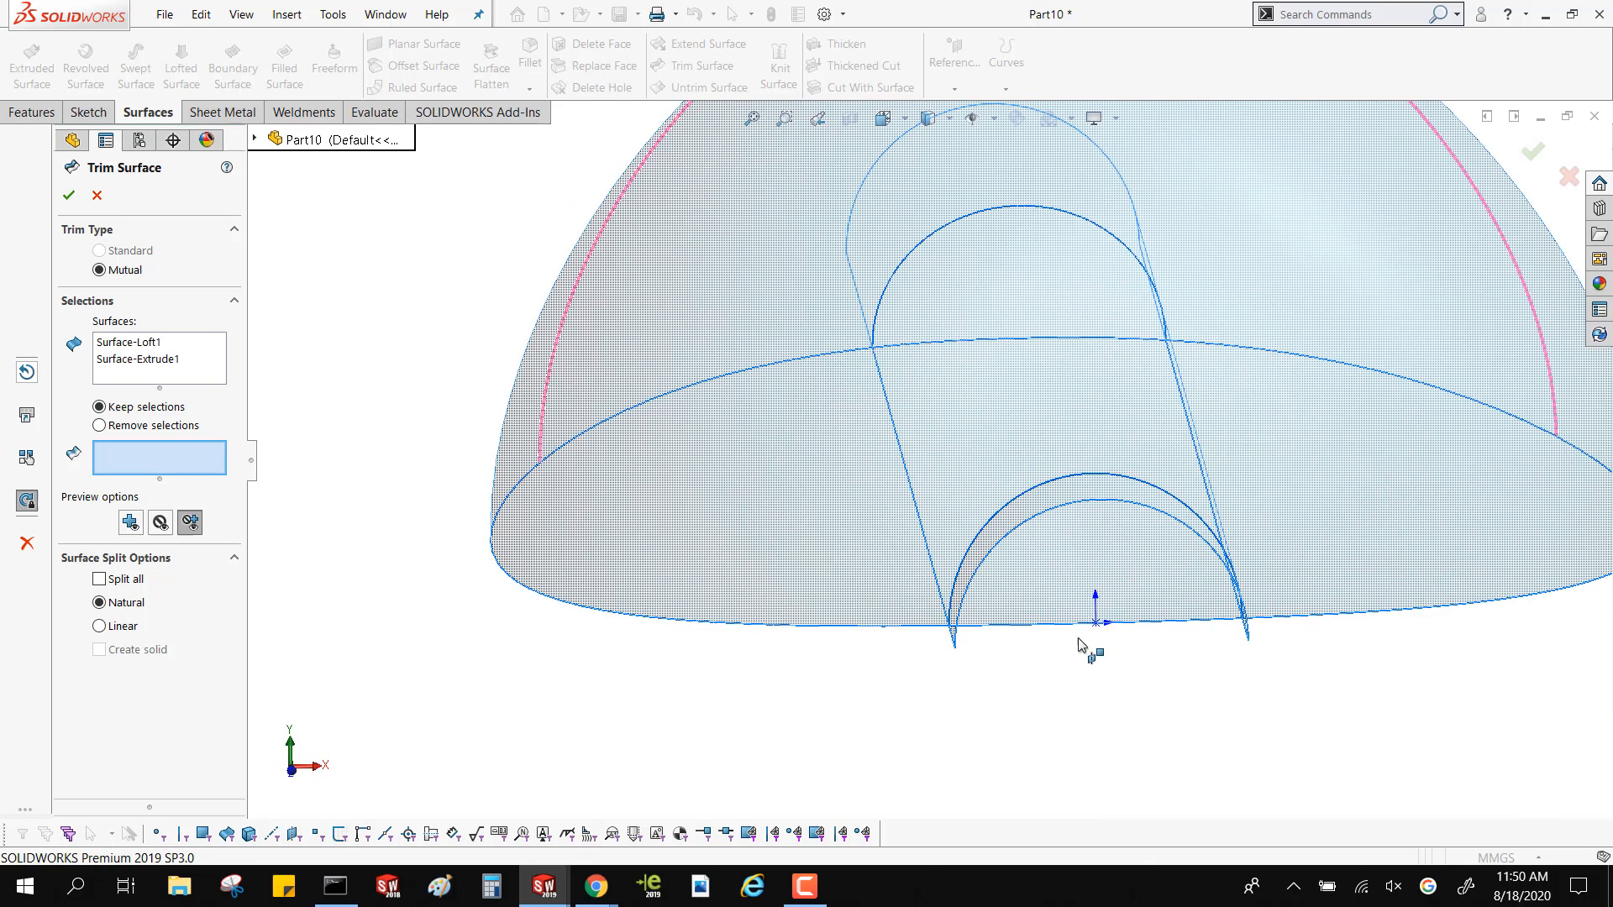
middle_click_drag(1080, 648, 993, 652)
scroll(994, 652, "up", 3)
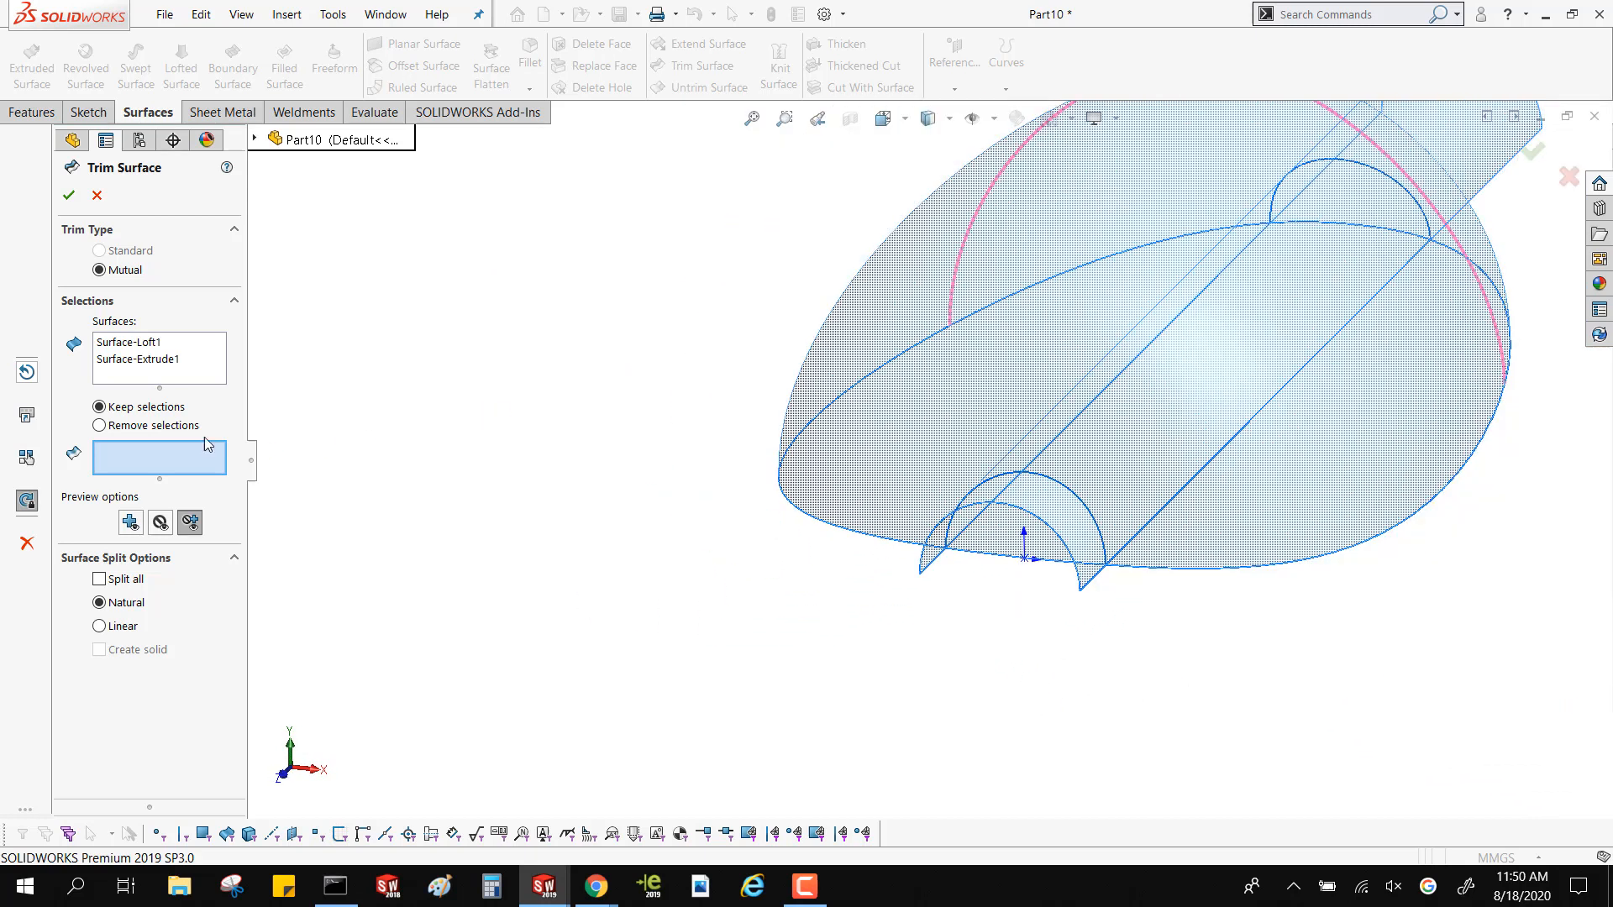
left_click(134, 426)
left_click(976, 458)
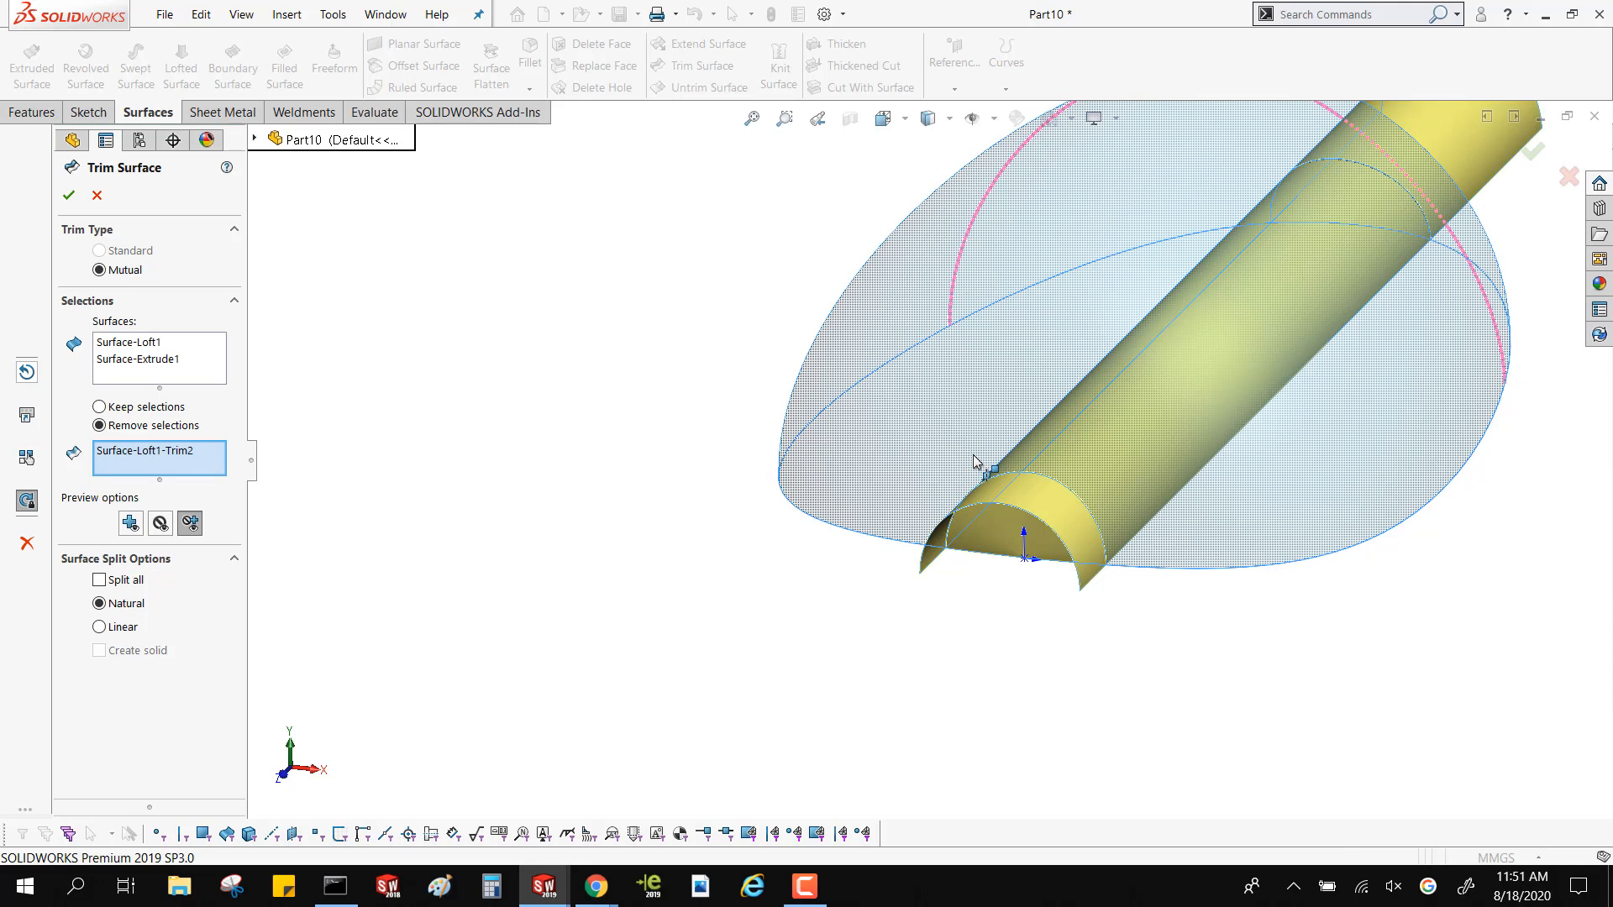
left_click(128, 456)
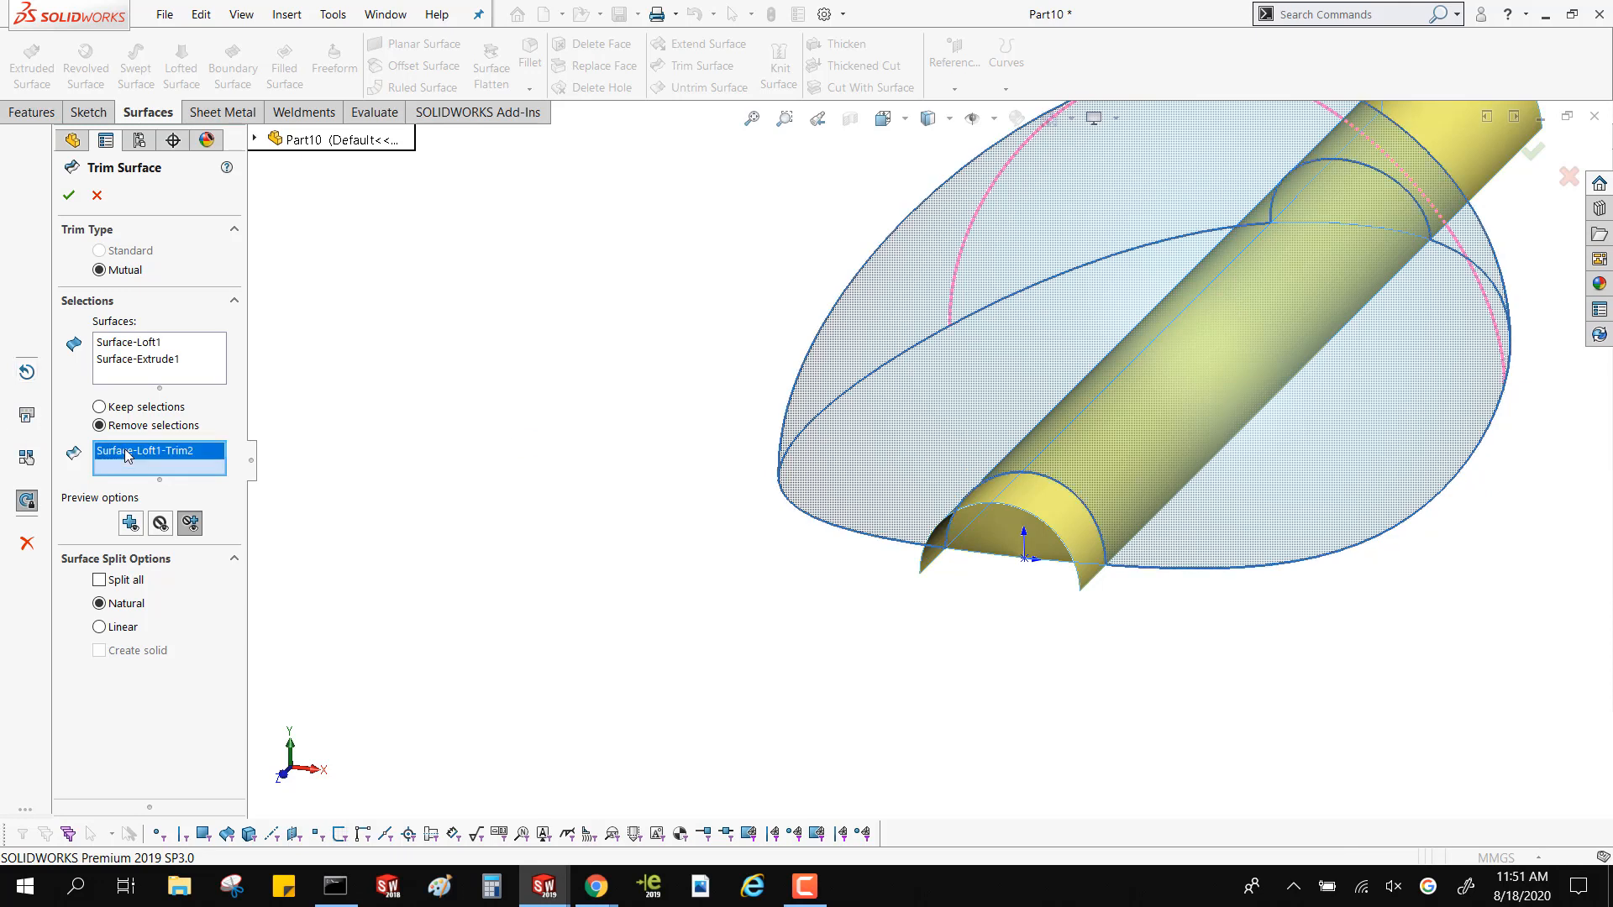
key("Delete")
Trim away the half-tube section inside the loft and the two loft patches closing the tube at both ends
middle_click_drag(594, 562, 777, 427)
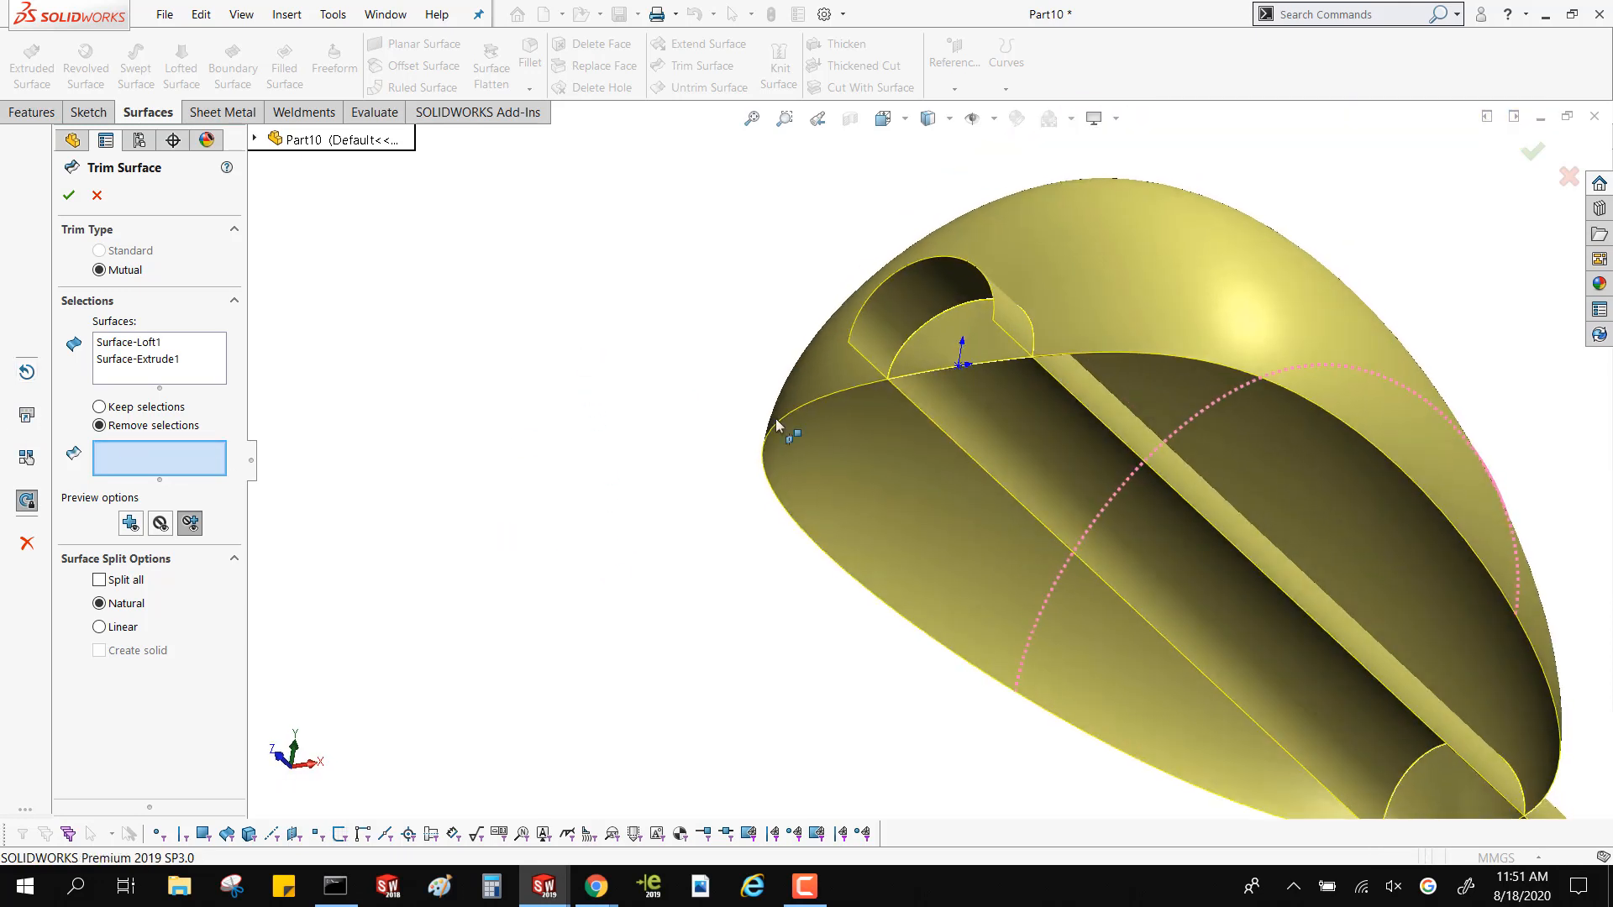
left_click(1109, 447)
left_click(998, 353)
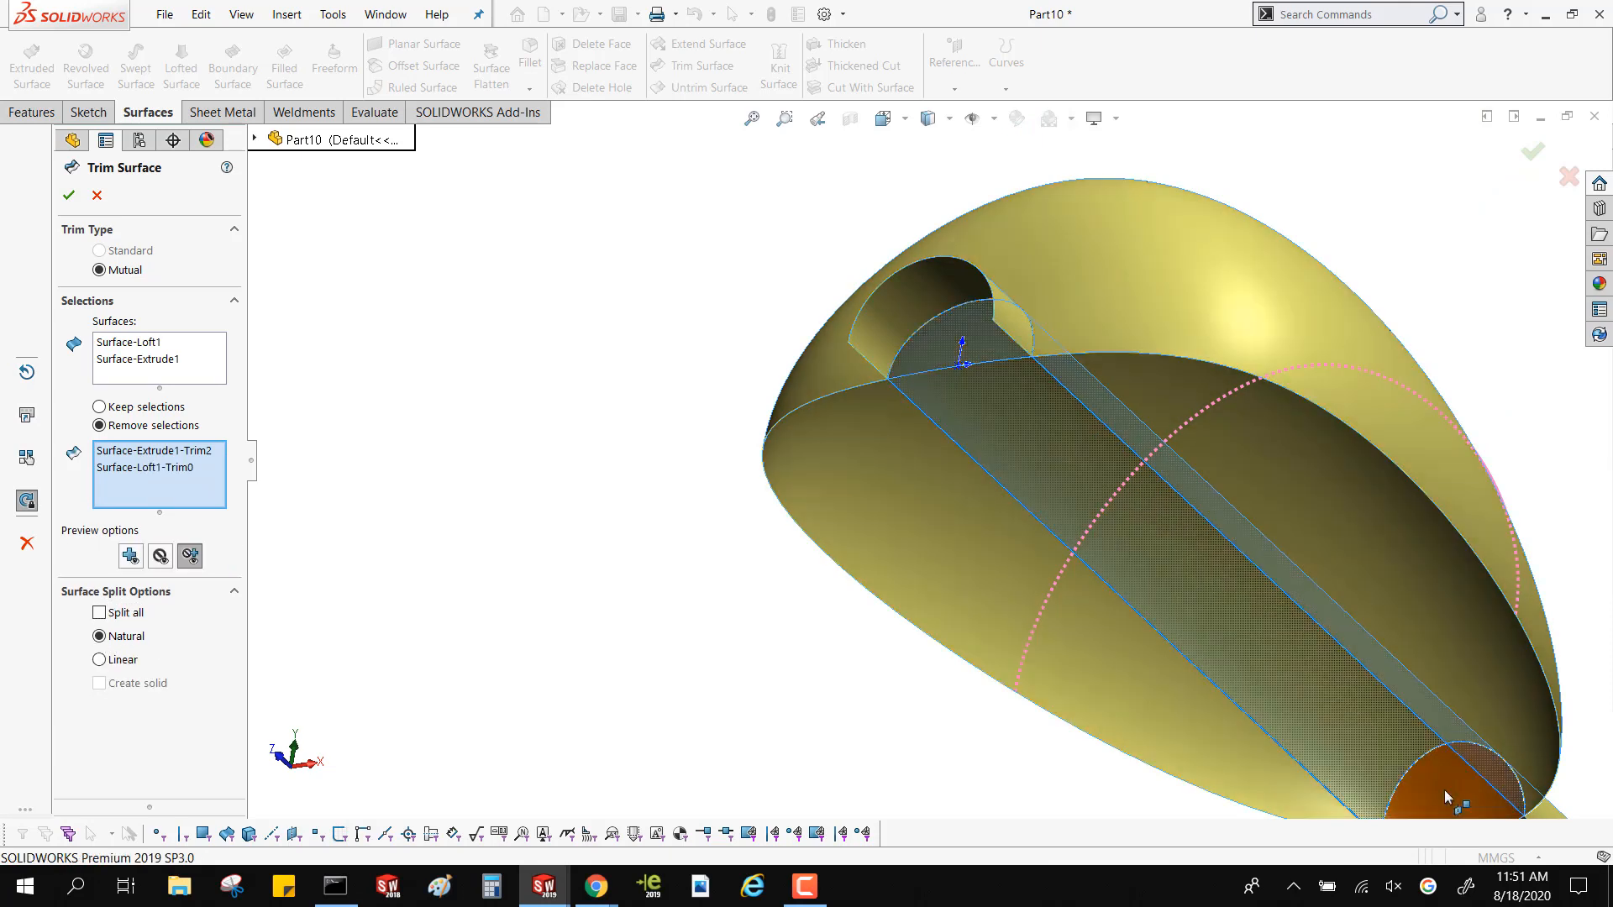
left_click(1444, 793)
right_click(1442, 793)
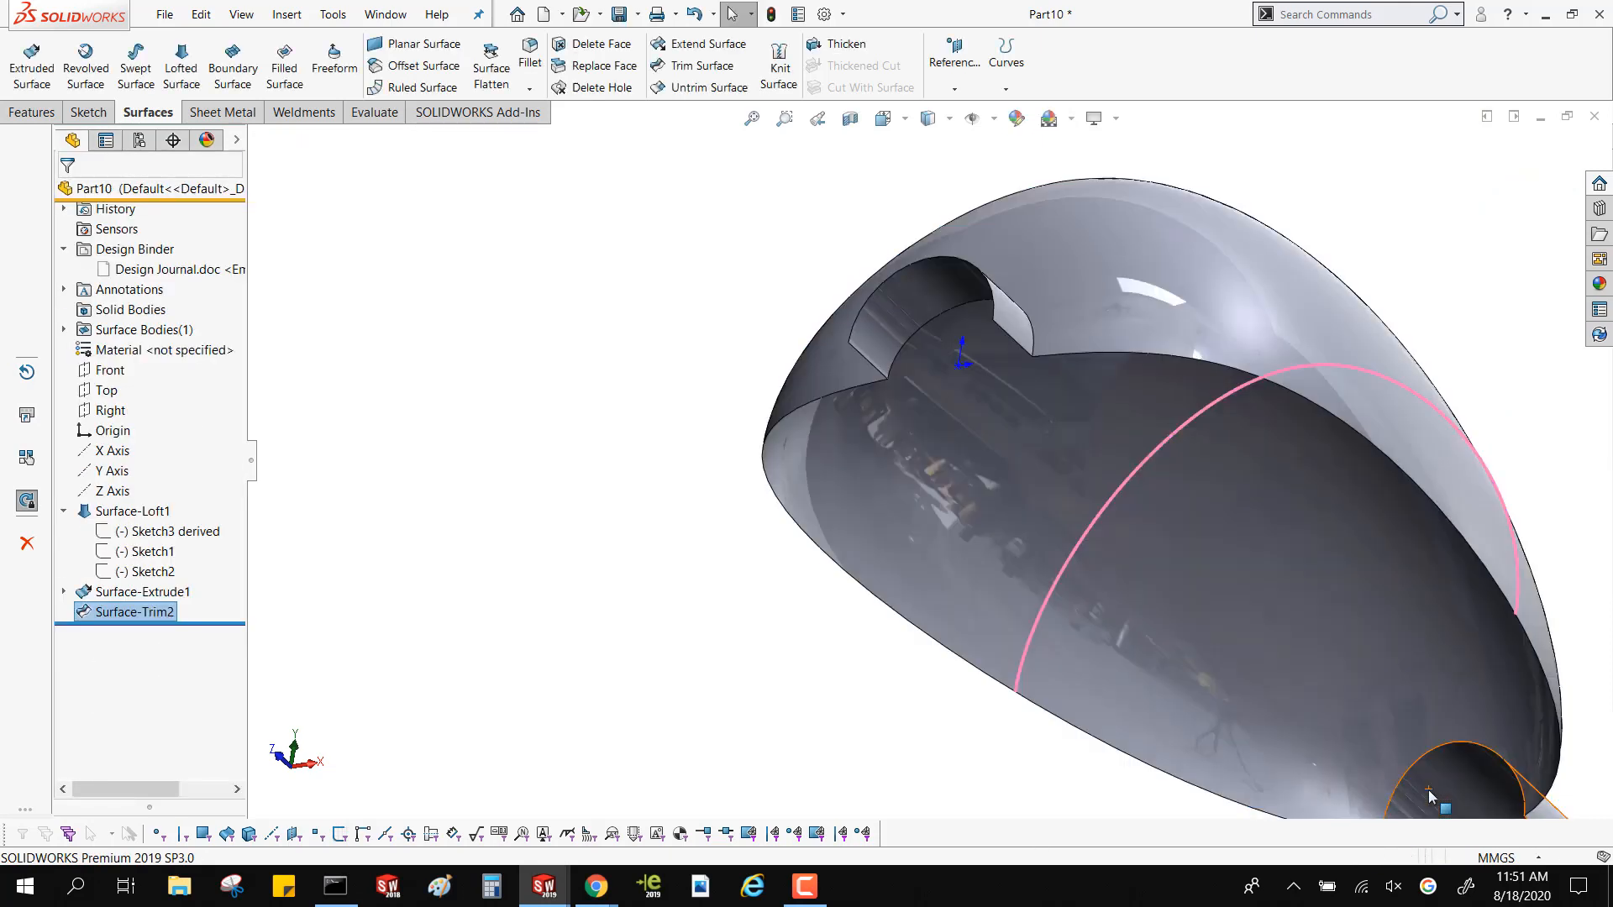
Thicken the trimmed surface body by 1 mm and inspect the inside of the resulting shell
scroll(1214, 623, "up", 5)
middle_click_drag(1216, 630, 1005, 477)
scroll(792, 353, "down", 5)
left_click(771, 359)
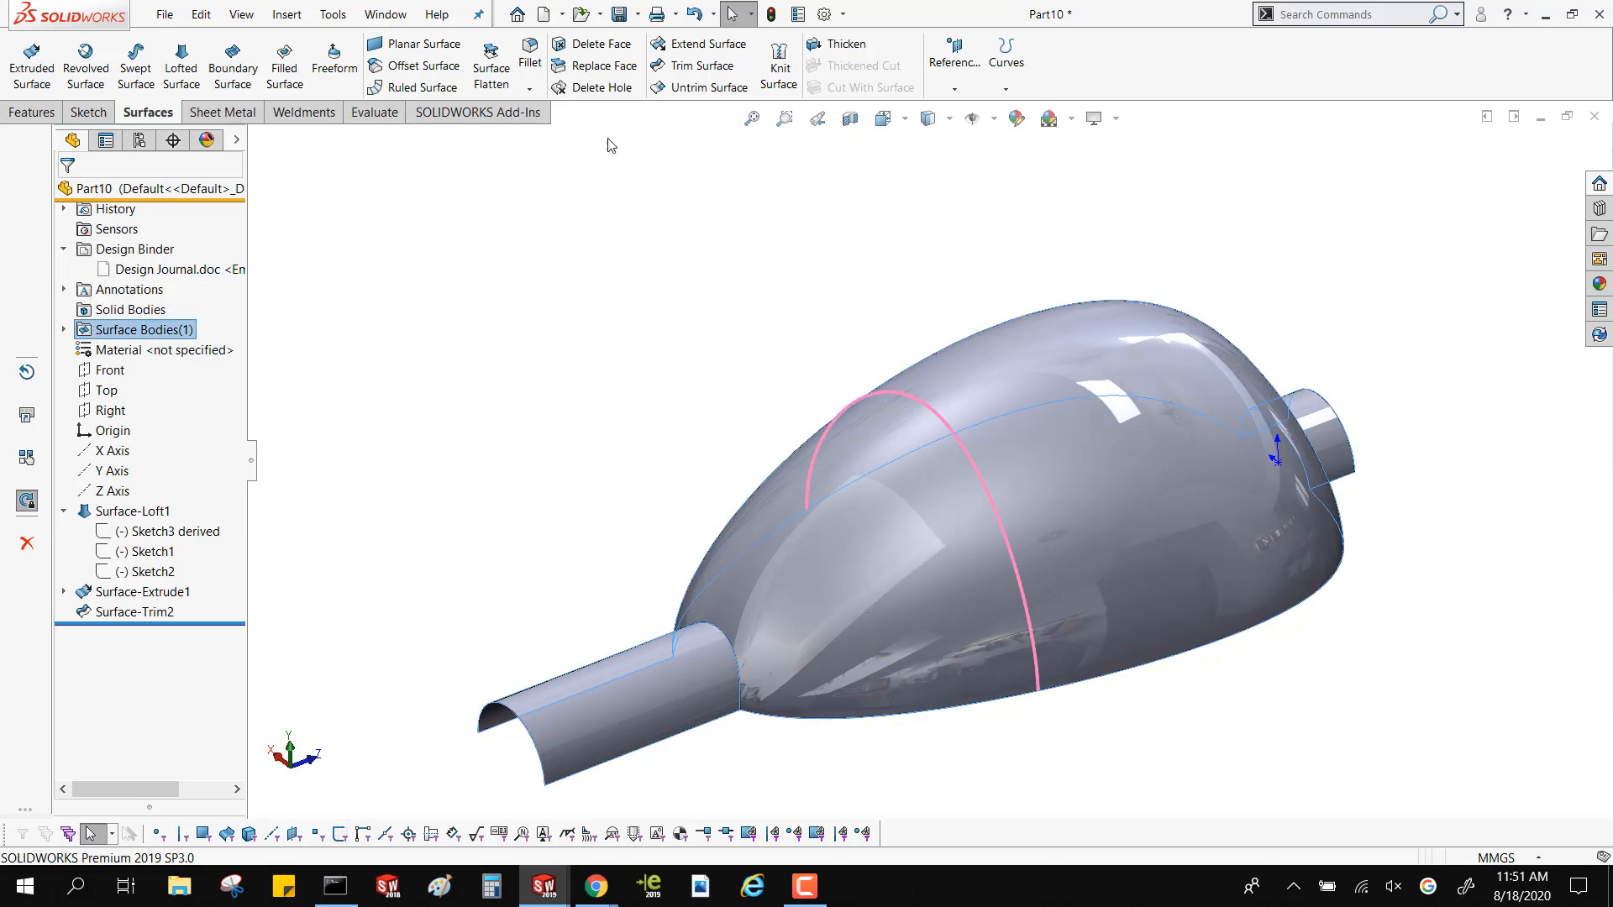
left_click(845, 44)
left_click(811, 505)
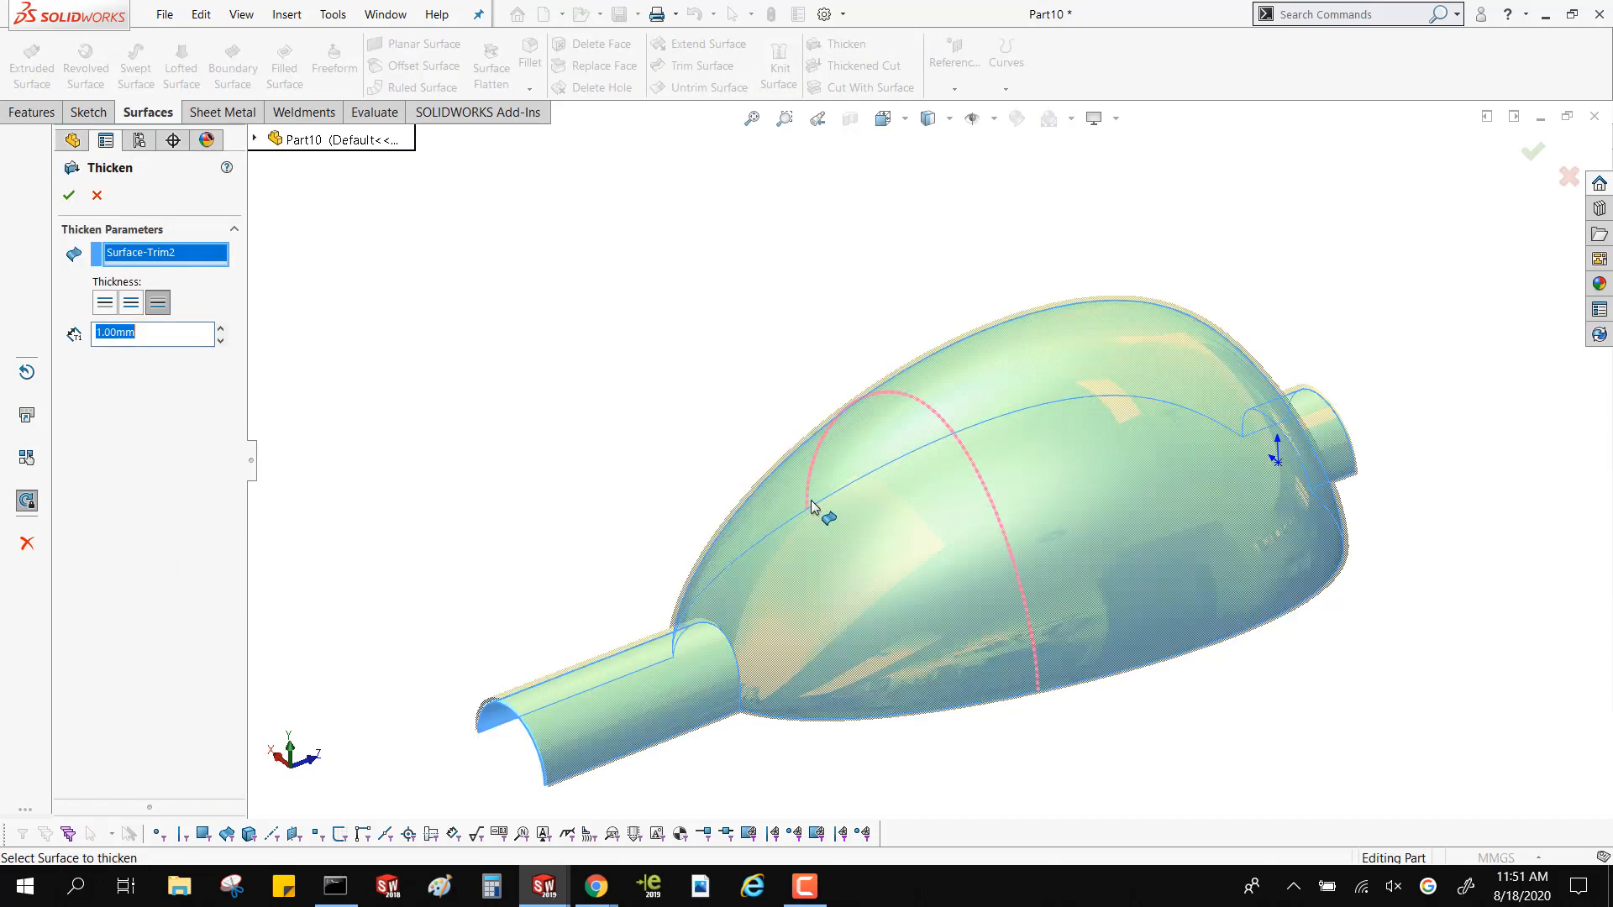
middle_click_drag(821, 504, 723, 278)
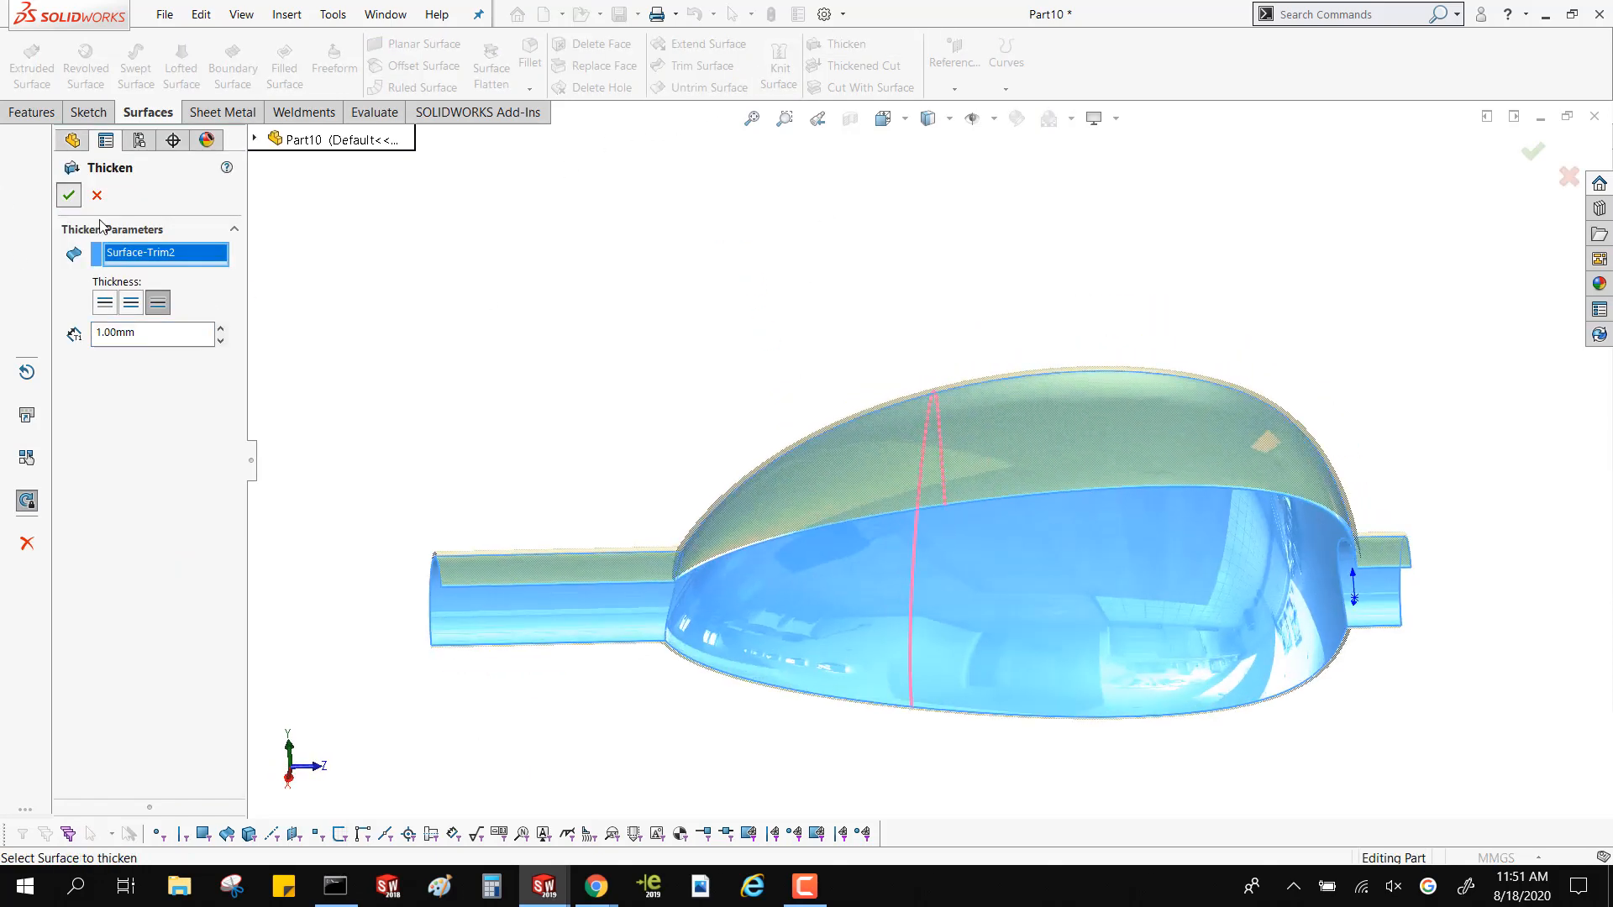
left_click(69, 195)
middle_click_drag(569, 431, 592, 231)
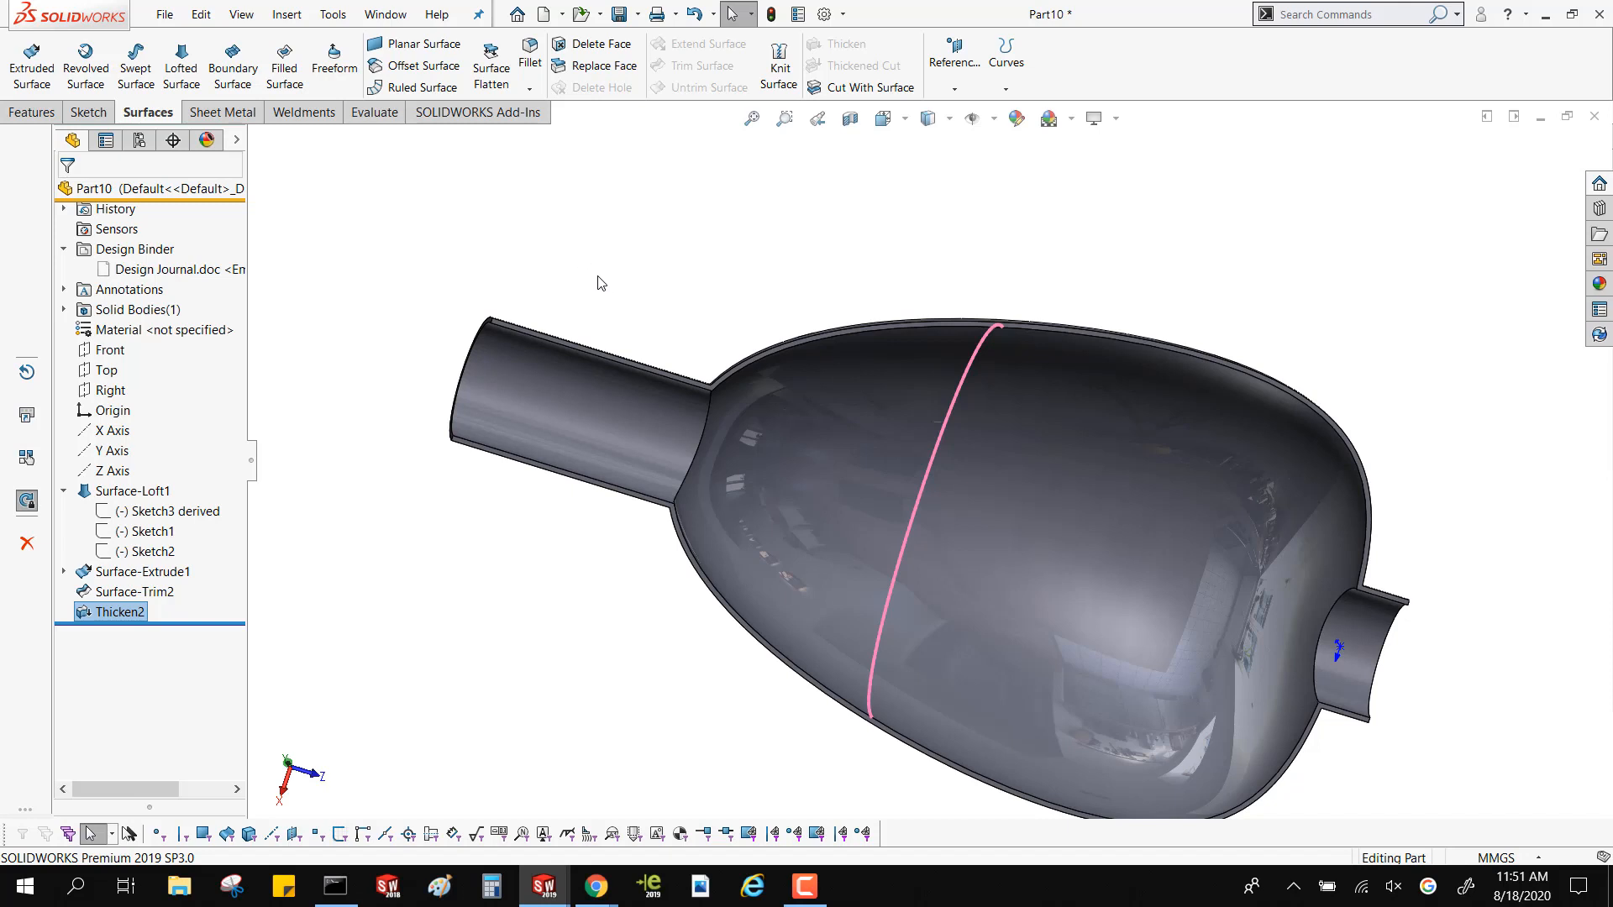
left_click(598, 277)
Open the part _JOYSTART.SLDPRT from the recent documents
scroll(892, 313, "up", 2)
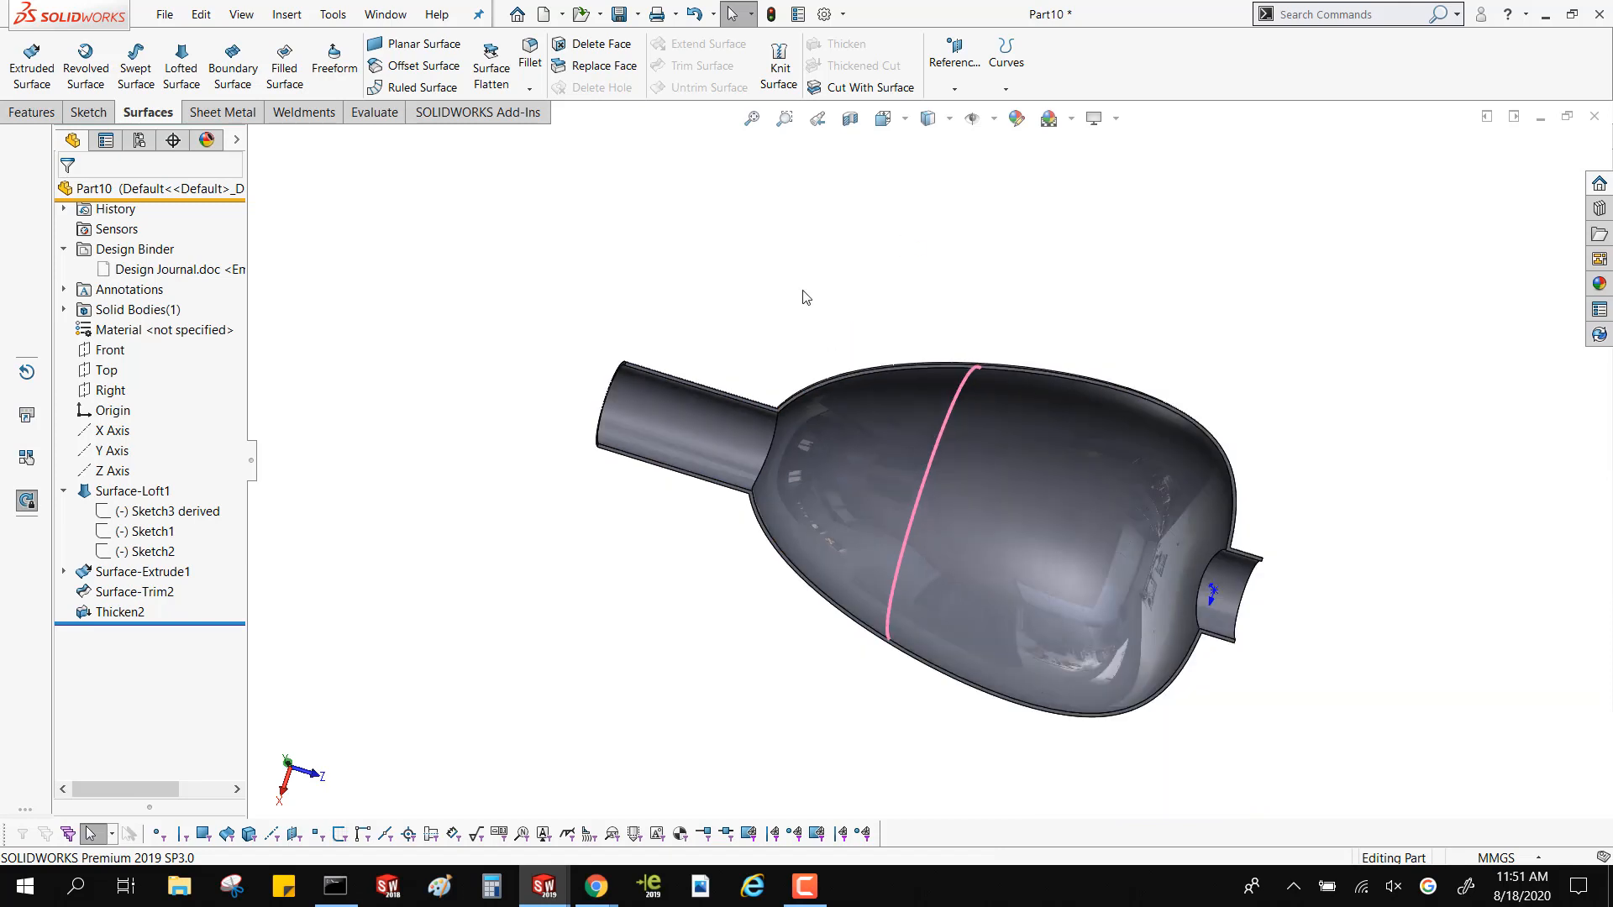
key("r")
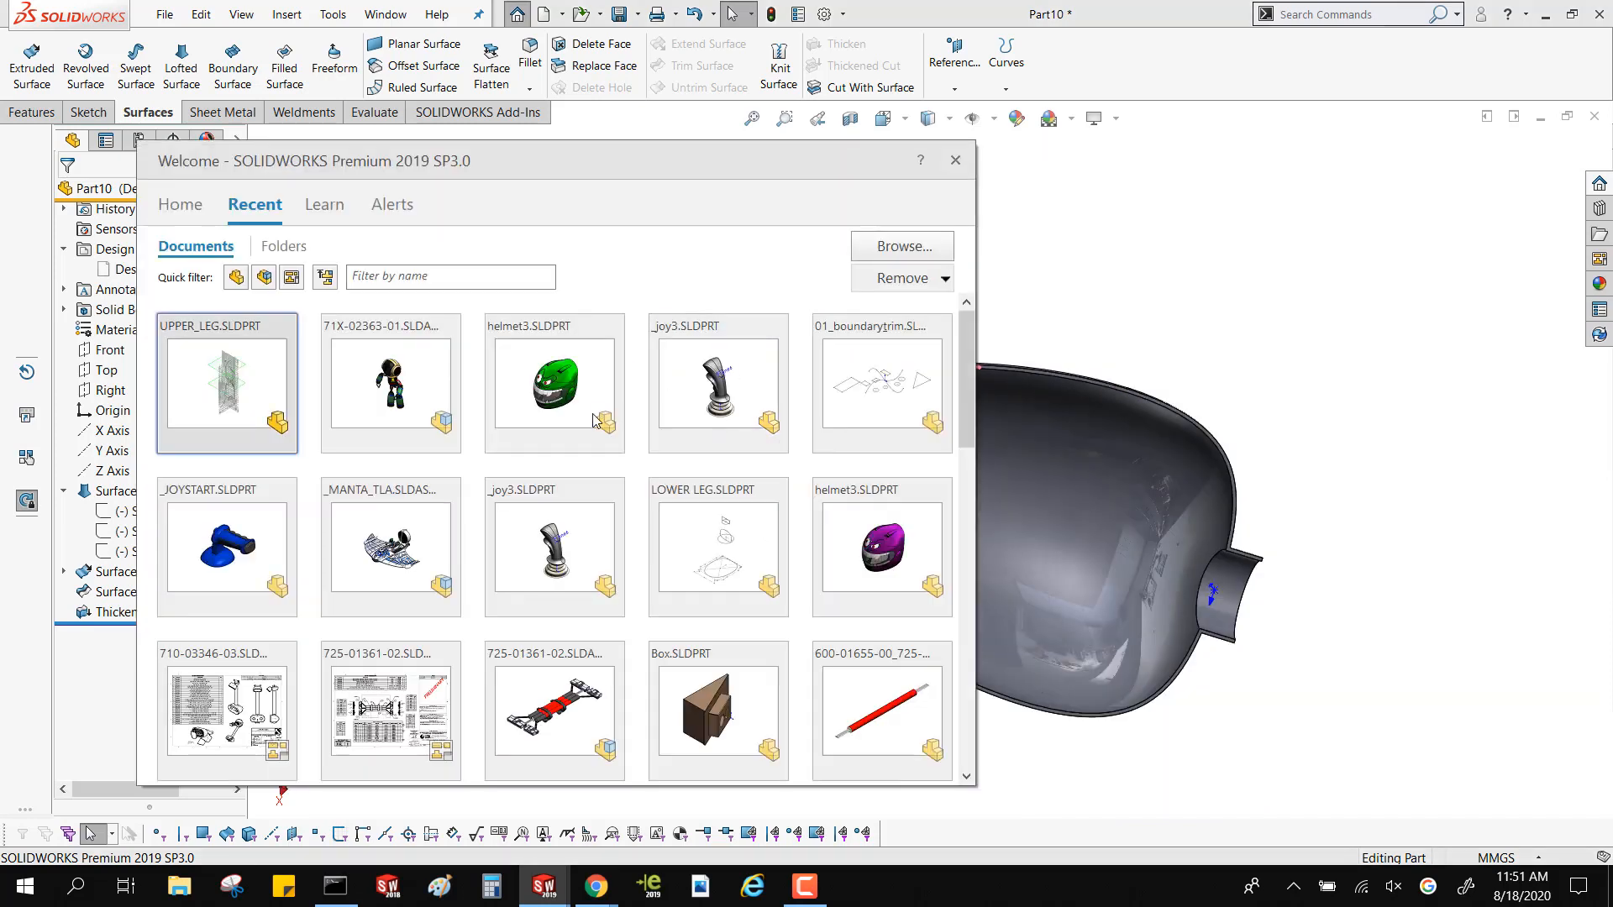
left_click(234, 563)
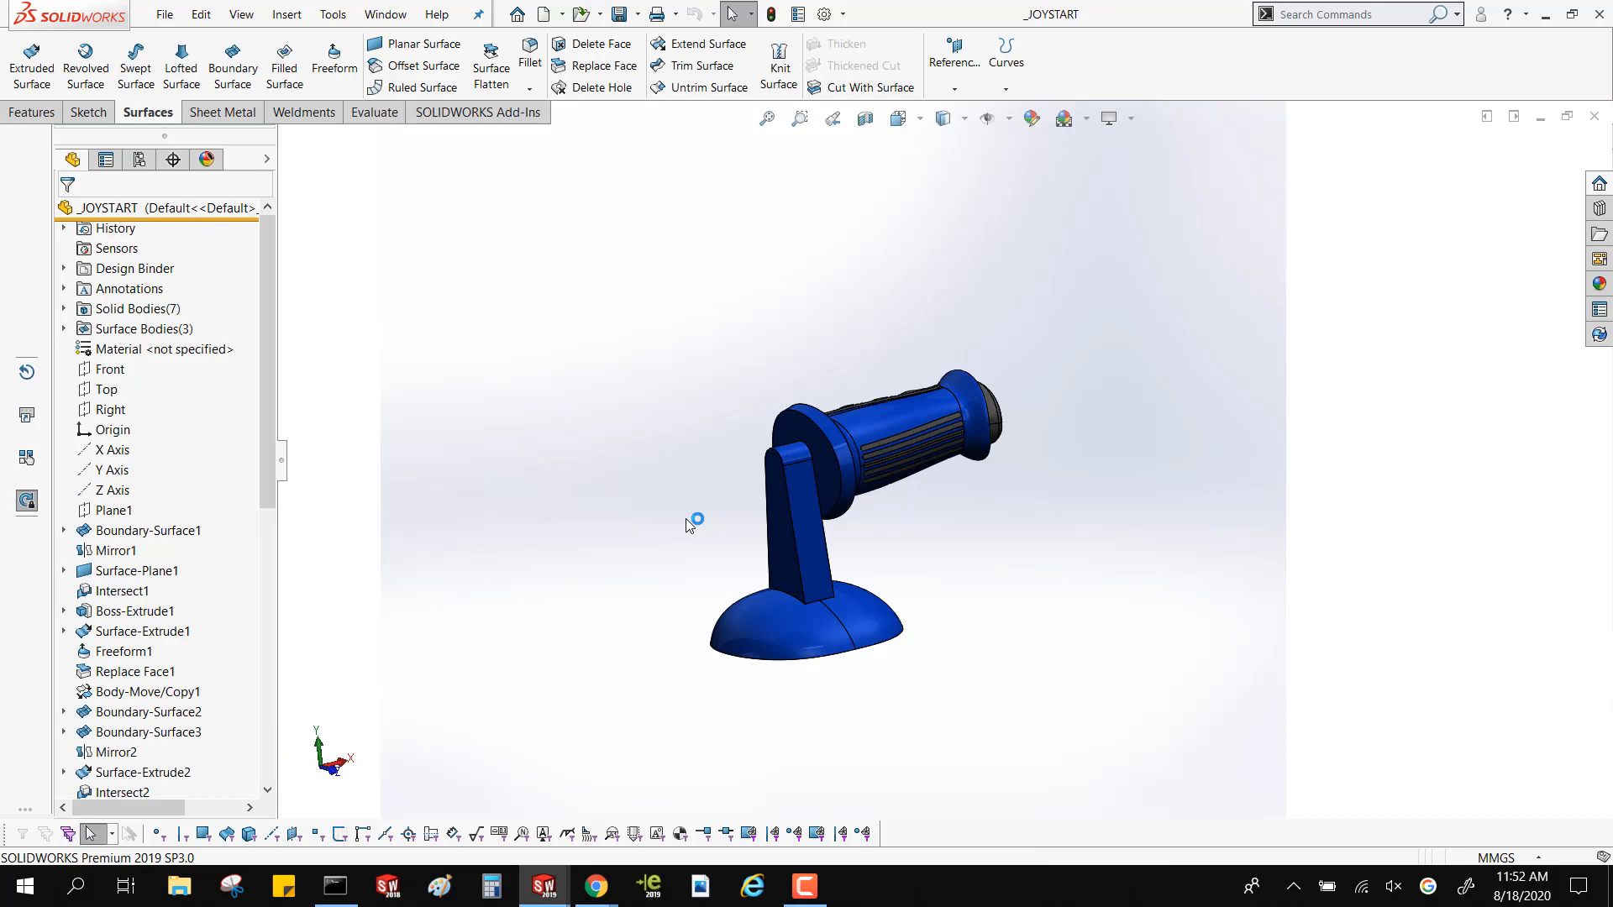
Identify the feature behind the wavy finger-grip face and roll the part back to just before Surface-Offset3
middle_click_drag(686, 517, 773, 429)
scroll(843, 464, "down", 4)
left_click(743, 362)
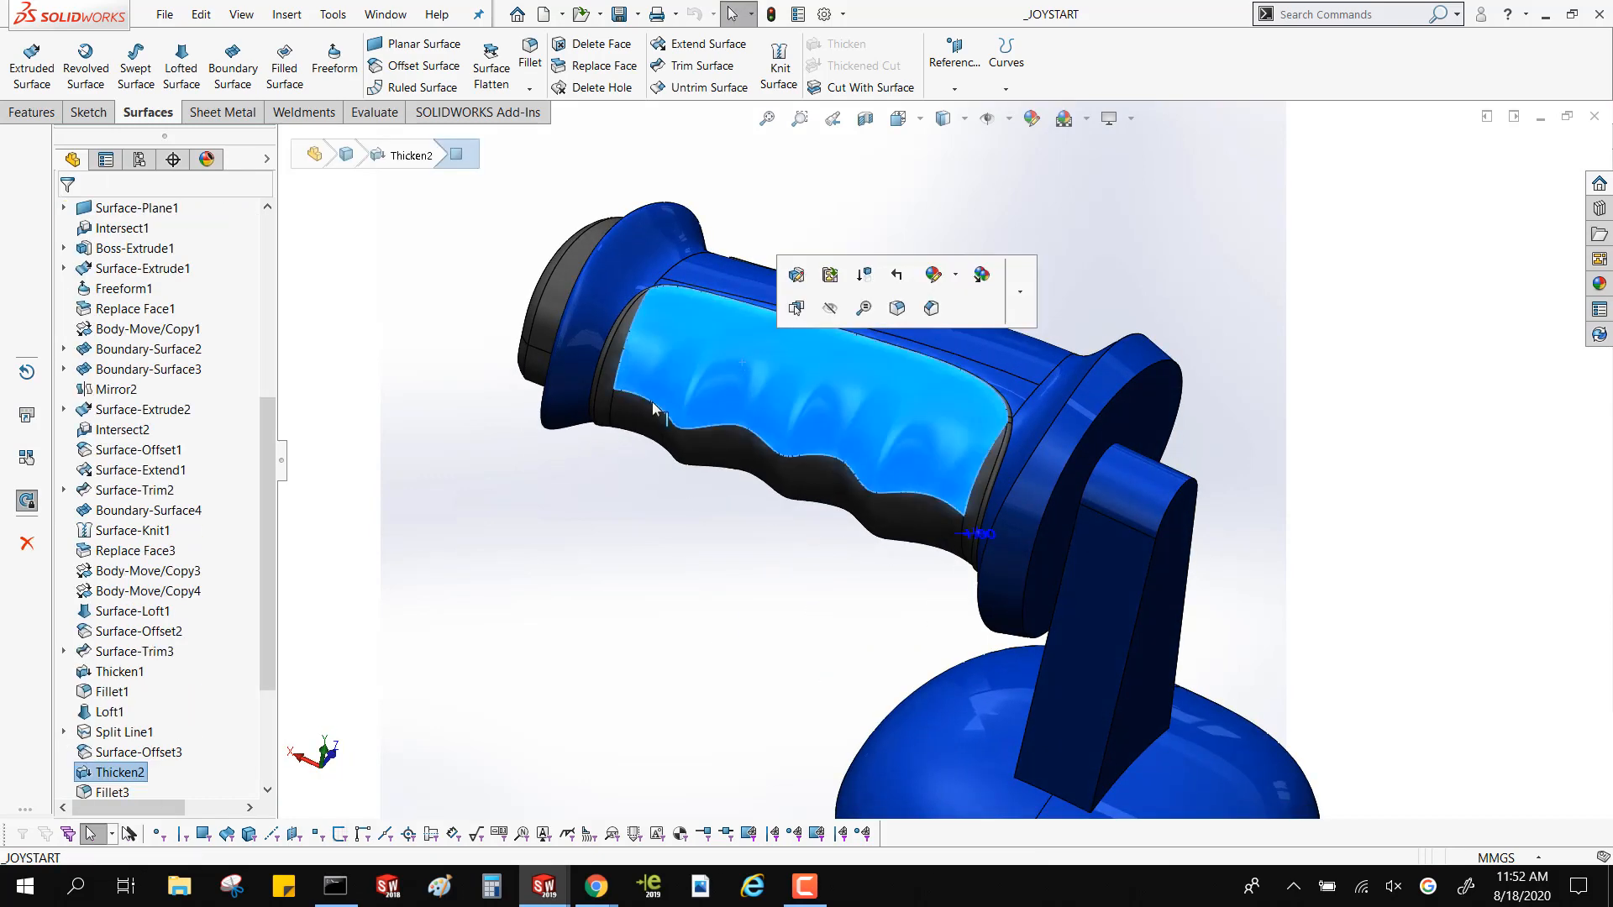
left_click(112, 753)
left_click(195, 682)
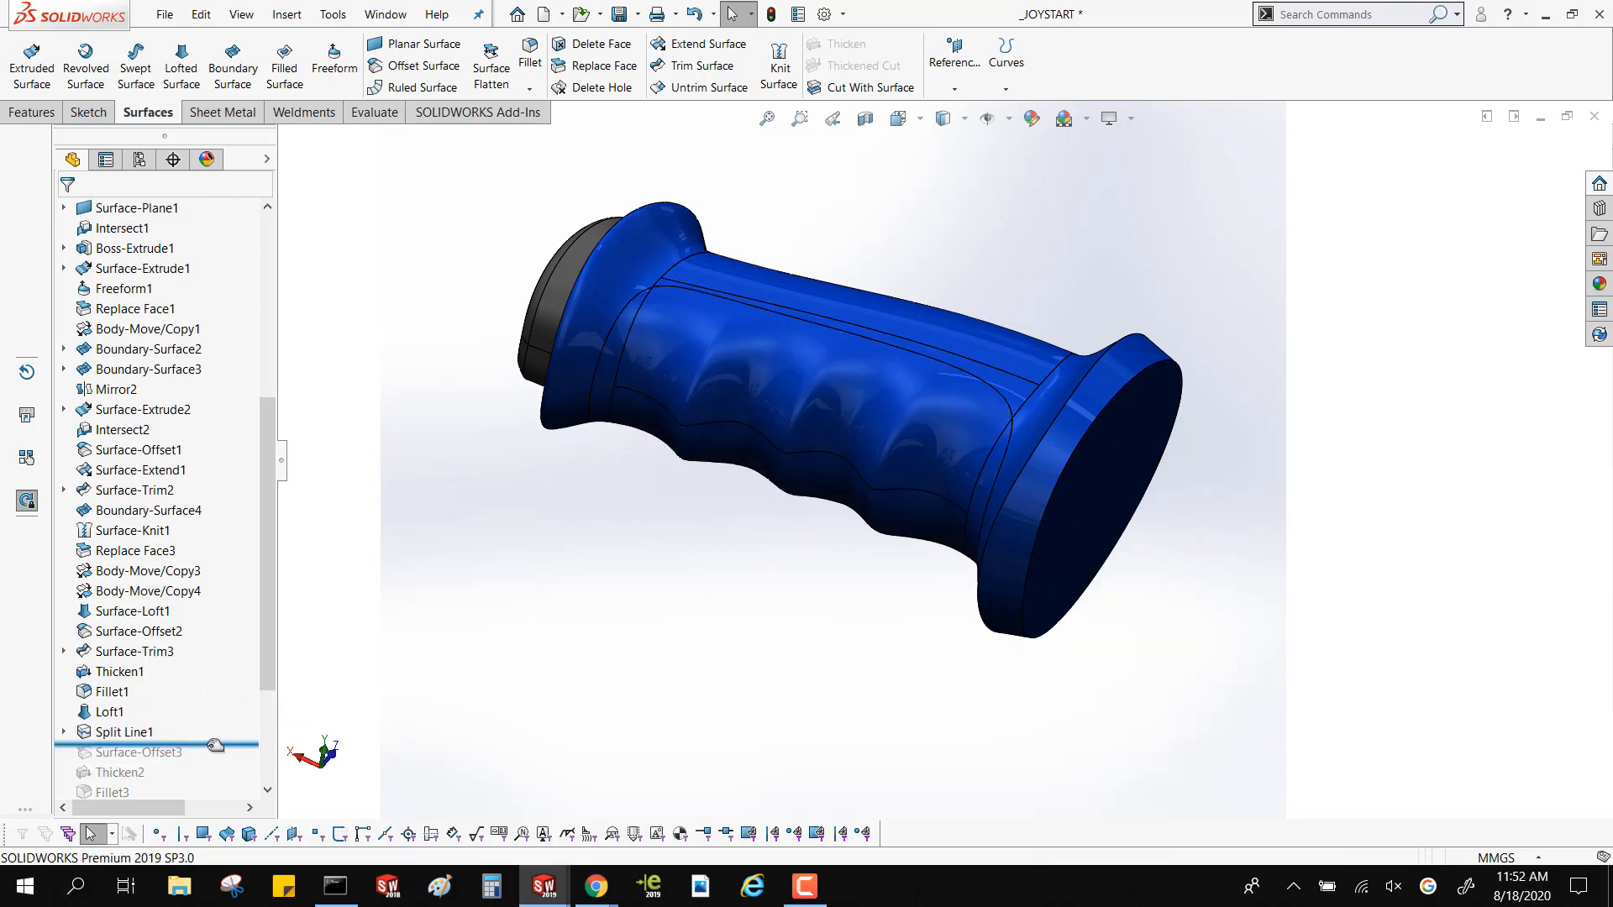
Inspect the finger-grip faces divided by Split Line1 and the sketch curve that splits them
mouse_move(210, 743)
left_mouse_down()
mouse_move(212, 724)
mouse_move(214, 739)
left_mouse_up()
left_click(838, 349)
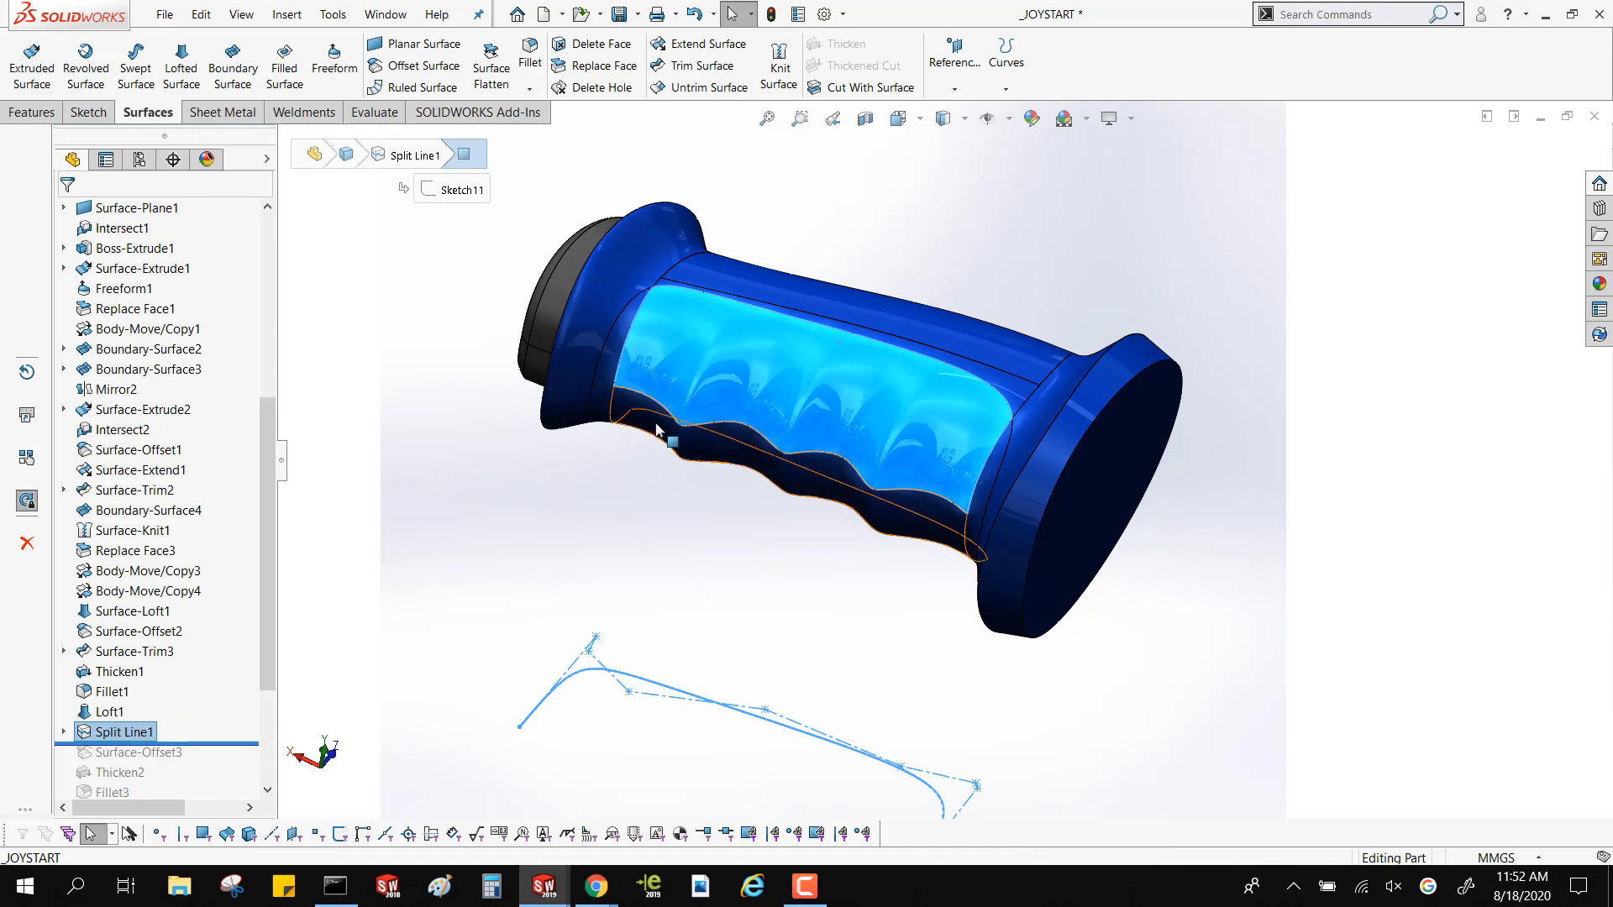
middle_click_drag(665, 438, 538, 558)
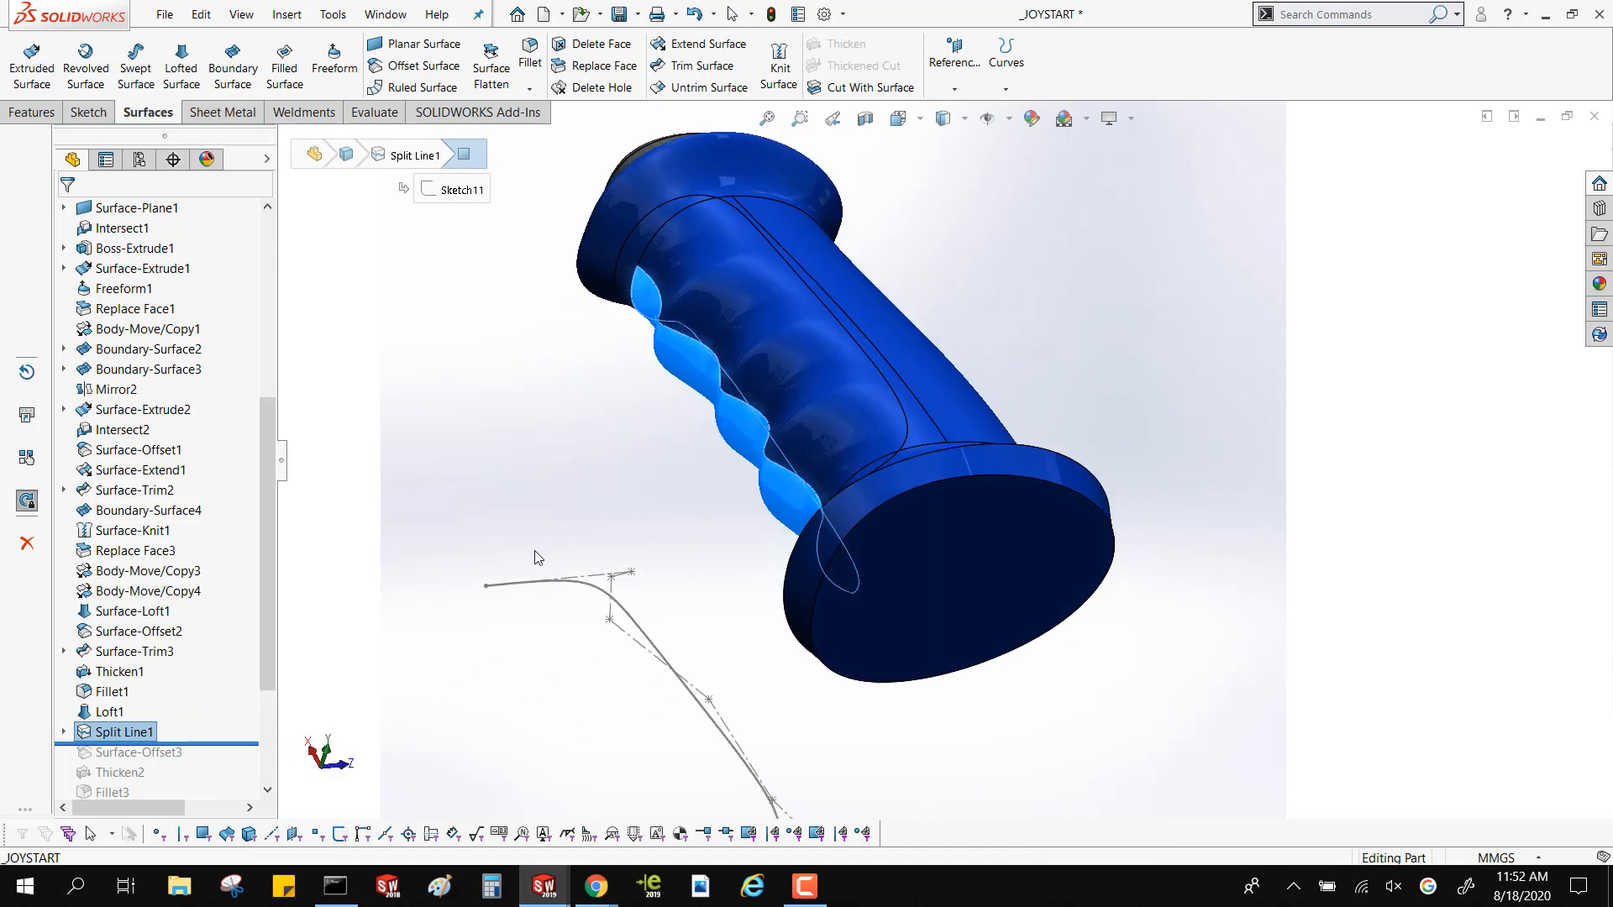
left_click(483, 558)
Roll the part forward past Surface-Offset3 and review the faces and distance in its definition
left_click_drag(212, 742, 206, 765)
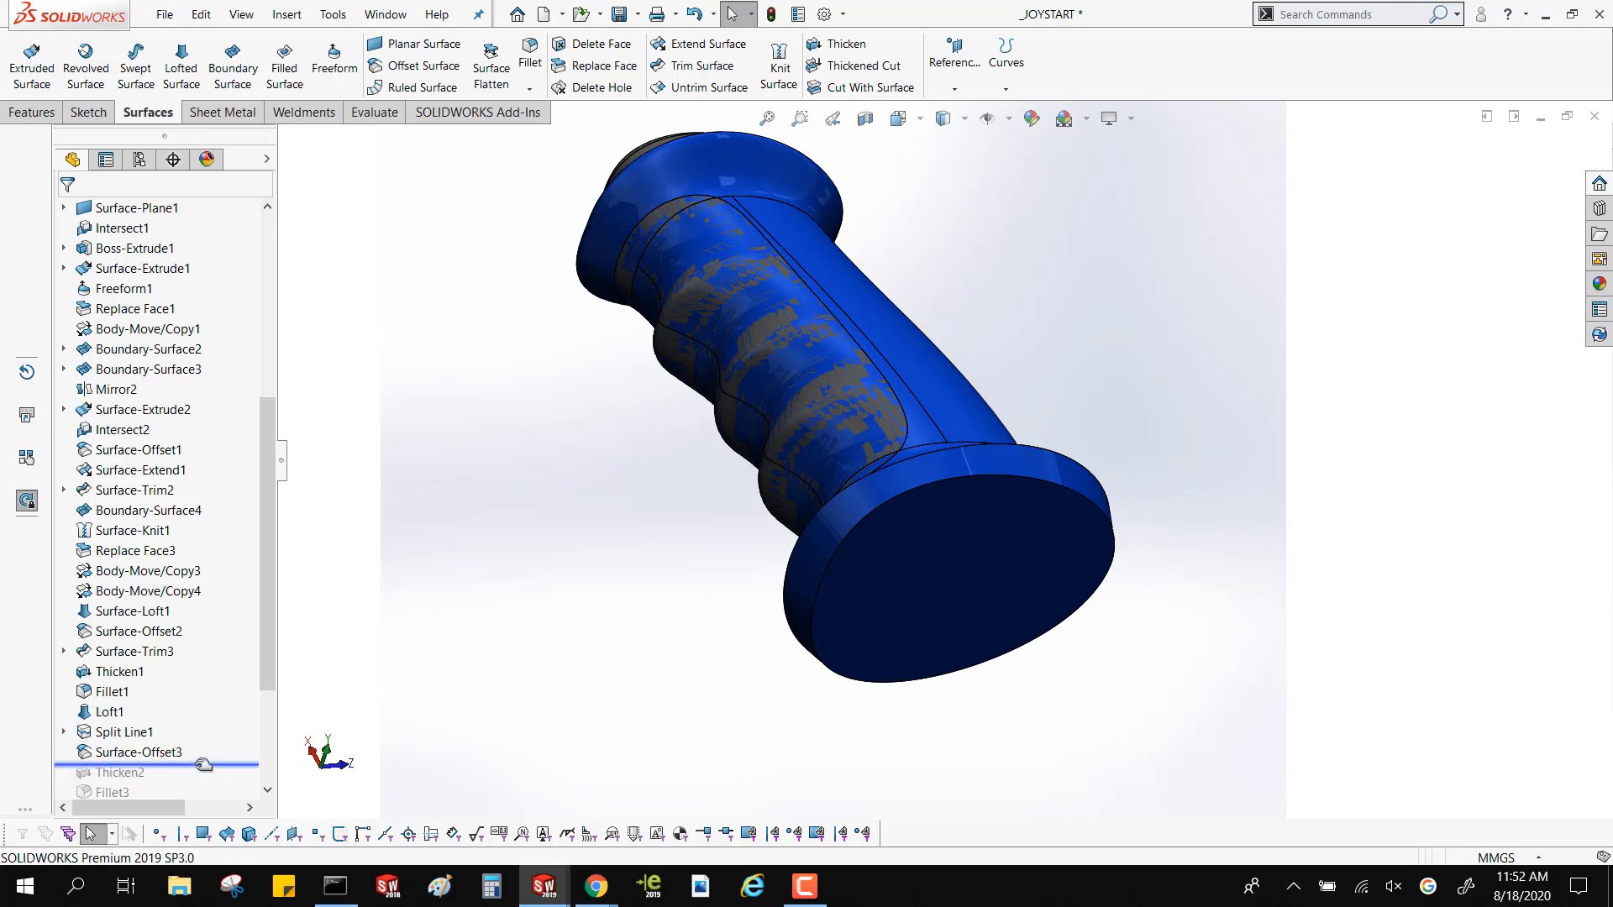
mouse_move(201, 763)
left_mouse_down()
mouse_move(202, 777)
mouse_move(202, 764)
left_mouse_up()
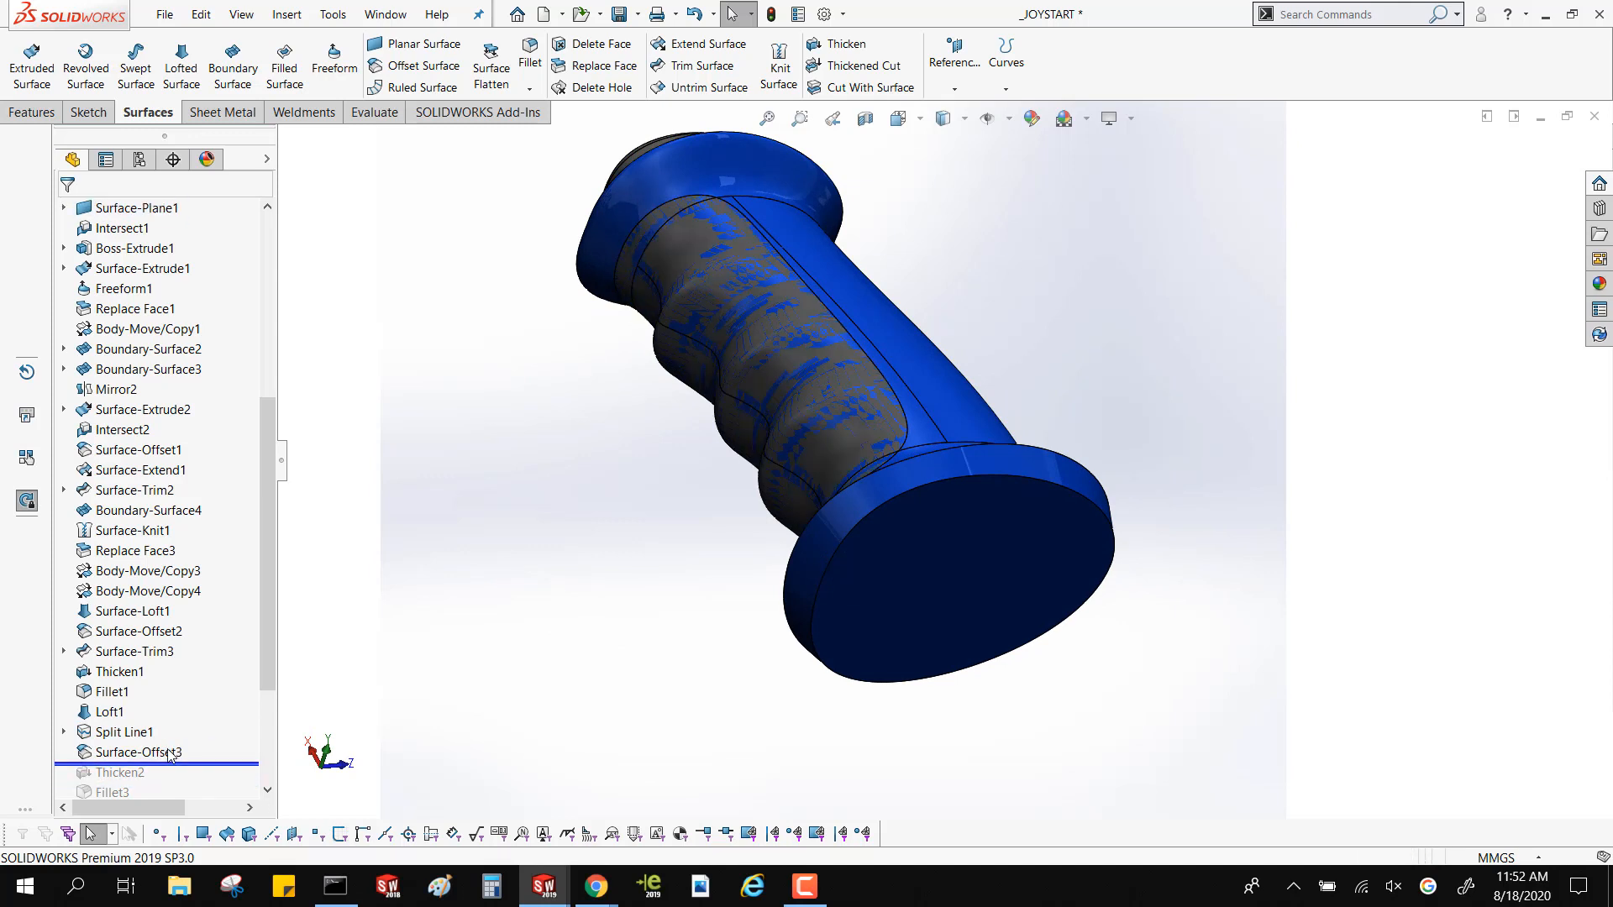
left_click(179, 752)
left_click(187, 687)
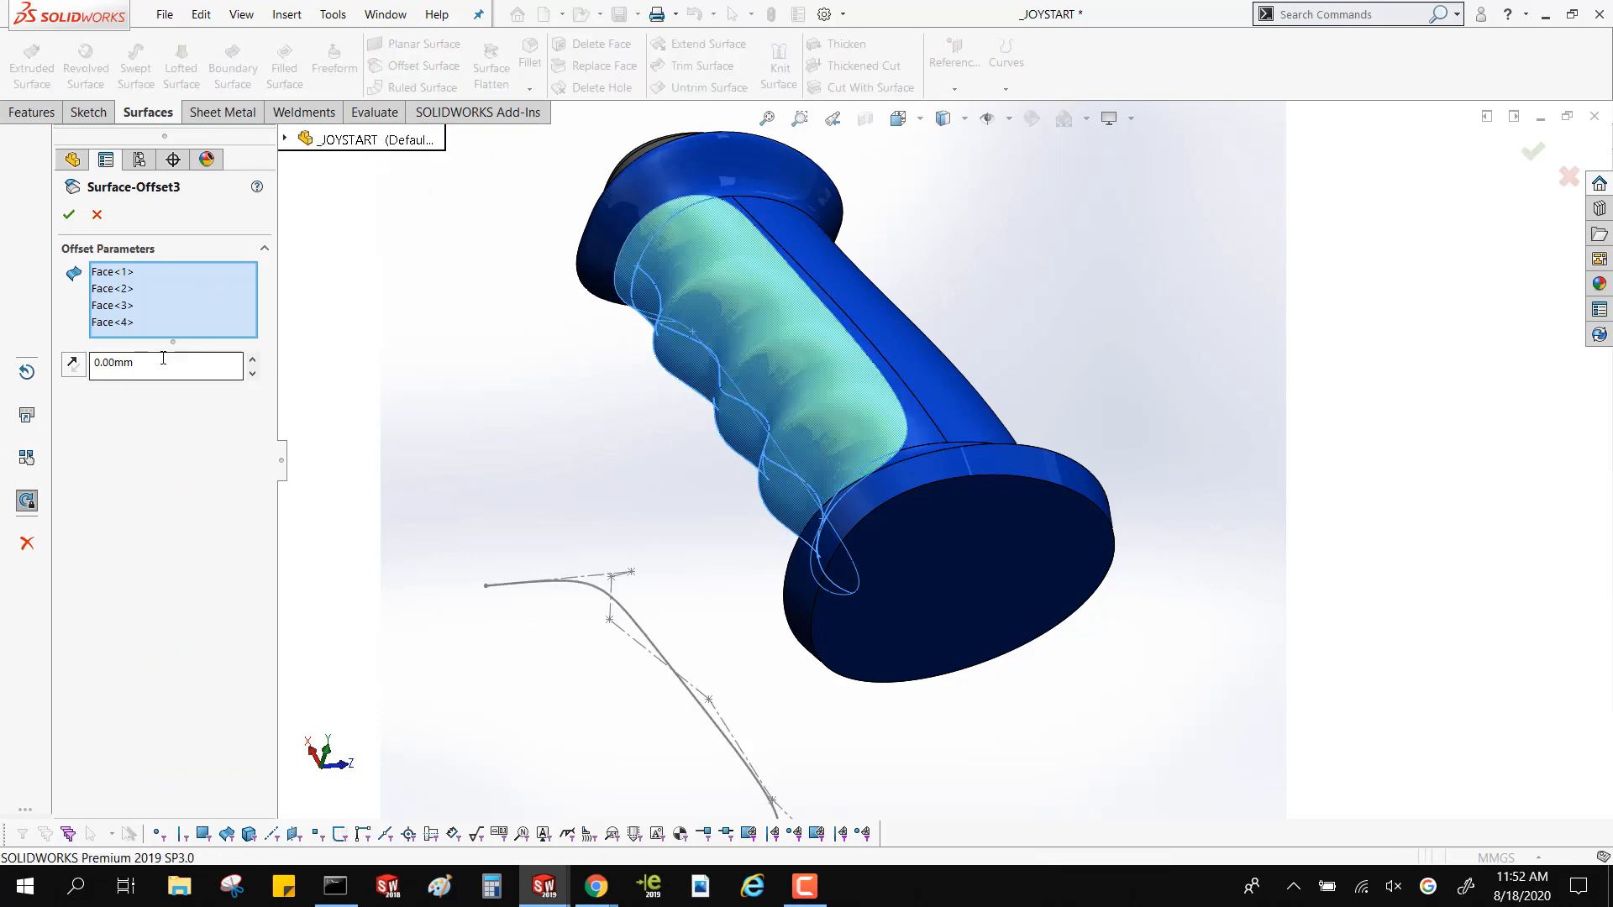
left_click(96, 214)
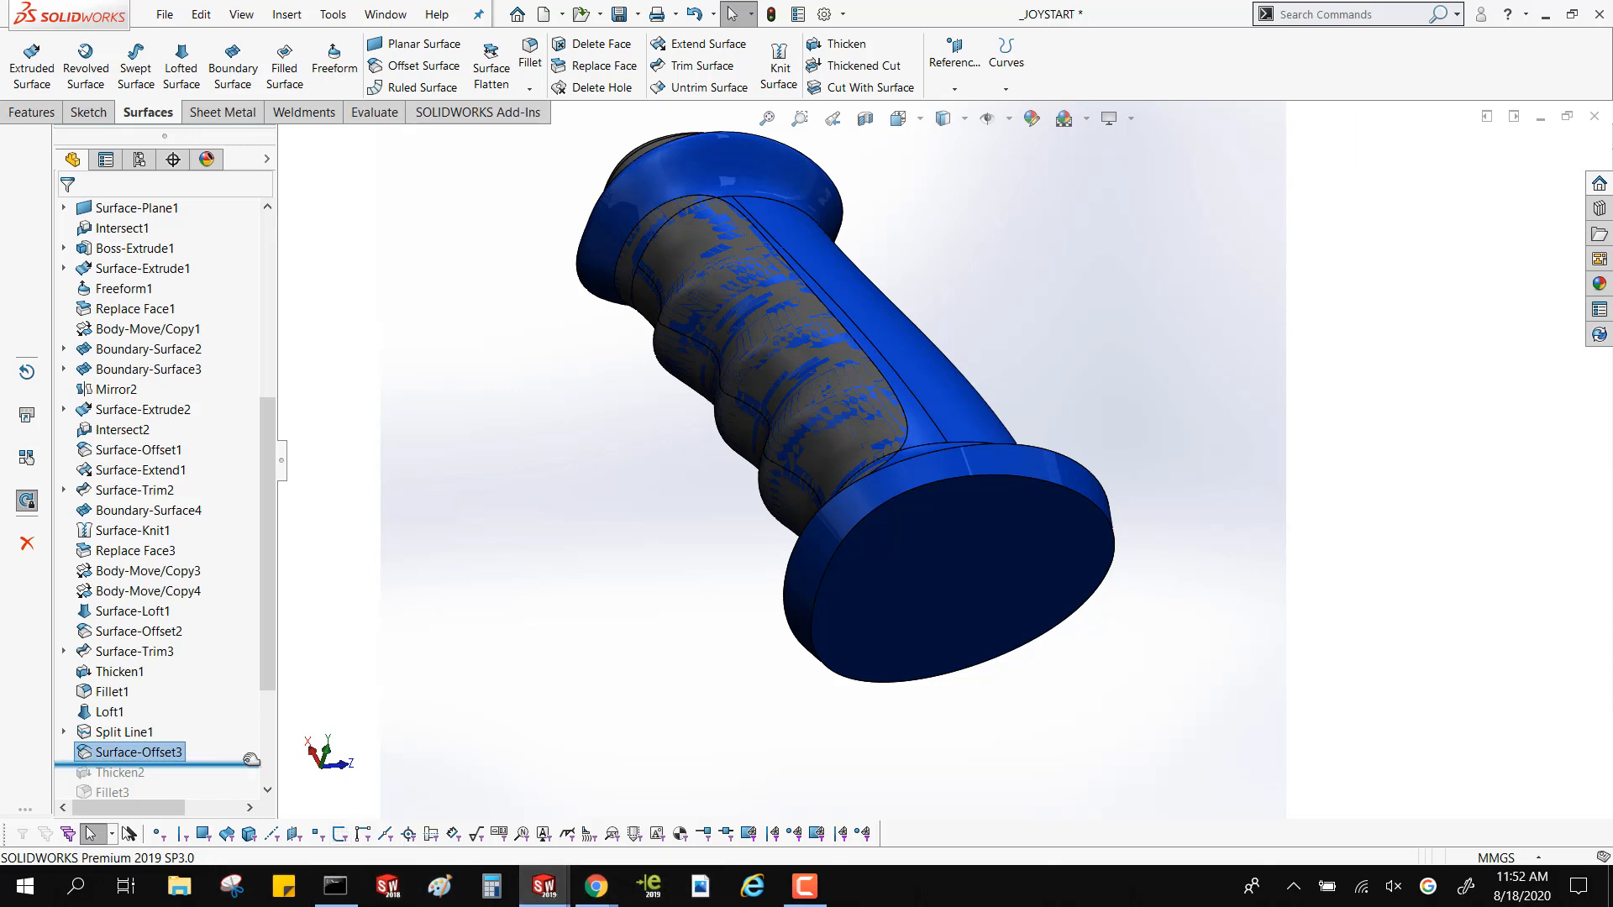
Roll the part forward through Thicken2, Fillet3 and LPattern1, inspecting the thickened grip pad and the patterned ribs
left_click_drag(244, 762, 236, 772)
left_click(126, 732)
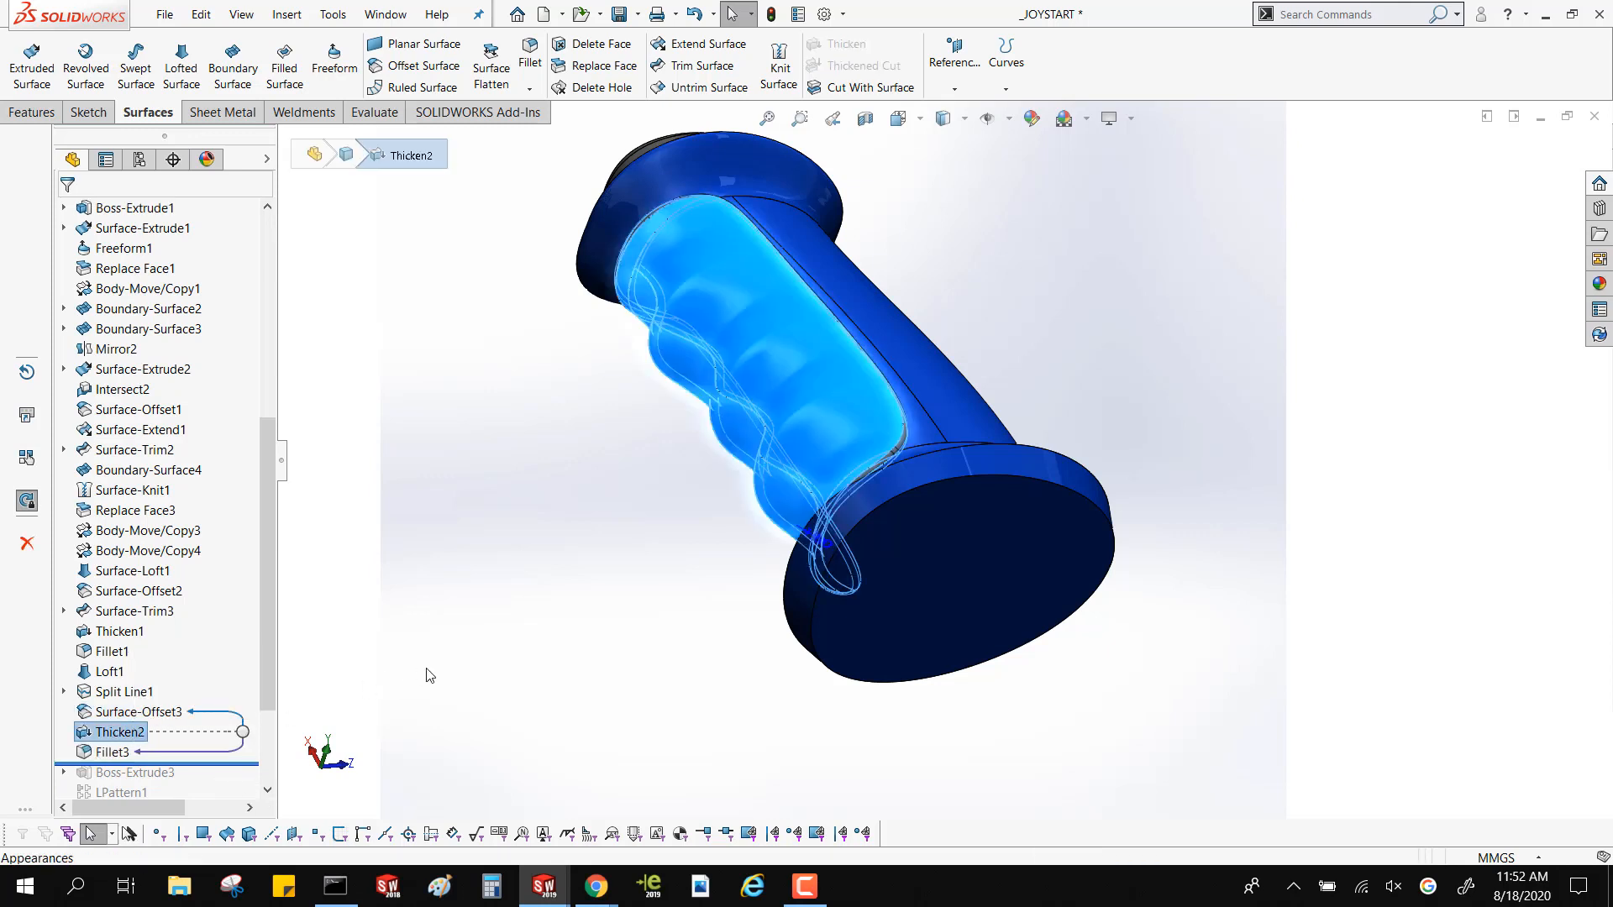
left_click_drag(243, 764, 217, 677)
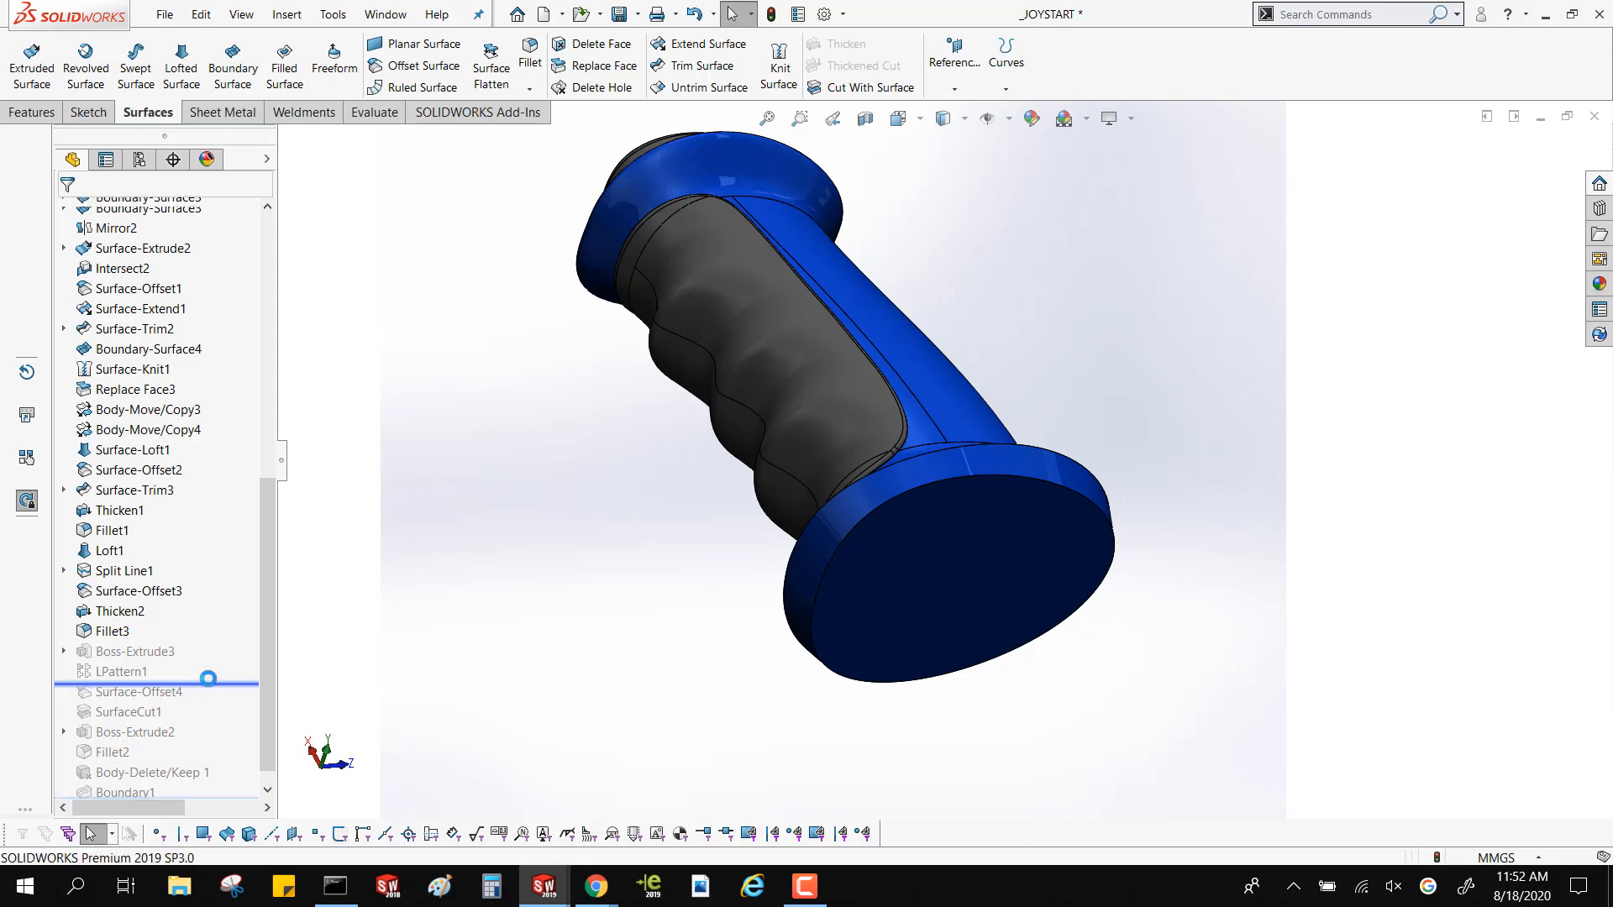
middle_click_drag(825, 348, 657, 376)
scroll(821, 353, "down", 3)
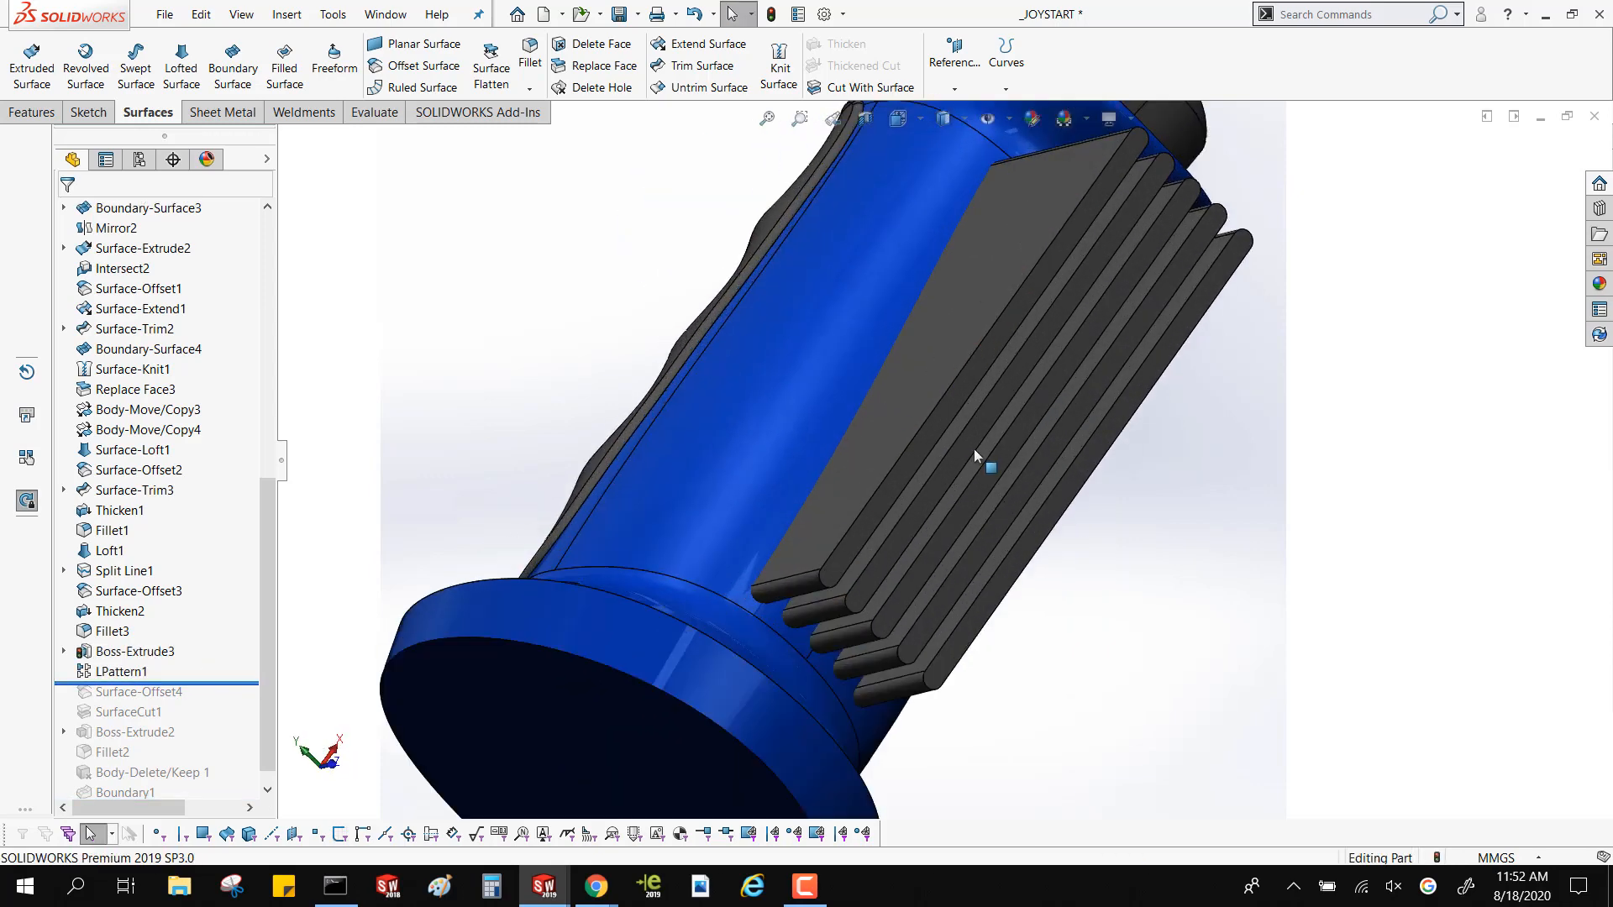
left_click(909, 382)
left_click(974, 438)
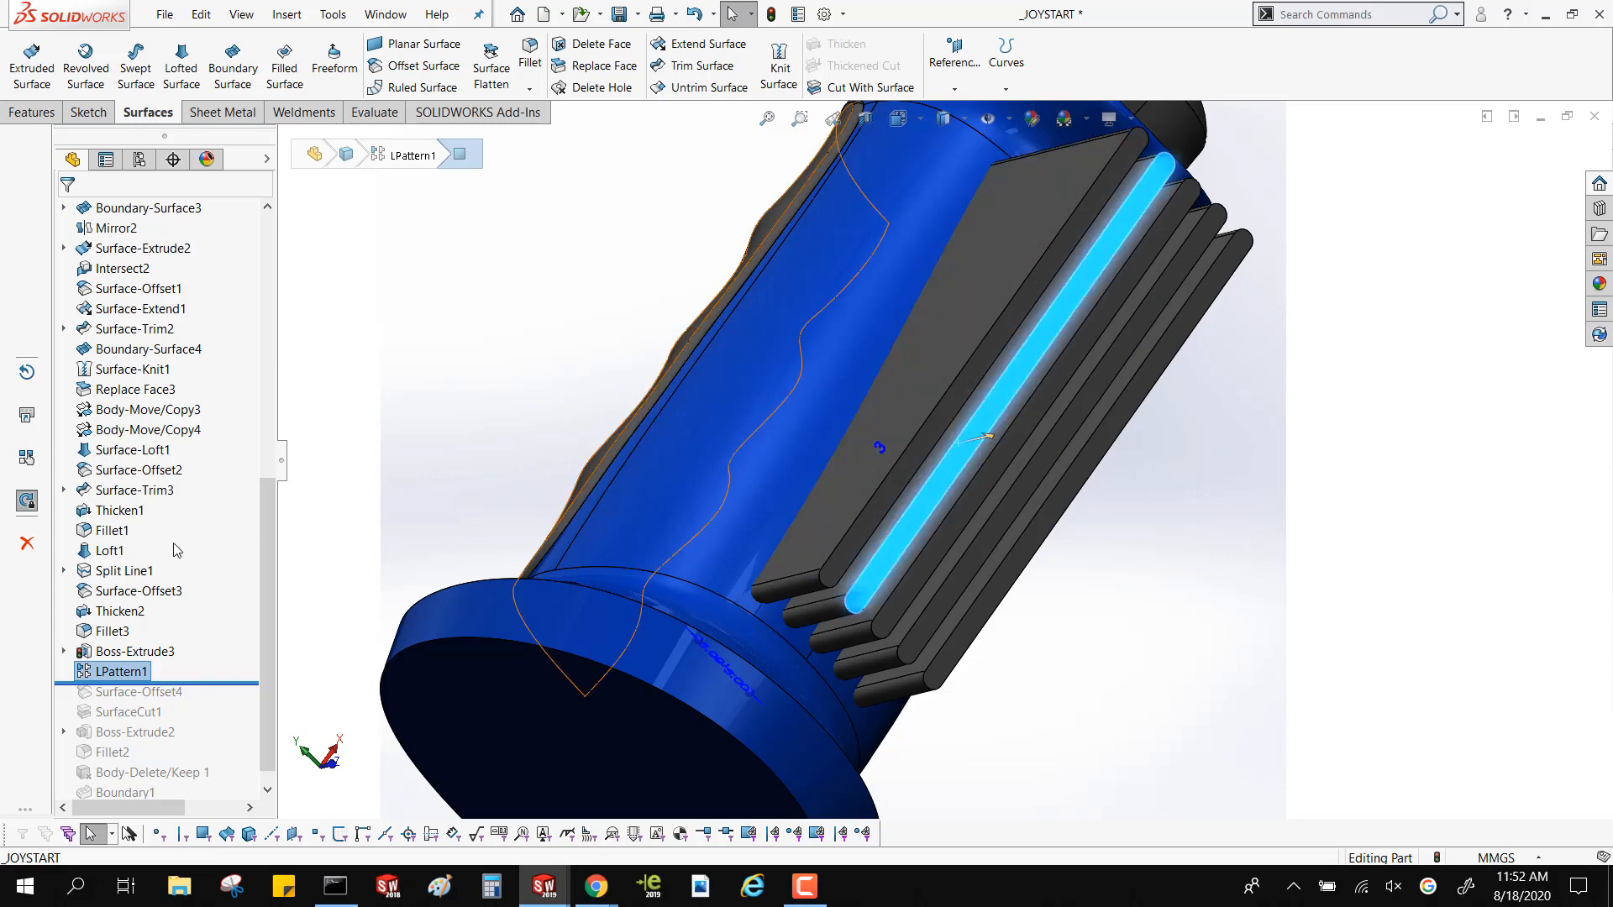
Roll the part forward past Surface-Offset4 and SurfaceCut1 and inspect the cut ribs along the handle
left_click_drag(207, 682, 207, 703)
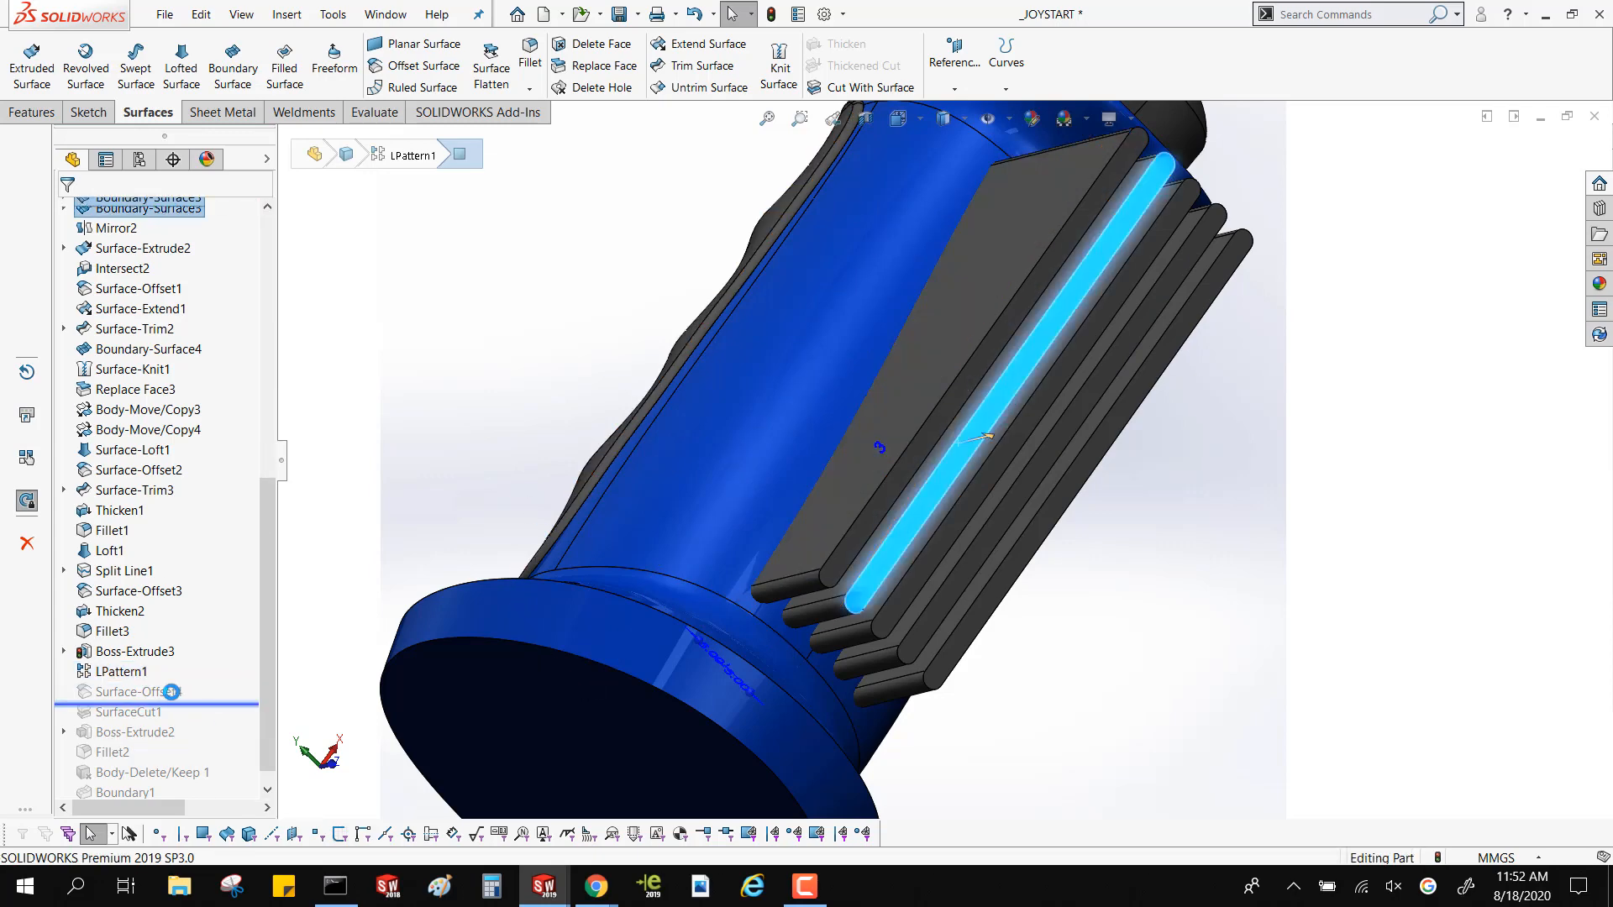
left_click(173, 694)
middle_click_drag(652, 512, 739, 496)
left_click_drag(220, 702, 222, 721)
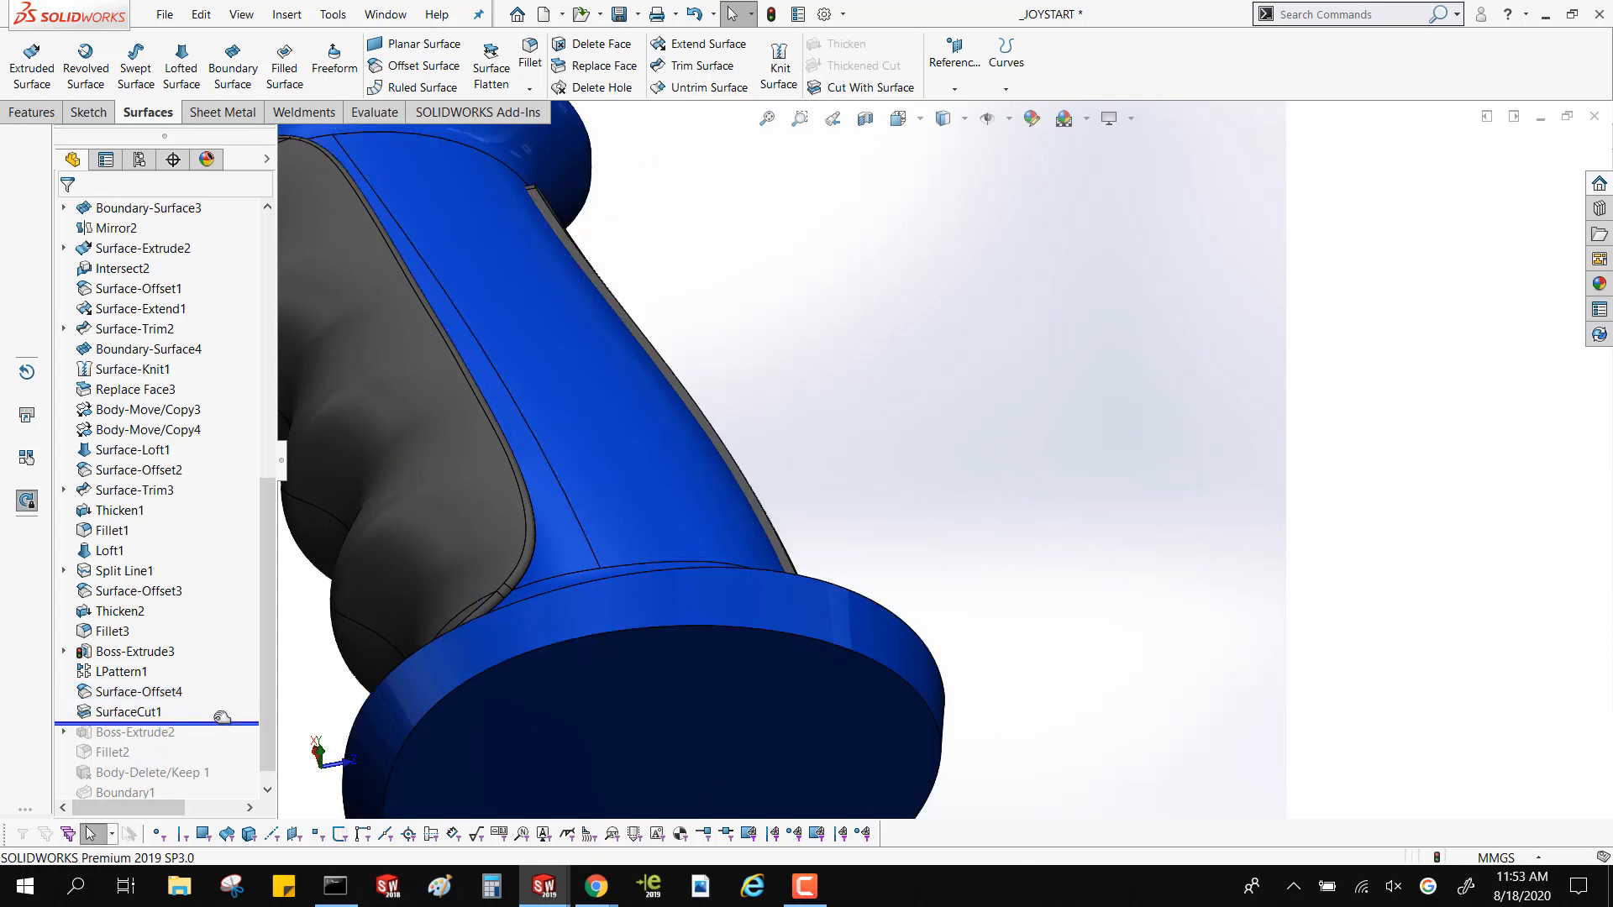
middle_click_drag(599, 471, 550, 546)
scroll(712, 482, "up", 4)
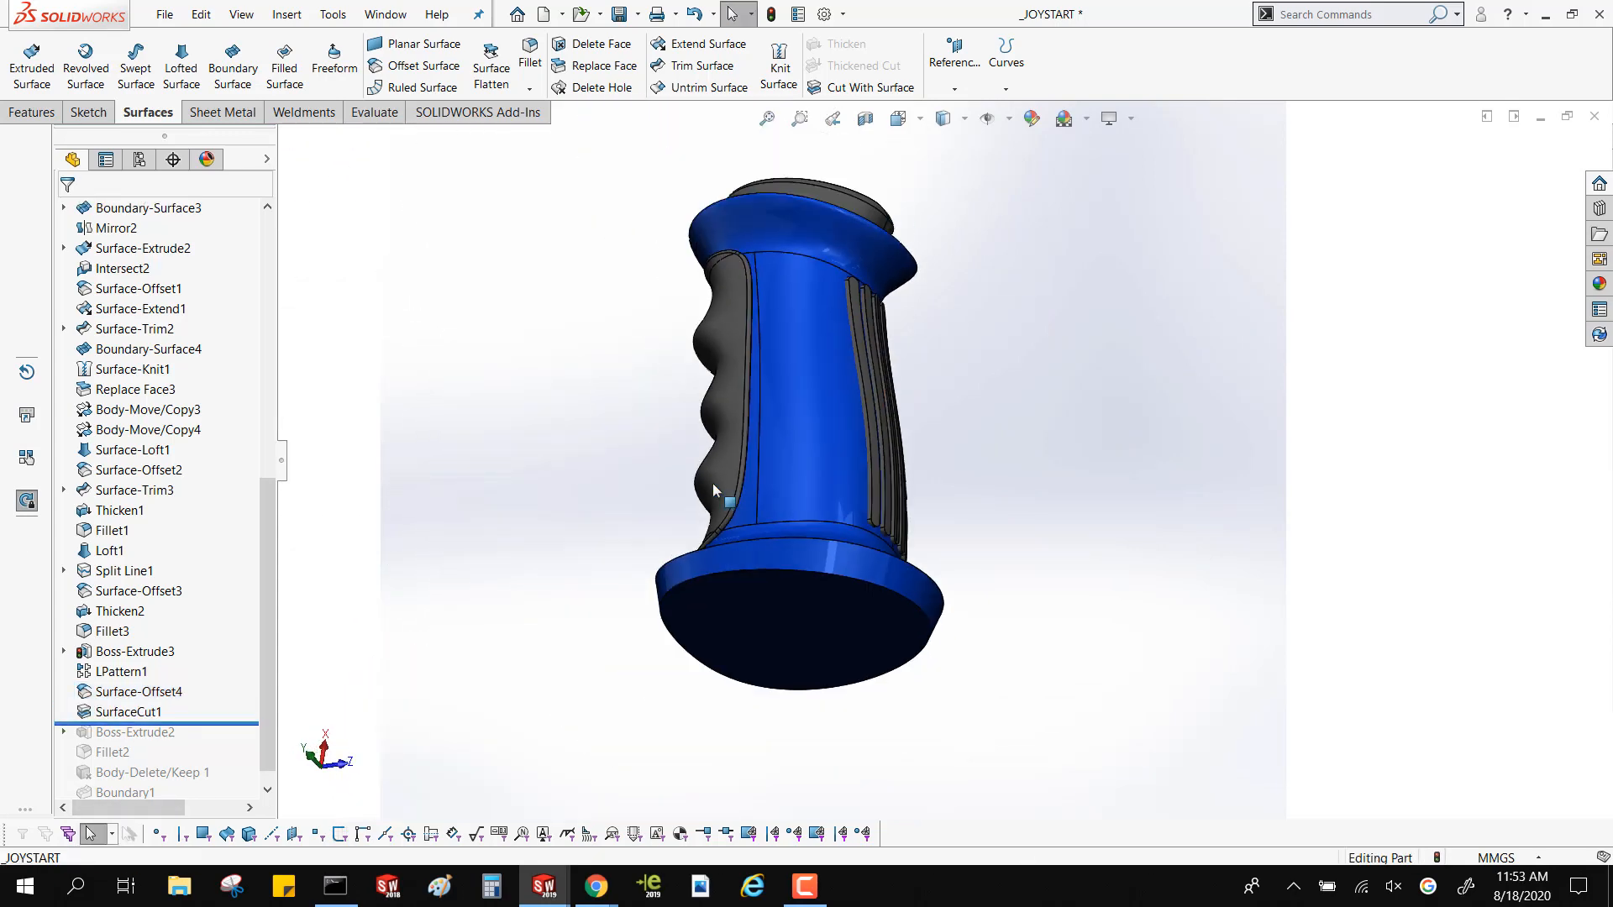
middle_click_drag(712, 482, 658, 508)
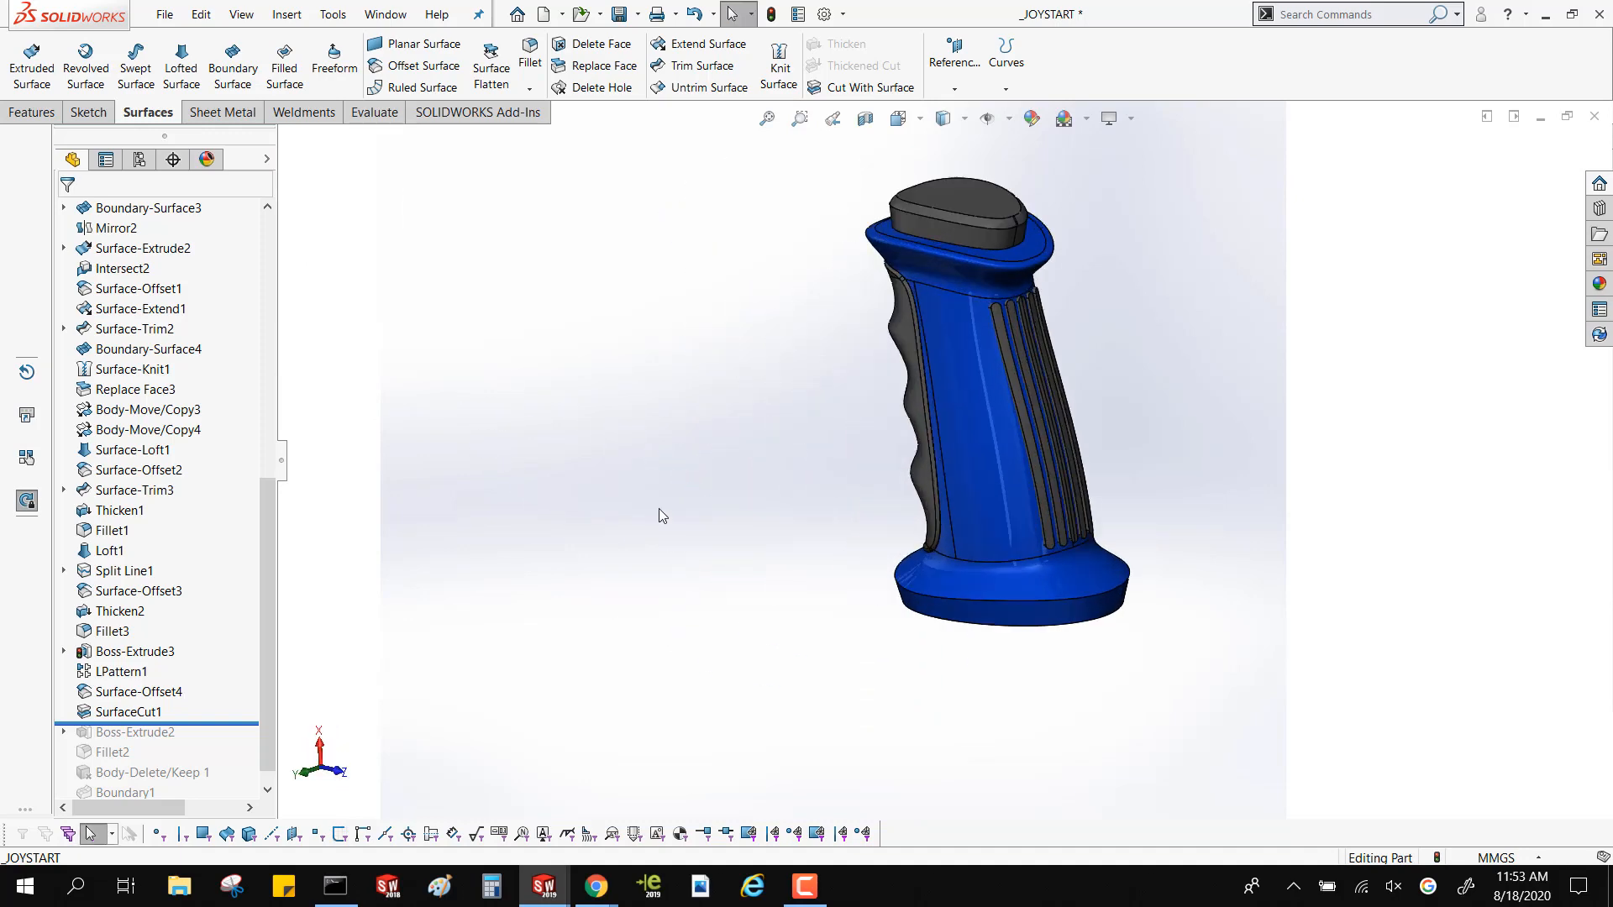
scroll(645, 500, "up", 2)
scroll(1357, 334, "up", 2)
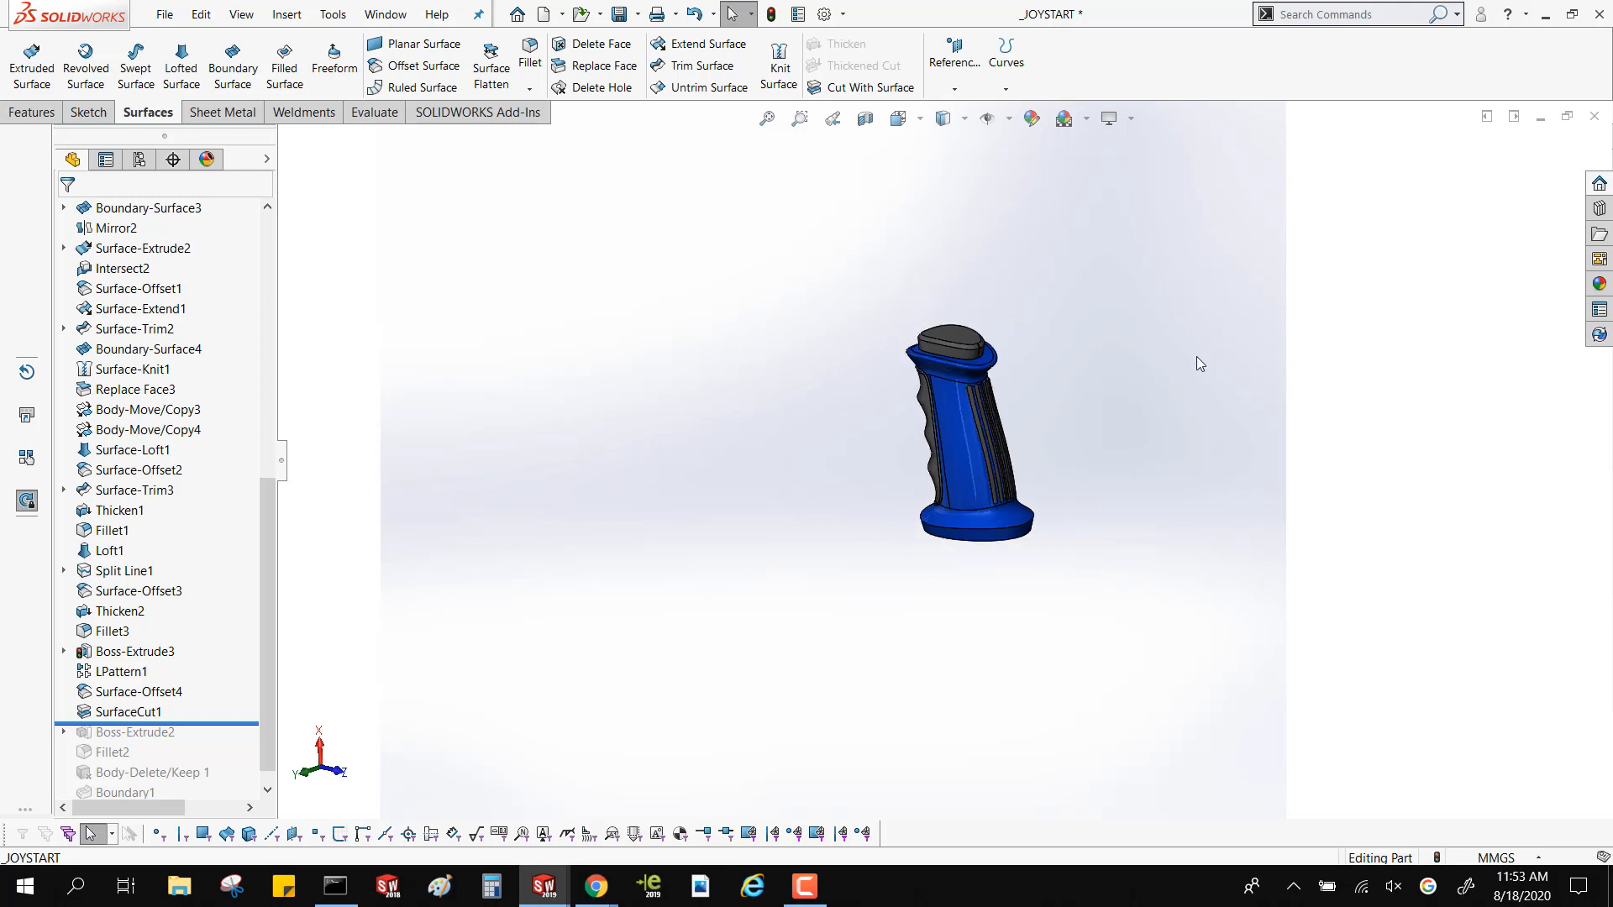
scroll(1196, 356, "down", 4)
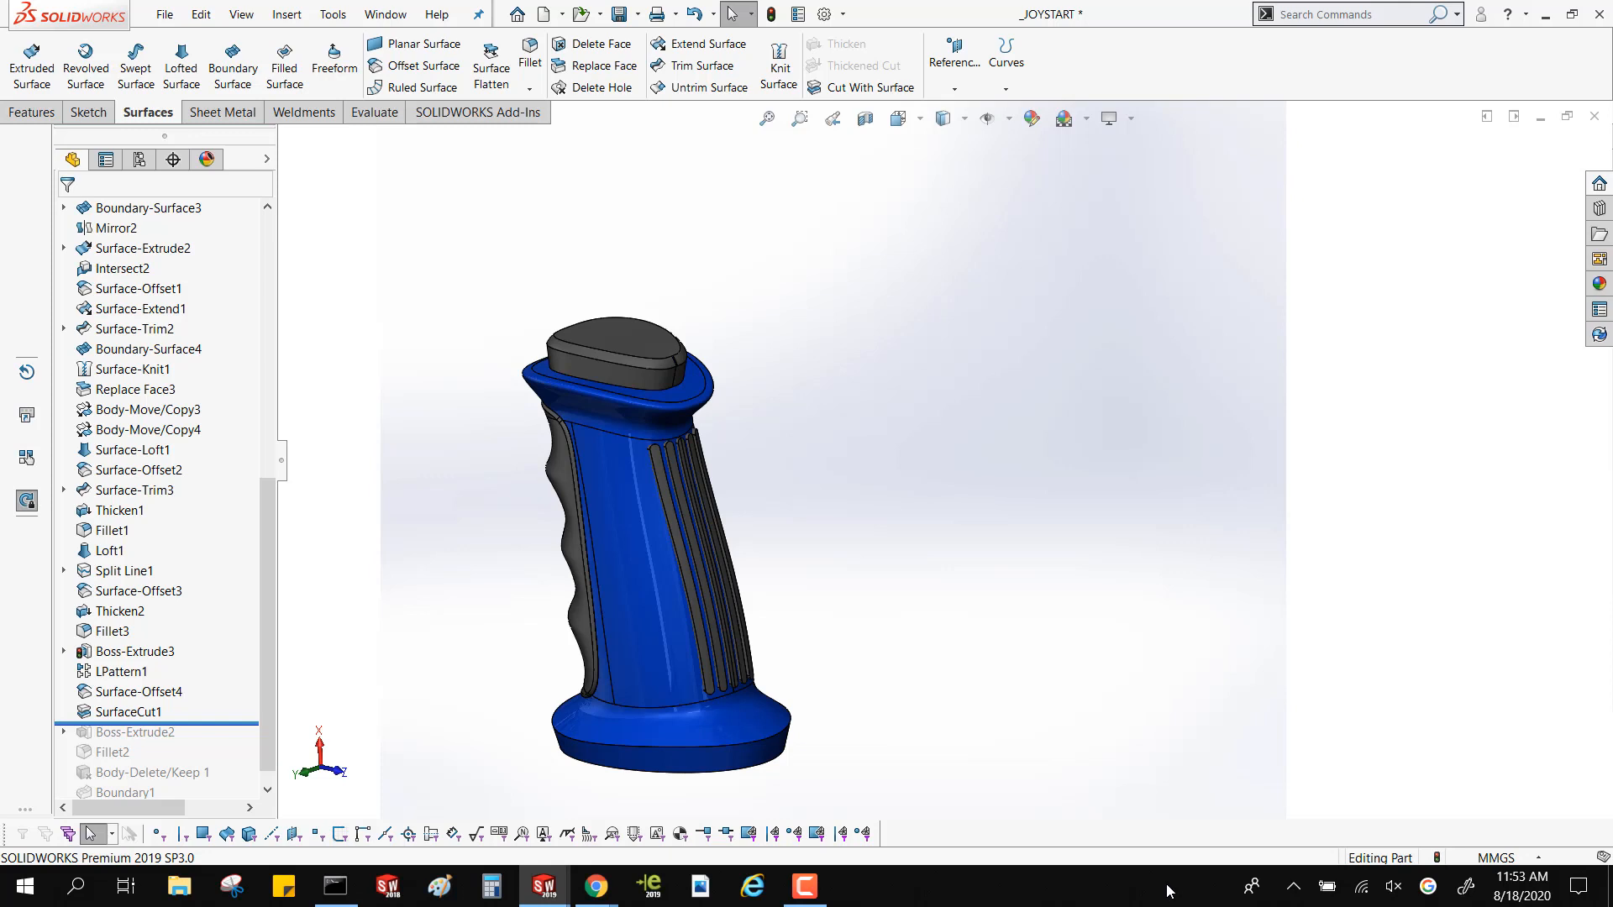
Close the _JOYSTART, Part10 and UPPER_LEG parts and the 71X-02363-01 assembly without saving any of them
left_click(1594, 117)
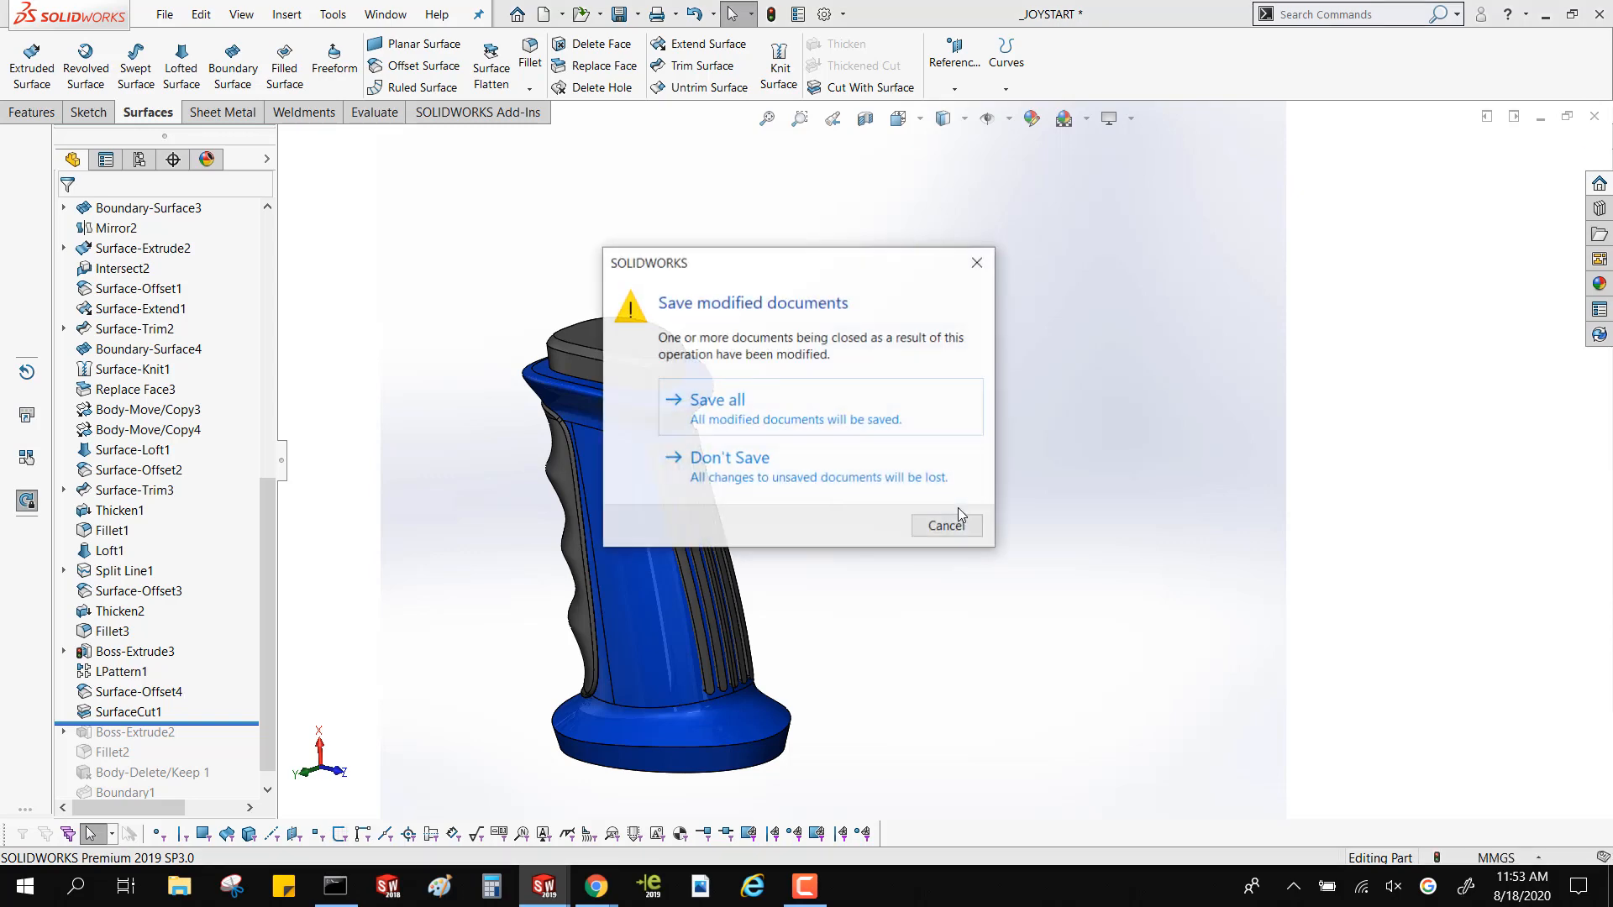
left_click(737, 464)
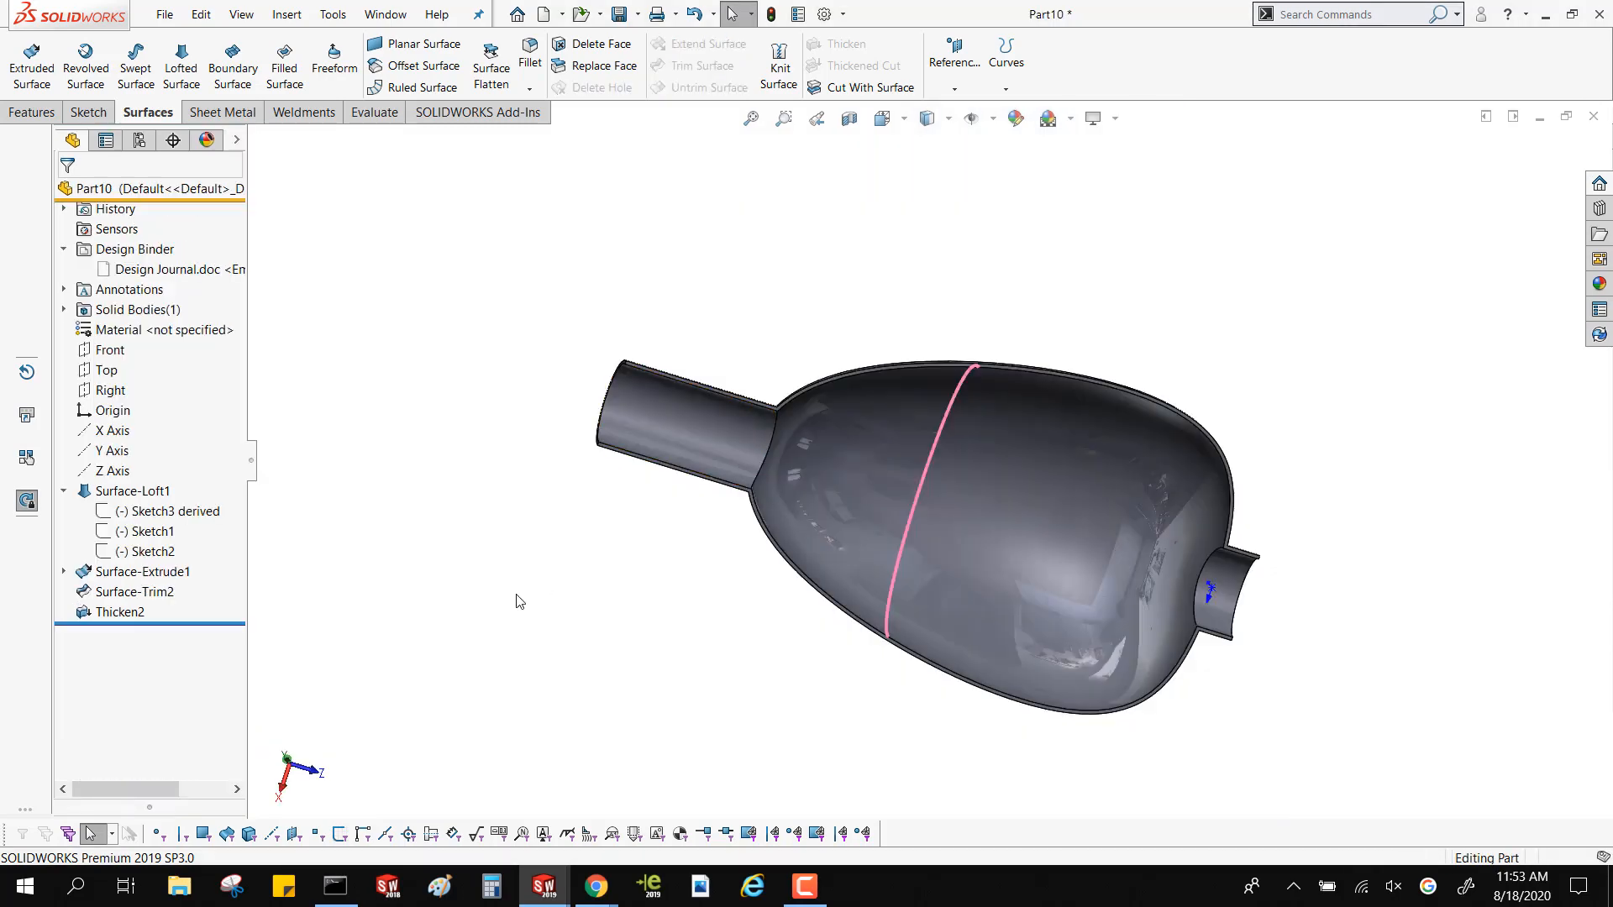
left_click(1594, 117)
left_click(710, 488)
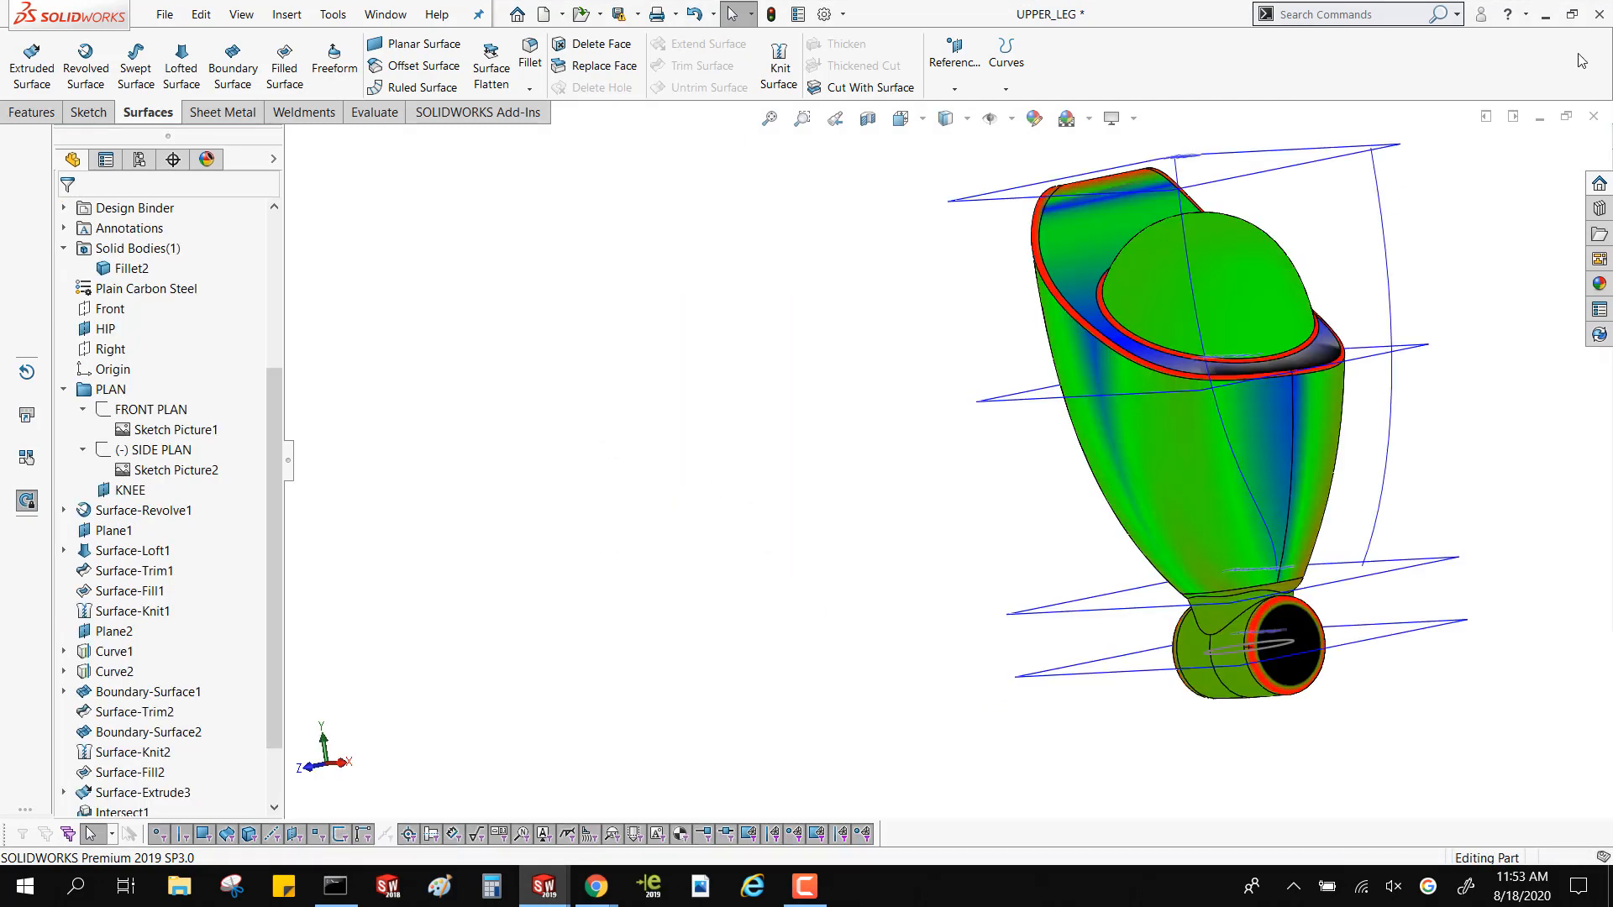
left_click(1593, 117)
left_click(714, 477)
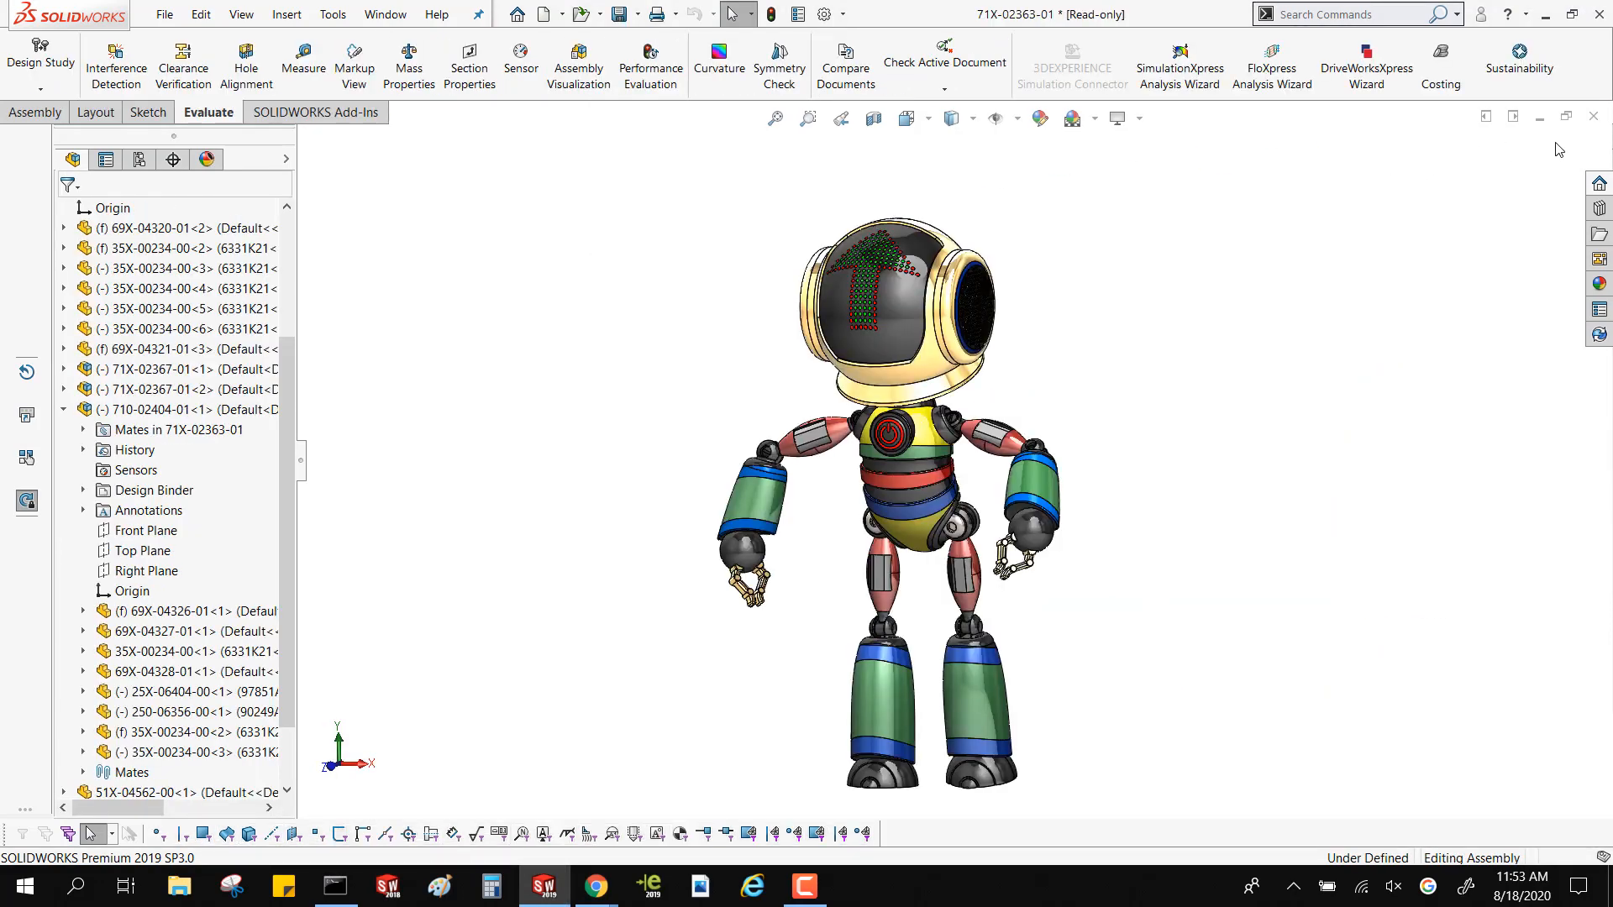
left_click(1592, 117)
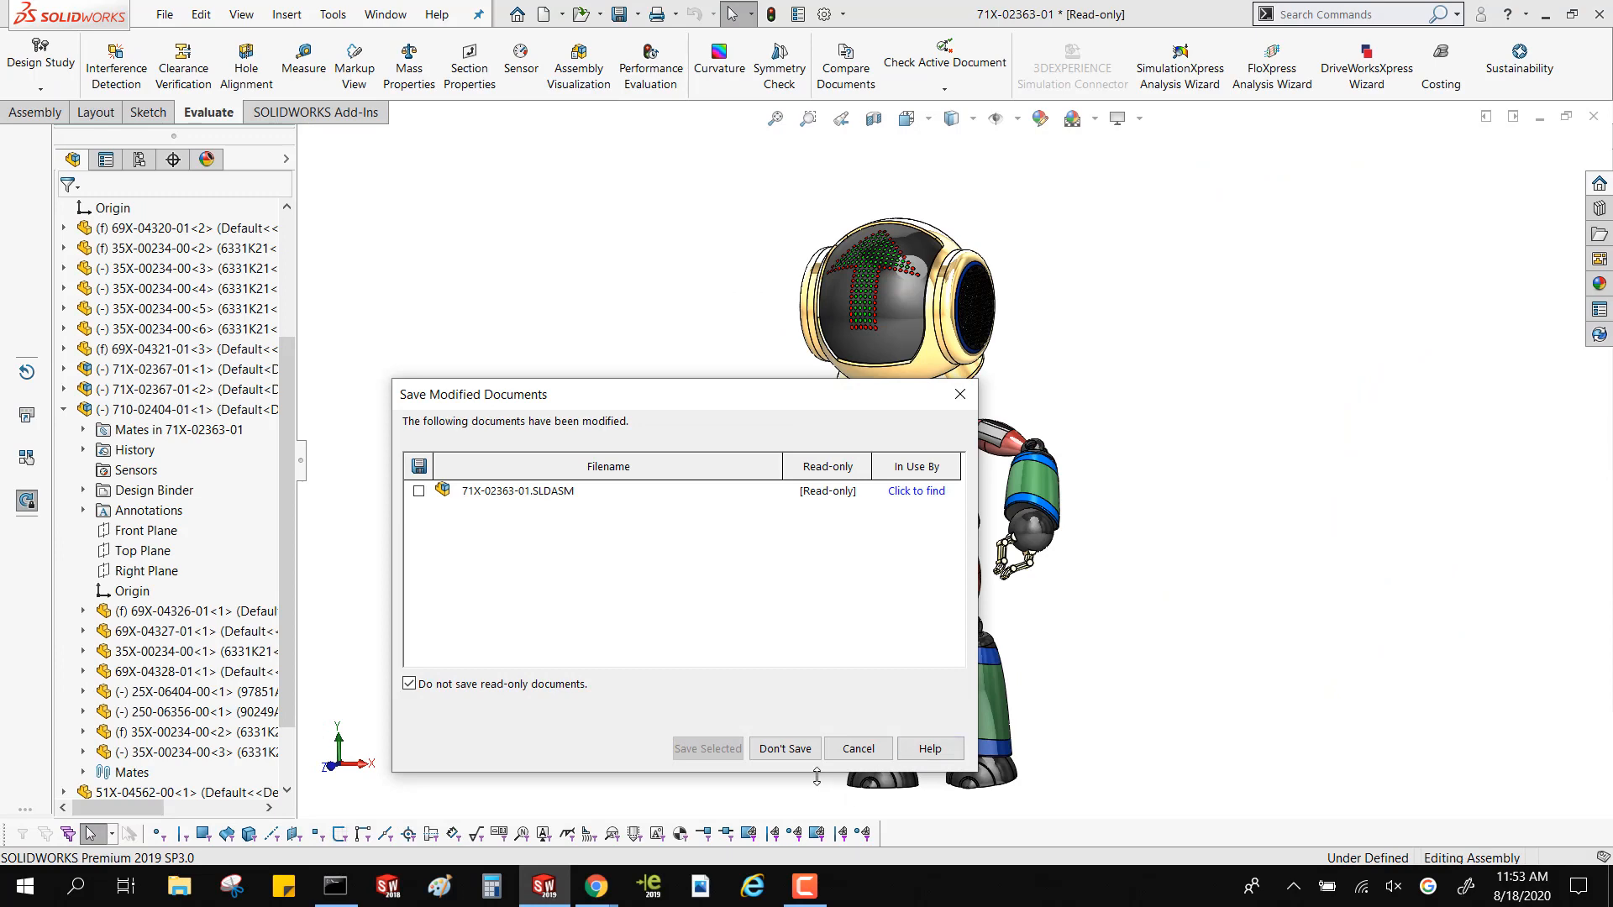
left_click(785, 748)
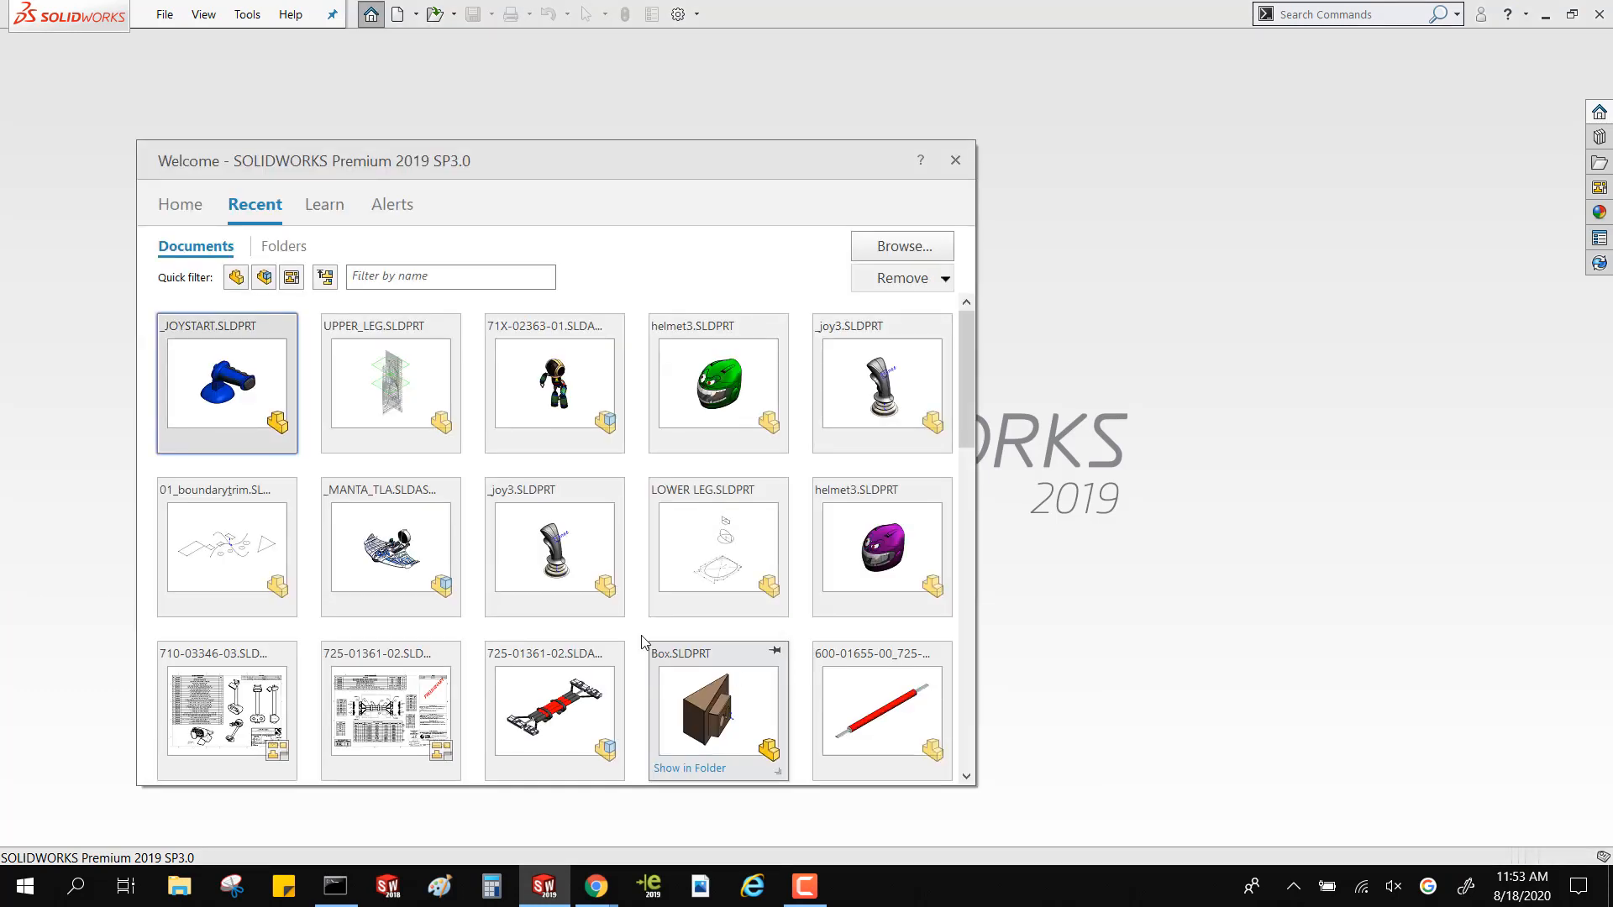
Open the recent assembly _MANTA_TLA.SLDASM in Large Design Review mode
left_click(450, 612)
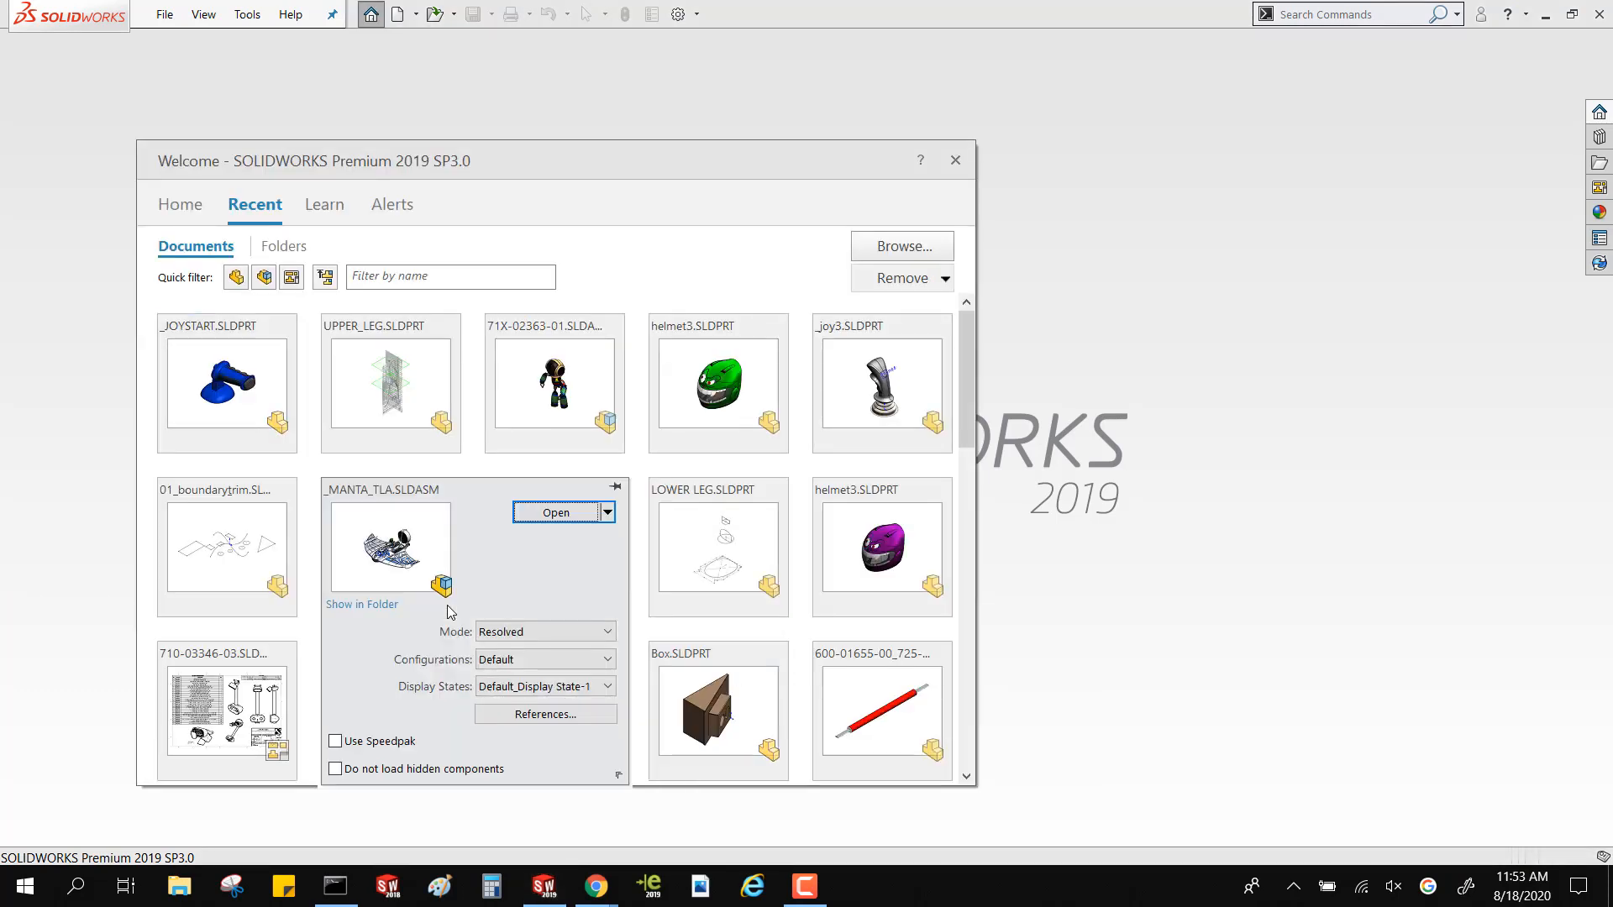
left_click(528, 631)
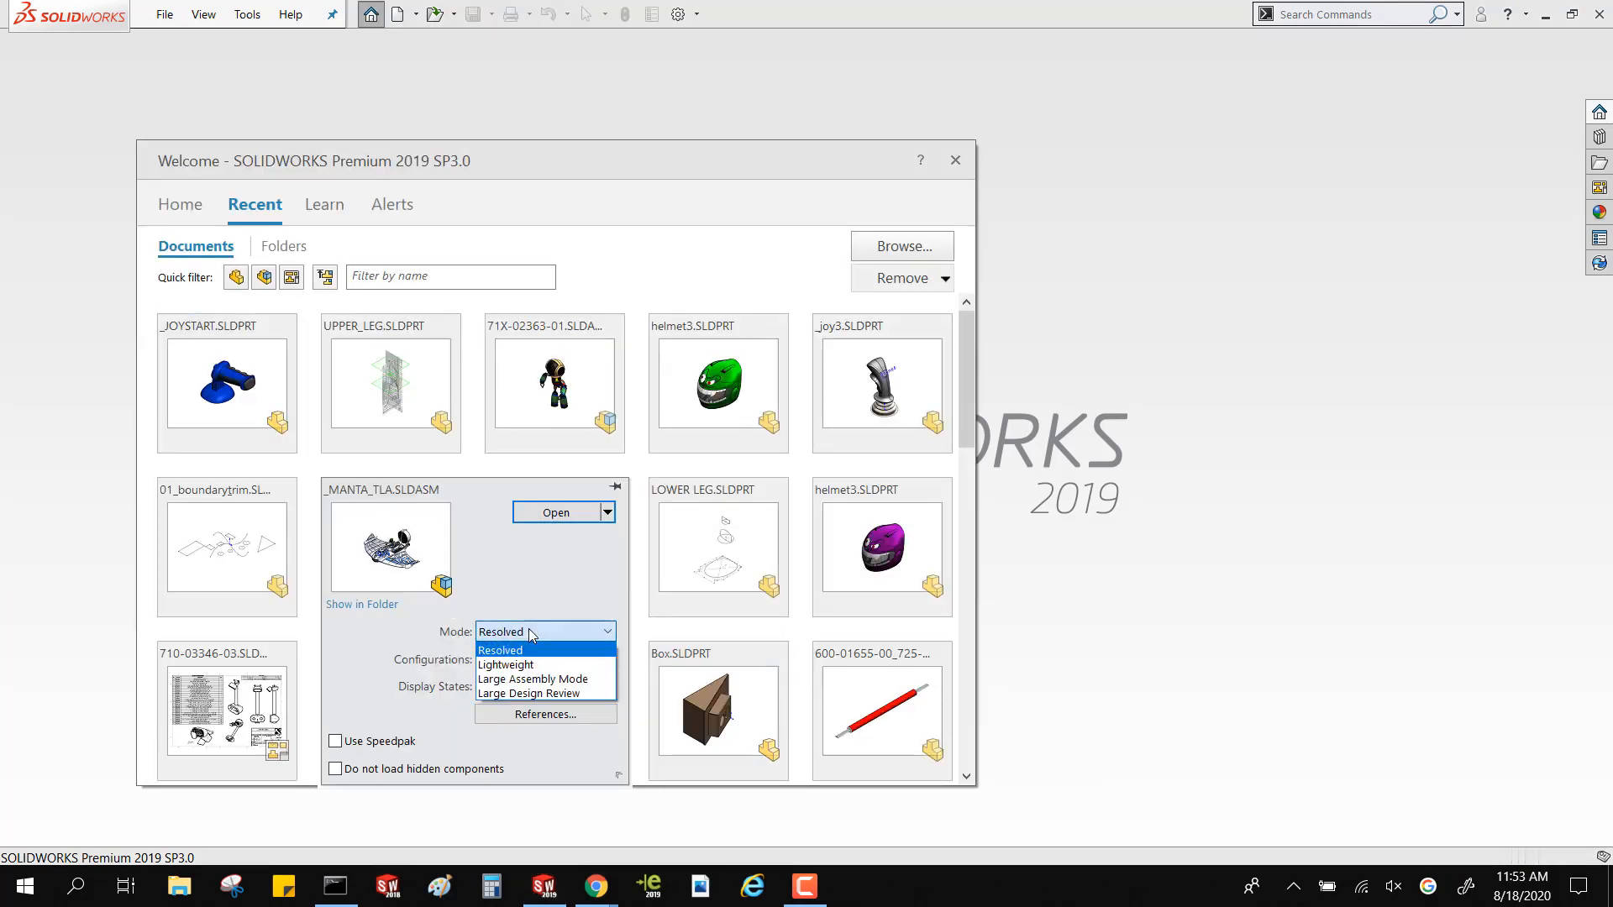
left_click(536, 694)
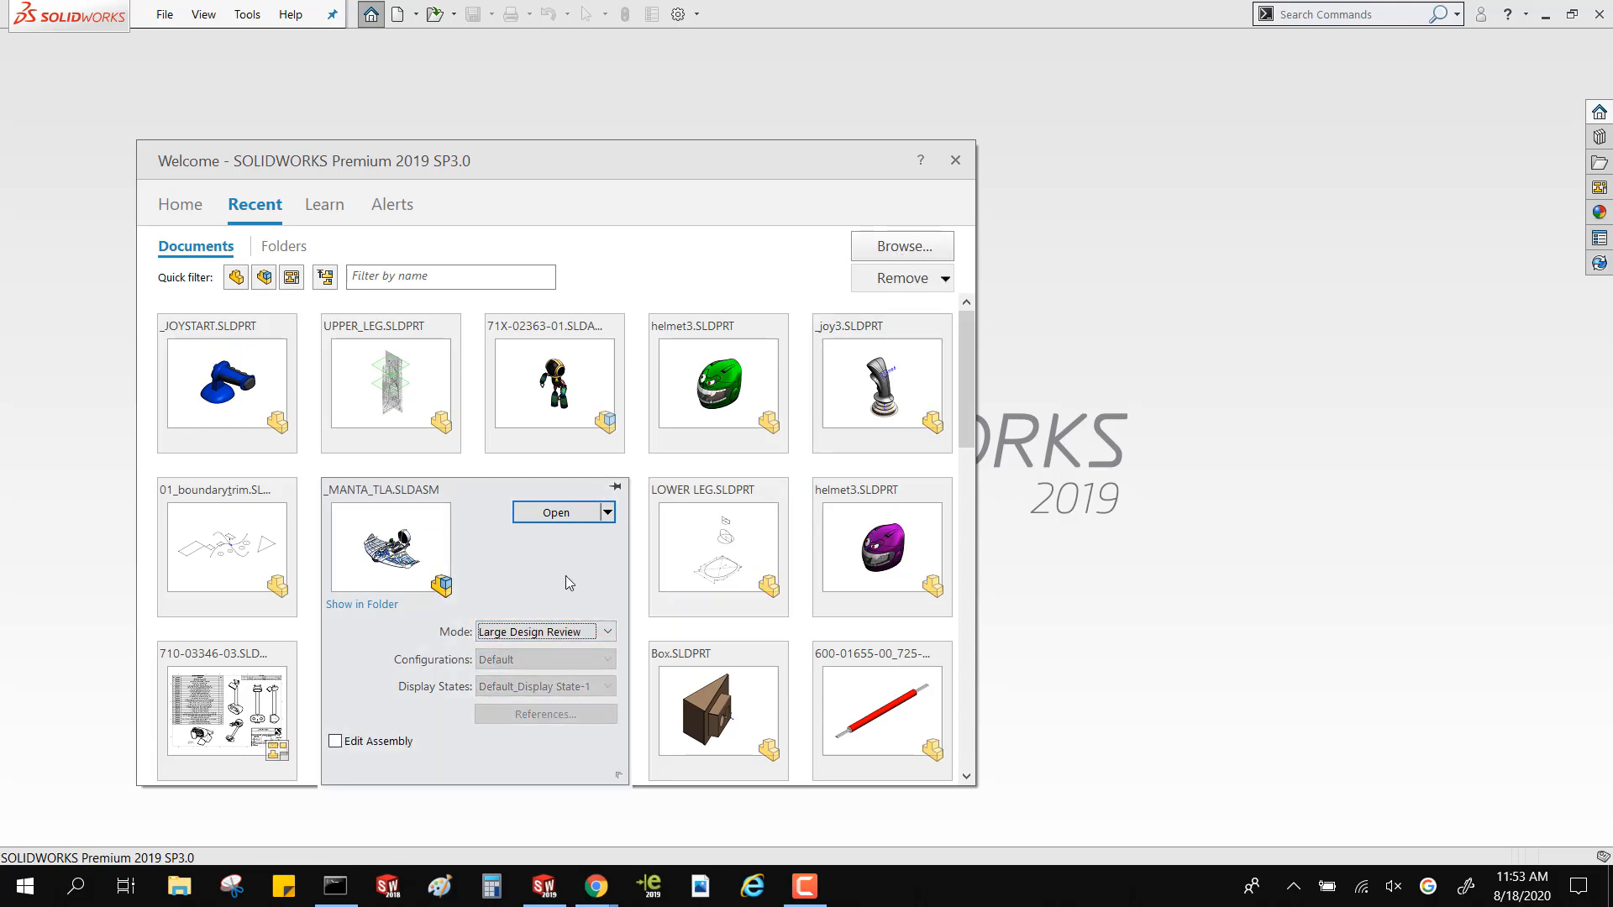
left_click(544, 512)
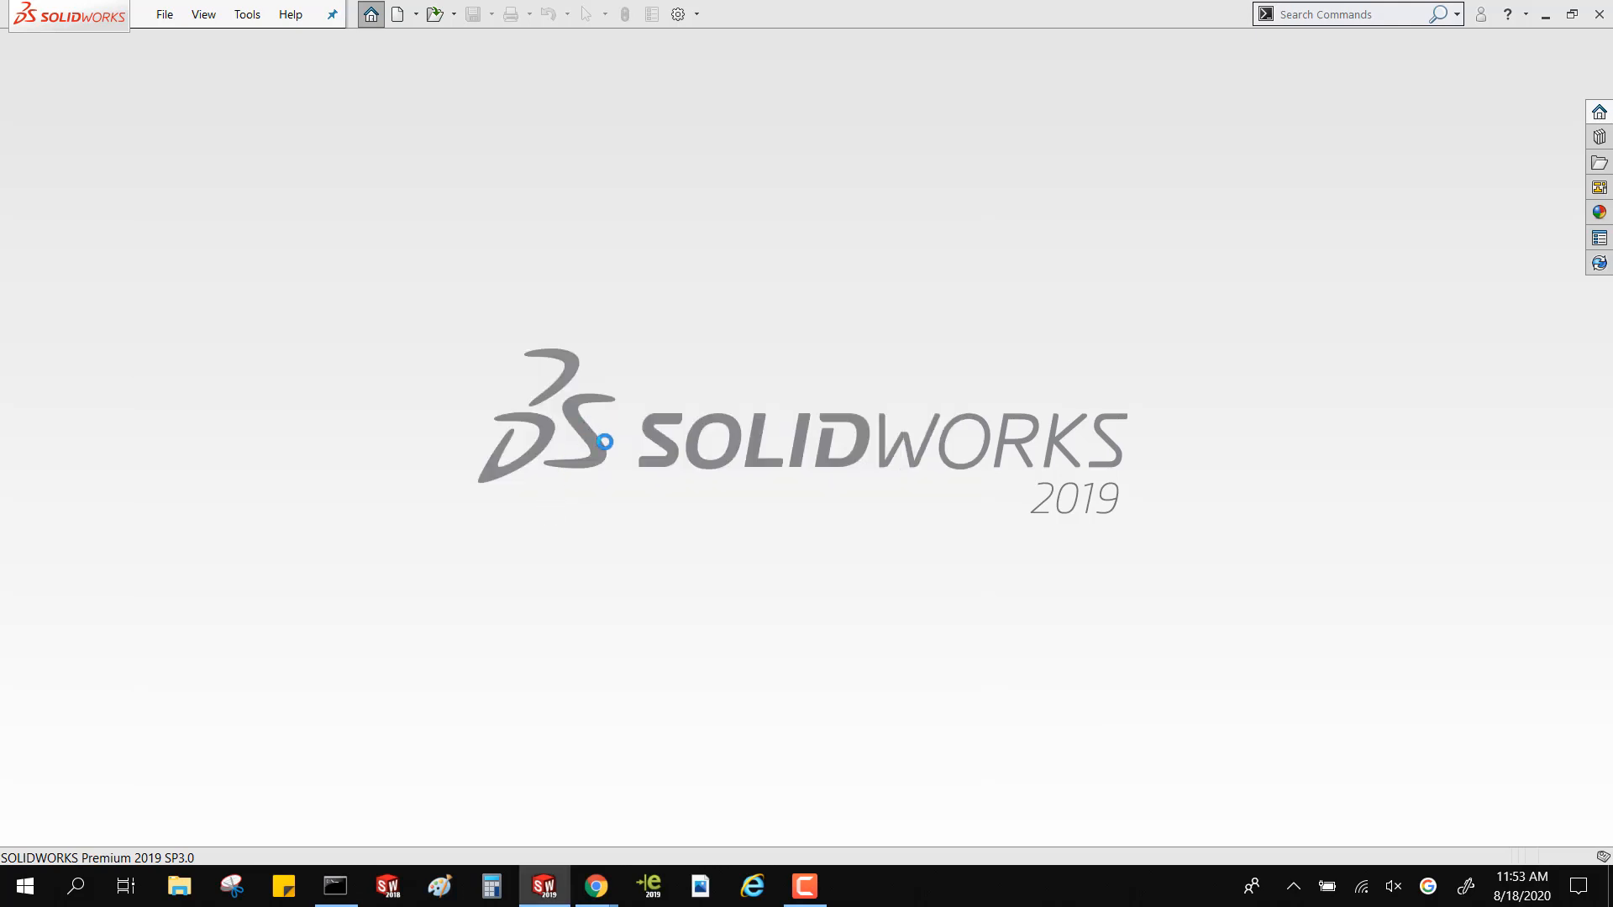
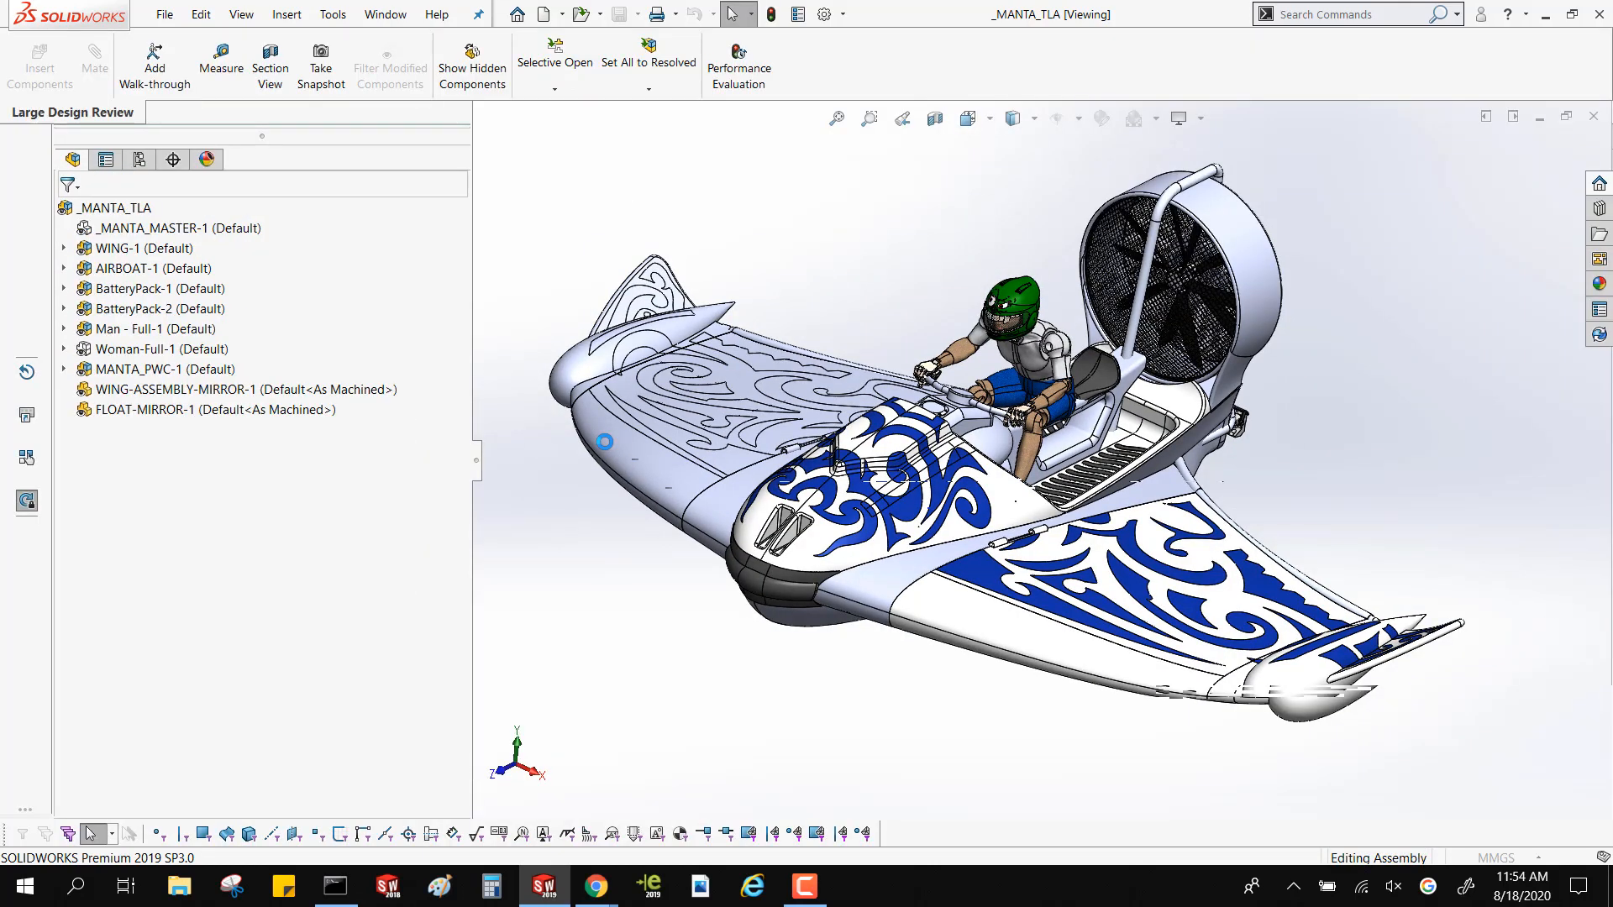
Open the _MANTA_MASTER-1 component in its own window and inspect the master surface model
right_click(146, 235)
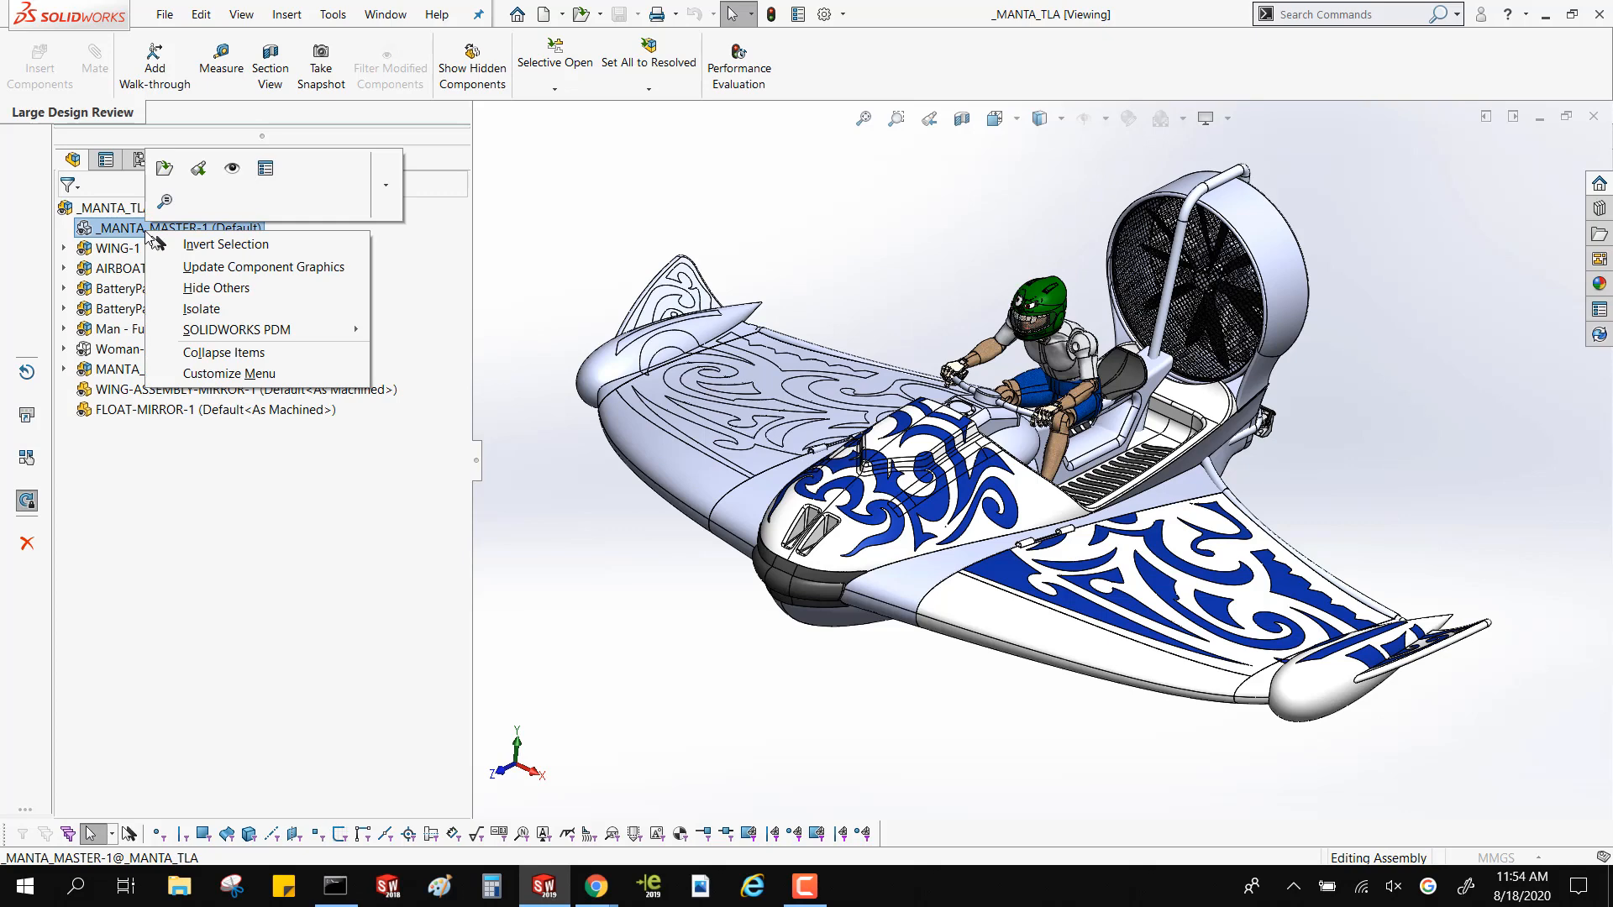
left_click(163, 168)
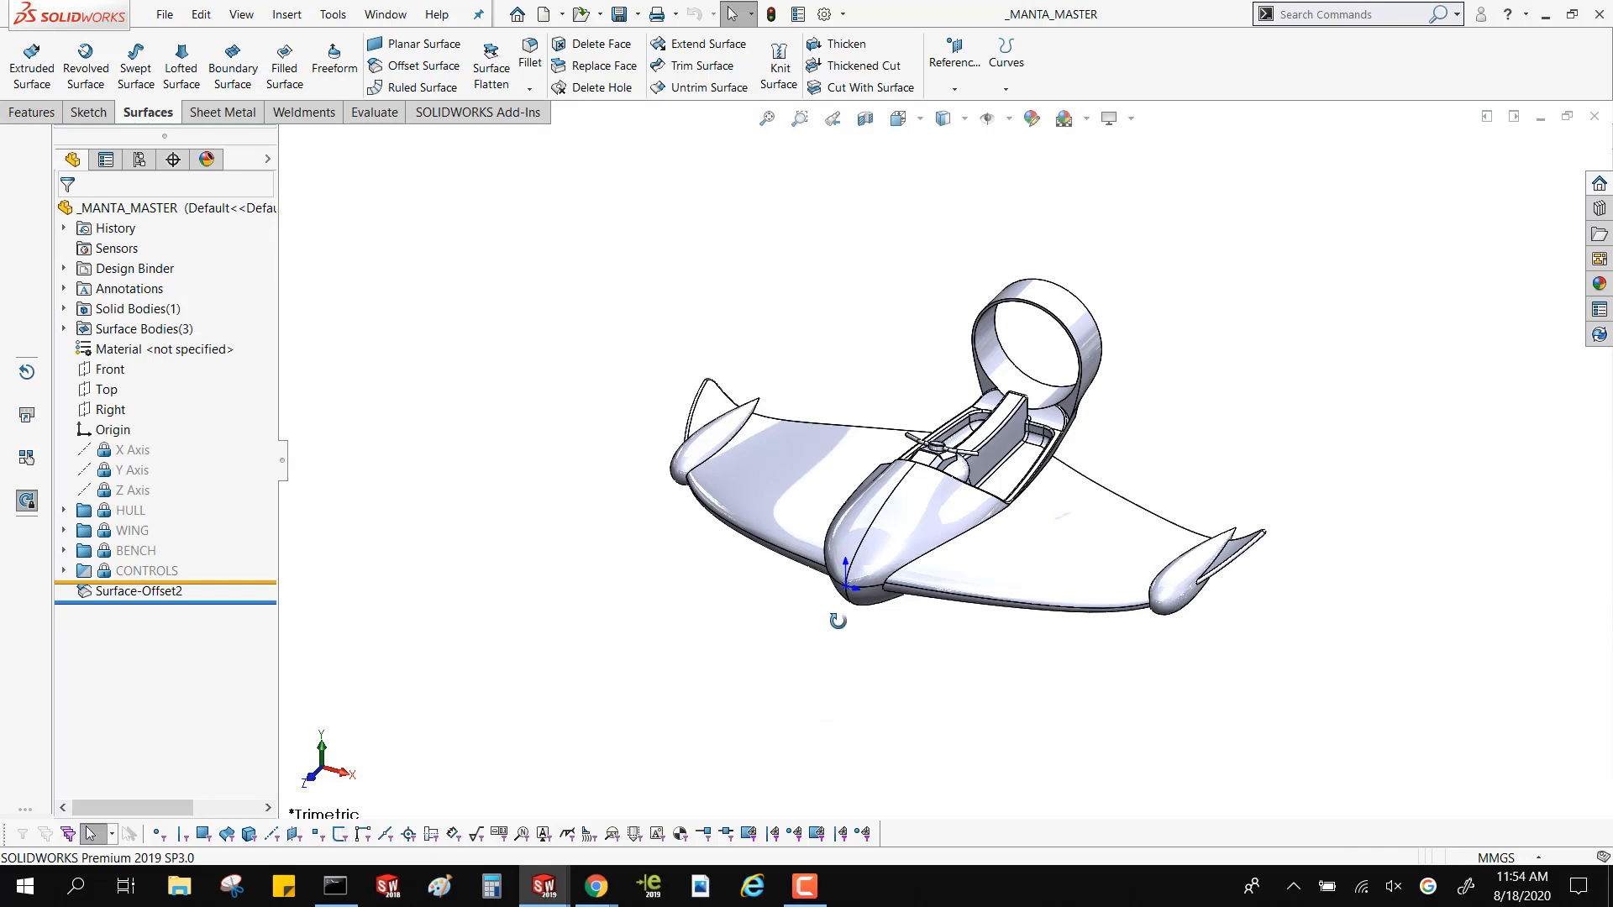
middle_click_drag(835, 619, 982, 713)
scroll(927, 468, "down", 3)
scroll(921, 468, "up", 3)
middle_click(919, 467)
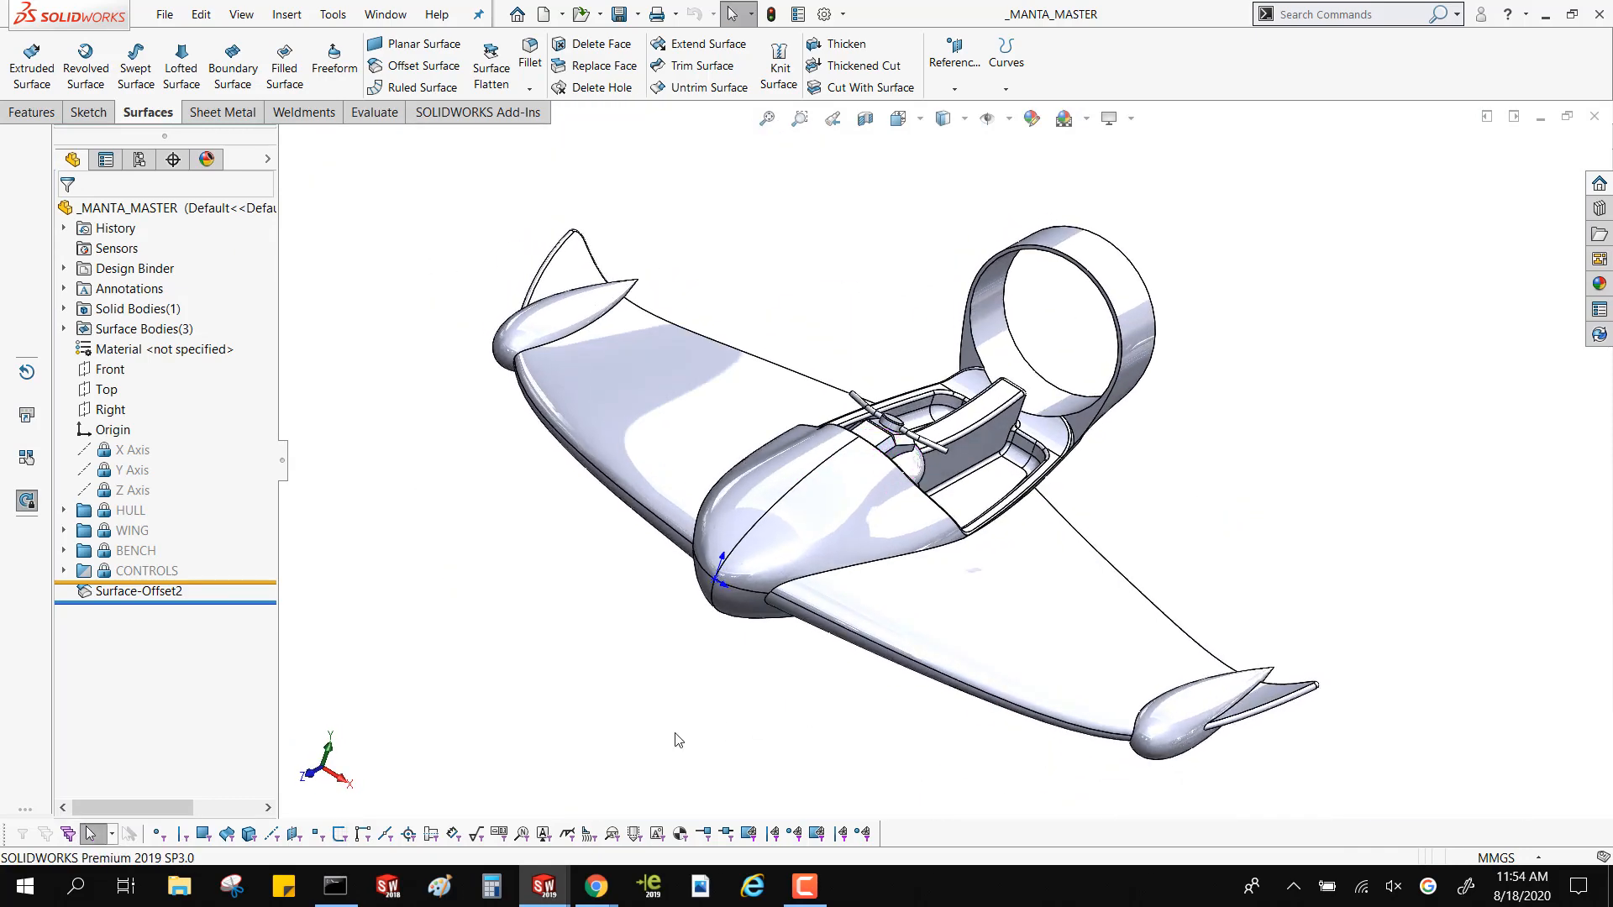
List the surface bodies of the master part and highlight Surface-Offset2 to view it from the side
left_click(65, 329)
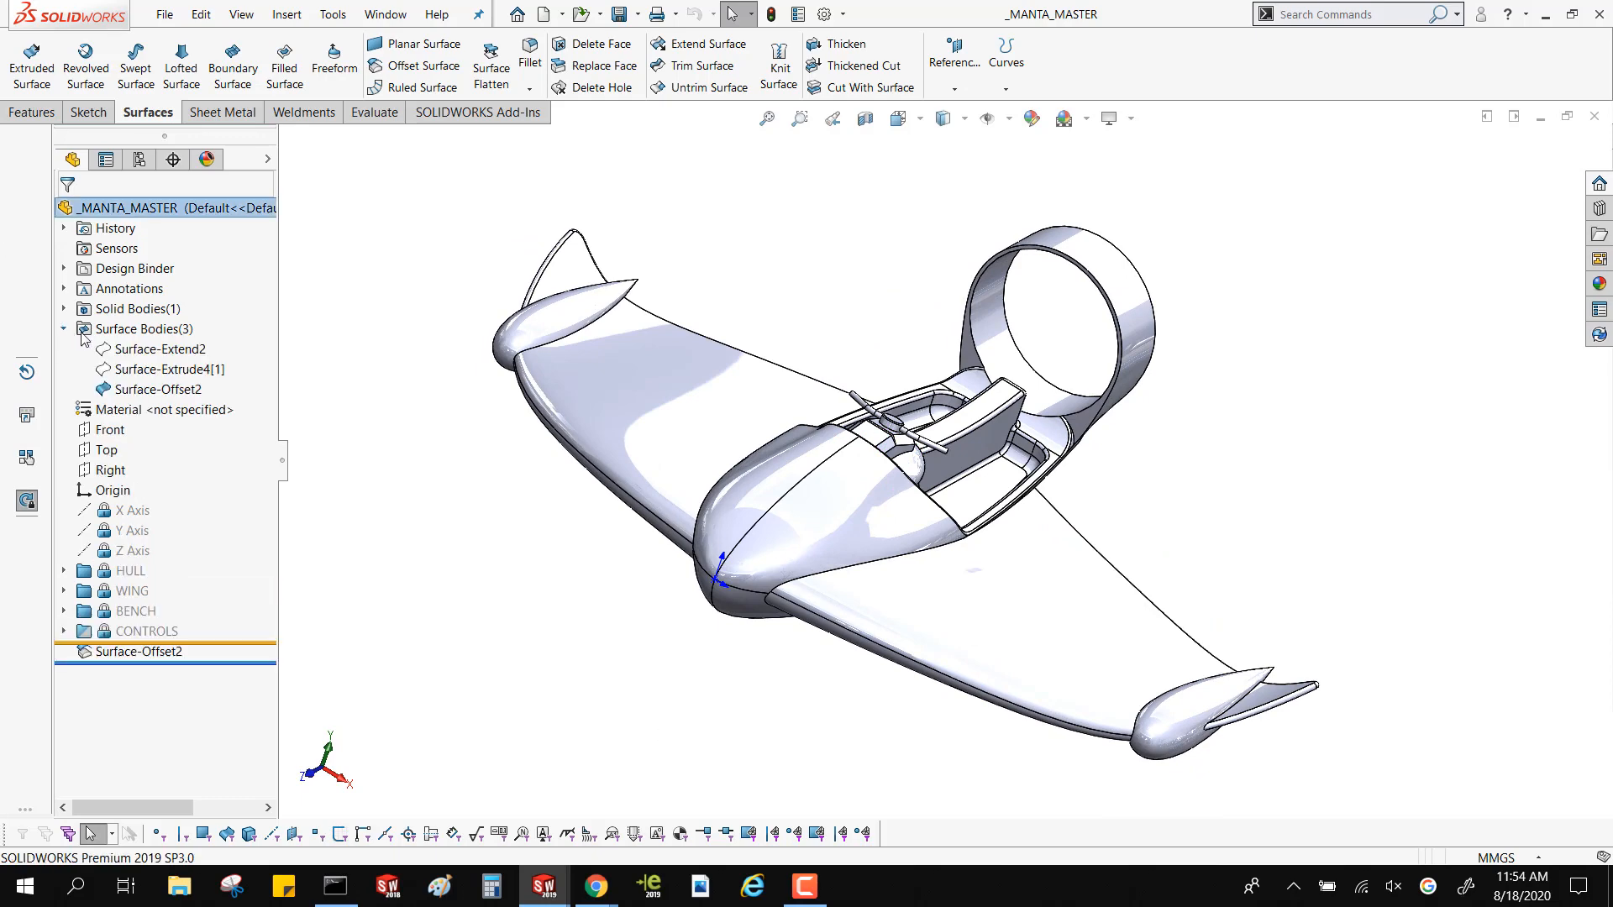
left_click(147, 391)
middle_click_drag(583, 504, 510, 390)
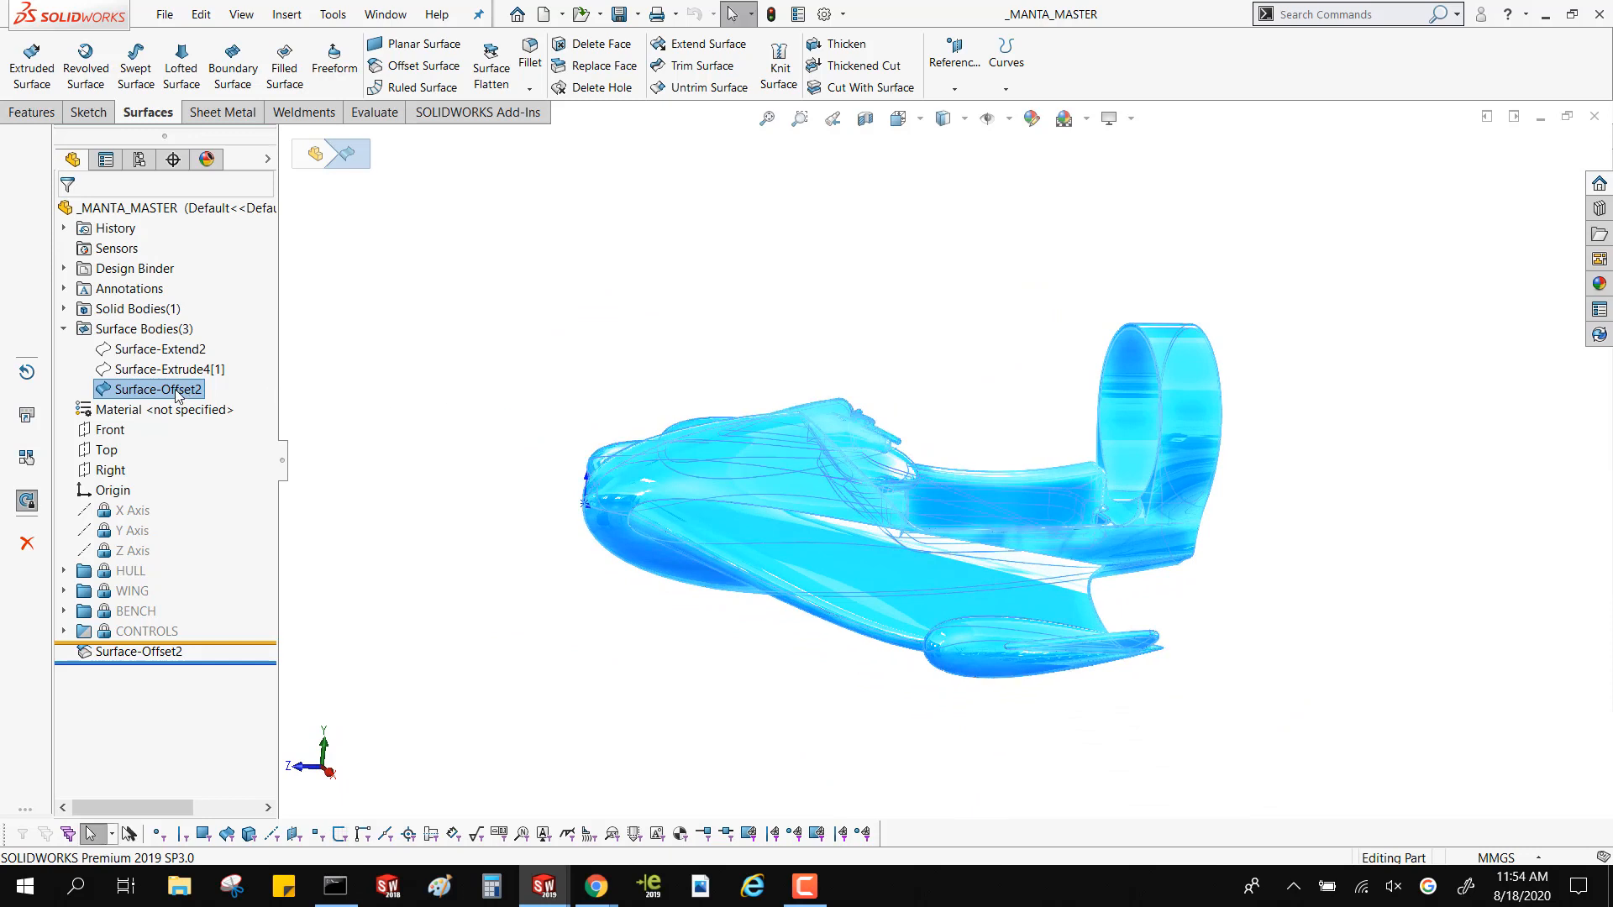
Insert the Surface-Offset2 body into a new part from the Google Part MM template, keeping the template's units and leaving the file unsaved
right_click(177, 395)
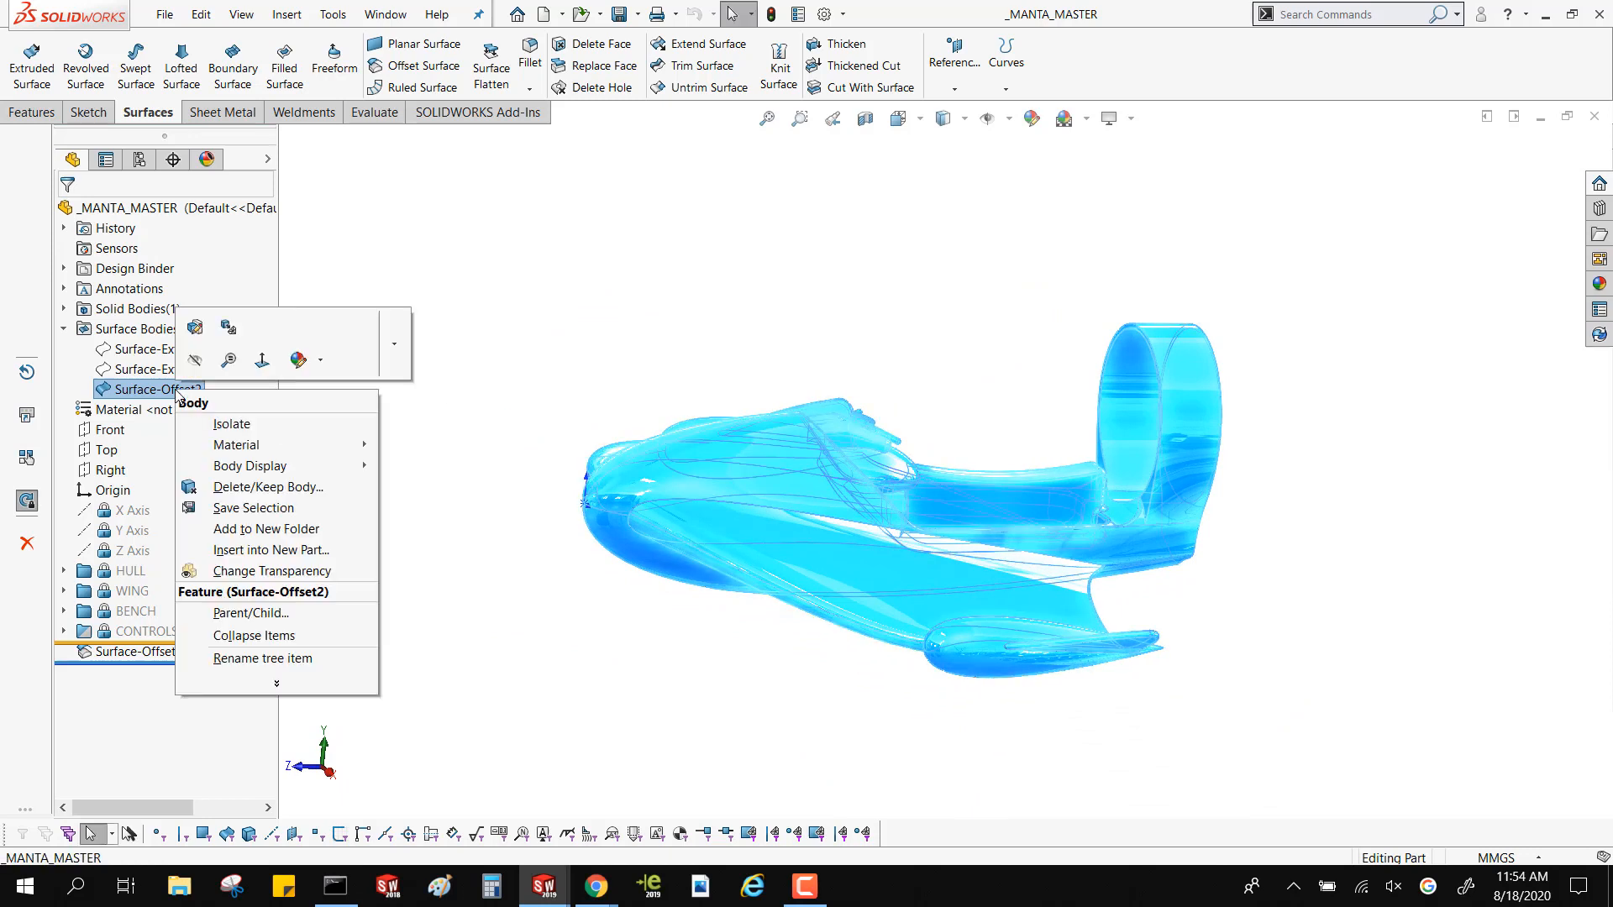
left_click(323, 556)
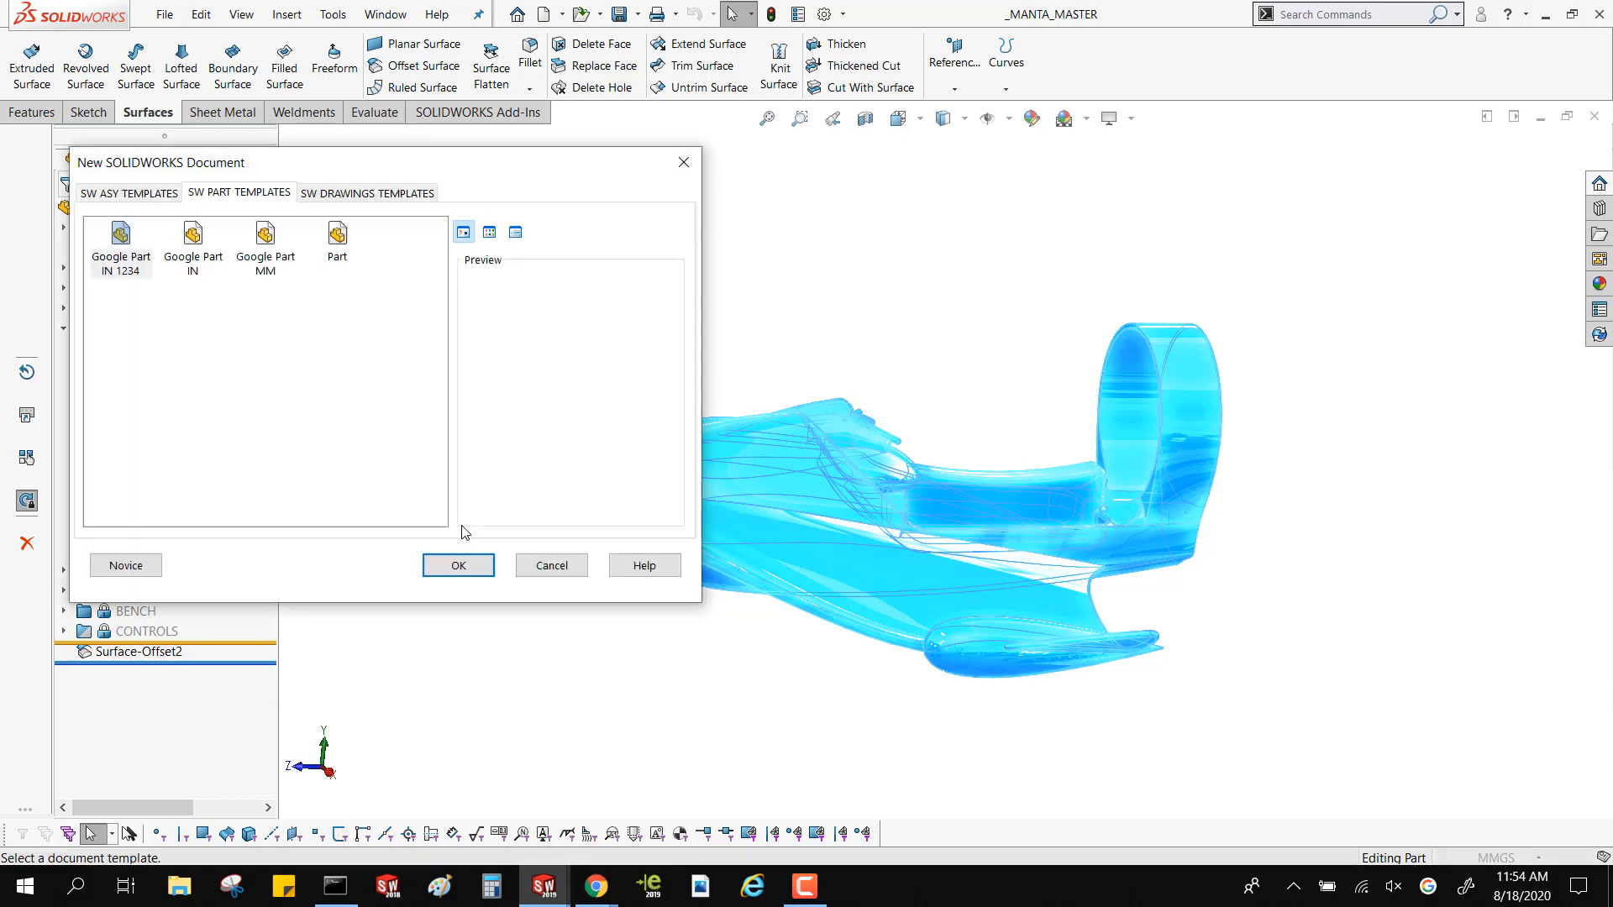
double_click(284, 239)
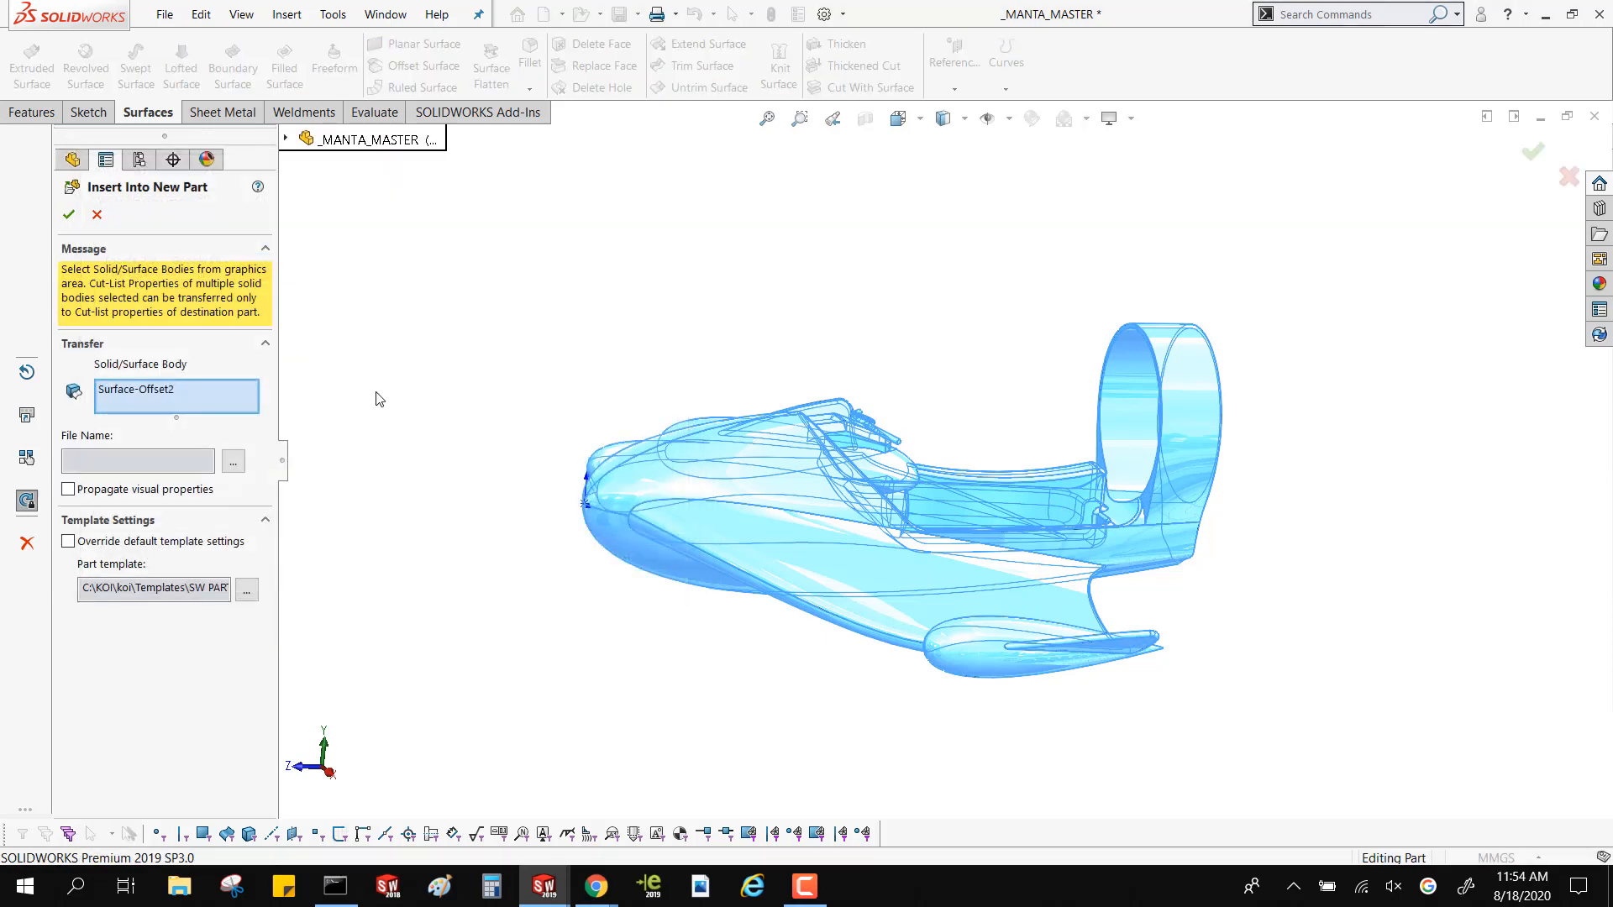
left_click(69, 208)
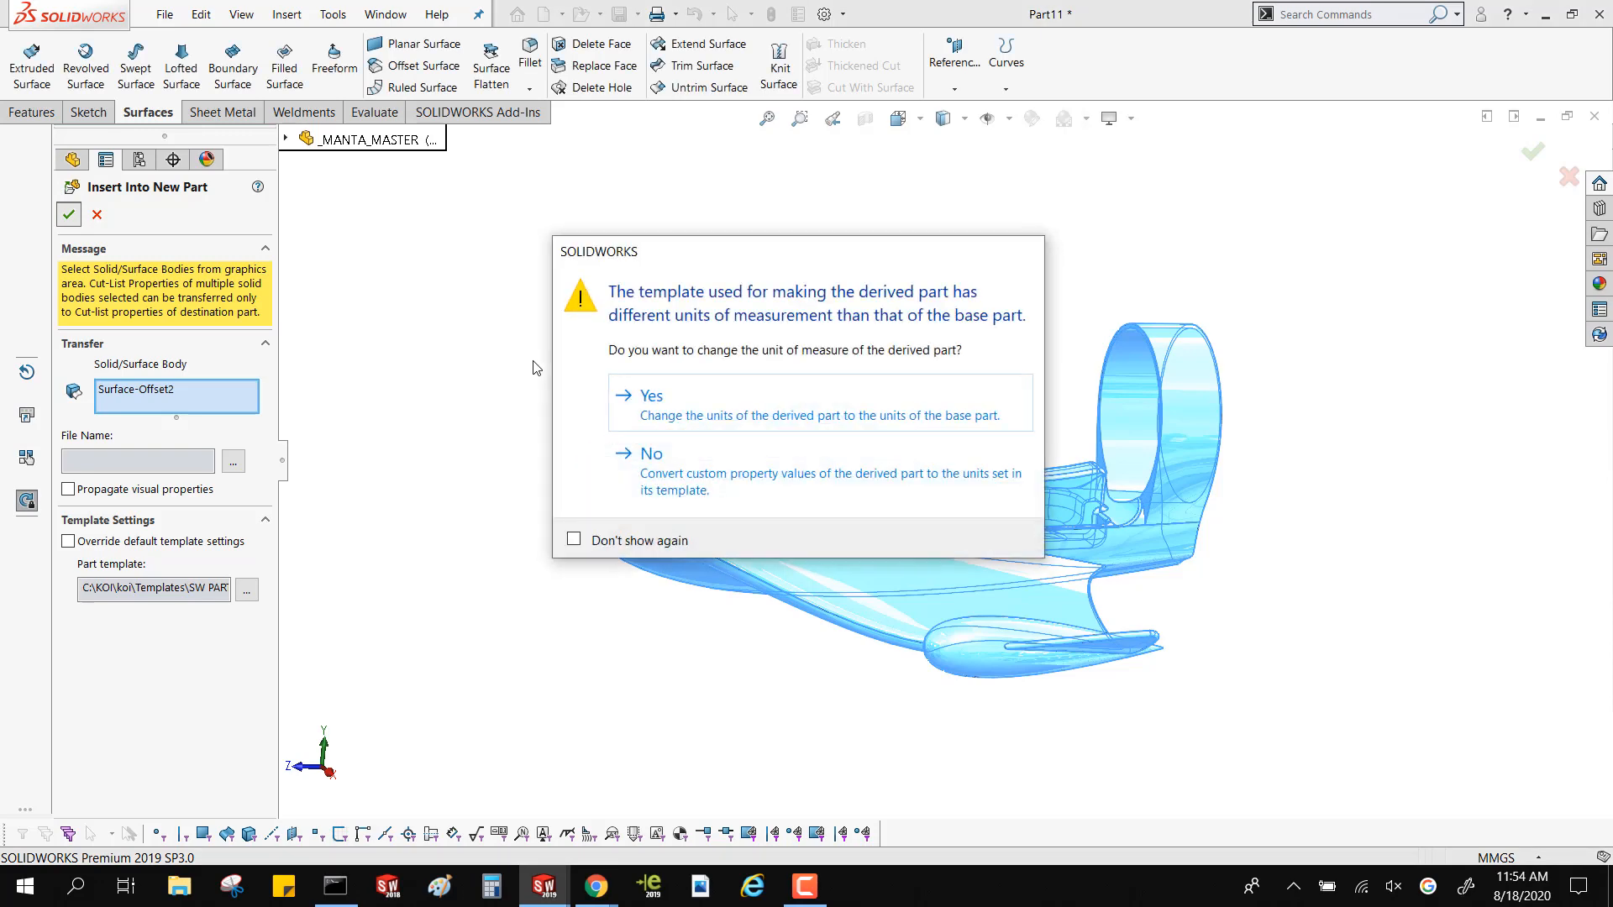
left_click(648, 454)
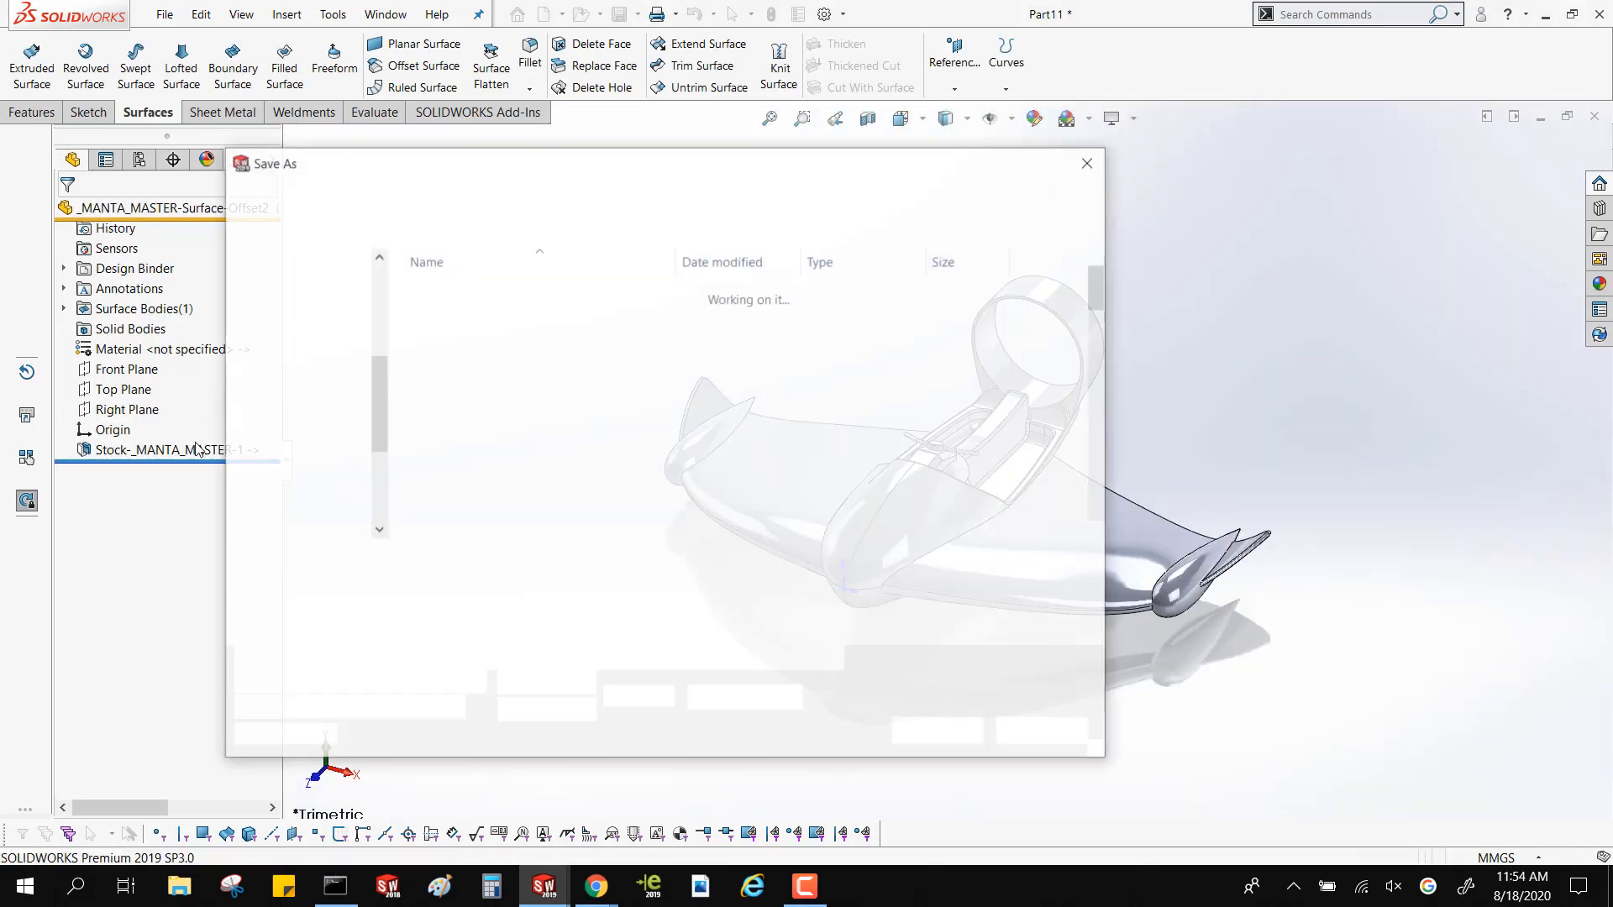
left_click(1070, 743)
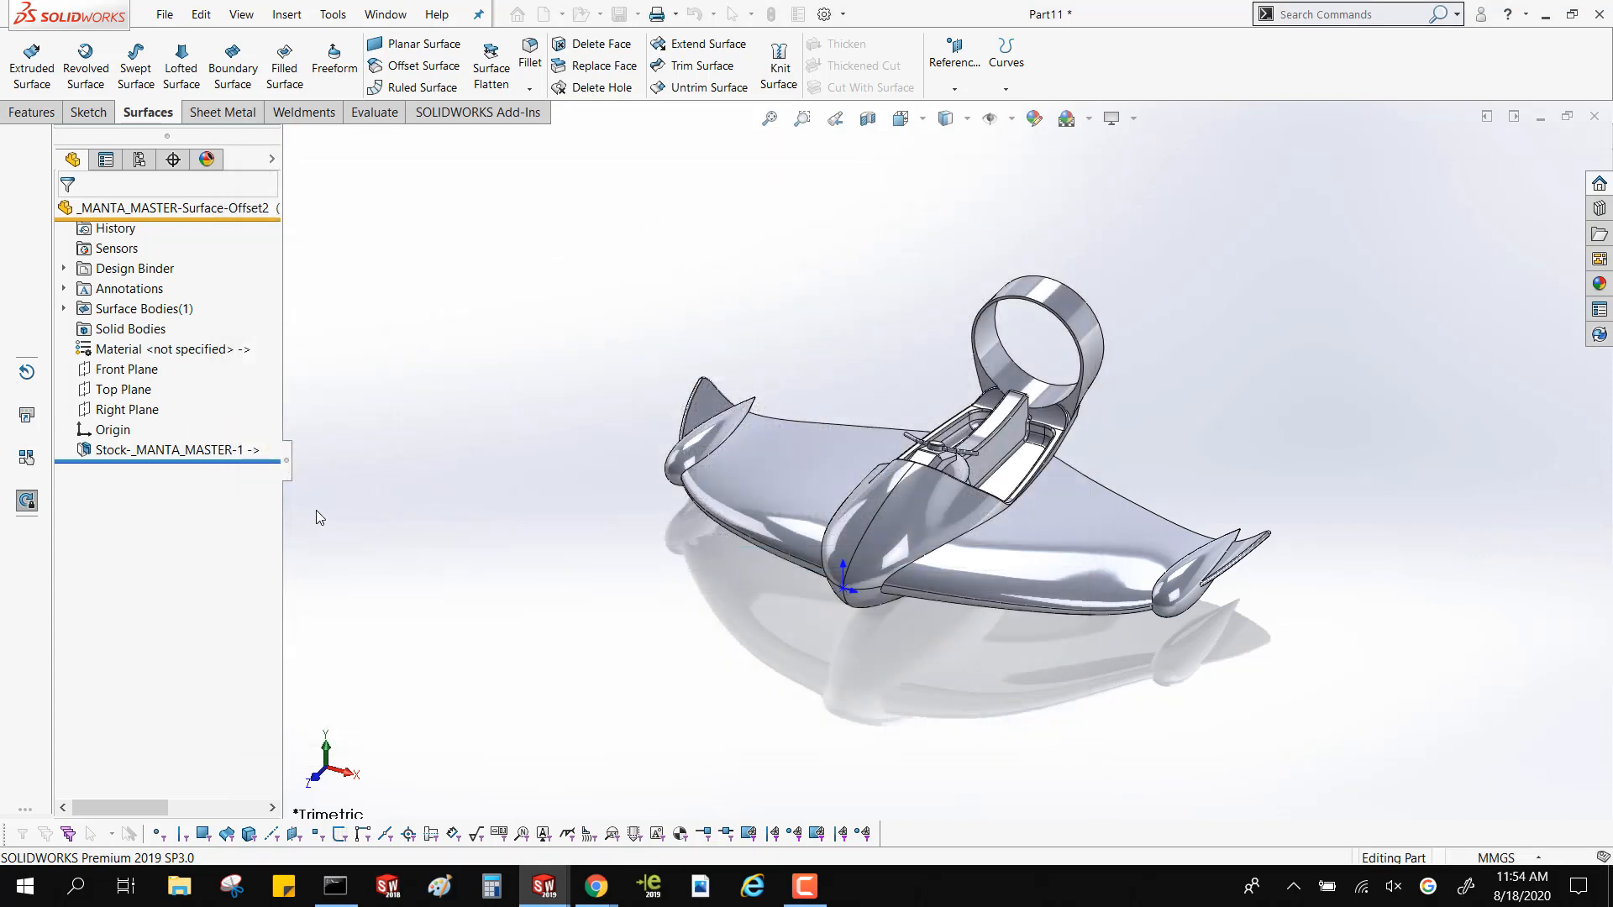
Break all external references of the Stock-_MANTA_MASTER-1 feature in the new part
right_click(202, 456)
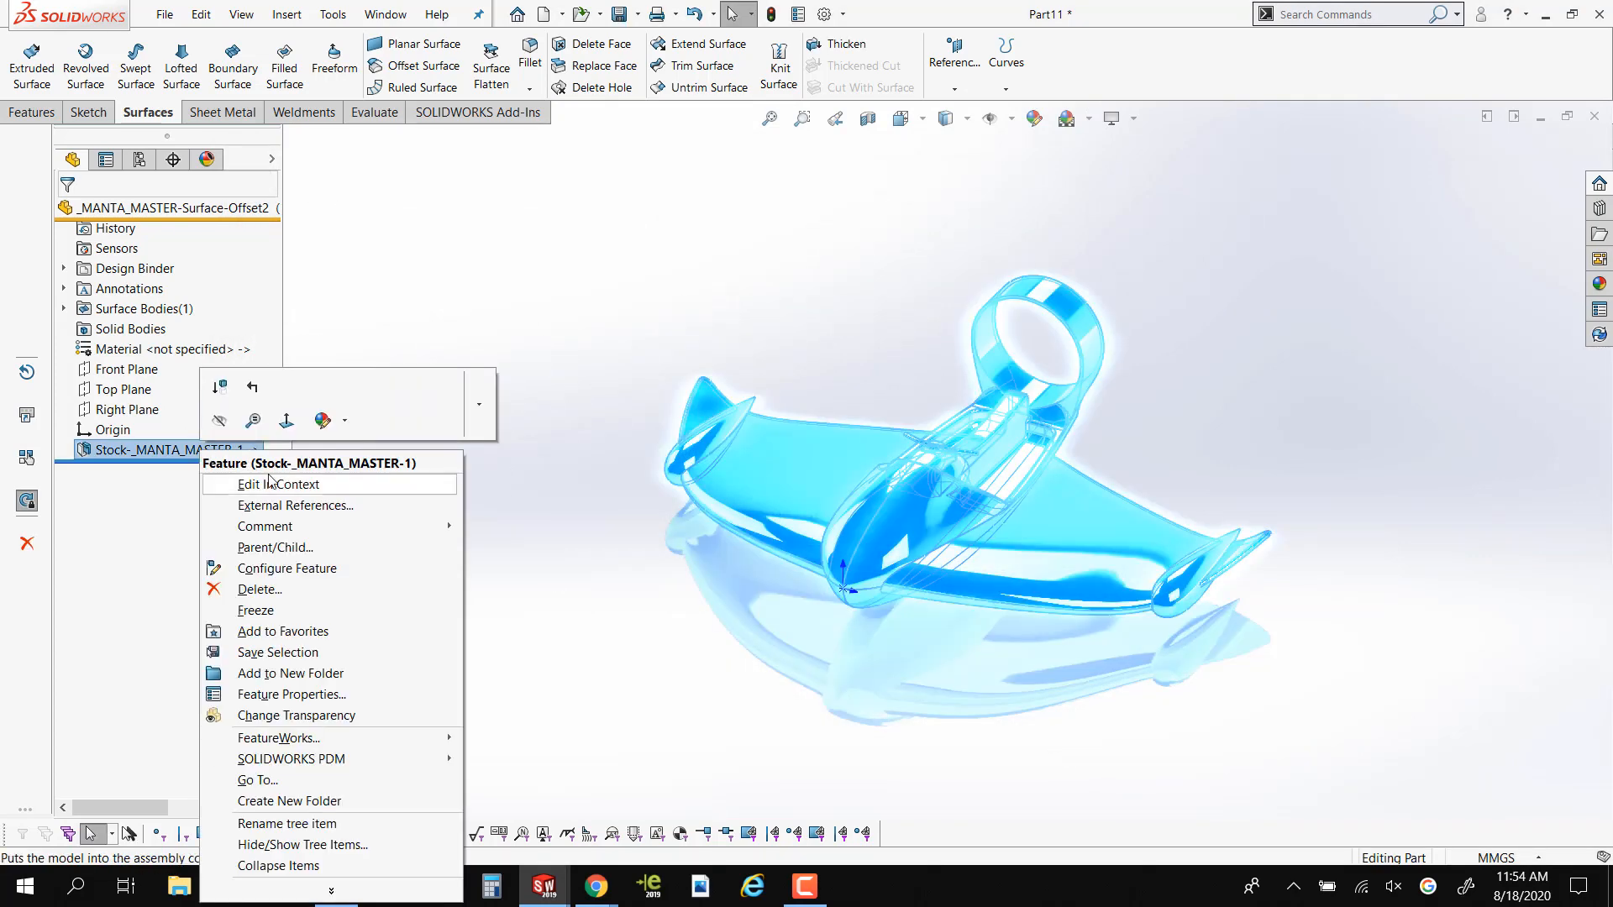
left_click(279, 504)
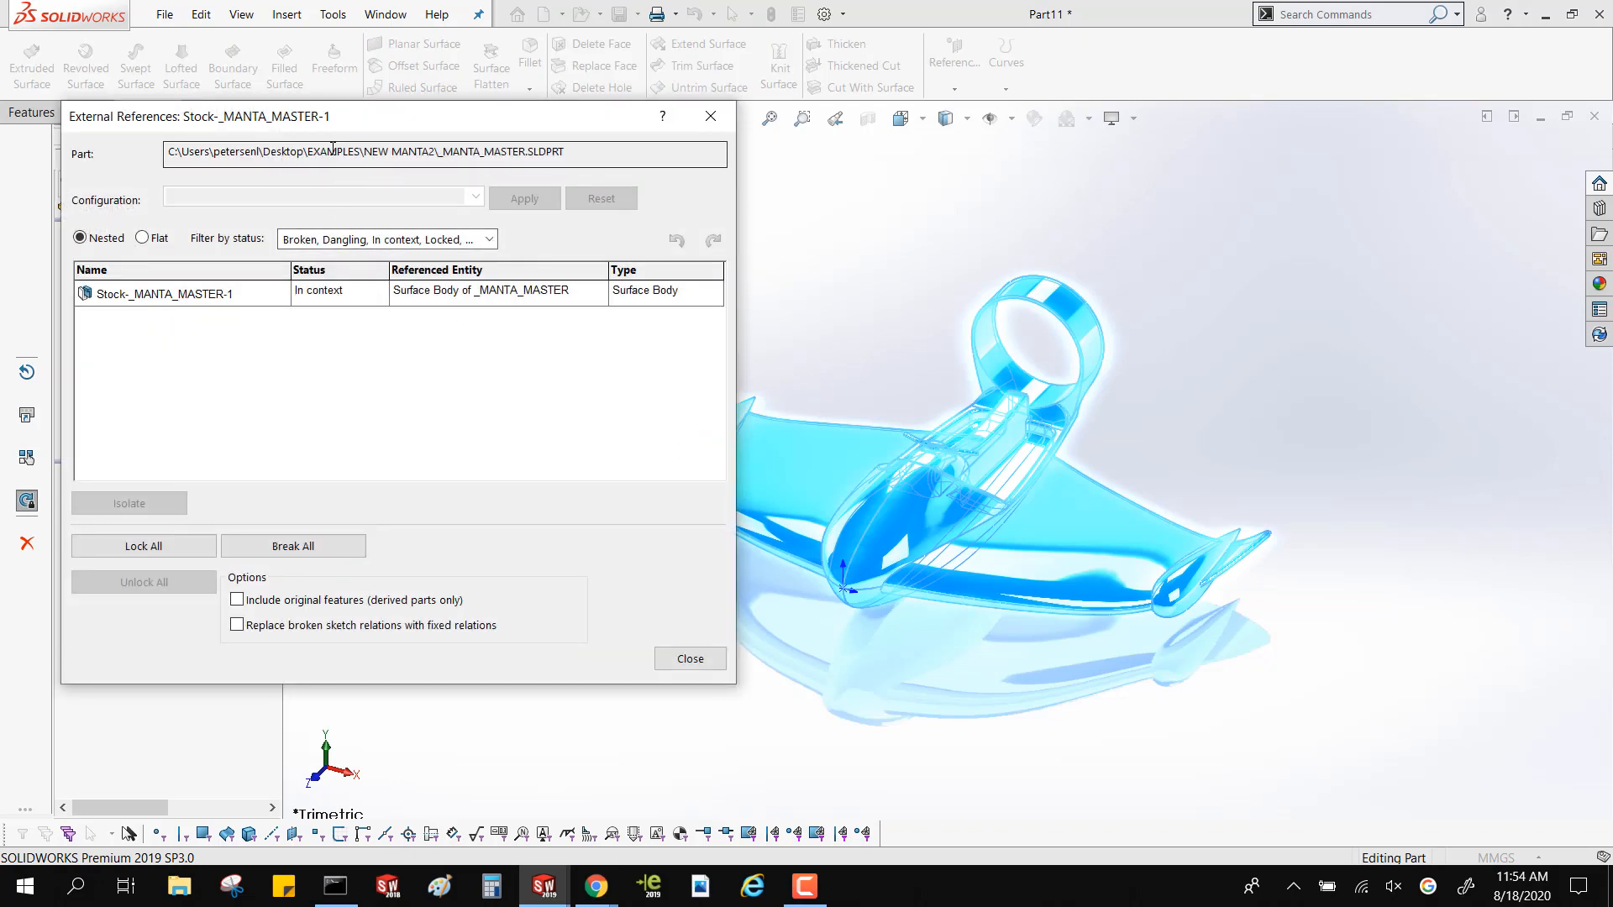
left_click(333, 152)
left_click(326, 548)
left_click(463, 527)
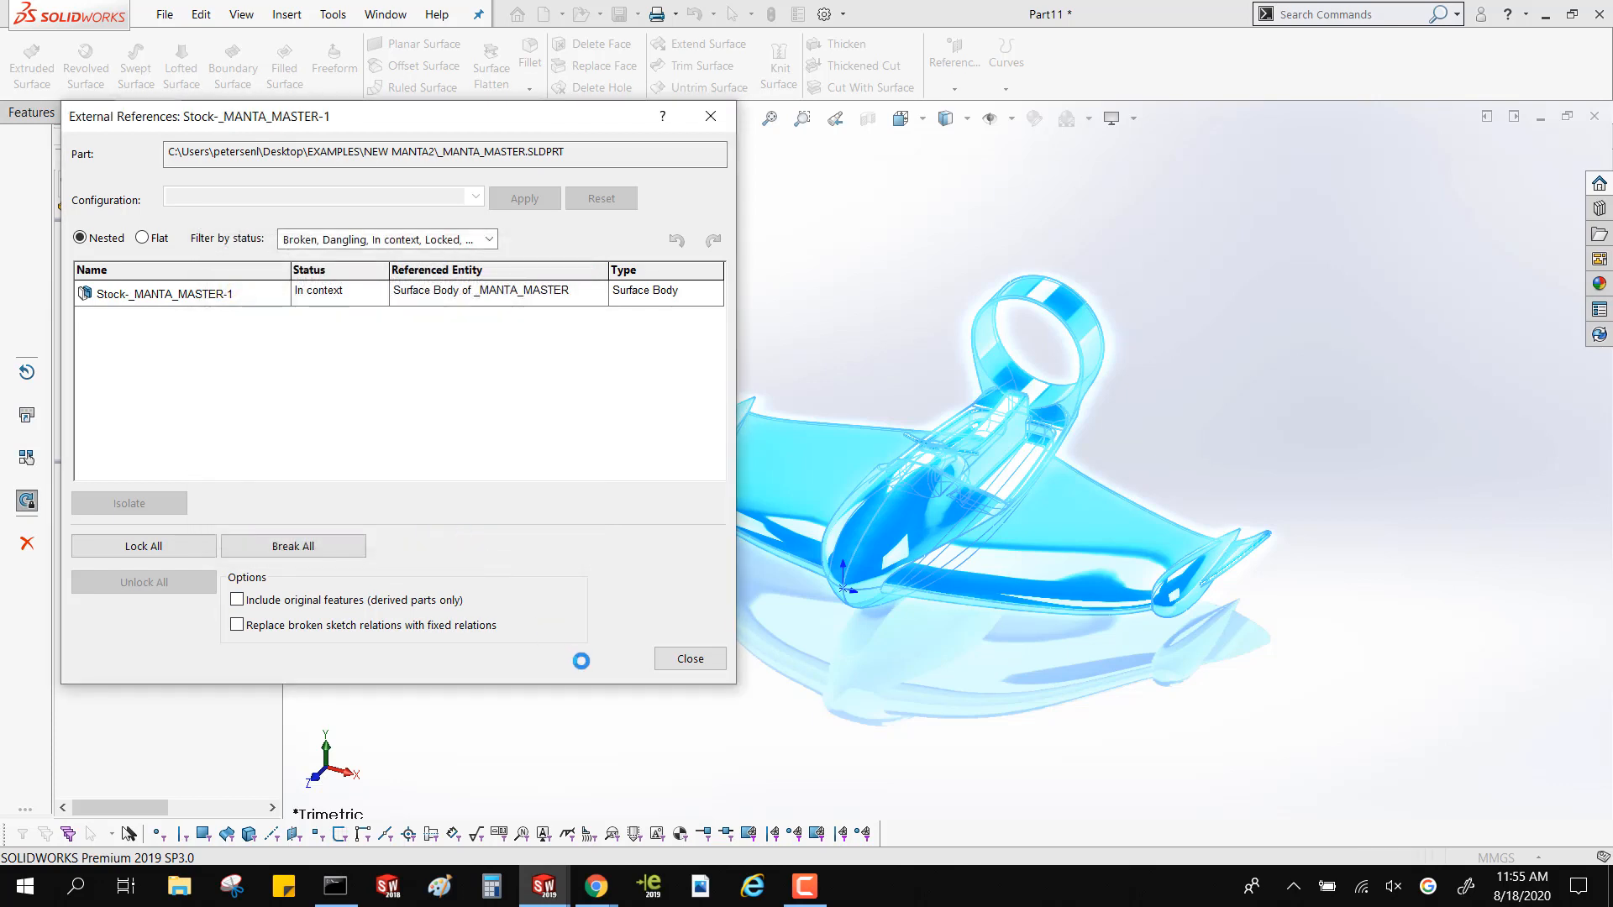
left_click(687, 660)
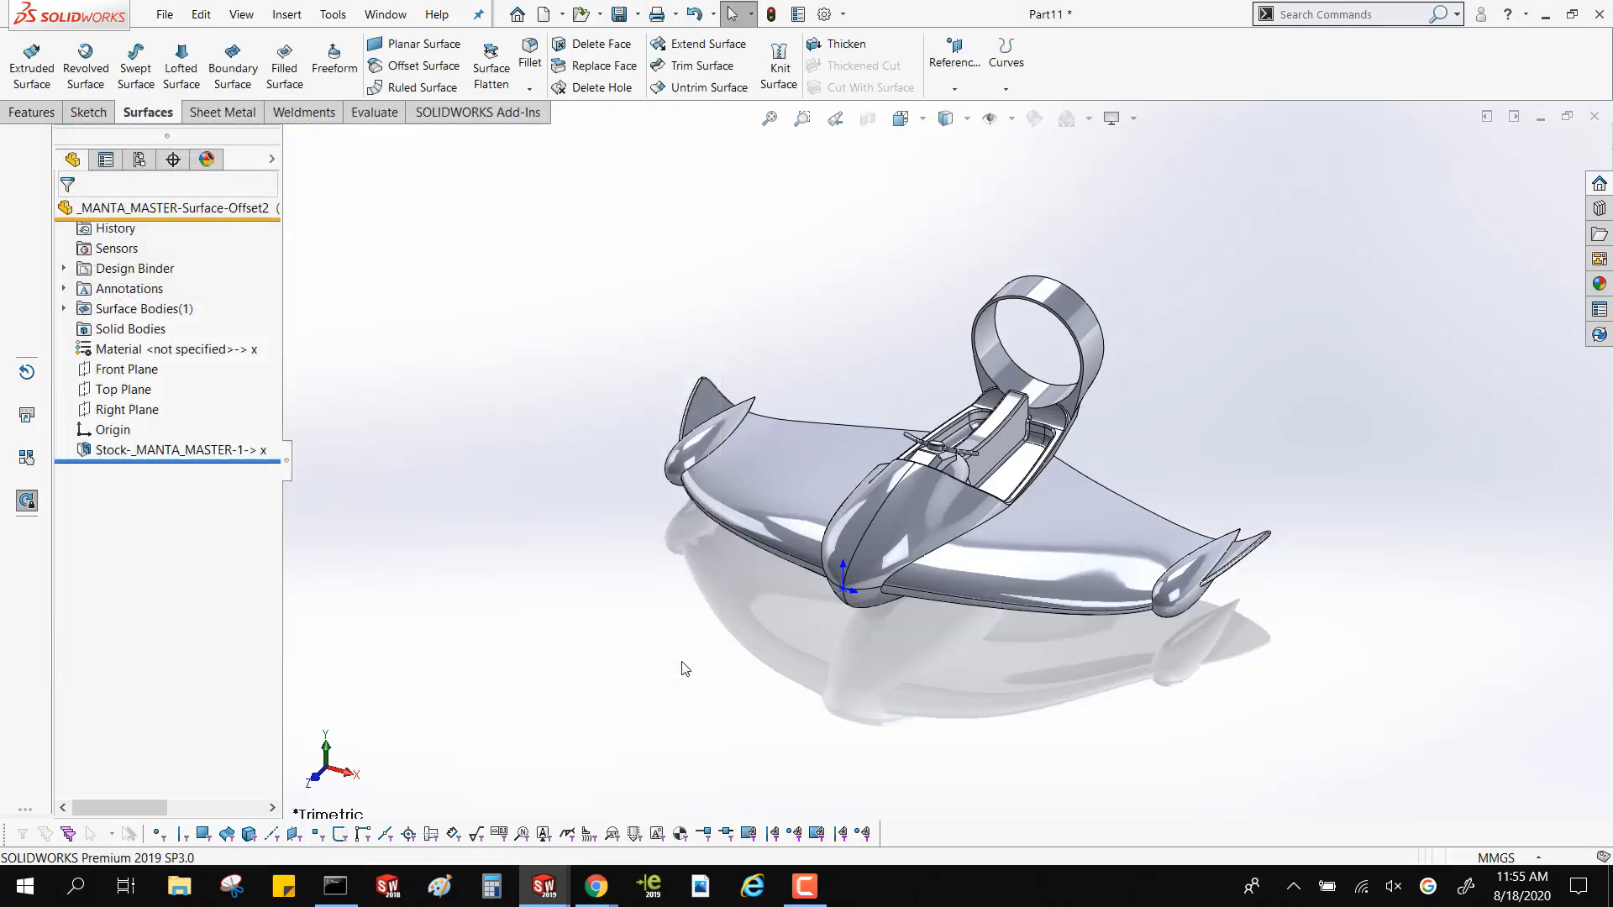
left_click(218, 452)
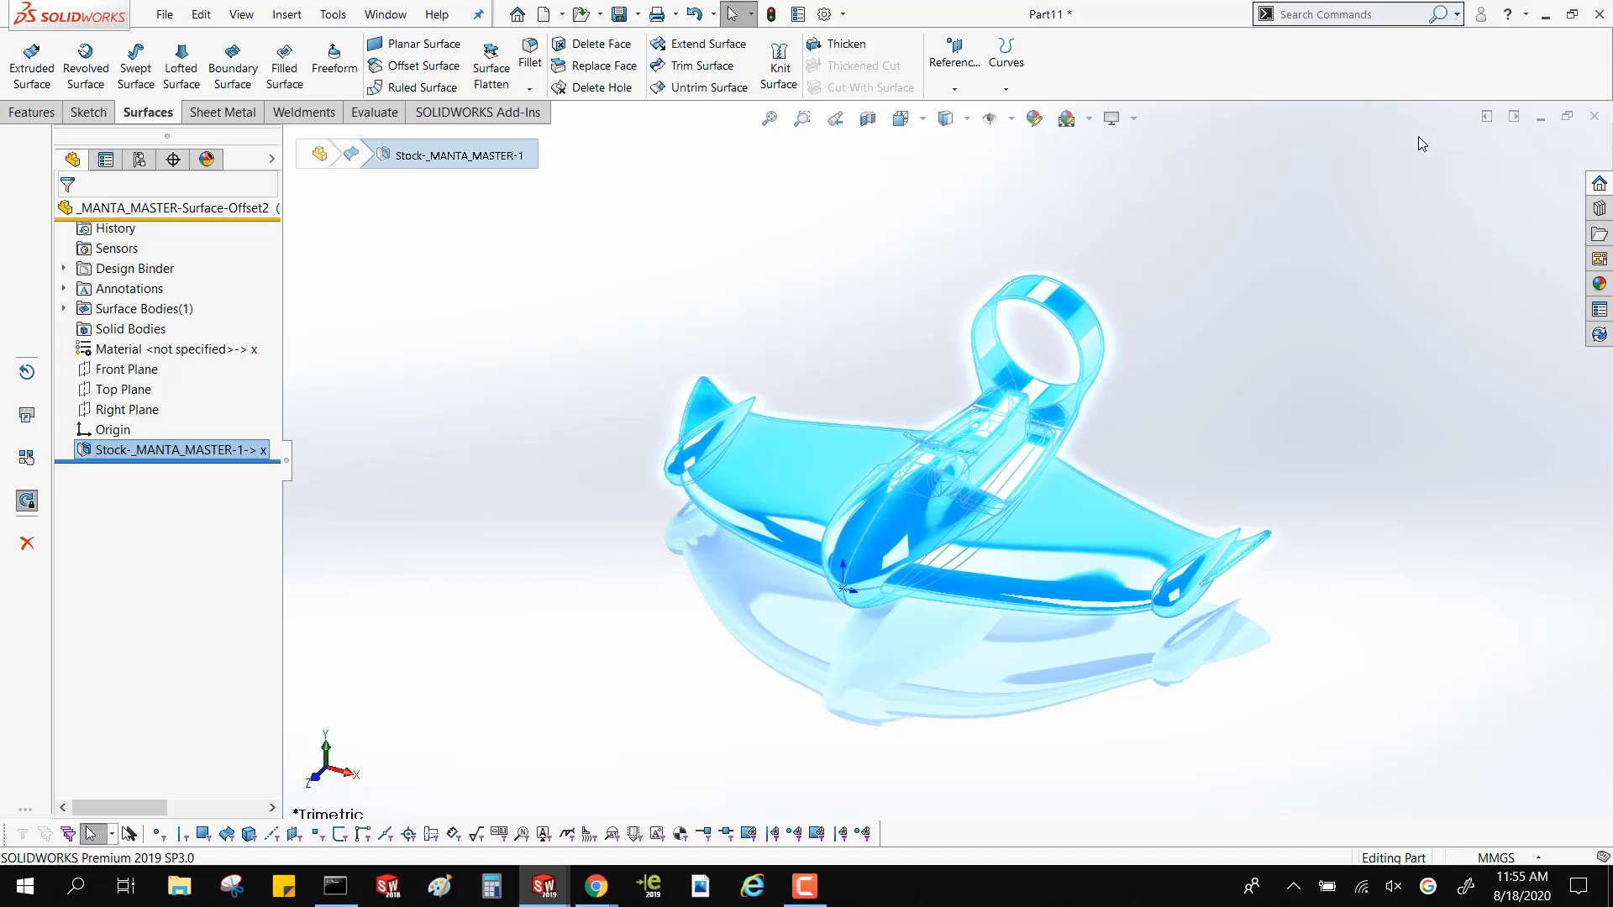
left_click(638, 277)
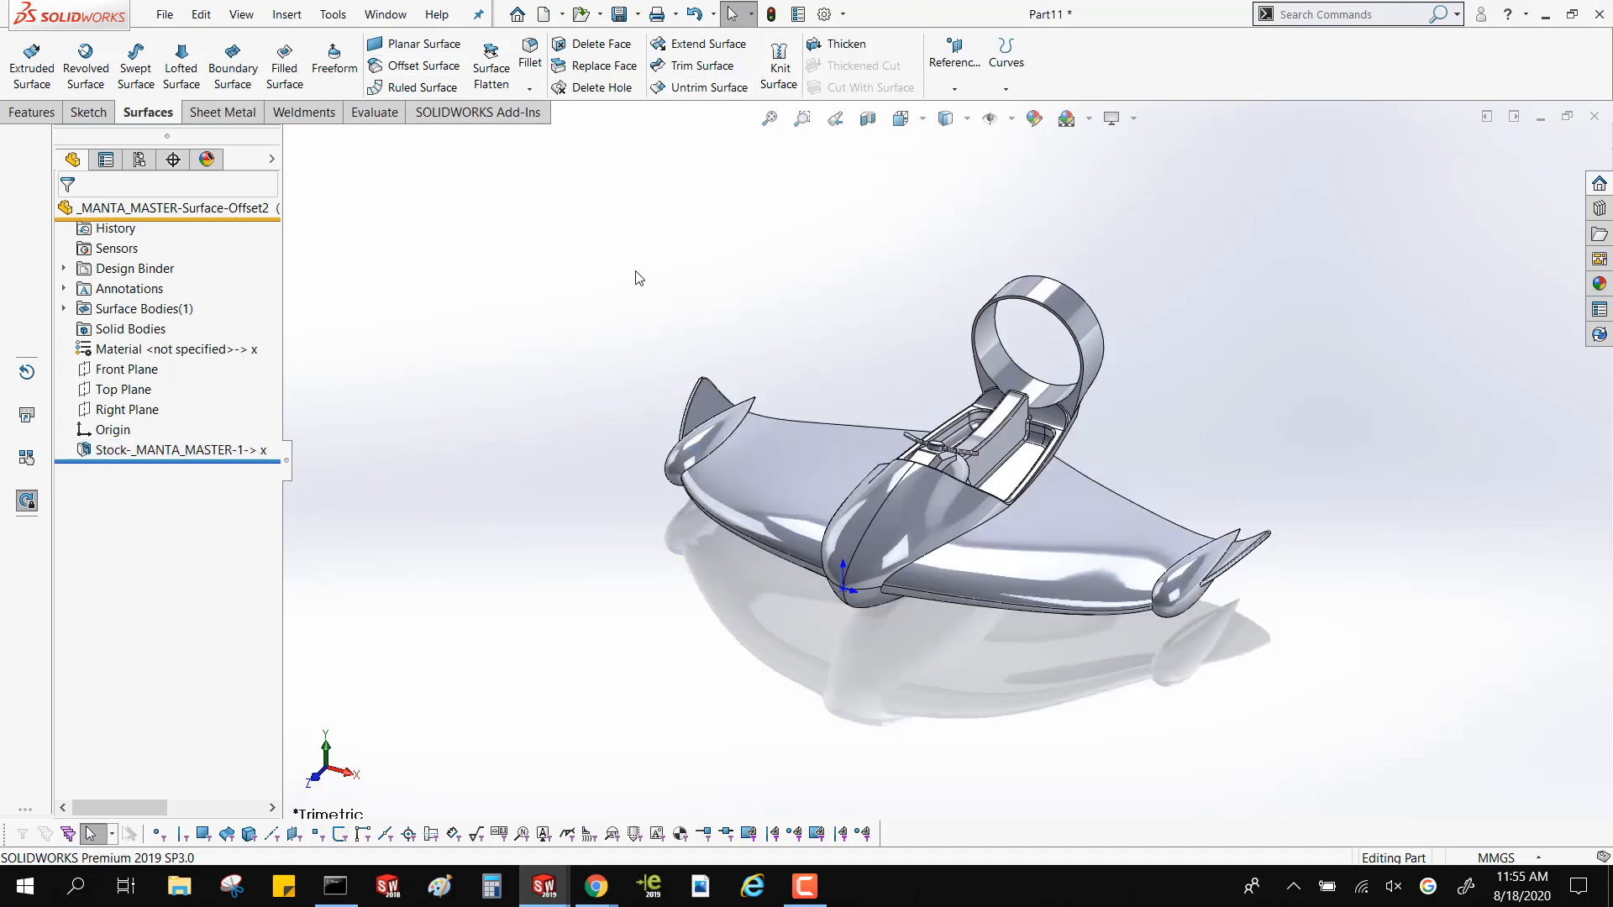
Return to the _MANTA_TLA assembly, open the WING-1 subassembly in its own window and look over the wing
key("ctrl+Tab")
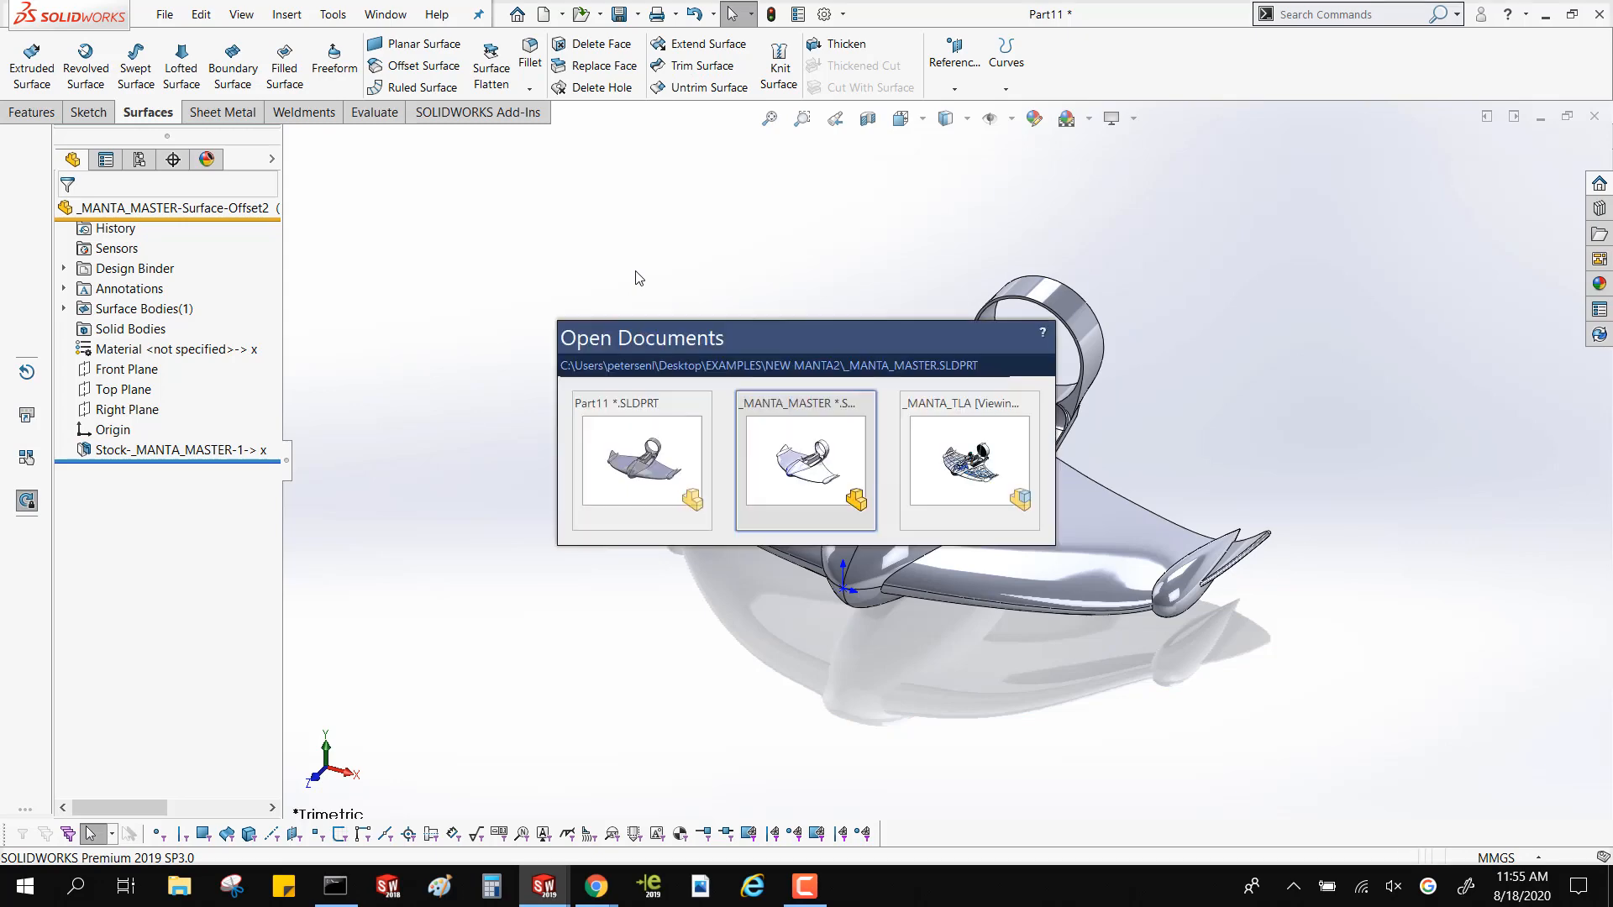
key("ctrl+Tab")
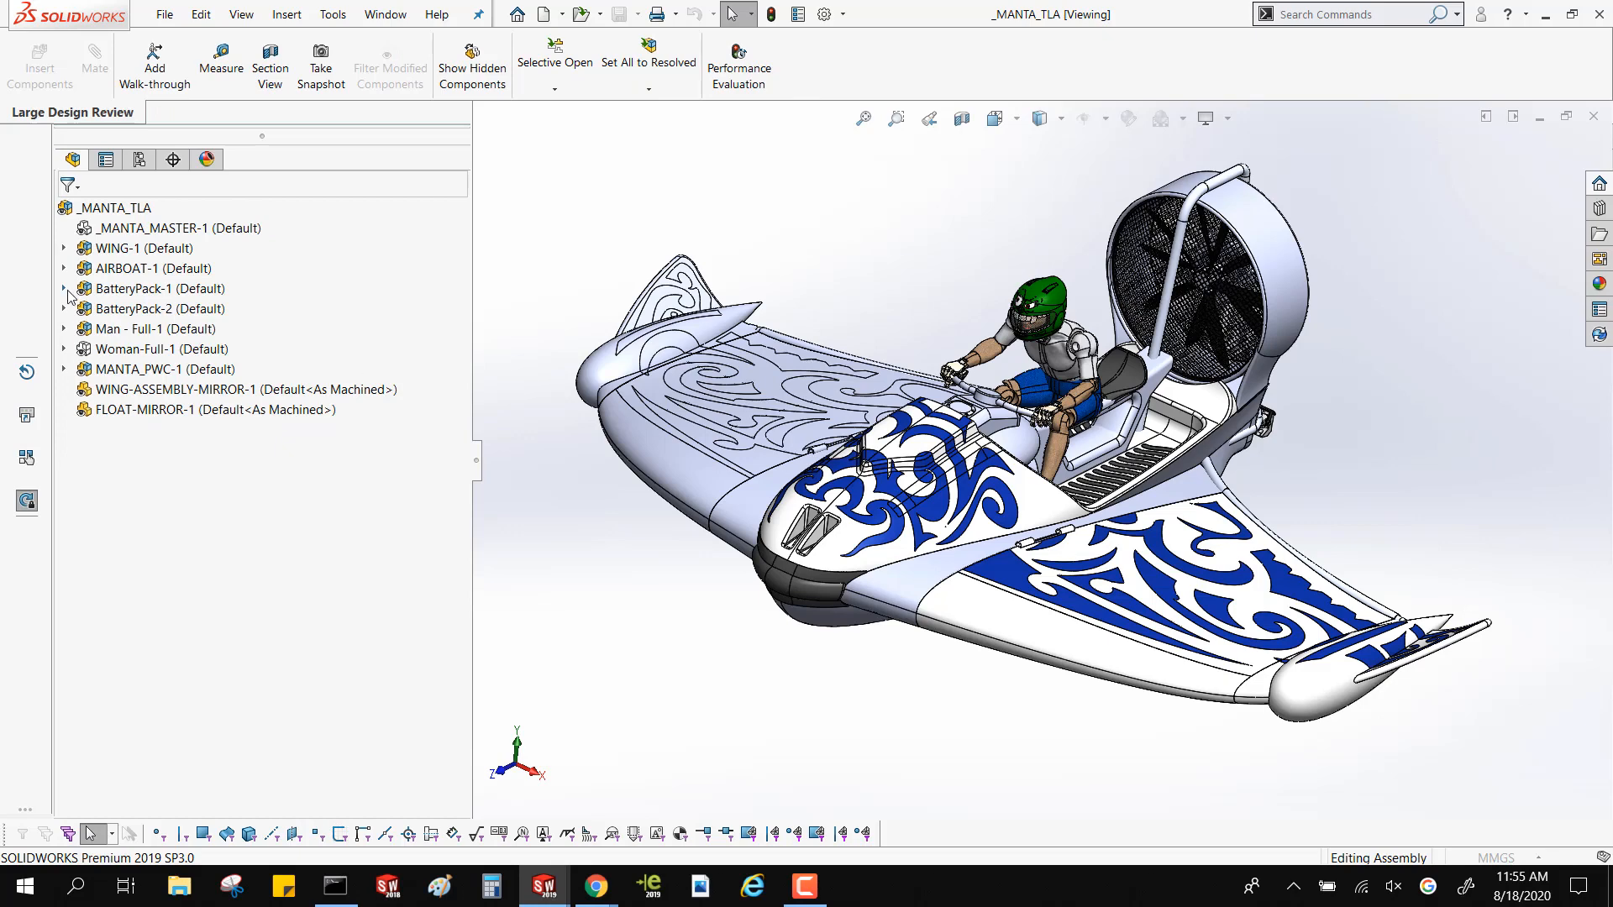
left_click(147, 250)
right_click(174, 252)
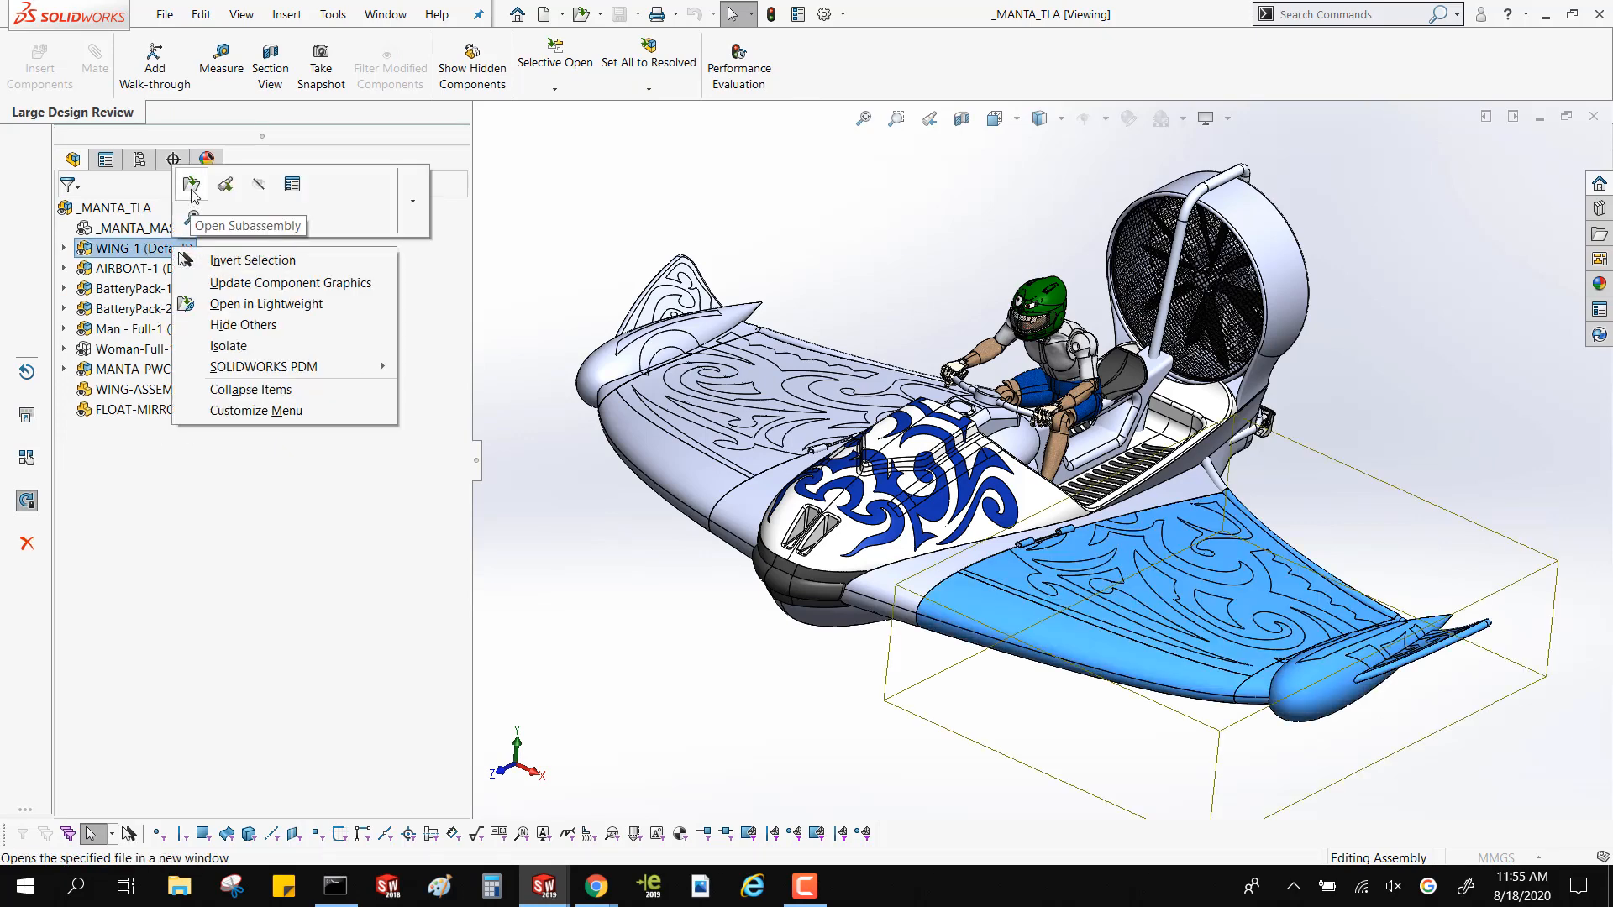
key("Escape")
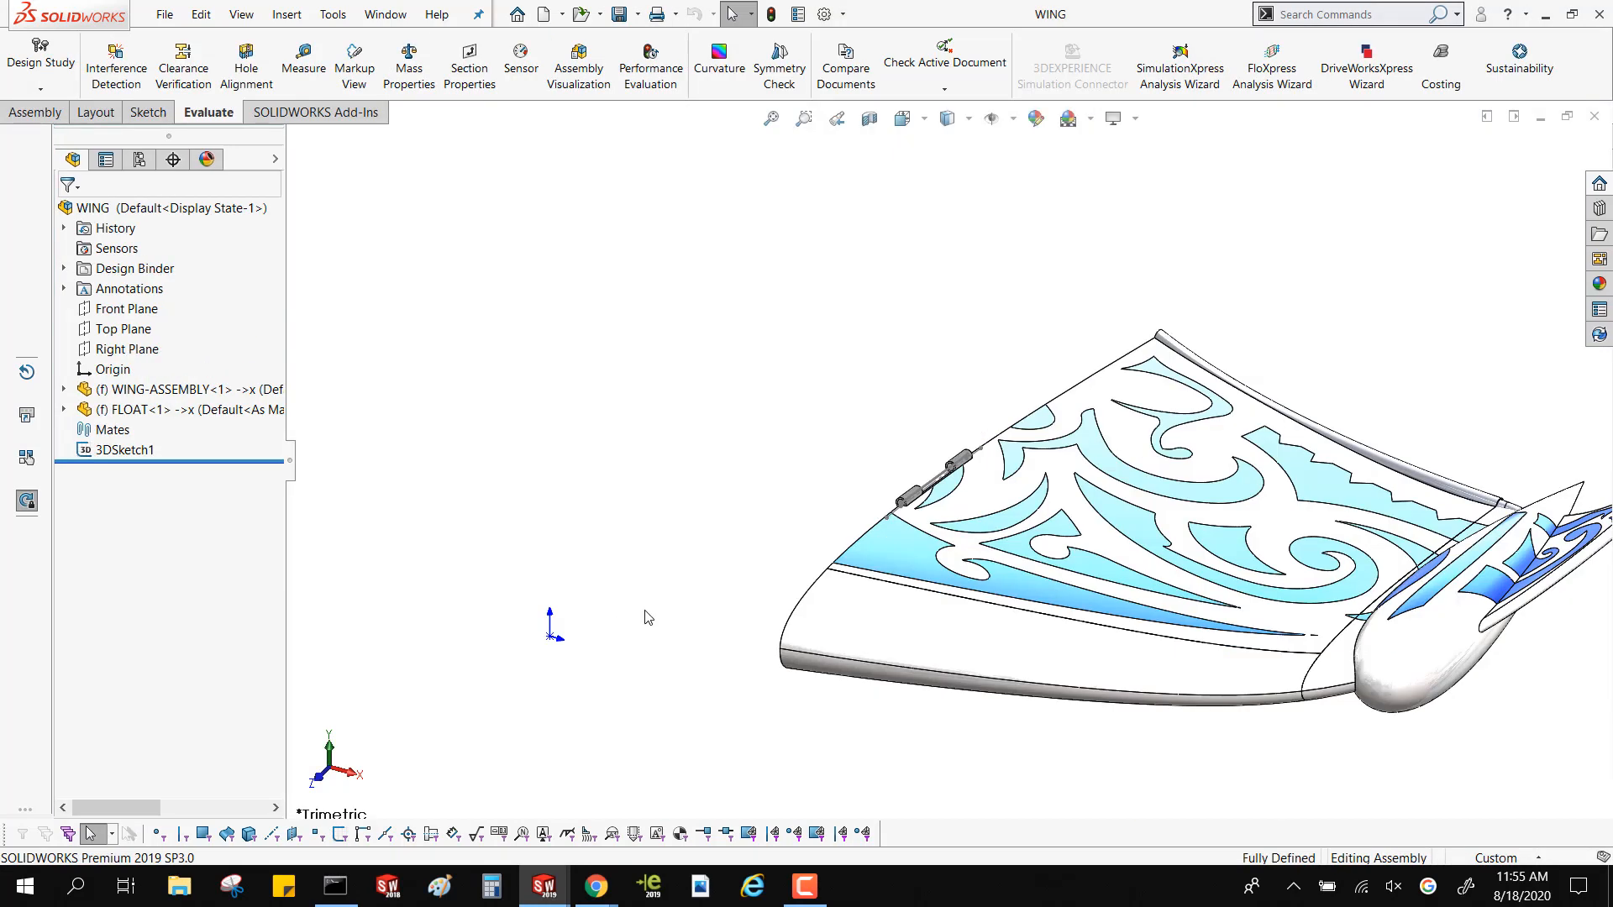
middle_click_drag(644, 615, 874, 583)
scroll(968, 495, "up", 2)
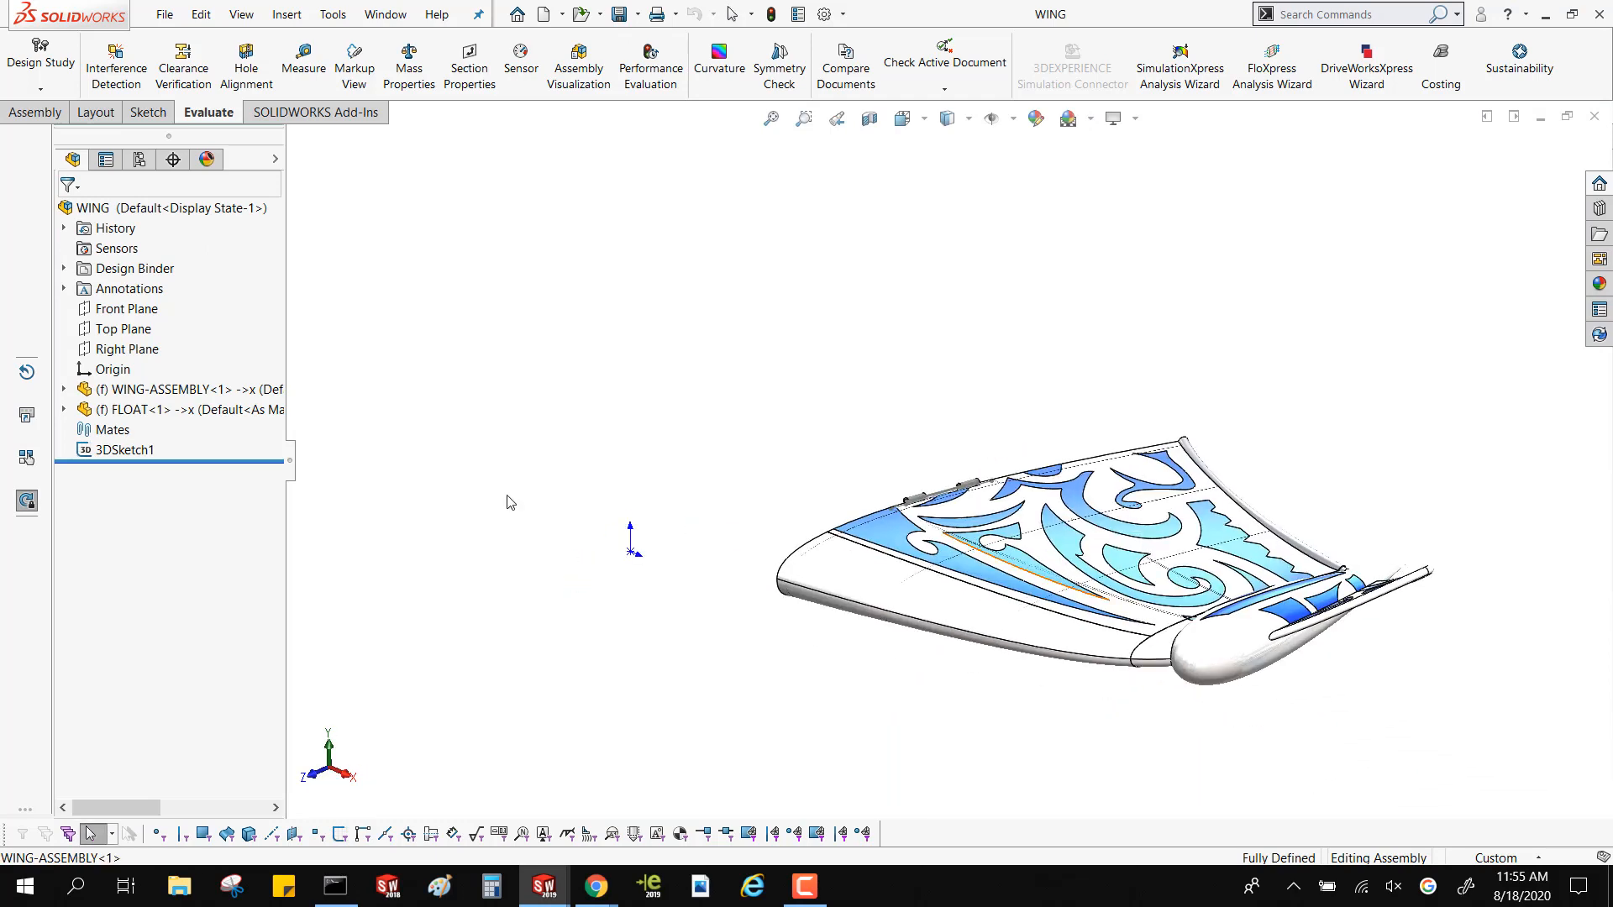
Open the WING-ASSEMBLY part from the subassembly and roll it back to just before the RIBS folder
left_click(189, 390)
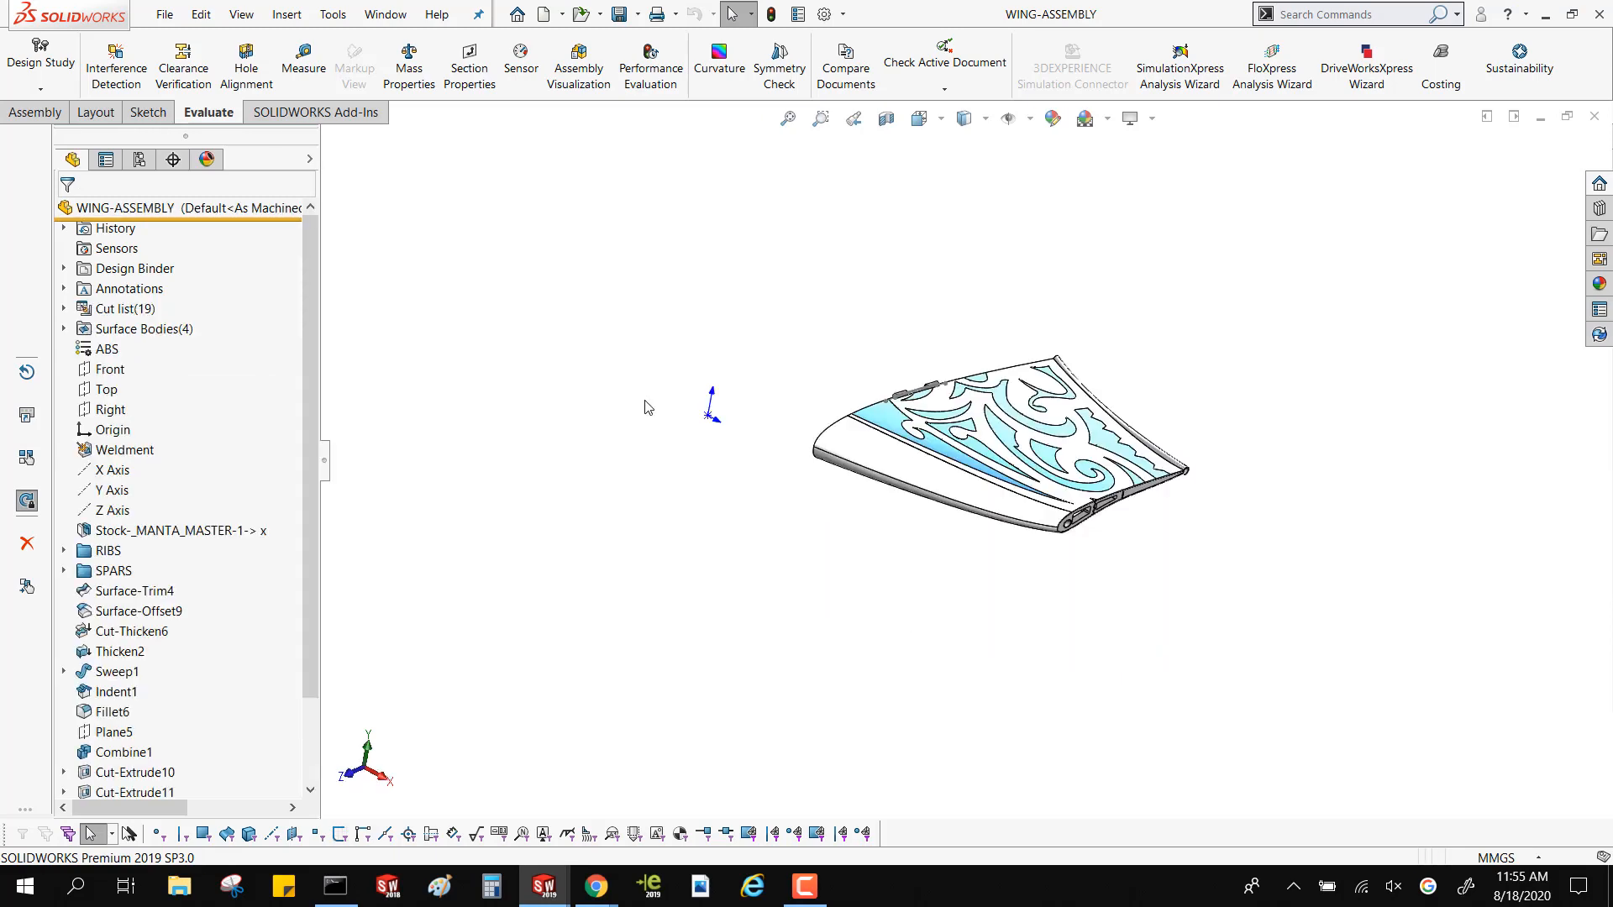
left_click(111, 558)
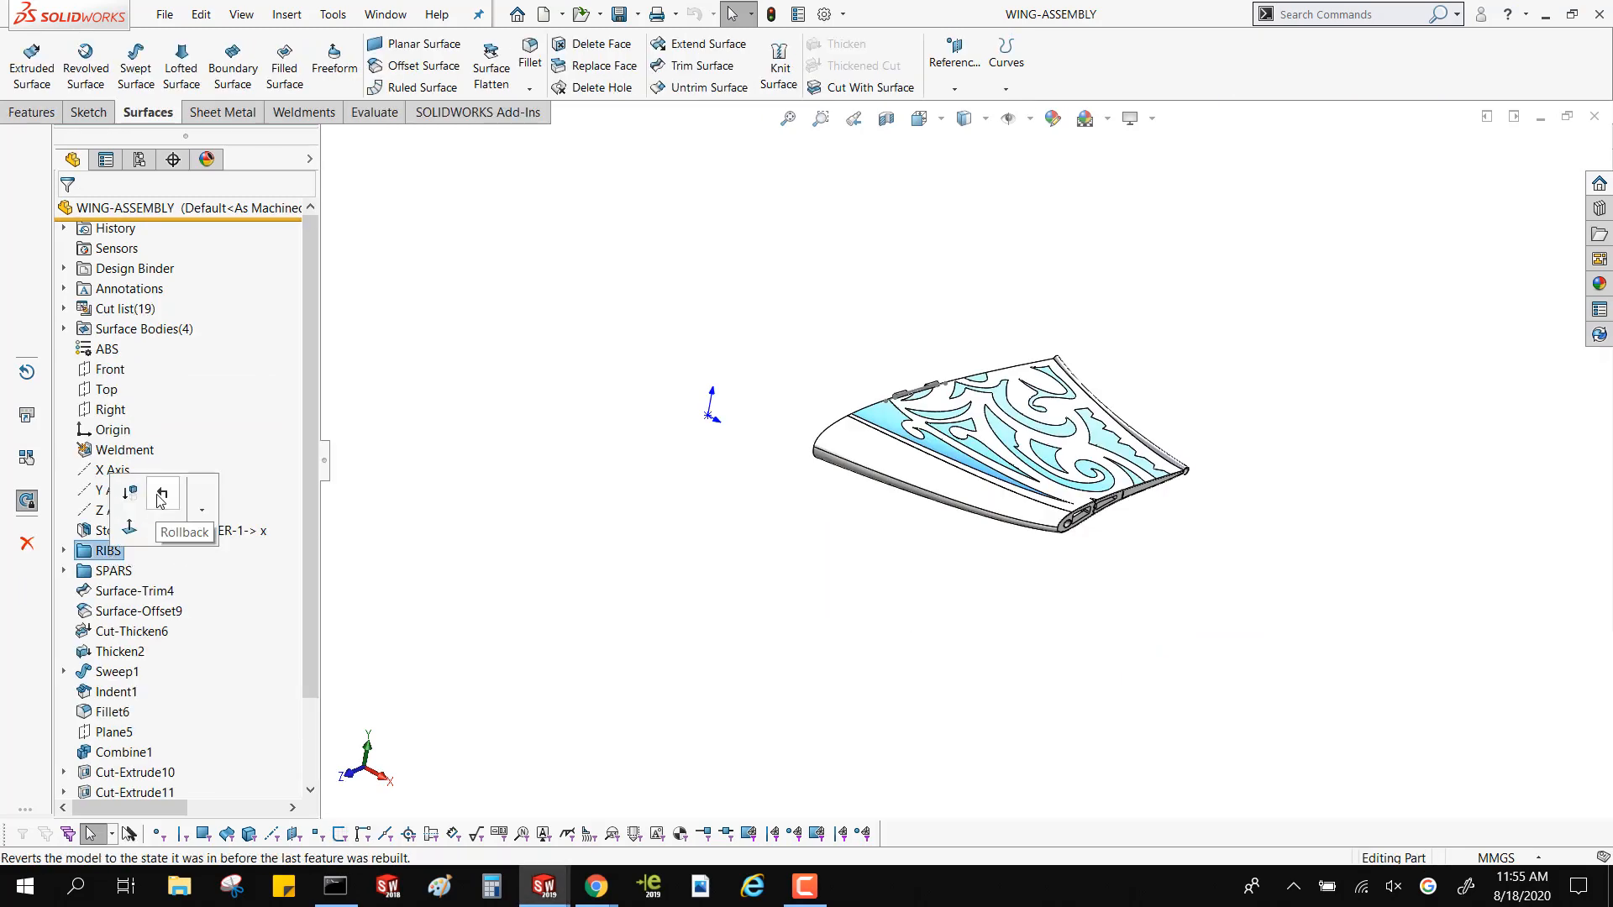
left_click(159, 500)
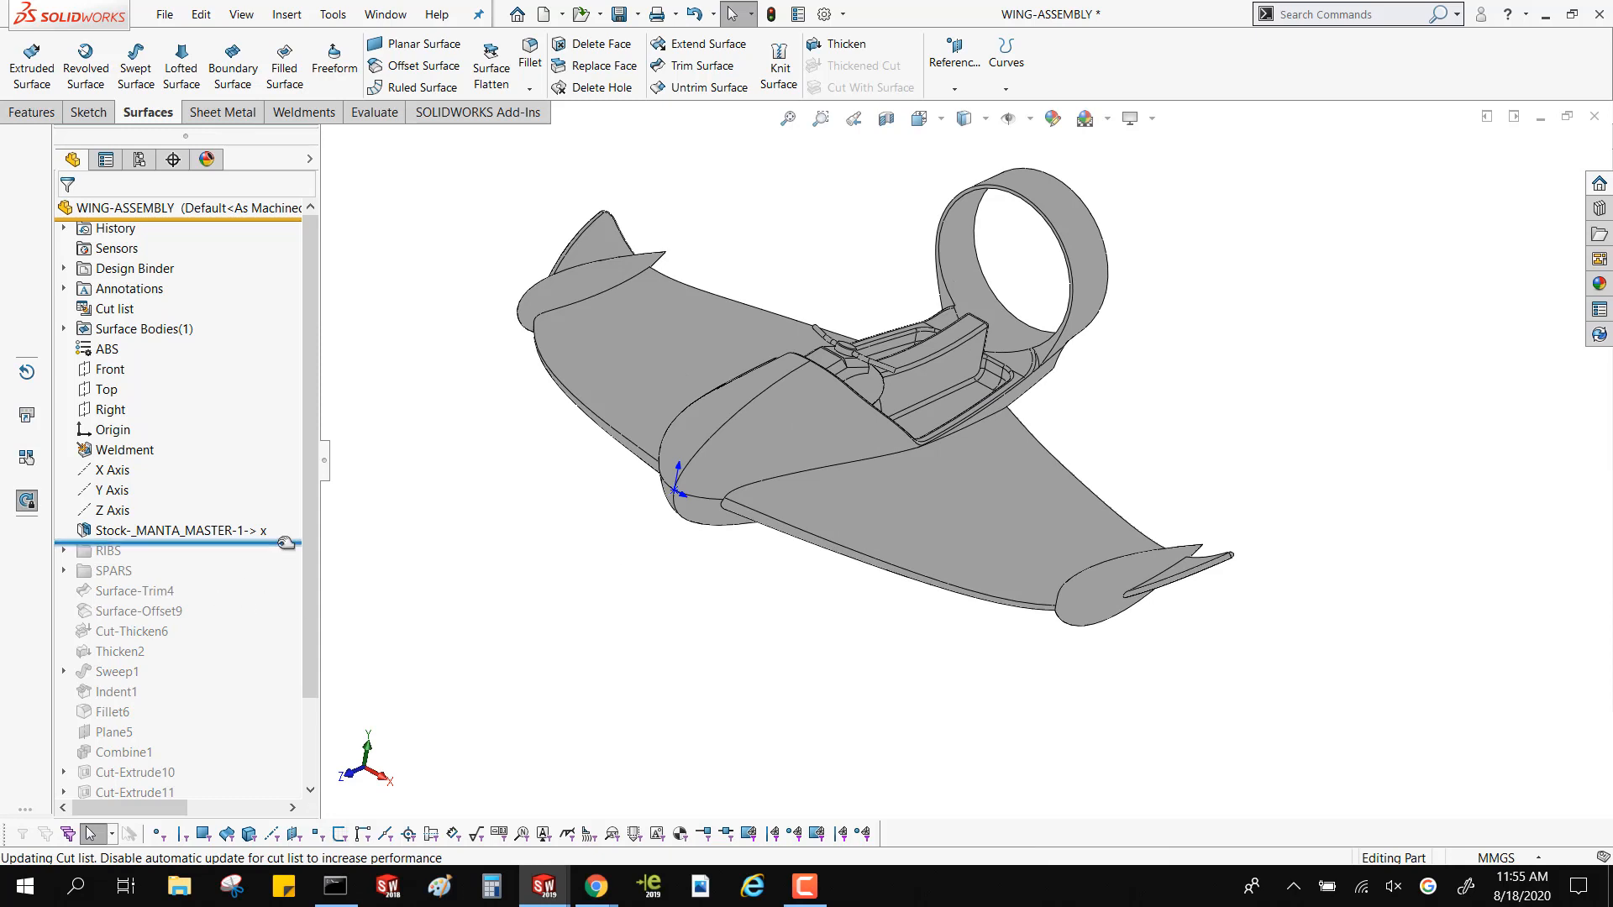
Roll the wing part forward past the RIBS folder and examine its SPAR_BODIES, SRAR EXTERANAL and SPAR_SPEED HOLES subfolders
left_click_drag(286, 542, 286, 554)
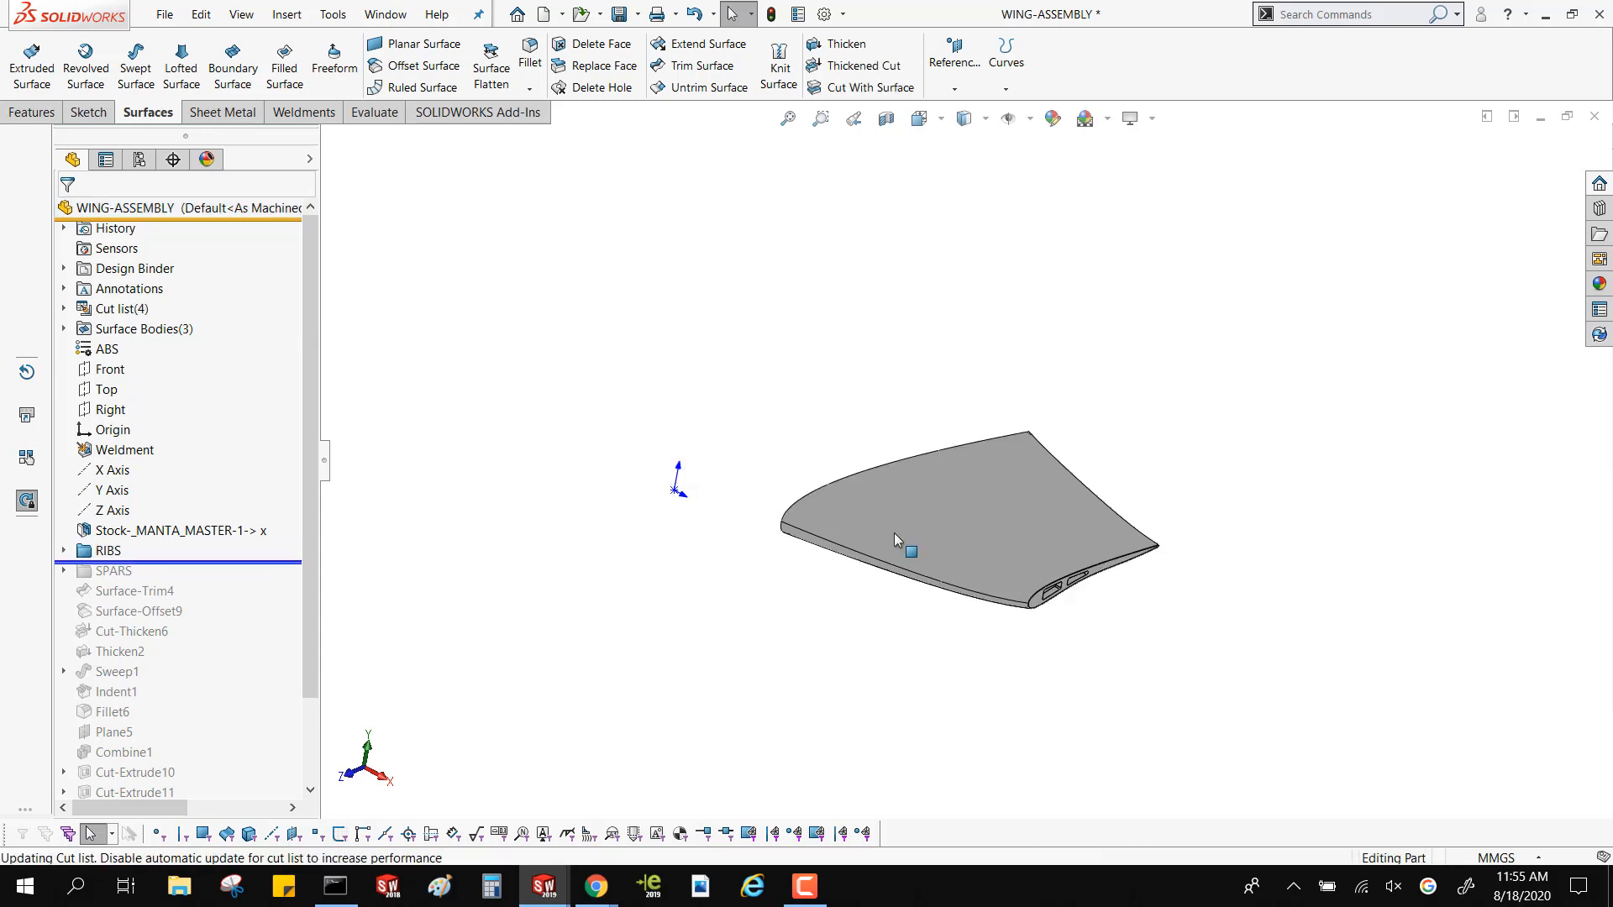
middle_click_drag(894, 533, 572, 470)
left_click(64, 551)
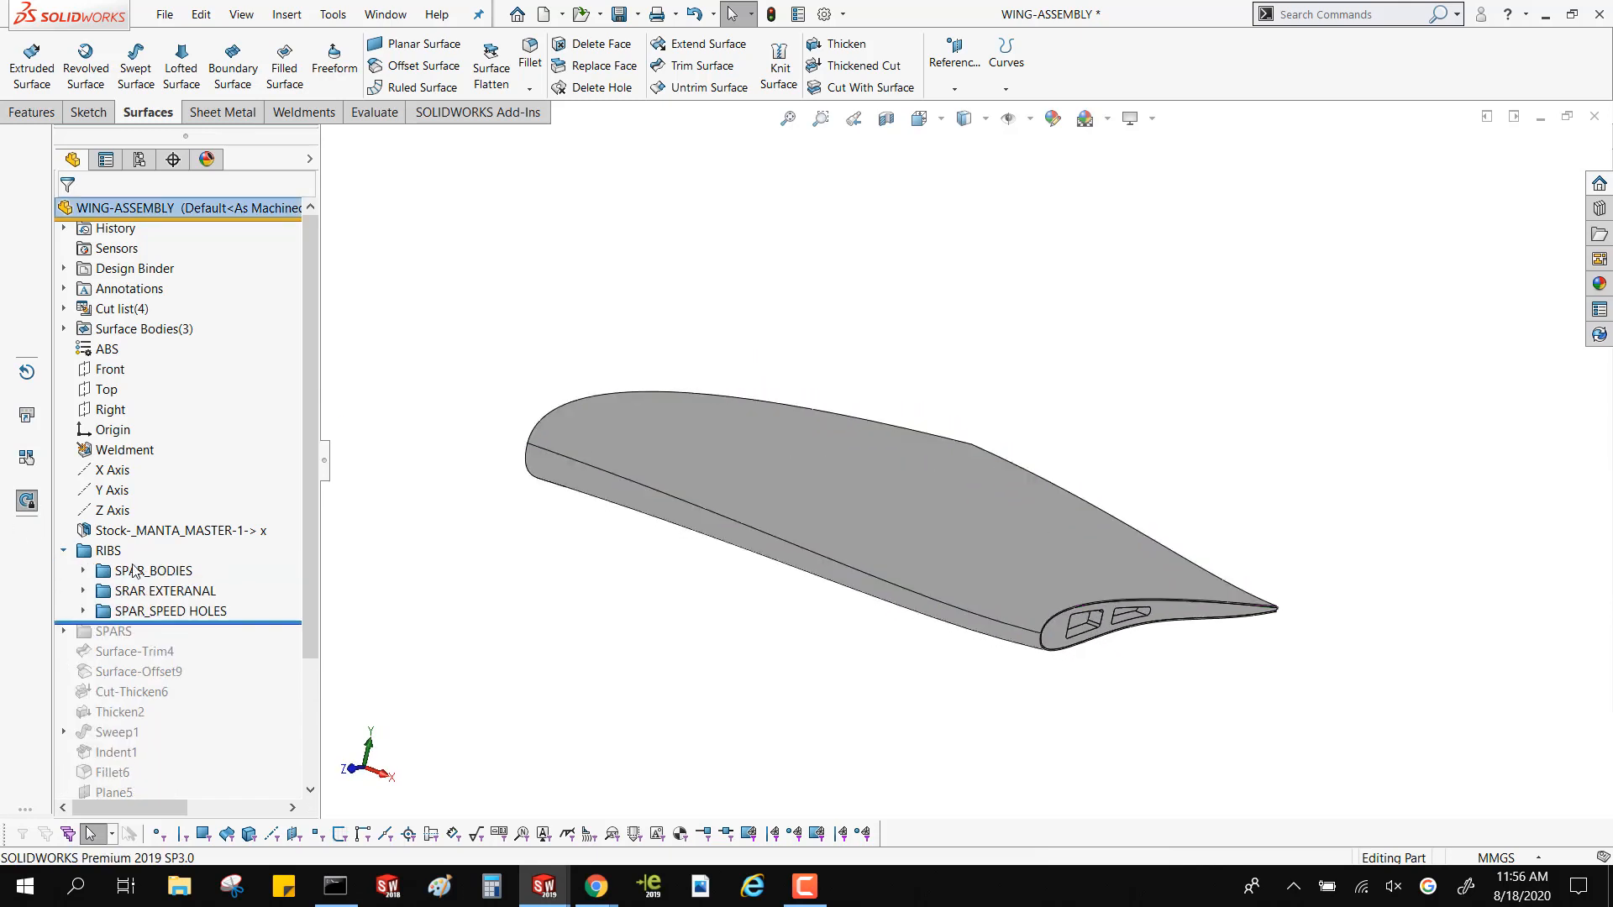
left_click(141, 572)
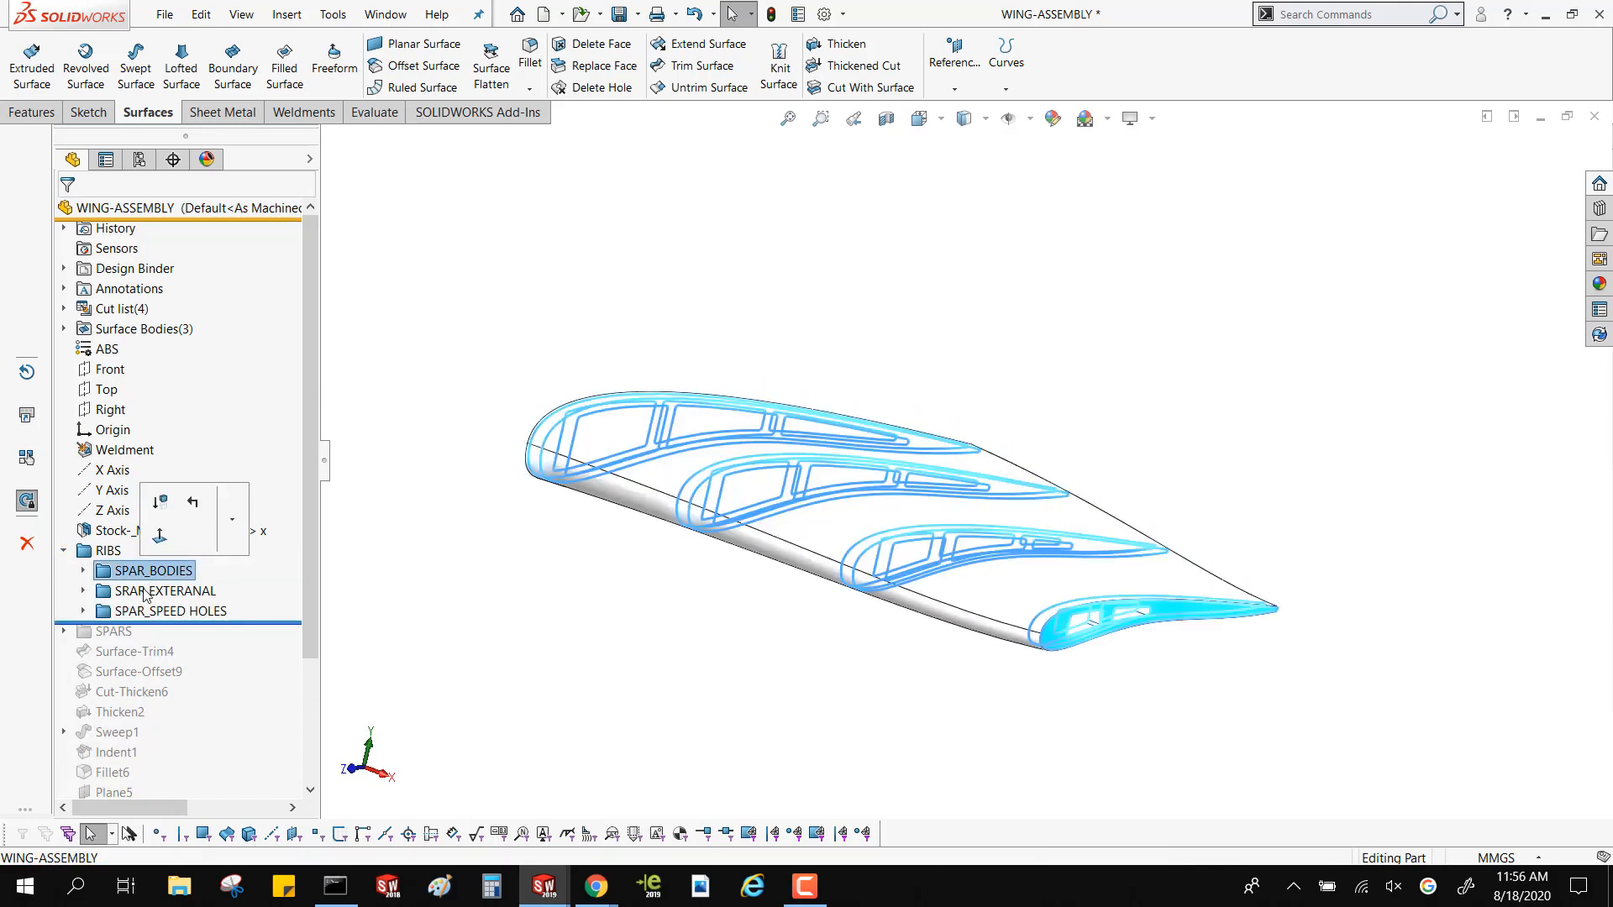
left_click(144, 593)
left_click(146, 611)
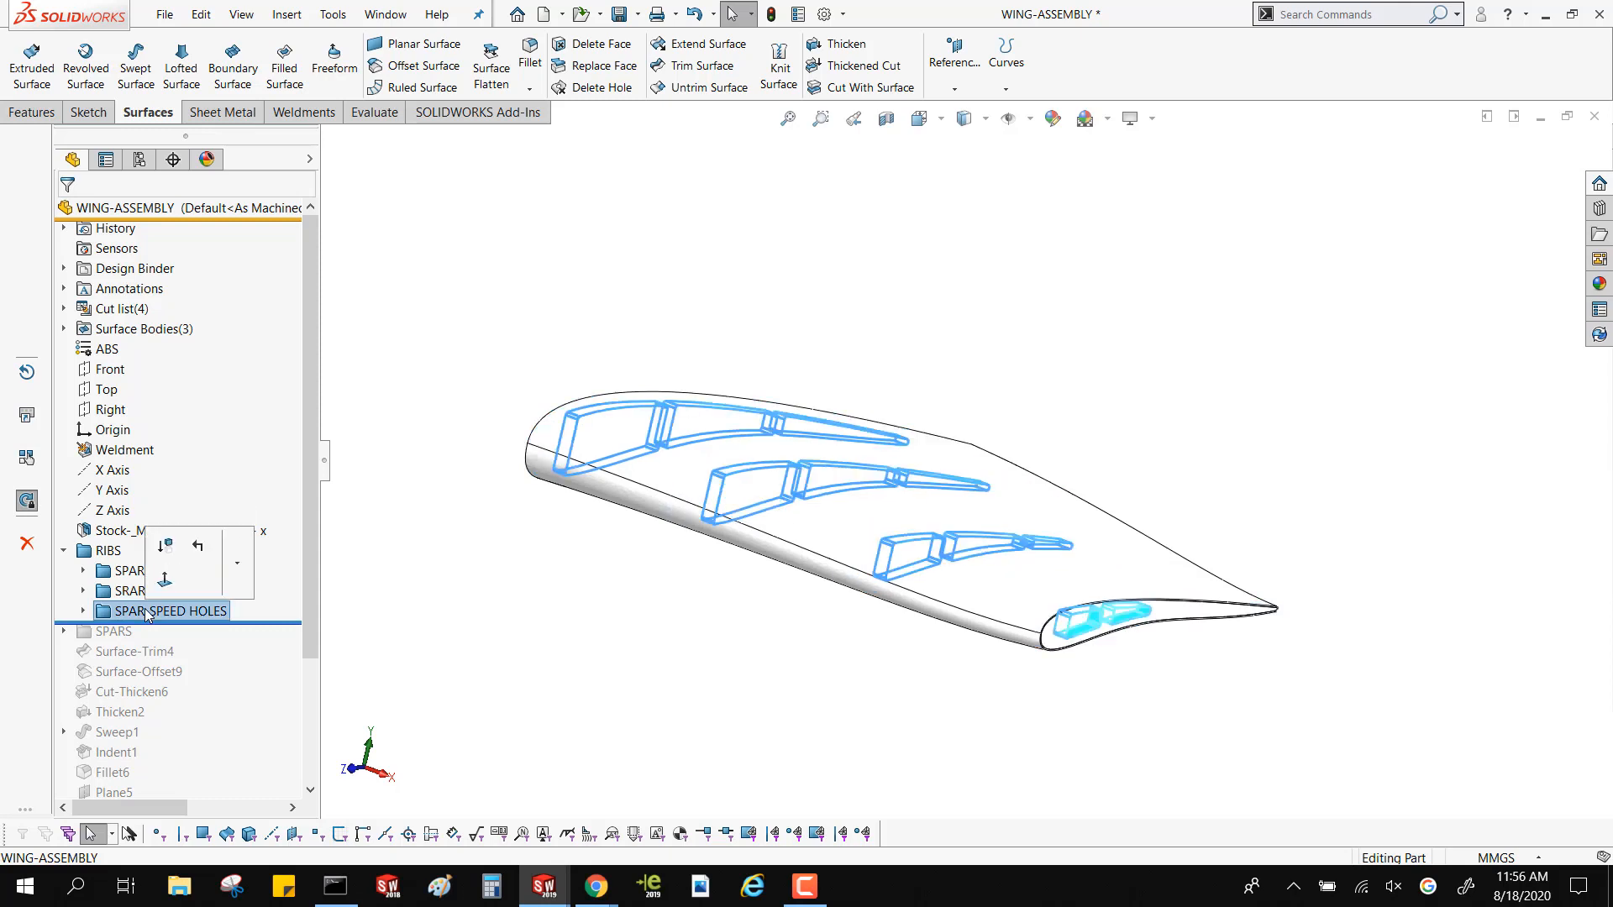
left_click(360, 666)
Roll the wing part forward past the SPARS folder, expand it, and cut an offset section view parallel to the Right plane
left_click_drag(252, 625, 252, 642)
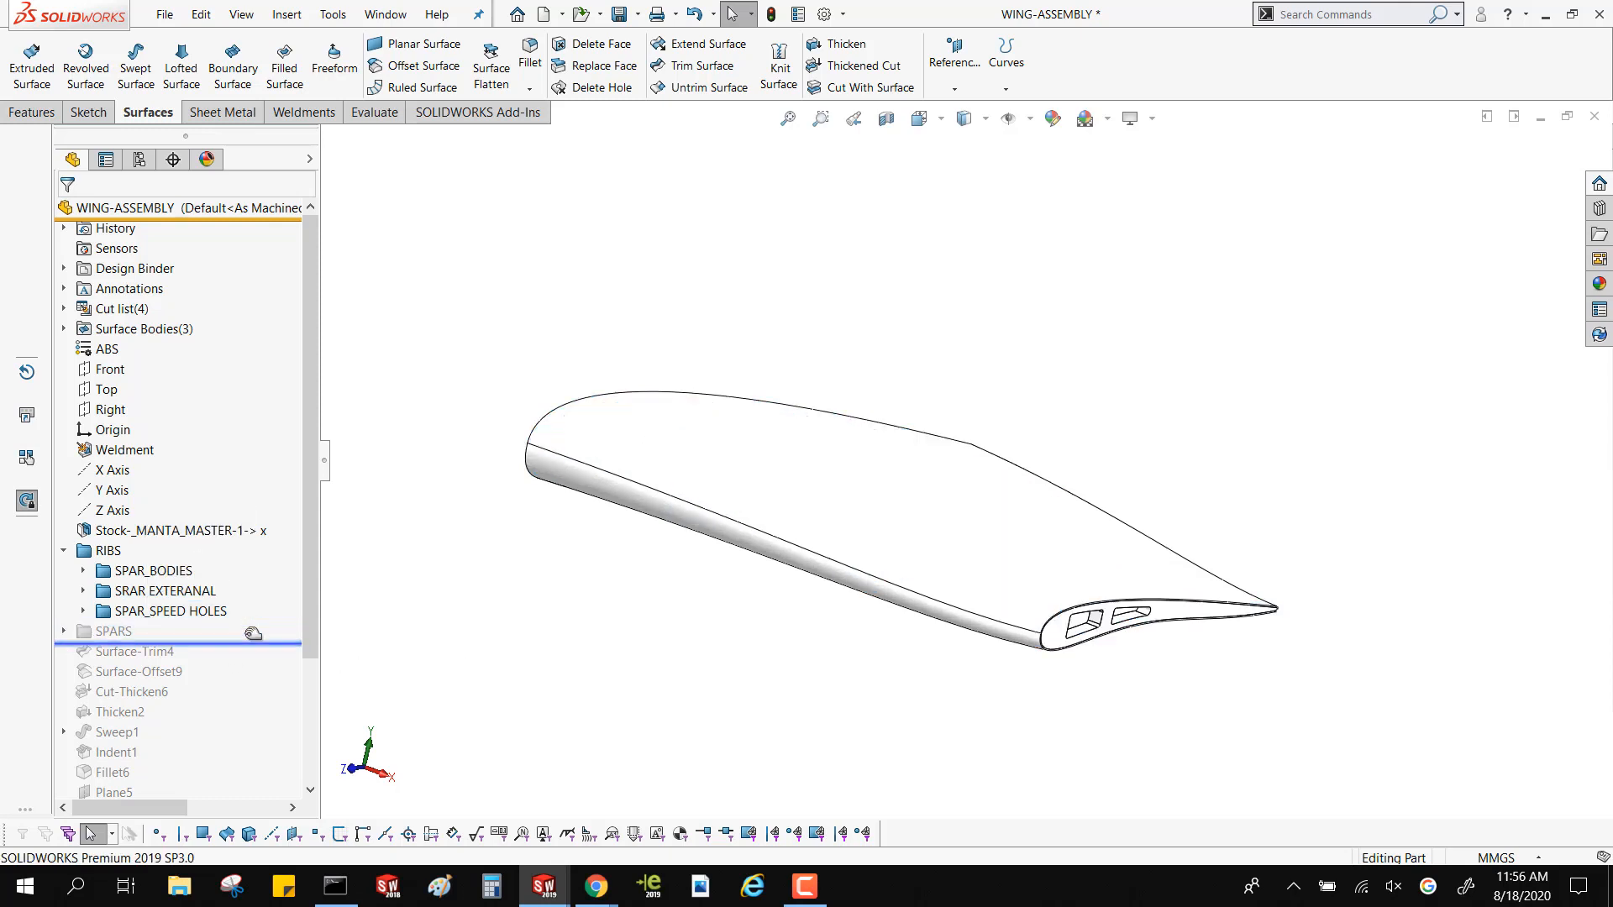
left_click(64, 631)
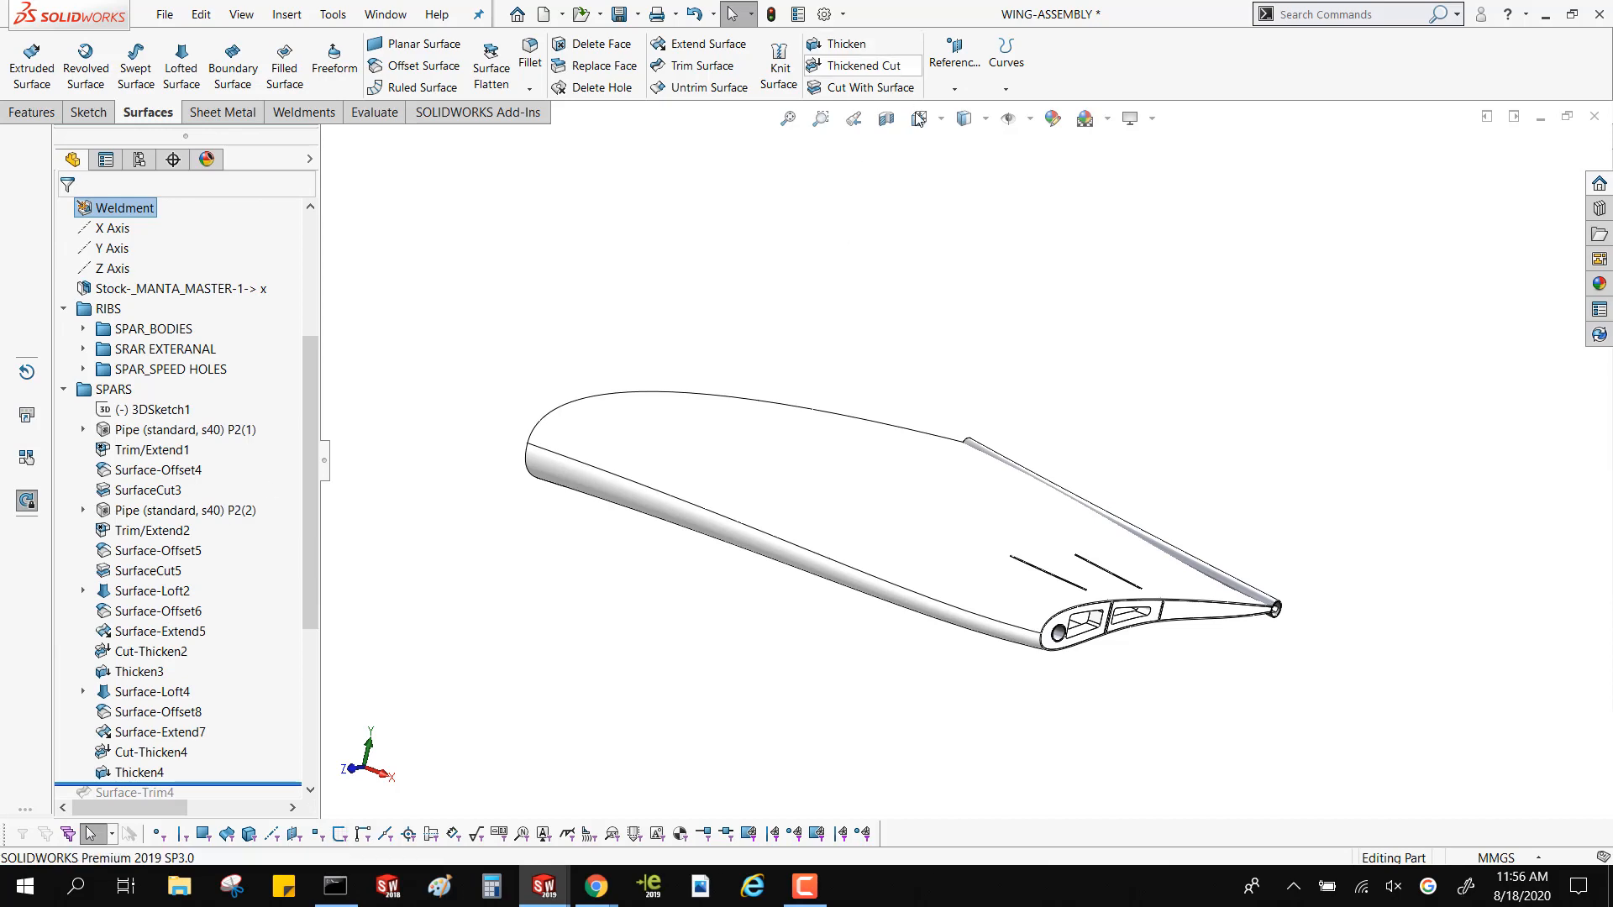
left_click(885, 118)
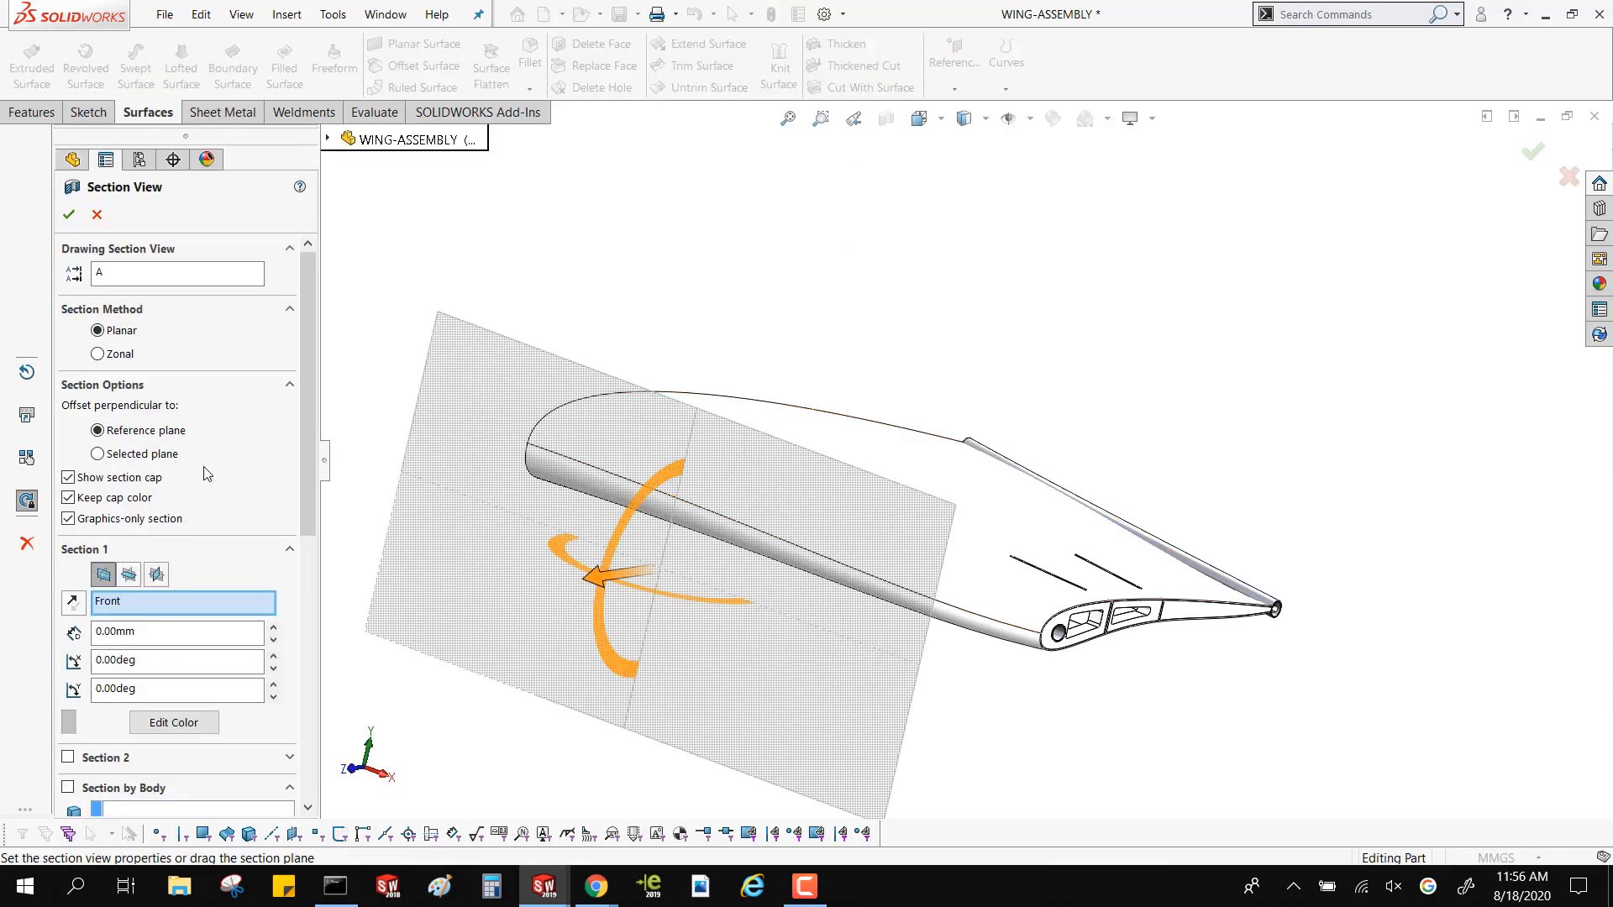
left_click(130, 576)
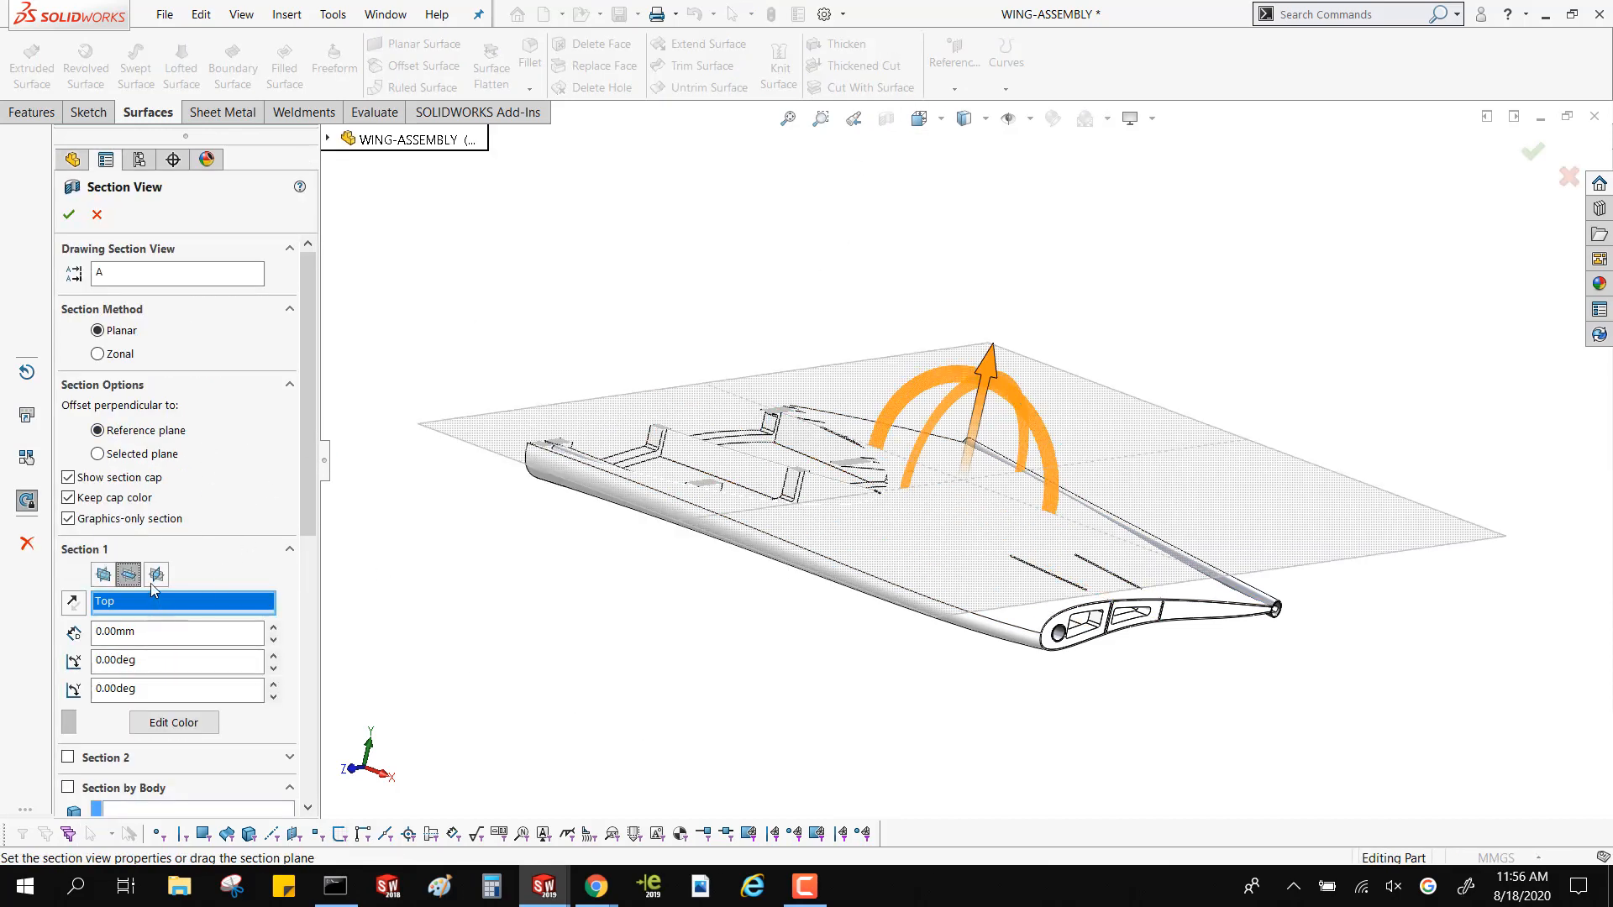
left_click(156, 574)
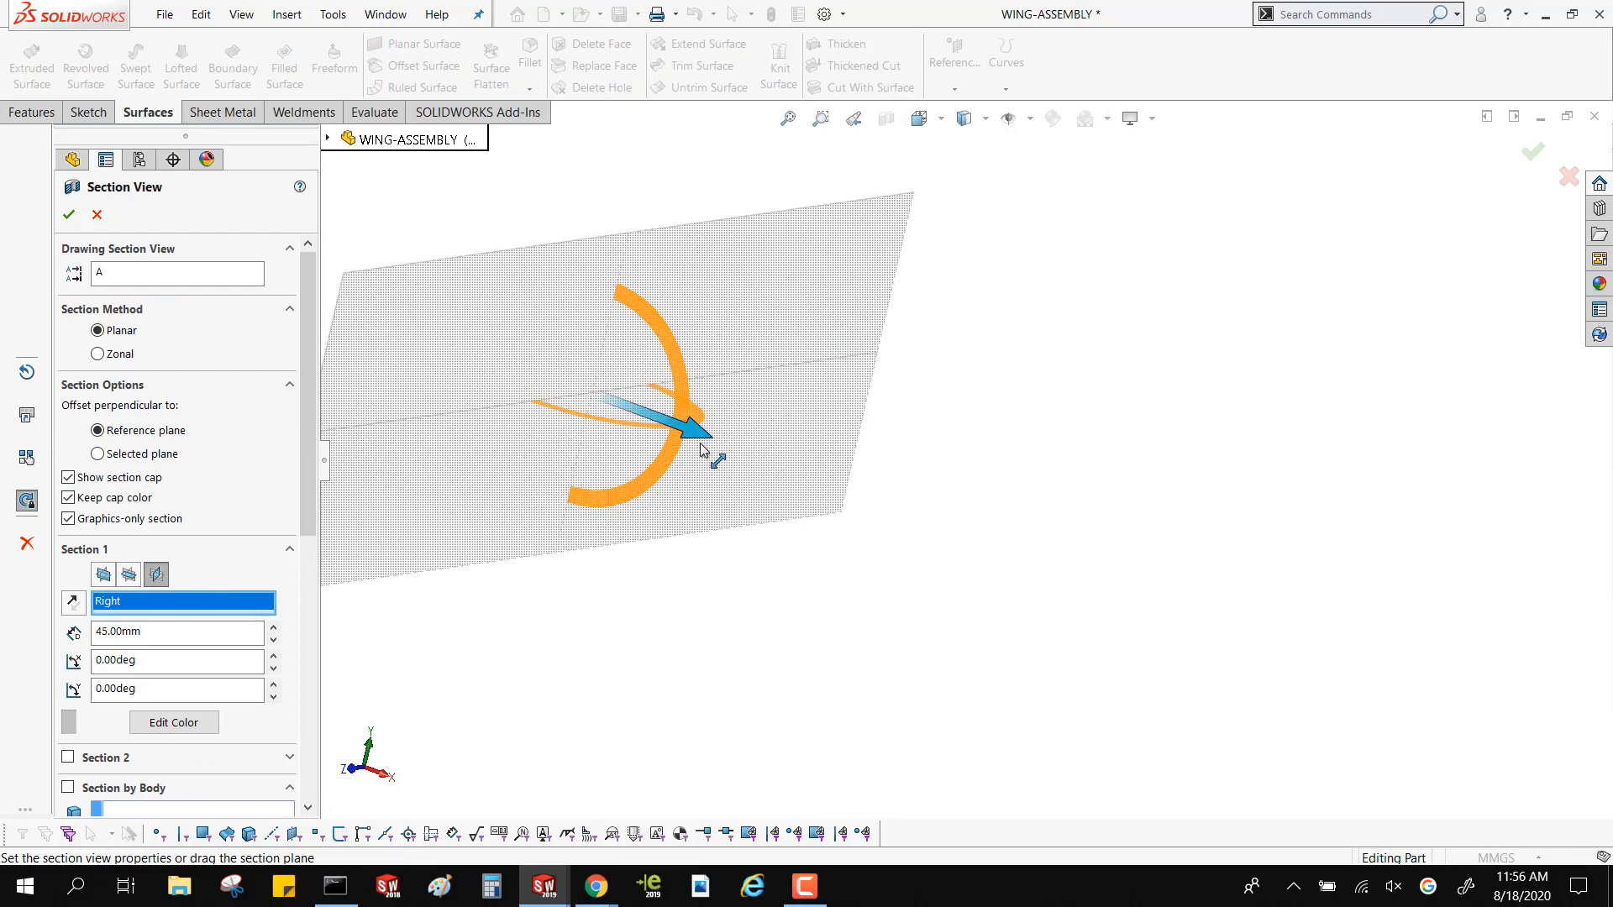
left_click_drag(701, 445, 1267, 693)
middle_click_drag(583, 198, 538, 193)
left_click(68, 215)
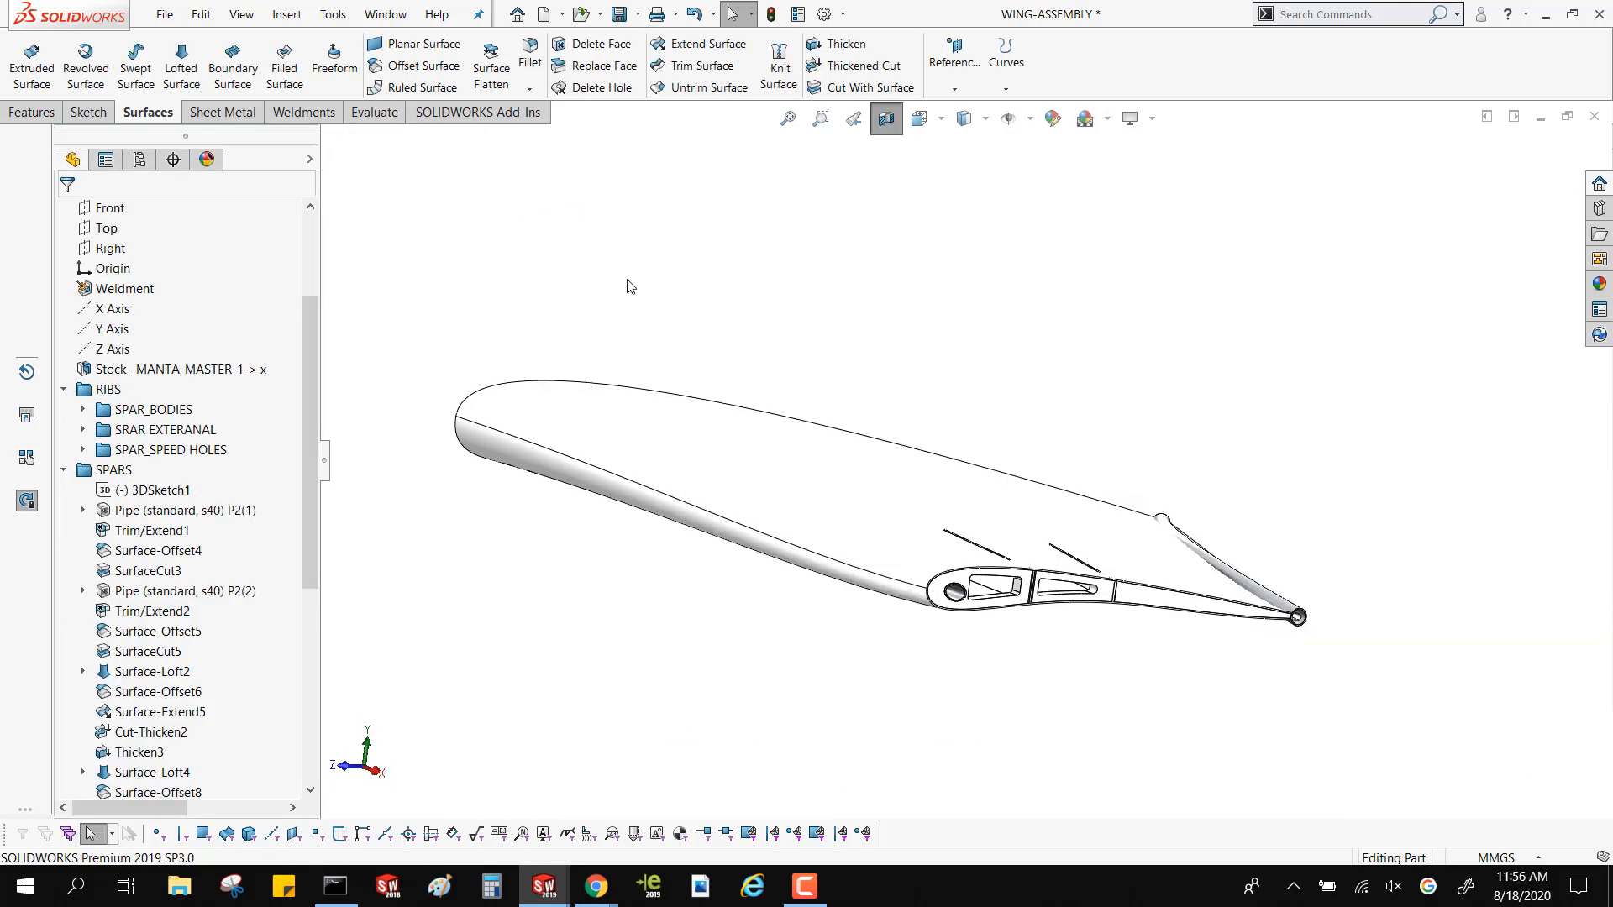
Look over the sectioned wing part and switch to the open Part11 document holding the inserted master surface
middle_click_drag(661, 337, 679, 347)
left_click(787, 462)
left_click(584, 215)
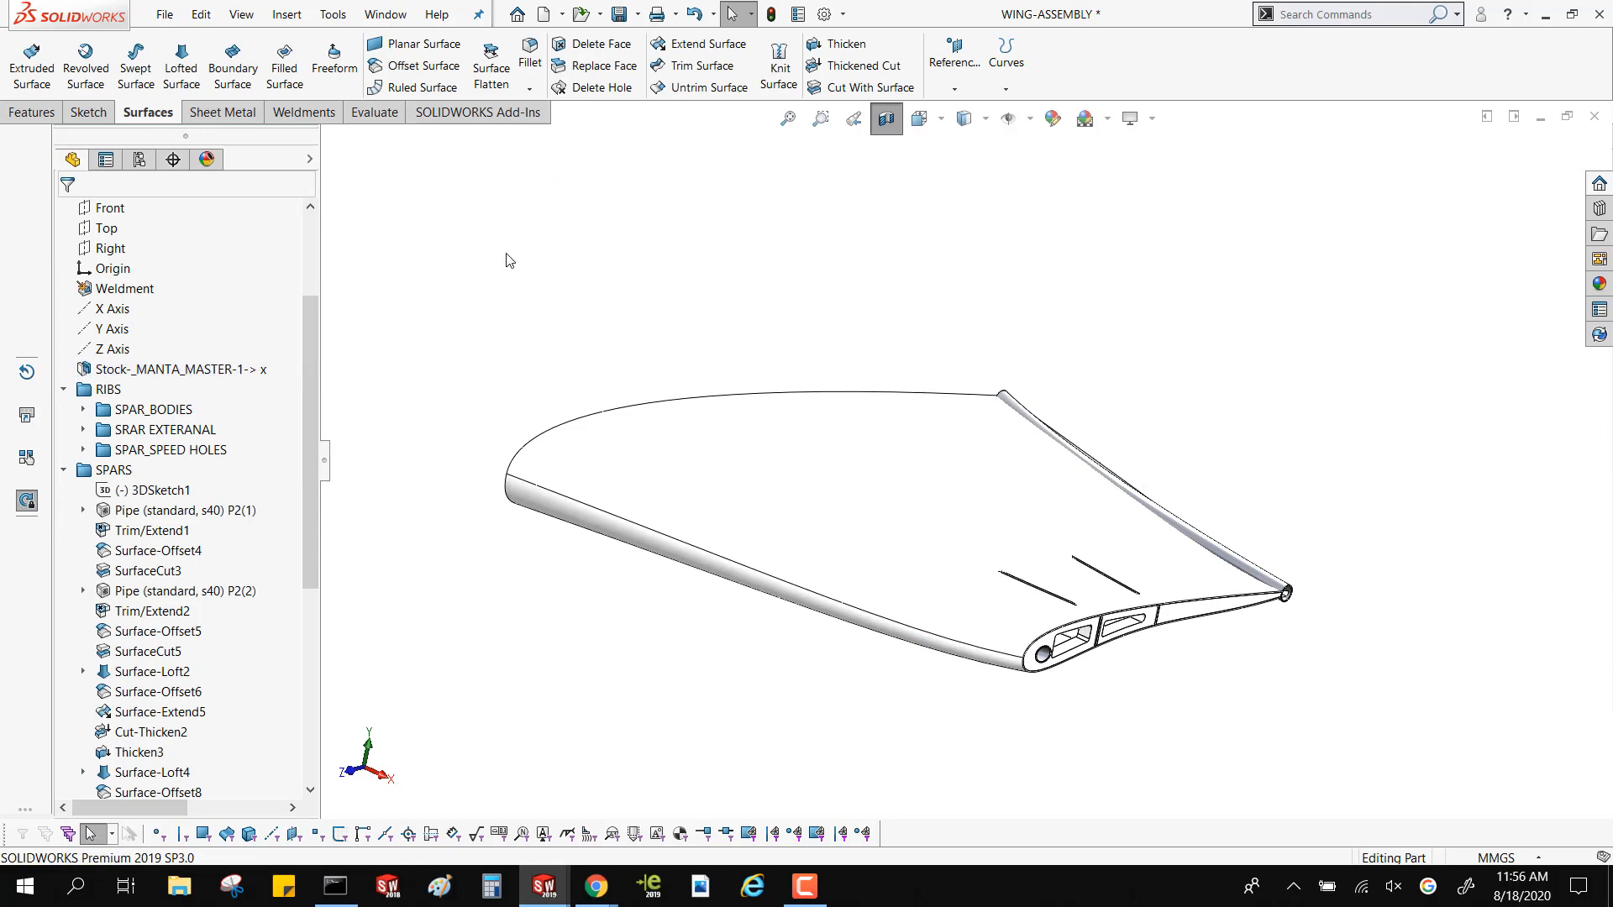
key("ctrl+Tab")
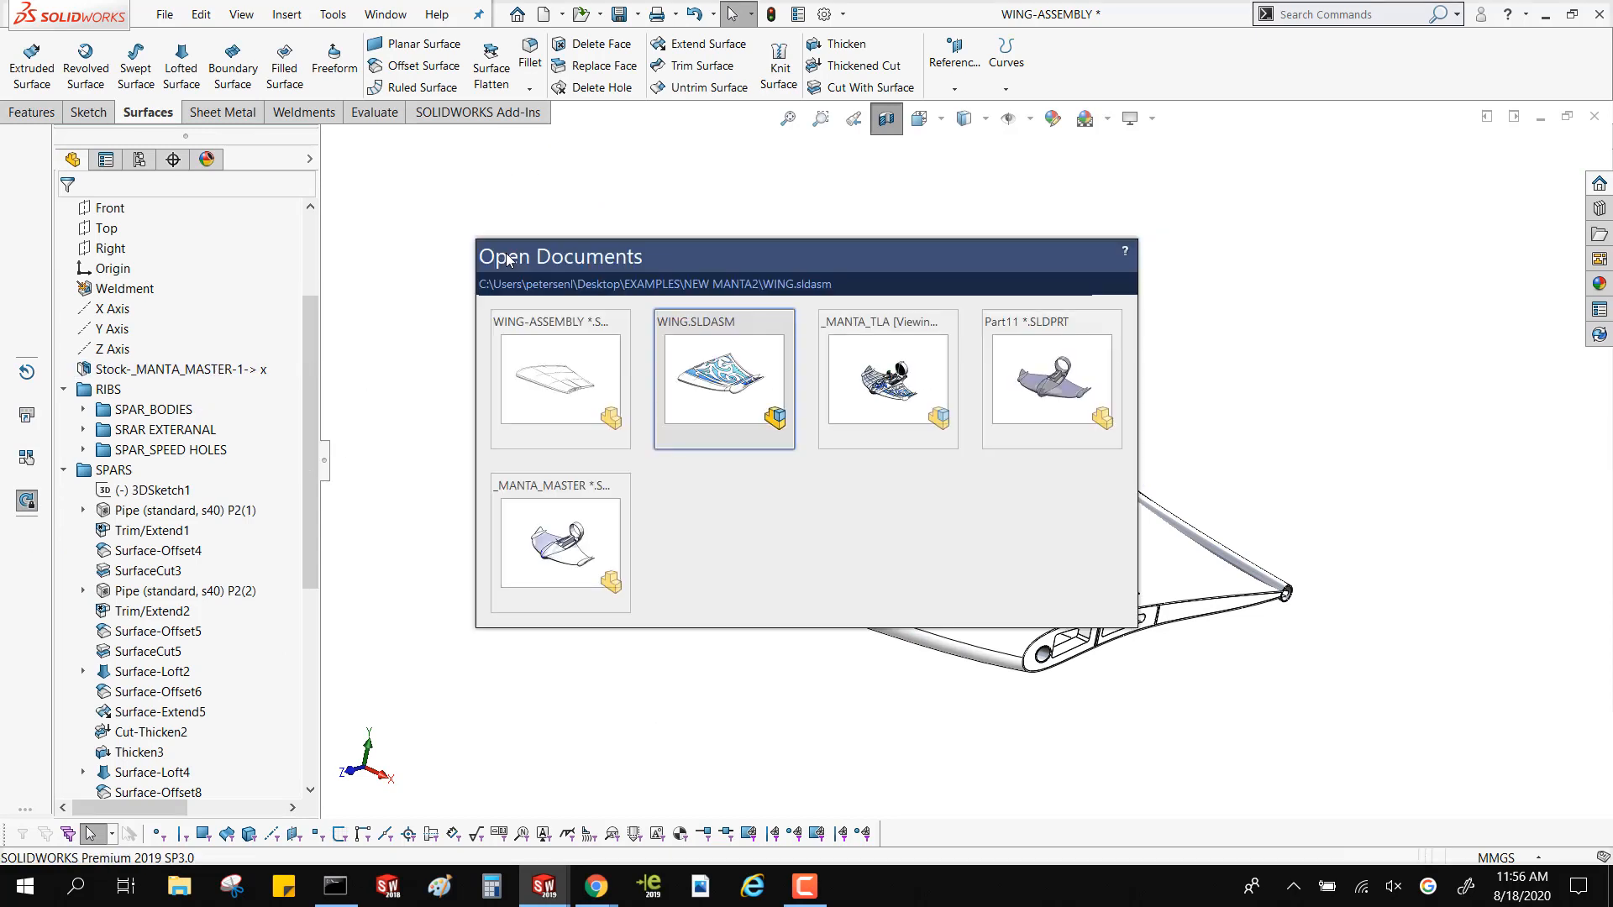
key("ctrl+Tab")
key("ctrl+Tab")
key("ctrl+Tab")
key("ctrl+Tab")
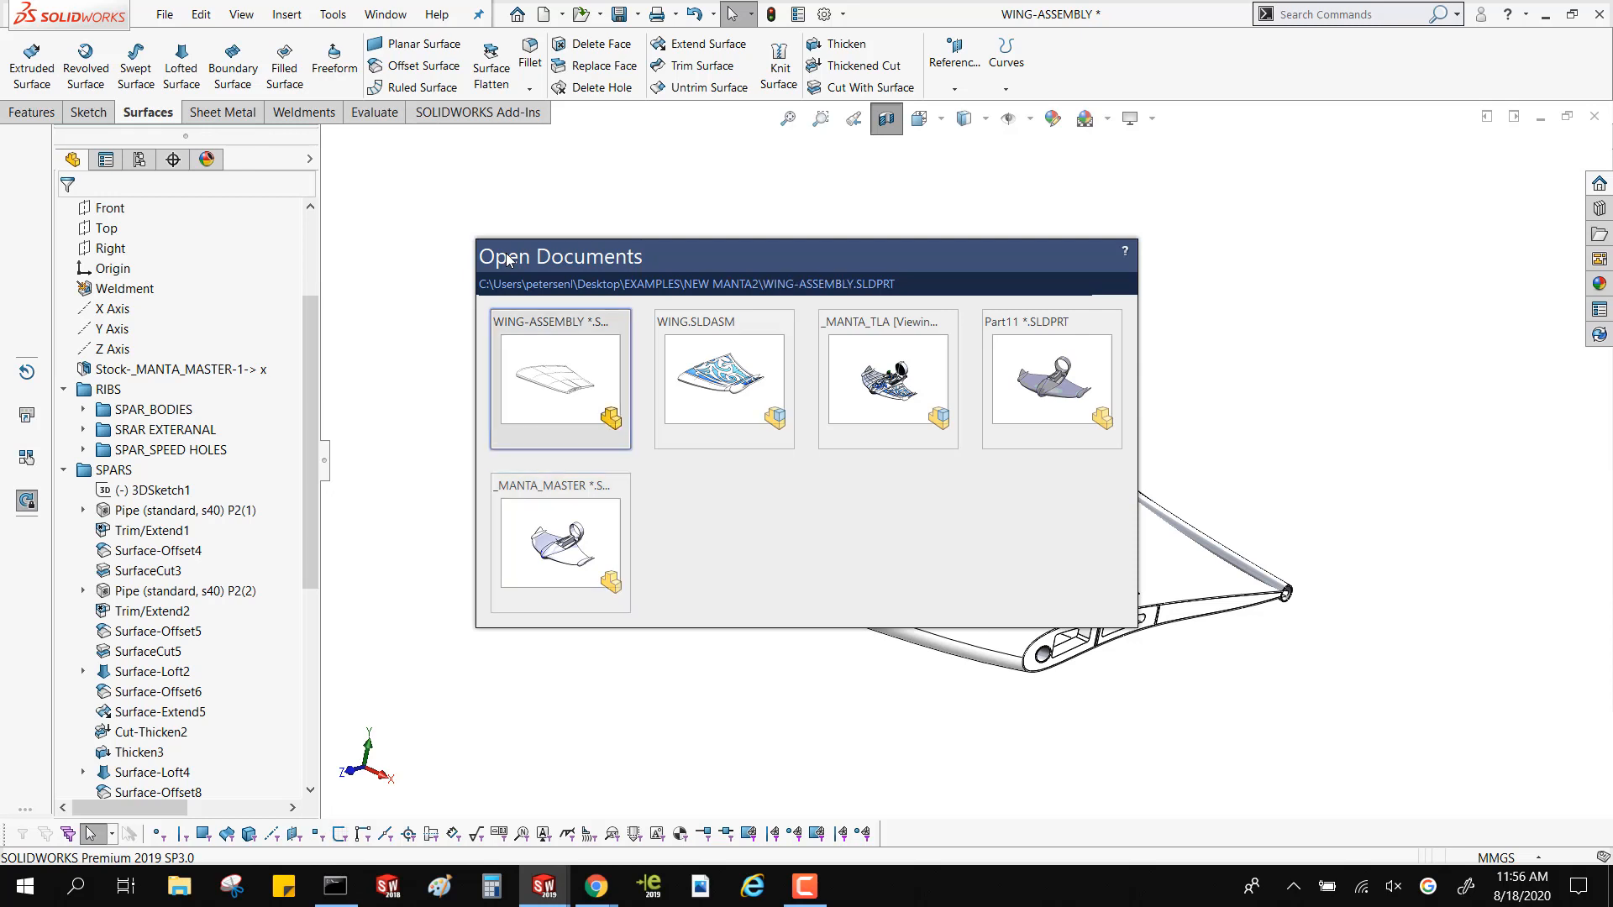
key("ctrl+Tab")
key("ctrl+Tab")
key("ctrl+Tab")
key("ctrl+Tab")
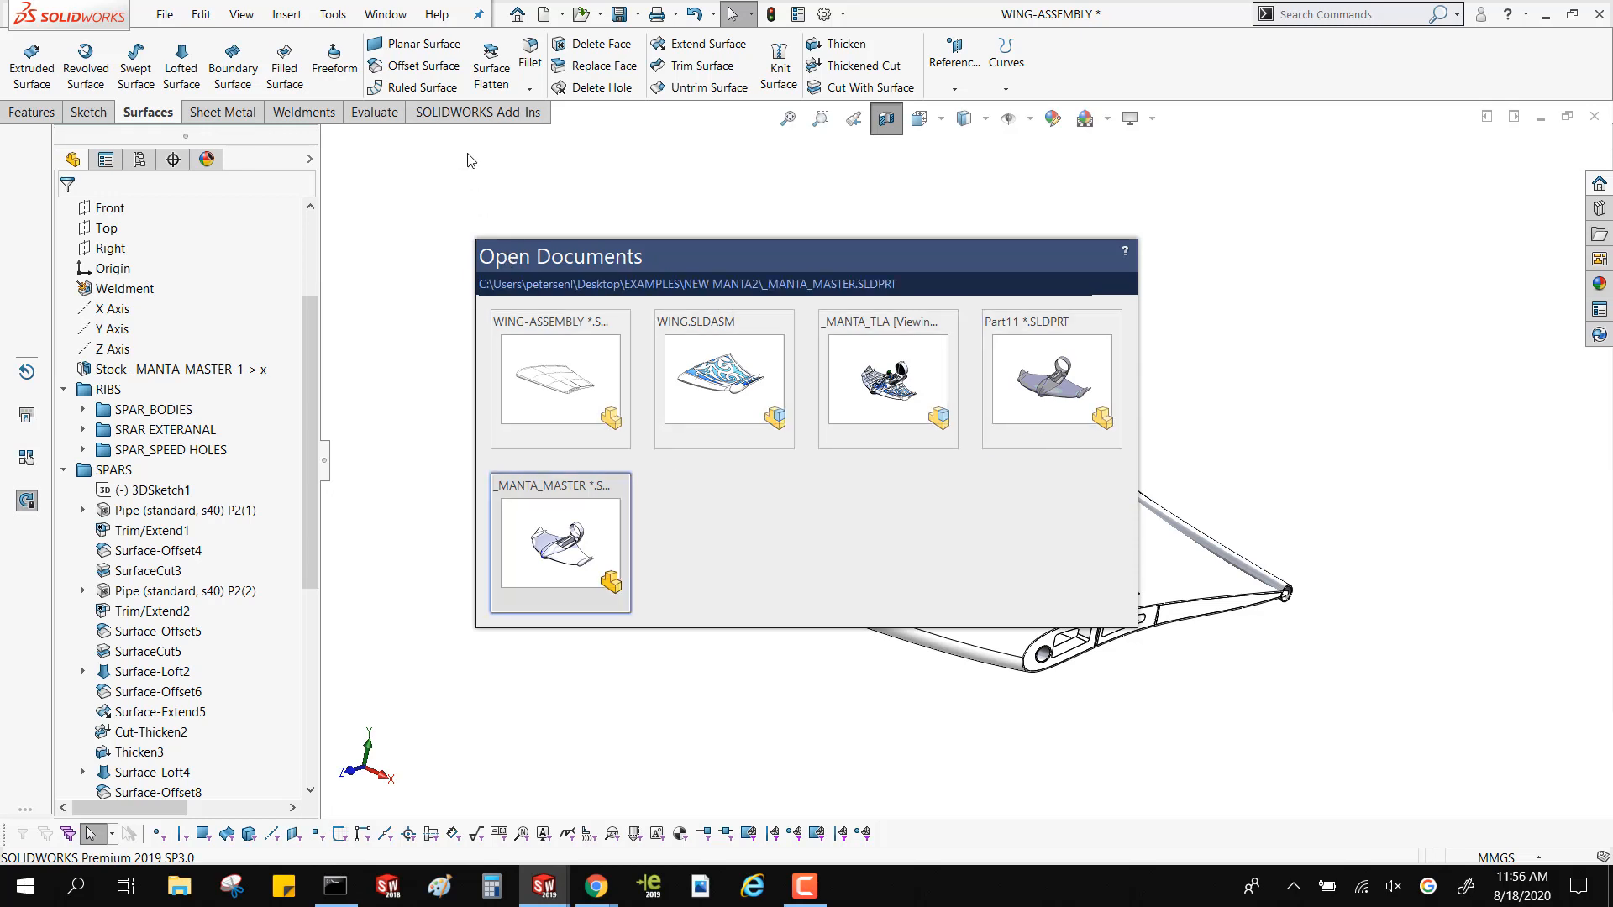
key("ctrl+Tab")
key("ctrl+Tab")
key("ctrl+Tab")
key("ctrl+Tab")
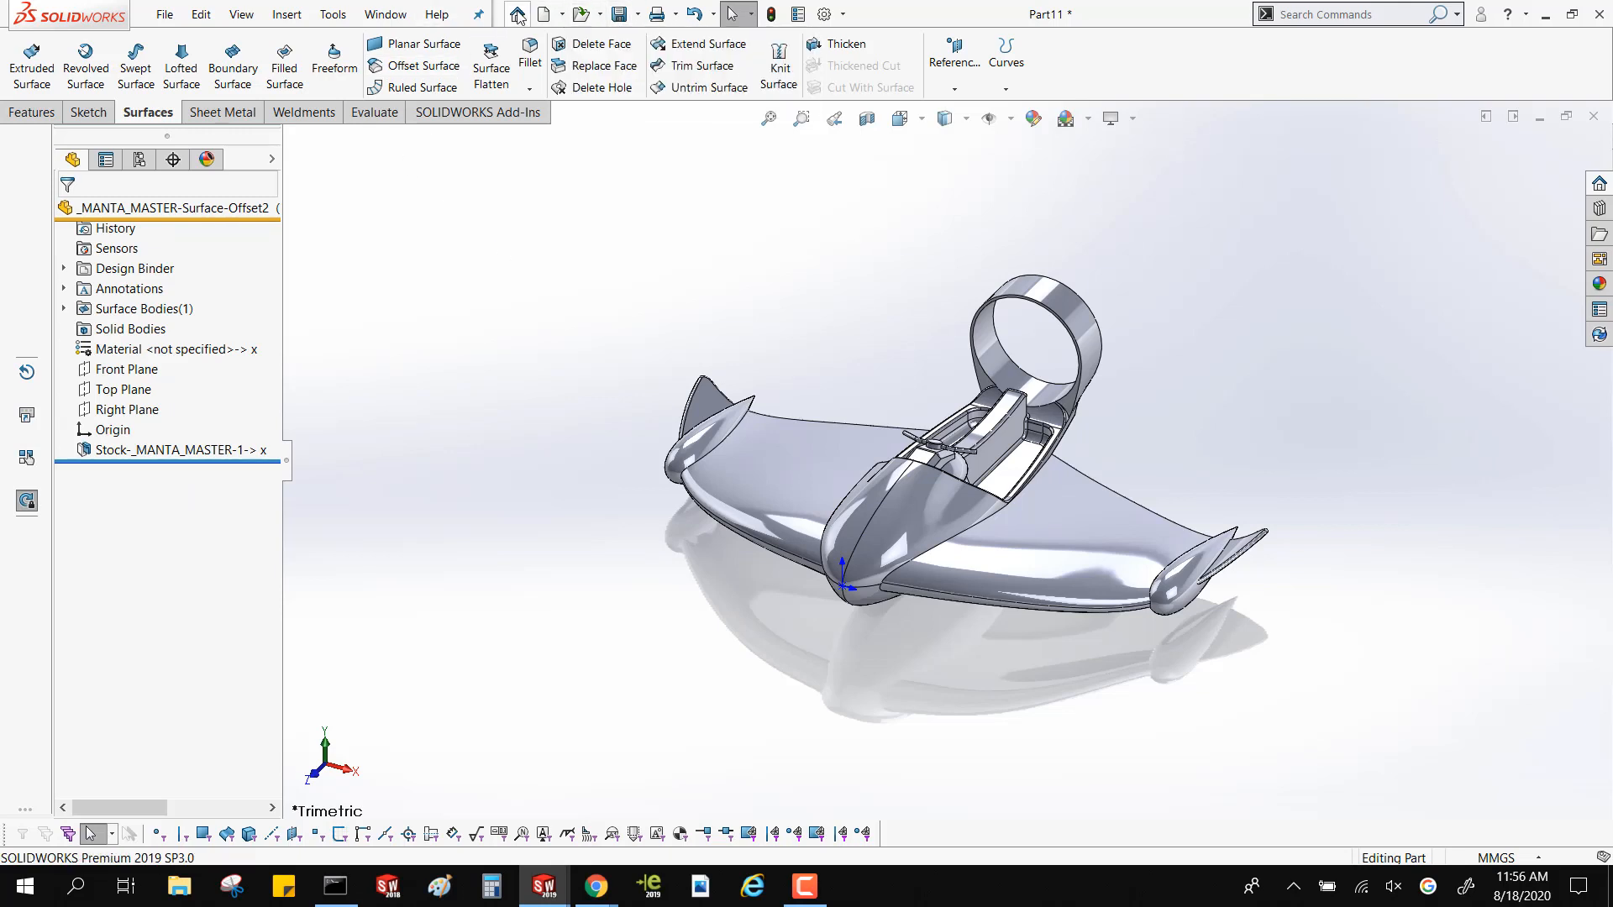
Start making an assembly from the part, saving the part as _MANTA_MASTER-Surface-Offset2
mouse_move(561, 17)
left_click(572, 81)
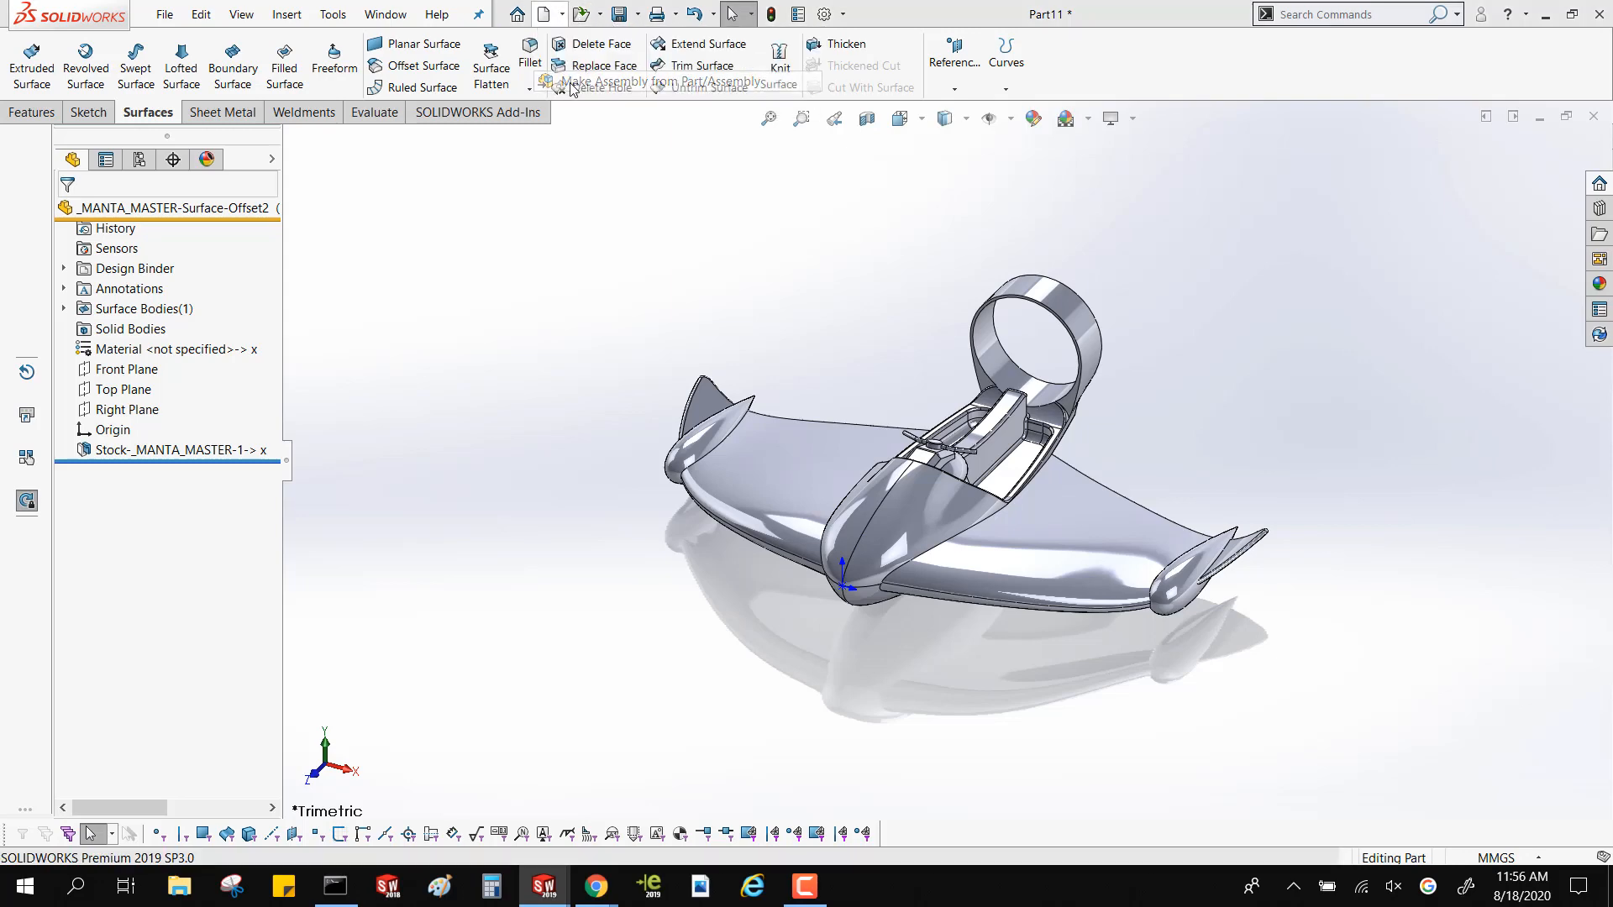
left_click(781, 462)
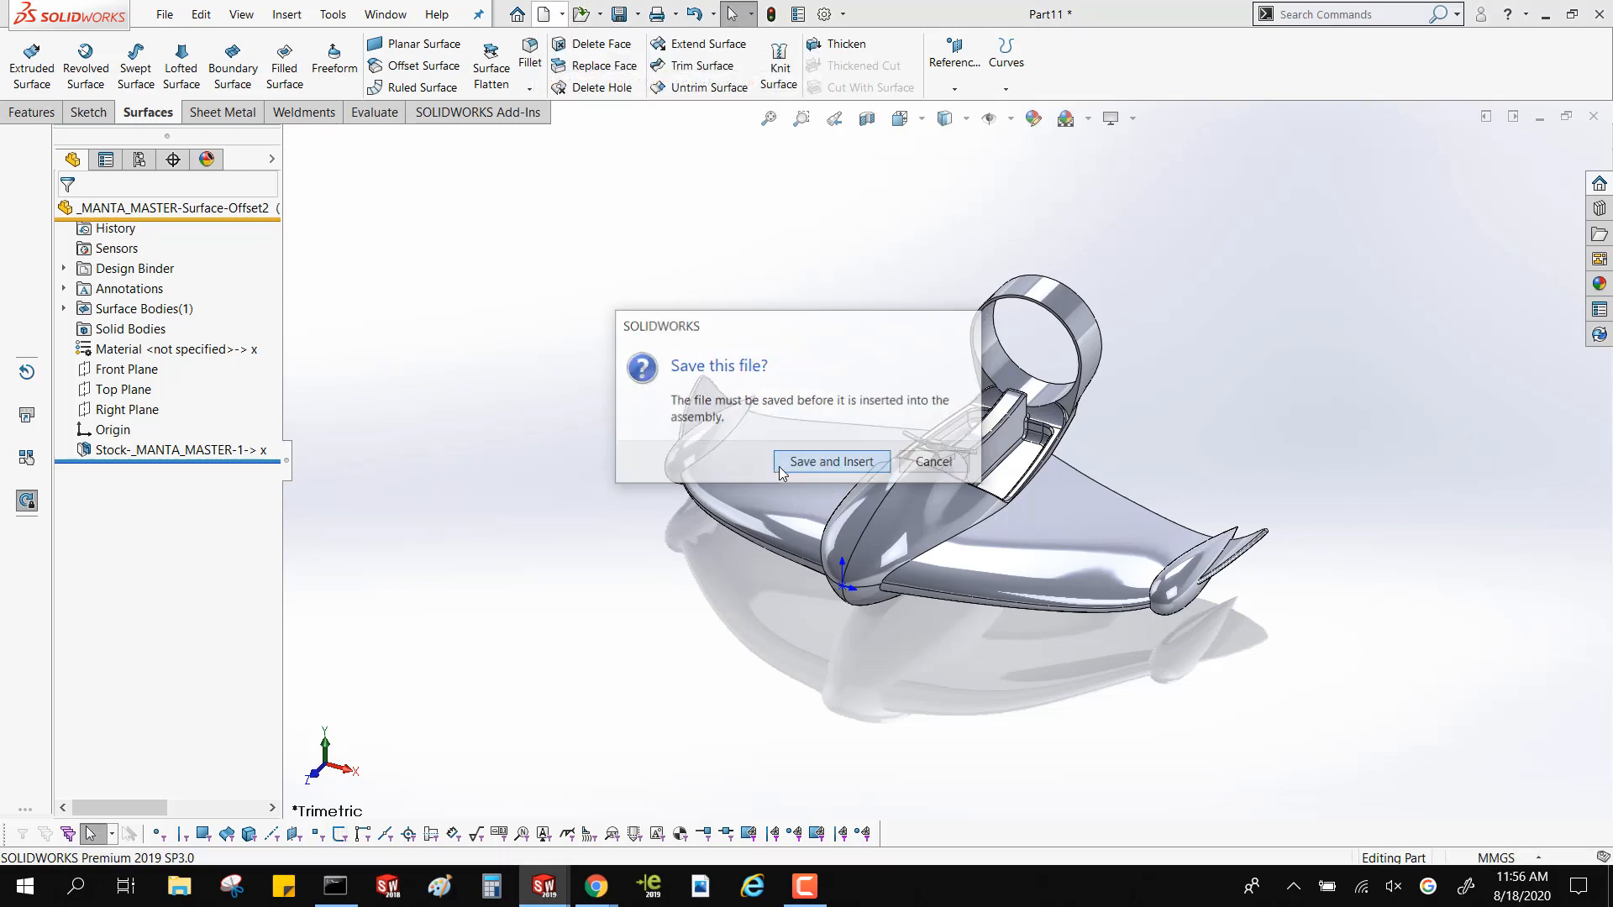
left_click(694, 340)
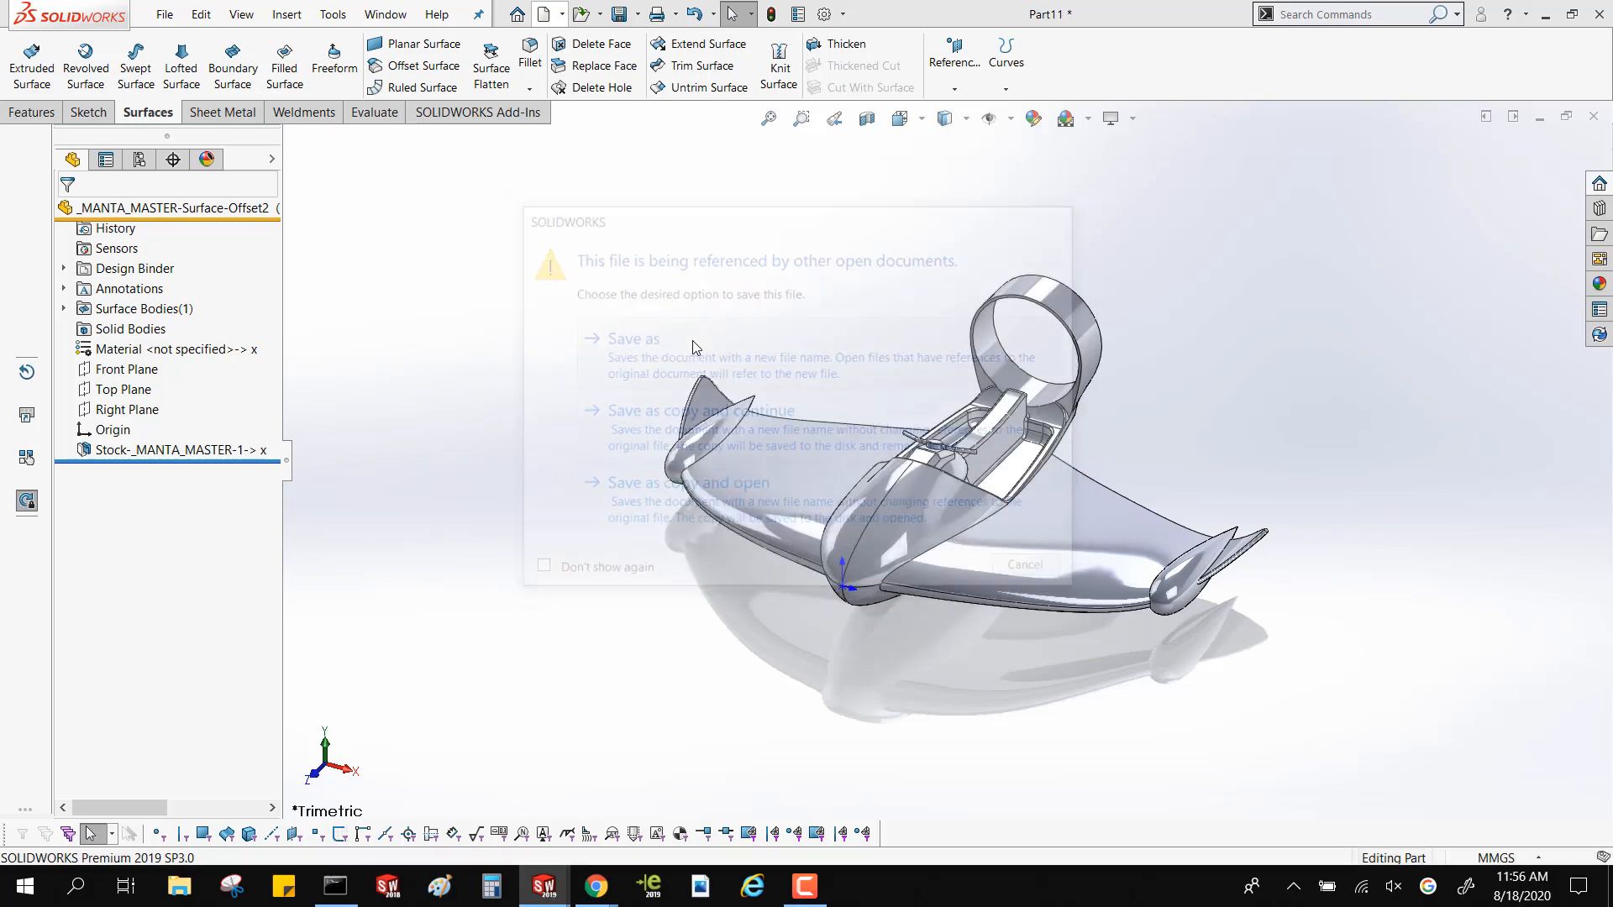
left_click(941, 733)
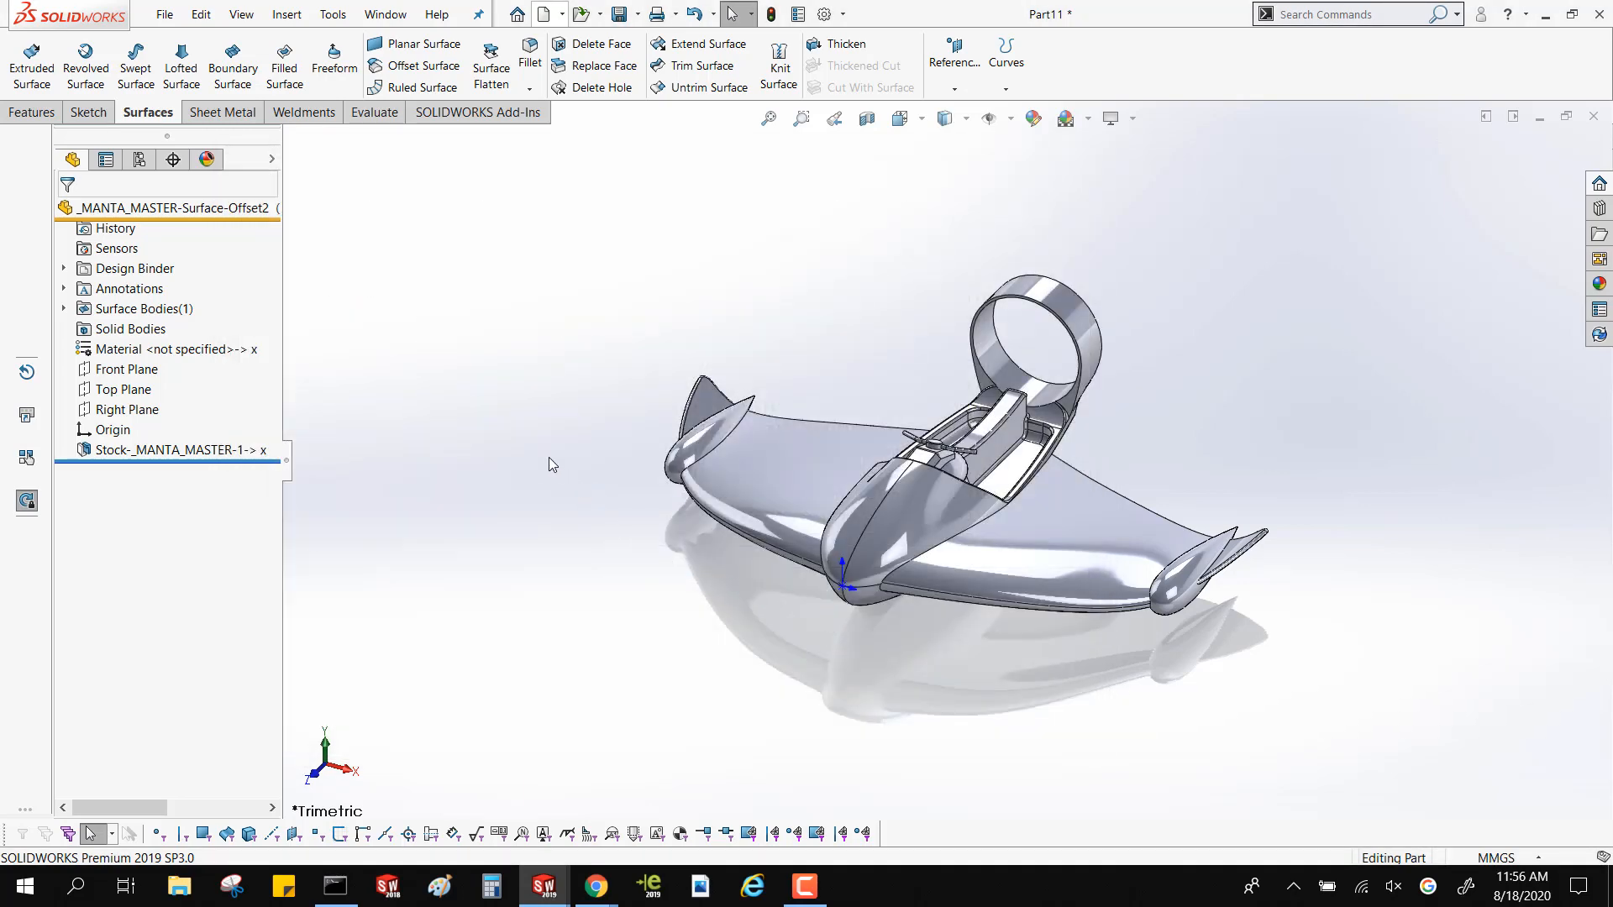
Create the assembly from the Google Assembly IN template and place _MANTA_MASTER at its origin
left_click(166, 188)
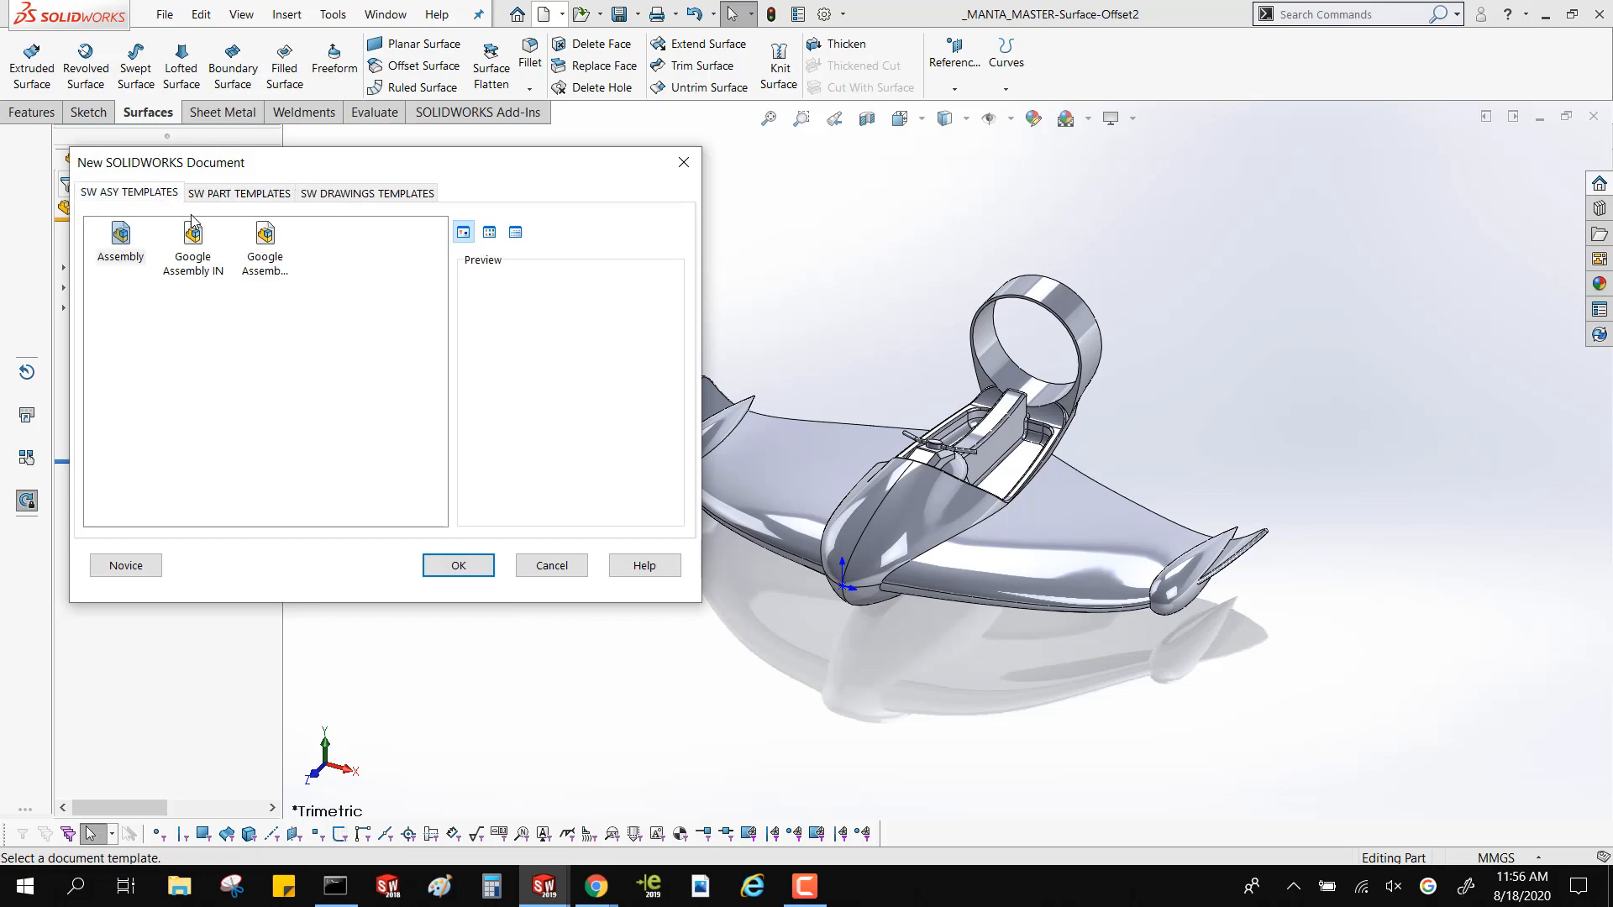
double_click(195, 241)
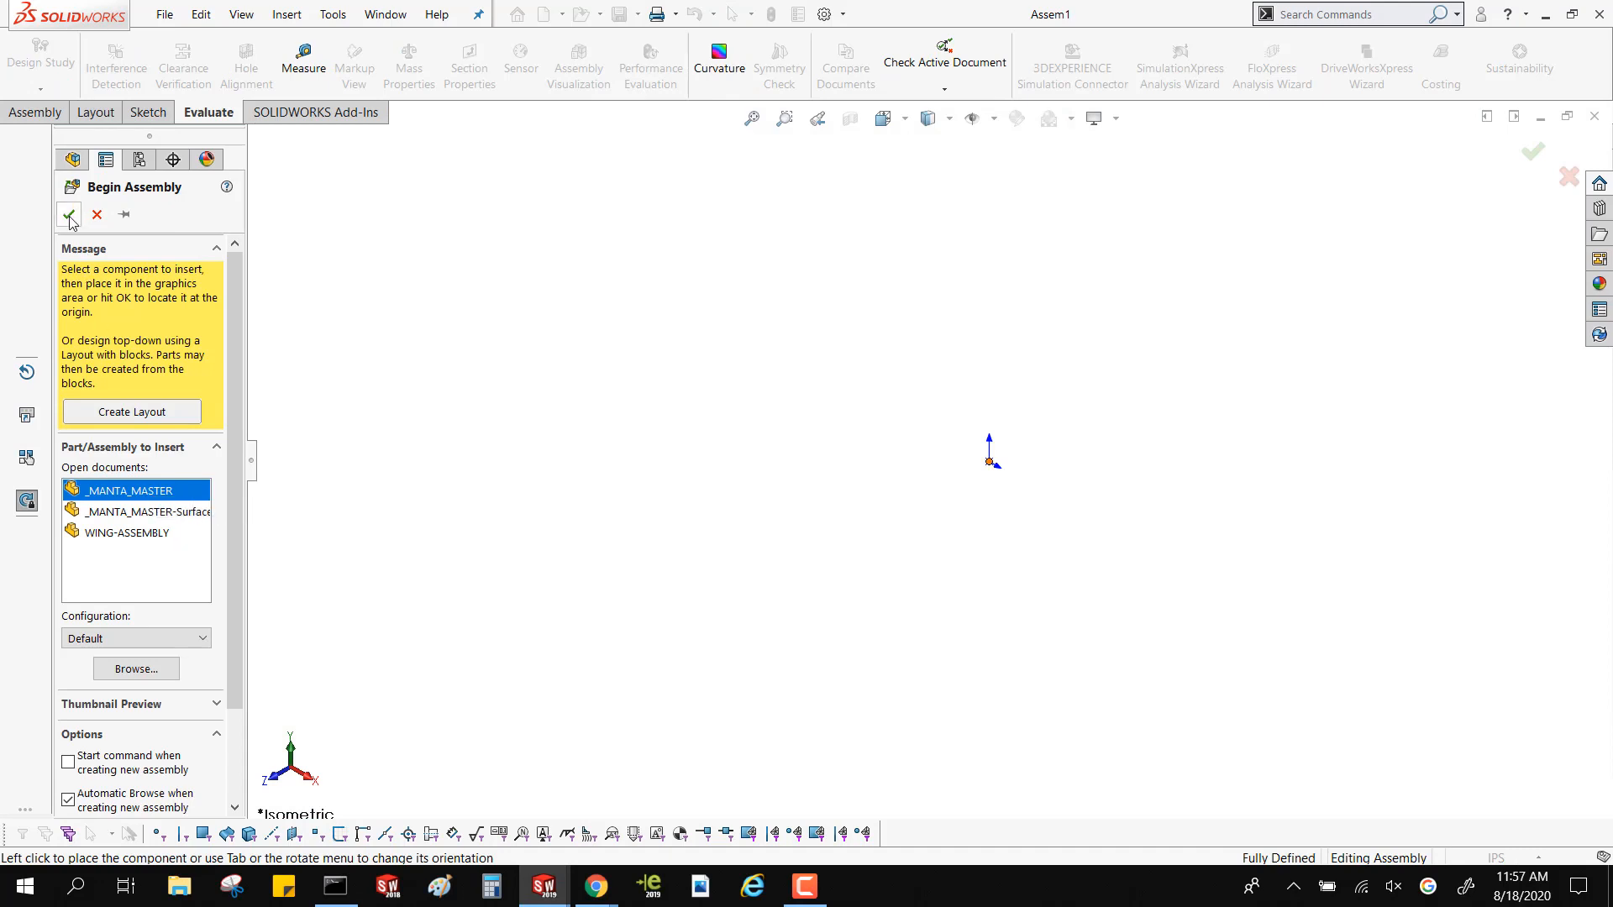
left_click(509, 369)
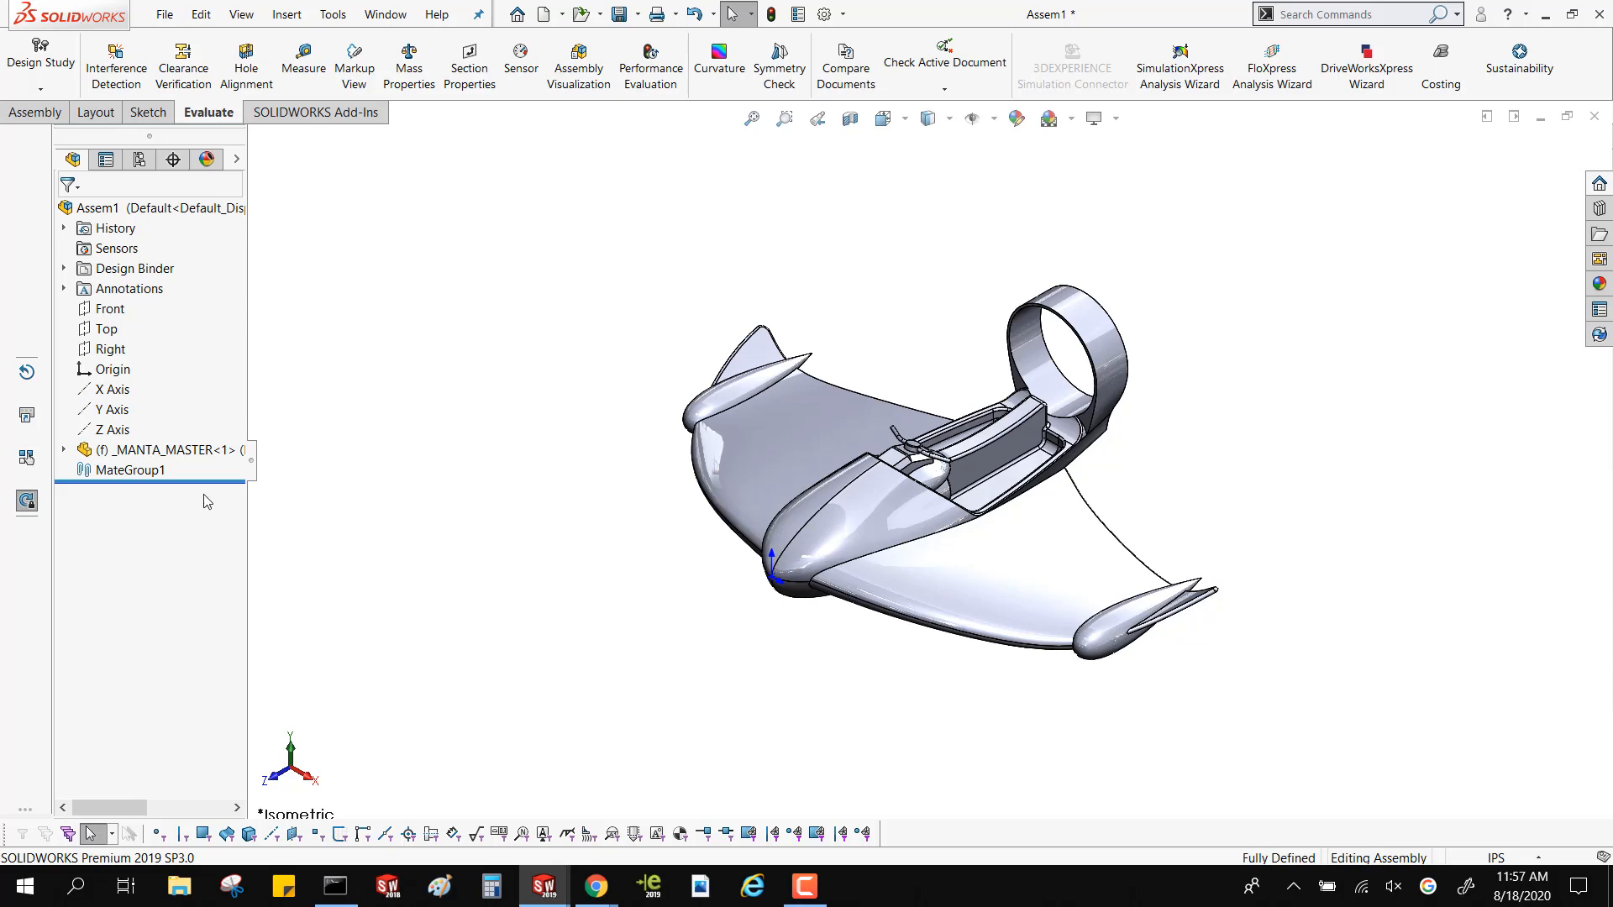
Define the _MANTA_MASTER component as an envelope and look over its transparent display
right_click(199, 453)
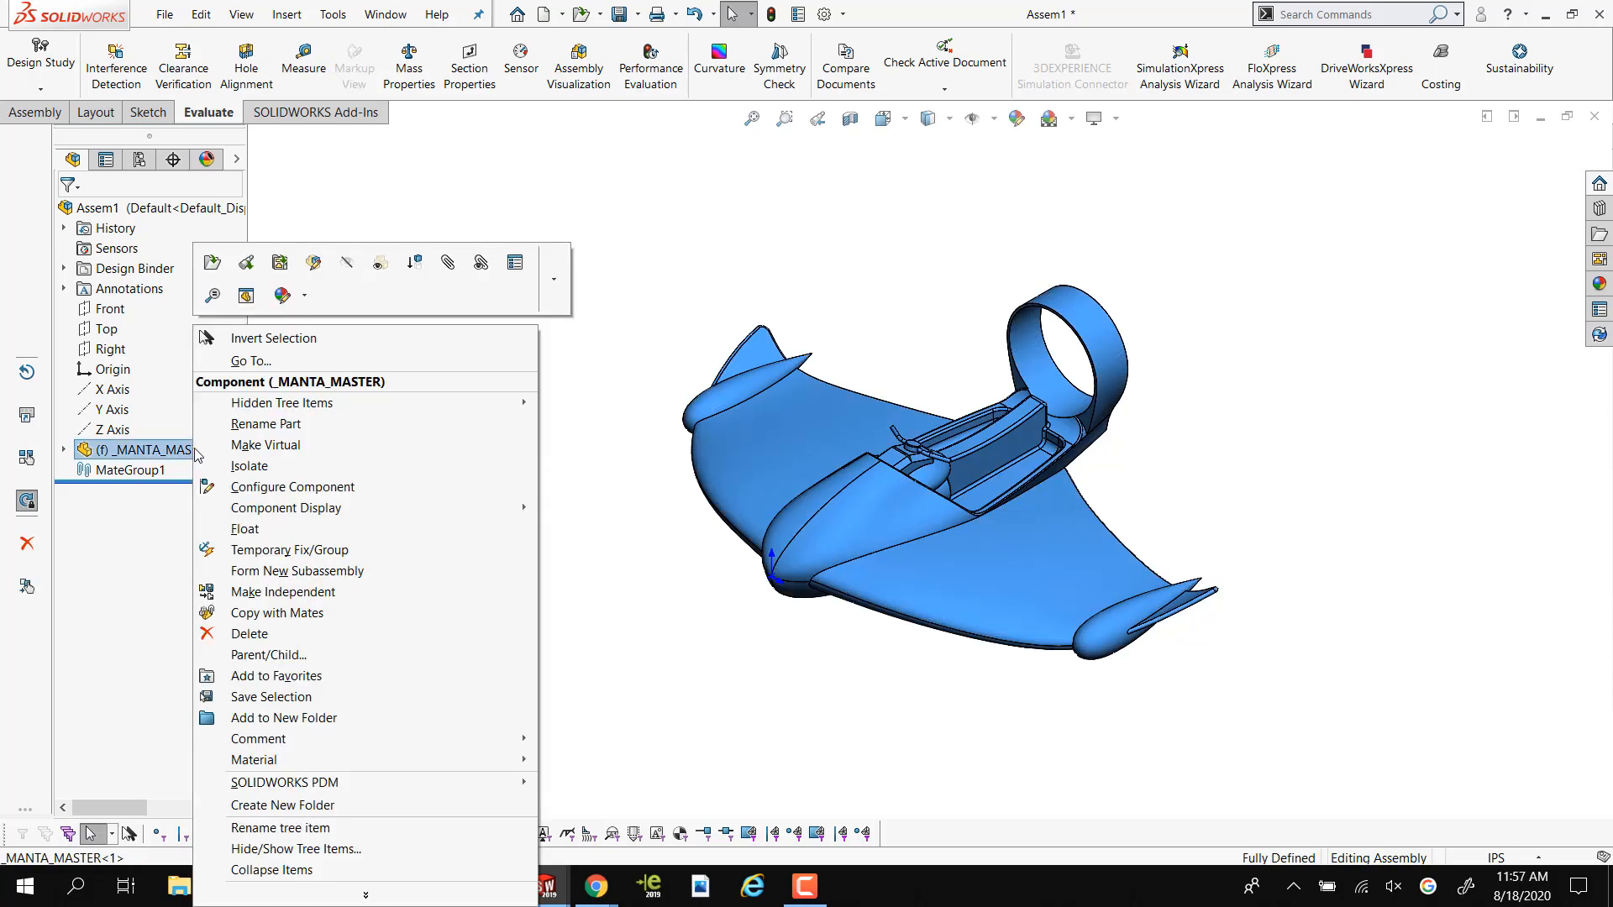
left_click(515, 262)
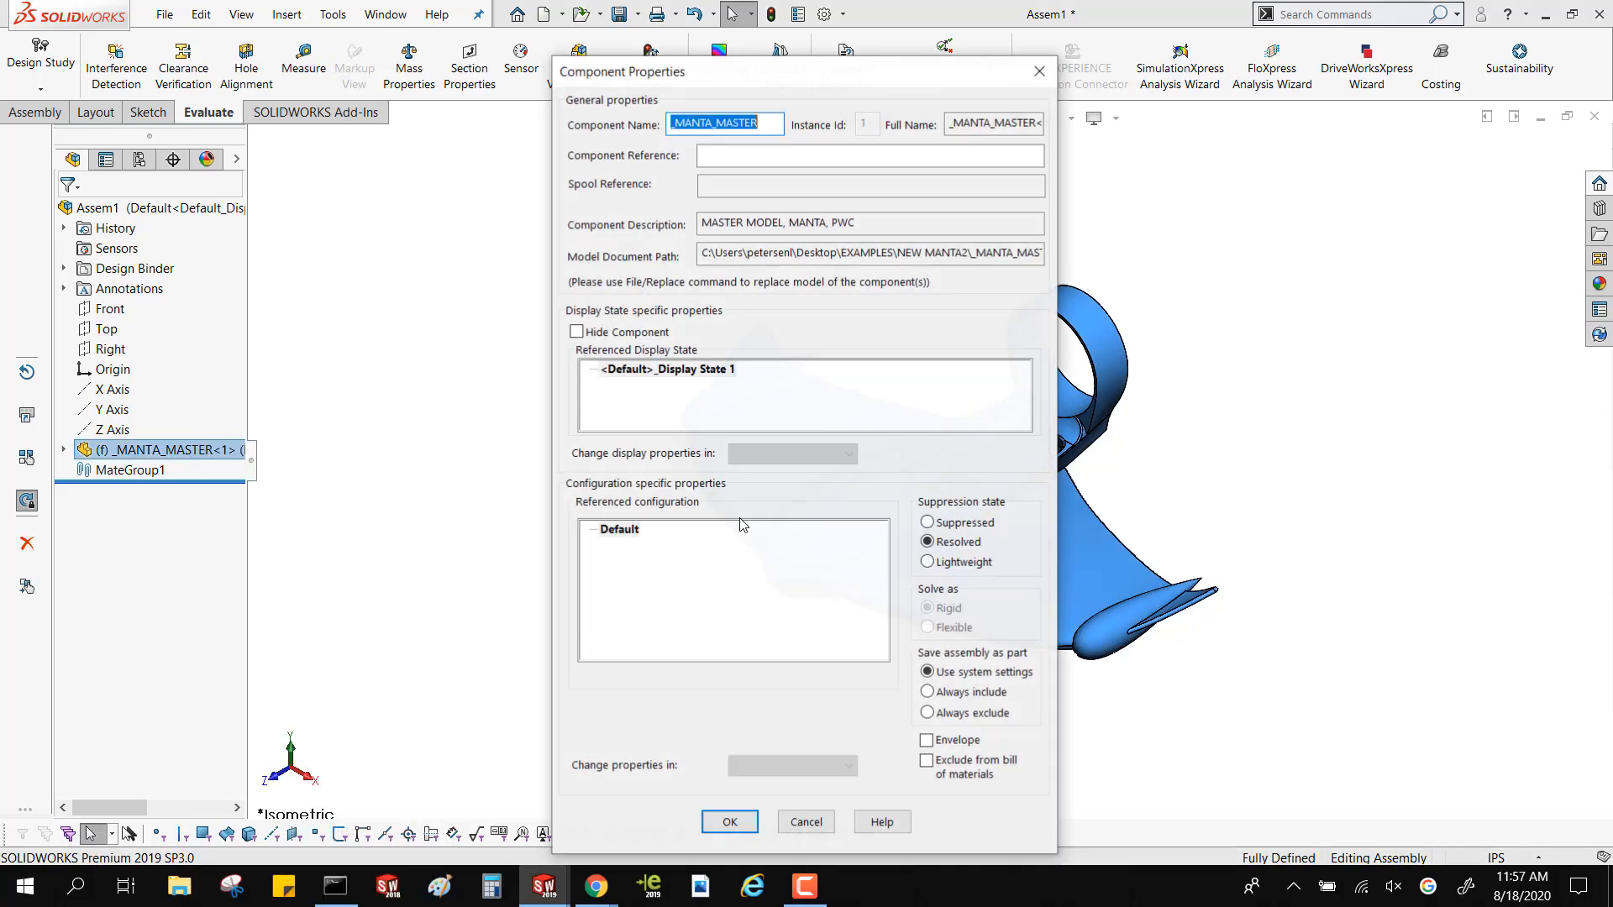
left_click(937, 745)
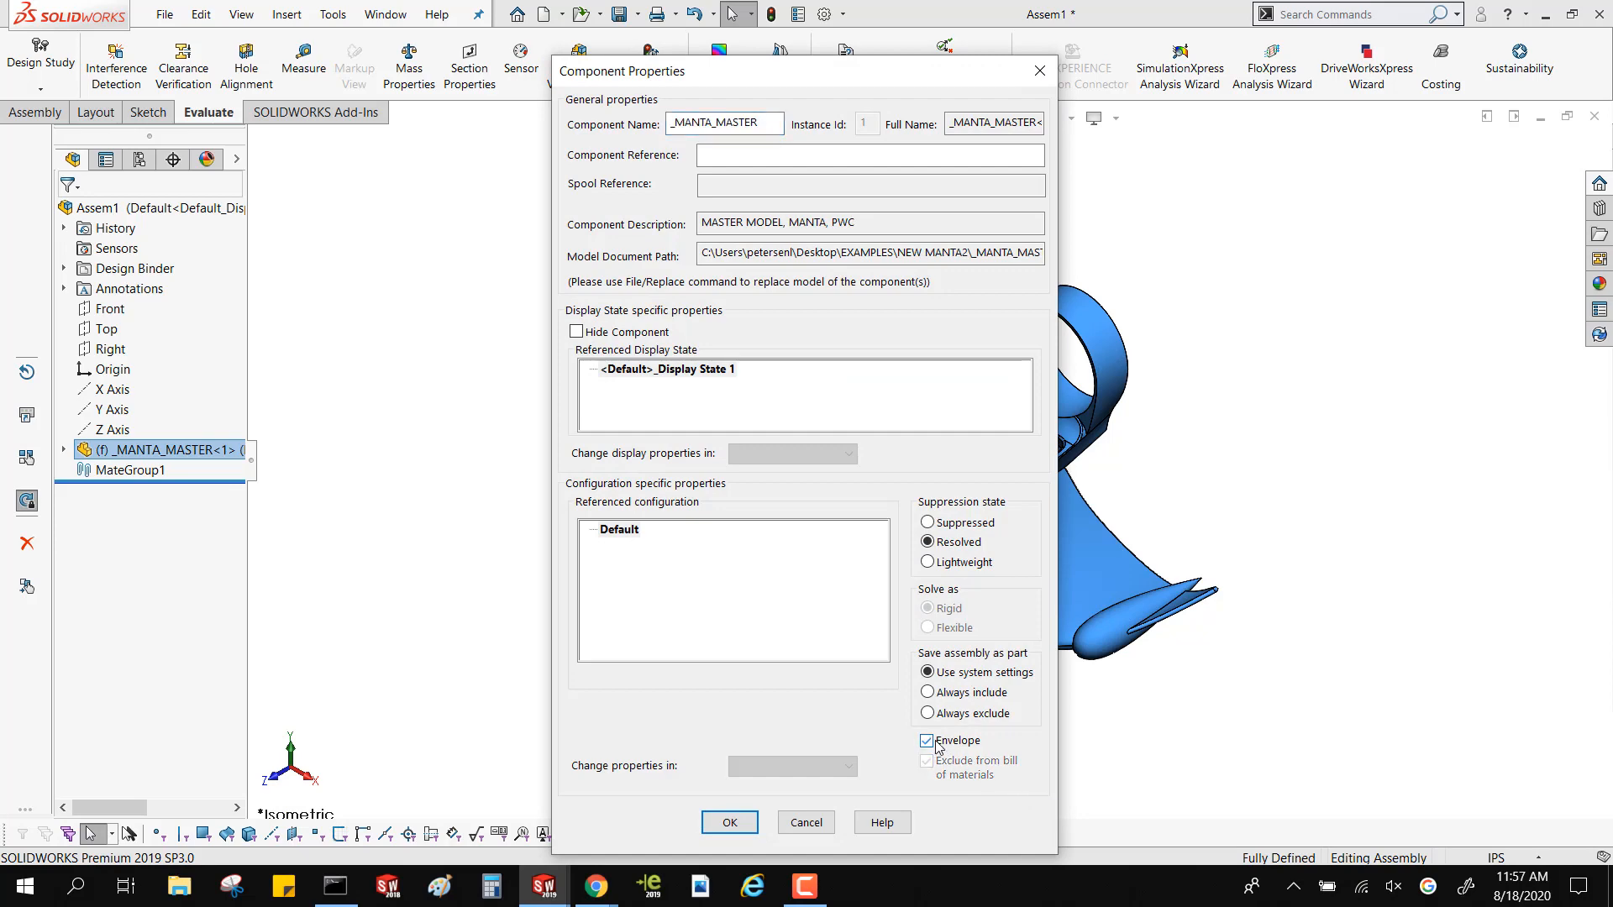
left_click(729, 823)
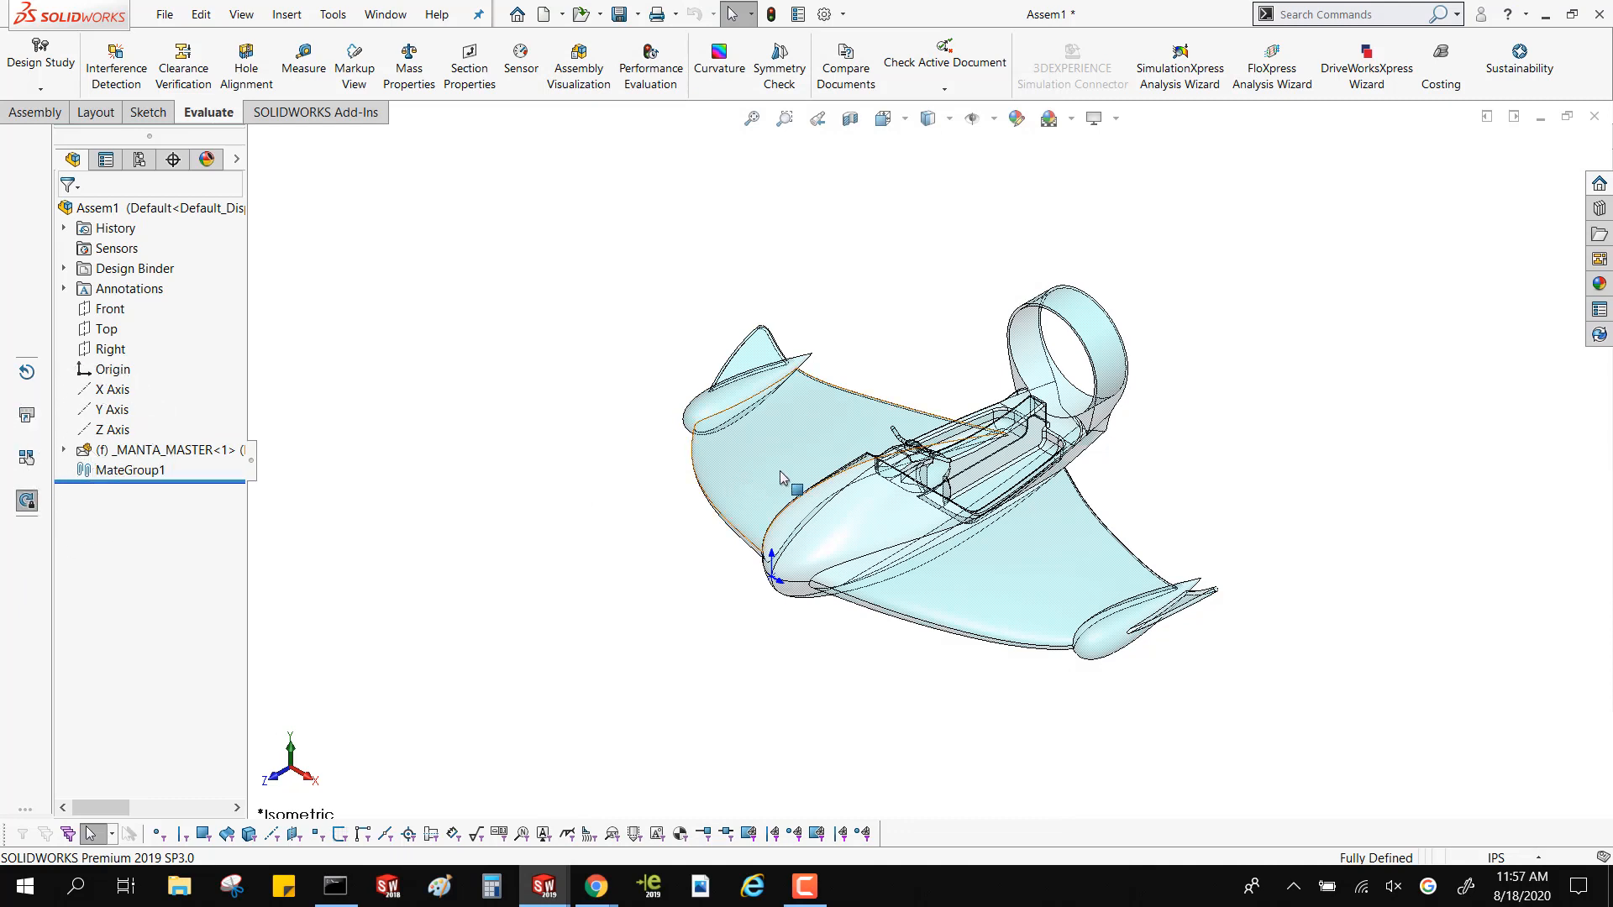
middle_click_drag(779, 470, 755, 357)
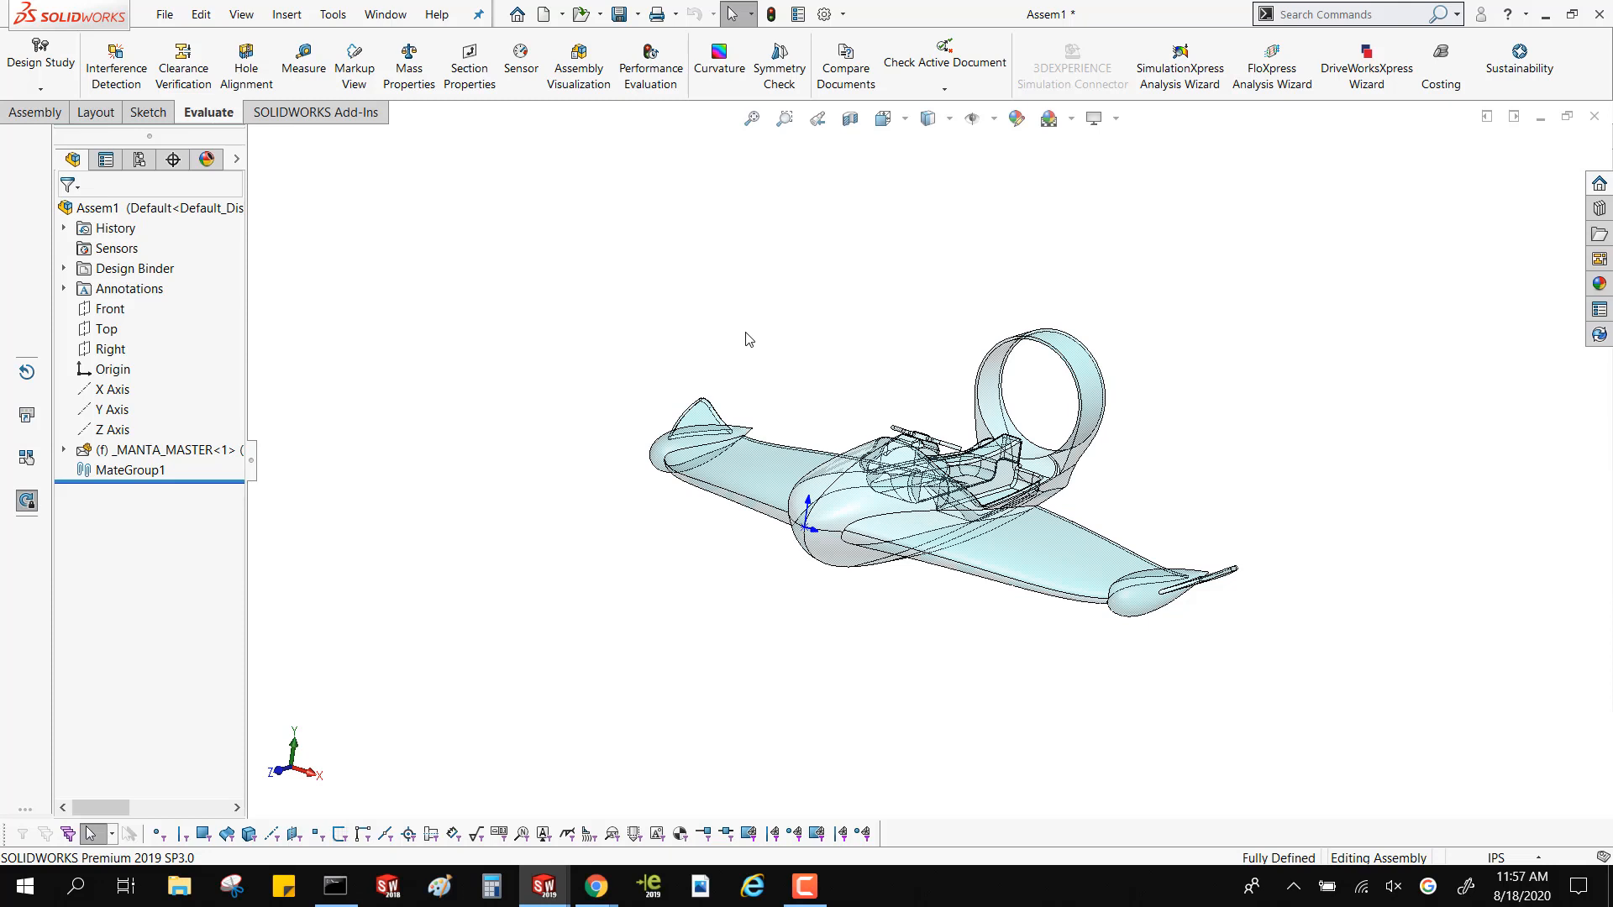
left_click(206, 450)
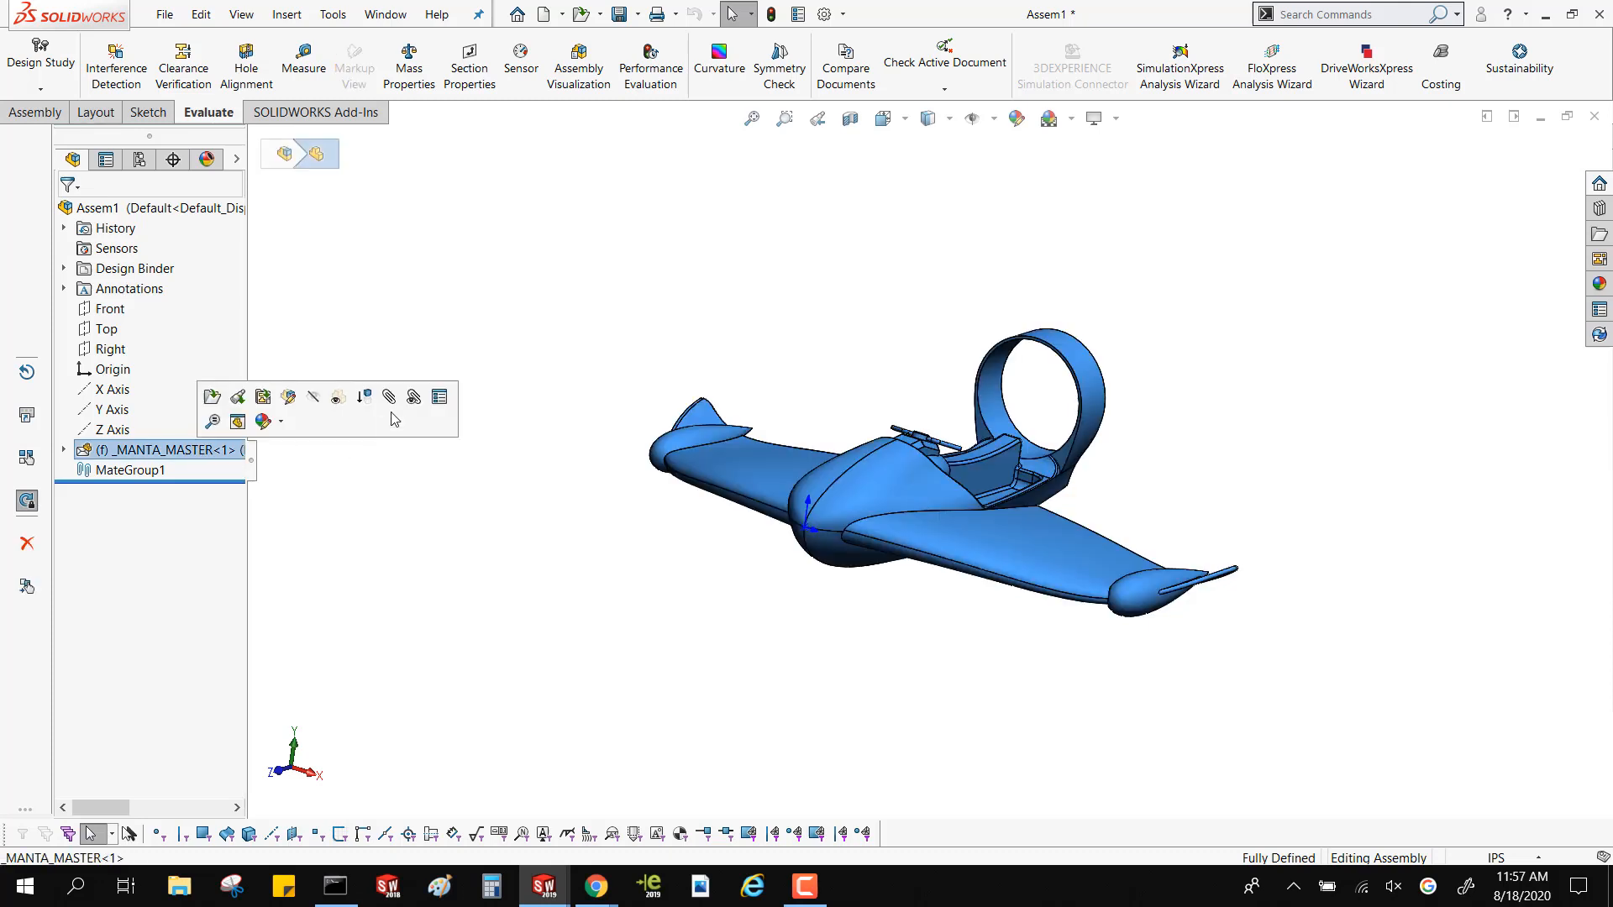
left_click(387, 329)
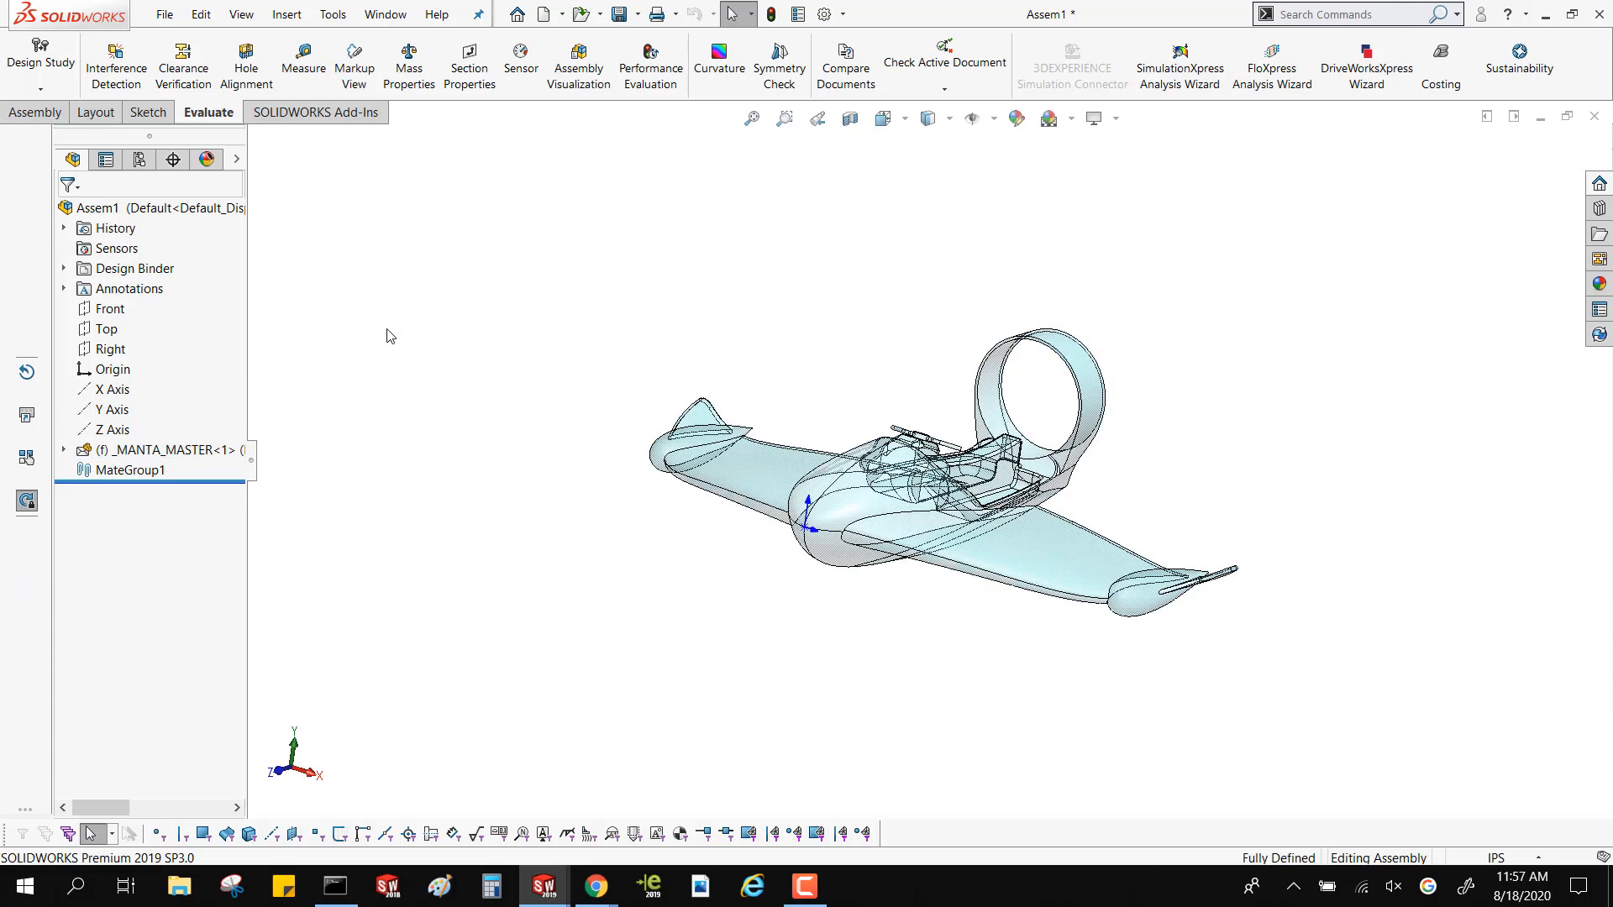
Insert the open WING-ASSEMBLY part at the assembly origin and select it
left_click(34, 112)
left_click(163, 46)
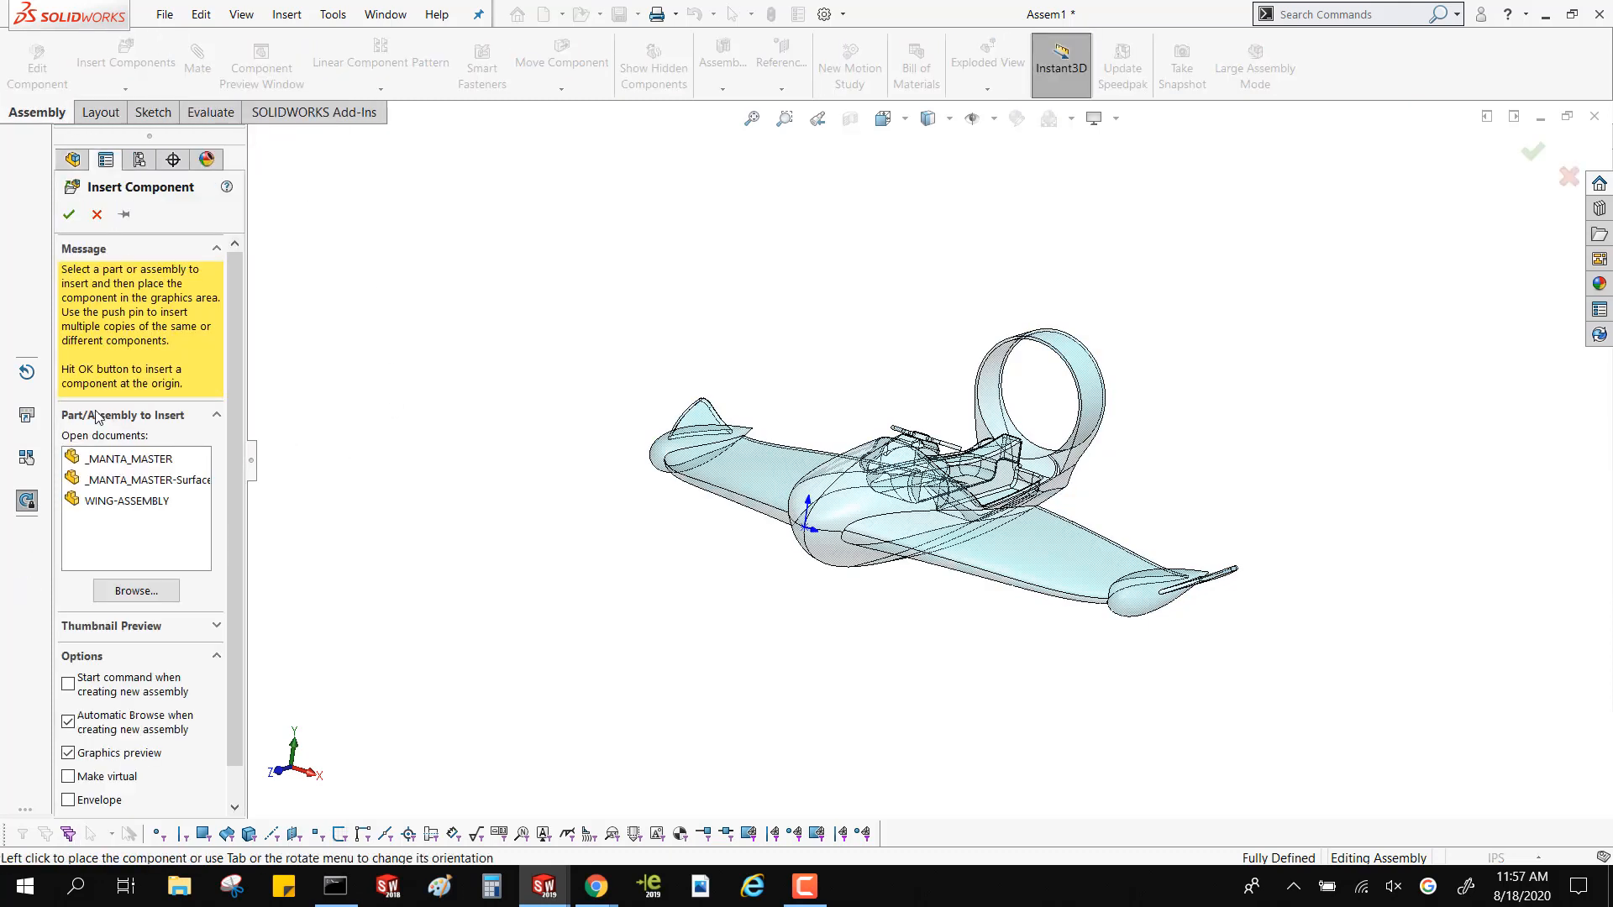
left_click(116, 501)
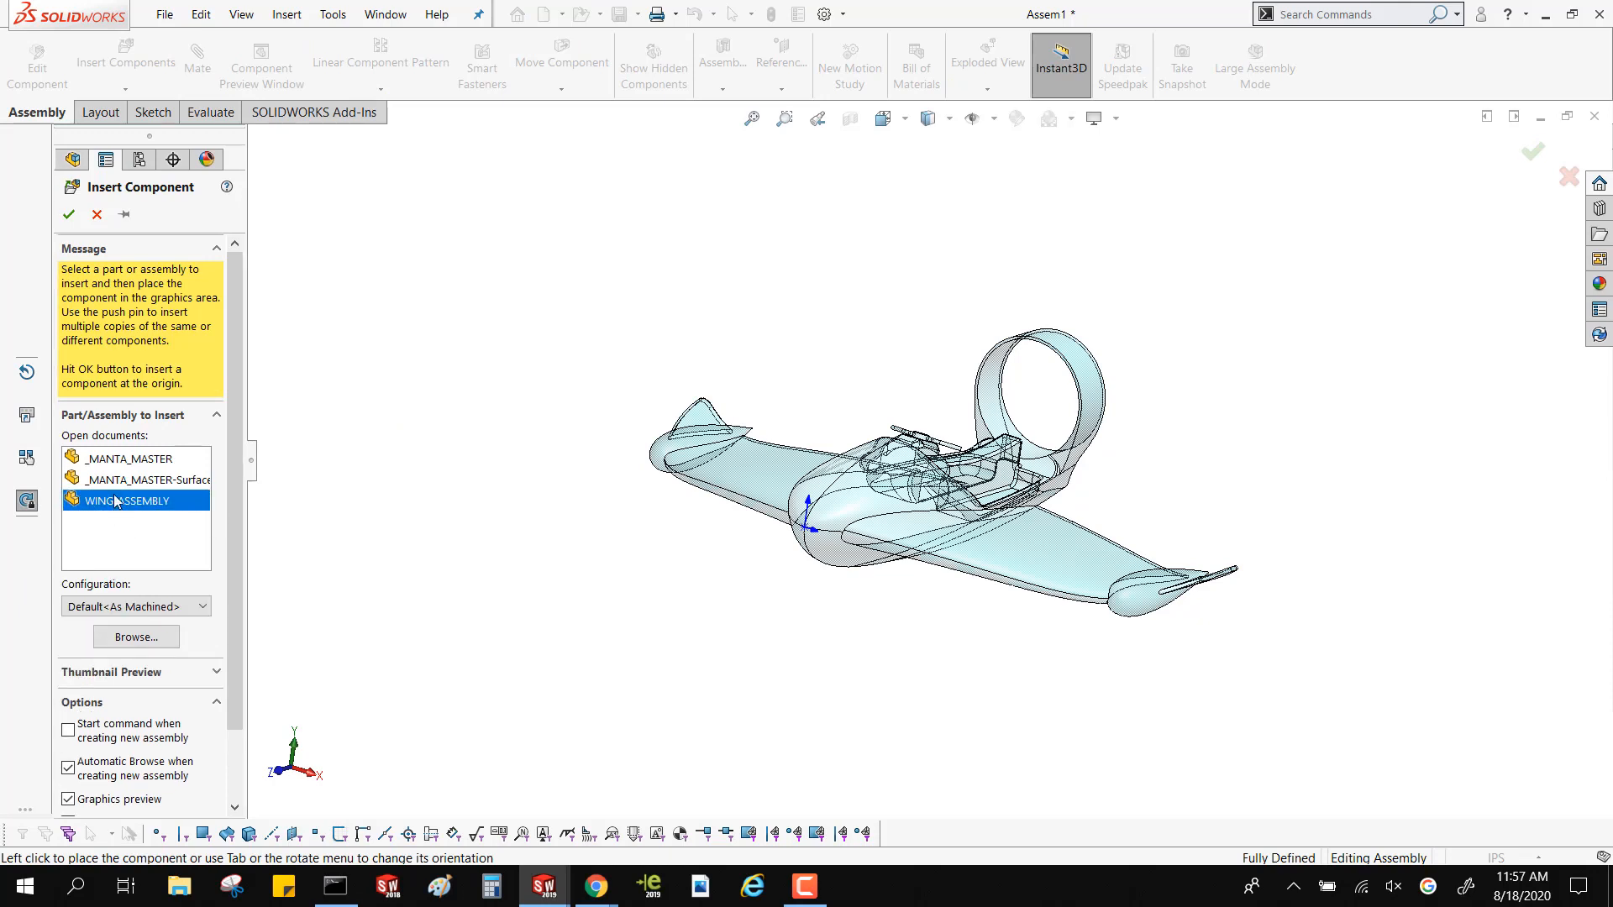
left_click(68, 215)
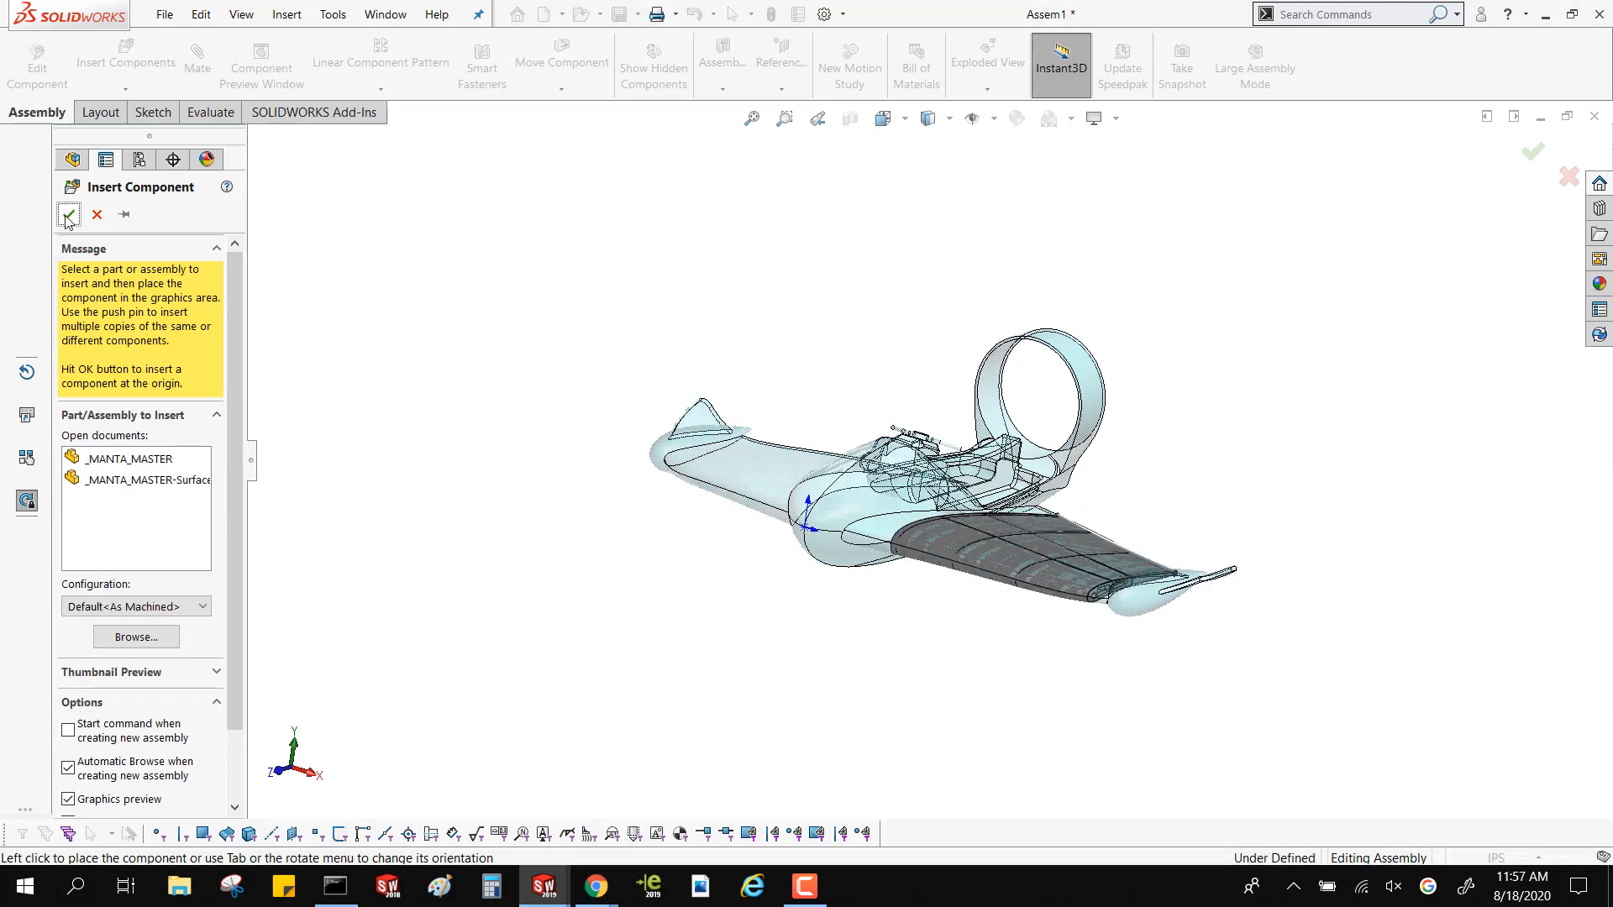
left_click(116, 473)
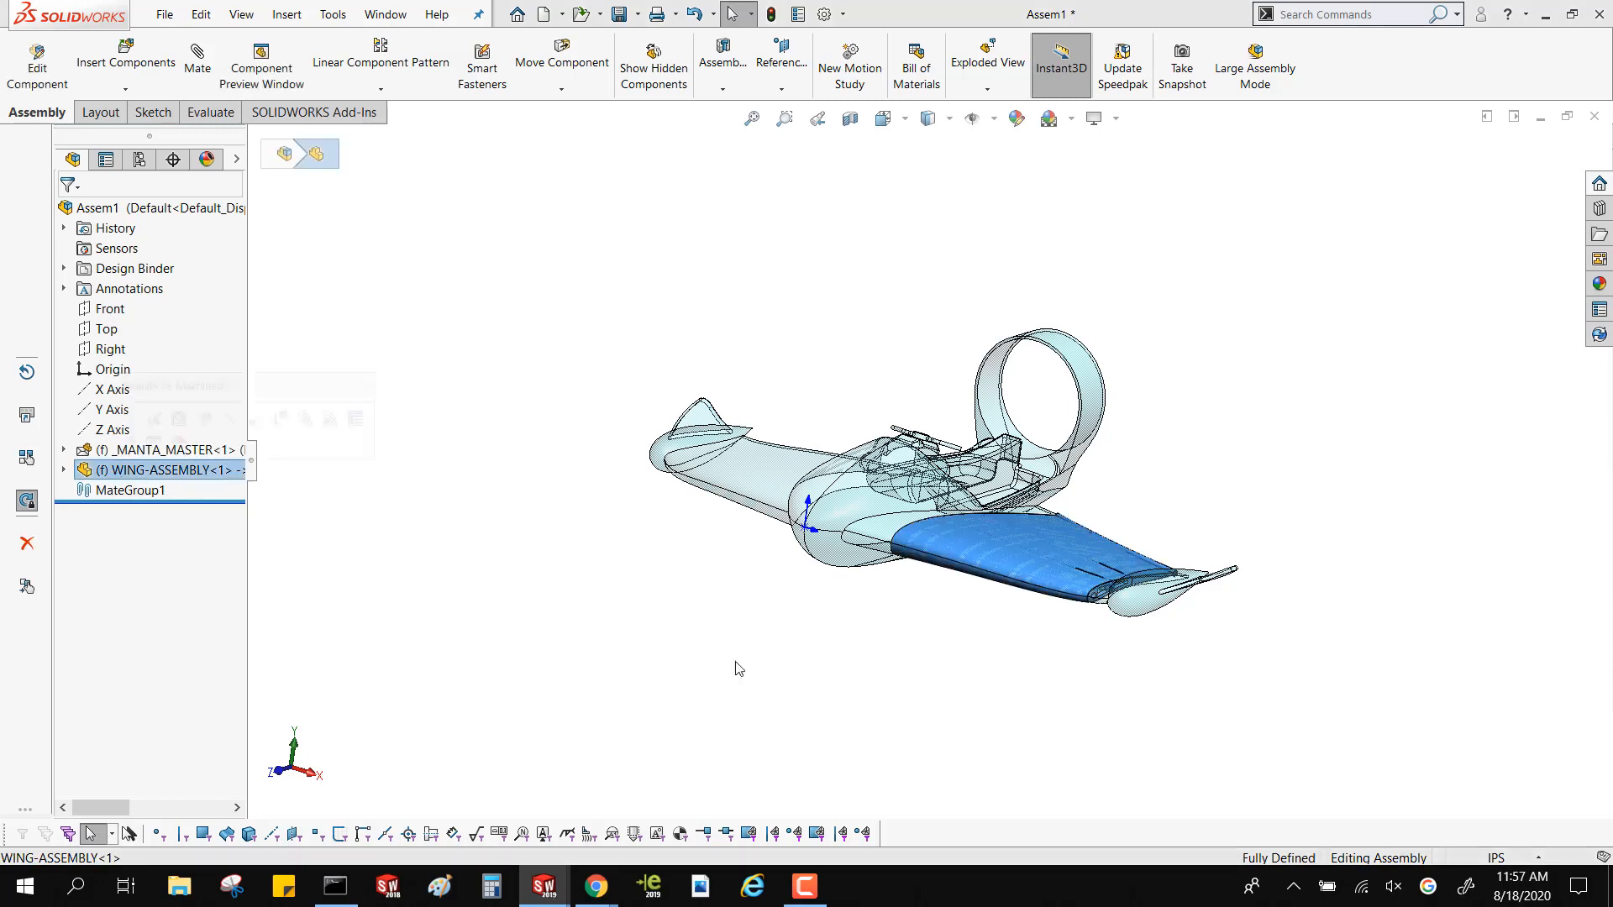
Examine how the wing fits inside the _MANTA_MASTER envelope, both close up and with the whole craft in view
scroll(1172, 586, "down", 4)
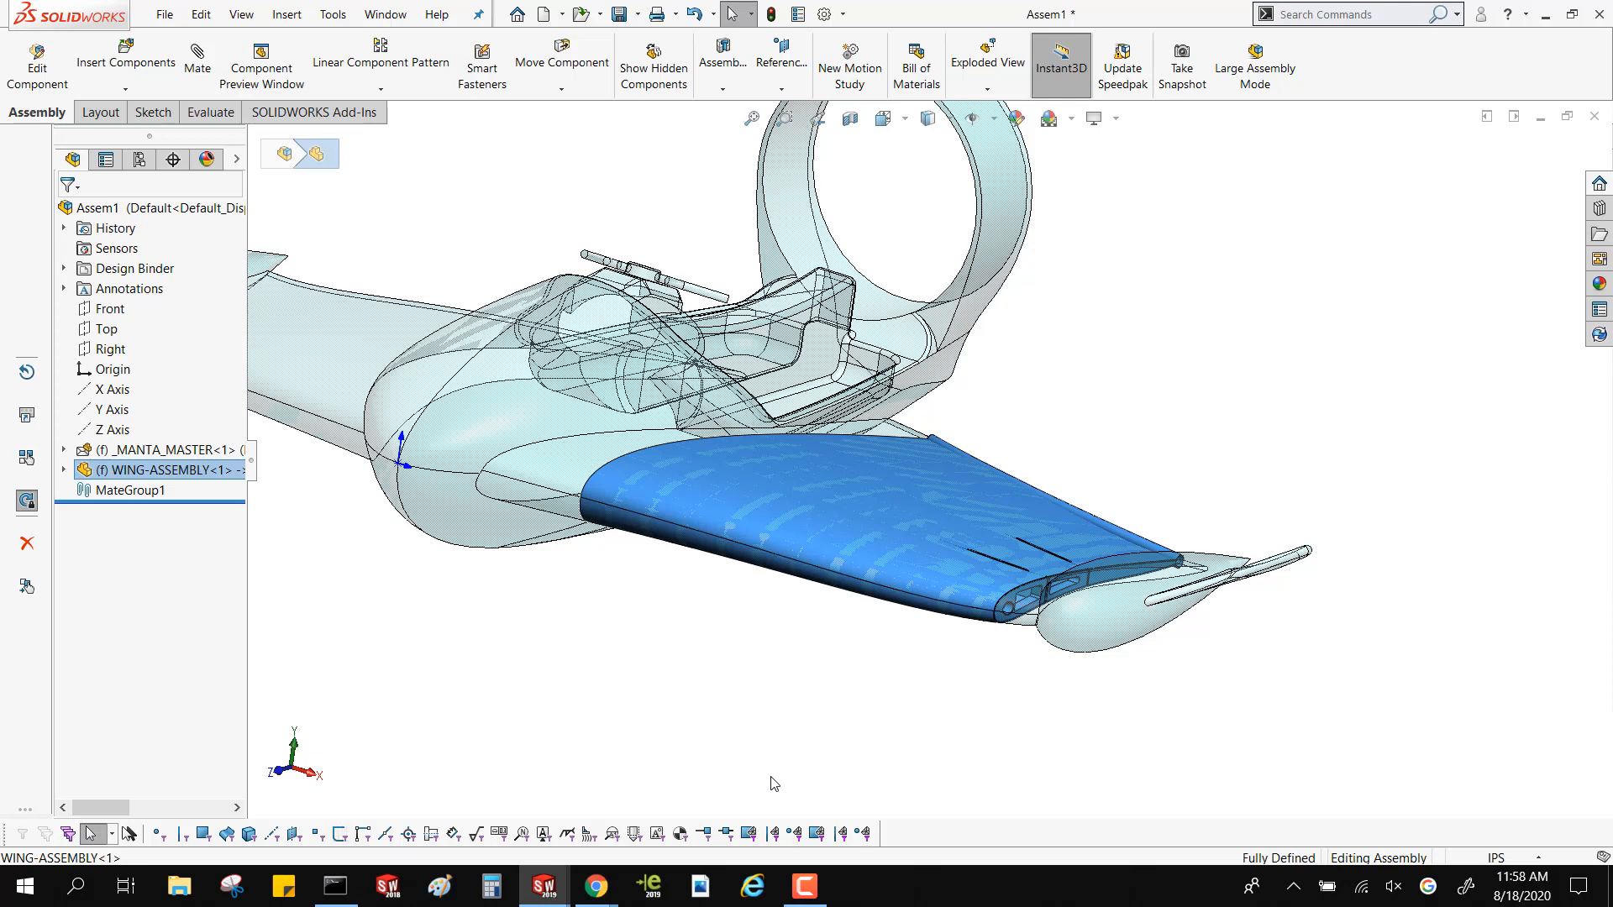
key("f")
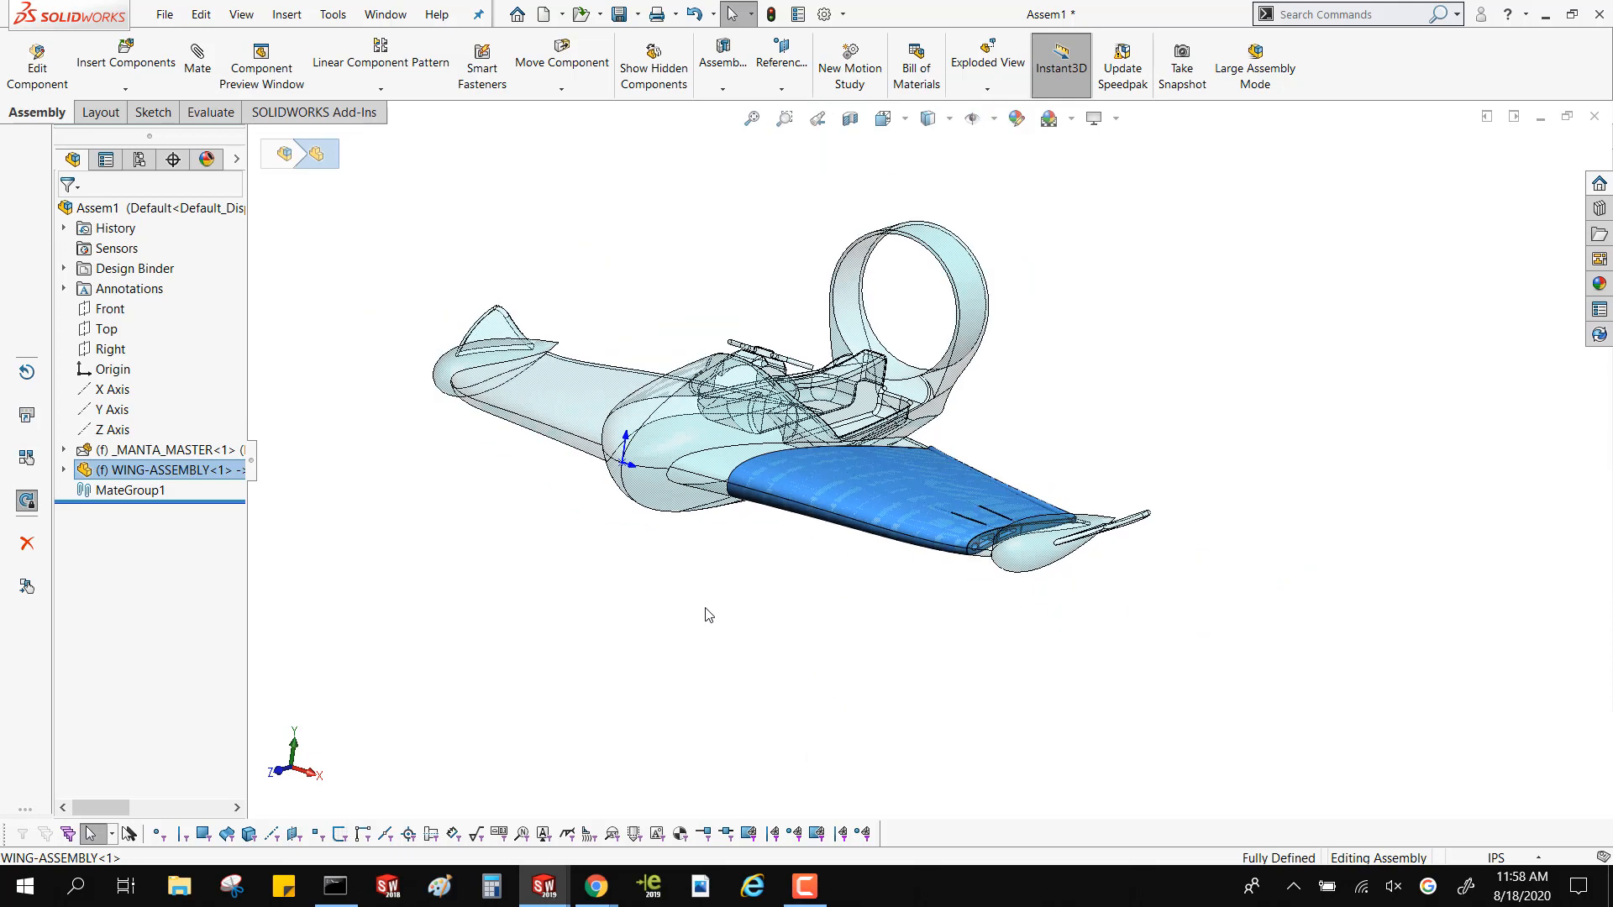
left_click(710, 629)
key("ctrl+F2")
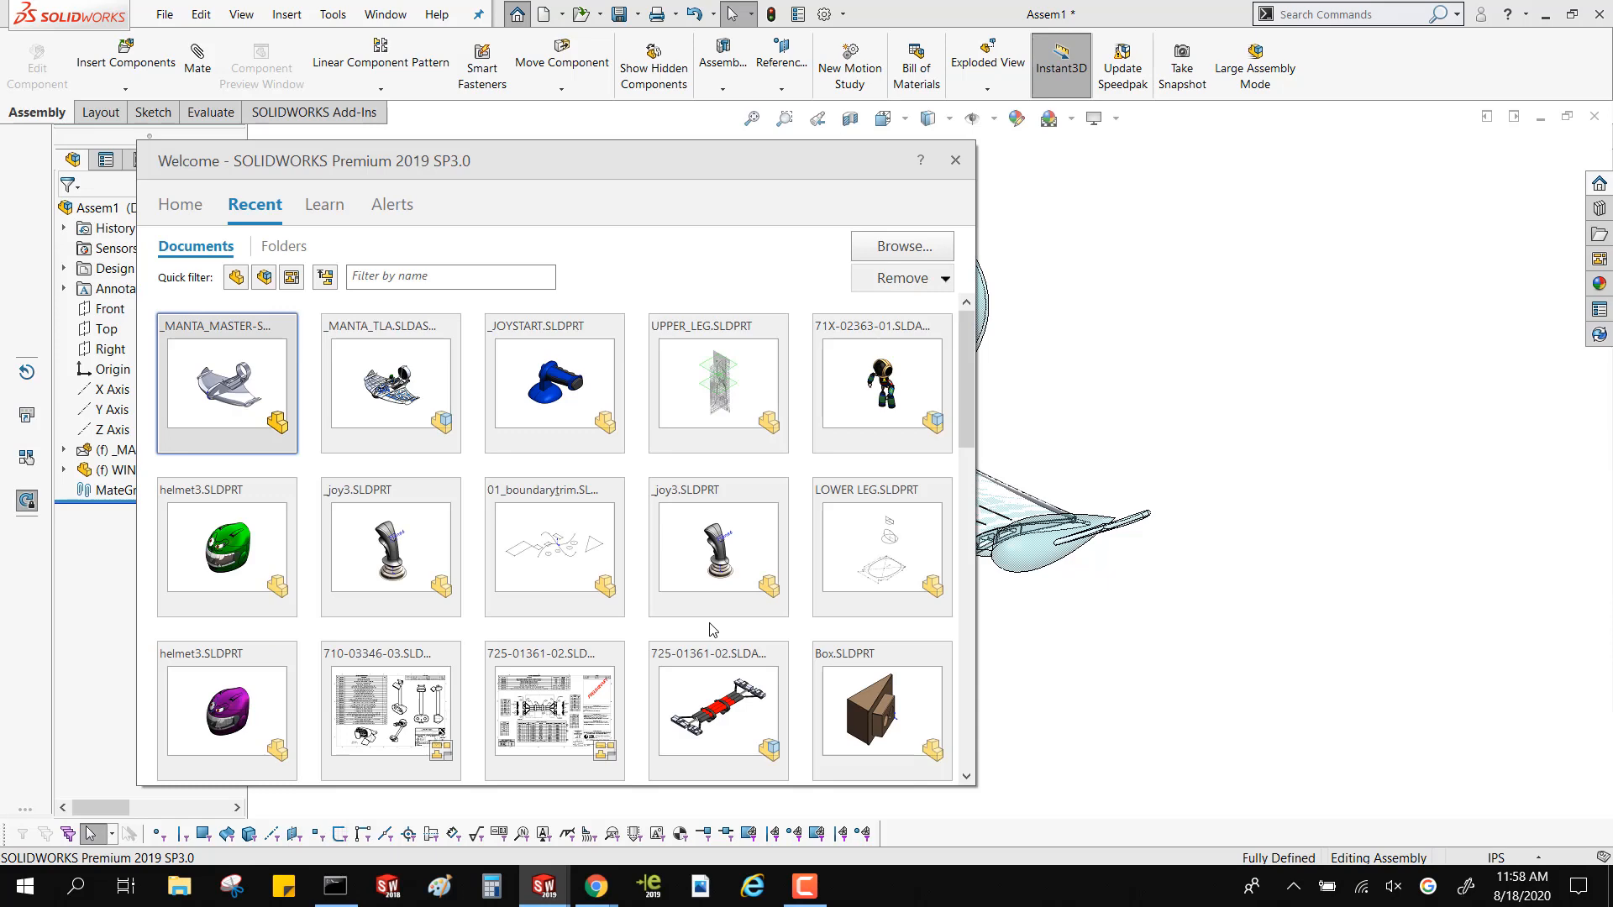
left_click(1072, 687)
scroll(731, 457, "down", 3)
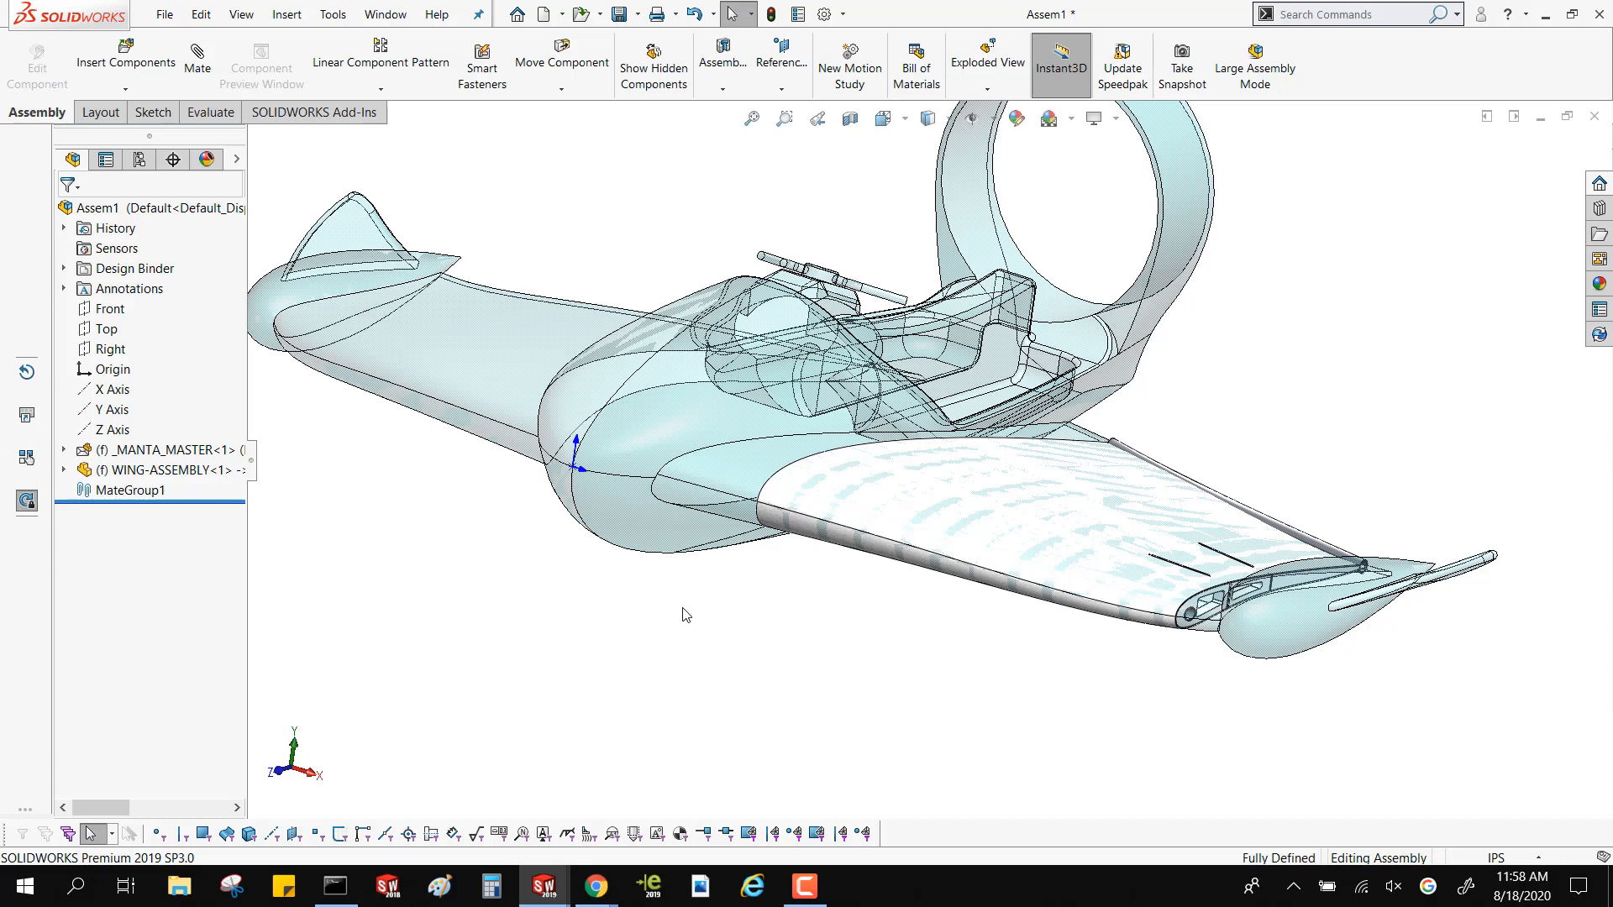
scroll(875, 748, "up", 3)
scroll(892, 372, "down", 3)
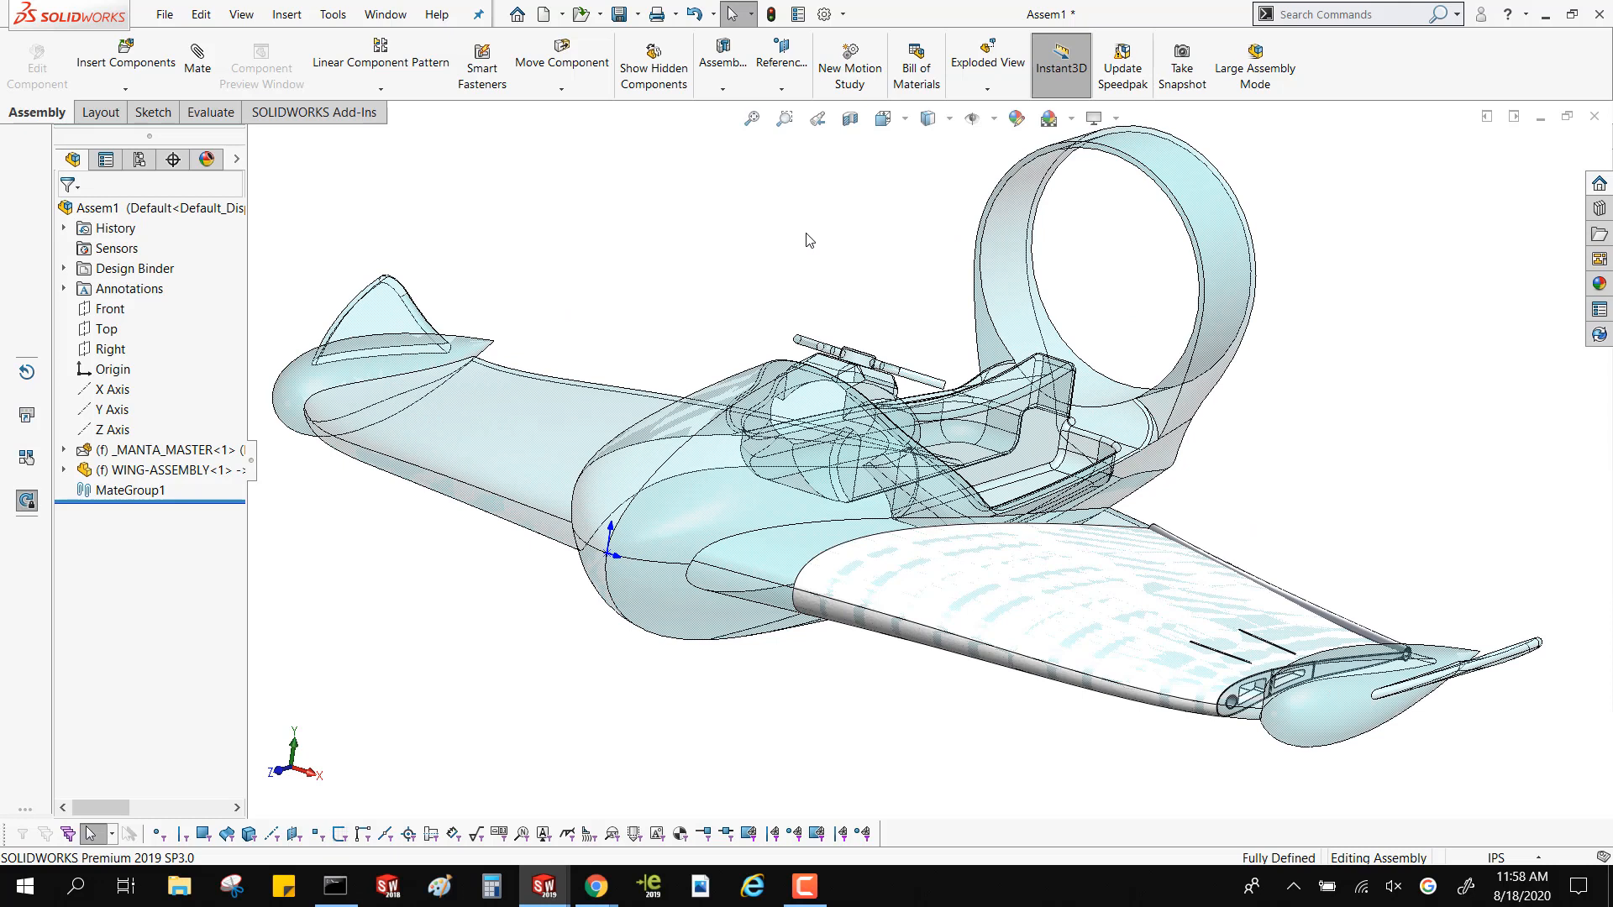
left_click(794, 892)
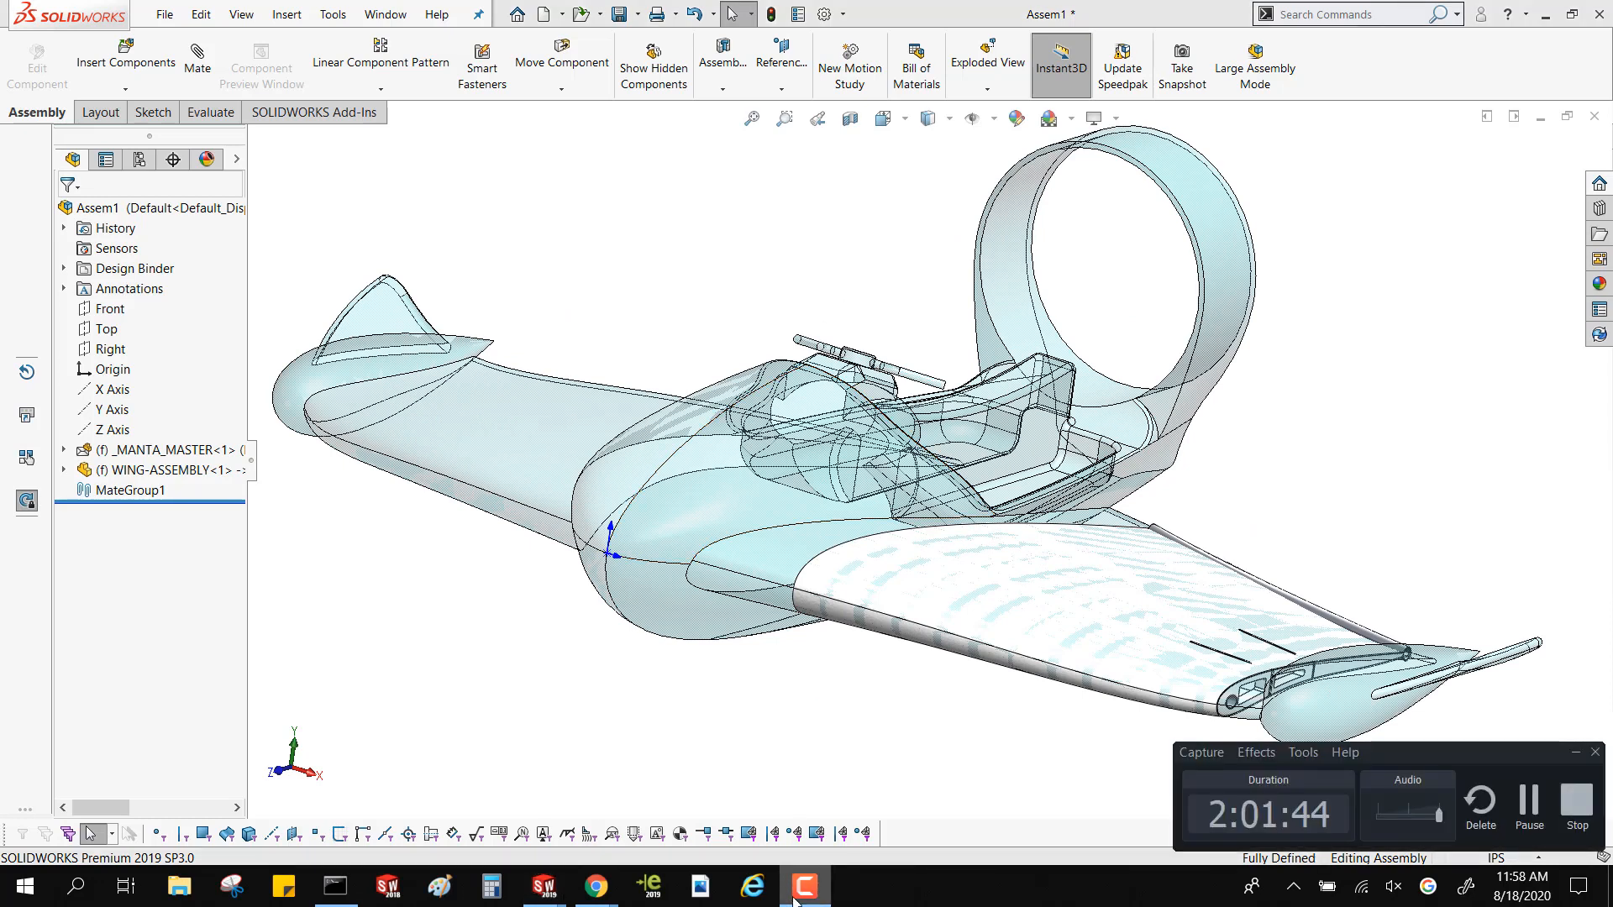